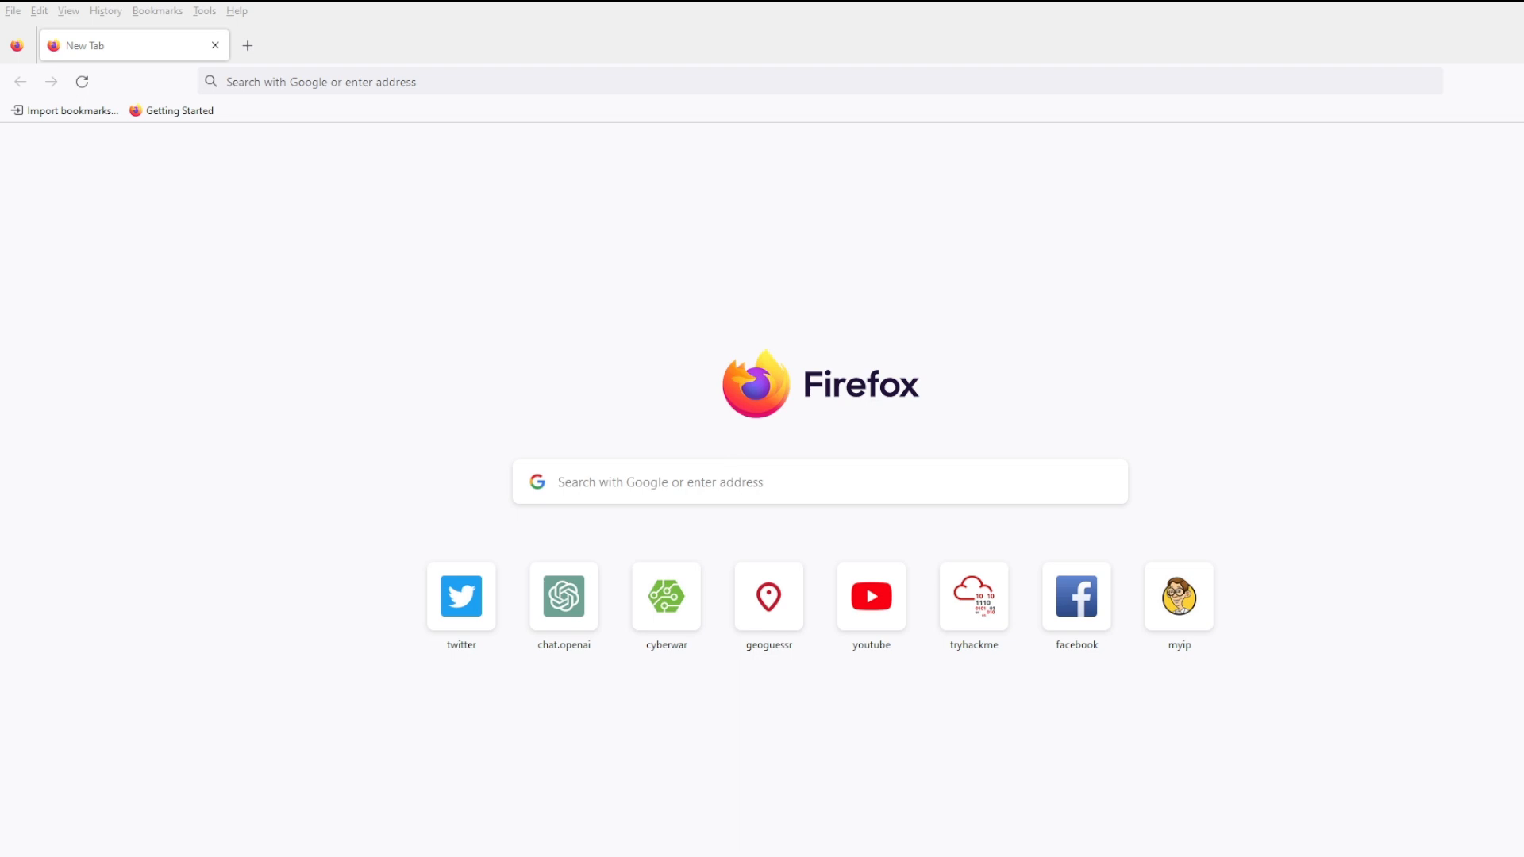
- Load the cyberwar.ro/internetcafe listings page on the WordPress test site
click(337, 77)
text(w)
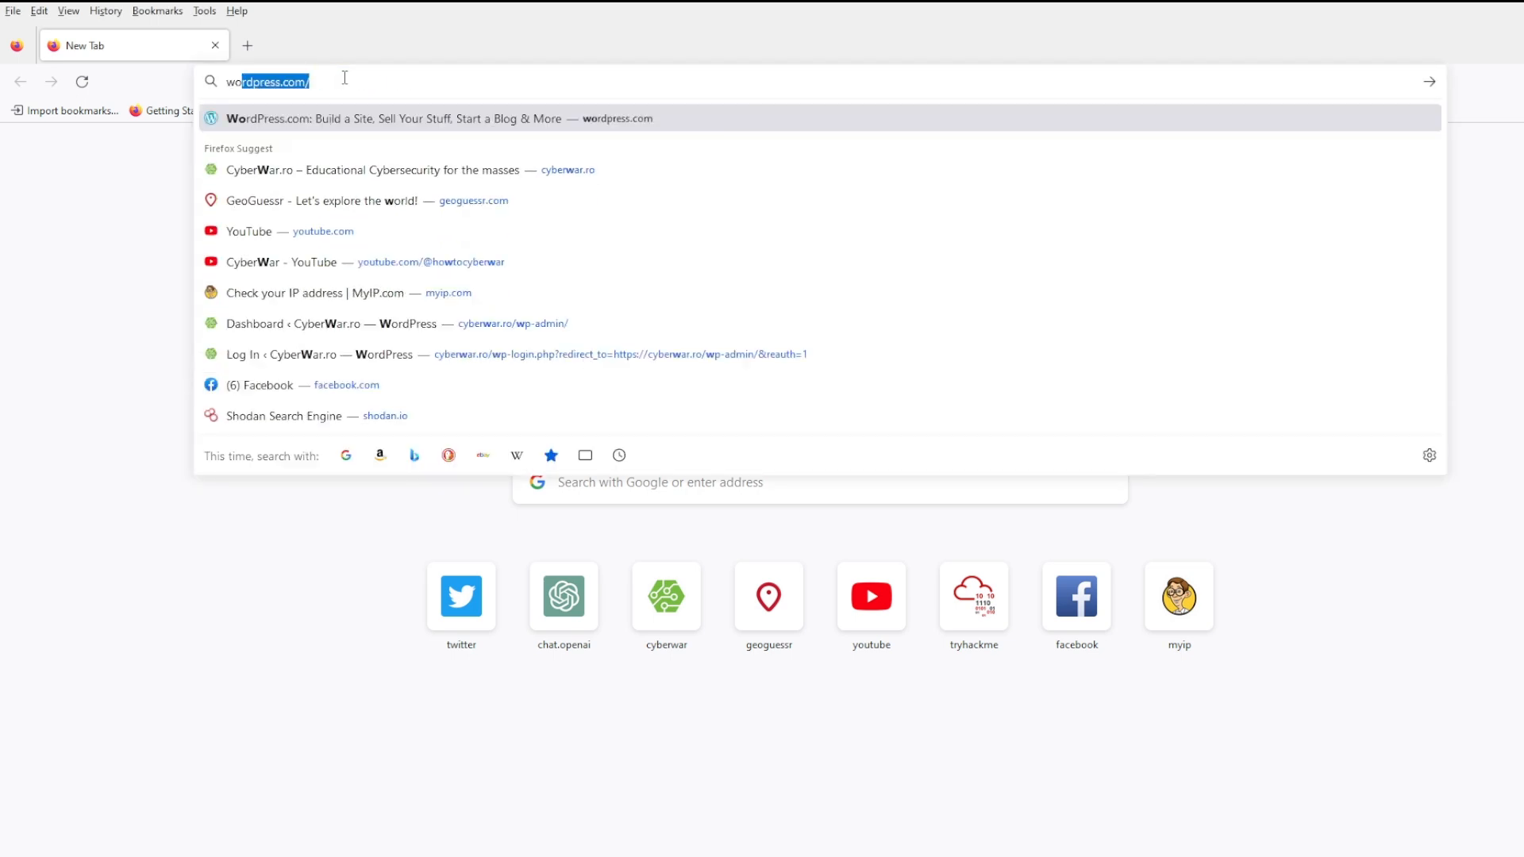
key(BackSpace)
key(BackSpace)
text(cyberwar.ro/)
key(Right)
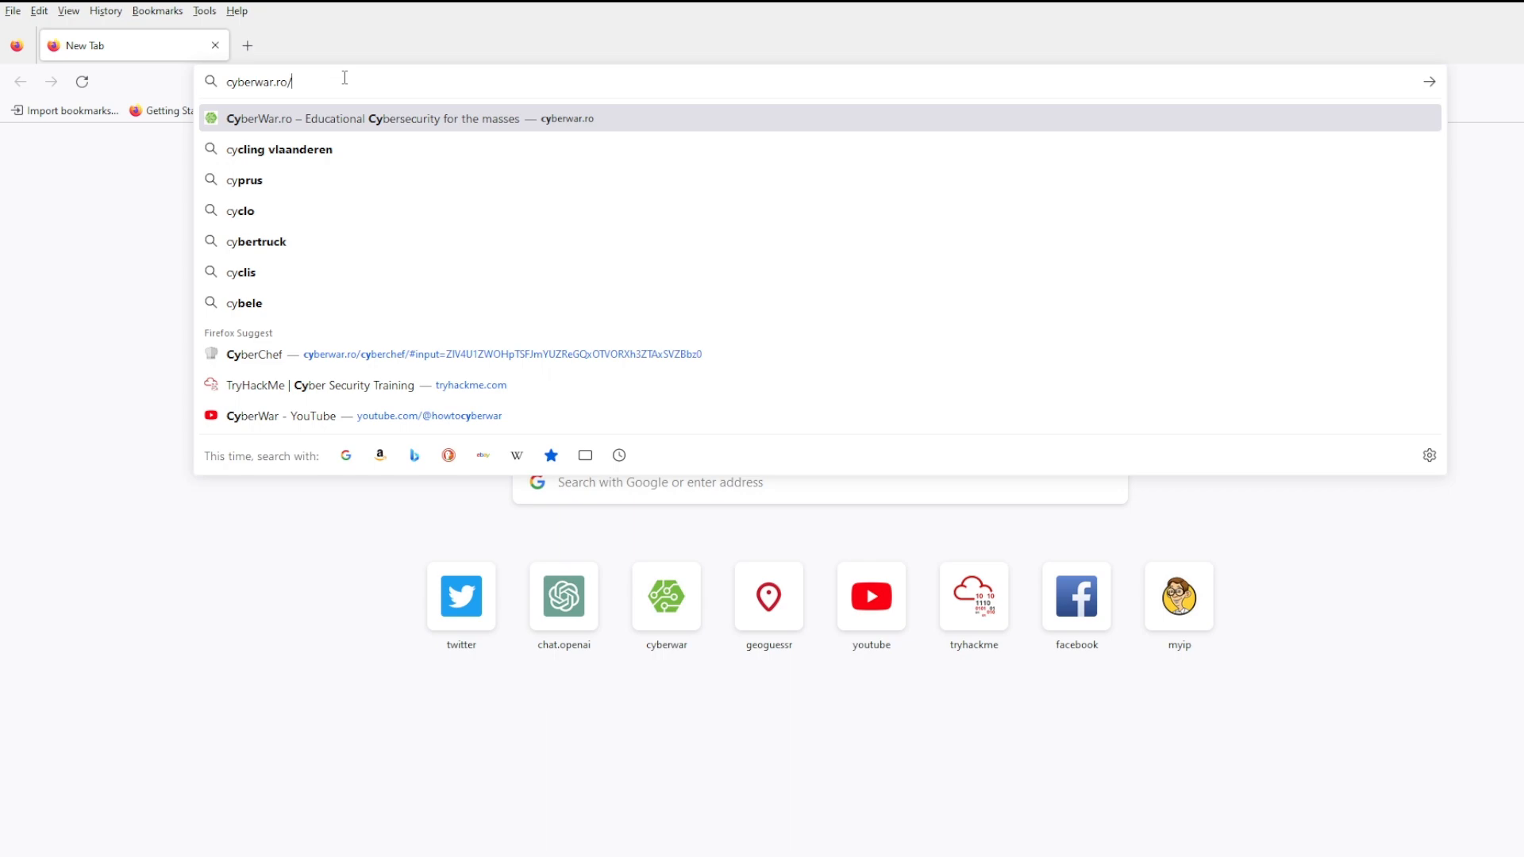
text(inter)
key(Return)
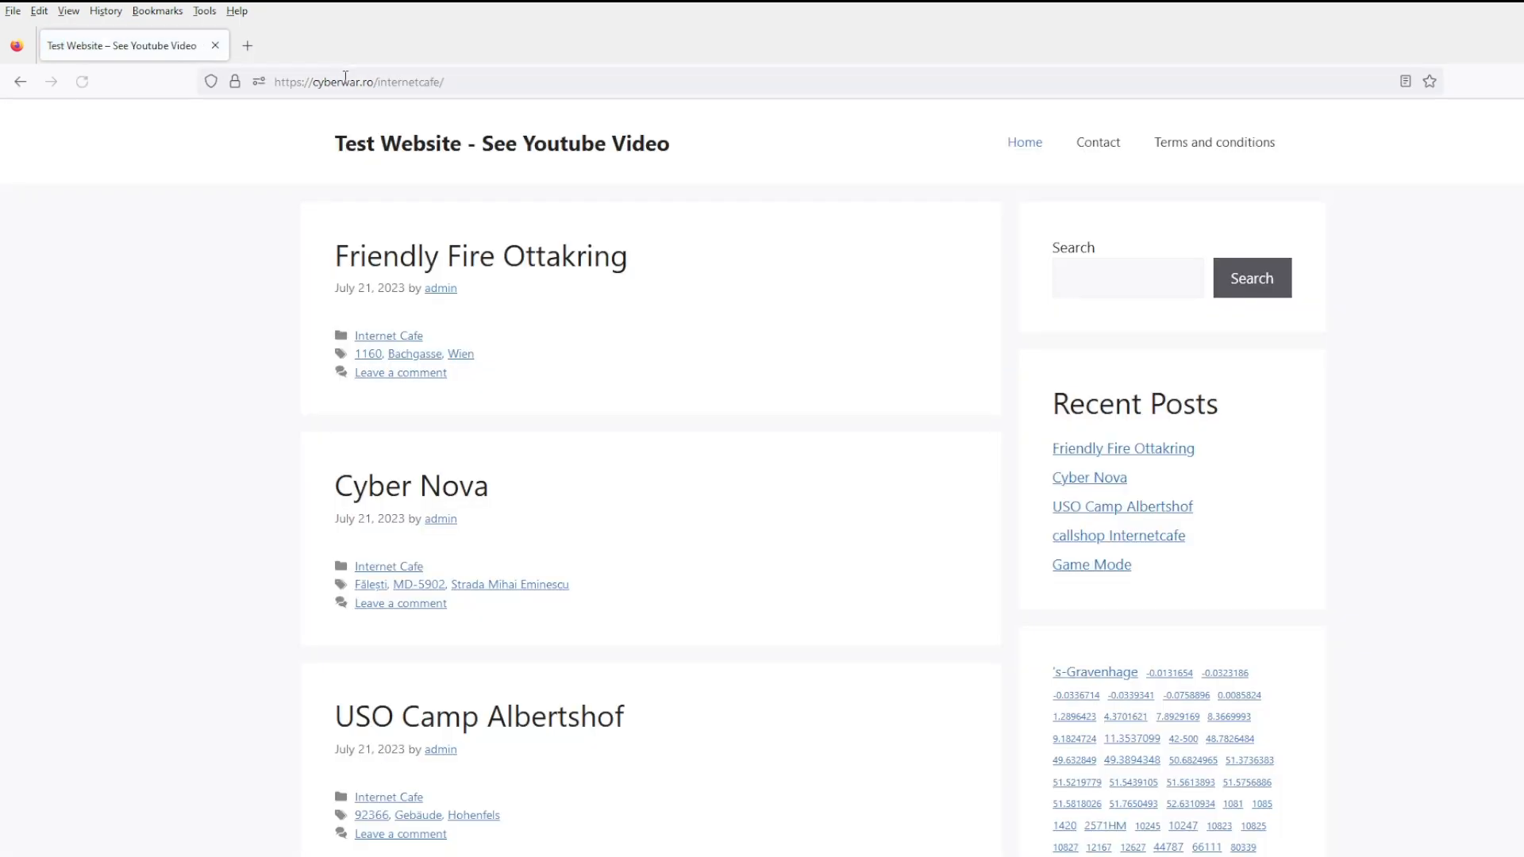
- Filter by the 50.6824965 tag and open the Espace Public Numérique post to review it
scroll(810, 646, down, 15)
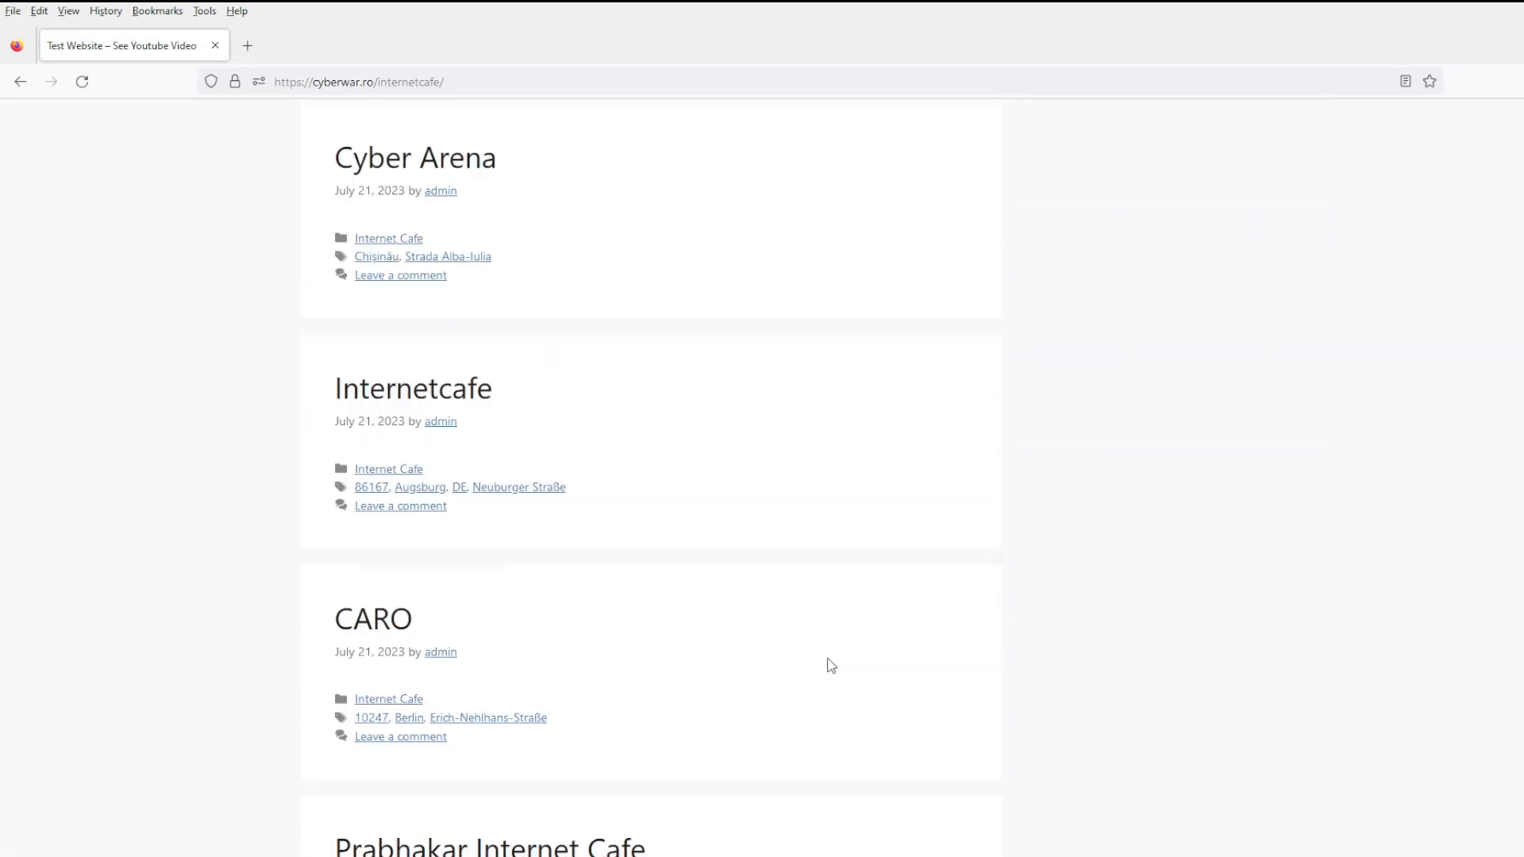
scroll(829, 665, up, 15)
scroll(1183, 529, down, 6)
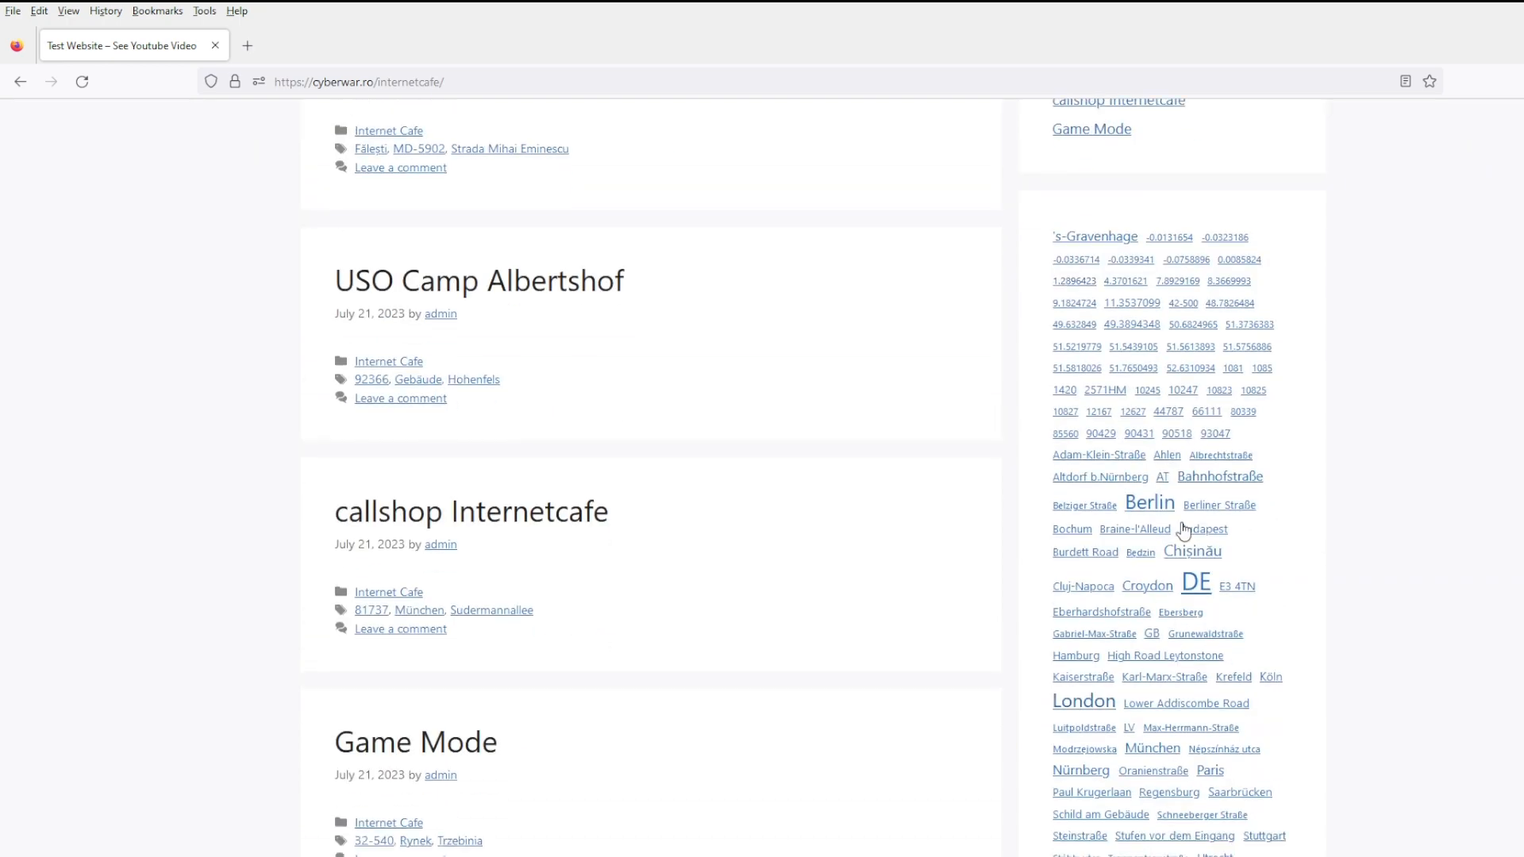
click(1193, 326)
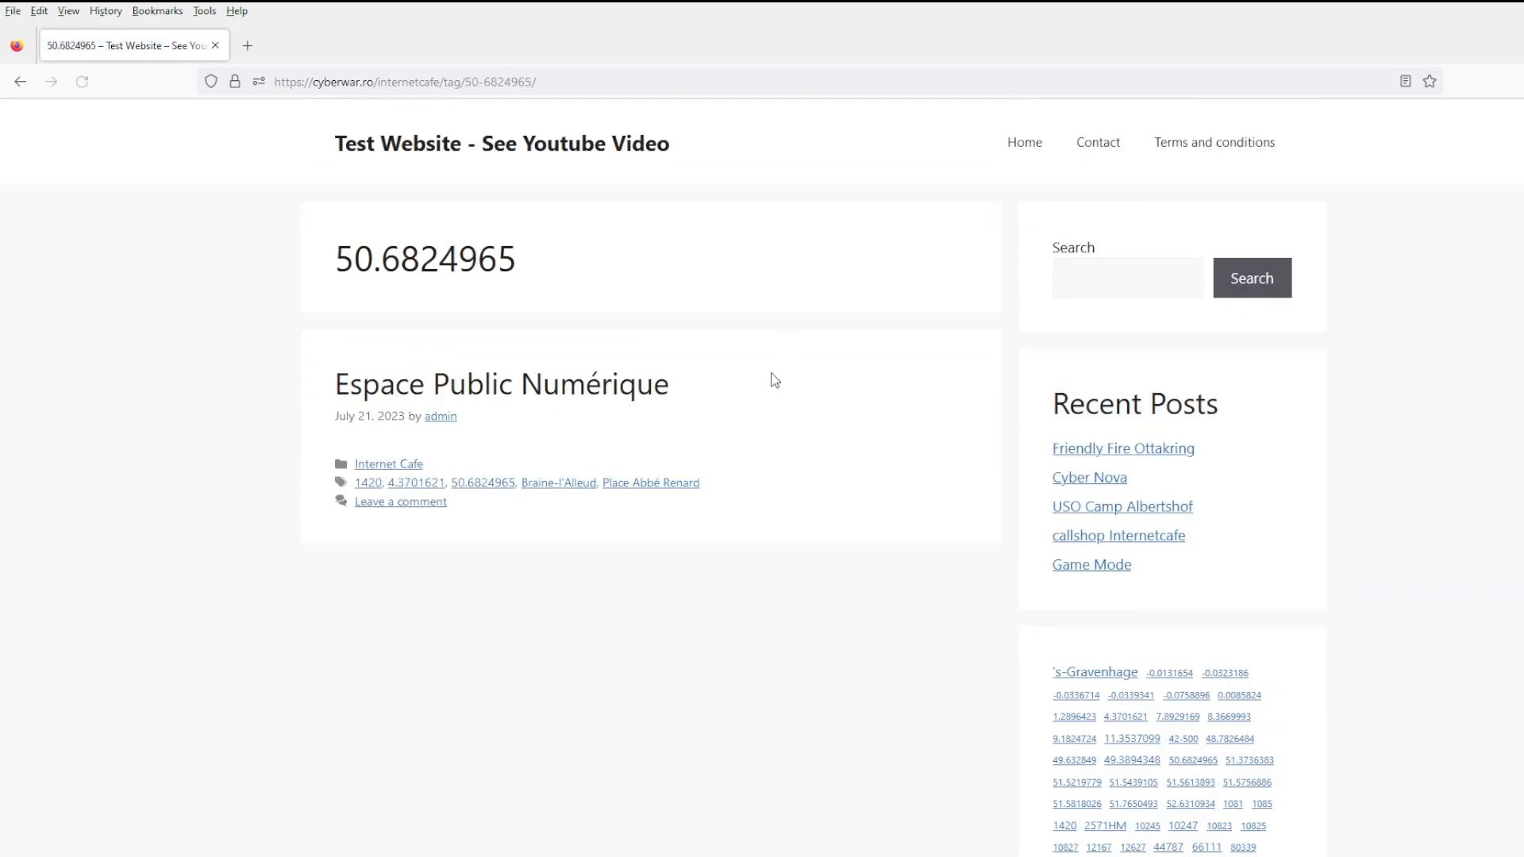
click(586, 388)
scroll(858, 588, down, 1)
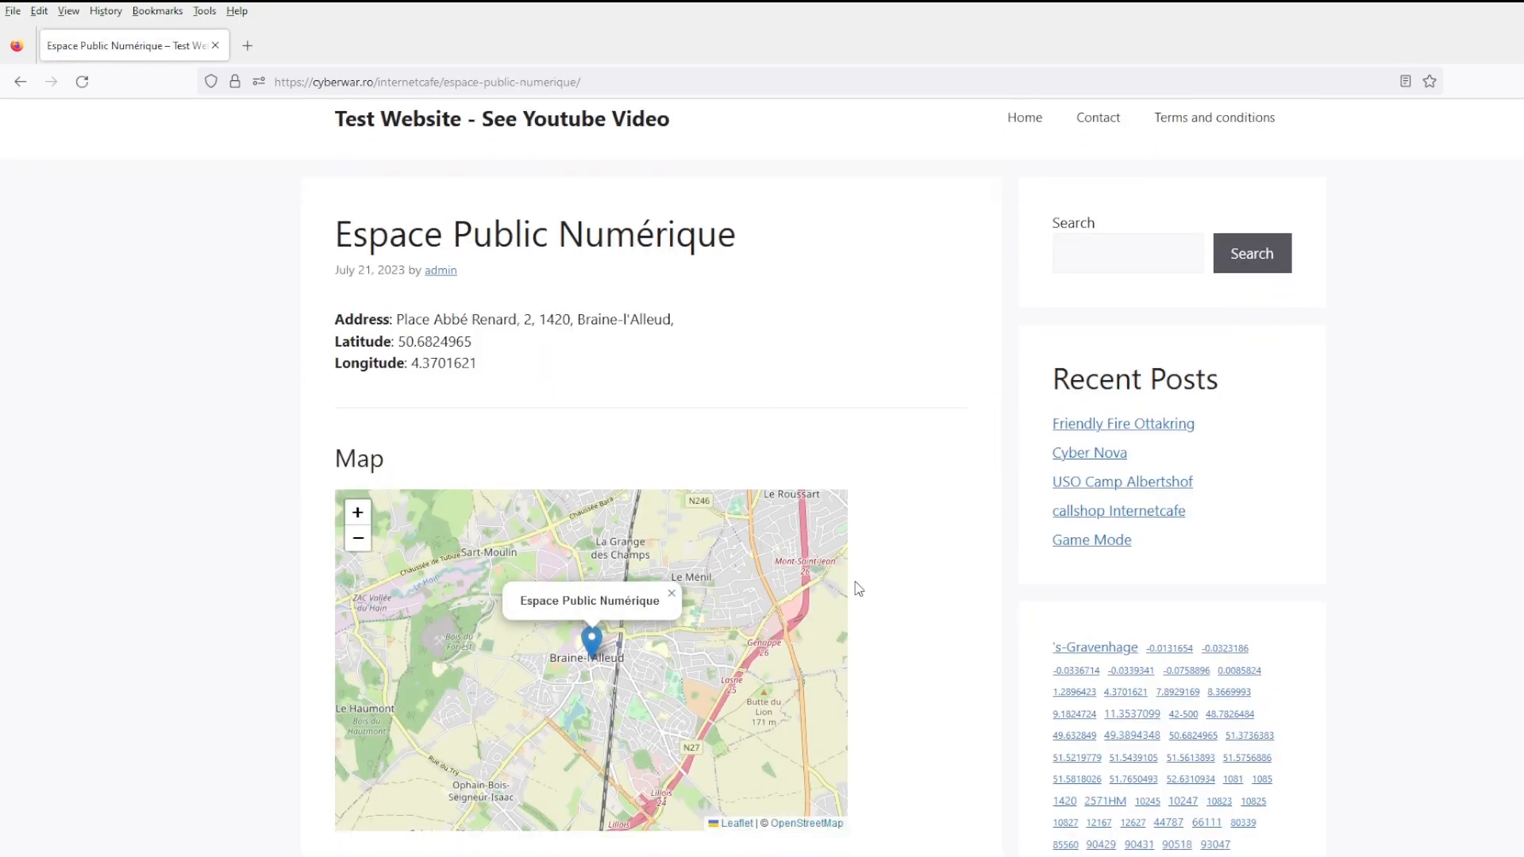
scroll(853, 593, down, 8)
scroll(853, 593, up, 9)
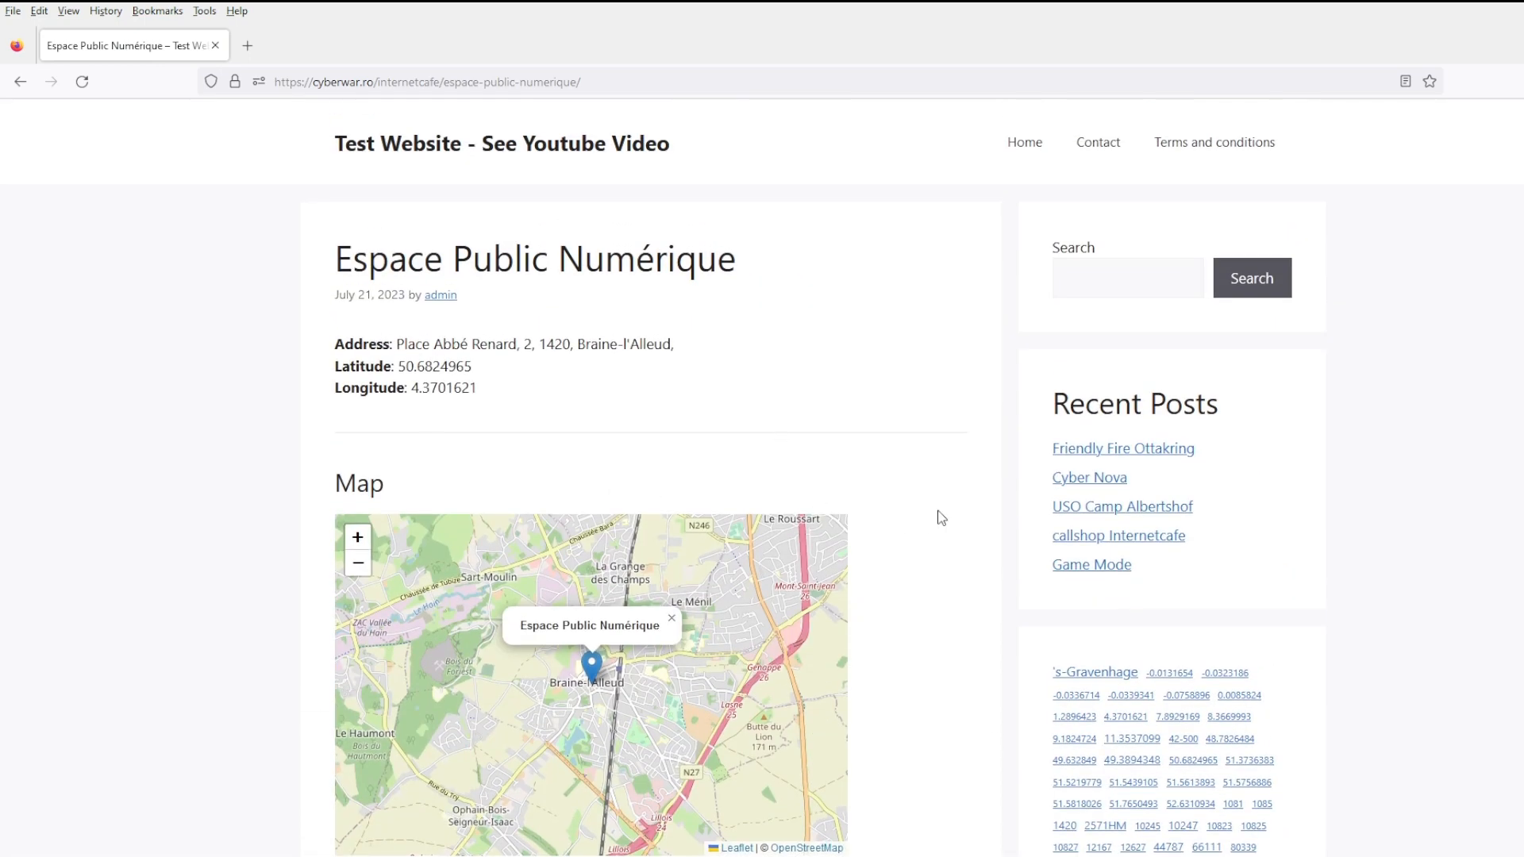
scroll(941, 517, down, 5)
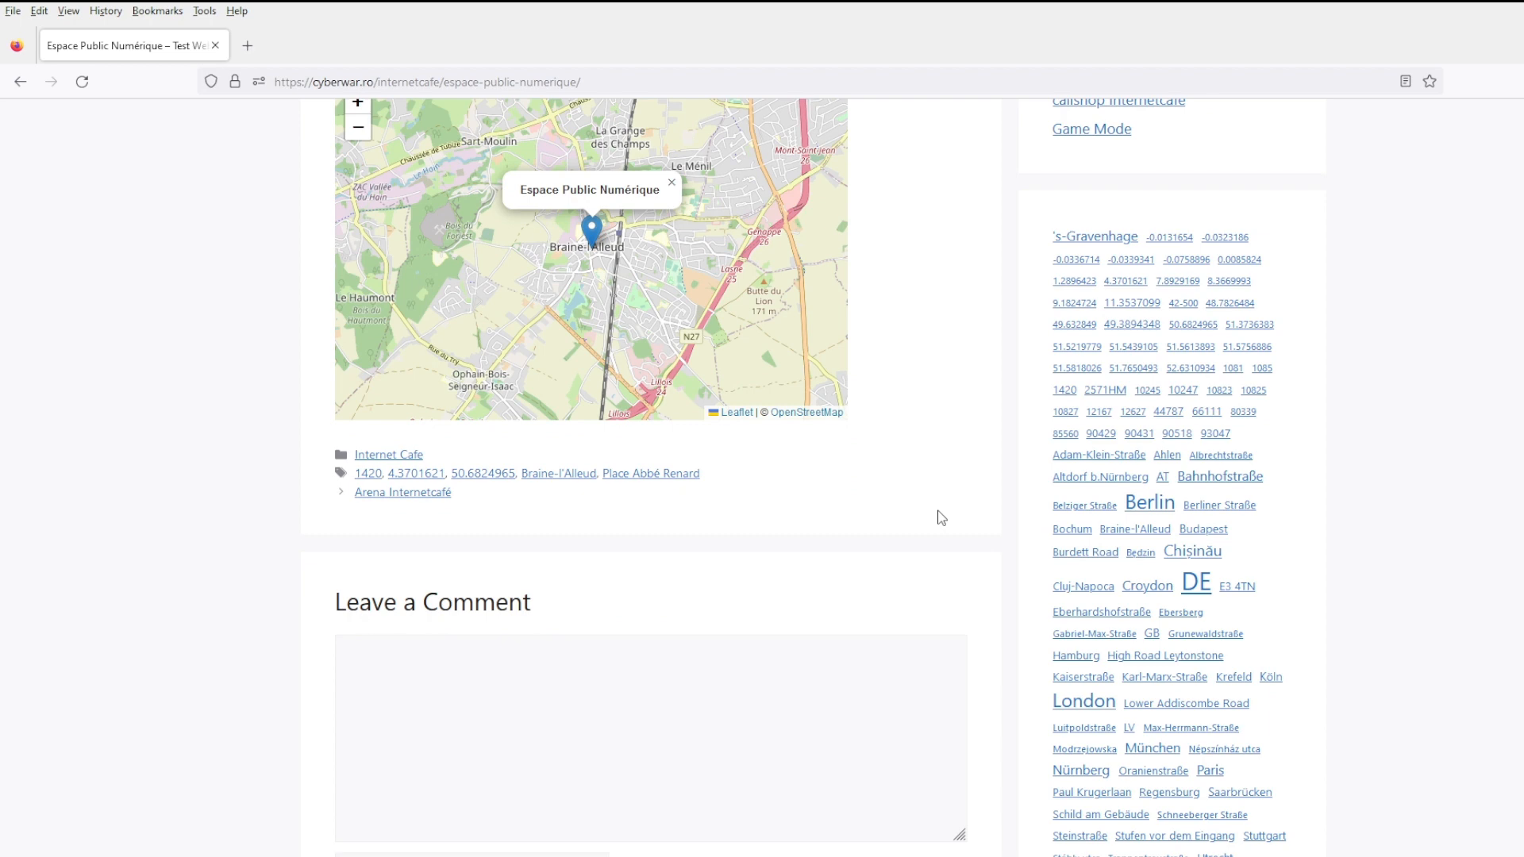
scroll(941, 518, up, 5)
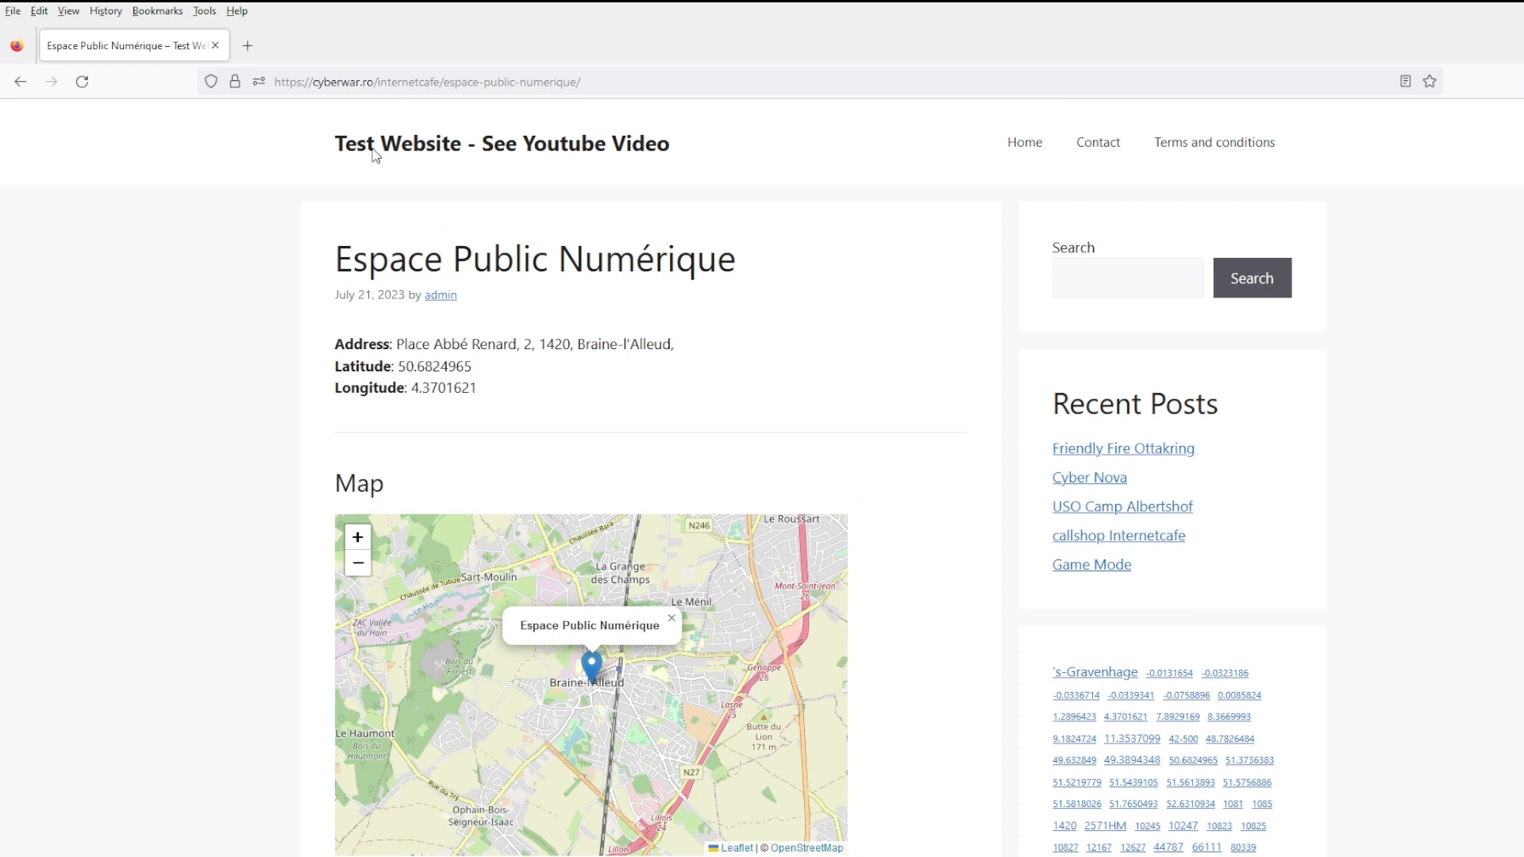
- Open wordpress.org in a new tab and go to its Get WordPress download page
click(248, 46)
text(wordpress)
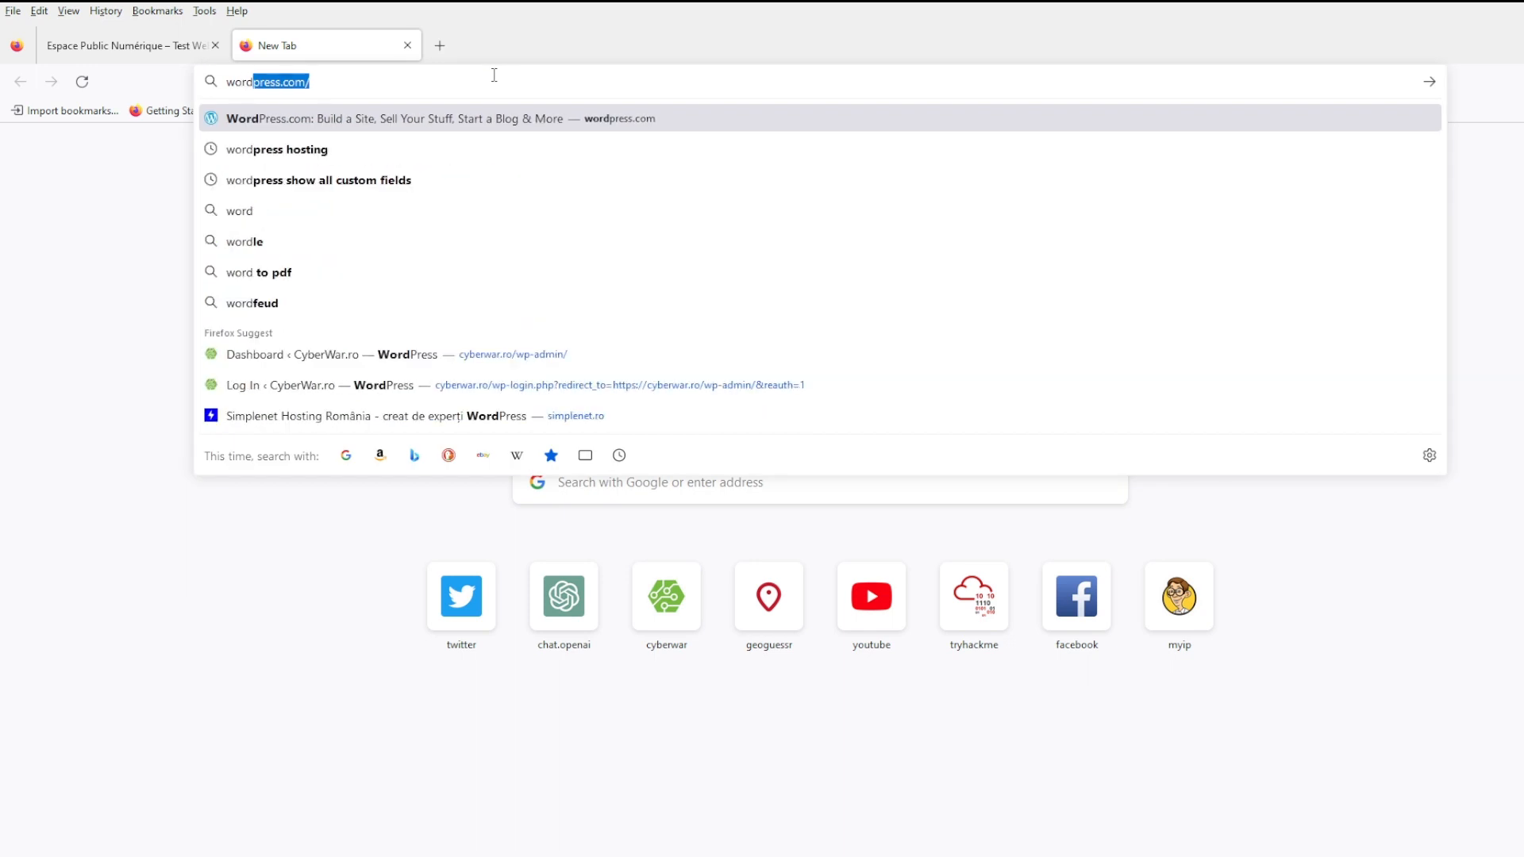
text(.org)
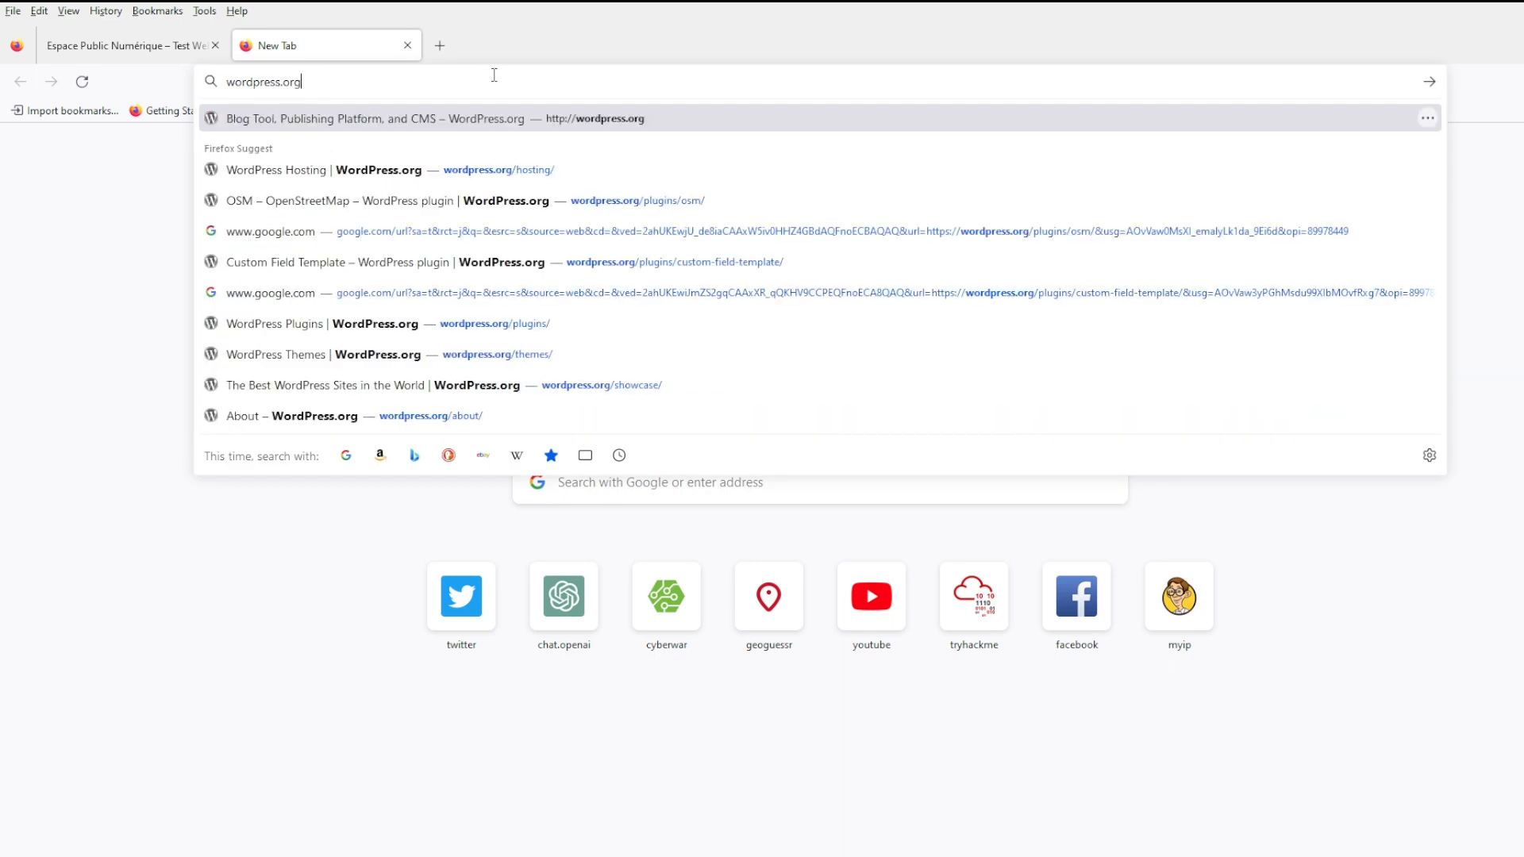
key(Return)
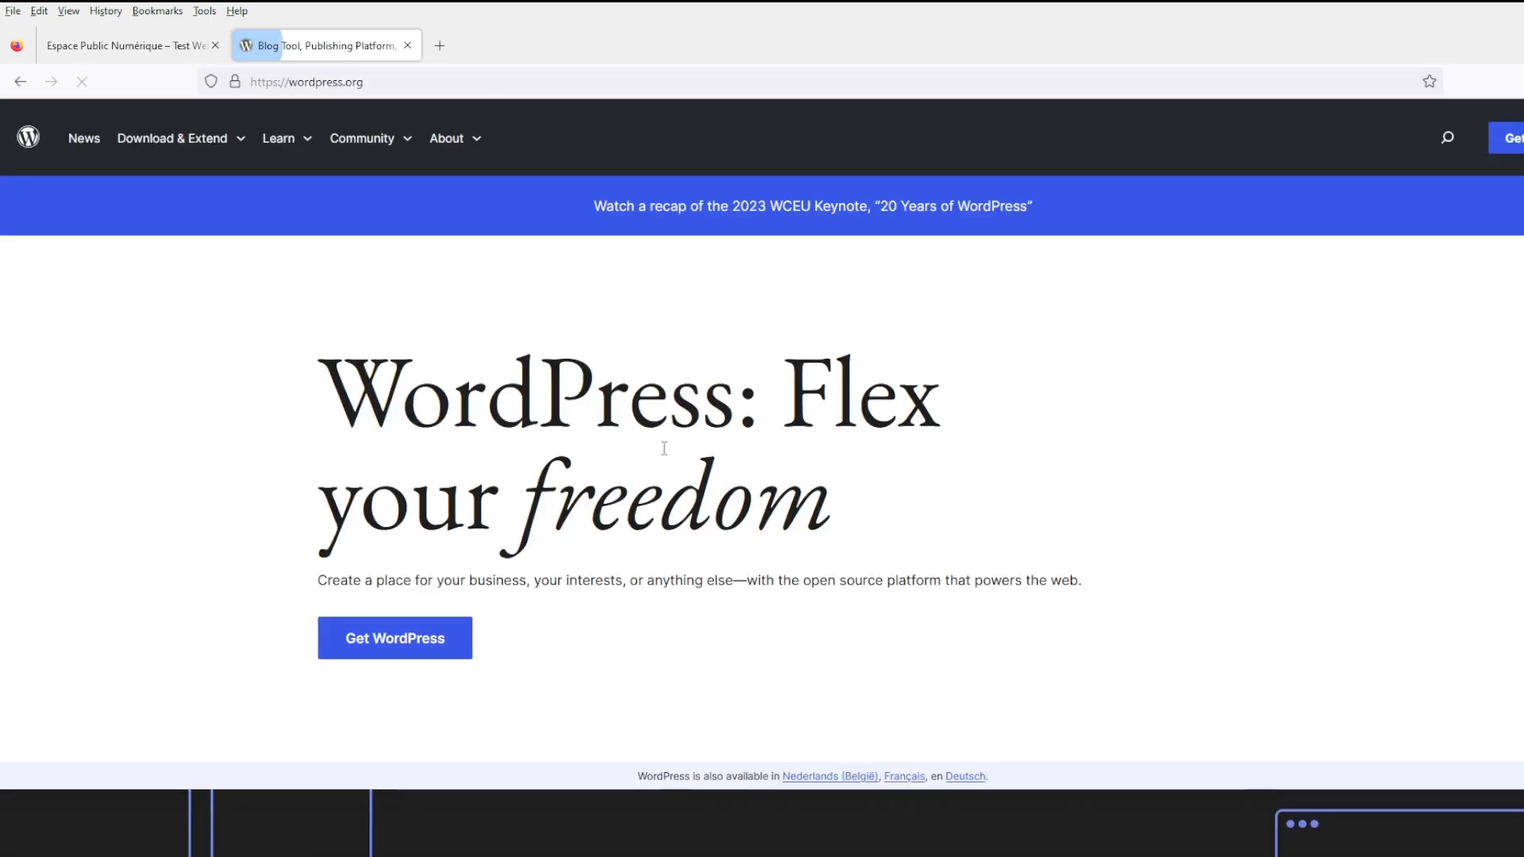
mouse_move(334, 150)
mouse_move(248, 153)
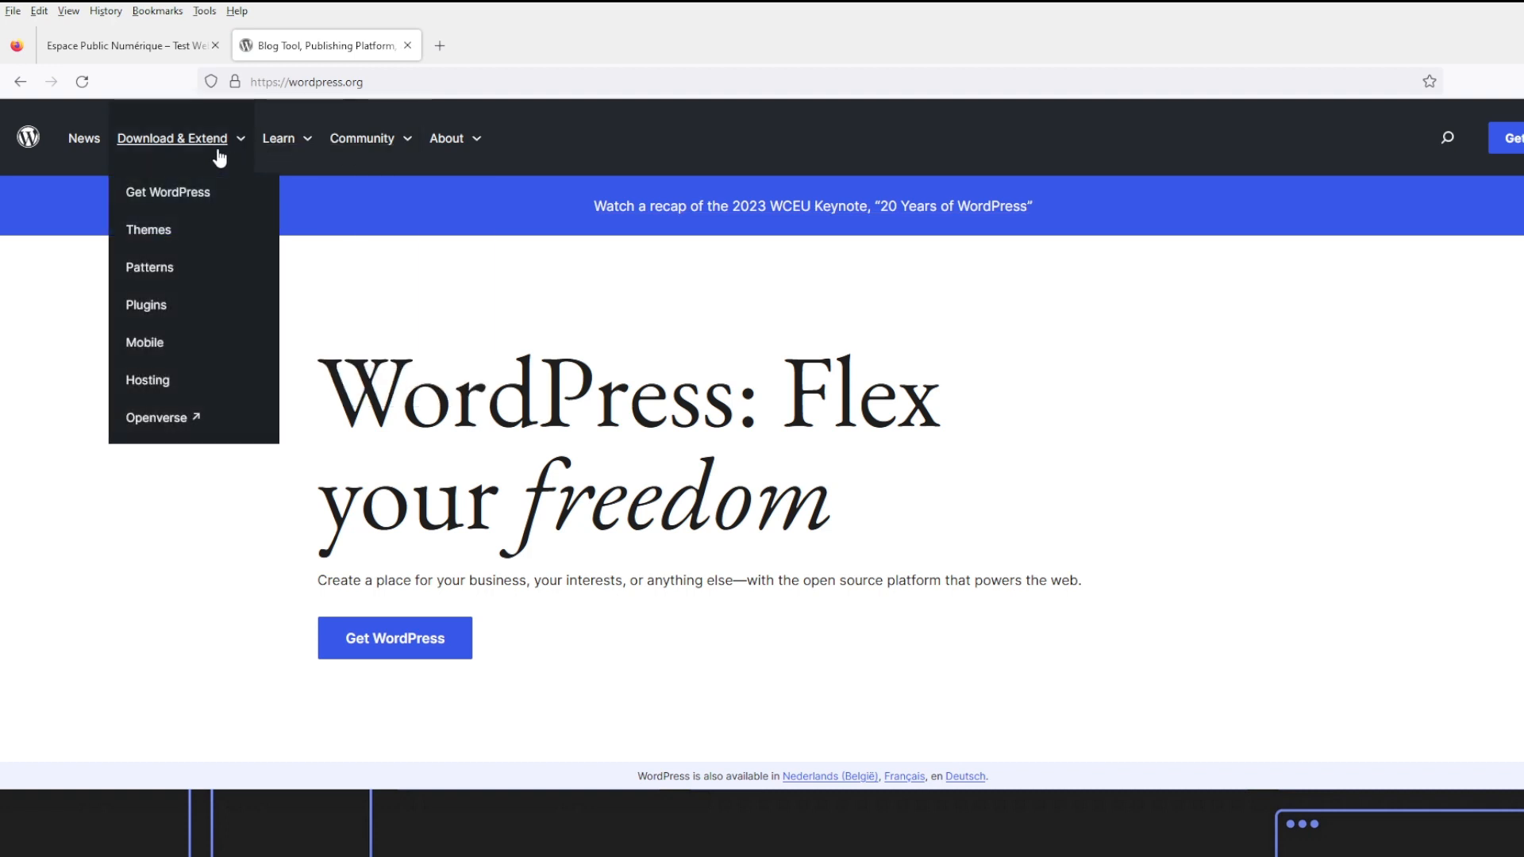
click(184, 202)
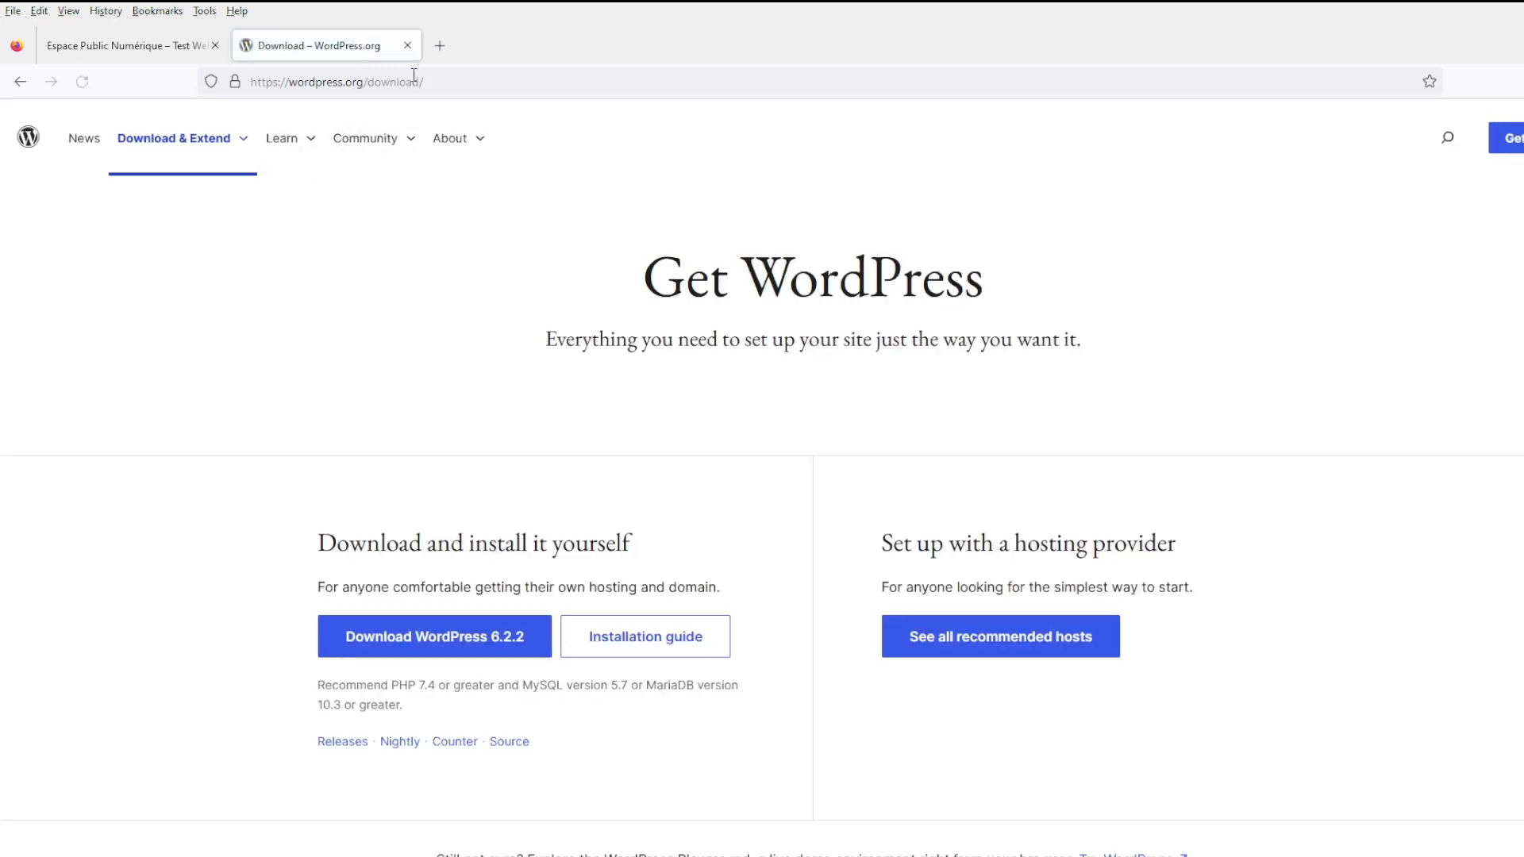
- Open the WP All Import homepage in another tab, then start one more blank tab
click(439, 50)
text(wp)
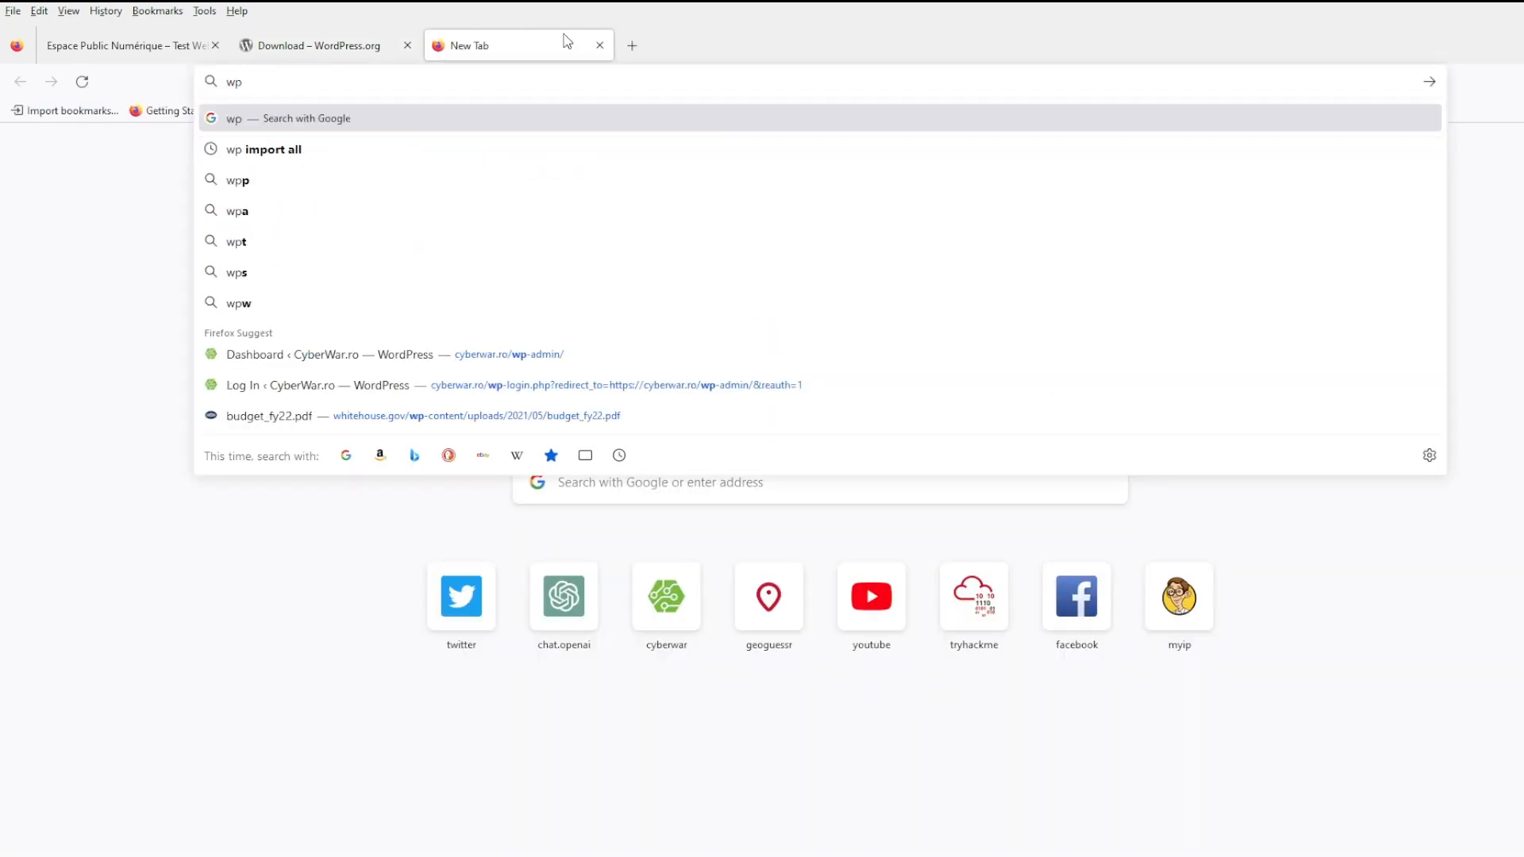
text(all)
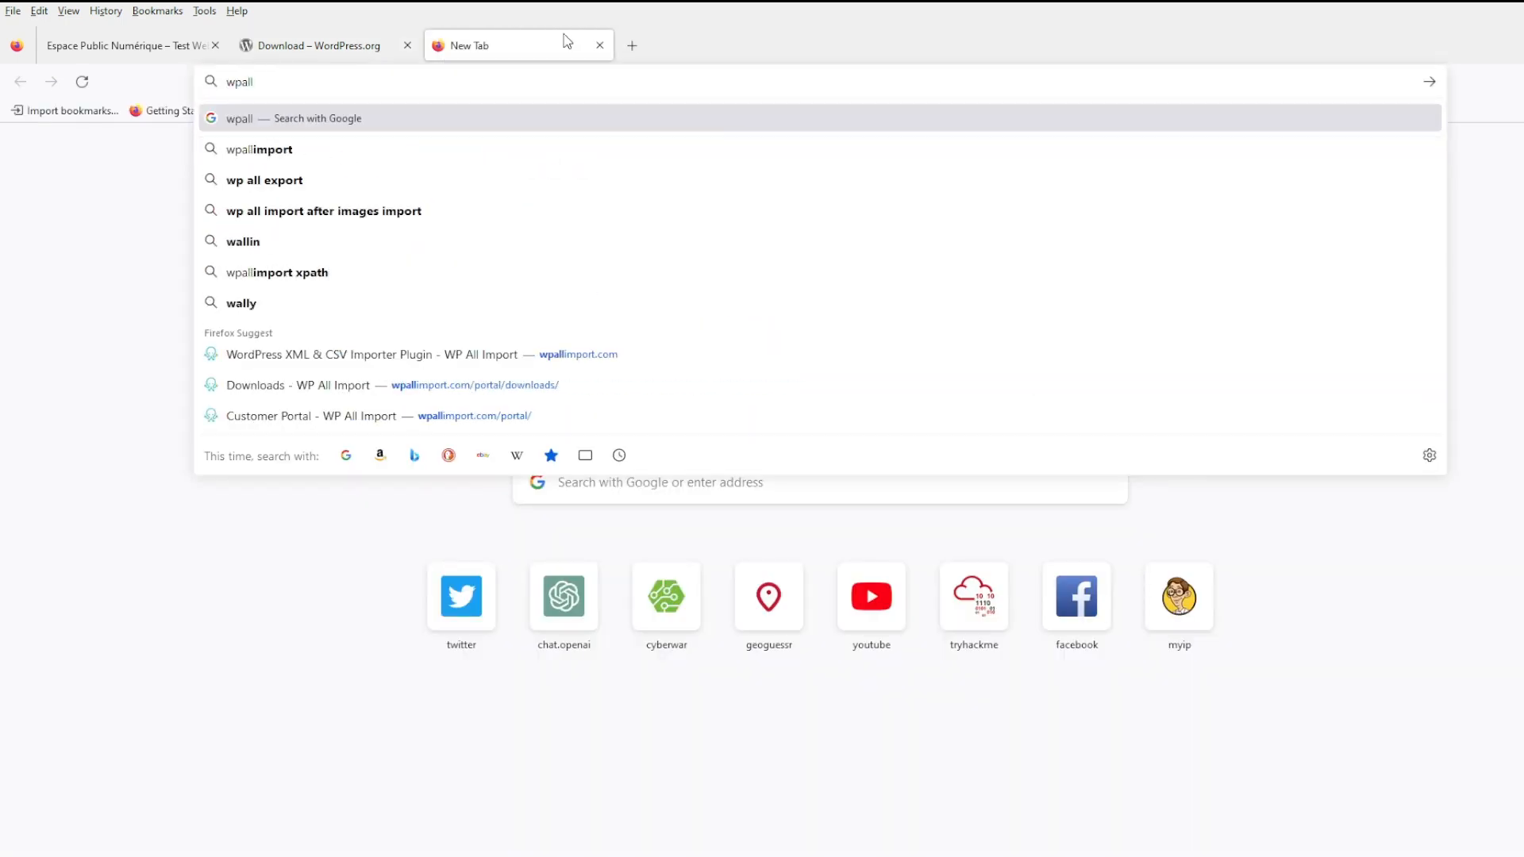
text(import)
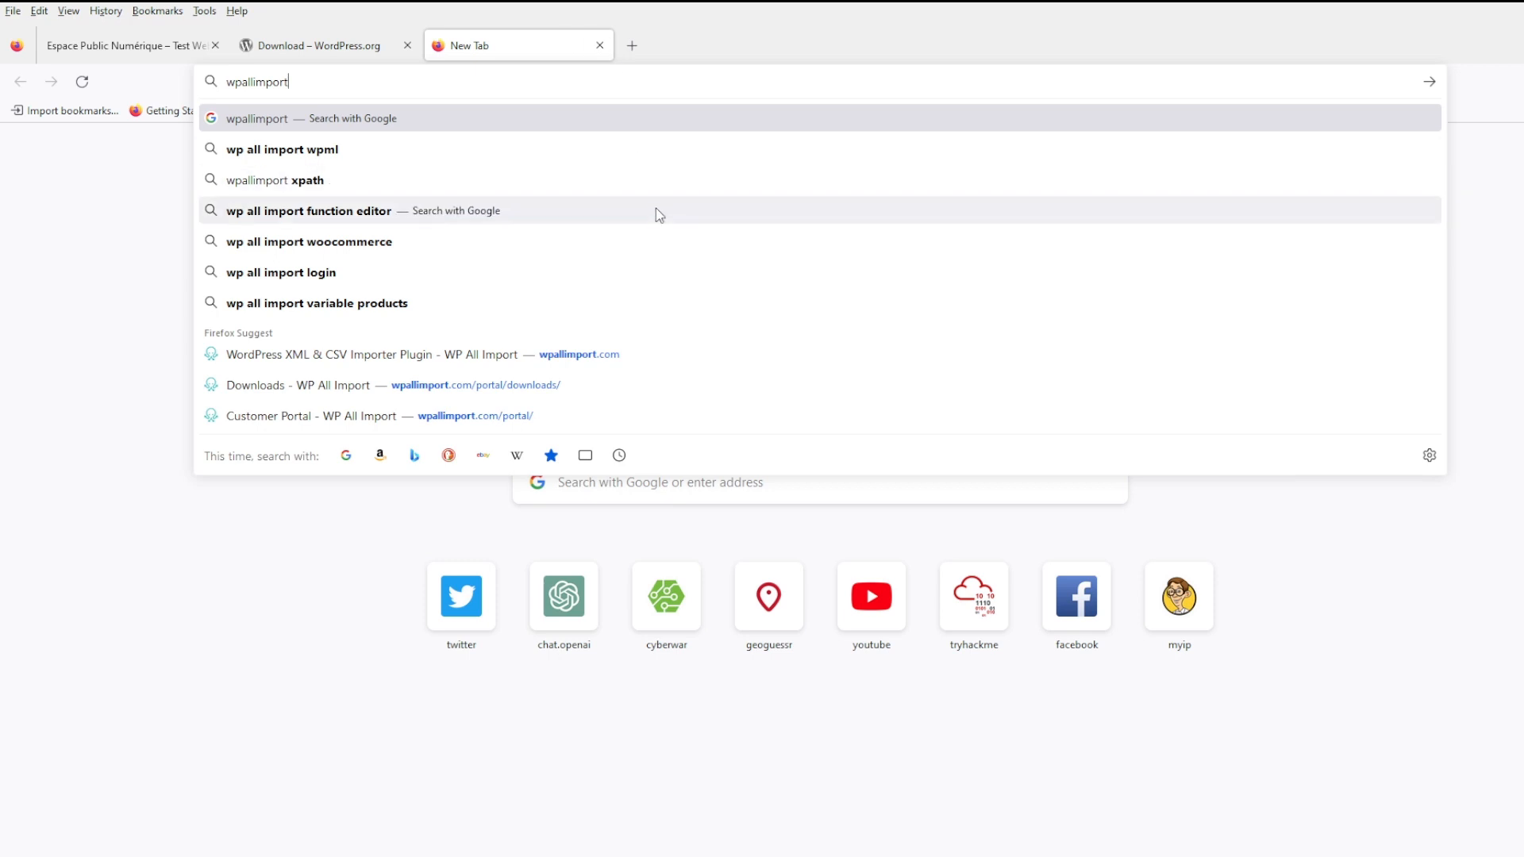
click(530, 387)
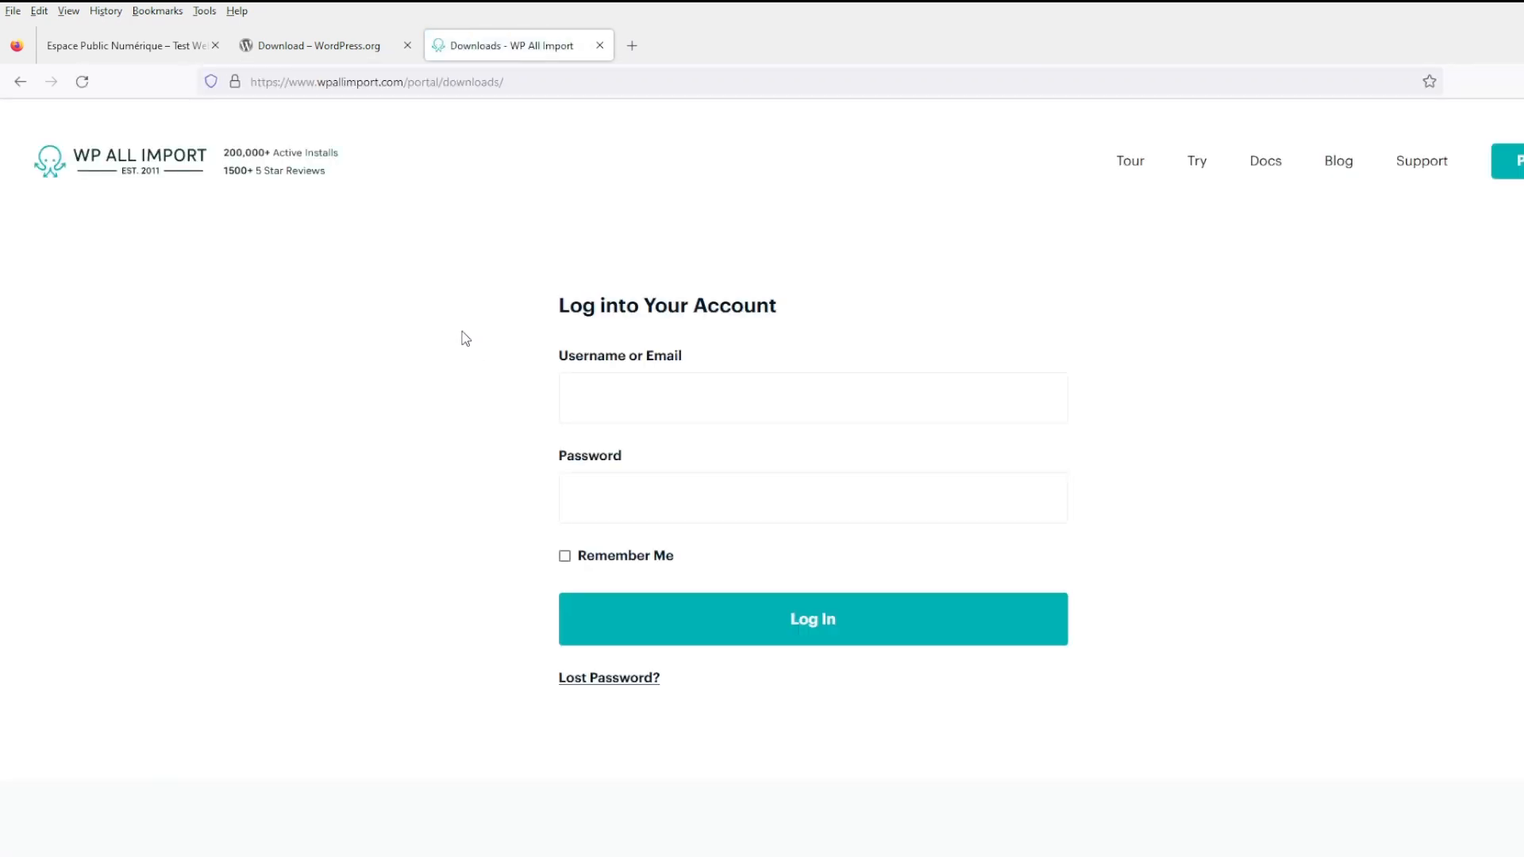
click(181, 179)
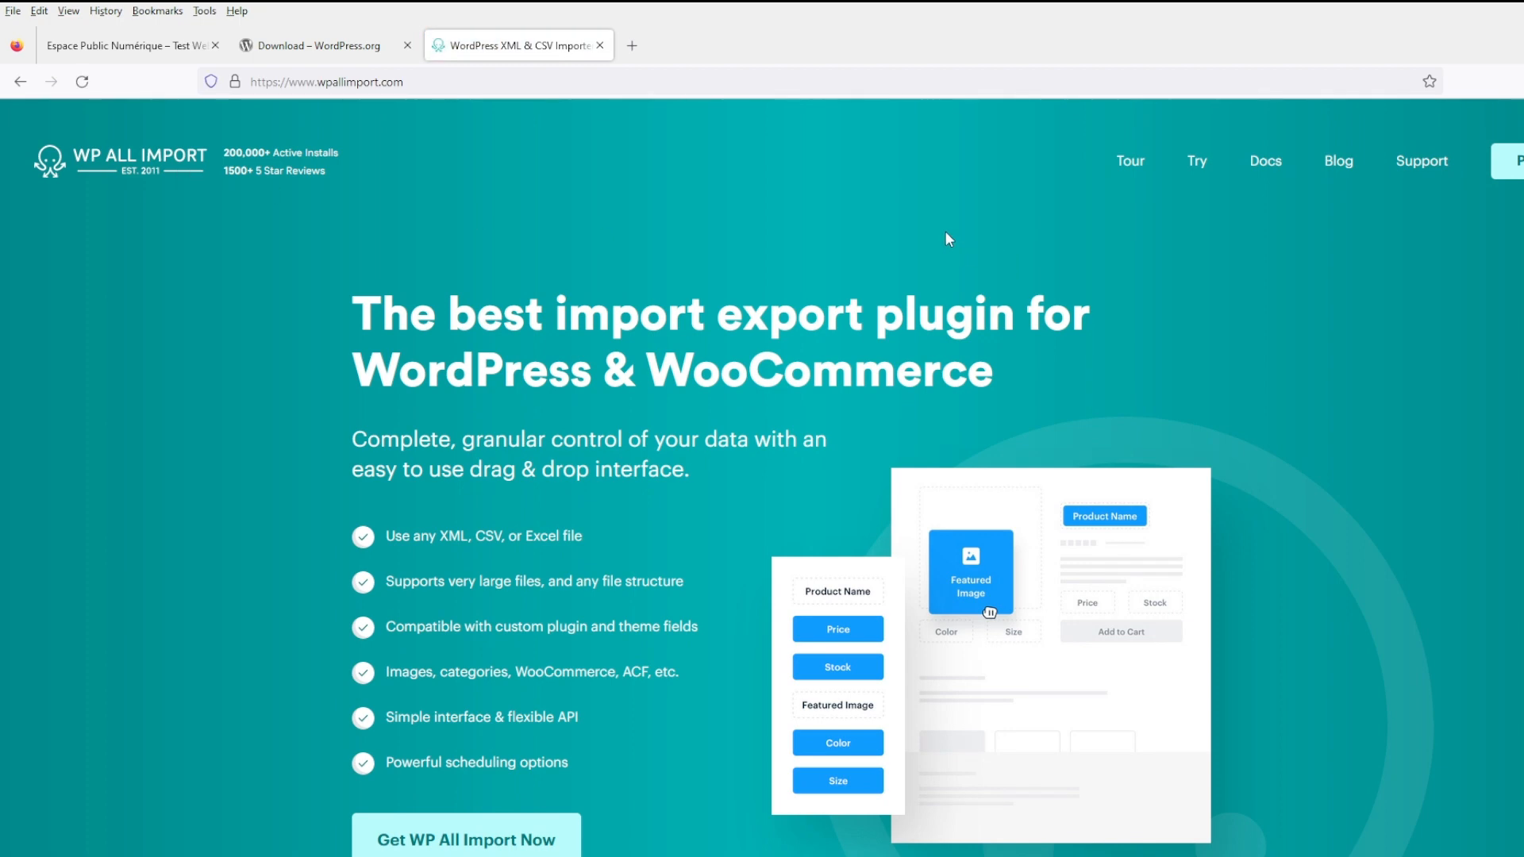
click(632, 46)
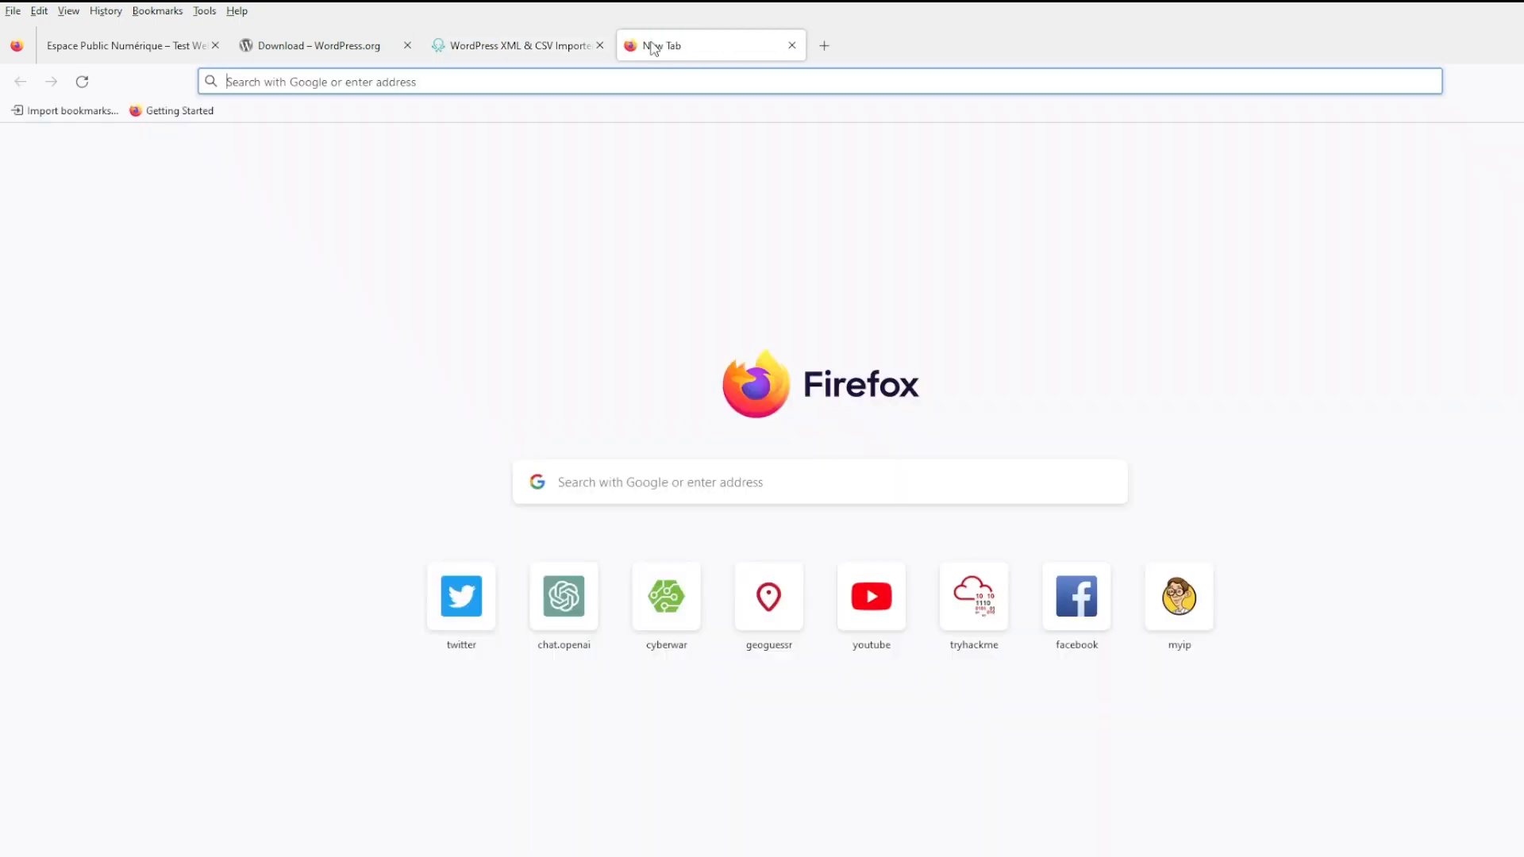
- Search for overpass turbo and open the overpass turbo site
text(overpass)
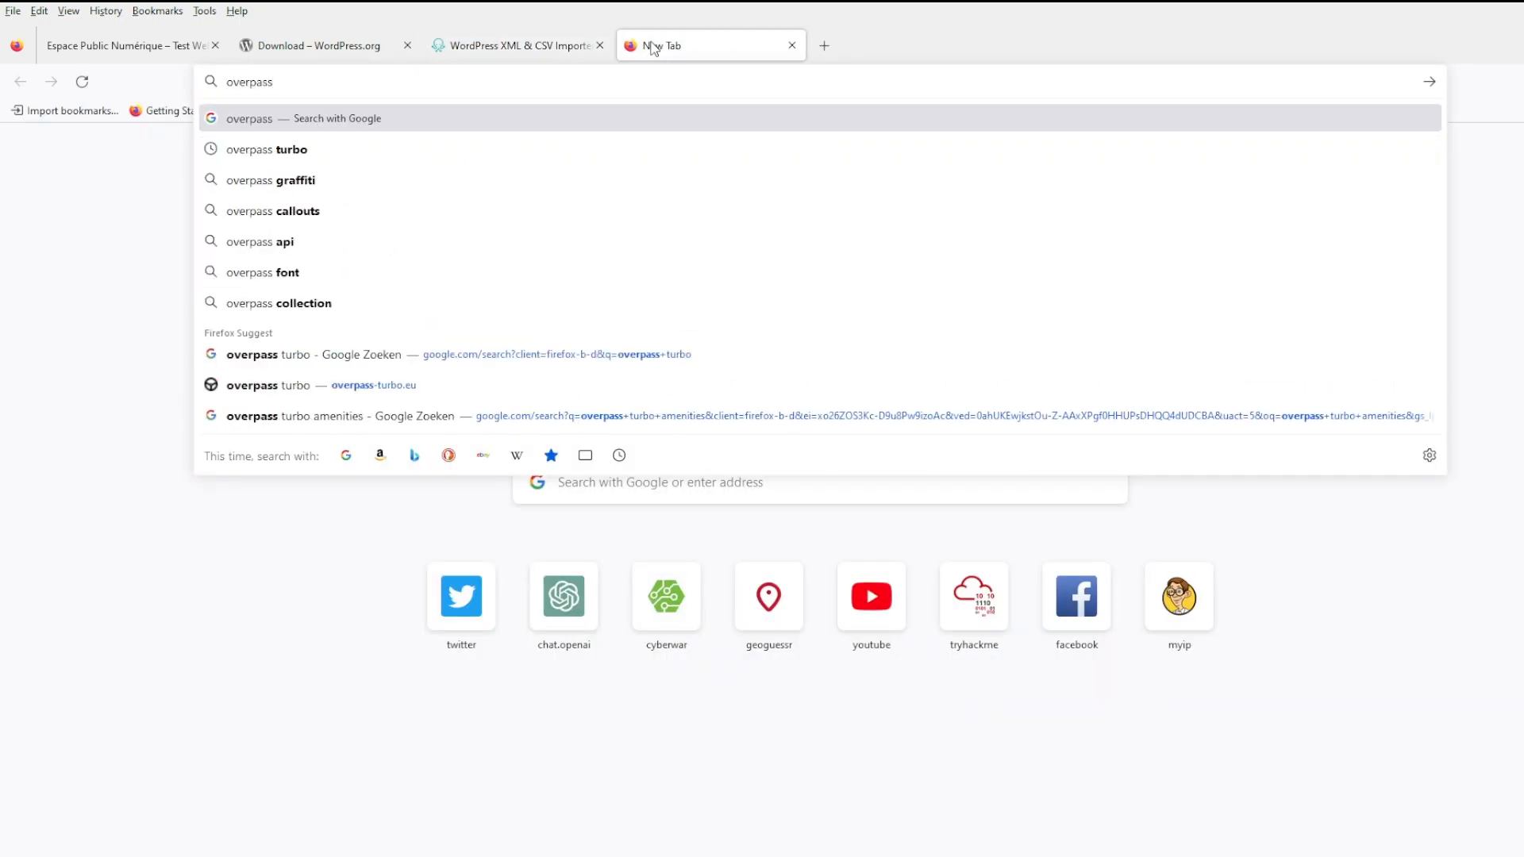
text( turbo)
key(Return)
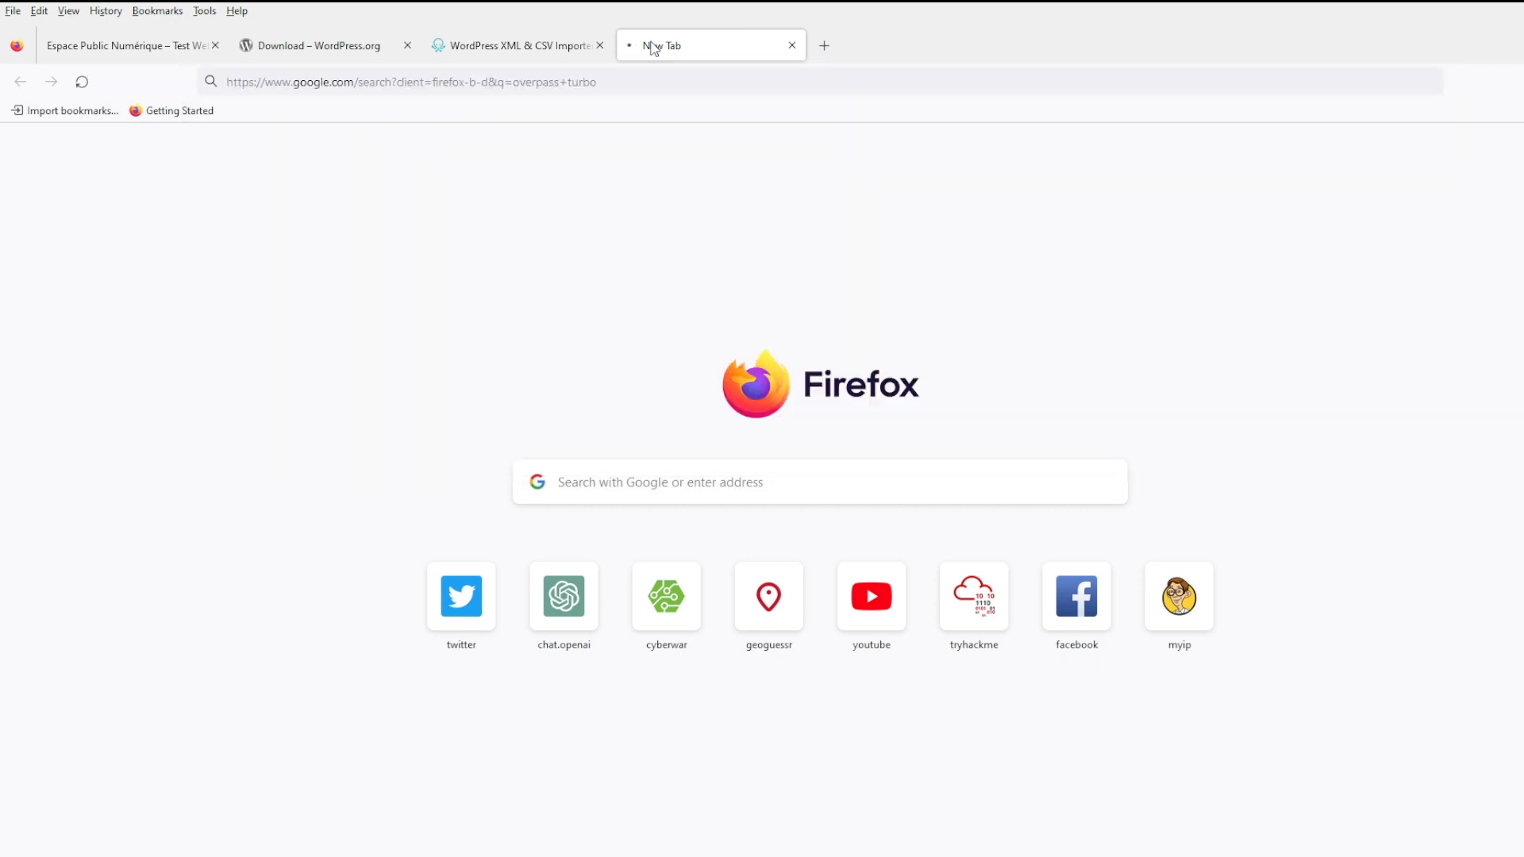
click(292, 316)
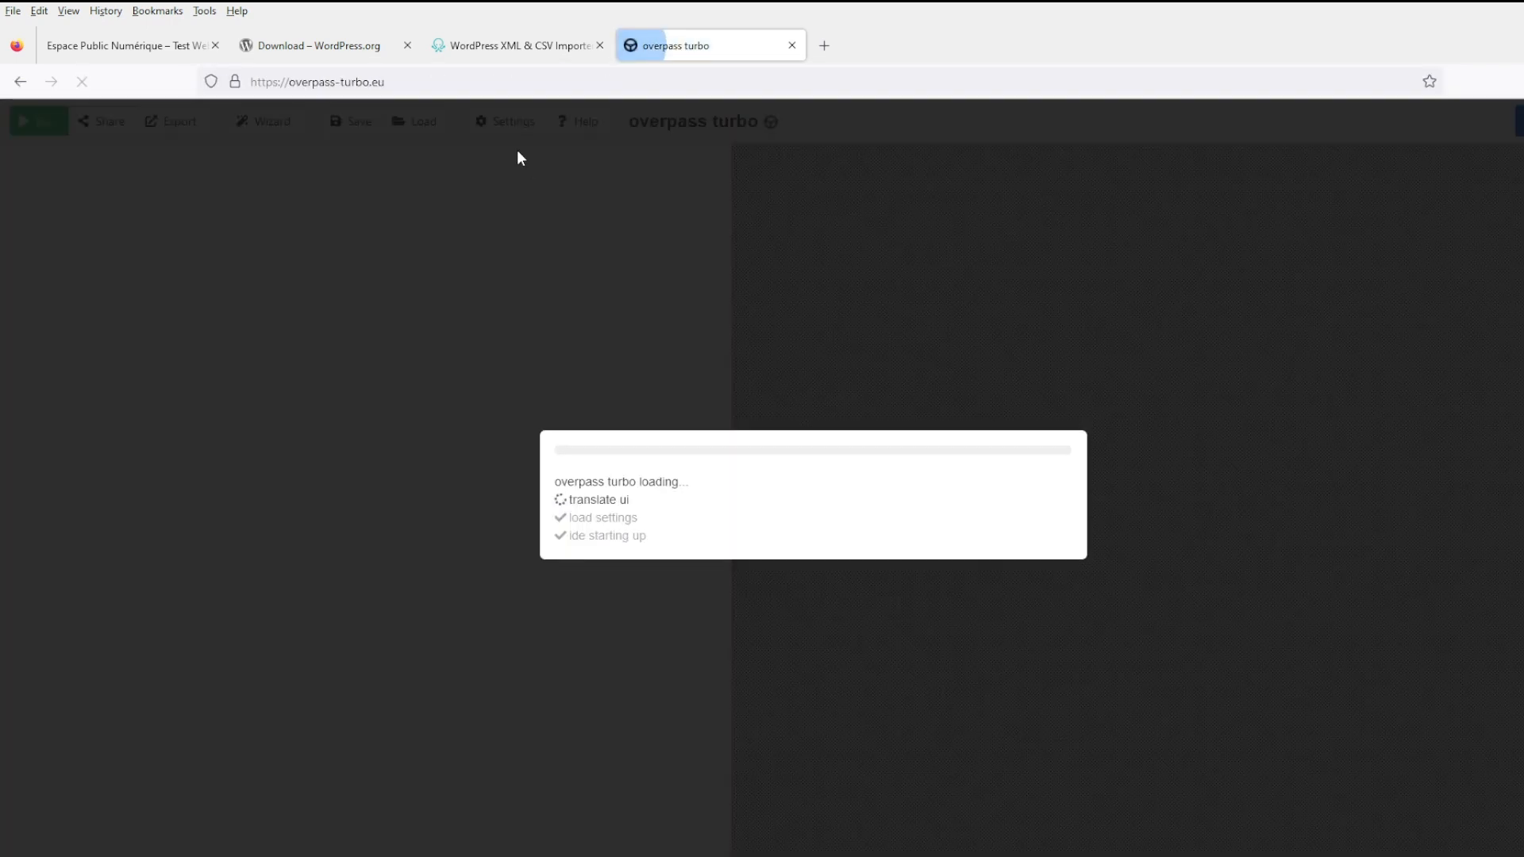
- Open ConvertCSV's JSON to CSV converter in a new tab via a 'json to csv' search
click(824, 49)
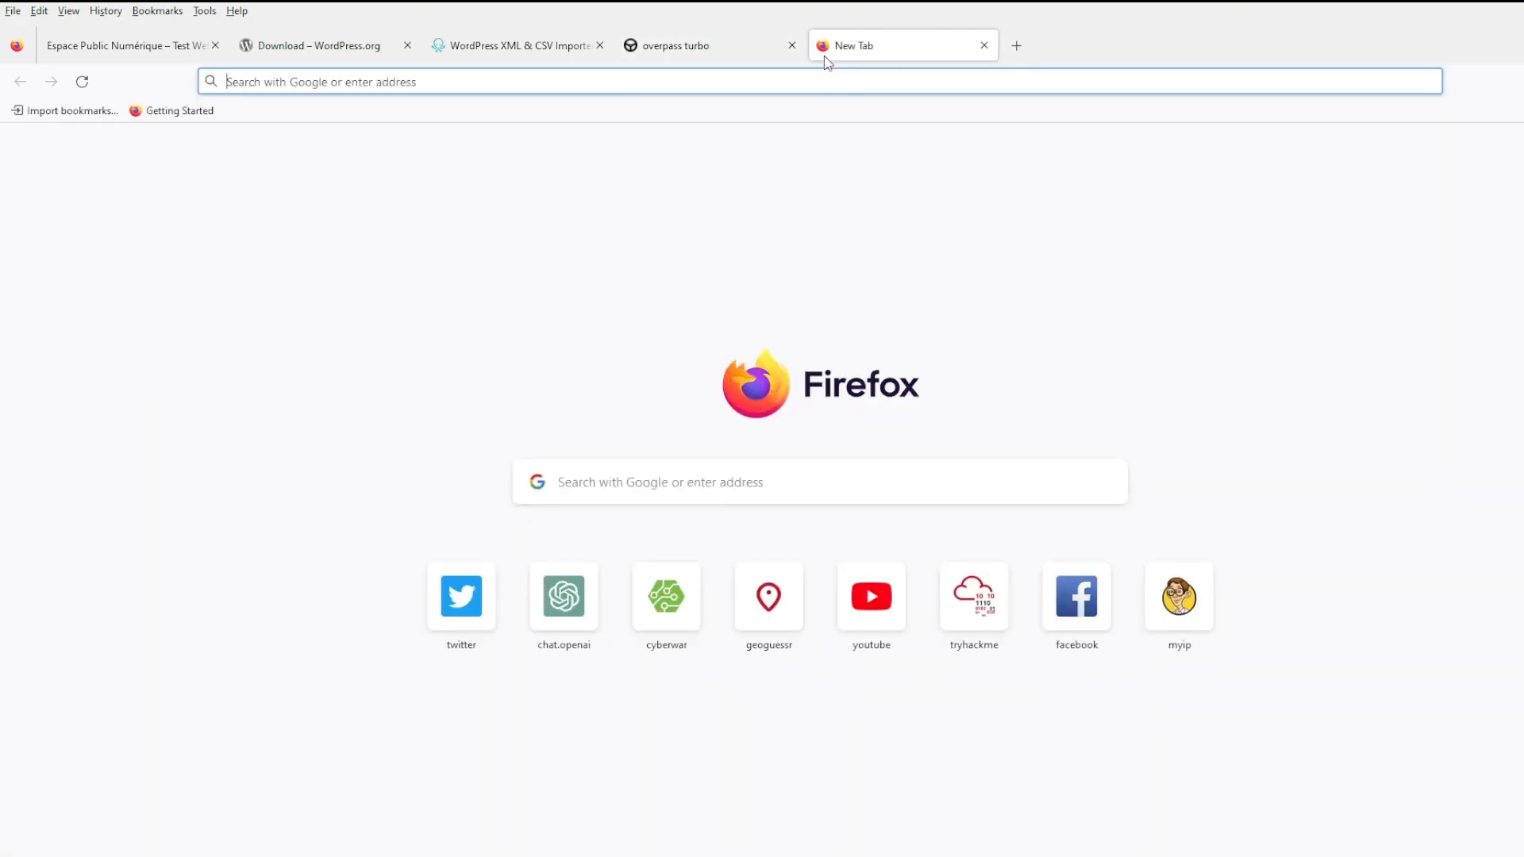
text(csv to)
key(BackSpace)
key(BackSpace)
key(BackSpace)
key(BackSpace)
key(BackSpace)
key(BackSpace)
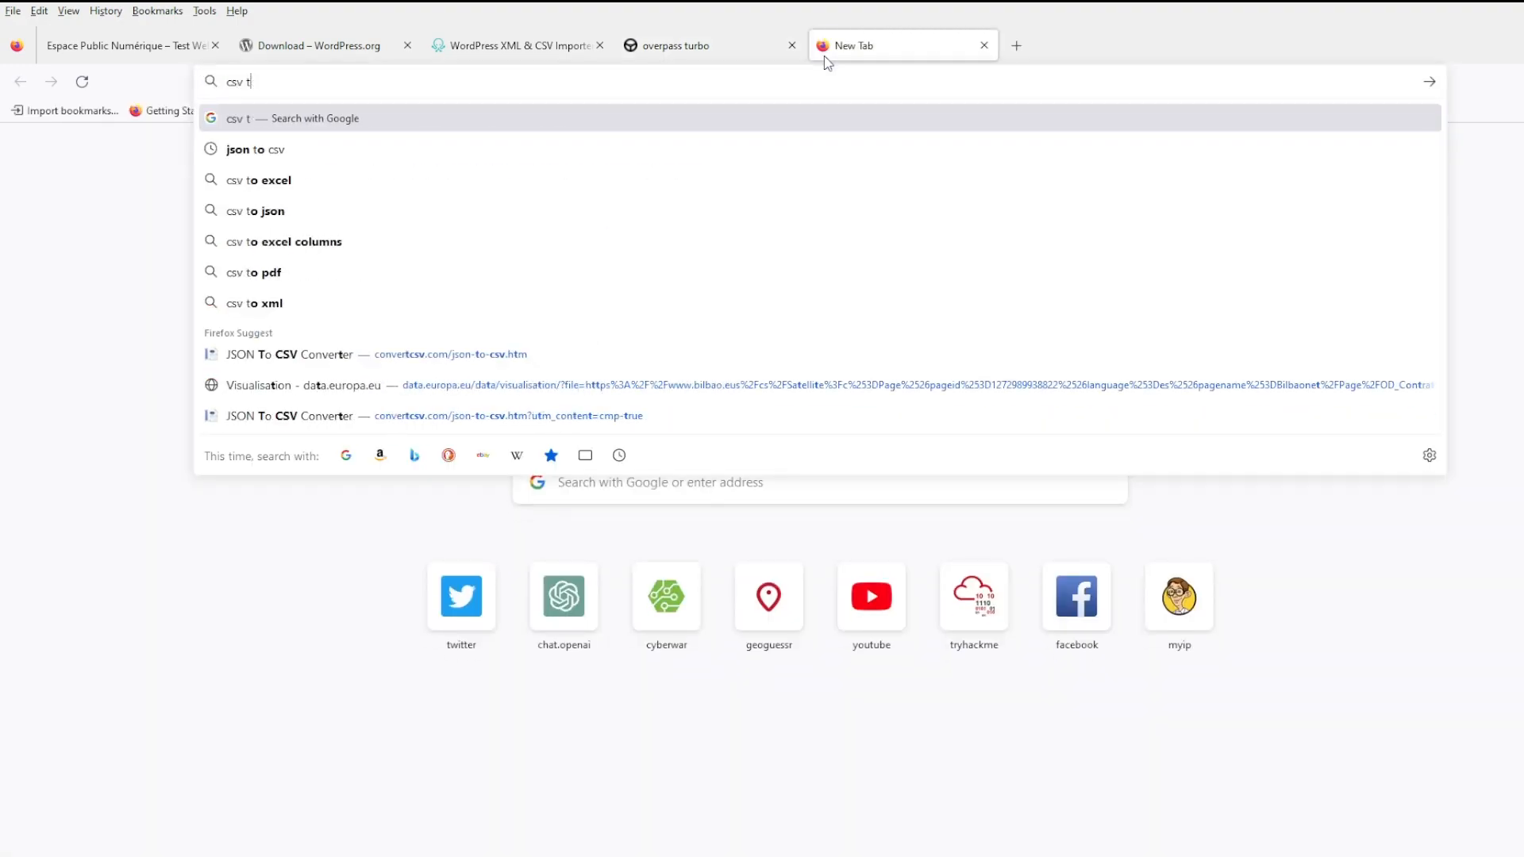
text(json to csv)
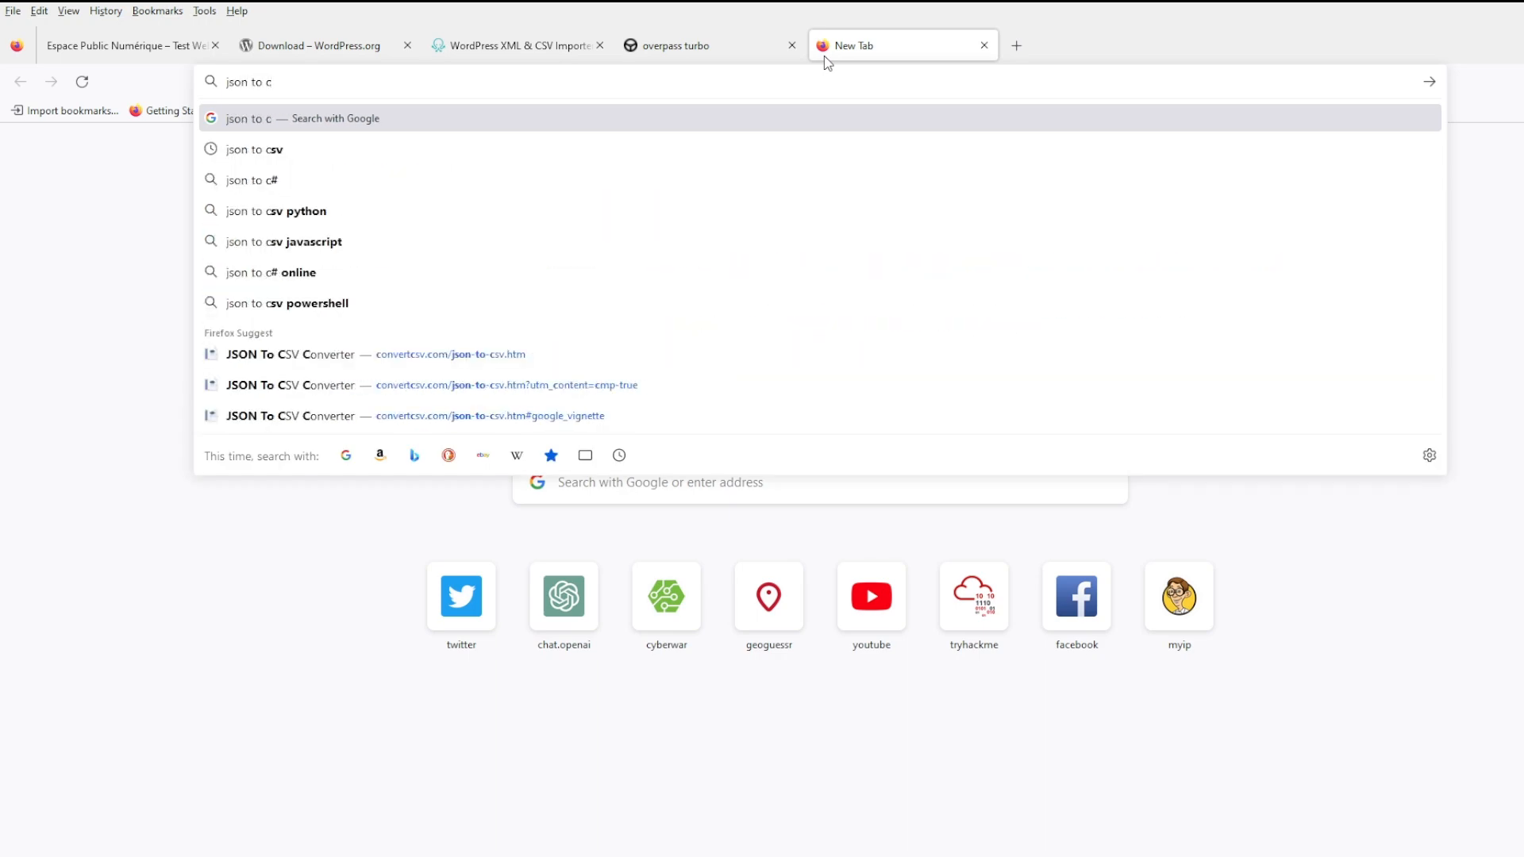
key(Return)
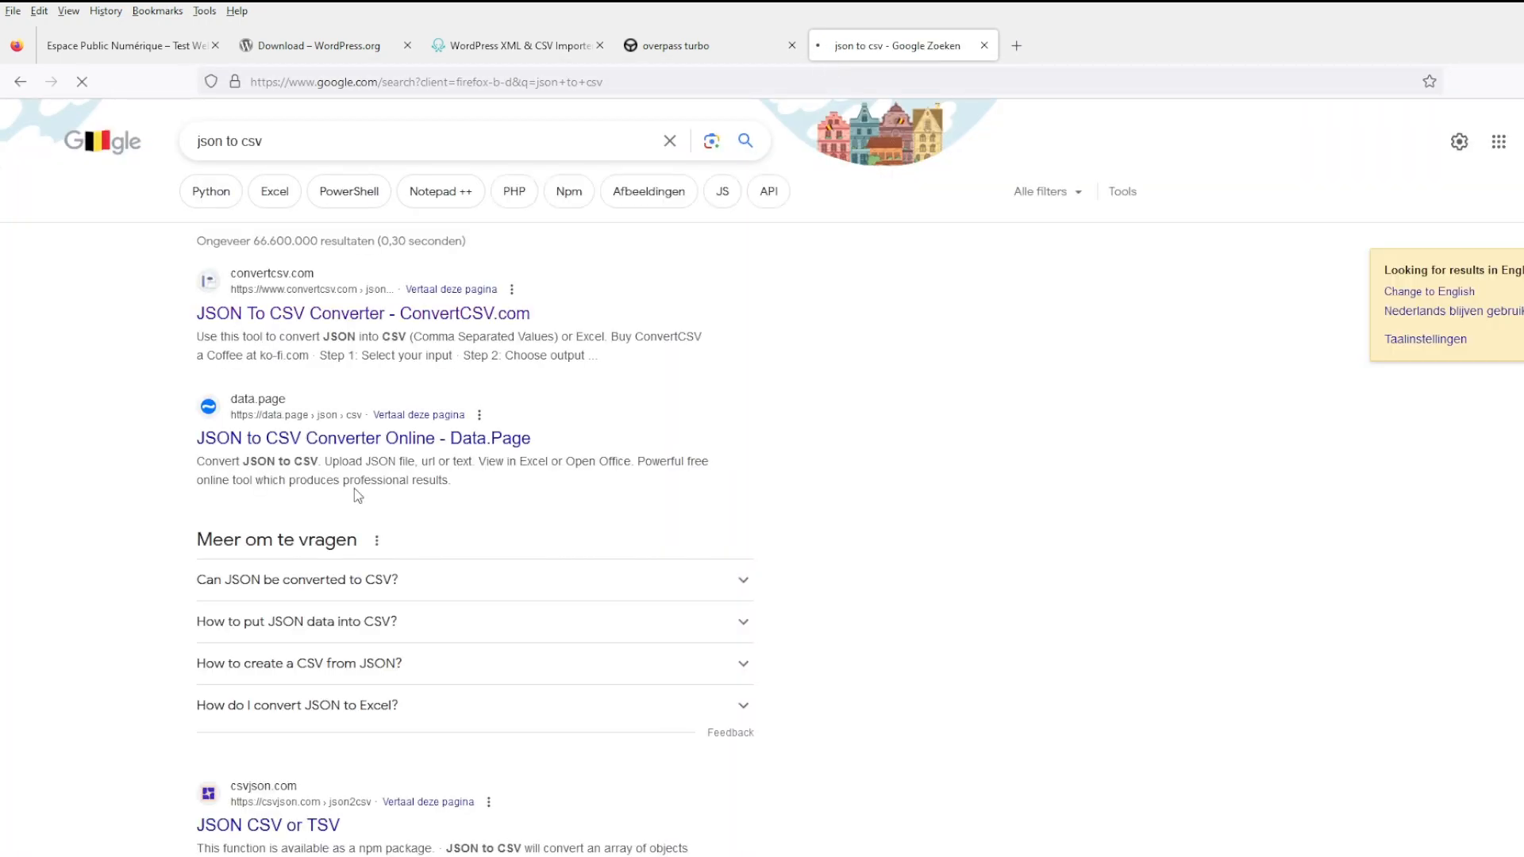
click(301, 315)
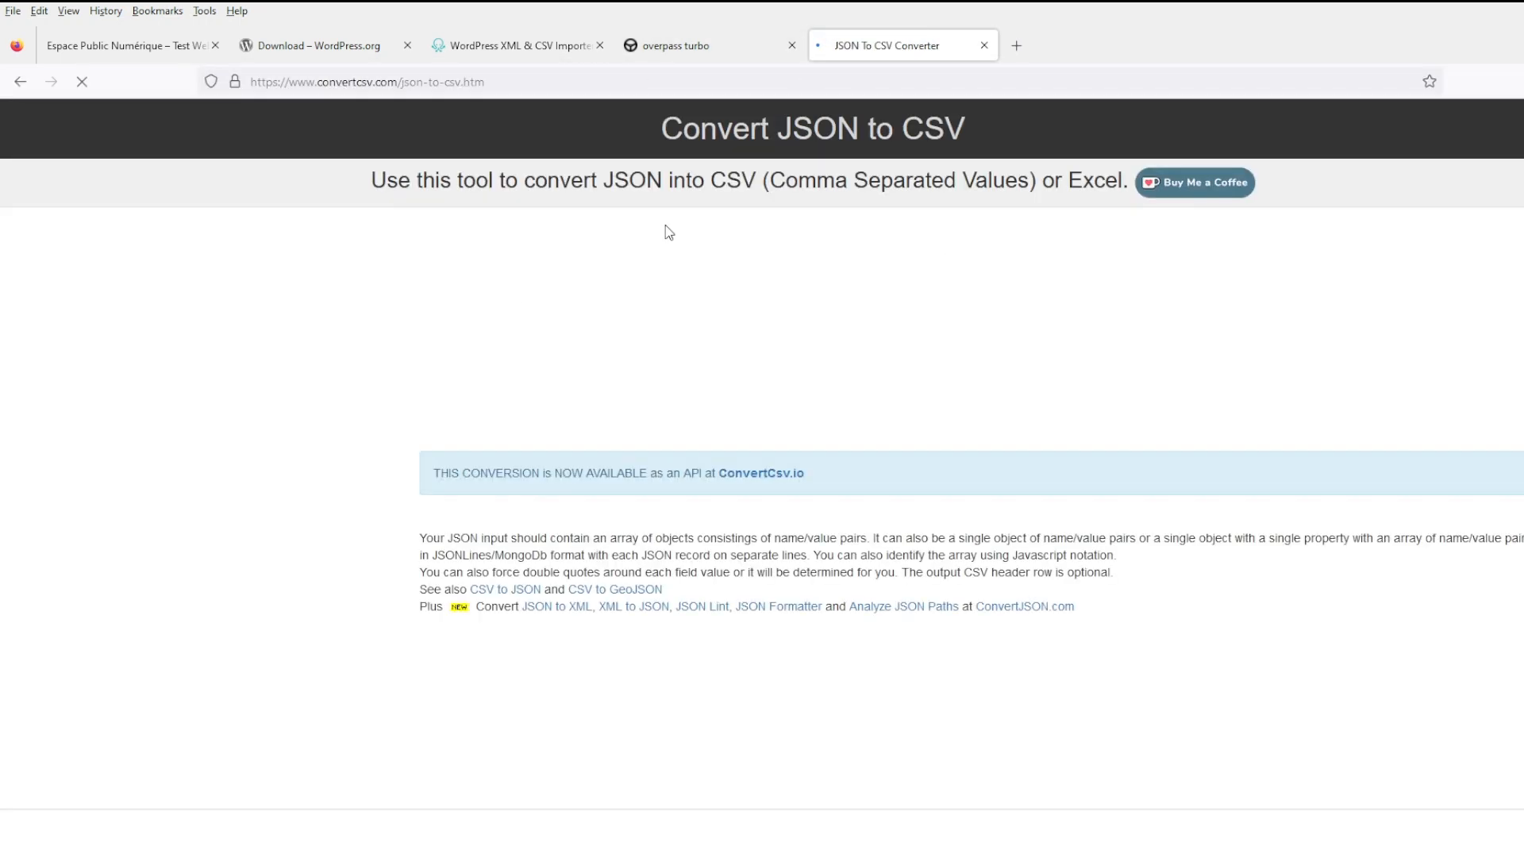
- Bring the overpass turbo query forward and move its tab to the end of the row
click(705, 51)
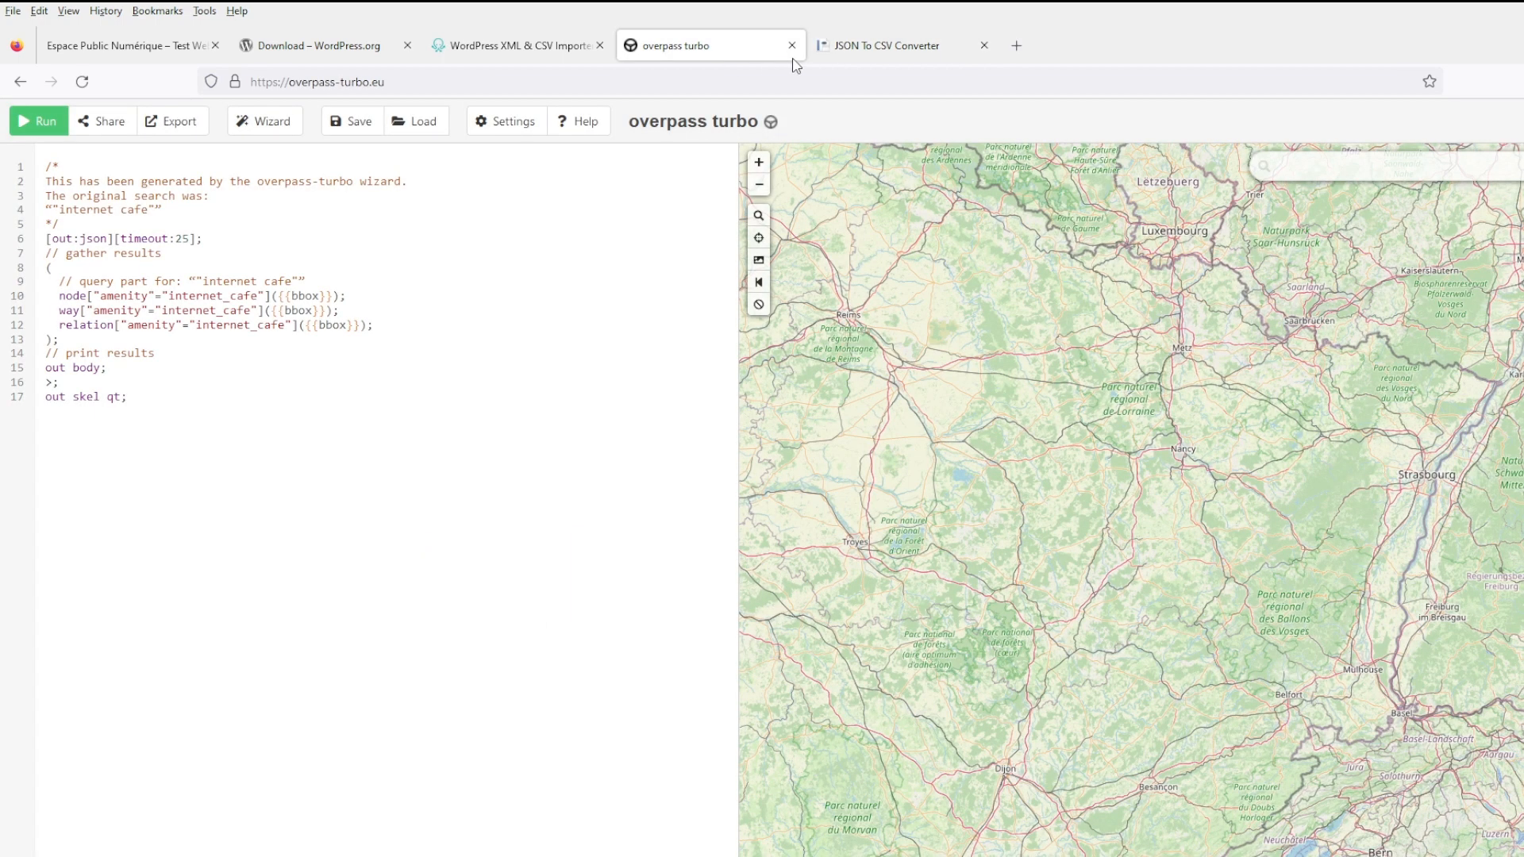
click(827, 50)
drag(743, 45, 1009, 49)
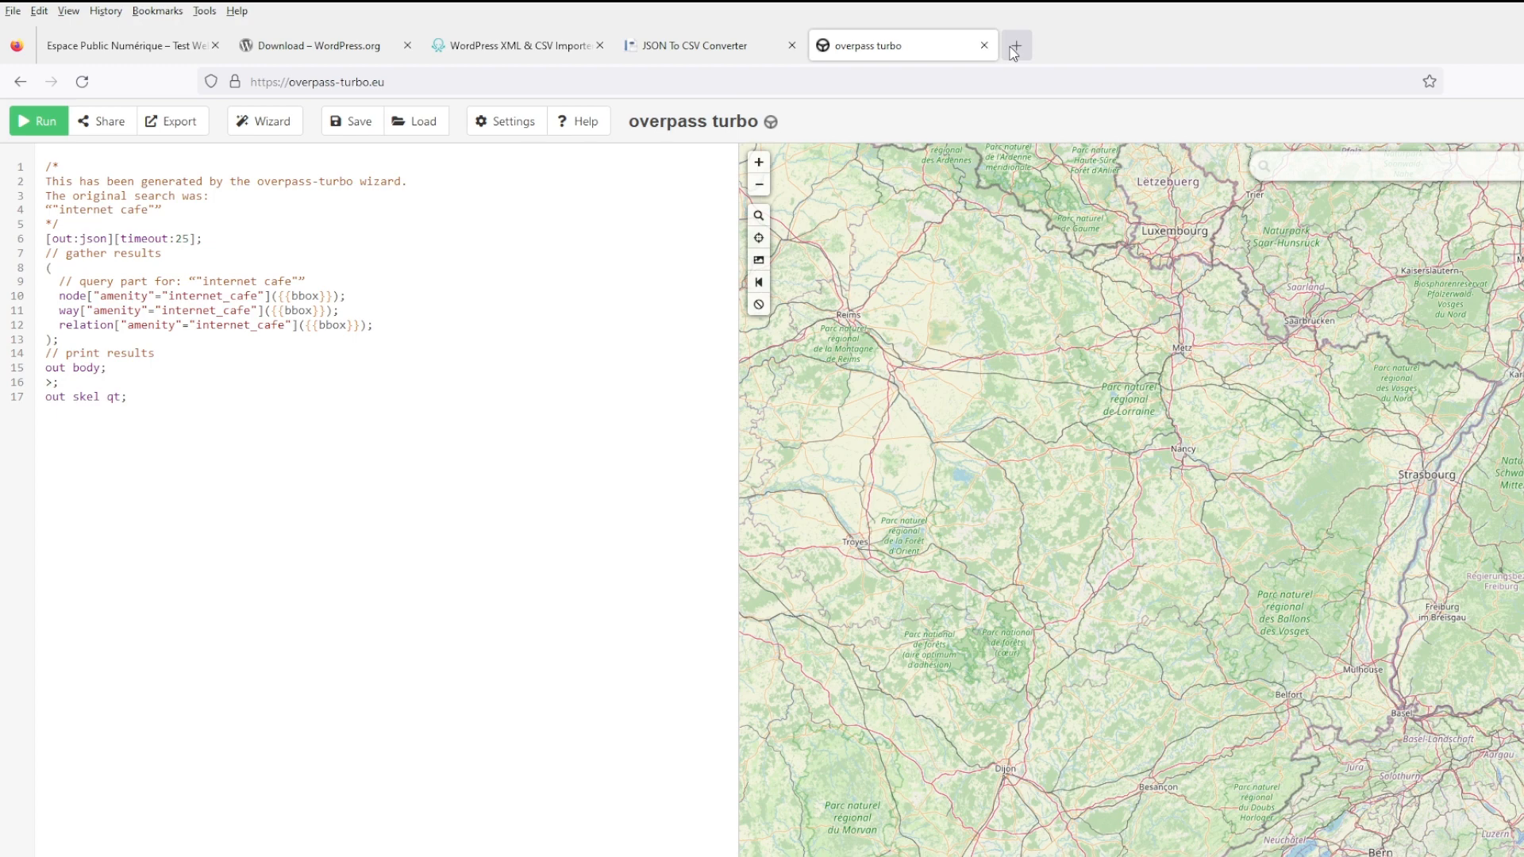
- Open the File Manager plugin's wordpress.org page in a new tab
click(1014, 48)
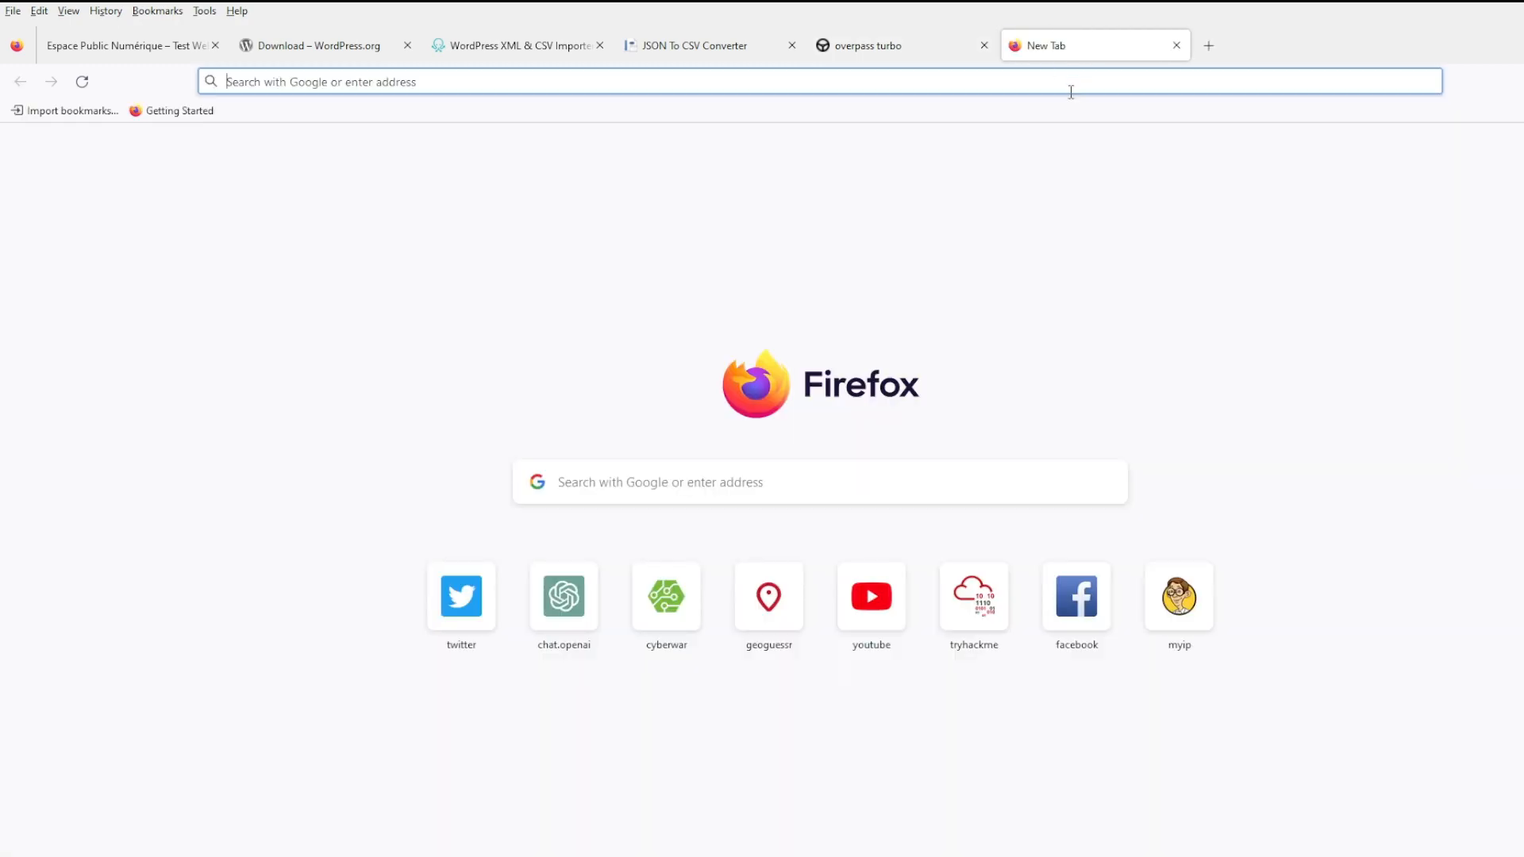
text(file manager pl)
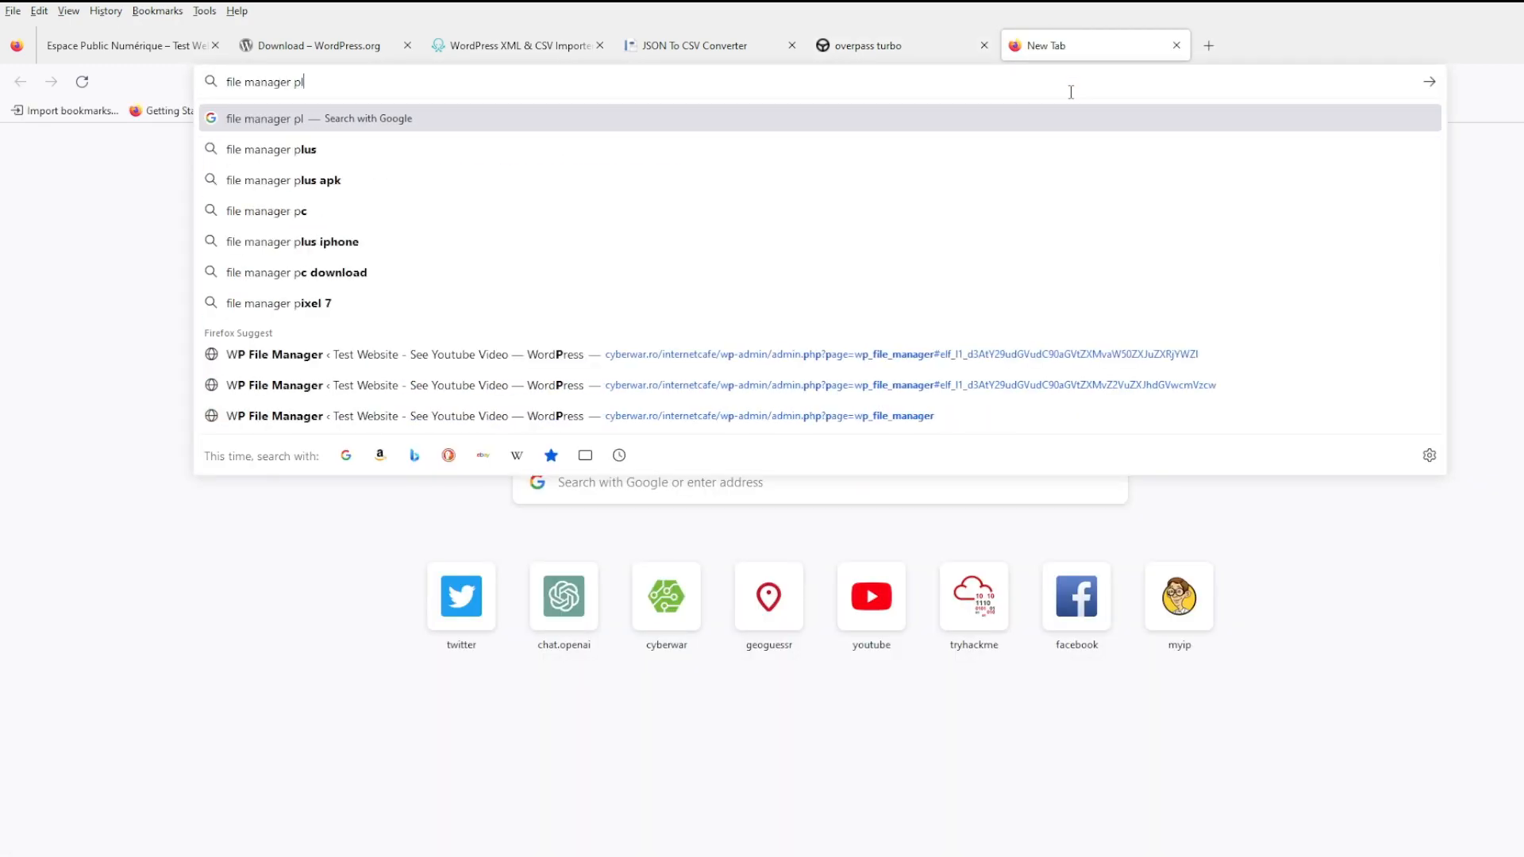
text(ugin worpdress)
key(Return)
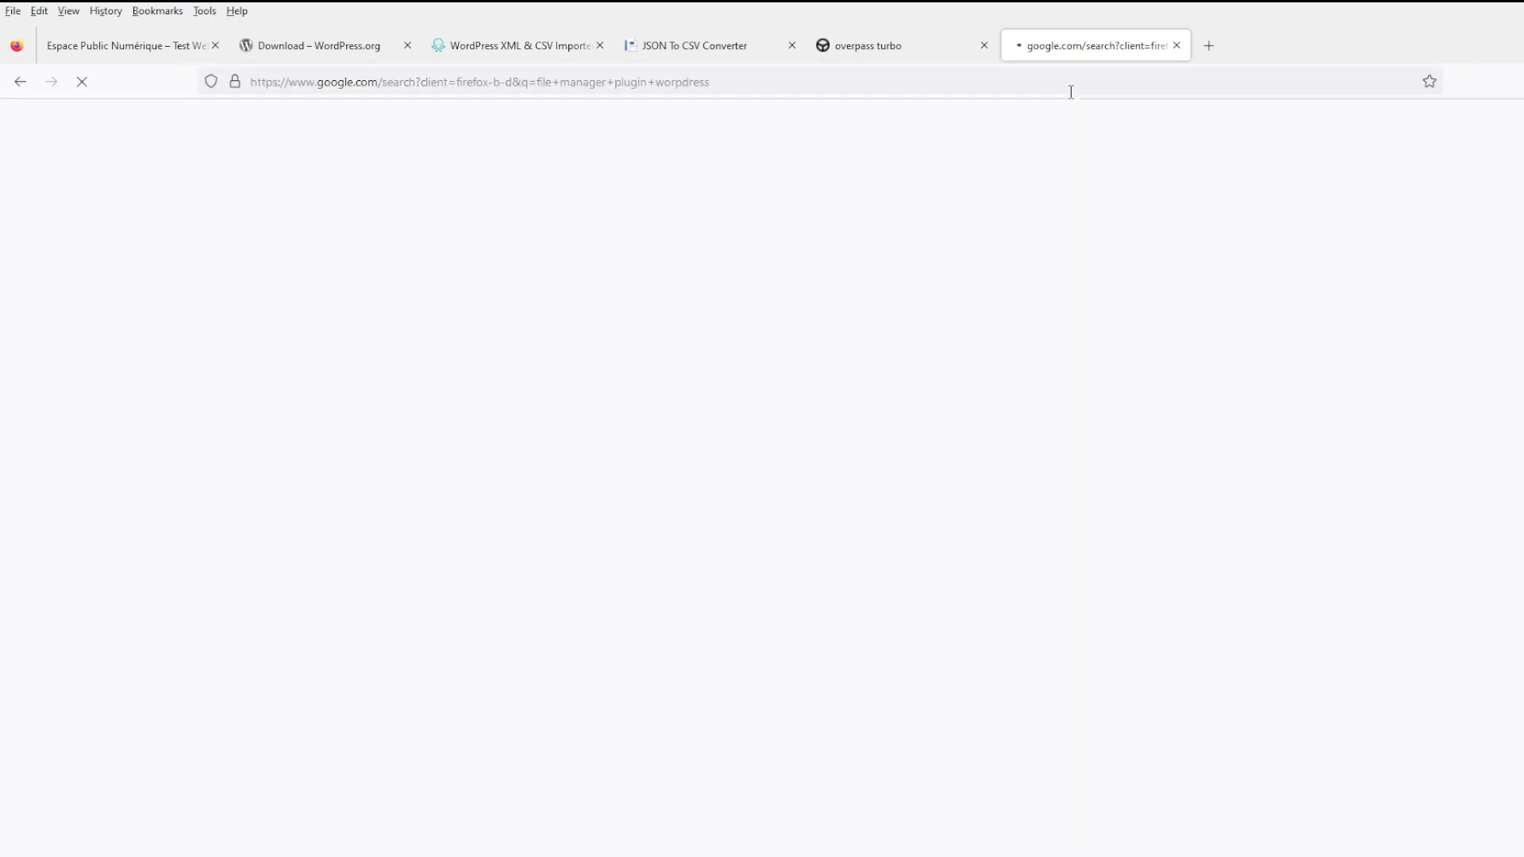
click(309, 377)
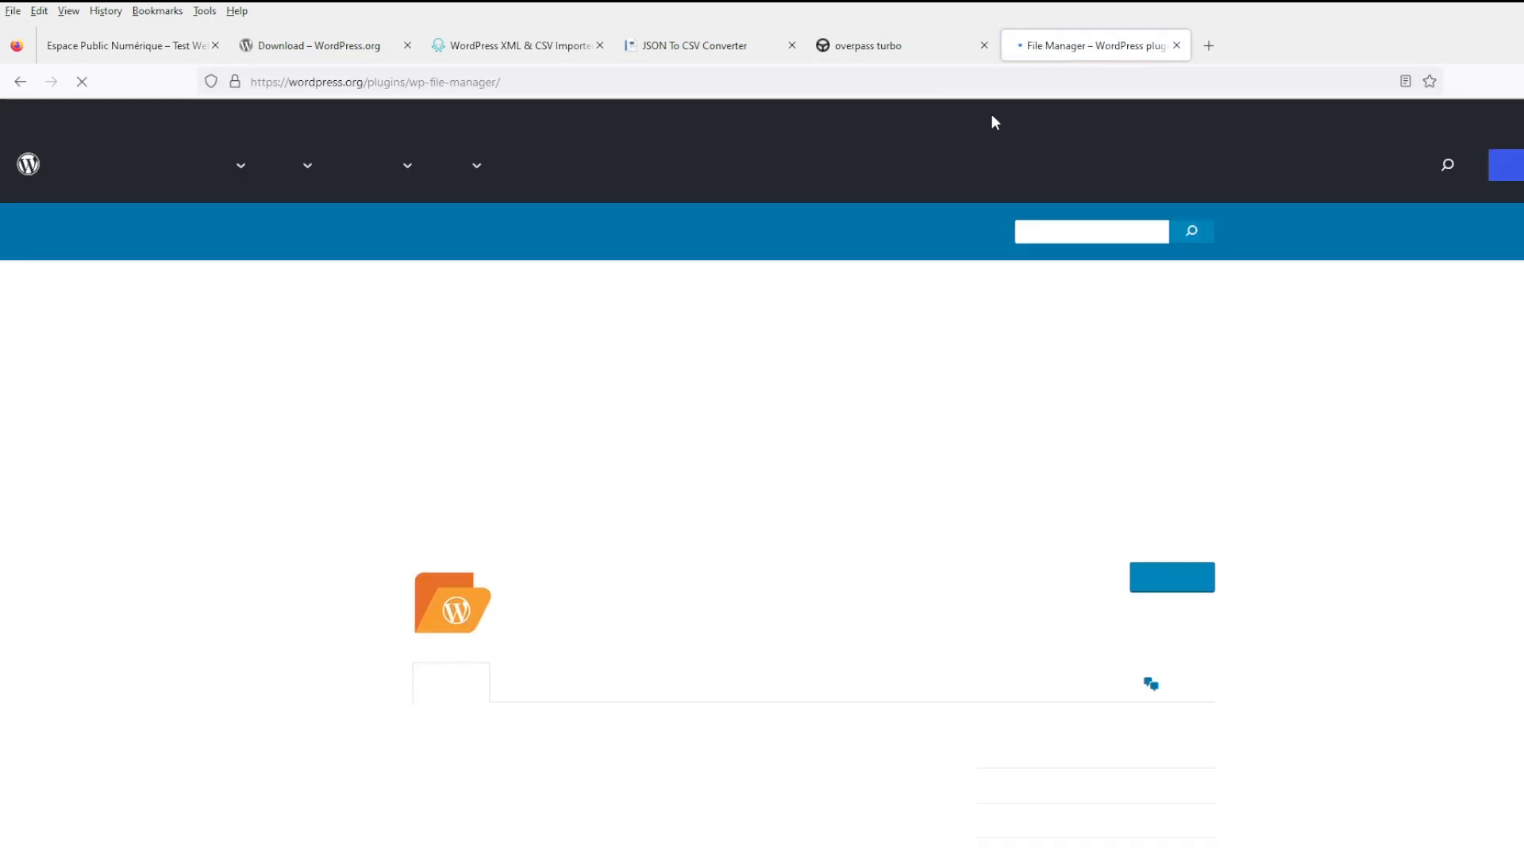
- Open the Child Theme Configurator plugin page in another new tab
click(1208, 46)
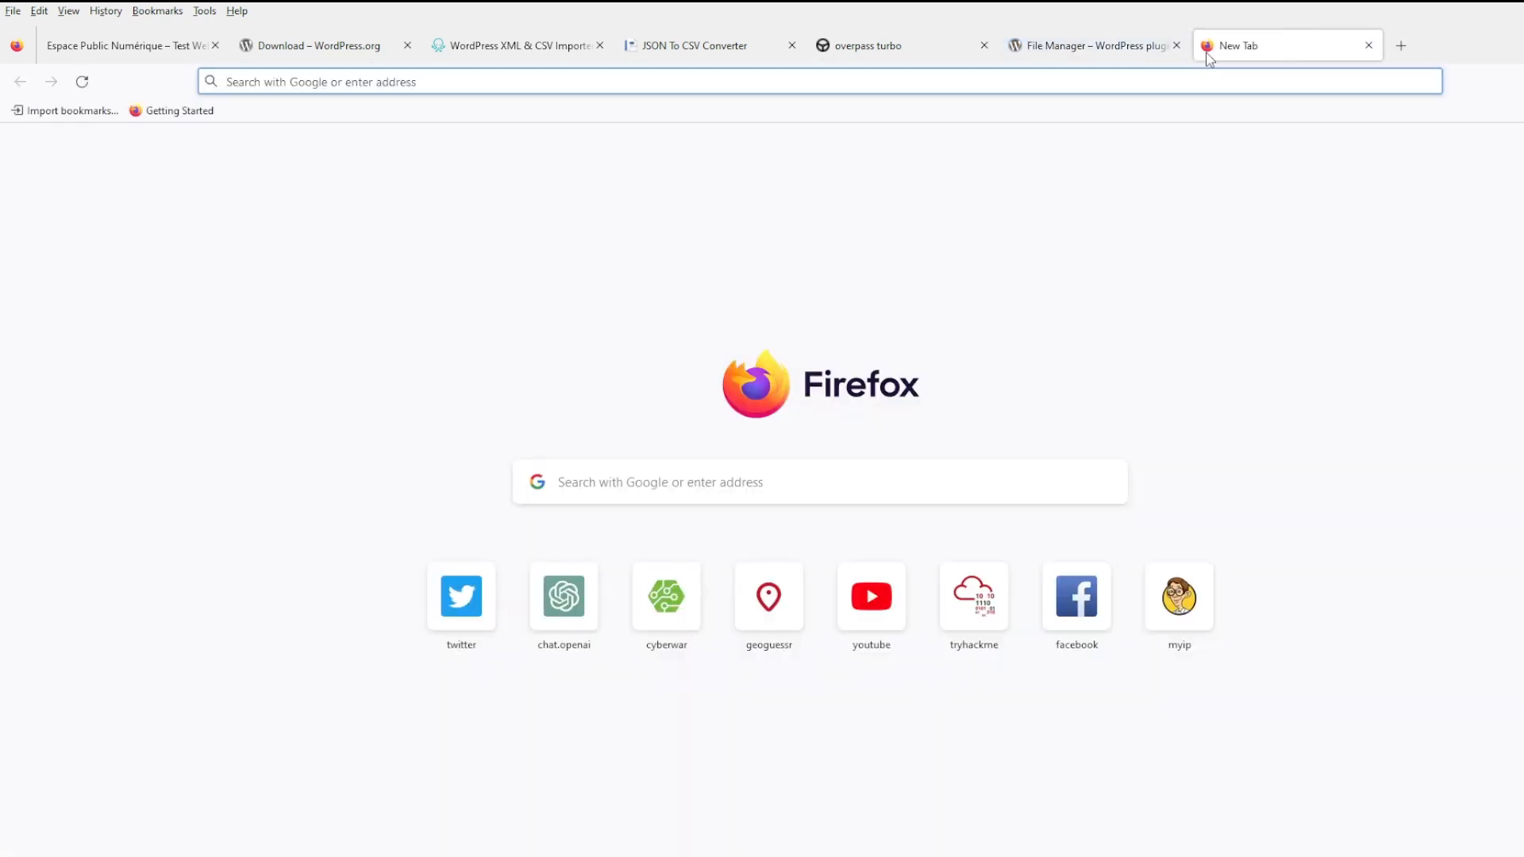
text(child themes p)
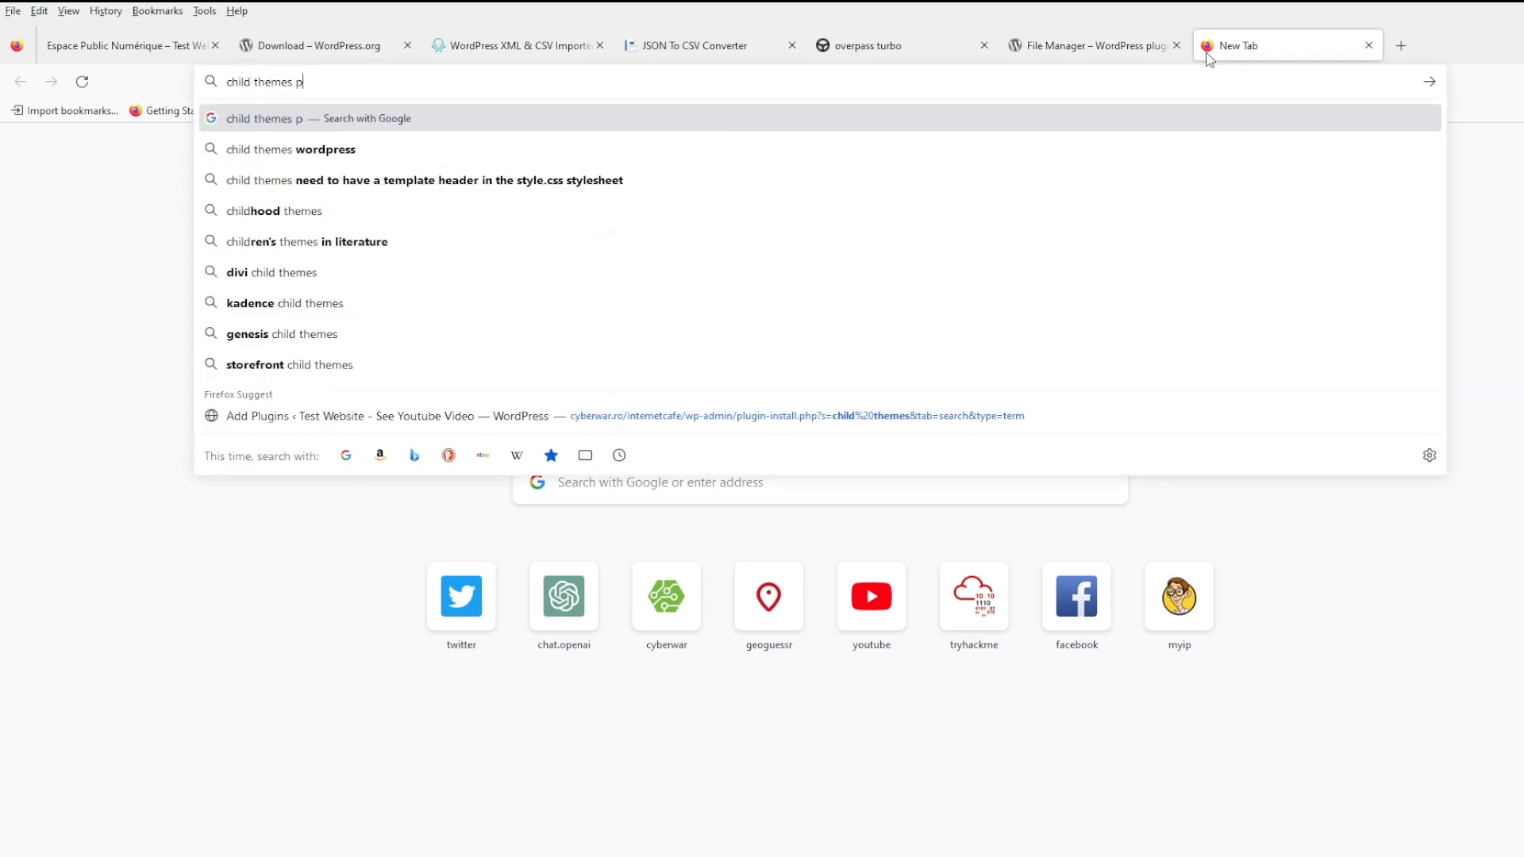
text(lugin wordpress)
key(Return)
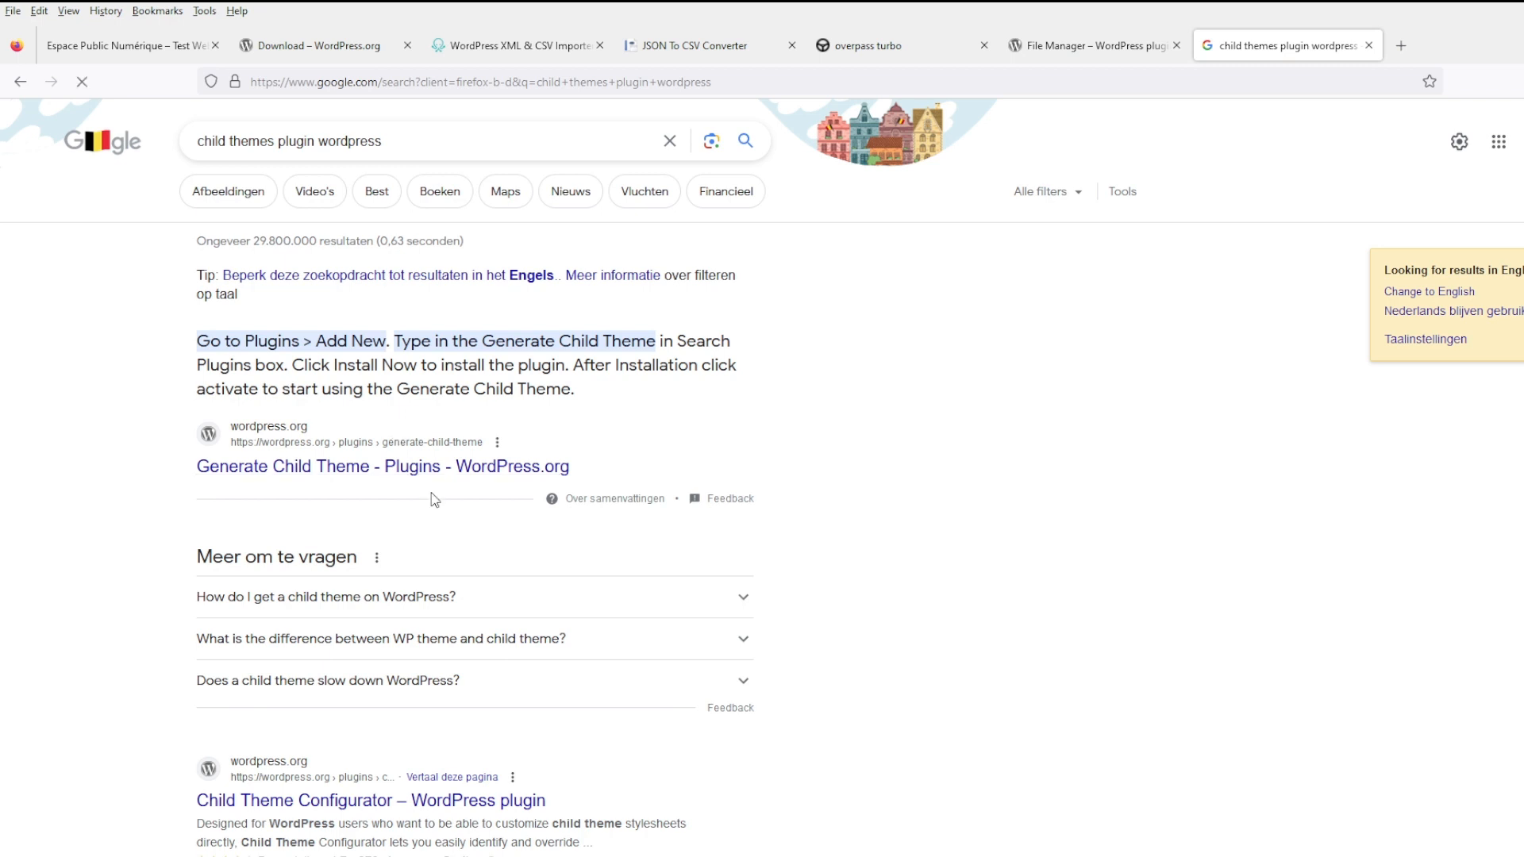
scroll(397, 595, down, 1)
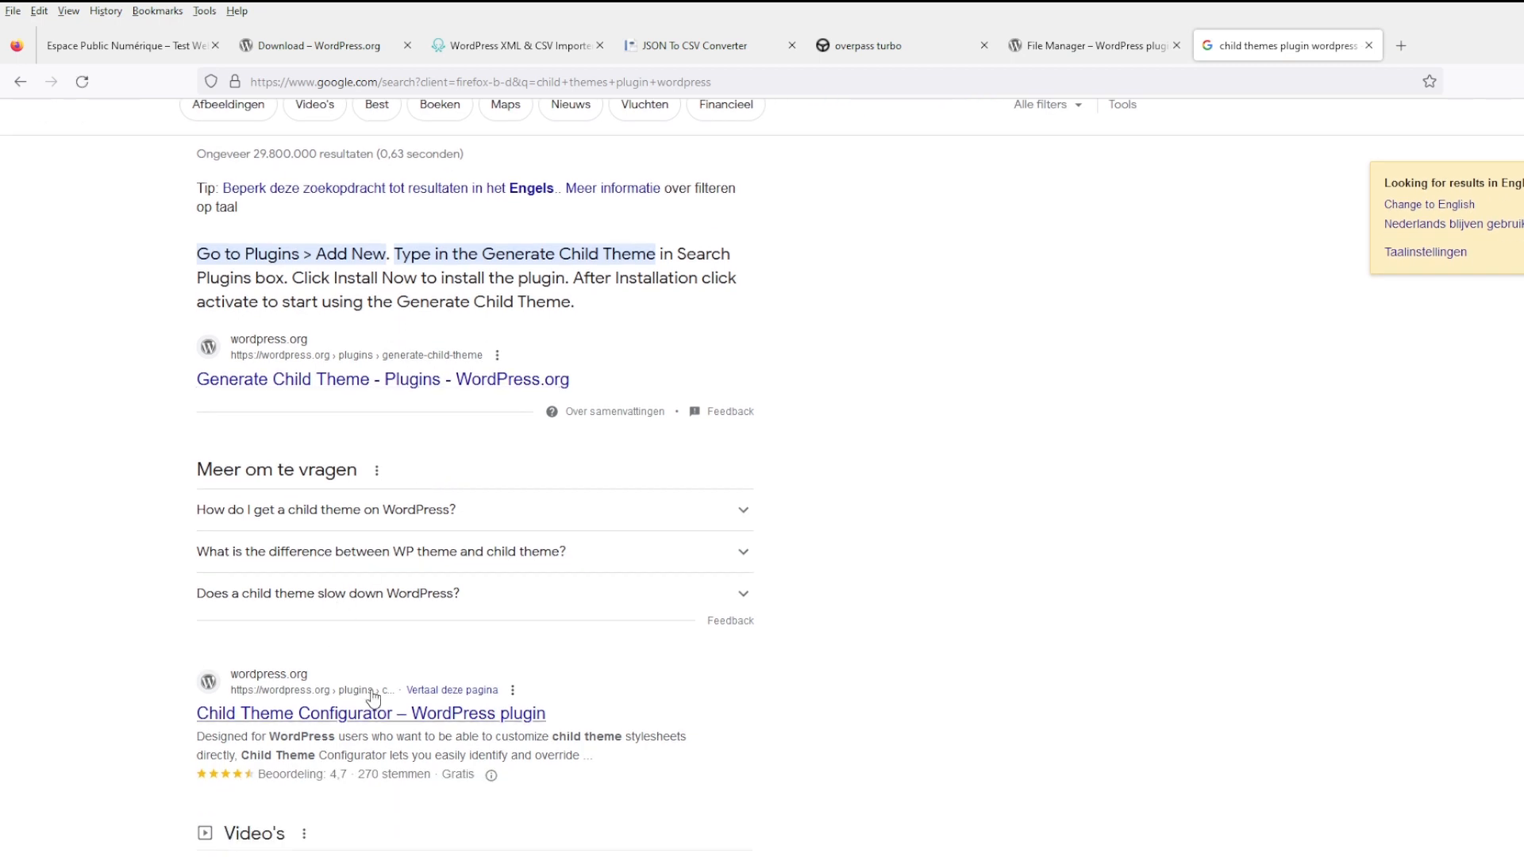
click(384, 709)
- Open the GeneratePress theme page on wordpress.org in a third new tab
click(1402, 45)
text(ge)
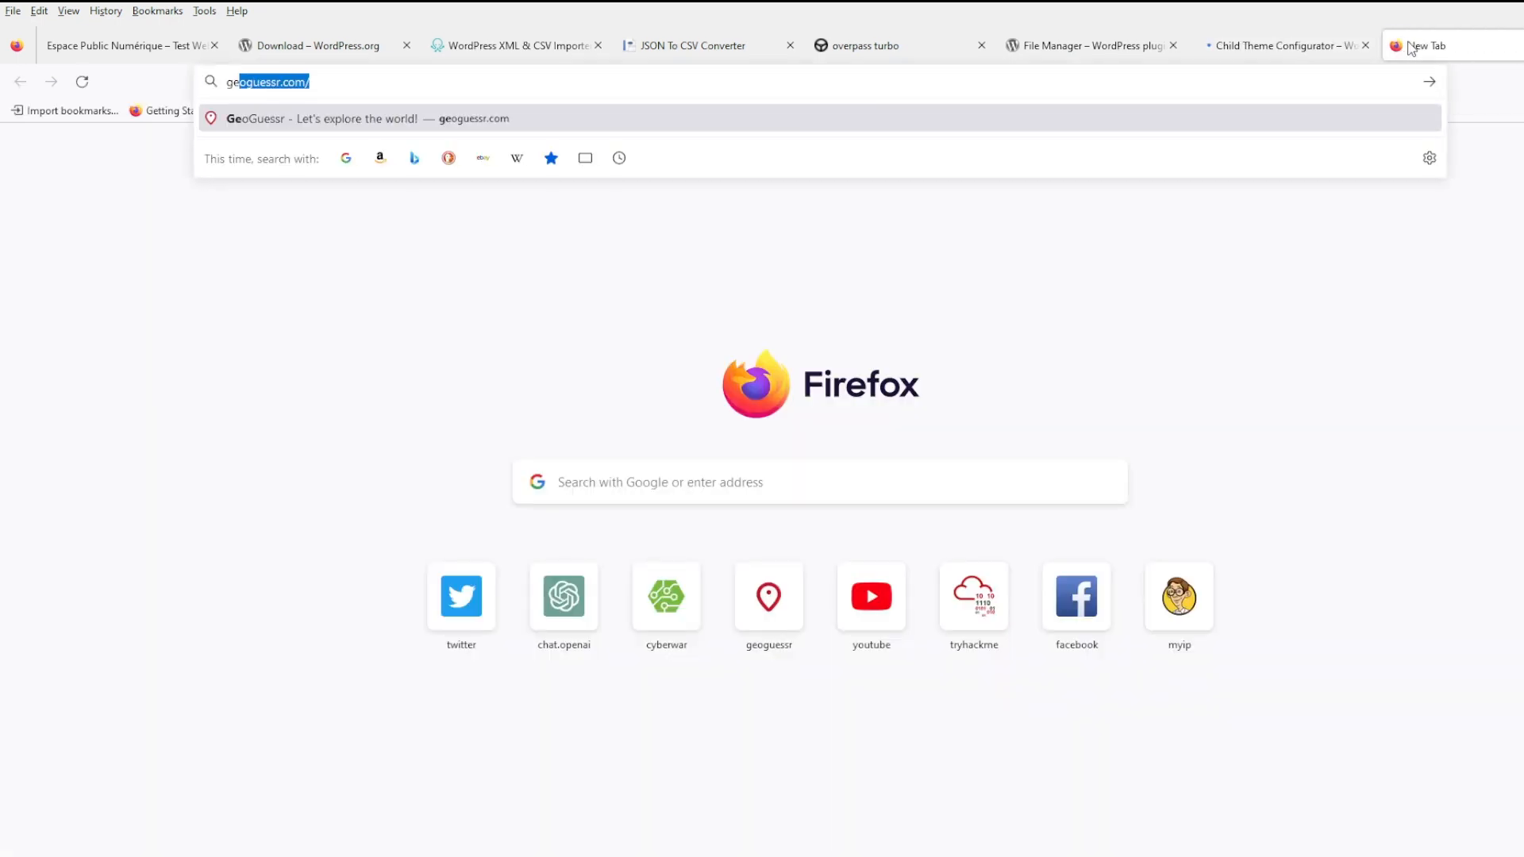
text(nerate press )
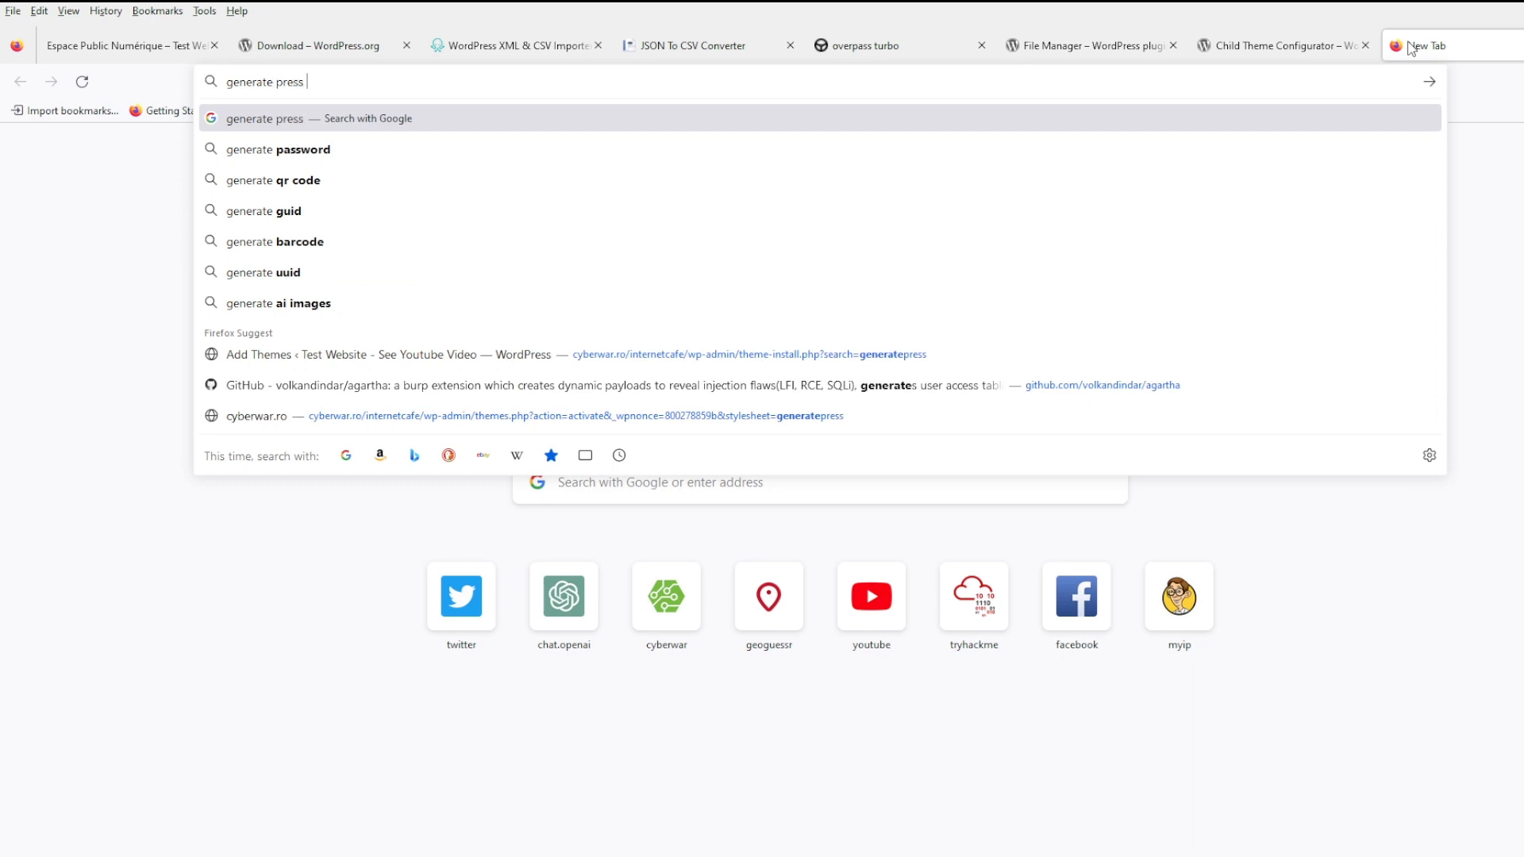
text(theme wordpress)
key(Return)
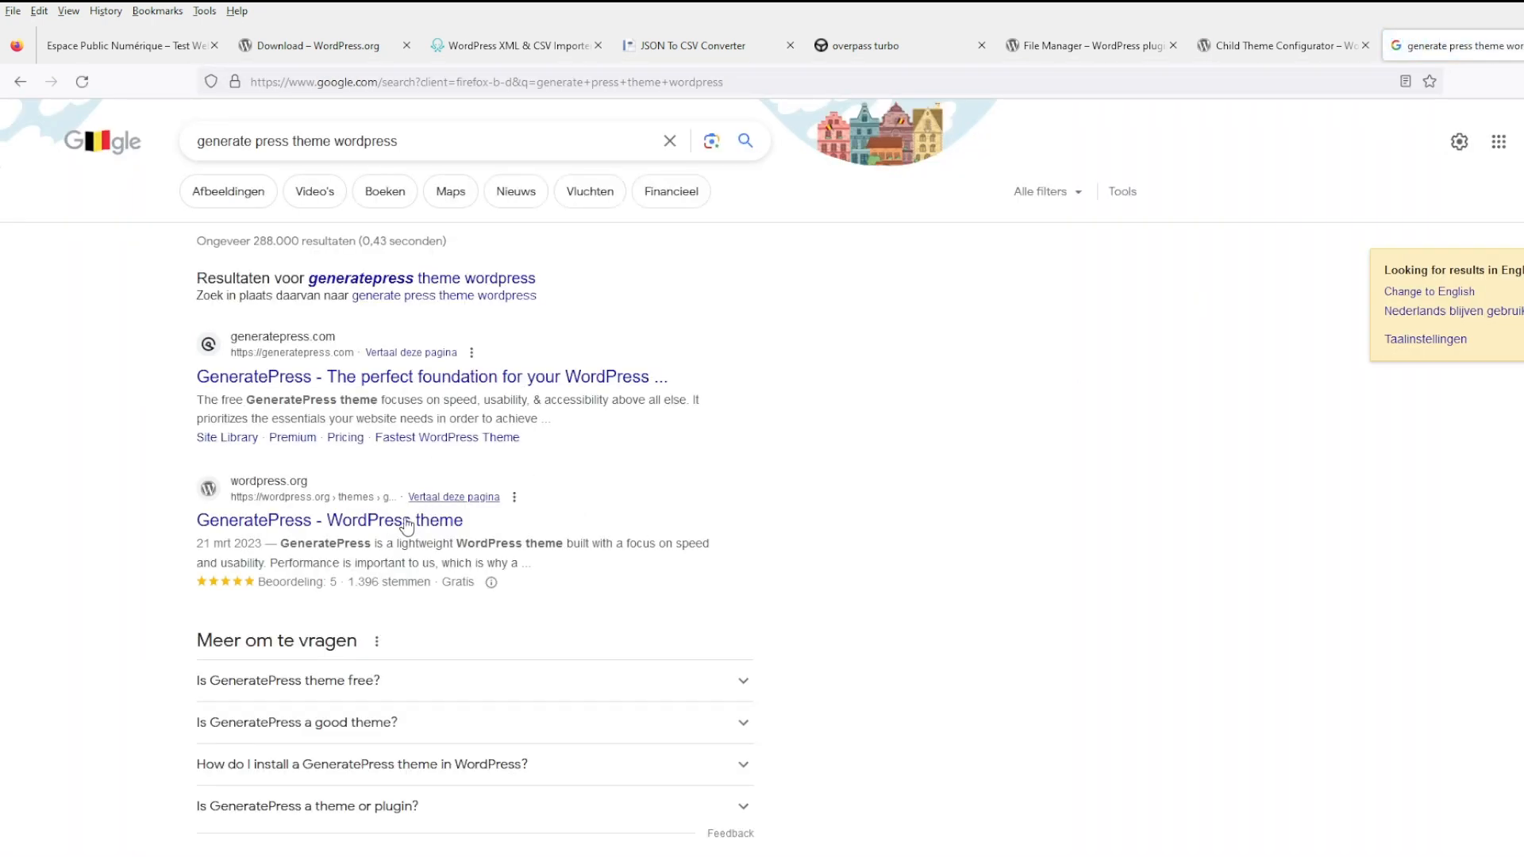
click(403, 520)
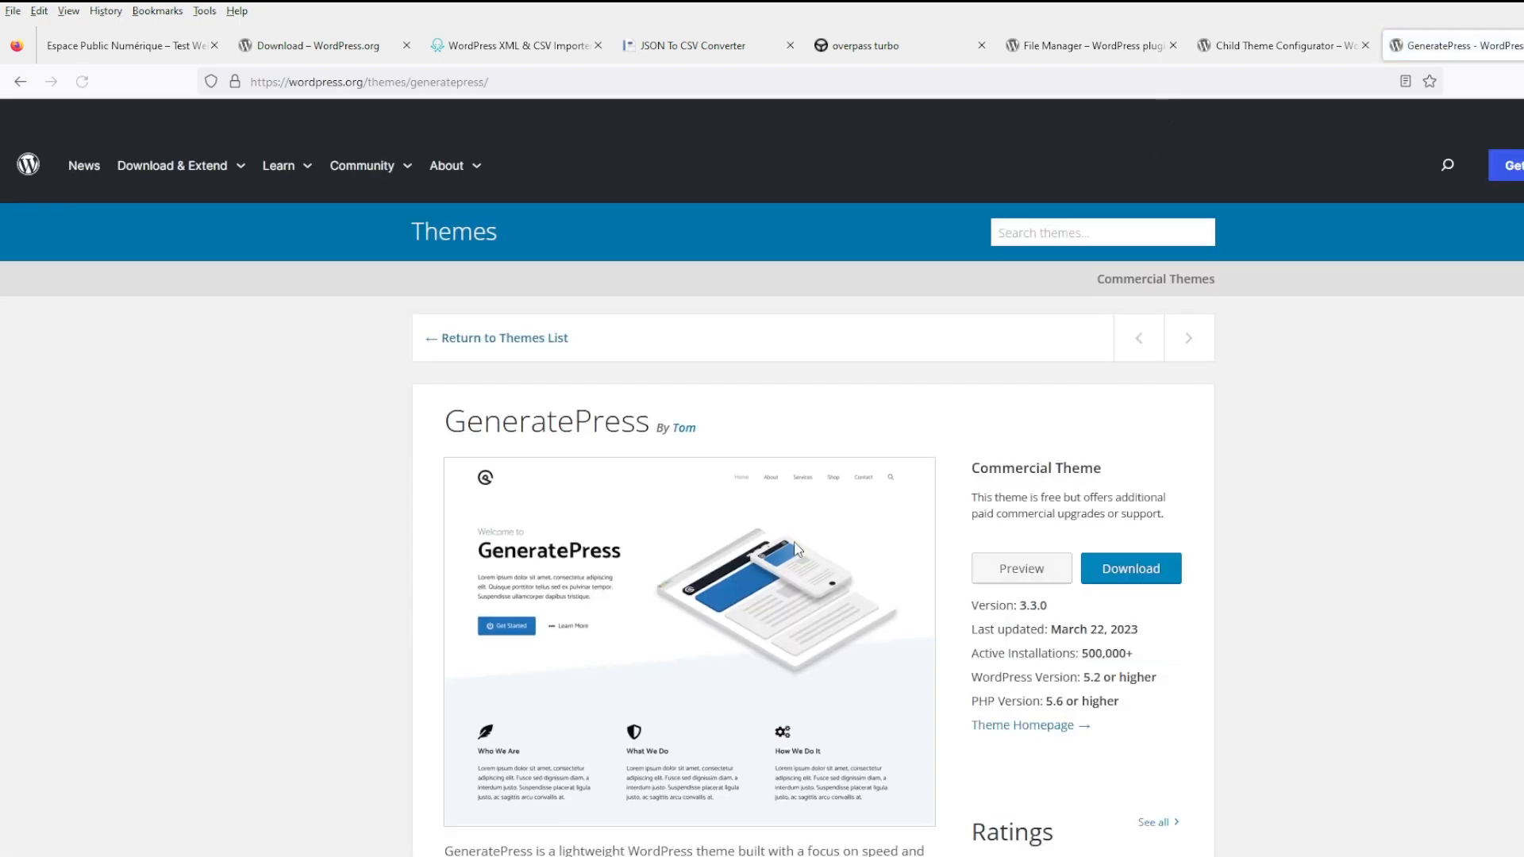
scroll(796, 543, down, 6)
scroll(796, 542, up, 6)
- Load simplenet.ro in a new tab, look it over, and drag its tab after Espace Public Numérique
click(1523, 50)
text(simp)
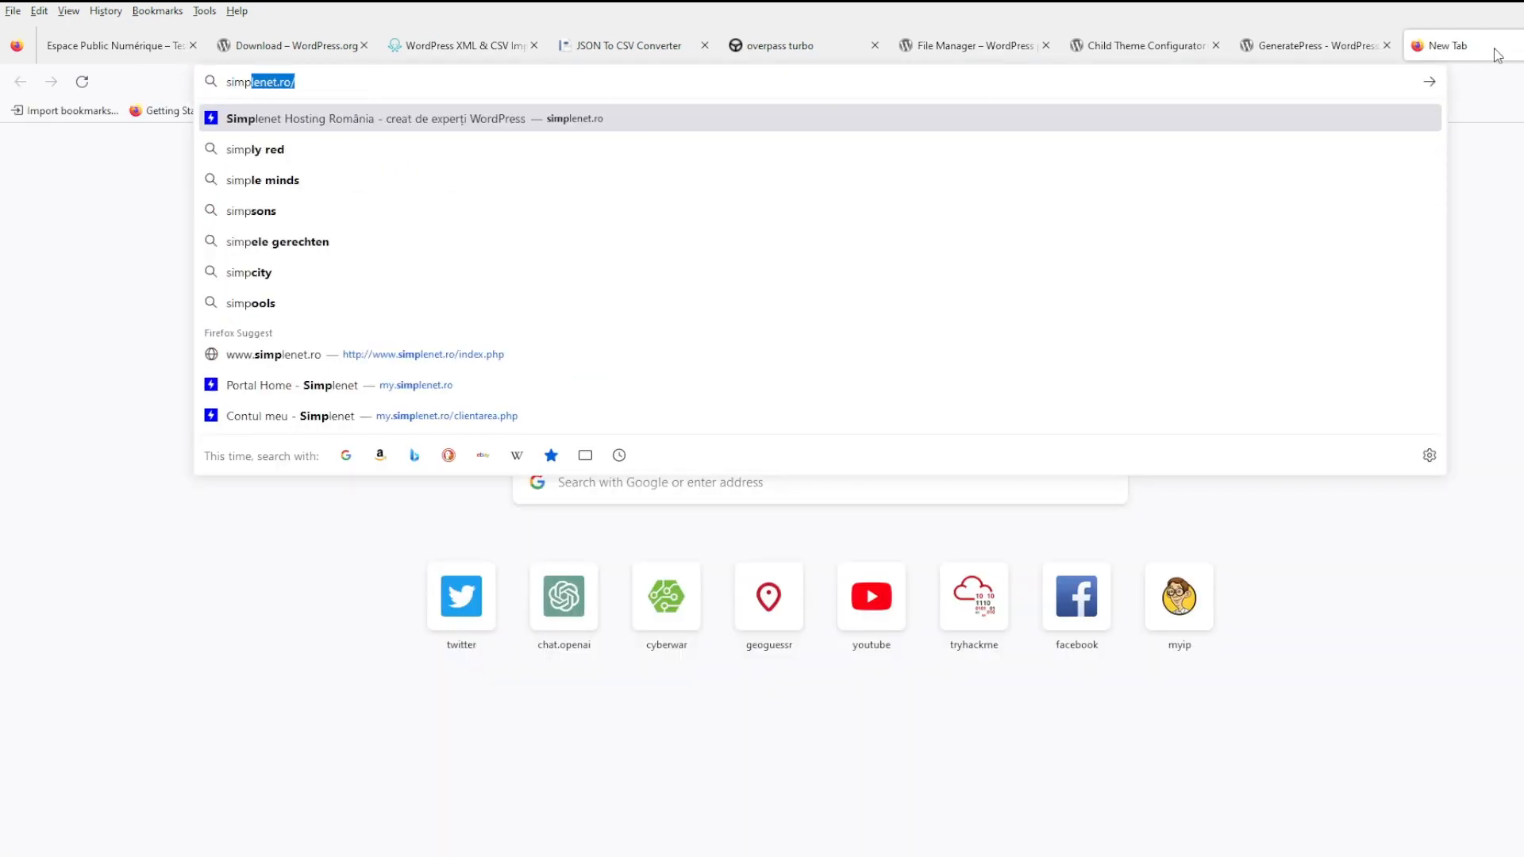
key(Return)
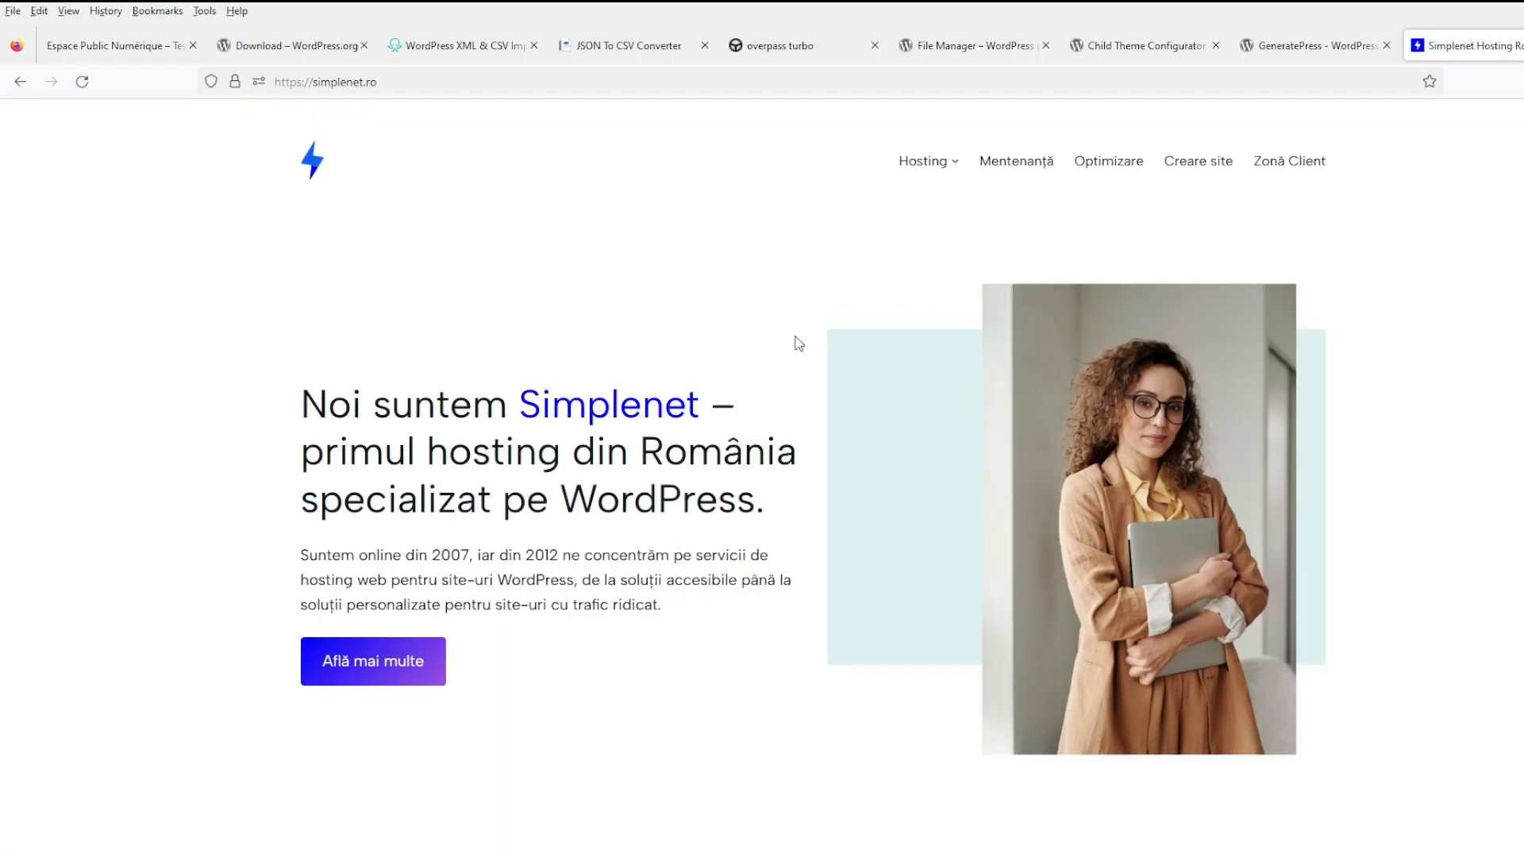
scroll(744, 504, down, 5)
scroll(744, 504, up, 1)
scroll(786, 560, down, 12)
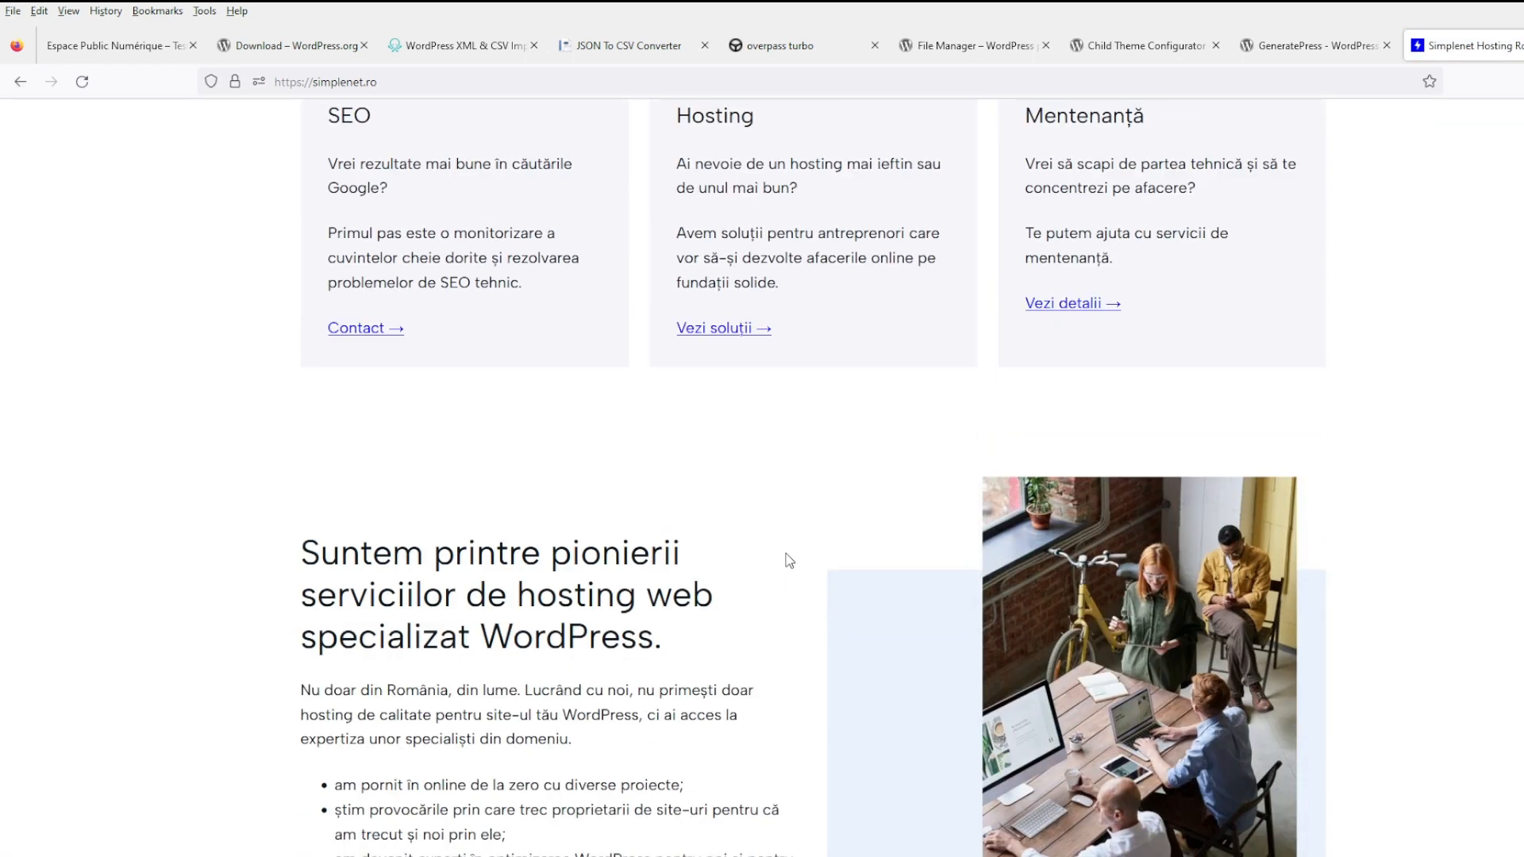
scroll(787, 561, up, 6)
scroll(788, 562, up, 8)
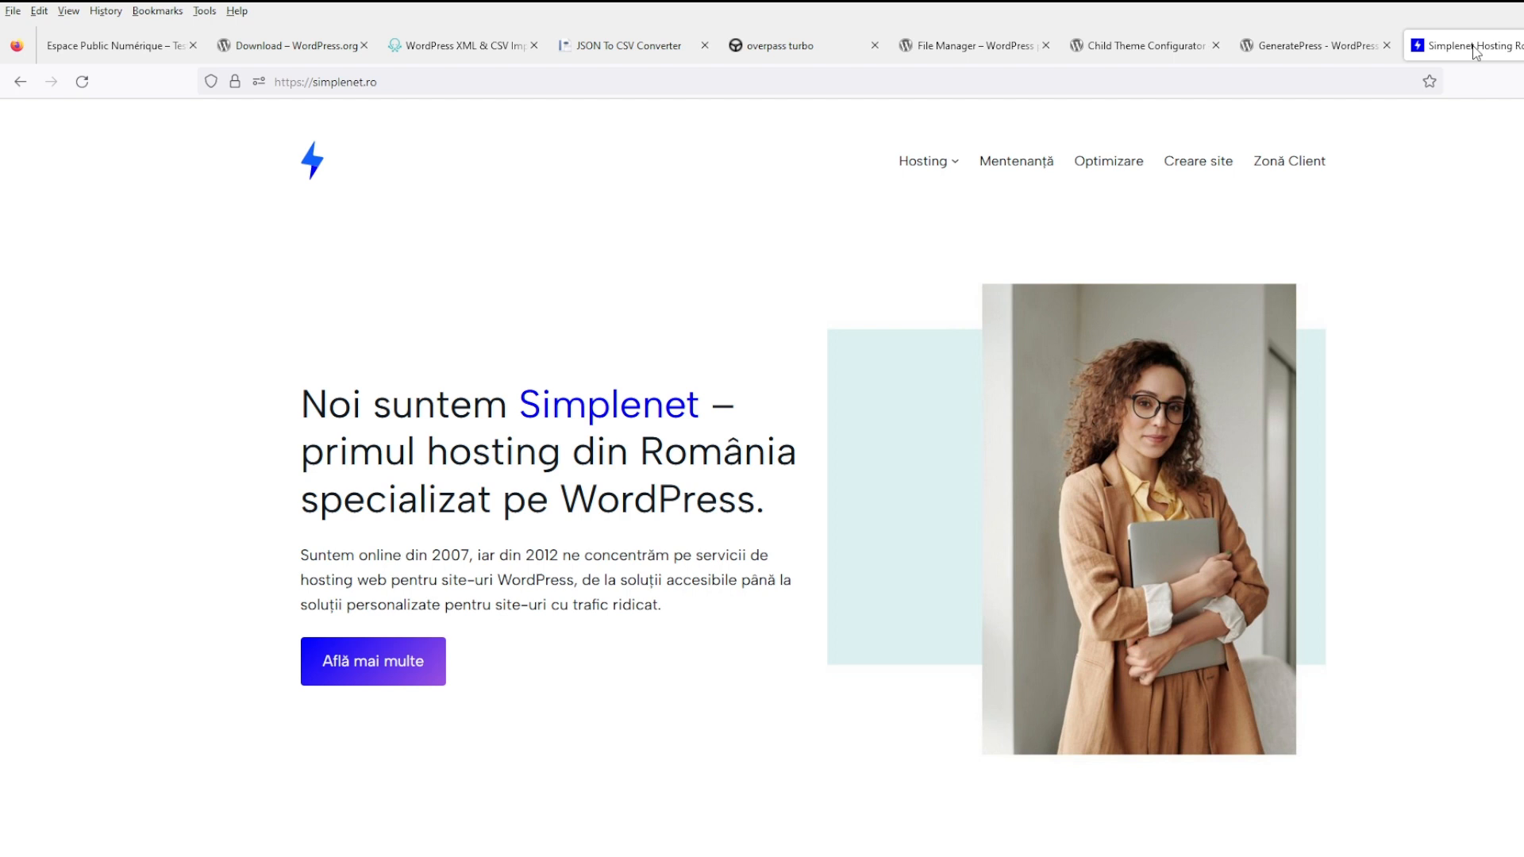
drag(1475, 49, 282, 48)
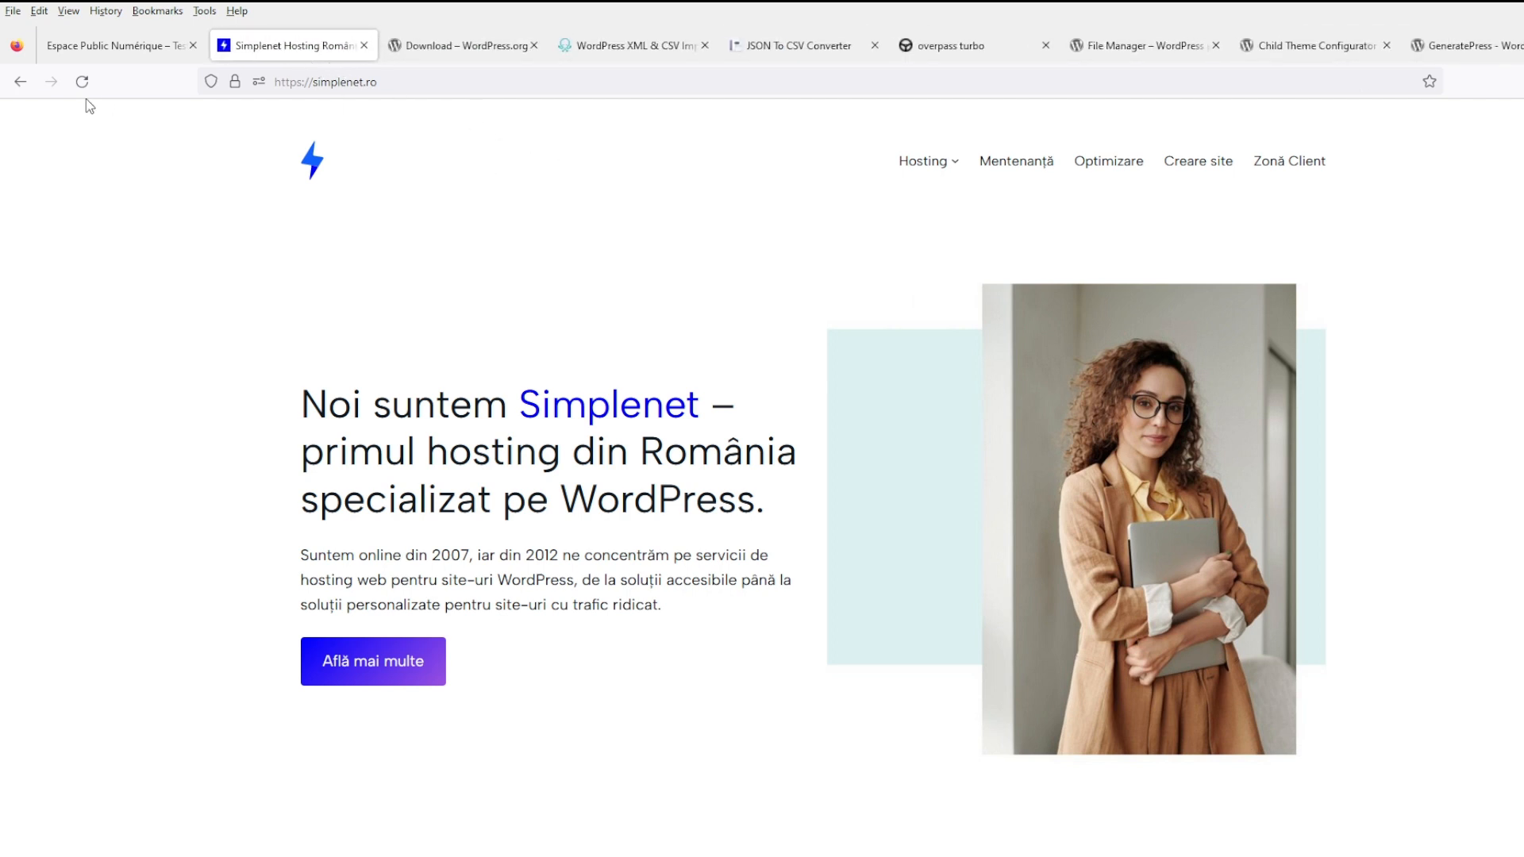
- Move Espace Public Numérique last, close the WordPress.org download tab, and put overpass turbo second
click(87, 48)
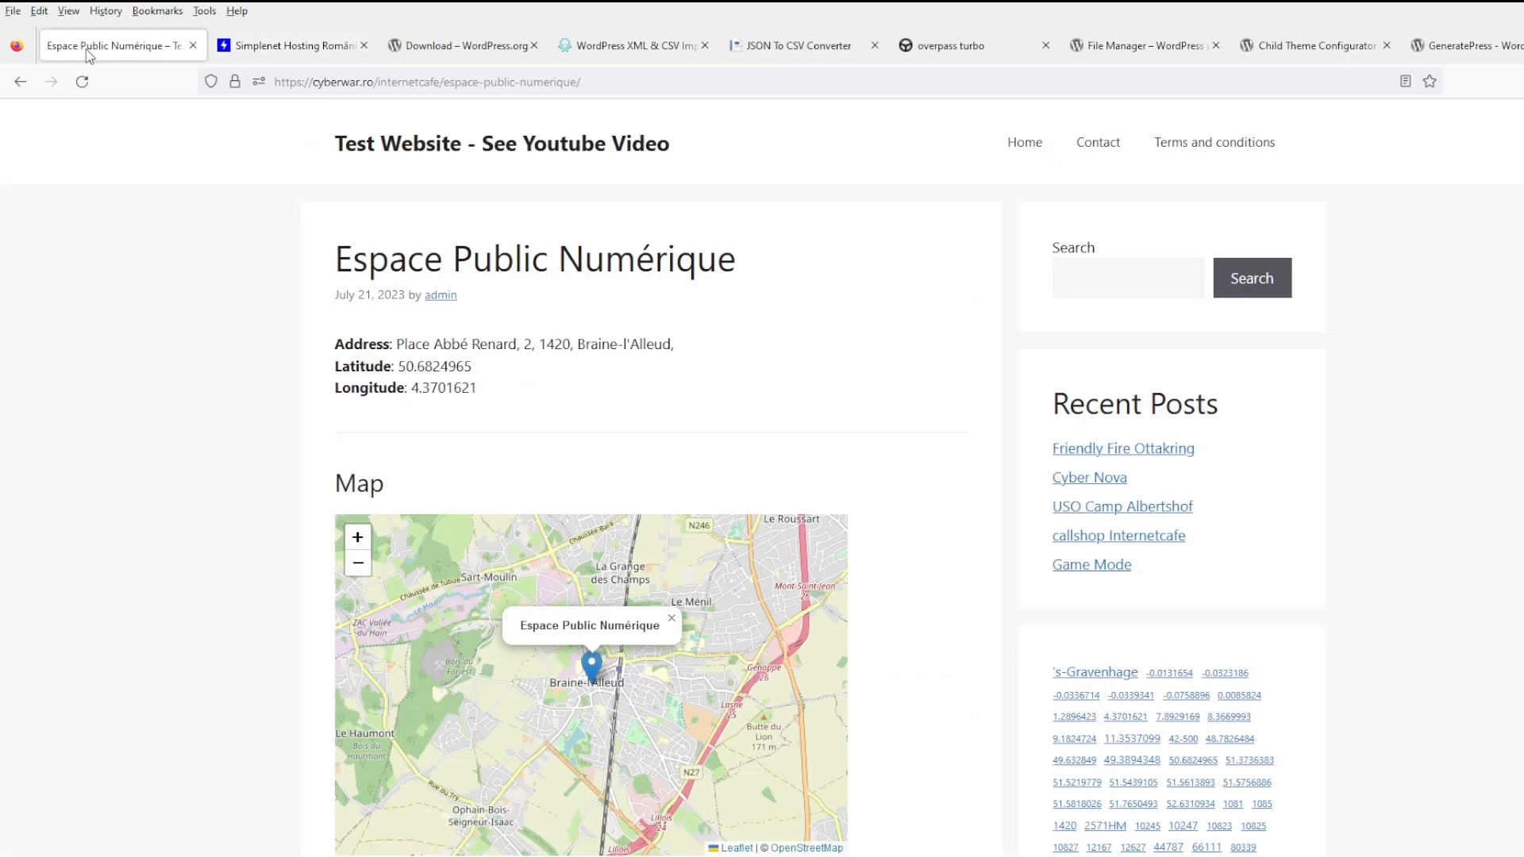
click(281, 56)
drag(119, 52, 1496, 53)
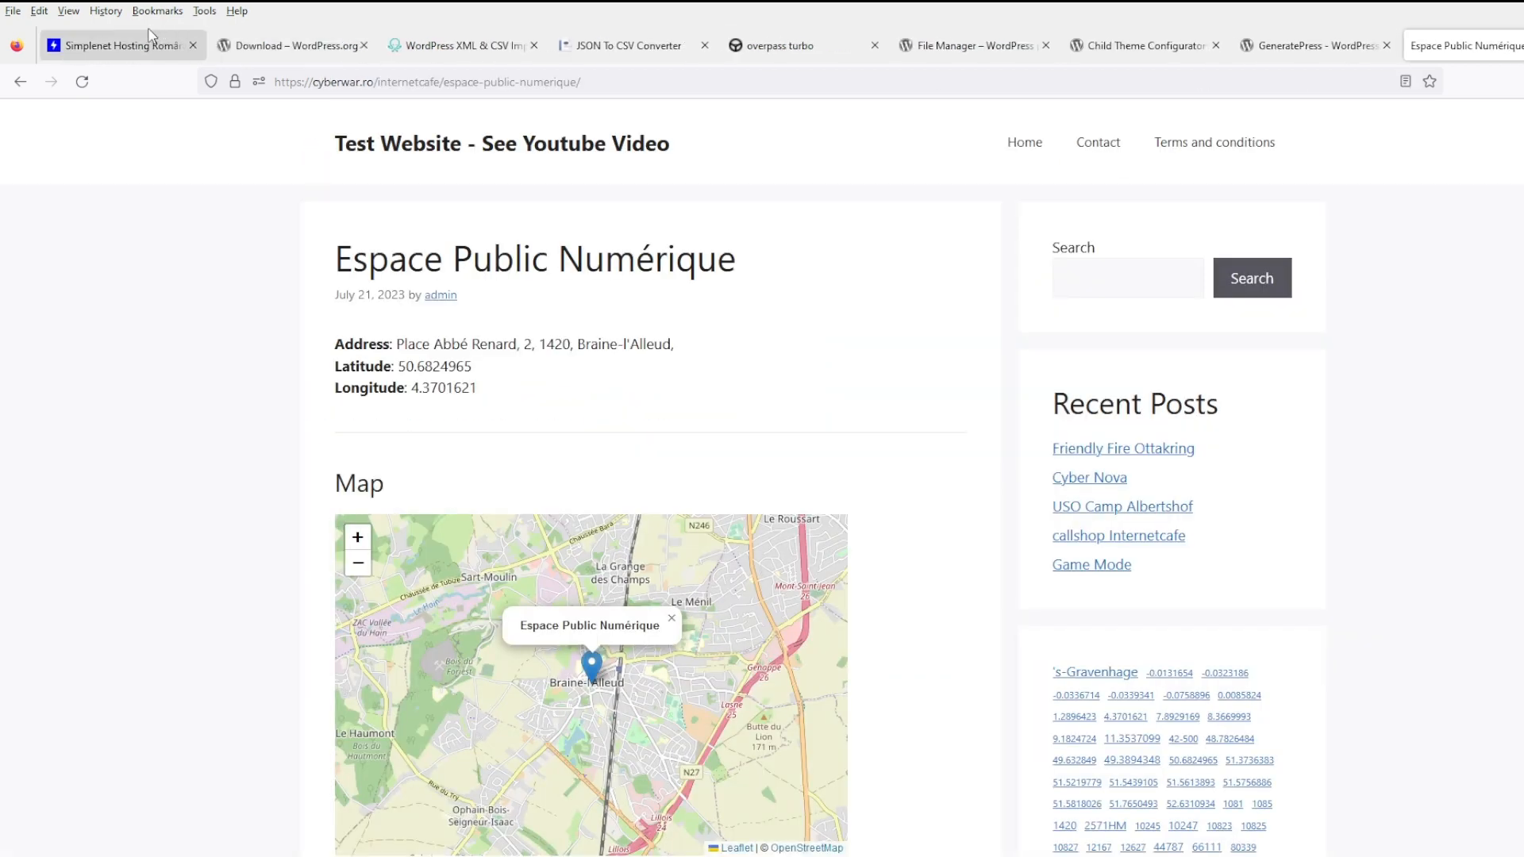
click(119, 48)
click(296, 51)
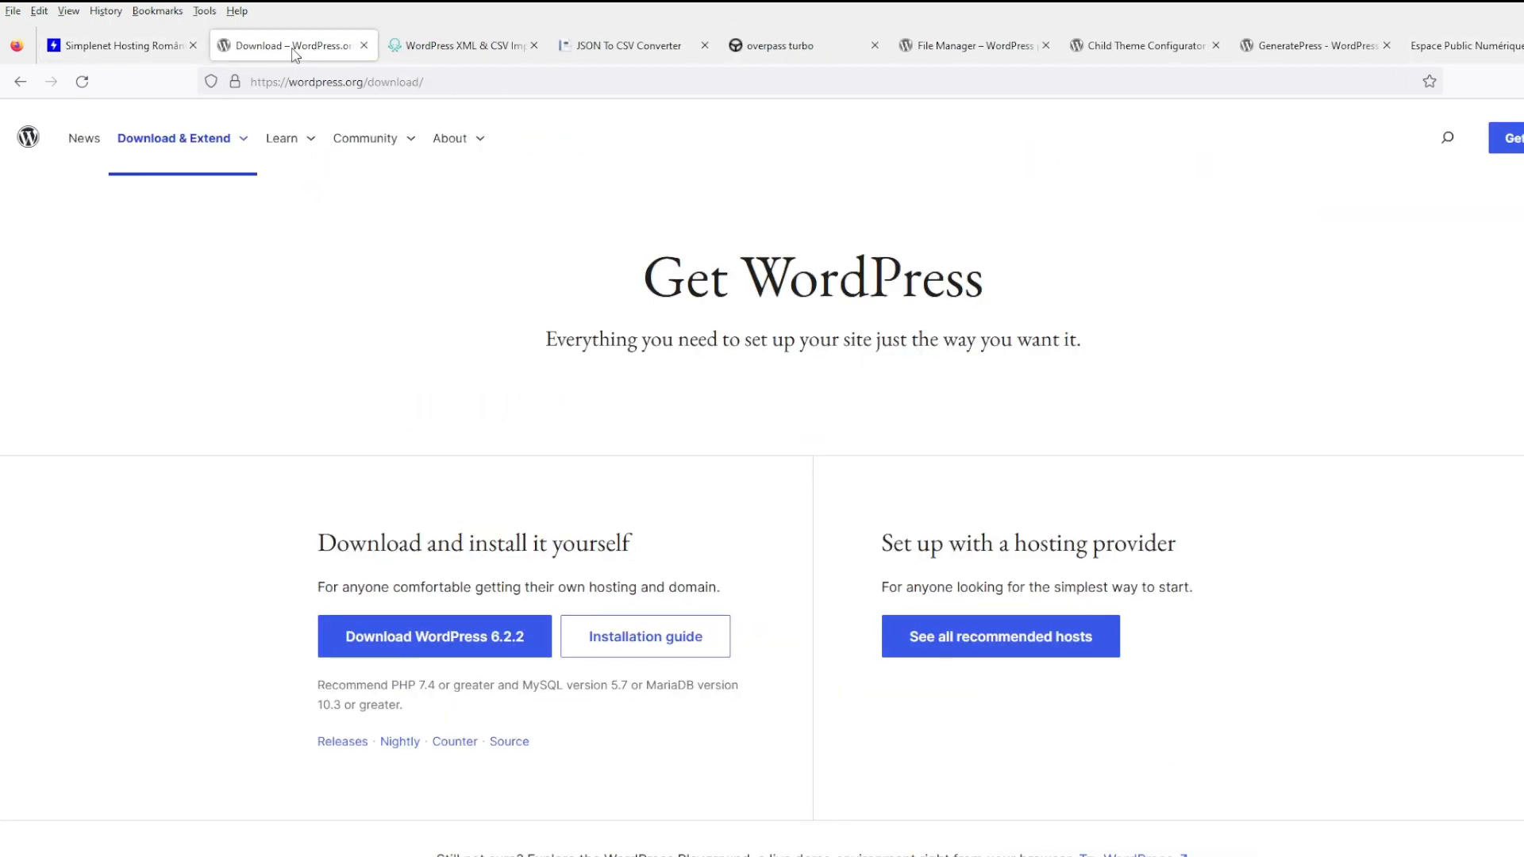
click(364, 46)
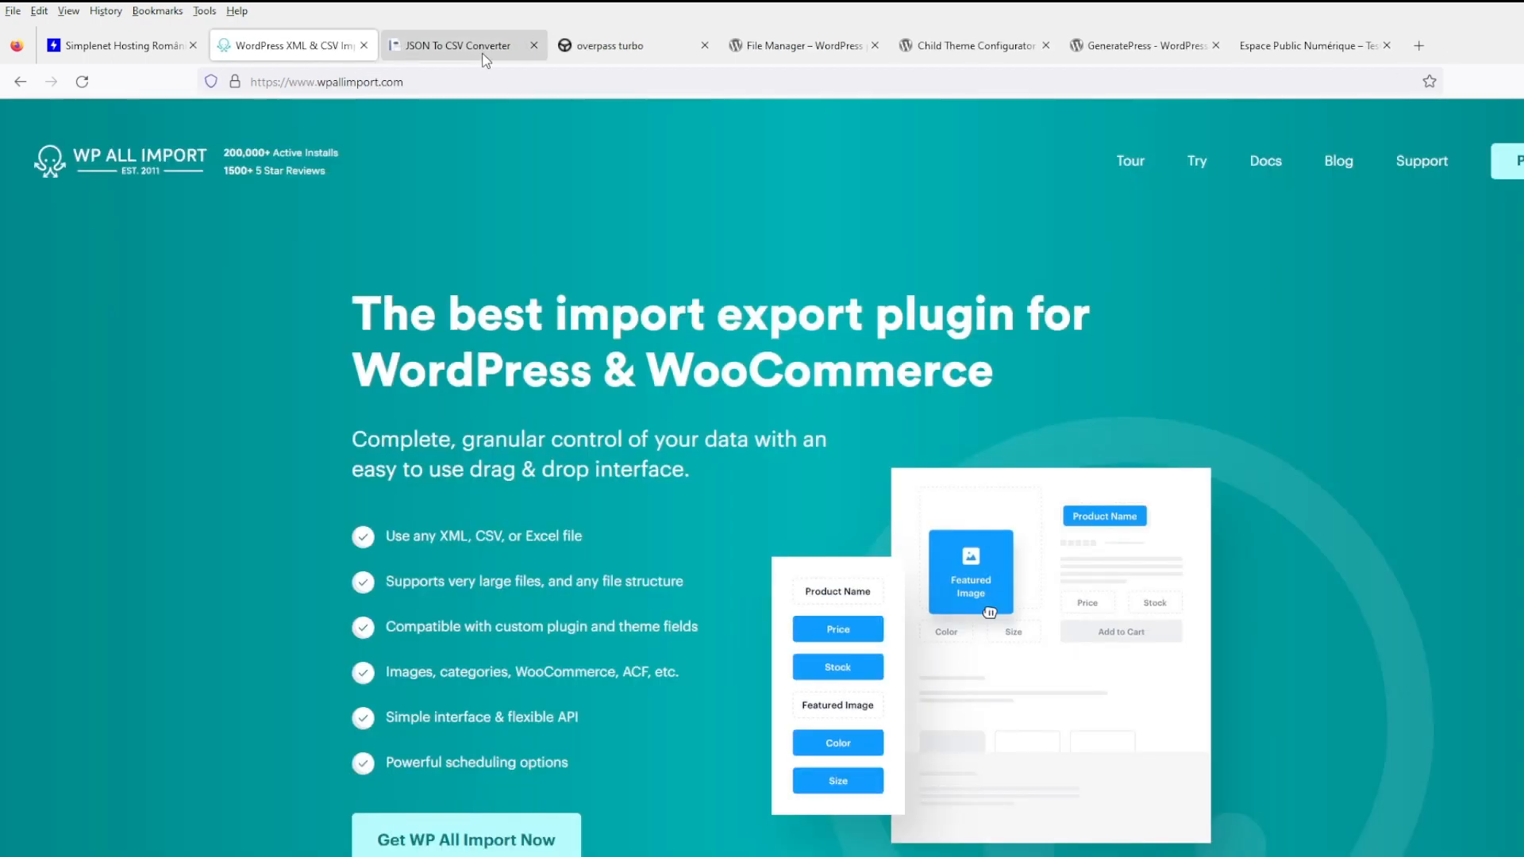
drag(616, 52, 333, 47)
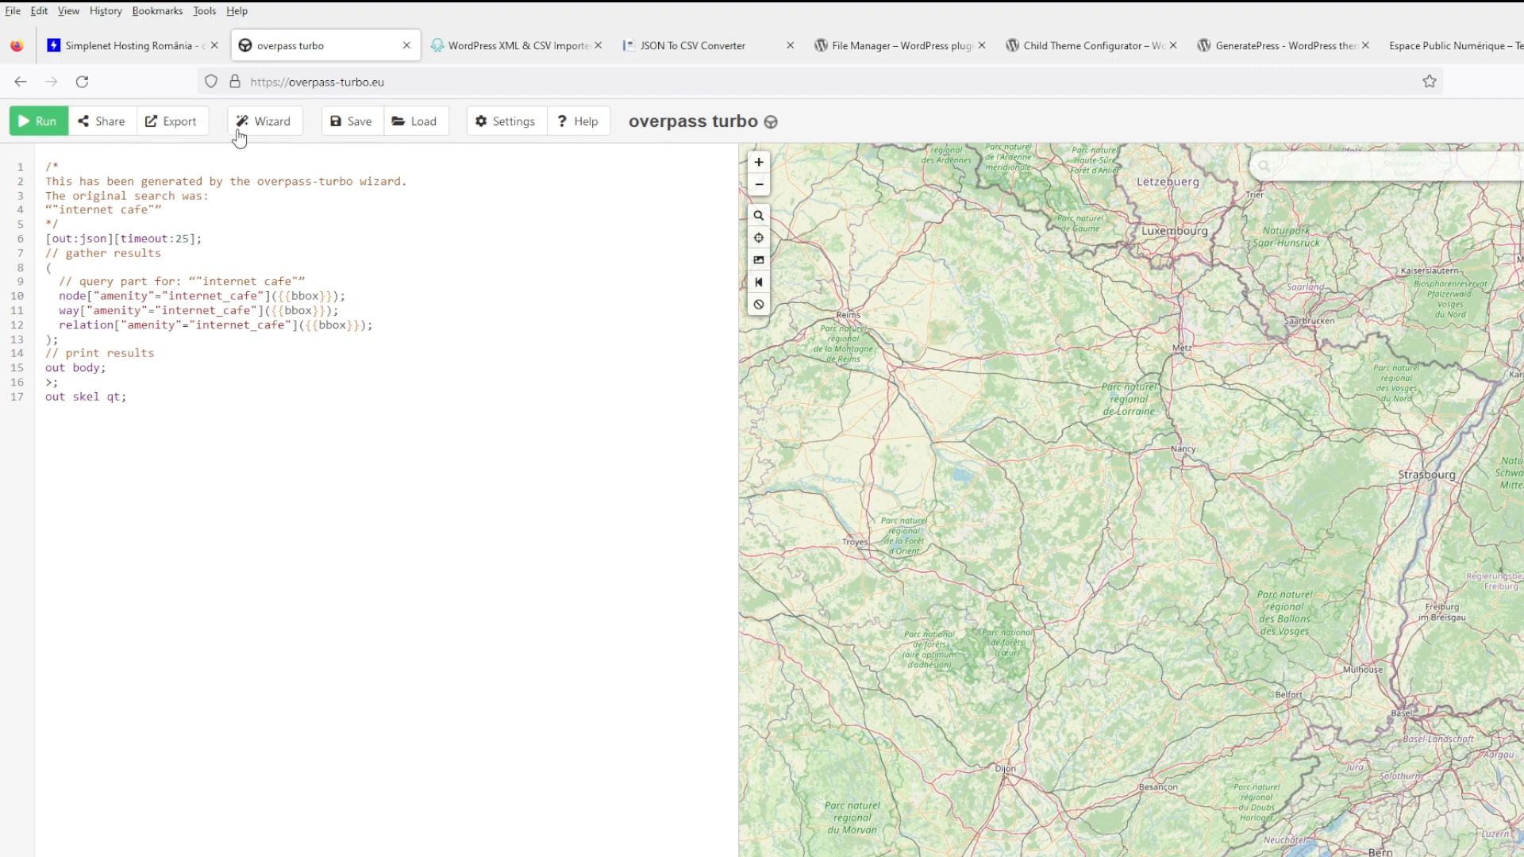
- Run the internet cafe query, place the converter tab third, and select GeoJSON in the export options
click(49, 123)
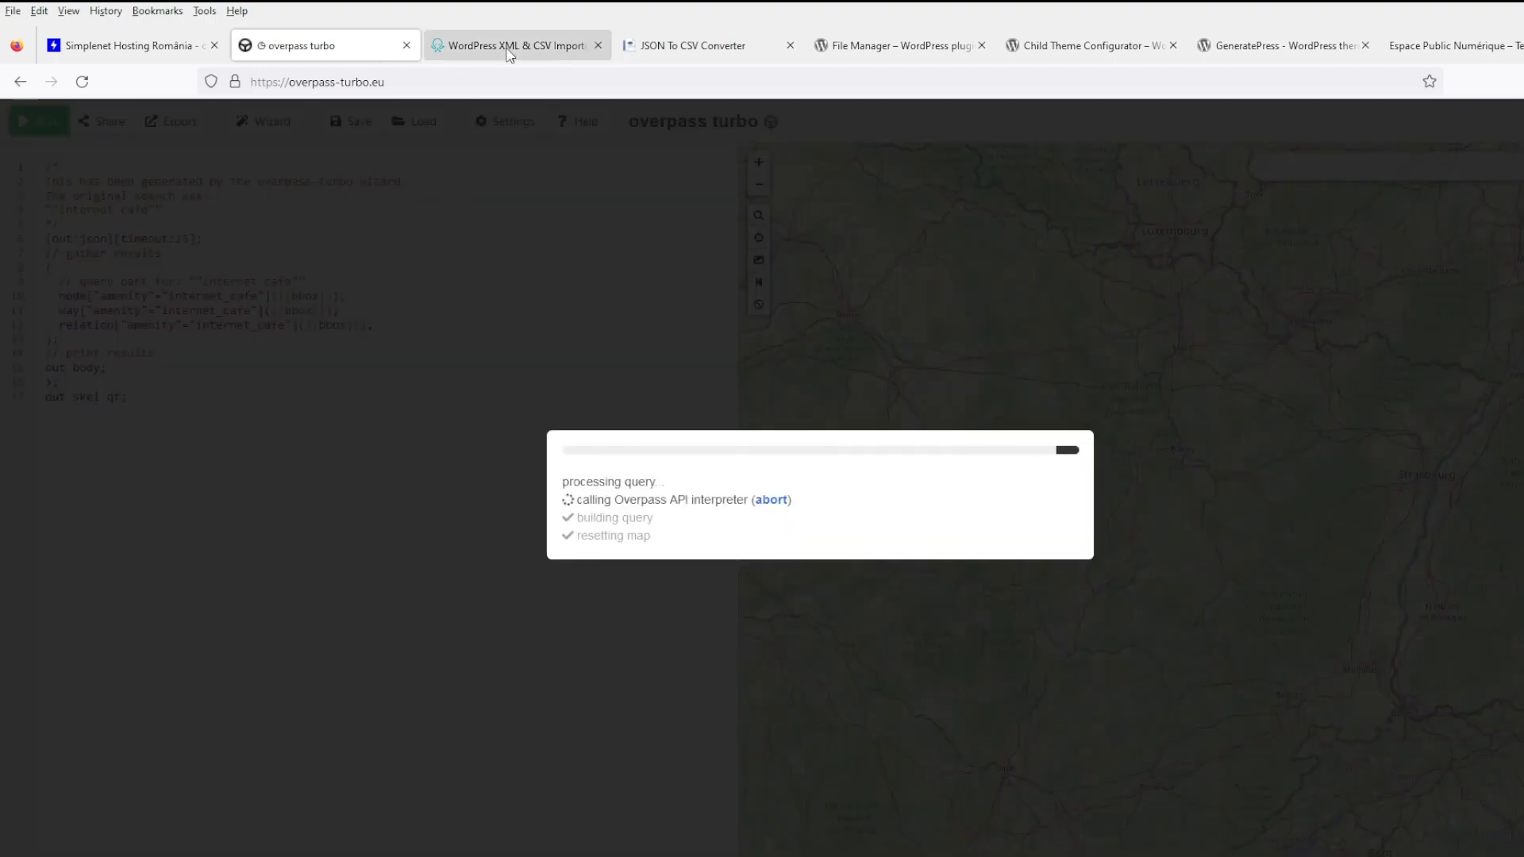
drag(683, 45, 492, 47)
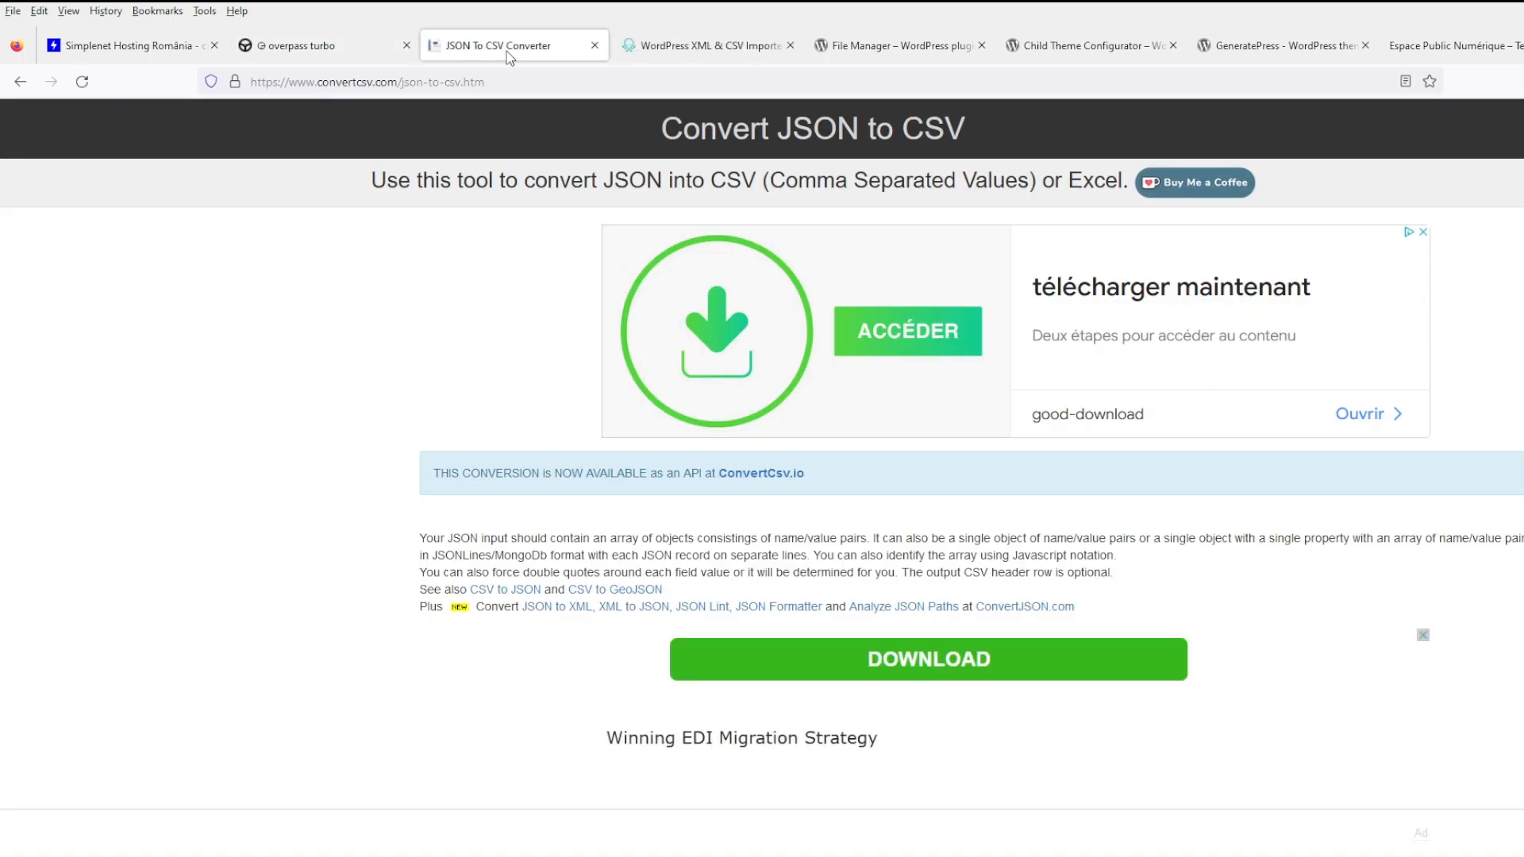
click(359, 51)
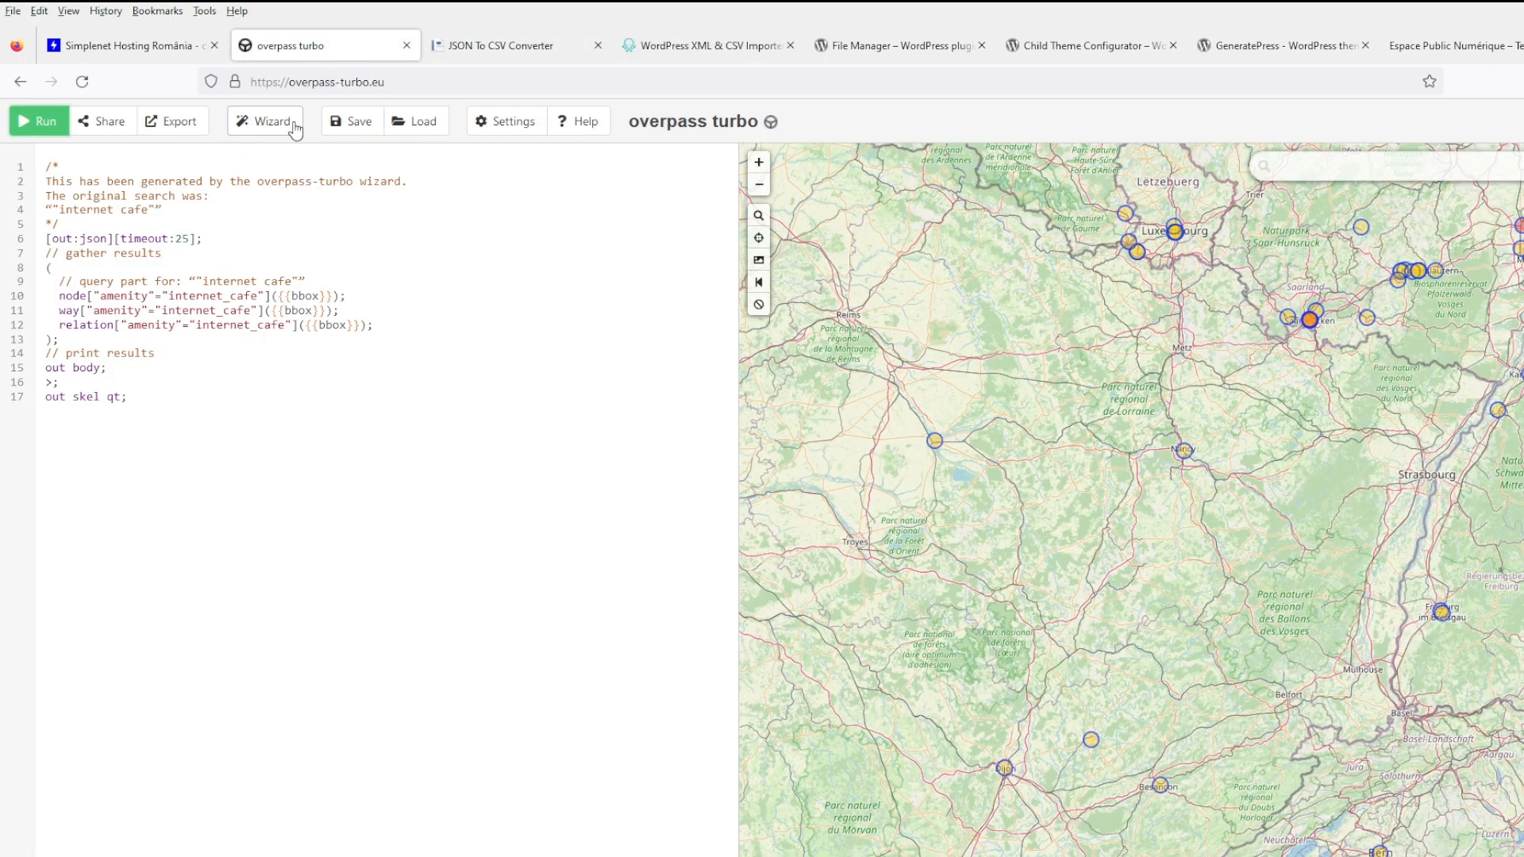
click(175, 123)
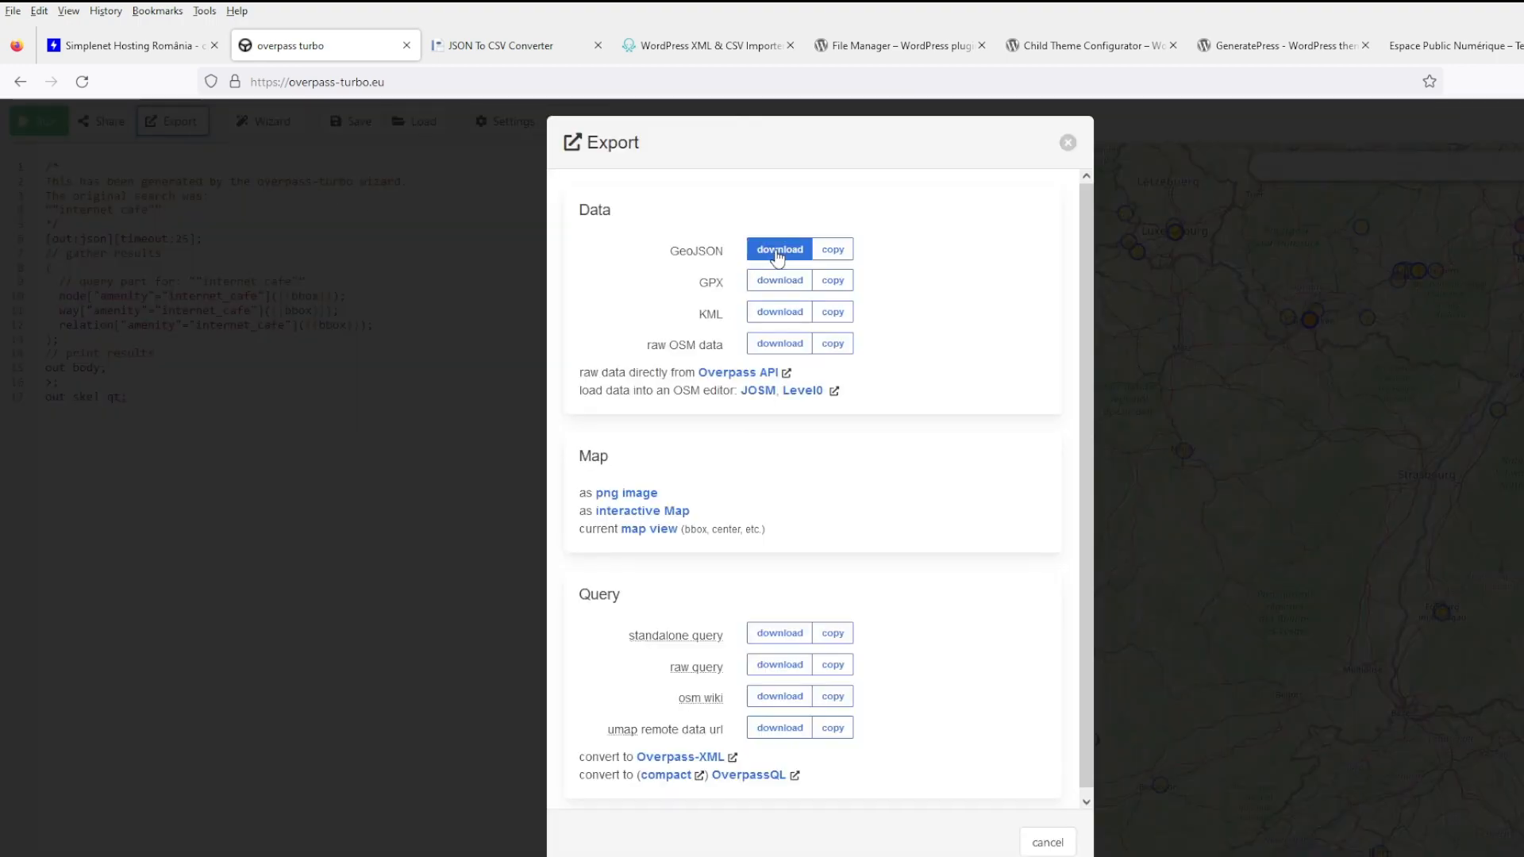
drag(679, 250, 722, 253)
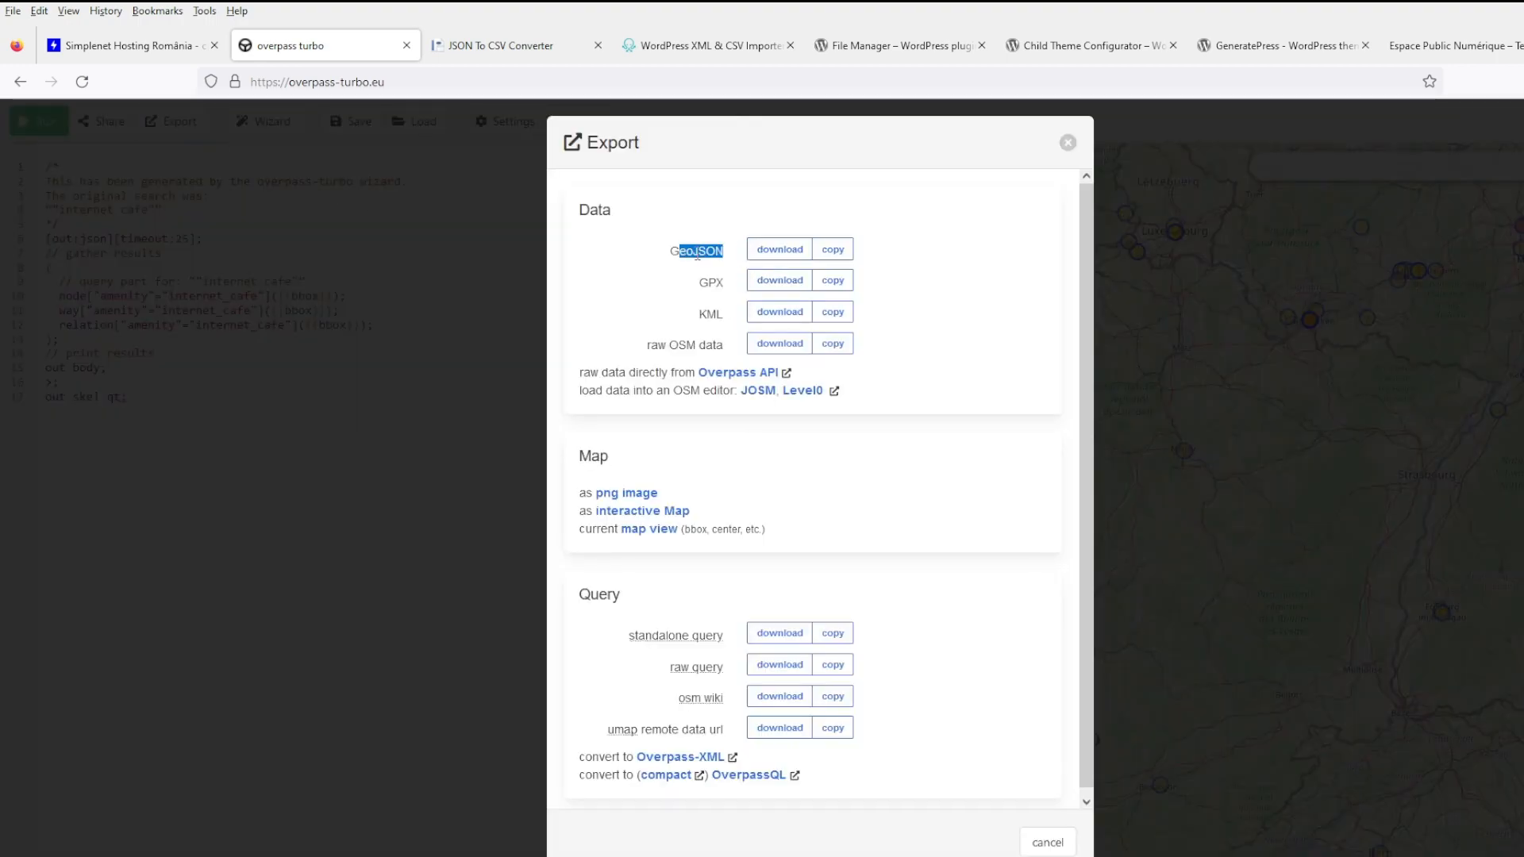
double_click(697, 252)
- Check the still-empty JSON to CSV converter input, then move on to WP All Import
click(500, 45)
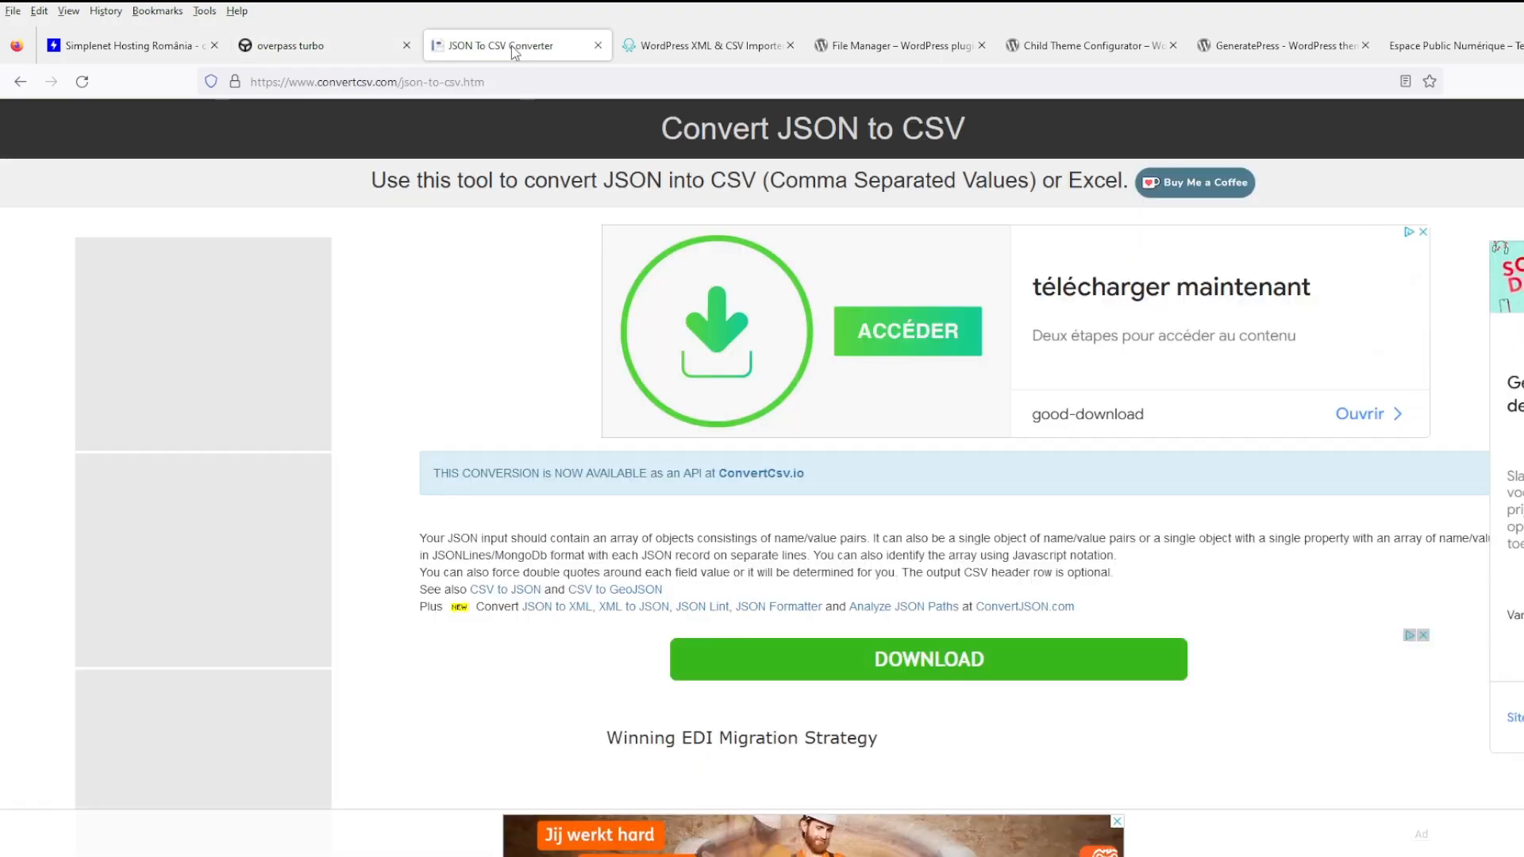
scroll(692, 557, down, 5)
scroll(692, 557, down, 3)
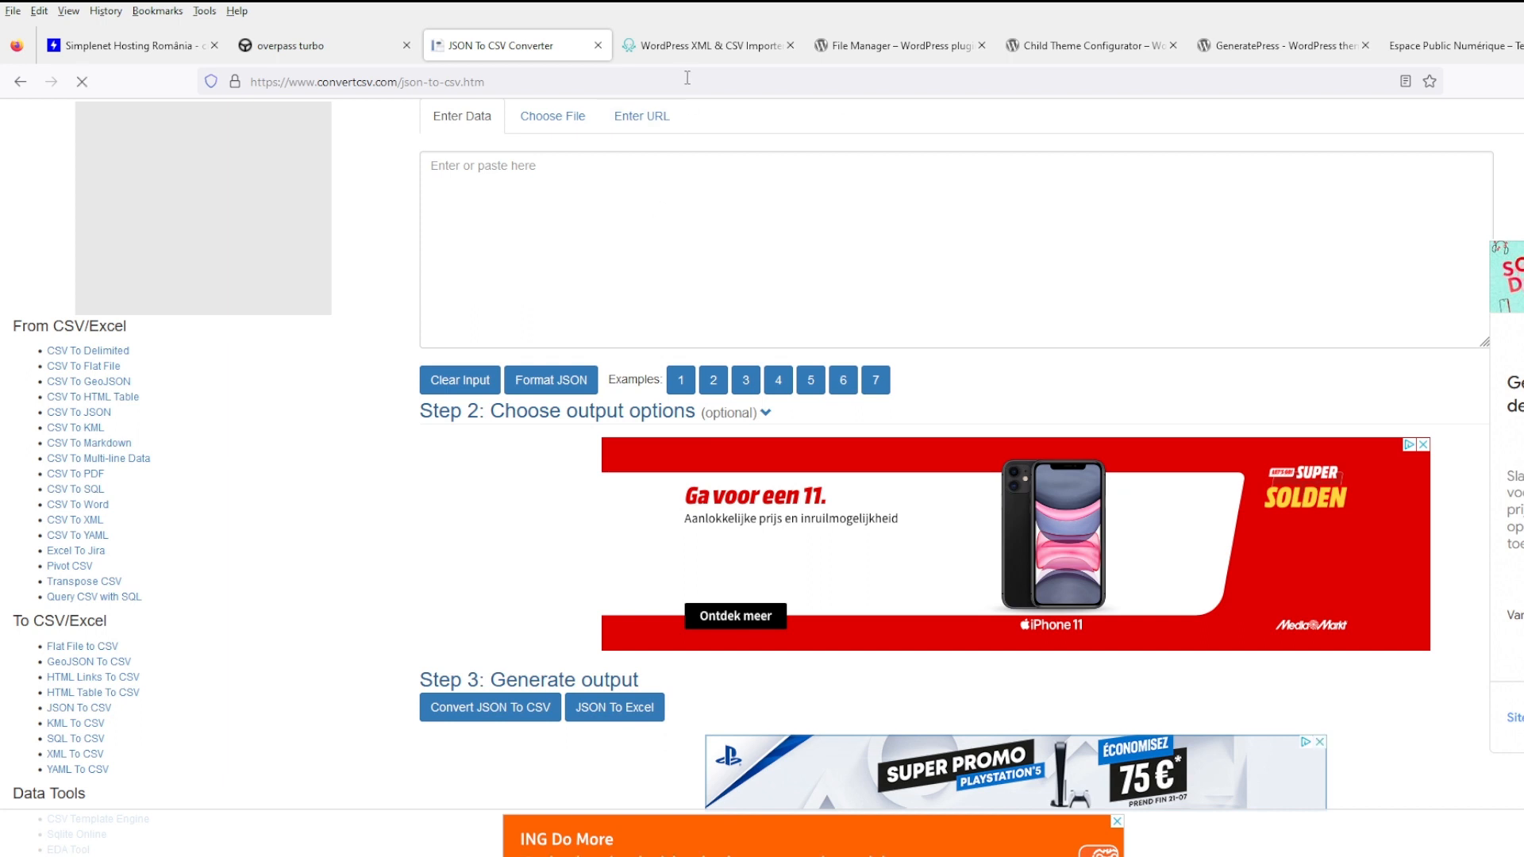
click(691, 47)
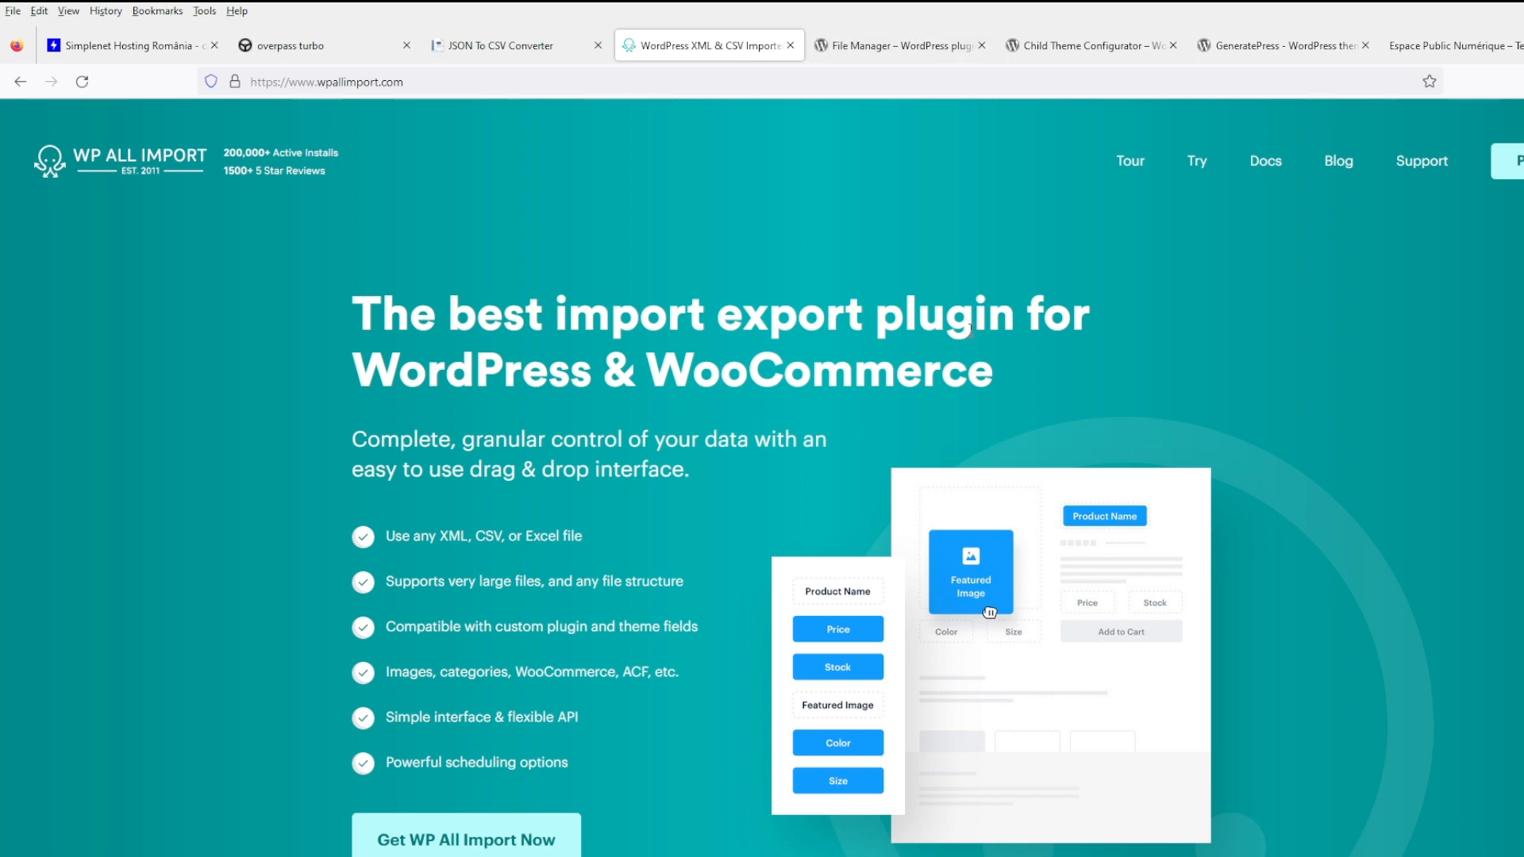
- Drag the GeneratePress and Child Theme Configurator tabs ahead of the File Manager tab
click(897, 45)
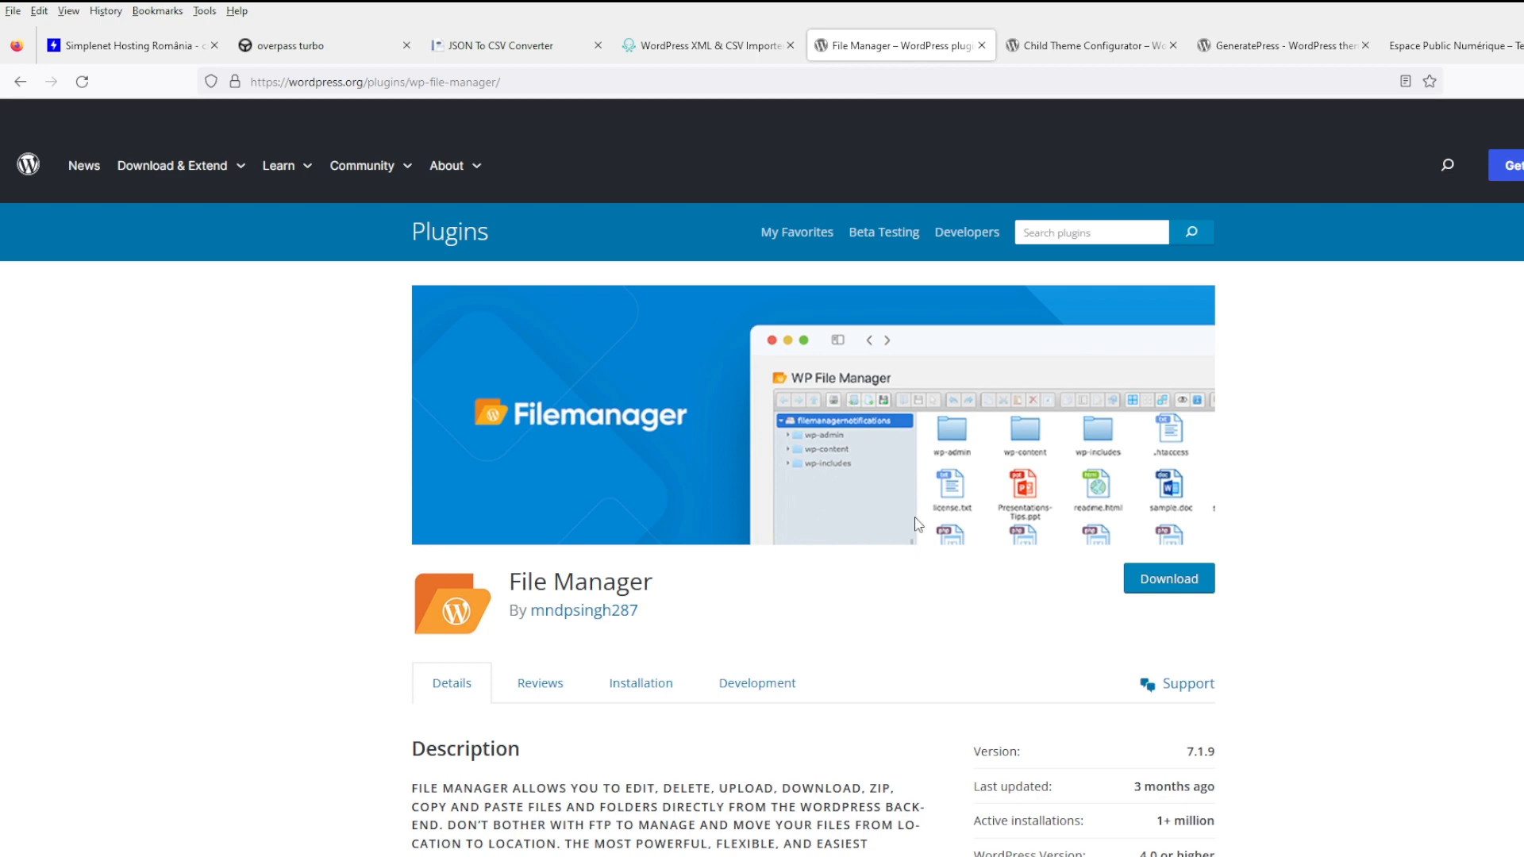
drag(1159, 47, 857, 59)
drag(1243, 47, 912, 74)
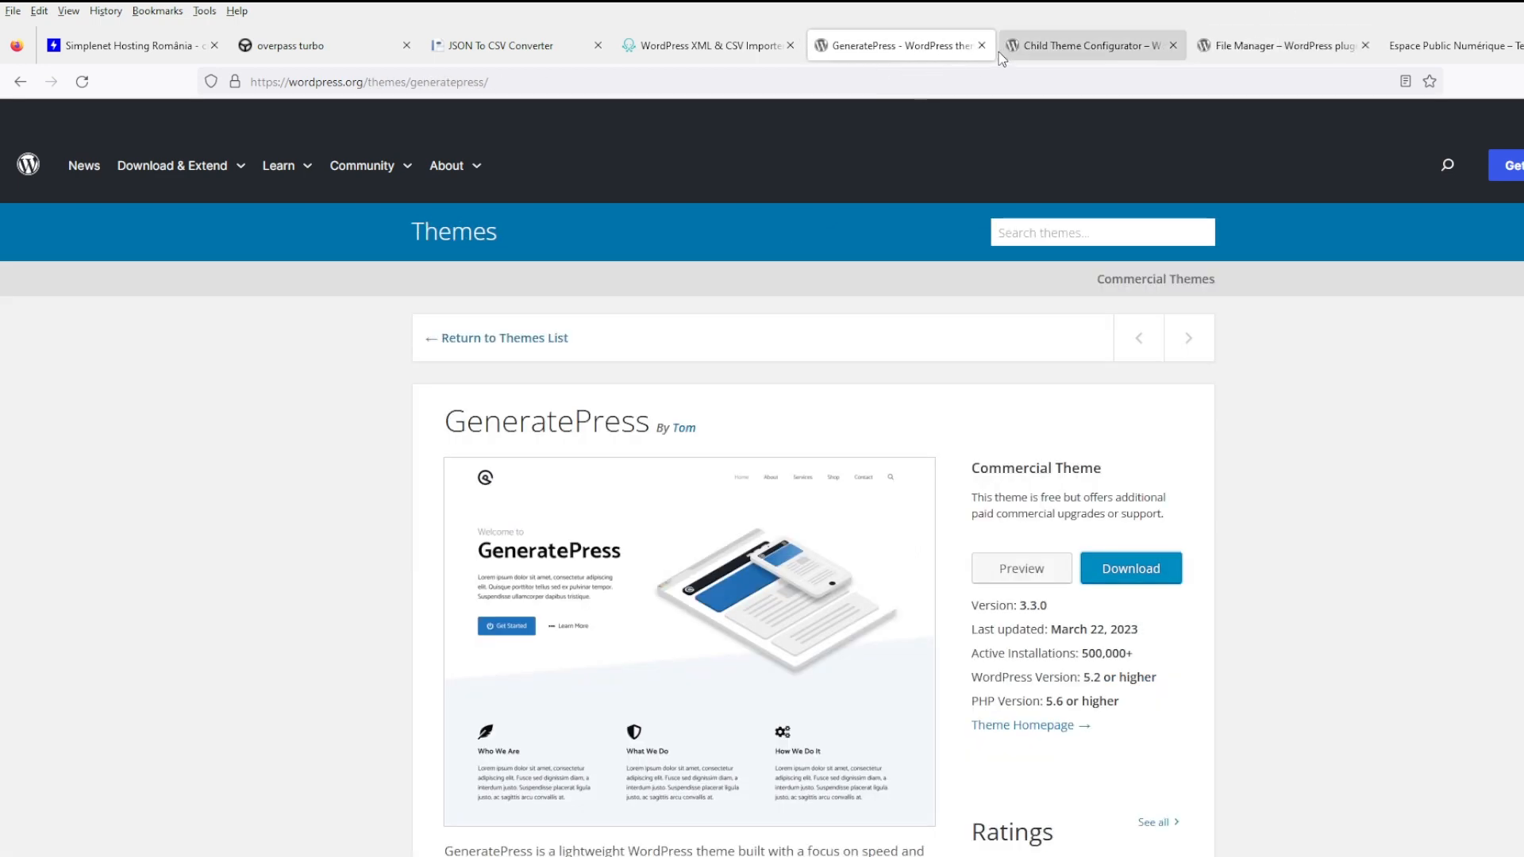
click(1059, 49)
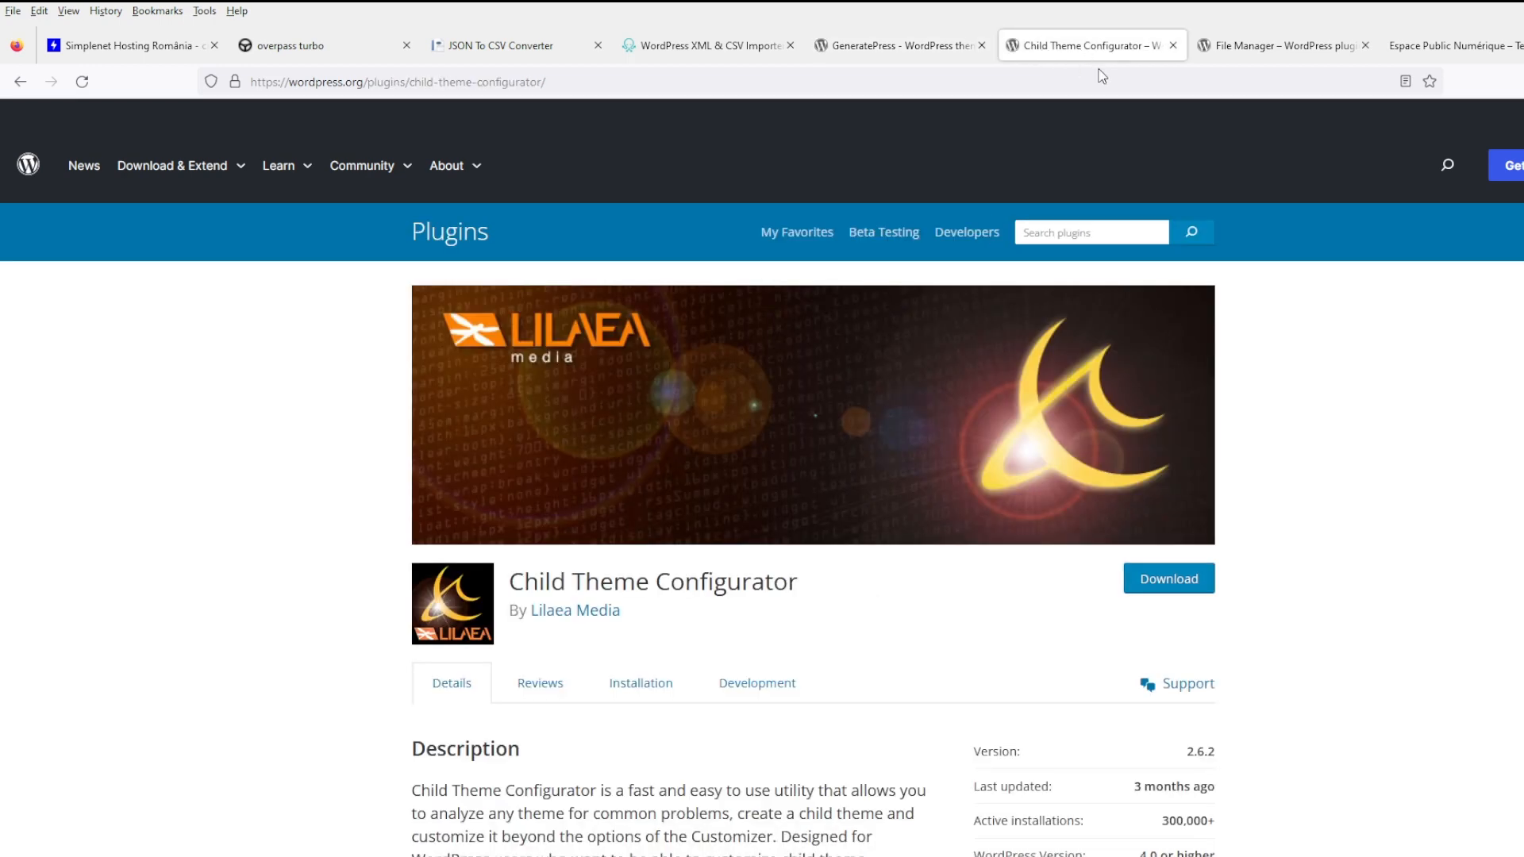
click(1234, 57)
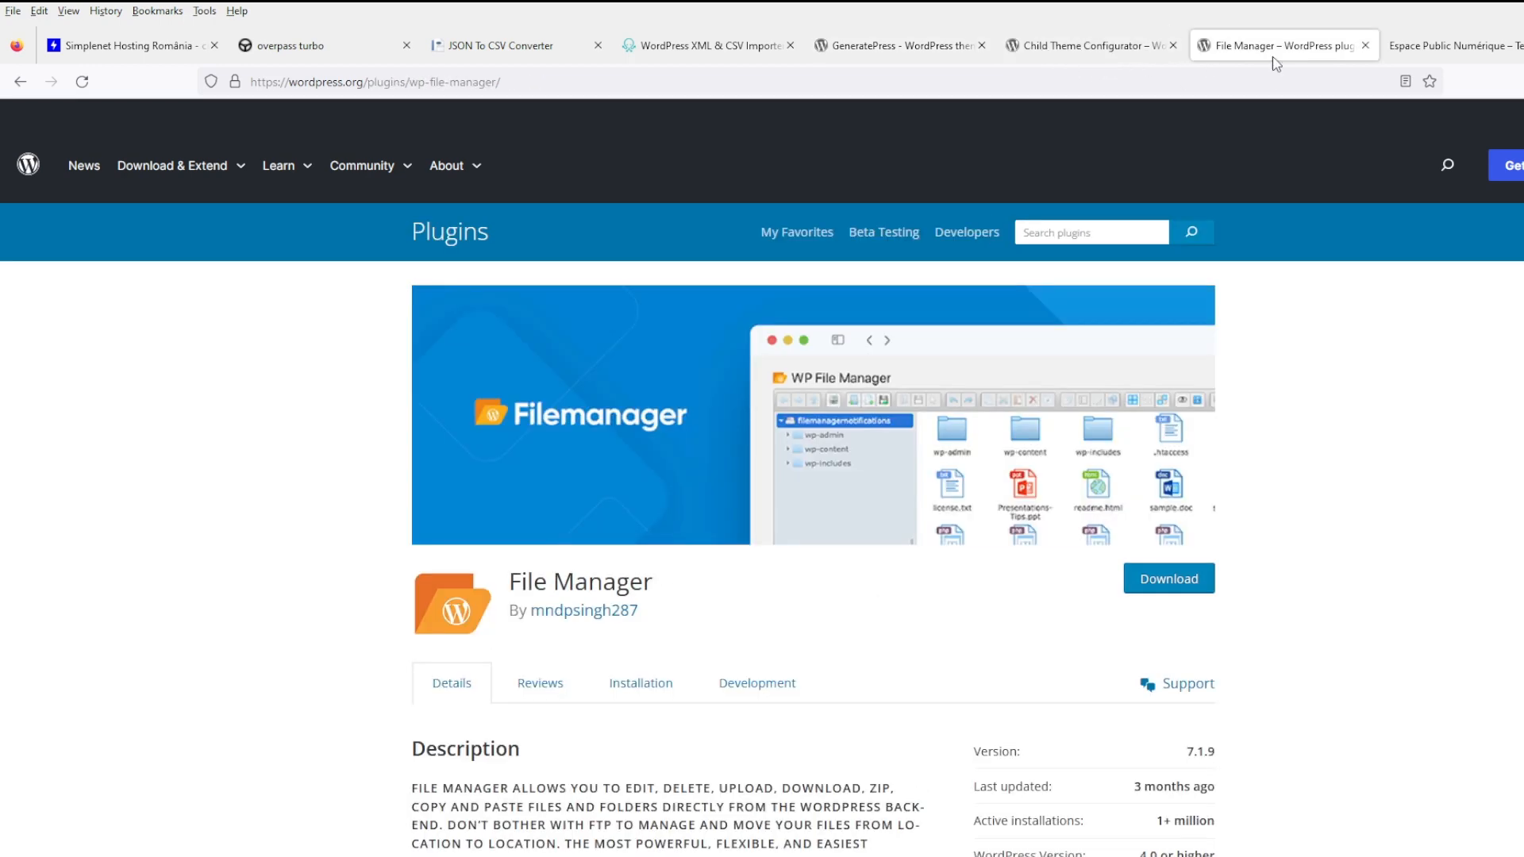
- From the Espace Public Numérique post, open the Friendly Fire Ottakring internet-cafe post
click(1489, 56)
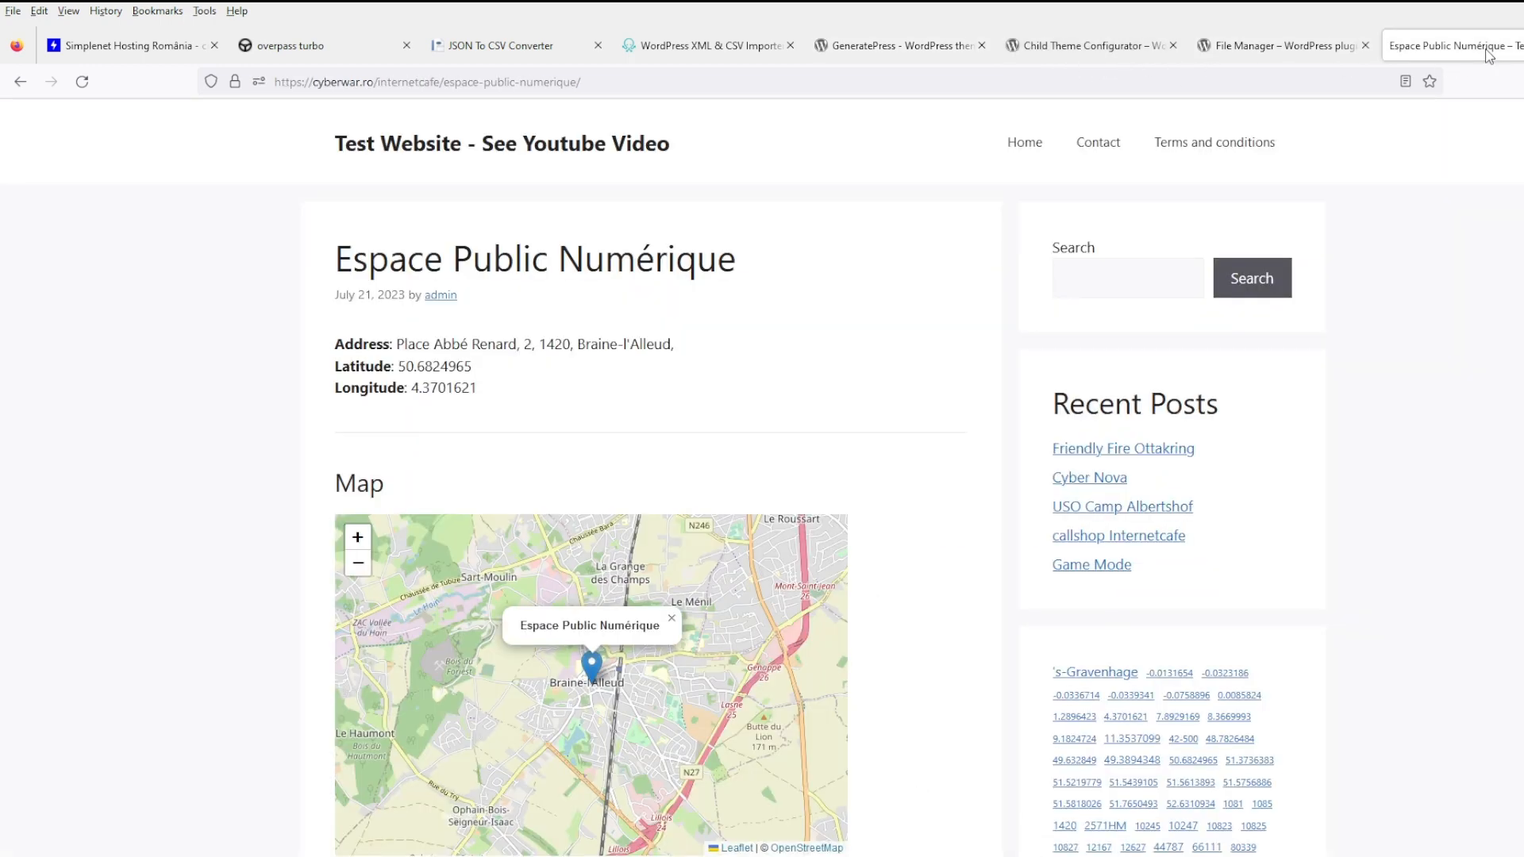
scroll(873, 409, down, 10)
scroll(893, 420, up, 10)
click(1099, 453)
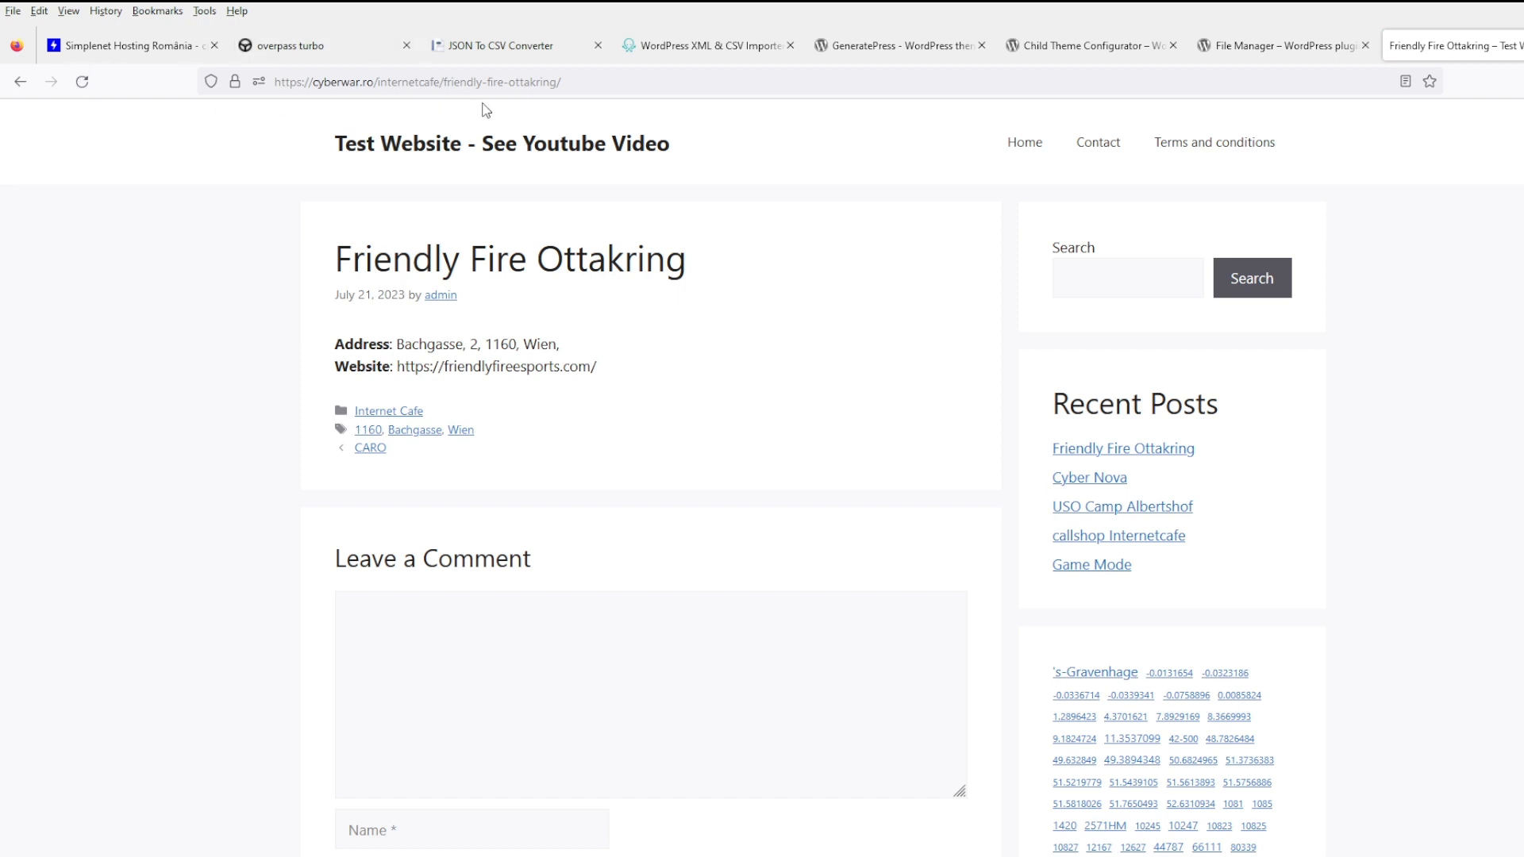
- Go to the test site's wp-admin address, submit the autofilled login, then close that tab
drag(444, 83, 662, 96)
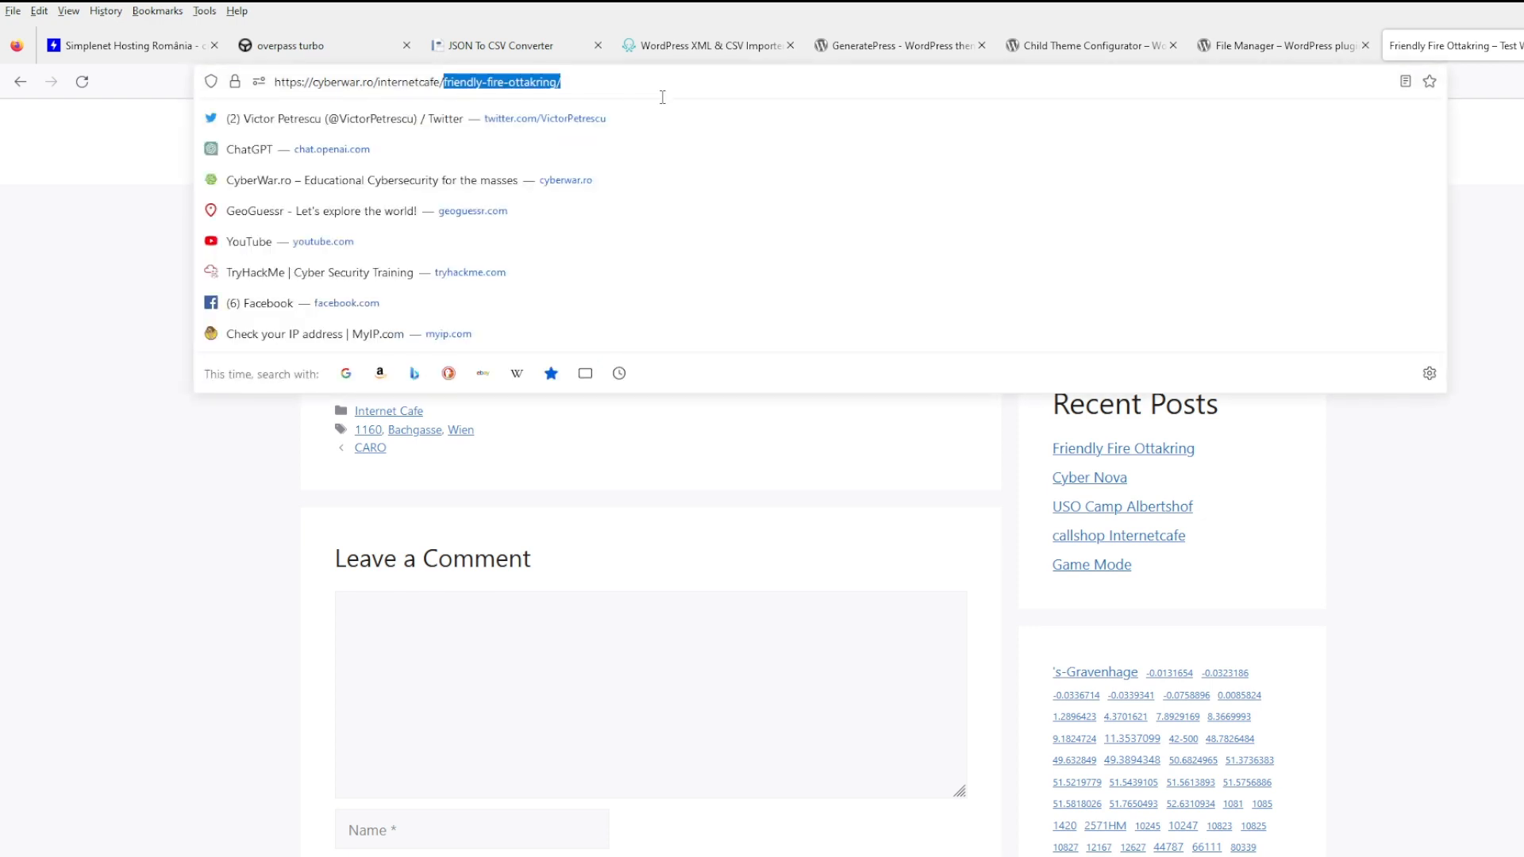
key(BackSpace)
text(wp-admin)
key(Return)
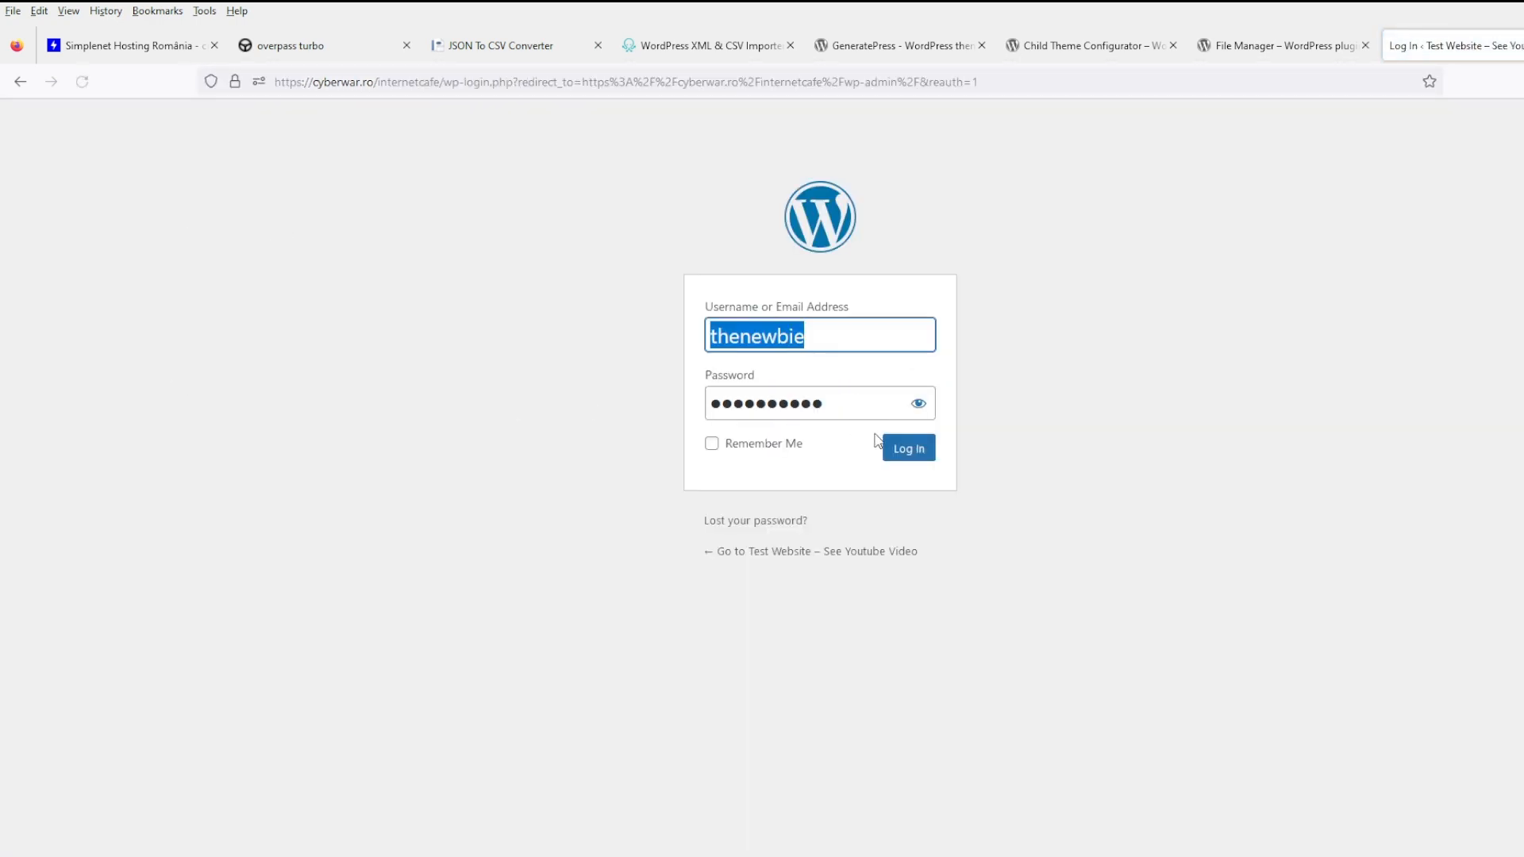
click(899, 449)
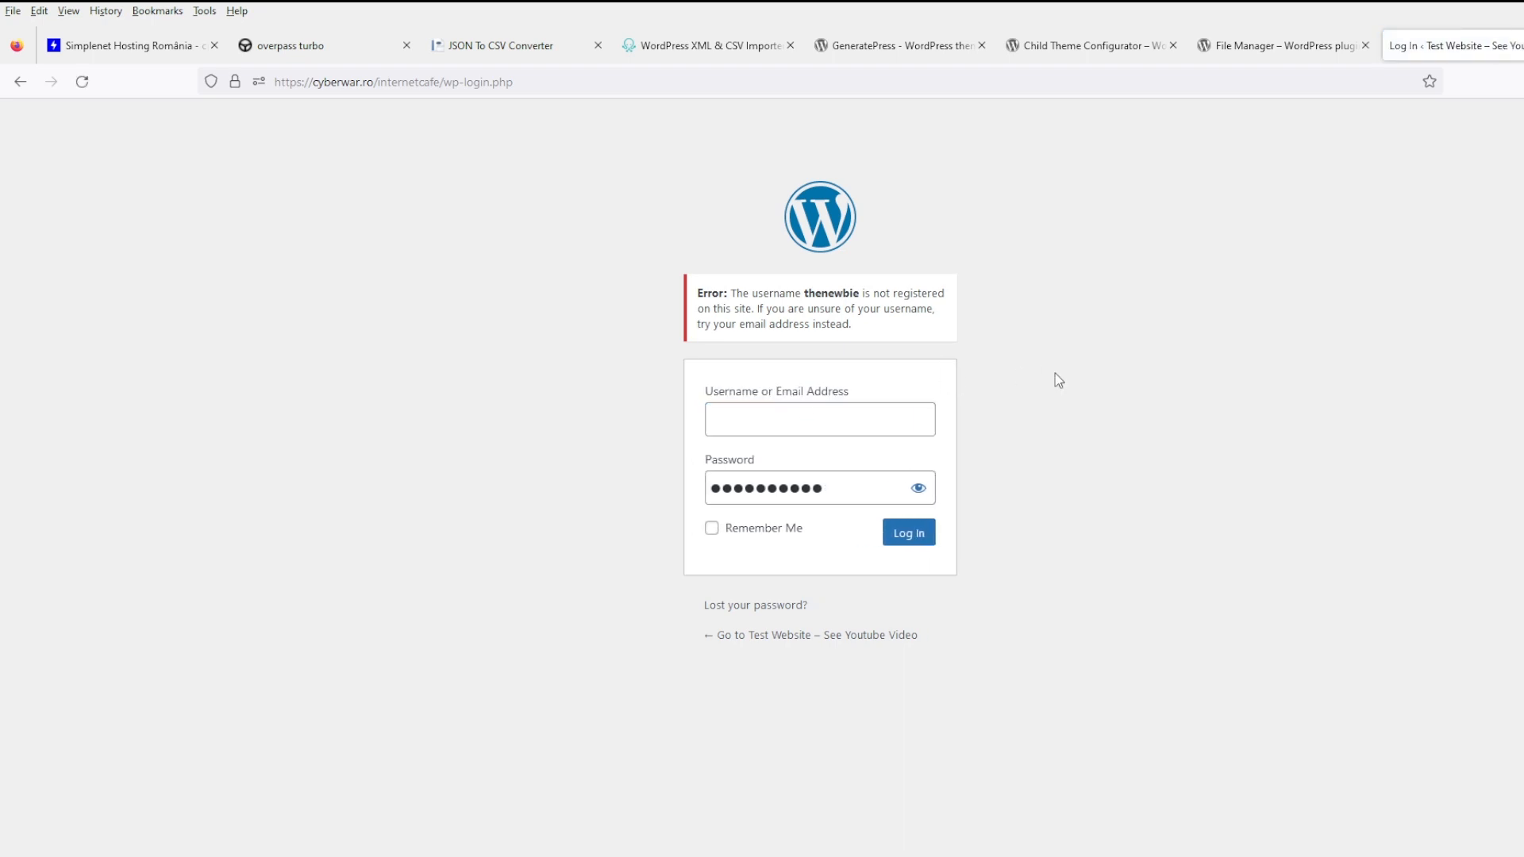
key(ctrl+w)
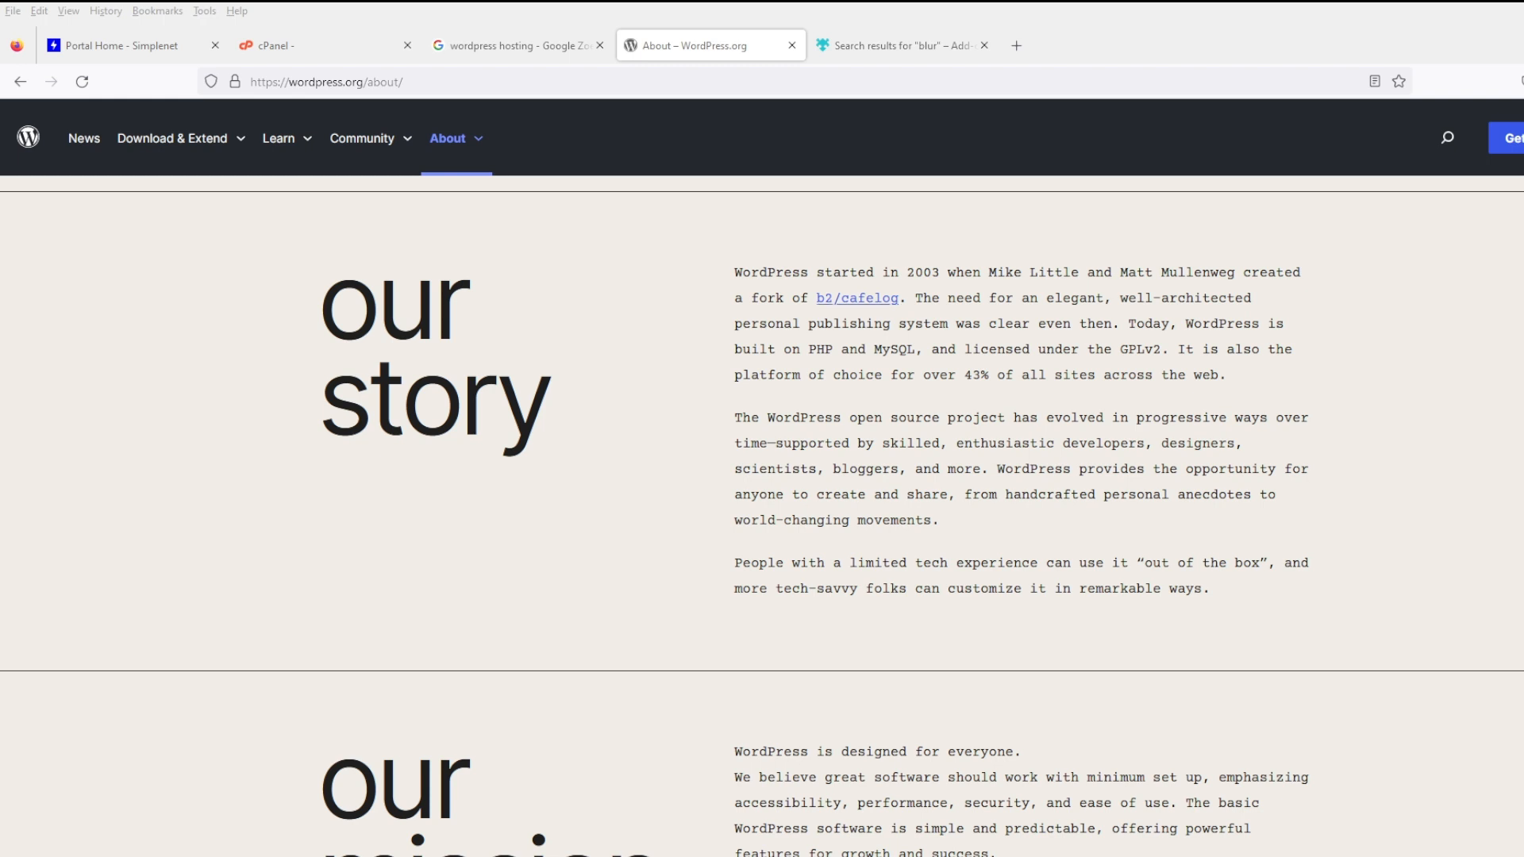
drag(363, 81, 249, 87)
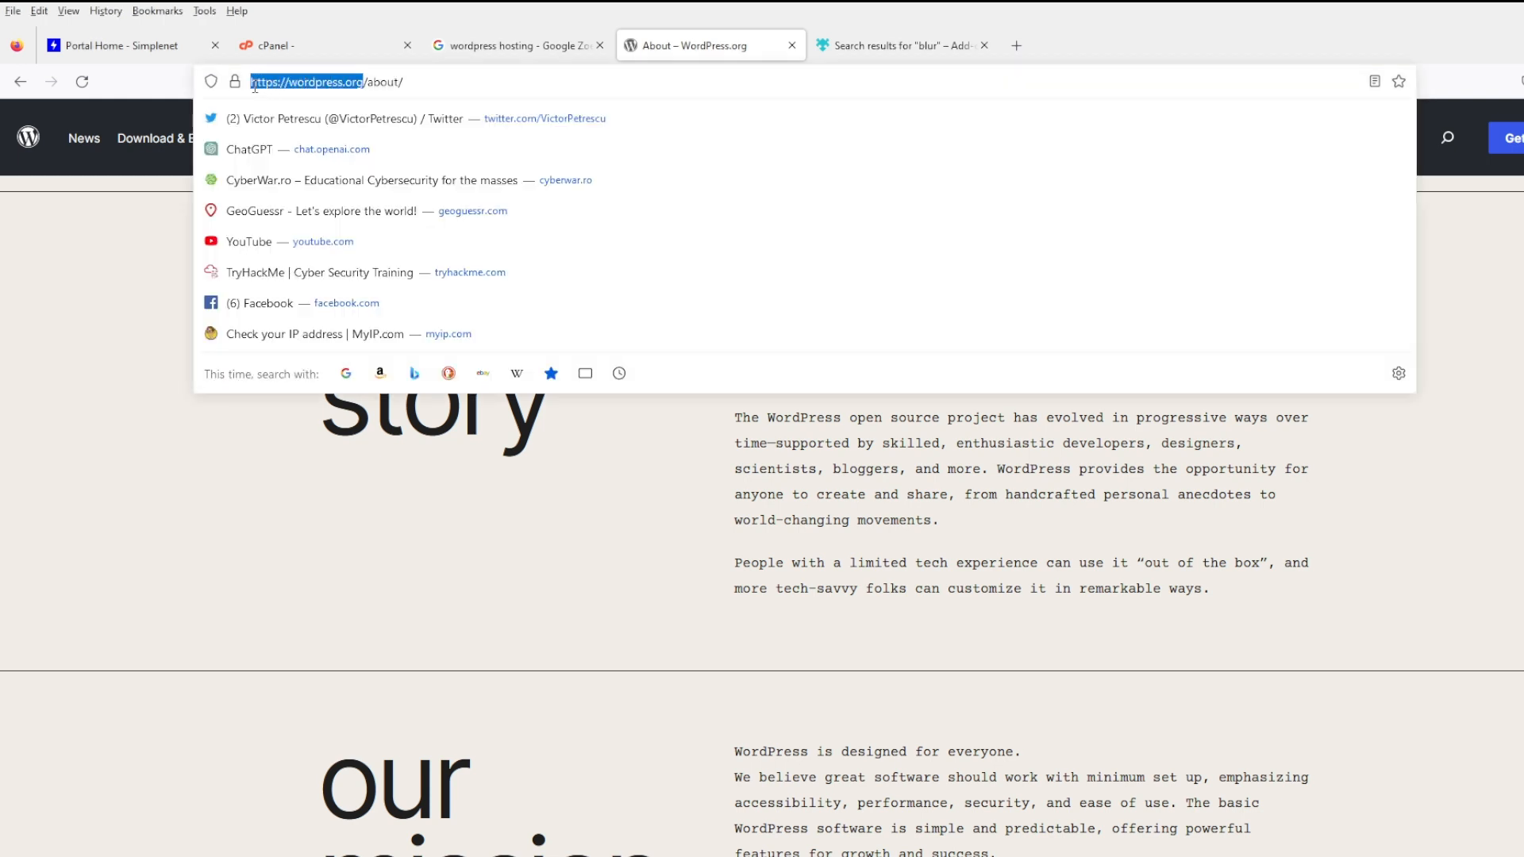
click(959, 510)
click(1016, 46)
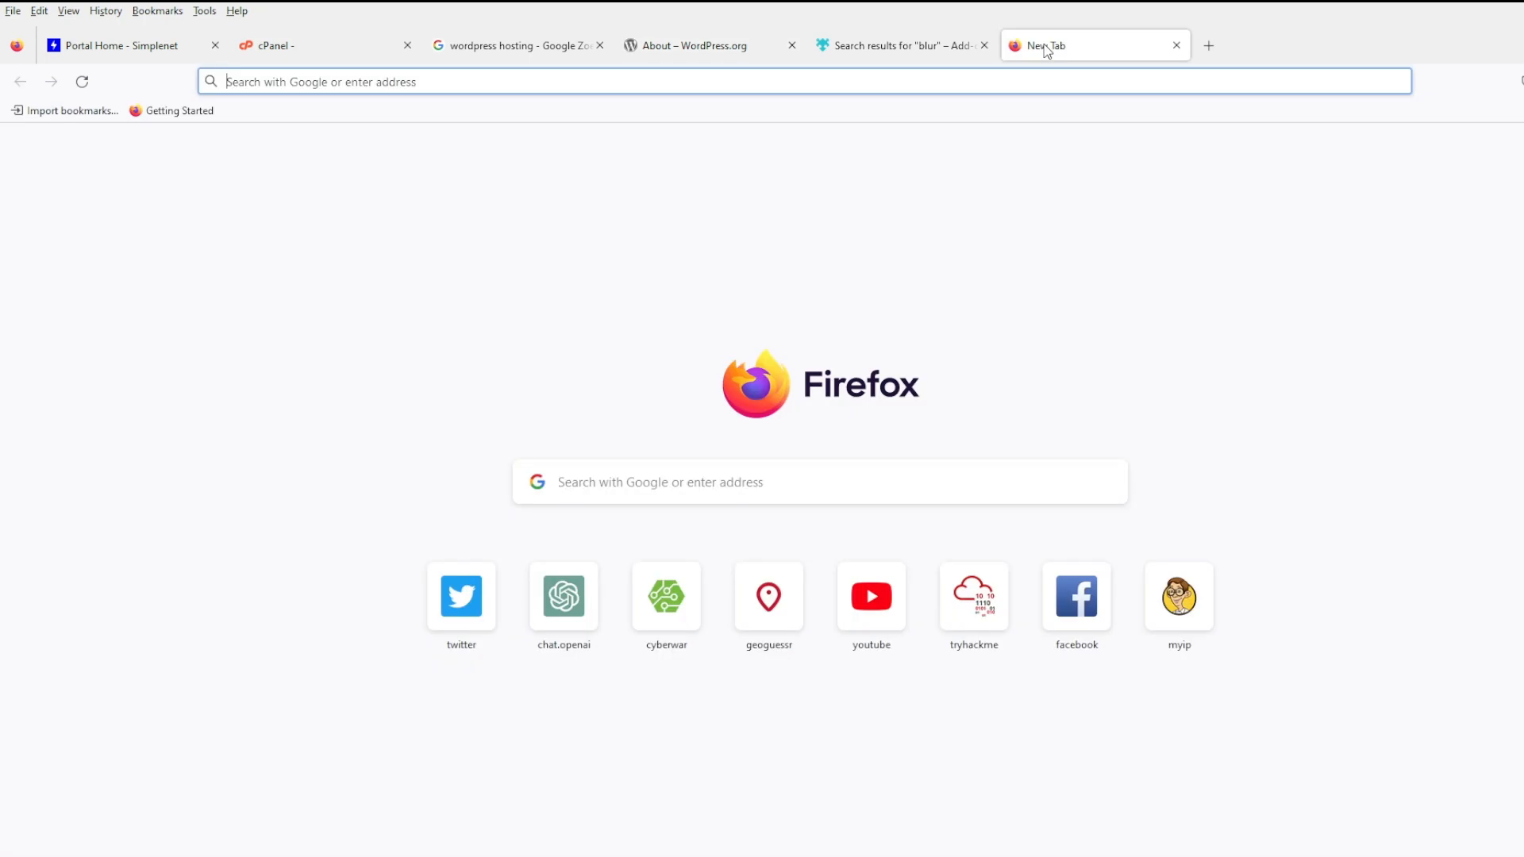
text(wordpress.c)
key(Return)
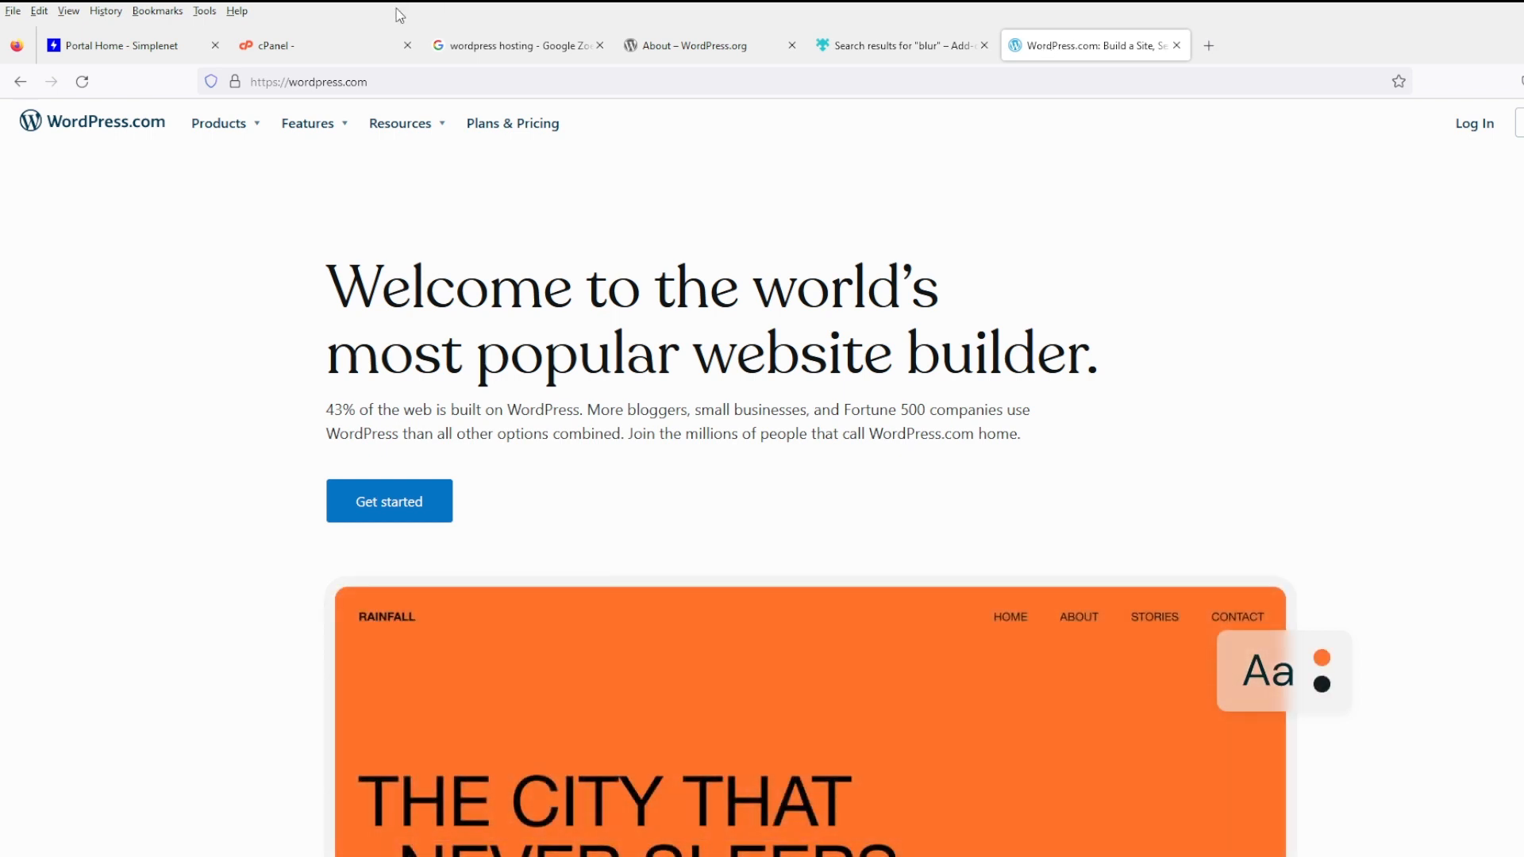
scroll(1202, 262, down, 3)
scroll(1255, 276, down, 12)
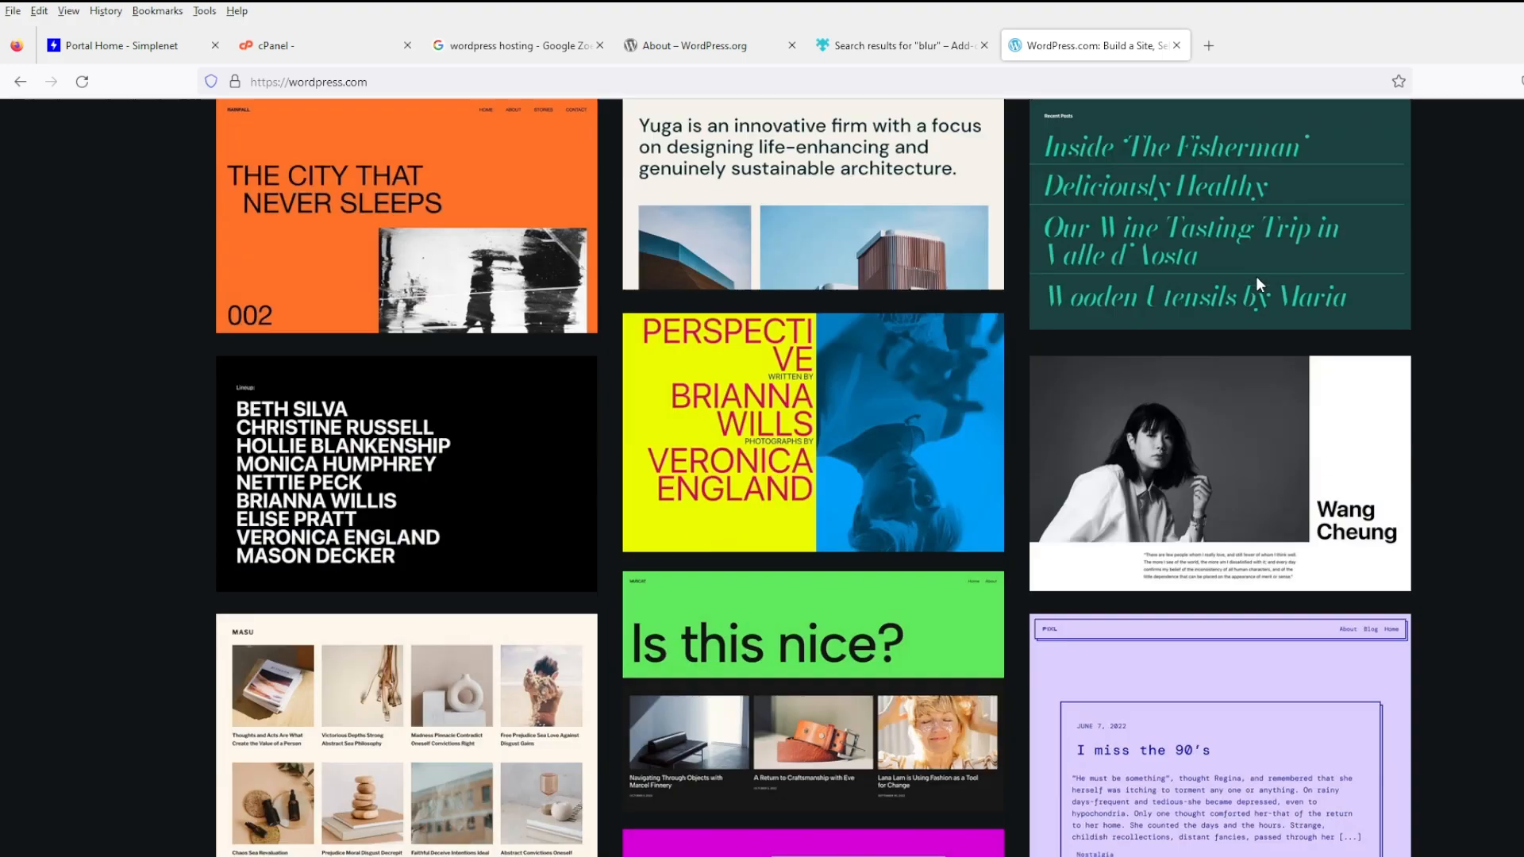
scroll(1256, 276, up, 18)
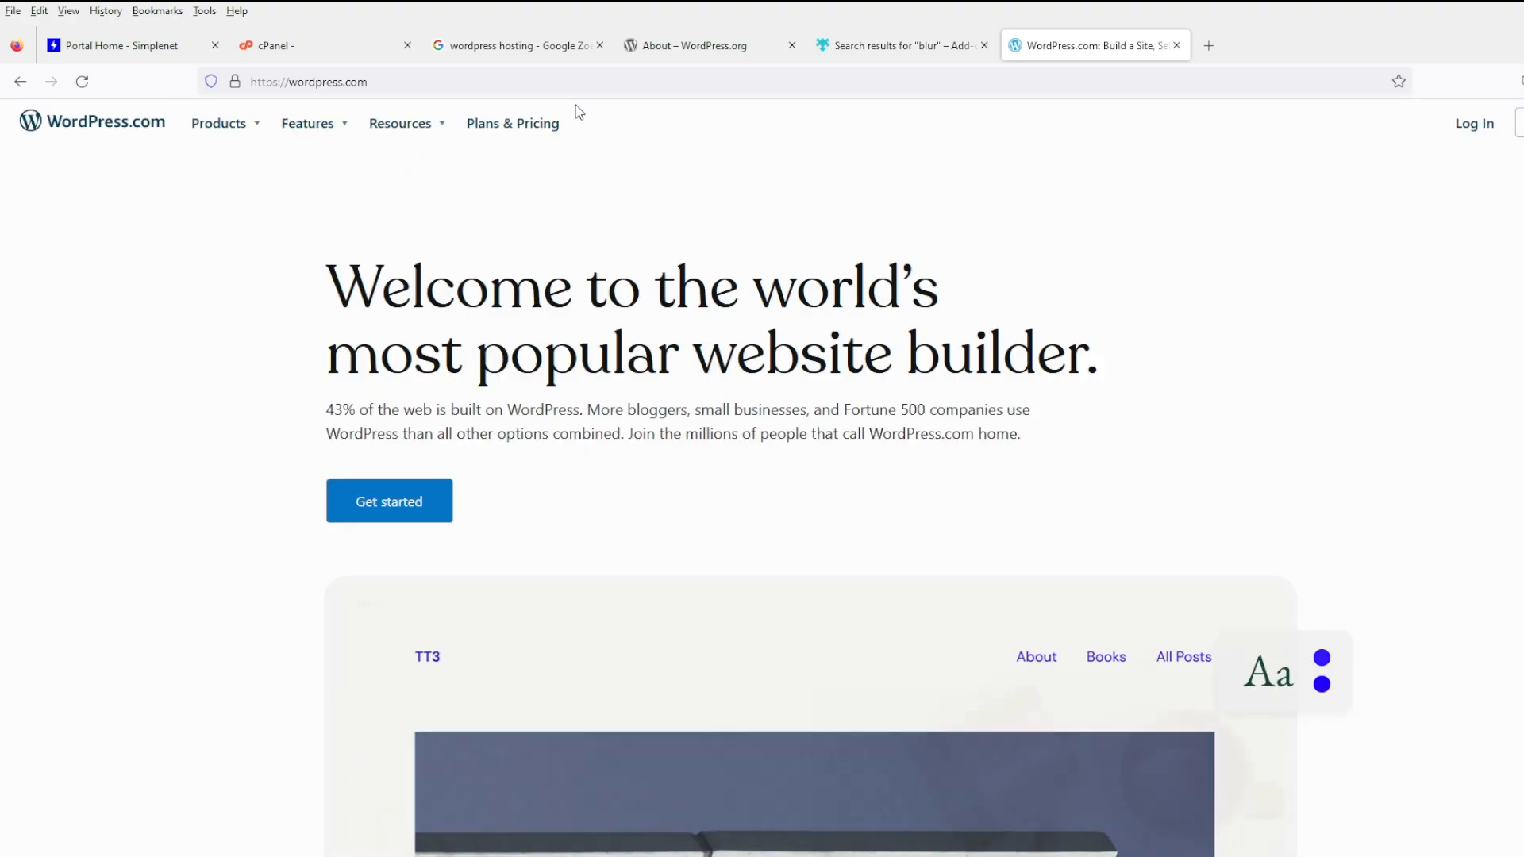
click(520, 124)
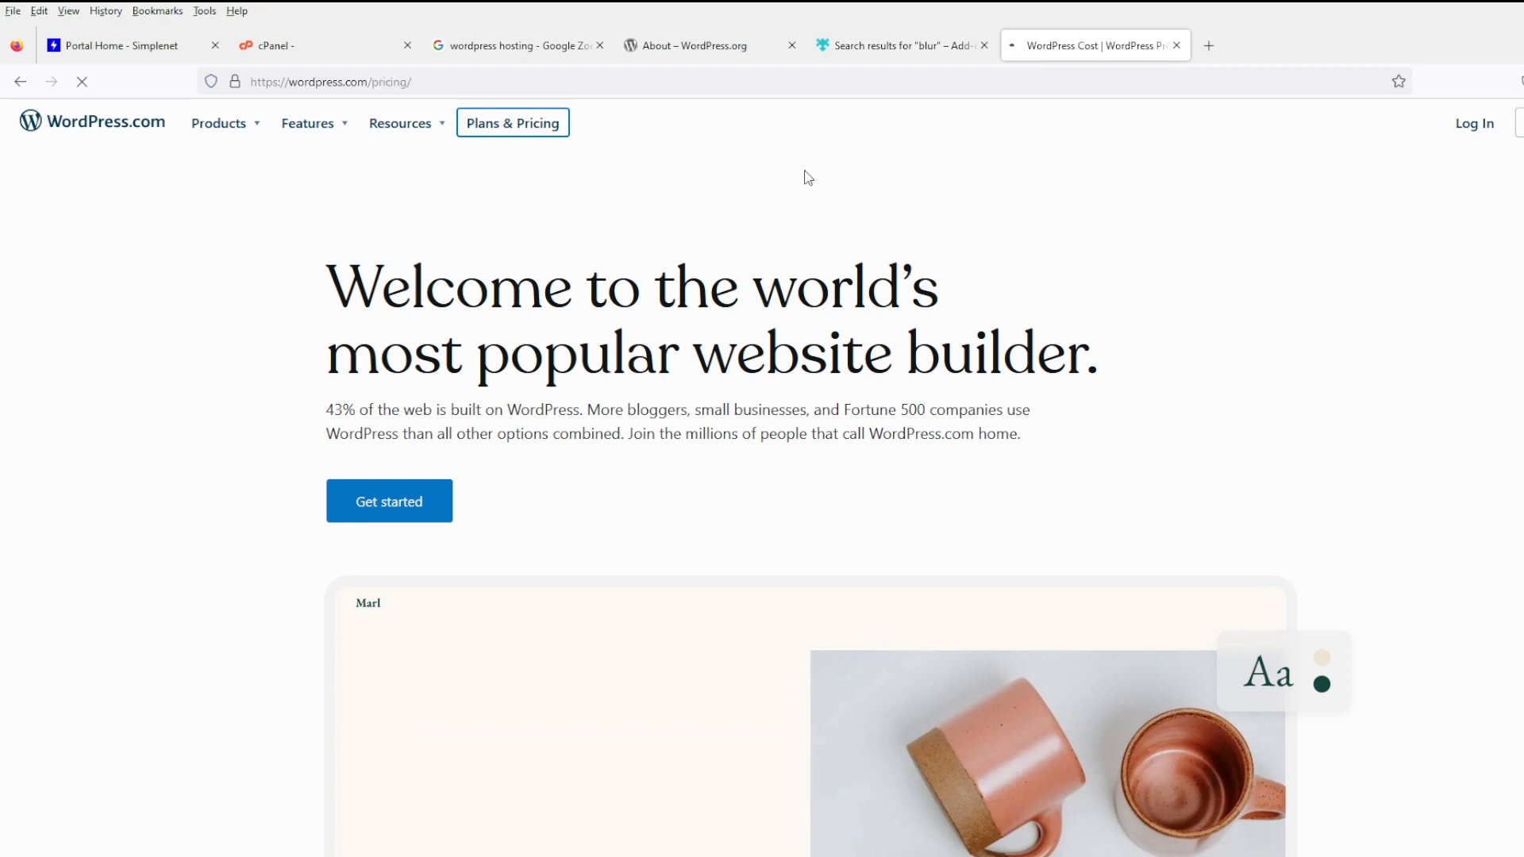
scroll(637, 365, down, 4)
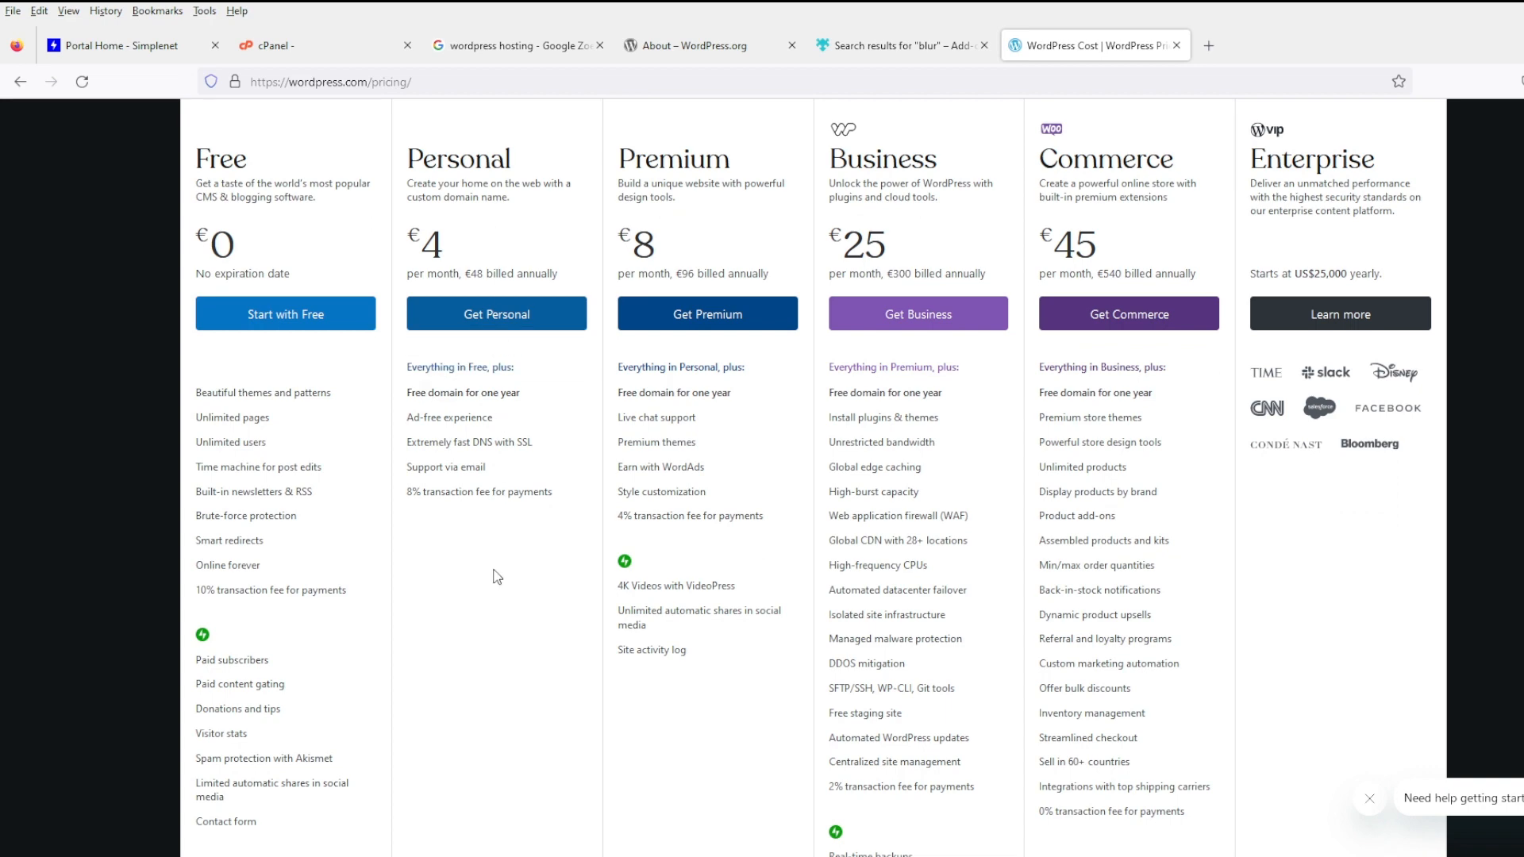
scroll(565, 419, up, 4)
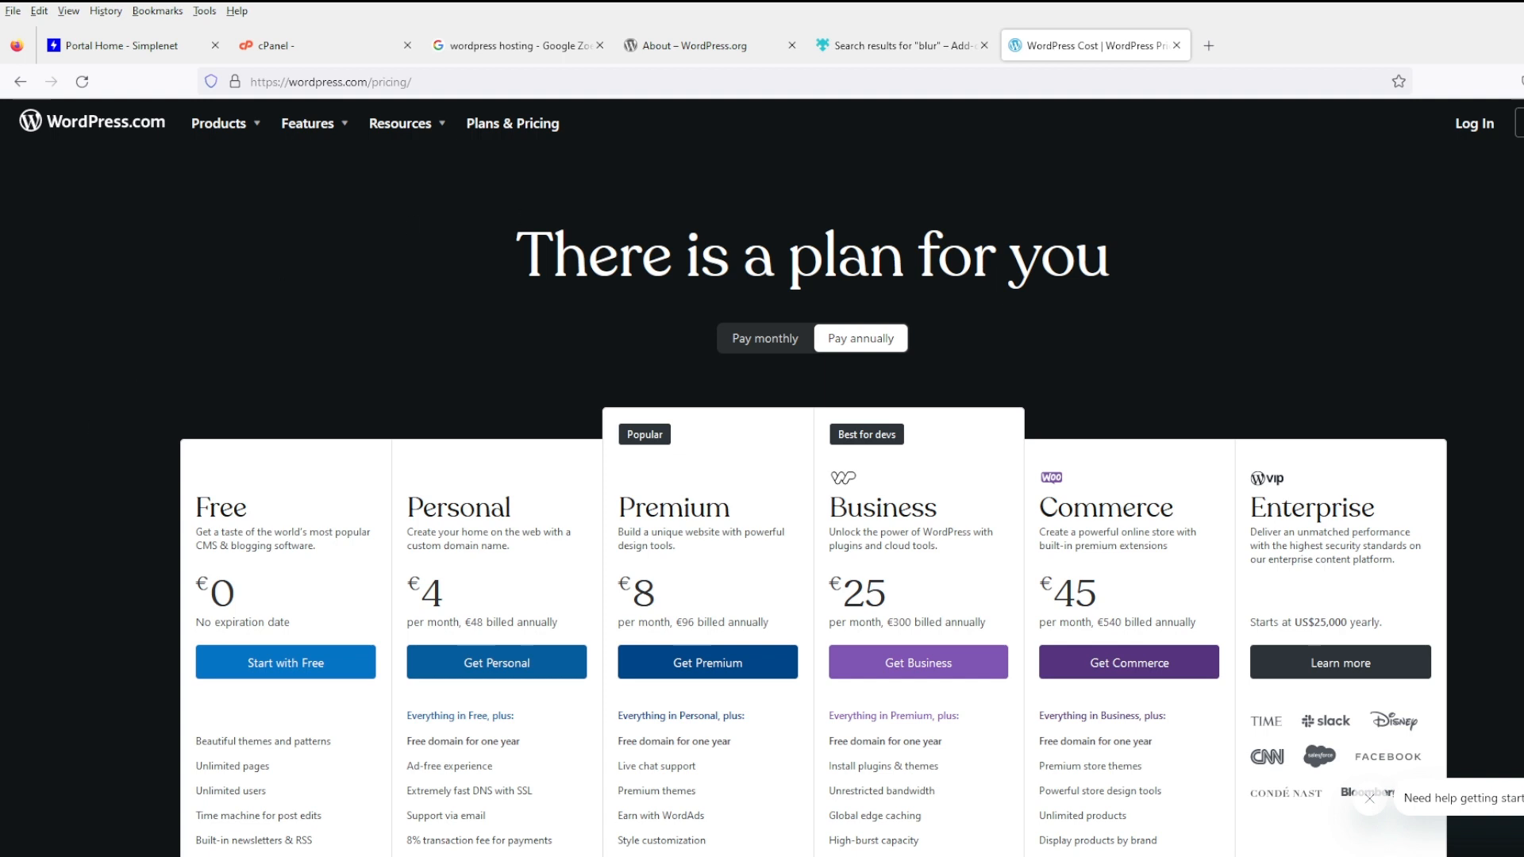
click(1176, 46)
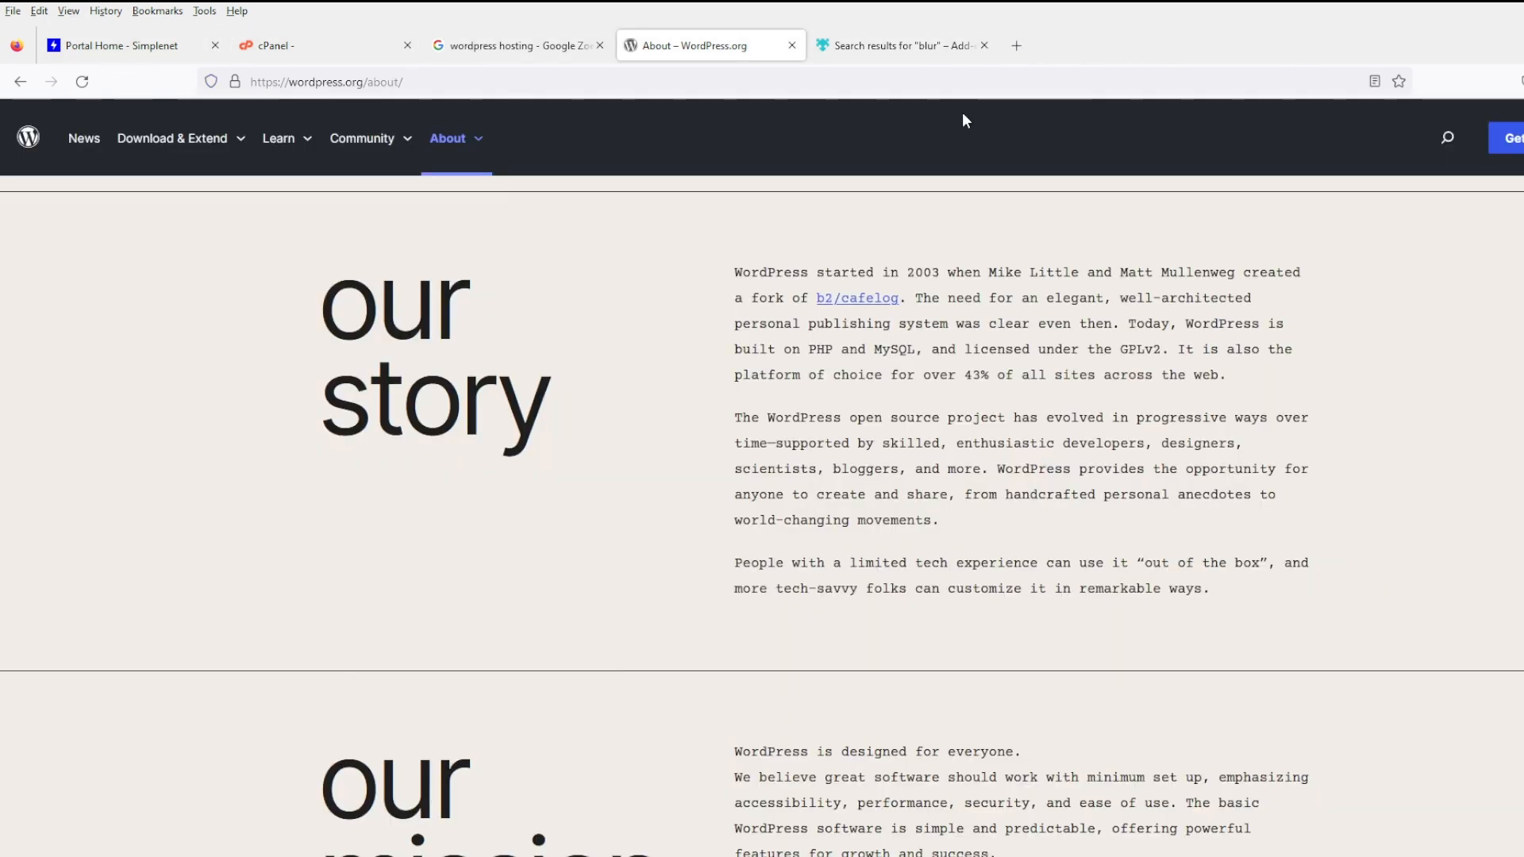
- Check the Simplenet portal, then browse the WordPress.org website showcase from the About page
click(87, 53)
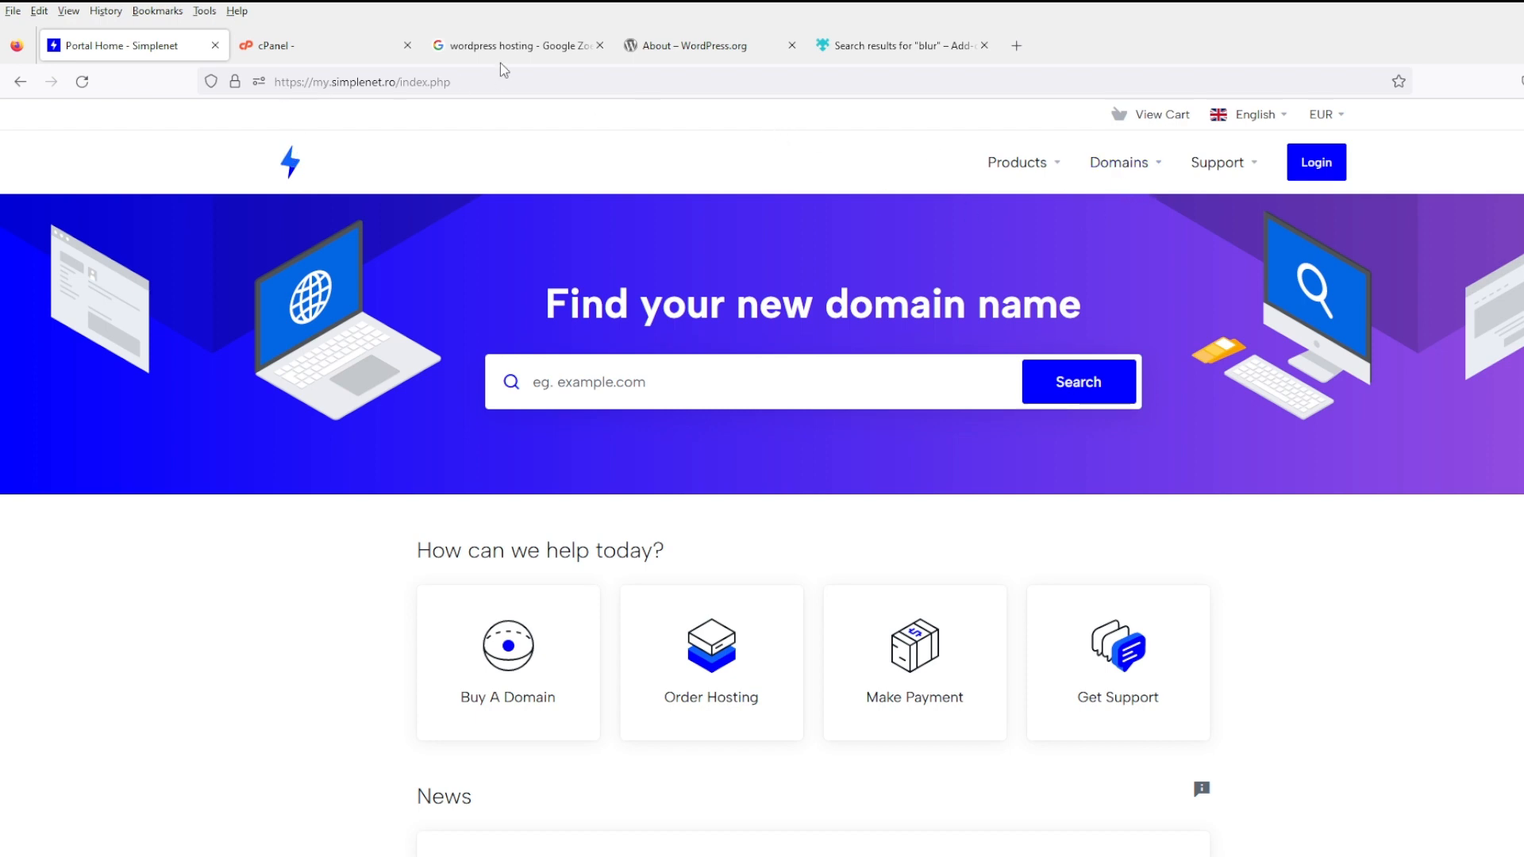
click(645, 56)
scroll(755, 431, down, 5)
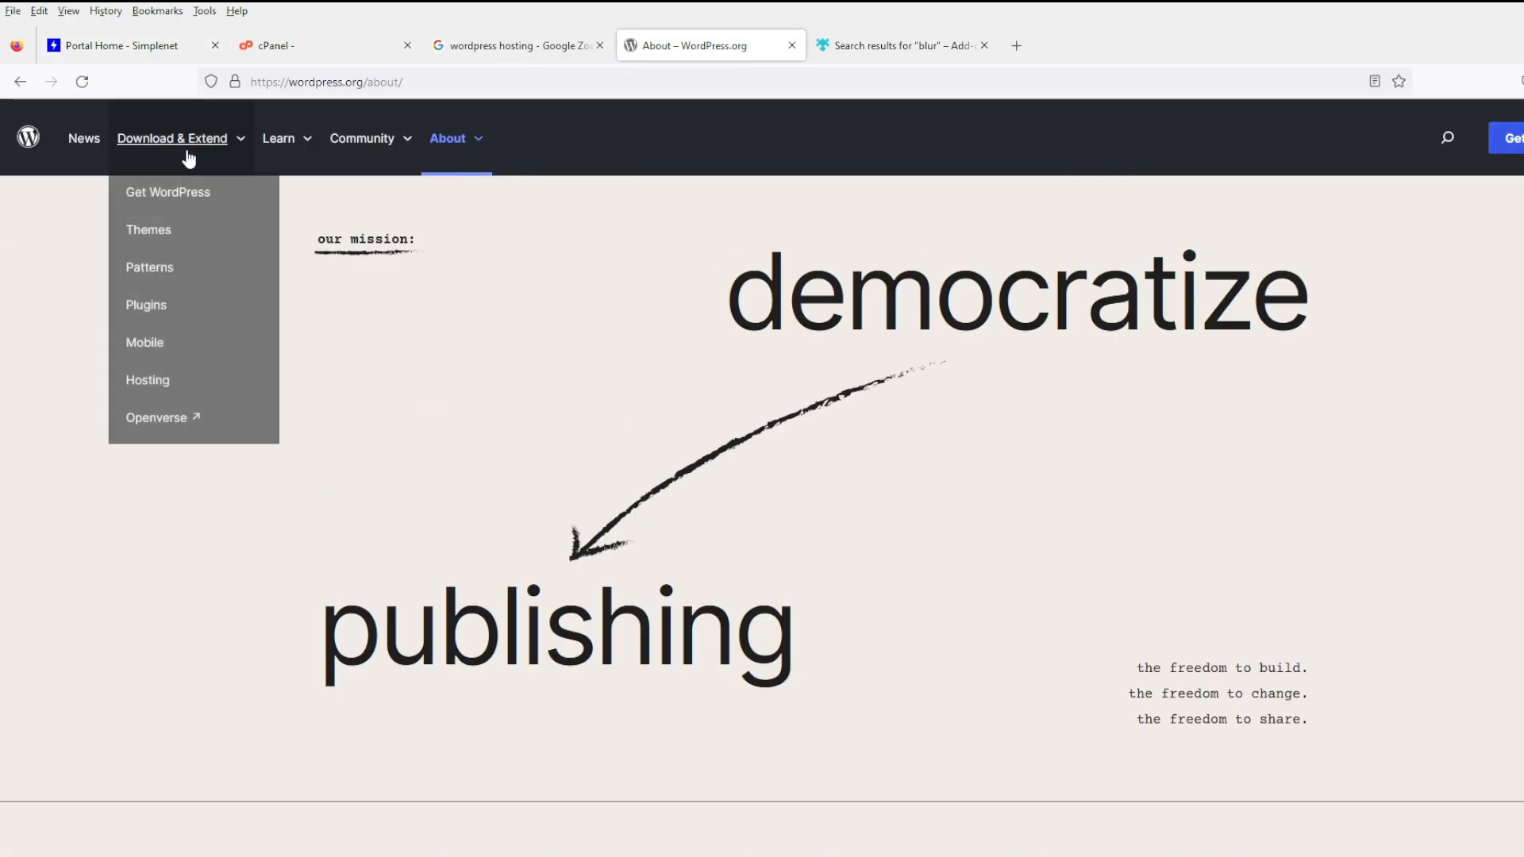
mouse_move(277, 147)
mouse_move(368, 150)
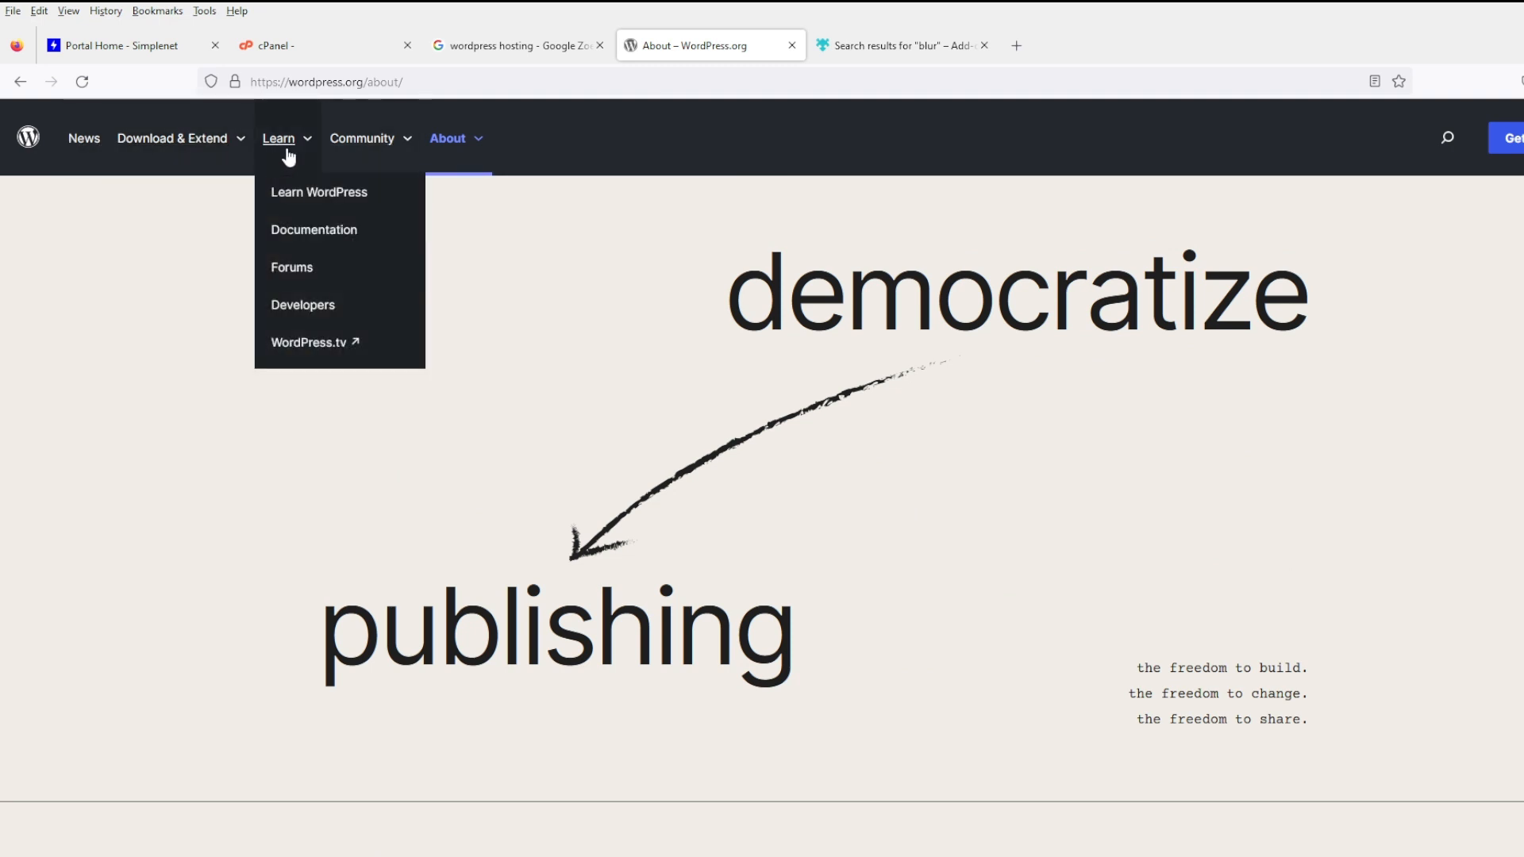
mouse_move(446, 144)
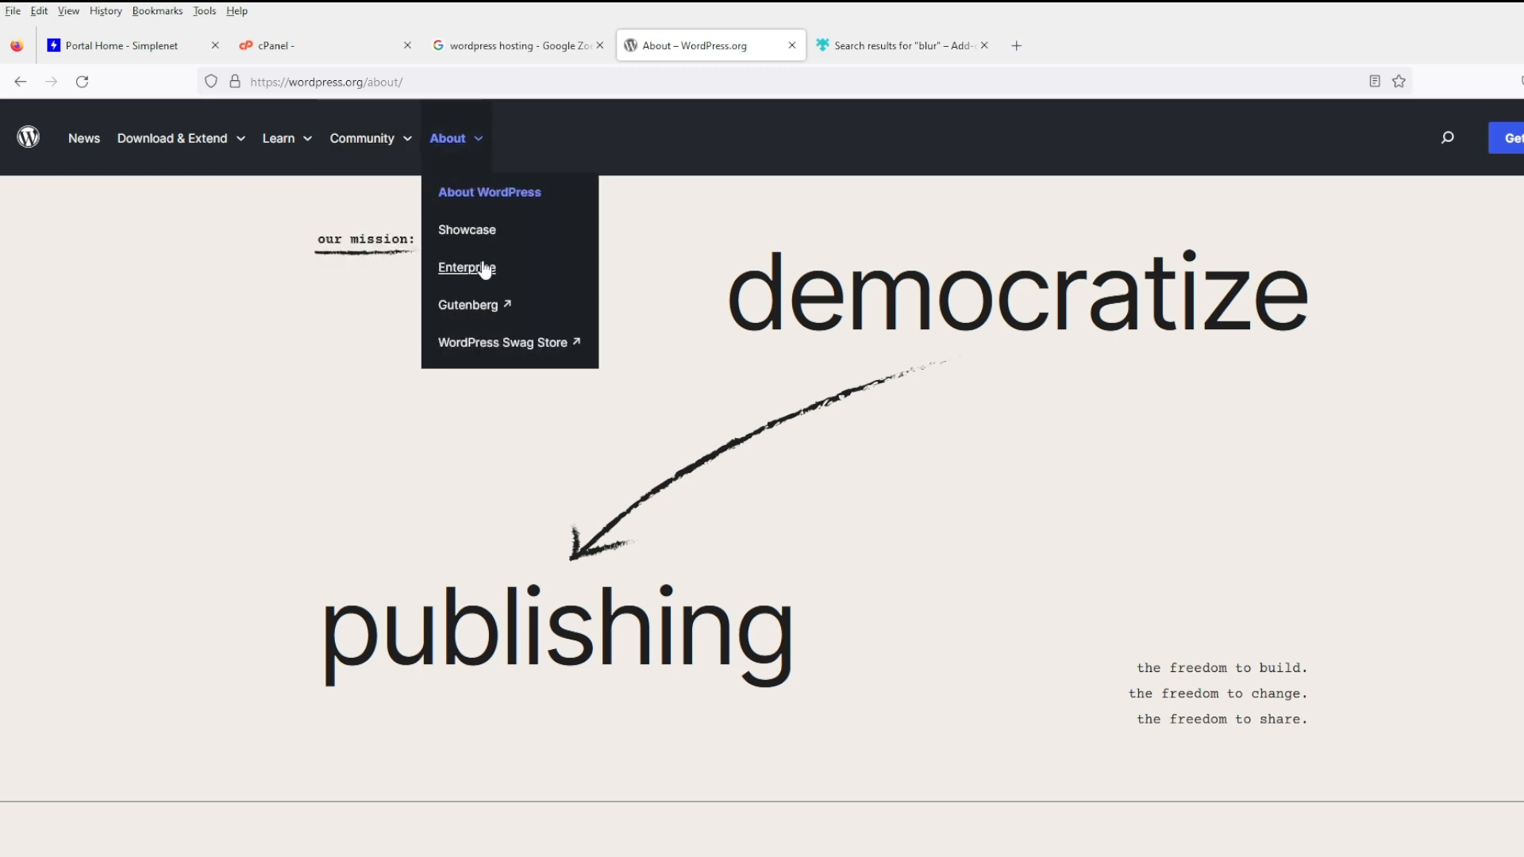
click(485, 234)
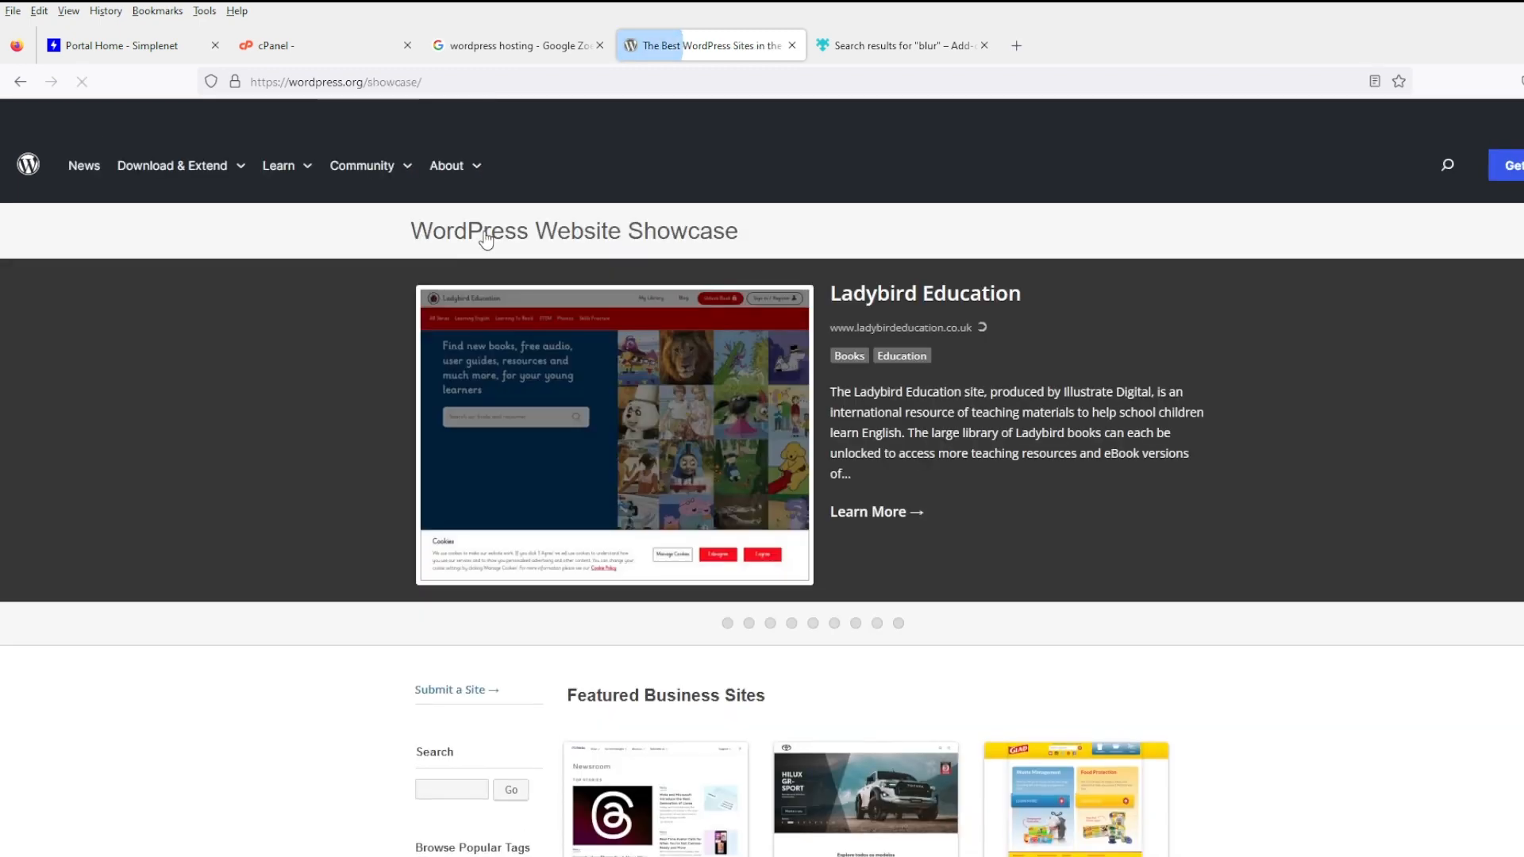
scroll(735, 407, down, 3)
scroll(737, 417, down, 5)
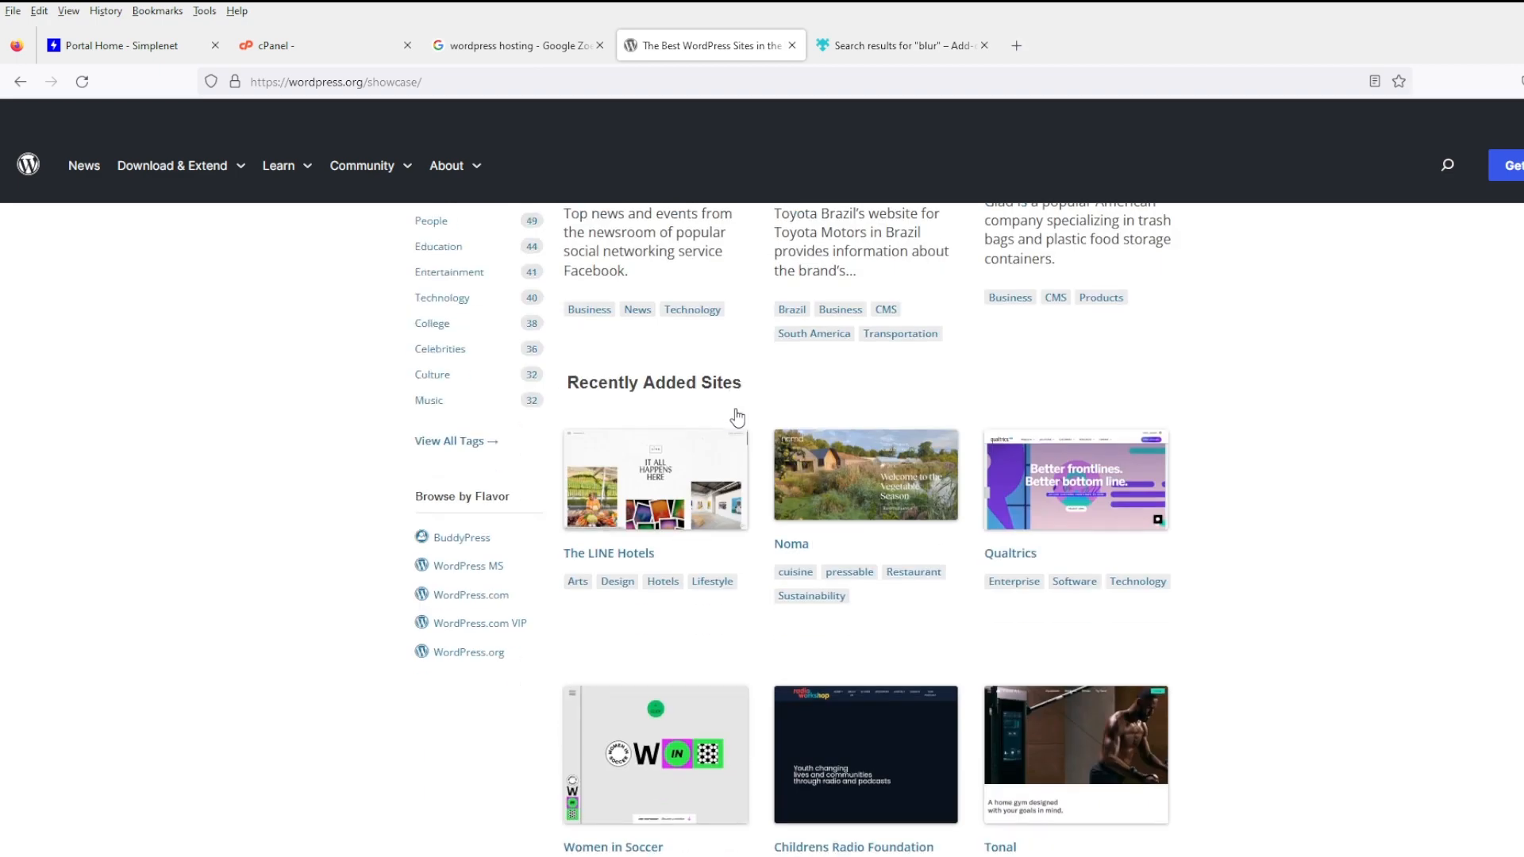
scroll(737, 417, down, 10)
scroll(775, 449, up, 15)
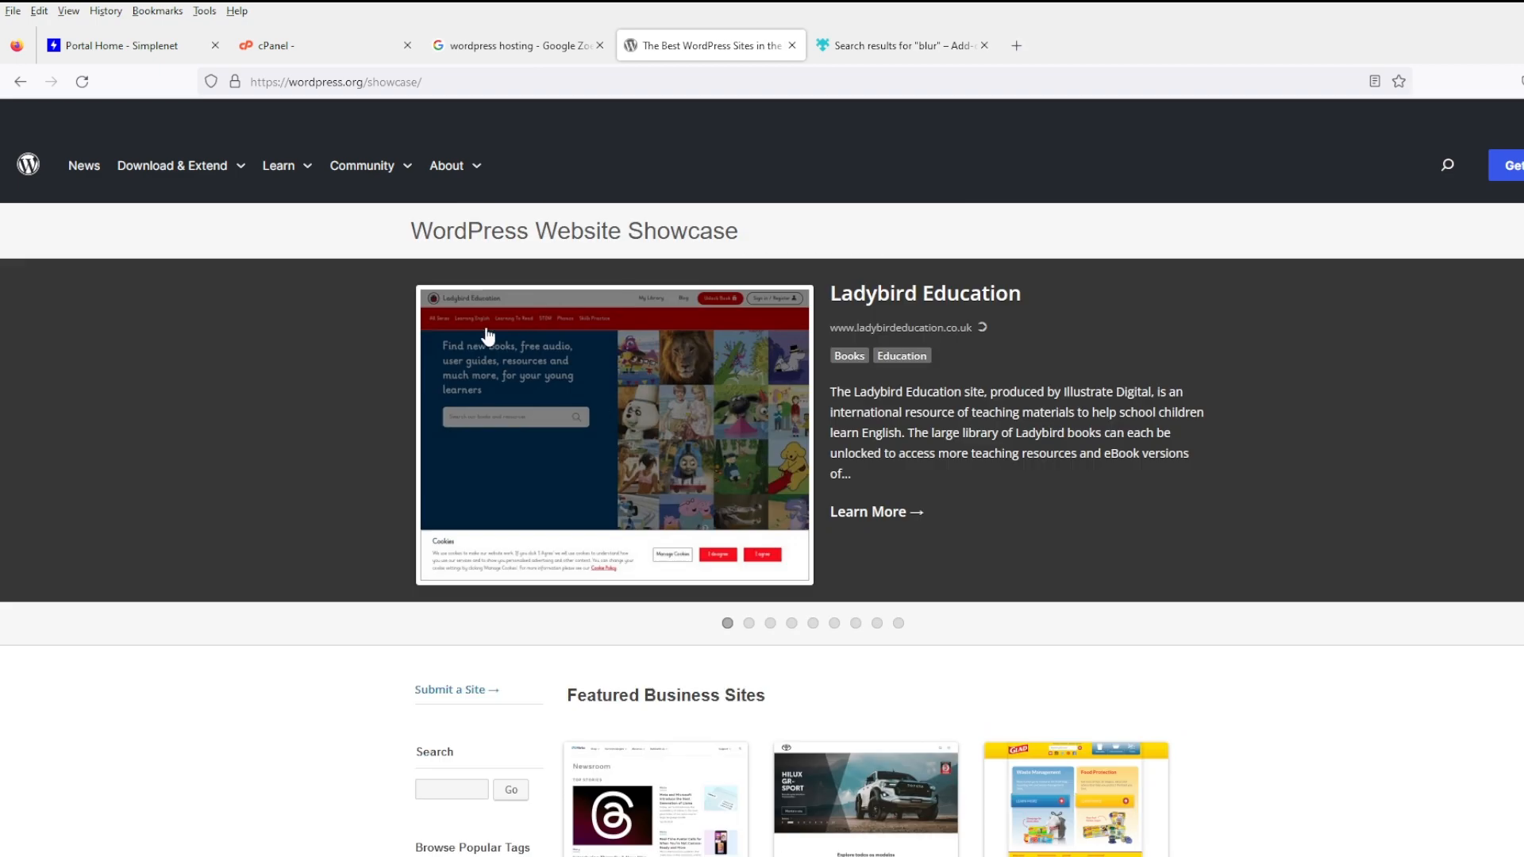
- Browse the WordPress.org themes directory and its free themes count
mouse_move(238, 168)
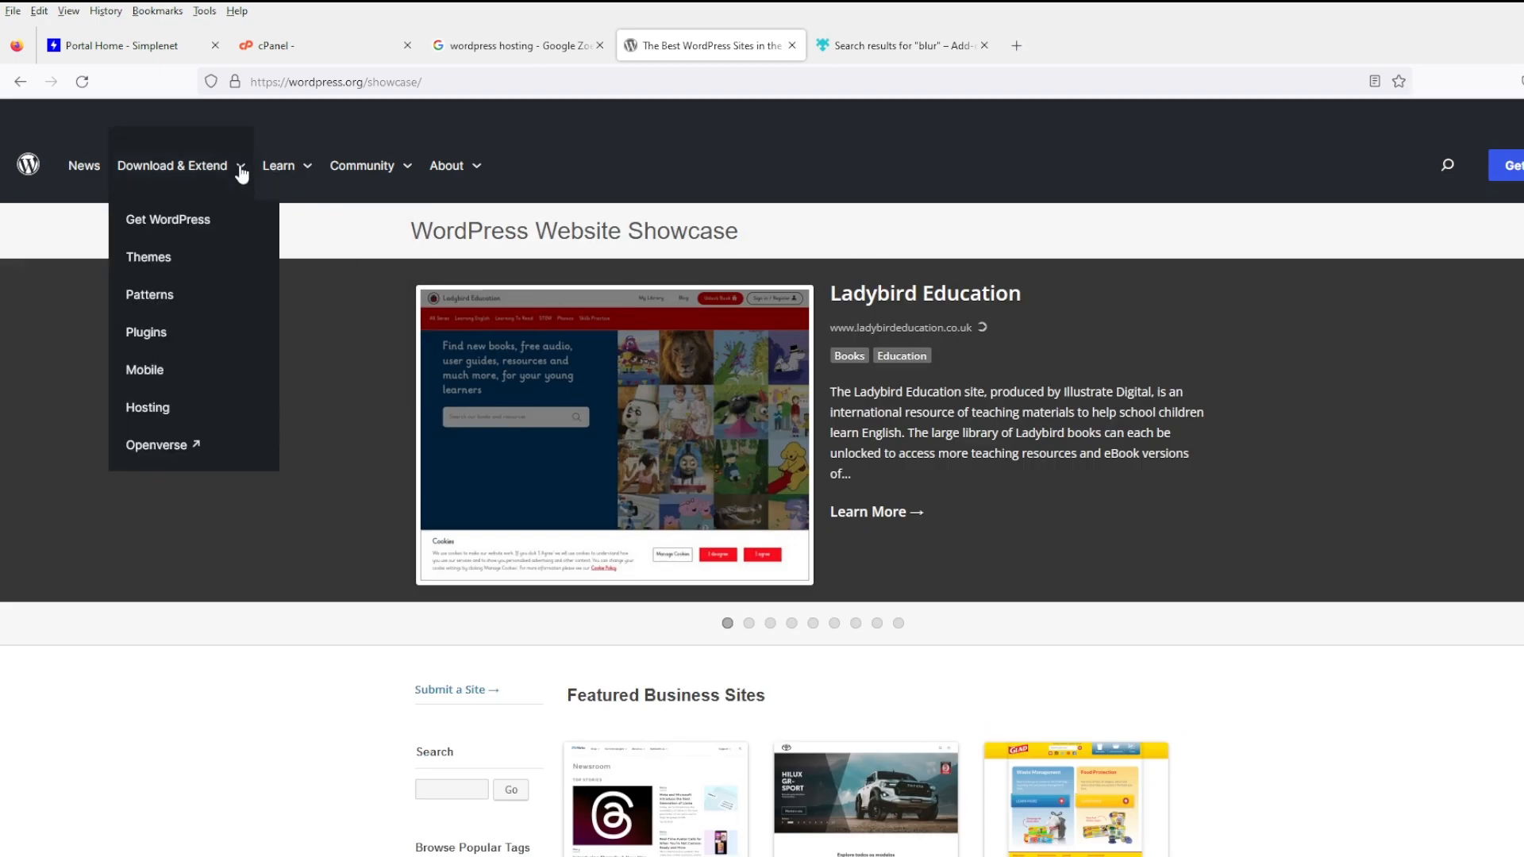
click(180, 259)
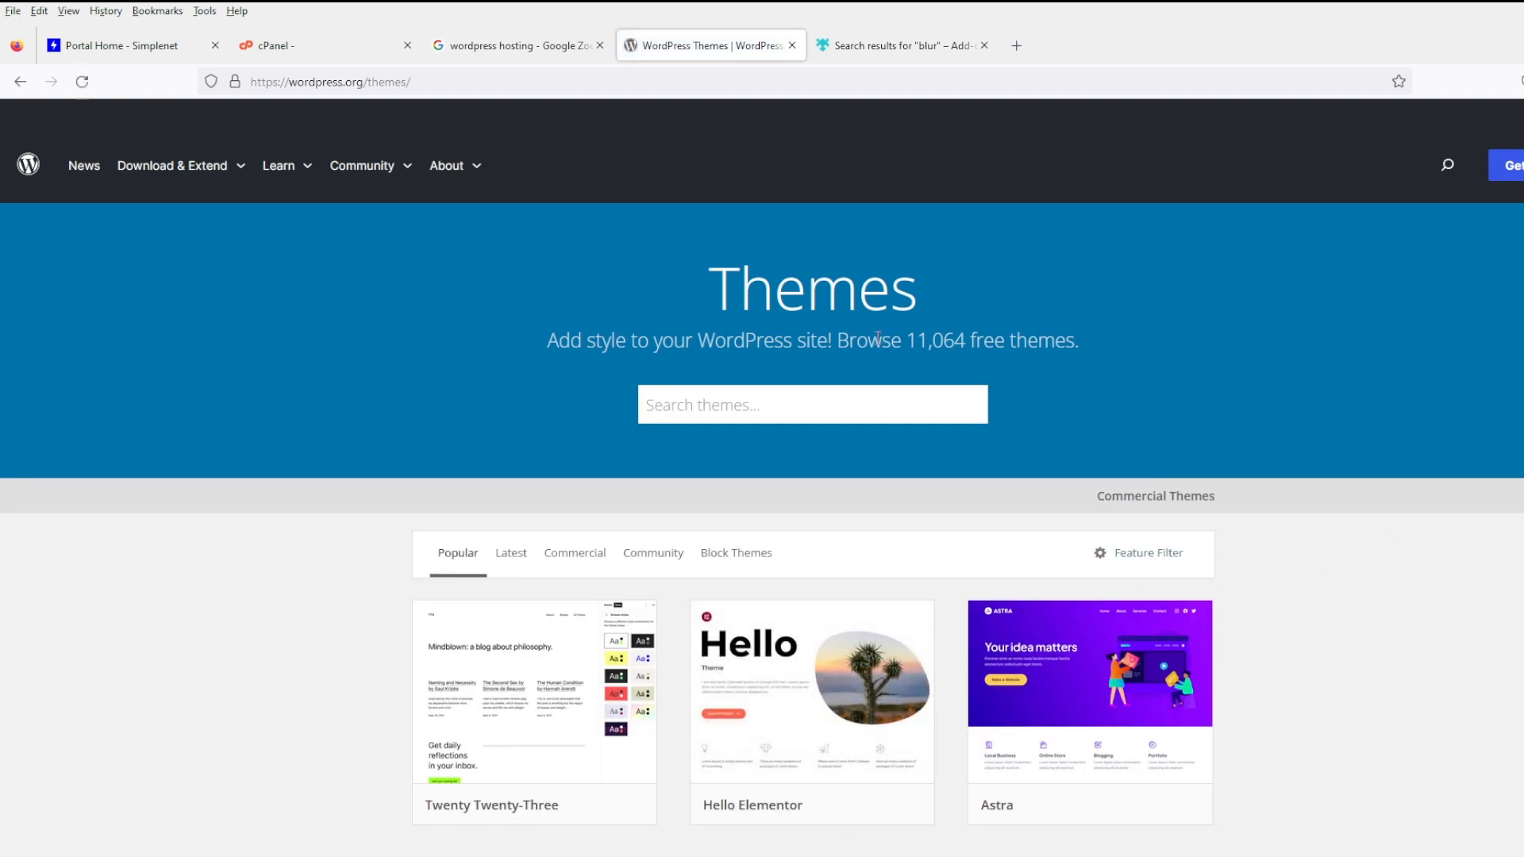
drag(890, 341, 1043, 343)
click(1131, 349)
scroll(1213, 558, down, 1)
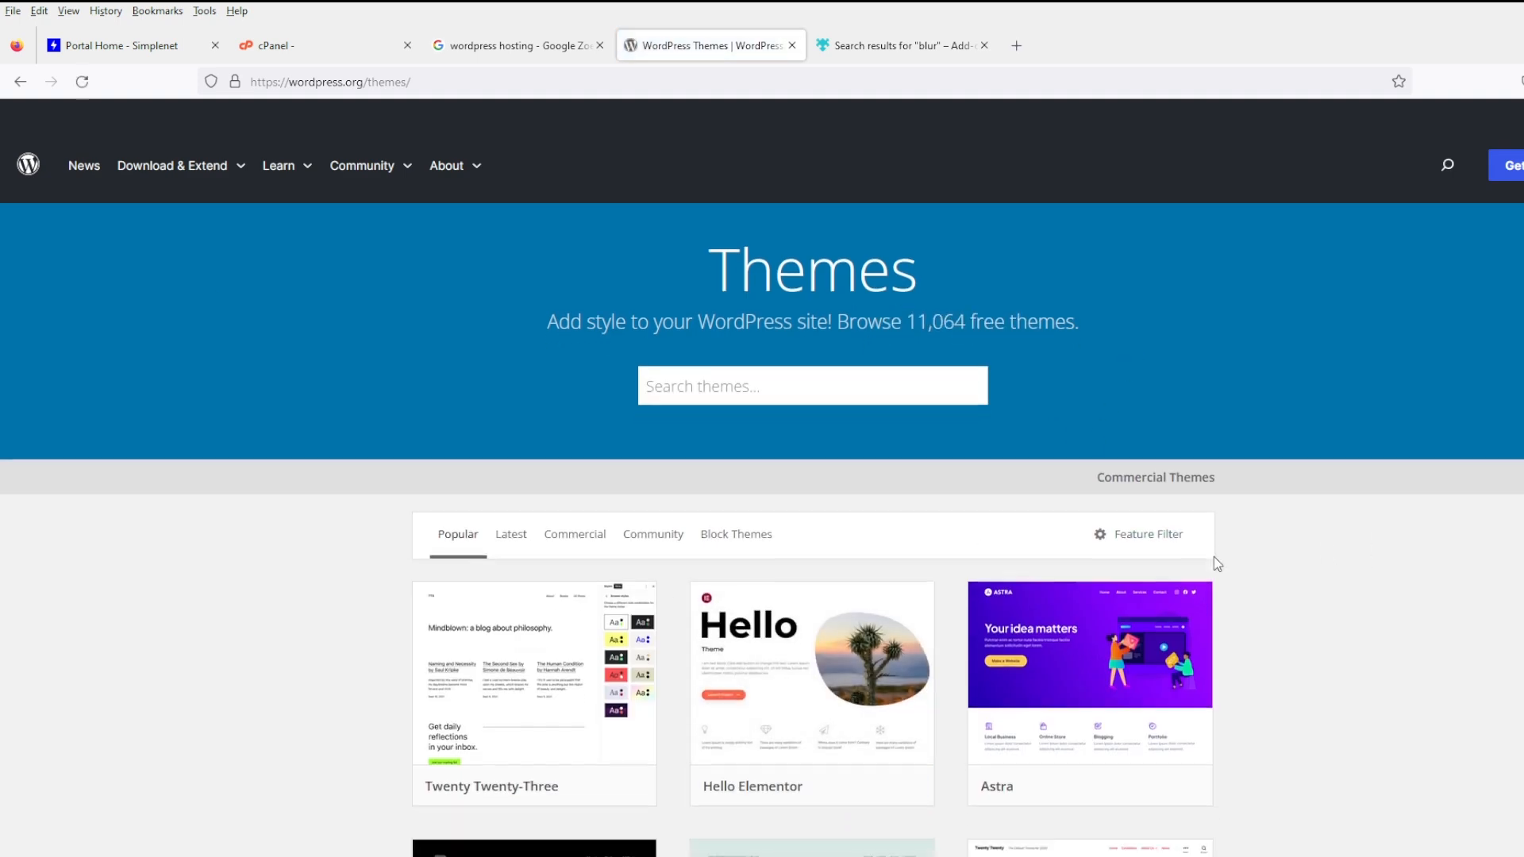
scroll(1216, 562, down, 5)
scroll(1216, 565, up, 6)
- Visit the plugins directory, then the Hosting page recommending Bluehost and DreamHost
mouse_move(202, 176)
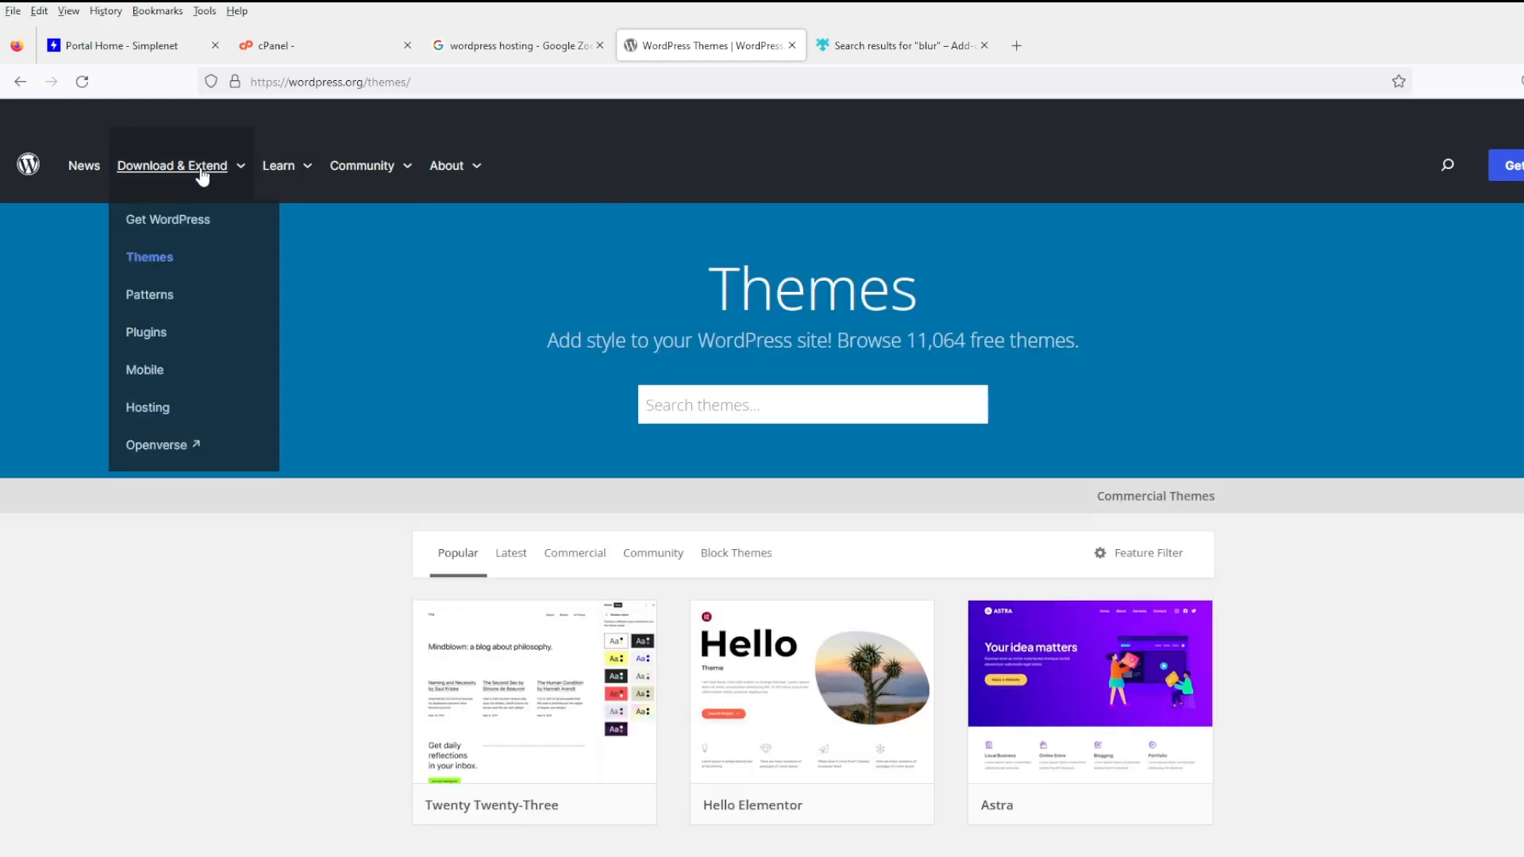
click(144, 334)
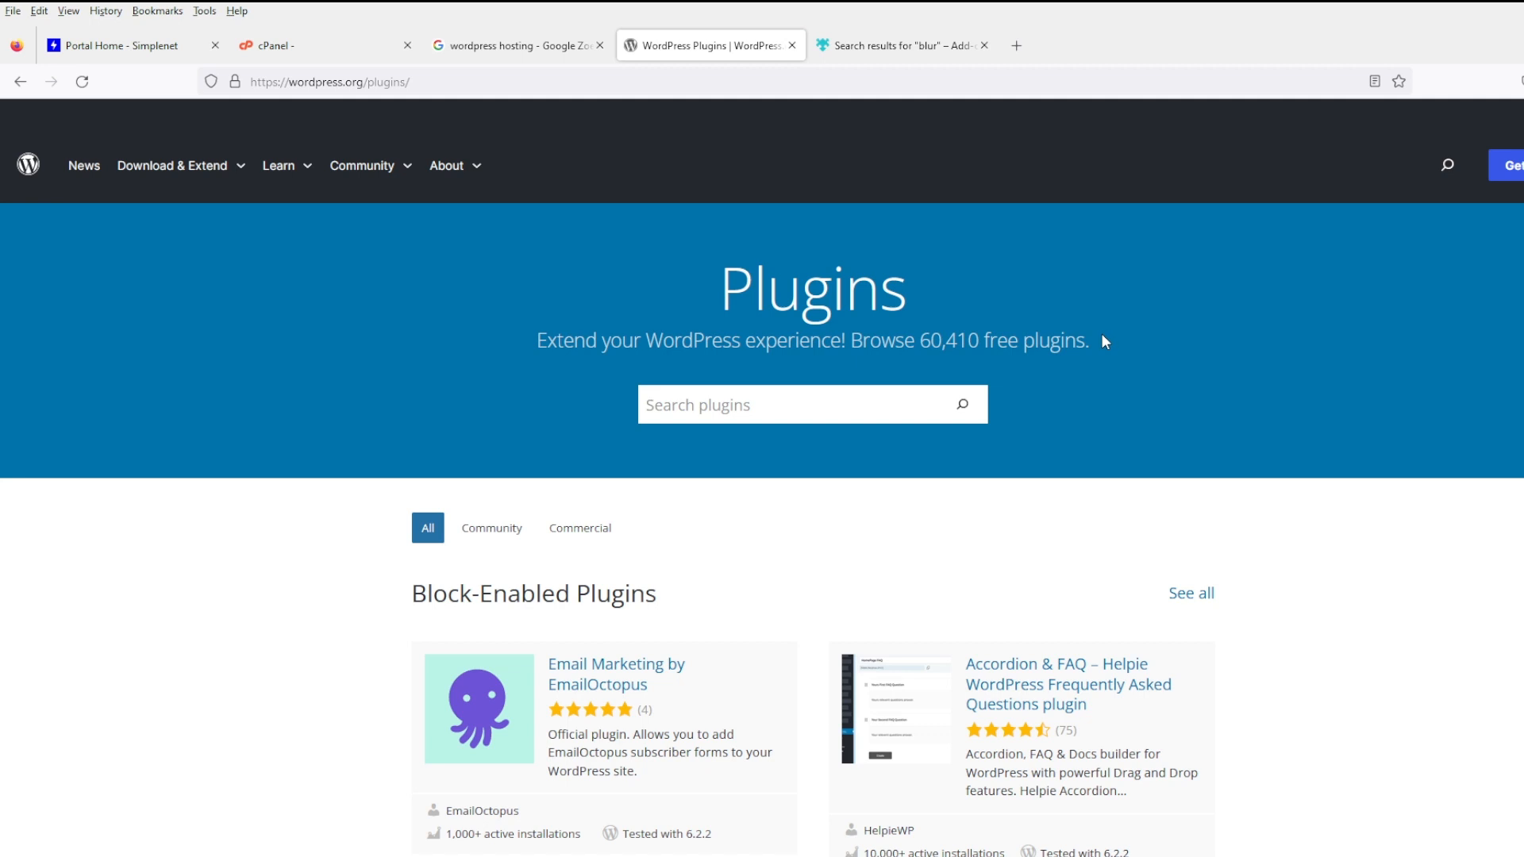
mouse_move(184, 173)
click(177, 408)
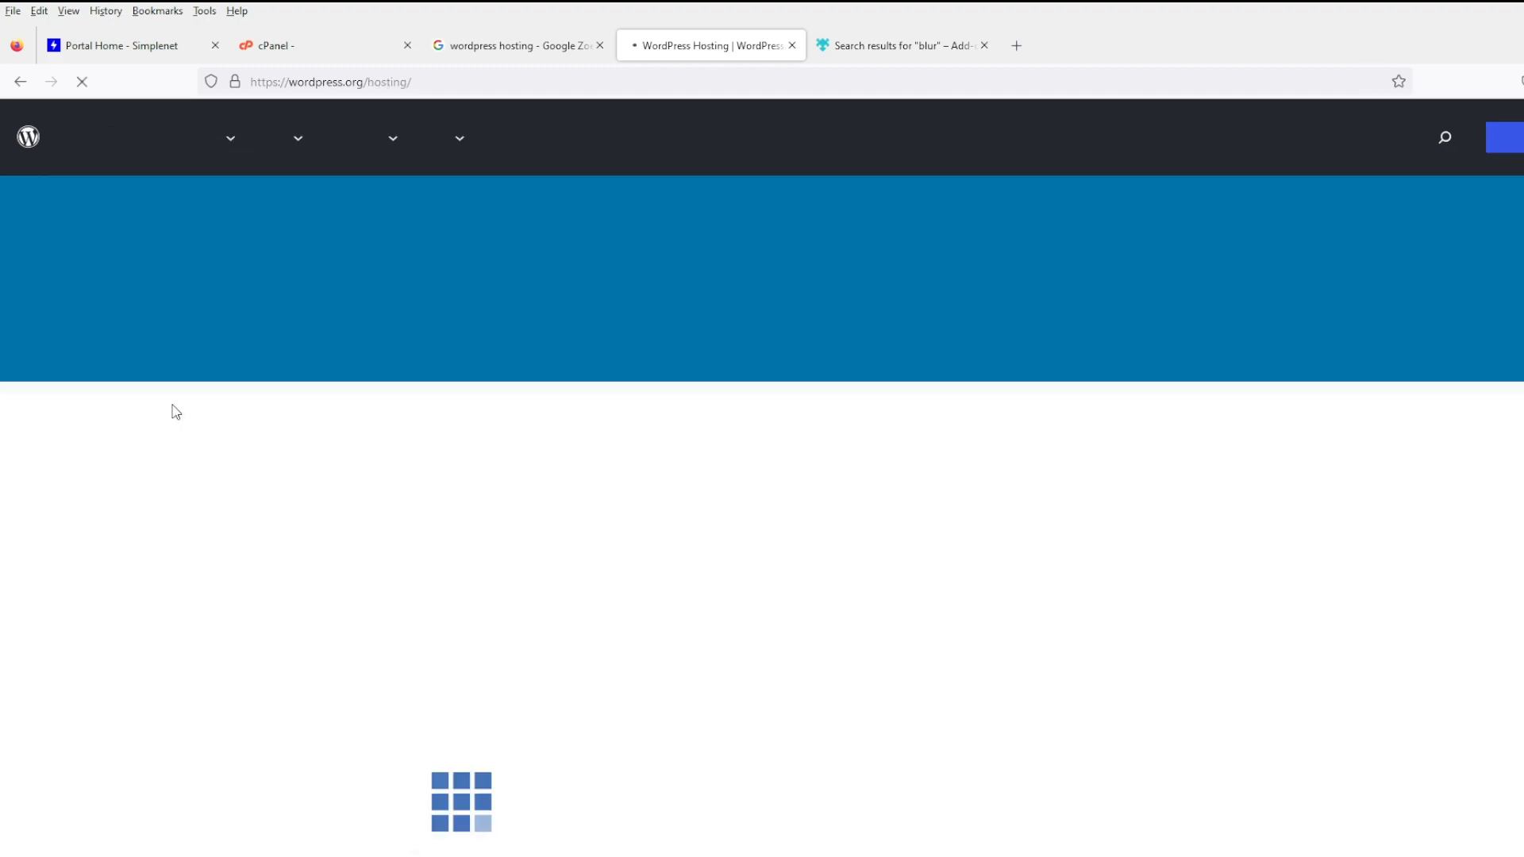
scroll(613, 498, down, 5)
scroll(714, 511, down, 6)
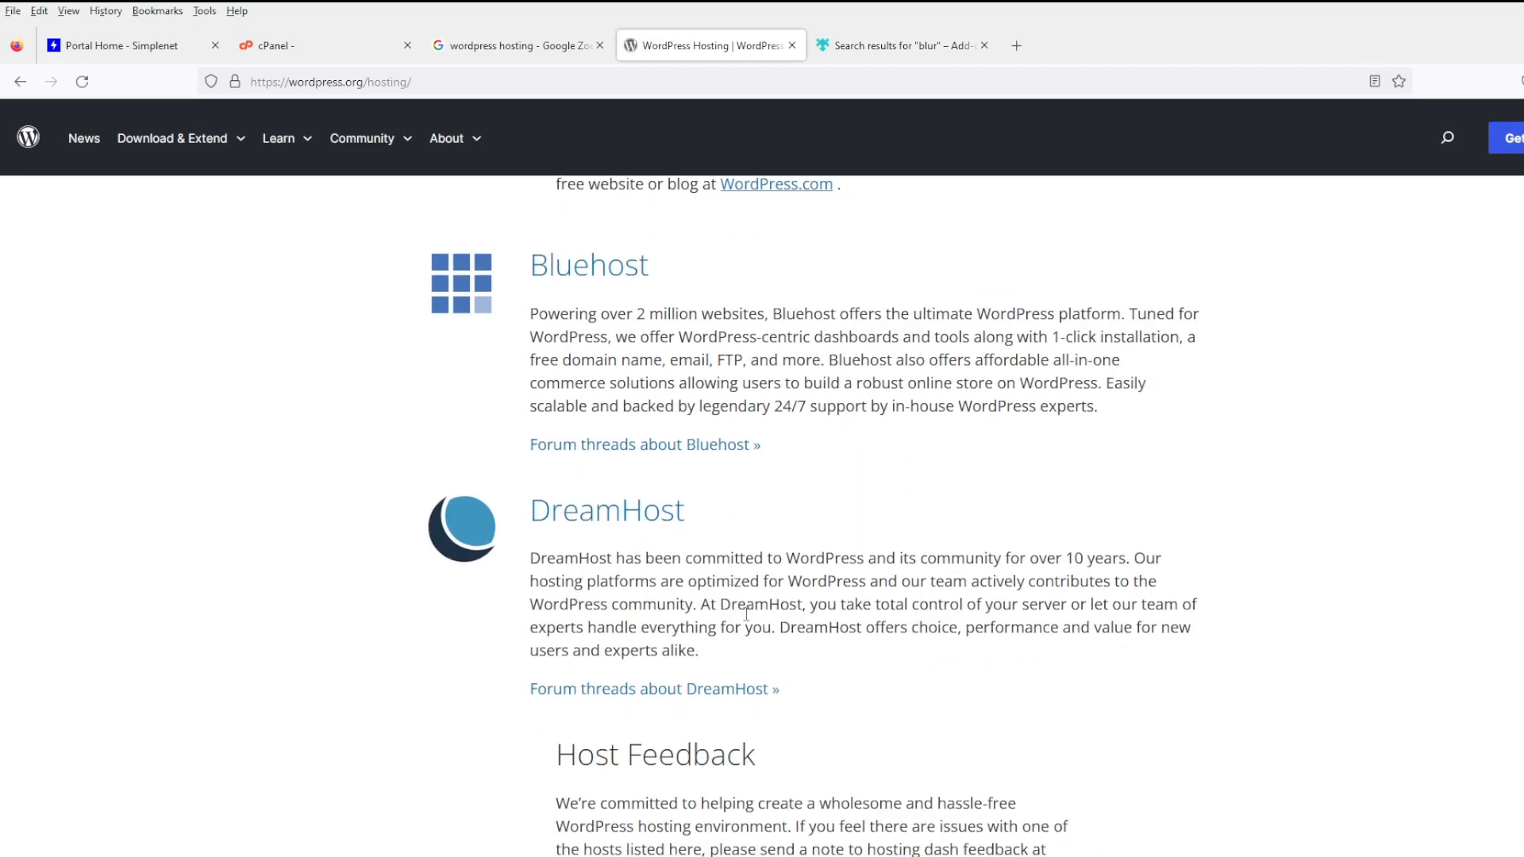
scroll(786, 617, up, 10)
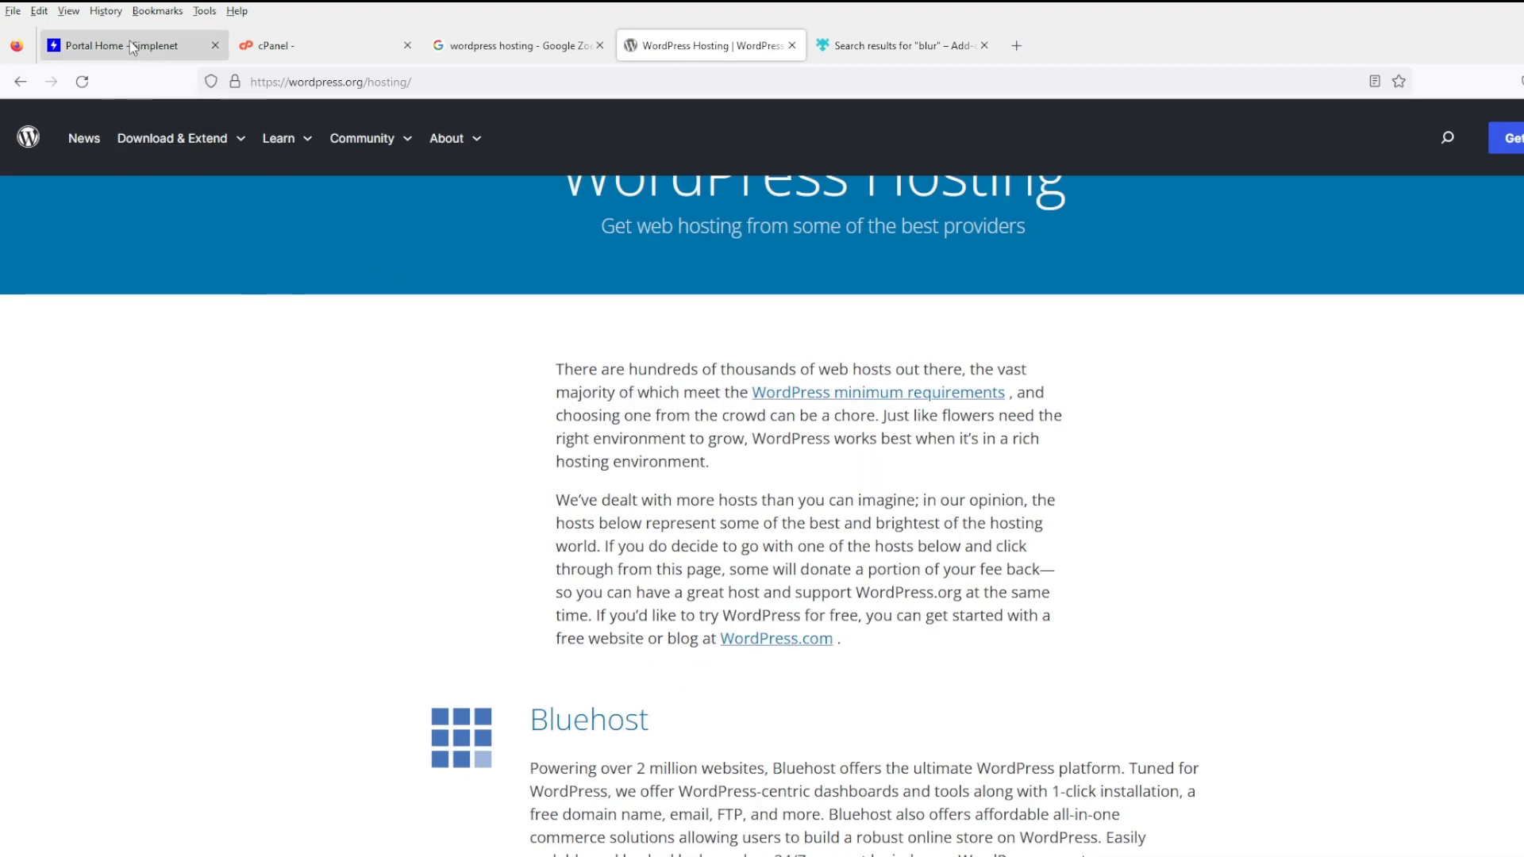
click(119, 45)
drag(331, 82, 1, 86)
text(www.simplenet.ro/index.php)
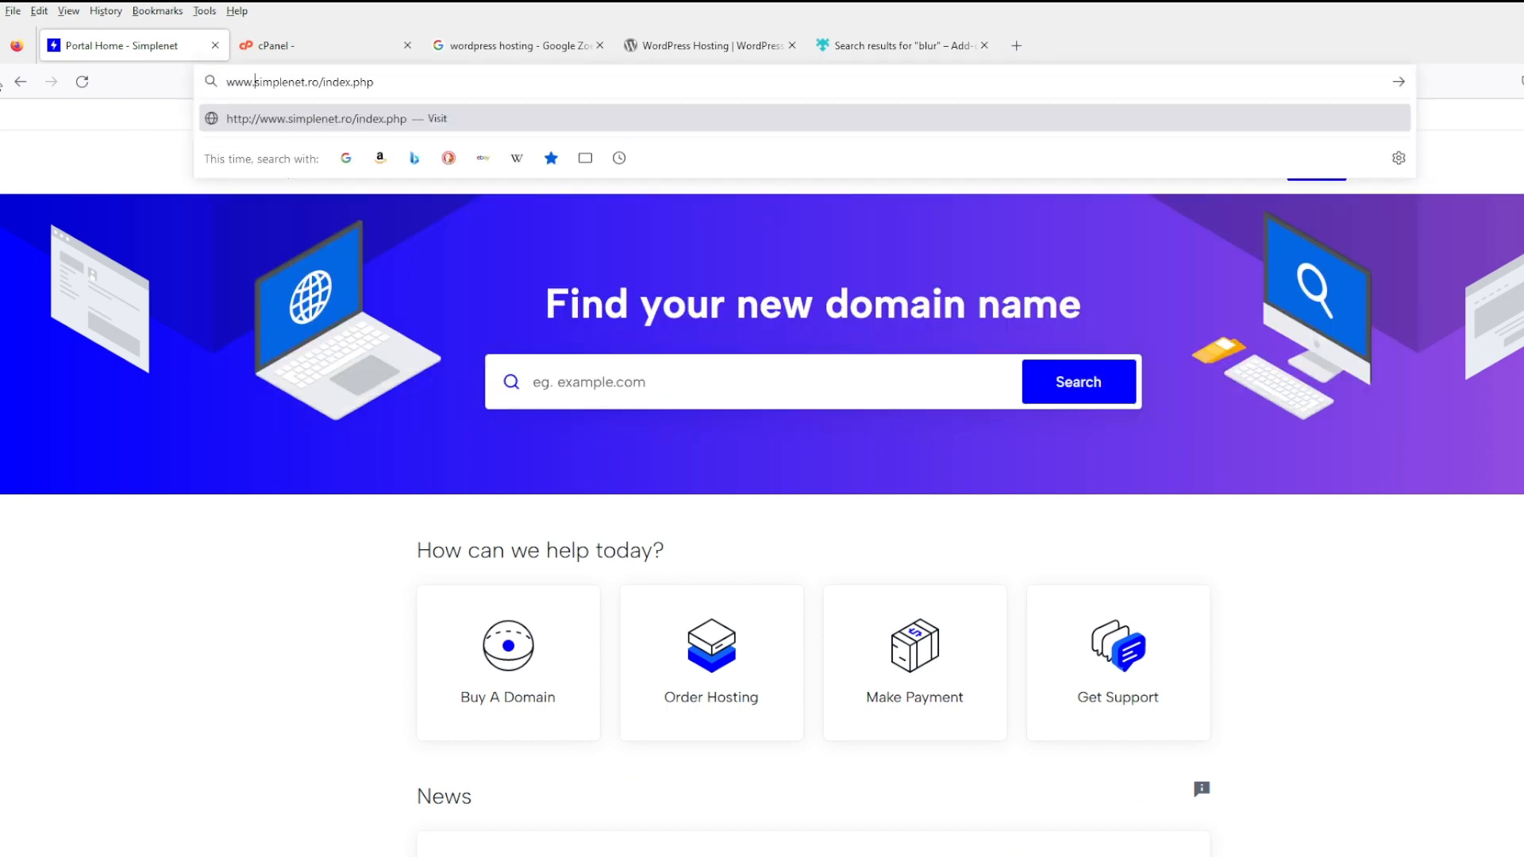
key(Return)
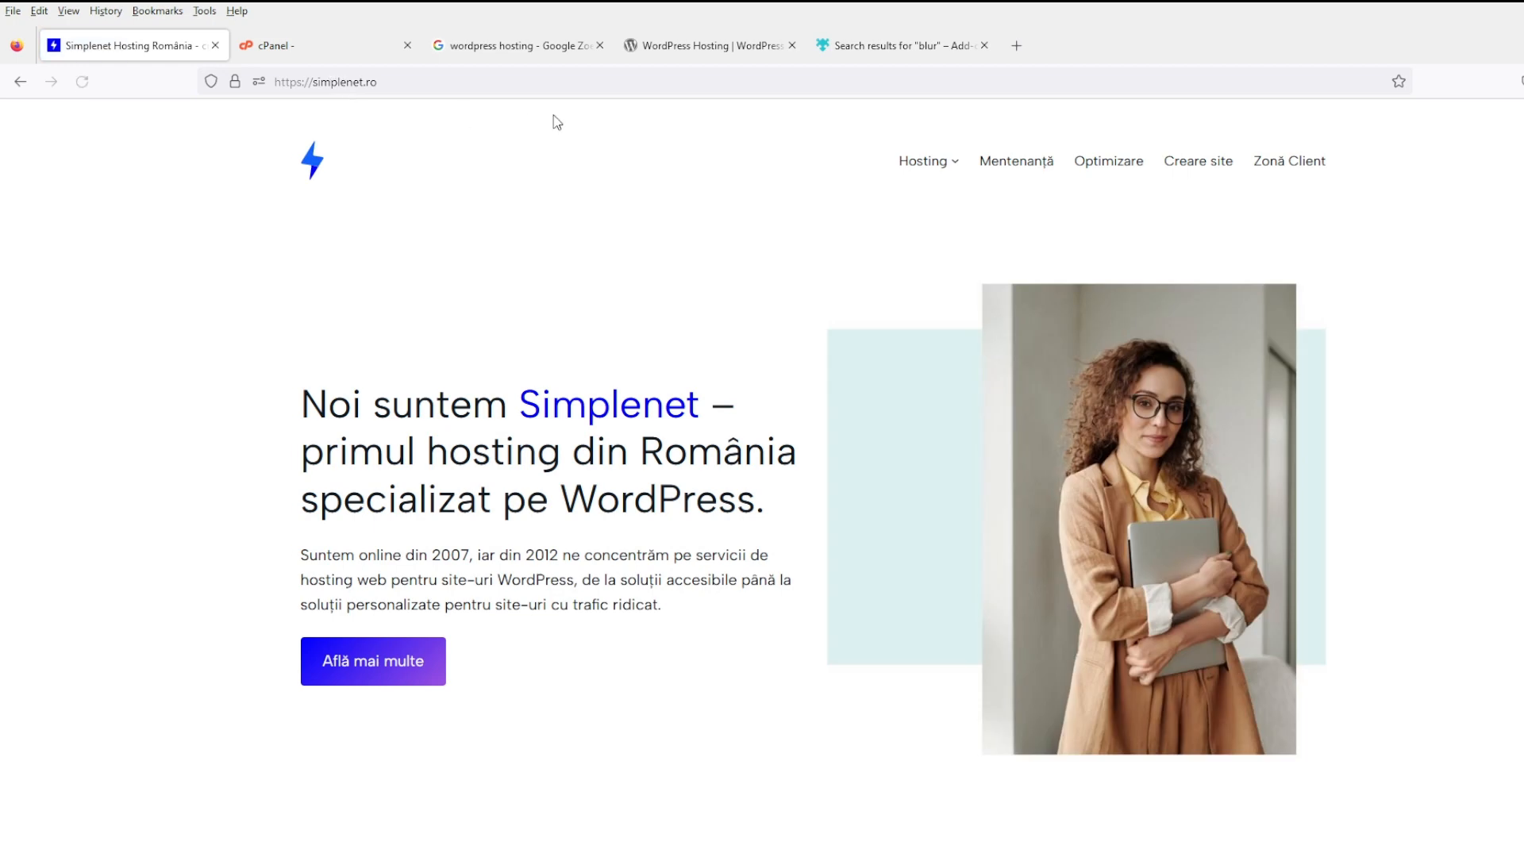
- Open the Găzduire web page and review Start pricing: 4,95 €/month, down to 2,99 € for 3 years
mouse_move(956, 167)
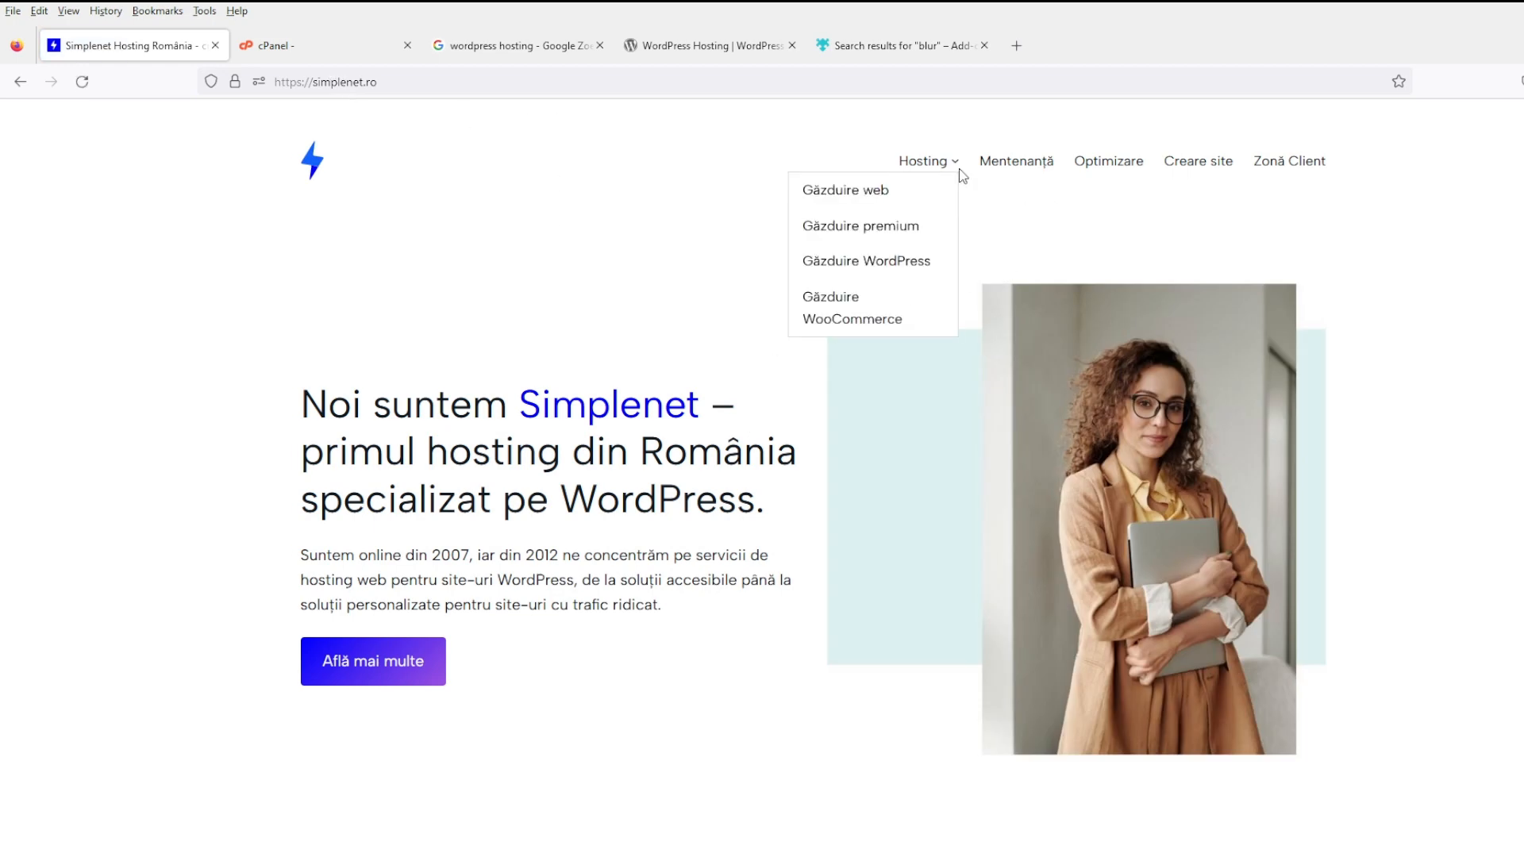
click(873, 198)
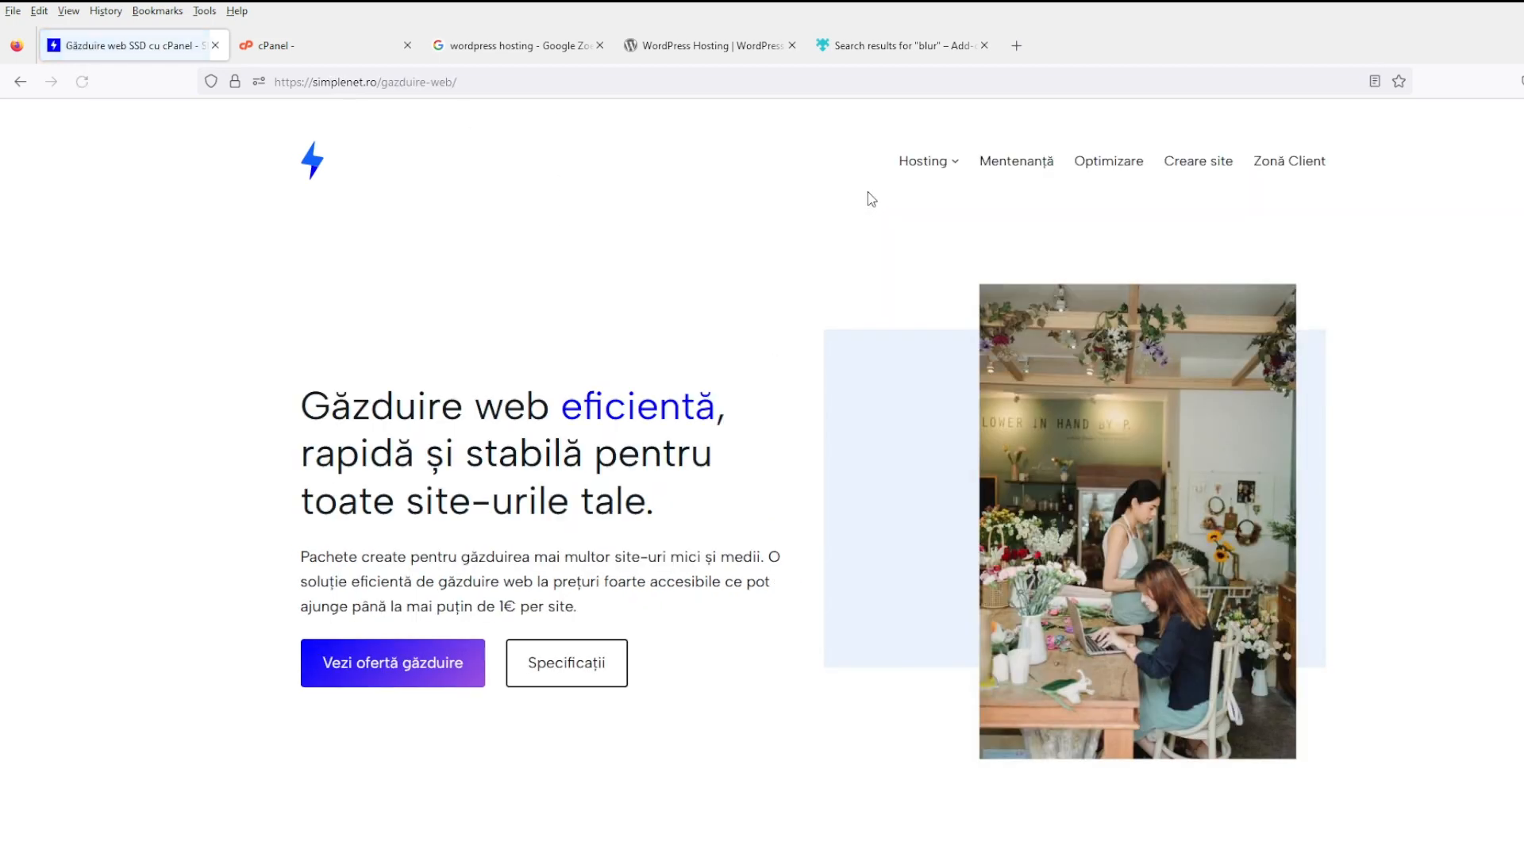
scroll(660, 500, down, 10)
scroll(660, 500, down, 20)
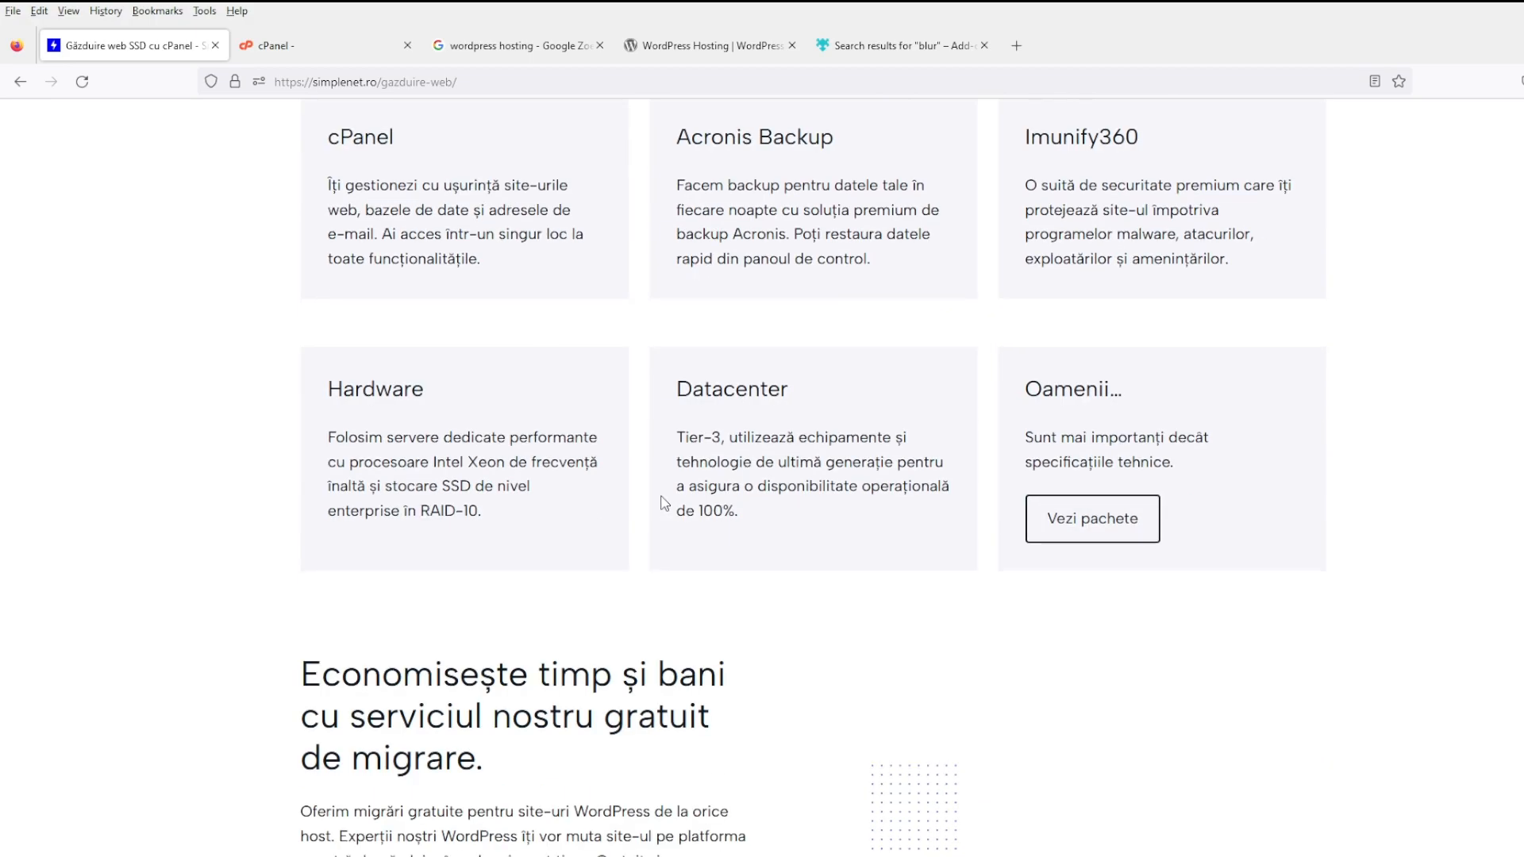
scroll(666, 502, down, 5)
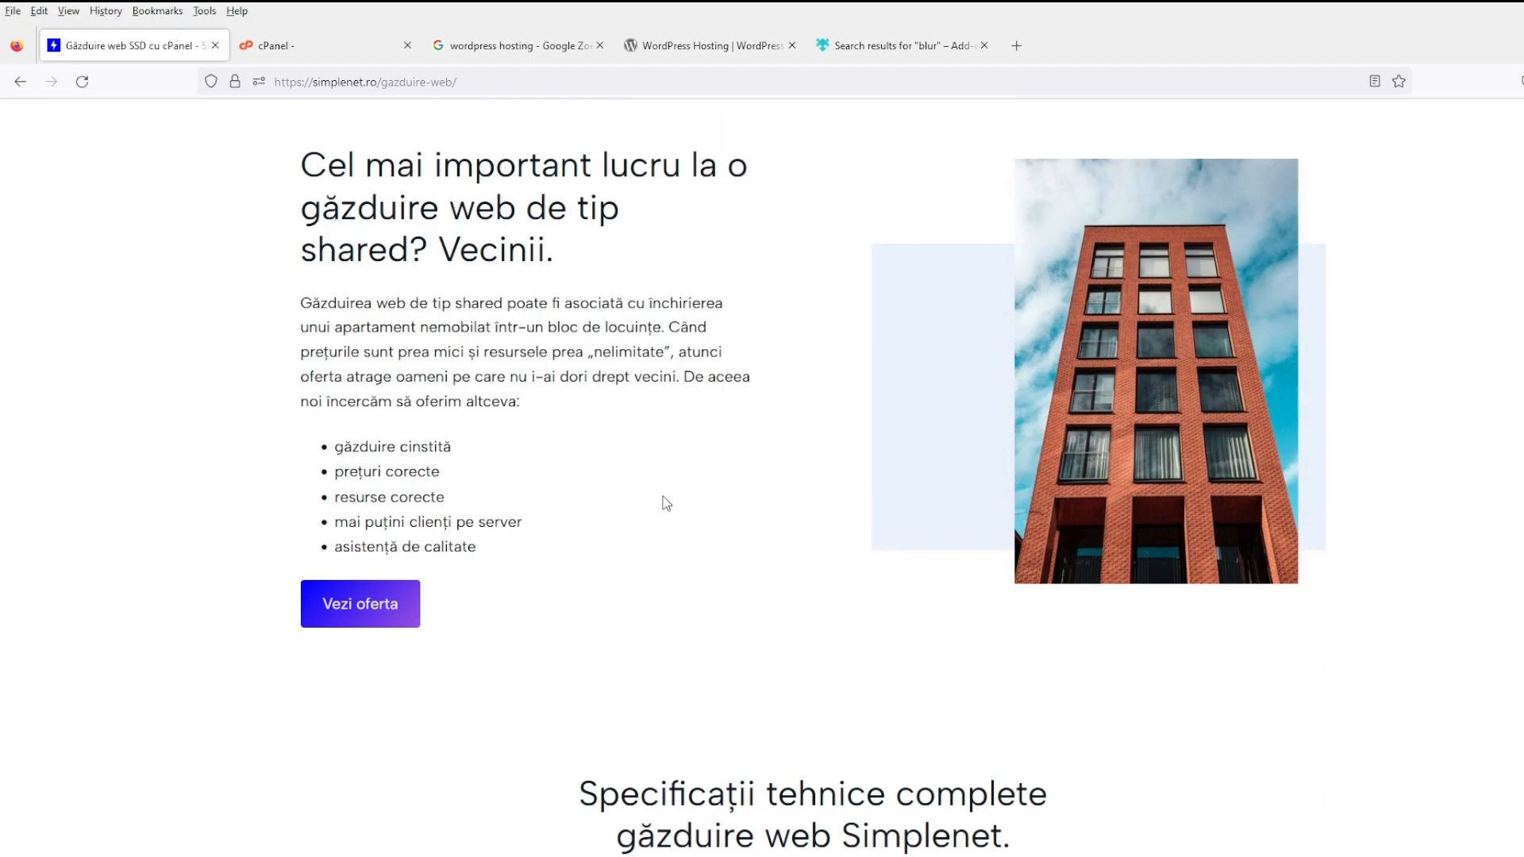
scroll(666, 503, down, 20)
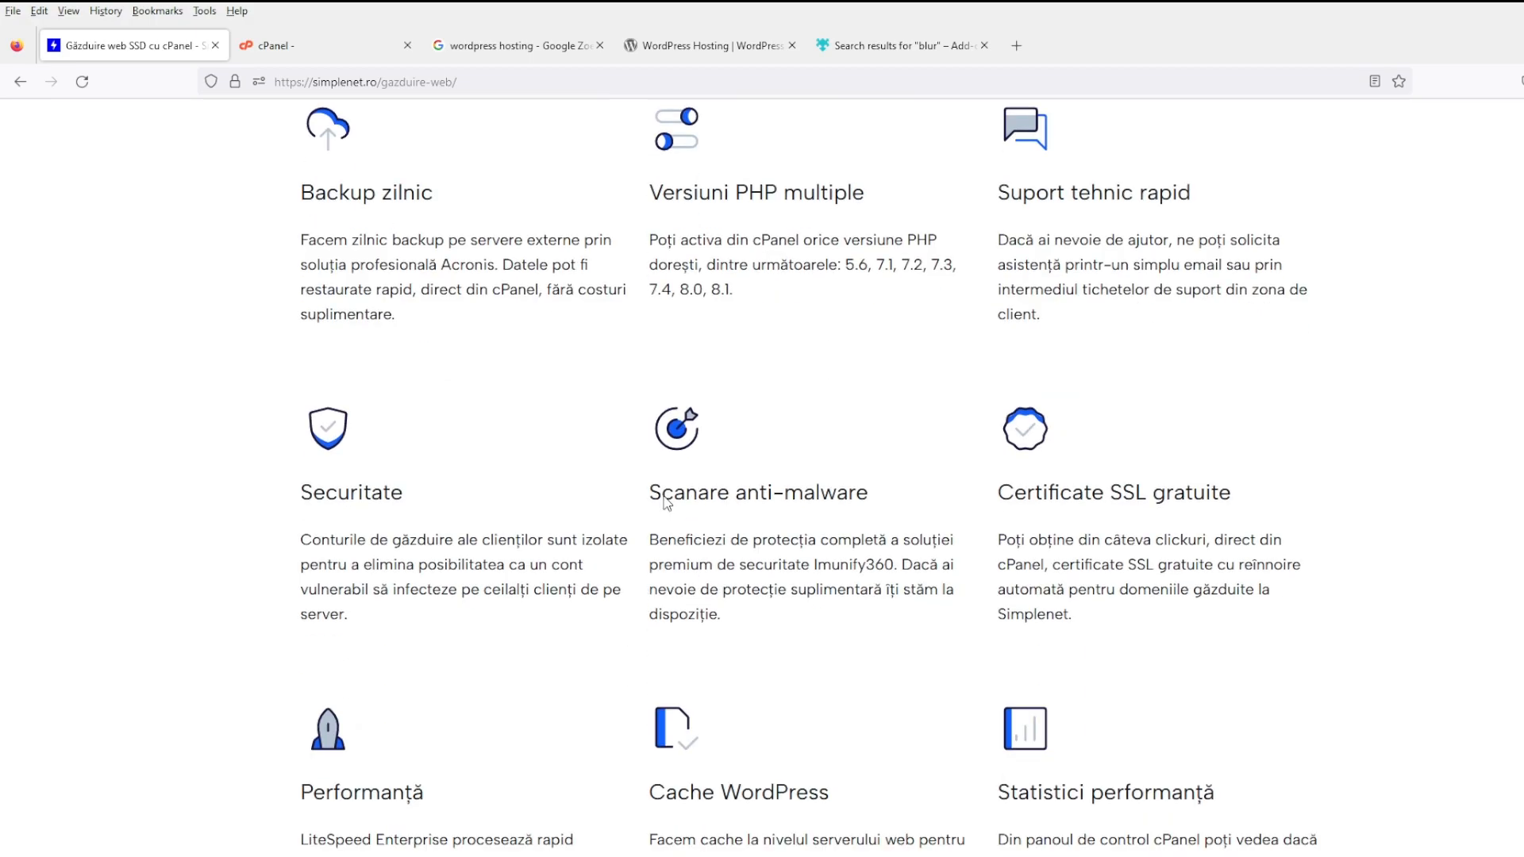
scroll(722, 500, down, 5)
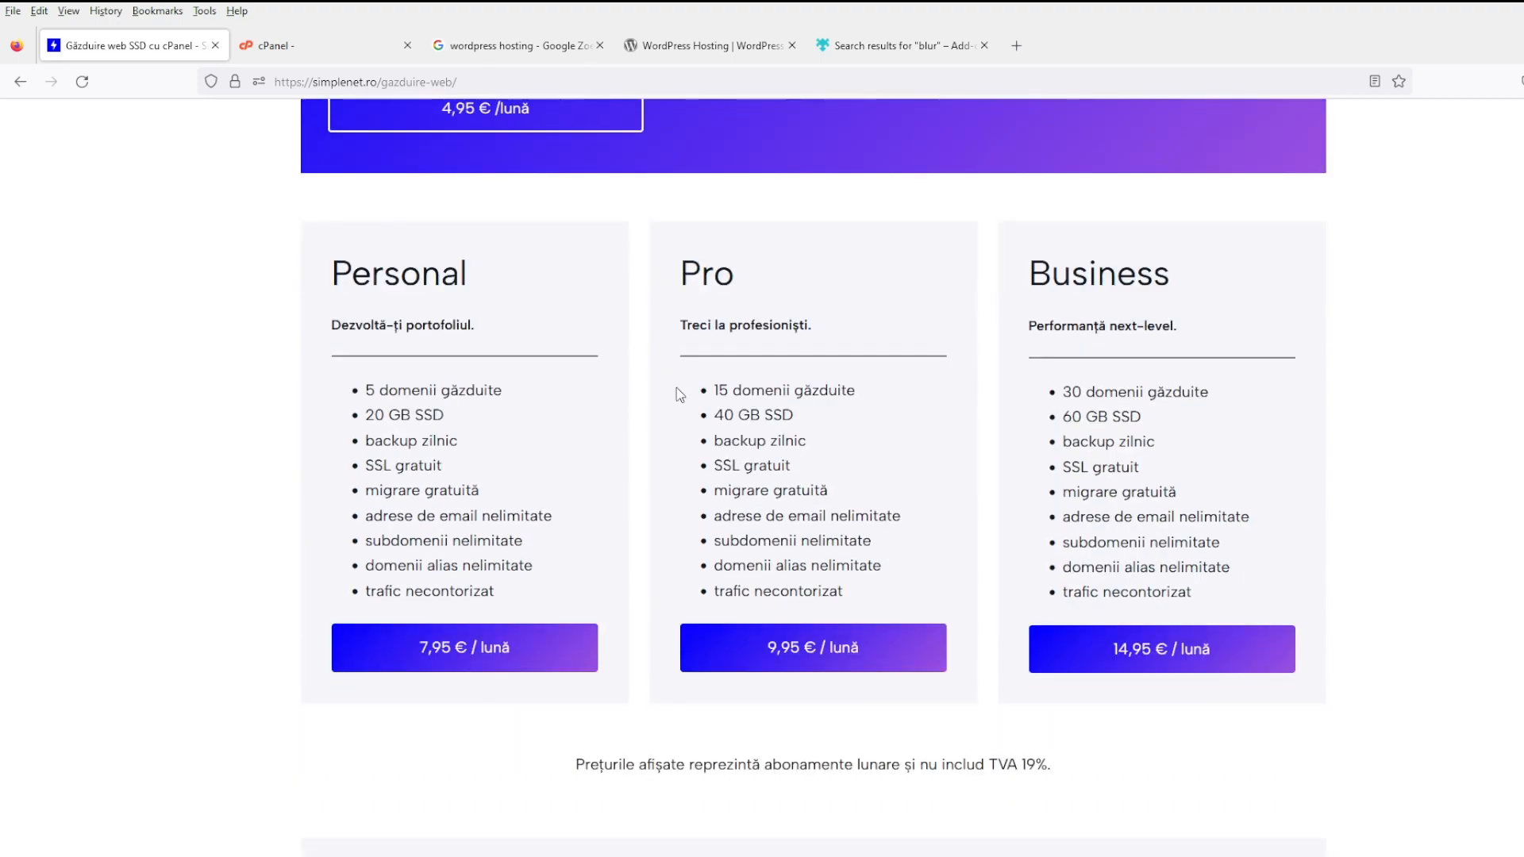
scroll(587, 504, up, 1)
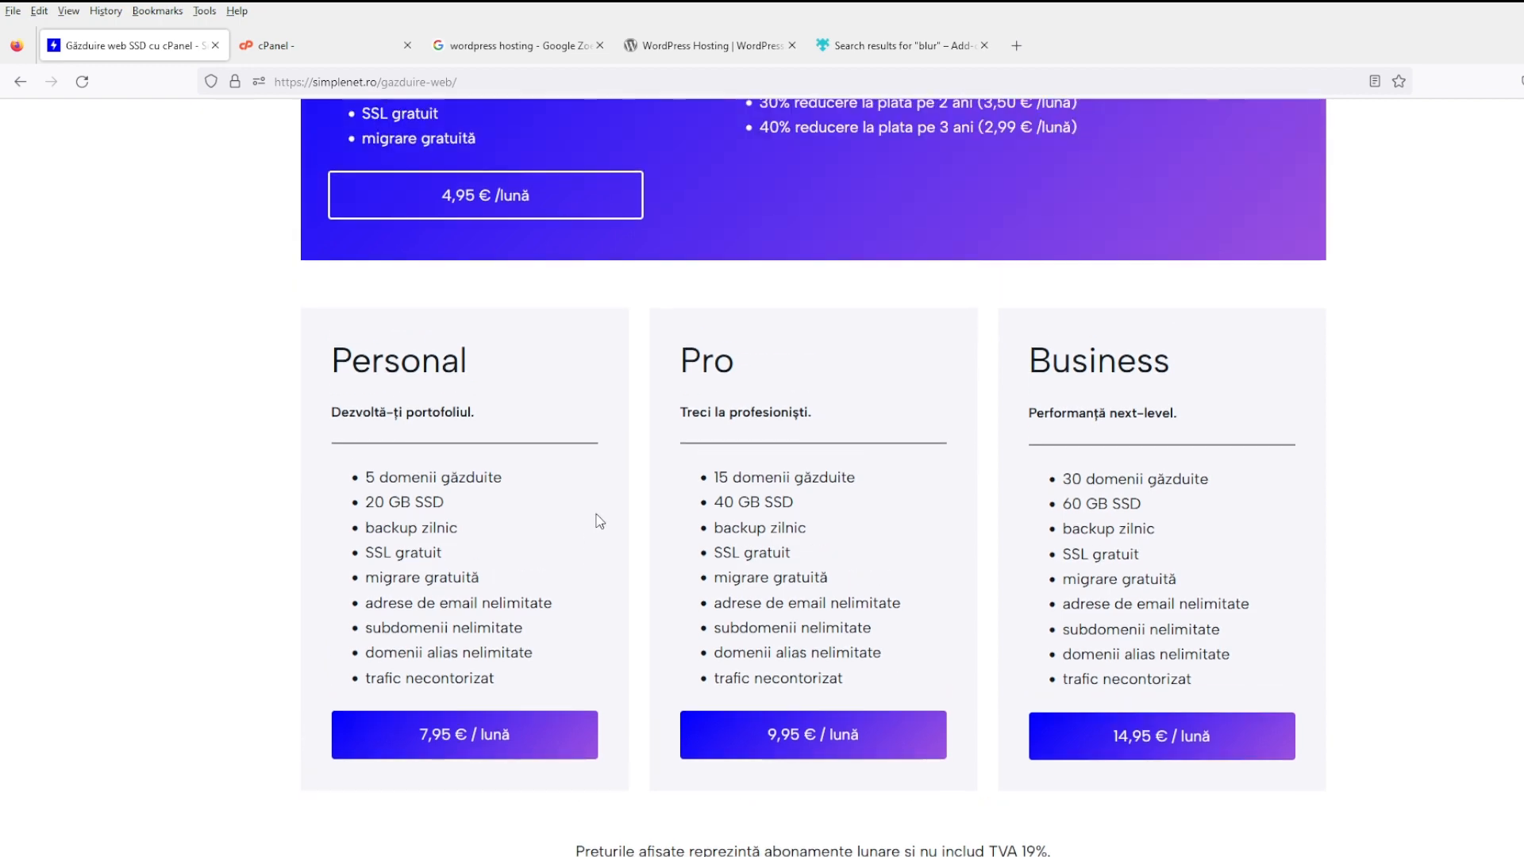
scroll(587, 514, up, 7)
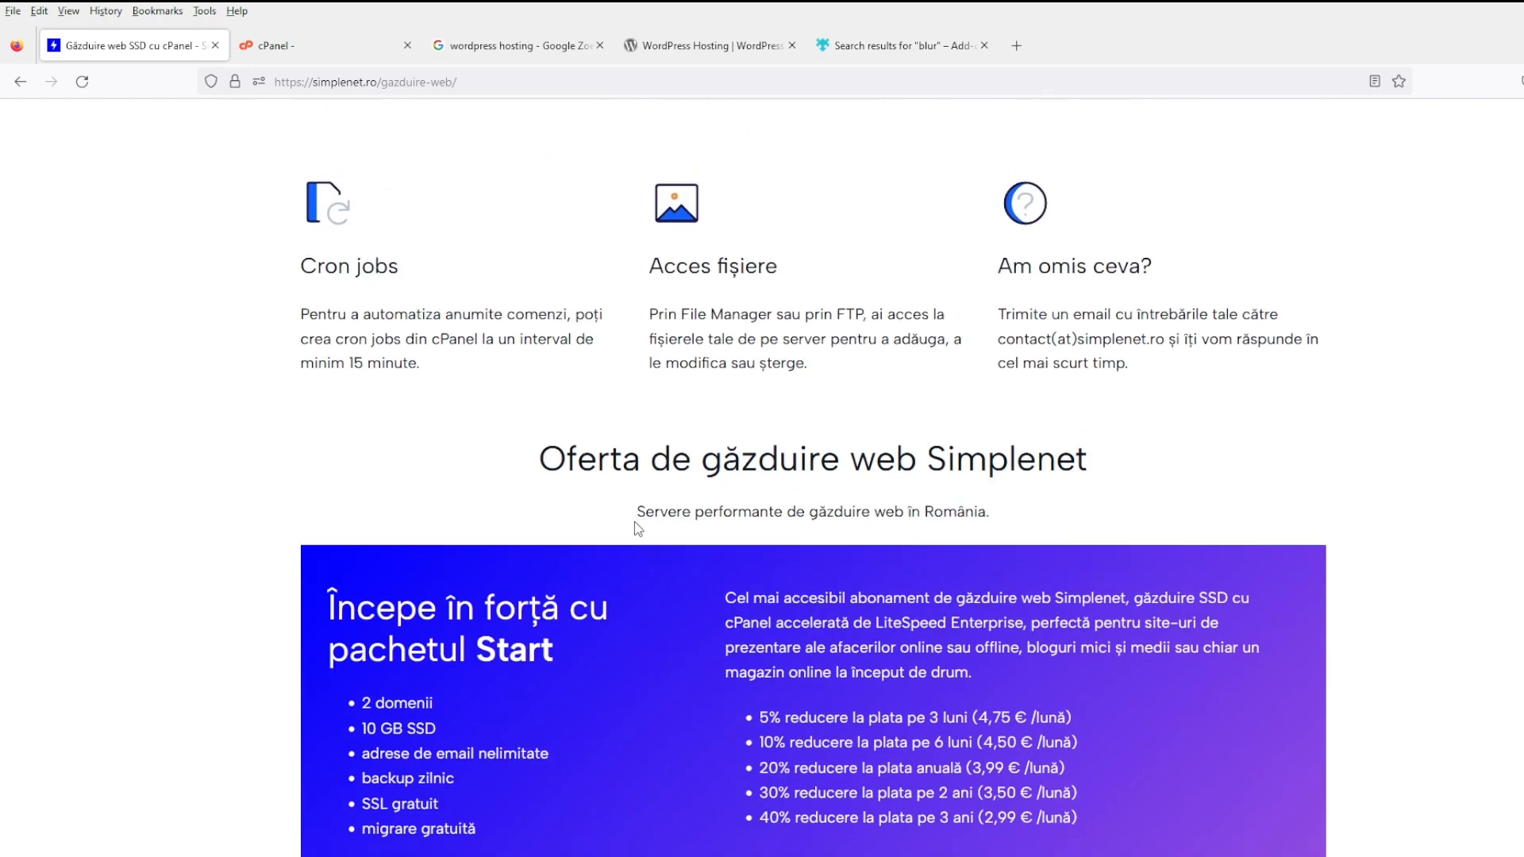
scroll(635, 522, down, 3)
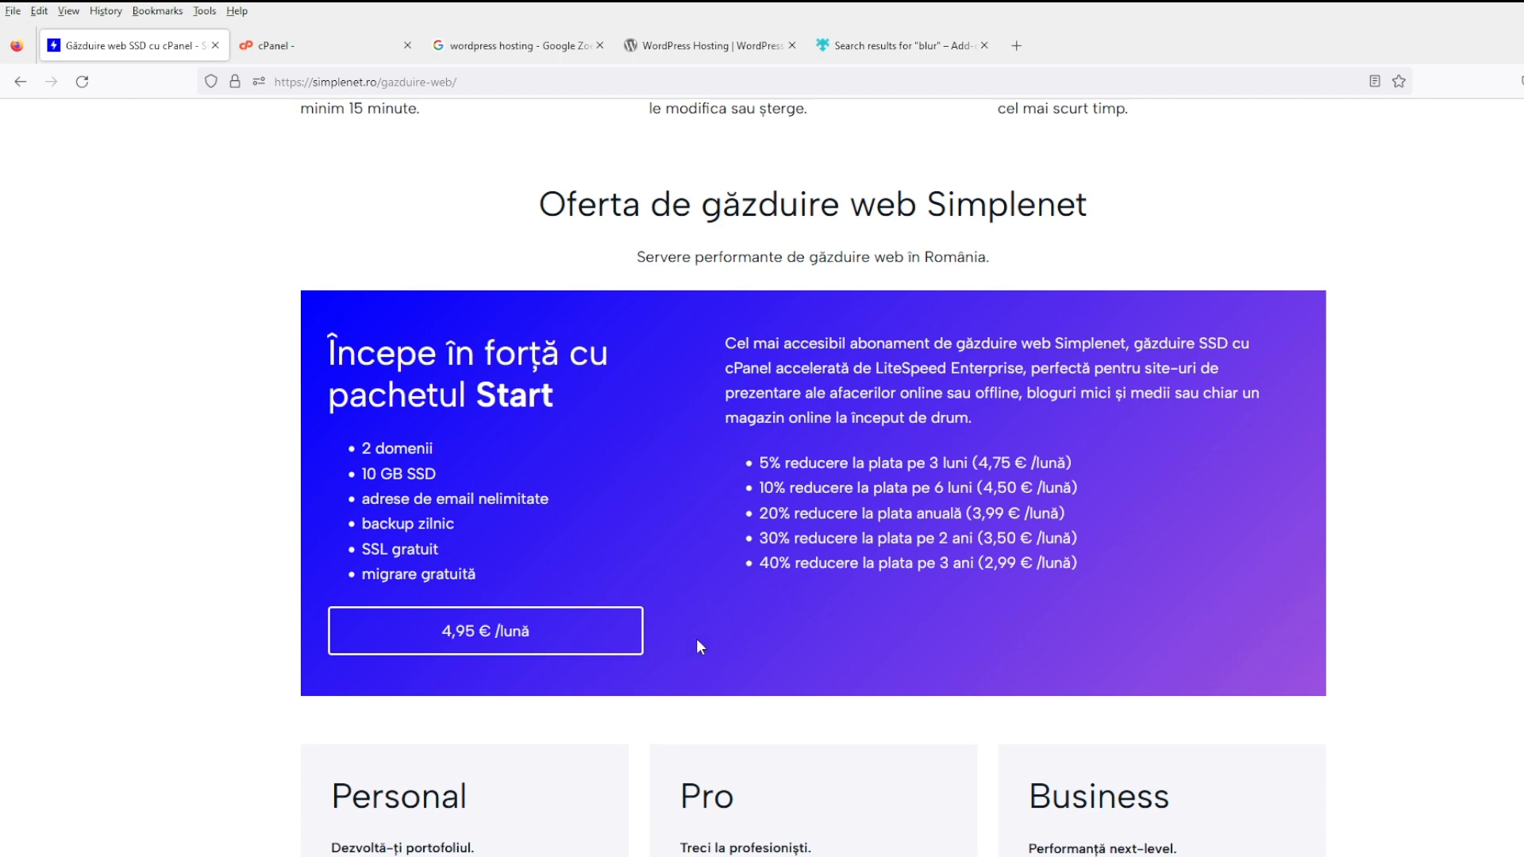
drag(697, 640, 408, 629)
click(807, 661)
drag(1078, 540, 871, 523)
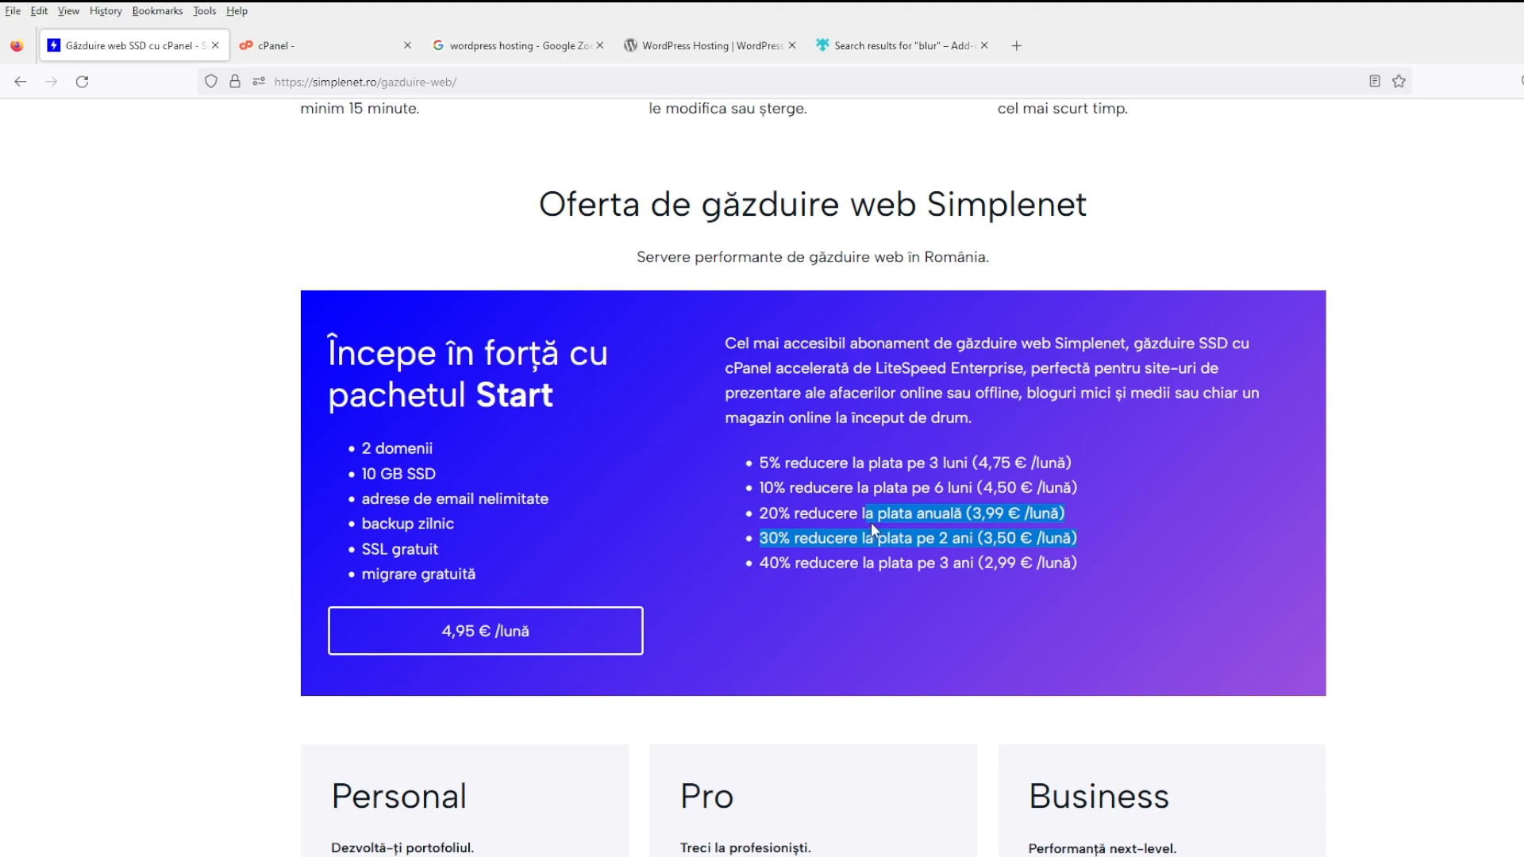
click(870, 522)
scroll(885, 441, up, 15)
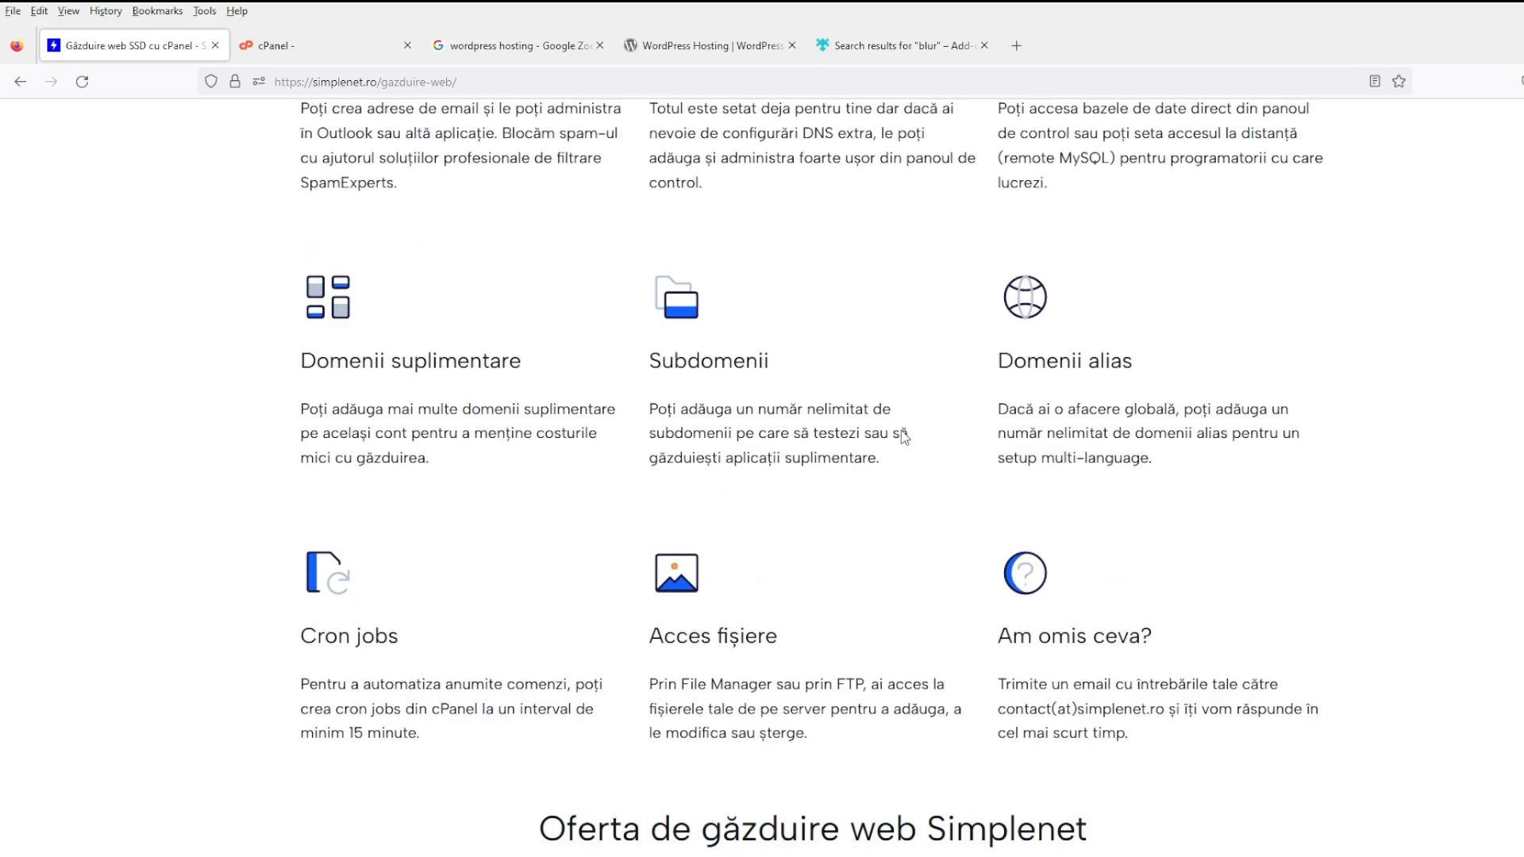
- Return to cPanel's Install WordPress form and select the wordpress installation path text
click(338, 52)
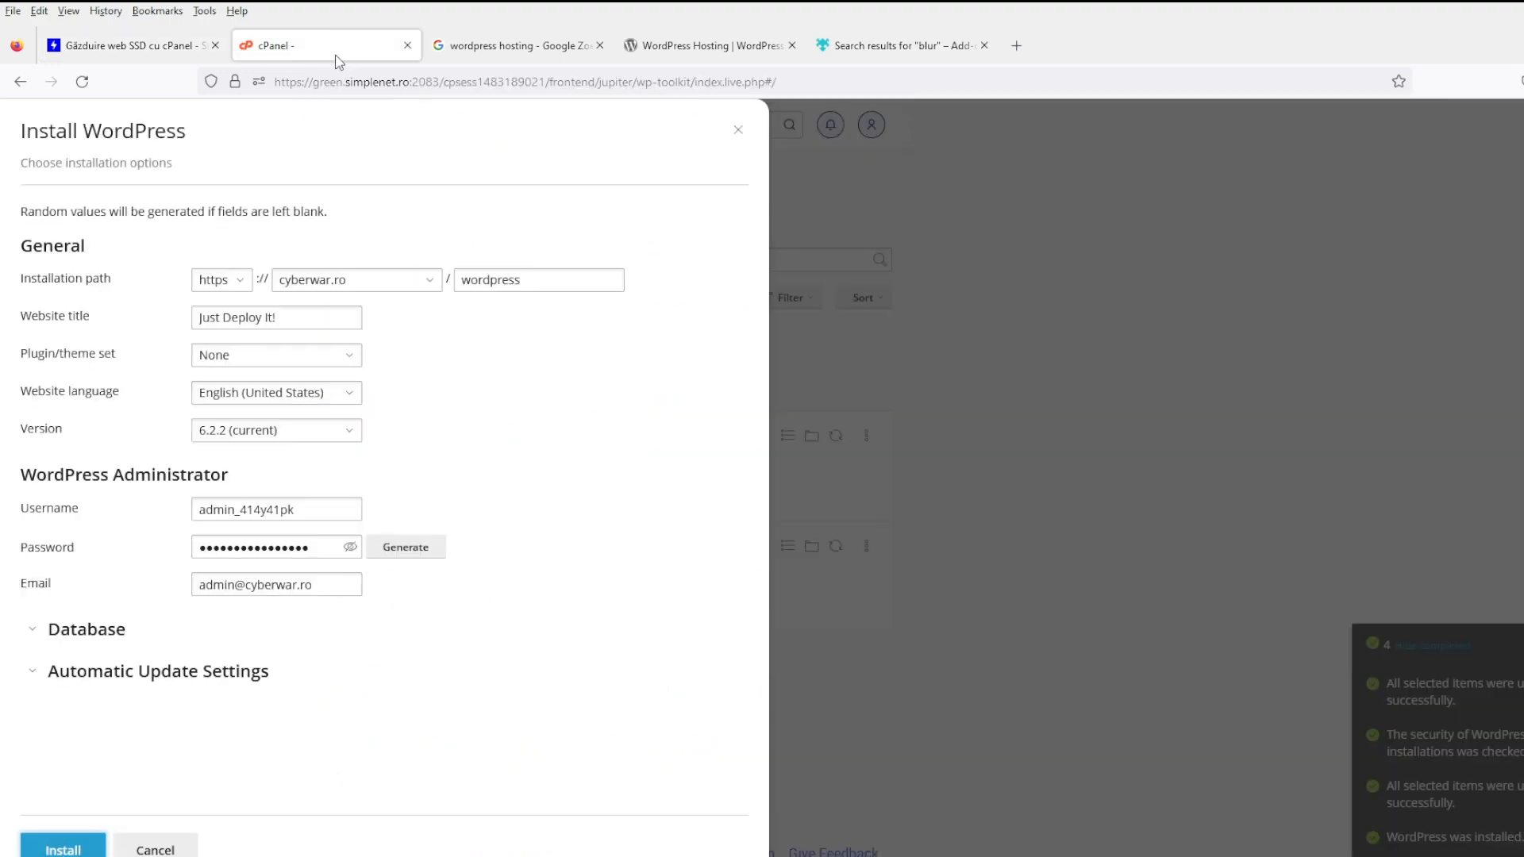
drag(545, 277, 181, 264)
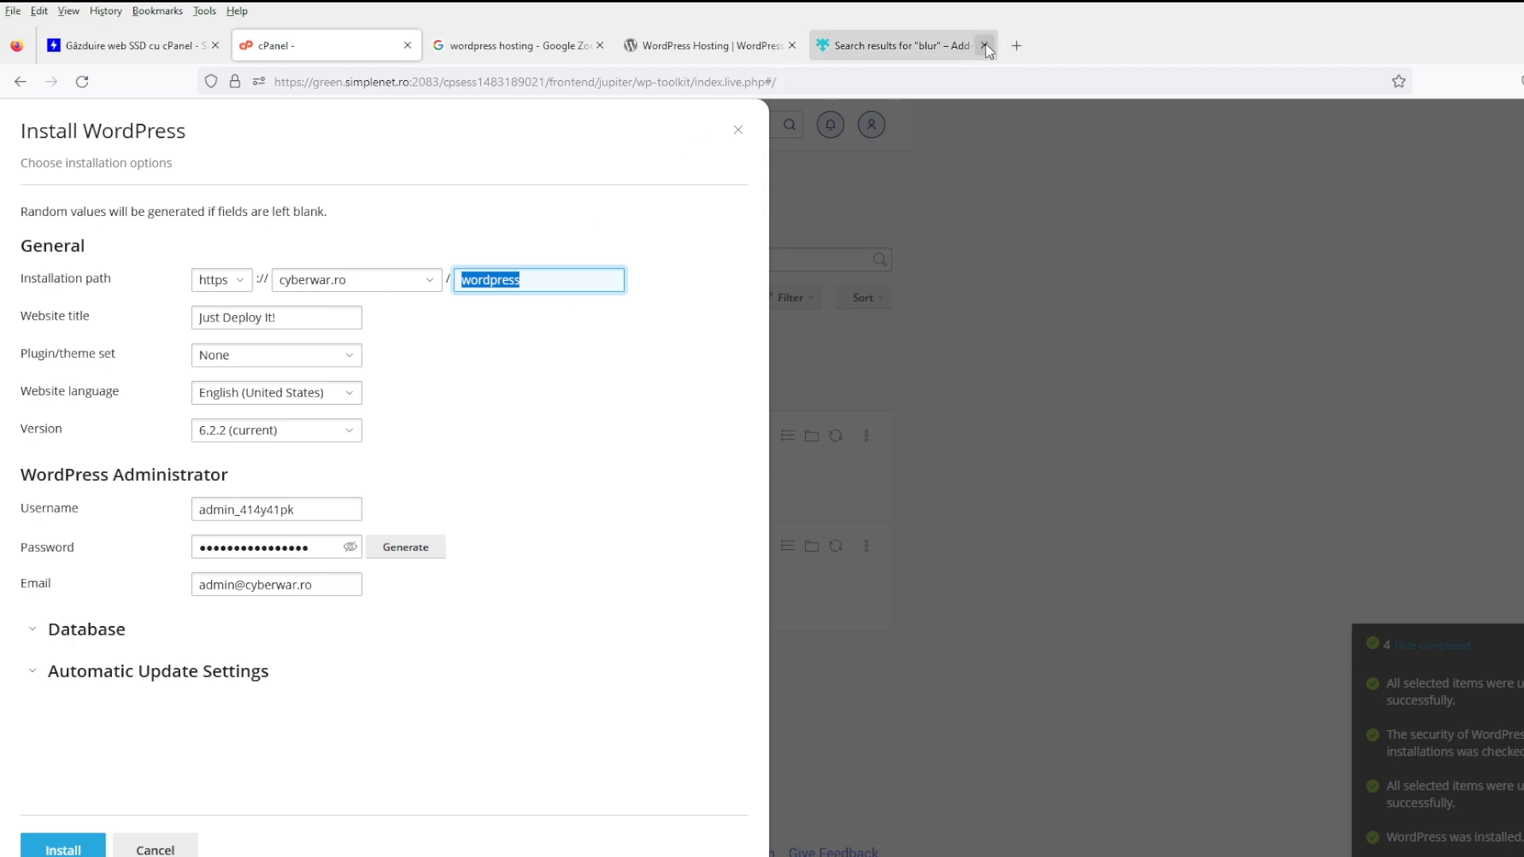
click(953, 47)
click(1016, 45)
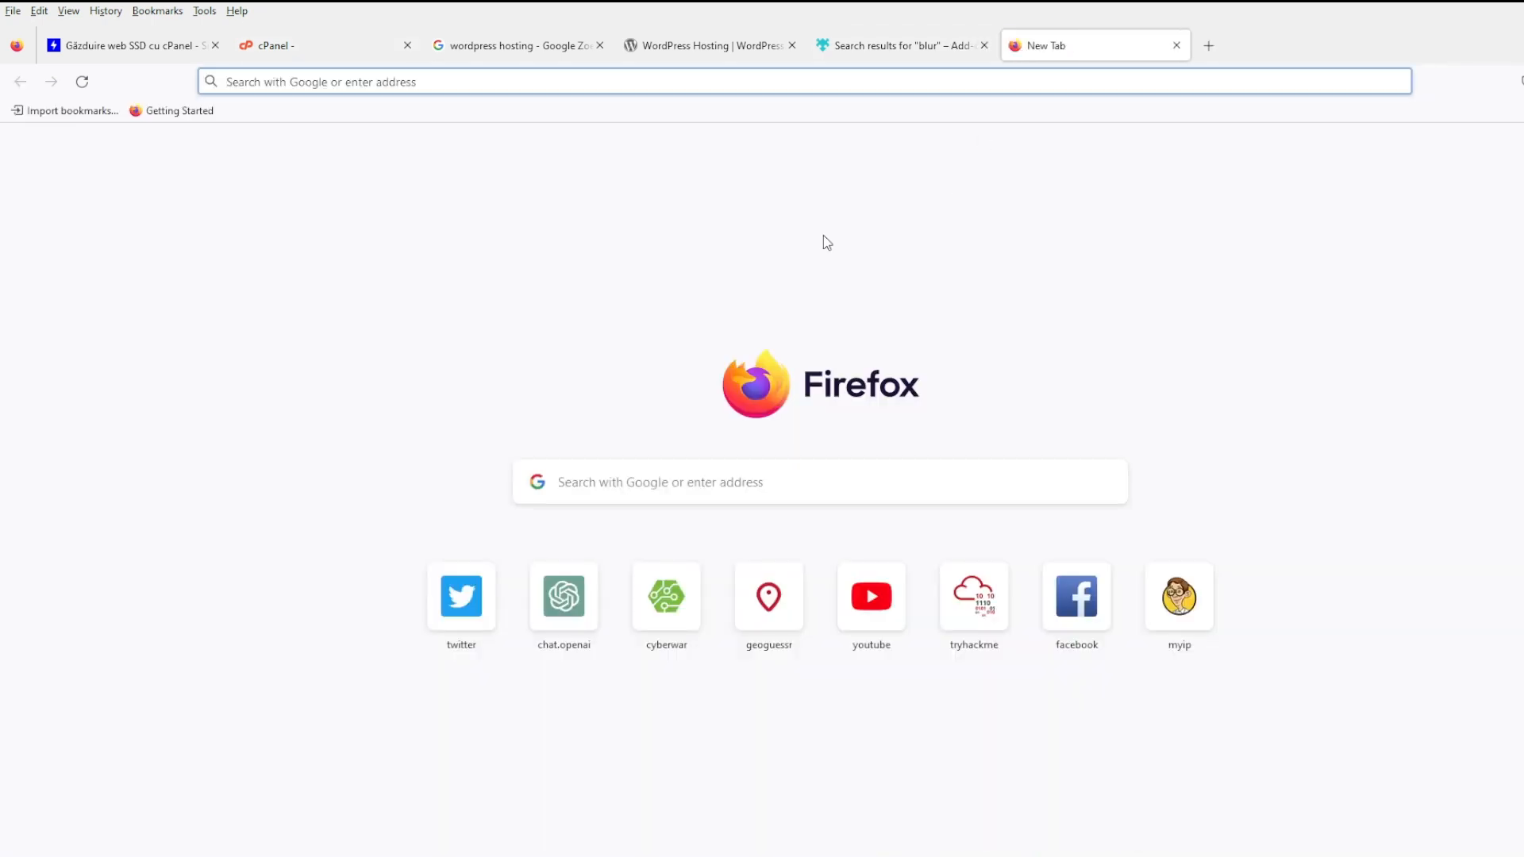
text(w)
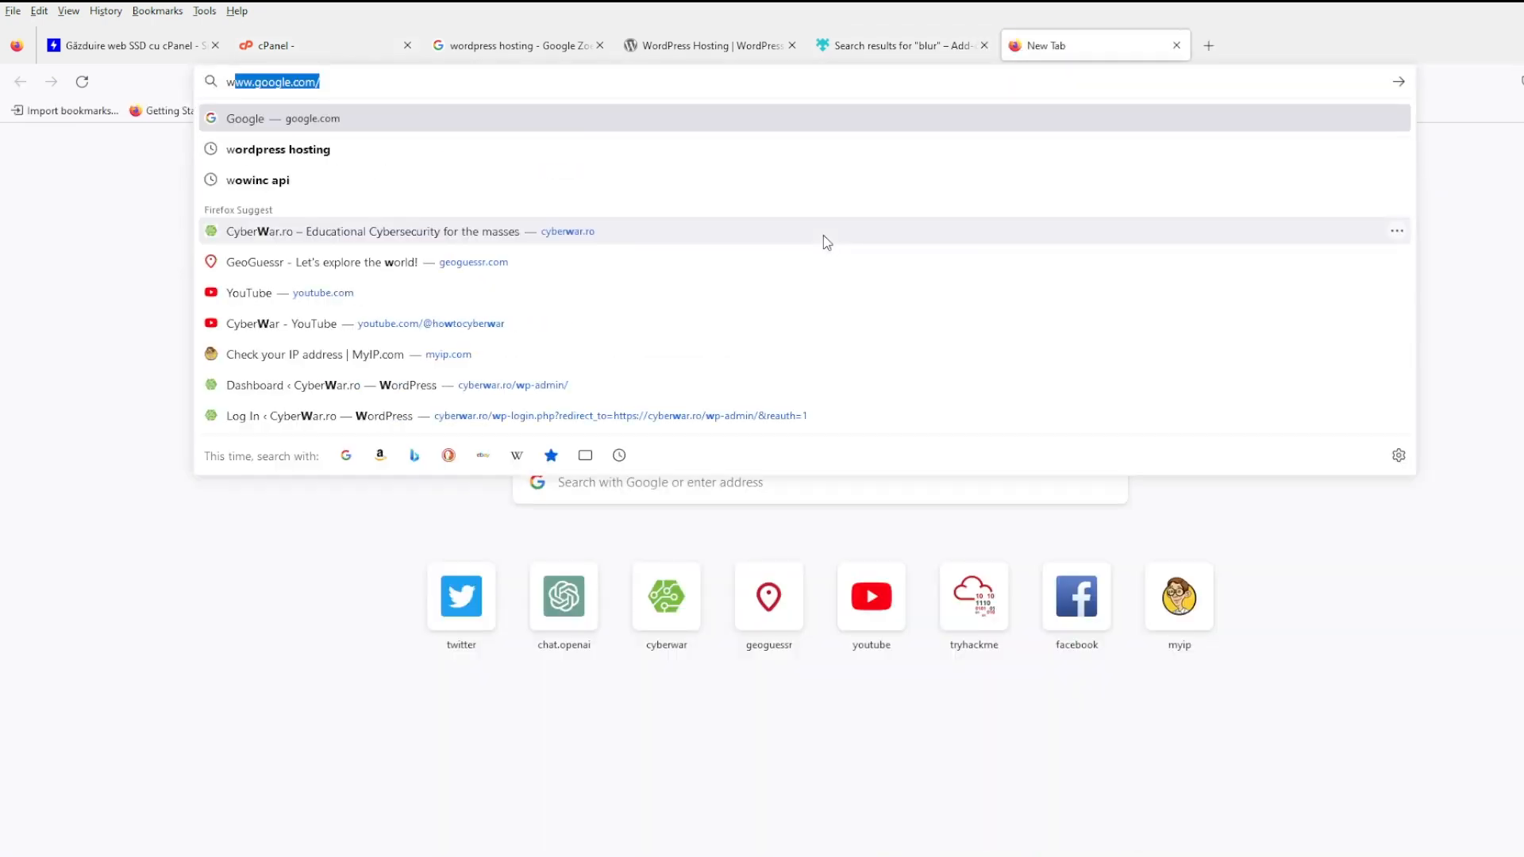
text(ww.cyber)
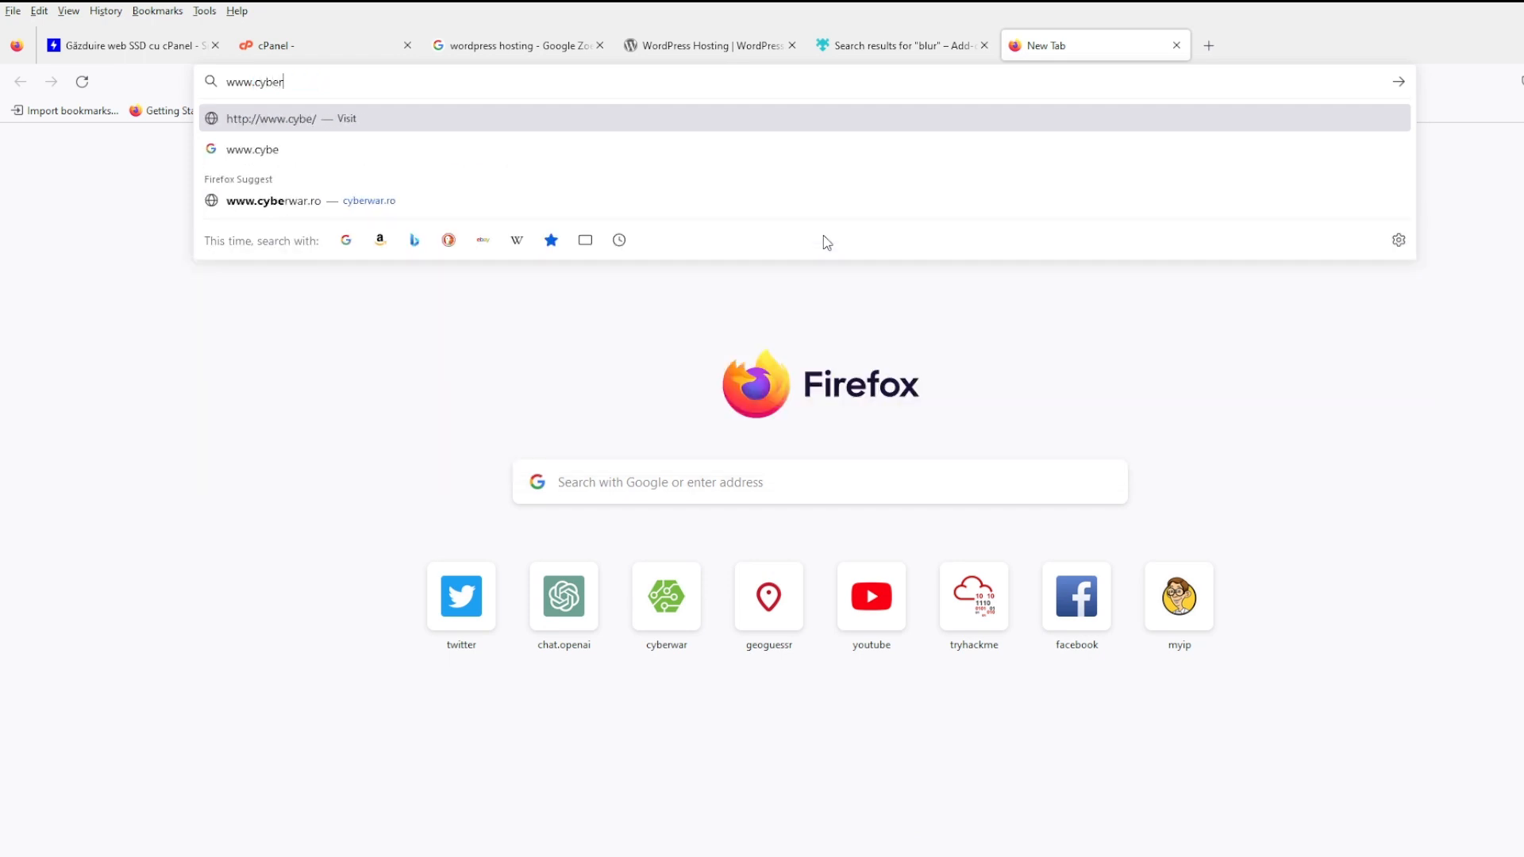
text(war.ro)
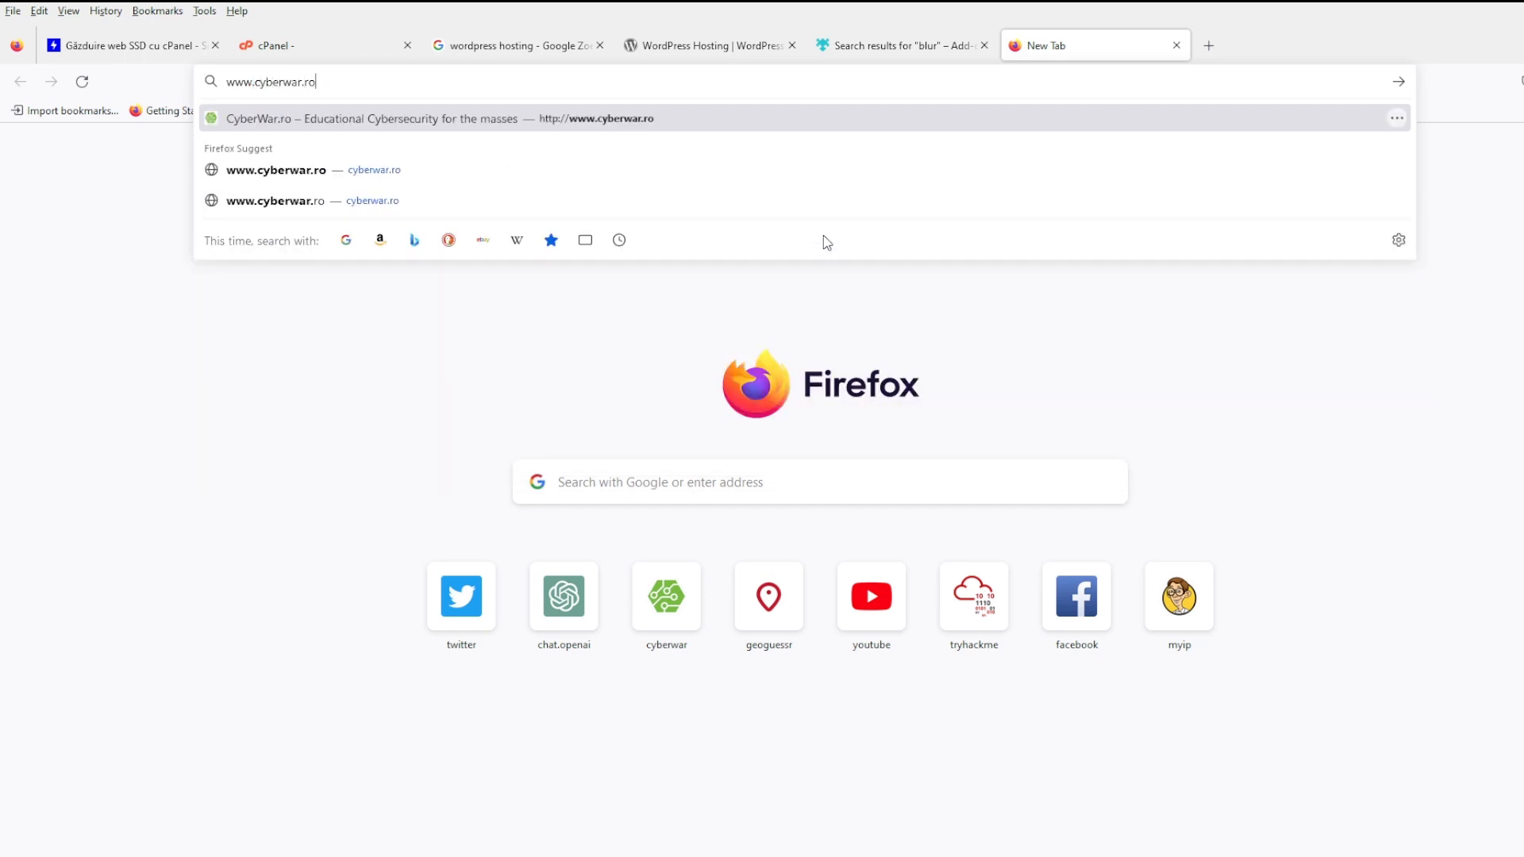
key(Return)
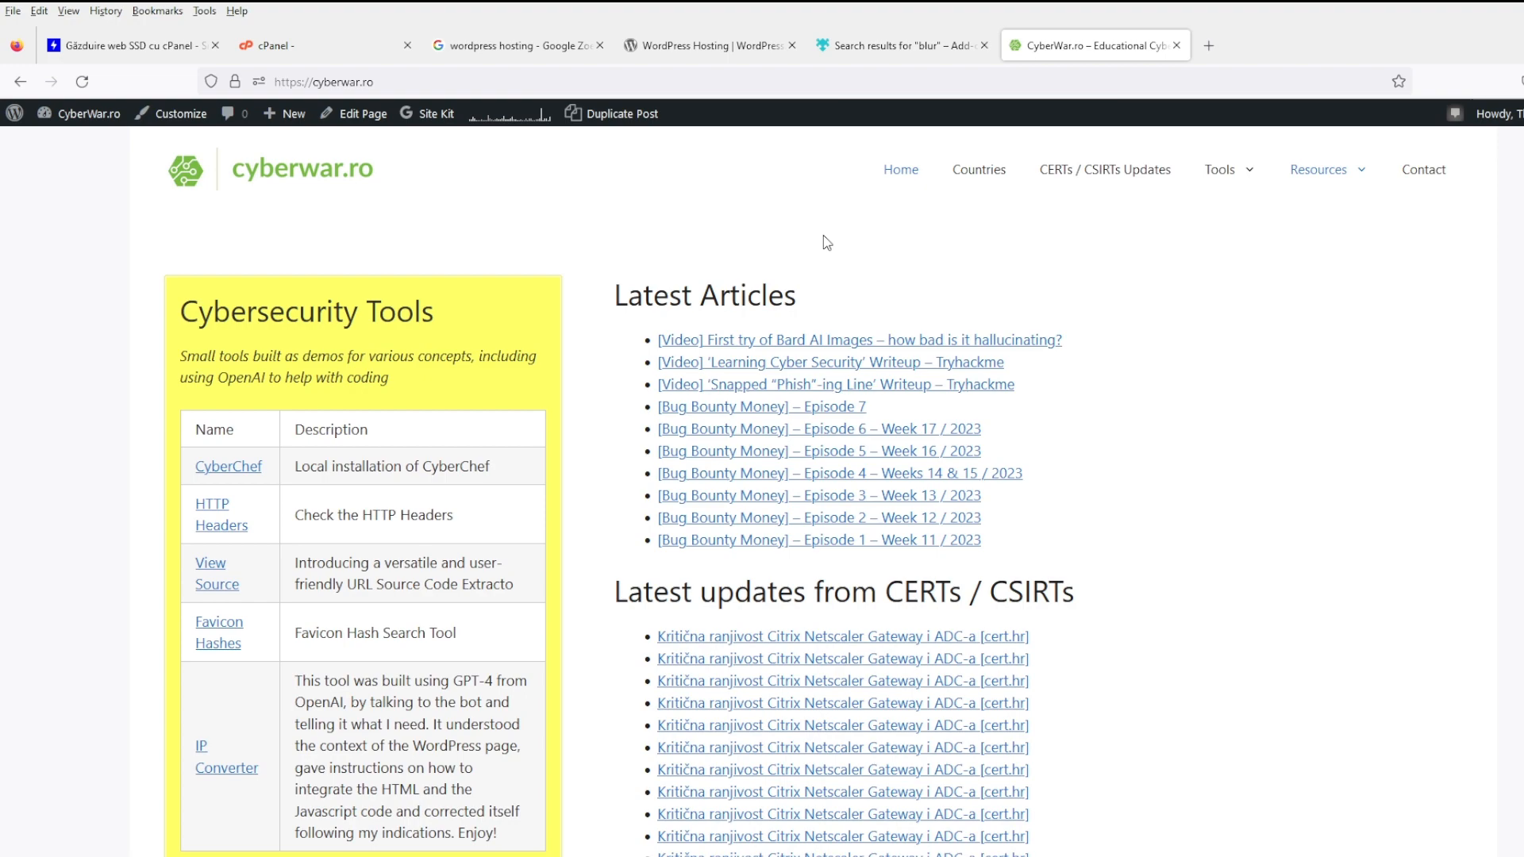
scroll(664, 592, down, 5)
scroll(665, 591, up, 4)
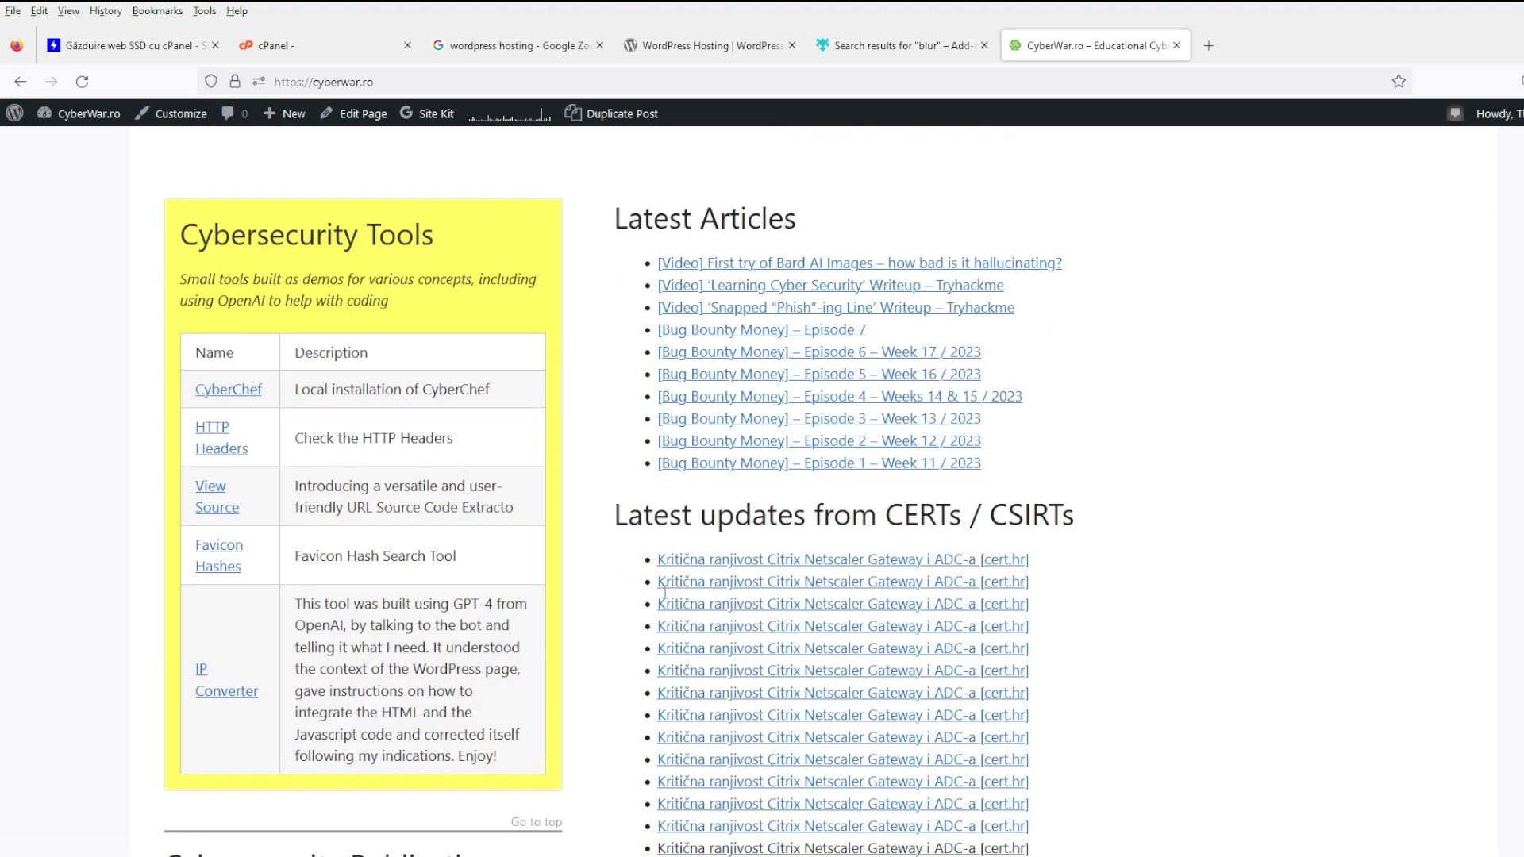
scroll(664, 591, up, 1)
scroll(908, 705, down, 4)
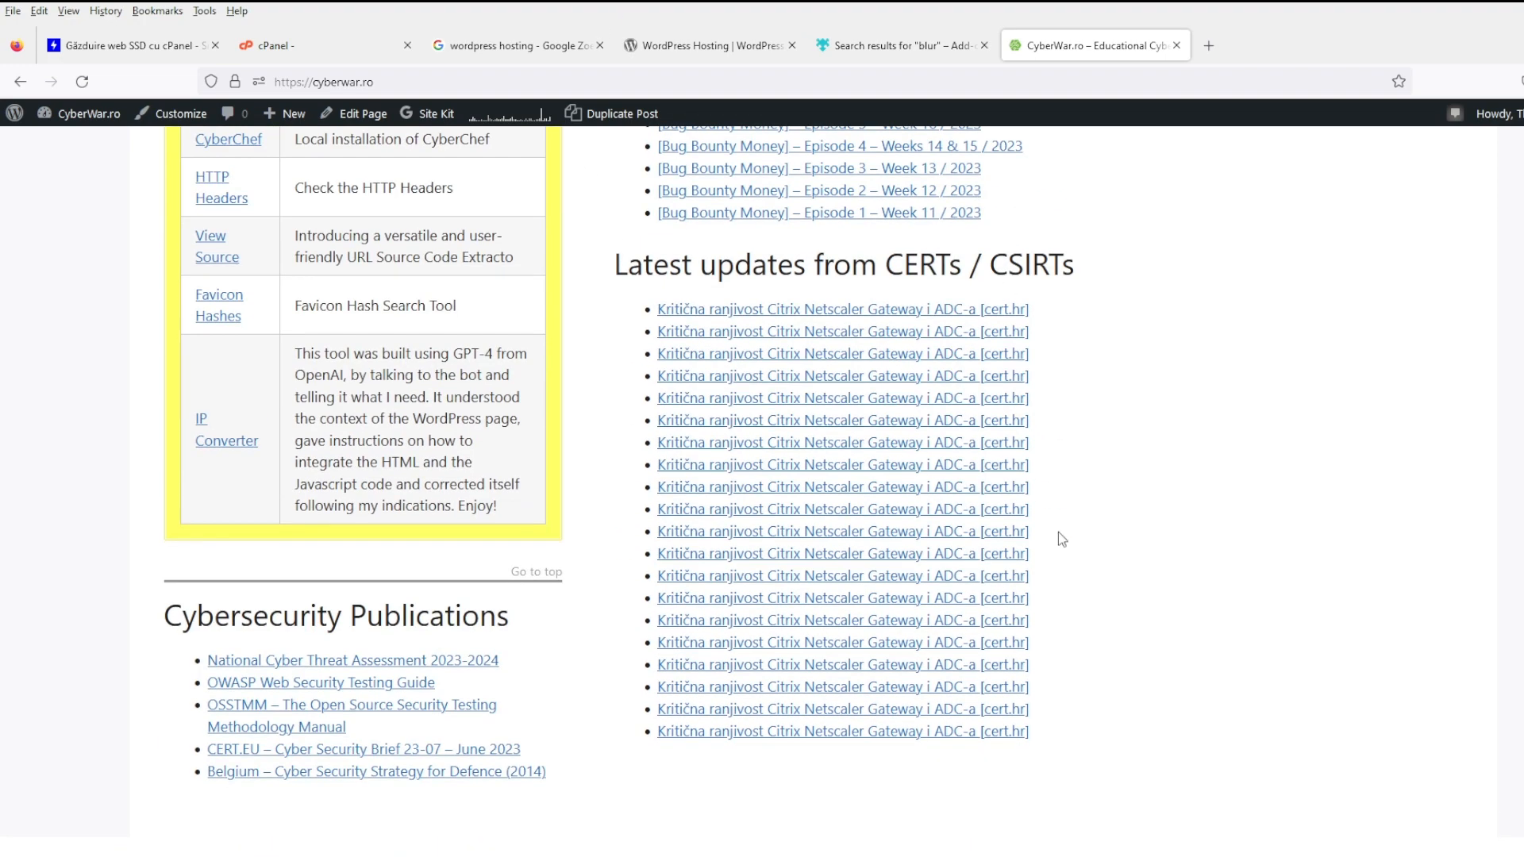
scroll(1160, 569, up, 4)
- Browse the CERTs / CSIRTs category posts, change the URL path to 'something/', and open an empty tab
click(1139, 173)
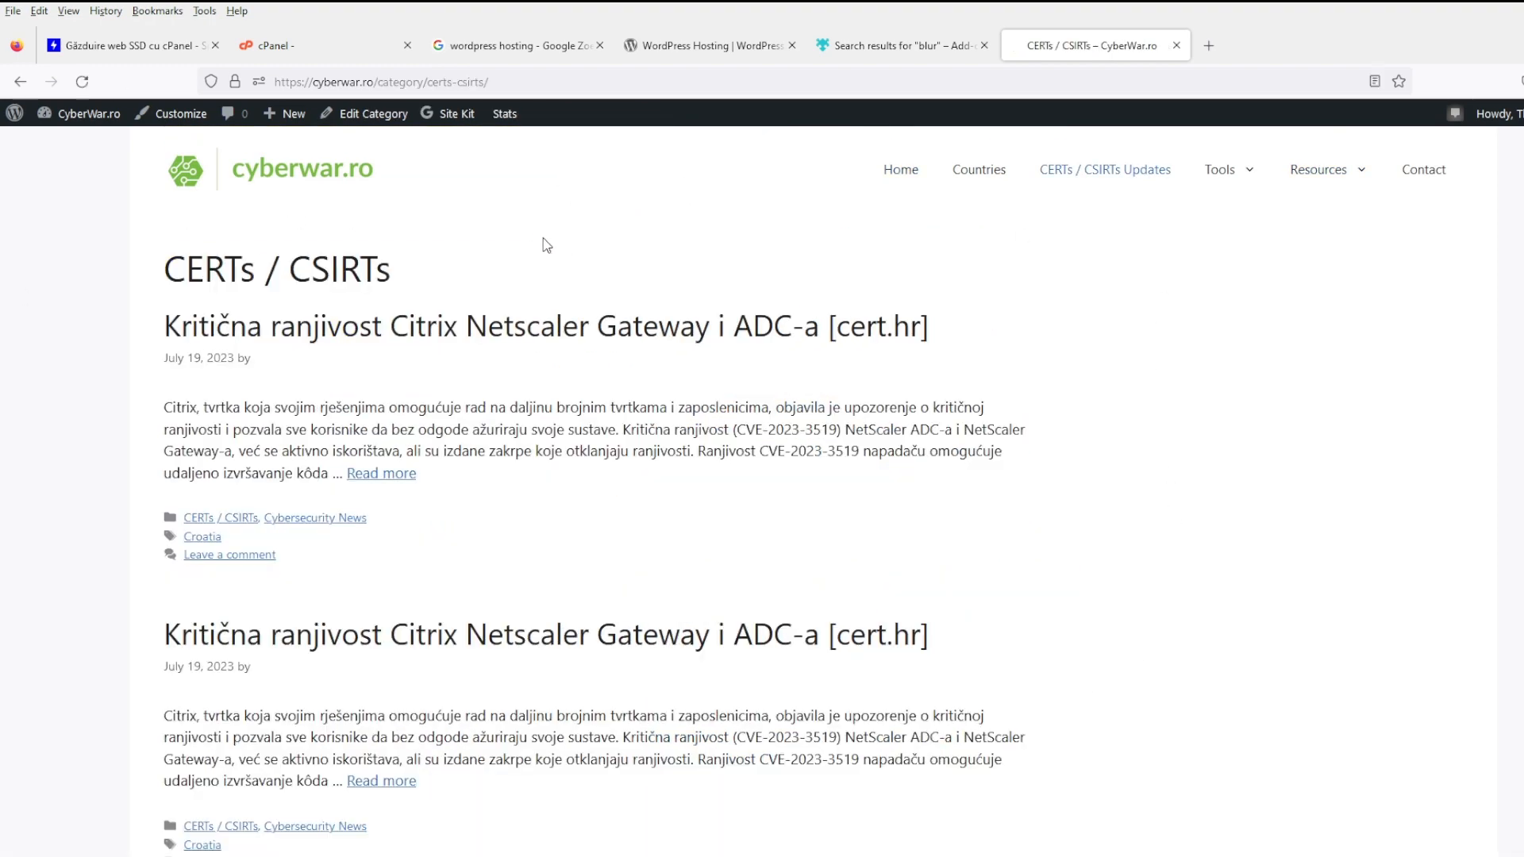
scroll(714, 318, down, 4)
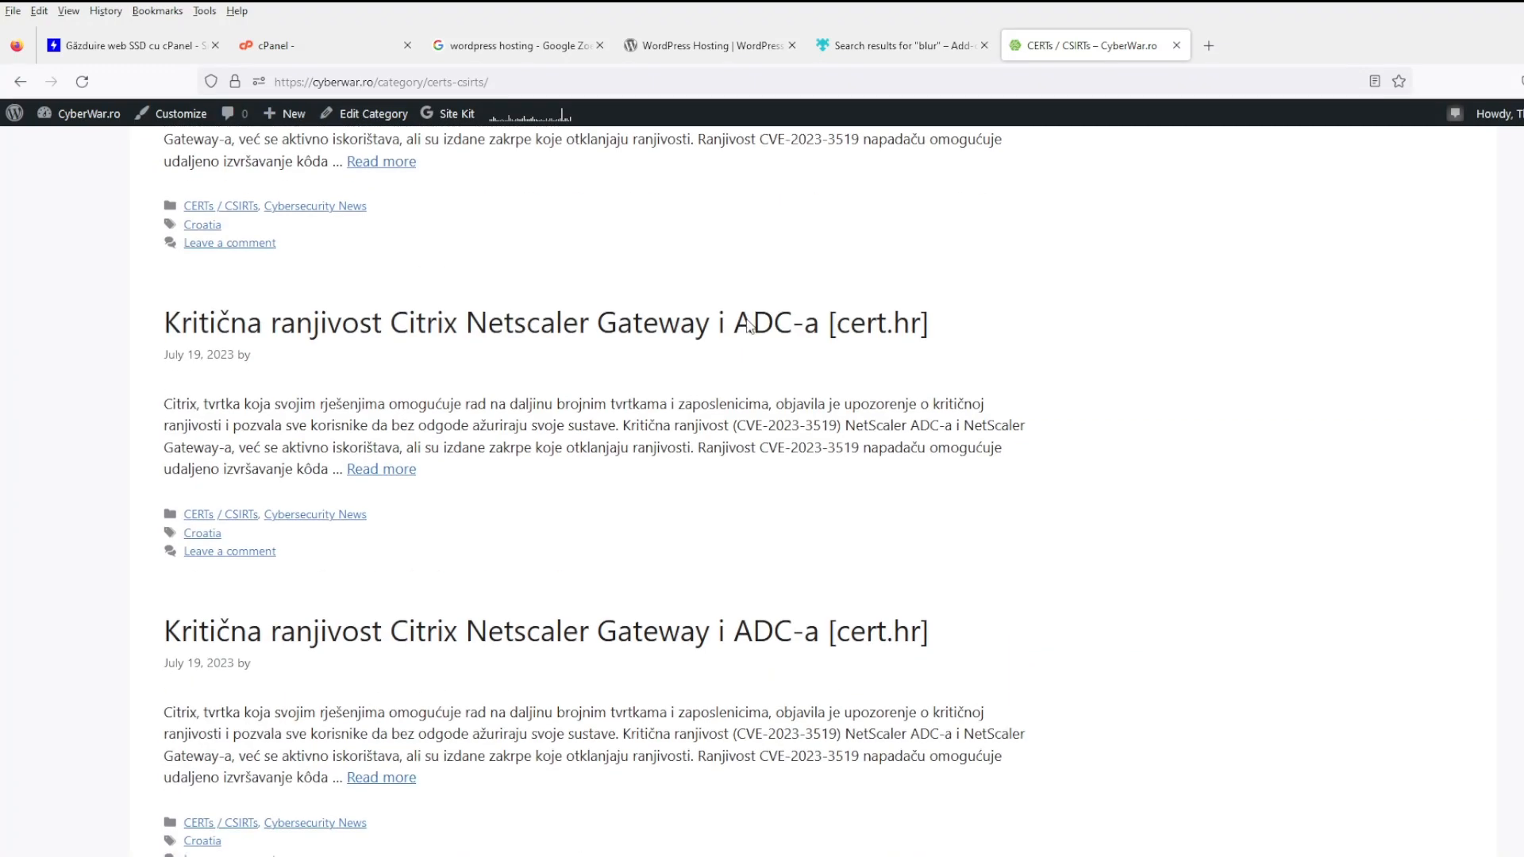
scroll(748, 326, down, 10)
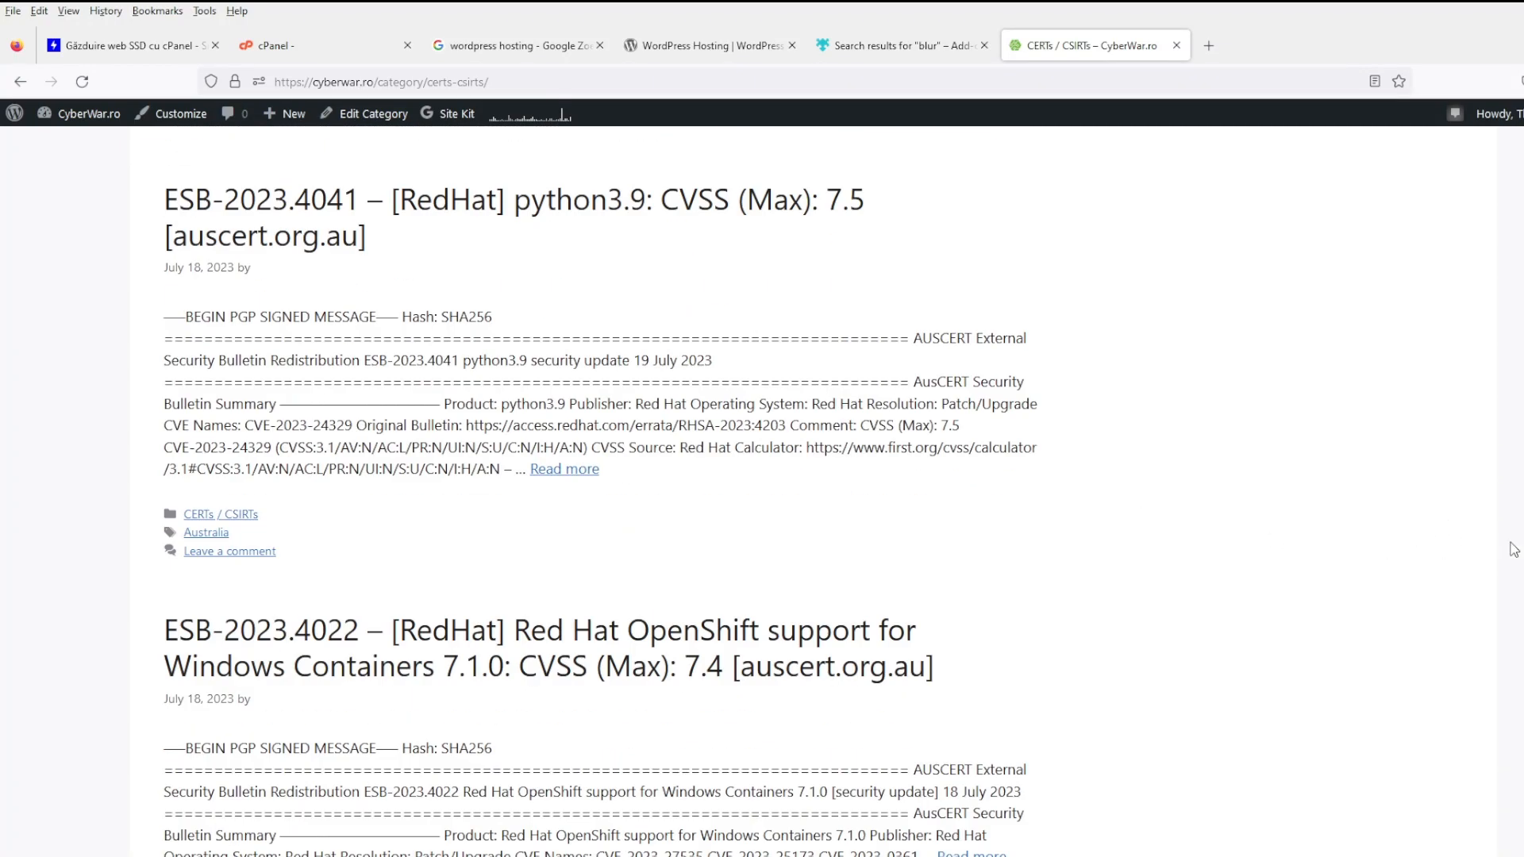
scroll(593, 492, down, 15)
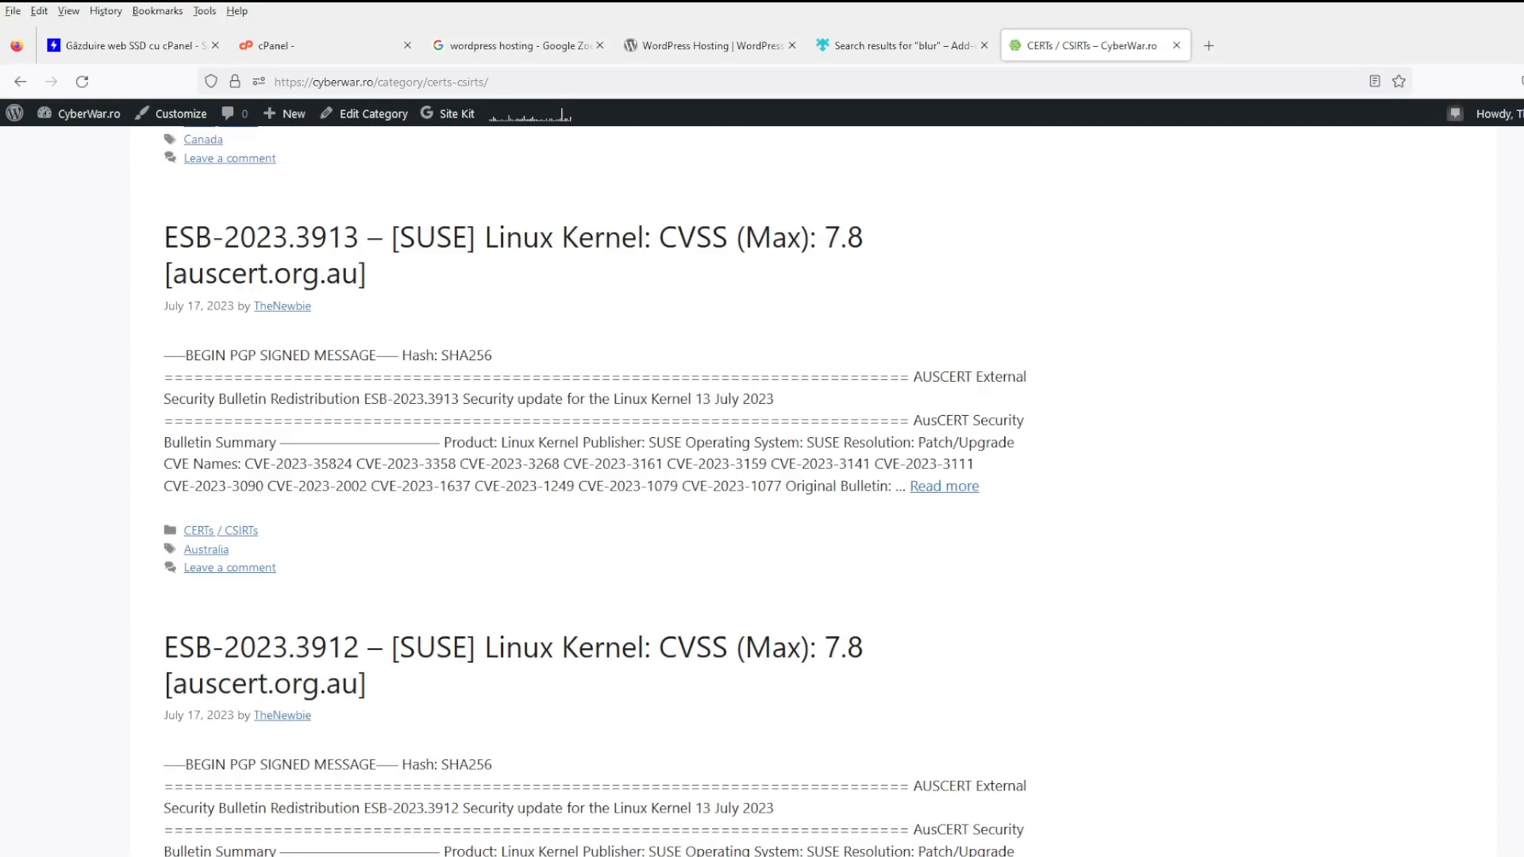
scroll(813, 492, up, 2)
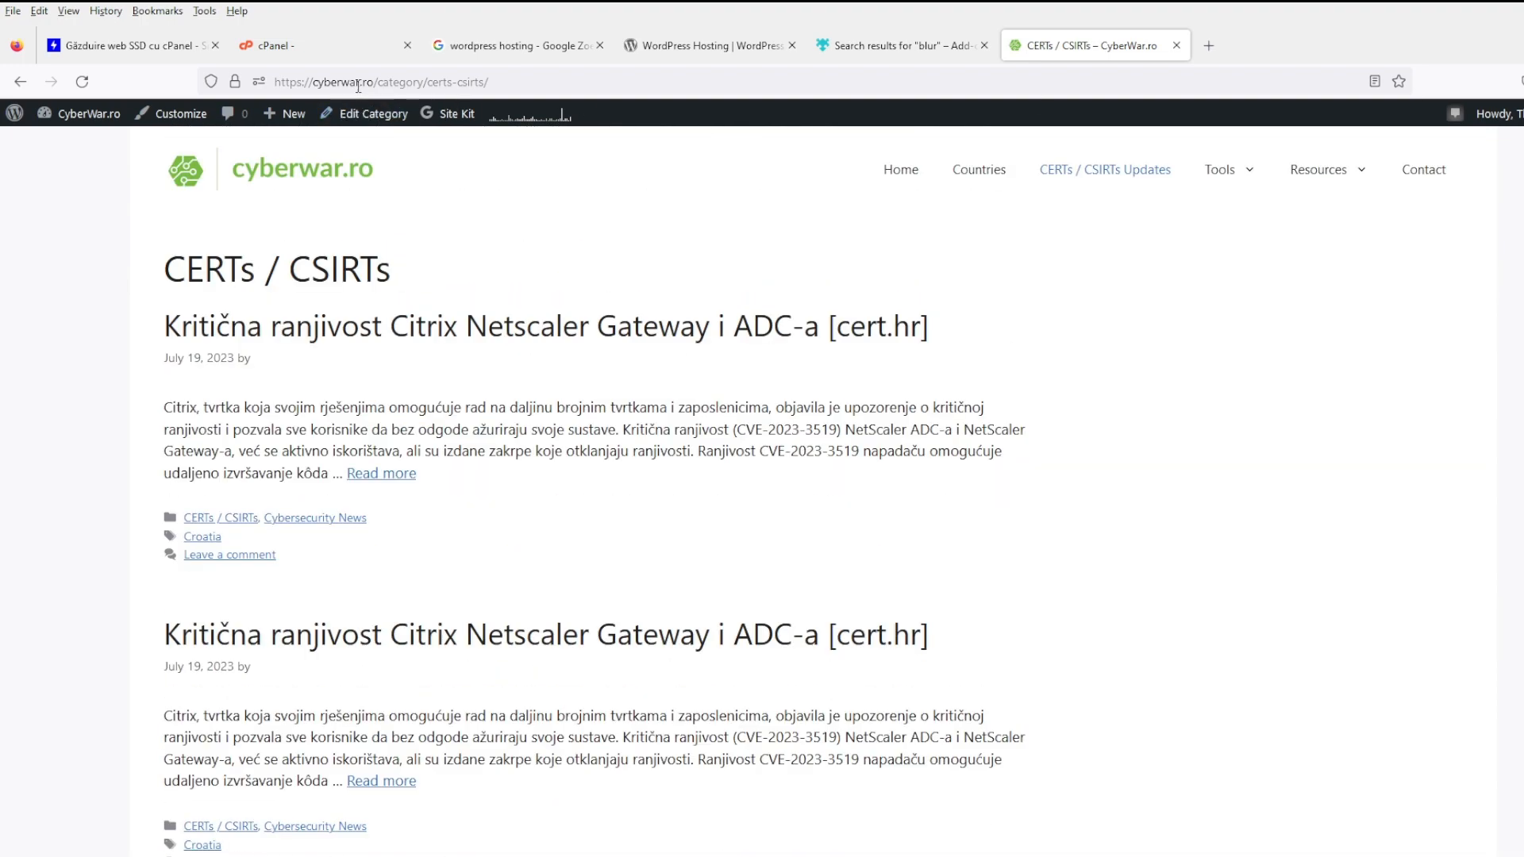
drag(378, 82, 603, 82)
text(something/)
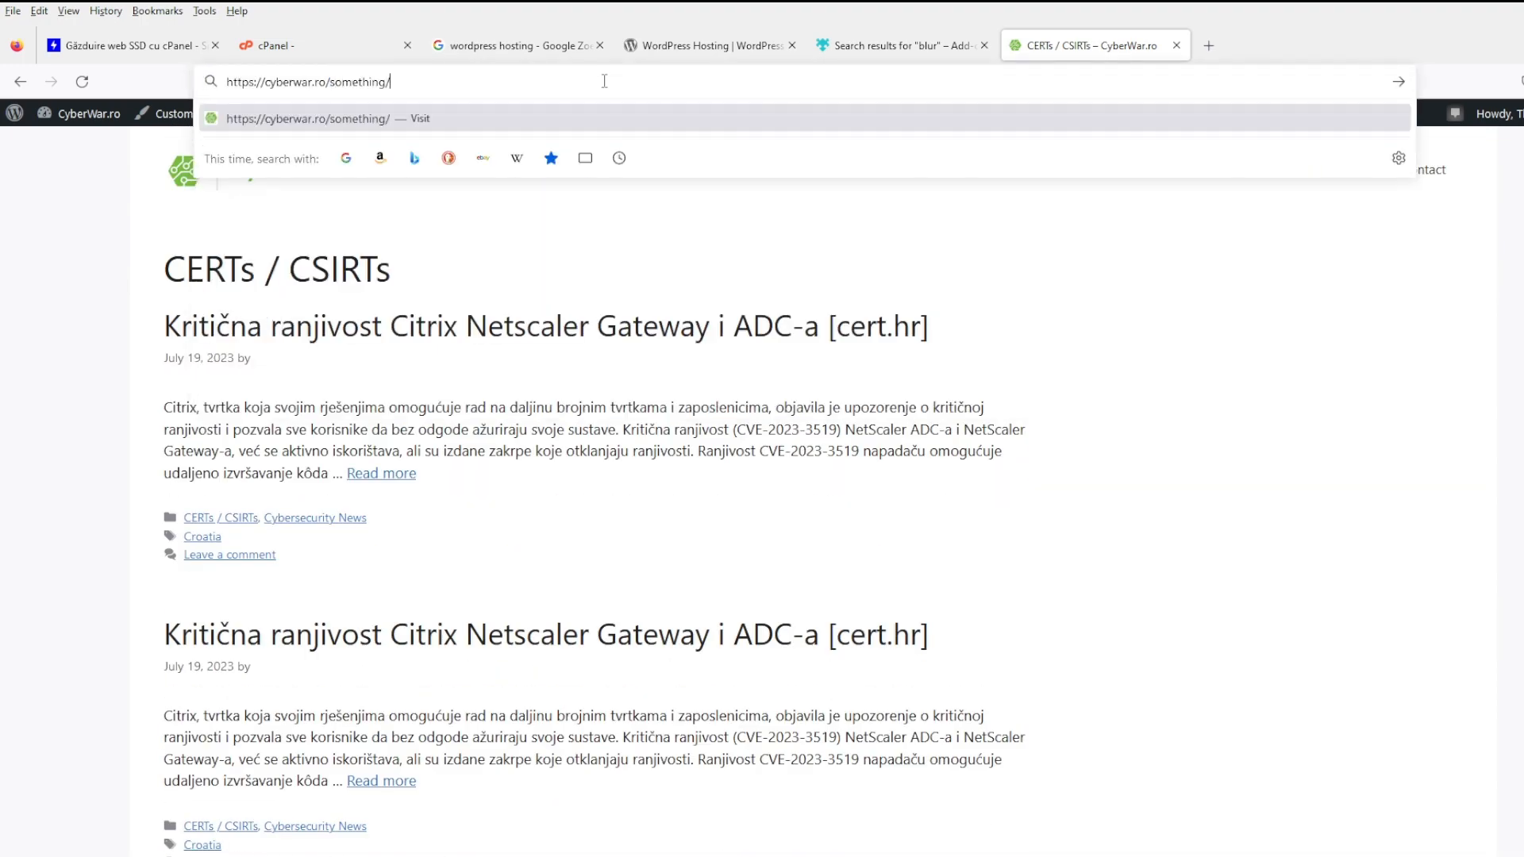
click(1209, 45)
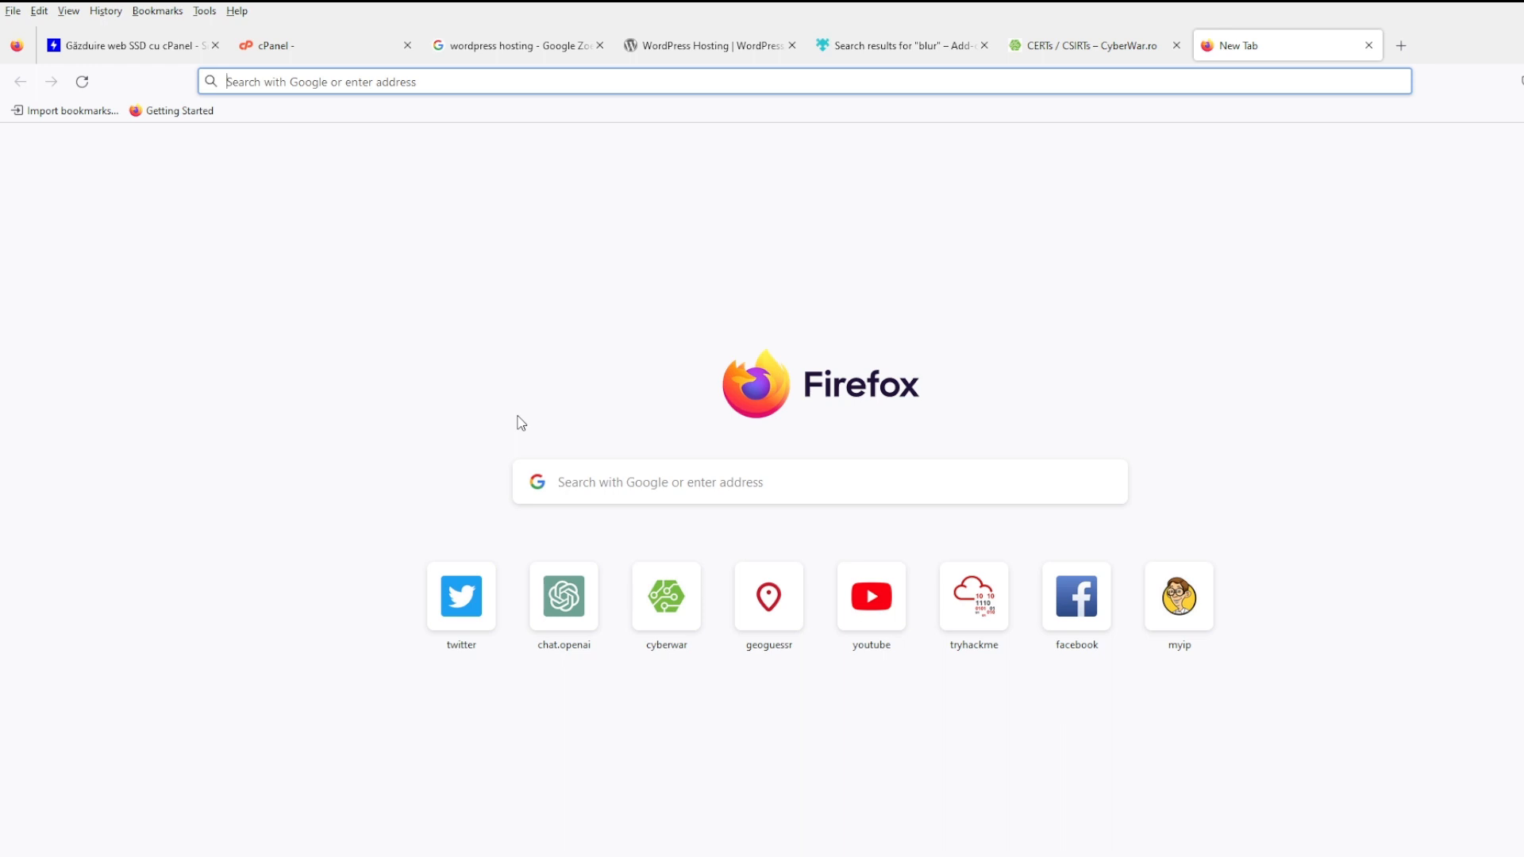
- Search Google for overpass turbo and open the overpass-turbo.eu editor, zooming the map out
text(turbo)
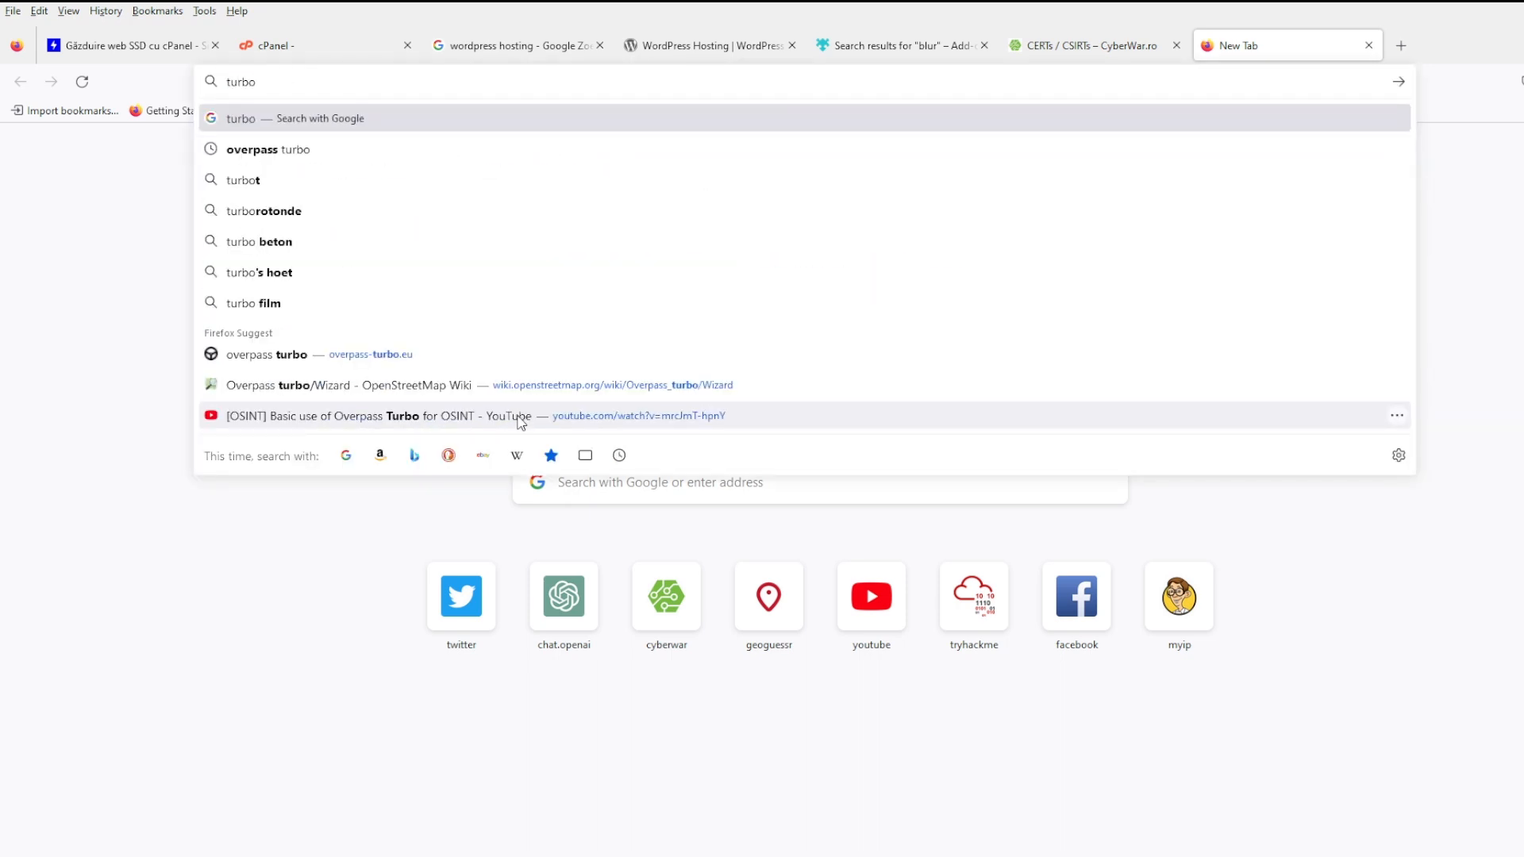
key(Down)
key(Return)
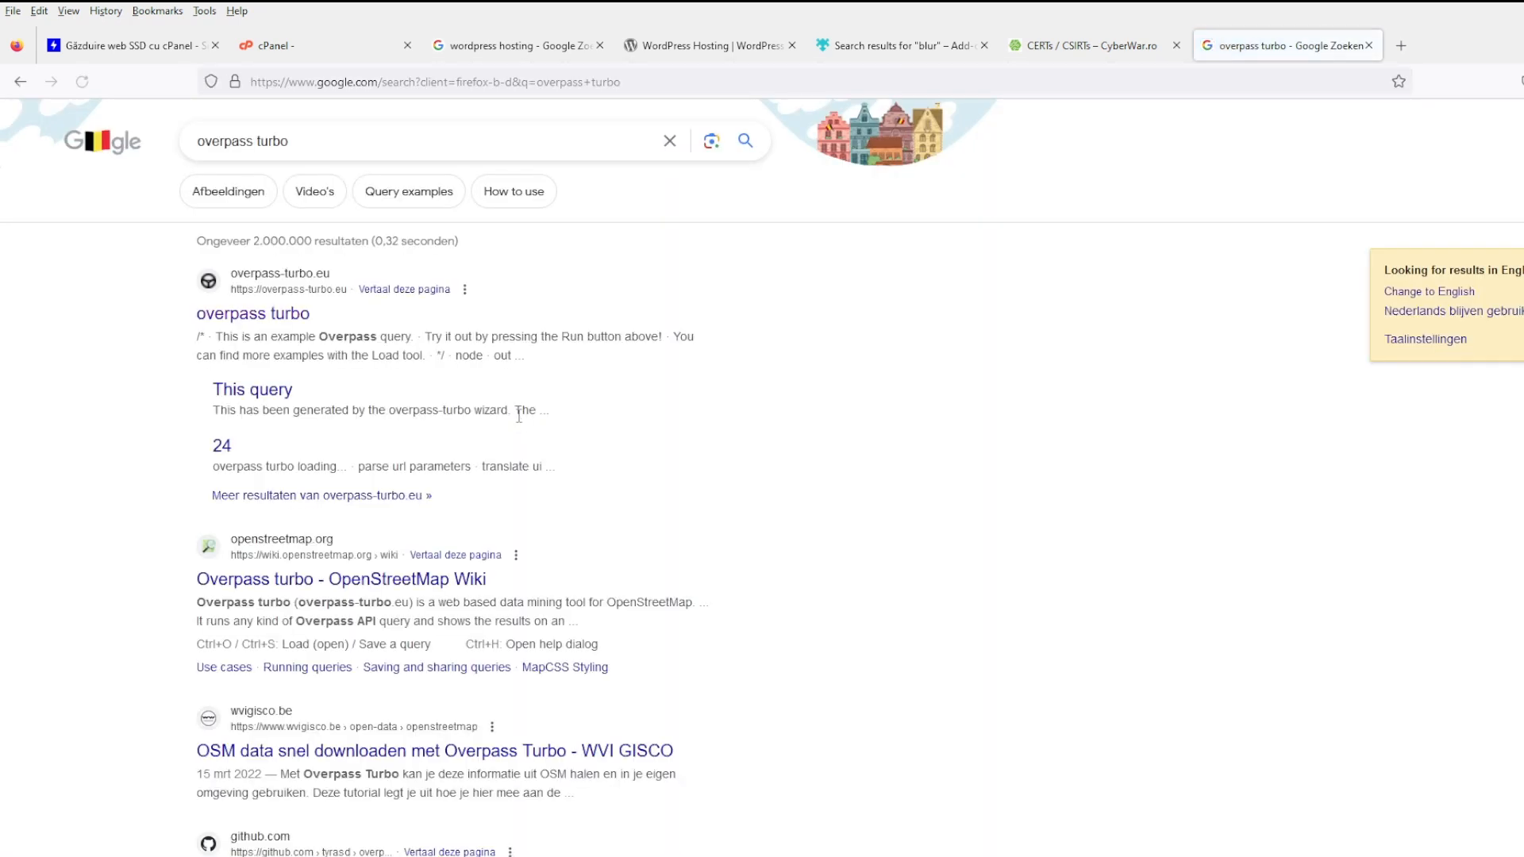
click(293, 314)
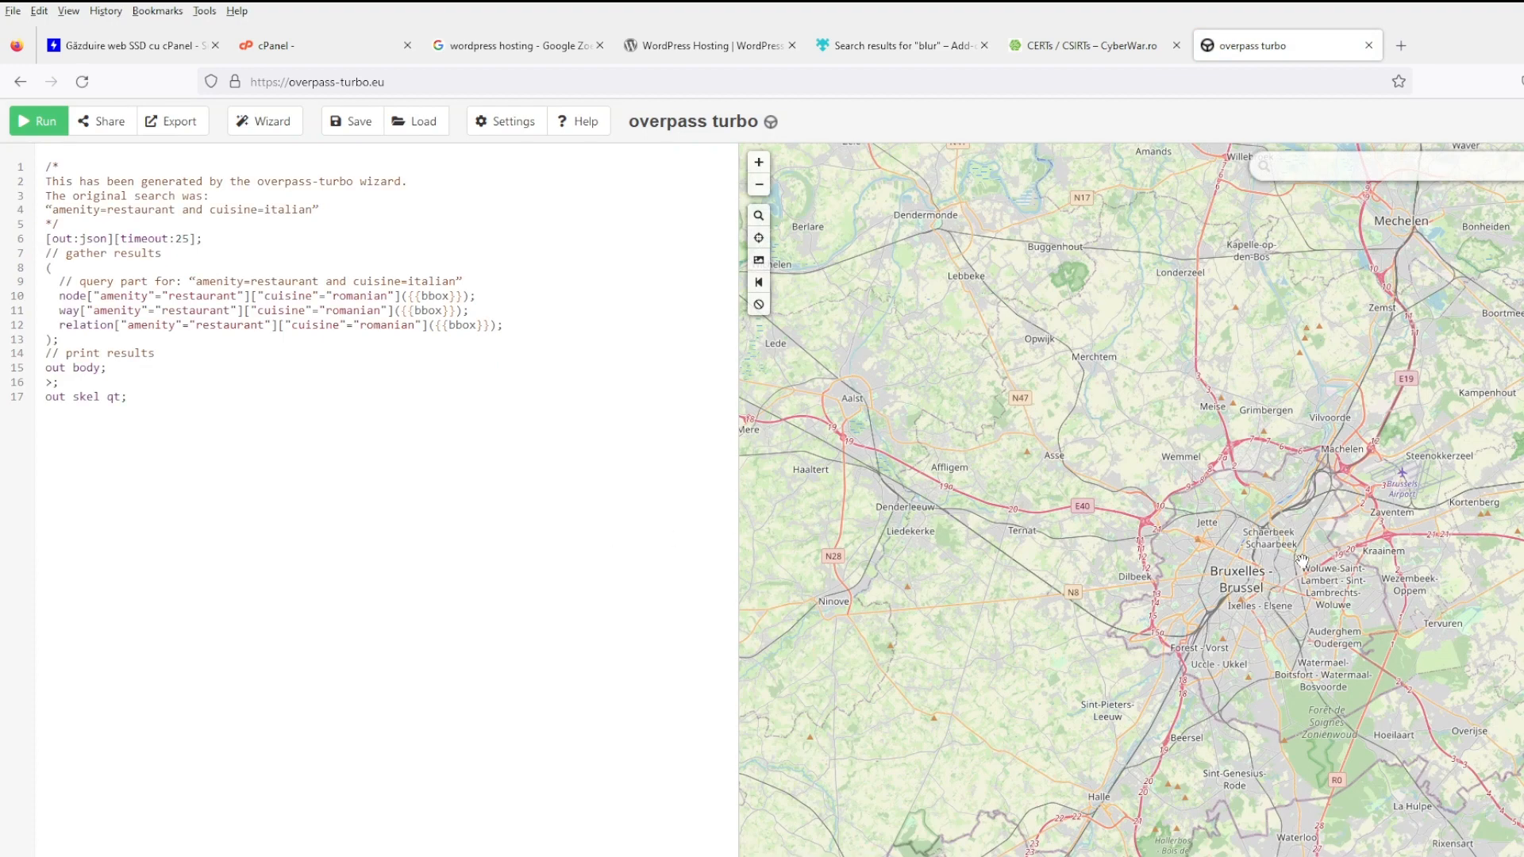
scroll(1302, 560, down, 2)
scroll(1303, 560, down, 1)
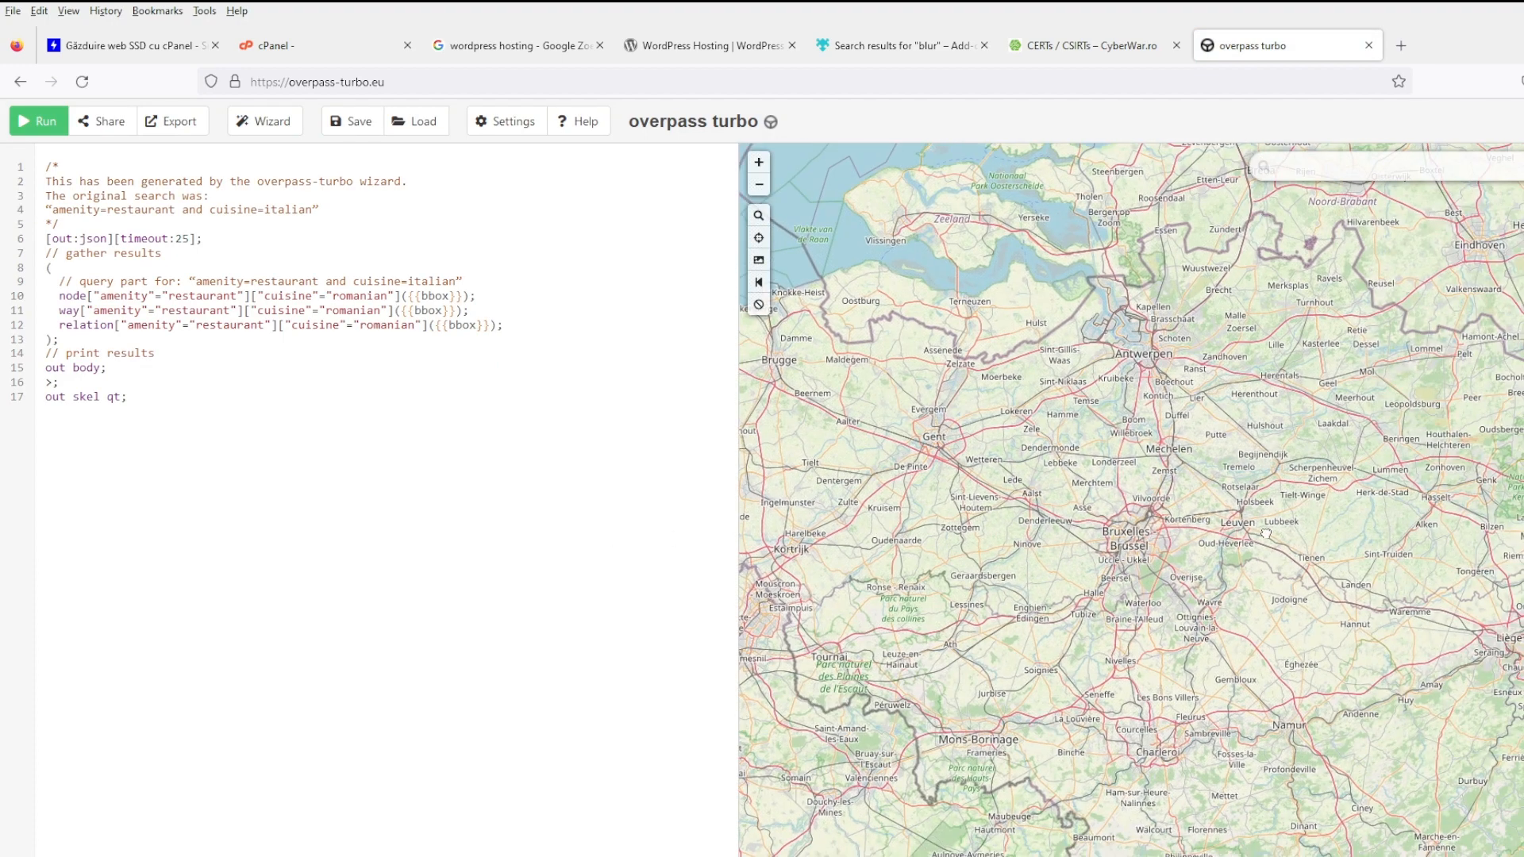
- In a new tab, Google 'overpass turbo amenities' and open the Key:amenity OpenStreetMap Wiki page
click(1402, 48)
text(ove)
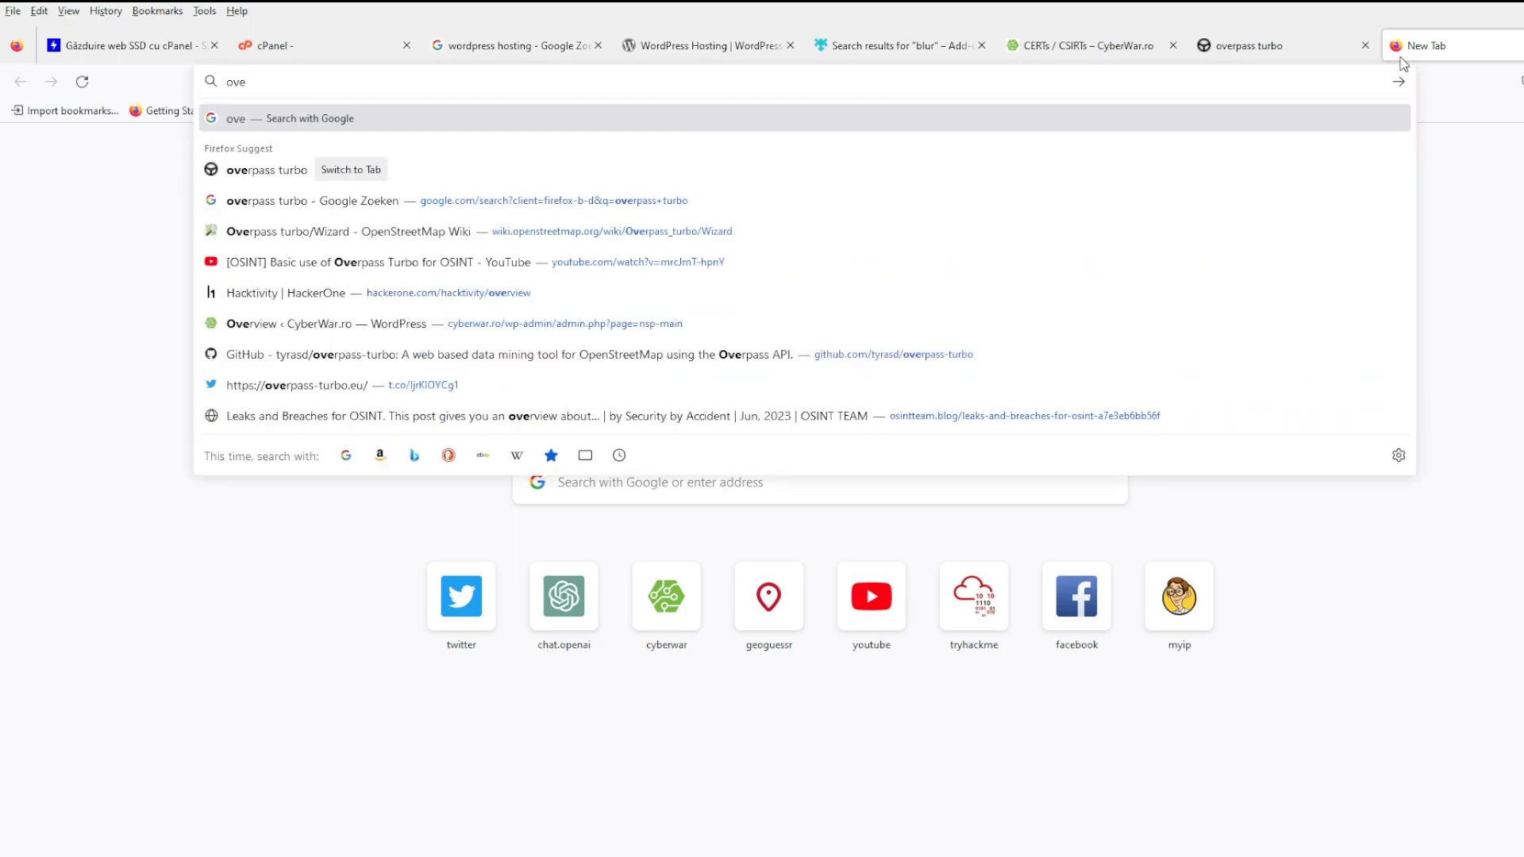
text(rpass turbo)
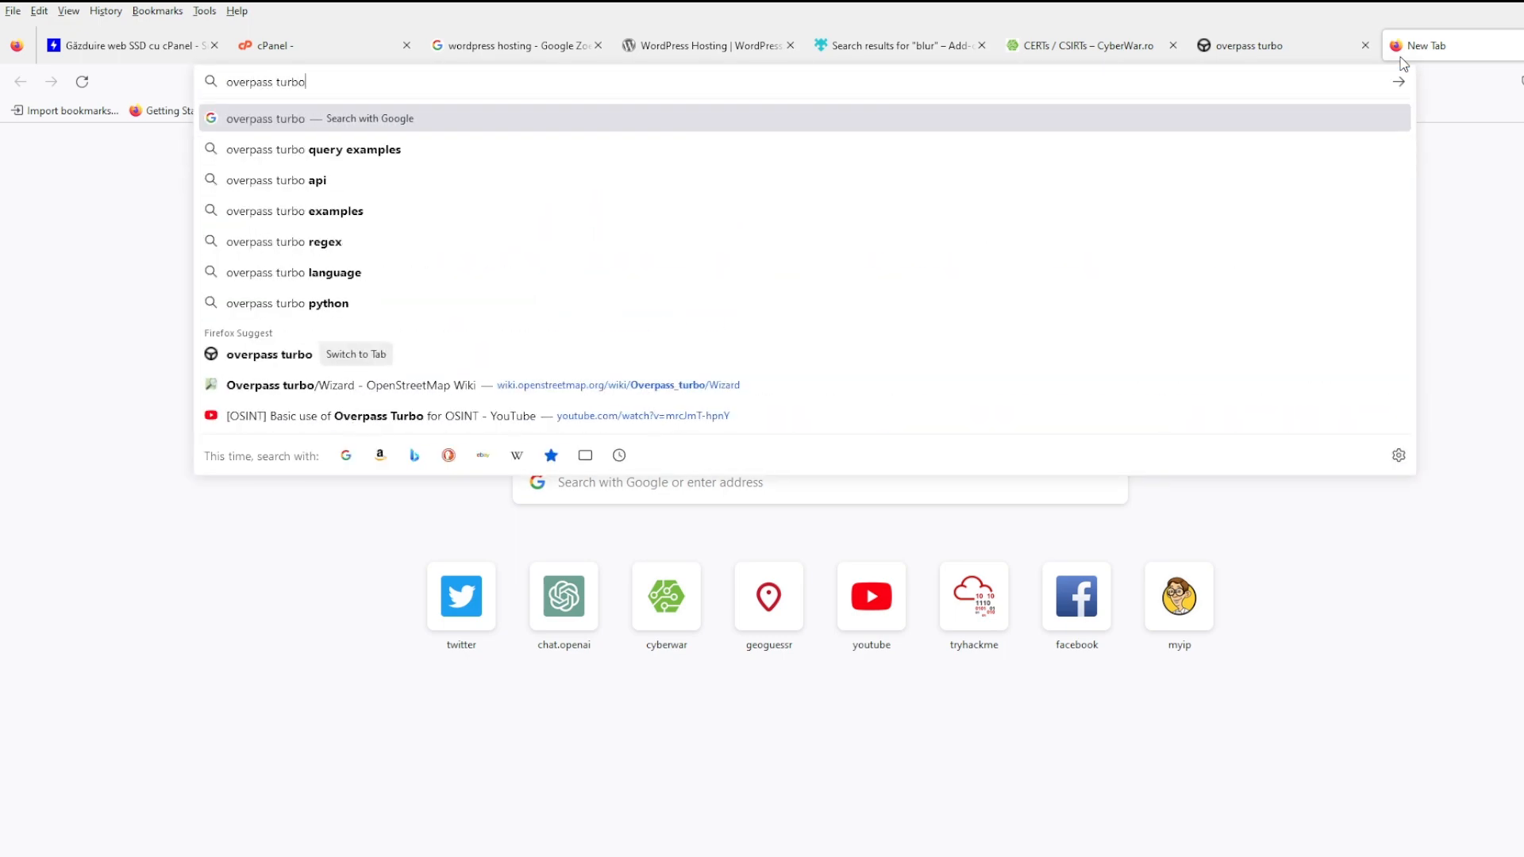
key(Return)
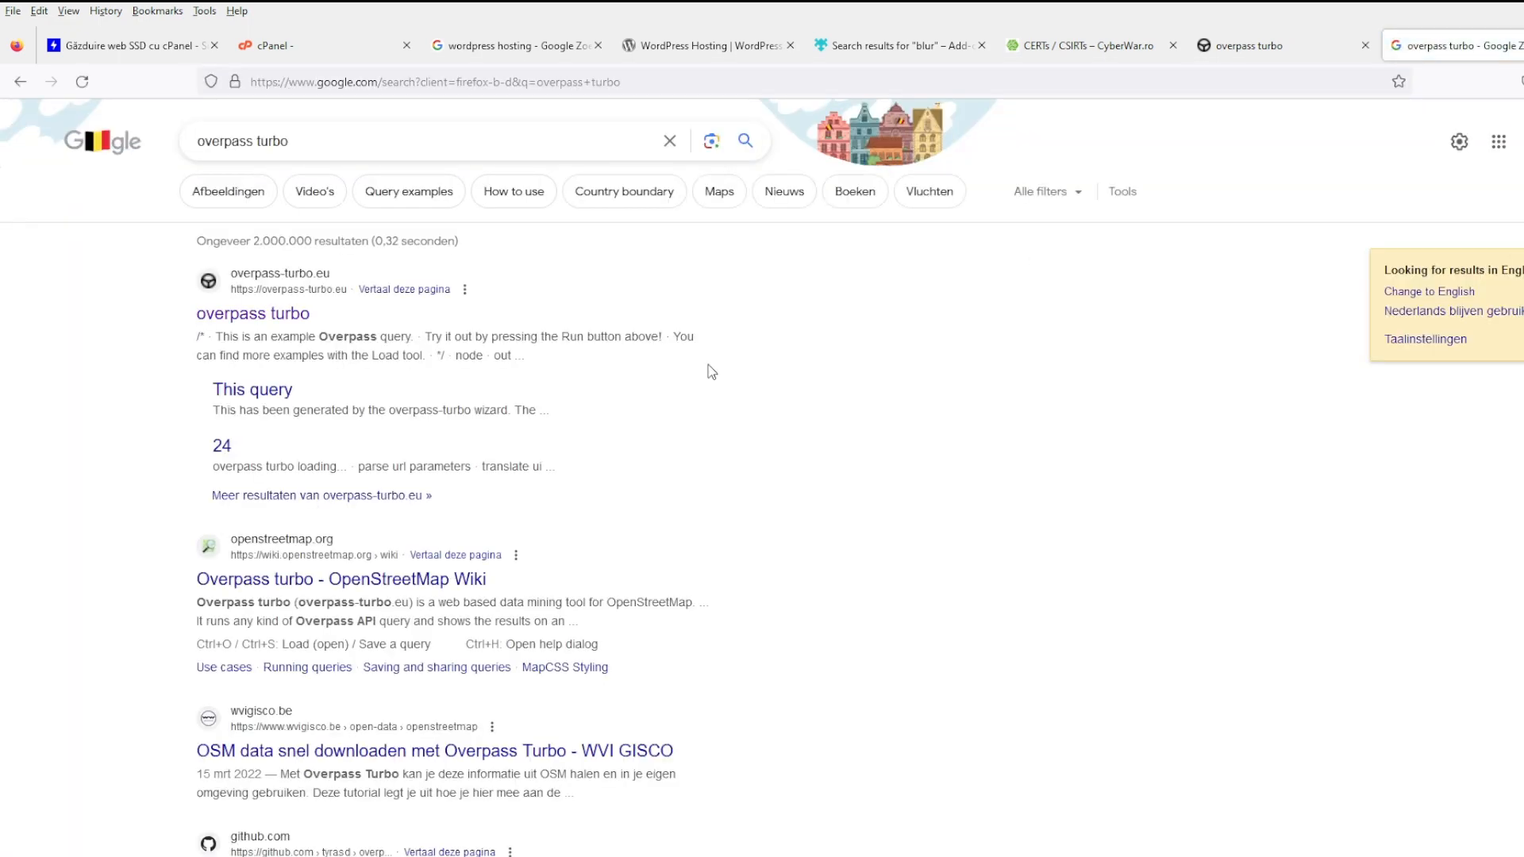
scroll(708, 450, down, 2)
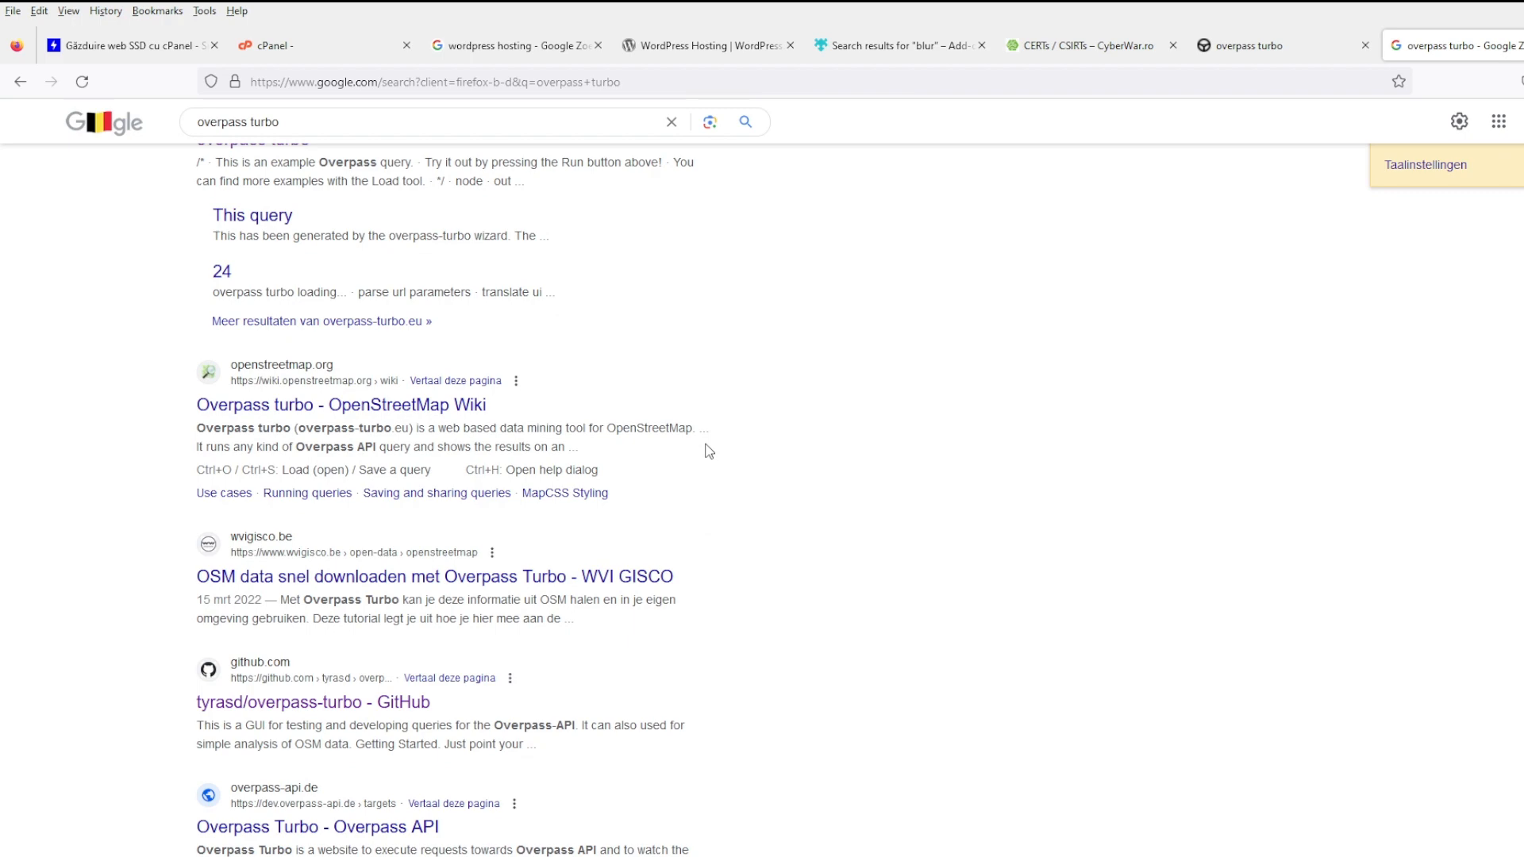
scroll(684, 449, up, 2)
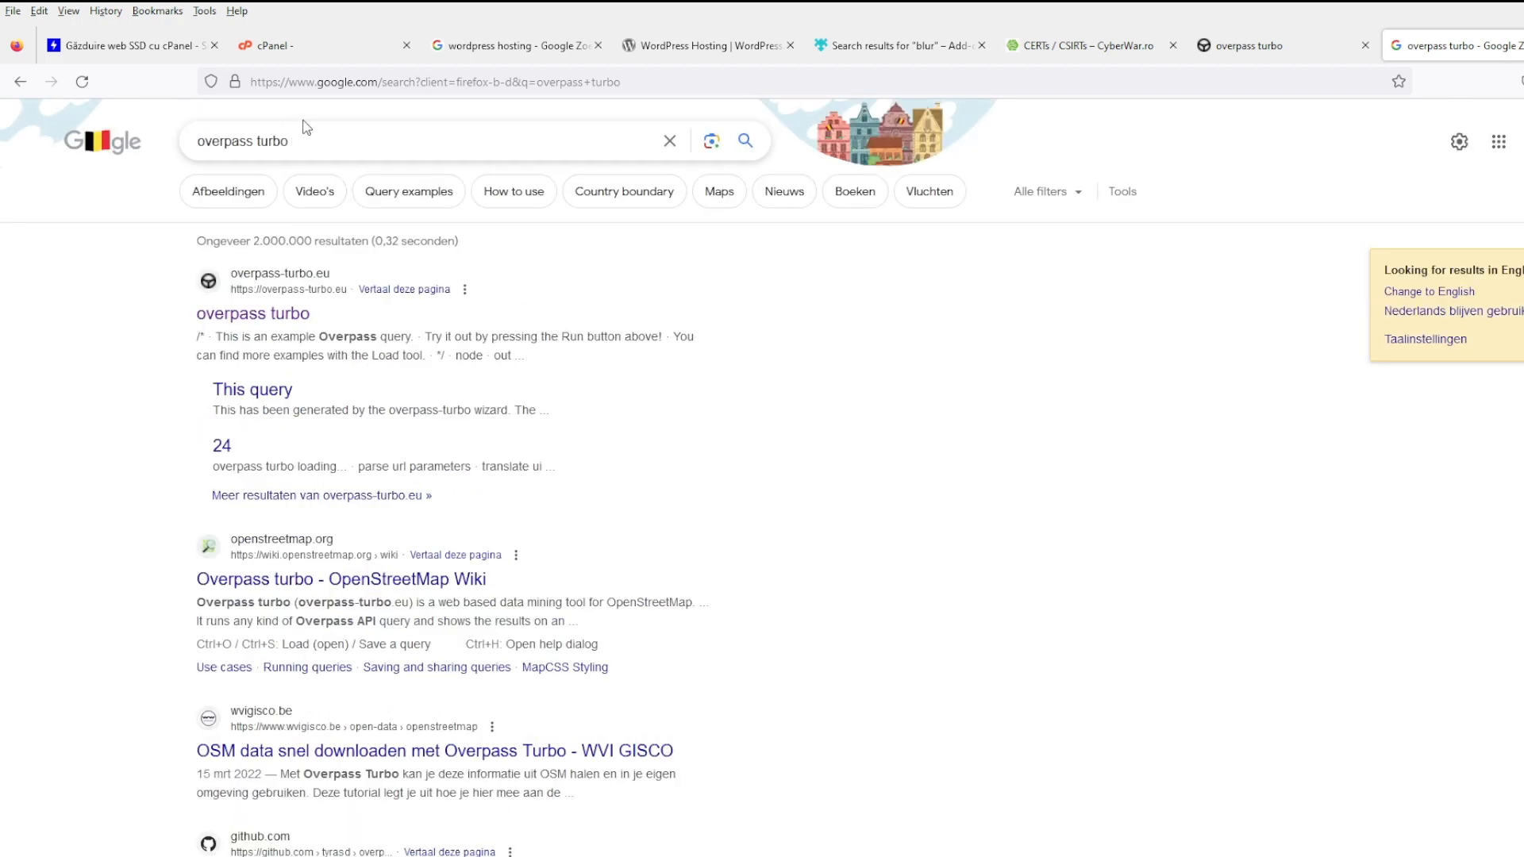
click(373, 139)
text(amenities)
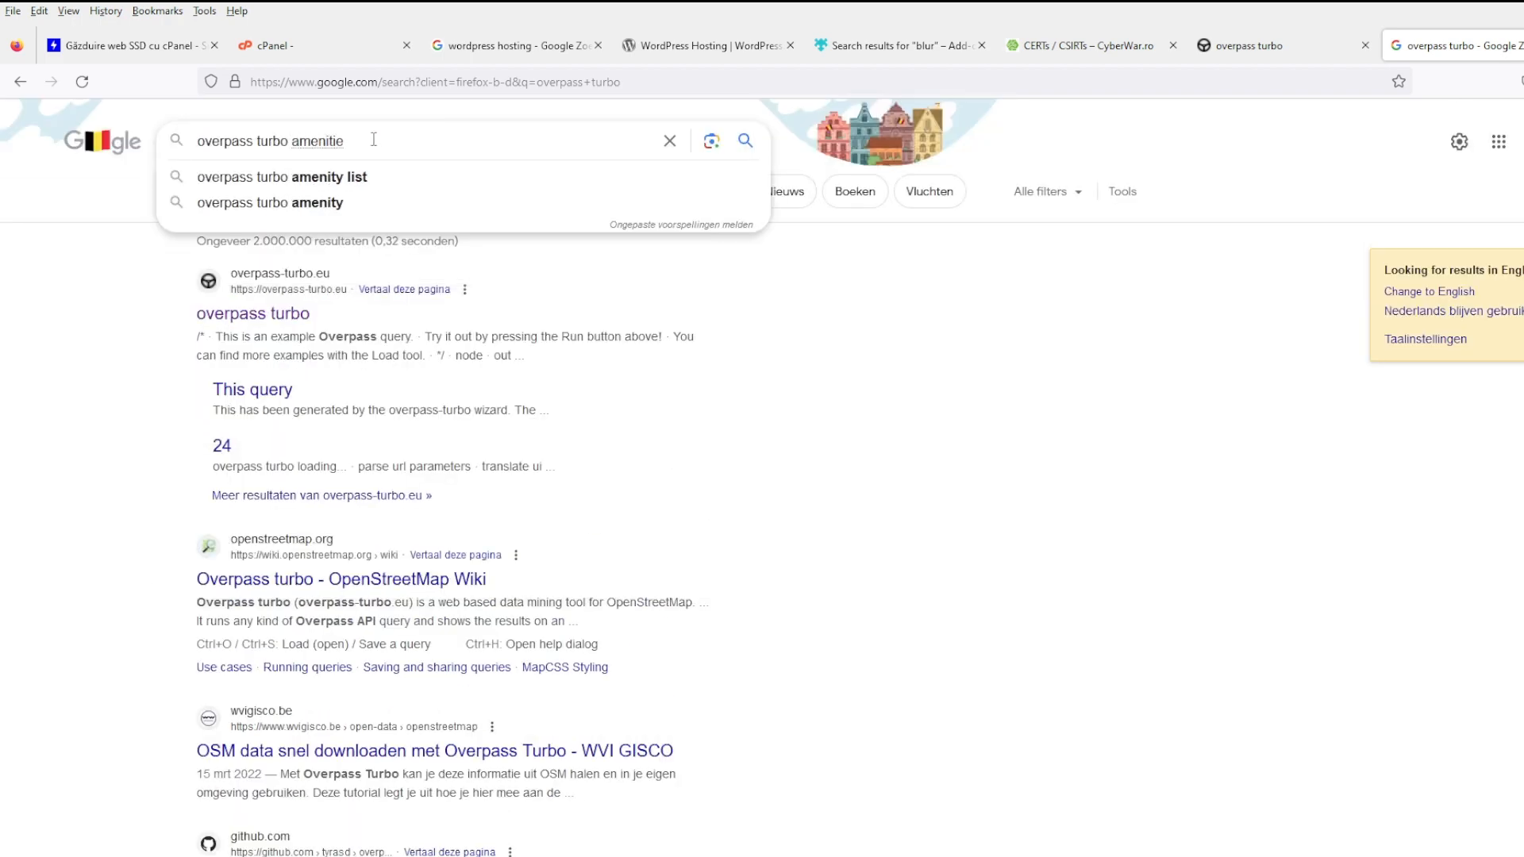
key(Return)
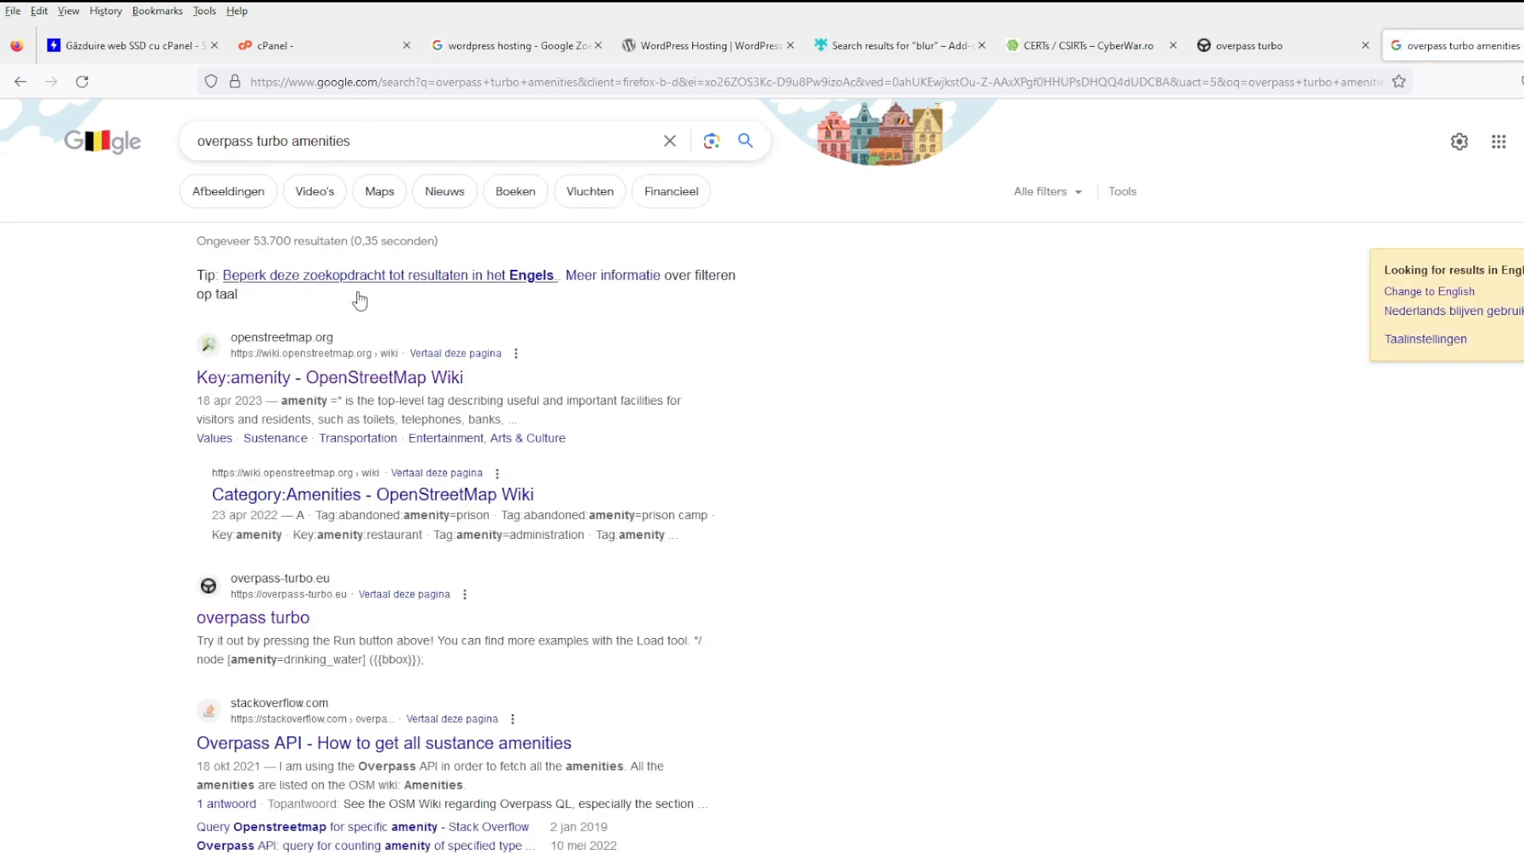
click(393, 378)
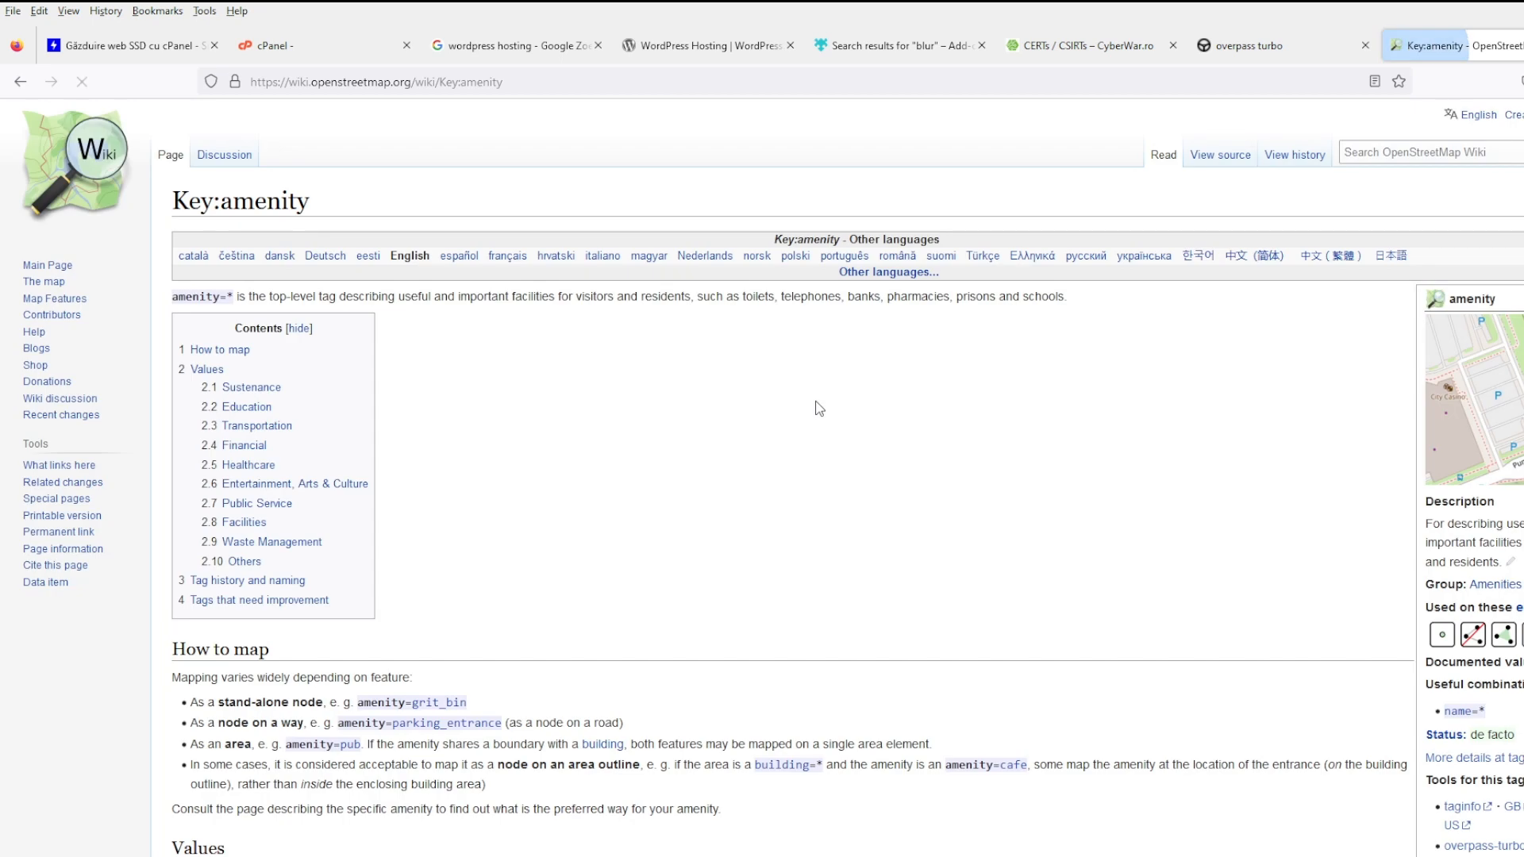
- Scroll the Key:amenity table past ice_cream to the internet_cafe row, then return to Overpass Turbo
scroll(818, 406, down, 8)
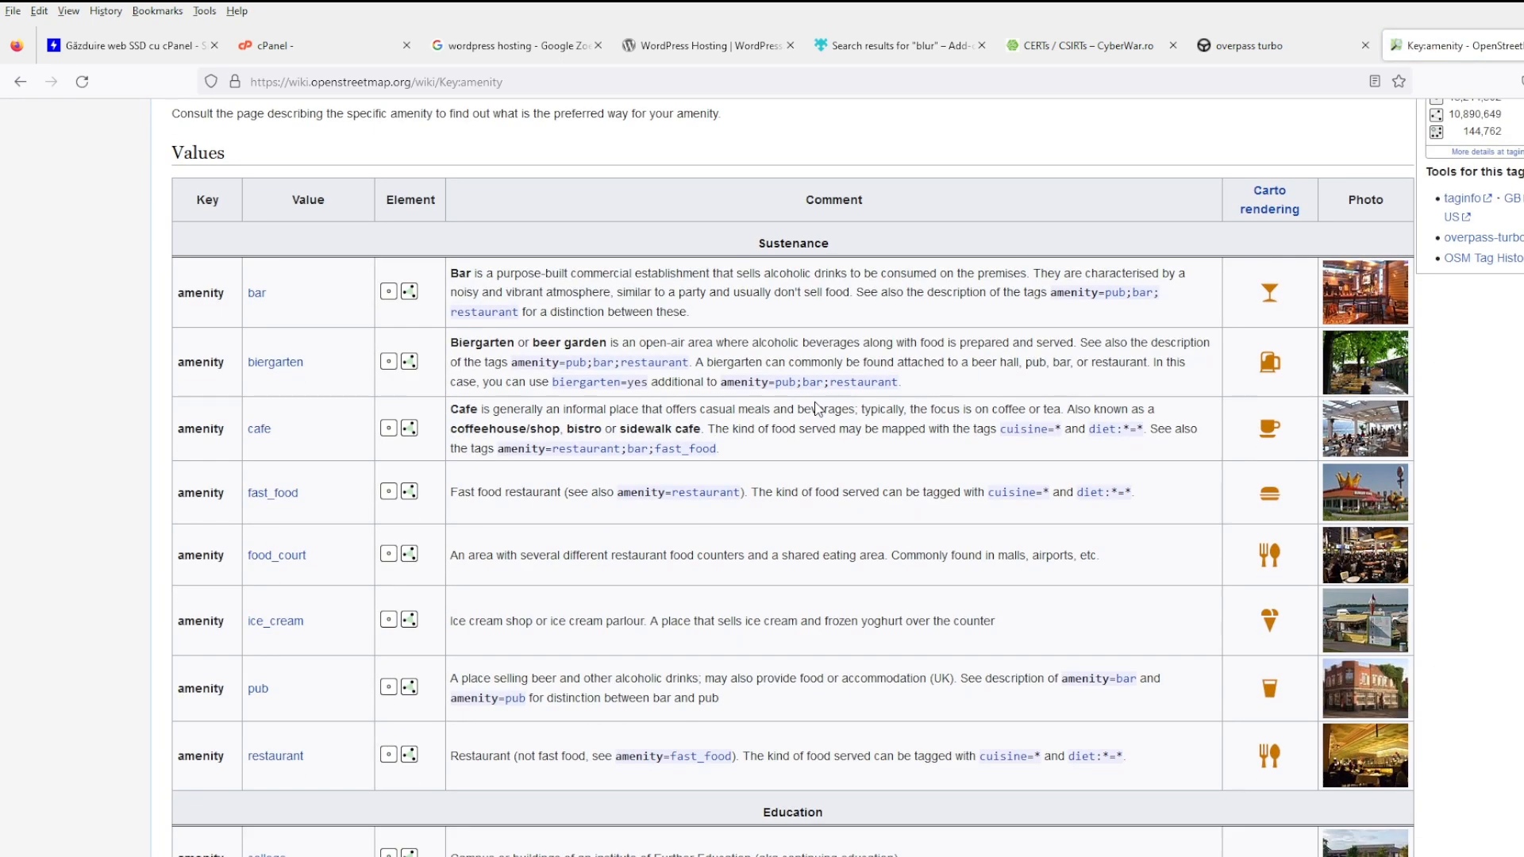
scroll(817, 407, down, 3)
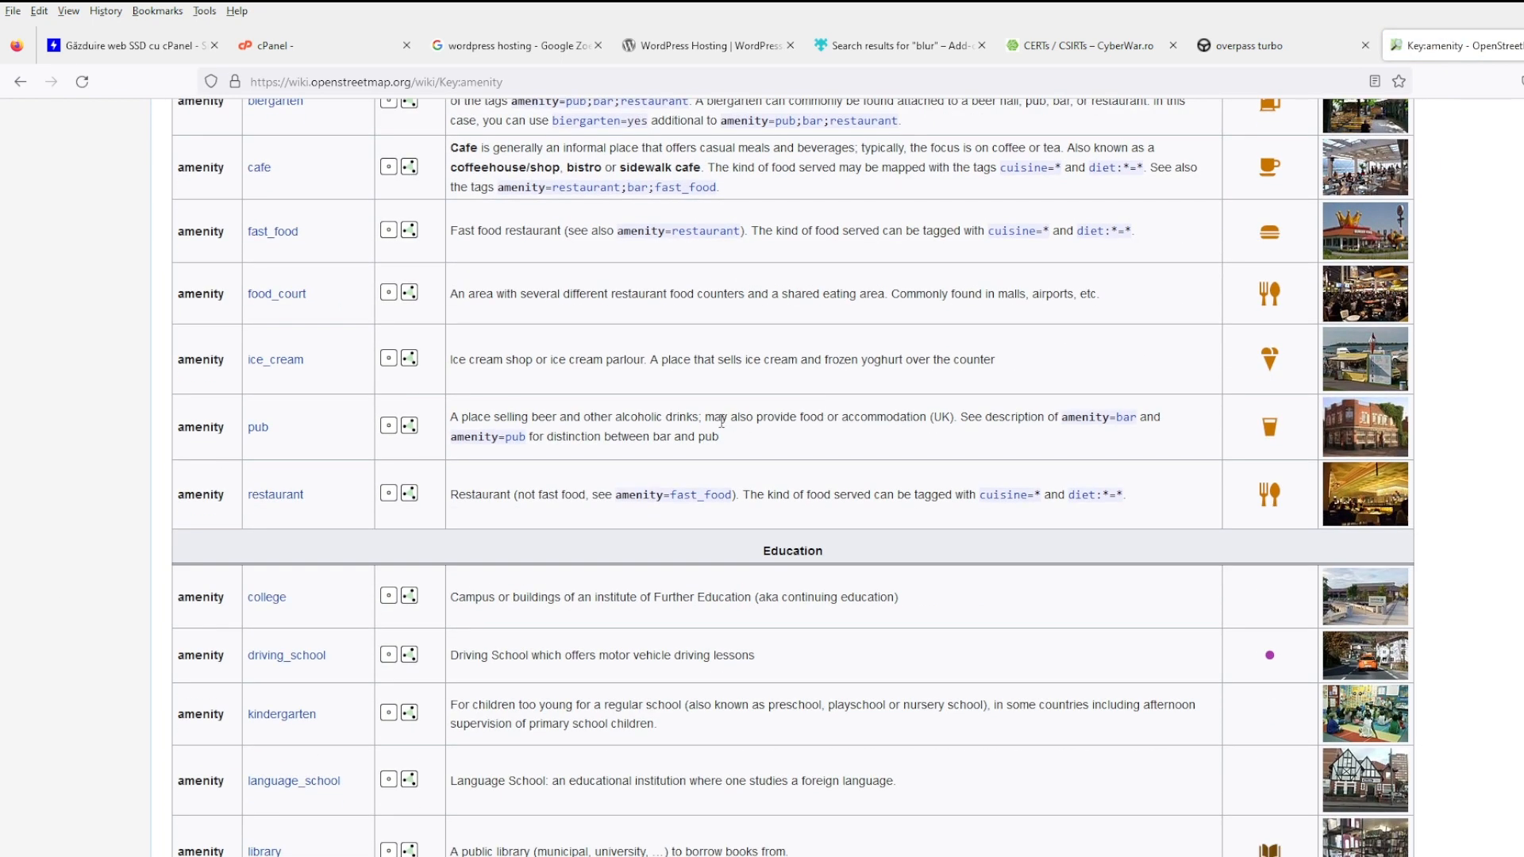
drag(326, 371, 239, 378)
scroll(643, 526, down, 7)
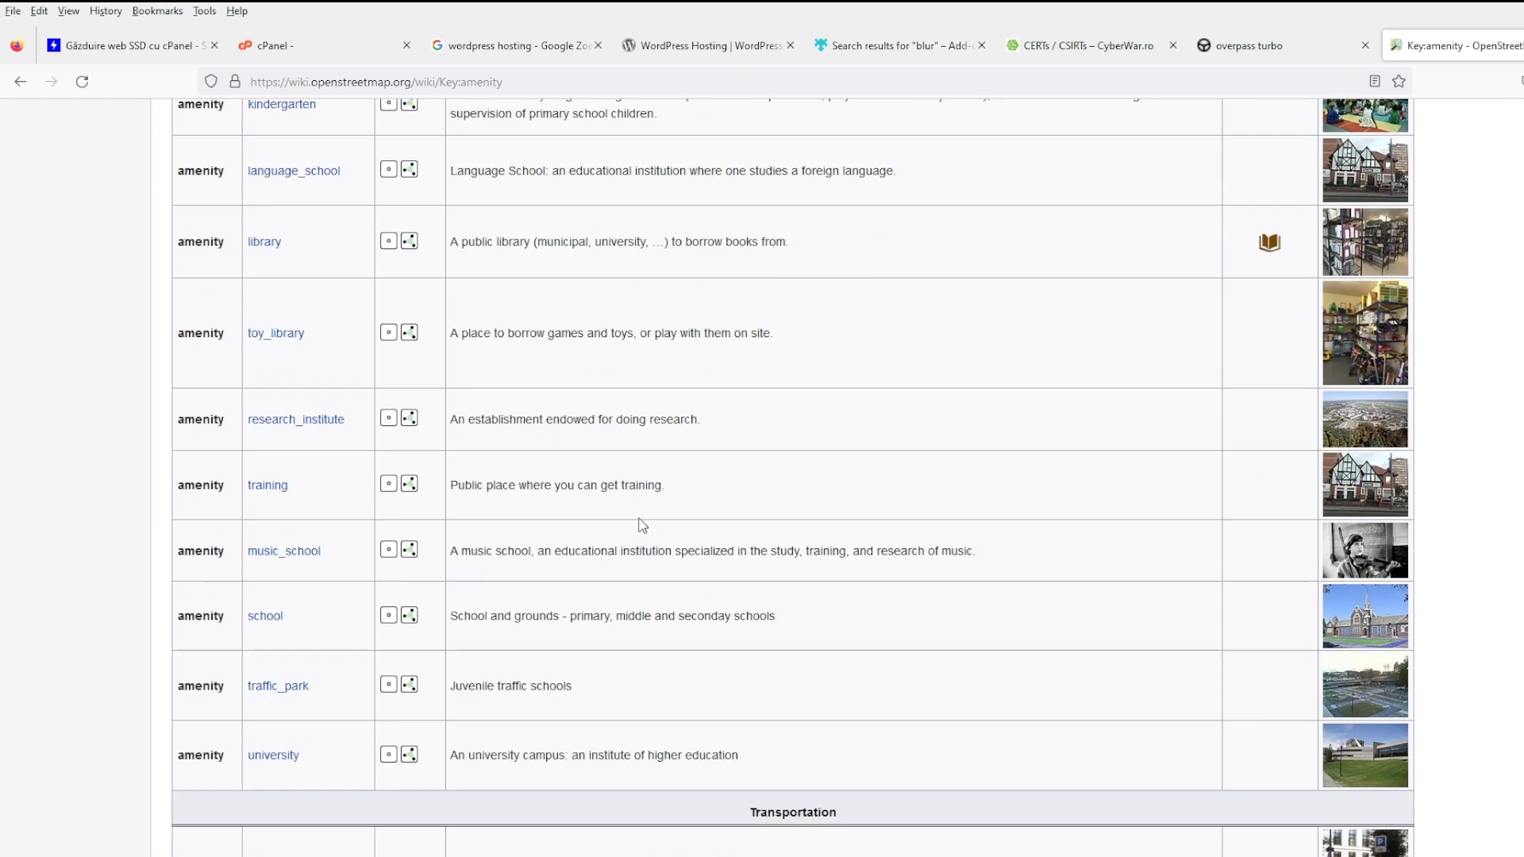
scroll(643, 526, down, 4)
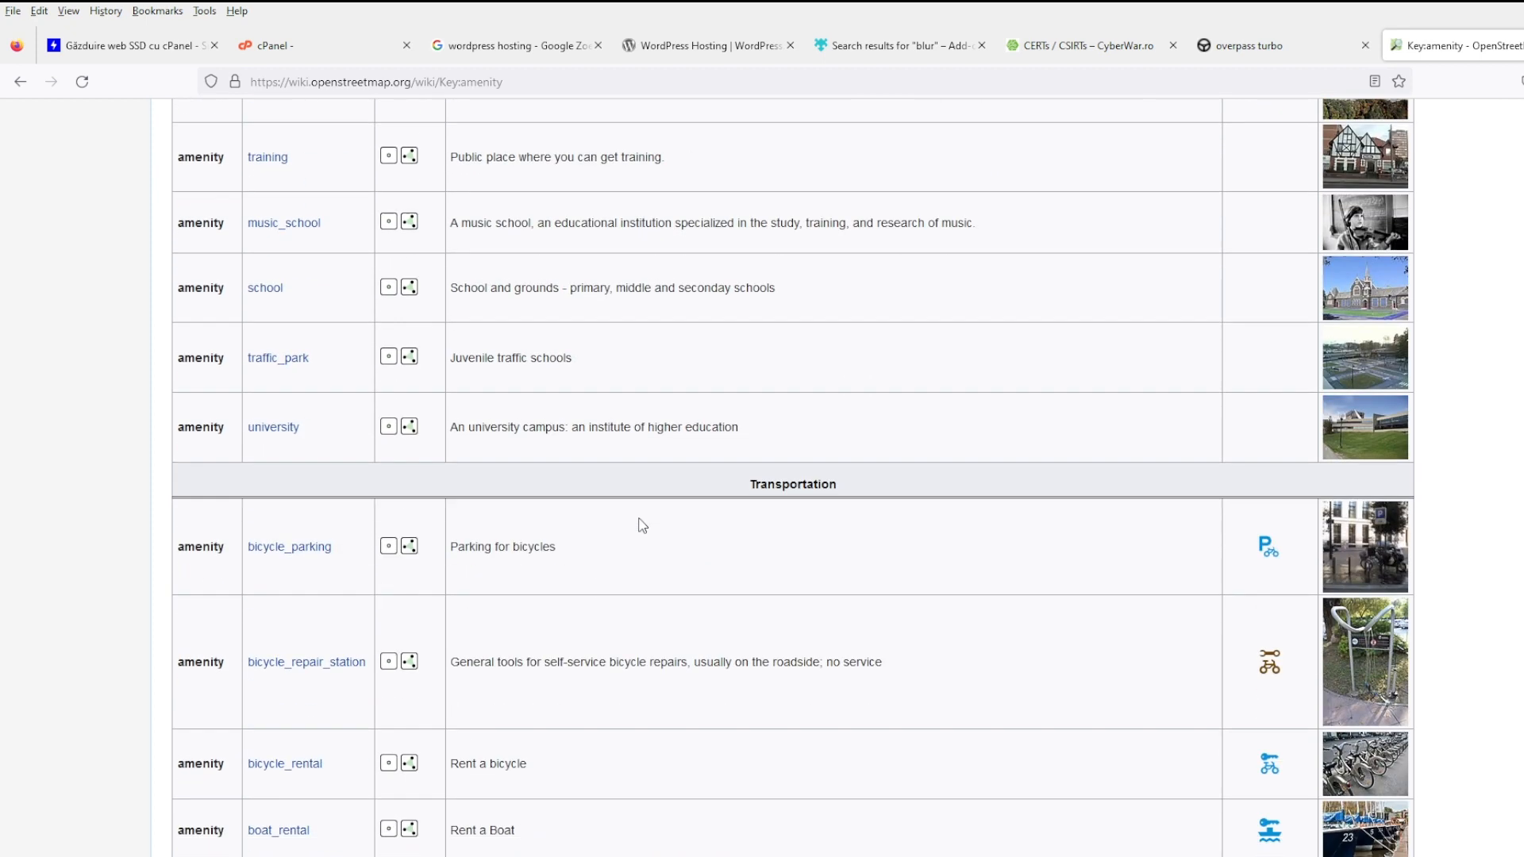
scroll(642, 526, down, 9)
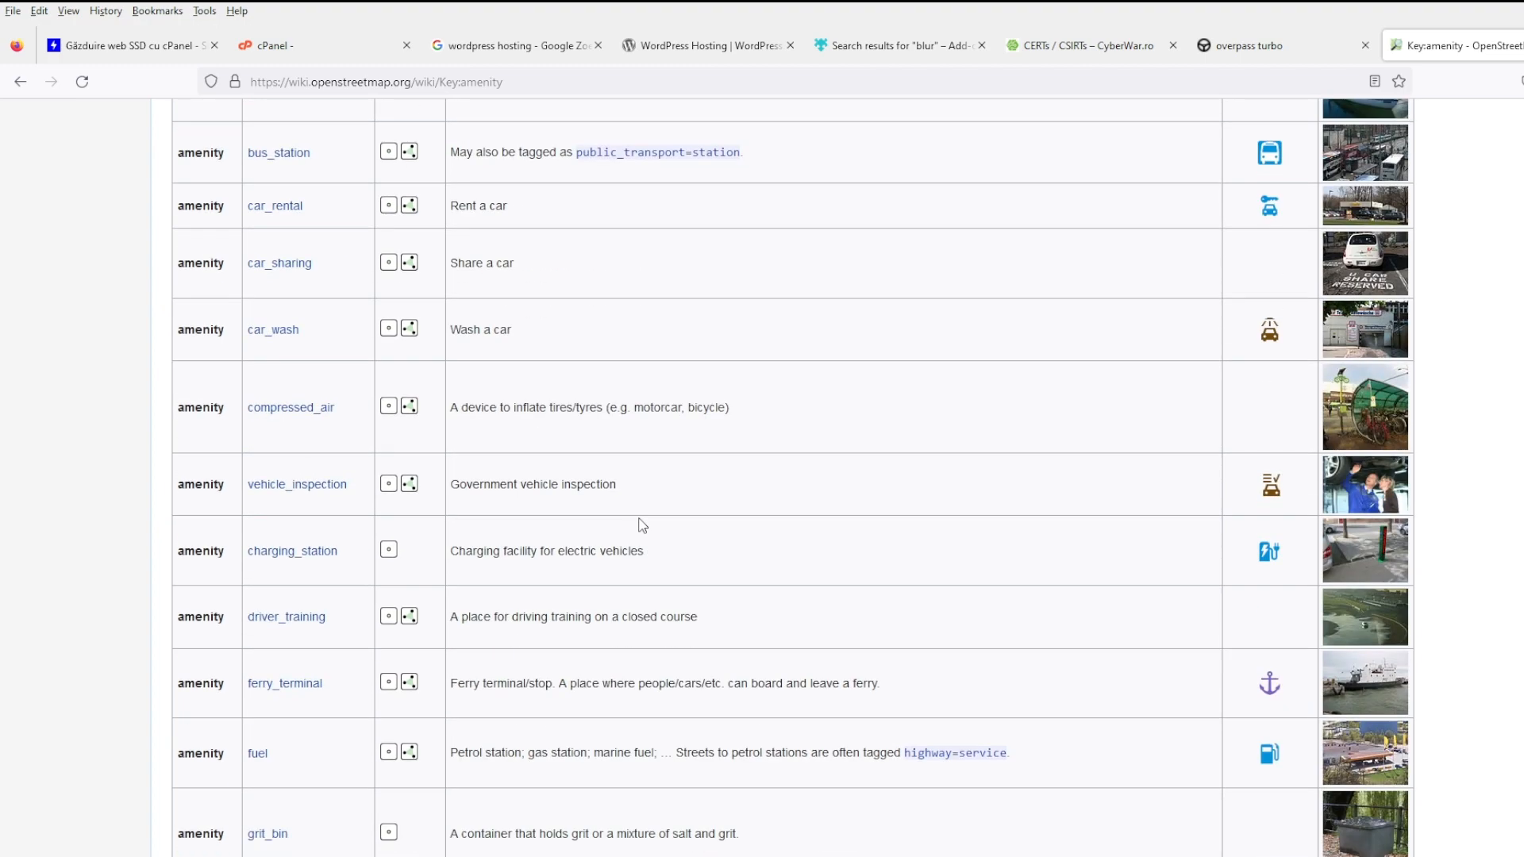
scroll(643, 526, down, 9)
scroll(647, 516, down, 6)
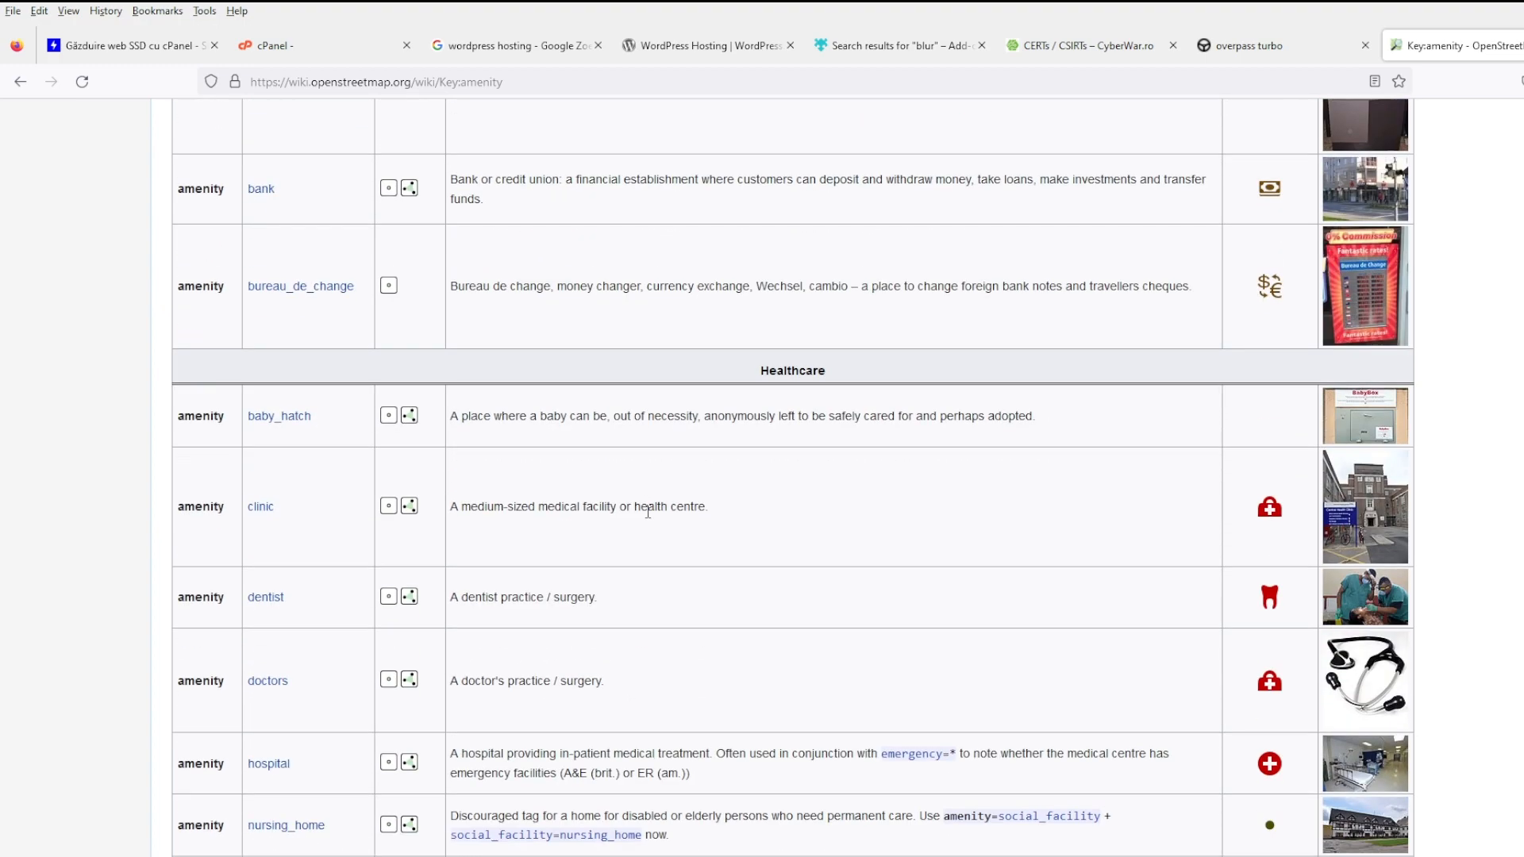
scroll(647, 512, down, 3)
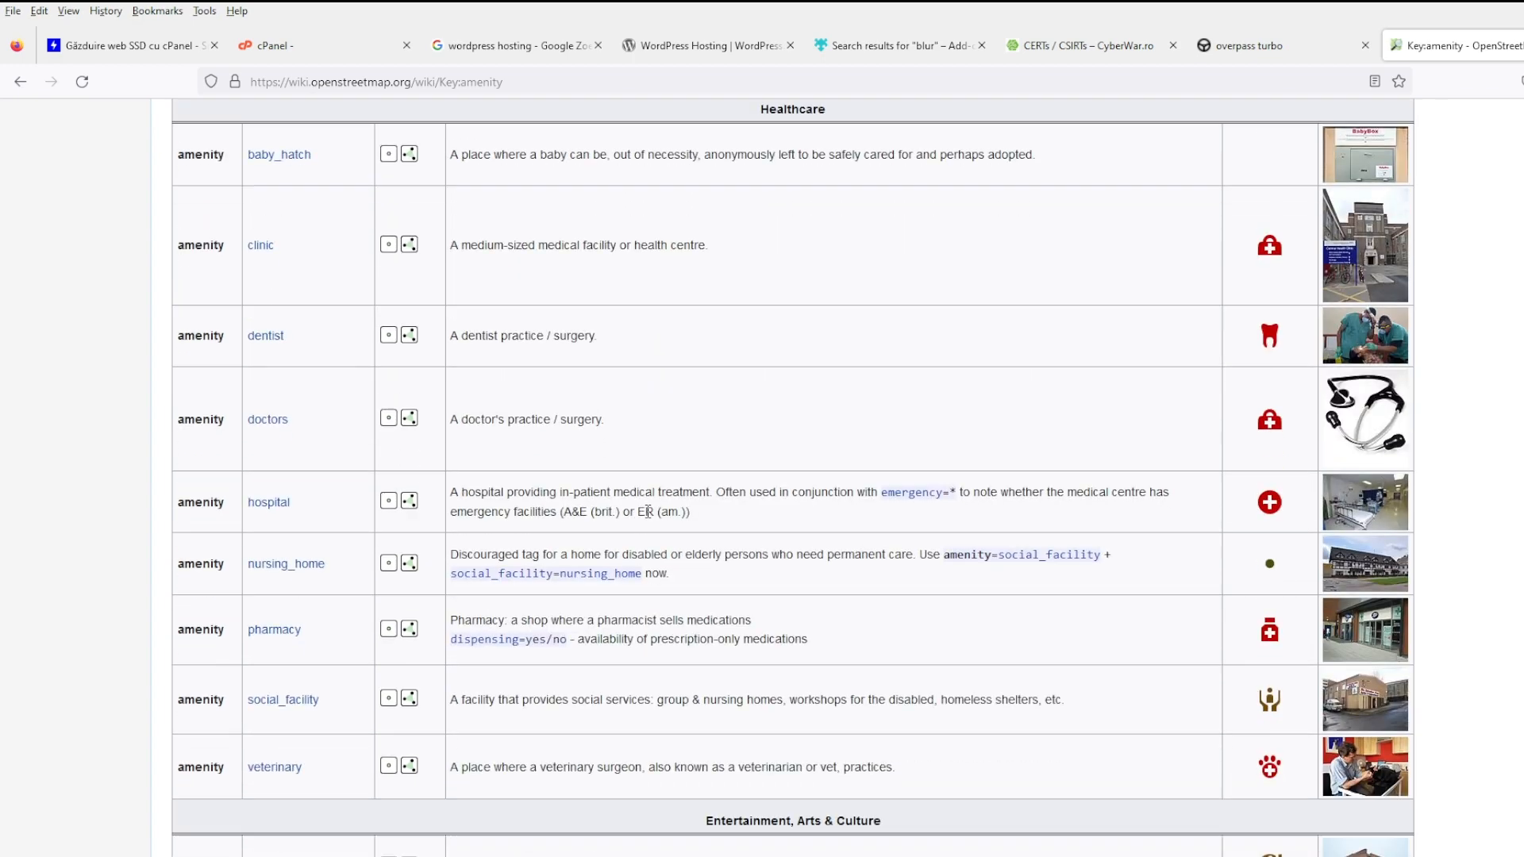
scroll(648, 511, down, 7)
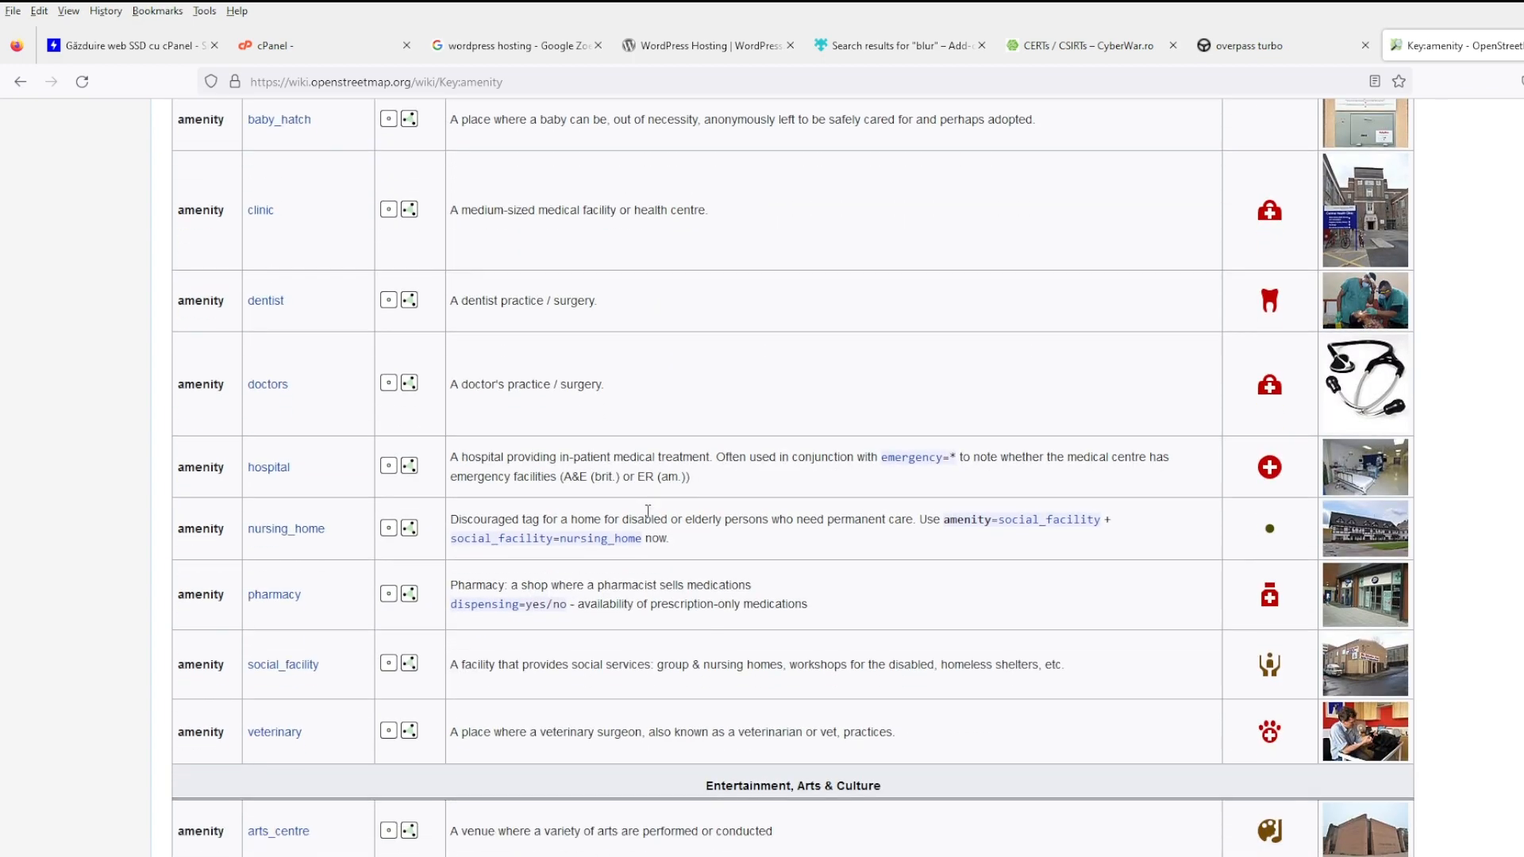
scroll(648, 511, down, 4)
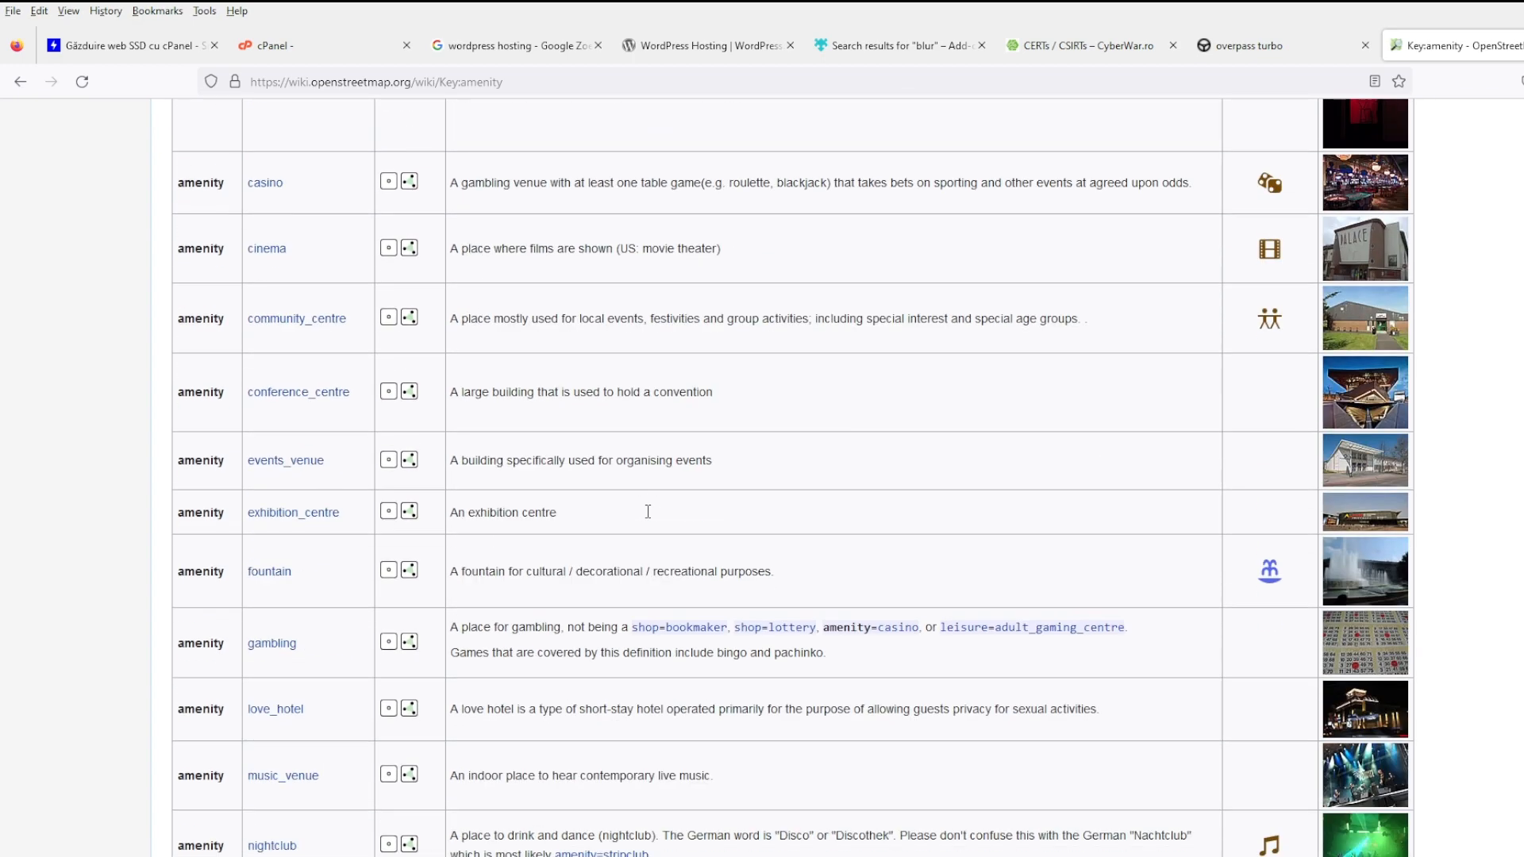
scroll(647, 512, down, 4)
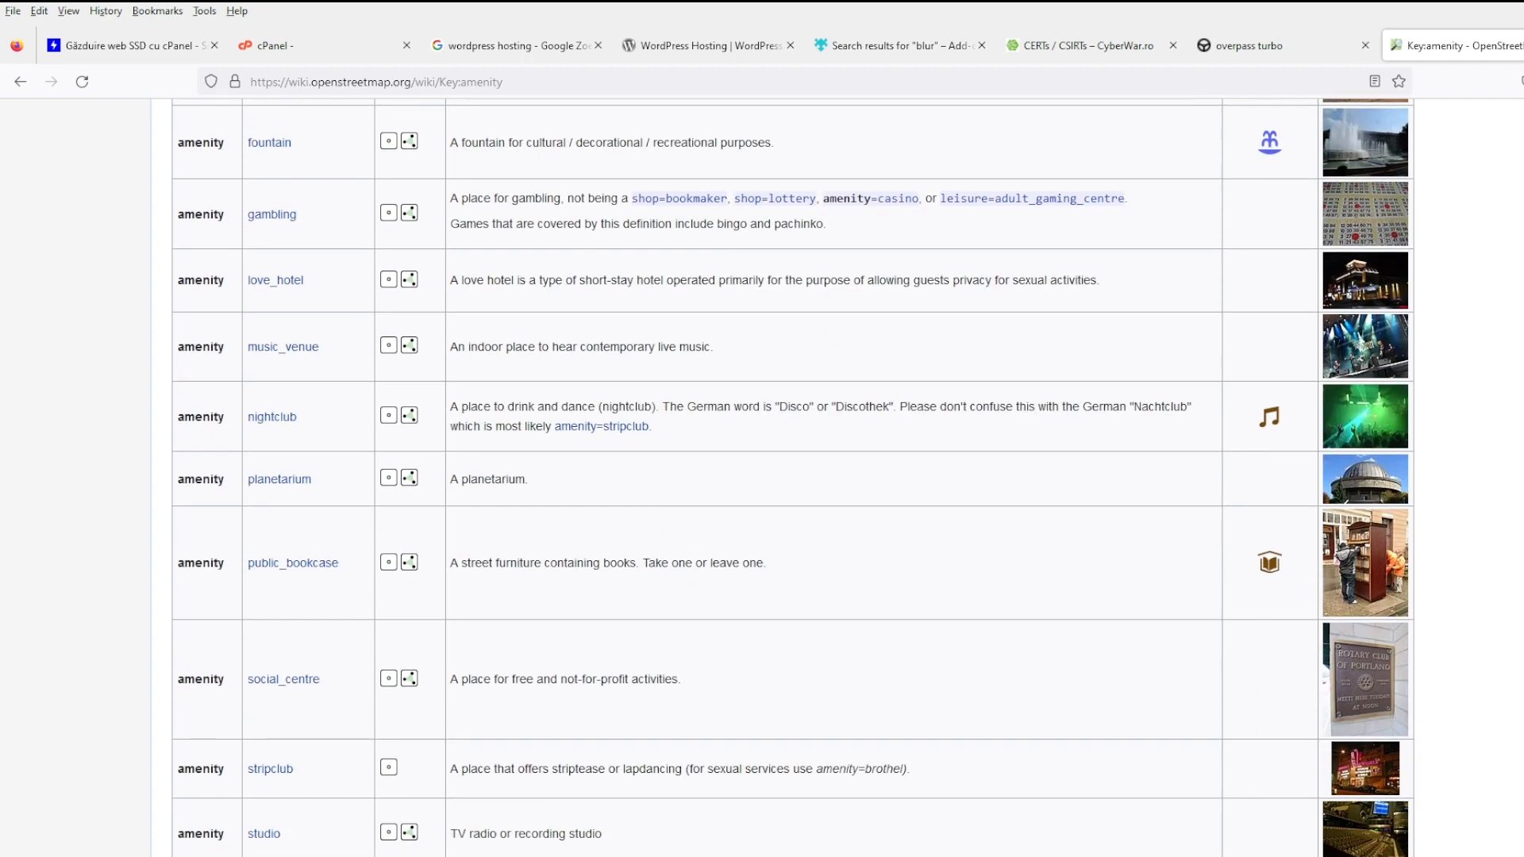
scroll(309, 635, down, 6)
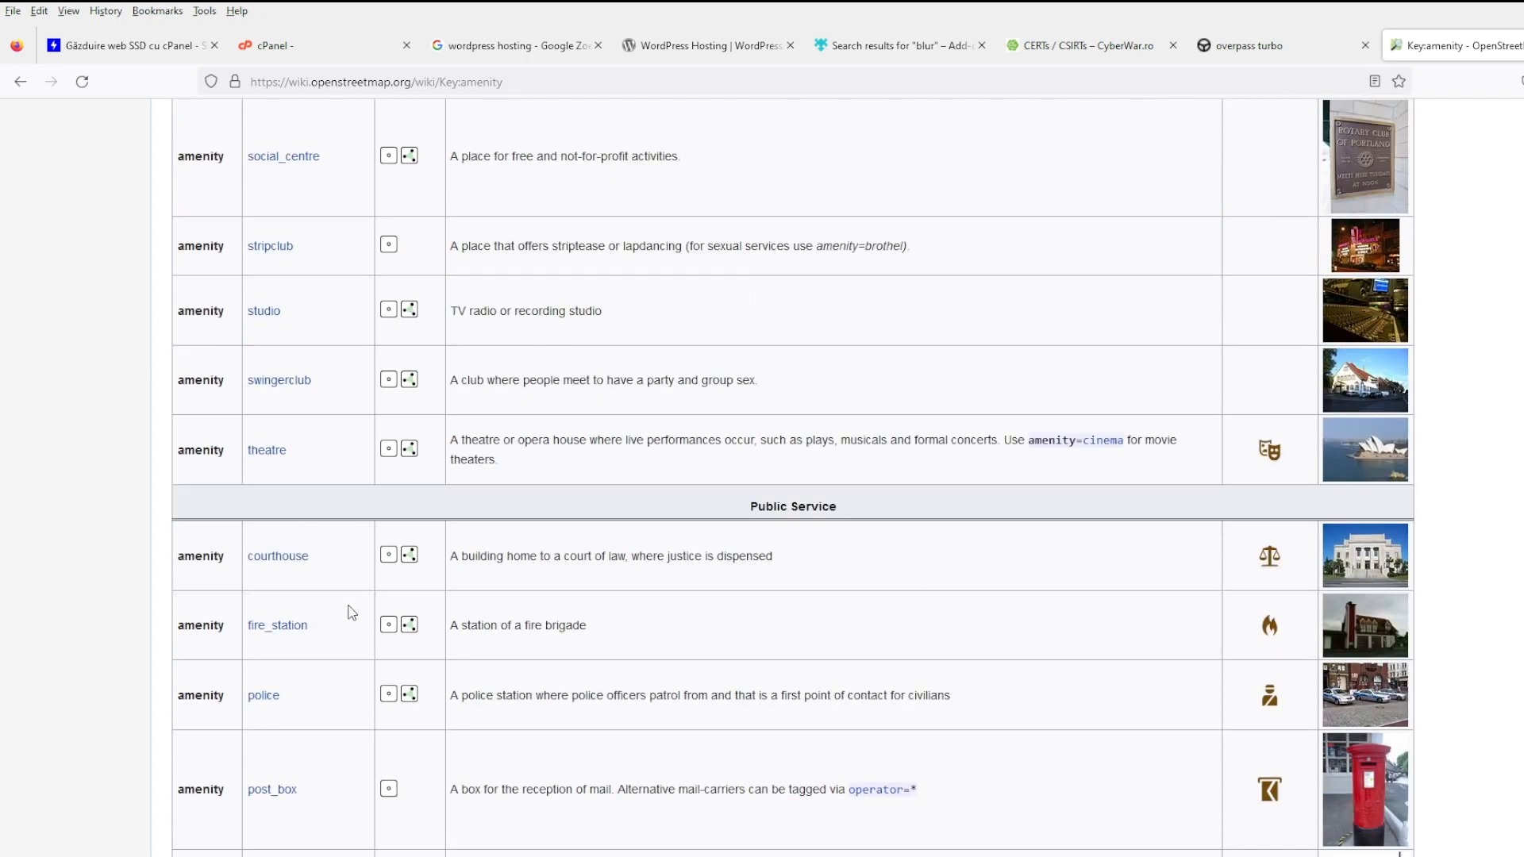
scroll(347, 606, down, 4)
scroll(352, 612, down, 4)
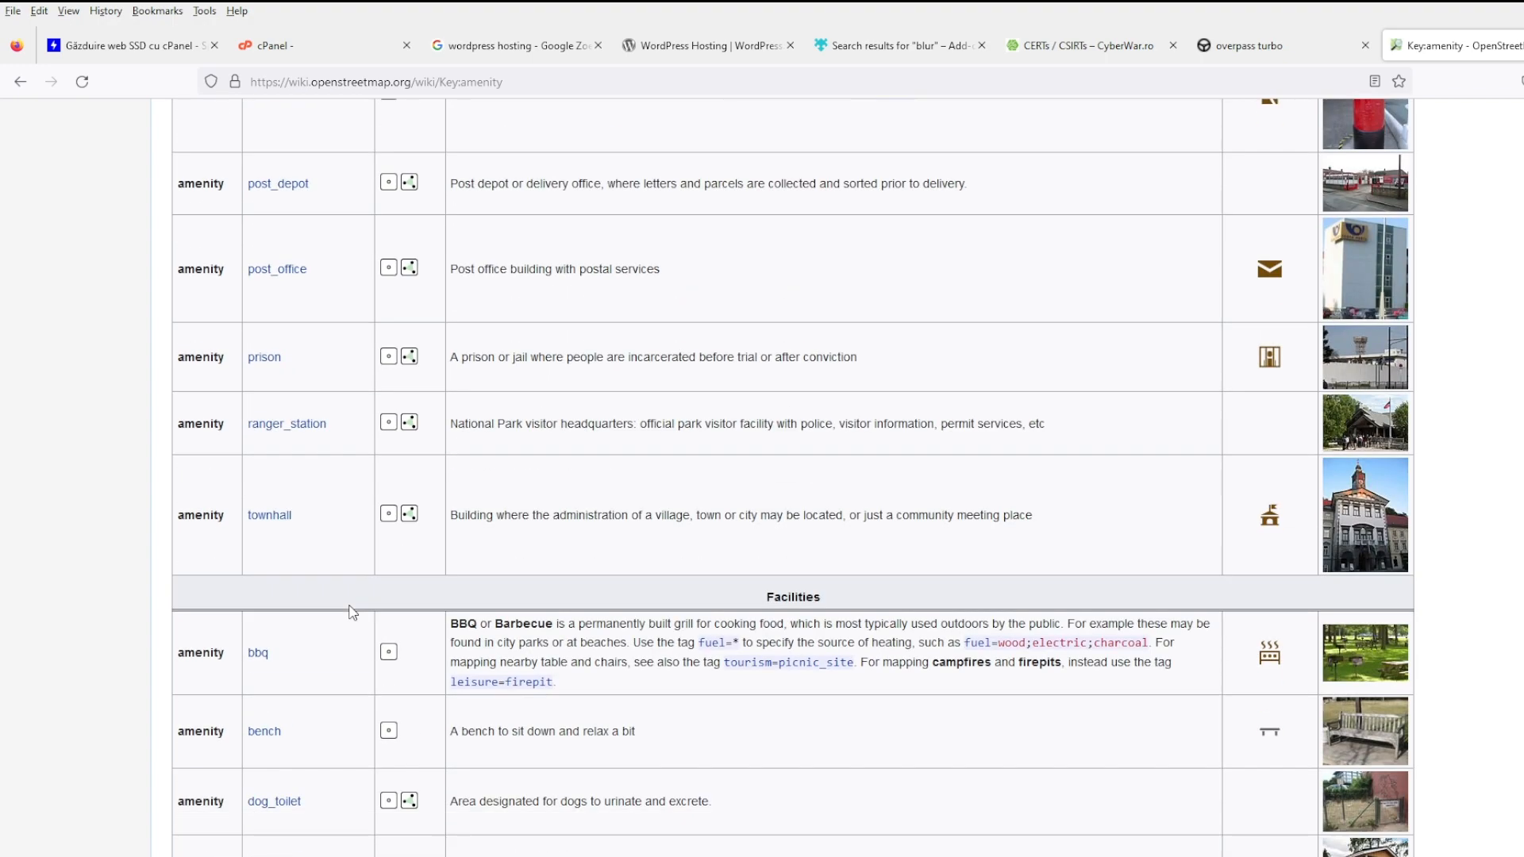
scroll(352, 612, down, 3)
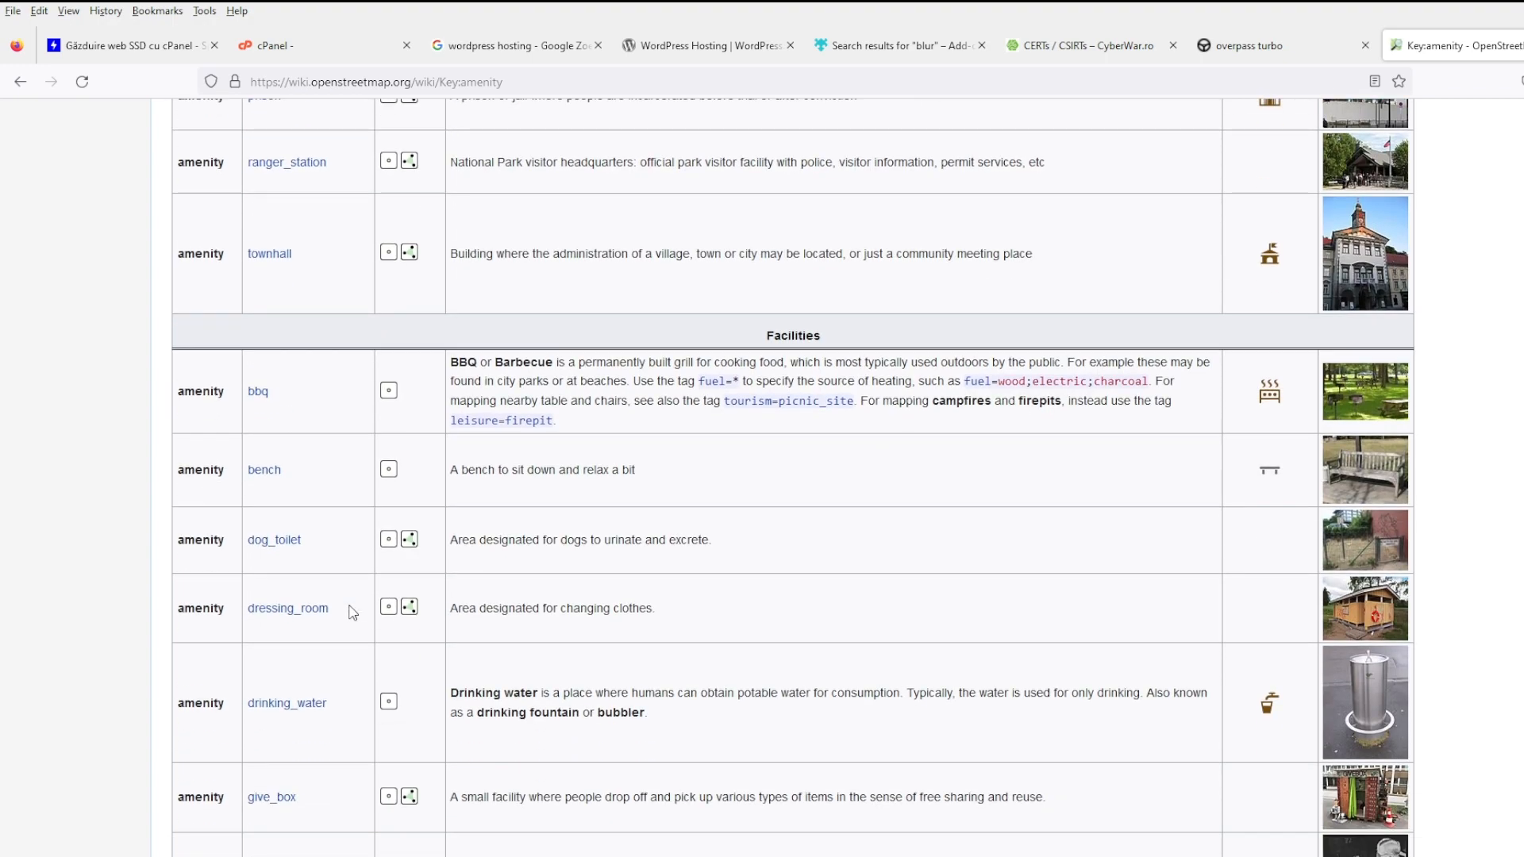
scroll(353, 612, down, 3)
scroll(354, 612, down, 3)
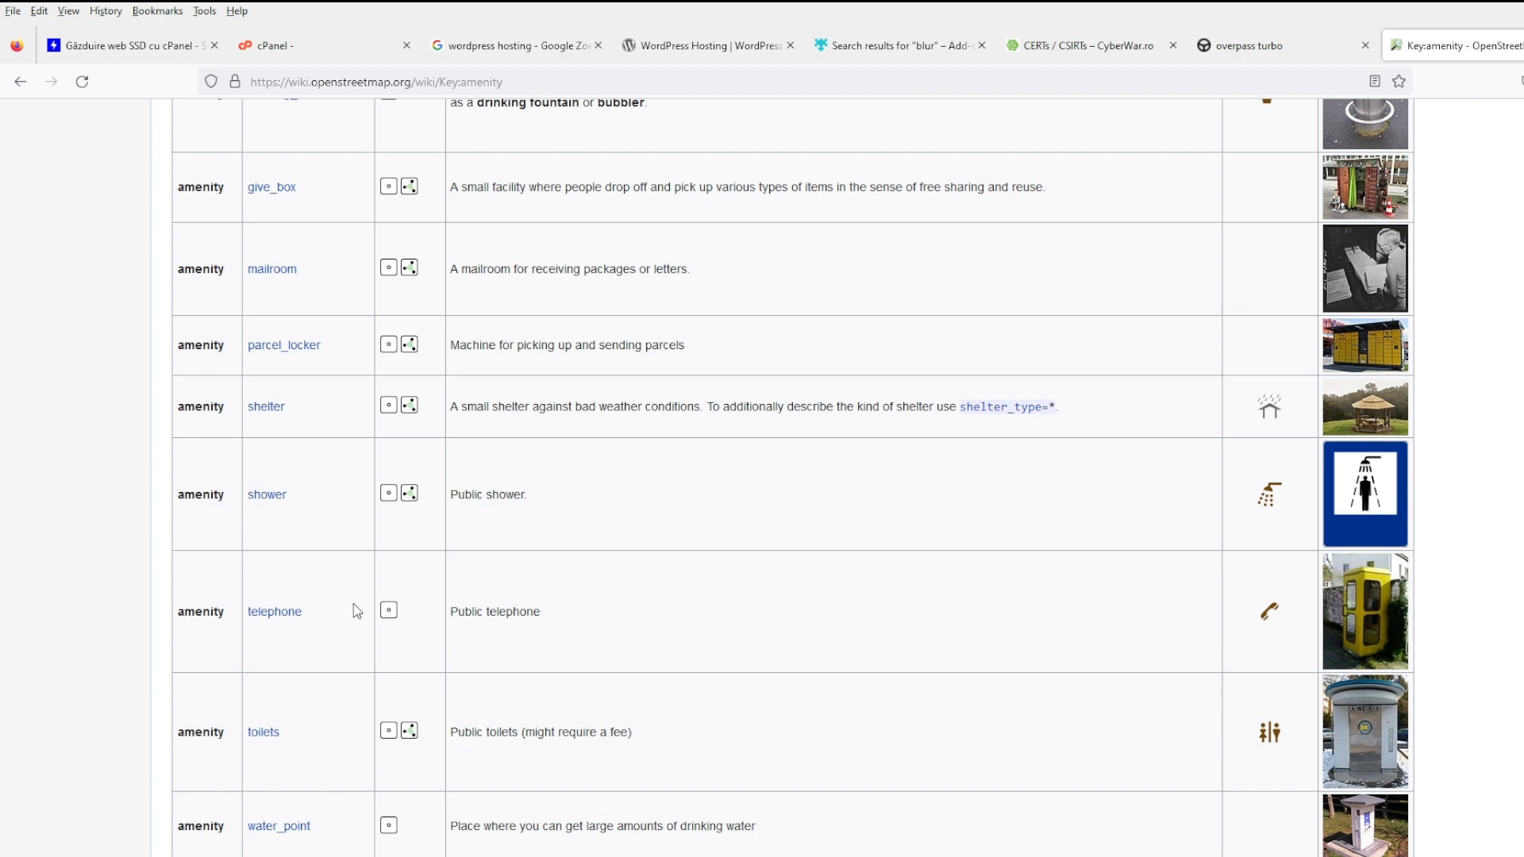
scroll(357, 611, down, 2)
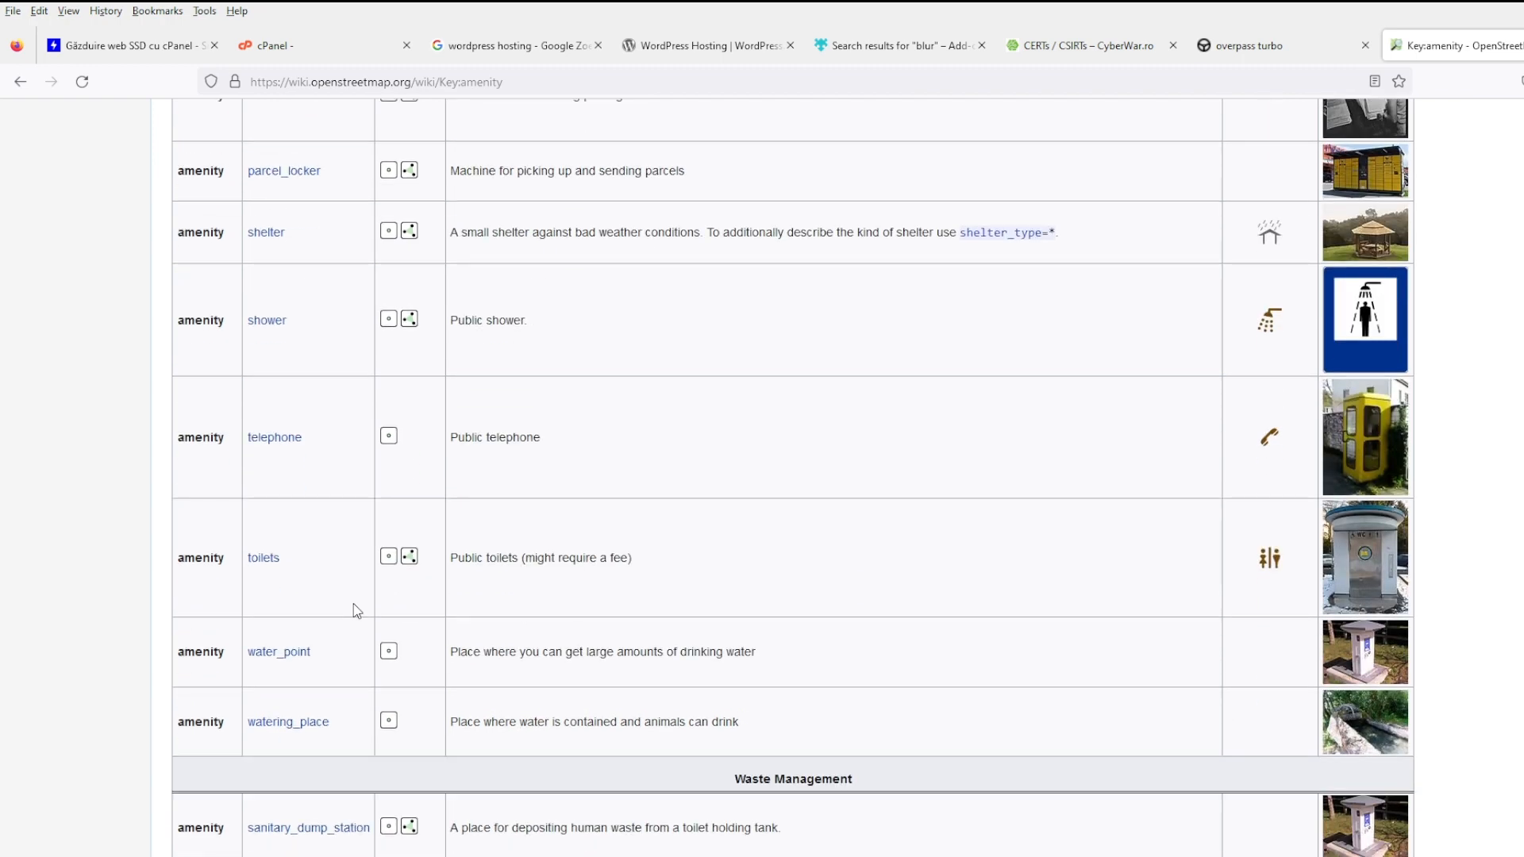
scroll(357, 611, down, 3)
scroll(357, 612, down, 4)
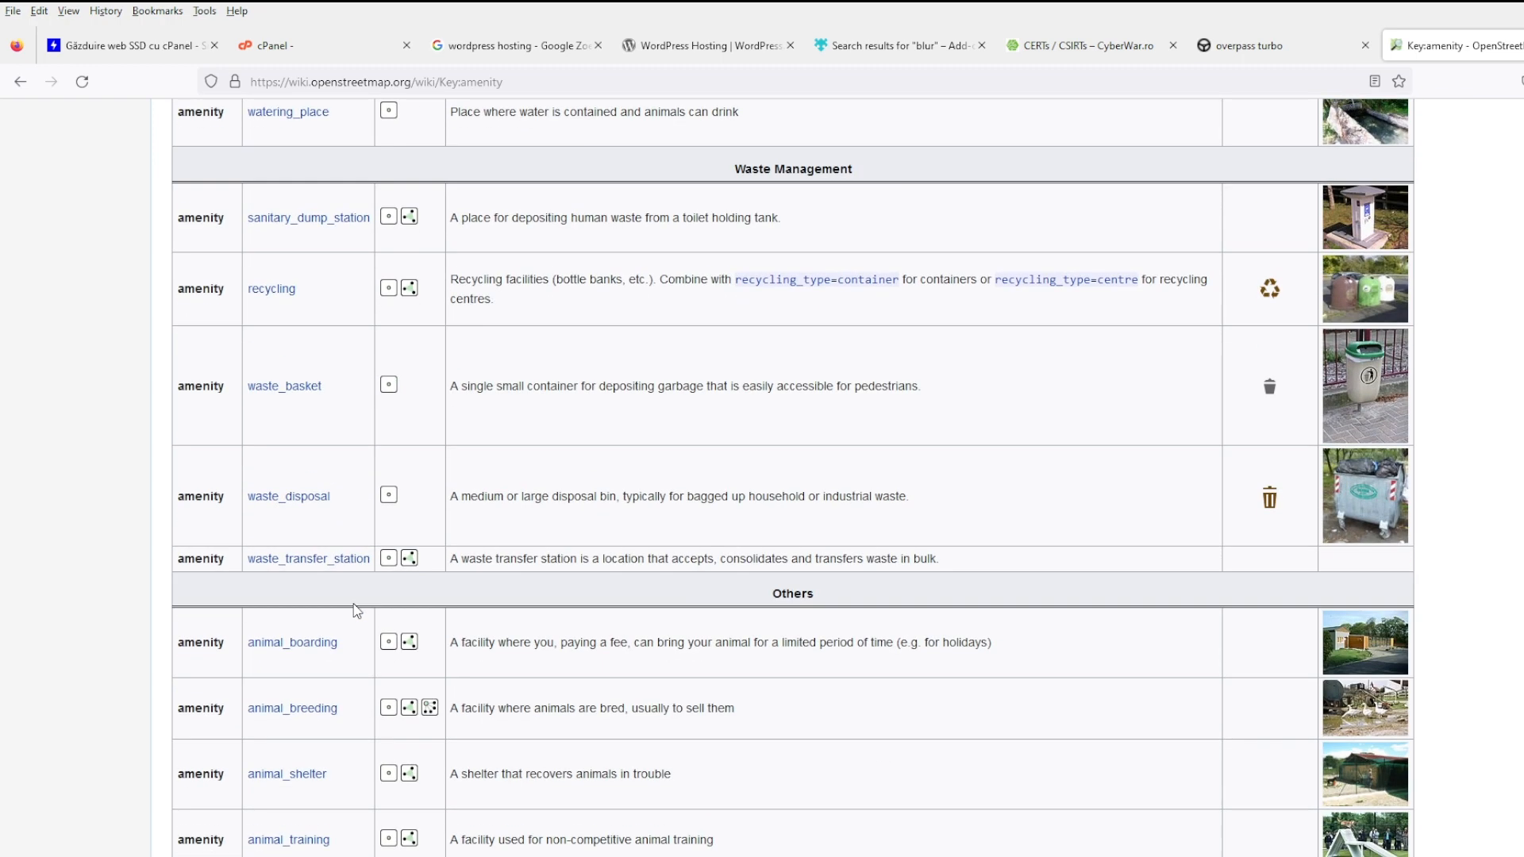
scroll(353, 608, down, 5)
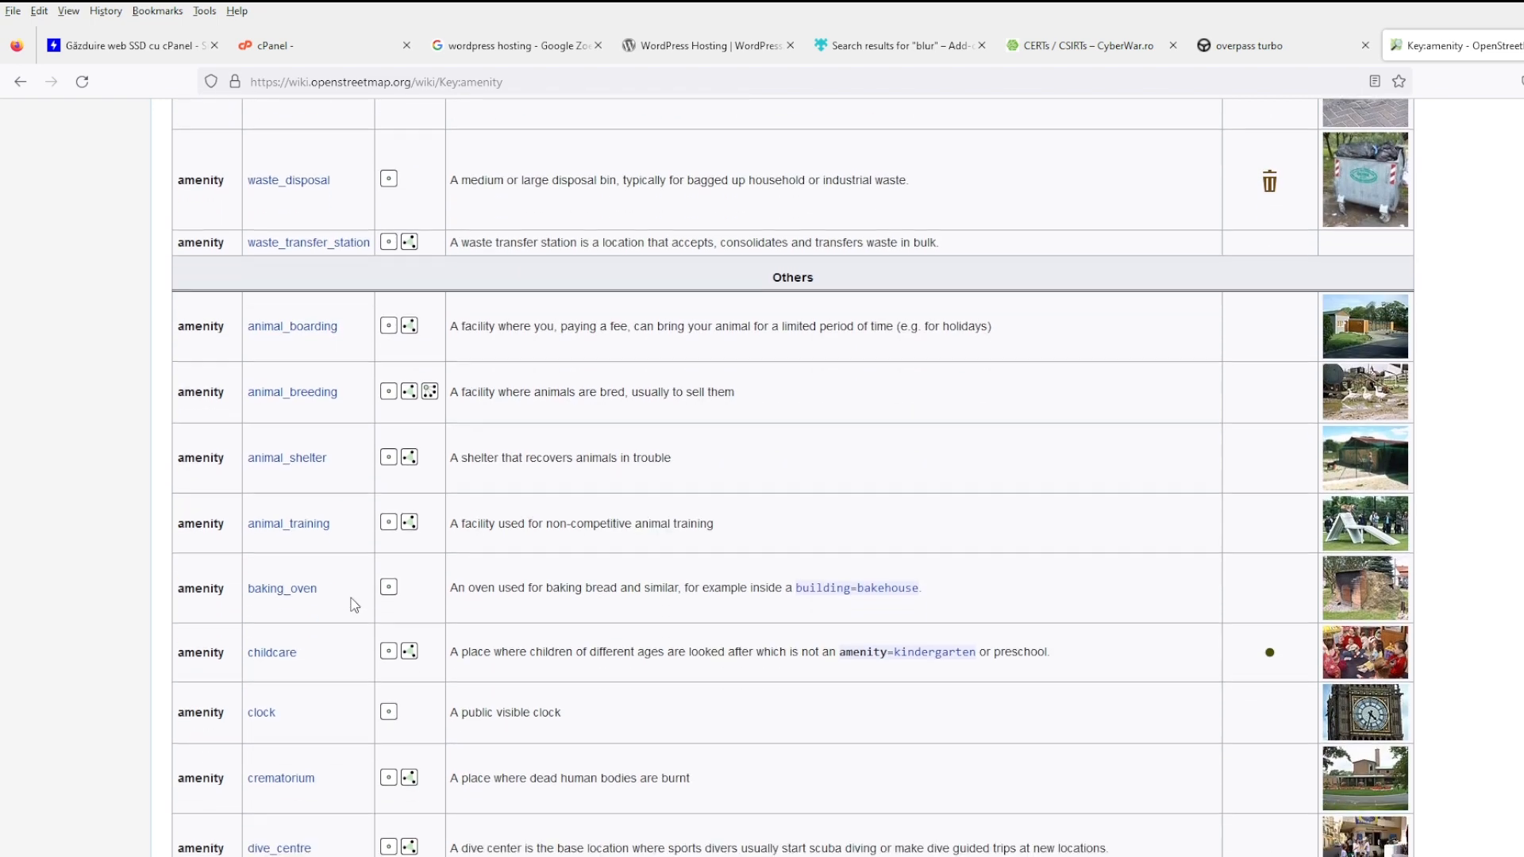
scroll(351, 598, down, 4)
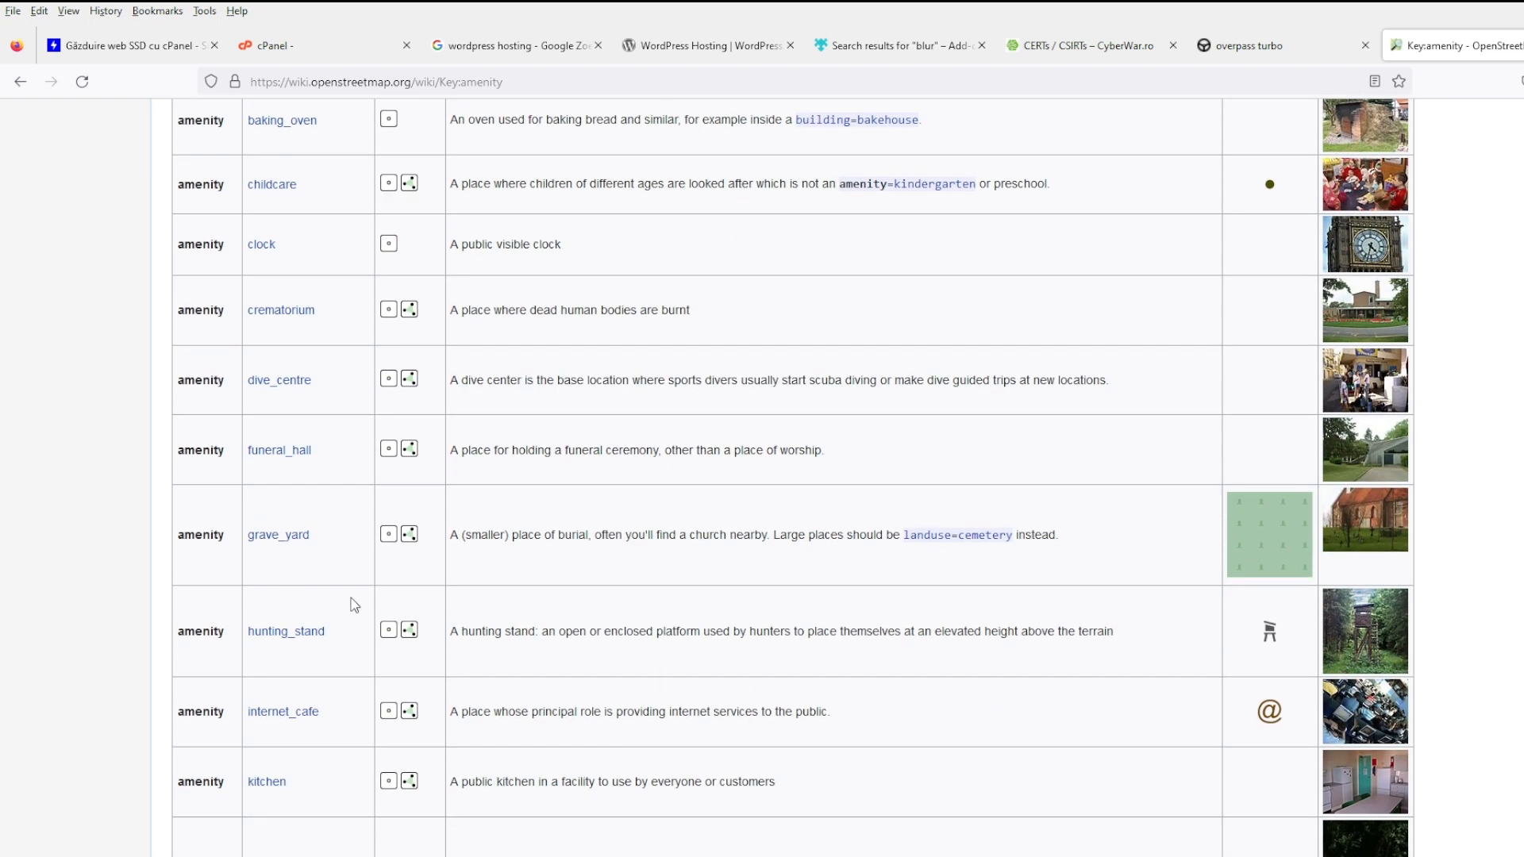
scroll(353, 603, down, 3)
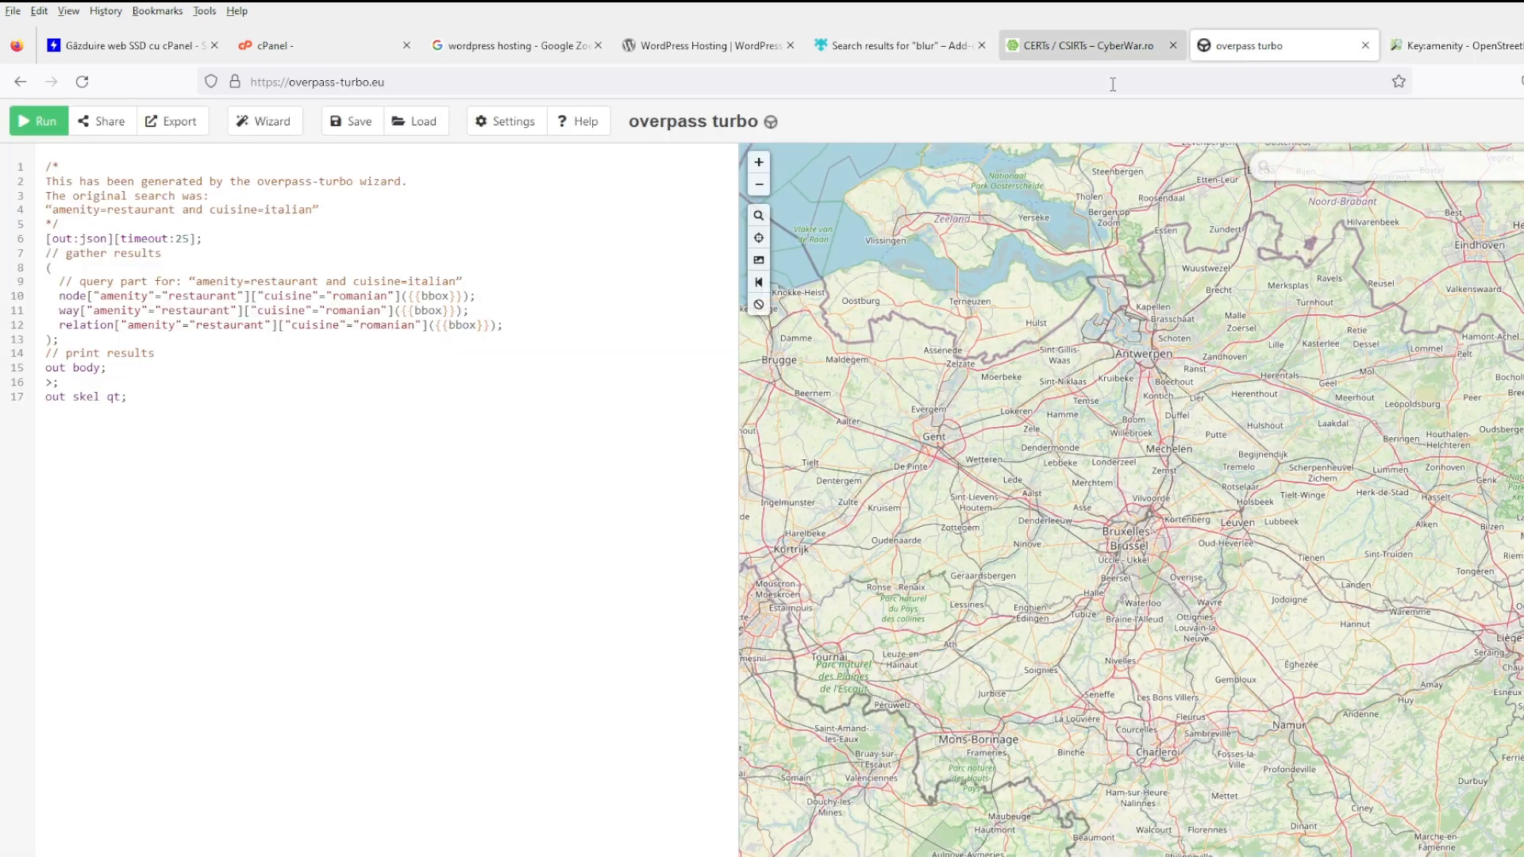
click(1211, 53)
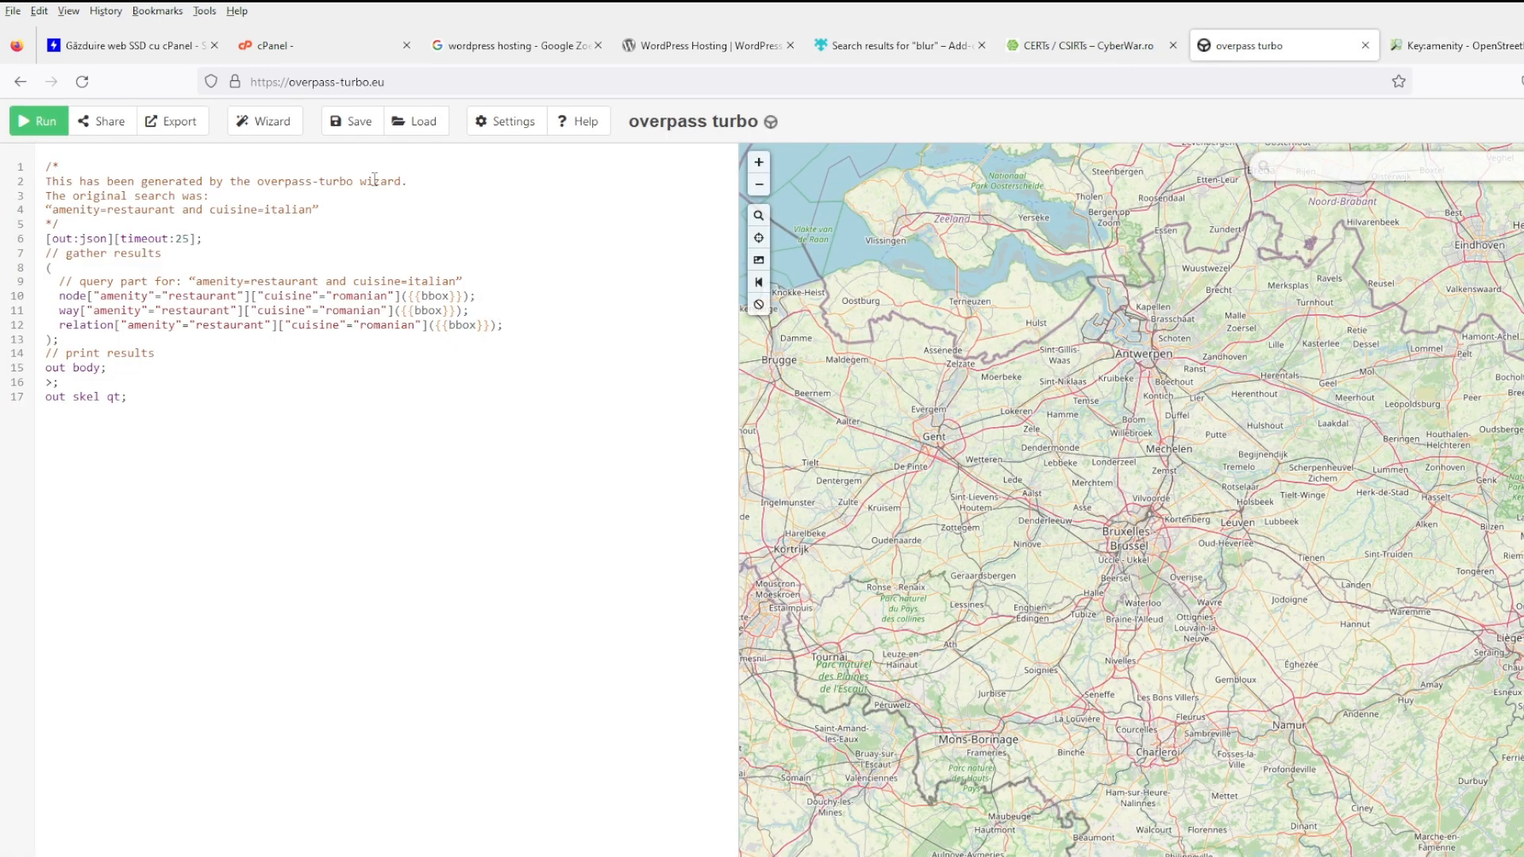
- Use the Wizard to build a query for internet_cafe, accepting the 'internet cafe' suggestion
click(262, 121)
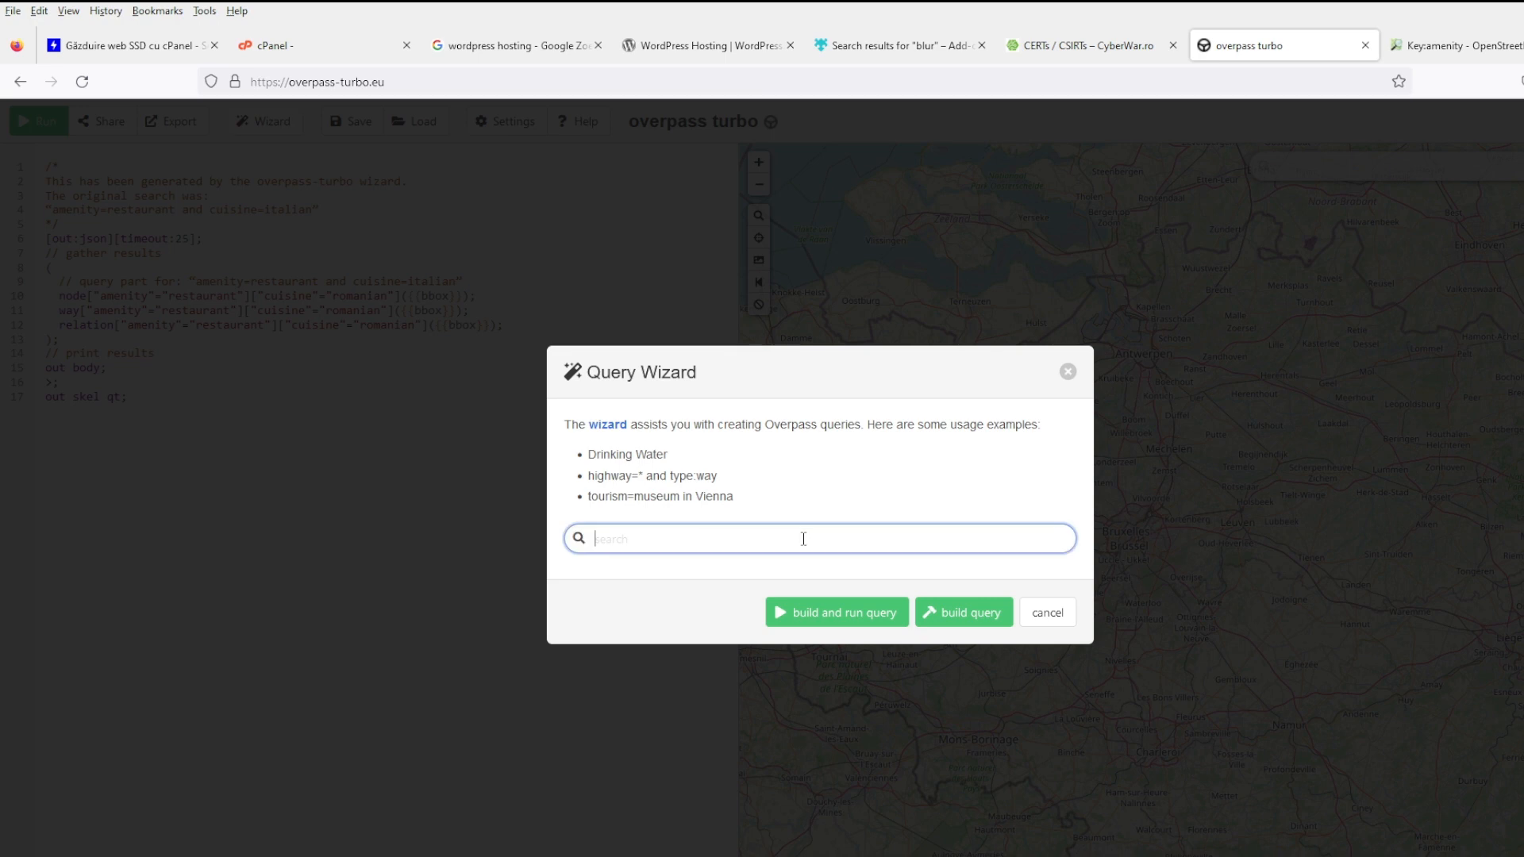
text(internet_cafe)
click(938, 622)
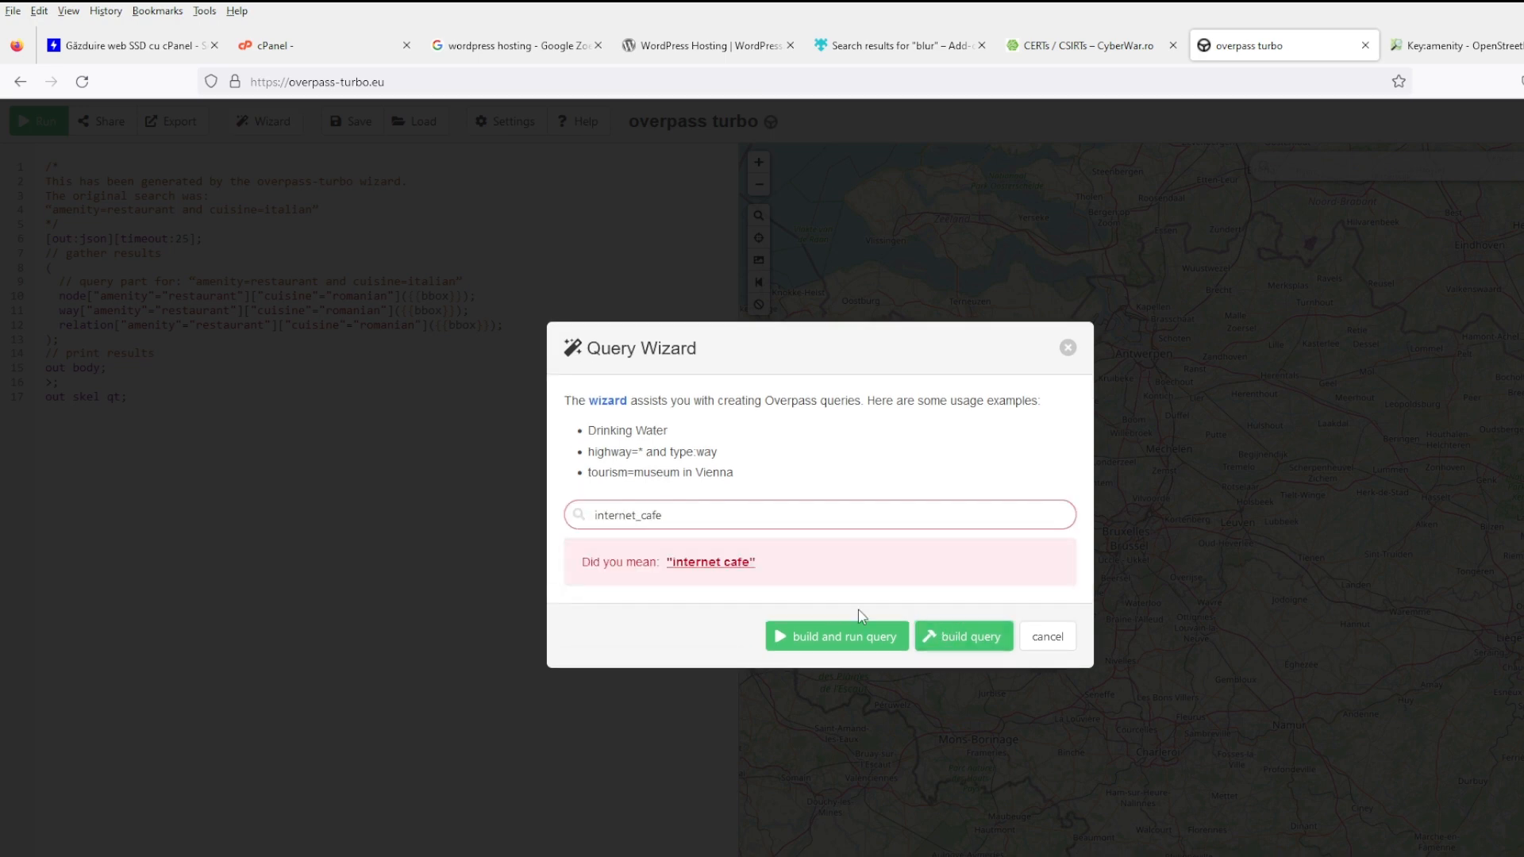
click(731, 564)
click(963, 631)
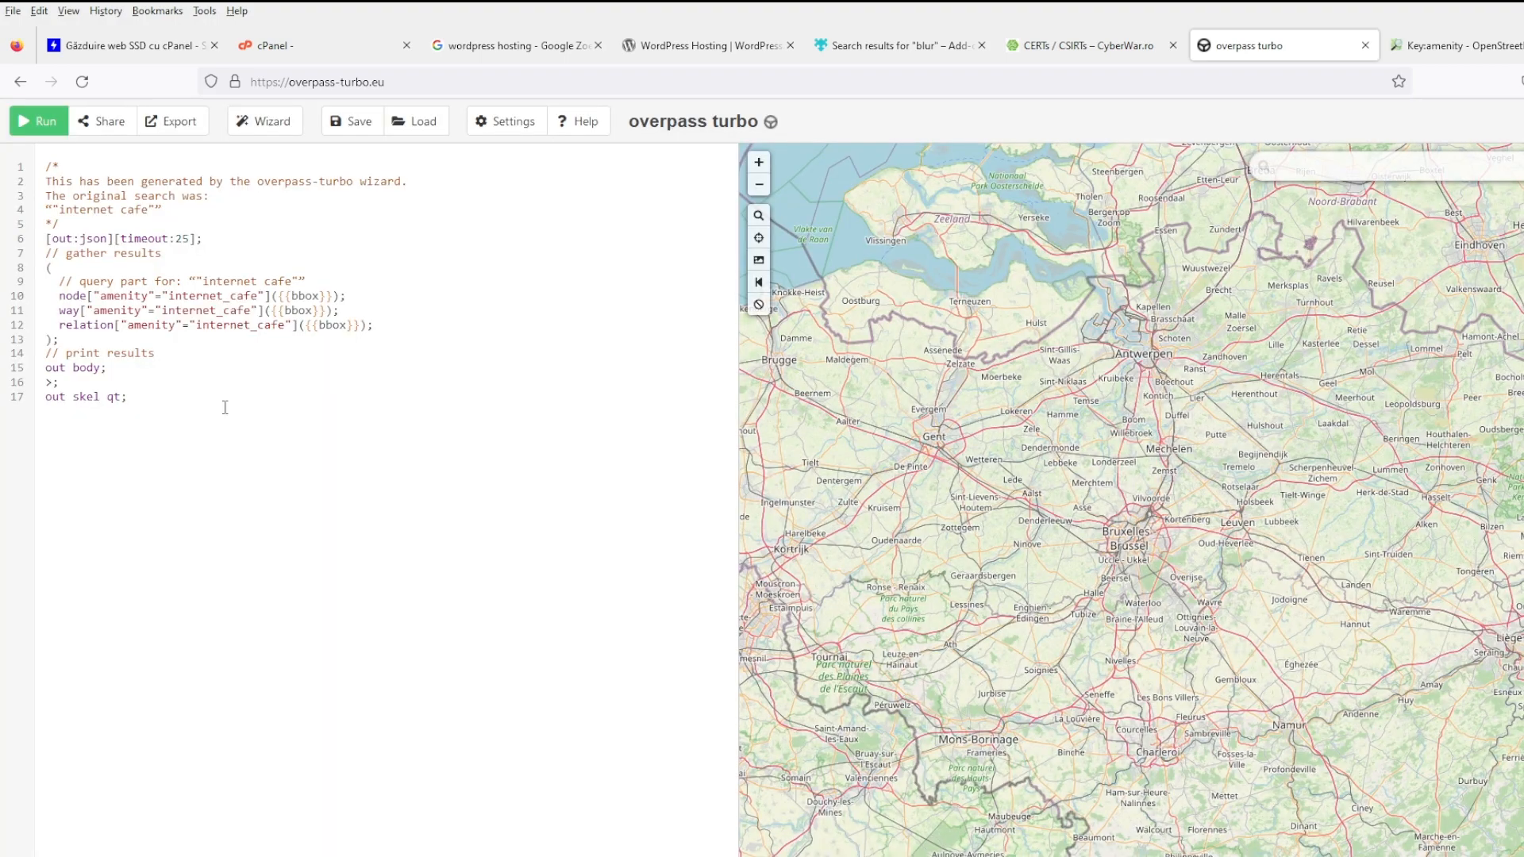
- Pan and zoom the map from Romania across western Europe to centre on Brussels
scroll(1008, 524, down, 3)
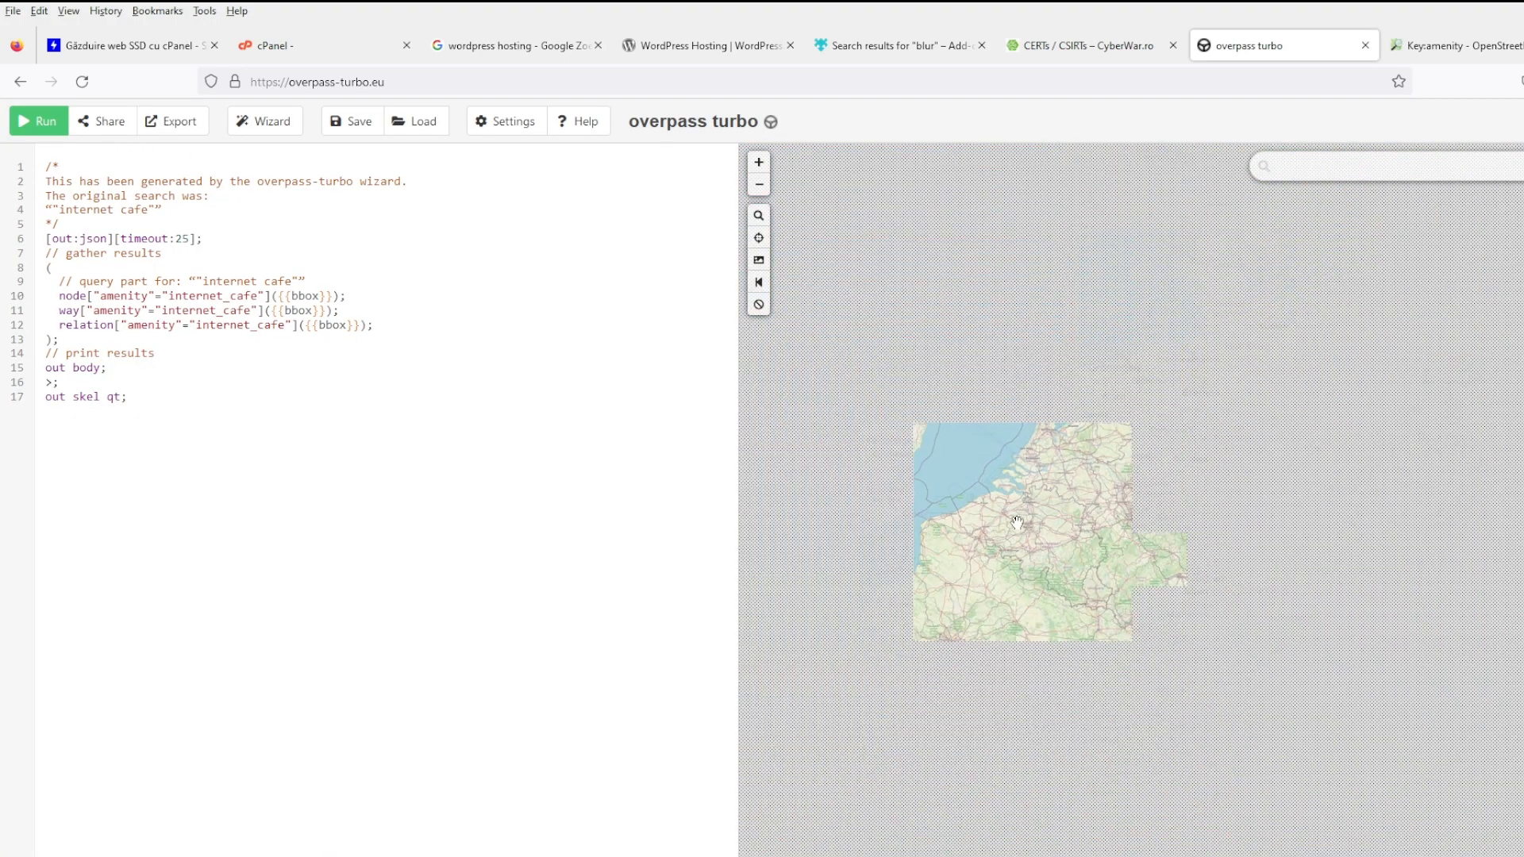
drag(1437, 601, 721, 354)
scroll(1162, 567, up, 2)
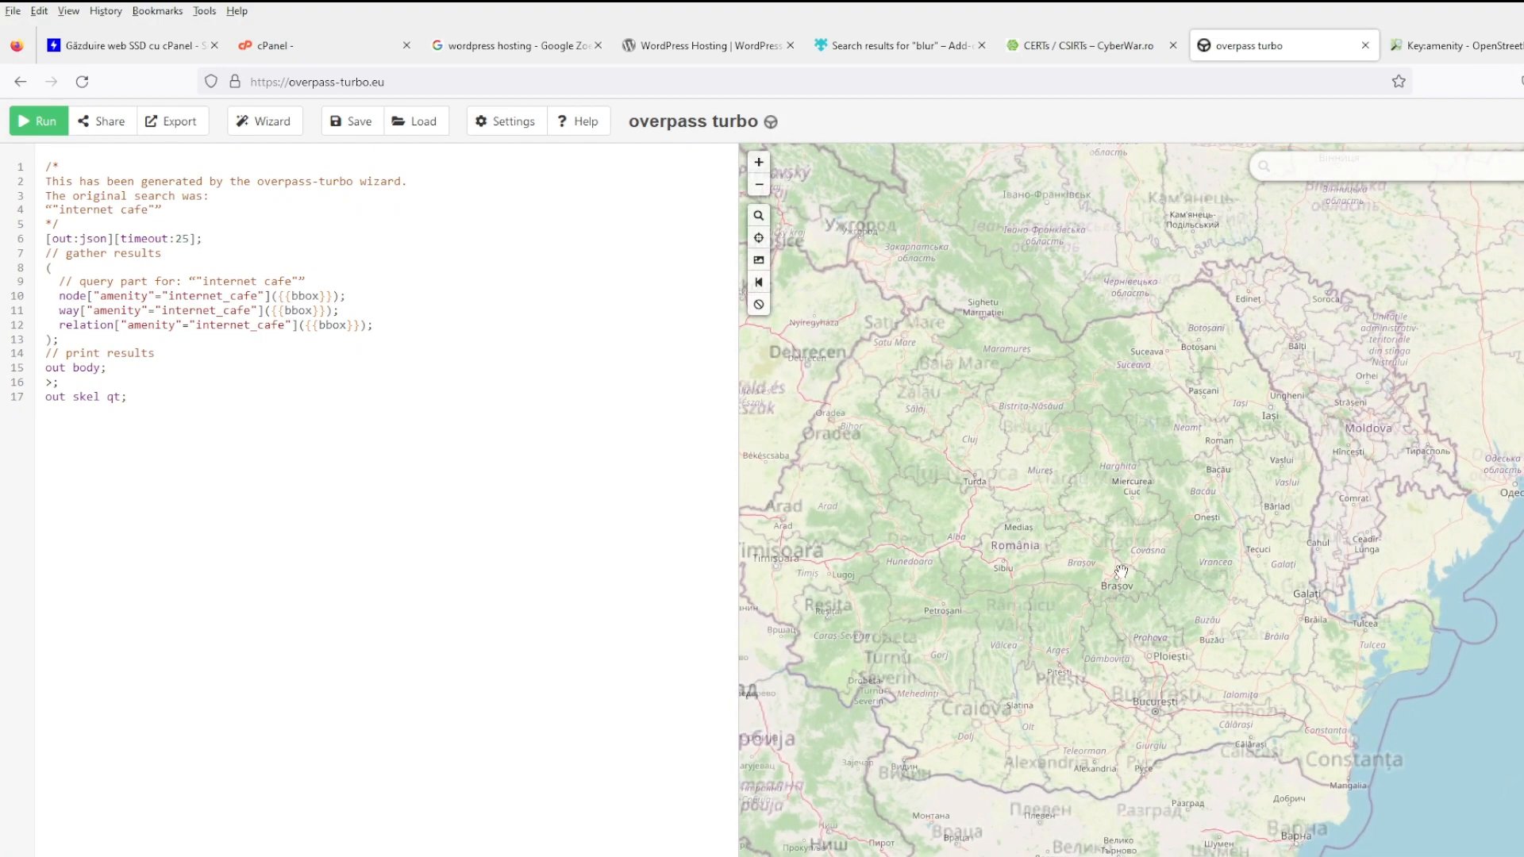
drag(1162, 566, 1218, 607)
drag(841, 444, 1301, 603)
scroll(1222, 595, down, 1)
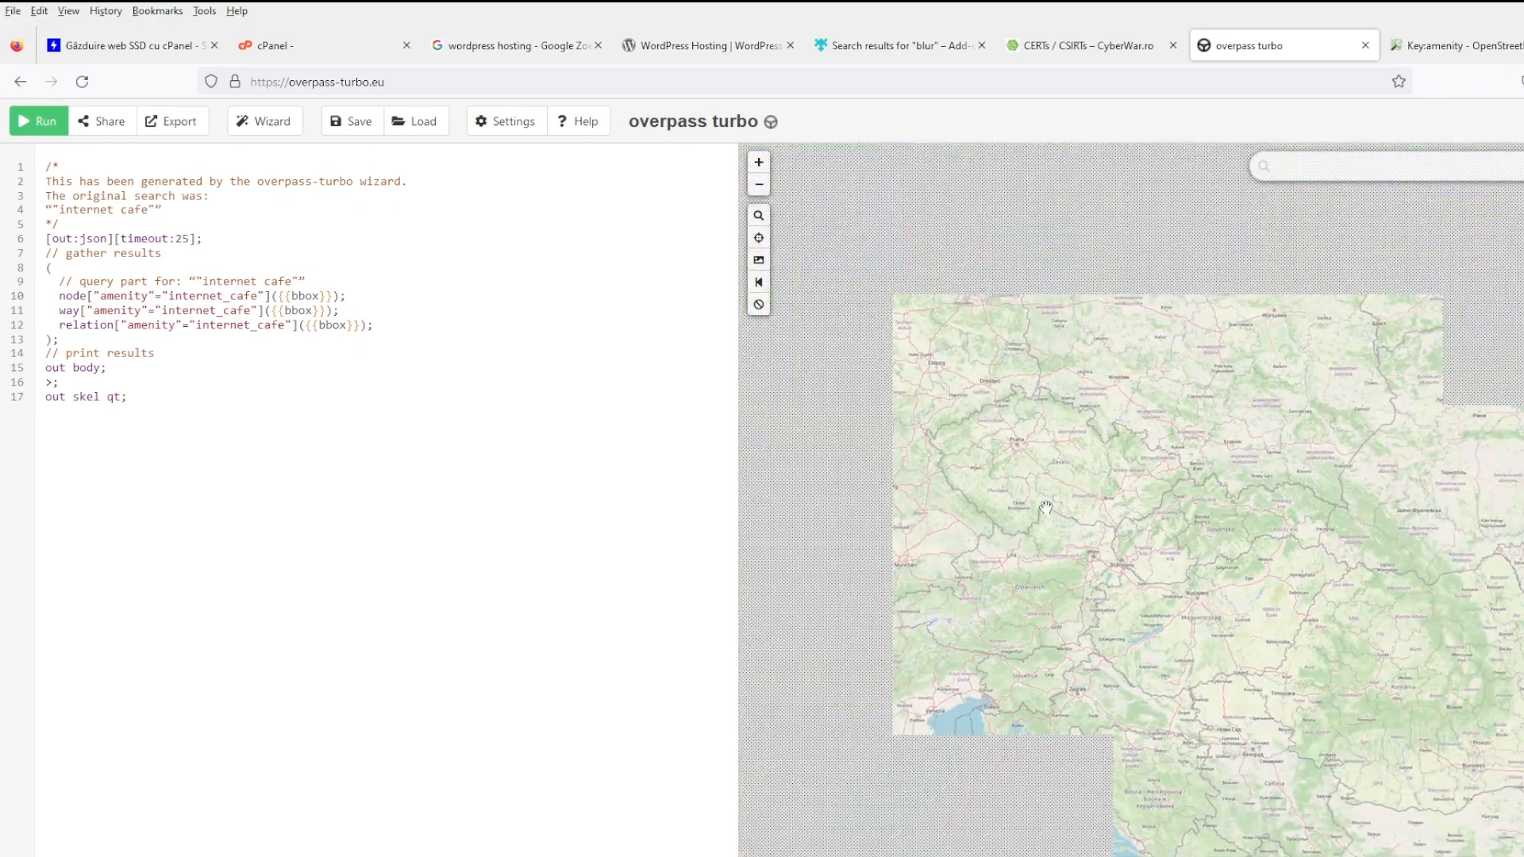
drag(1048, 500, 1514, 677)
scroll(1199, 512, up, 3)
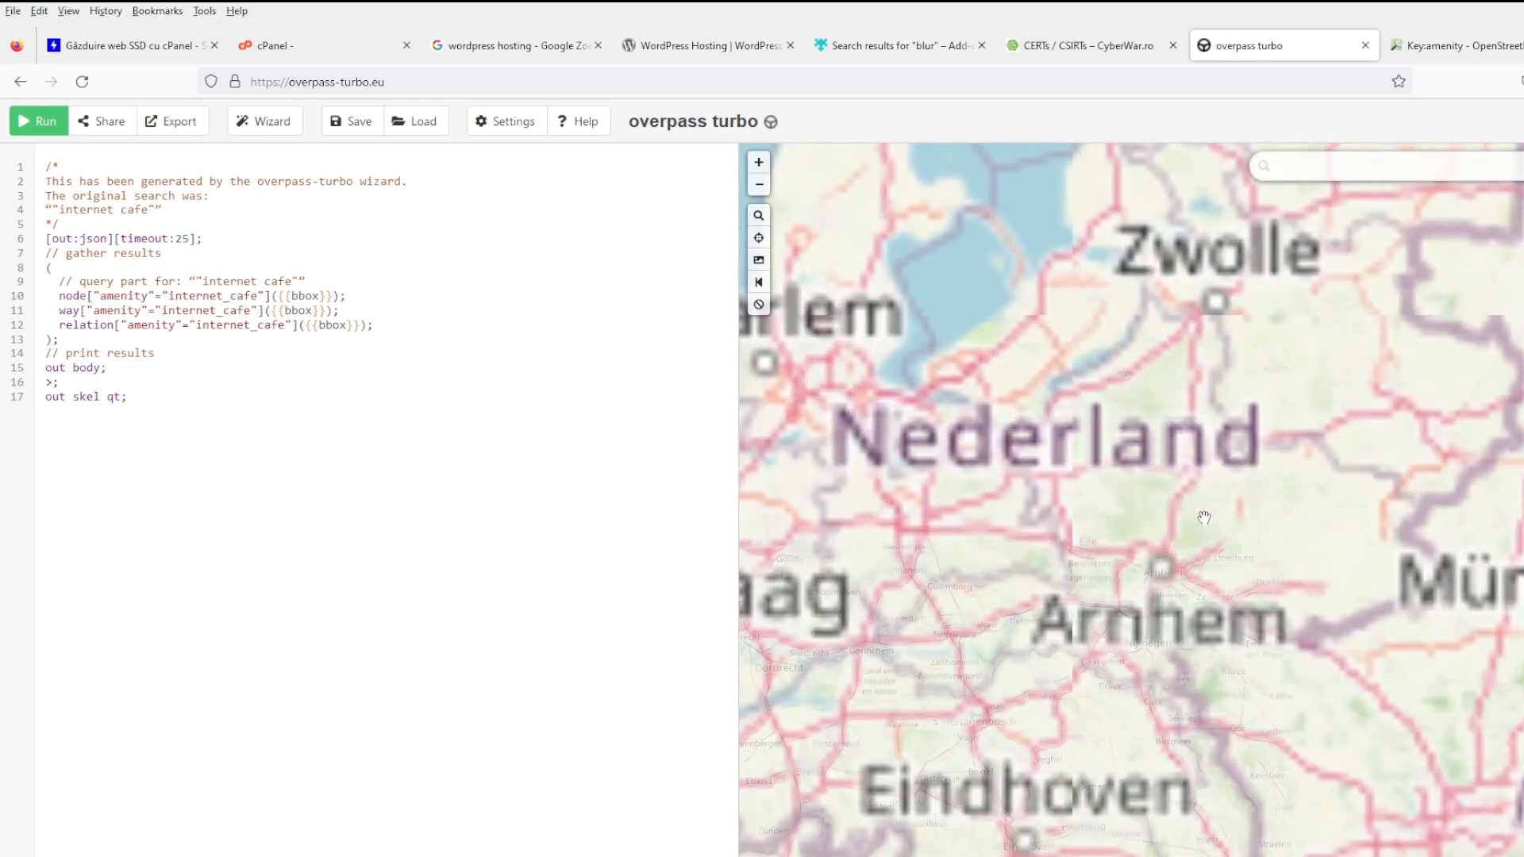
drag(1271, 561, 1369, 577)
drag(1093, 676, 1320, 329)
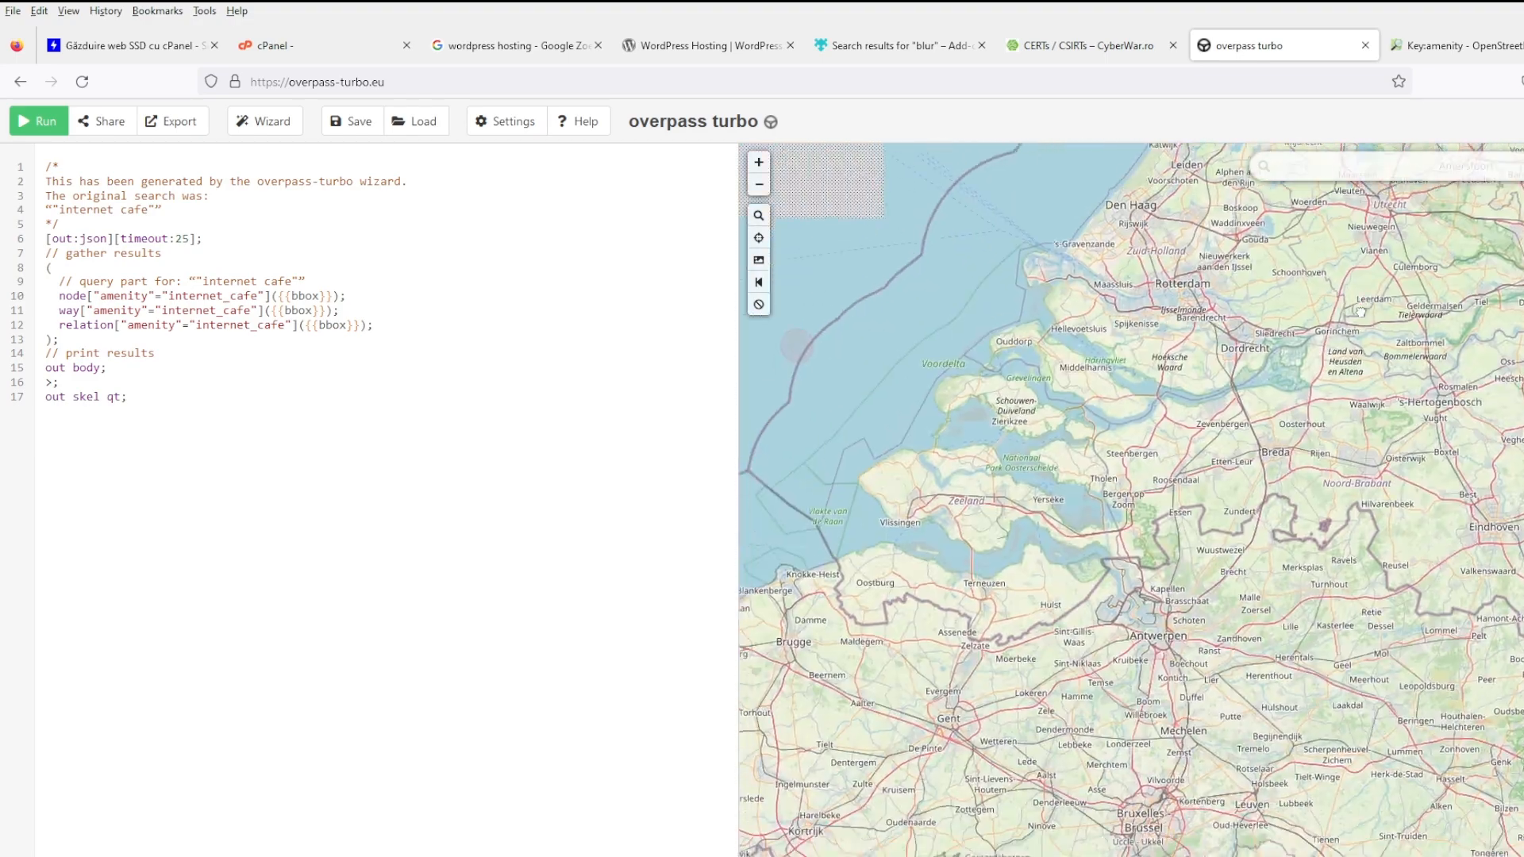
drag(1347, 419, 1322, 298)
scroll(1136, 607, up, 1)
scroll(1136, 607, up, 1)
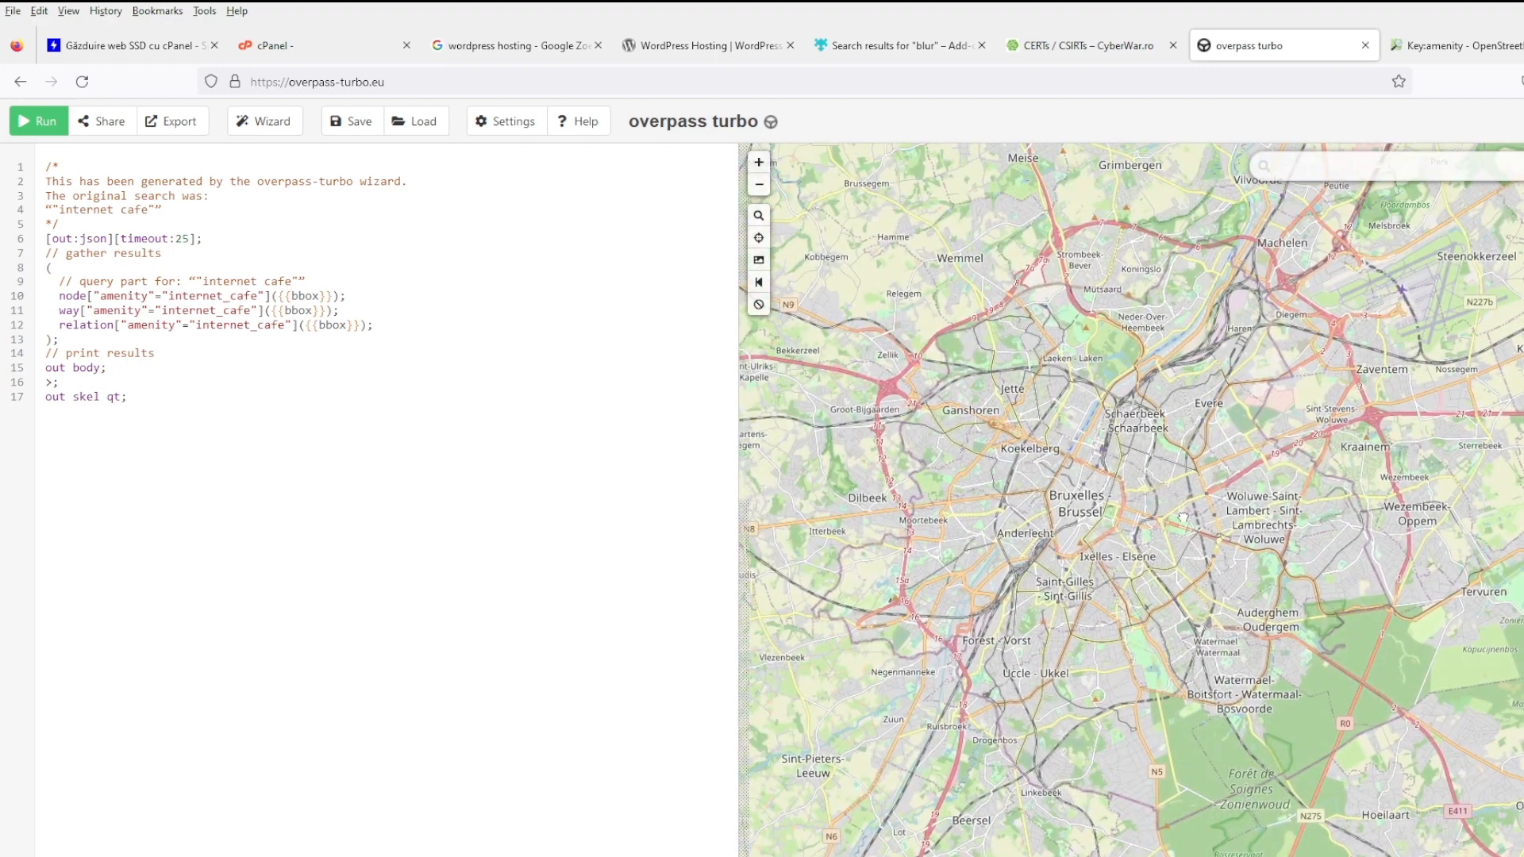
- Run the internet cafe query, glance at the raw data, and reposition the map around Brussels
click(30, 125)
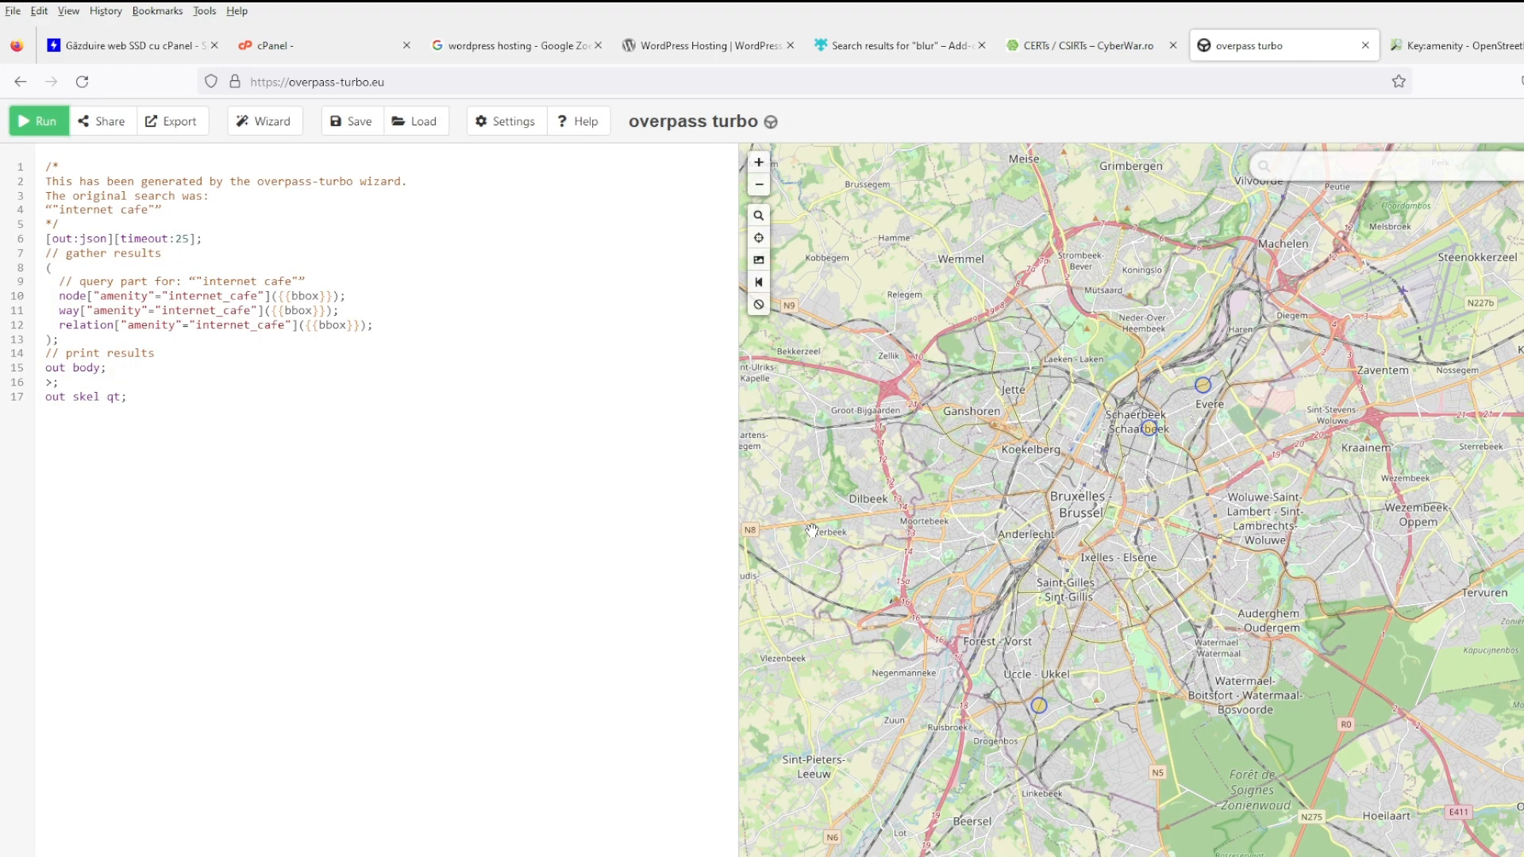
click(1523, 121)
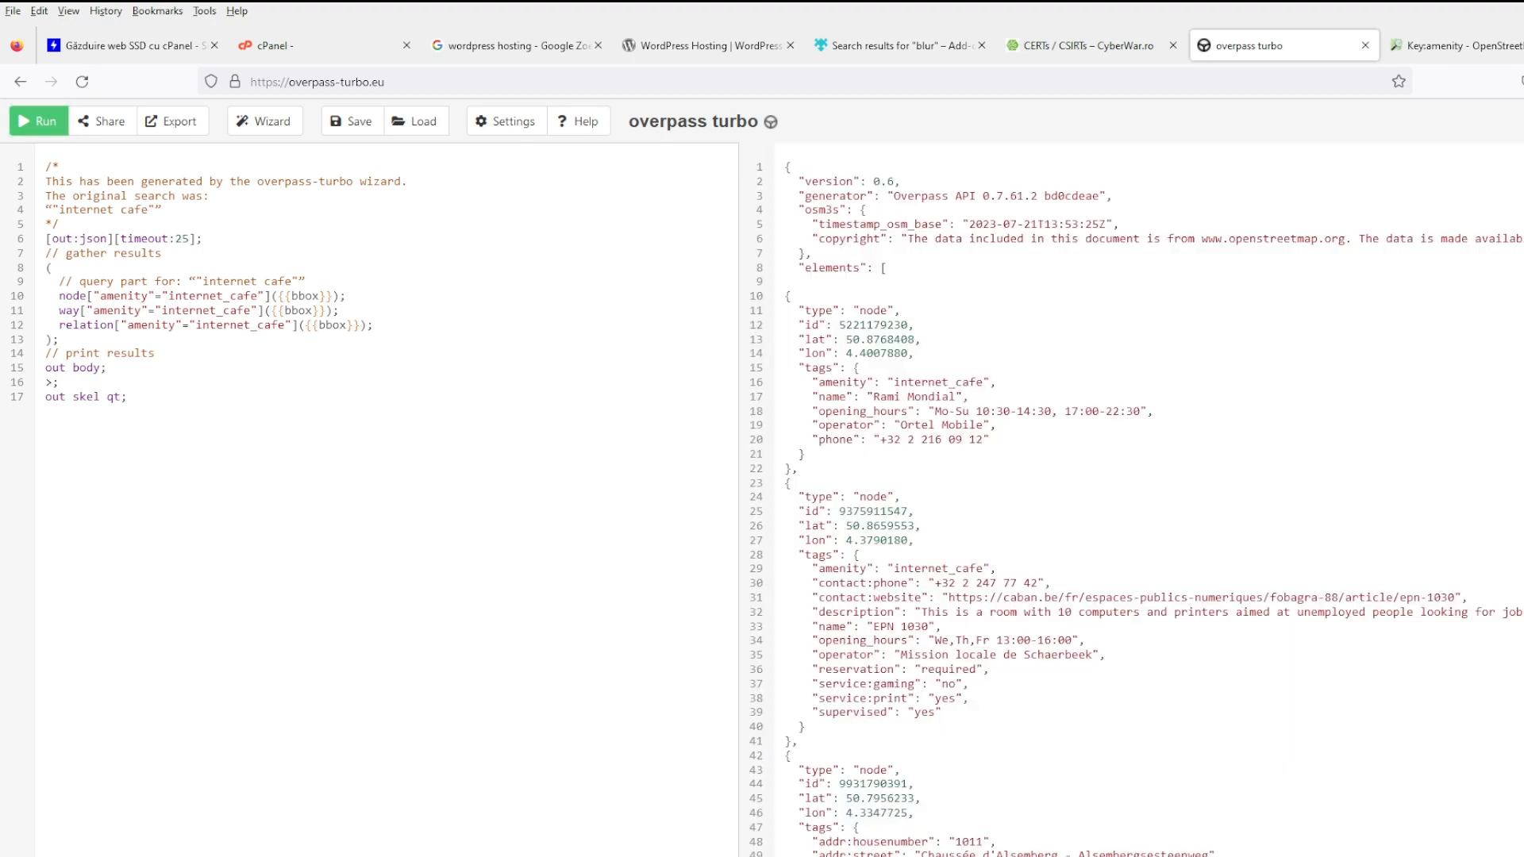
scroll(1235, 442, down, 5)
scroll(1262, 442, up, 5)
click(1523, 122)
scroll(1042, 571, down, 2)
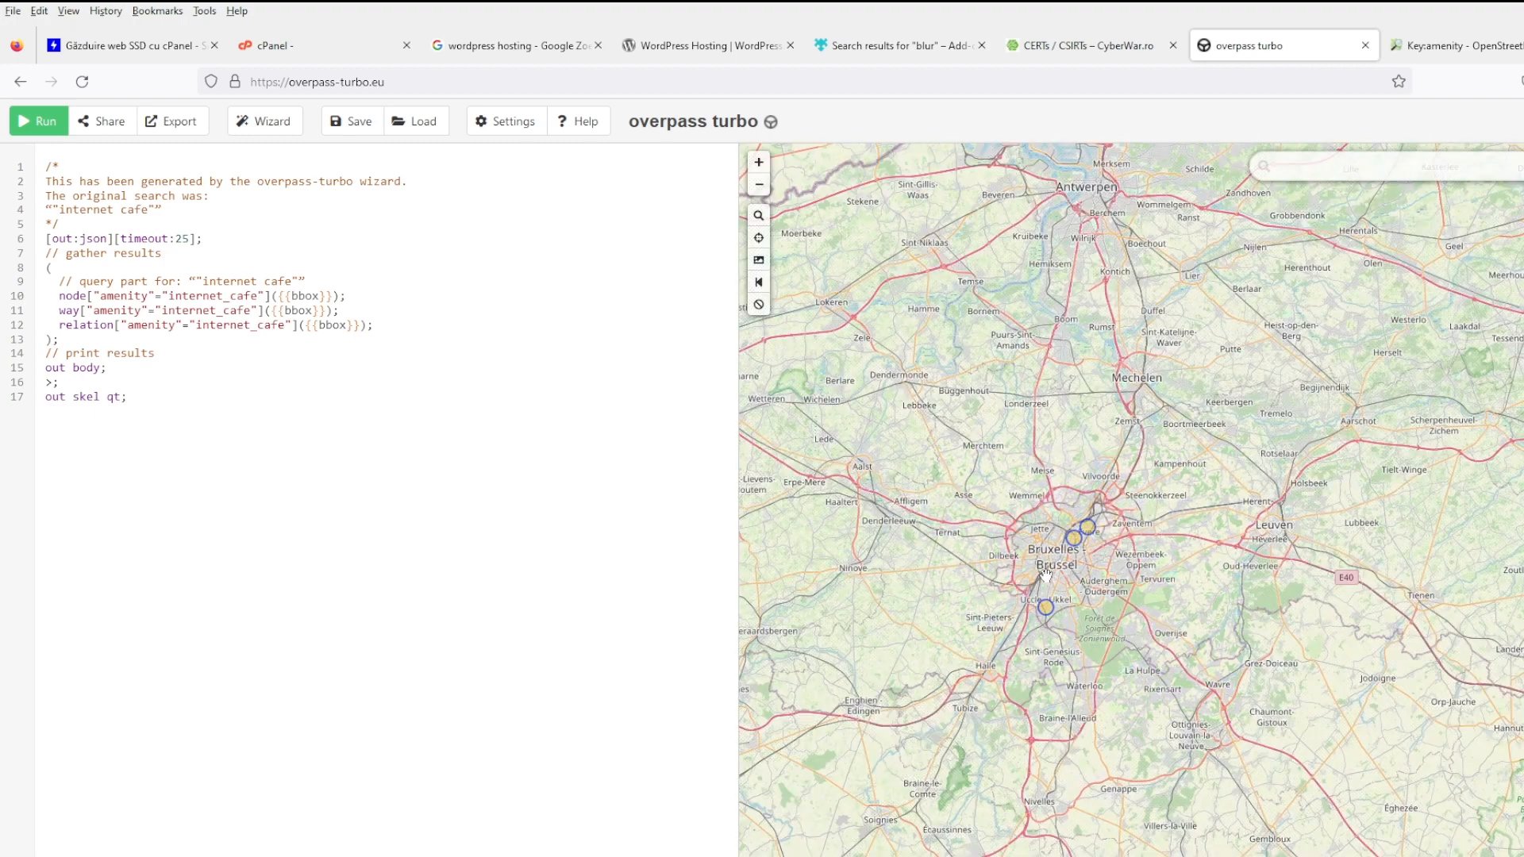
drag(1042, 571, 1244, 555)
scroll(1243, 554, down, 2)
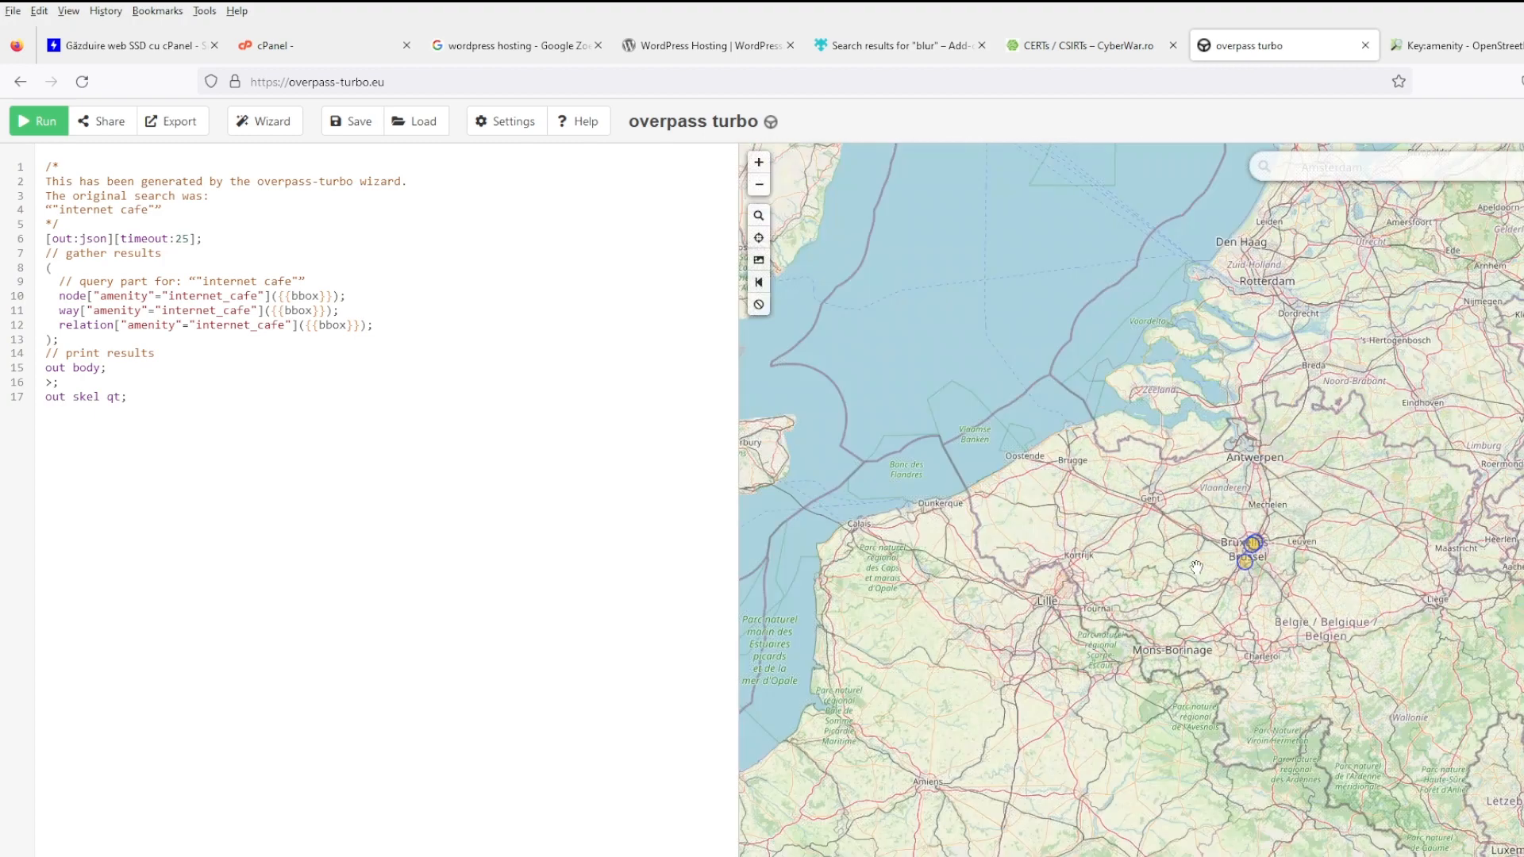
drag(1230, 558, 1084, 551)
scroll(1084, 551, down, 2)
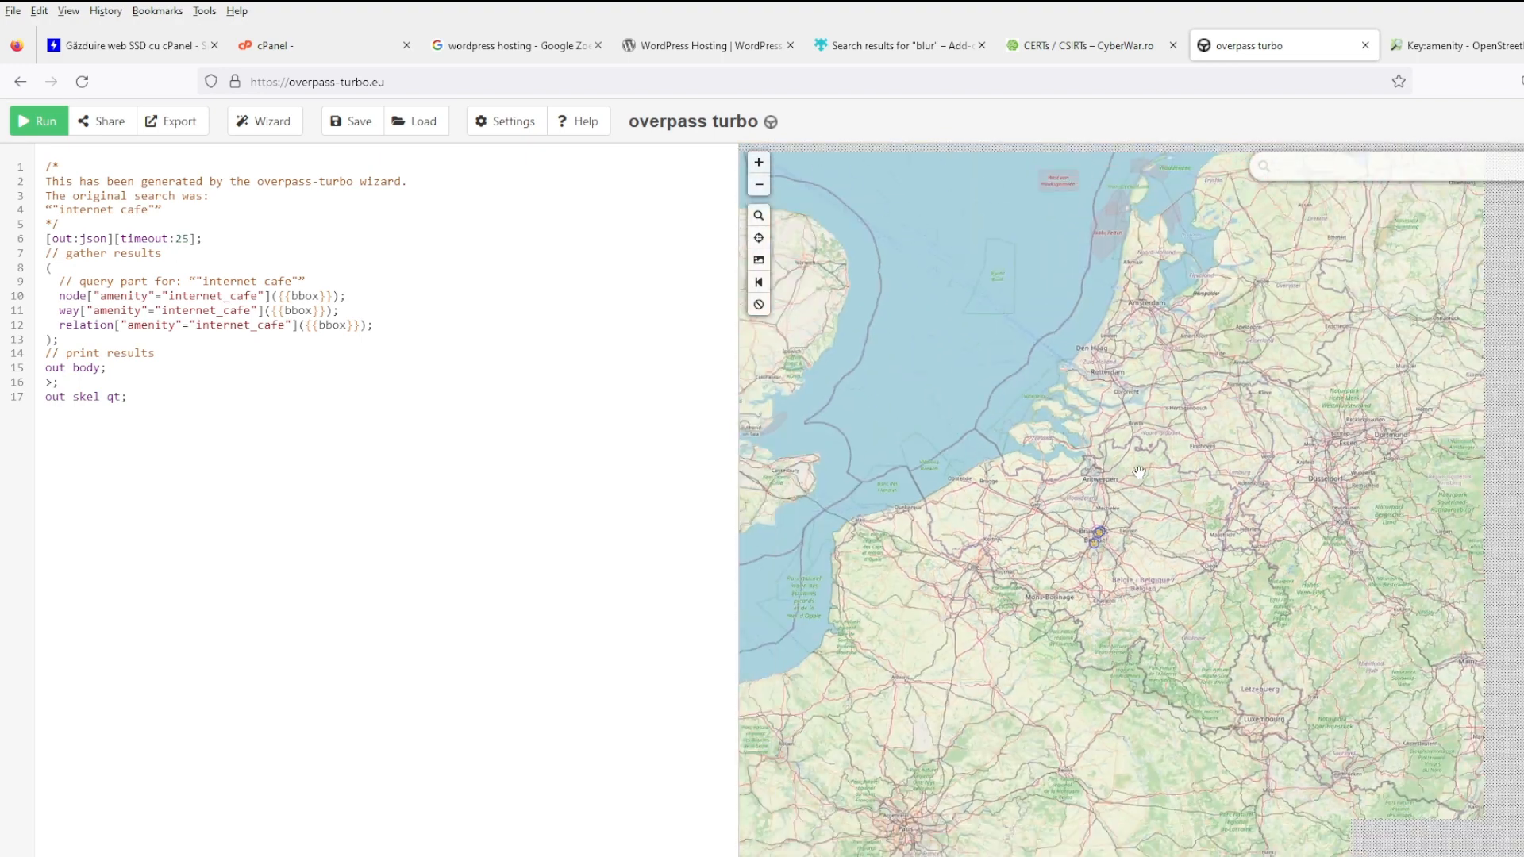
scroll(1164, 469, up, 2)
scroll(1164, 470, up, 1)
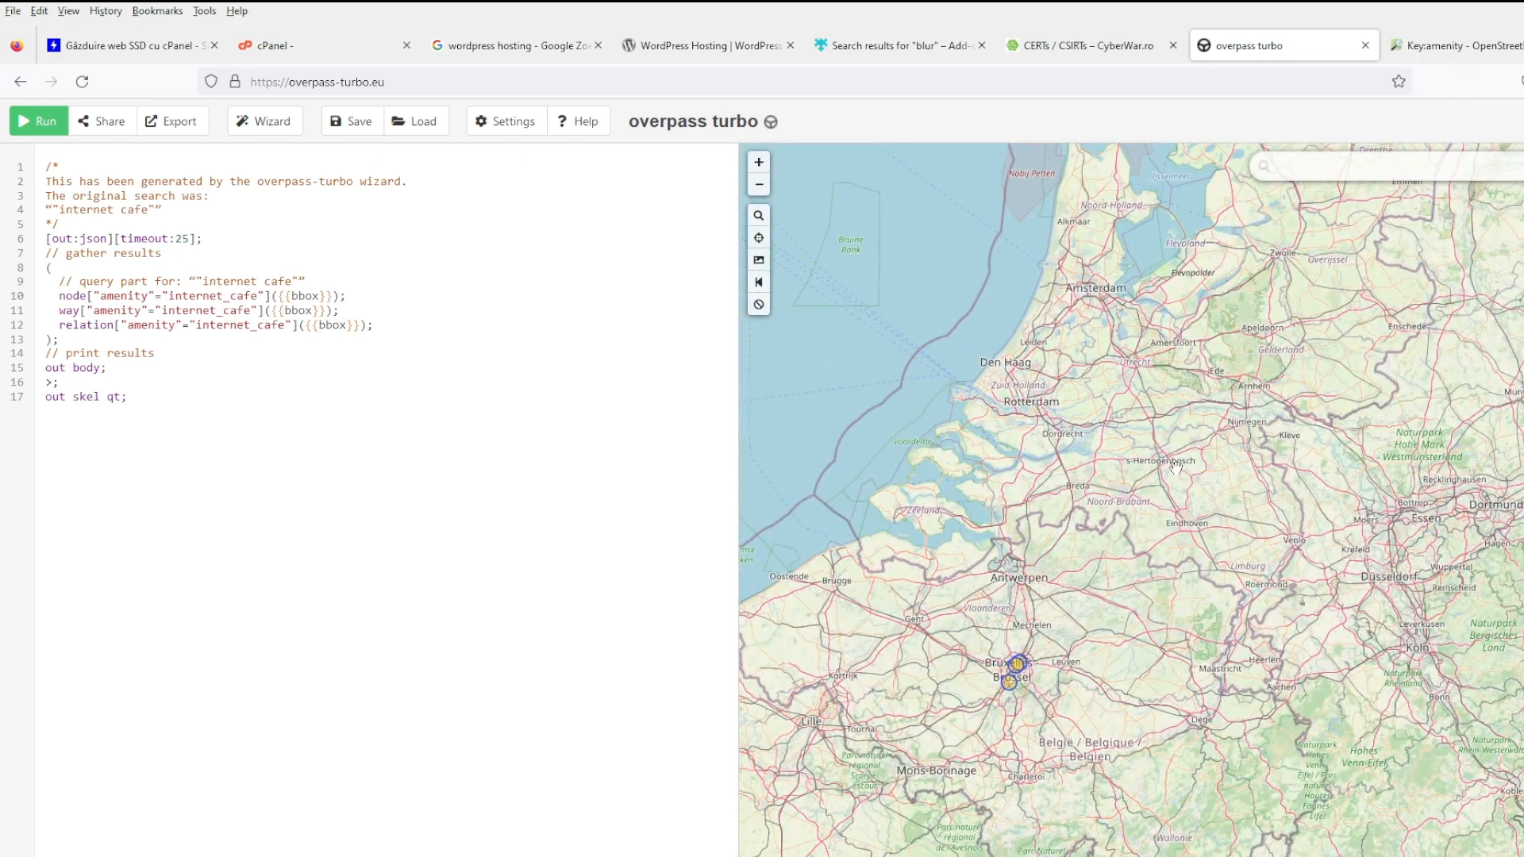
scroll(1164, 459, down, 1)
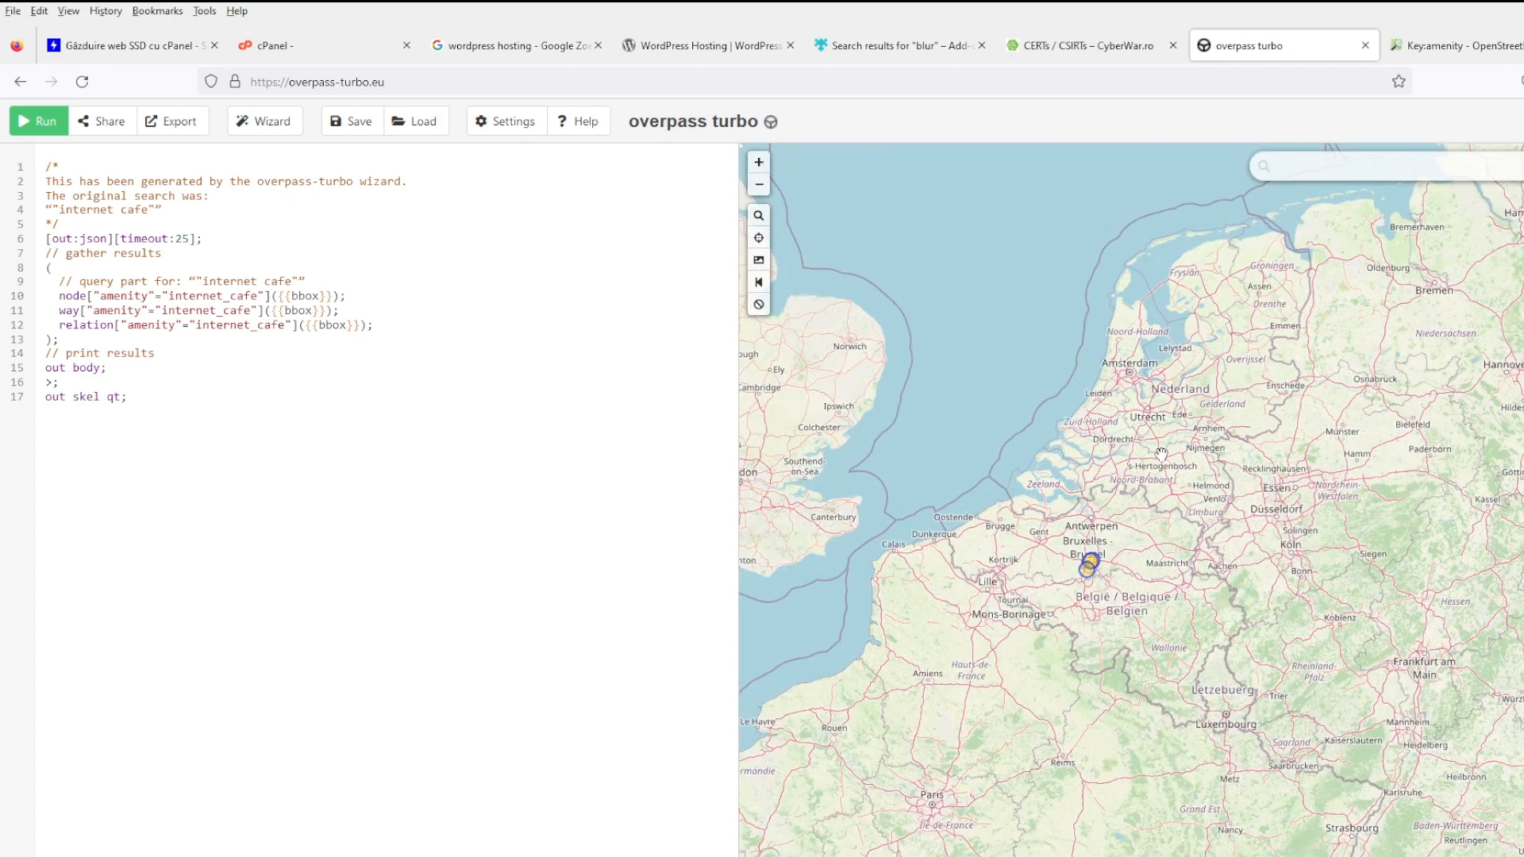
mouse_move(1195, 445)
mouse_down()
mouse_move(1219, 482)
mouse_move(1206, 483)
mouse_up()
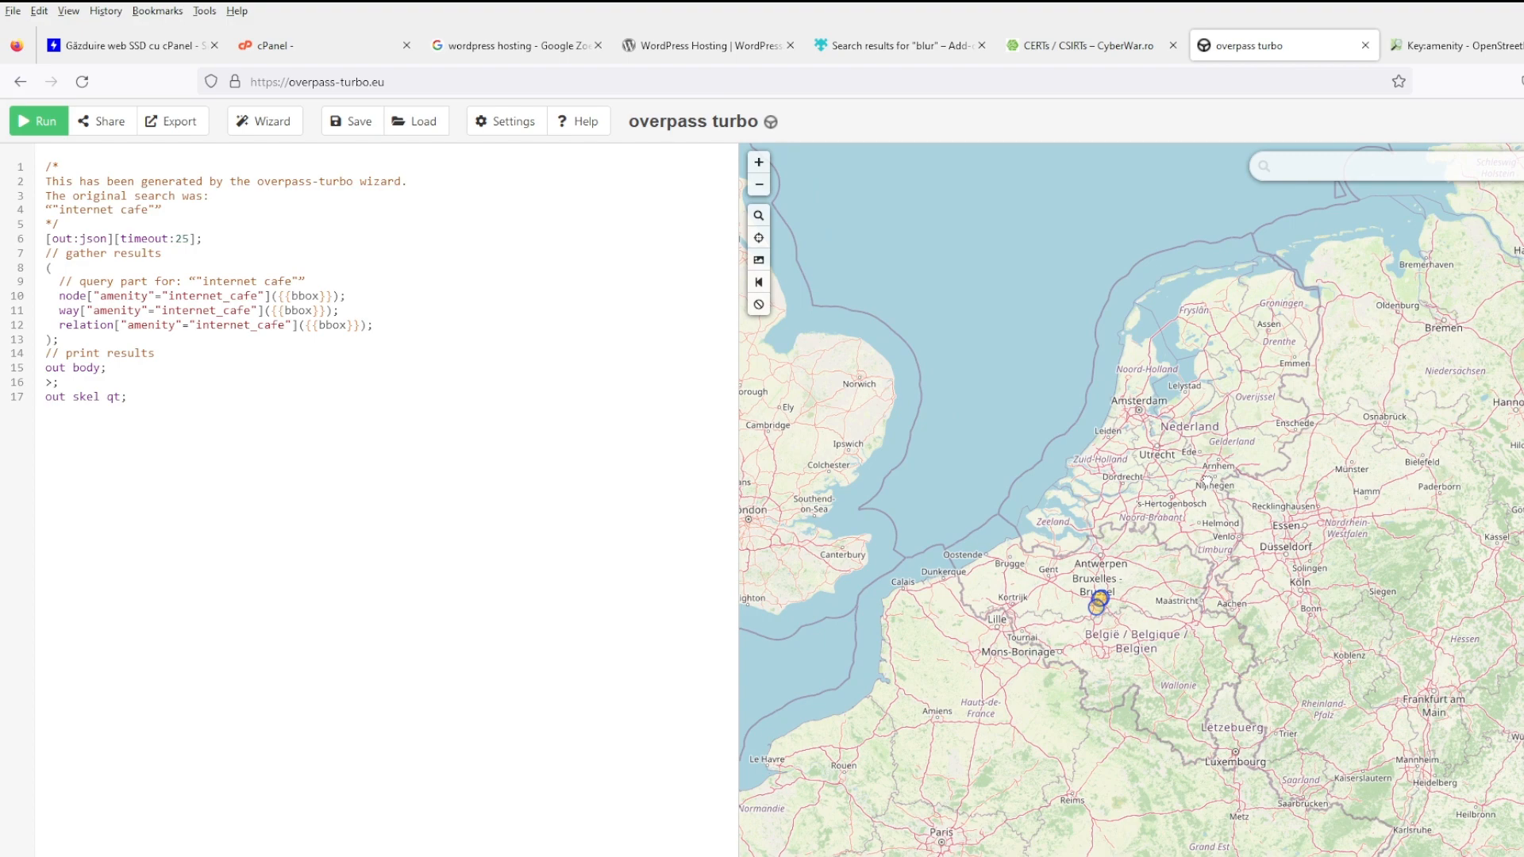
scroll(1206, 481, up, 1)
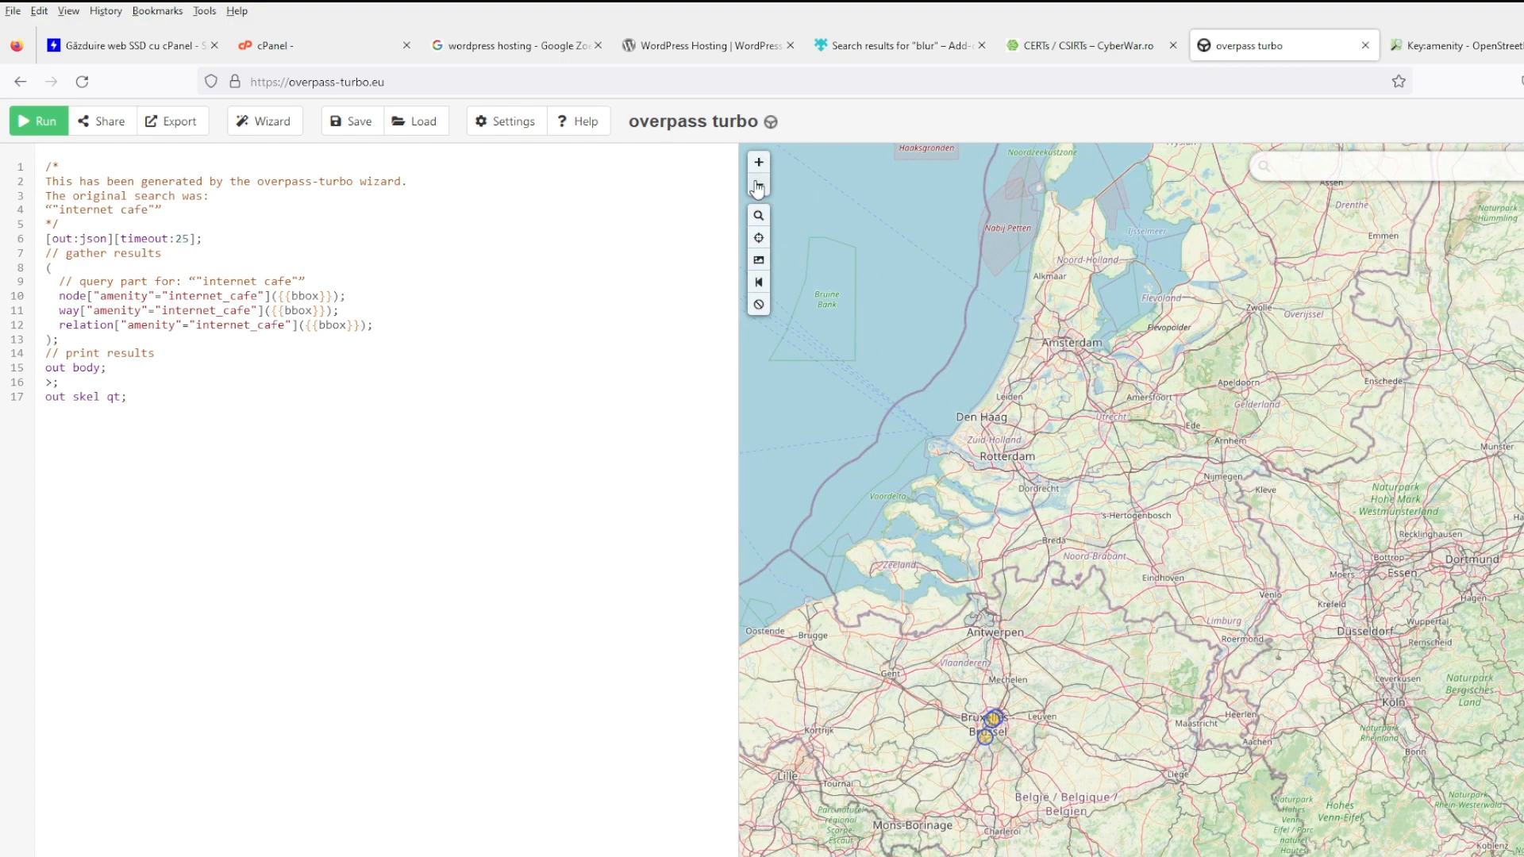
- Zoom the map out one level, rerun the query, and scroll through the JSON results
click(759, 184)
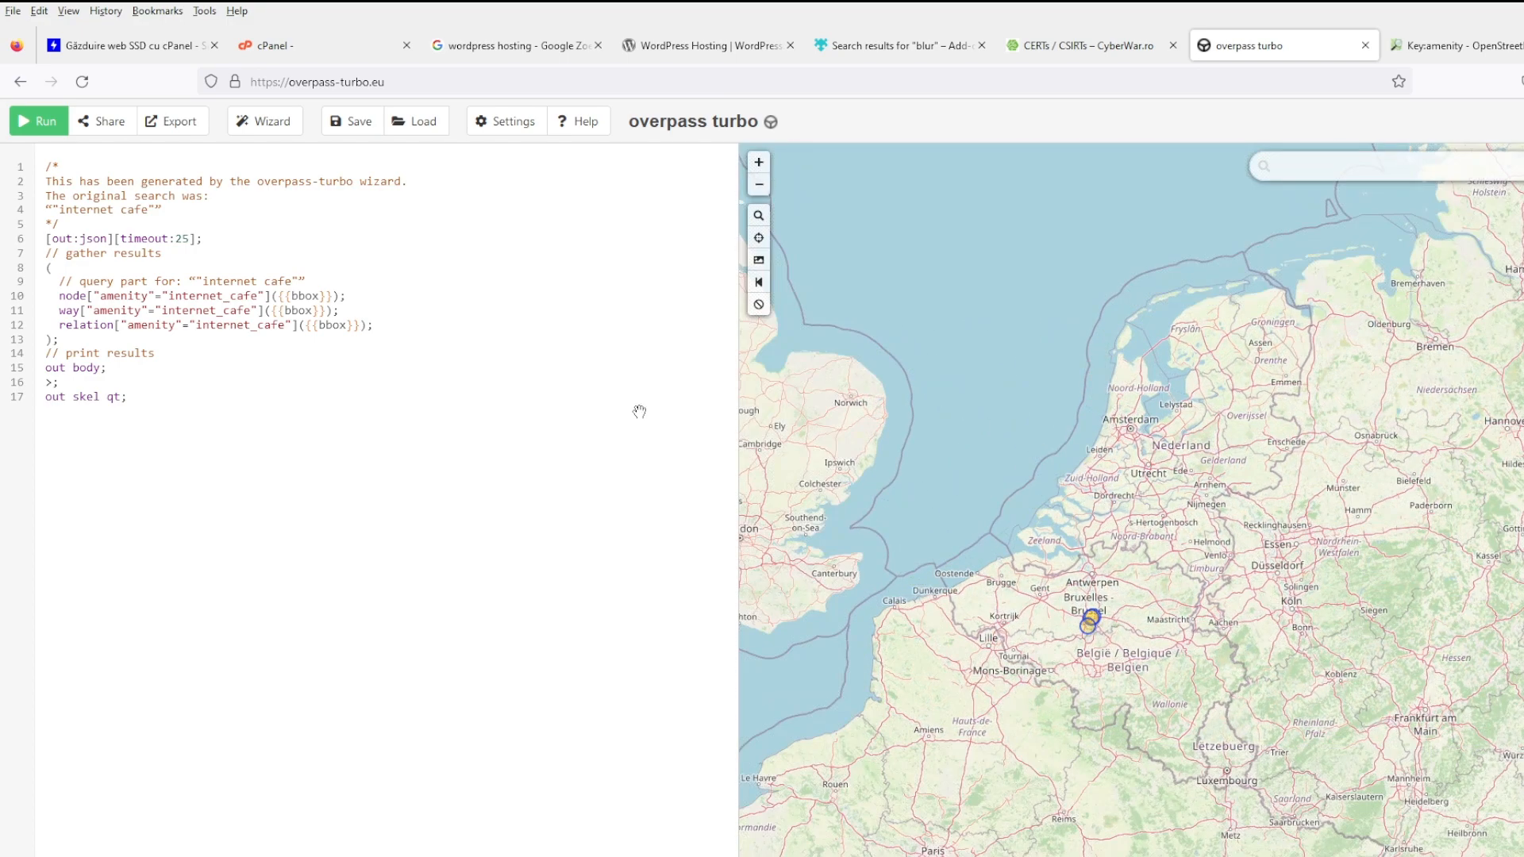
click(38, 121)
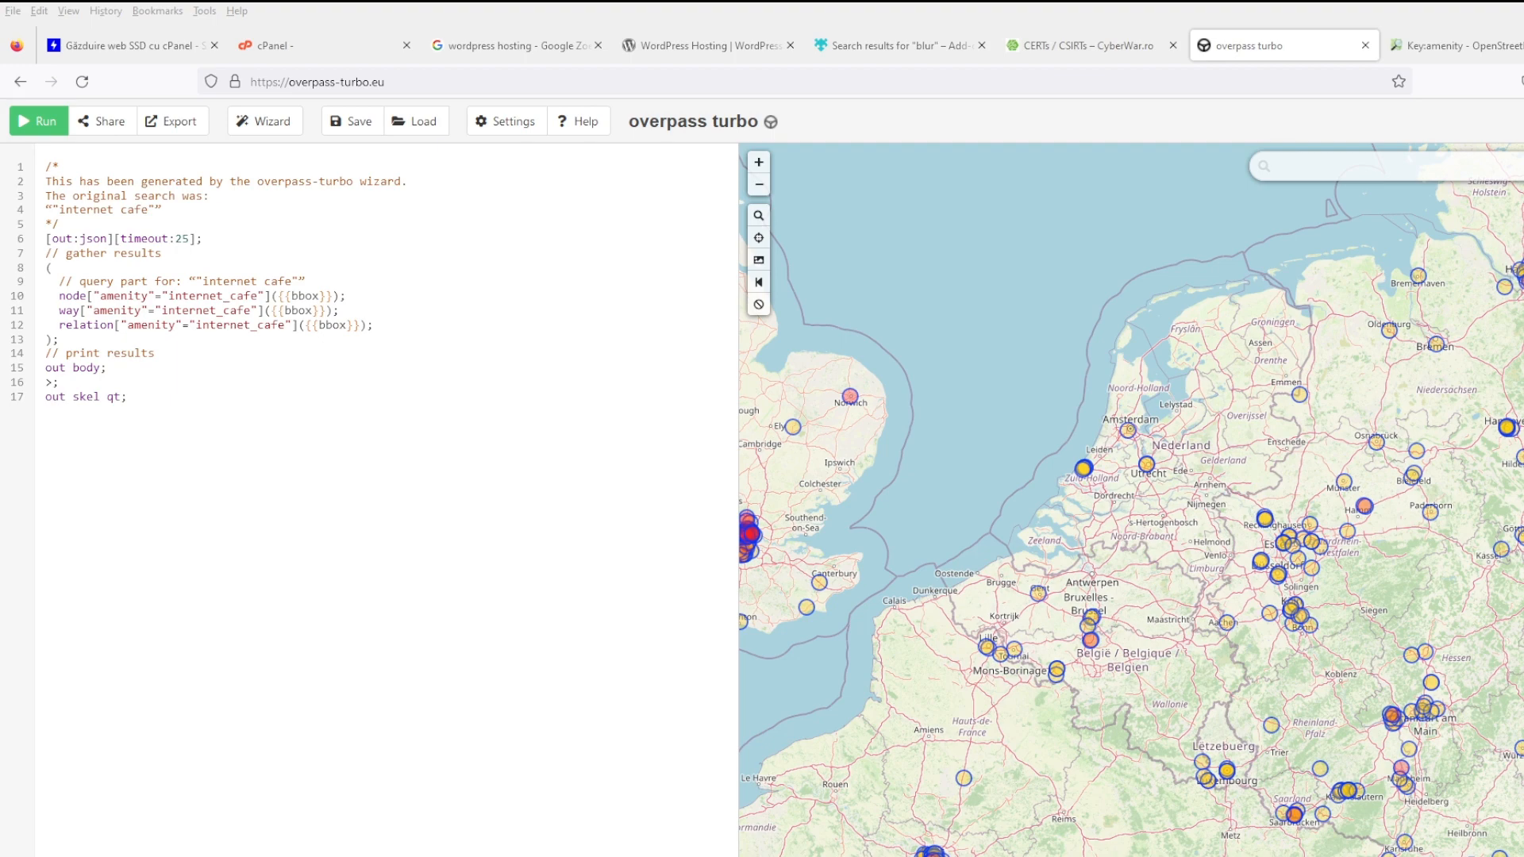
click(1522, 122)
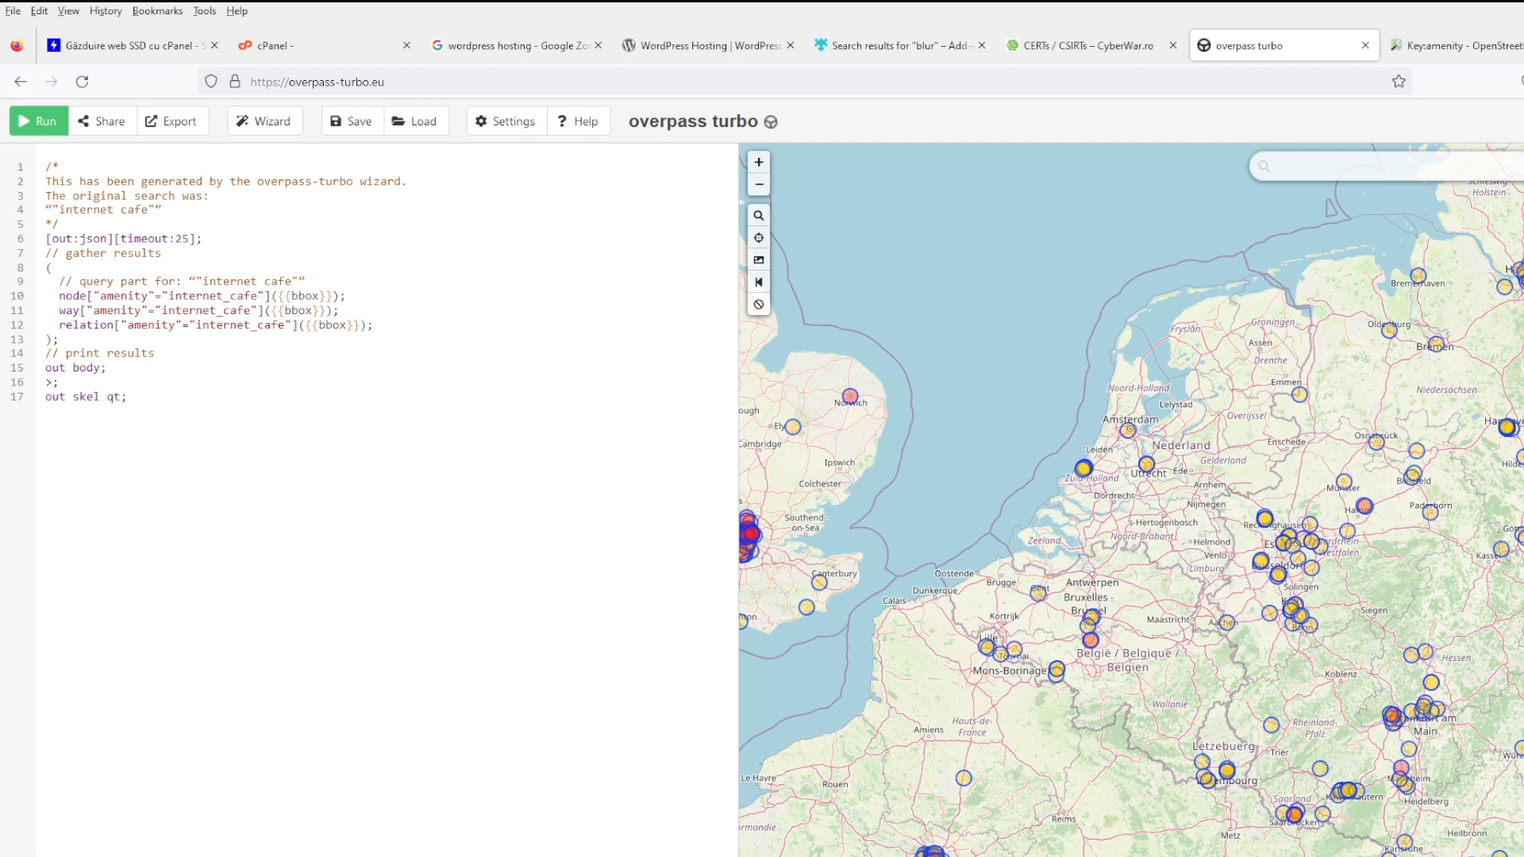
scroll(1162, 453, down, 20)
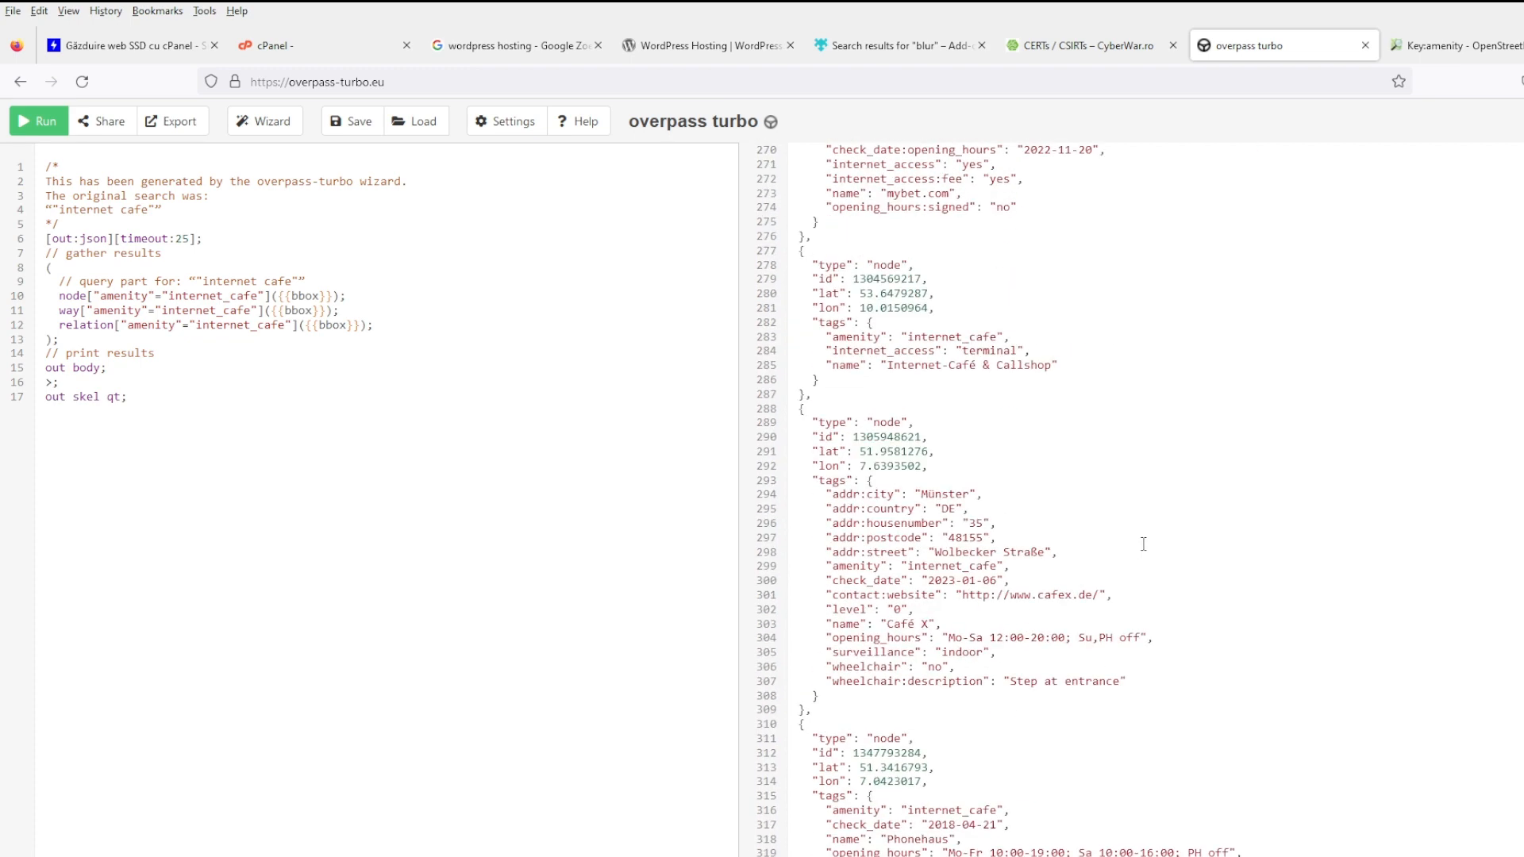
scroll(1143, 544, down, 7)
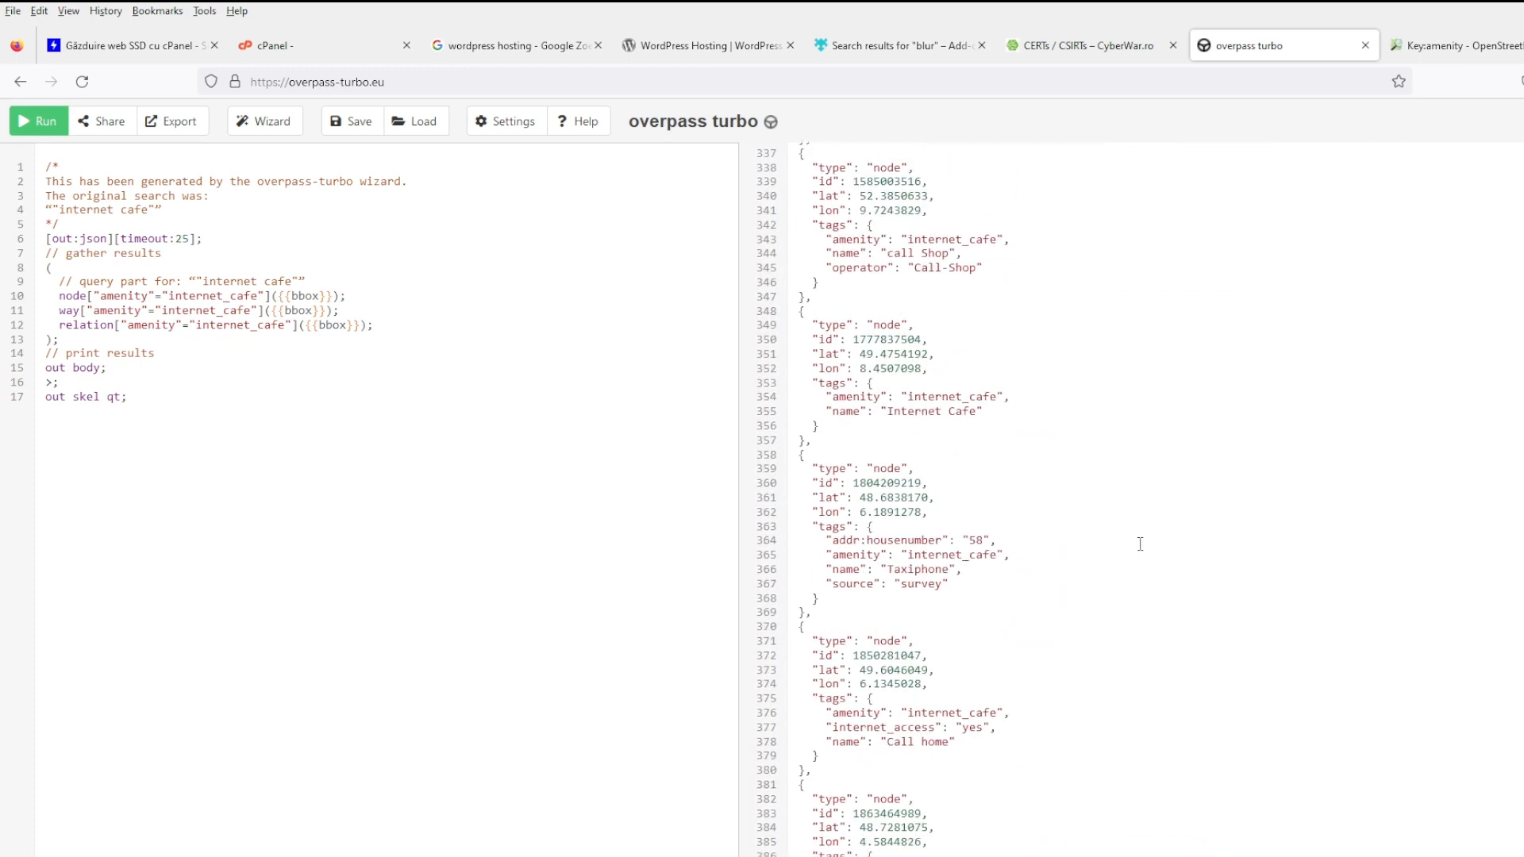
scroll(1143, 543, down, 7)
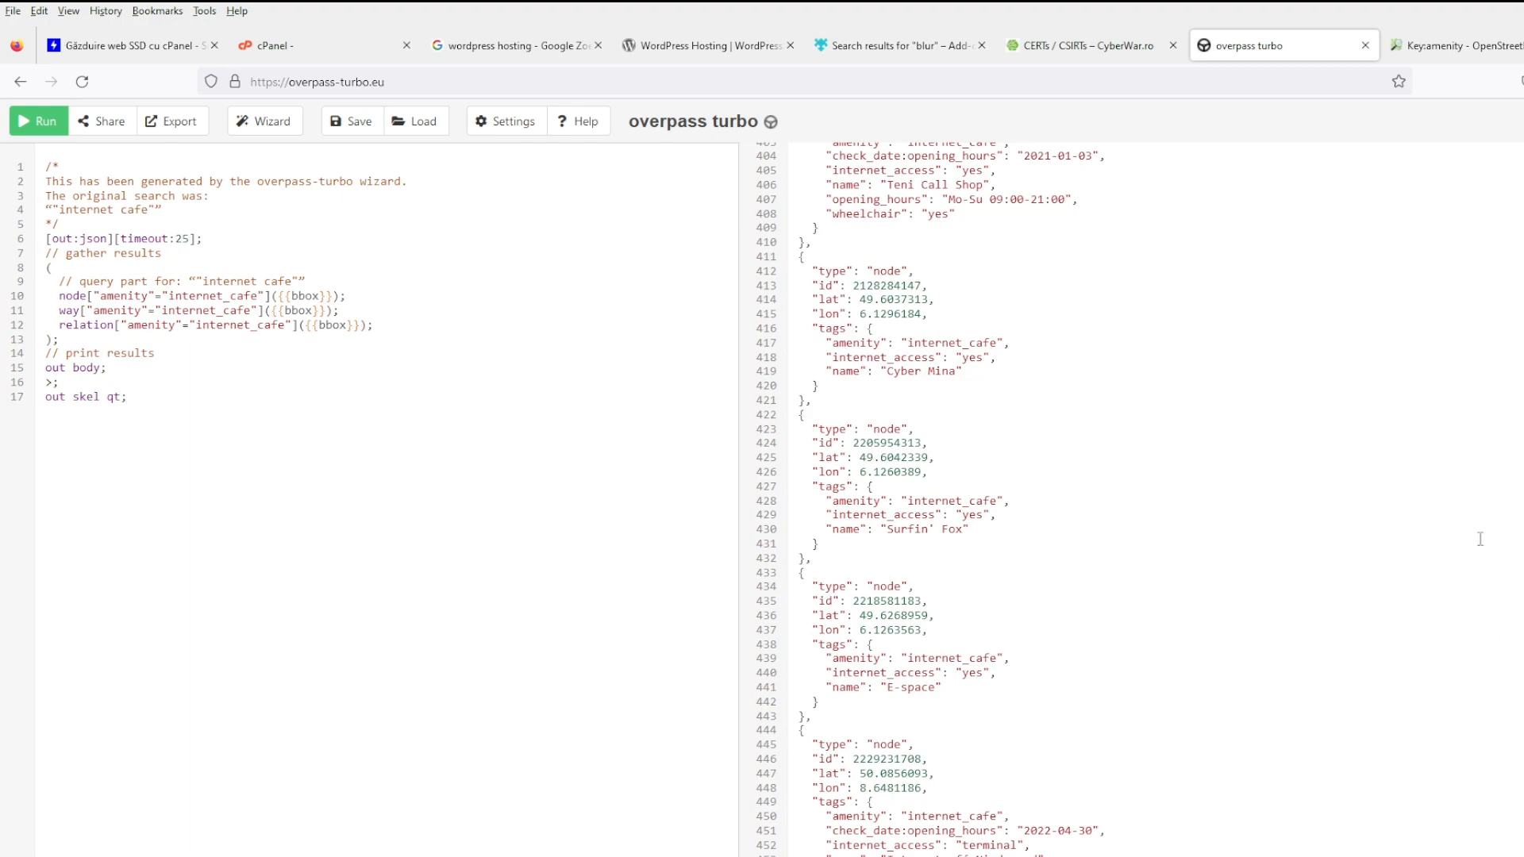
scroll(1143, 498, down, 20)
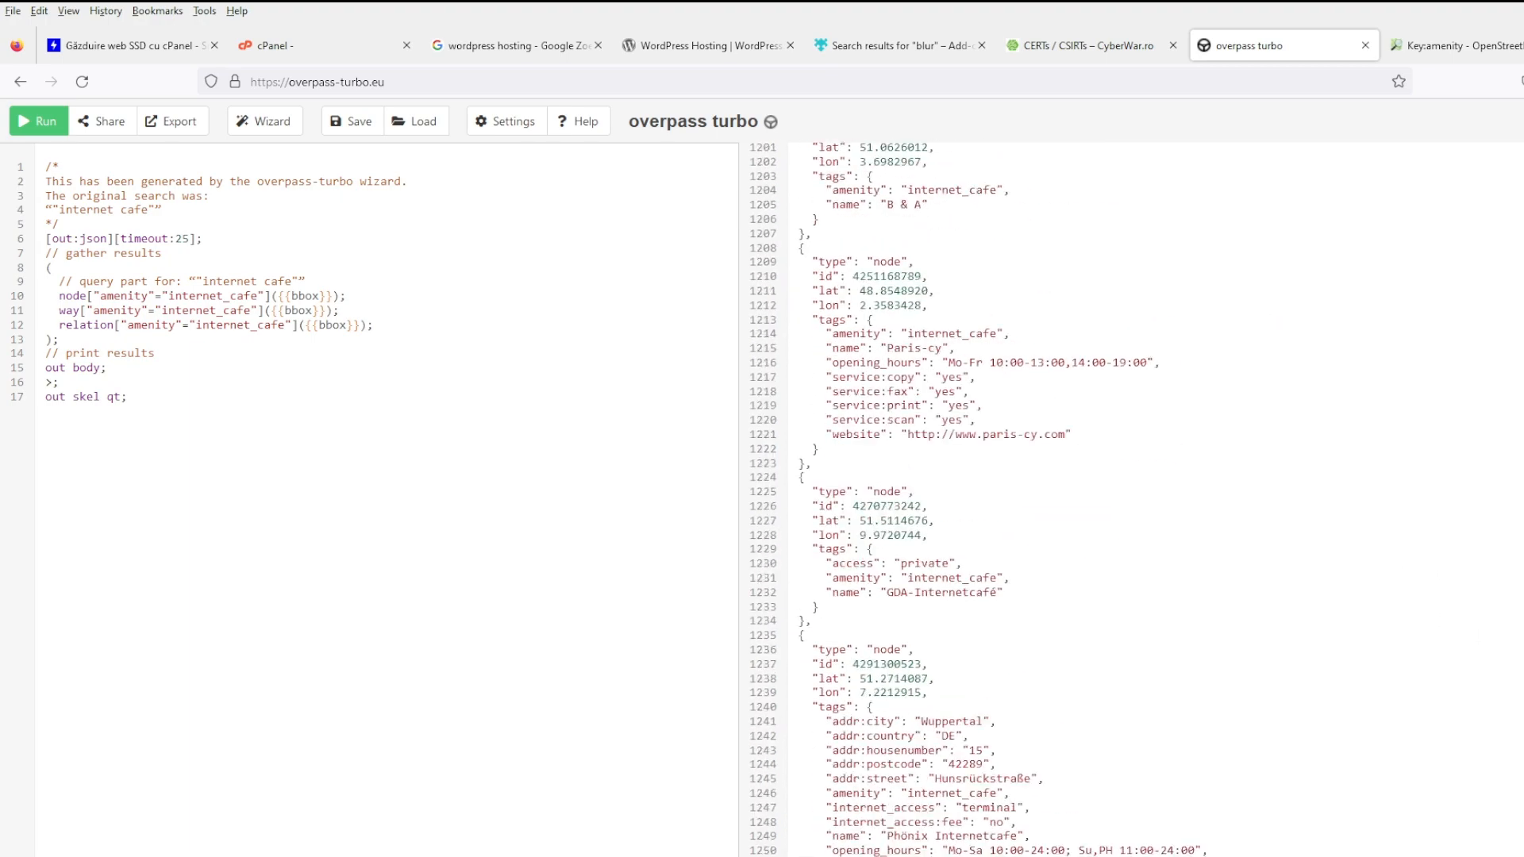
scroll(1143, 499, down, 20)
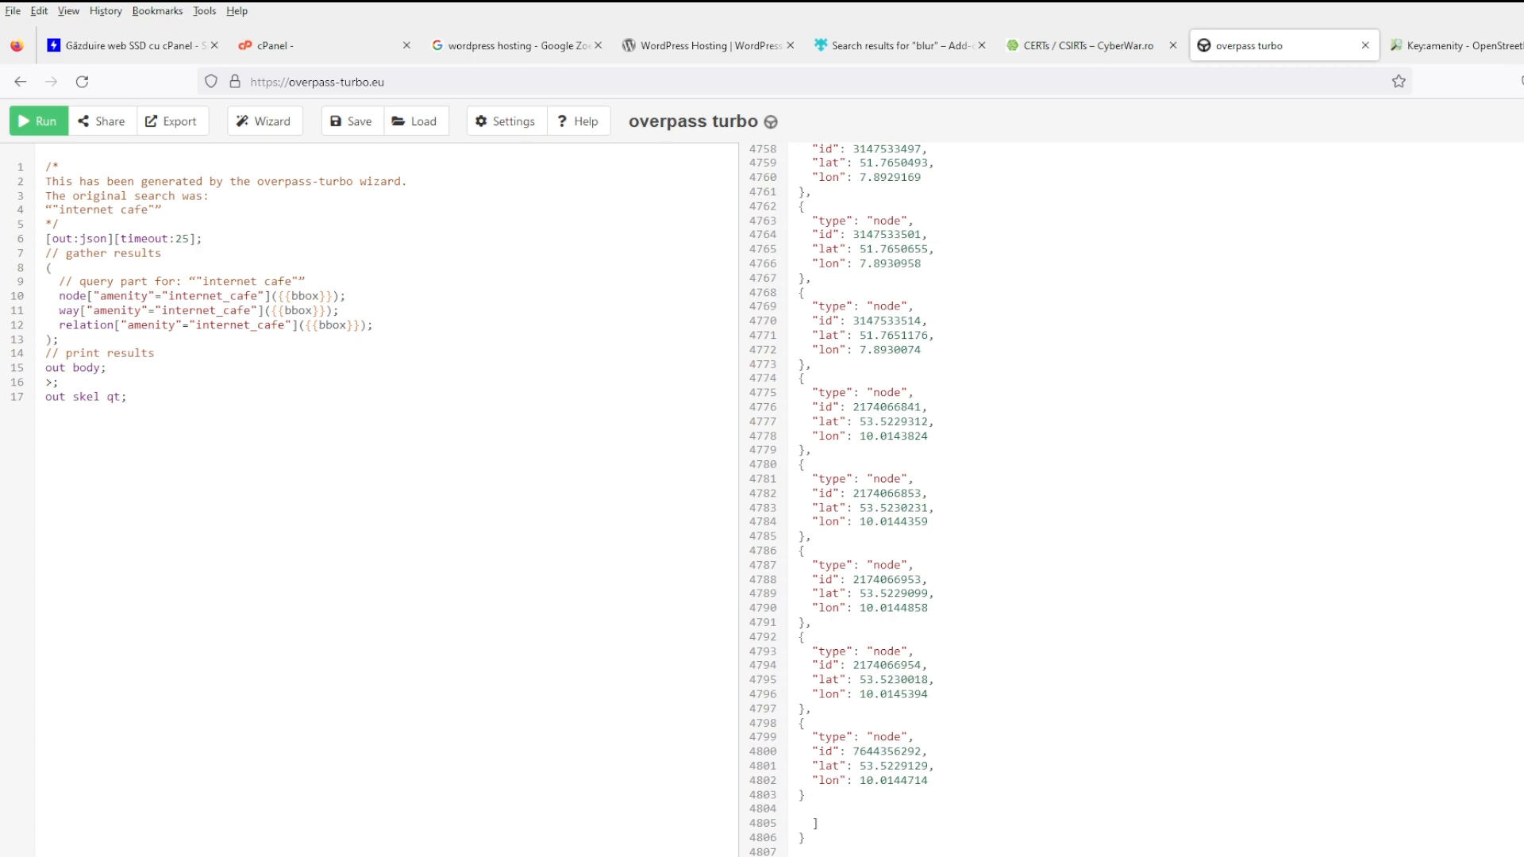
scroll(1143, 498, up, 20)
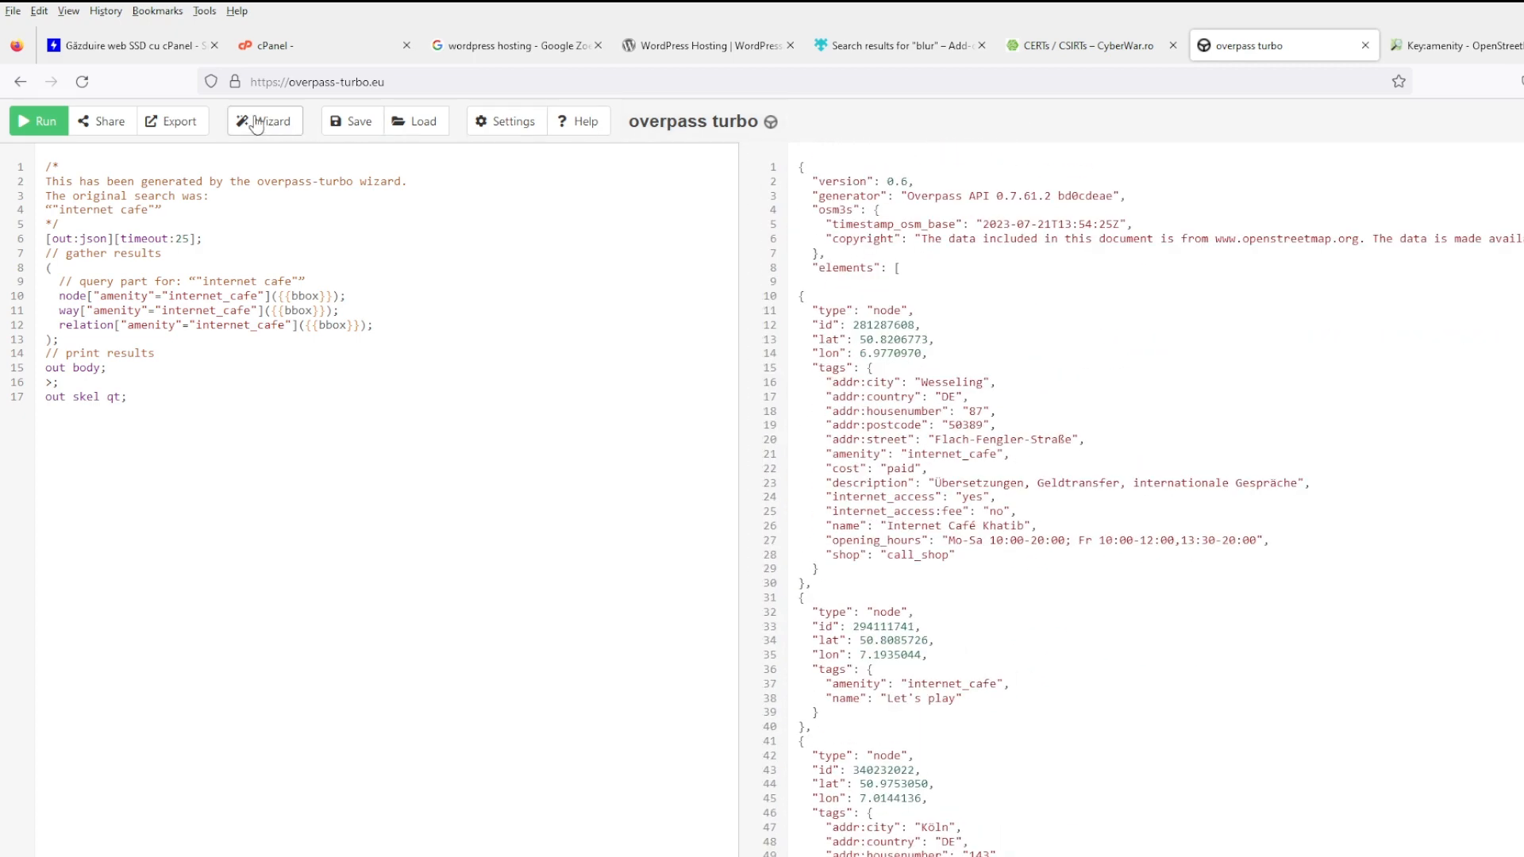
click(163, 127)
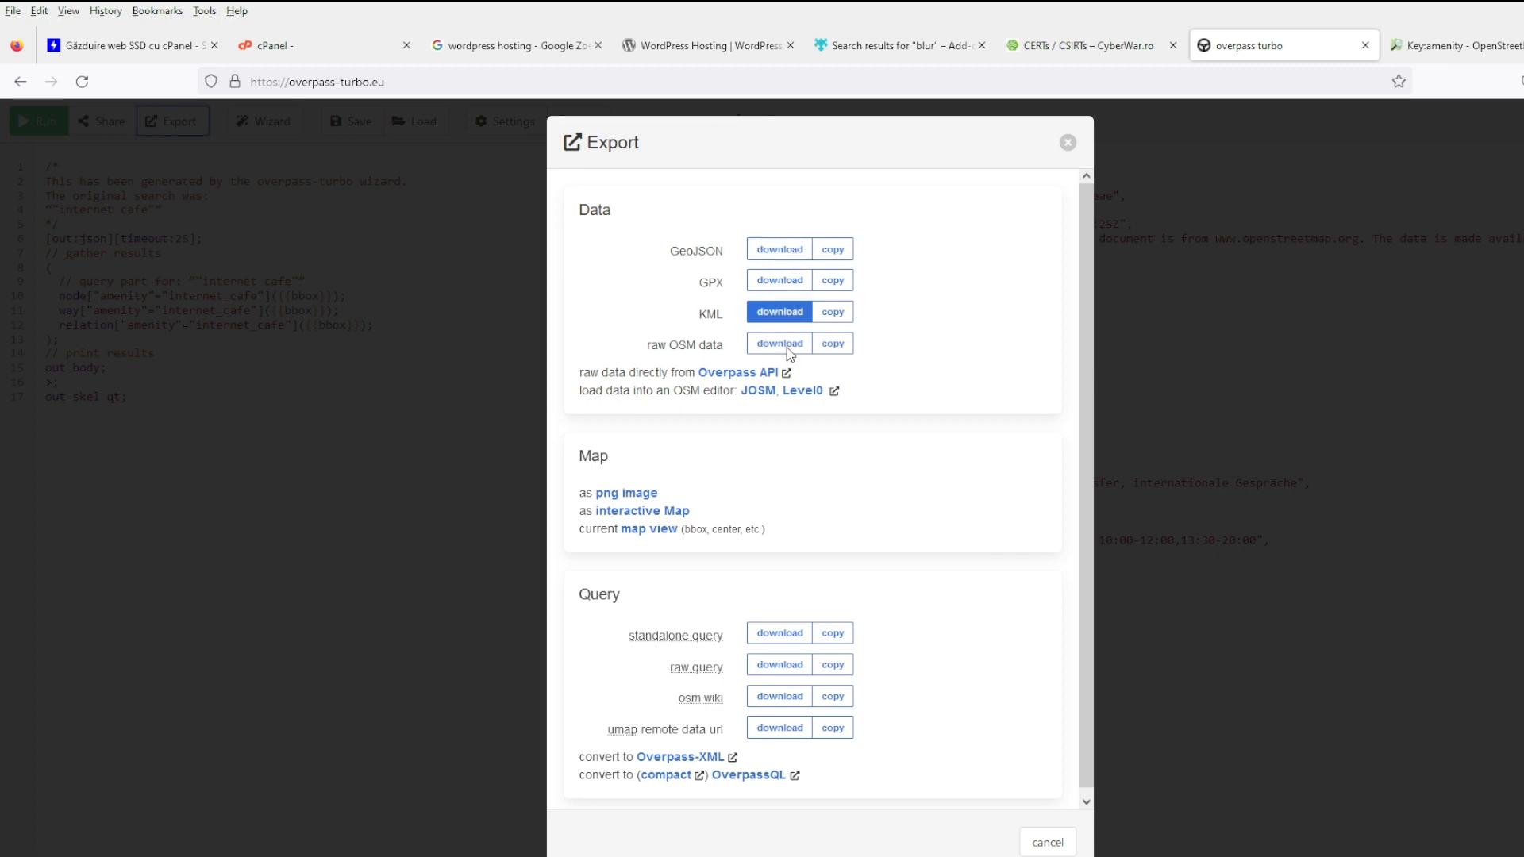
- Download the internet cafe results as a GeoJSON file and close the Export dialog
scroll(778, 413, down, 1)
click(766, 242)
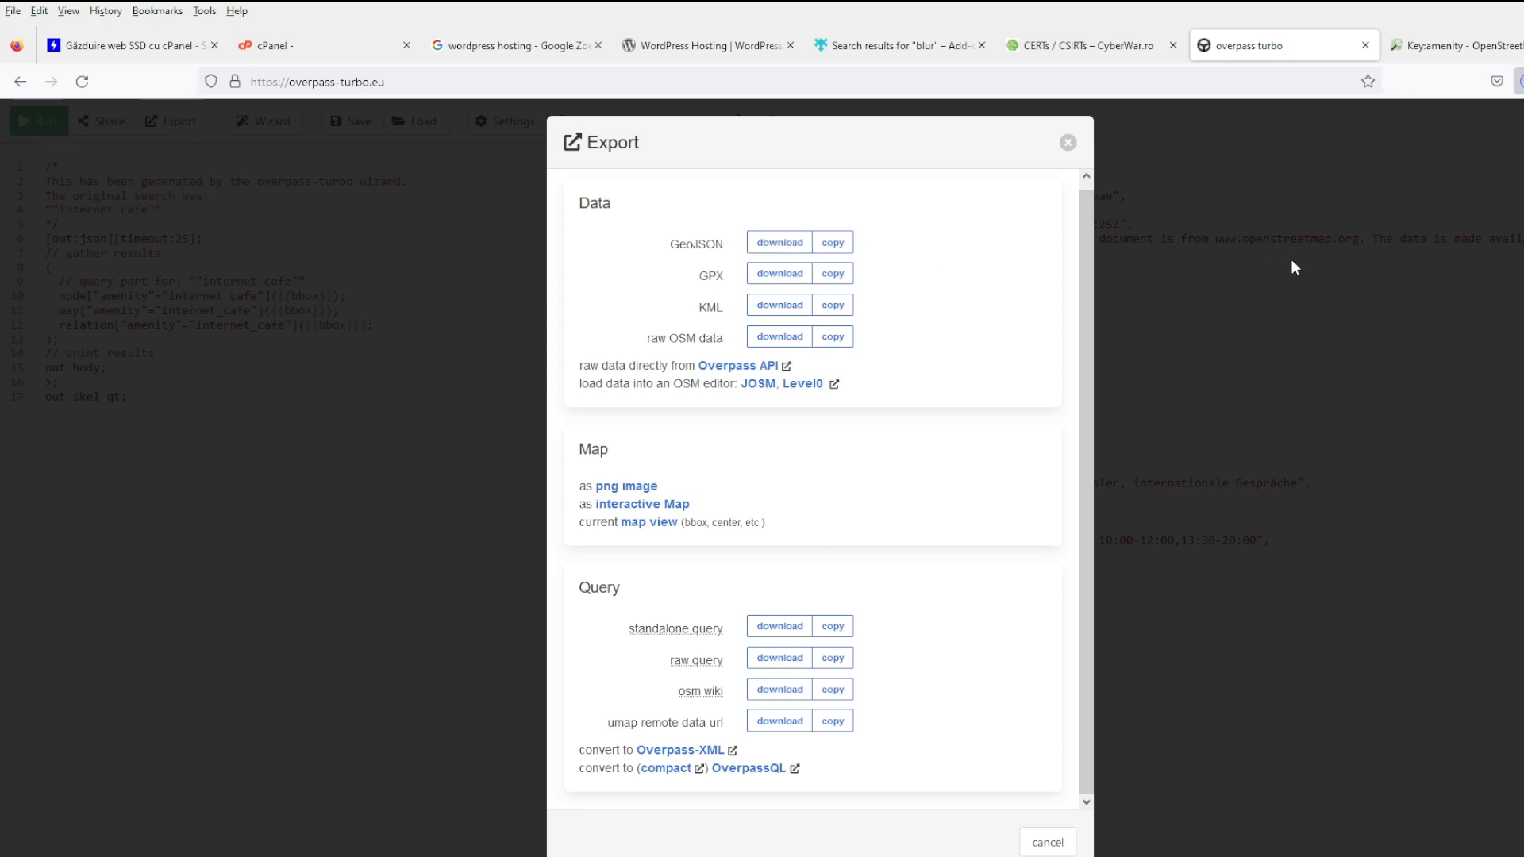
click(1067, 143)
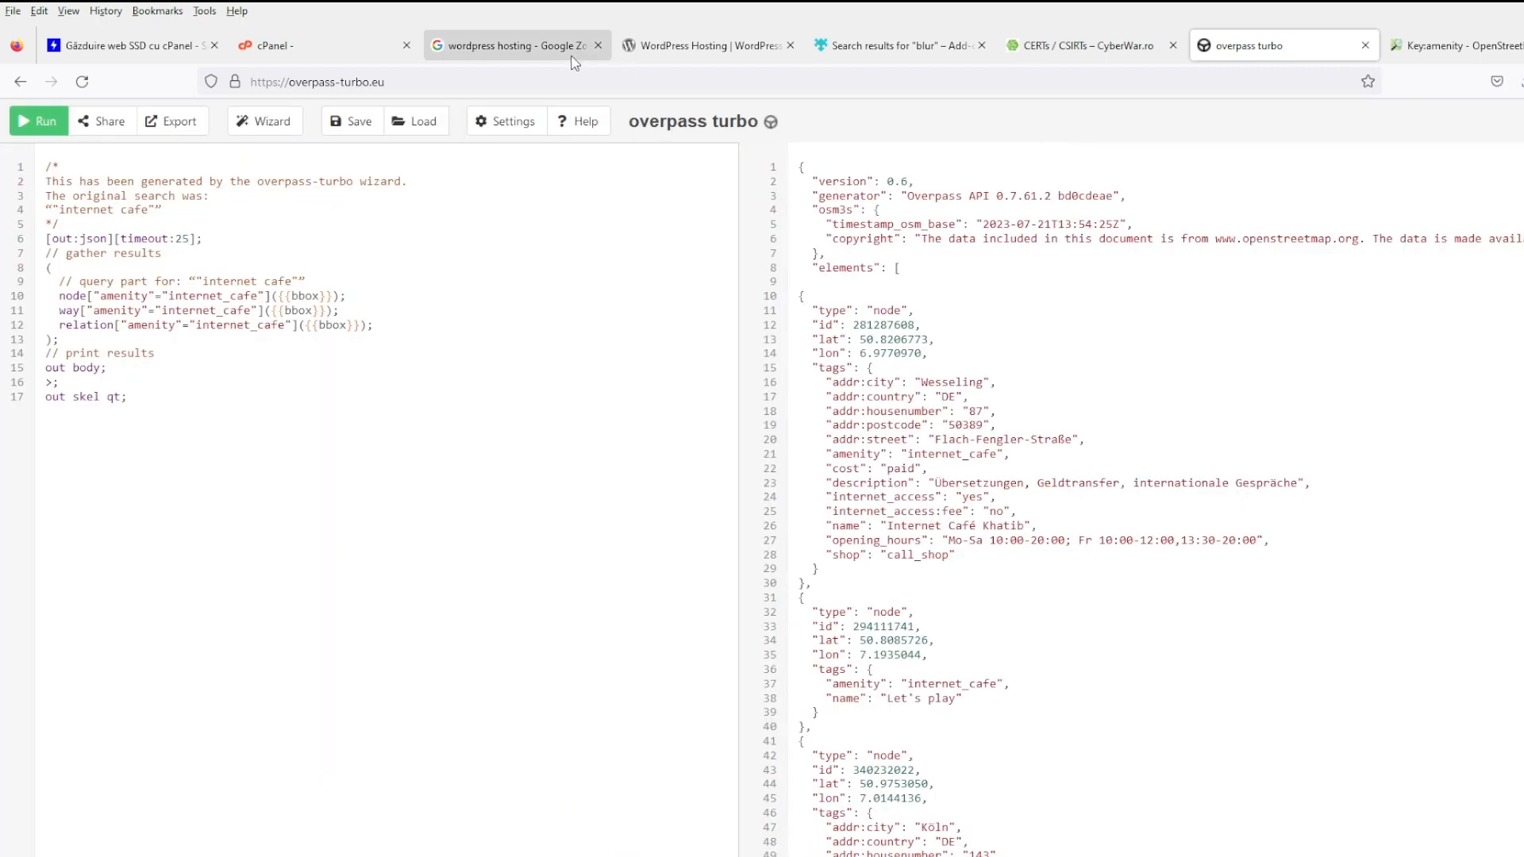
click(318, 45)
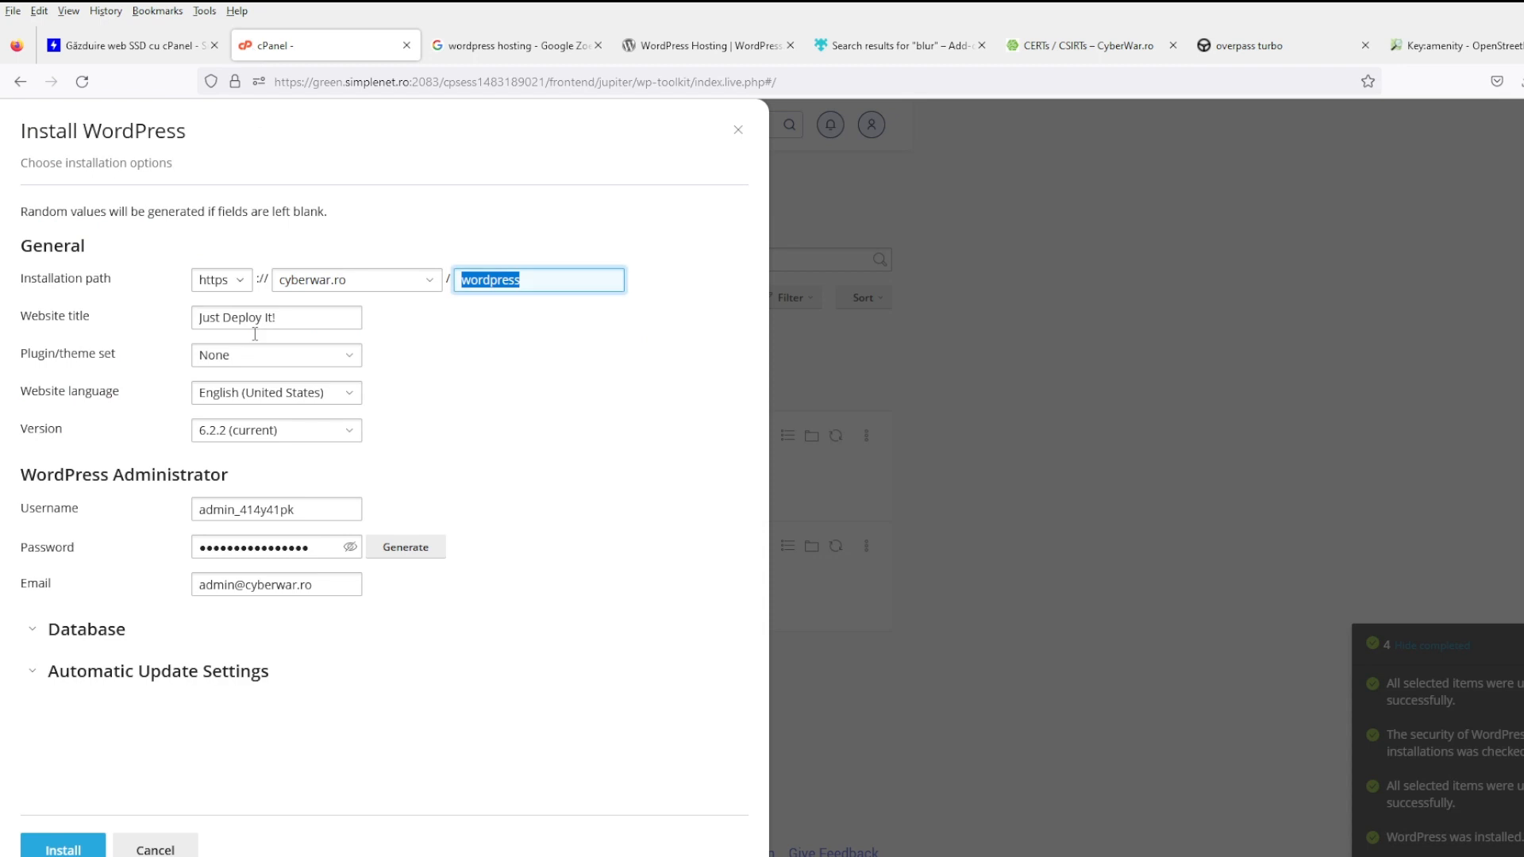
- Install WordPress 6.2.2 at path internetcafe titled 'Test Website - See Youtube Video', with plugin/theme set None
double_click(557, 281)
text(internetcafe)
key(Tab)
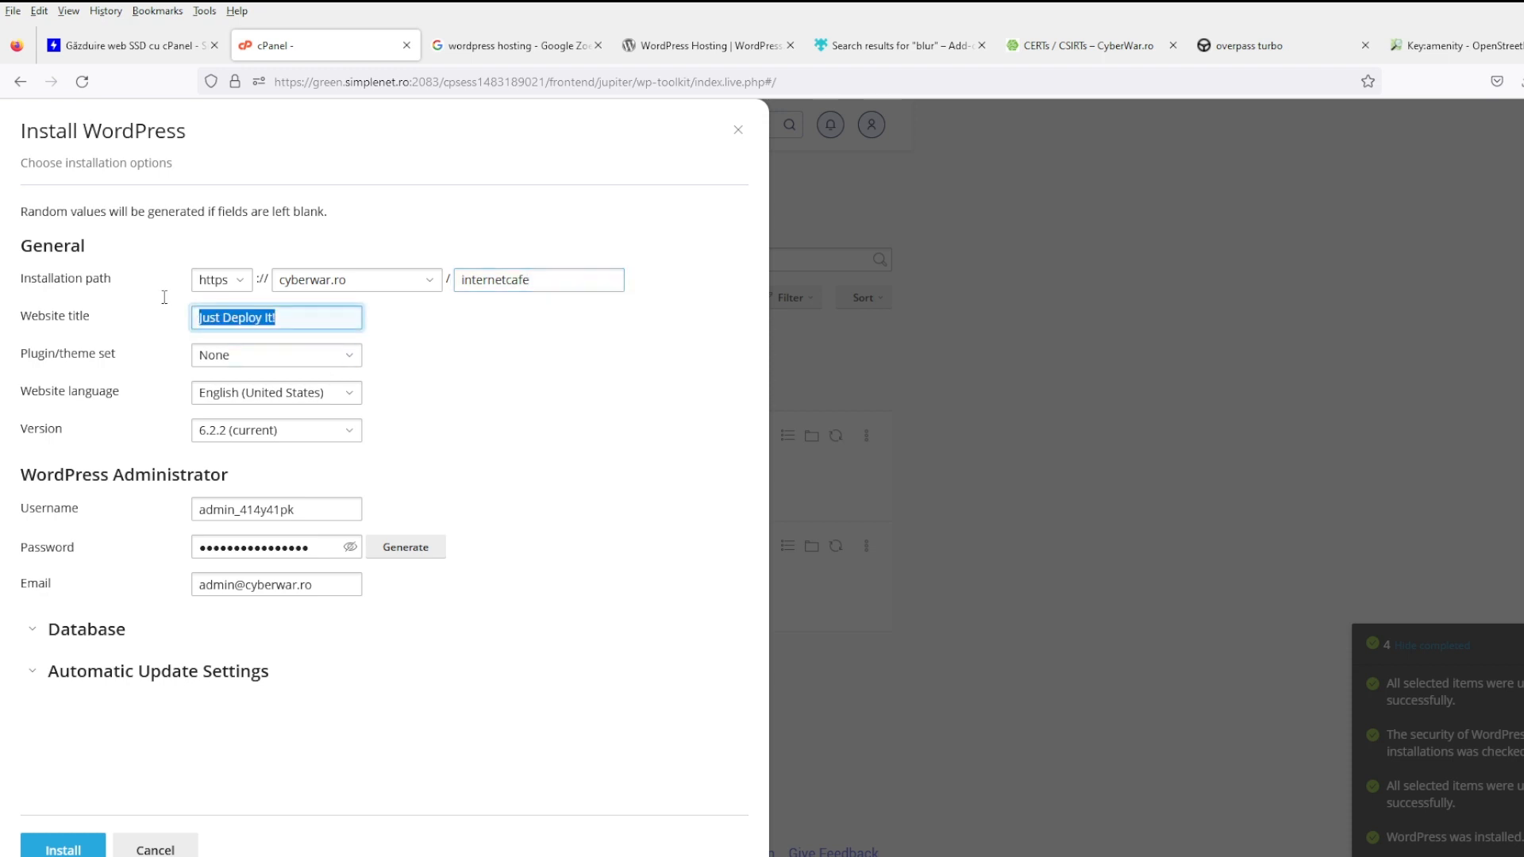
text(Test Website)
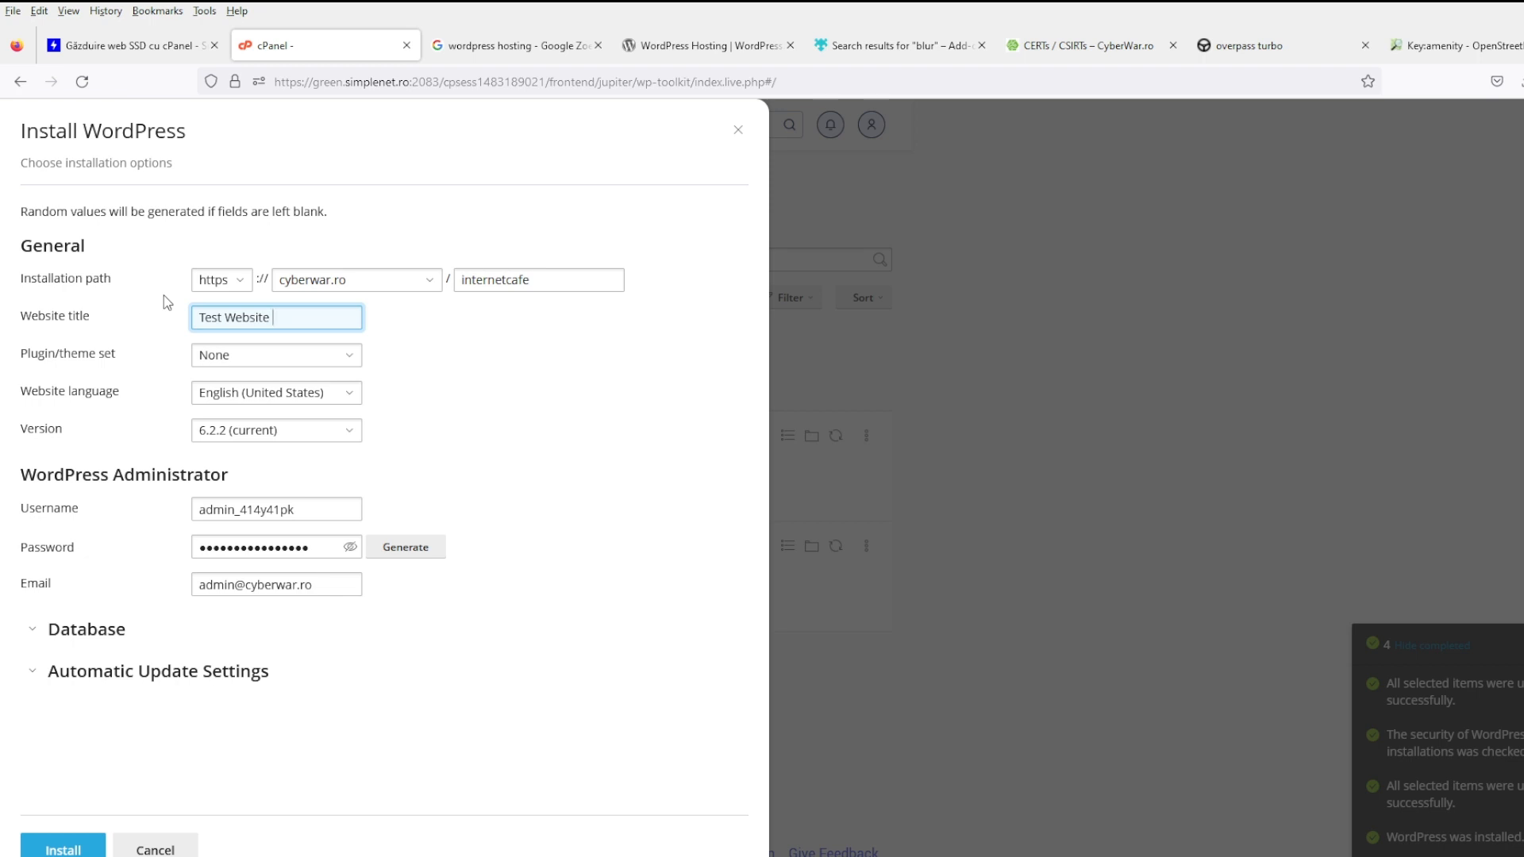
text( - See Youtube Video)
key(Tab)
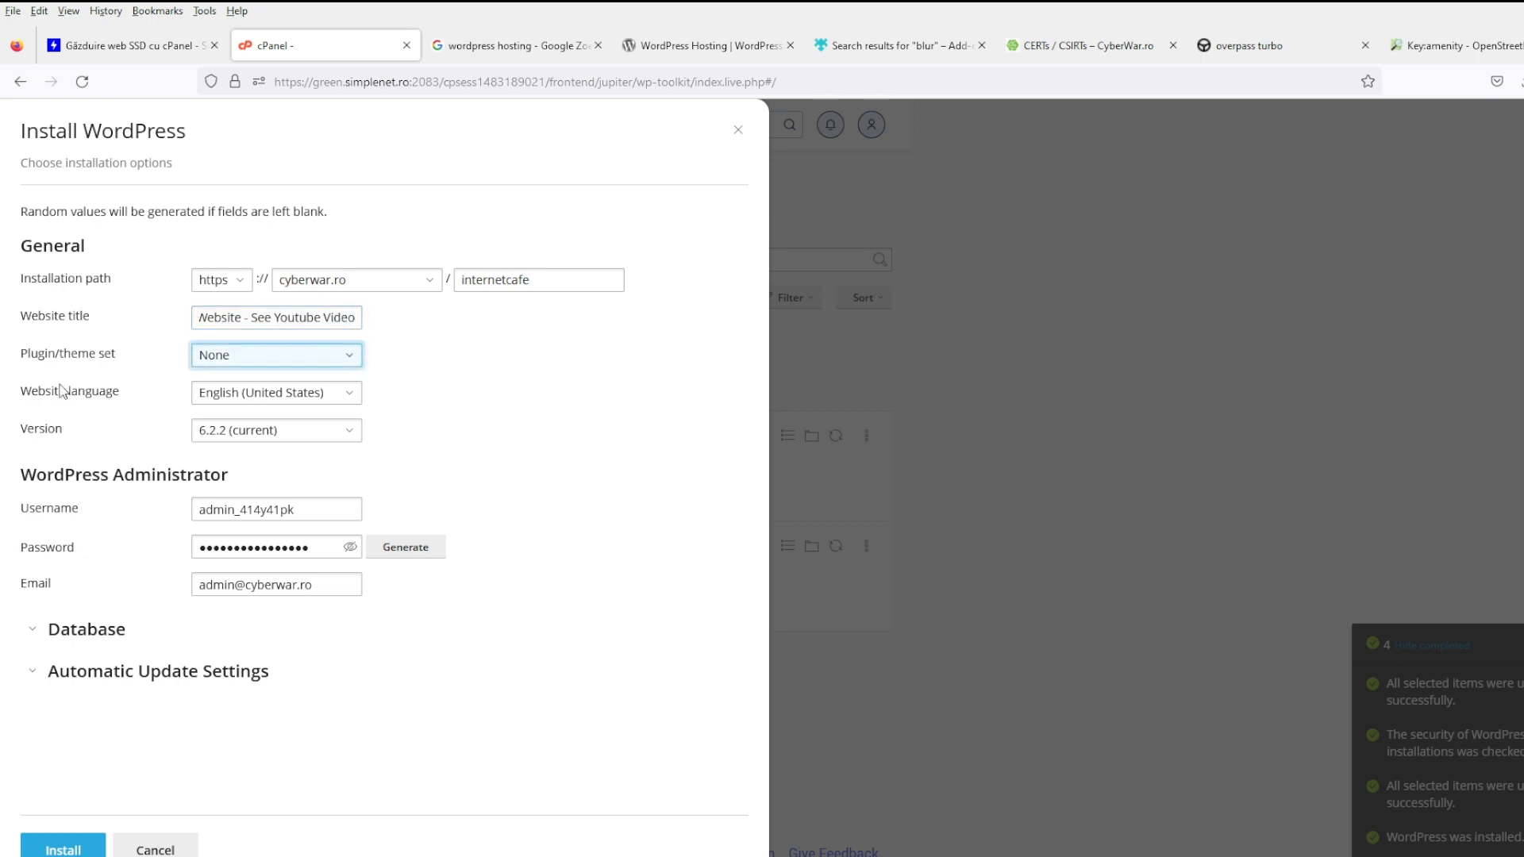
click(217, 363)
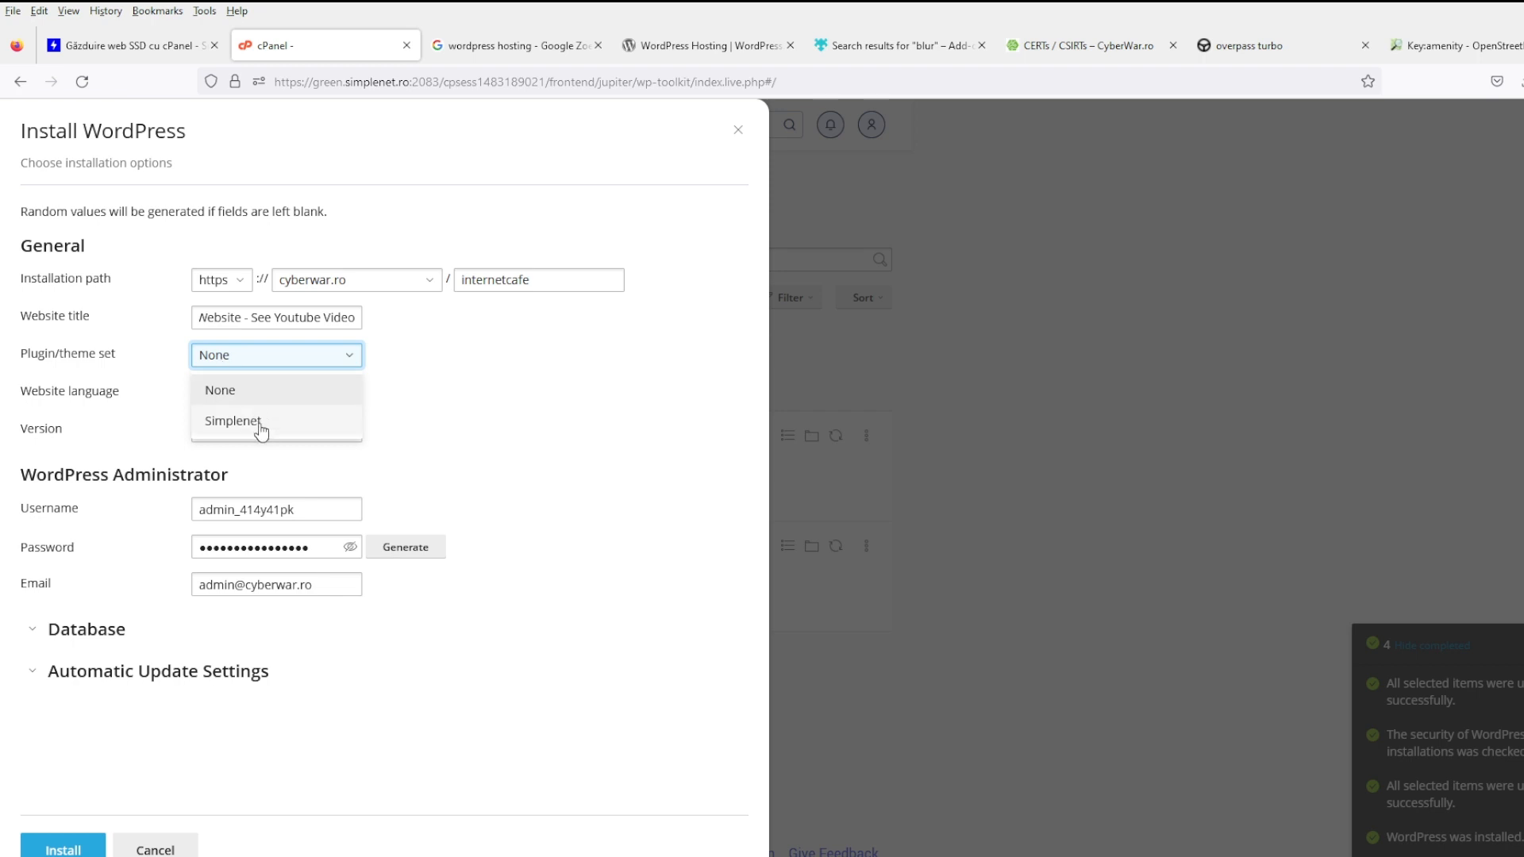
click(299, 395)
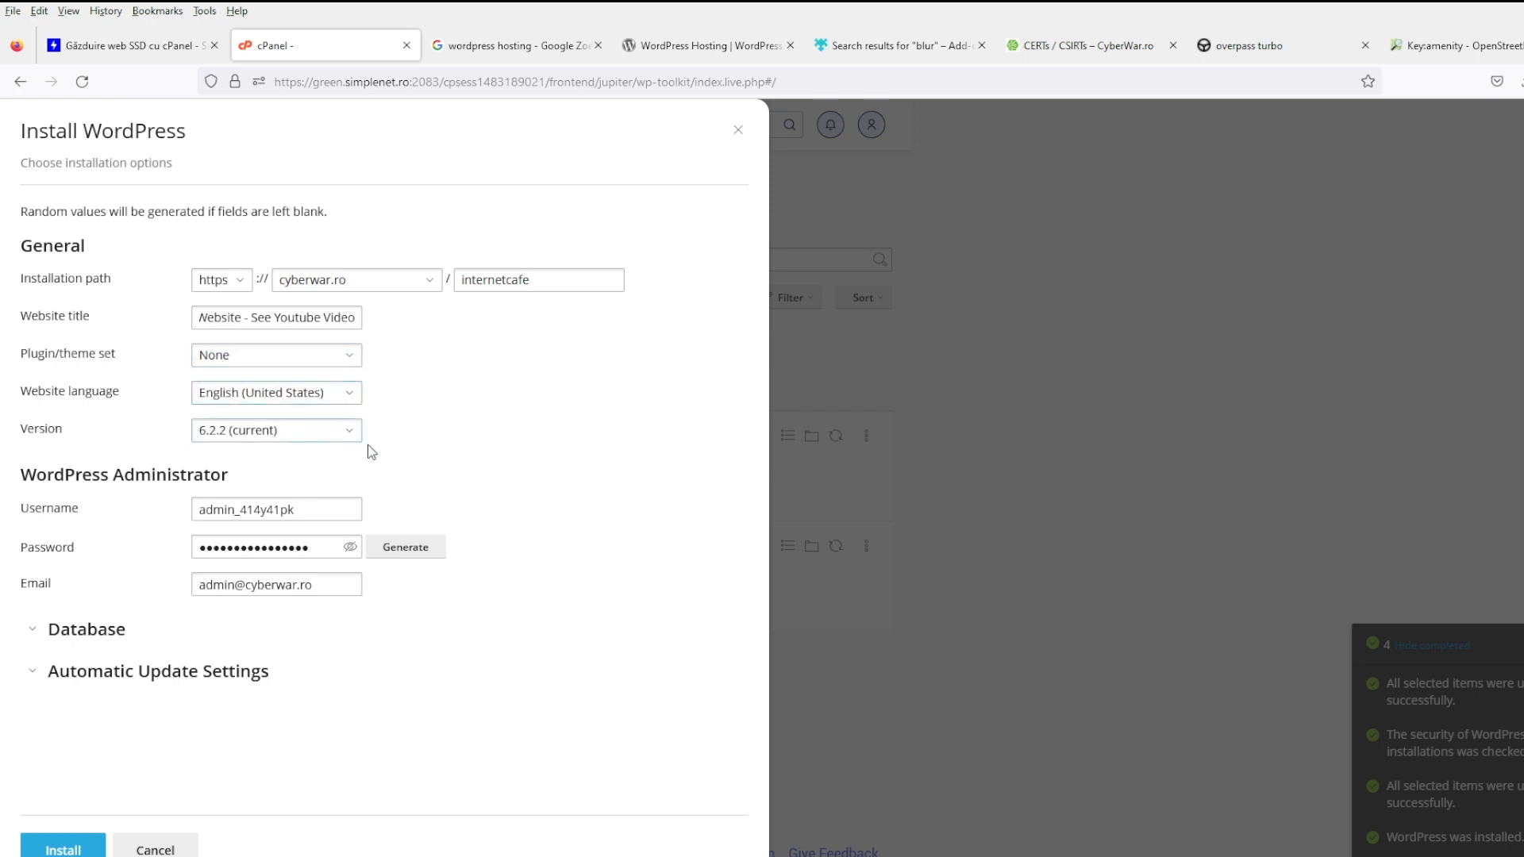
click(344, 439)
click(427, 437)
click(63, 846)
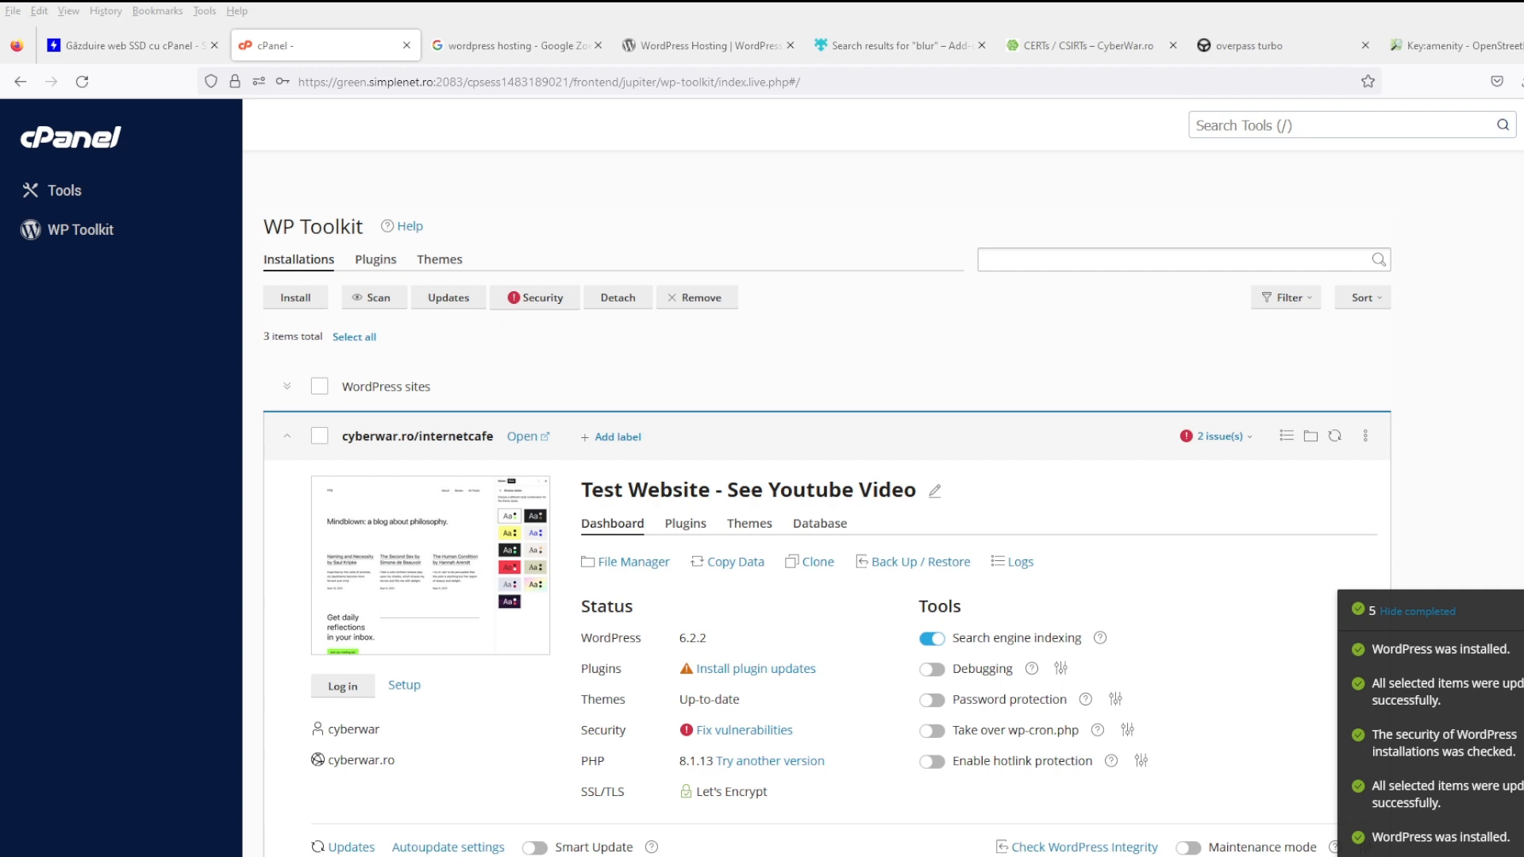
- Preview the cyberwar.ro/internetcafe site, then log in to its WordPress 6.2.2 admin dashboard
click(533, 442)
click(454, 41)
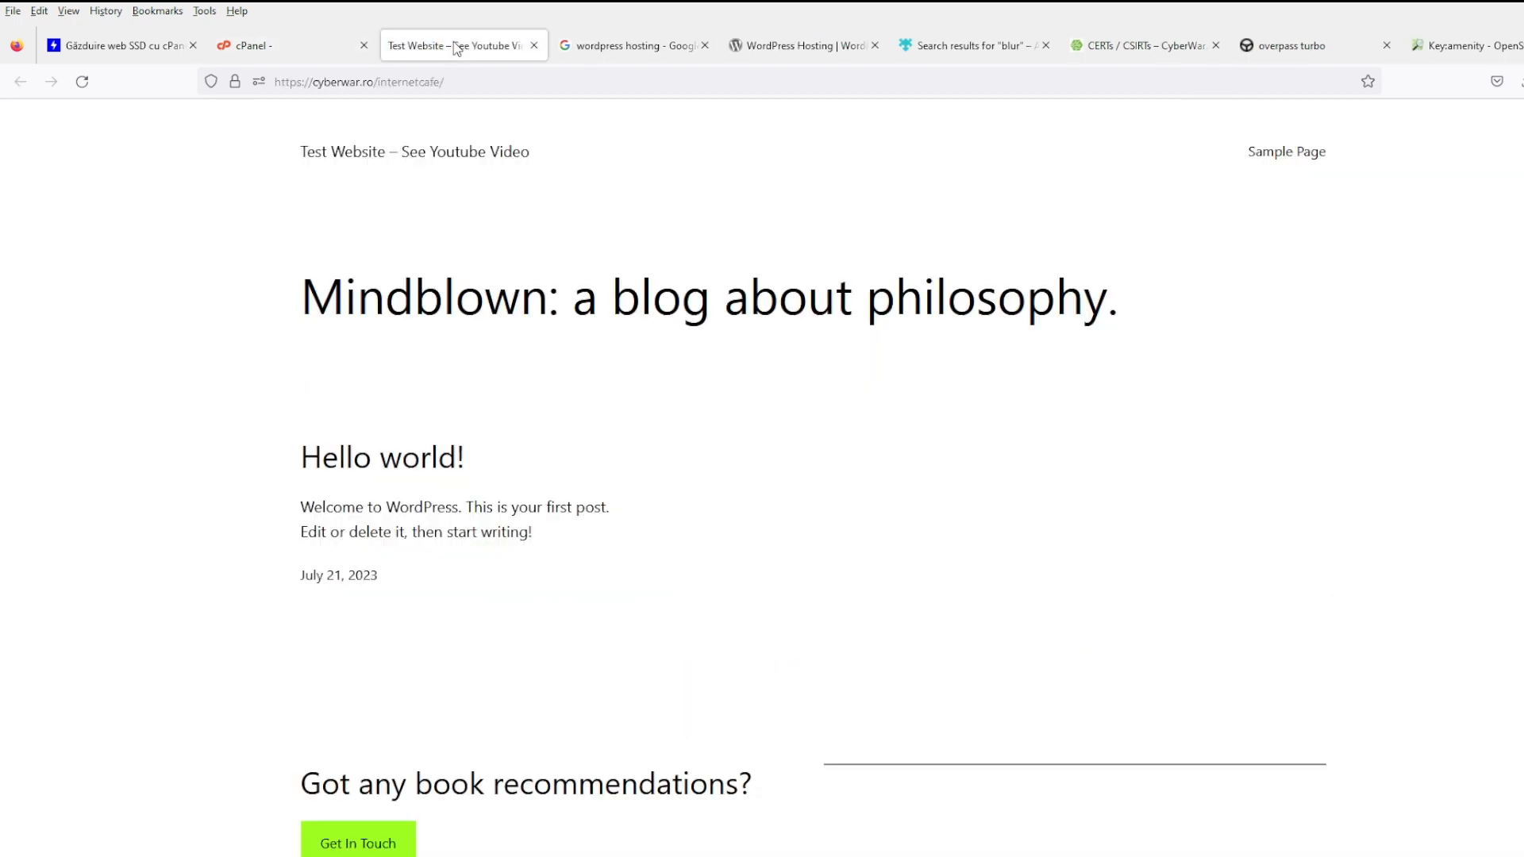
scroll(690, 647, down, 2)
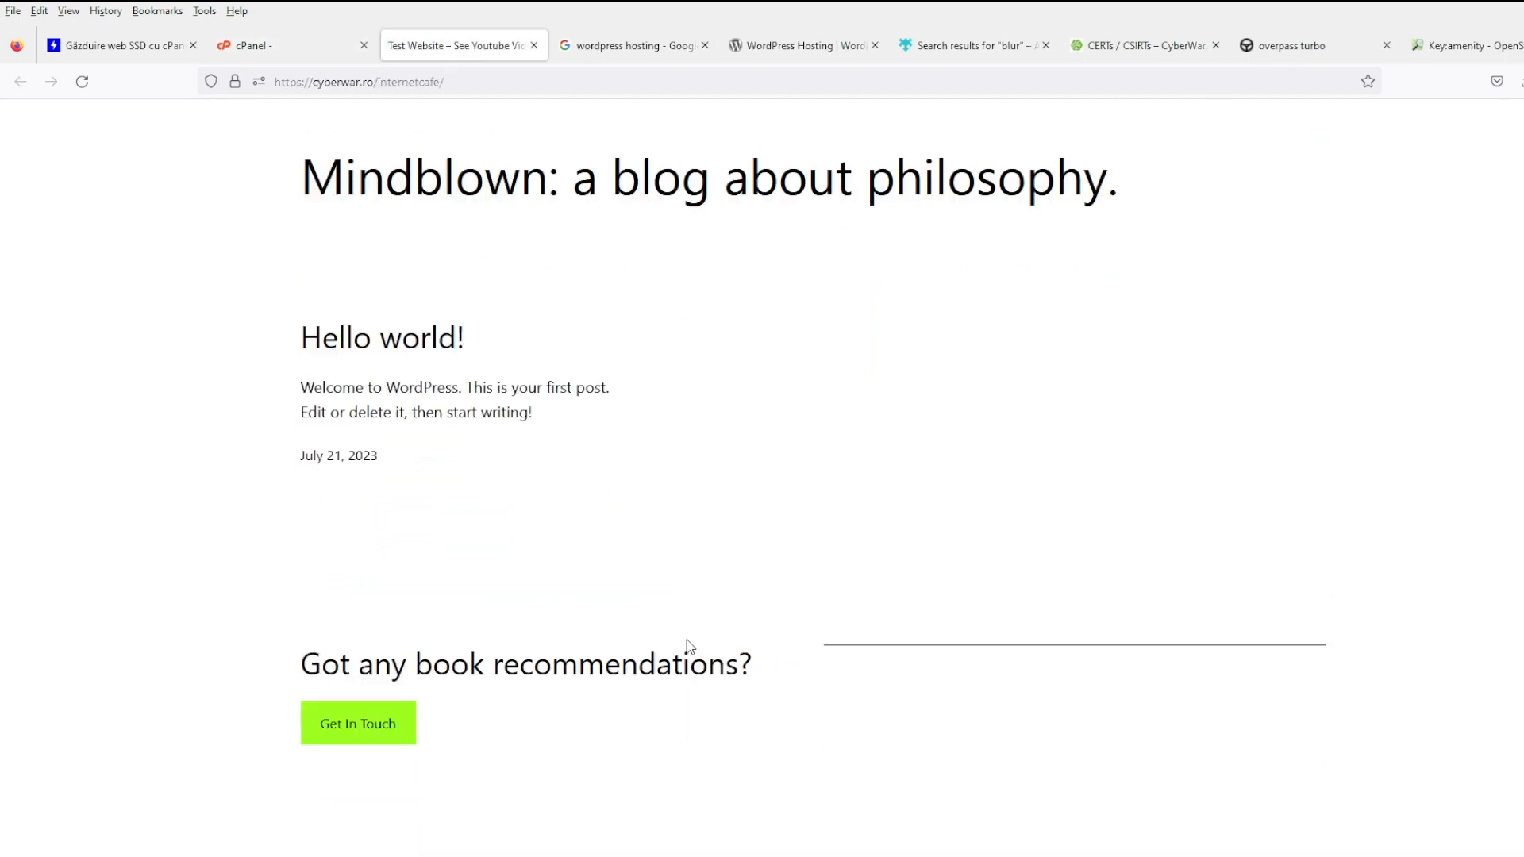
scroll(690, 647, up, 2)
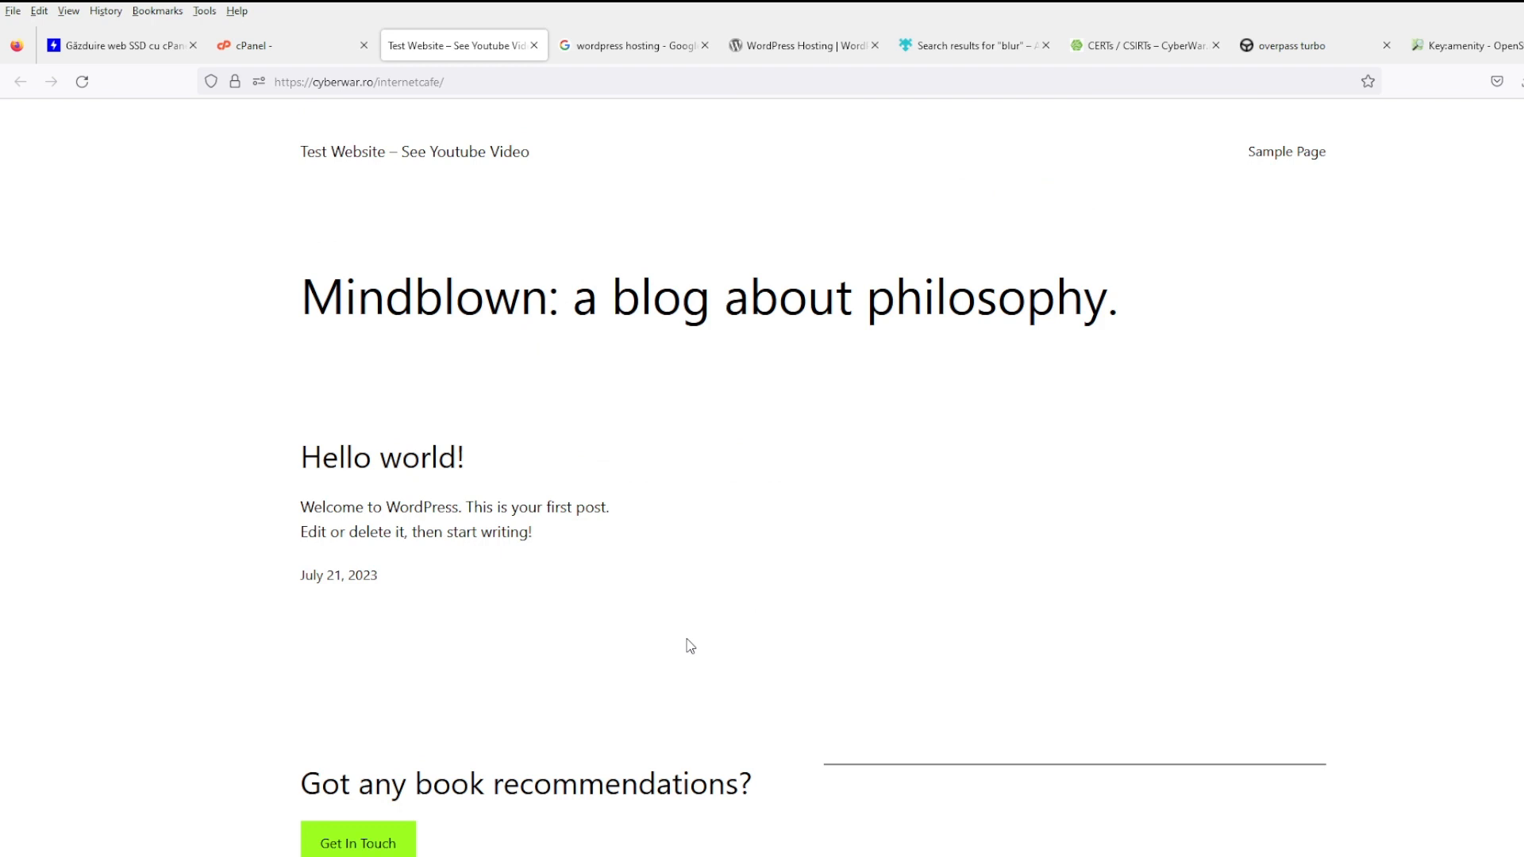
scroll(670, 616, down, 2)
scroll(670, 616, up, 2)
click(289, 47)
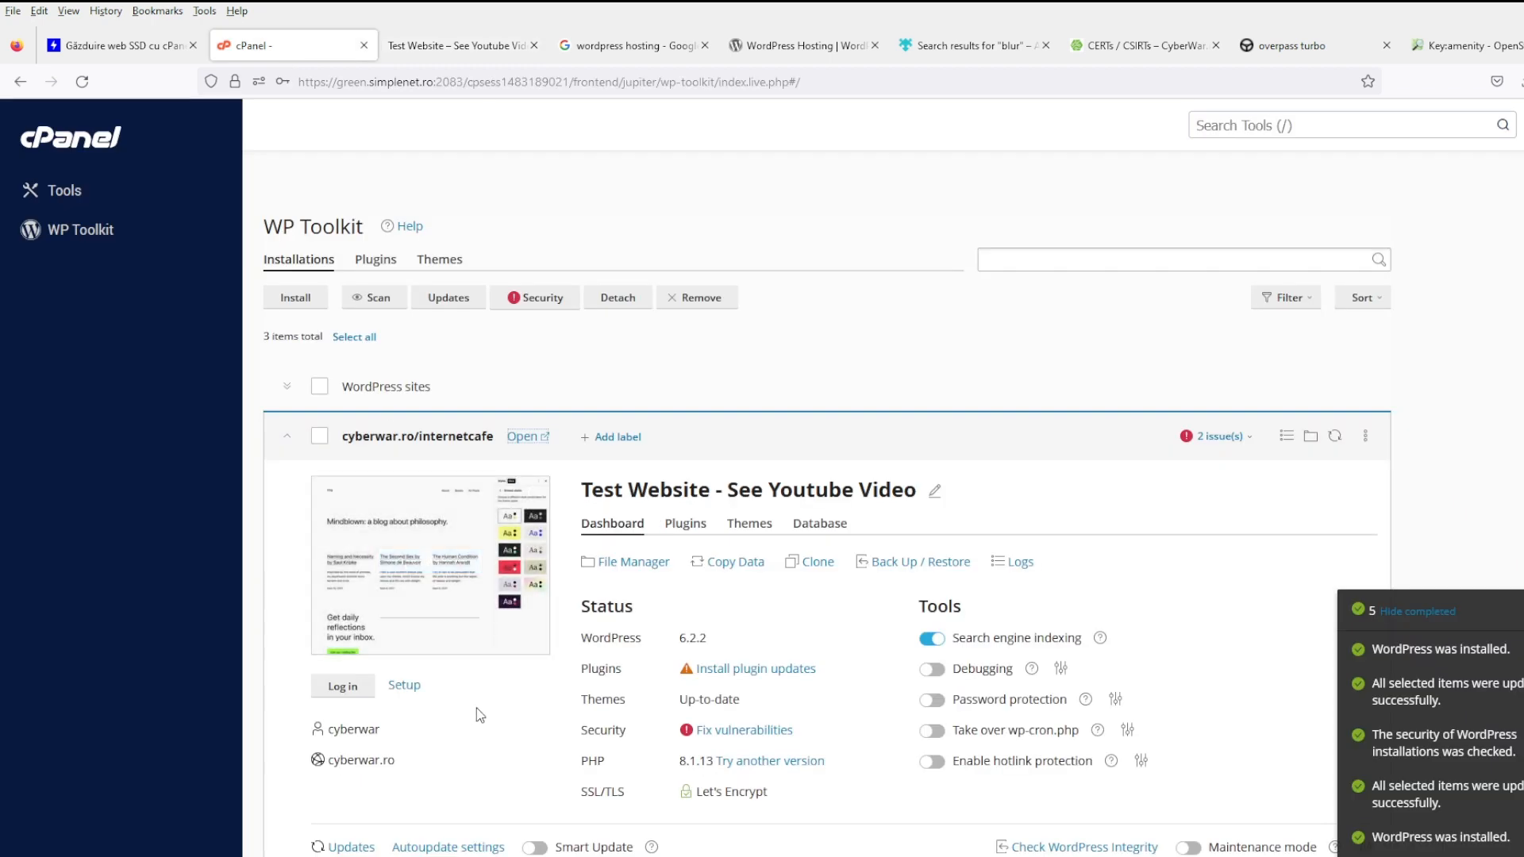
click(330, 692)
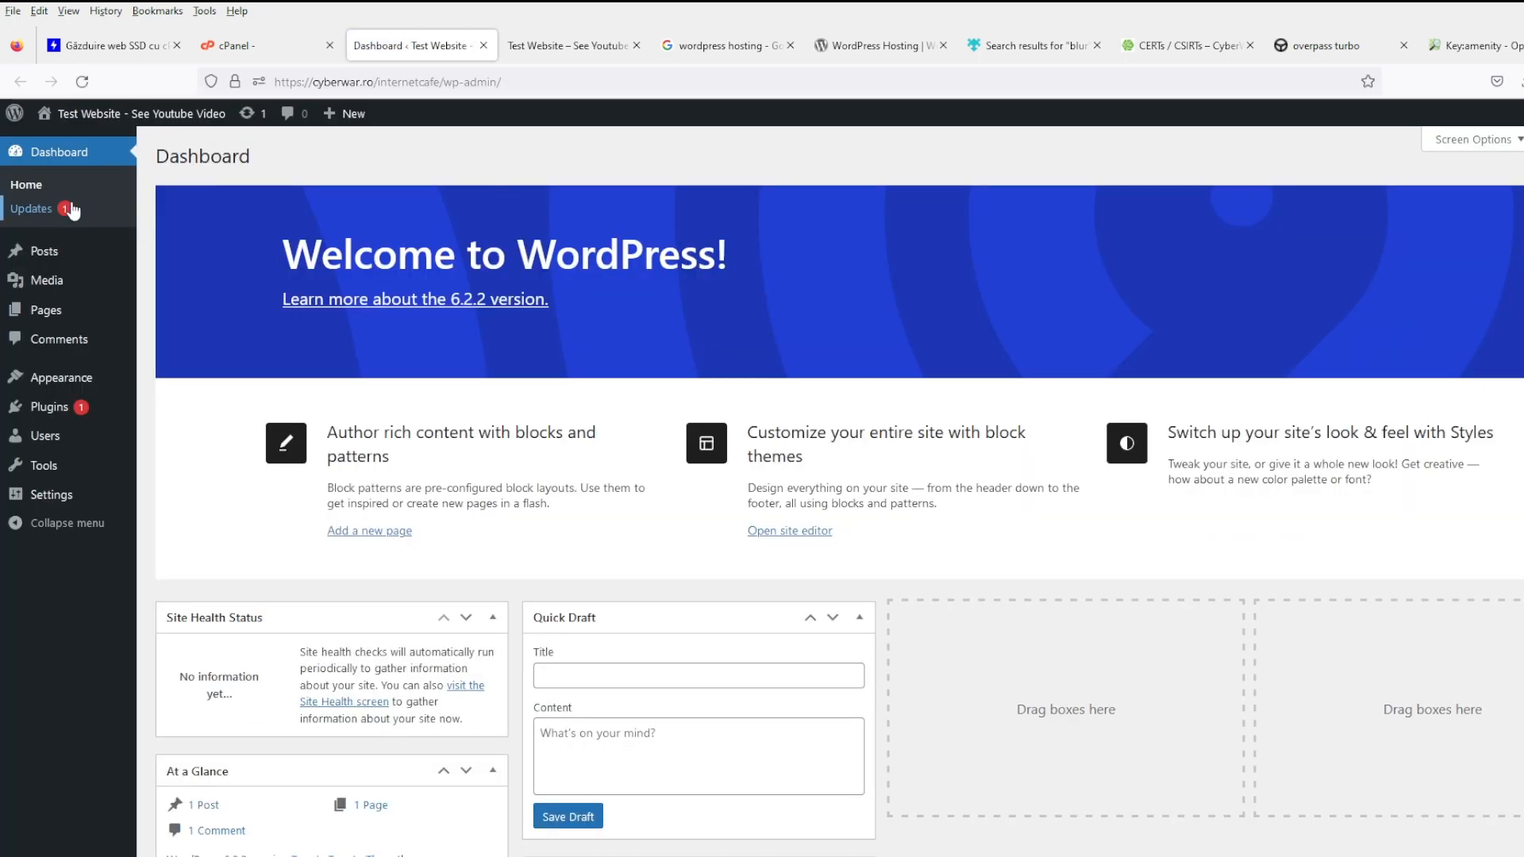
- Update Akismet Anti-Spam to 5.2, then check the installed plugins and the three installed themes
click(39, 208)
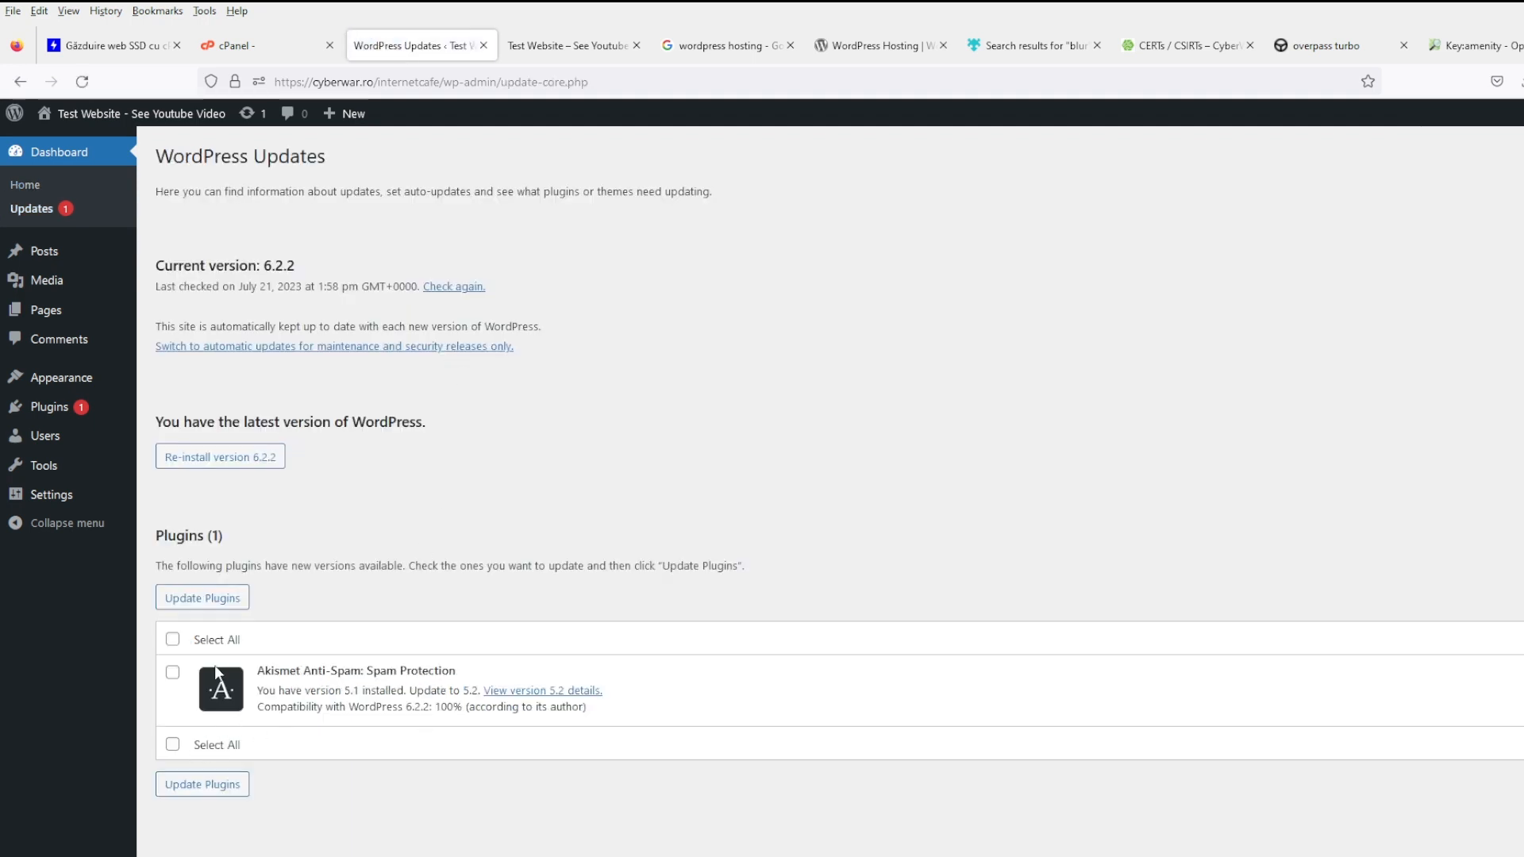
click(173, 639)
click(213, 598)
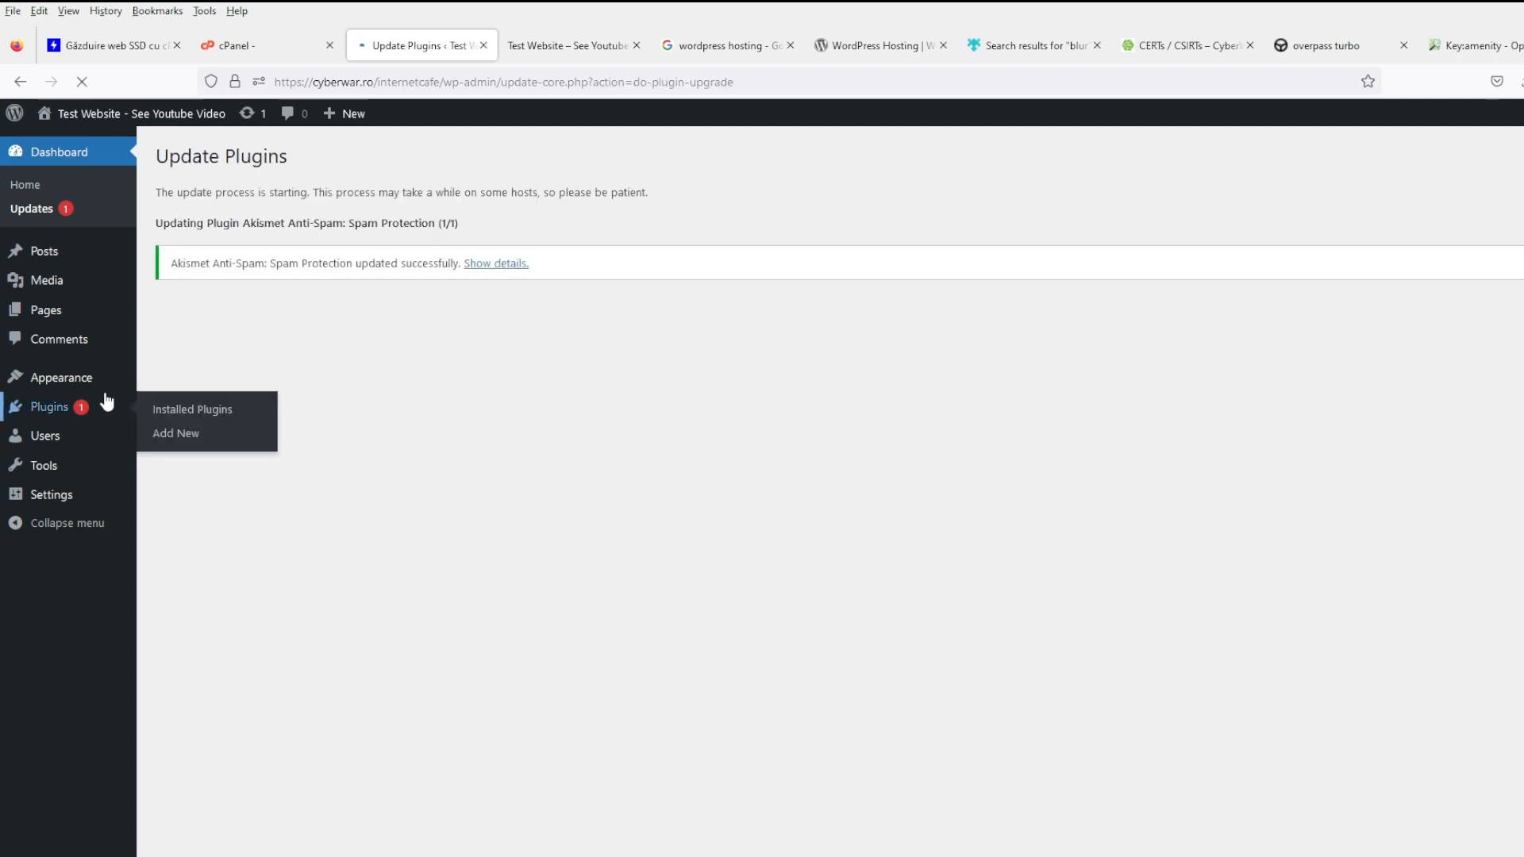
click(107, 402)
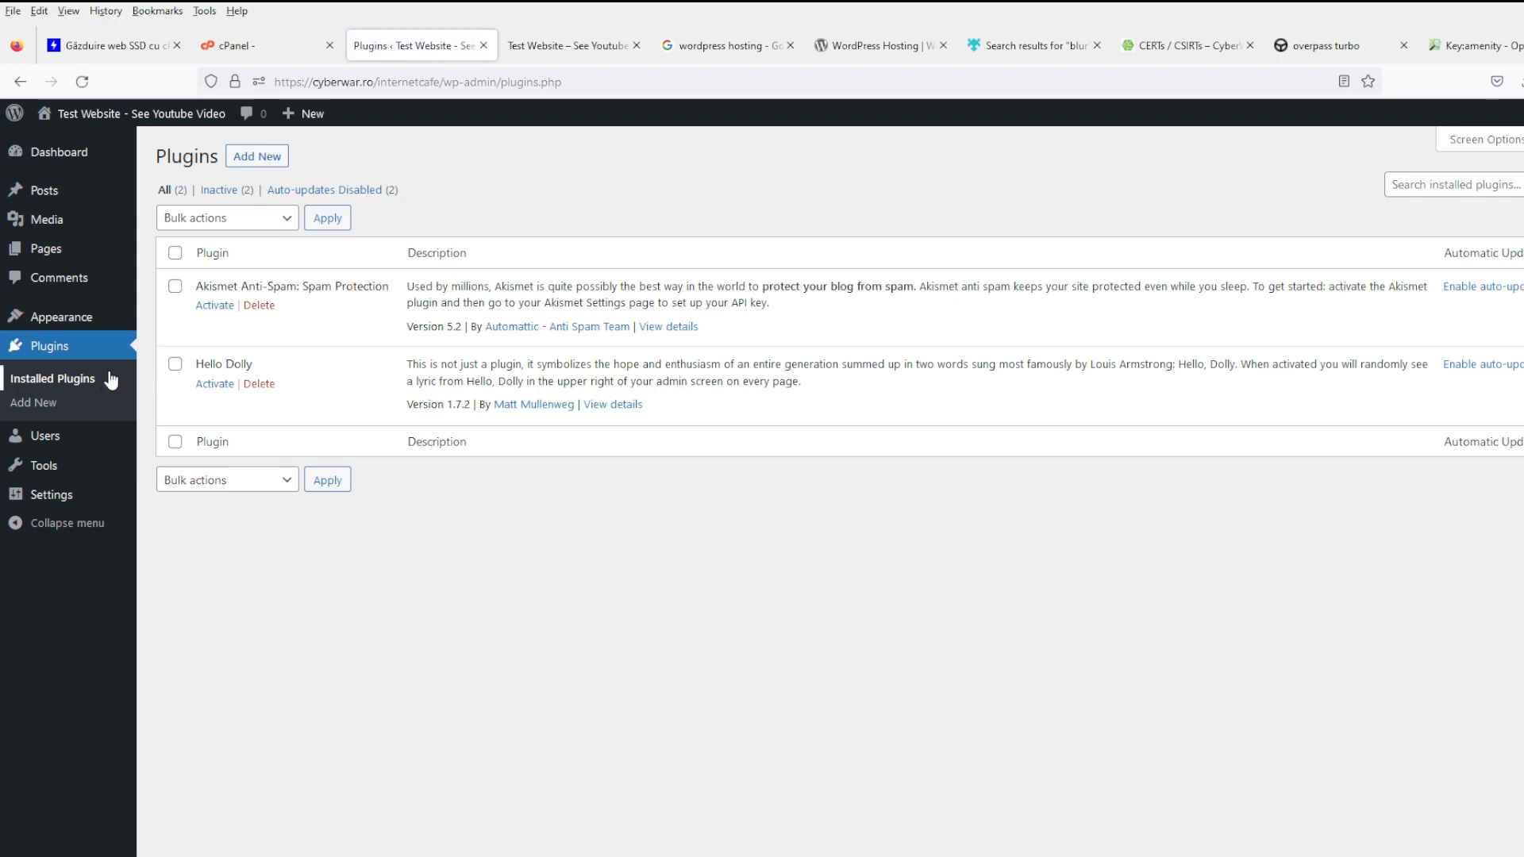
click(63, 317)
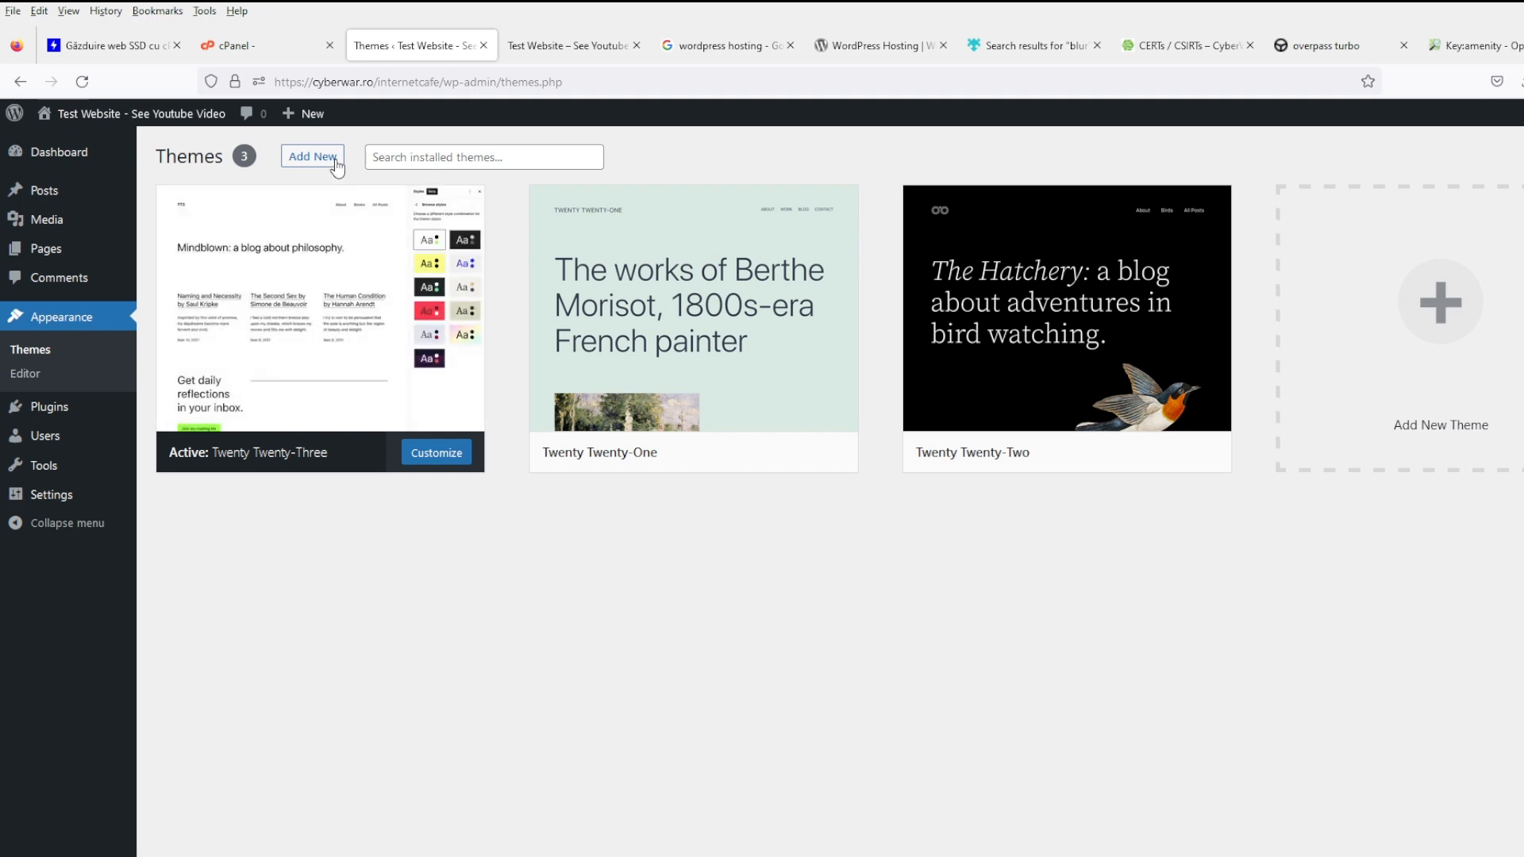
- Search the theme directory for 'map' and install the Citykid theme
click(304, 160)
click(1483, 206)
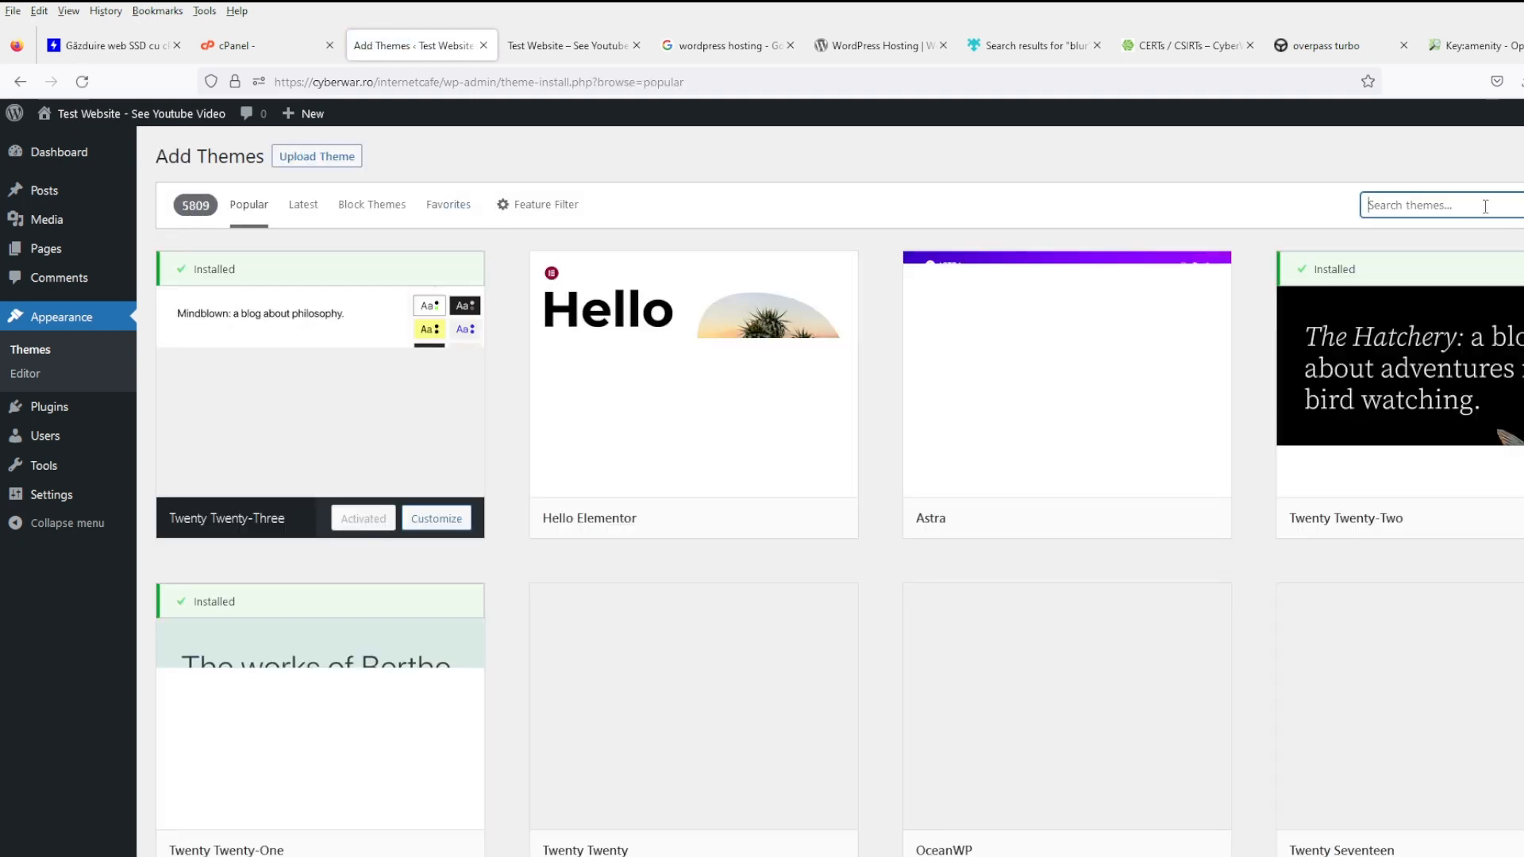
text(map)
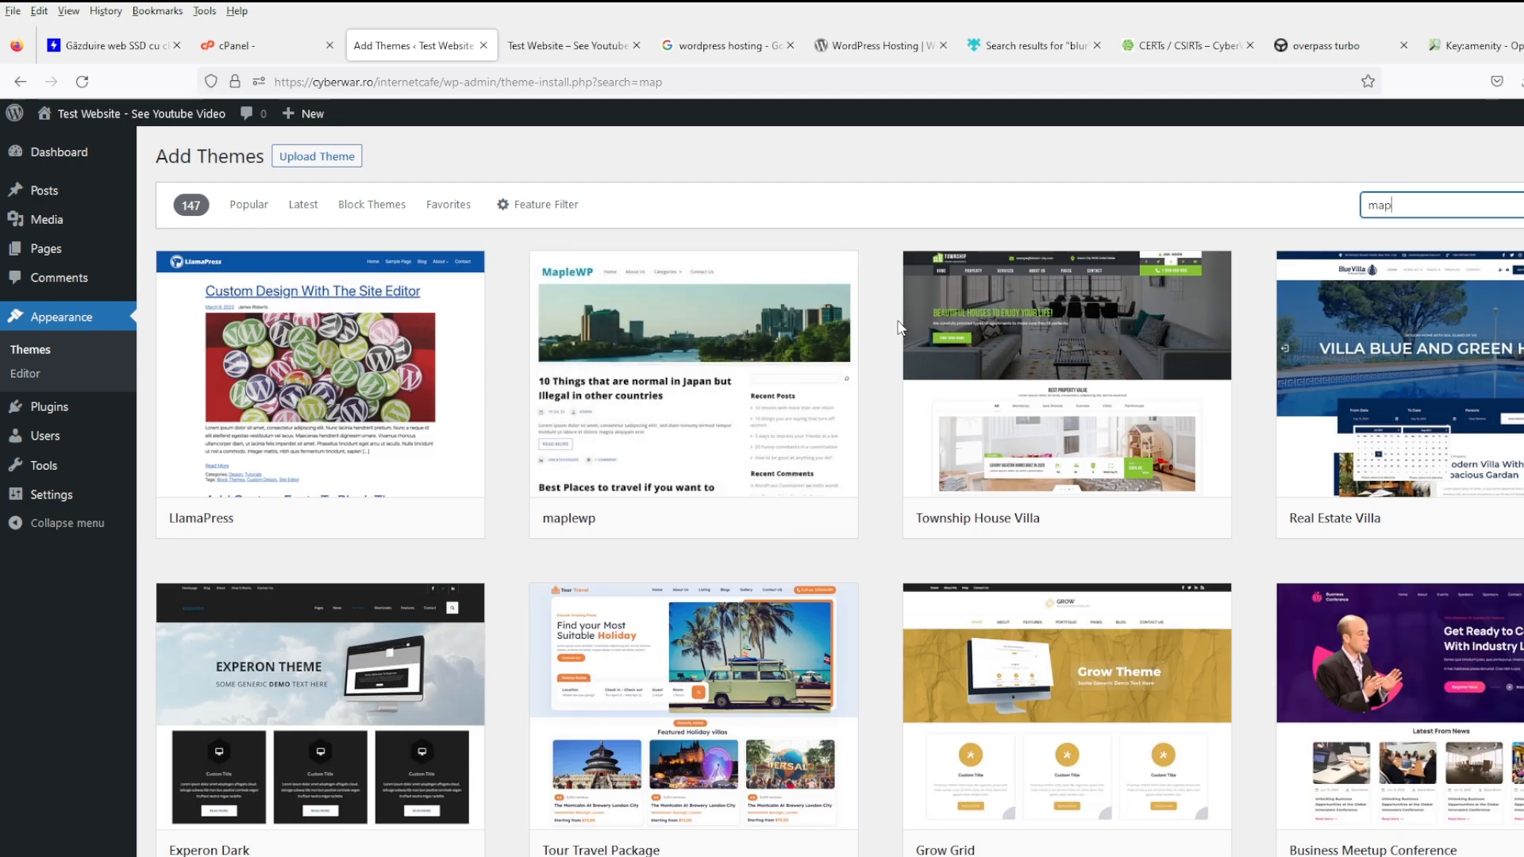
scroll(867, 476, down, 3)
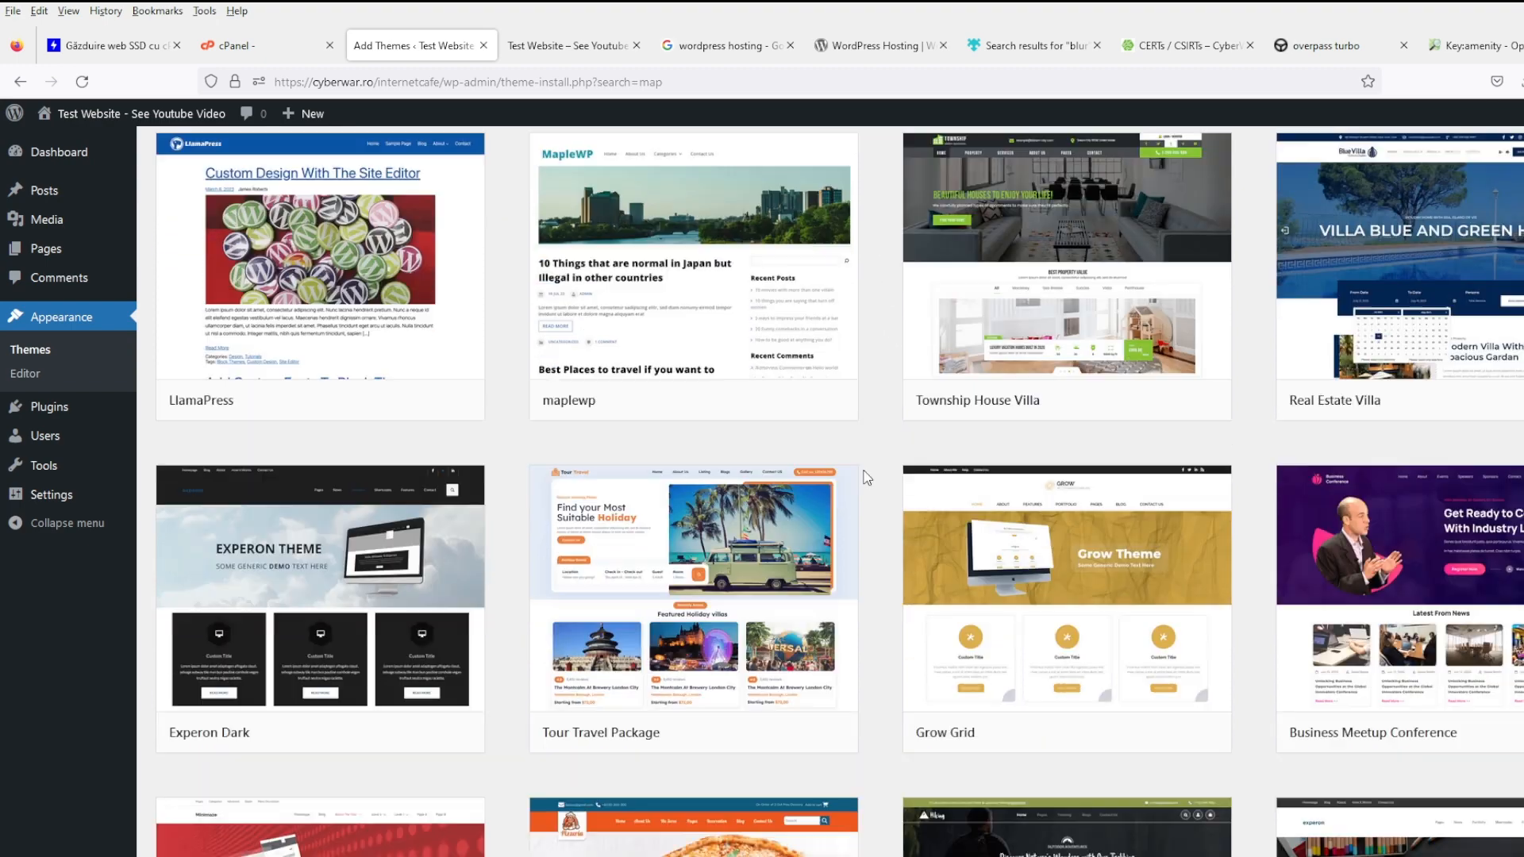
scroll(867, 476, down, 7)
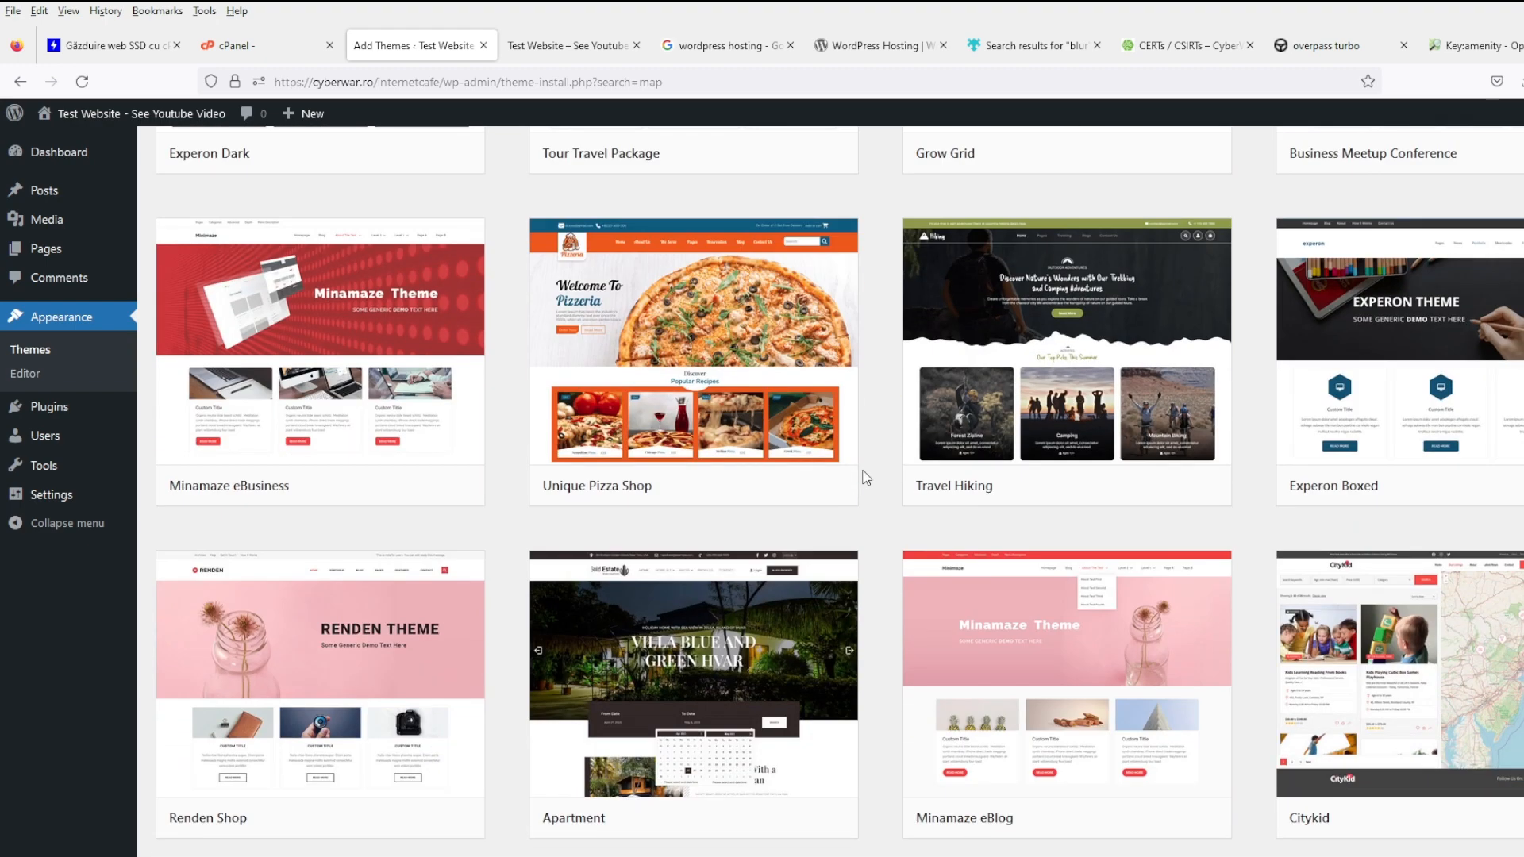
scroll(866, 477, down, 3)
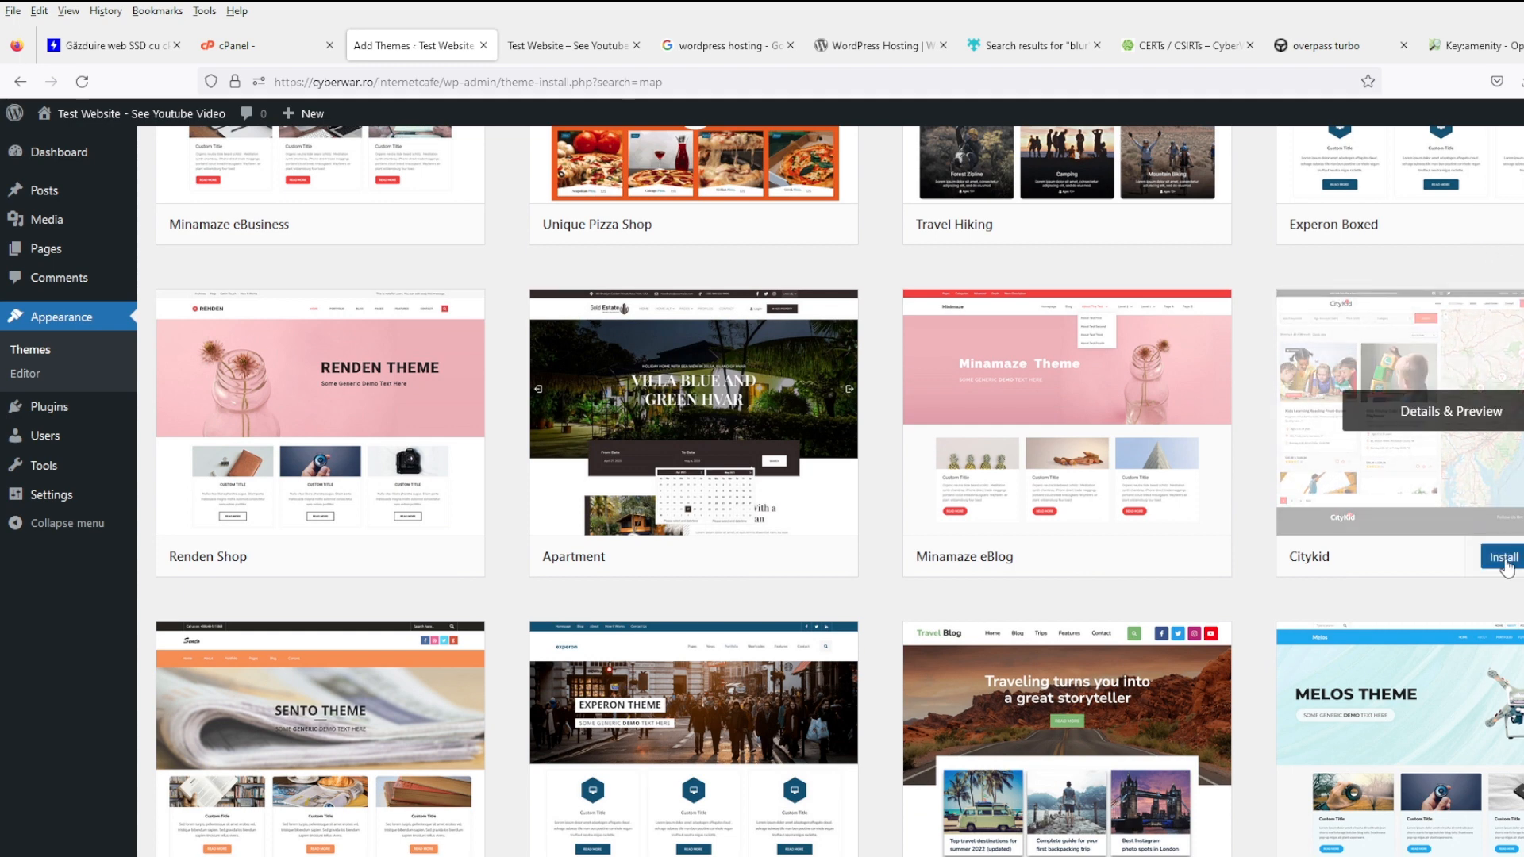
click(1504, 558)
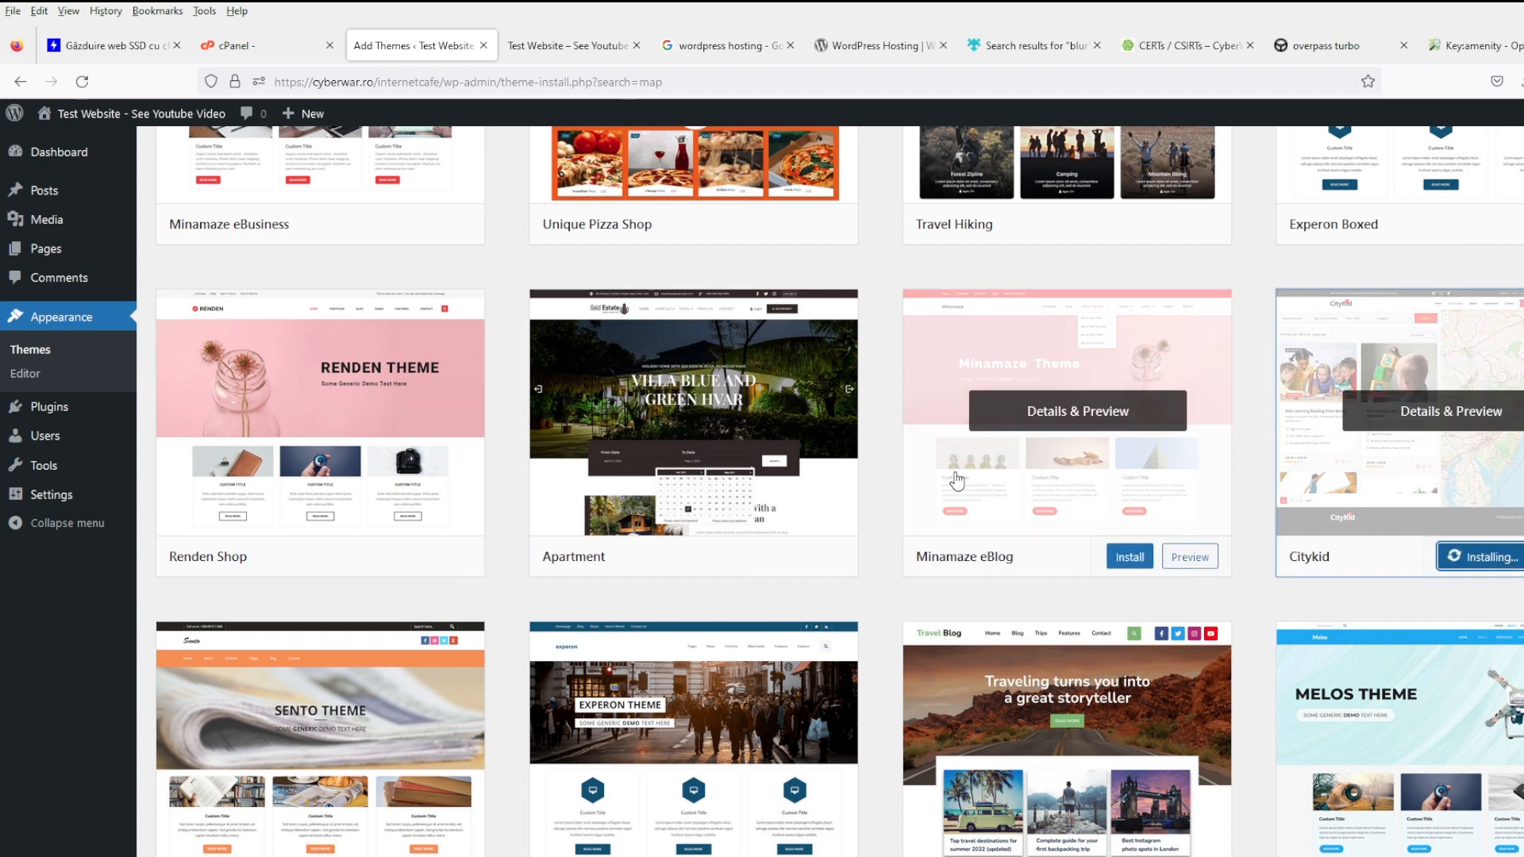
- Open the Posts list in a new browser tab
scroll(956, 480, down, 8)
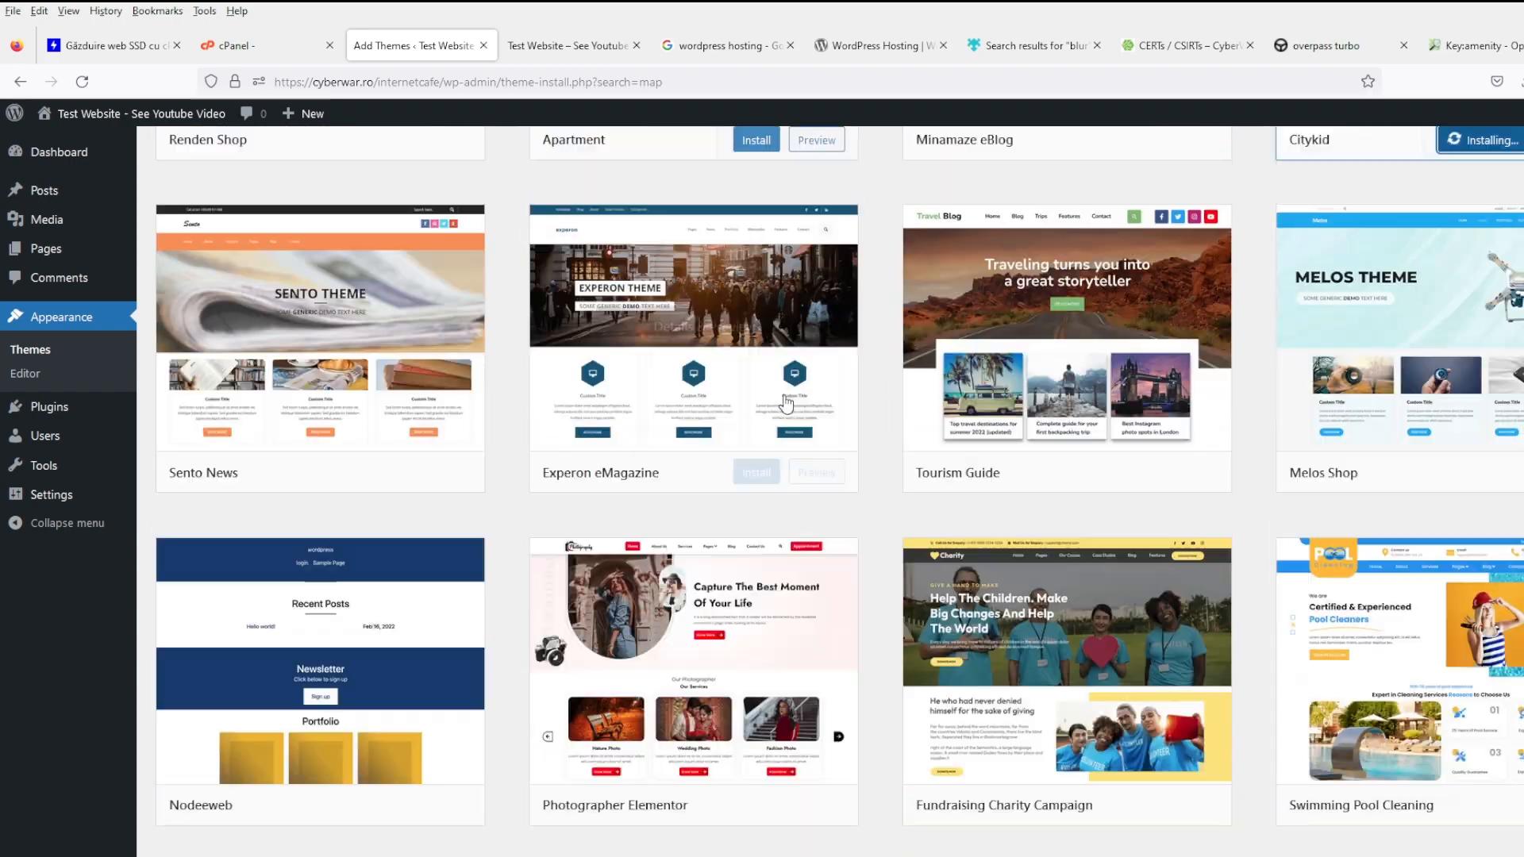
scroll(833, 437, down, 13)
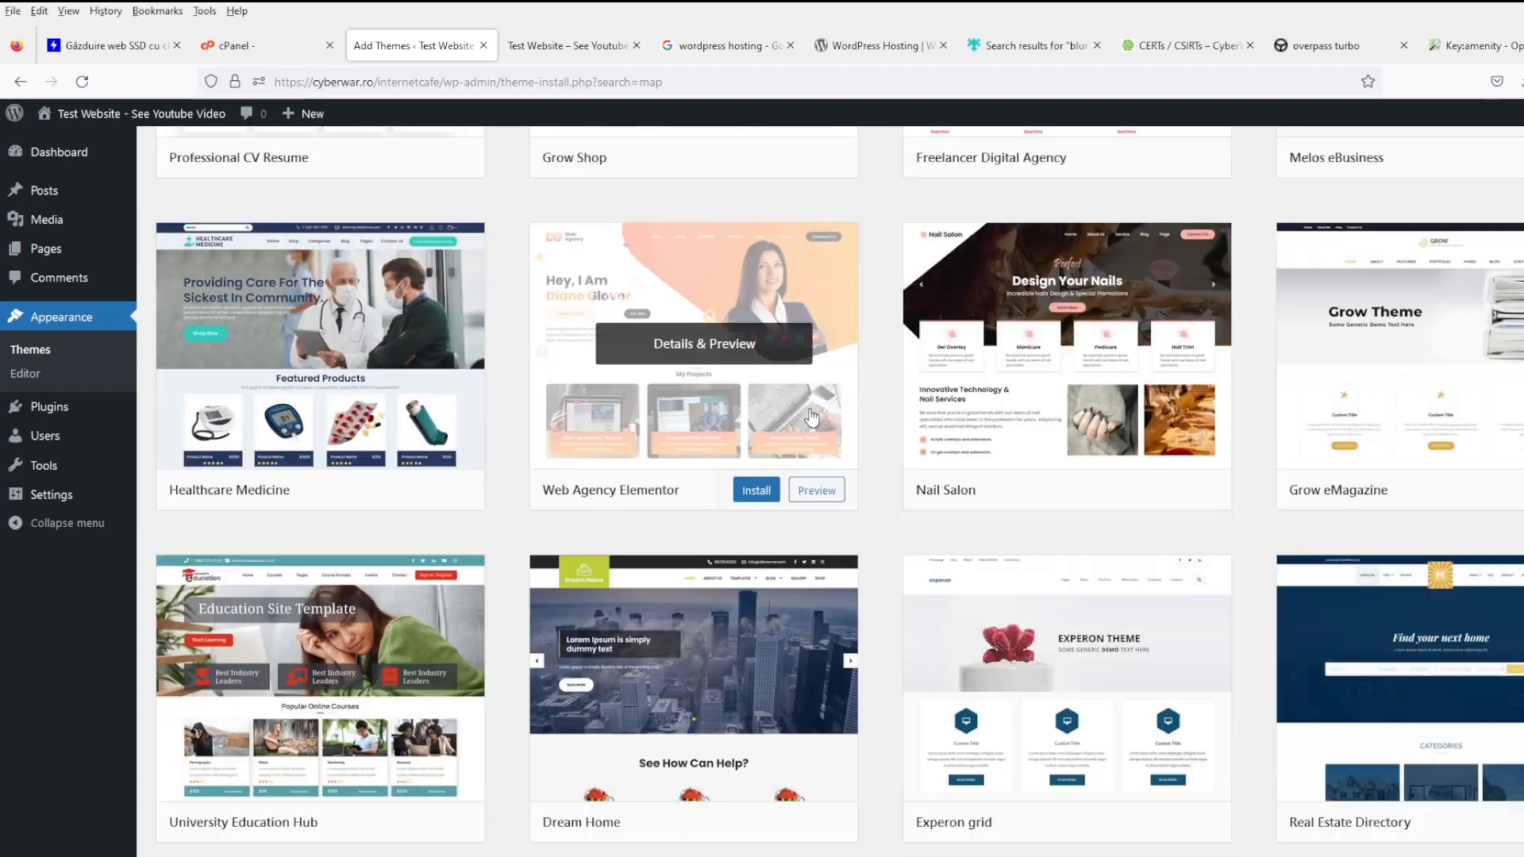
scroll(812, 417, down, 6)
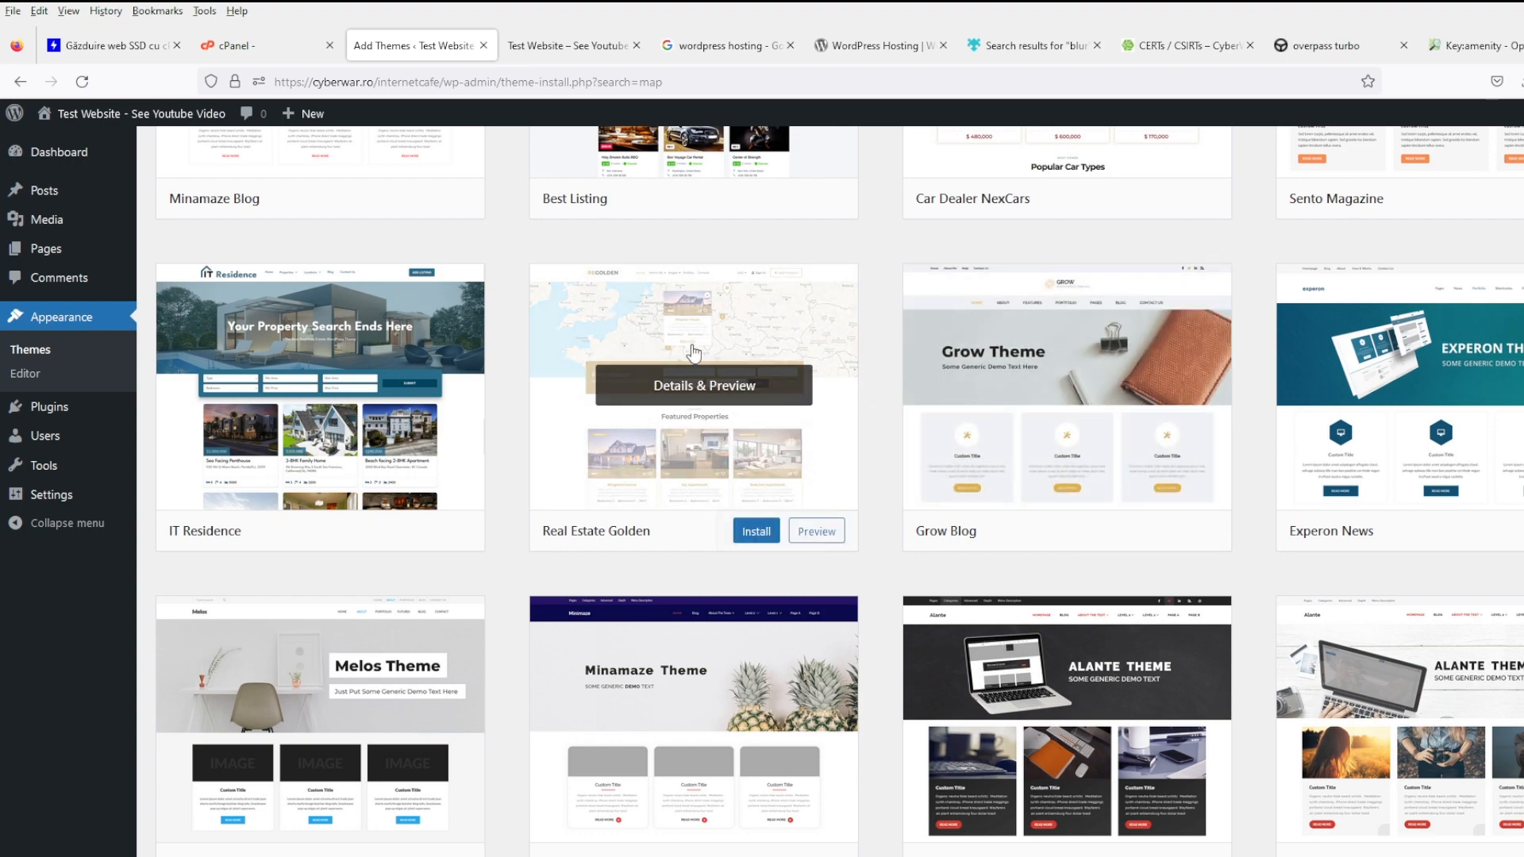
scroll(878, 376, down, 4)
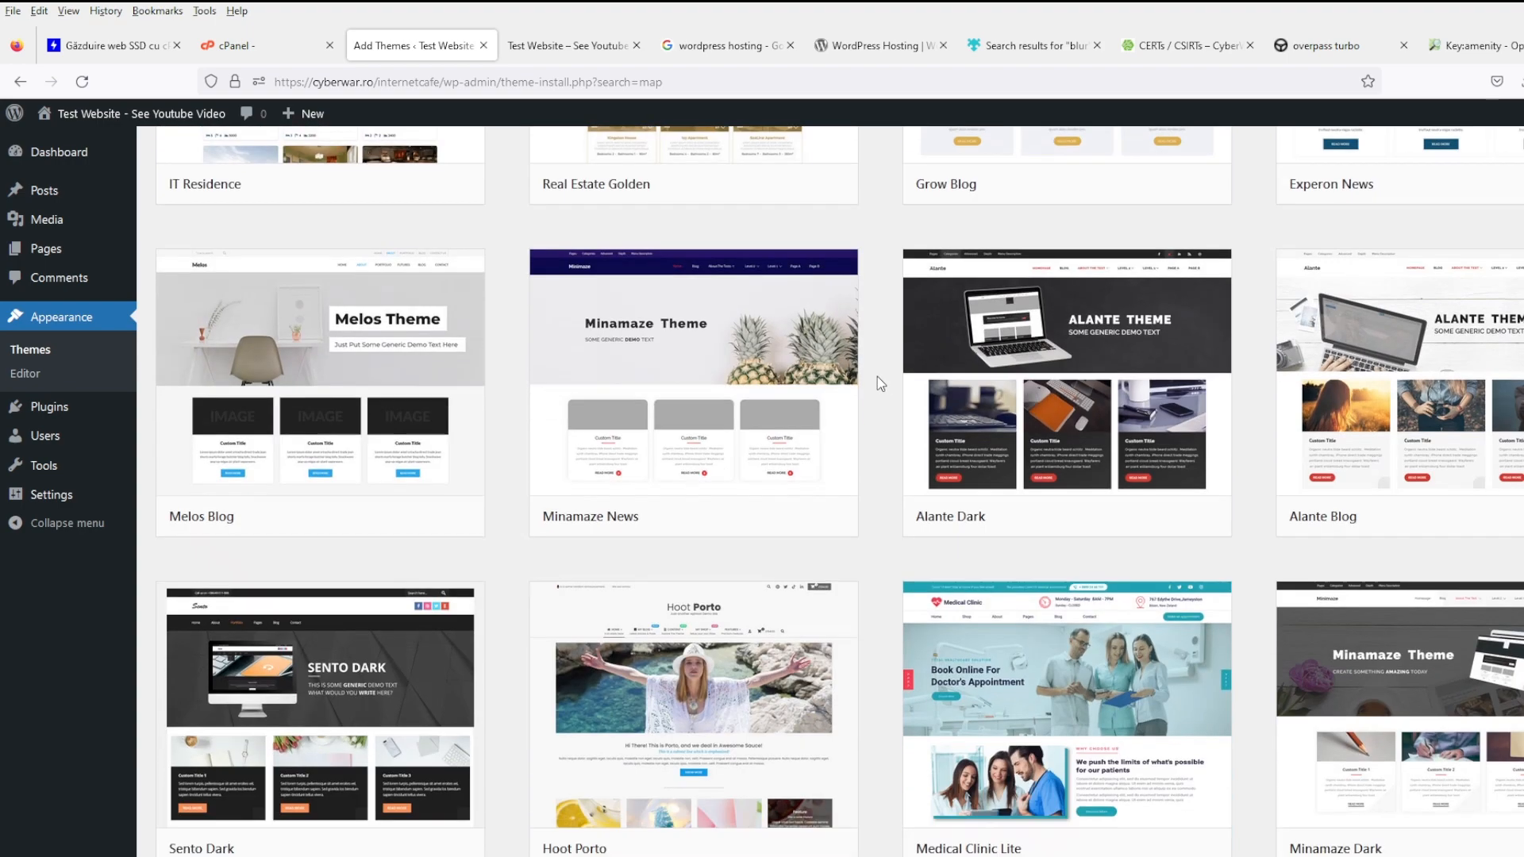
scroll(878, 377, down, 2)
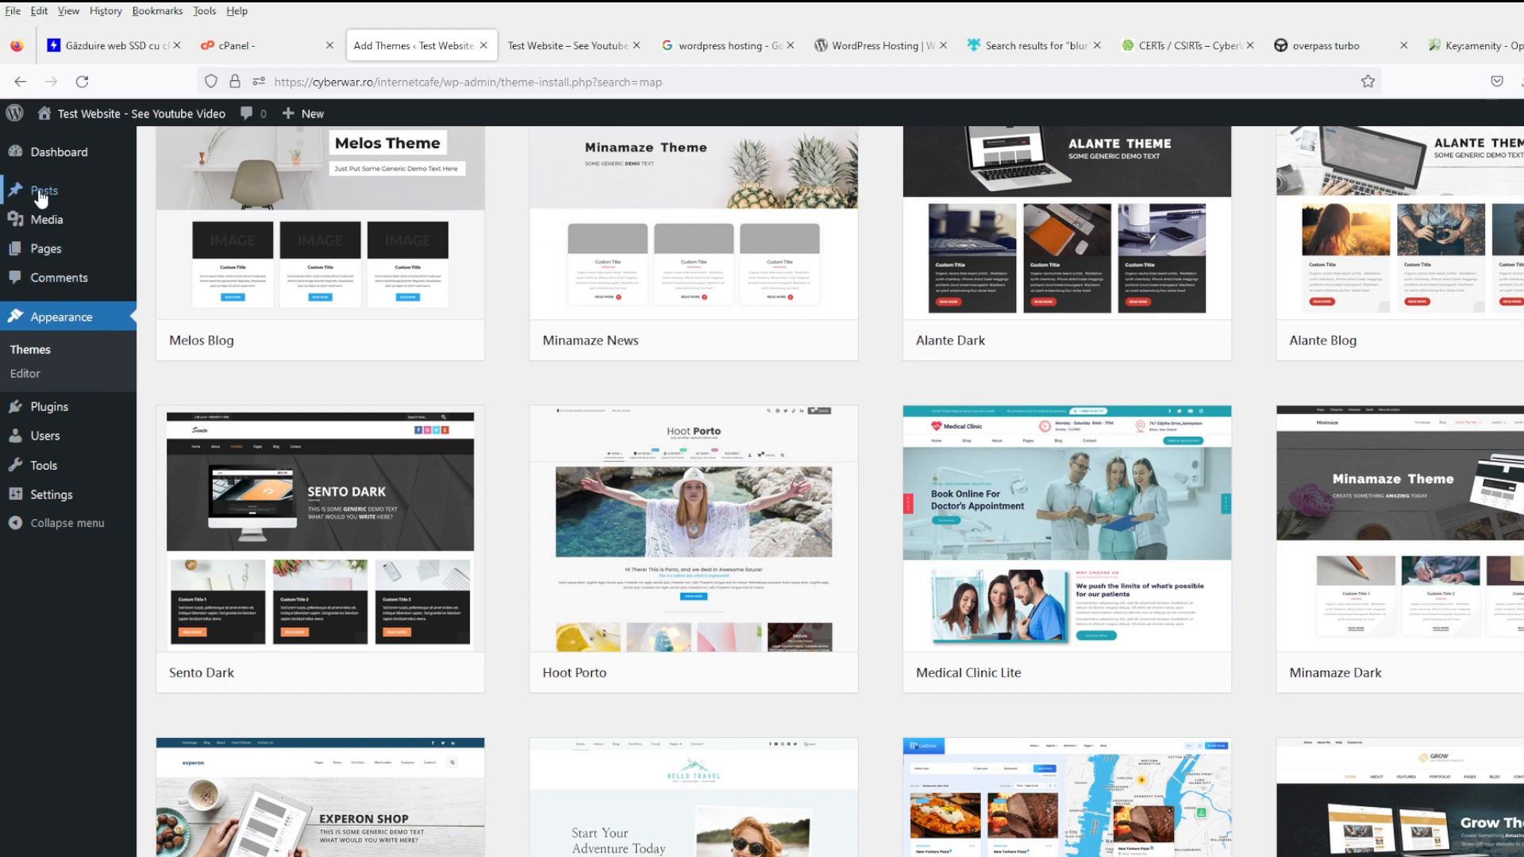
mouse_move(44, 194)
middle_click(207, 198)
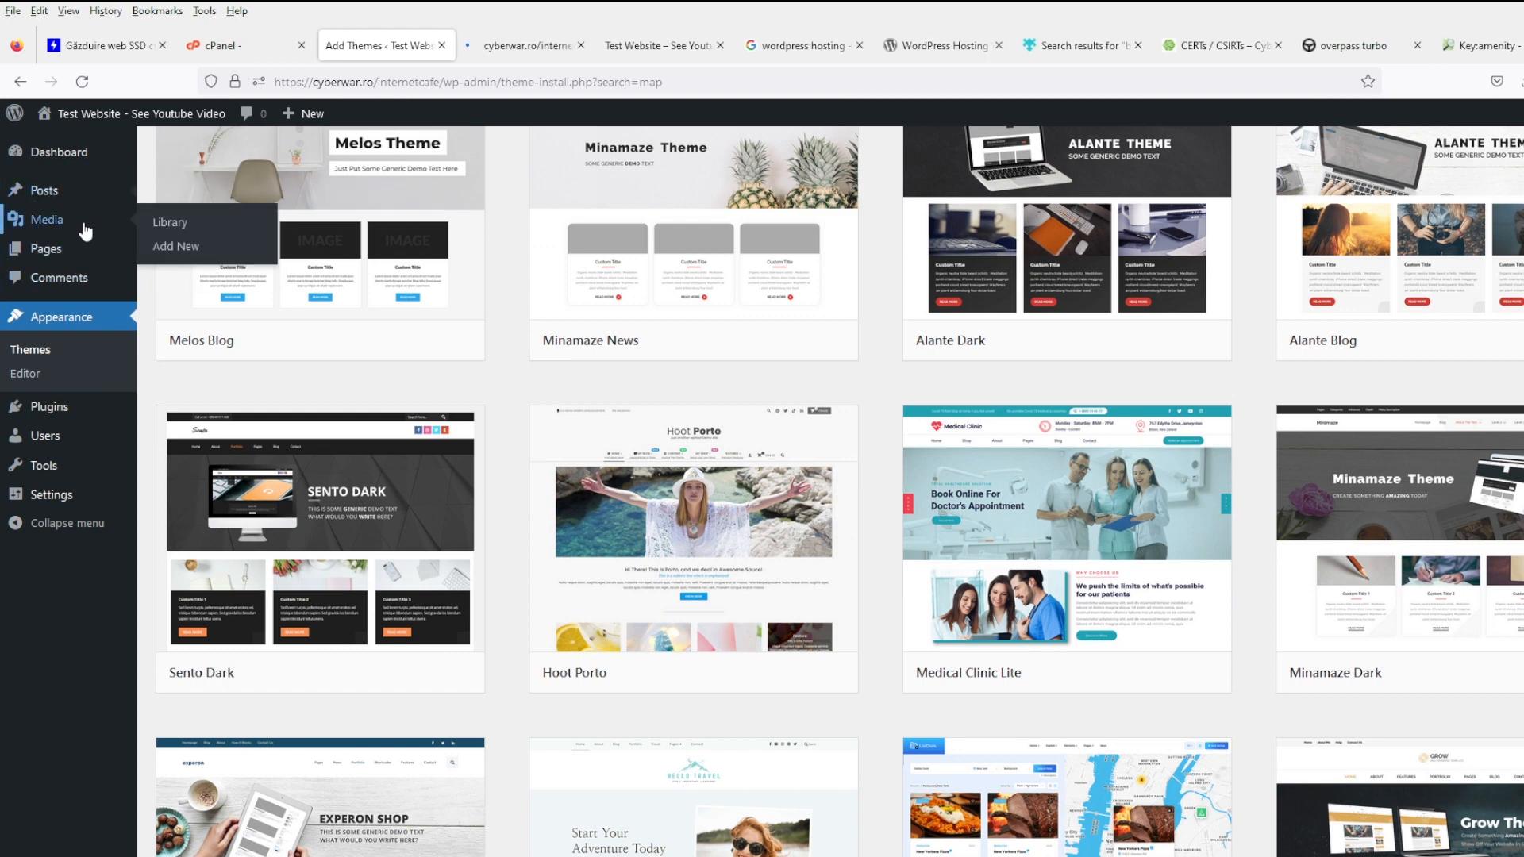
- Open the 'Hello world!' post in a new tab and look it over
click(480, 46)
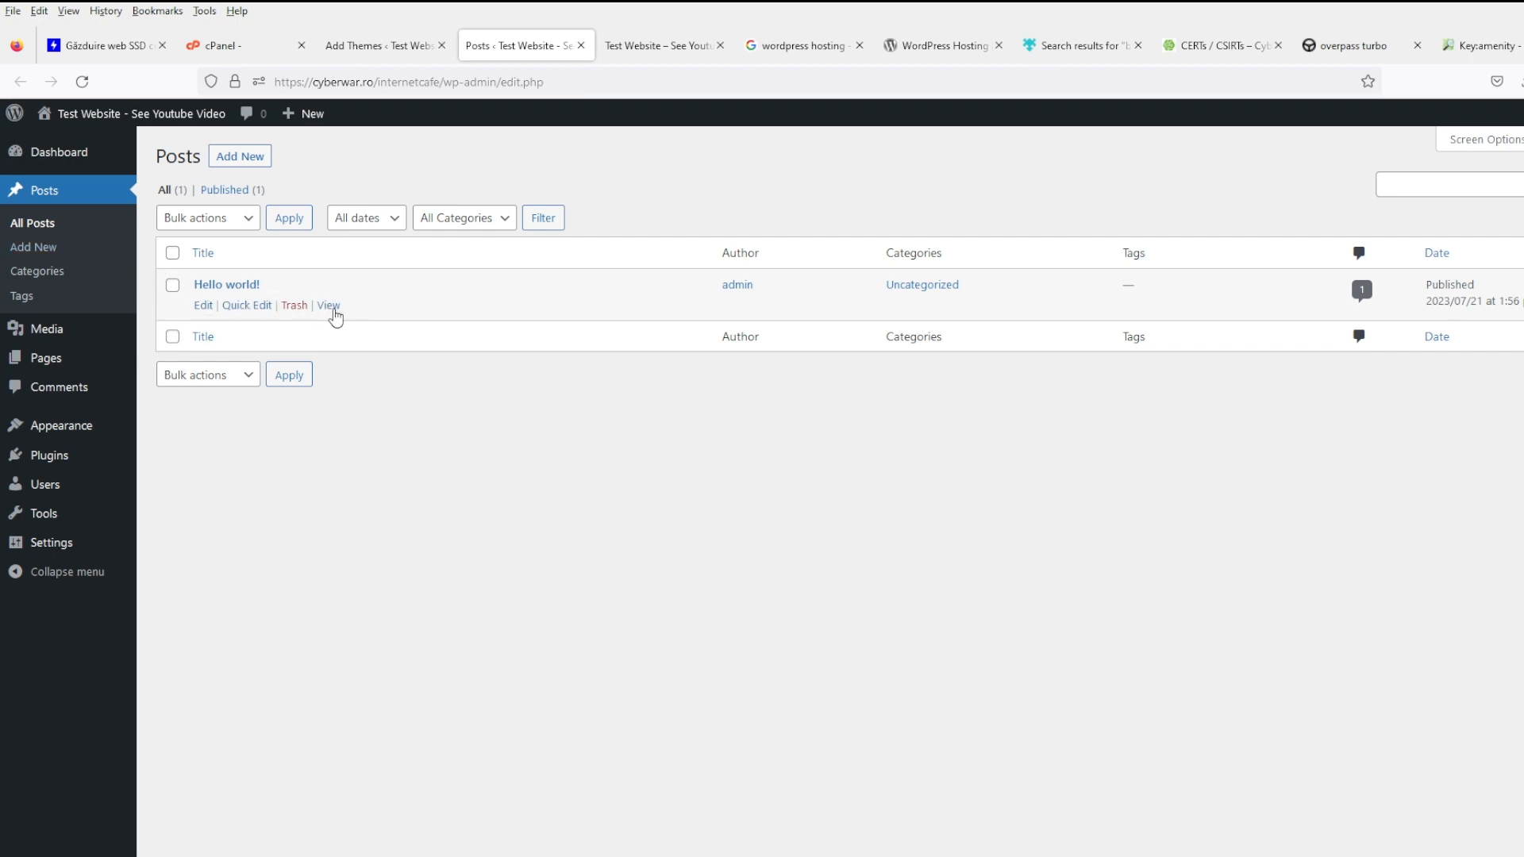
middle_click(332, 309)
click(567, 46)
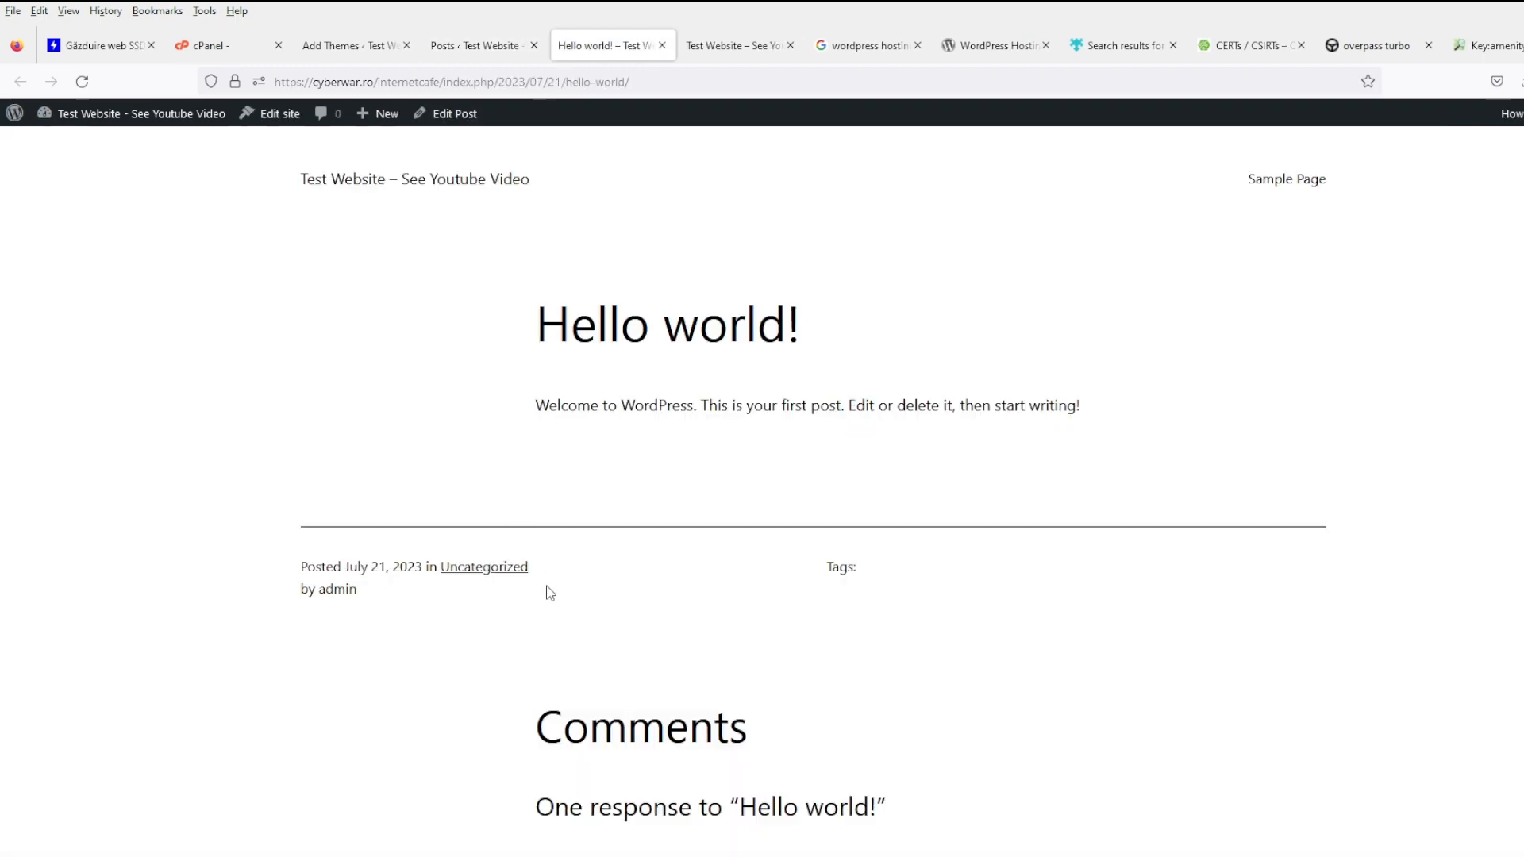
scroll(619, 603, down, 5)
scroll(659, 611, down, 3)
scroll(664, 612, up, 10)
- Trash the 'Hello world!' post and open the empty Media Library
click(470, 49)
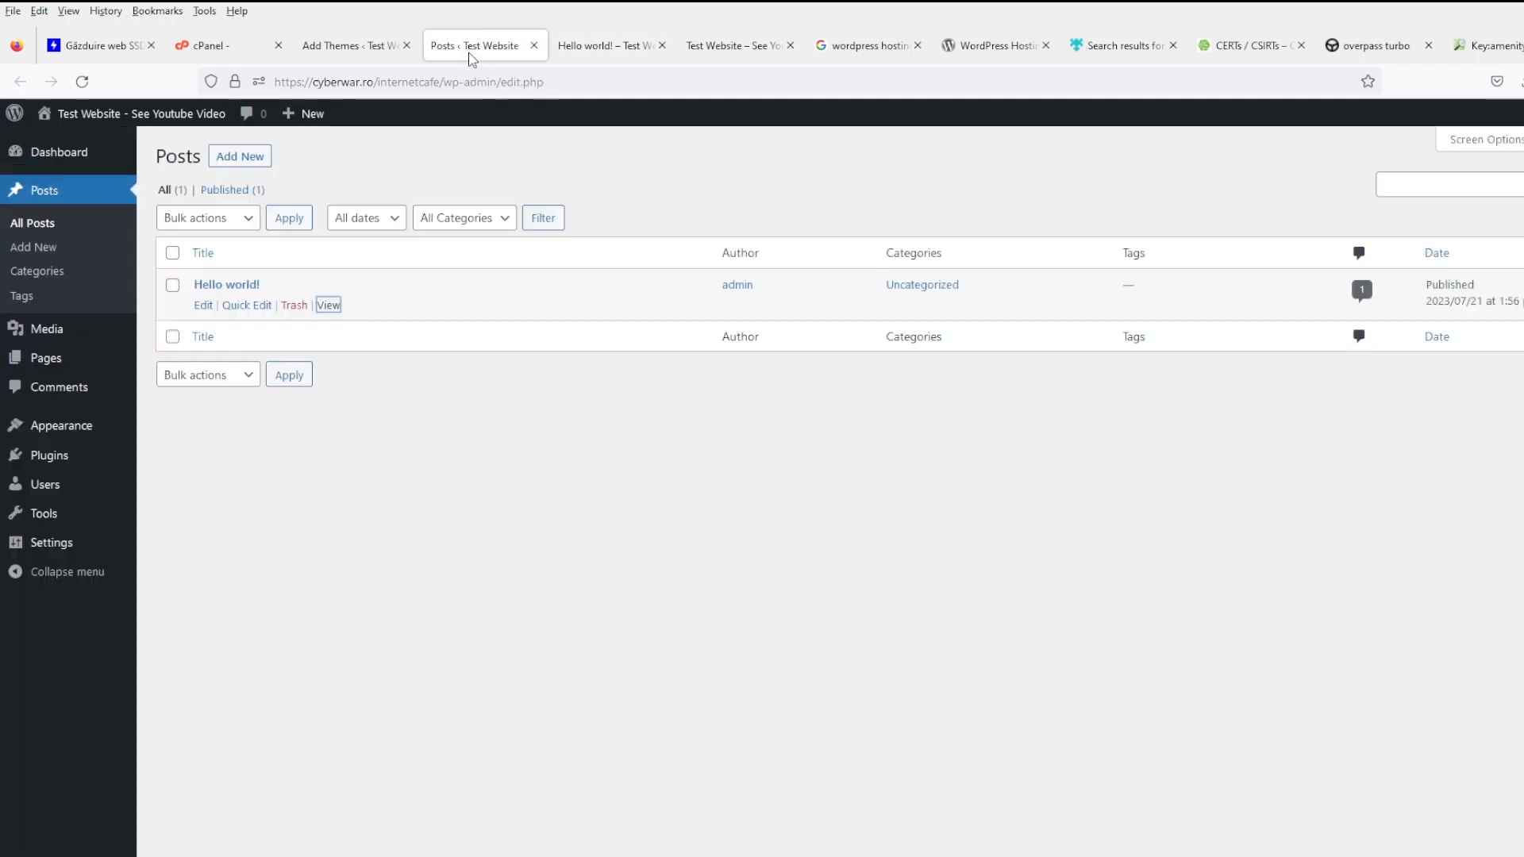
click(293, 306)
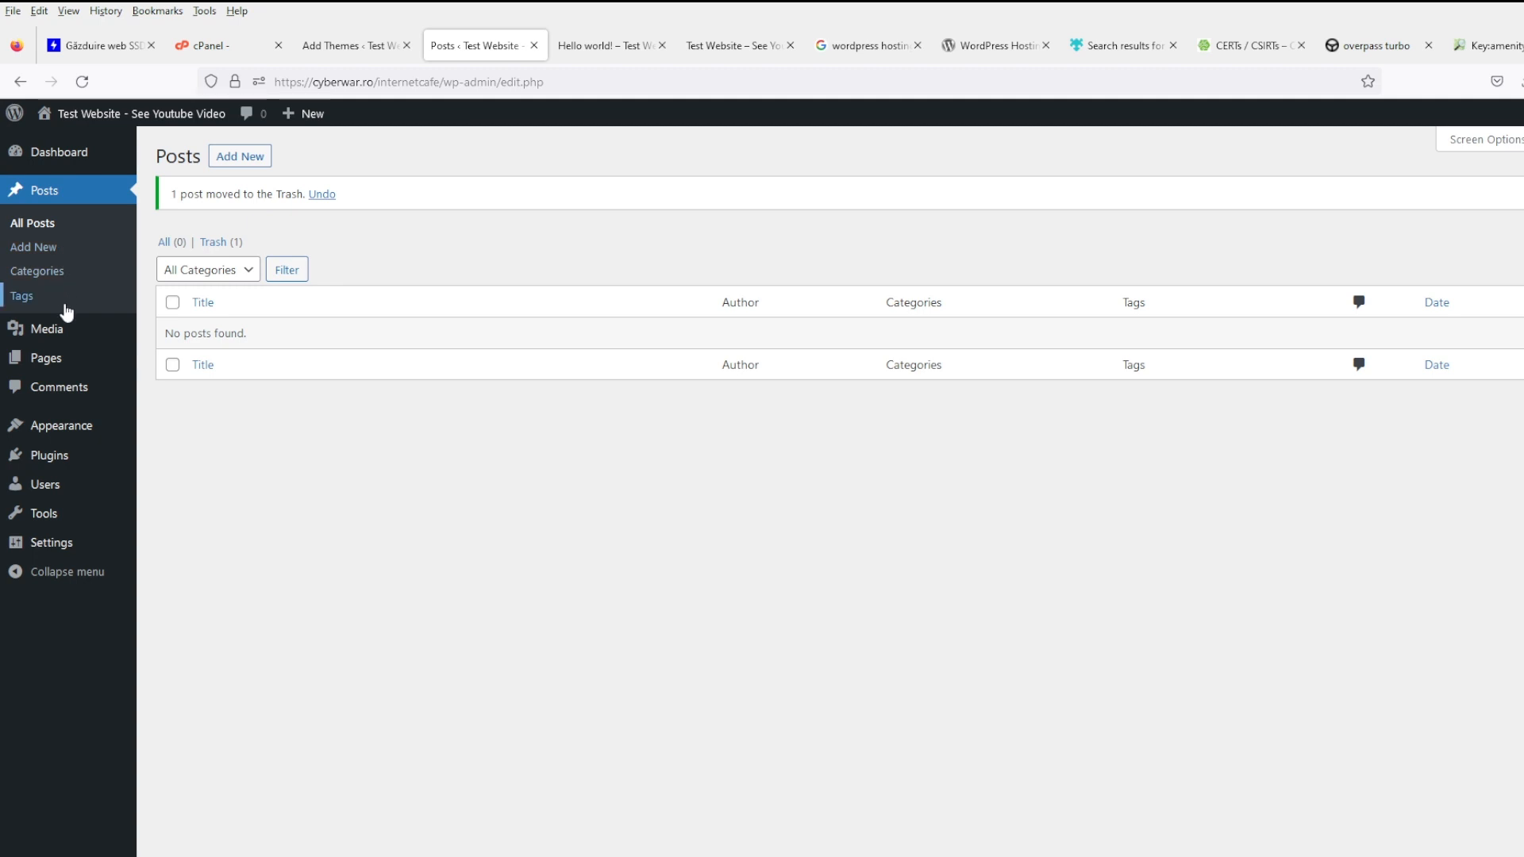
click(92, 334)
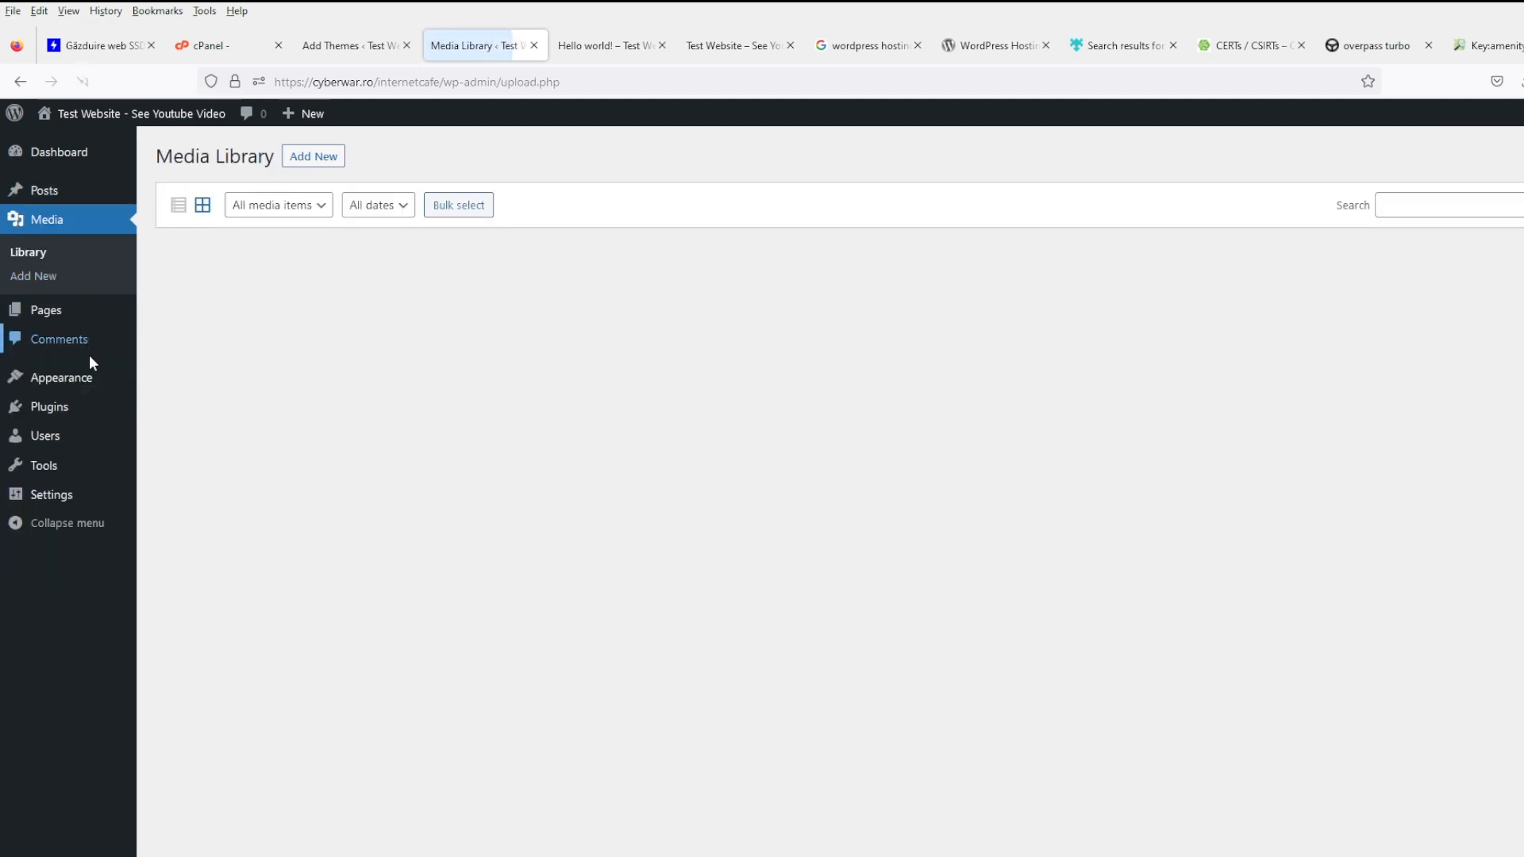
- Review the Pages list and the empty Comments list
click(69, 321)
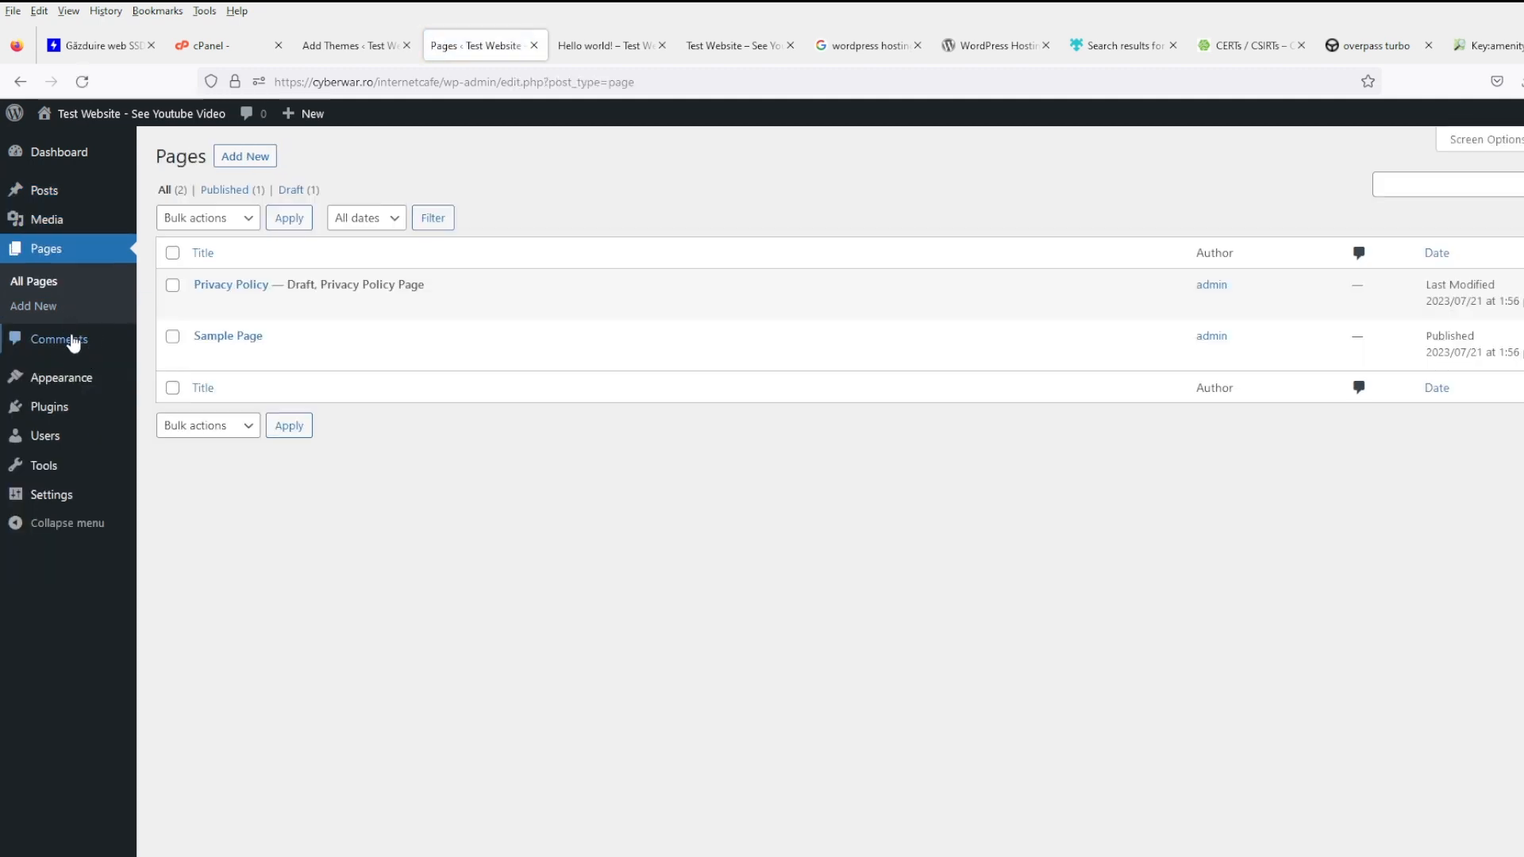
click(77, 347)
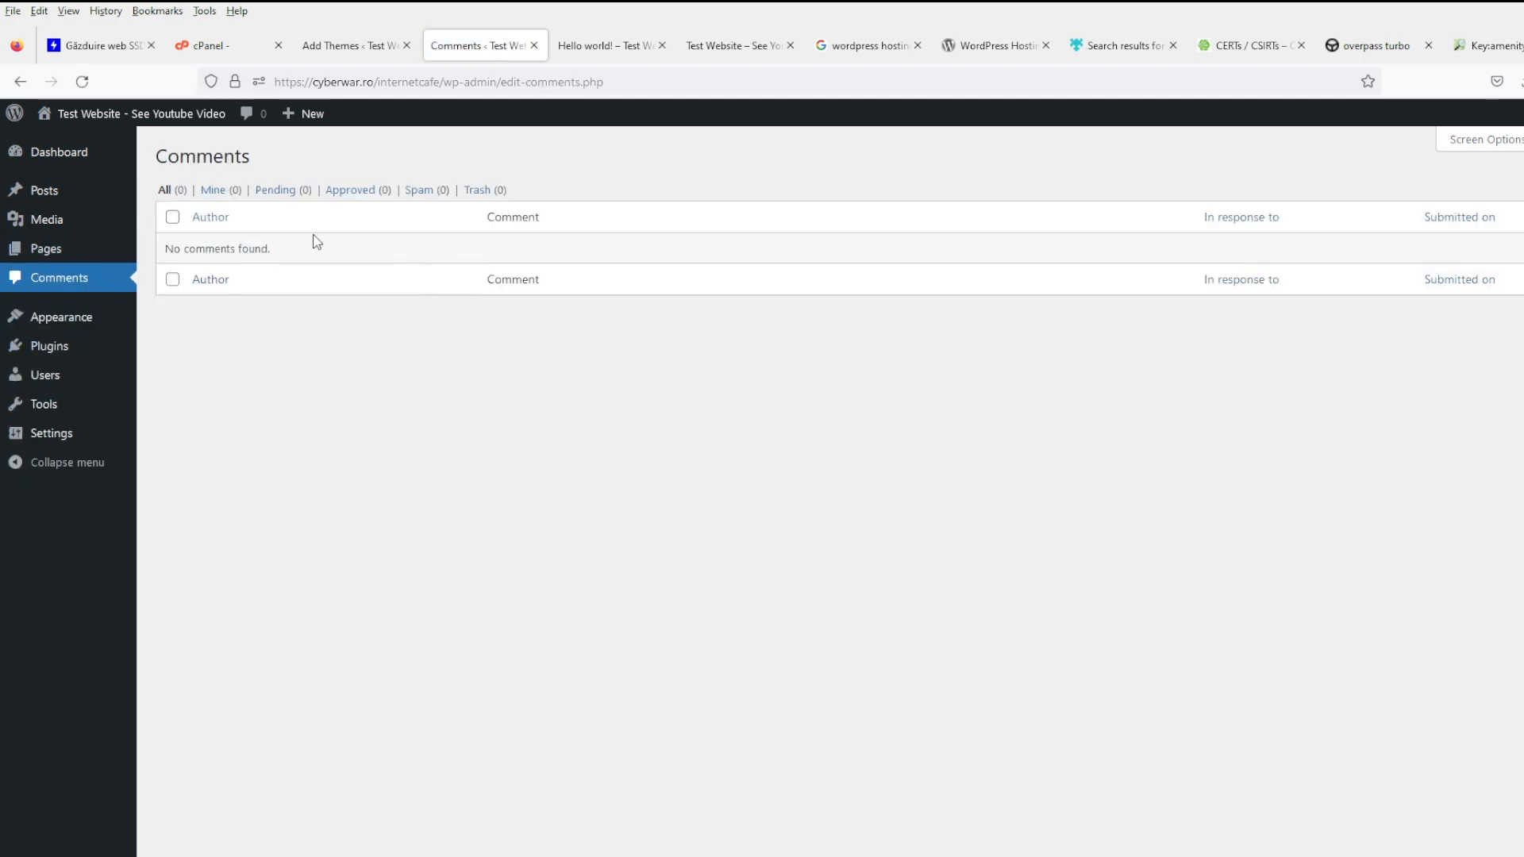
click(89, 256)
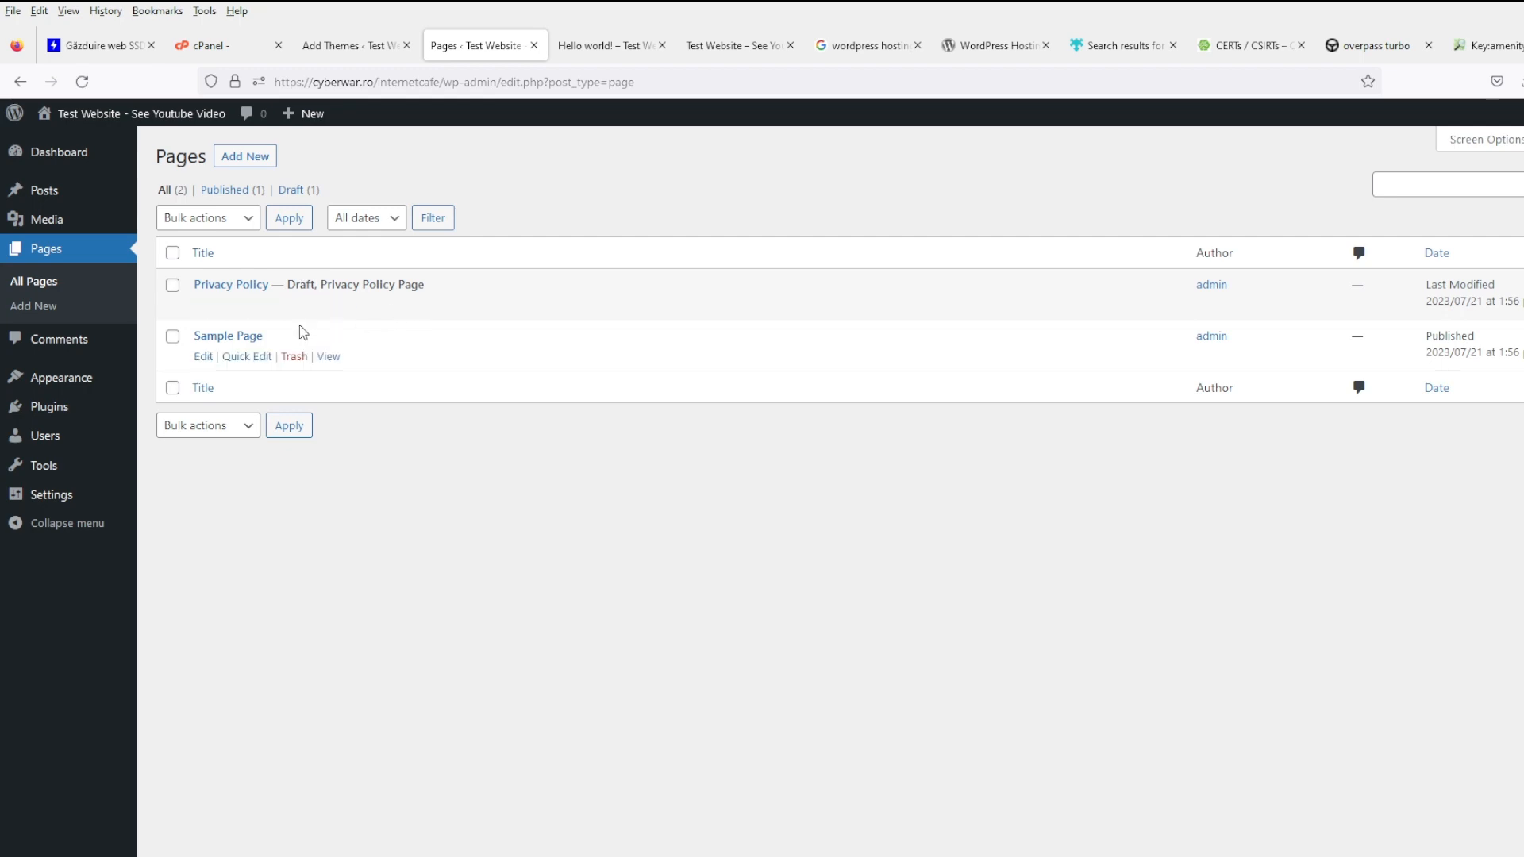
- Preview the Sample Page in a new tab, then return to the 'map' theme results
middle_click(329, 357)
click(573, 46)
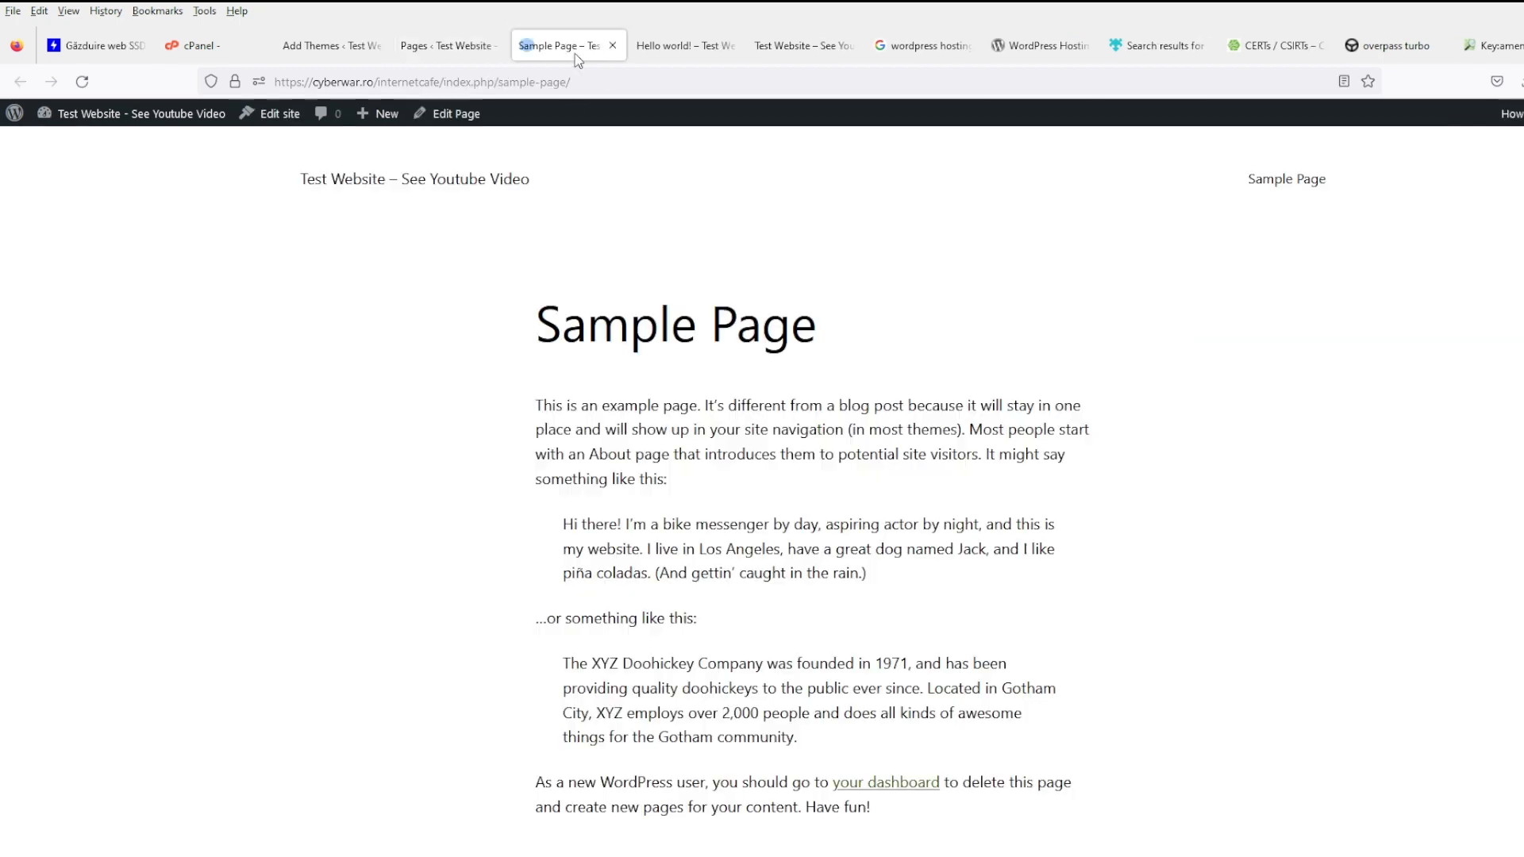
scroll(747, 576, down, 2)
scroll(747, 576, up, 2)
click(446, 46)
click(333, 47)
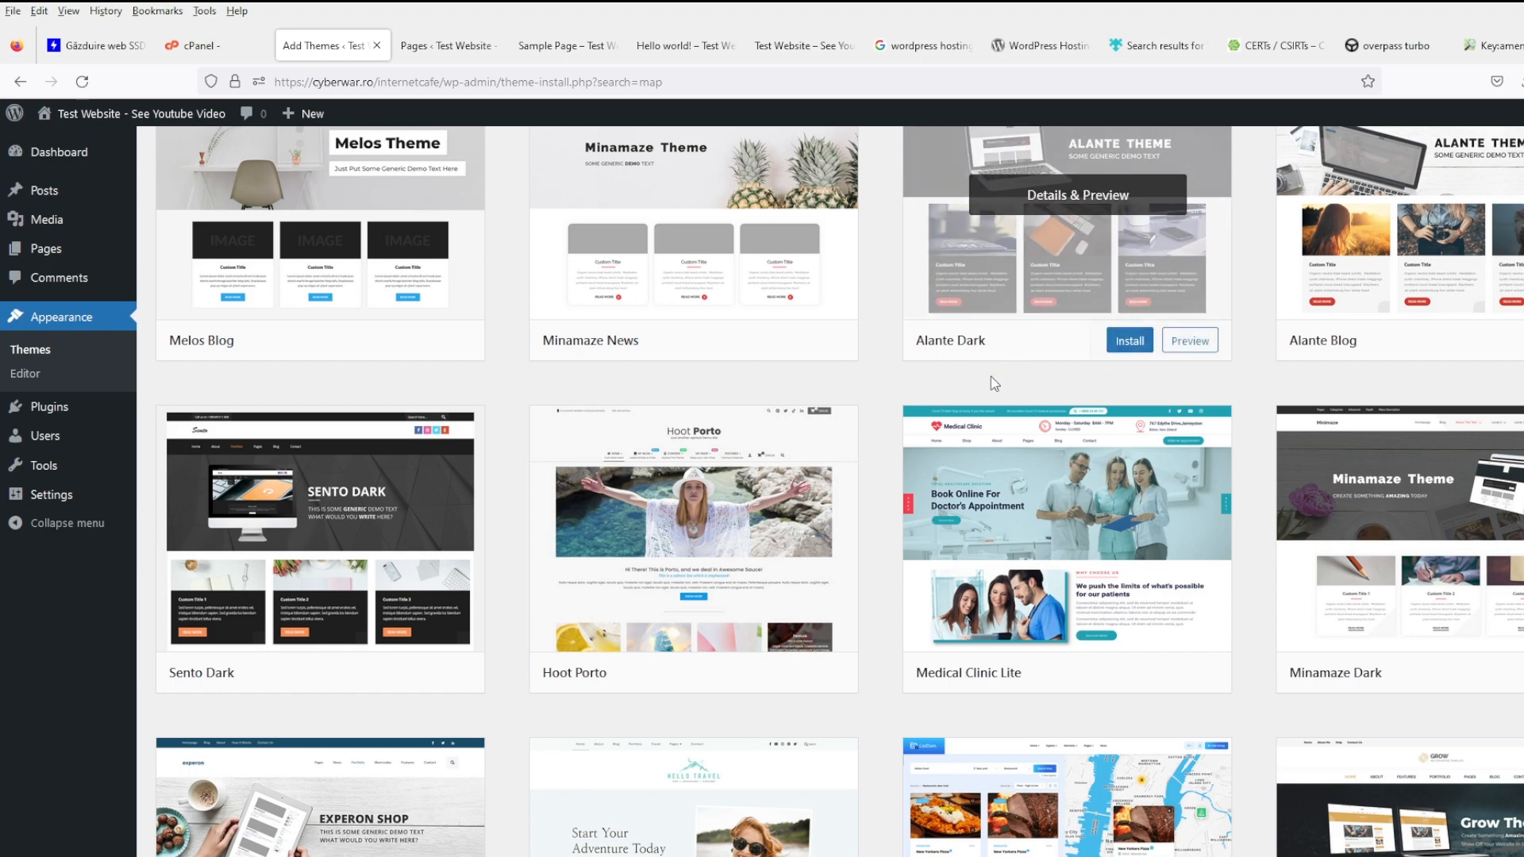
- Find Citykid in the 'map' search results and activate it as the site theme
scroll(952, 413, down, 10)
mouse_move(922, 447)
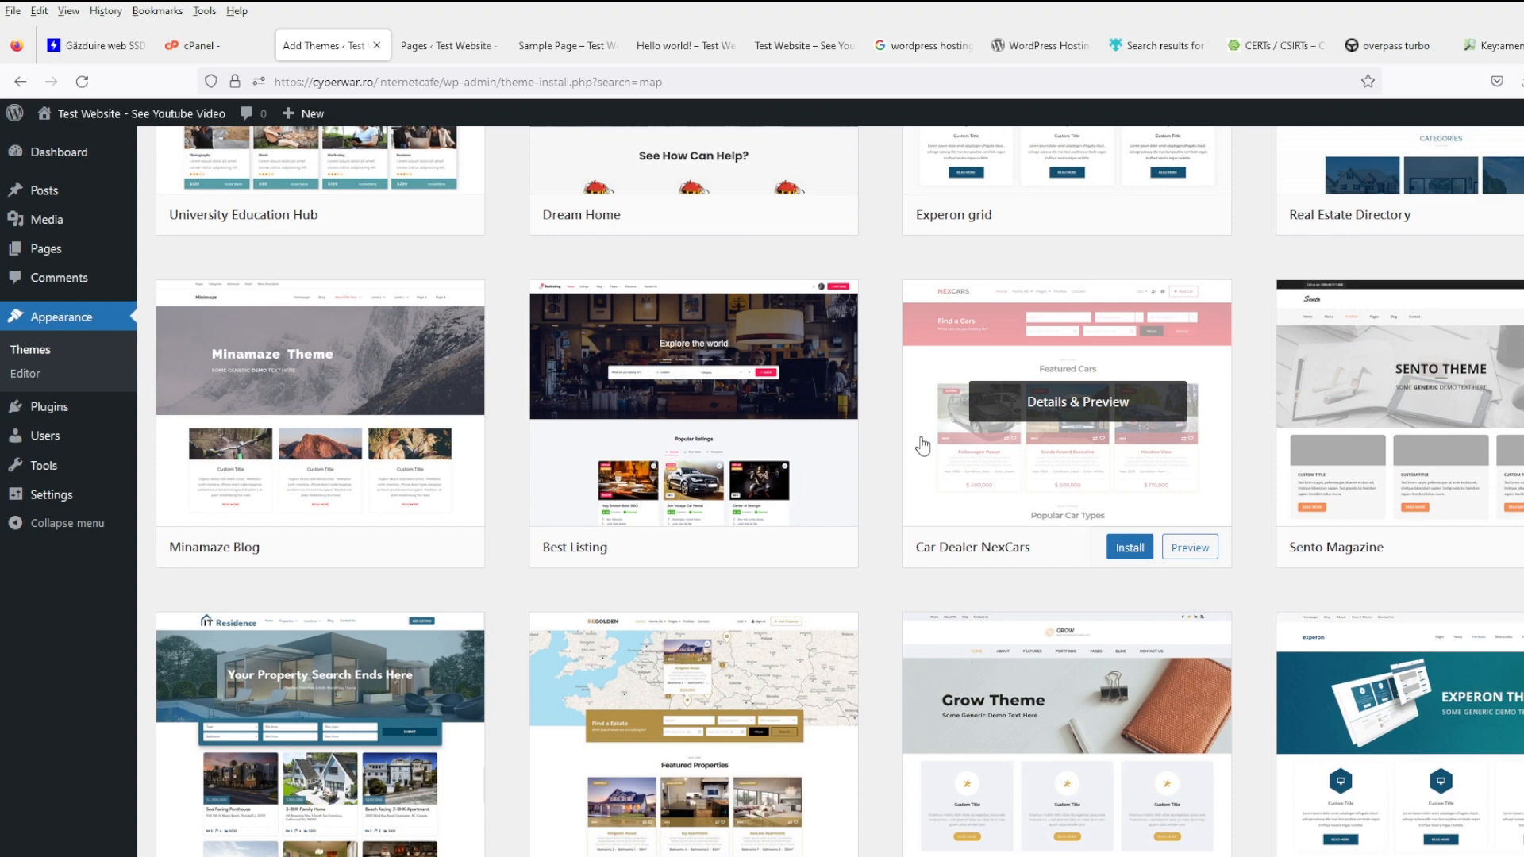
scroll(869, 588, up, 7)
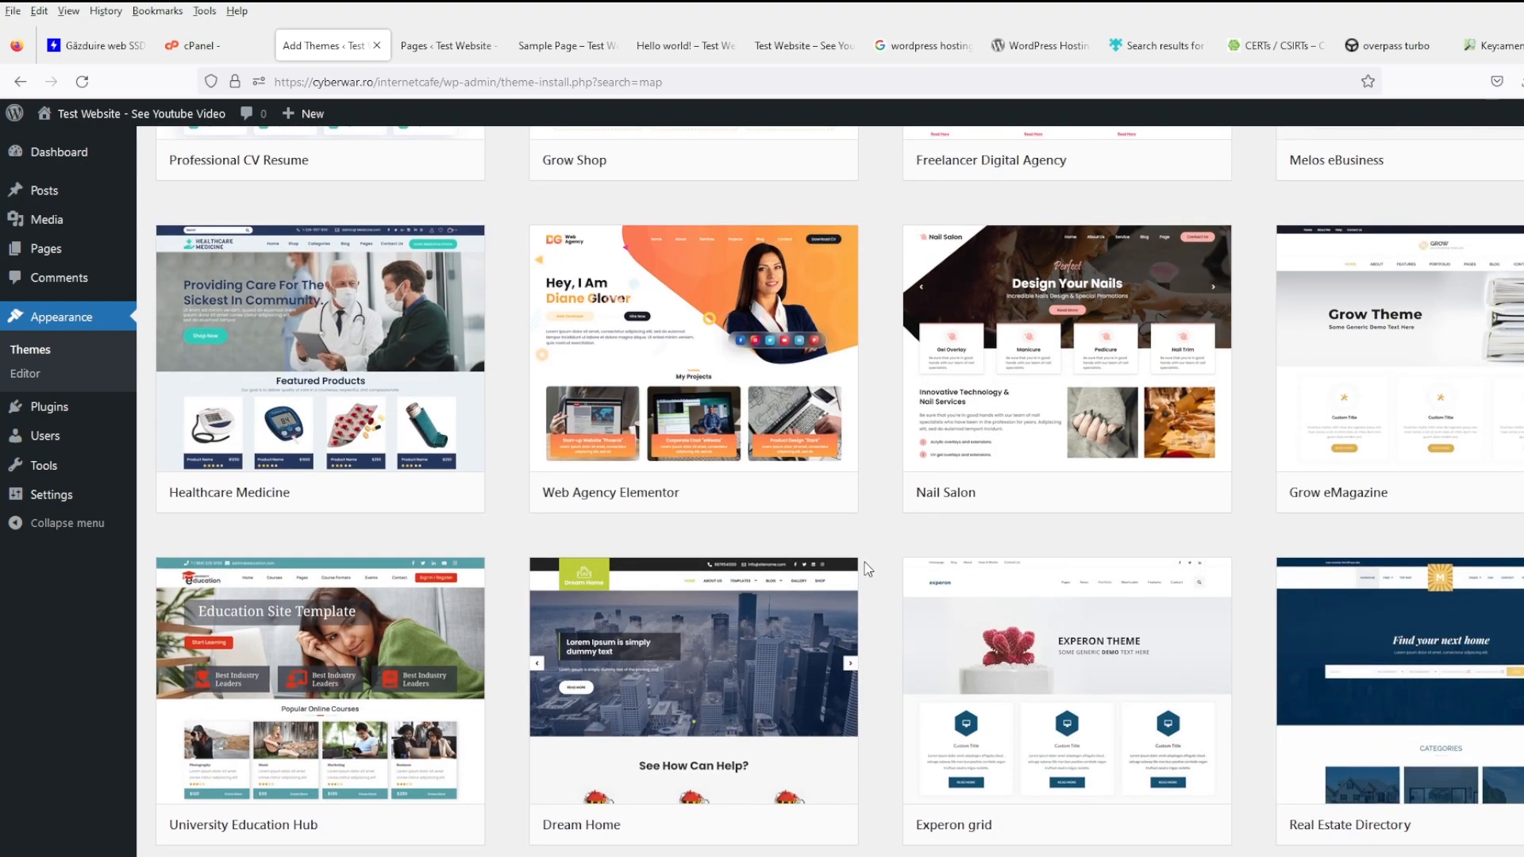
scroll(868, 568, down, 10)
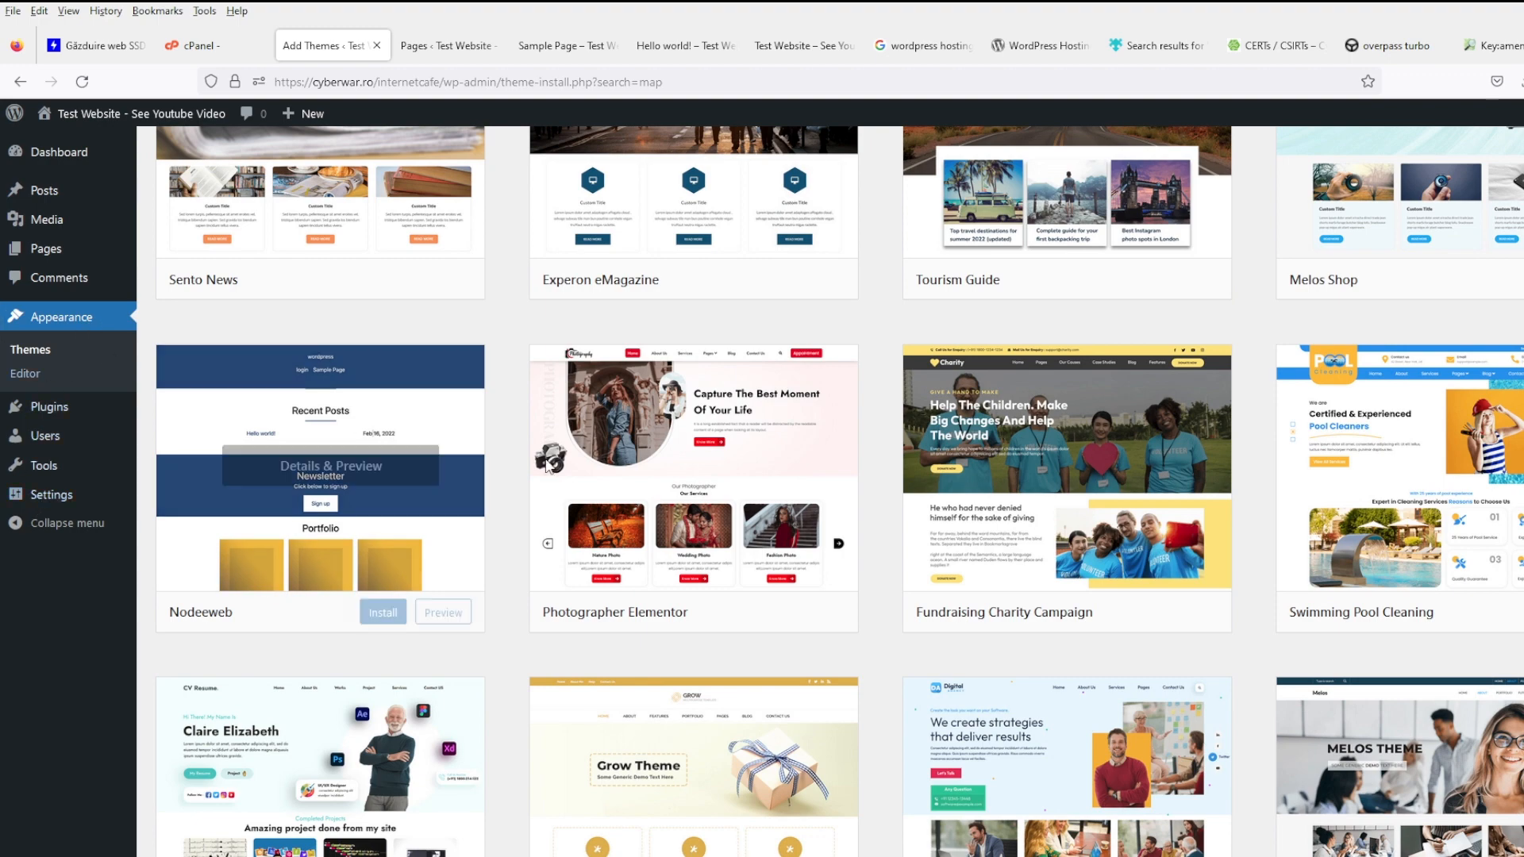
scroll(562, 467, up, 15)
scroll(1054, 593, down, 10)
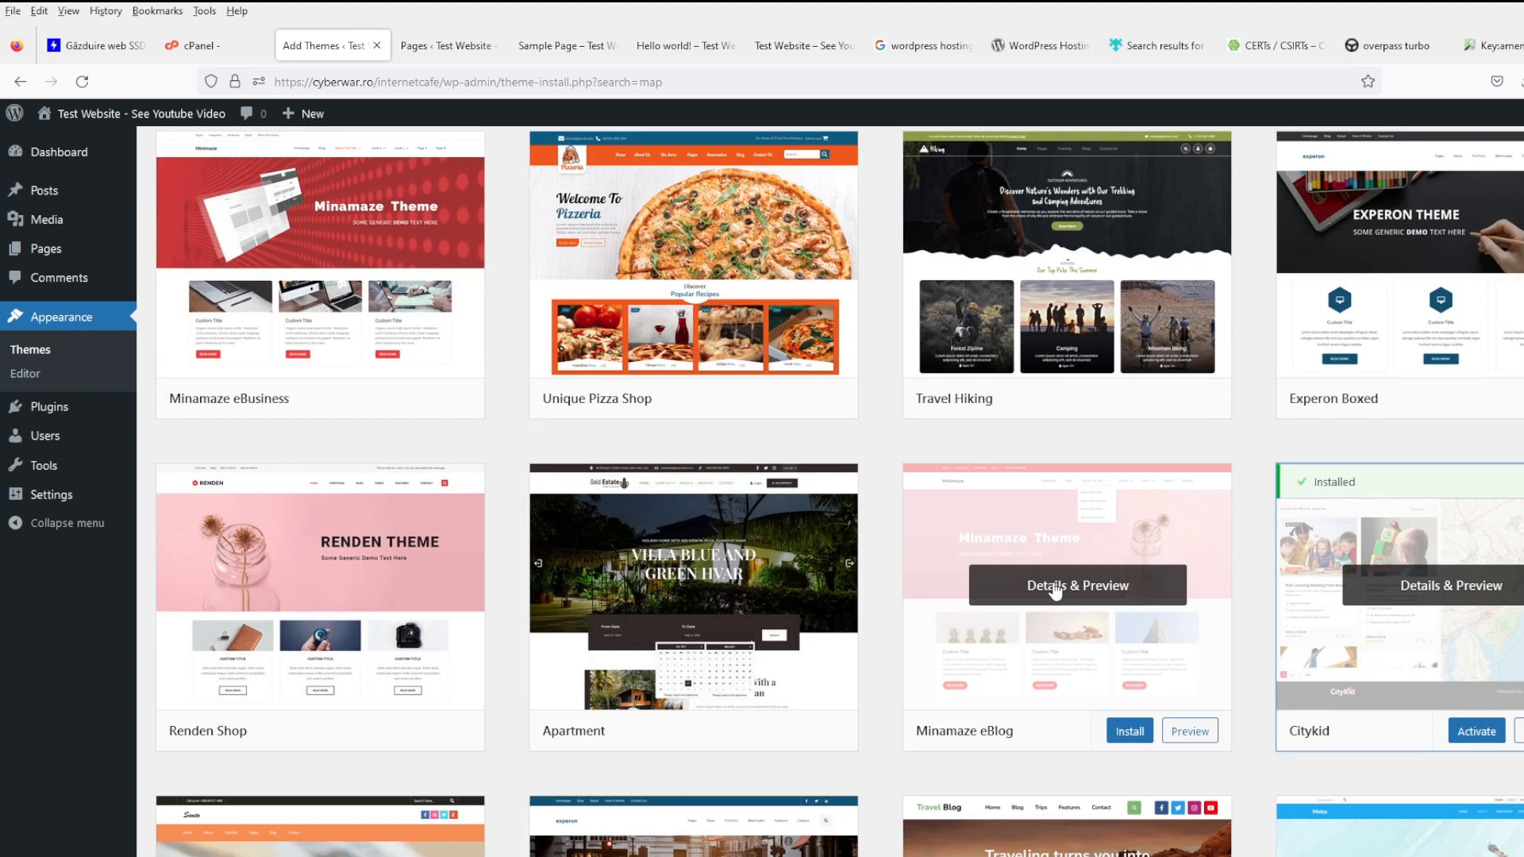
click(1477, 731)
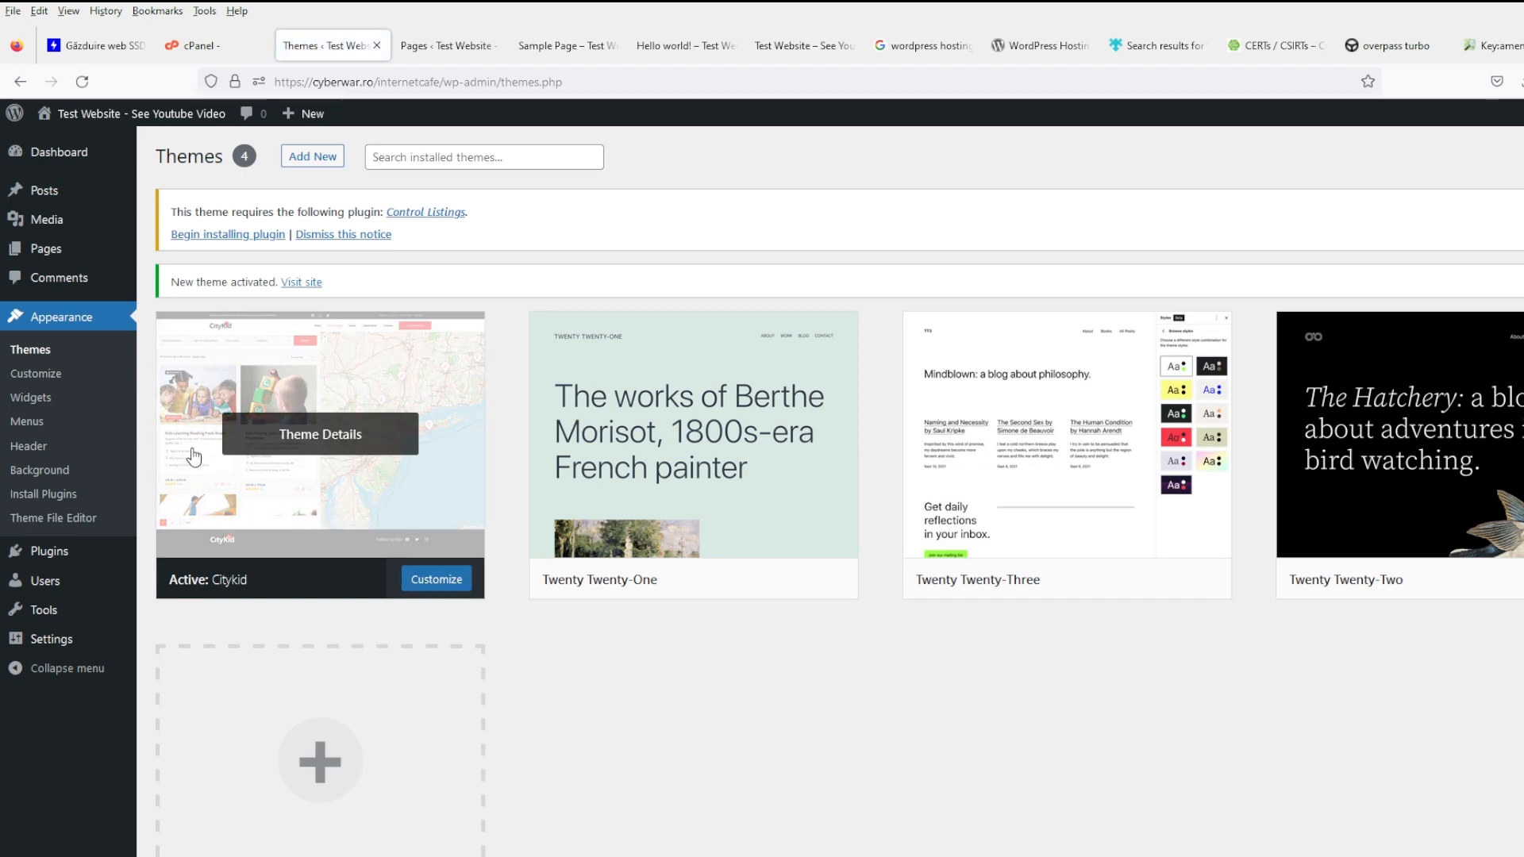
- Look through the Citykid theme's live Customizer, then go back to the Pages list tab
click(50, 380)
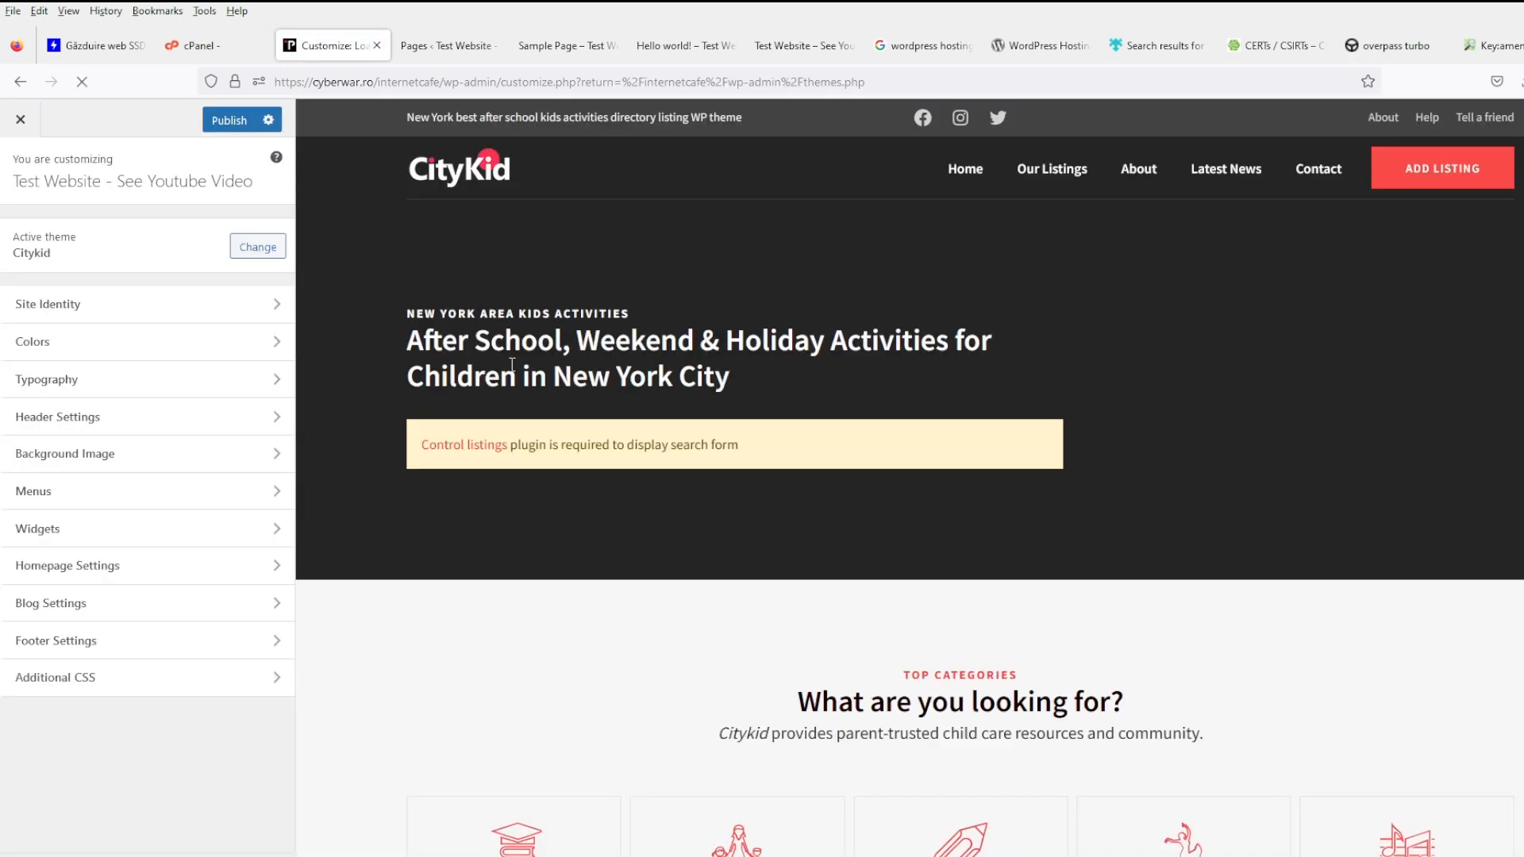
scroll(855, 488, down, 6)
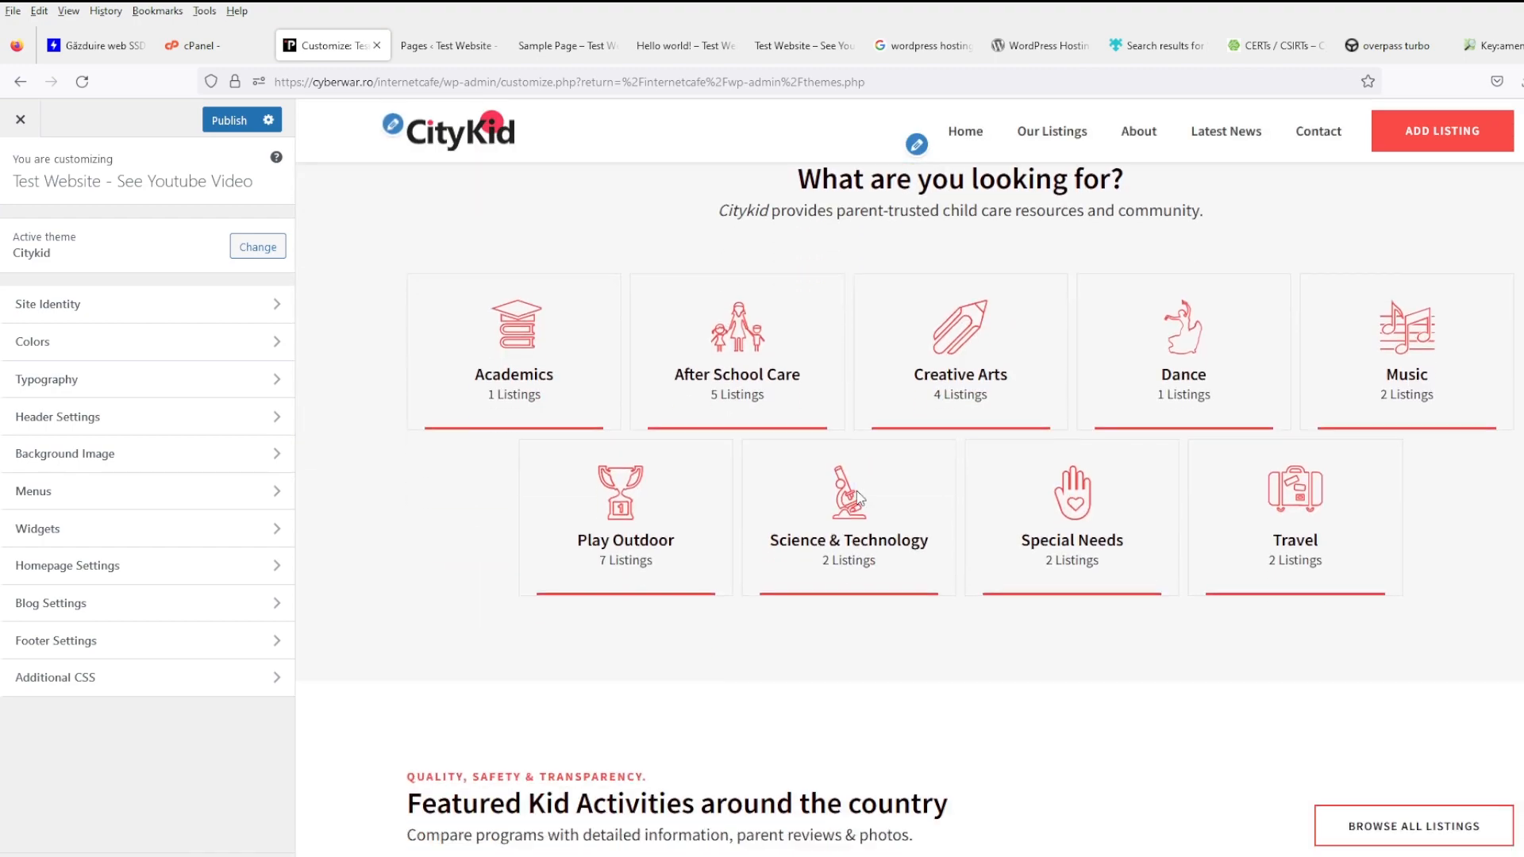
scroll(856, 490, down, 4)
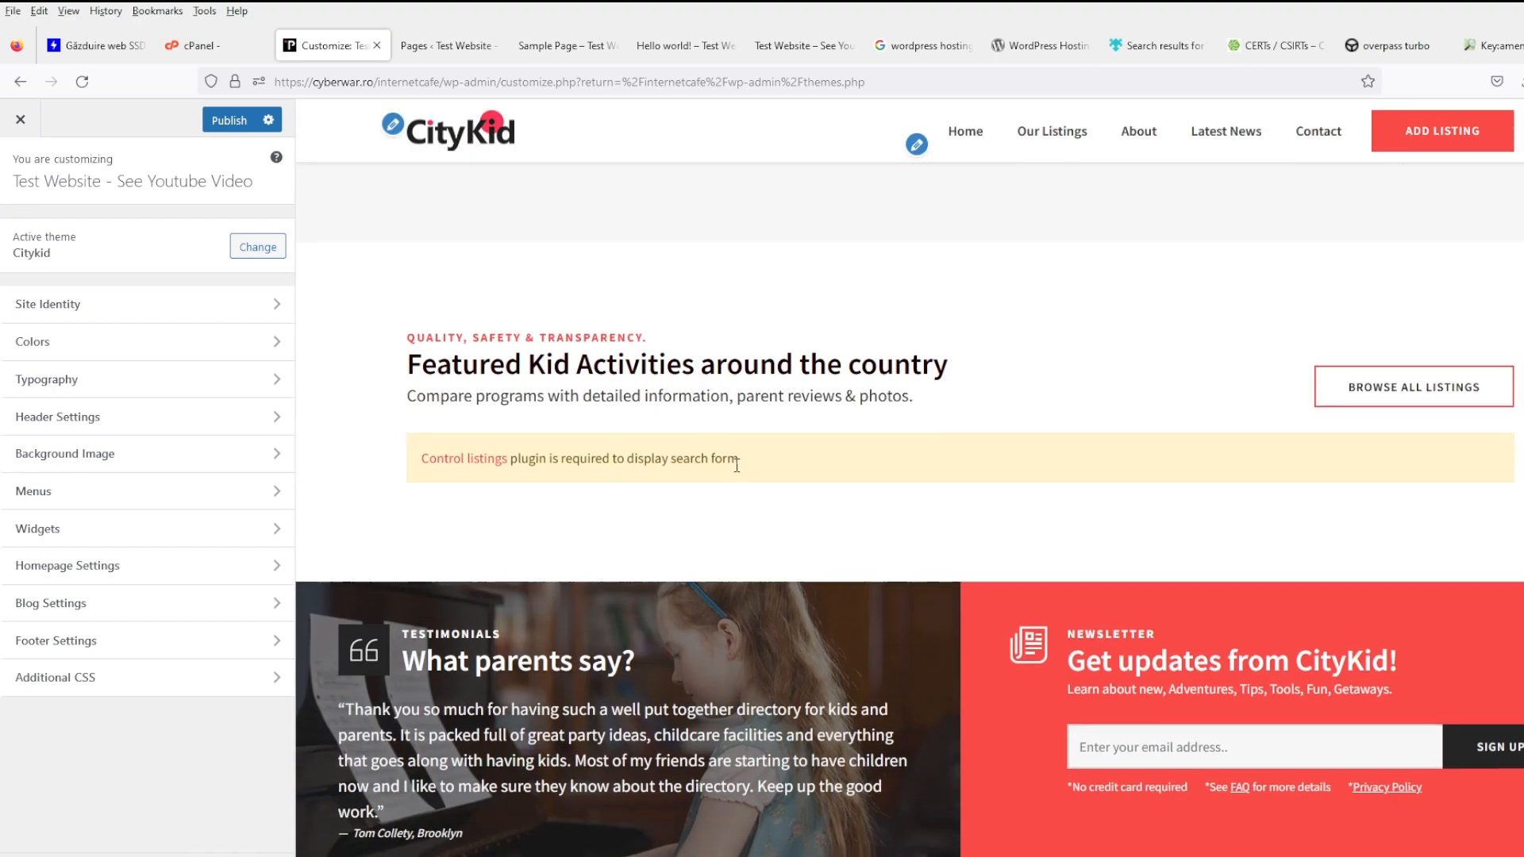
scroll(737, 468, down, 7)
scroll(560, 587, down, 5)
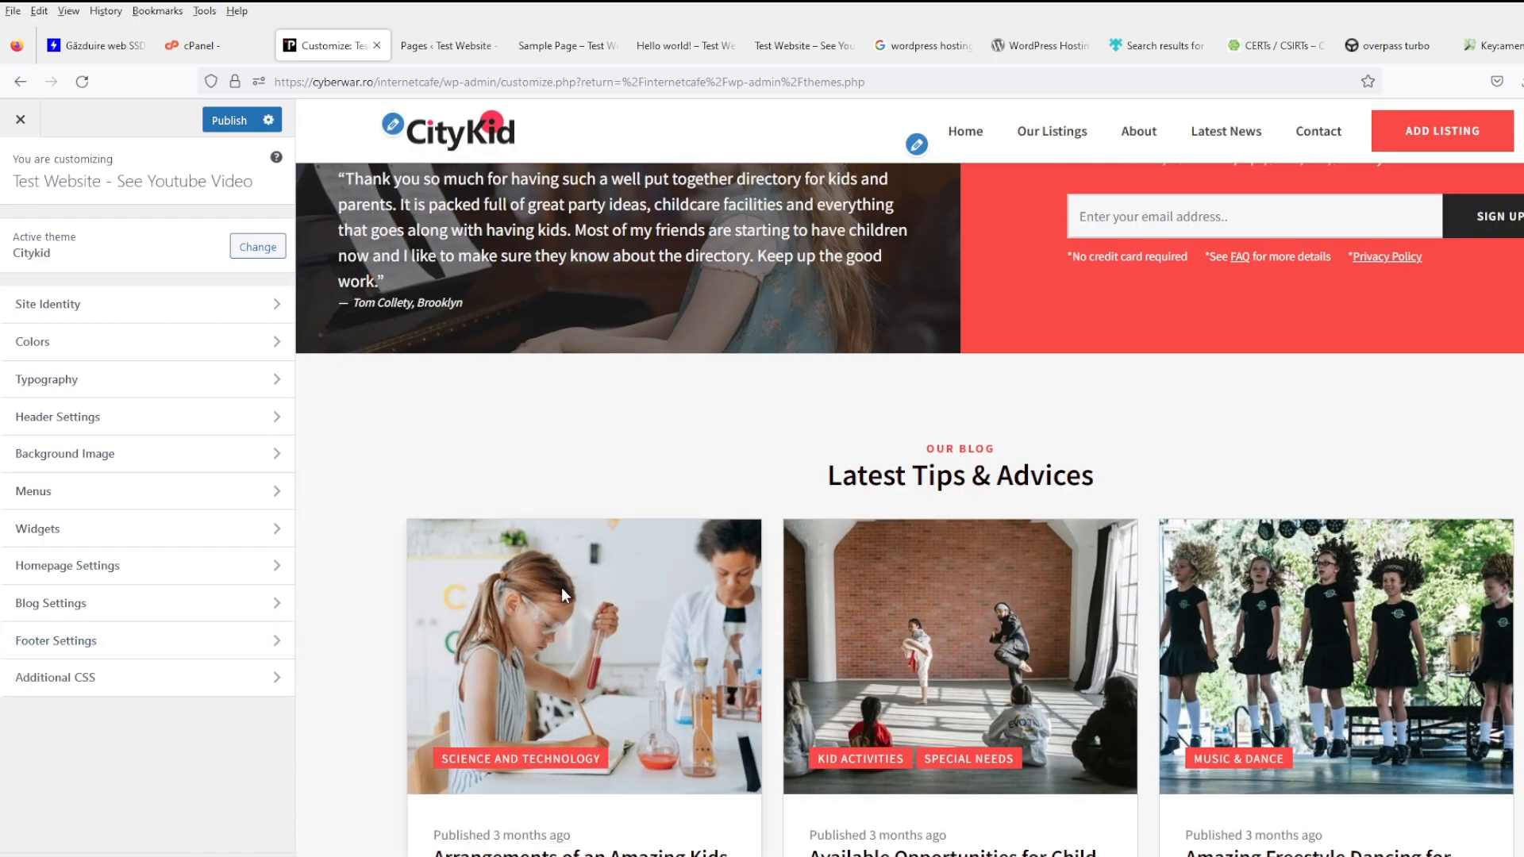
click(472, 54)
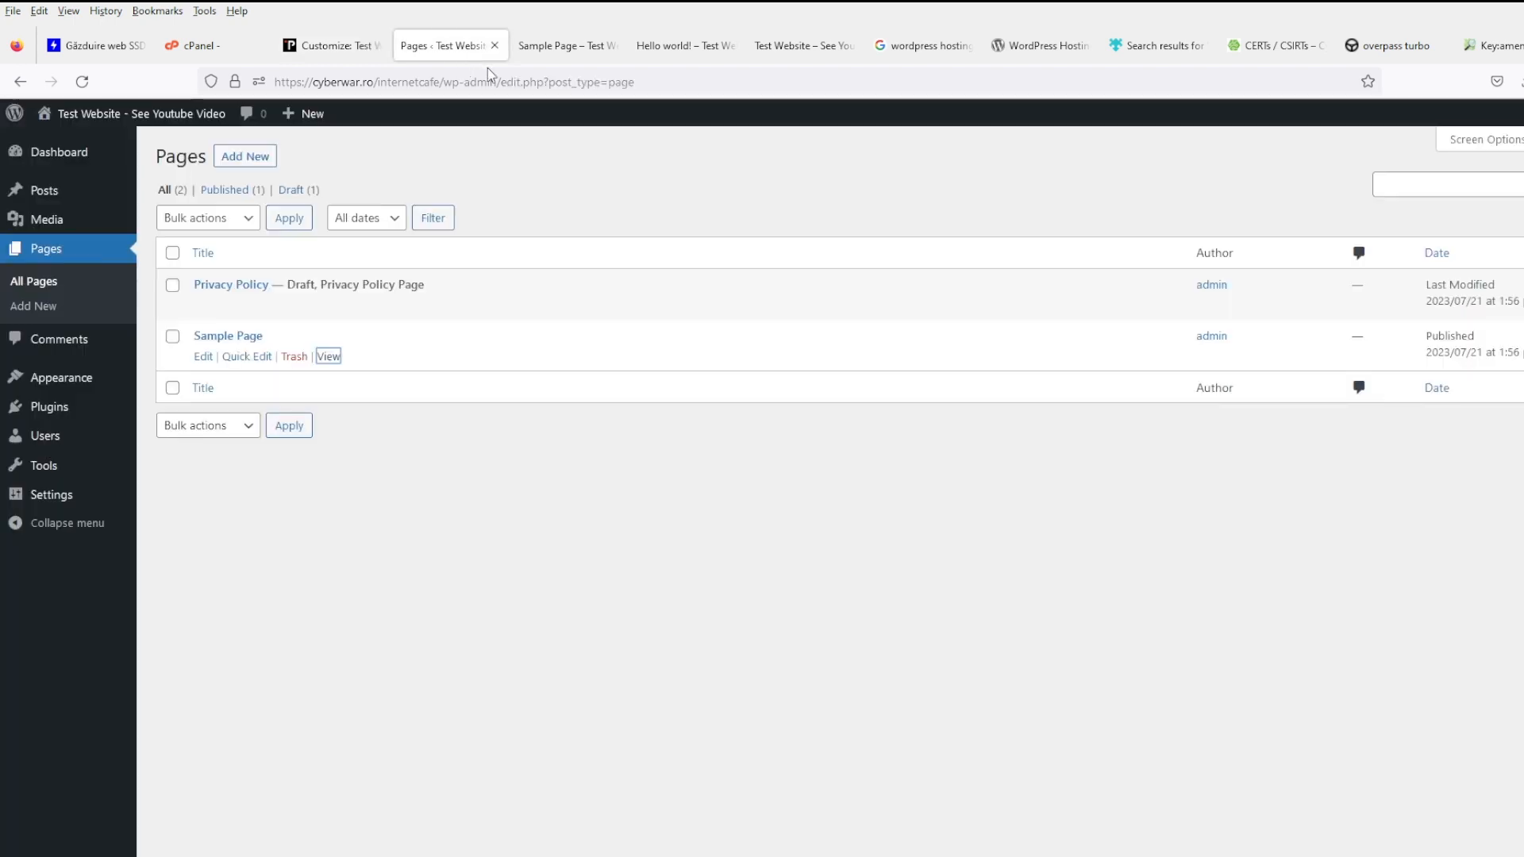
- View the live Sample Page and the home page's empty Latest News list, then go to Themes
click(559, 46)
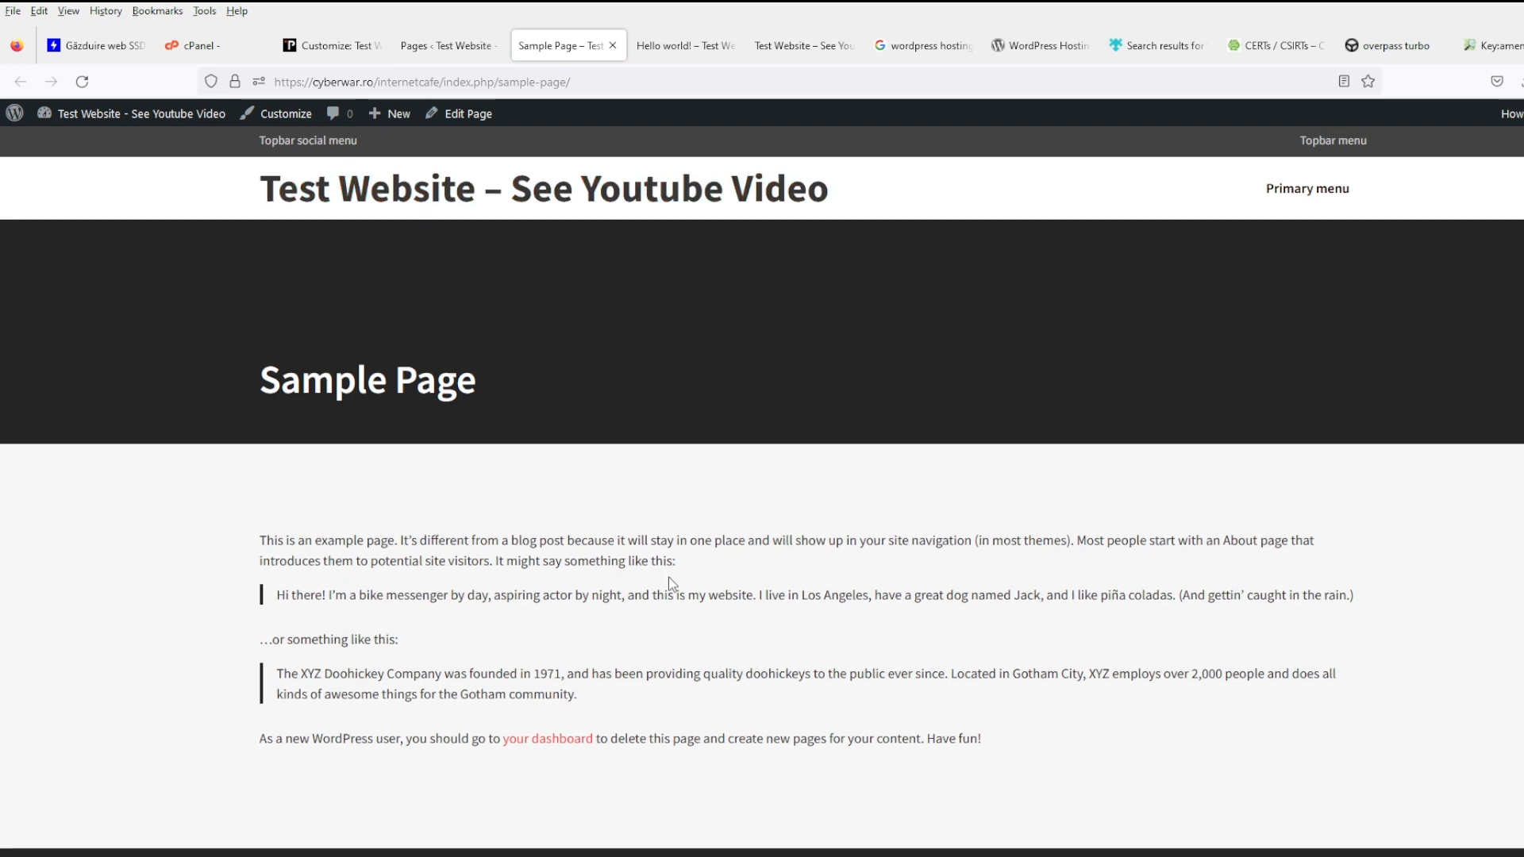
scroll(668, 578, down, 1)
scroll(427, 313, up, 1)
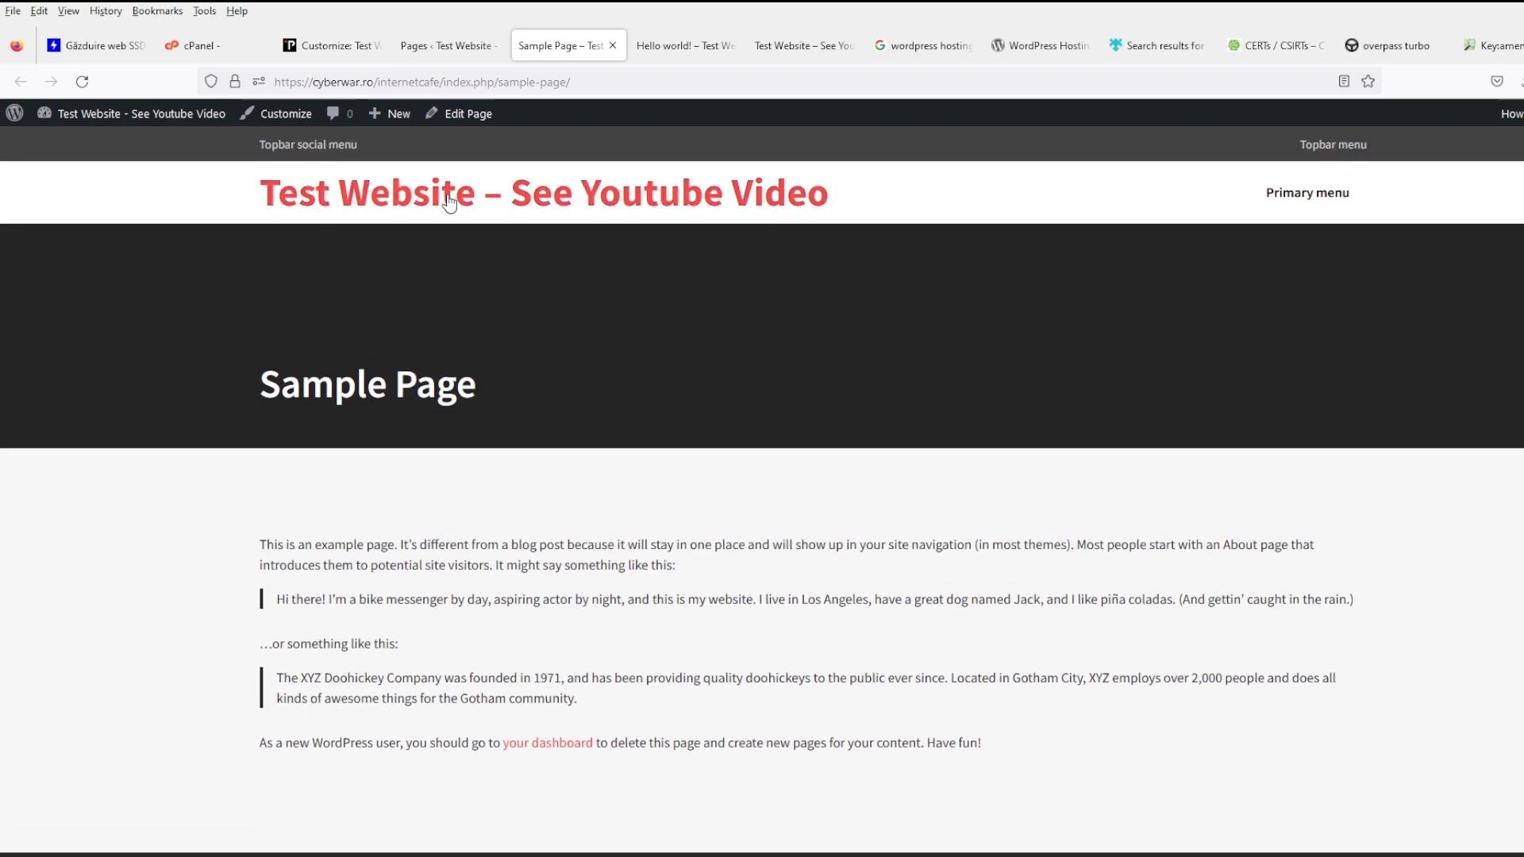
click(453, 195)
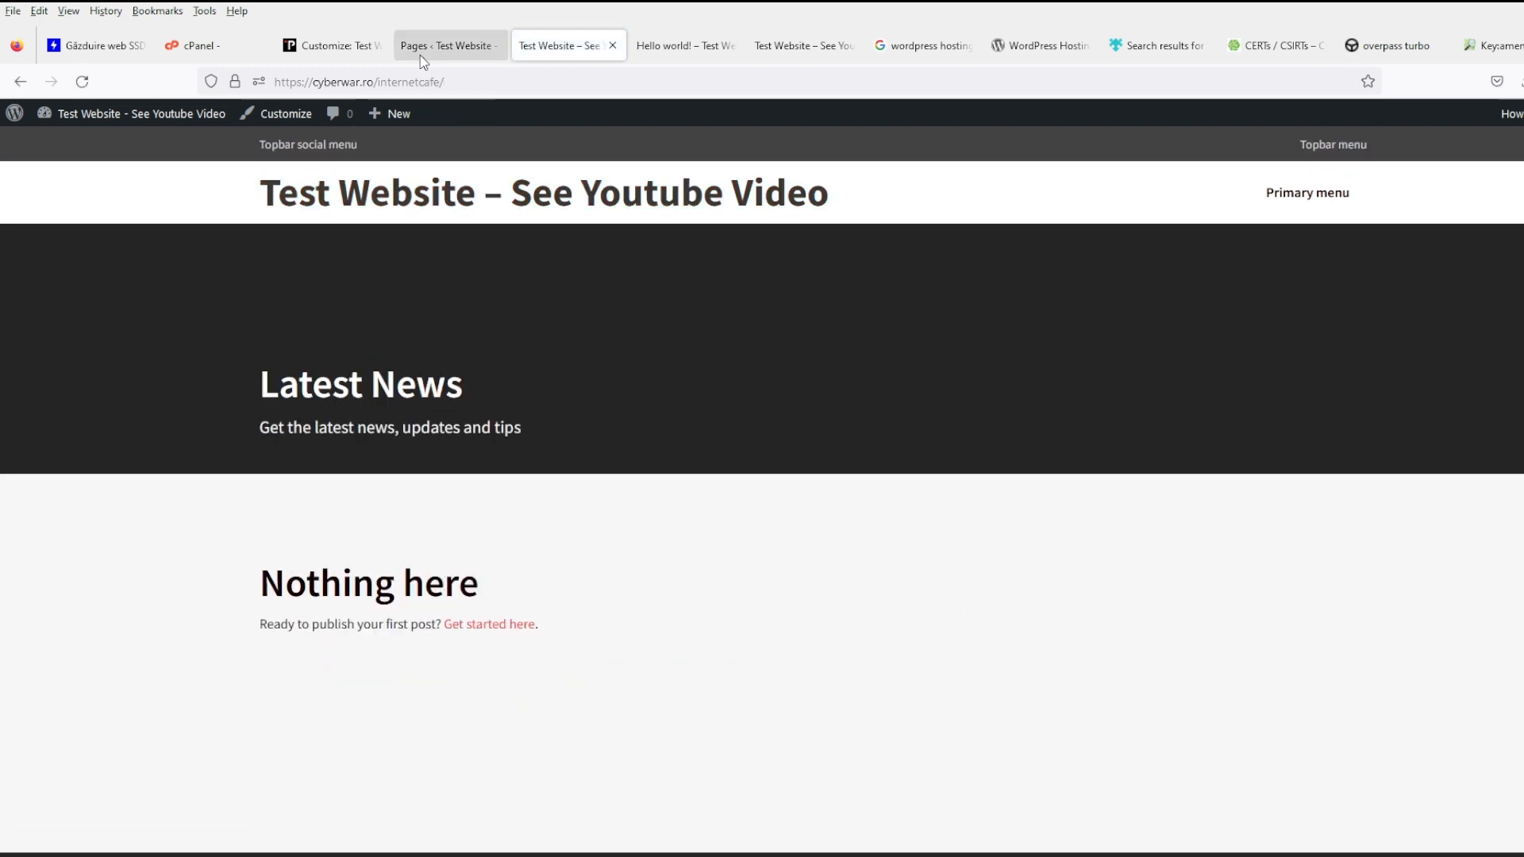
click(421, 53)
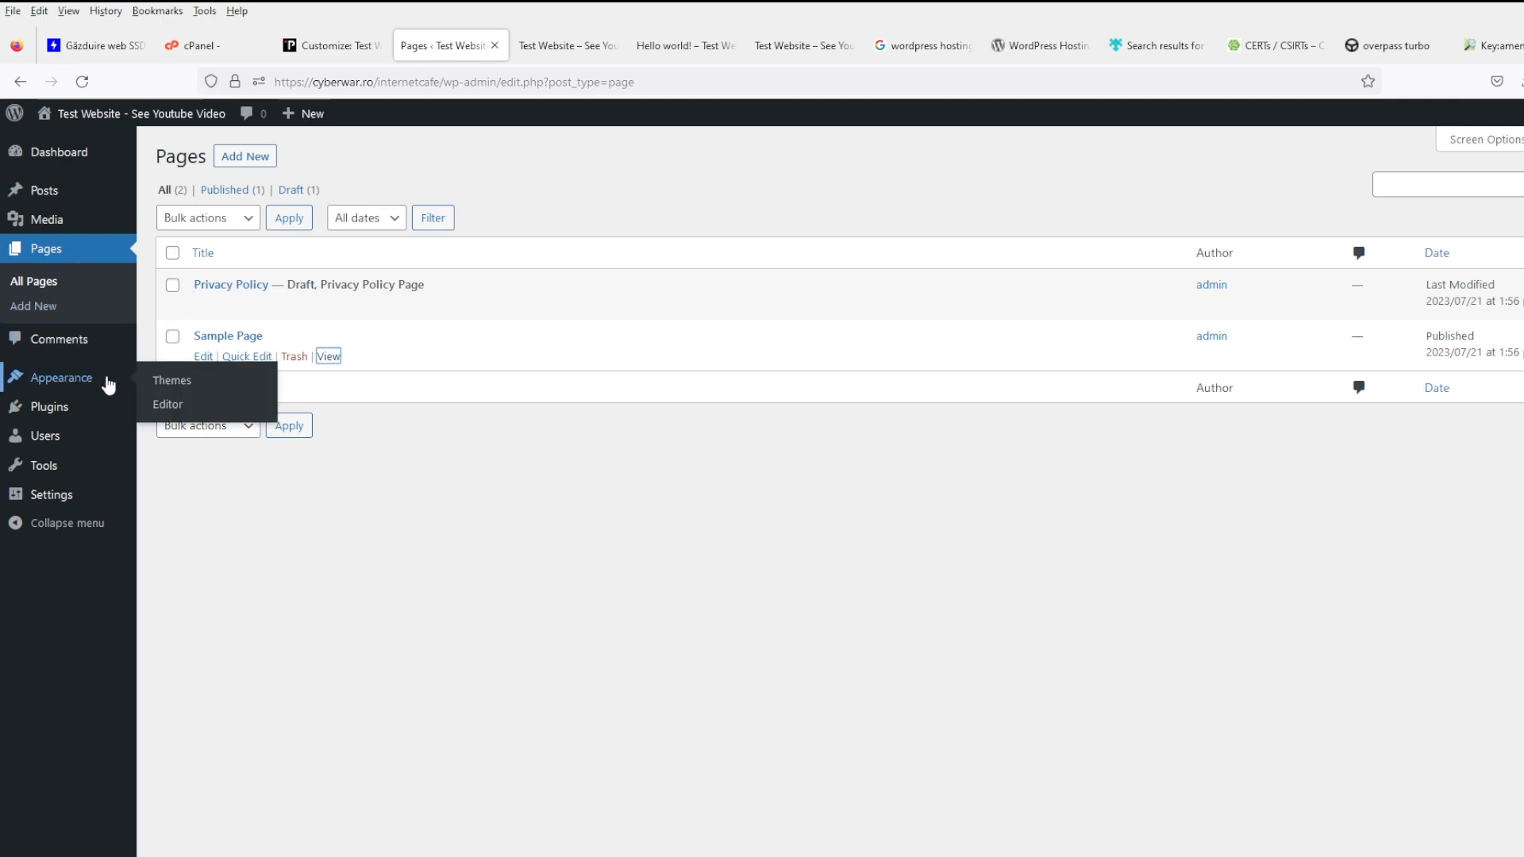
click(196, 383)
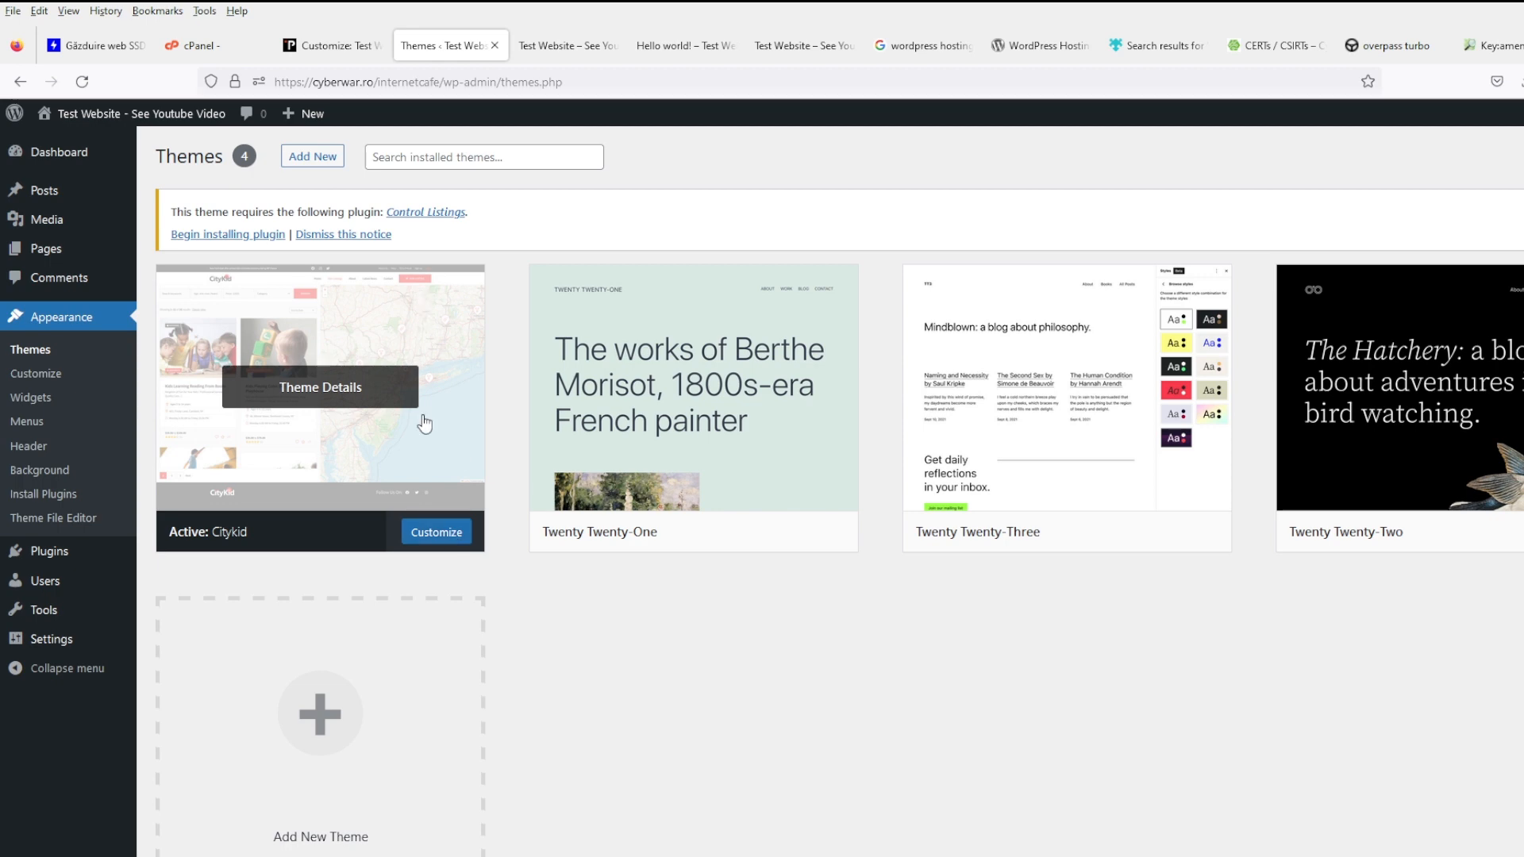
click(441, 534)
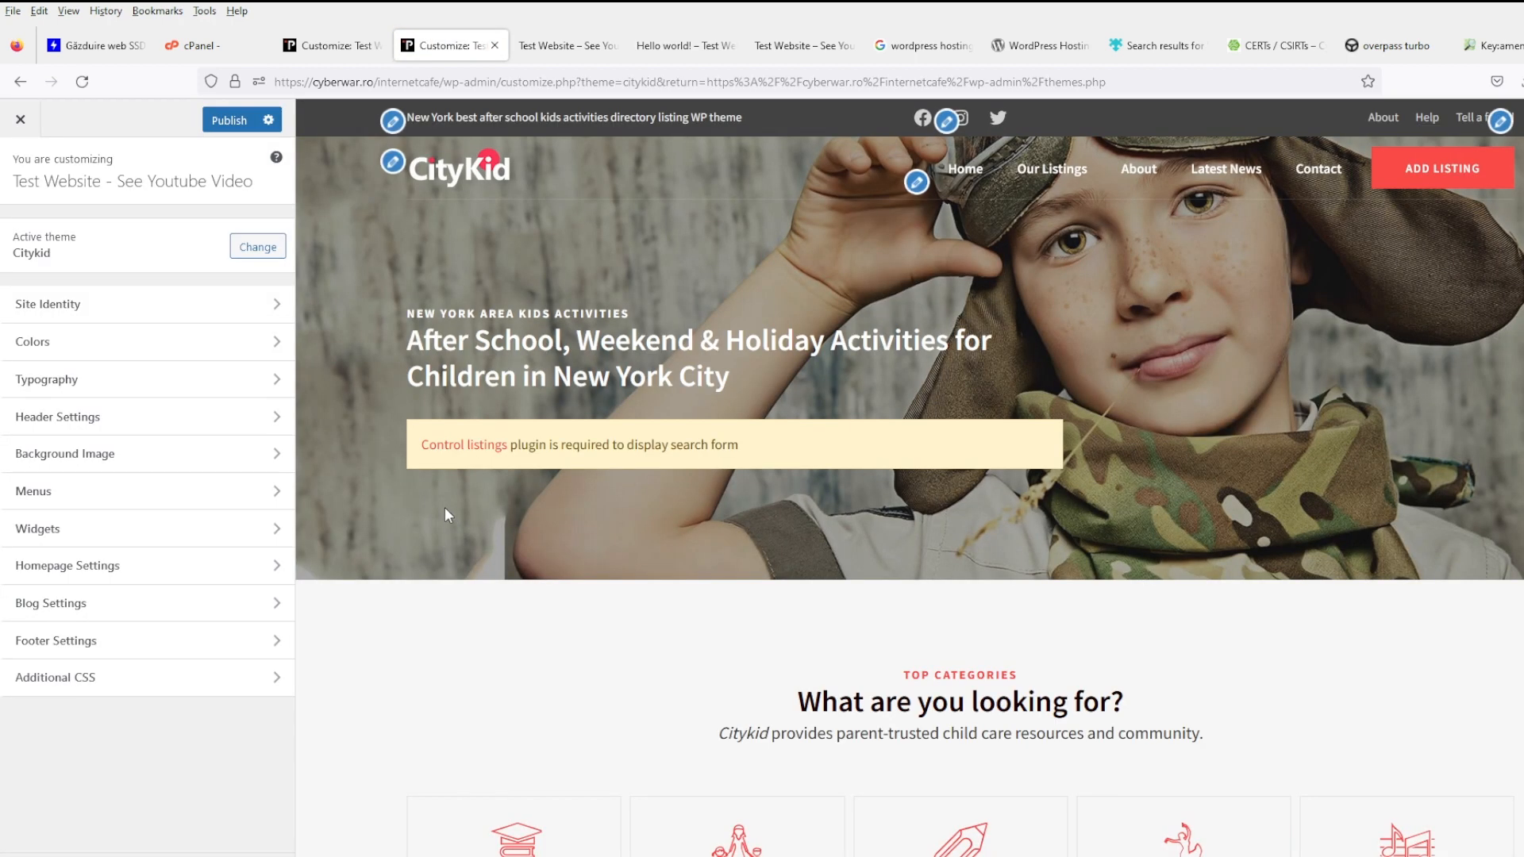
click(137, 566)
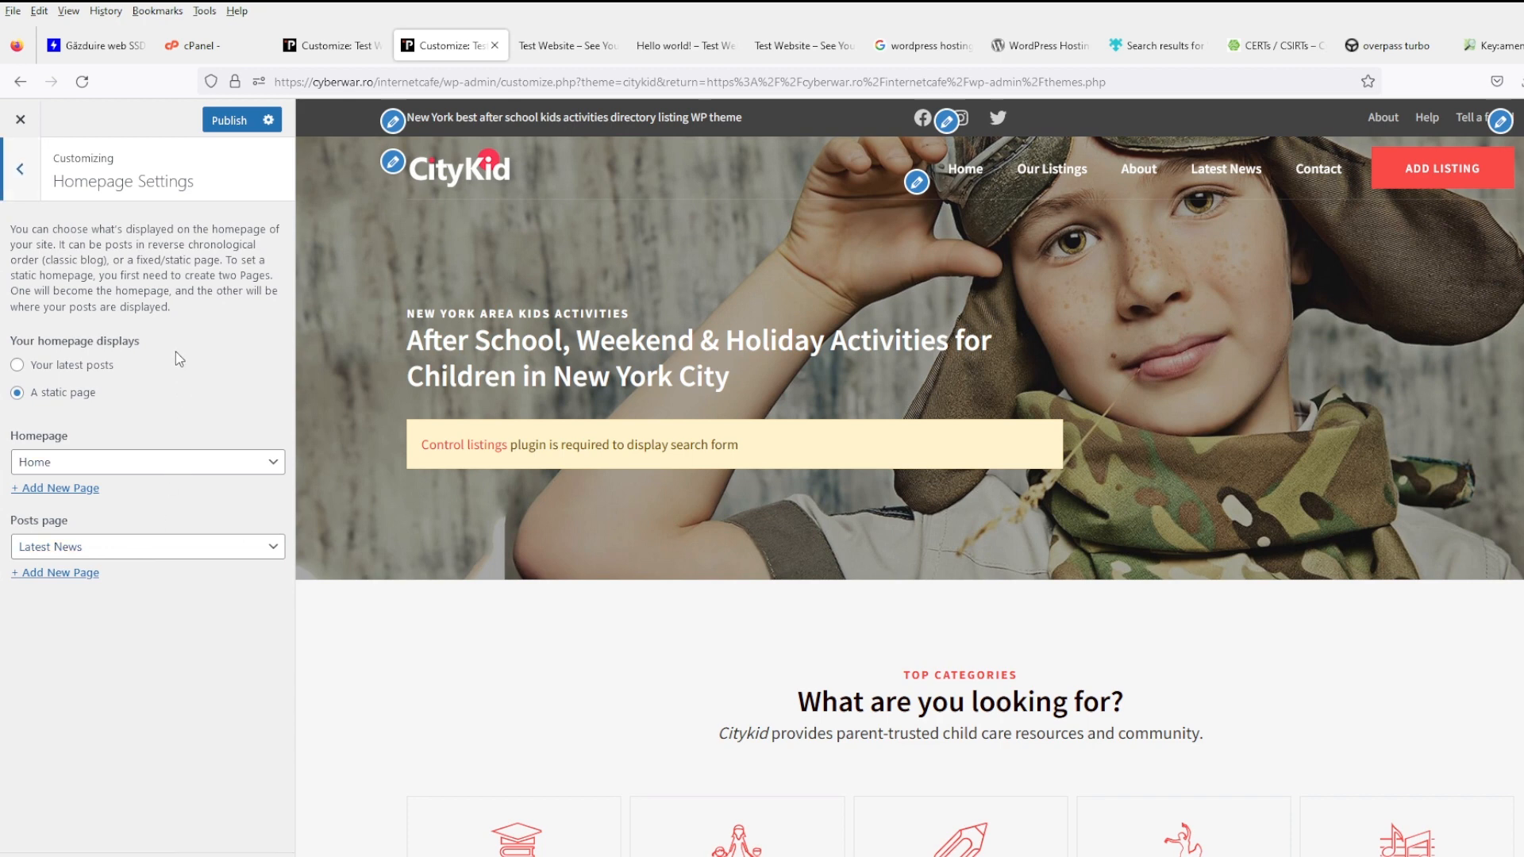
click(19, 169)
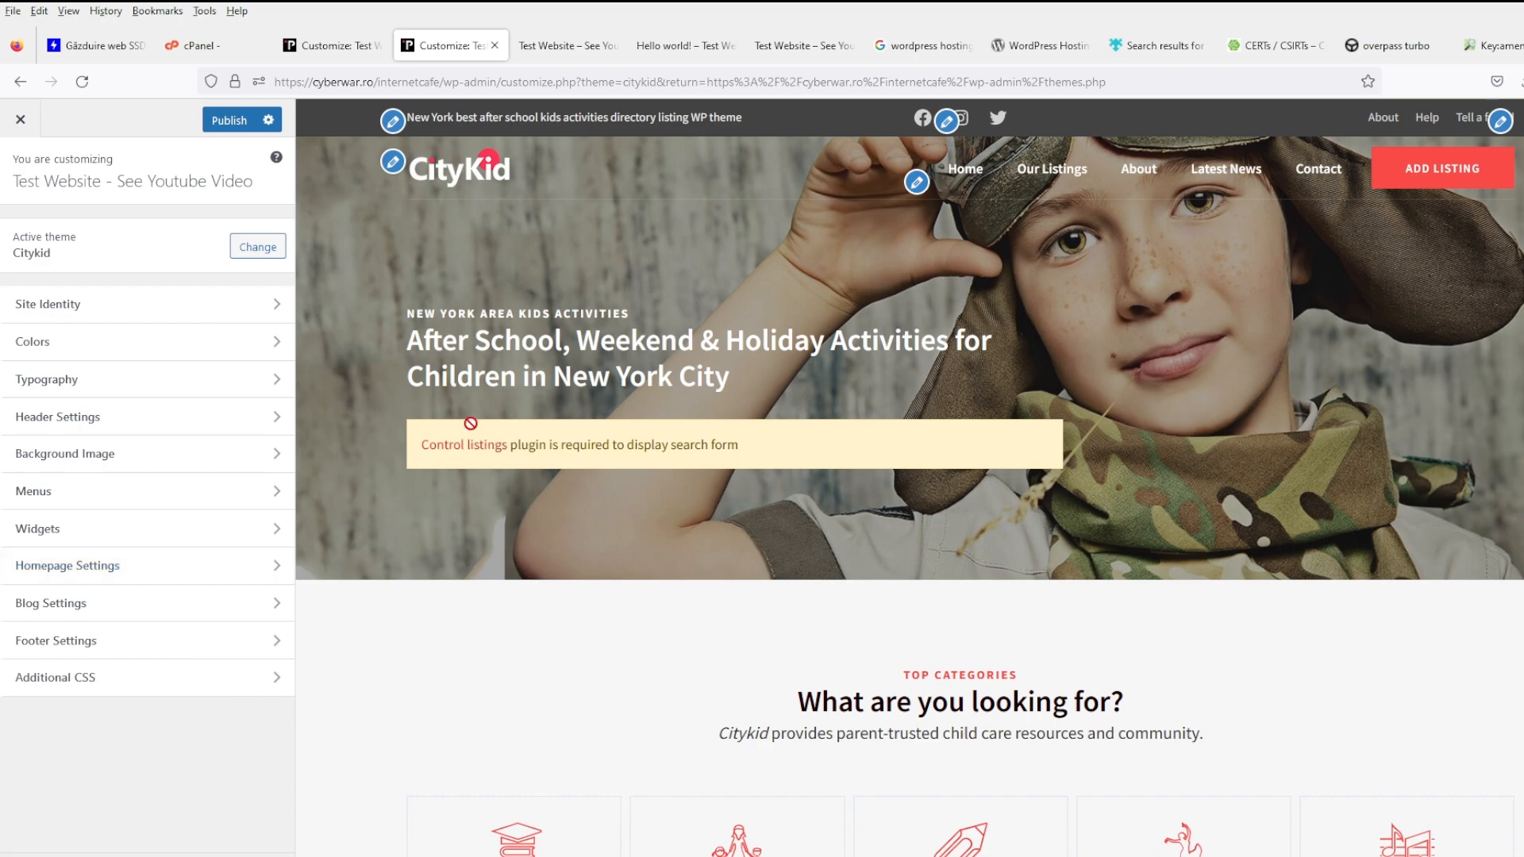
click(12, 125)
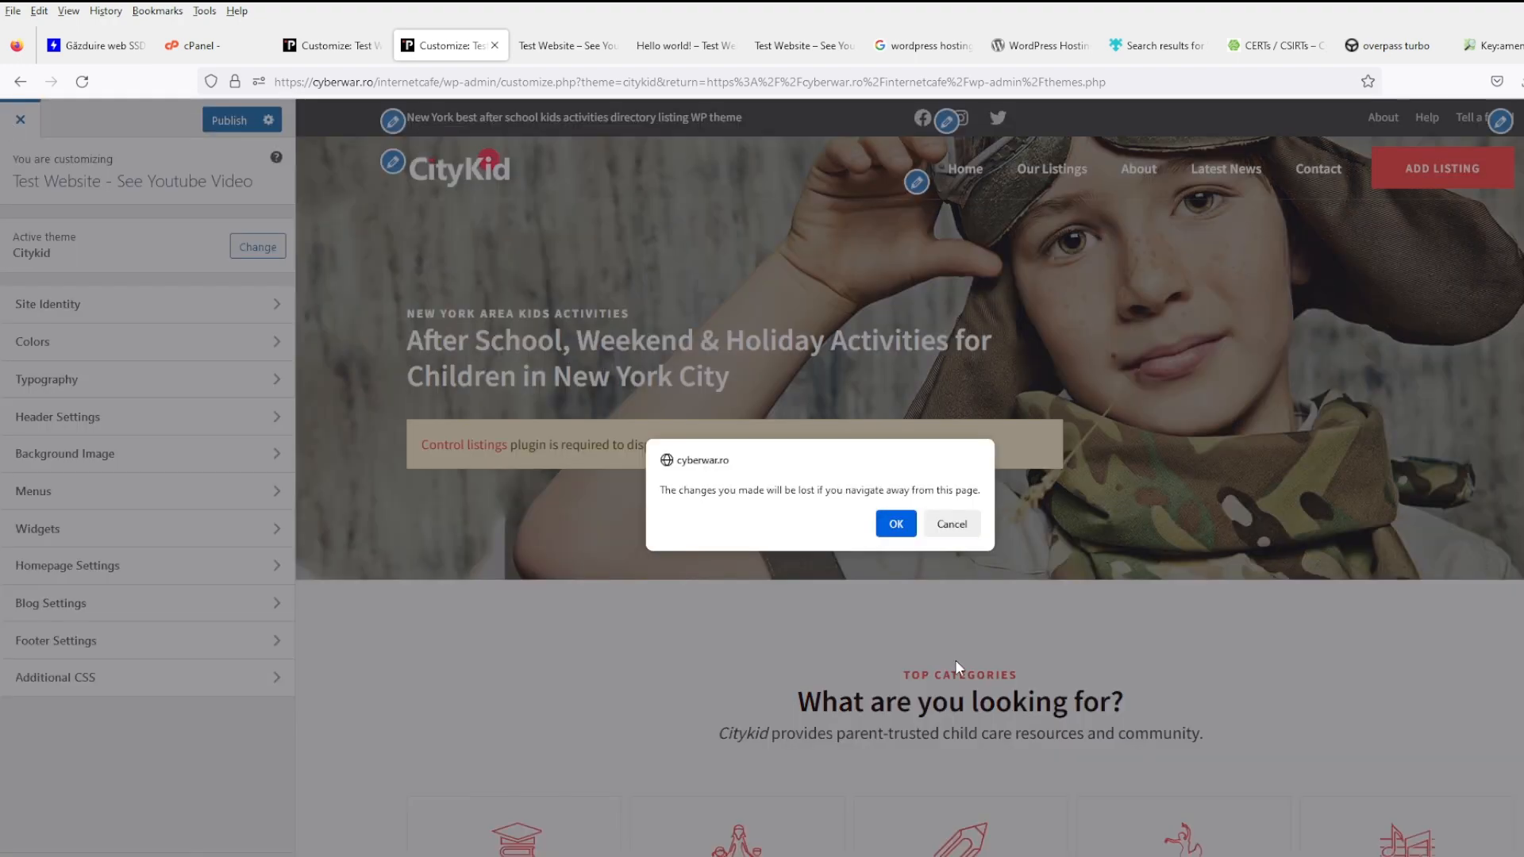
click(896, 524)
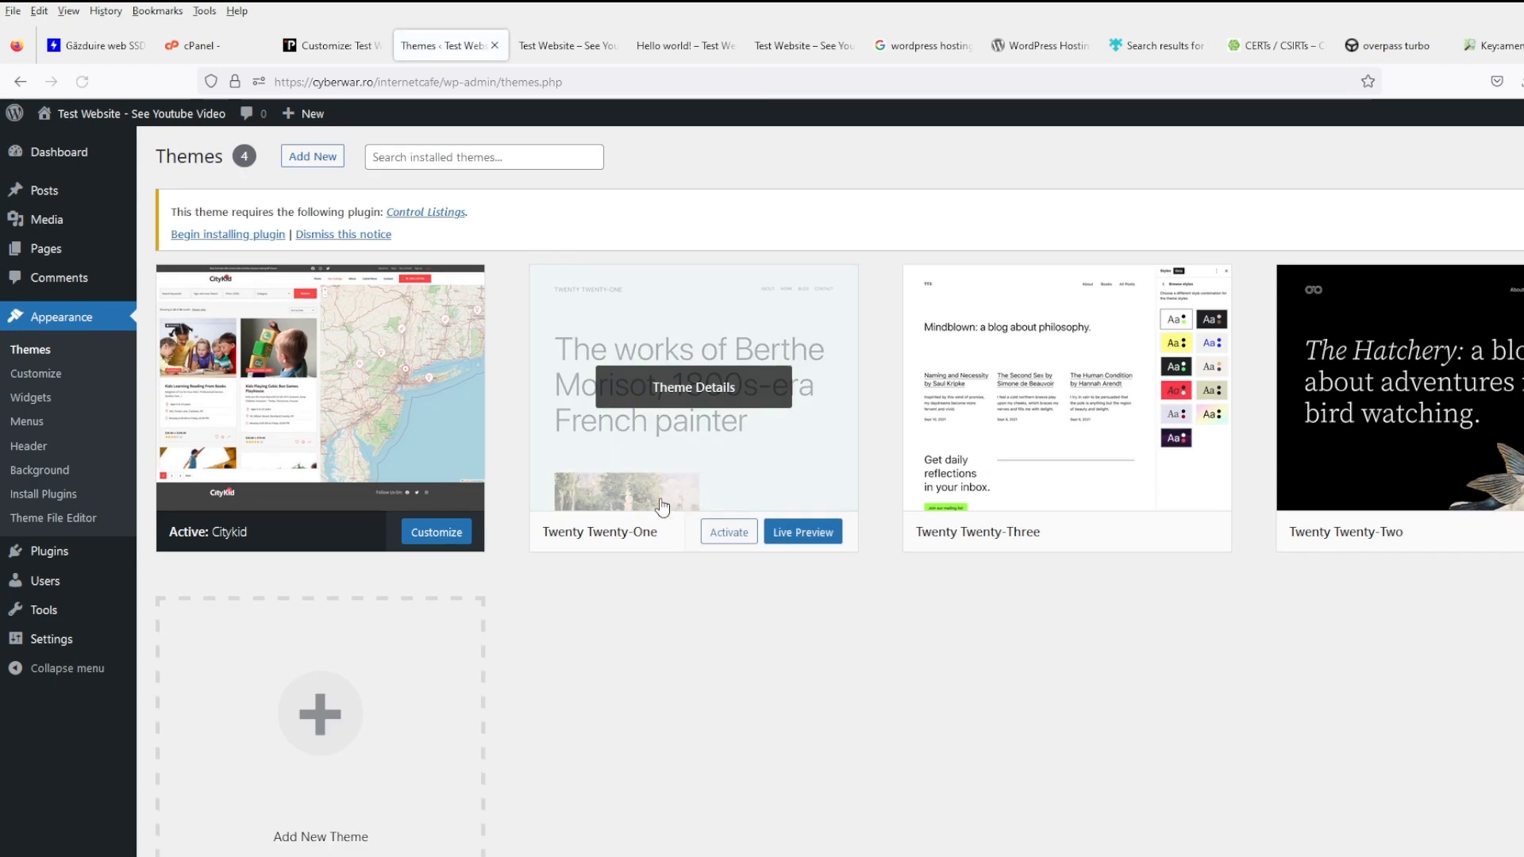
- Install and activate the required Control Listings plugin, then go to its Listings section
click(83, 560)
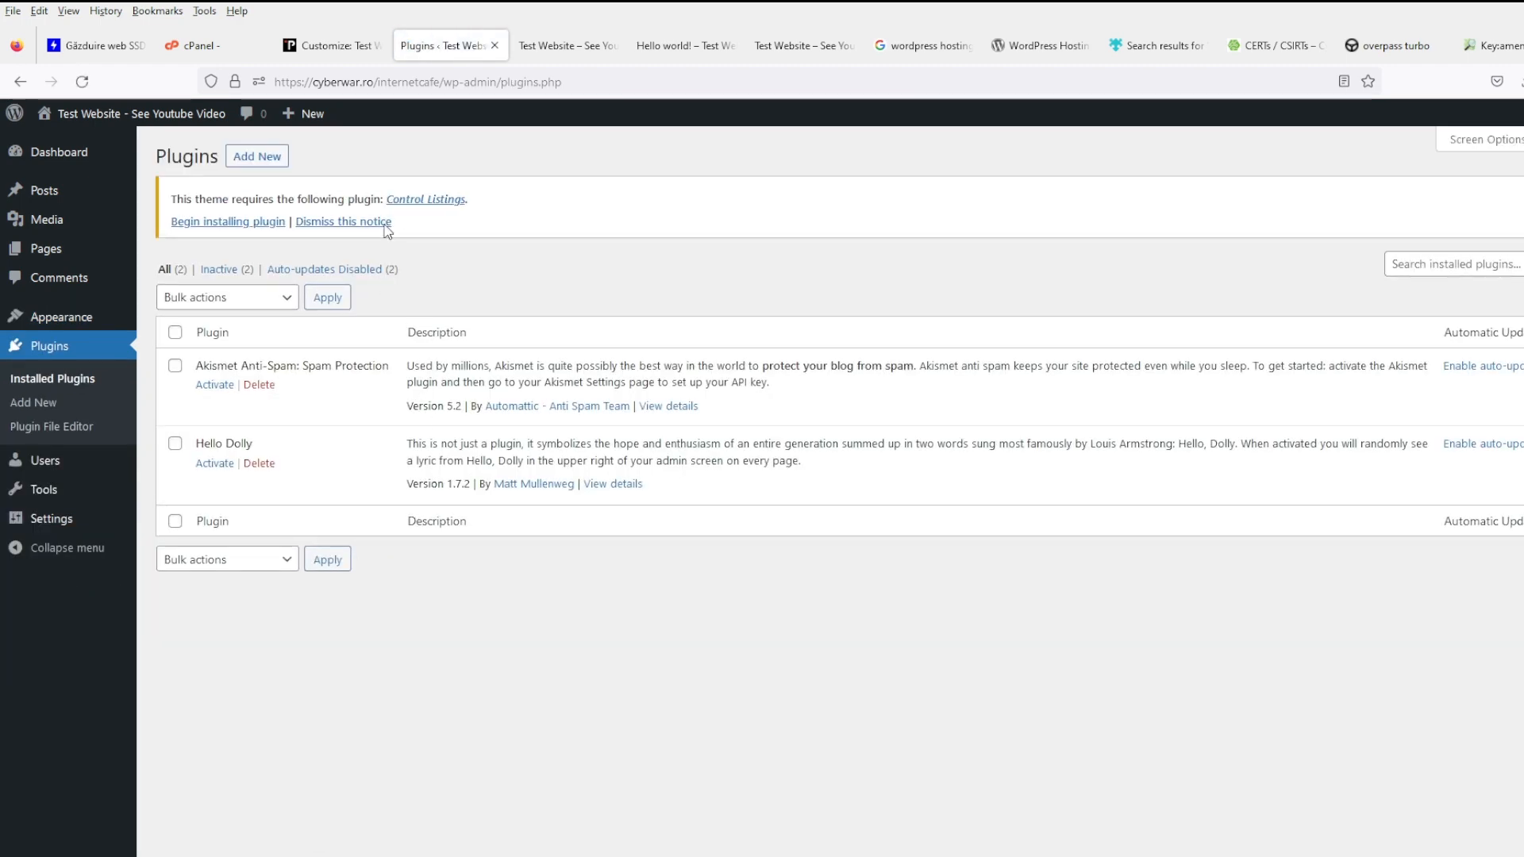
click(246, 227)
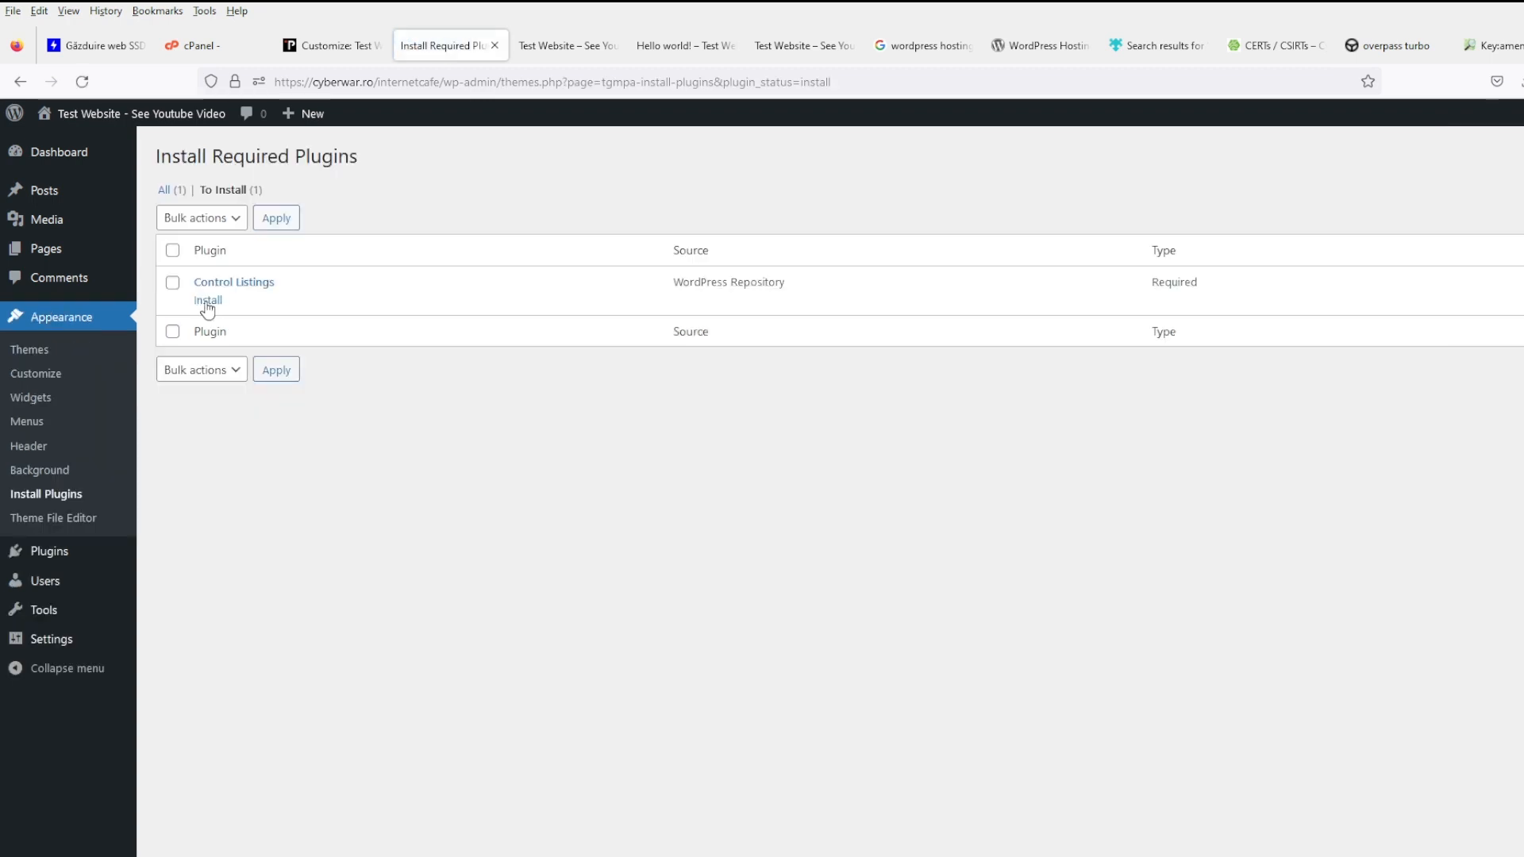
click(208, 301)
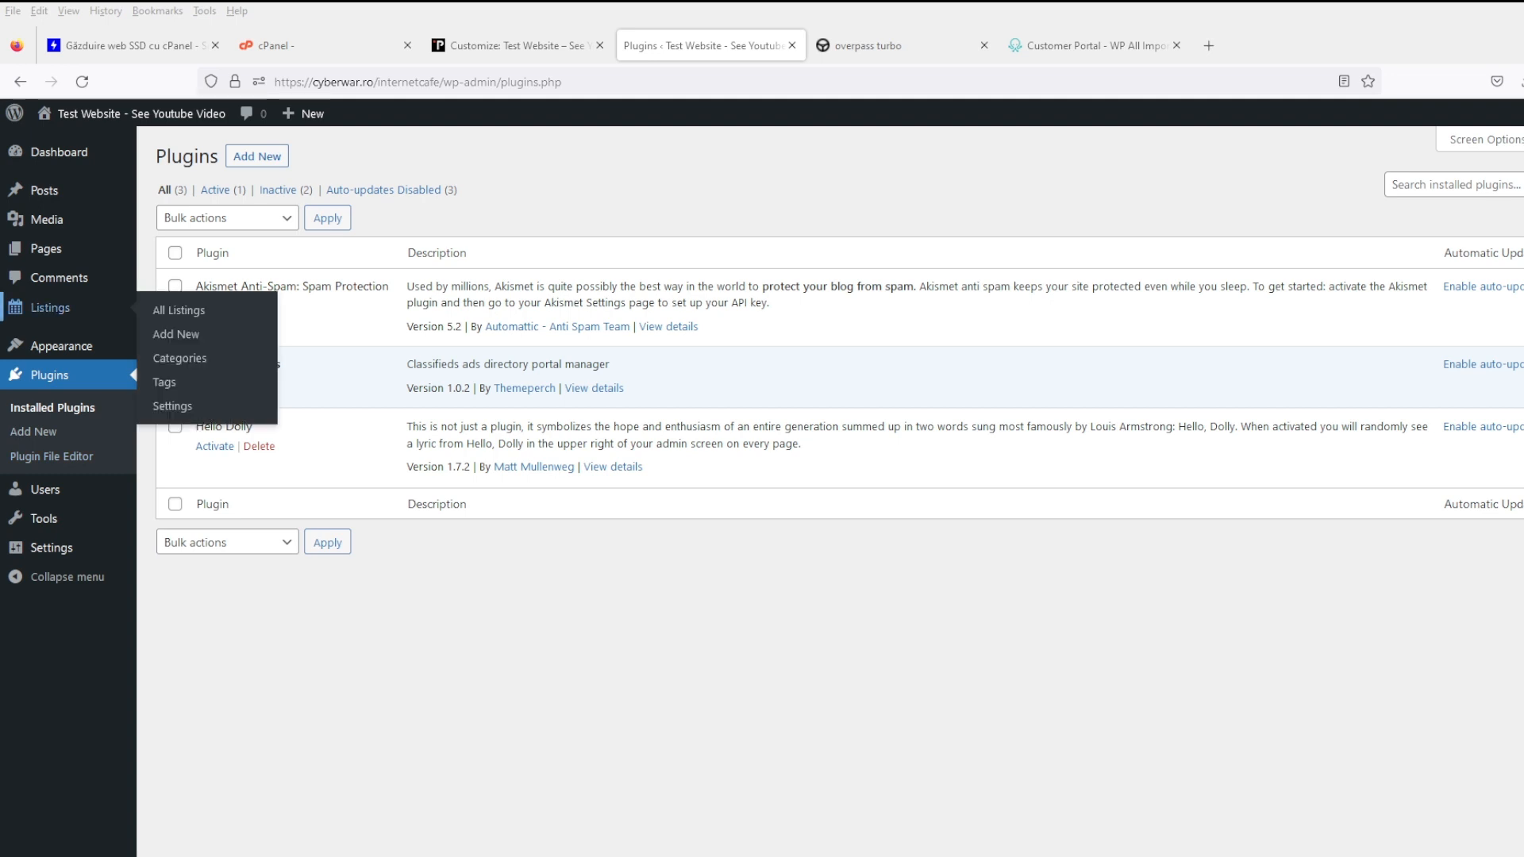
click(101, 313)
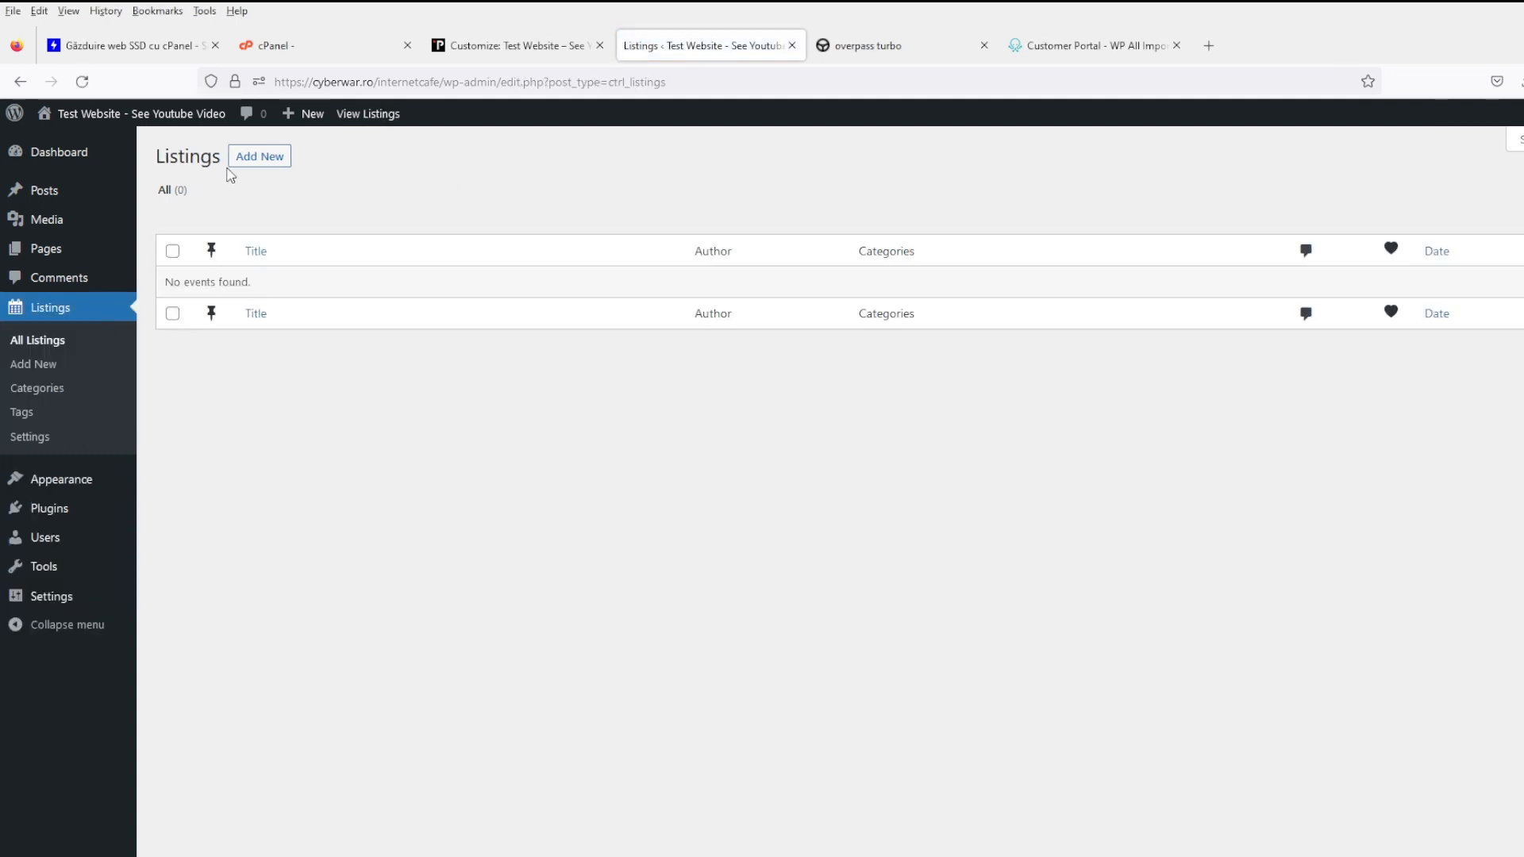
- Start a blank new listing and look over its data fields
click(270, 156)
scroll(477, 722, down, 4)
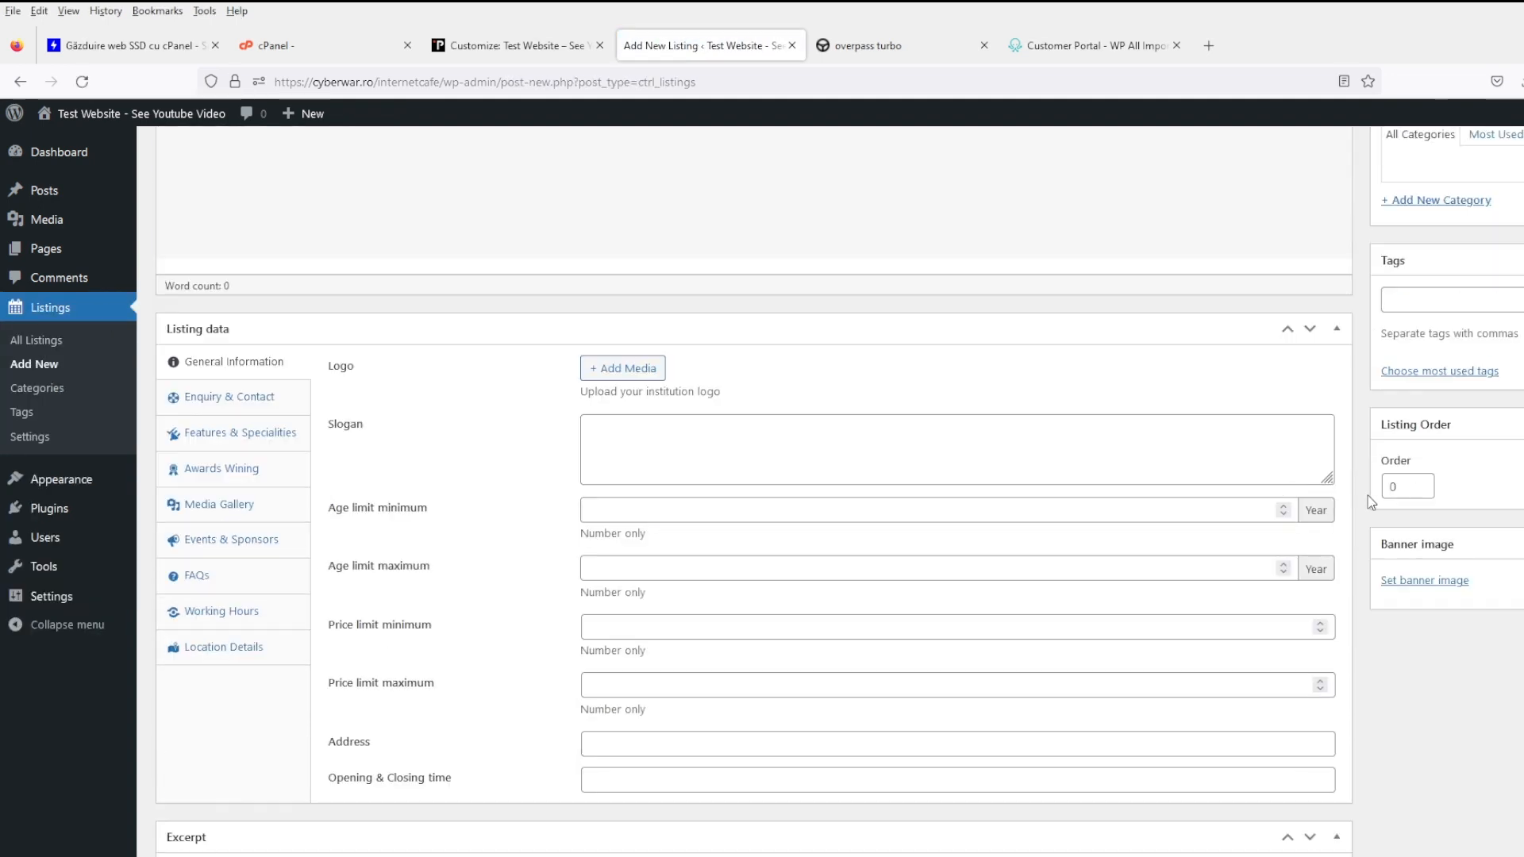
scroll(564, 742, down, 4)
scroll(651, 742, up, 7)
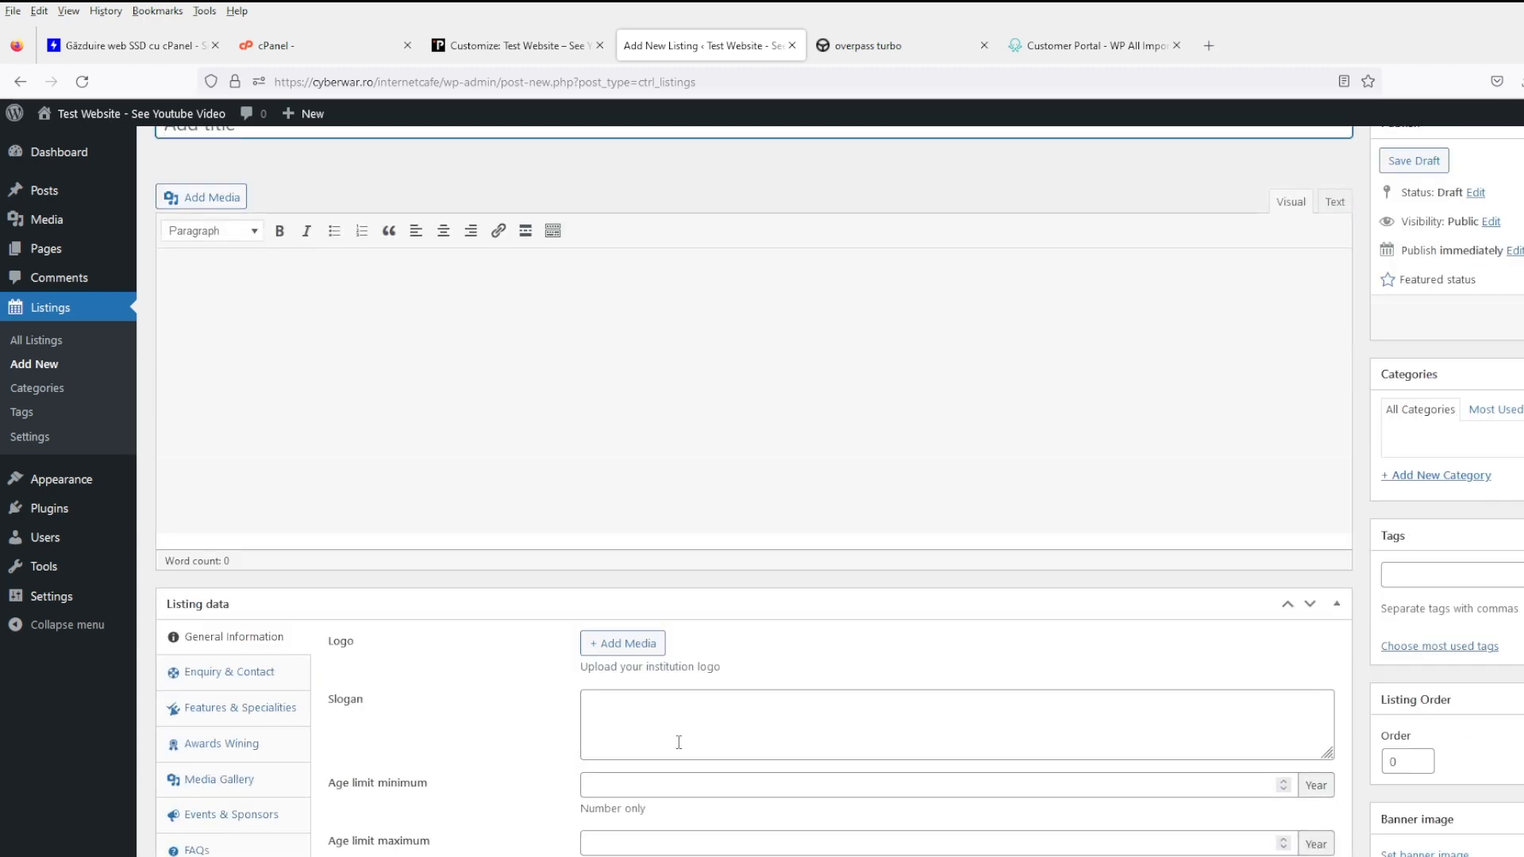
scroll(330, 698, up, 1)
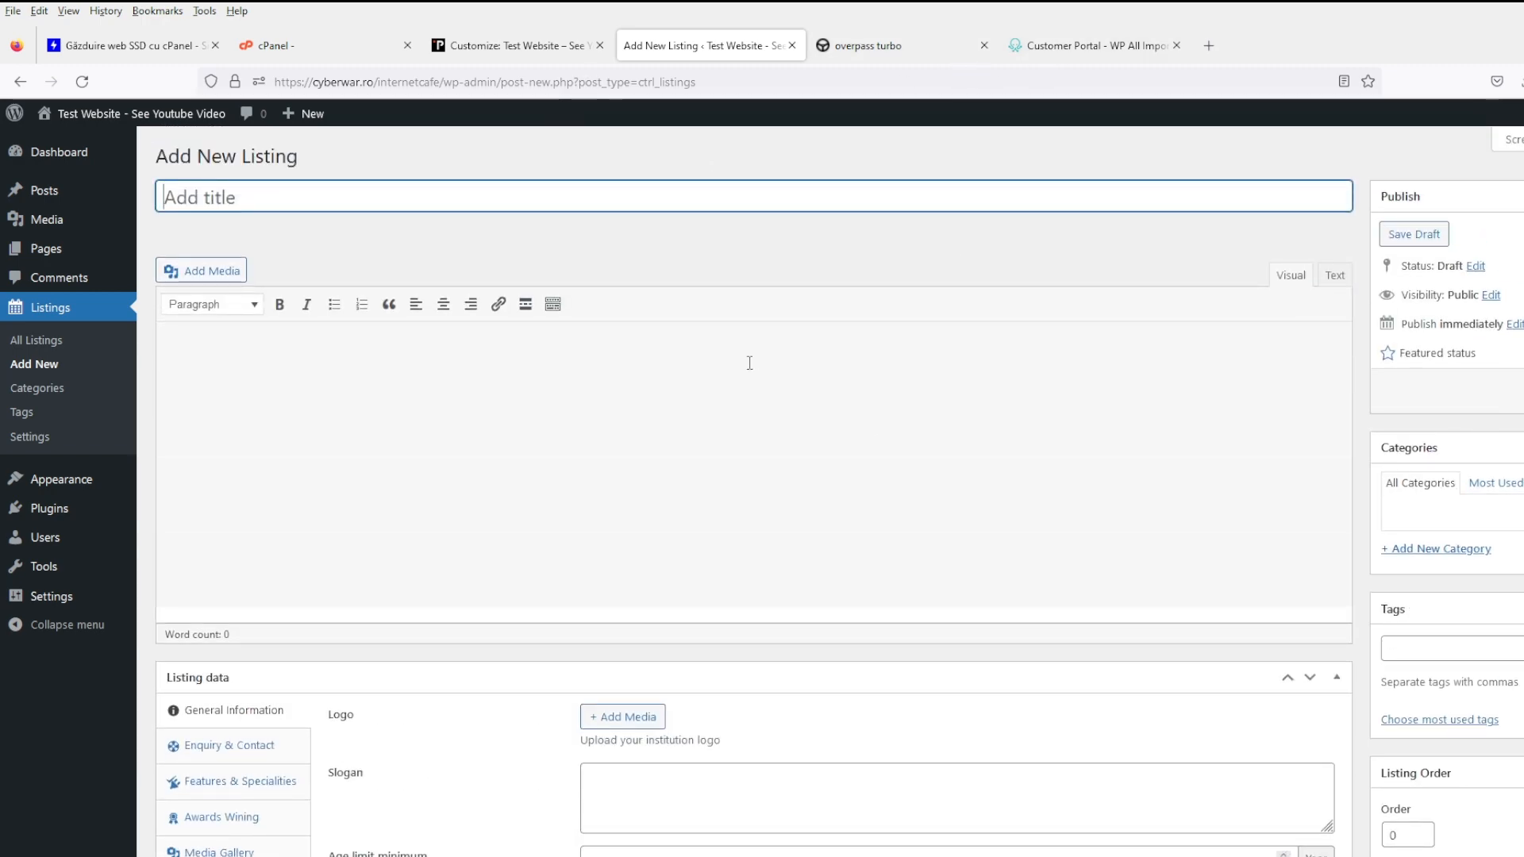
- Compare the form with the Overpass Turbo internet-cafe results, then go to the WP All Import portal login
click(1076, 47)
click(909, 54)
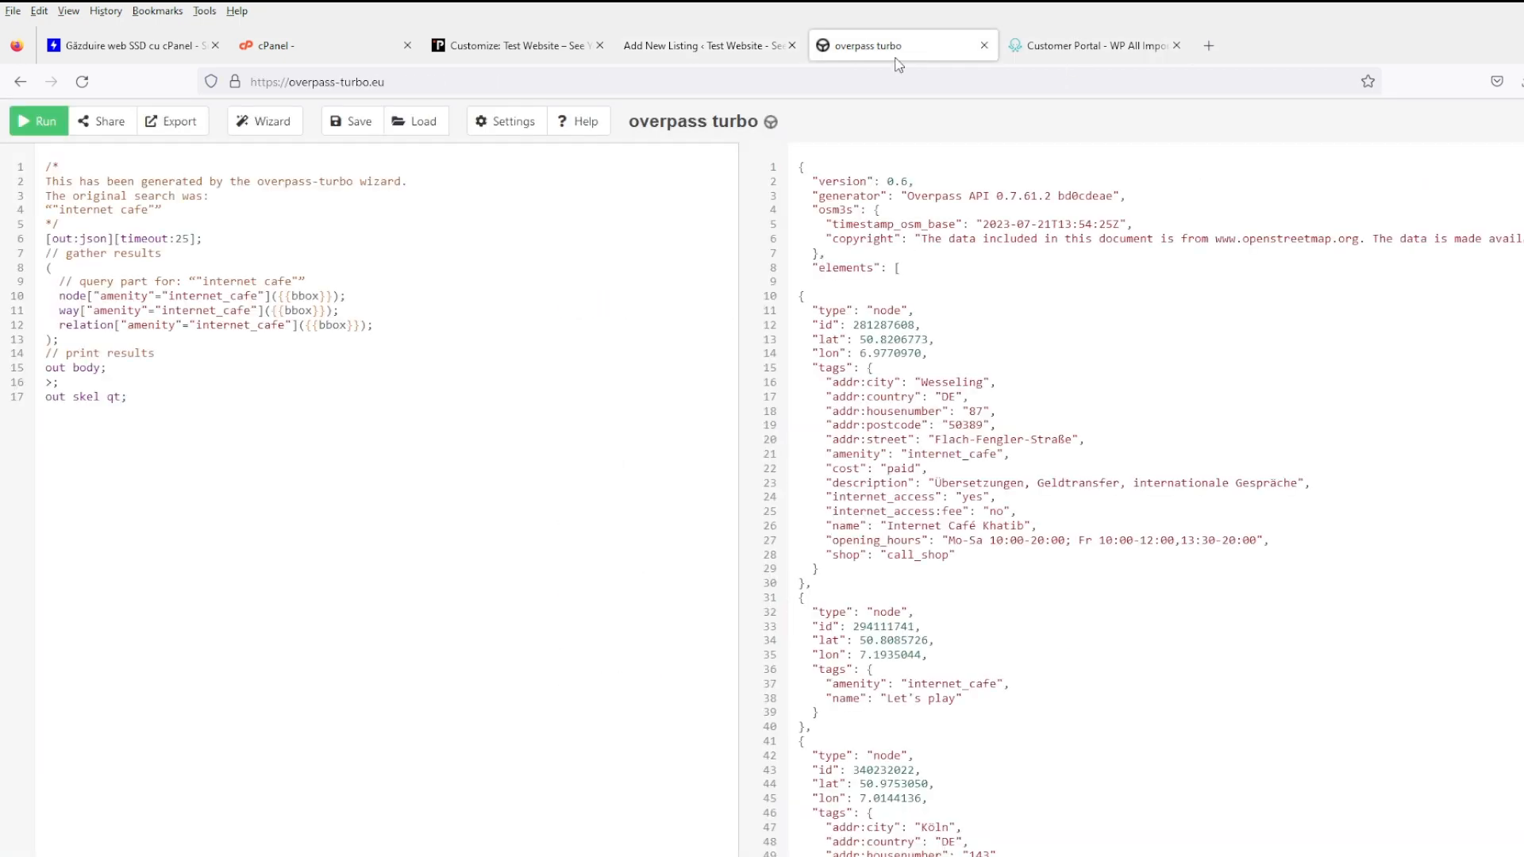
click(698, 49)
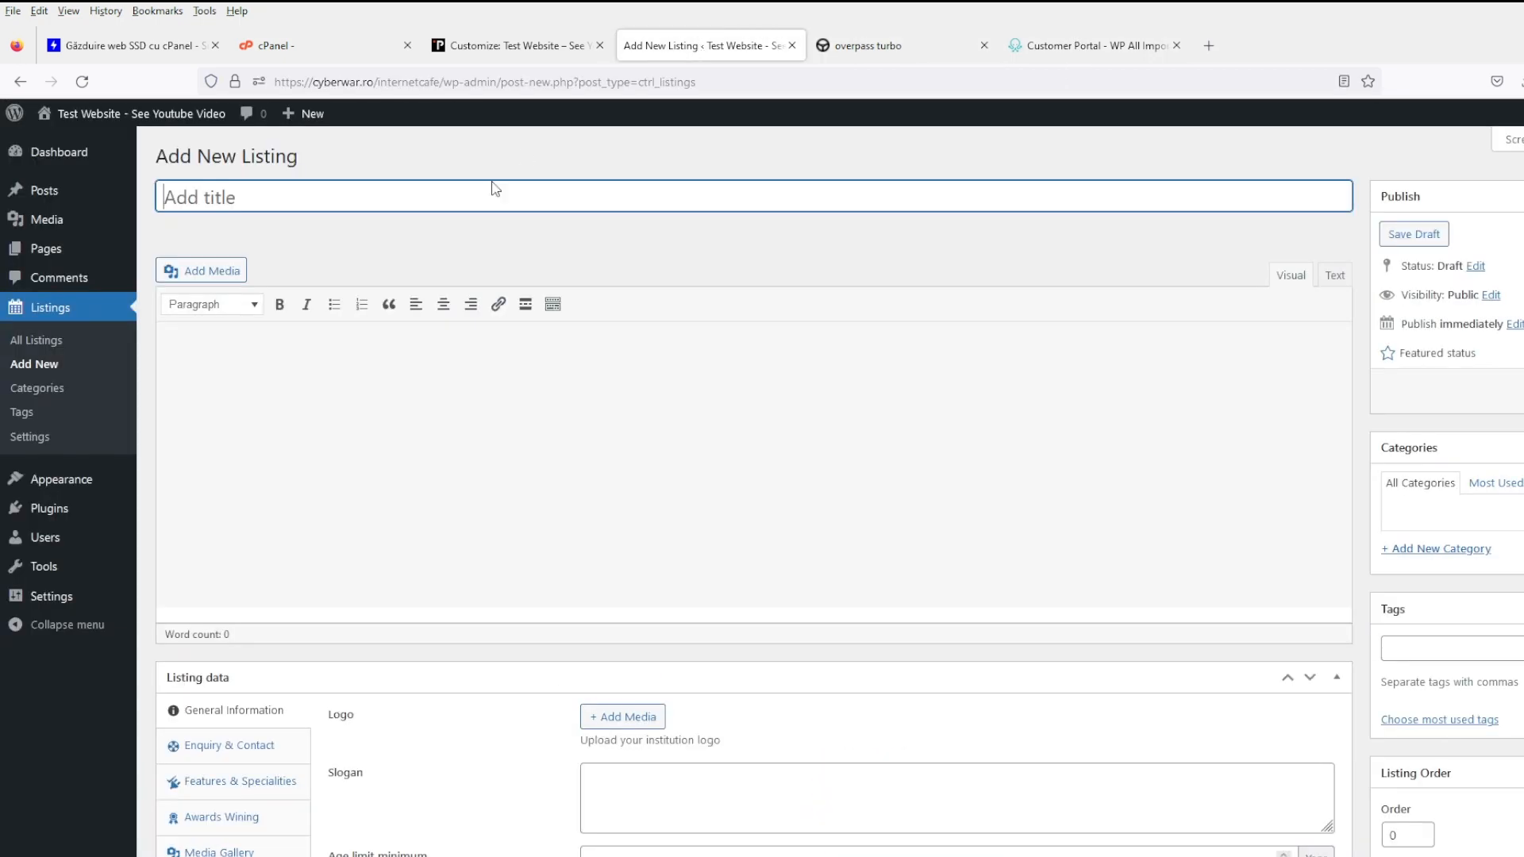
click(1054, 54)
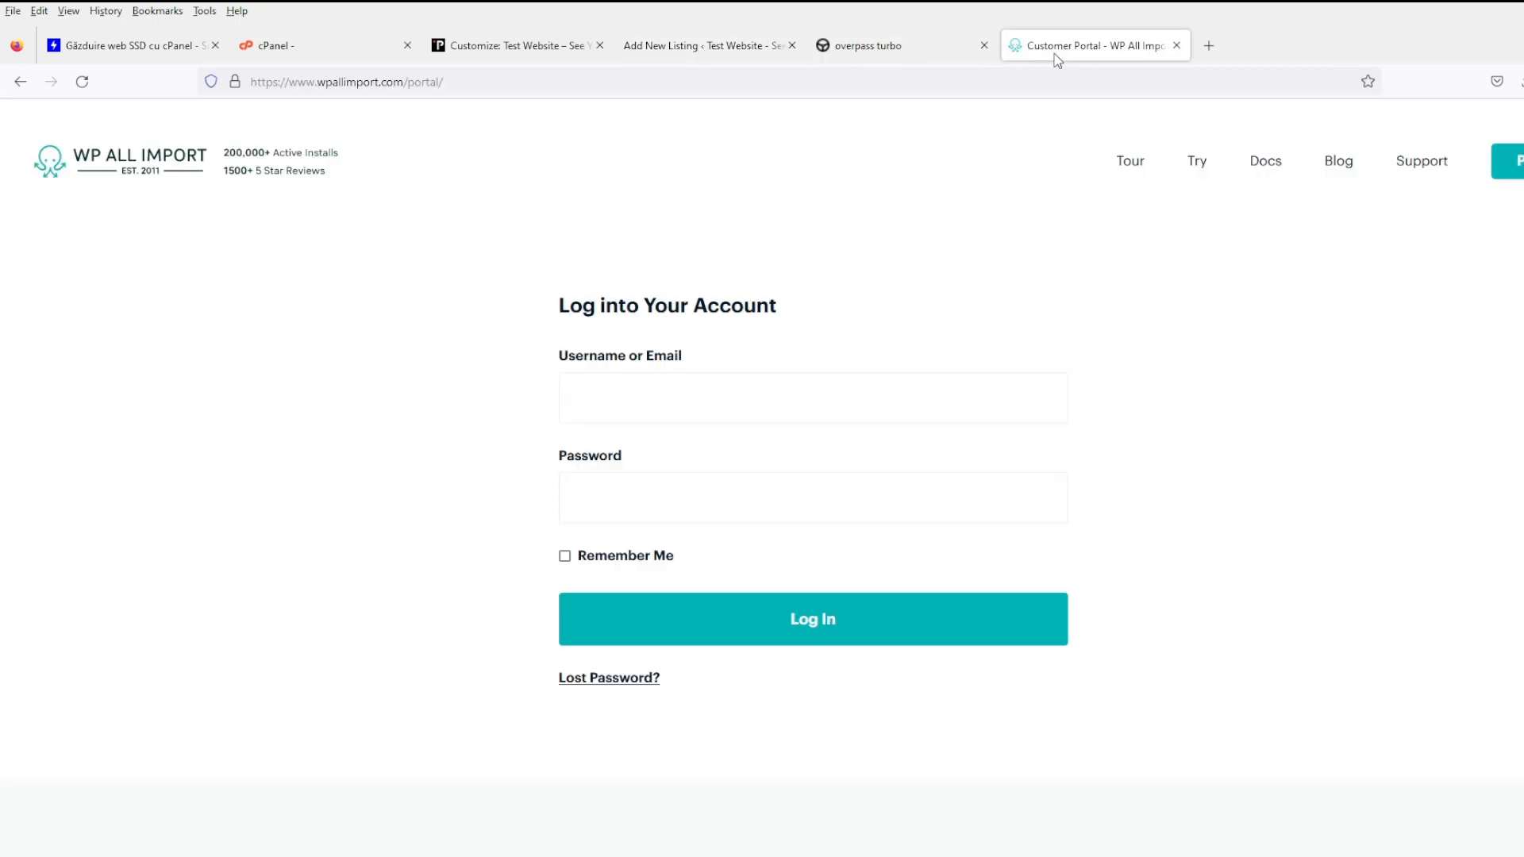
middle_click(204, 169)
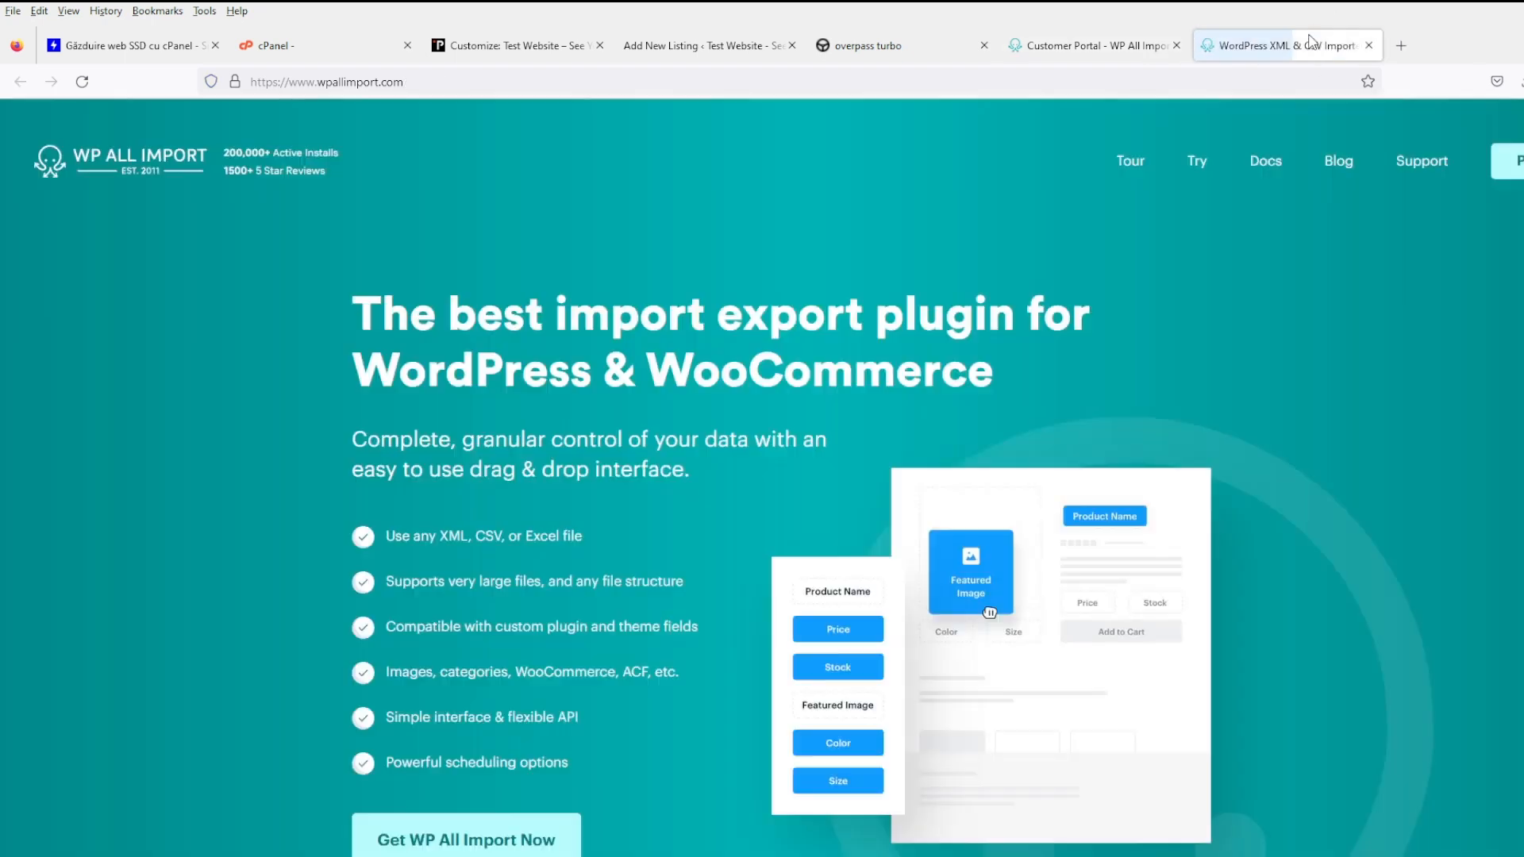
click(1278, 45)
scroll(713, 631, down, 3)
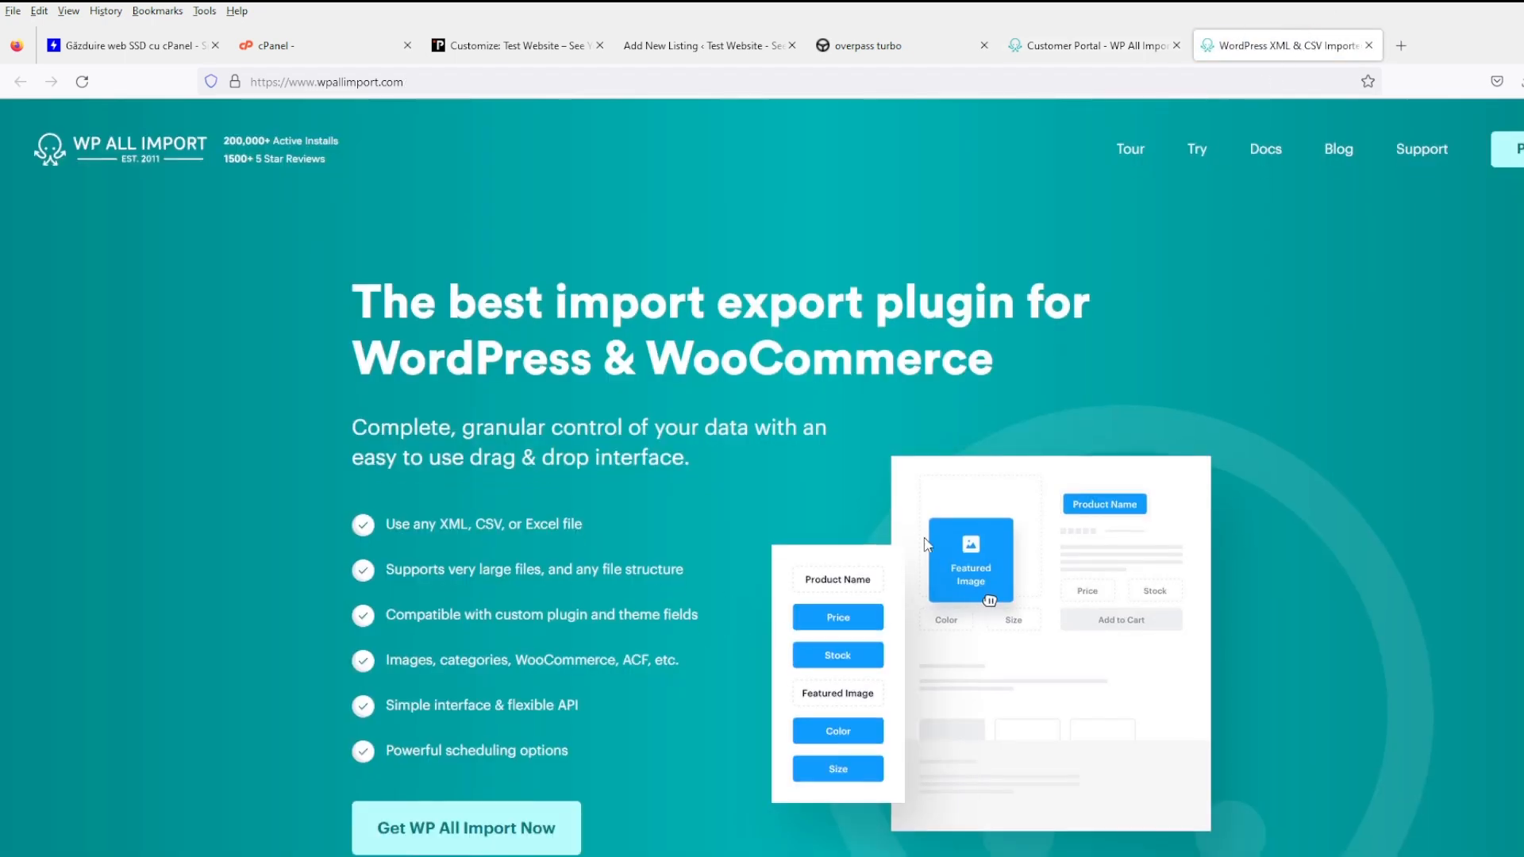
scroll(1209, 274, up, 3)
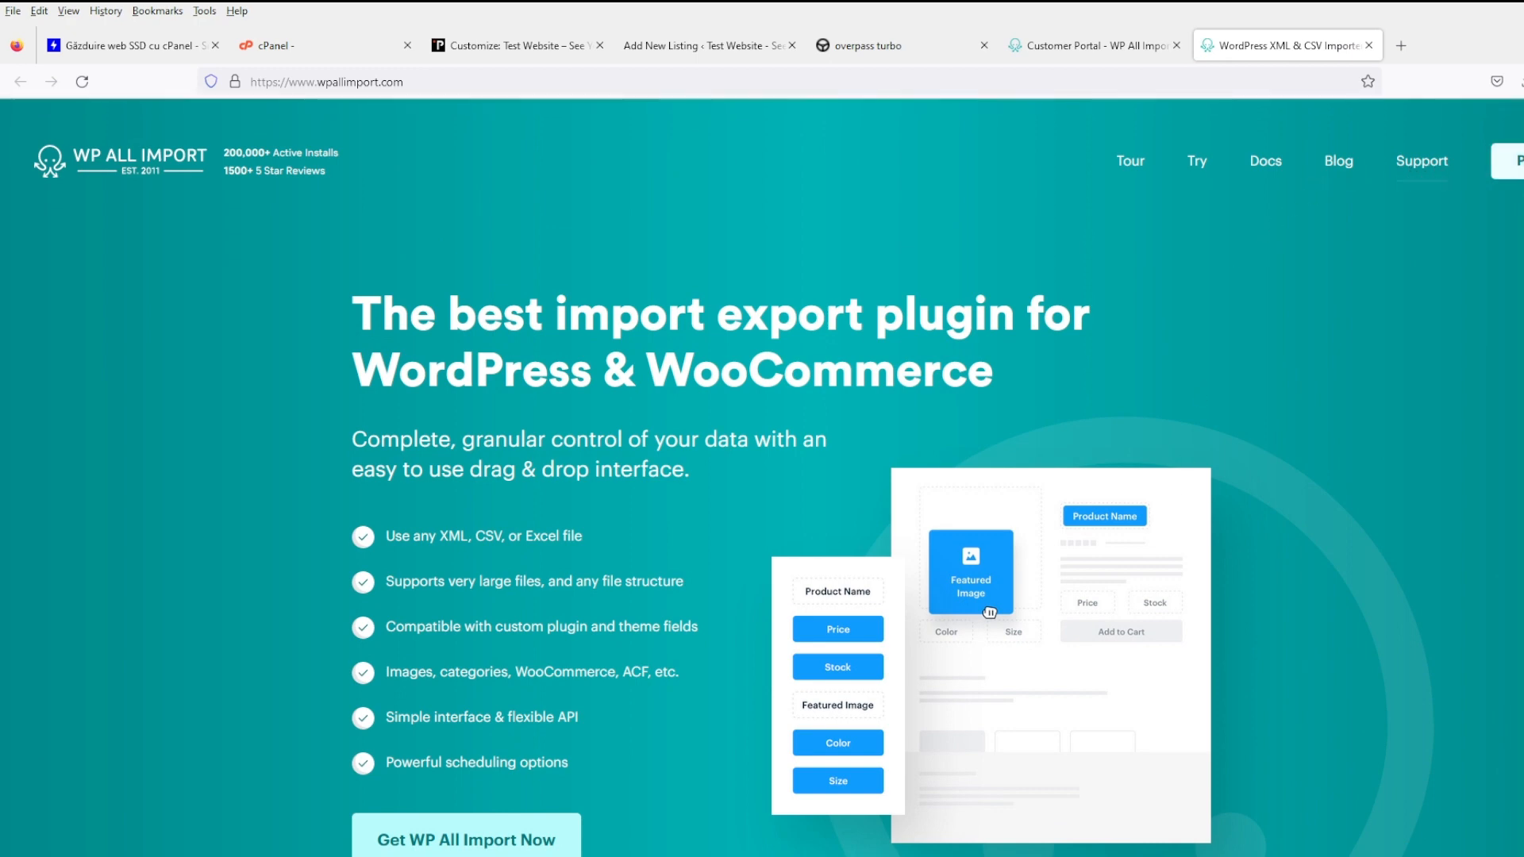
scroll(834, 793, down, 5)
scroll(649, 781, up, 5)
click(1064, 45)
click(1368, 46)
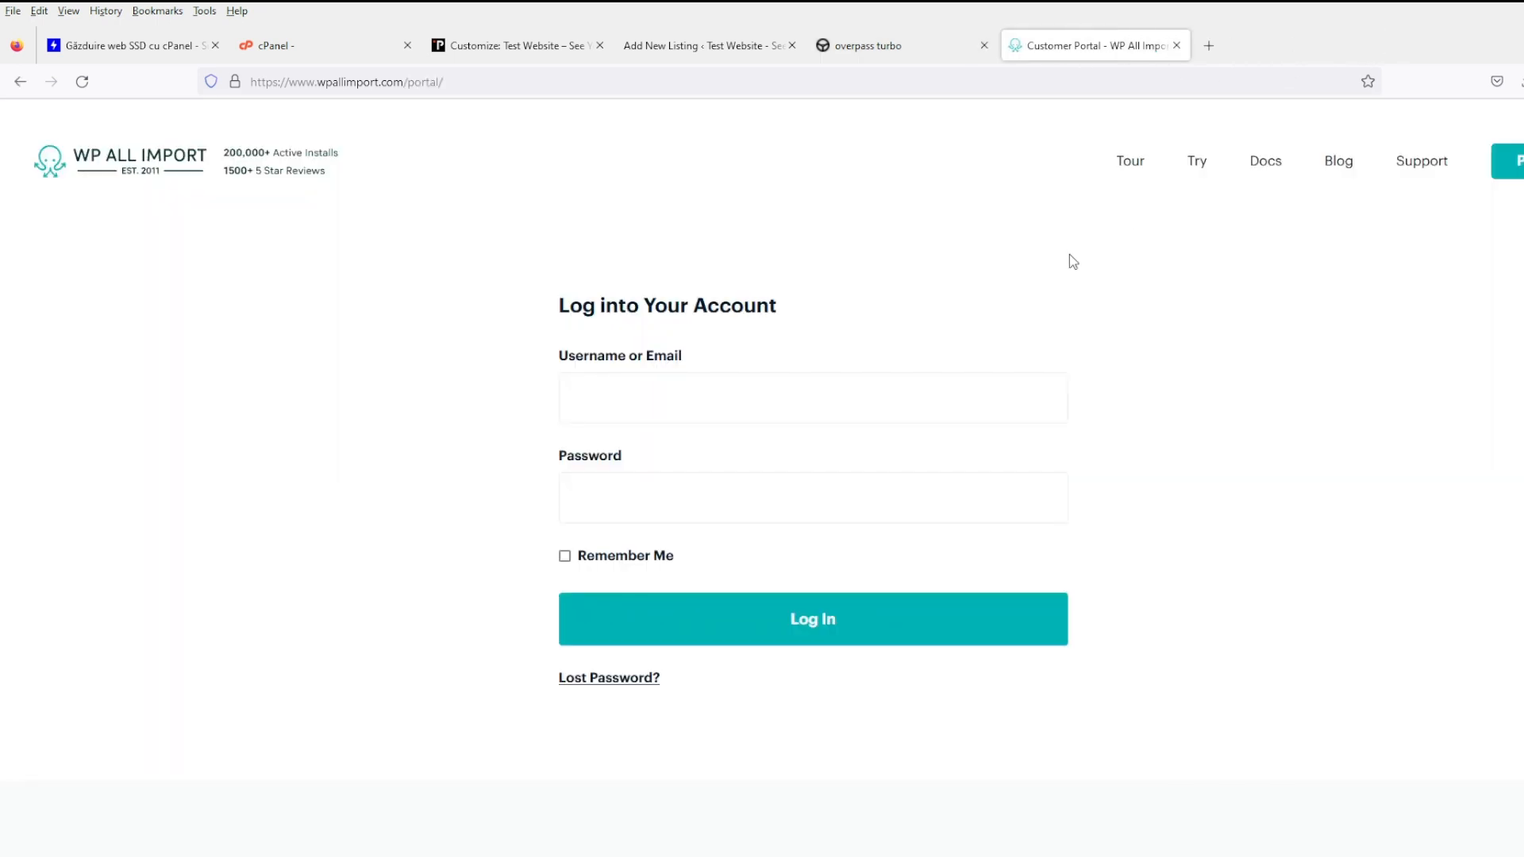
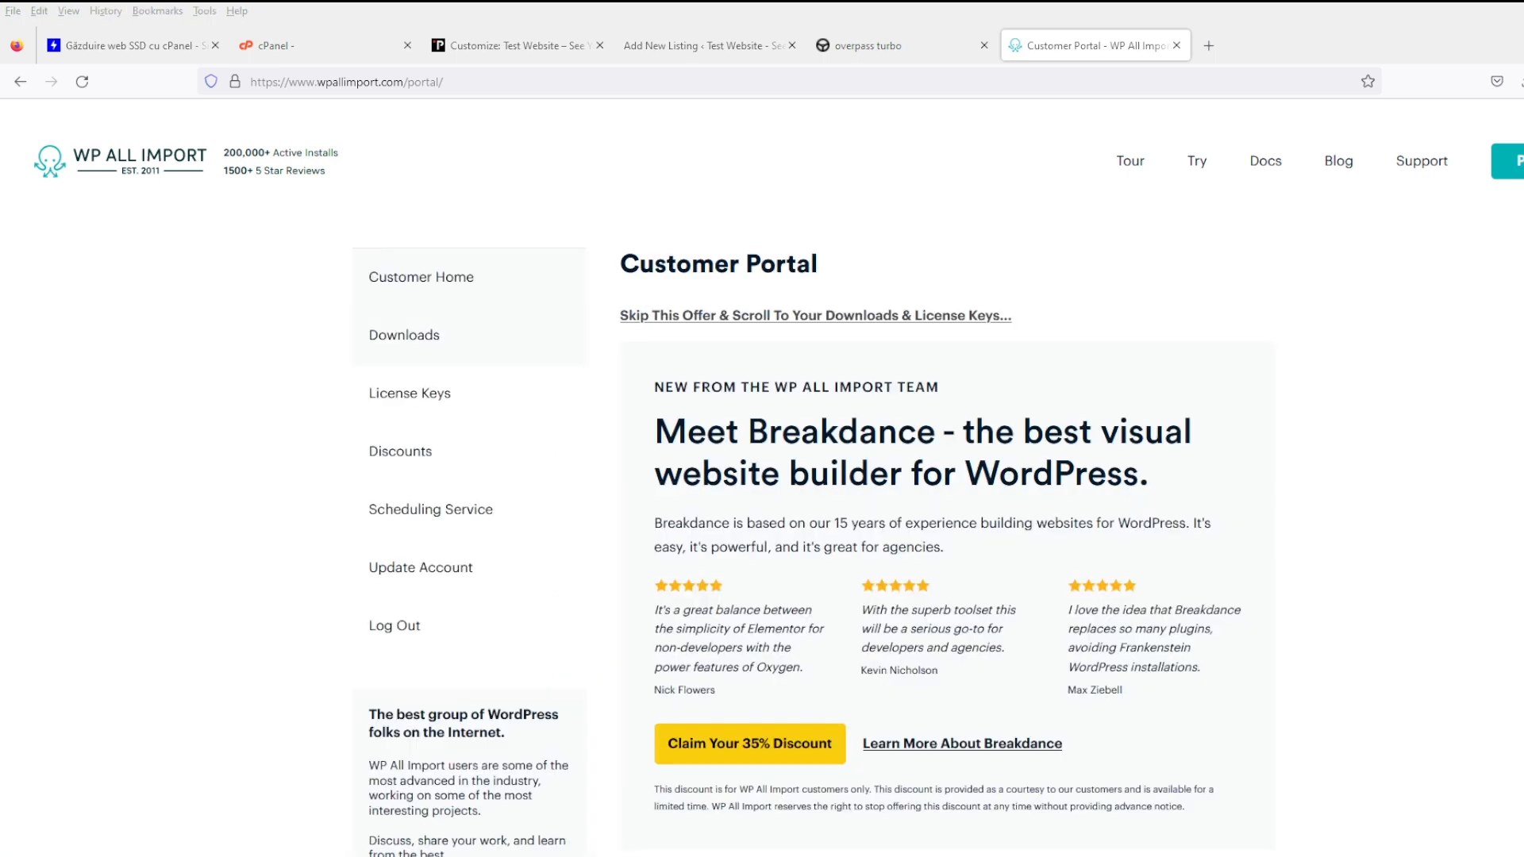
- Open the portal's Downloads page and bring the Licensed Downloads list into view
click(400, 339)
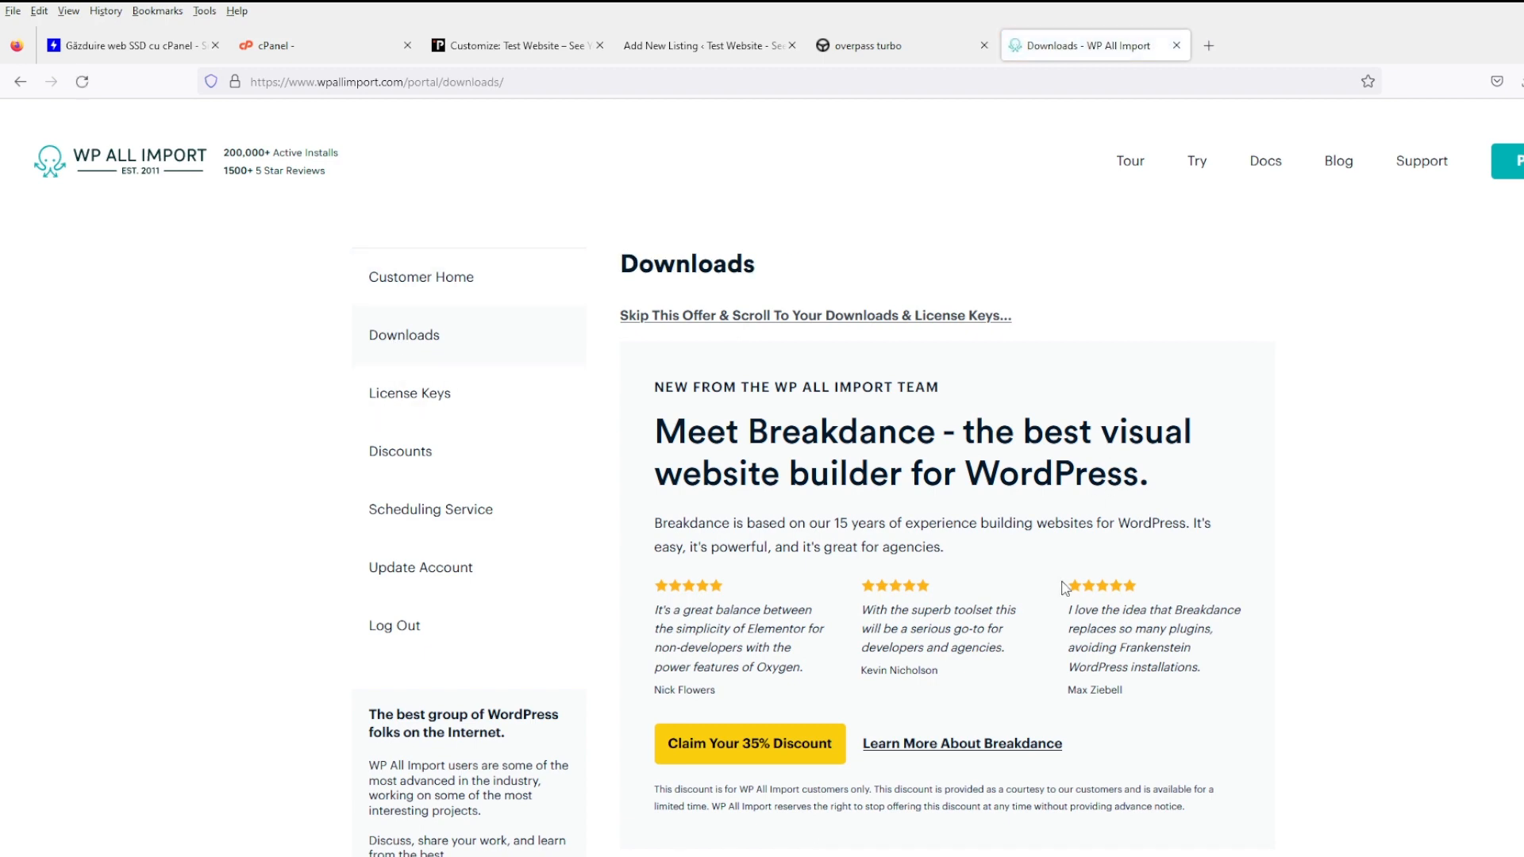
scroll(1065, 588, down, 7)
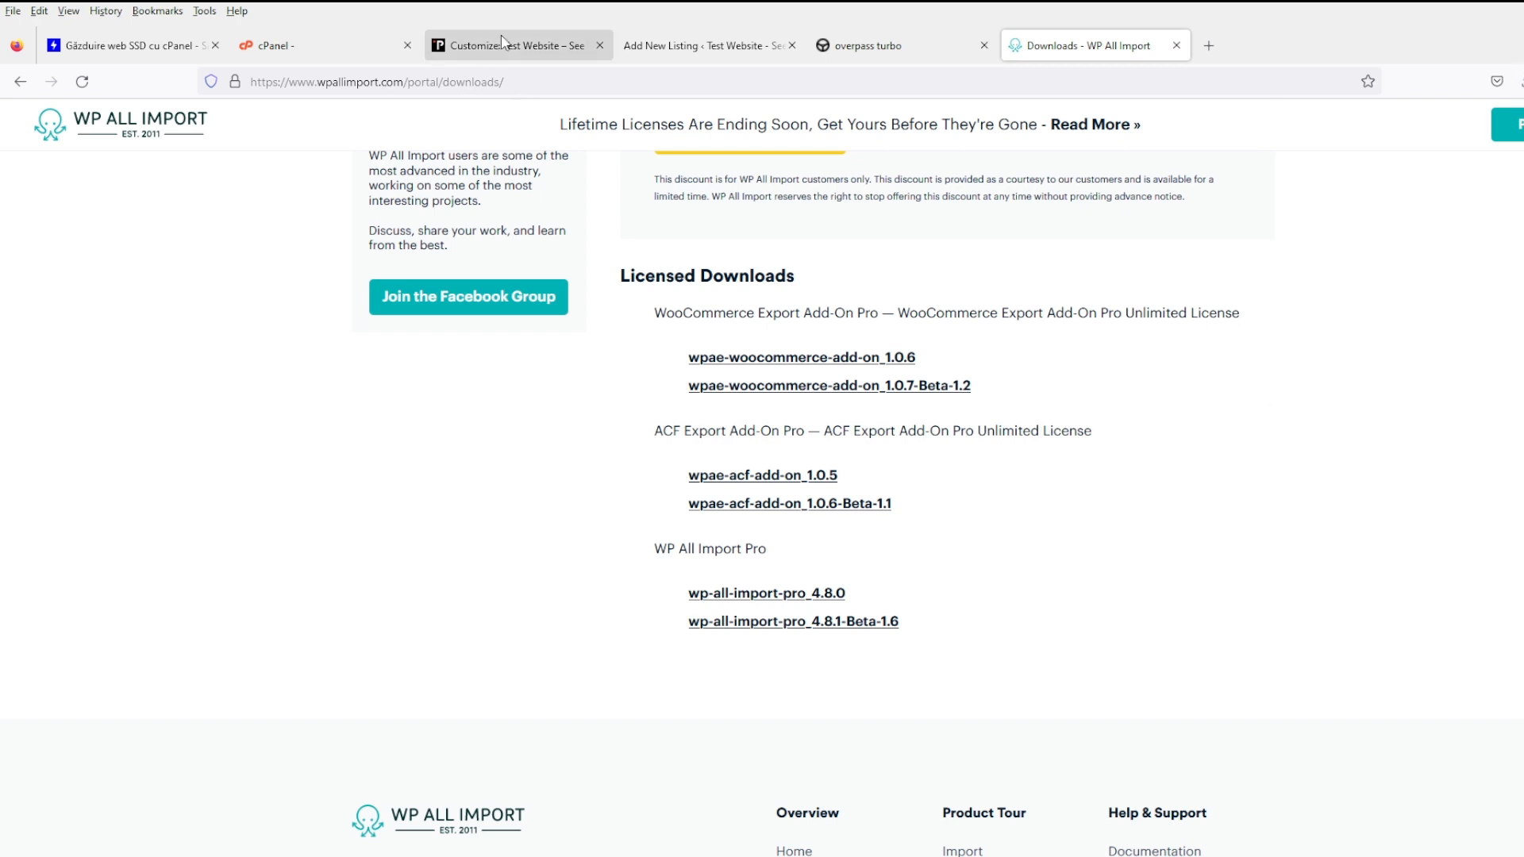
- Upload and install wp-all-import-pro_4.8.0.zip via Plugins > Add New, then activate it
click(699, 46)
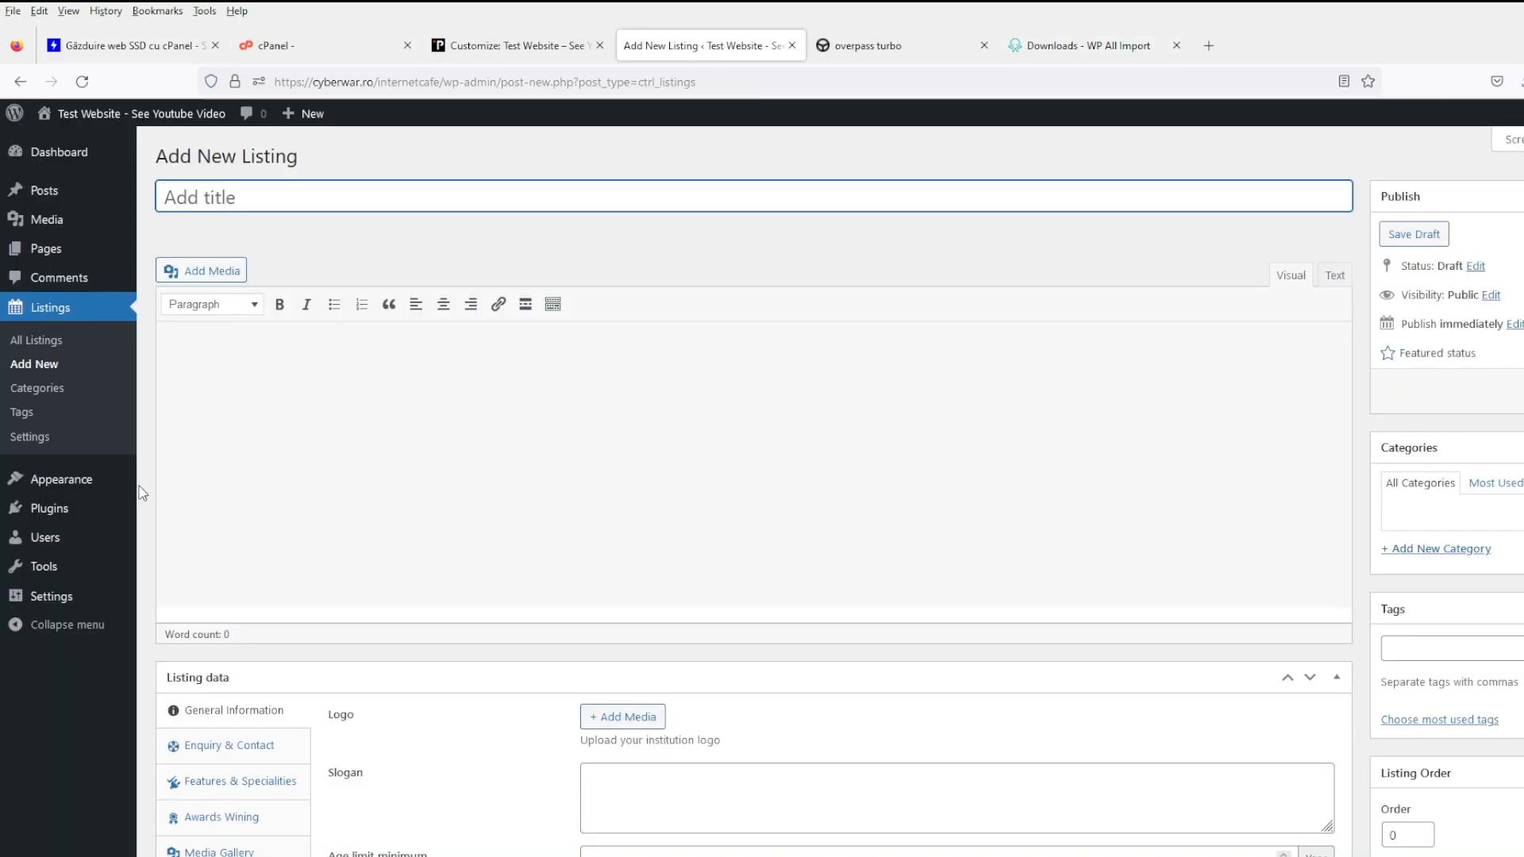
click(105, 512)
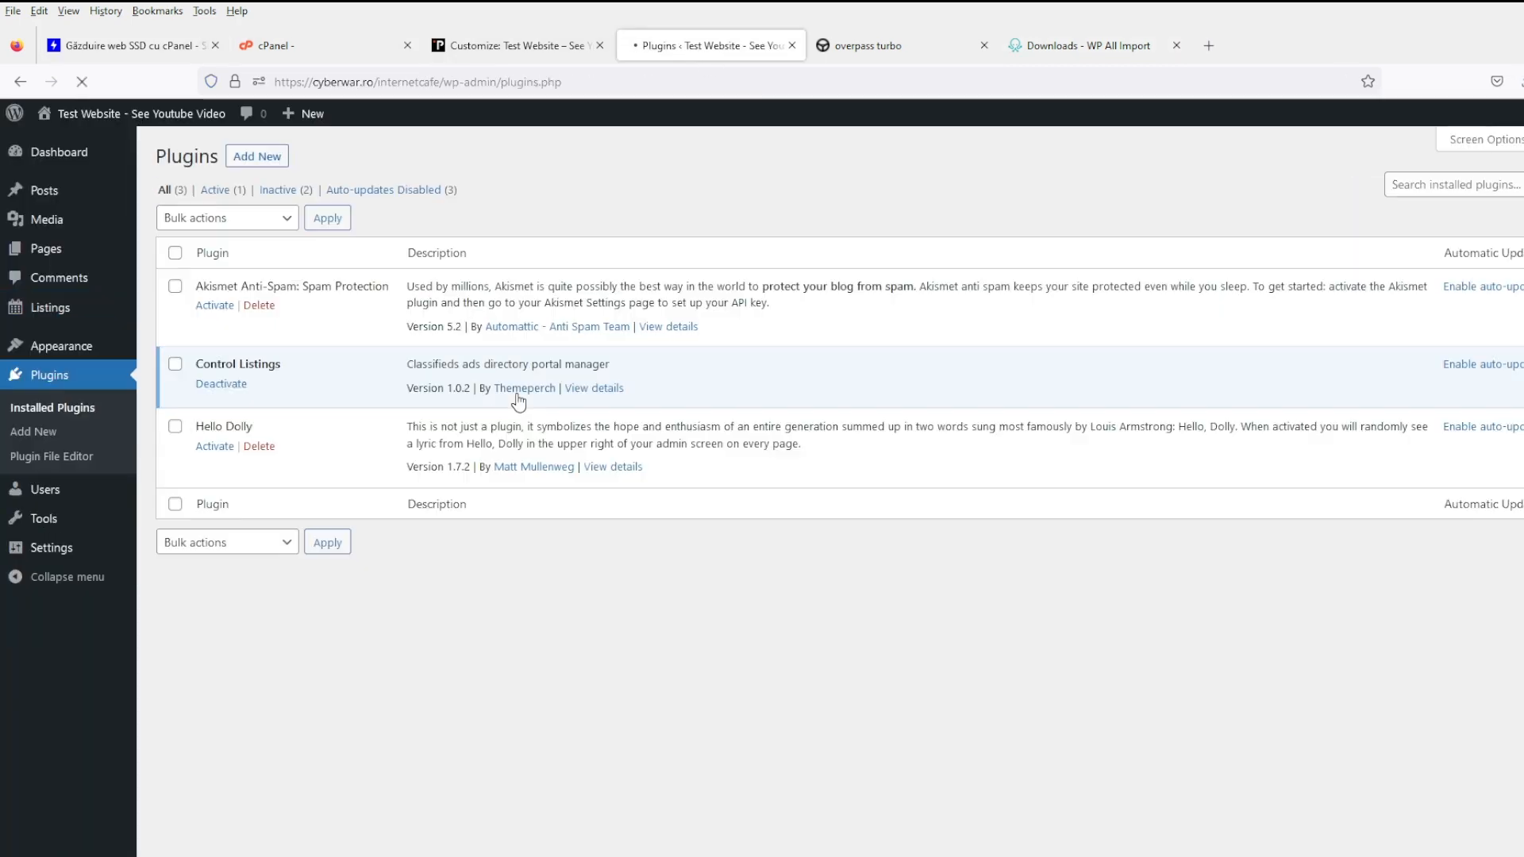
click(272, 159)
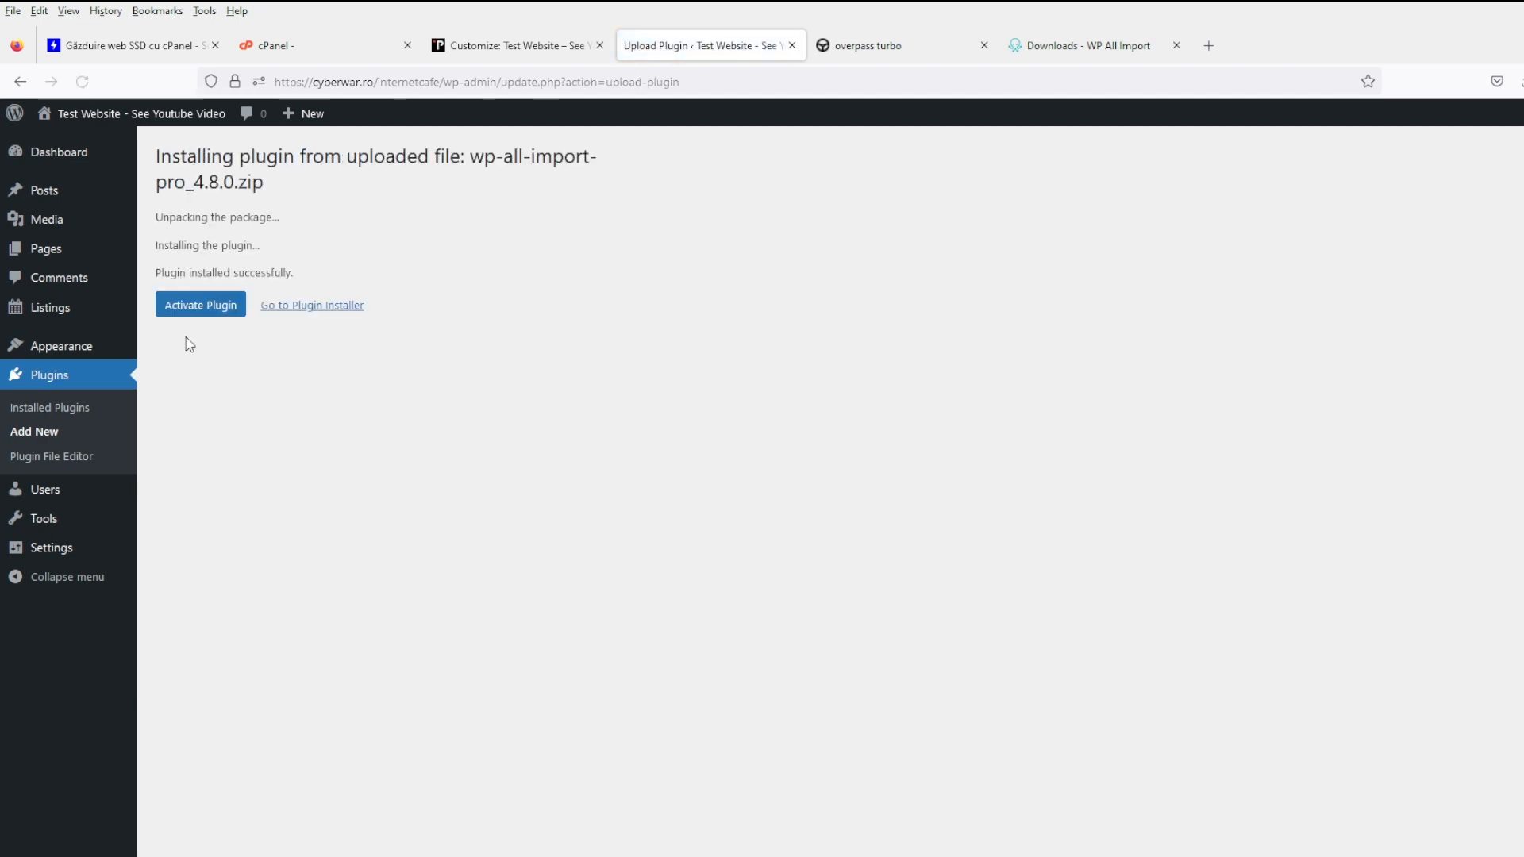
click(198, 310)
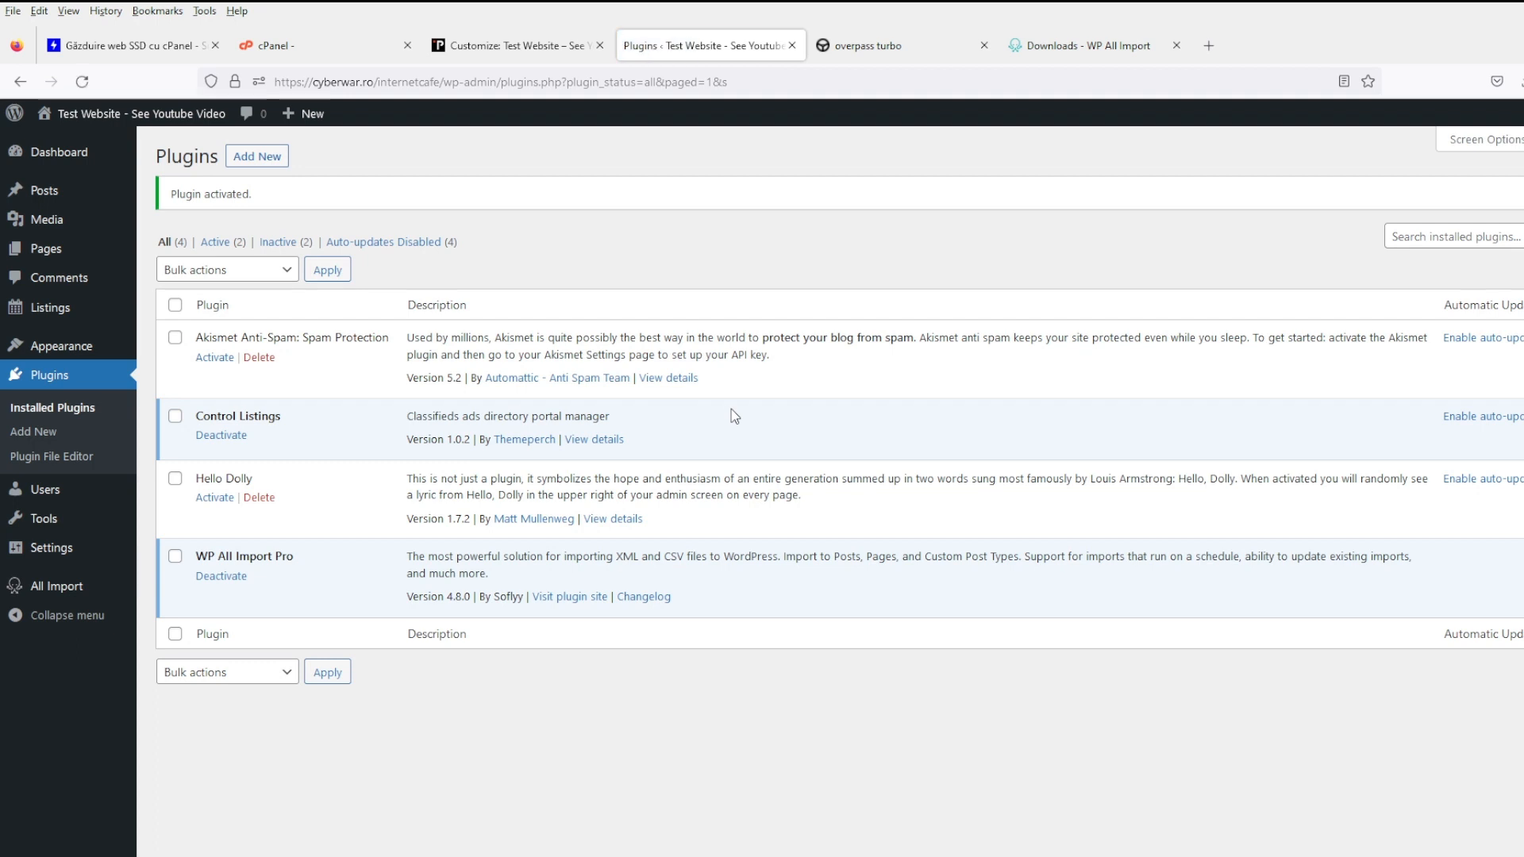
- Start a new import of cafes.json that creates Listings and continue to Step 2
mouse_move(95, 588)
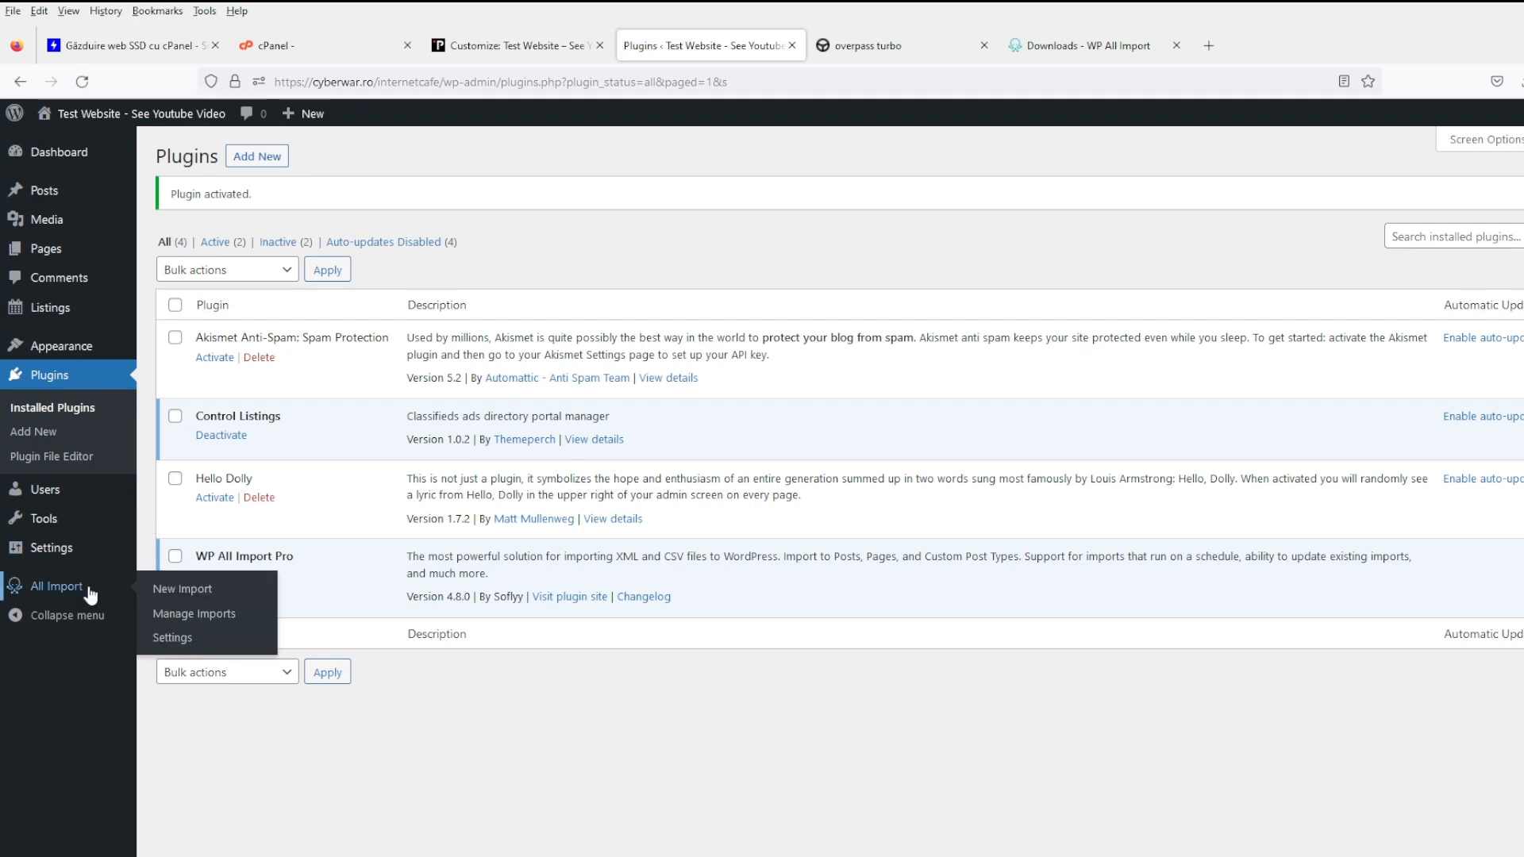
click(190, 589)
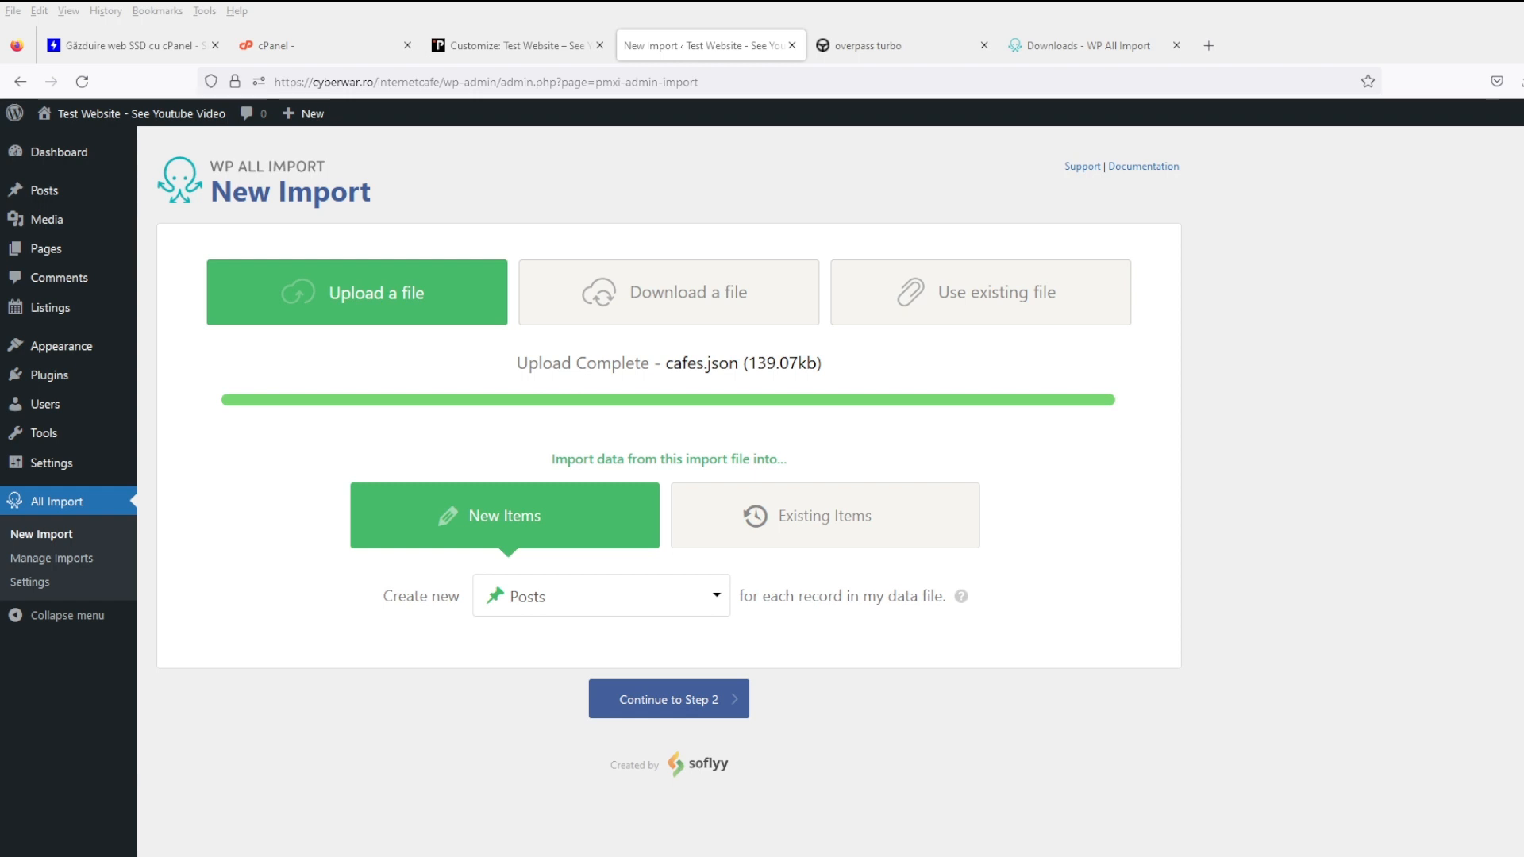
click(667, 597)
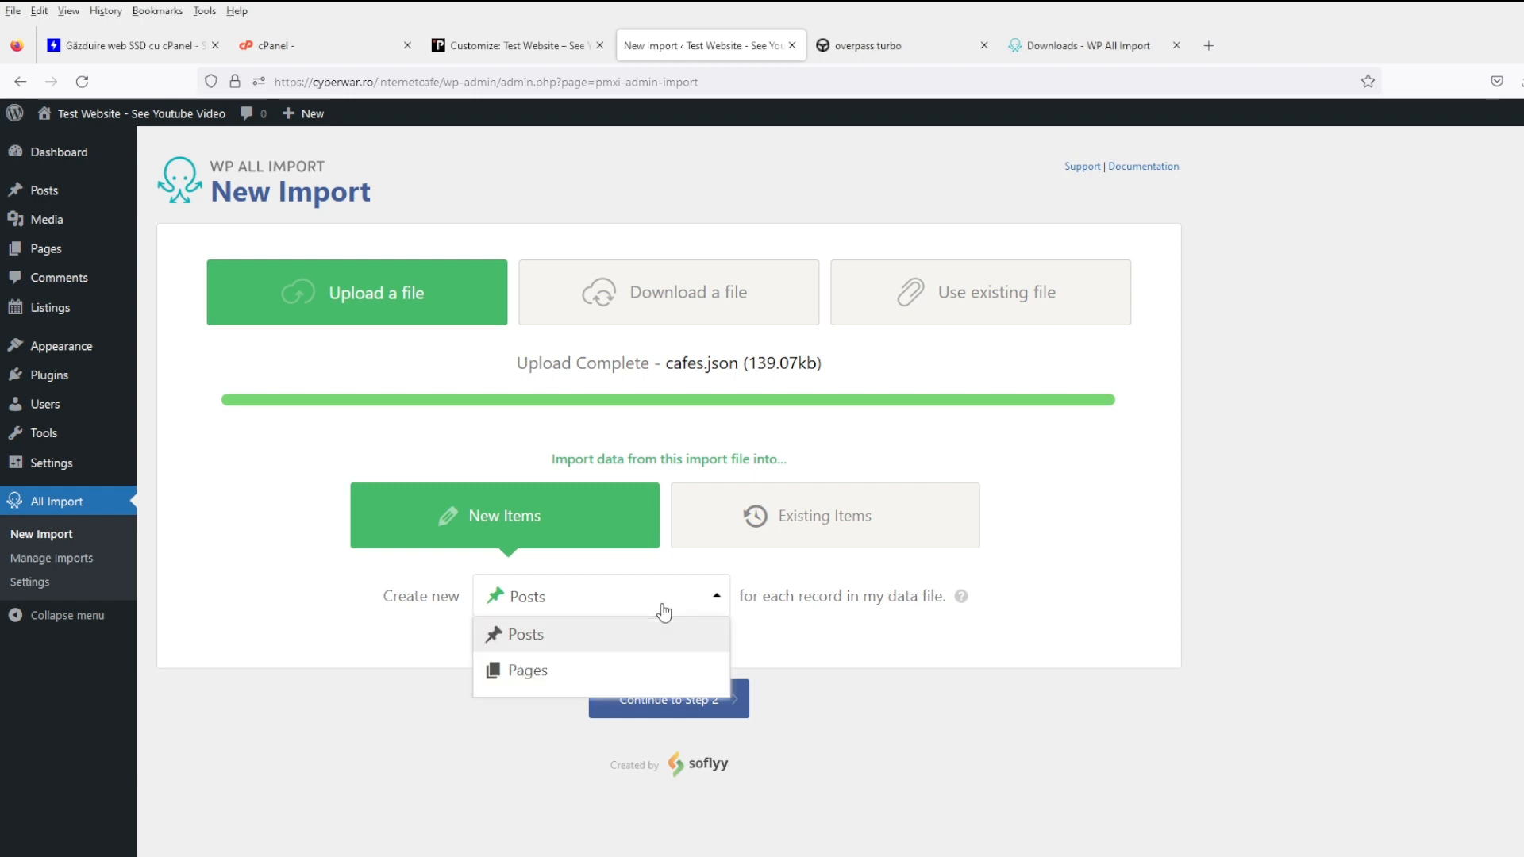
scroll(657, 641, down, 2)
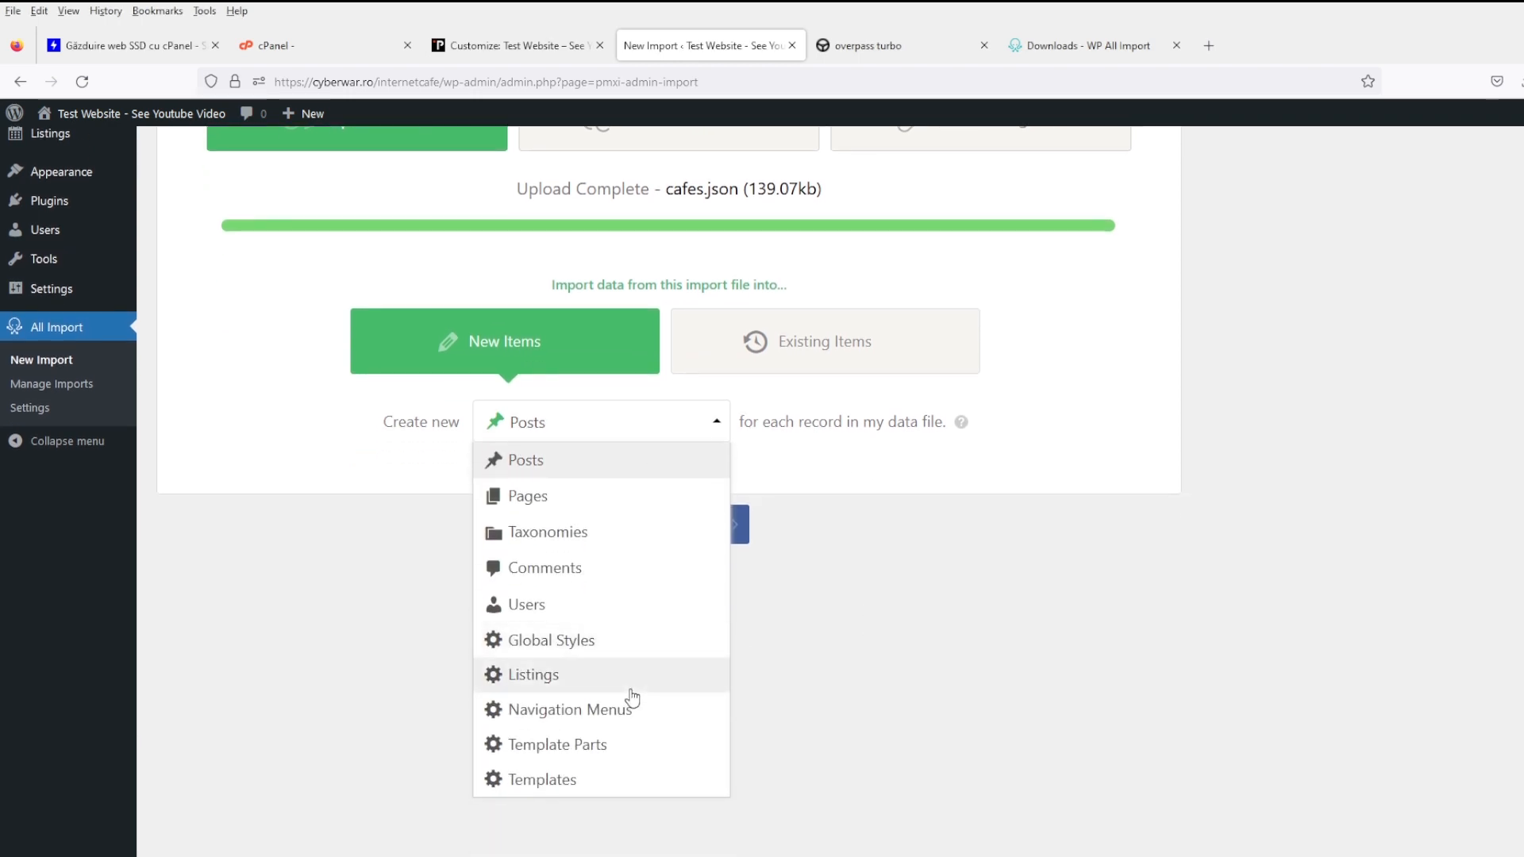
click(631, 681)
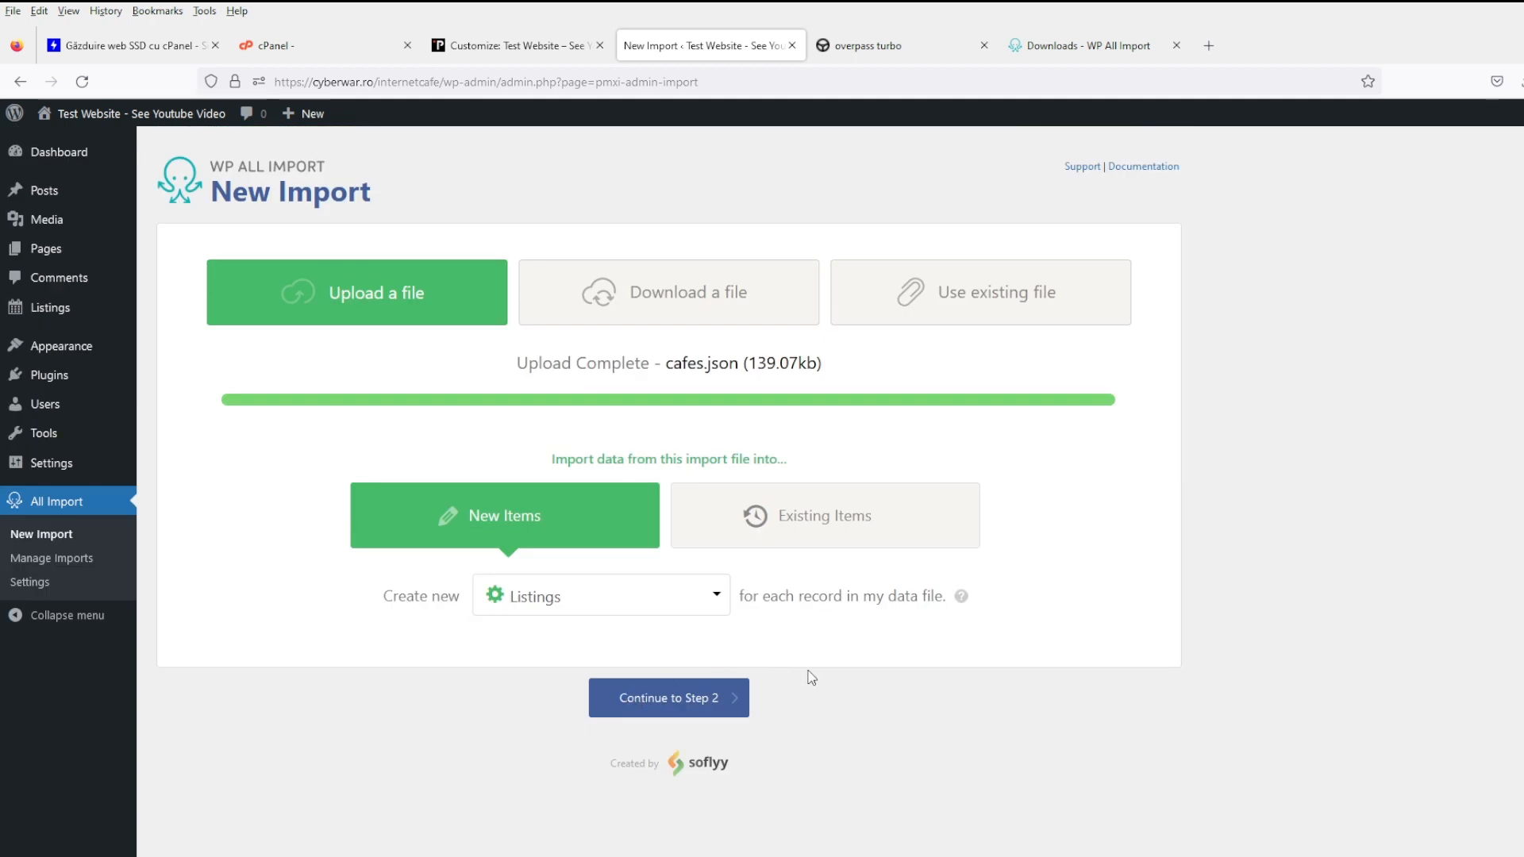
click(736, 713)
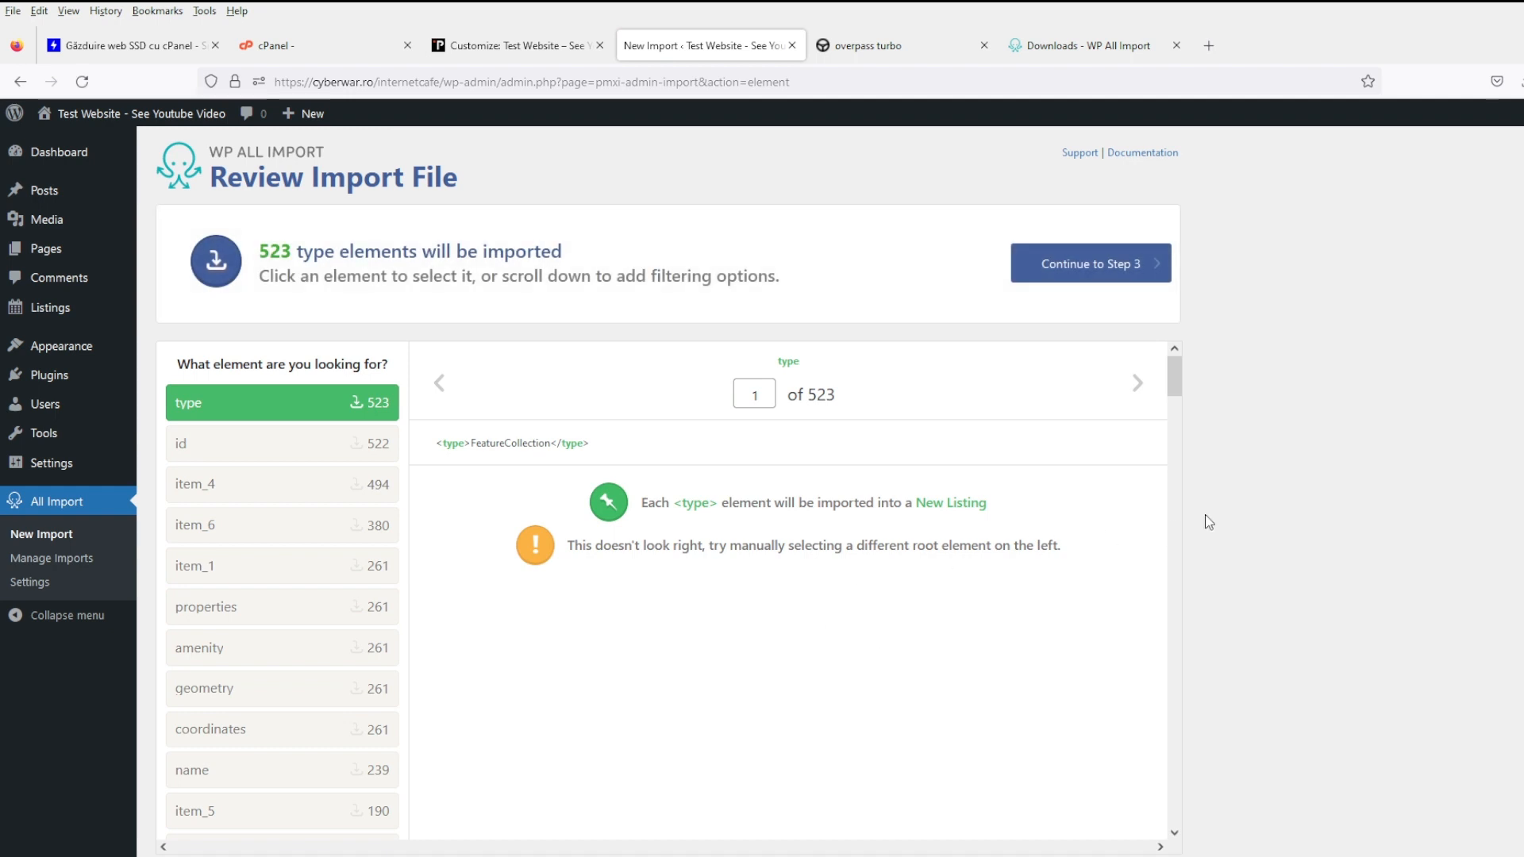
- Try id, item_4, item_6, item_1, properties and amenity as root element, settling on properties
scroll(1204, 516, down, 3)
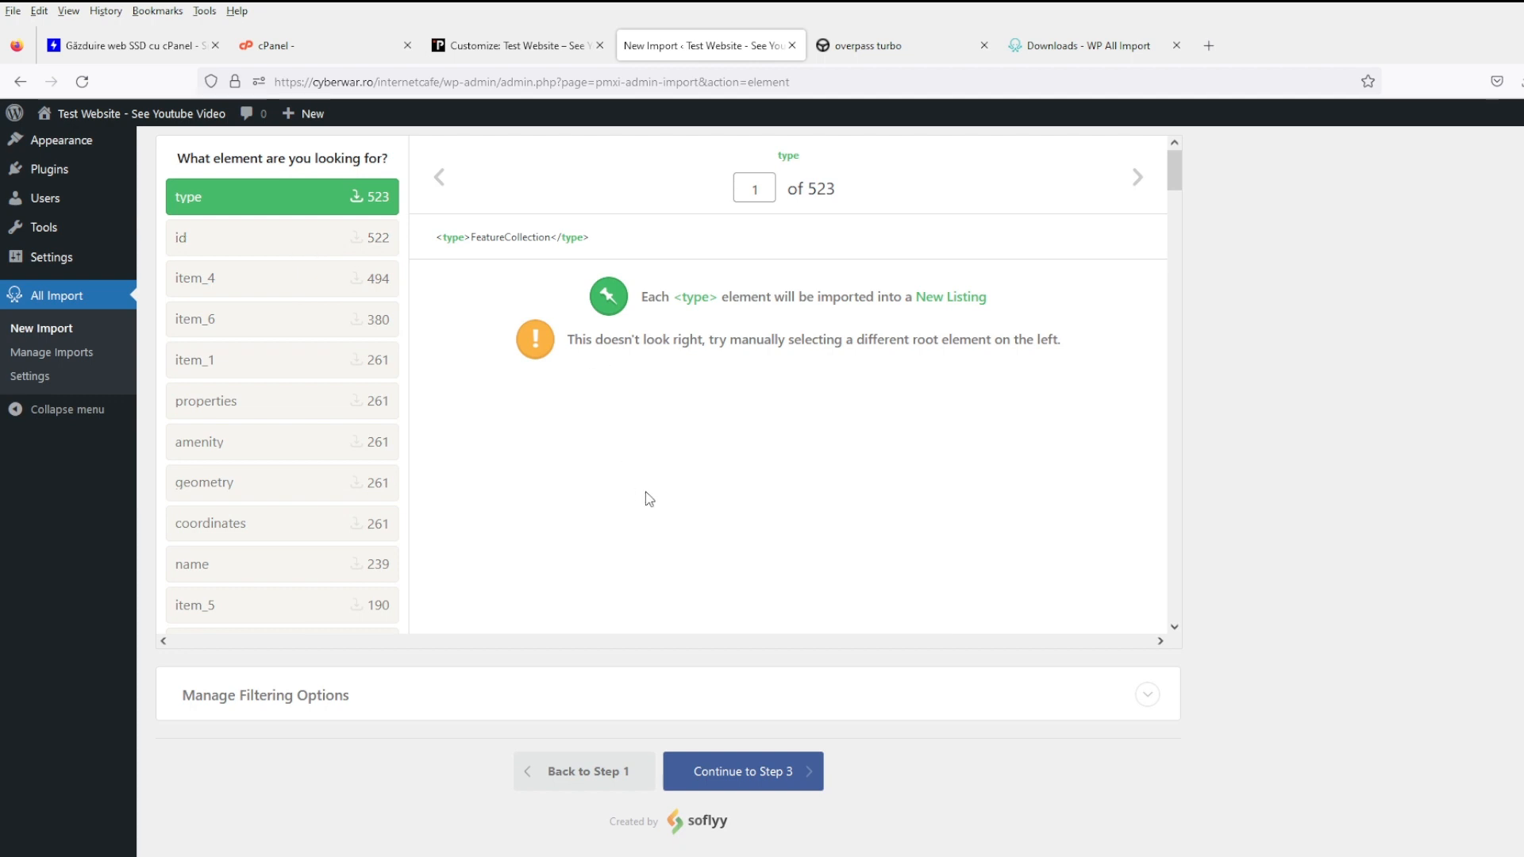
scroll(649, 499, up, 3)
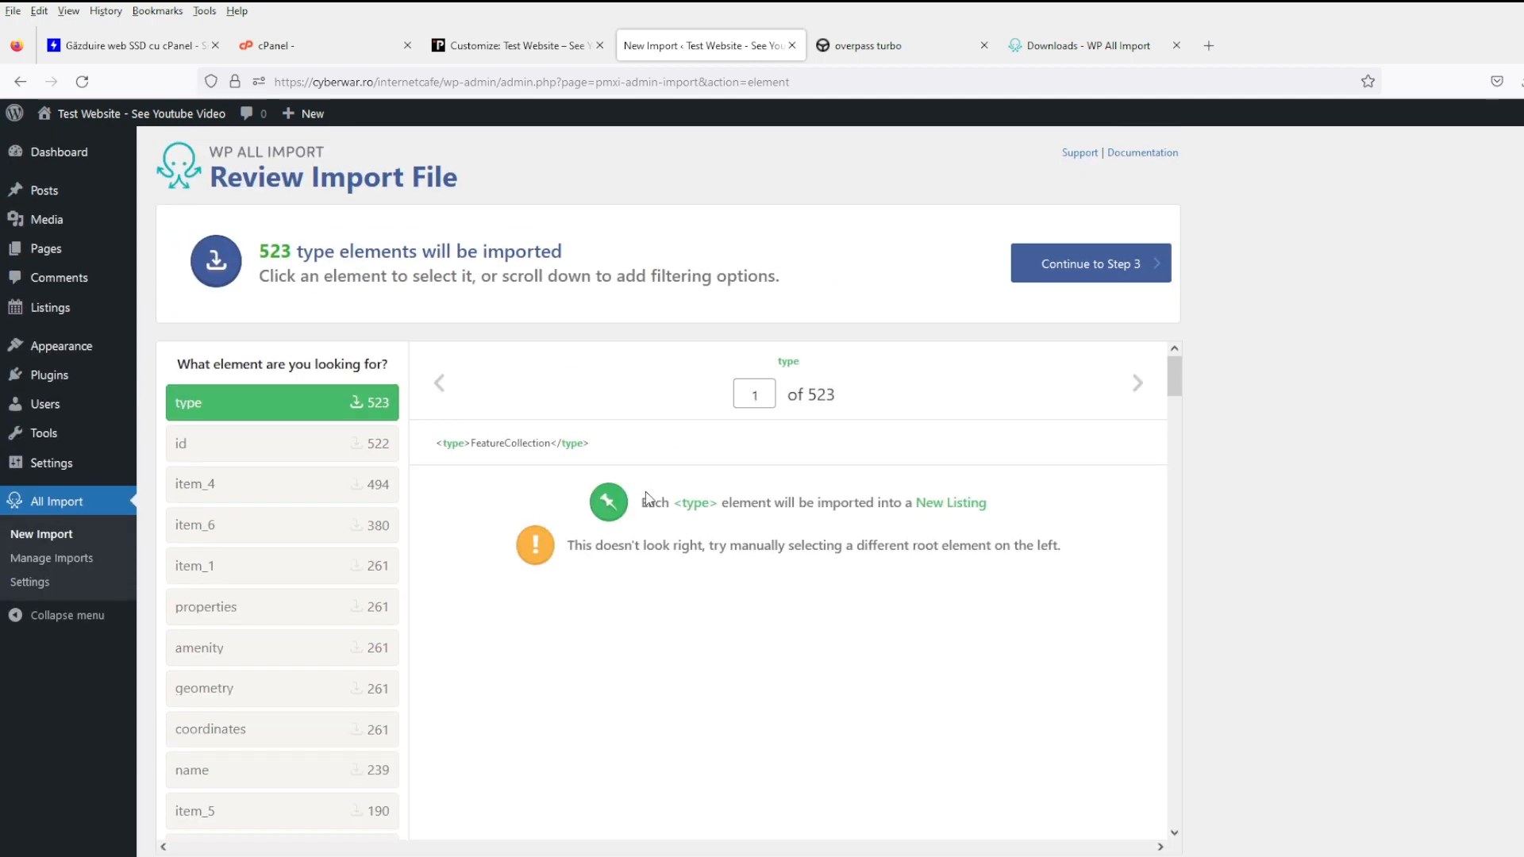
click(343, 442)
click(325, 483)
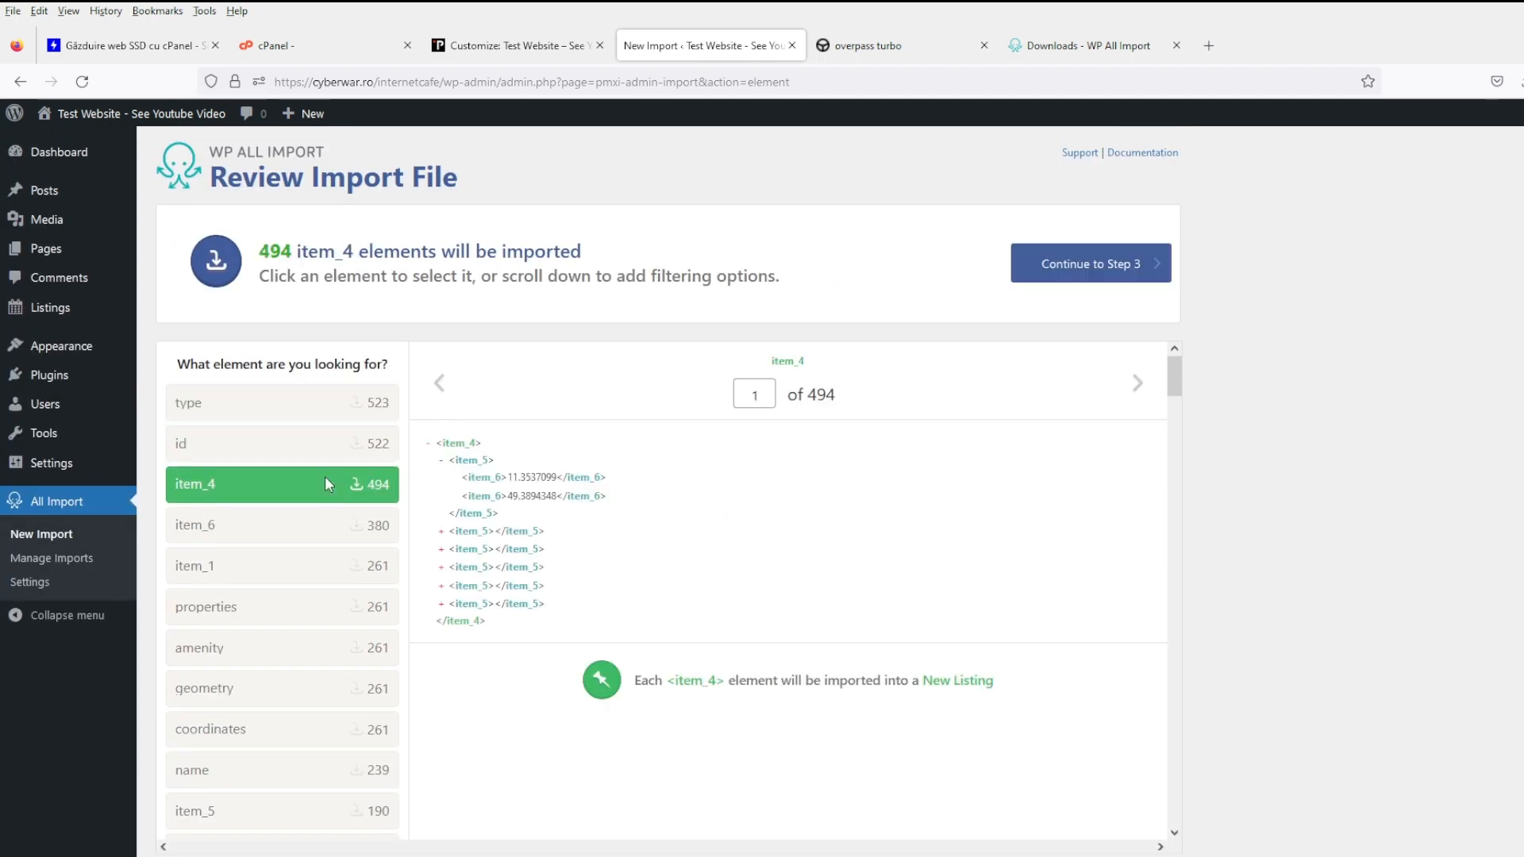
click(311, 524)
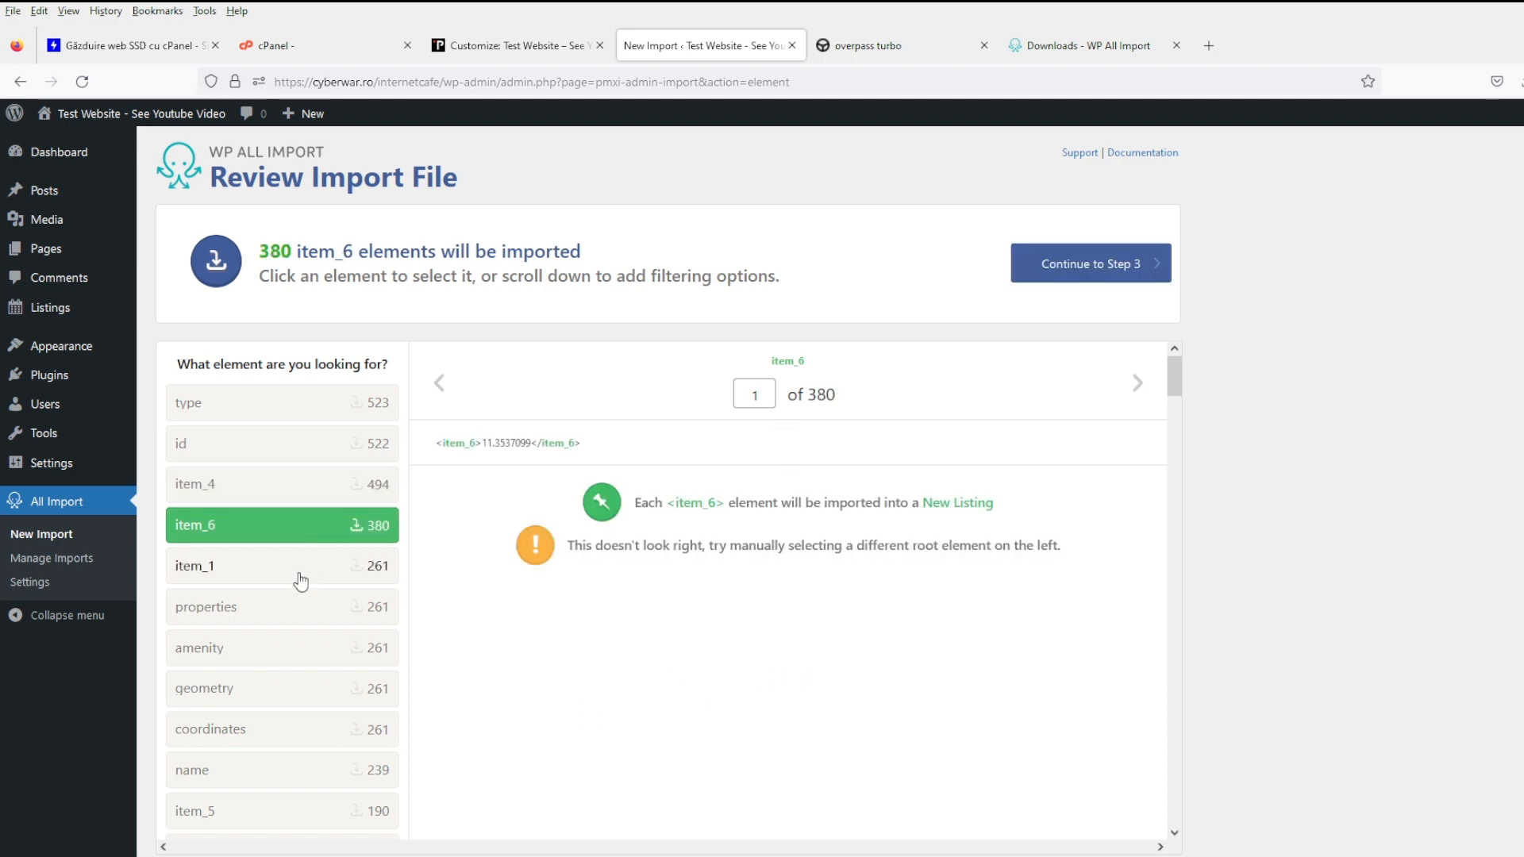
click(299, 570)
scroll(298, 575, down, 1)
click(314, 524)
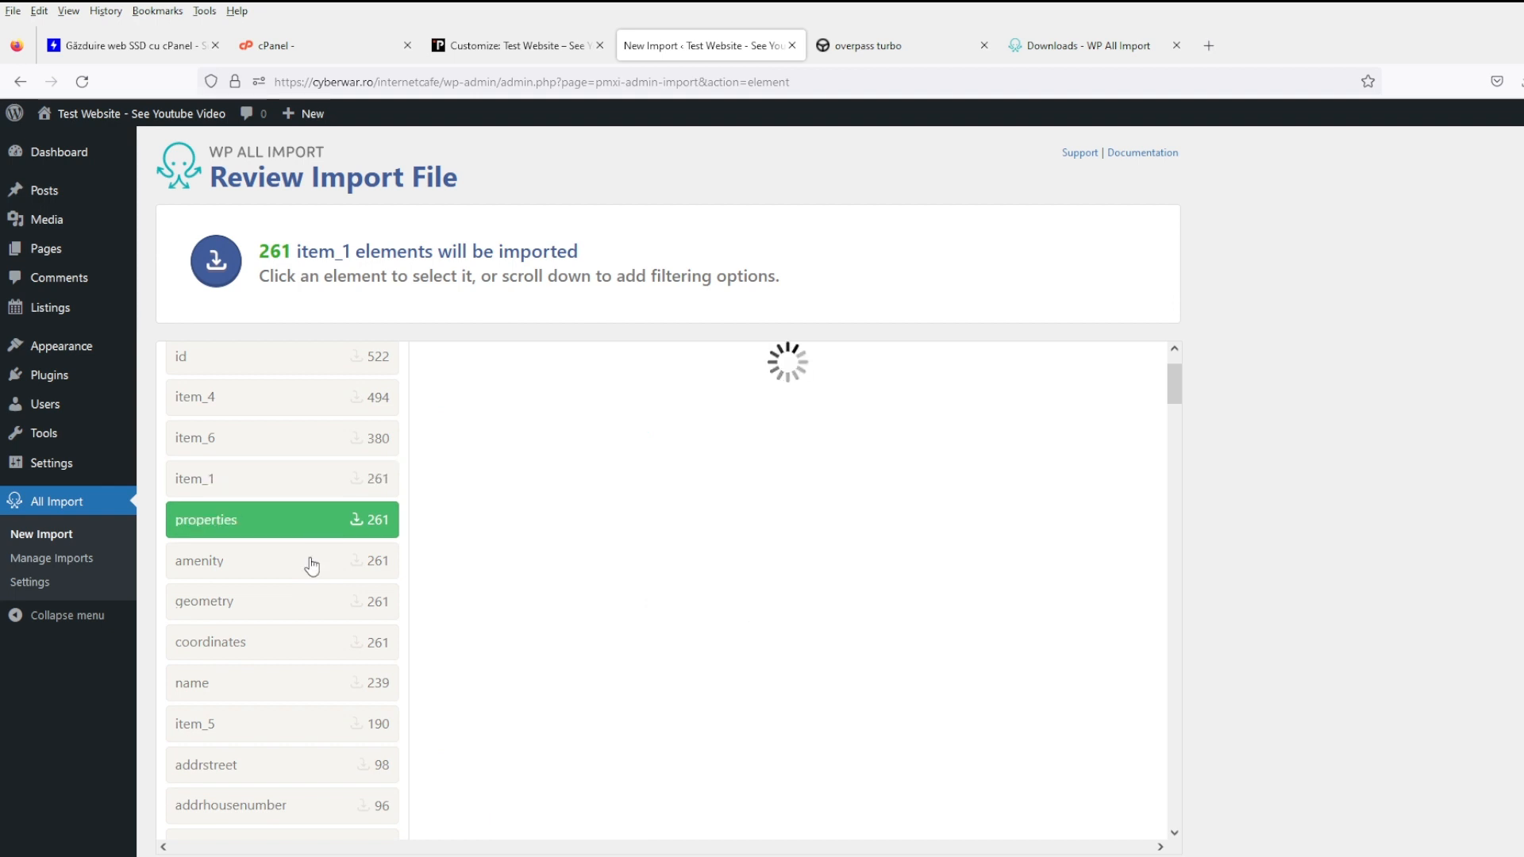
click(311, 569)
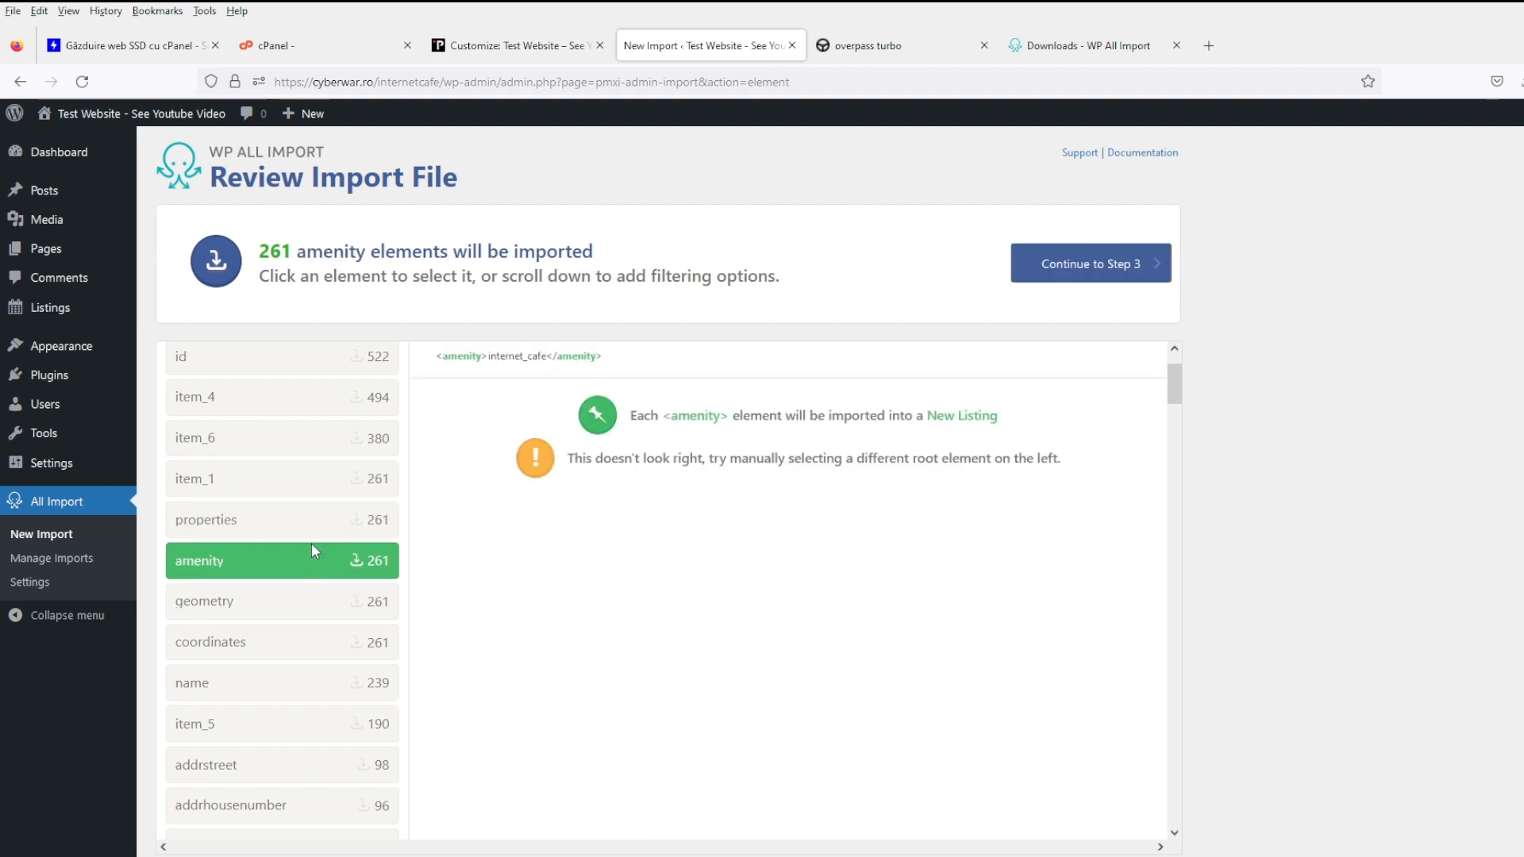
click(313, 525)
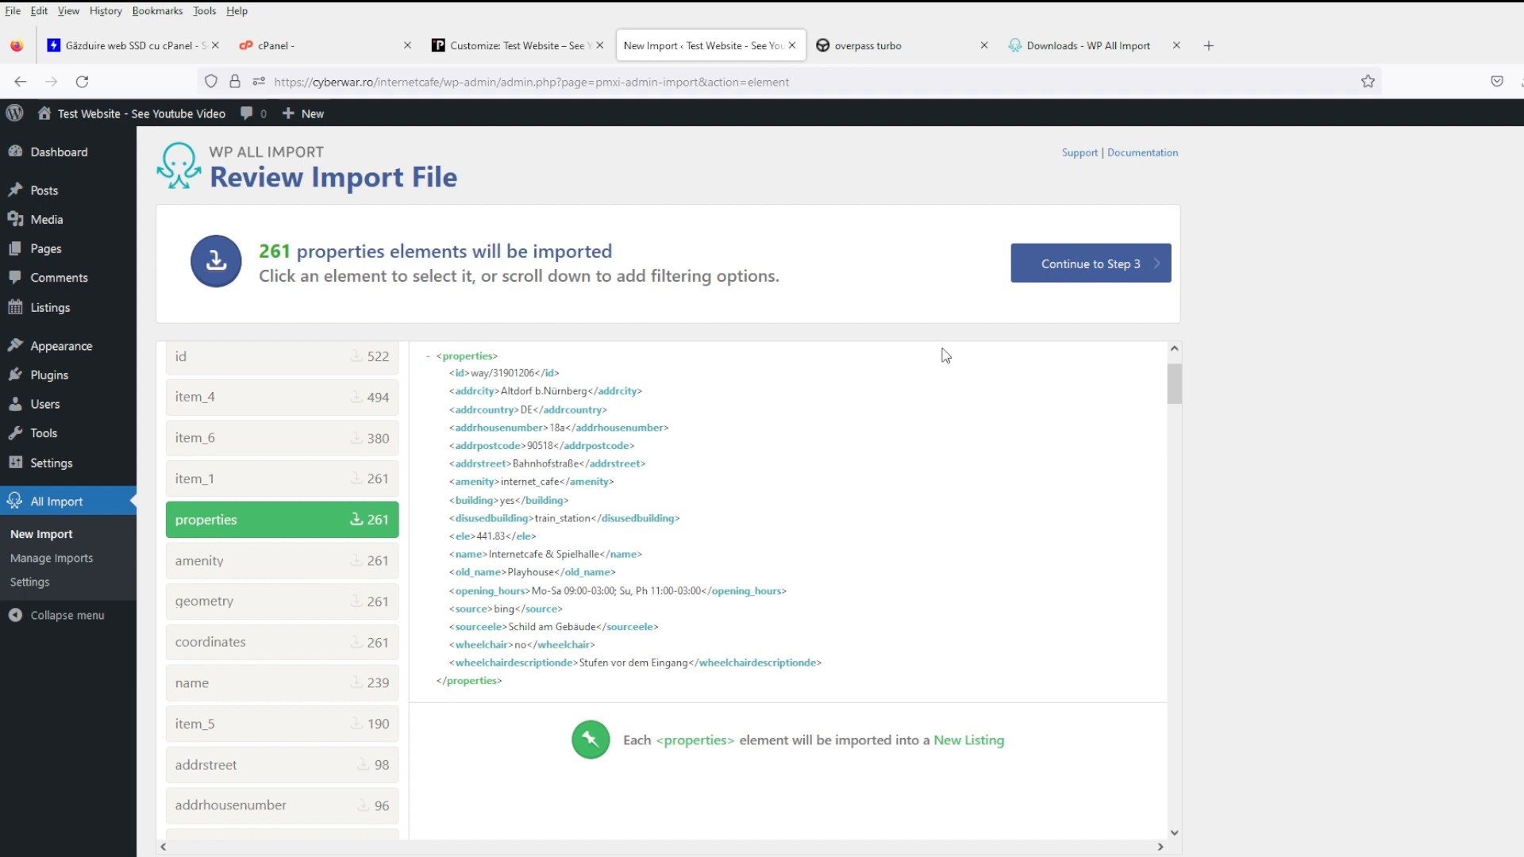
- Expand the import filtering options below the record preview
scroll(714, 508, down, 3)
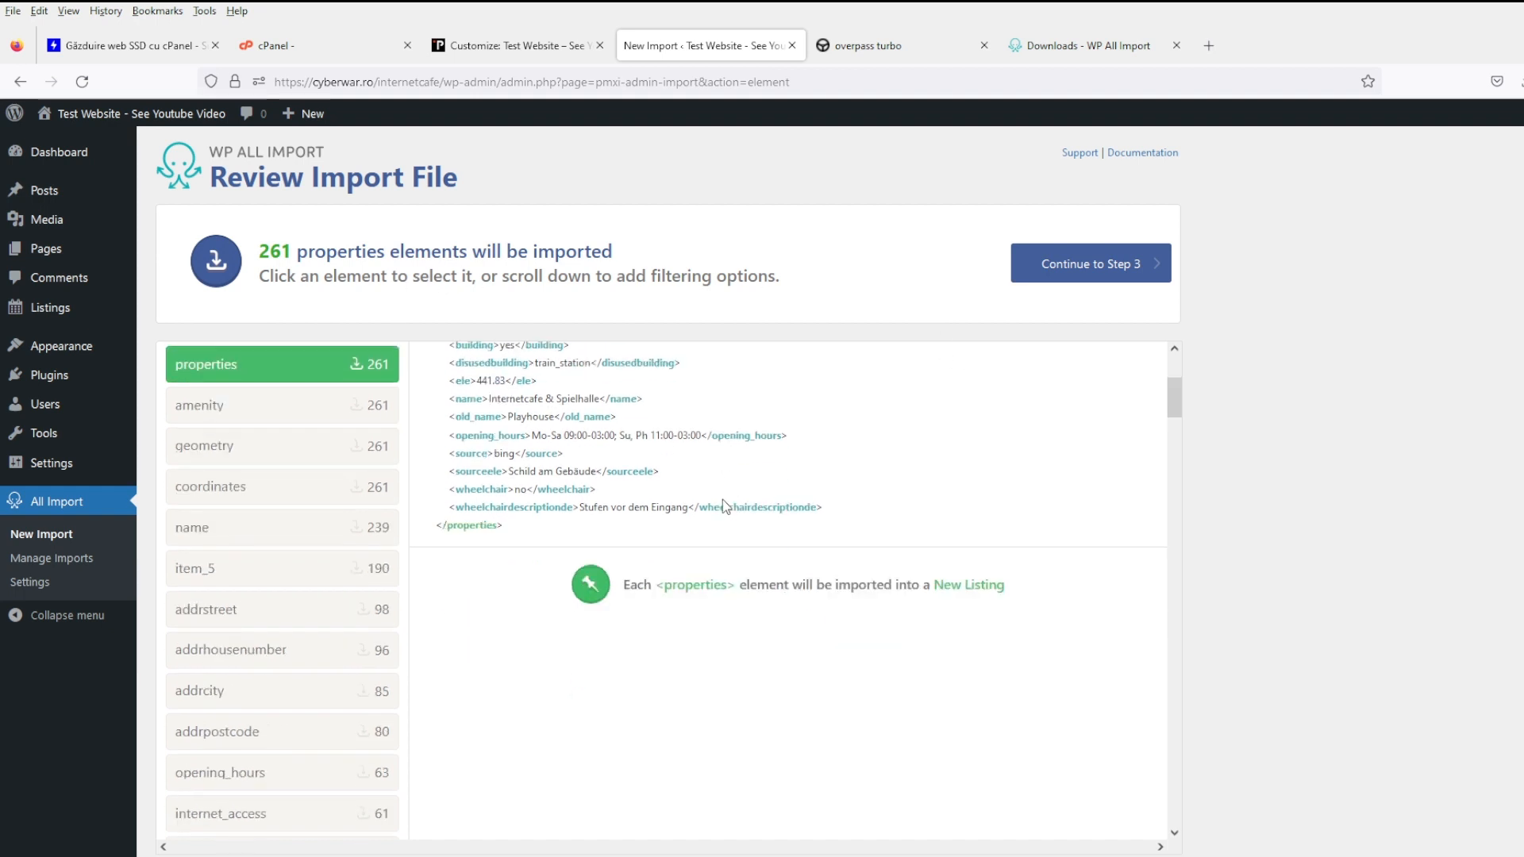
scroll(538, 743, down, 20)
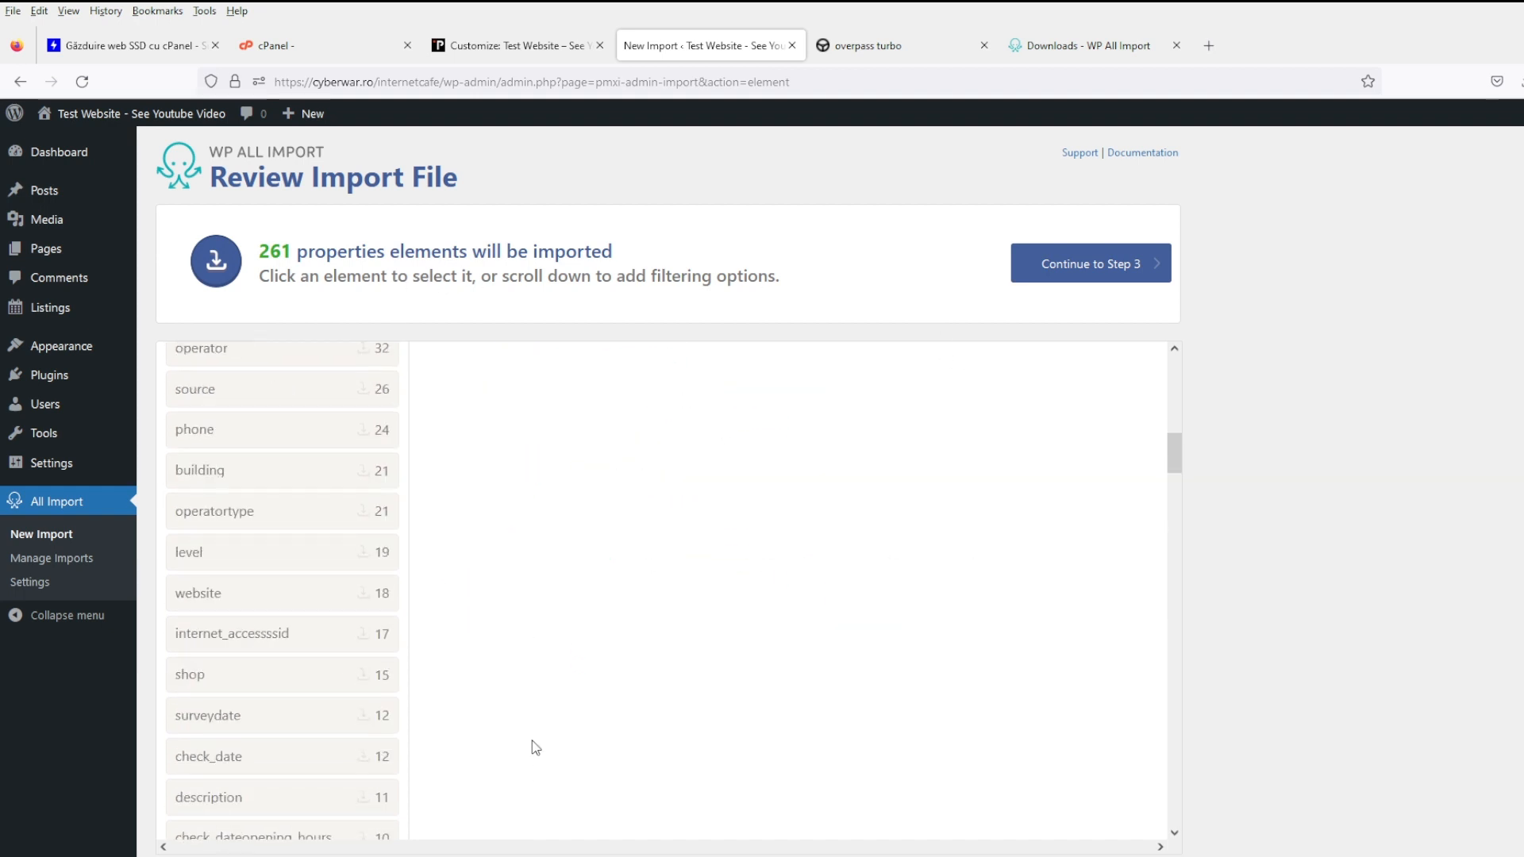
scroll(577, 738, down, 10)
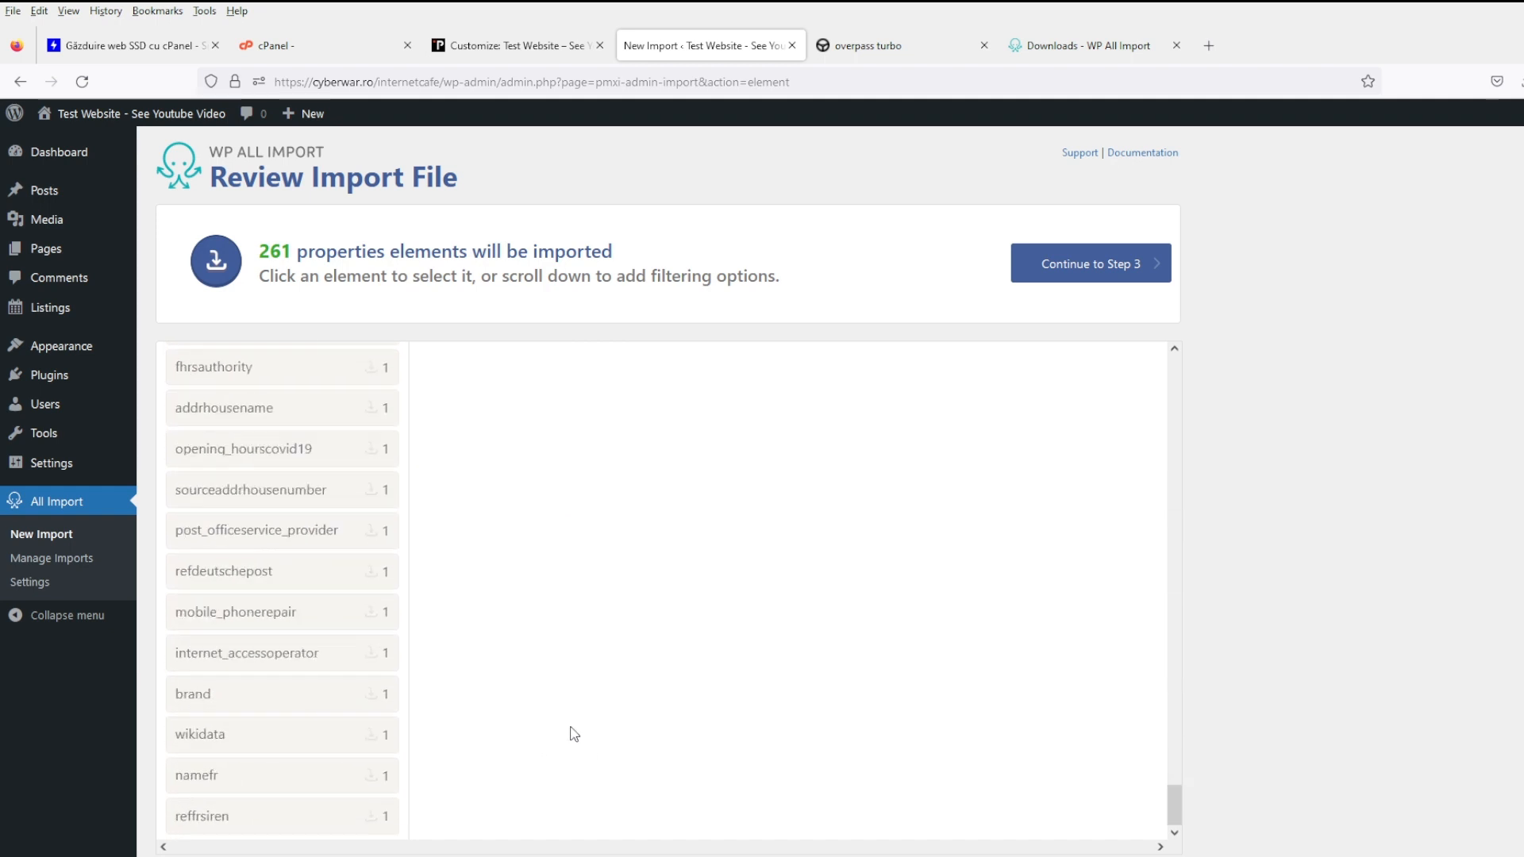
scroll(601, 726, down, 3)
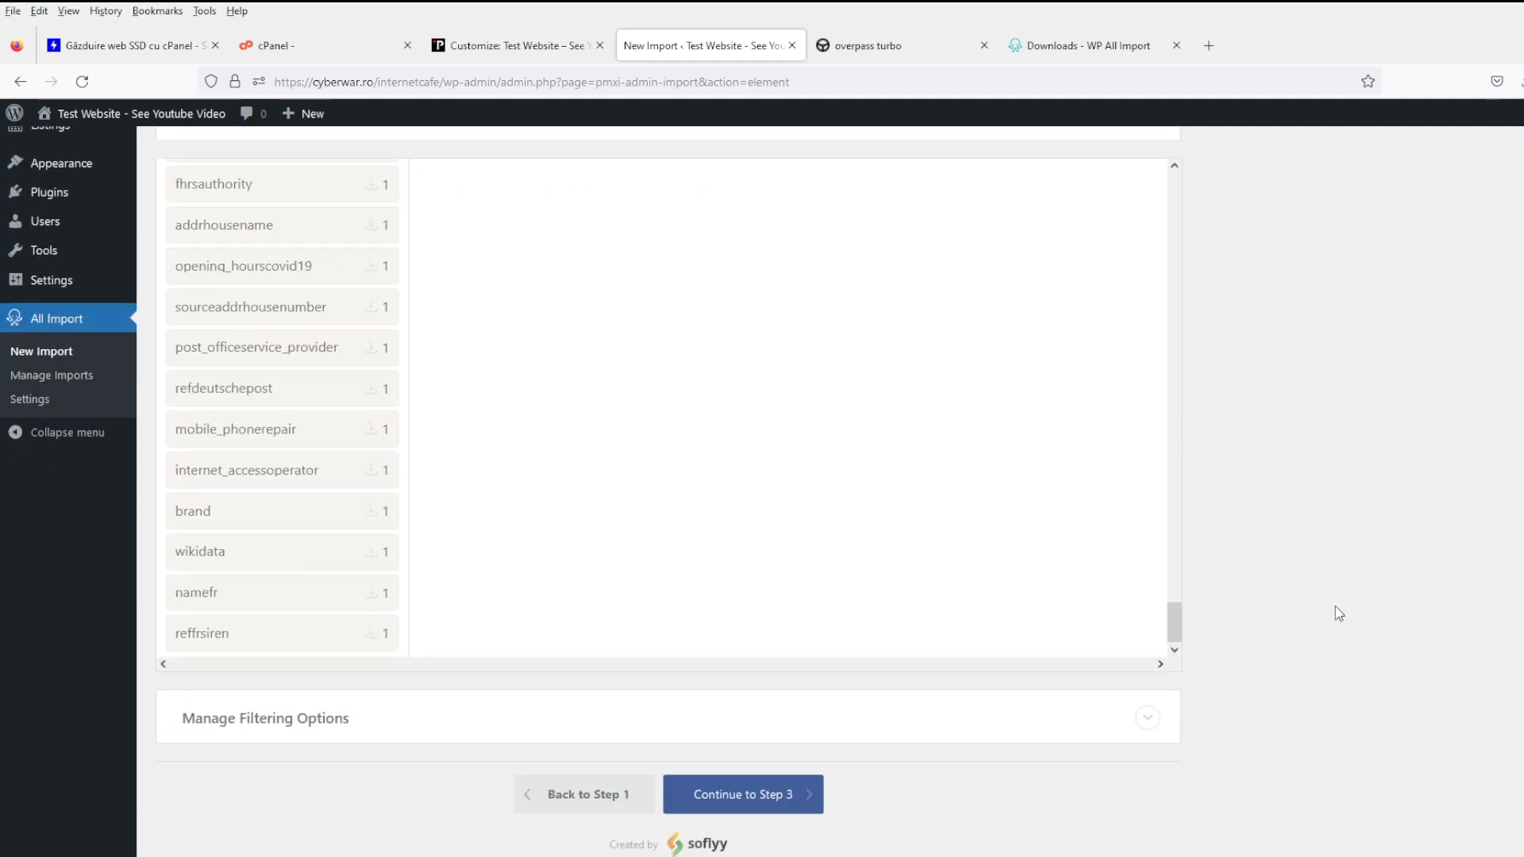
click(601, 714)
scroll(612, 714, down, 3)
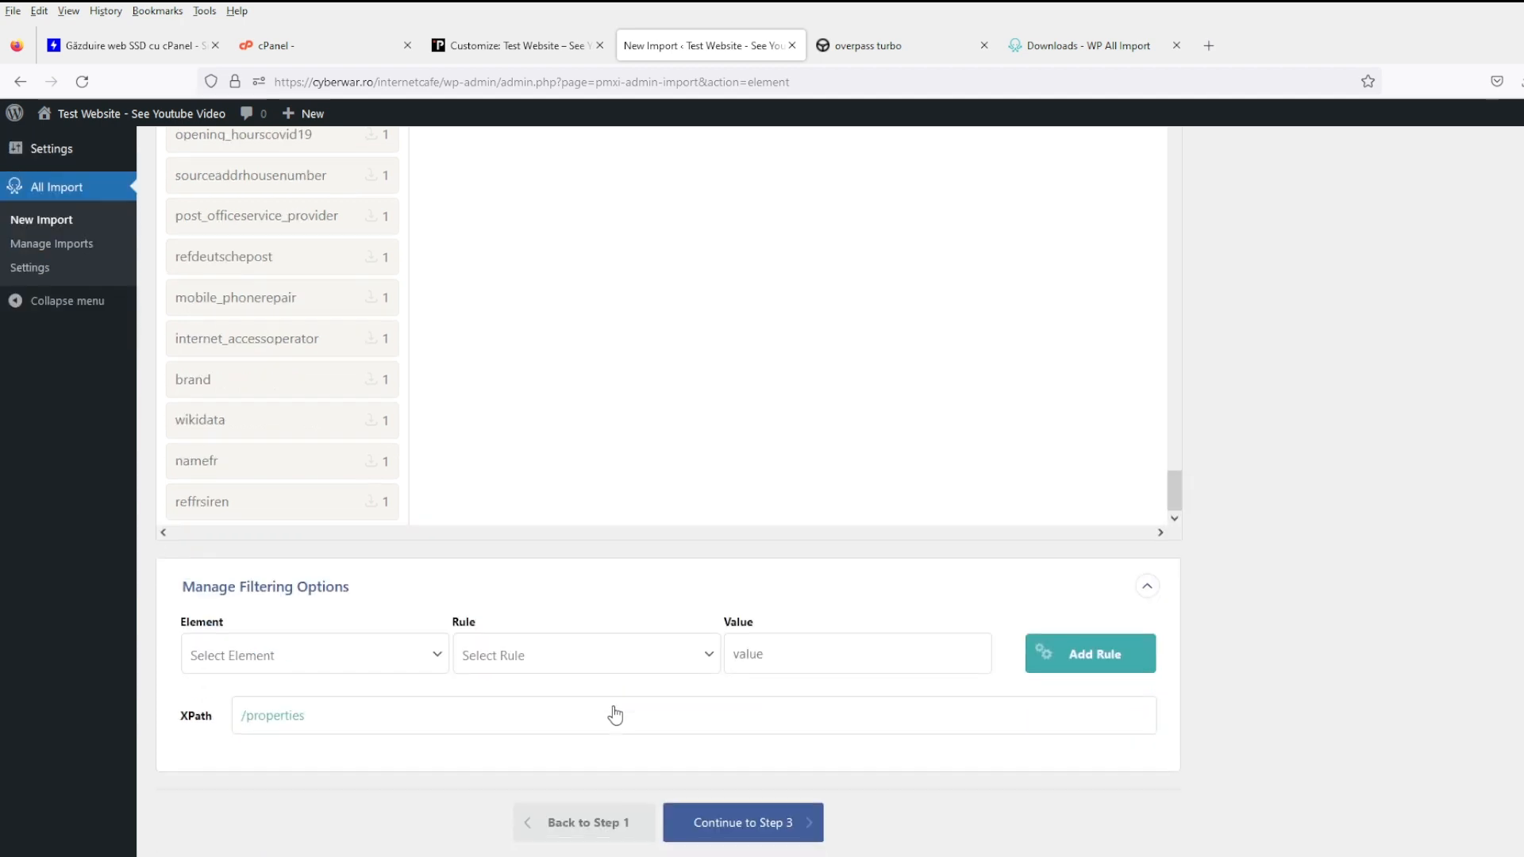
scroll(846, 727, up, 5)
scroll(415, 615, up, 15)
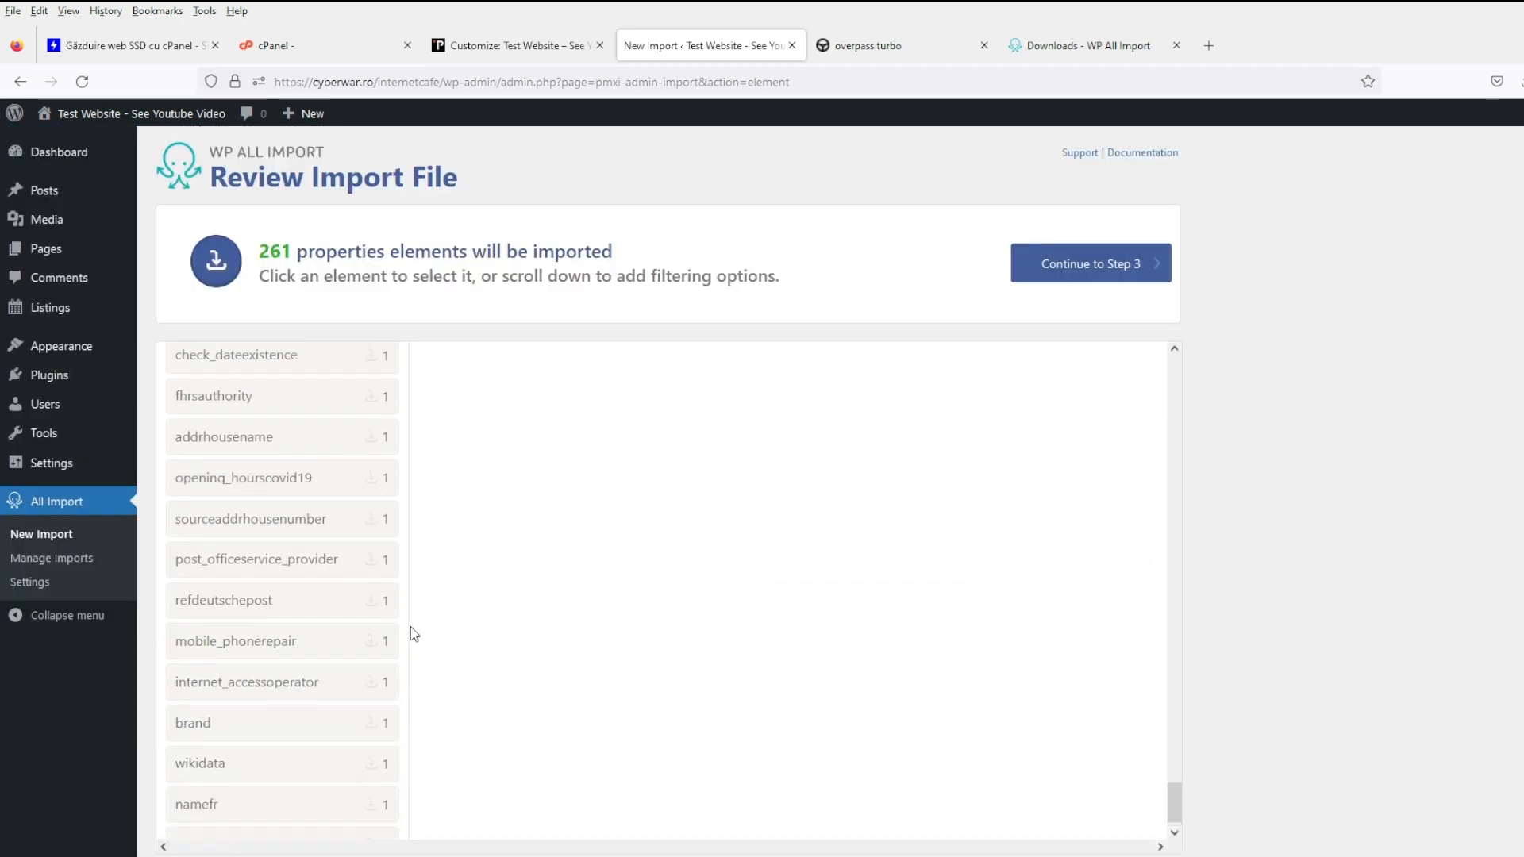
scroll(428, 599, up, 5)
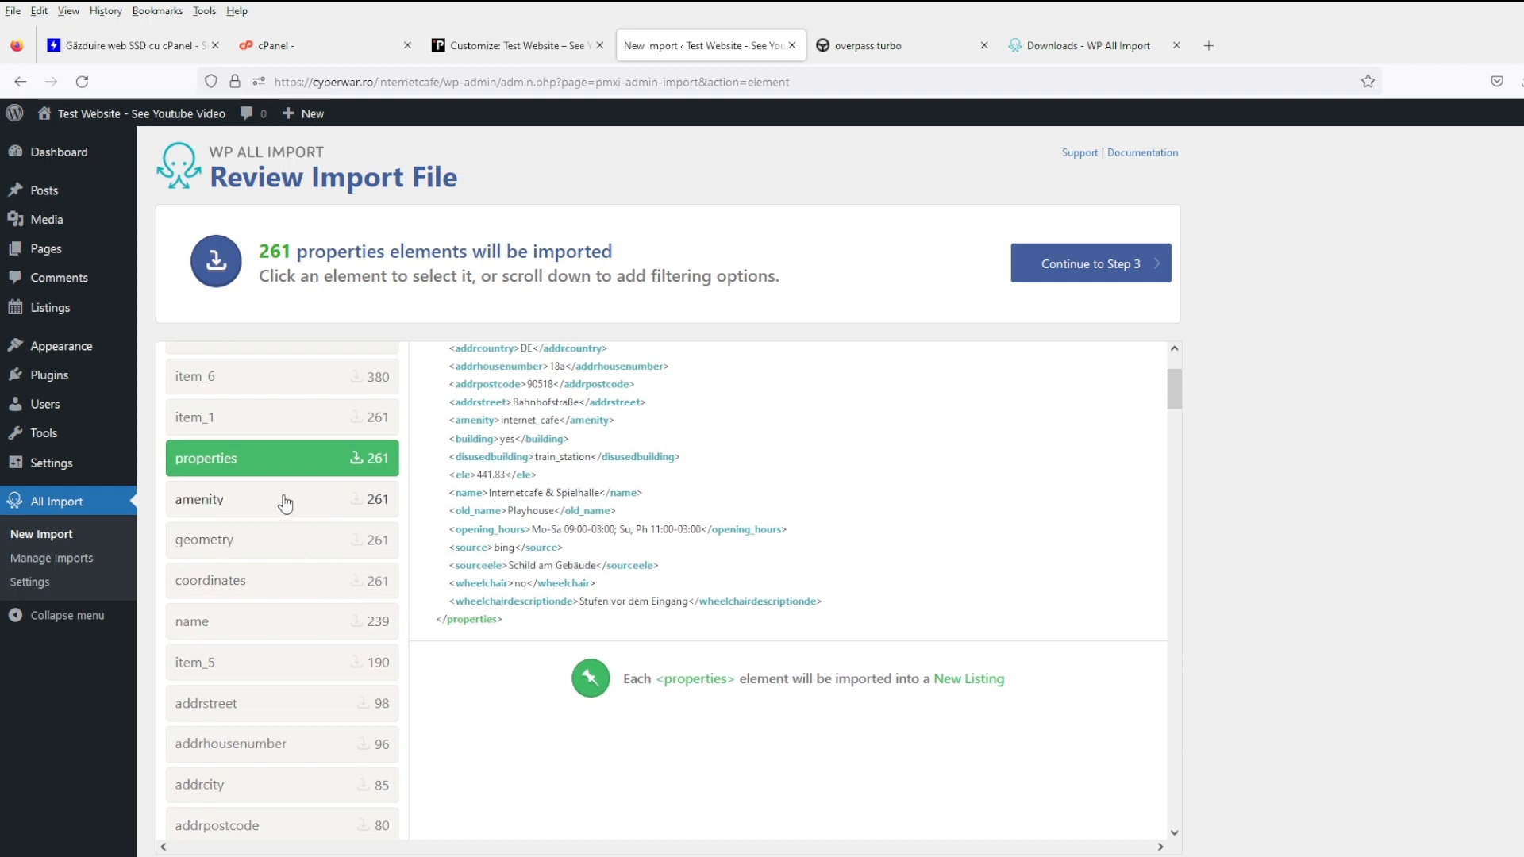
- Preview amenity, type, id, item_4 and item_6, then choose item_1 as the element to import
click(285, 503)
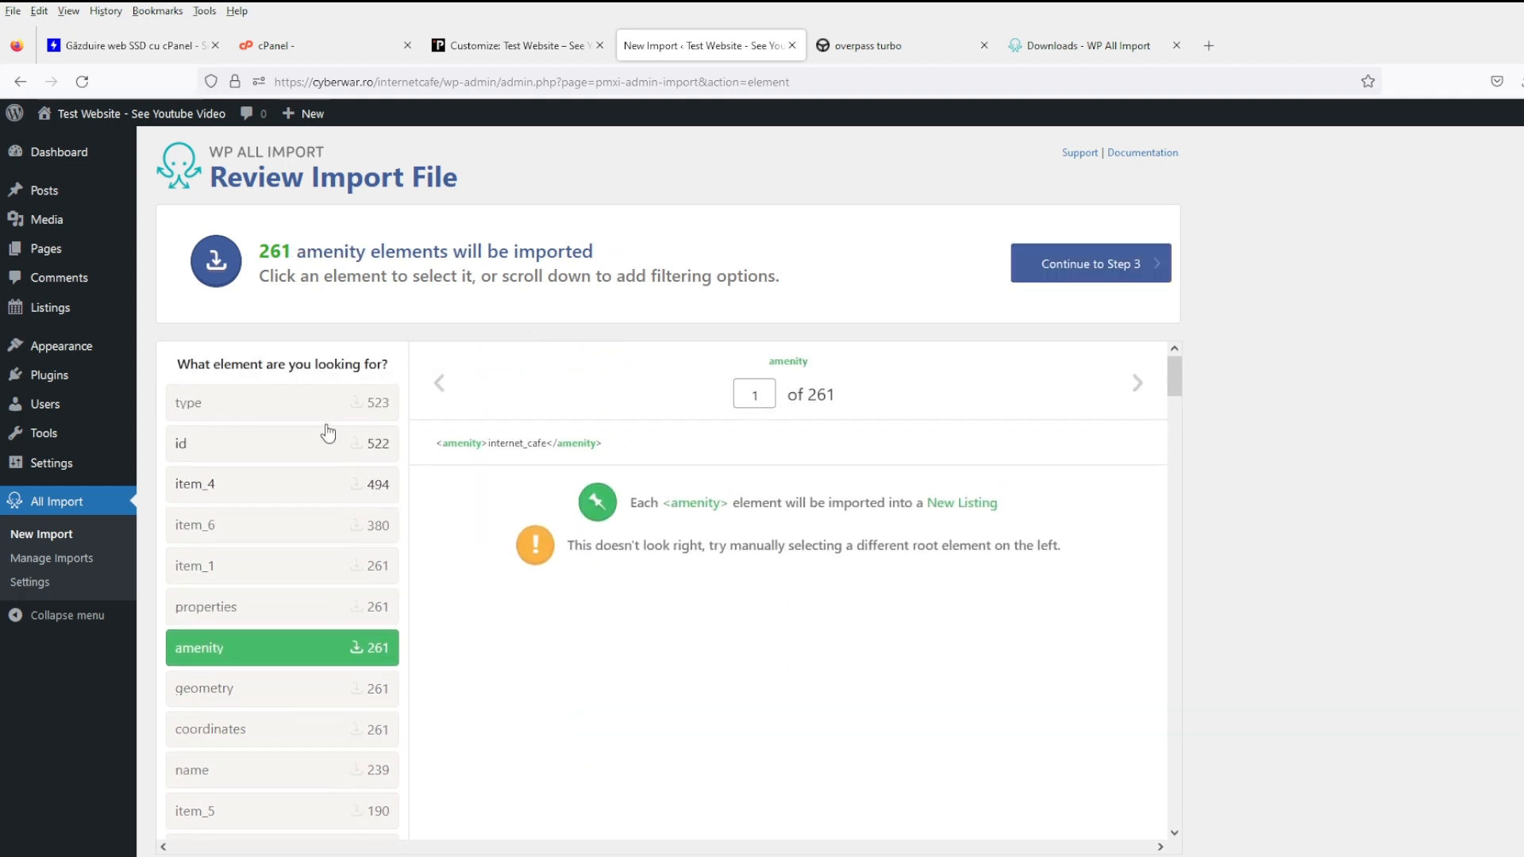
click(297, 411)
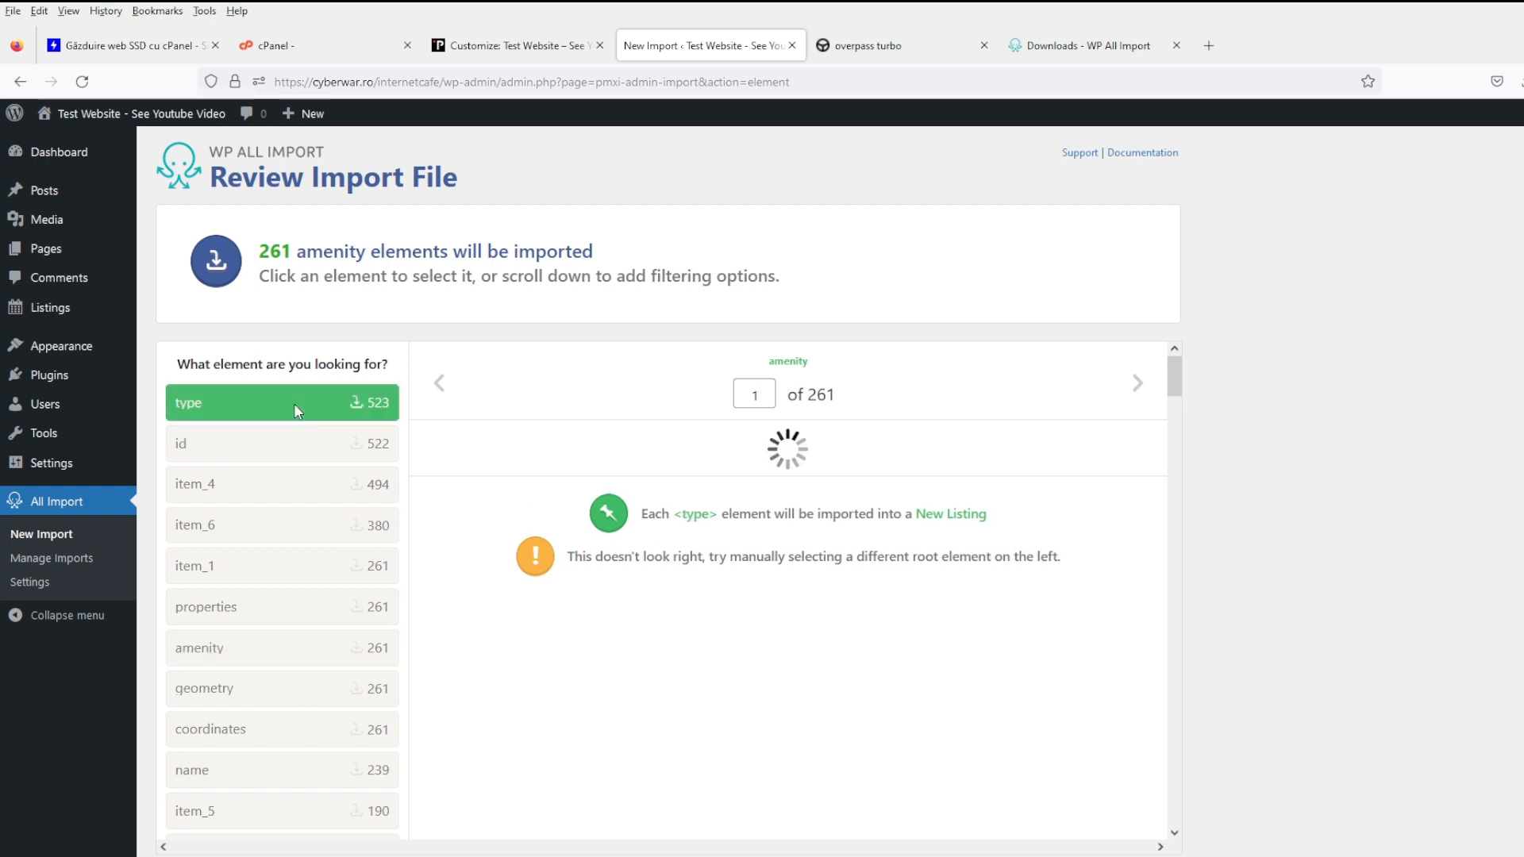
click(300, 449)
click(268, 489)
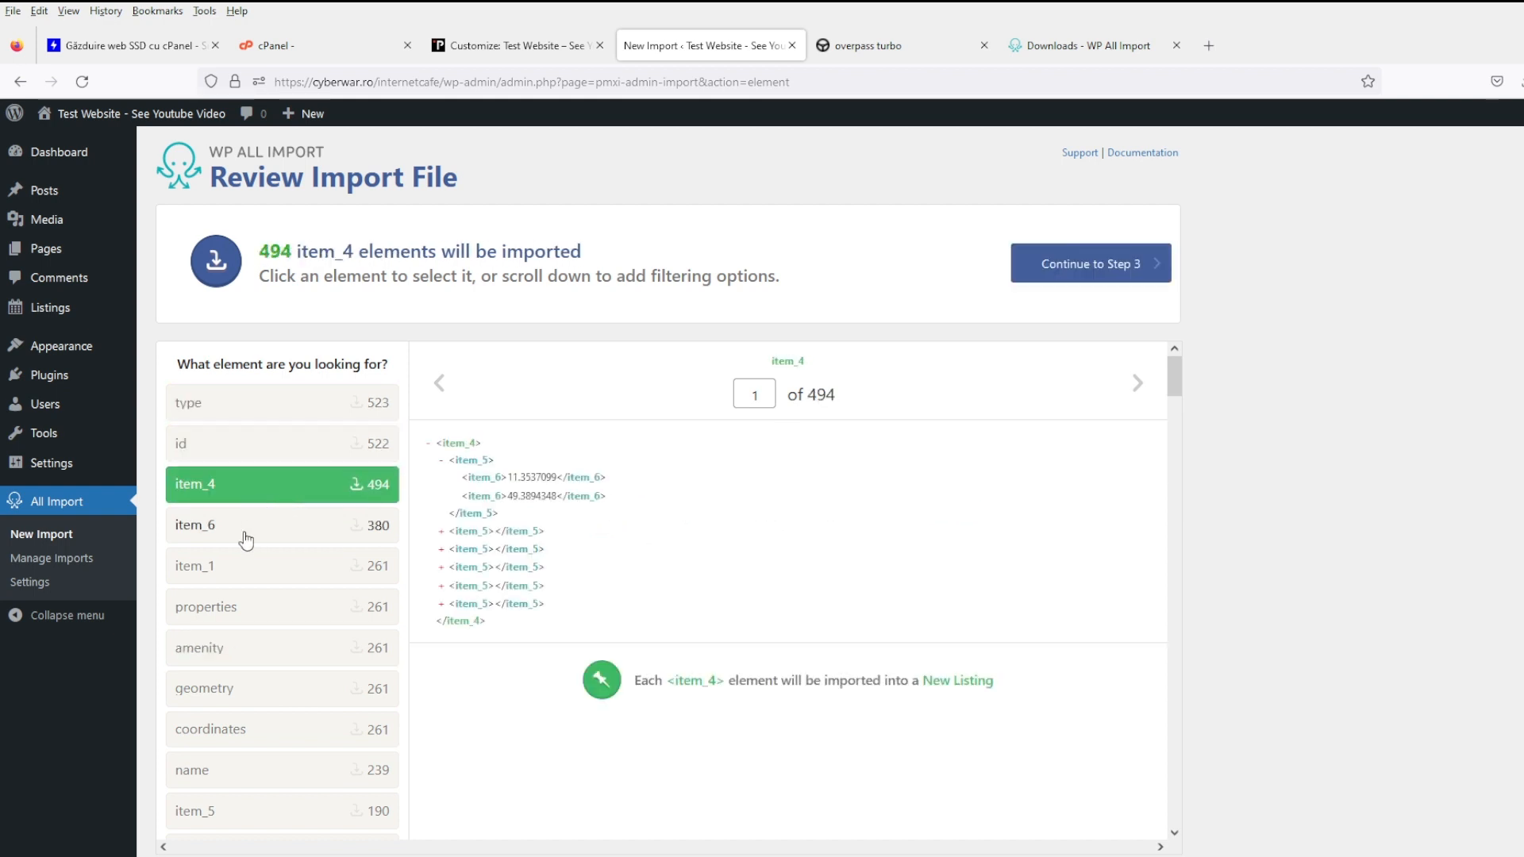
click(265, 535)
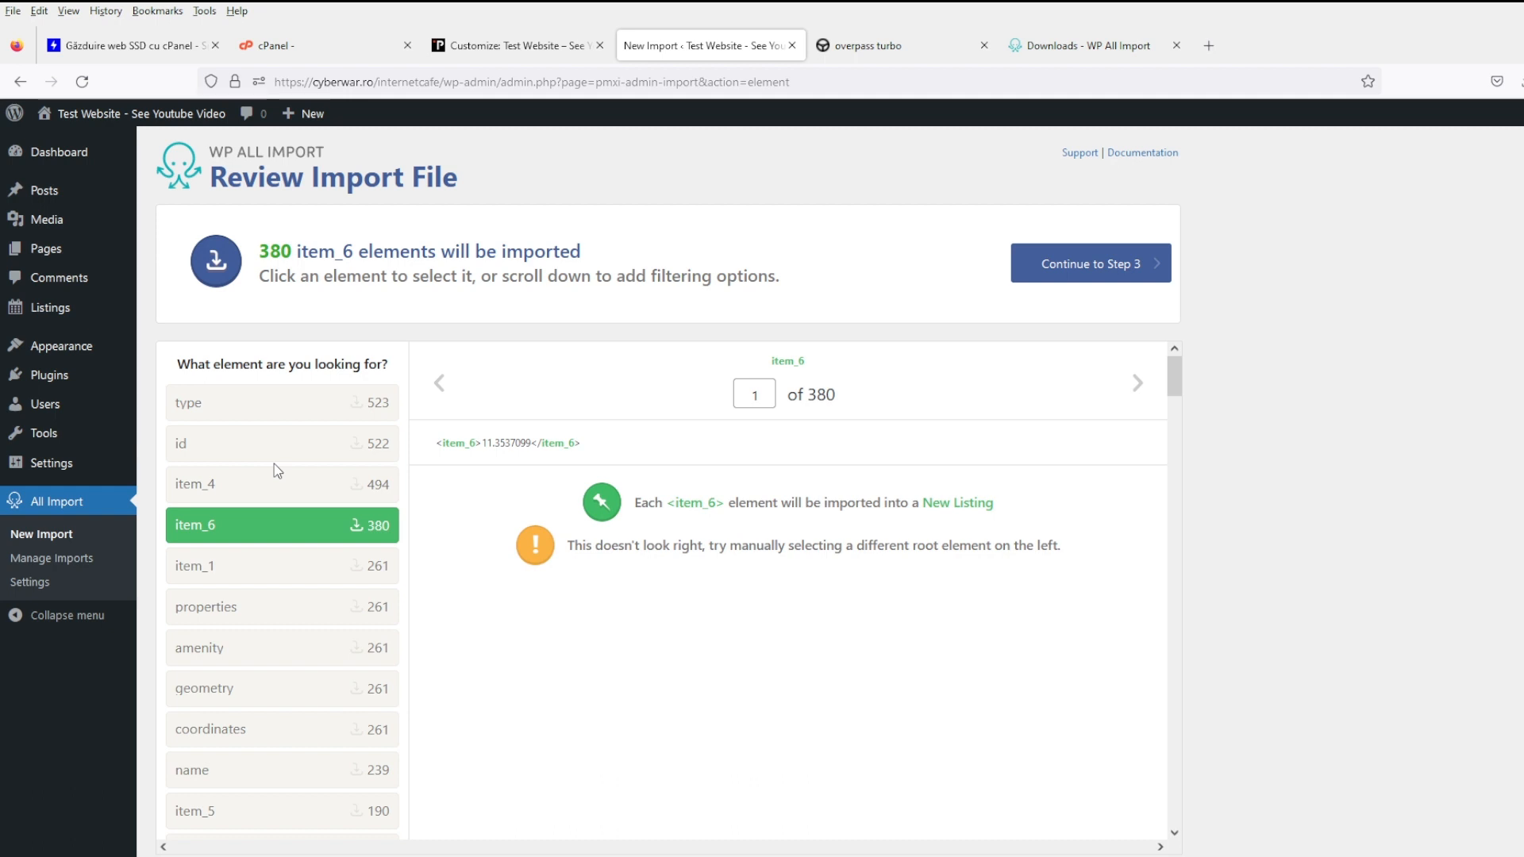
click(246, 408)
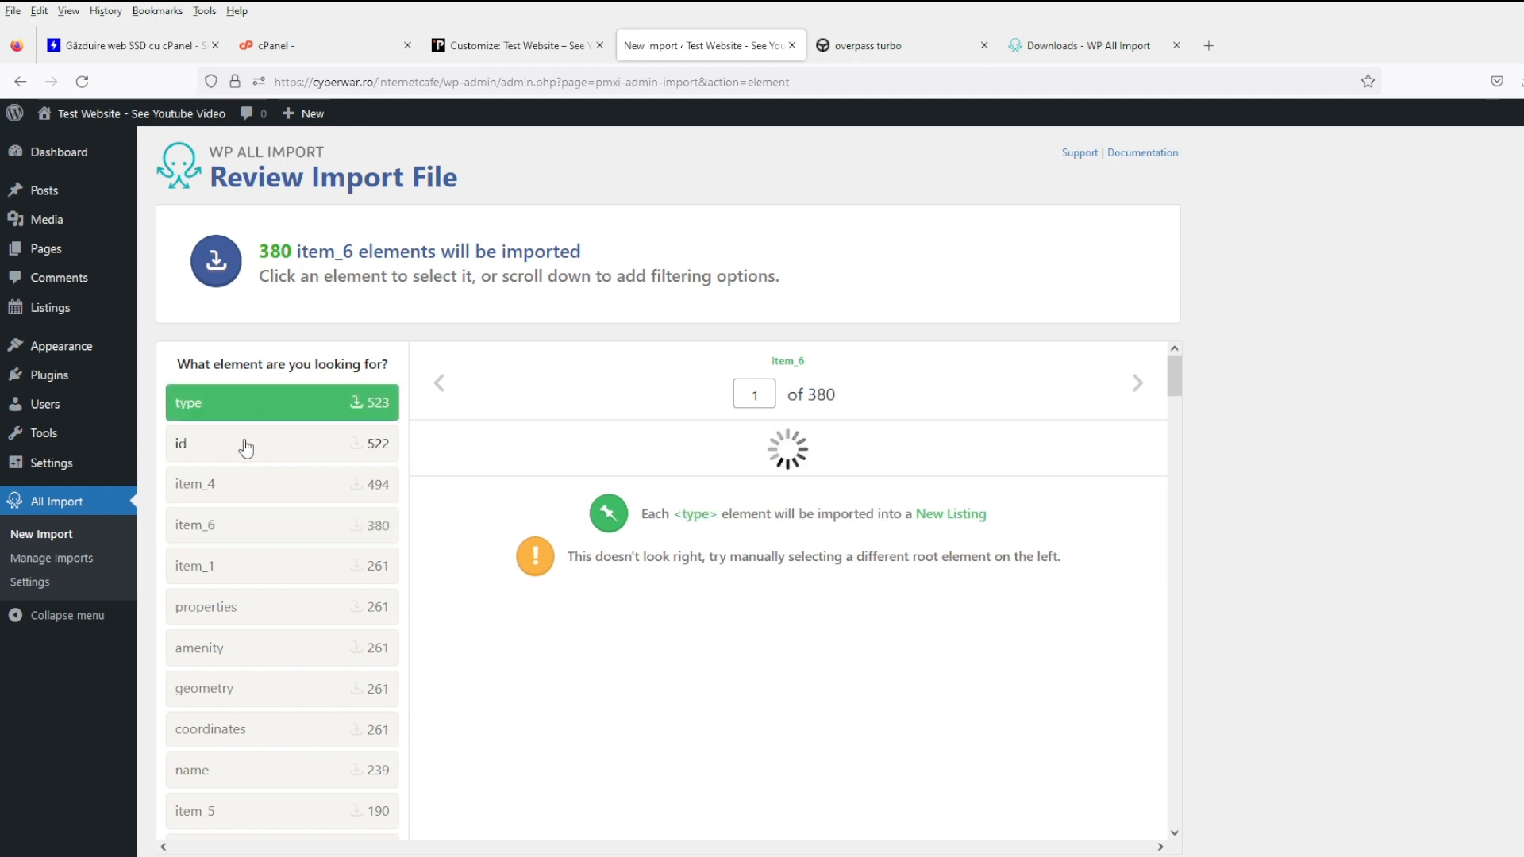
click(235, 497)
click(230, 530)
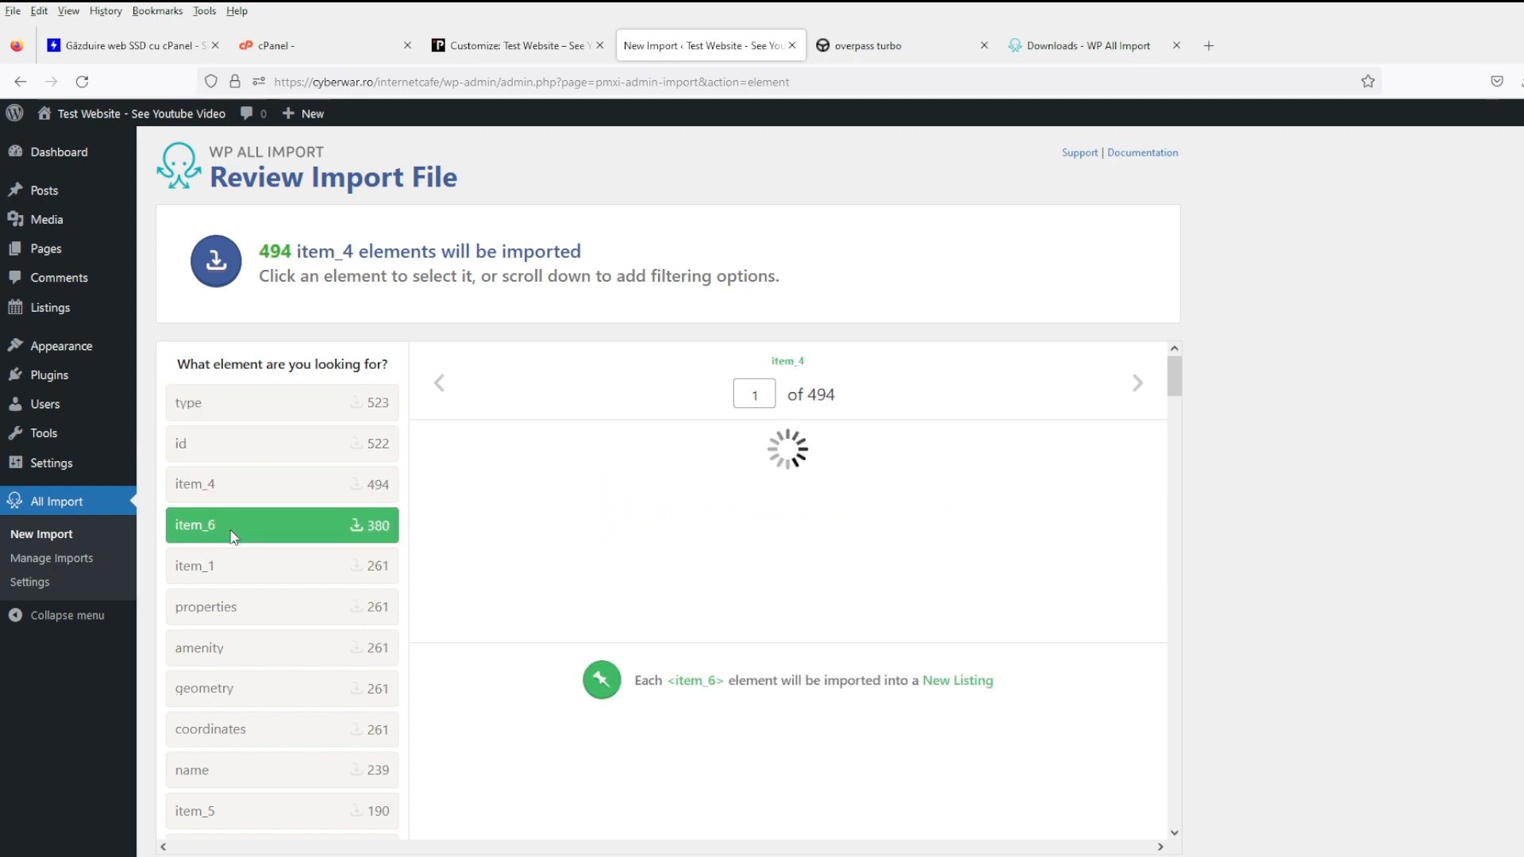
click(231, 565)
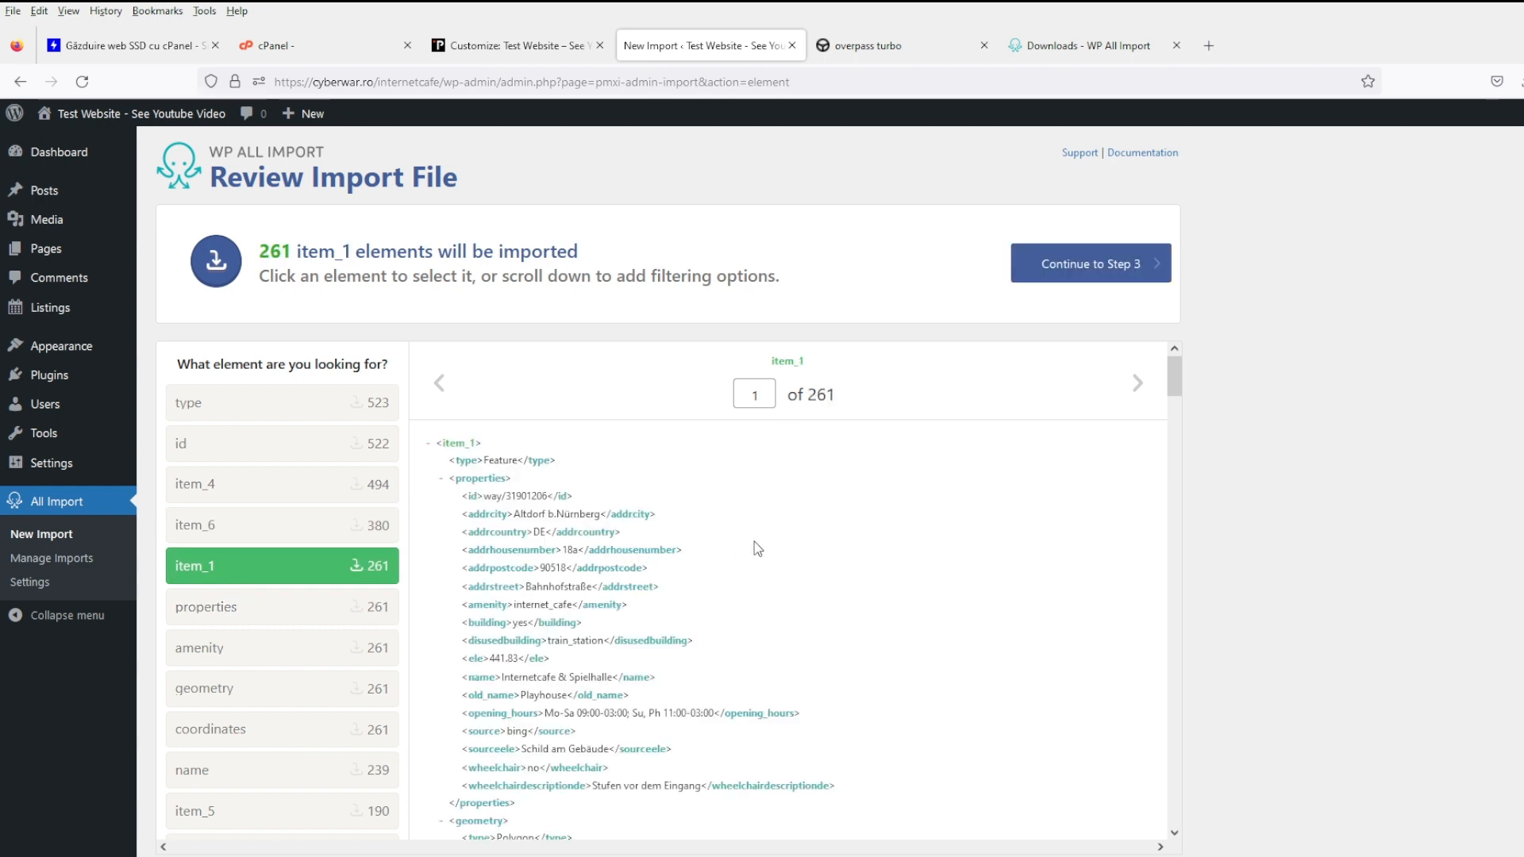
scroll(925, 442, down, 2)
scroll(929, 444, up, 2)
scroll(930, 446, down, 5)
scroll(935, 448, up, 4)
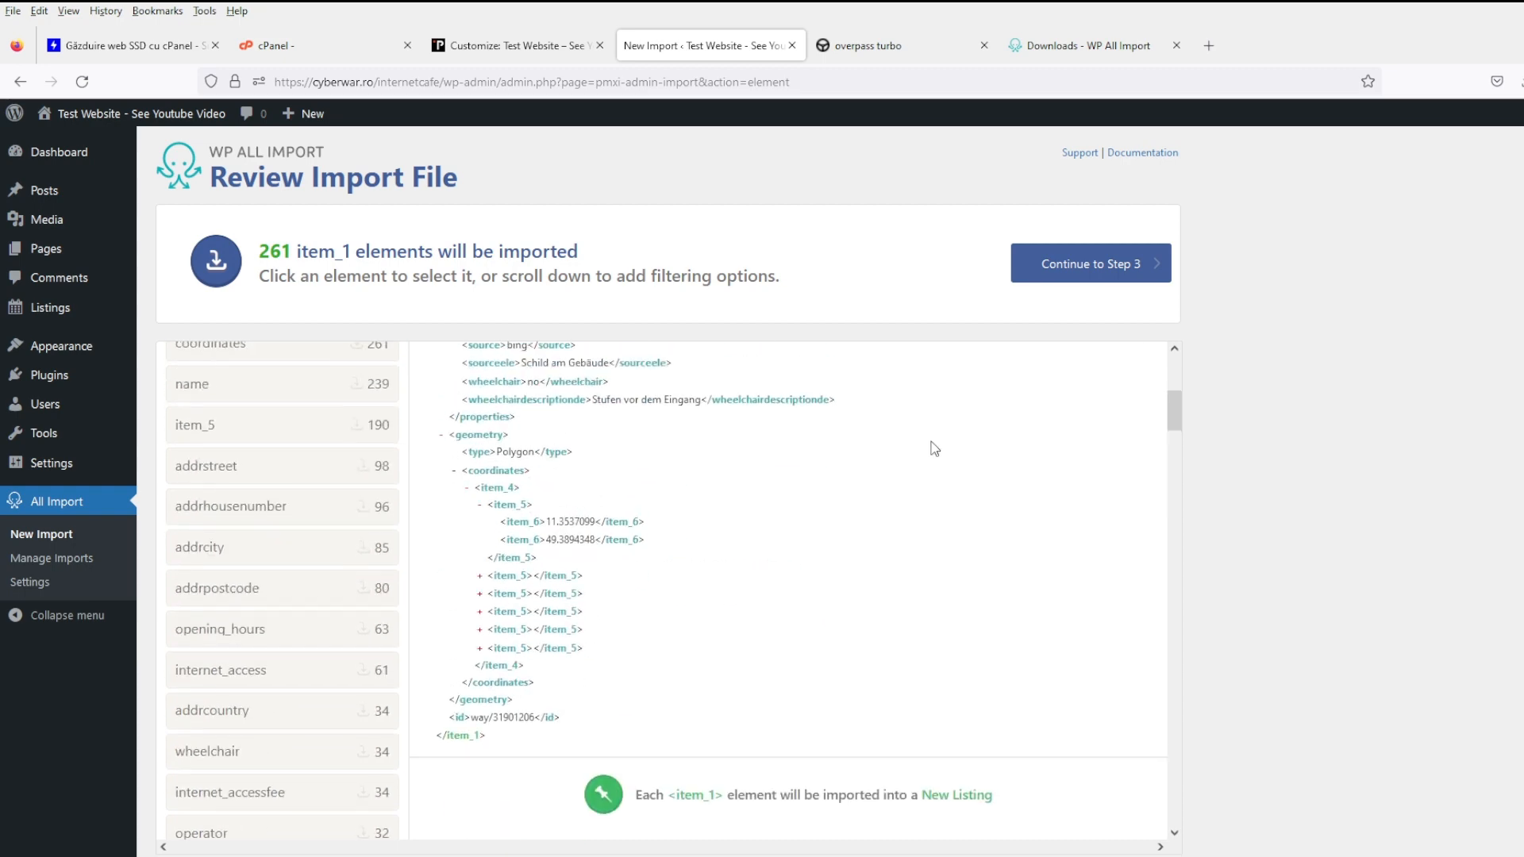
scroll(936, 441, up, 1)
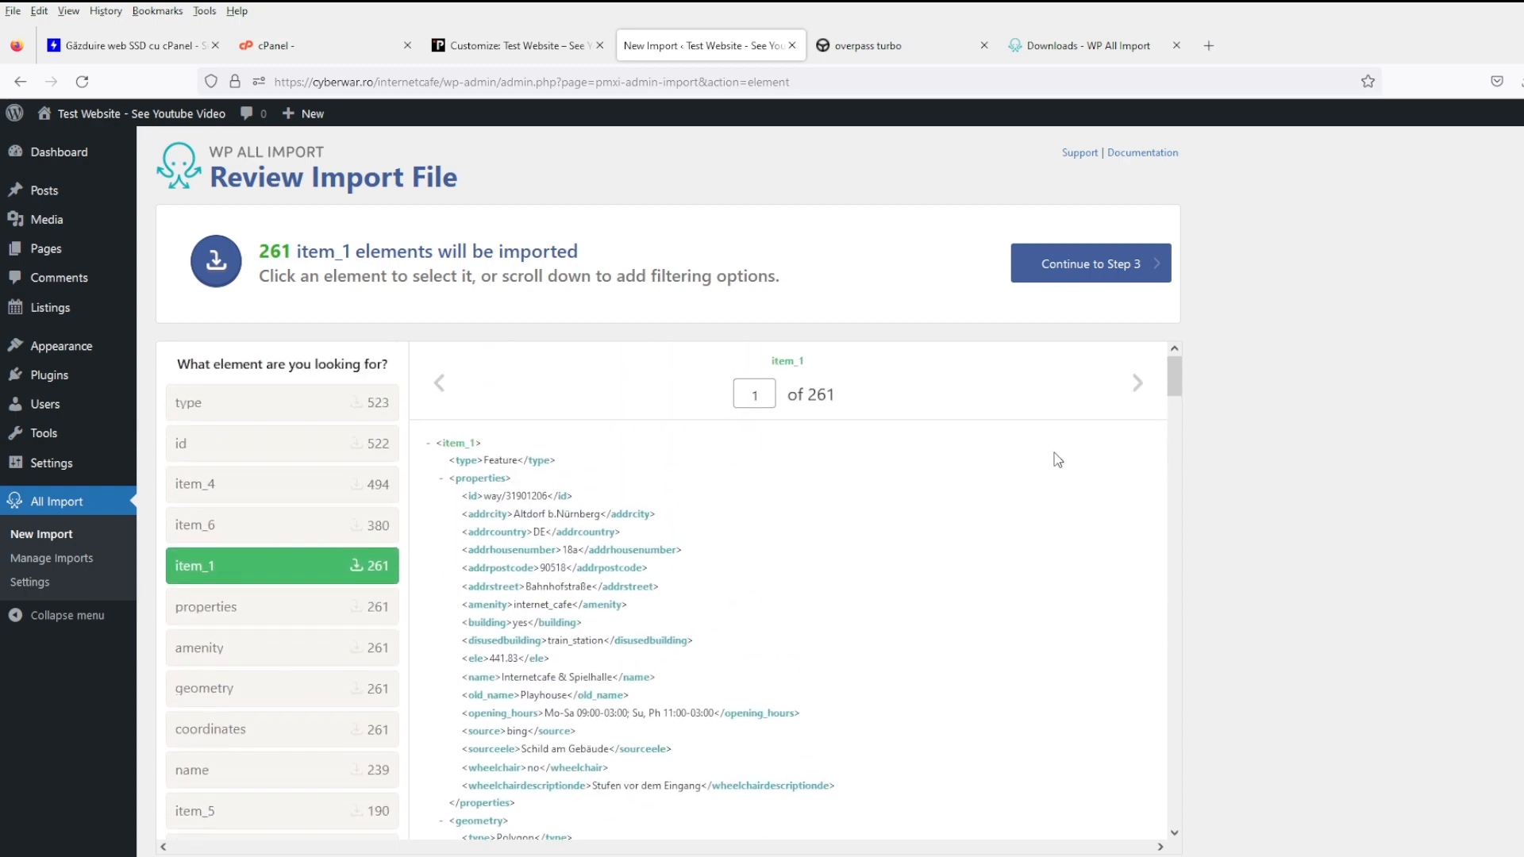
click(1136, 384)
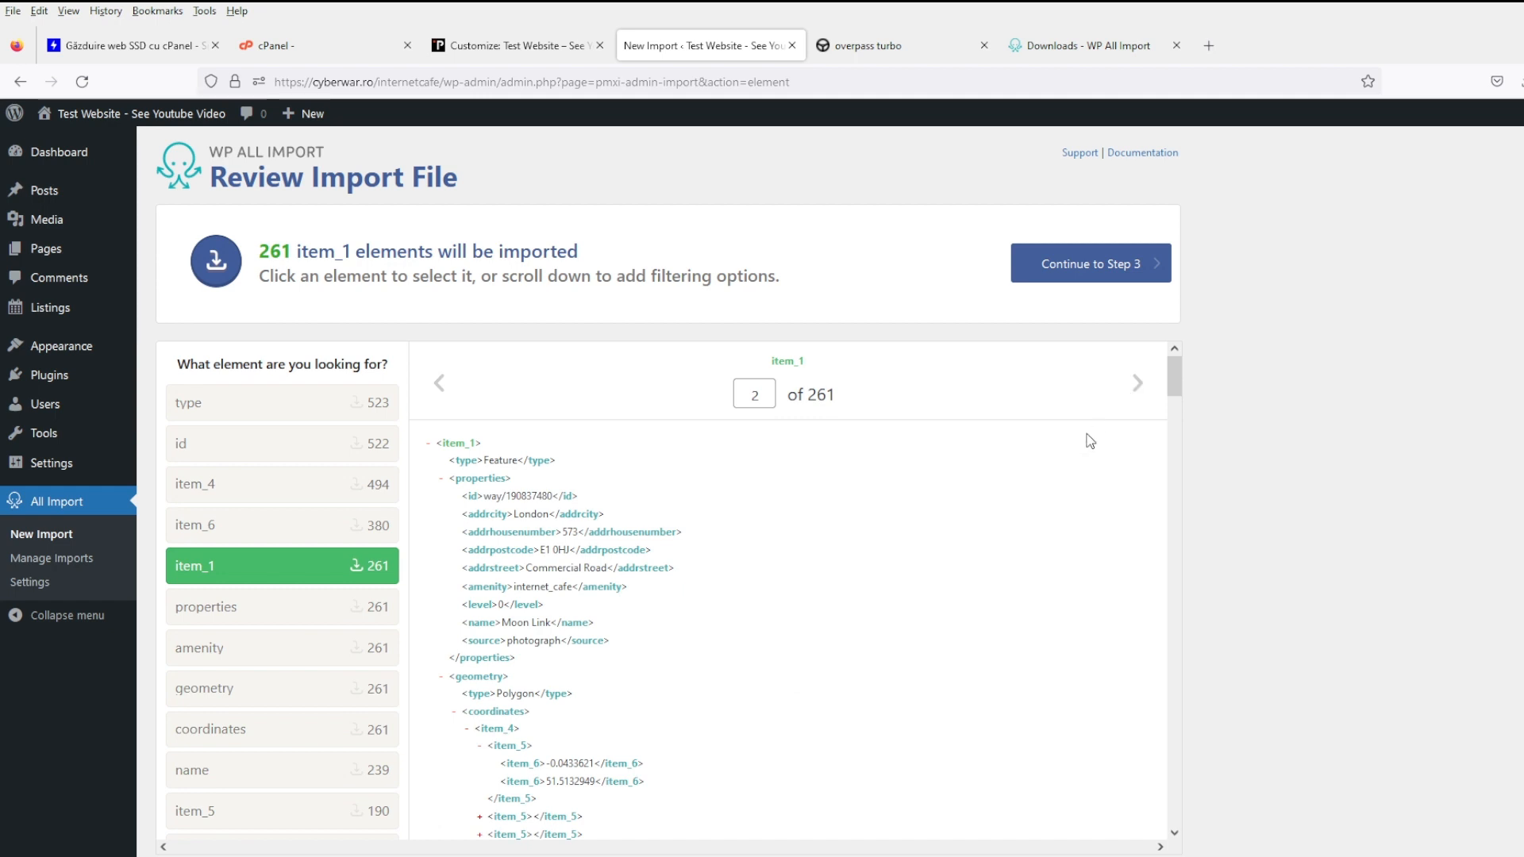
click(1139, 384)
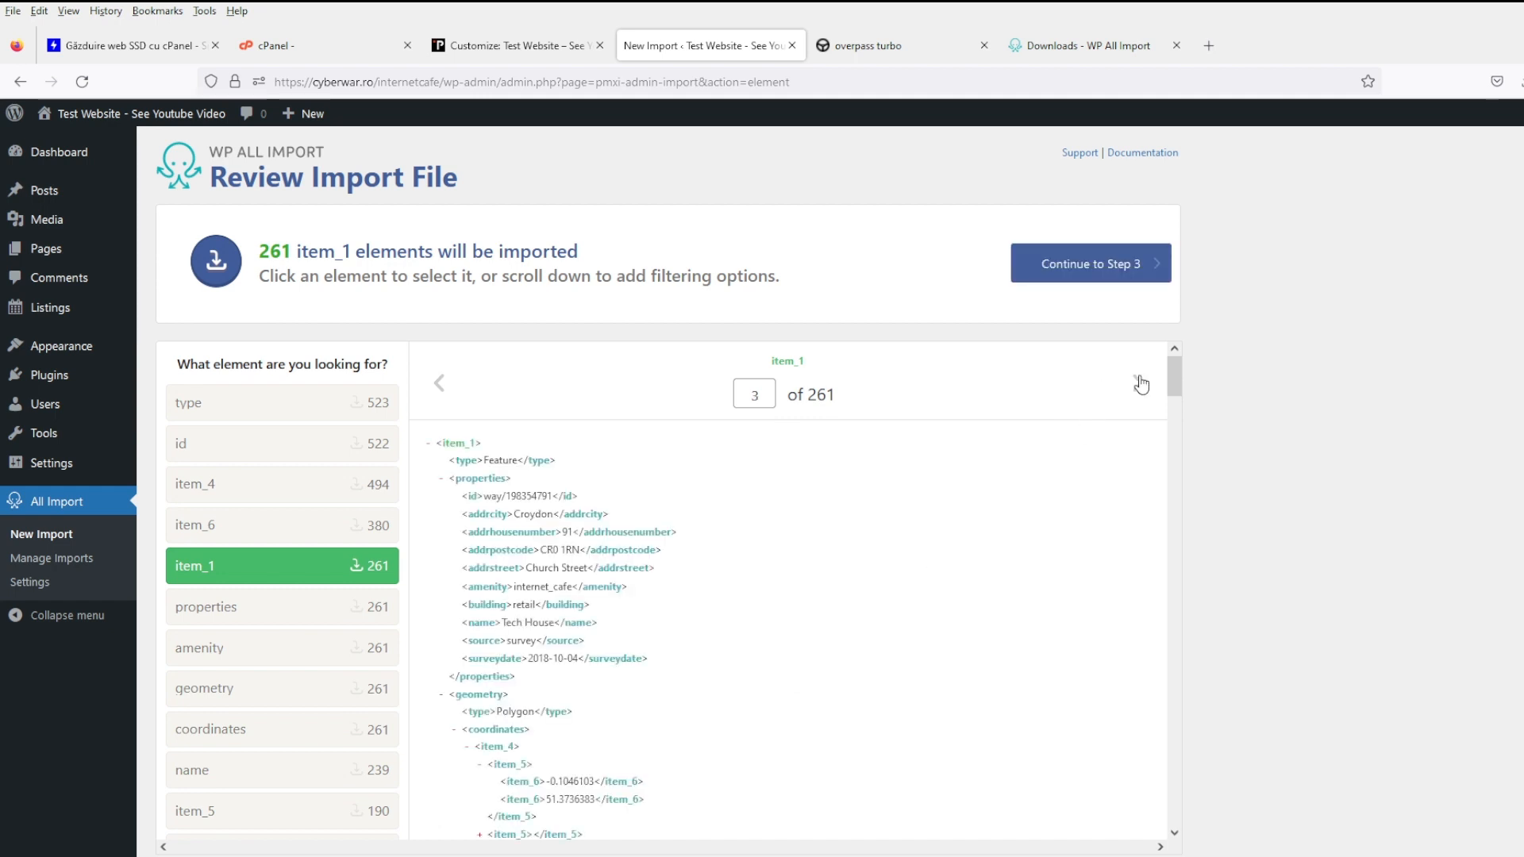
click(1141, 384)
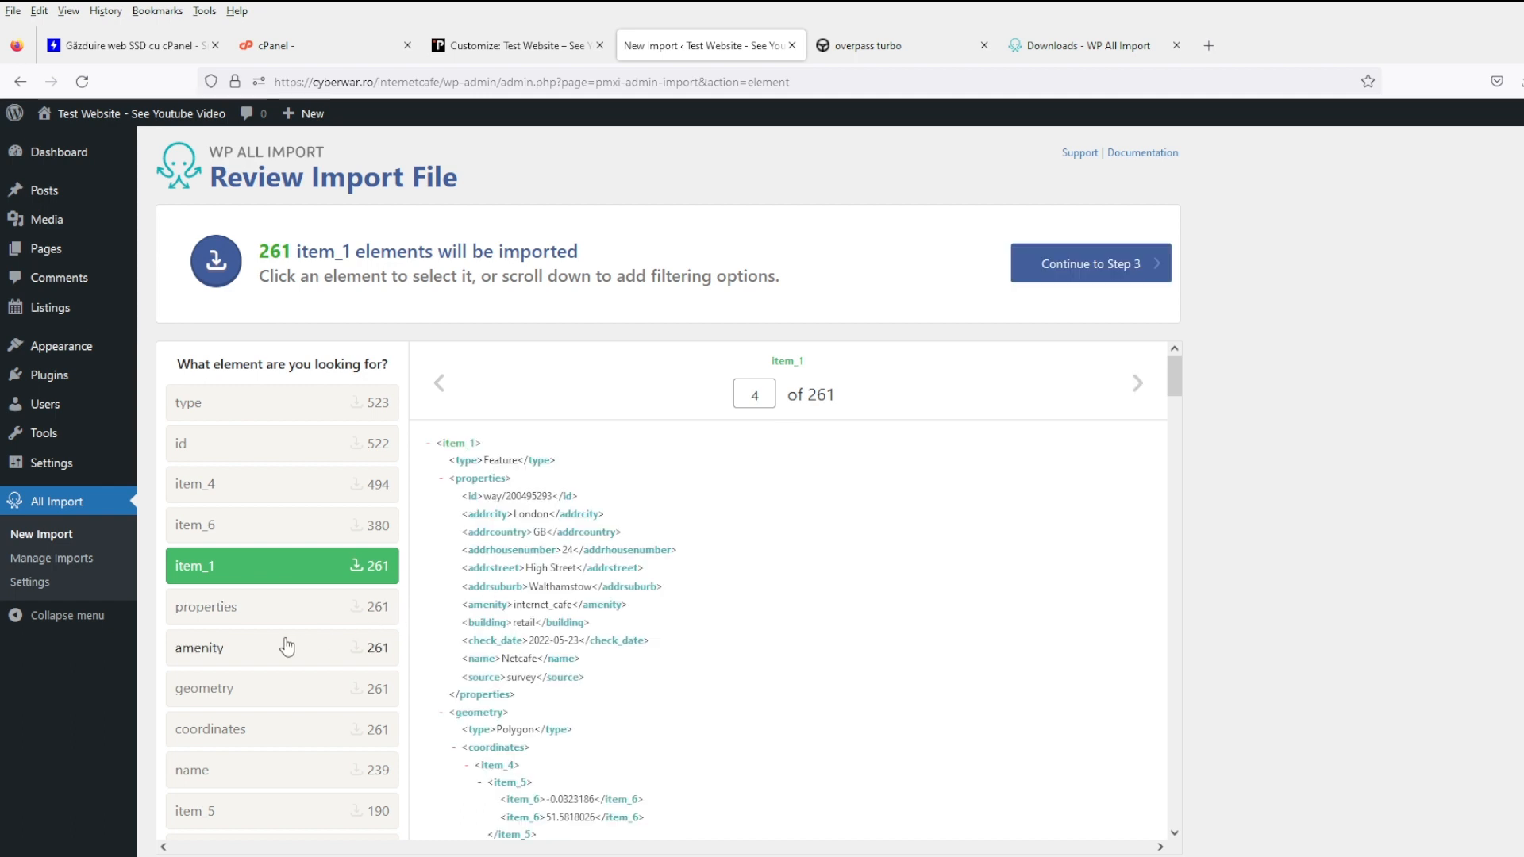
scroll(286, 635, down, 3)
scroll(573, 643, up, 3)
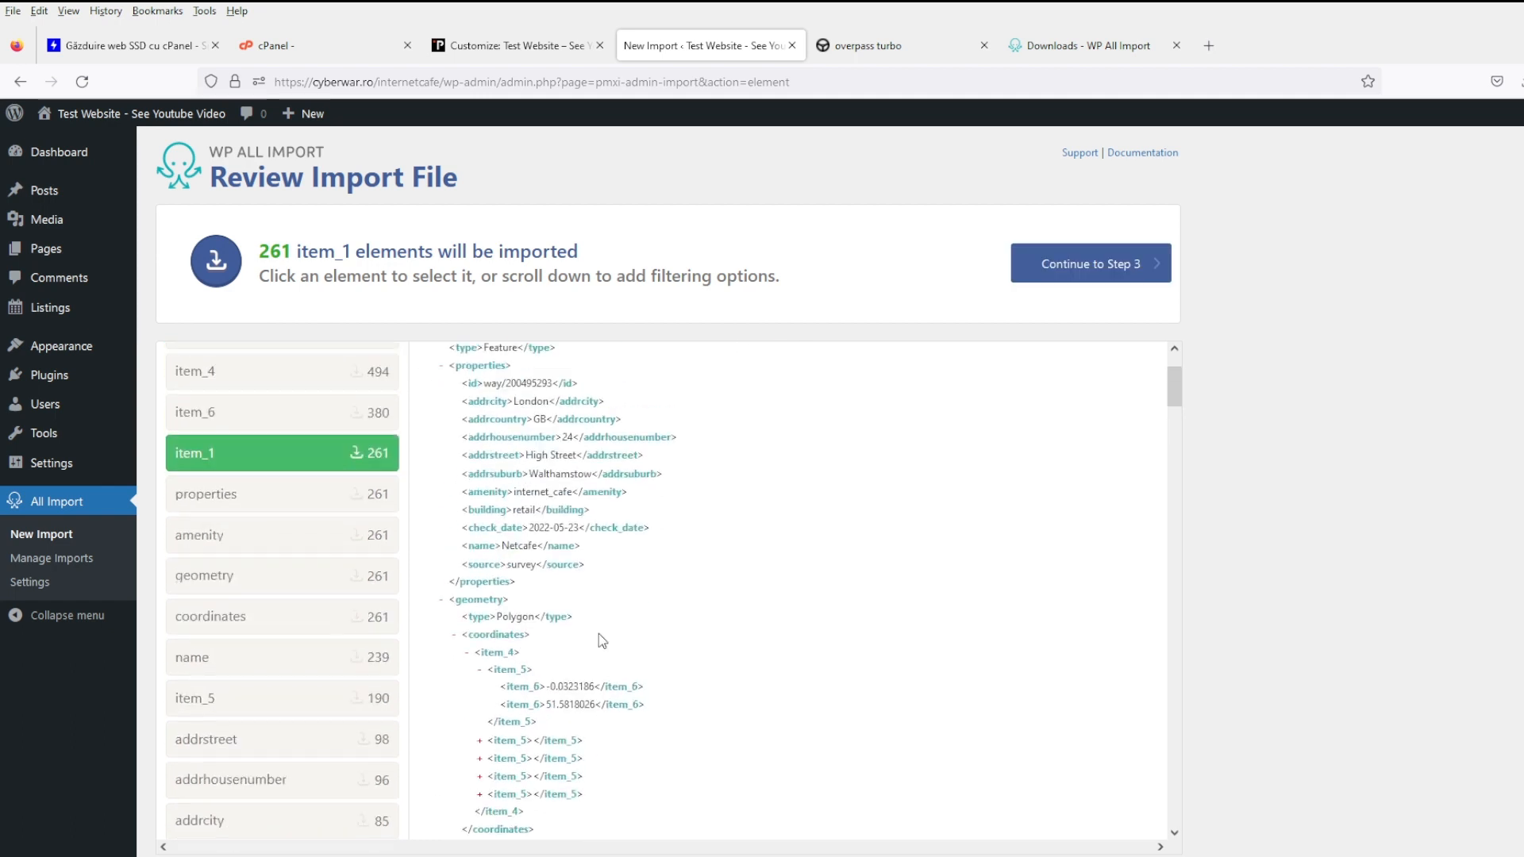
click(343, 620)
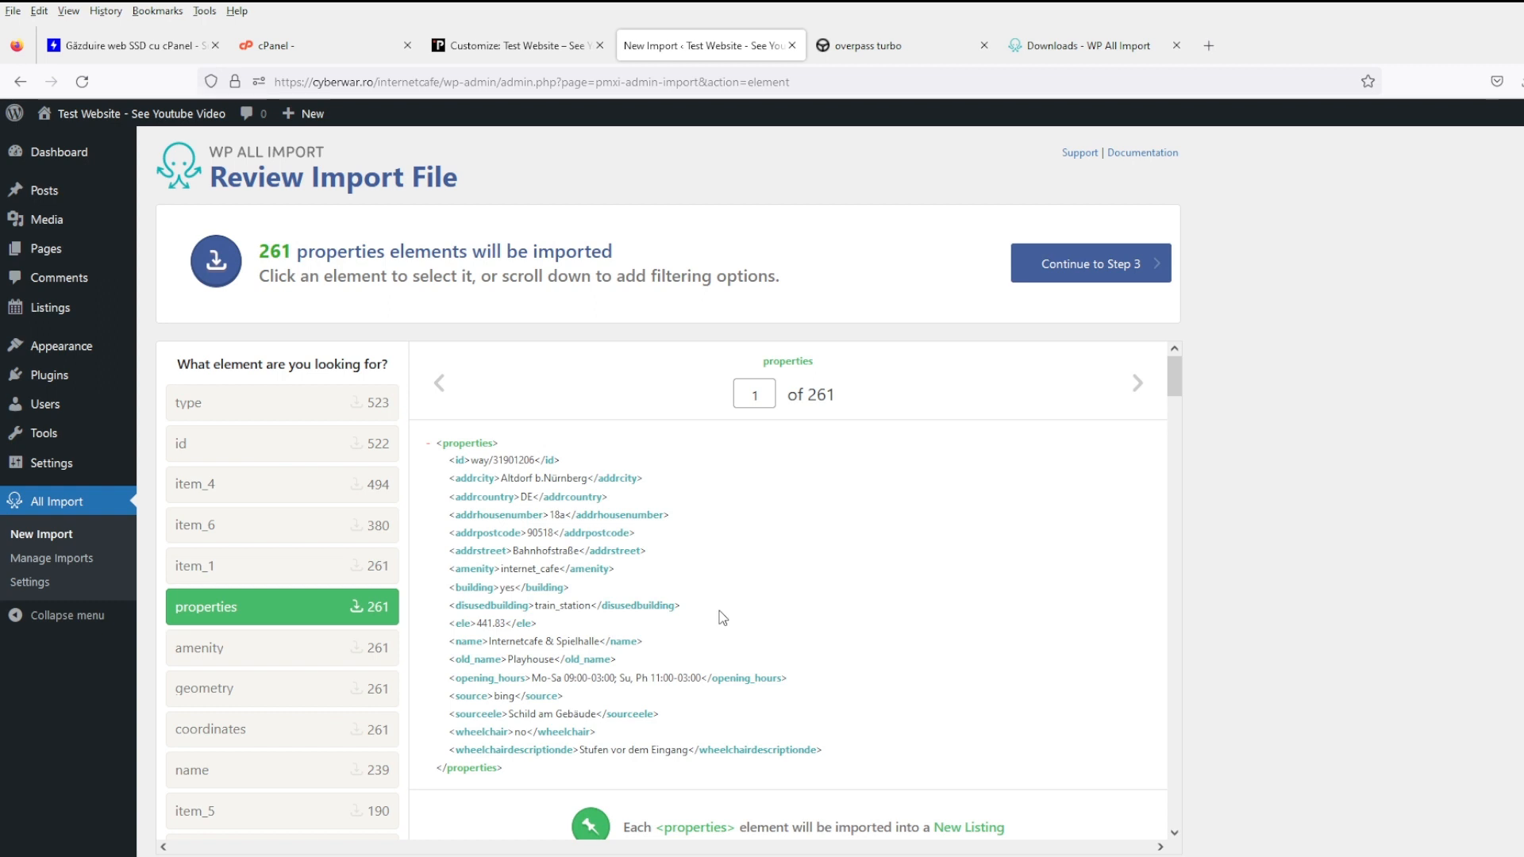
ctrl+click(341, 577)
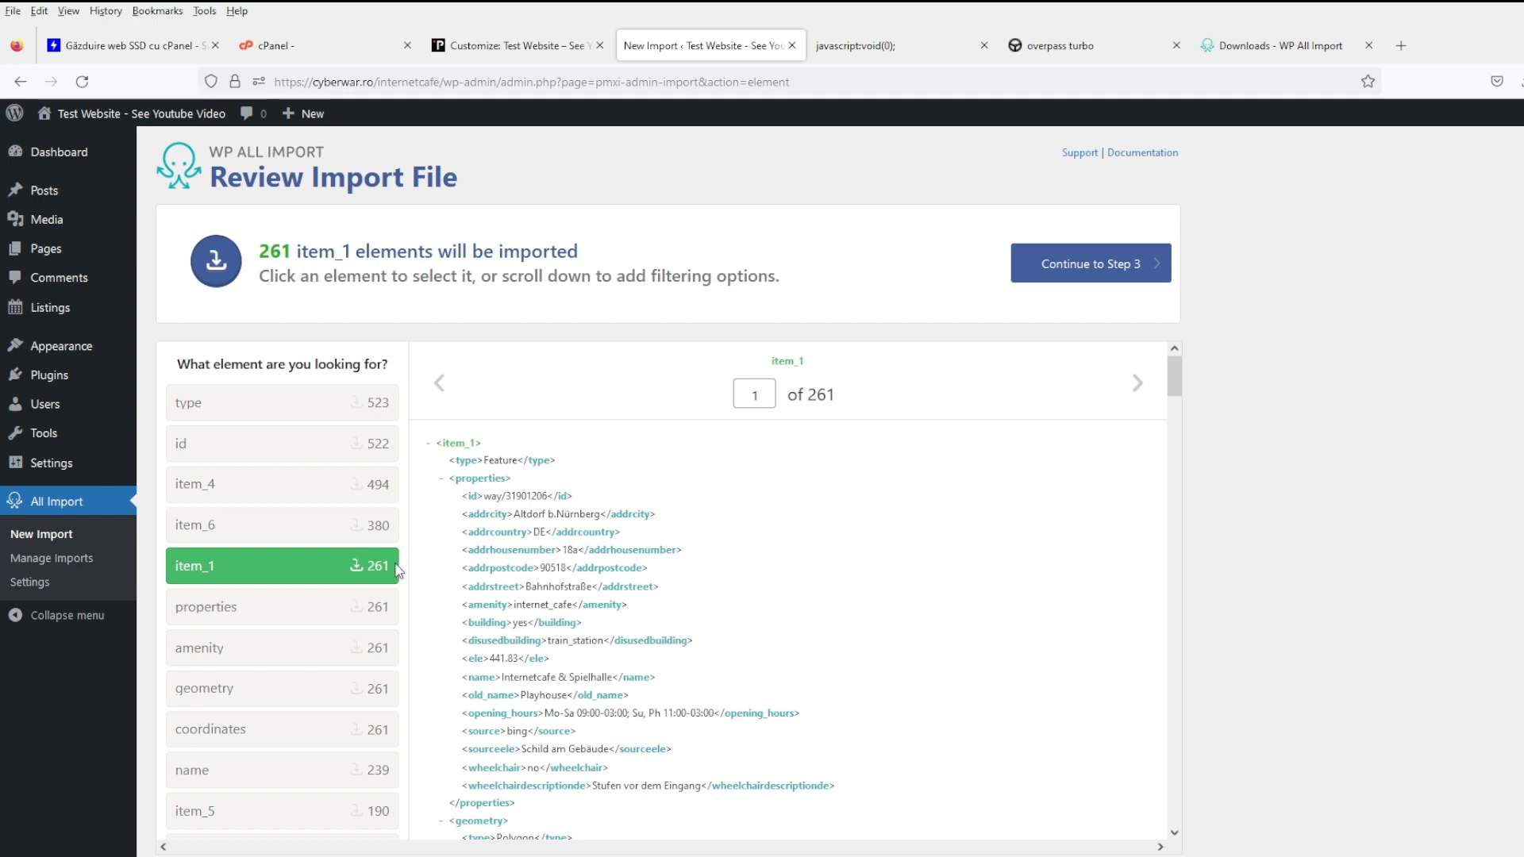
scroll(395, 616, down, 15)
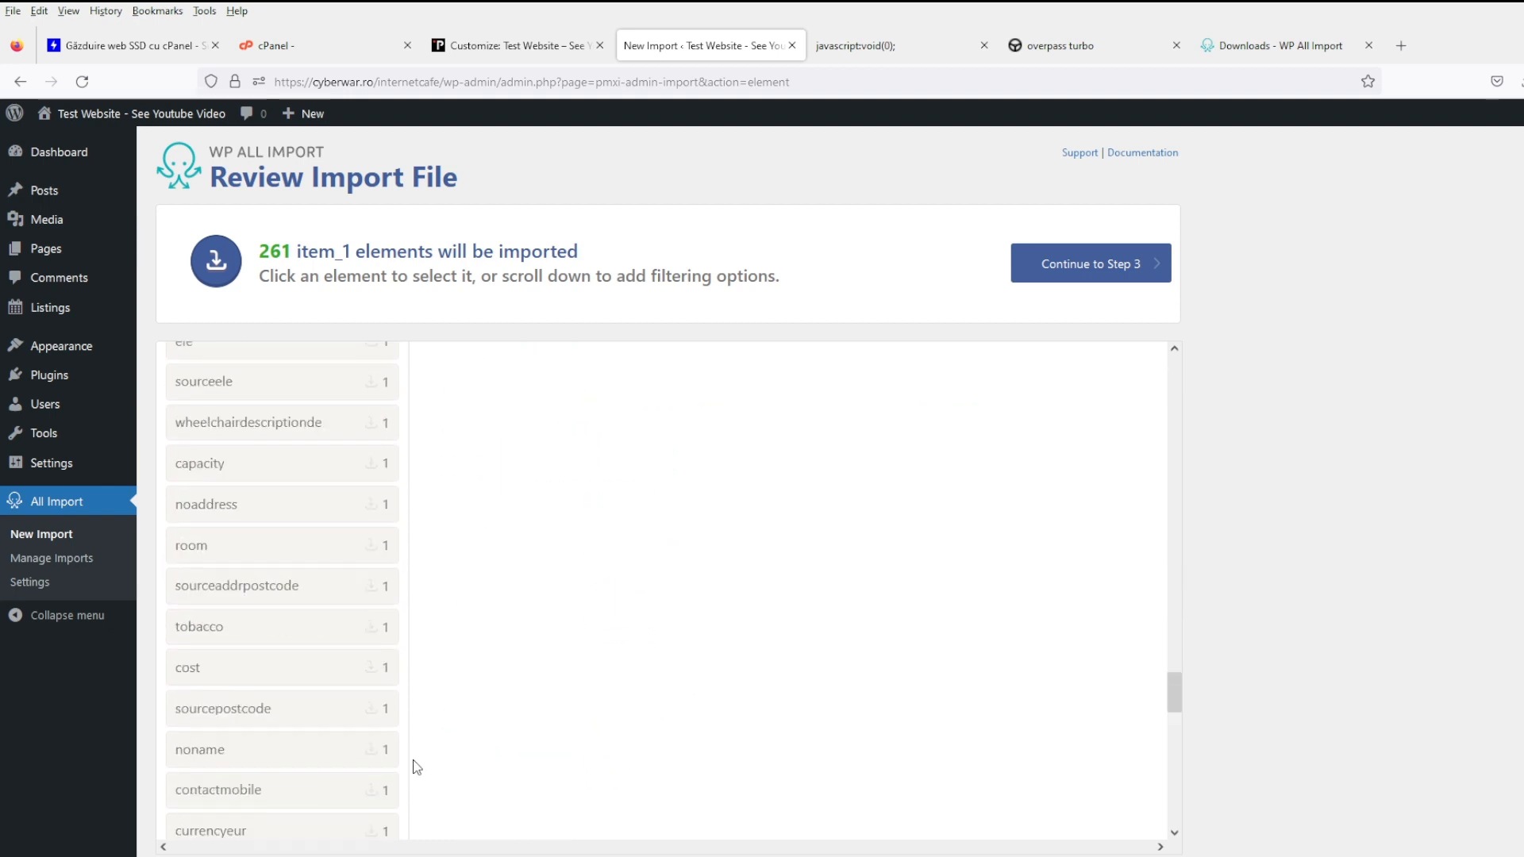
scroll(416, 767, down, 5)
scroll(804, 761, down, 5)
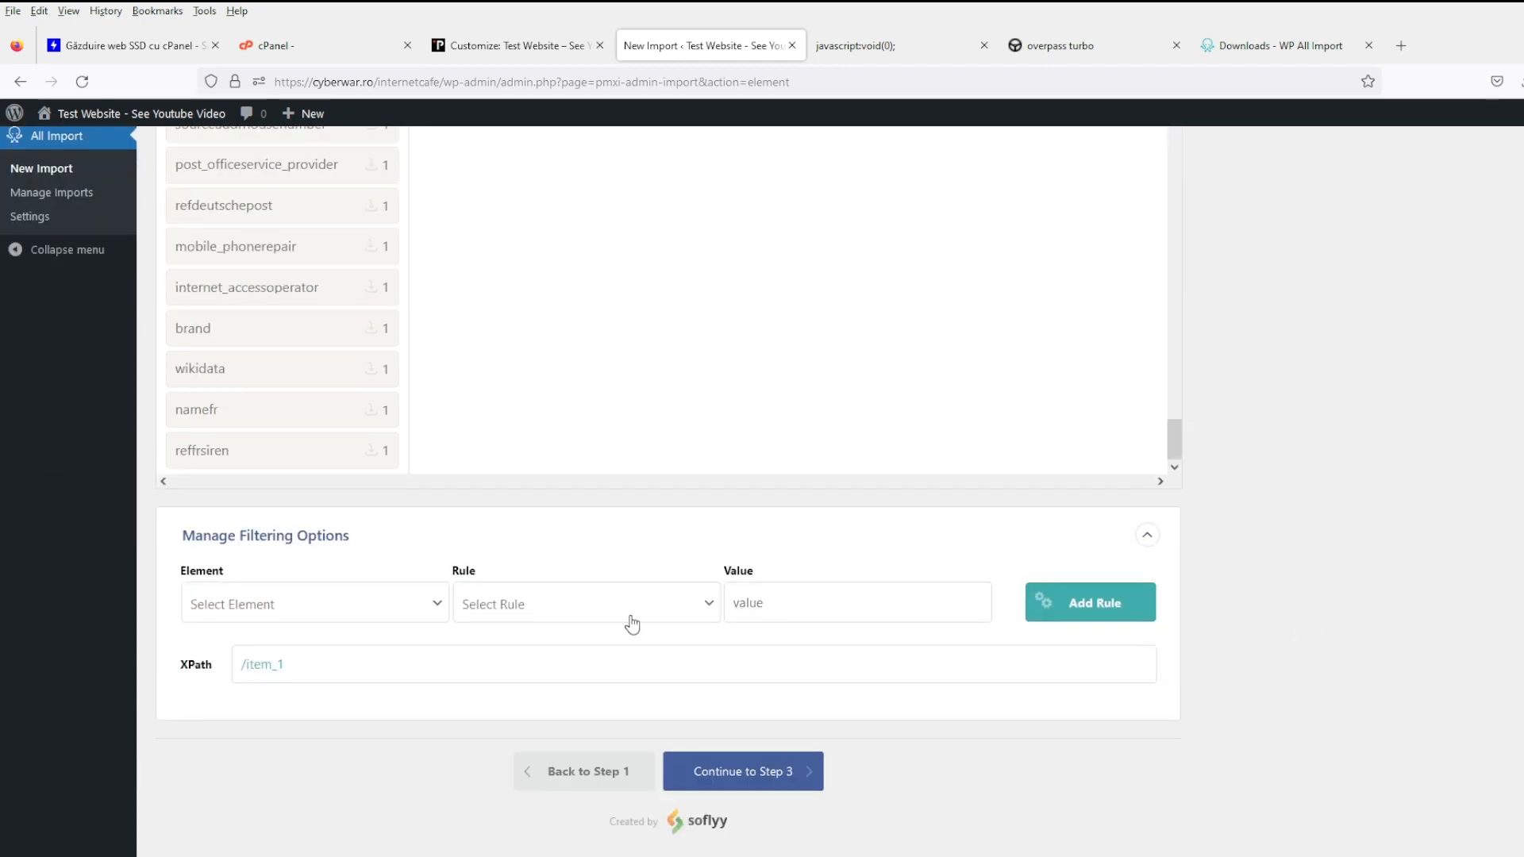
click(397, 608)
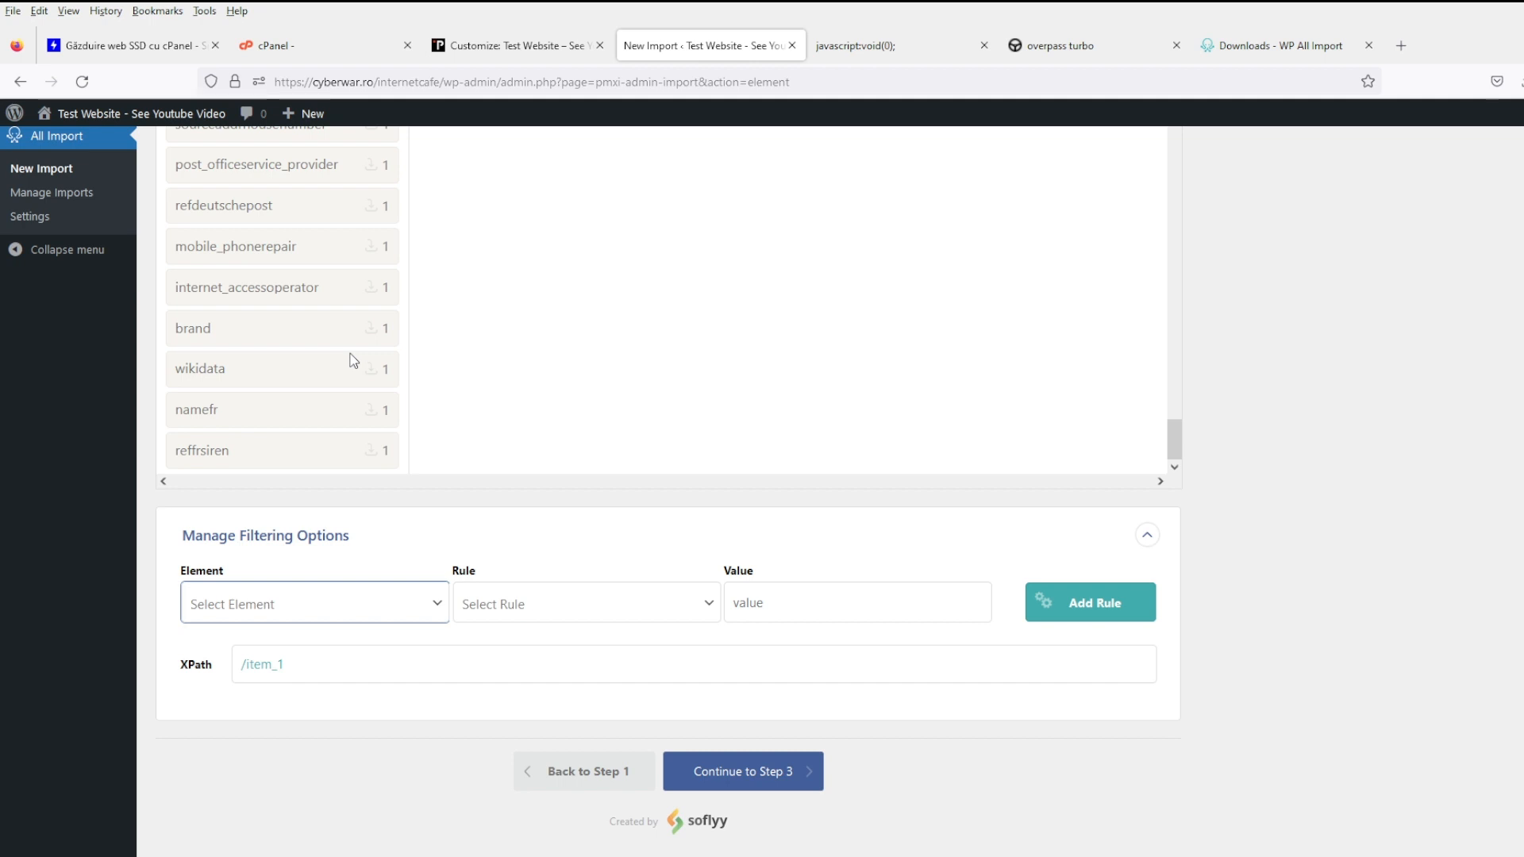
- Close the stray blank tab, search 'json to csv' and open the JSON To CSV Converter result
click(895, 45)
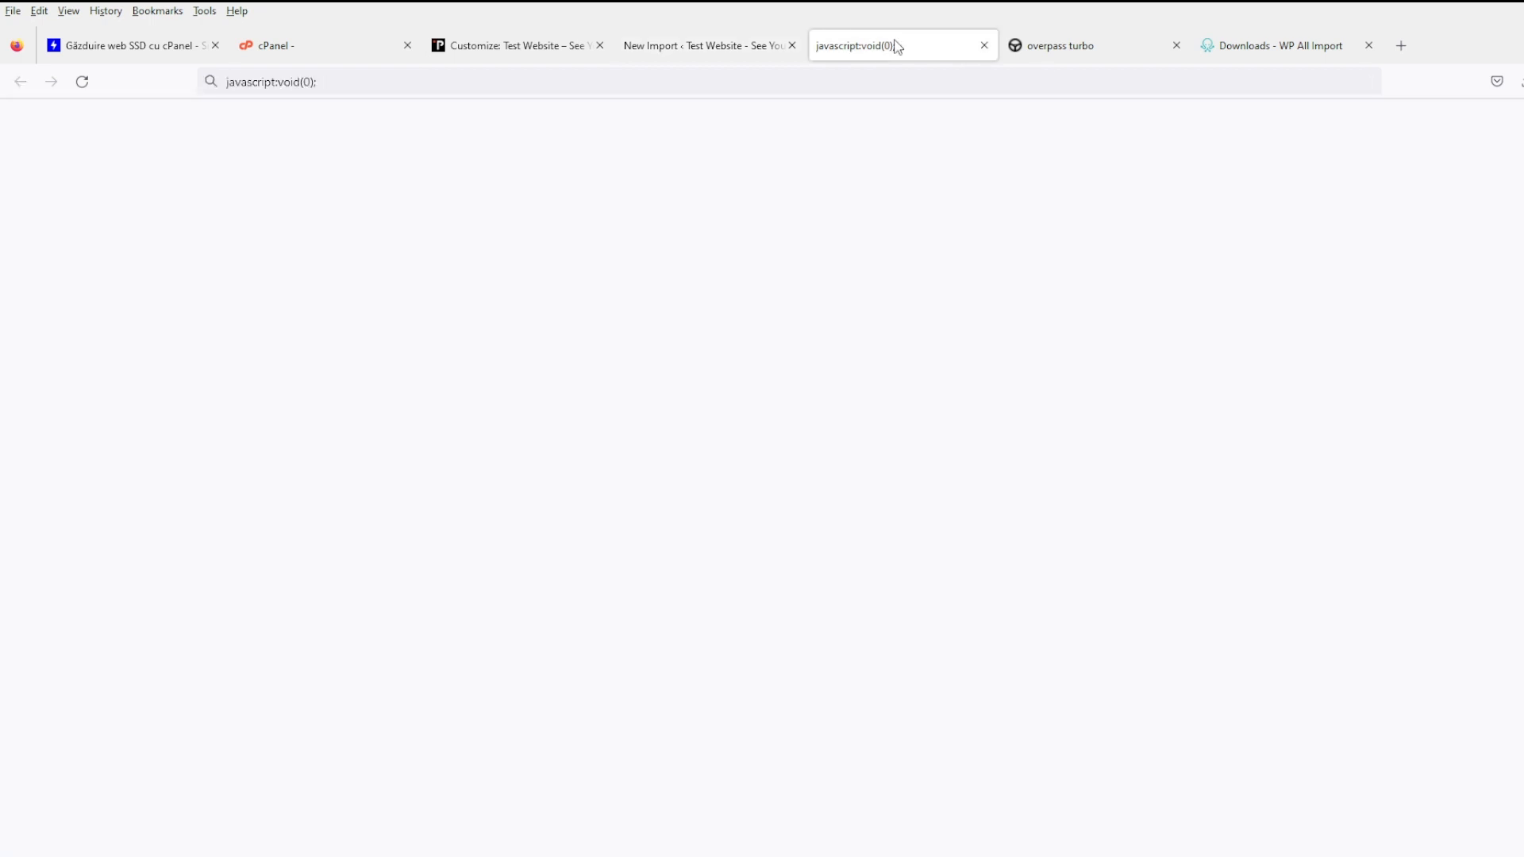
click(985, 45)
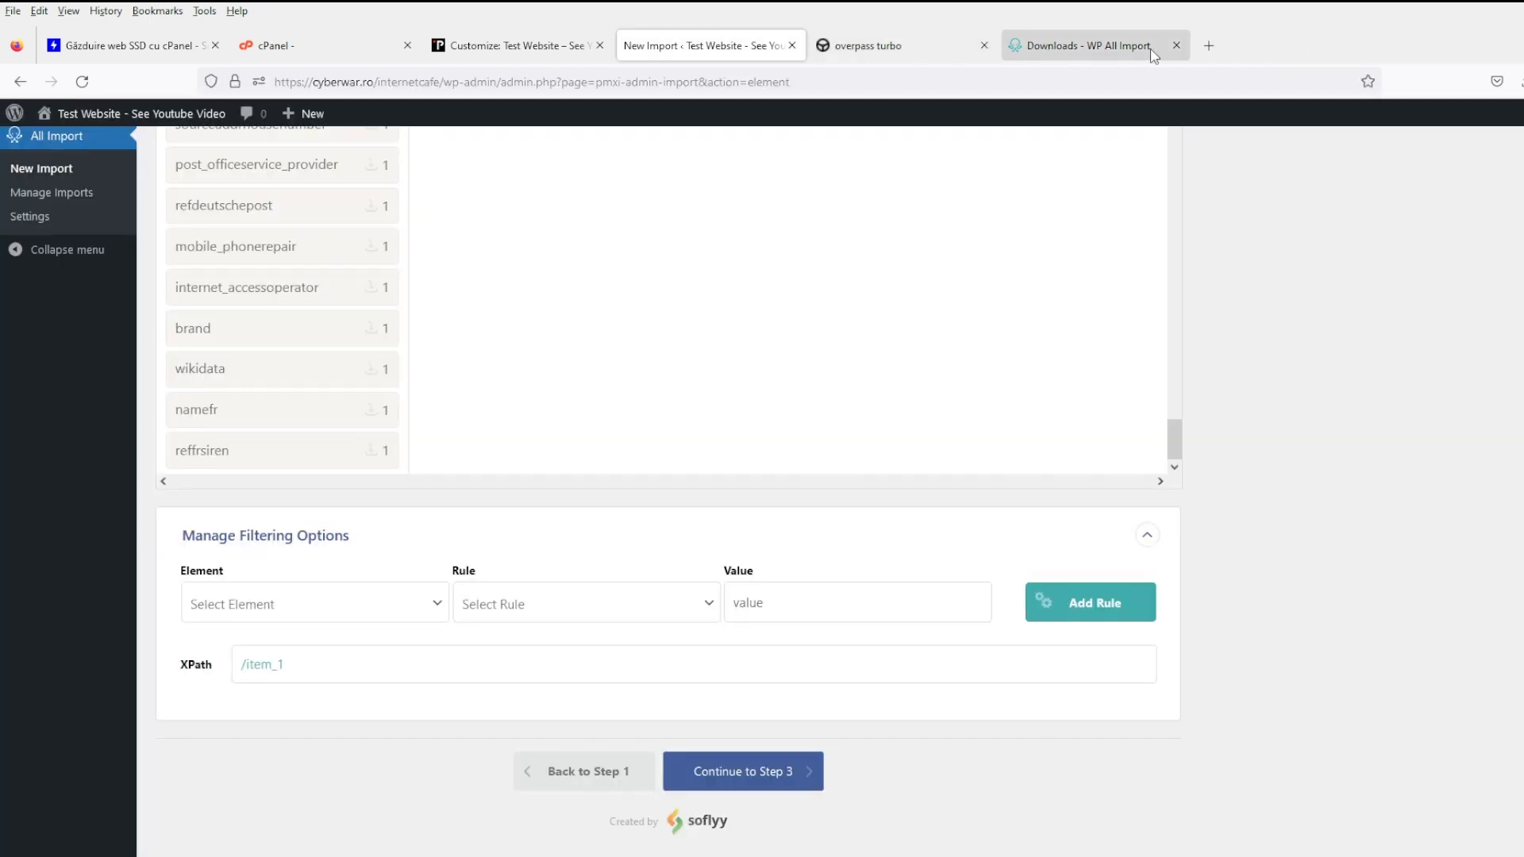
click(1209, 45)
text(json to csv)
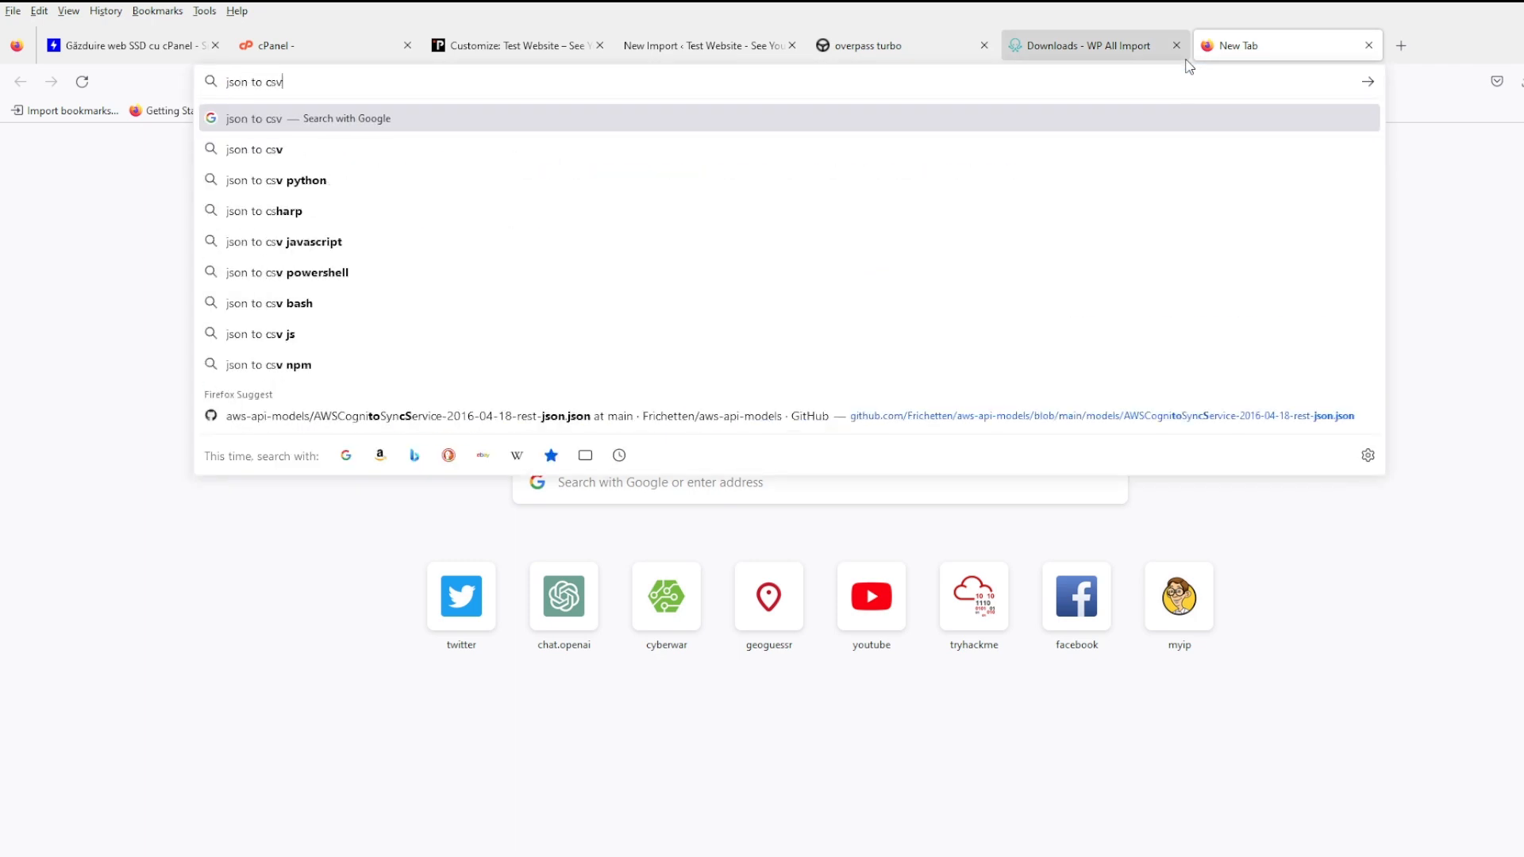
key(Return)
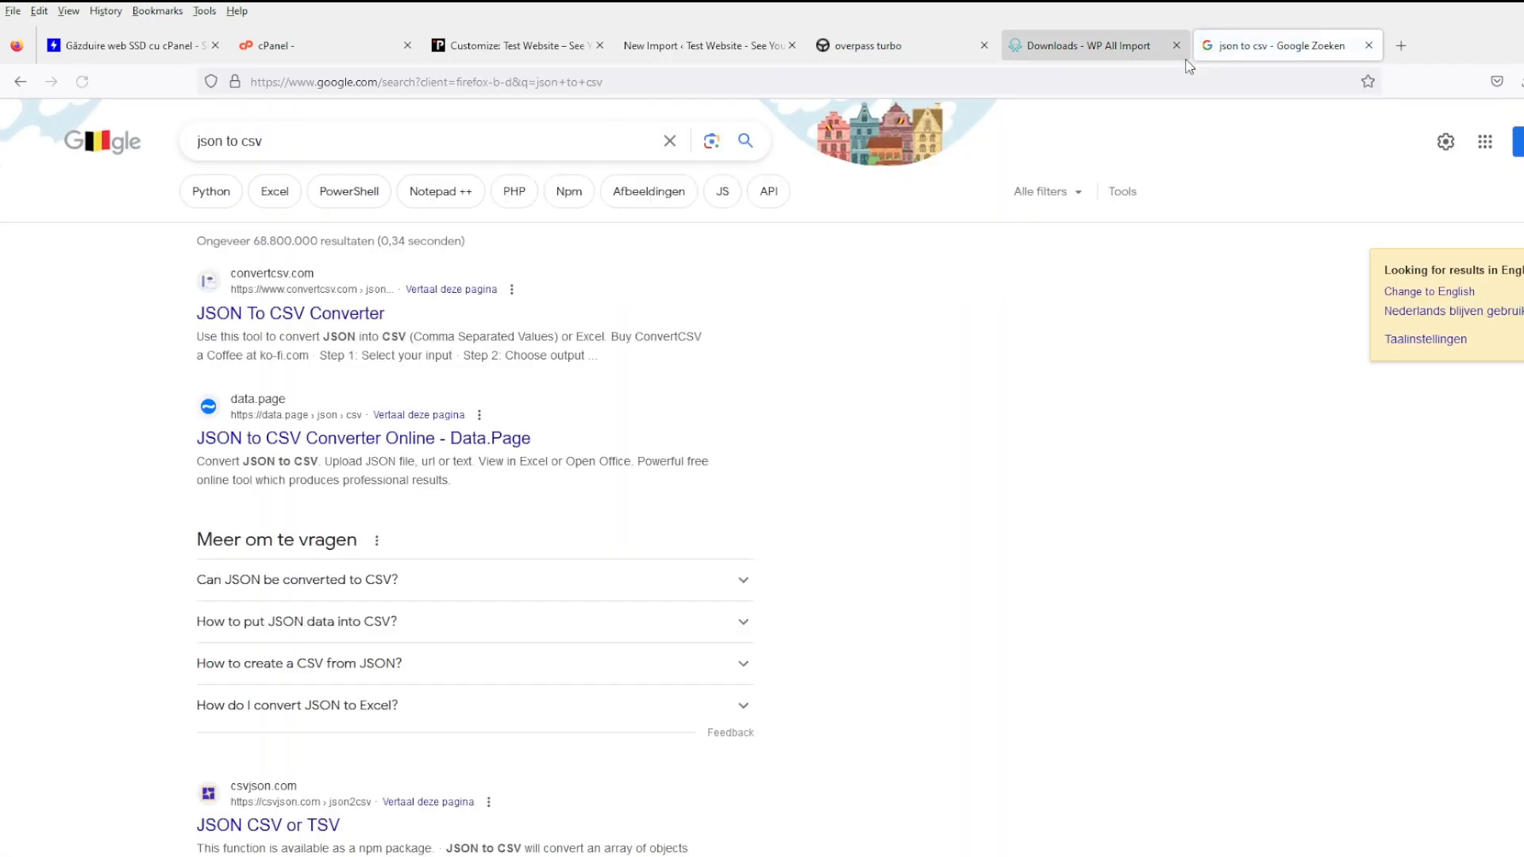
click(286, 317)
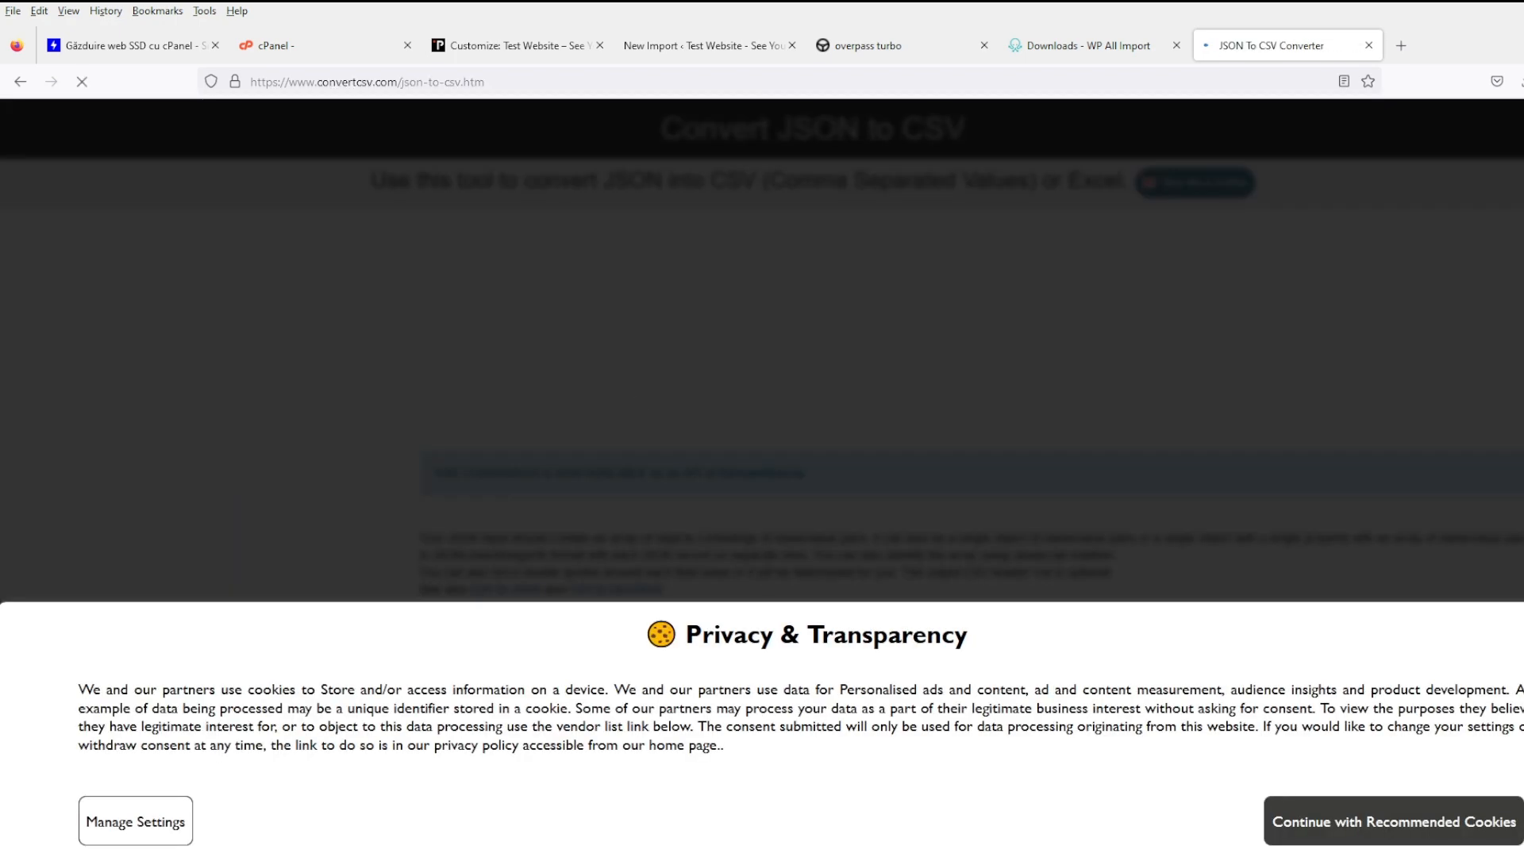
- Accept the recommended cookies, review the Step 3 result data and download cafes.csv
click(1399, 839)
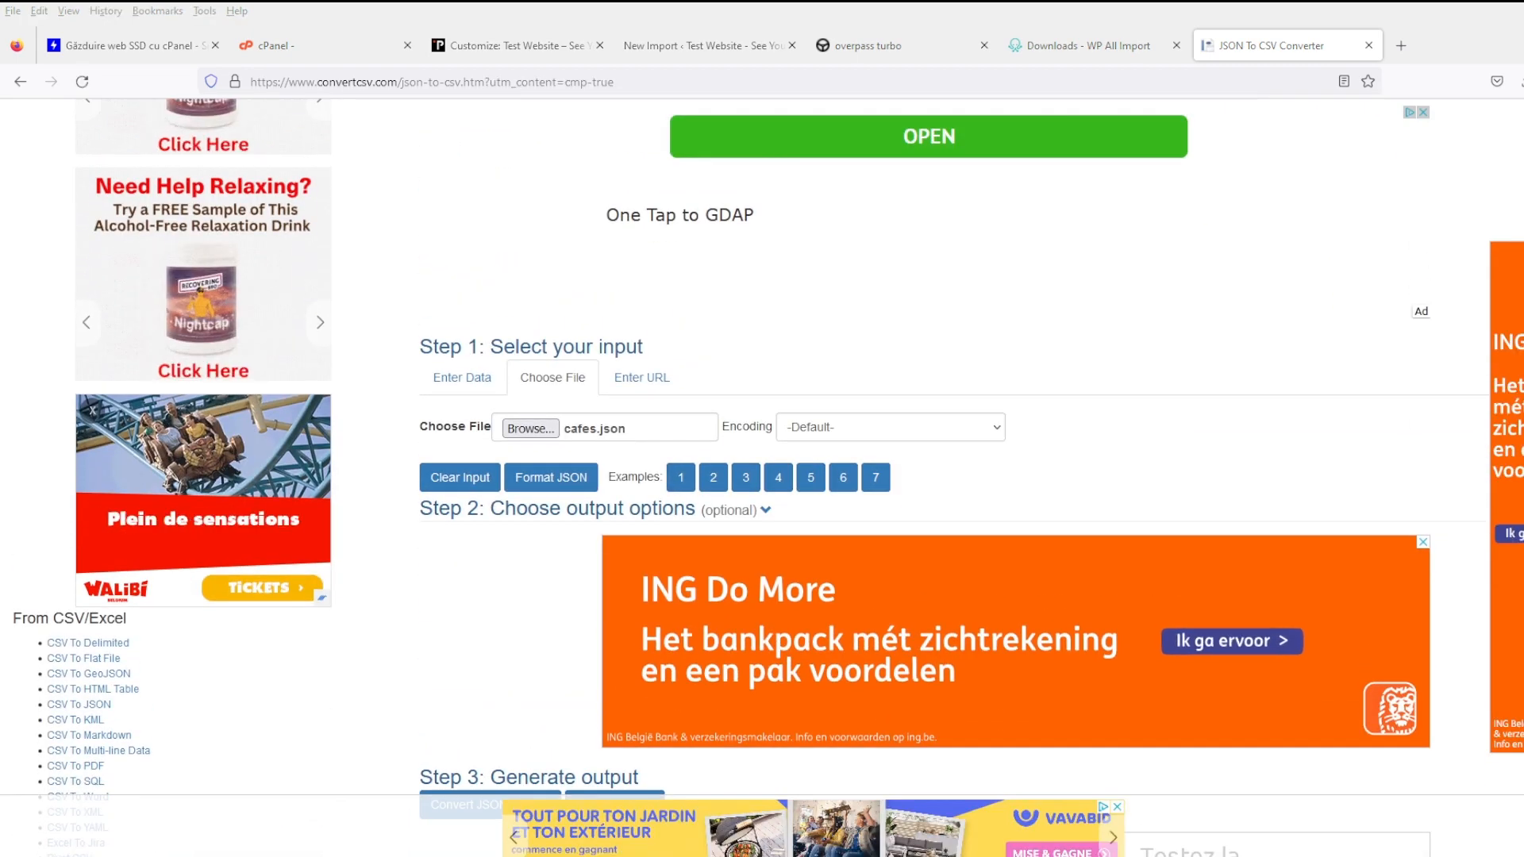
scroll(611, 547, down, 3)
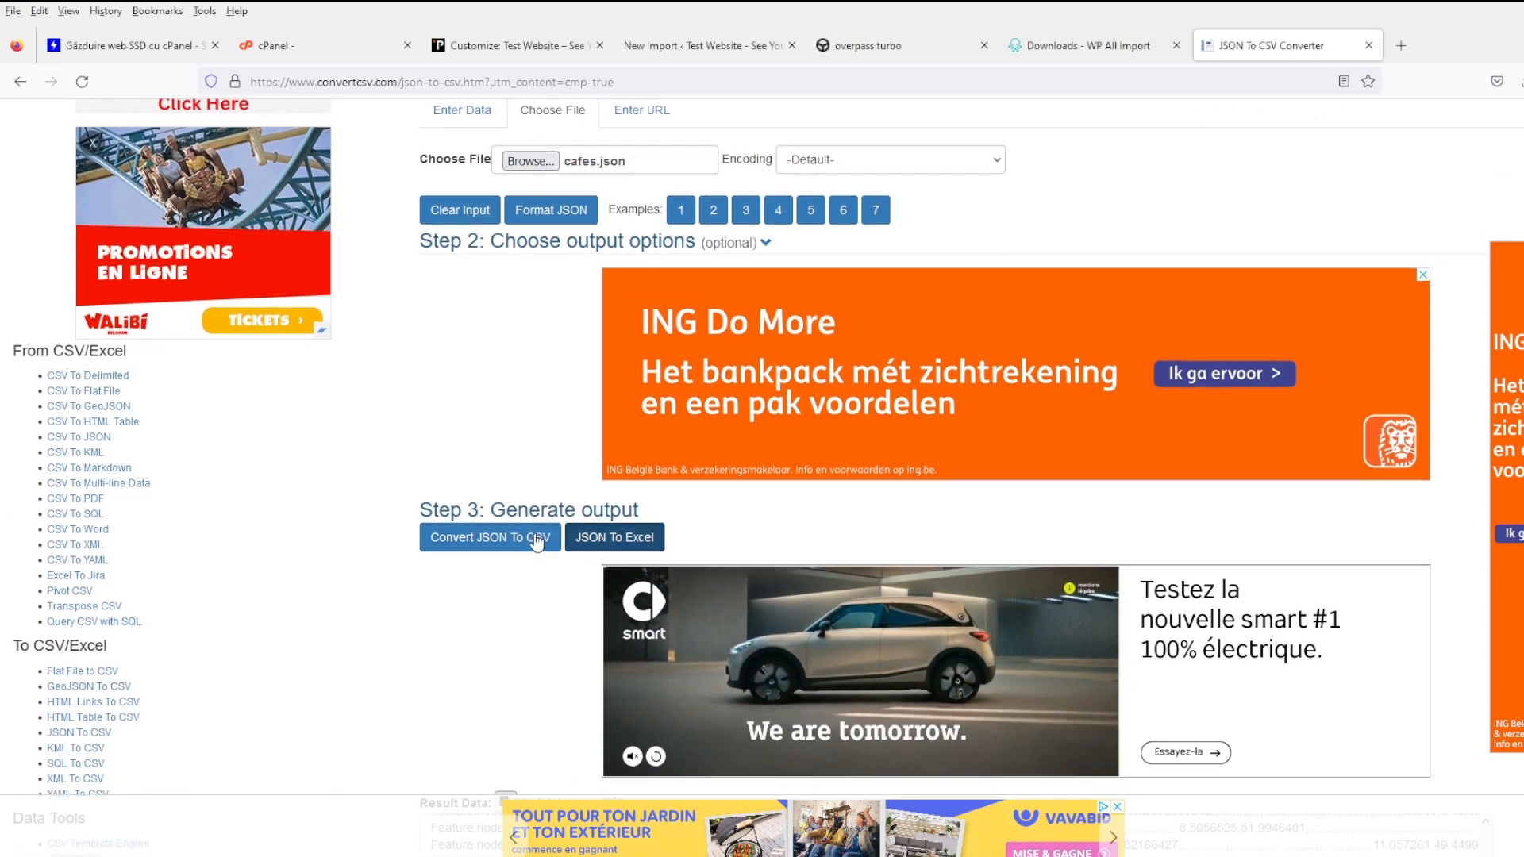
scroll(538, 543, down, 4)
scroll(537, 542, down, 3)
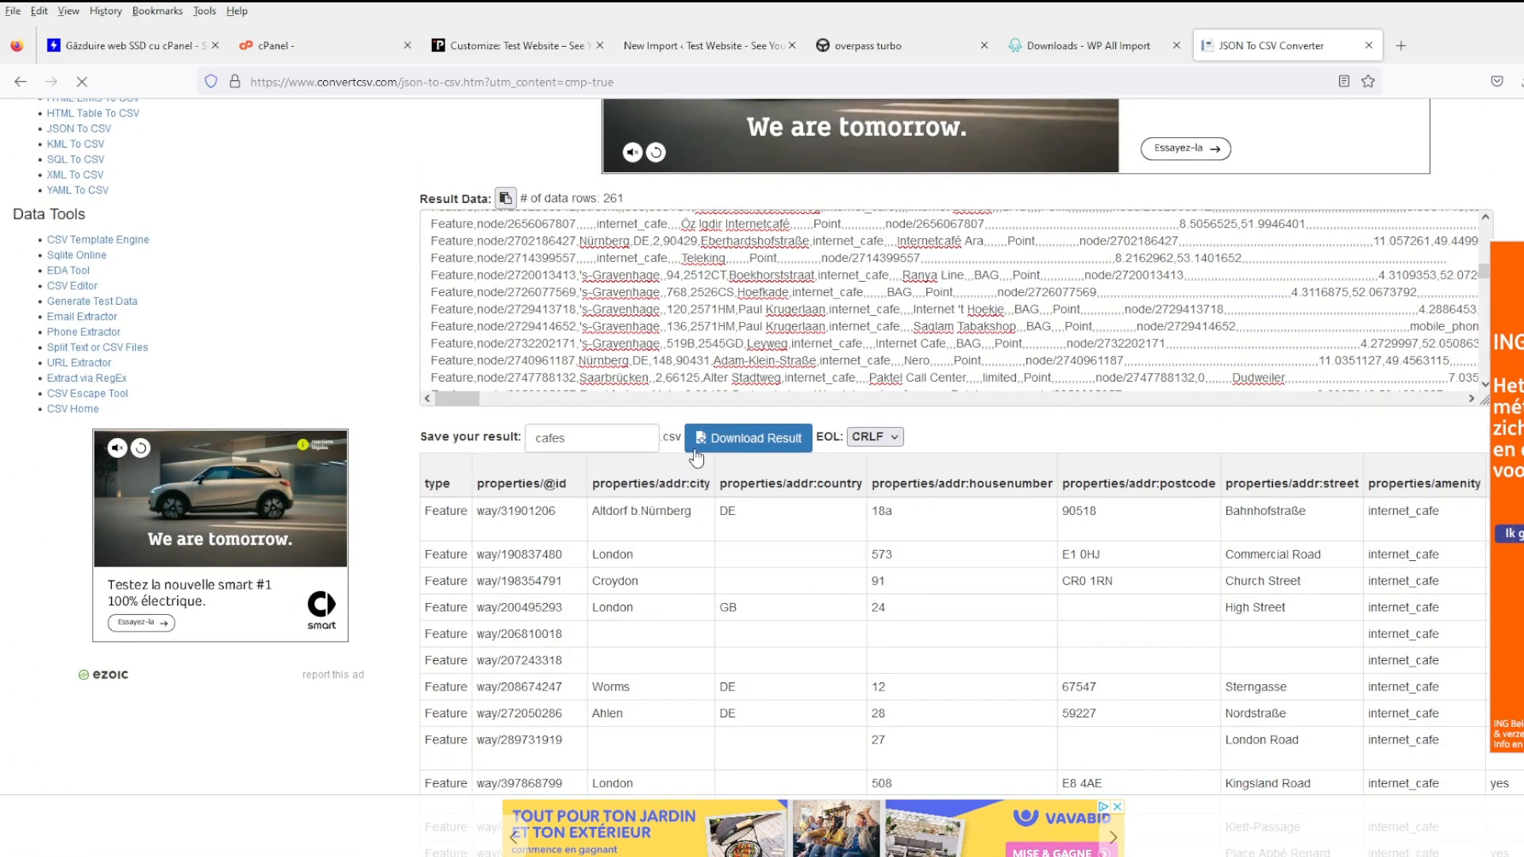
scroll(656, 443, up, 7)
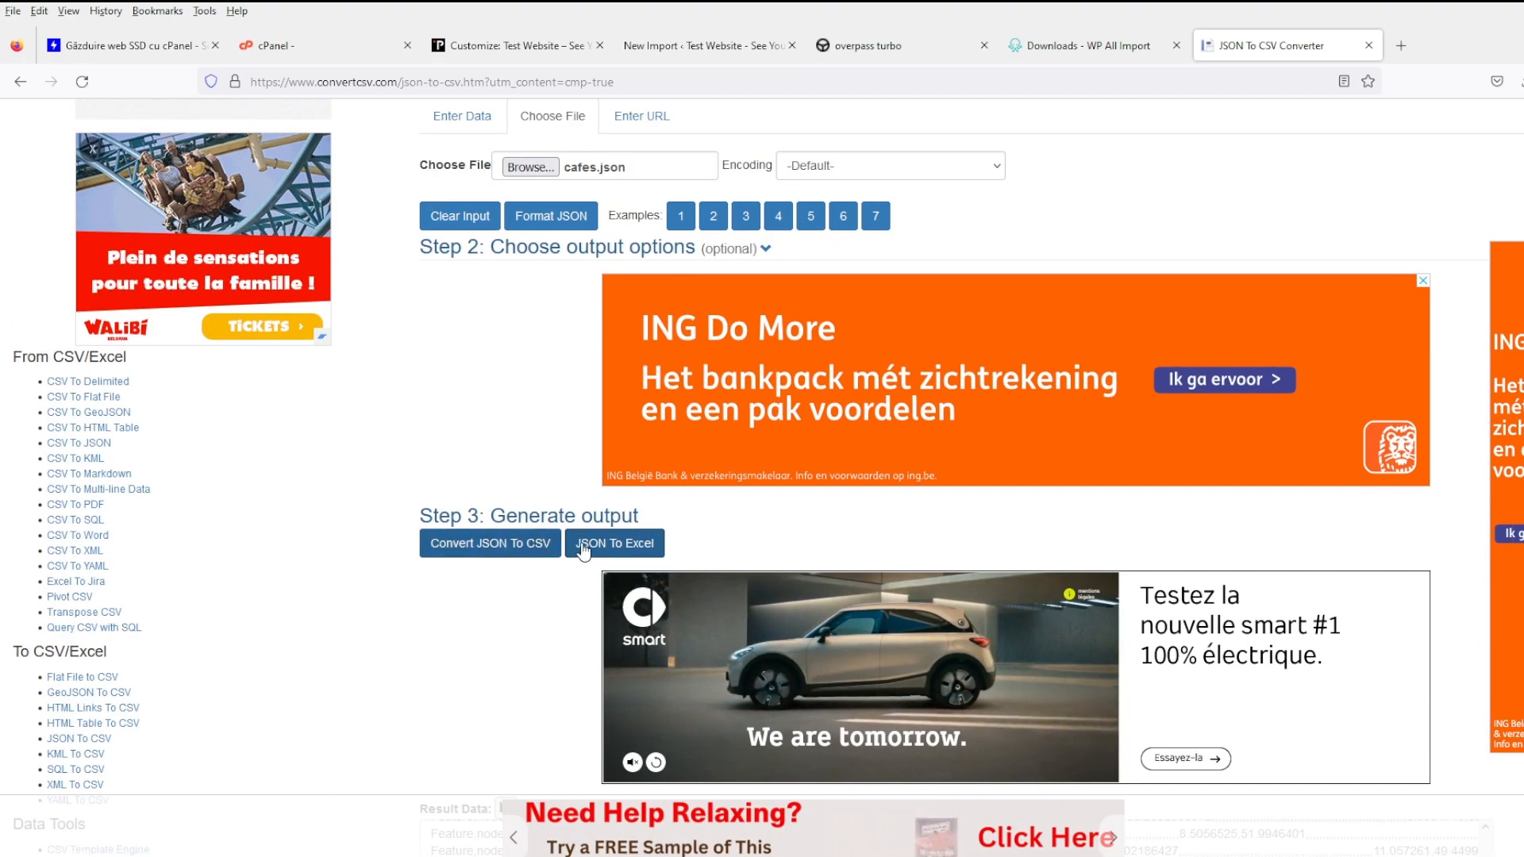
scroll(566, 573, down, 5)
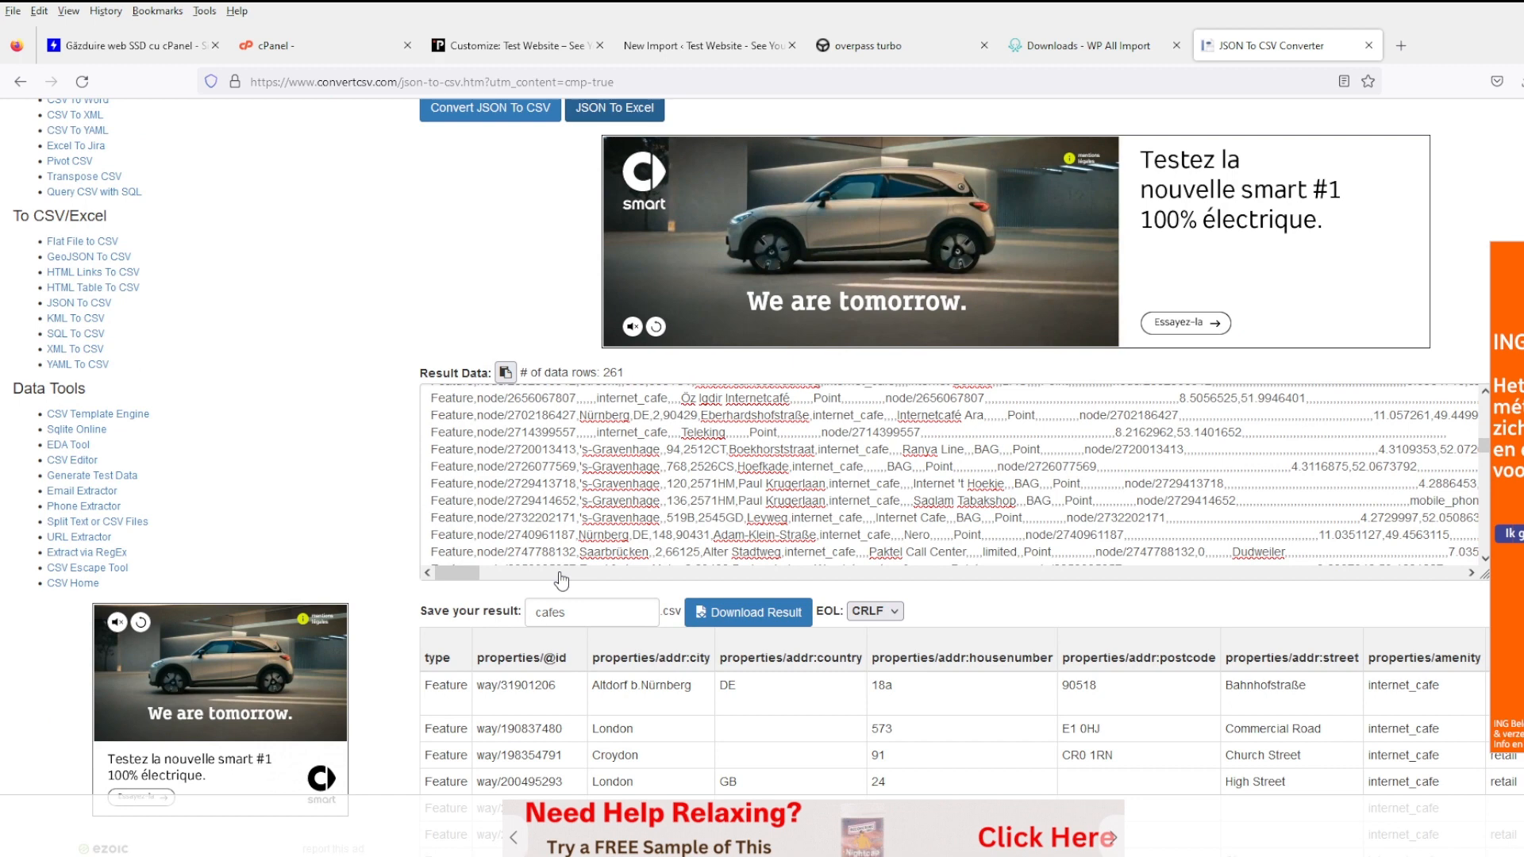
scroll(568, 570, down, 4)
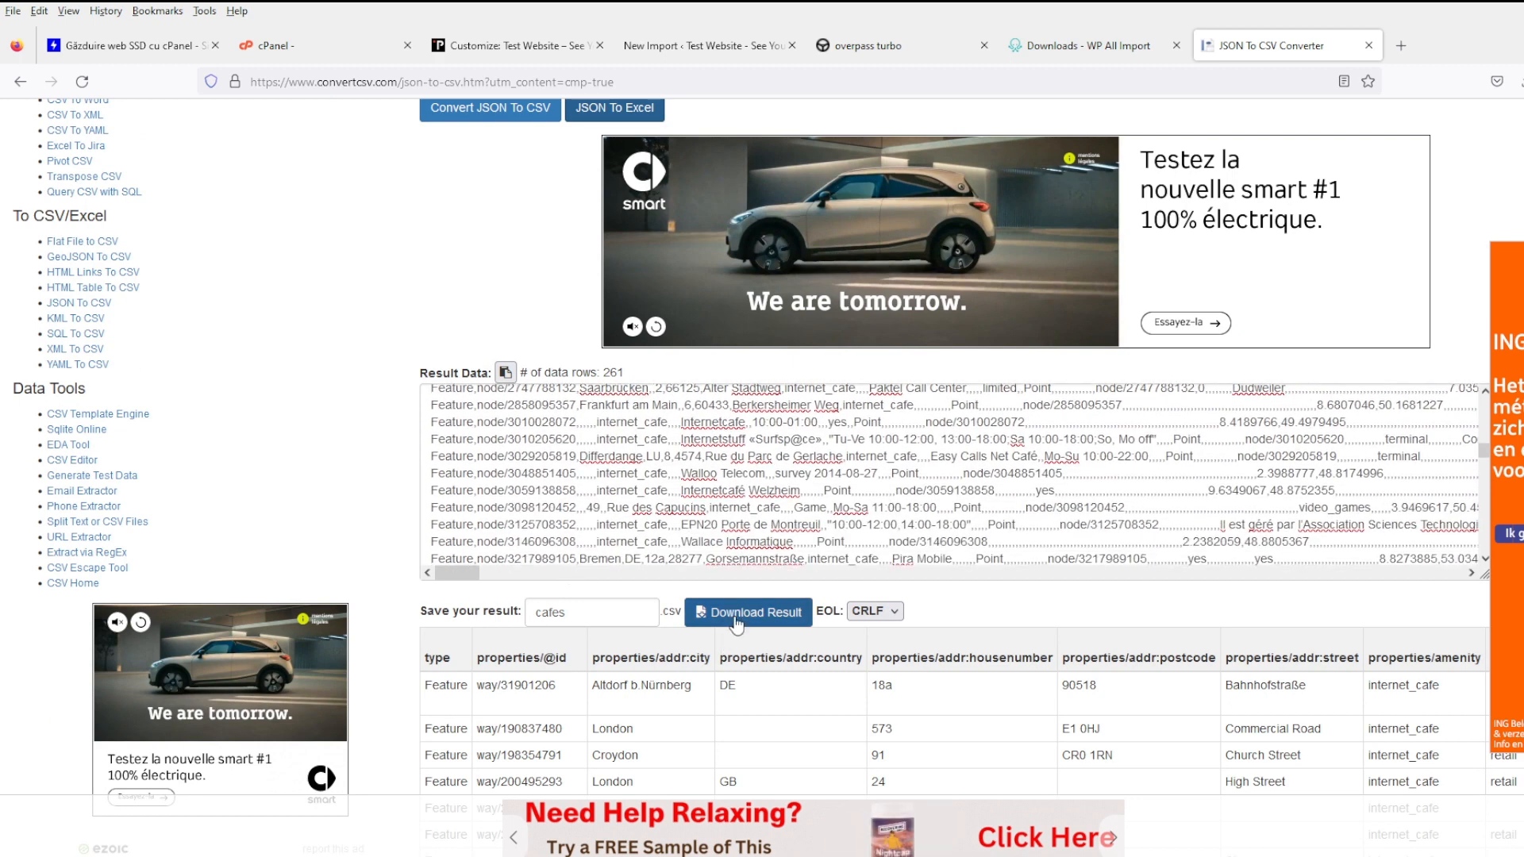
click(736, 623)
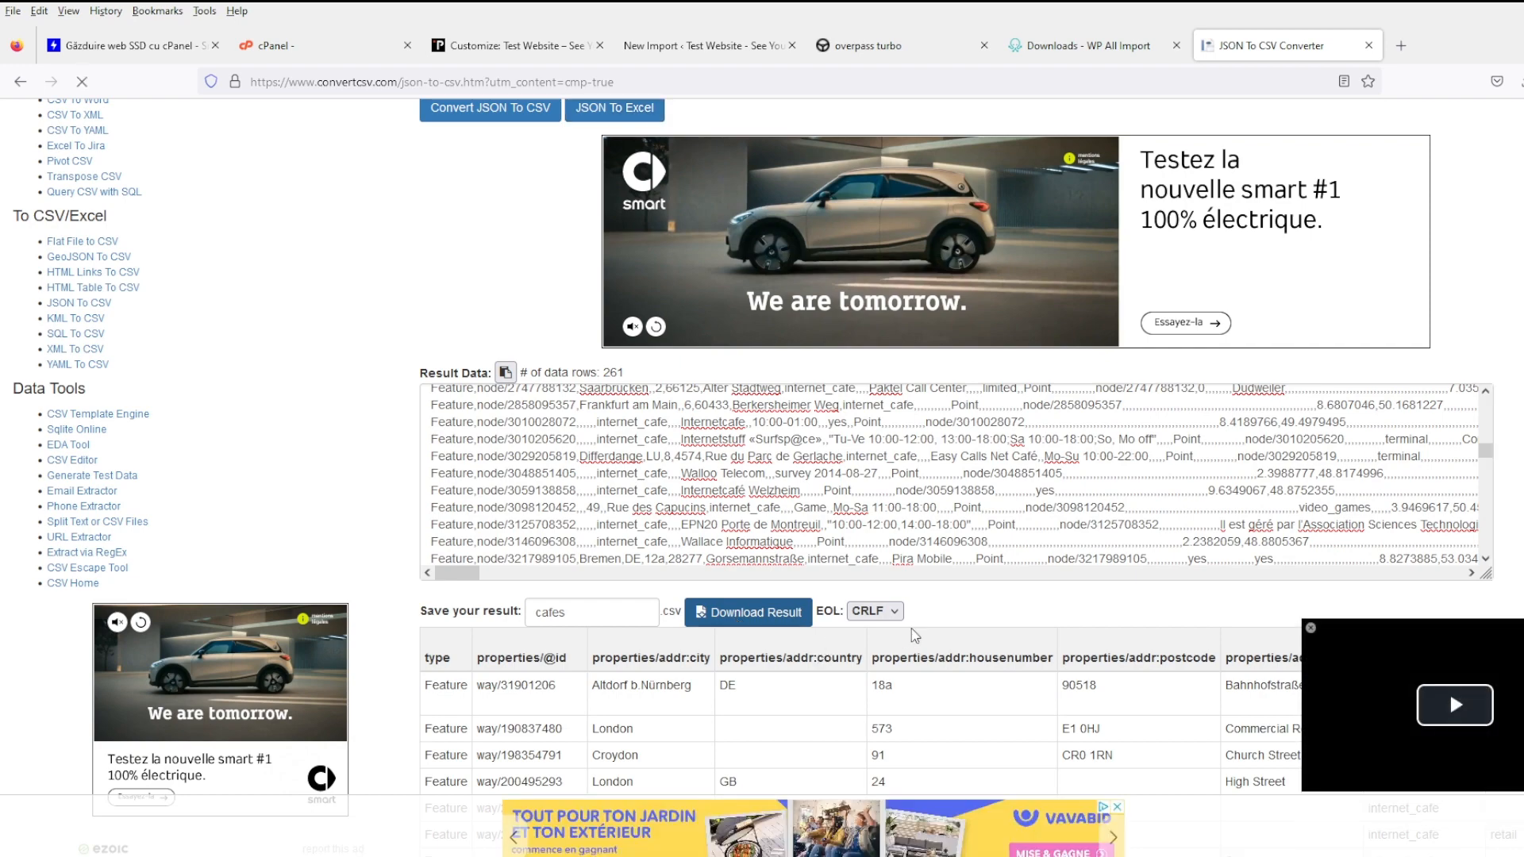
- Look over the 261-row converted café table, then return to the WordPress New Import page
scroll(931, 628, down, 7)
scroll(931, 627, down, 20)
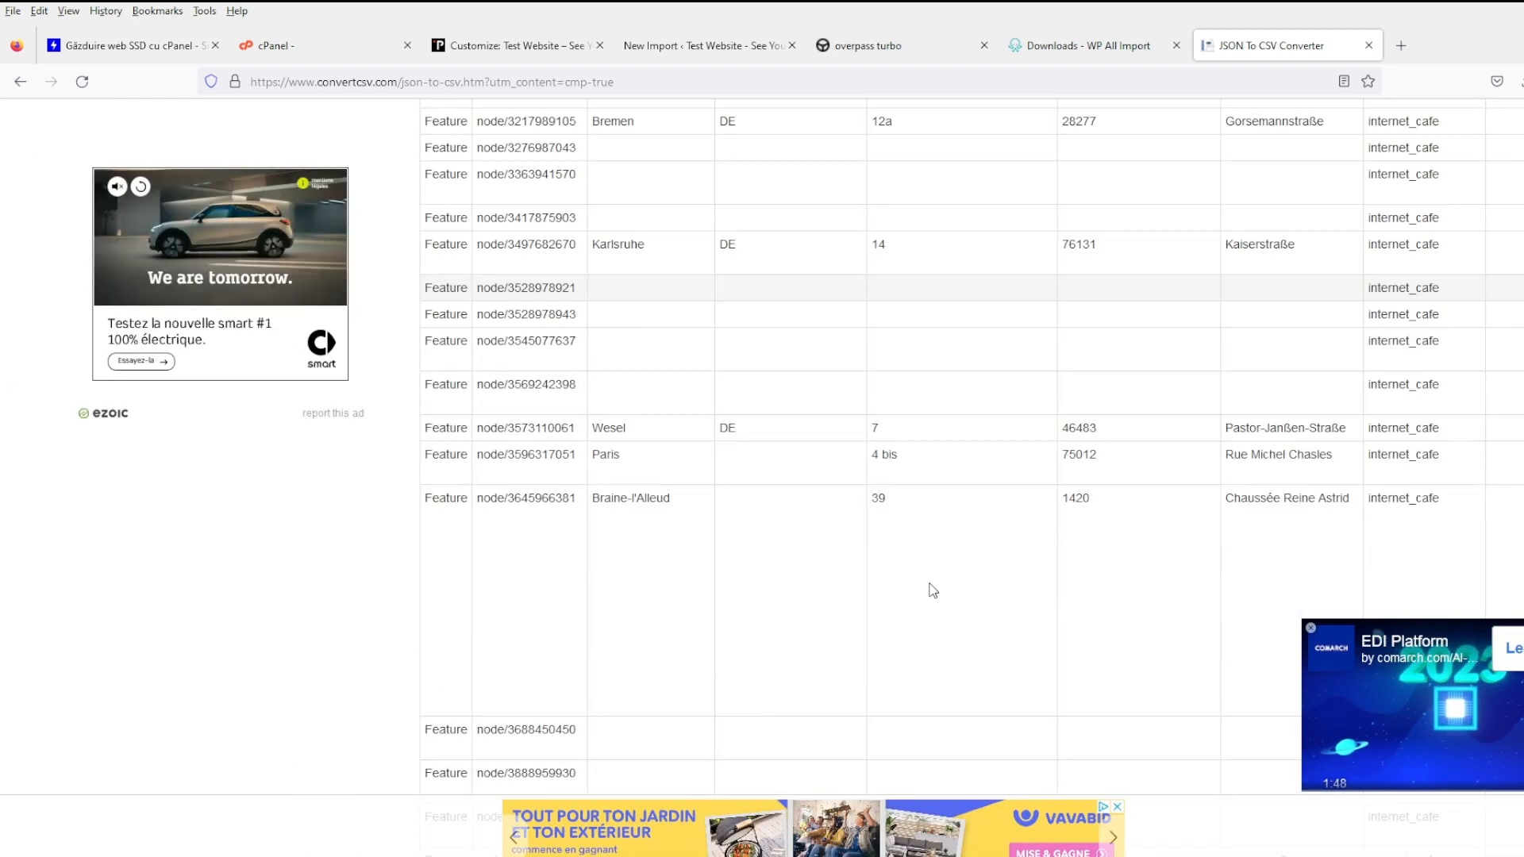
scroll(932, 591, down, 20)
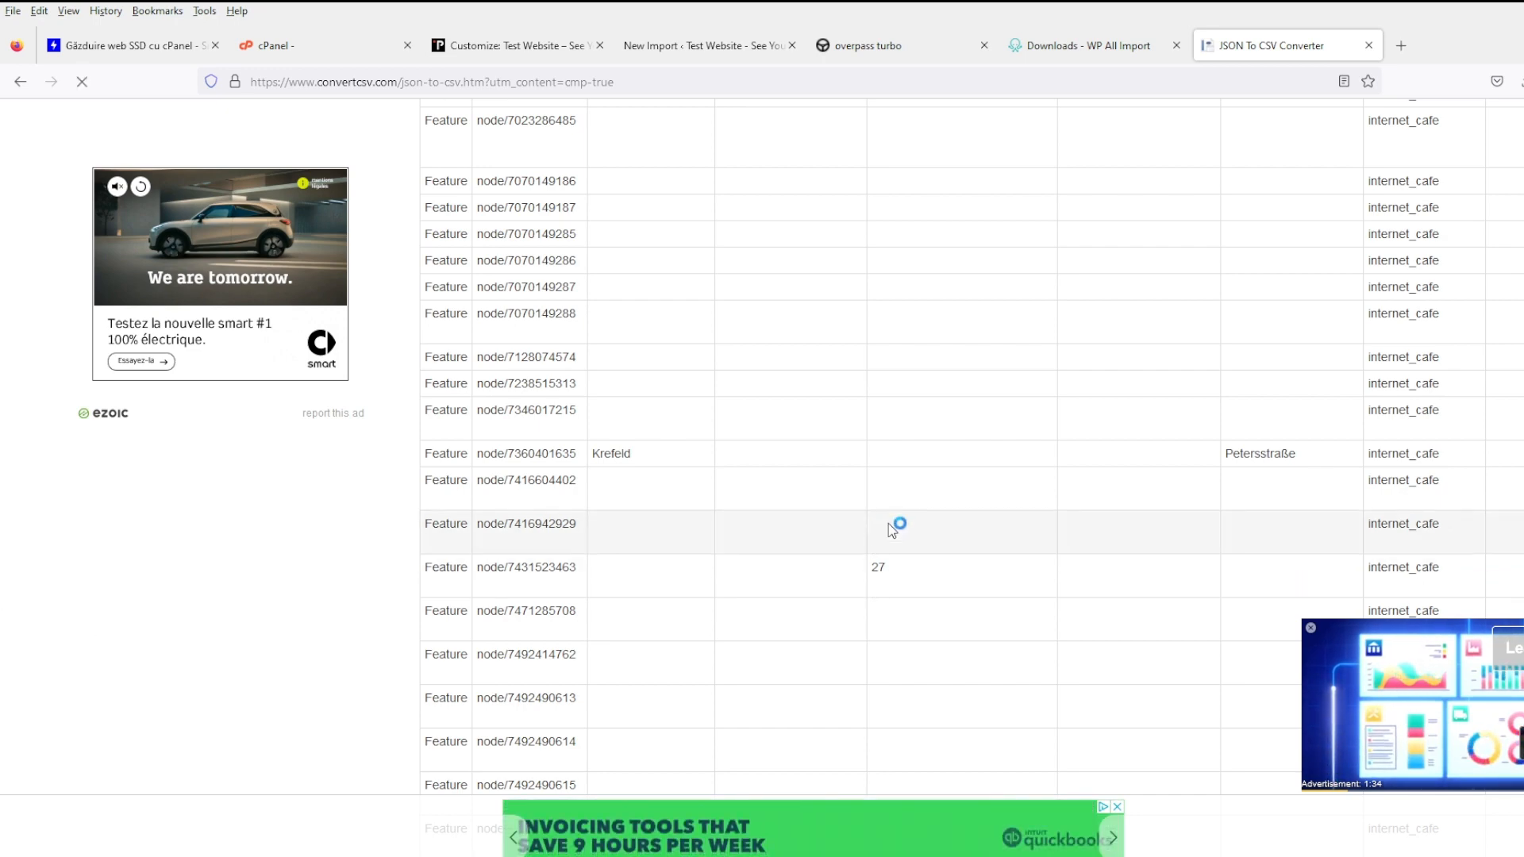
scroll(874, 670, up, 10)
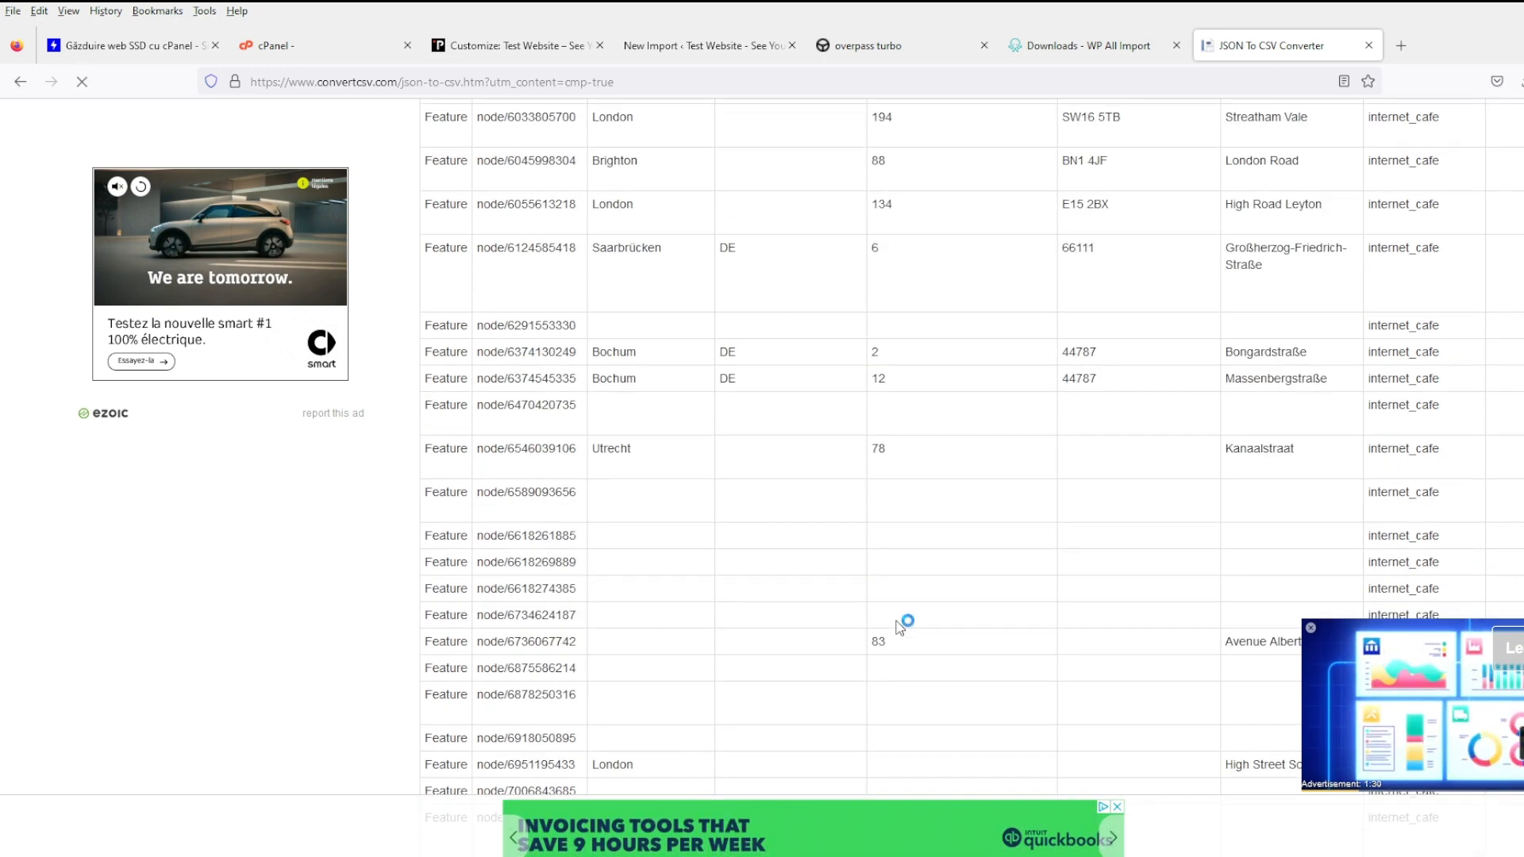
scroll(899, 628, up, 10)
scroll(893, 621, up, 20)
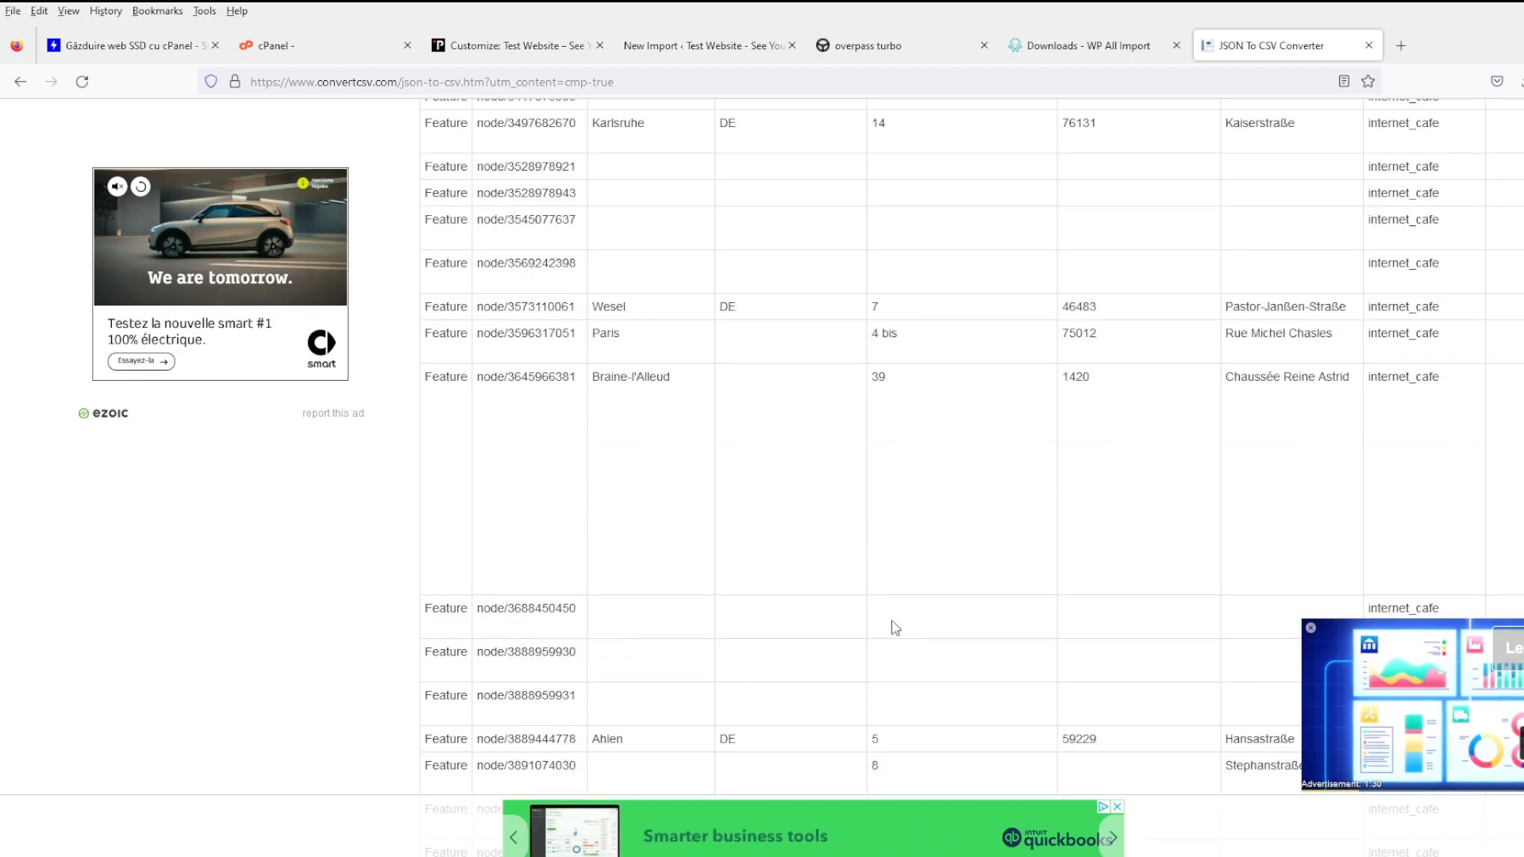
scroll(889, 621, up, 20)
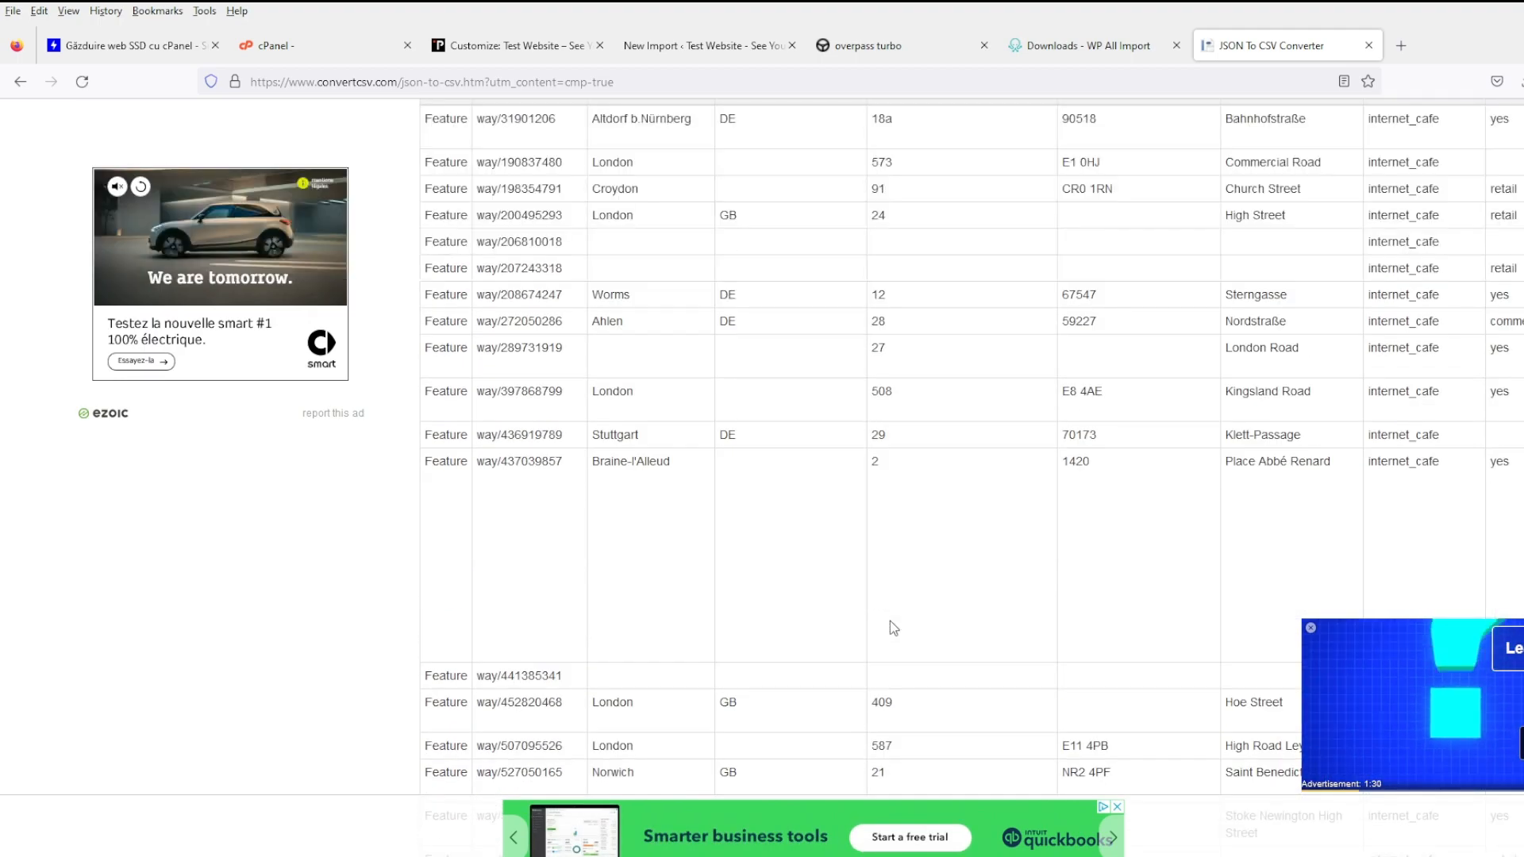
scroll(842, 533, down, 8)
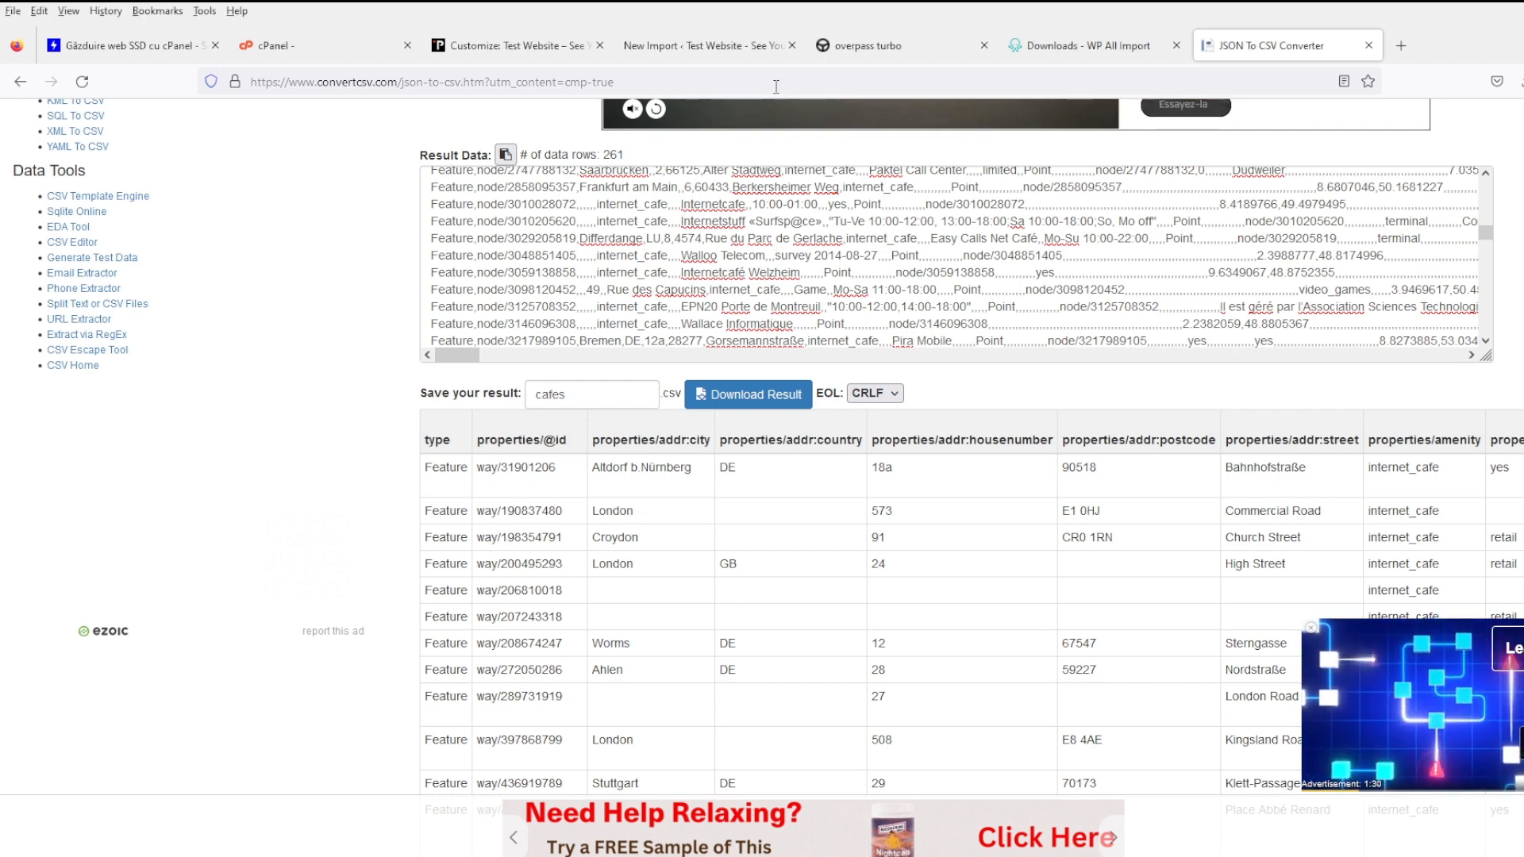
click(699, 45)
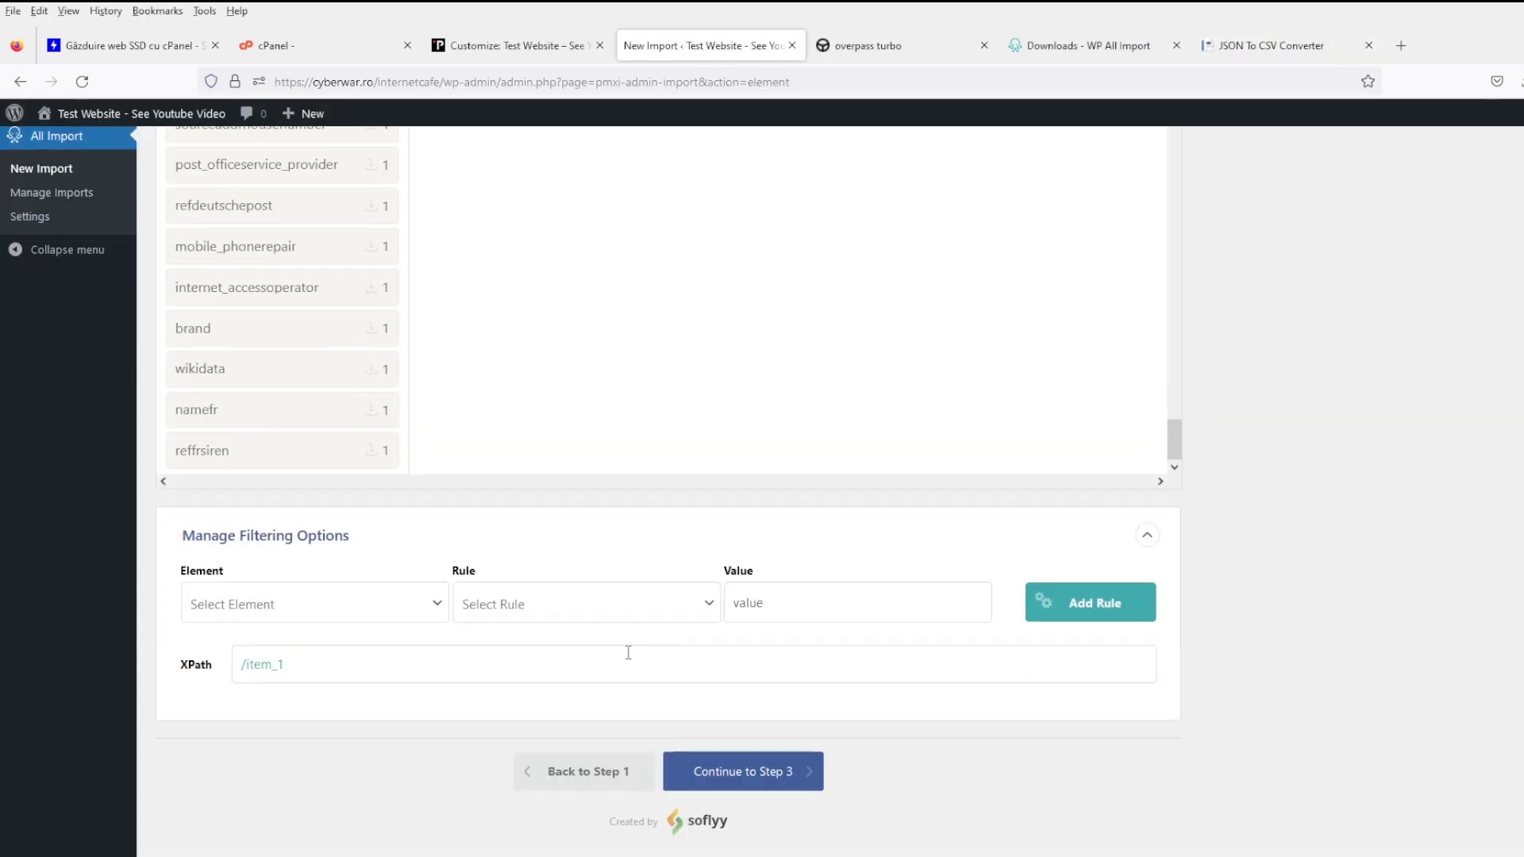
- Go back to the upload step with cafes.csv and continue to reviewing the import file
click(615, 780)
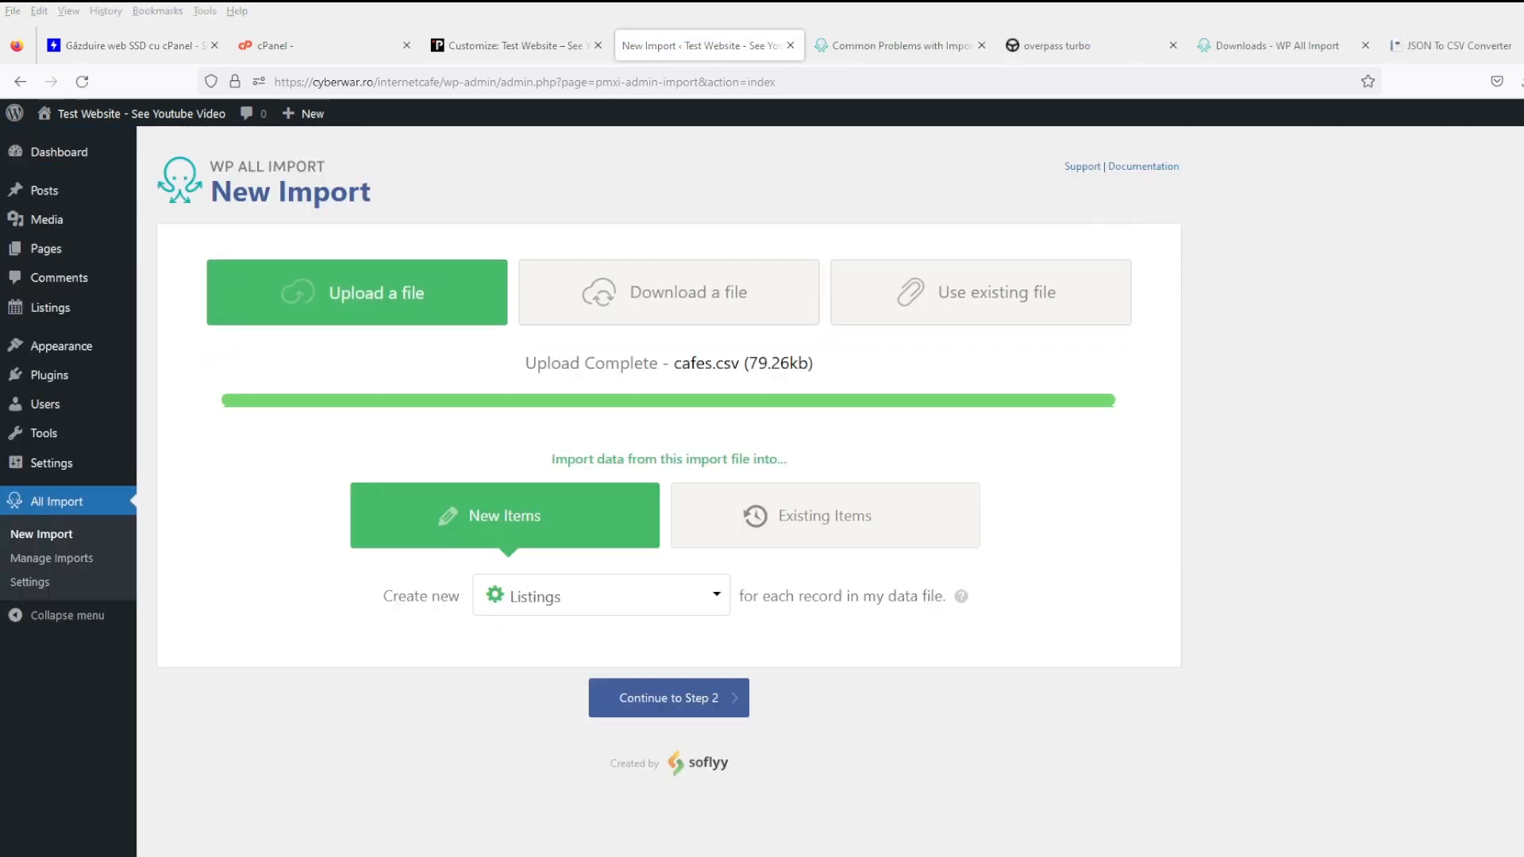
click(688, 681)
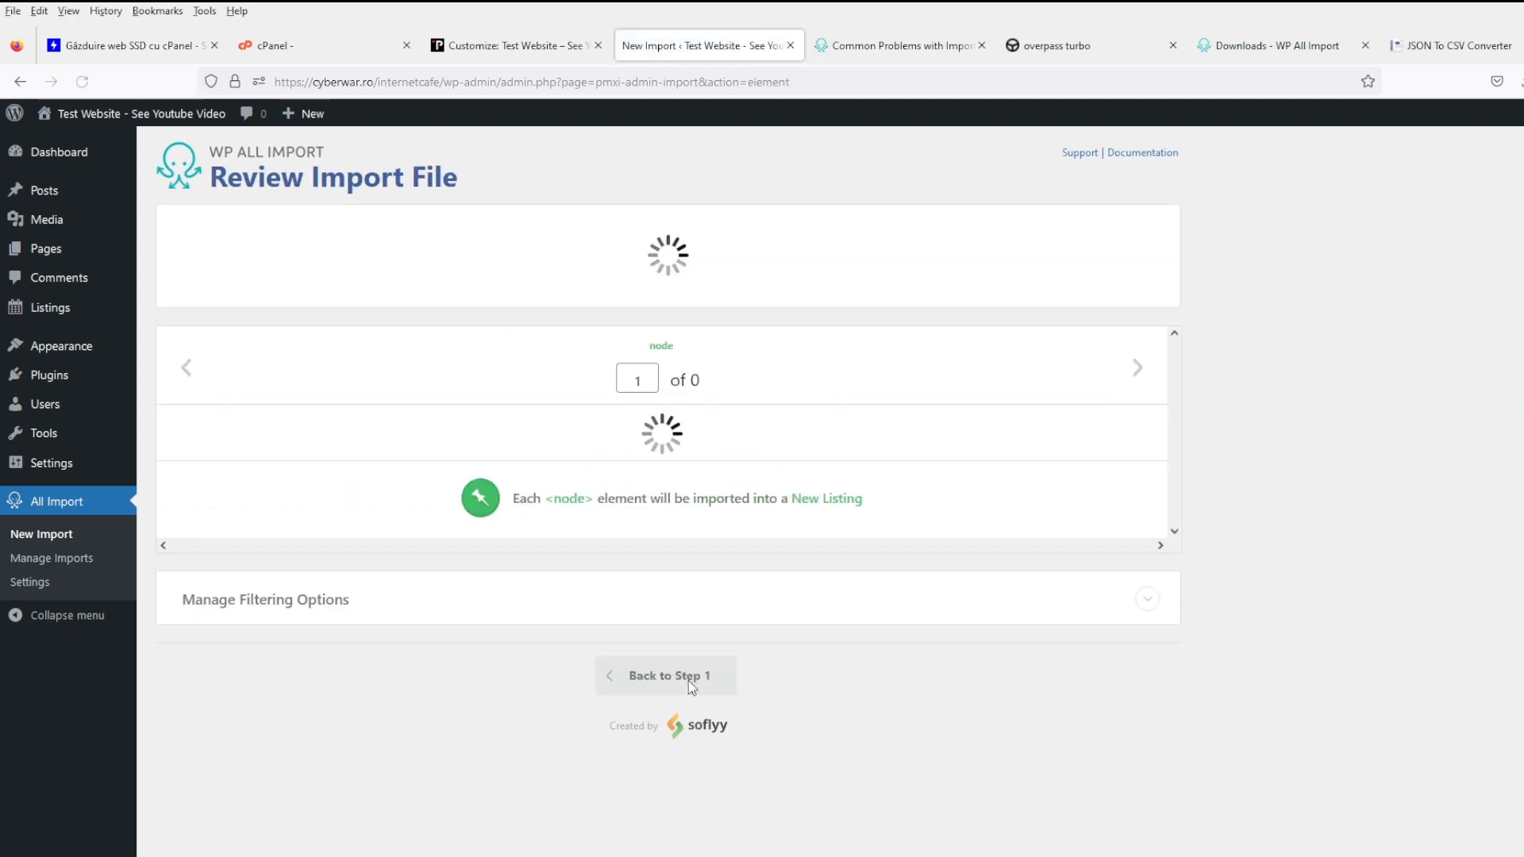
- Scroll through the flattened cafes.csv preview showing 261 rows to import
scroll(688, 675, down, 5)
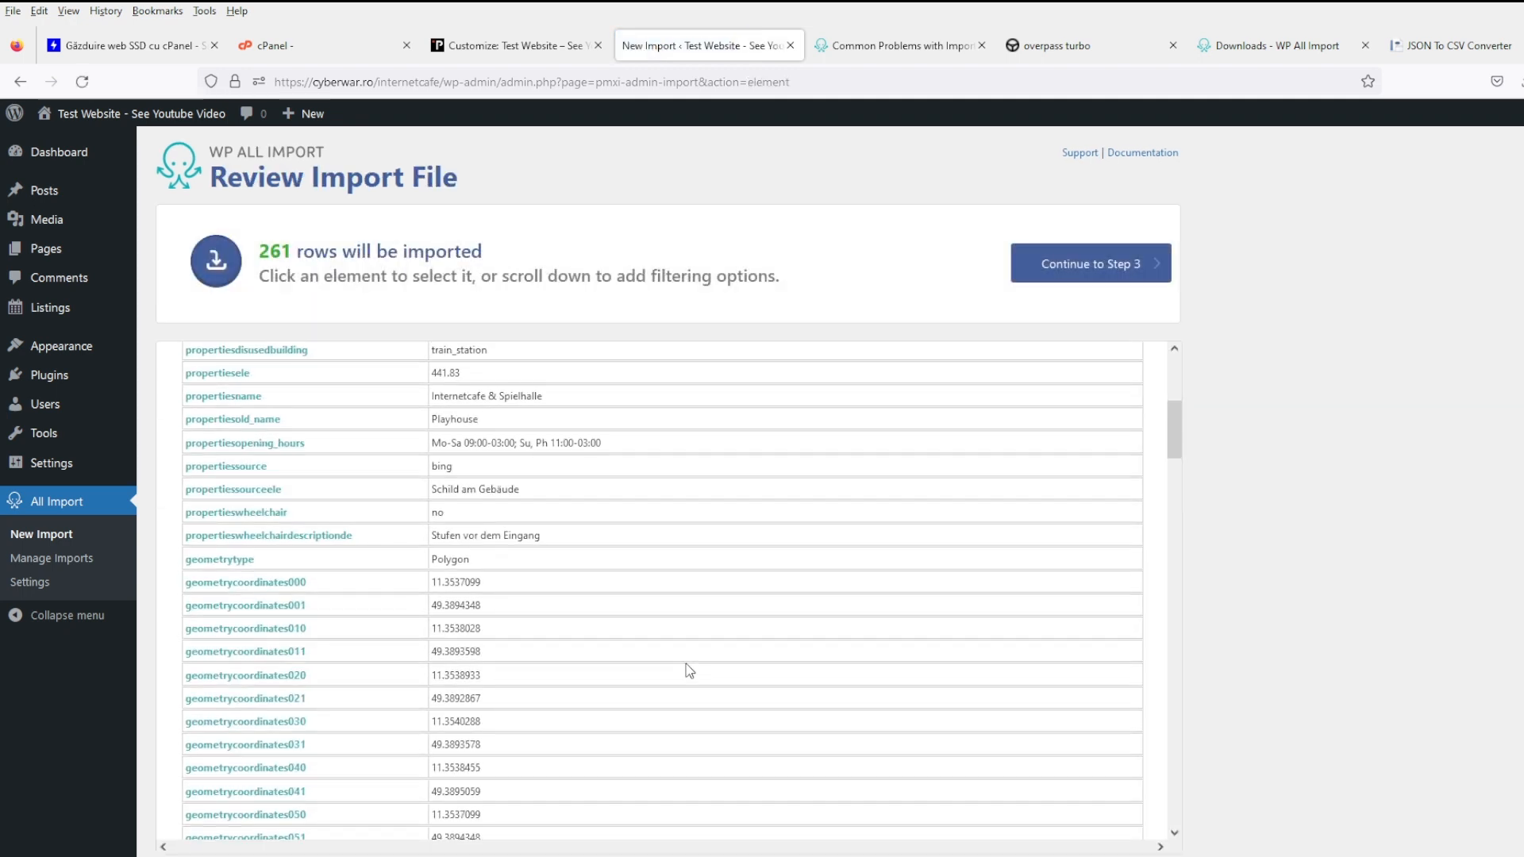
scroll(686, 663, down, 5)
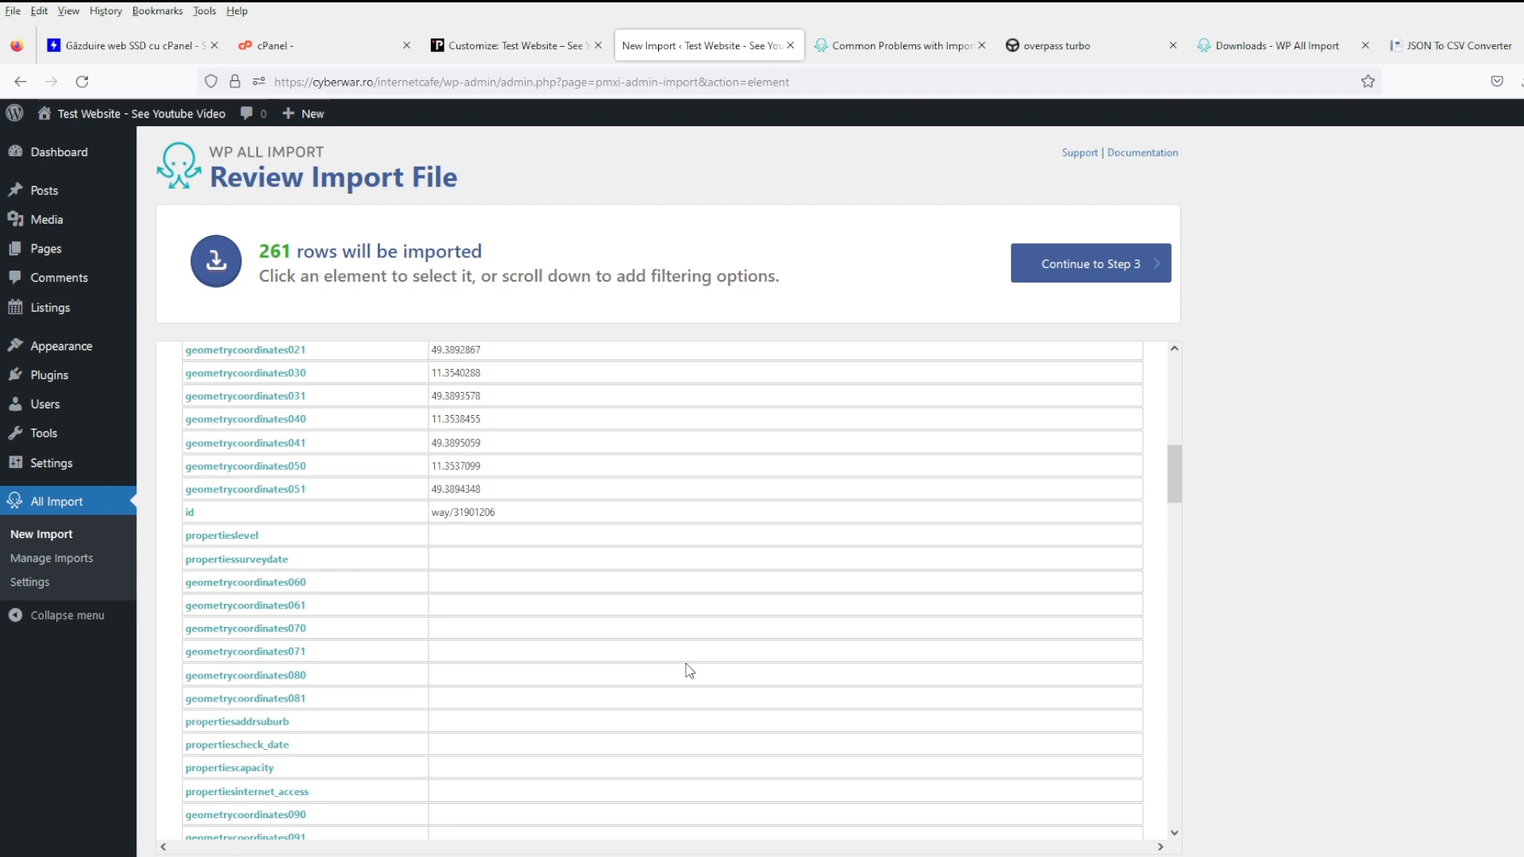
scroll(689, 671, up, 5)
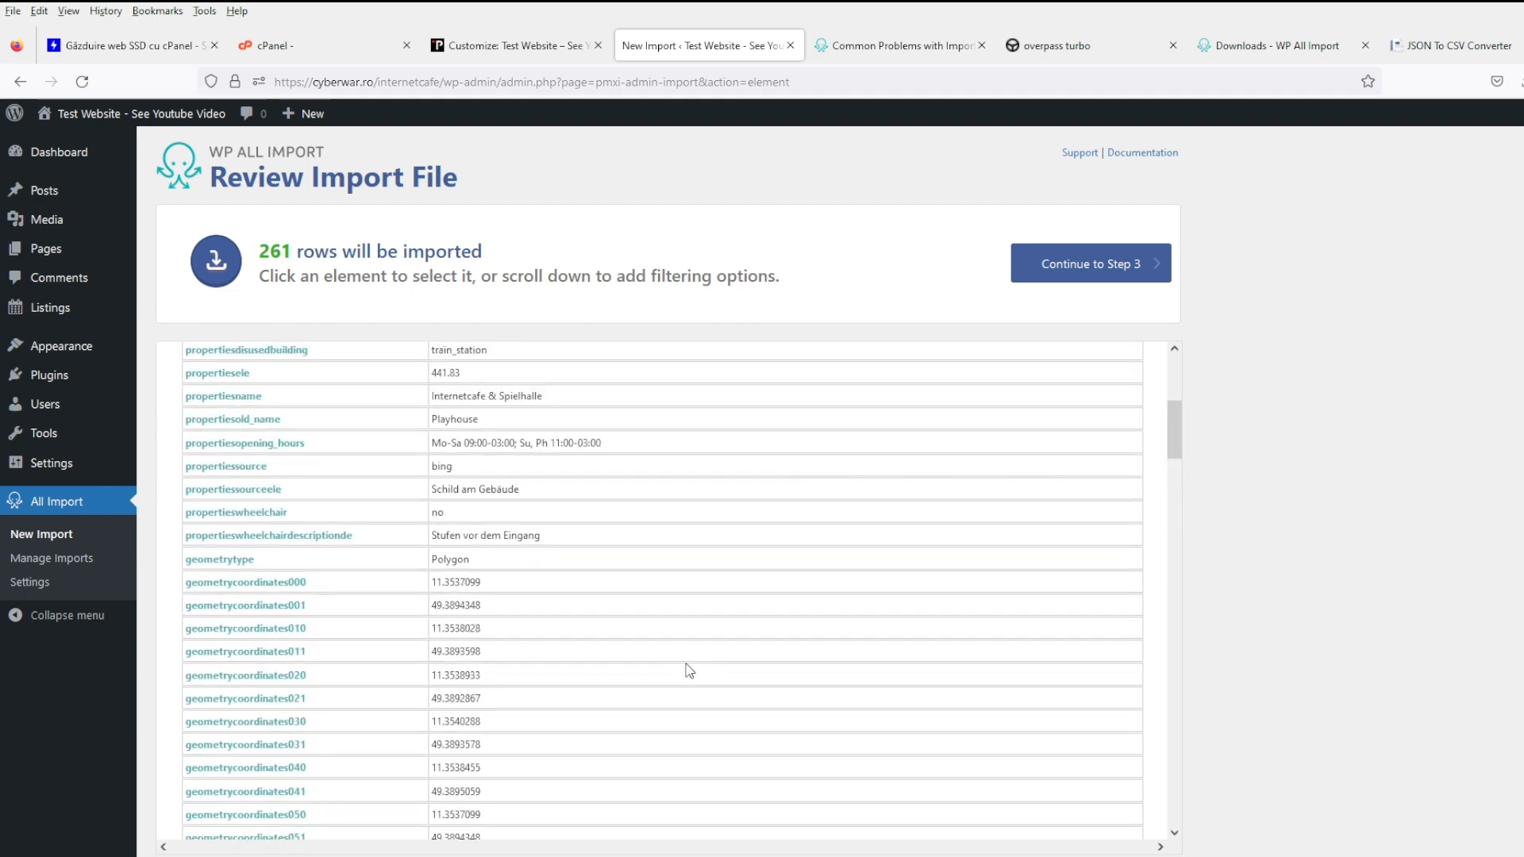
scroll(689, 666, down, 15)
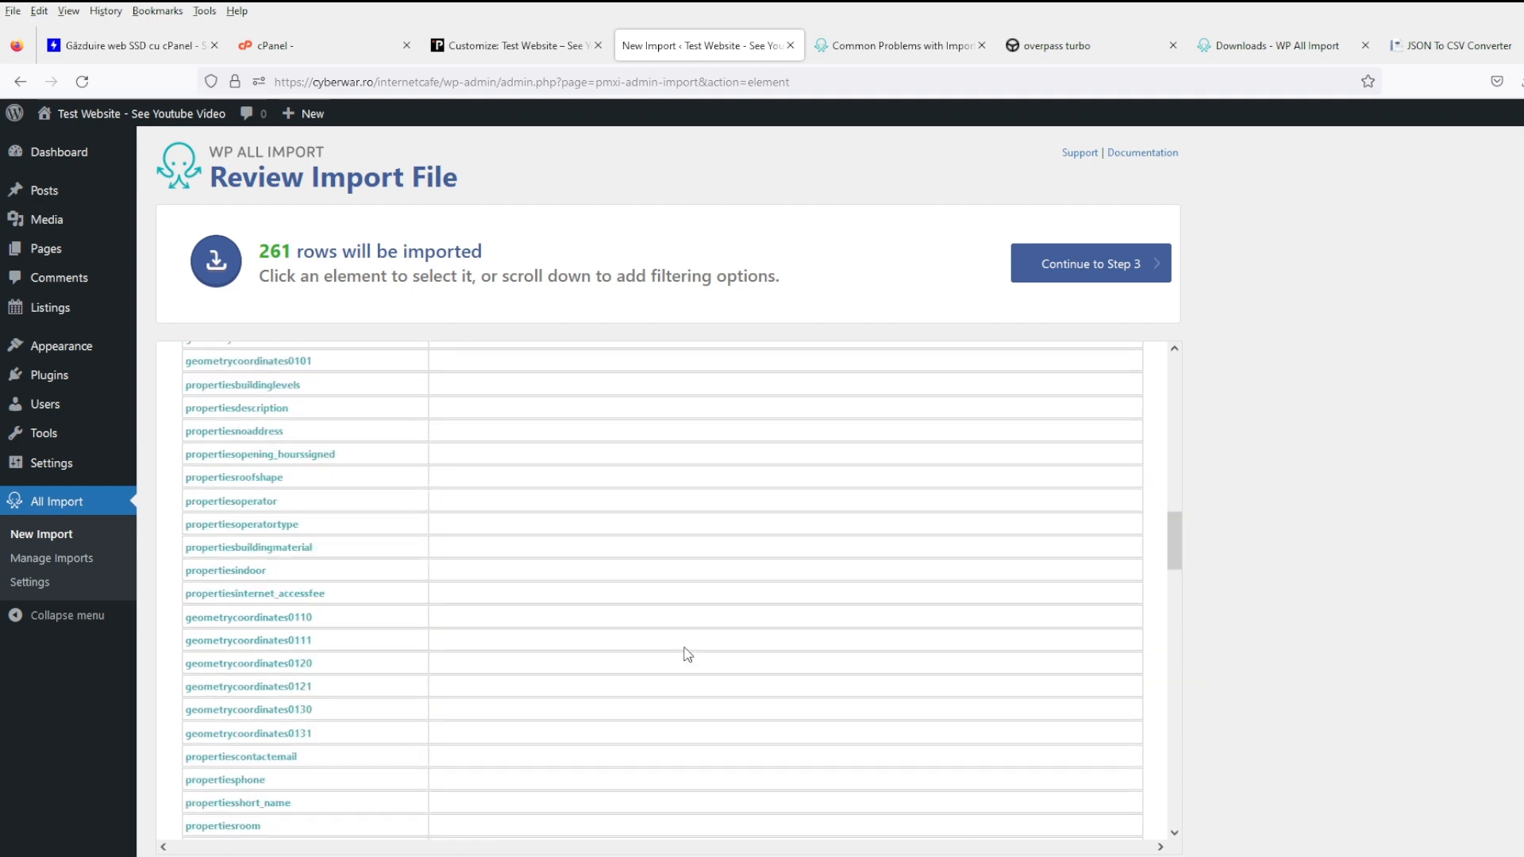
scroll(688, 653, down, 4)
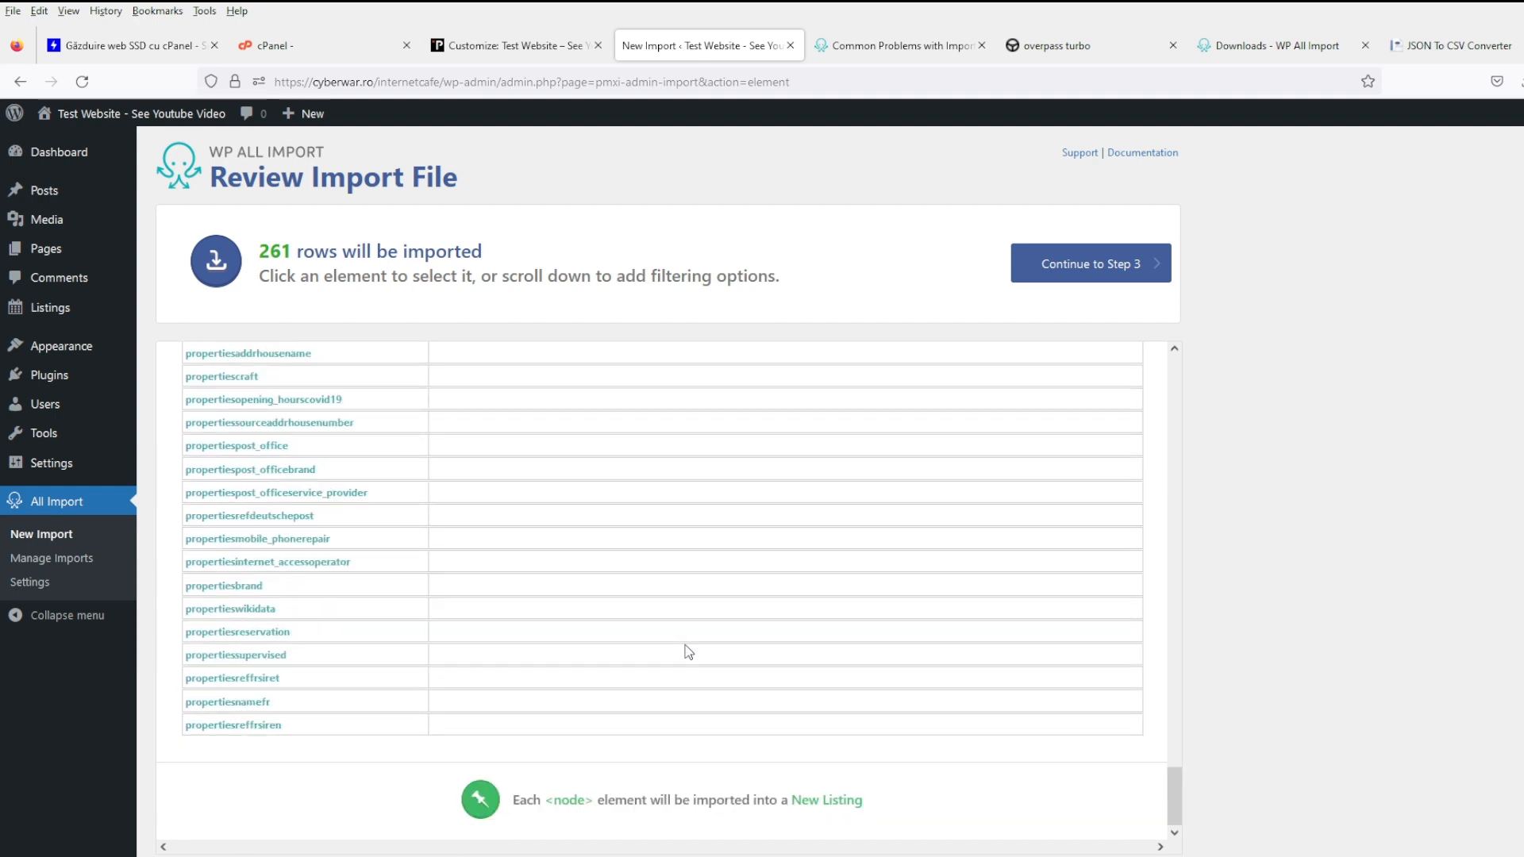
scroll(701, 647, up, 6)
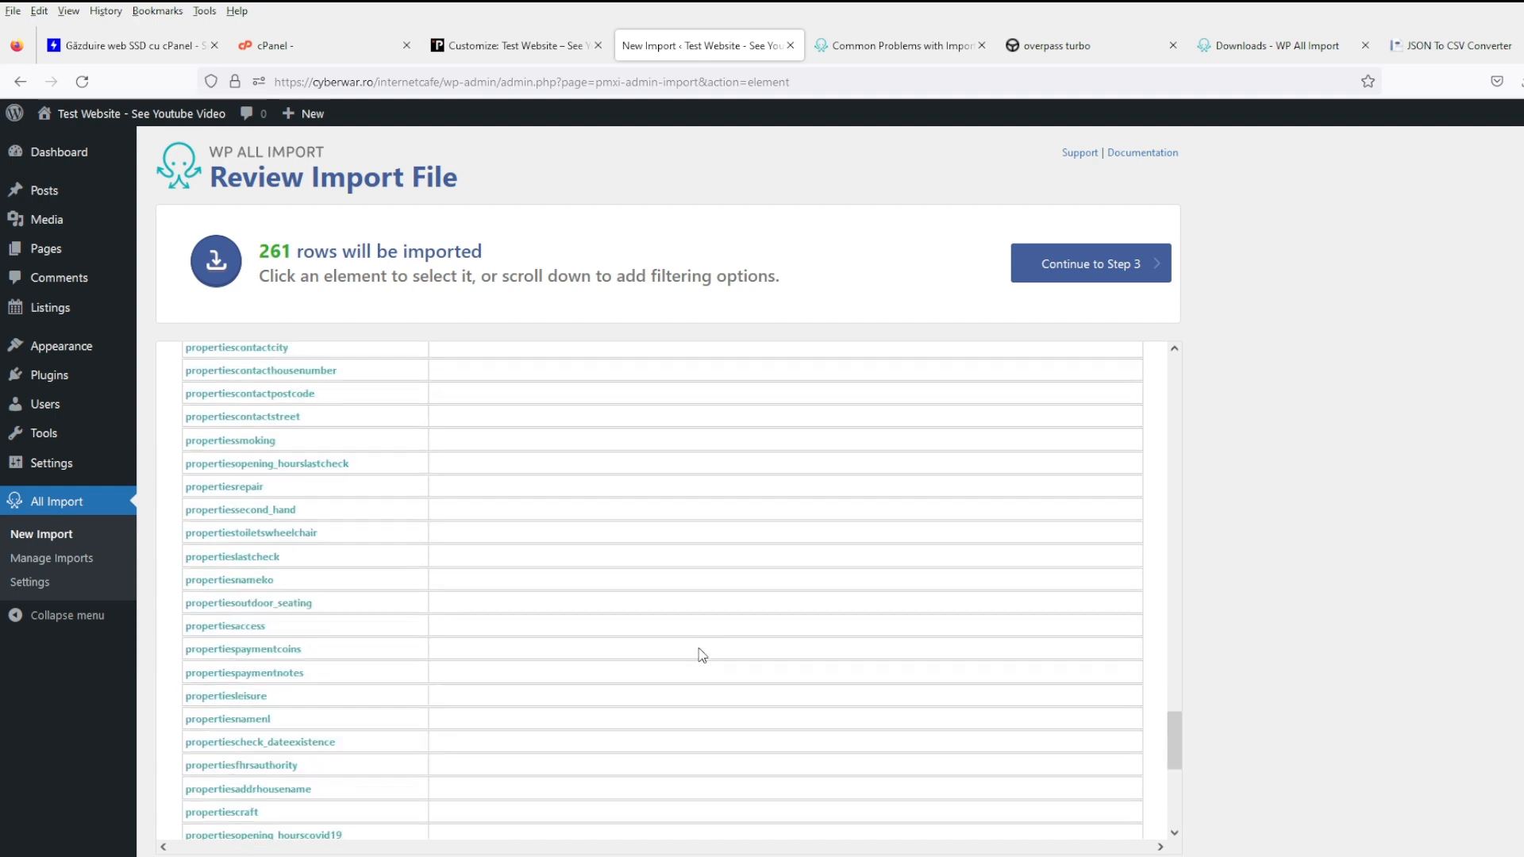
scroll(708, 662, up, 20)
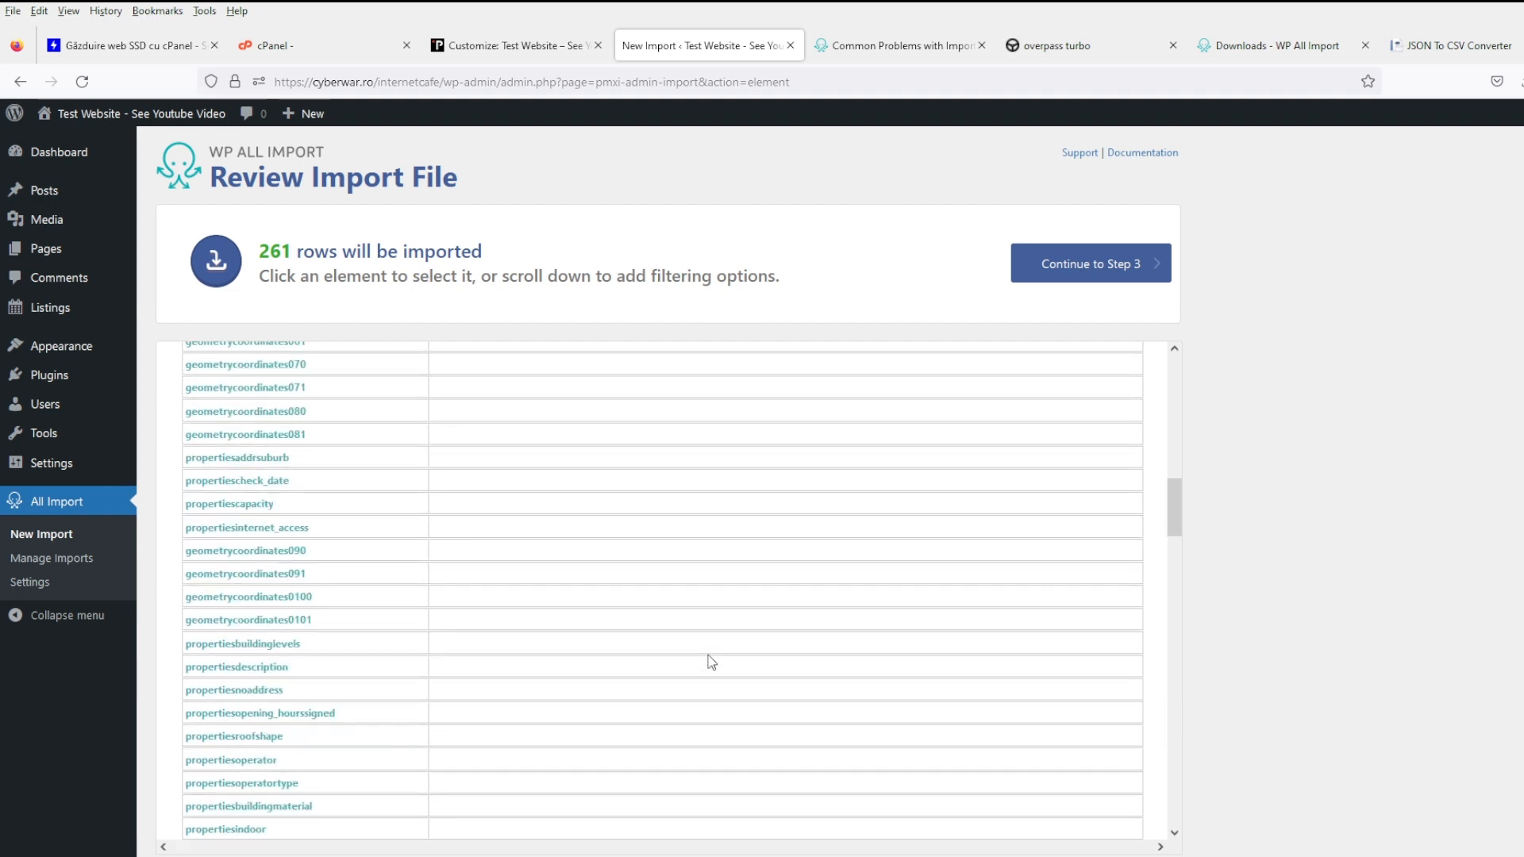
scroll(703, 650, up, 1)
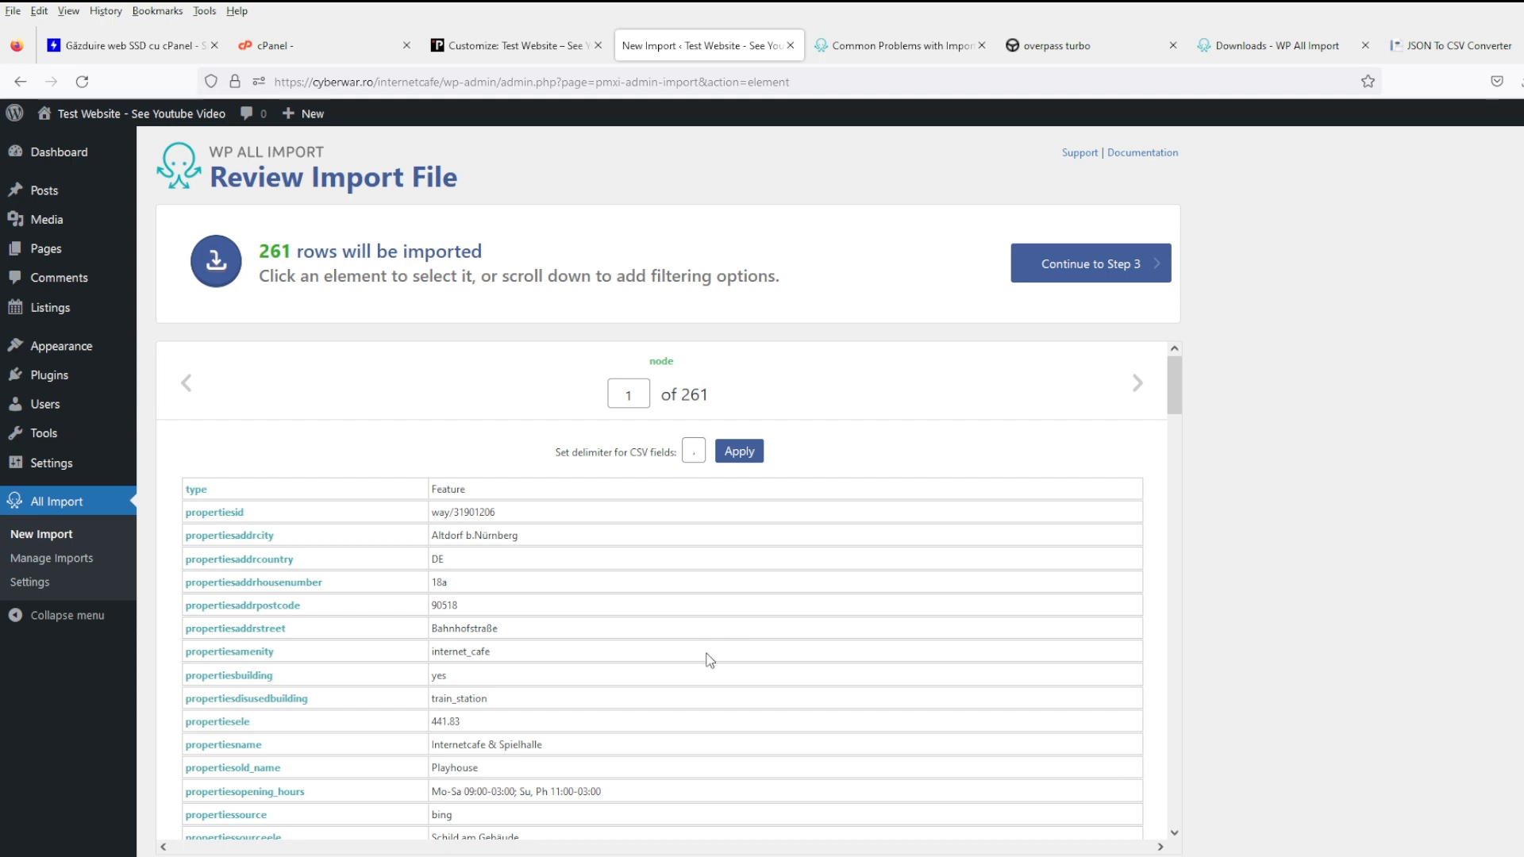
- Step the record preview to the fifth record, Milk, then scroll to the page bottom
click(1136, 384)
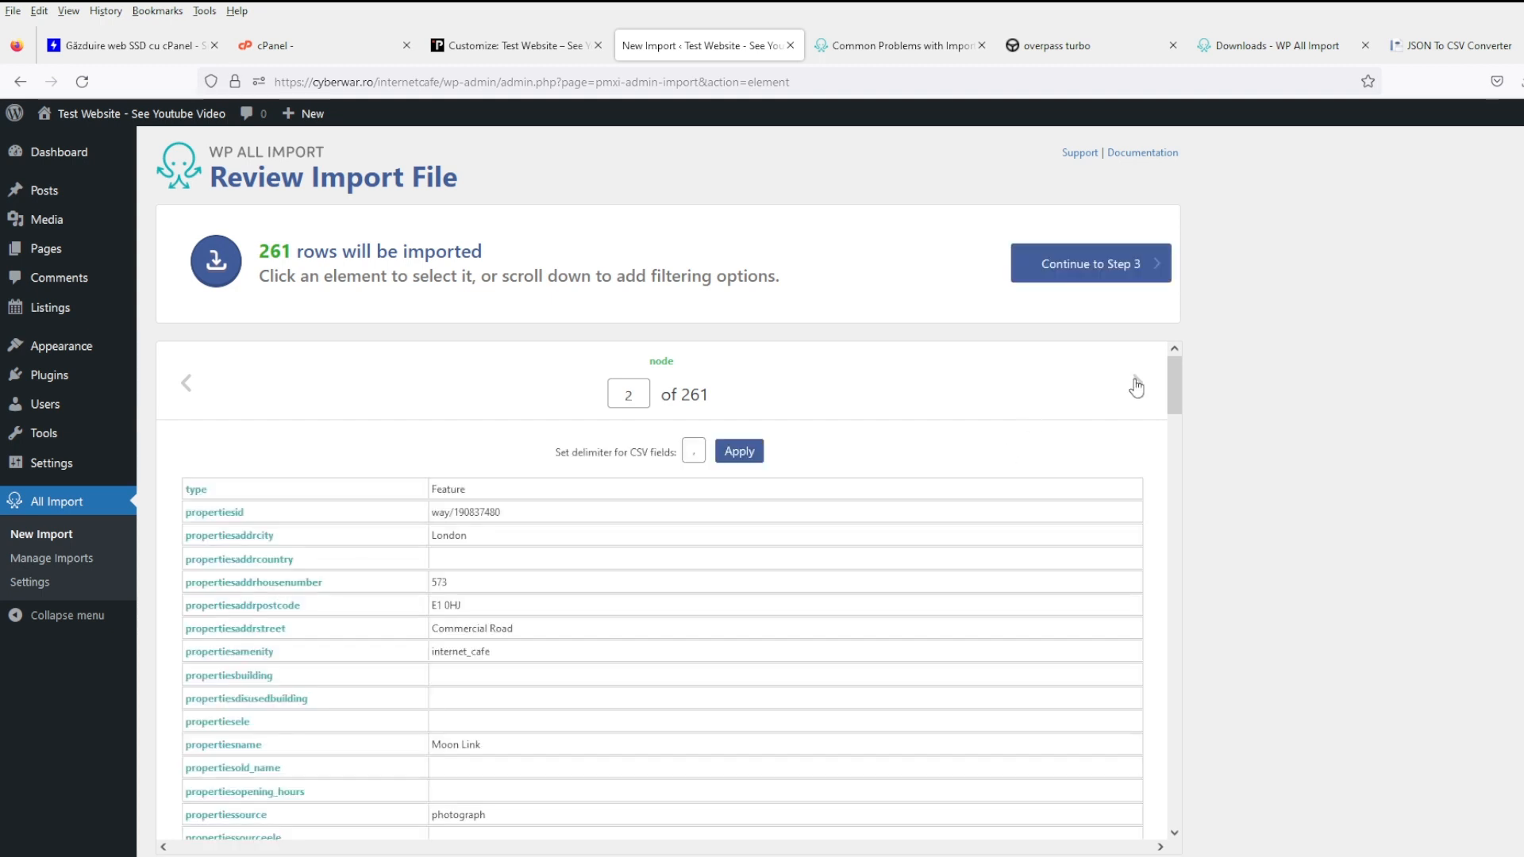
click(1136, 384)
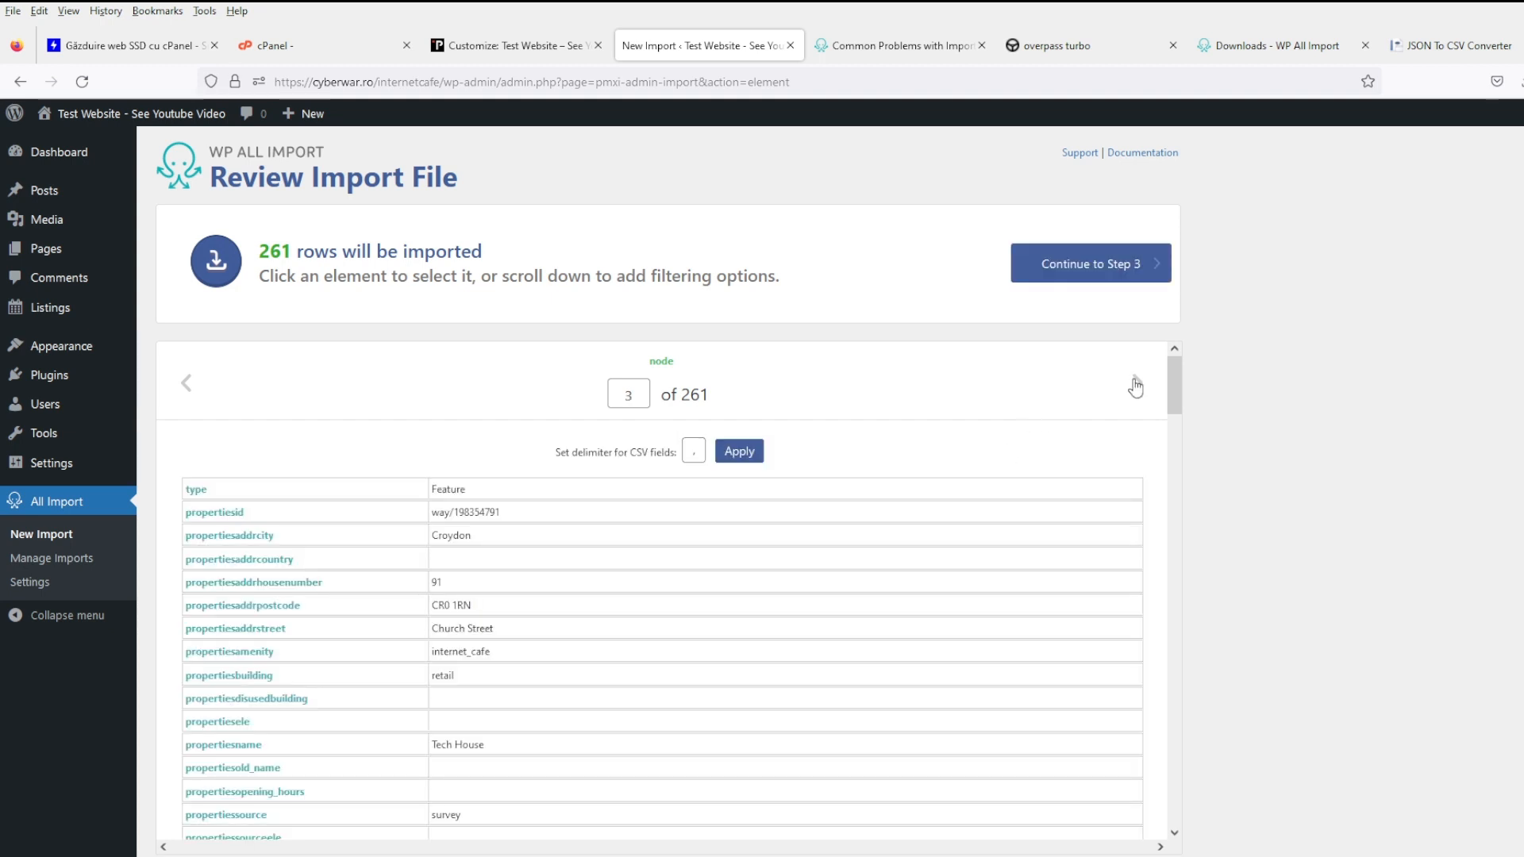
click(1135, 384)
click(1136, 385)
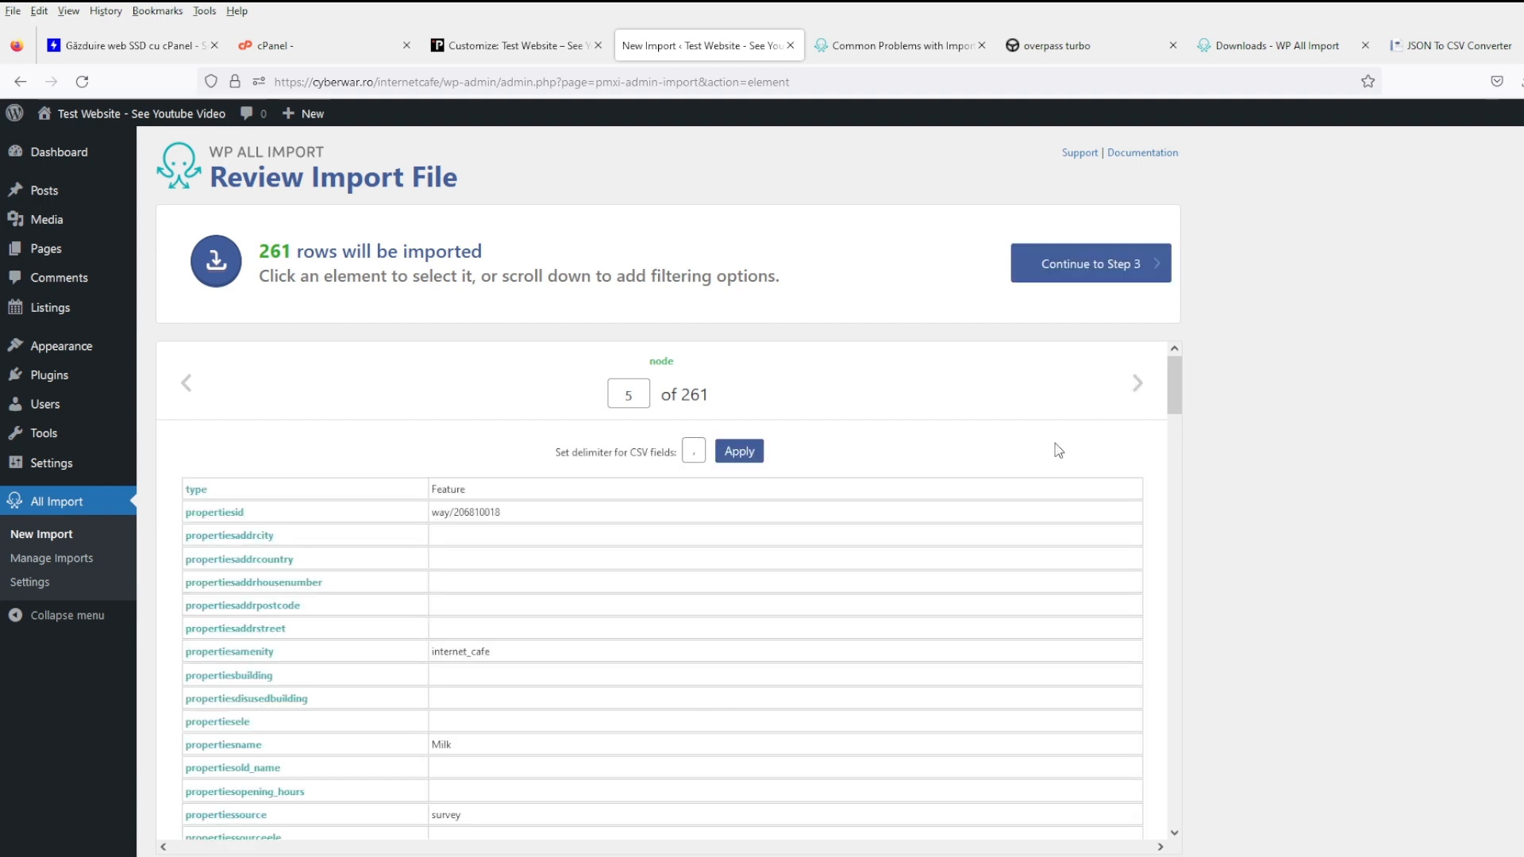
scroll(698, 701, down, 5)
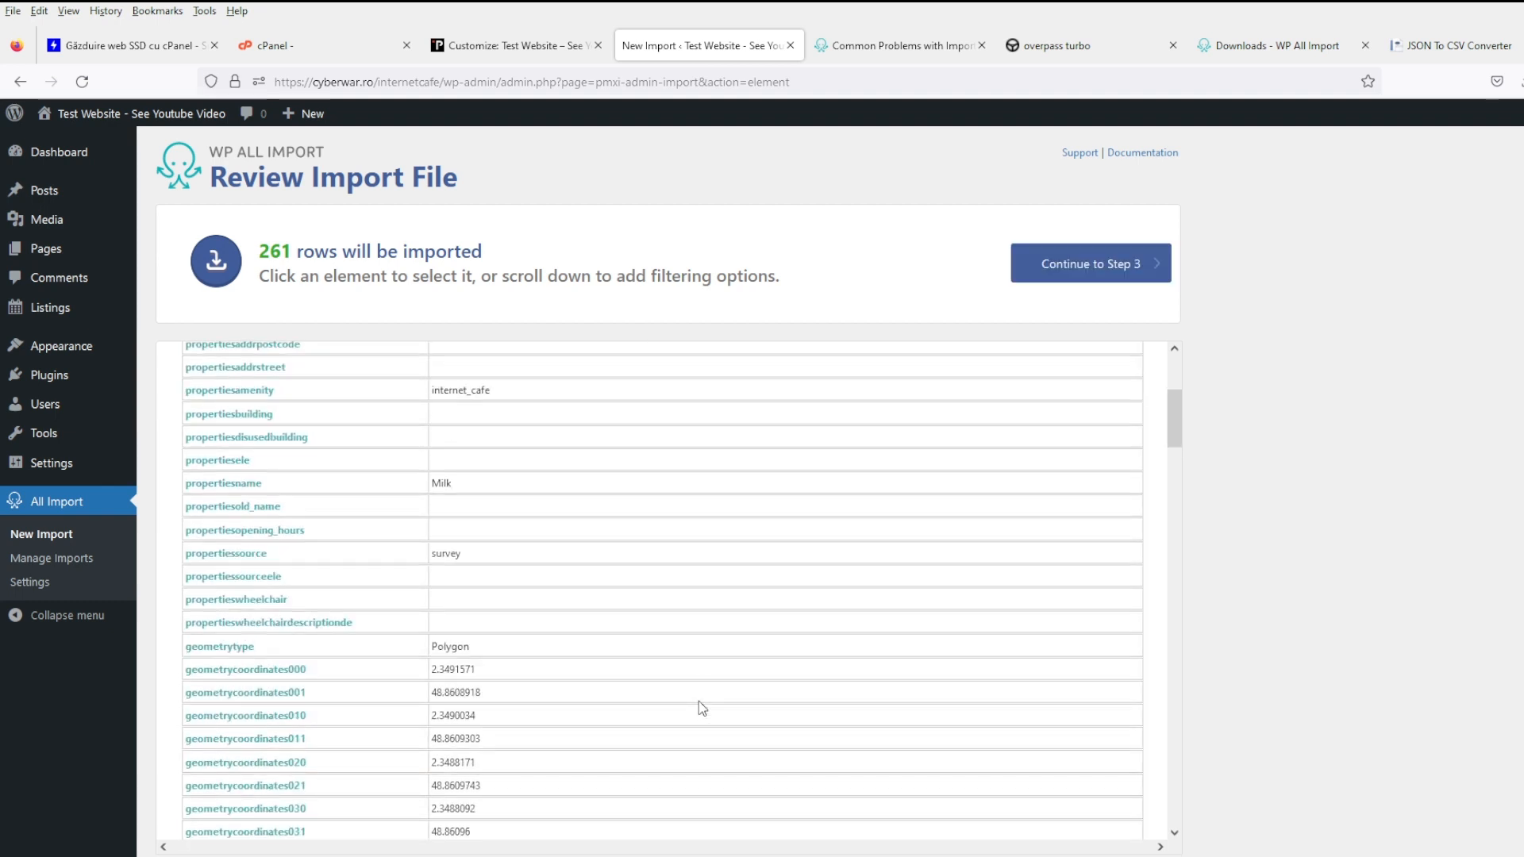
scroll(699, 702, down, 10)
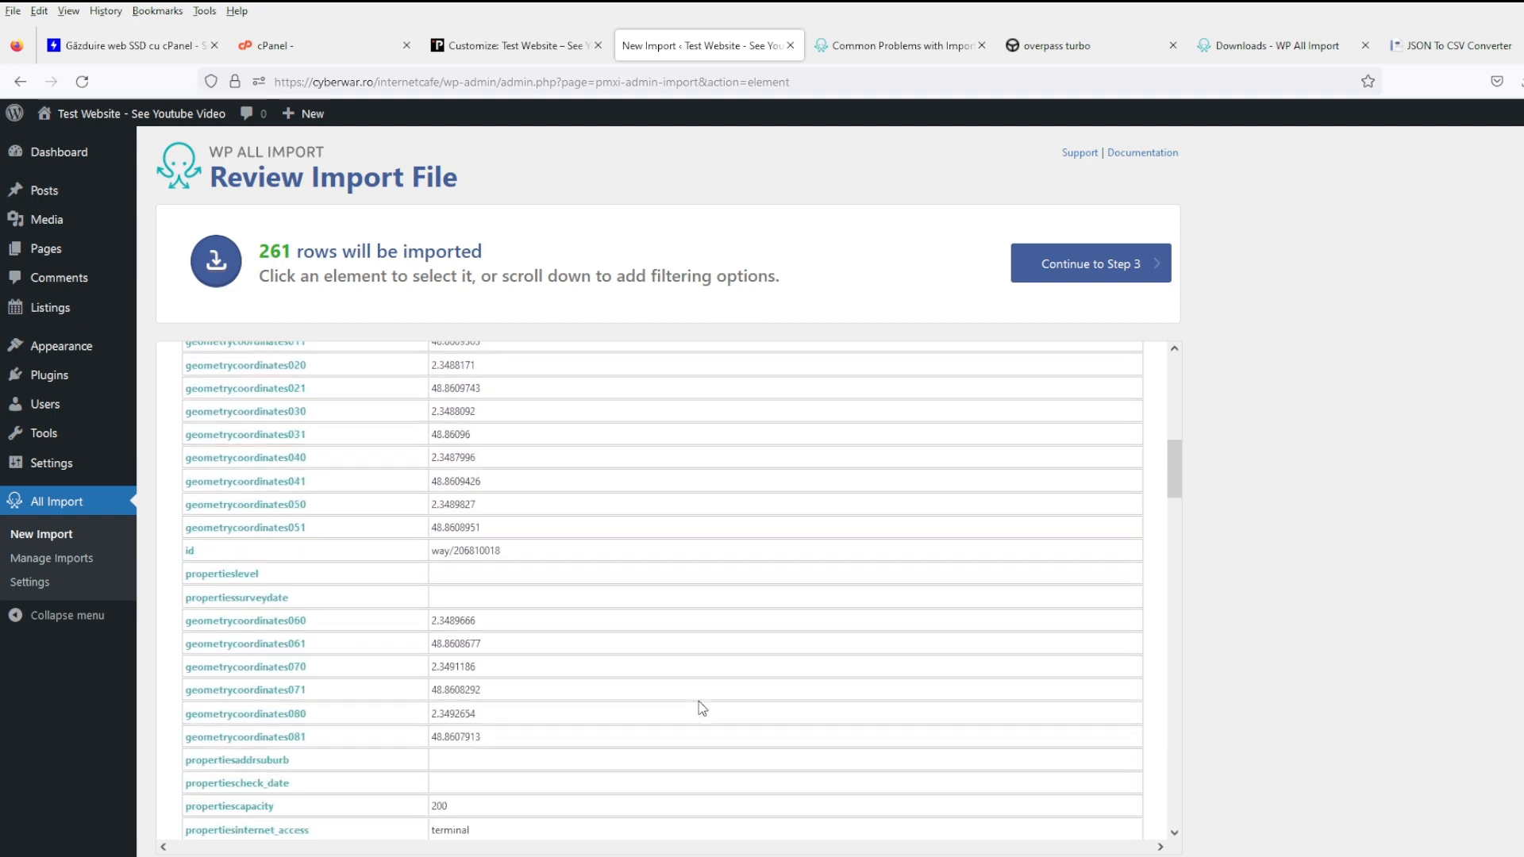
scroll(698, 706, down, 7)
scroll(699, 706, up, 20)
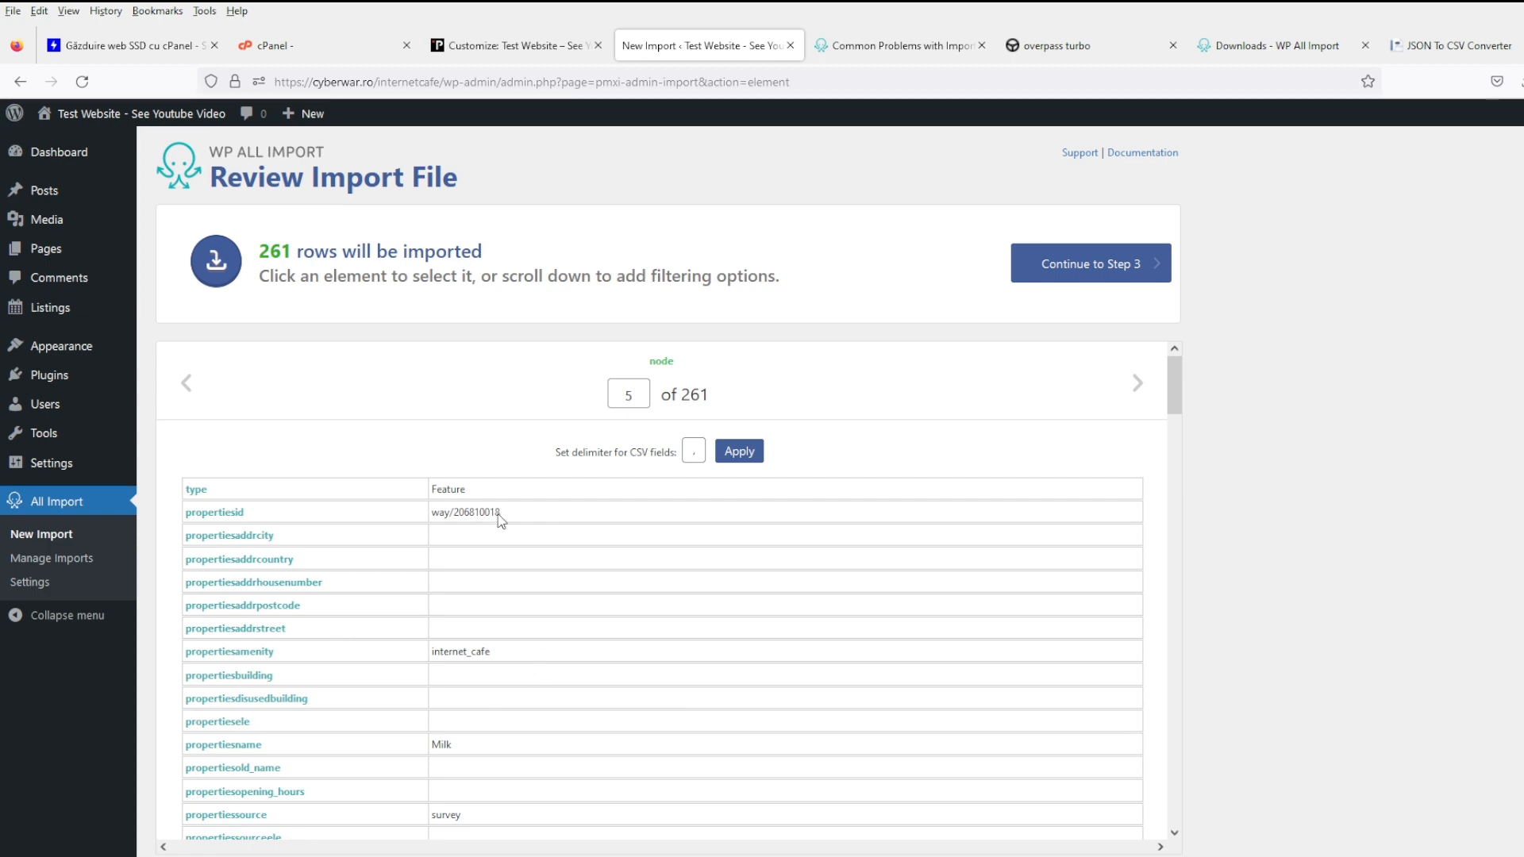
scroll(488, 651, down, 7)
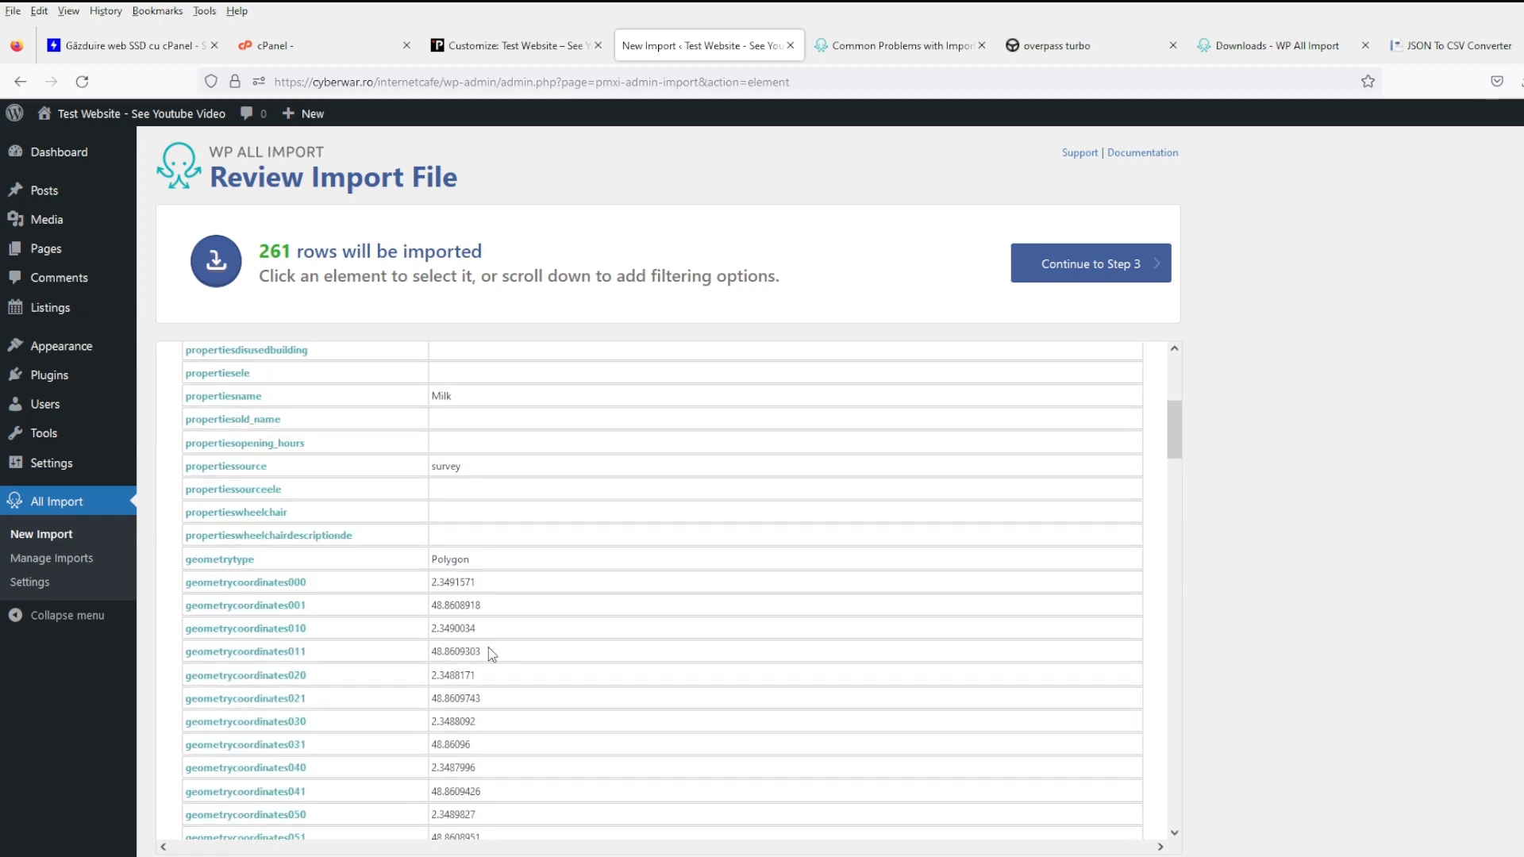
scroll(490, 653, down, 10)
scroll(537, 648, down, 15)
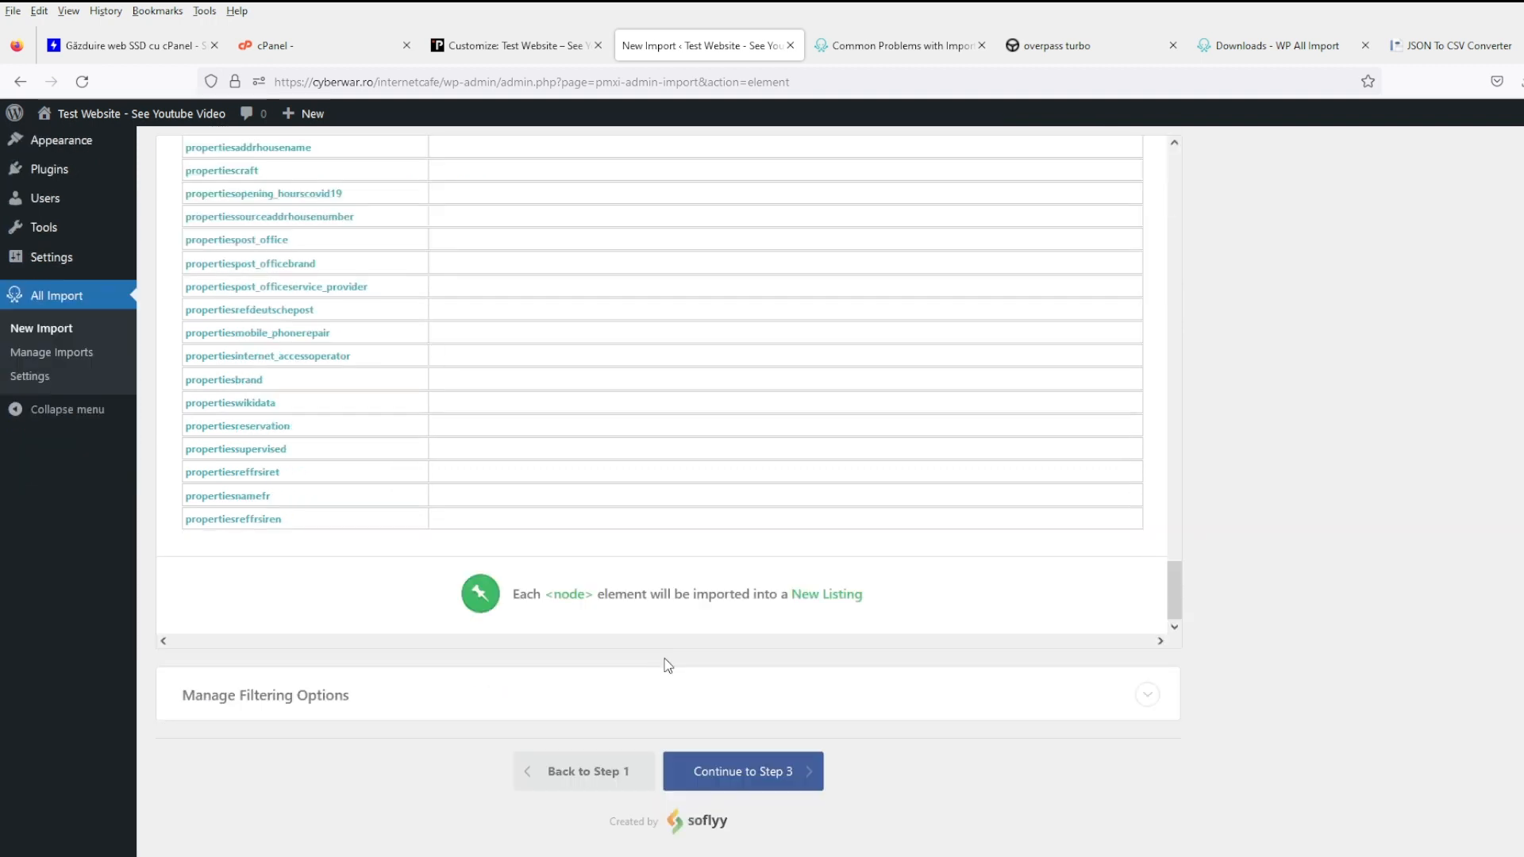
- Add a propertiesaddrcity not equals NULL filter rule and apply it to the XPath
click(506, 703)
scroll(460, 684, down, 3)
click(383, 606)
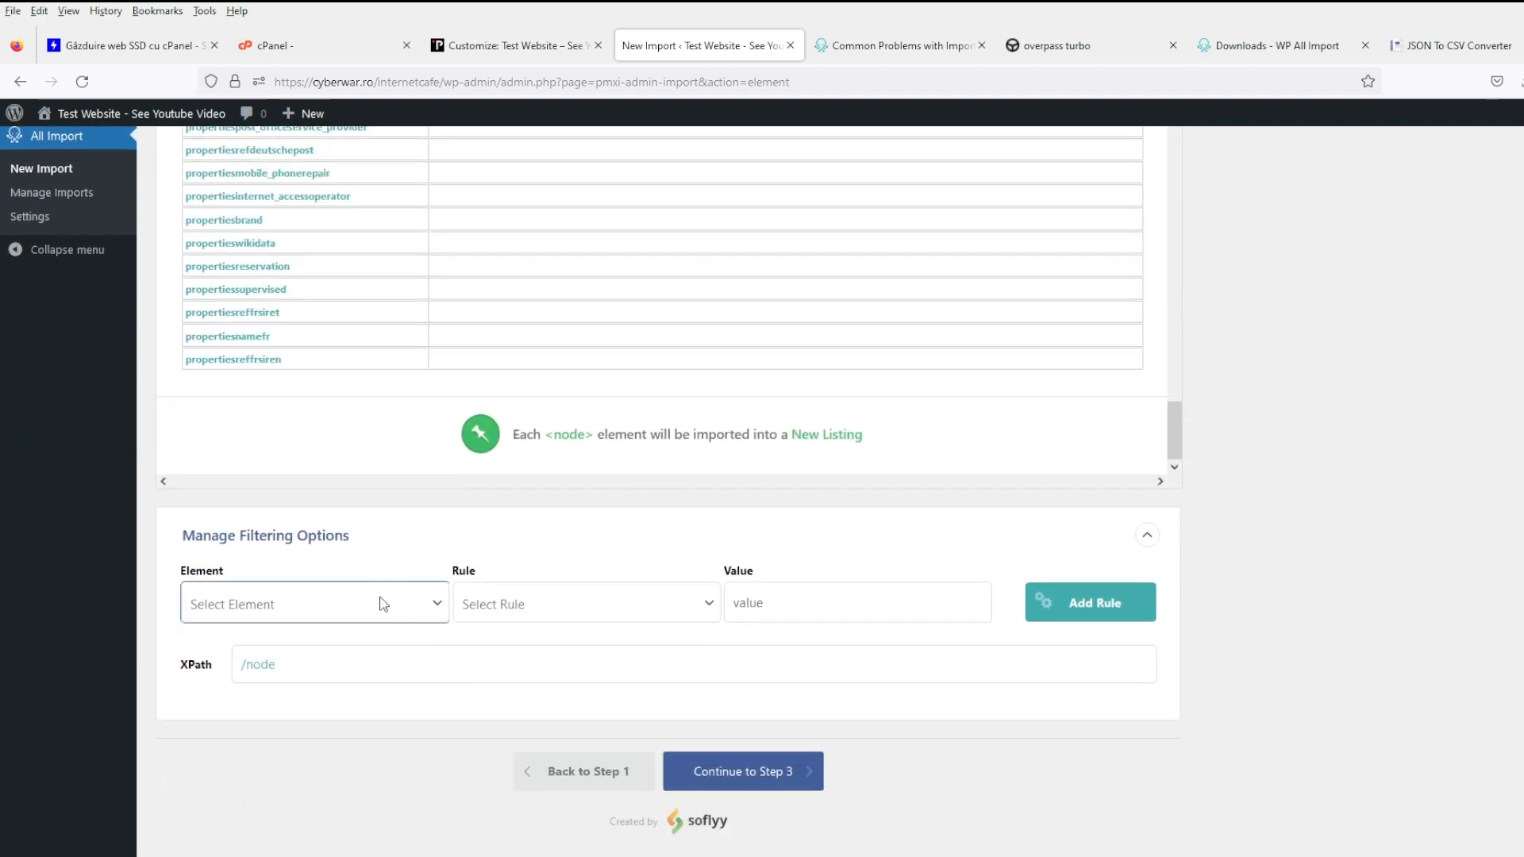
click(326, 204)
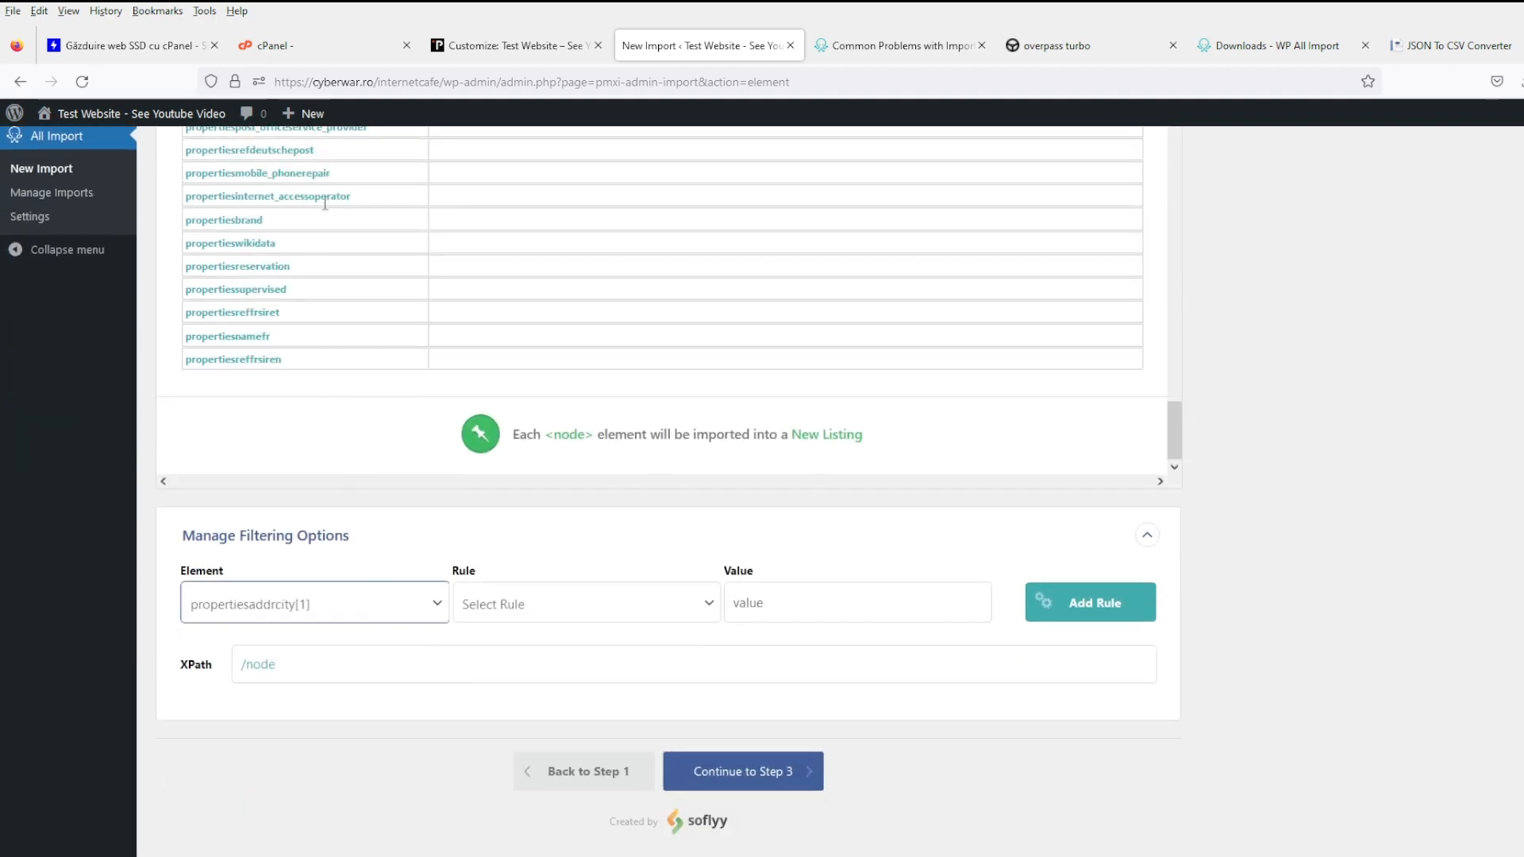
click(553, 615)
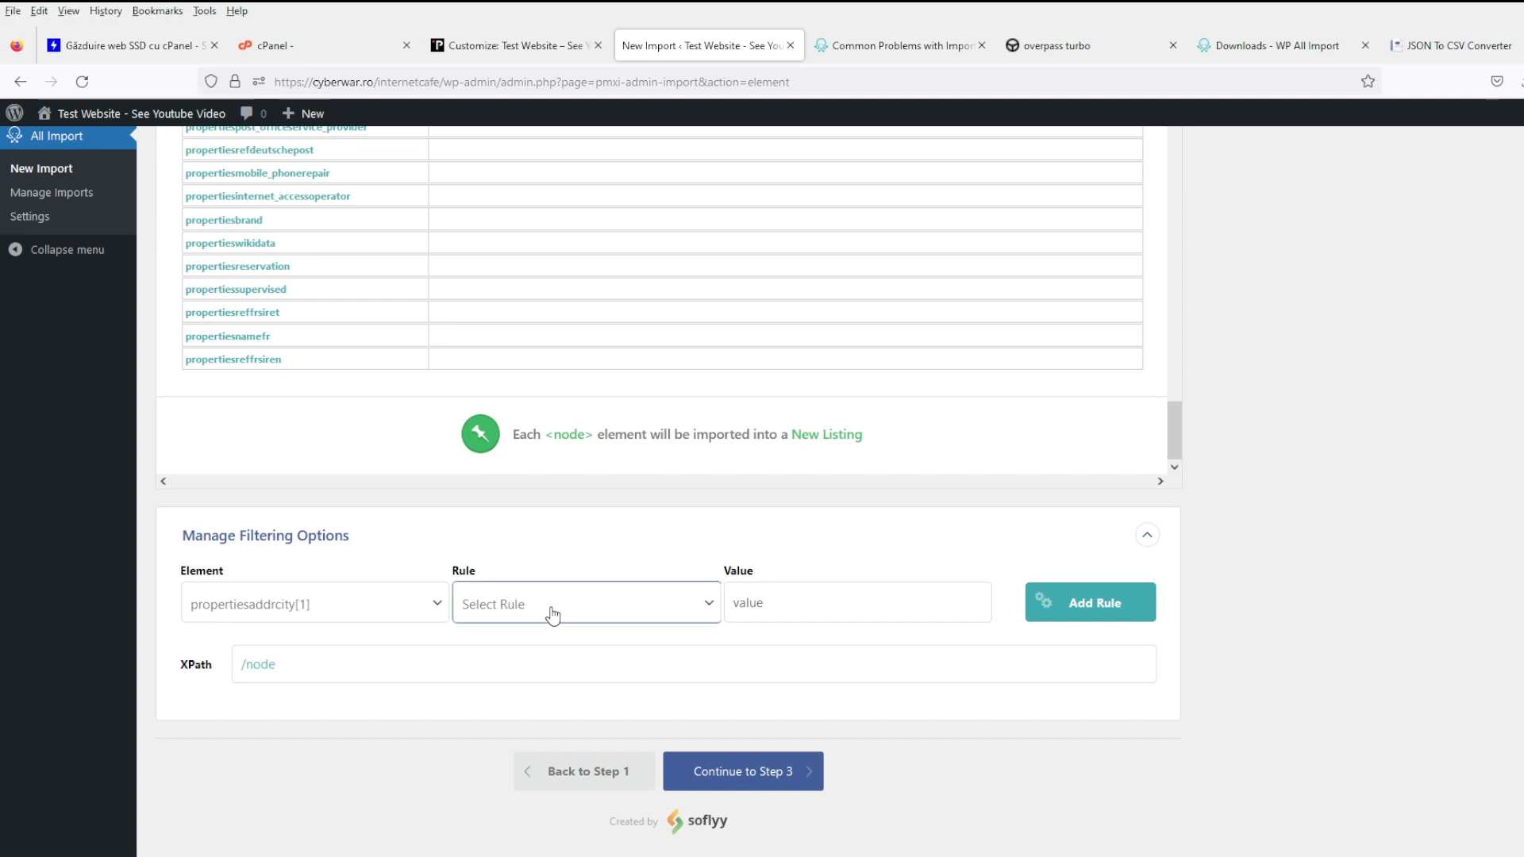
click(554, 365)
click(790, 603)
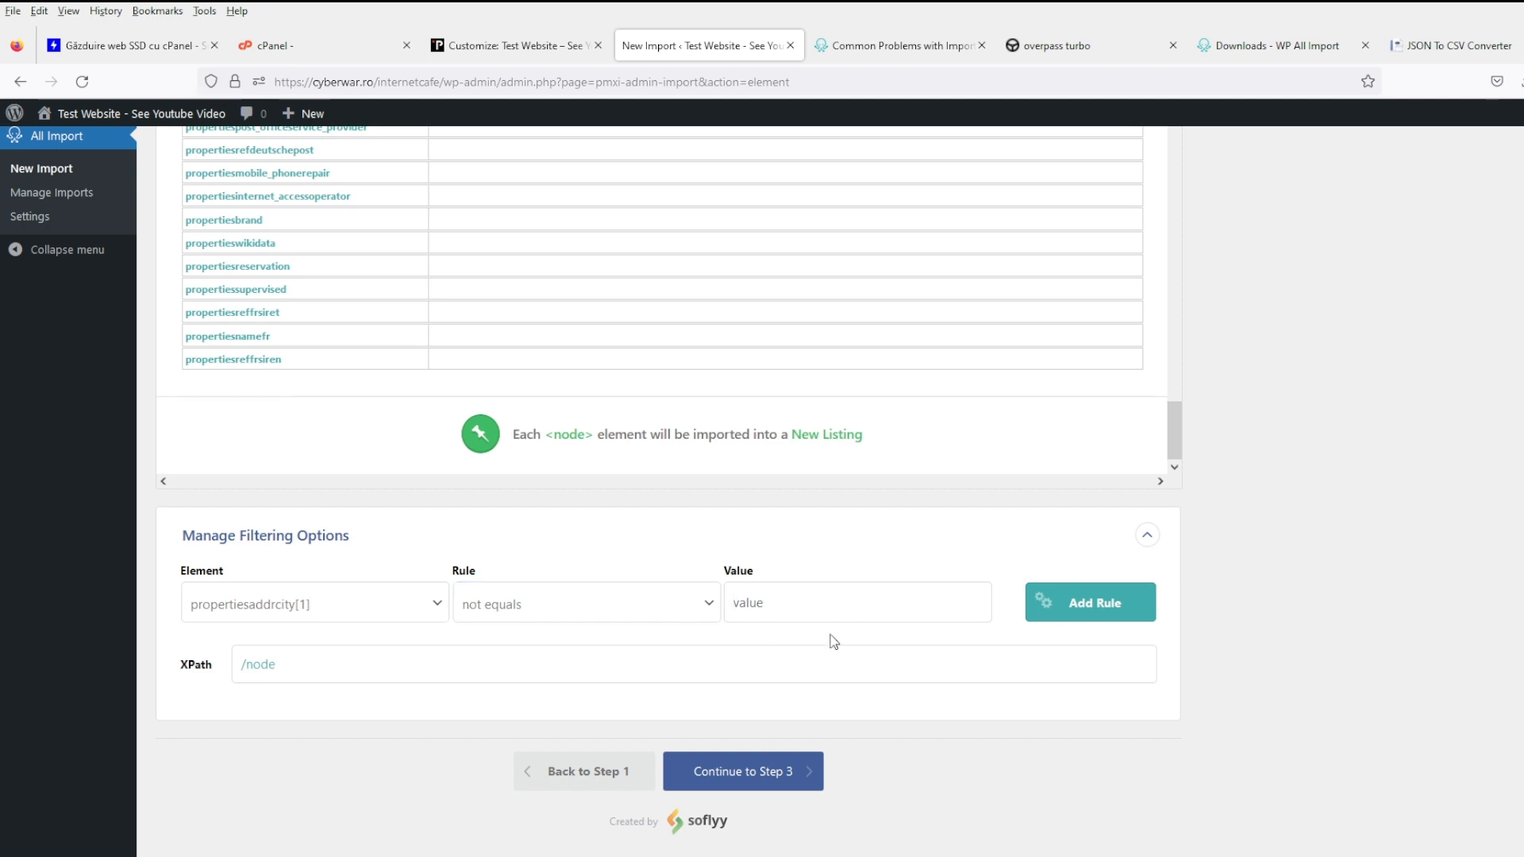
text(NULL)
click(1140, 602)
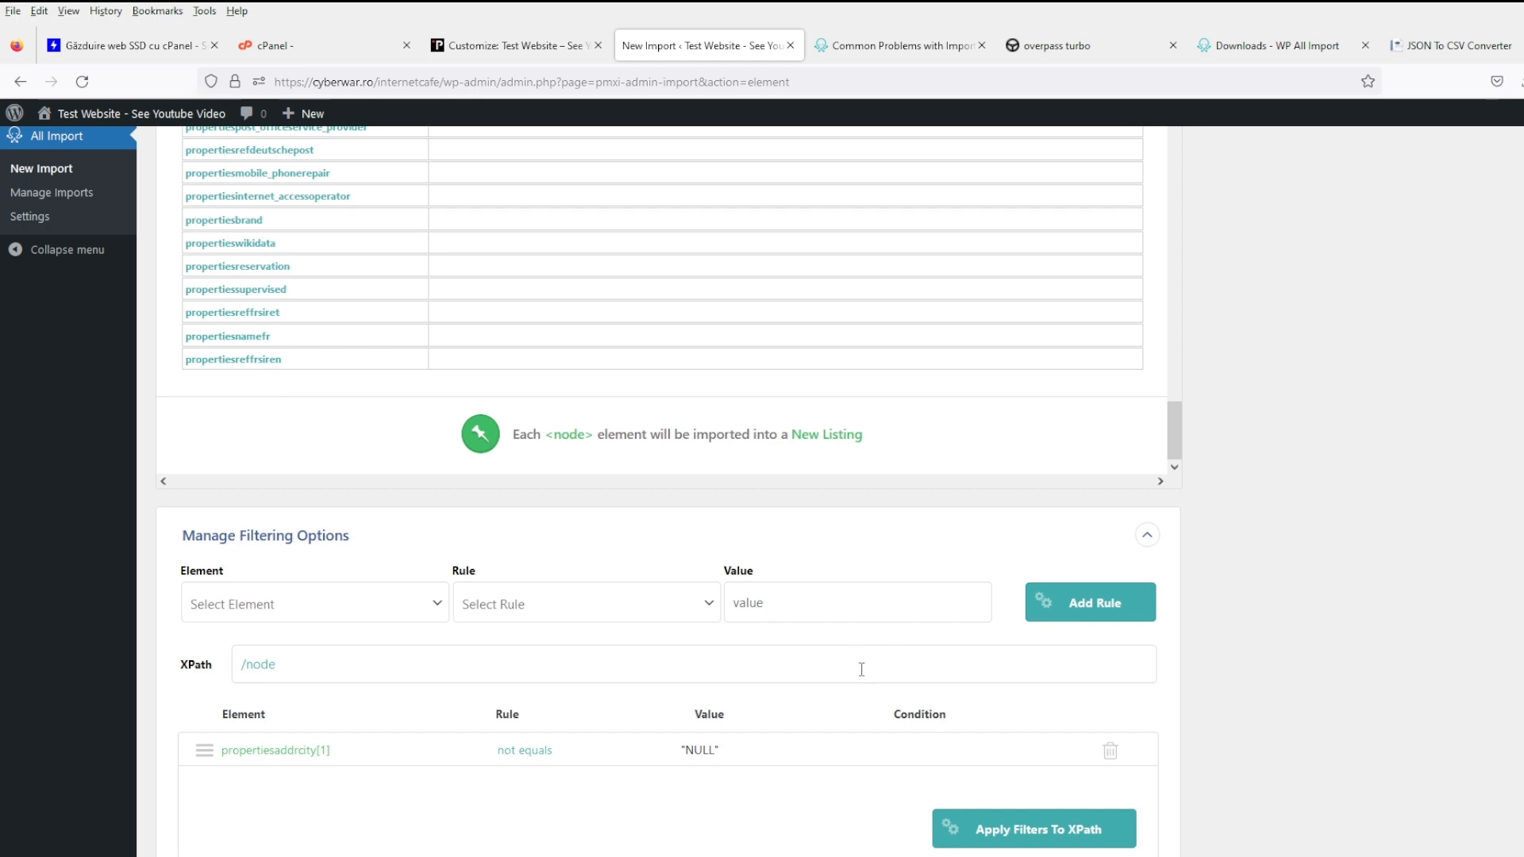
click(1012, 833)
- Delete the city not-equals-NULL rule and reopen the filtering options
scroll(700, 554, up, 15)
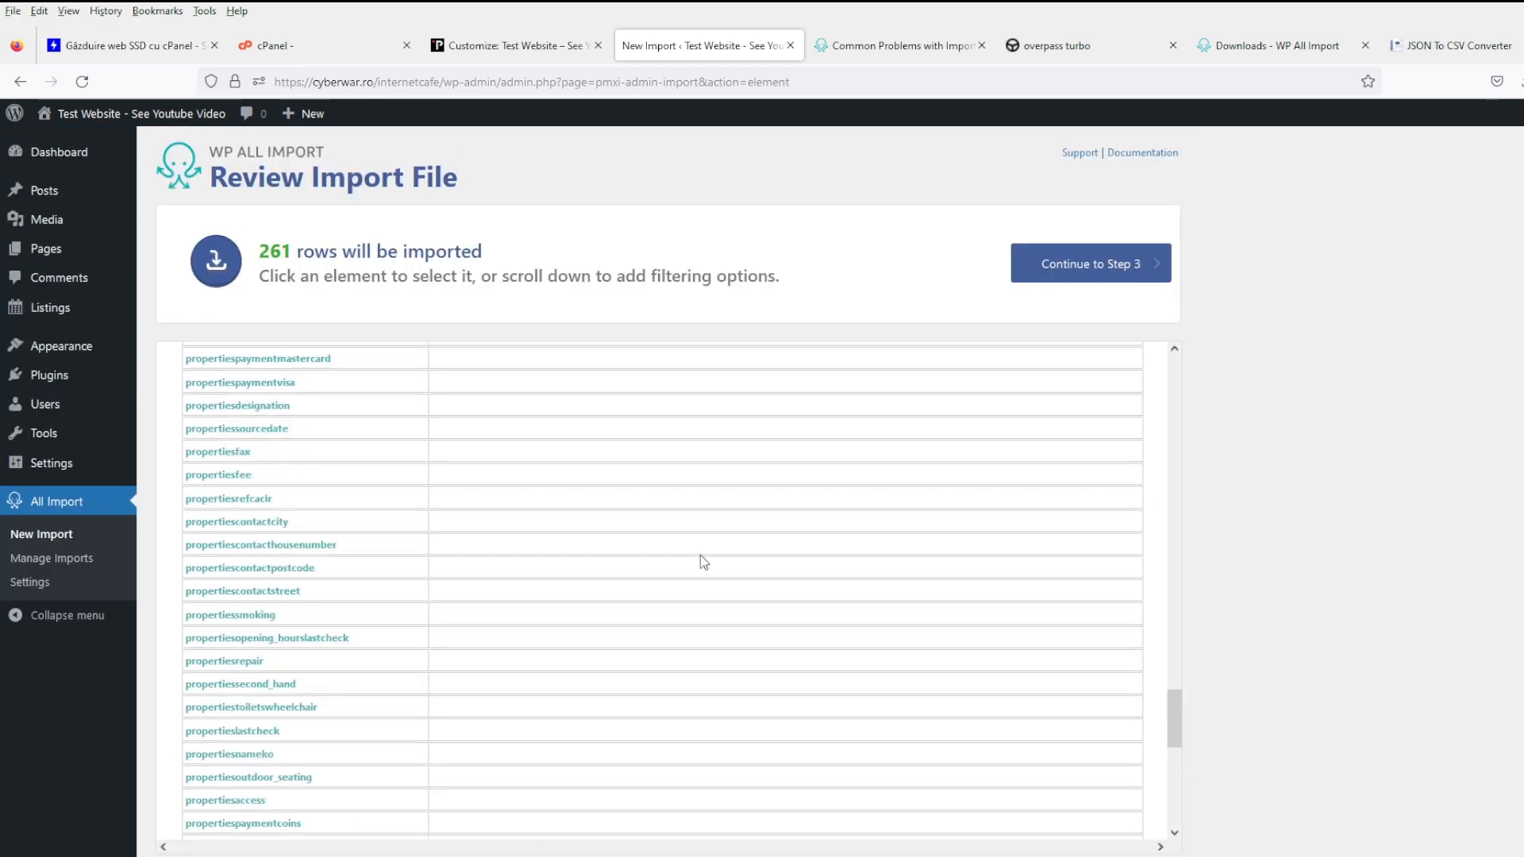
scroll(712, 657, up, 3)
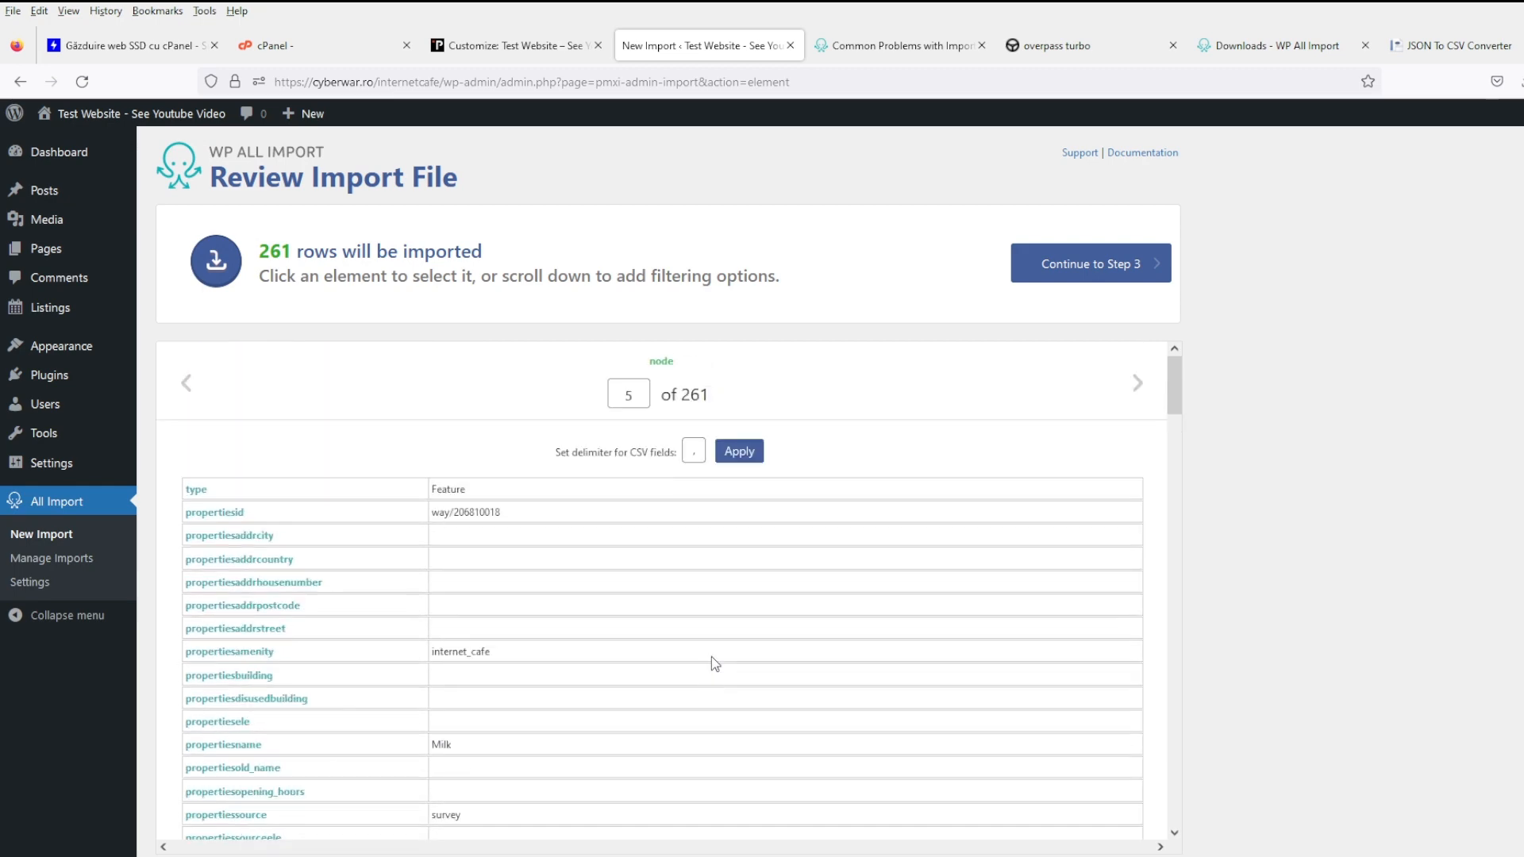
scroll(714, 655, down, 15)
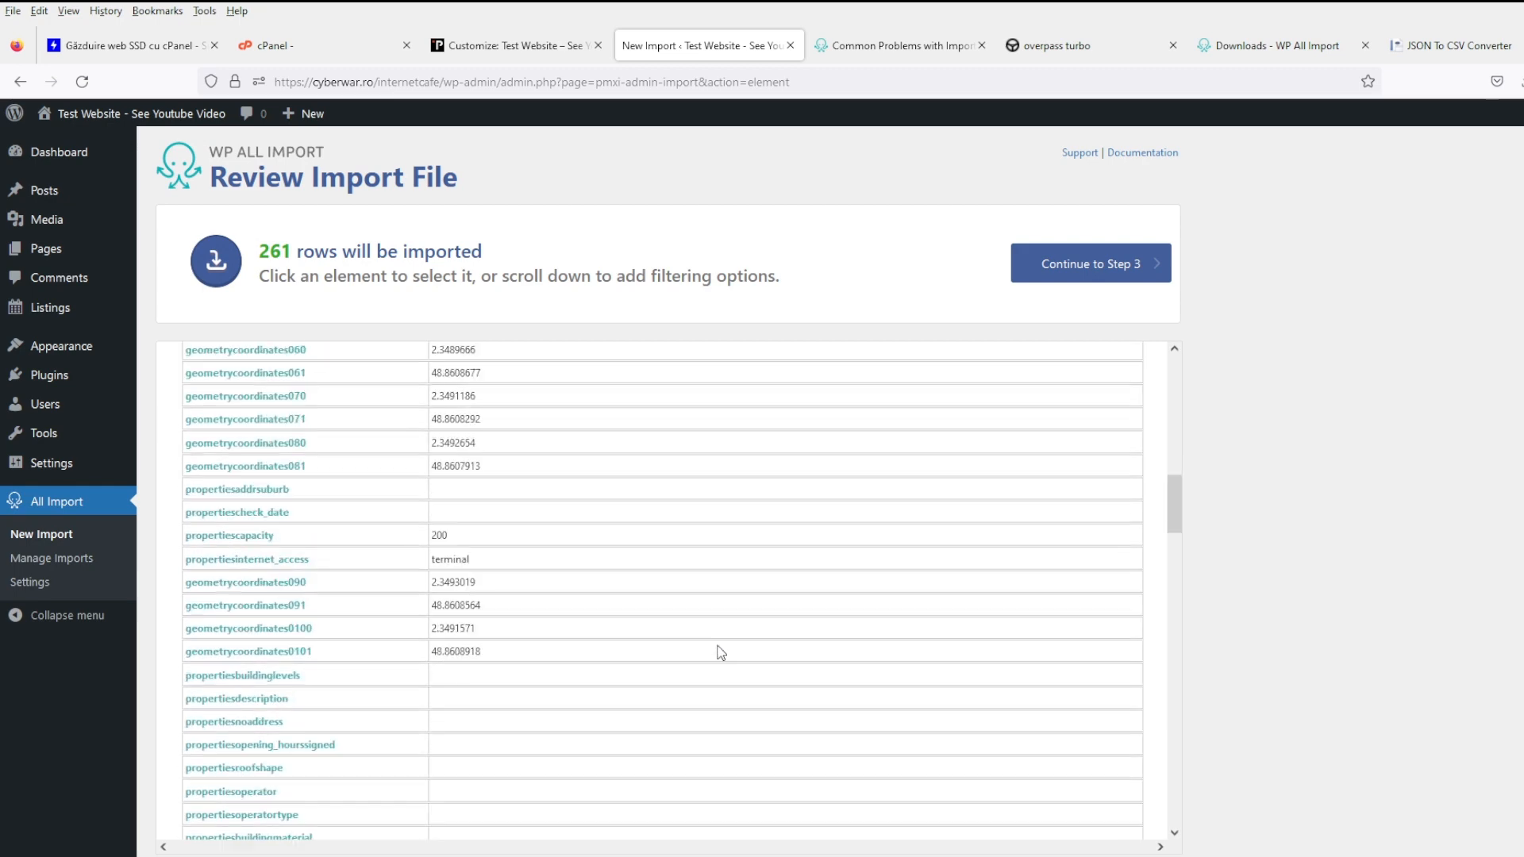
scroll(745, 640, down, 10)
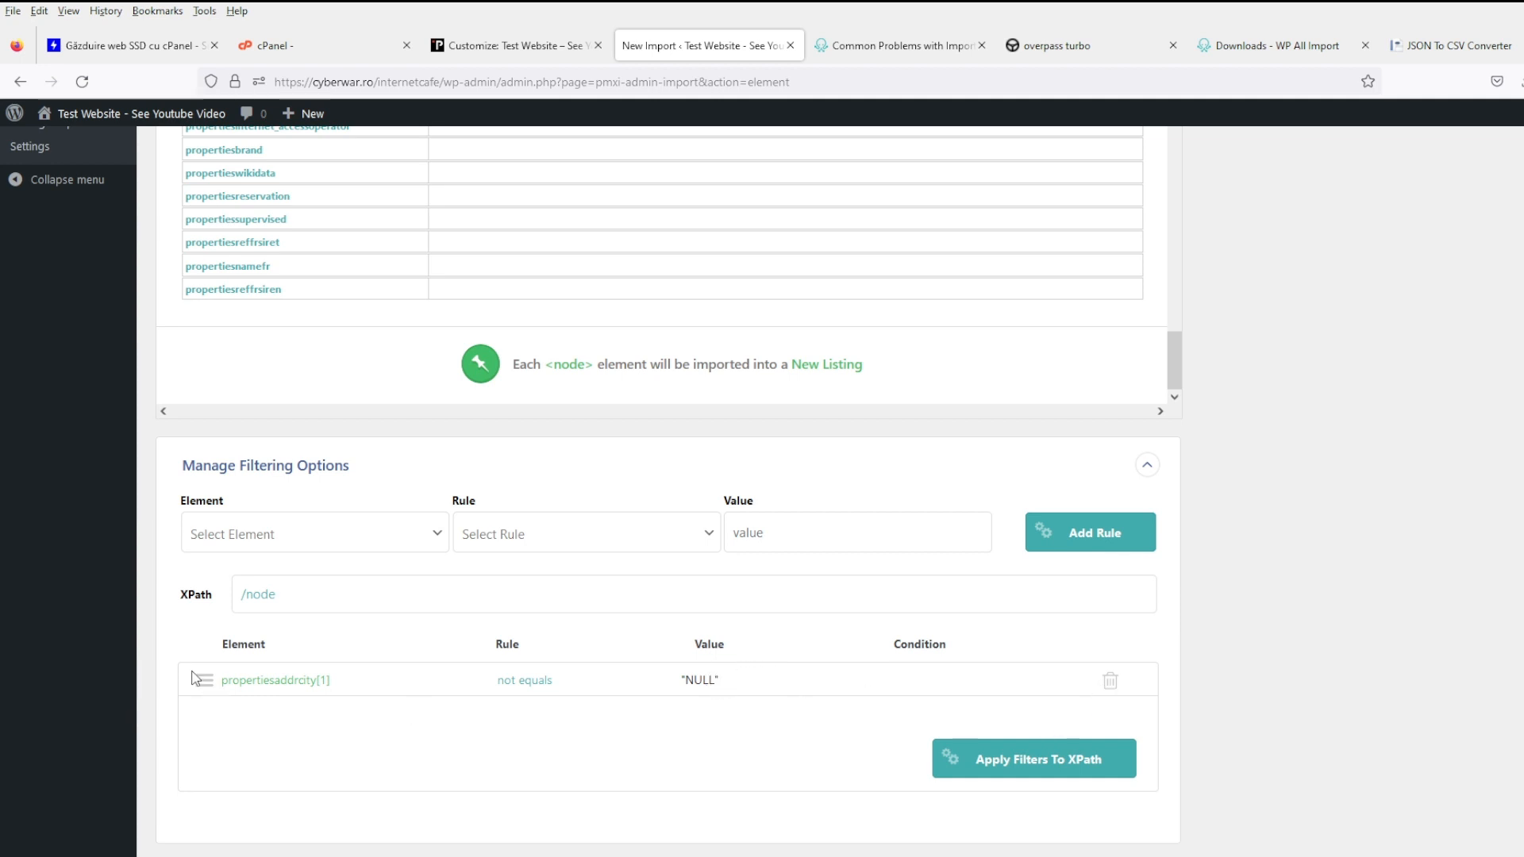
click(1109, 680)
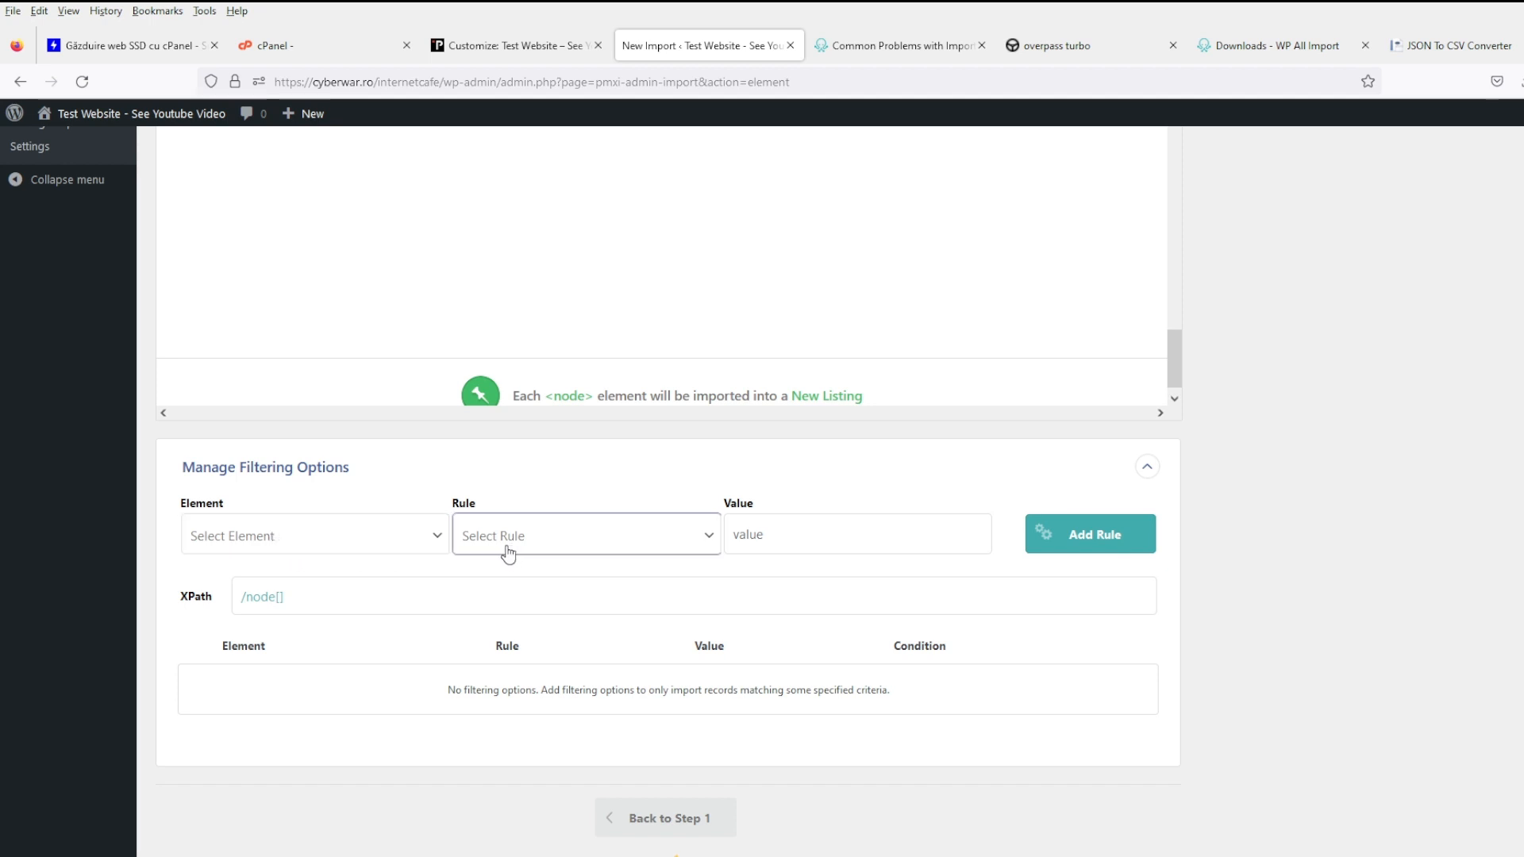
scroll(381, 674, up, 1)
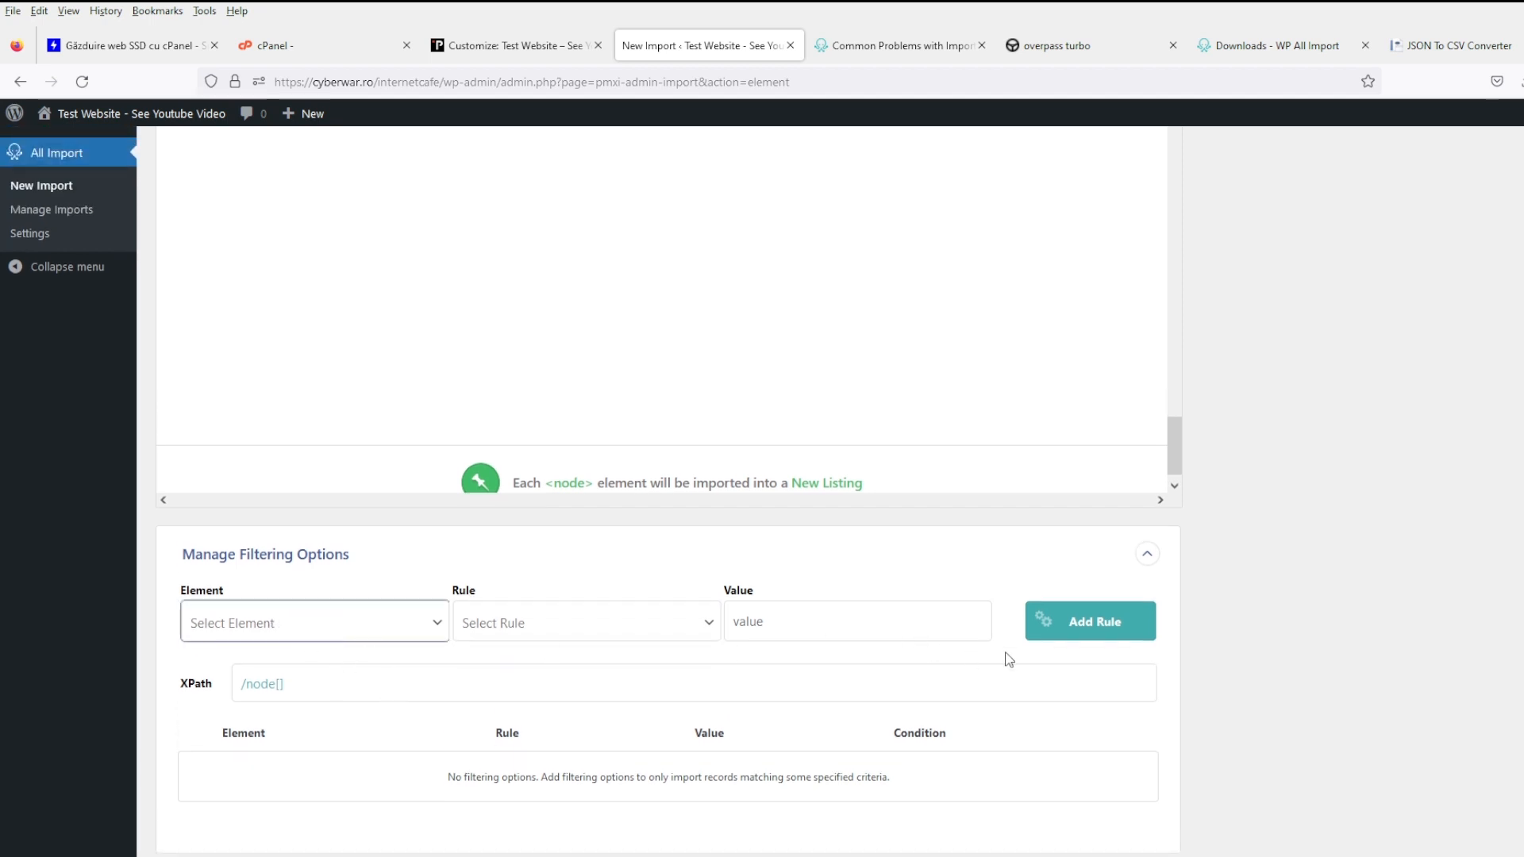
click(1133, 558)
click(319, 675)
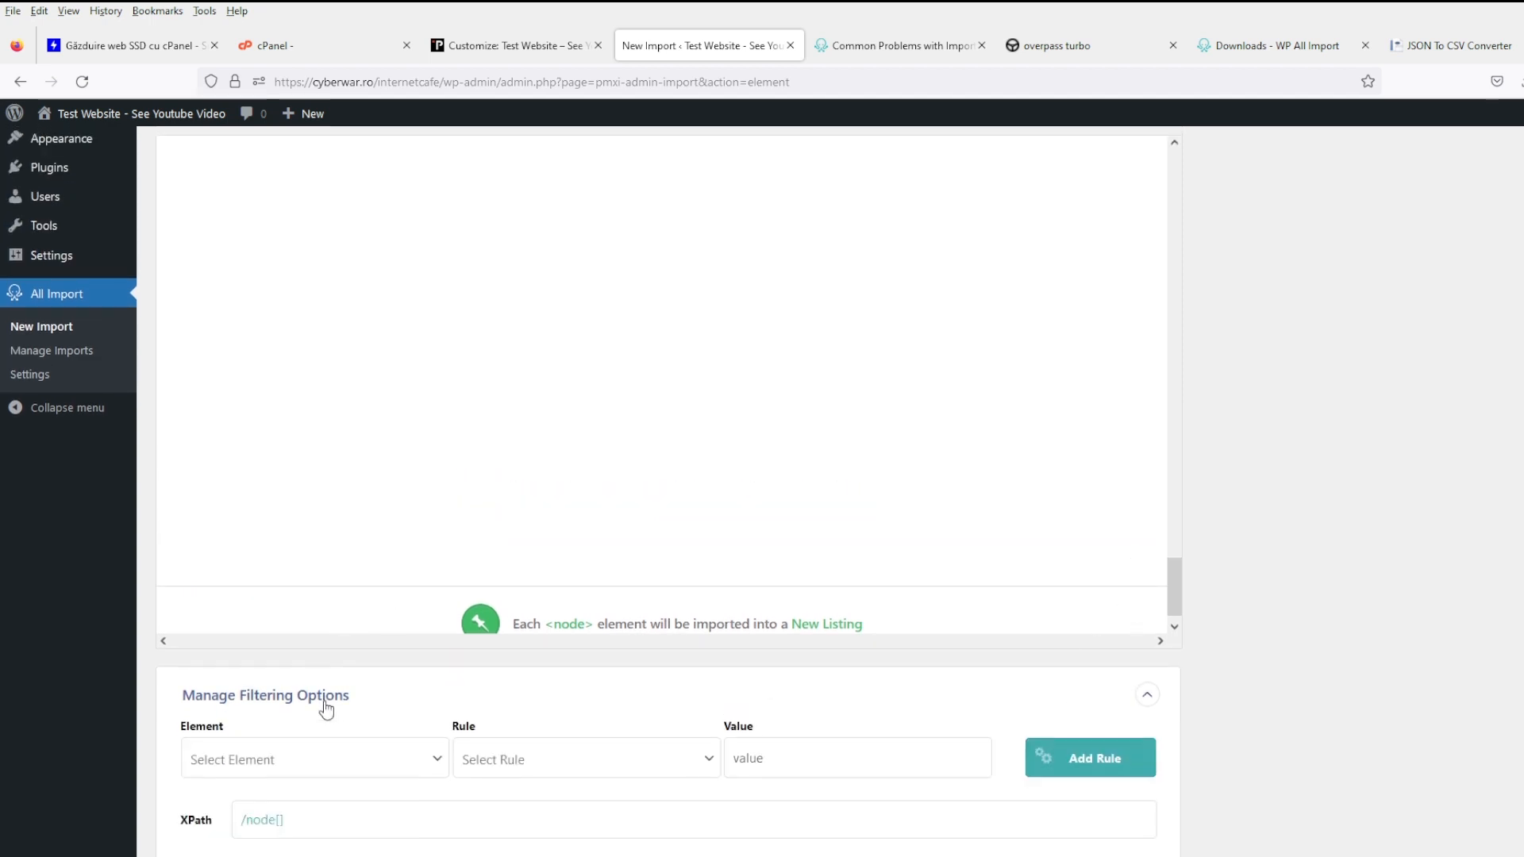
scroll(319, 677, down, 3)
- Clear the /node[] XPath expression and go back to Step 1
click(309, 561)
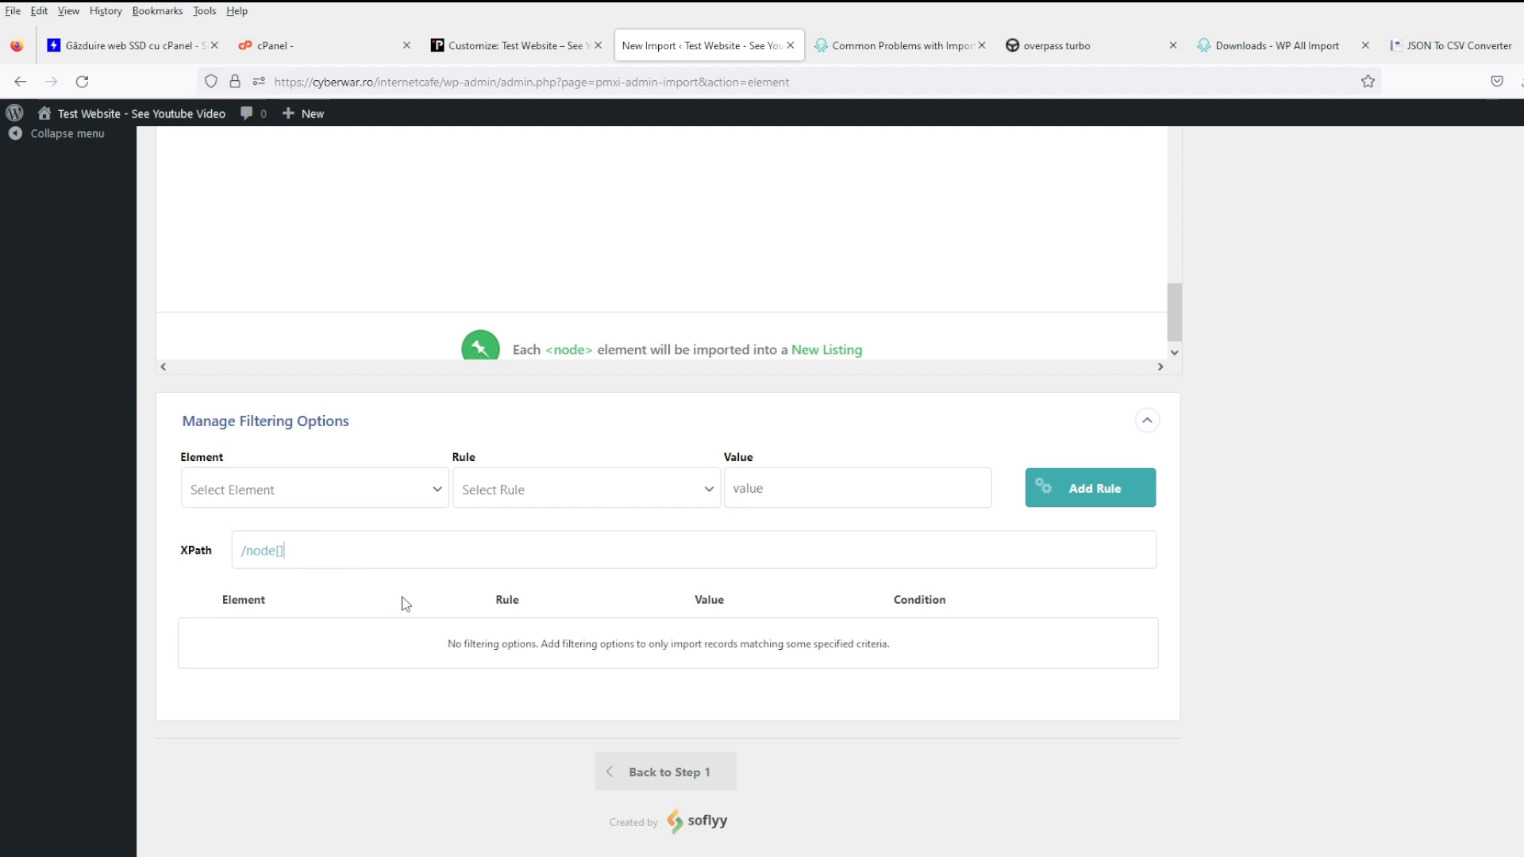
scroll(560, 668, up, 5)
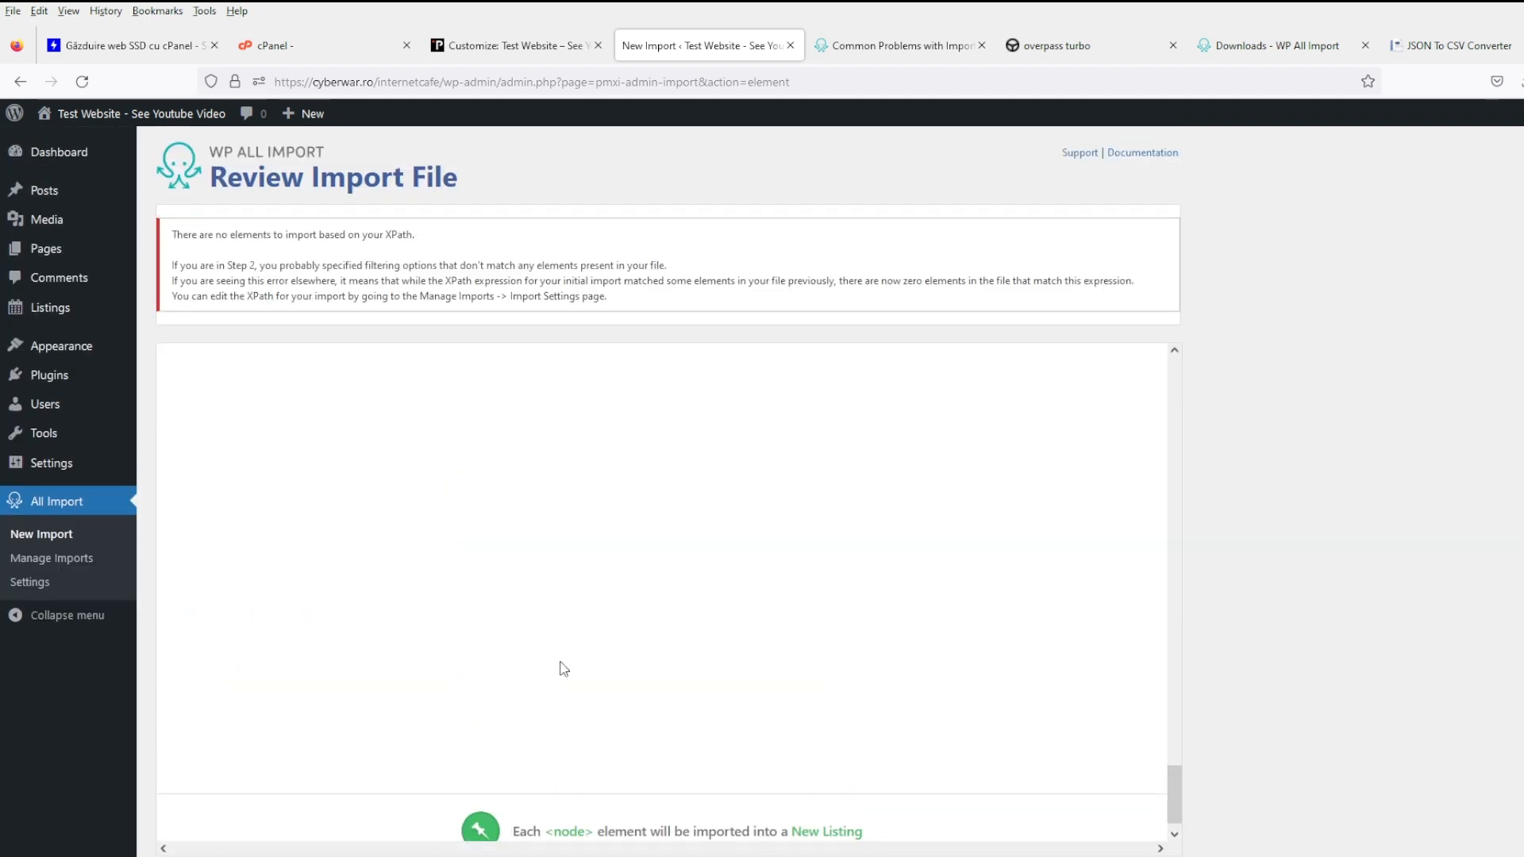
scroll(563, 669, down, 5)
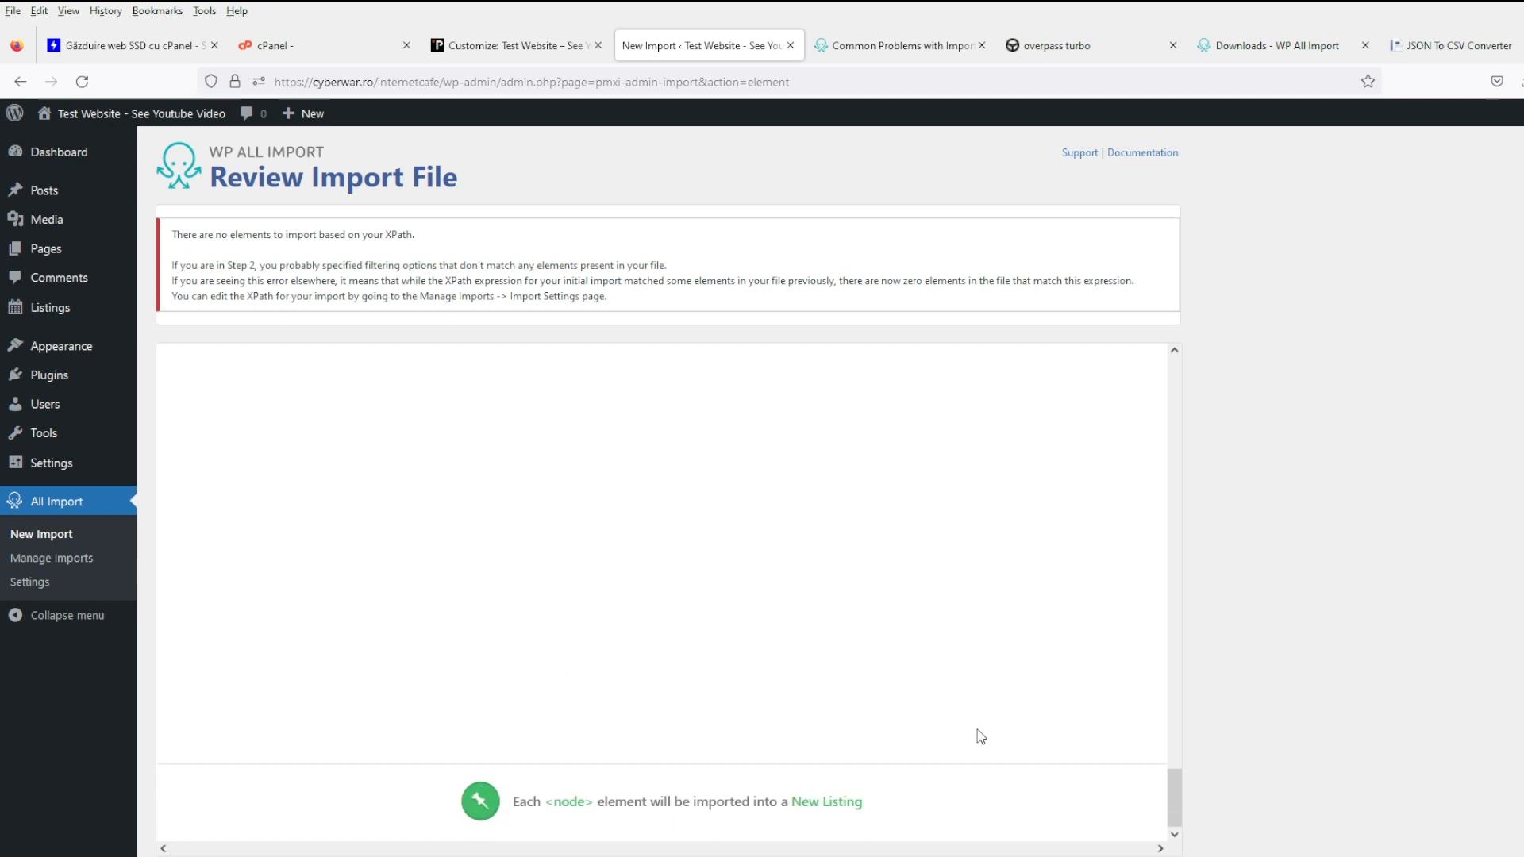
drag(431, 548, 184, 553)
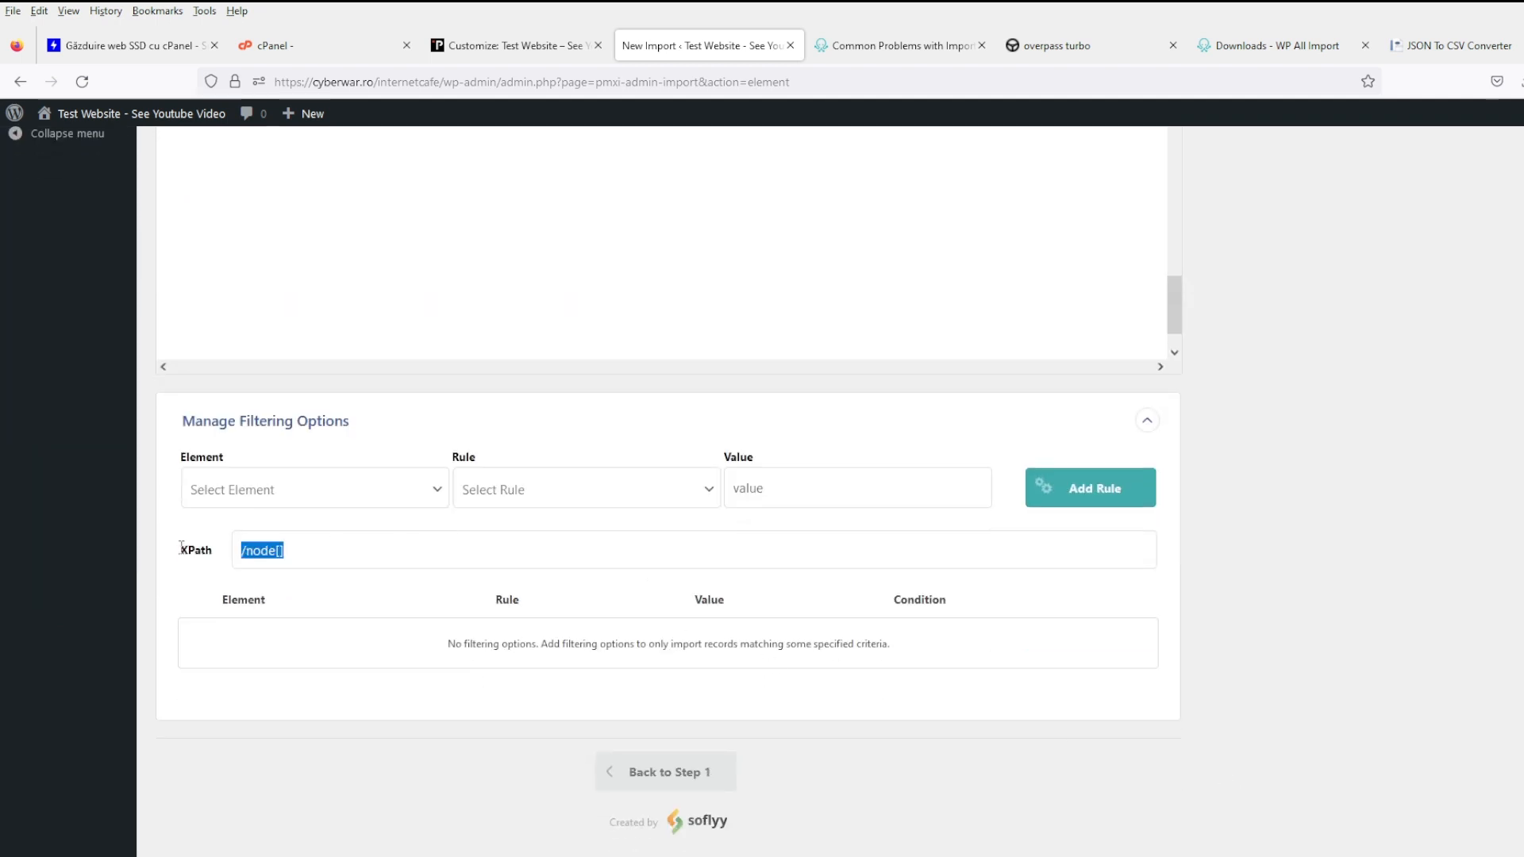
key(BackSpace)
click(674, 772)
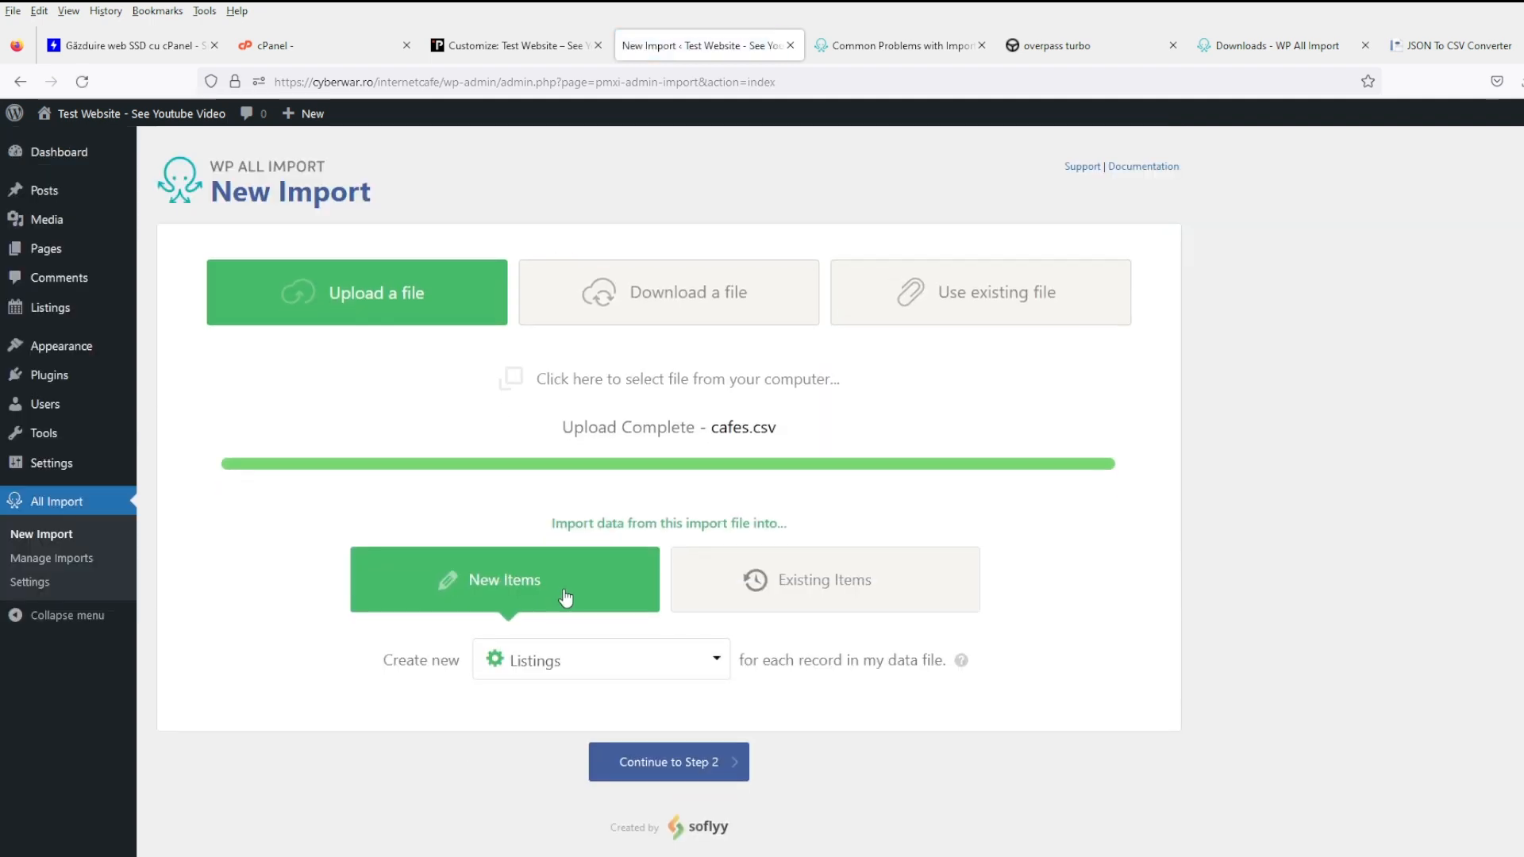
- In Step 2, add and apply the filter rule propertiesaddrcity[1] is not empty, reducing 261 rows to 85
click(641, 762)
scroll(564, 709, down, 10)
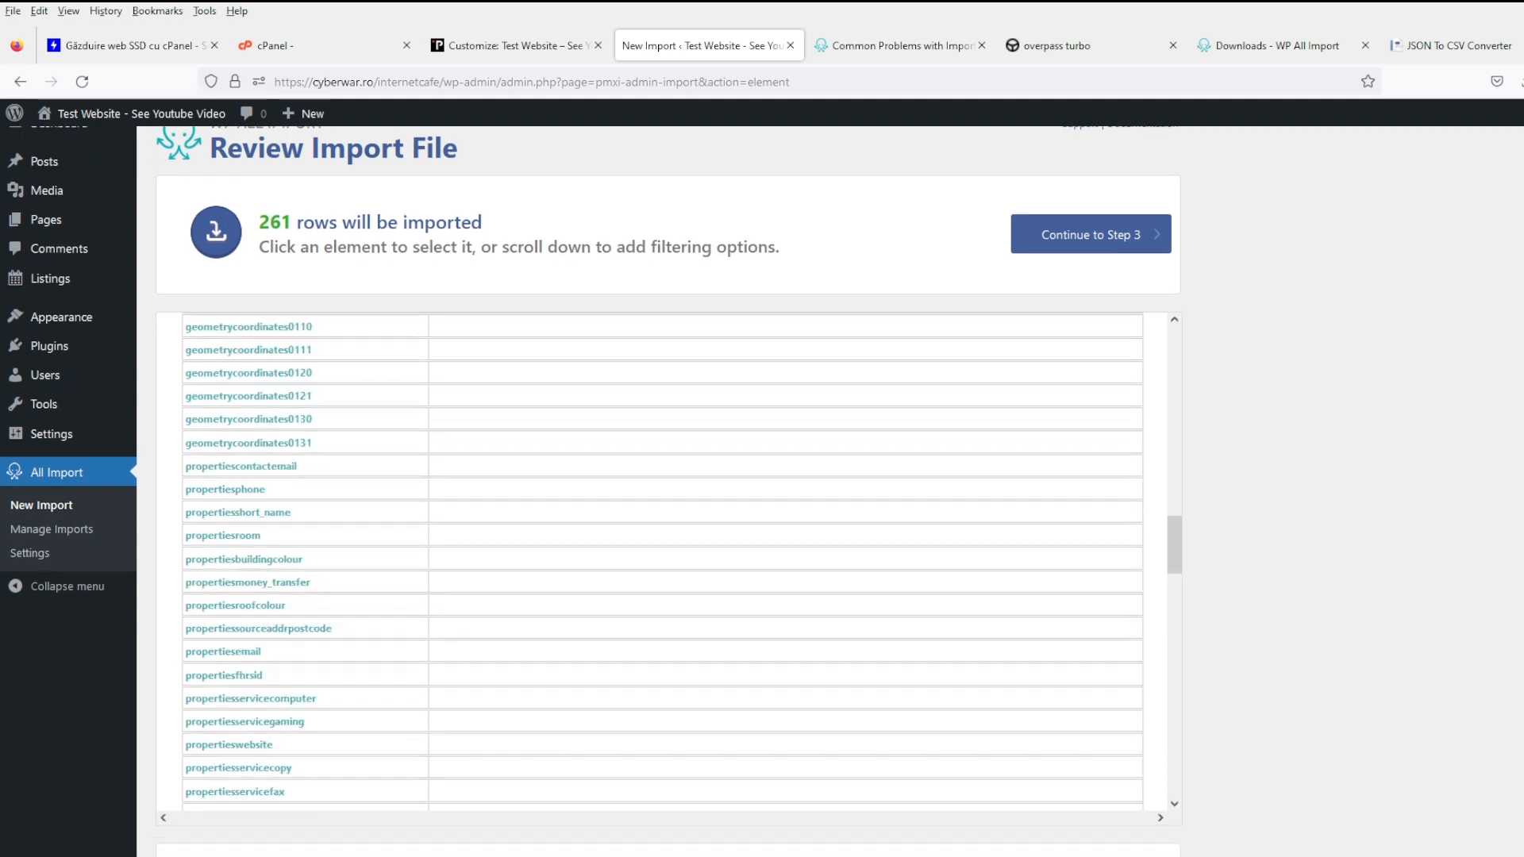
click(469, 703)
scroll(452, 690, down, 3)
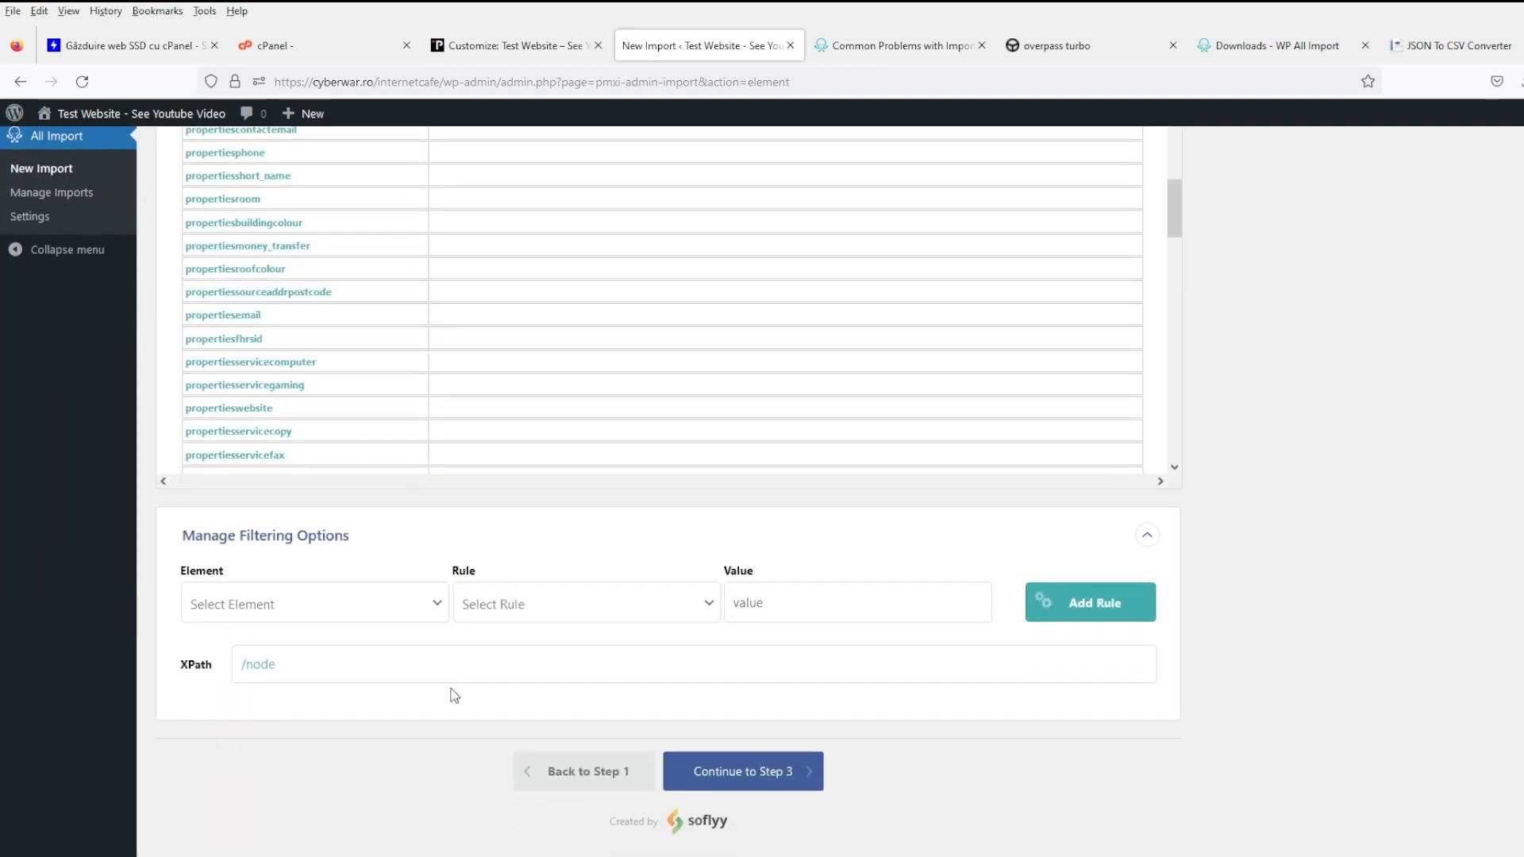
click(279, 211)
click(585, 605)
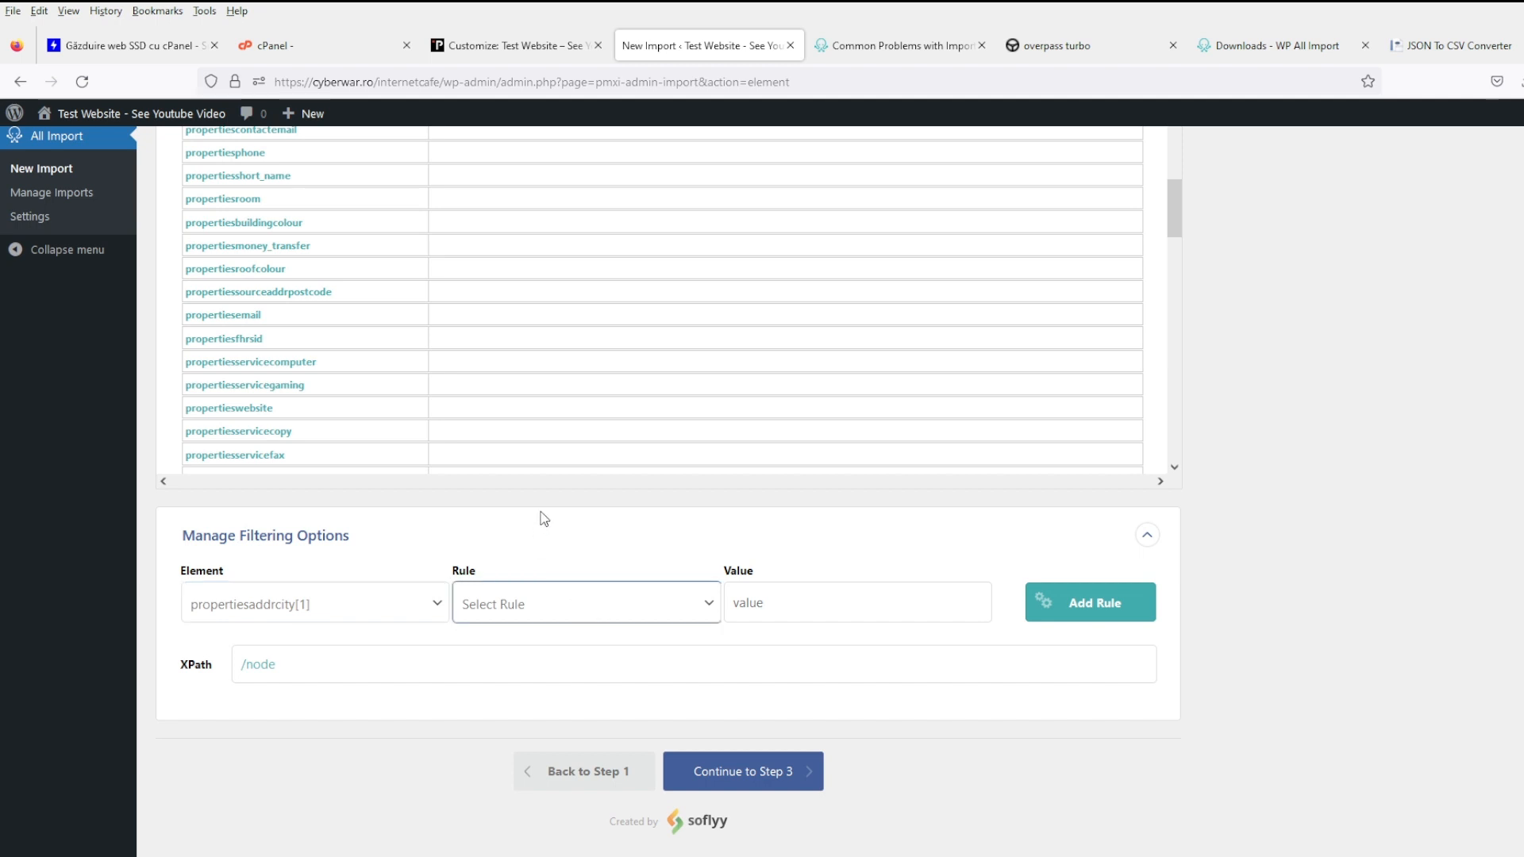
click(564, 580)
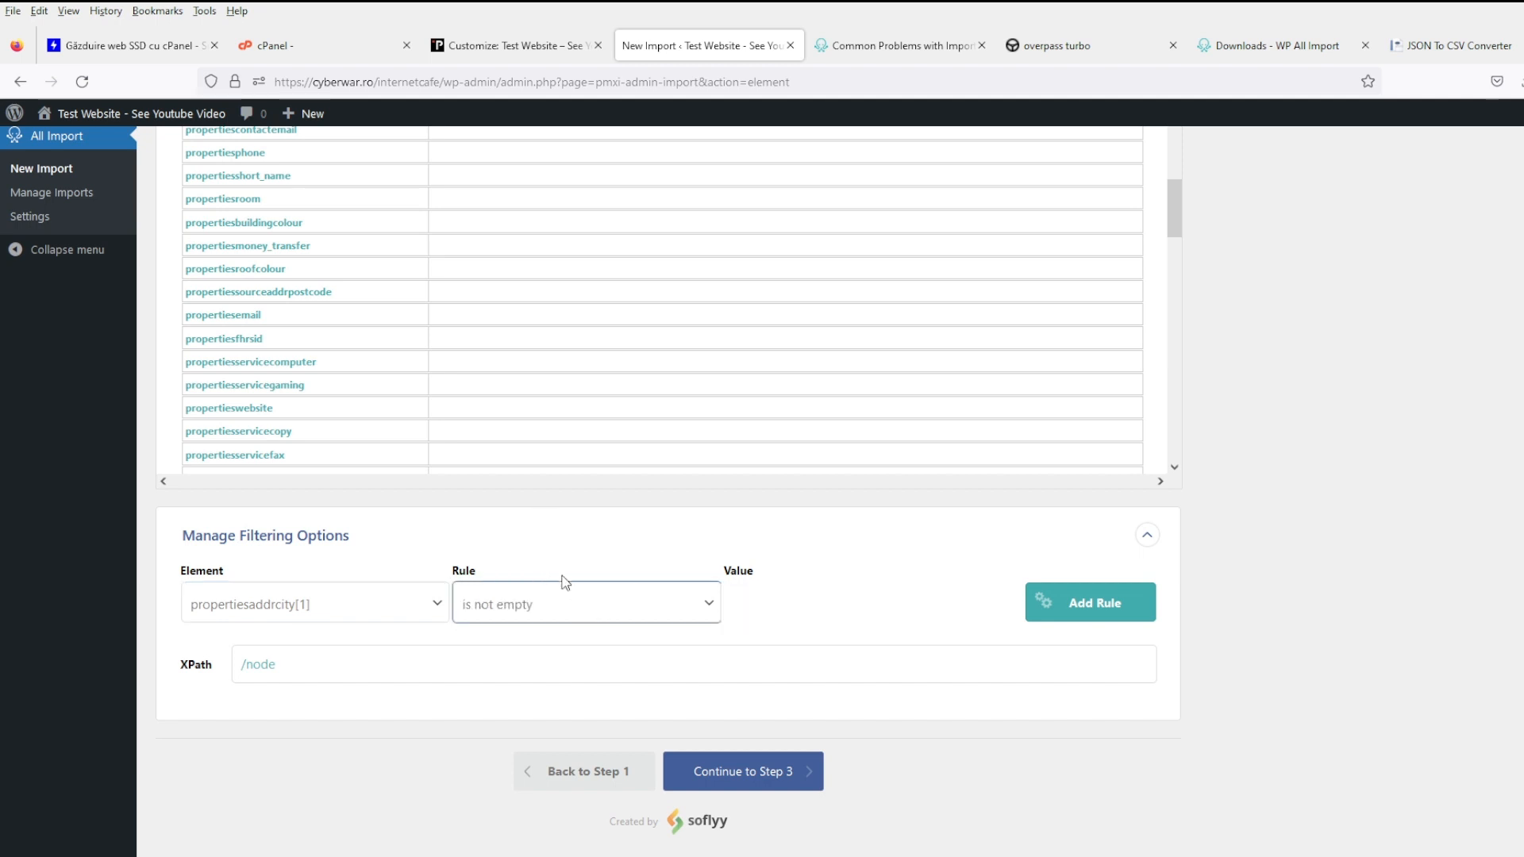
click(1044, 624)
scroll(812, 718, down, 2)
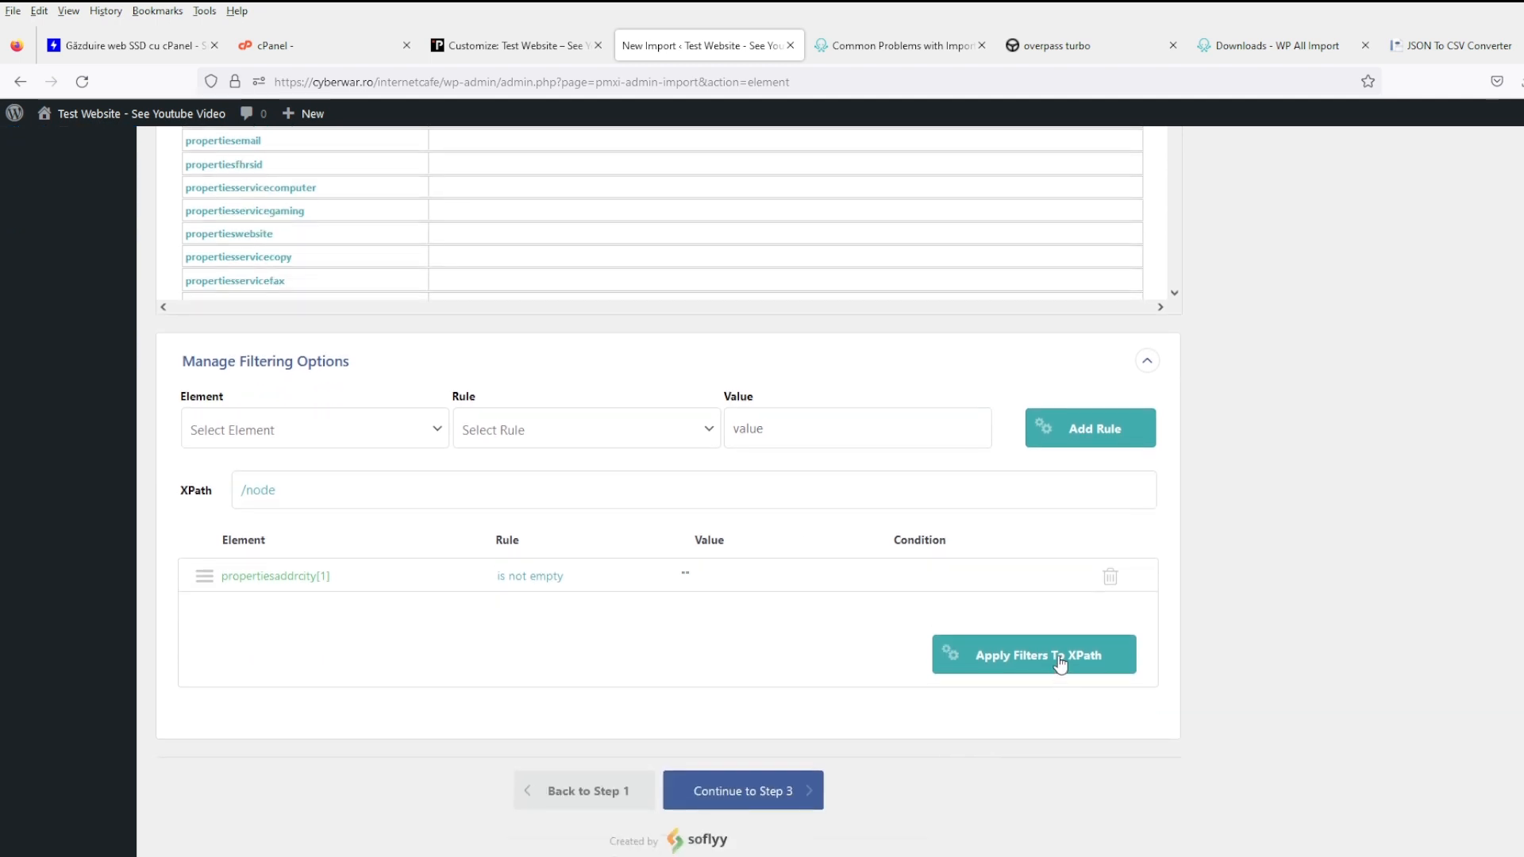
click(1059, 662)
scroll(1189, 630, up, 7)
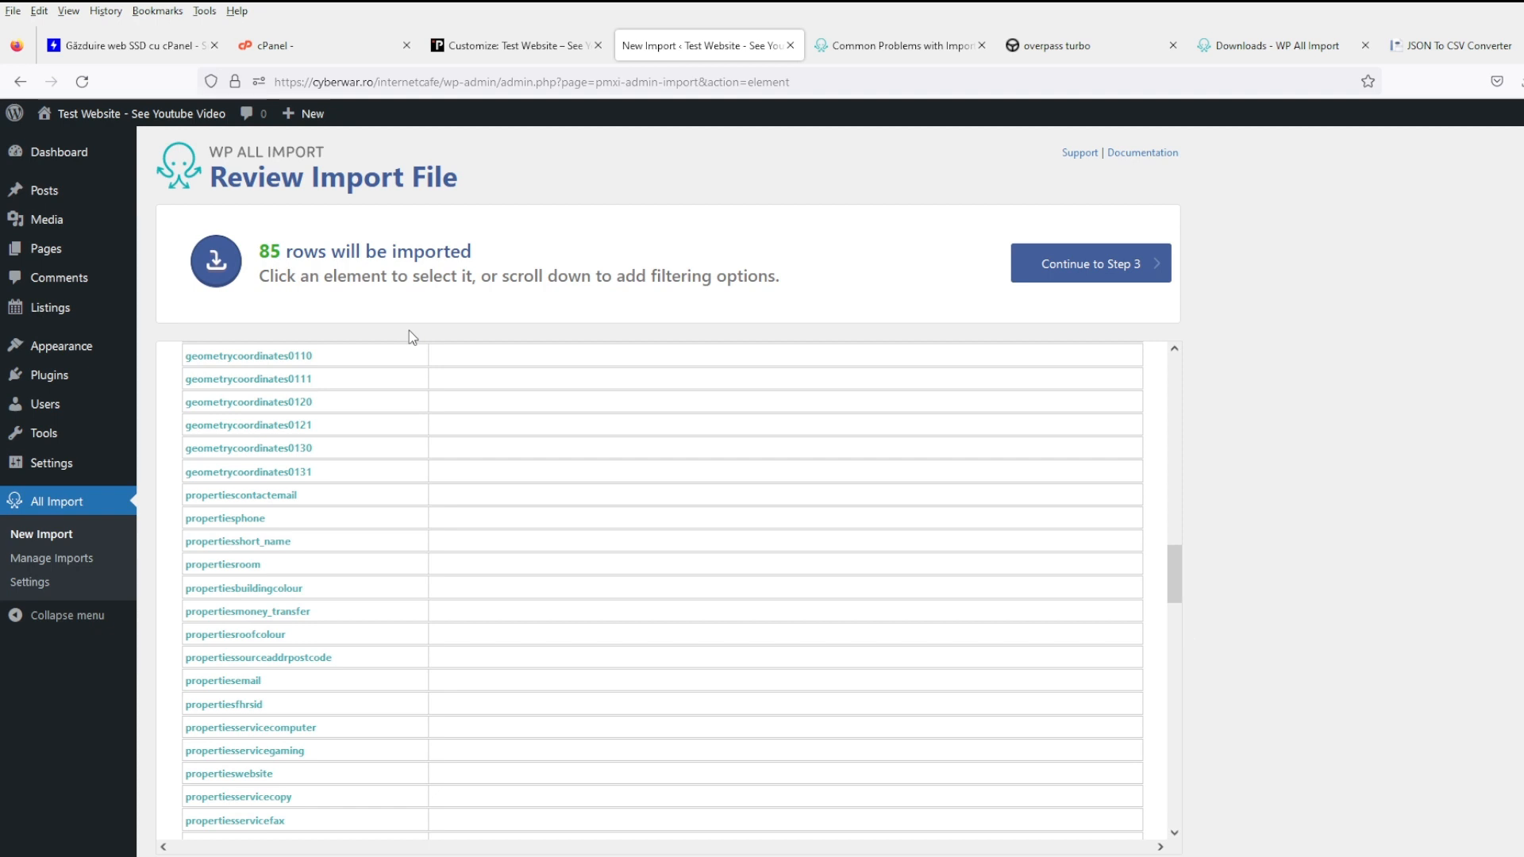
- Browse the filtered cafe records 1 through 4 in the import preview
scroll(489, 456, up, 10)
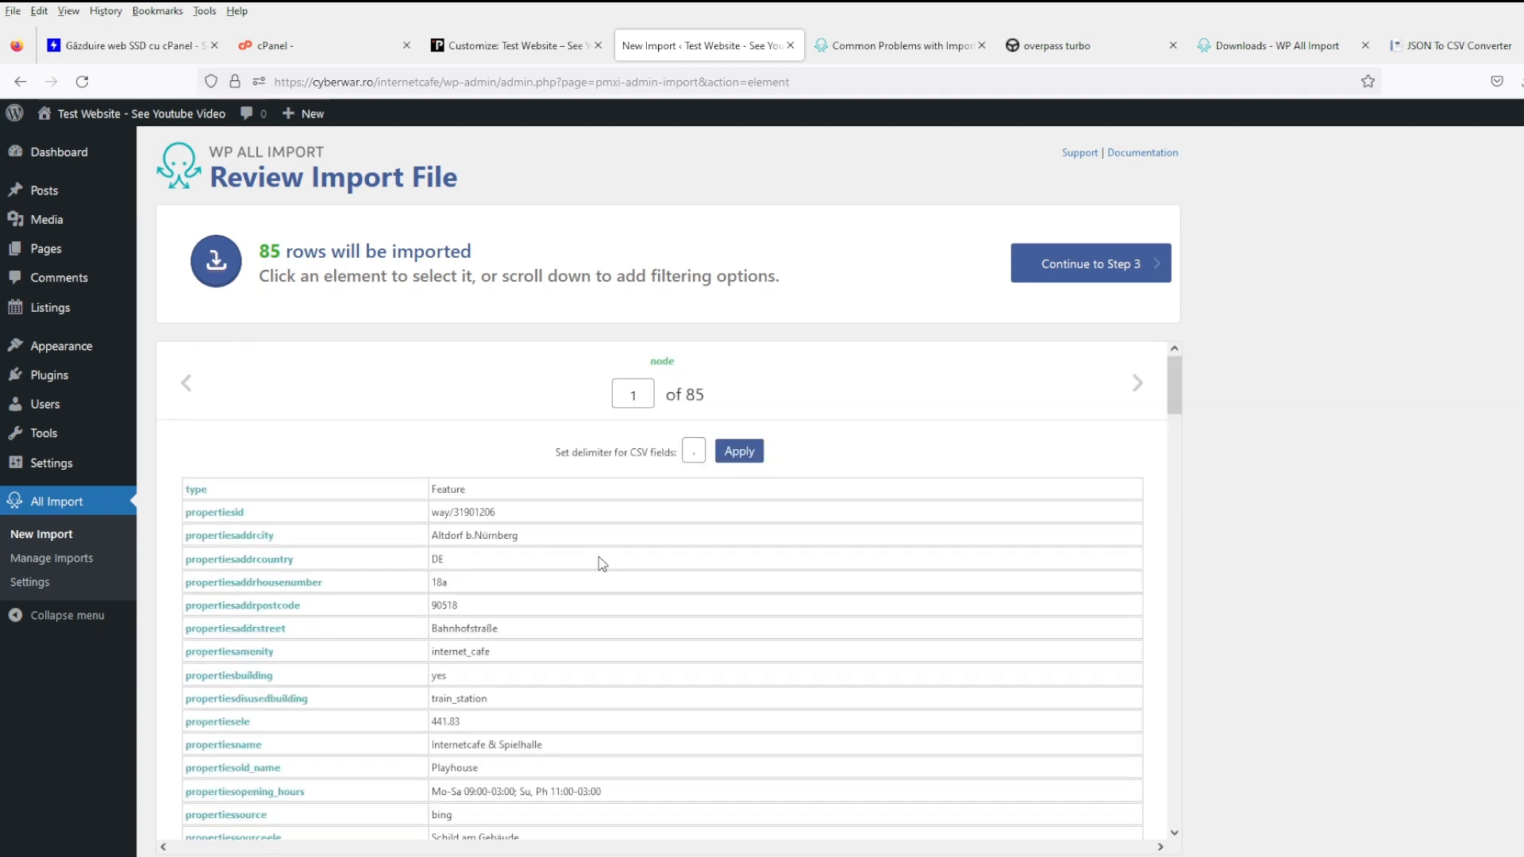
scroll(600, 558, down, 10)
scroll(599, 558, up, 10)
scroll(597, 568, down, 3)
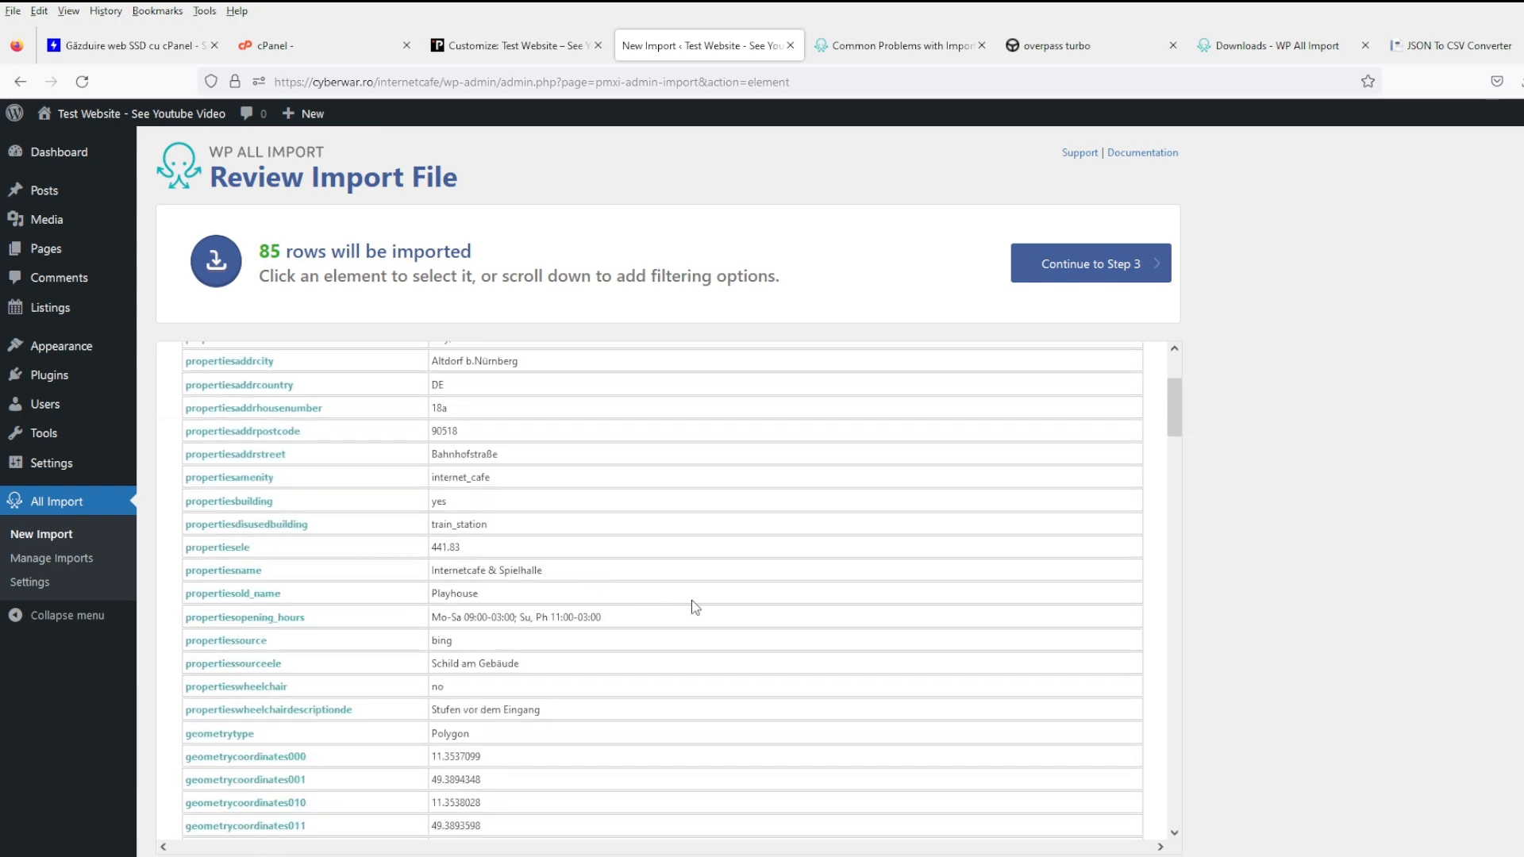
scroll(691, 605, down, 15)
scroll(745, 587, down, 15)
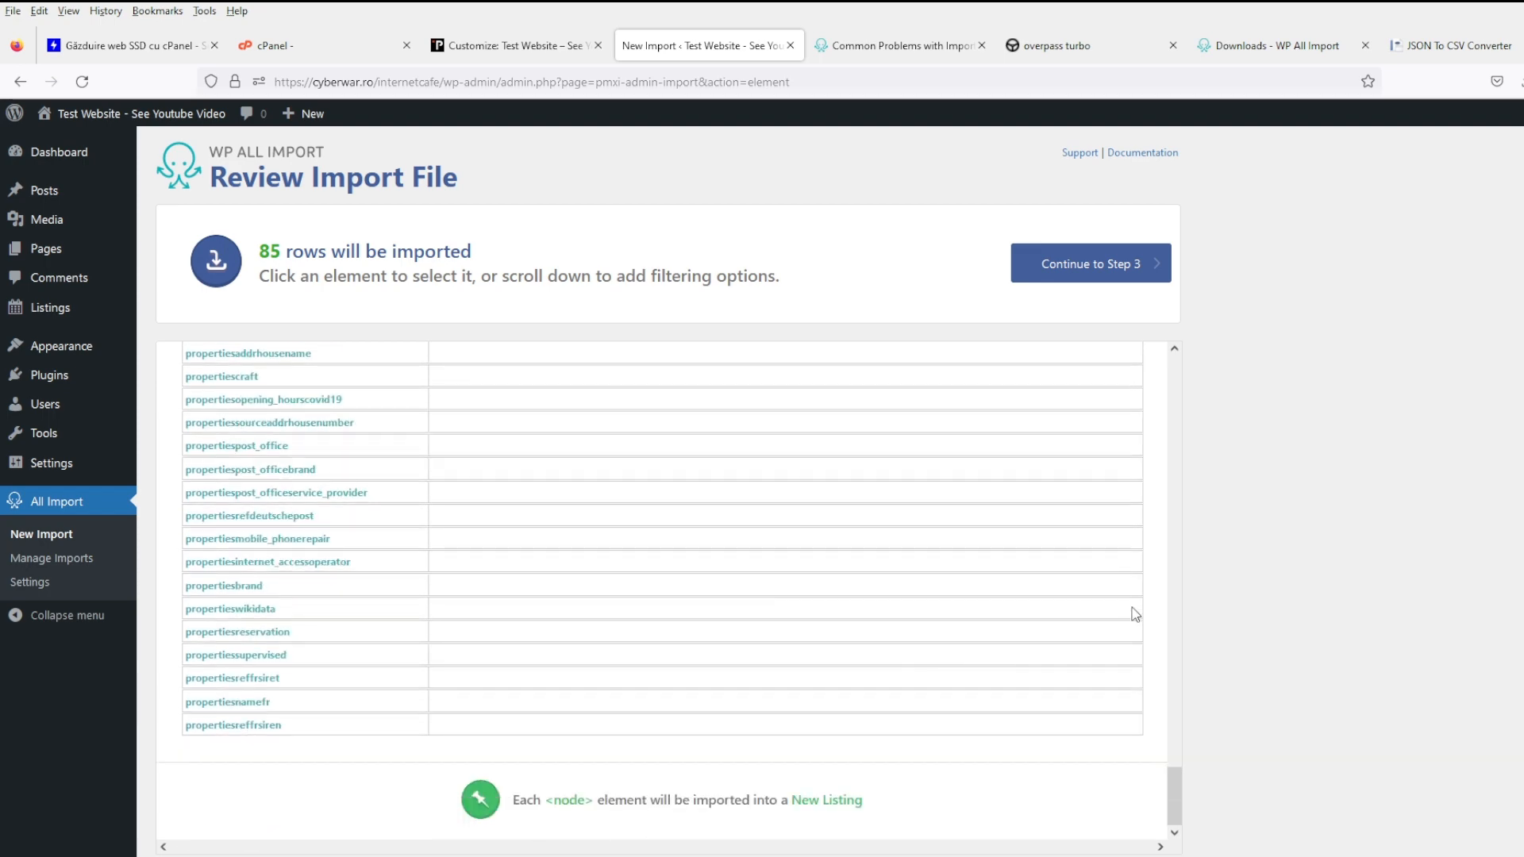
scroll(955, 688, up, 10)
scroll(955, 689, up, 15)
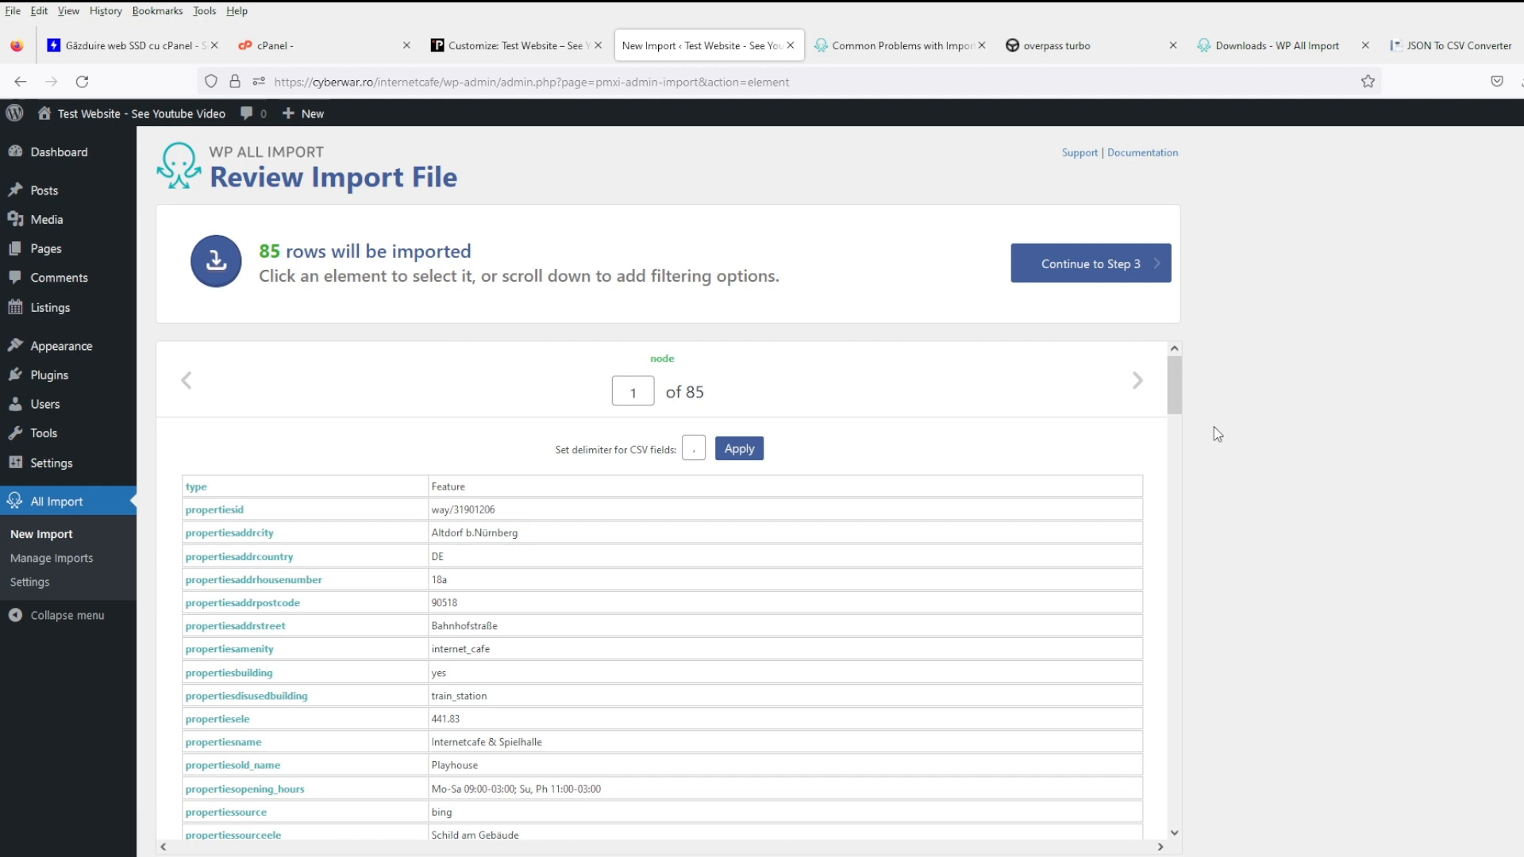
click(1138, 389)
click(1139, 389)
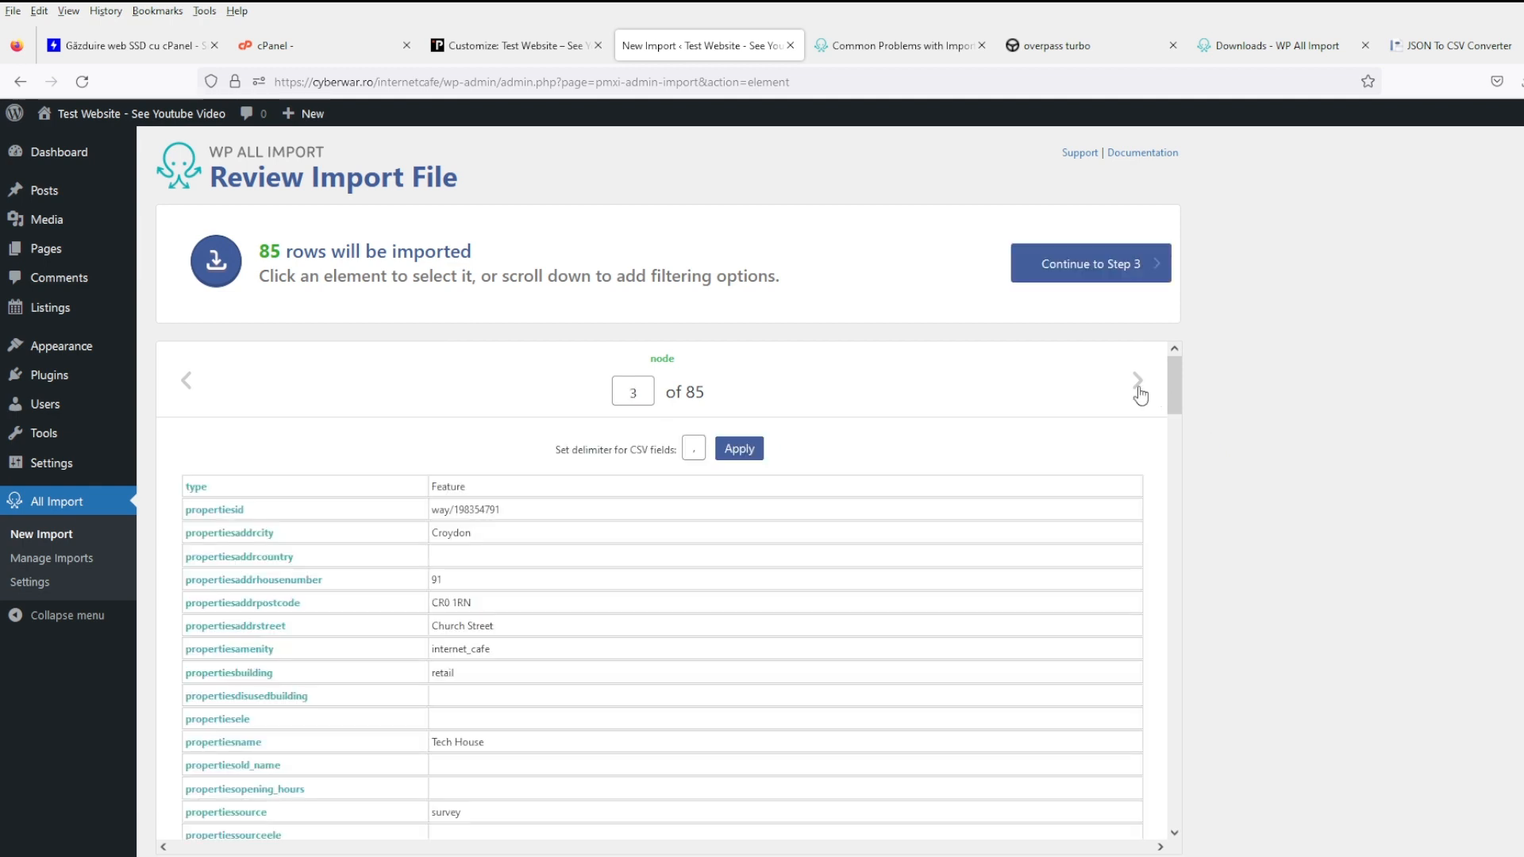
click(1139, 389)
- Proceed to Step 3 of the import with the 85 filtered records
scroll(860, 592, down, 4)
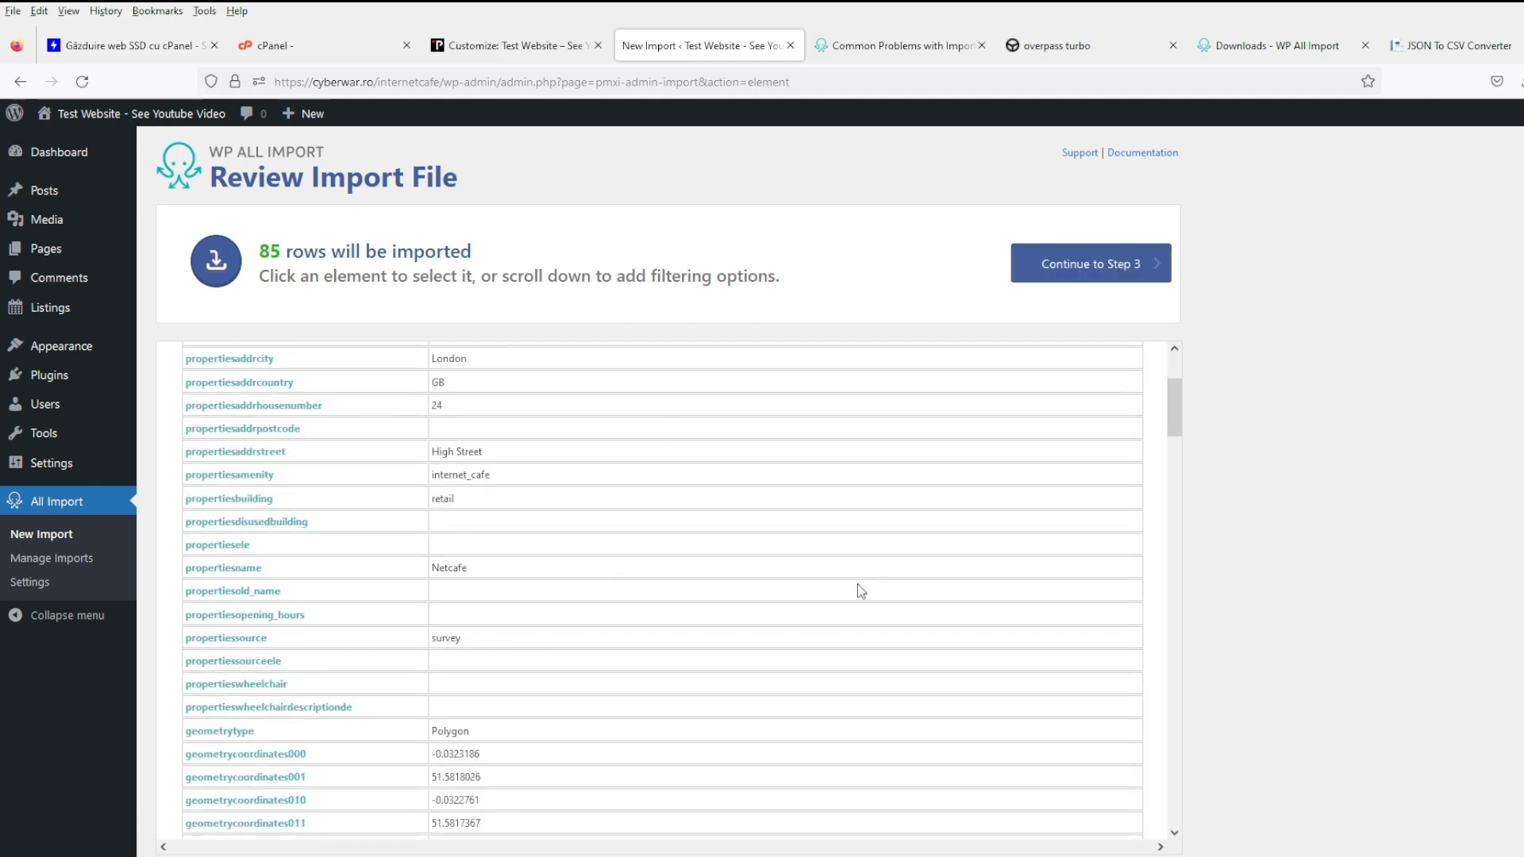
scroll(1425, 663, down, 6)
scroll(1425, 664, up, 1)
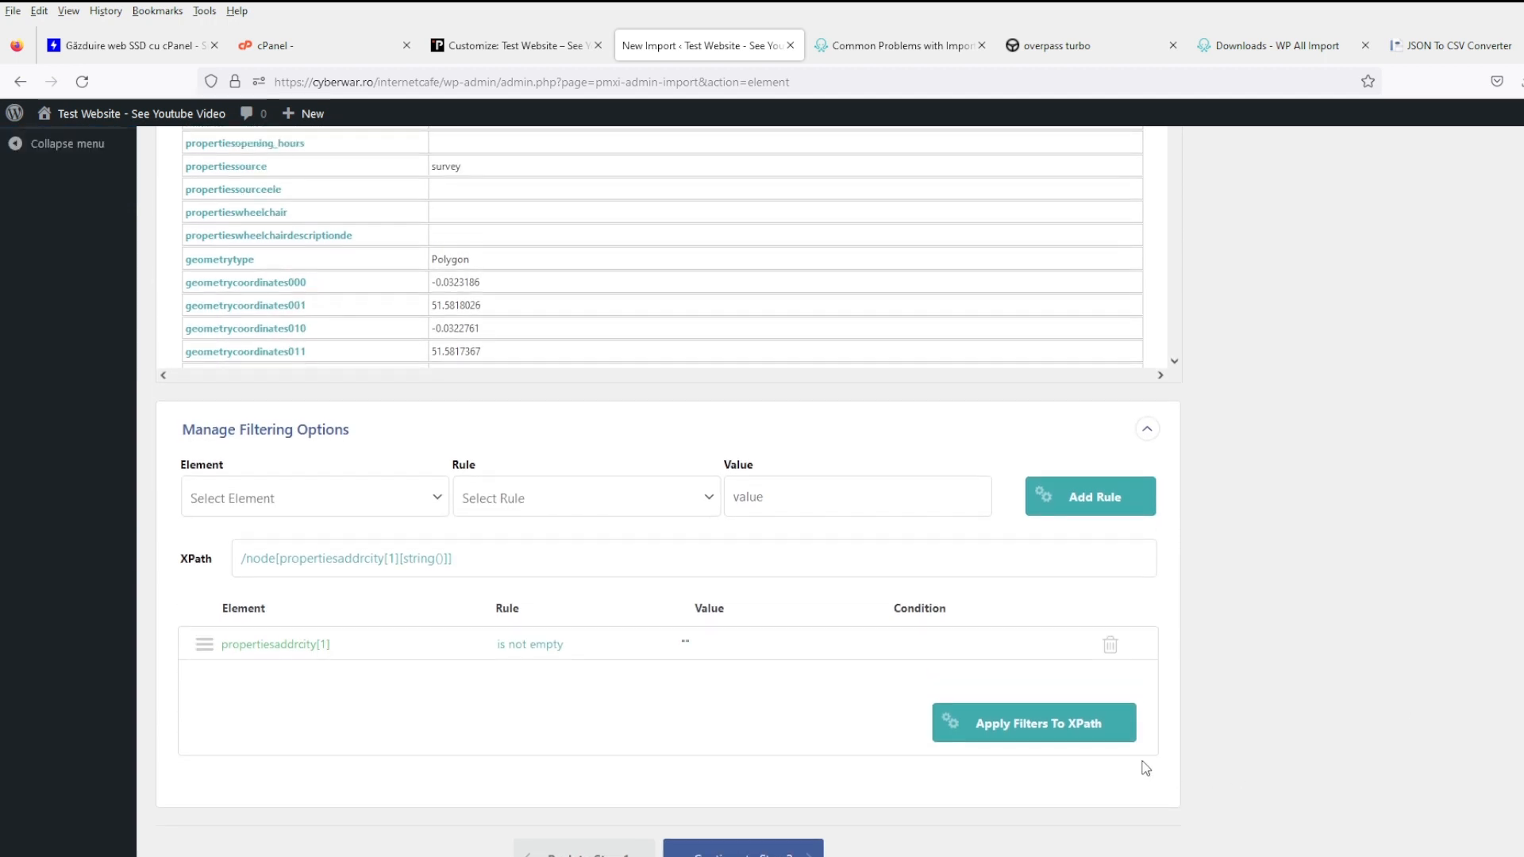
click(811, 851)
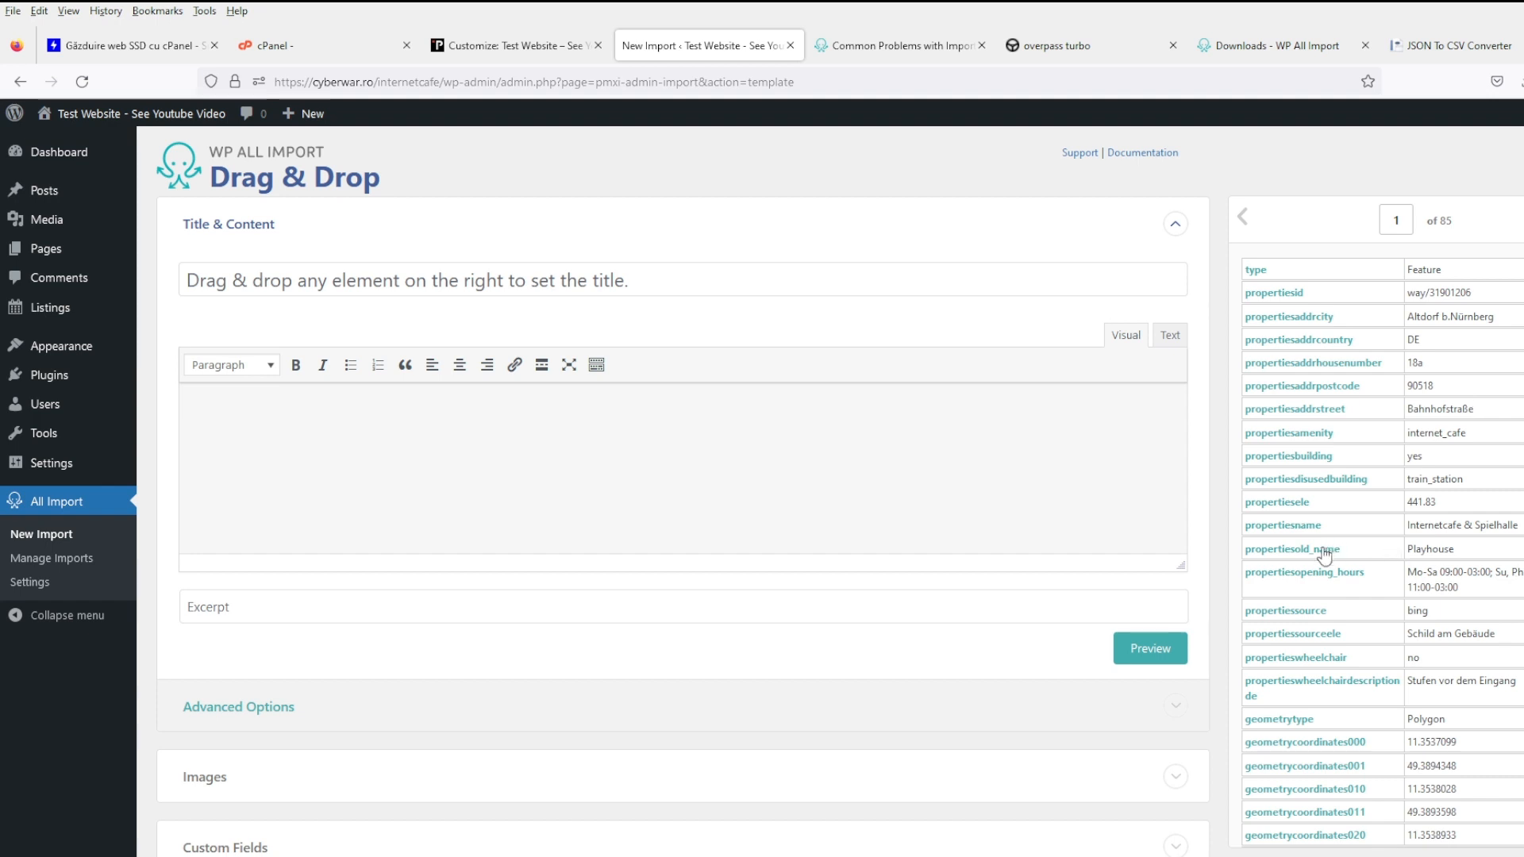
- Map {propertiesname[1]} into the listing title and expand Custom Fields, which has none for Listings yet
drag(1313, 527, 682, 287)
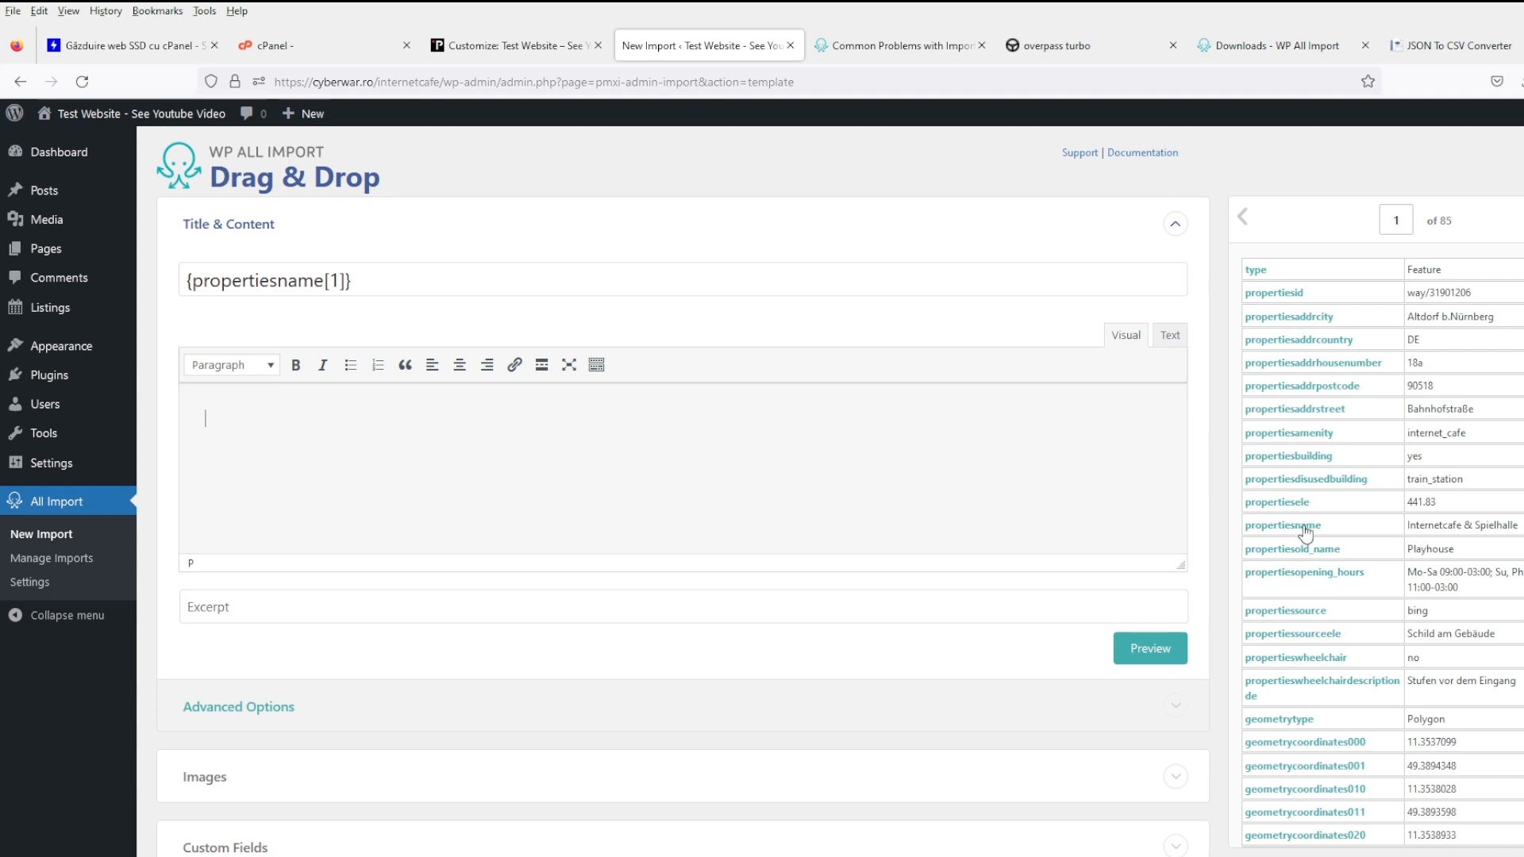
scroll(587, 564, down, 3)
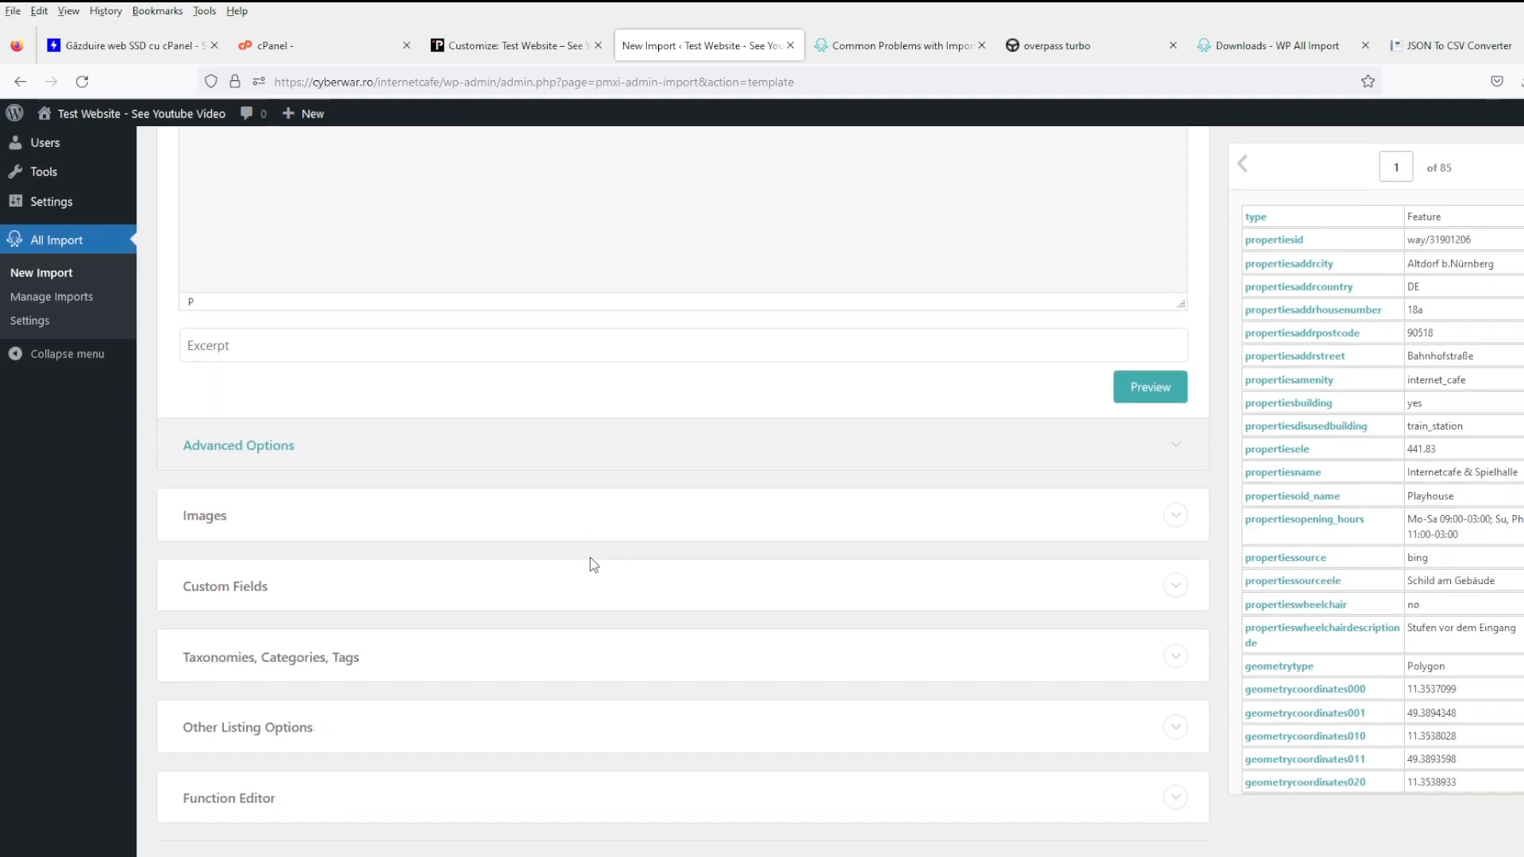
click(238, 589)
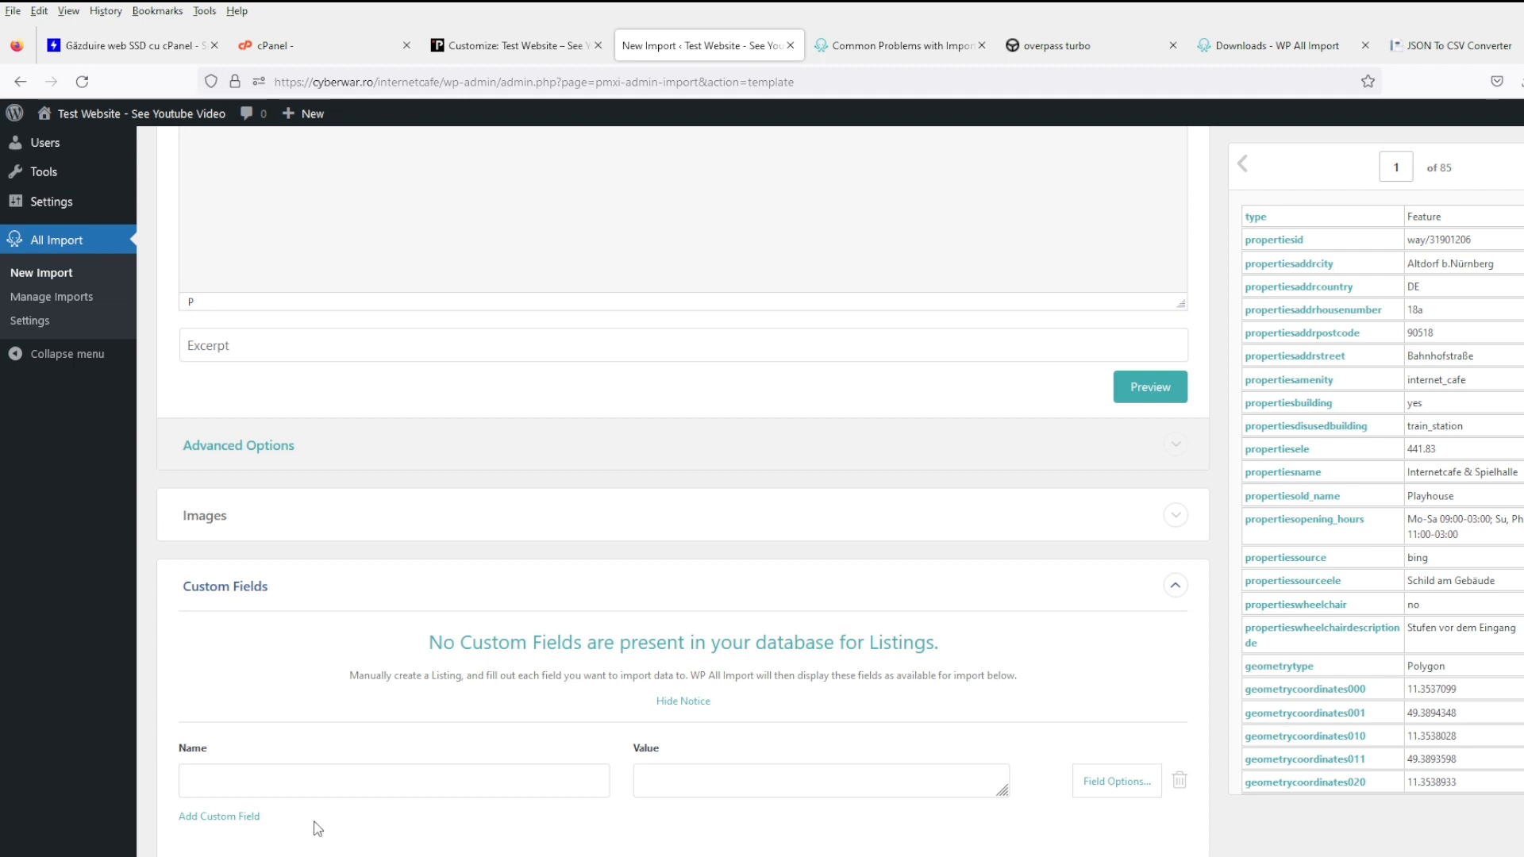
scroll(1426, 345, down, 6)
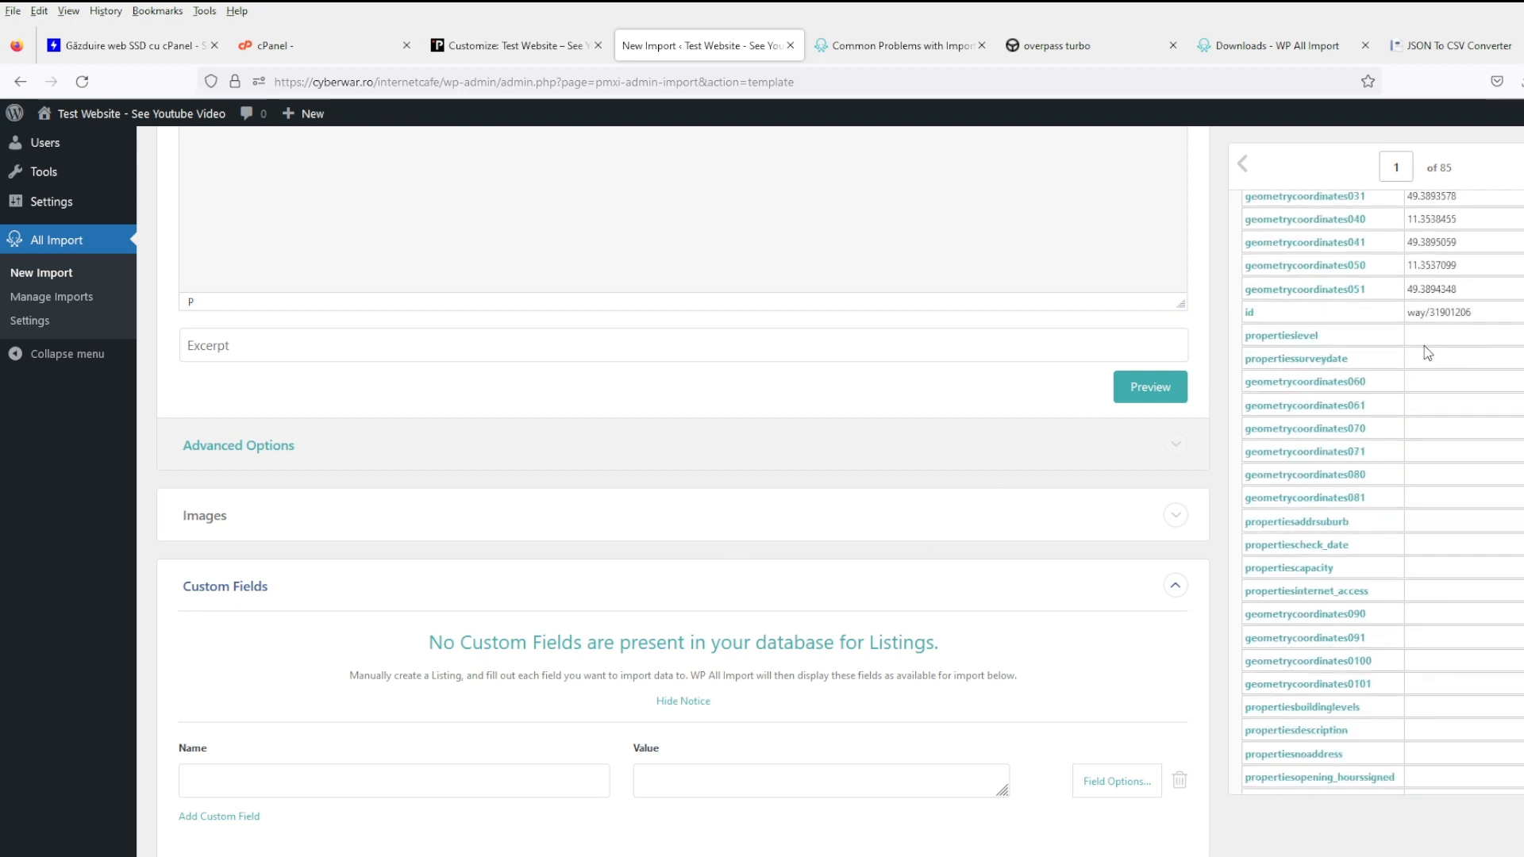
scroll(1392, 489, down, 15)
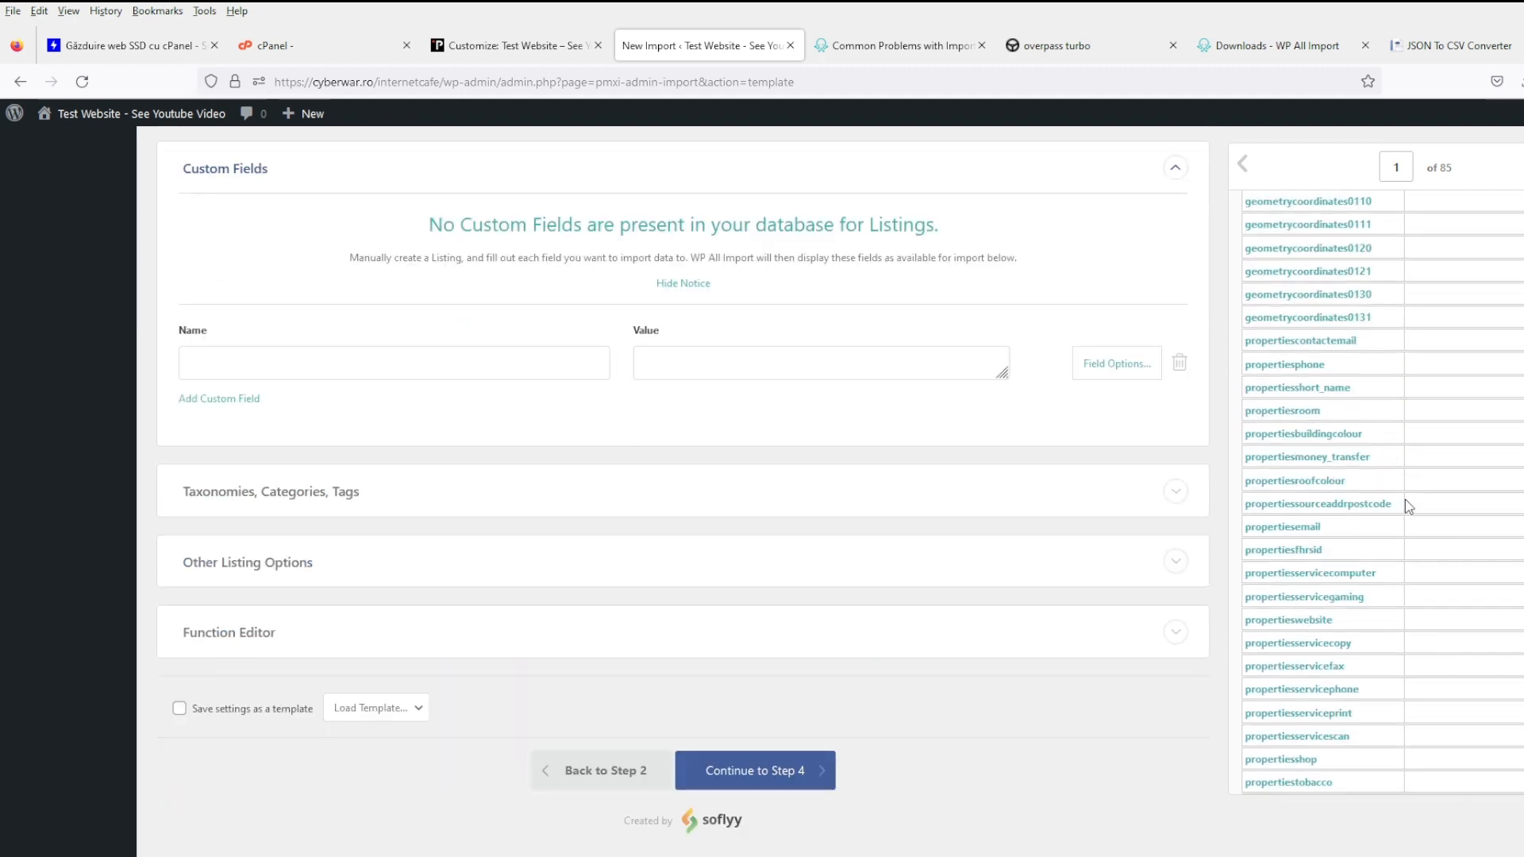
scroll(1401, 504, down, 5)
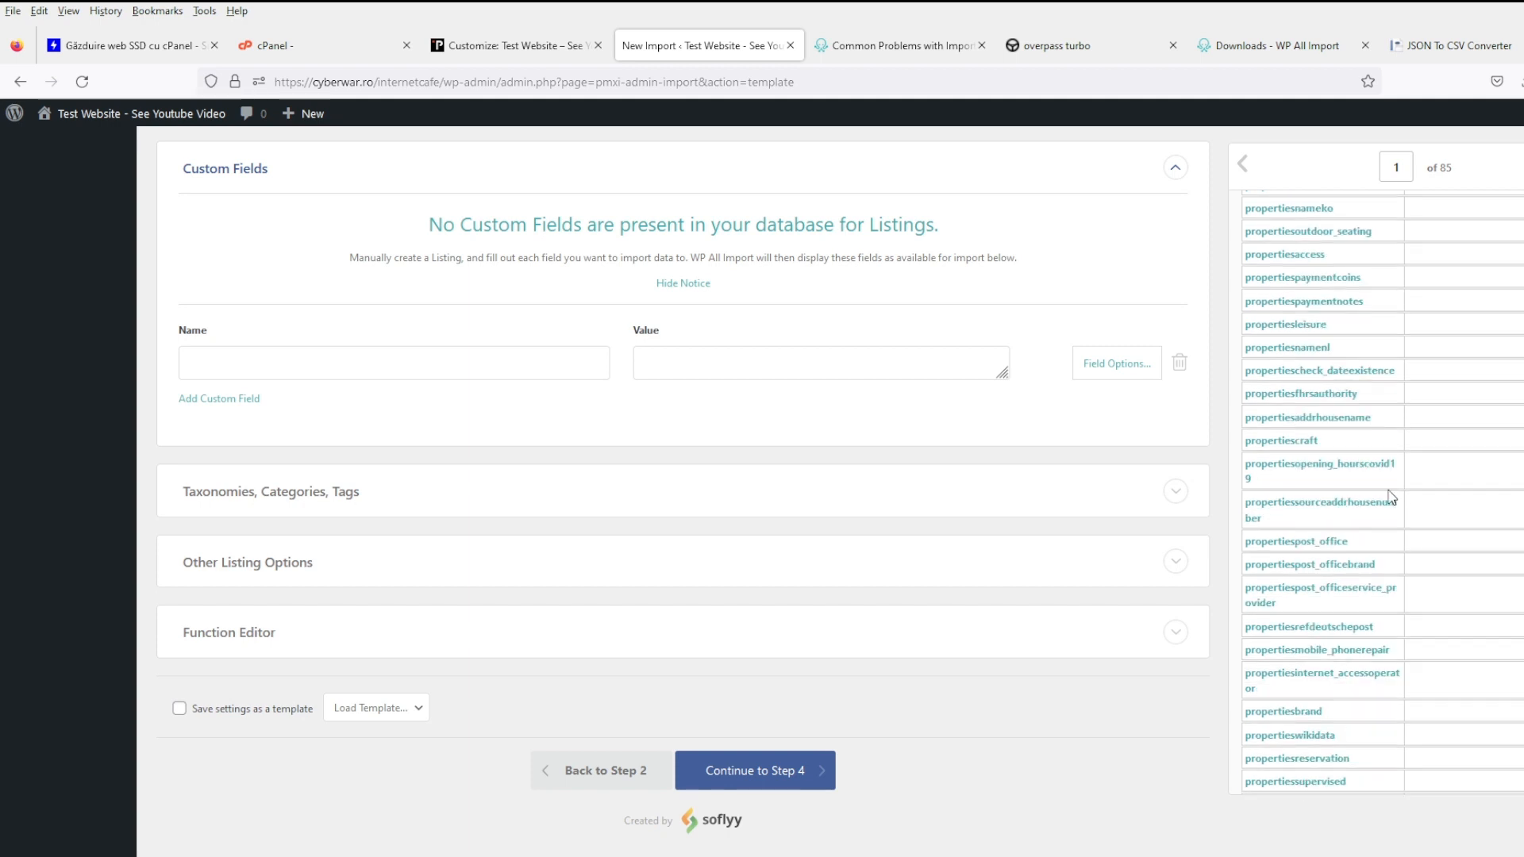
scroll(1395, 498, down, 2)
scroll(1391, 497, up, 10)
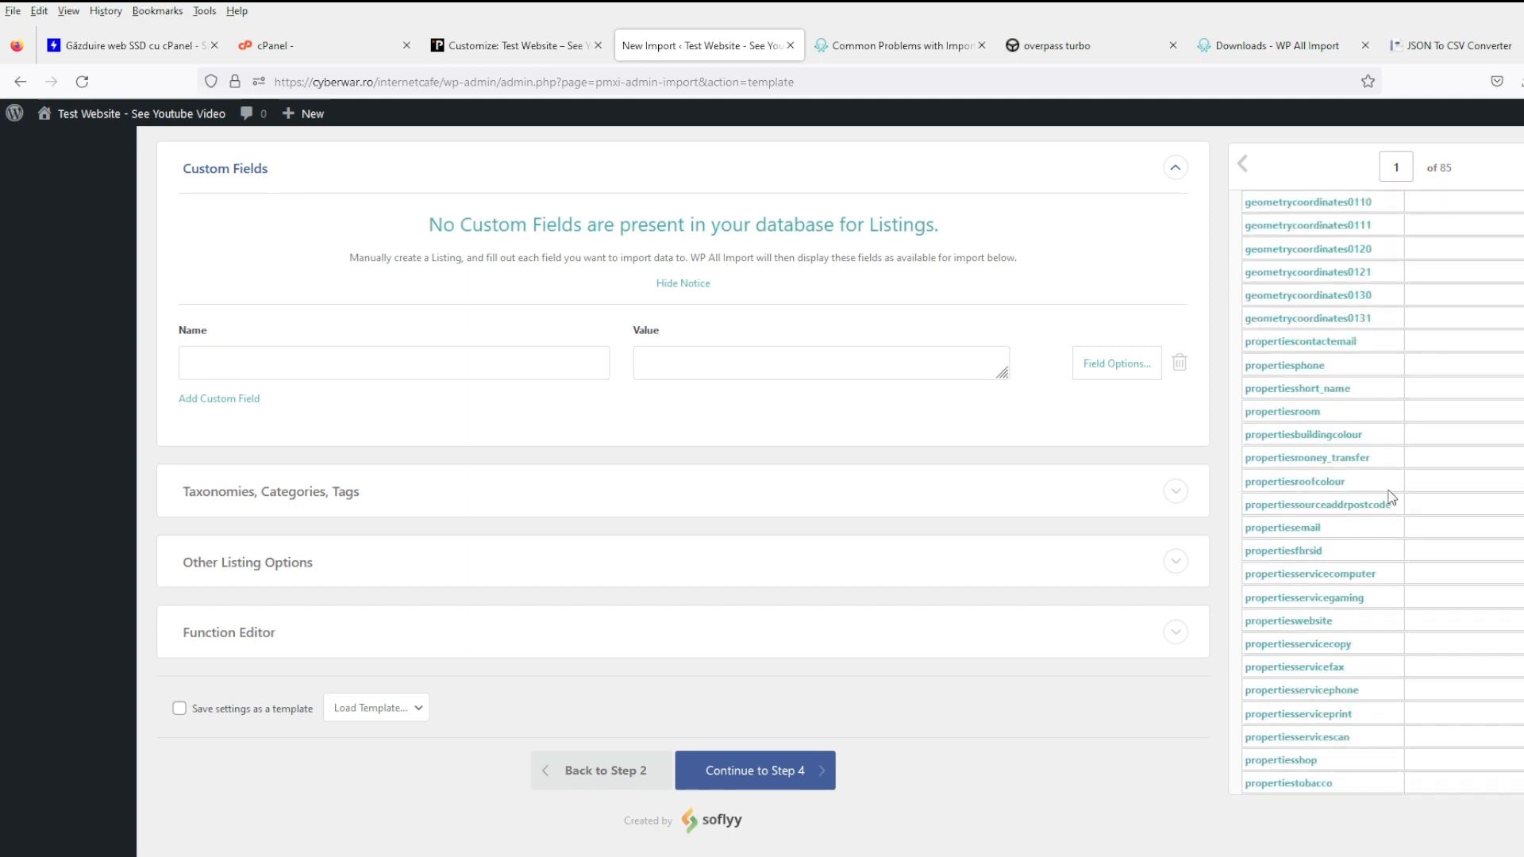
scroll(787, 681, up, 3)
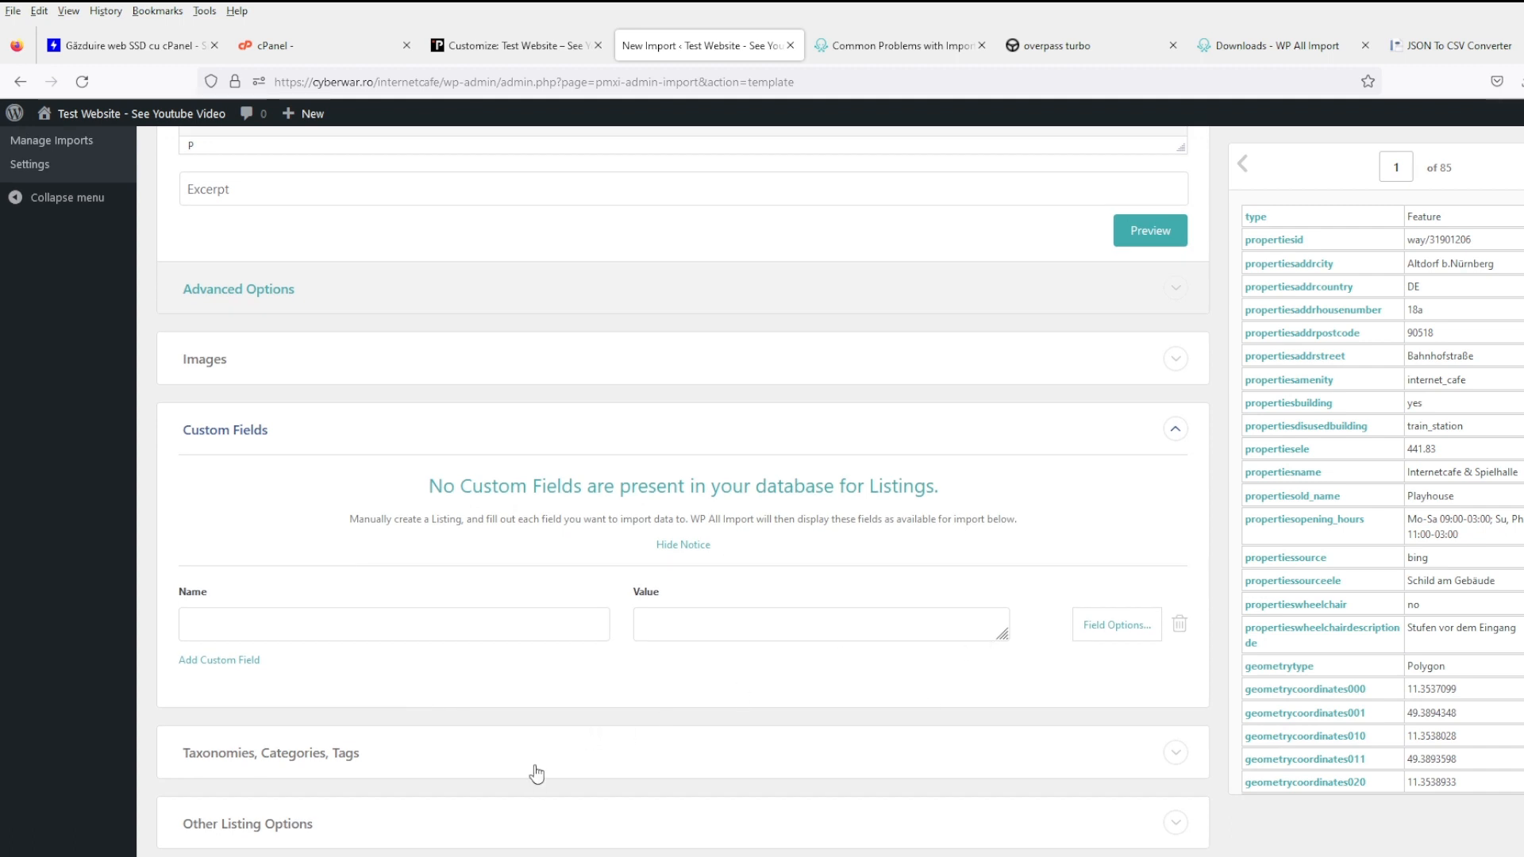
- Under Taxonomies, Categories, Tags, enable Categories and assign the single category Internet Cafe
click(342, 752)
scroll(284, 609, down, 3)
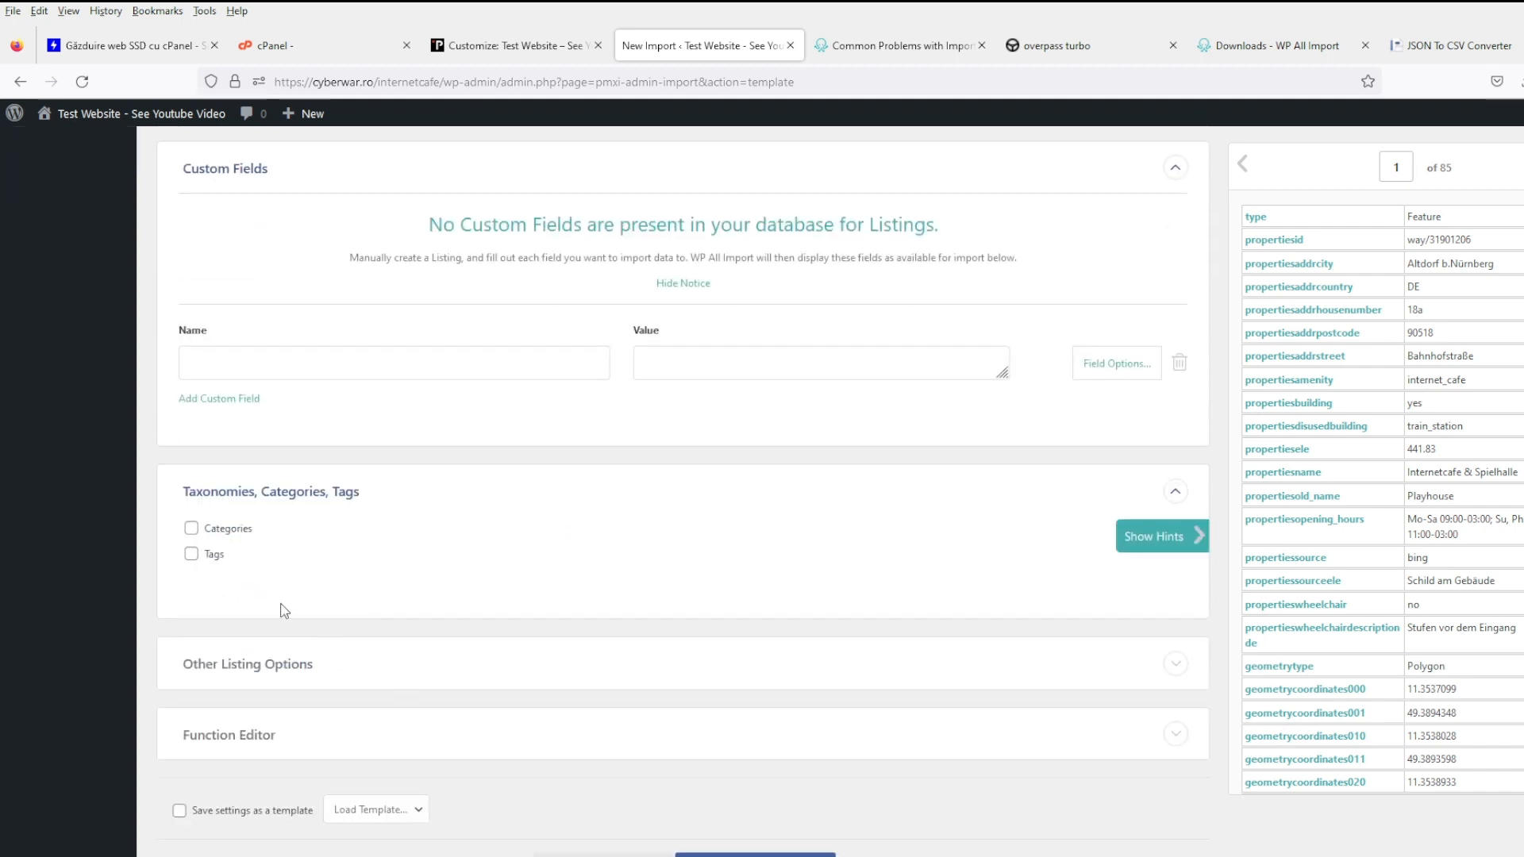
click(228, 529)
click(369, 590)
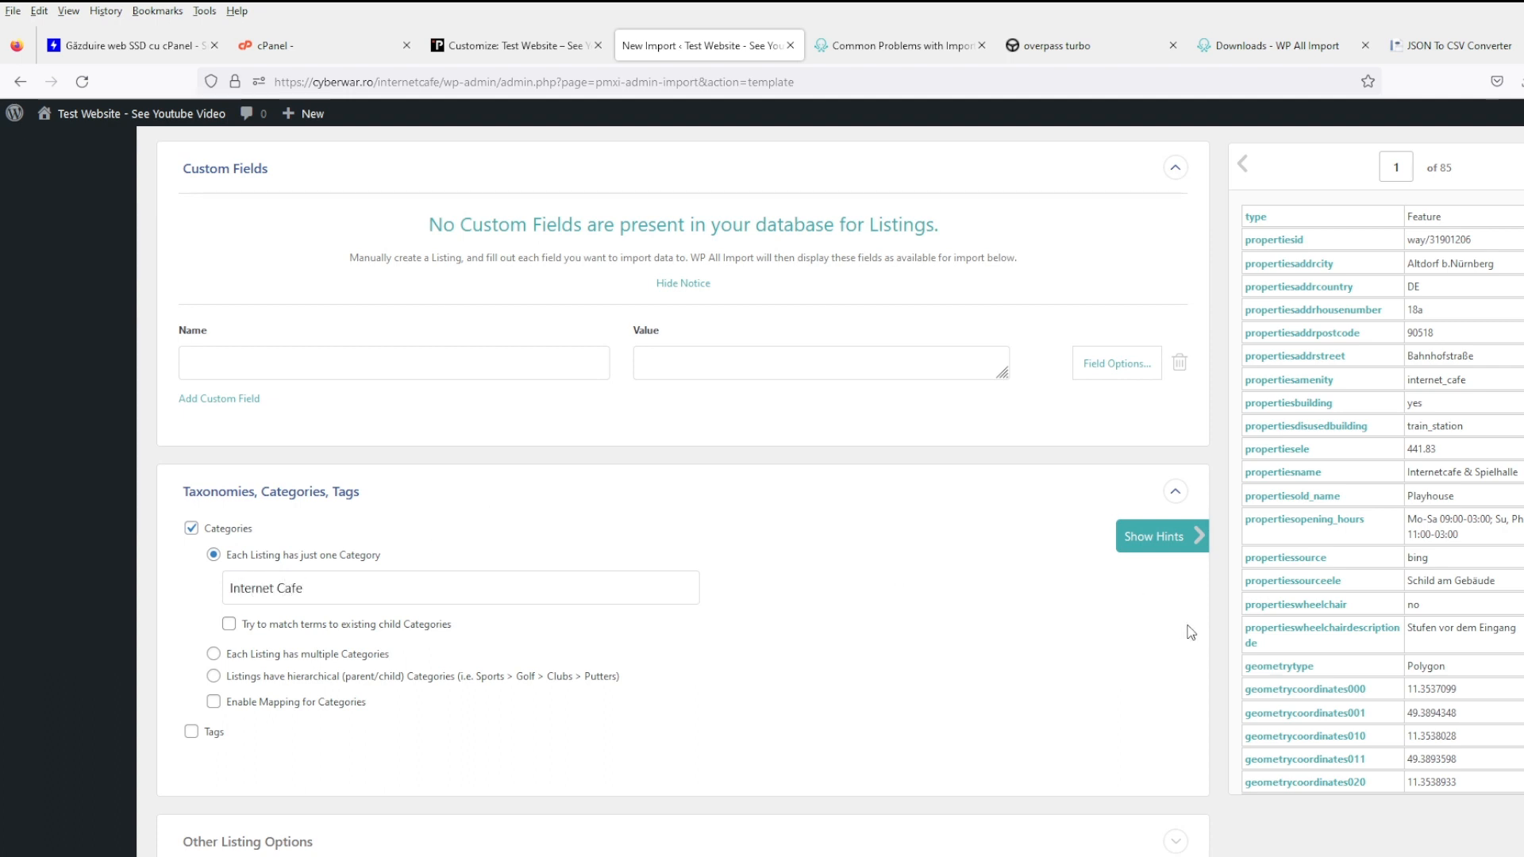
scroll(688, 677, down, 2)
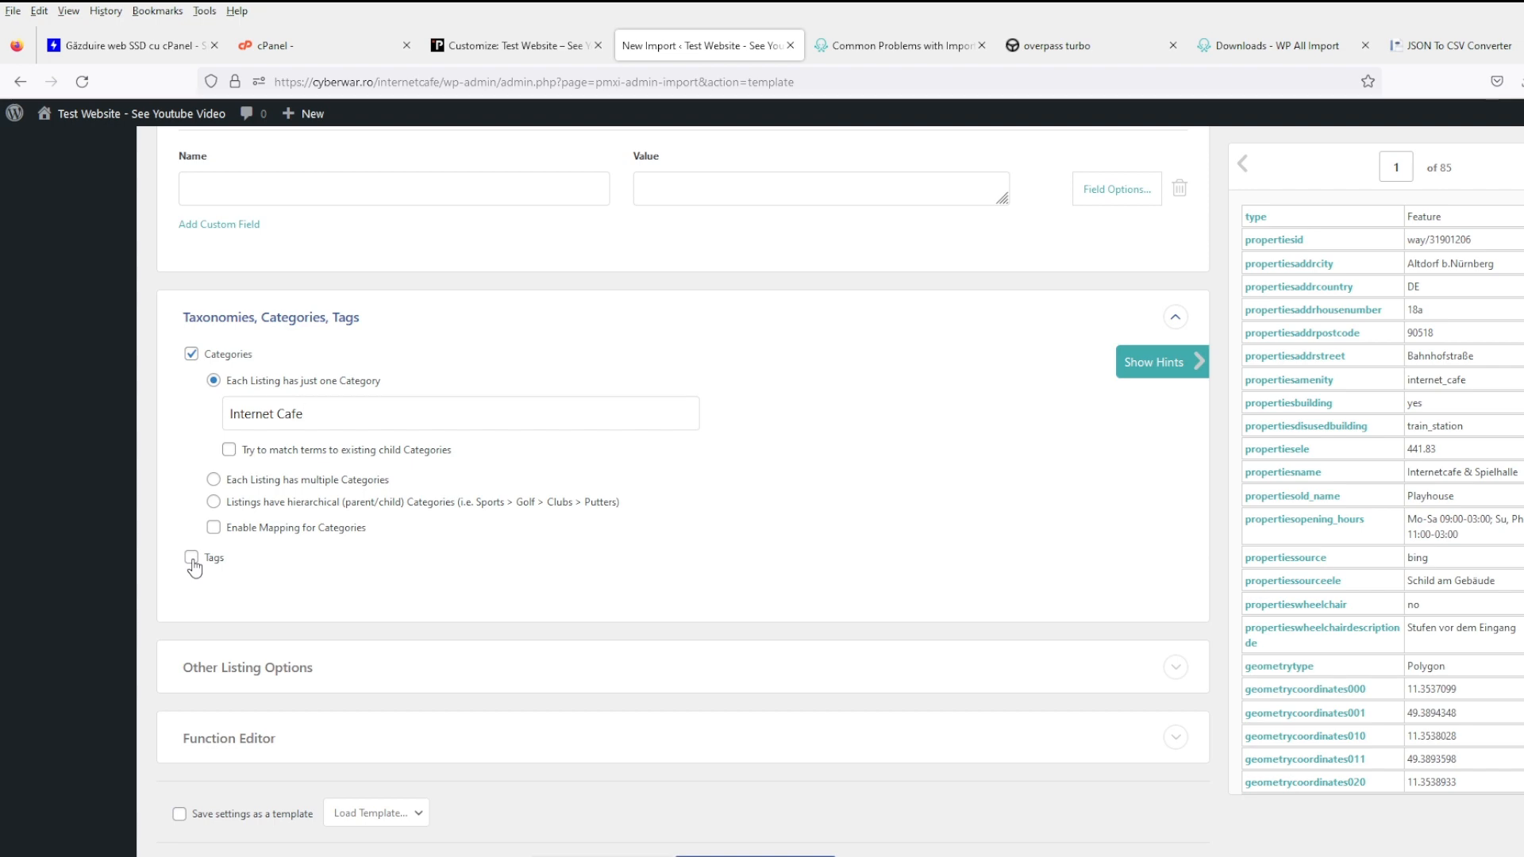
scroll(357, 604, up, 6)
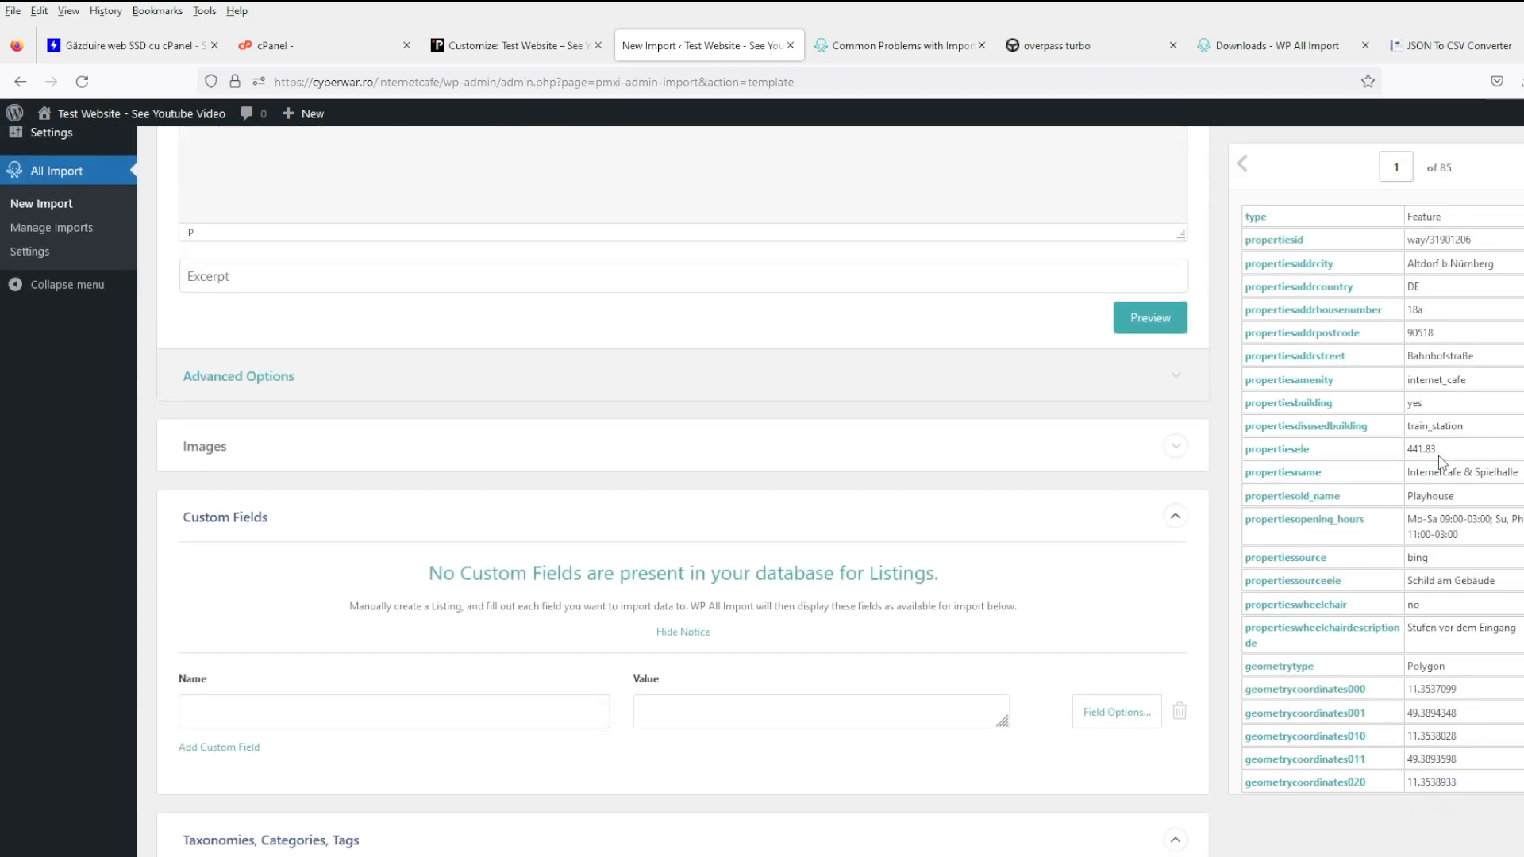
scroll(442, 742, up, 4)
scroll(508, 741, down, 12)
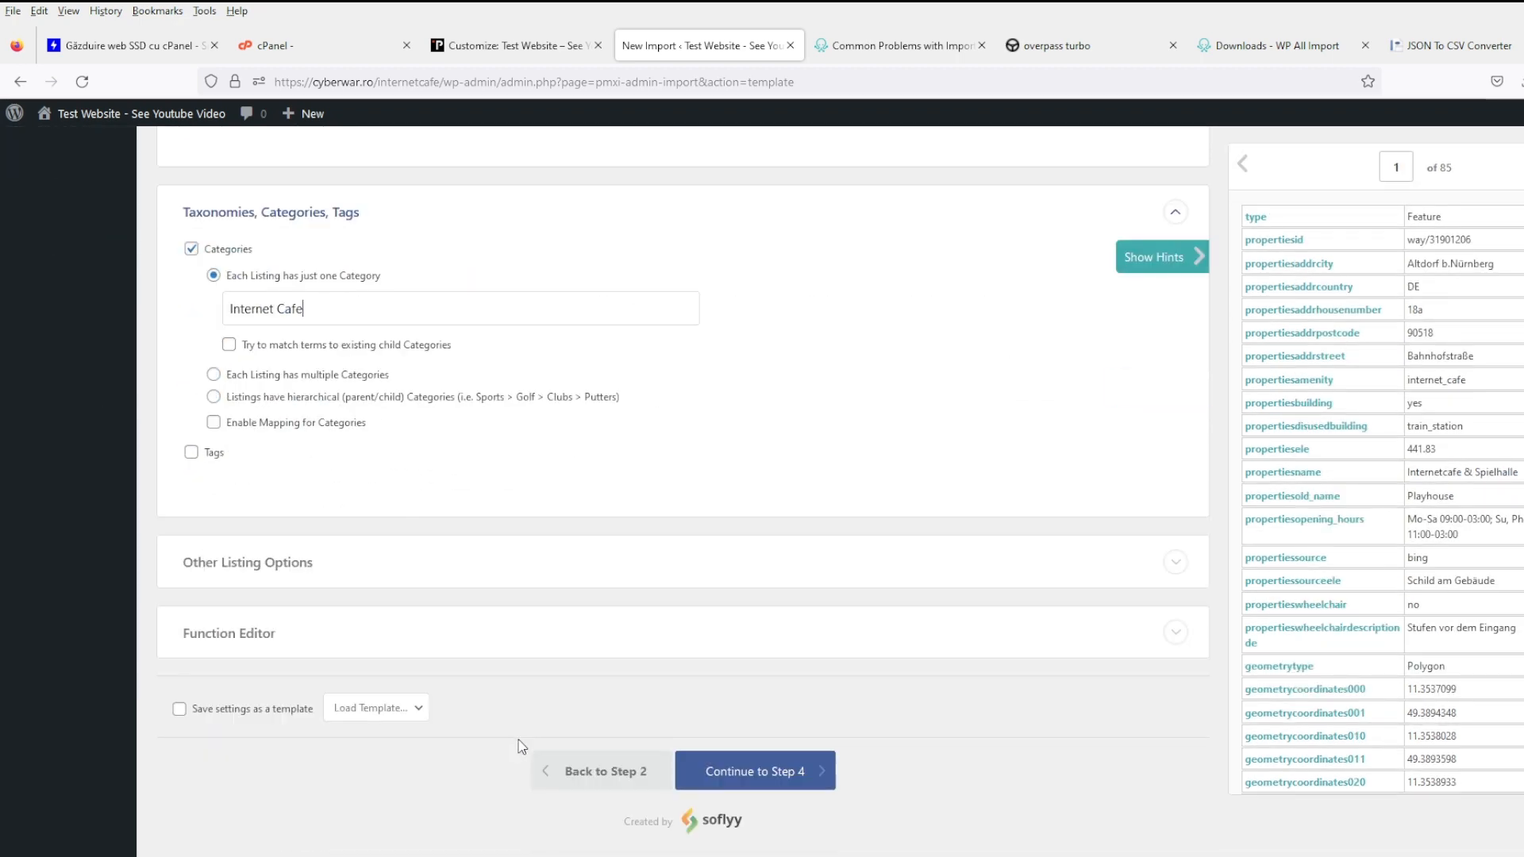
- Expand the Other Listing Options and Advanced Options sections
click(382, 583)
scroll(381, 585, down, 4)
scroll(429, 616, up, 11)
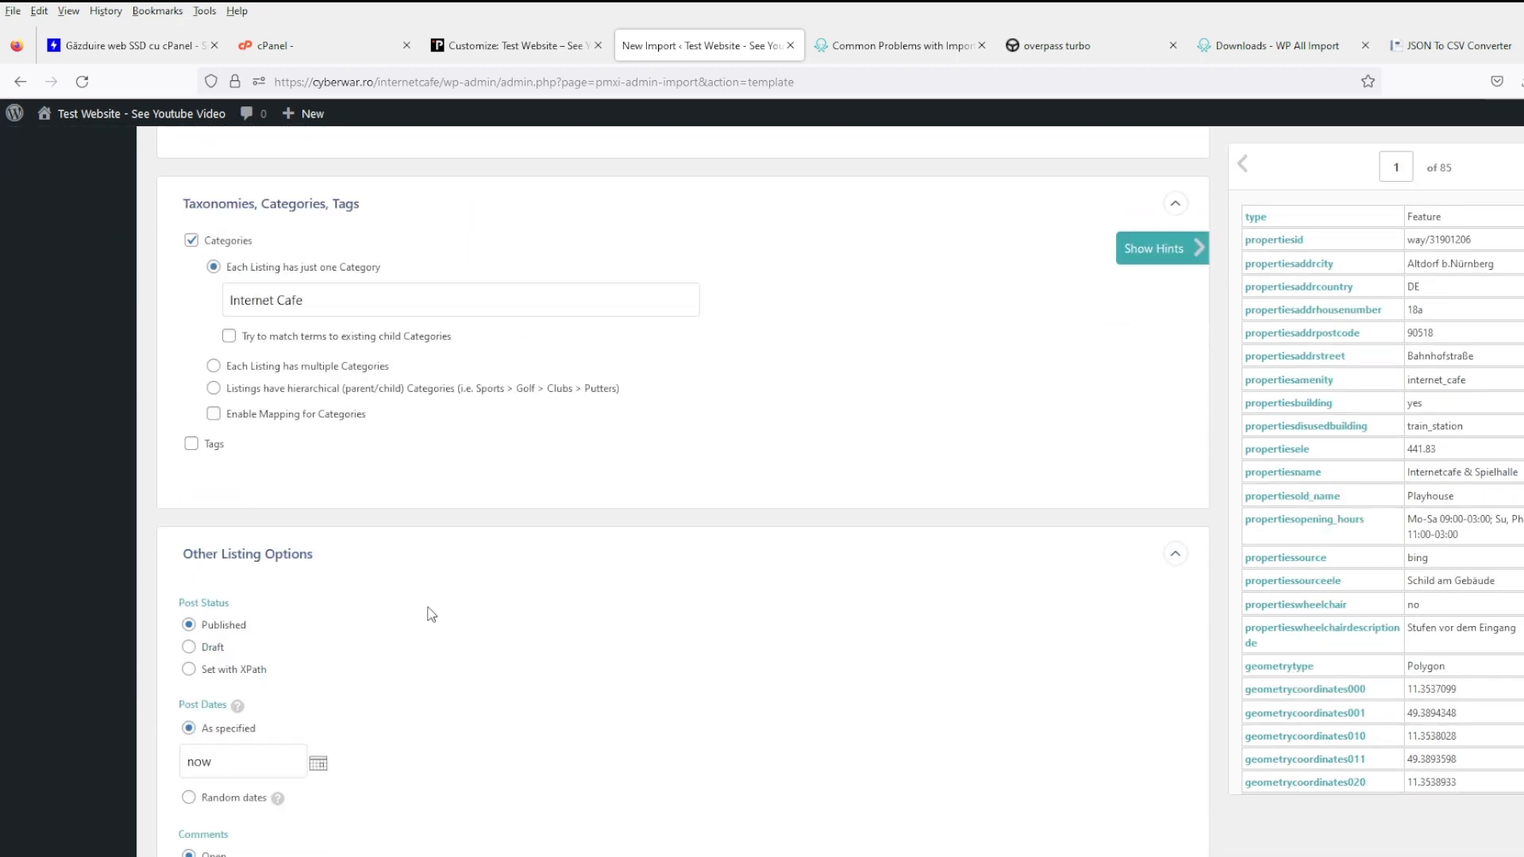
scroll(307, 602, down, 2)
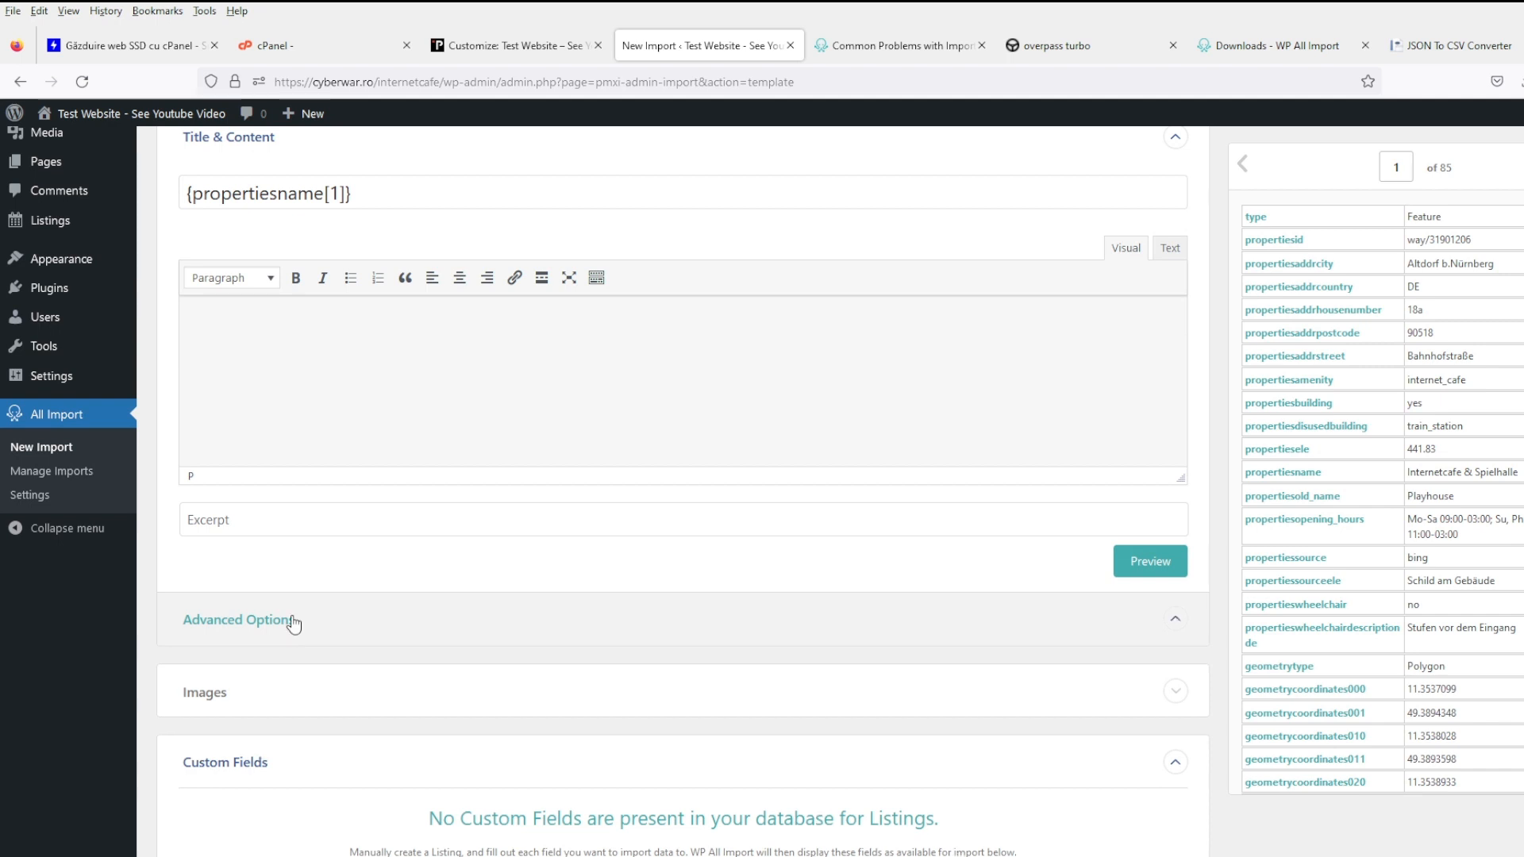
click(294, 621)
scroll(304, 421, up, 2)
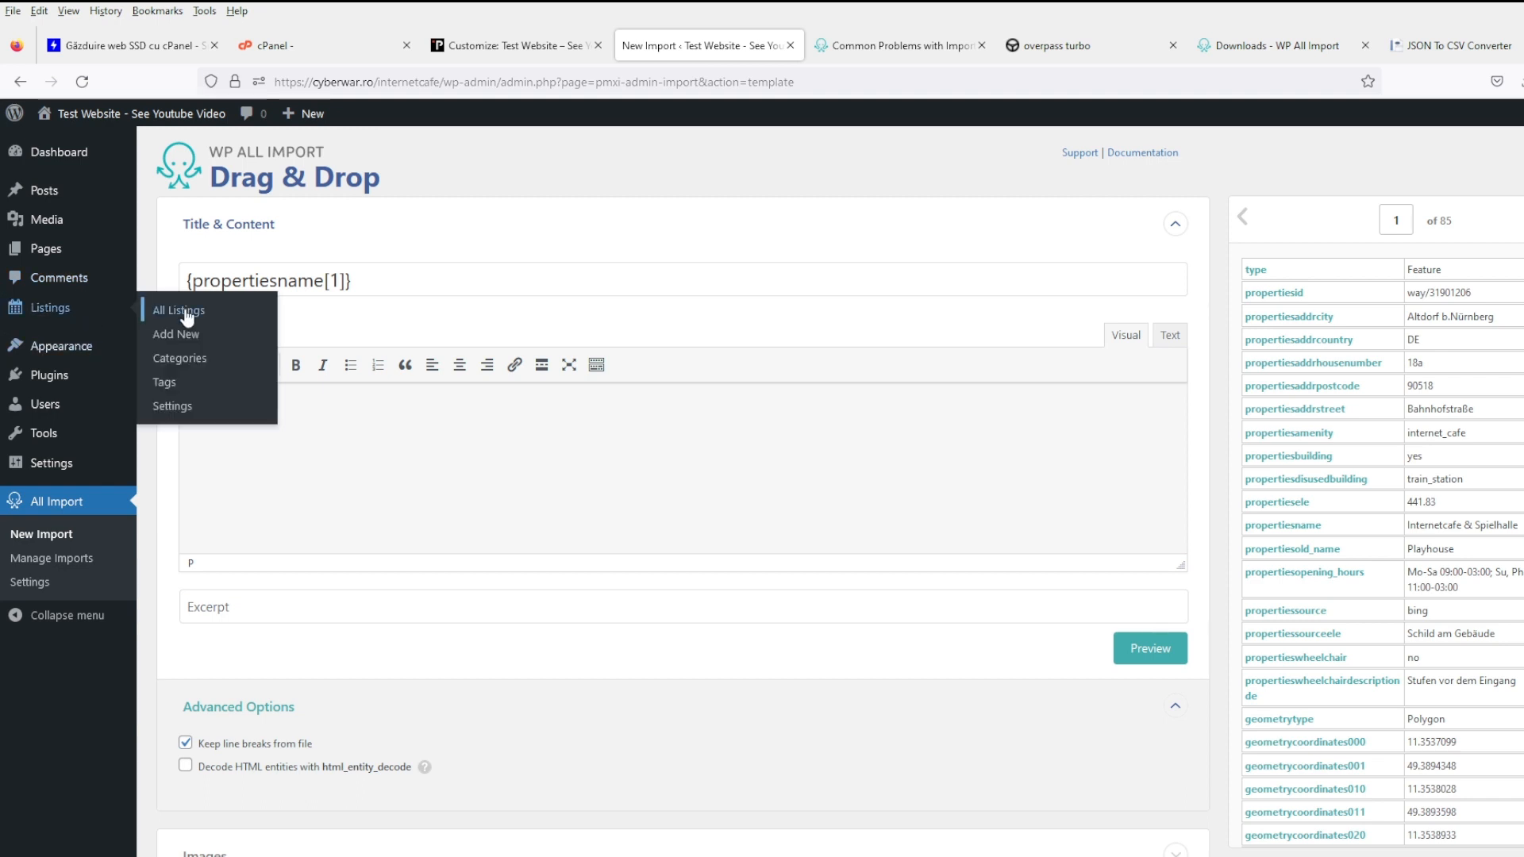
- Start a new listing in a new tab titled Test with description Desc
middle_click(159, 309)
click(806, 48)
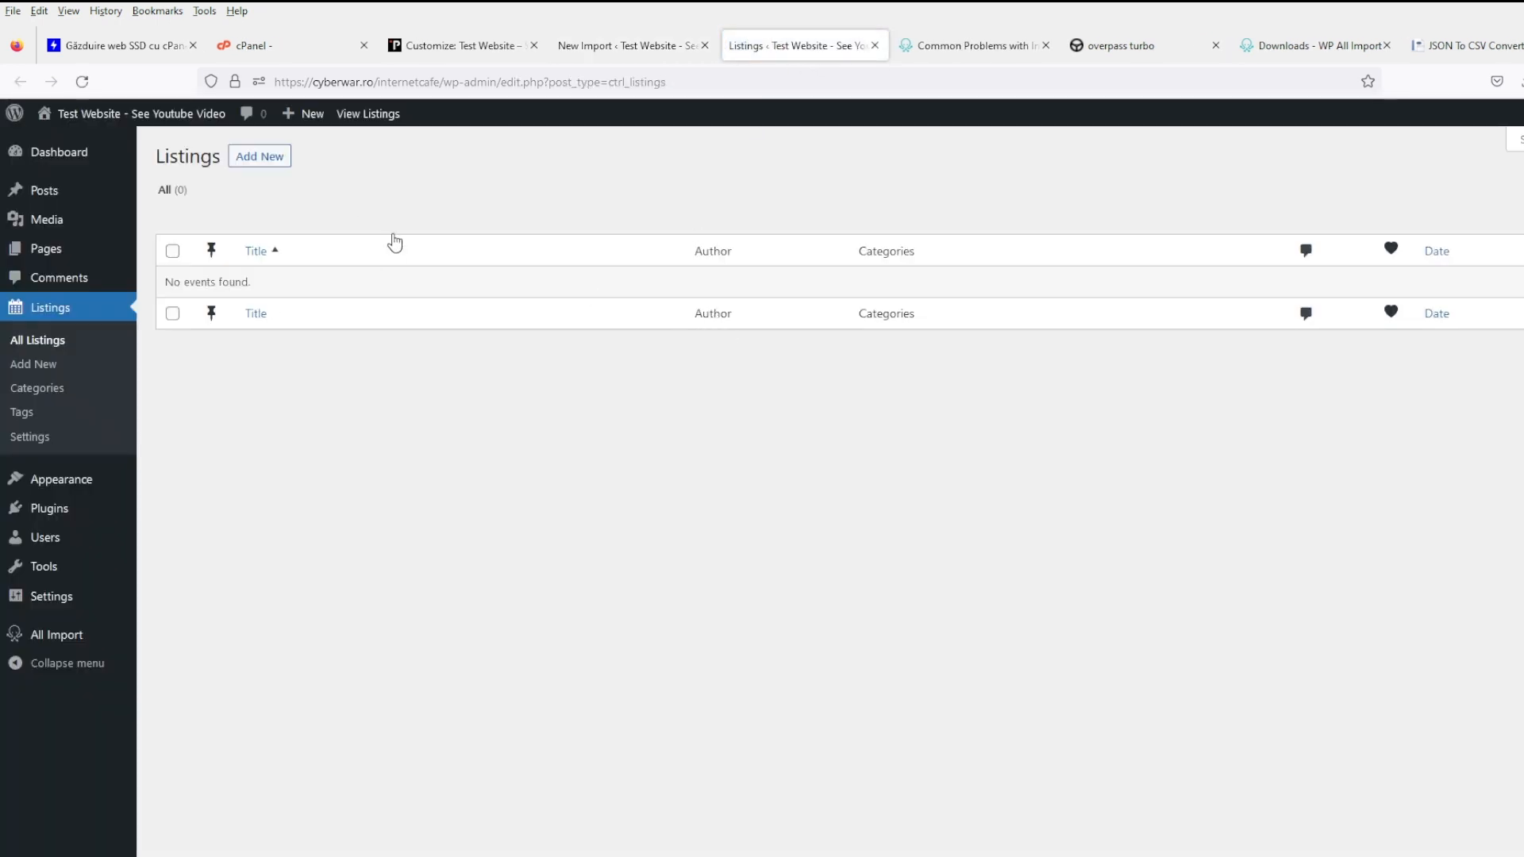
click(240, 155)
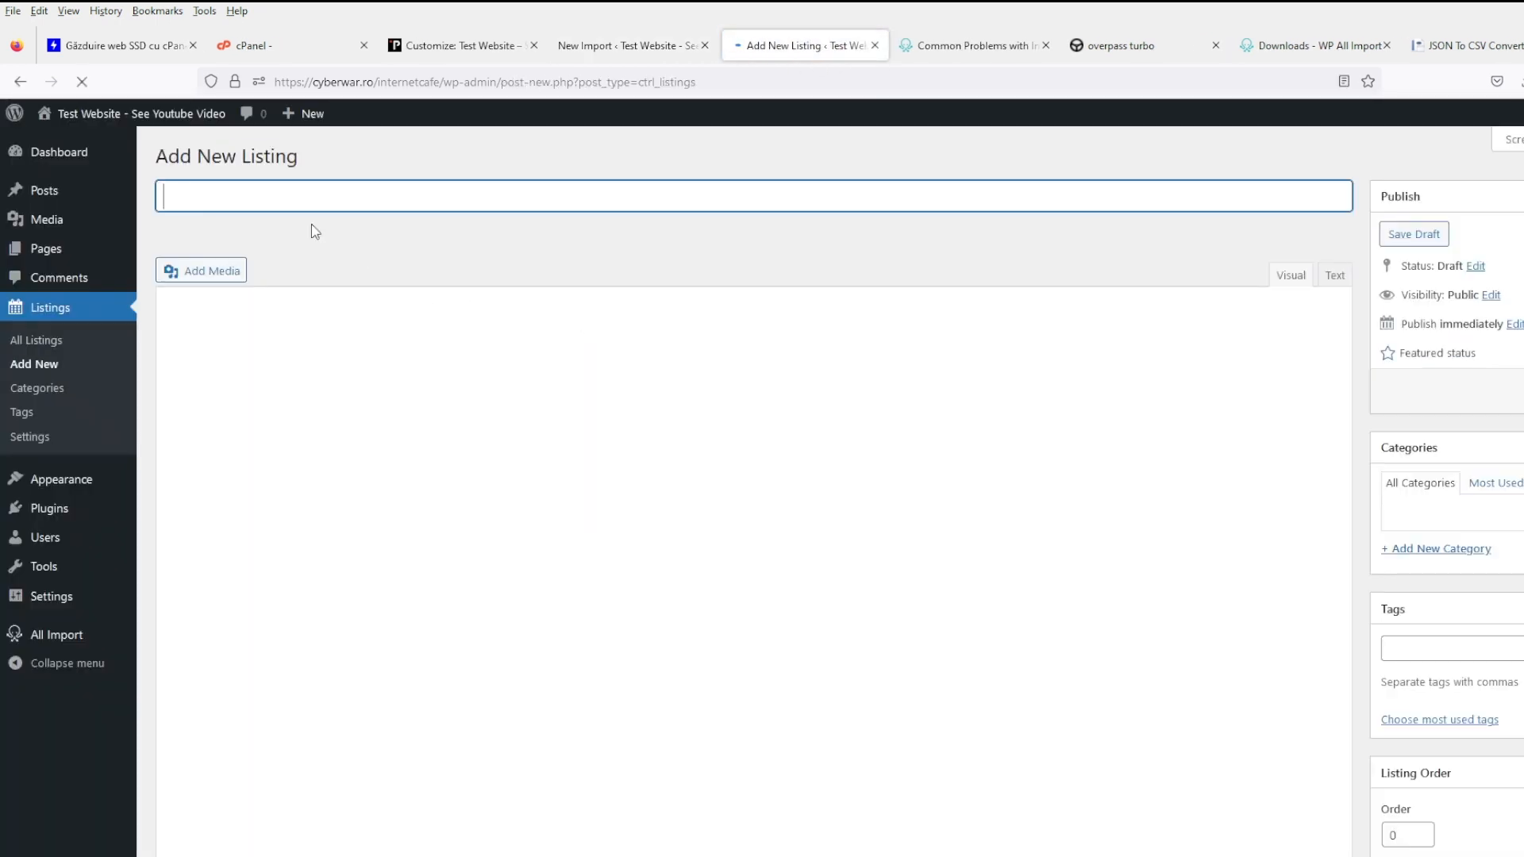
text(Test)
click(405, 415)
text(Desc)
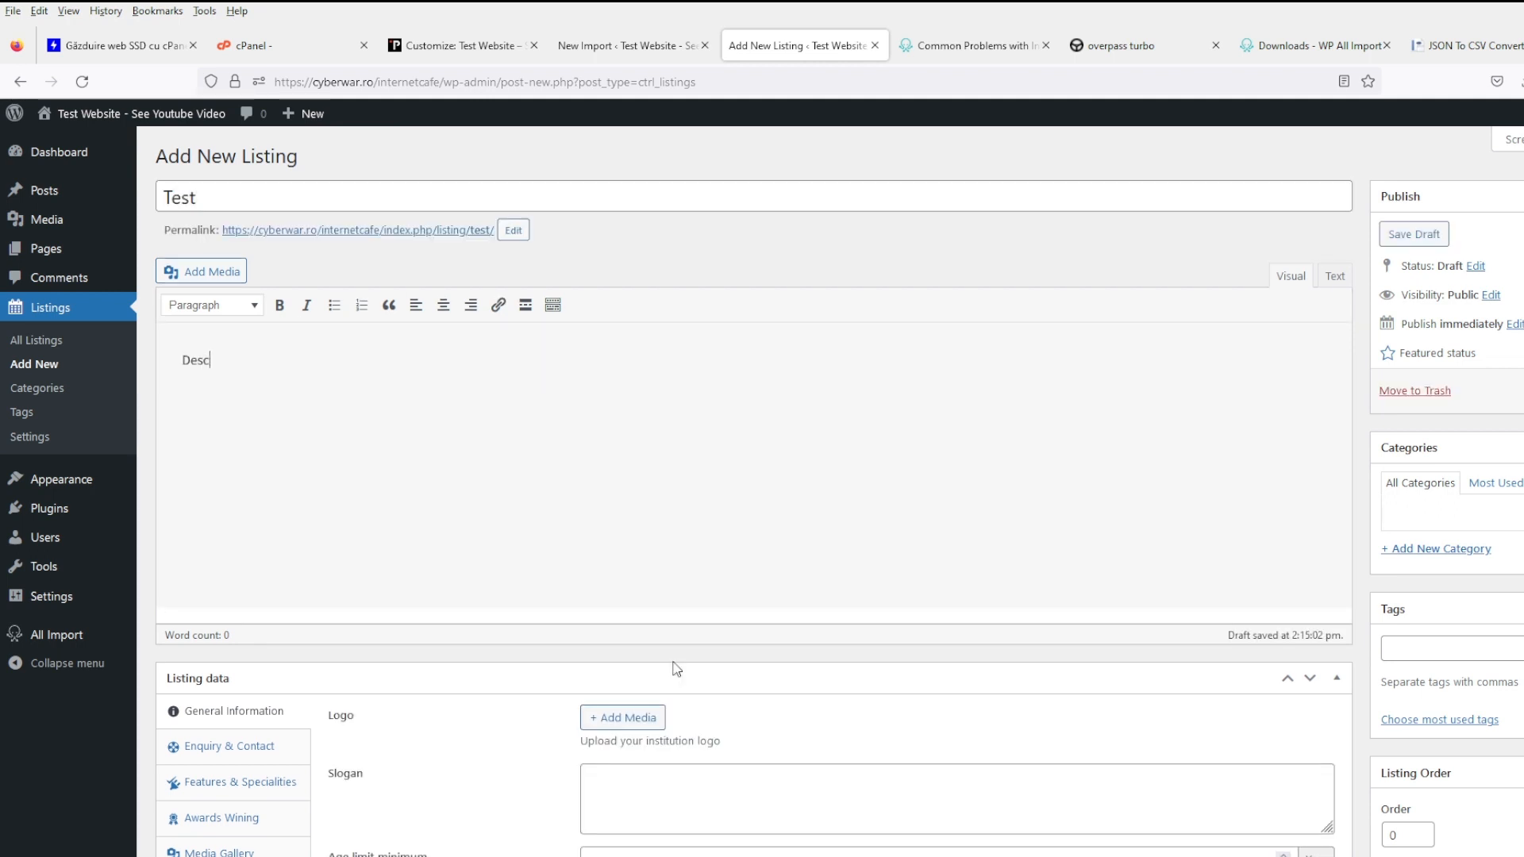
- Set Slogan Test, age limits 12312/12312, and price limits 12312/312312
scroll(675, 668, down, 4)
click(655, 469)
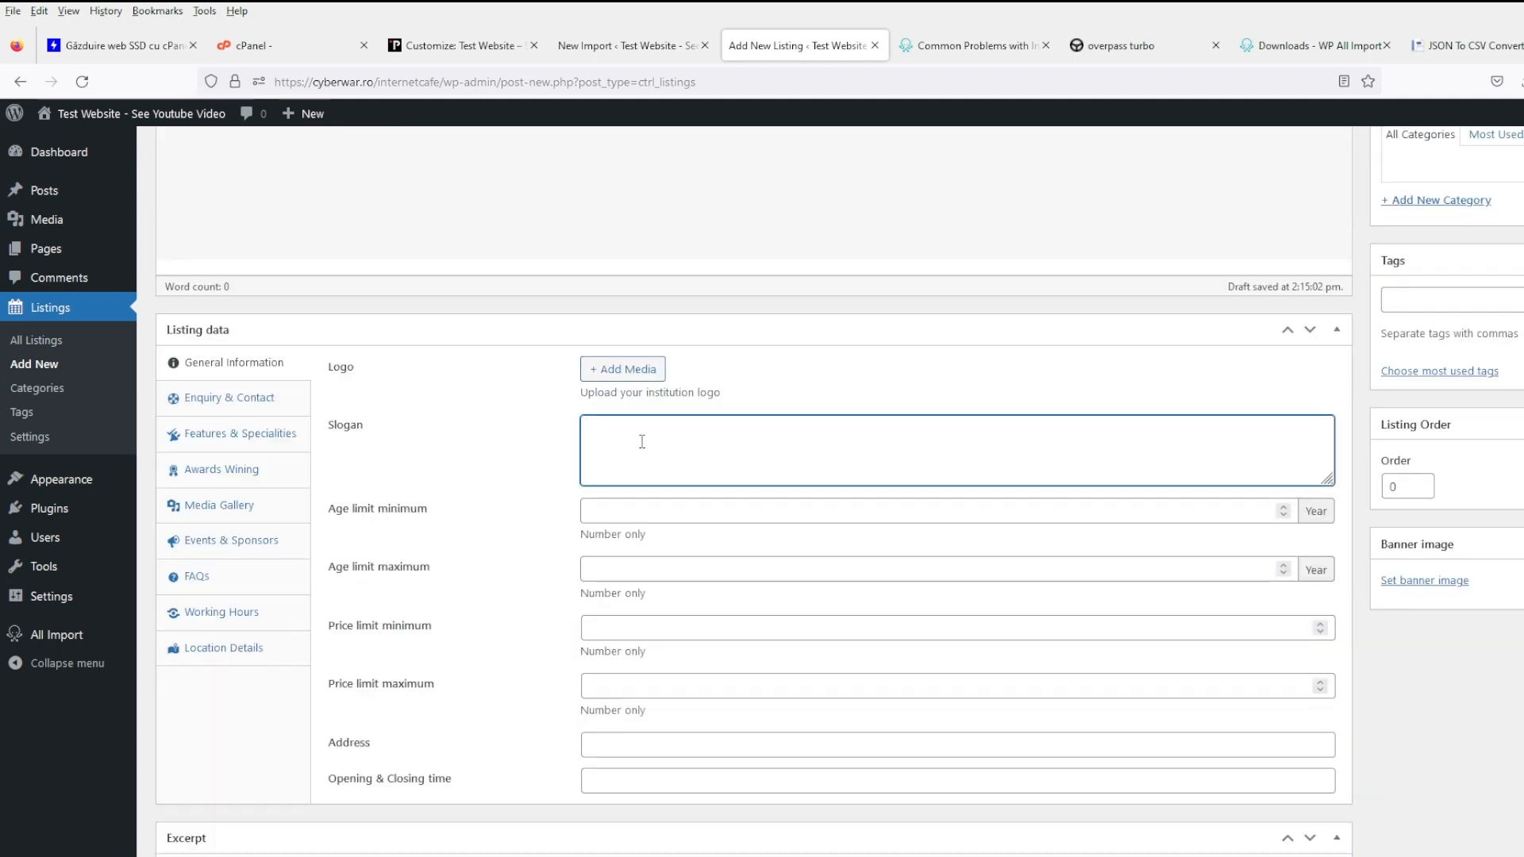
text(Test)
click(642, 506)
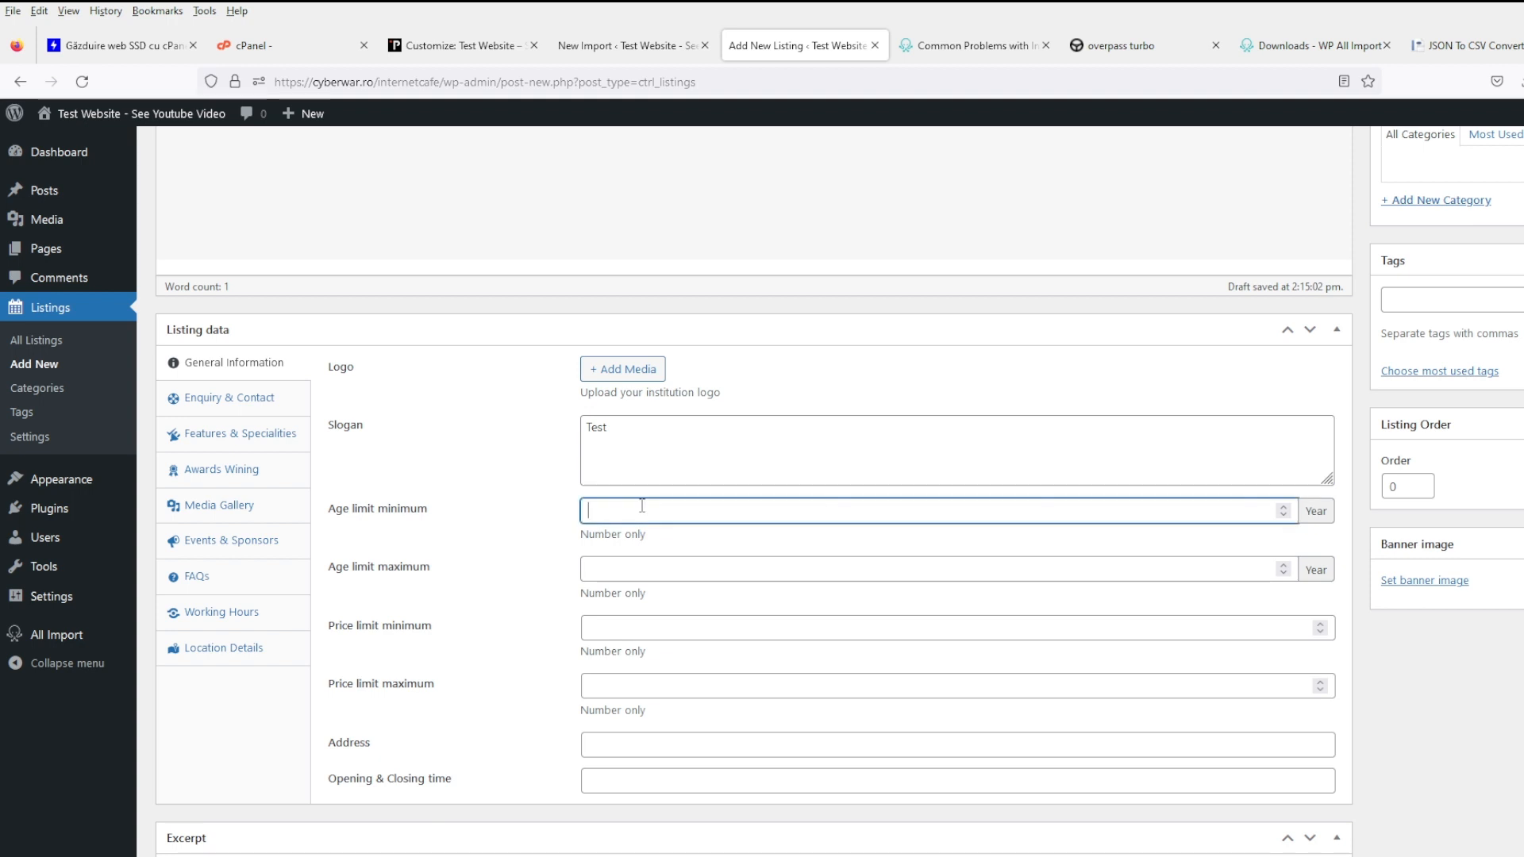
text(12312)
click(665, 563)
text(12312)
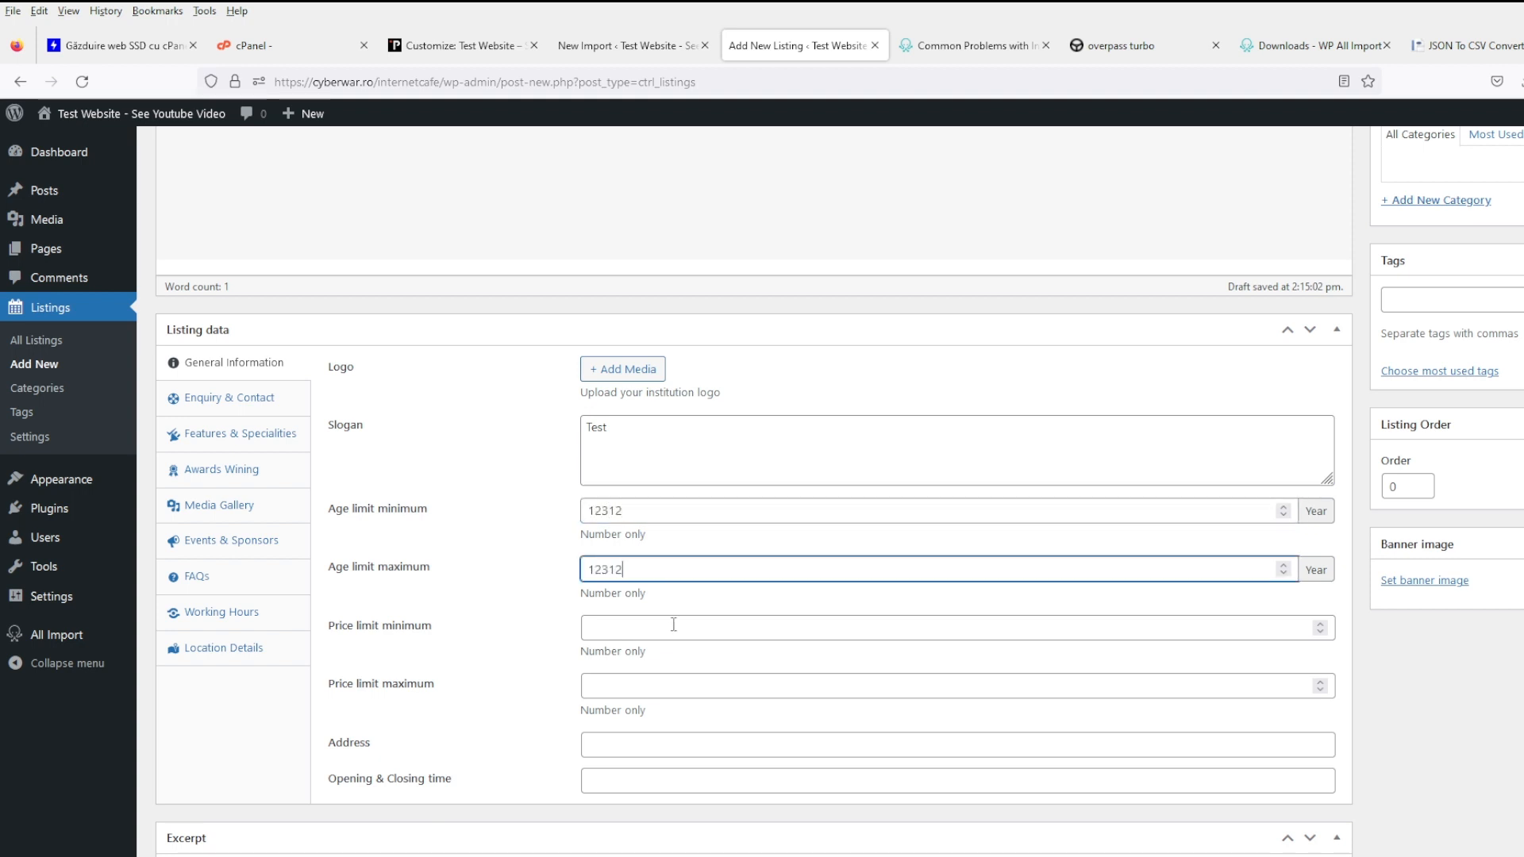
click(672, 625)
text(12312)
click(672, 686)
text(312312)
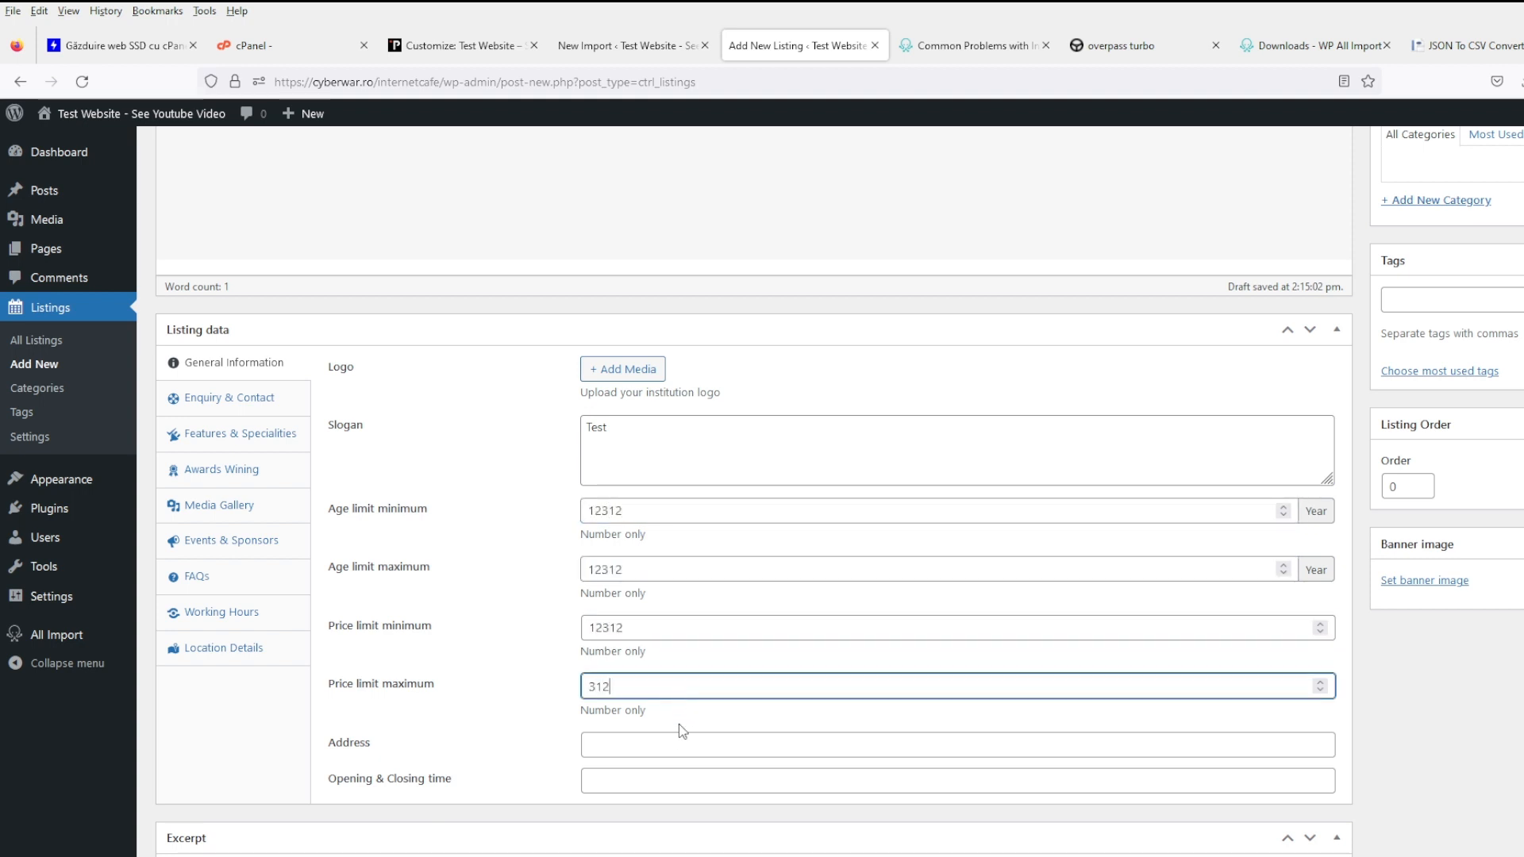
- Fill the Address with a placeholder number and Opening & Closing time with 234234
click(651, 744)
text(342423)
click(657, 781)
text(23423)
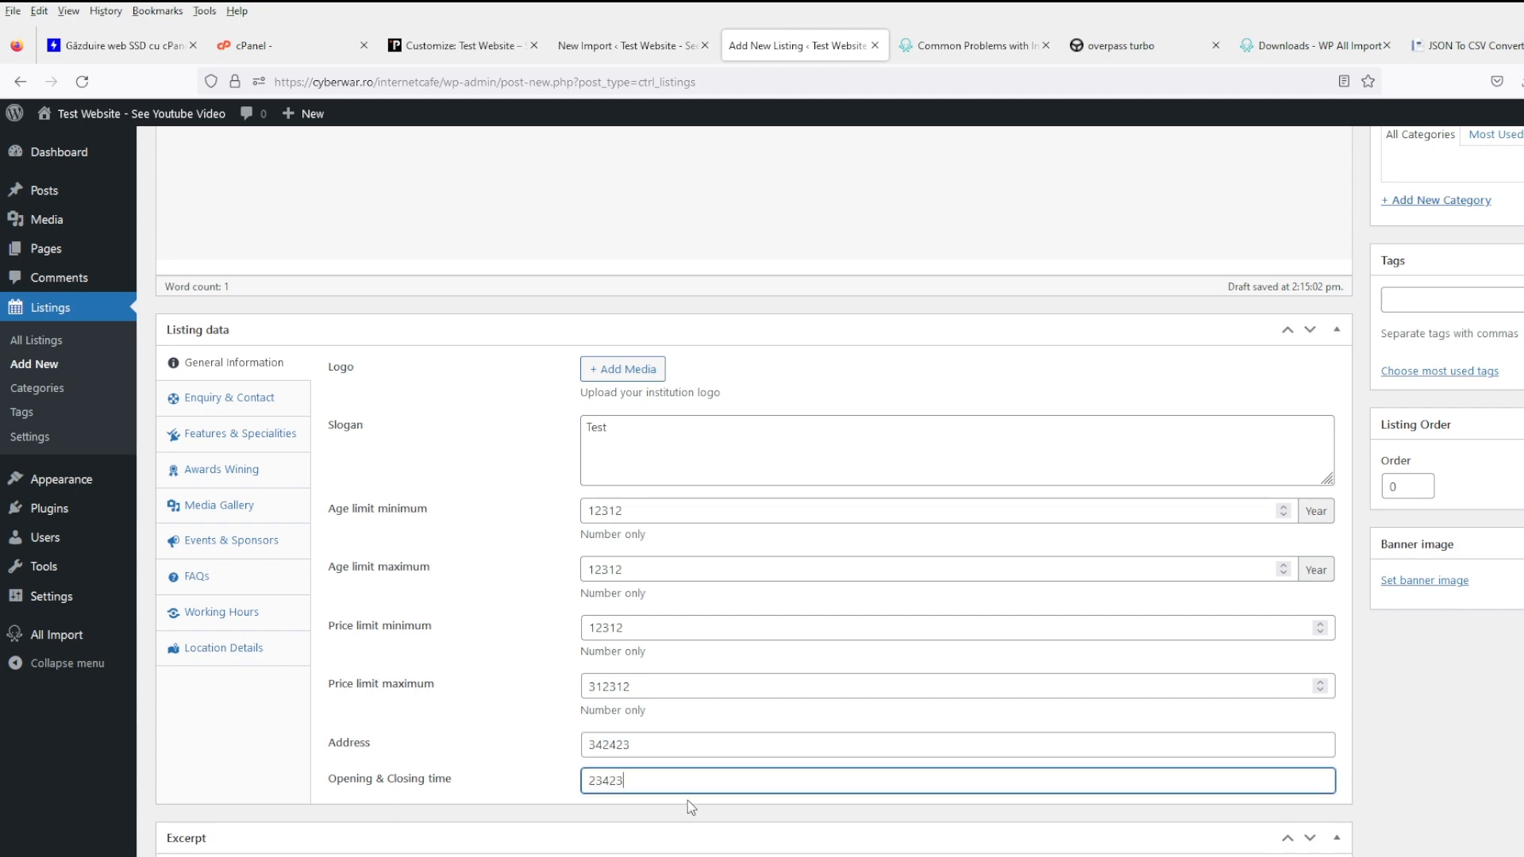
text(4)
scroll(728, 771, down, 4)
scroll(683, 727, up, 8)
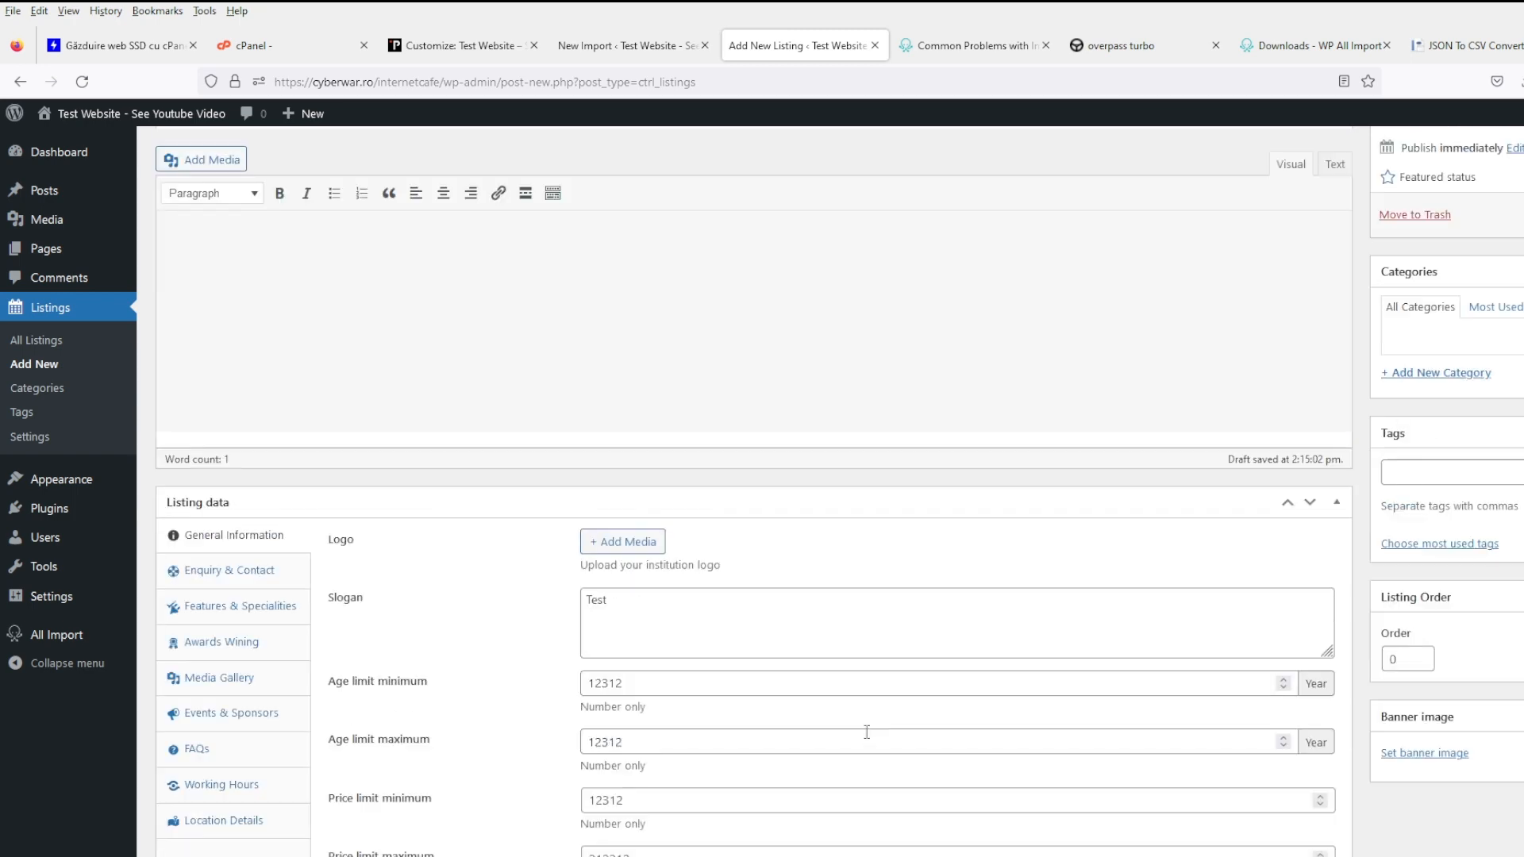
scroll(1490, 531, down, 3)
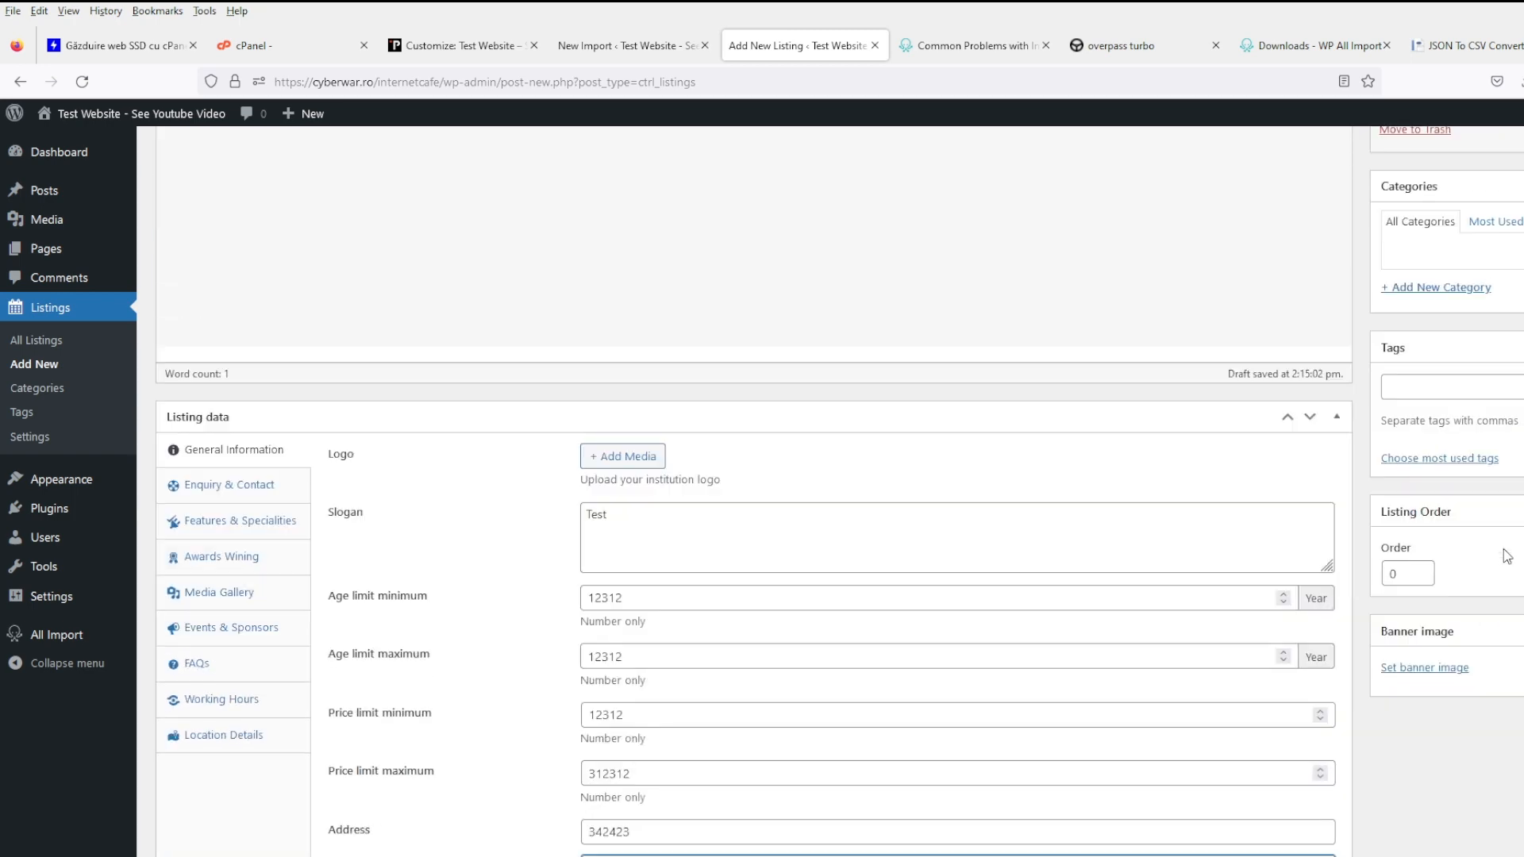
scroll(1506, 555, down, 2)
scroll(1248, 579, up, 4)
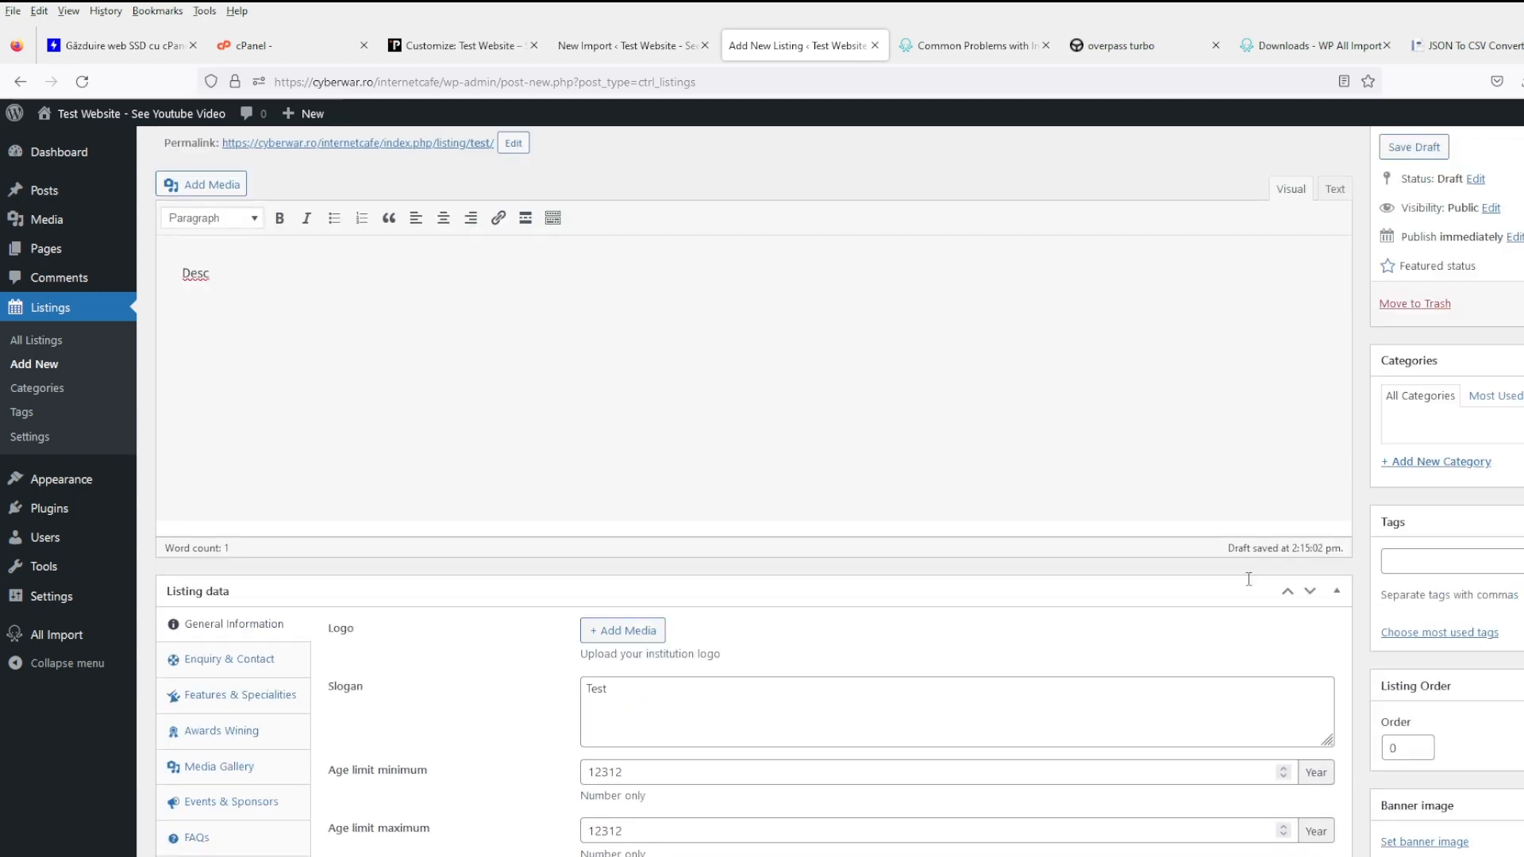
- Fill Website, FAX and Enquiry Button Link with test and a placeholder Email in Enquiry & Contact
click(227, 661)
scroll(322, 667, down, 4)
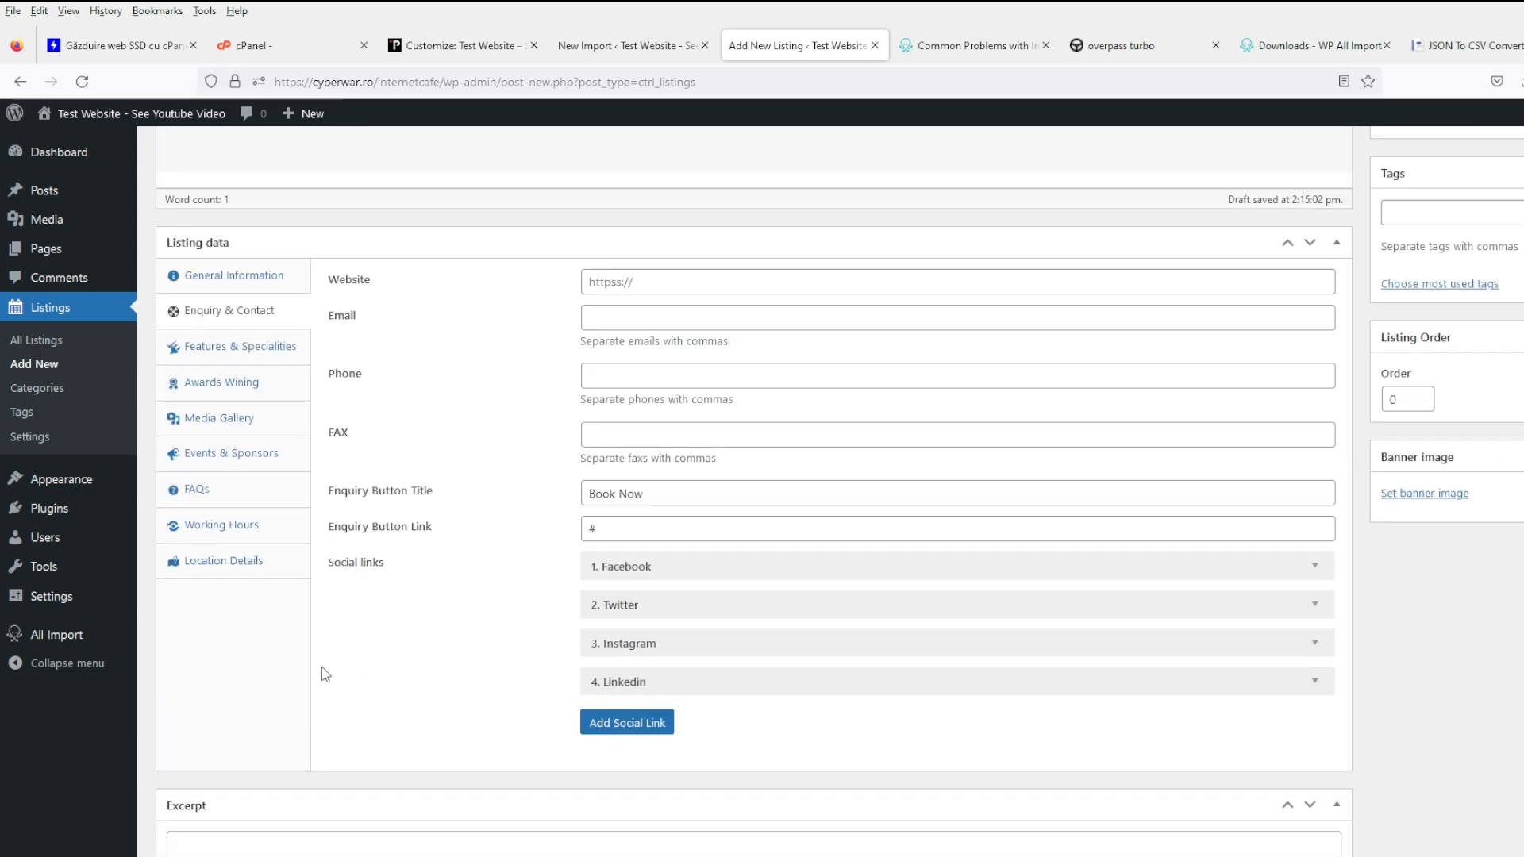
click(706, 283)
text(test)
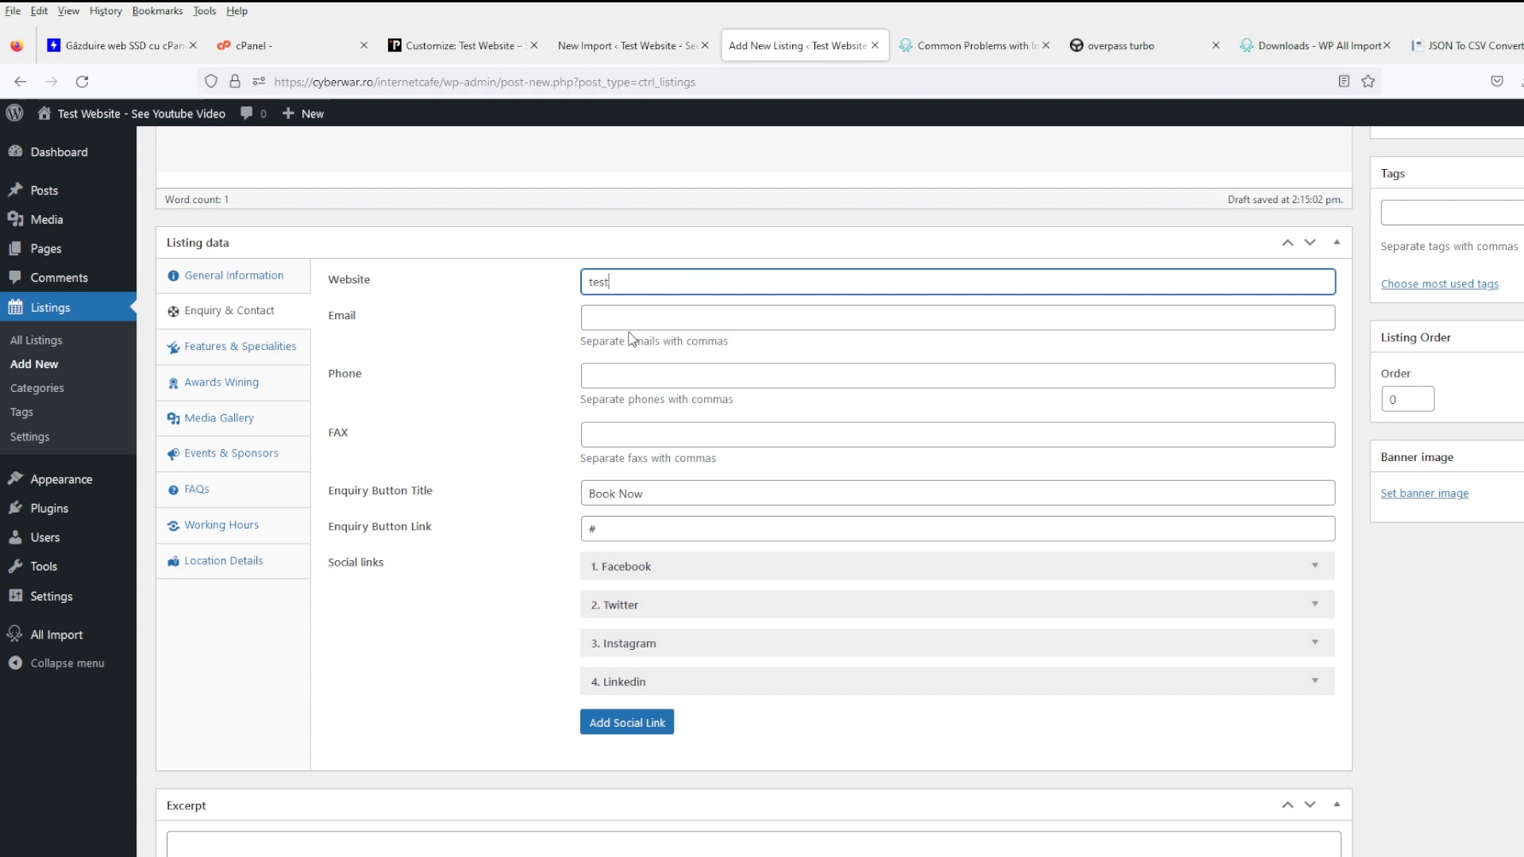
click(633, 318)
text(test)
click(636, 376)
click(655, 435)
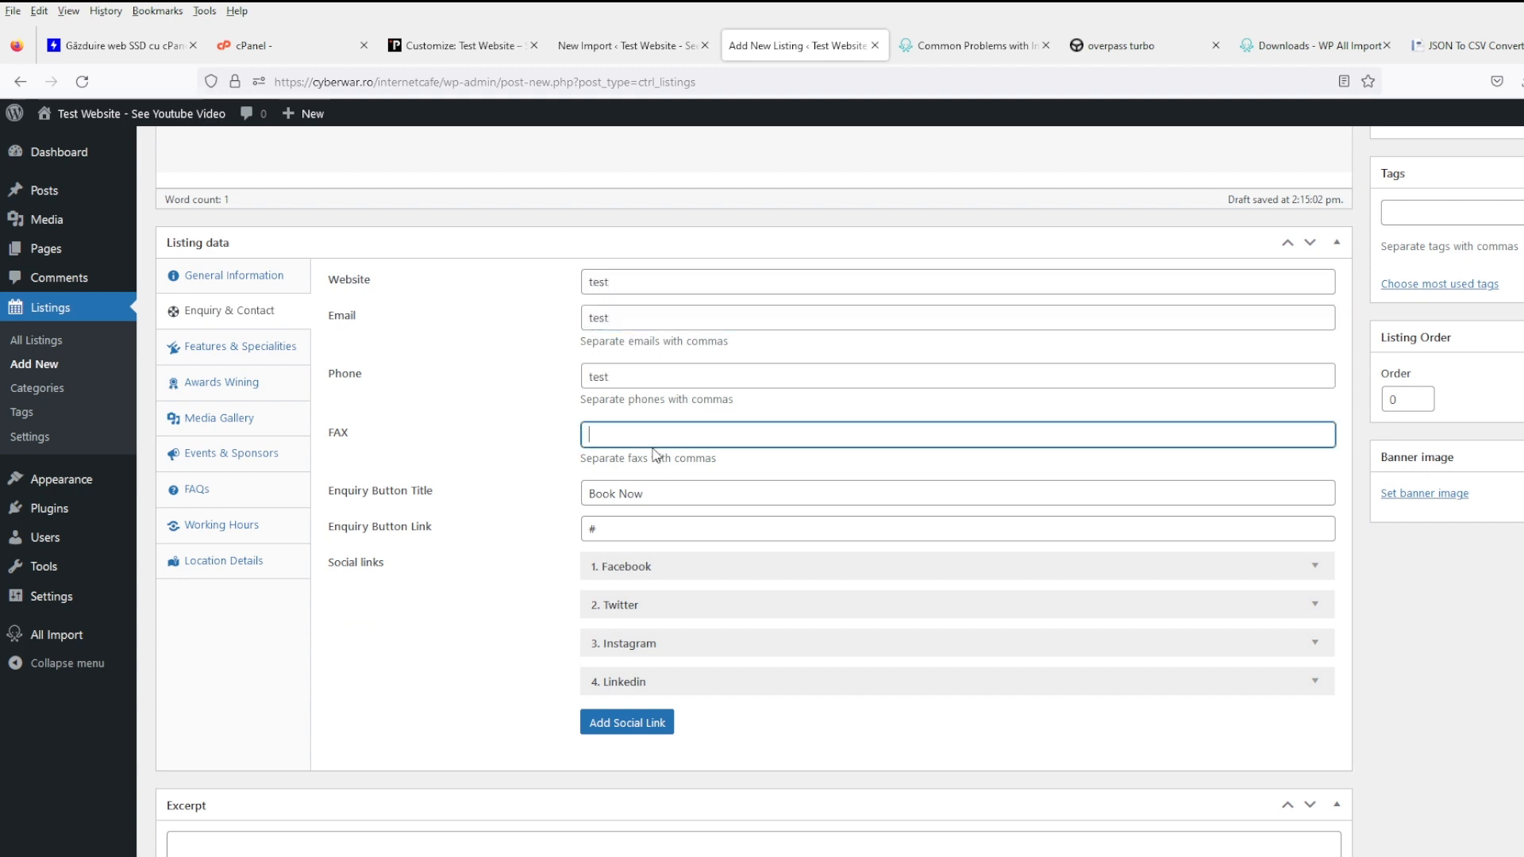
text(test)
click(685, 530)
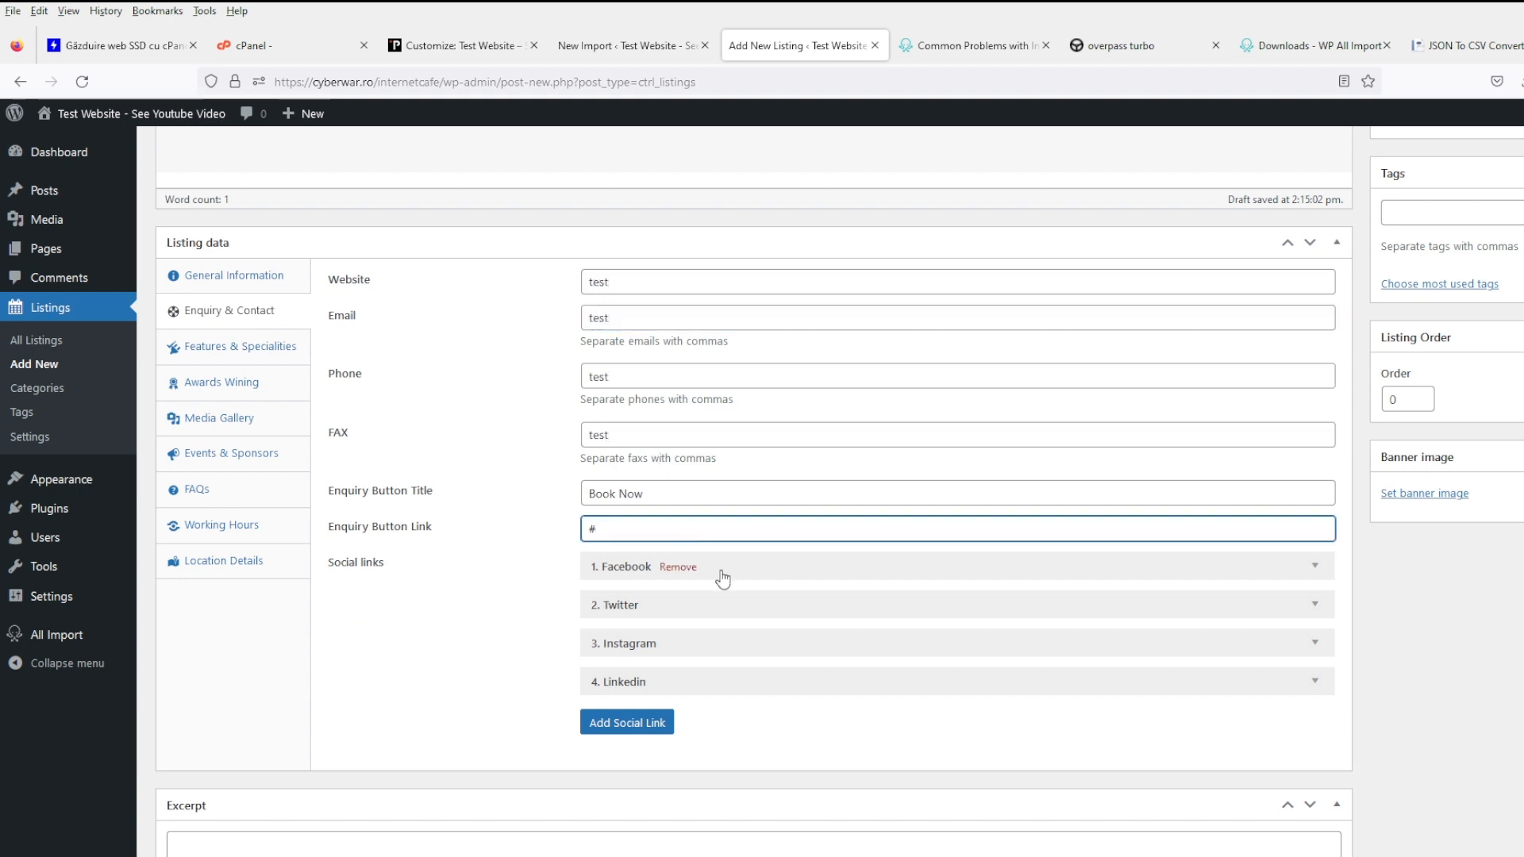
text(test)
scroll(928, 696, up, 3)
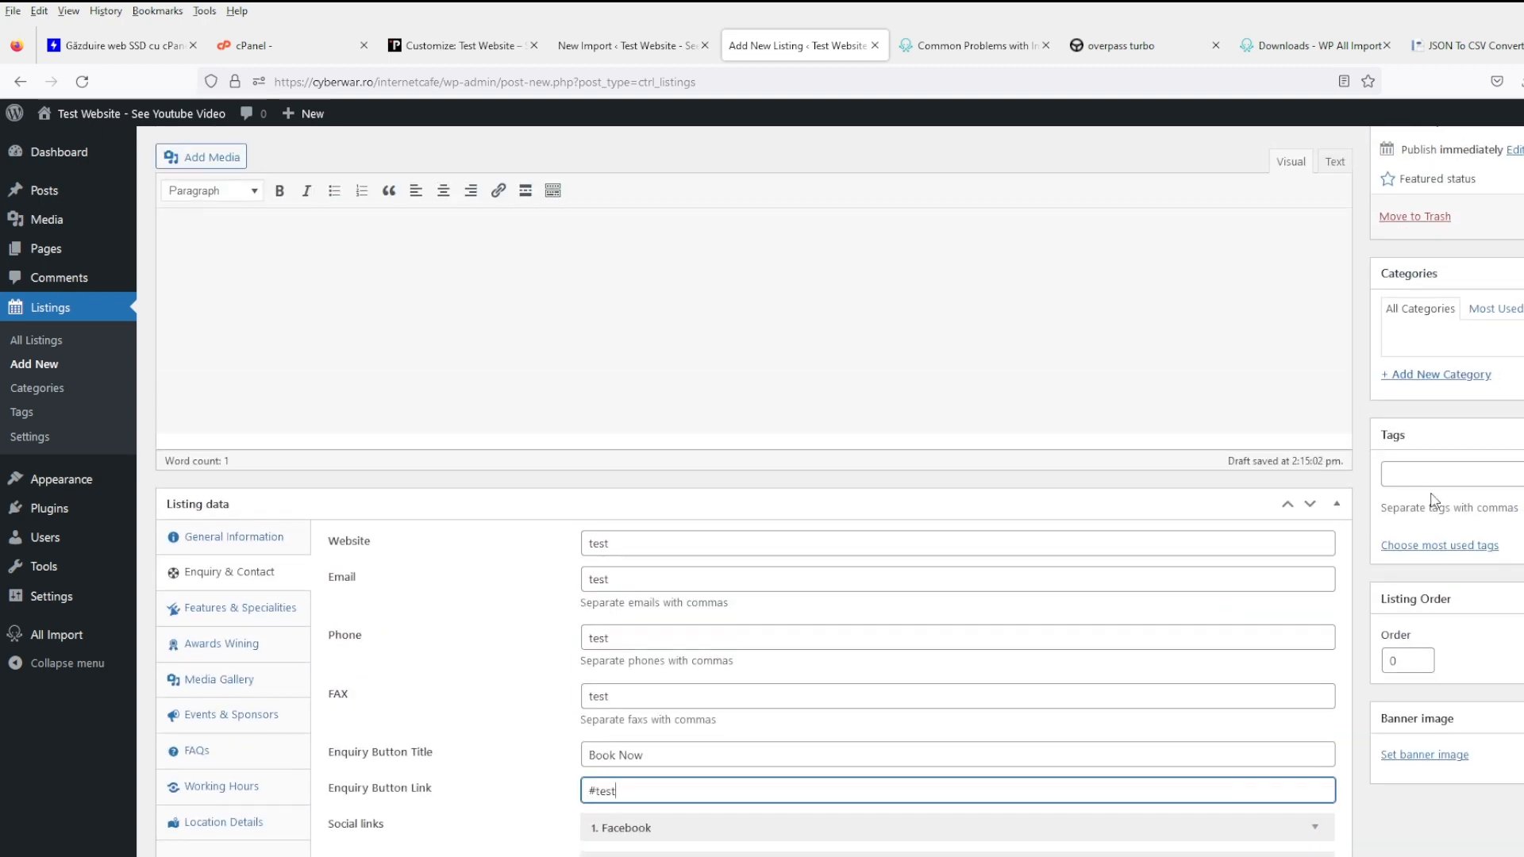
- Add the tag test and publish the listing
click(1450, 476)
text(test)
key(Return)
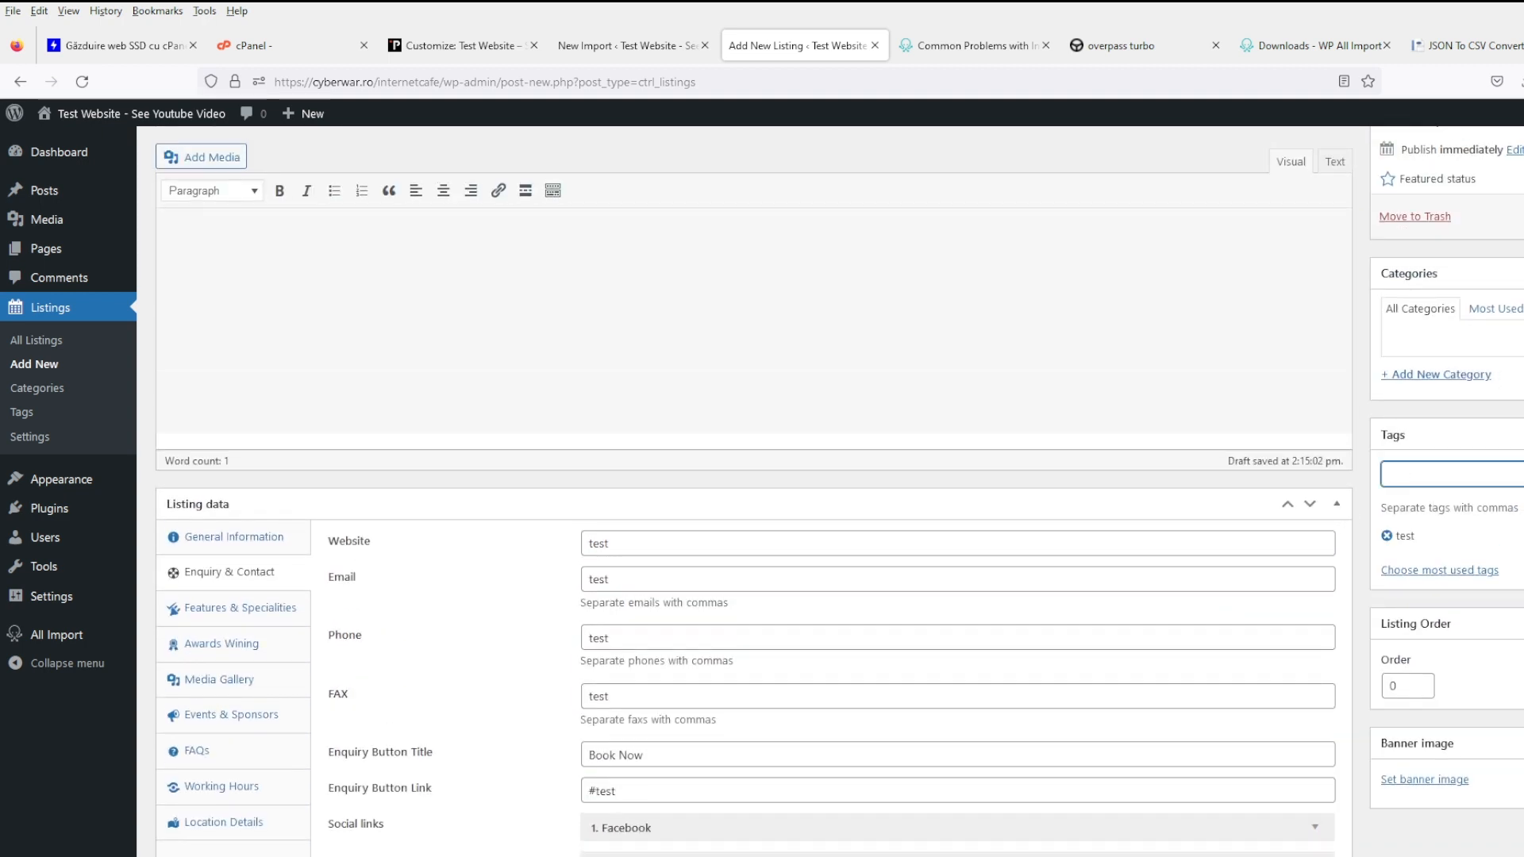
click(1523, 217)
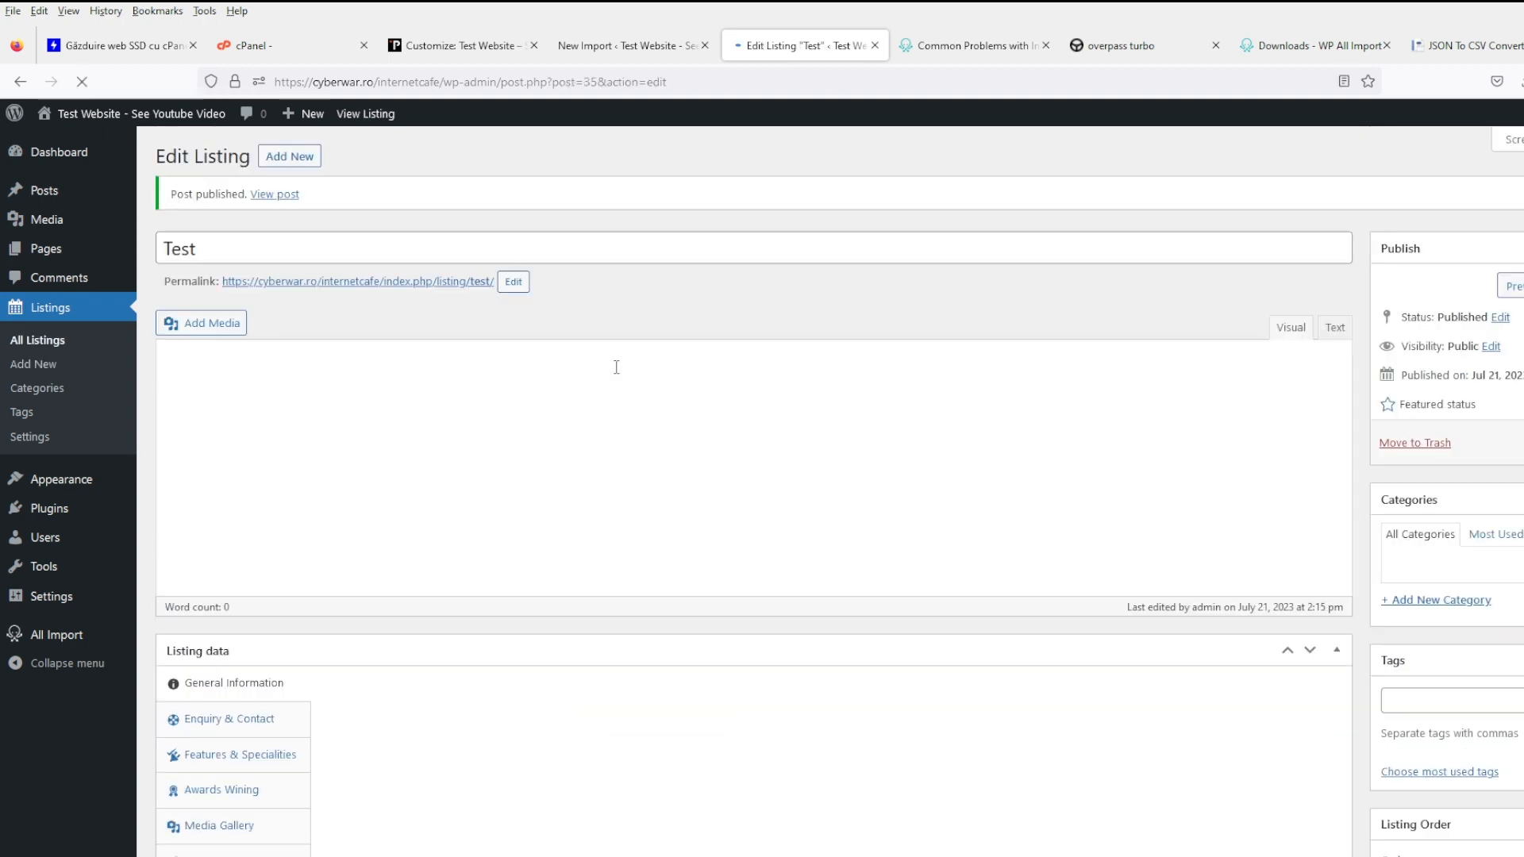
- View the new listing's permalink page, which shows Nothing here, and return to the editor
middle_click(409, 284)
click(841, 49)
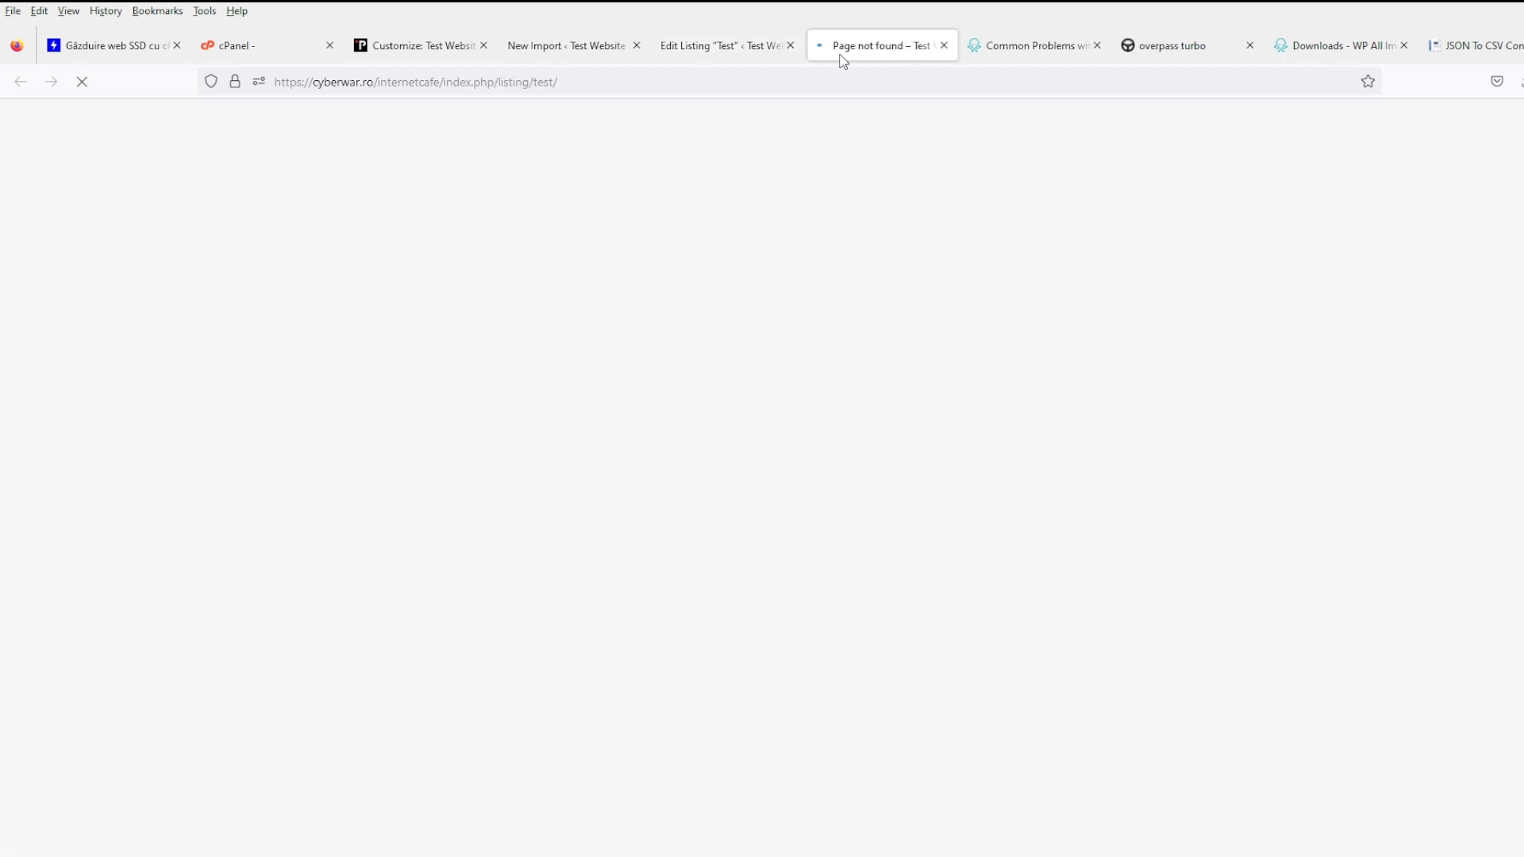
click(754, 54)
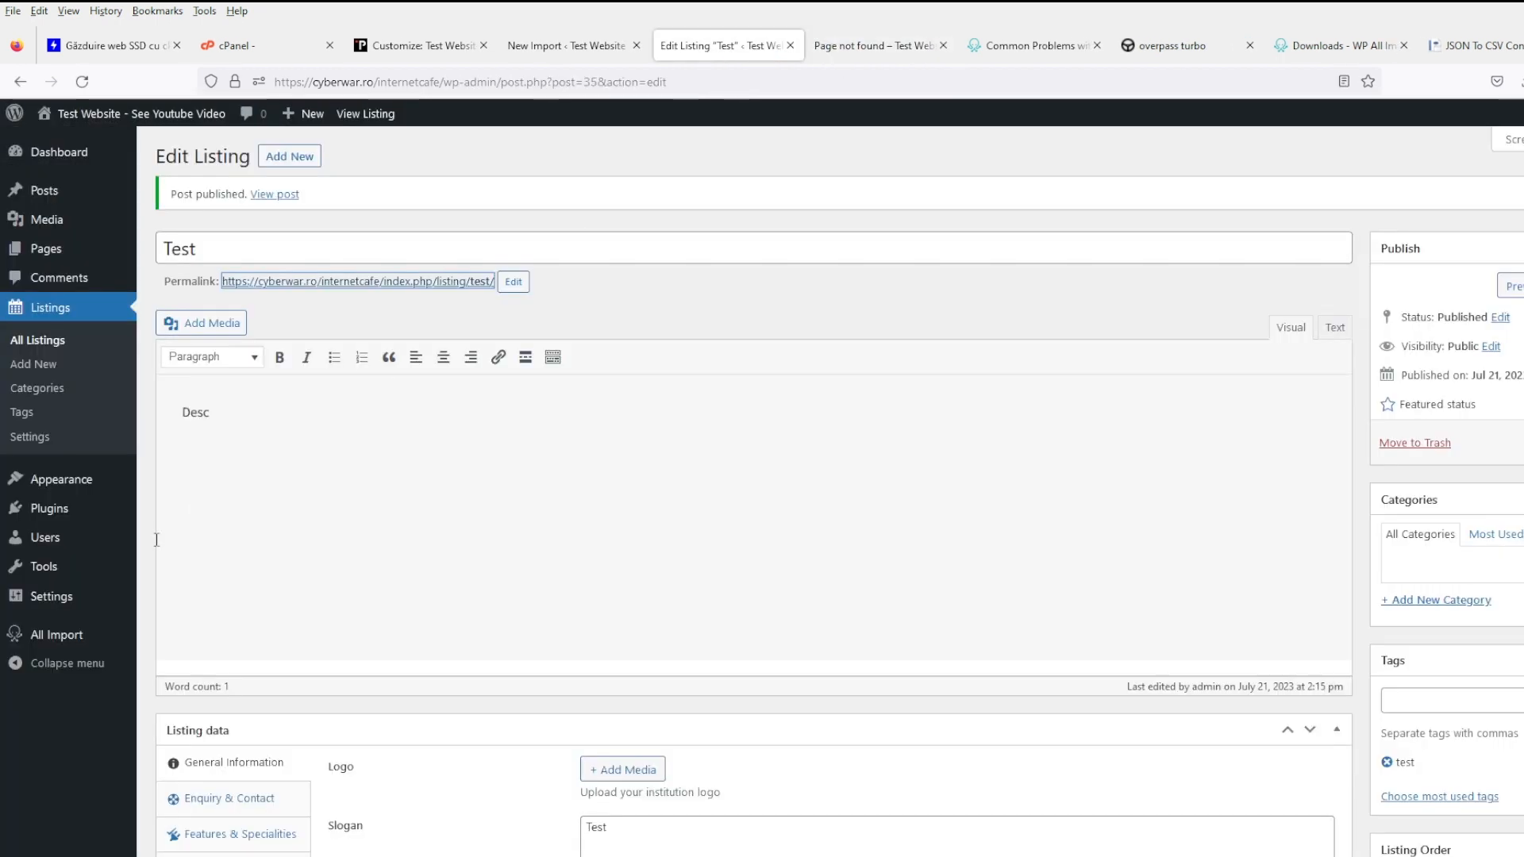
- Switch the permalink structure to Post name (/%postname%/) and save
mouse_move(67, 649)
mouse_move(68, 606)
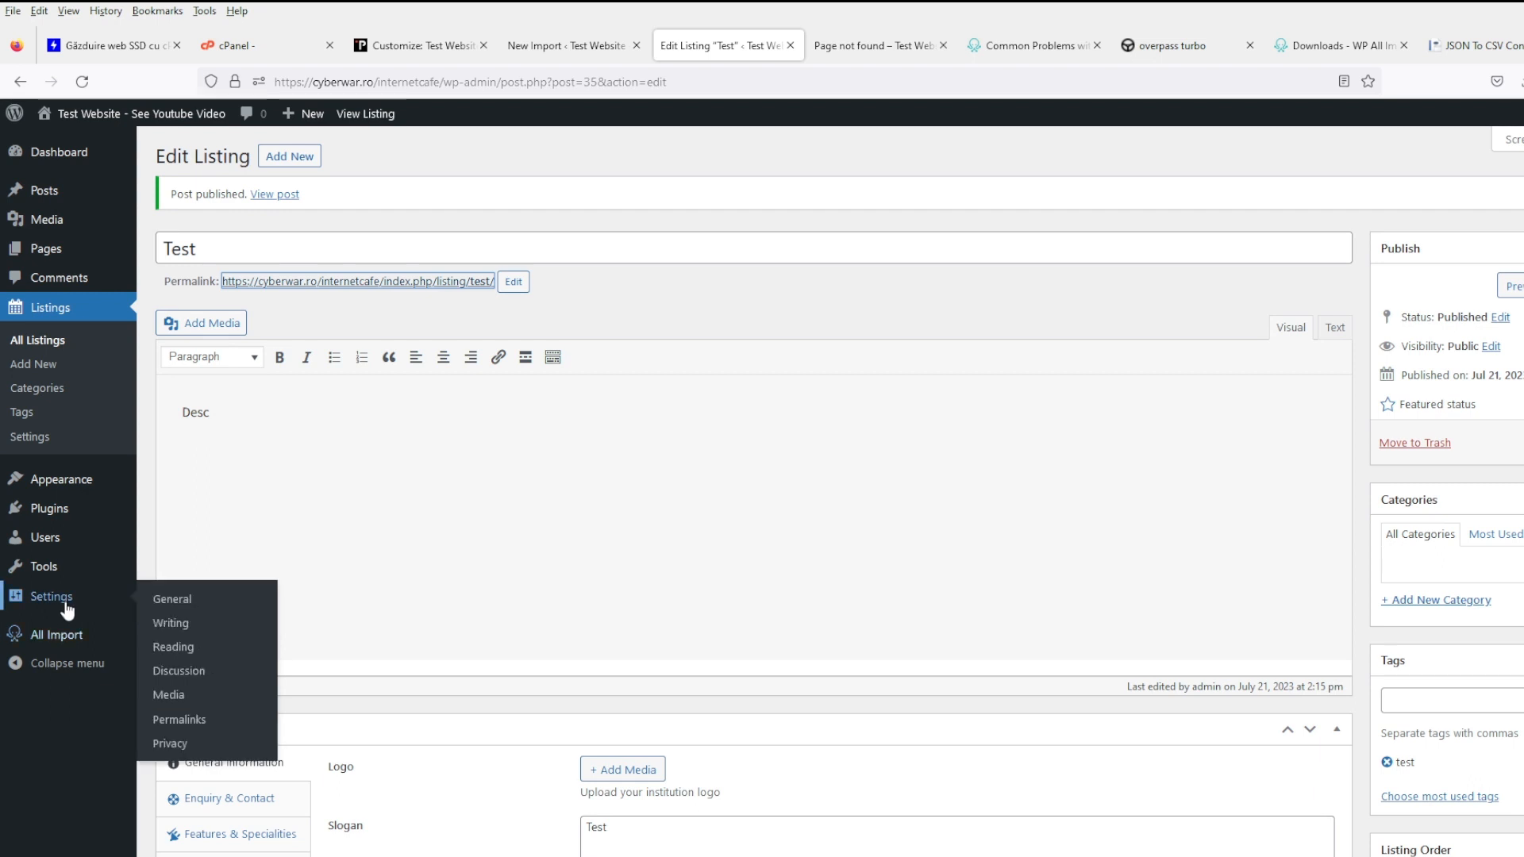
click(218, 724)
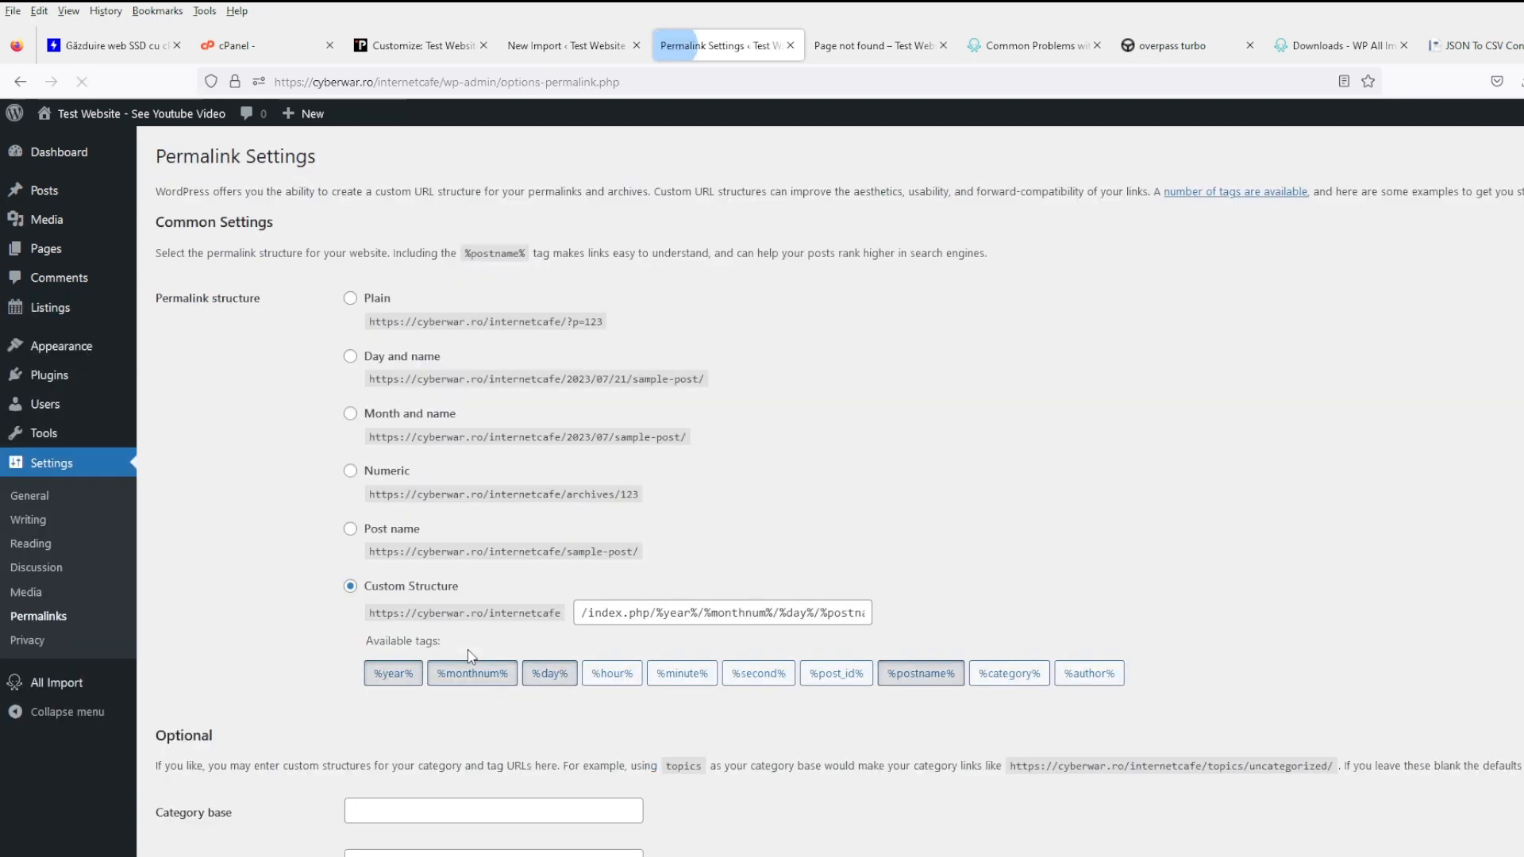
click(407, 531)
scroll(405, 548, down, 2)
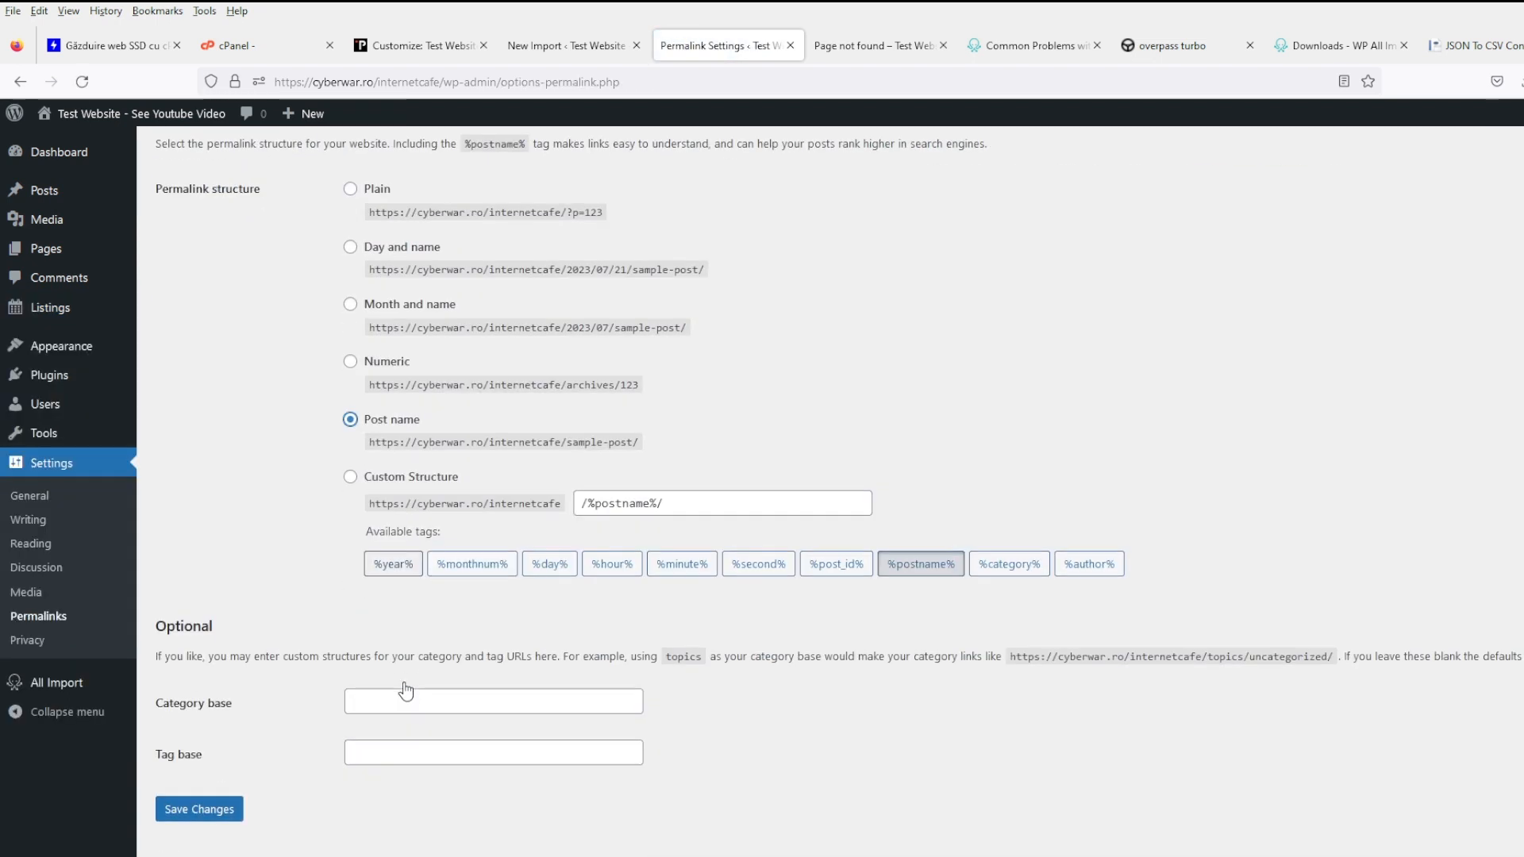
click(237, 803)
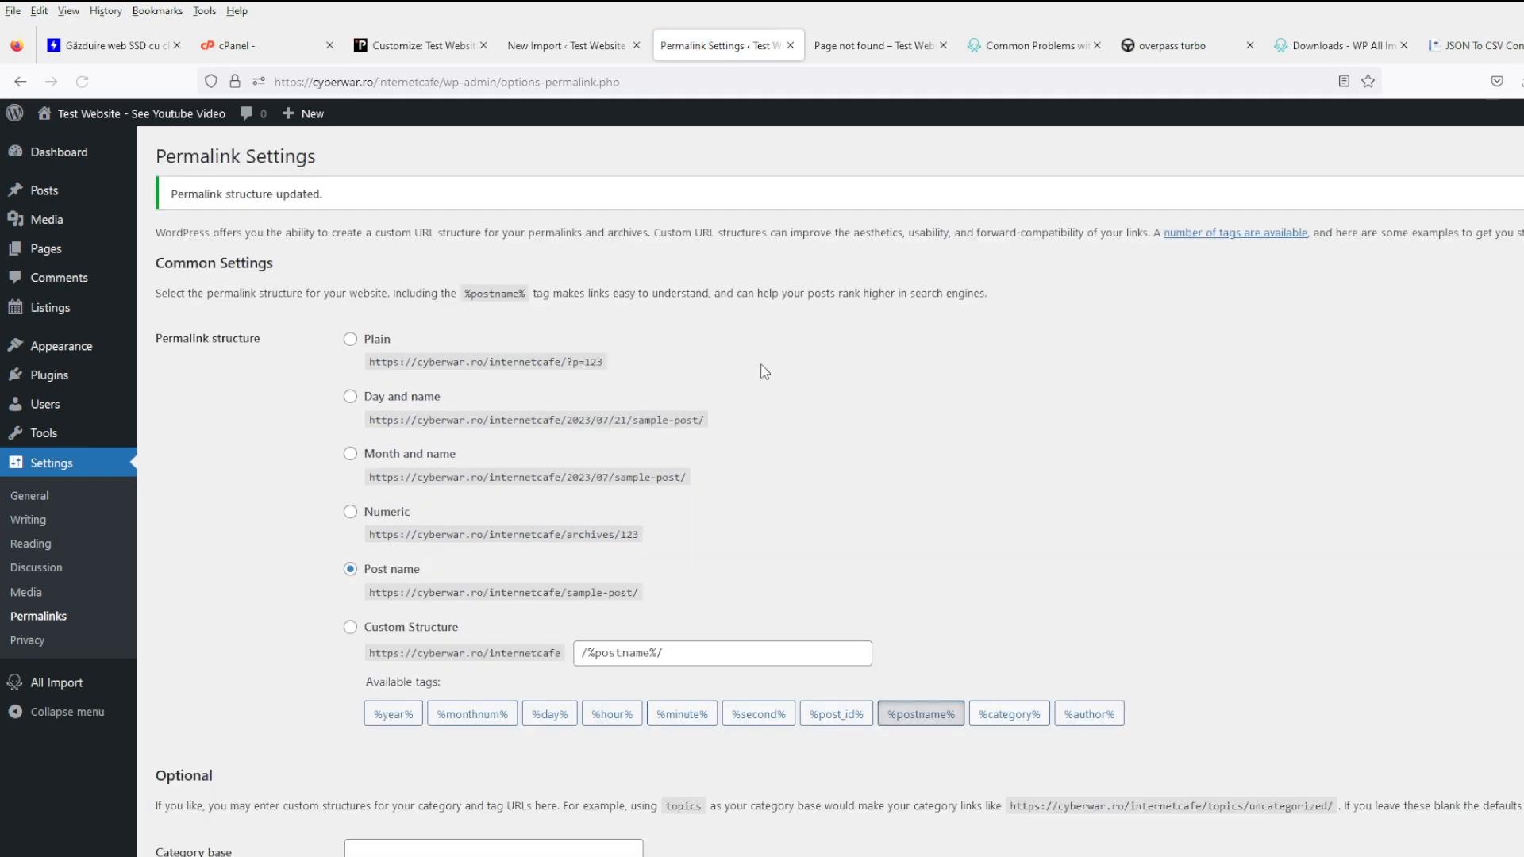
- Close the not-found tab, return to the import template, and open All Listings in a new tab
click(861, 46)
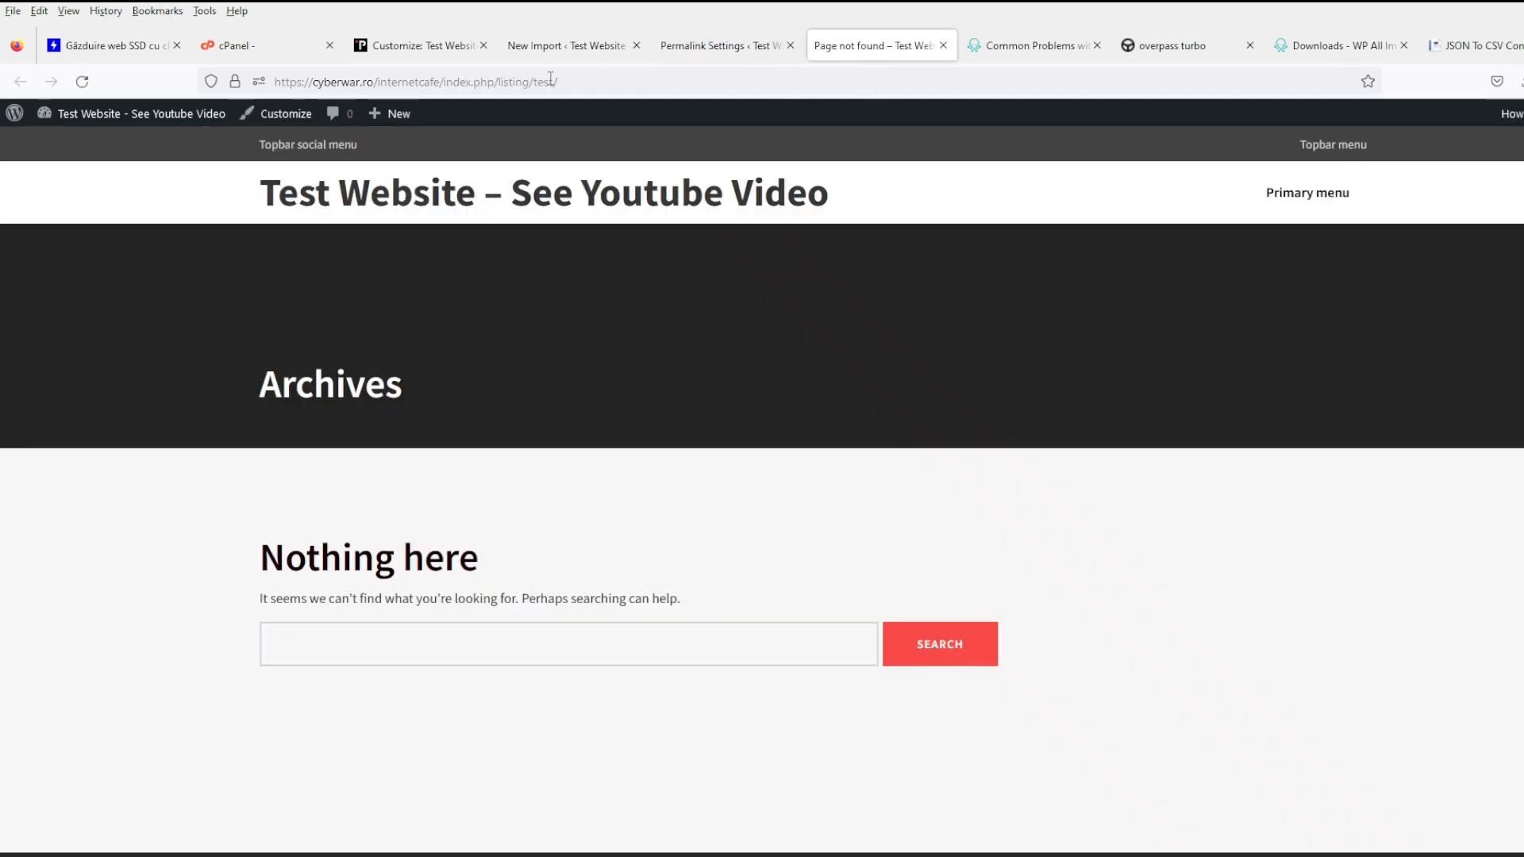
click(942, 45)
click(568, 45)
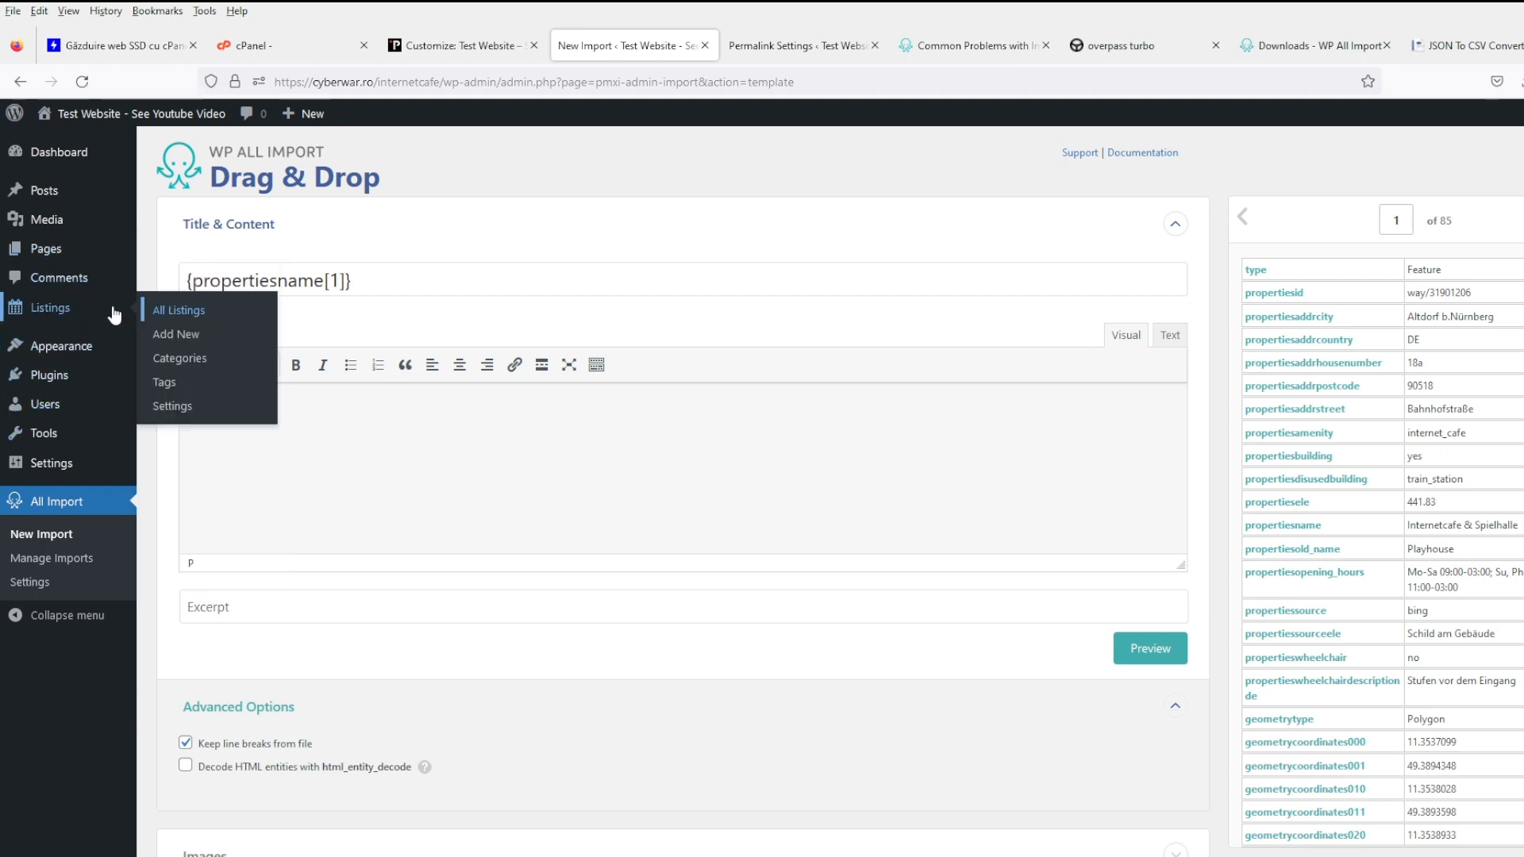
middle_click(176, 310)
- Check the Test listing's public page at /listing/test/, then go back to the Listings list
click(667, 47)
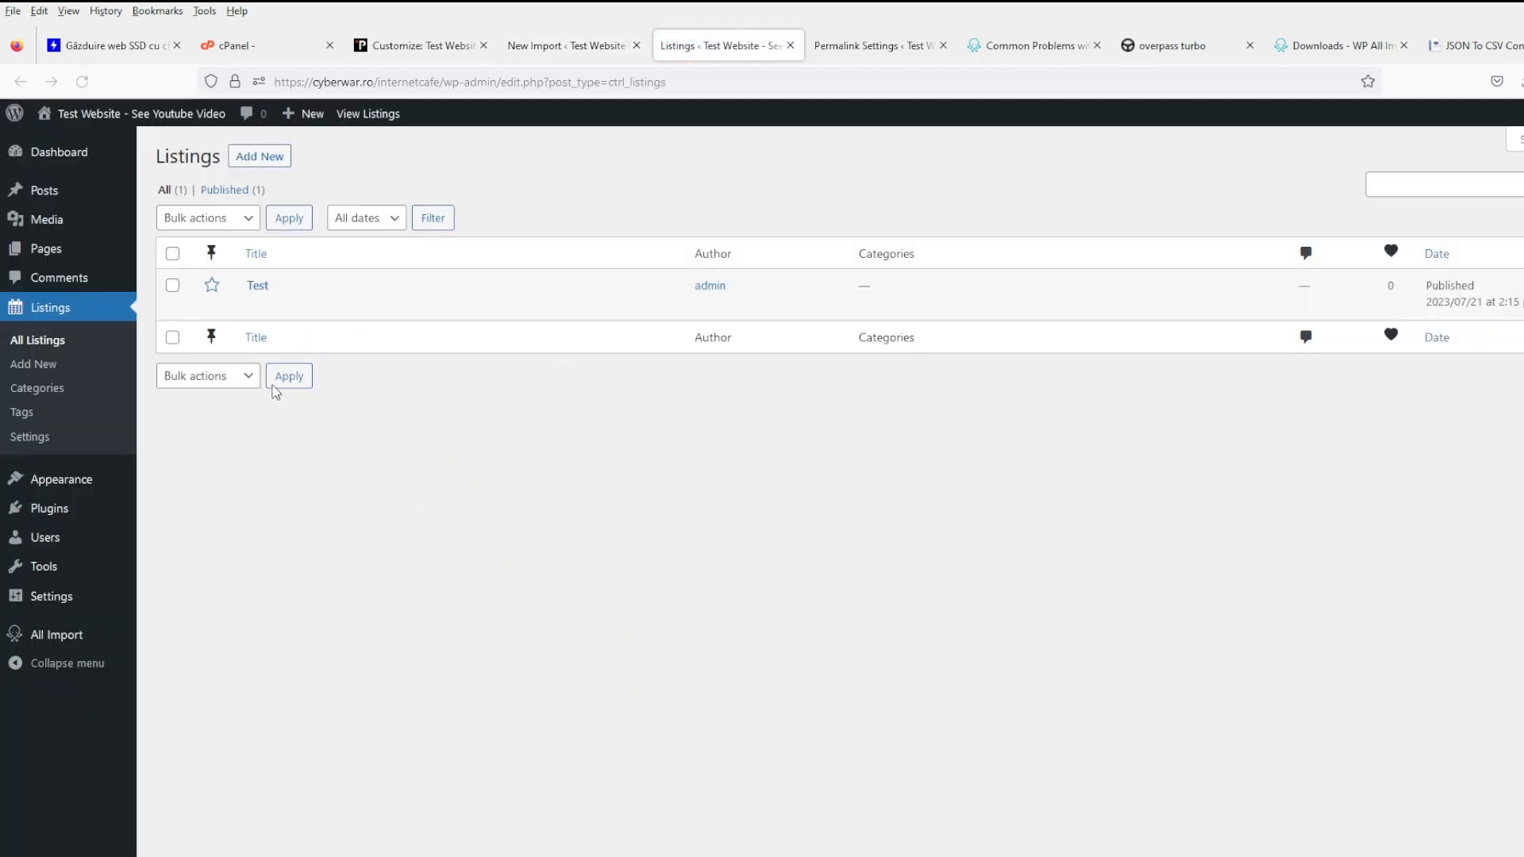
middle_click(382, 307)
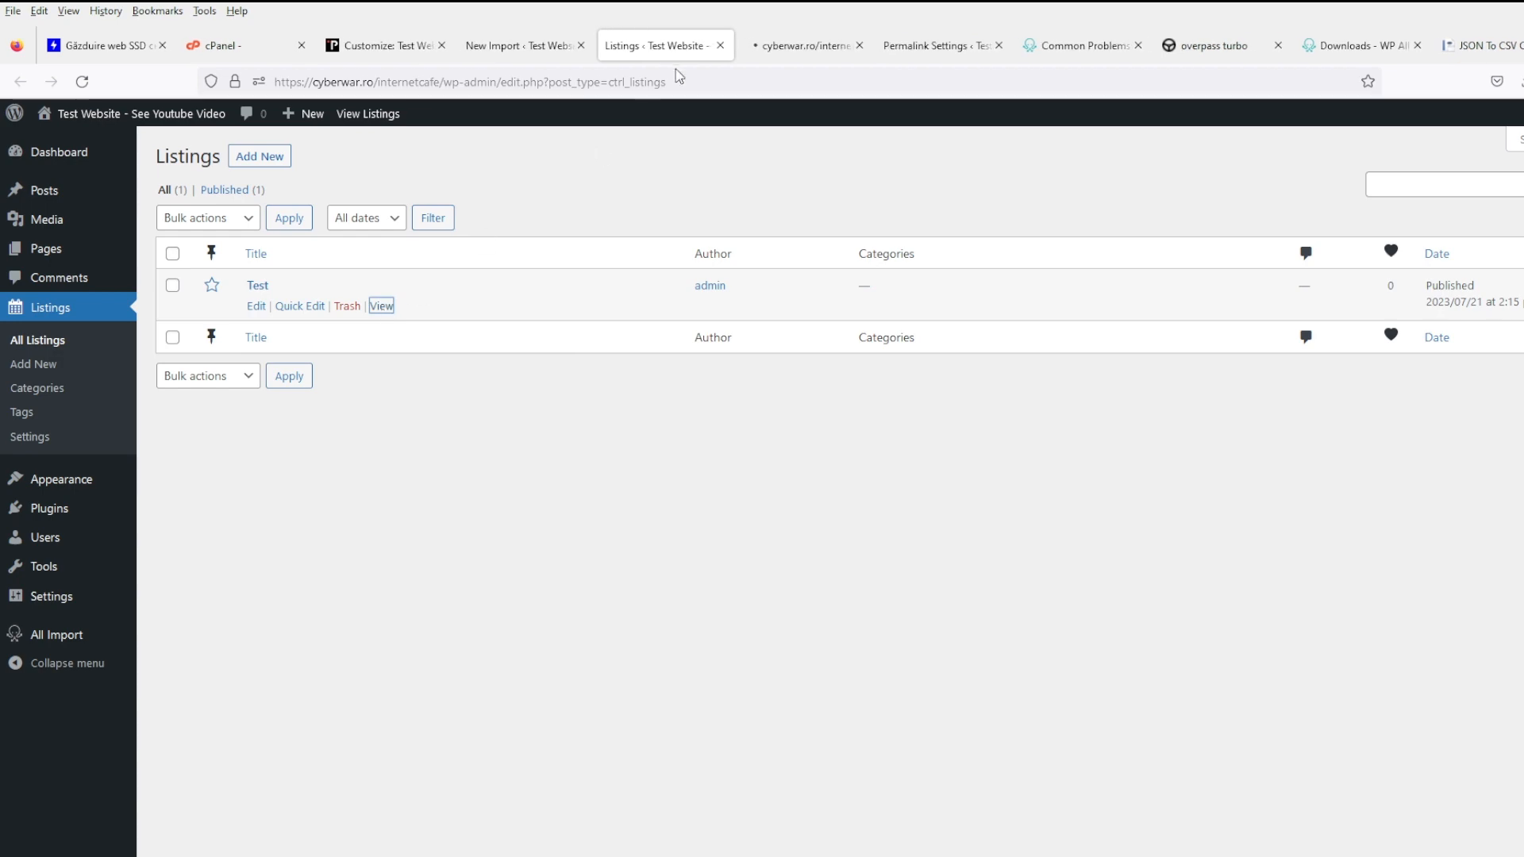
click(796, 48)
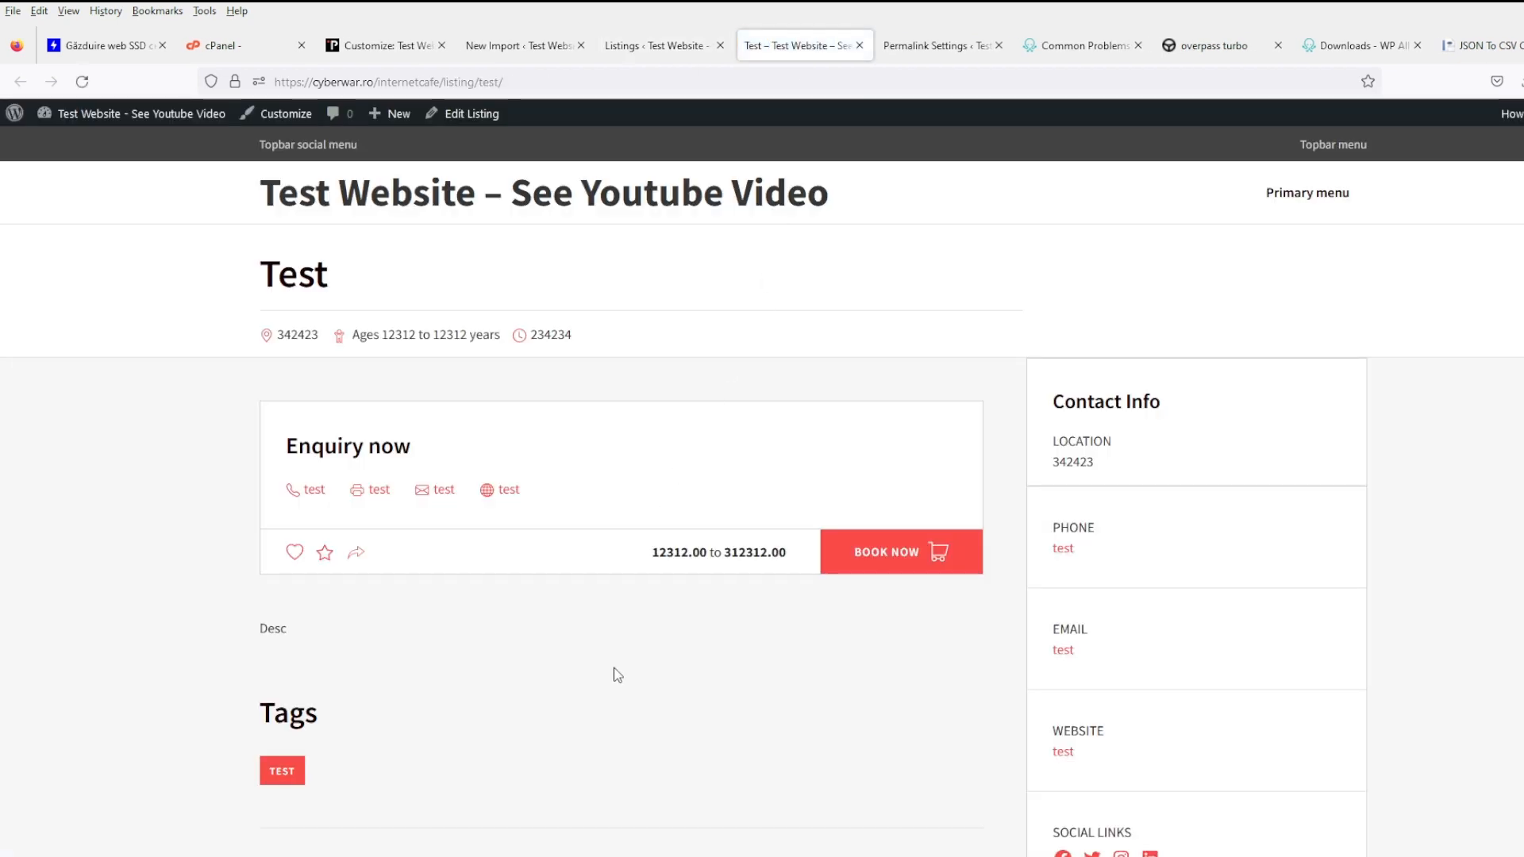
scroll(617, 675, down, 5)
scroll(591, 653, up, 5)
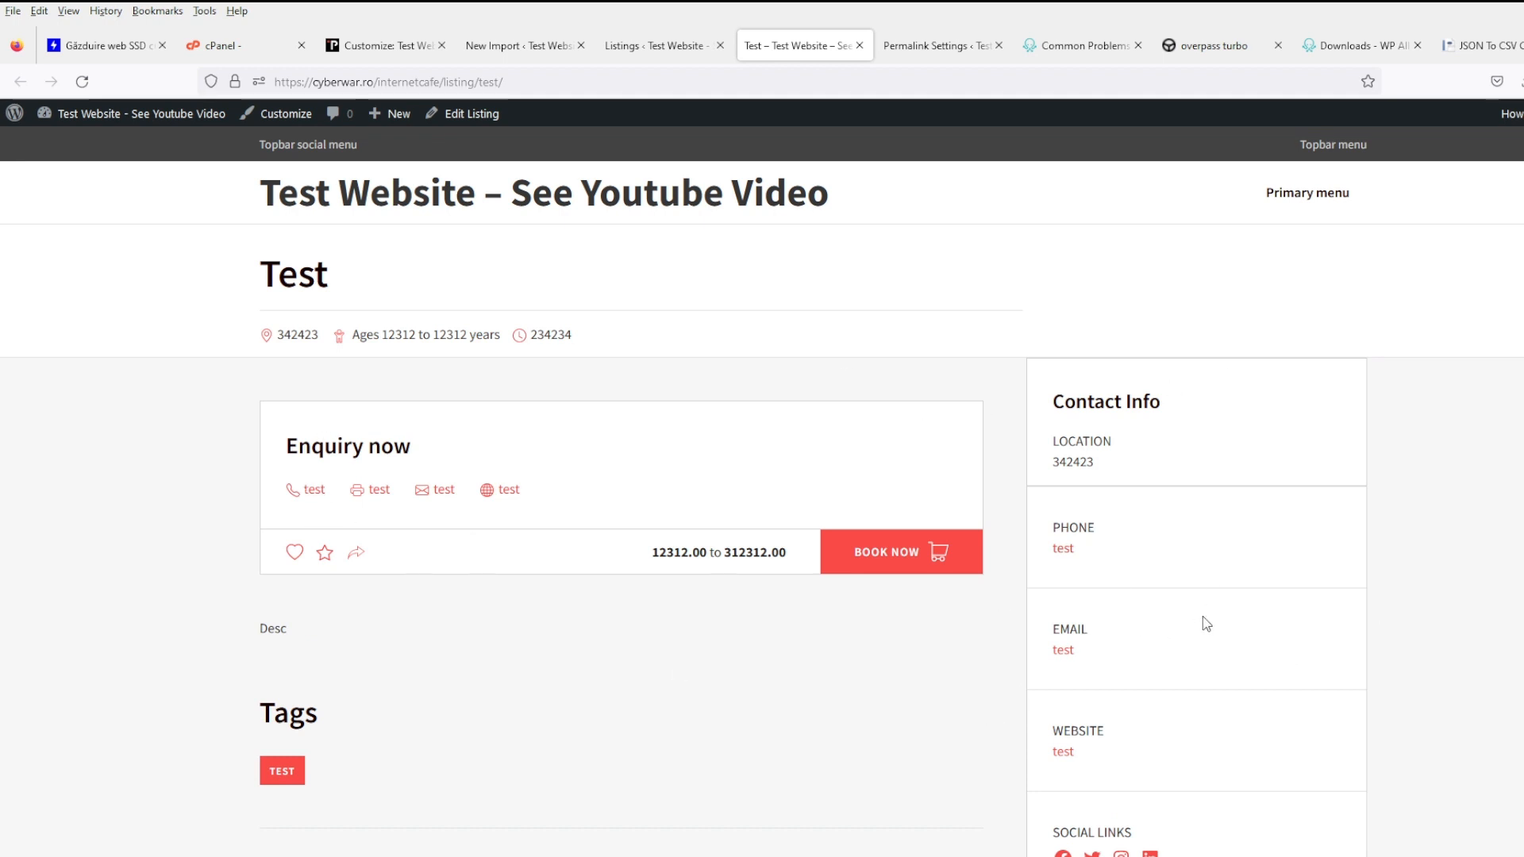
click(662, 46)
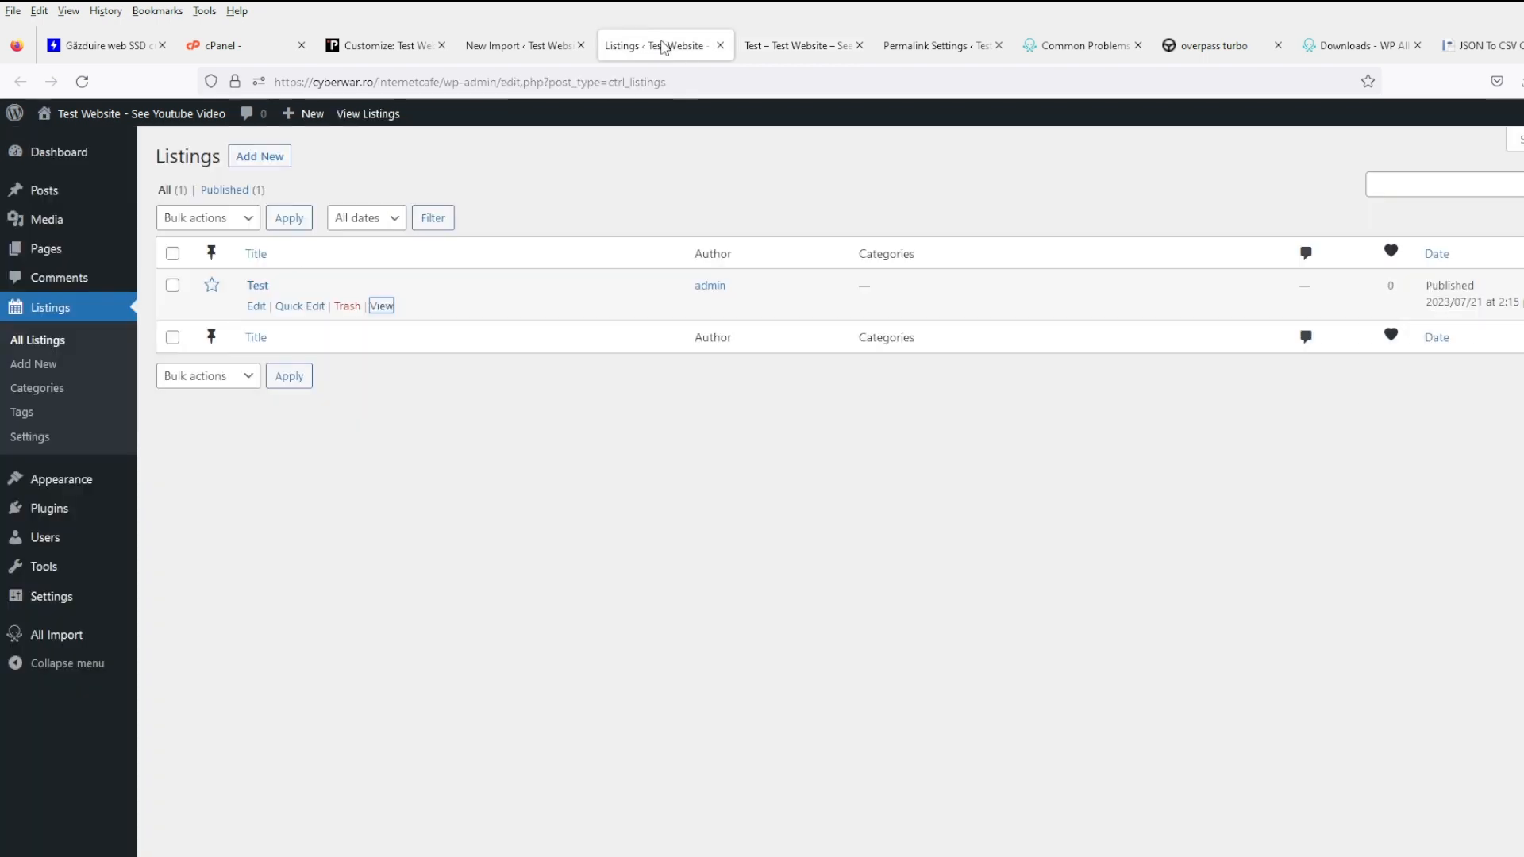
- Open the Test listing for editing and show its Screen Options
click(259, 307)
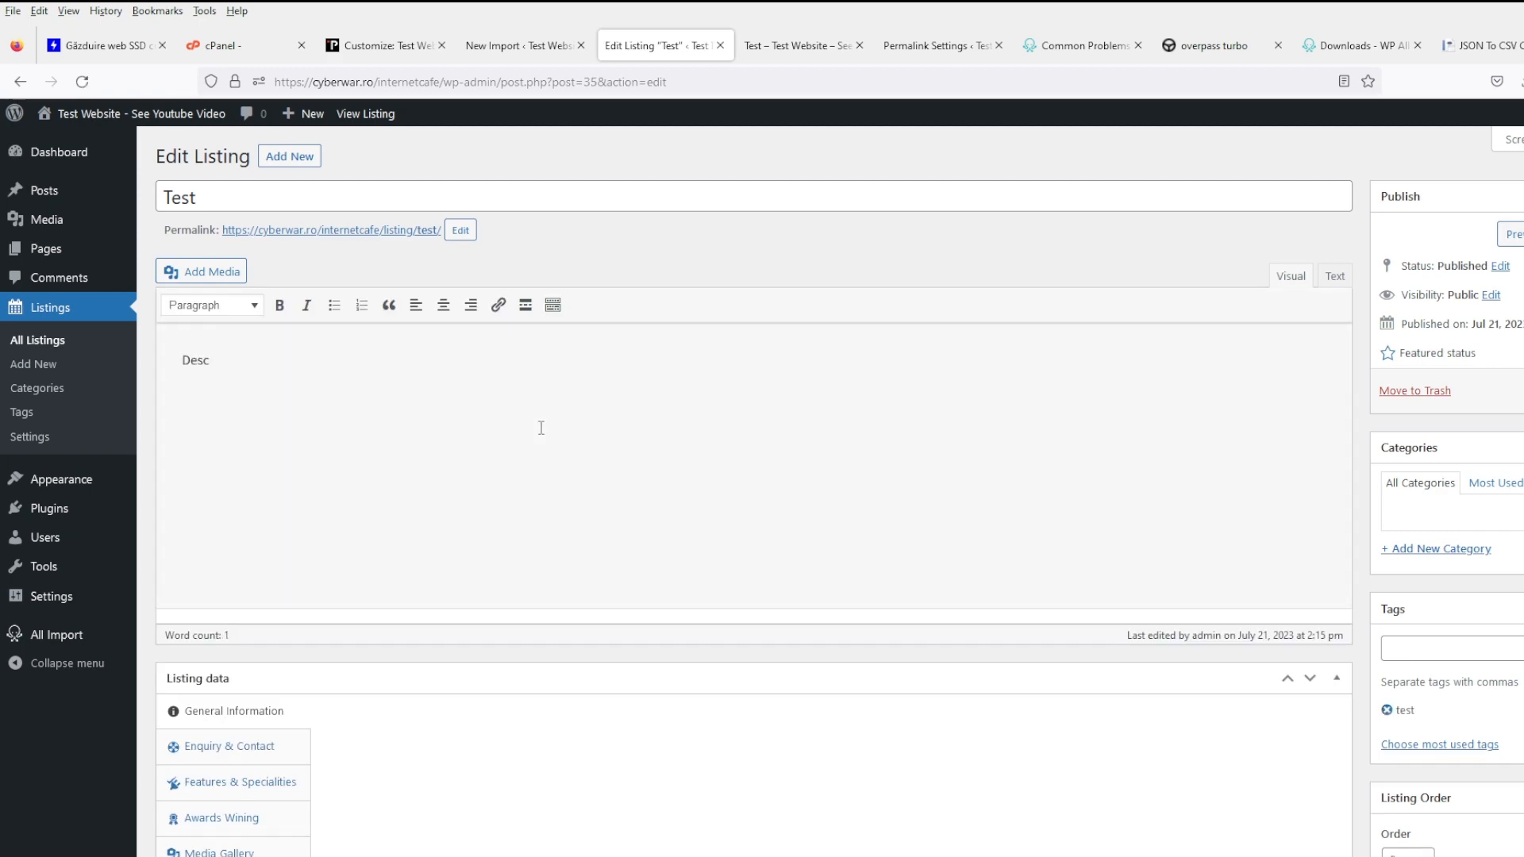
scroll(540, 428, down, 5)
scroll(965, 325, up, 5)
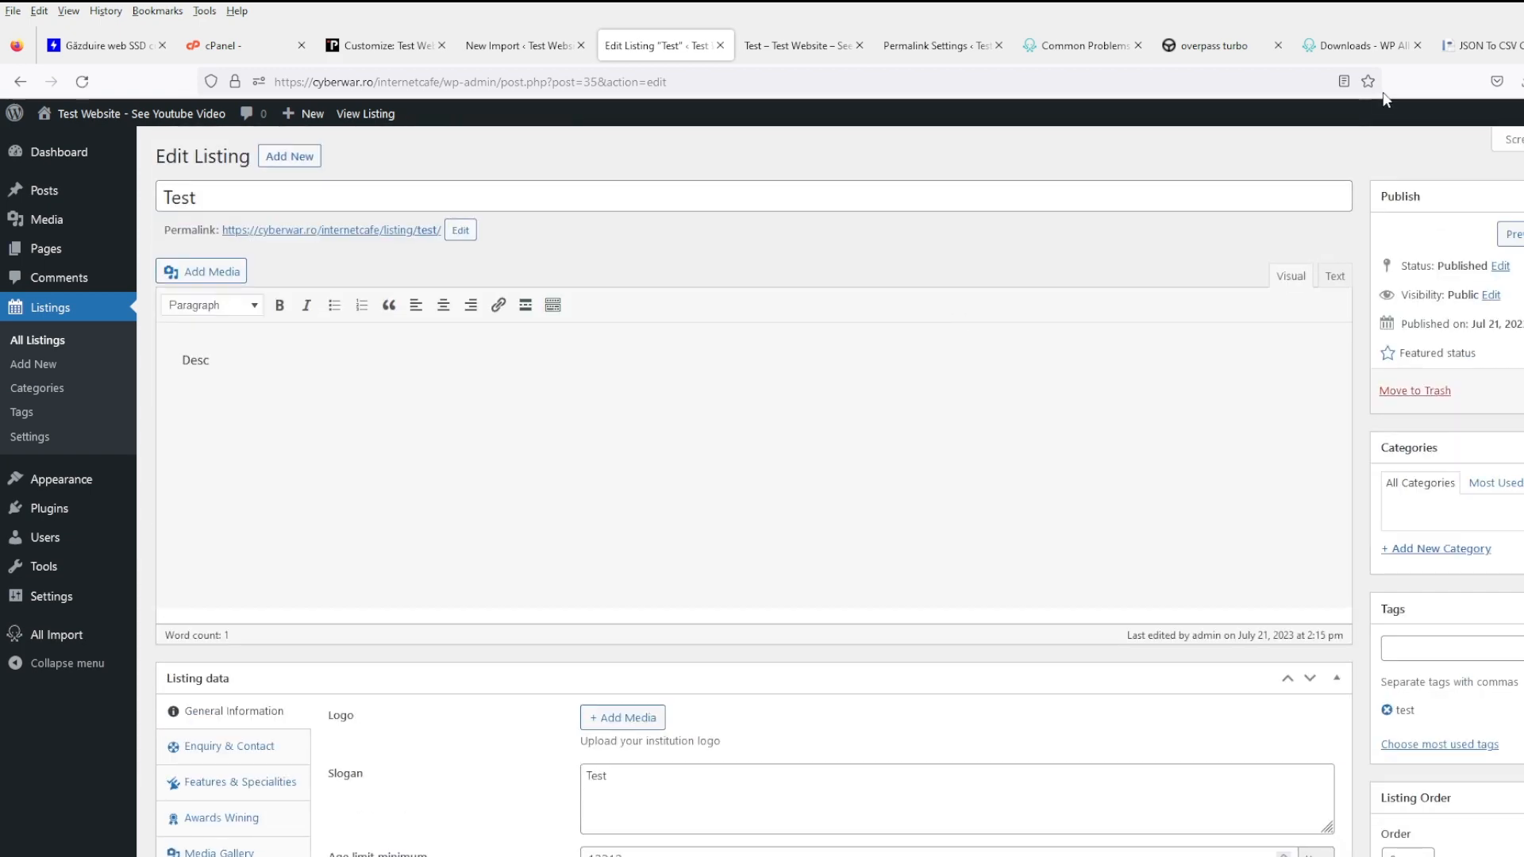
click(1510, 140)
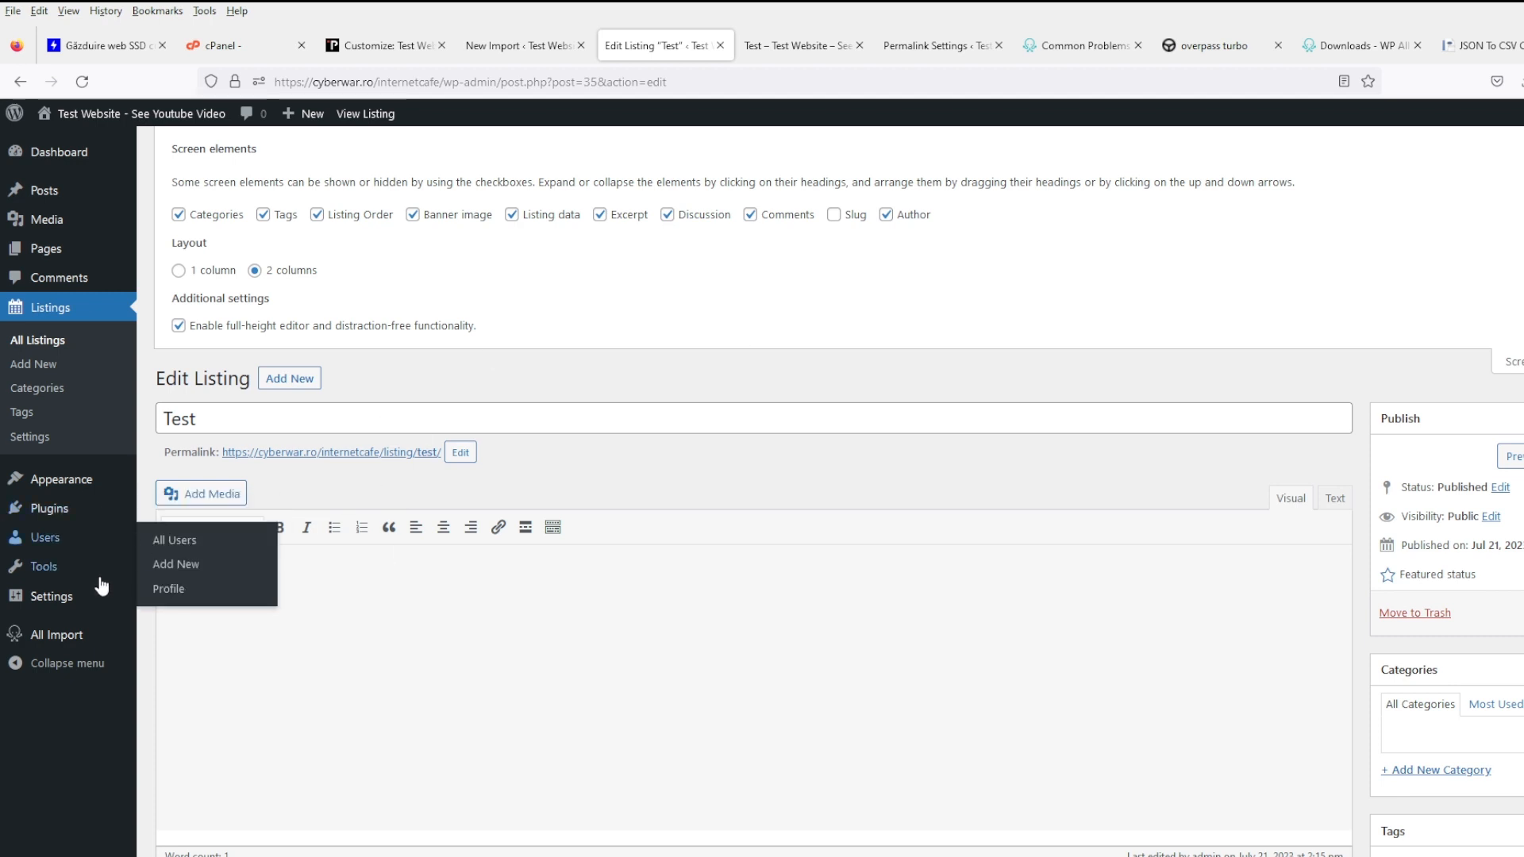
- Open Plugins > Add New in a new tab and search for 'custom fields'
mouse_move(102, 591)
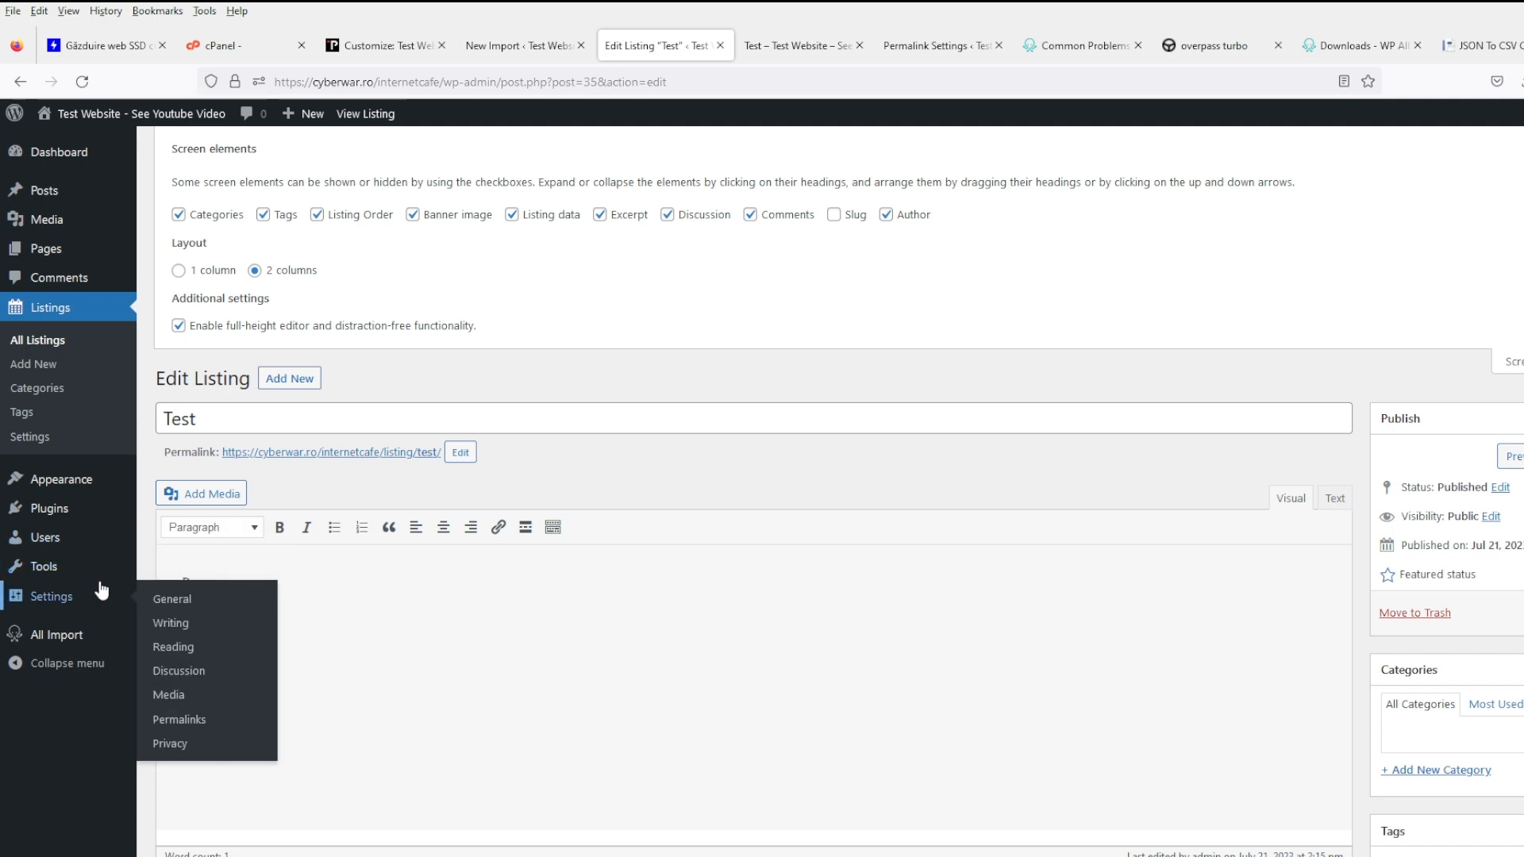
mouse_move(92, 505)
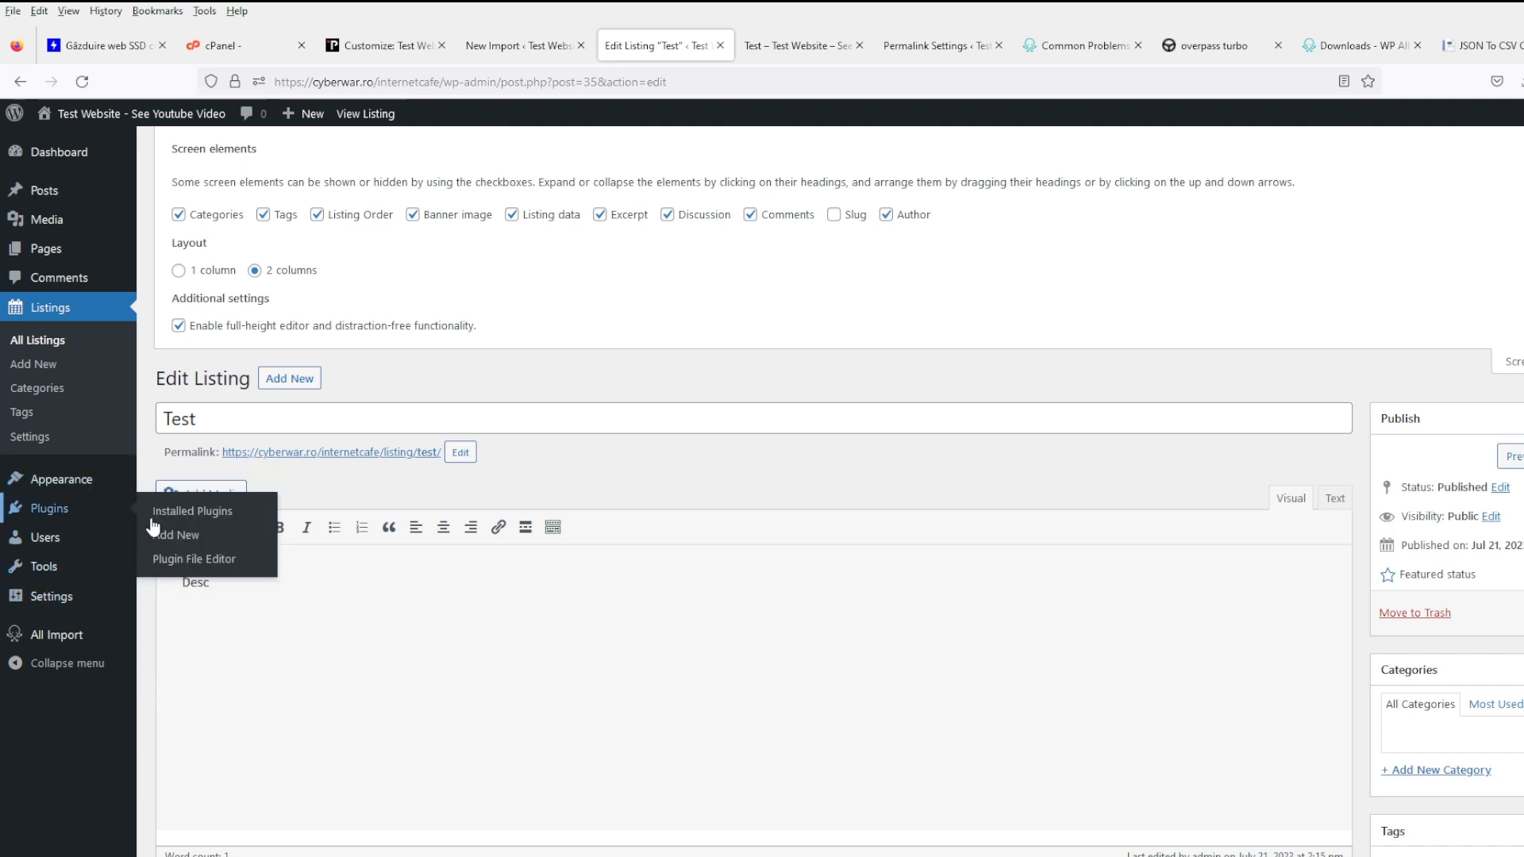
middle_click(180, 543)
click(738, 45)
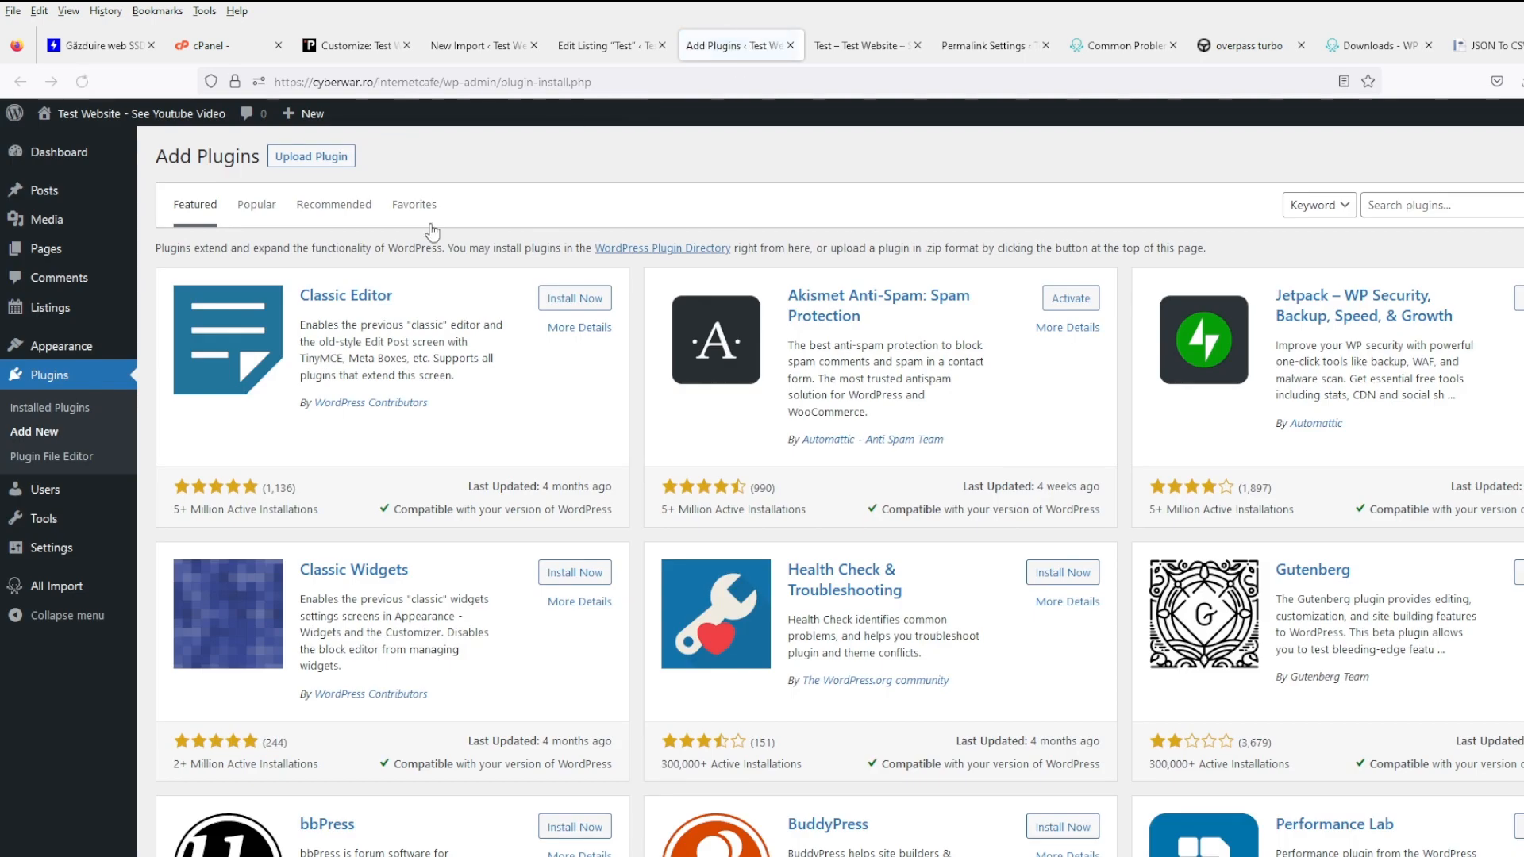
click(1470, 201)
text(custom fields)
key(Return)
- Return to the import mapping step and collapse the Title & Content section
click(591, 48)
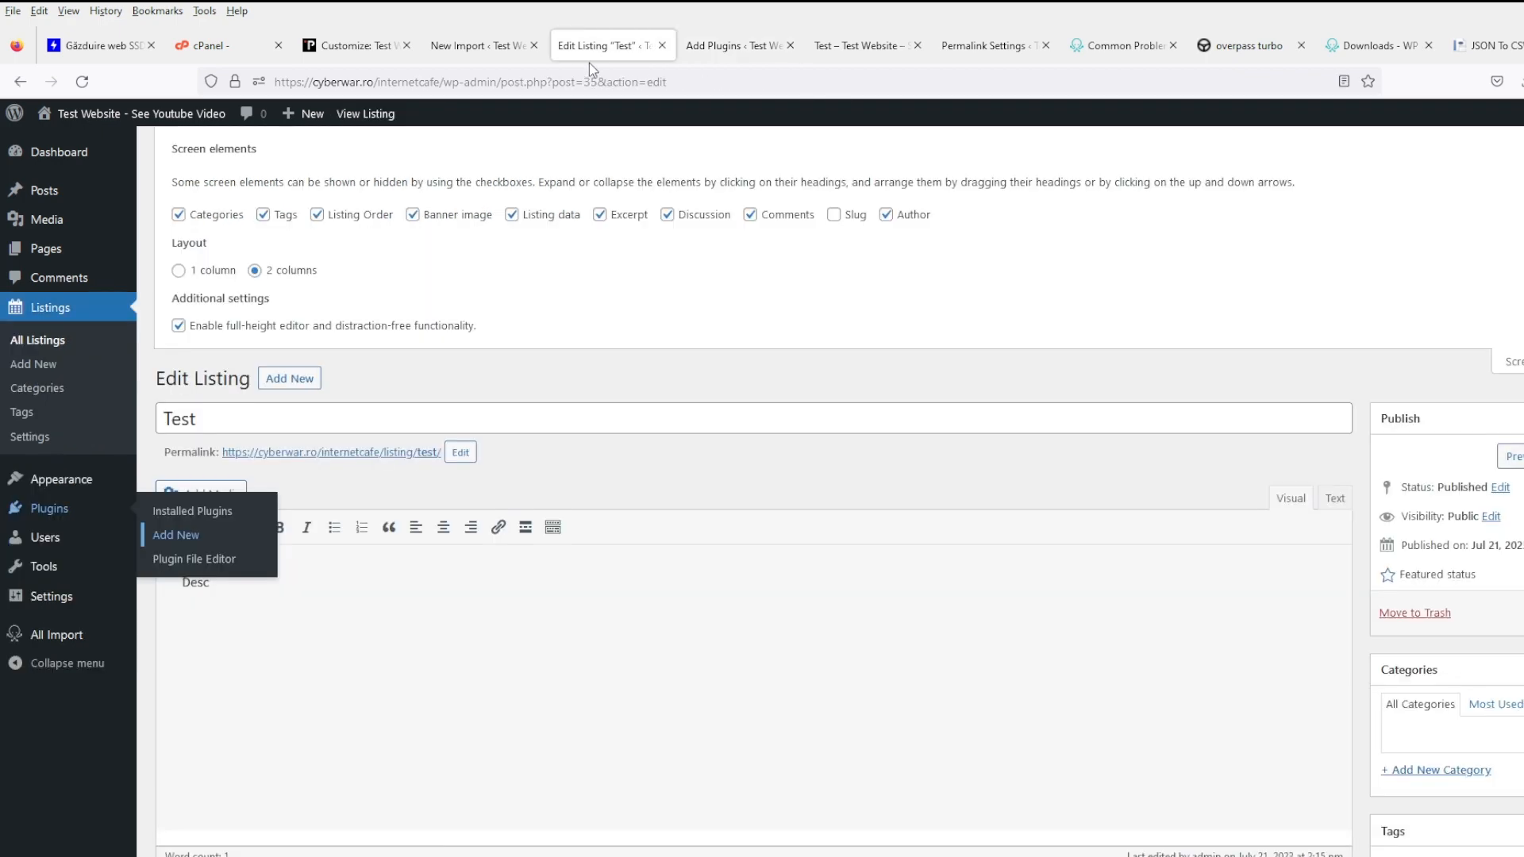
click(470, 45)
click(600, 229)
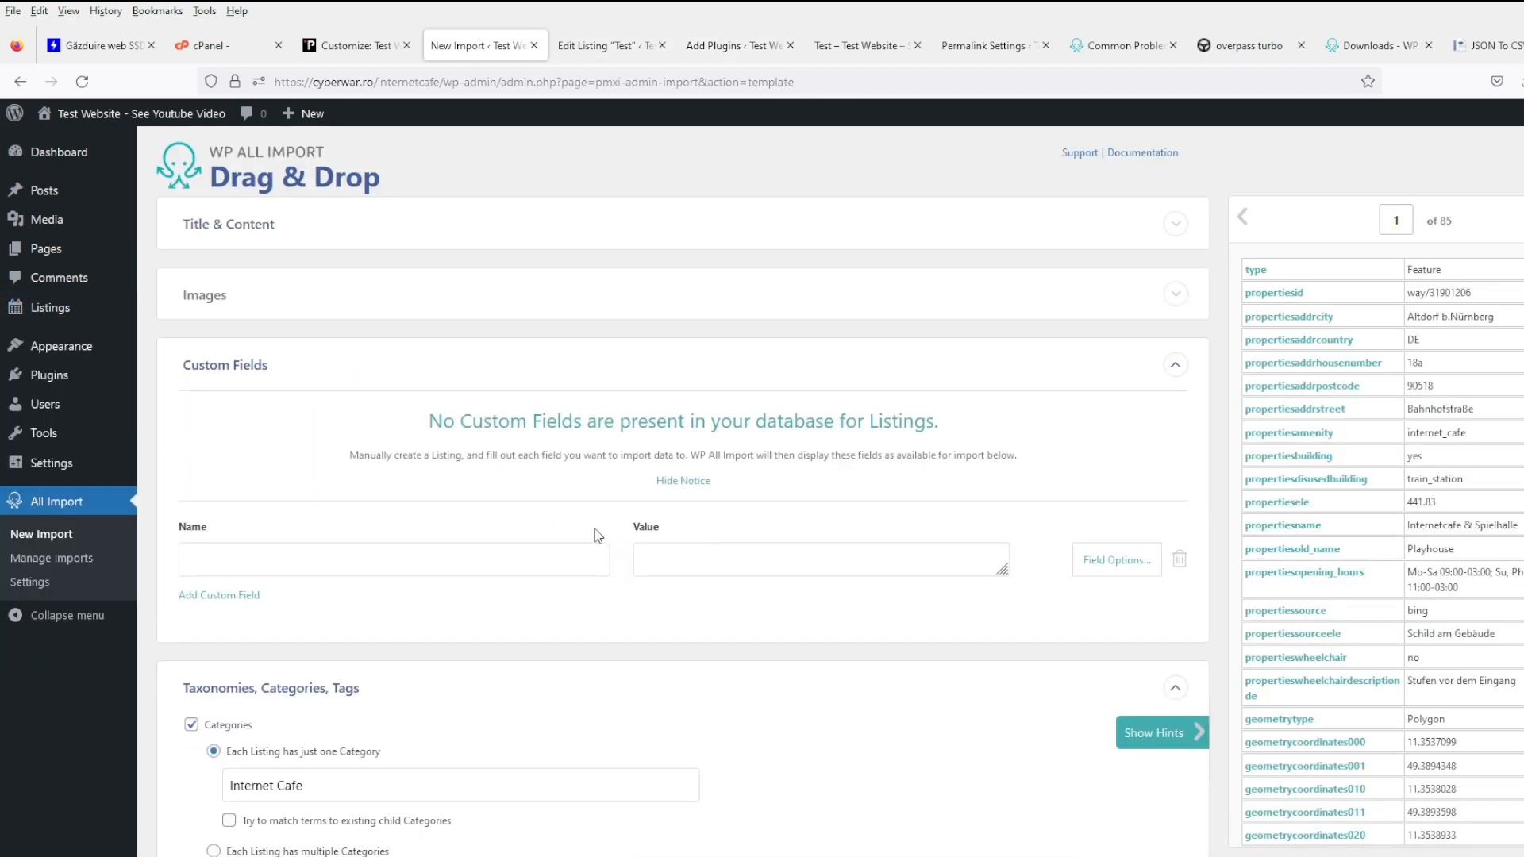
- Move ahead to import step 4, then return to the field mapping step
click(470, 223)
scroll(800, 602, down, 7)
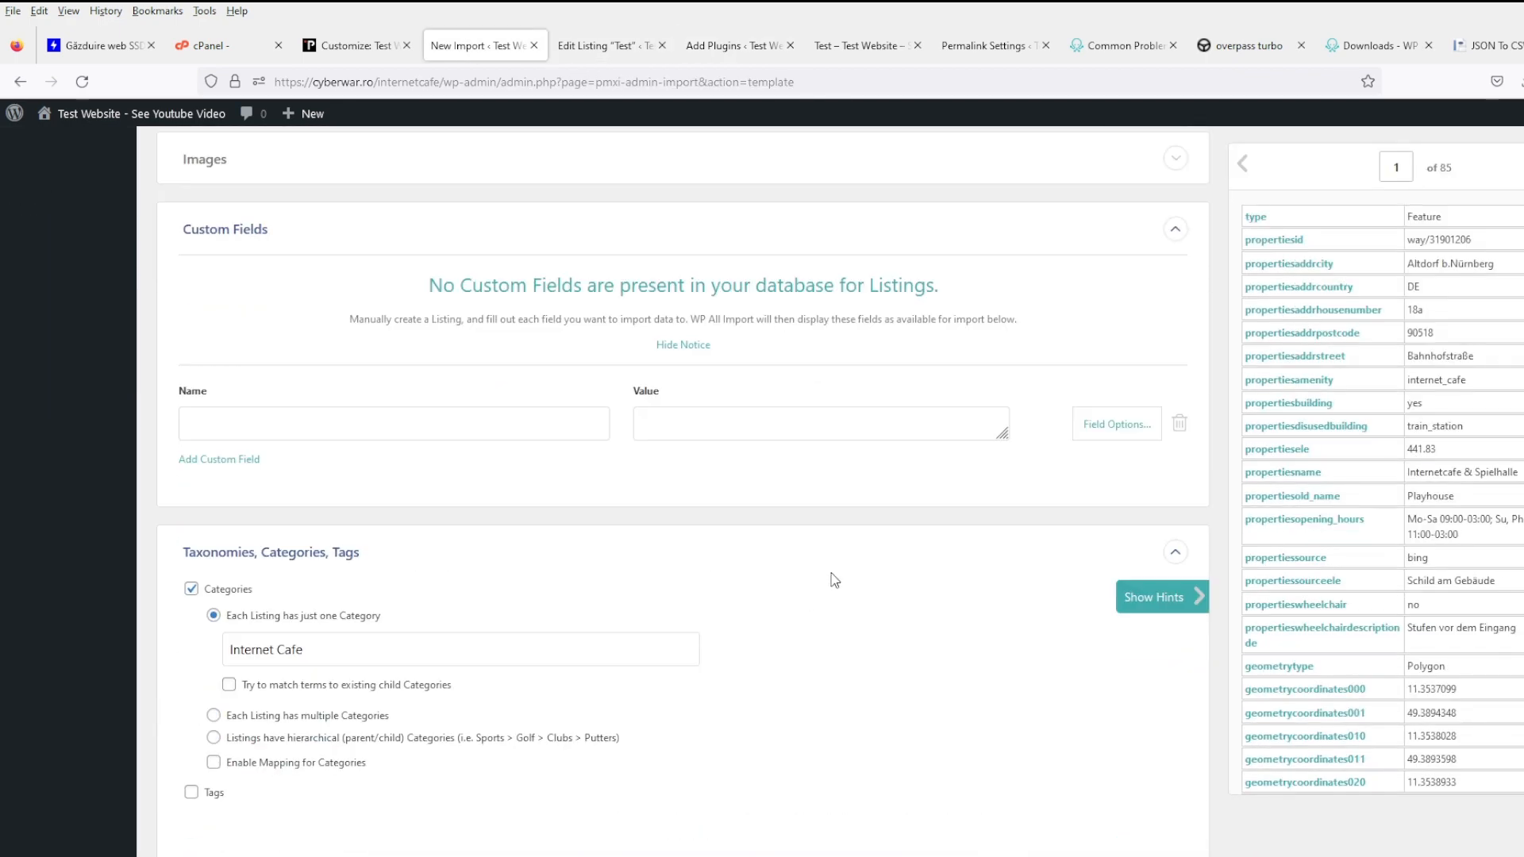
scroll(942, 643, up, 1)
scroll(942, 643, down, 15)
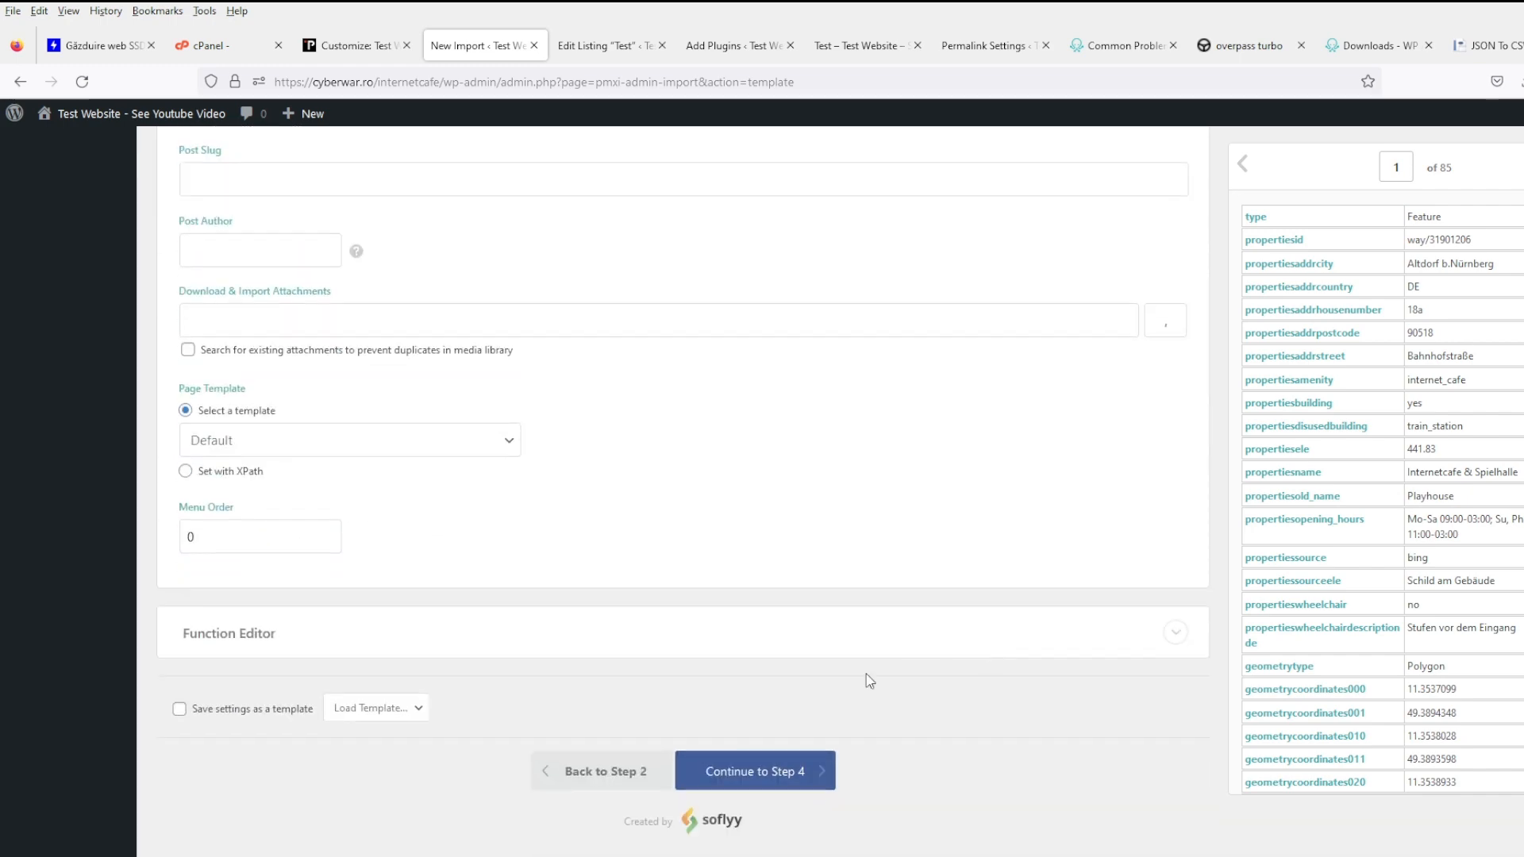
click(764, 778)
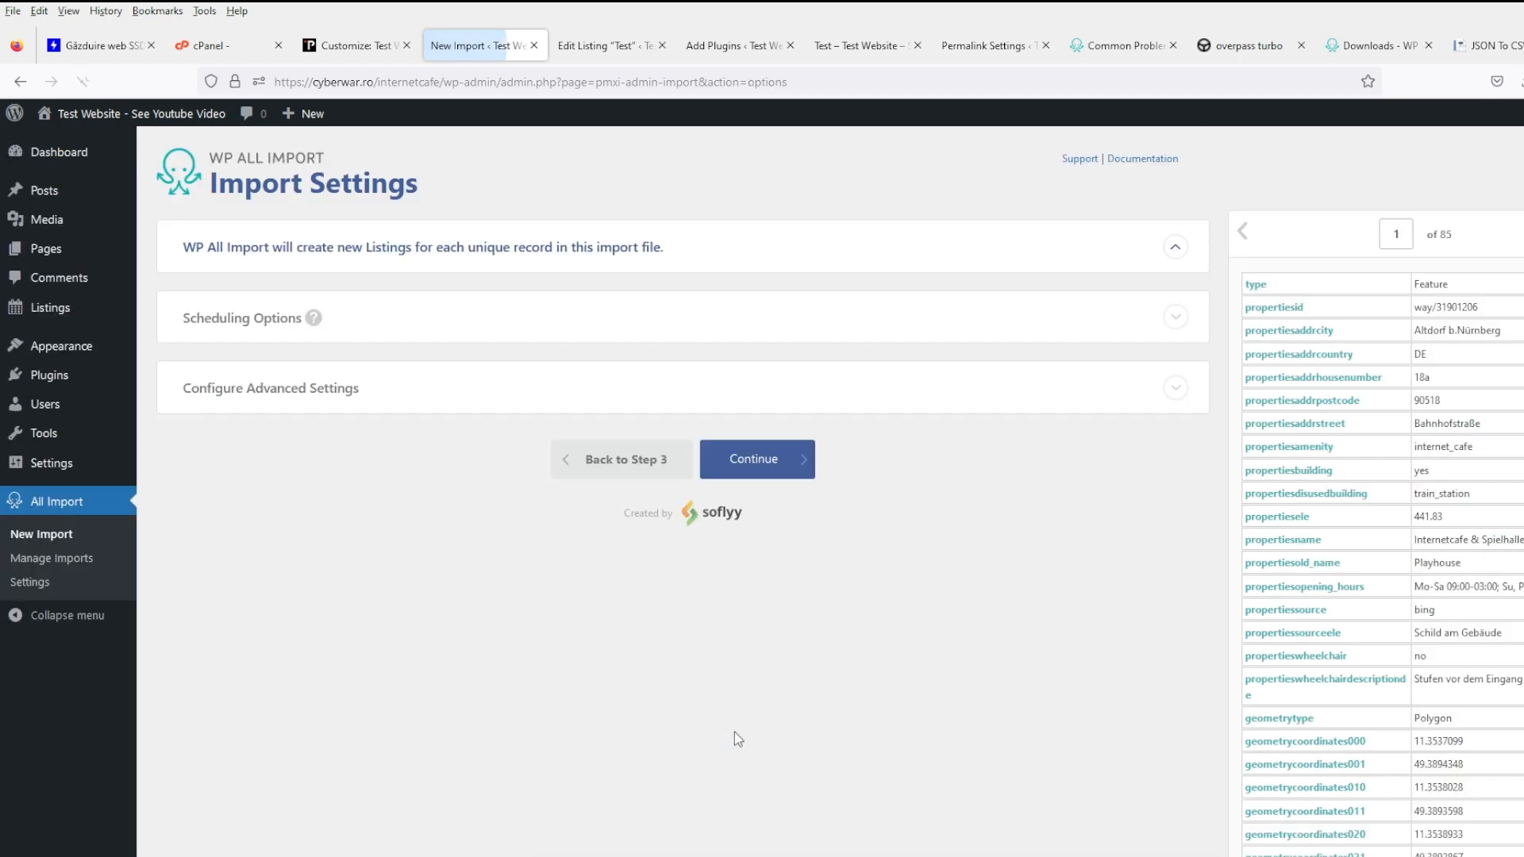
scroll(691, 778, down, 2)
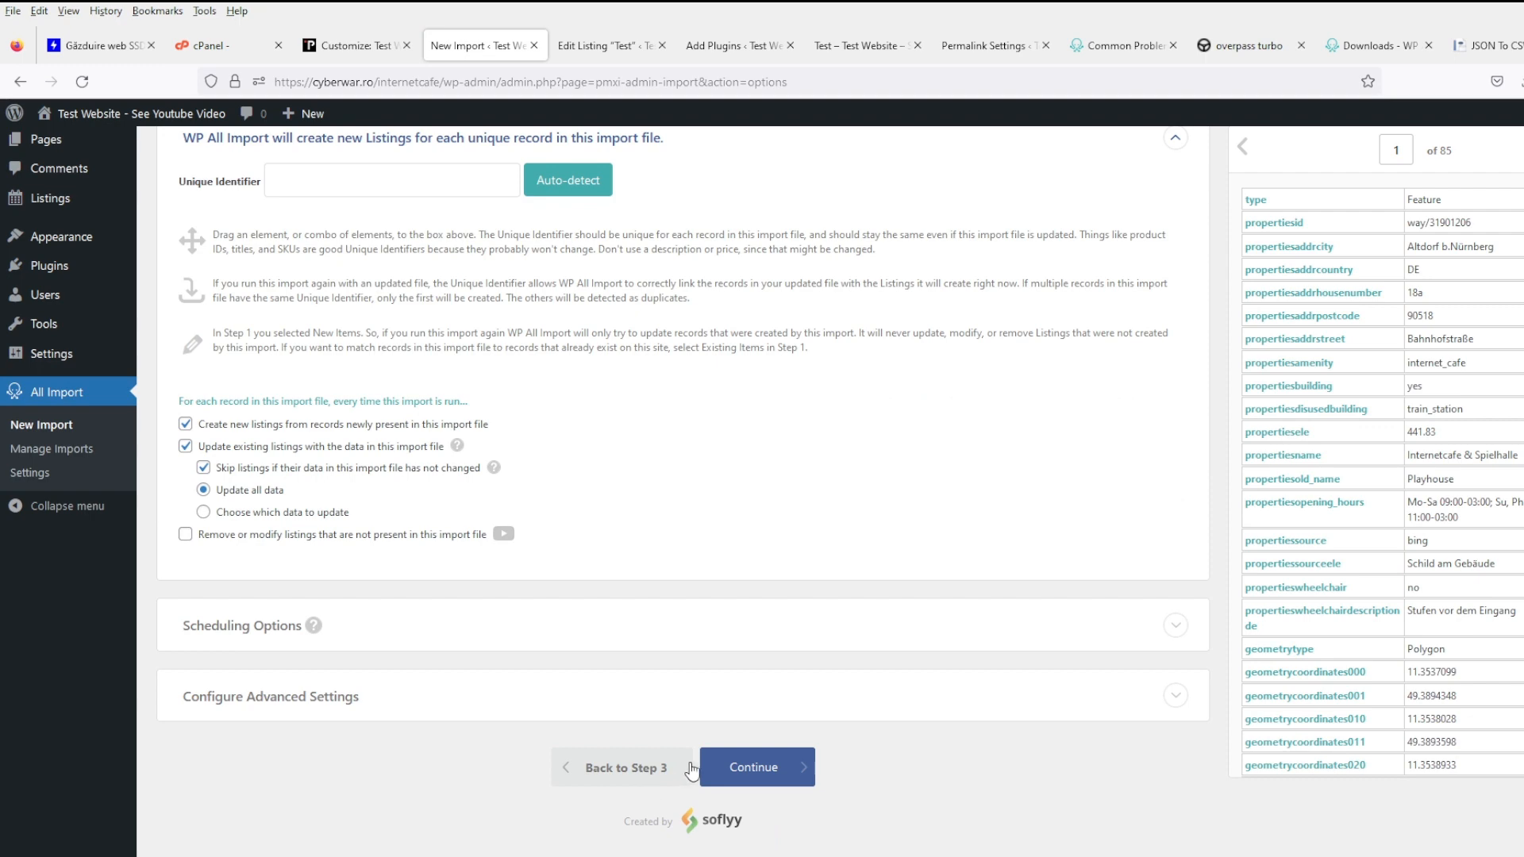
click(649, 767)
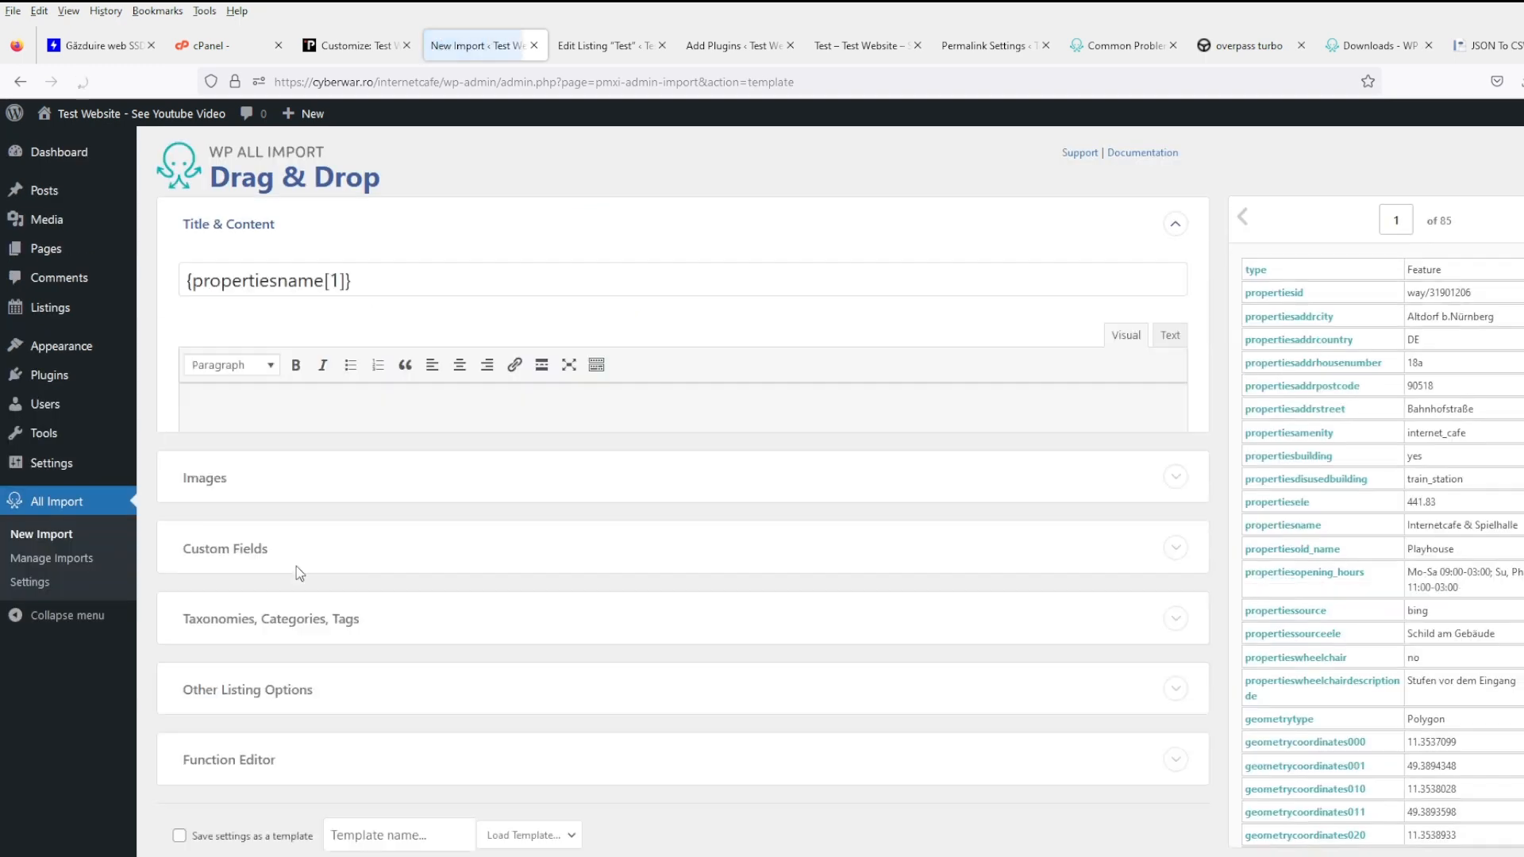
scroll(364, 632, down, 5)
- Add a custom field named 'address' under Custom Fields and close the Edit Listing tab
click(314, 421)
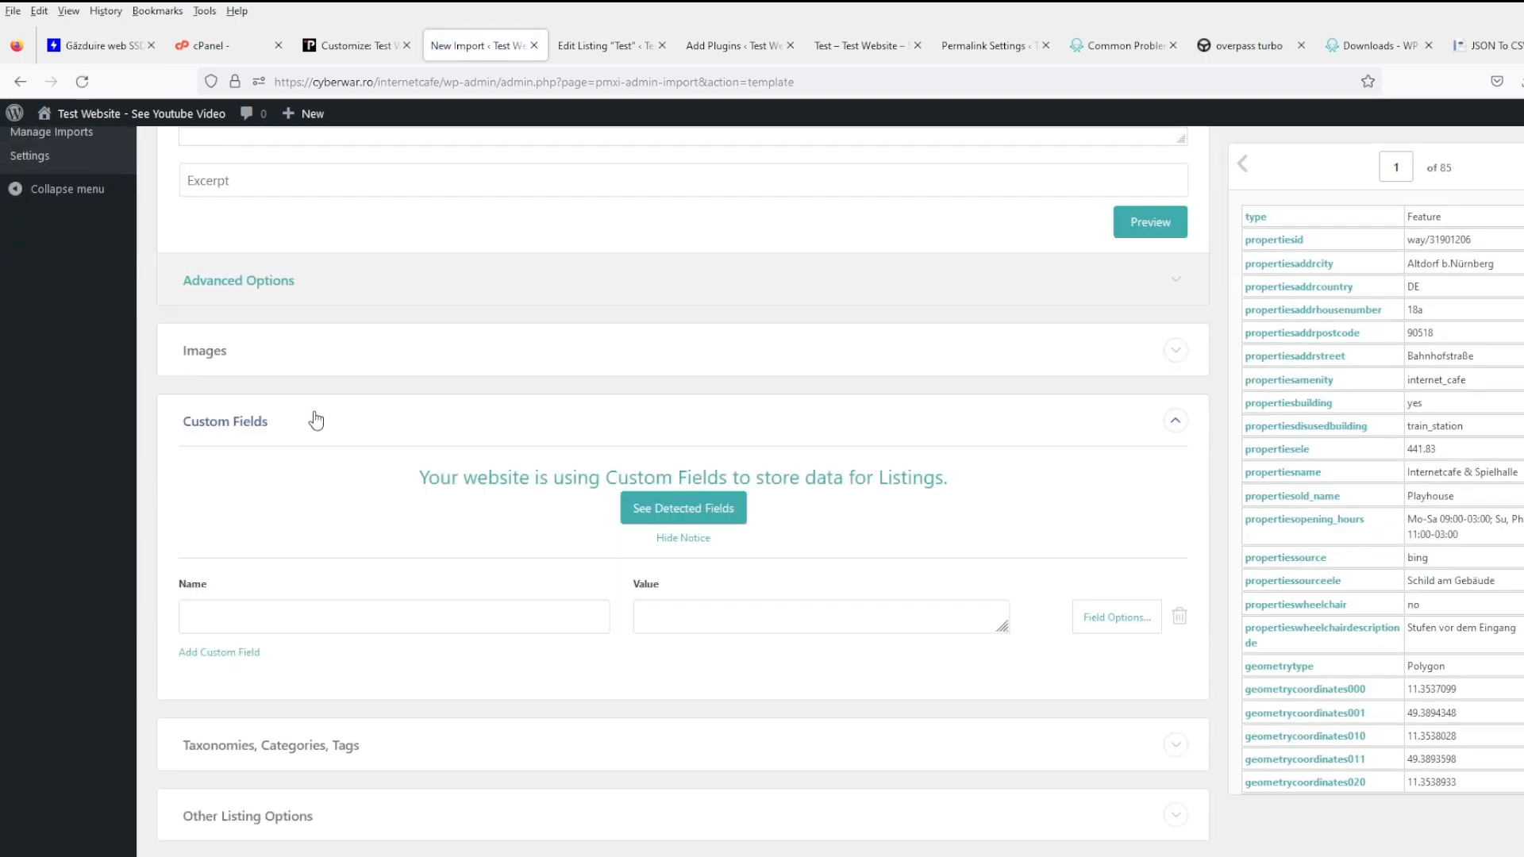
click(392, 618)
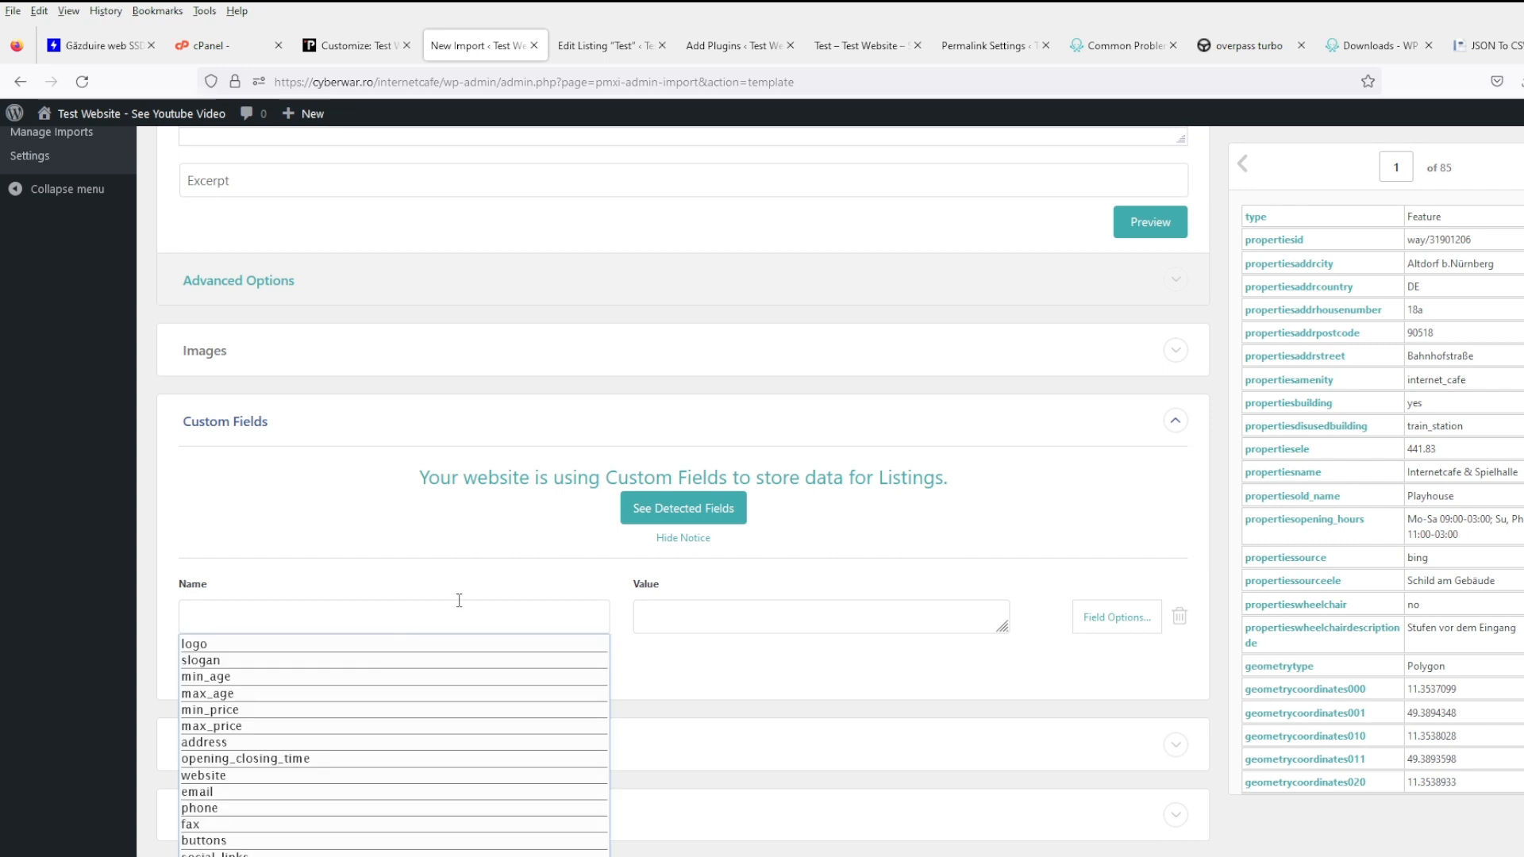
scroll(459, 600, down, 3)
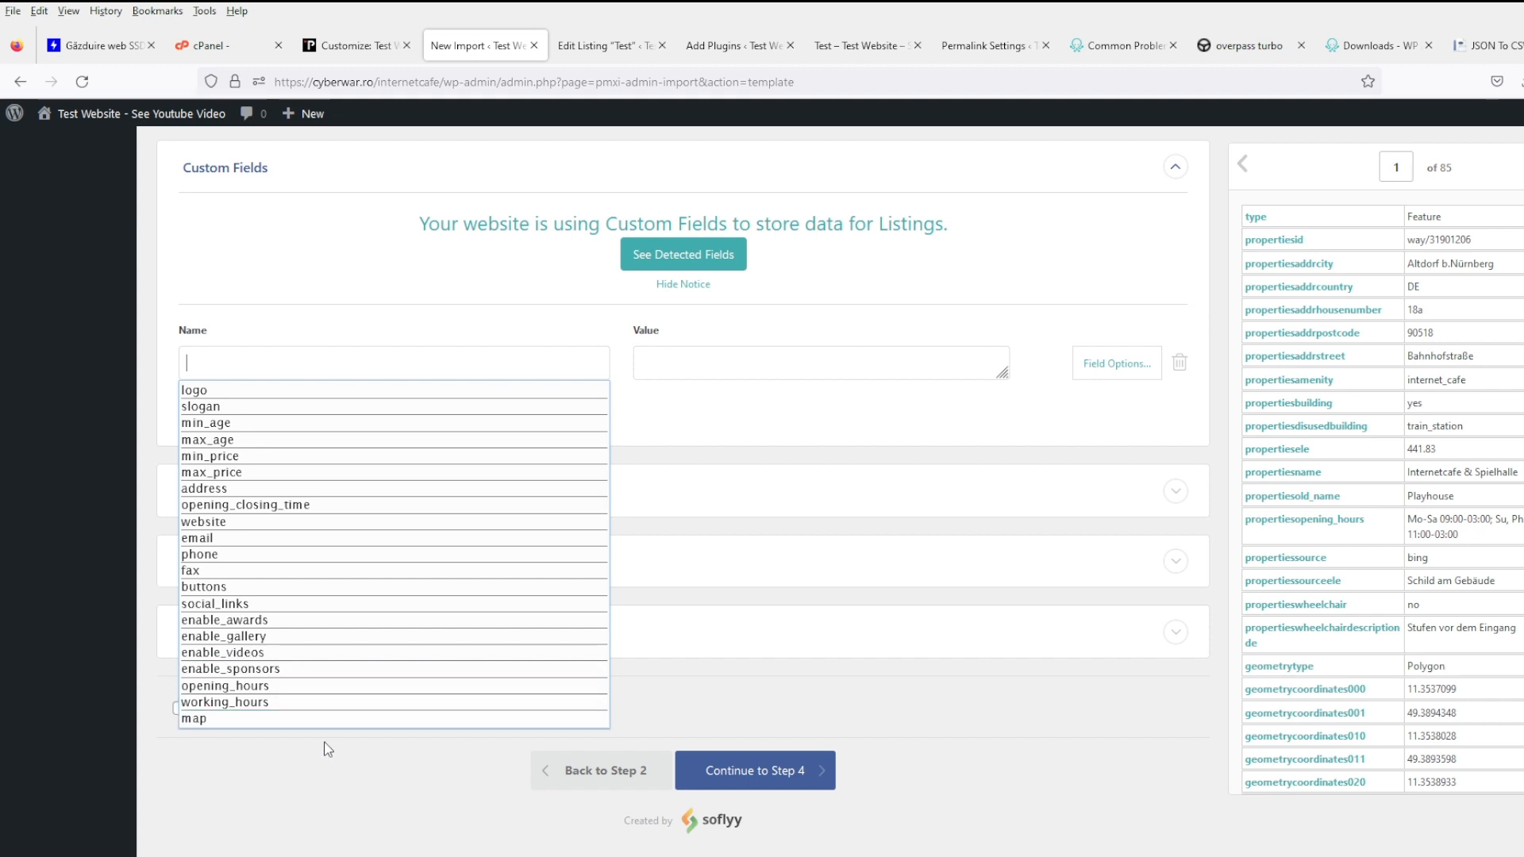
click(300, 490)
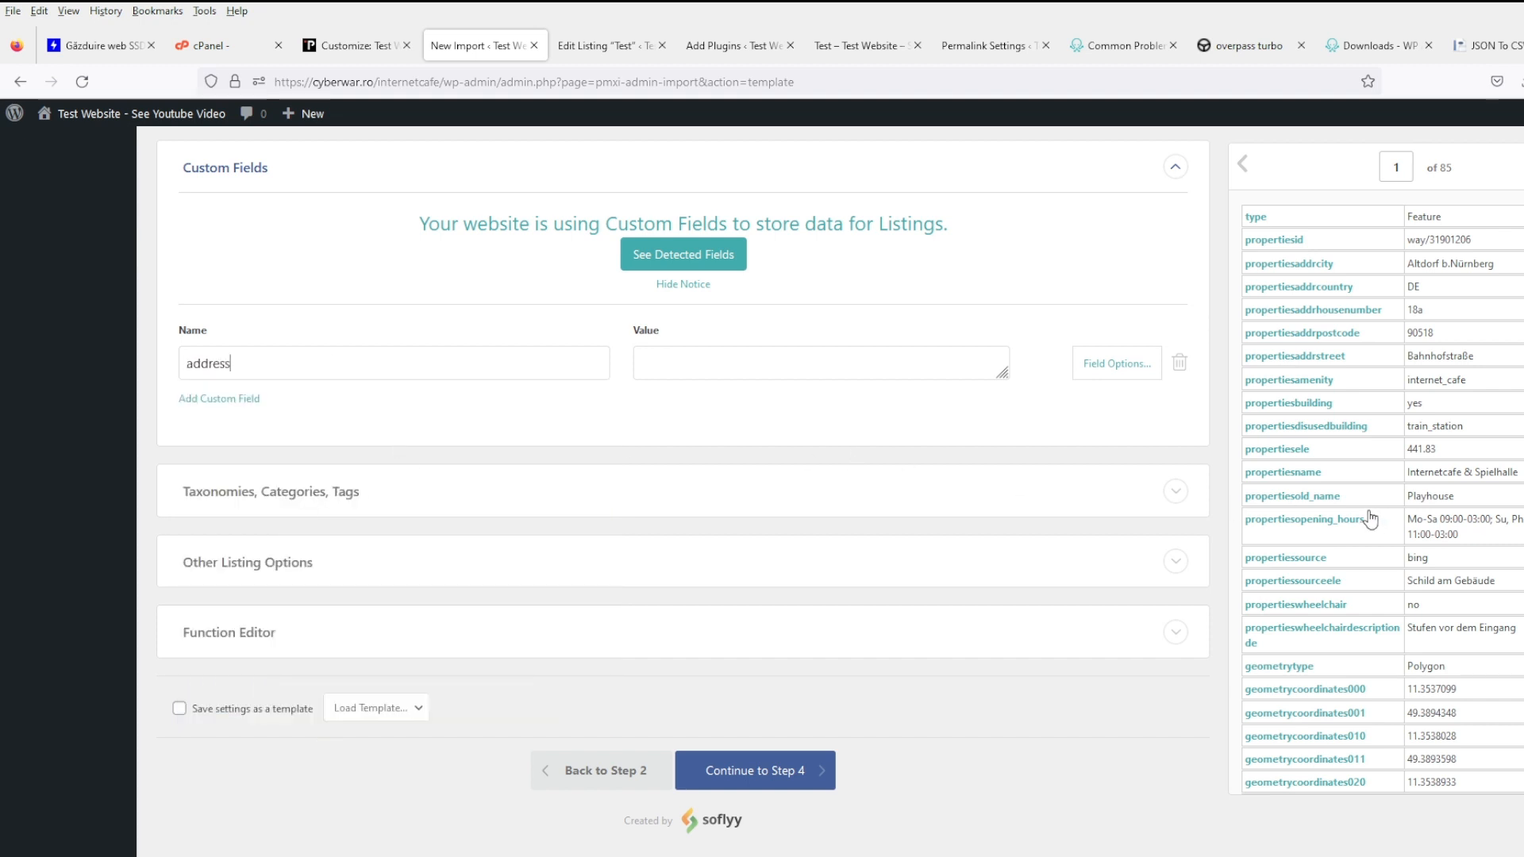
click(587, 56)
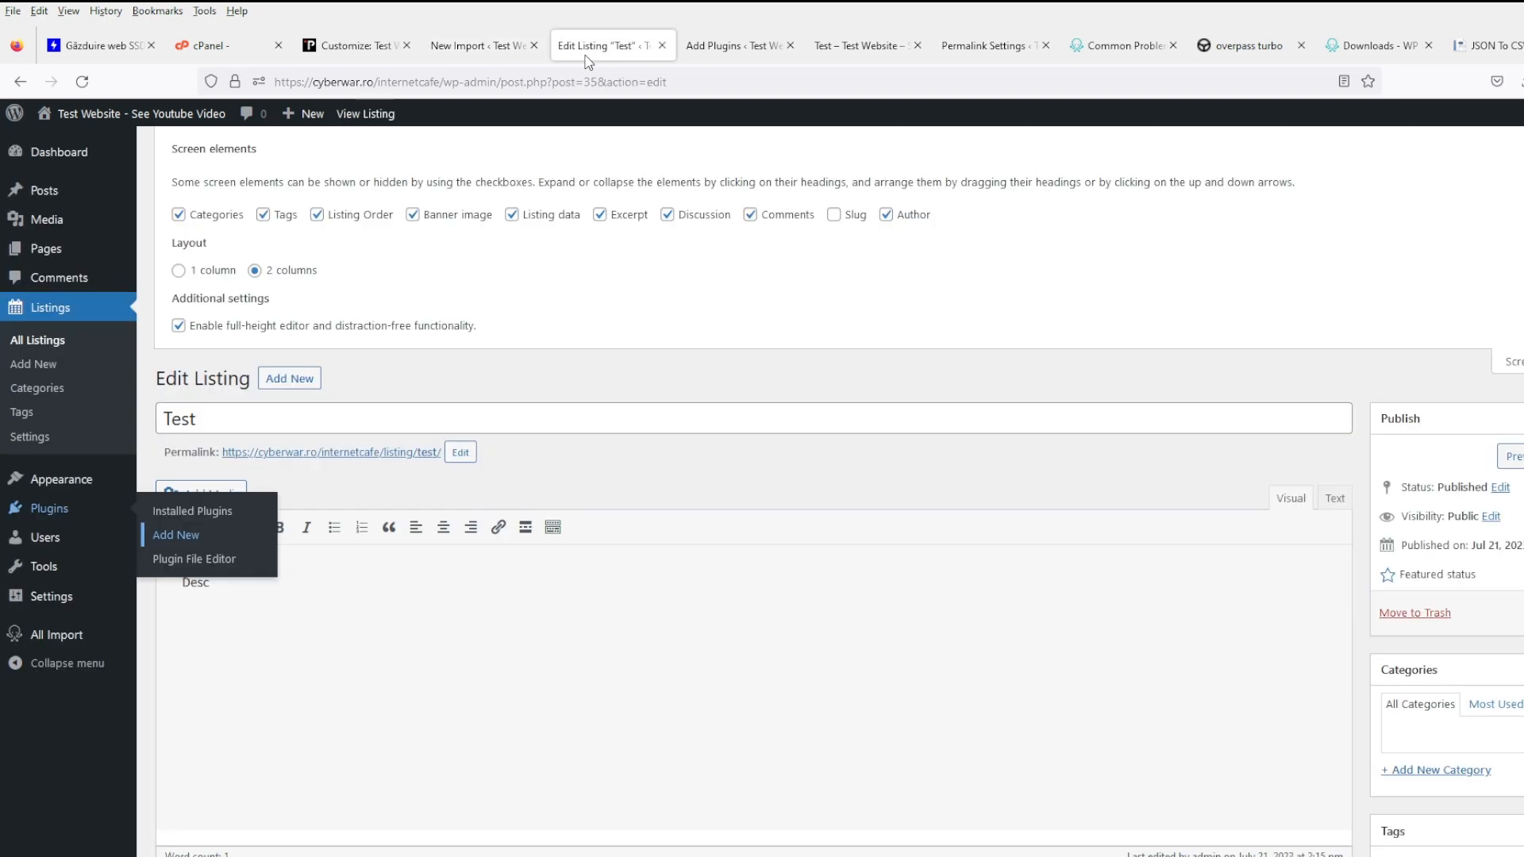
click(662, 45)
click(484, 45)
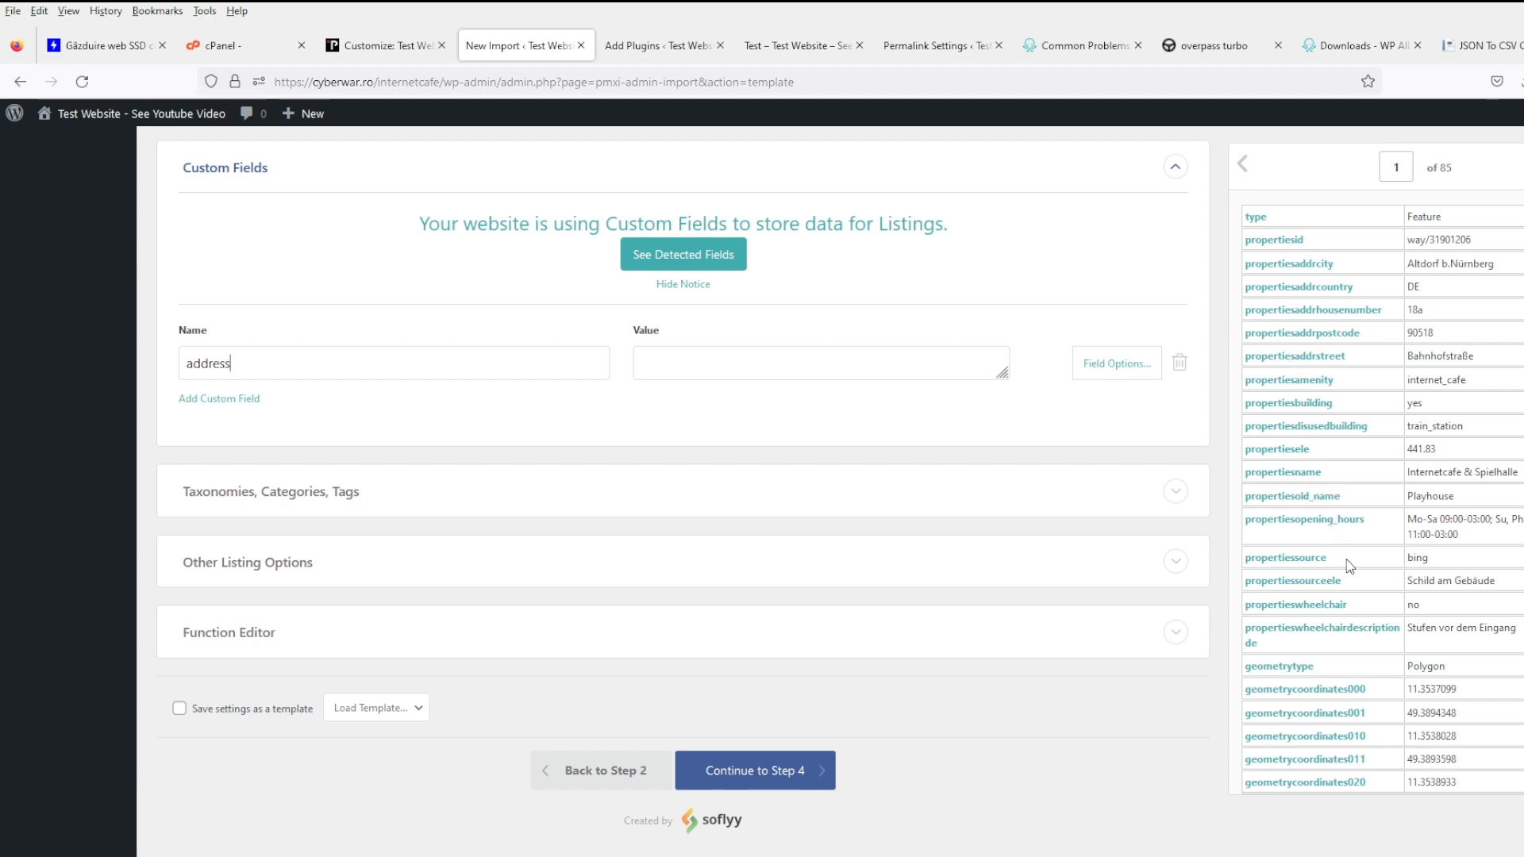
- Fill the address value with the street and house number columns, a comma, and the city column
scroll(1362, 540, up, 2)
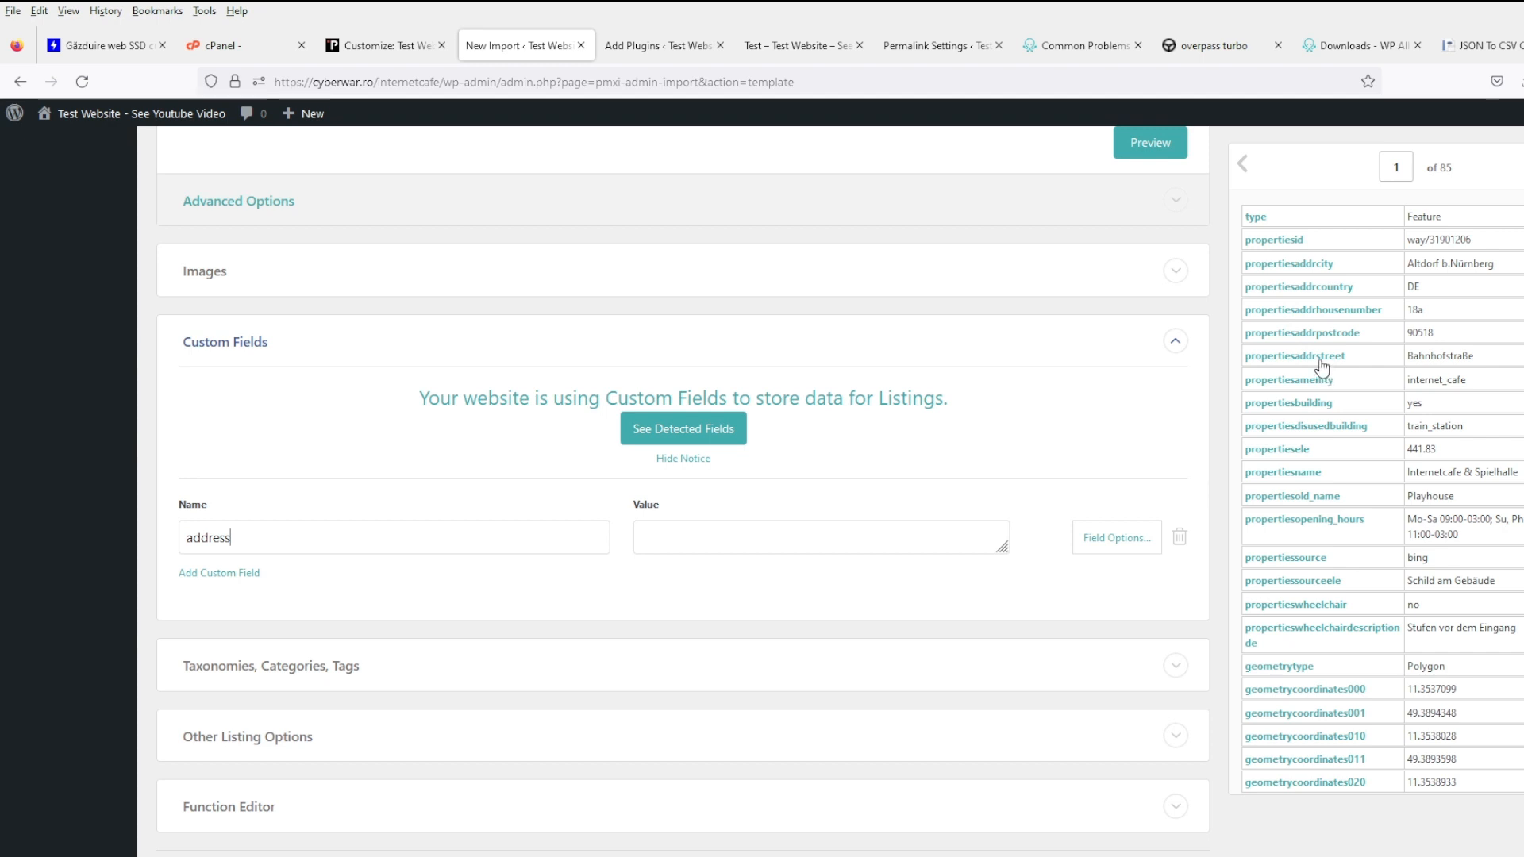
drag(1321, 366, 729, 546)
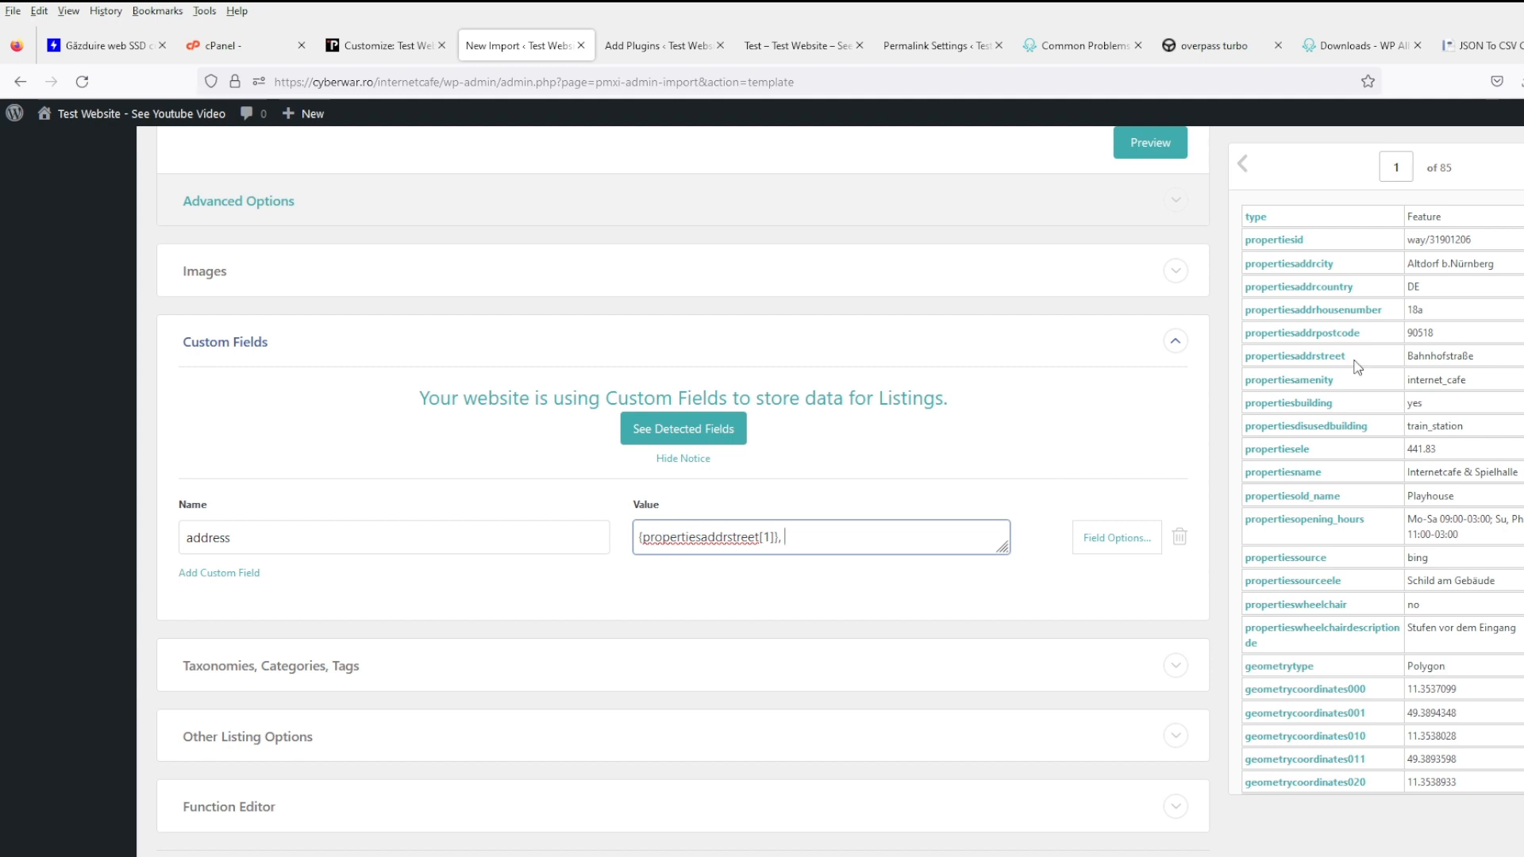
drag(1282, 318, 886, 547)
text(,)
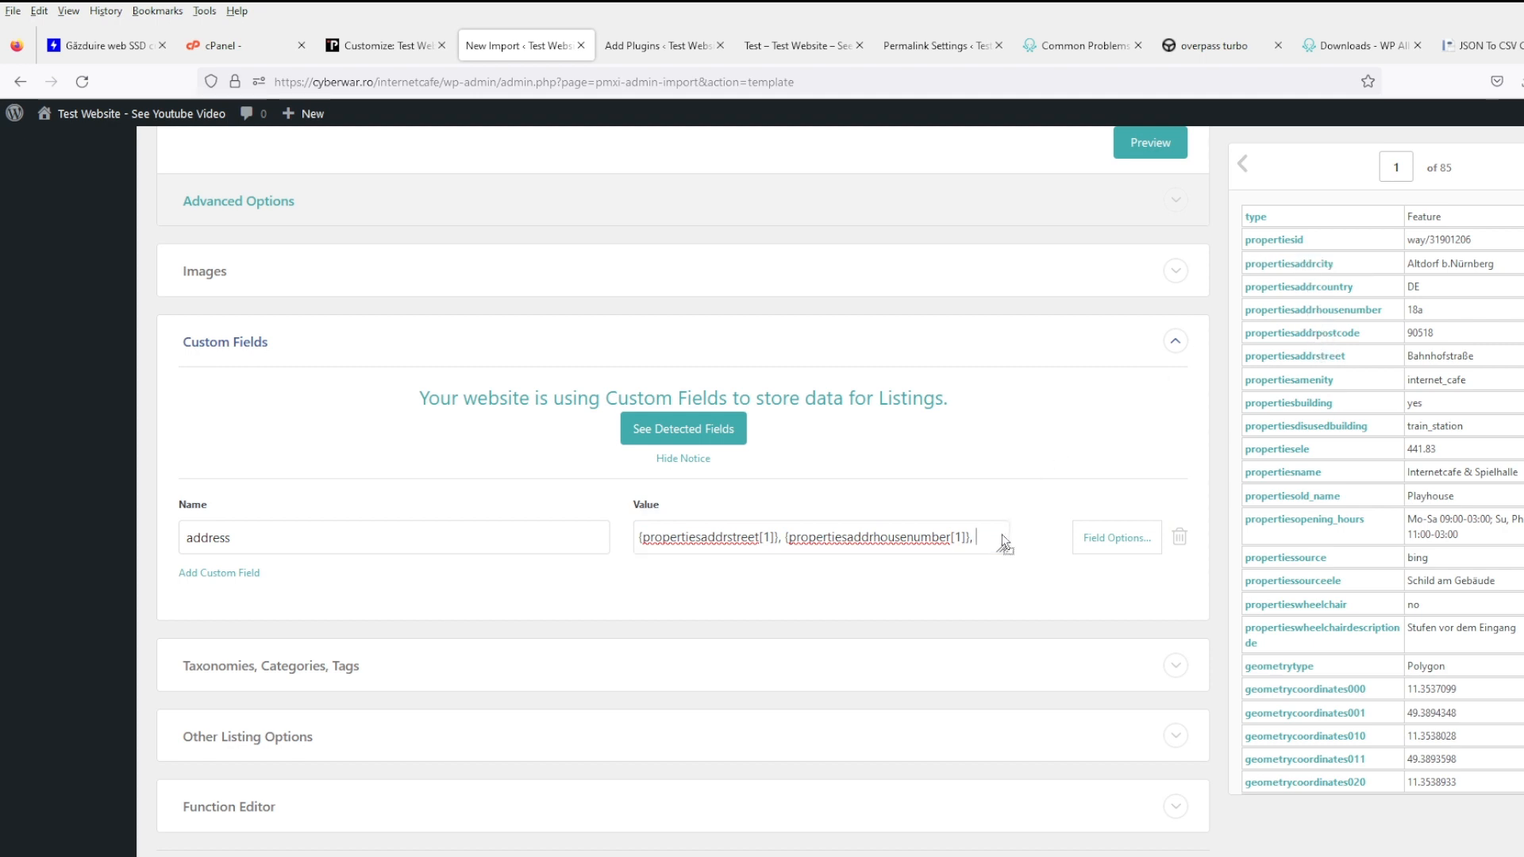
text({propertiesaddrcity[1]})
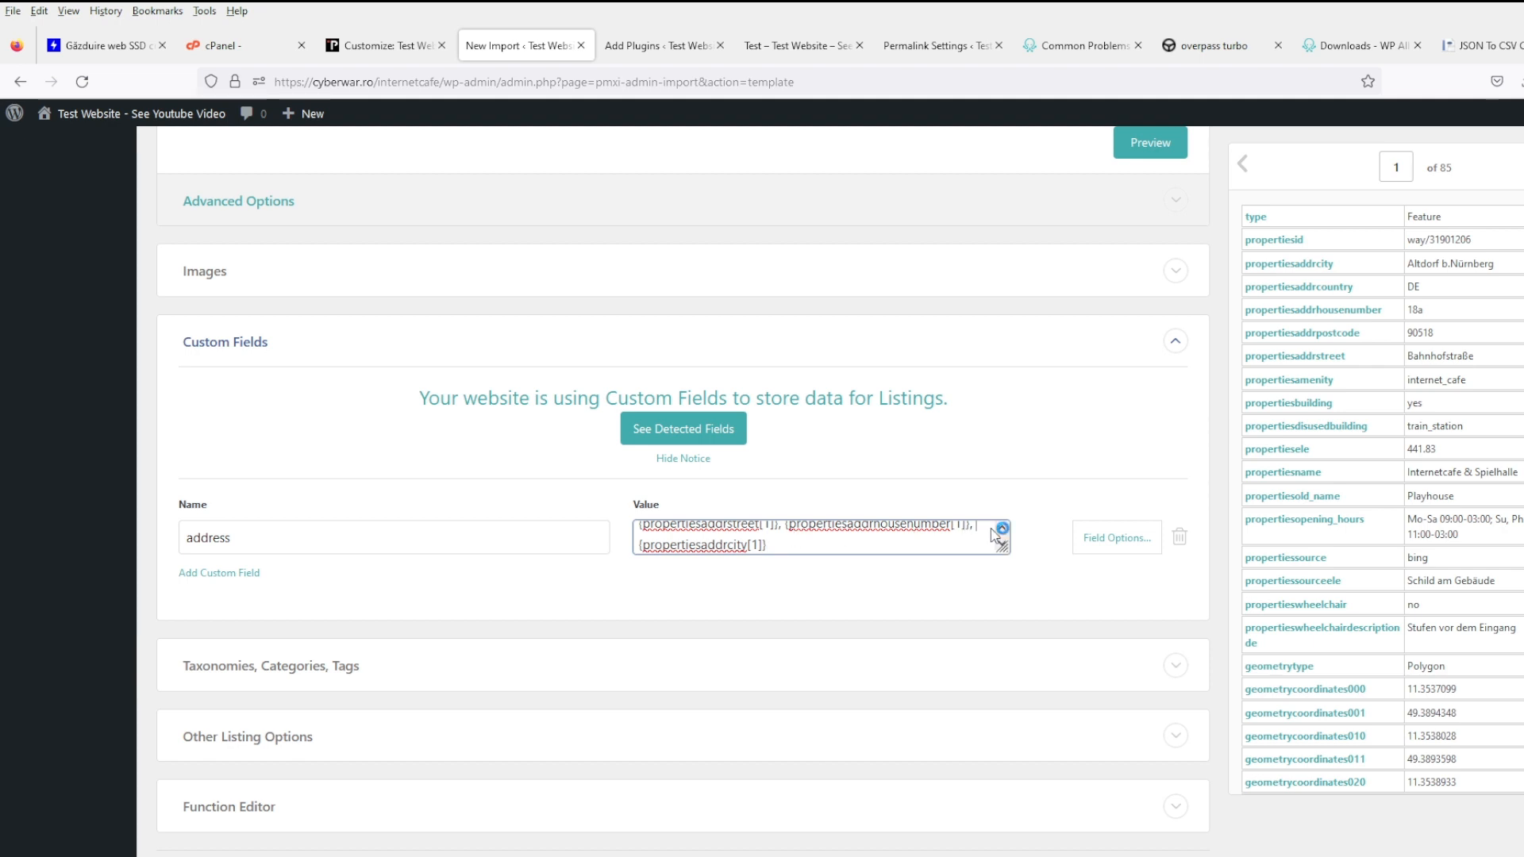
- Insert the postcode column before the city with a comma, and append the country column
click(888, 537)
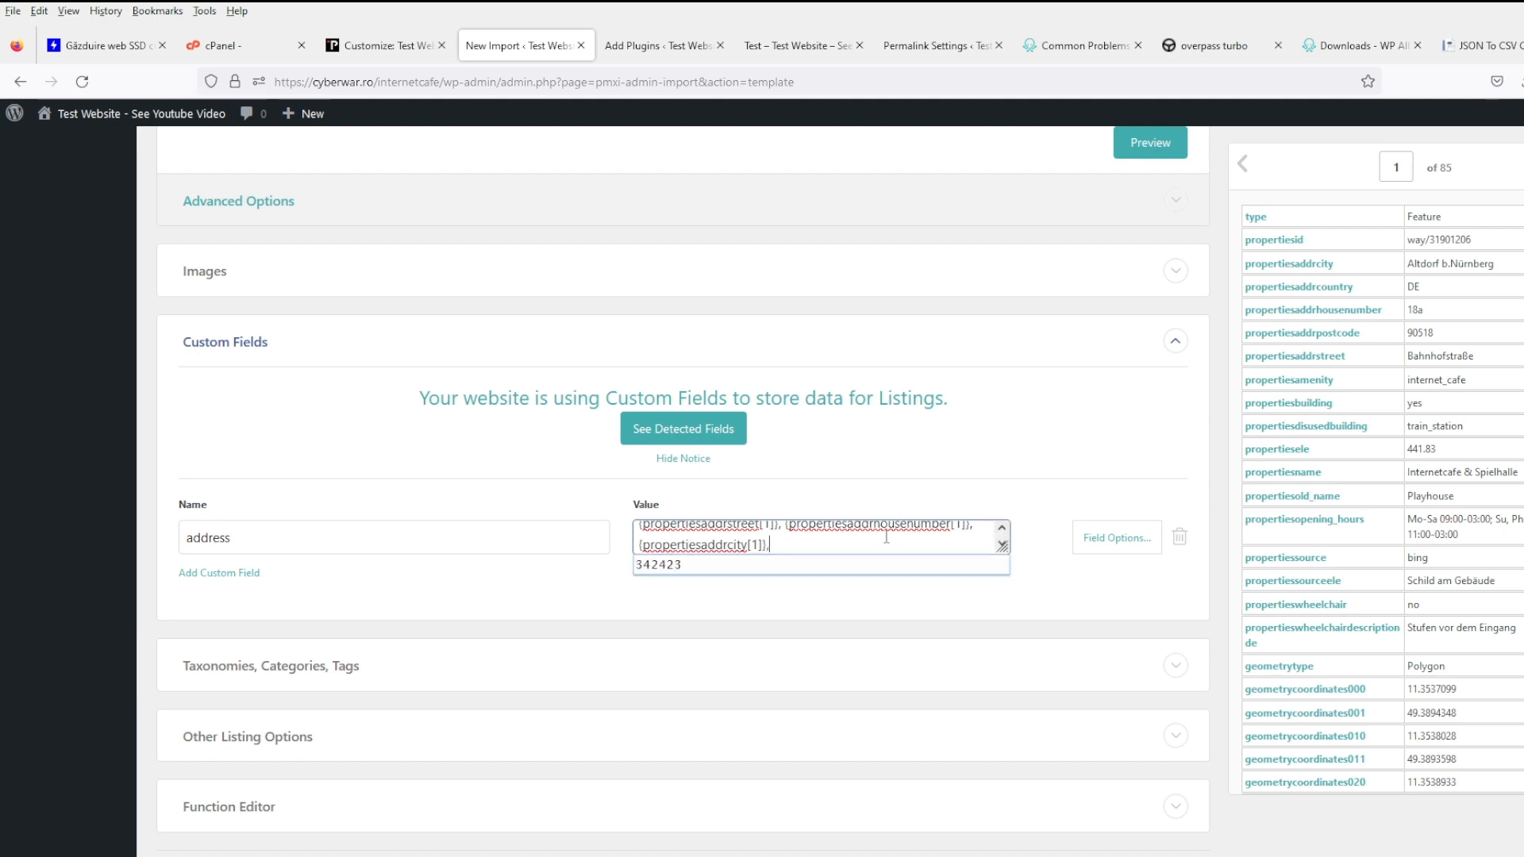
drag(992, 535, 992, 533)
key(ctrl+c)
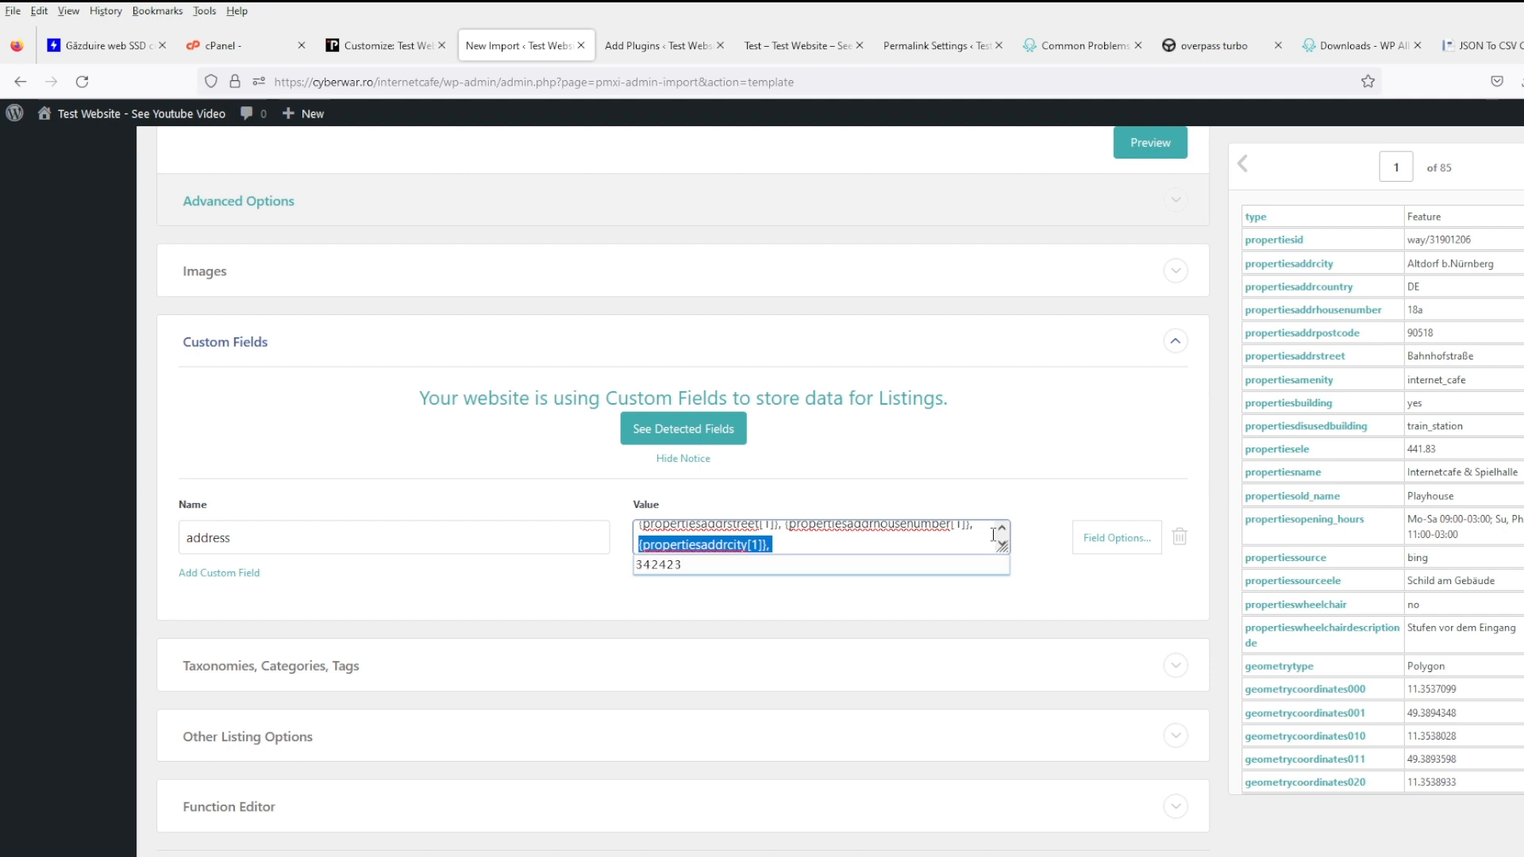
click(983, 533)
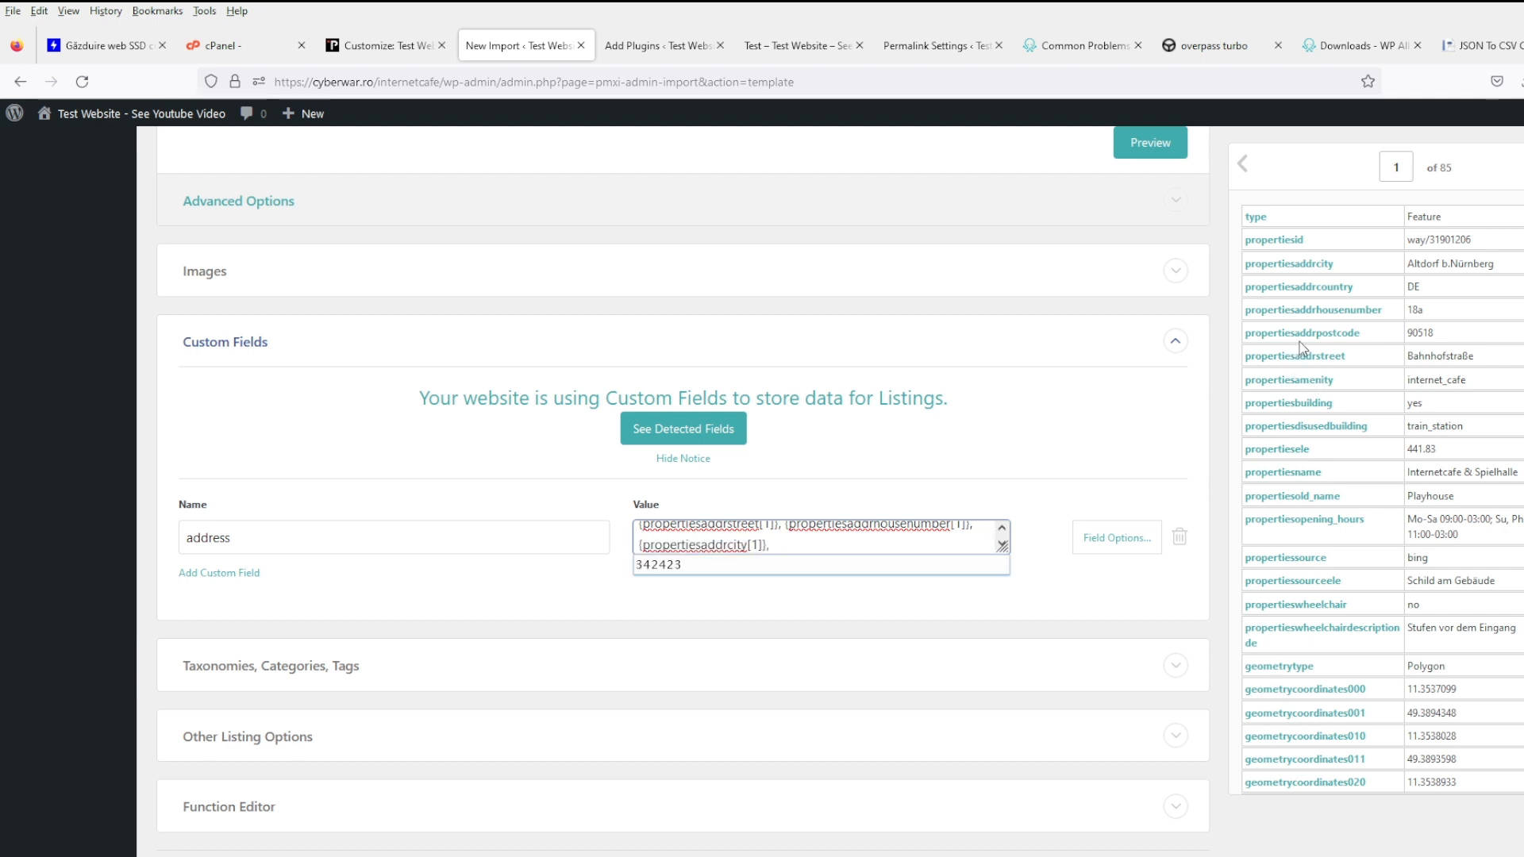
drag(1302, 348, 982, 534)
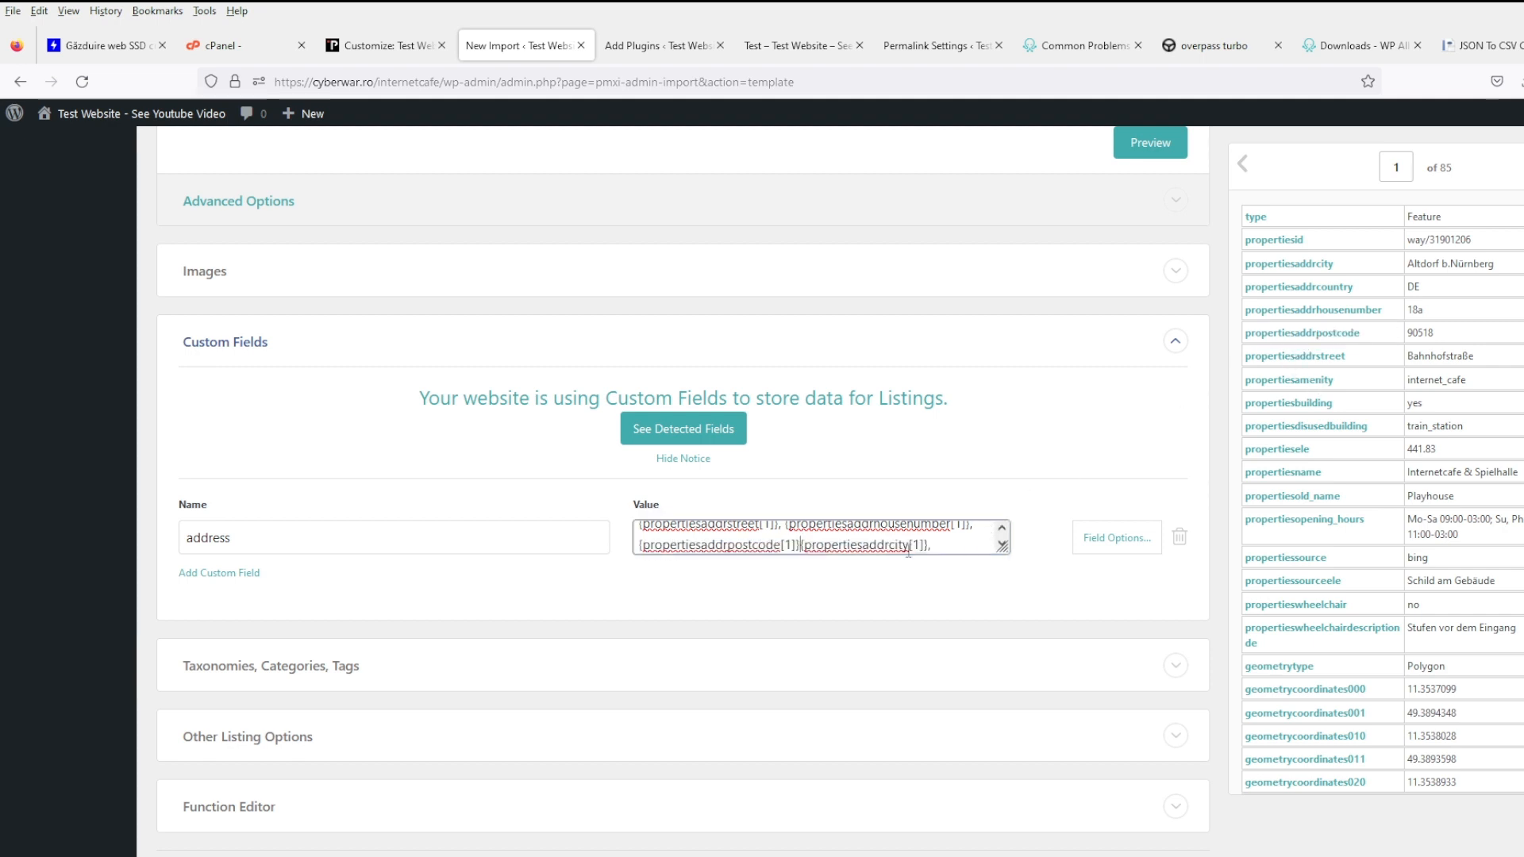
click(956, 548)
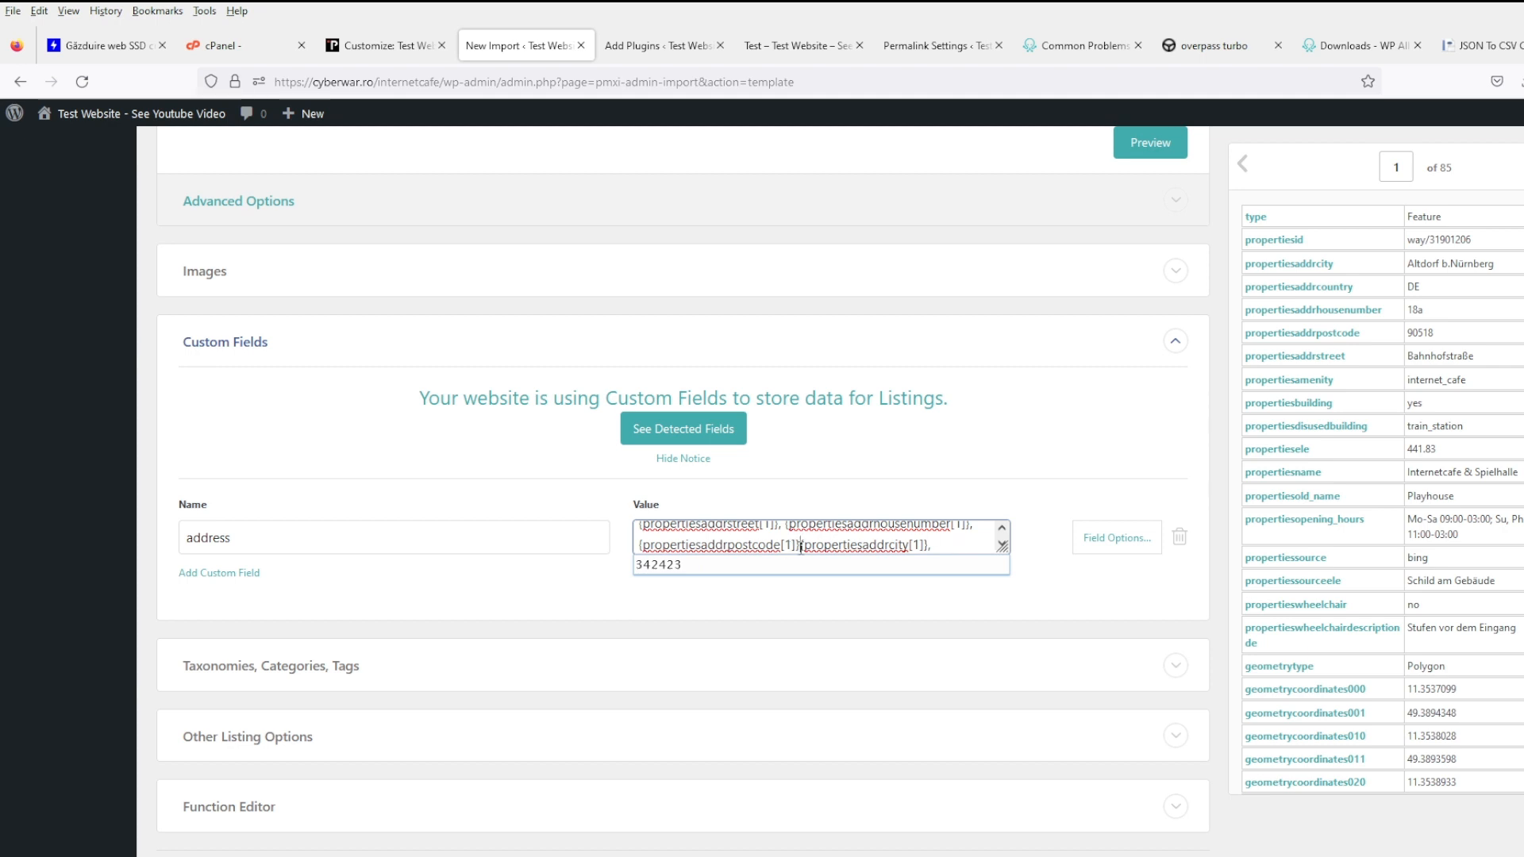
text(,)
drag(1292, 287, 970, 553)
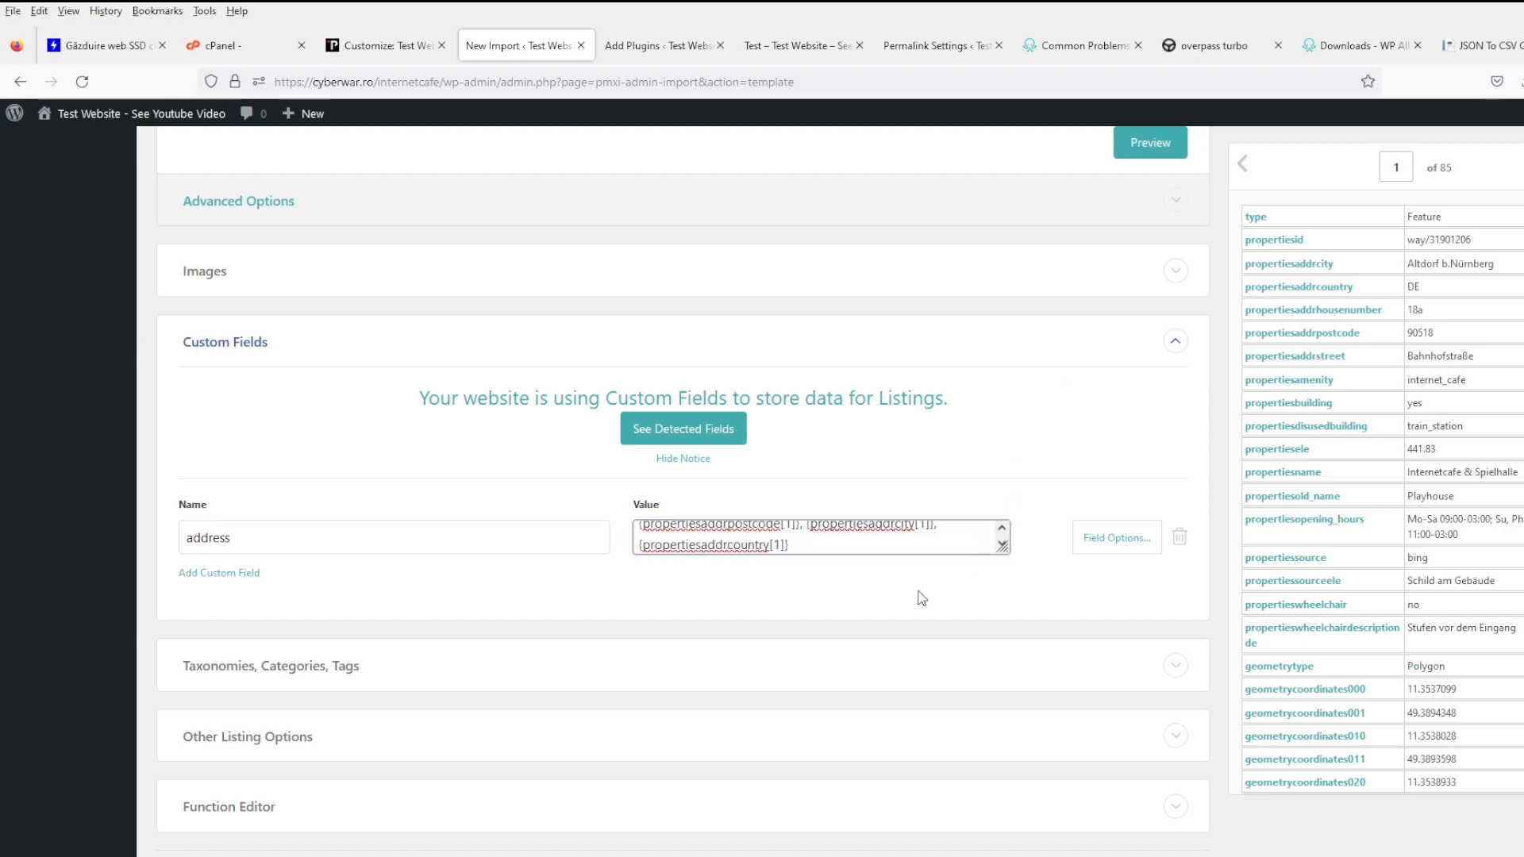
- Add a 'country' custom field mapped to the country column
click(228, 574)
click(282, 595)
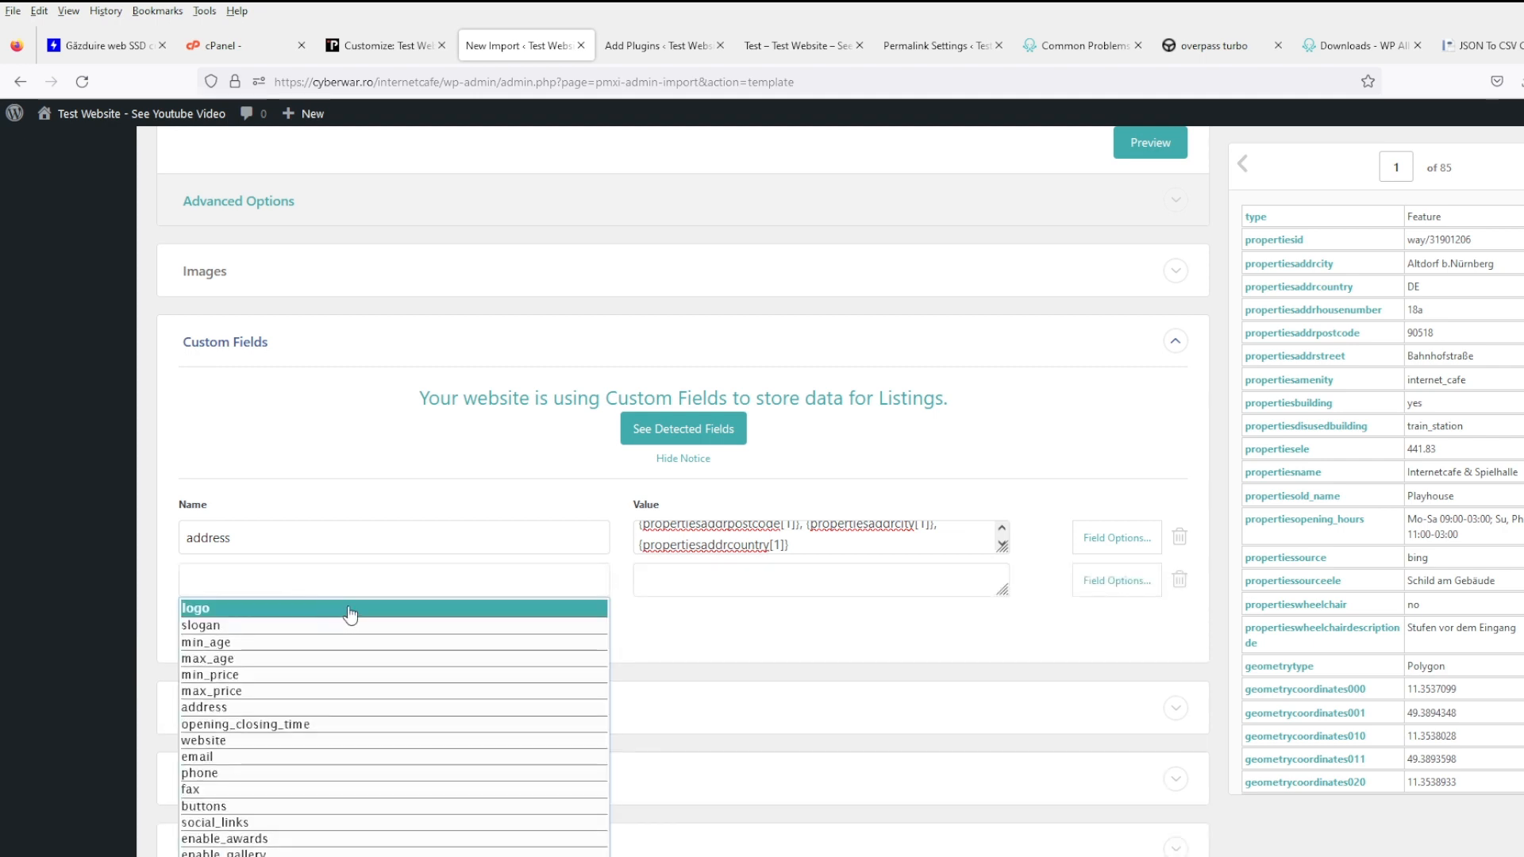
scroll(354, 705, down, 2)
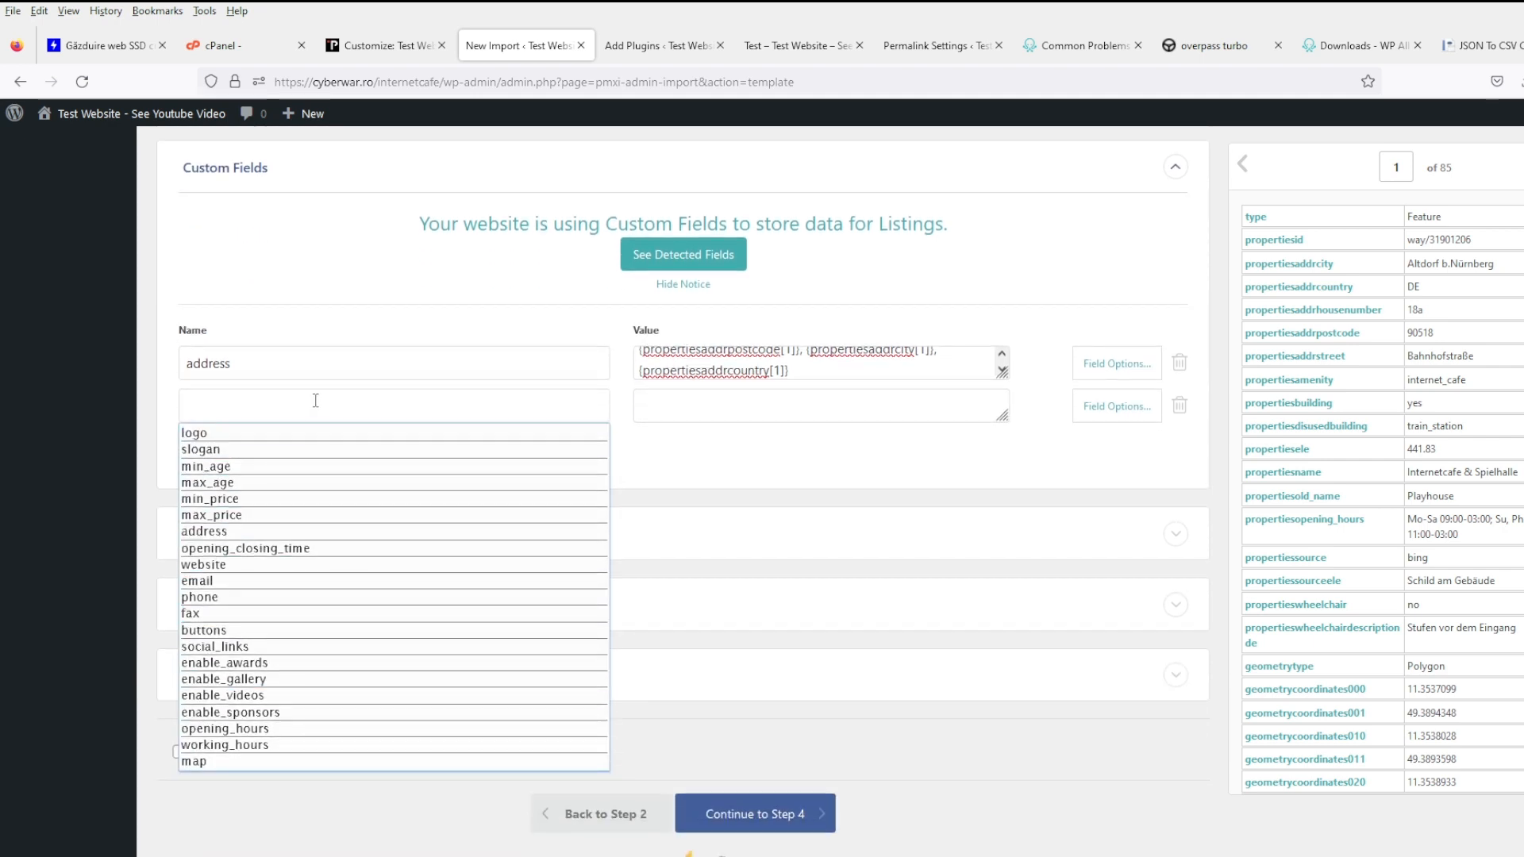
text(country)
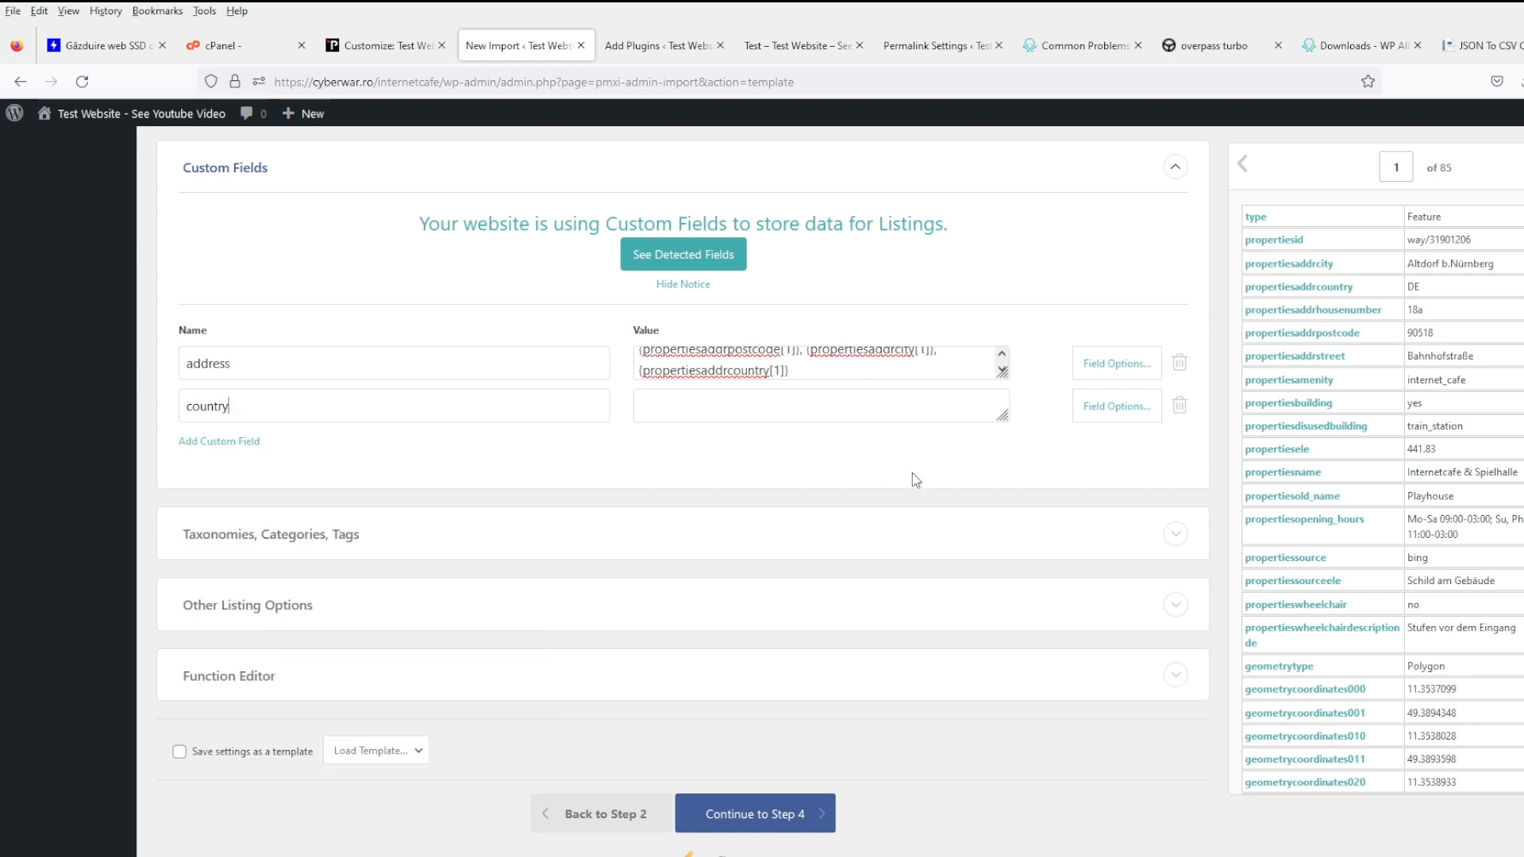
drag(1296, 294, 893, 415)
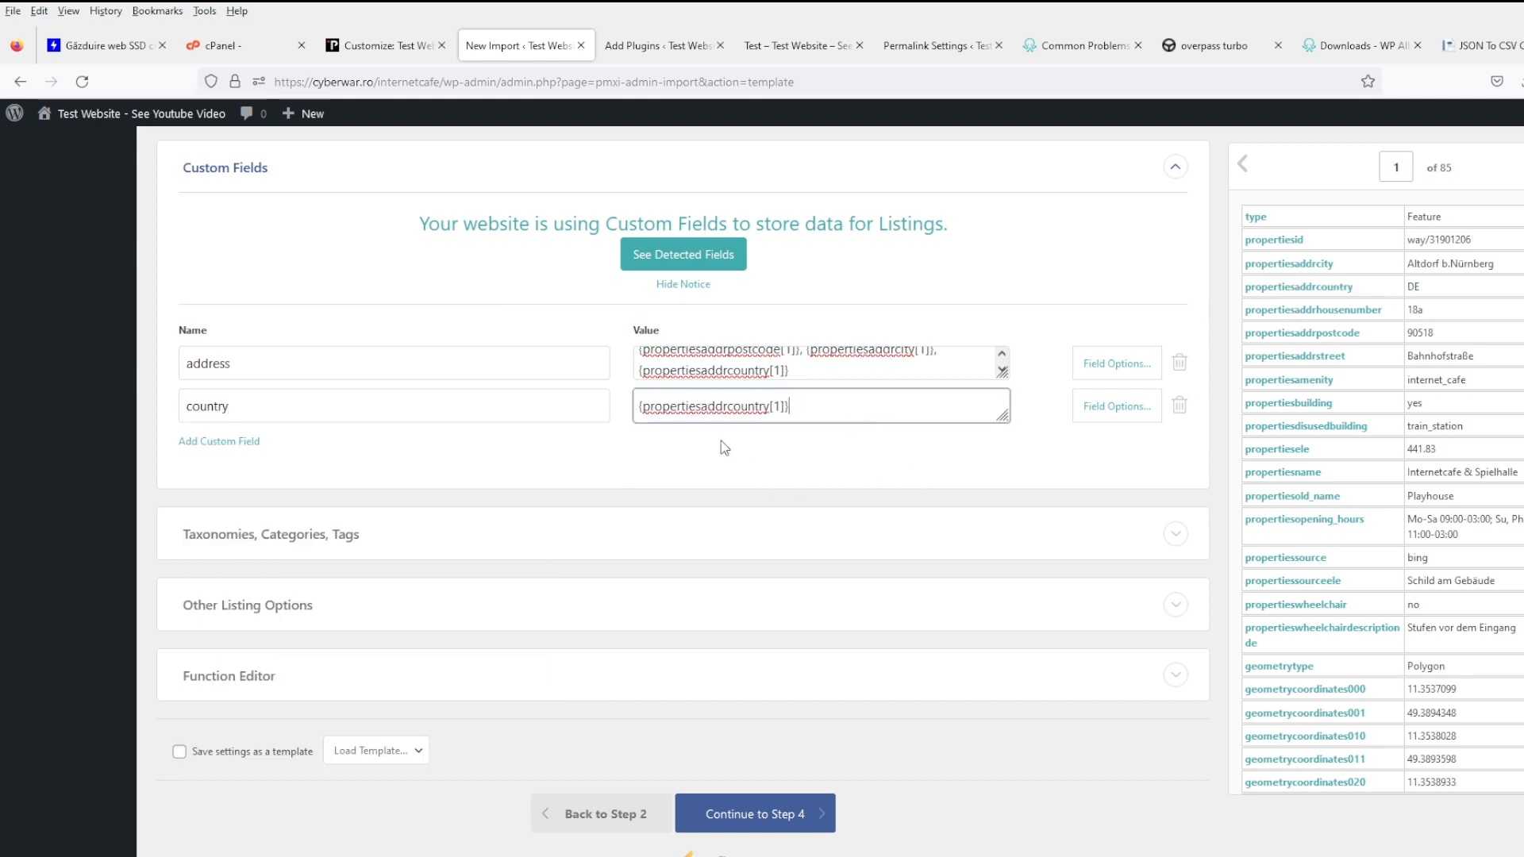
- Add a 'city' custom field mapped to the propertiesaddrcity column
click(251, 442)
click(275, 449)
text(c)
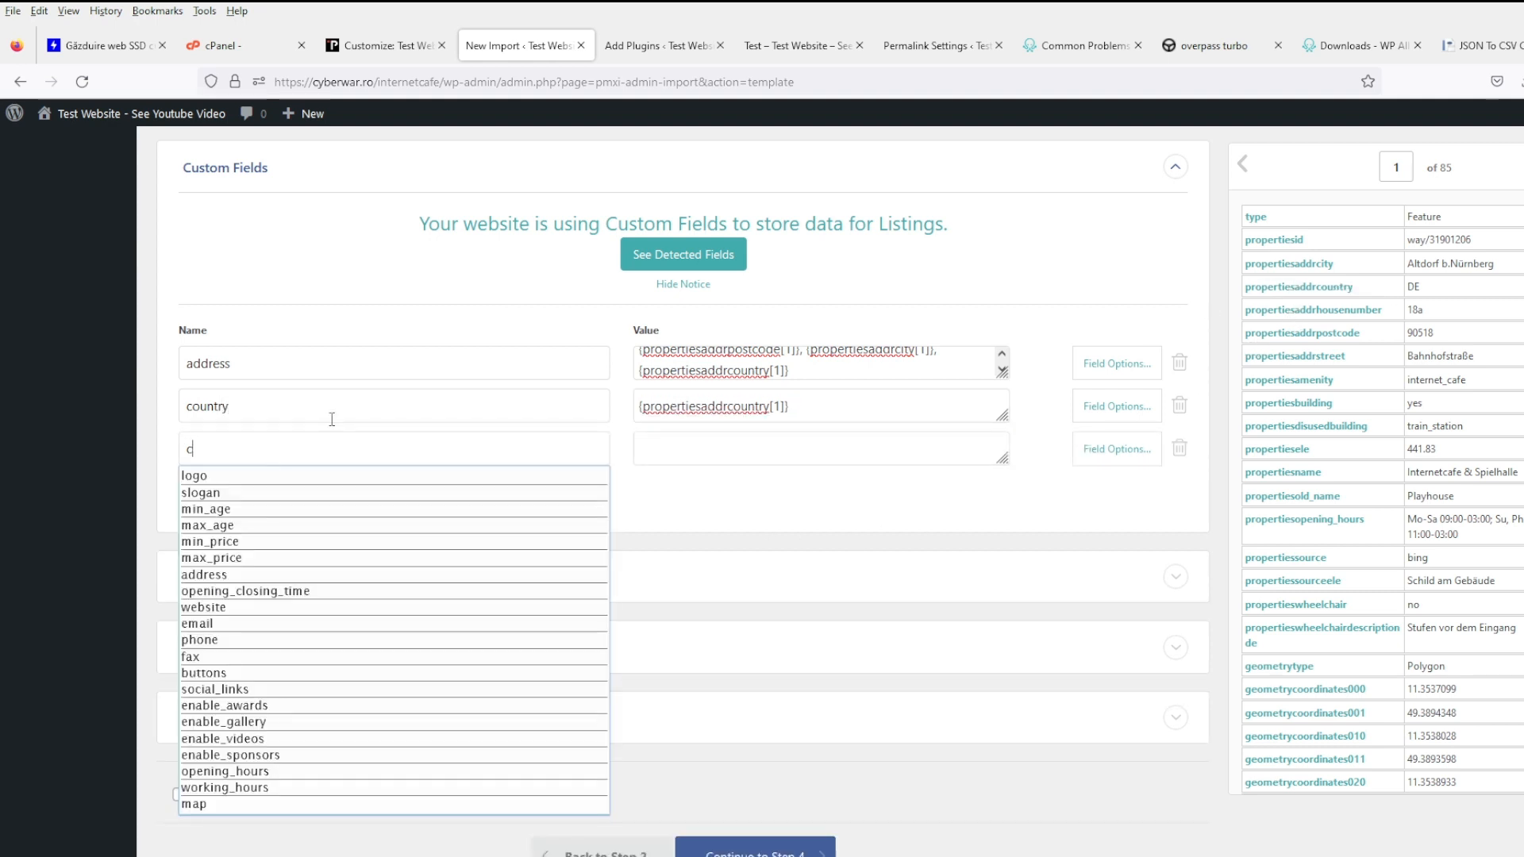
text(ity)
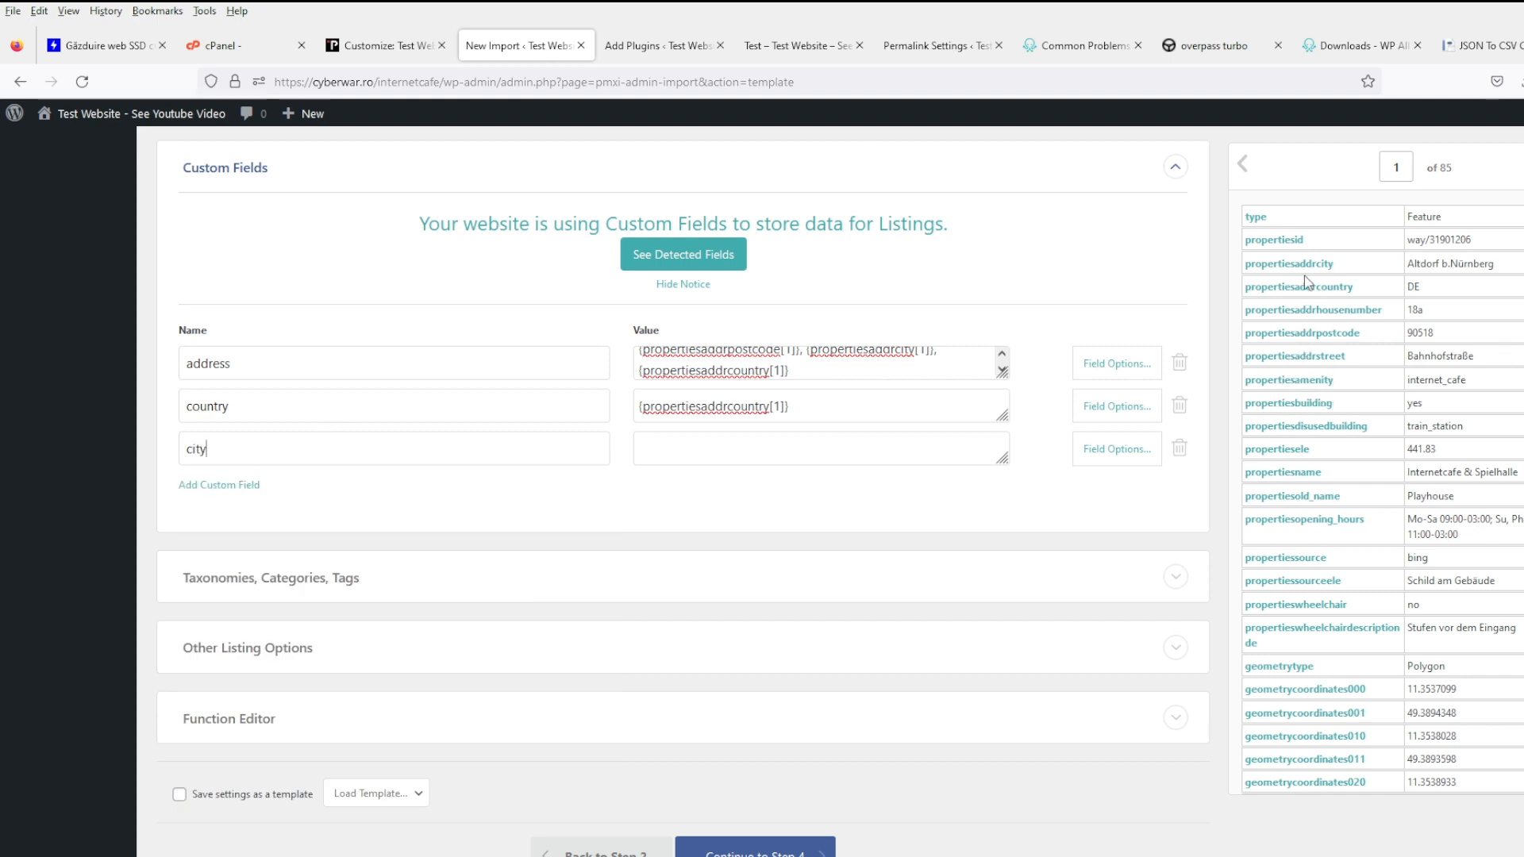
drag(1289, 264, 686, 445)
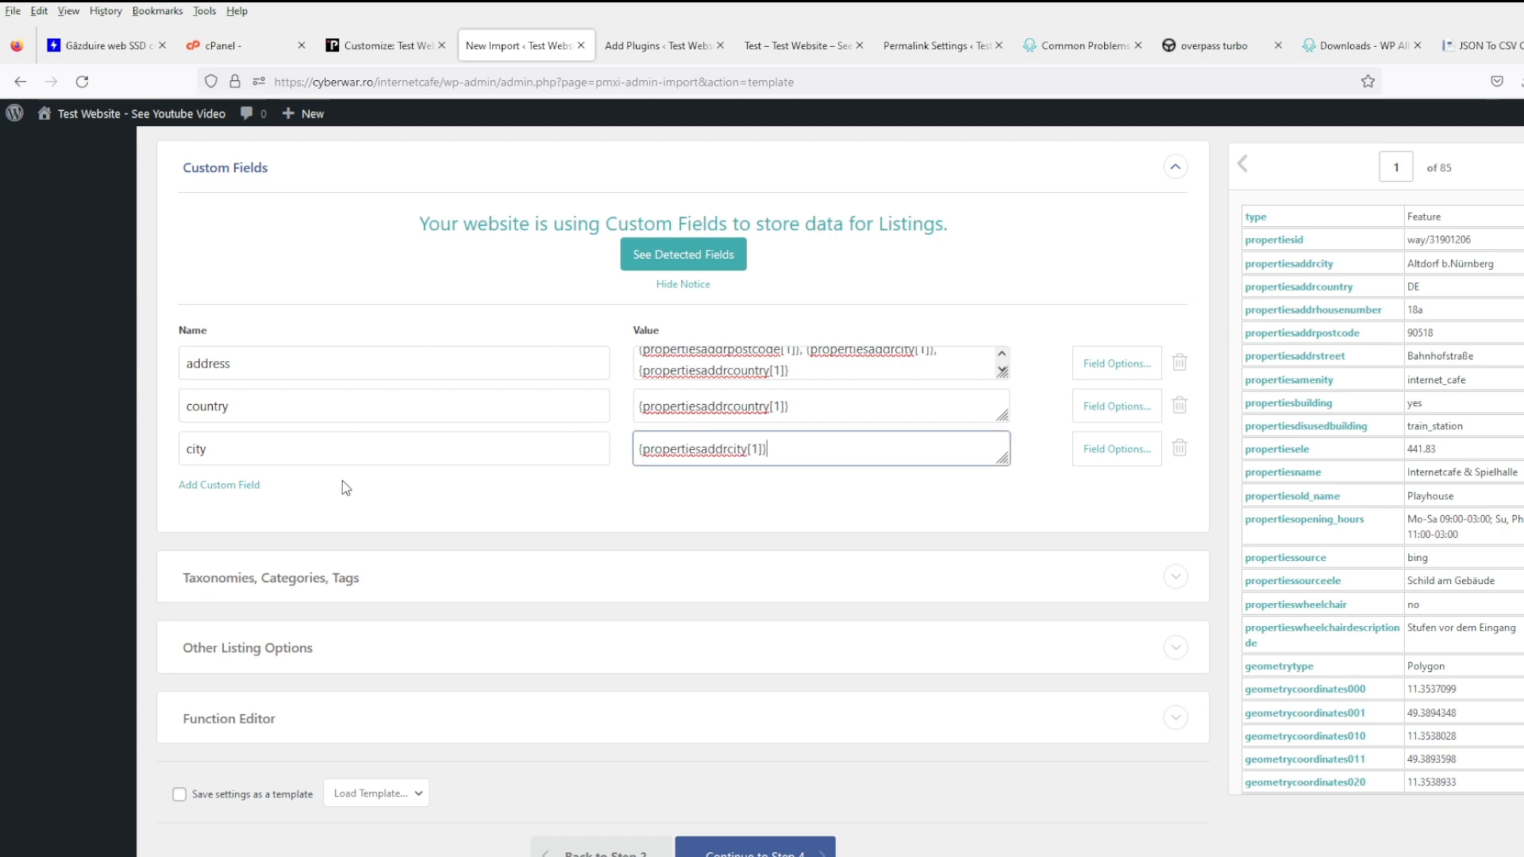
- Add a 'street' custom field with its value set to the propertiesaddrcity column
click(246, 484)
click(292, 494)
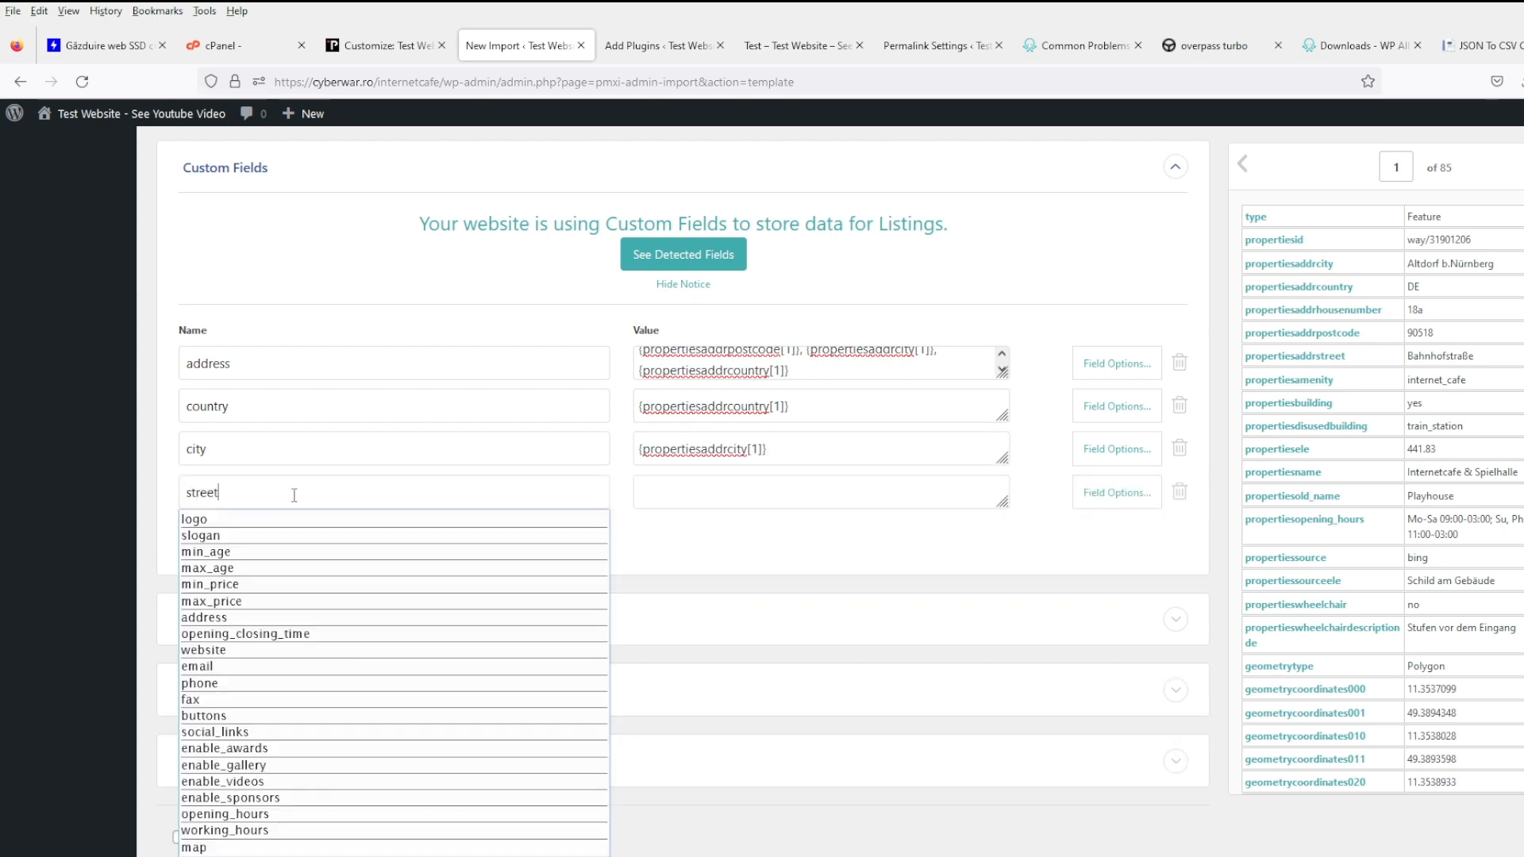
key(Escape)
click(789, 496)
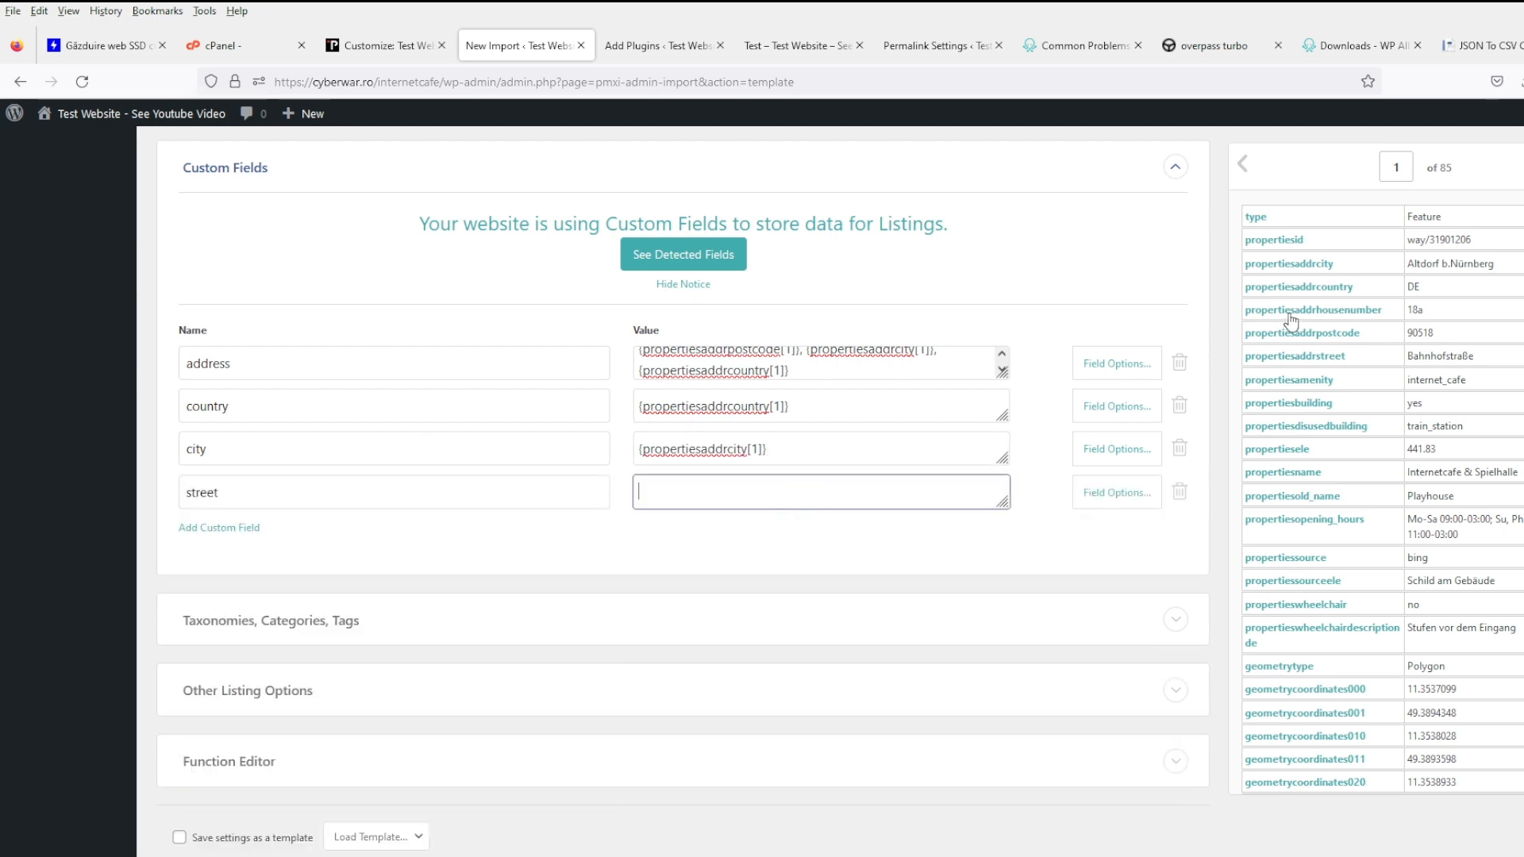
click(1272, 266)
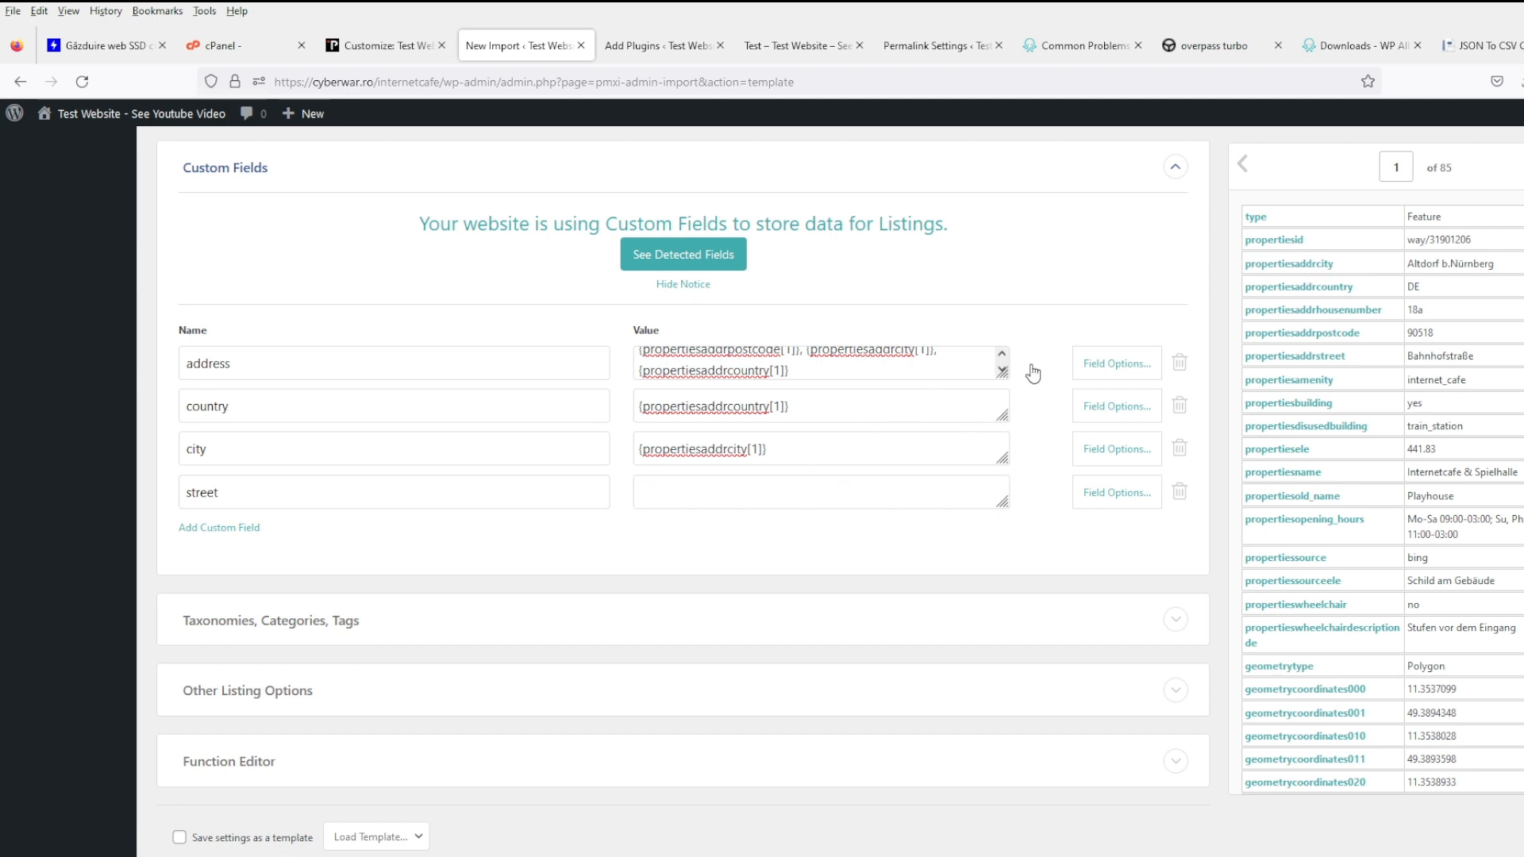
click(764, 498)
key(ctrl+v)
- Start another empty custom field row and bring up its name suggestions
click(239, 528)
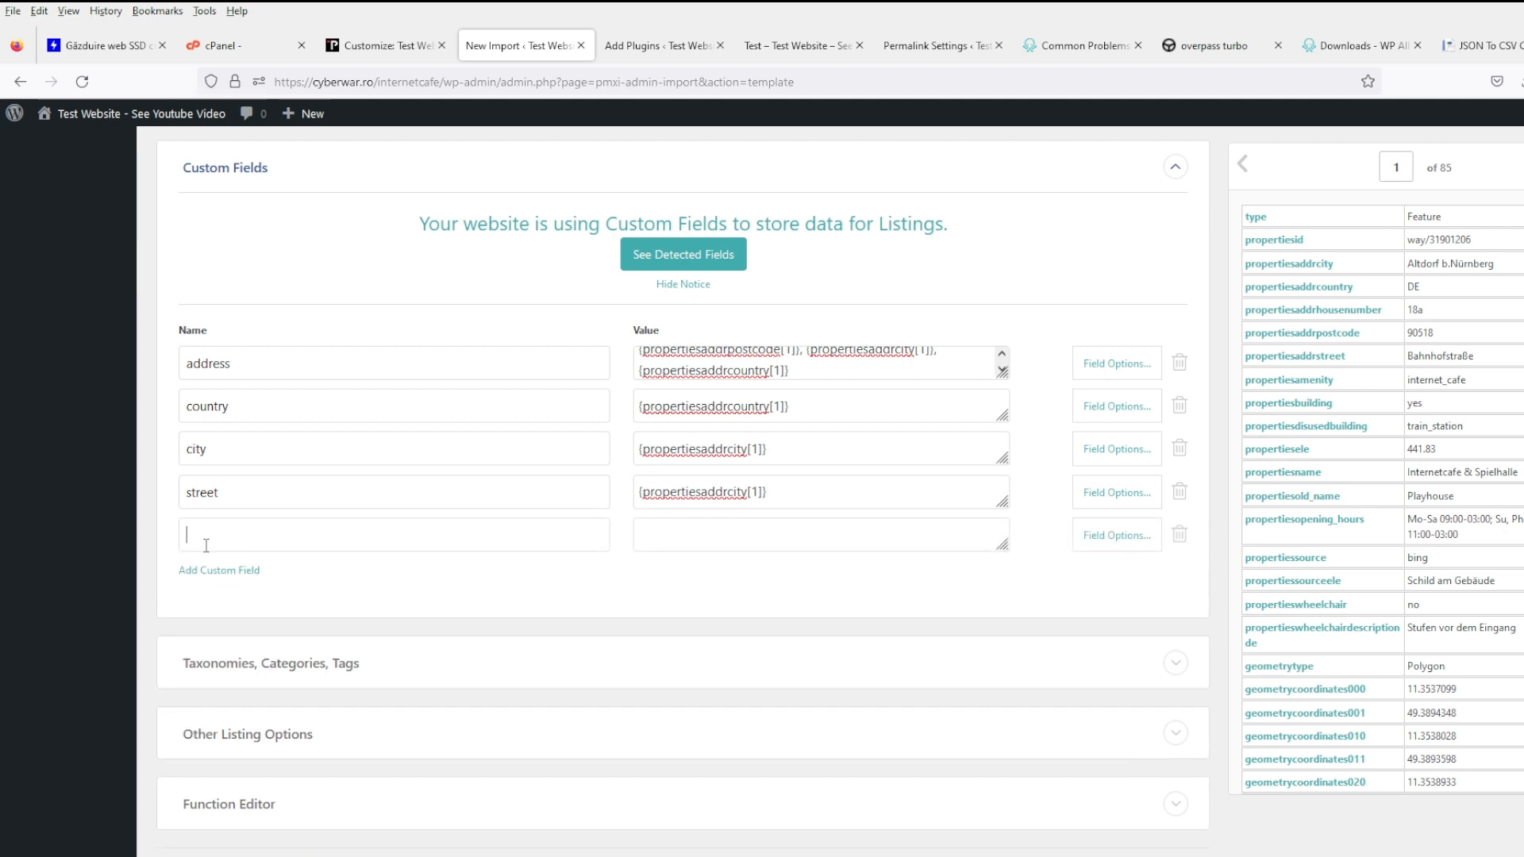
click(206, 545)
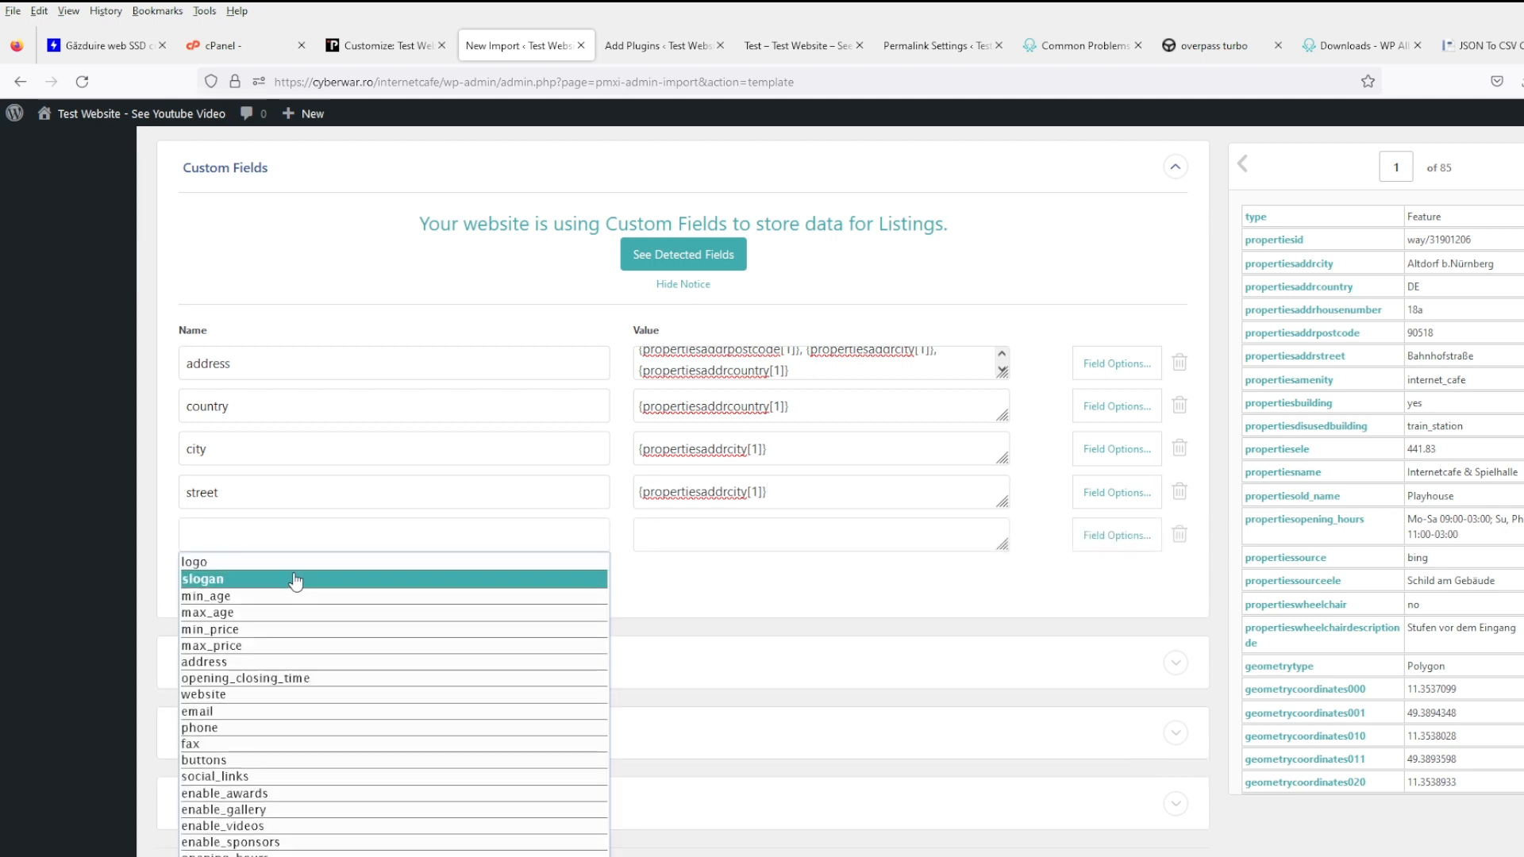
scroll(295, 580, up, 2)
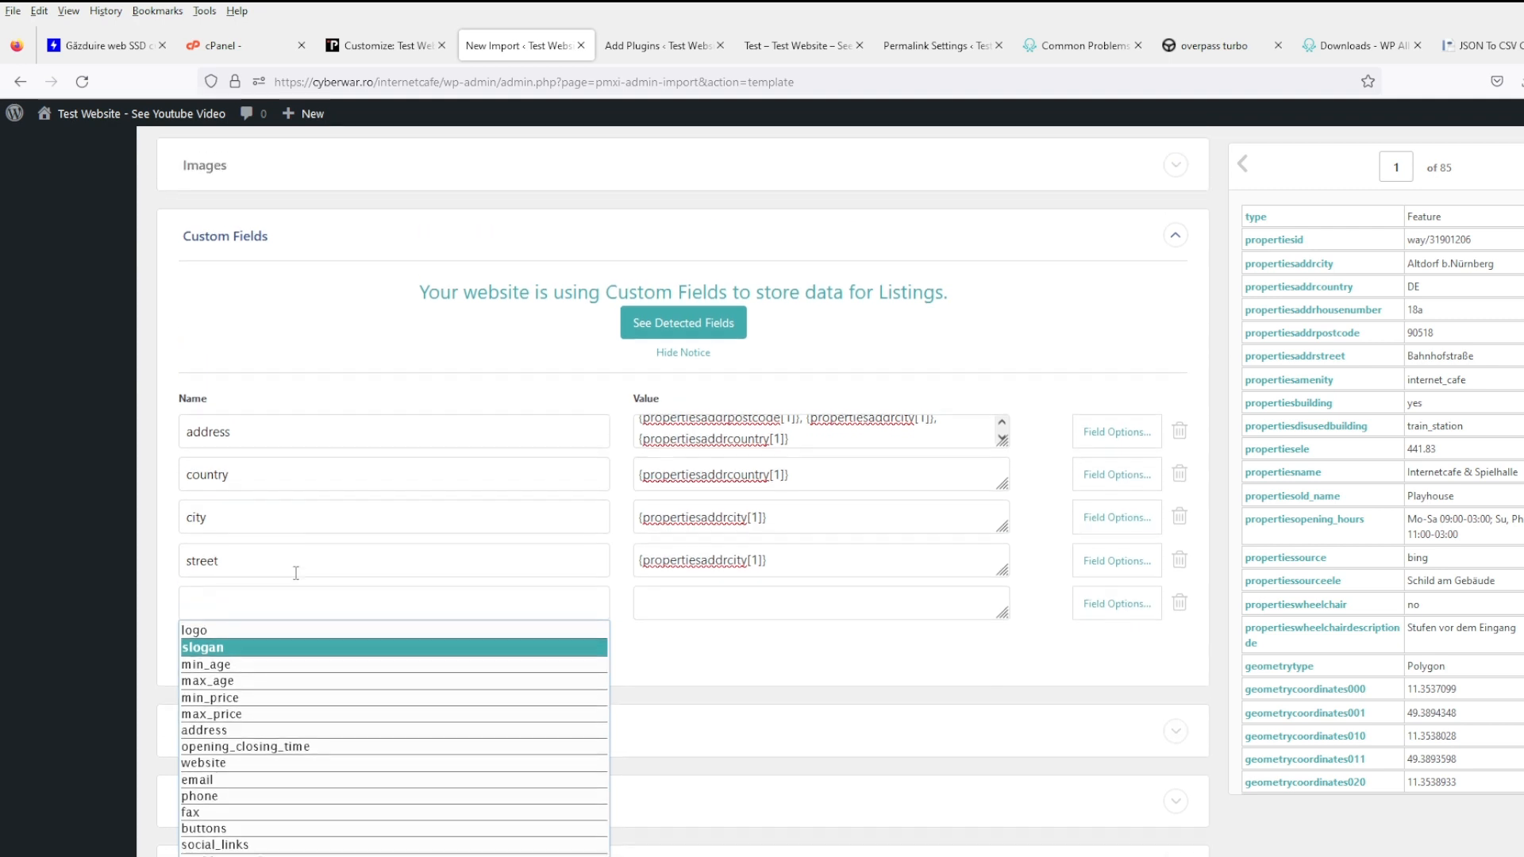
scroll(539, 573, down, 2)
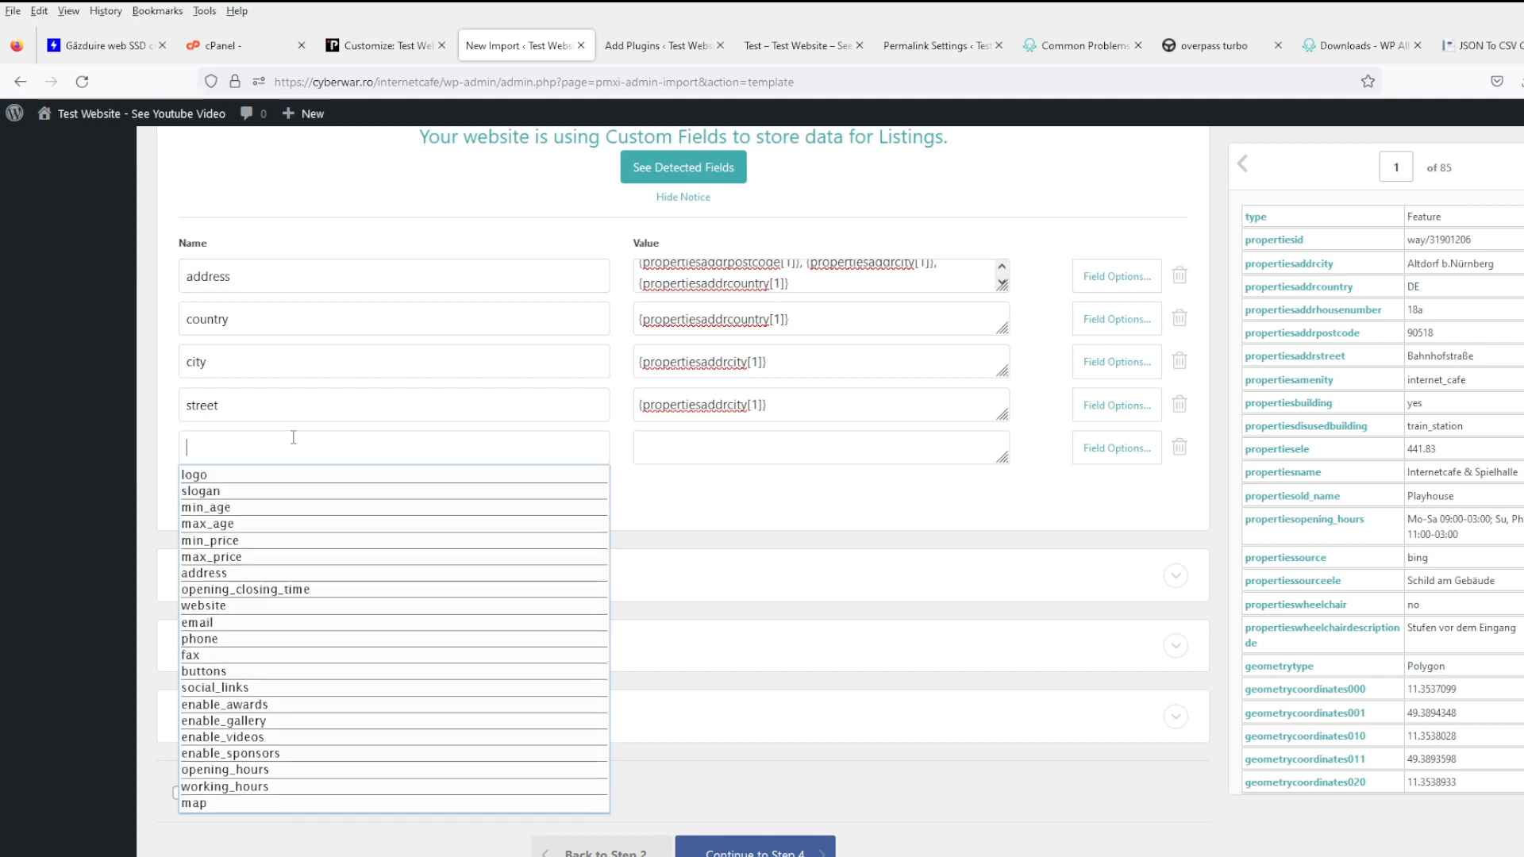
- Map the wheelchair field to propertieswheelchair and add a phone field mapped to propertiesservicephone
text(r)
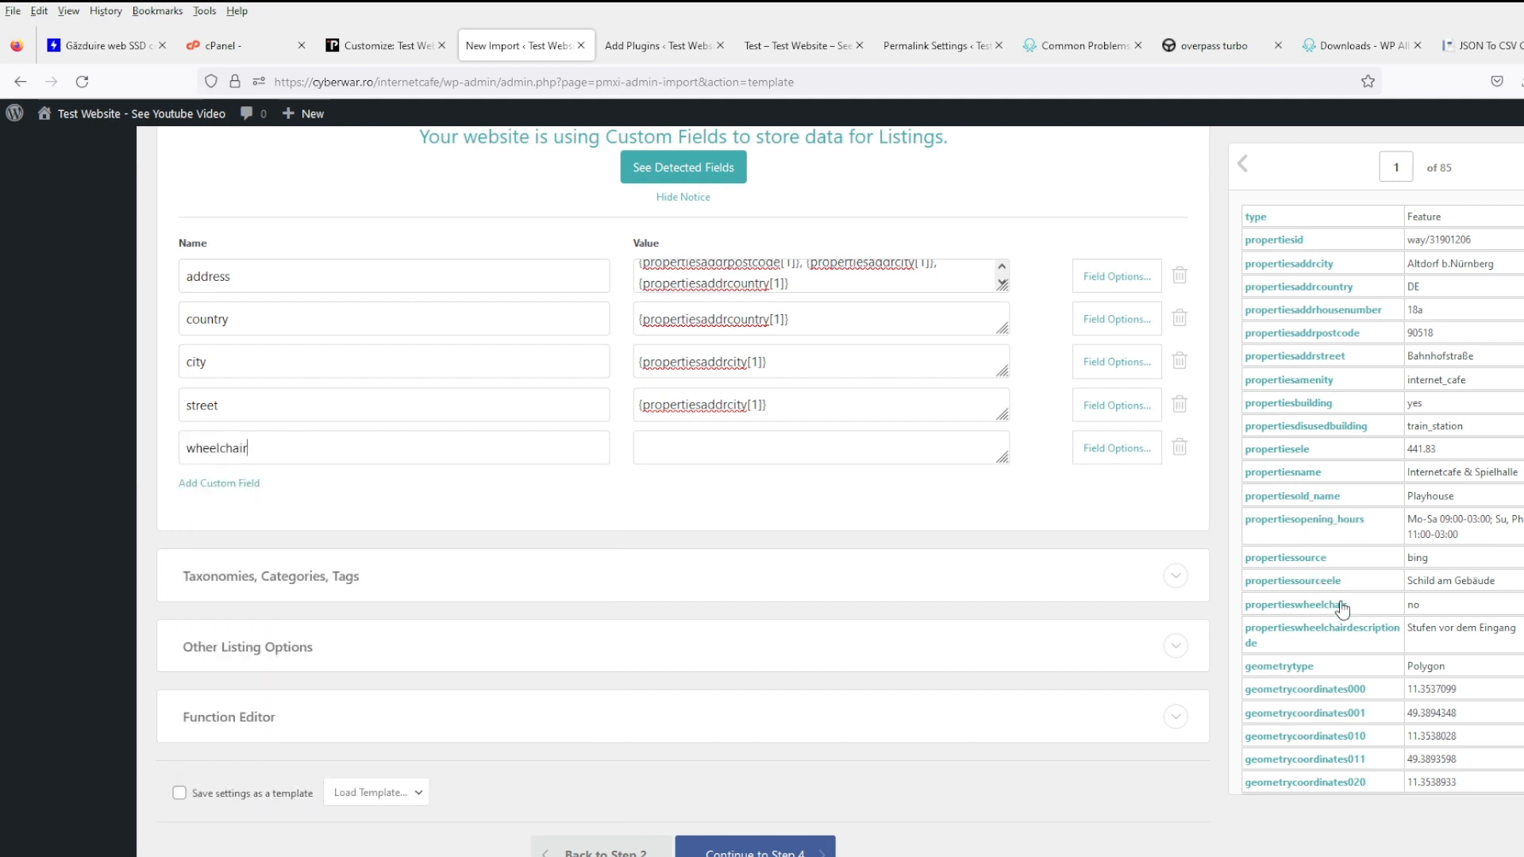
drag(1343, 612, 818, 456)
click(212, 480)
click(228, 494)
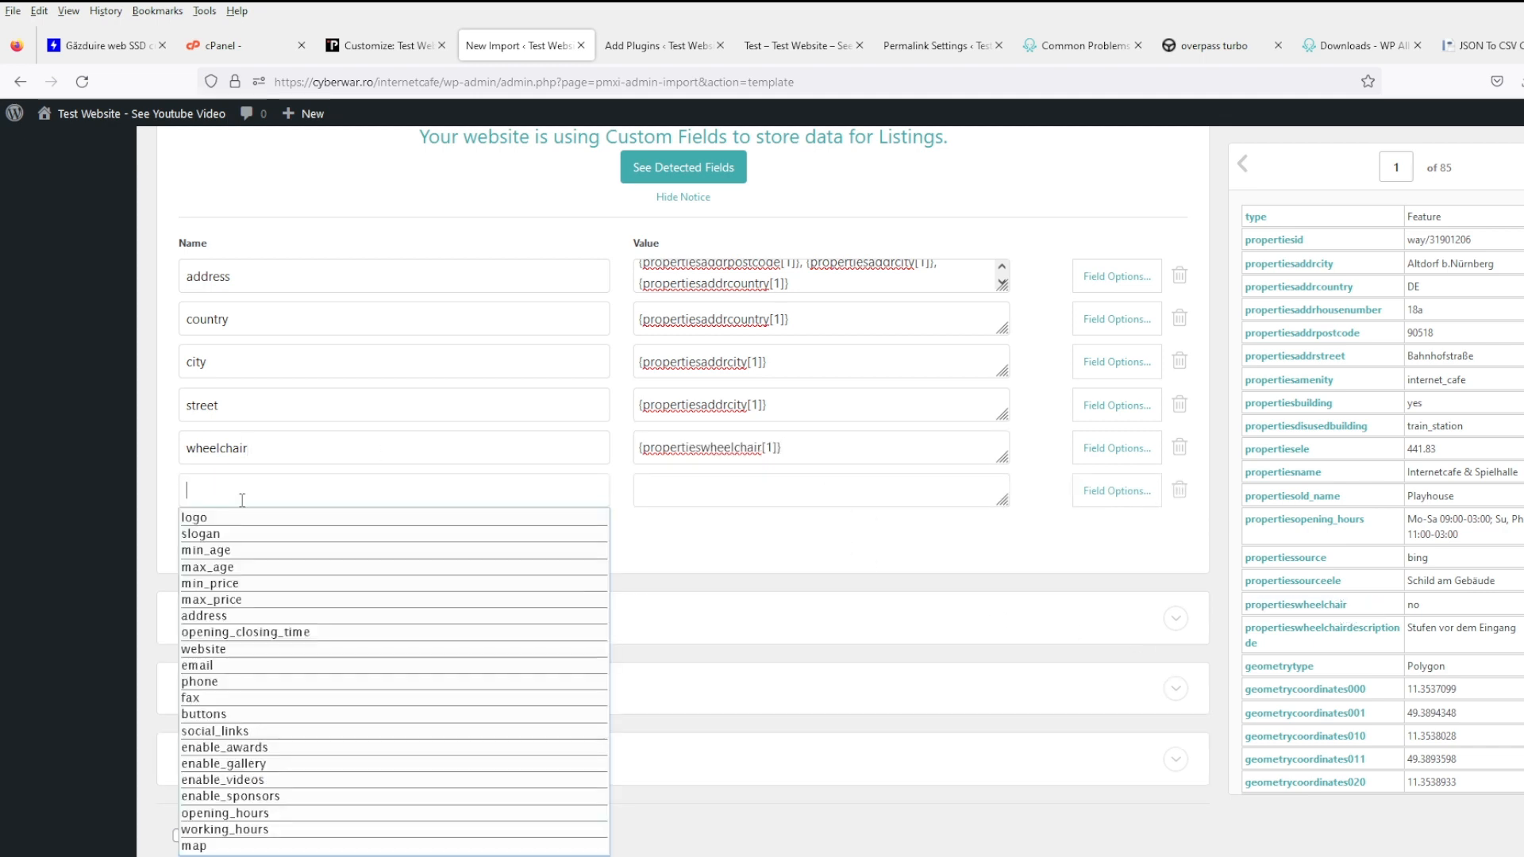
click(330, 685)
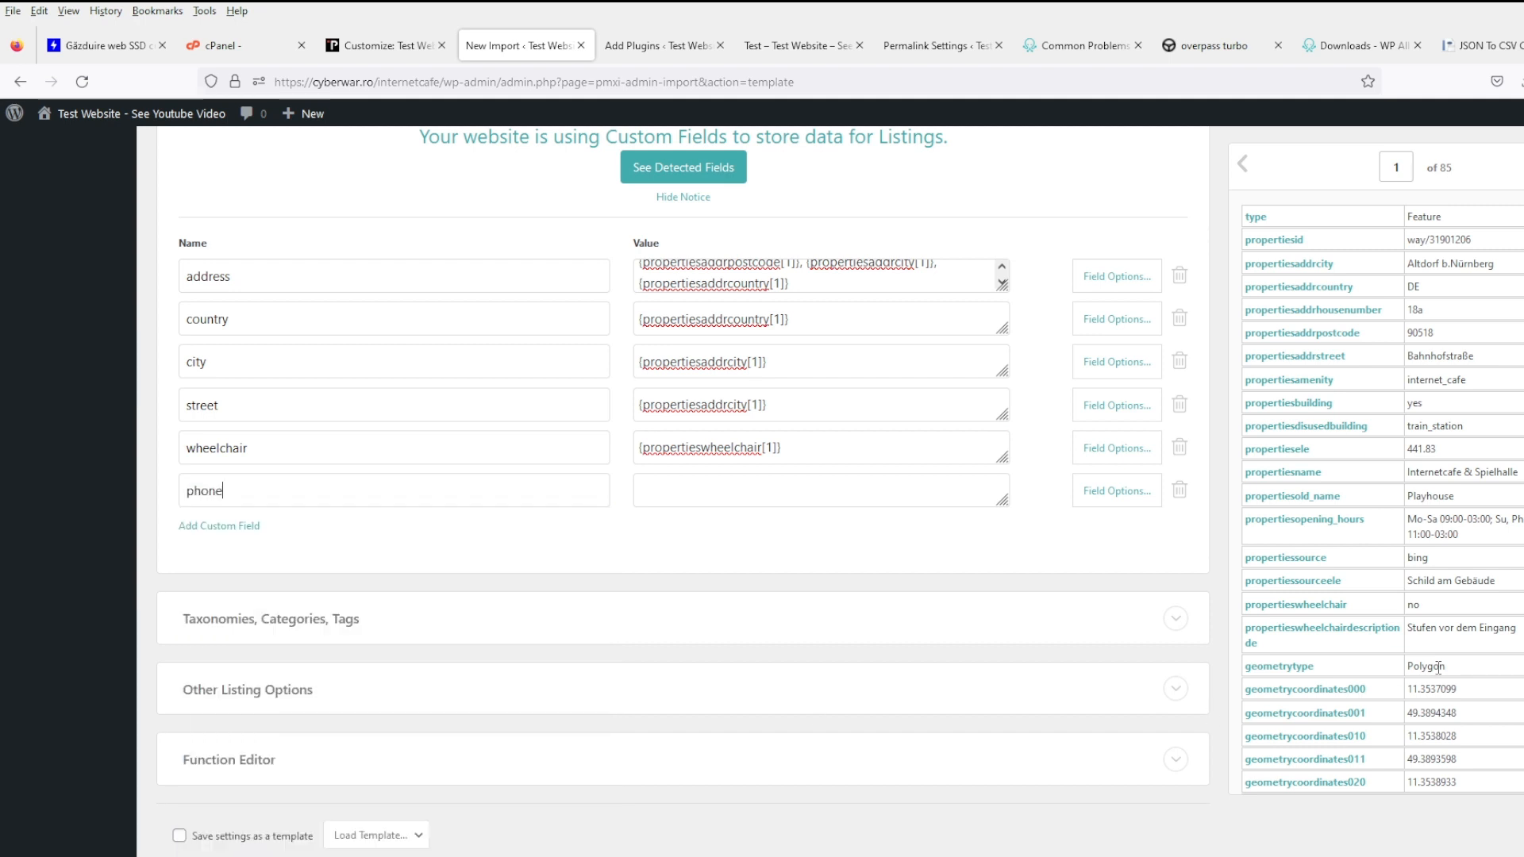
scroll(1482, 539, down, 10)
scroll(1483, 535, down, 5)
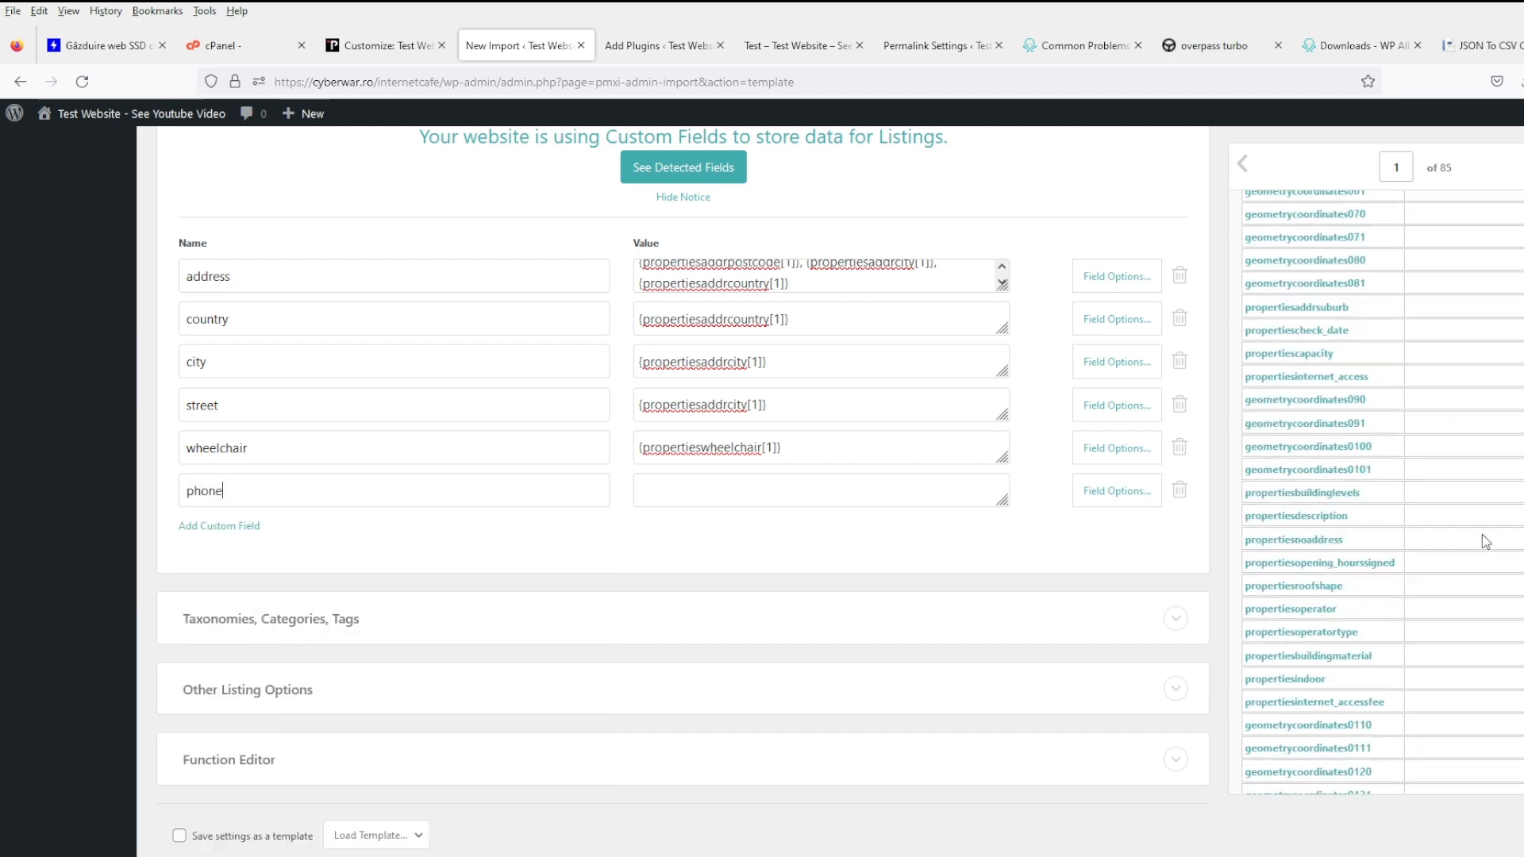
scroll(1486, 542, down, 4)
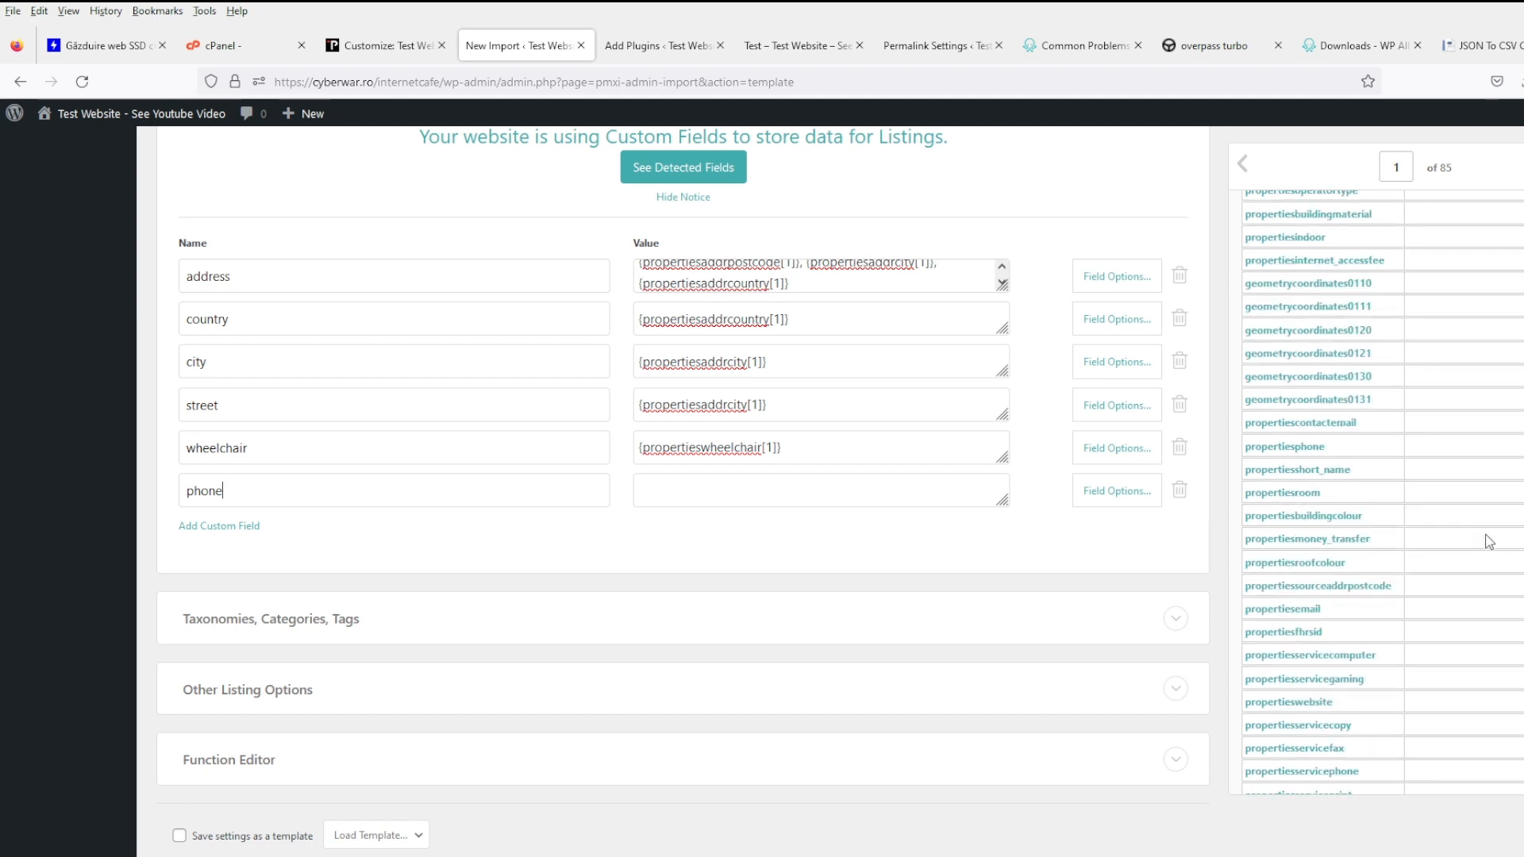
scroll(1488, 542, down, 4)
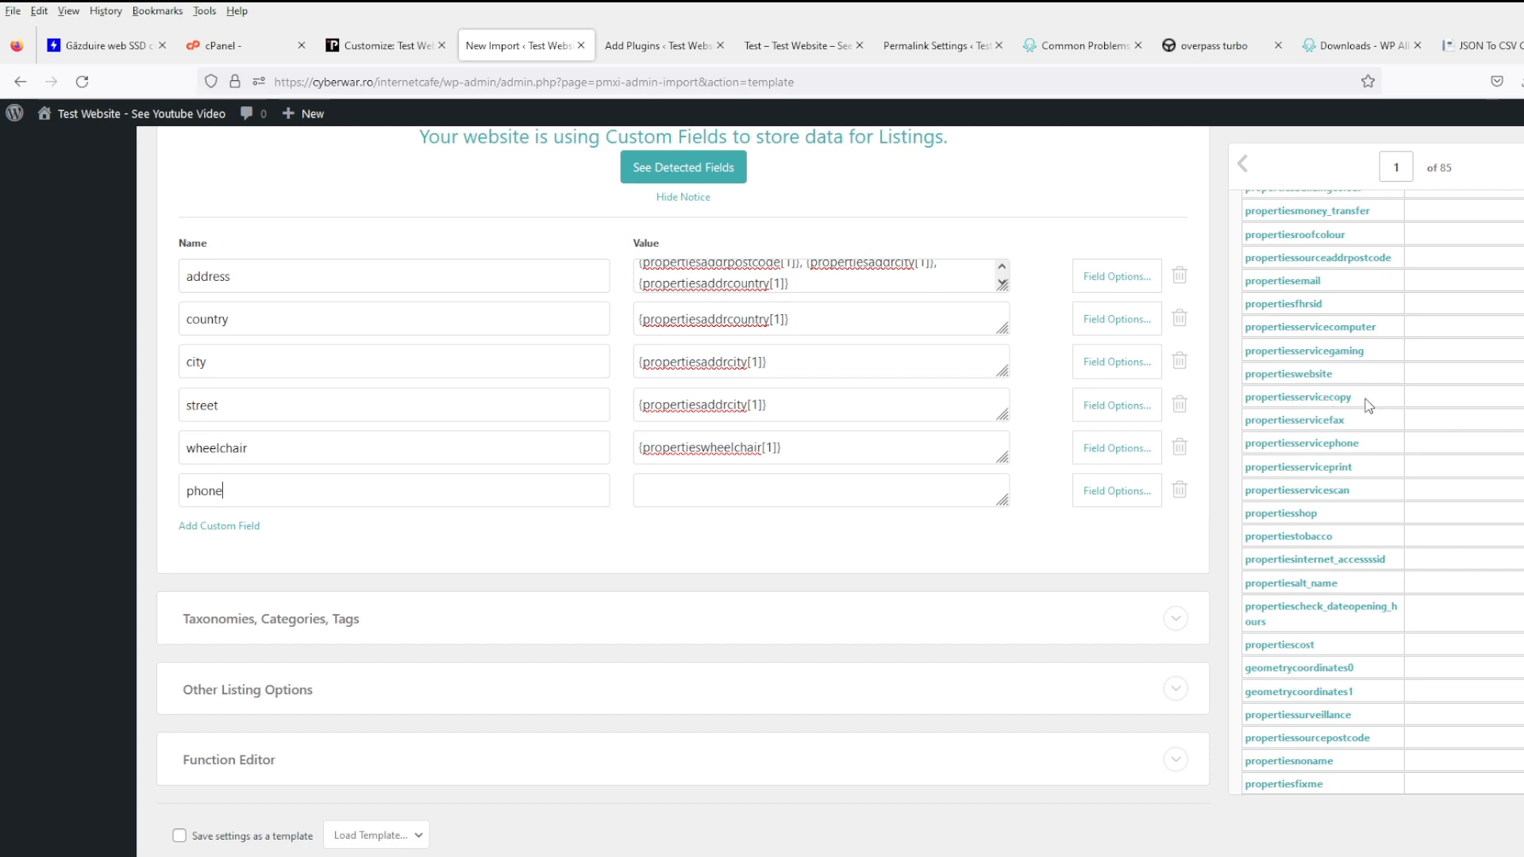
drag(1319, 457, 822, 501)
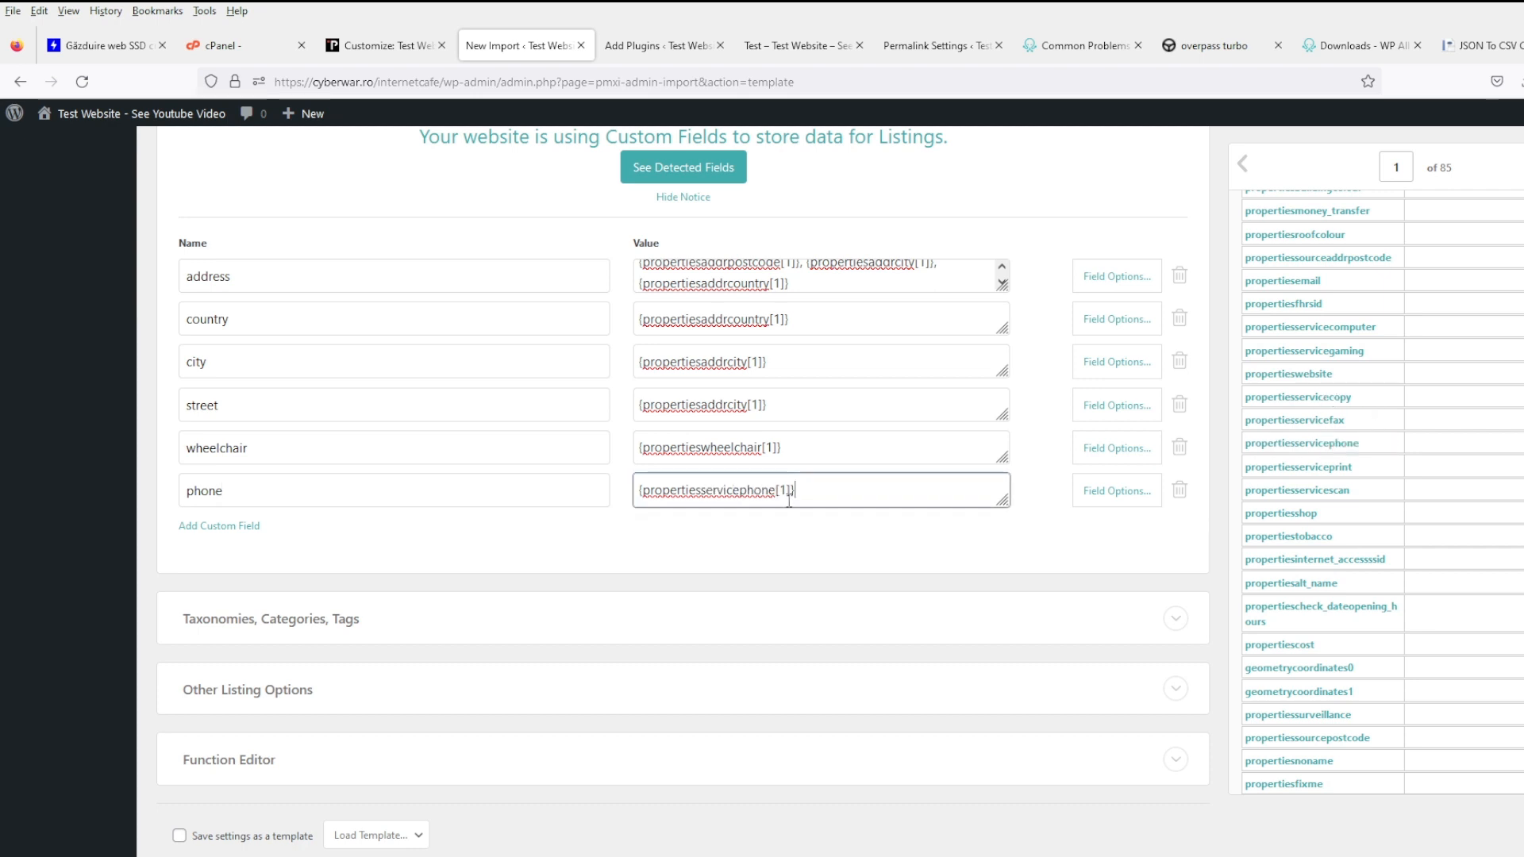
- Add a 'website' custom field mapped to the propertieswebsite column
click(231, 541)
click(224, 530)
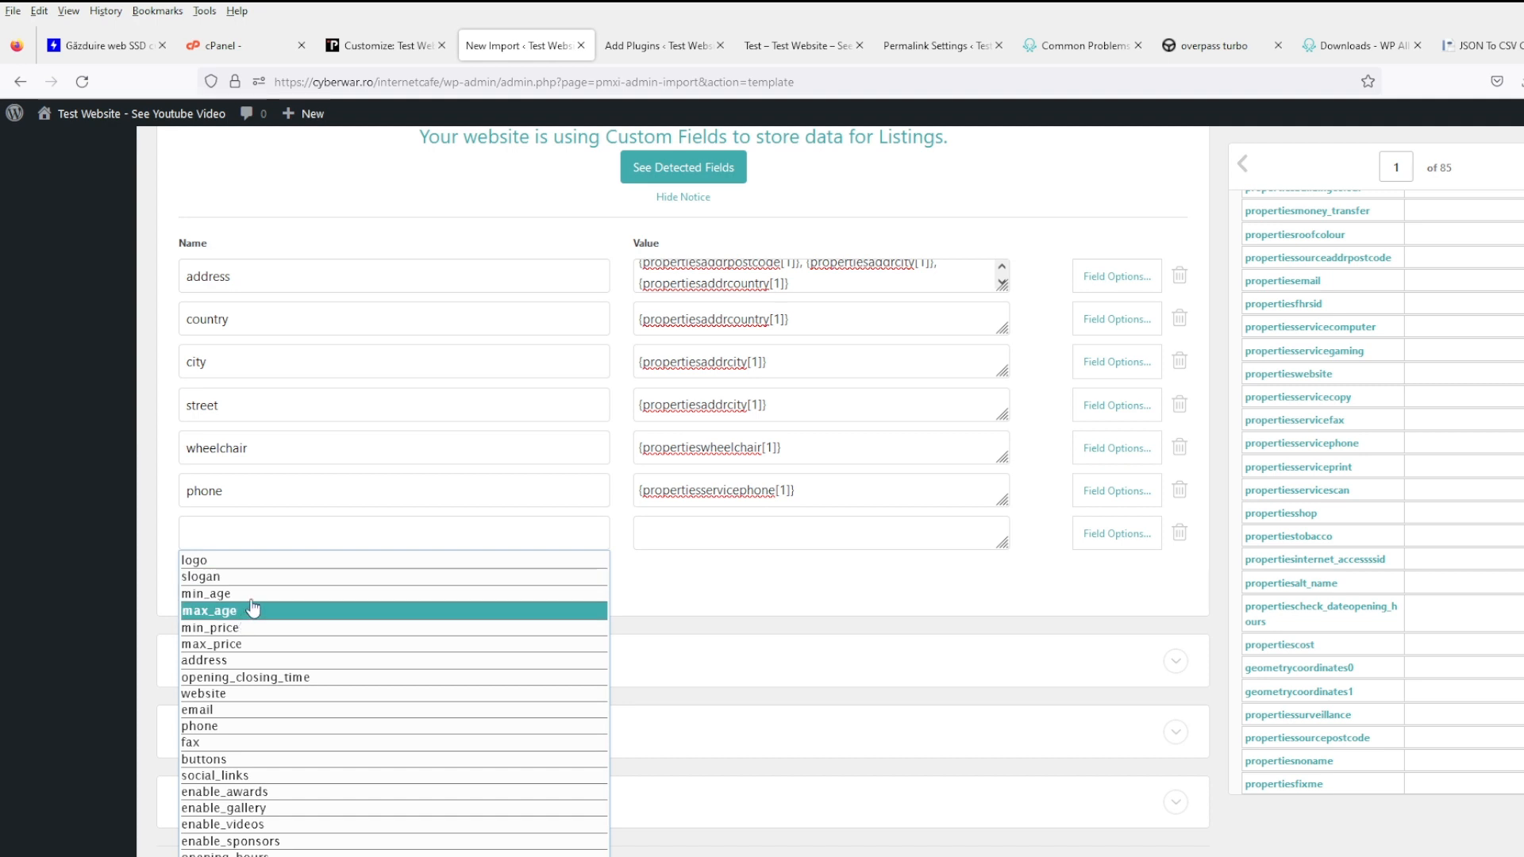
text(we)
click(257, 565)
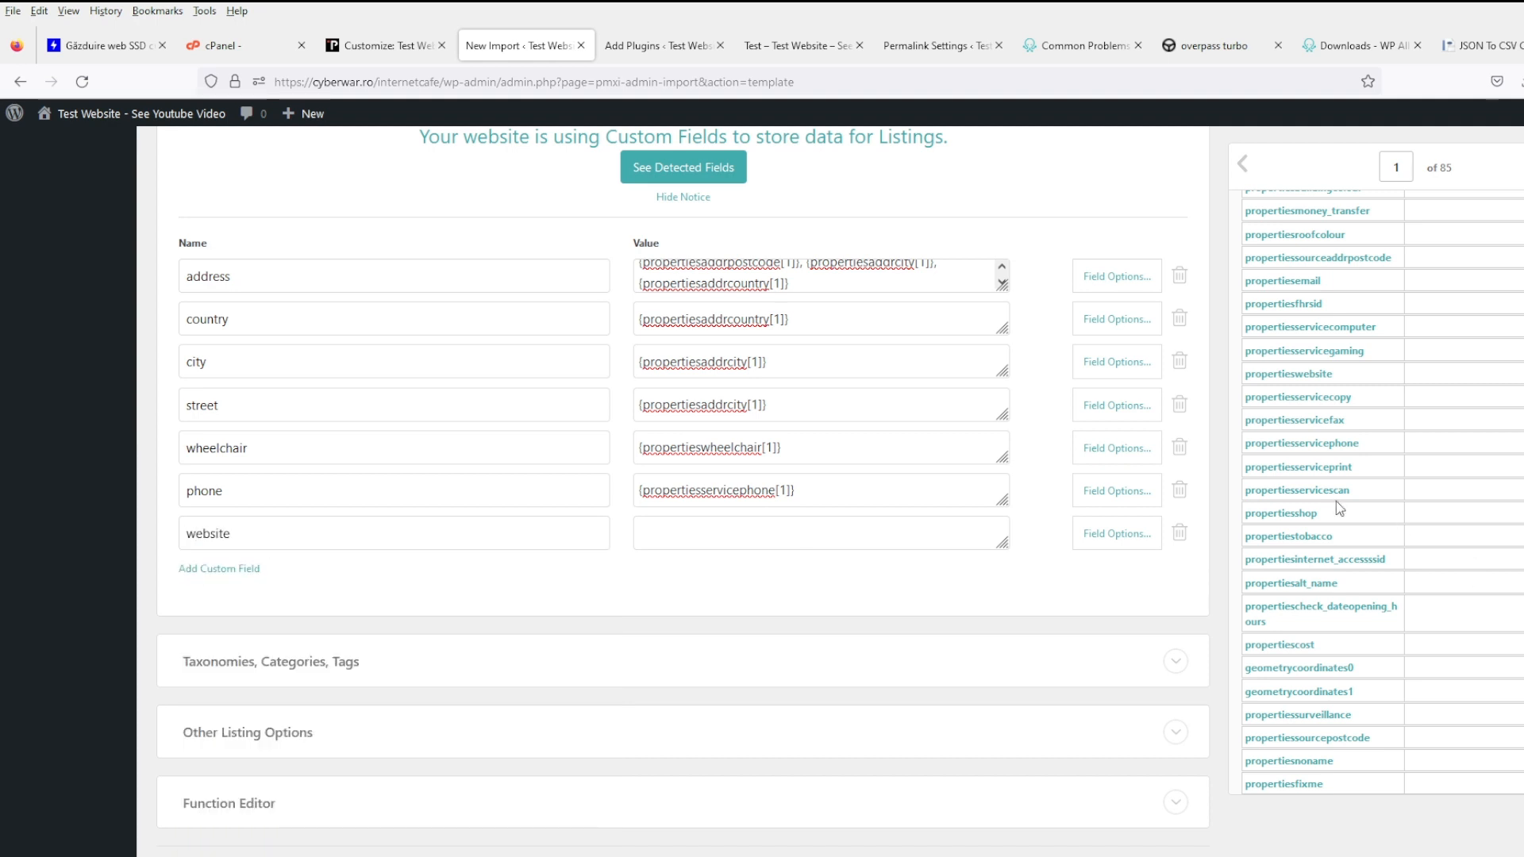
drag(1320, 373, 856, 533)
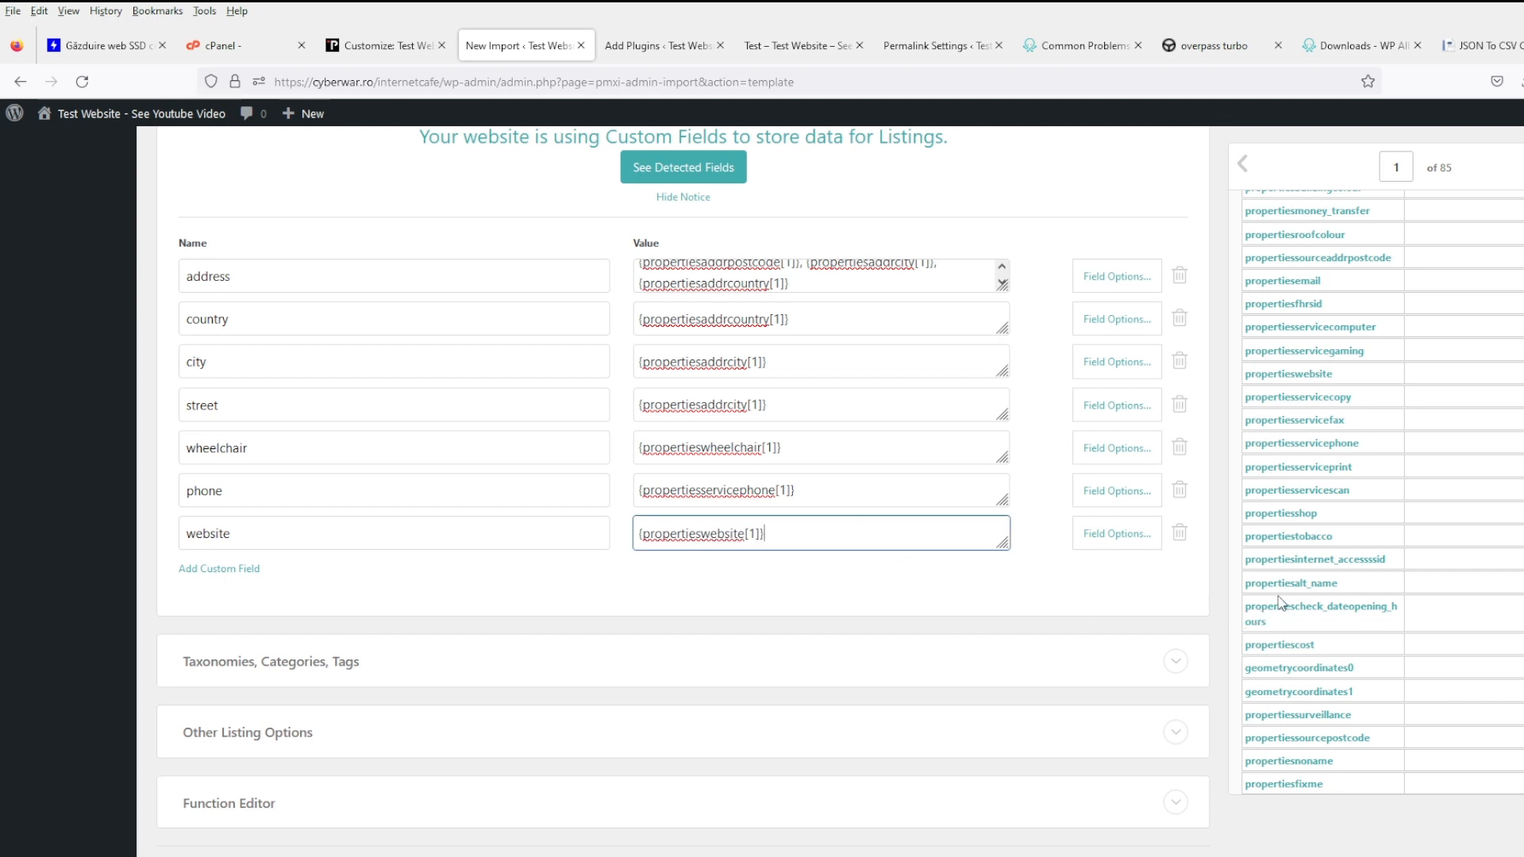
scroll(1302, 578, down, 5)
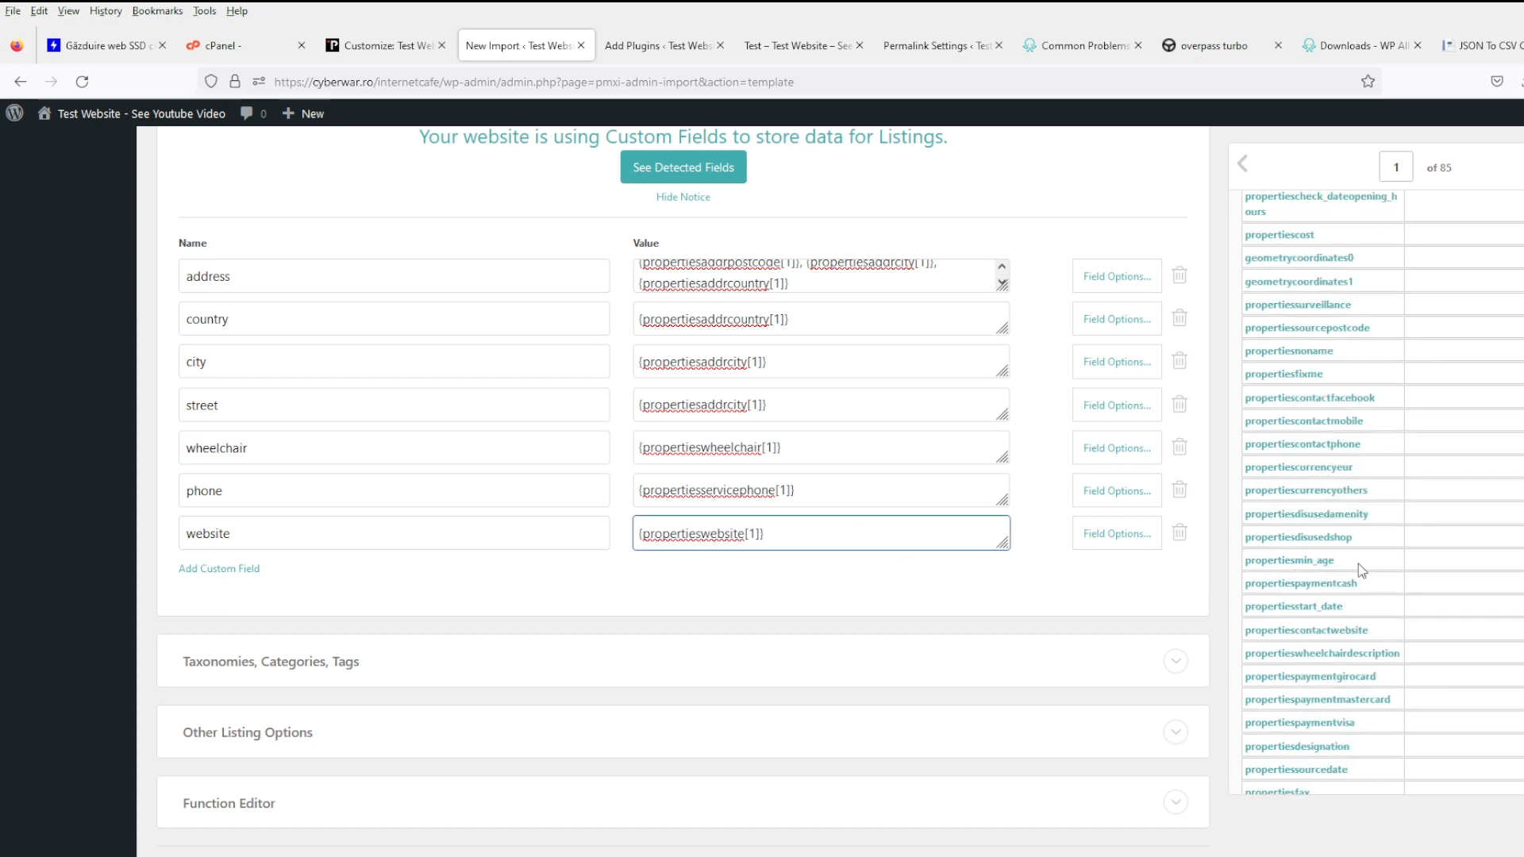
scroll(1358, 563, down, 4)
- Add a 'fax' custom field with its value set to the propertiesfax column
click(205, 568)
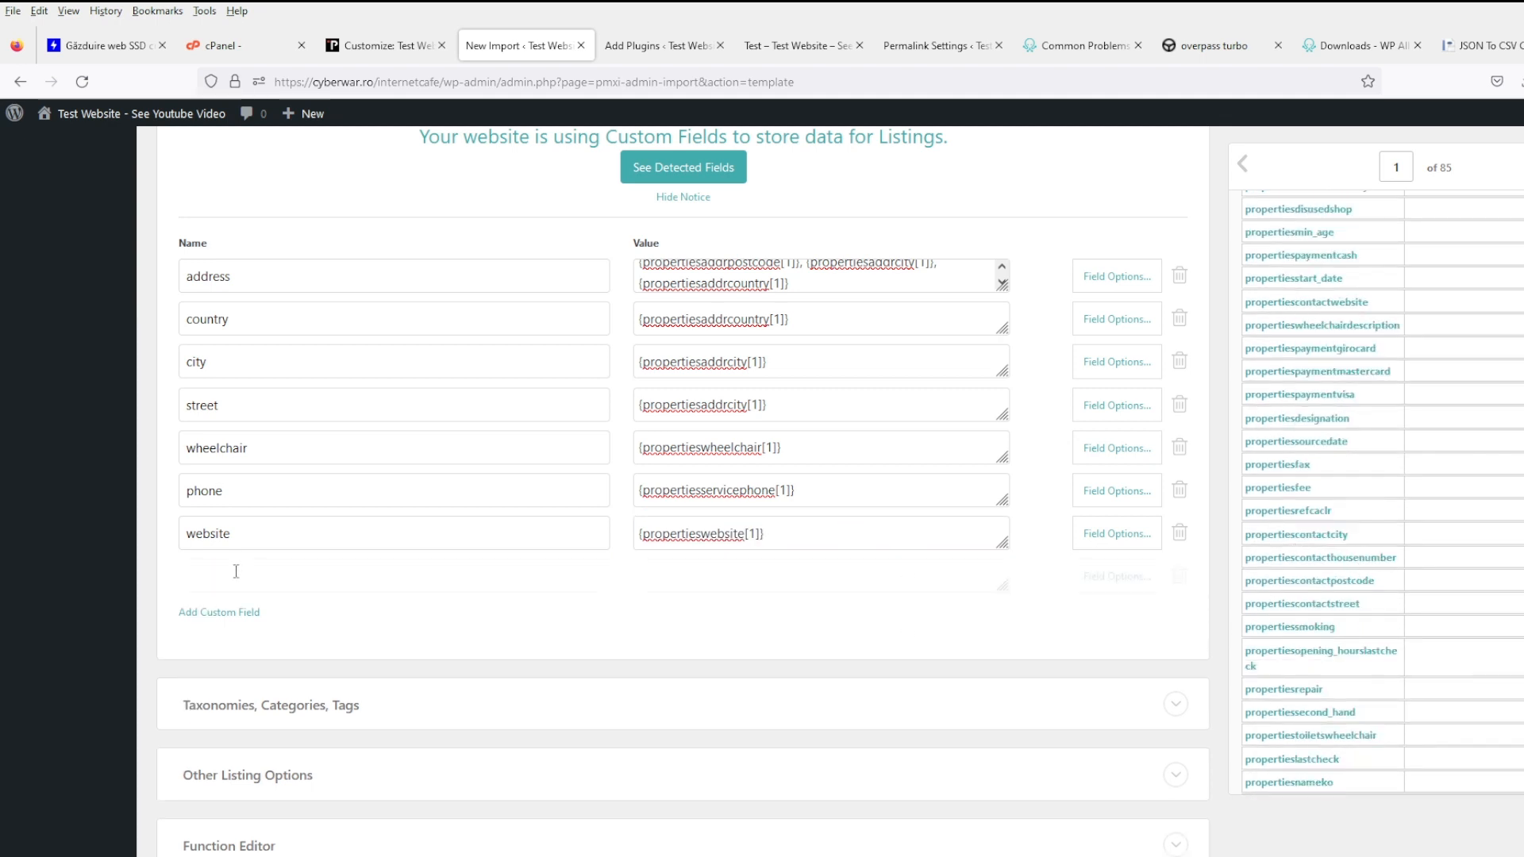
click(291, 587)
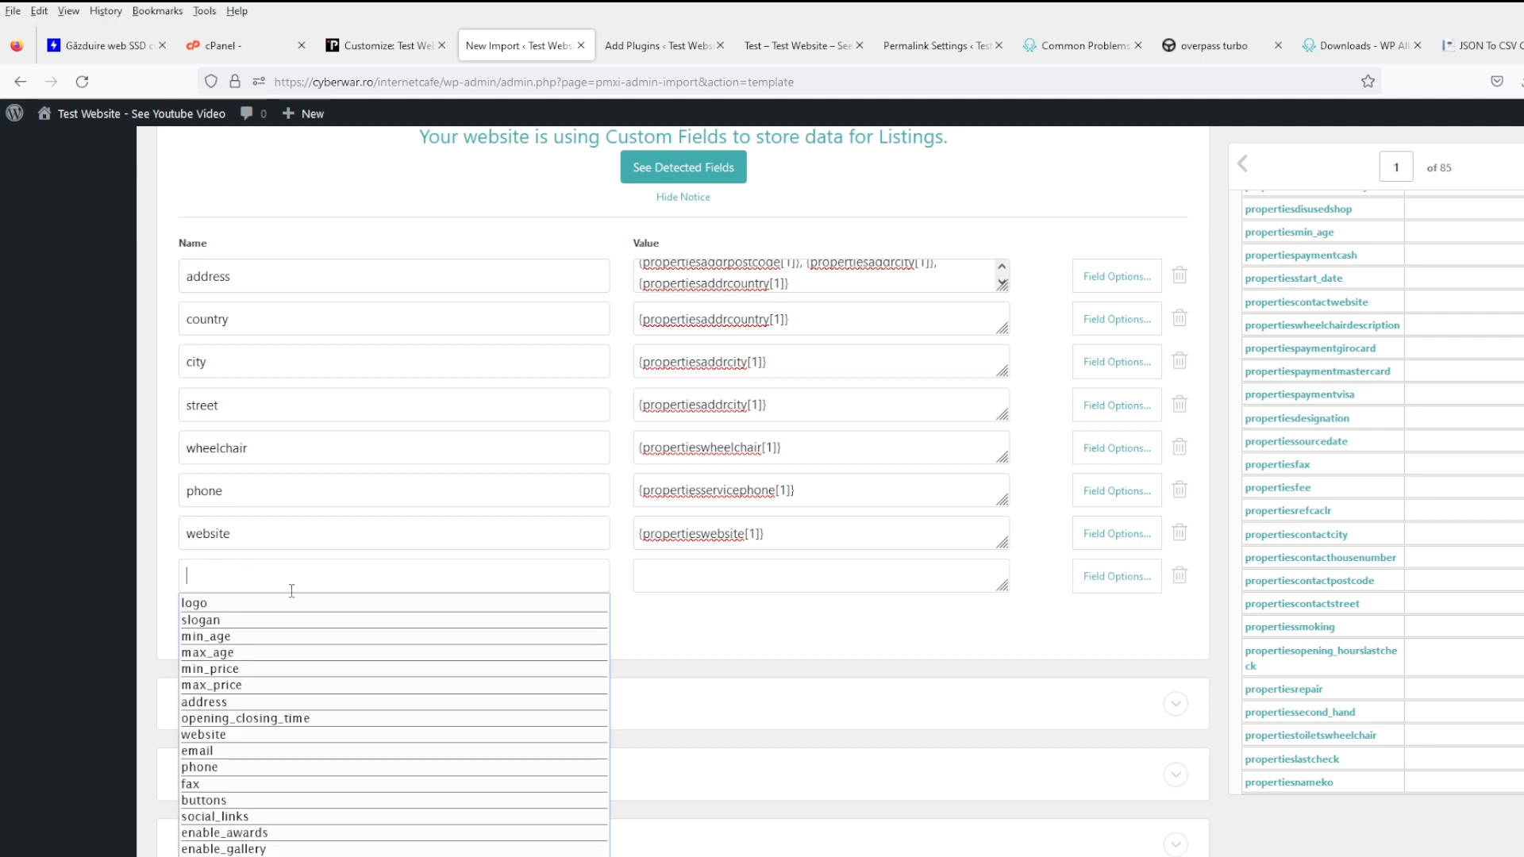
click(310, 785)
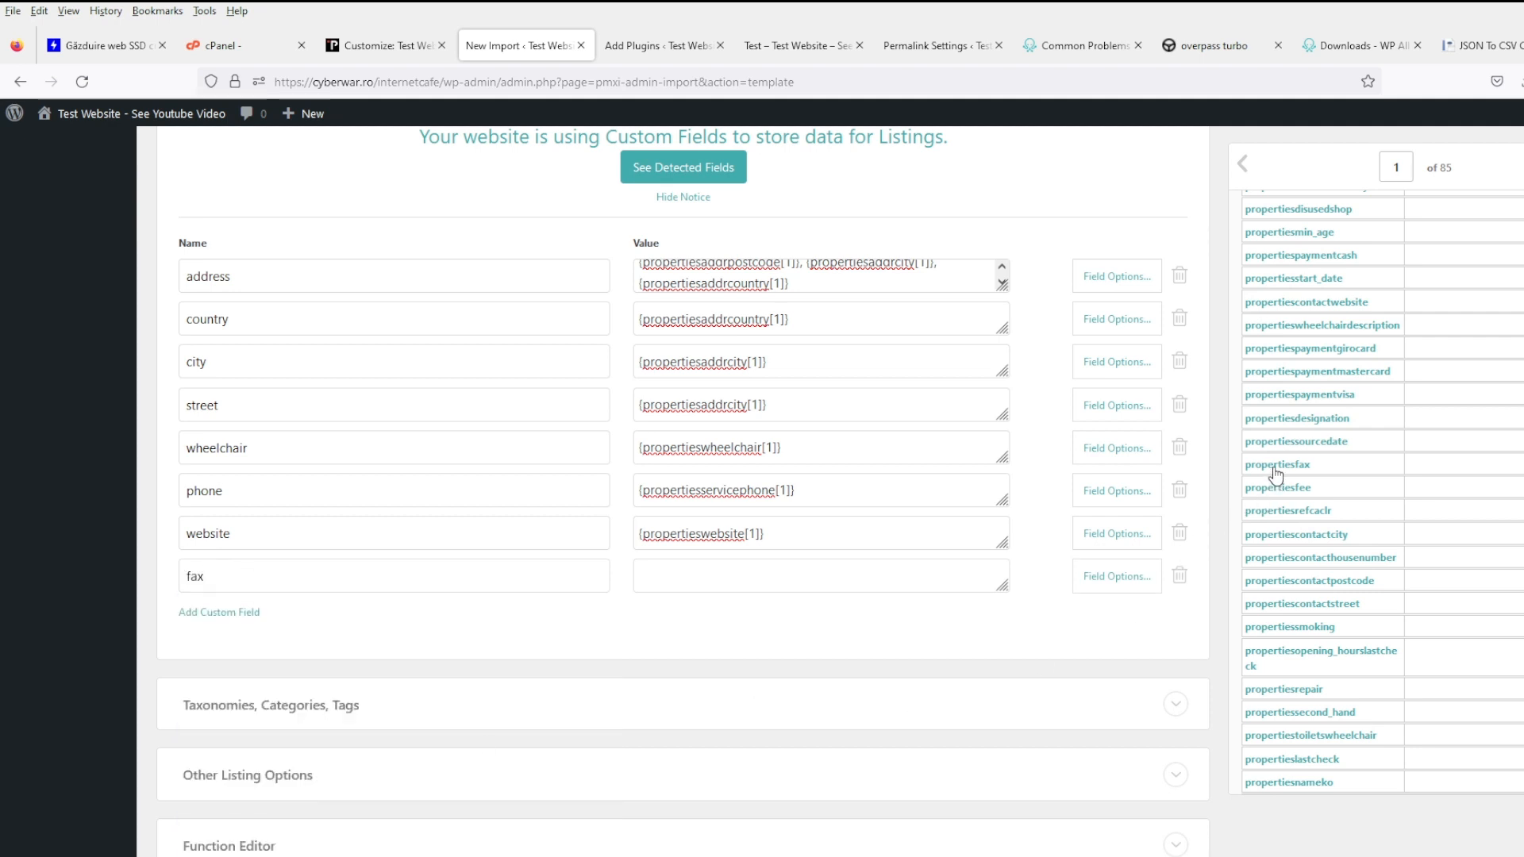
click(849, 576)
text({propertiesfax[1]})
- Add a 'map' custom field, leaving its value empty for now
click(238, 613)
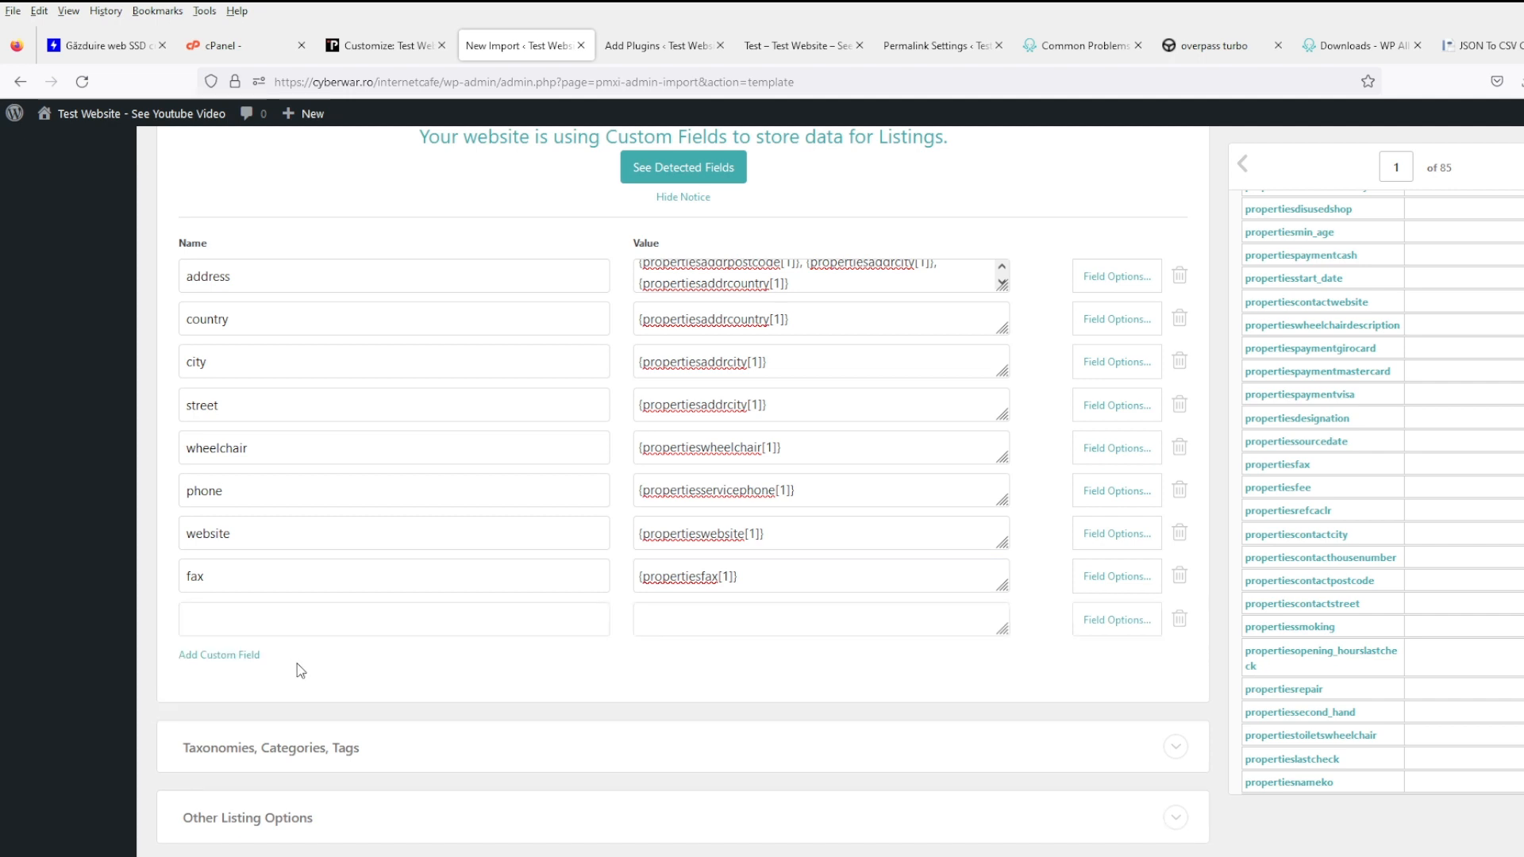
click(314, 619)
scroll(310, 706, down, 3)
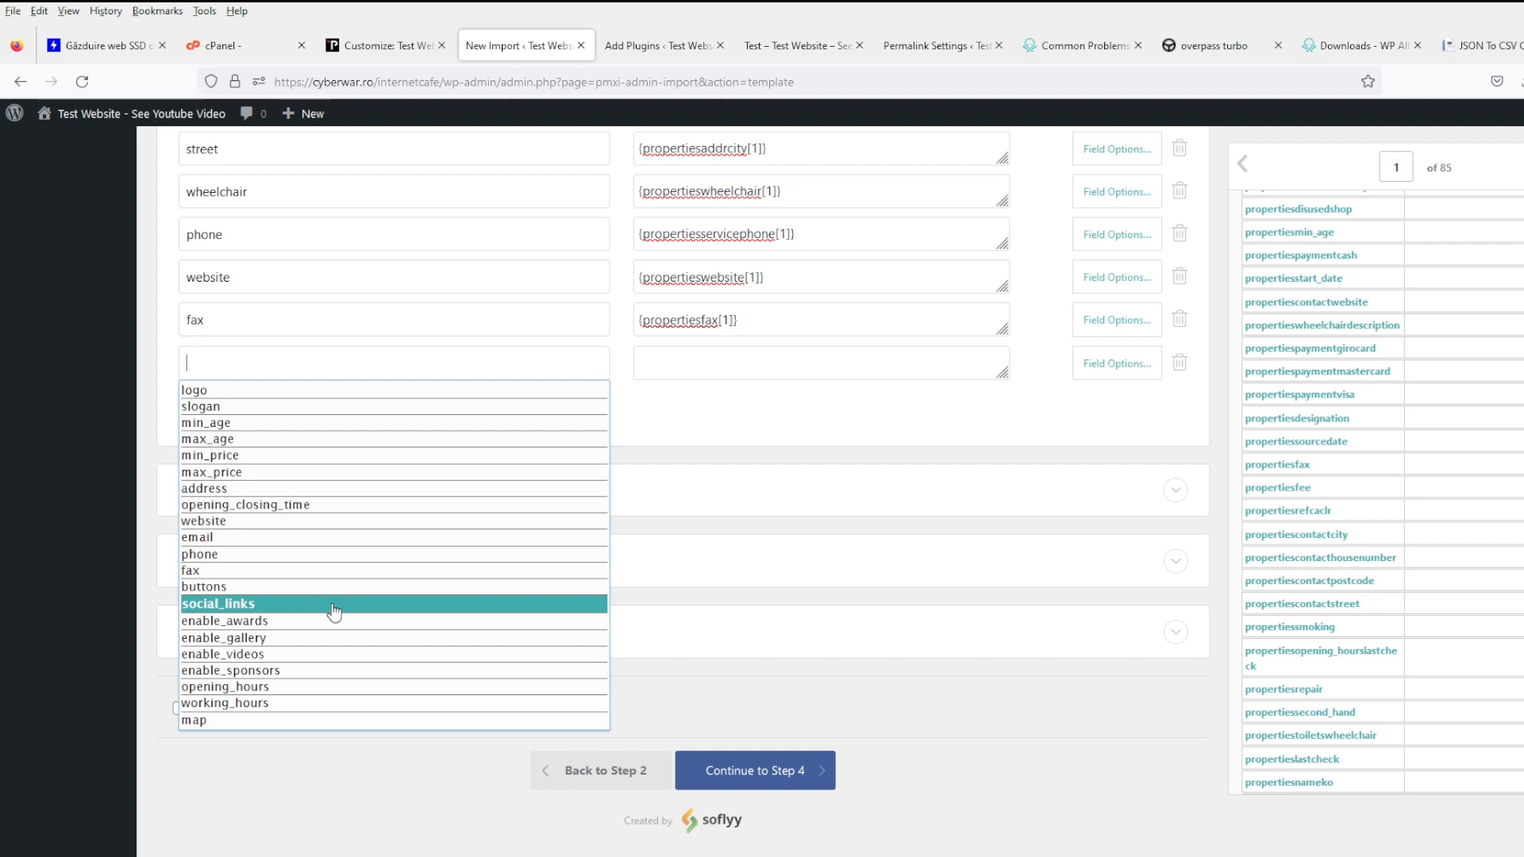
click(365, 720)
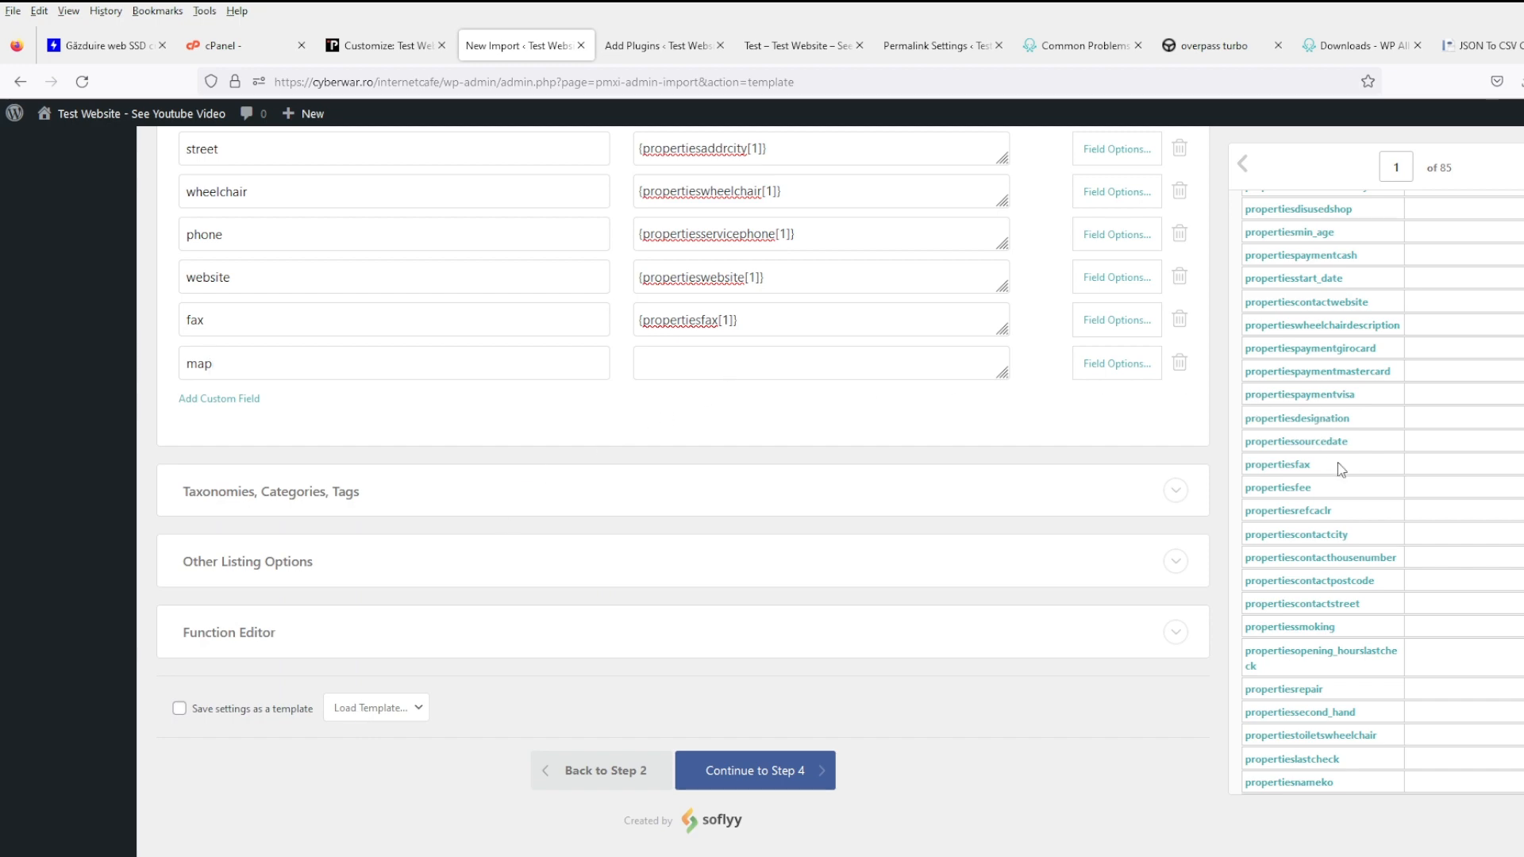
scroll(1344, 465, up, 10)
scroll(1331, 496, up, 5)
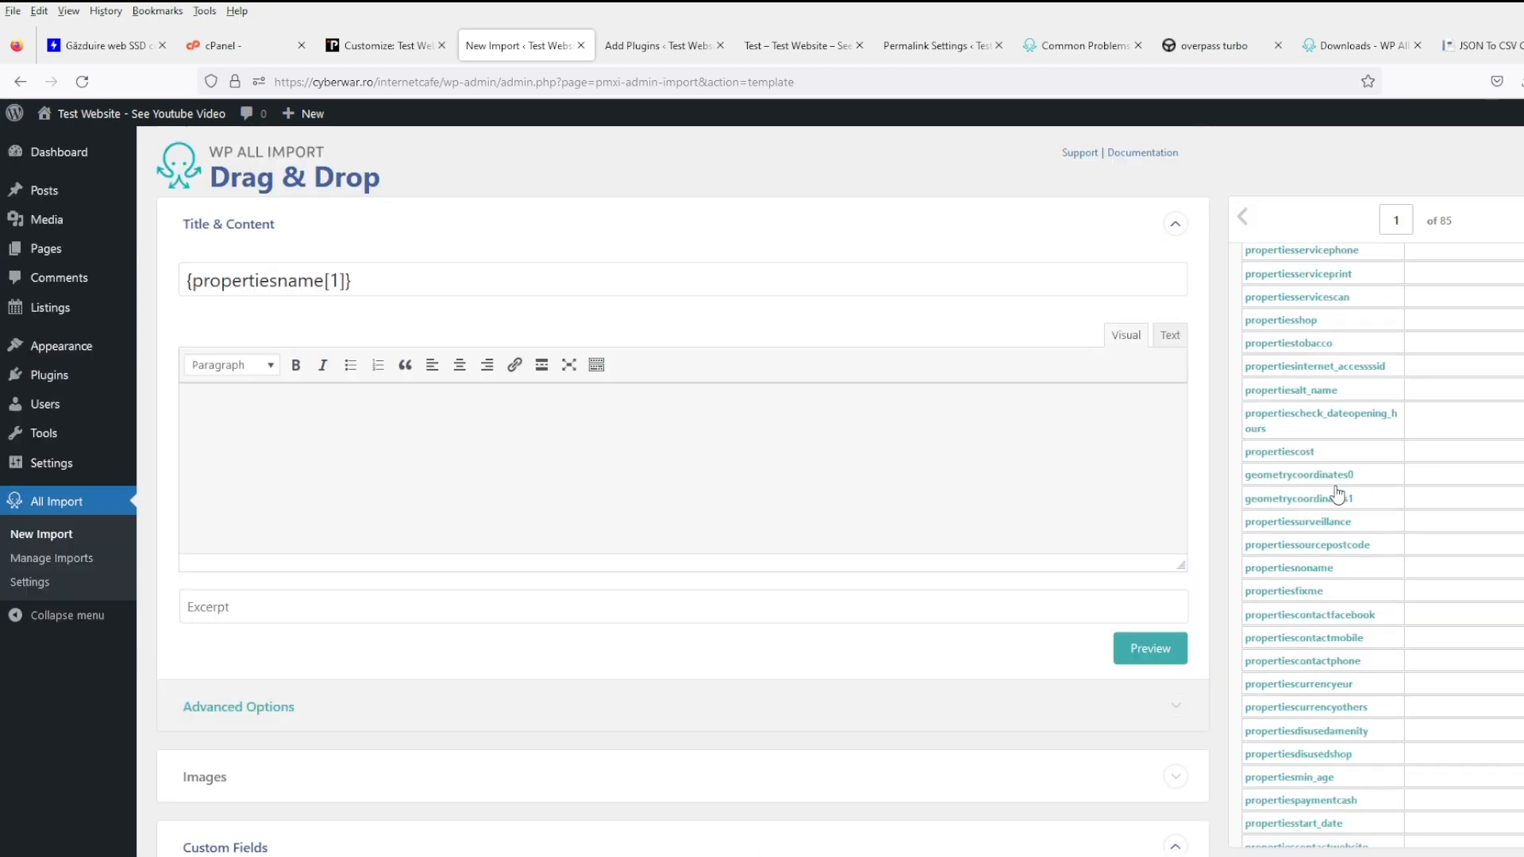
scroll(1435, 441, up, 10)
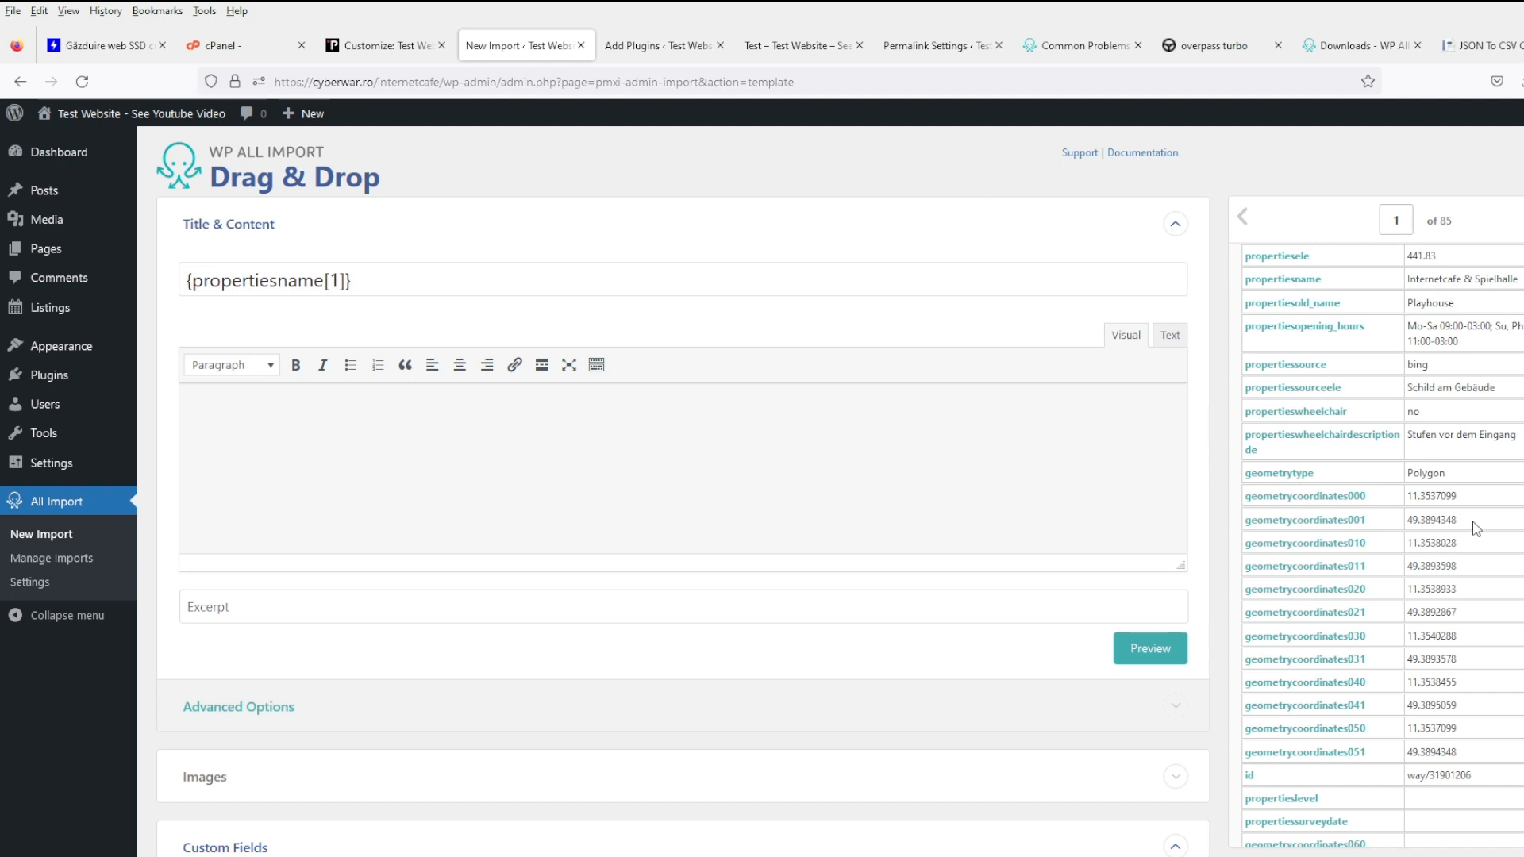
scroll(1477, 537, down, 2)
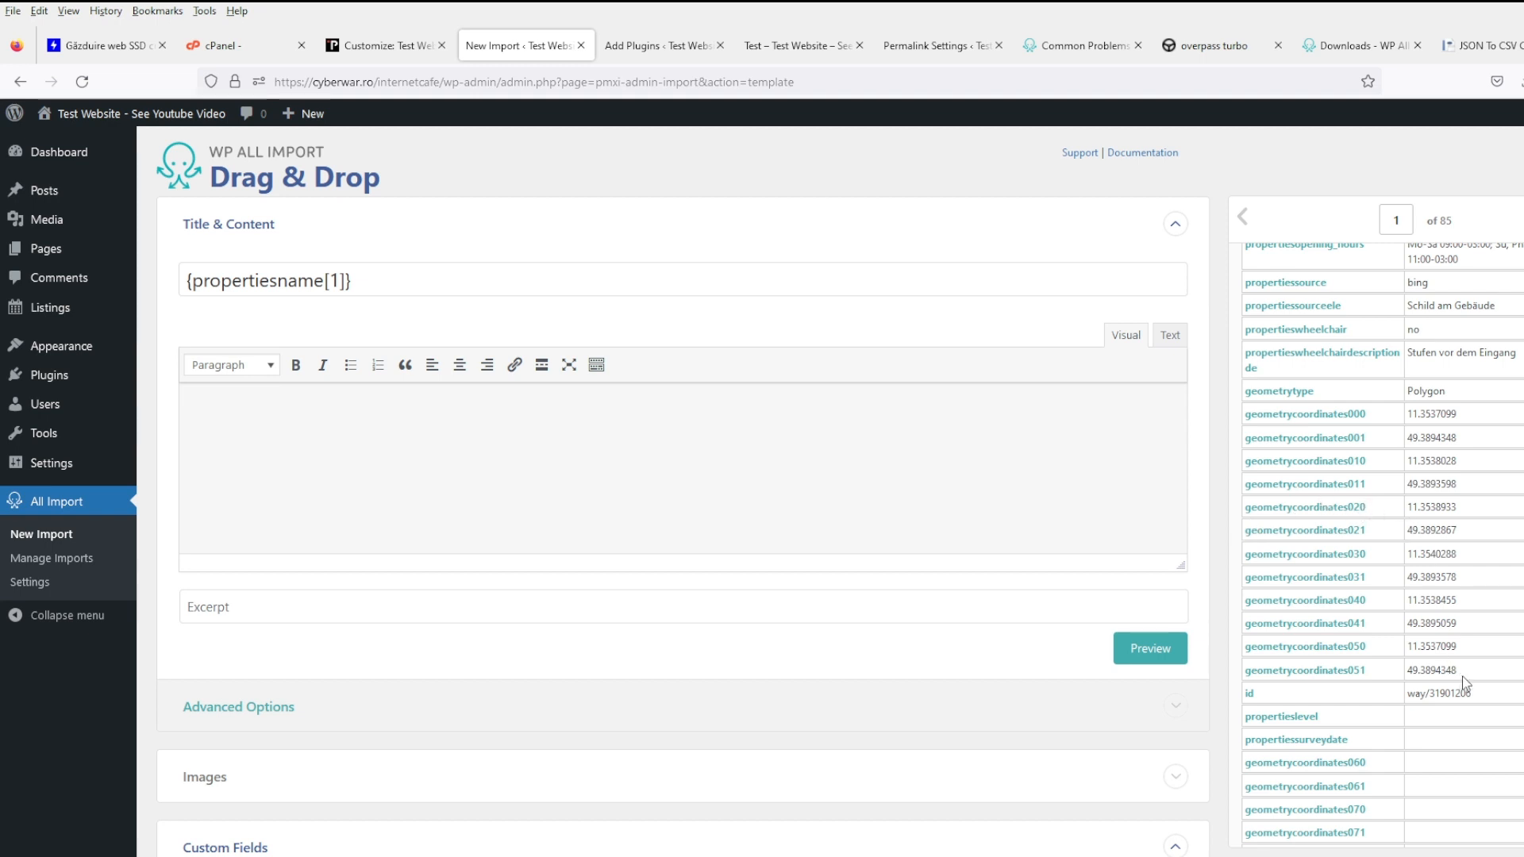
- Look over the map custom field and glance at the test listing and permalink settings pages
scroll(1465, 669, down, 3)
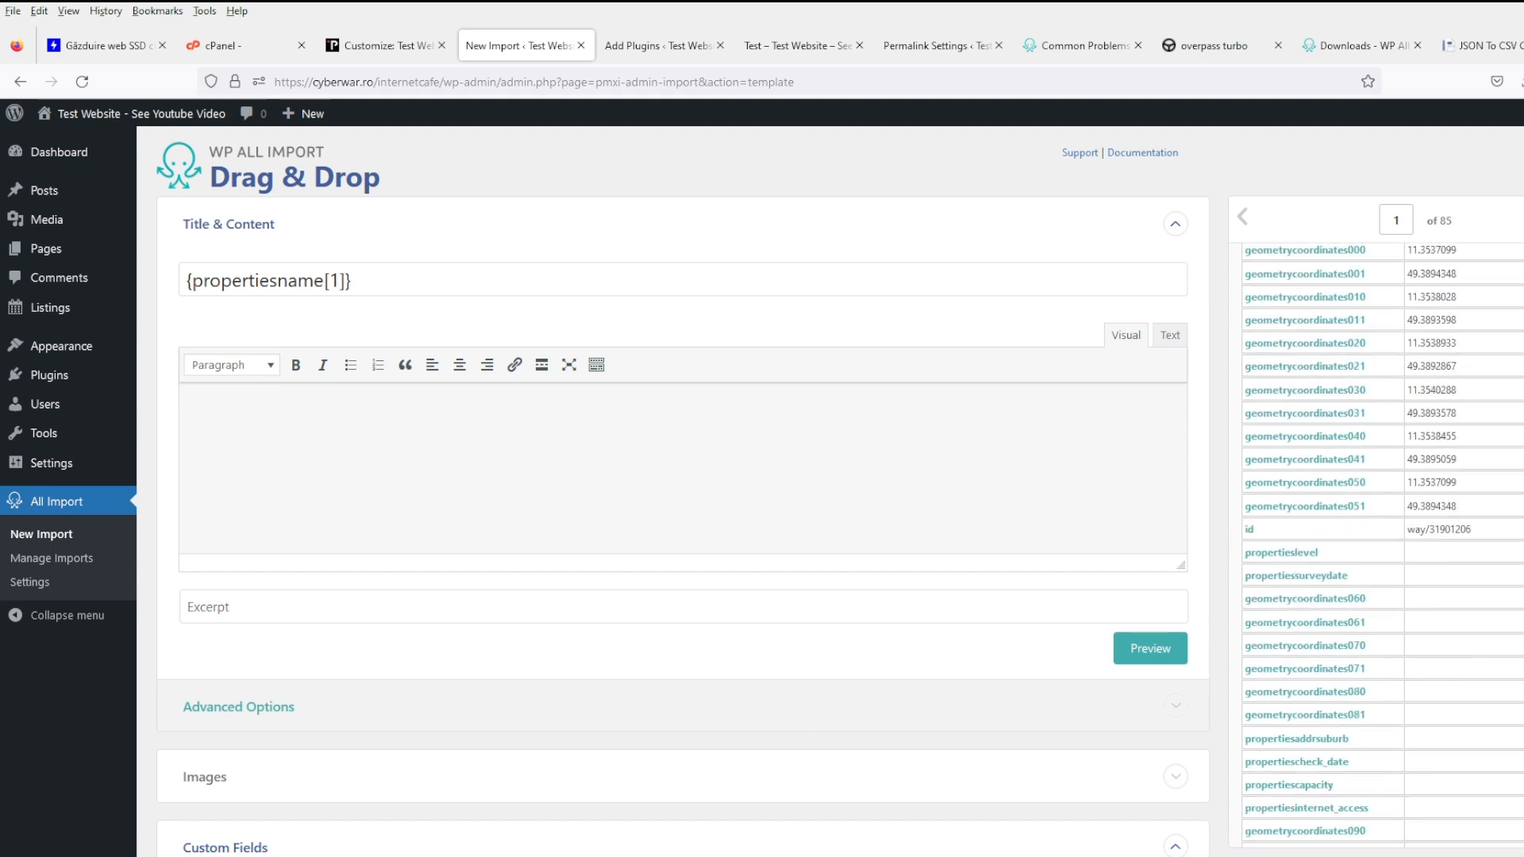
scroll(711, 664, down, 8)
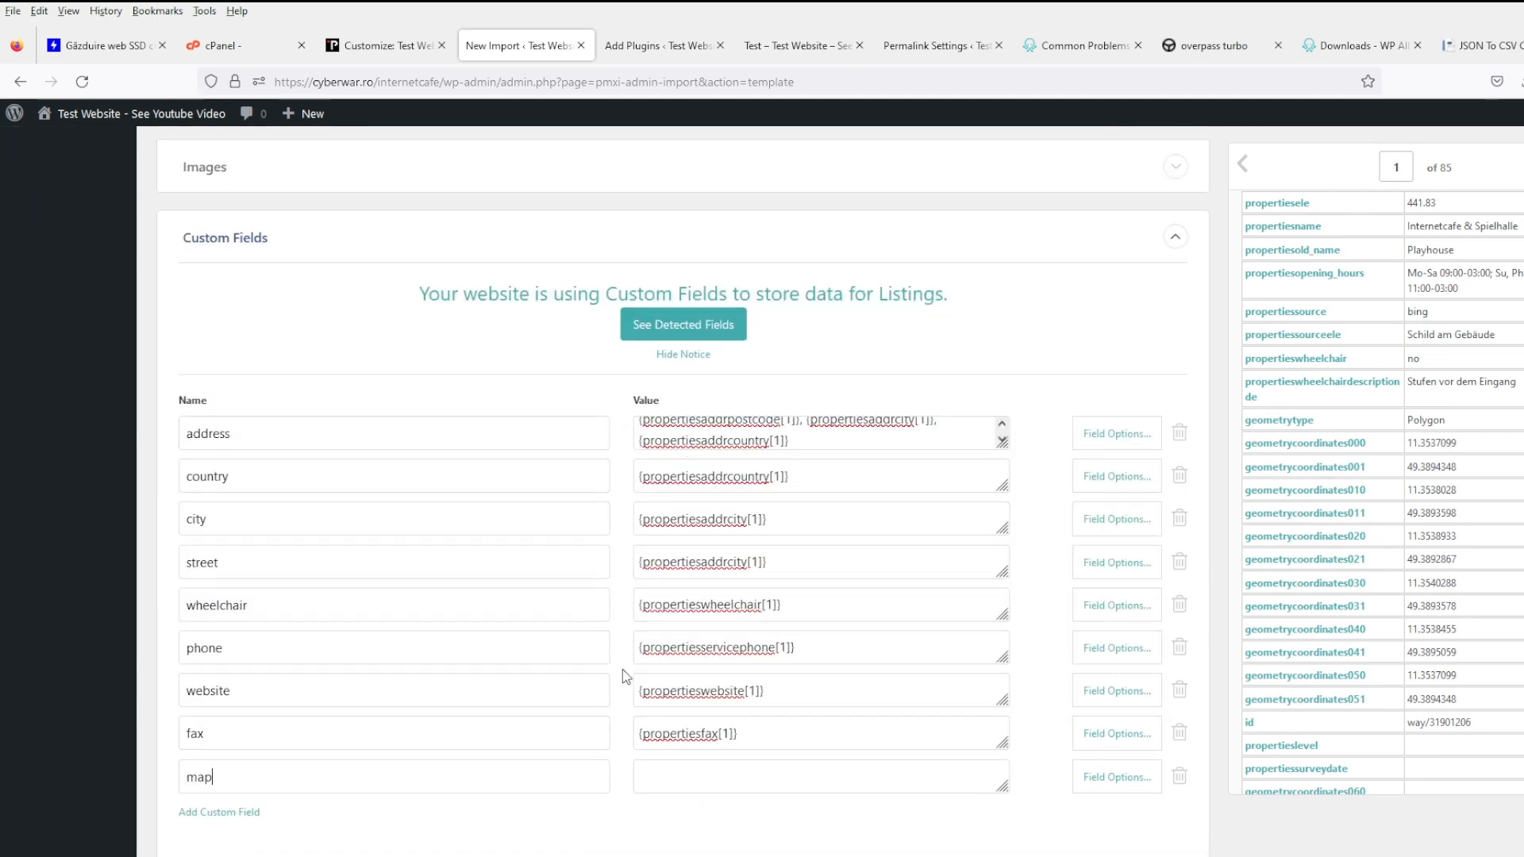
double_click(356, 778)
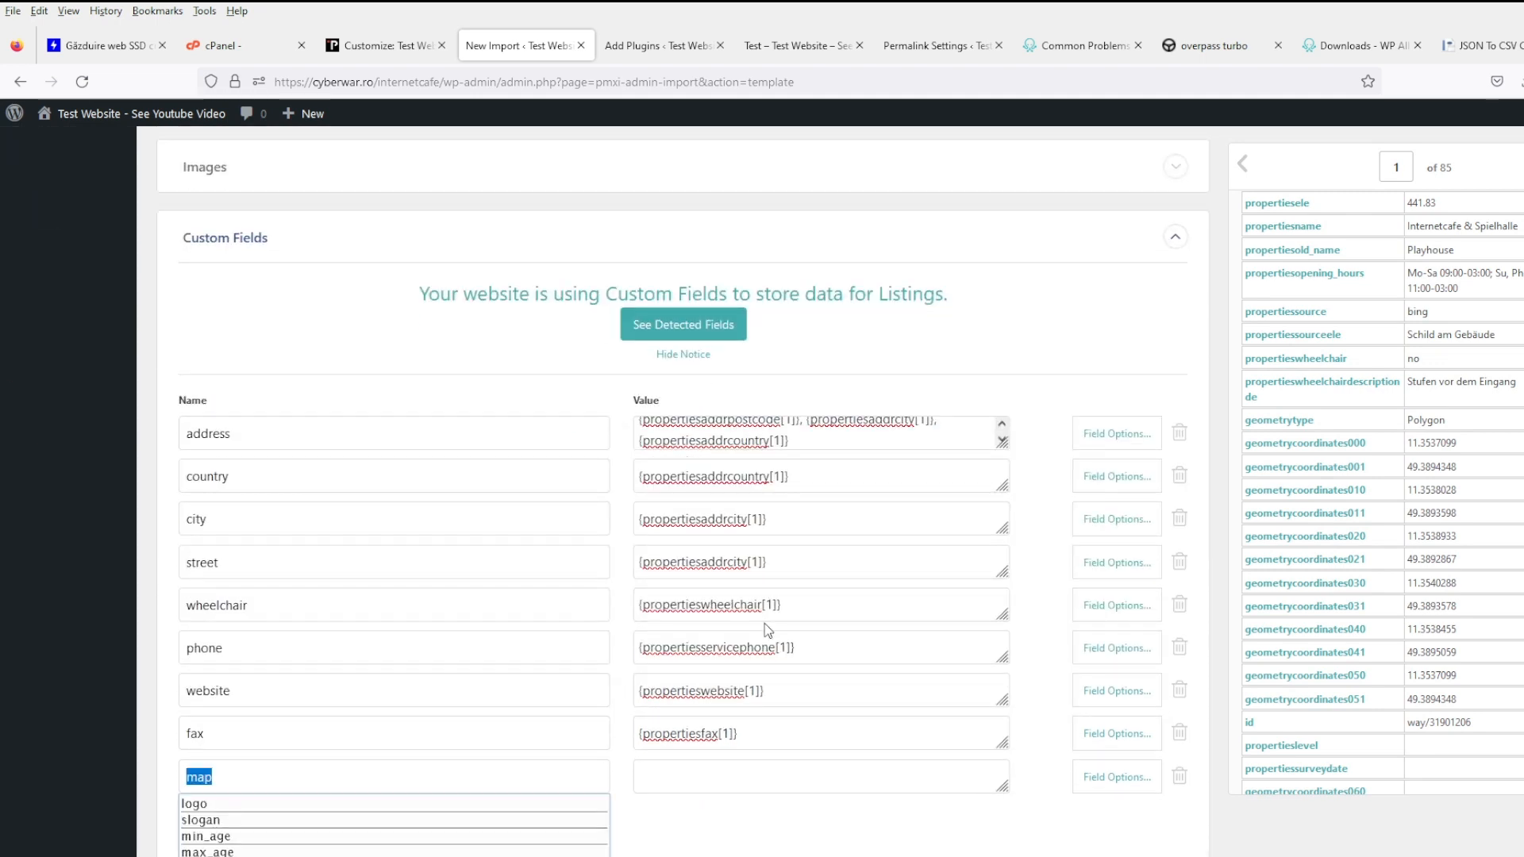
click(867, 809)
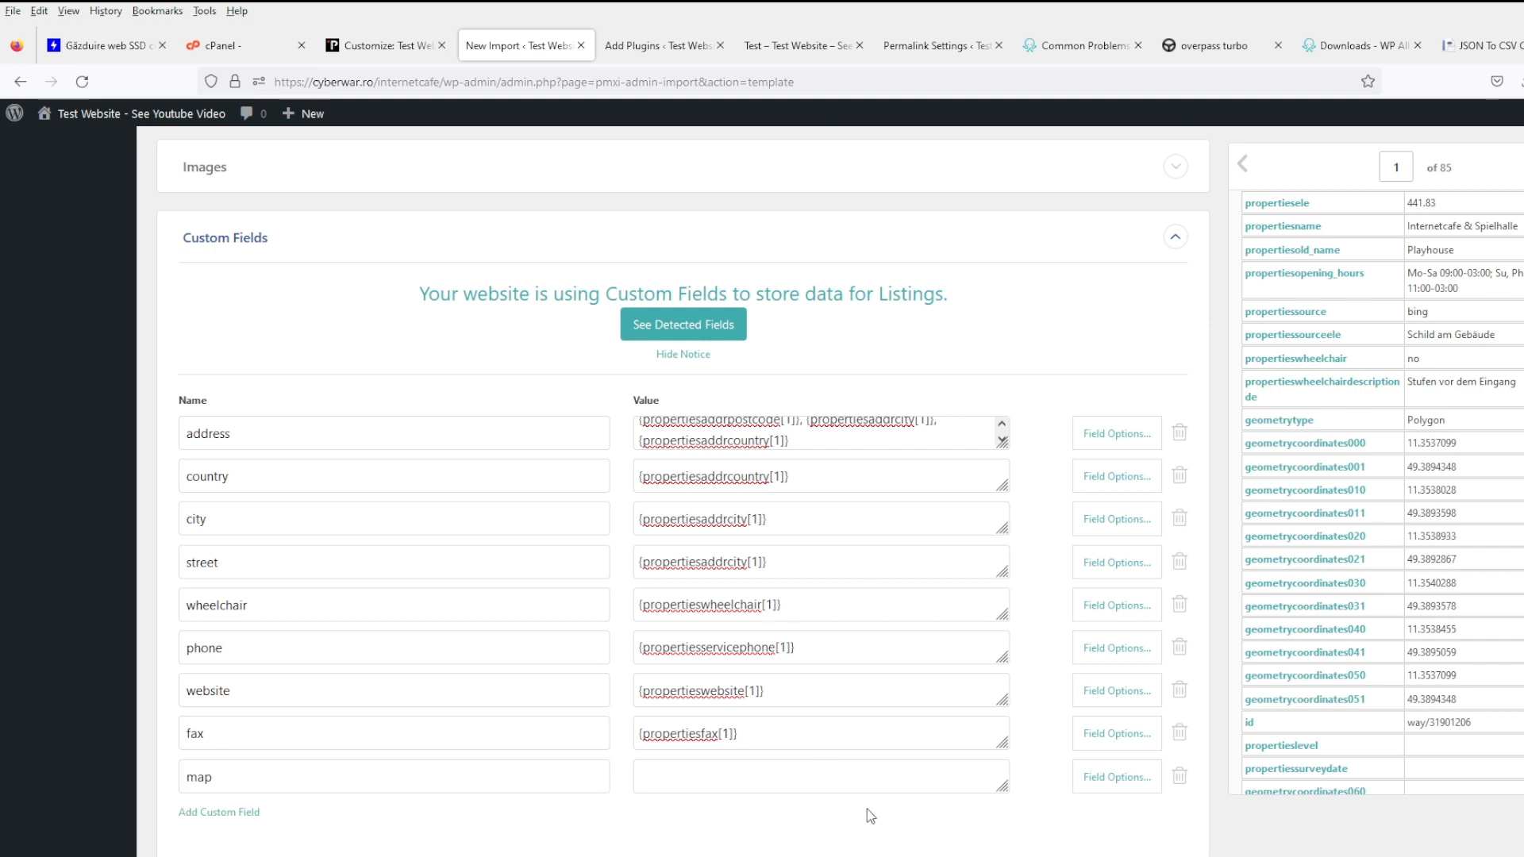
click(1122, 779)
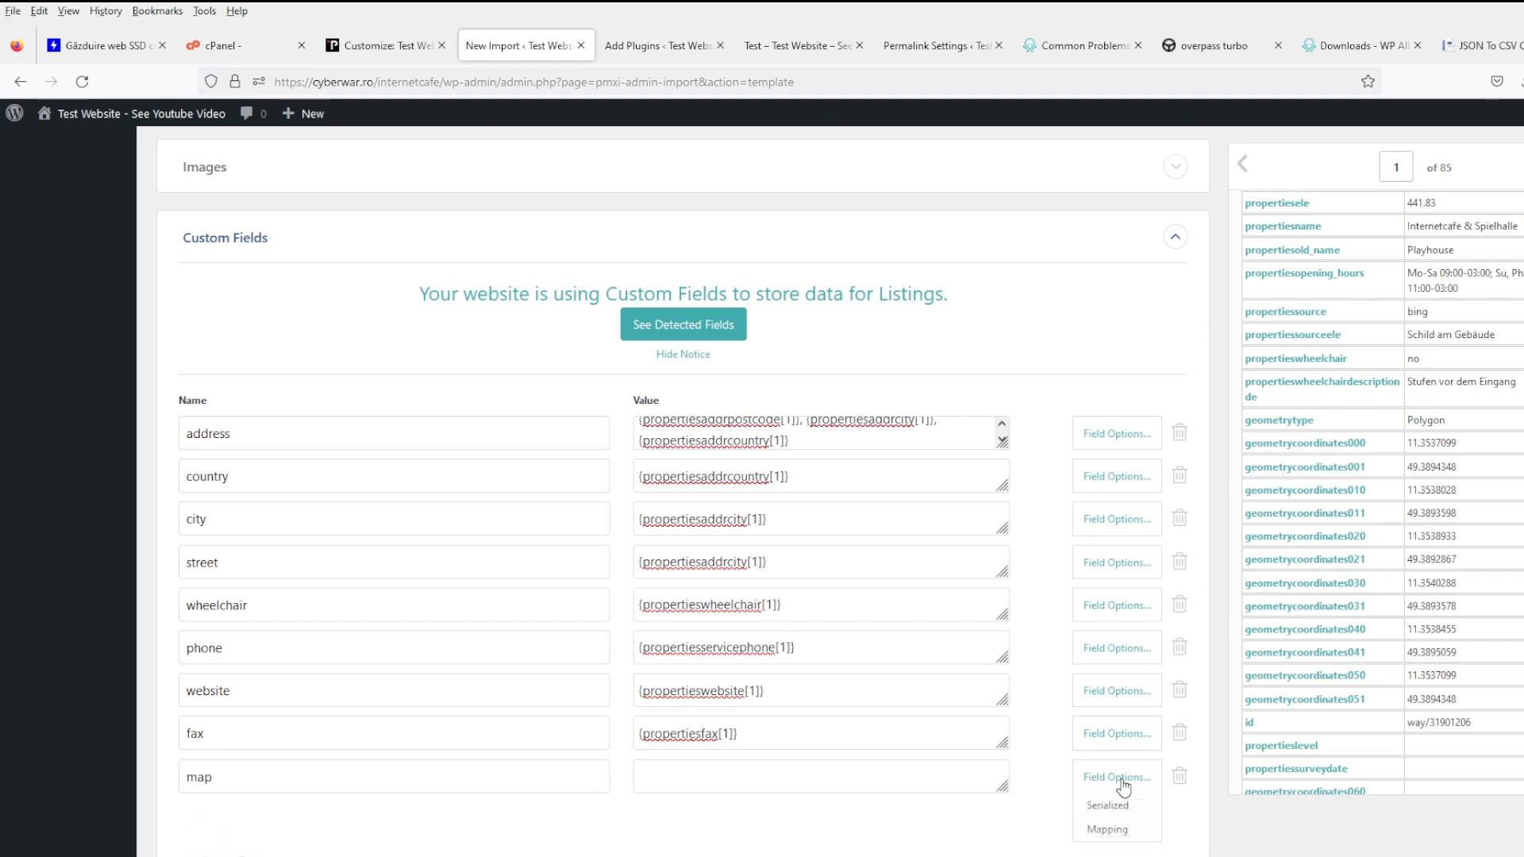
click(810, 778)
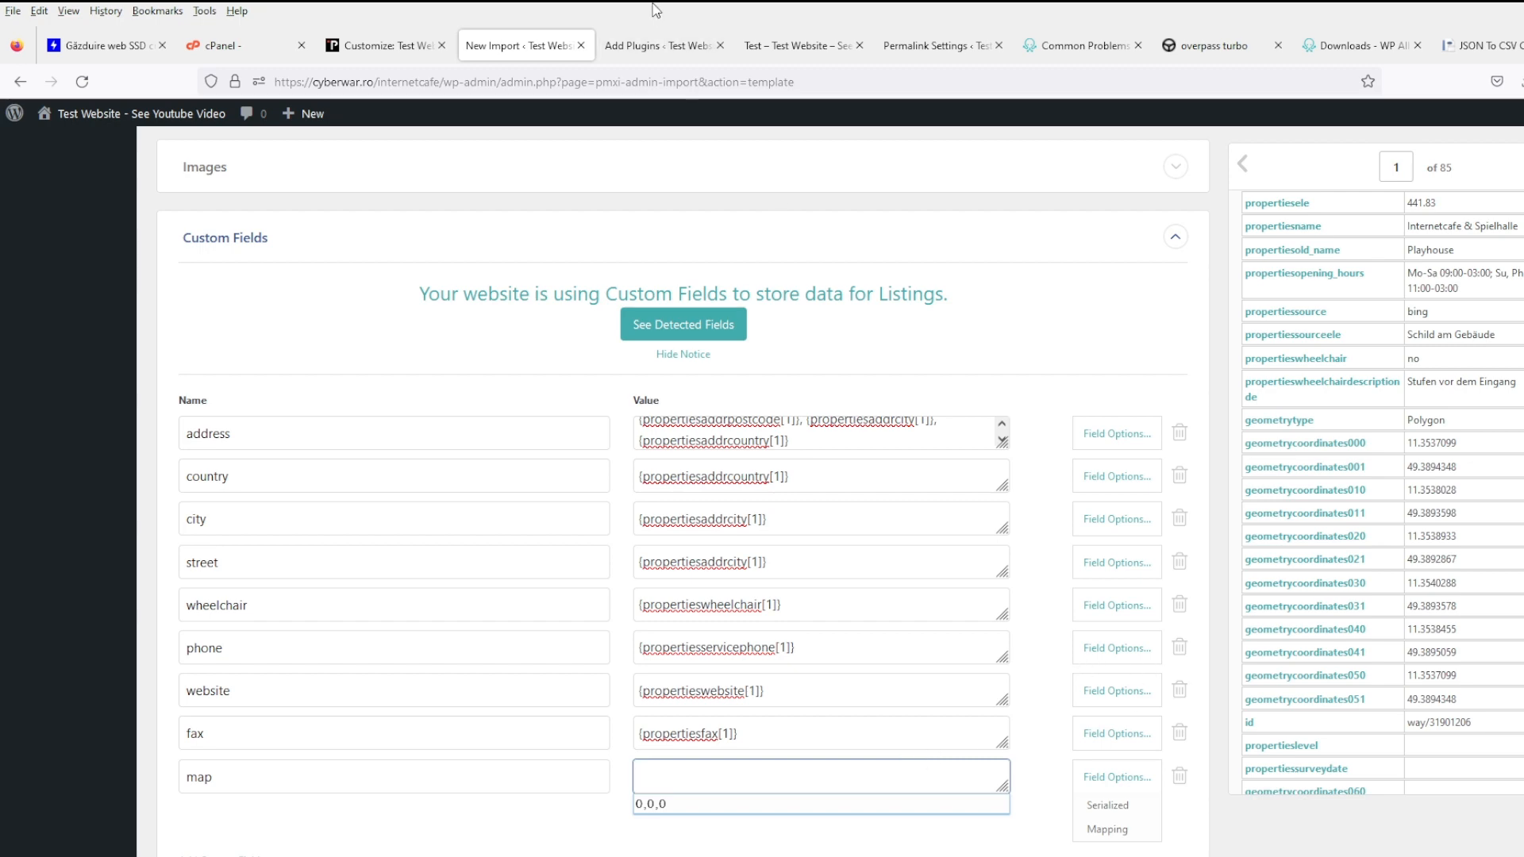
click(780, 49)
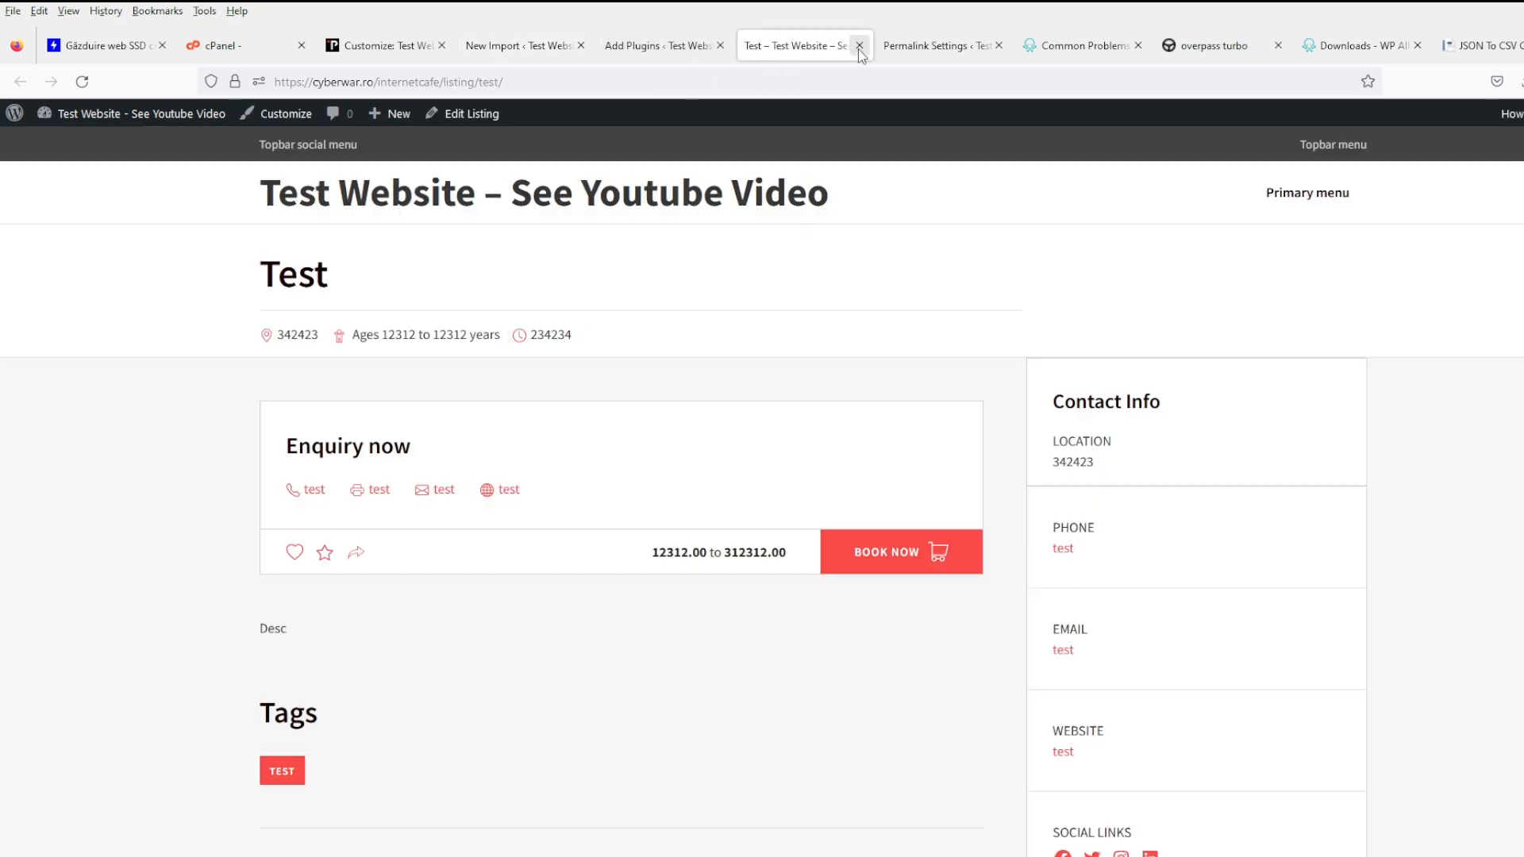
click(926, 48)
click(516, 47)
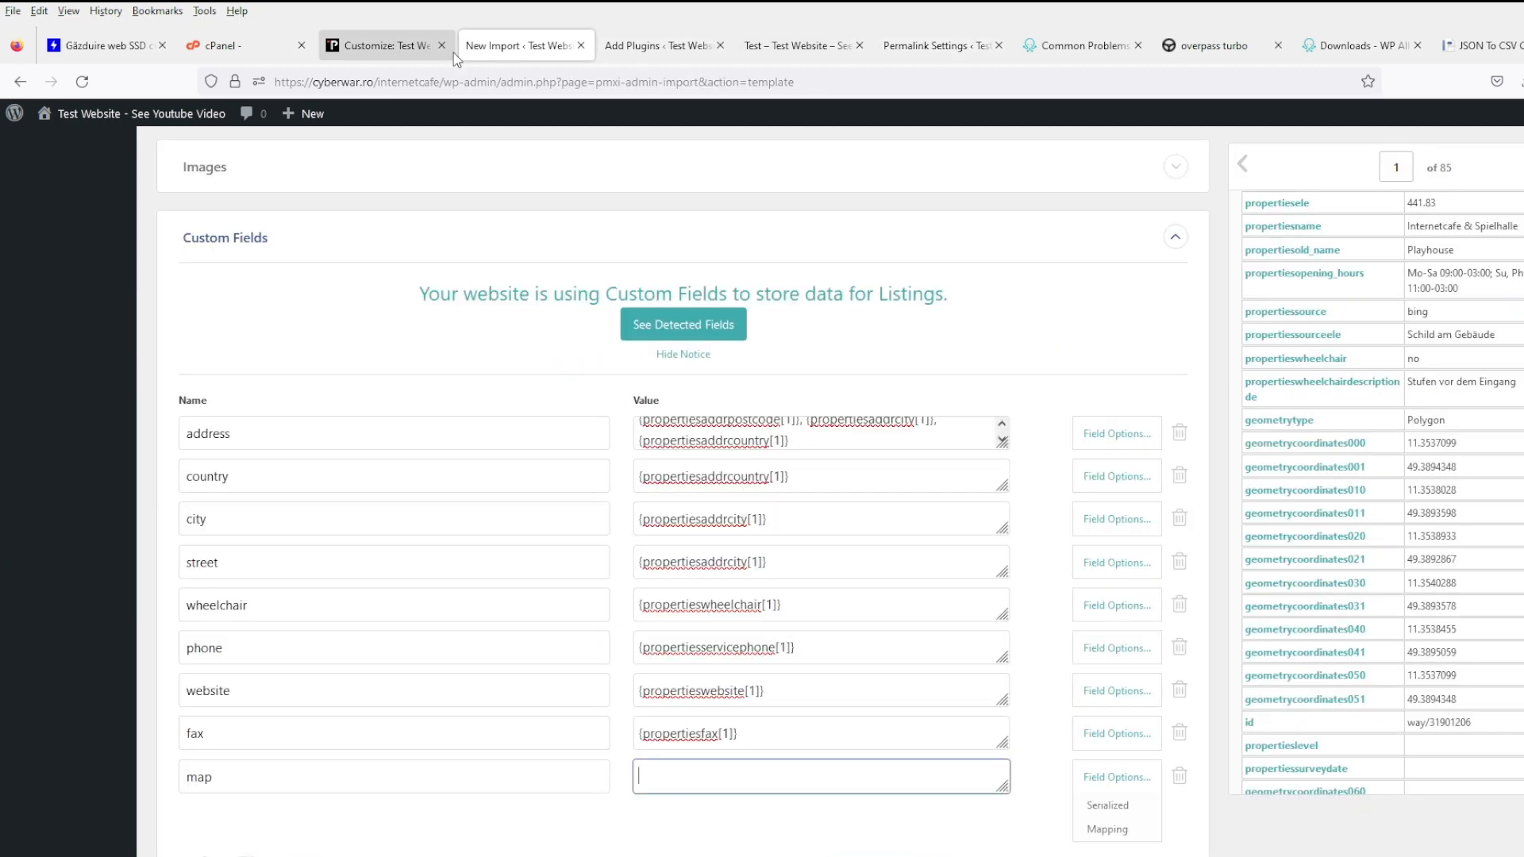
- Rename the map field to 'long' and map geometrycoordinates000 into its value
scroll(907, 736, down, 2)
scroll(1459, 581, down, 6)
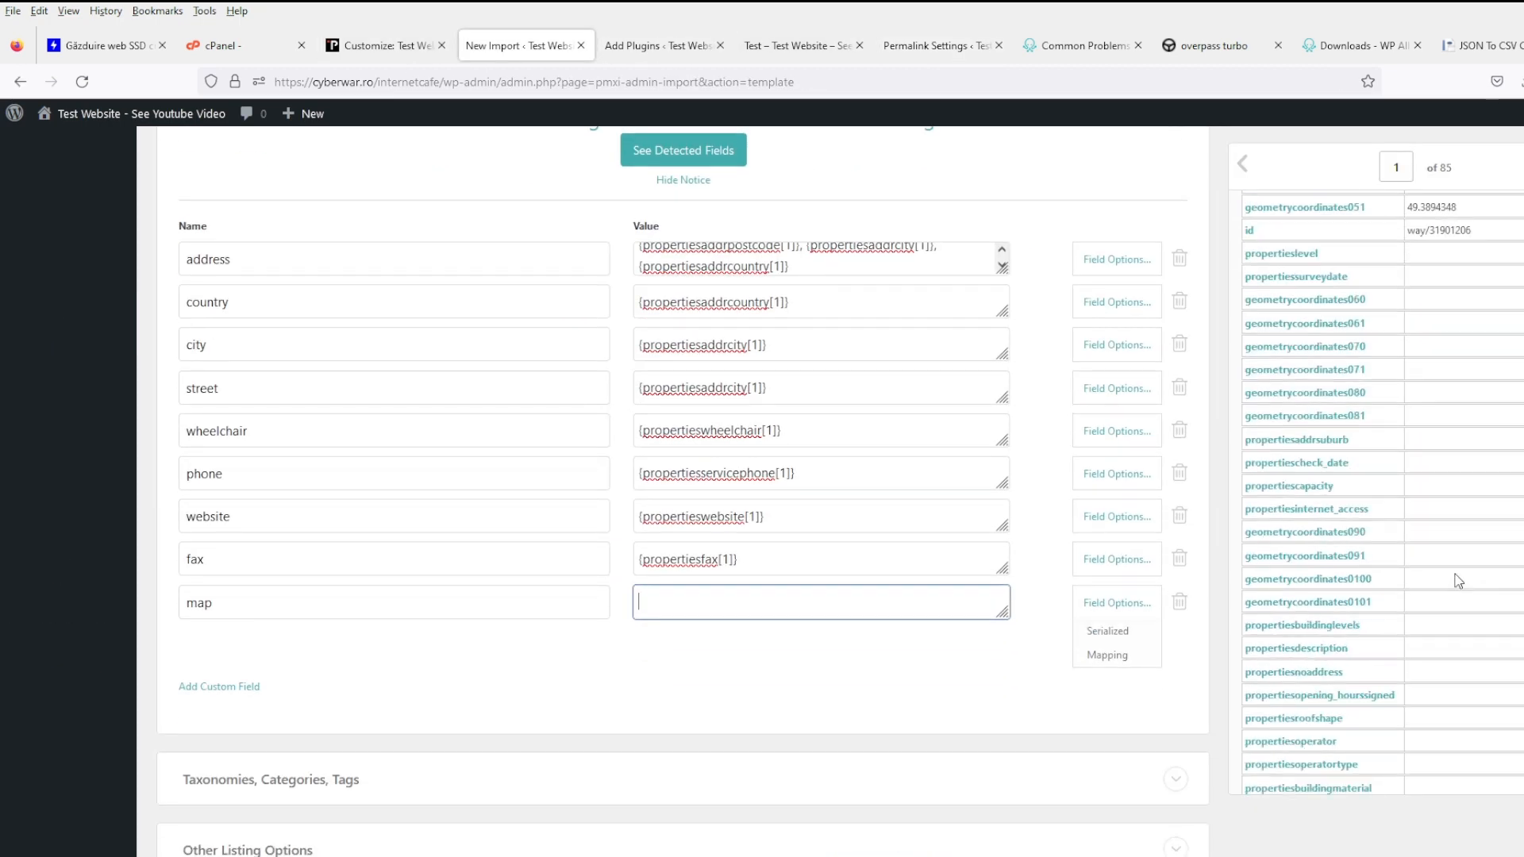
double_click(278, 593)
text(l)
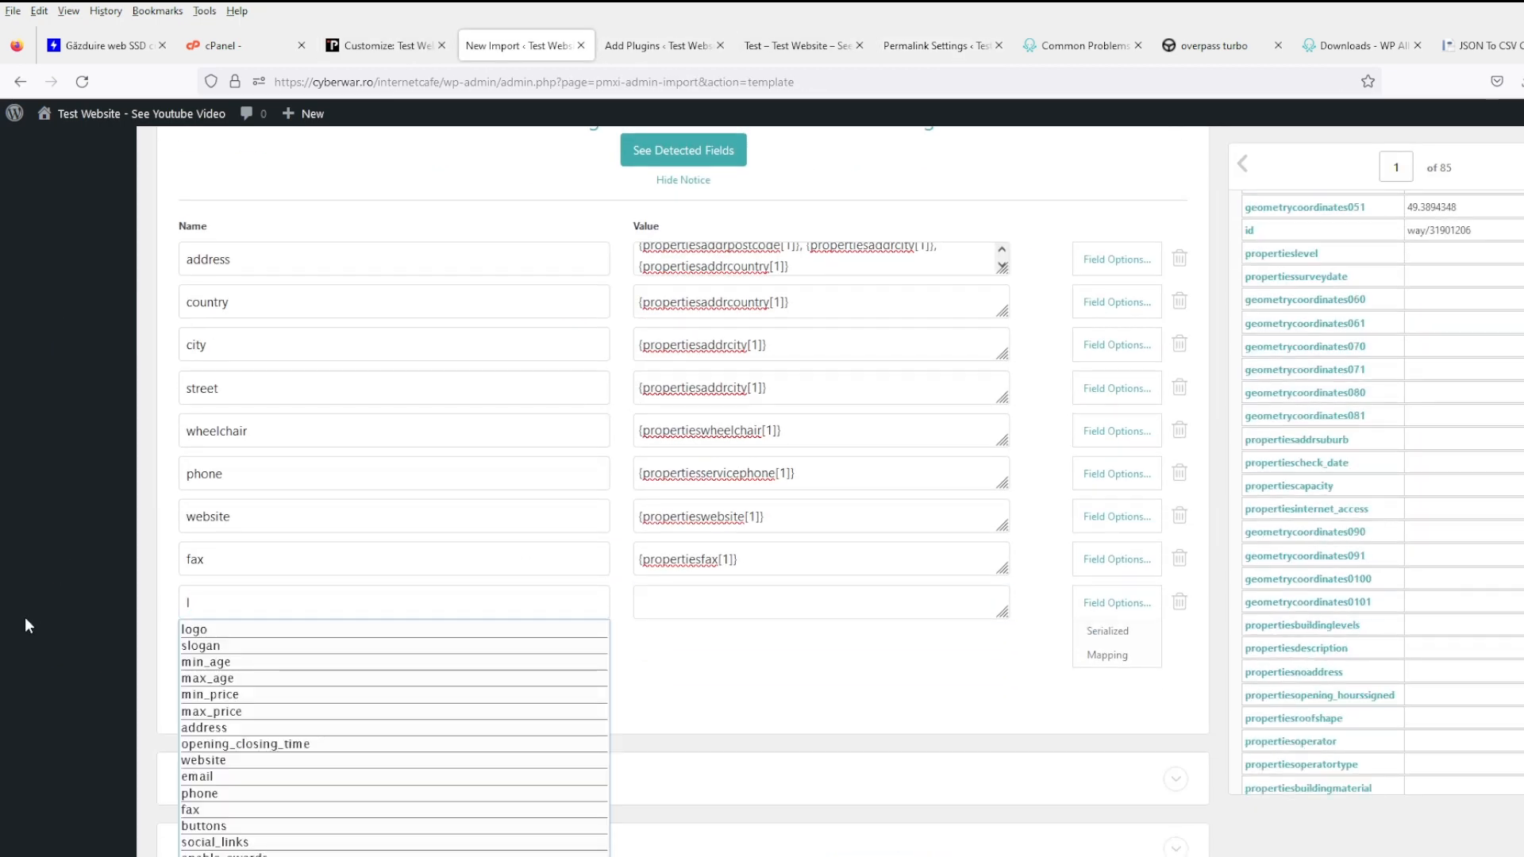
text(ong)
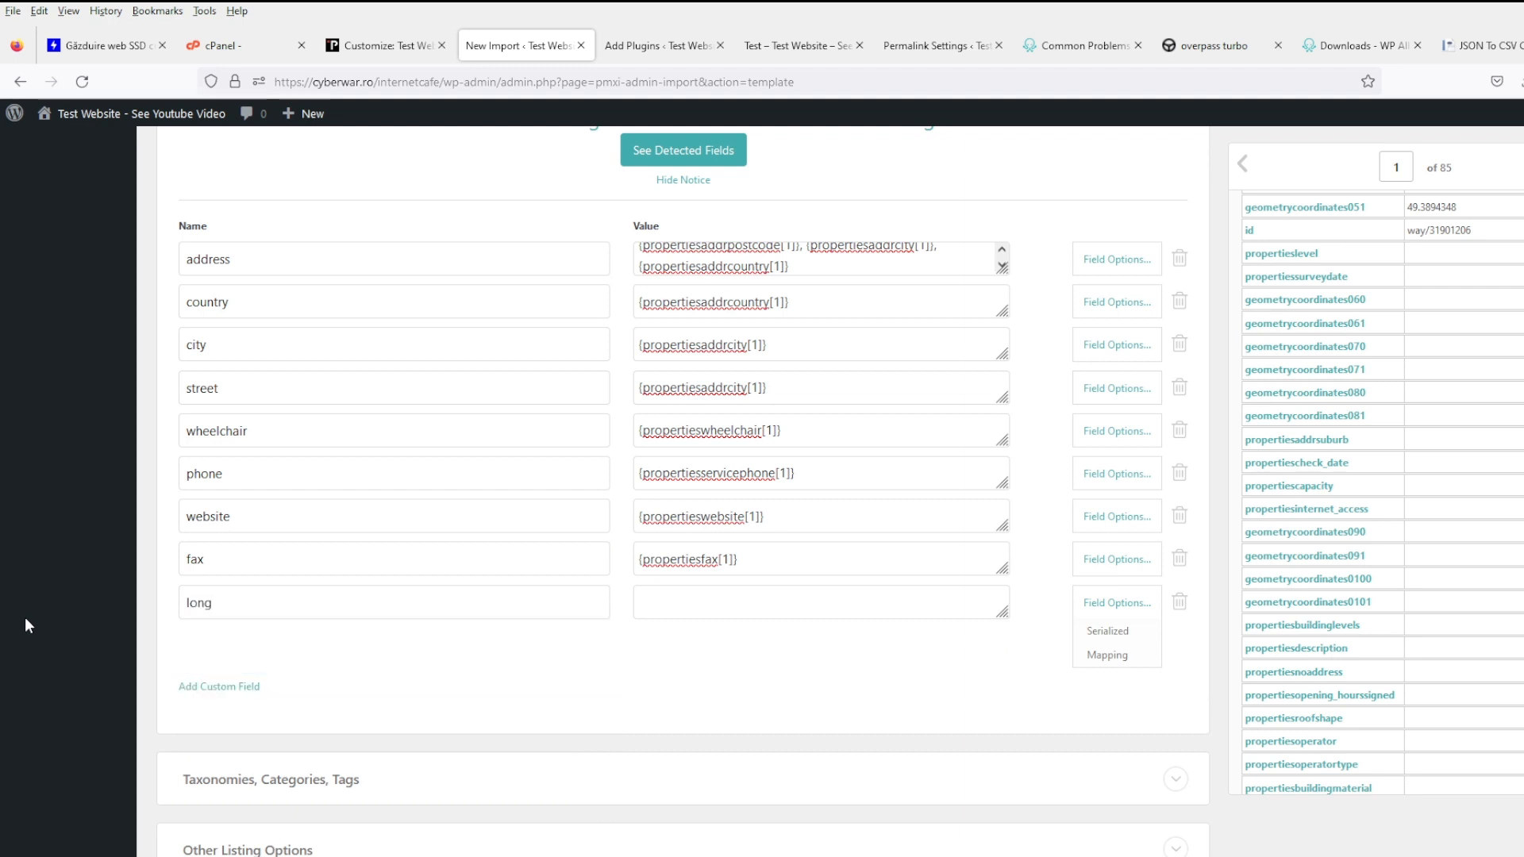
scroll(1460, 418, up, 5)
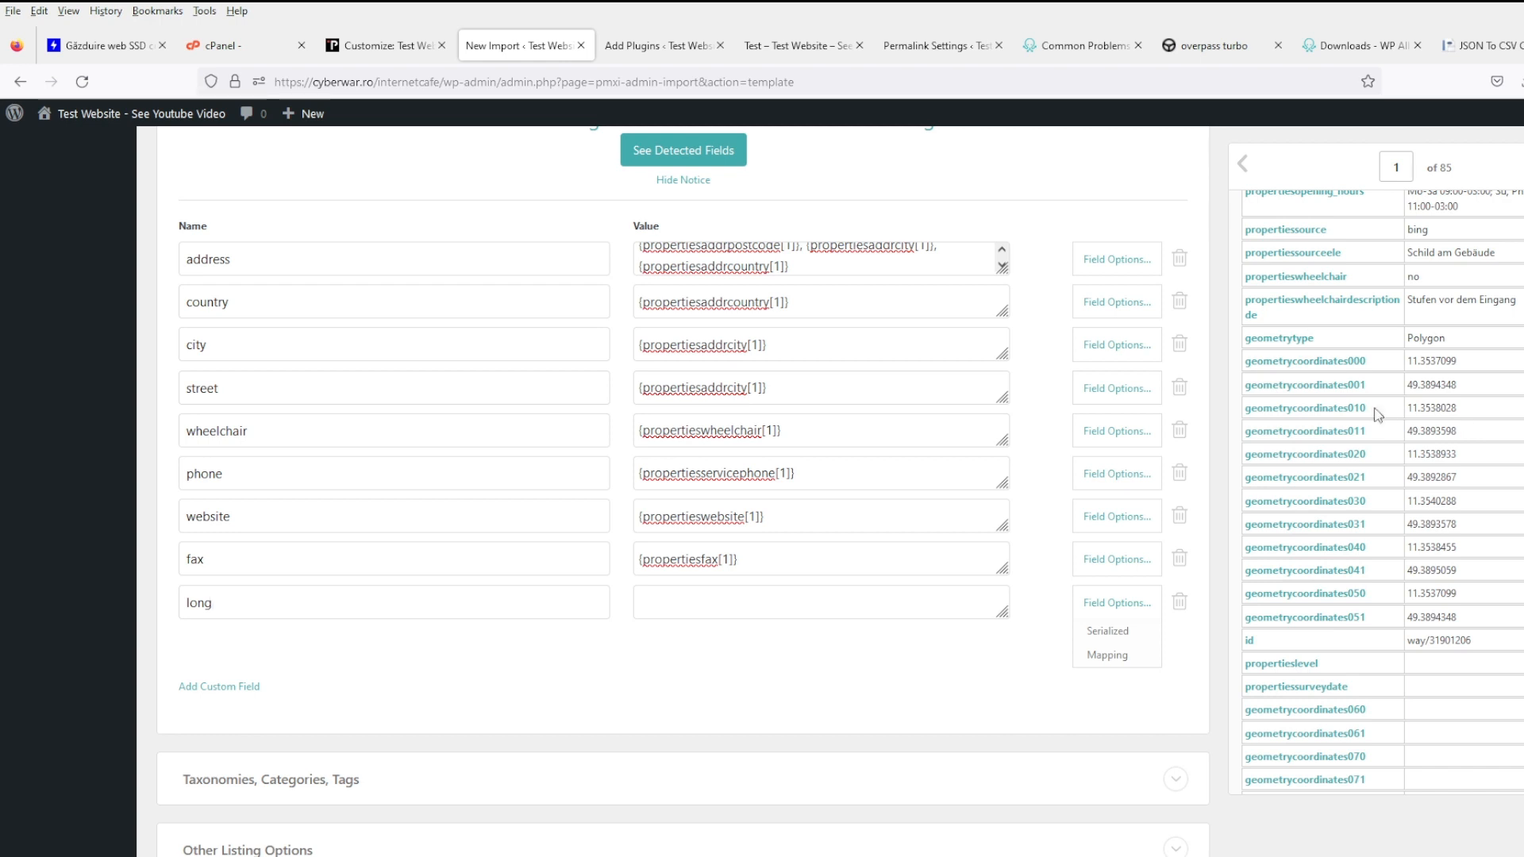
drag(1324, 364, 706, 617)
- Add a 'lat' custom field with geometrycoordinates001 as its value
click(219, 686)
click(388, 695)
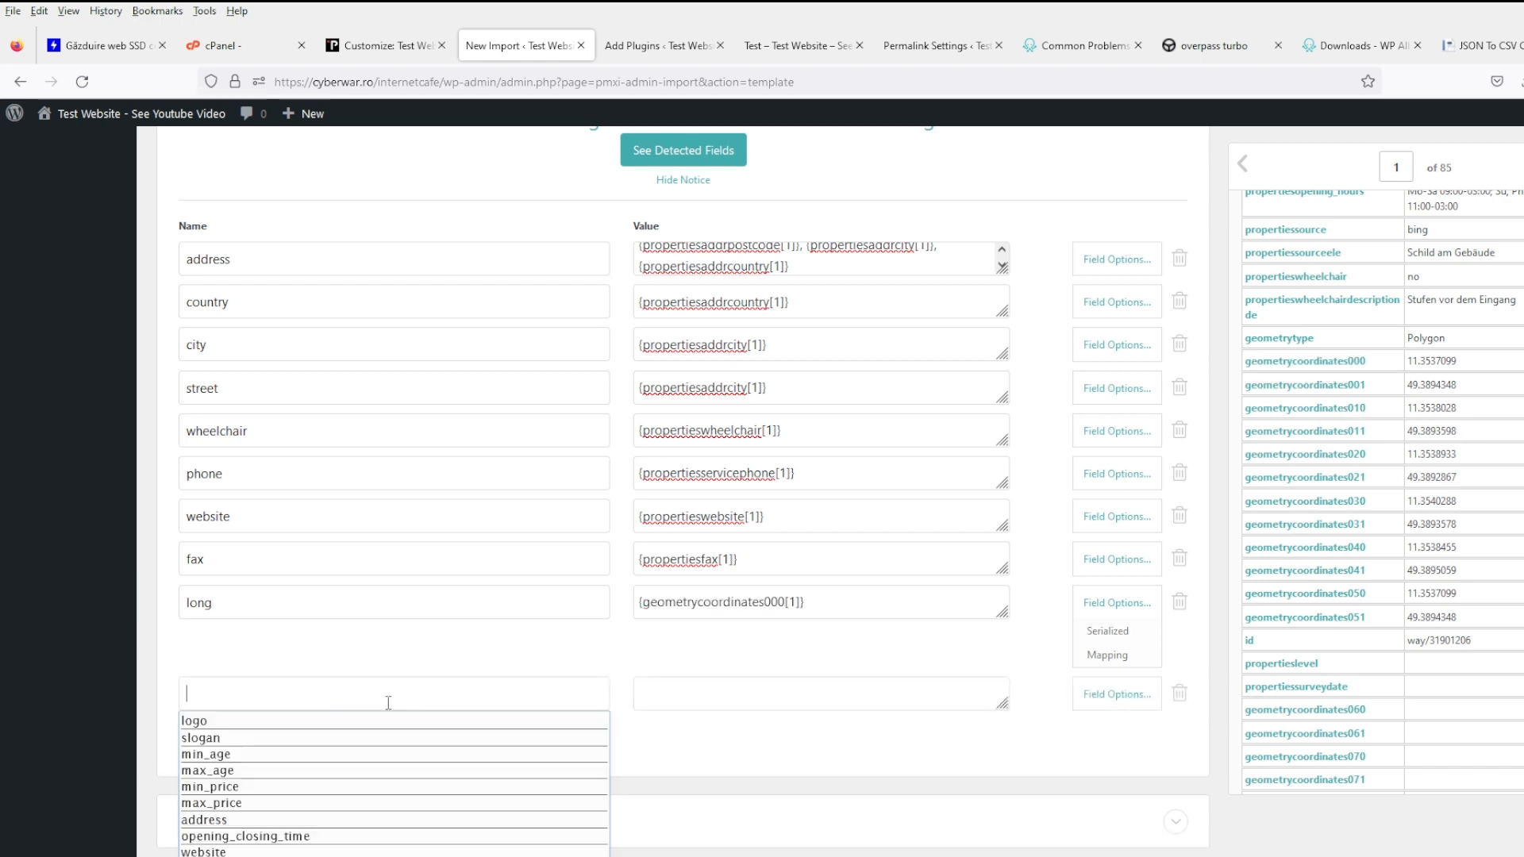
text(lat)
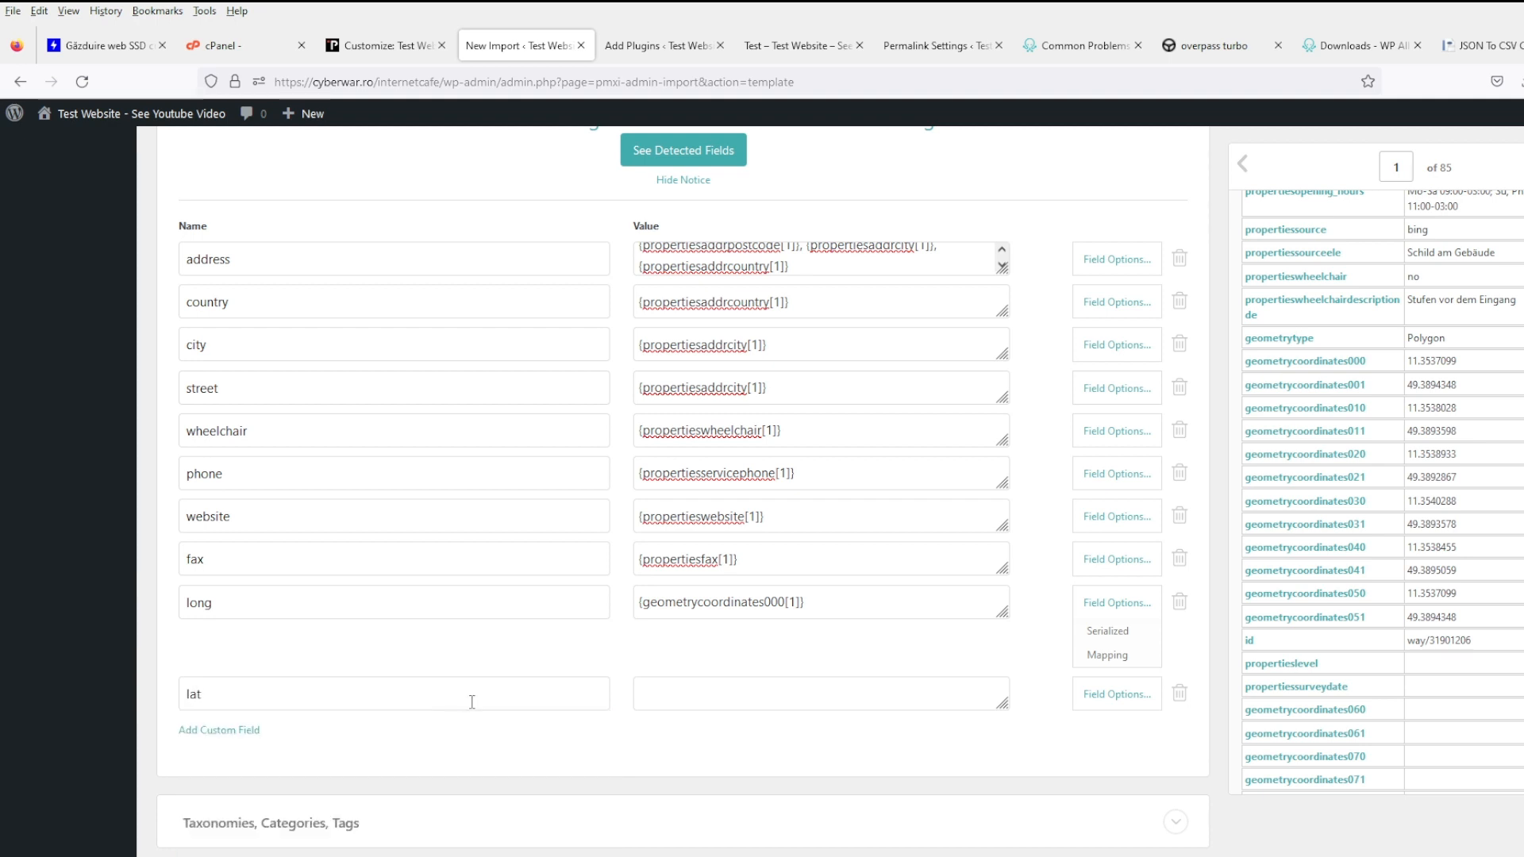
click(824, 700)
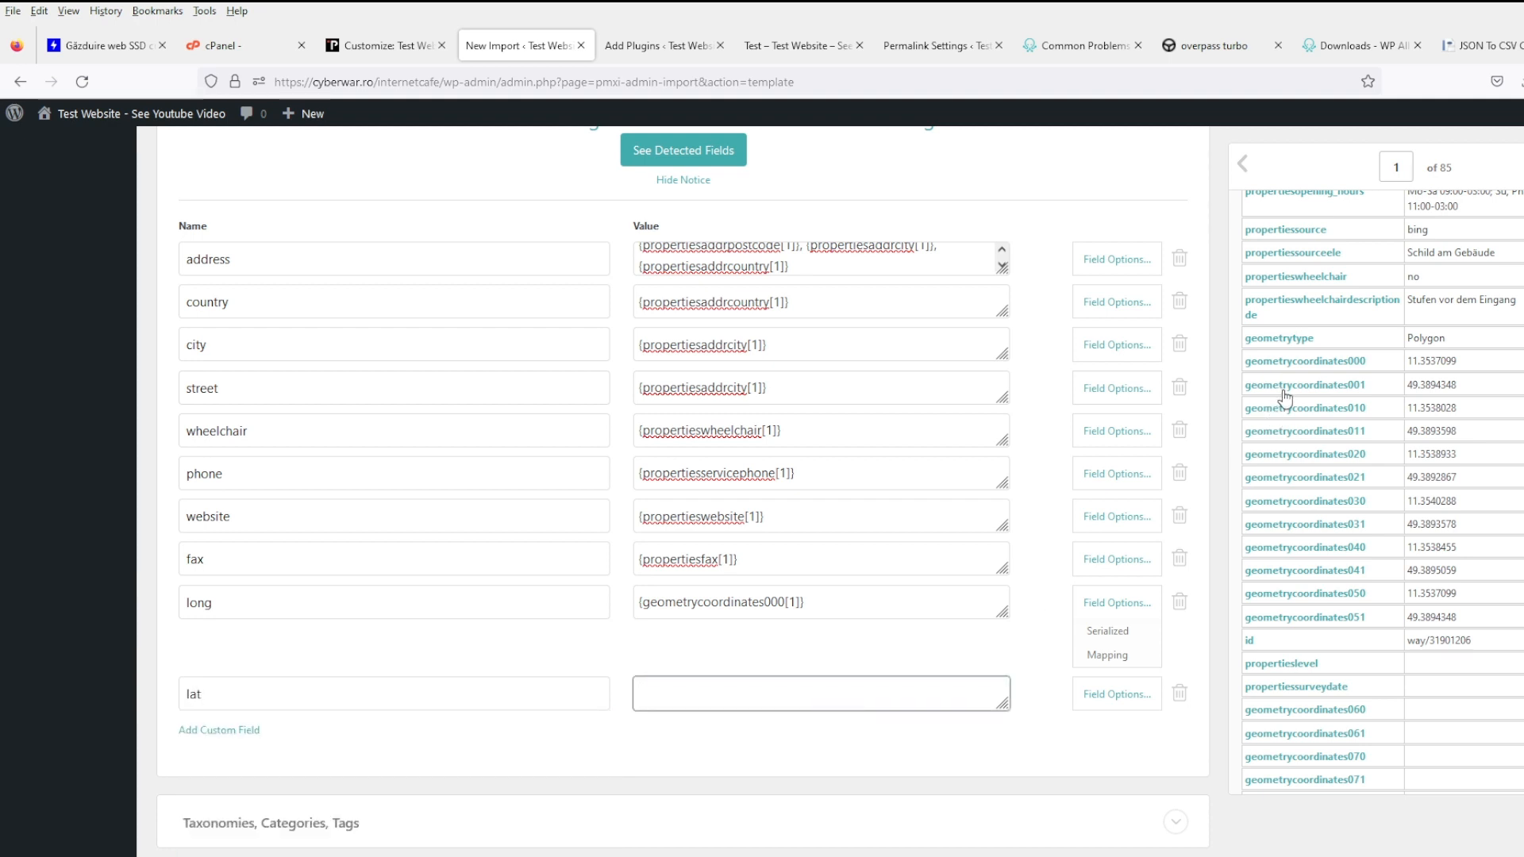
drag(1282, 390, 774, 696)
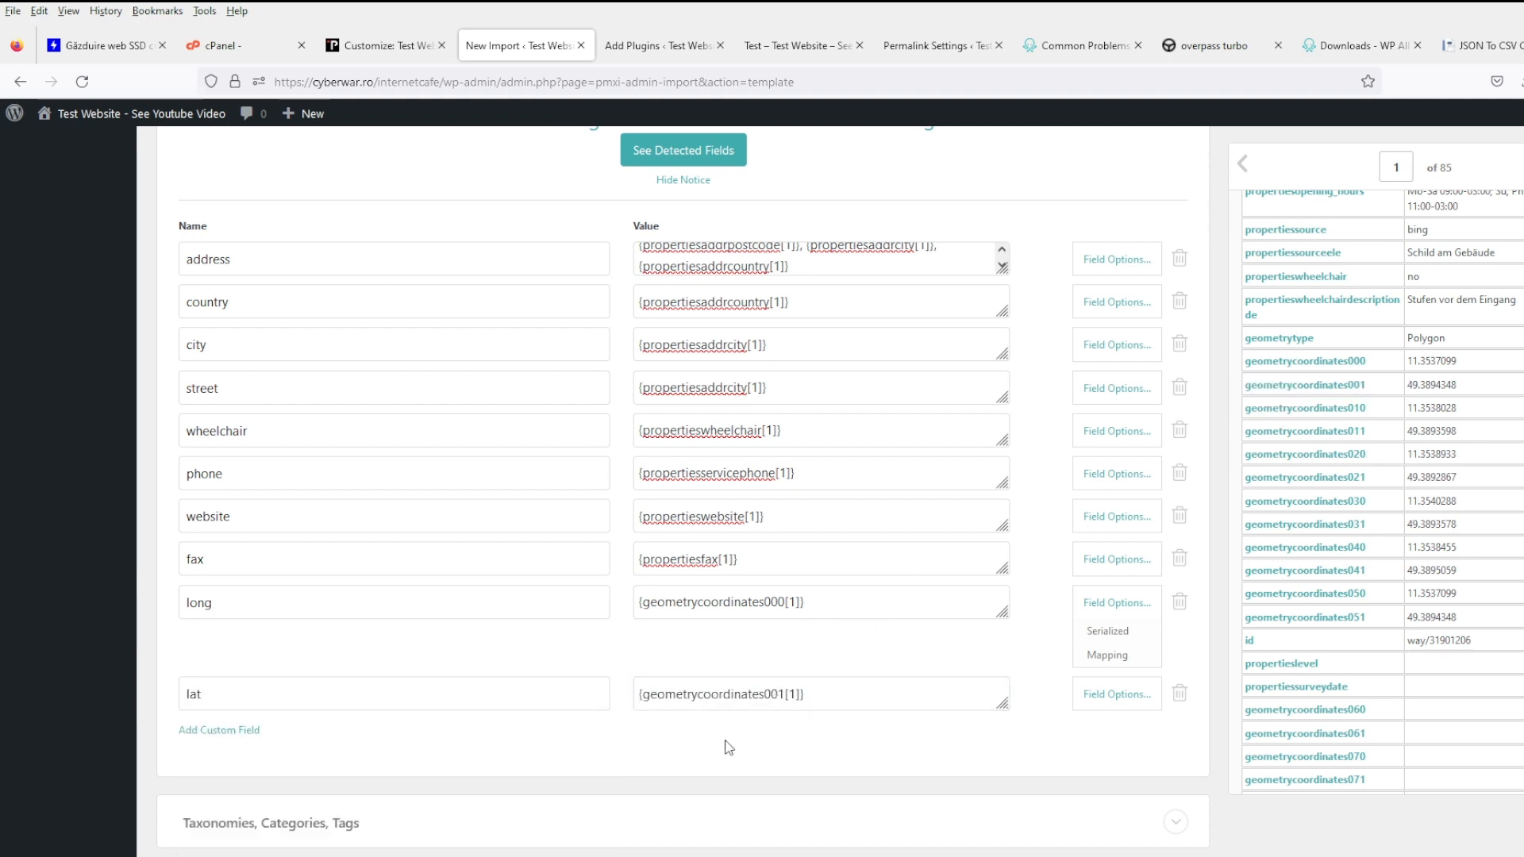
scroll(392, 722, down, 3)
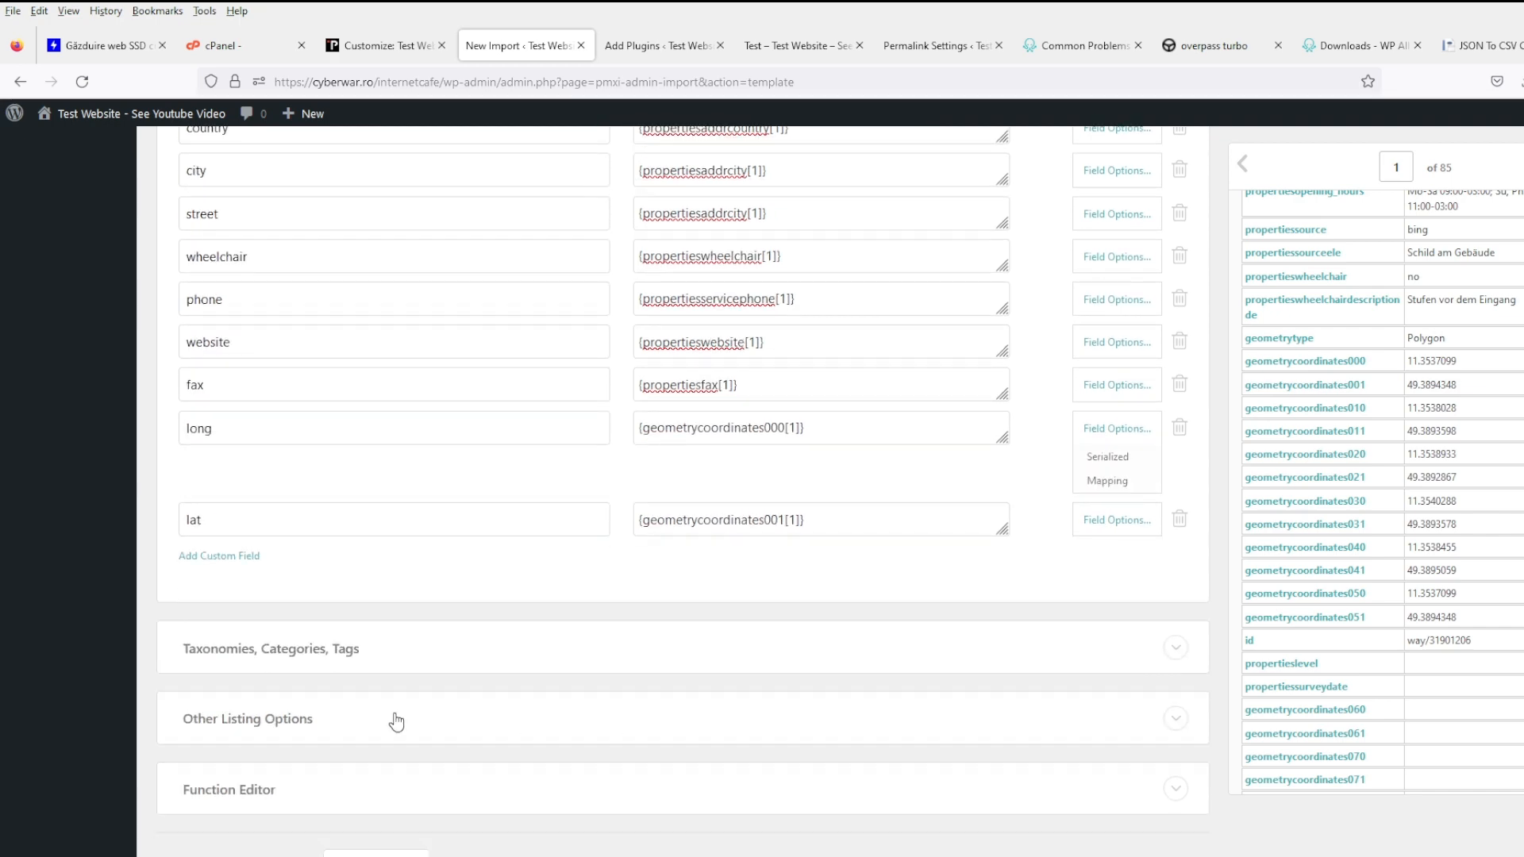
scroll(683, 476, up, 9)
scroll(1449, 417, up, 4)
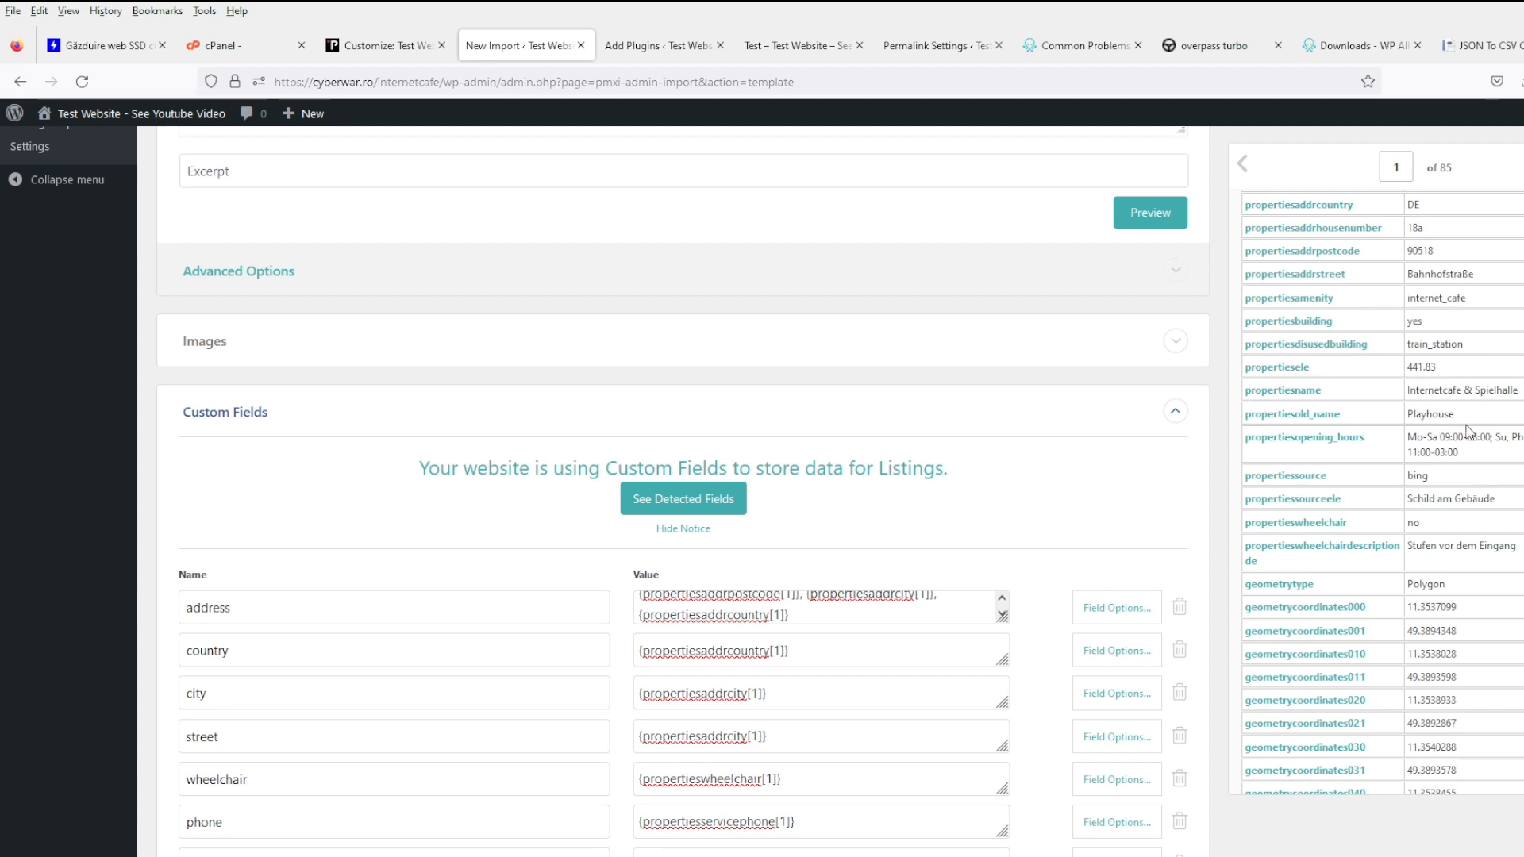
- Expand the other listing options and function editor, and save the settings as template 'test'
scroll(608, 543, up, 6)
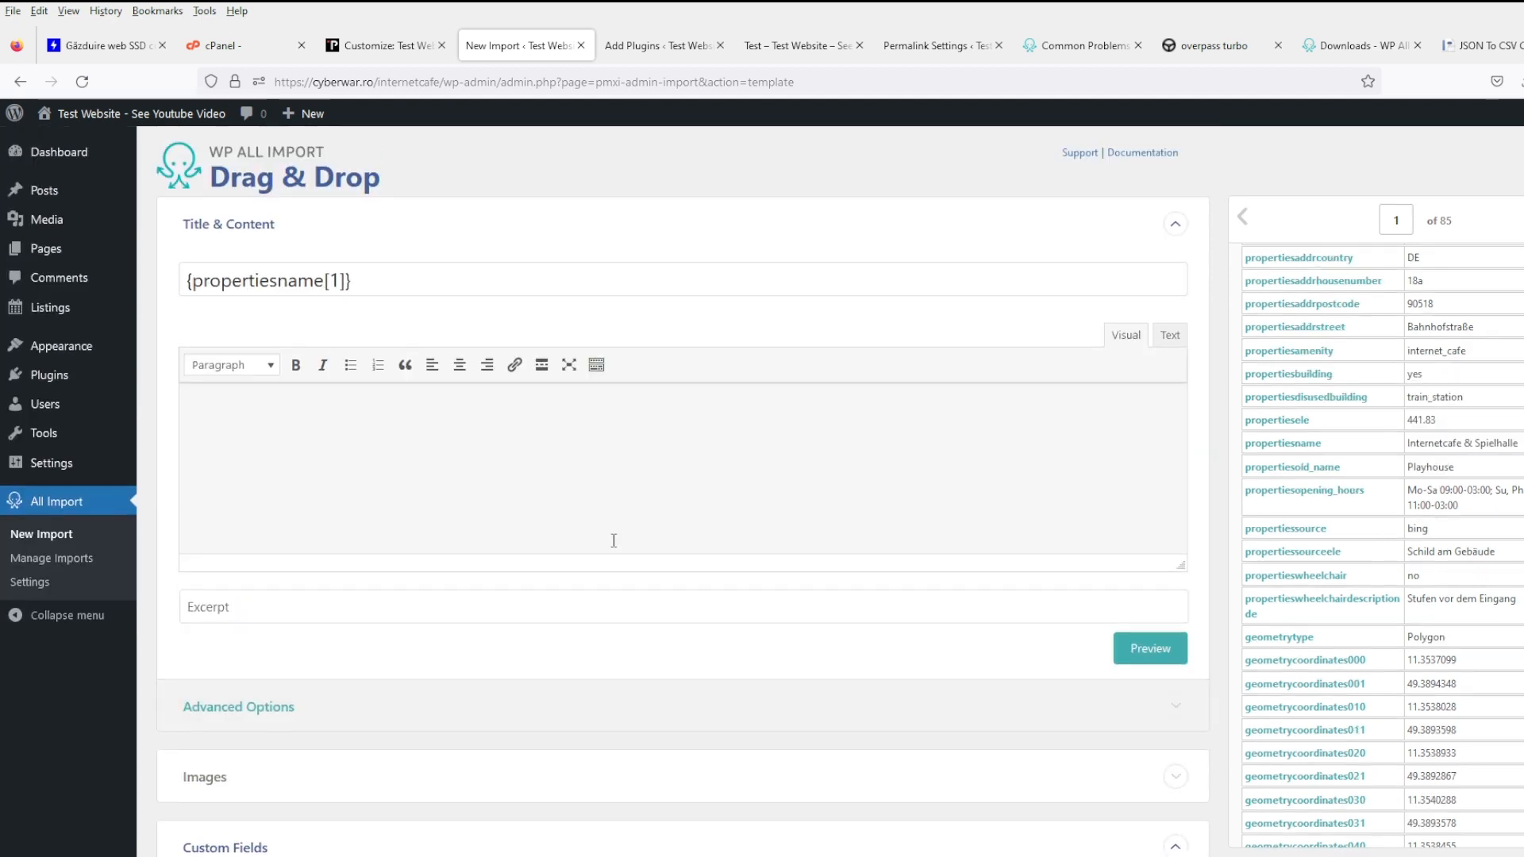
scroll(1407, 454, up, 1)
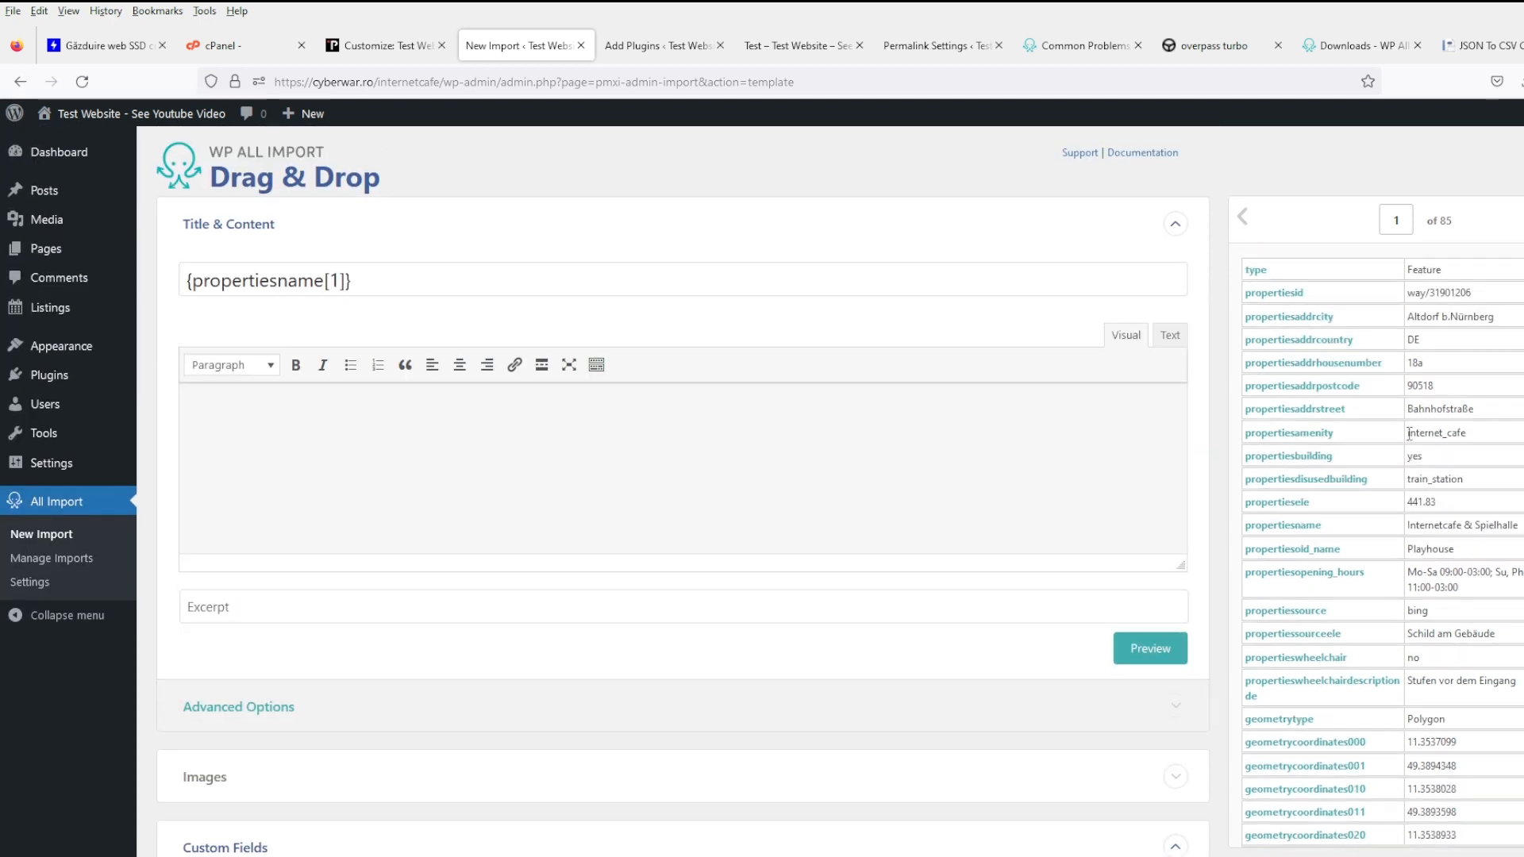
scroll(981, 567, down, 12)
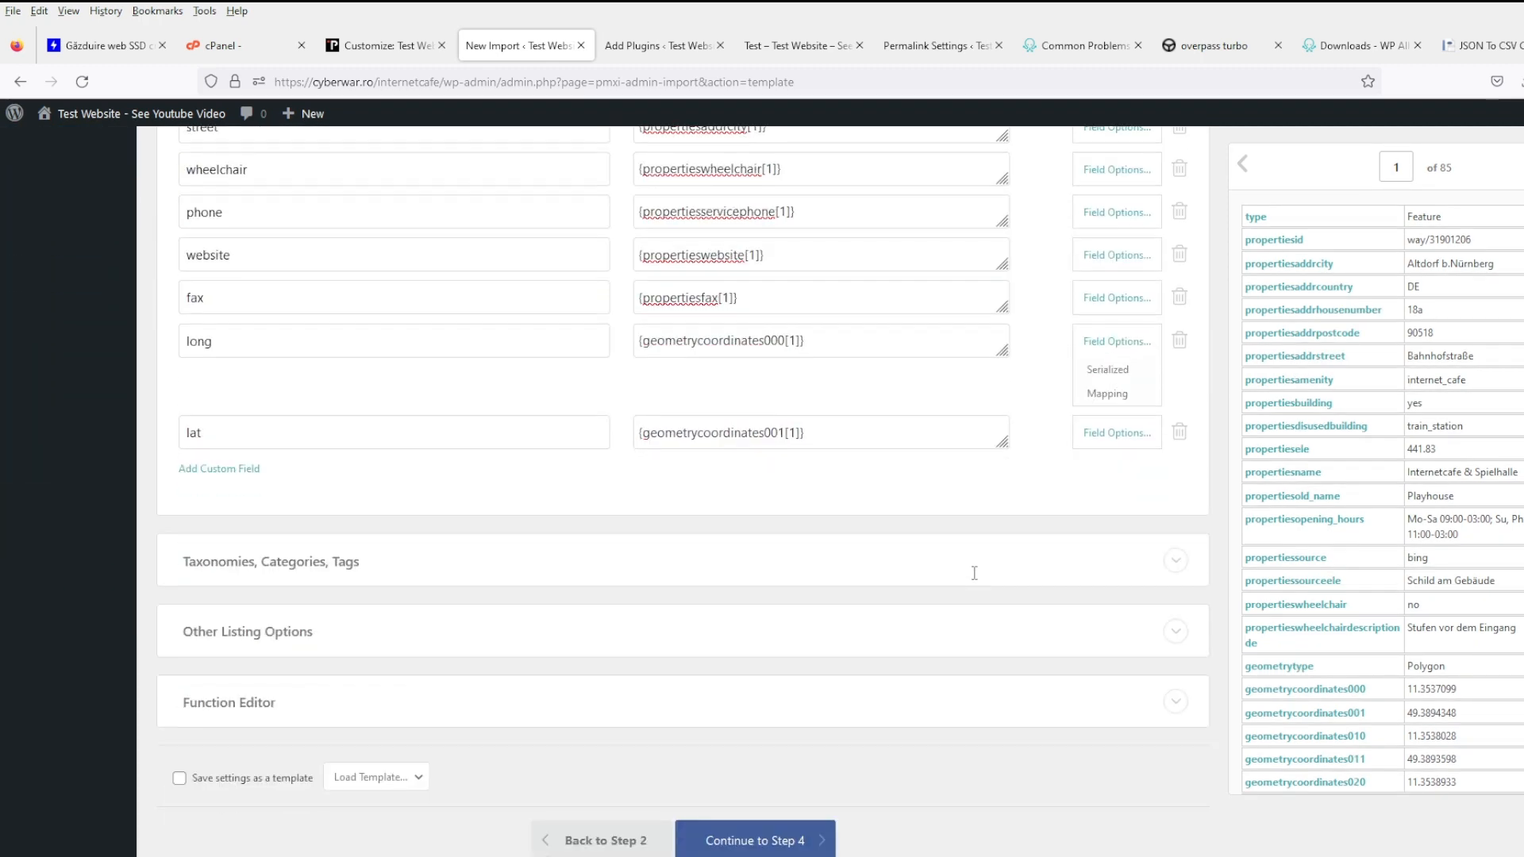
click(612, 631)
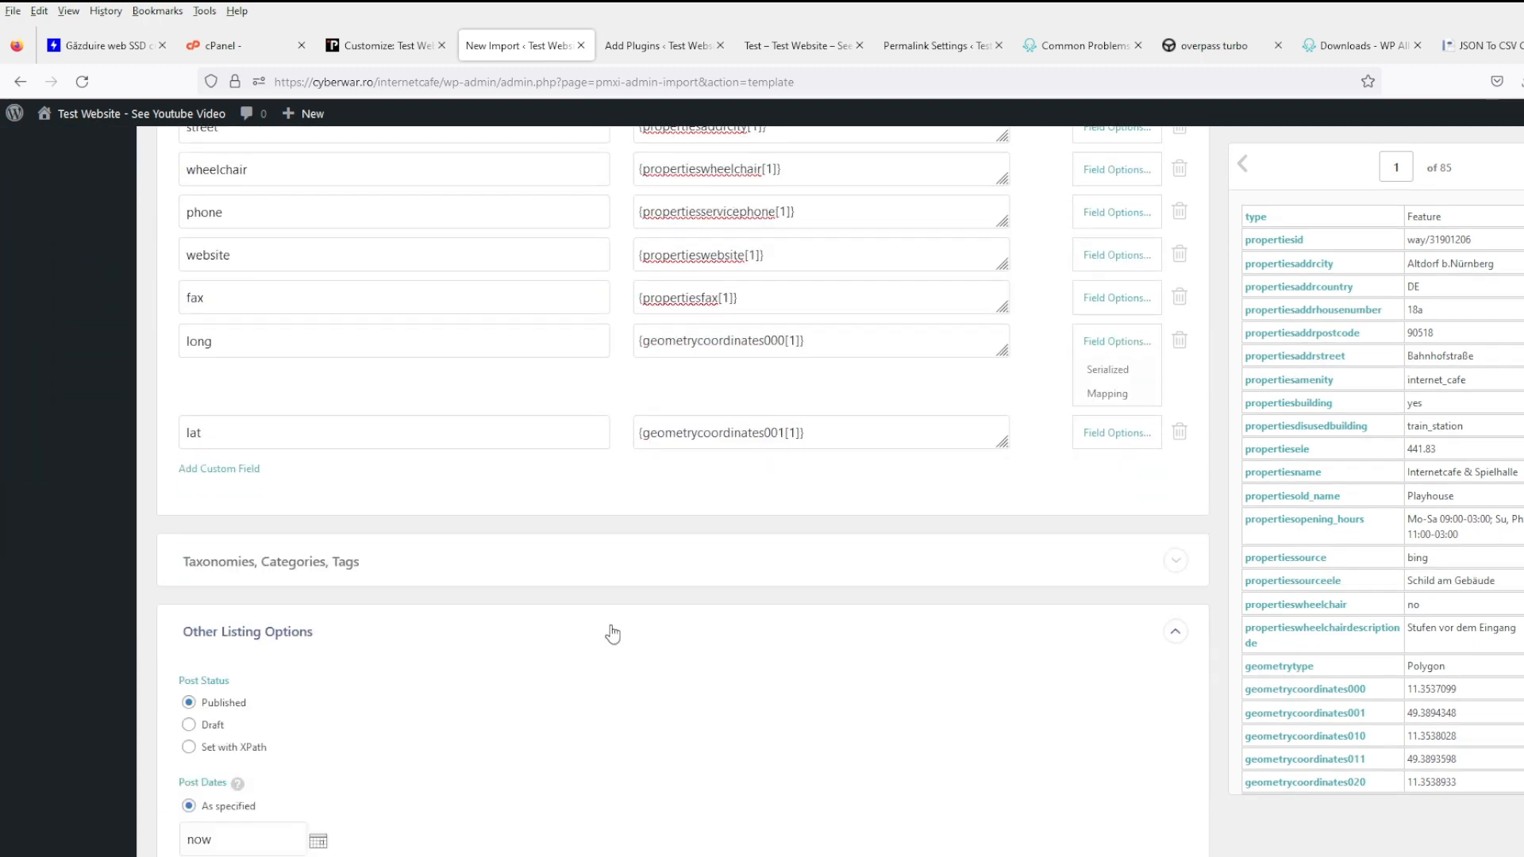
scroll(612, 625, down, 10)
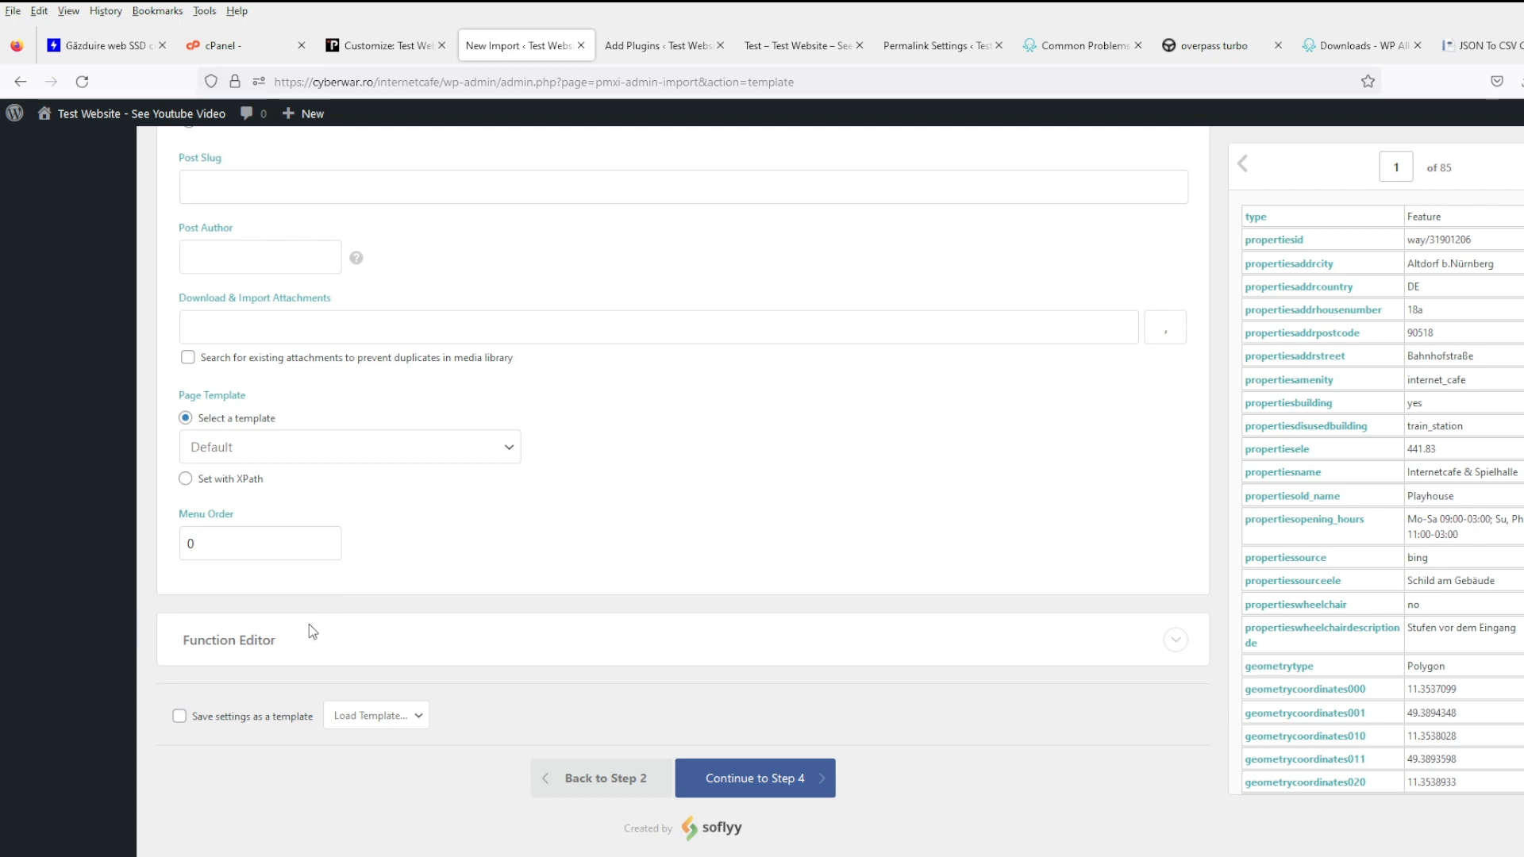
click(282, 639)
scroll(575, 631, down, 4)
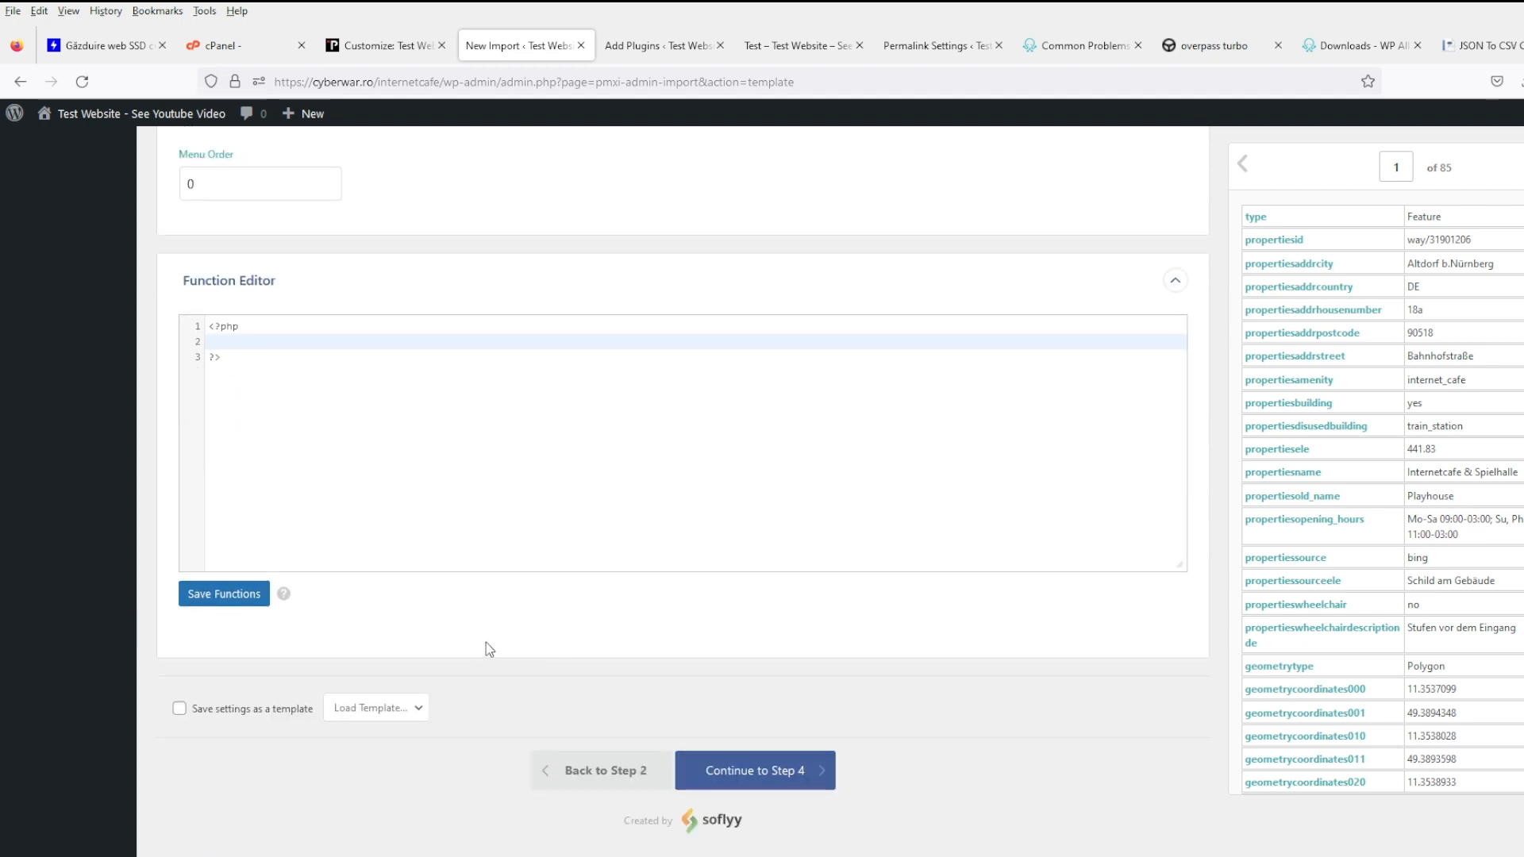
click(240, 713)
click(418, 717)
text(test)
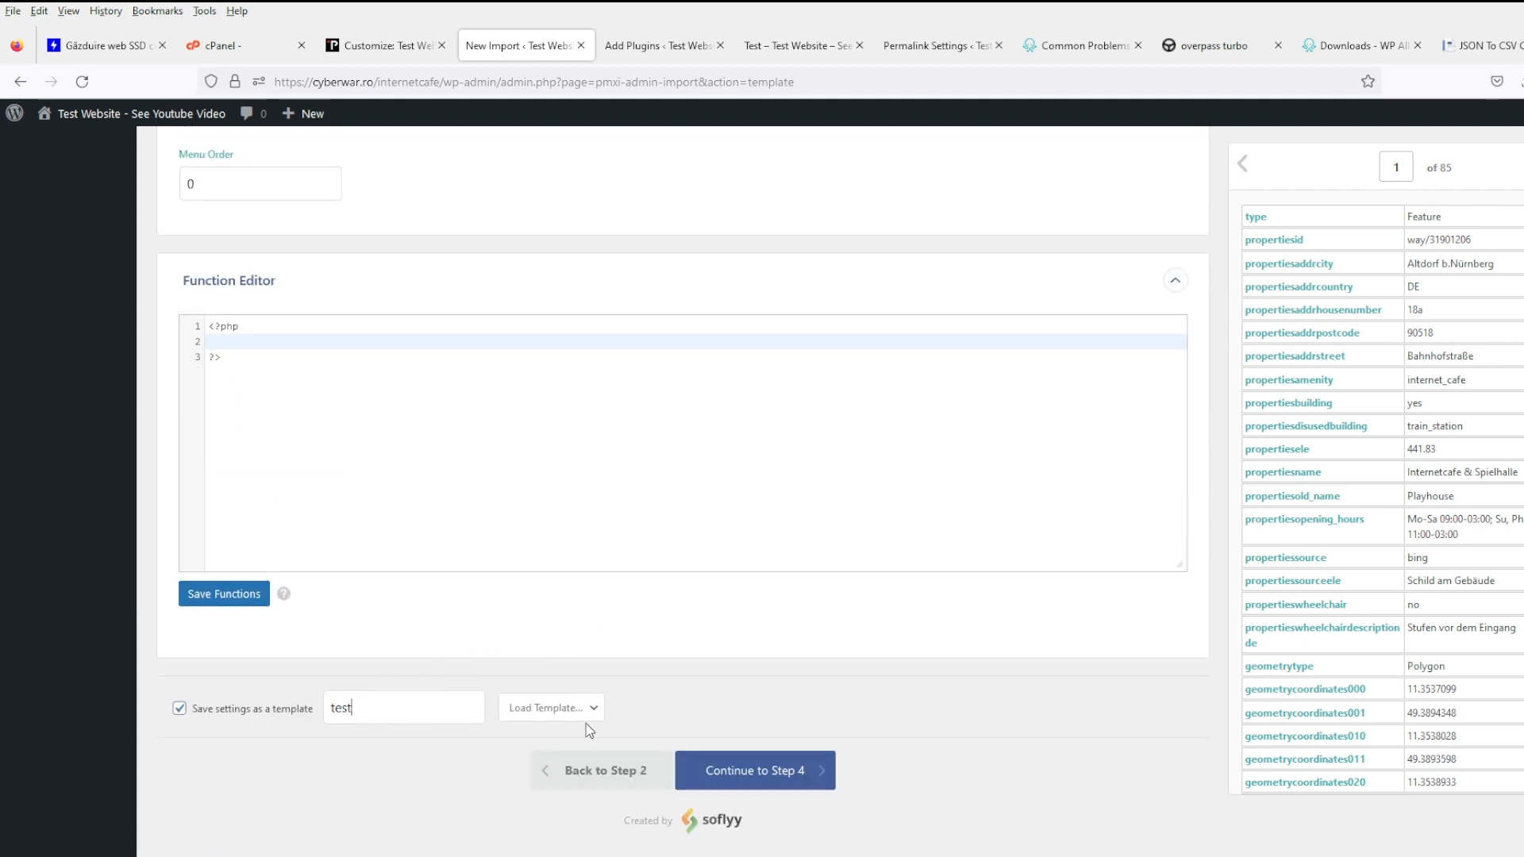
- Auto-detect the unique identifier on the import settings, then confirm and run the import
click(731, 770)
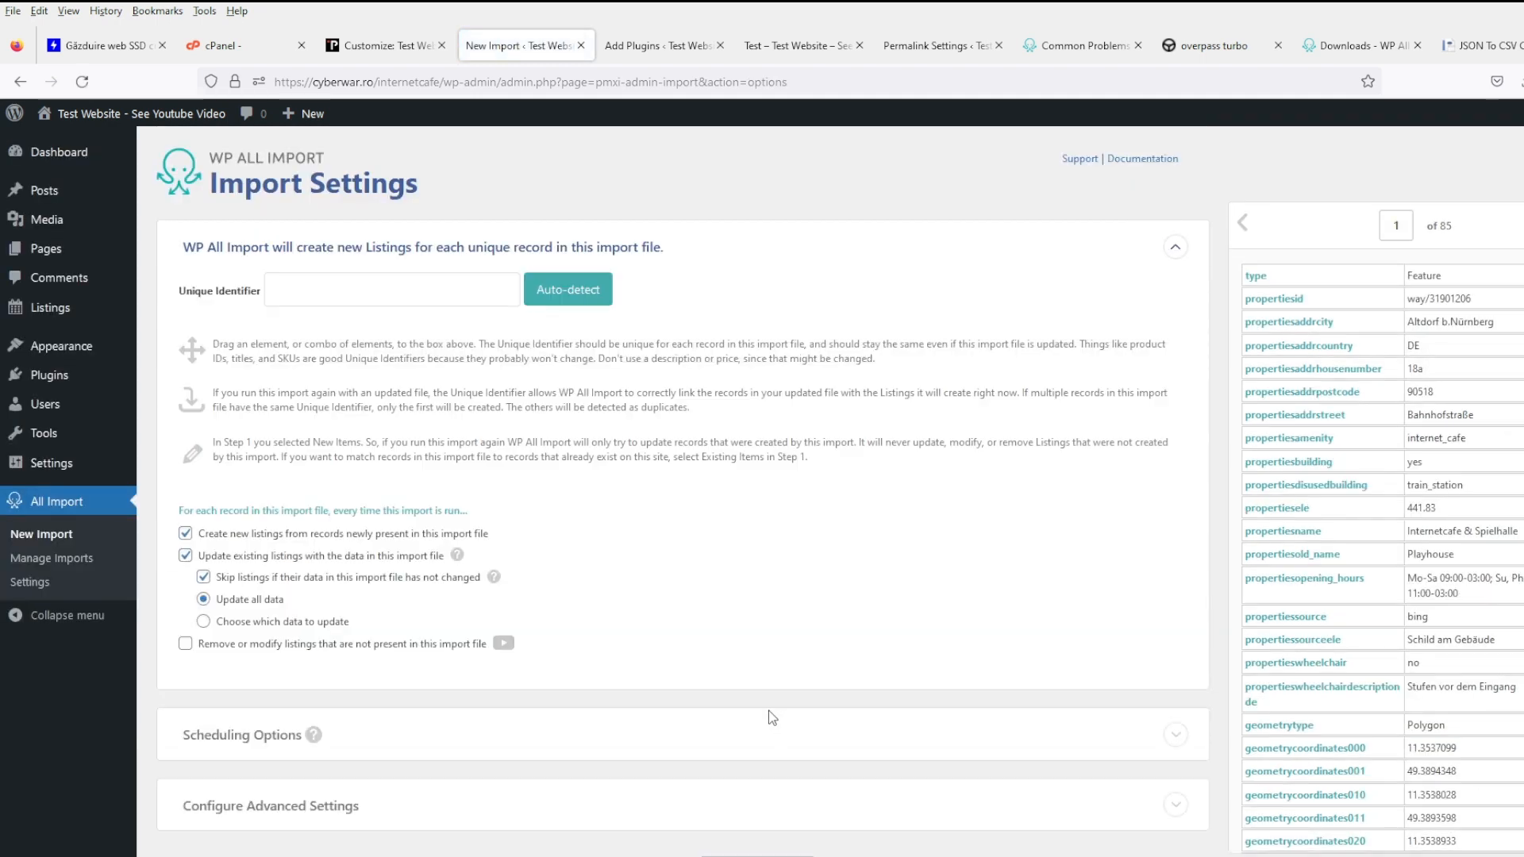
click(577, 308)
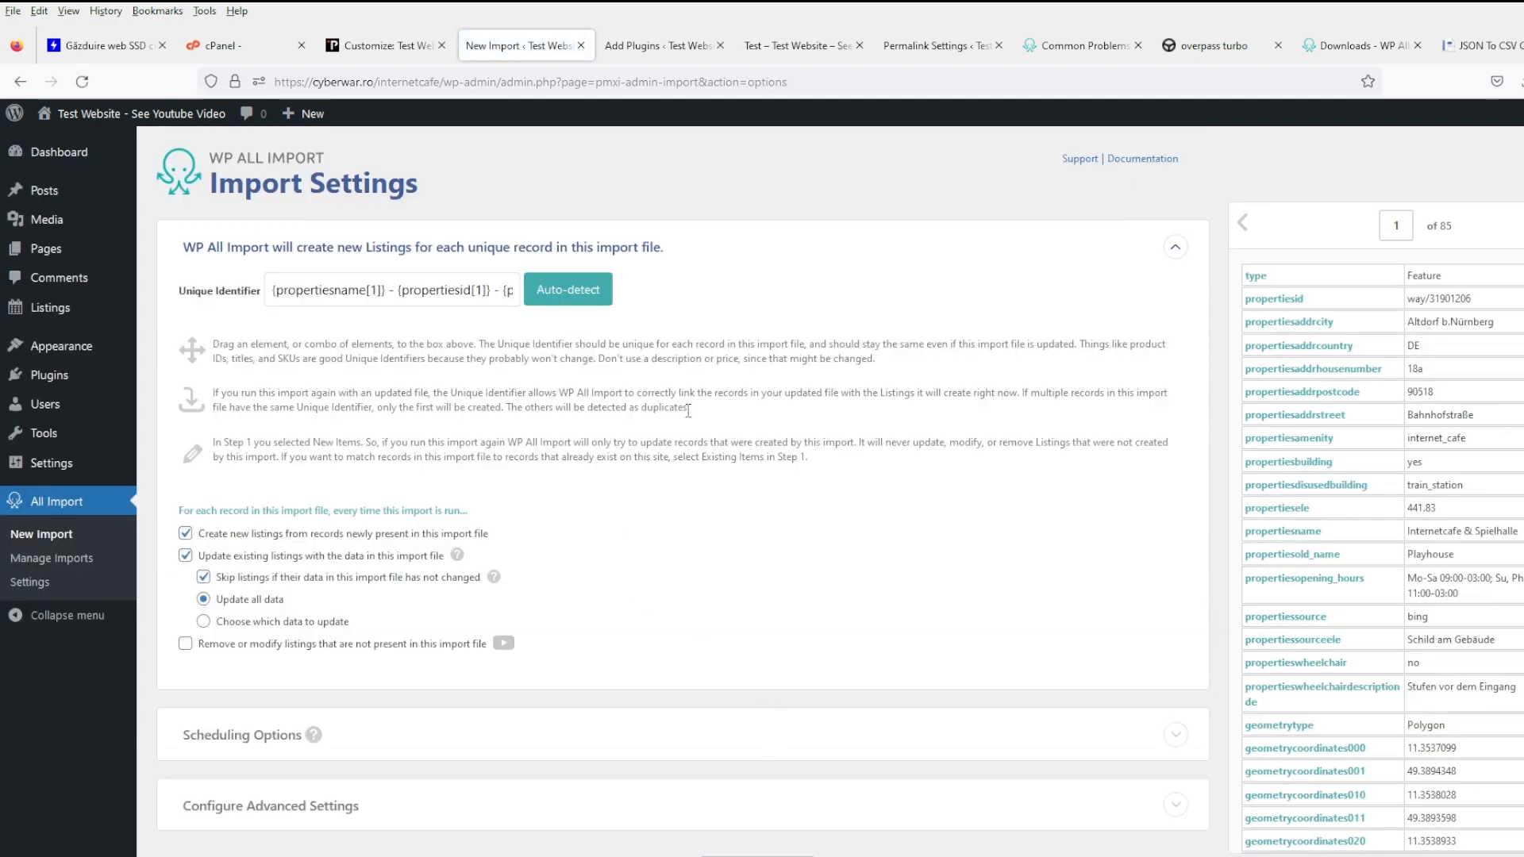
scroll(720, 632, down, 3)
click(778, 768)
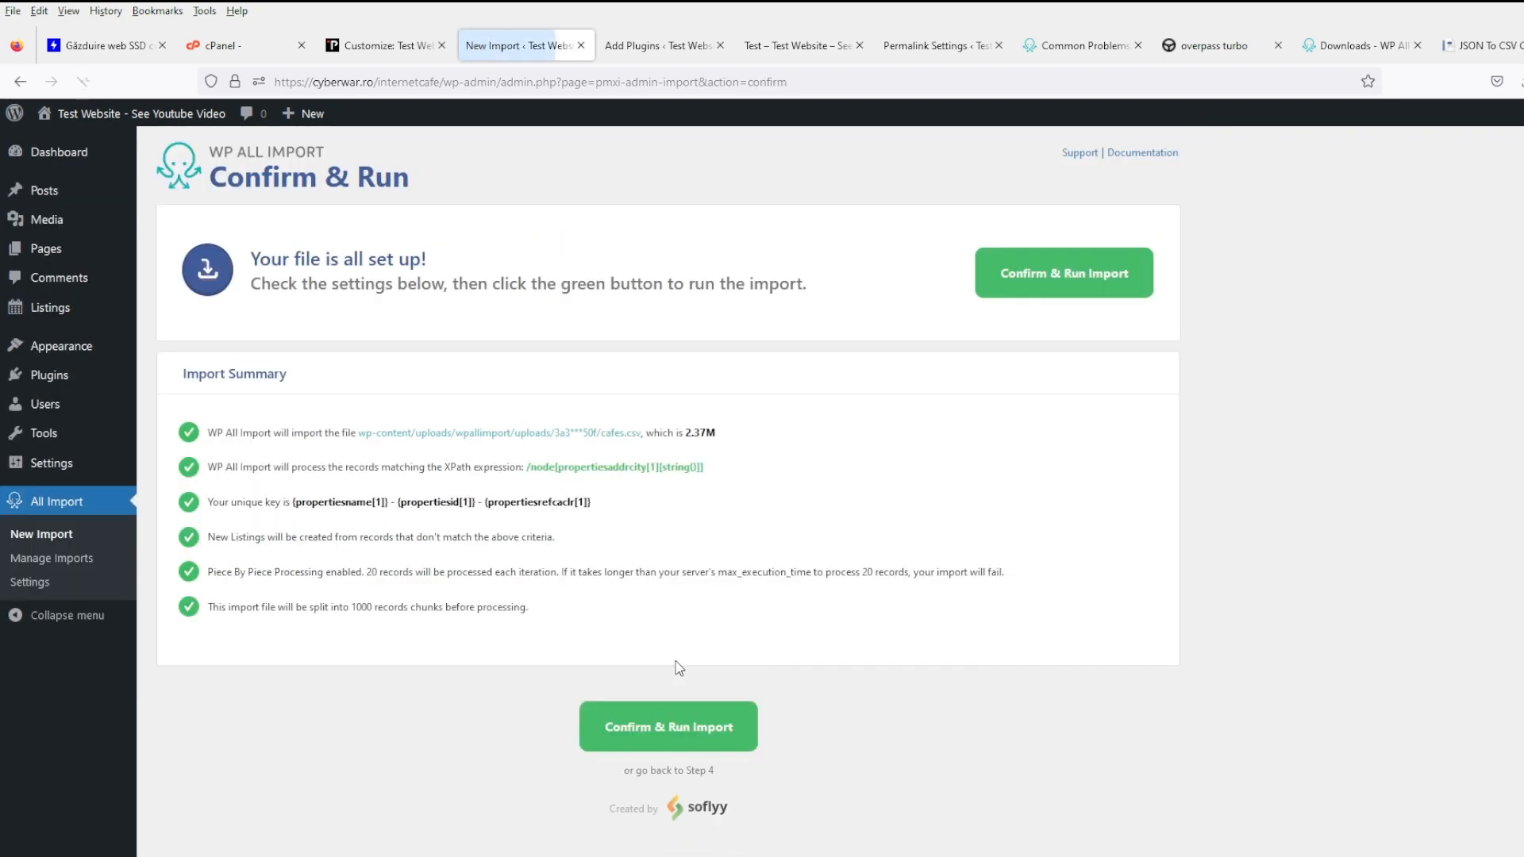
click(684, 724)
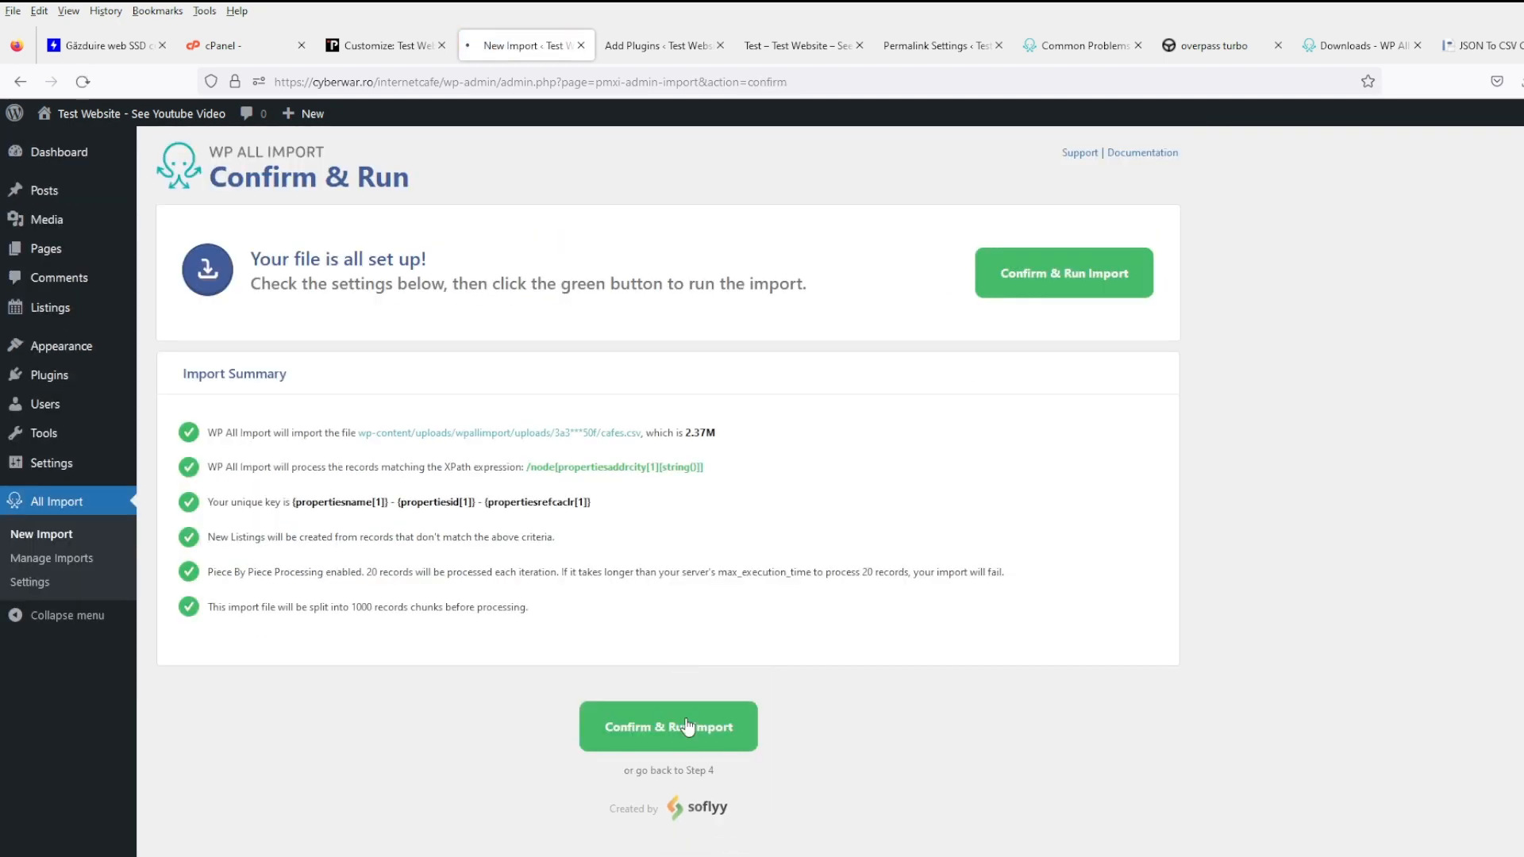
- Close the Add Plugins tab, reload the page, and go to Appearance > Menus
click(675, 48)
click(720, 47)
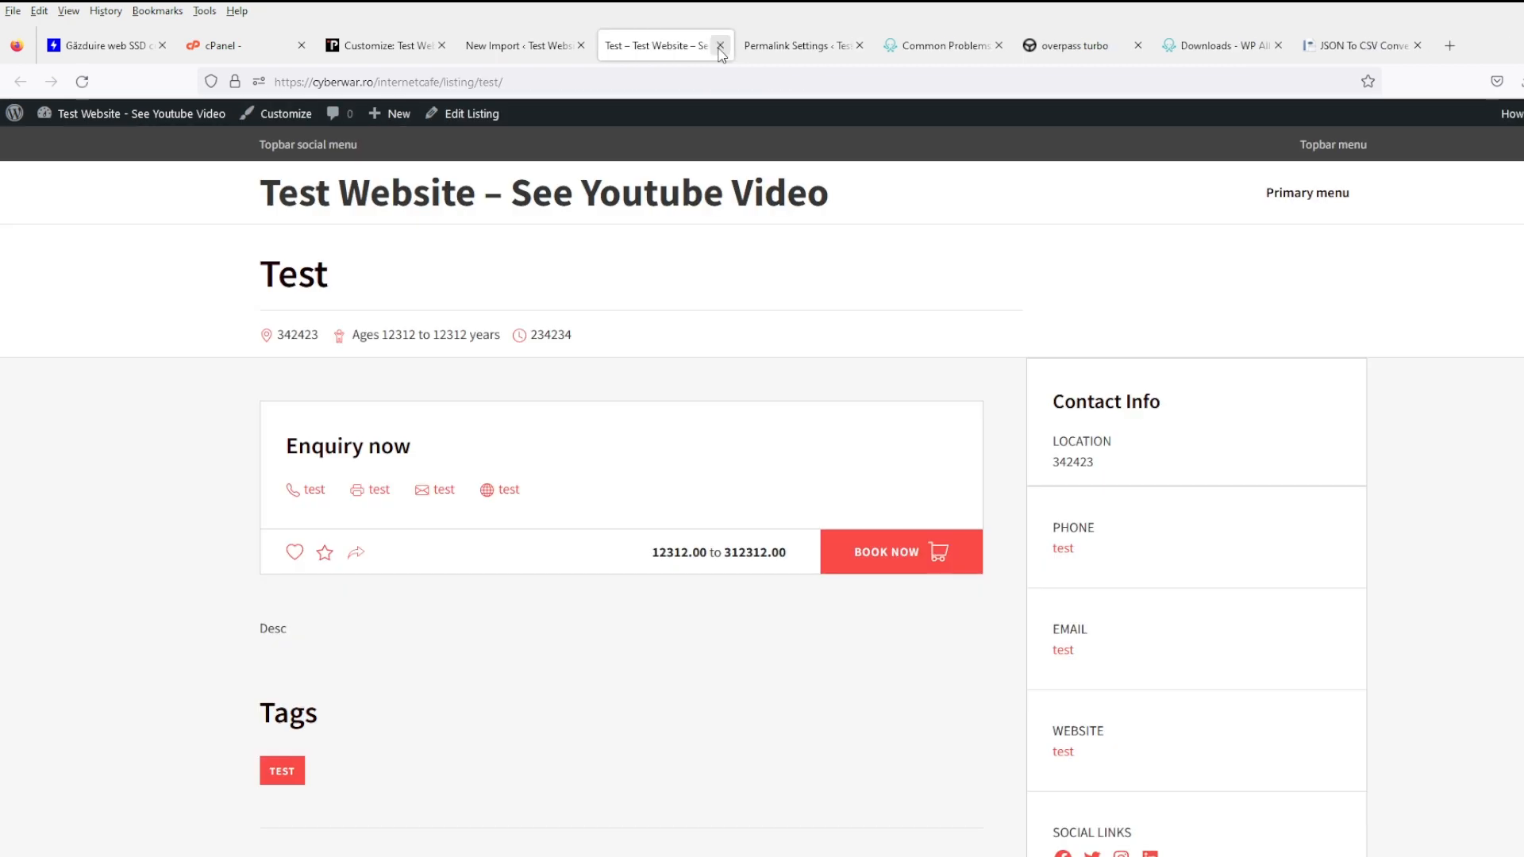
click(82, 82)
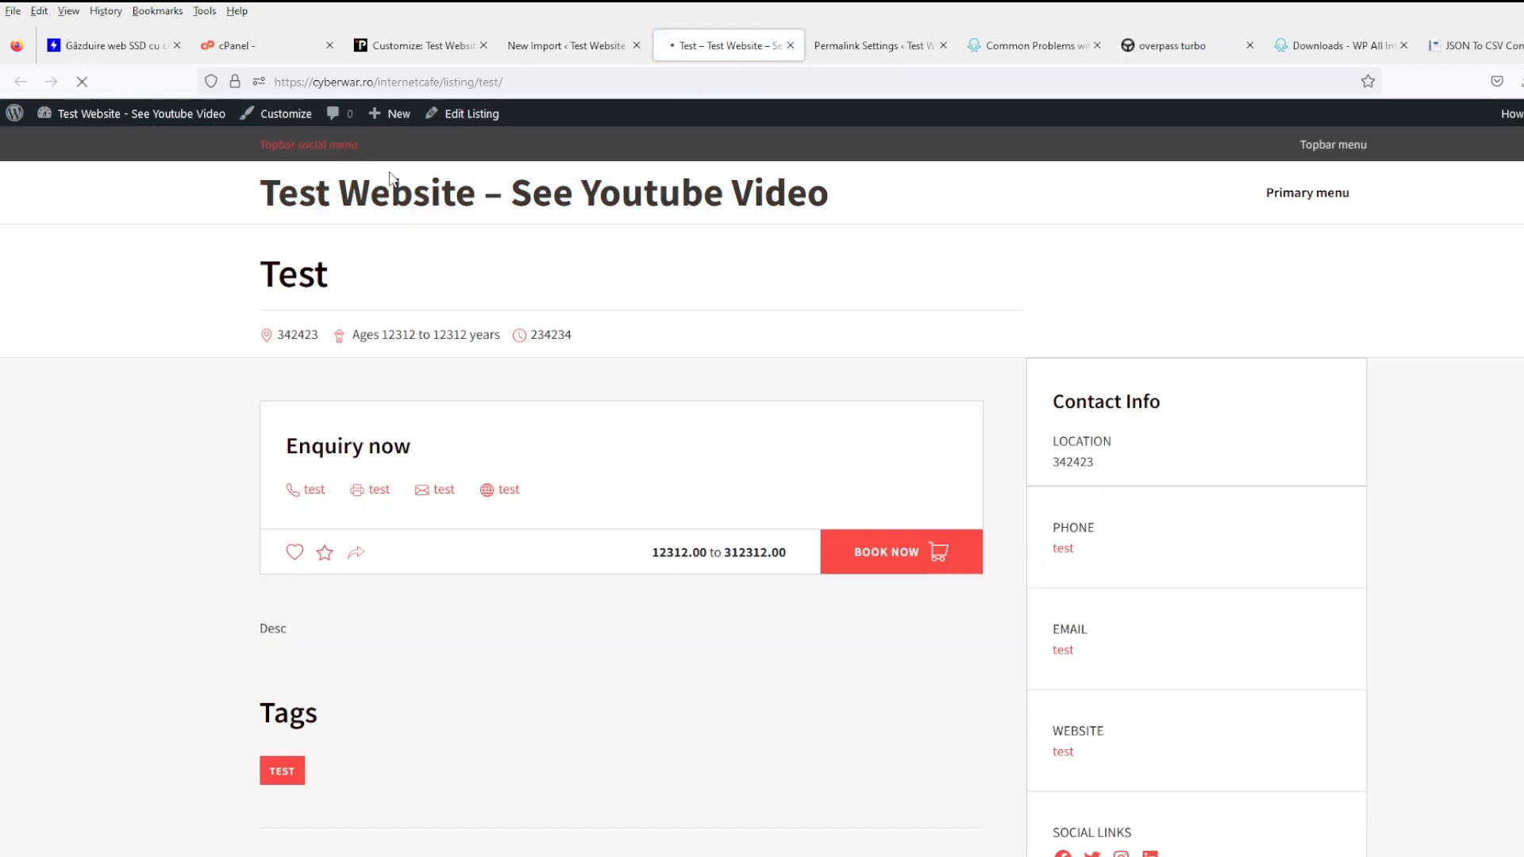
click(343, 147)
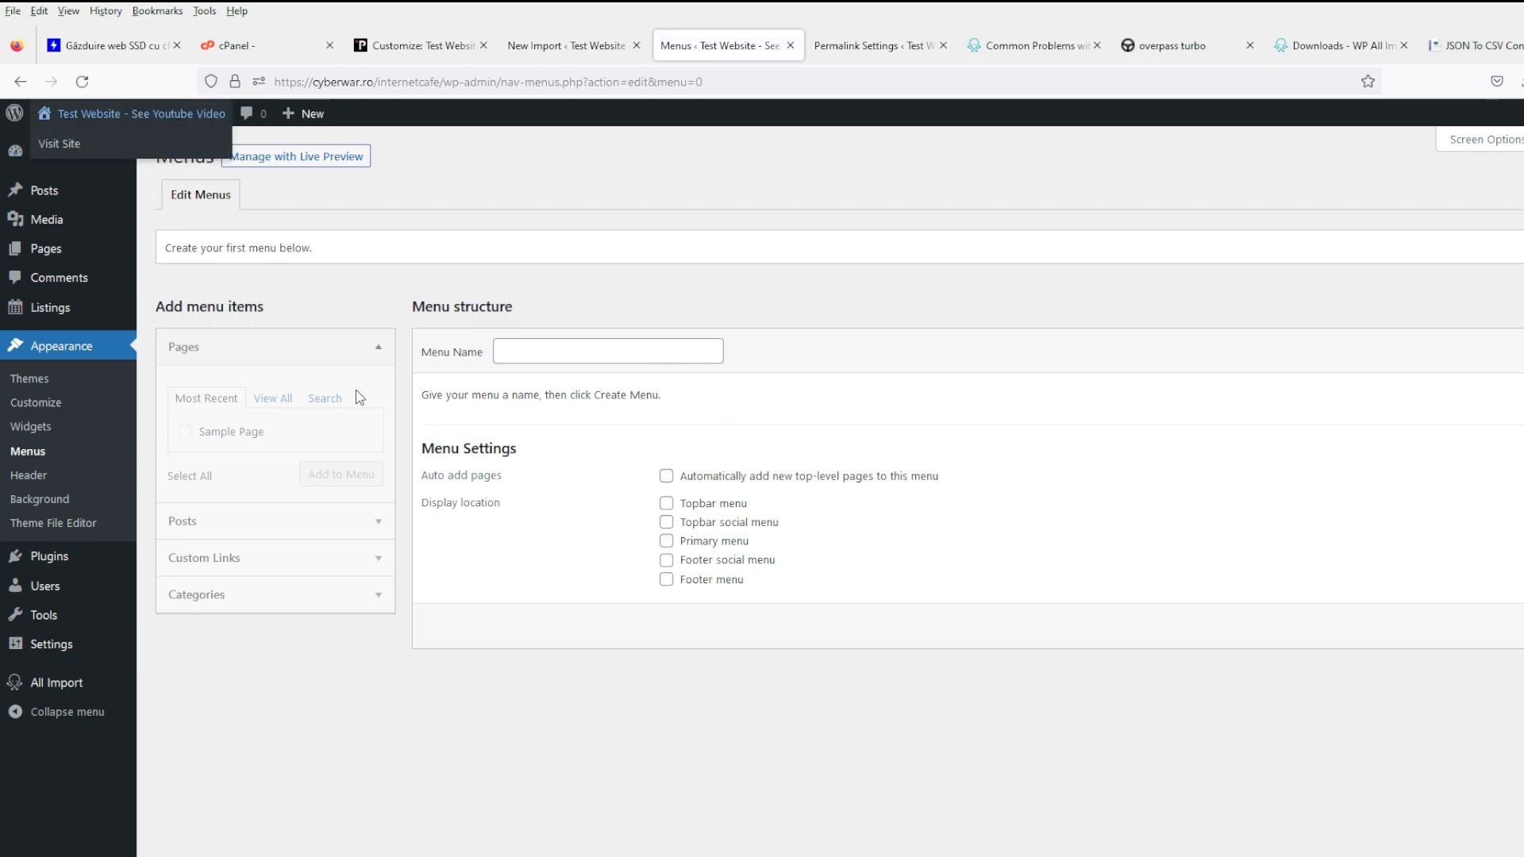
- Create a menu named 'Top' assigned to the Topbar menu location
click(523, 358)
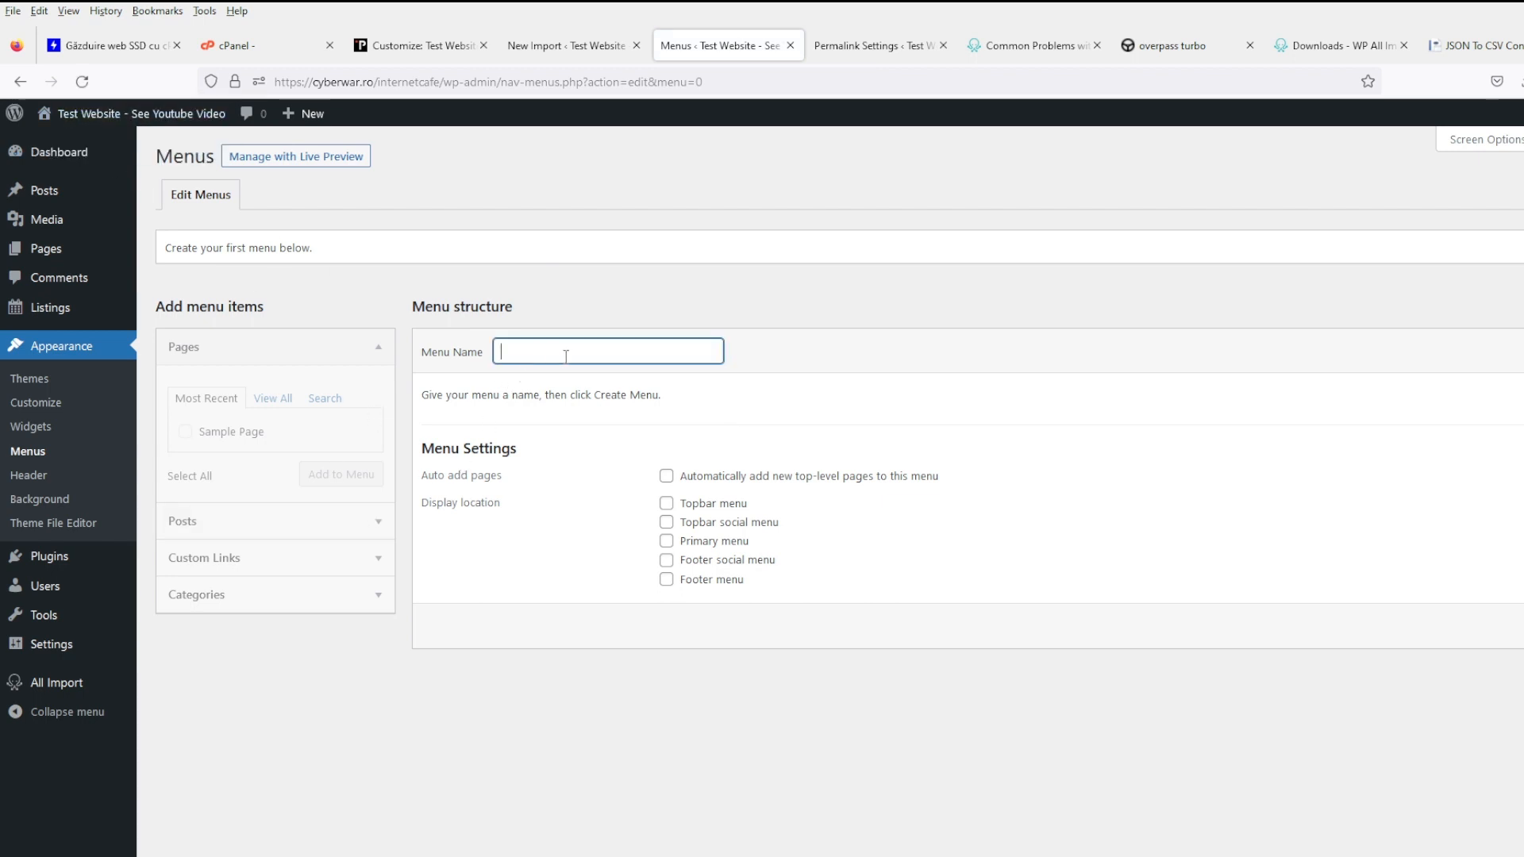
text(Top)
click(973, 447)
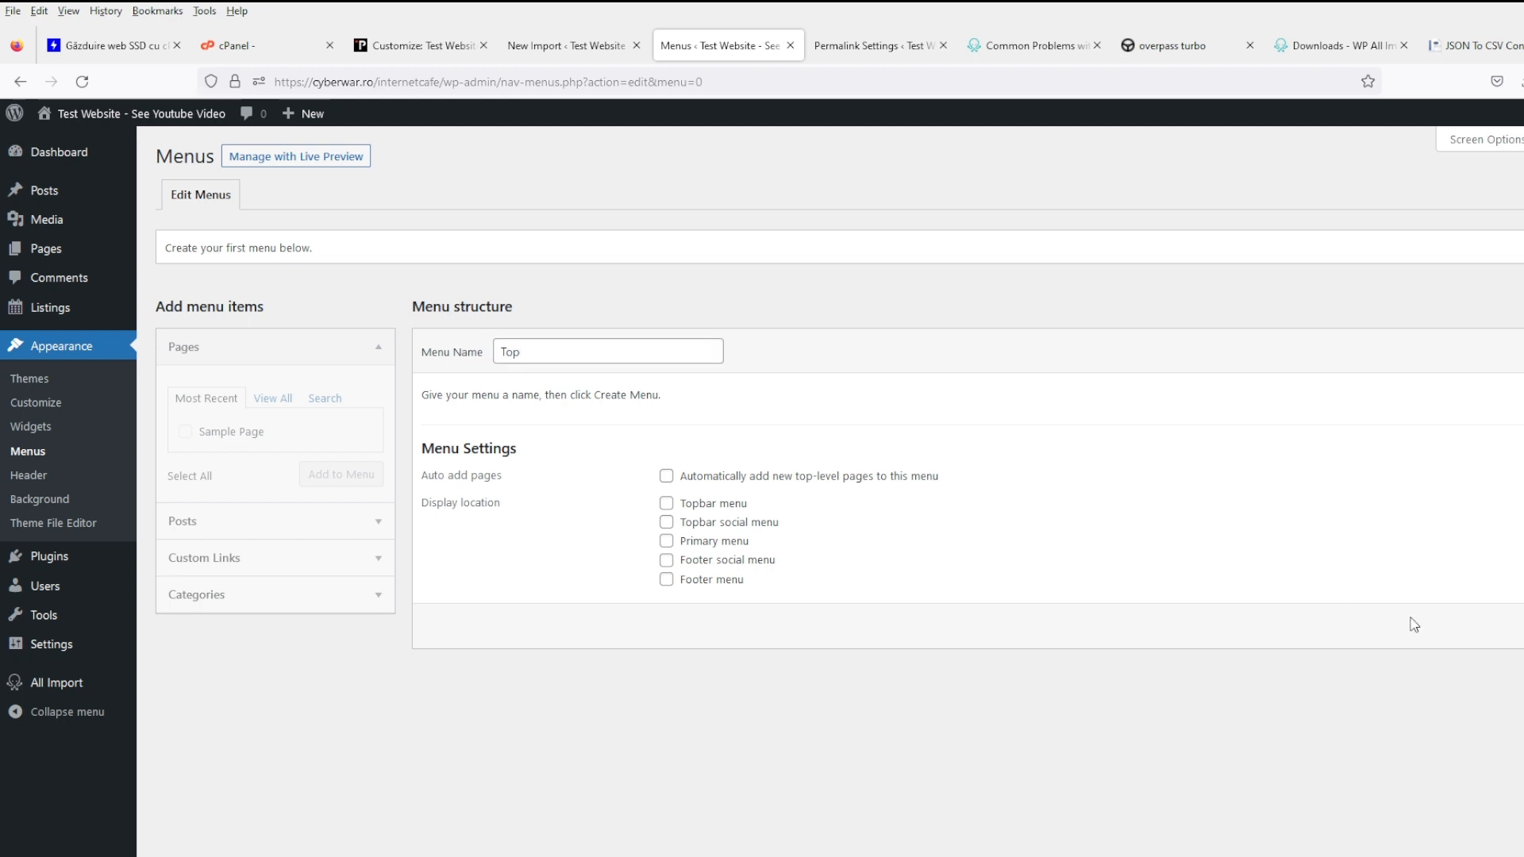
click(715, 507)
click(1523, 626)
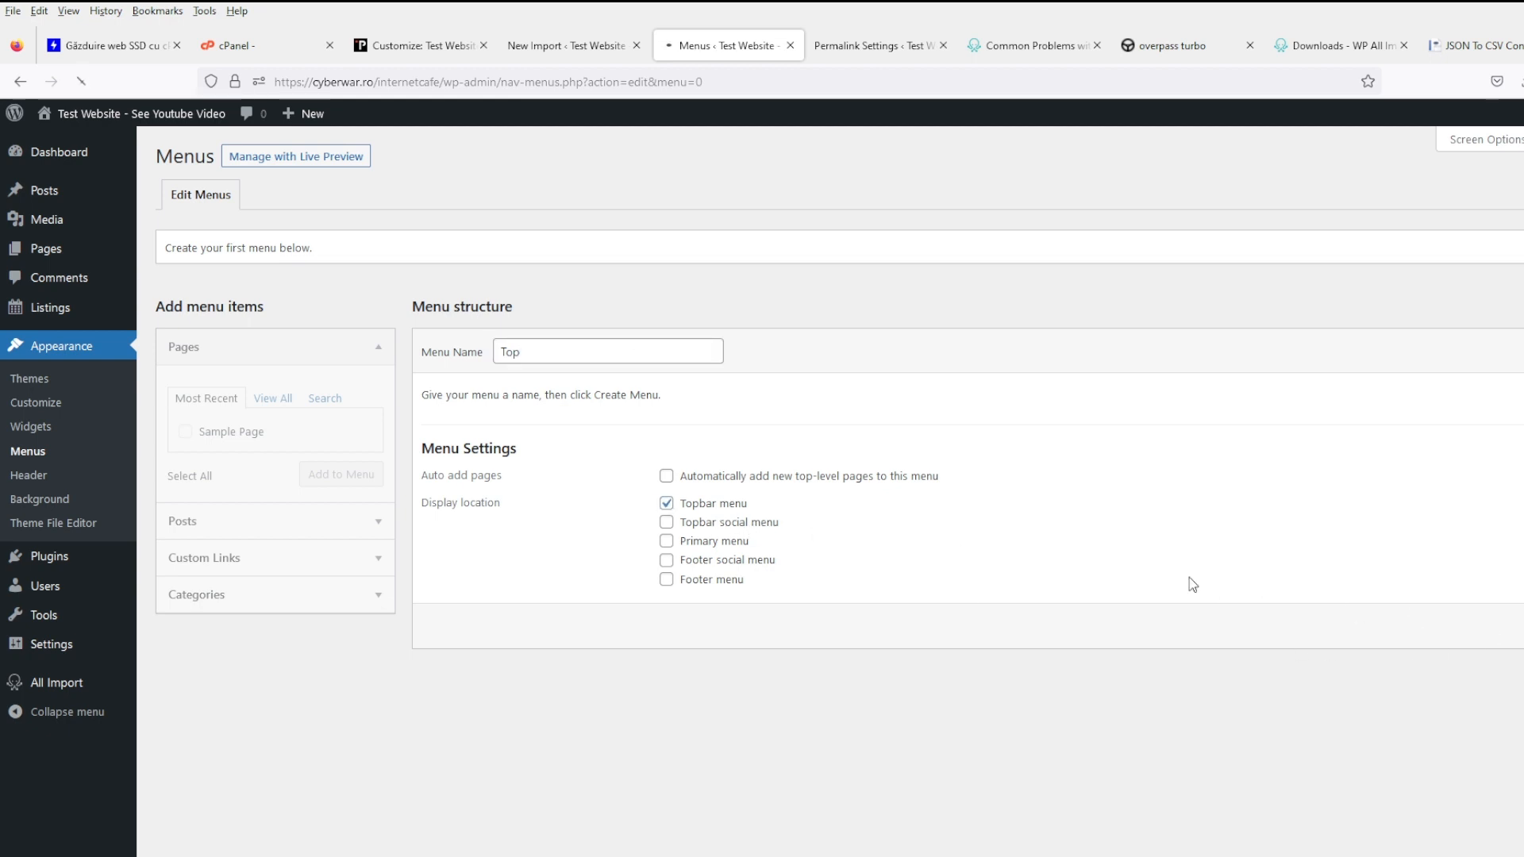
- Add Sample Page to the Top menu and save it
click(290, 560)
click(274, 596)
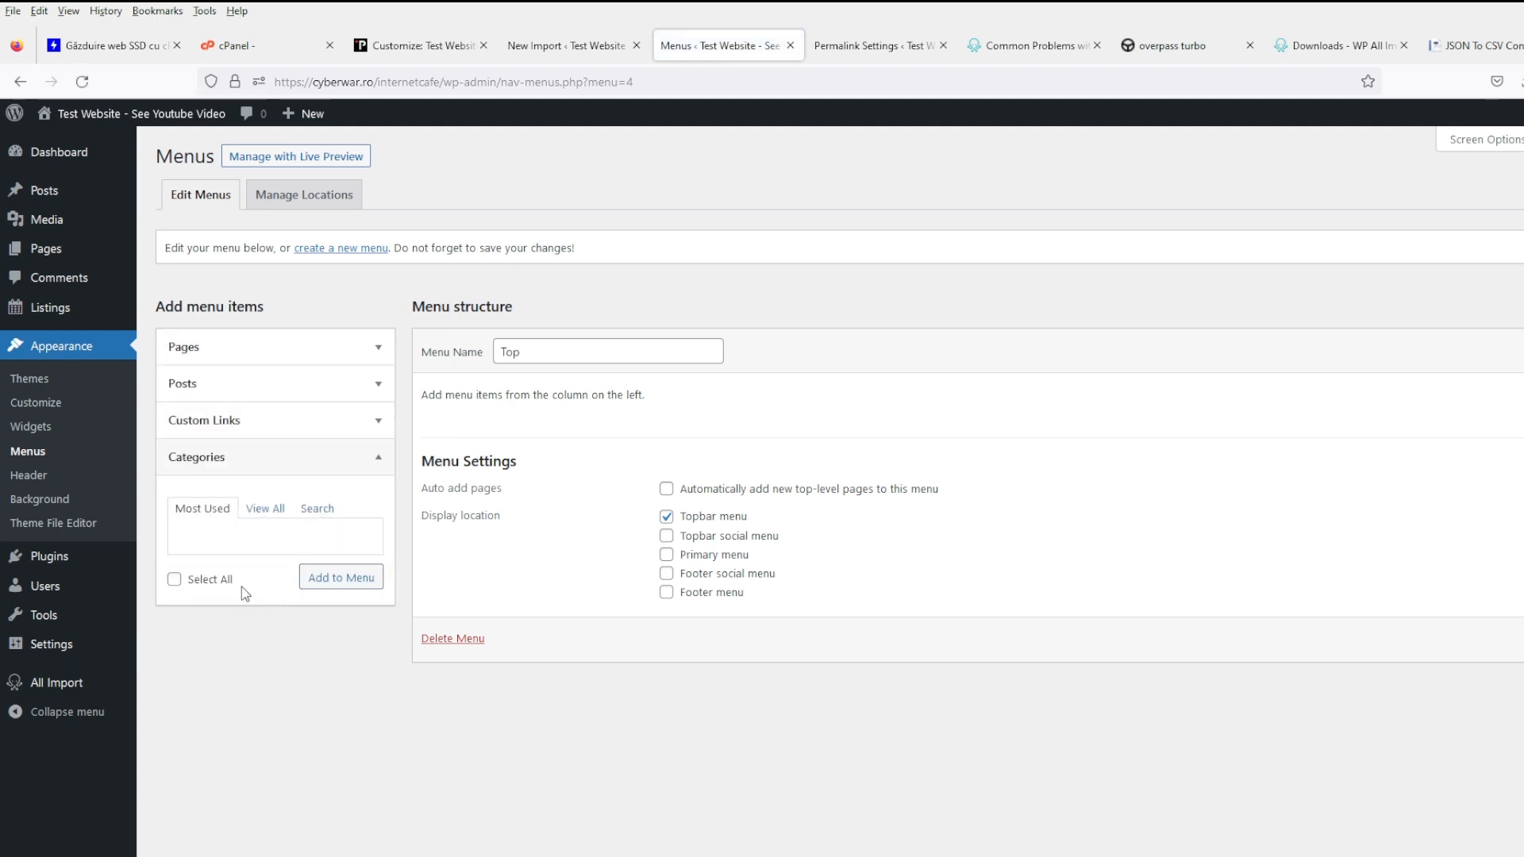
click(225, 347)
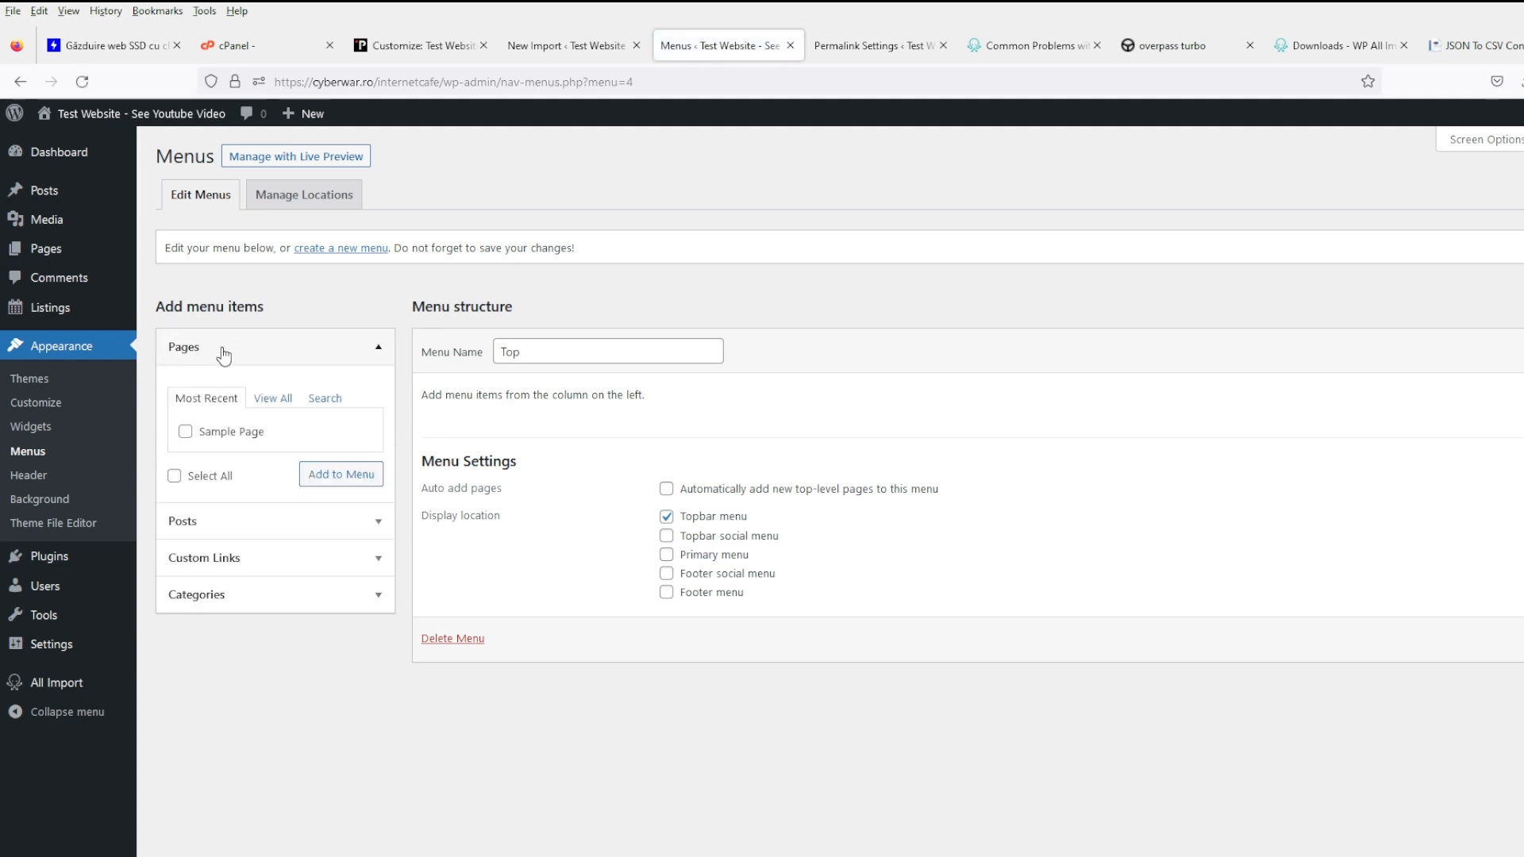
click(226, 431)
click(341, 474)
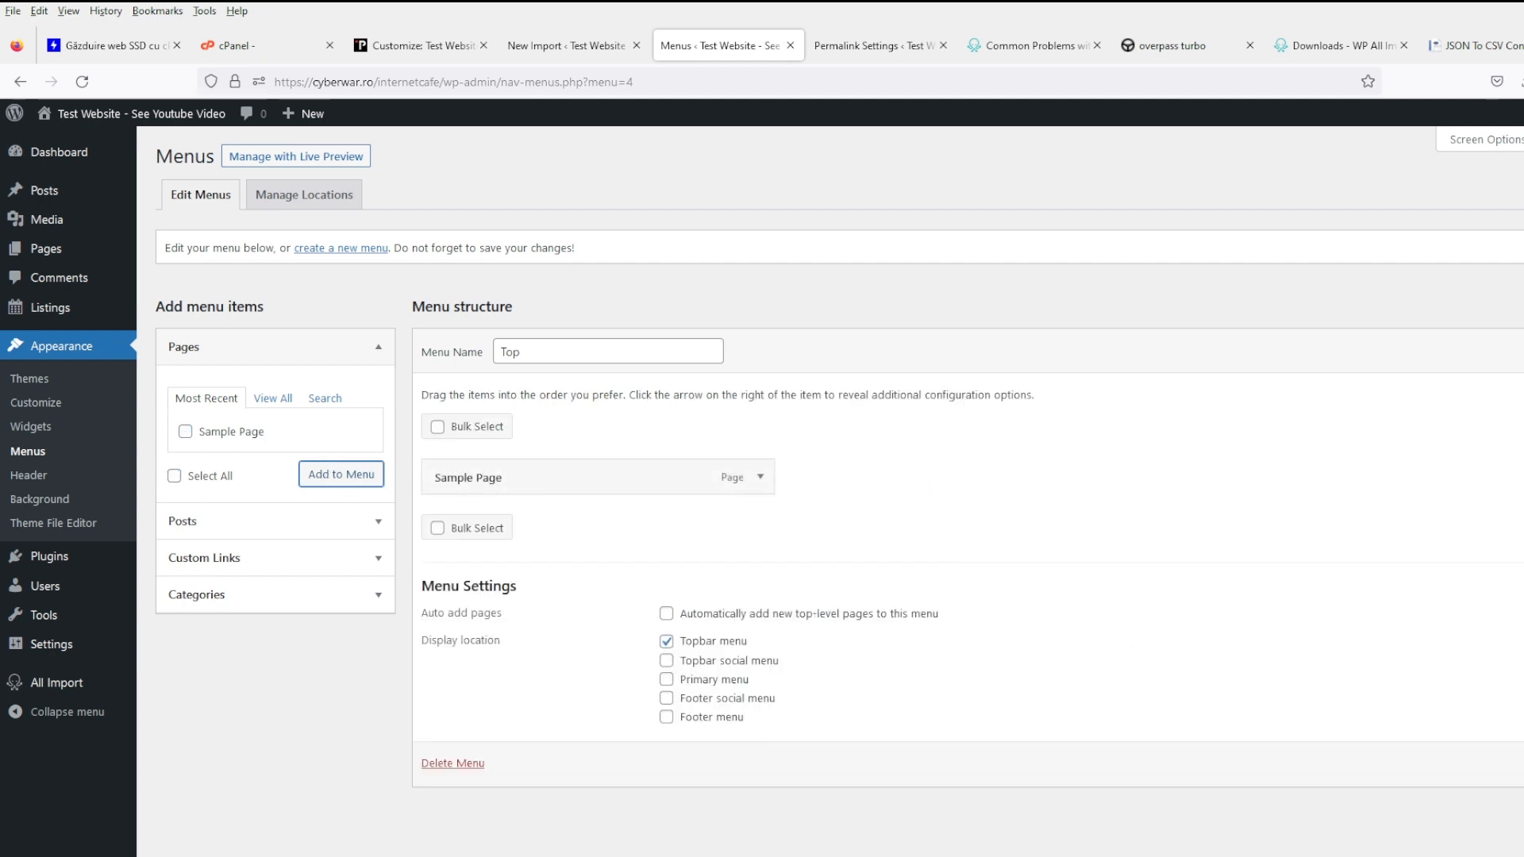
click(1522, 763)
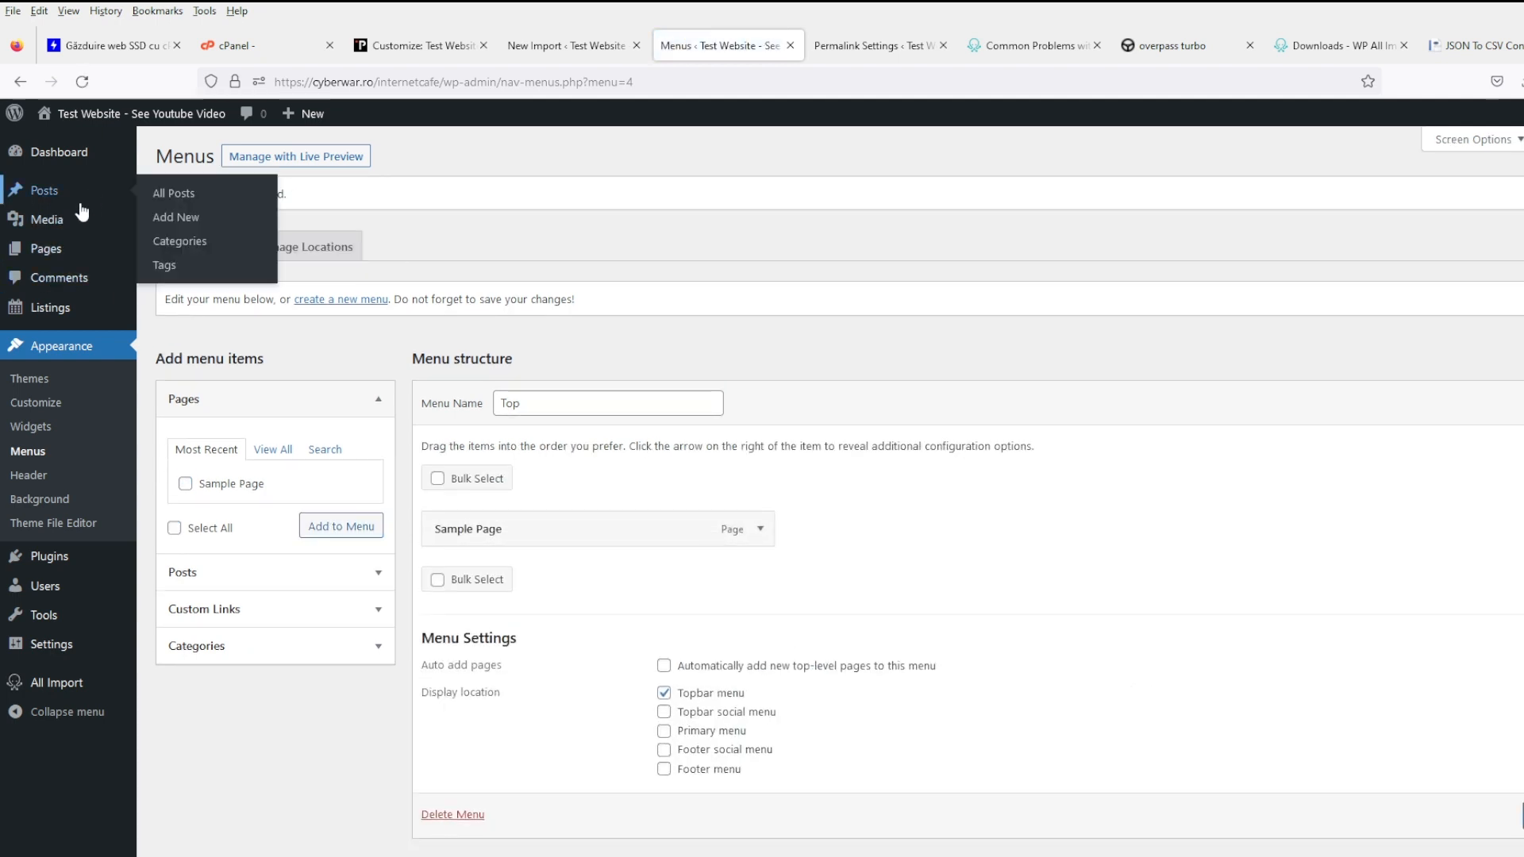
- Open the Internet Cafe listing from All Listings in a new tab
mouse_move(83, 311)
click(173, 311)
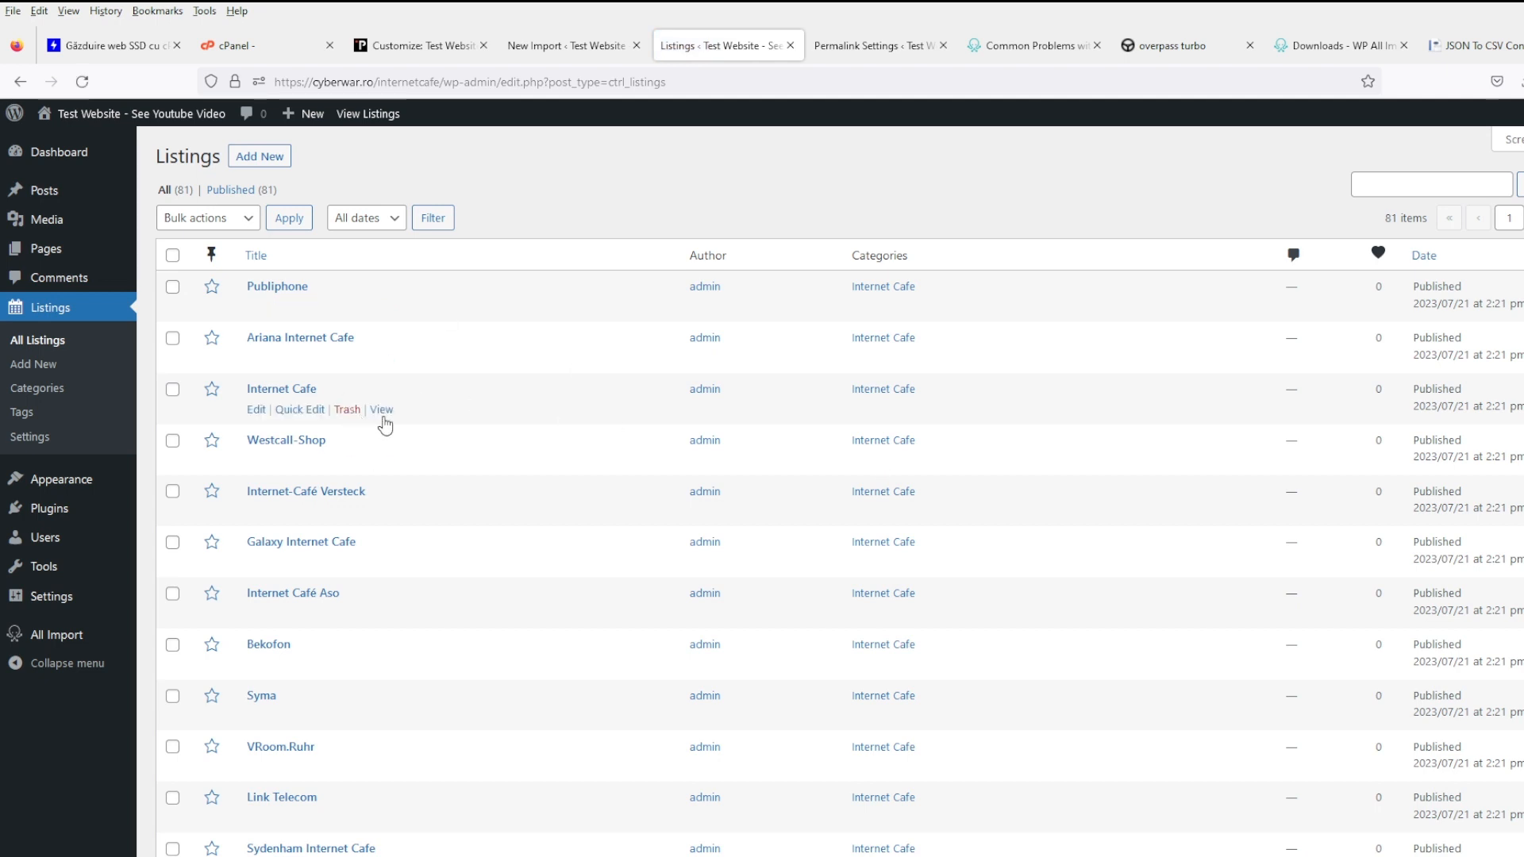
middle_click(381, 412)
scroll(385, 421, down, 1)
click(768, 49)
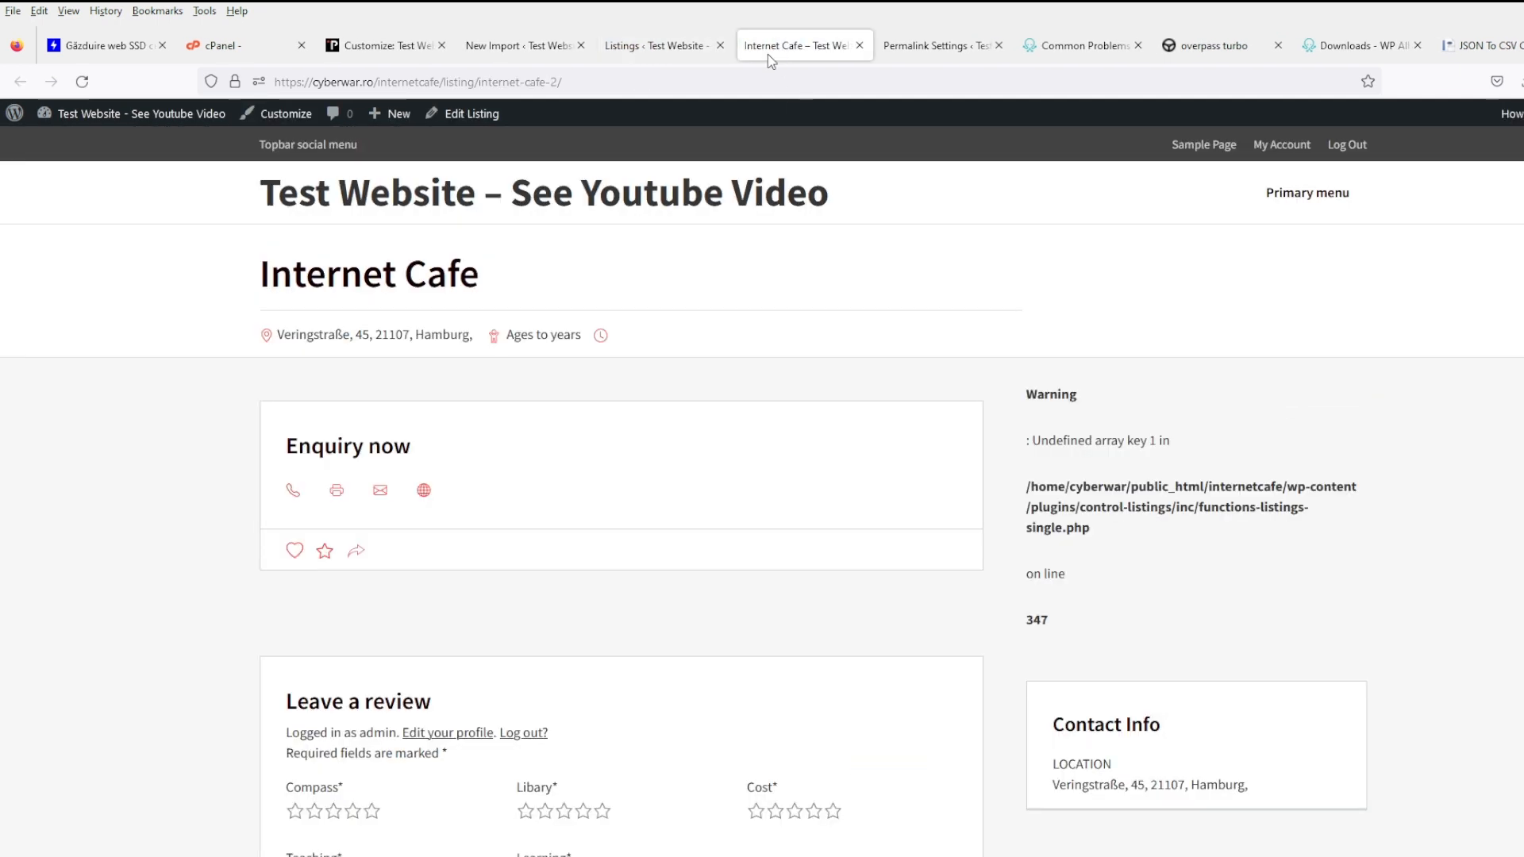
scroll(649, 418, down, 3)
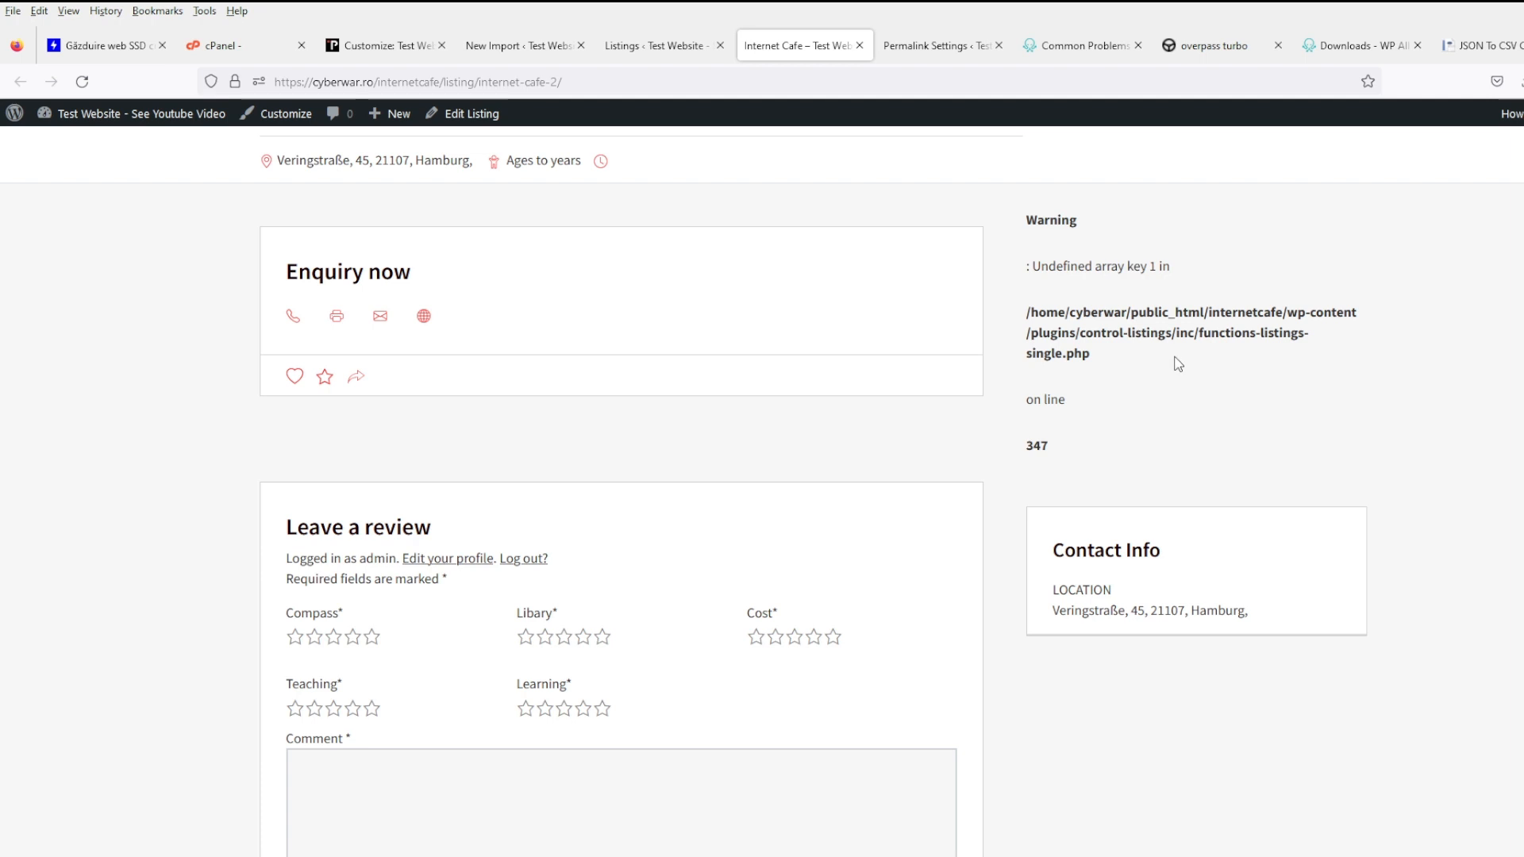
- Select the PHP warning text and its file path, then return to Menus
drag(1178, 364, 1025, 240)
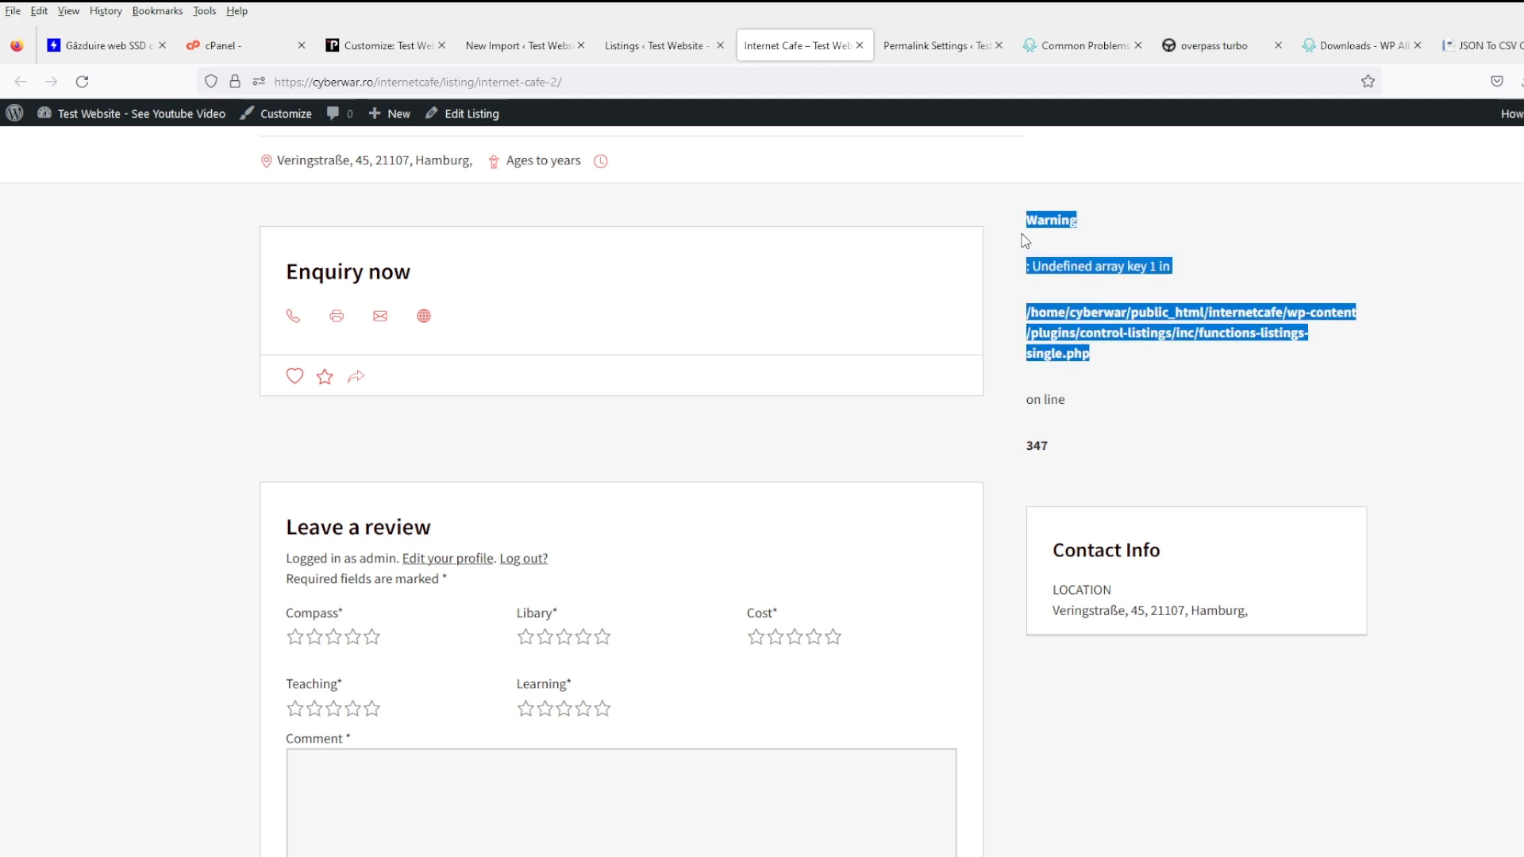
click(1176, 396)
scroll(1166, 398, up, 2)
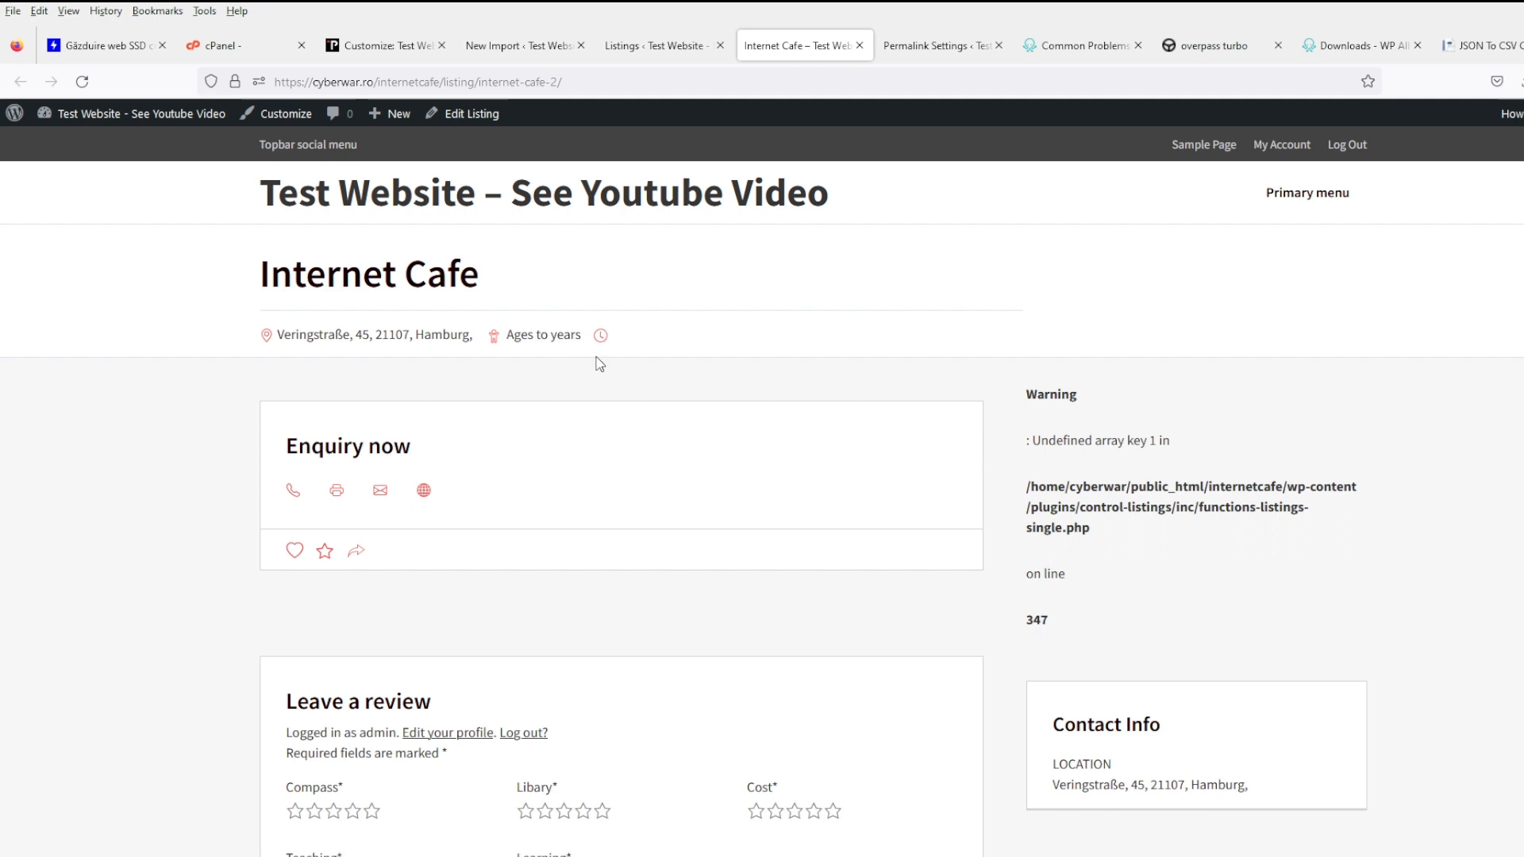
drag(1118, 536, 1029, 486)
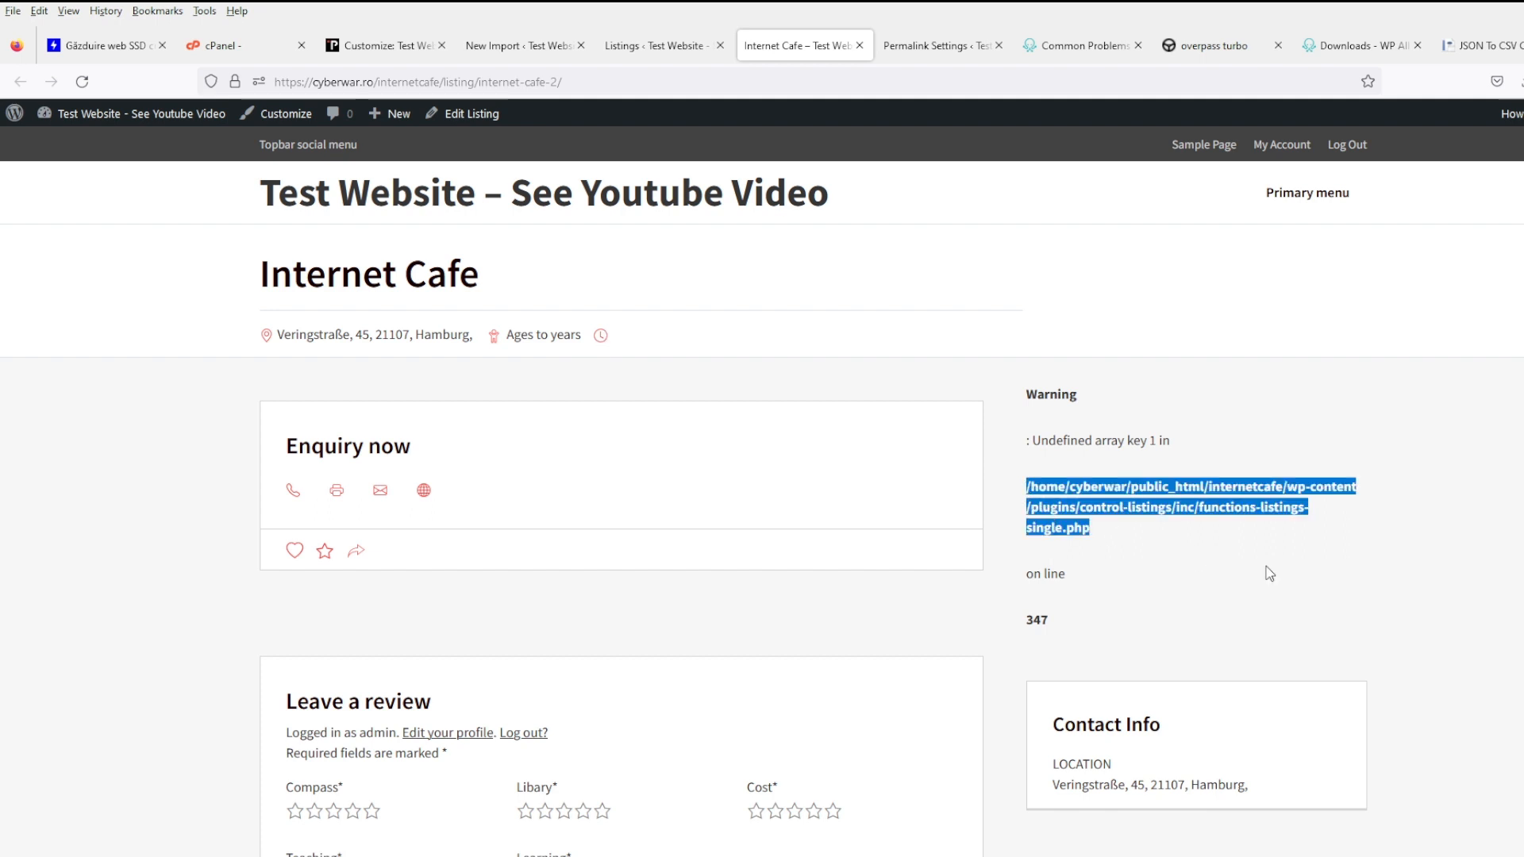
click(1265, 571)
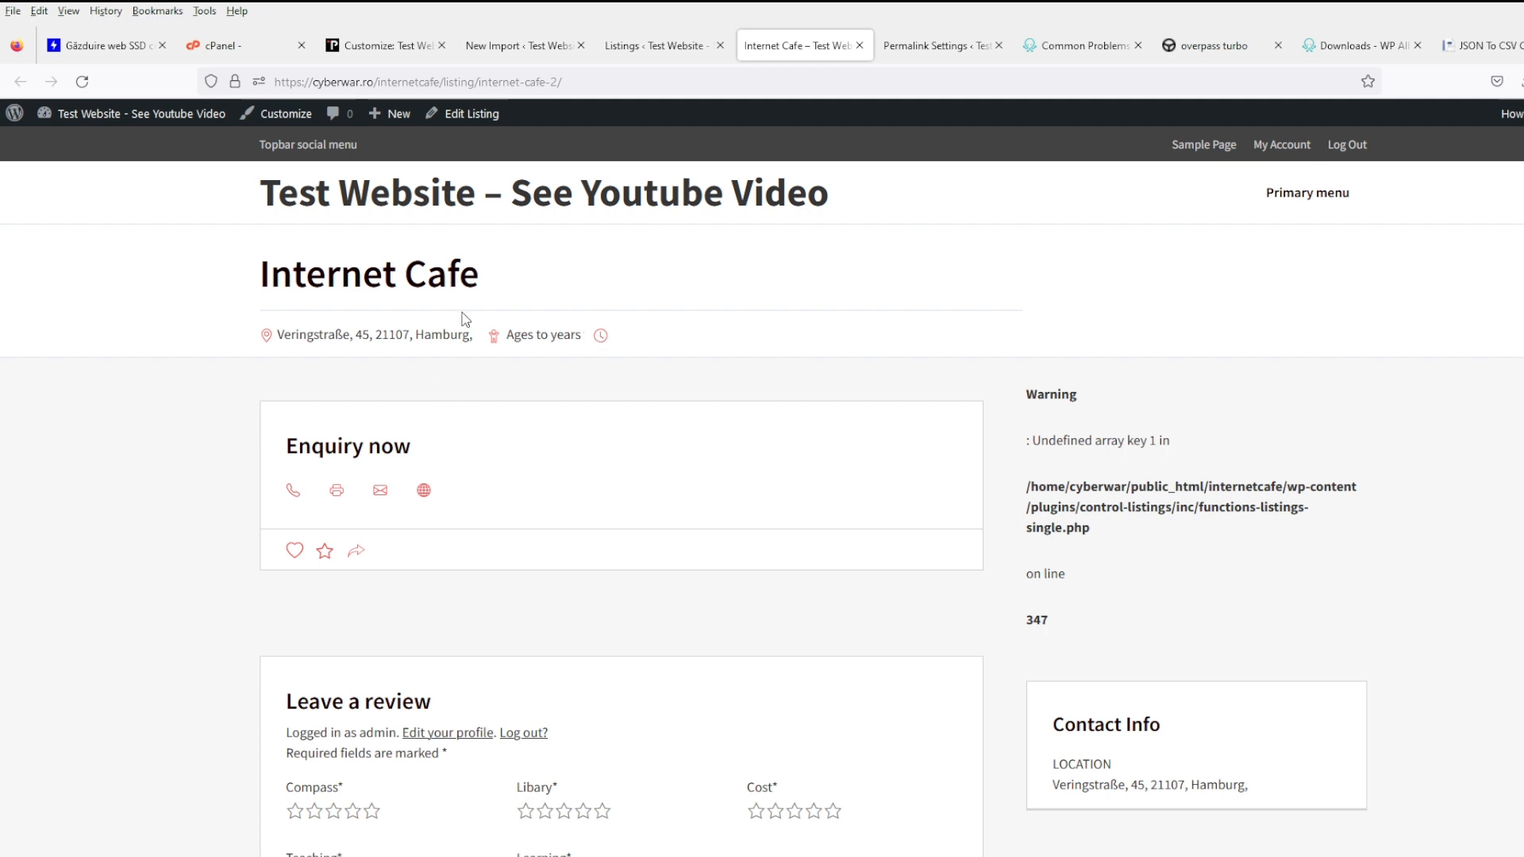
click(317, 146)
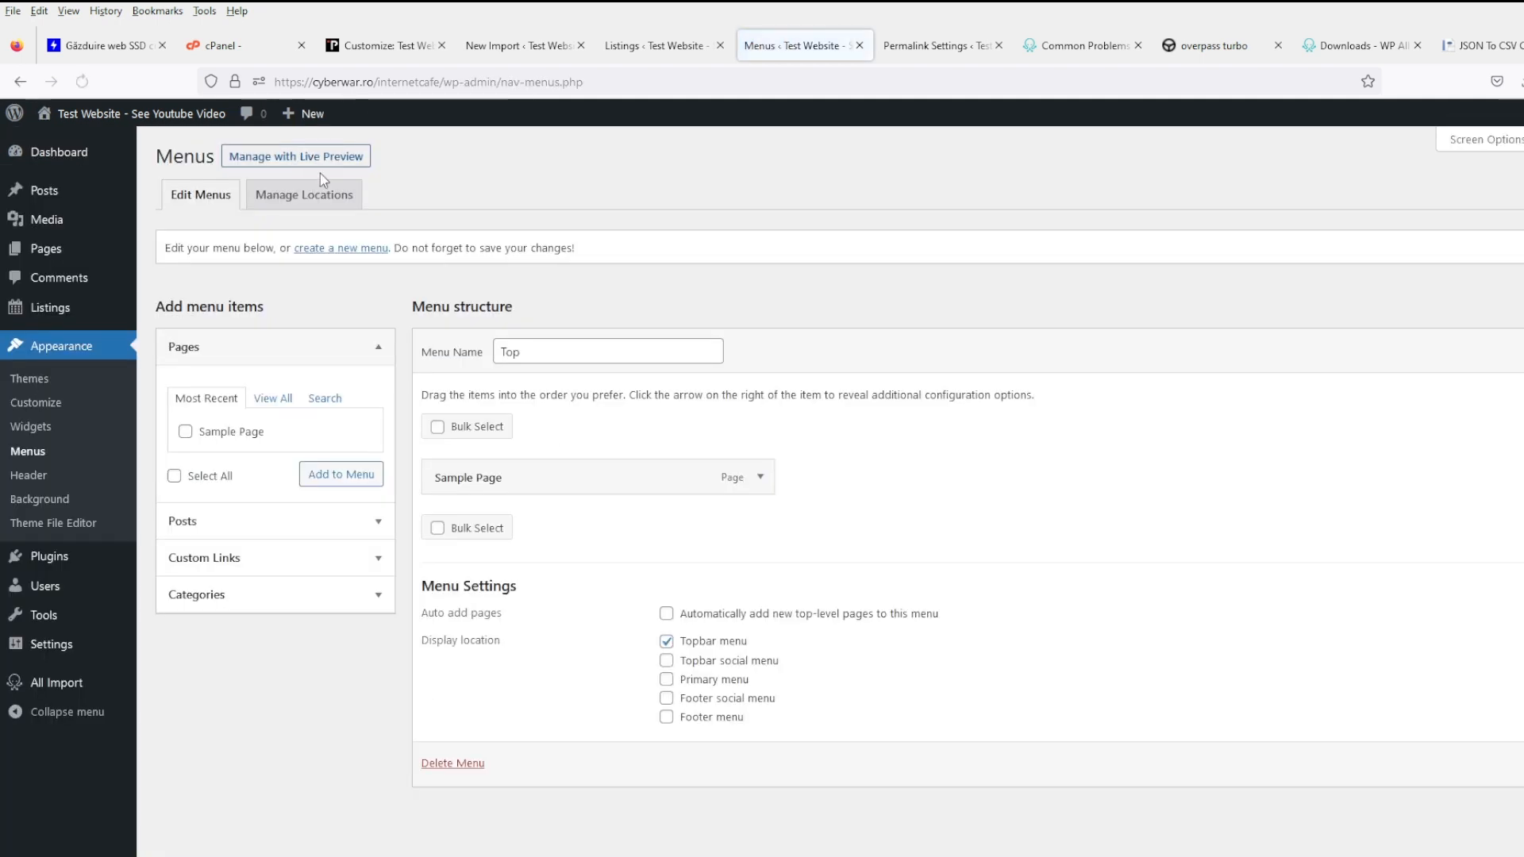
- Open the dashboard in a new tab and view the site's front page
mouse_move(132, 164)
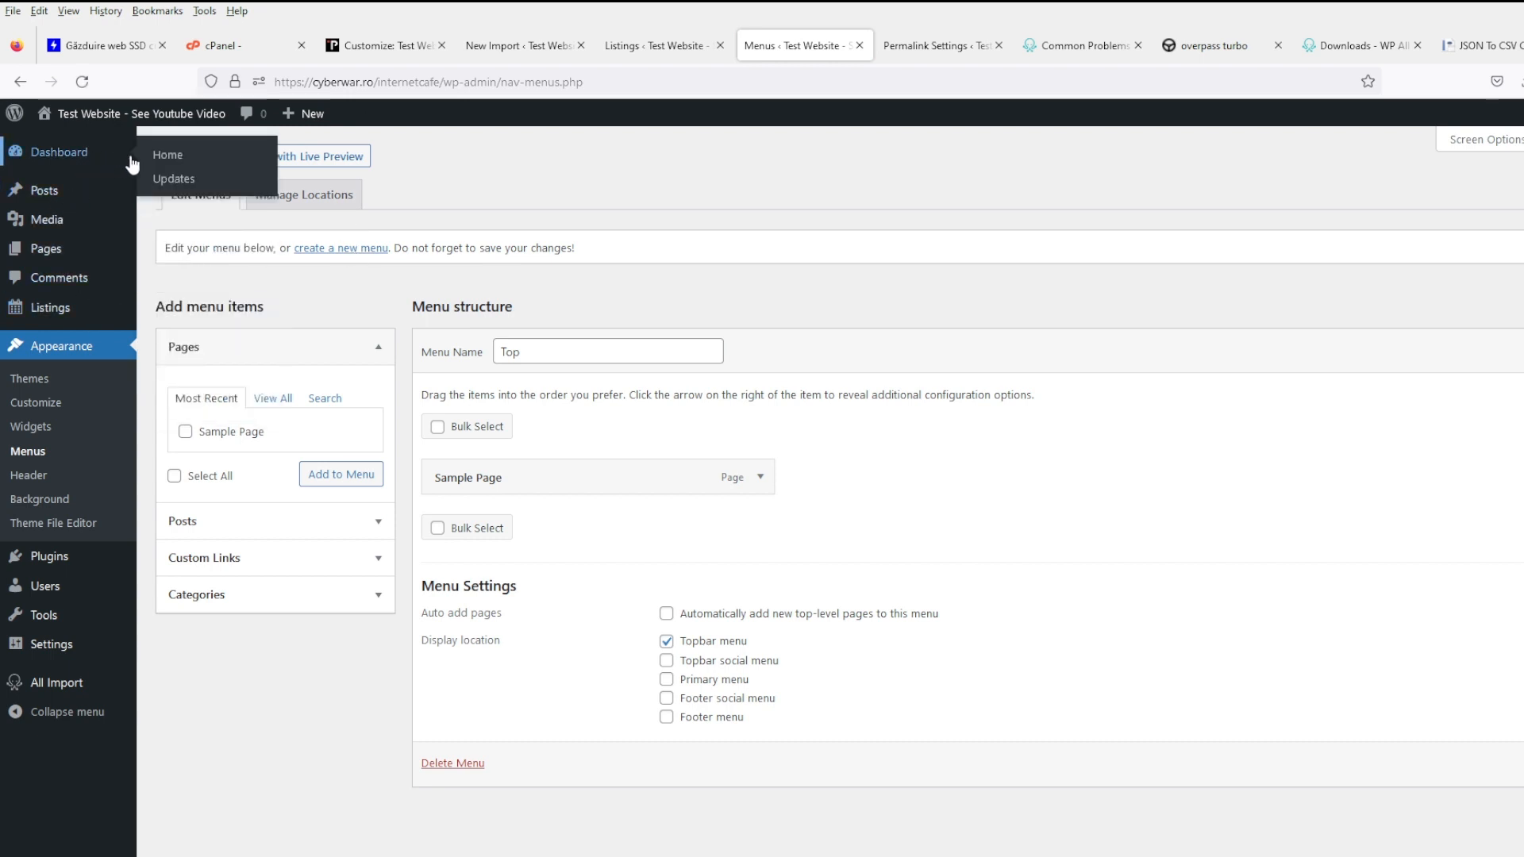
middle_click(191, 157)
key(ctrl+Tab)
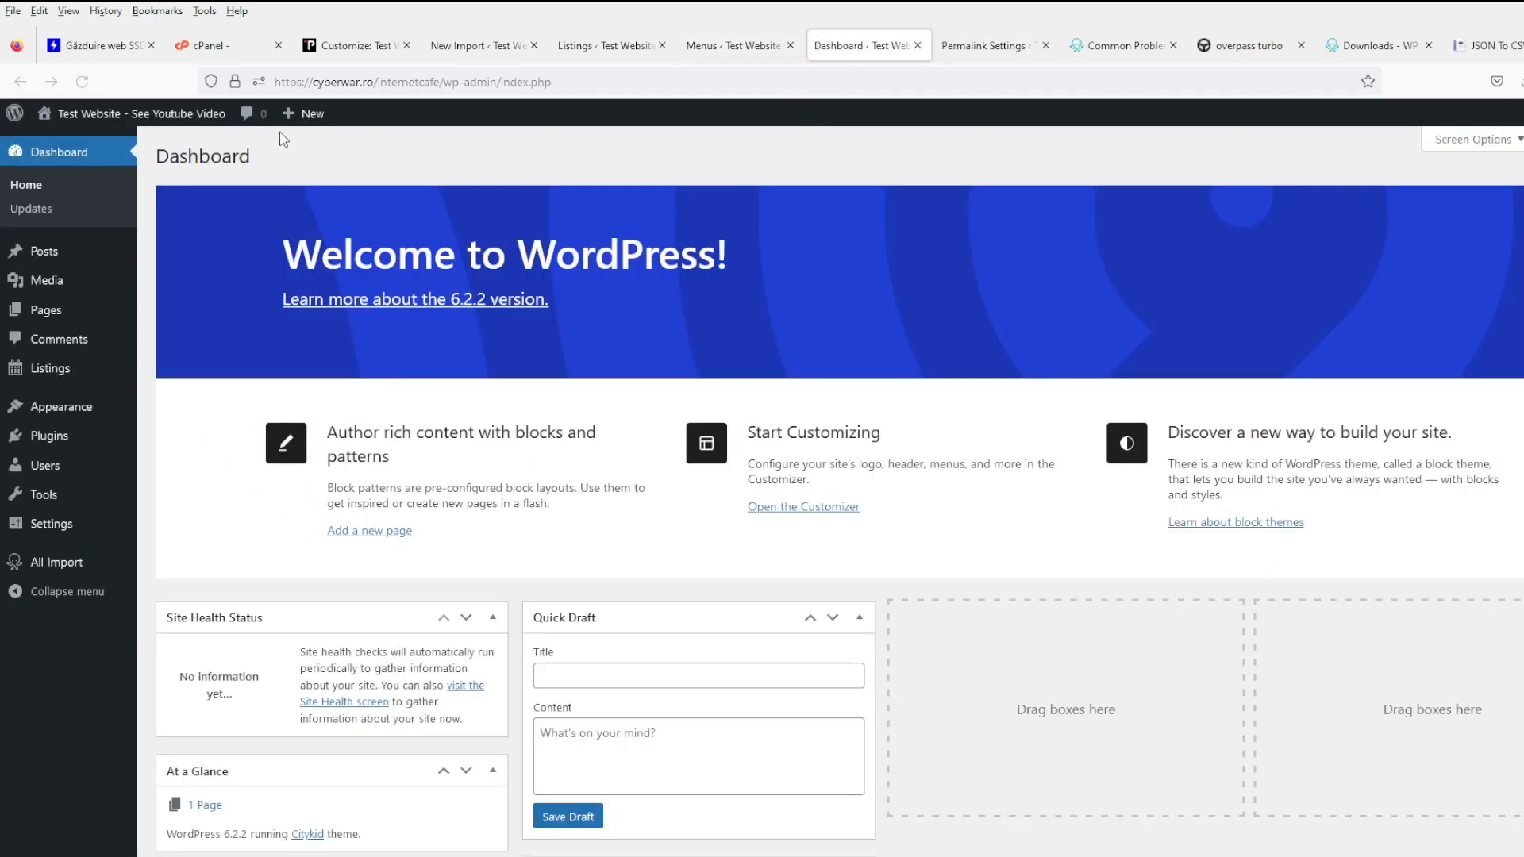
mouse_move(72, 114)
click(67, 146)
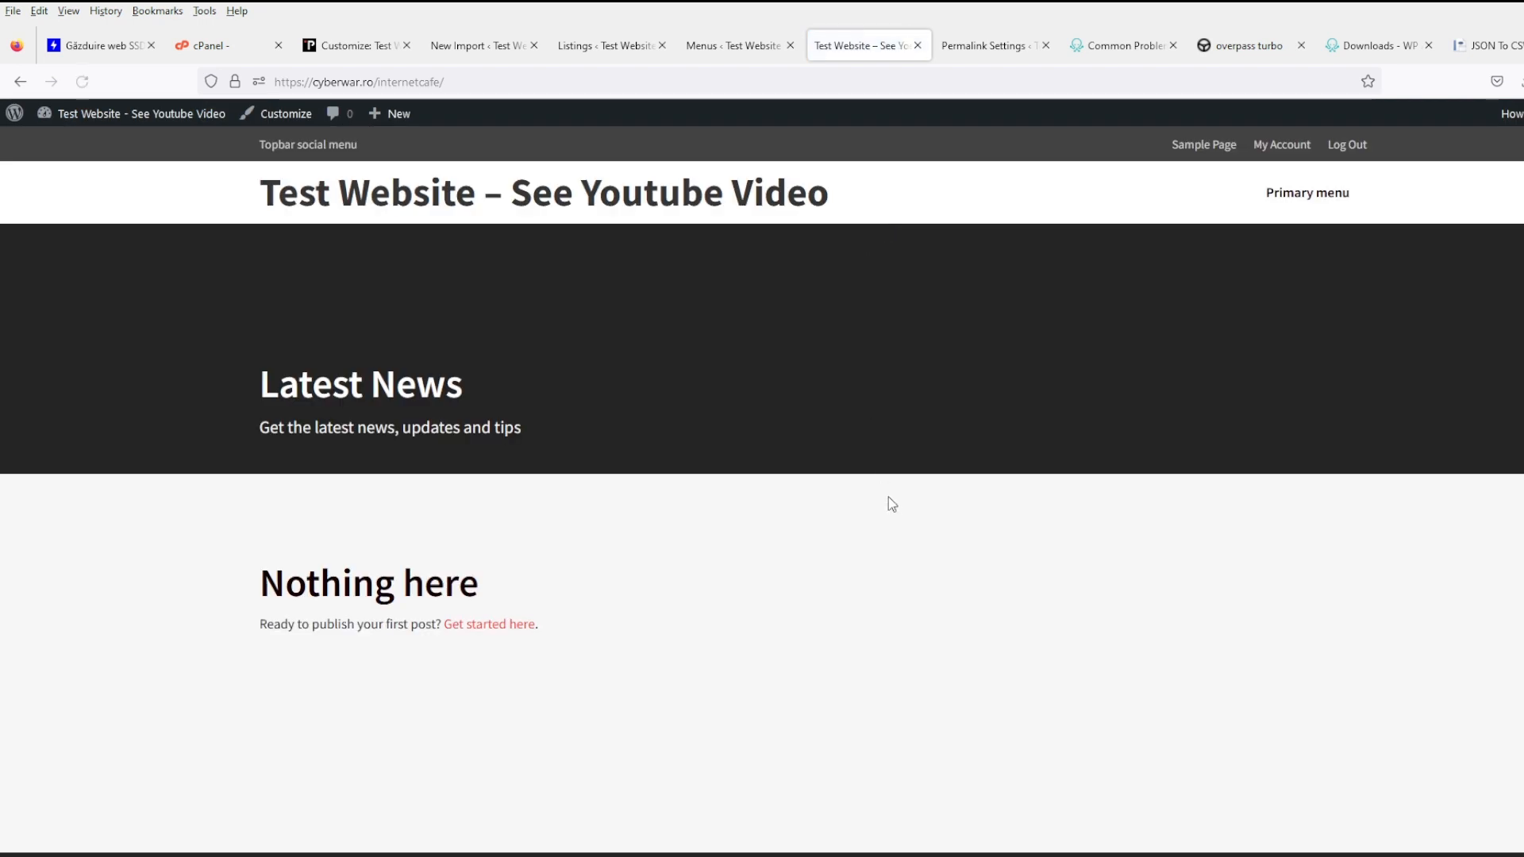
scroll(874, 504, down, 2)
scroll(869, 497, up, 2)
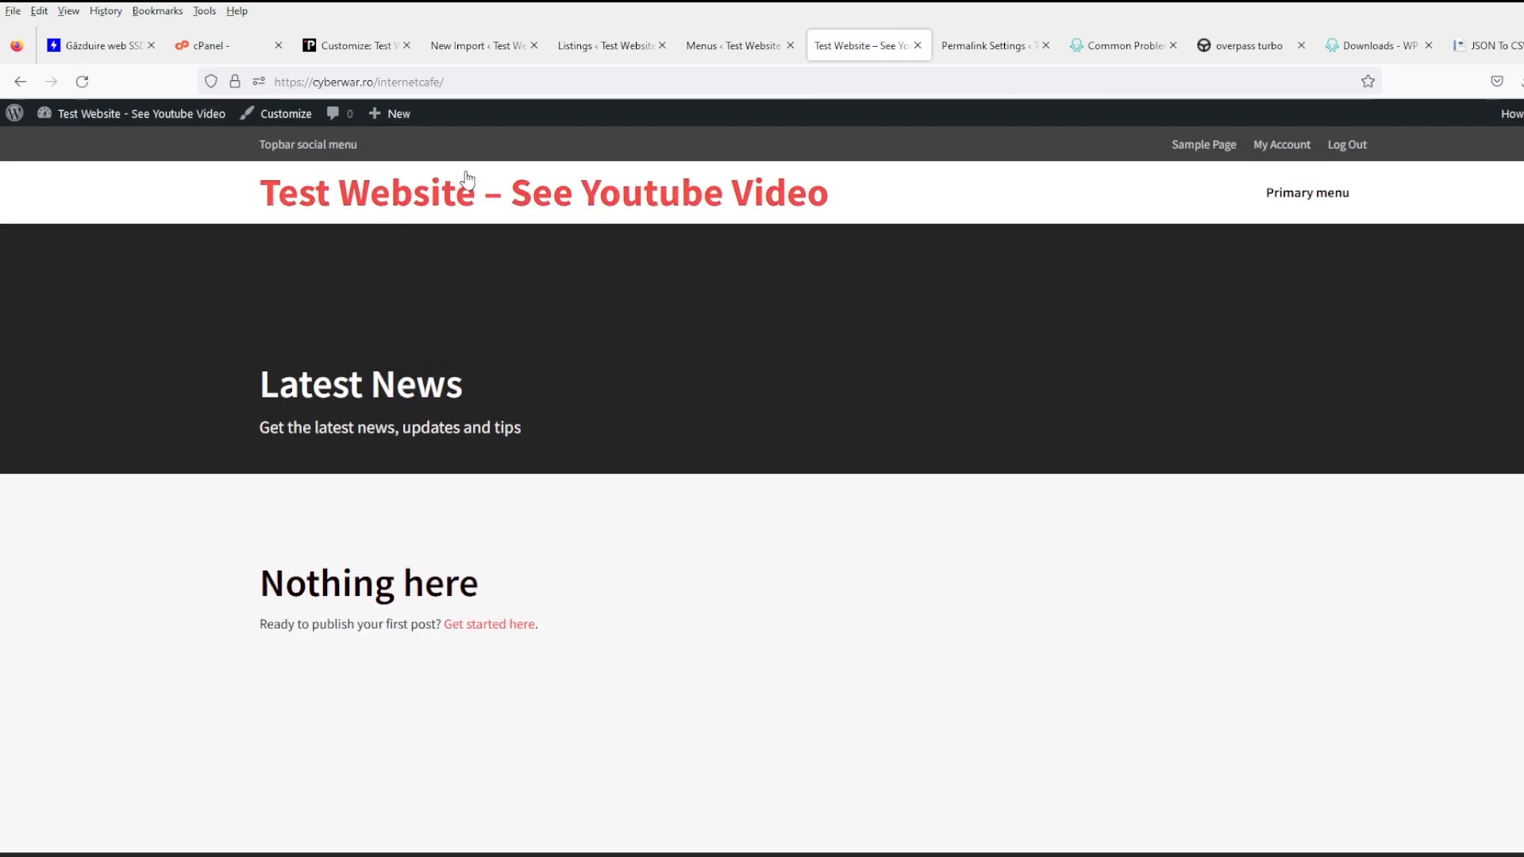
- Return to the Menus tab and start a new WP All Import import
click(761, 42)
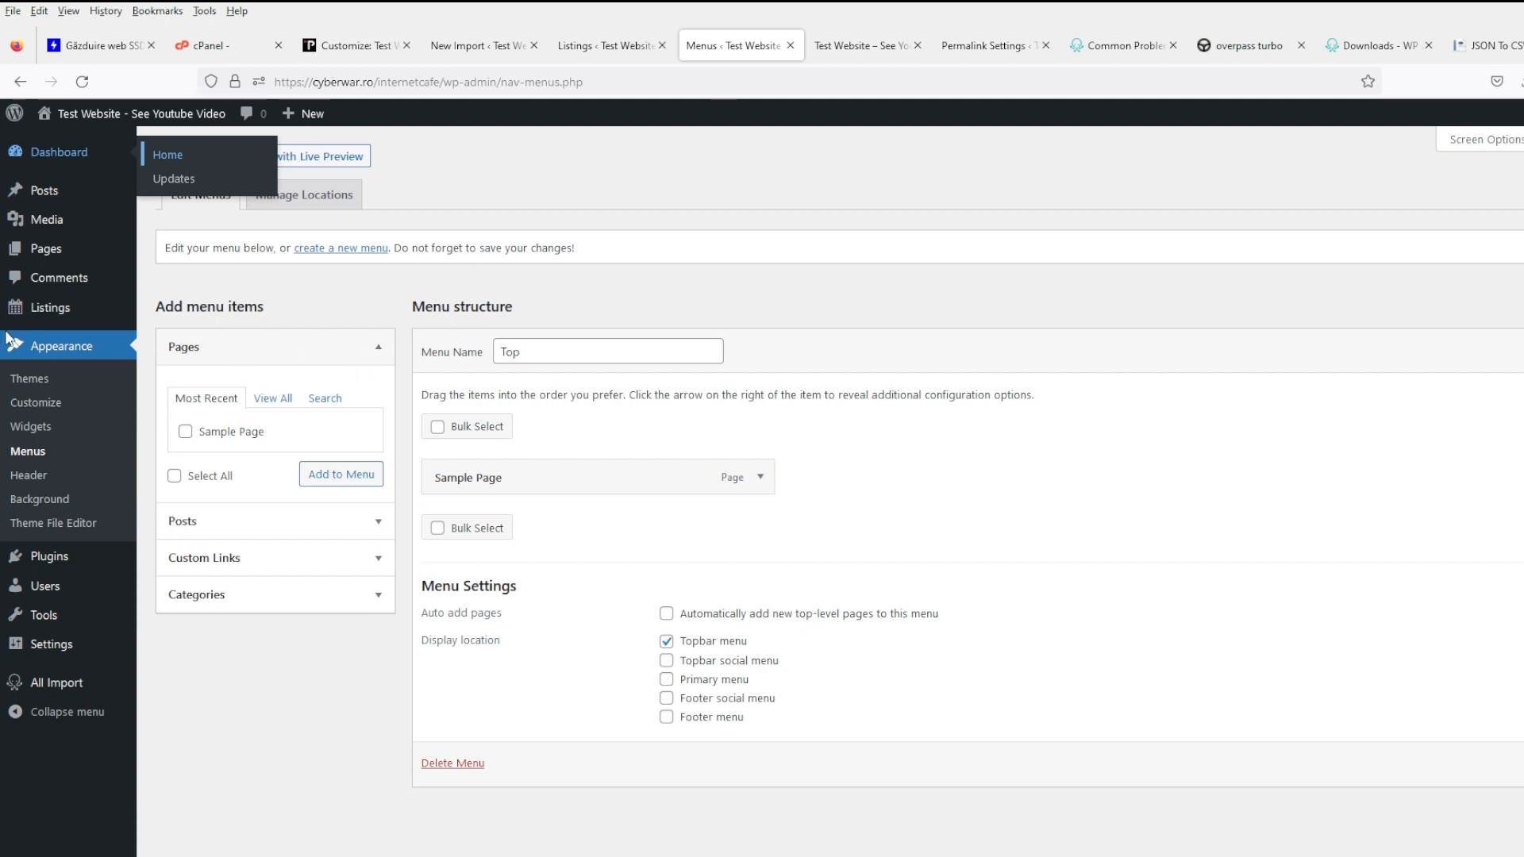
mouse_move(61, 313)
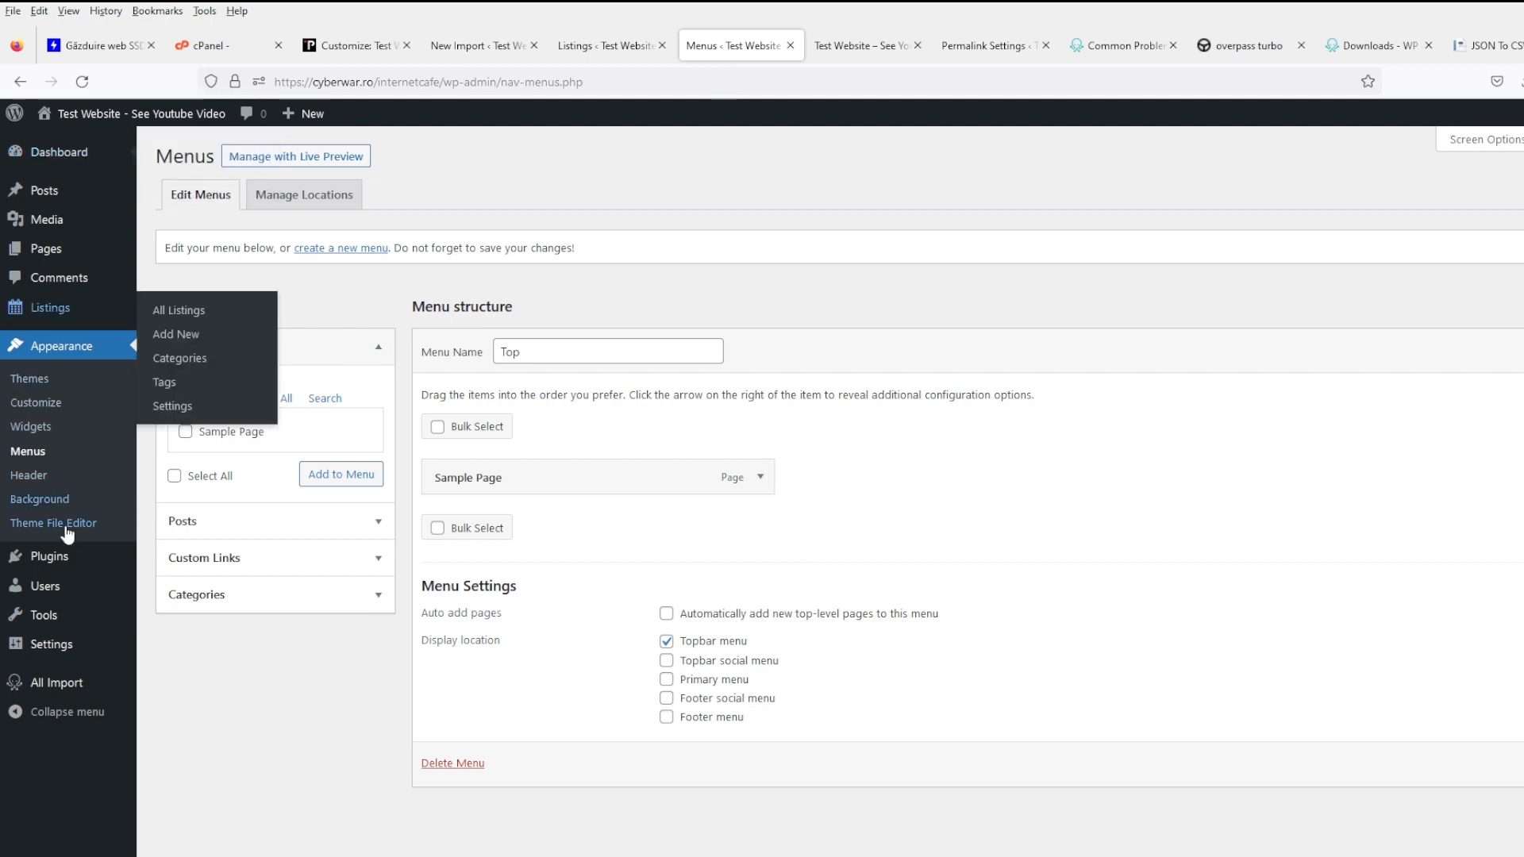
mouse_move(85, 582)
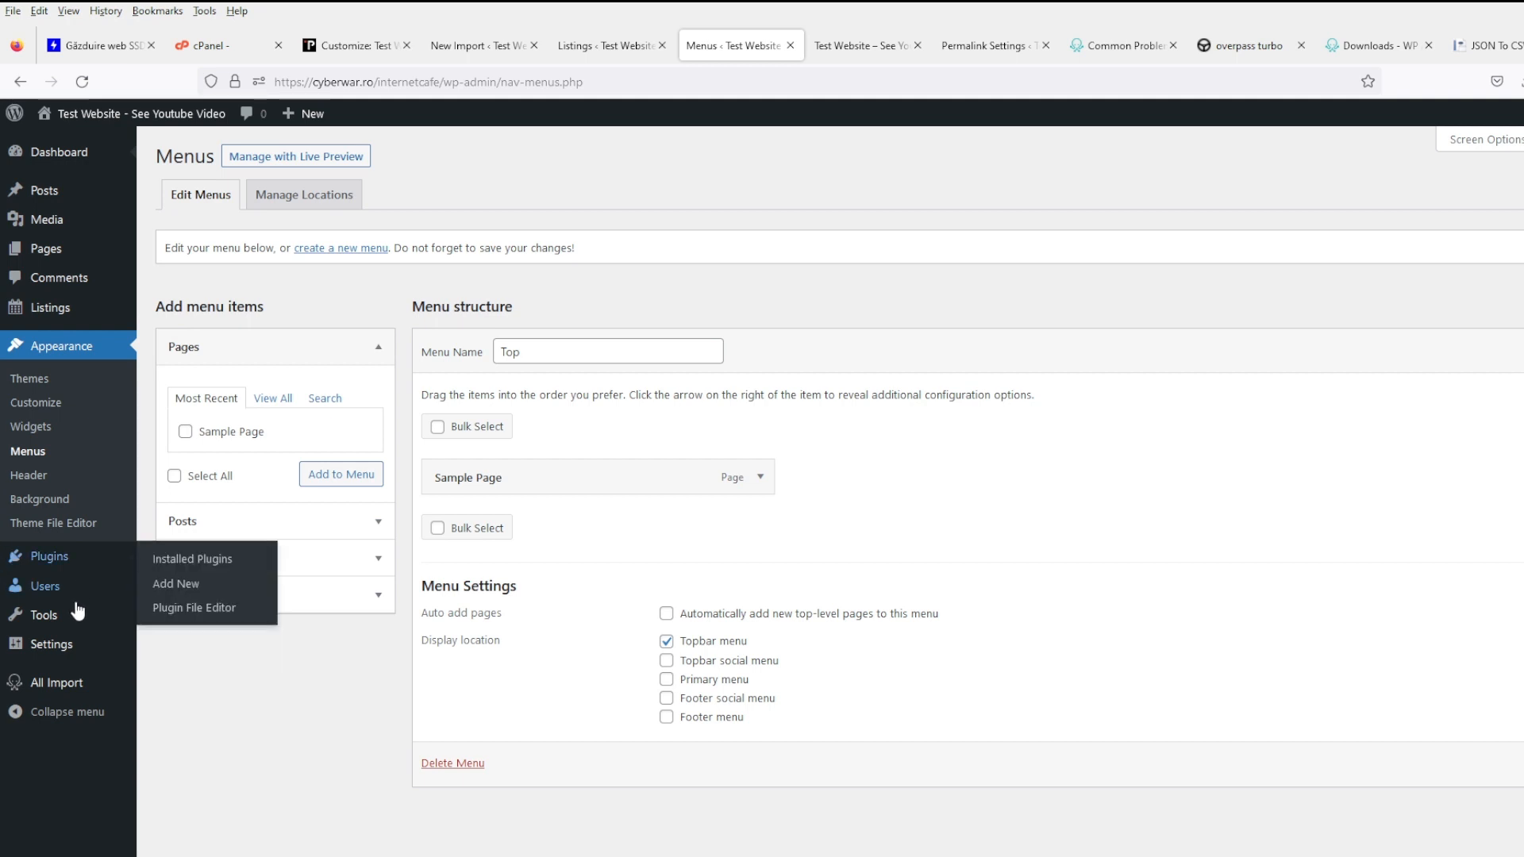
click(75, 681)
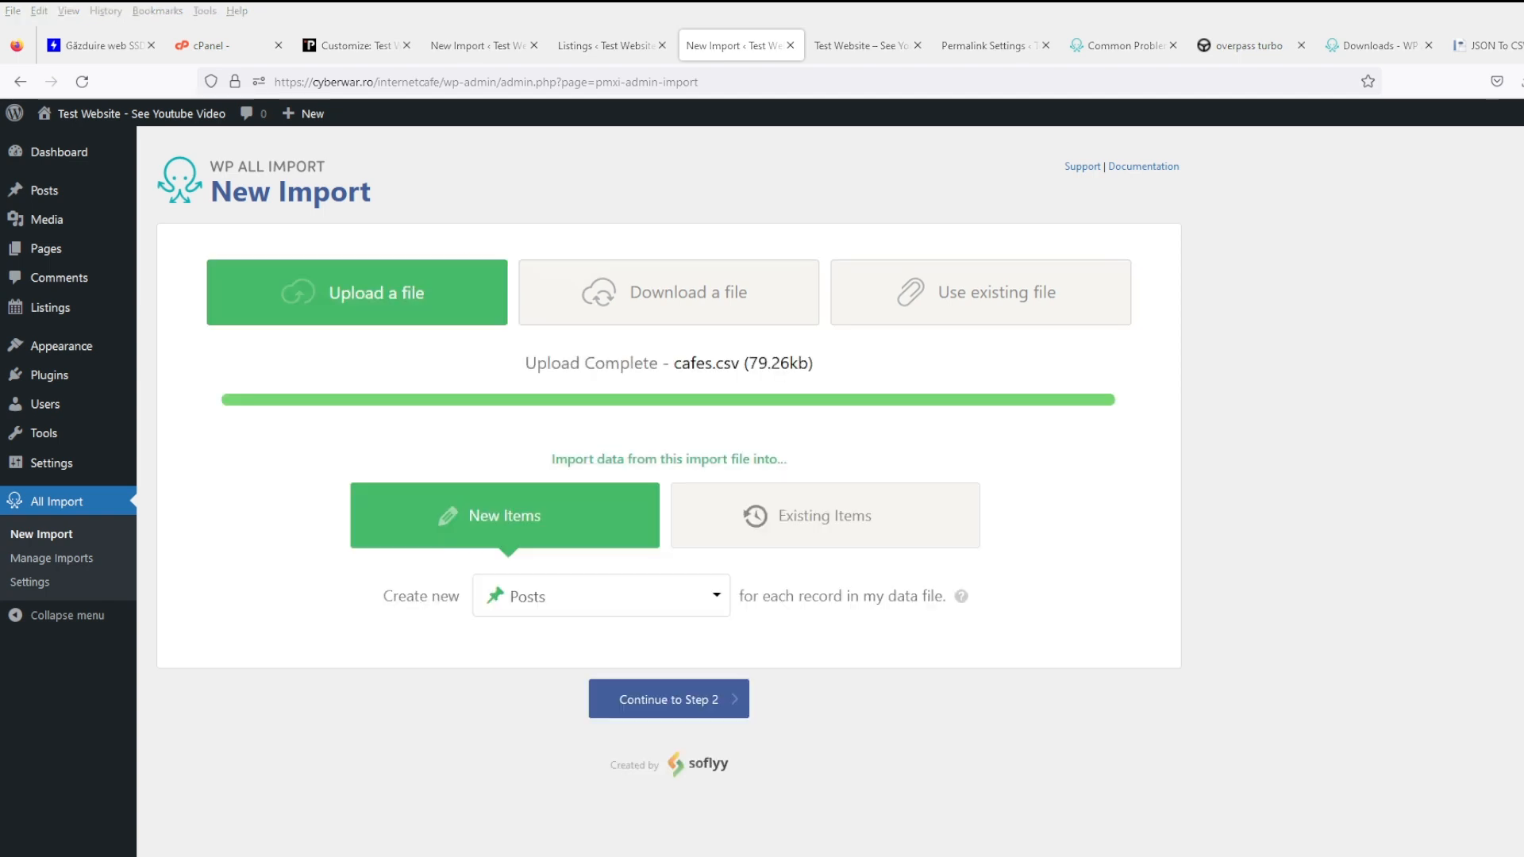
- Keep Posts as the post type and continue to the file review
click(573, 600)
click(583, 601)
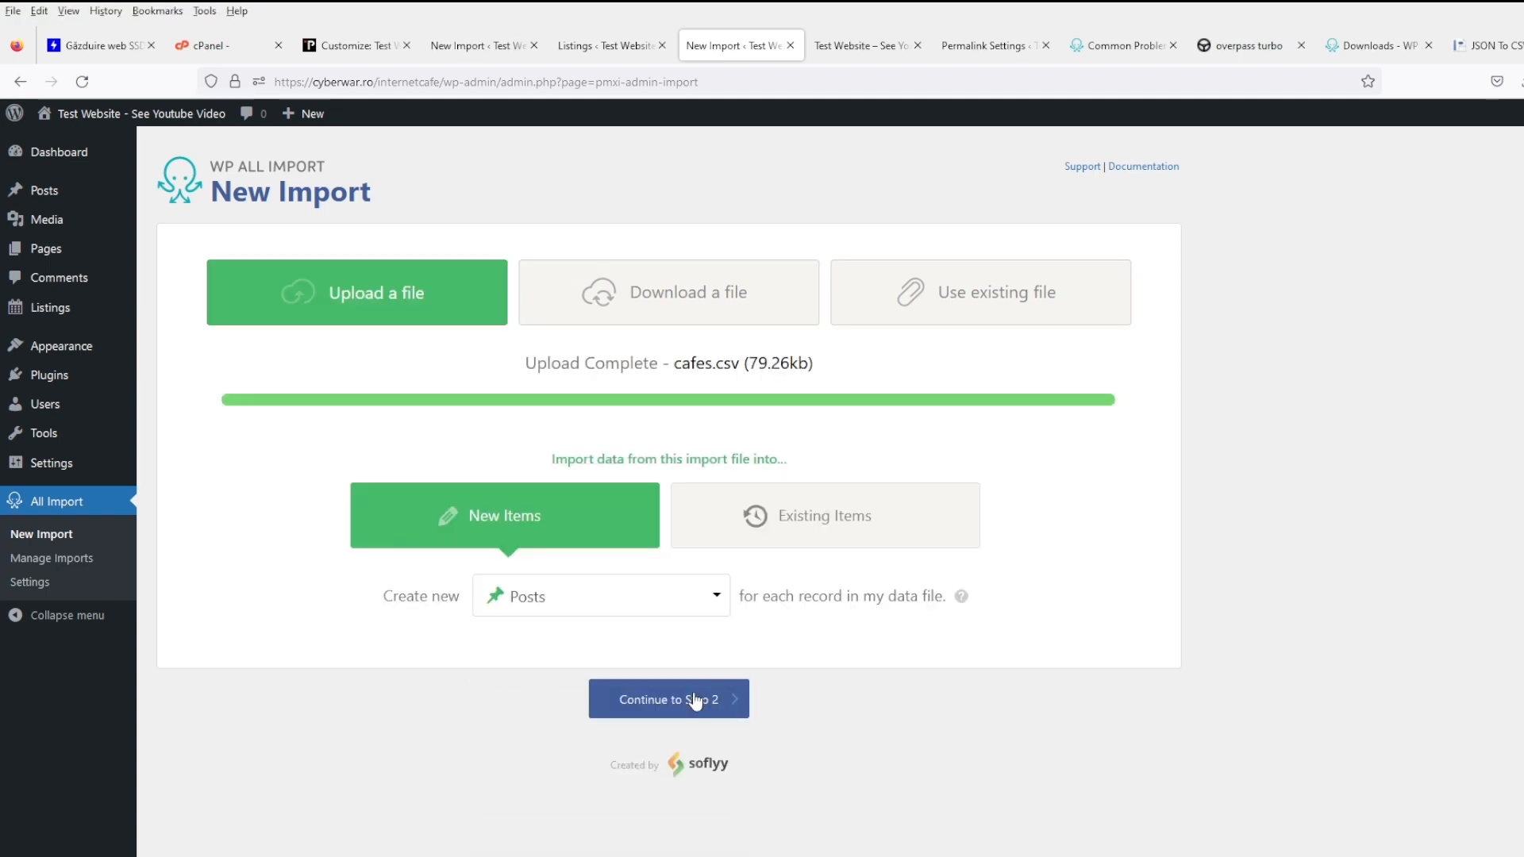
click(695, 701)
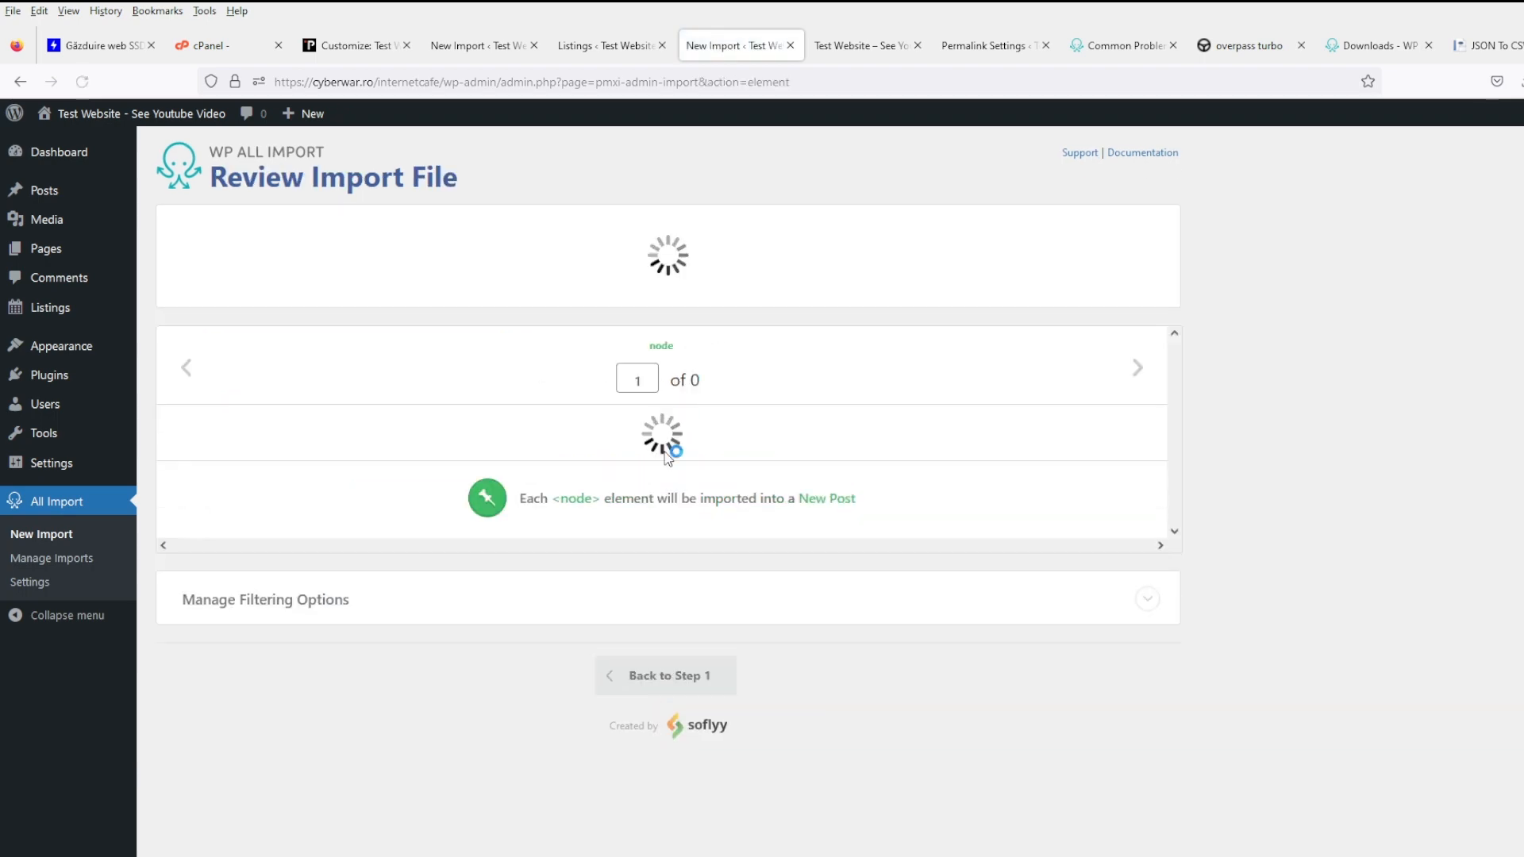
- Filter records on propertiesaddrcity[1] 'is not empty' and continue to Step 3
scroll(579, 579, down, 15)
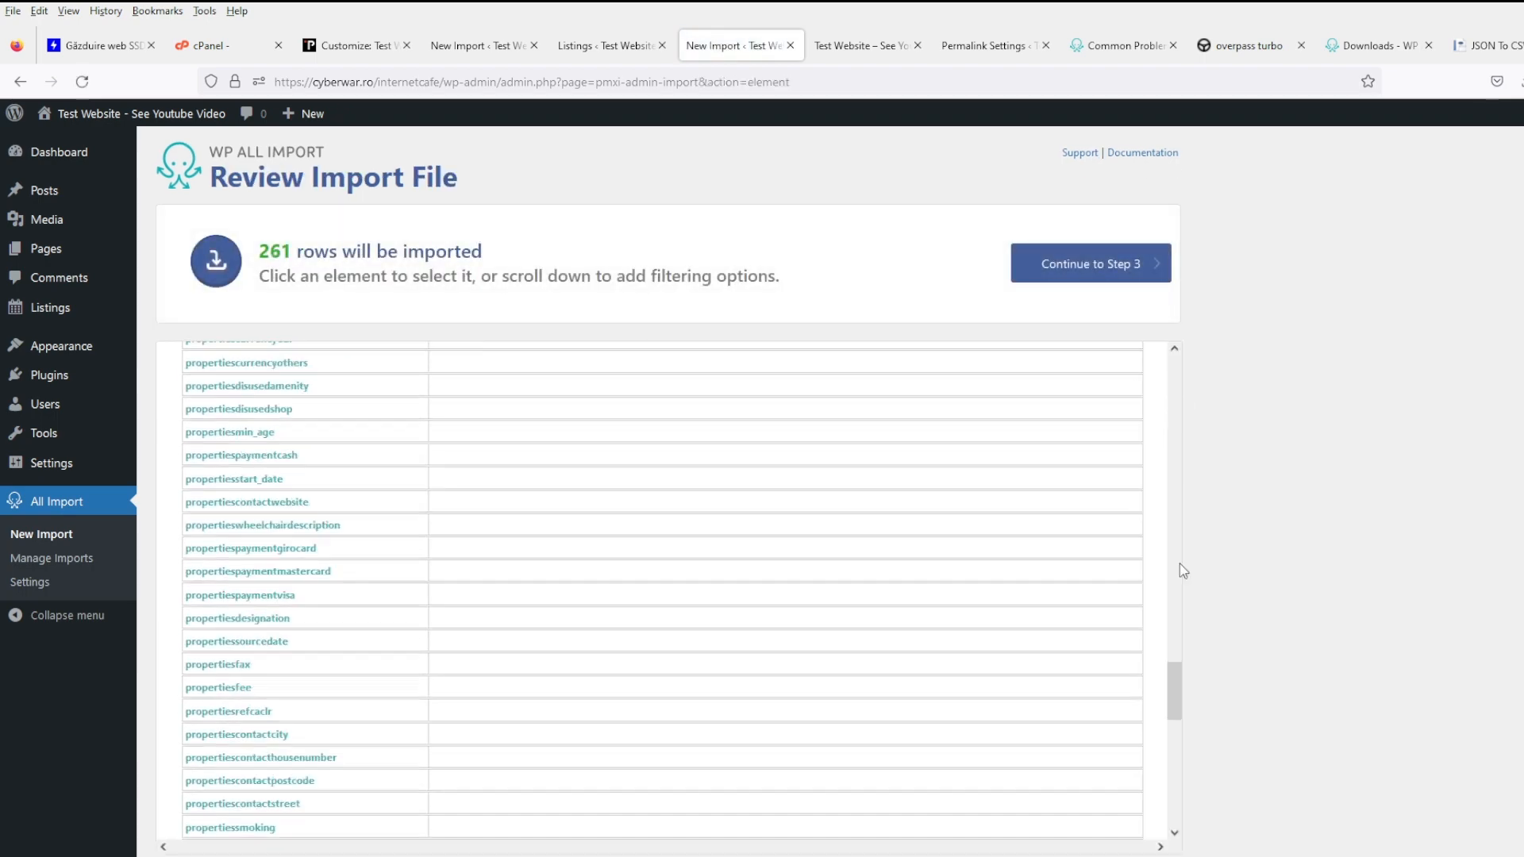
scroll(1179, 564, down, 3)
scroll(1269, 548, up, 3)
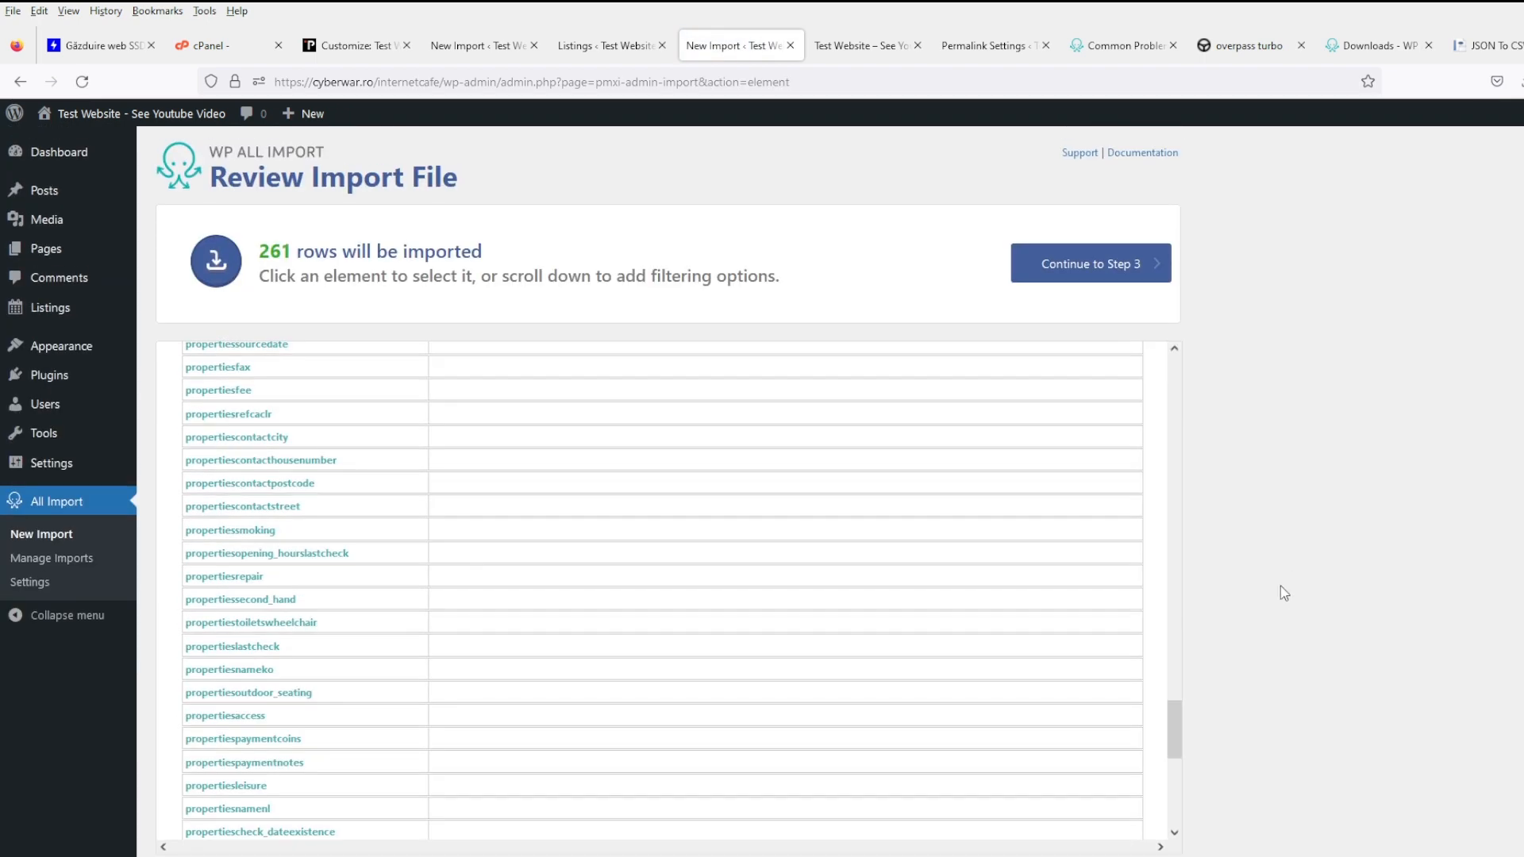
scroll(1283, 592, down, 3)
click(354, 702)
scroll(317, 675, down, 2)
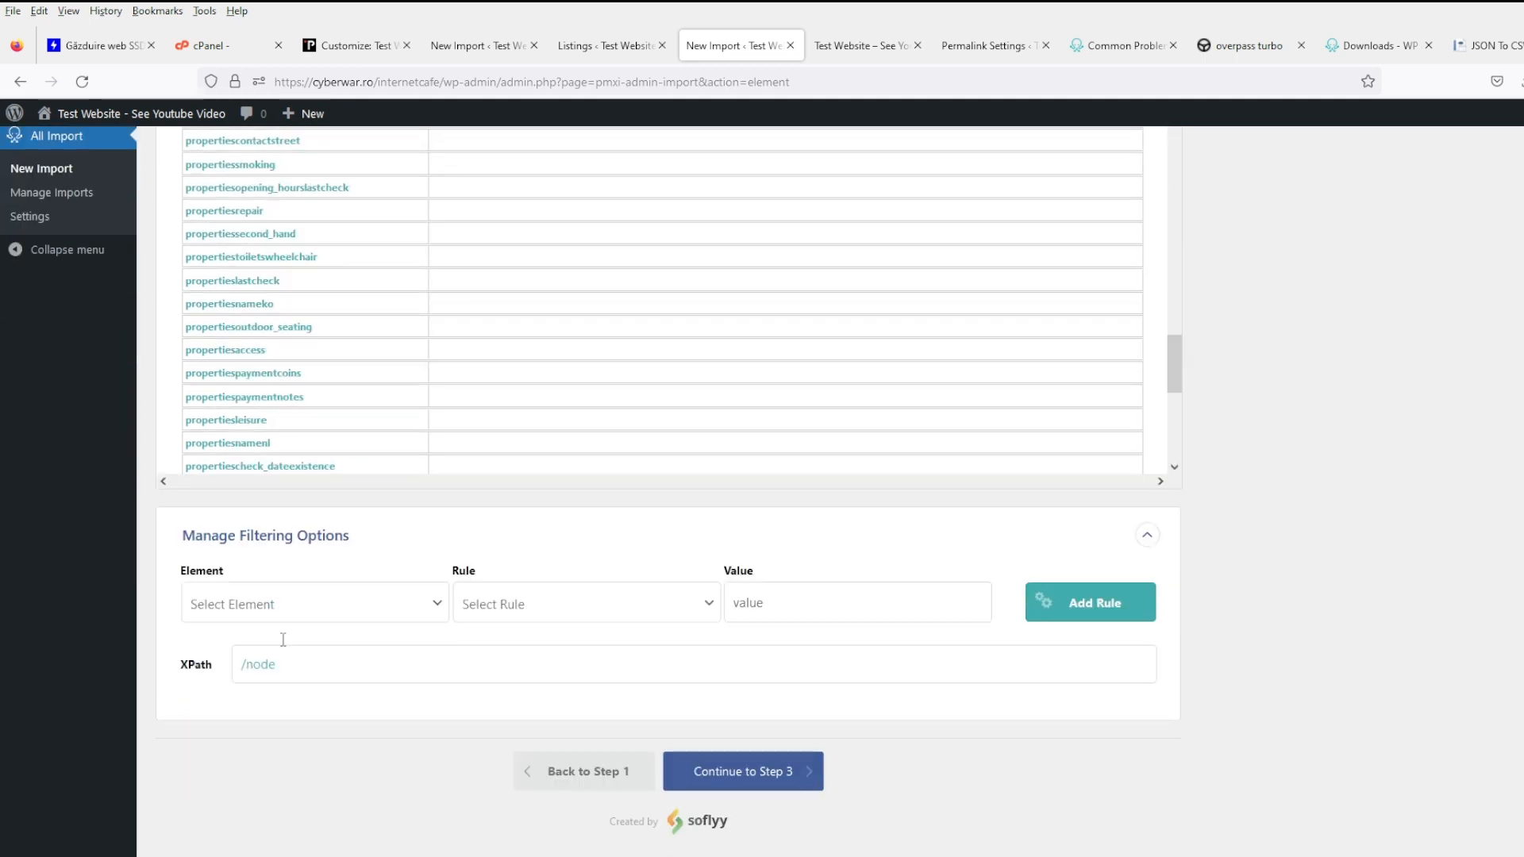
click(282, 184)
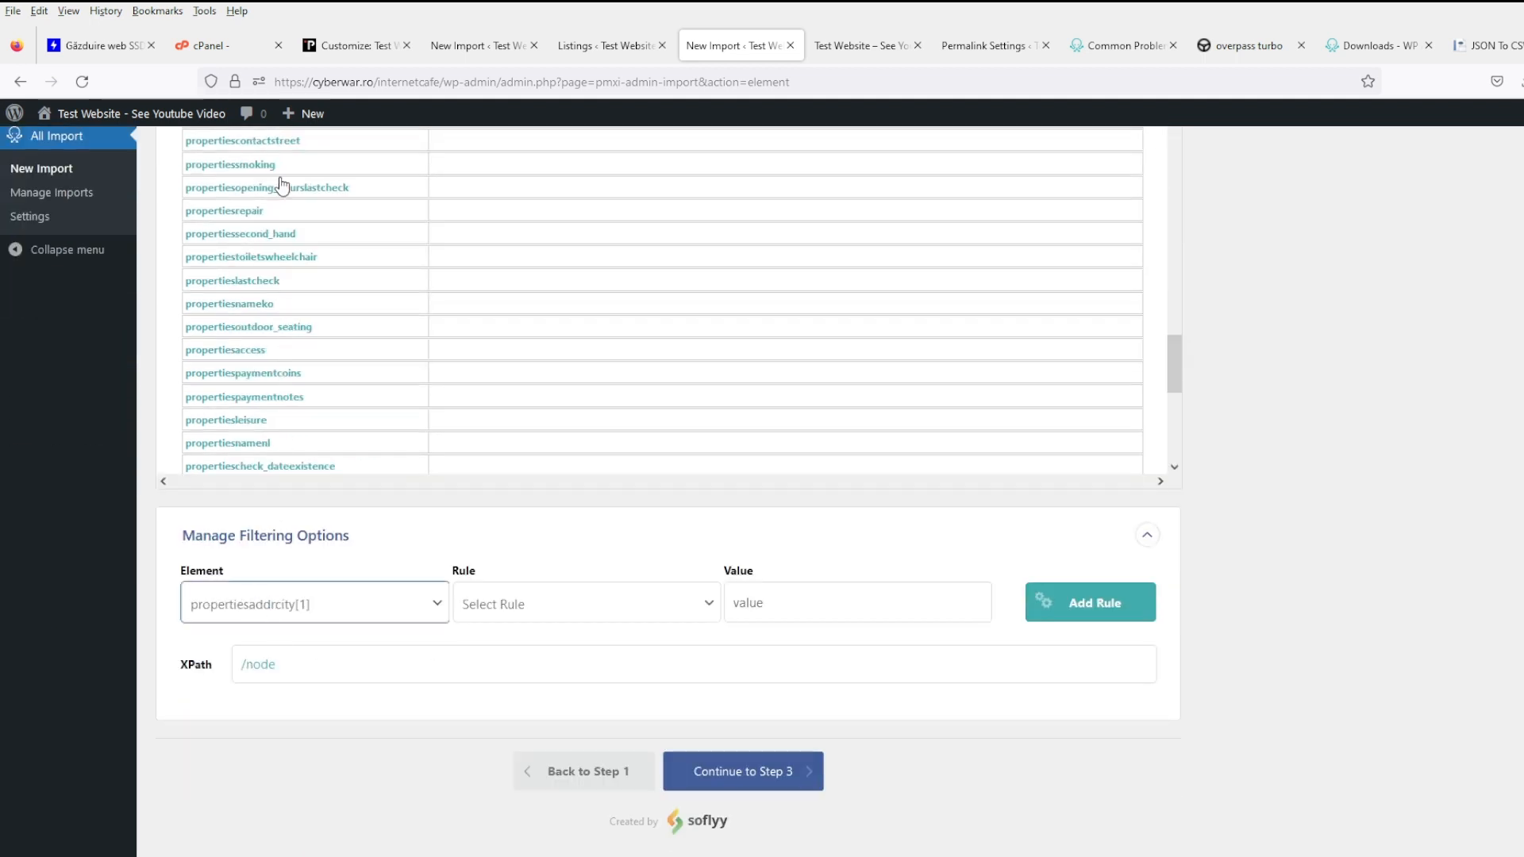
click(591, 623)
click(551, 564)
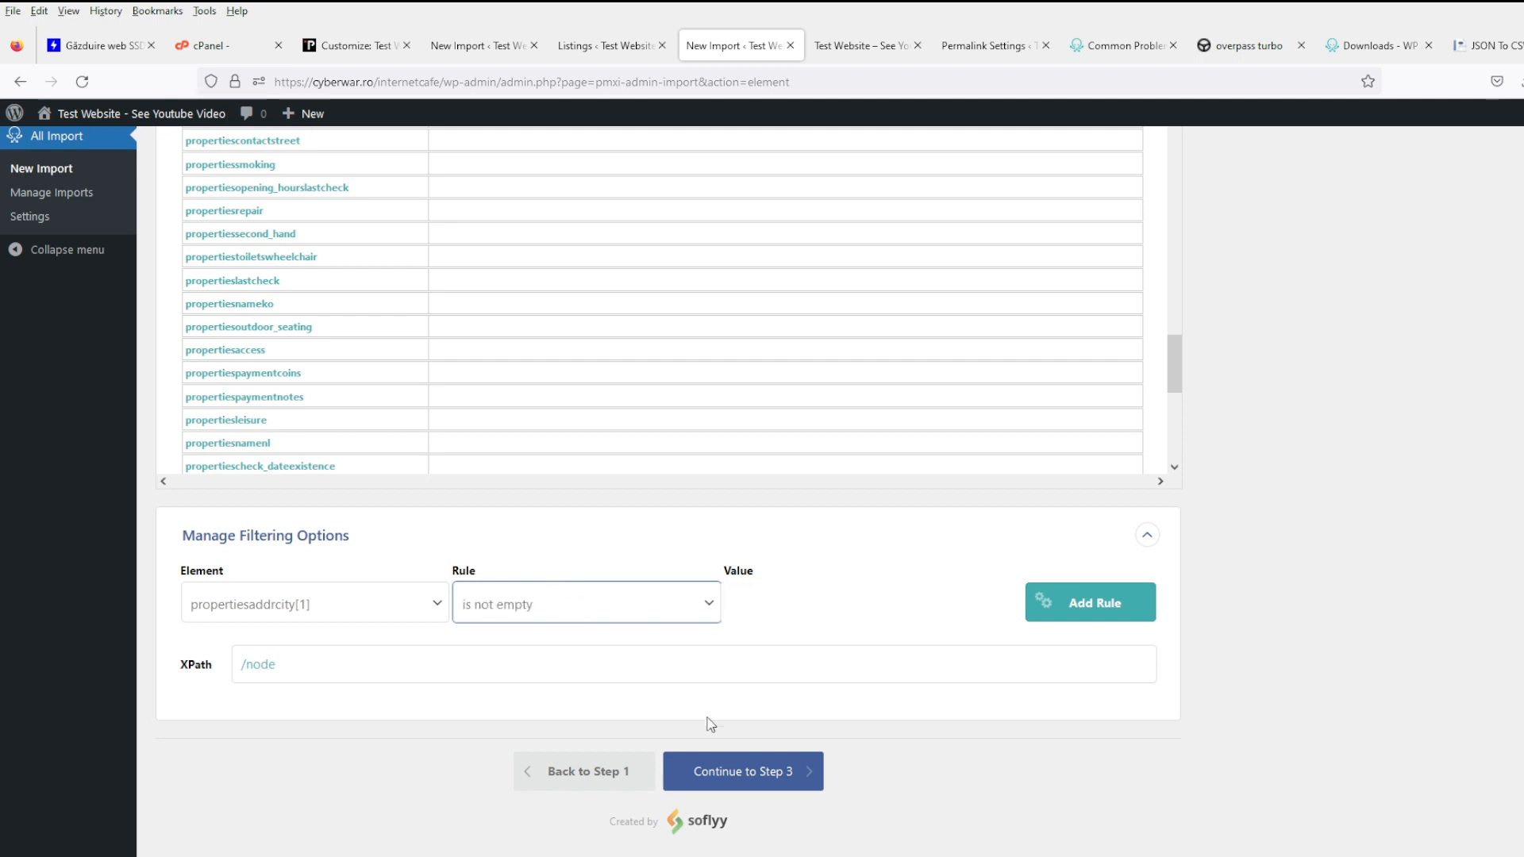
click(744, 775)
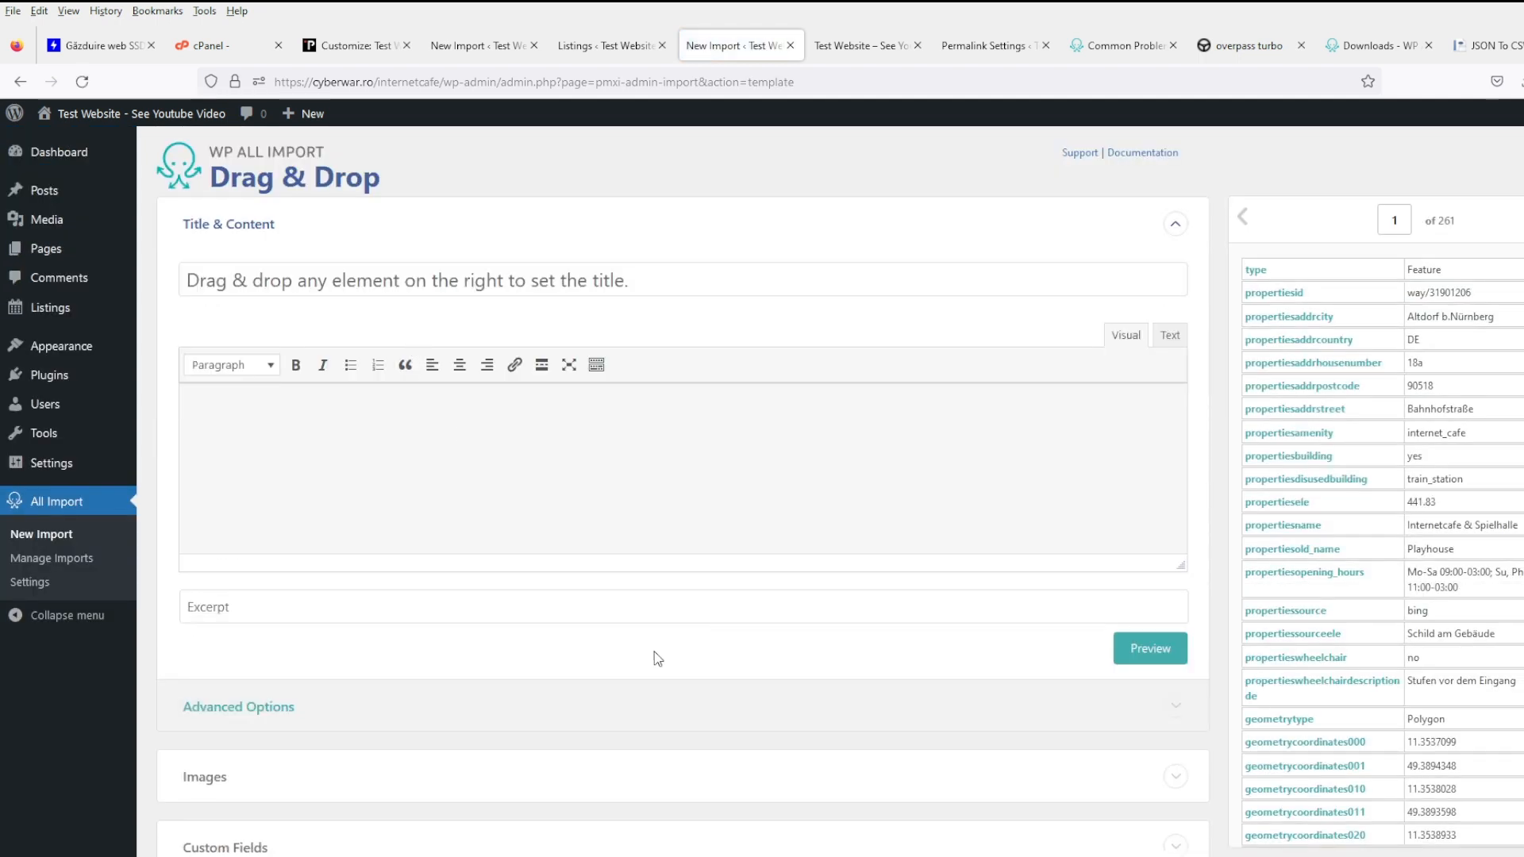
- Load the saved 'test' template and assign imported posts the Internet Cafe category
scroll(657, 658, down, 5)
click(406, 705)
click(384, 761)
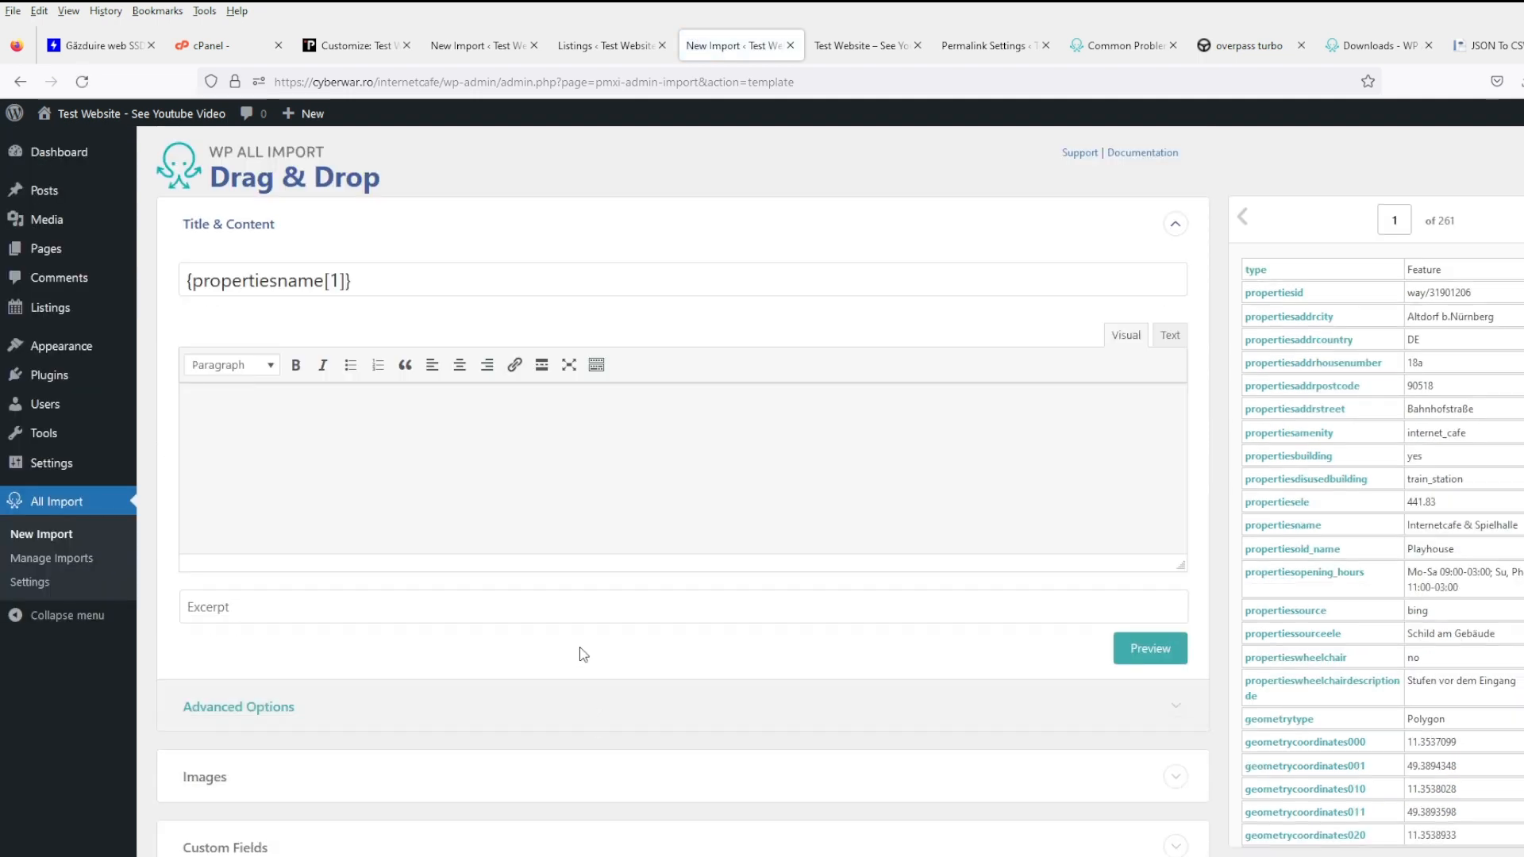
scroll(581, 653, down, 5)
scroll(584, 649, up, 2)
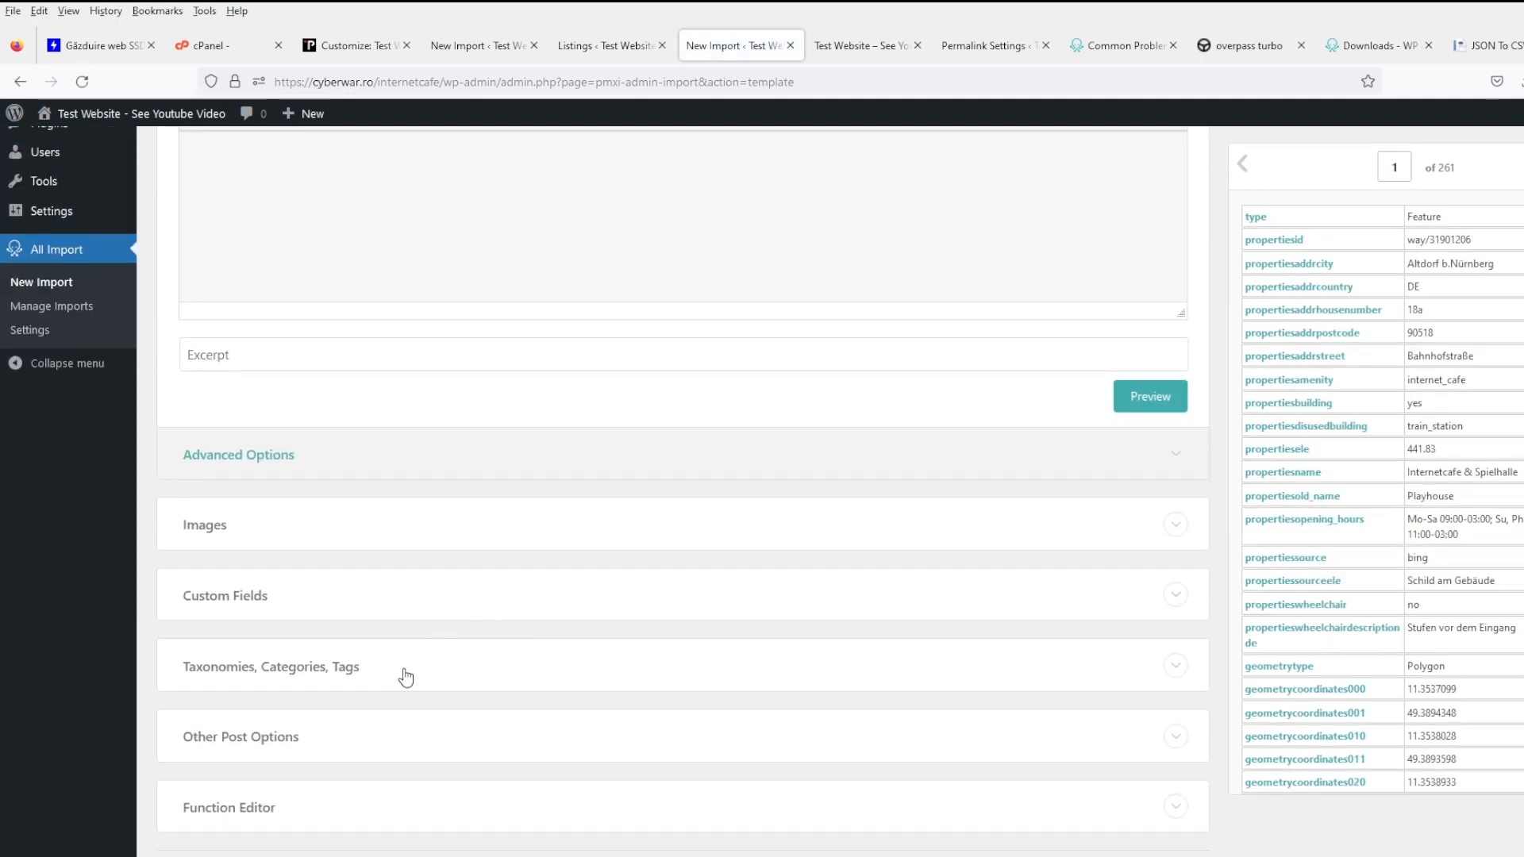
click(400, 671)
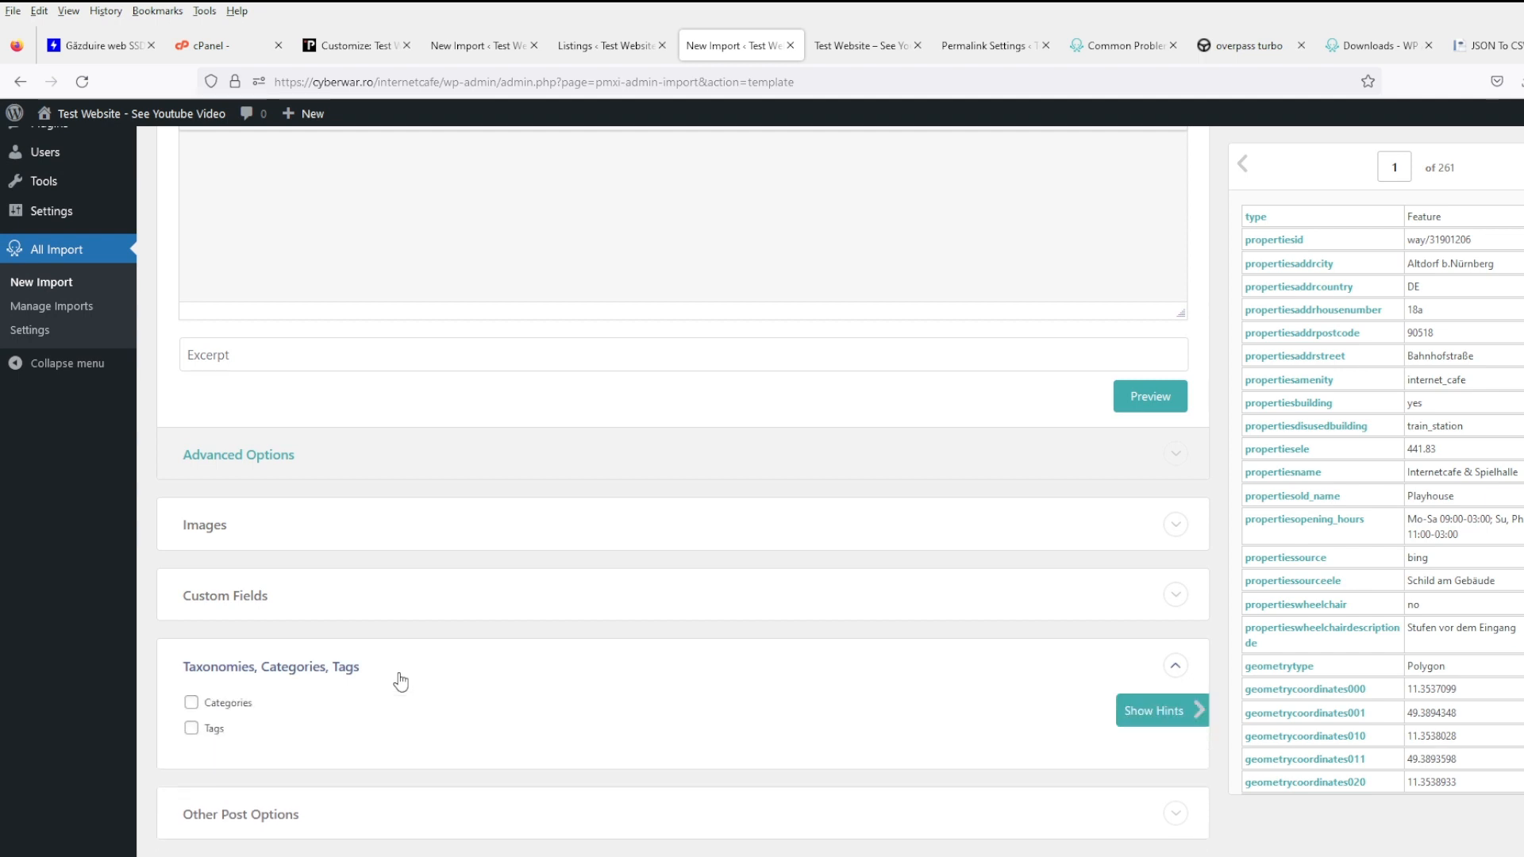
click(238, 704)
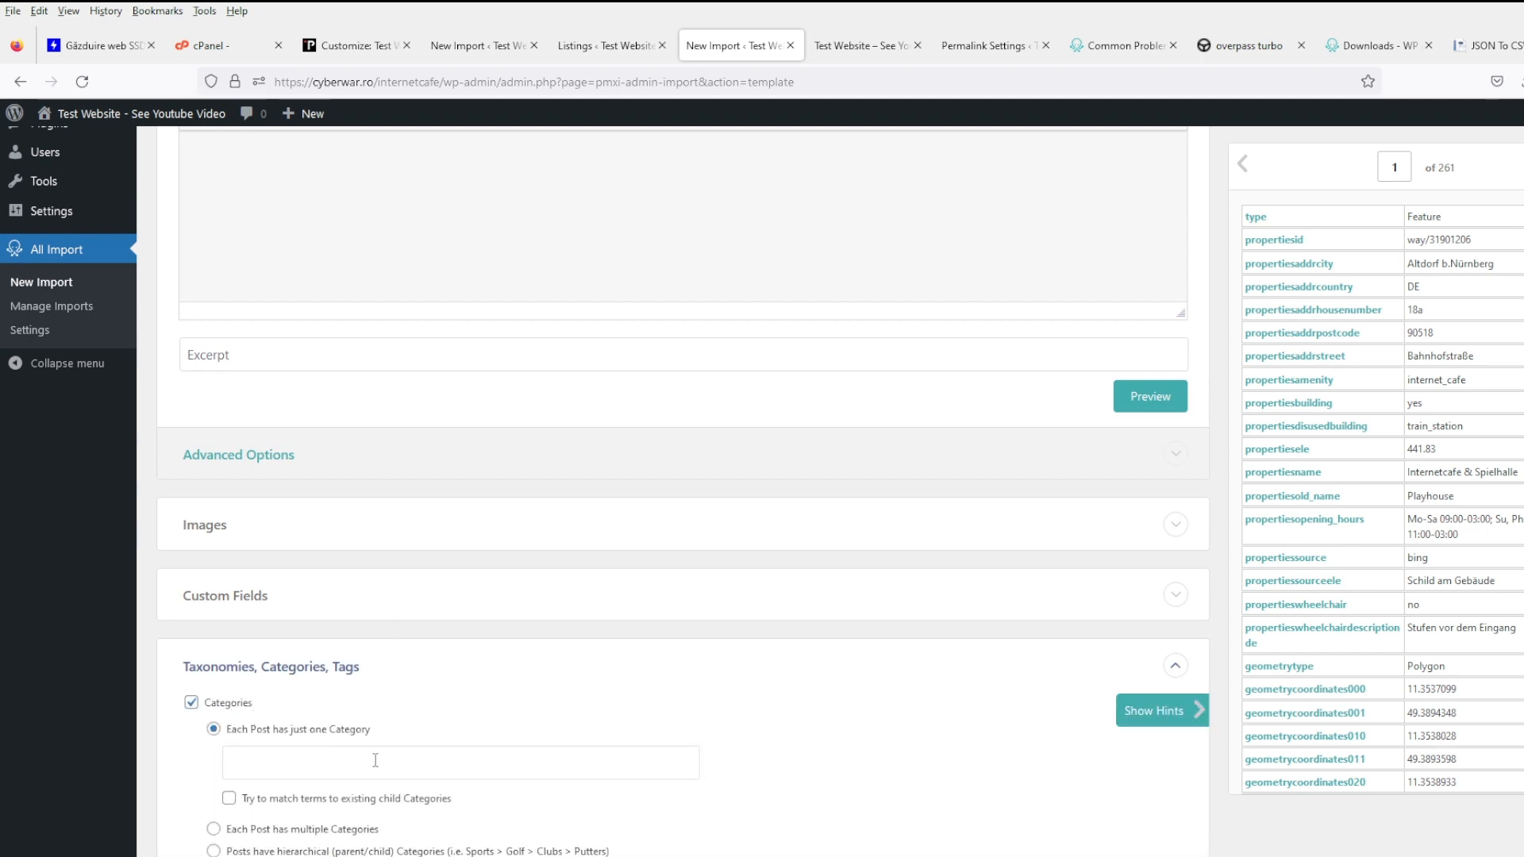
- Expand the custom field mappings and enable multiple tags per imported post
scroll(376, 761, up, 3)
scroll(341, 568, down, 4)
click(317, 508)
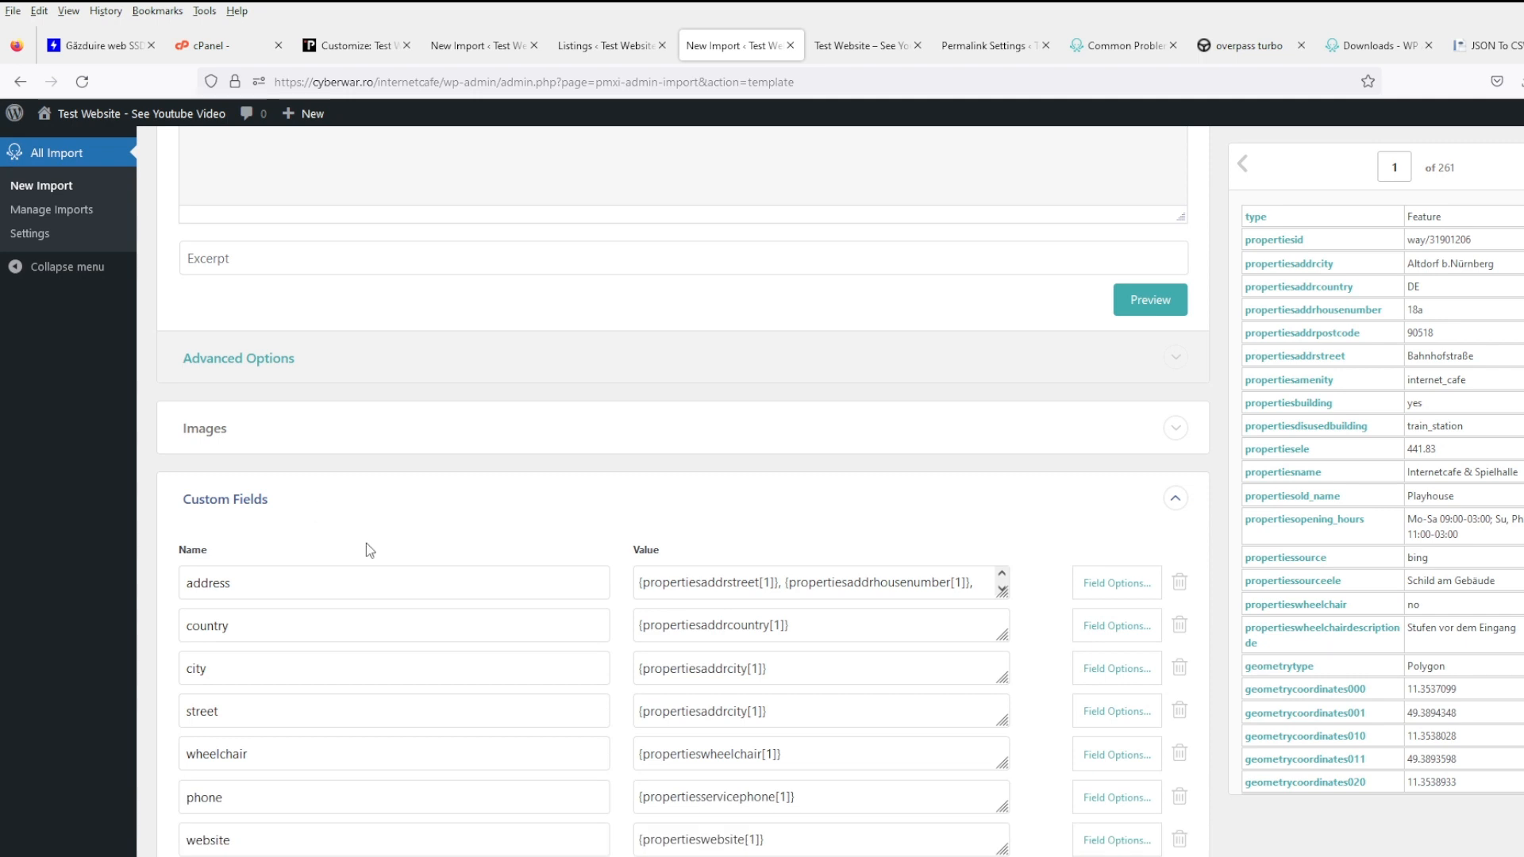
scroll(365, 548, down, 7)
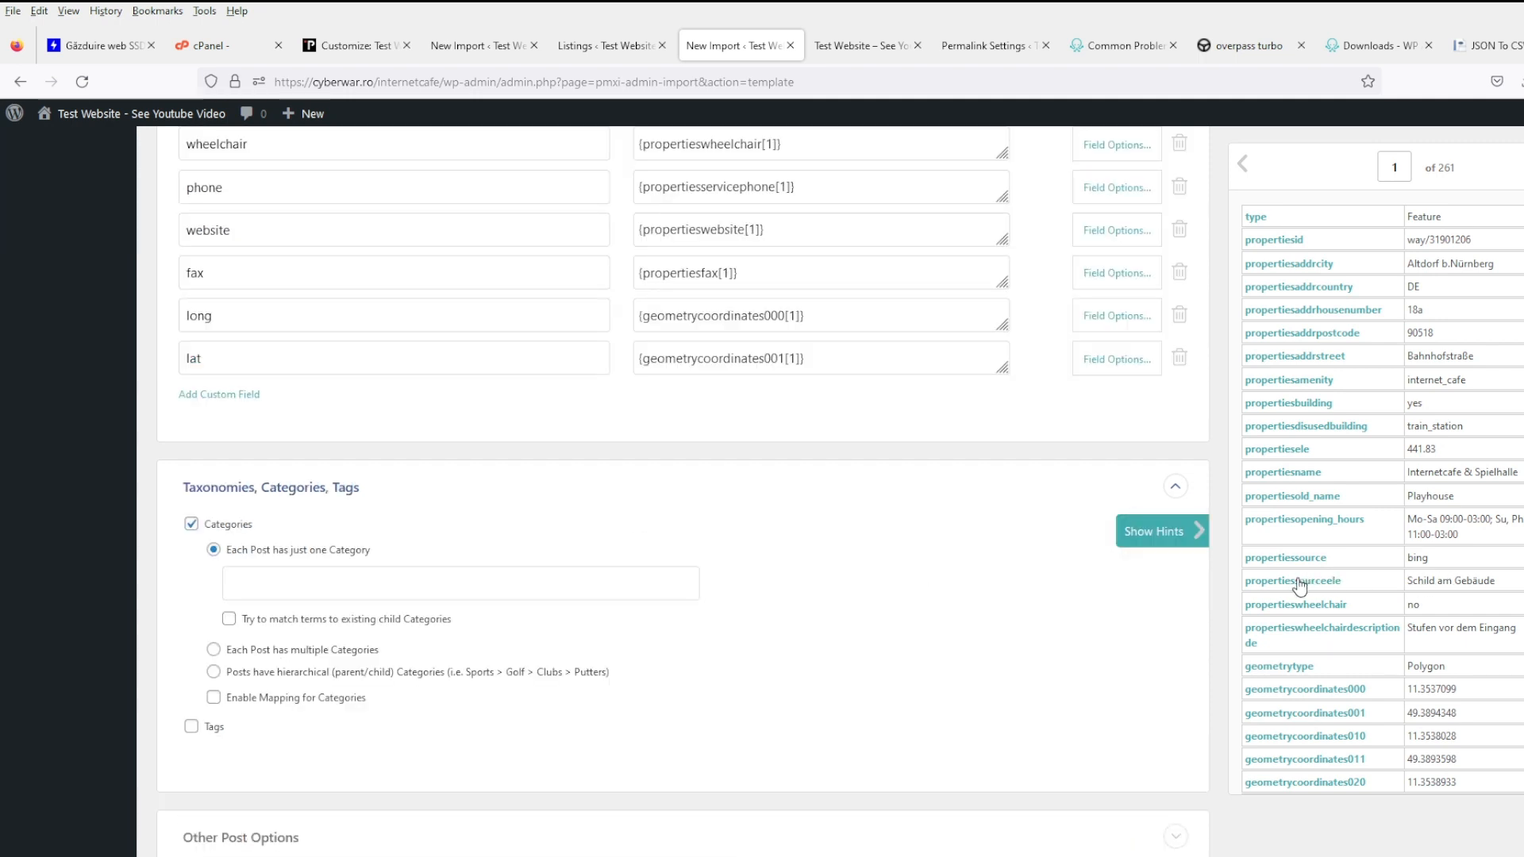
scroll(1275, 393, up, 1)
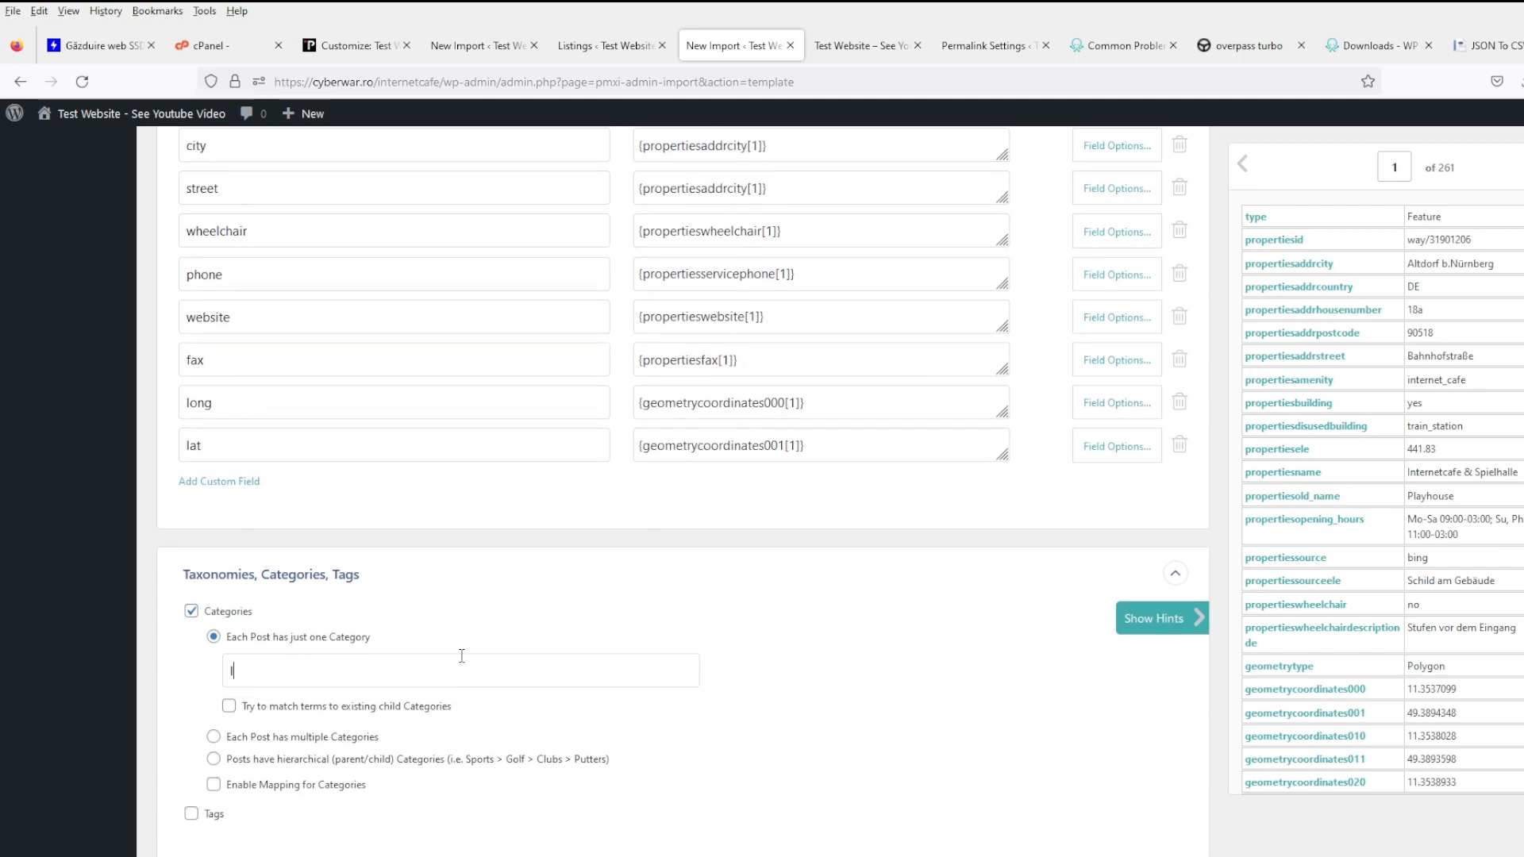
scroll(461, 656, down, 2)
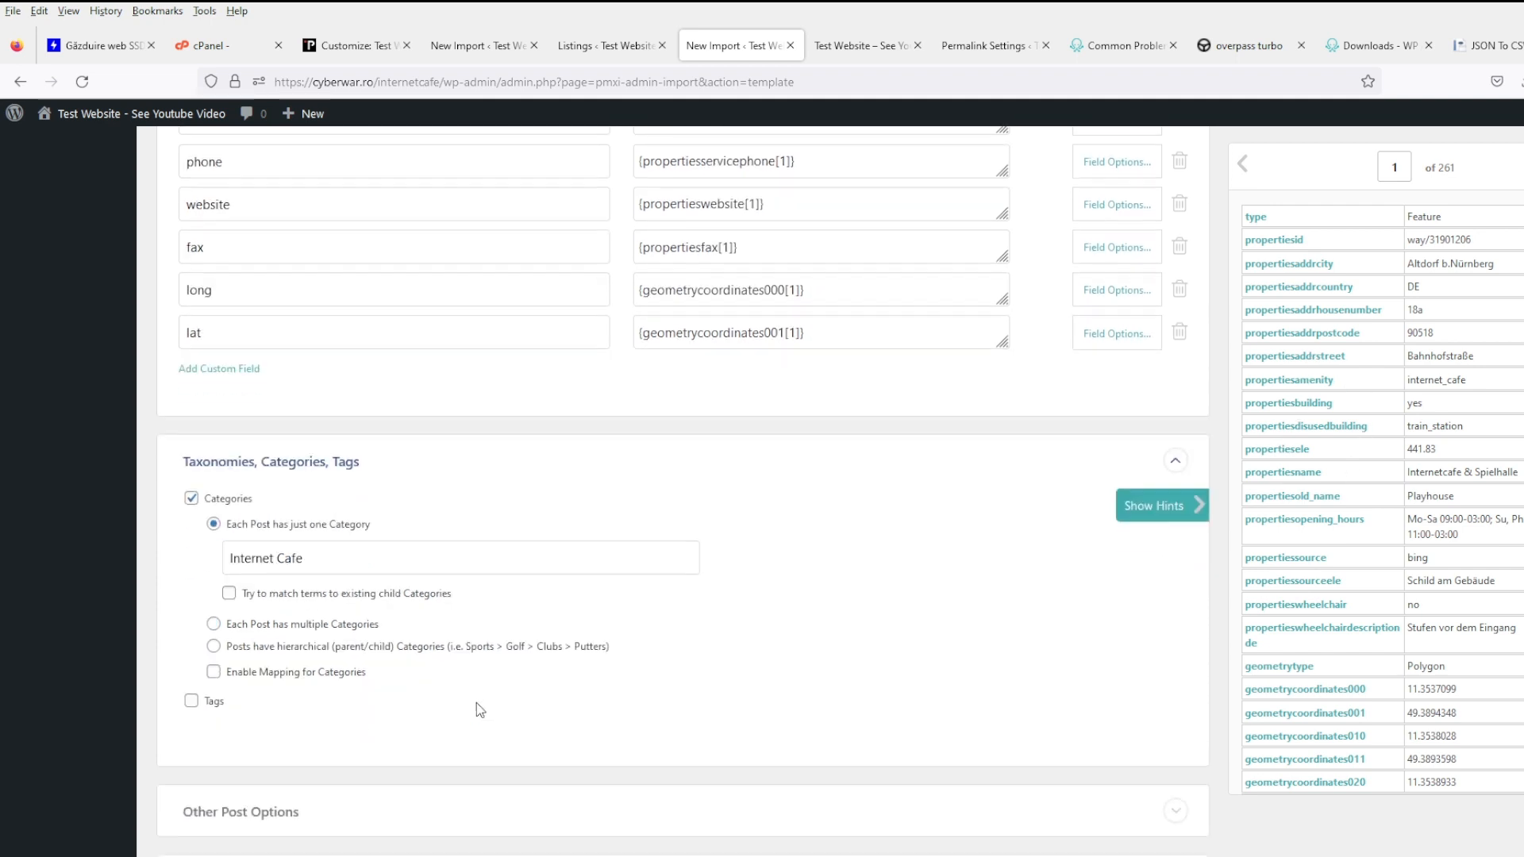
click(192, 642)
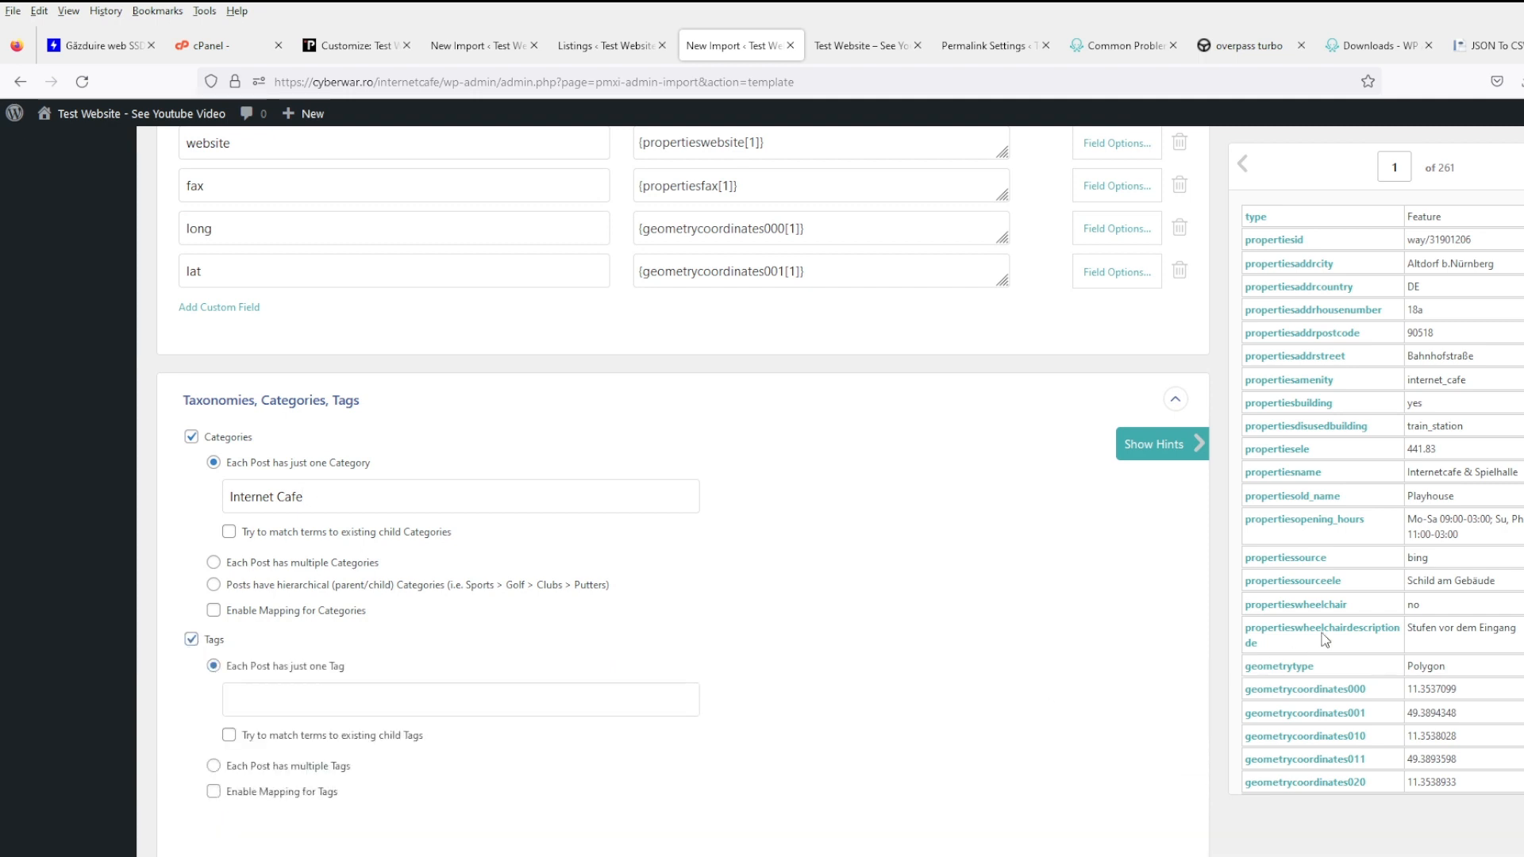
click(328, 767)
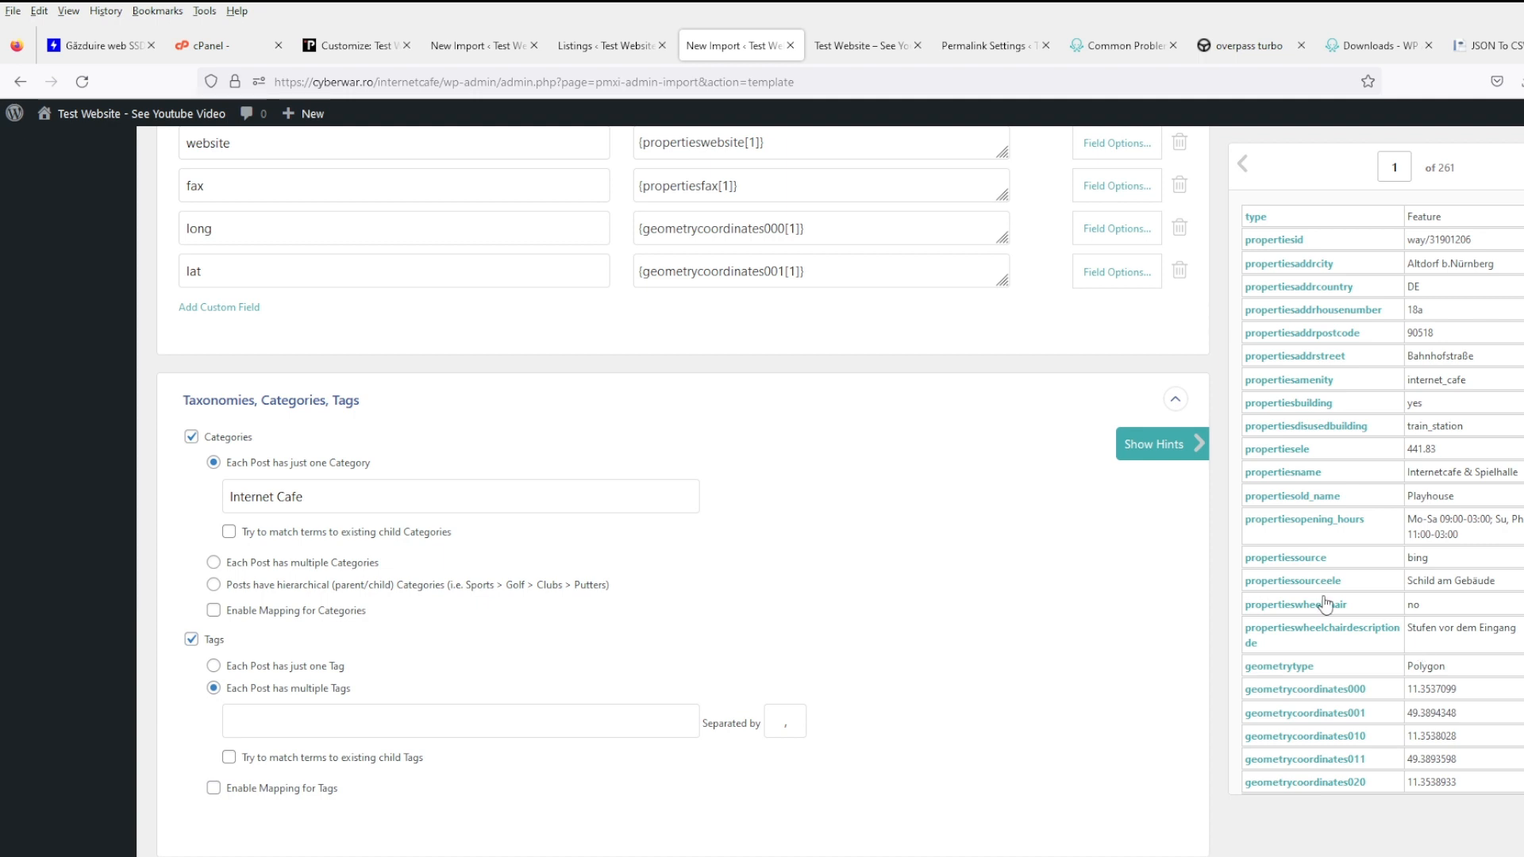
- Build tags from source, wheelchair description, street, postcode, city and country fields, comma-separated
drag(1308, 589, 568, 727)
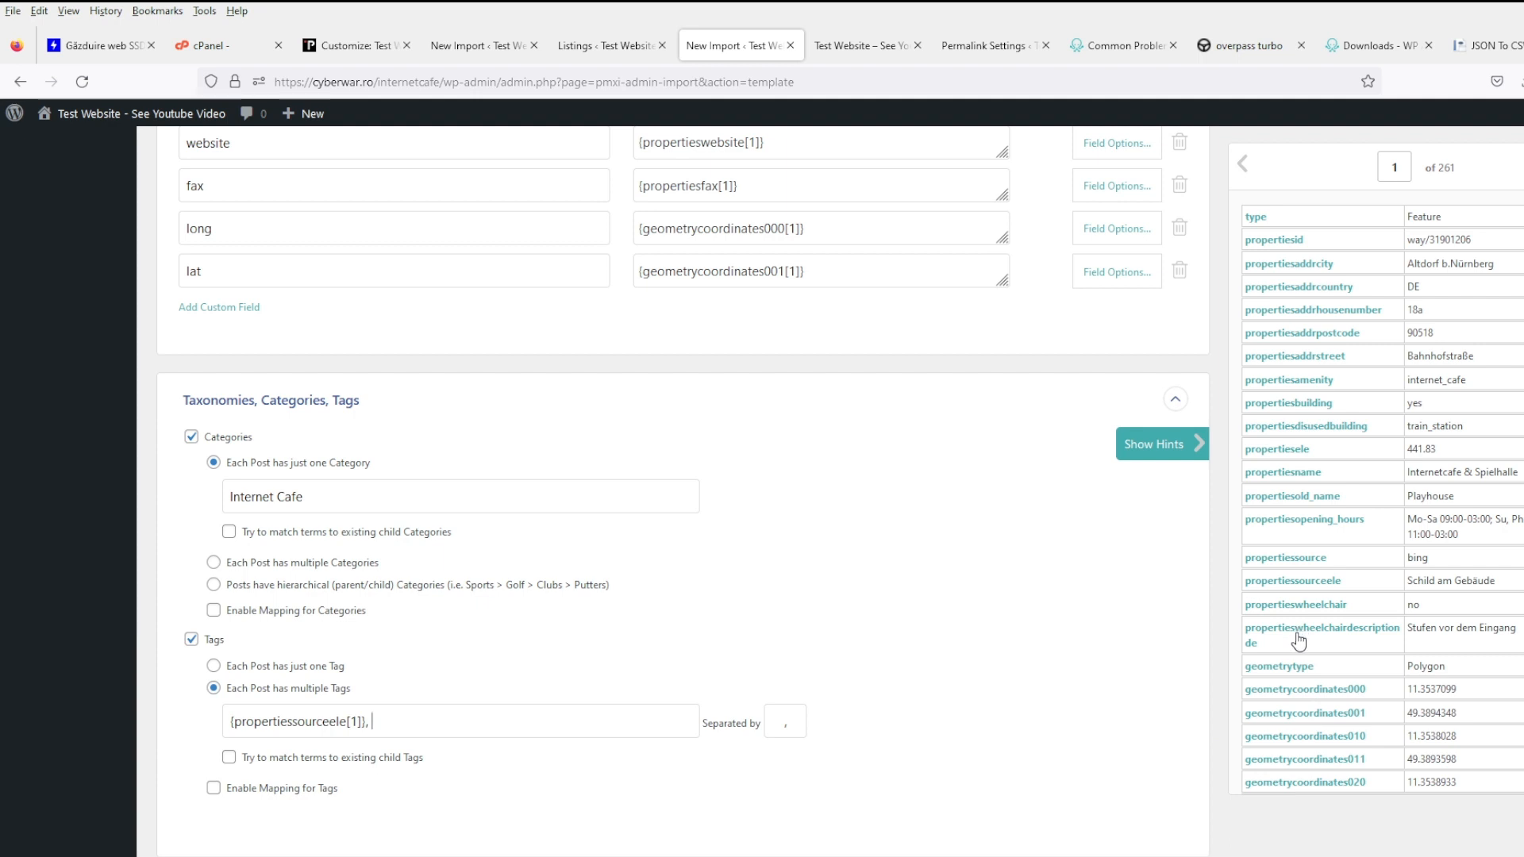
drag(1297, 635, 612, 722)
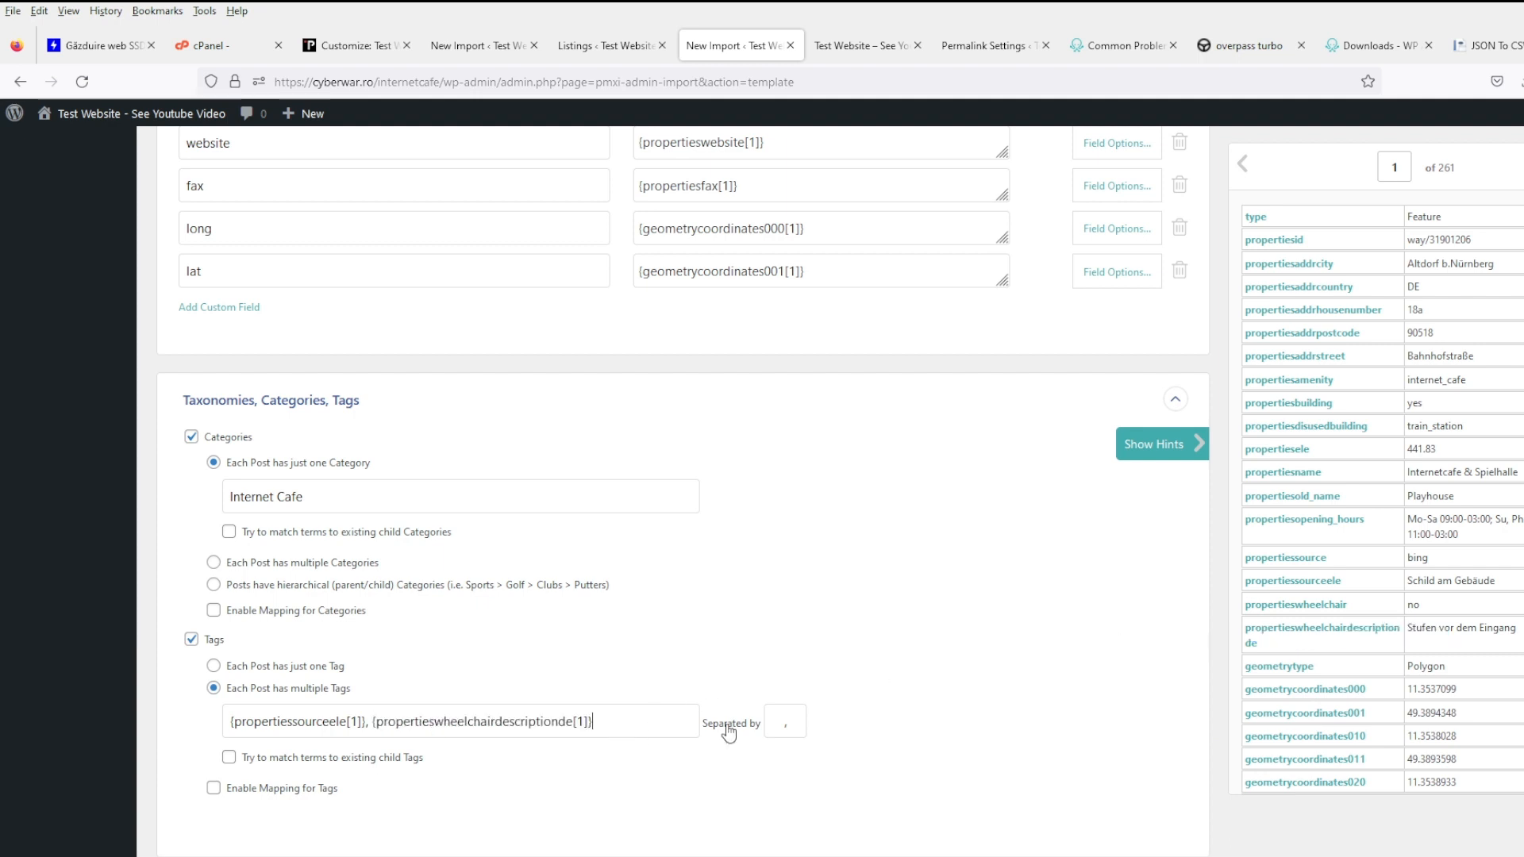
text(,)
drag(1295, 356, 627, 730)
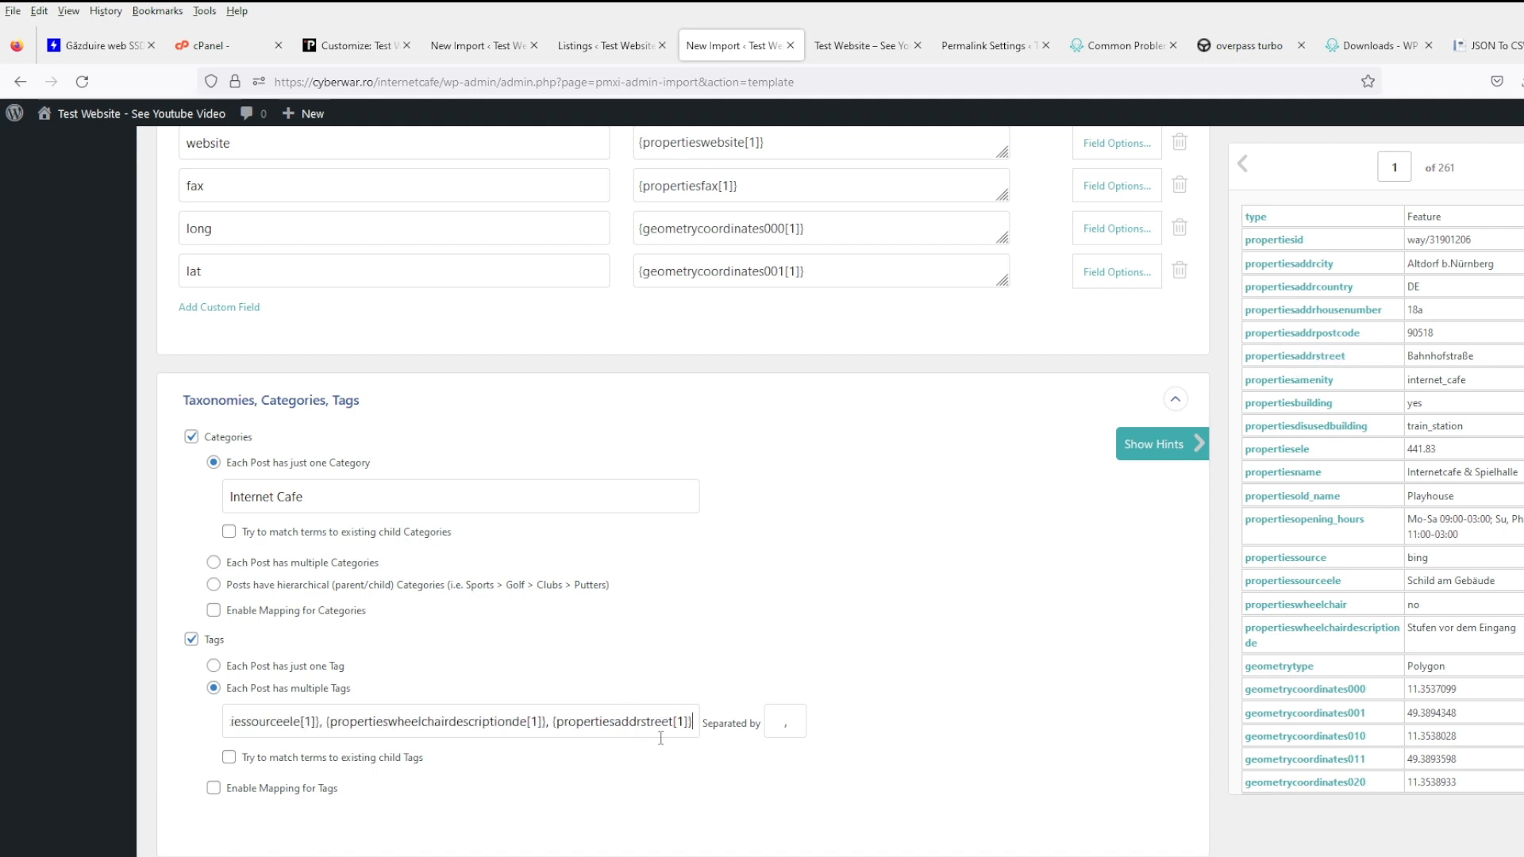
text(,)
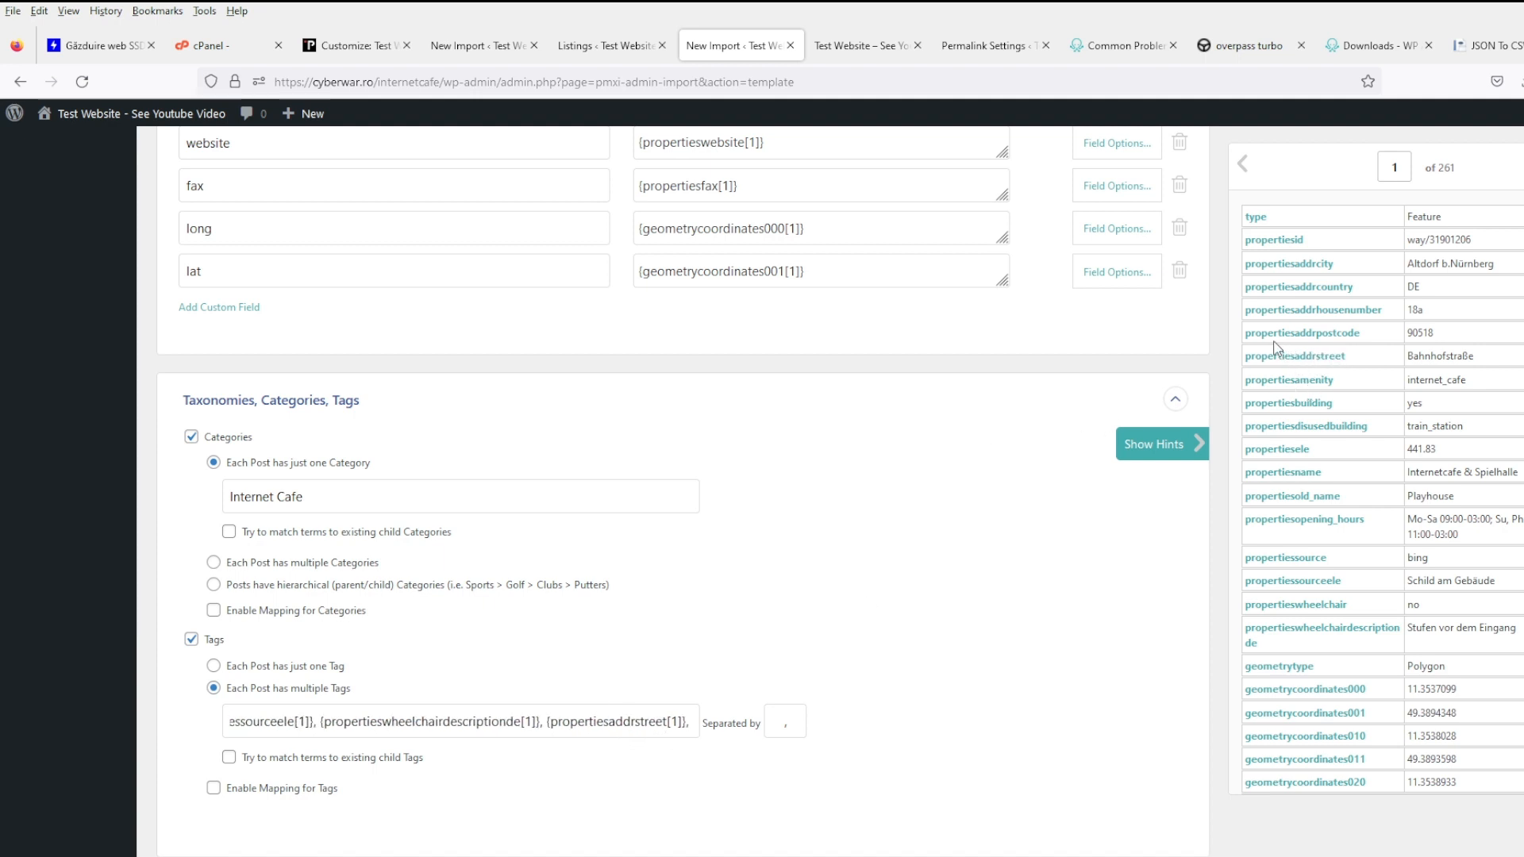
drag(1274, 334, 694, 727)
text(,)
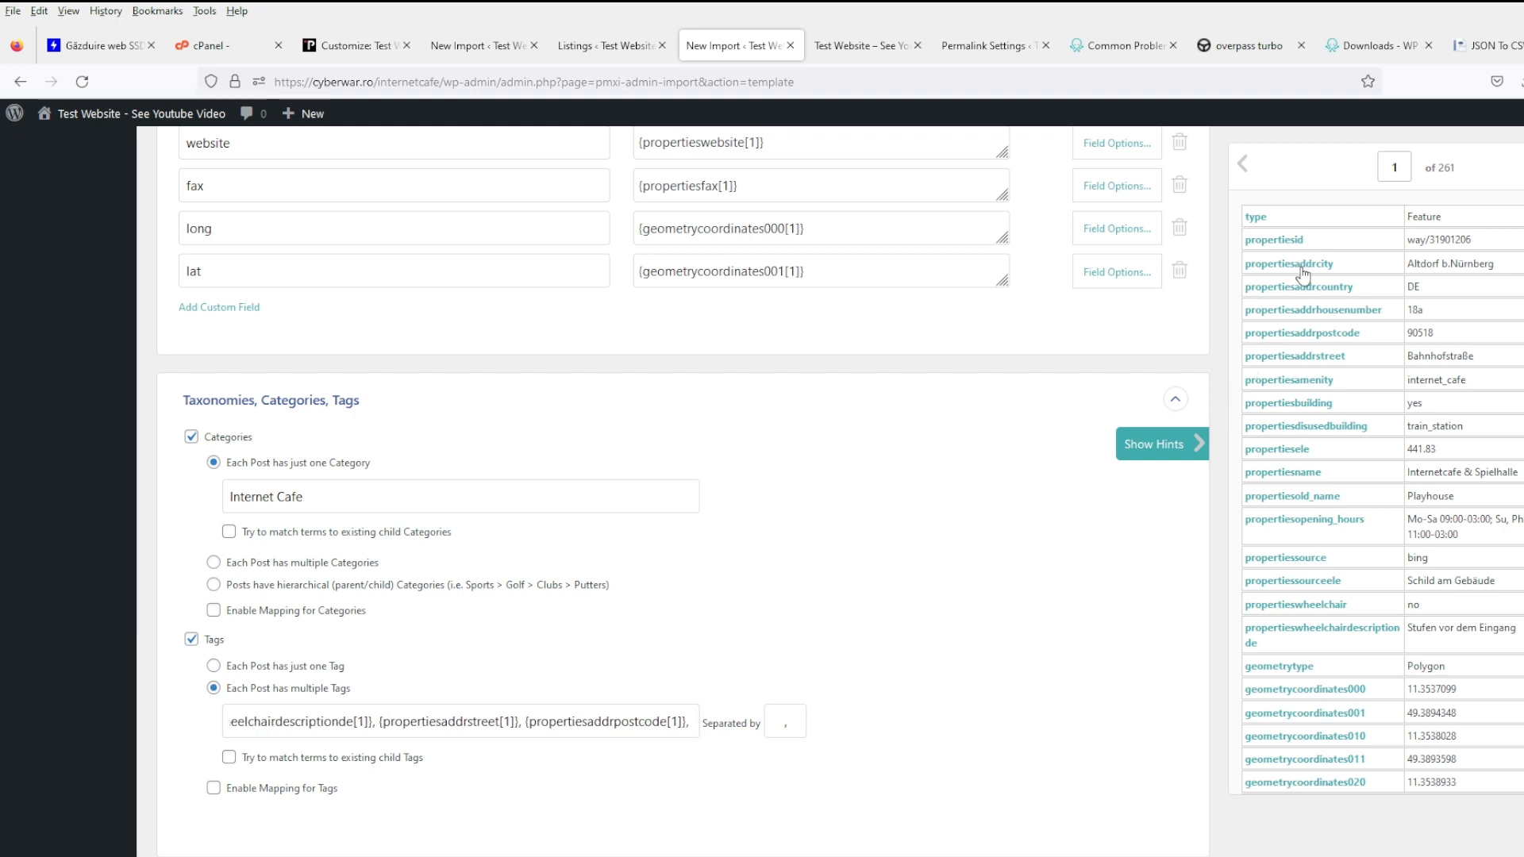
drag(1302, 268, 693, 729)
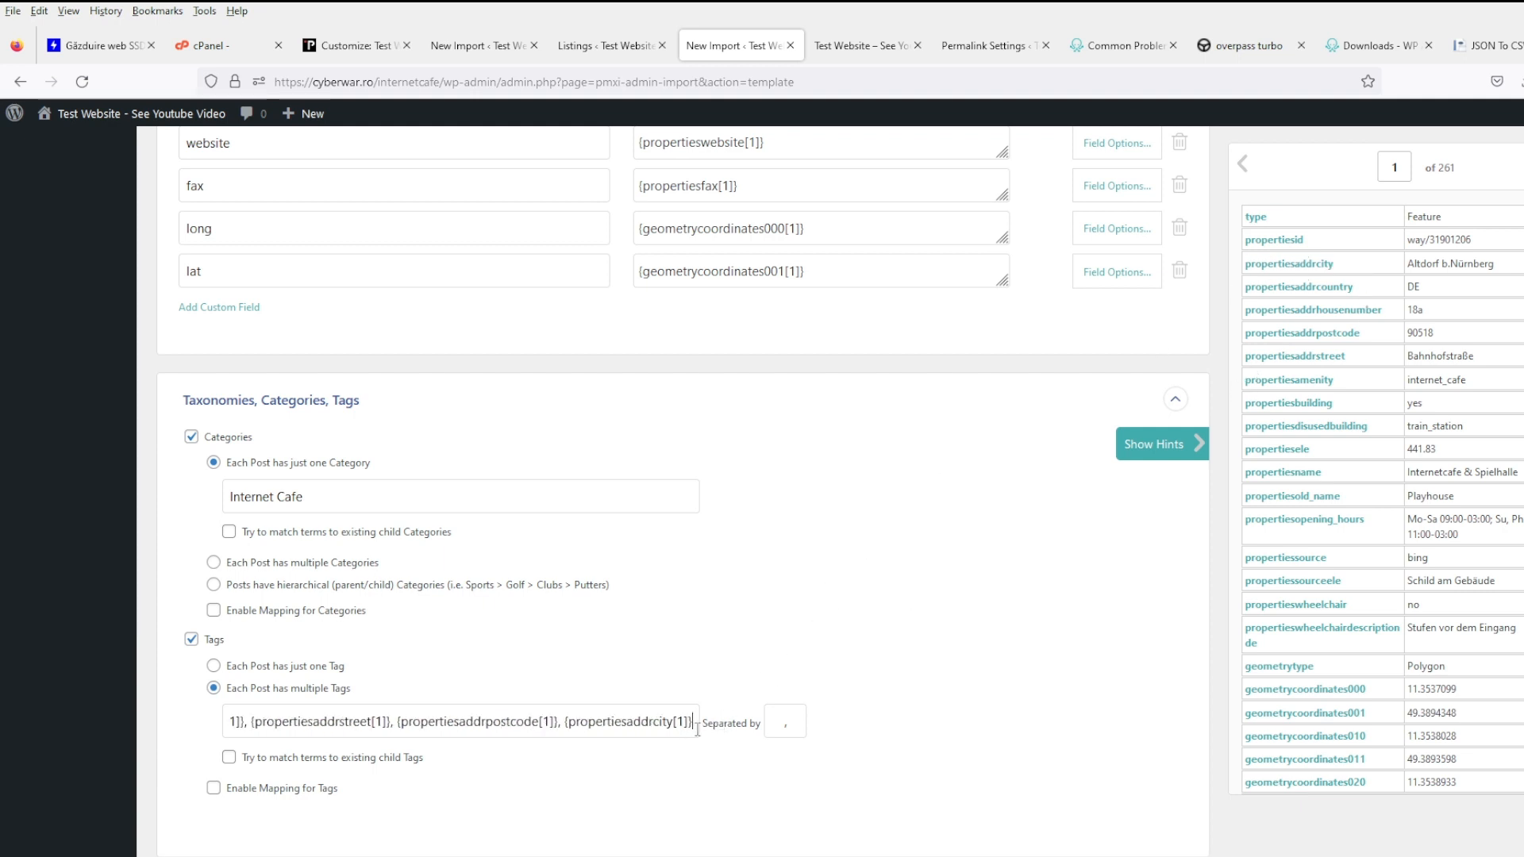
text(,)
drag(1299, 293, 700, 734)
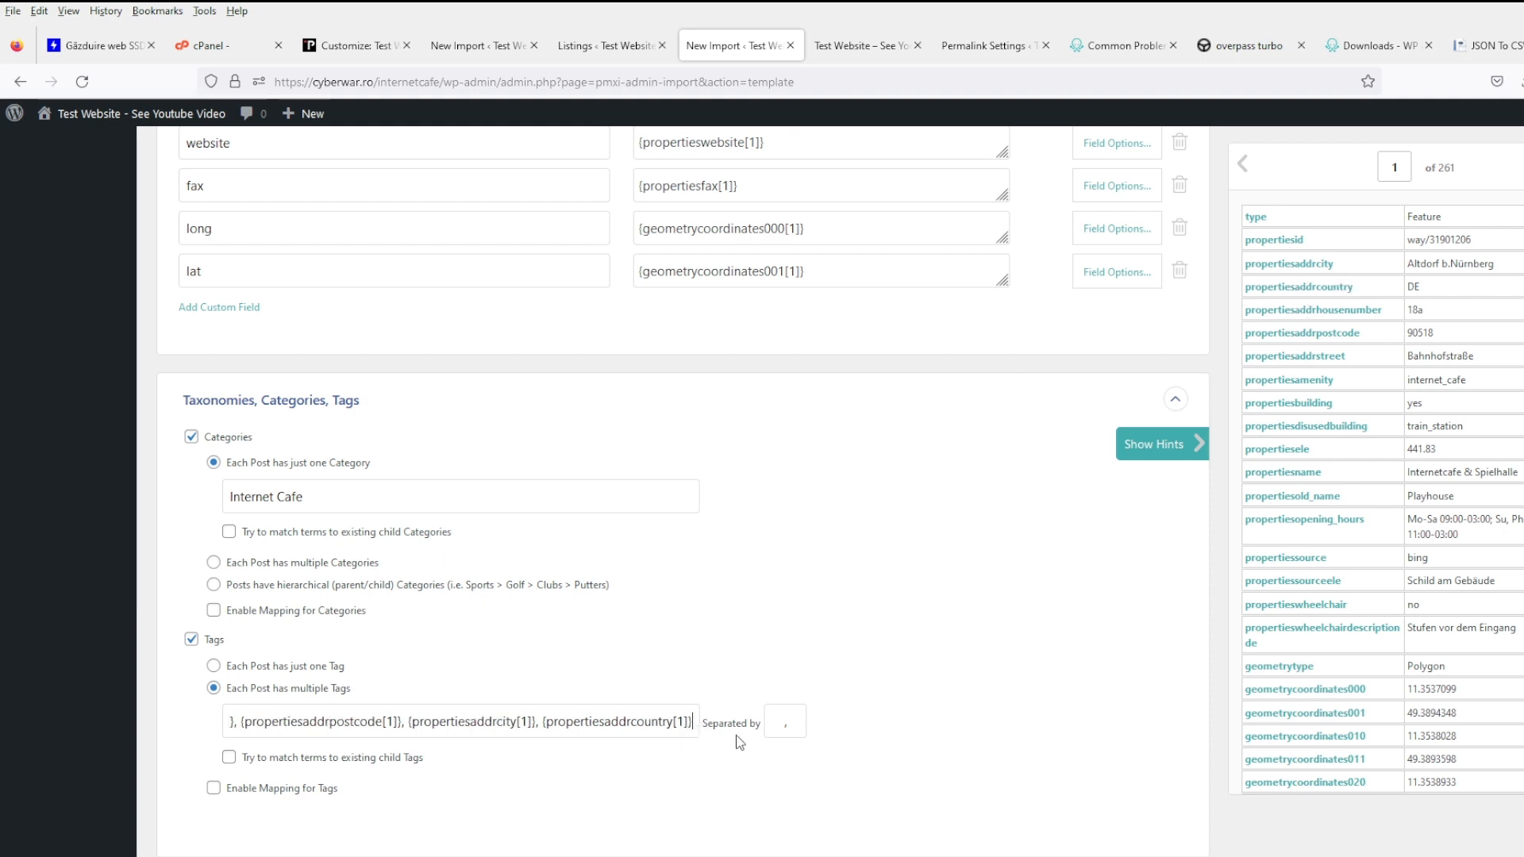
text(,)
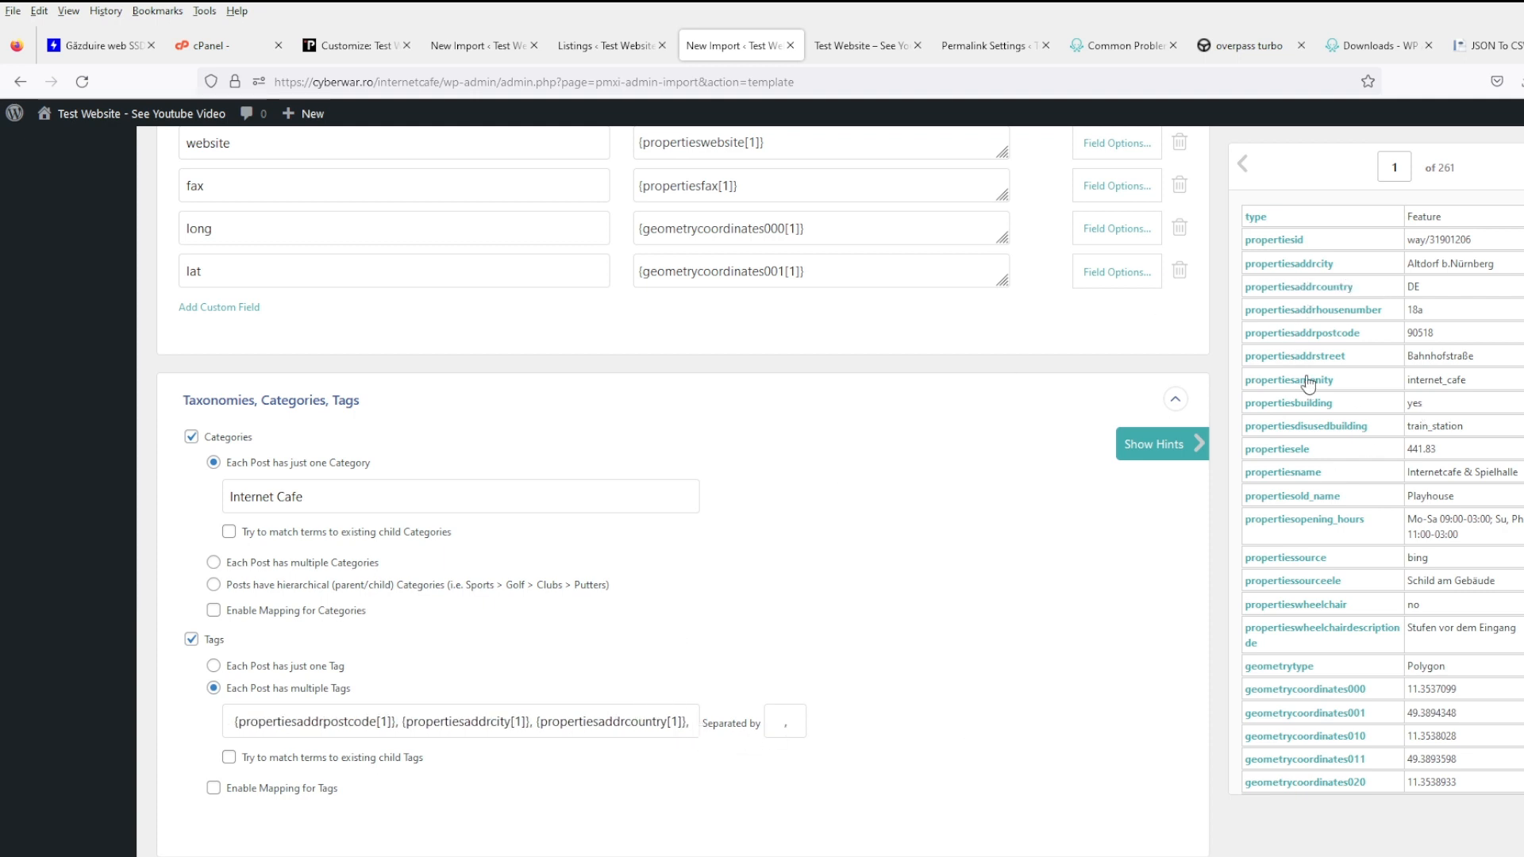
drag(1304, 361, 710, 740)
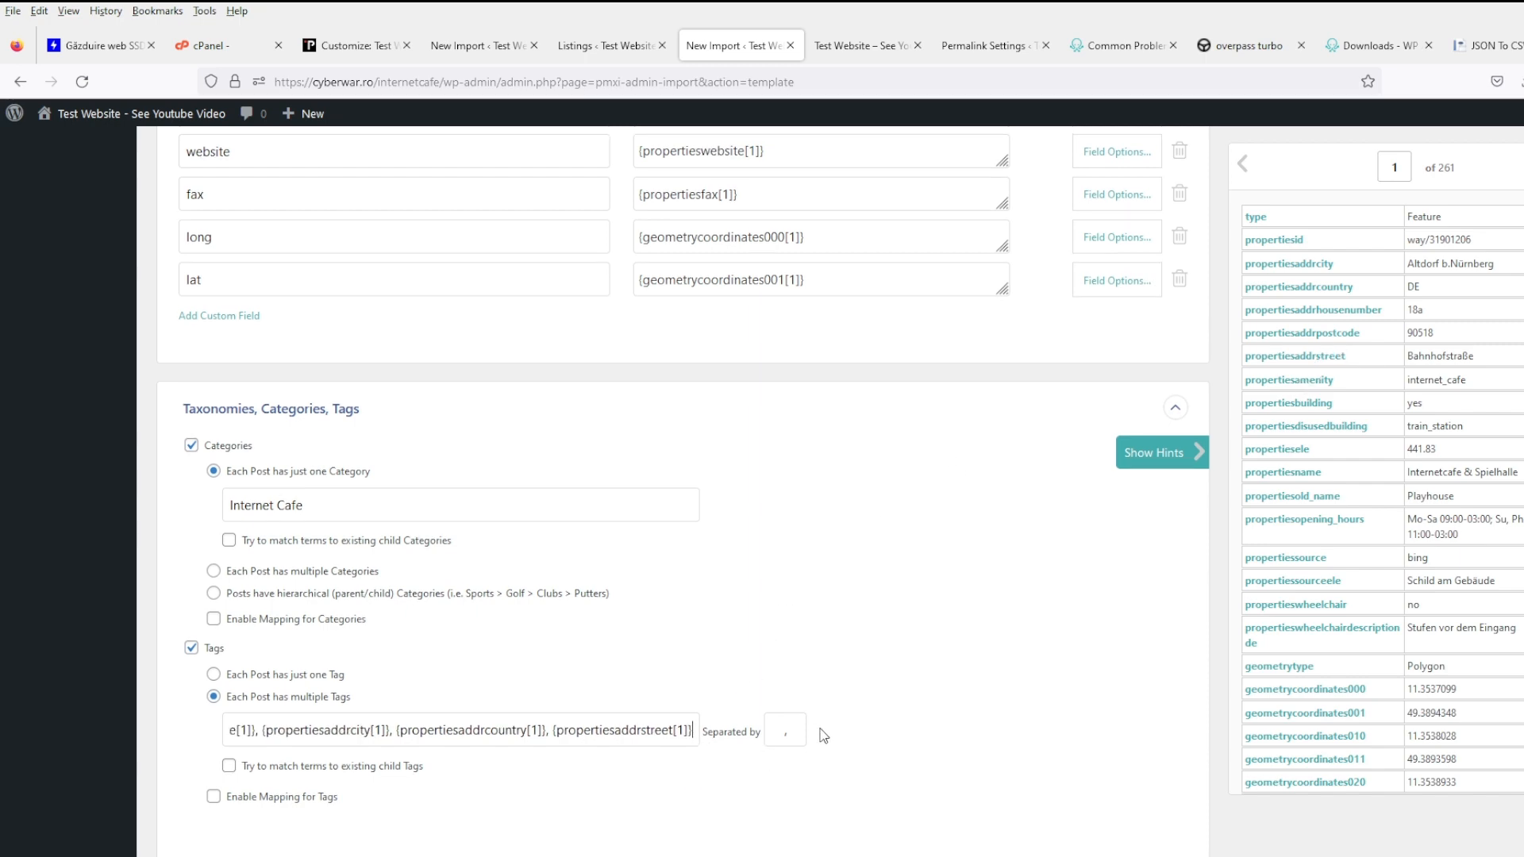
scroll(873, 754, up, 4)
scroll(797, 724, down, 6)
scroll(797, 725, down, 2)
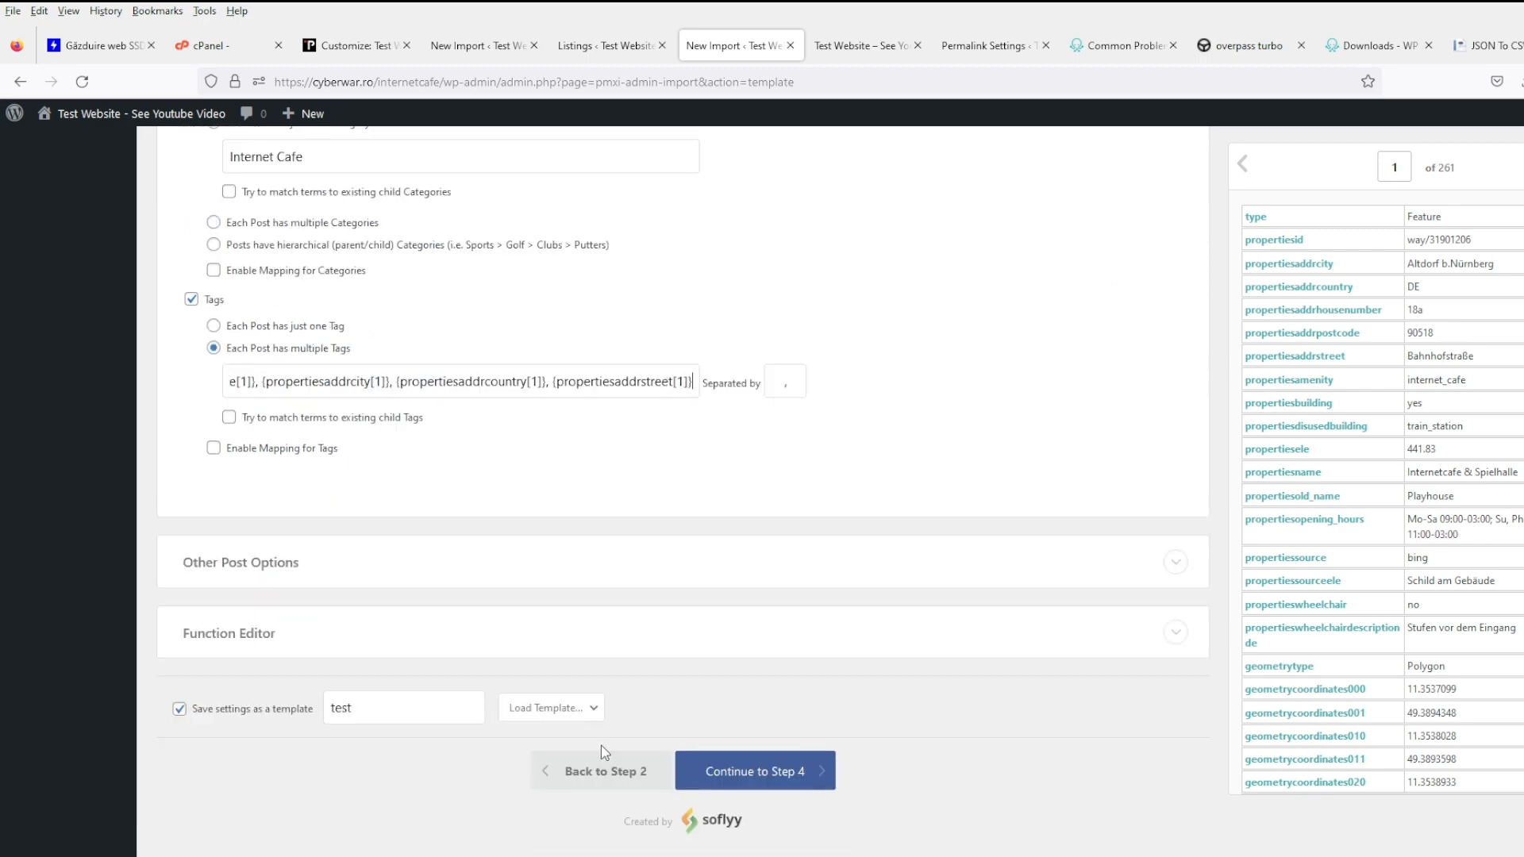
- Continue to Step 4 and open the existing imports list in a new tab
click(747, 776)
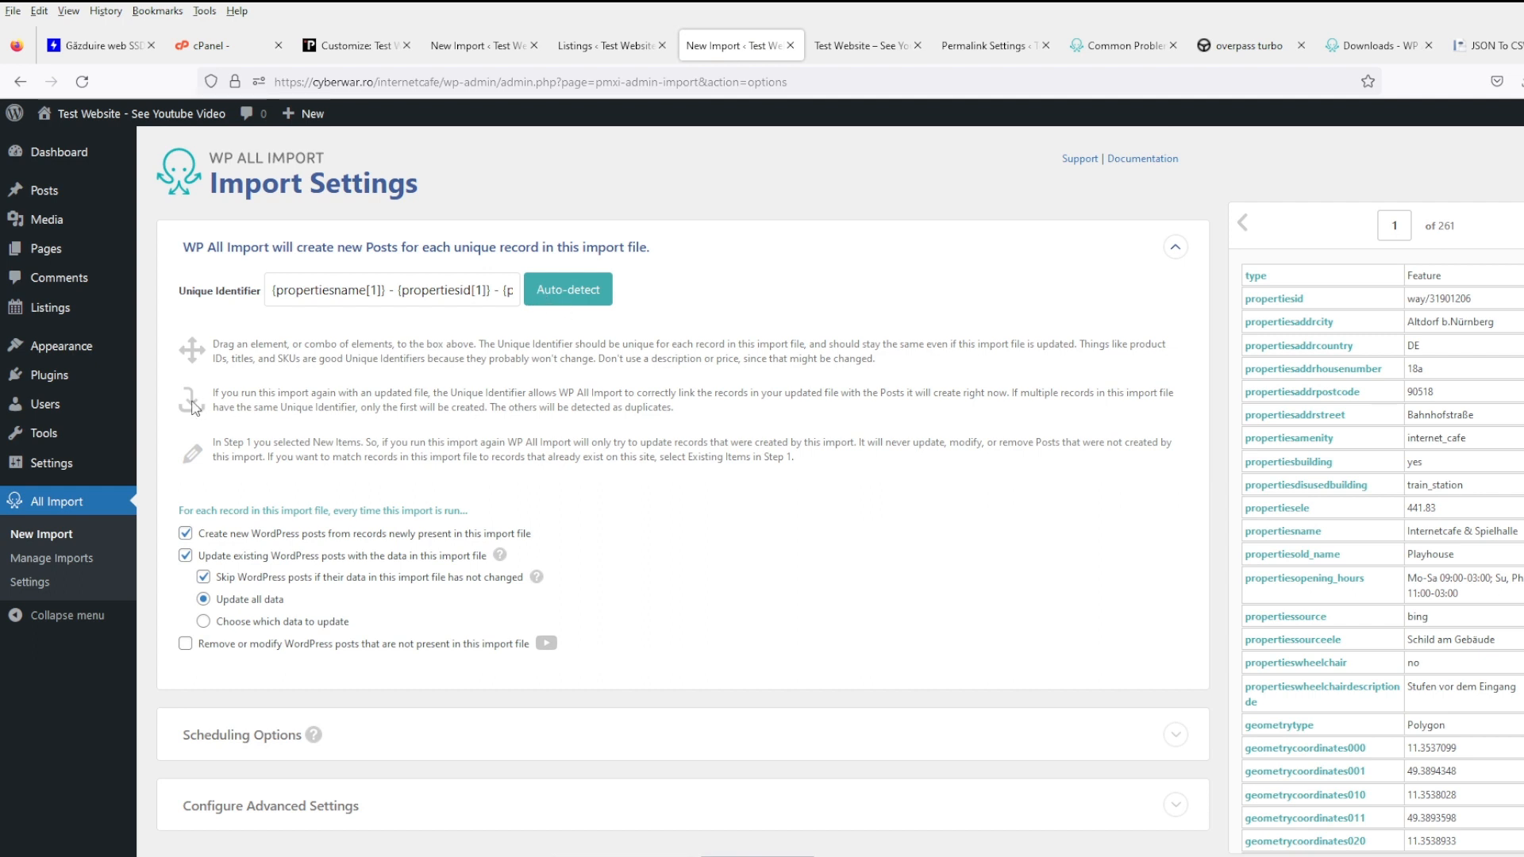
mouse_move(136, 415)
middle_click(61, 556)
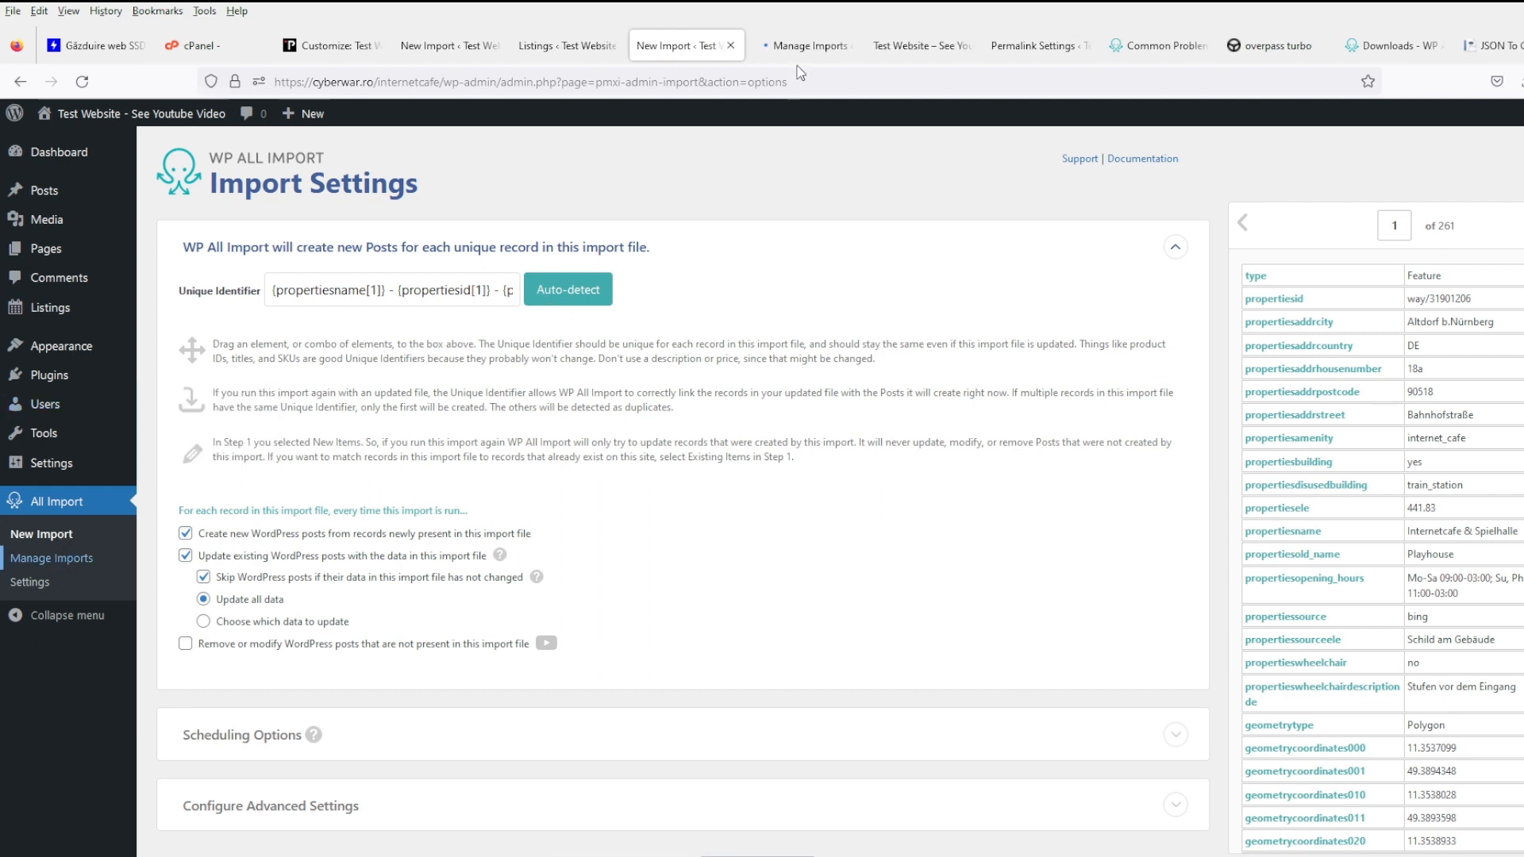
click(799, 49)
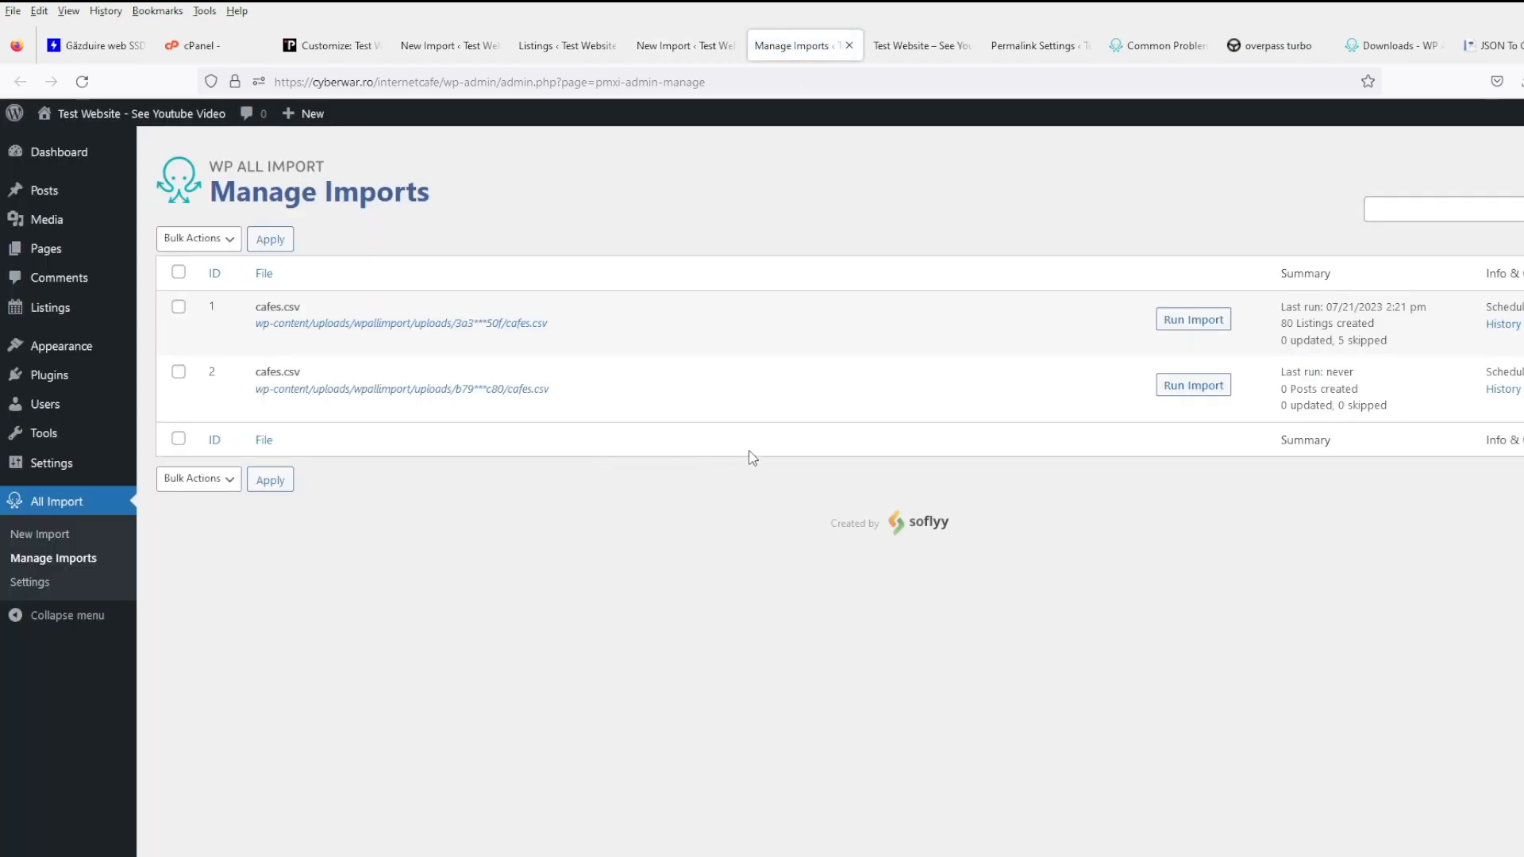
- Delete the old cafes.csv import along with its listings, images and files
mouse_move(1300, 355)
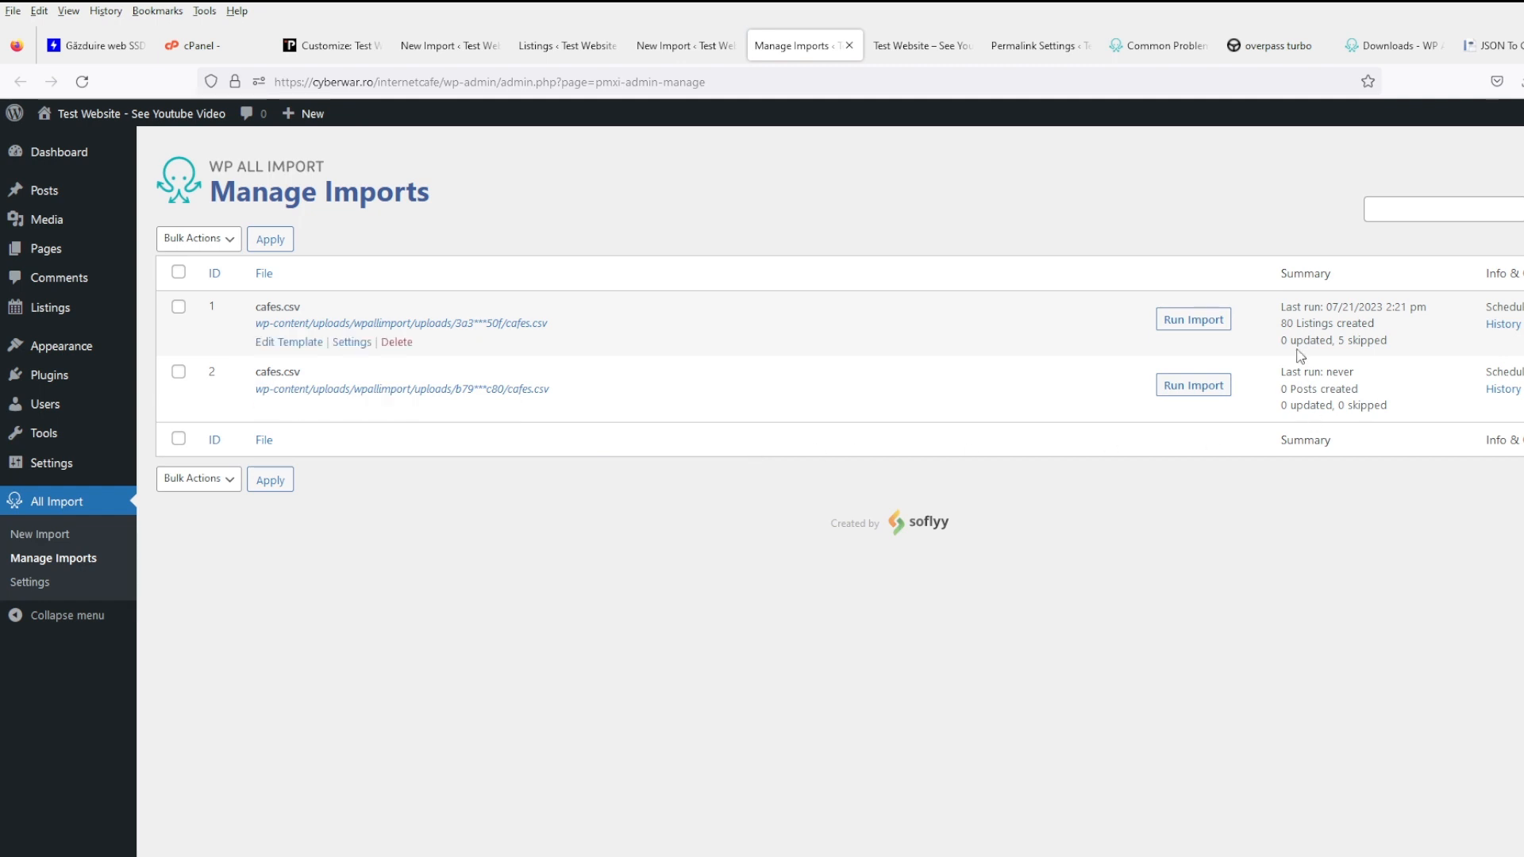
click(405, 344)
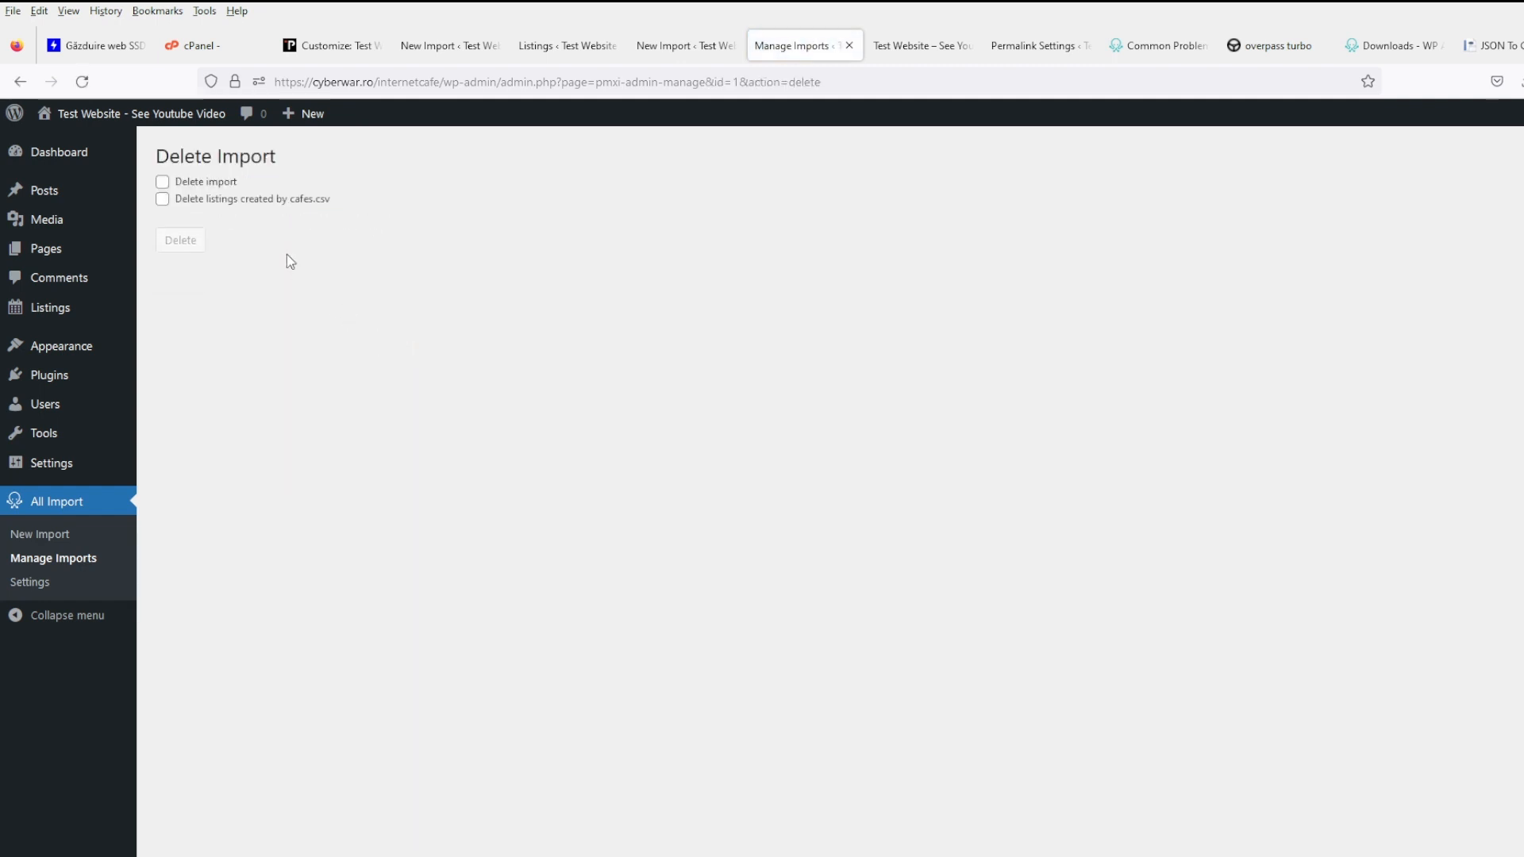
click(261, 202)
click(202, 183)
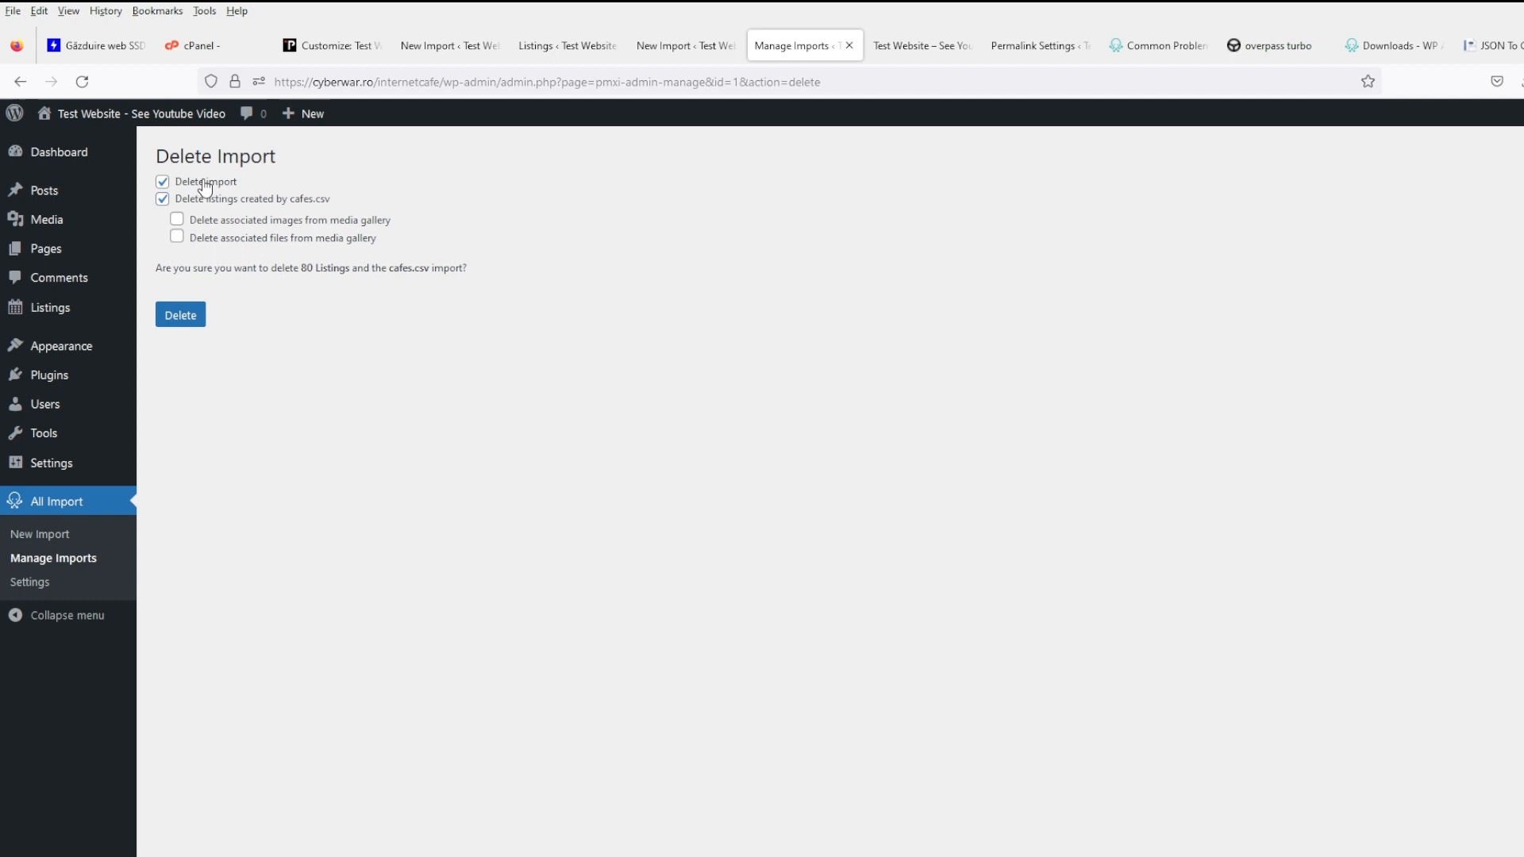
click(237, 222)
click(176, 236)
click(181, 319)
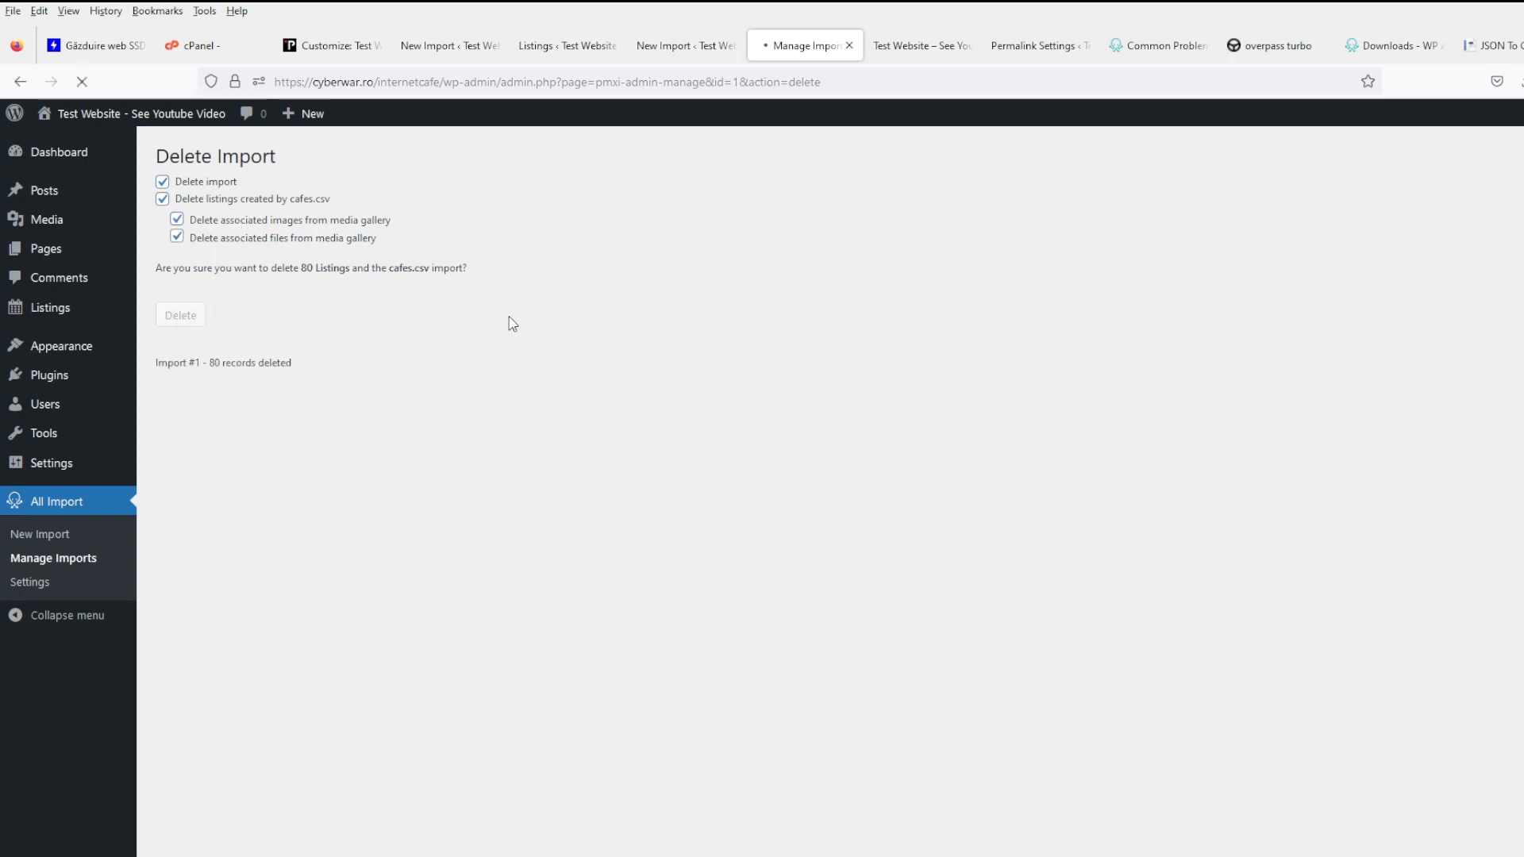
- Return to the new import's settings and continue past them
click(647, 44)
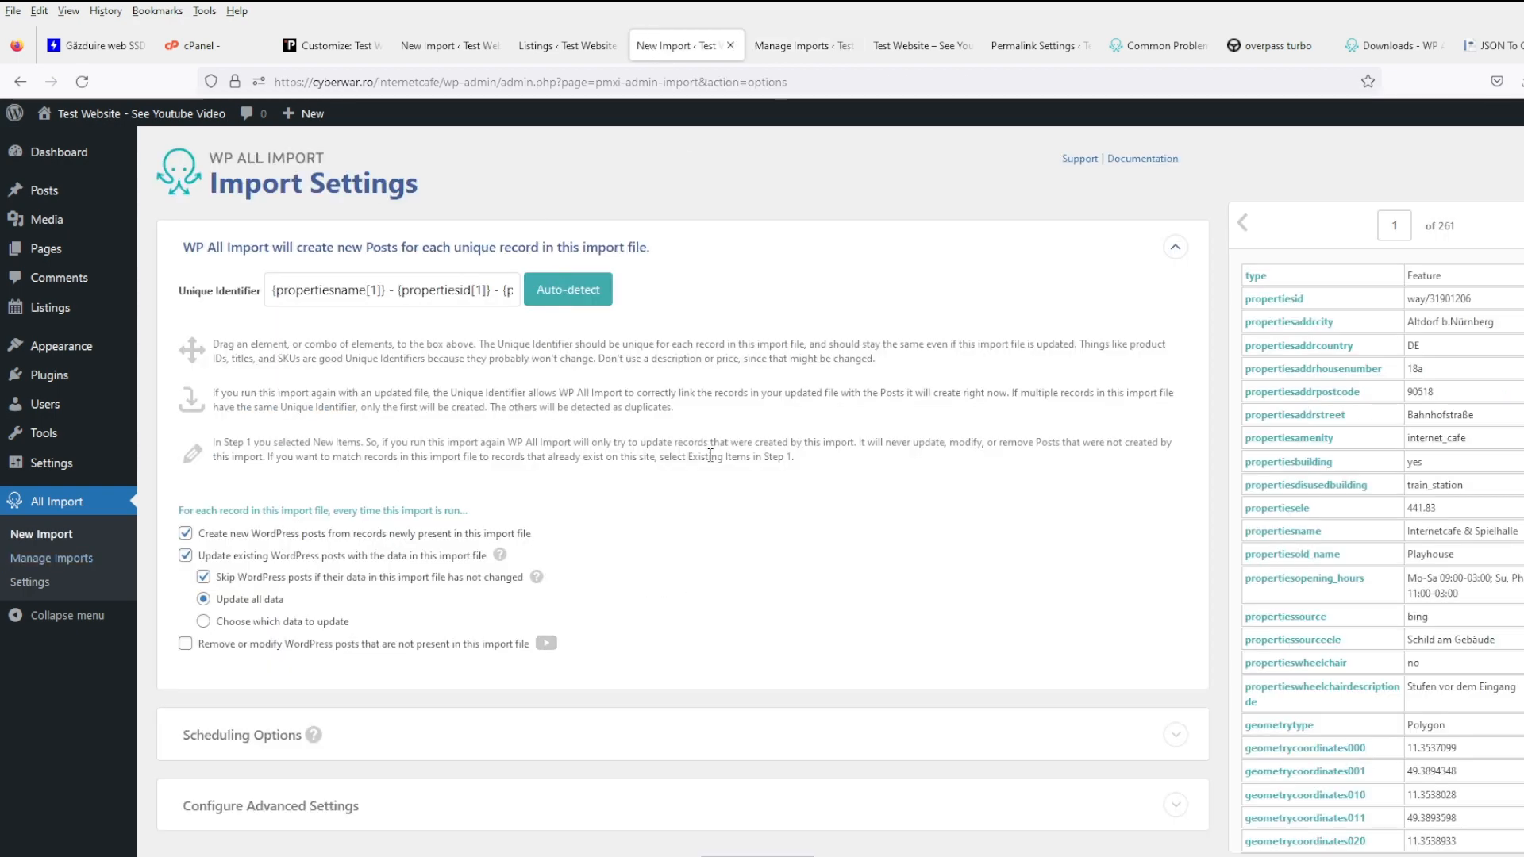
scroll(731, 595, down, 2)
click(778, 768)
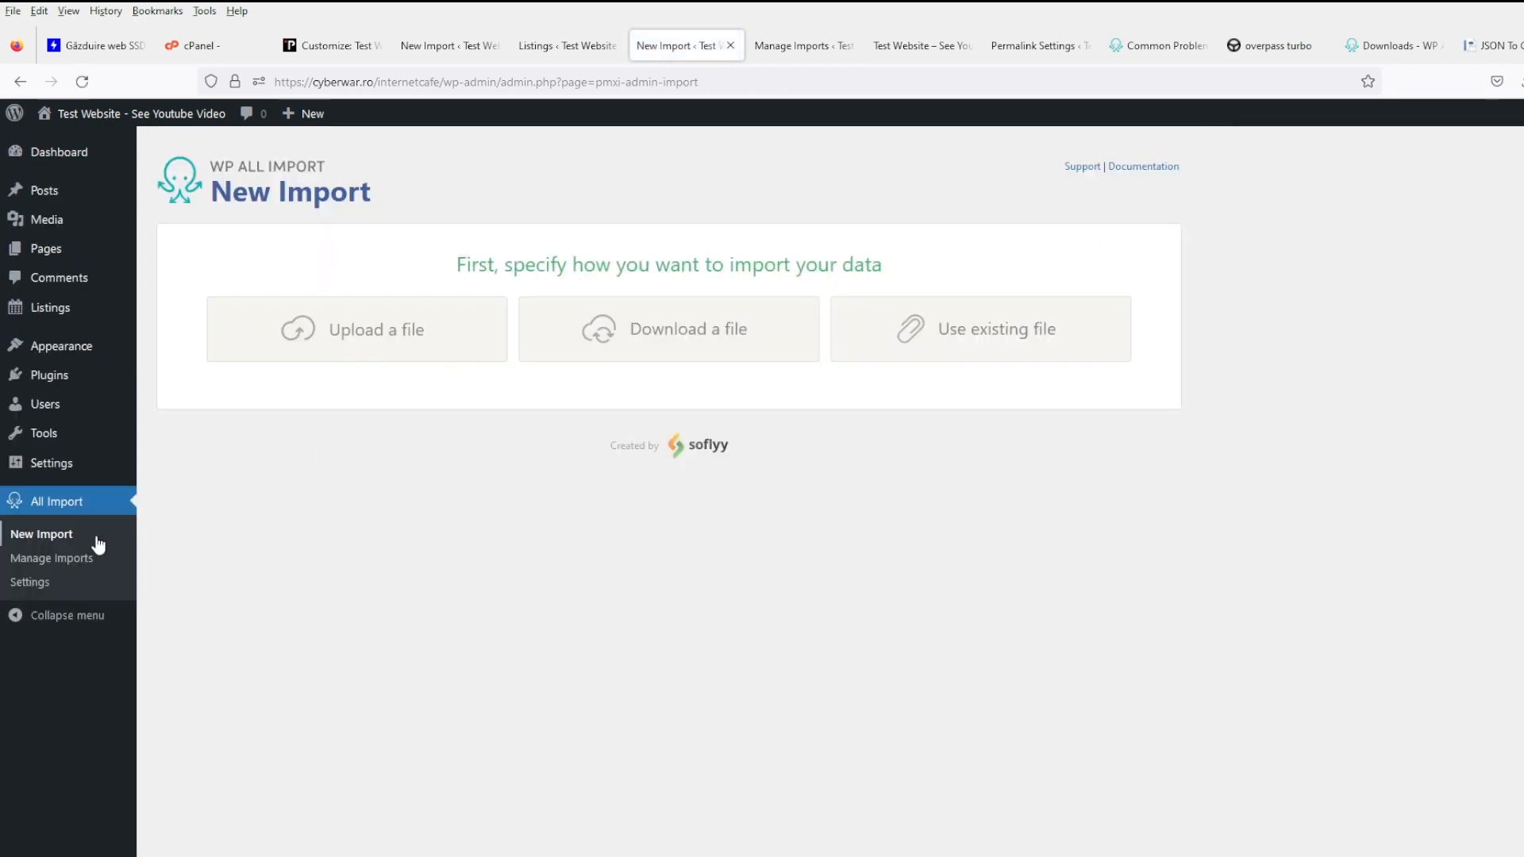
- Run the cafes.csv import from Manage Imports and open All Posts in a new tab
click(75, 564)
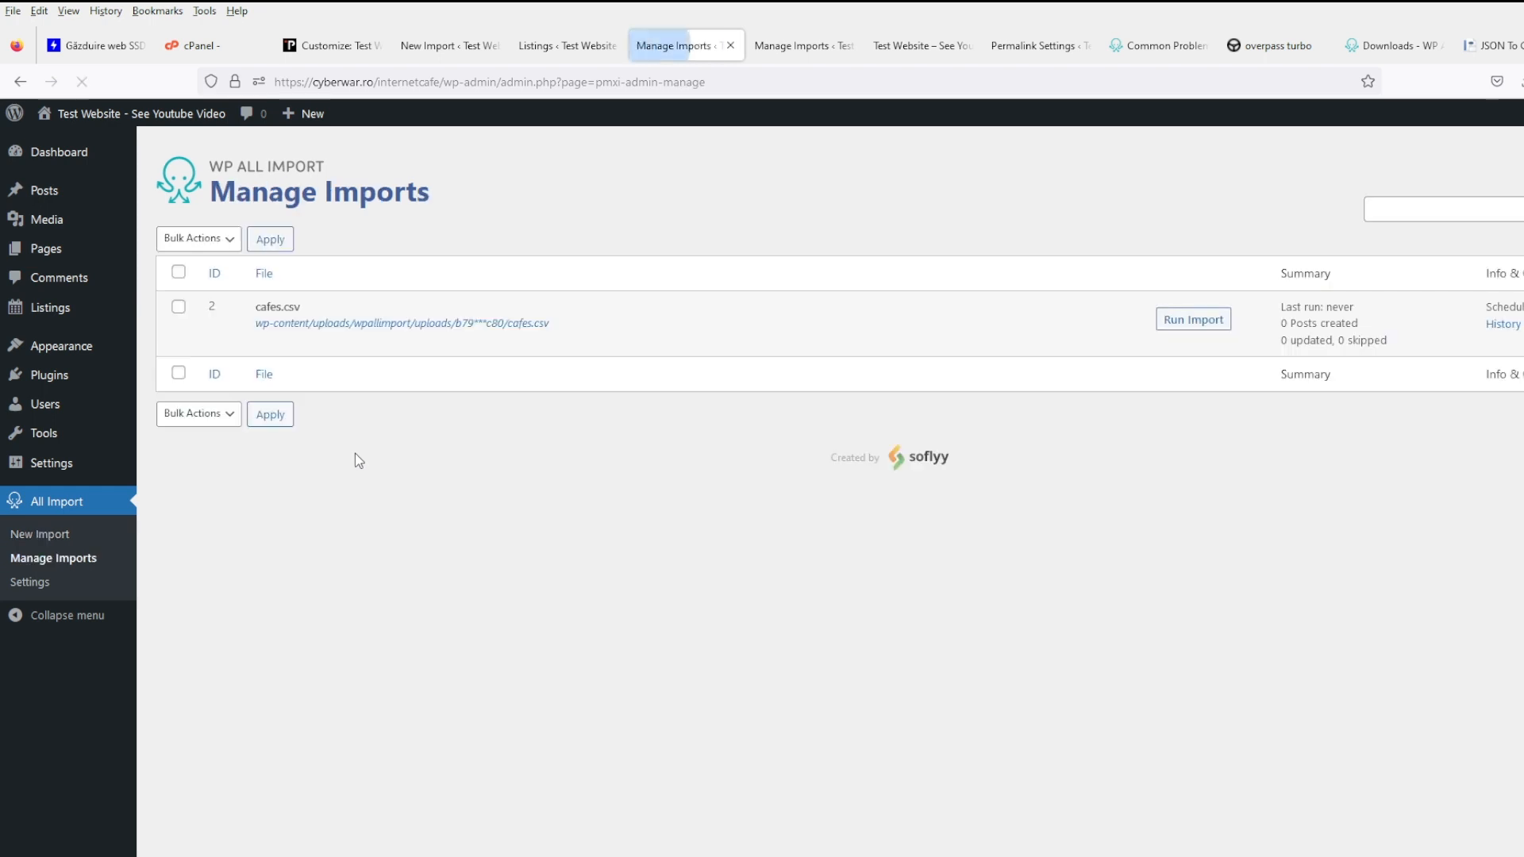
click(1204, 320)
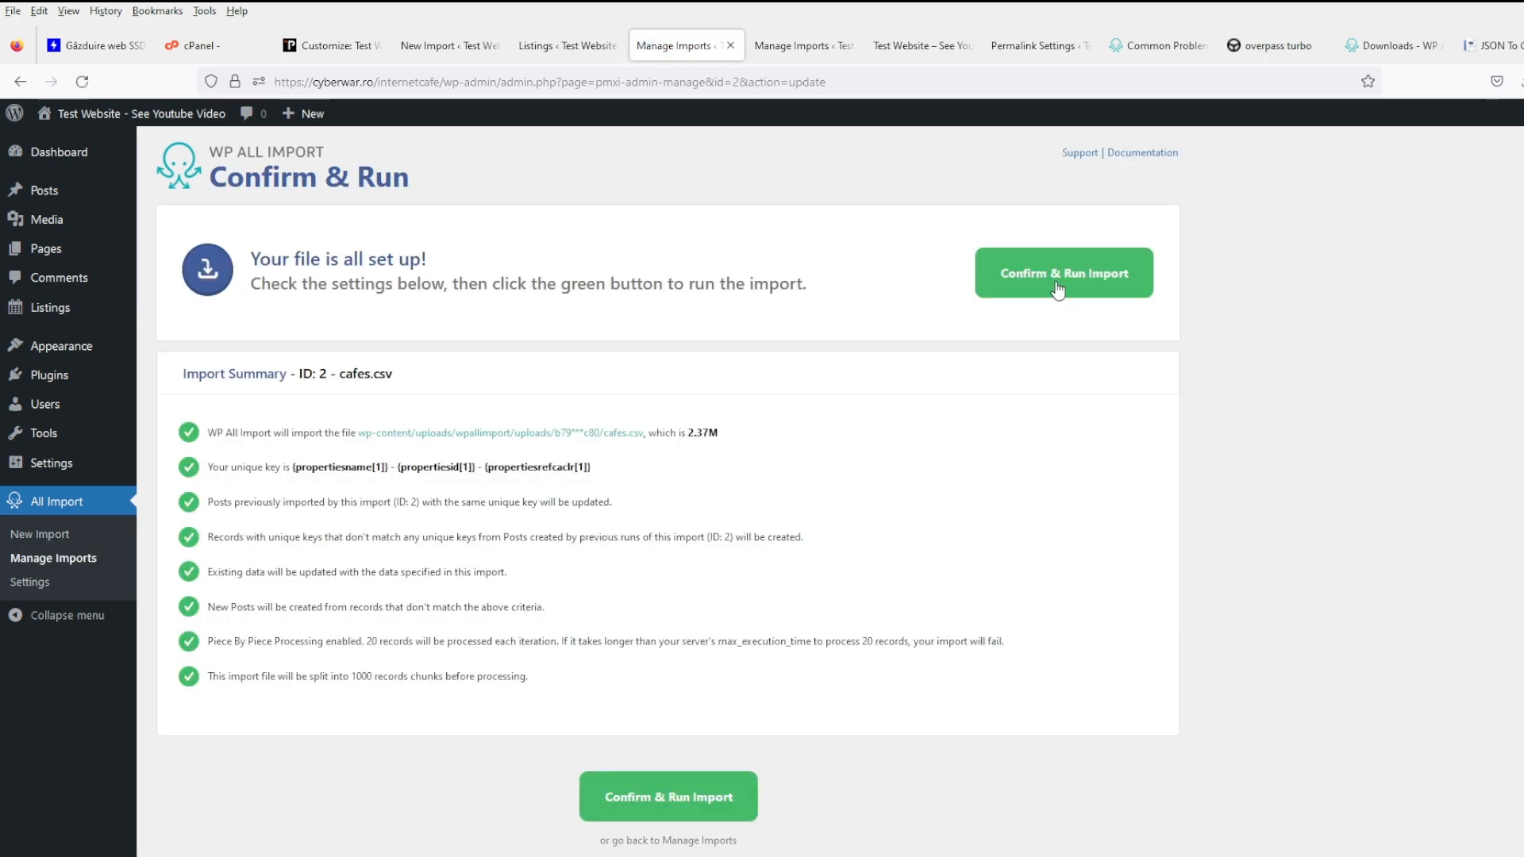
click(1057, 290)
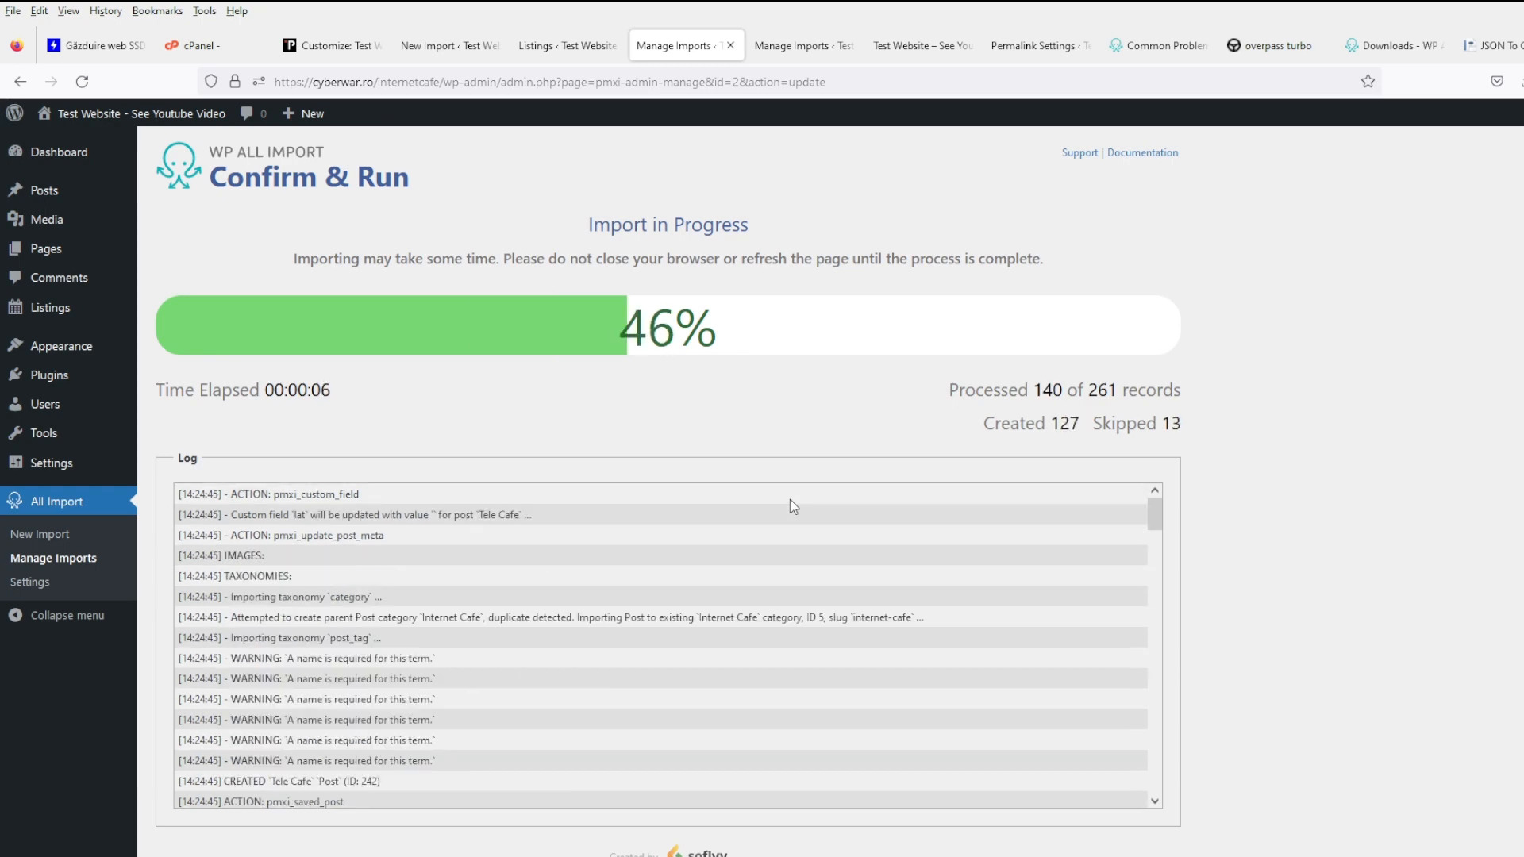
scroll(79, 198, down, 1)
mouse_move(71, 155)
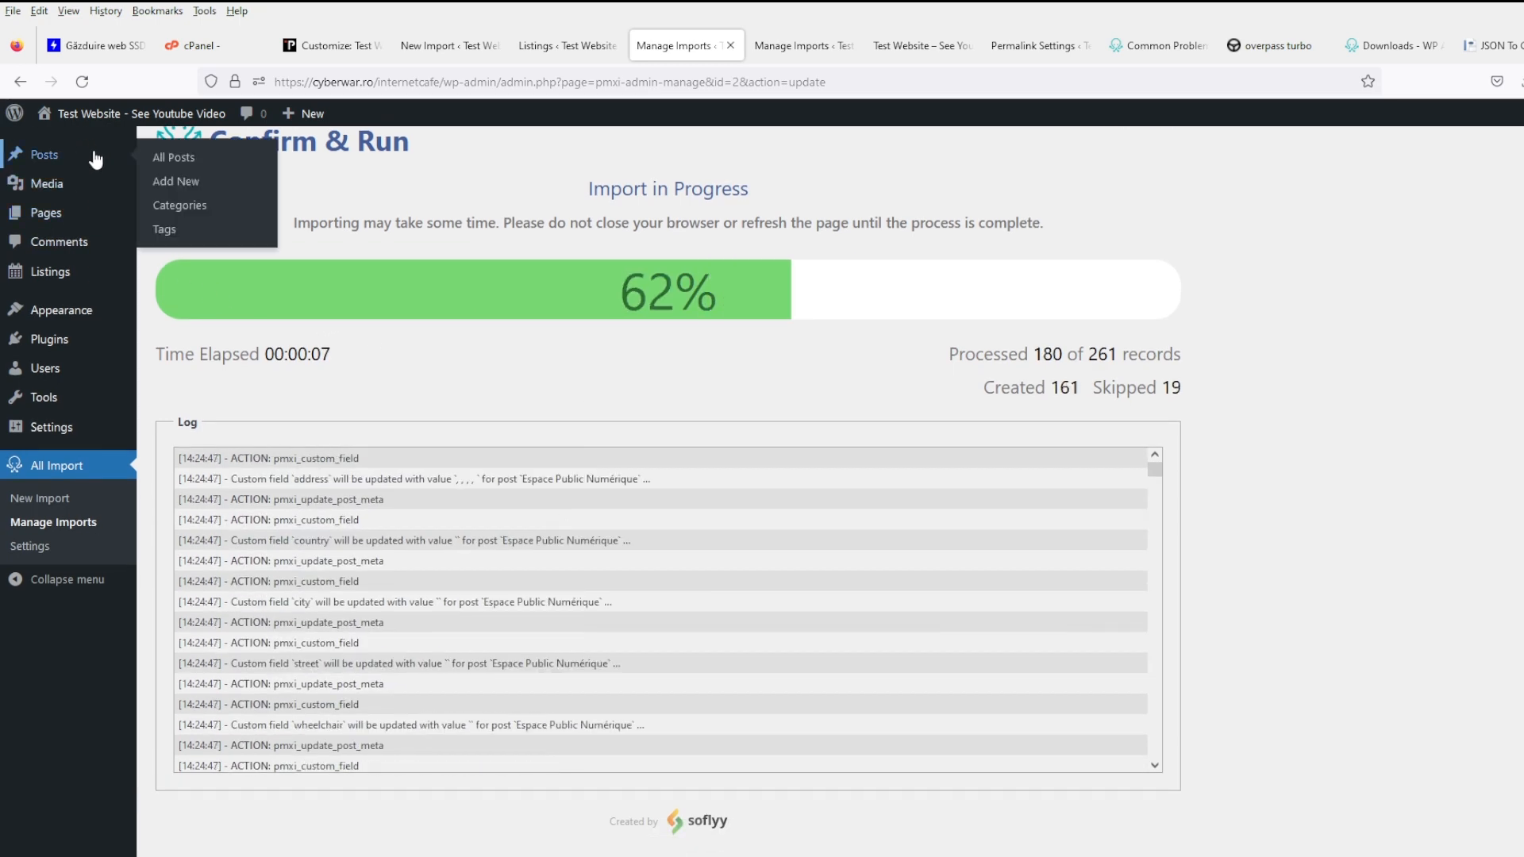
middle_click(162, 156)
- Go from the posts list to Manage Imports and review the cafes.csv import's settings without saving
click(712, 56)
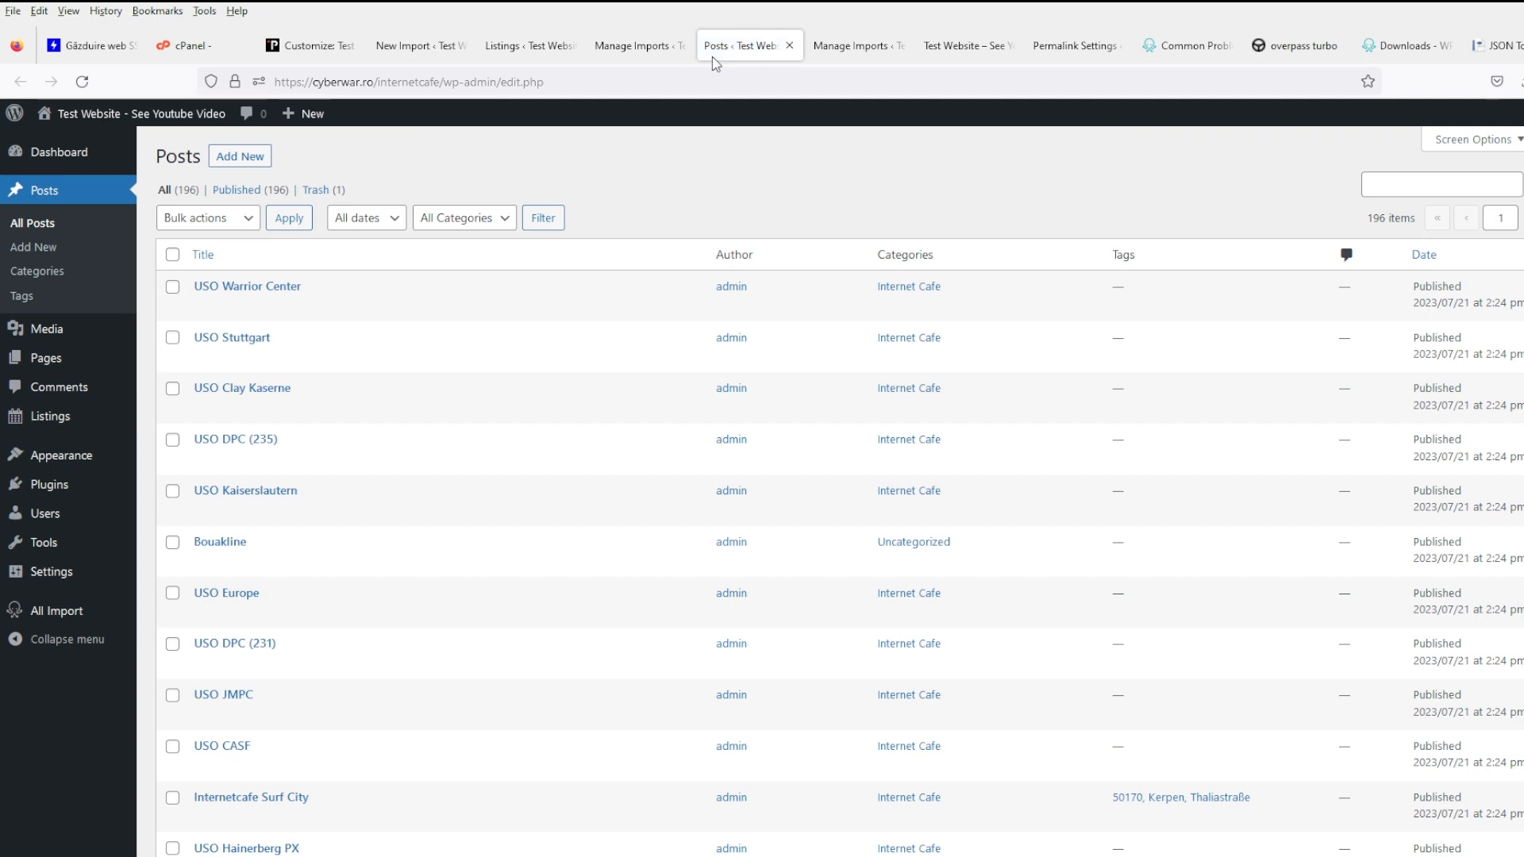
scroll(534, 779, down, 5)
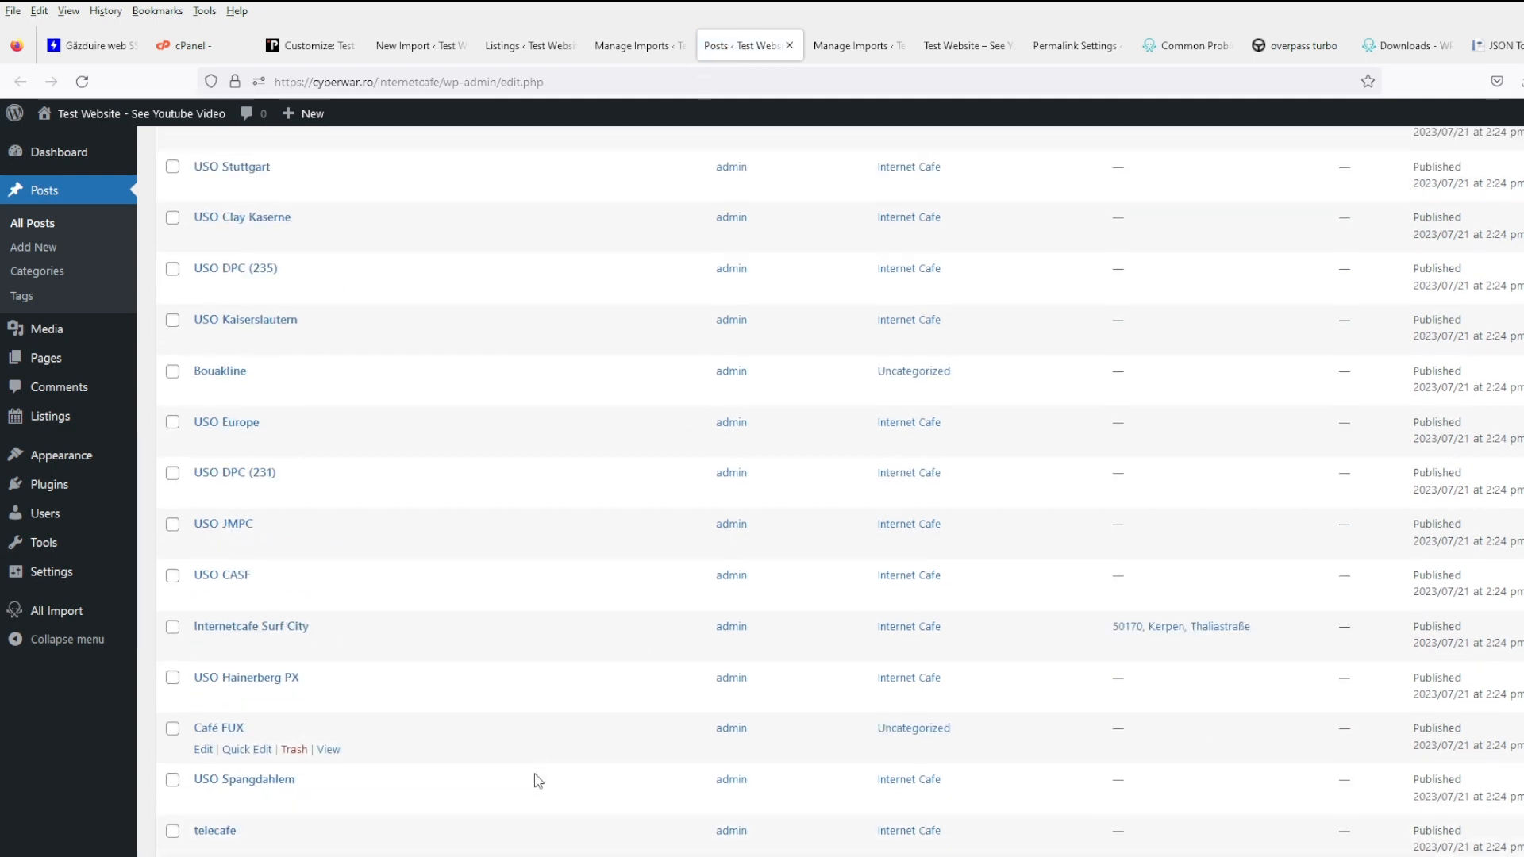
scroll(575, 659, down, 2)
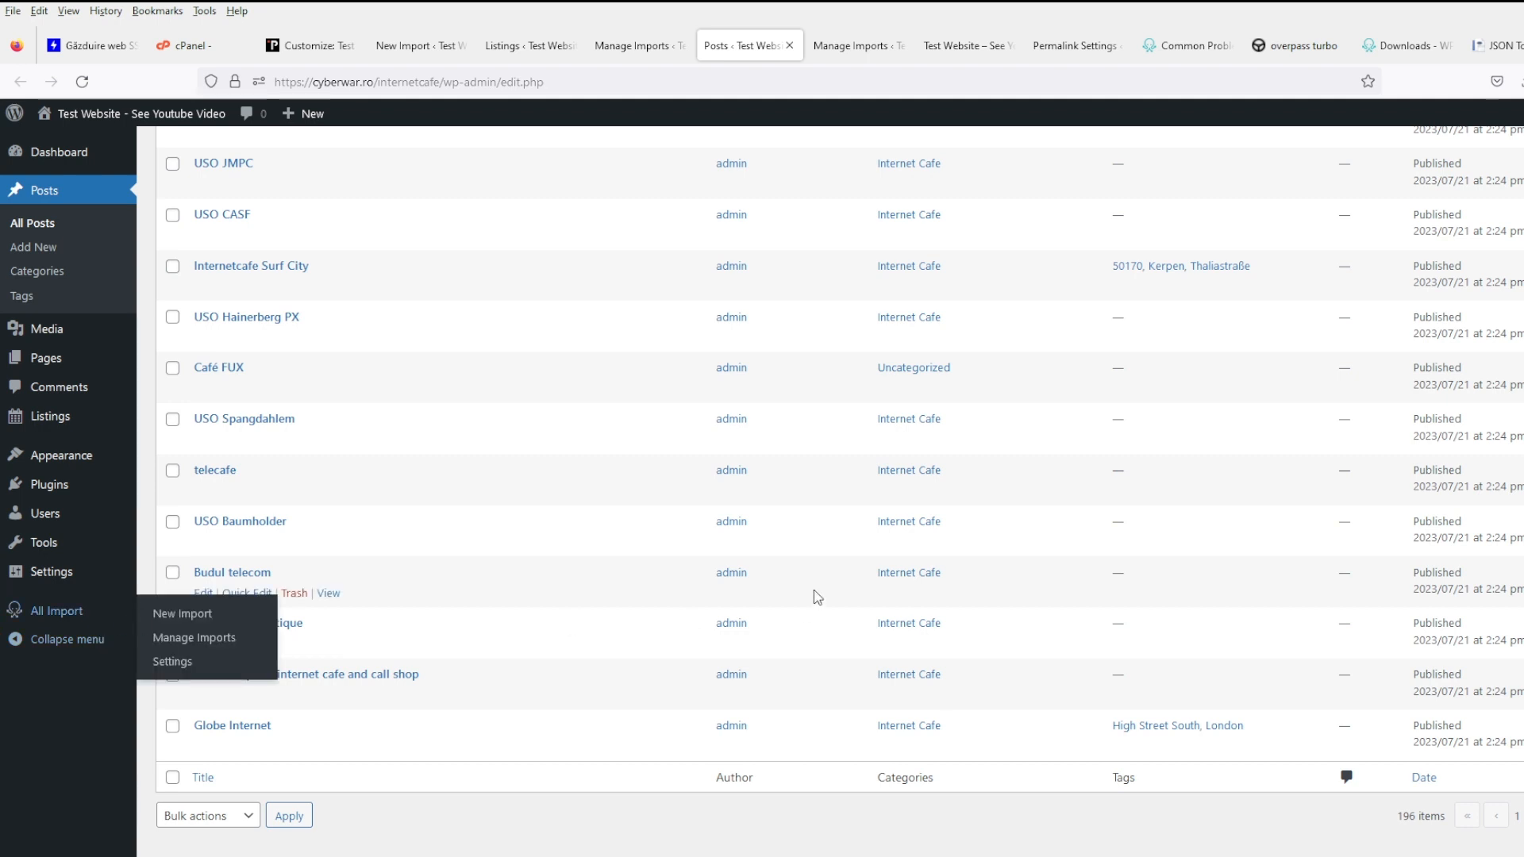
mouse_move(103, 611)
click(191, 642)
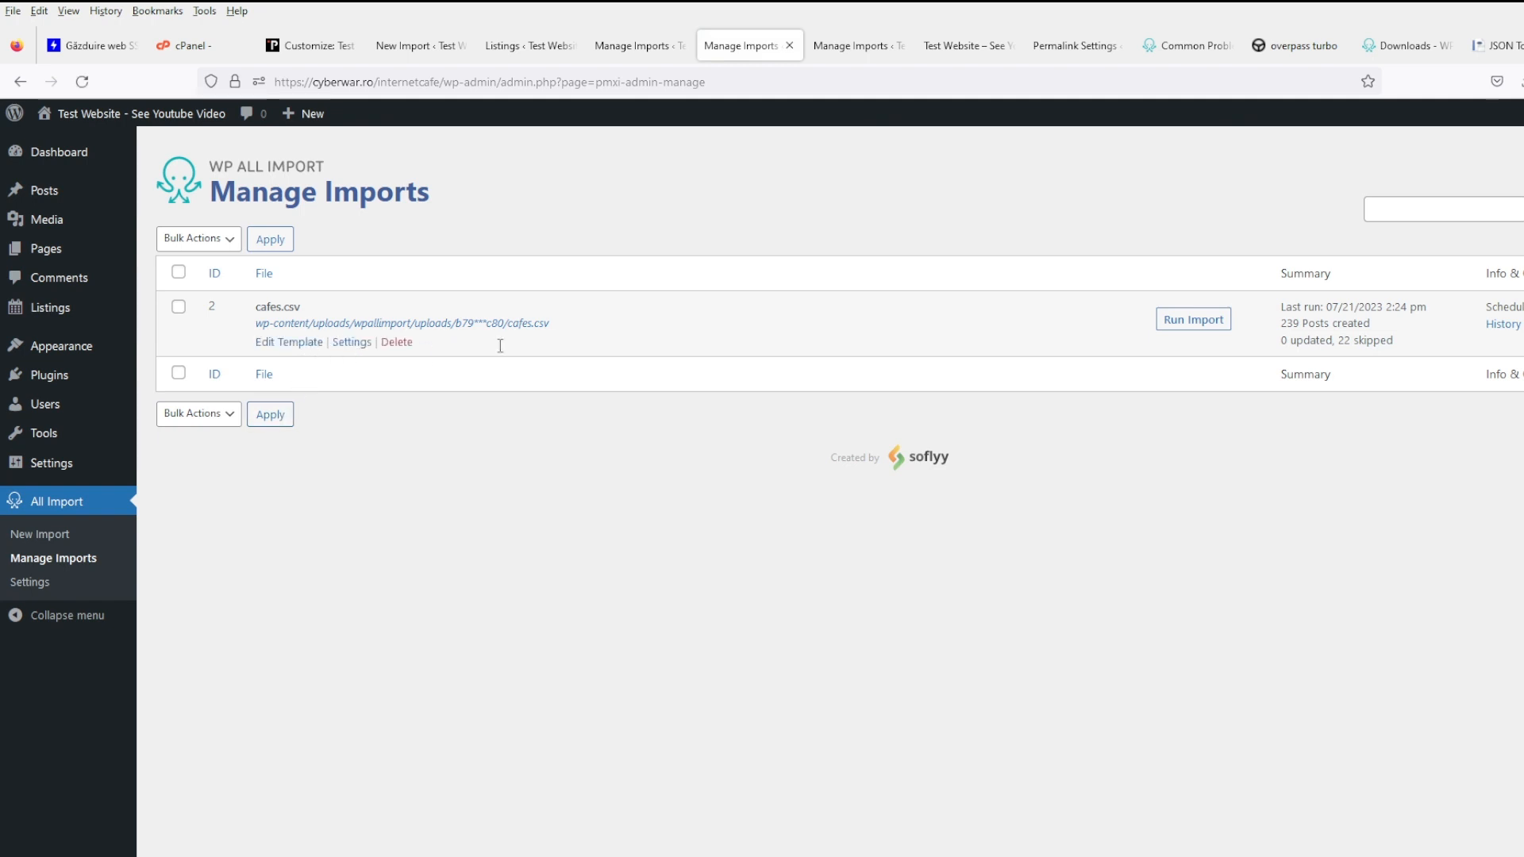
click(368, 342)
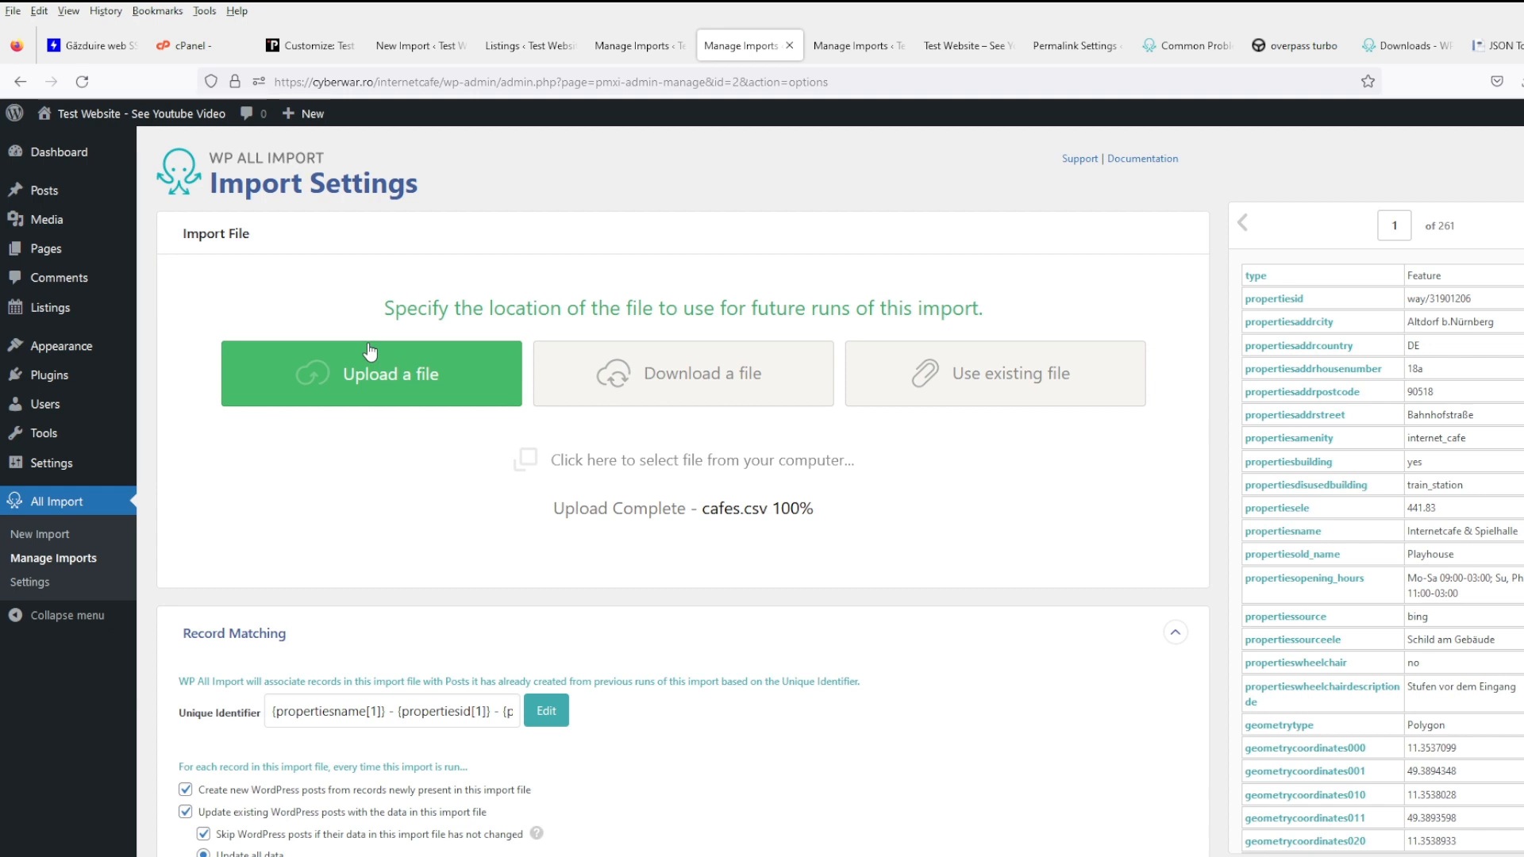
scroll(648, 706, down, 5)
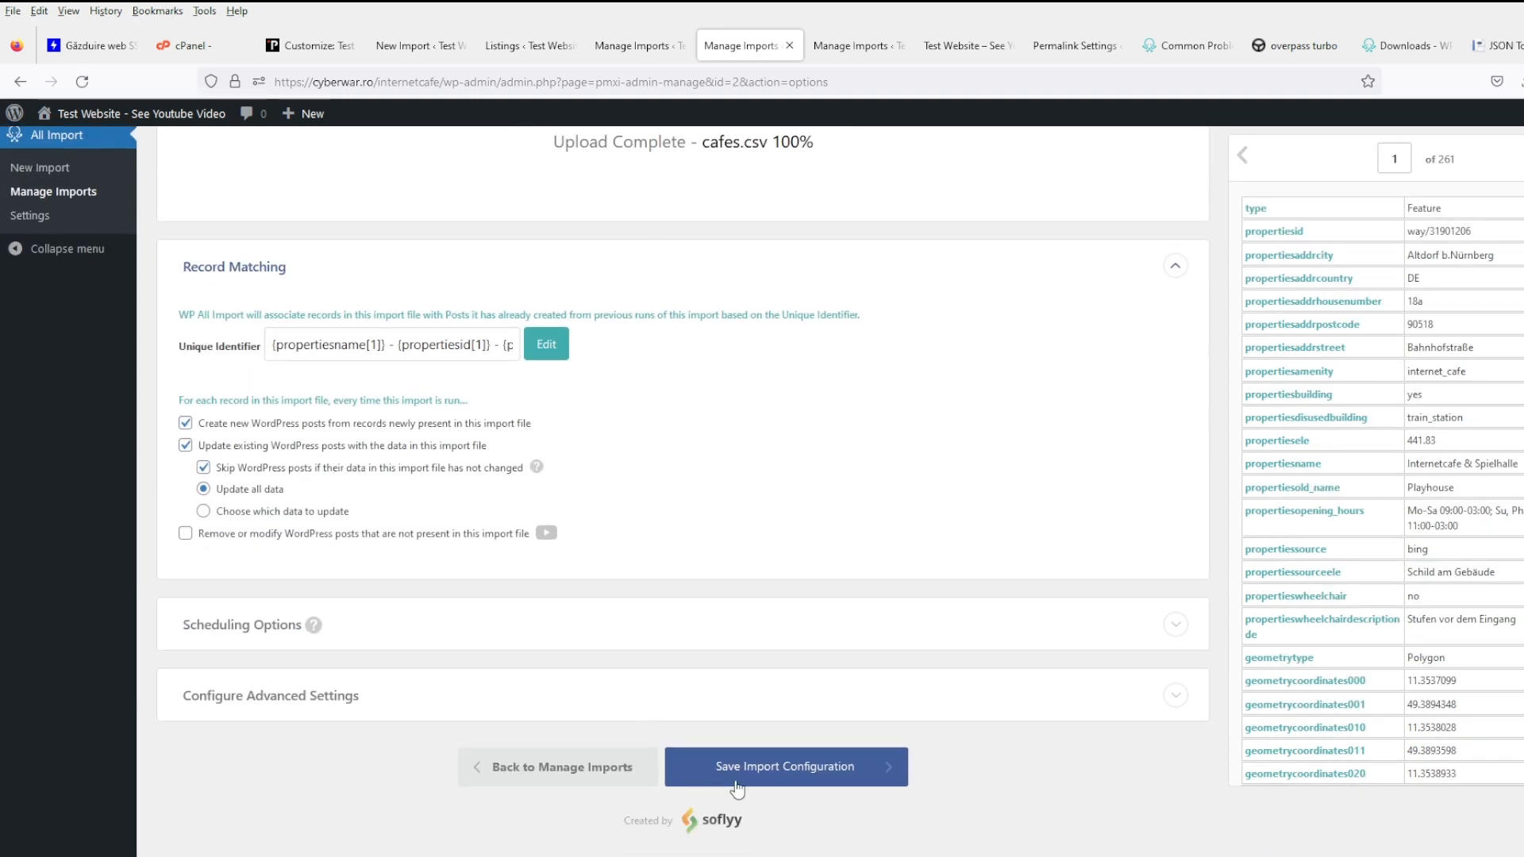
click(574, 786)
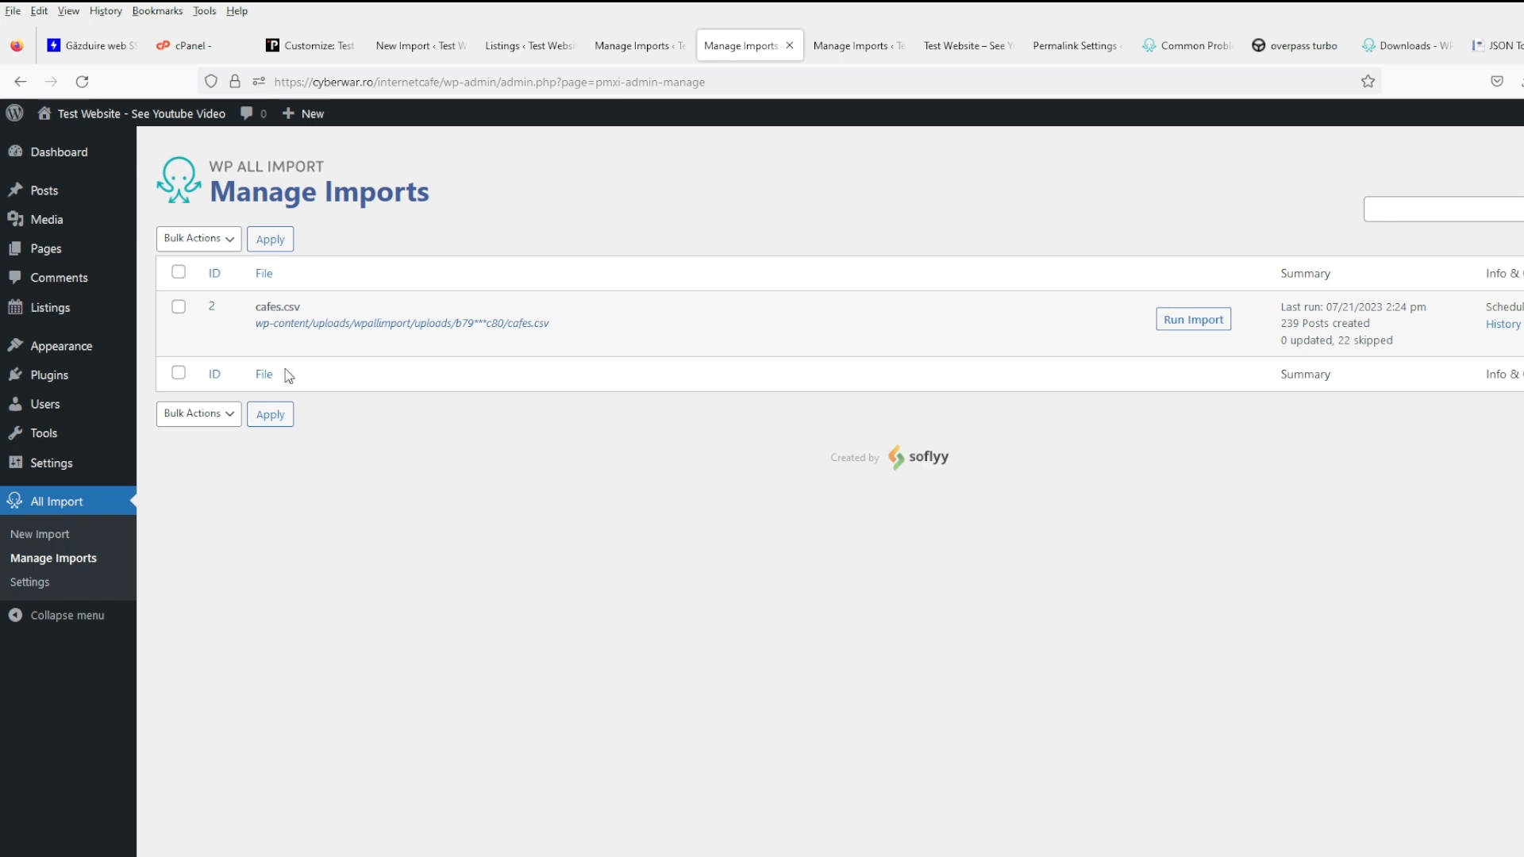
- Delete the 239 cafes.csv posts with their images and files, then reload the imports list
click(397, 342)
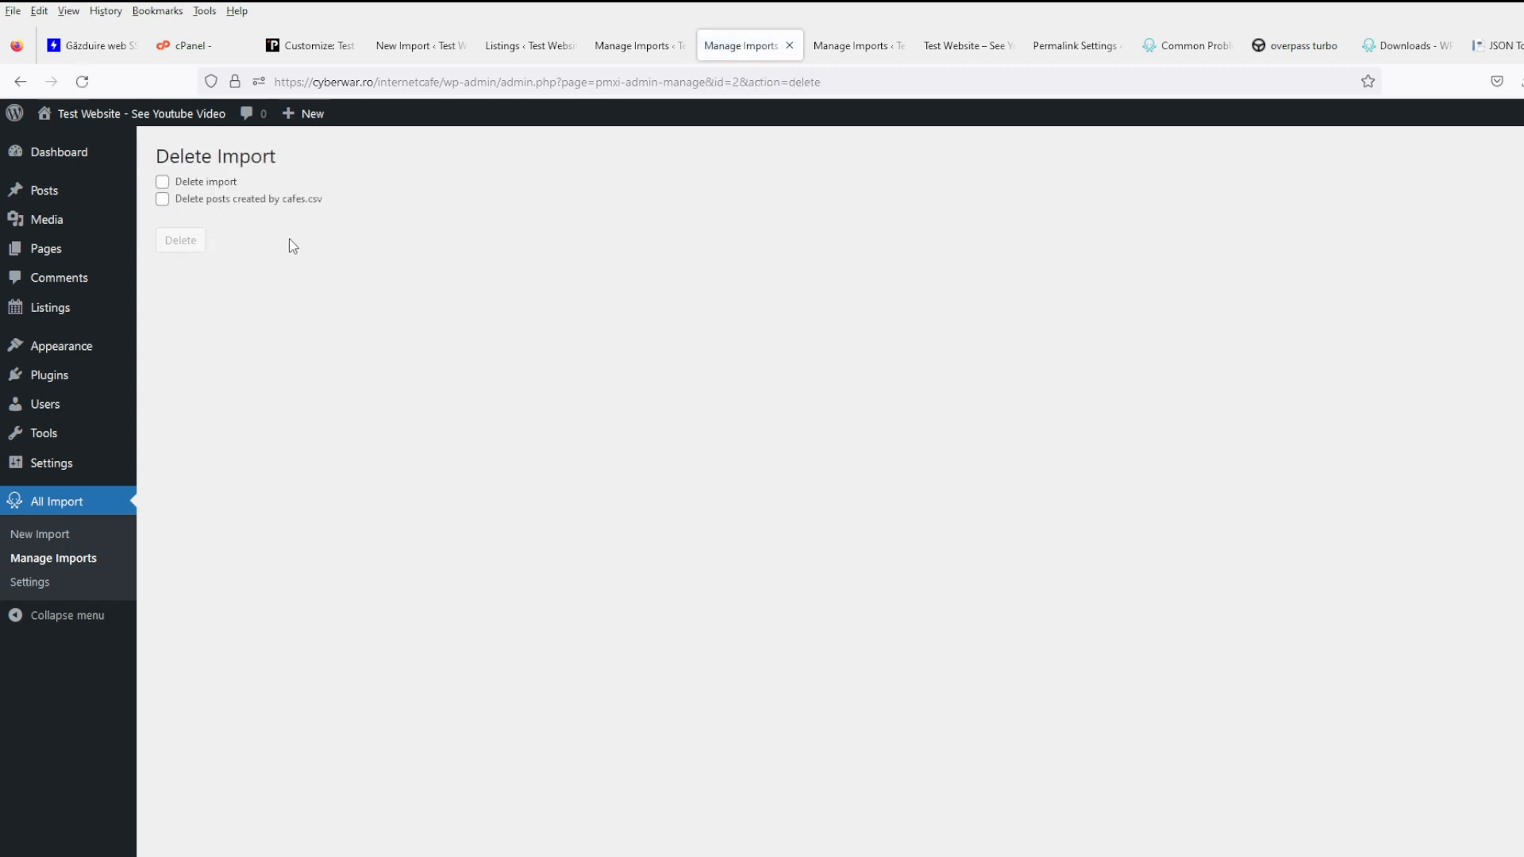
click(270, 203)
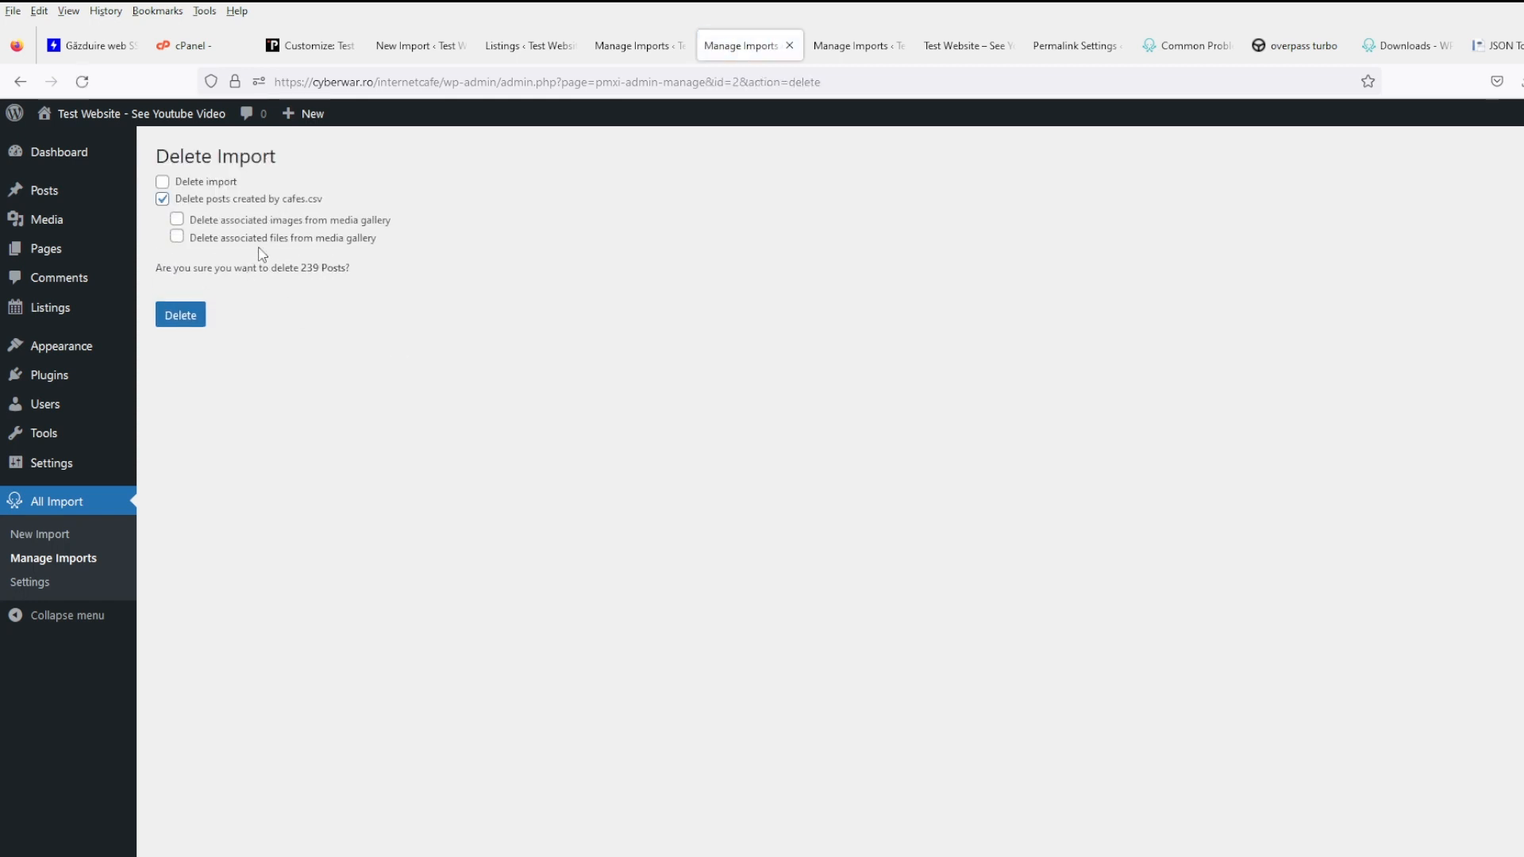
click(264, 238)
click(265, 221)
click(187, 324)
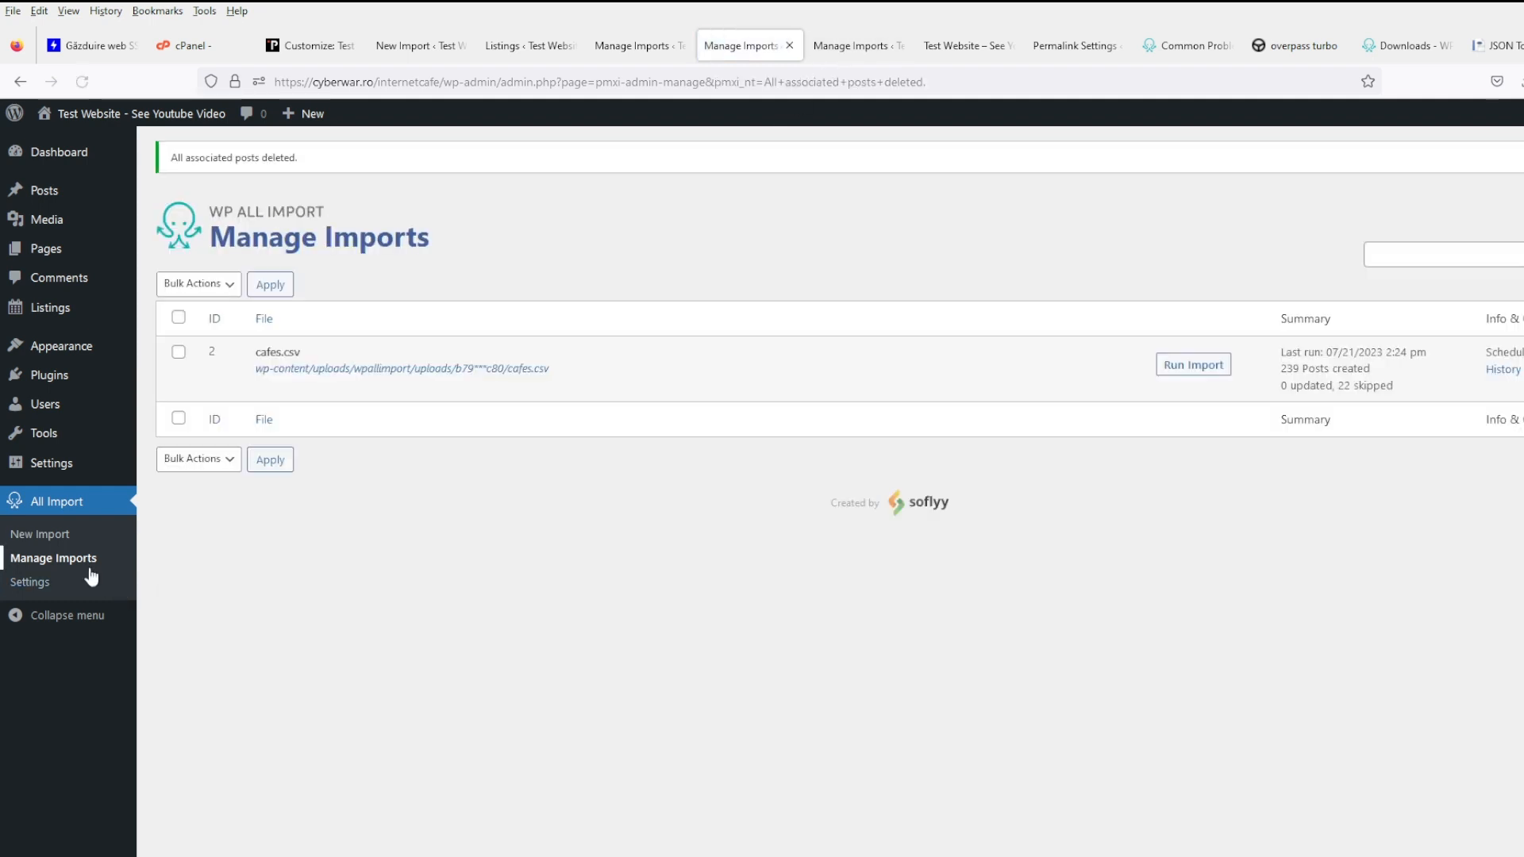
click(89, 570)
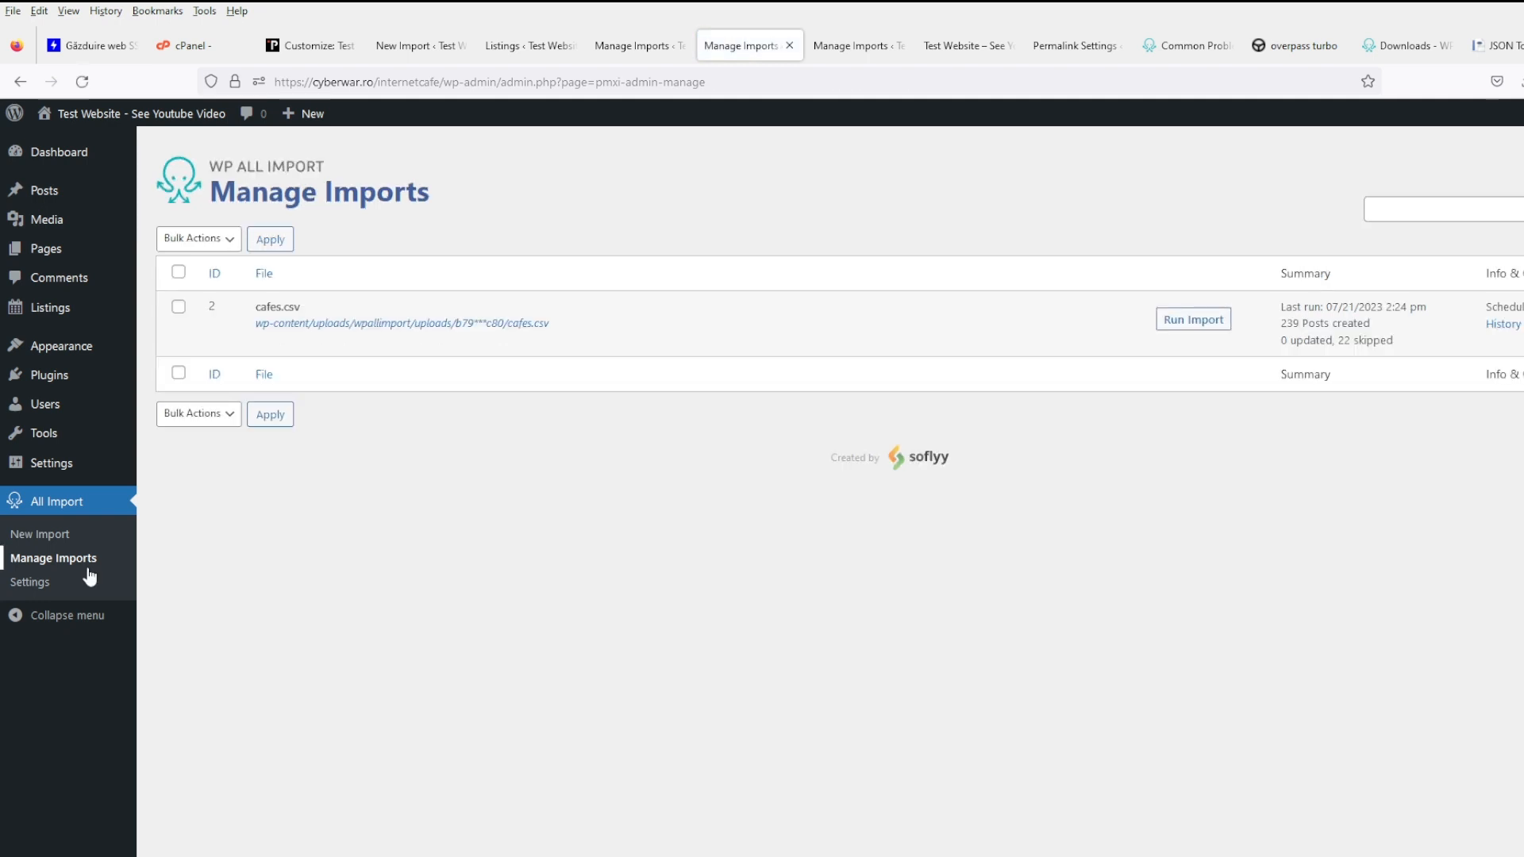
- Review the cafes.csv template's title and content advanced options and save the template
click(270, 340)
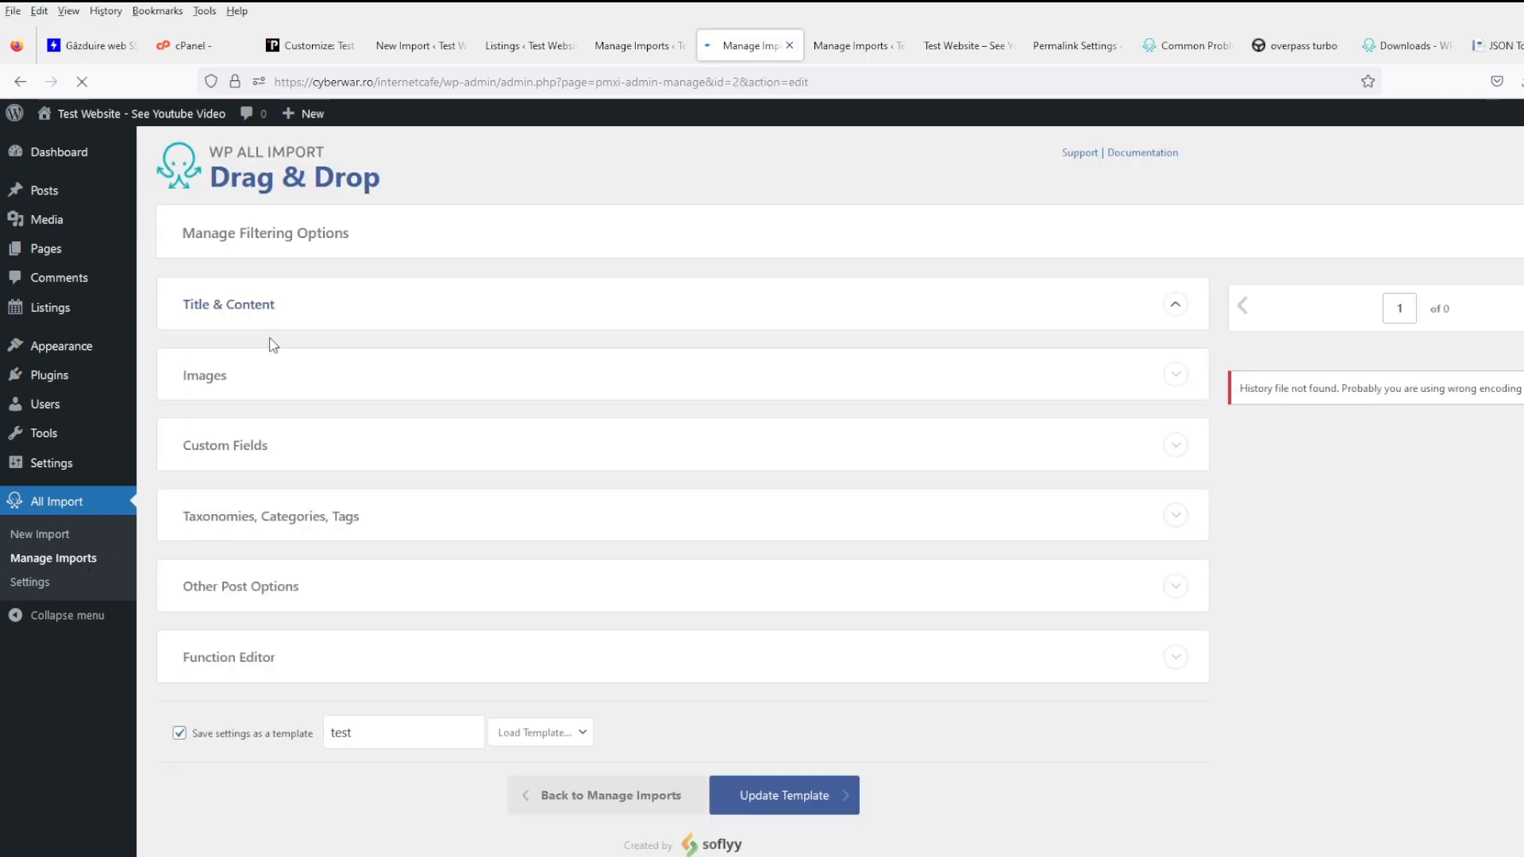
scroll(425, 510, down, 5)
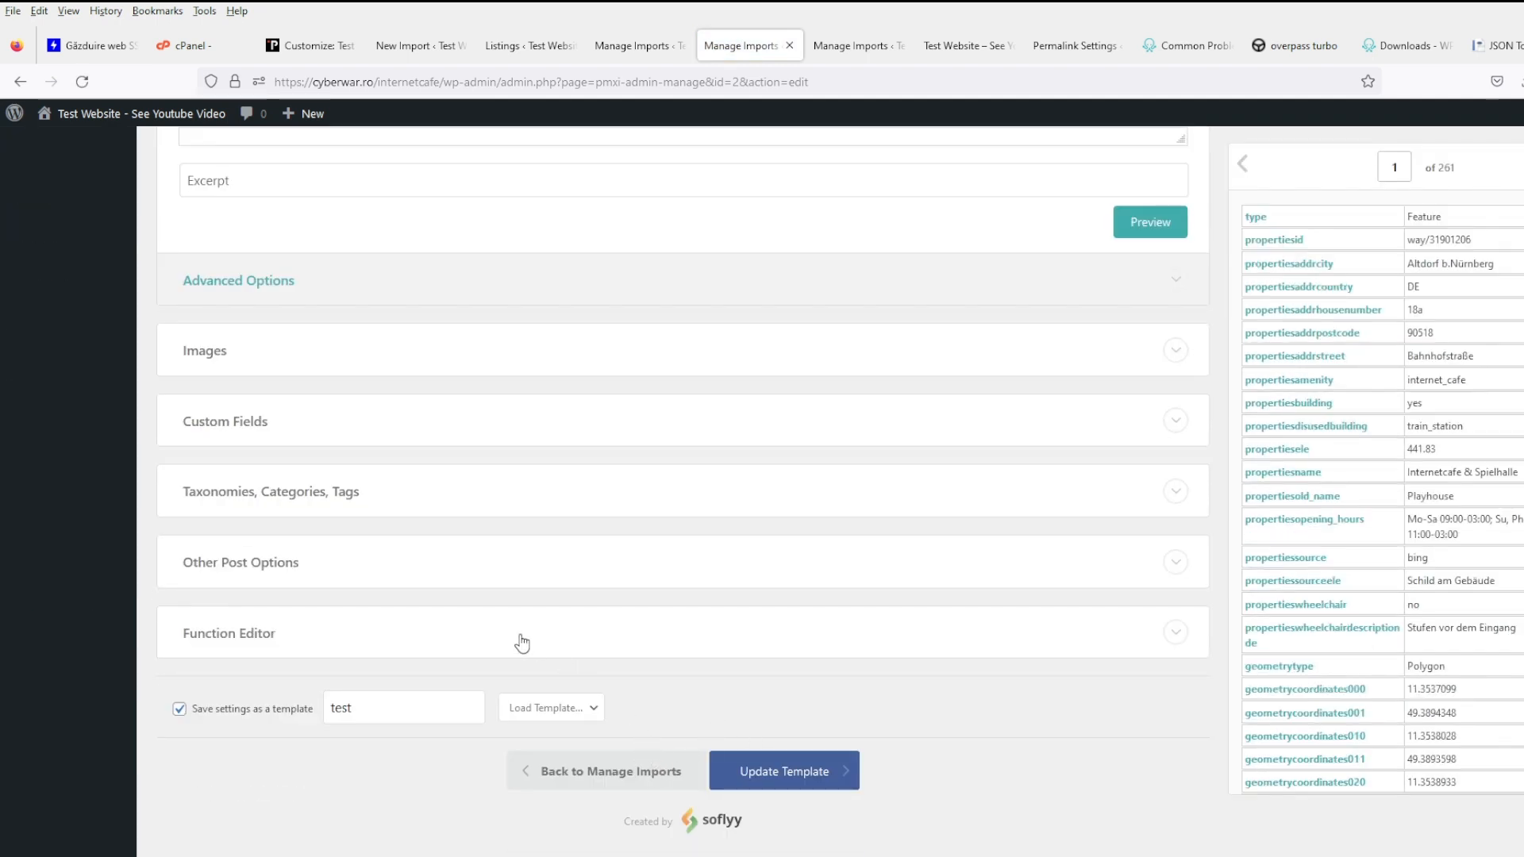
scroll(866, 734, up, 5)
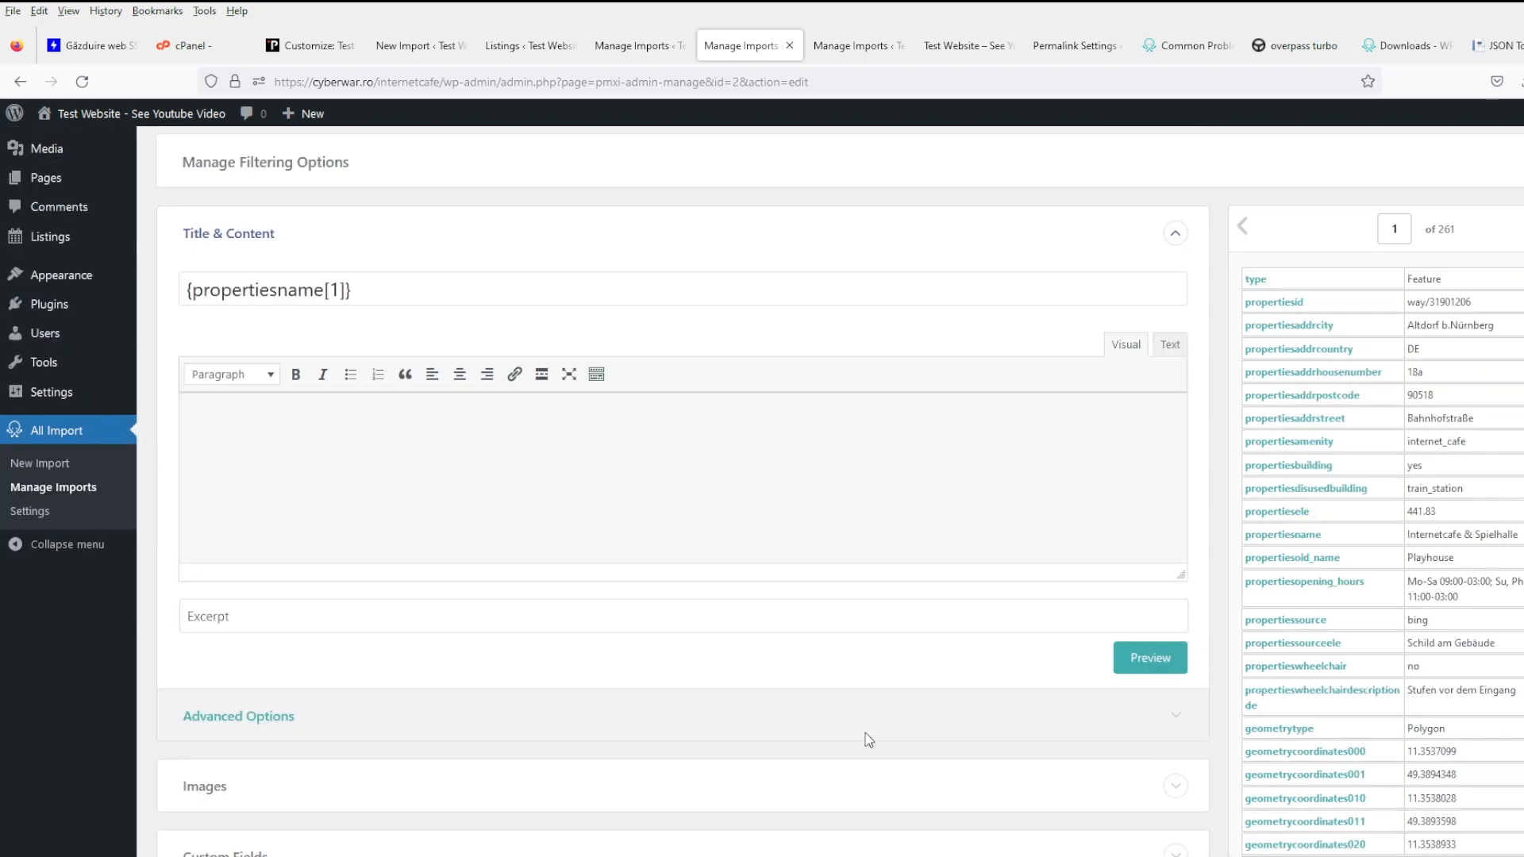
scroll(776, 722, down, 2)
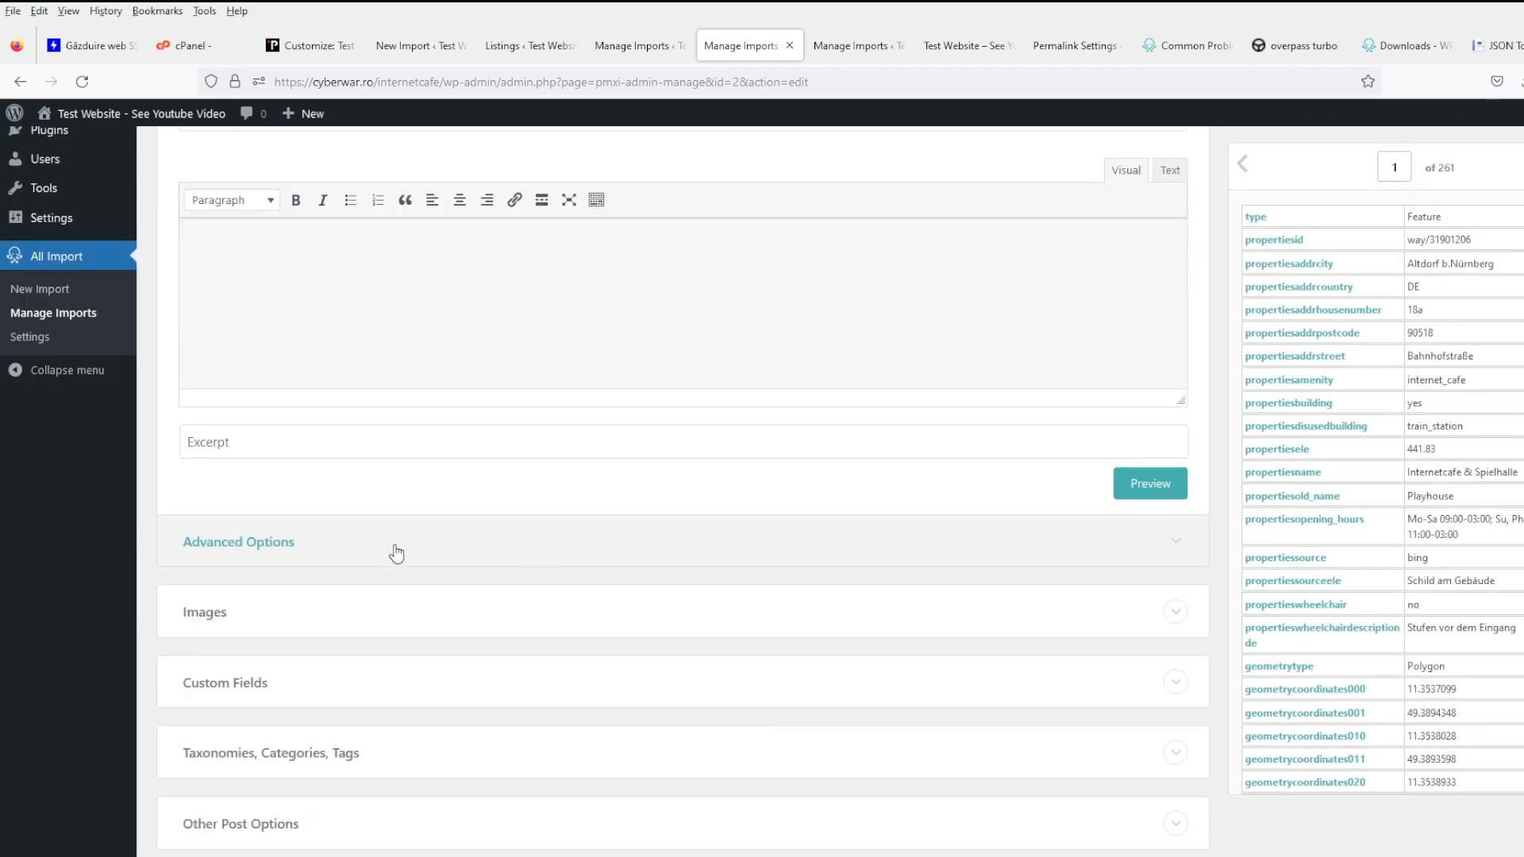
click(292, 553)
scroll(765, 602, down, 4)
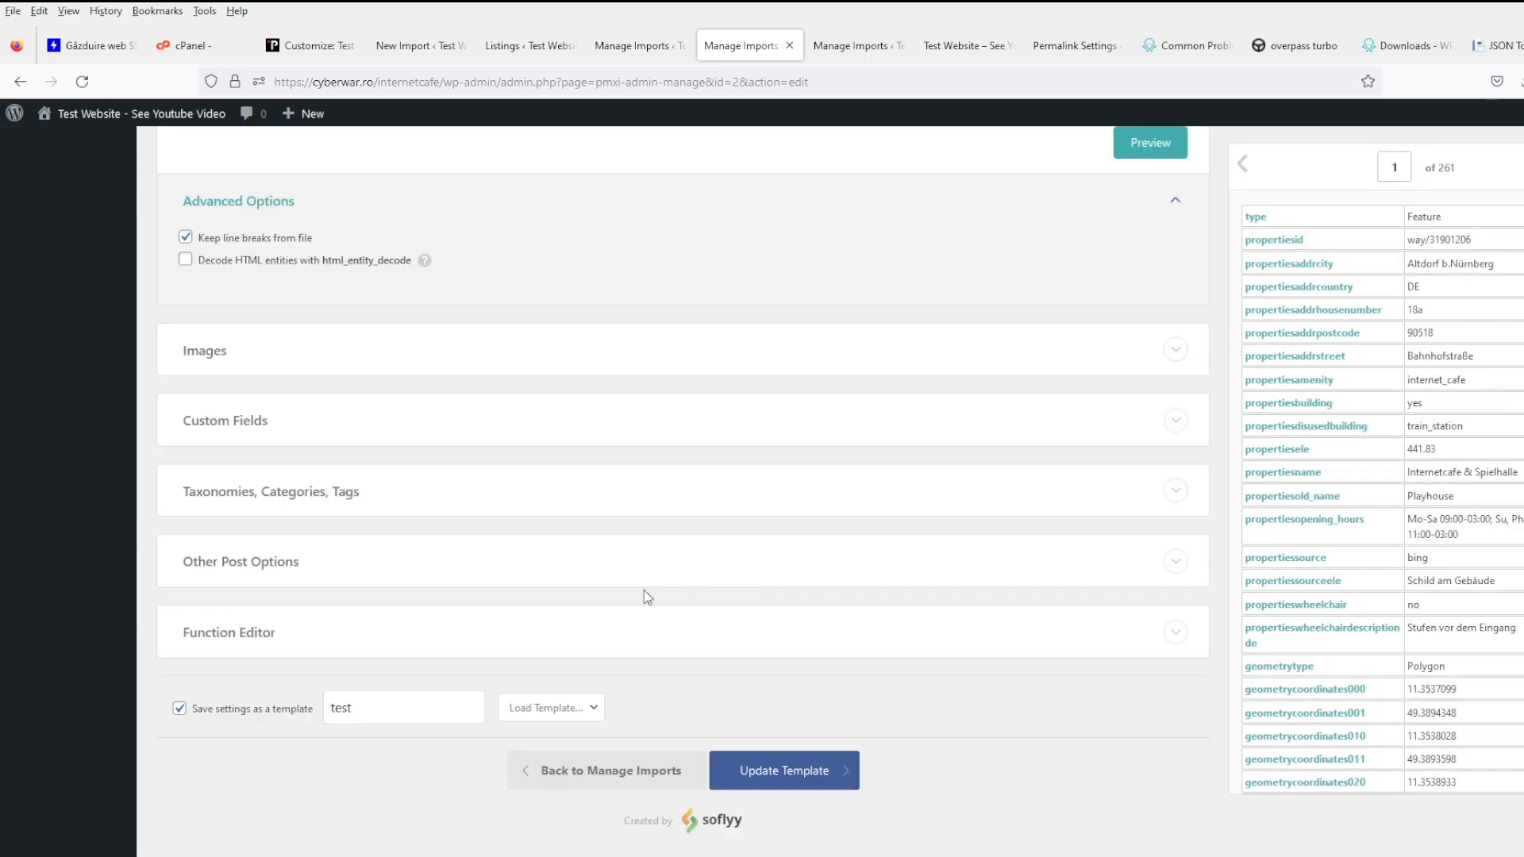
scroll(471, 579, up, 1)
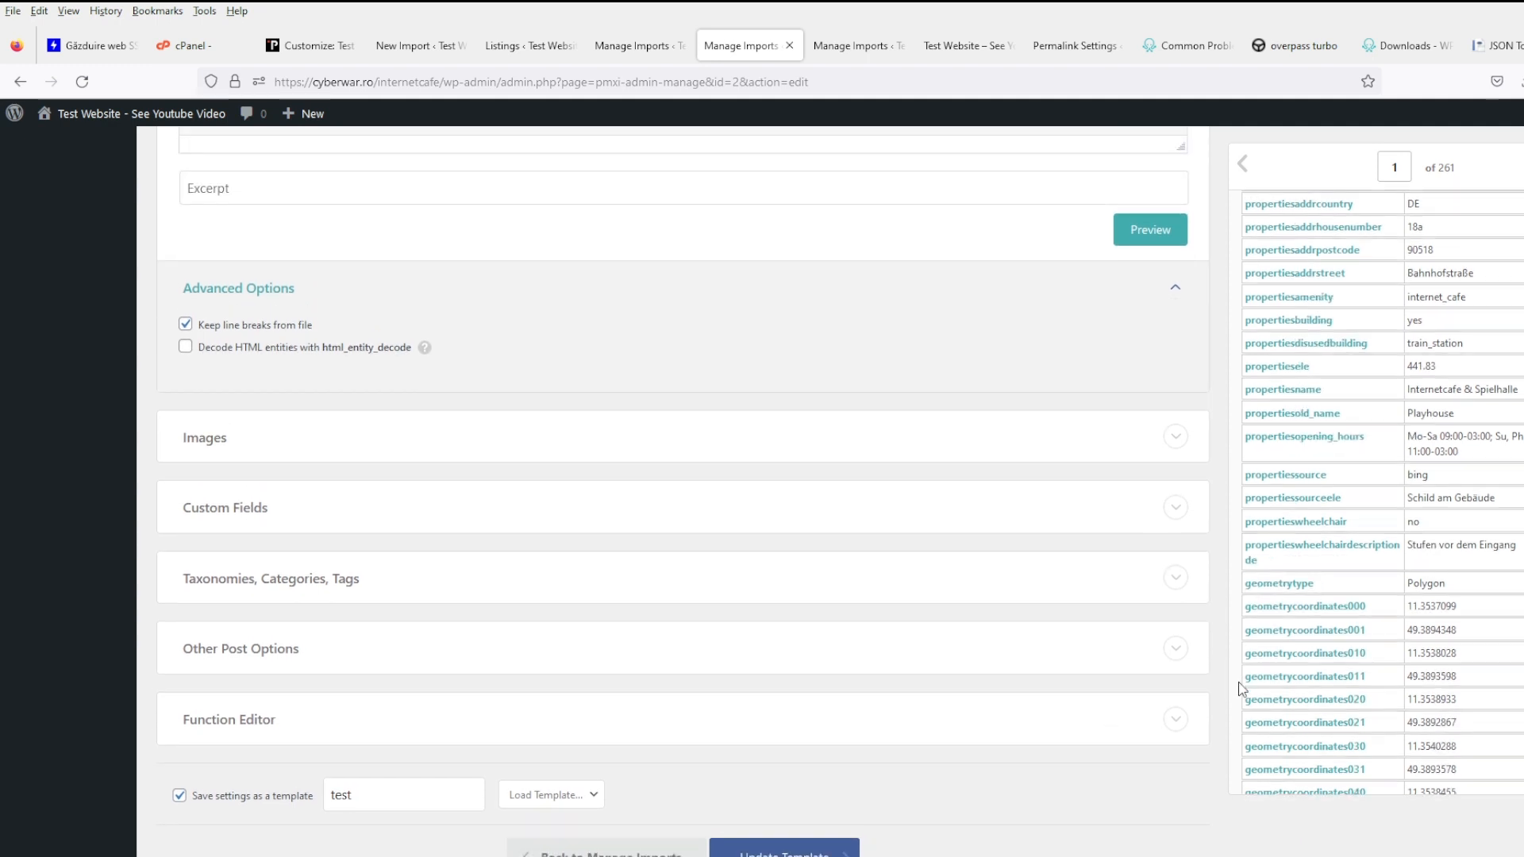
scroll(1412, 601, down, 10)
scroll(825, 852, down, 1)
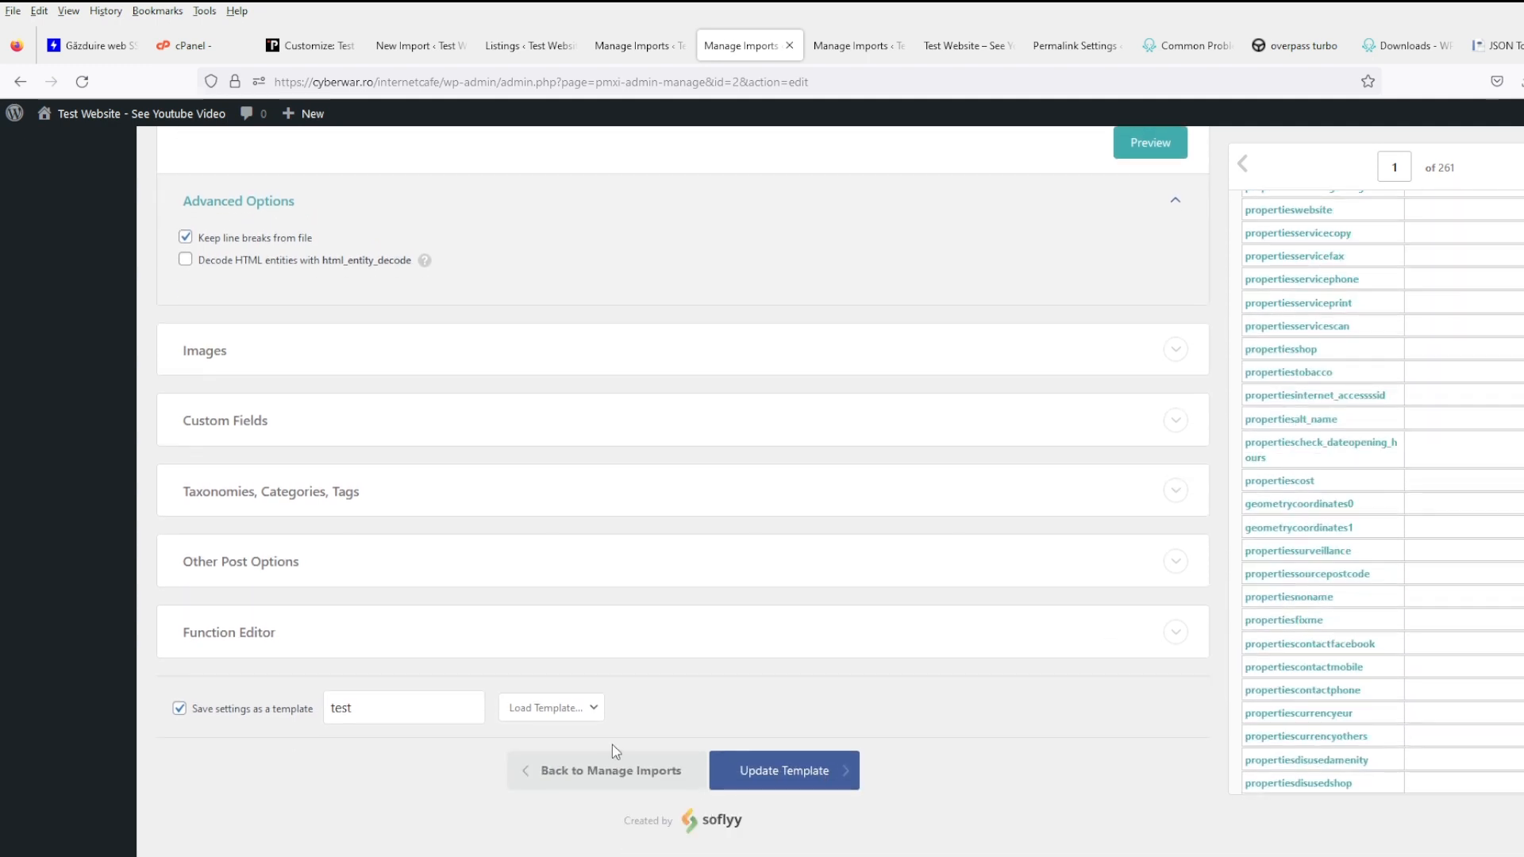
click(779, 776)
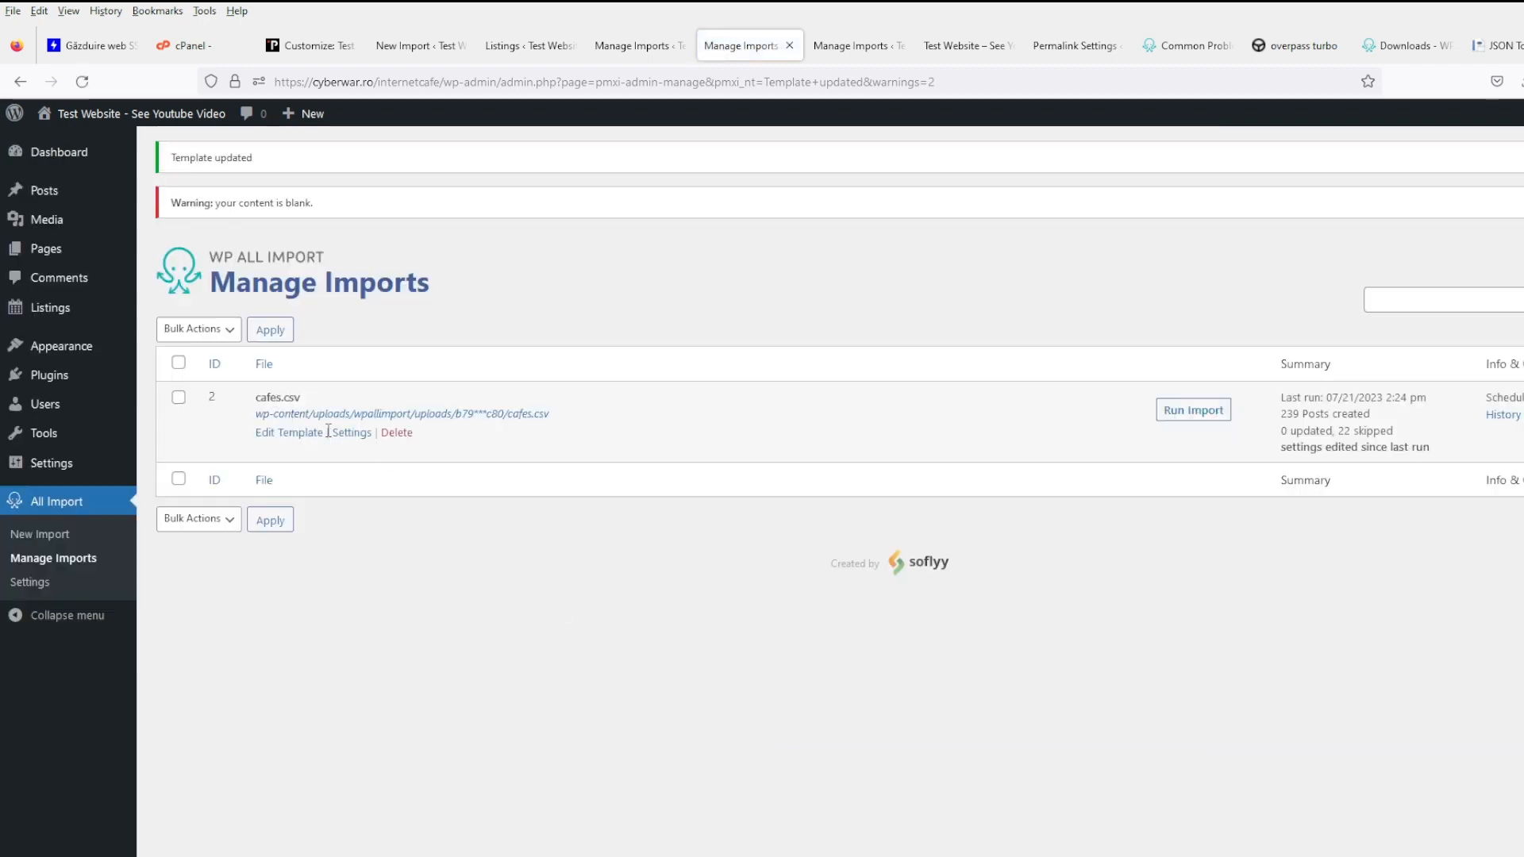
- Reopen the cafes.csv import settings and expand its advanced import settings
click(352, 437)
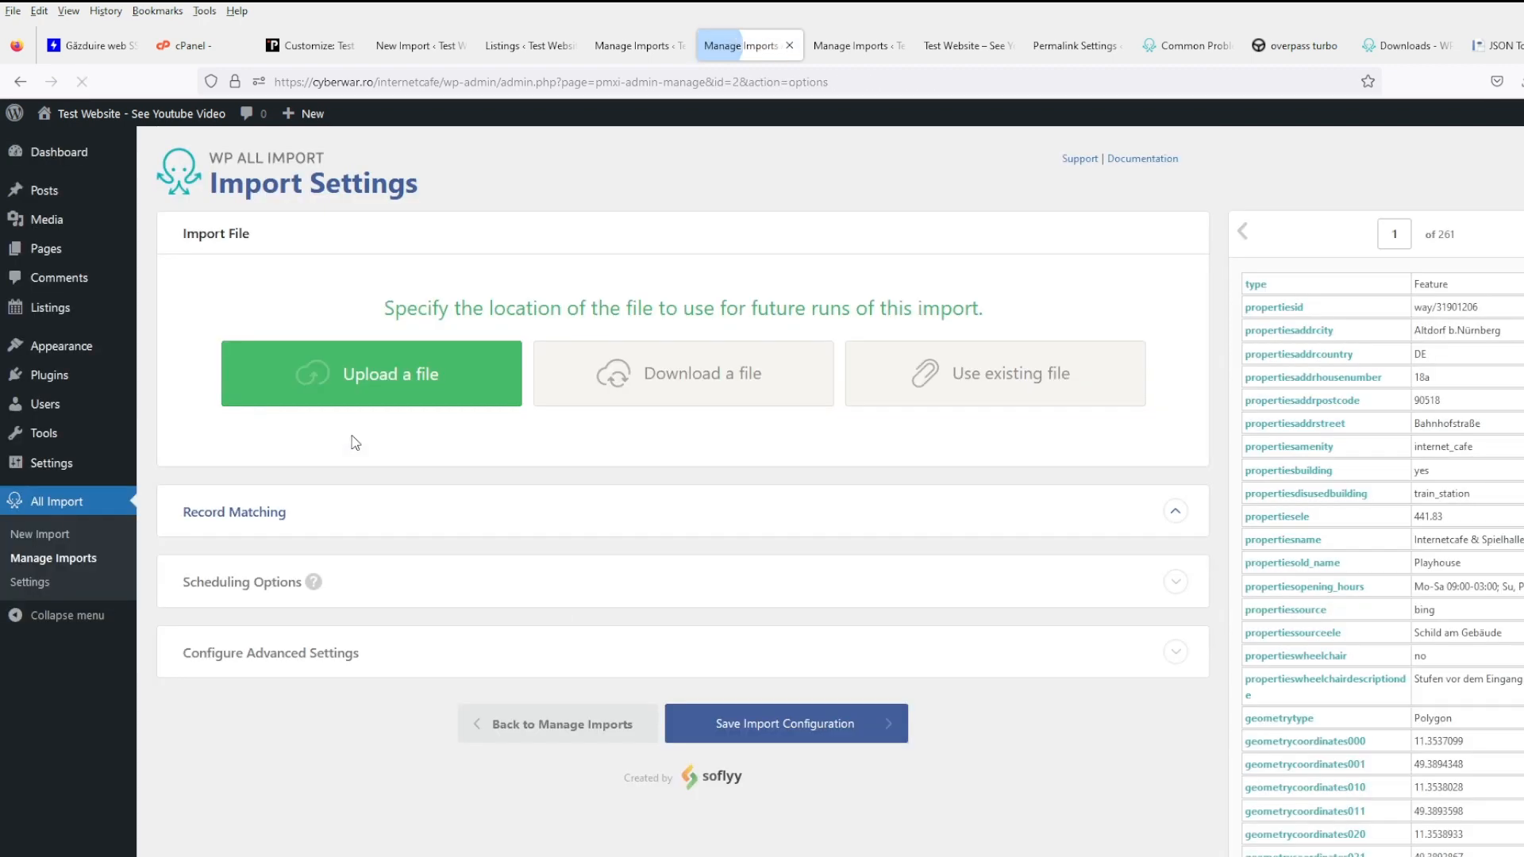
scroll(461, 675, down, 5)
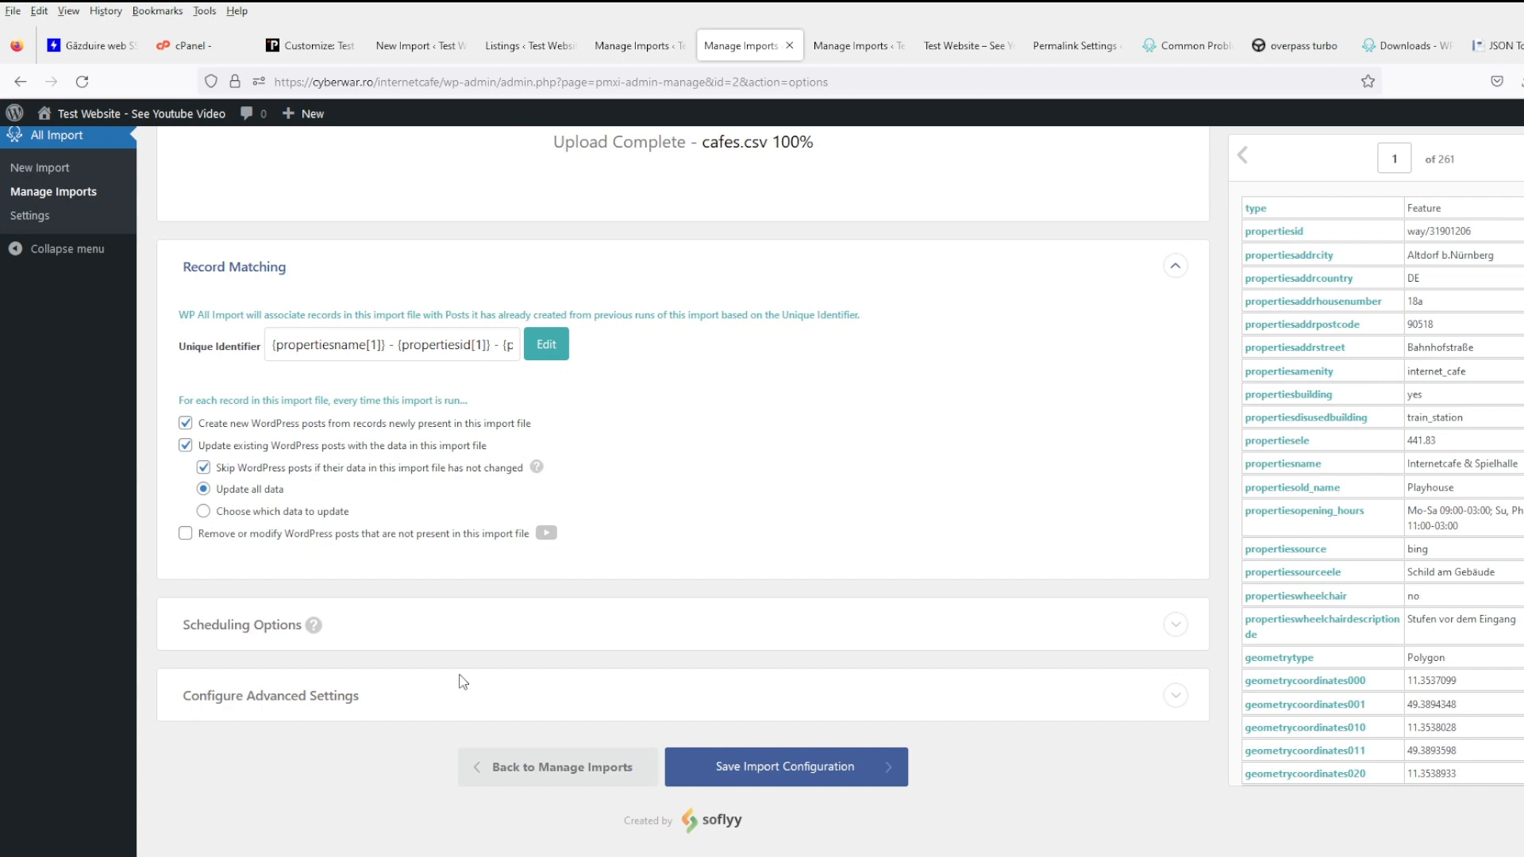
click(344, 689)
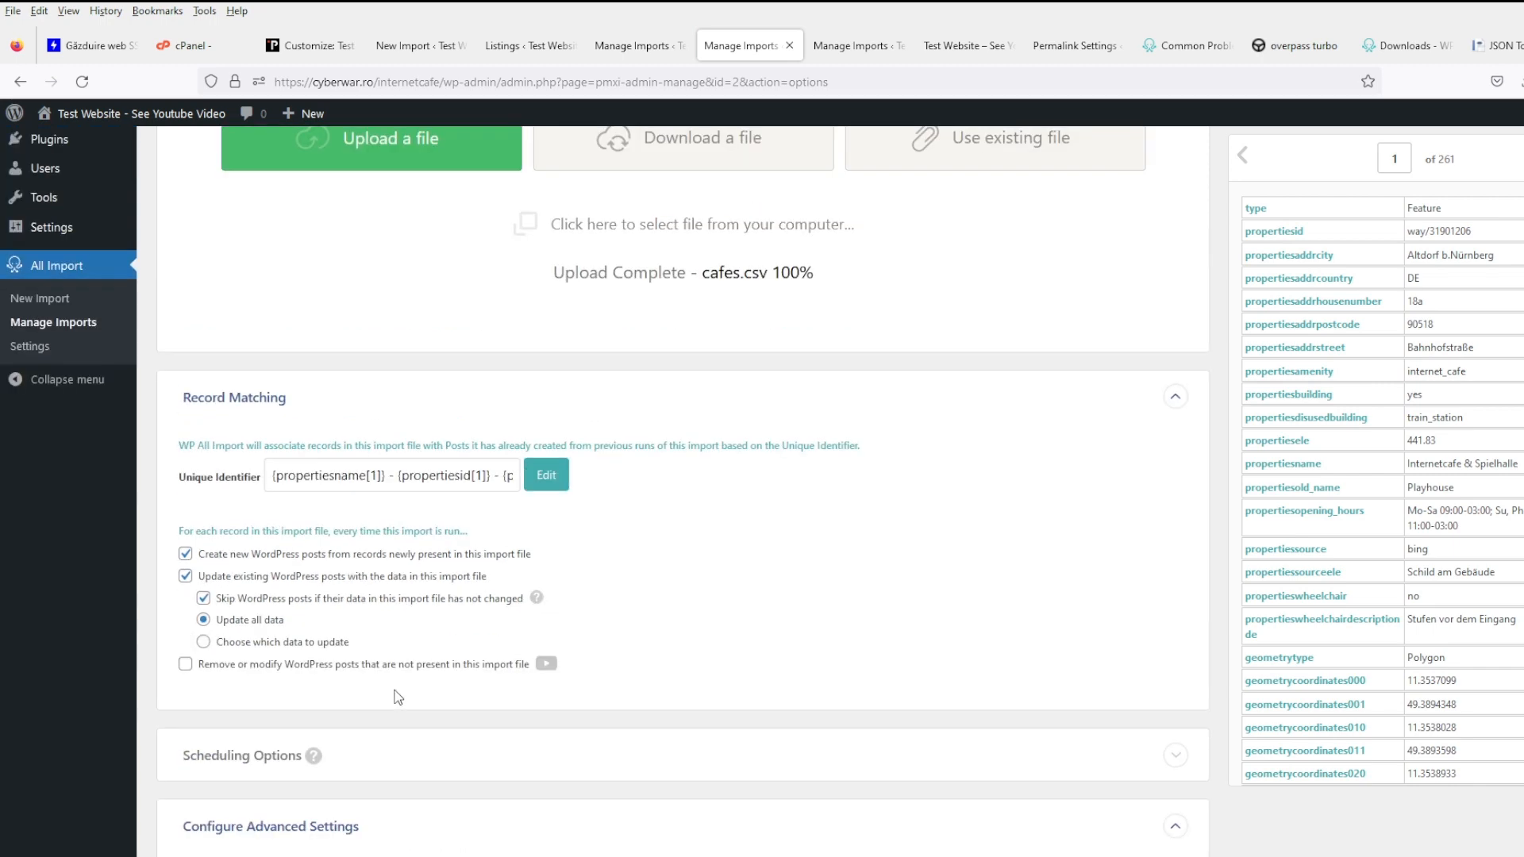
scroll(396, 690, down, 4)
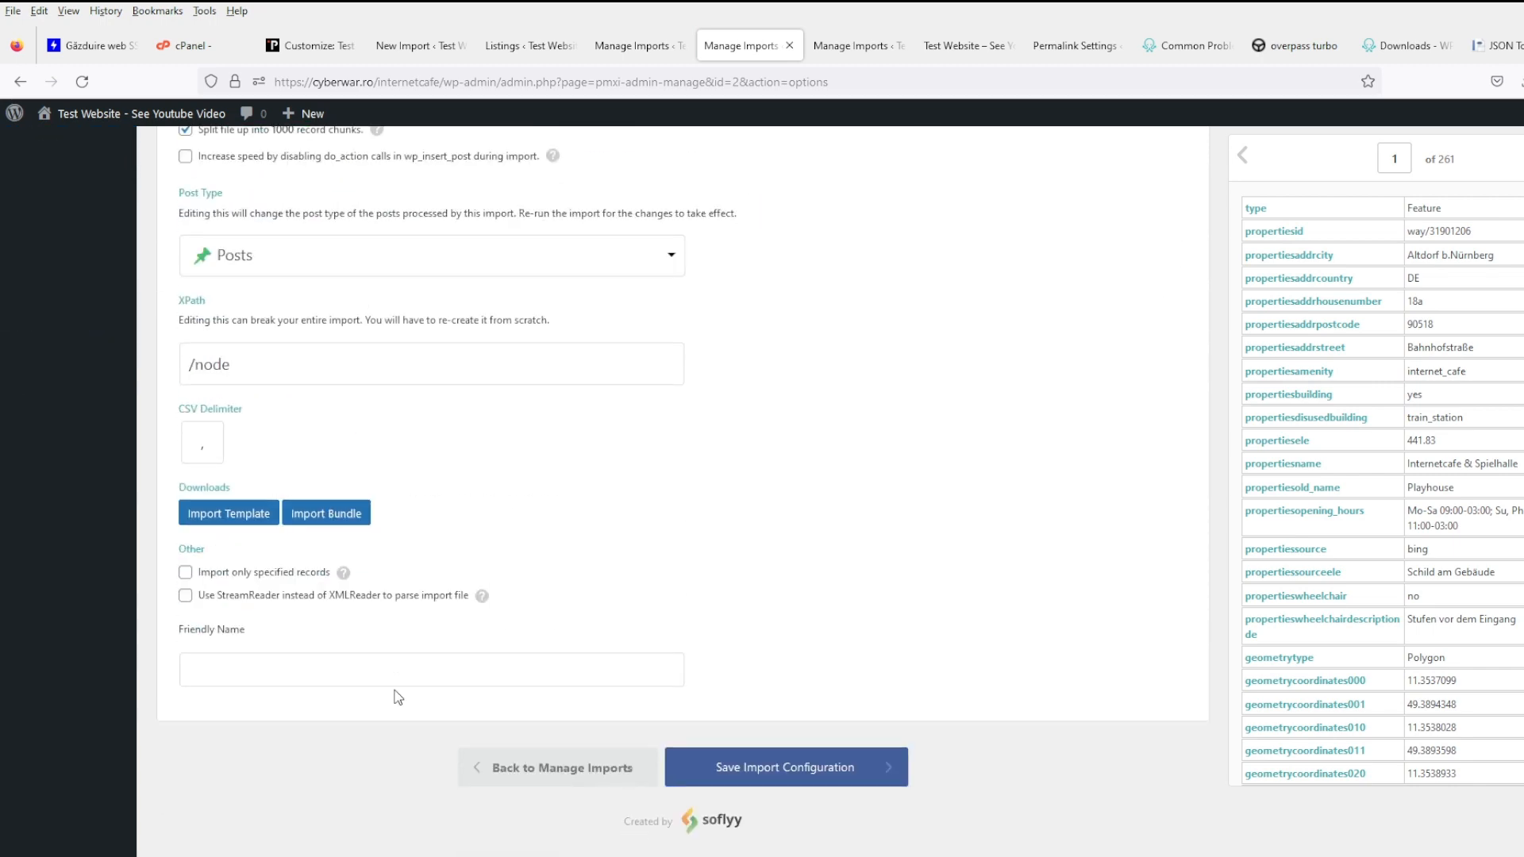
scroll(596, 678, up, 10)
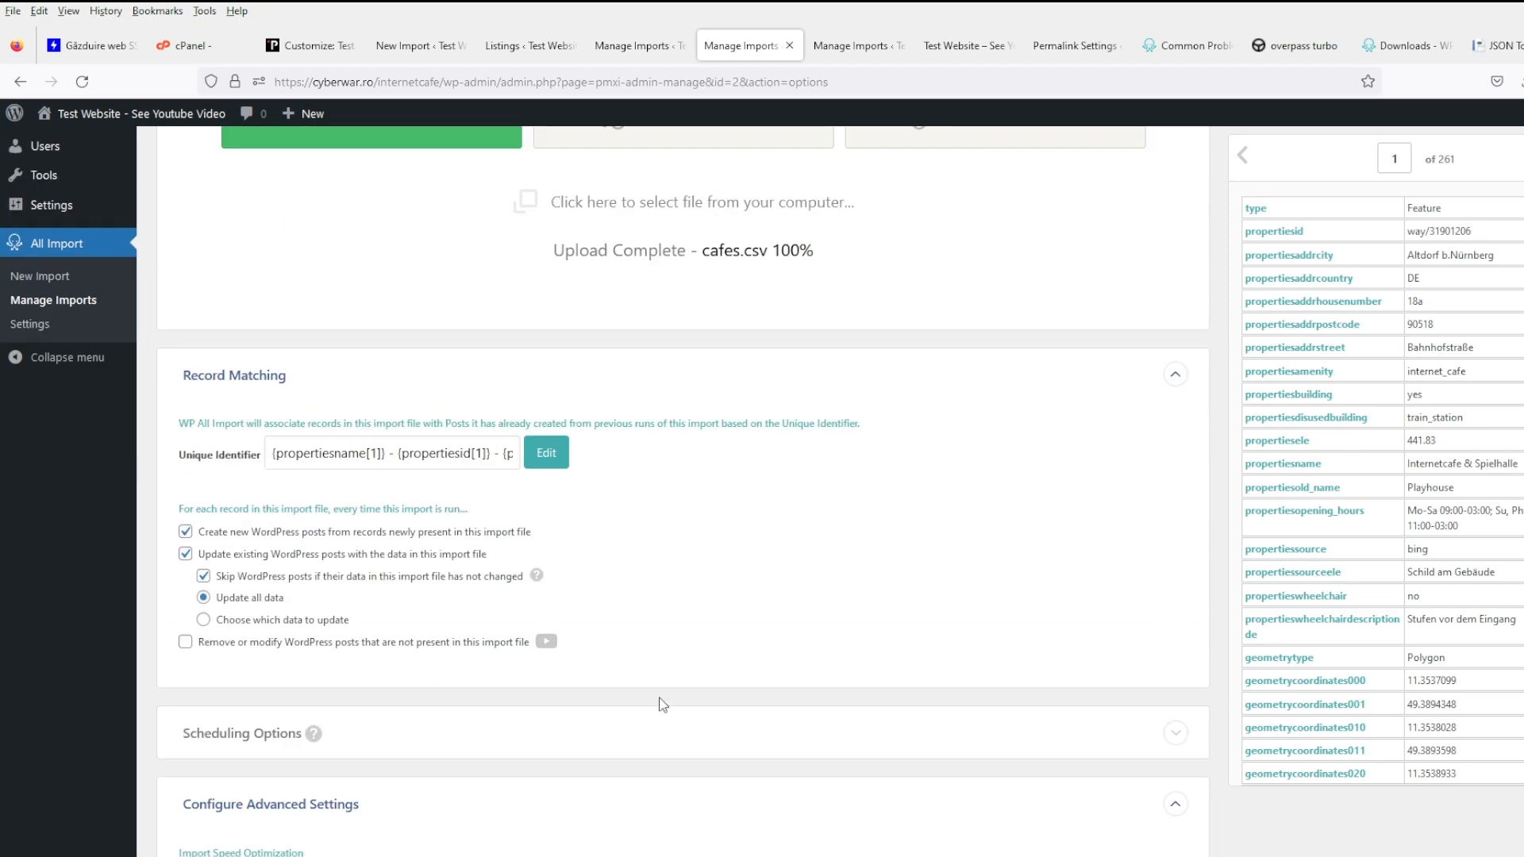
scroll(663, 704, up, 4)
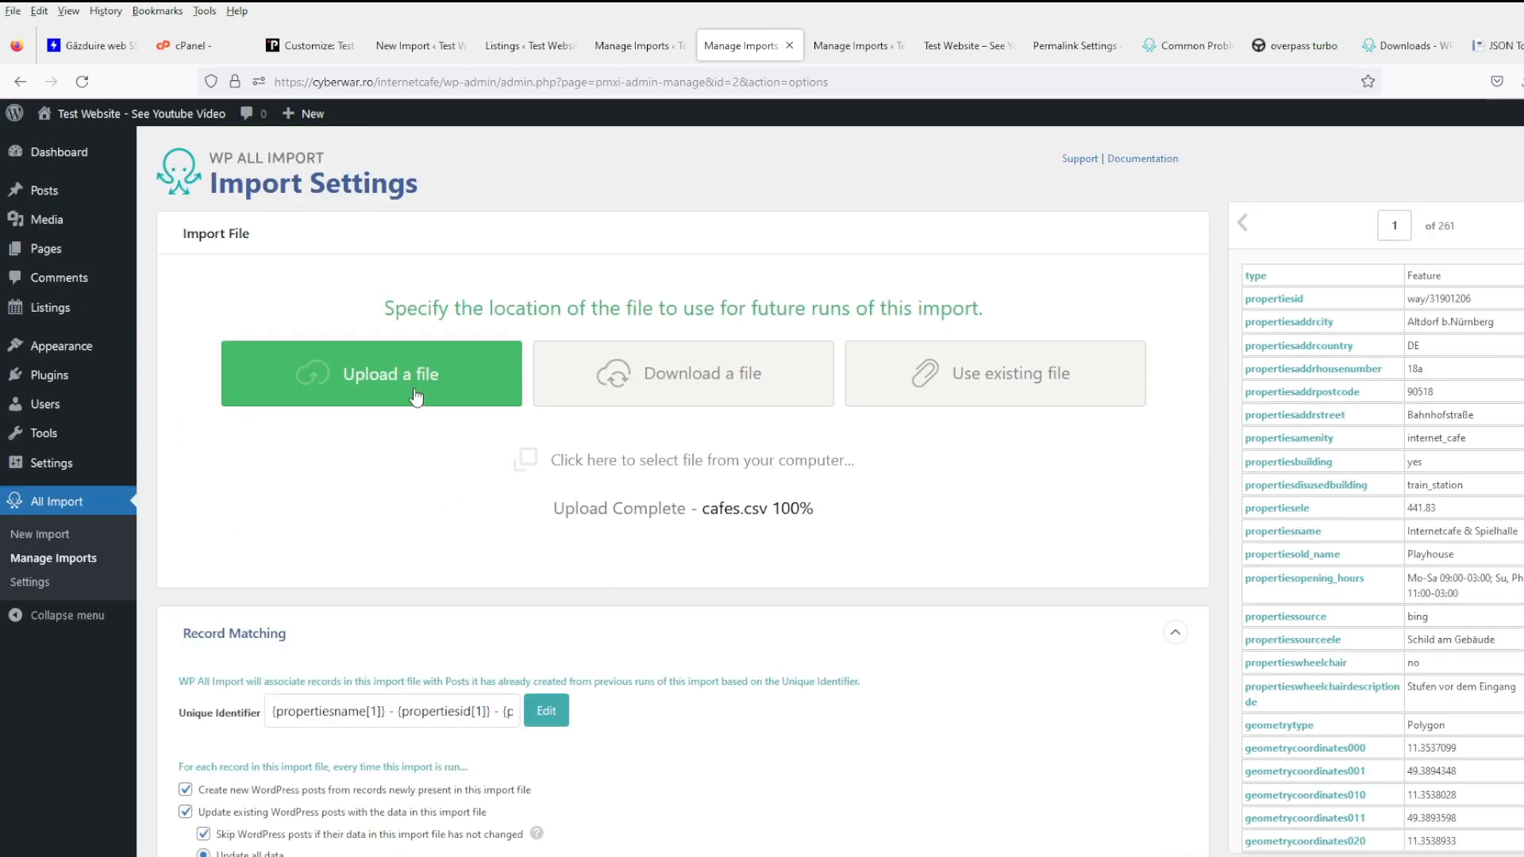
- Start a new cafes.csv import into Posts and continue to reviewing the file
click(97, 538)
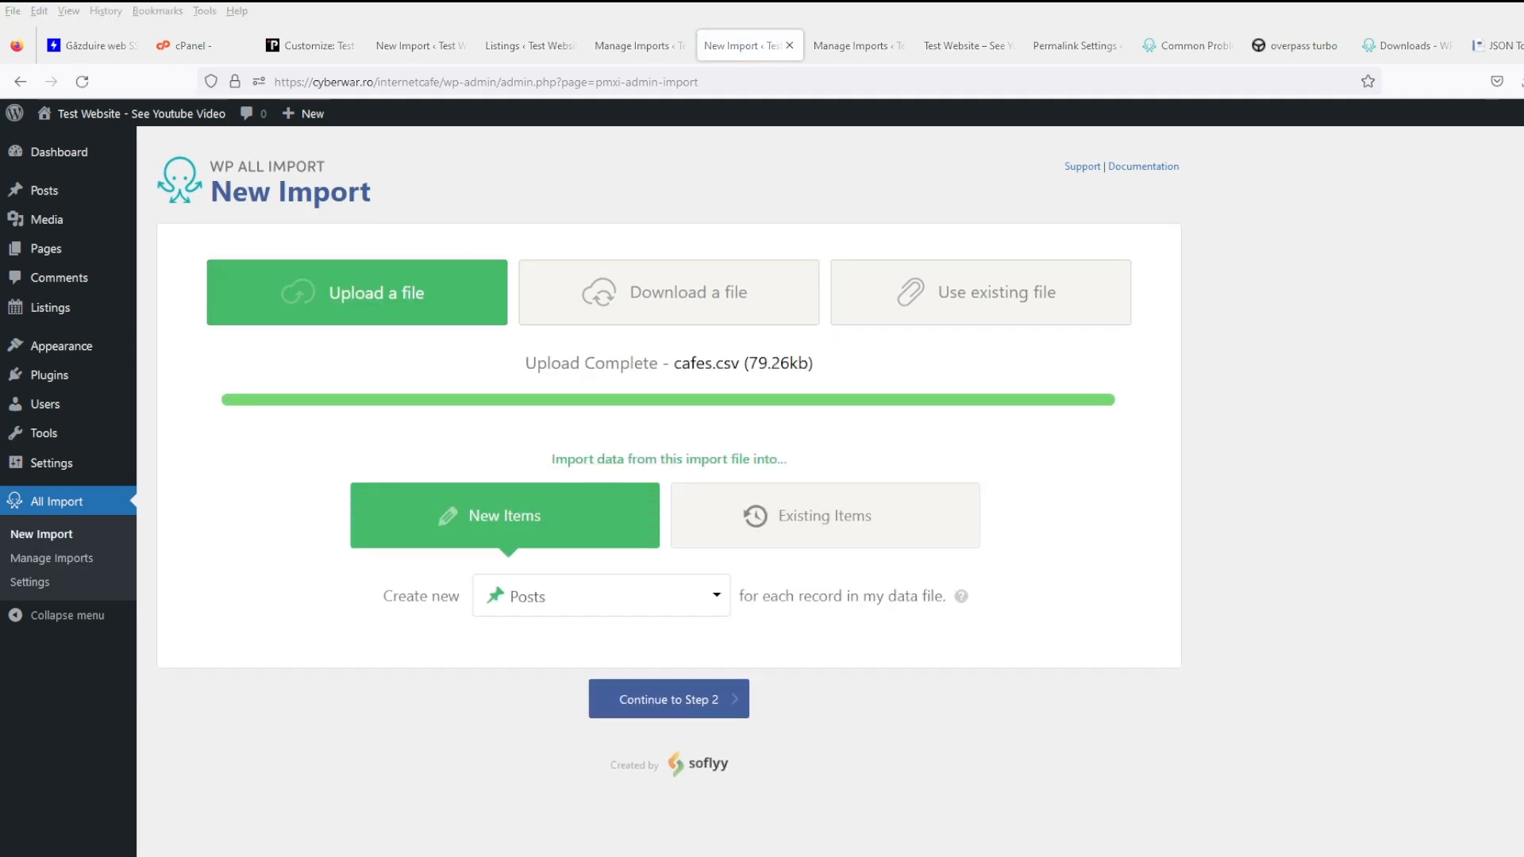
click(569, 599)
click(922, 630)
click(723, 702)
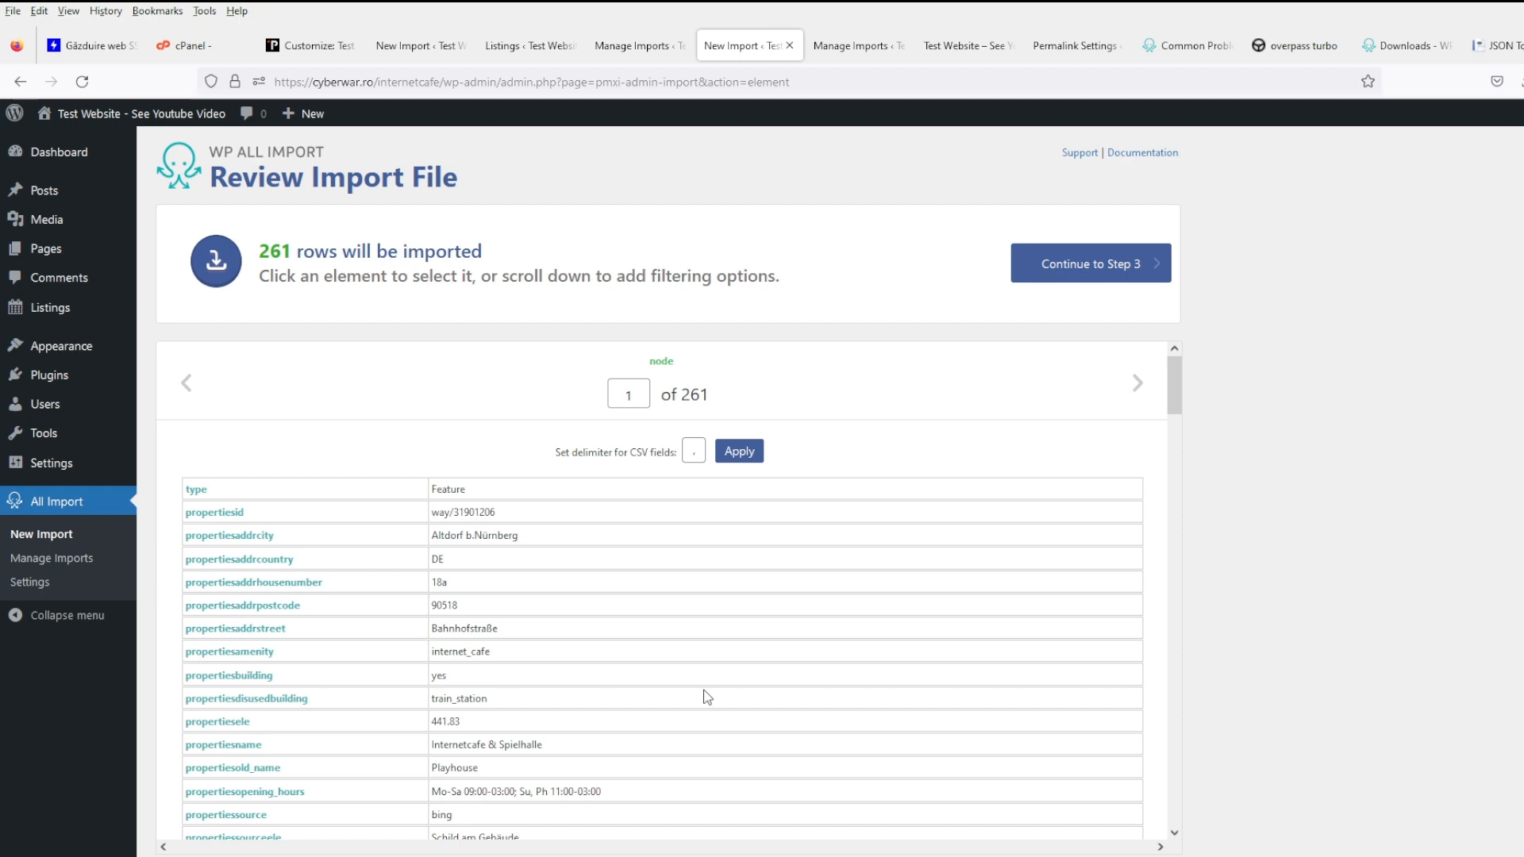
scroll(706, 697, down, 10)
scroll(1330, 615, down, 3)
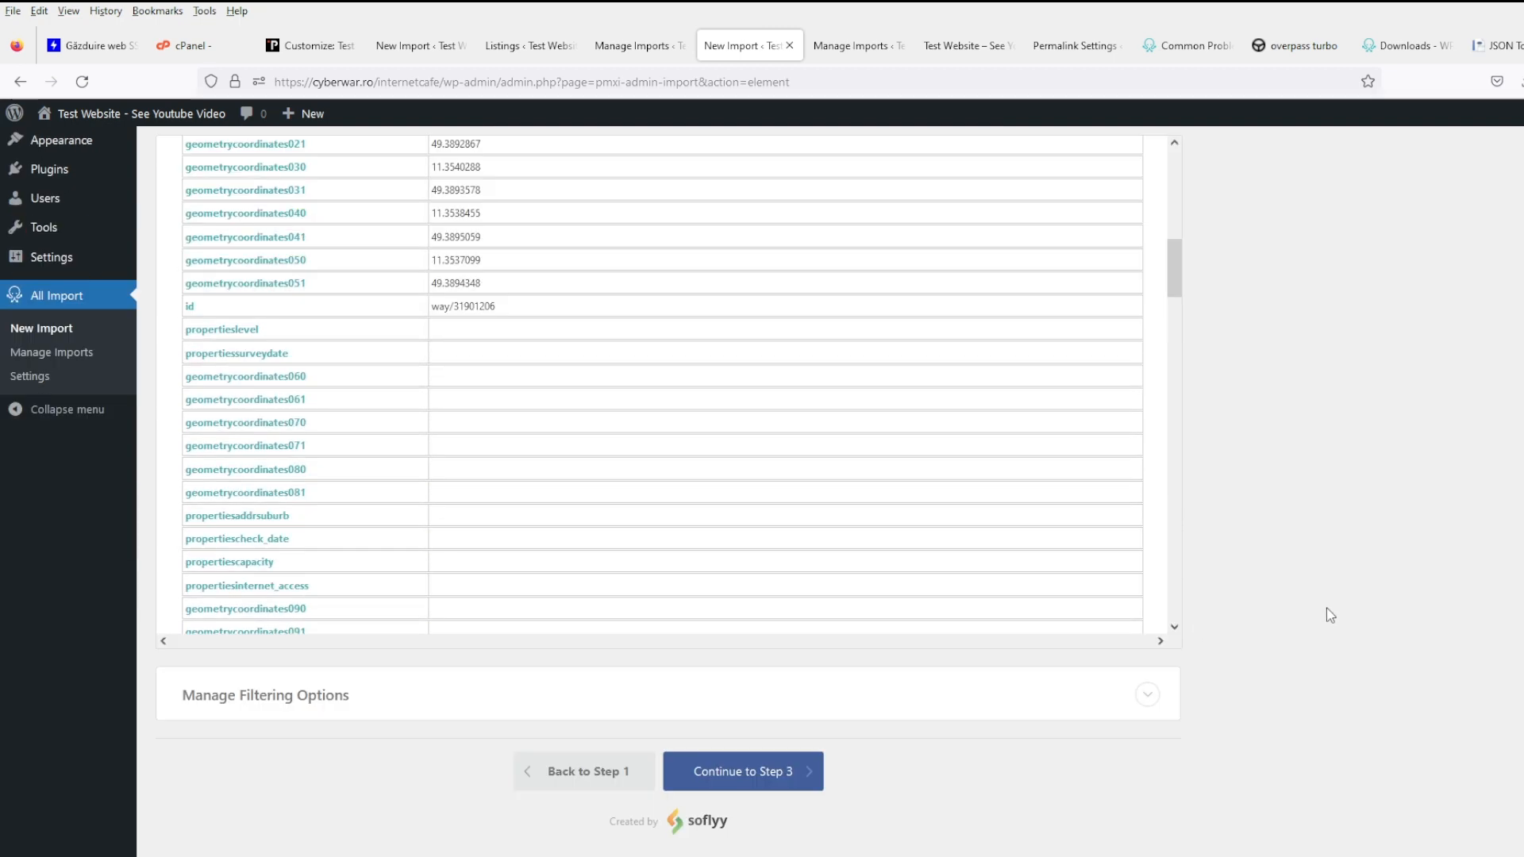
- Add a filter rule propertiesaddrcity[1] is not empty and proceed to step 3
click(334, 698)
scroll(333, 698, down, 2)
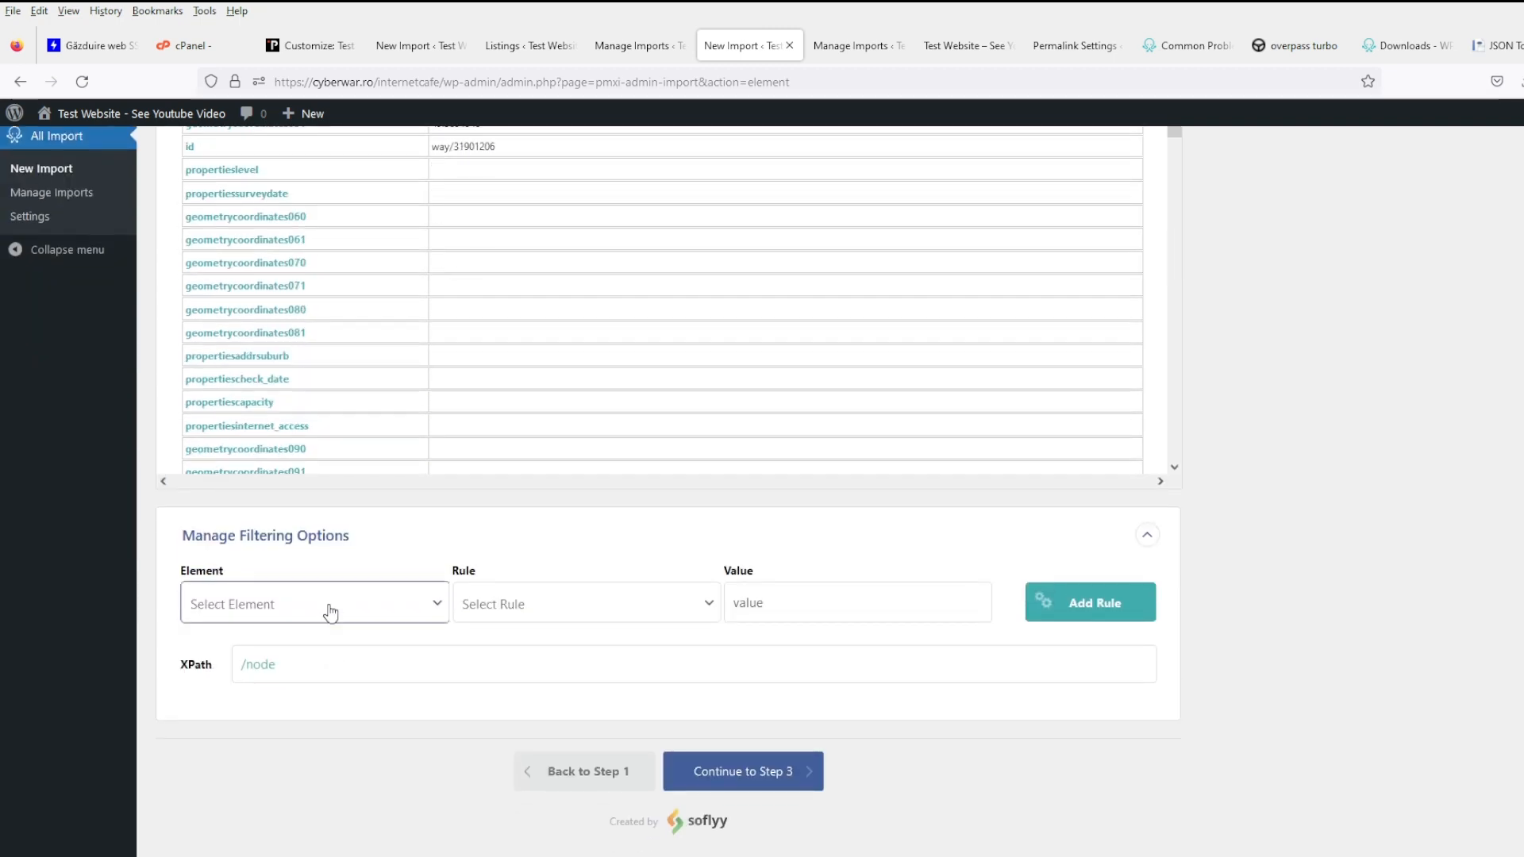
click(276, 211)
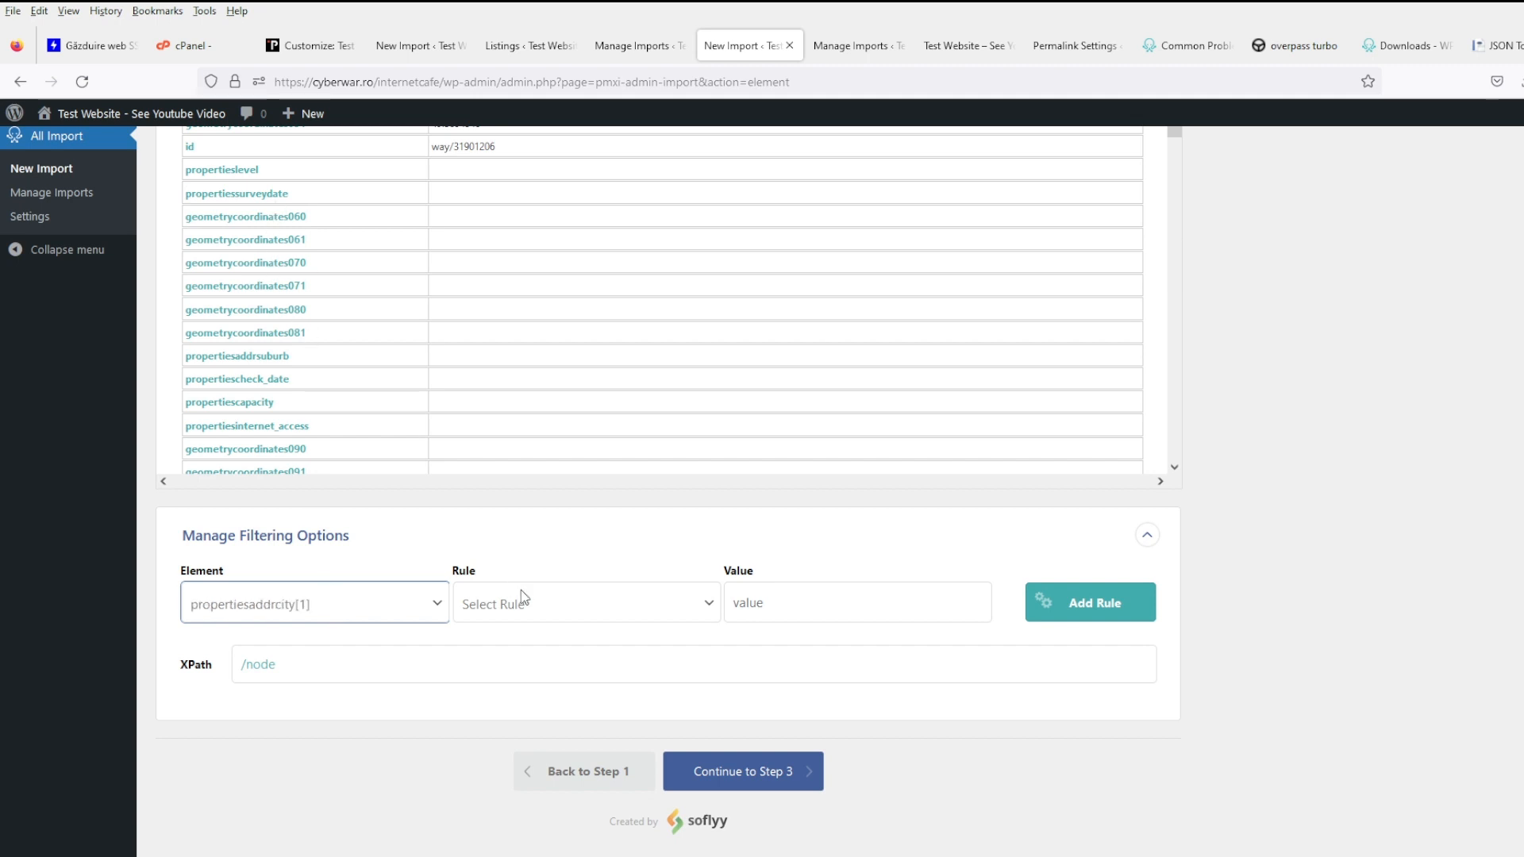
click(524, 600)
click(630, 571)
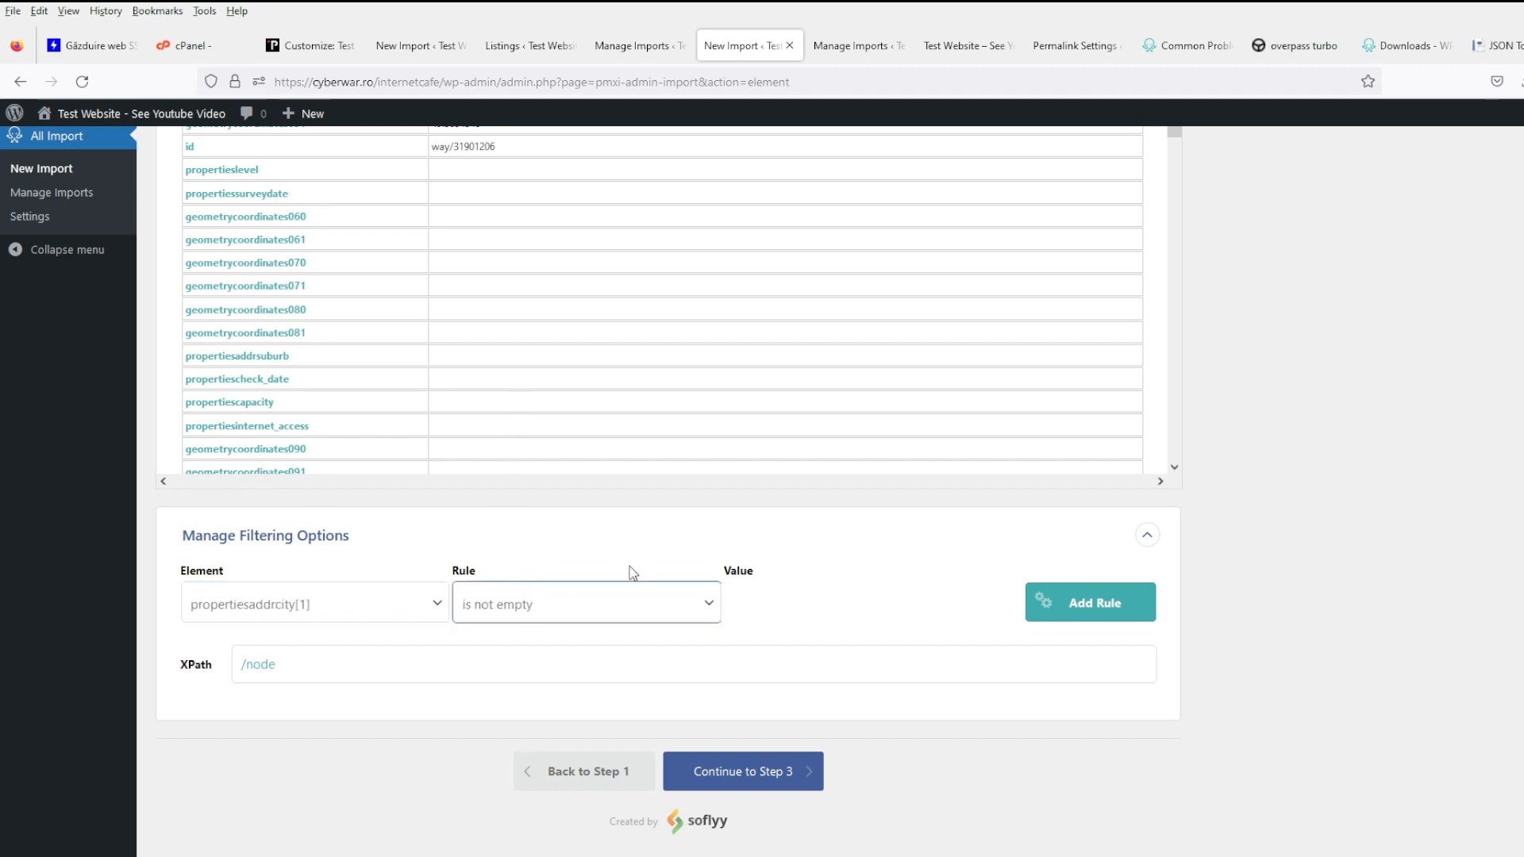
click(1123, 629)
scroll(1212, 745, down, 2)
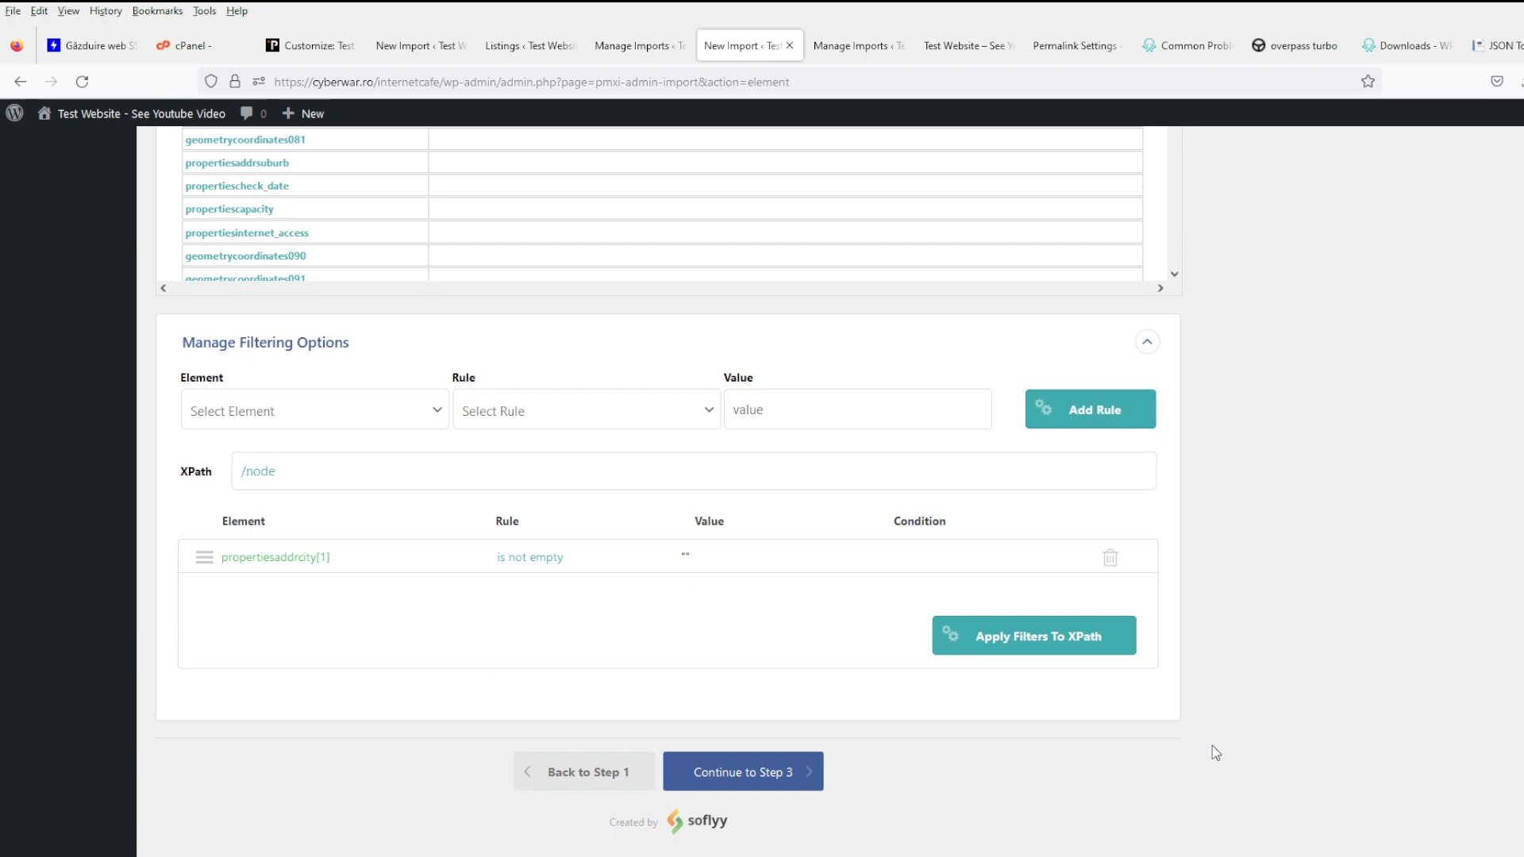
click(776, 780)
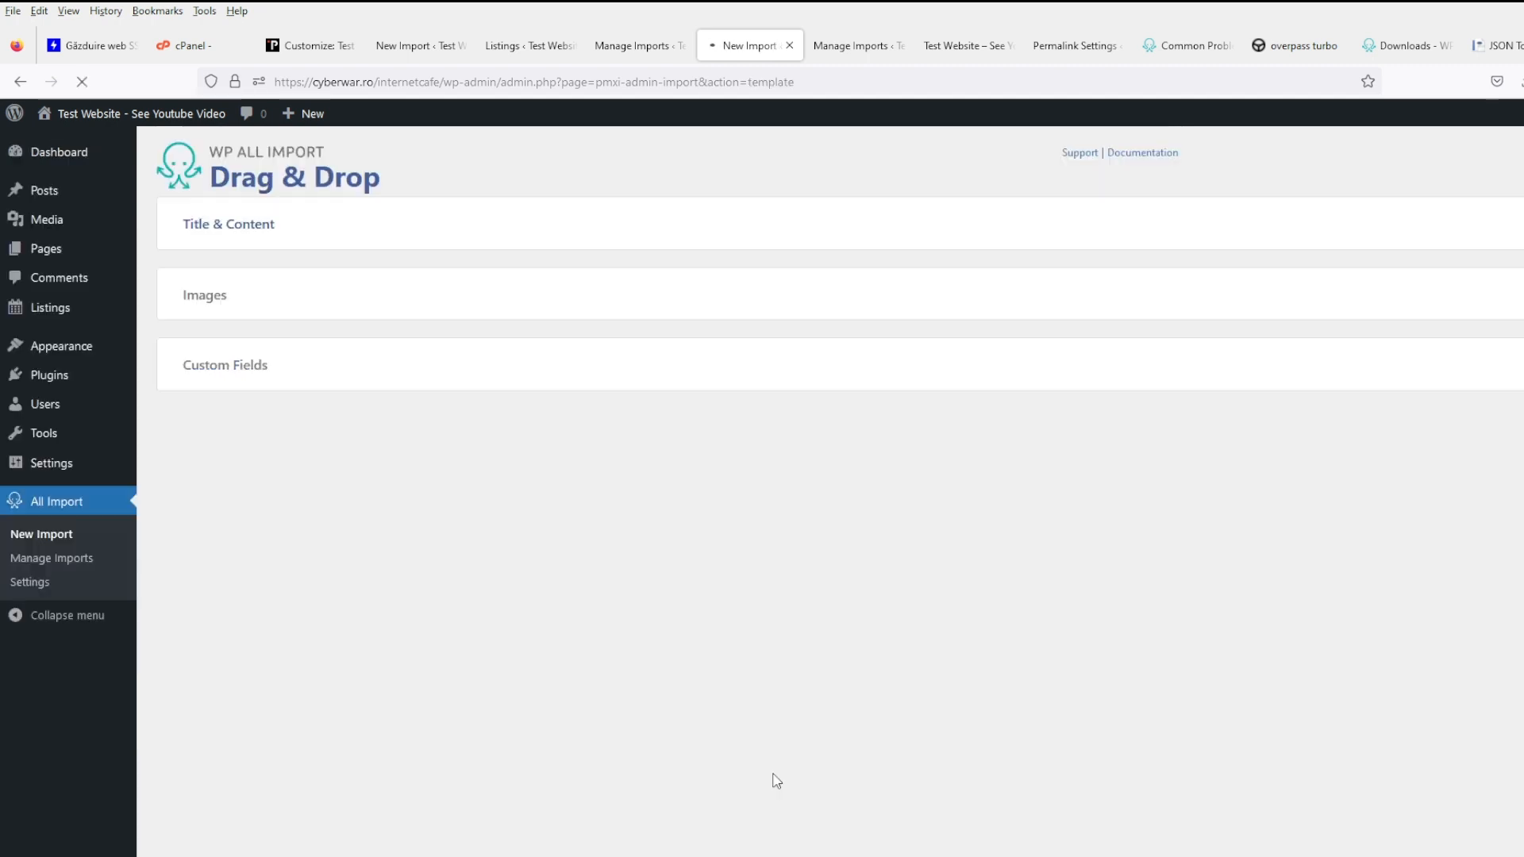
- Save the import settings as a template named 'test' and expand the taxonomies and tags options
scroll(486, 704, down, 6)
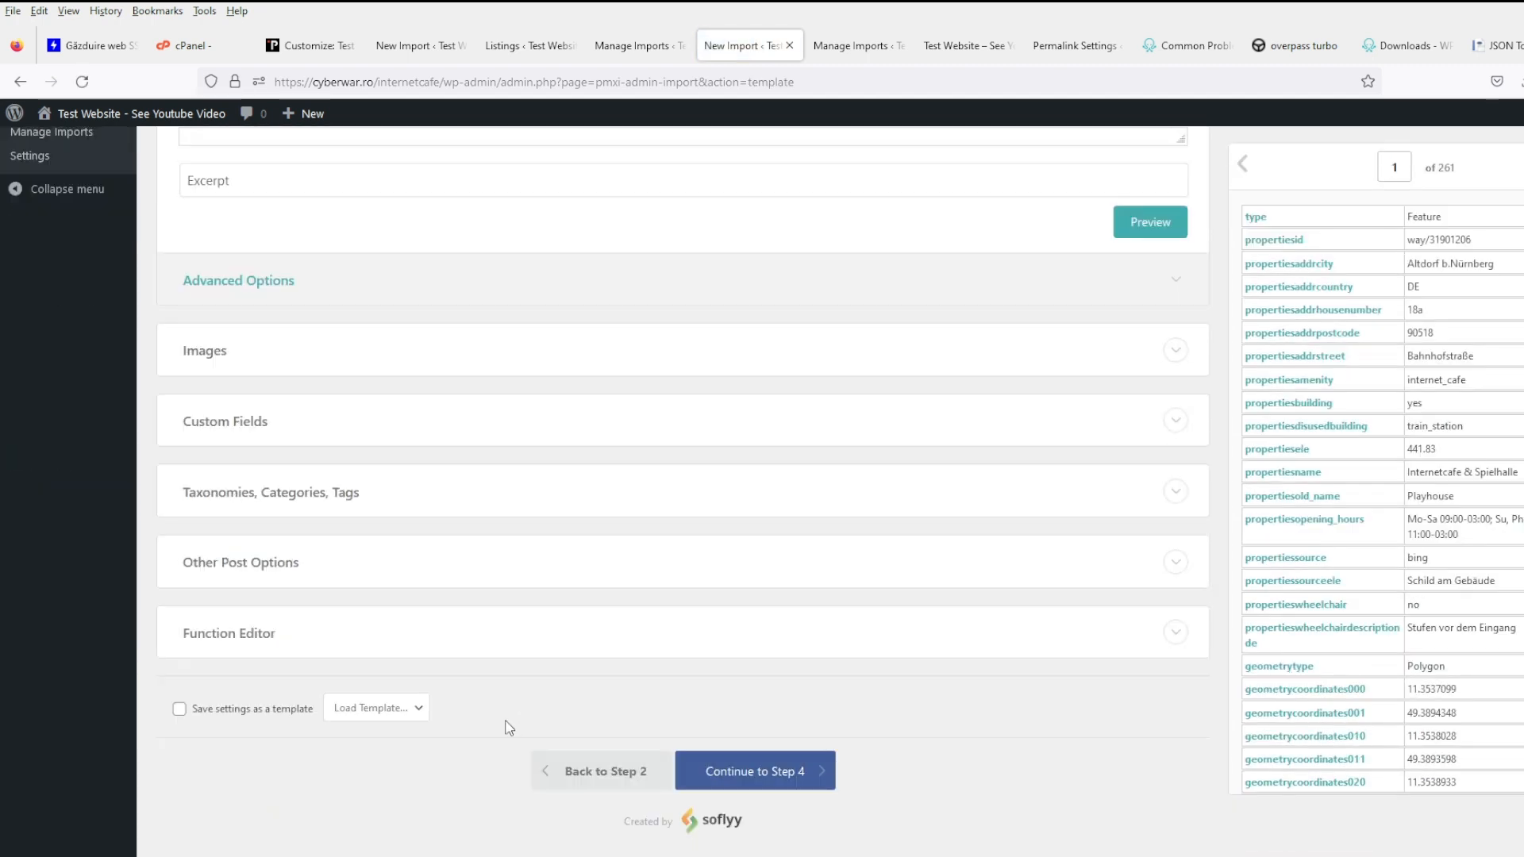
click(388, 707)
click(382, 750)
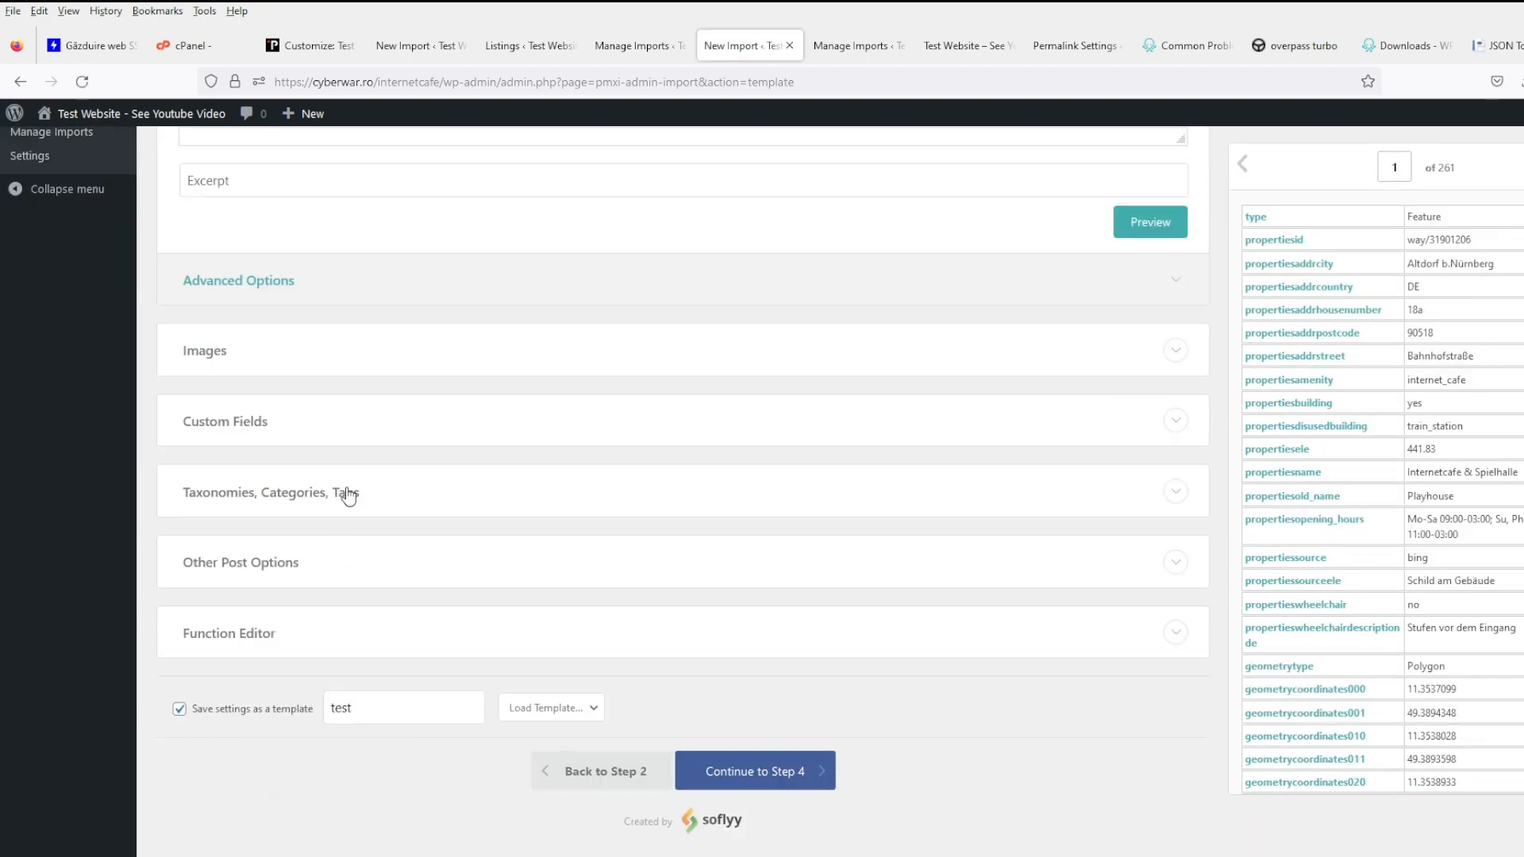
click(346, 494)
scroll(553, 689, down, 5)
- Continue through the import settings, run the import, and open the posts list in a new tab
click(714, 785)
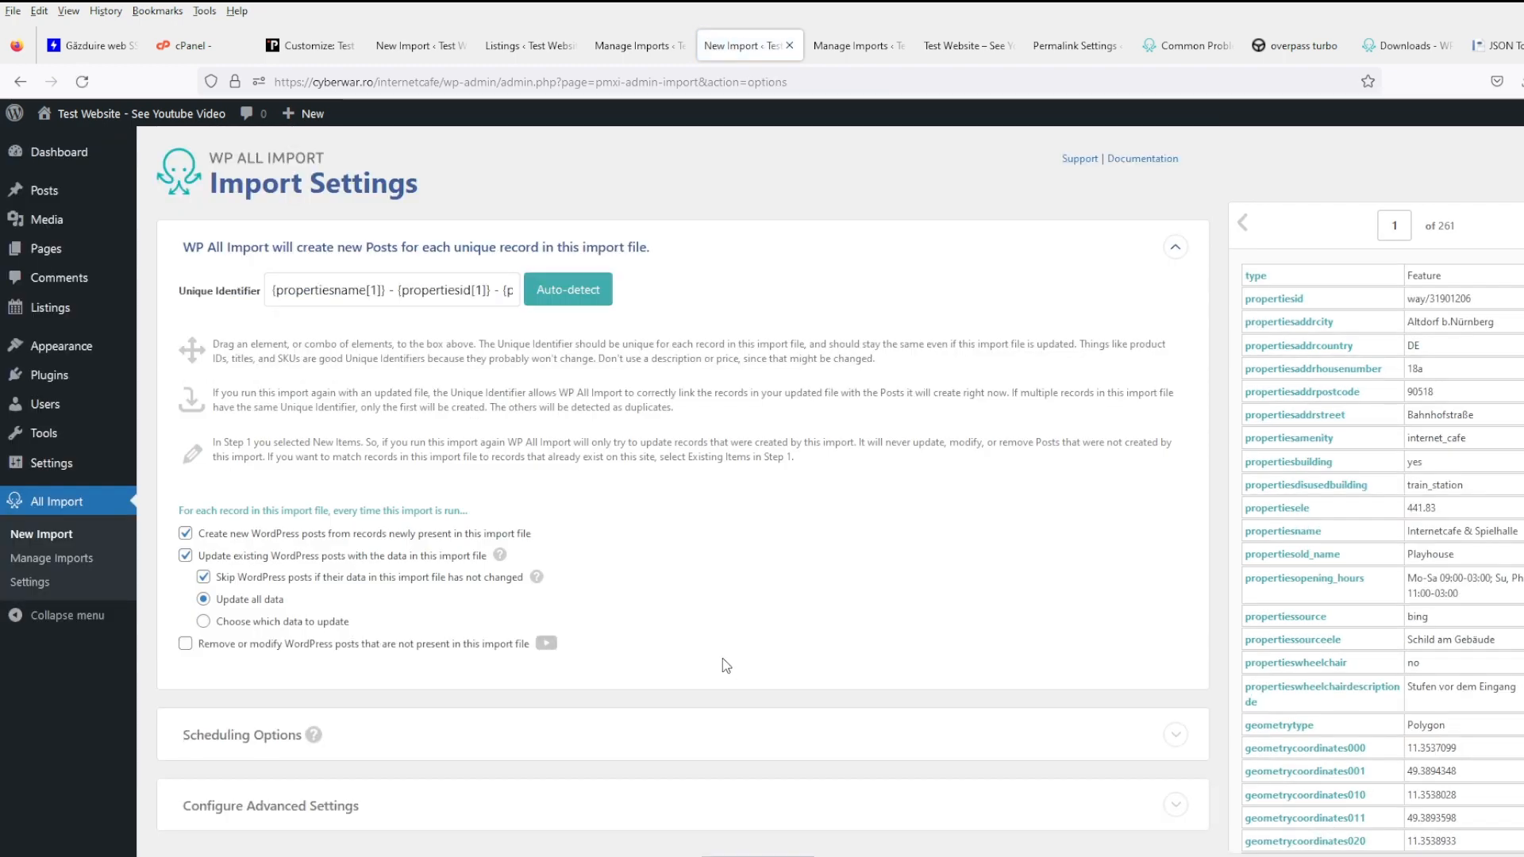
scroll(722, 665, down, 2)
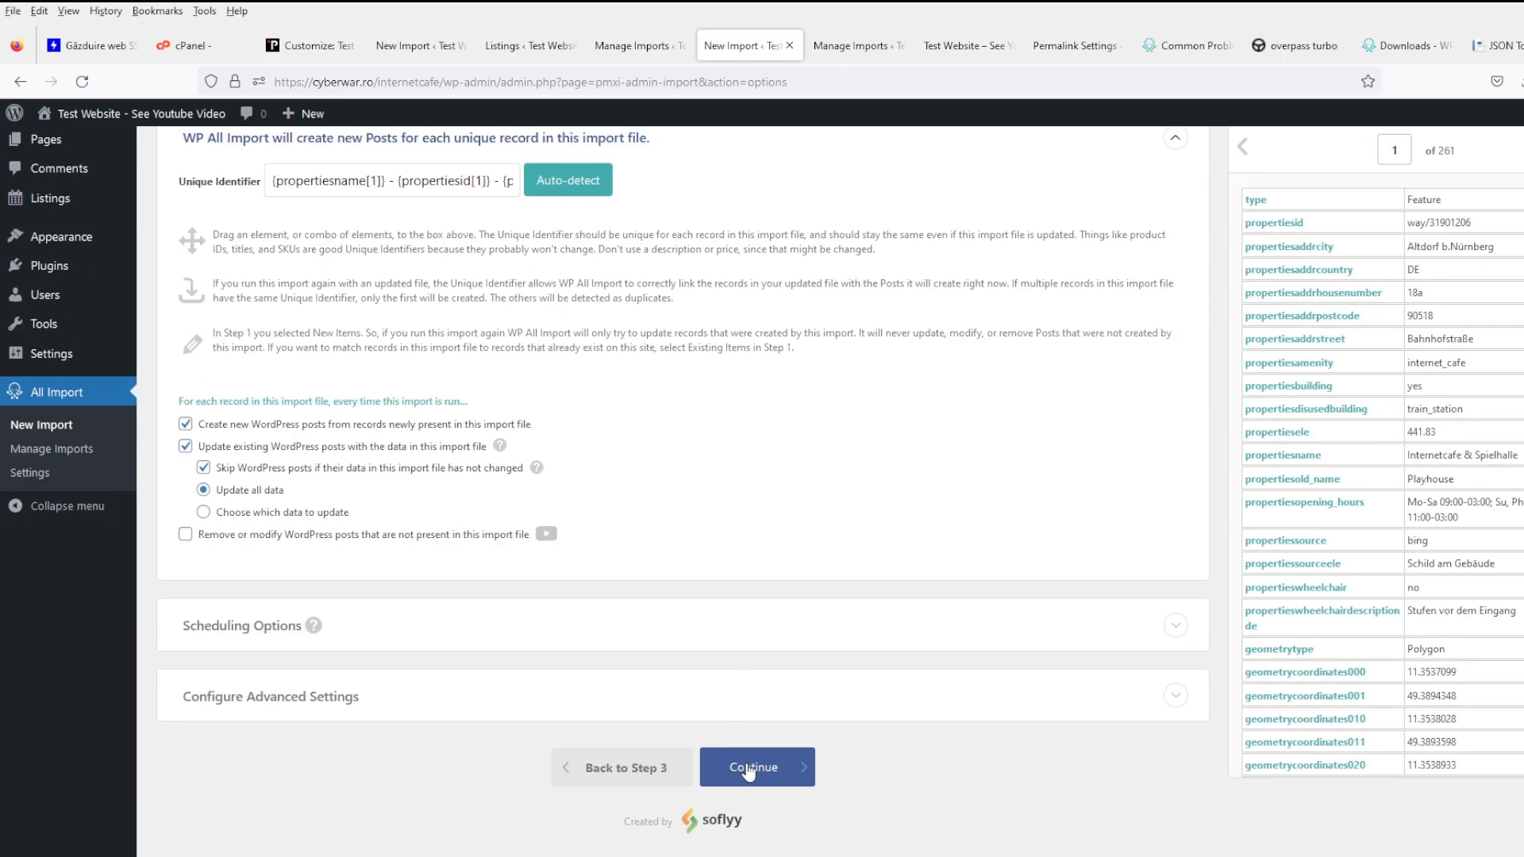
click(749, 770)
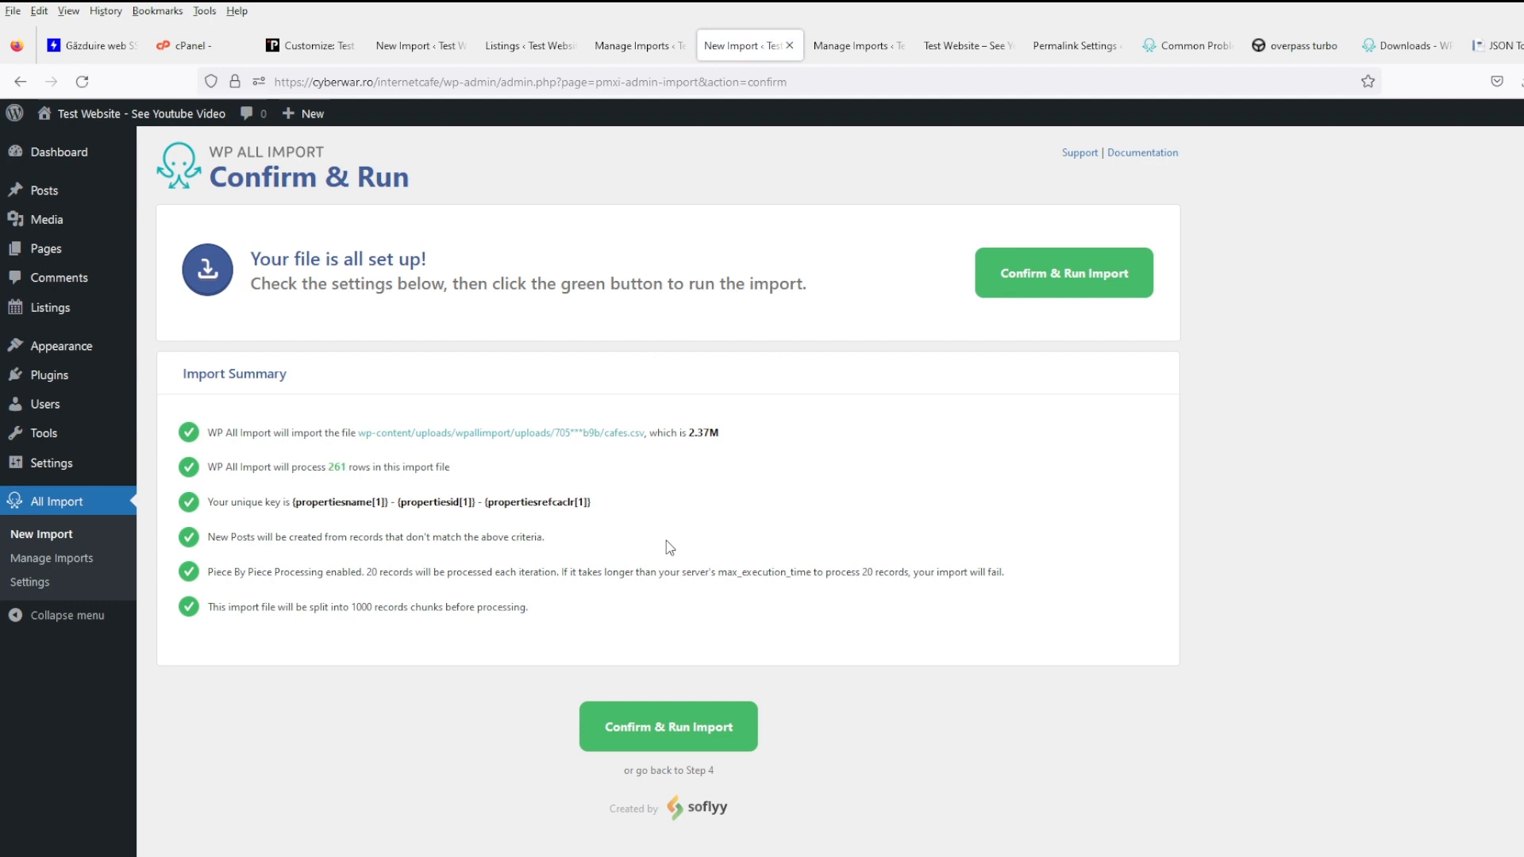
click(653, 737)
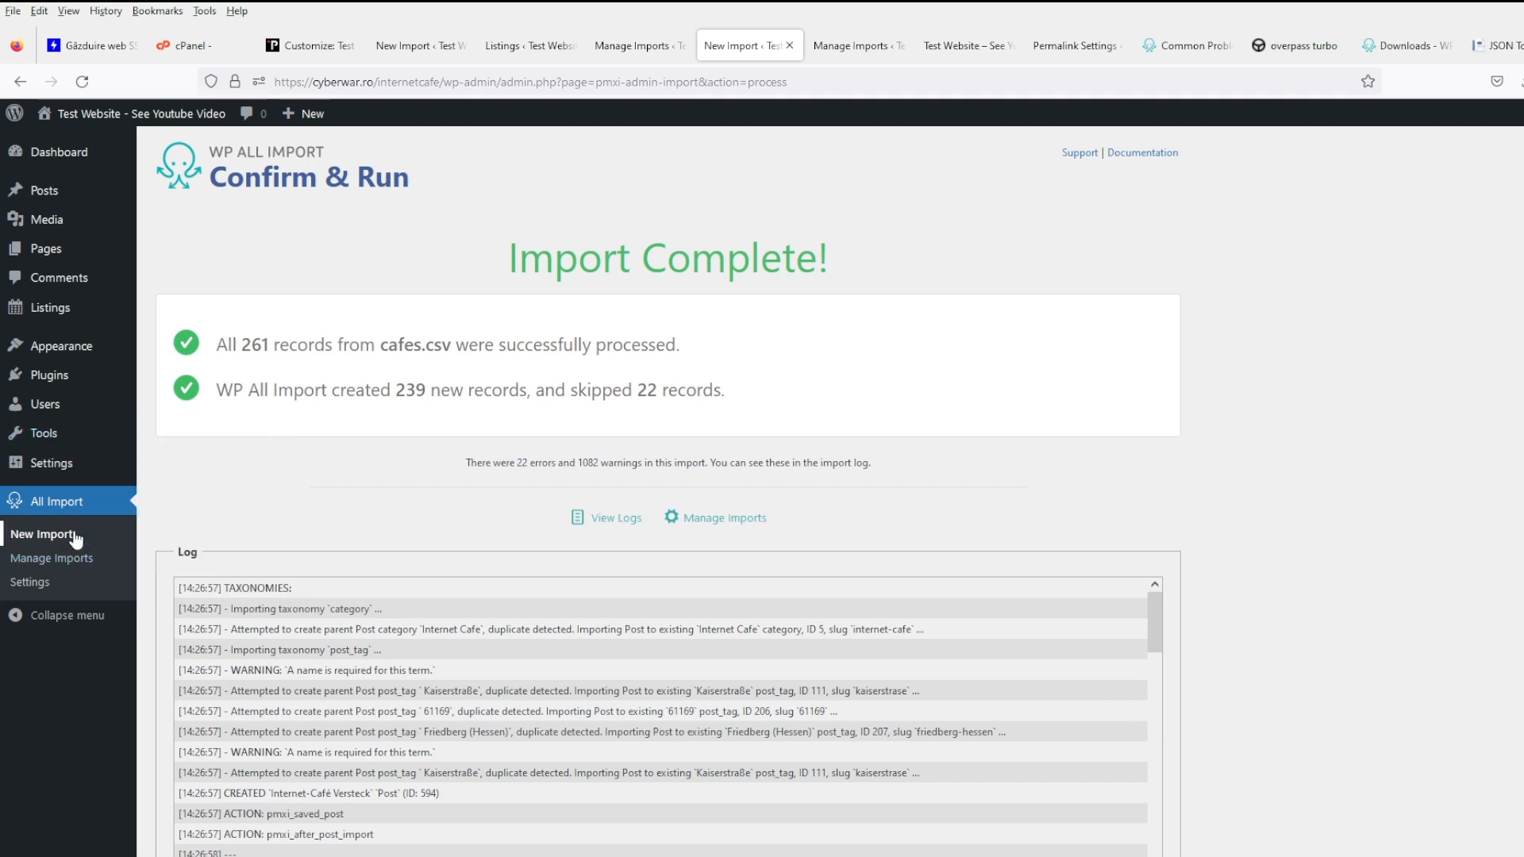
middle_click(159, 191)
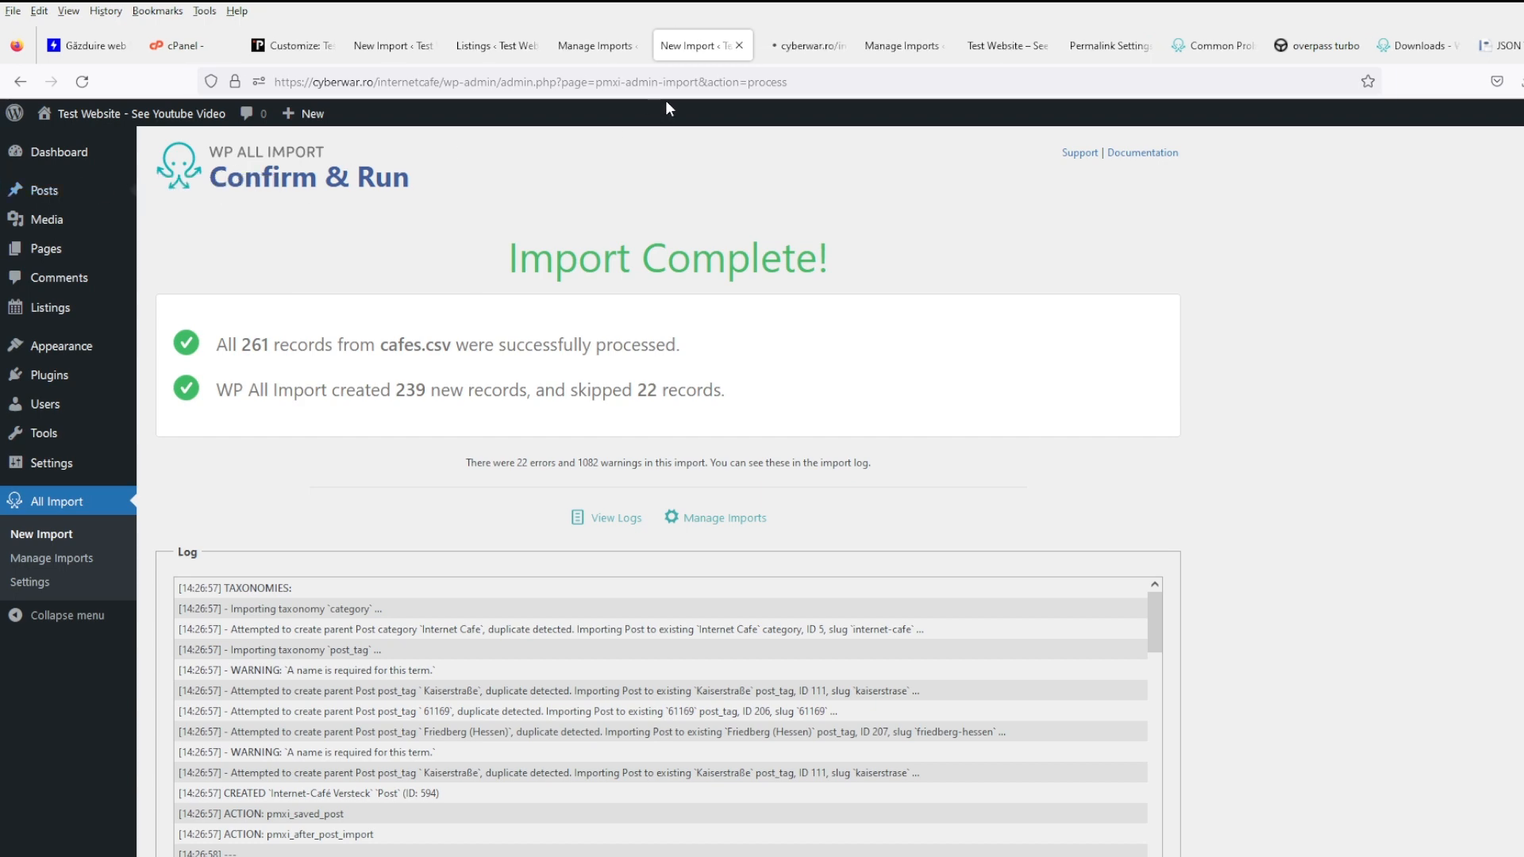
- View the Ariana Internet Cafe post on the site and check its tags 35576, Bahnhofstrasse, DE, Wetzlar
click(808, 46)
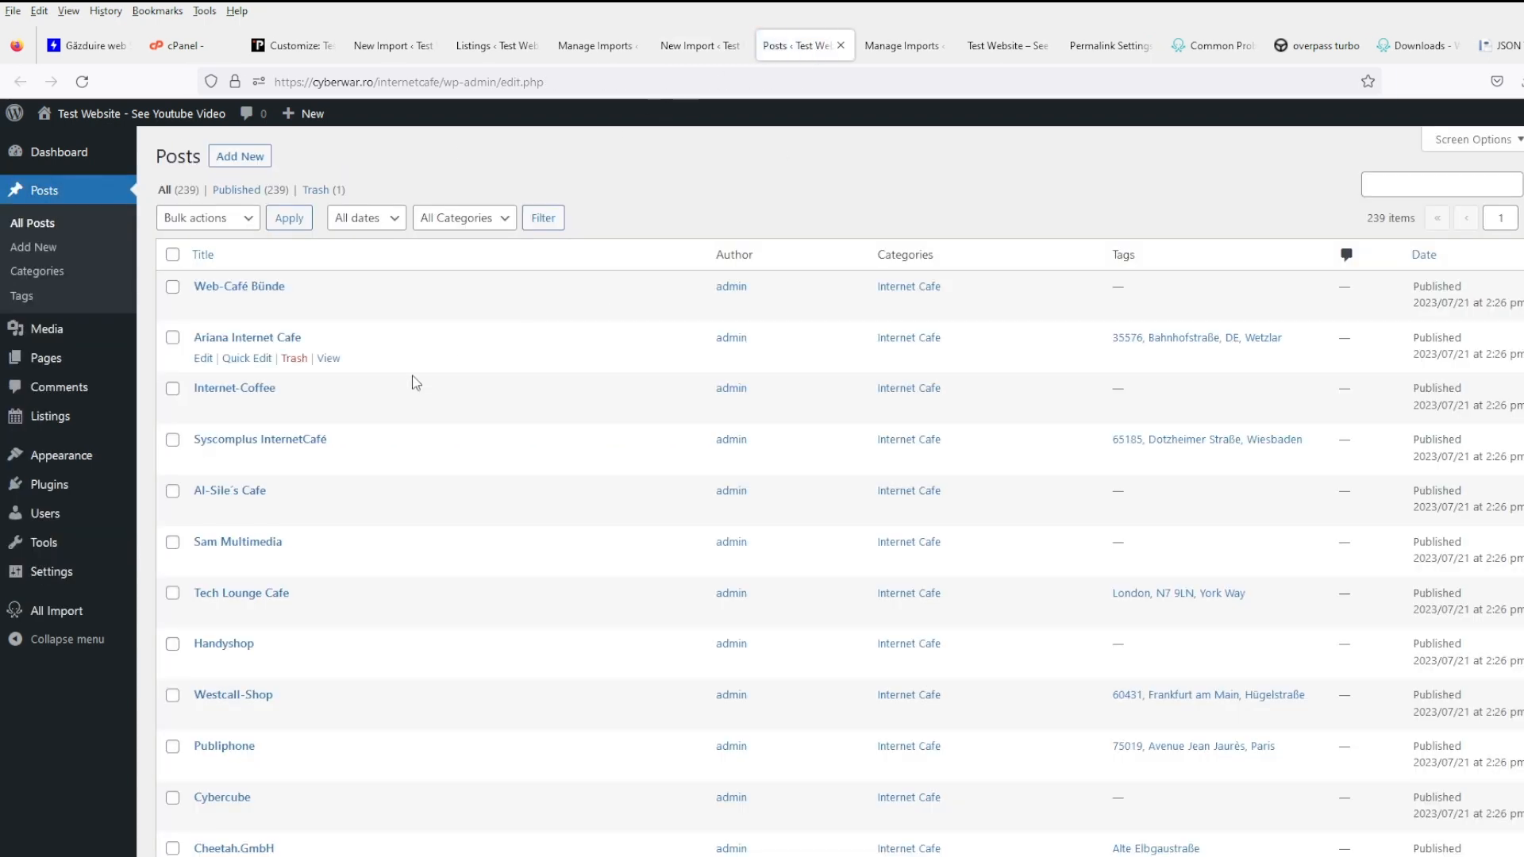
middle_click(329, 359)
click(822, 49)
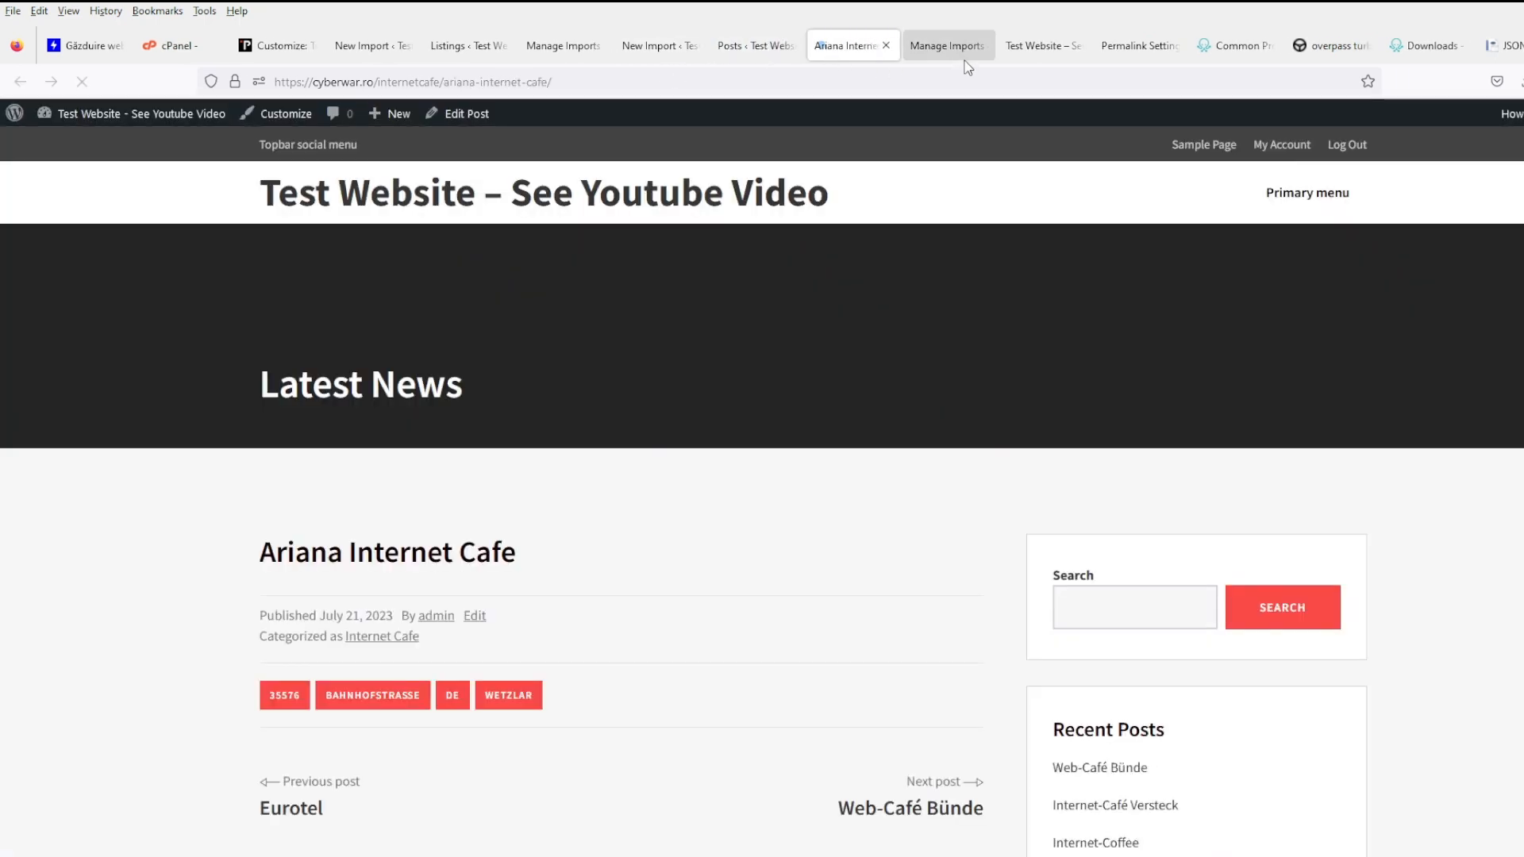
scroll(663, 718, down, 4)
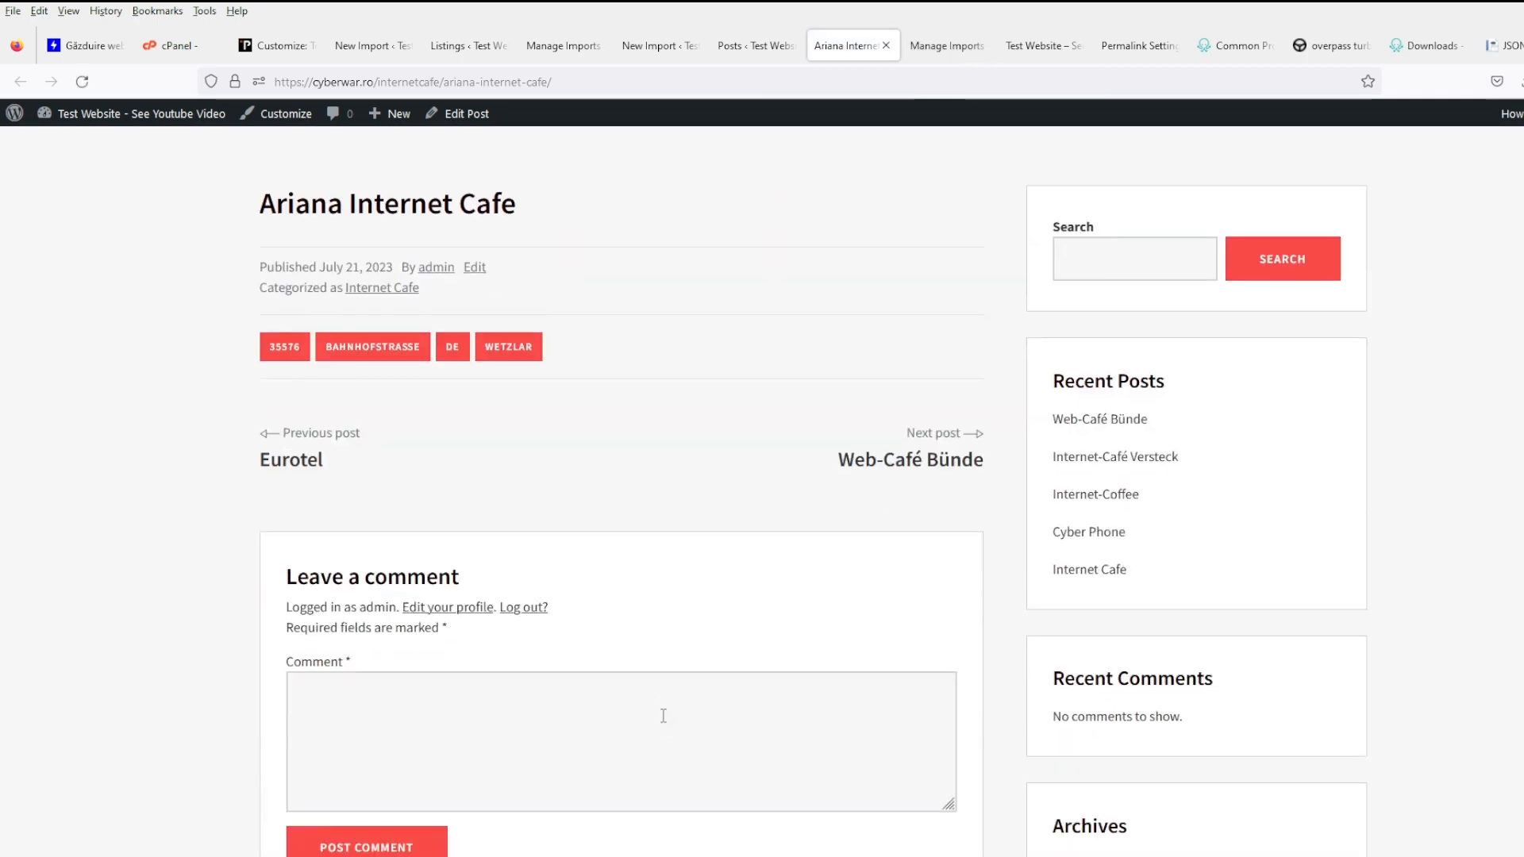
scroll(663, 716, up, 1)
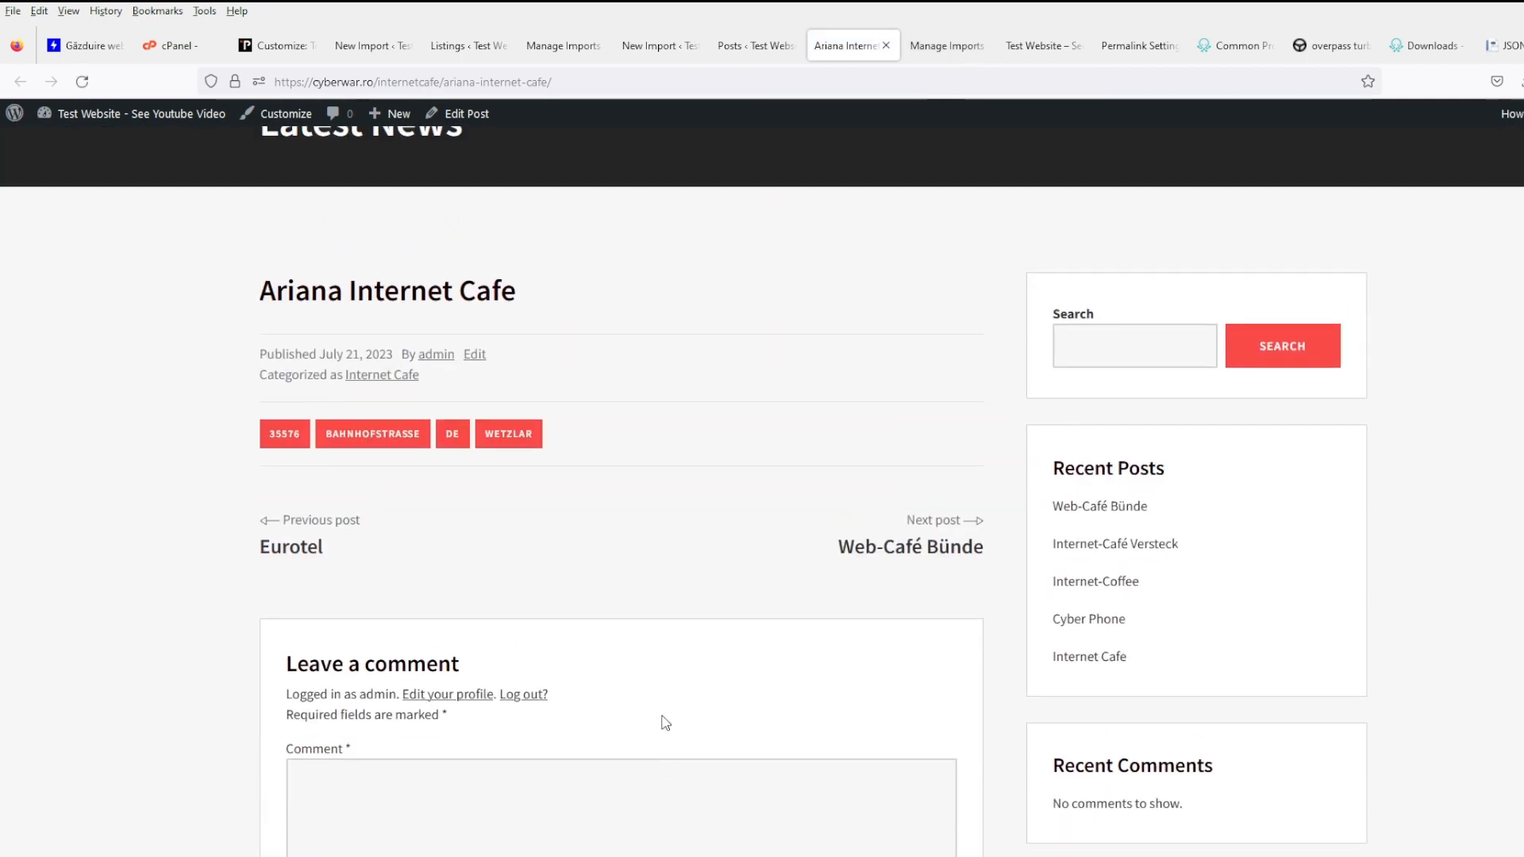
scroll(665, 722, up, 2)
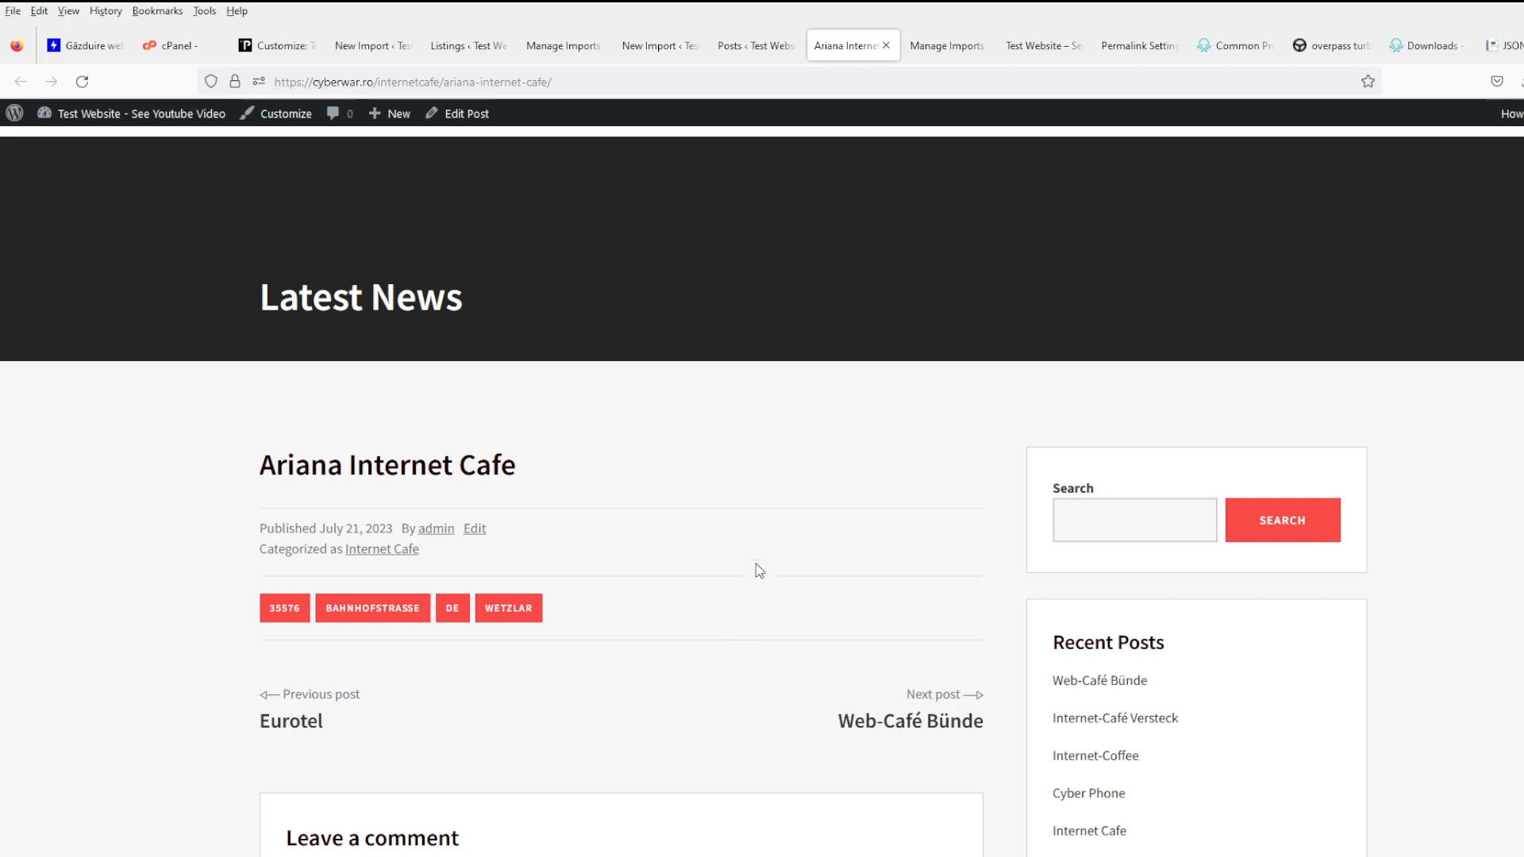
- Search Google for 'wordpress show all custom fields' and skim the results
click(927, 52)
click(776, 82)
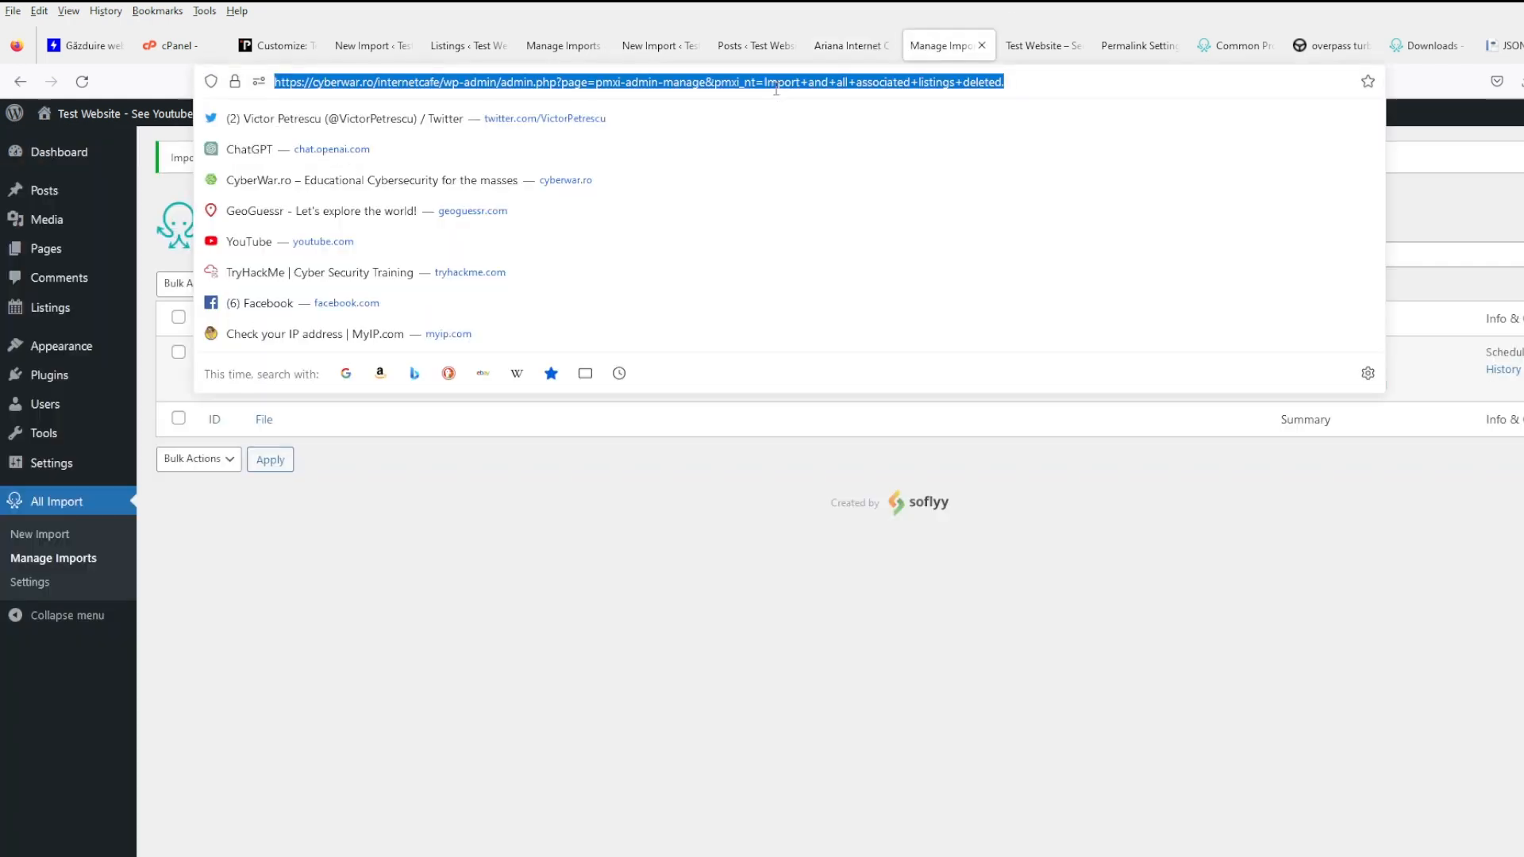
text(wordpress shot)
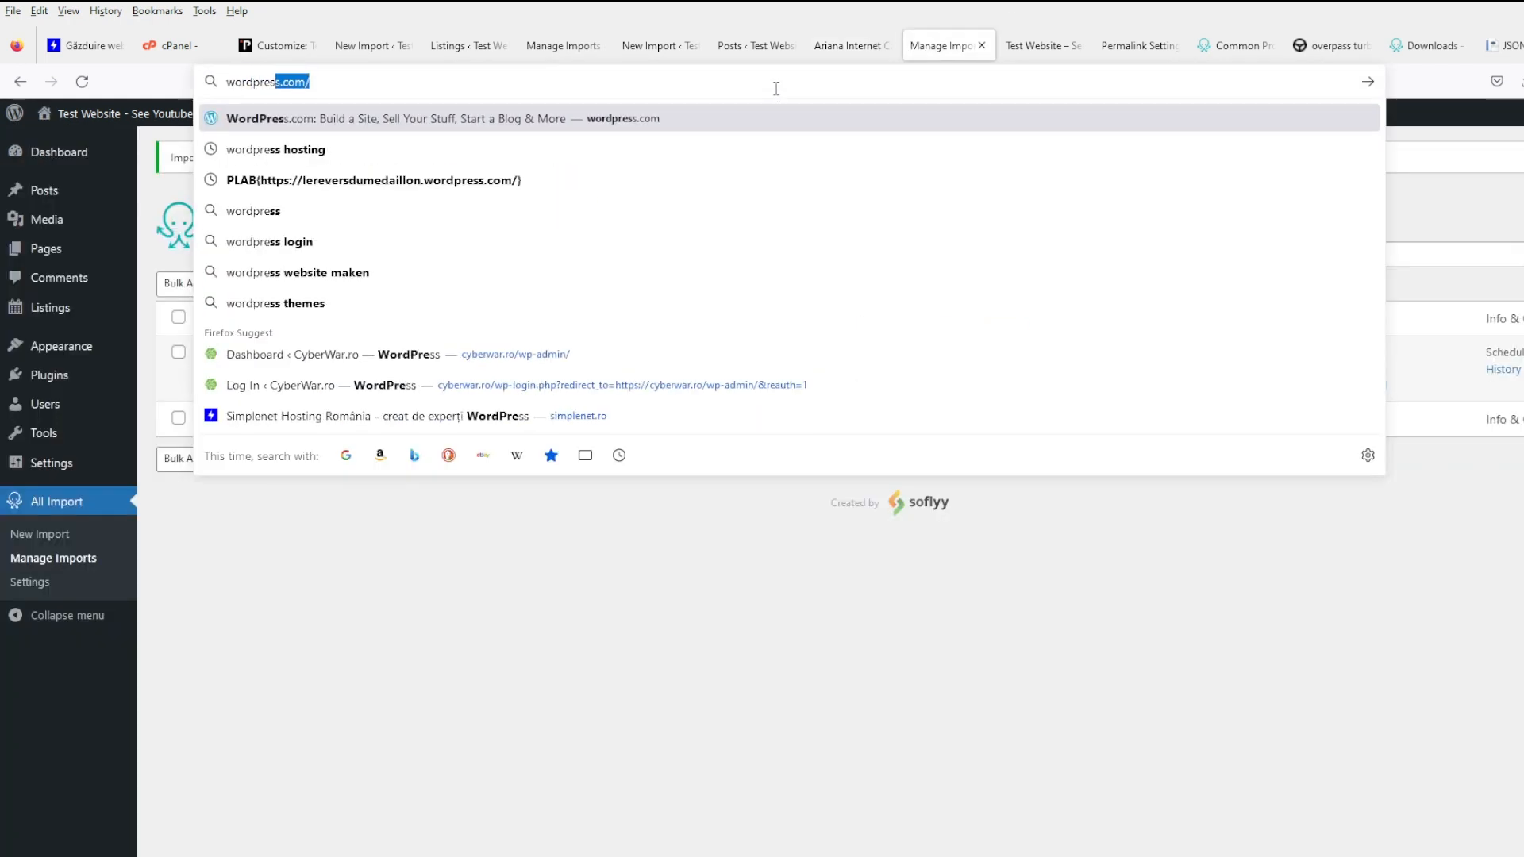
key(BackSpace)
text(w all c)
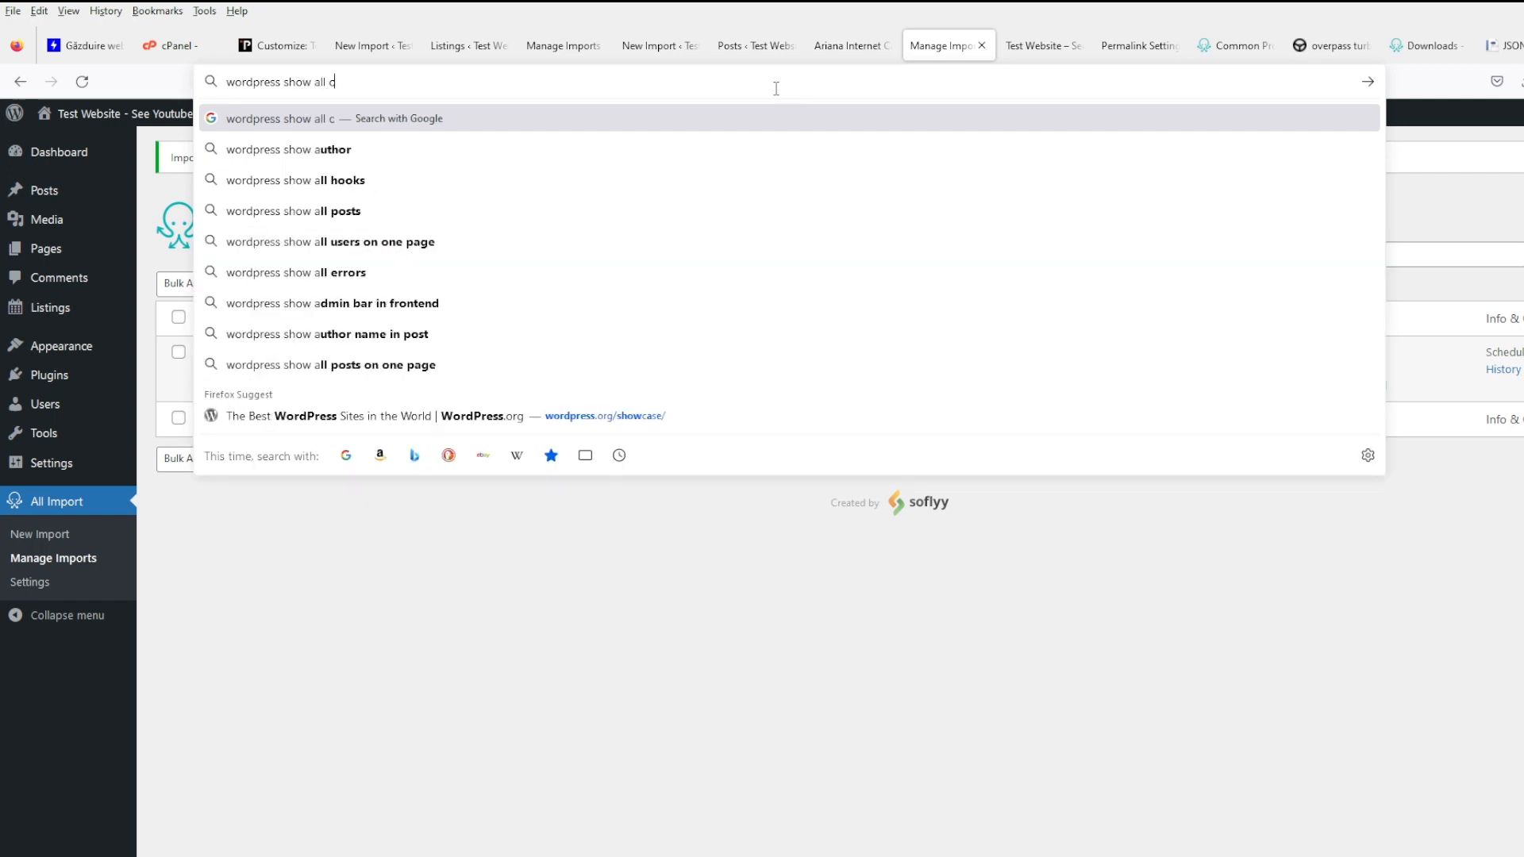
text(ustom fields)
key(Return)
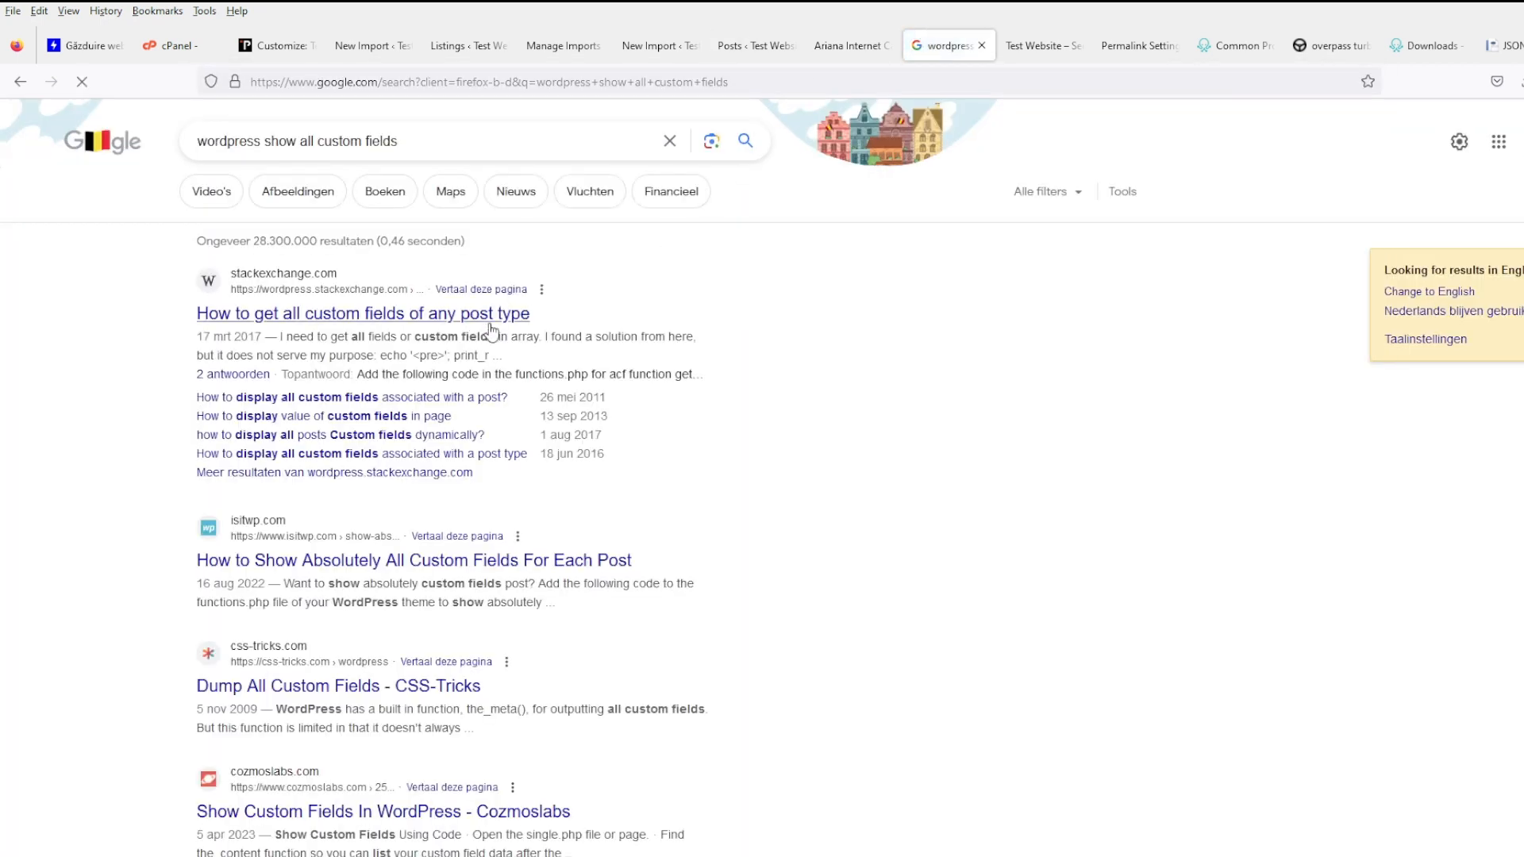
scroll(508, 338, down, 2)
scroll(627, 273, up, 1)
scroll(488, 143, up, 2)
scroll(492, 143, down, 9)
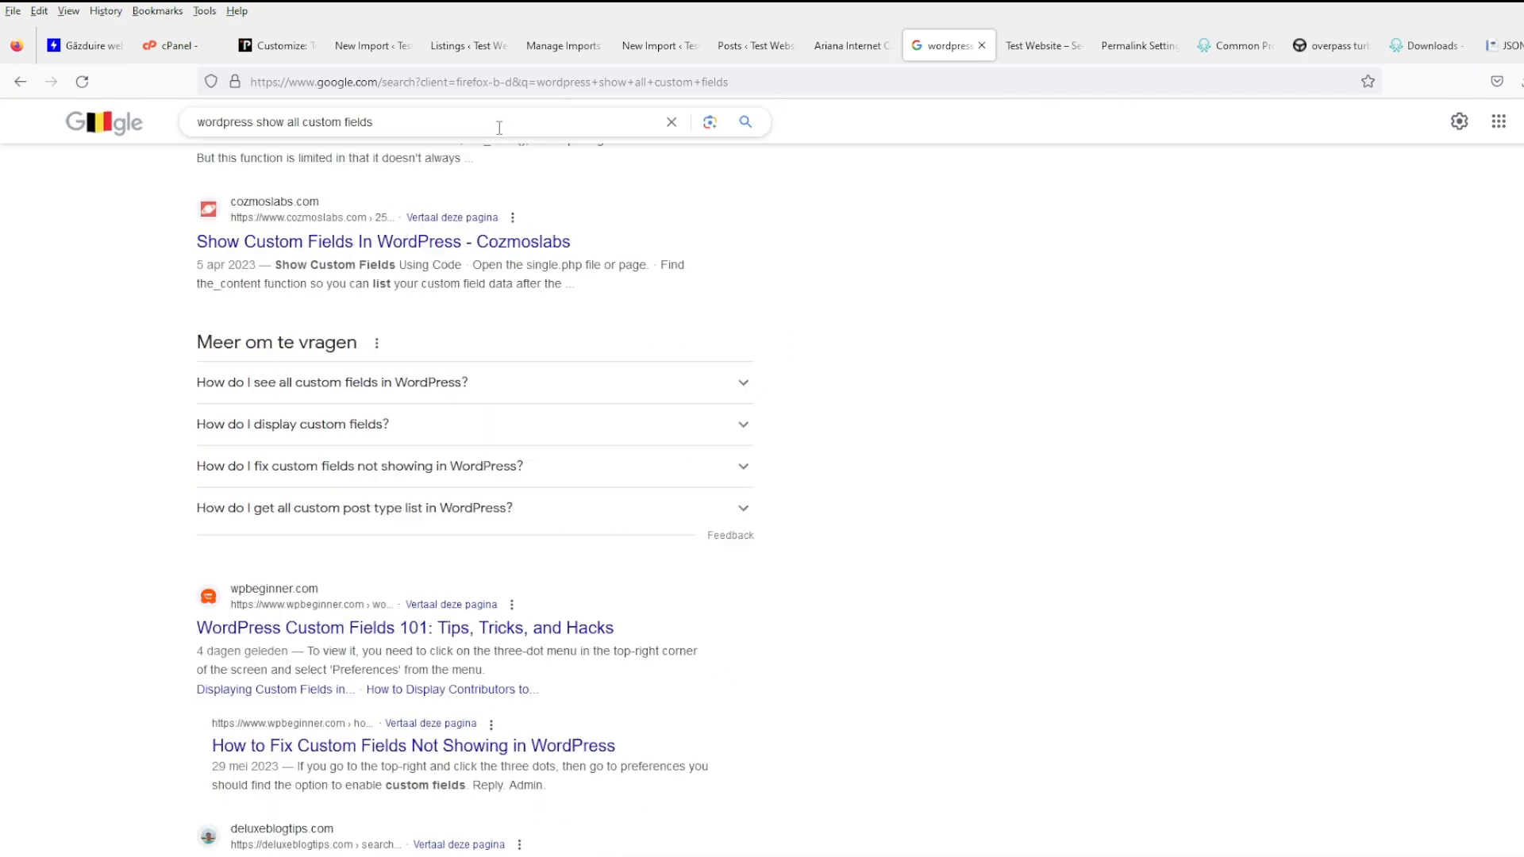
scroll(500, 141, up, 1)
- Refine the search to '... as shortcode', read the results, then return to the Import Complete page
click(511, 127)
text(as)
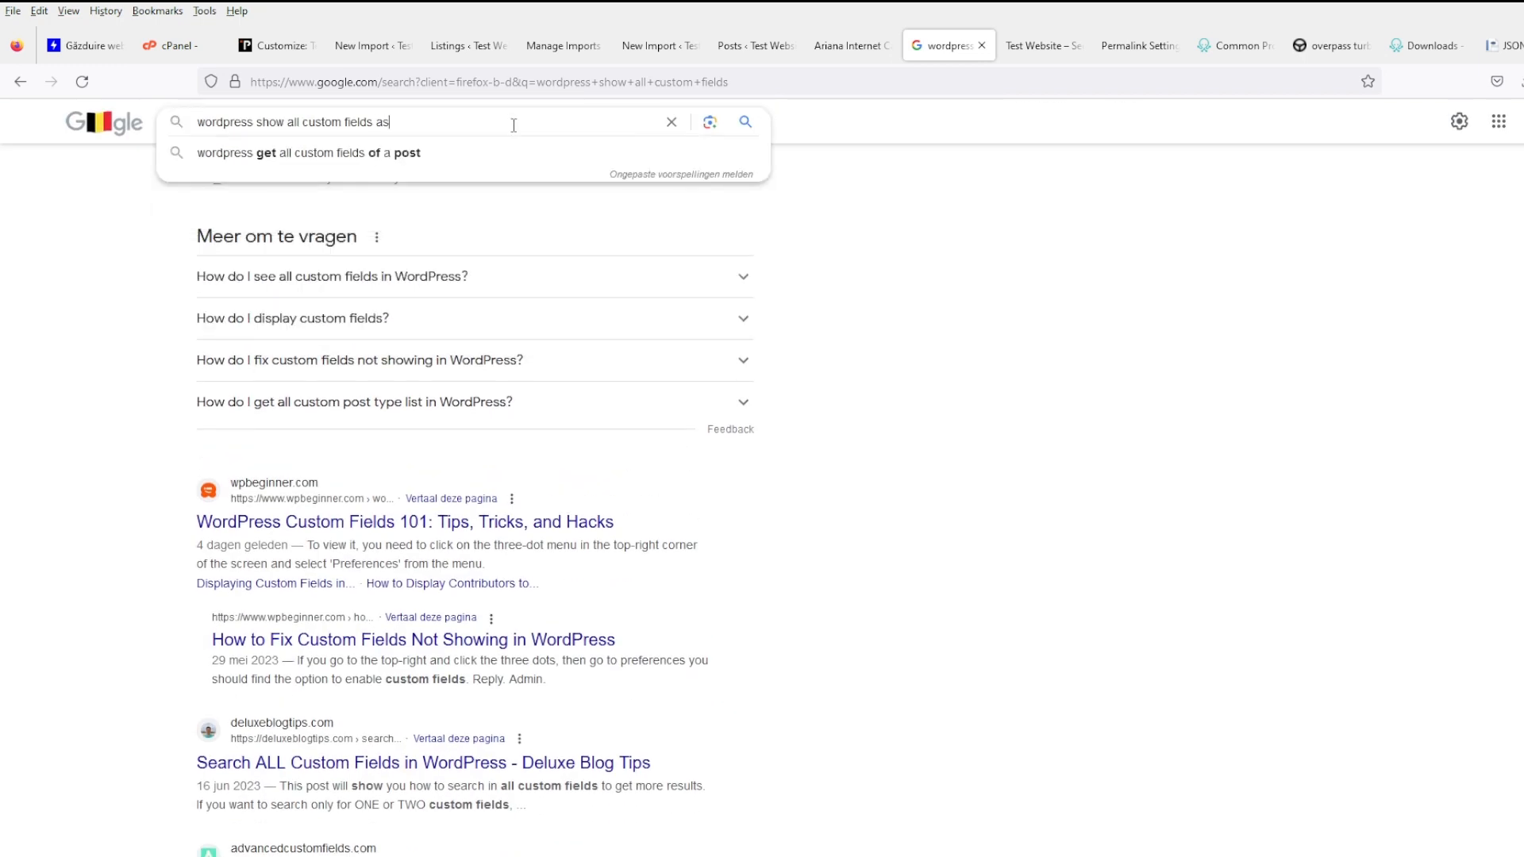
text( shortcode)
key(Return)
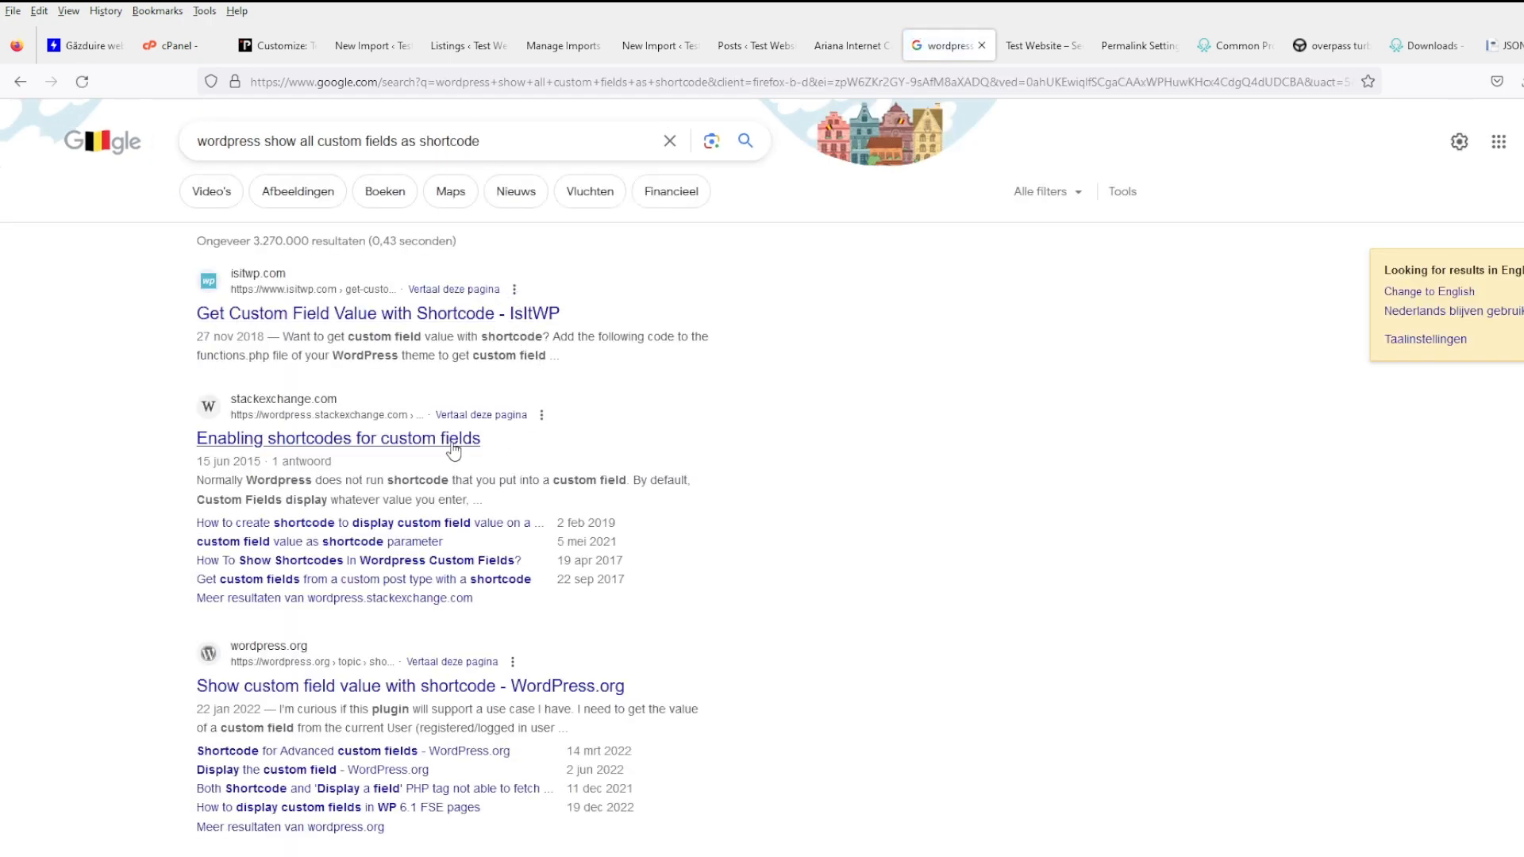
scroll(609, 481, down, 3)
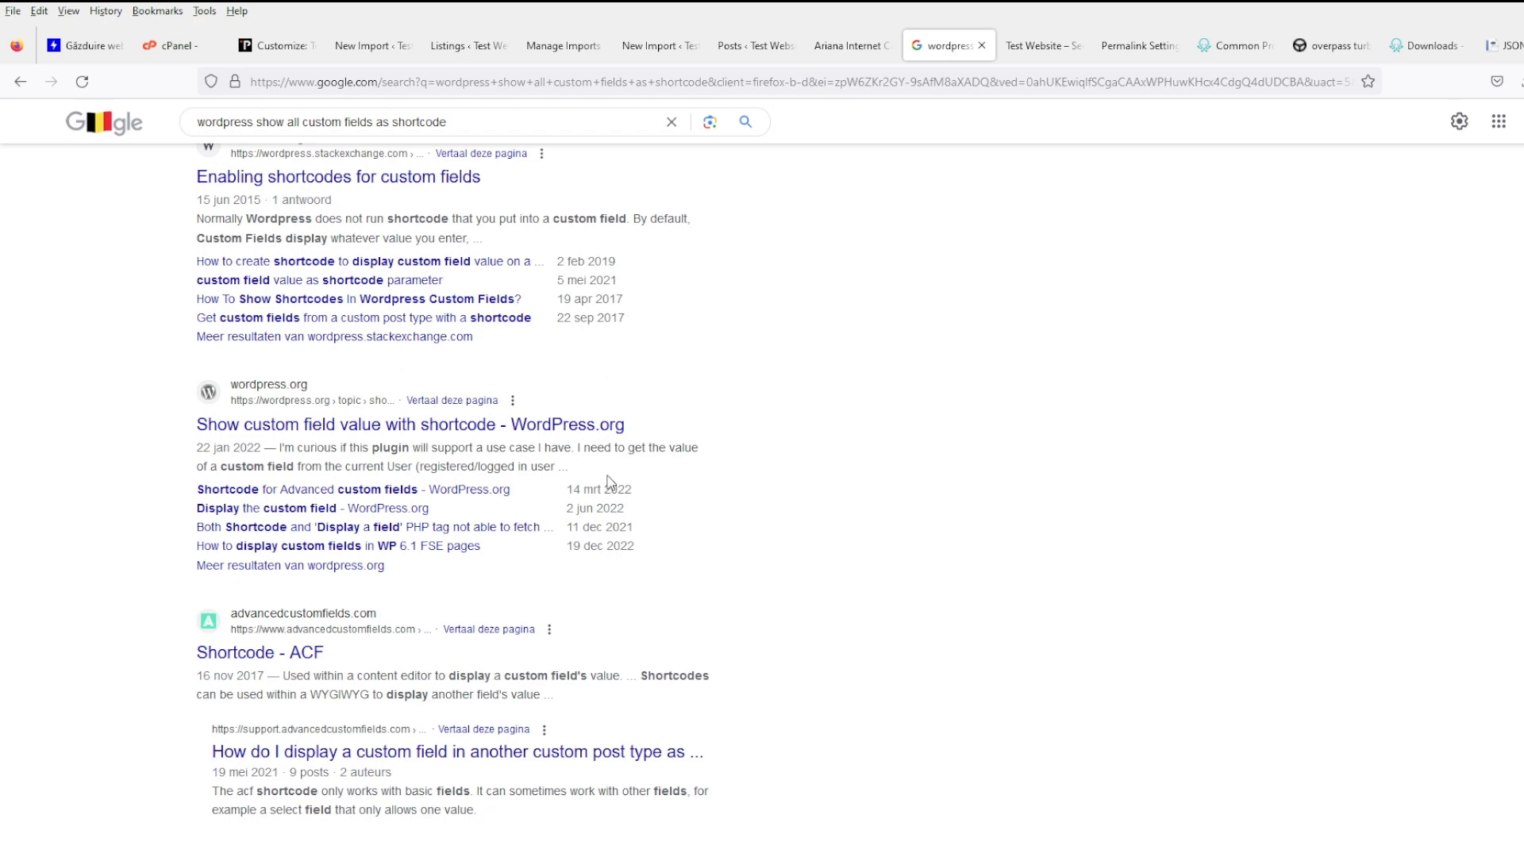
scroll(609, 481, down, 4)
scroll(611, 482, down, 4)
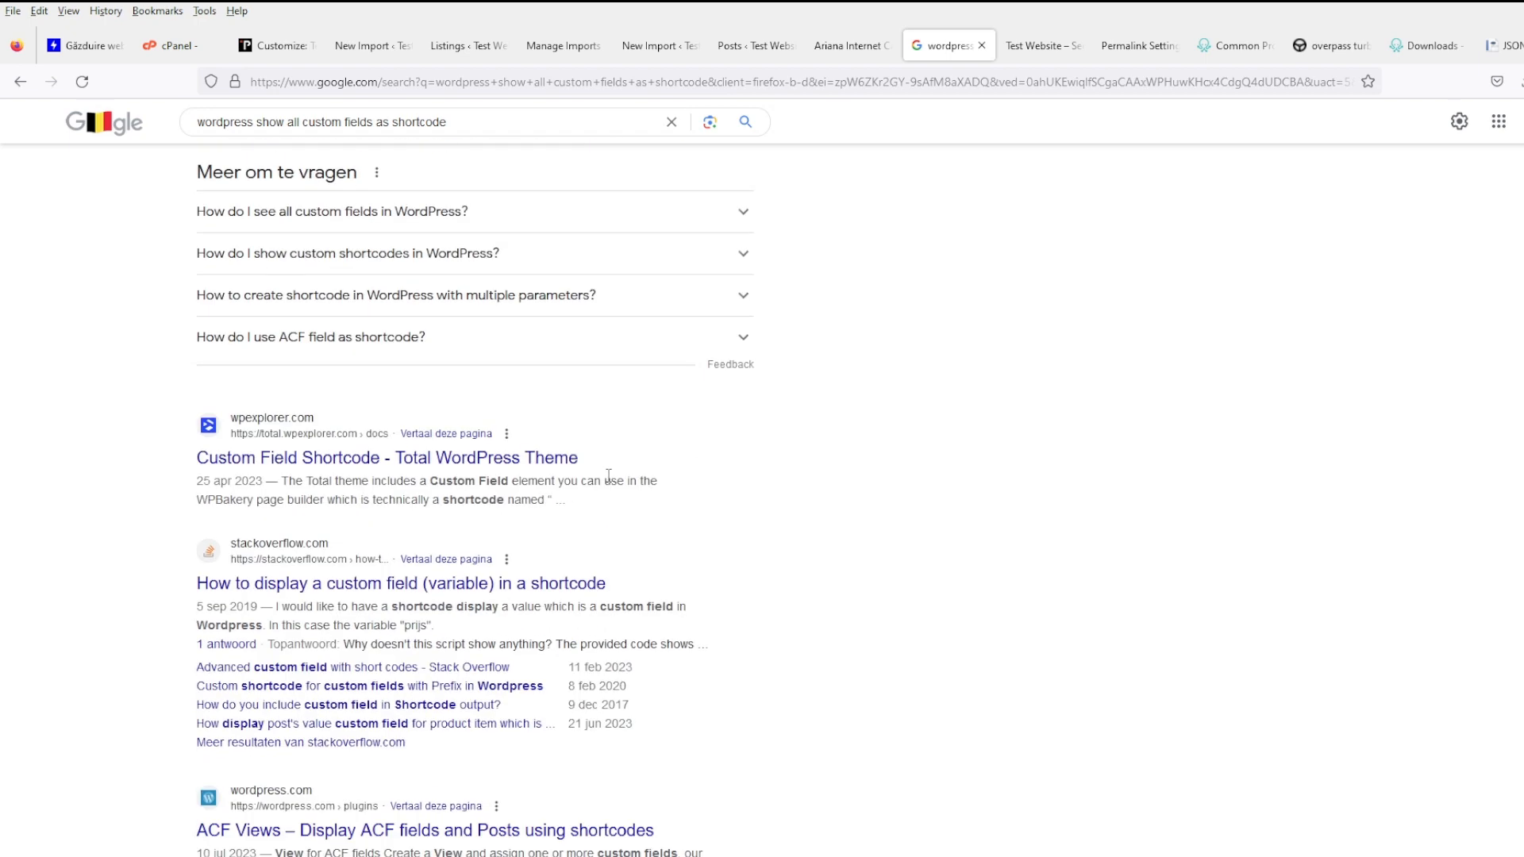
scroll(609, 476, down, 3)
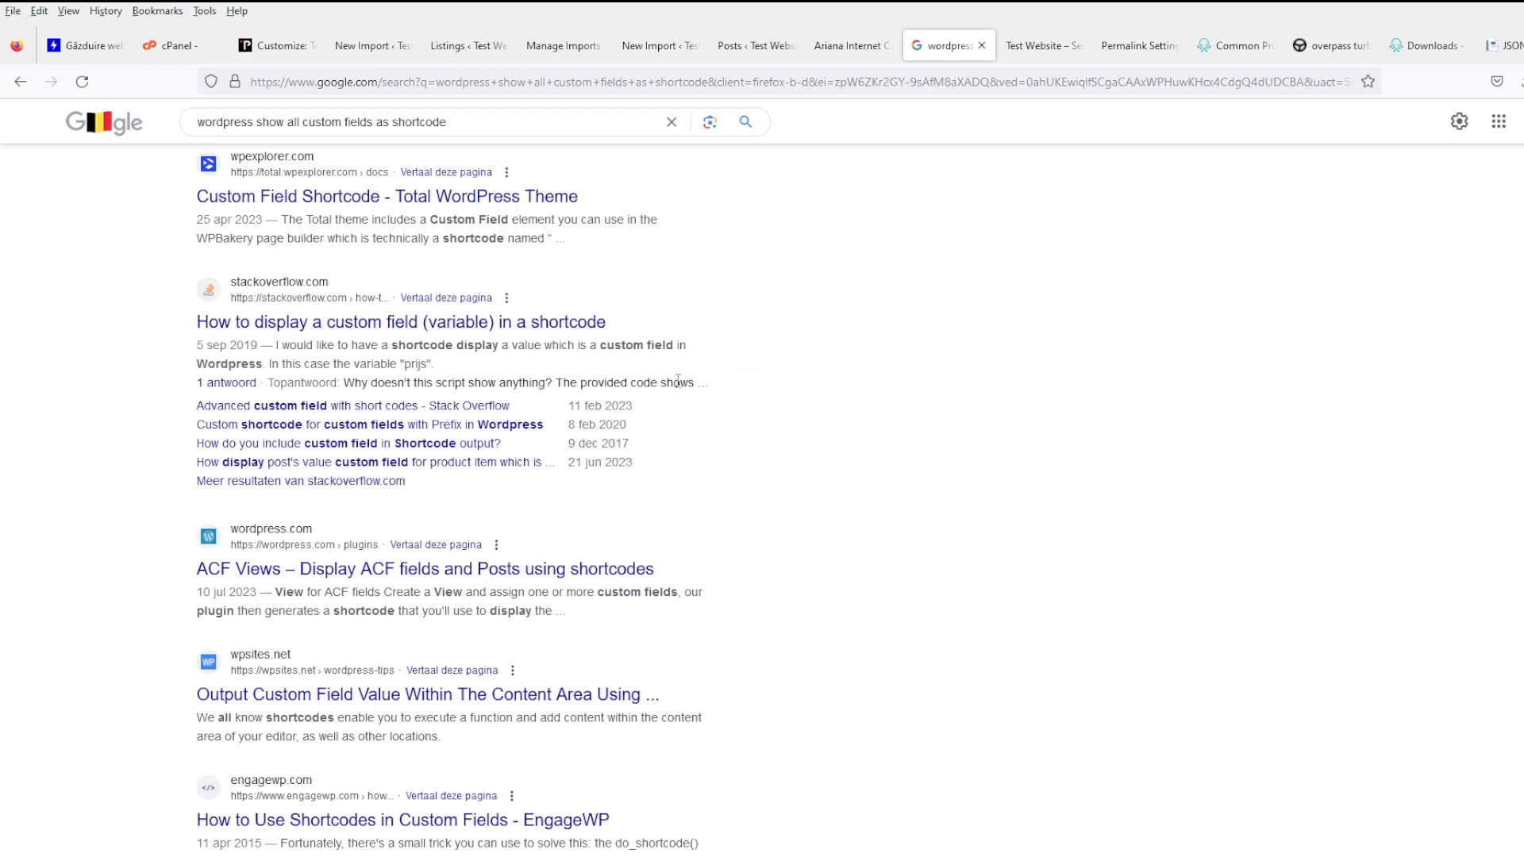
click(848, 46)
click(635, 48)
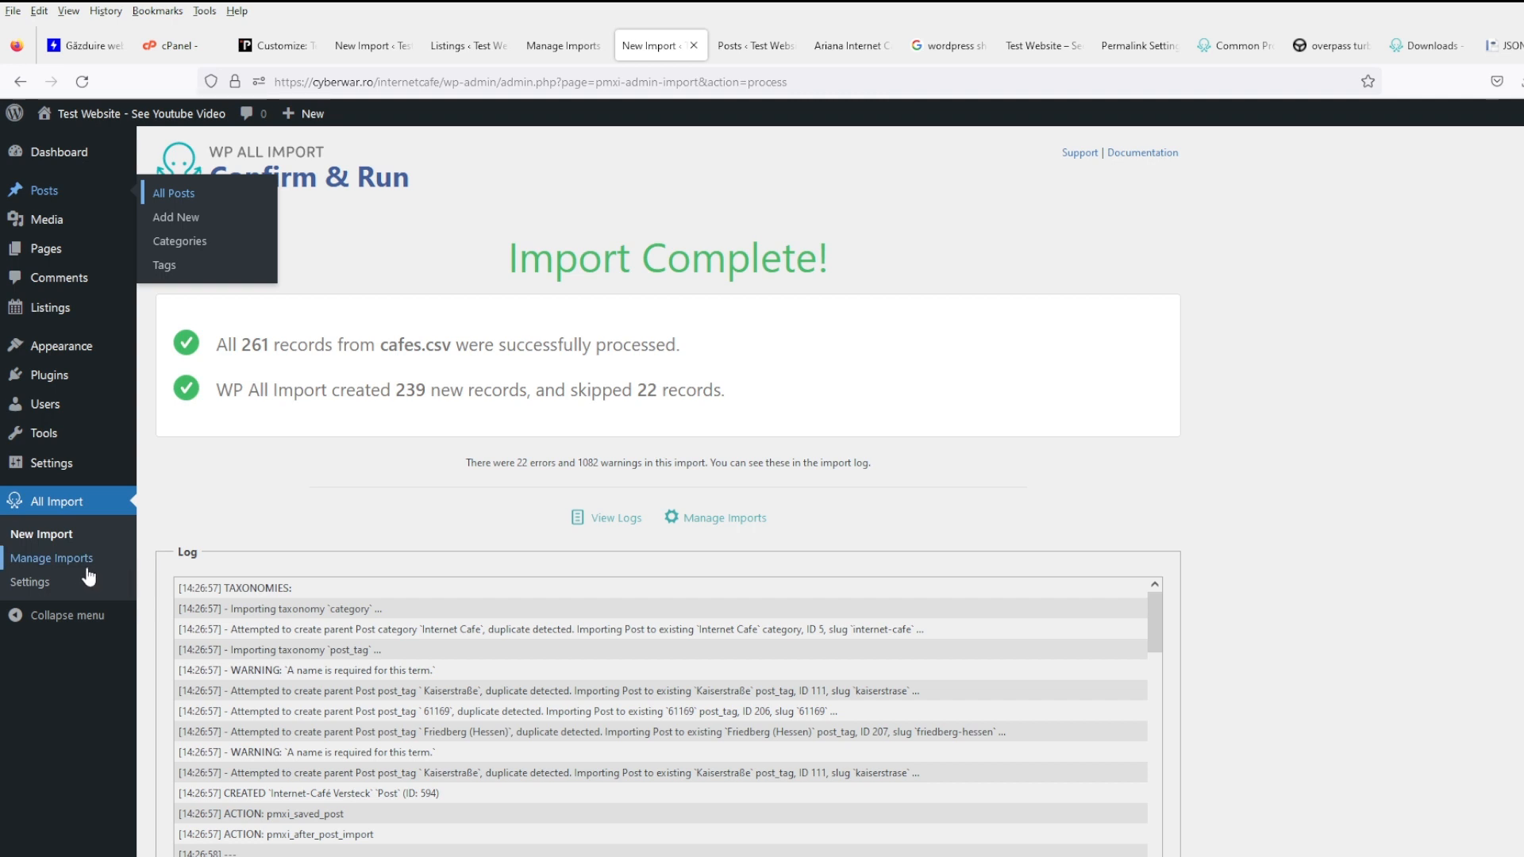
- Check the Listings table, opening the Publiphone listing and reloading the full list
click(470, 48)
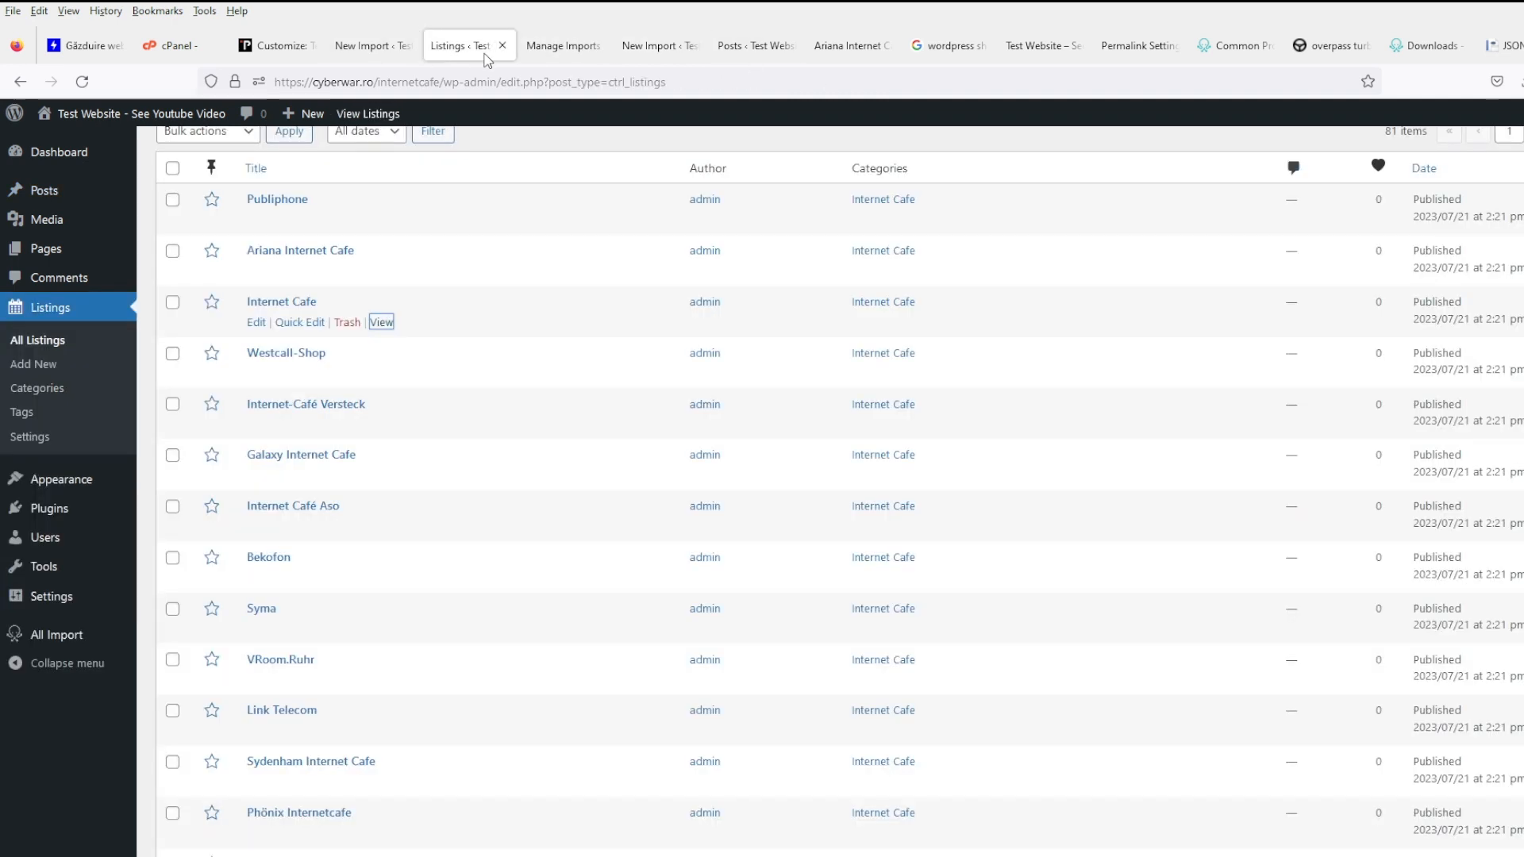
click(299, 208)
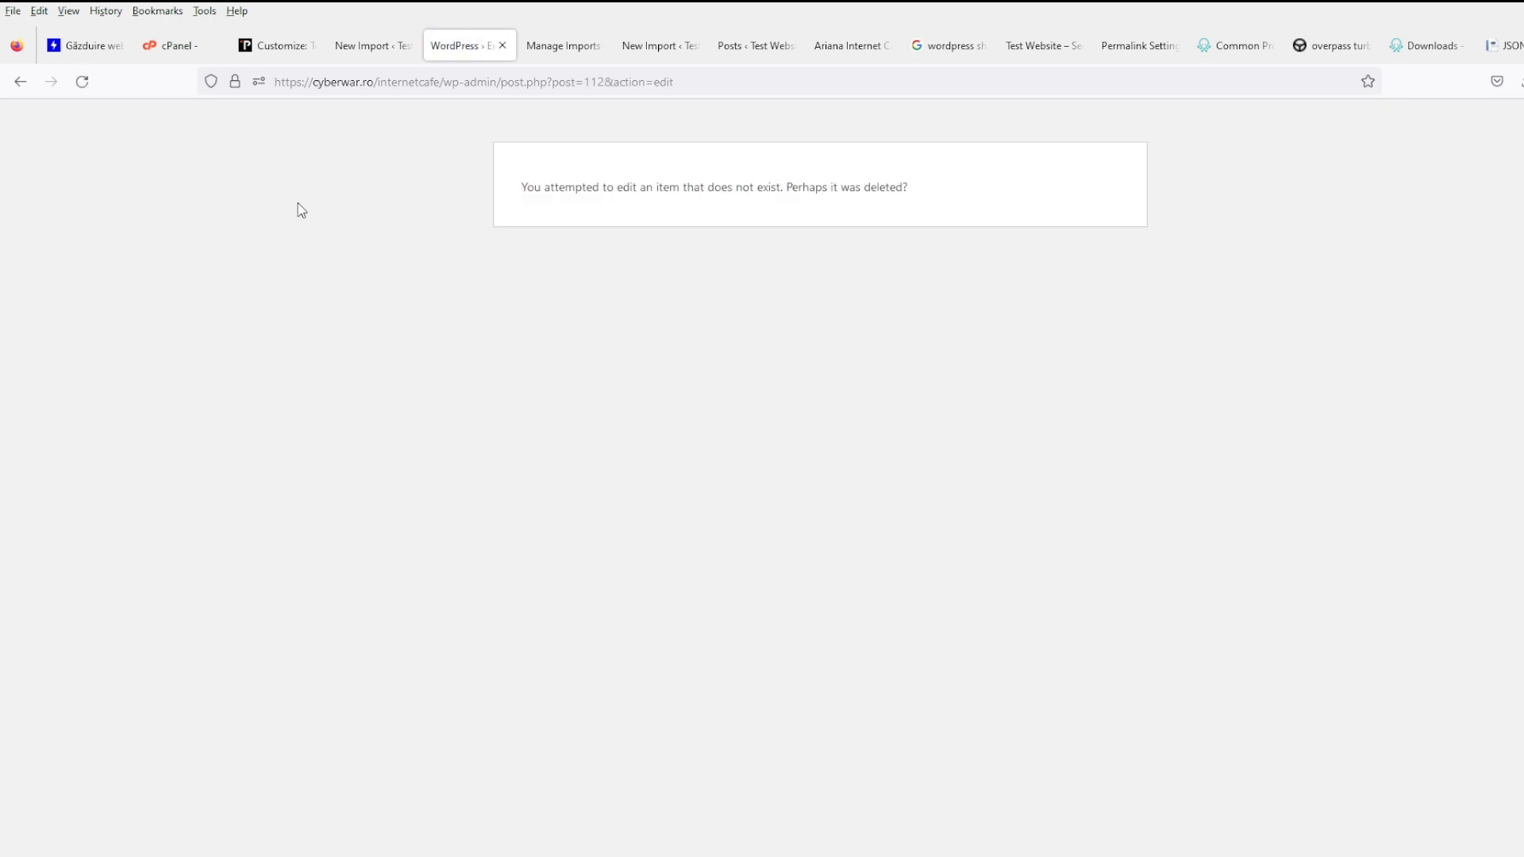
click(20, 82)
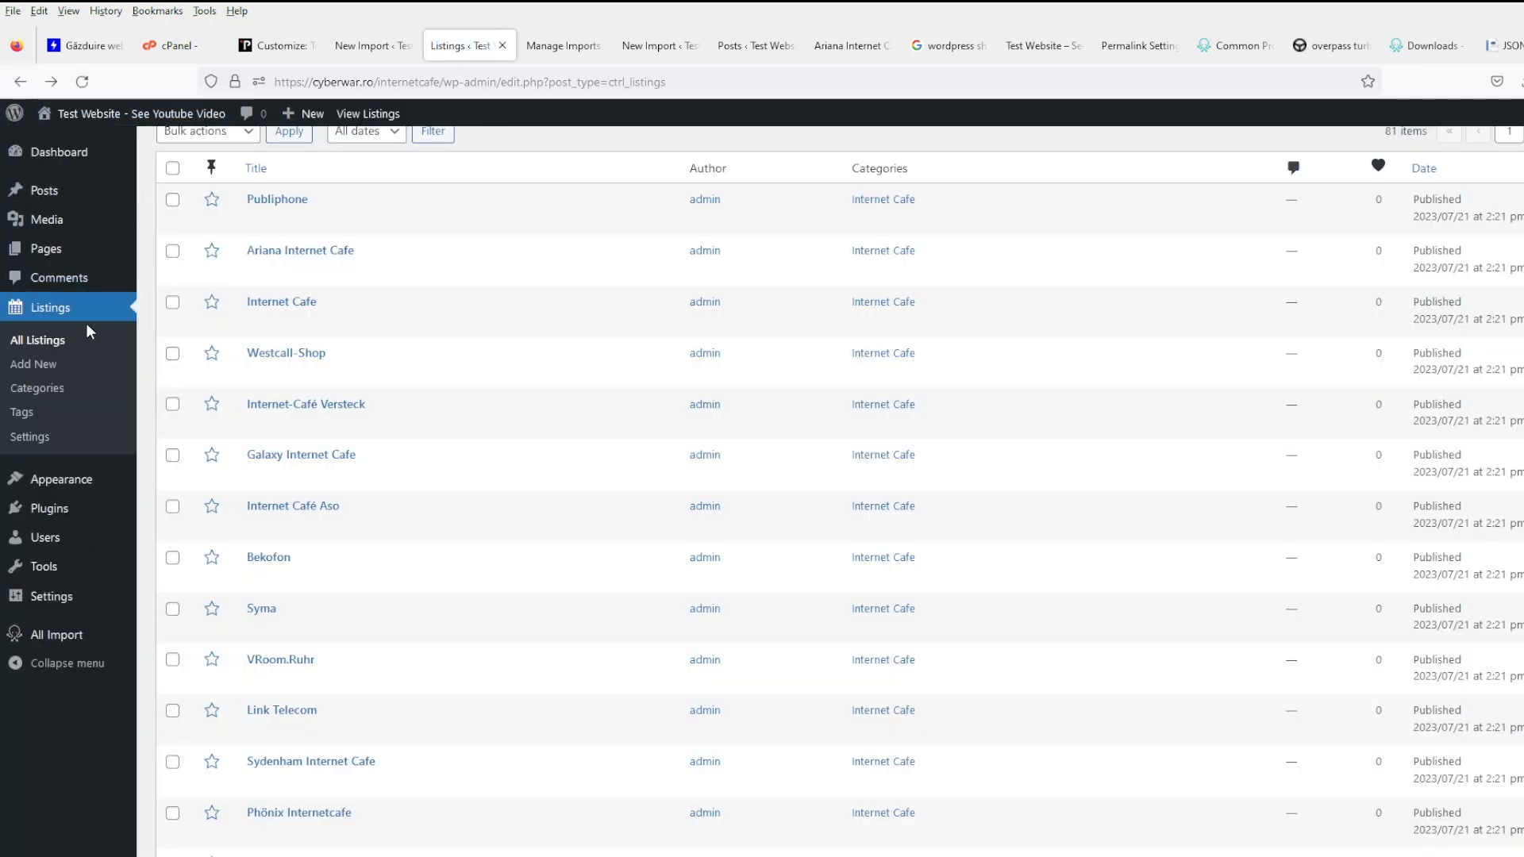
click(77, 342)
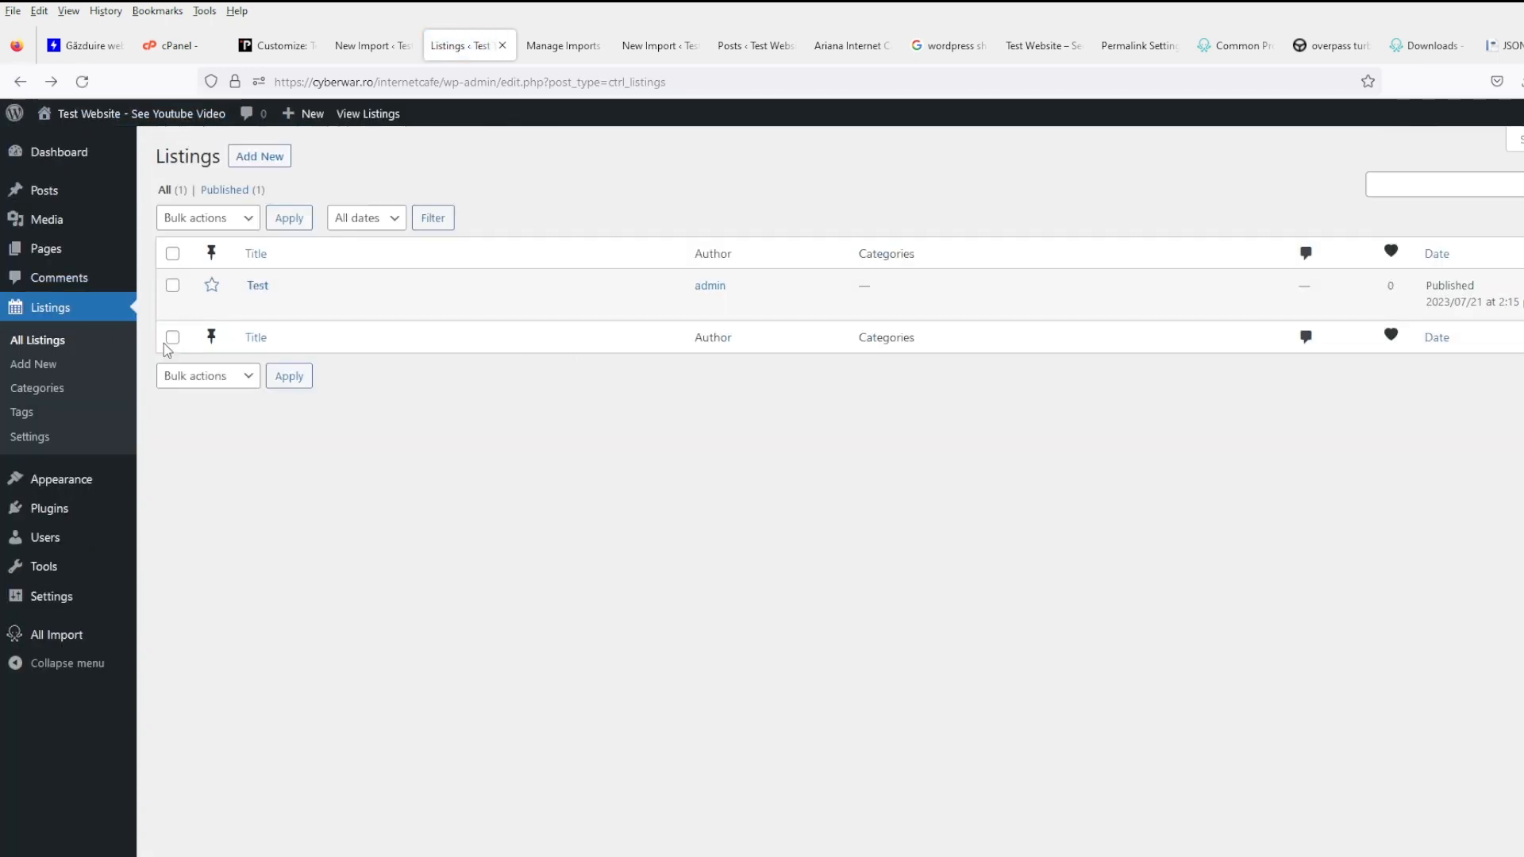
- Review the imported cafe posts and both import summaries, then bring up Manage Imports
mouse_move(75, 198)
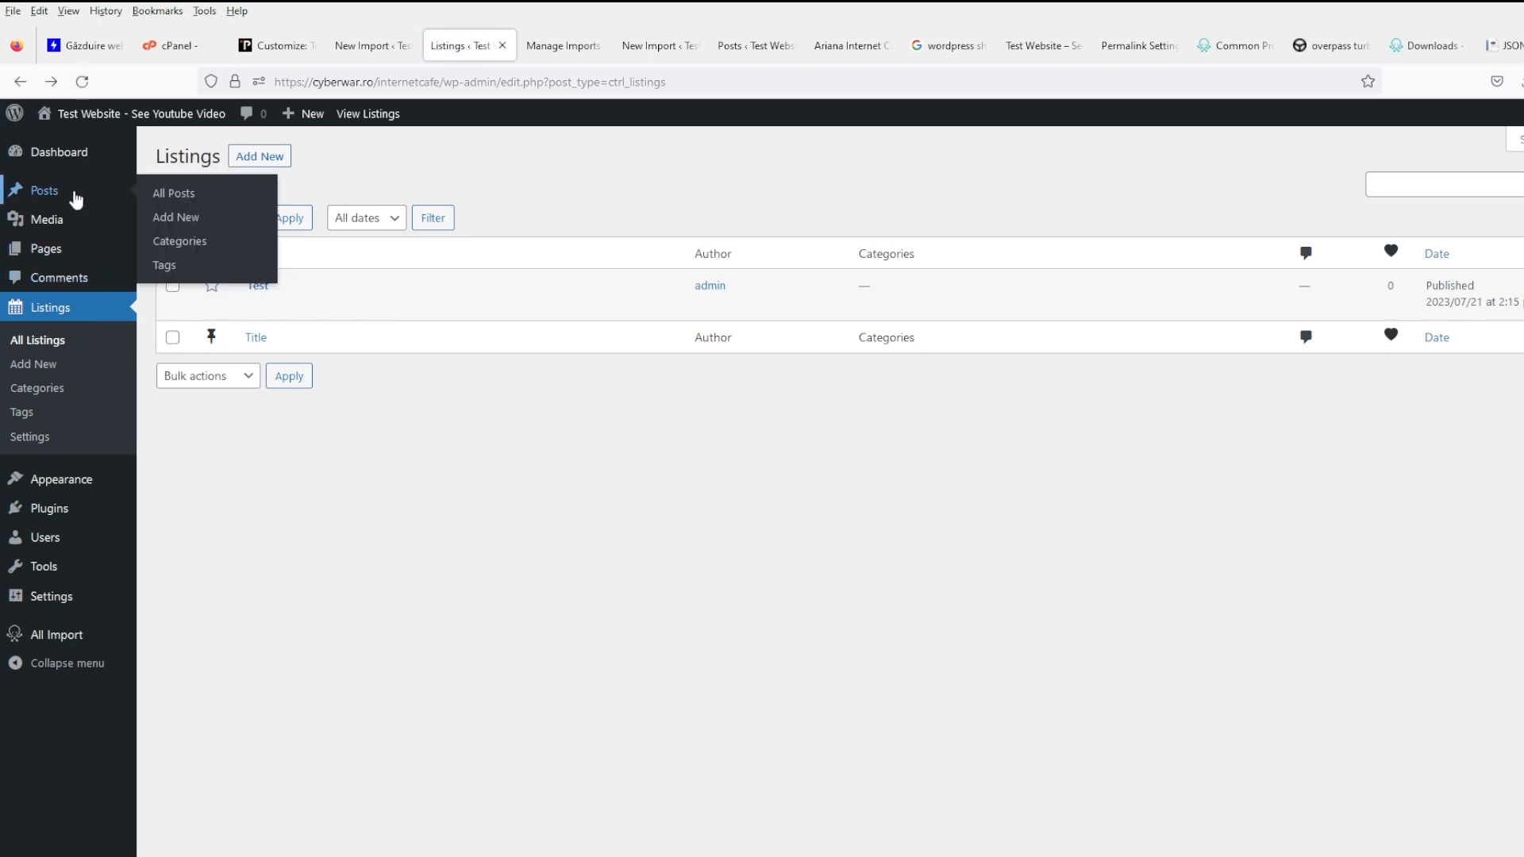
click(577, 47)
scroll(1064, 595, down, 10)
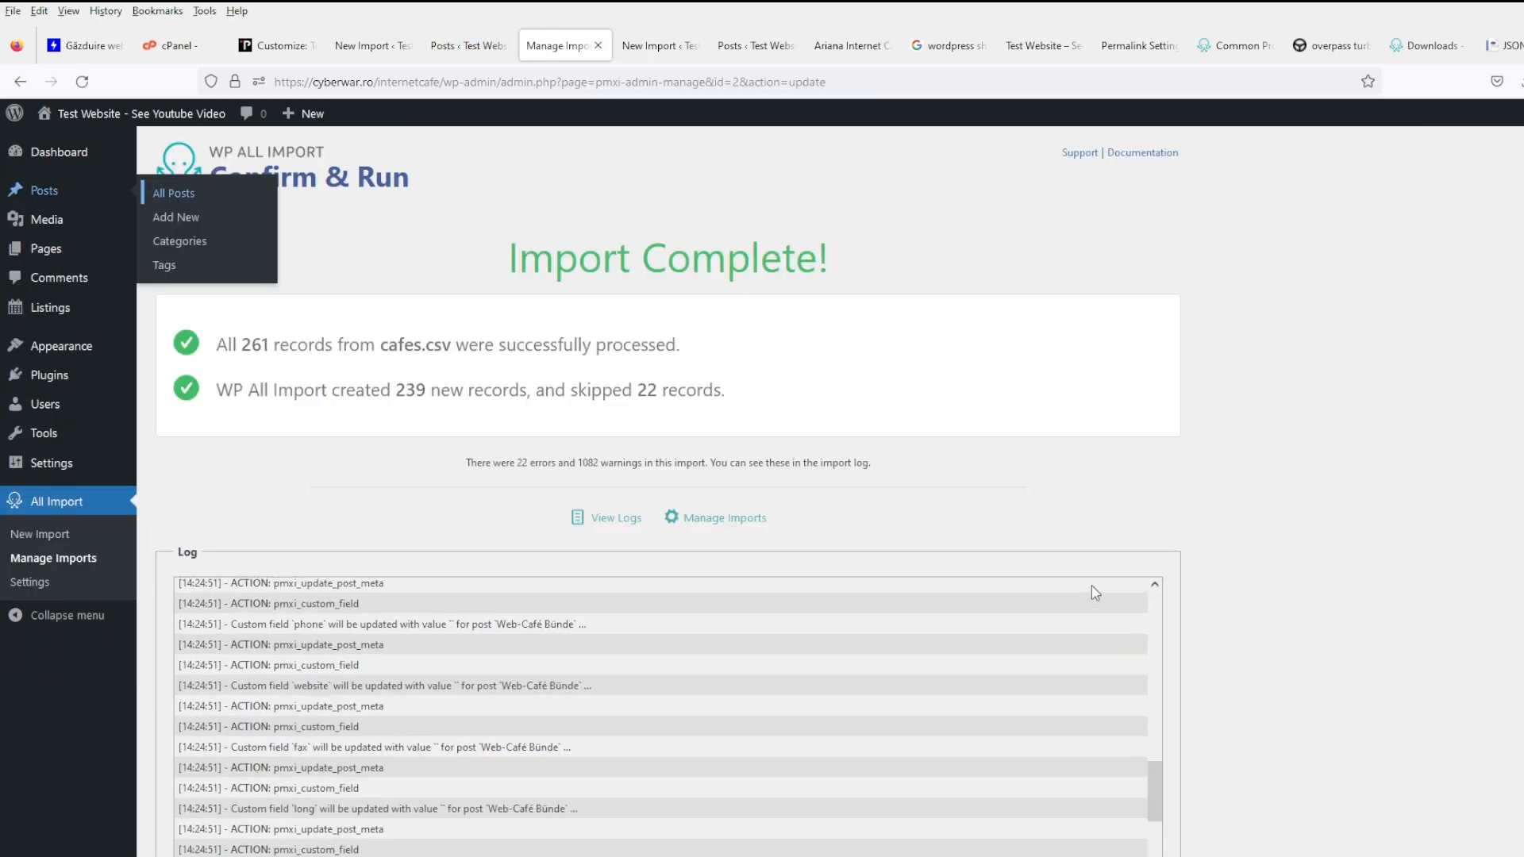
click(648, 46)
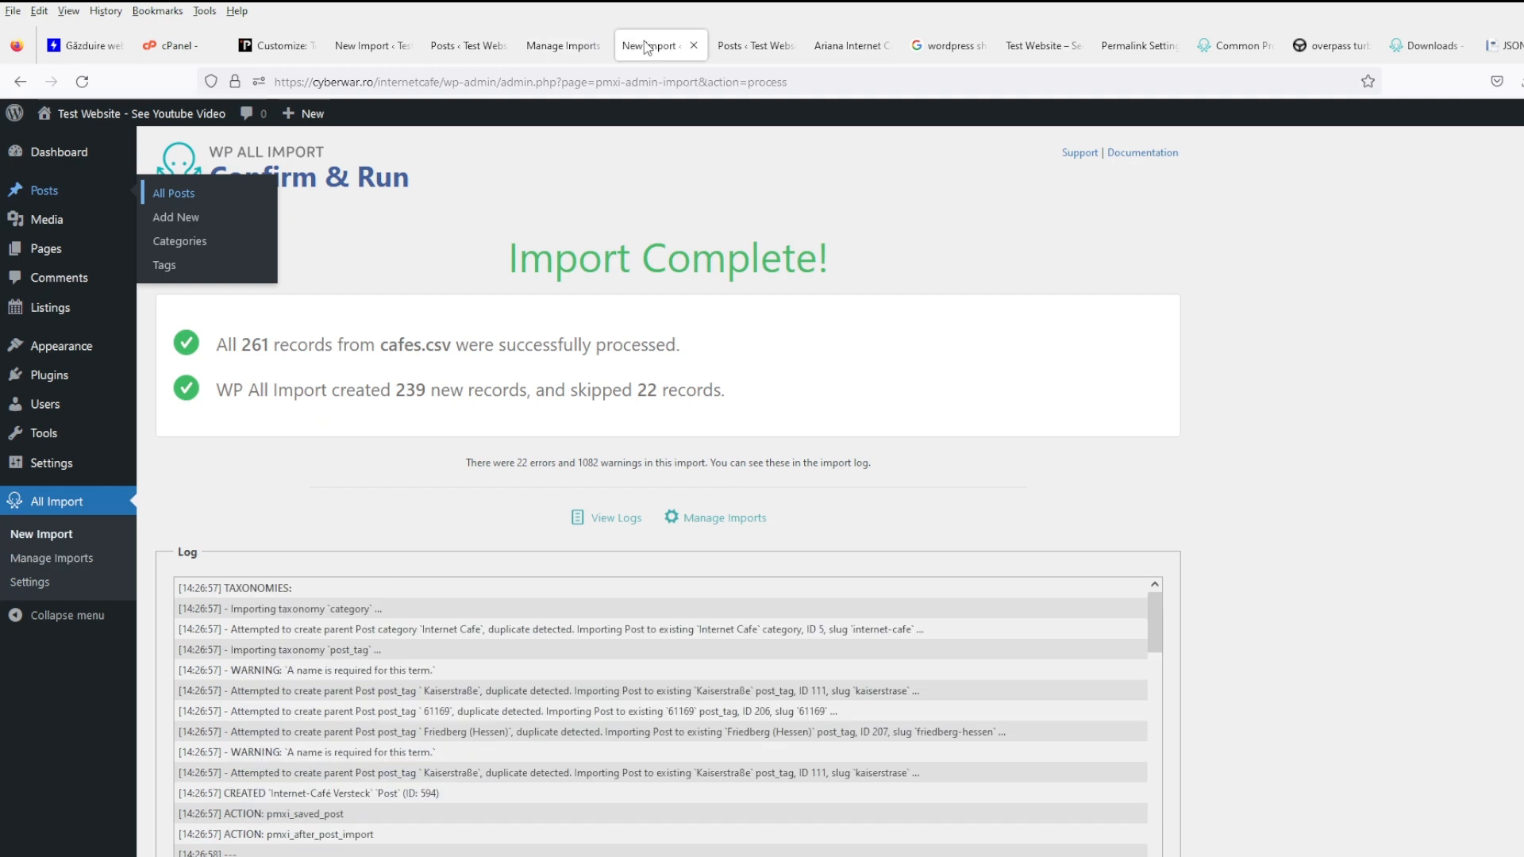
click(731, 49)
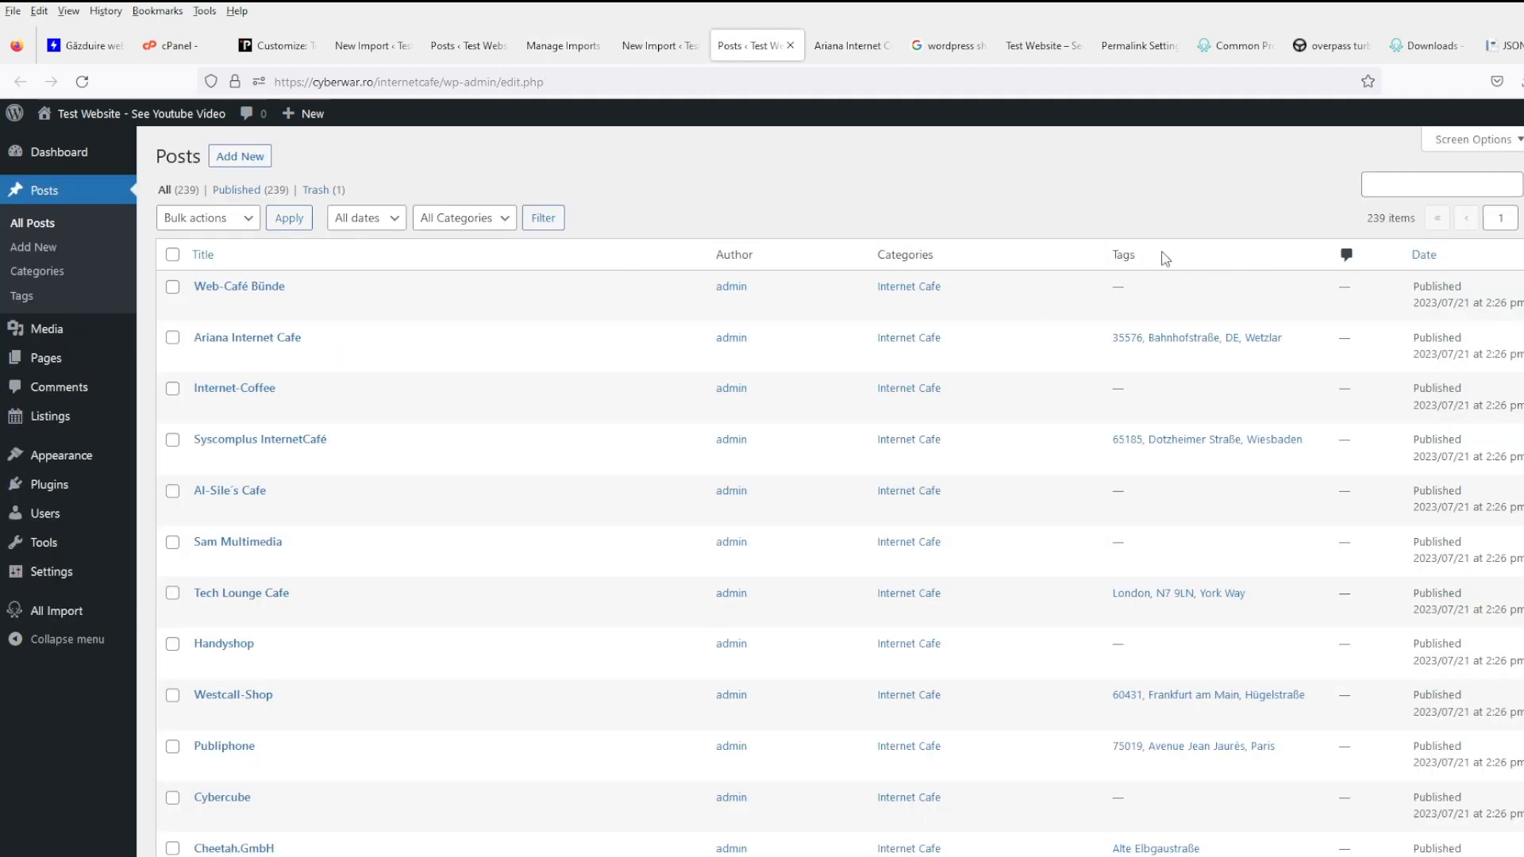
click(560, 46)
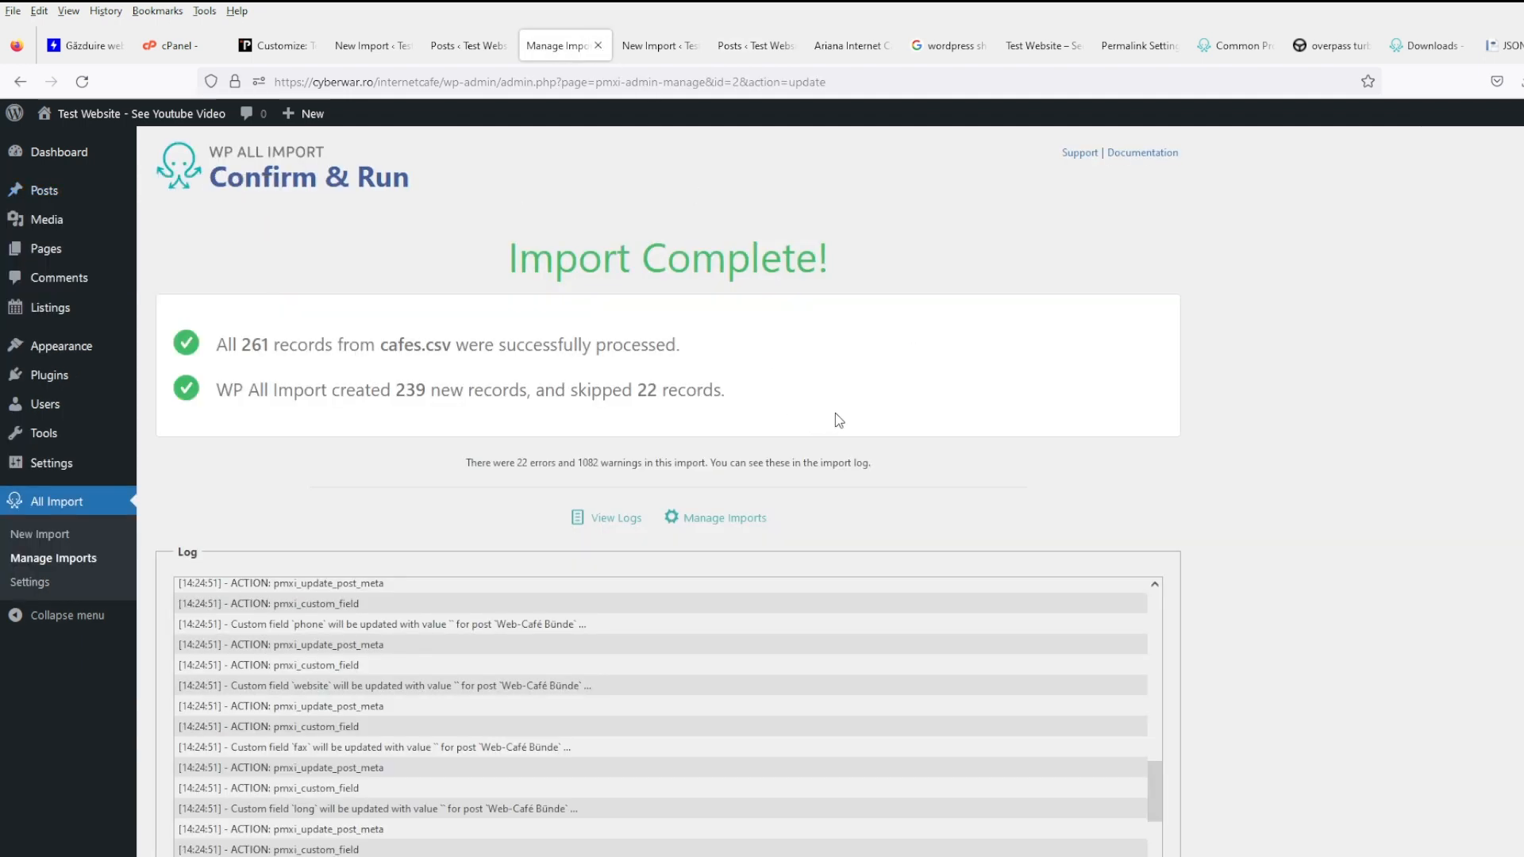
click(651, 46)
click(536, 57)
click(52, 561)
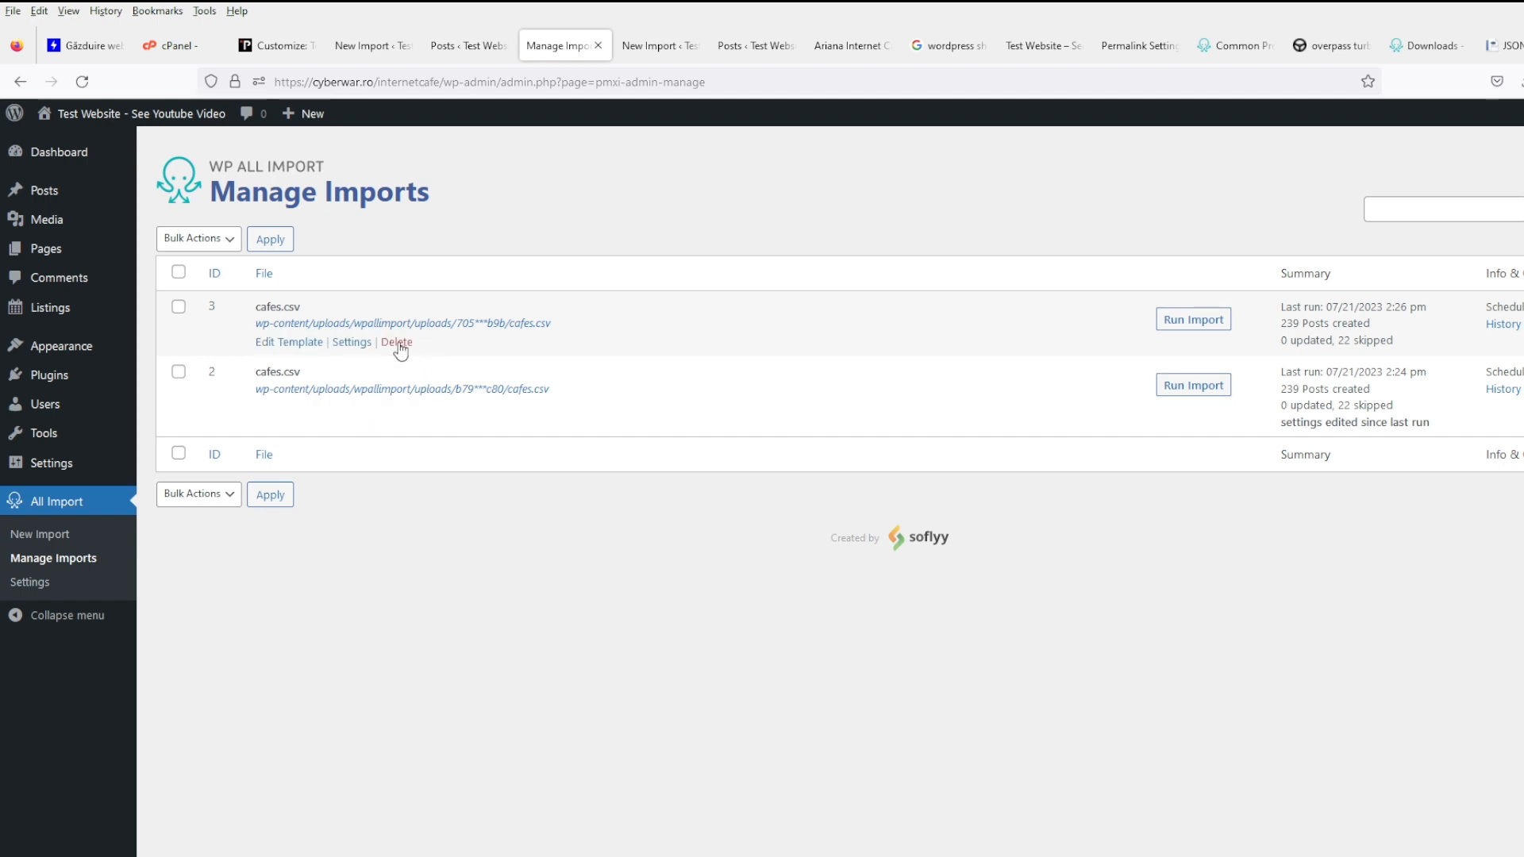
- Delete the cafes.csv import ID 3 together with the posts it created
click(396, 342)
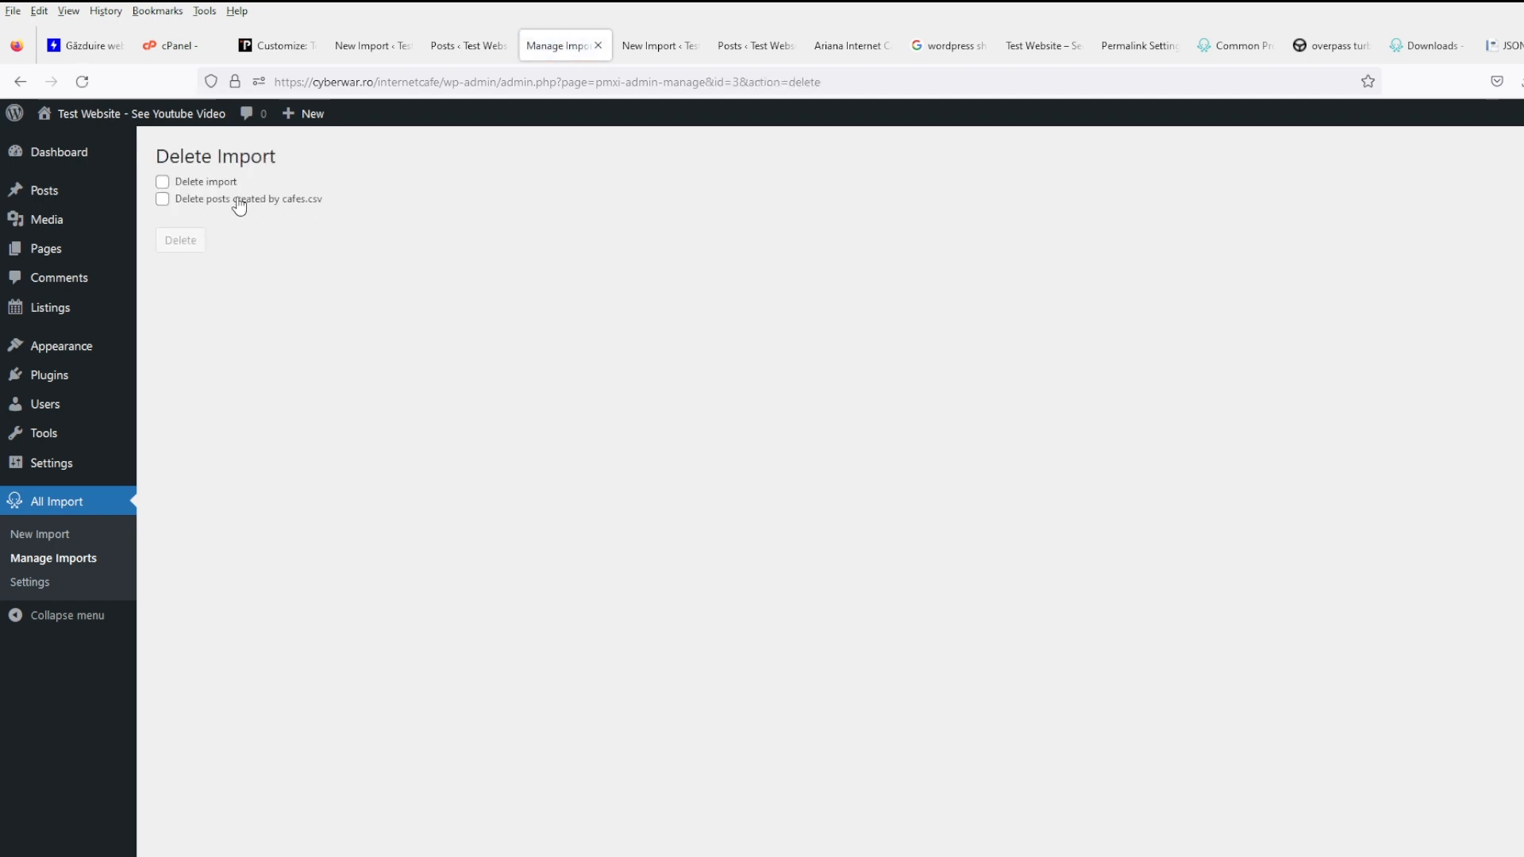
click(236, 200)
click(211, 183)
click(183, 315)
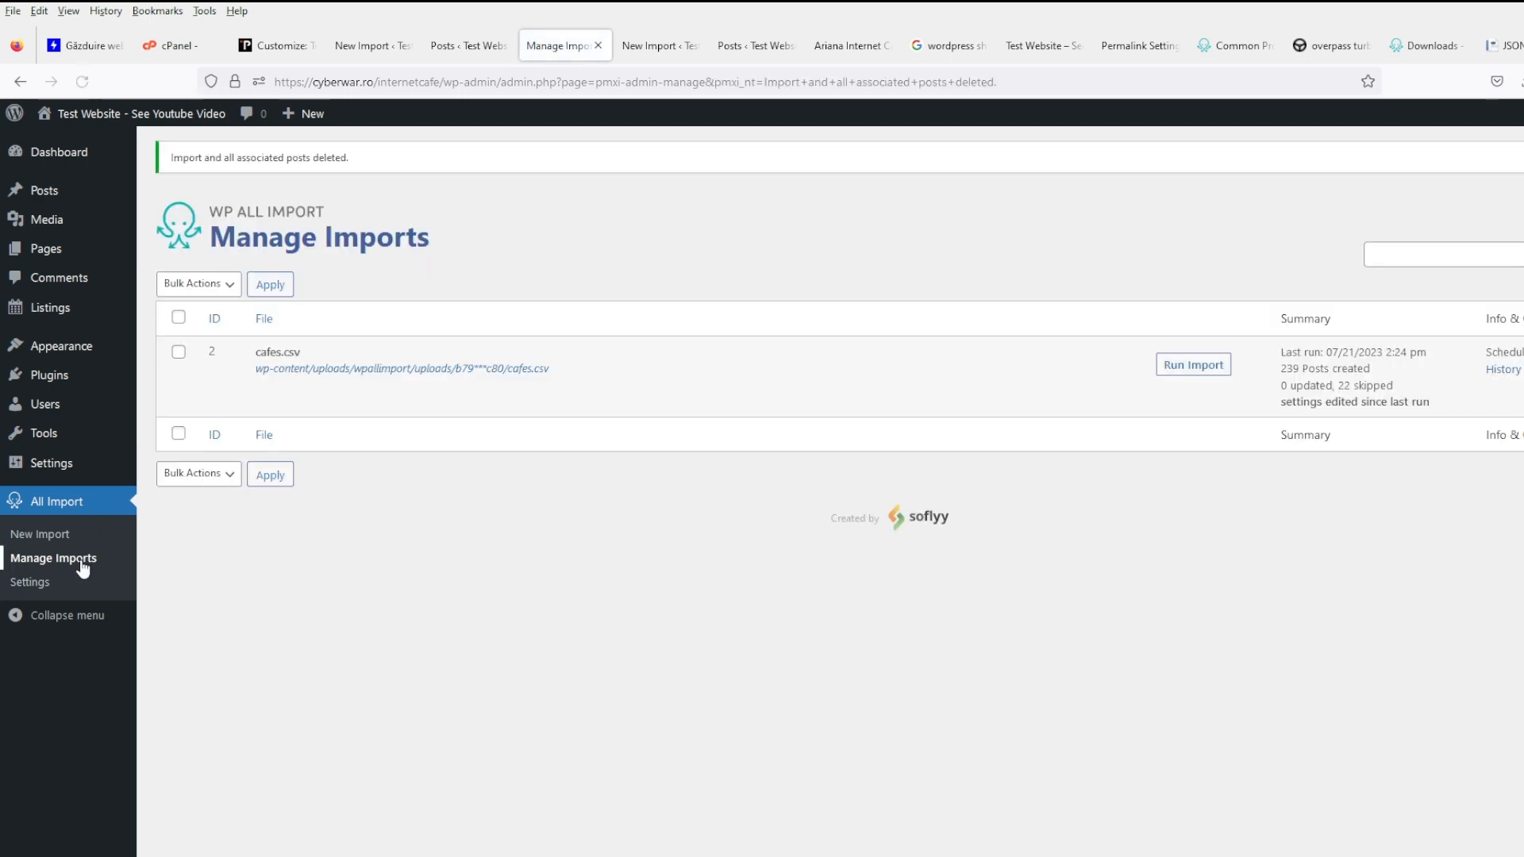
- Delete the remaining cafes.csv import, ID 2, and start a new import
click(384, 388)
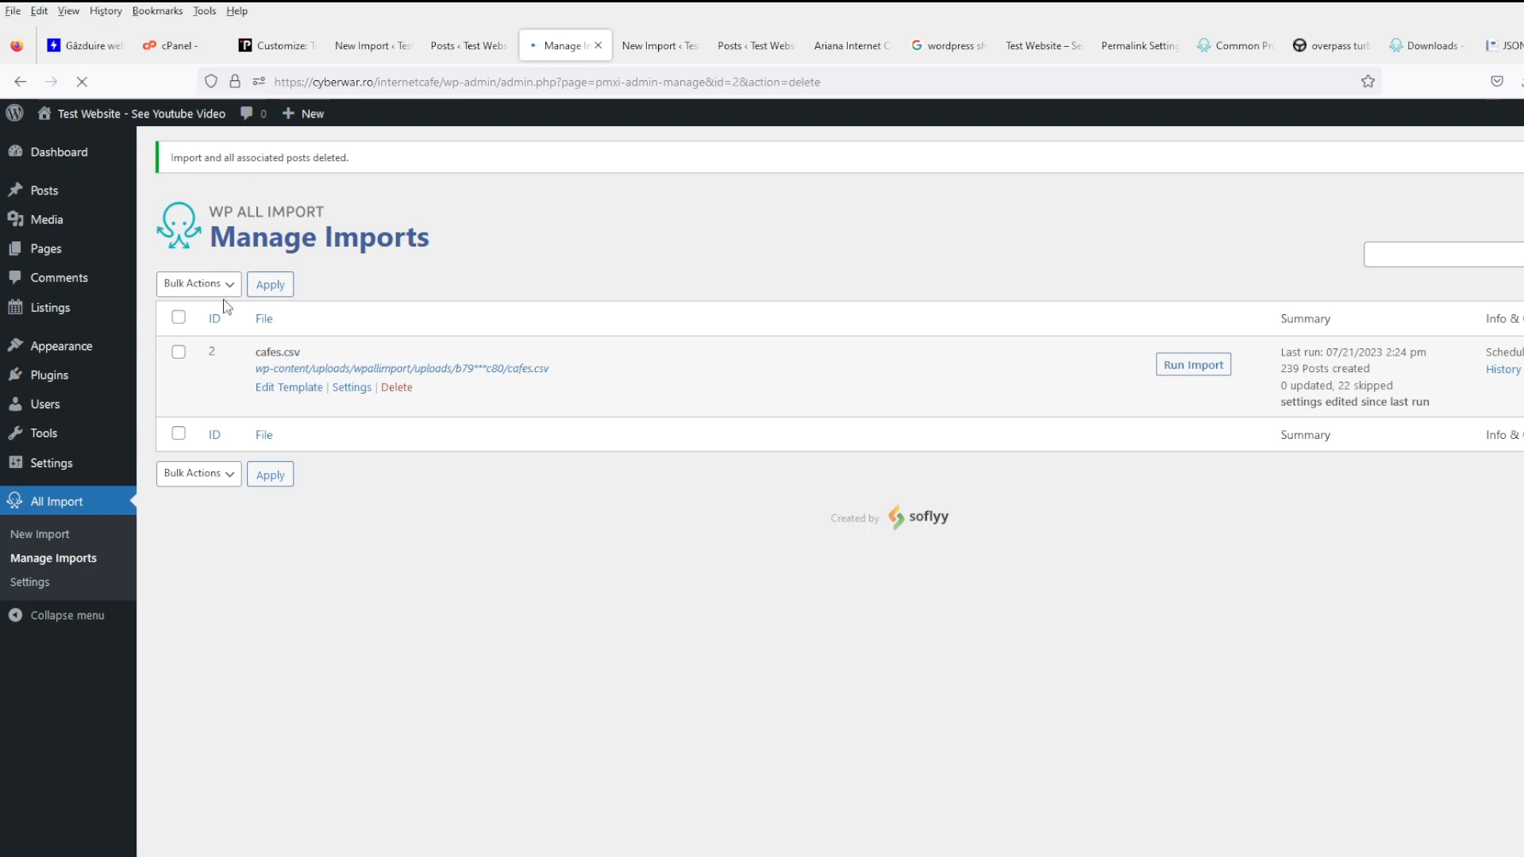
click(163, 182)
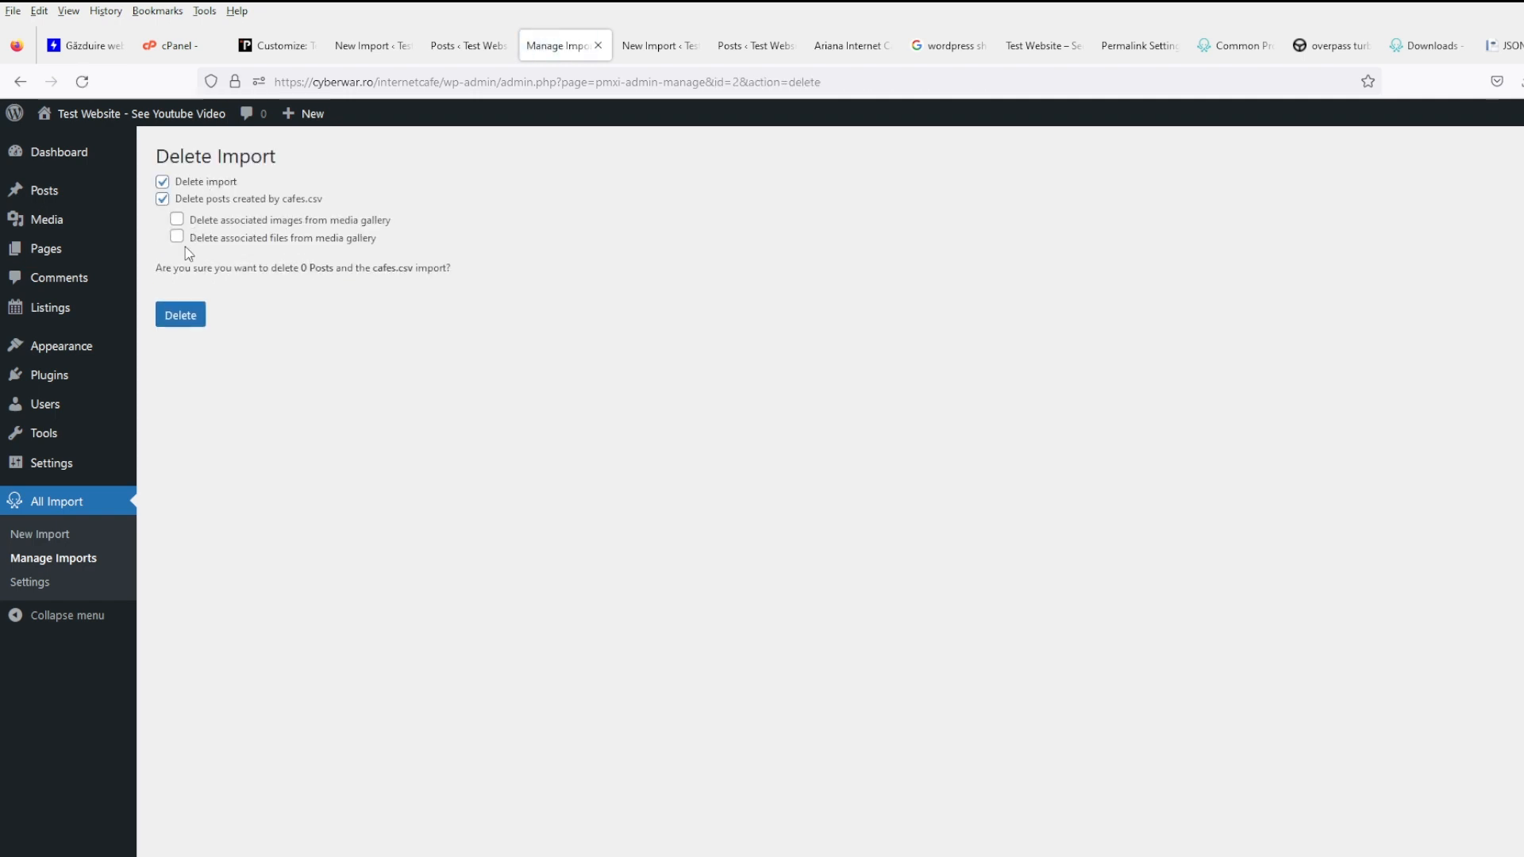
click(174, 321)
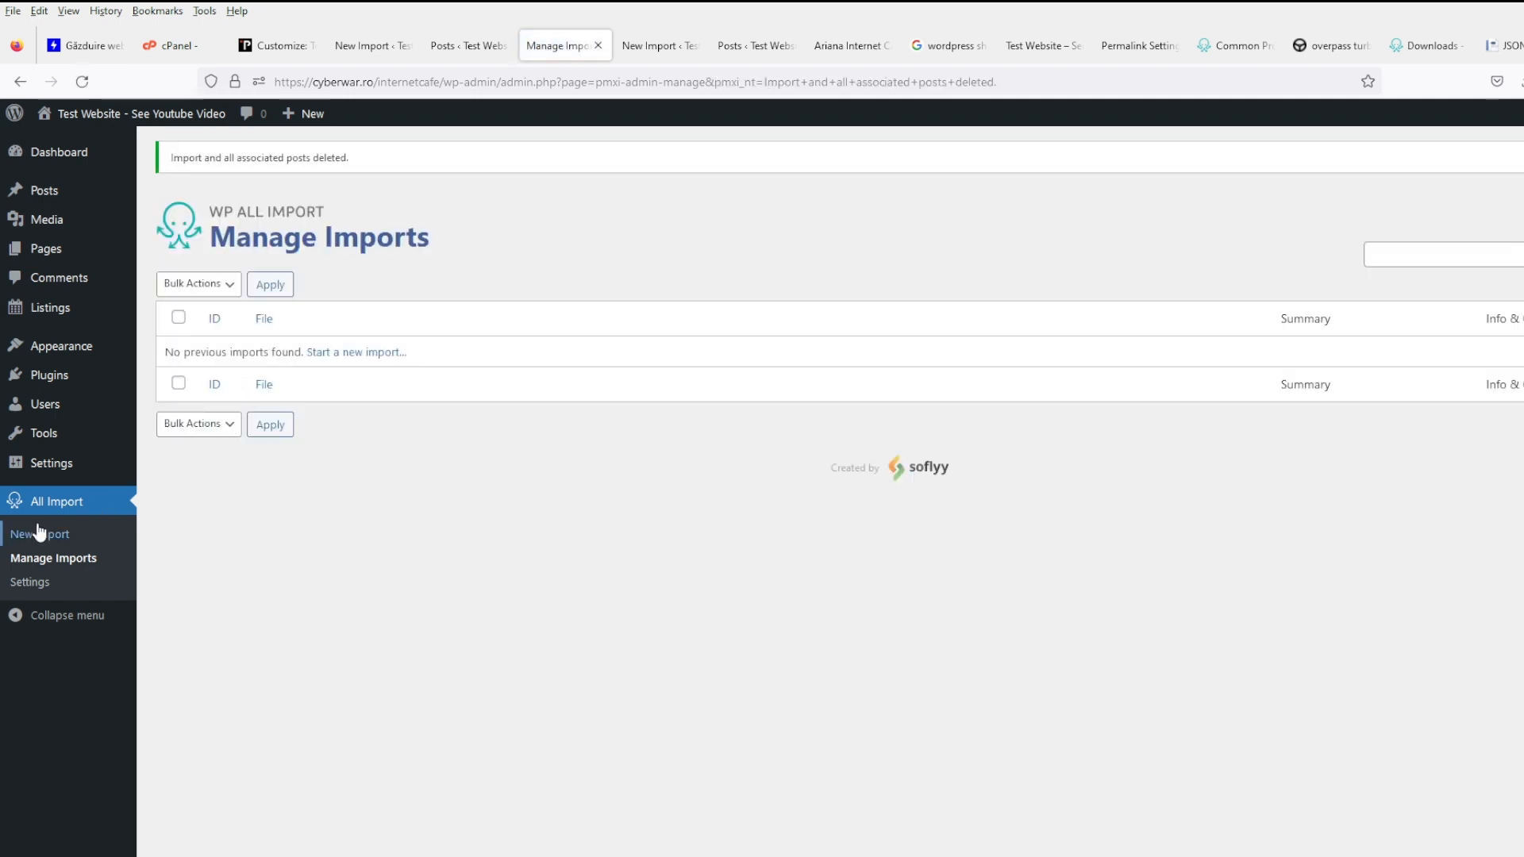
click(32, 533)
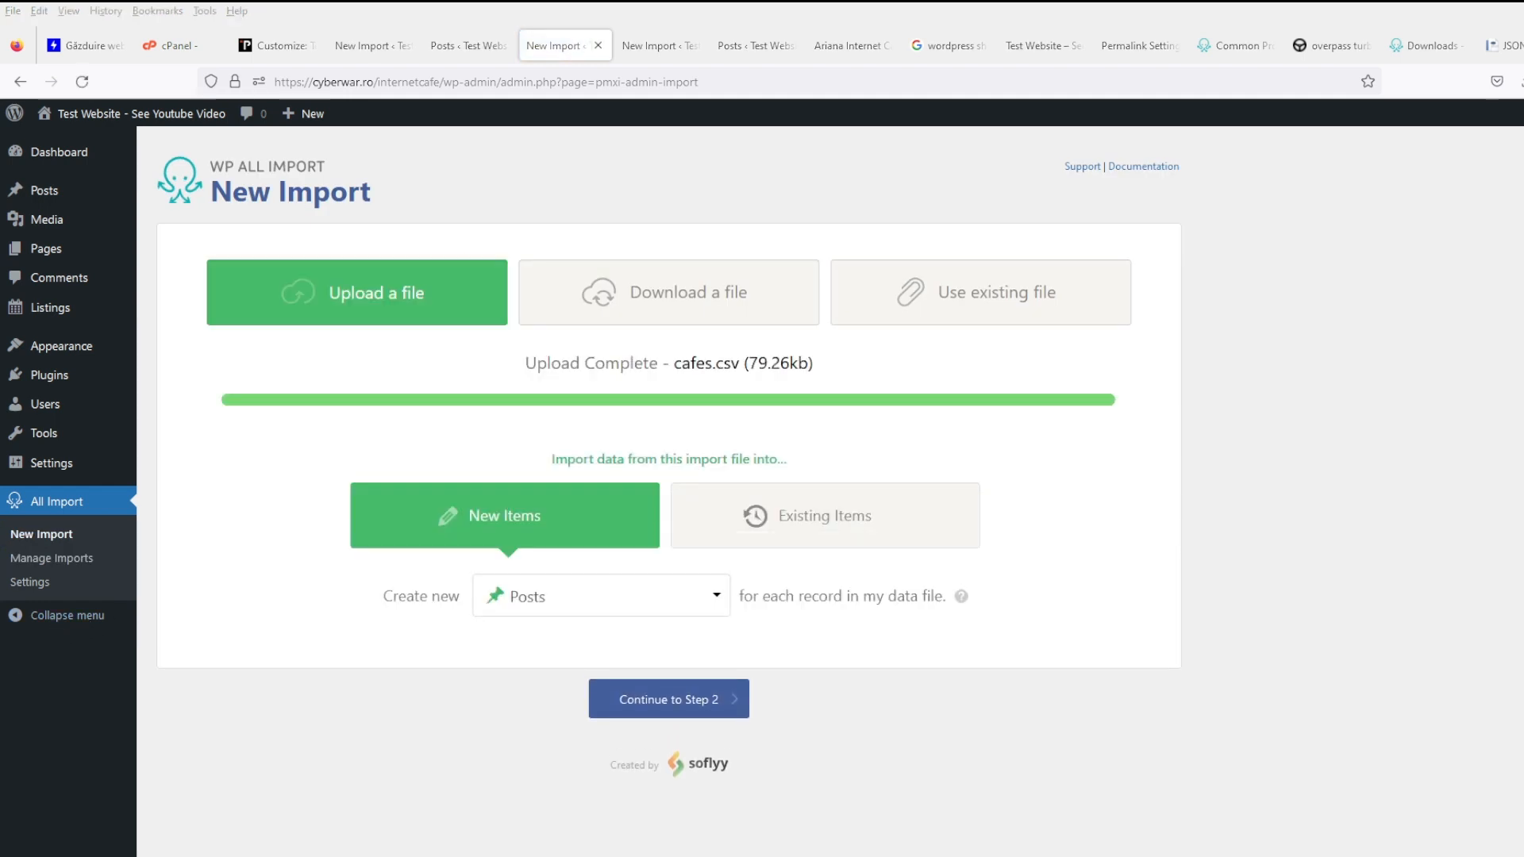
- Continue to step 2 and add a filter rule propertiesaddrcountry[1] is not empty
click(698, 702)
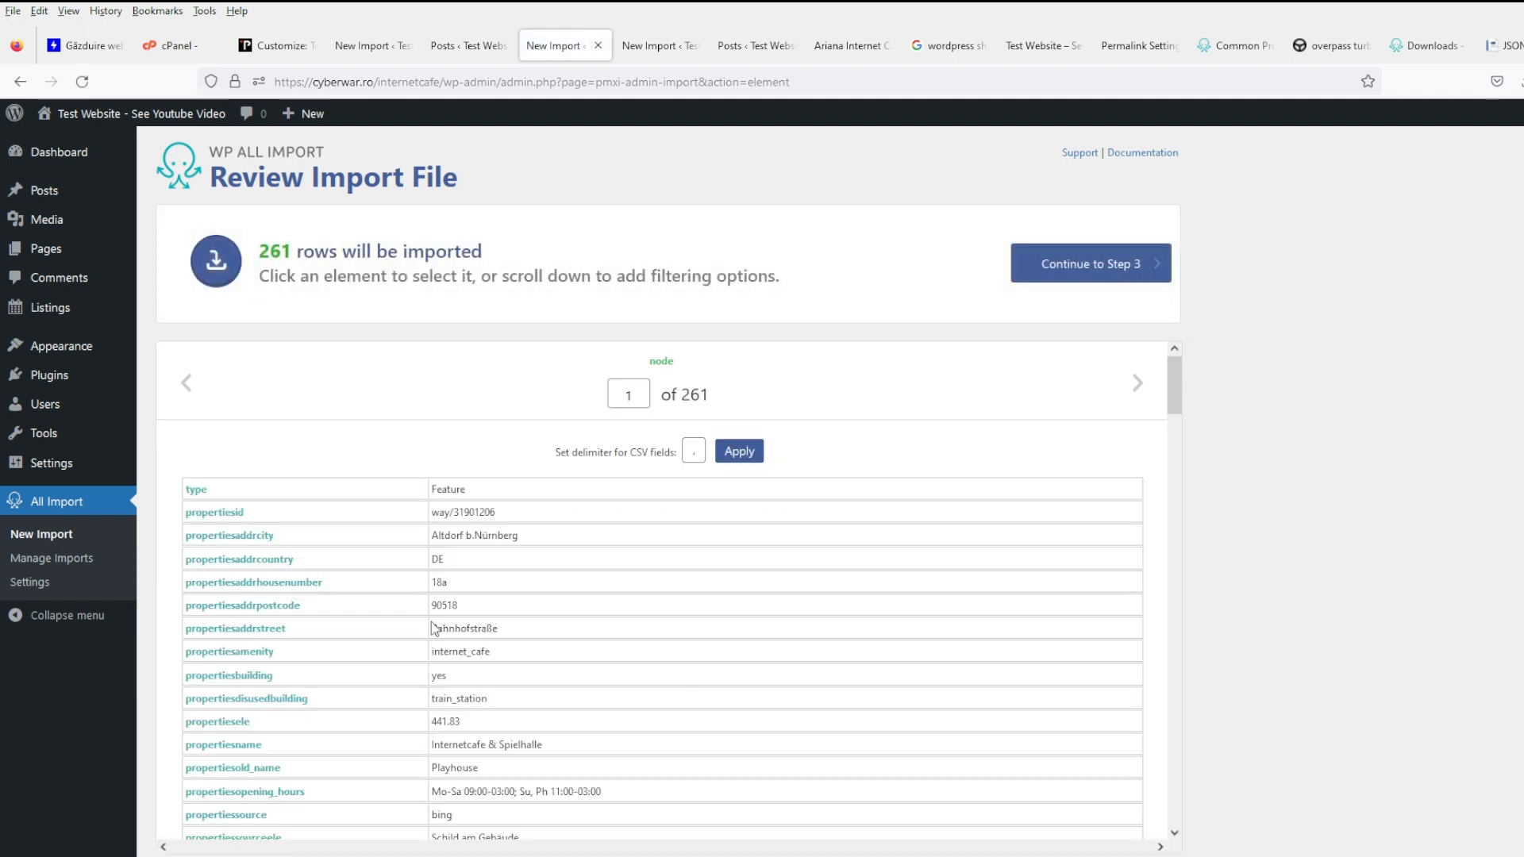
drag(551, 543, 431, 545)
scroll(1262, 616, down, 3)
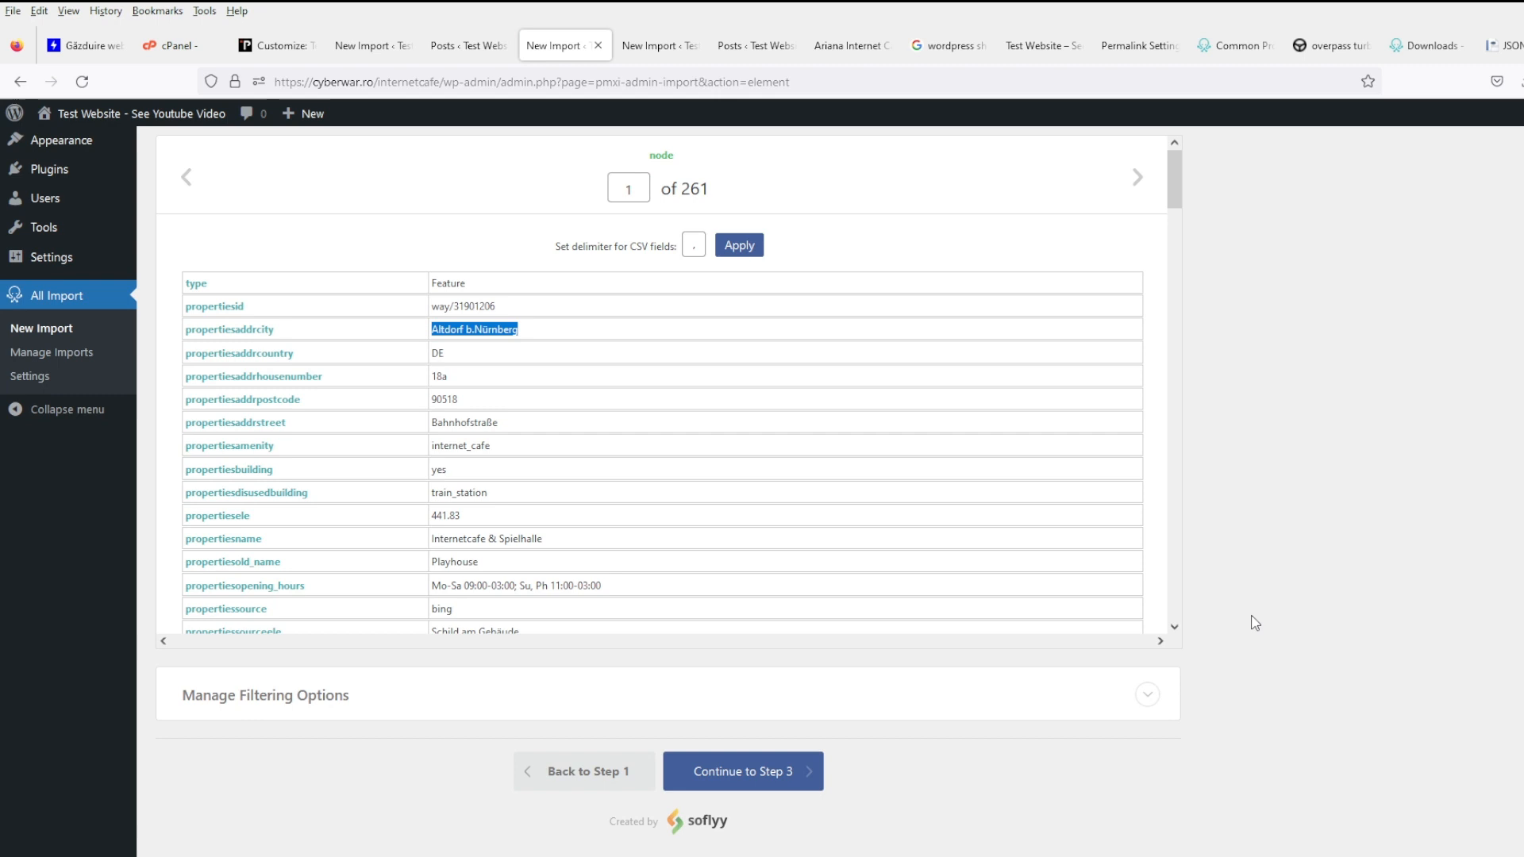
click(432, 720)
click(367, 696)
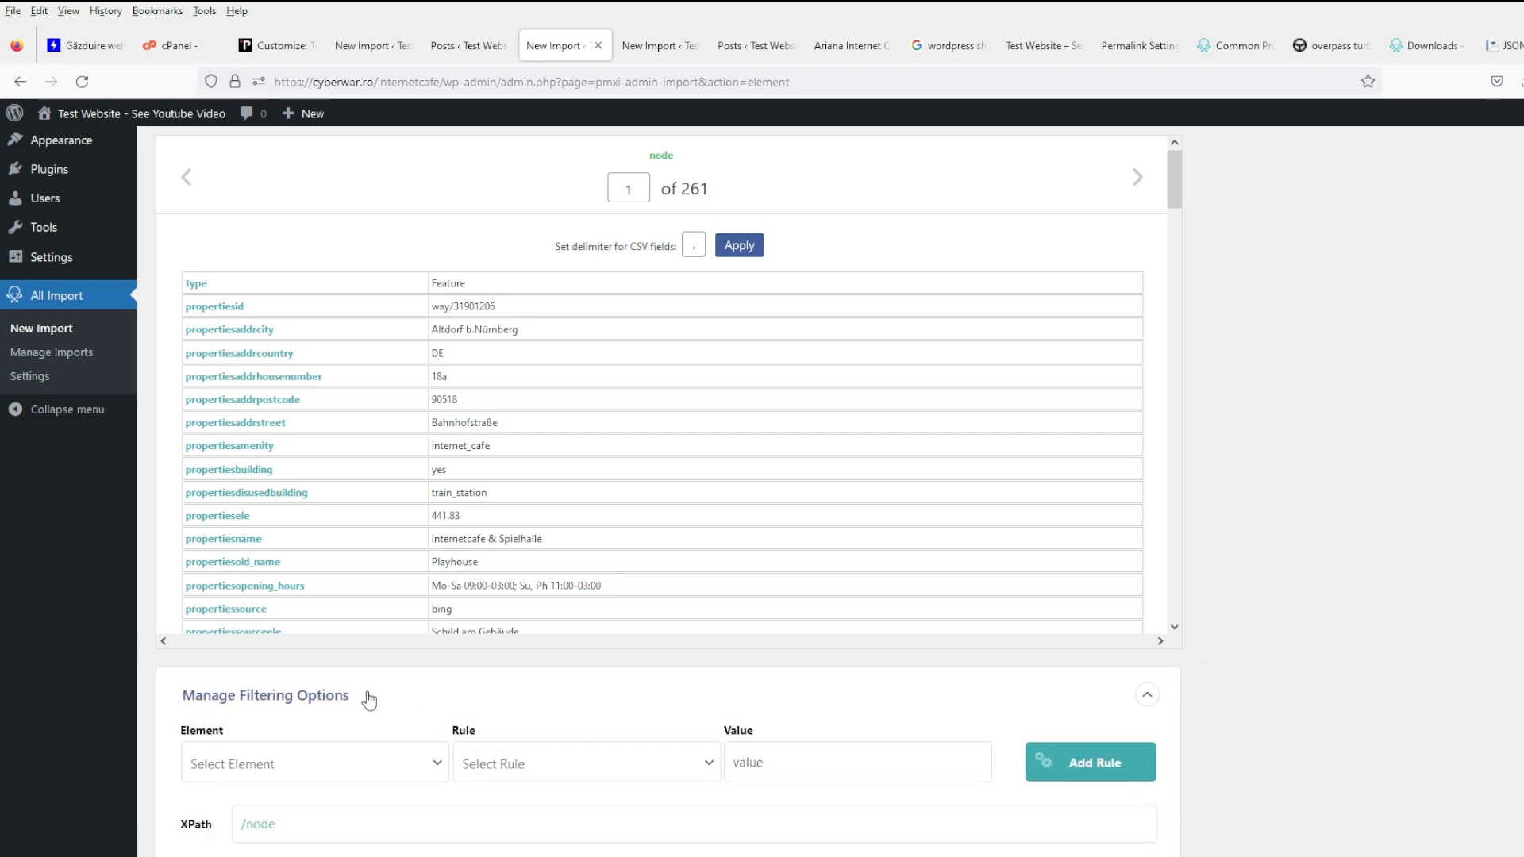
click(342, 764)
click(255, 343)
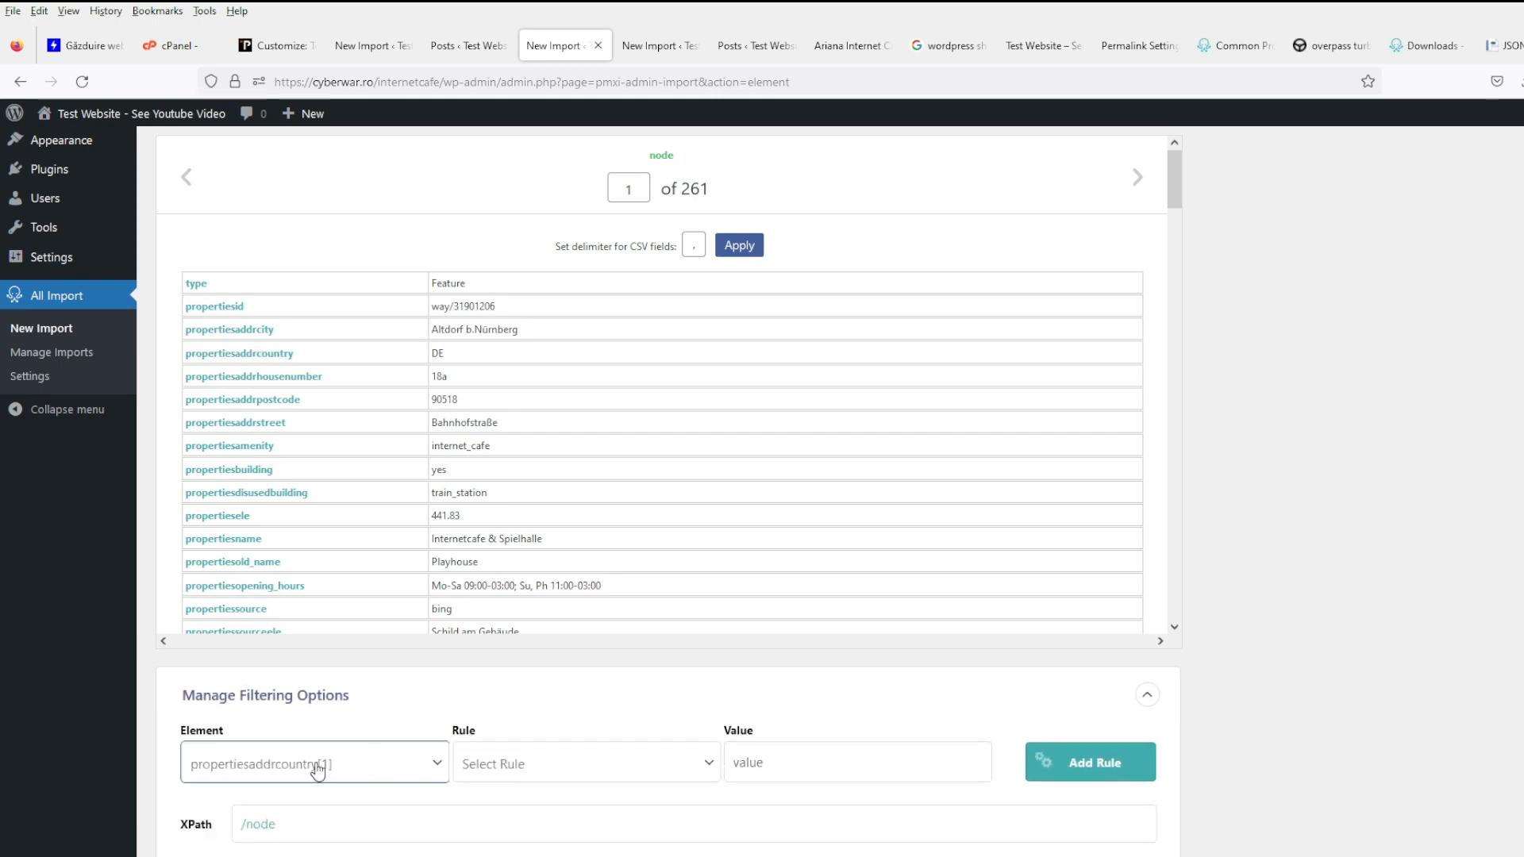
click(553, 762)
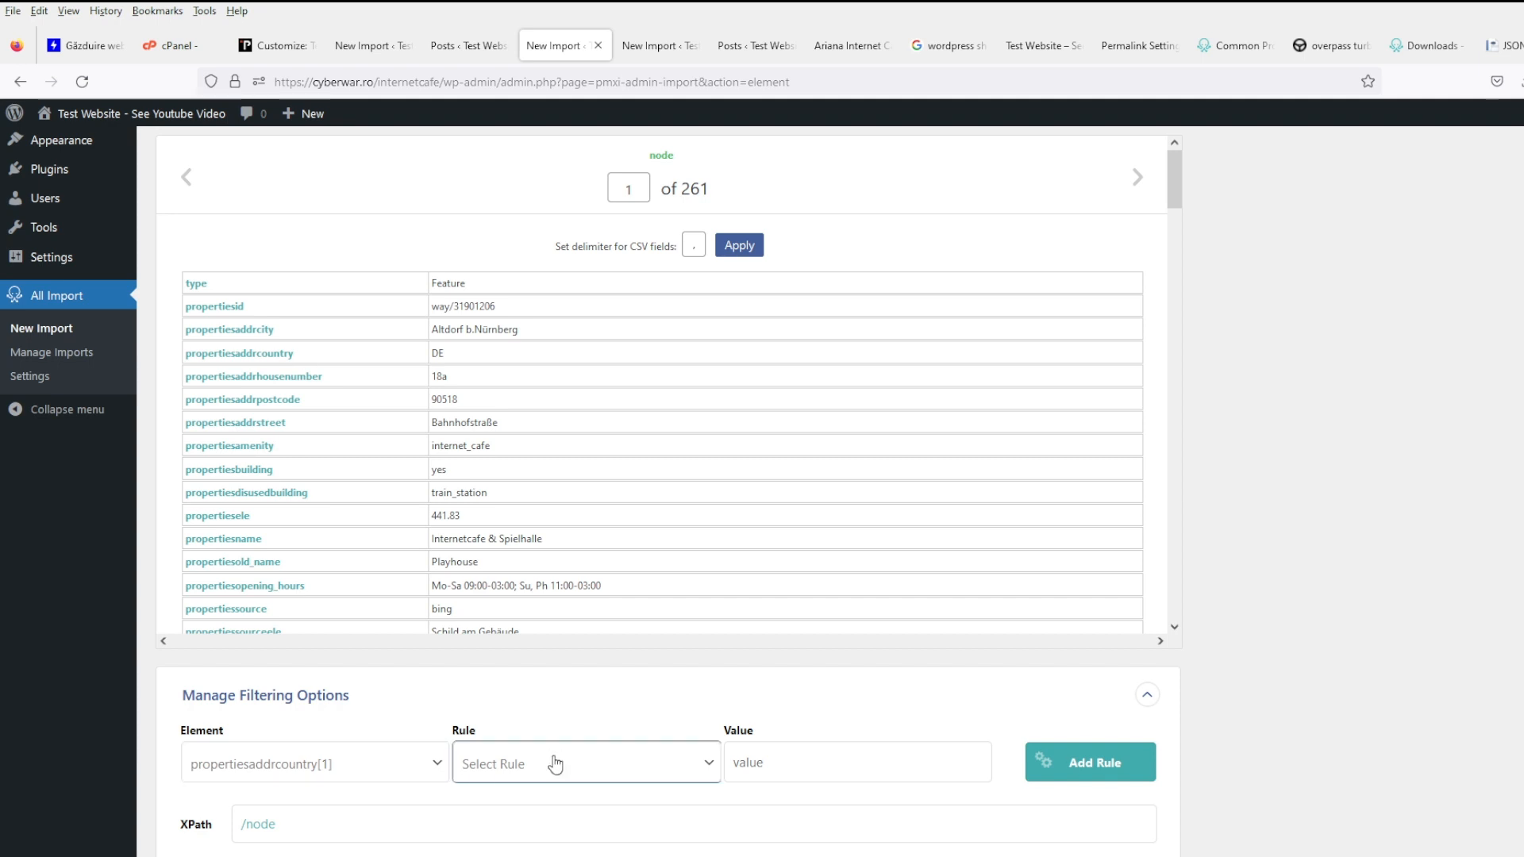
click(546, 737)
click(1115, 780)
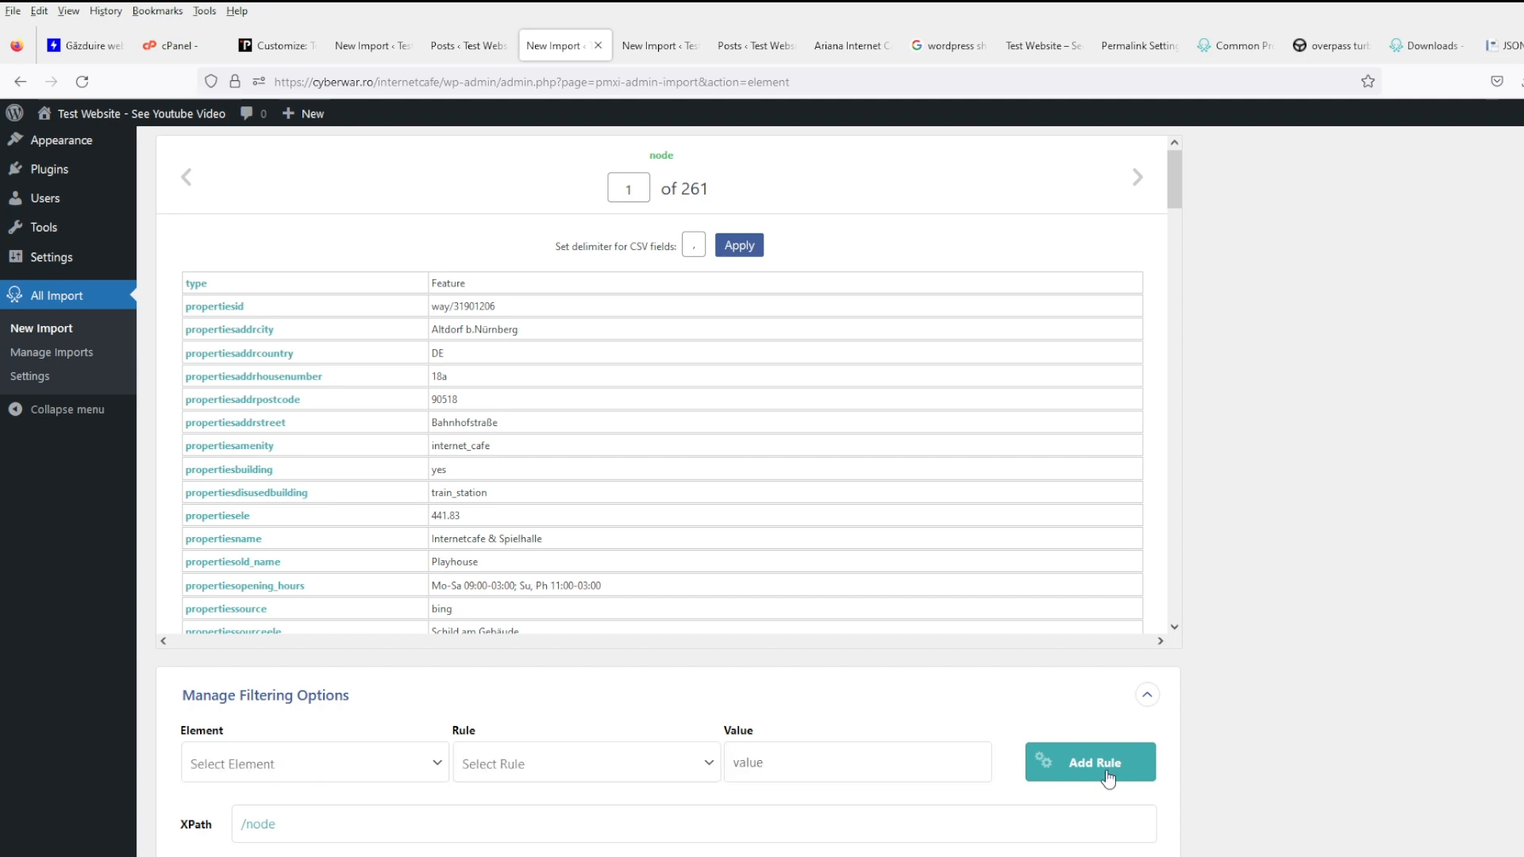
- Apply the filter to the XPath, leaving 34 rows, and continue to step 3
scroll(1223, 778, down, 4)
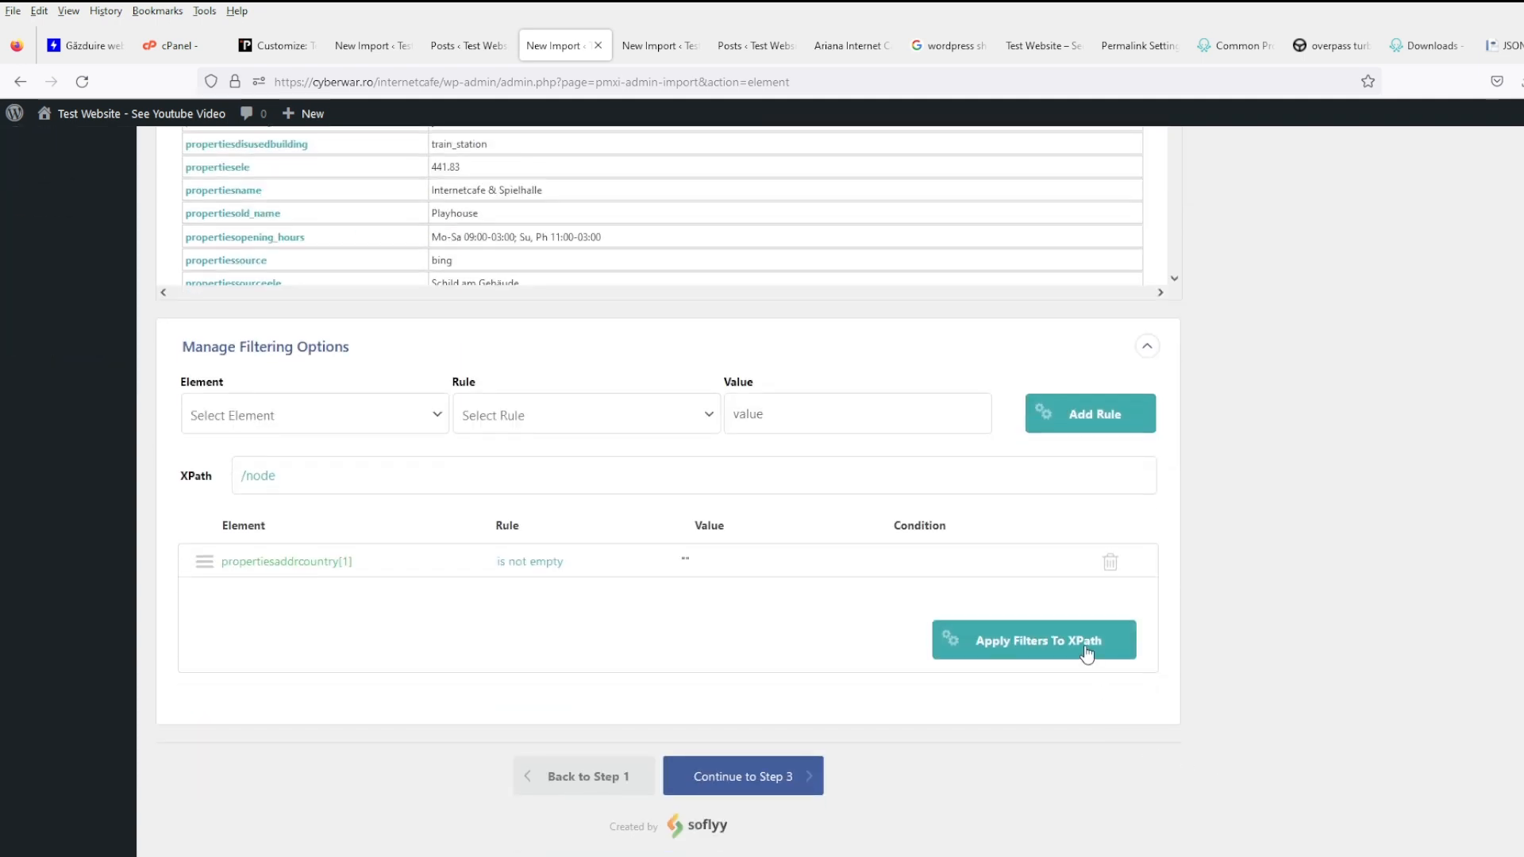
click(1086, 652)
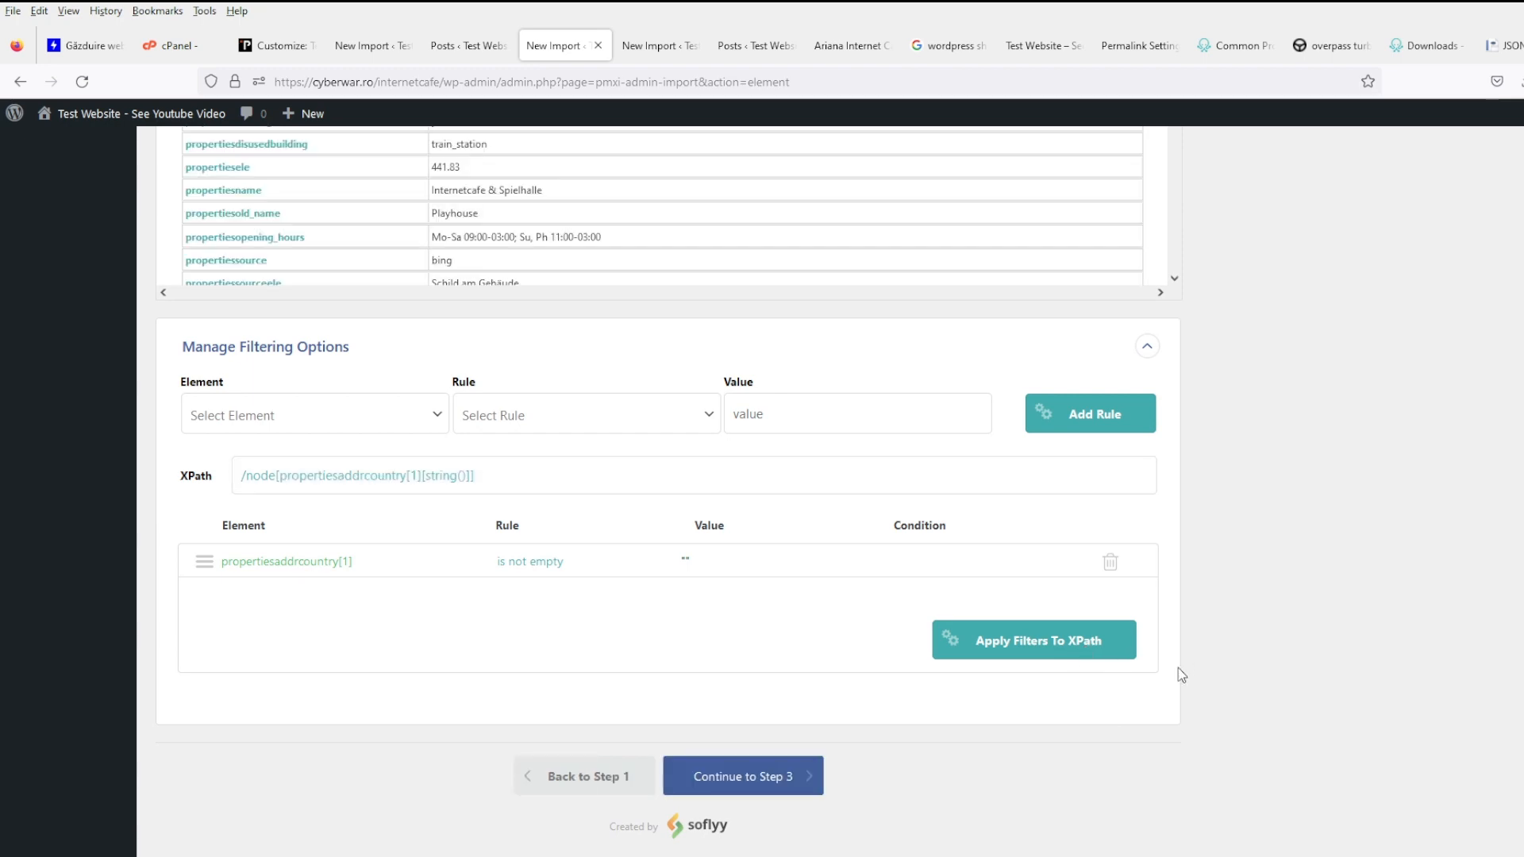
scroll(1181, 699, up, 7)
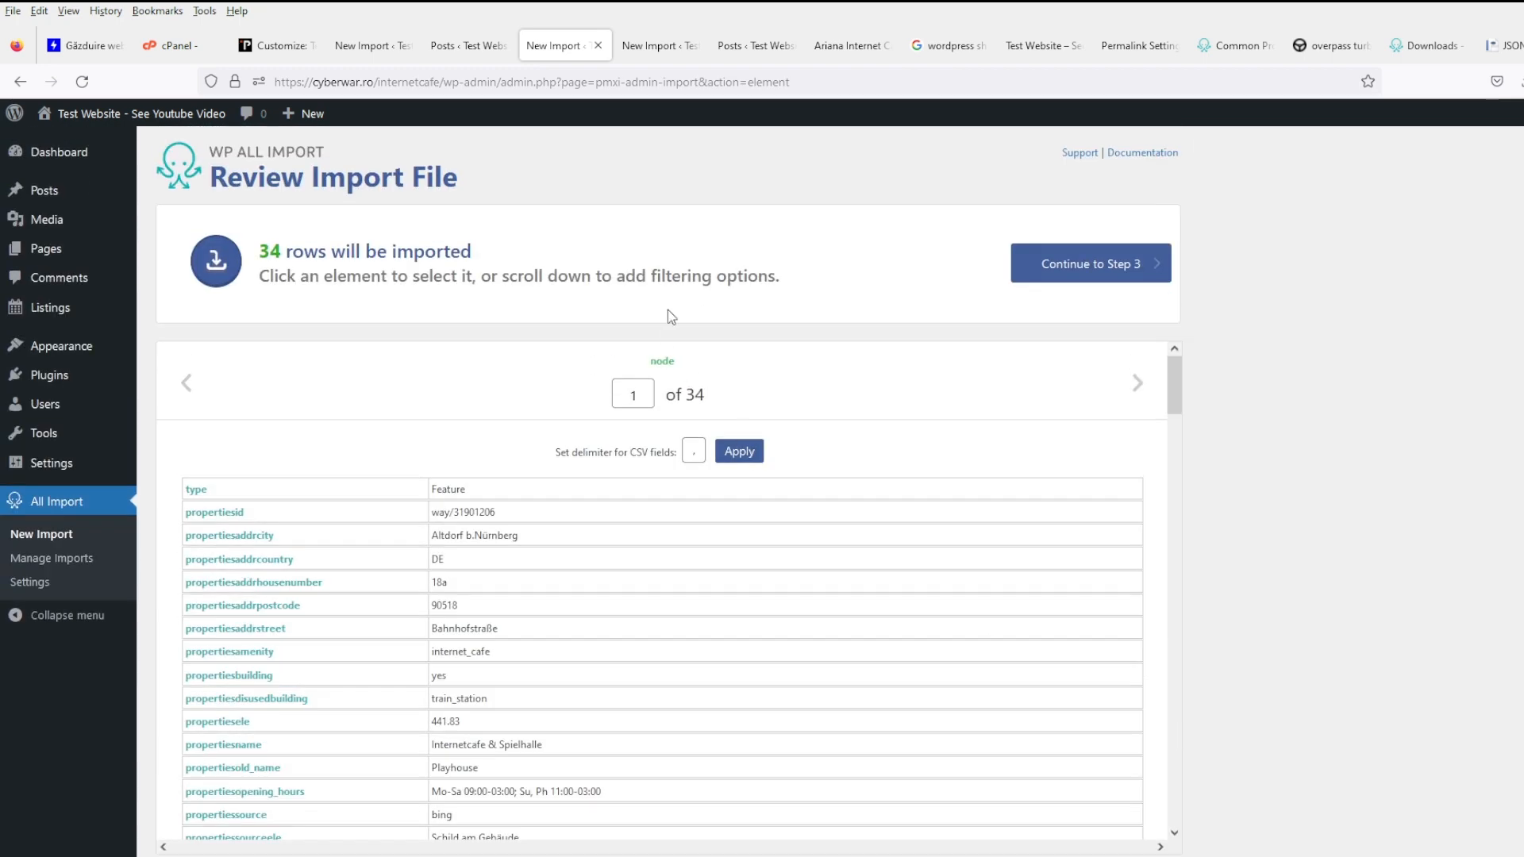
scroll(668, 309, down, 4)
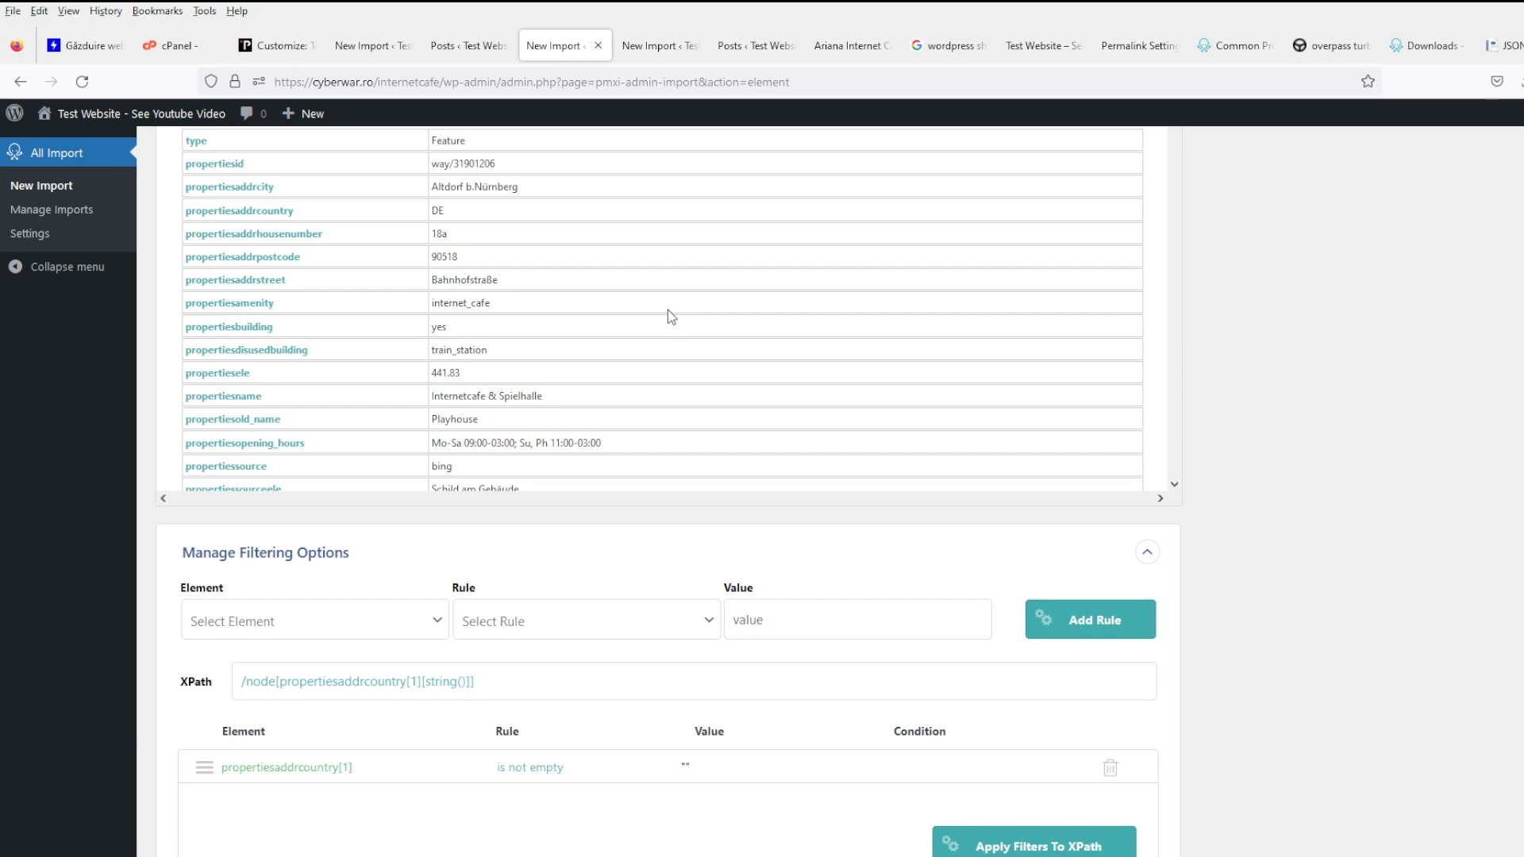
scroll(668, 310, up, 4)
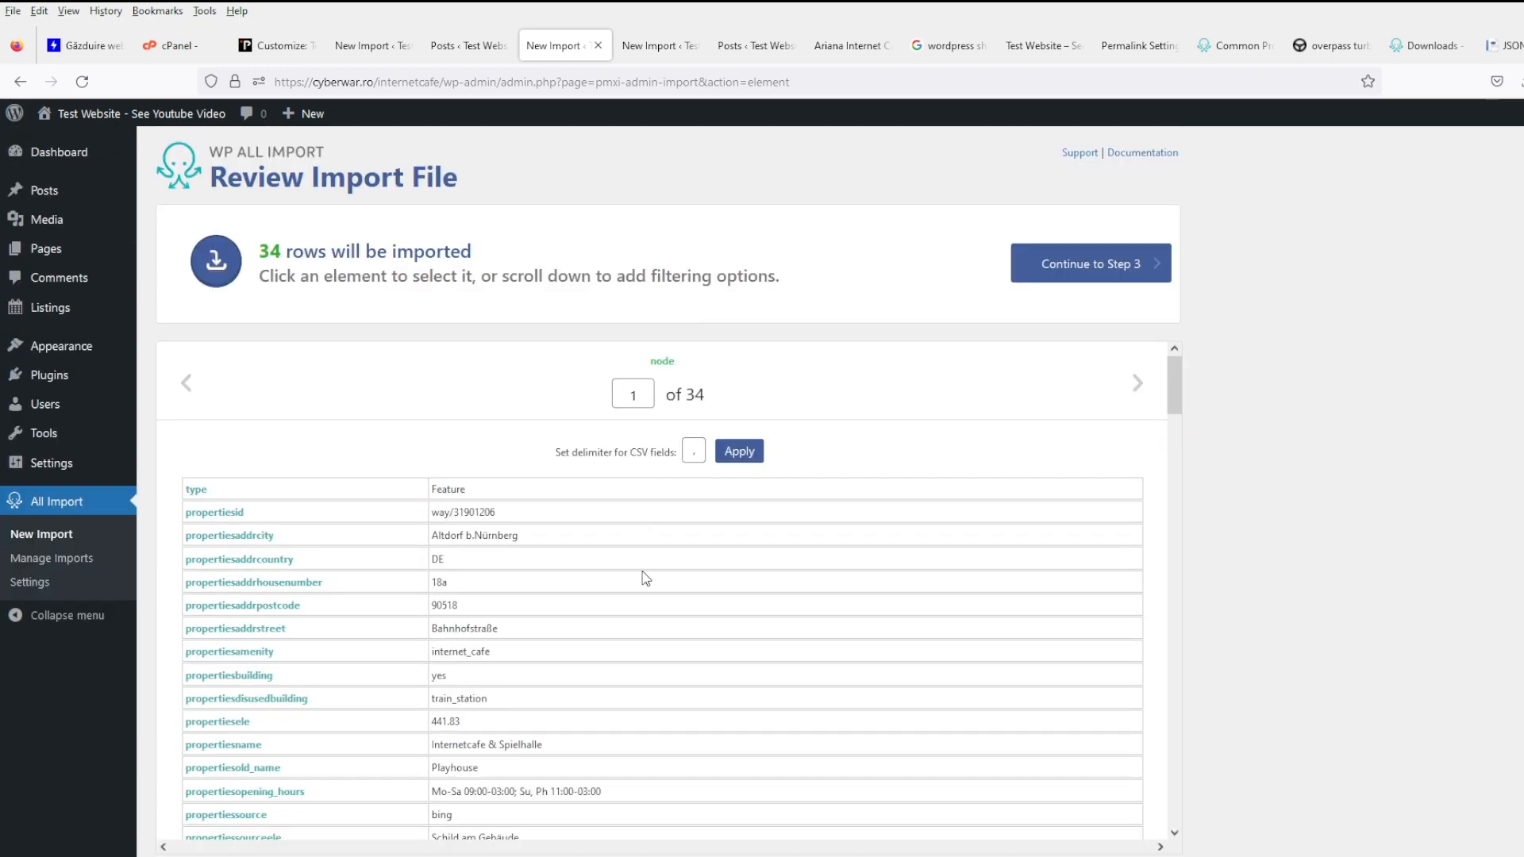
scroll(645, 578, down, 10)
scroll(645, 577, up, 10)
scroll(1378, 616, down, 6)
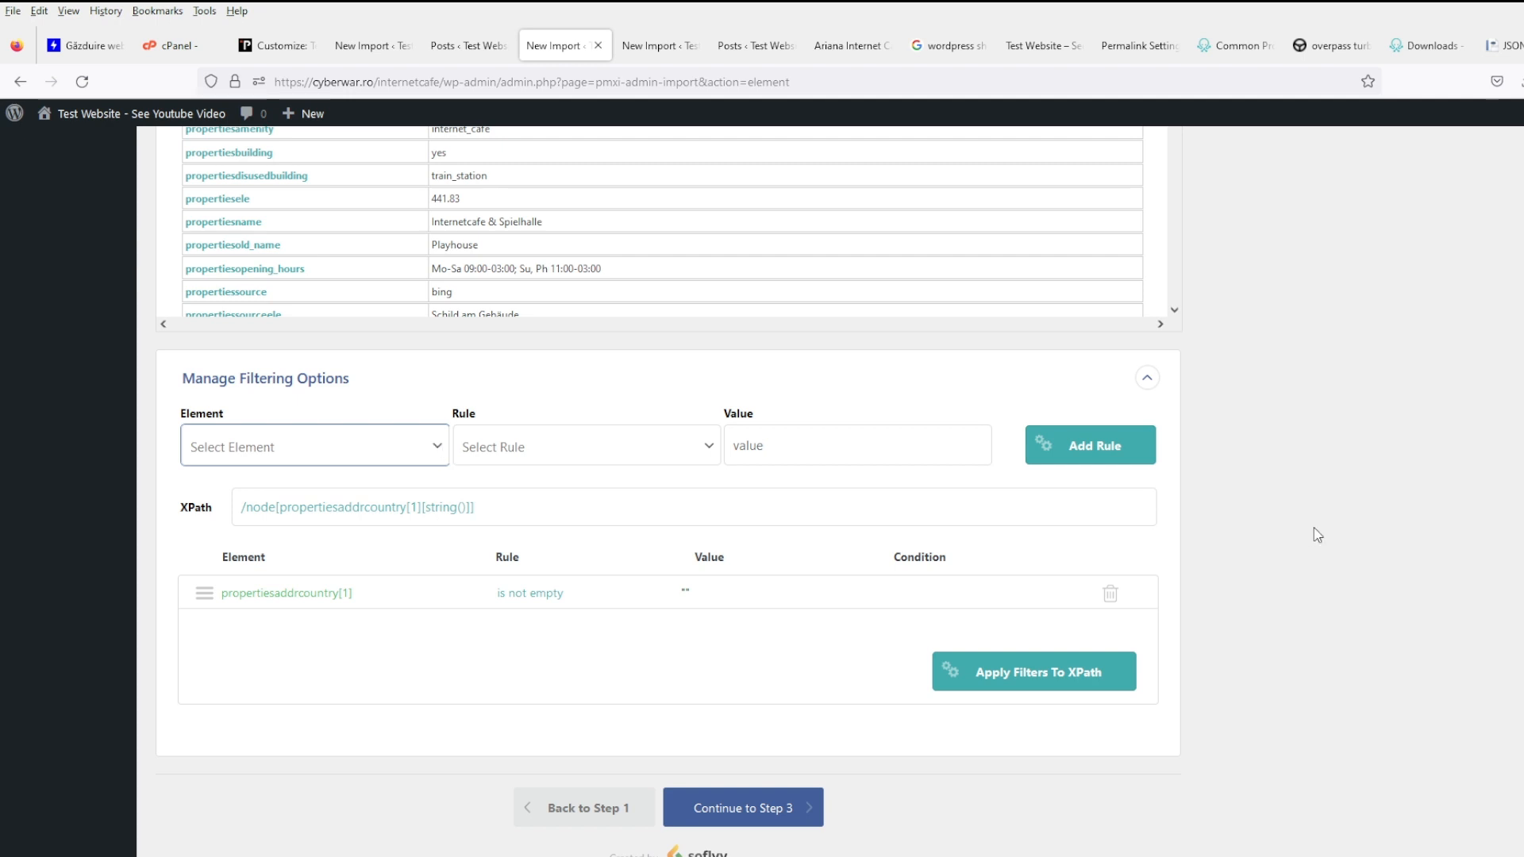
click(798, 813)
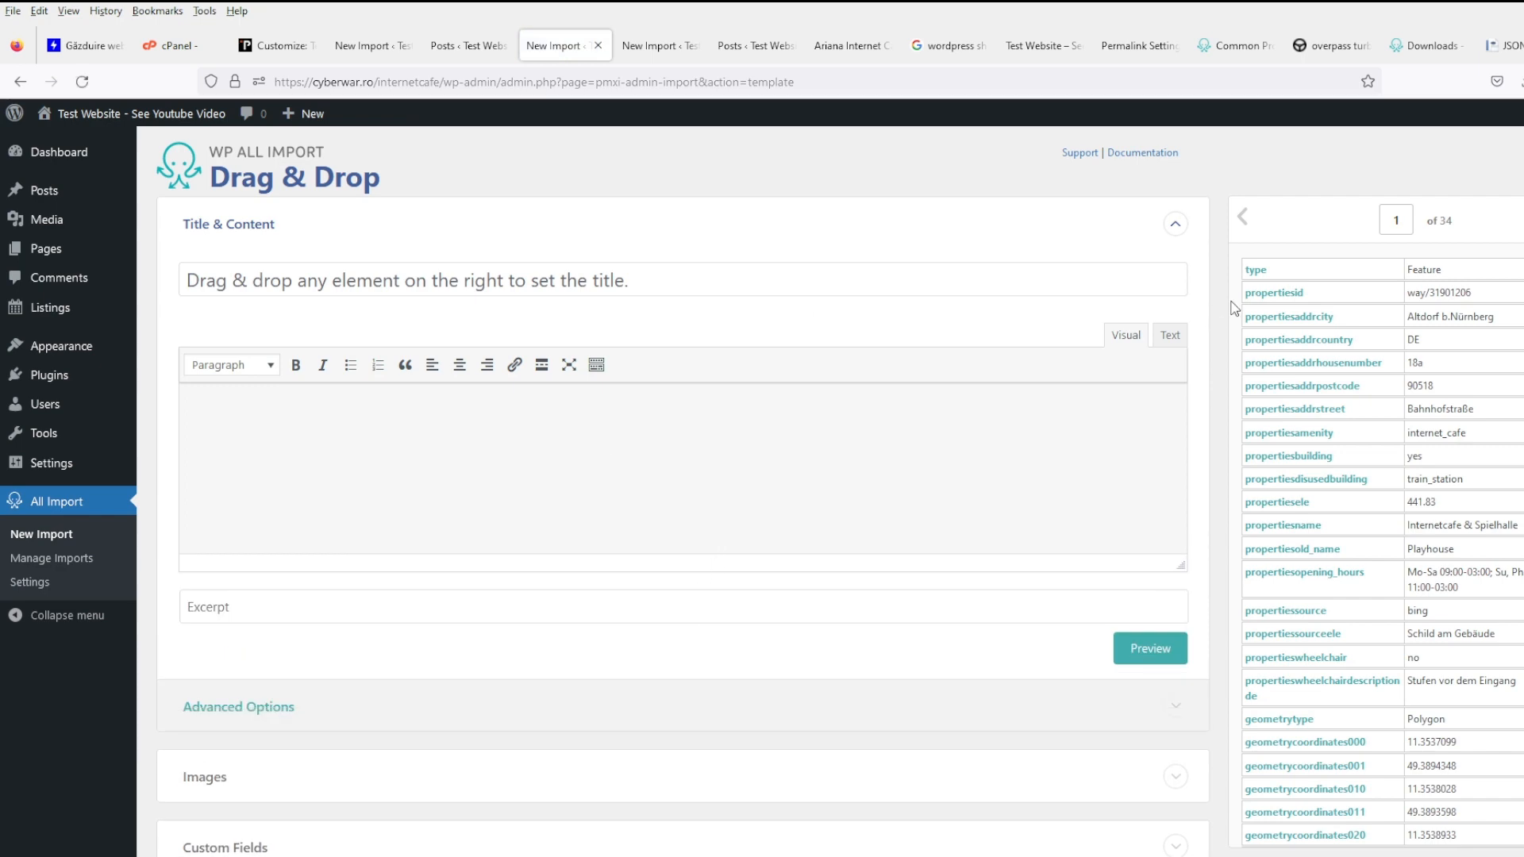
- Load the saved 'test' template and check its Custom Fields and Taxonomies settings
scroll(387, 634, down, 5)
click(371, 708)
click(373, 760)
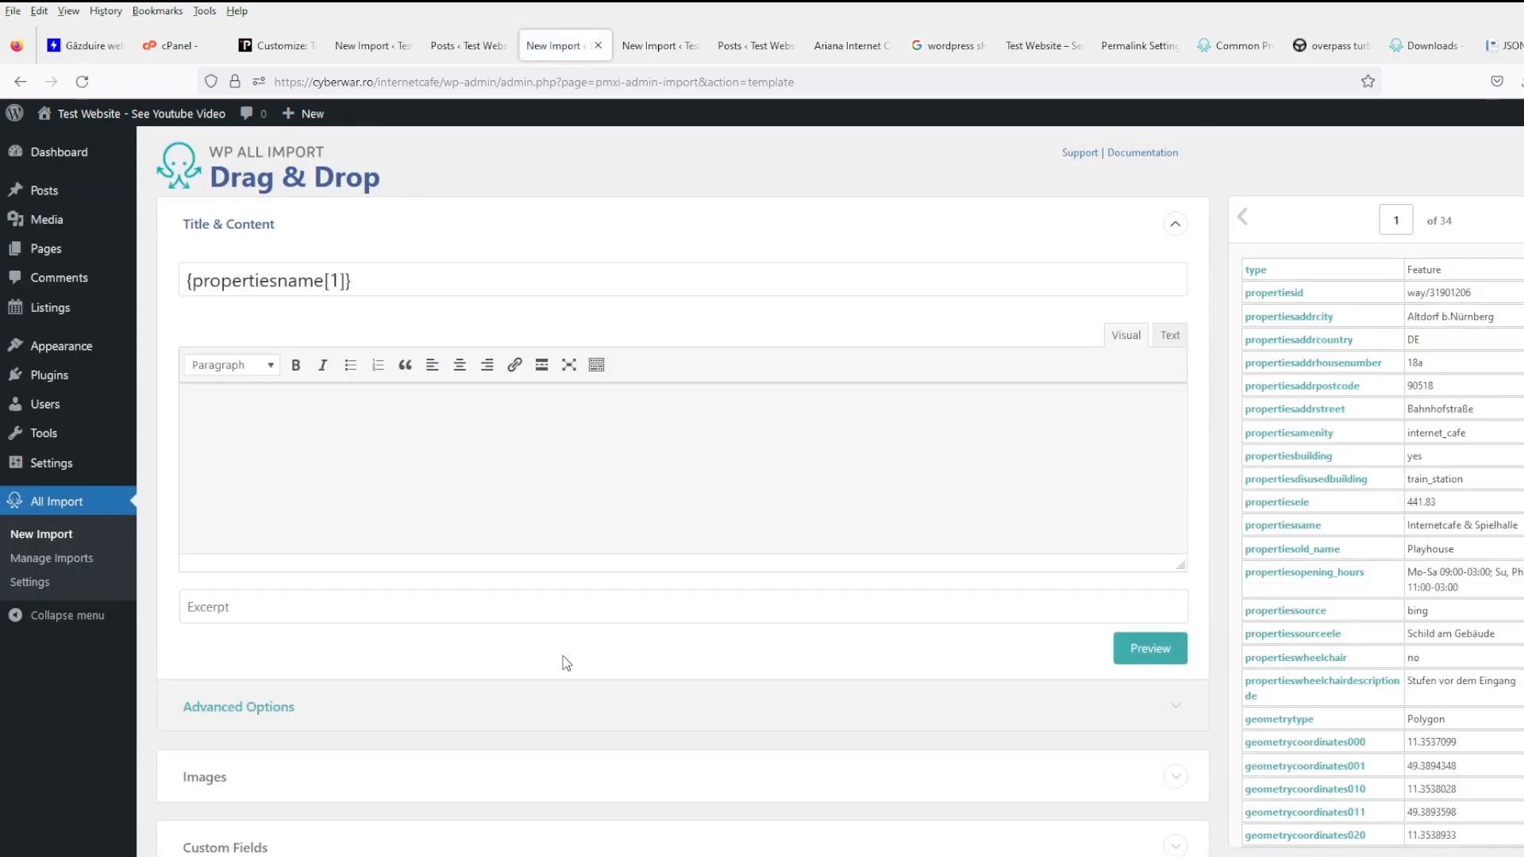
scroll(881, 612, down, 5)
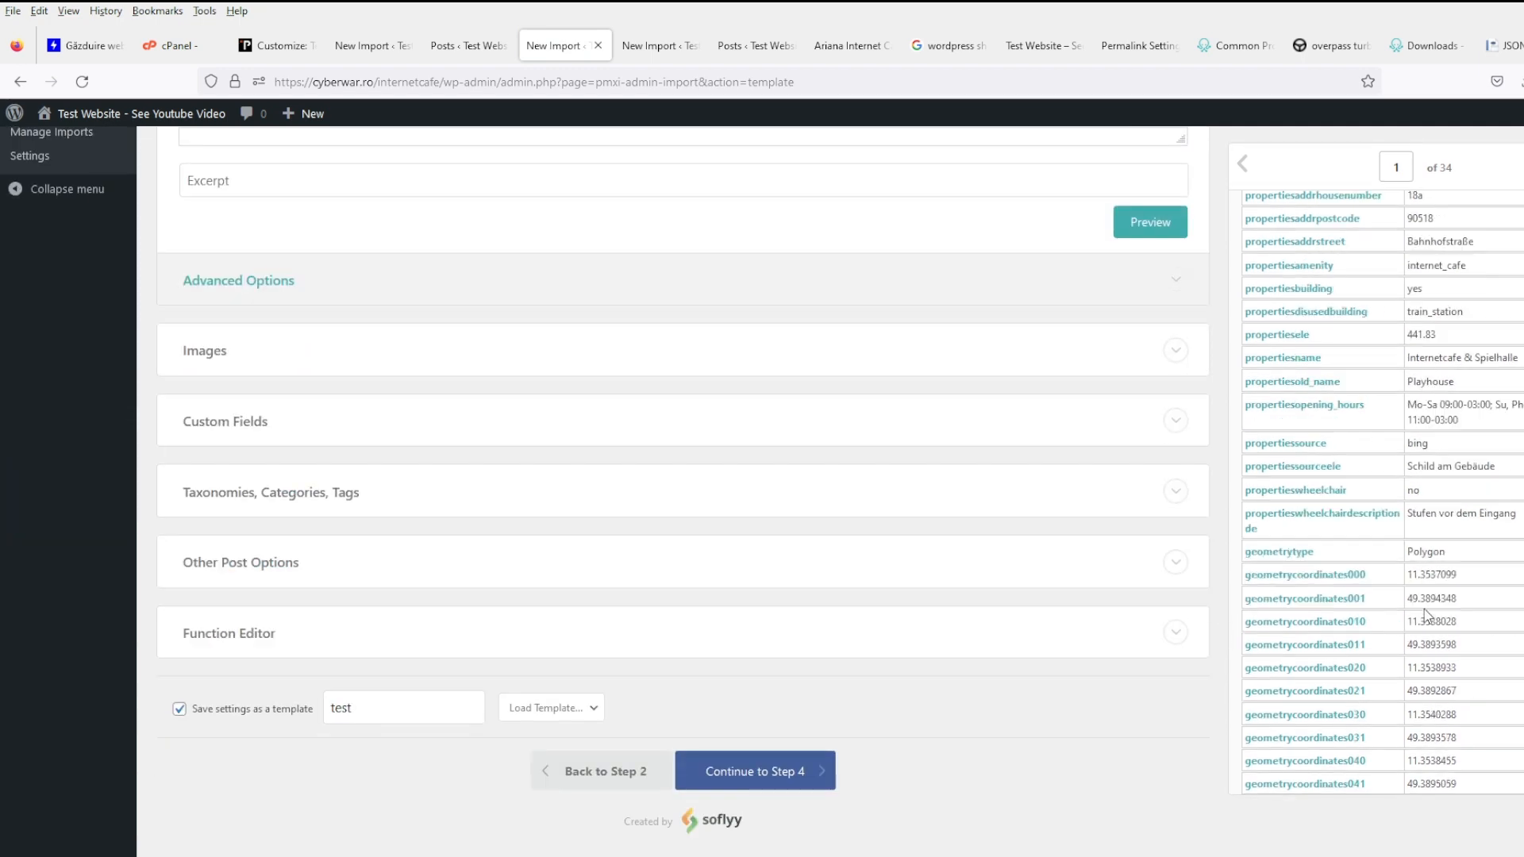
scroll(1424, 607, down, 5)
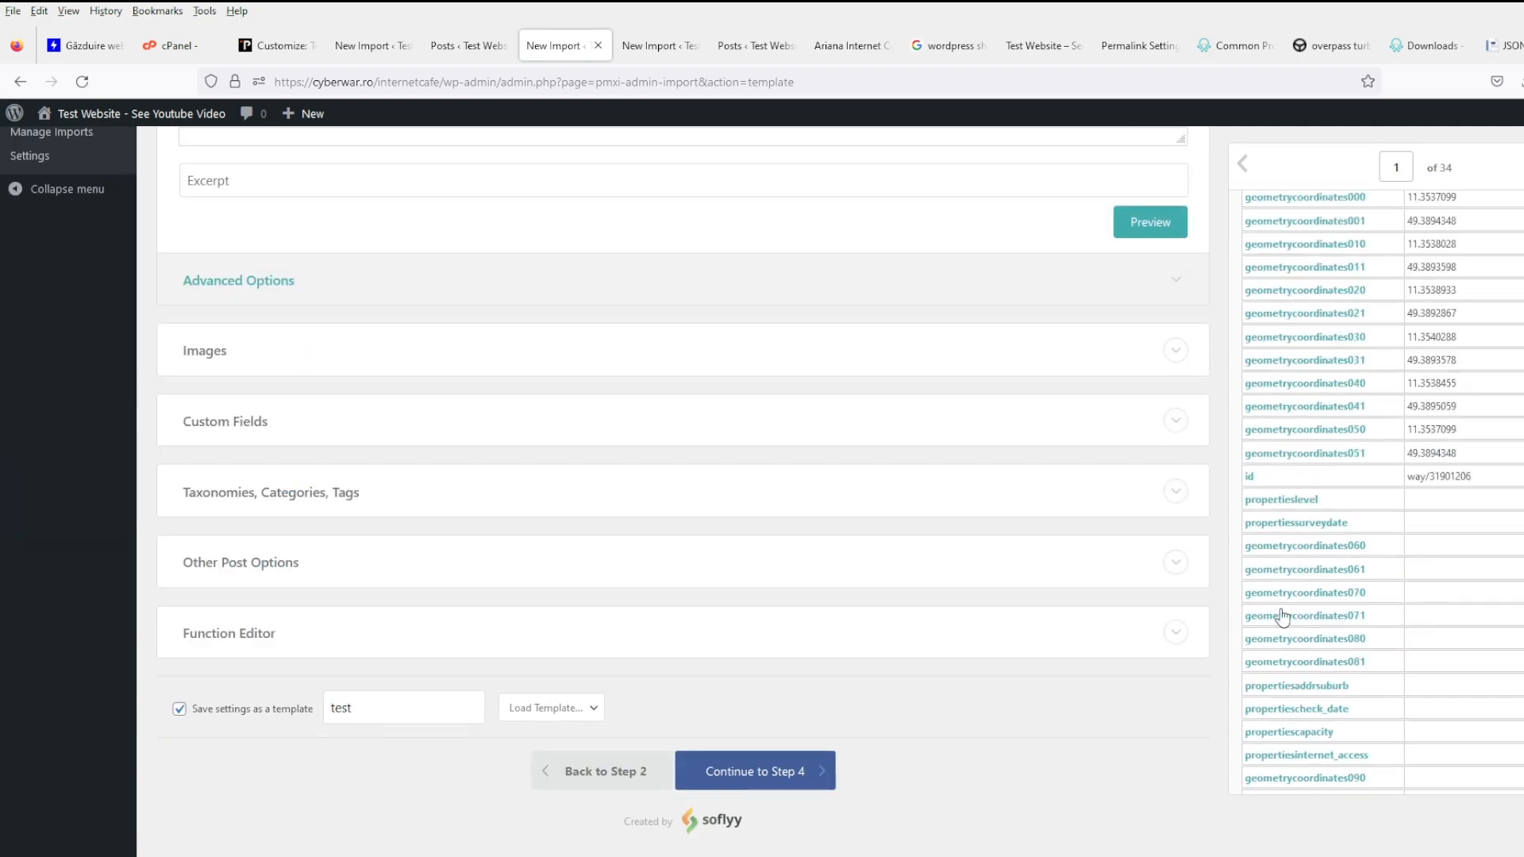
click(297, 428)
scroll(595, 622, down, 7)
scroll(596, 622, up, 1)
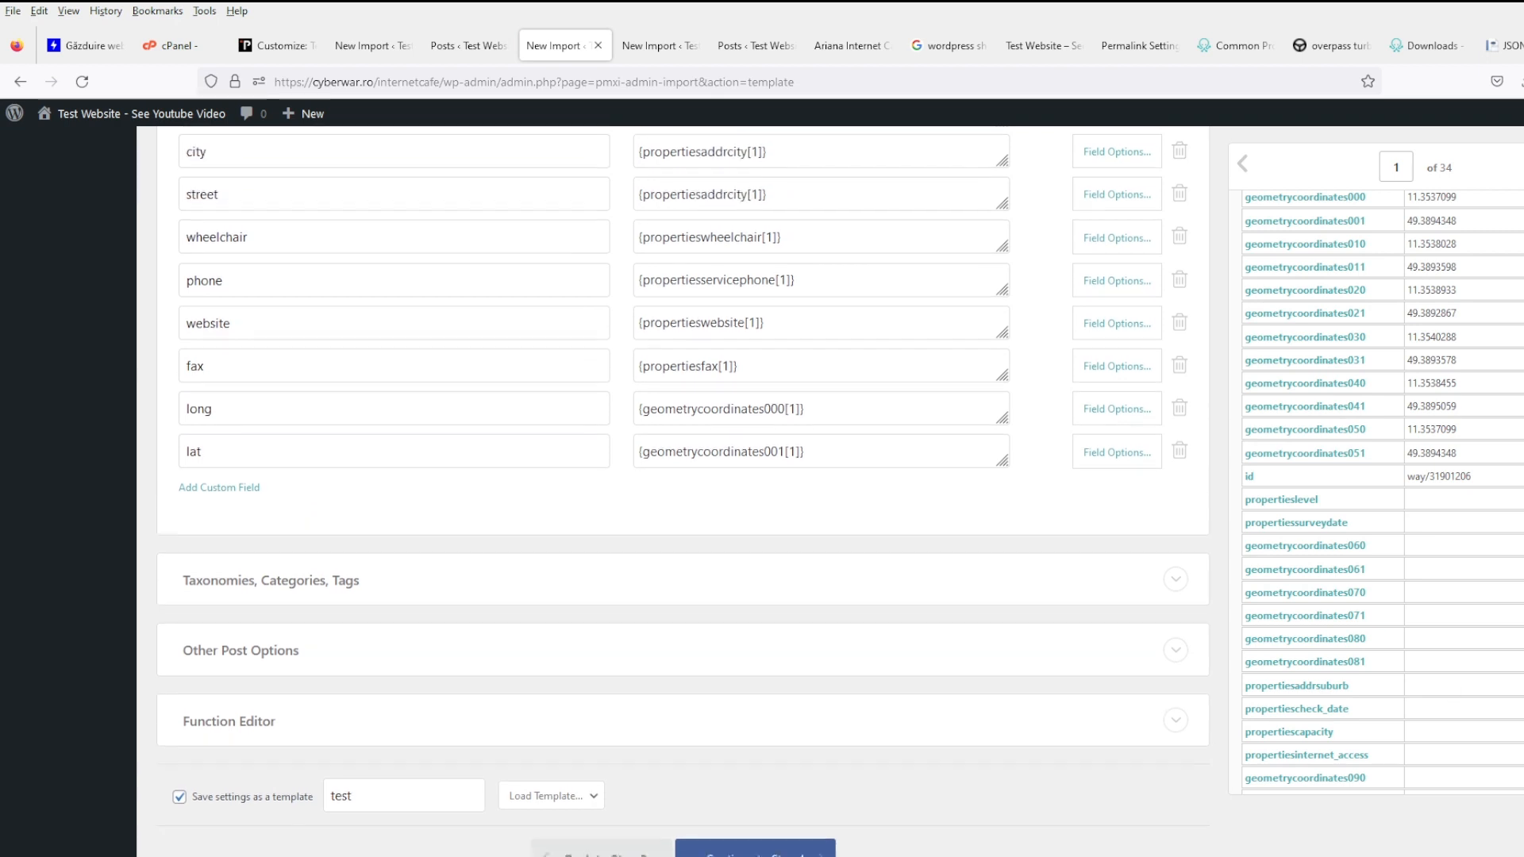
click(373, 598)
scroll(421, 600, down, 7)
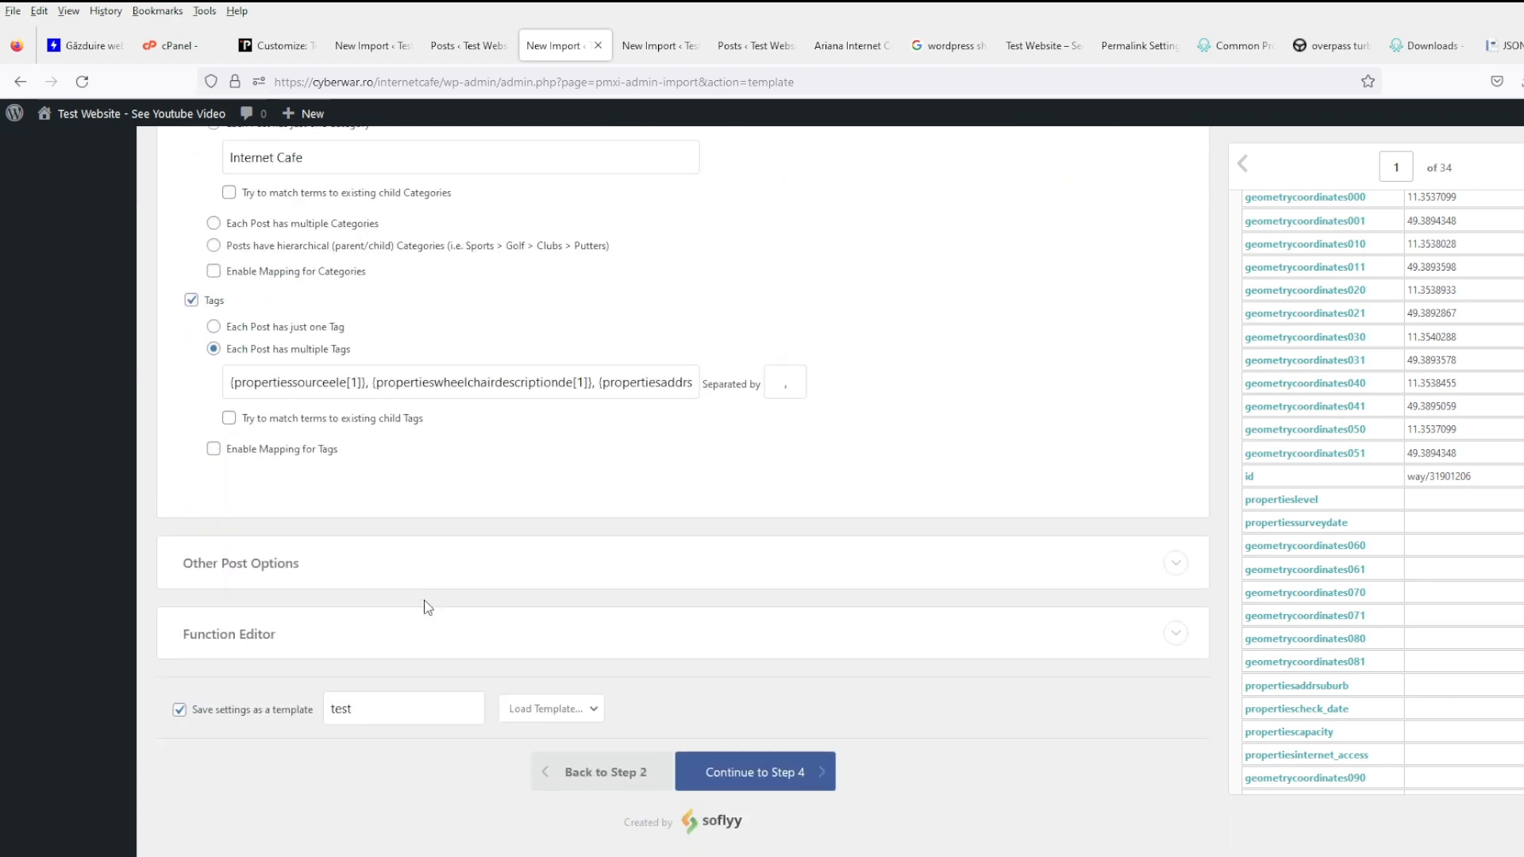
- Run the import to create 34 Internet Cafe posts, then view the posts and tags lists
click(764, 786)
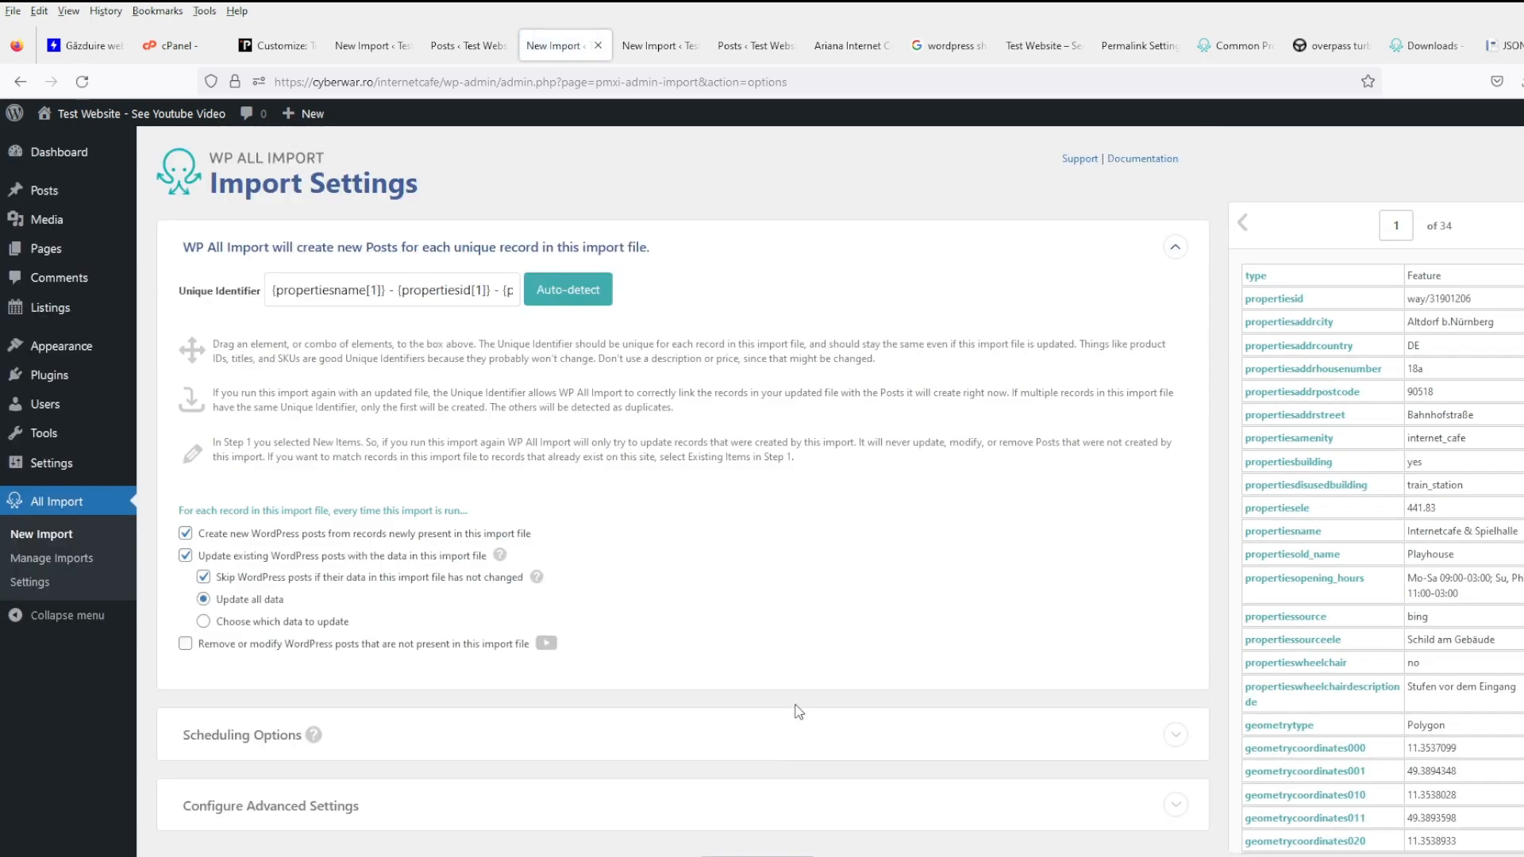
scroll(796, 707, down, 2)
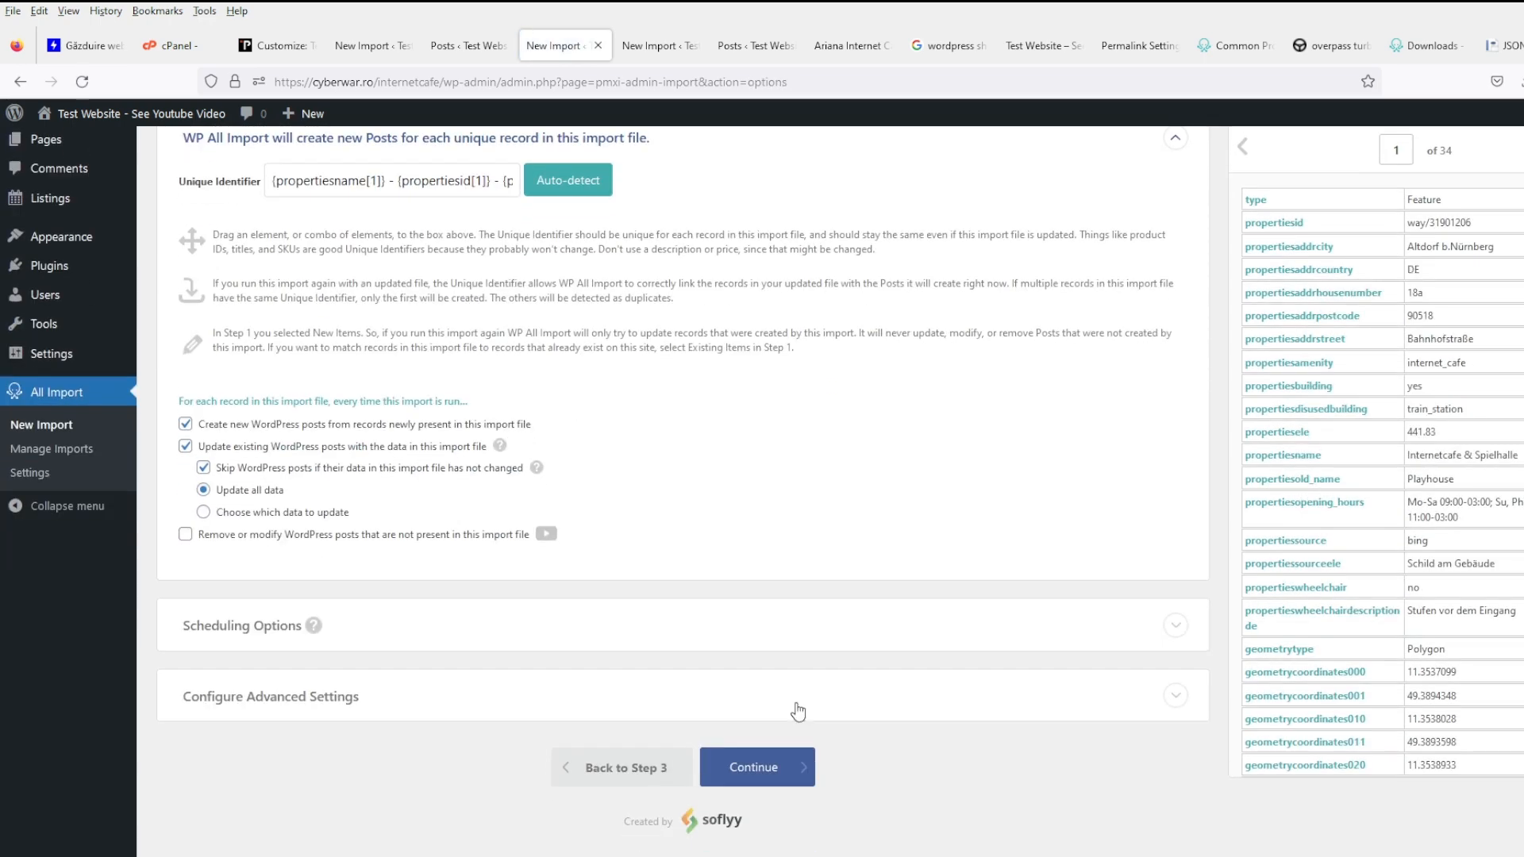
click(762, 774)
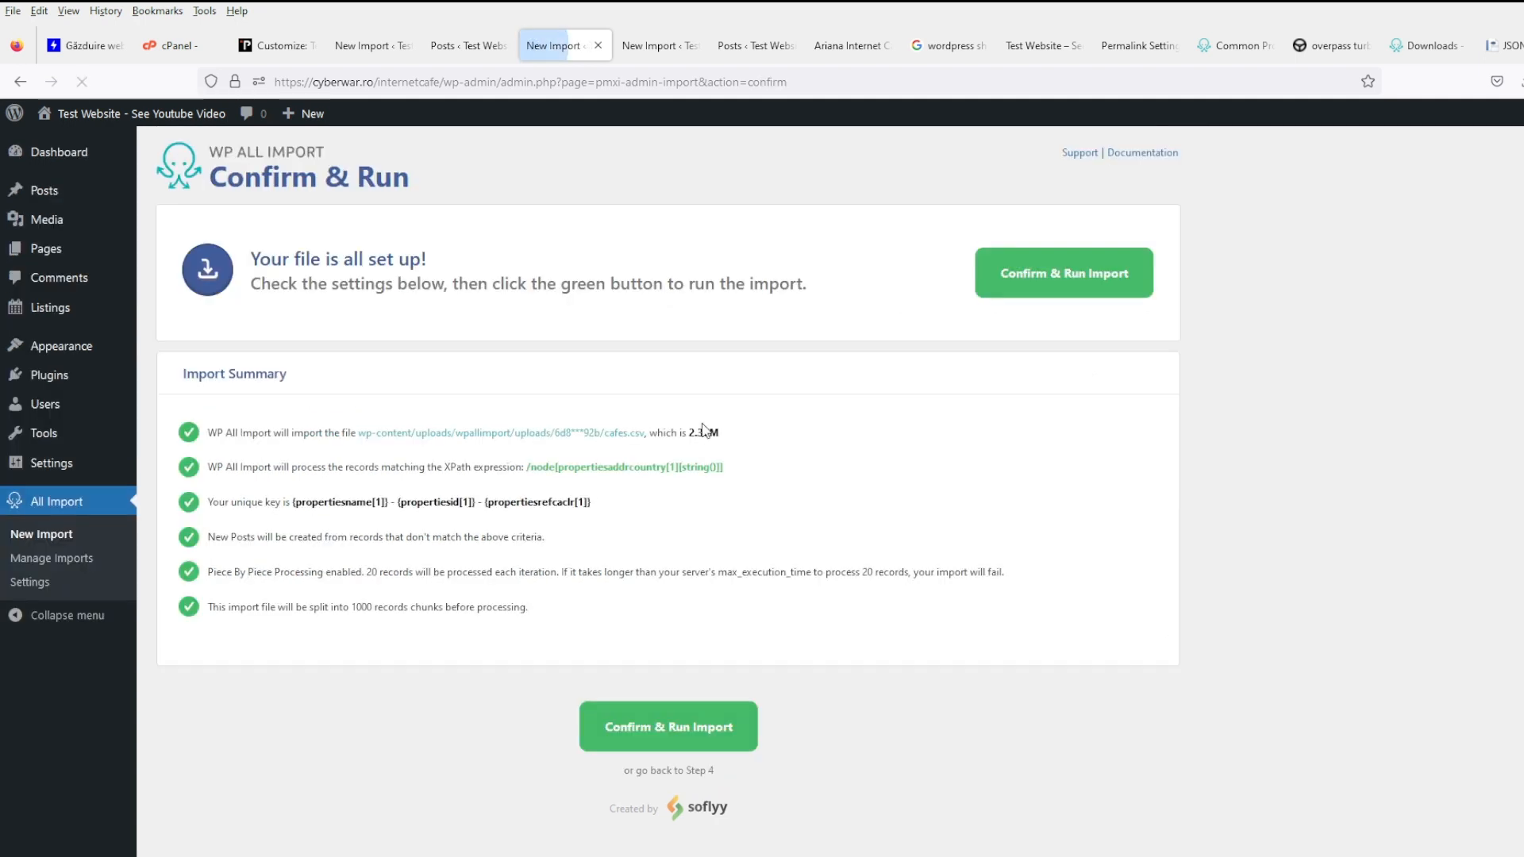
click(749, 748)
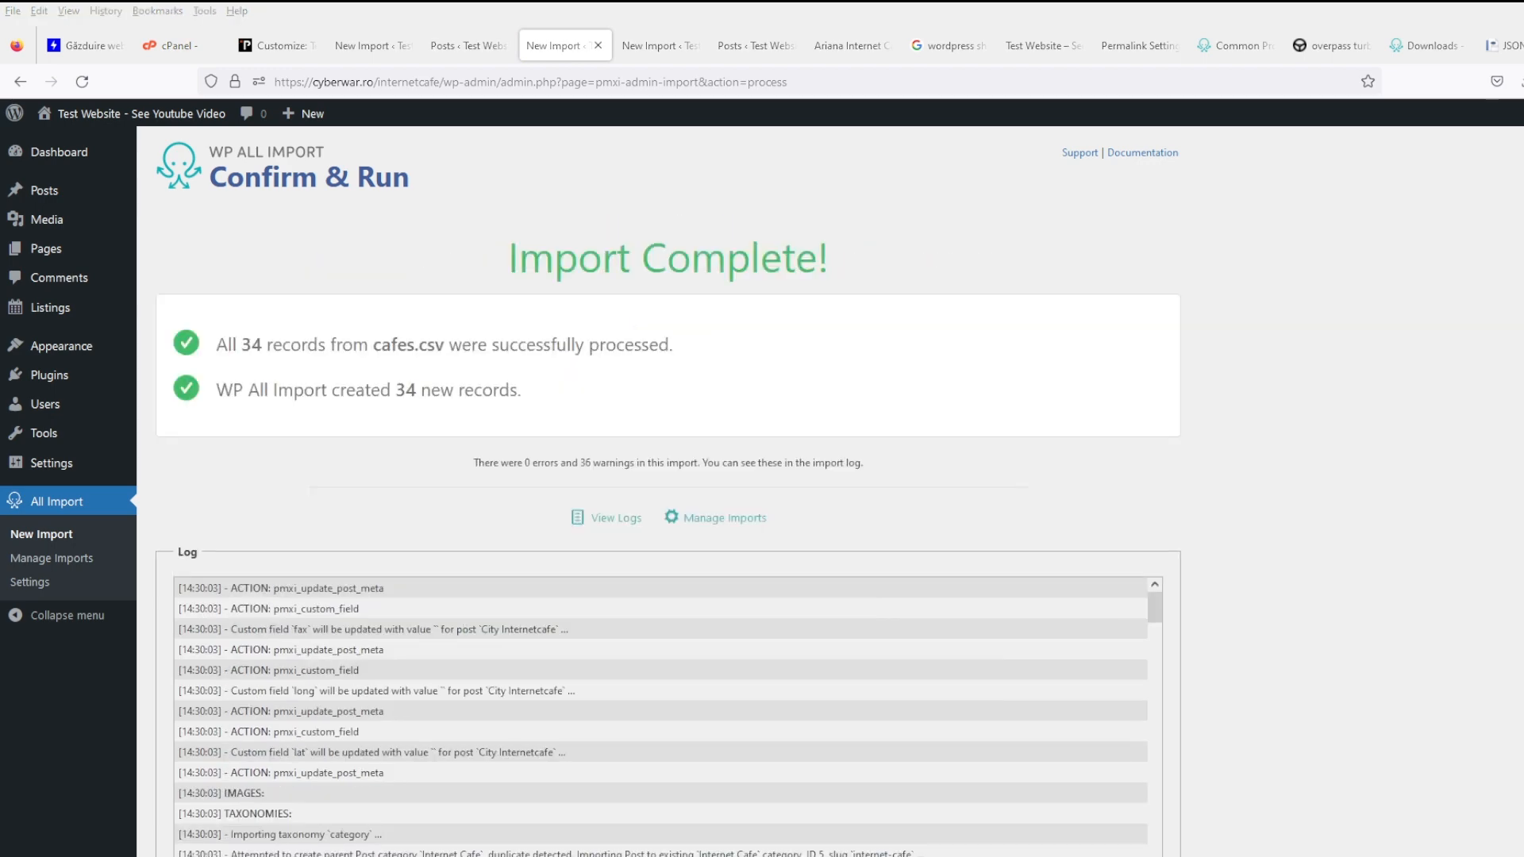
mouse_move(46, 248)
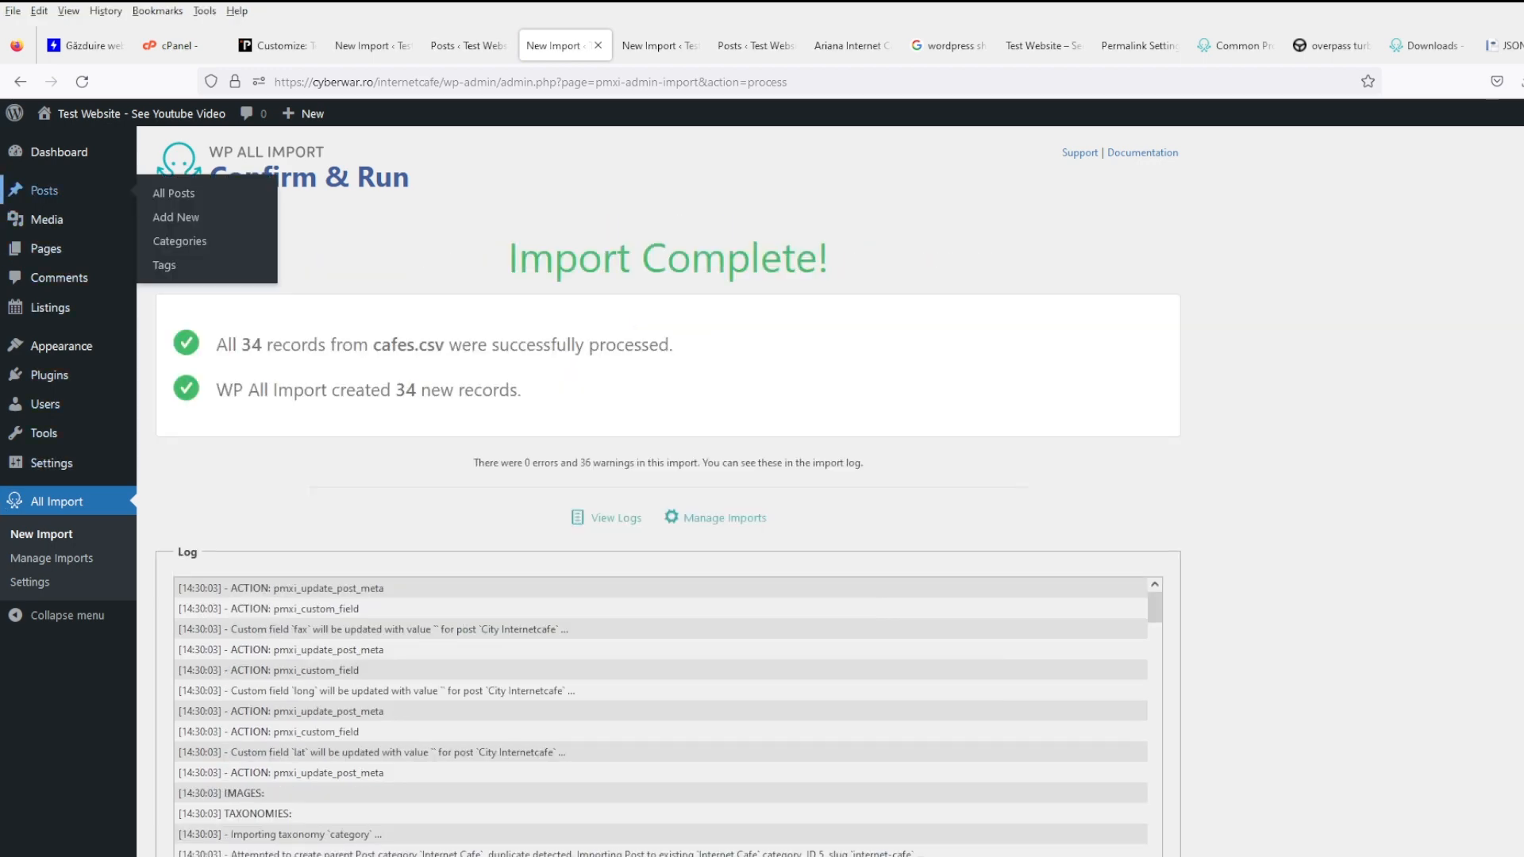
click(44, 190)
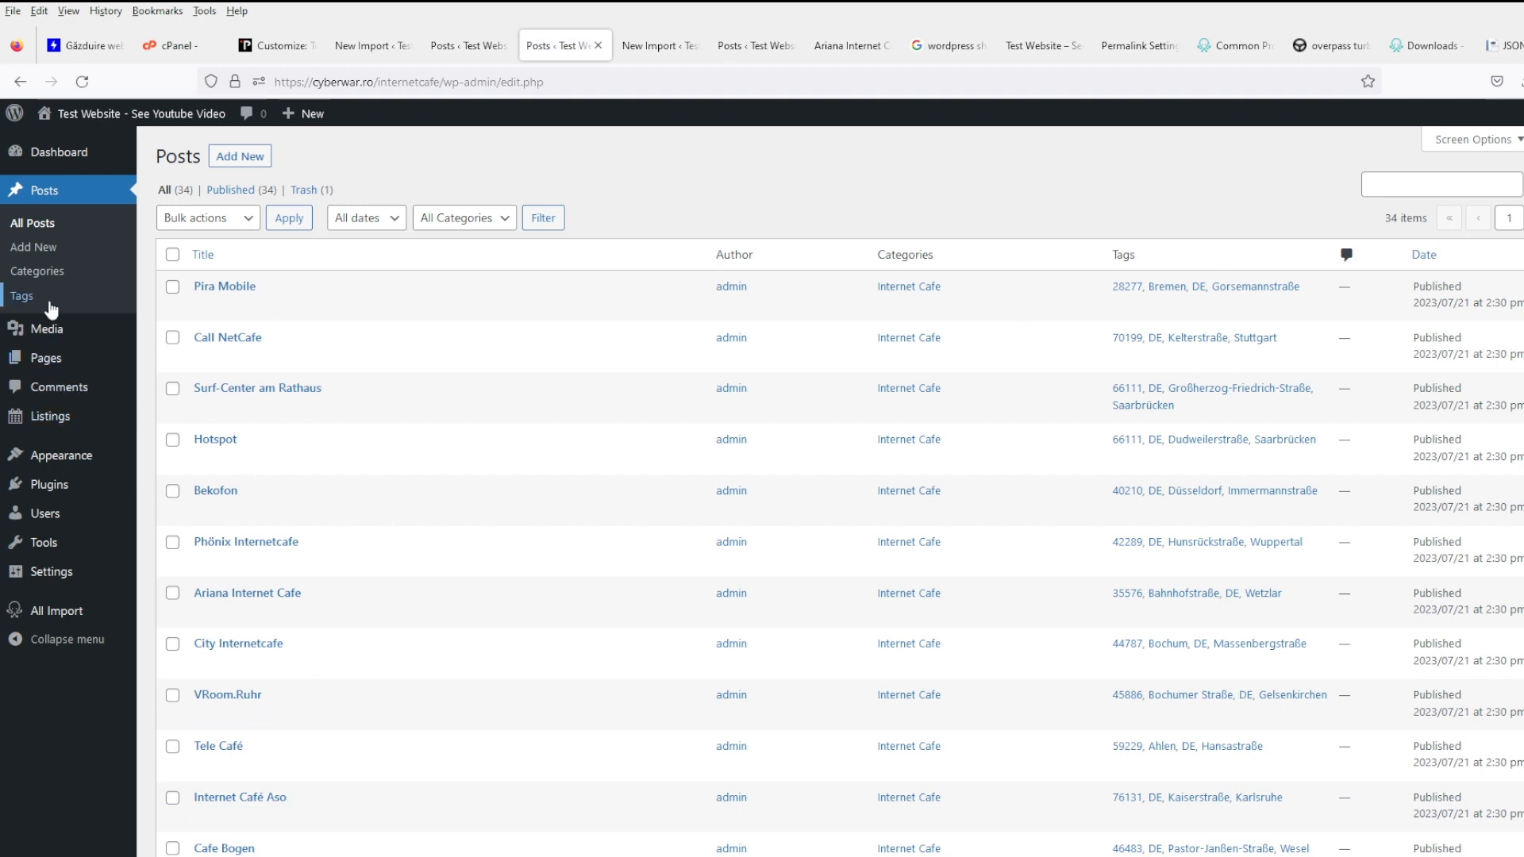
click(50, 301)
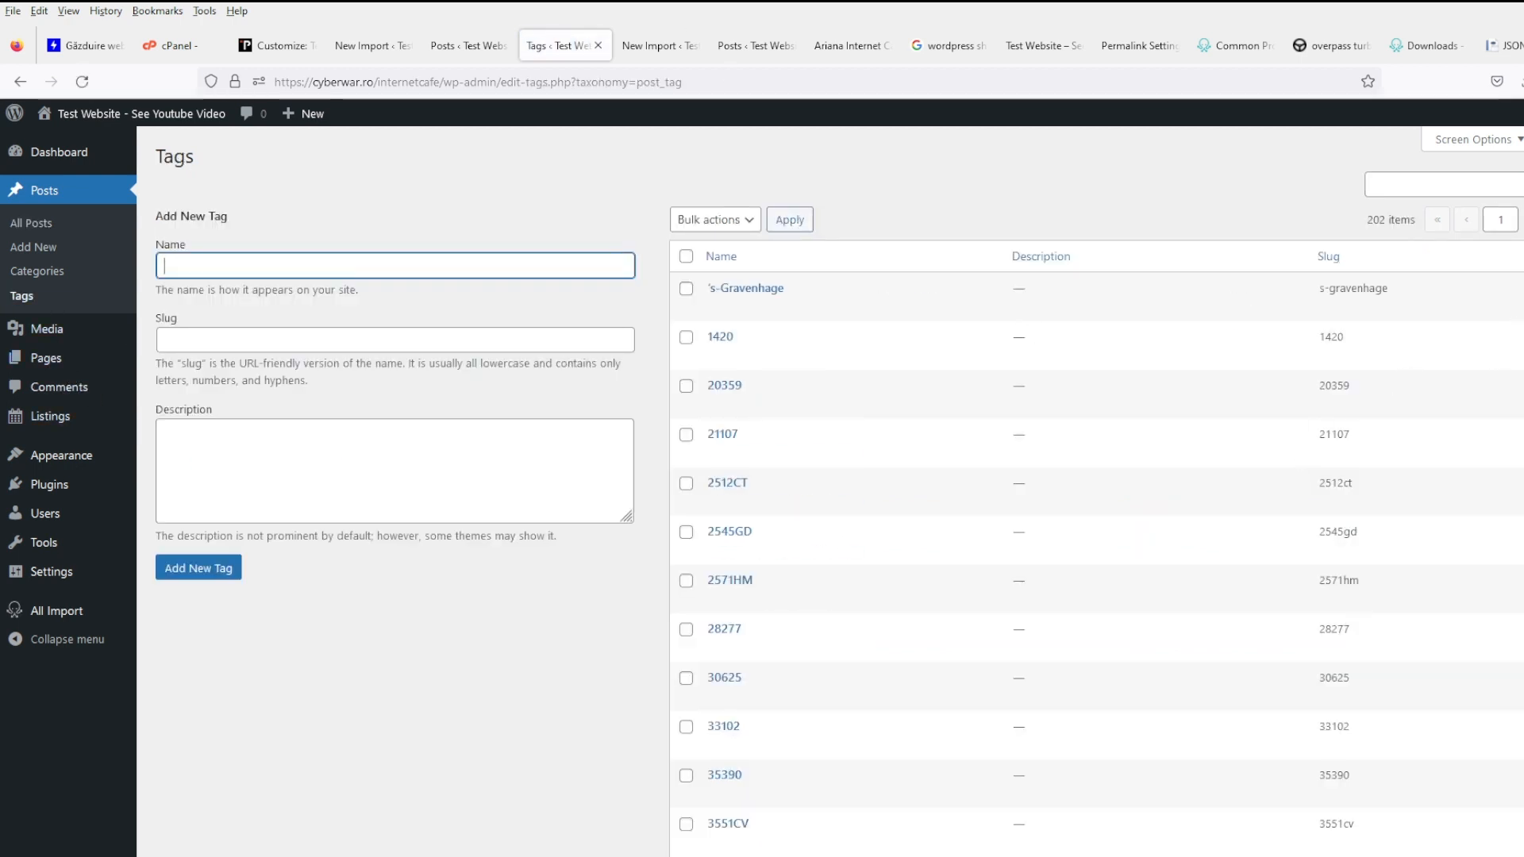
- Sort the tags by Count, most-used first, and view the DE tag archive in a separate tab
click(1523, 256)
click(1523, 257)
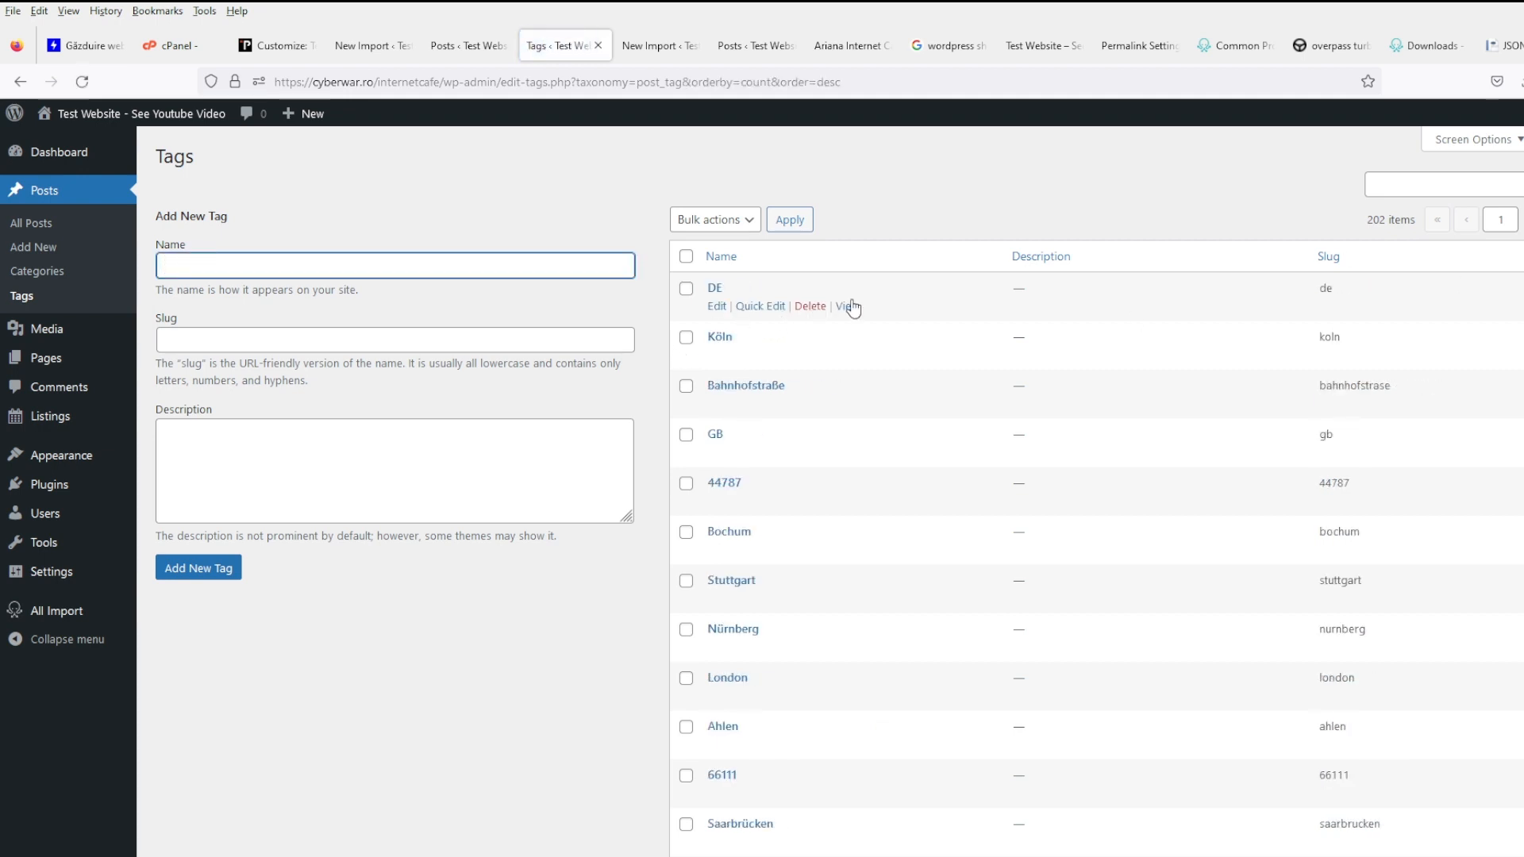
middle_click(848, 306)
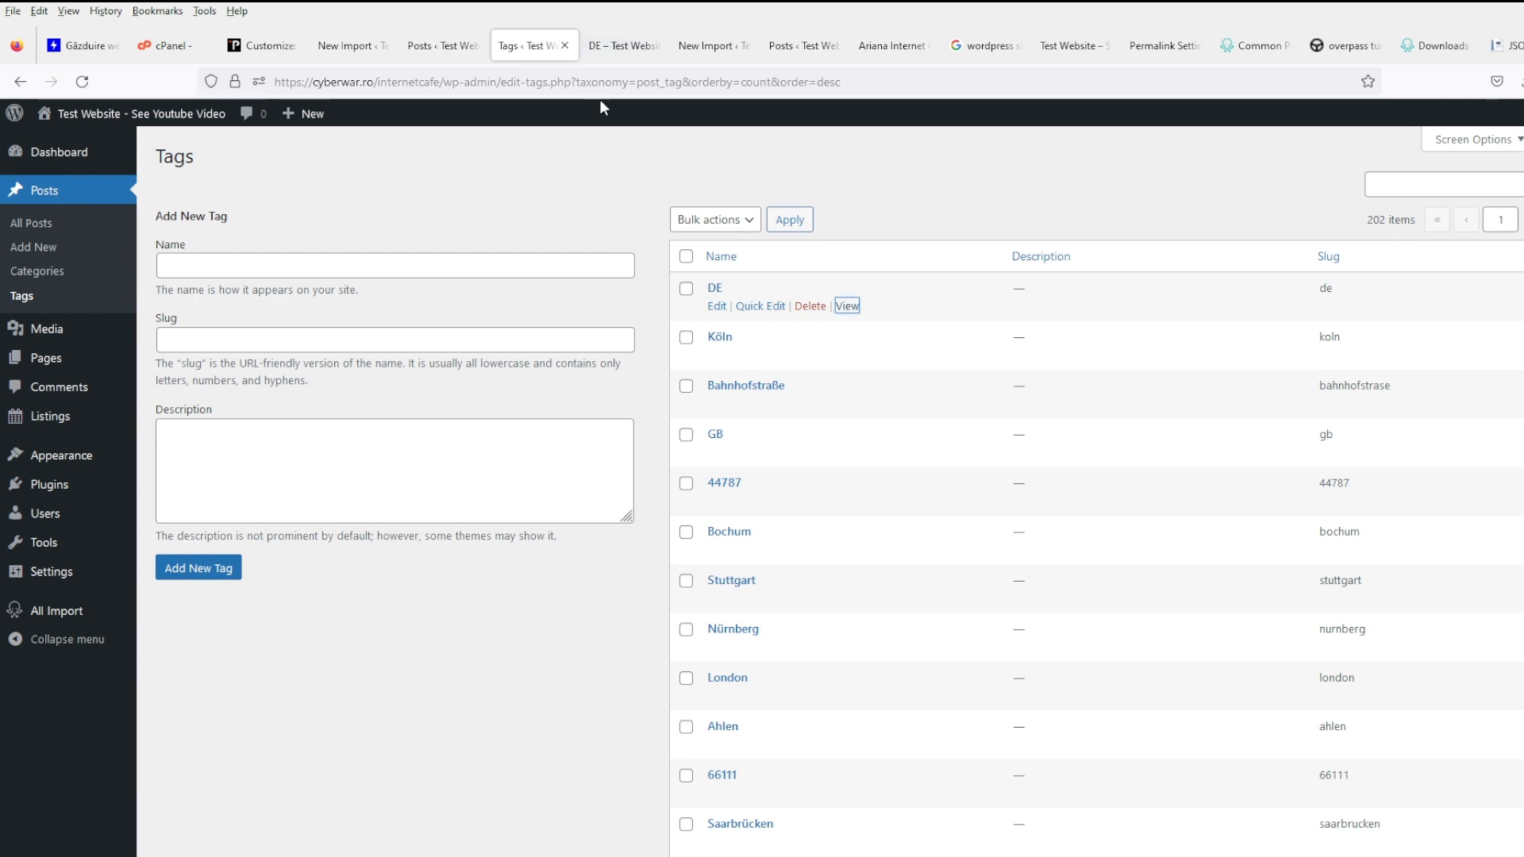
click(627, 46)
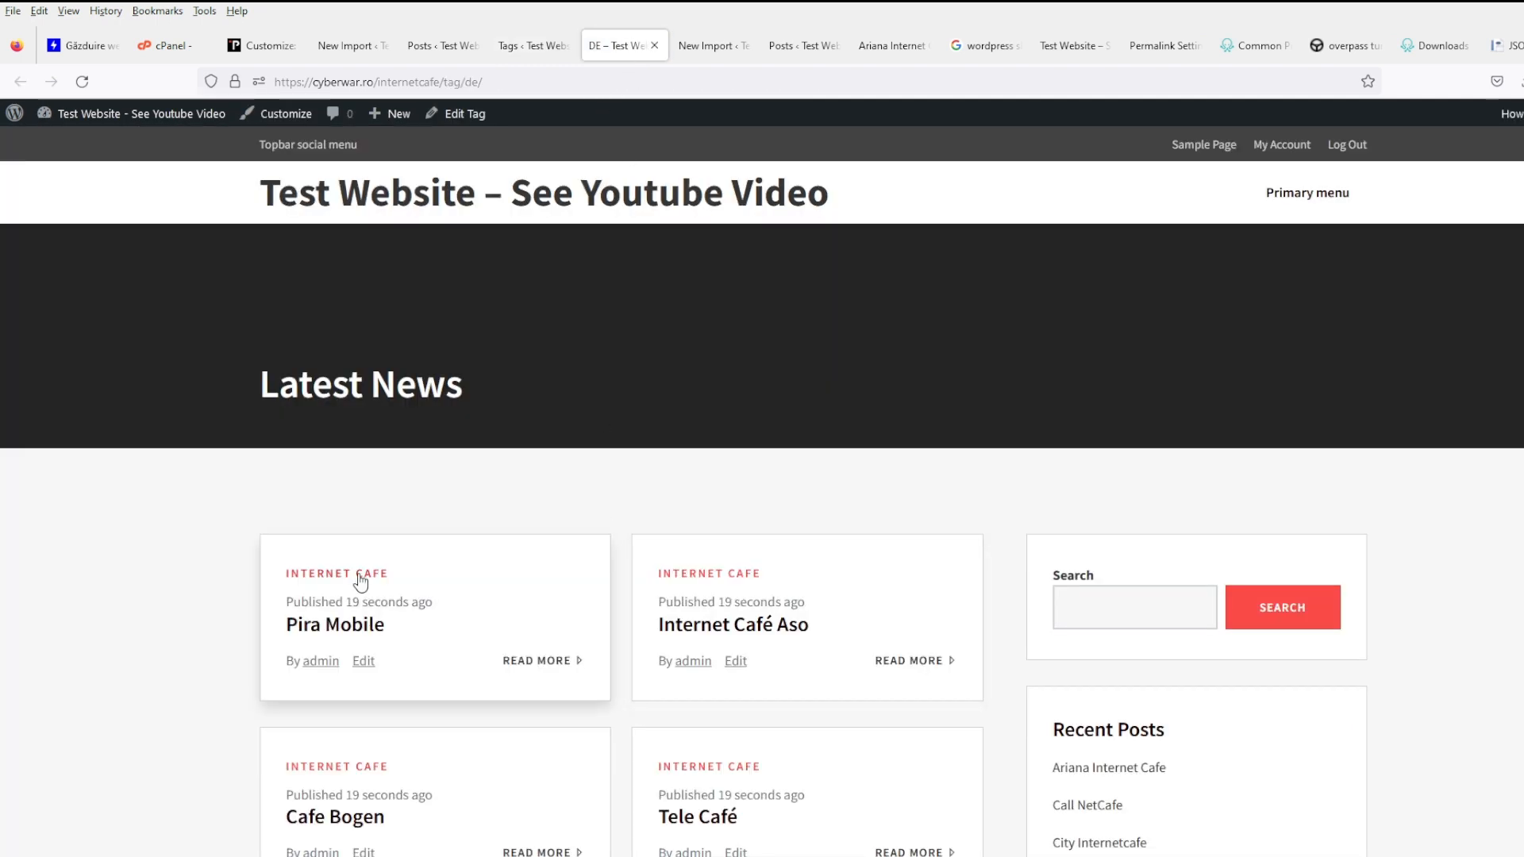
click(532, 45)
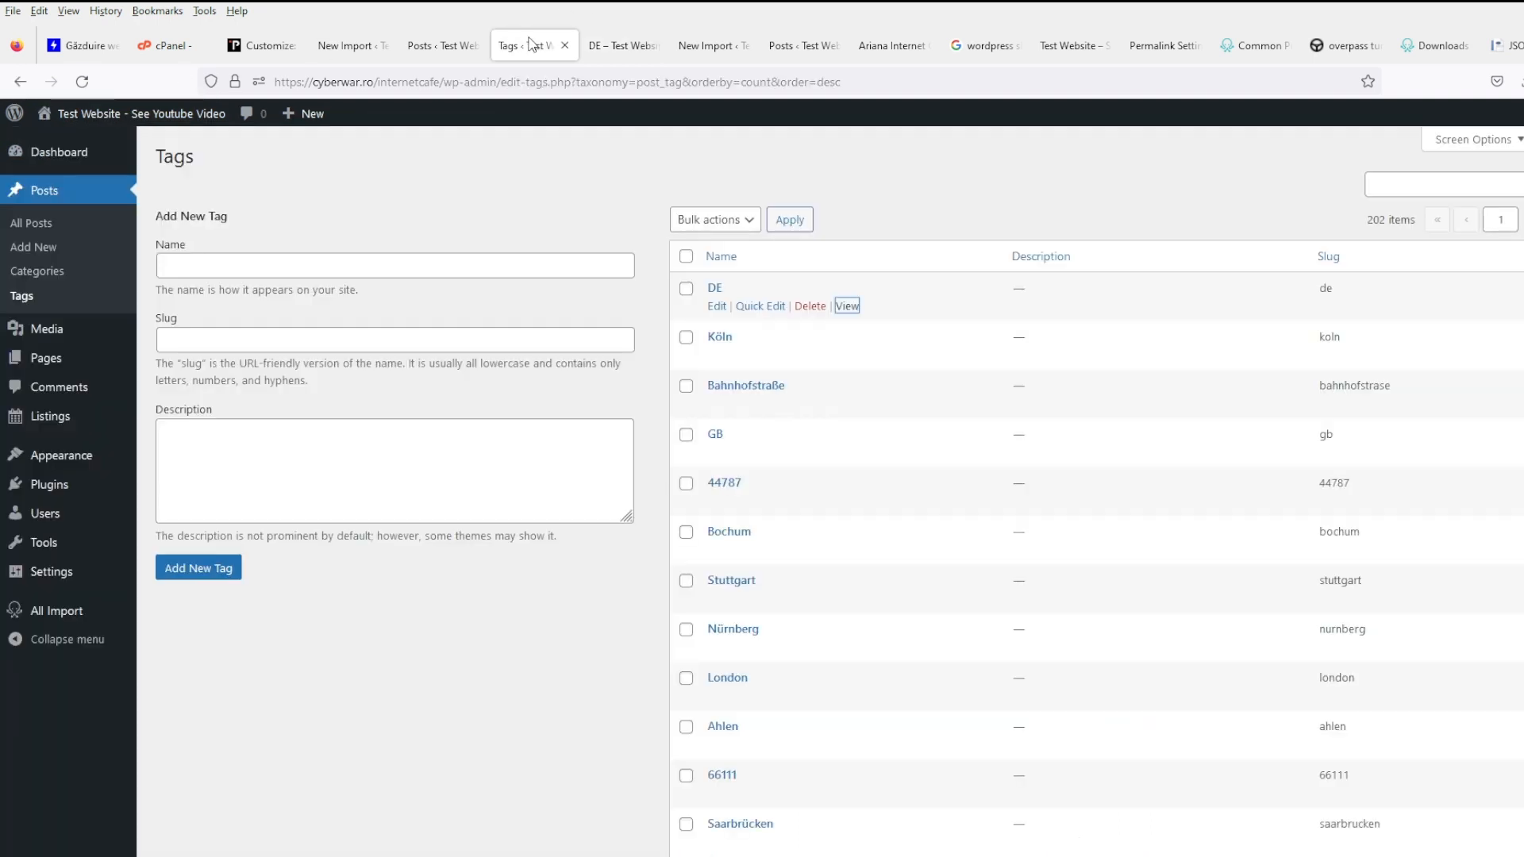
- Review the All Posts list alongside the import results page
click(77, 228)
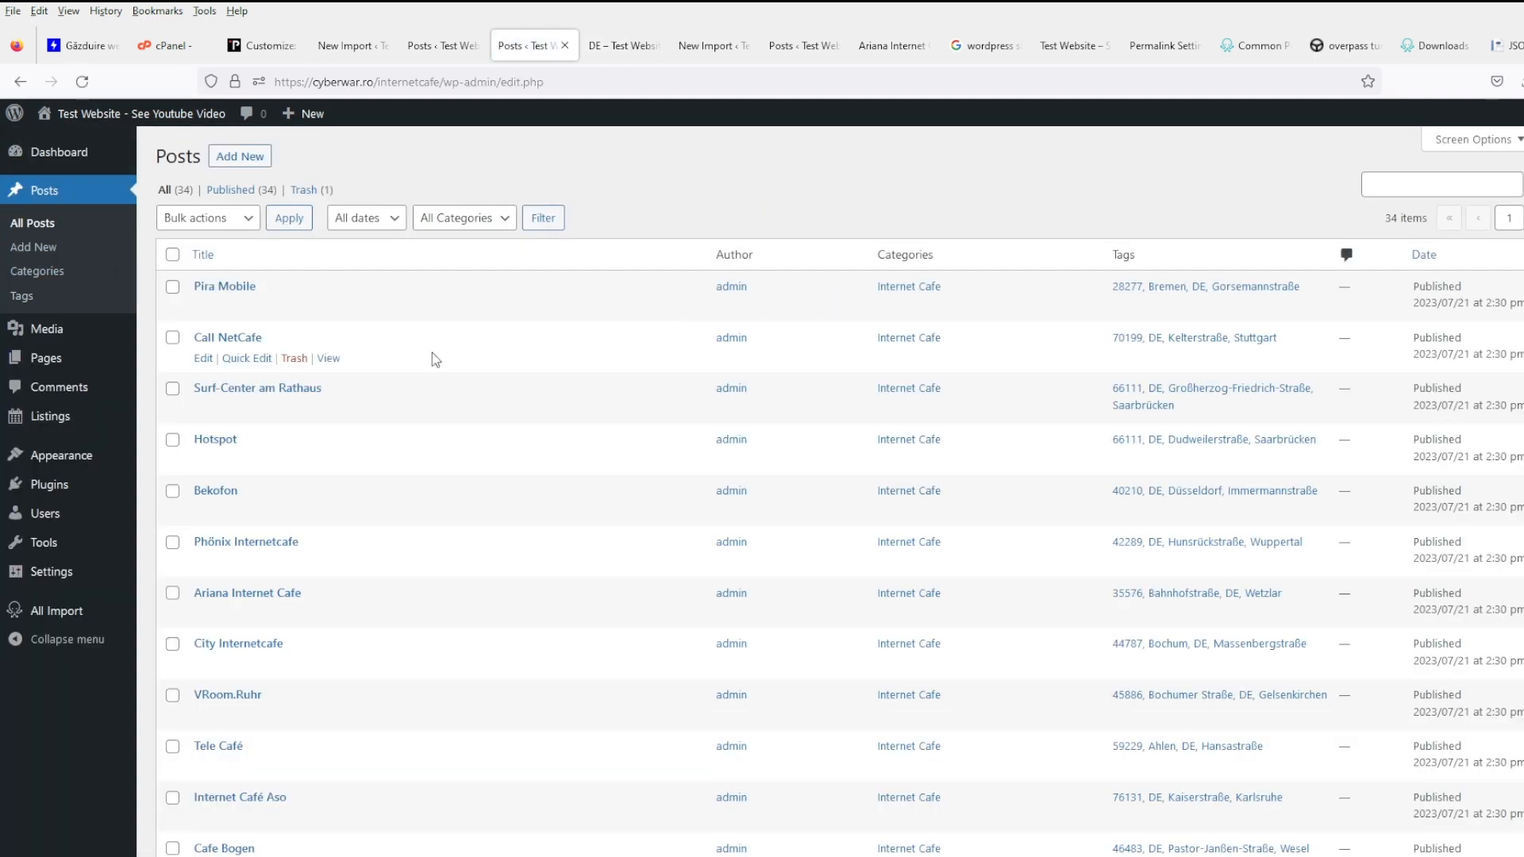
click(703, 48)
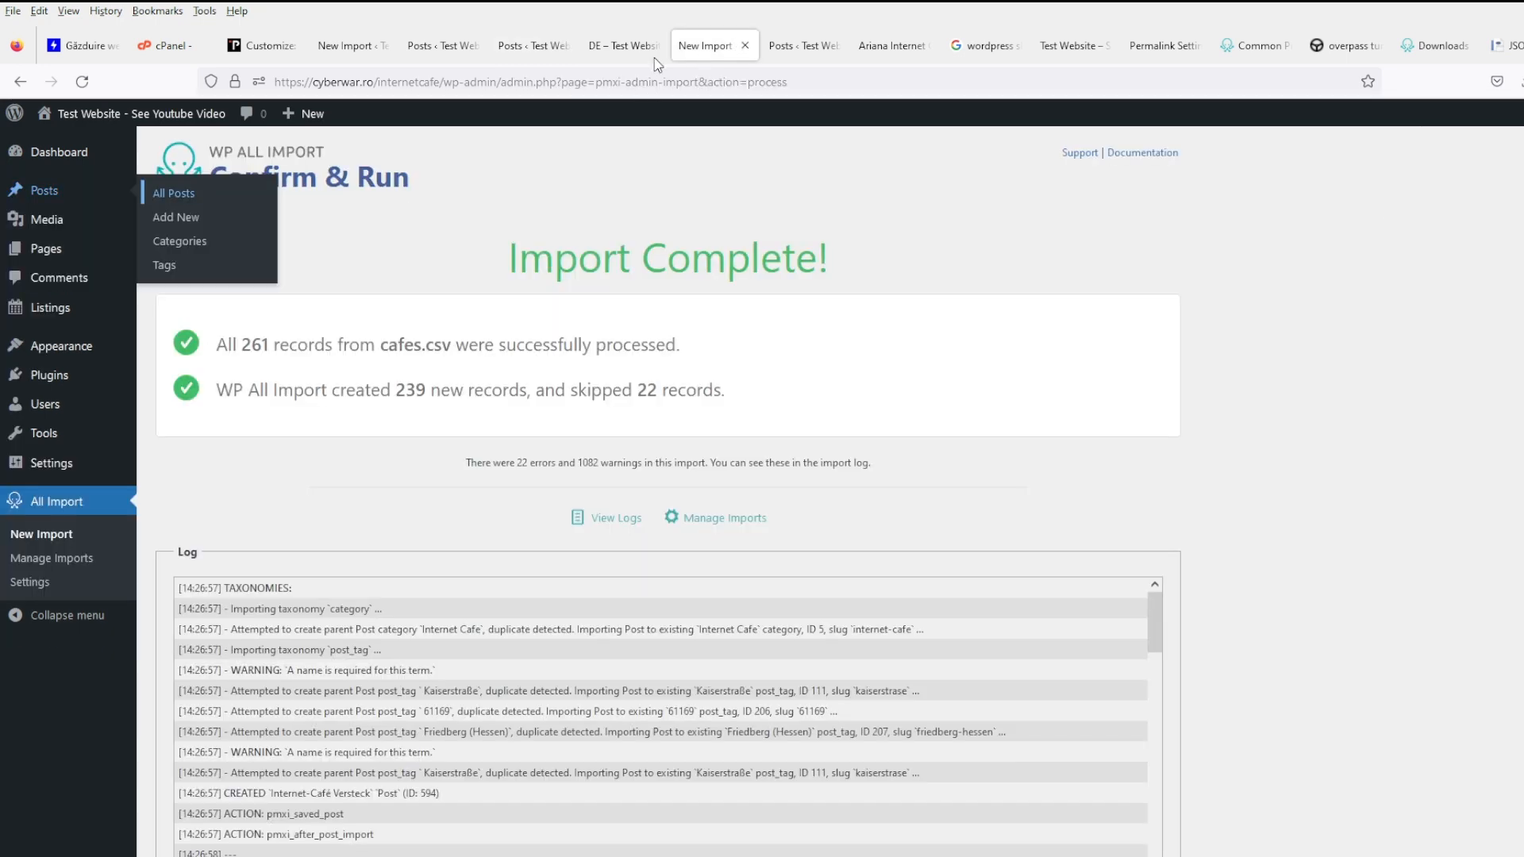
click(537, 53)
- Activate the Twenty Twenty-Three theme and reload the DE tag page to see it
mouse_move(93, 464)
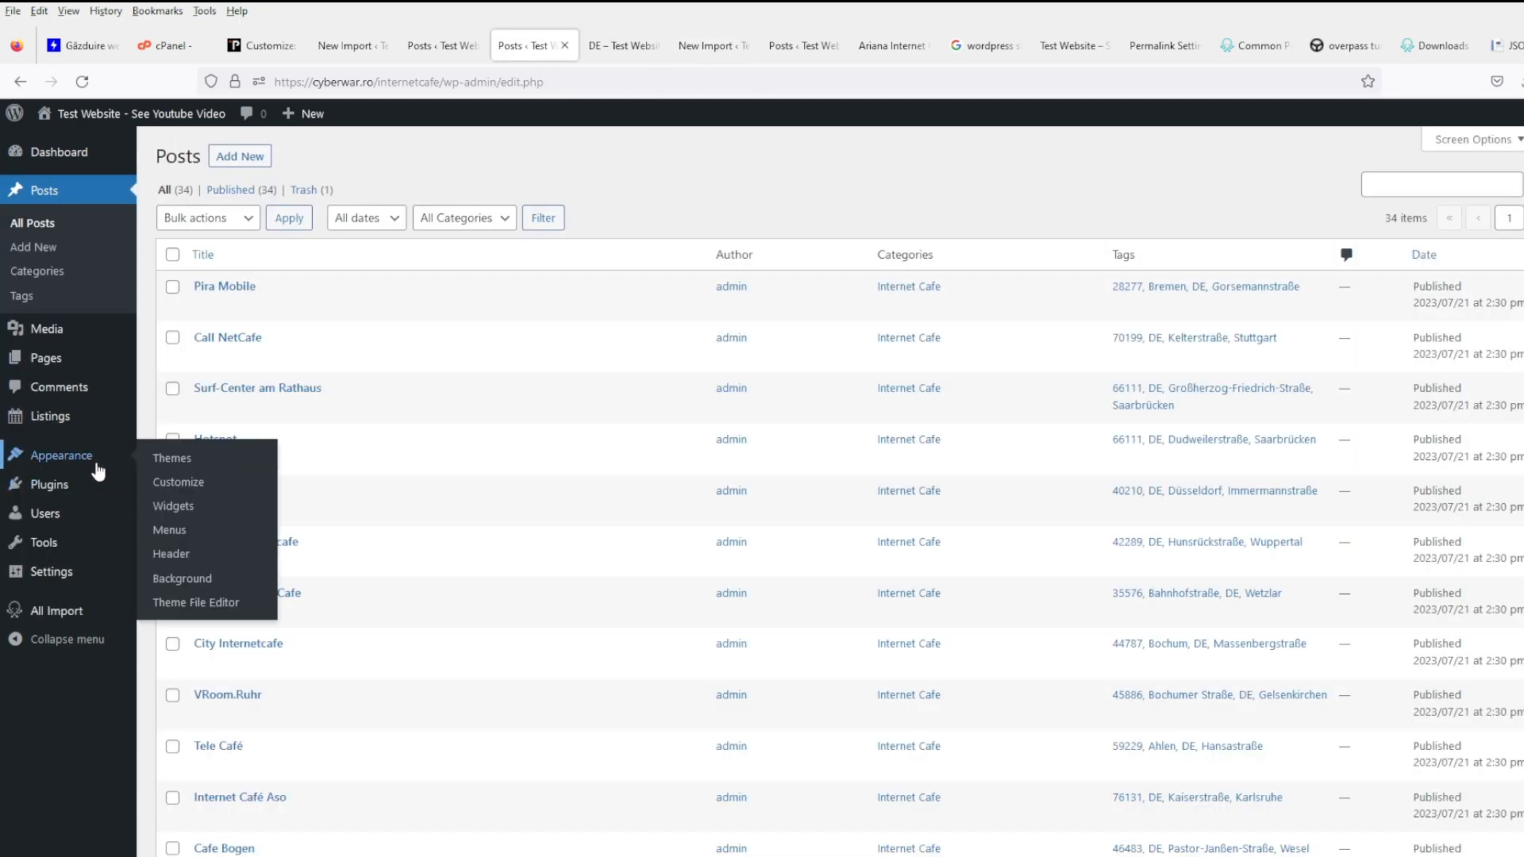
click(229, 468)
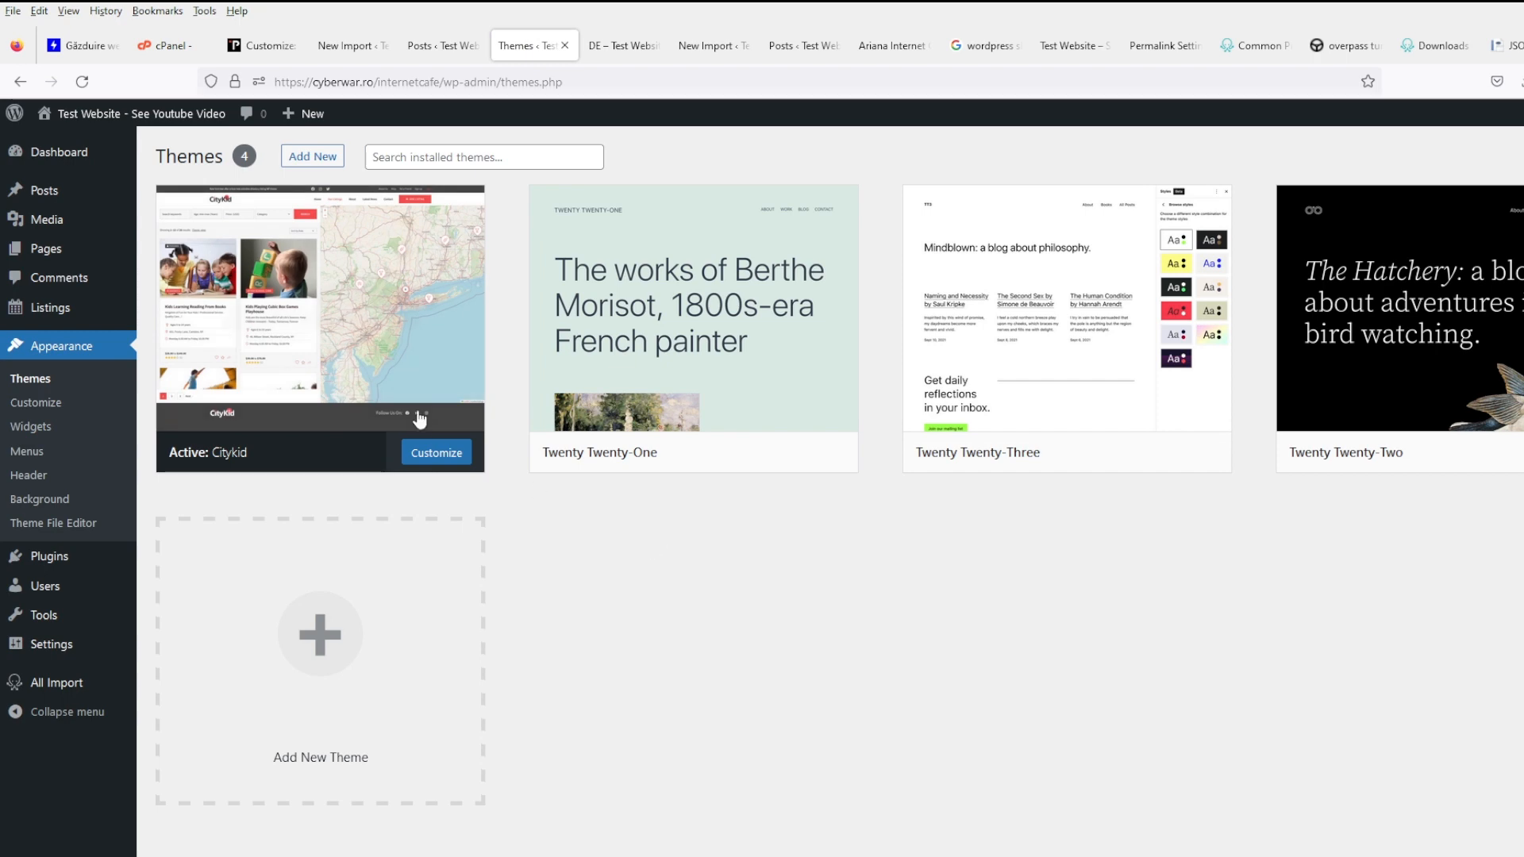
mouse_move(364, 356)
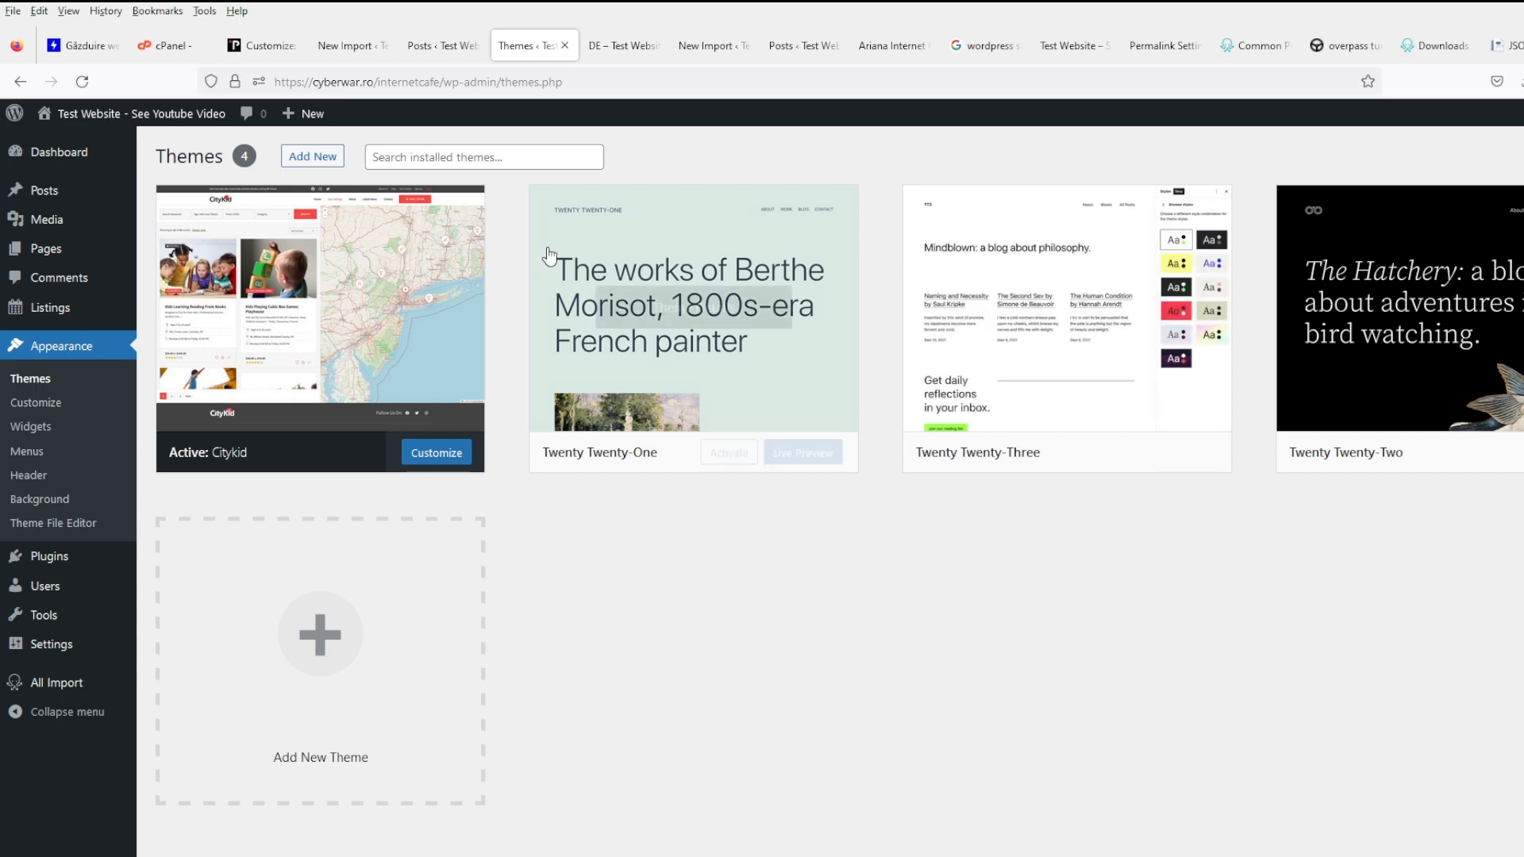
mouse_move(1150, 436)
click(1188, 453)
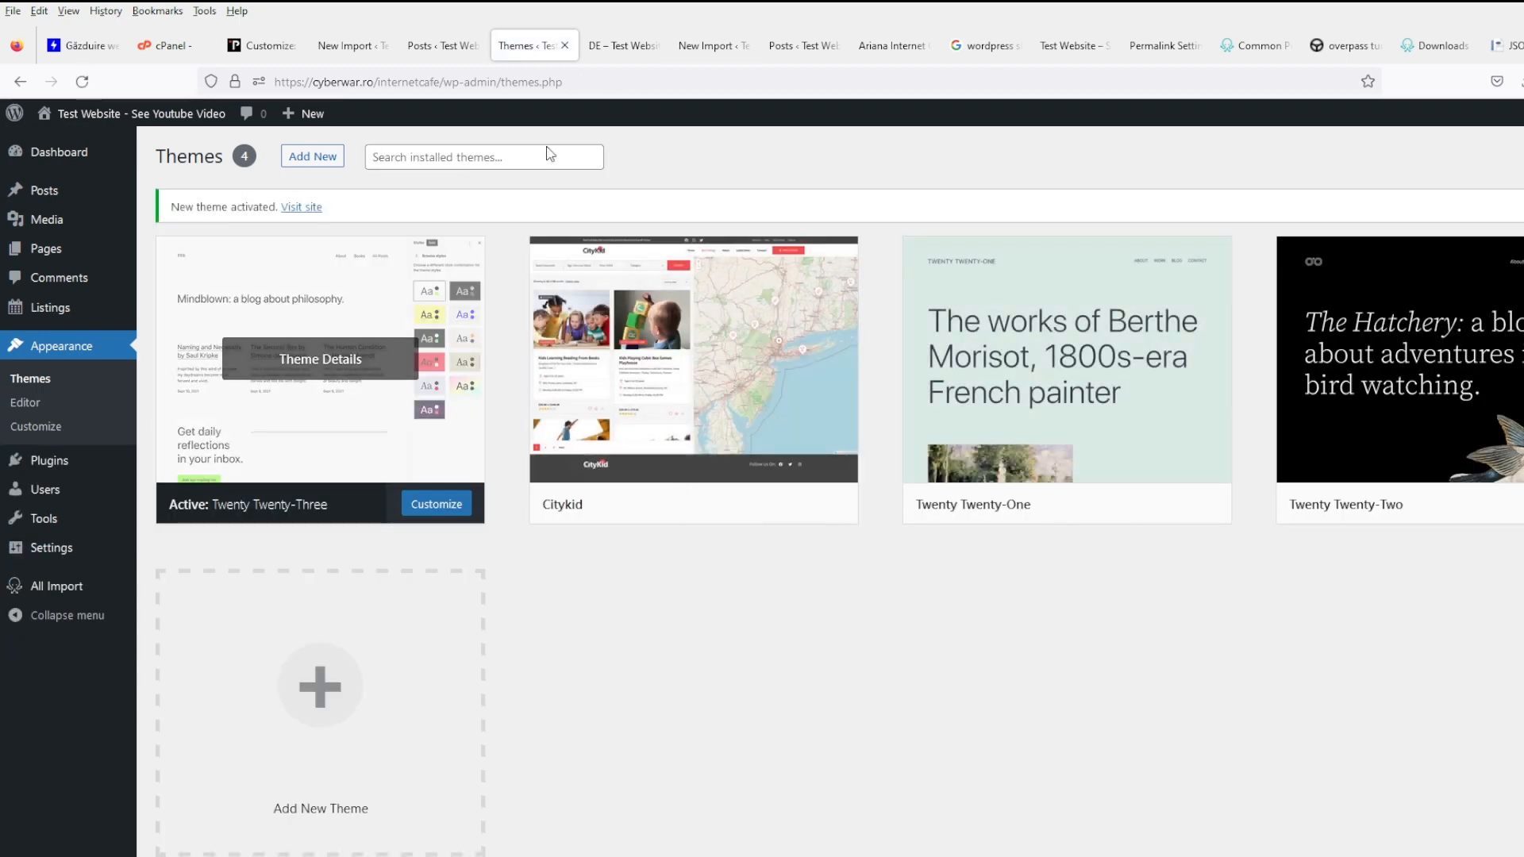
click(699, 50)
click(621, 50)
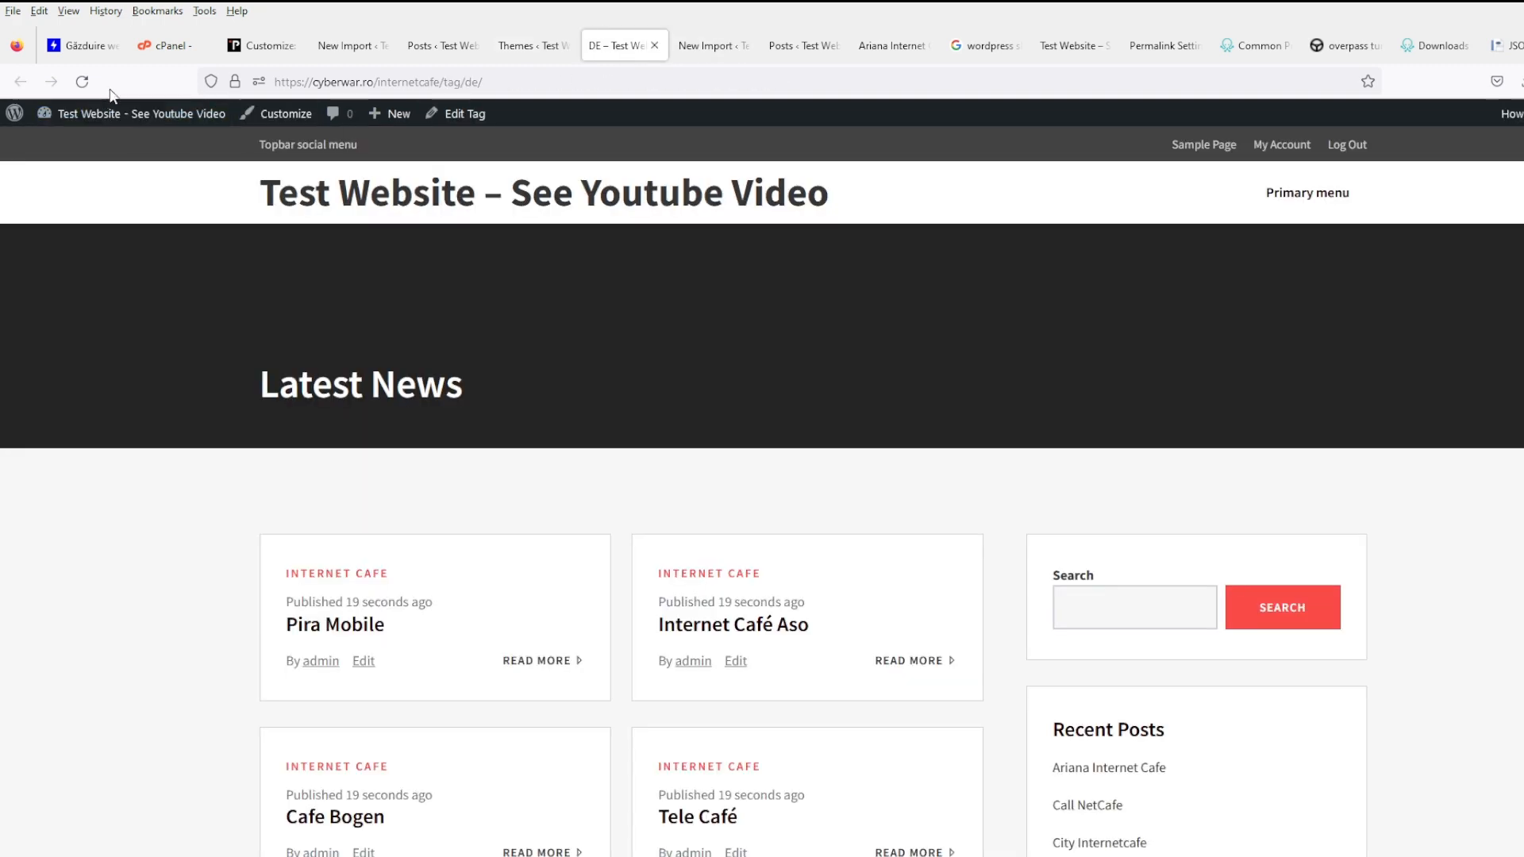
click(81, 82)
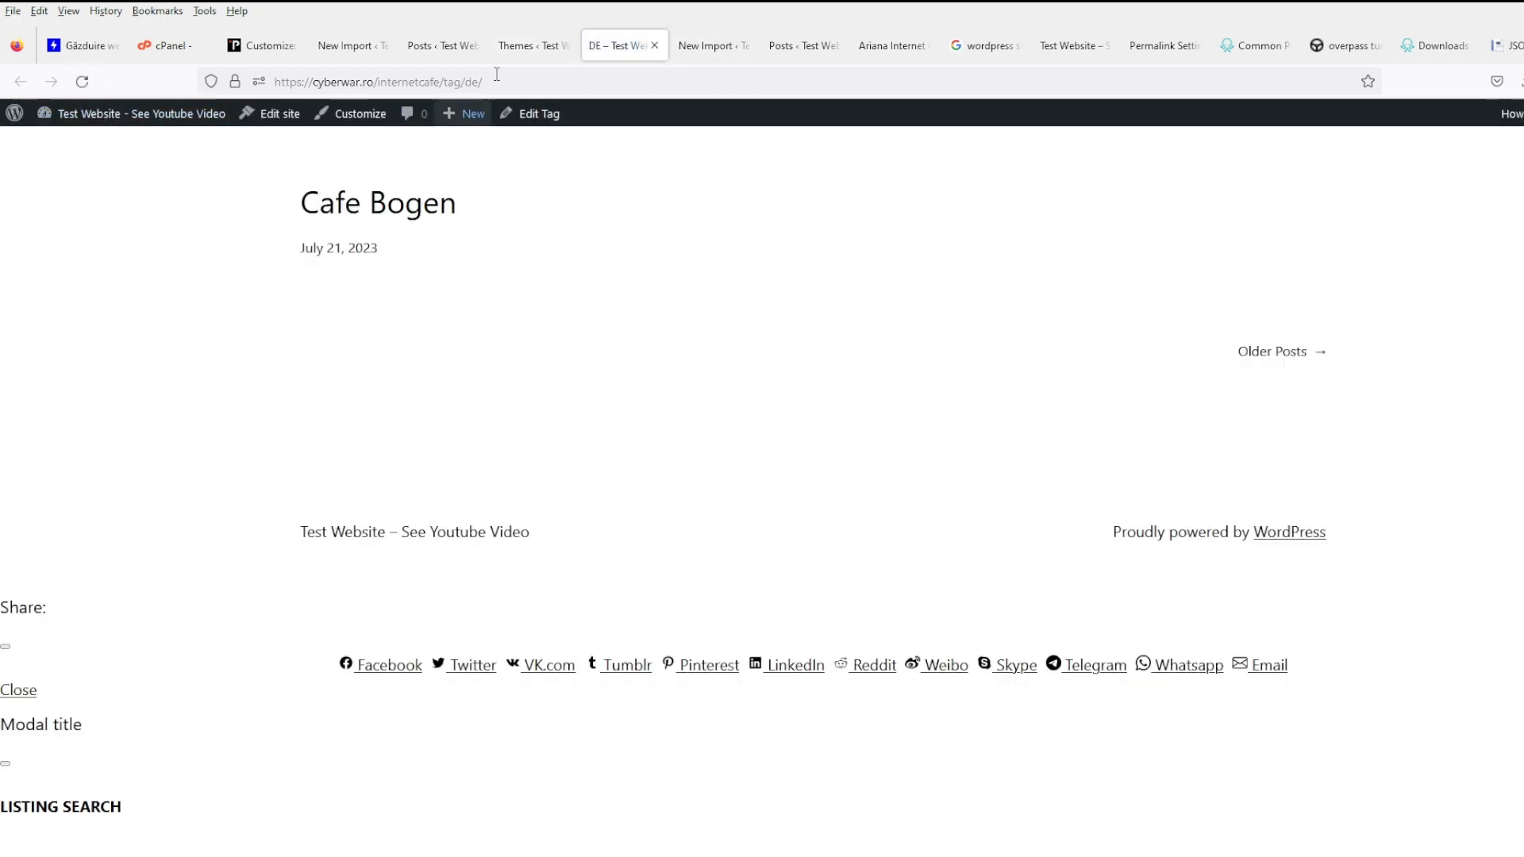
click(530, 47)
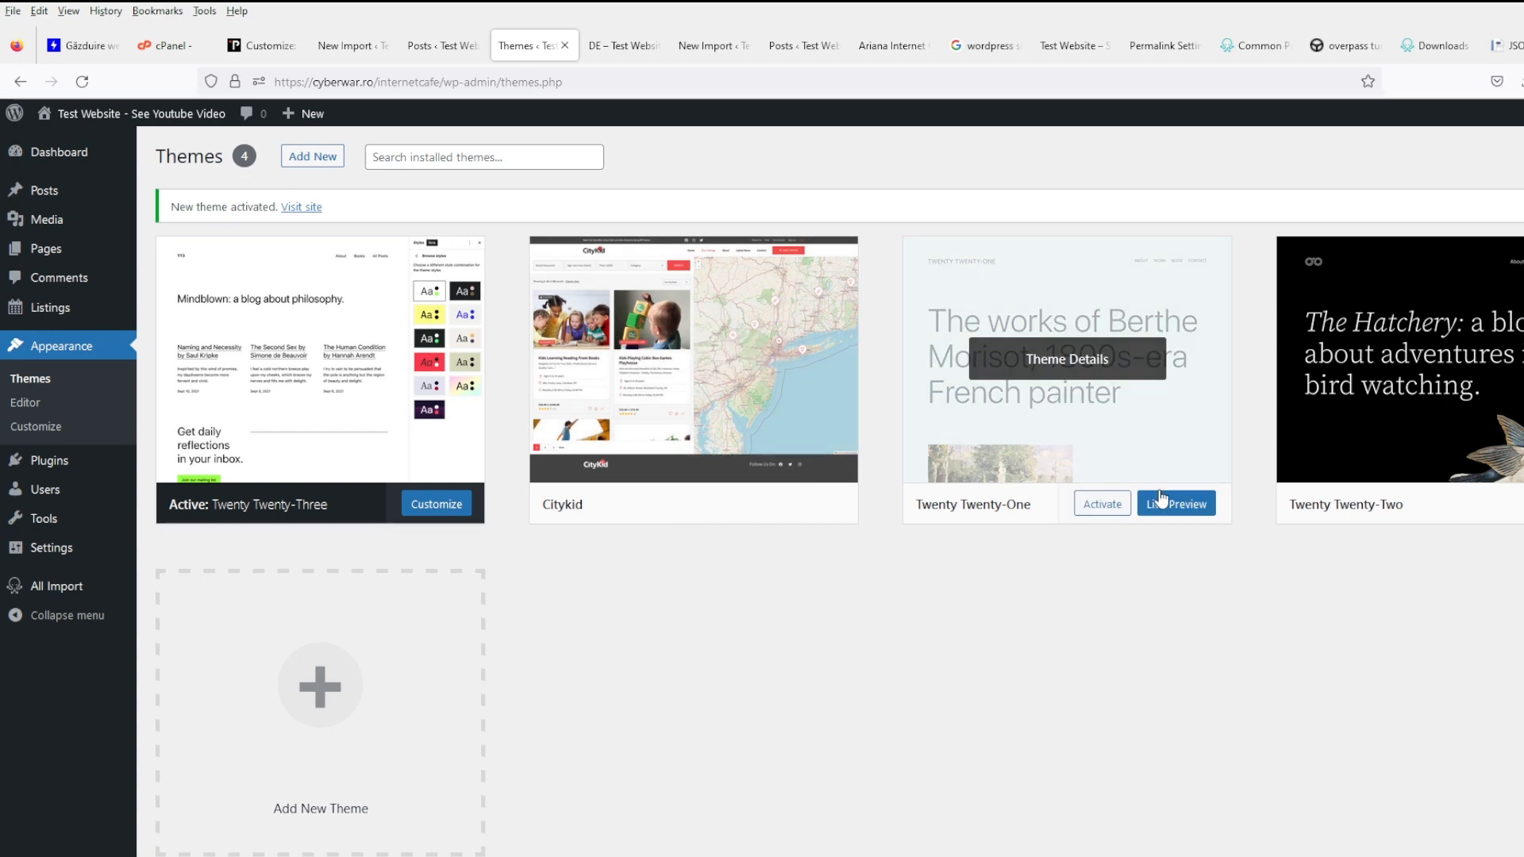
- Activate Twenty Twenty-One, check the DE tag page in it, then go to Add New themes
click(1102, 504)
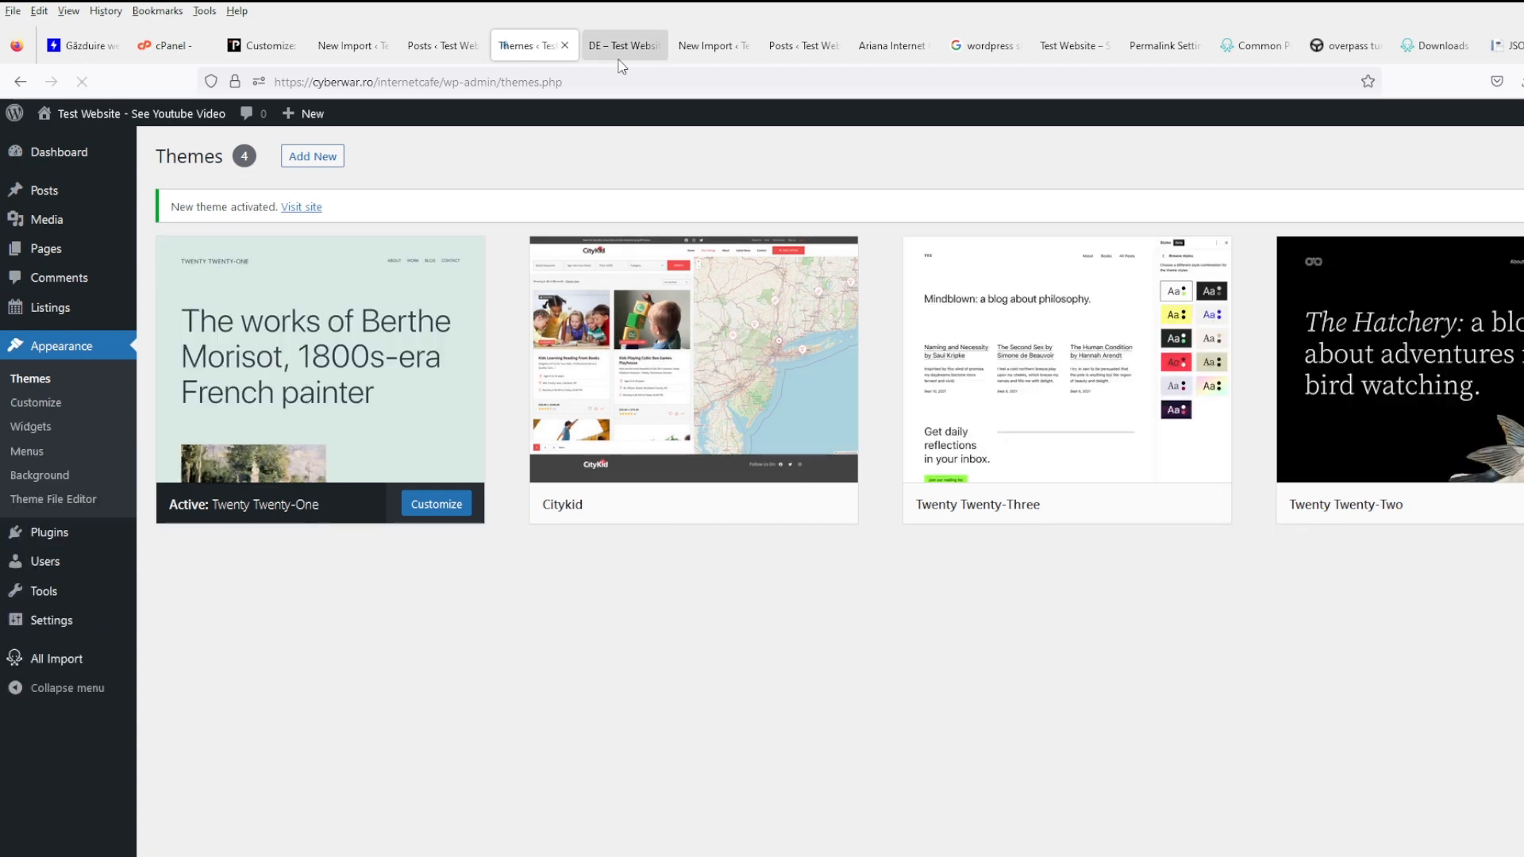
click(623, 45)
key(F5)
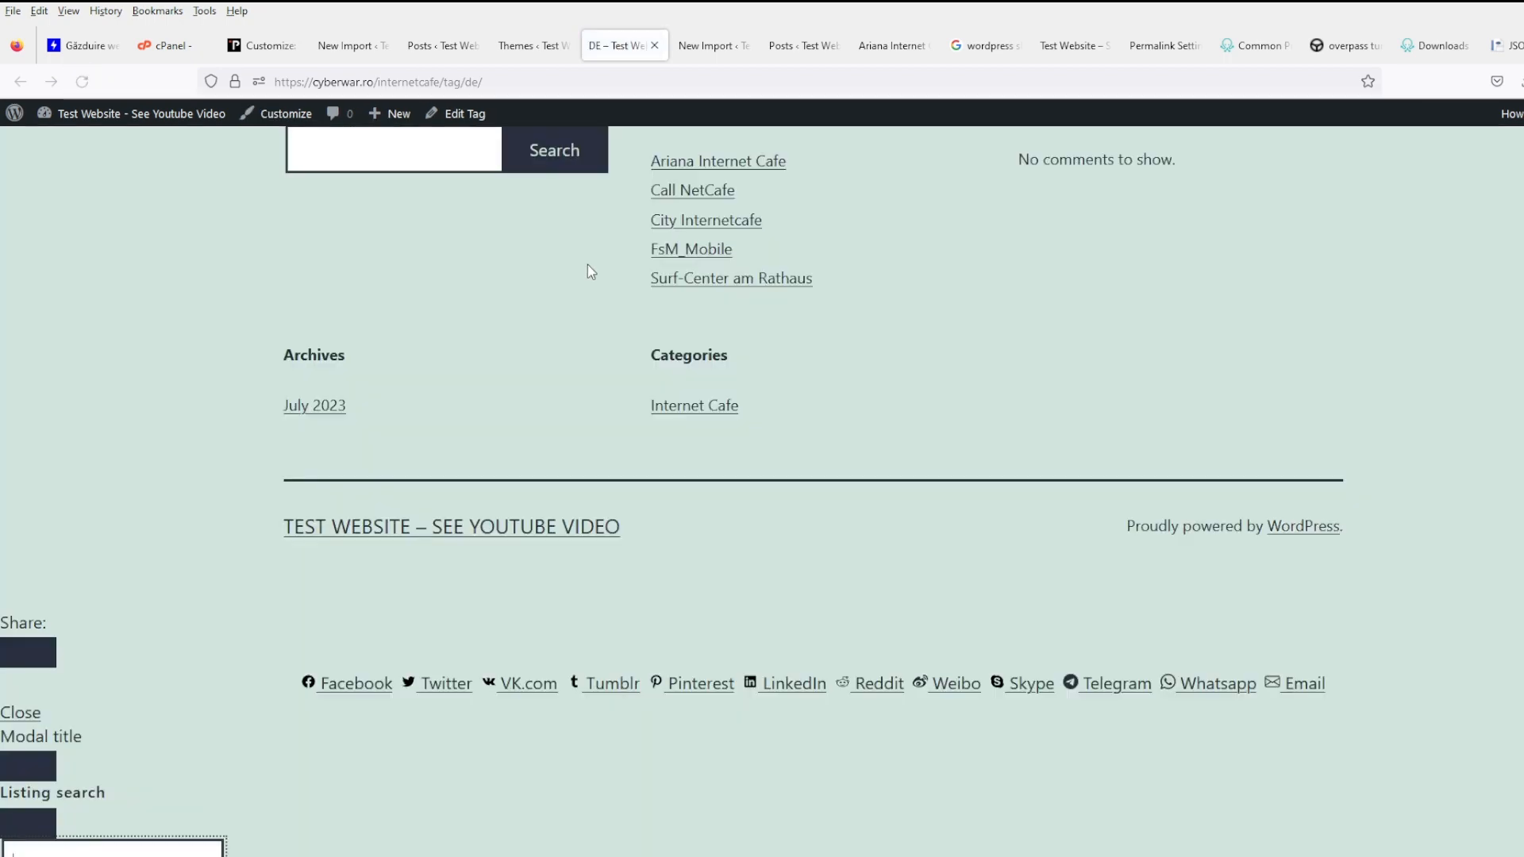
scroll(717, 579, down, 3)
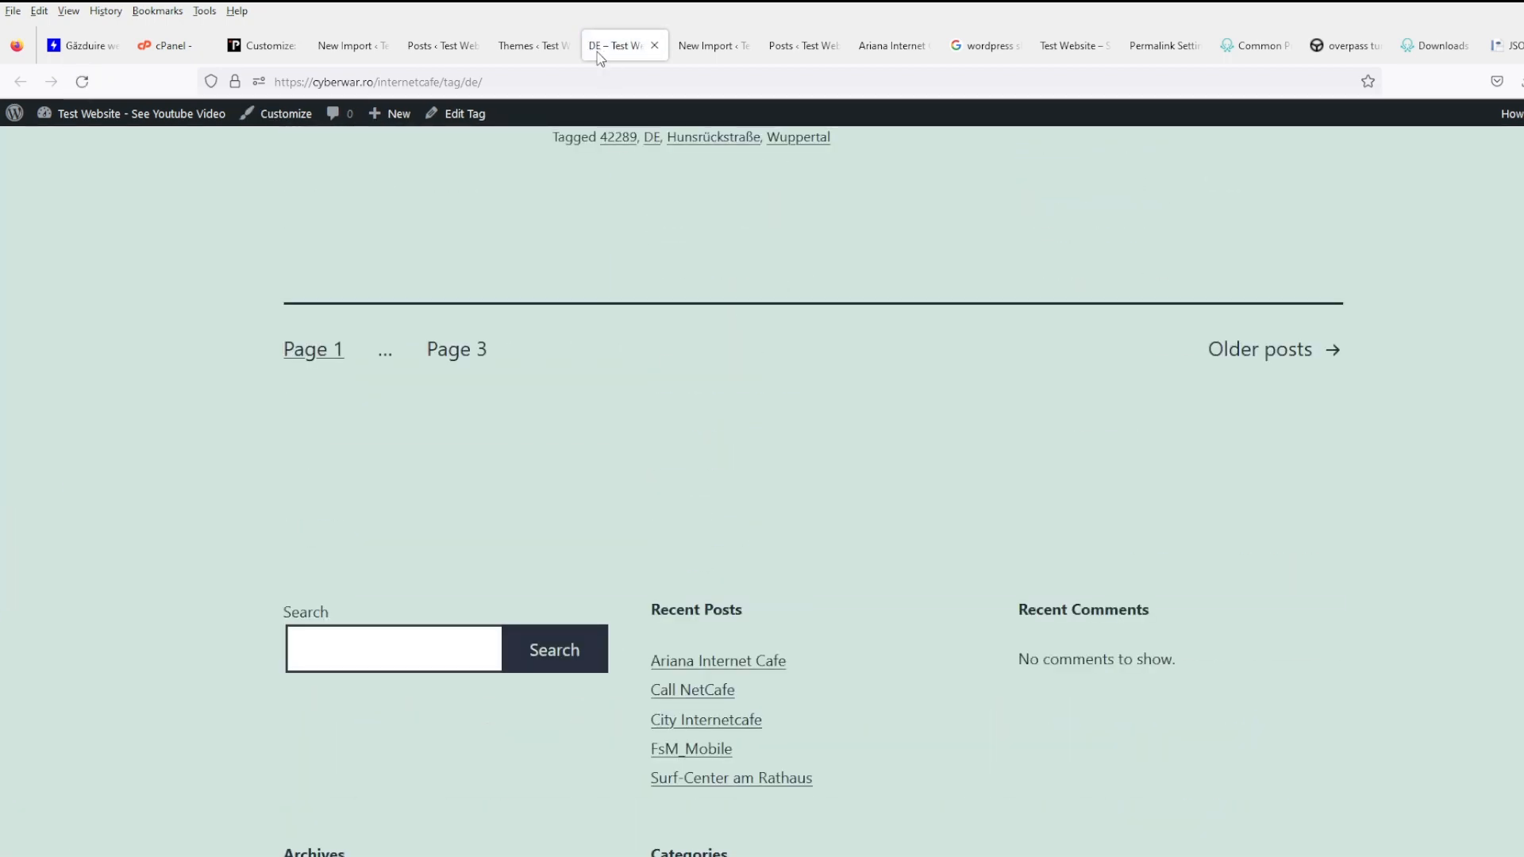
click(525, 45)
mouse_move(677, 478)
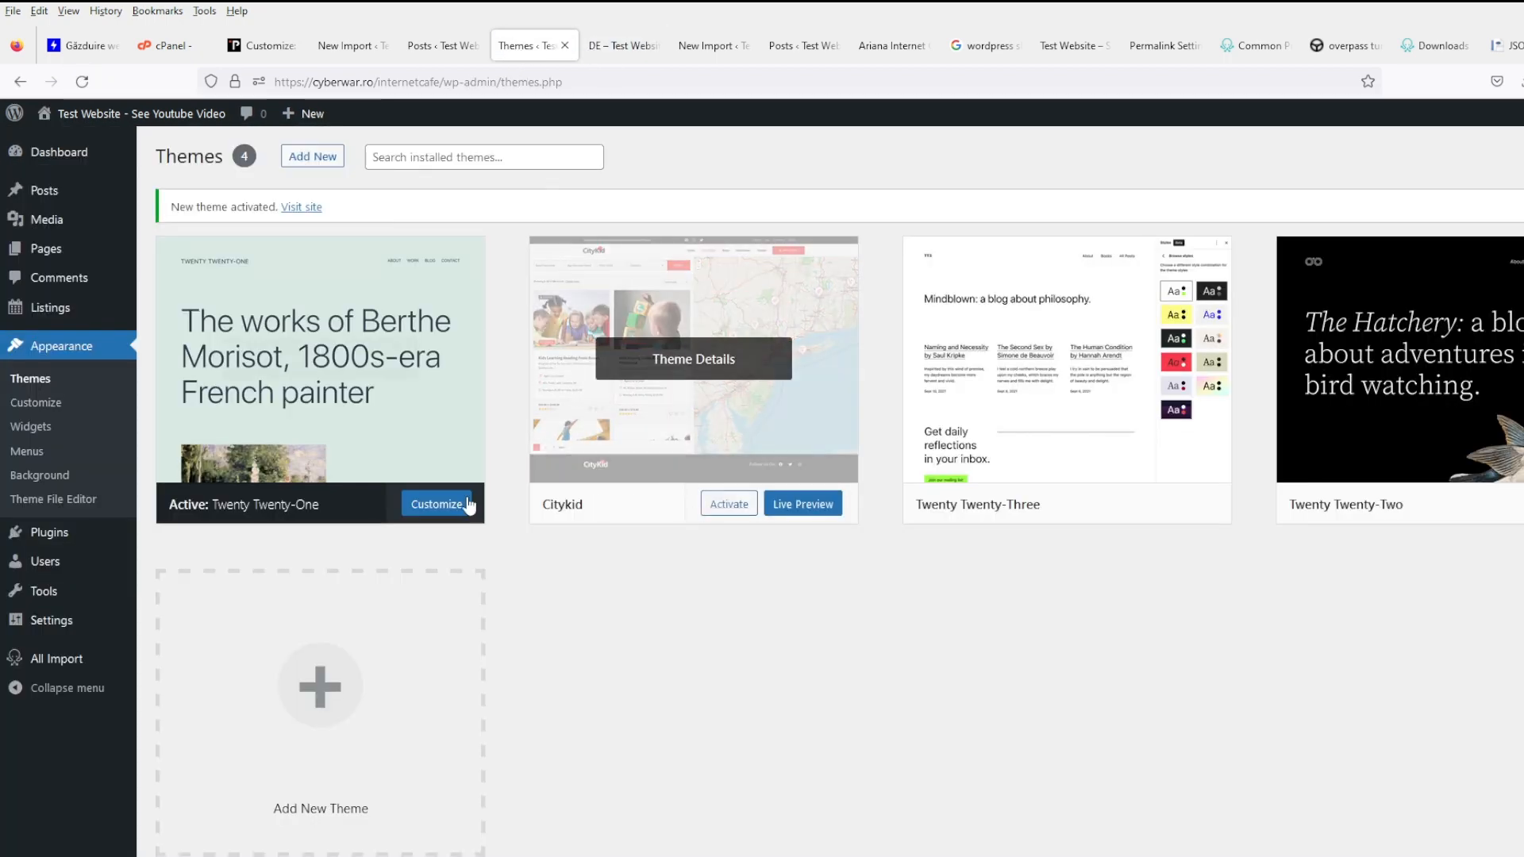
click(332, 169)
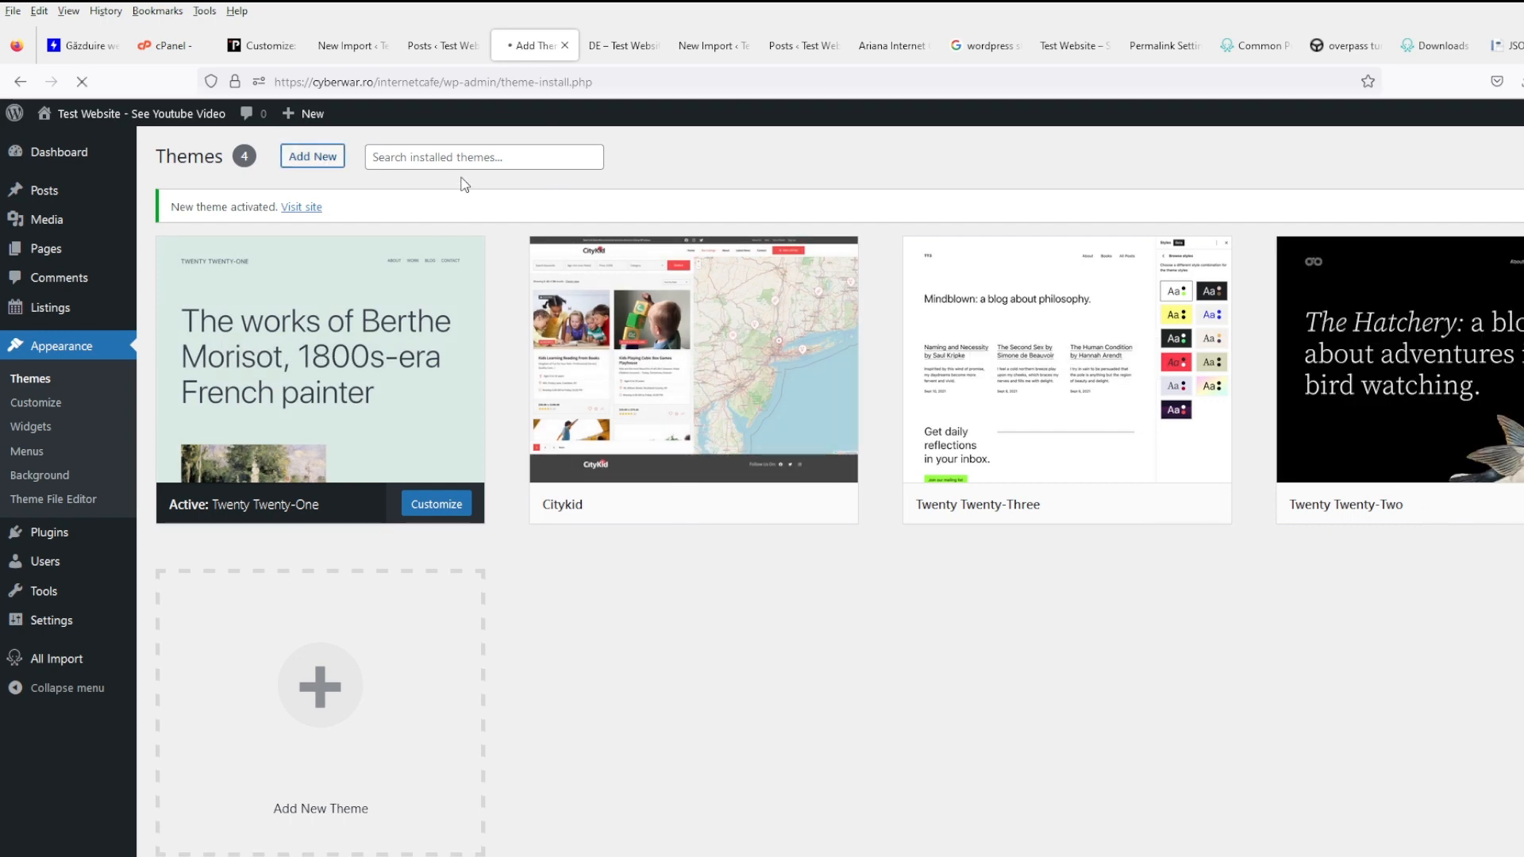
- Search themes for 'generatepress', install GeneratePress, and reload the DE tag page
click(1463, 211)
text(ge)
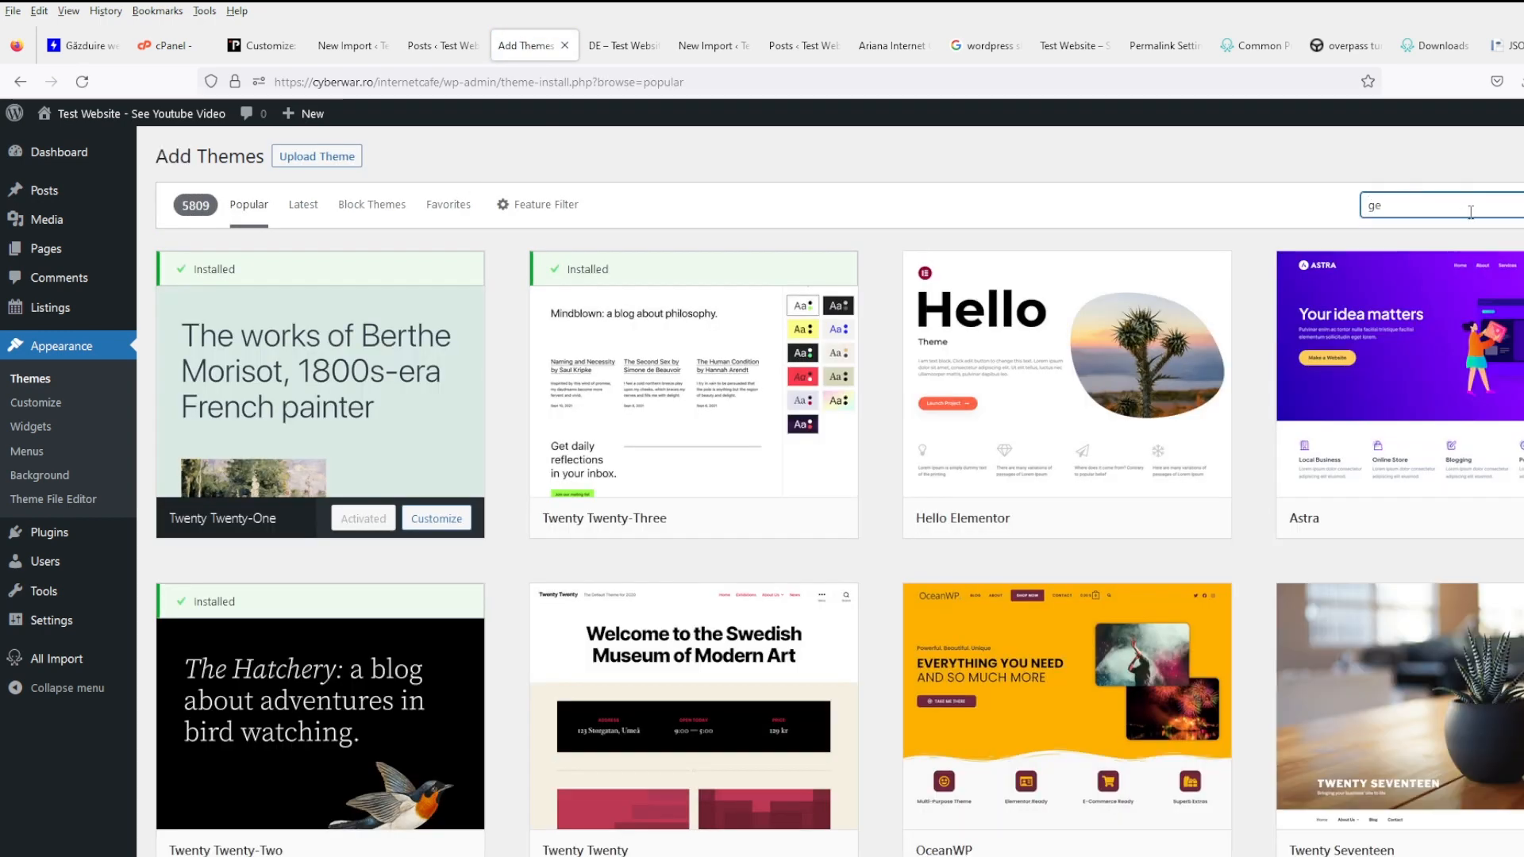
text(nerate)
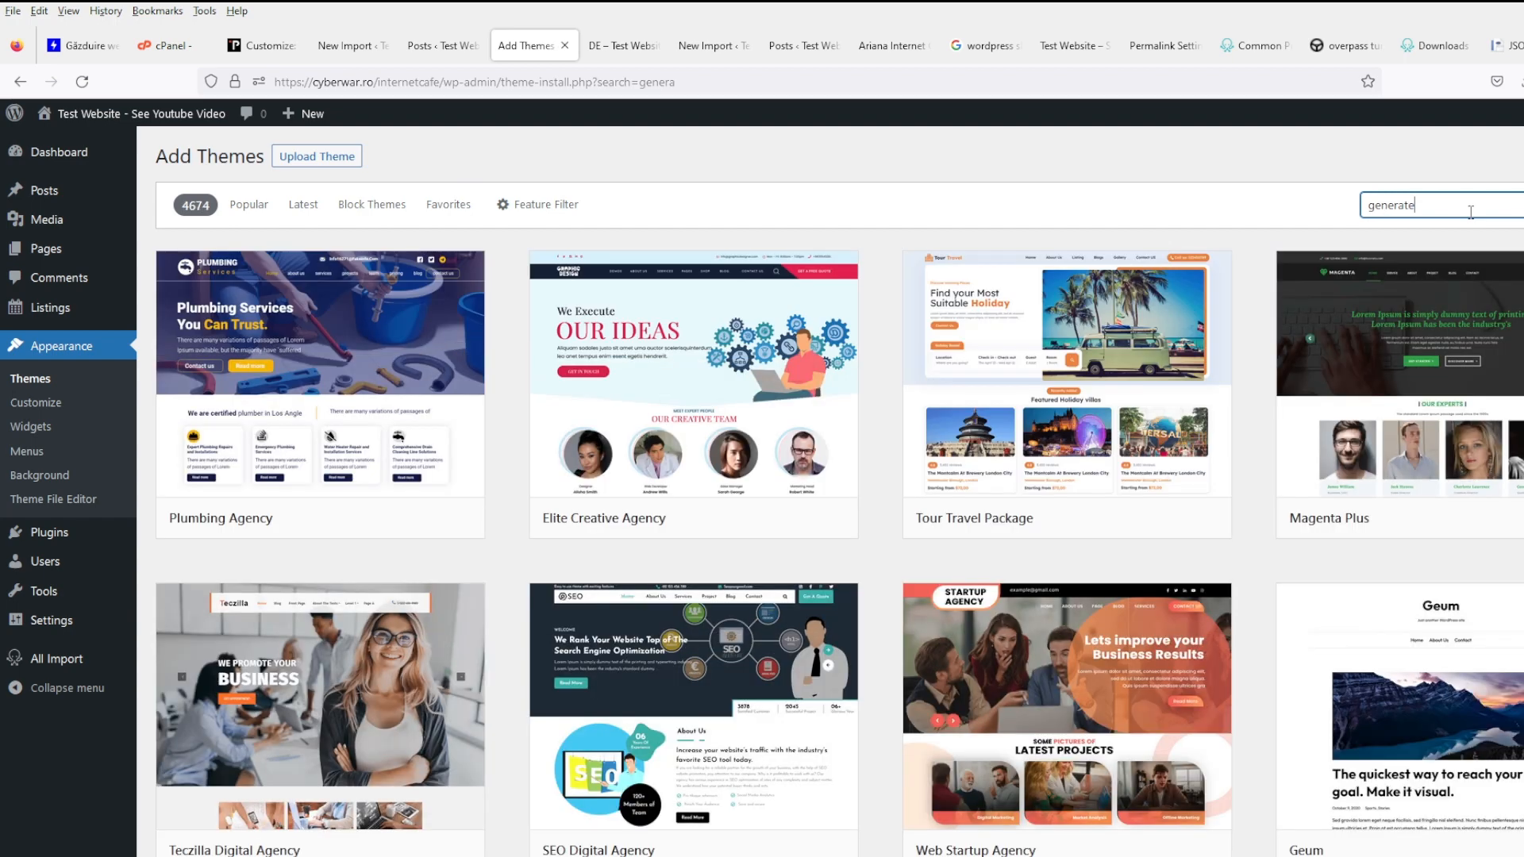
text(press)
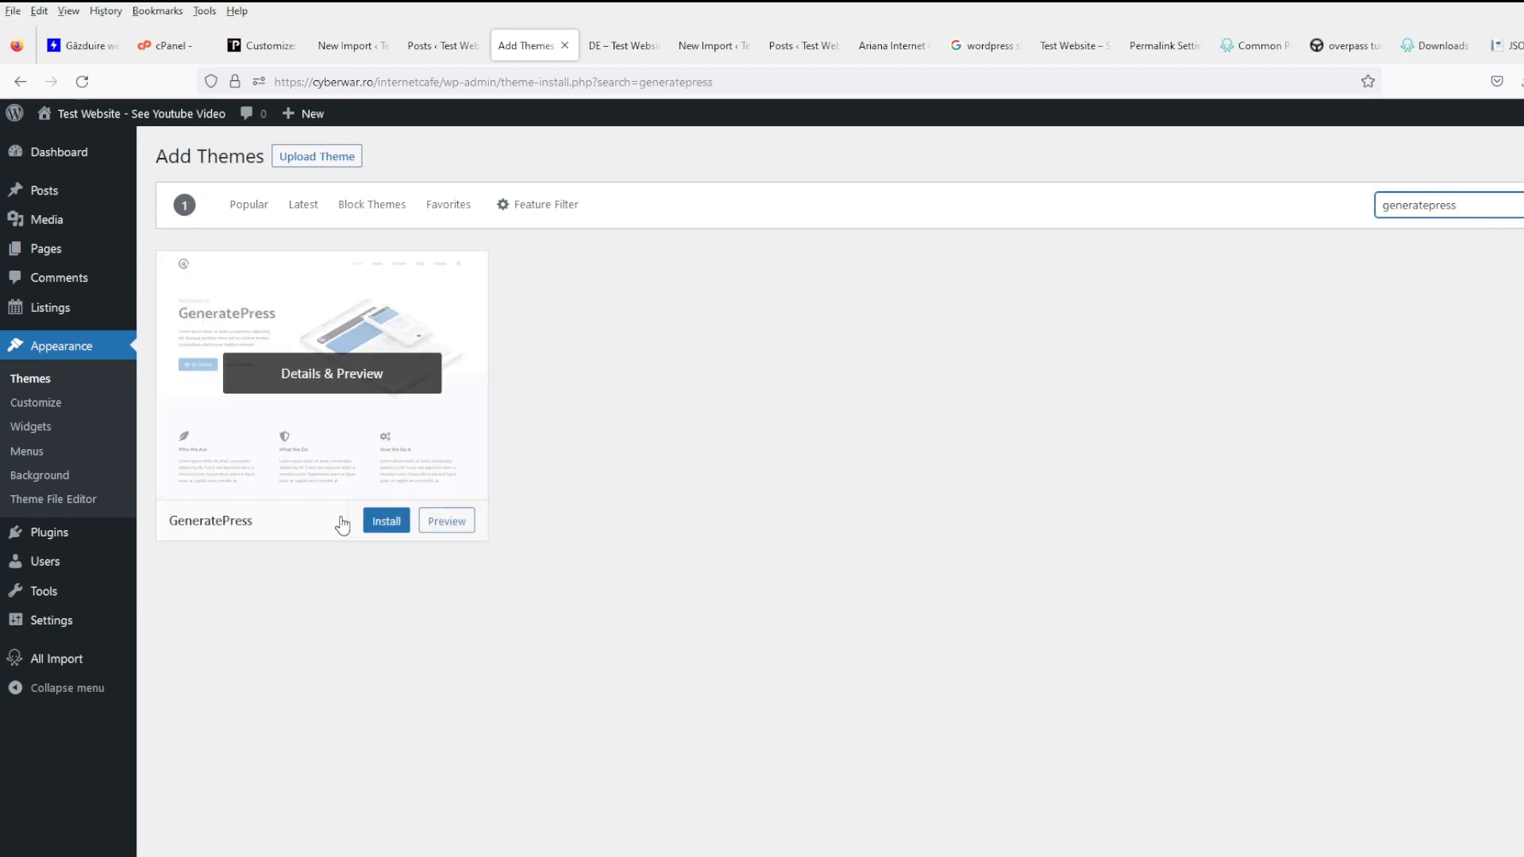
click(365, 521)
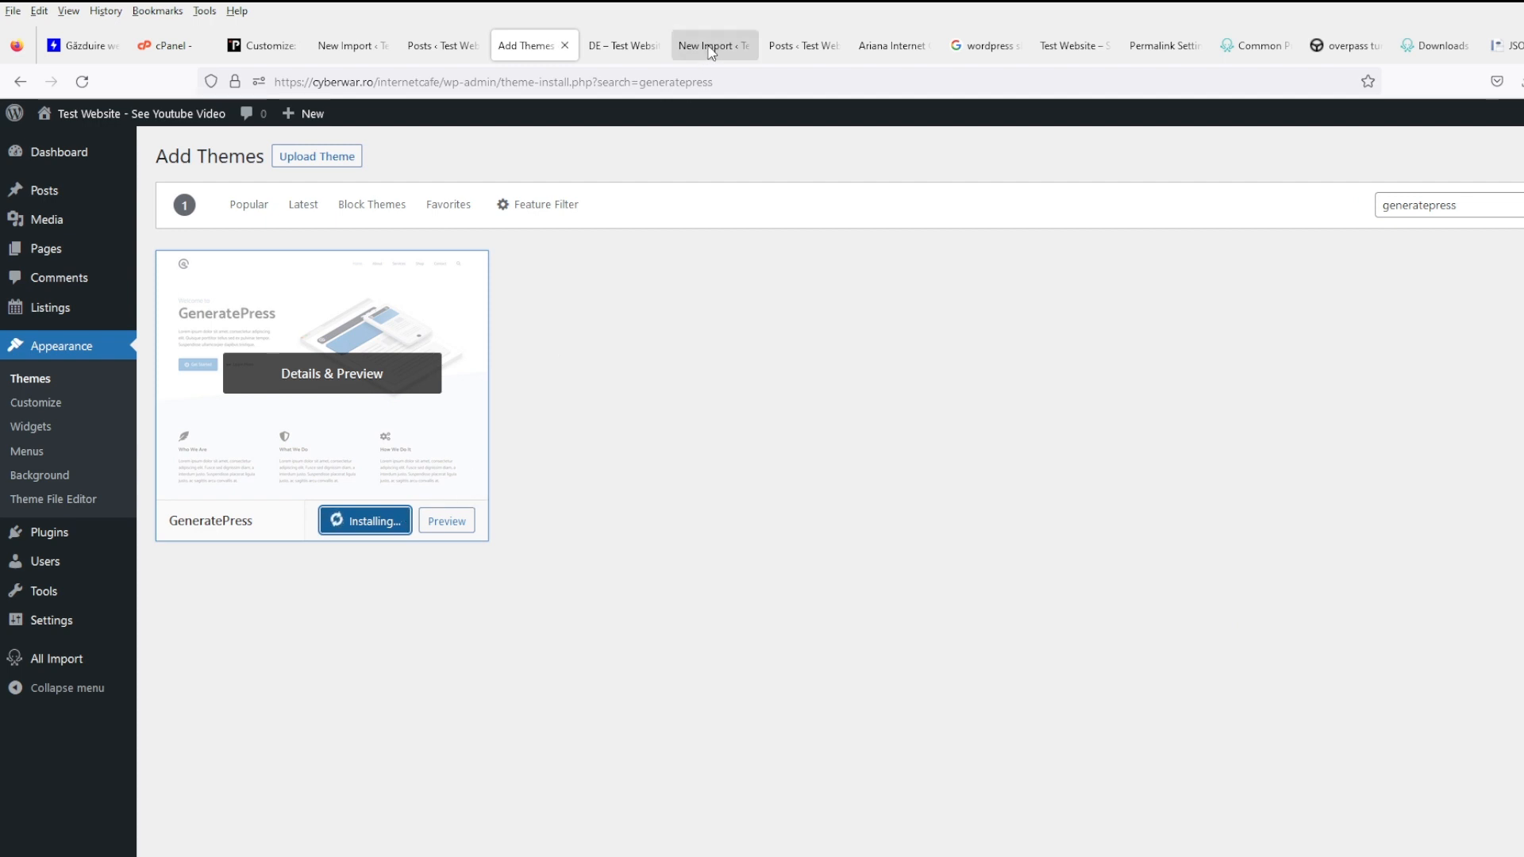
click(630, 46)
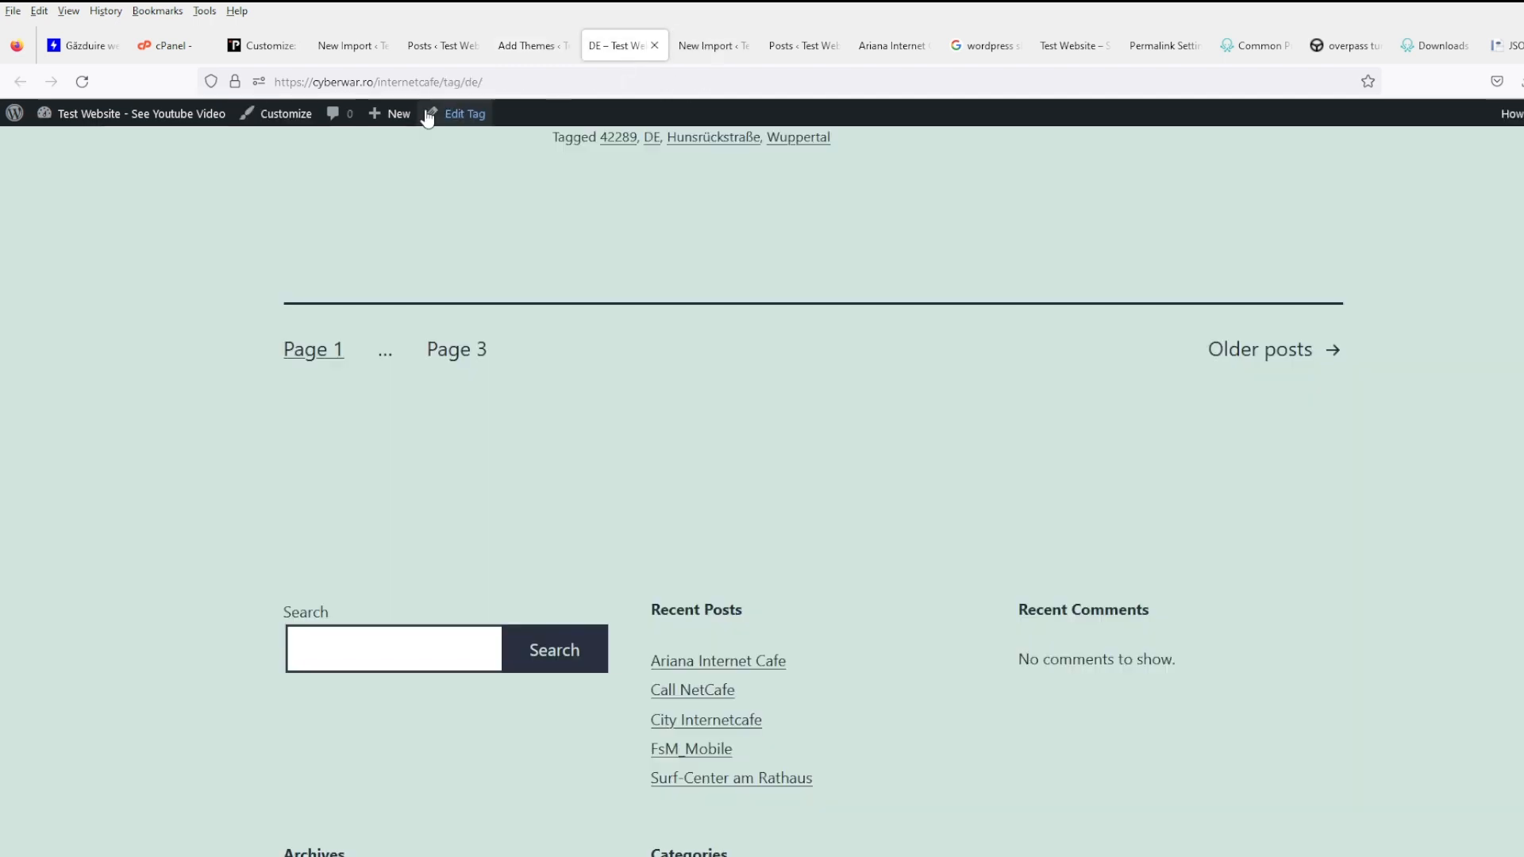
click(83, 82)
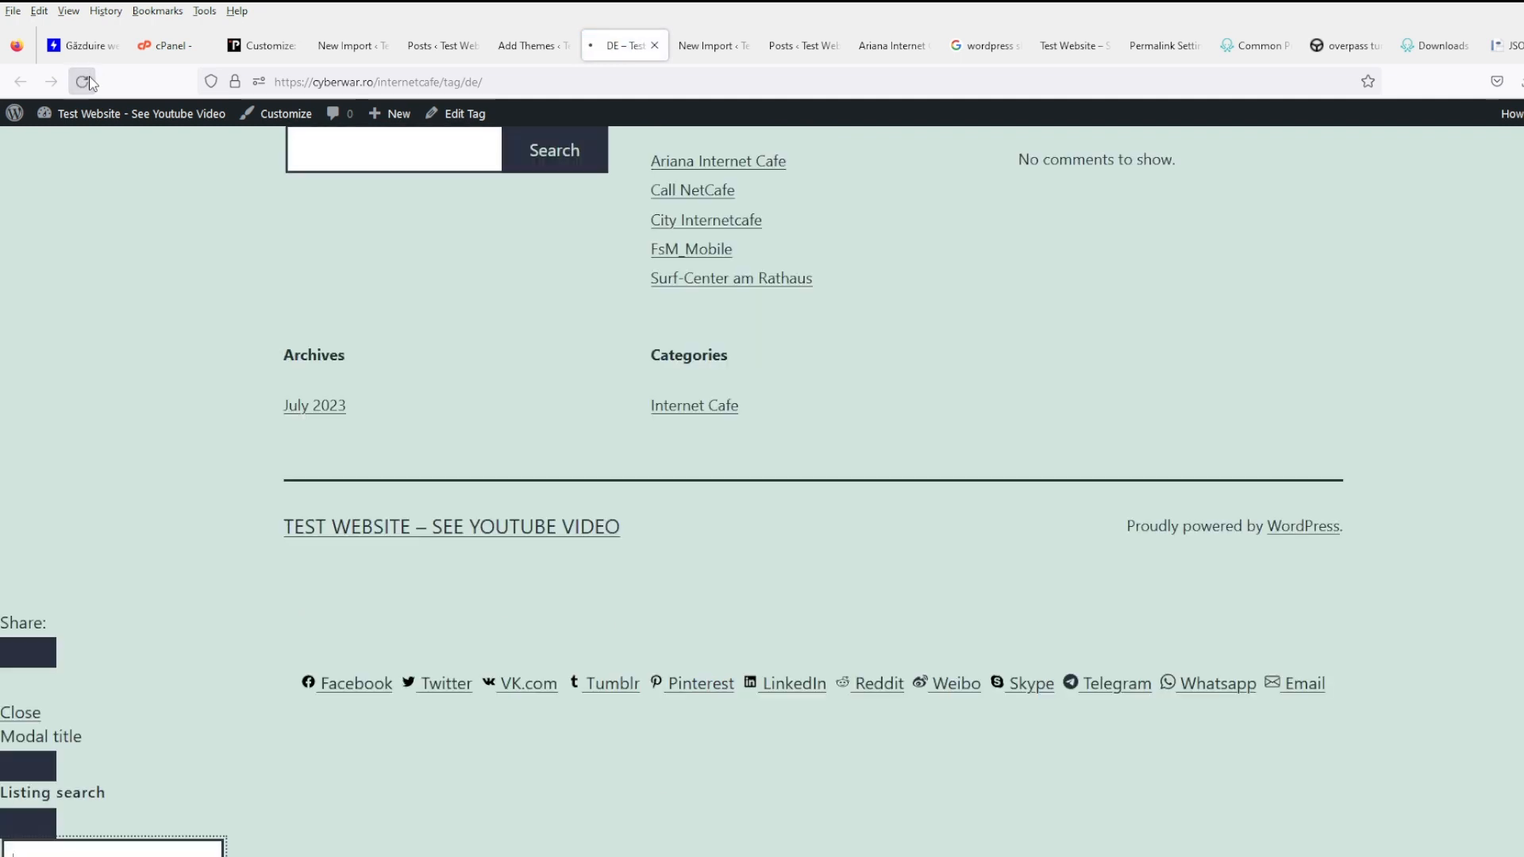
click(524, 46)
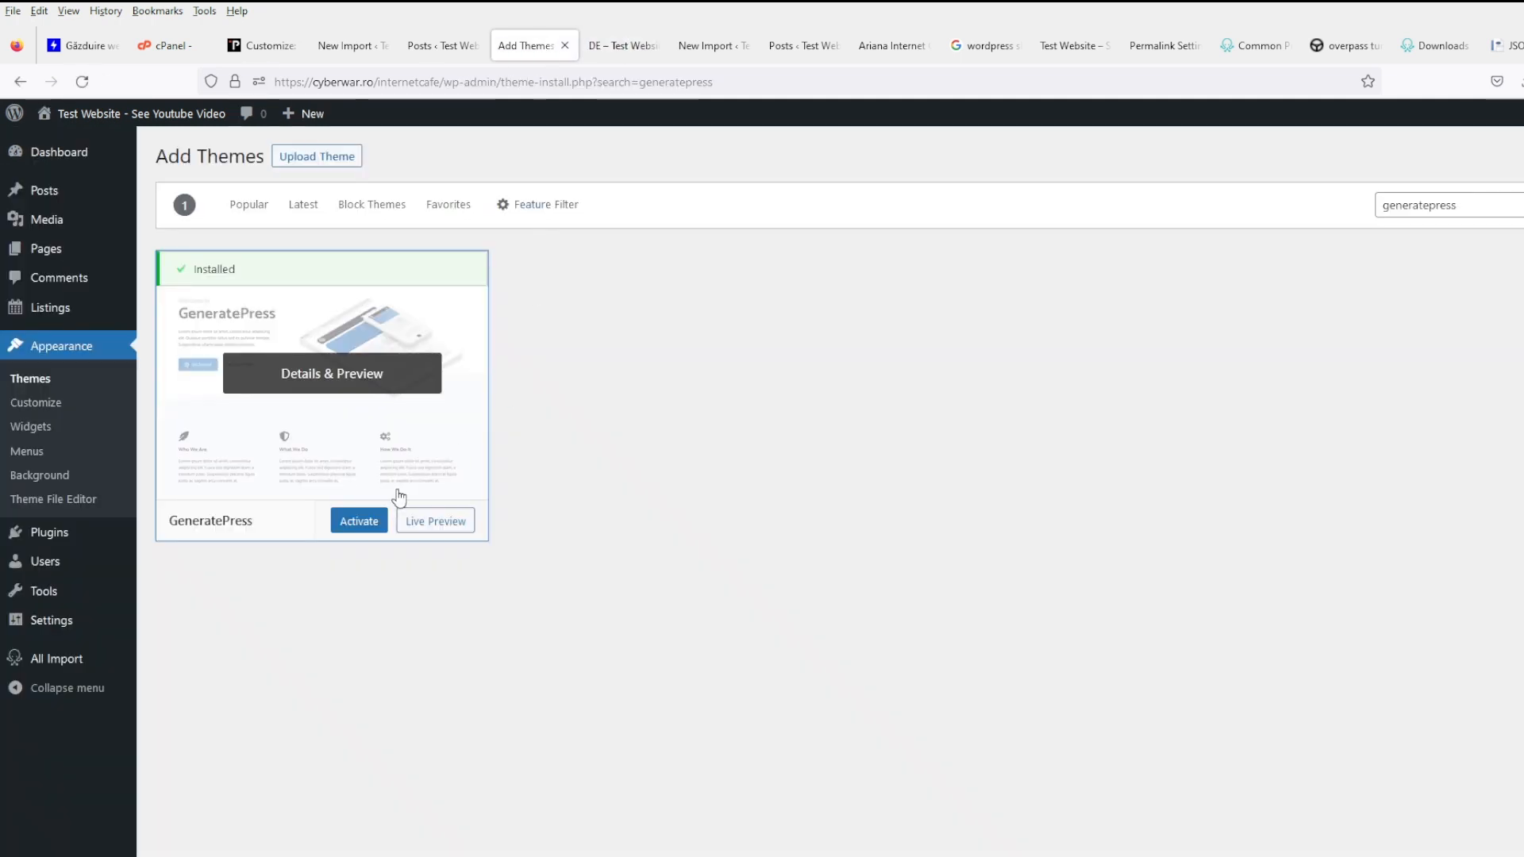
- Activate GeneratePress and view the DE tag archive in the new theme
click(359, 522)
click(622, 47)
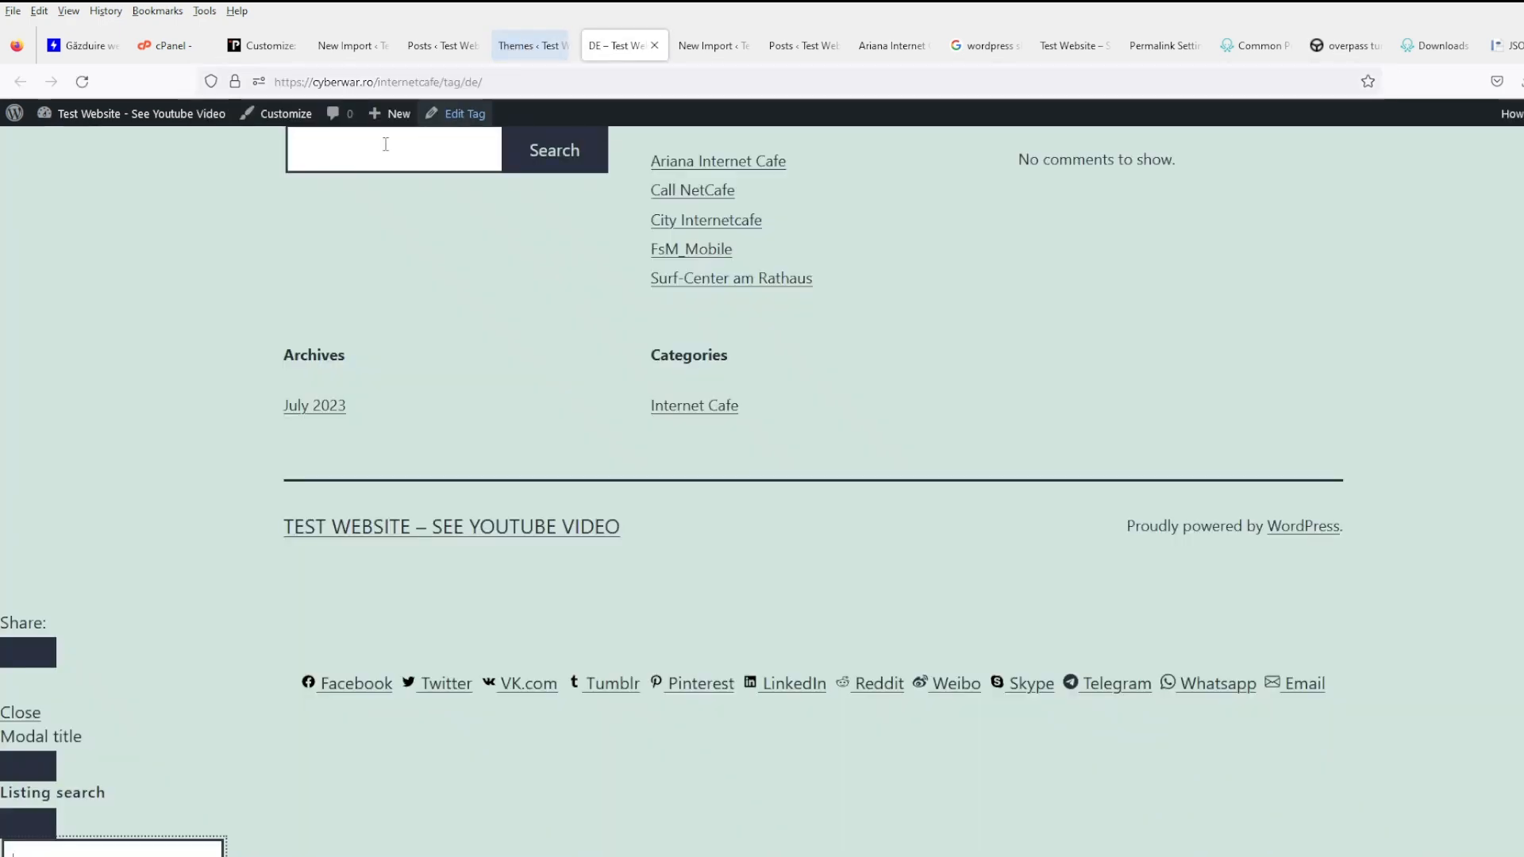
scroll(579, 160, up, 10)
scroll(486, 173, up, 10)
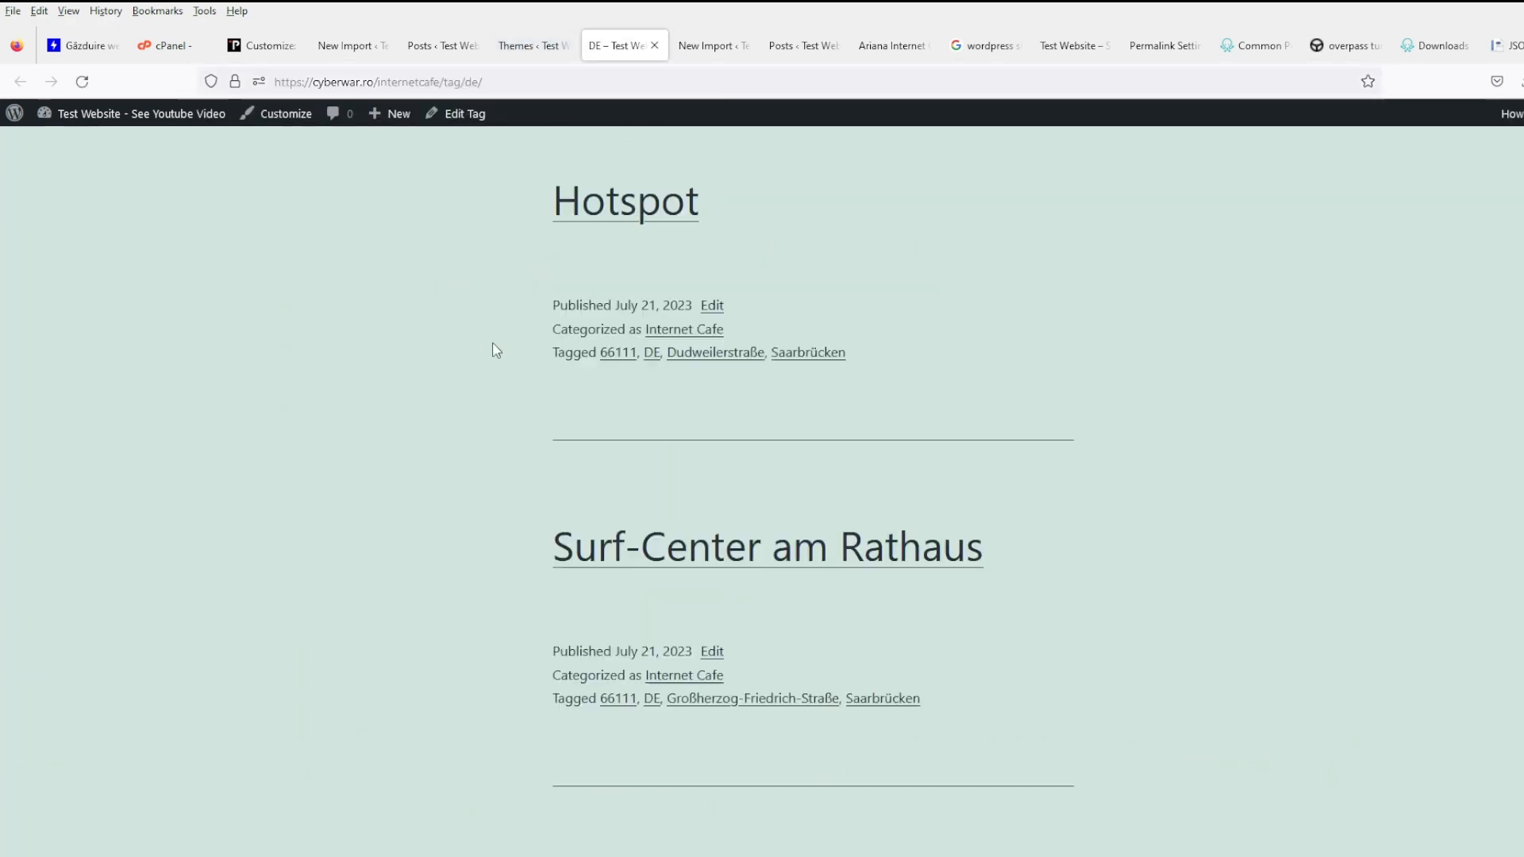
- Scroll through the Tele Café post in GeneratePress, then return to the admin posts list
click(639, 307)
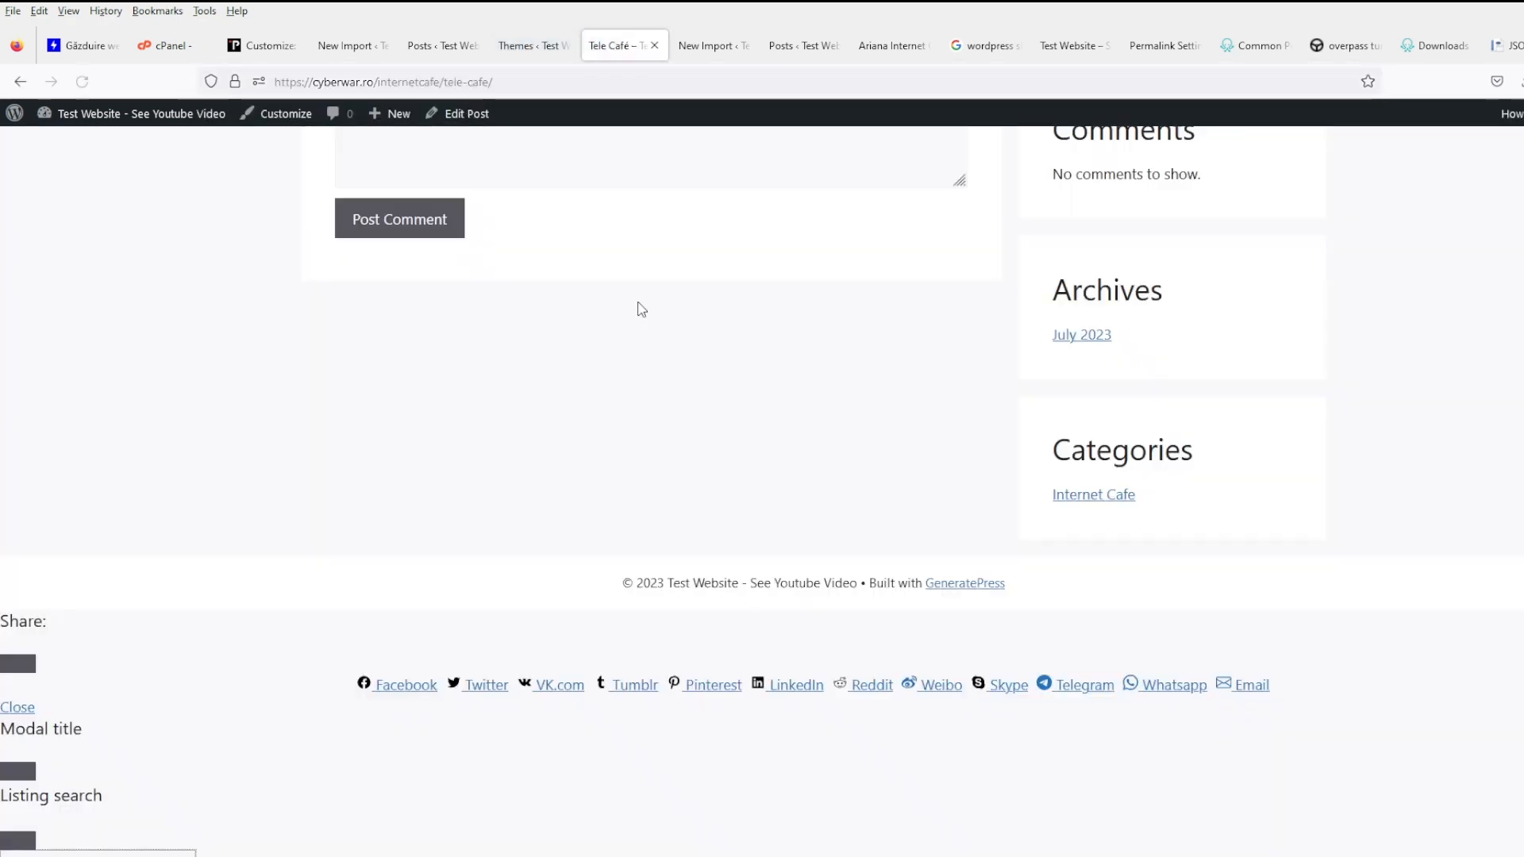
scroll(479, 490, down, 3)
scroll(618, 431, up, 10)
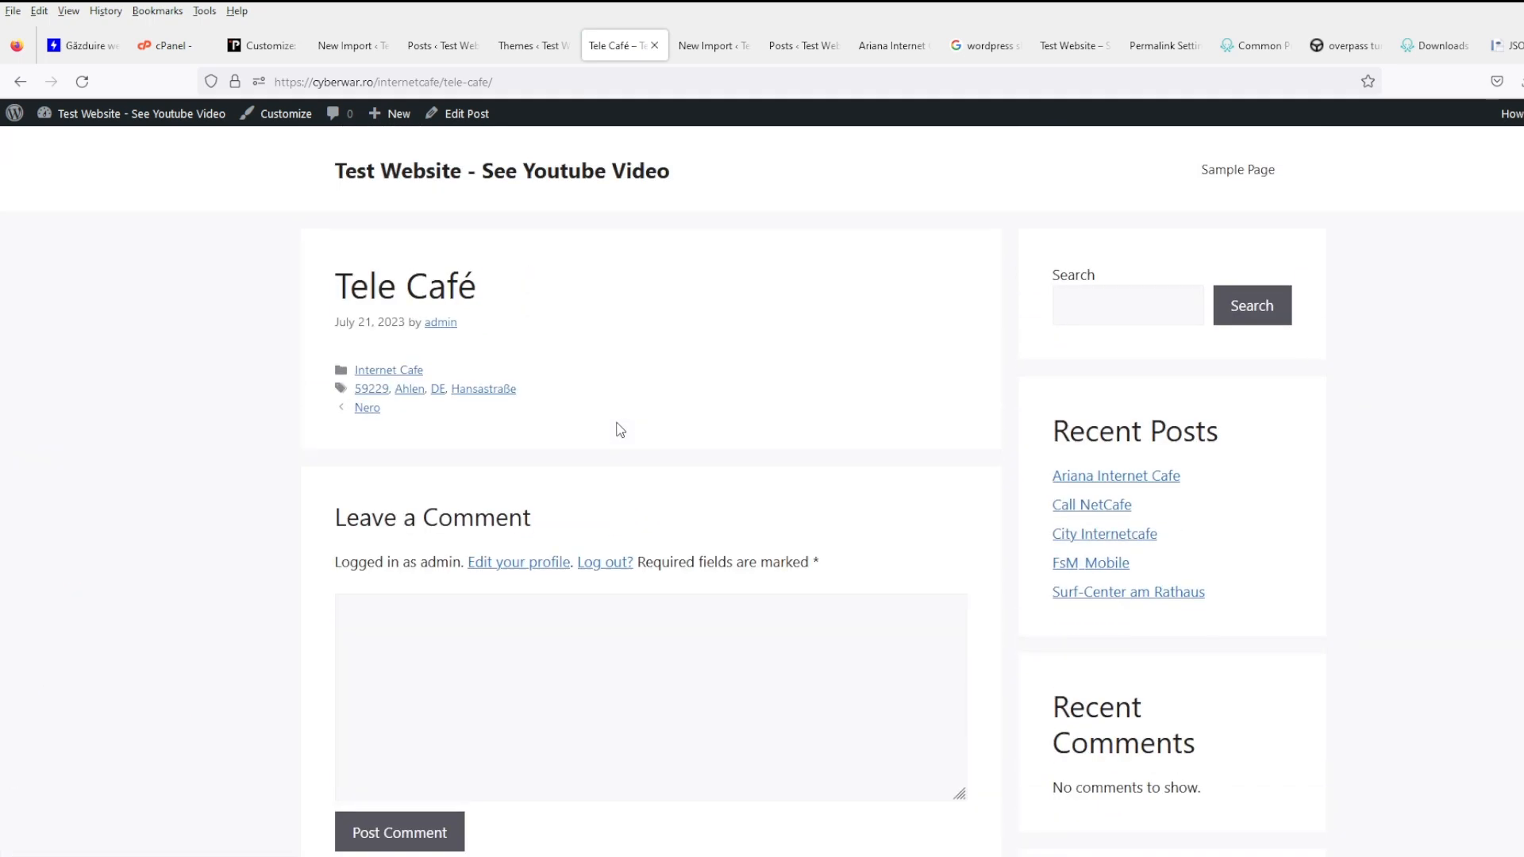
scroll(624, 429, down, 10)
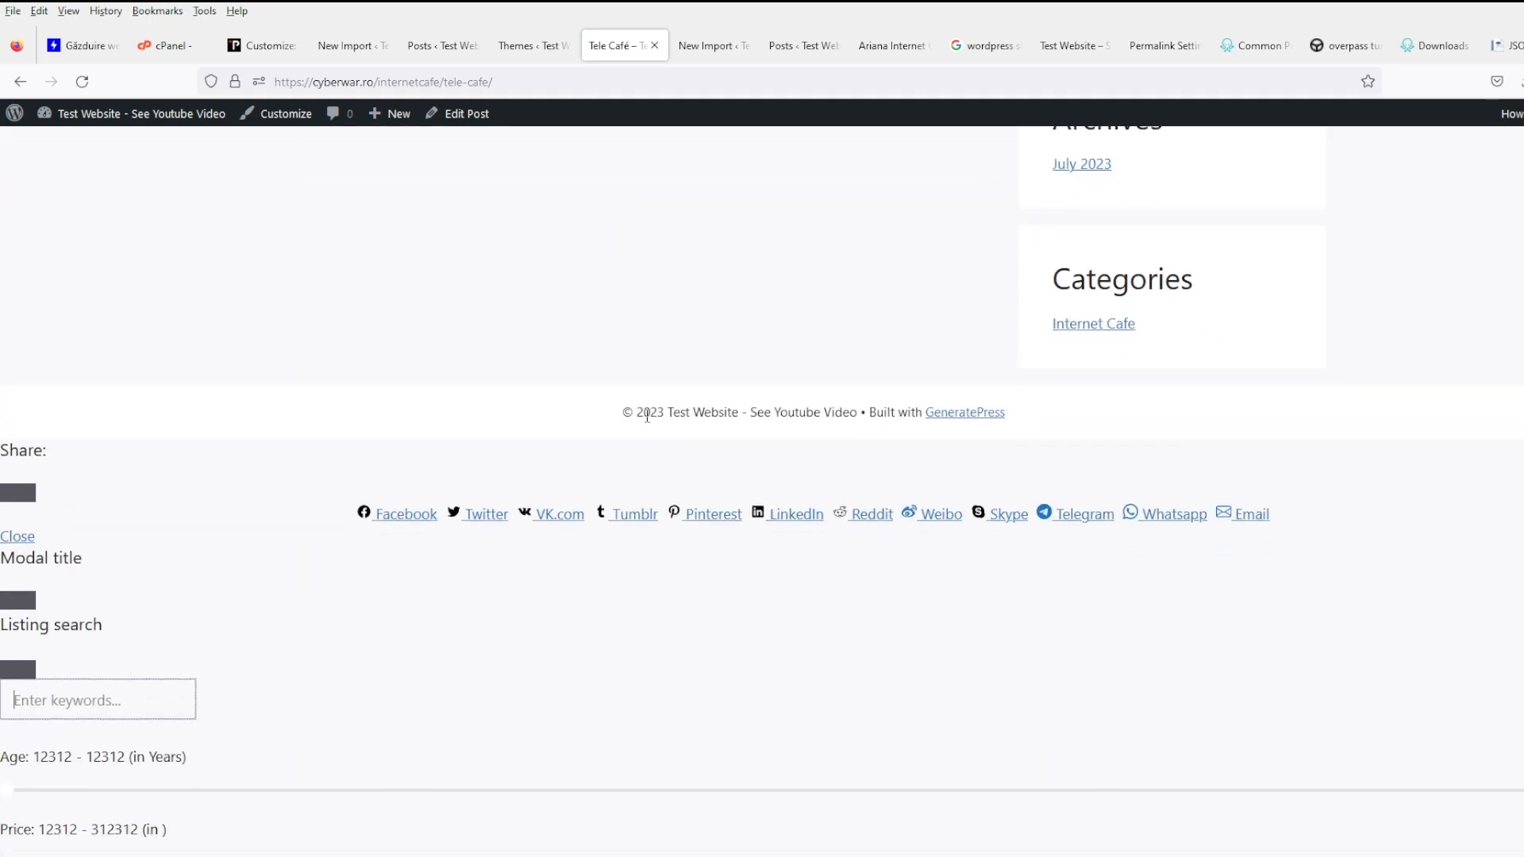
scroll(647, 416, down, 1)
scroll(682, 446, up, 10)
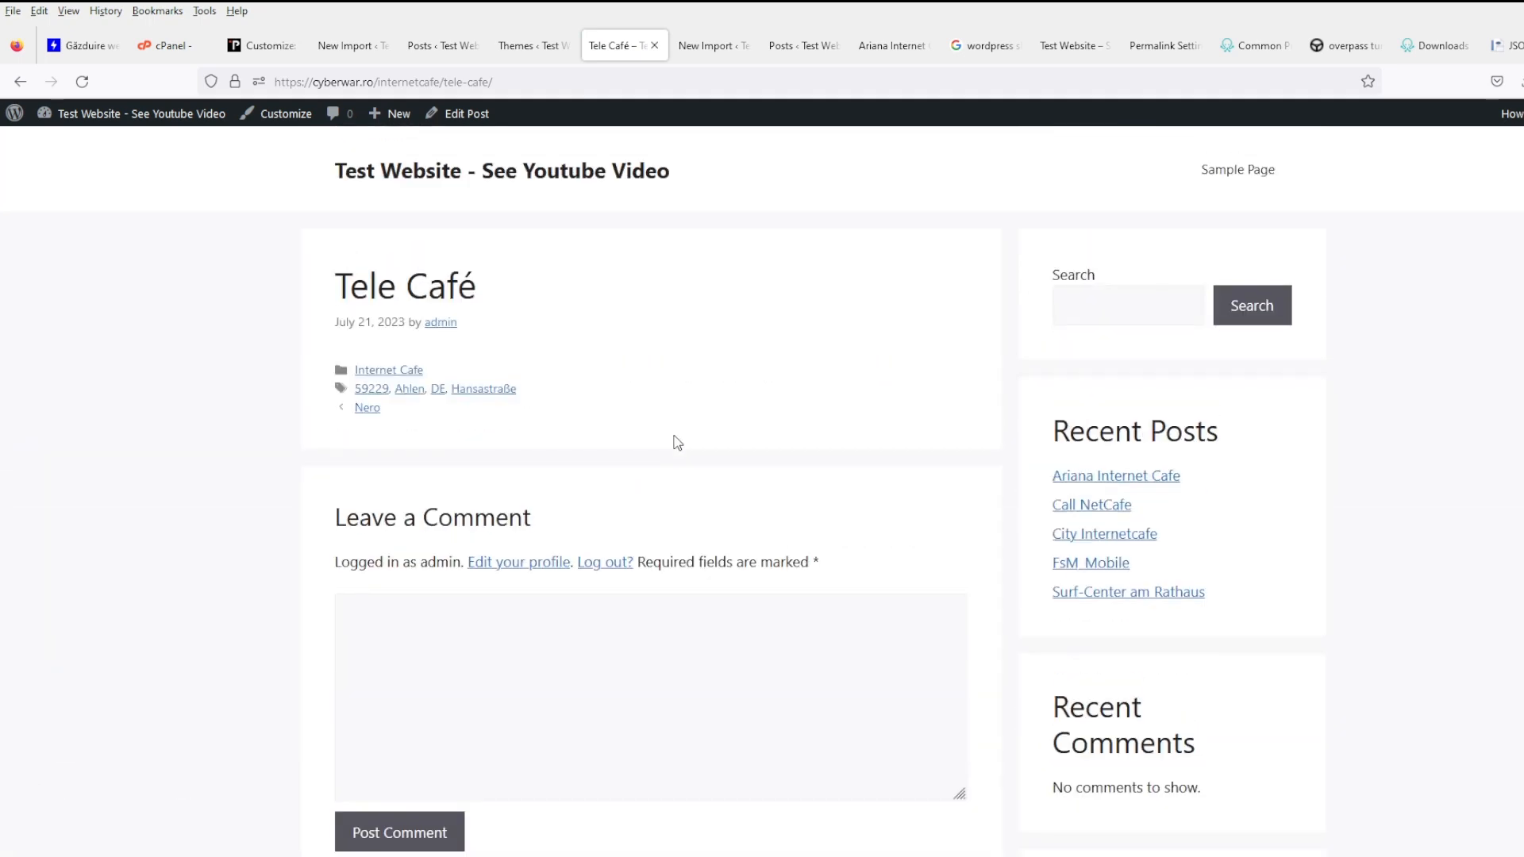
click(432, 45)
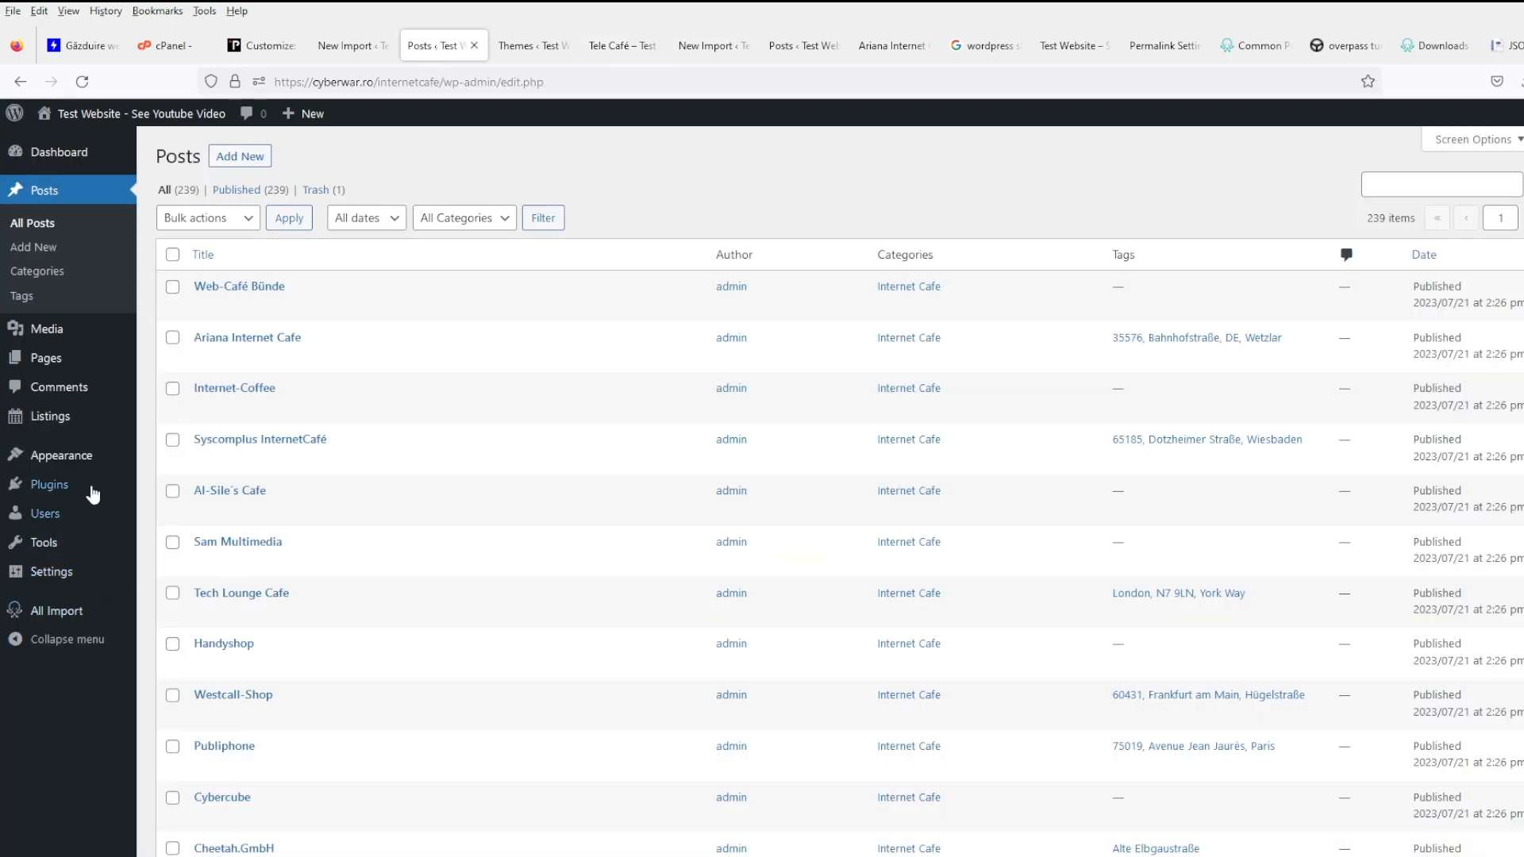
- Deactivate the Control Listings plugin and re-check the Tele Café post
middle_click(158, 487)
click(510, 45)
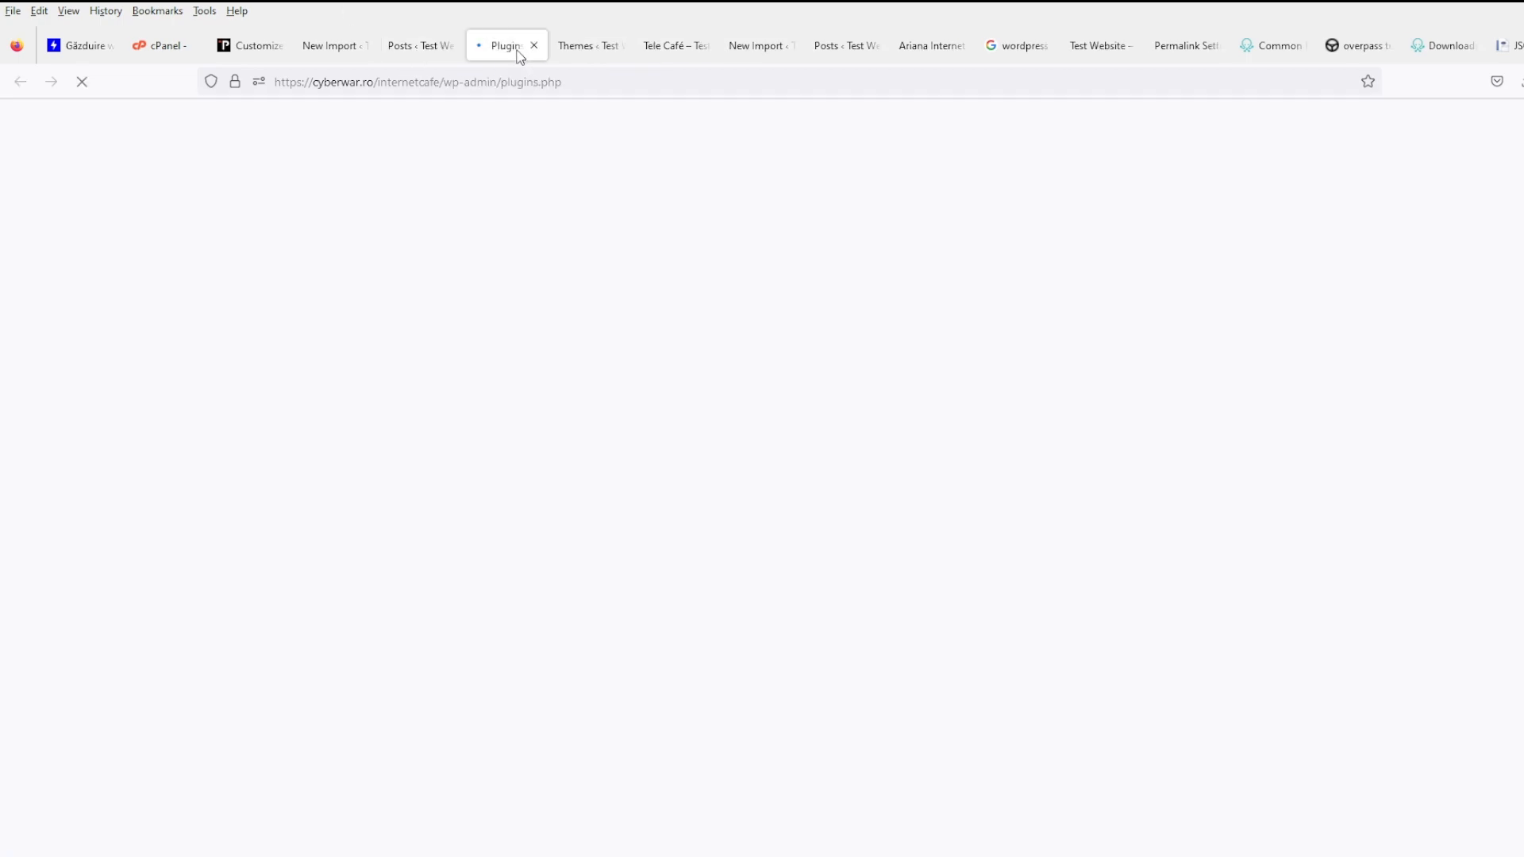
click(219, 389)
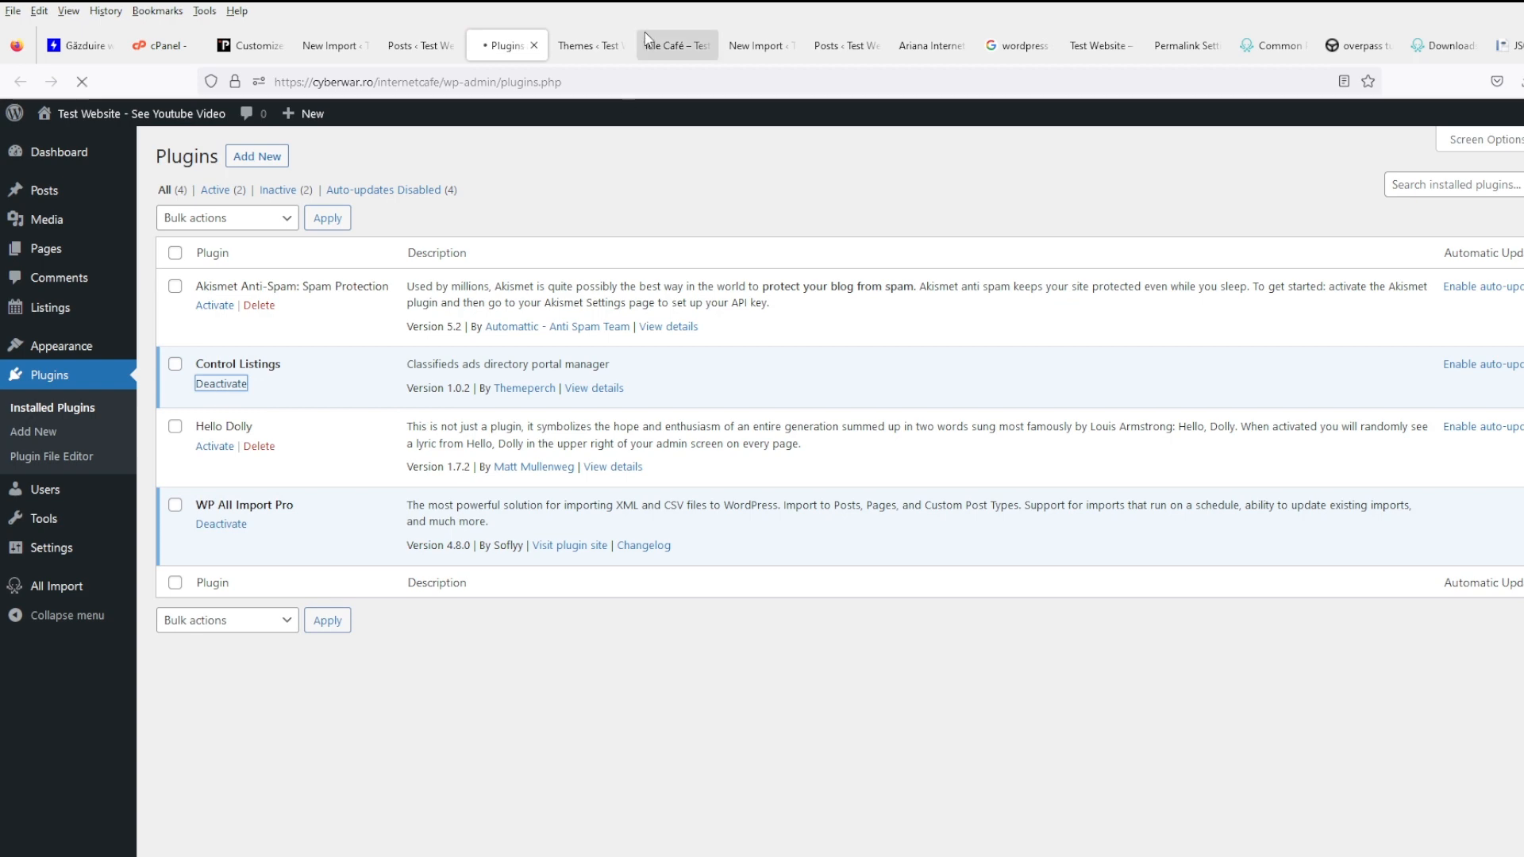
click(665, 45)
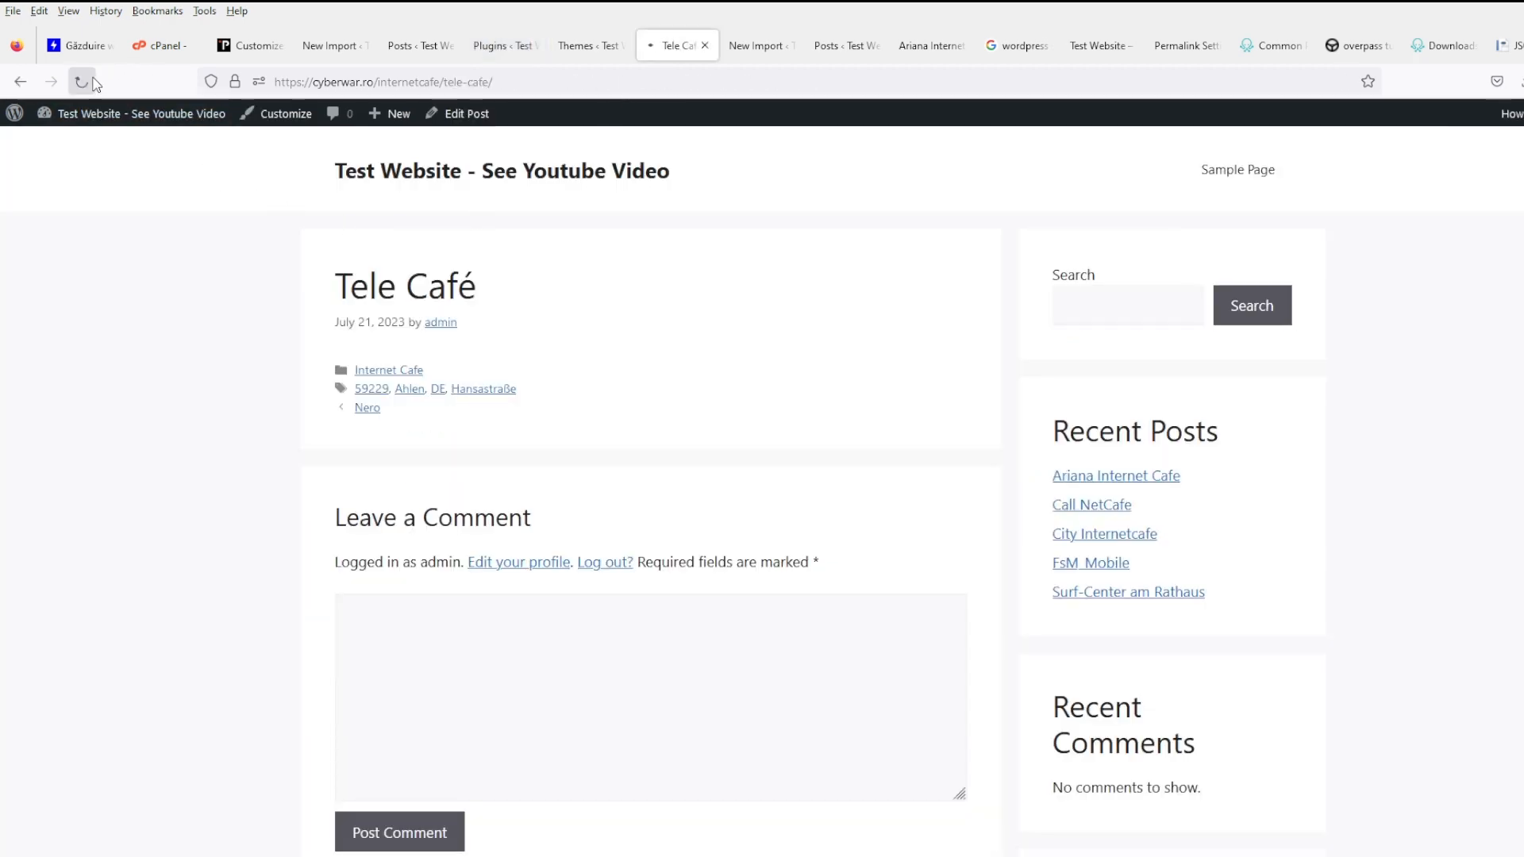
scroll(928, 511, down, 5)
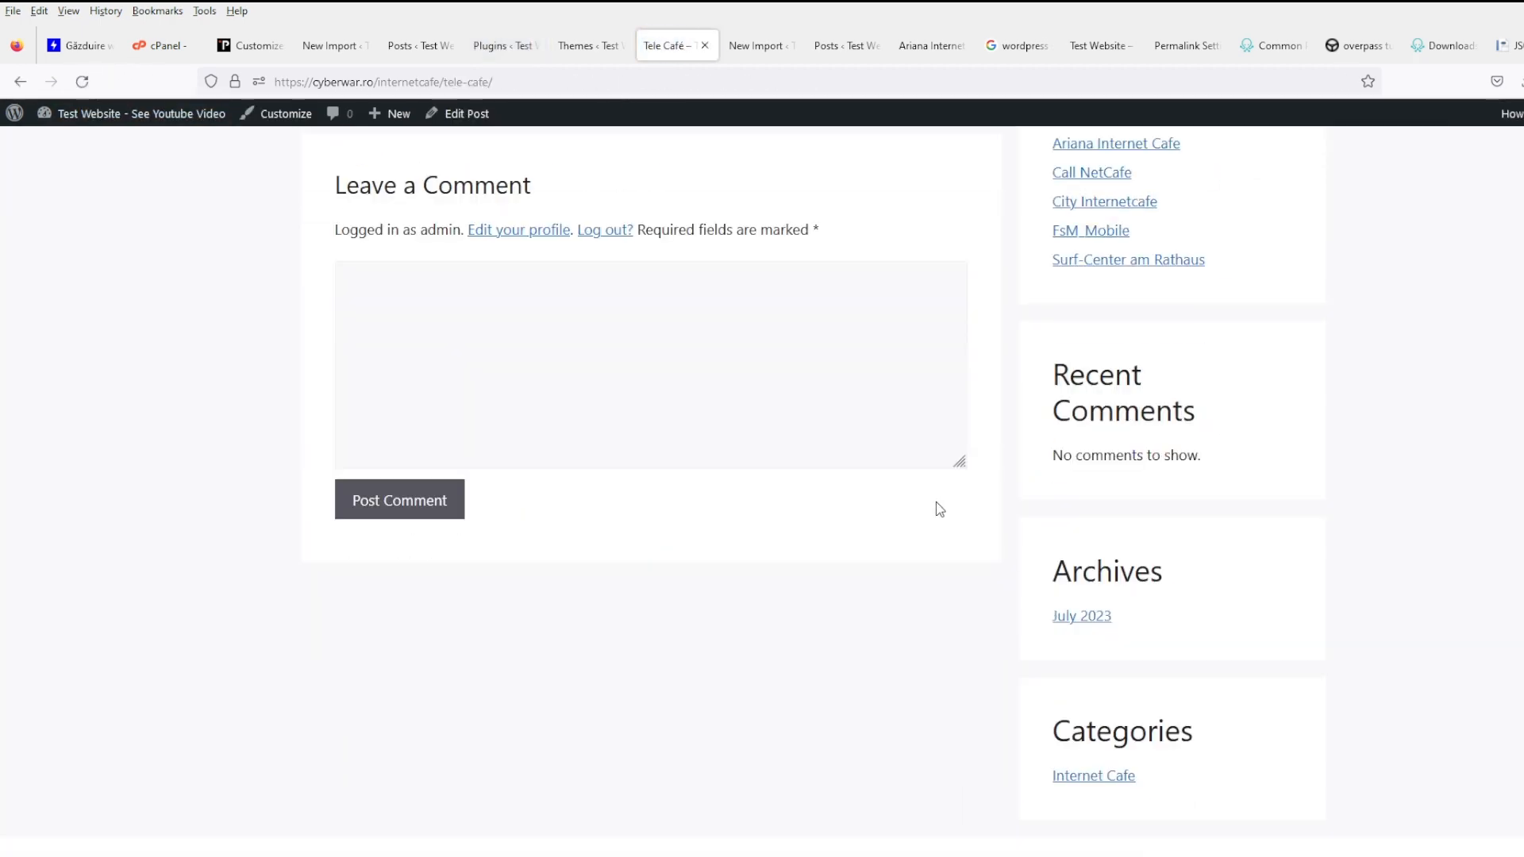
scroll(936, 502, up, 5)
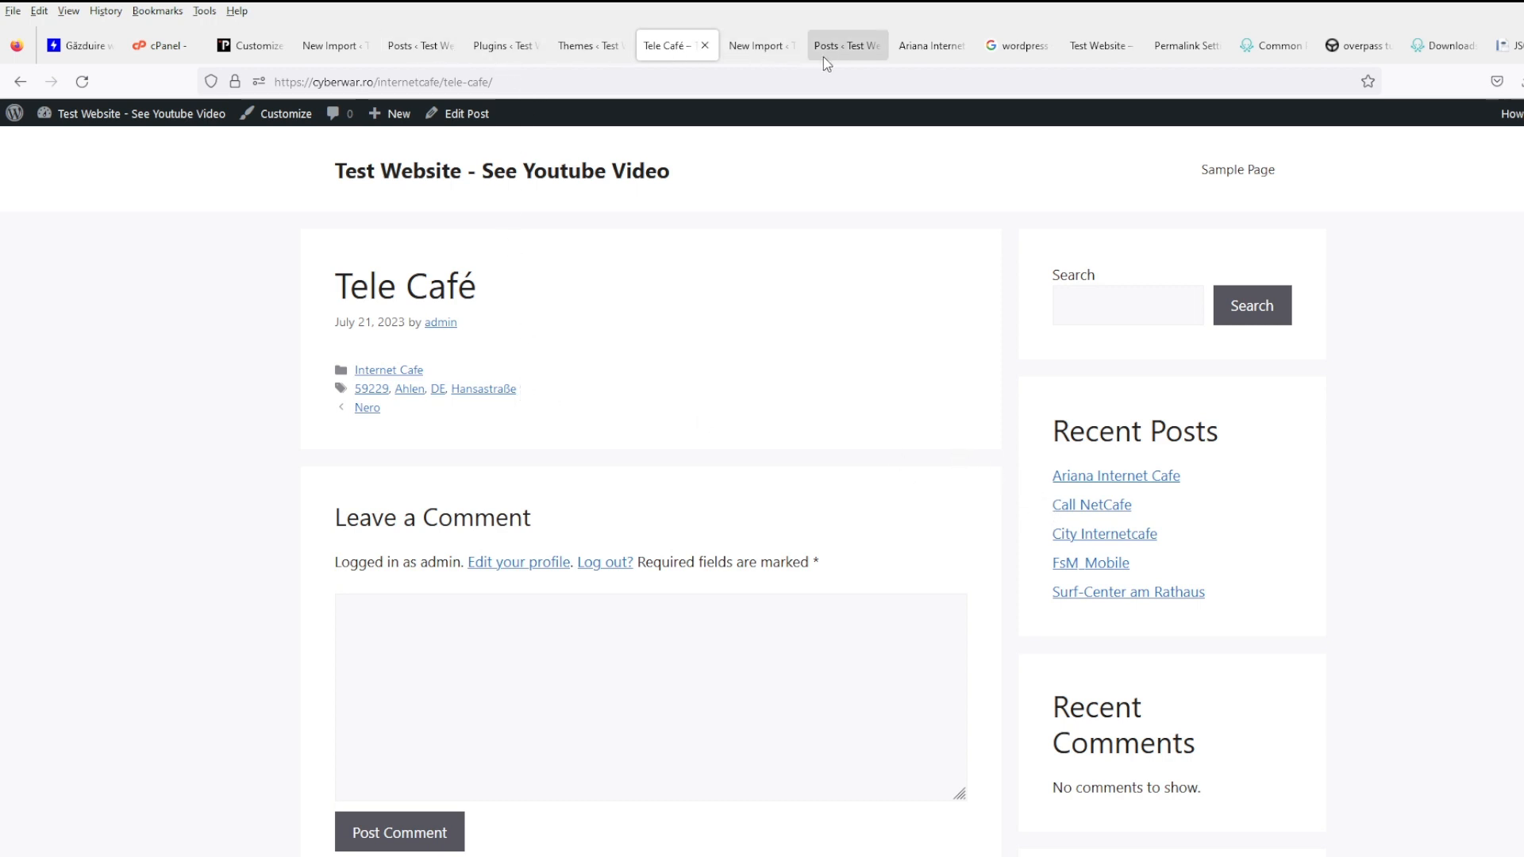
- Confirm GeneratePress is active on the Themes page and open Installed Plugins in a new tab
click(925, 54)
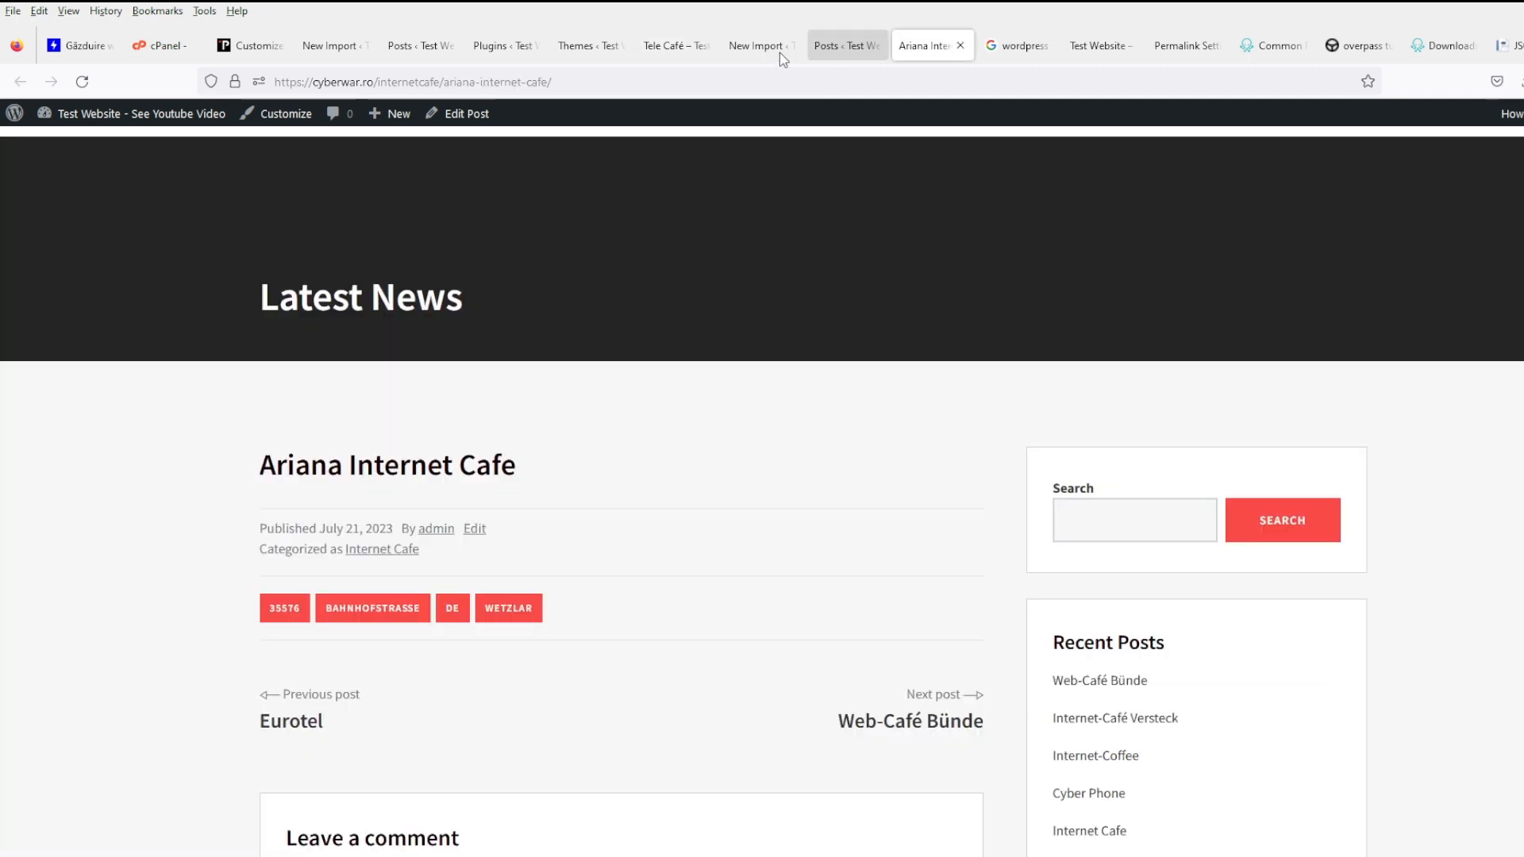
click(594, 56)
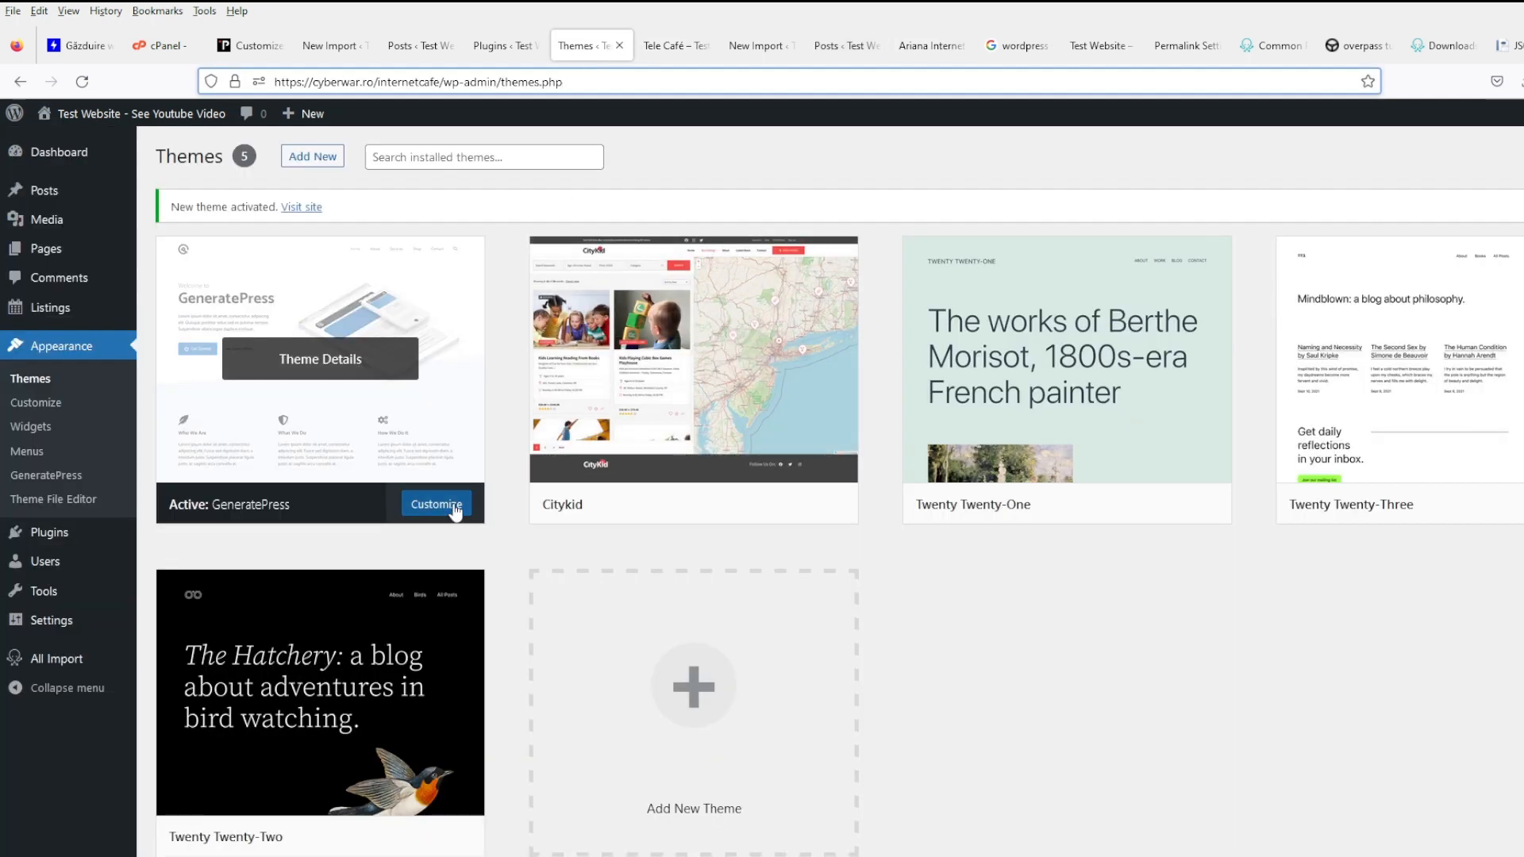
mouse_move(35, 533)
middle_click(197, 537)
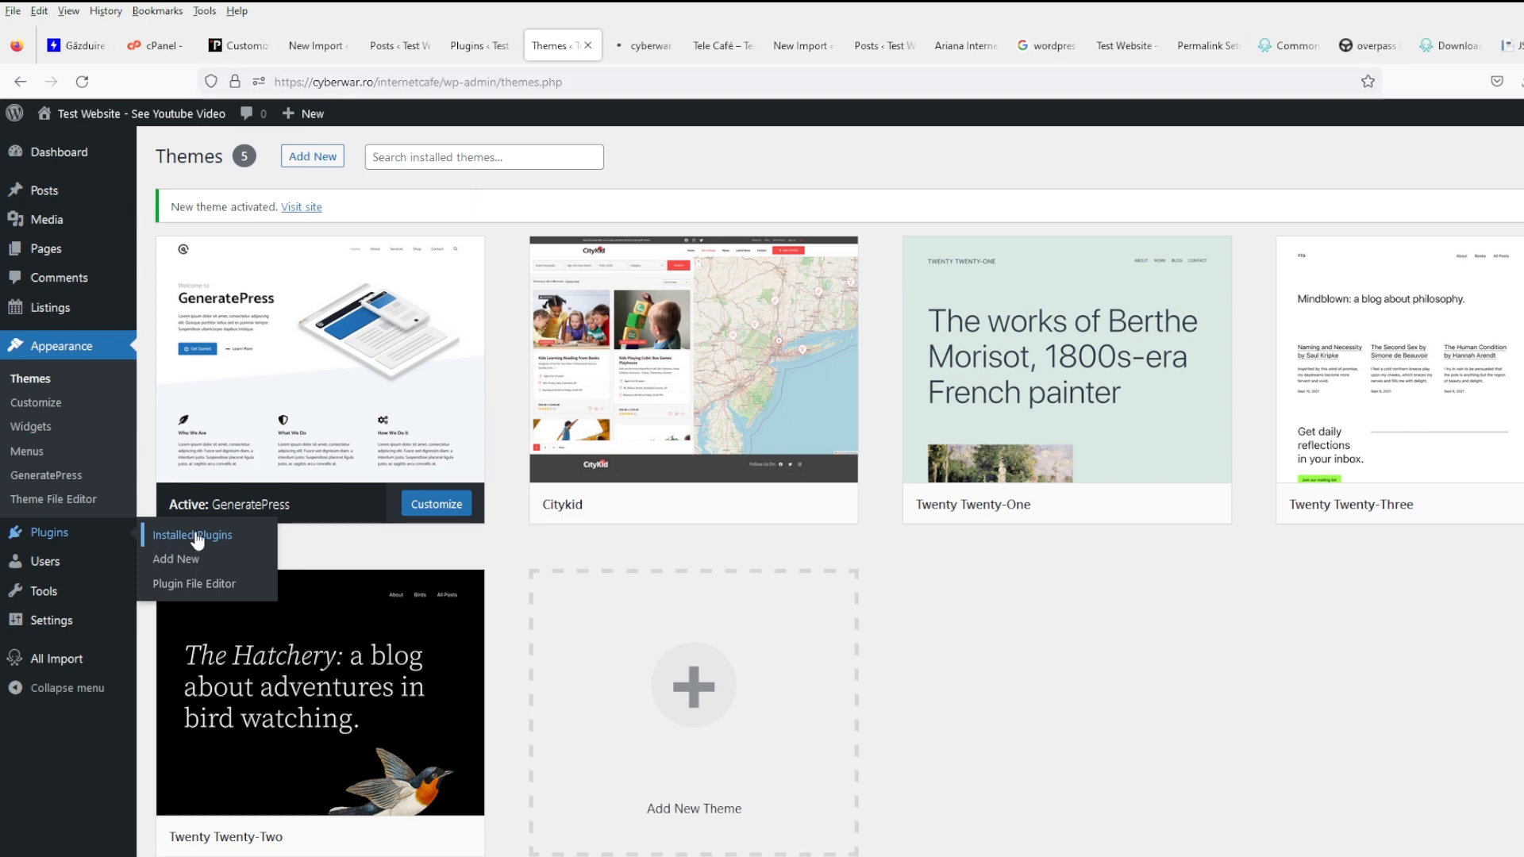
click(639, 56)
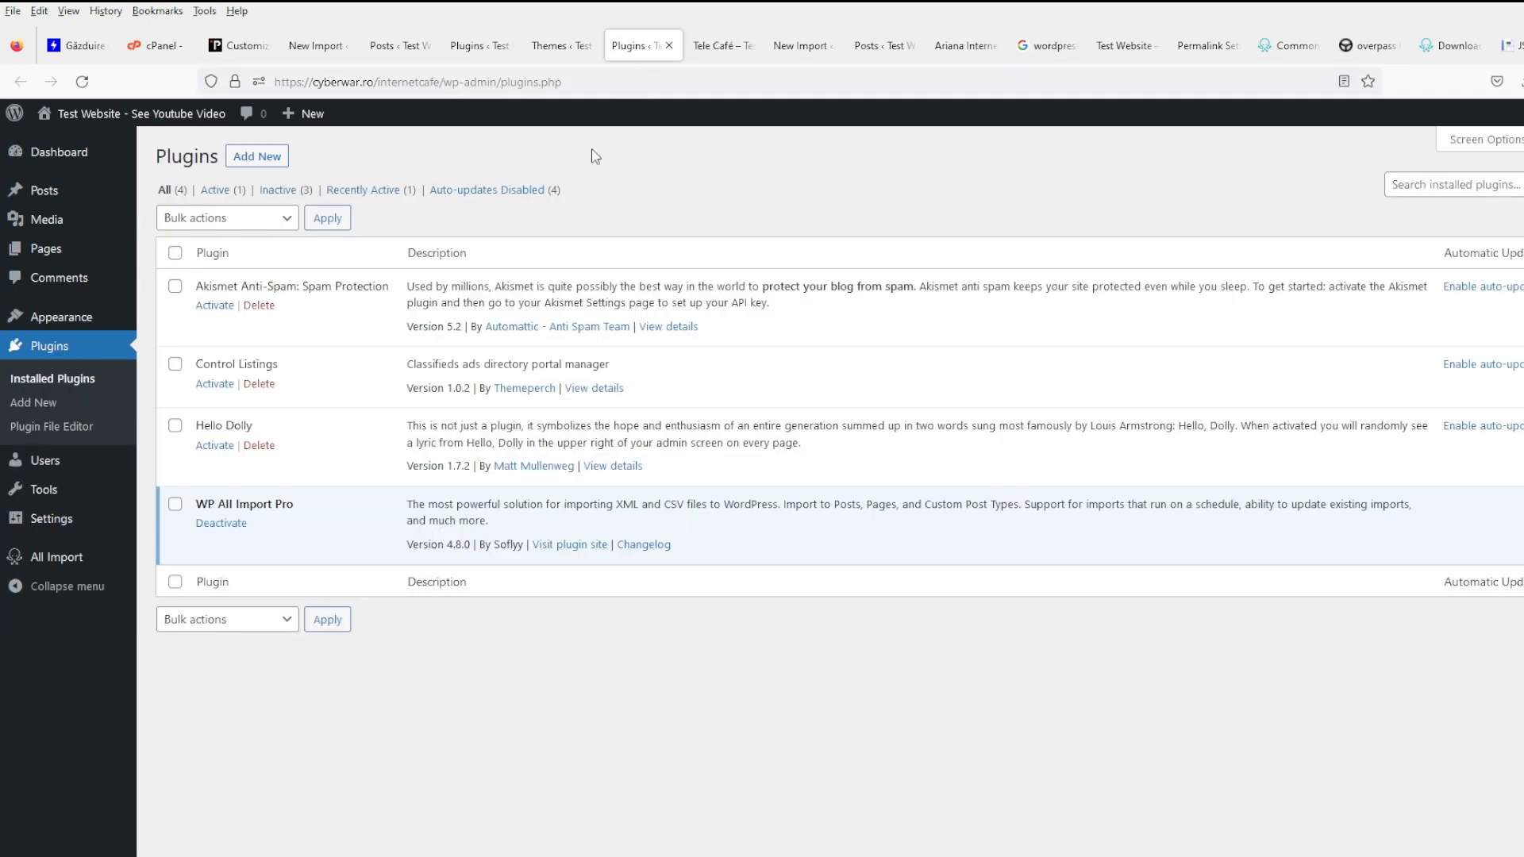
- Search Add Plugins for 'child th' and install Child Theme Configurator
click(248, 157)
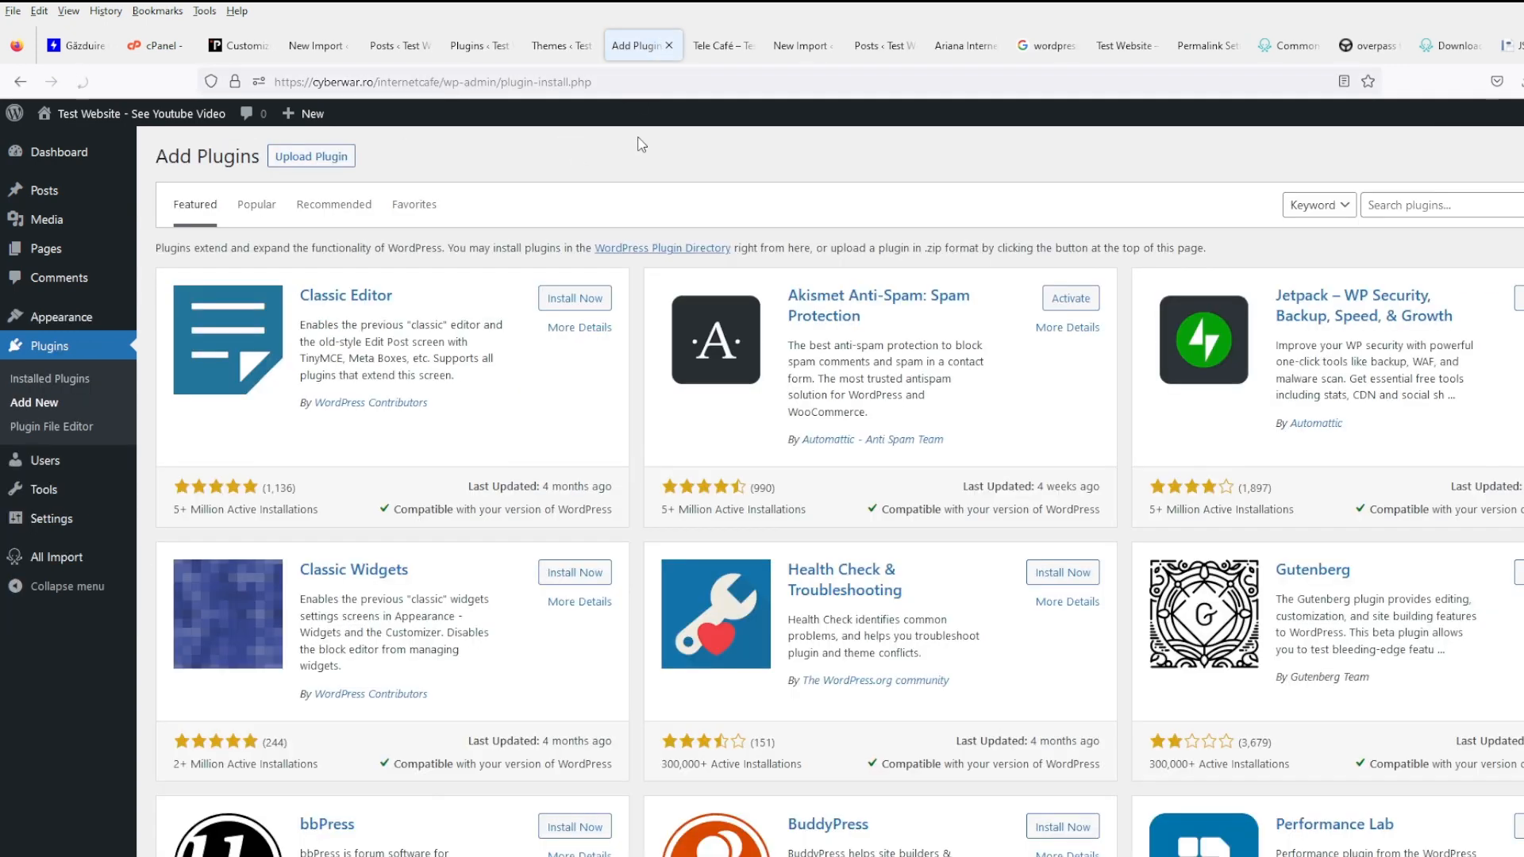
click(1508, 217)
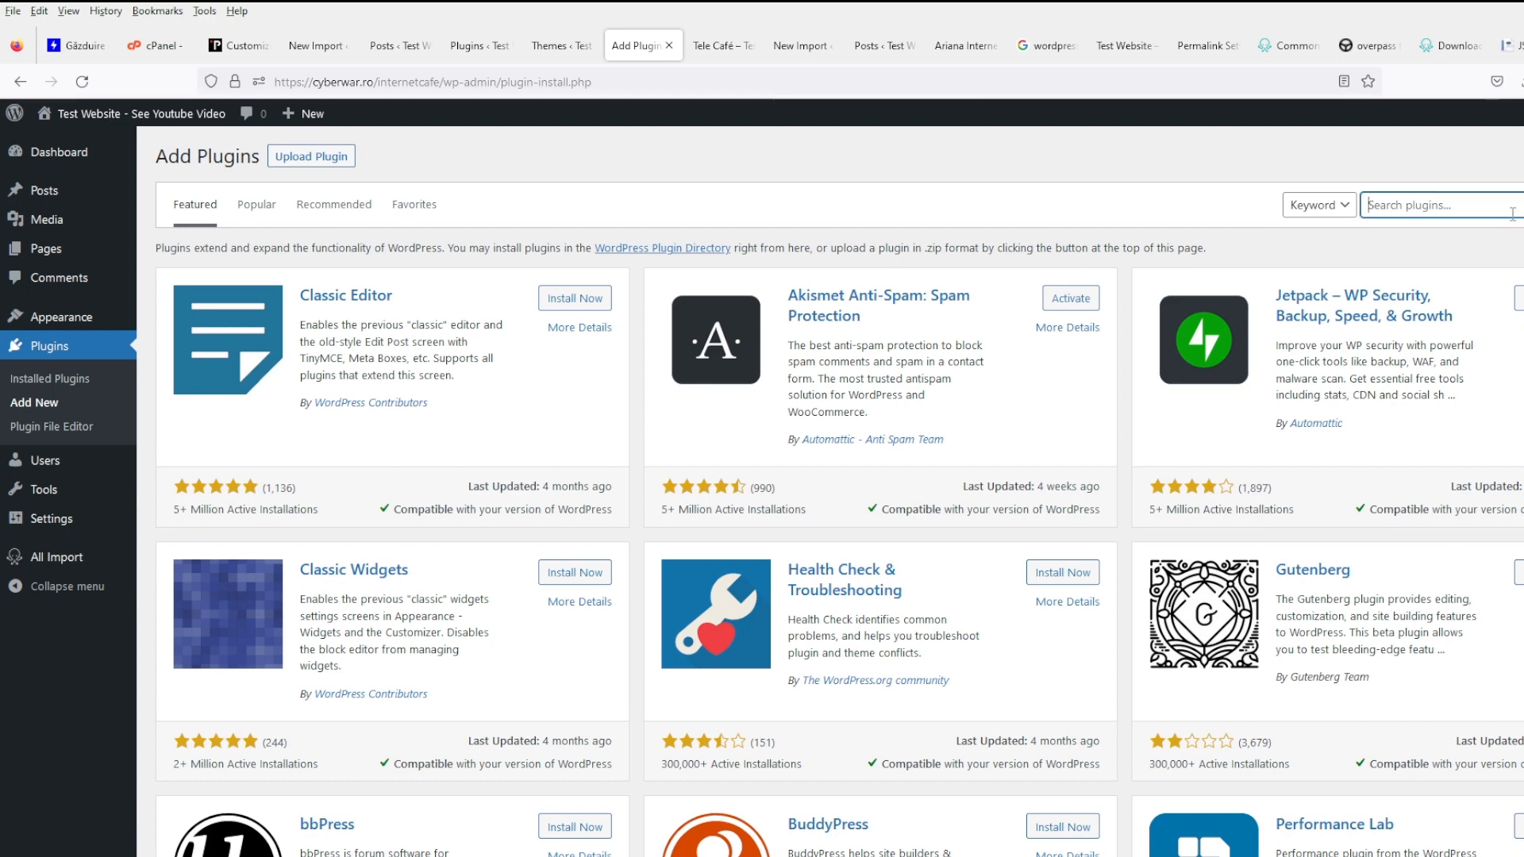
text(child themes)
key(Return)
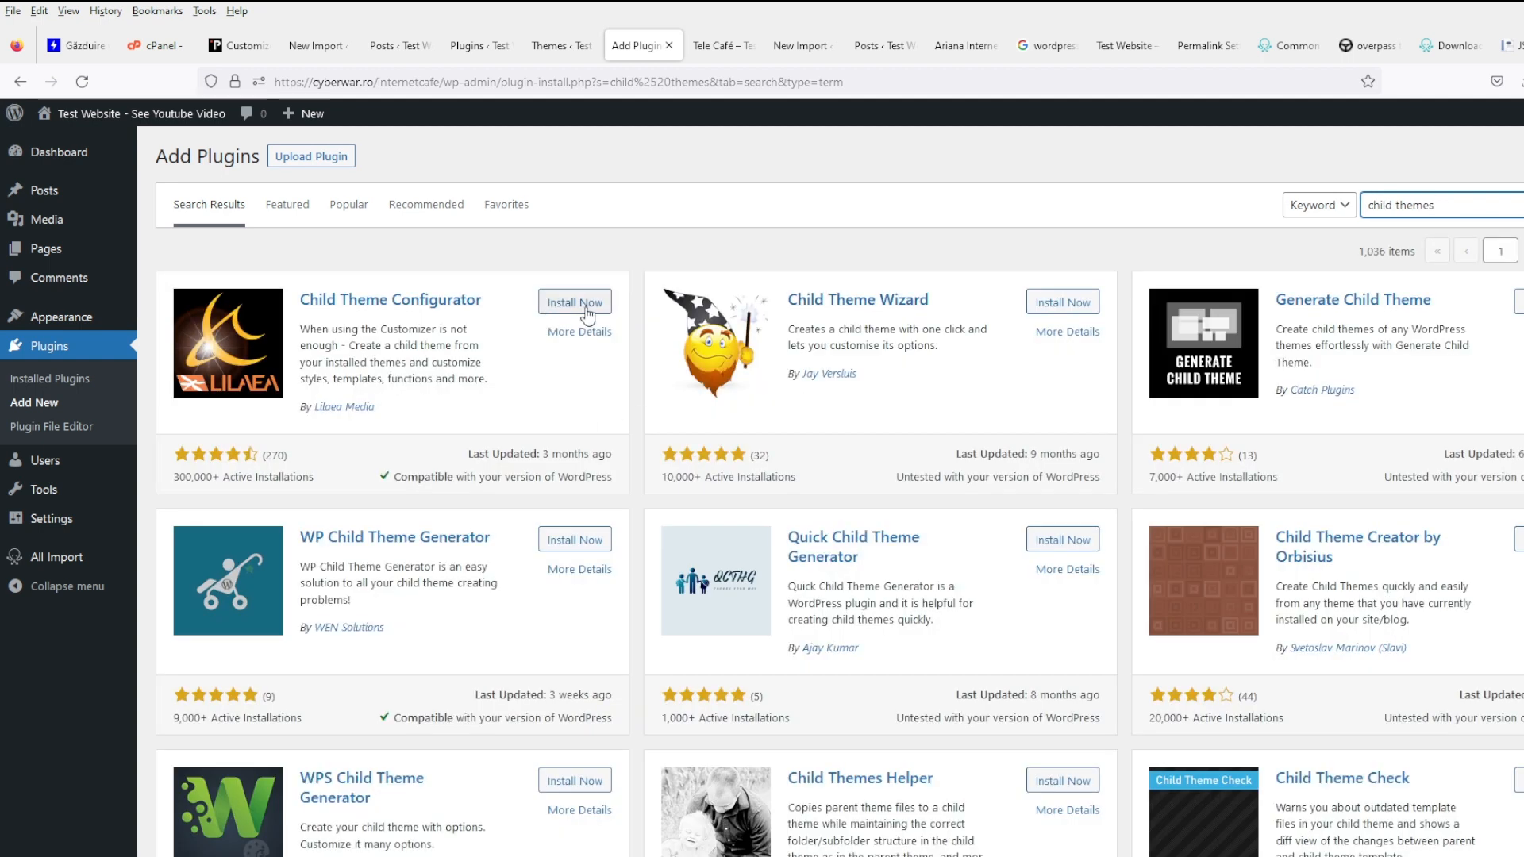
click(539, 306)
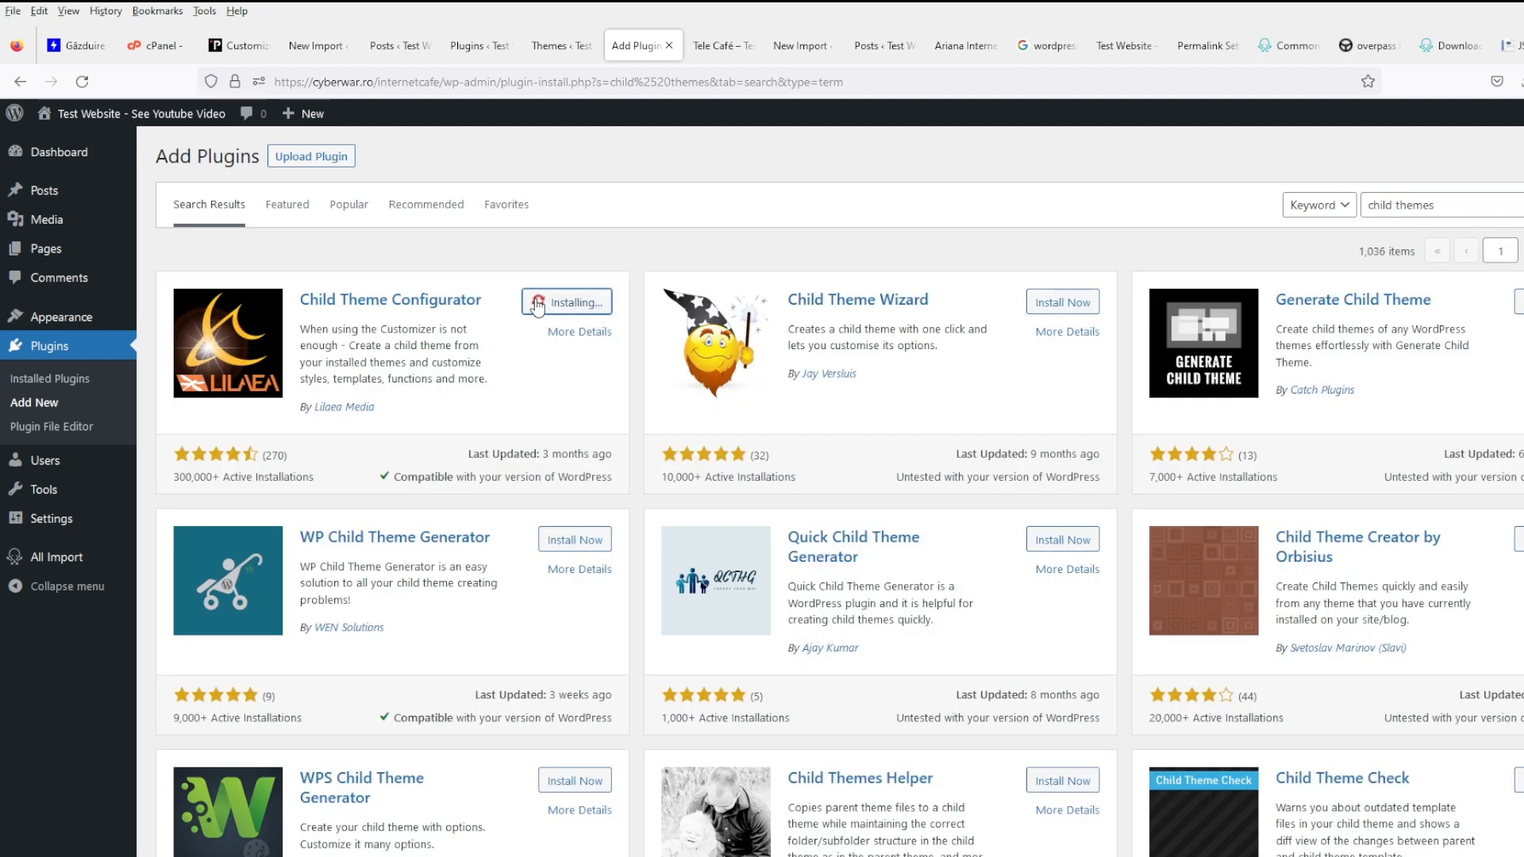
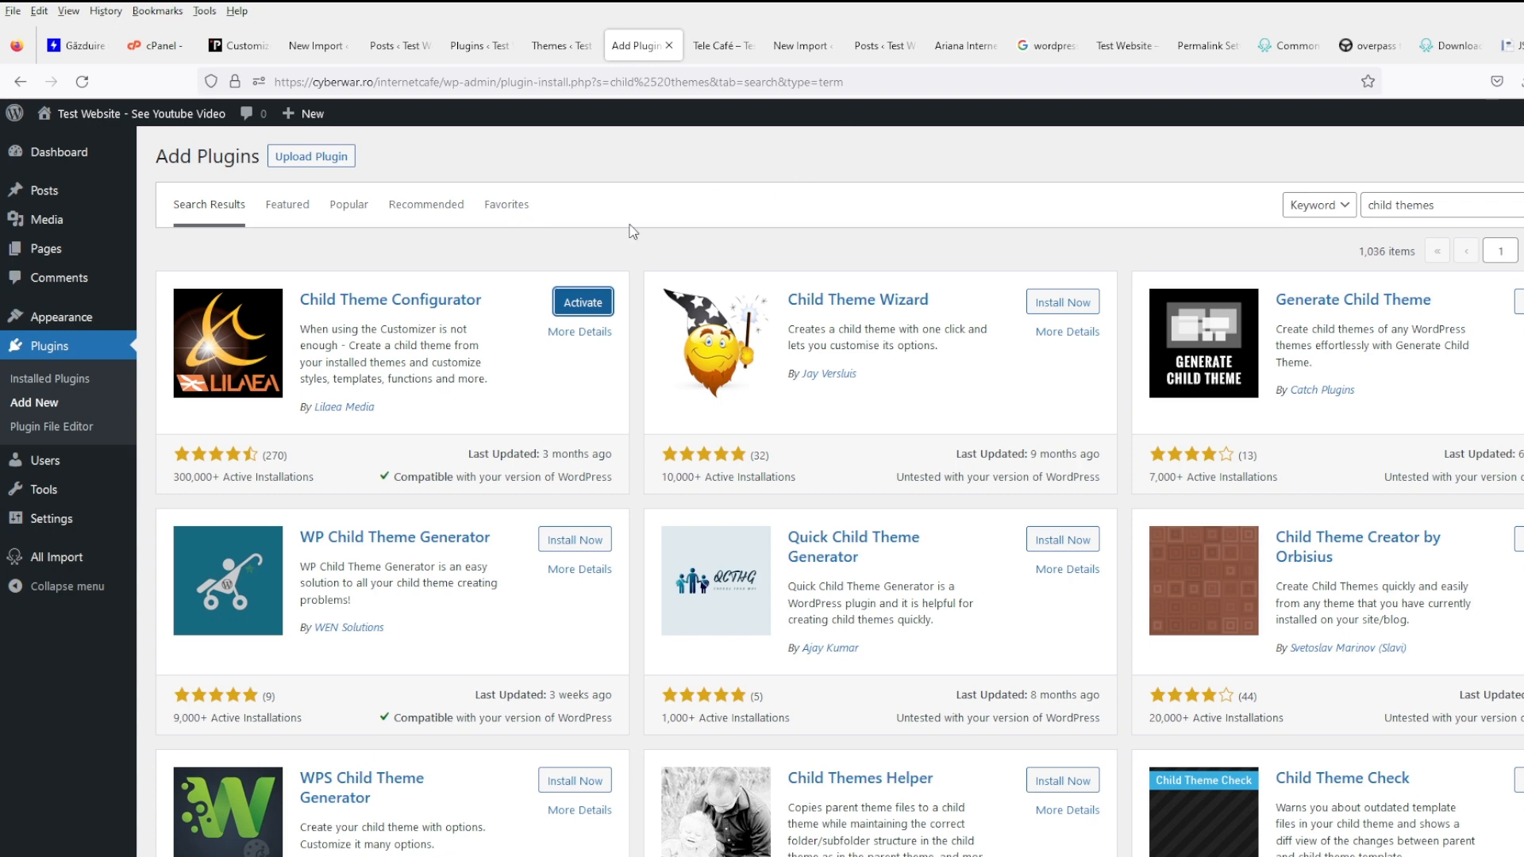
- Activate Child Theme Configurator and review it in the Installed Plugins list beside WP All Import Pro
click(589, 312)
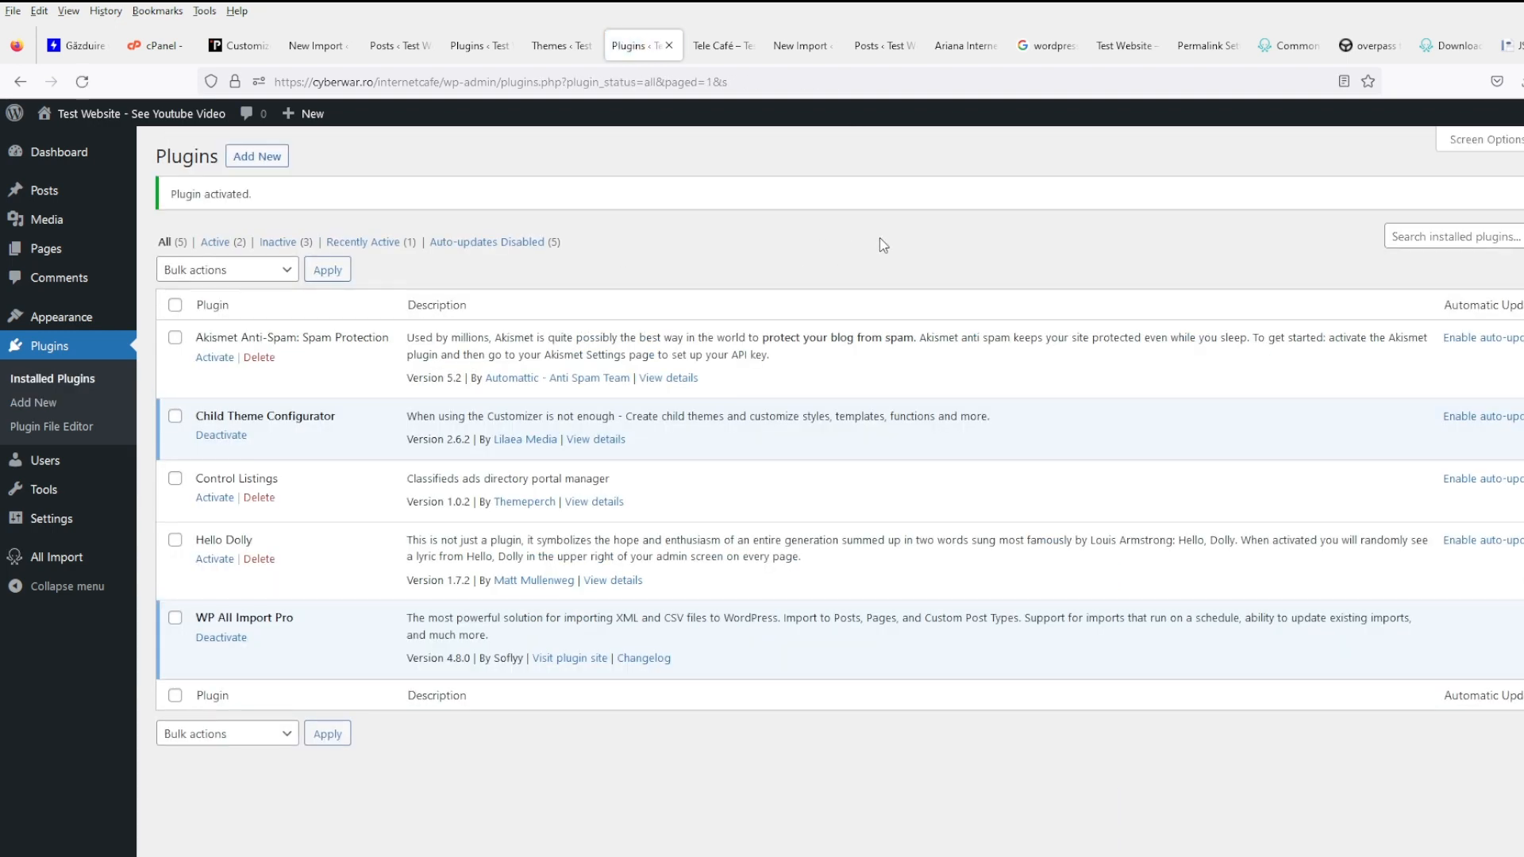
drag(901, 675, 200, 637)
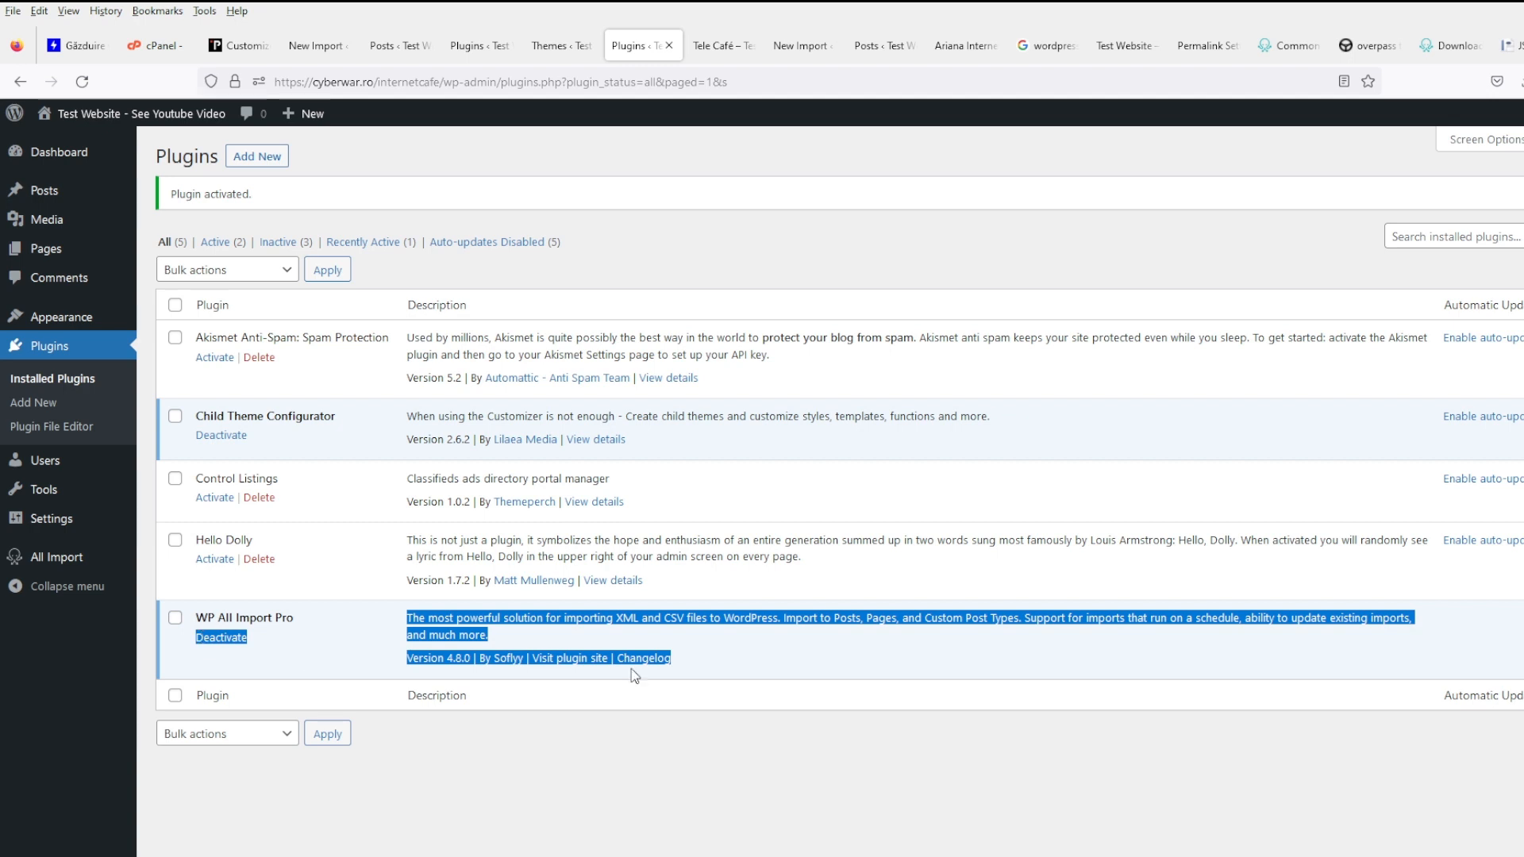
click(752, 676)
drag(546, 646, 188, 624)
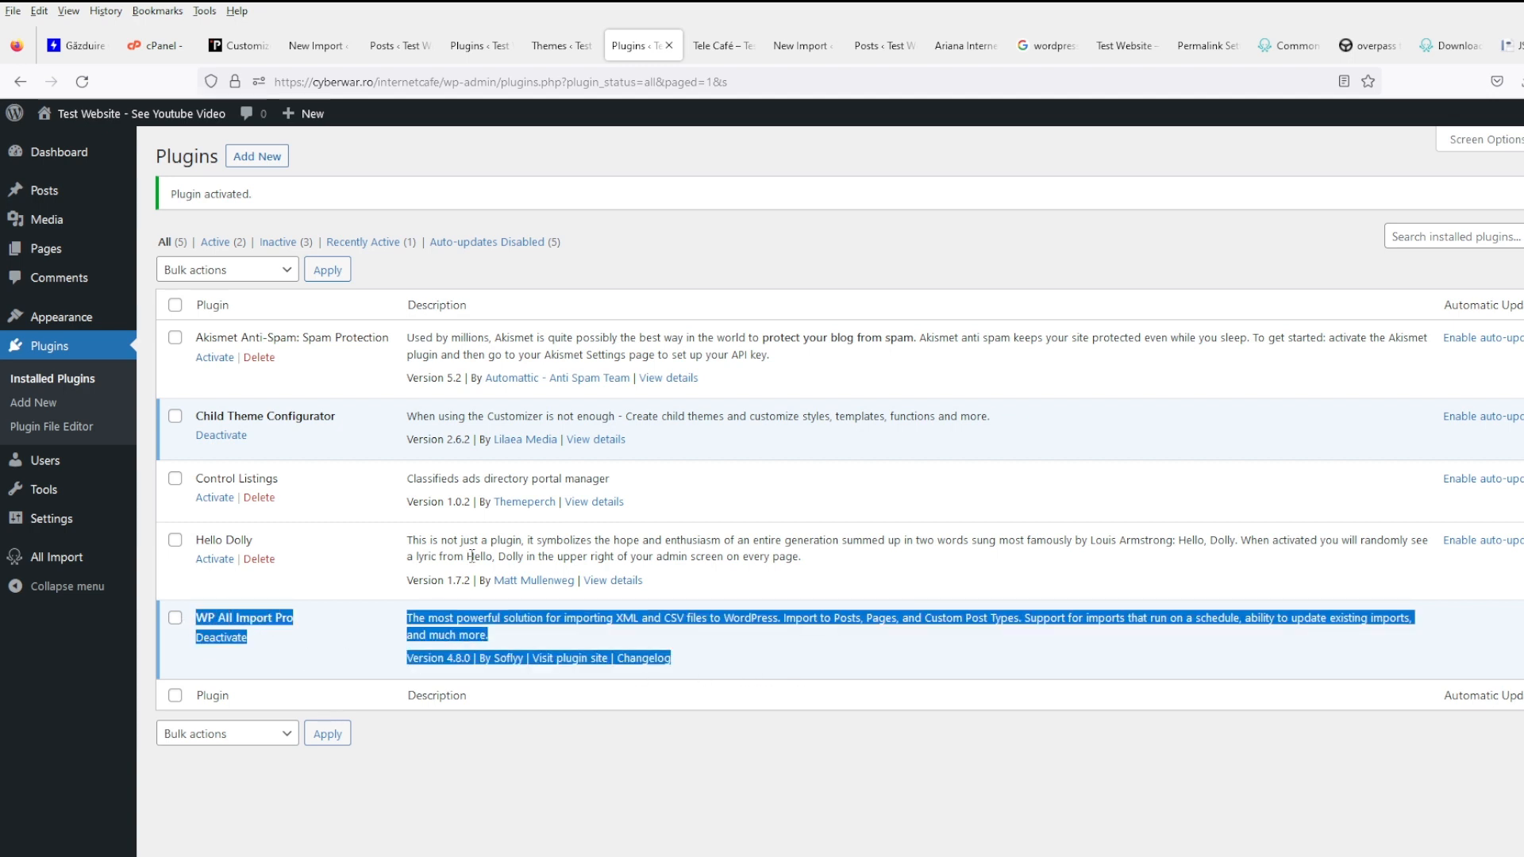
click(765, 490)
- Open Tools > Child Themes and analyze GeneratePress as the parent theme
mouse_move(119, 319)
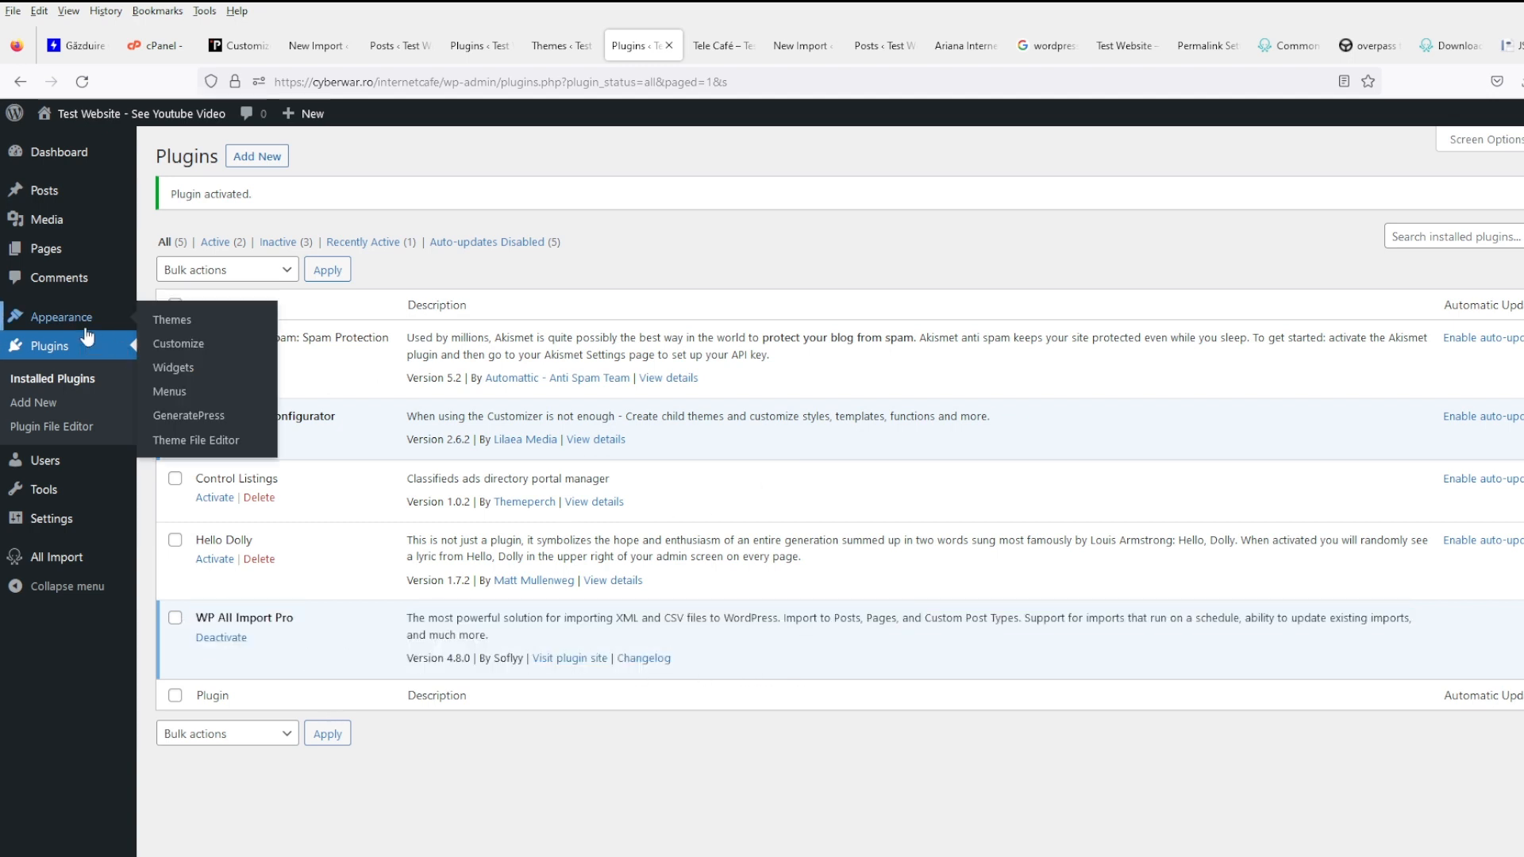
click(165, 320)
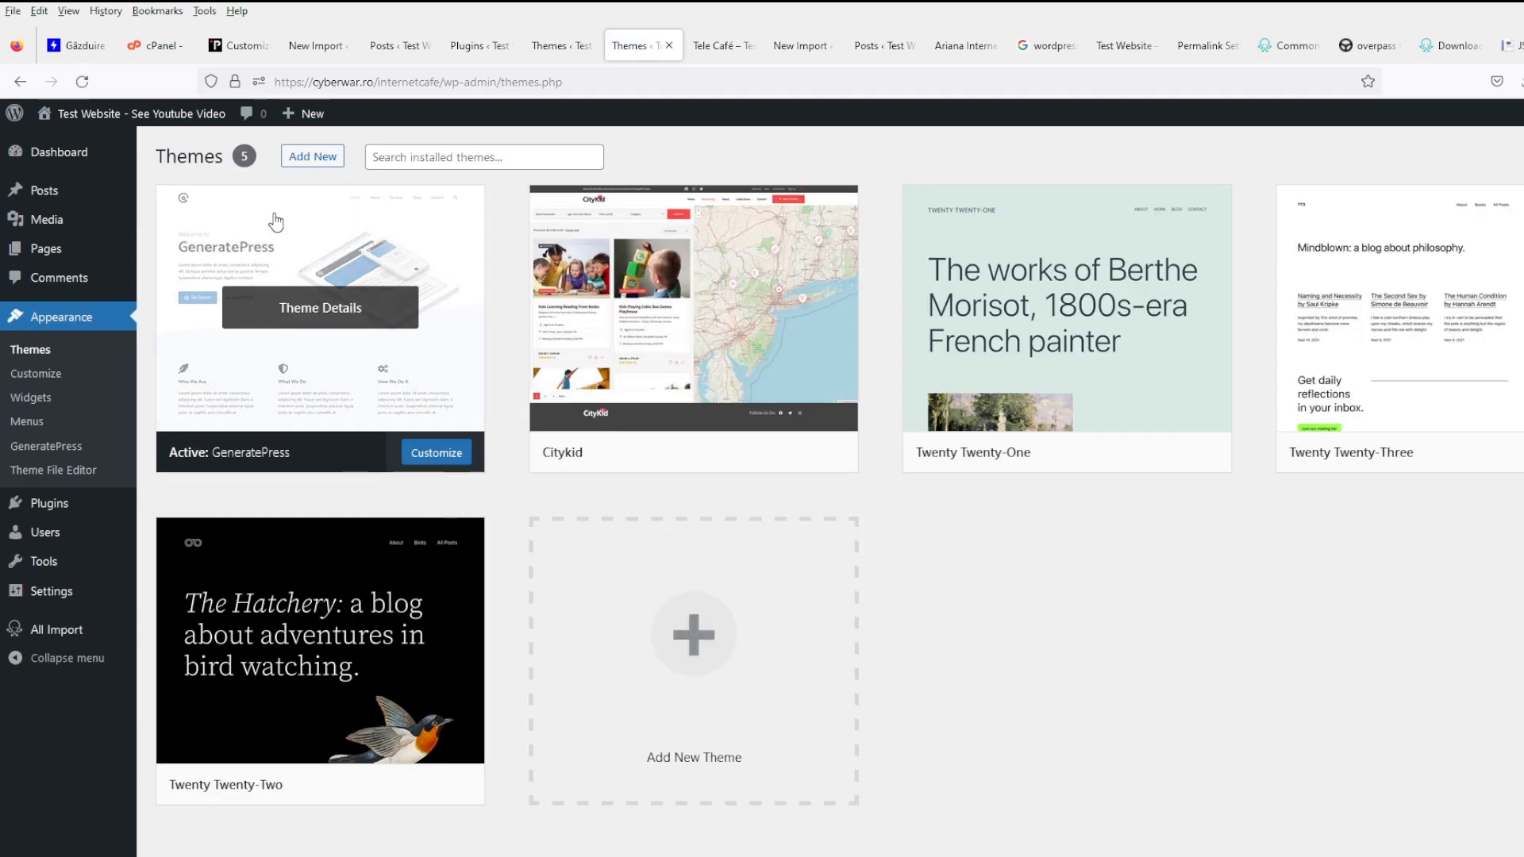
mouse_move(85, 504)
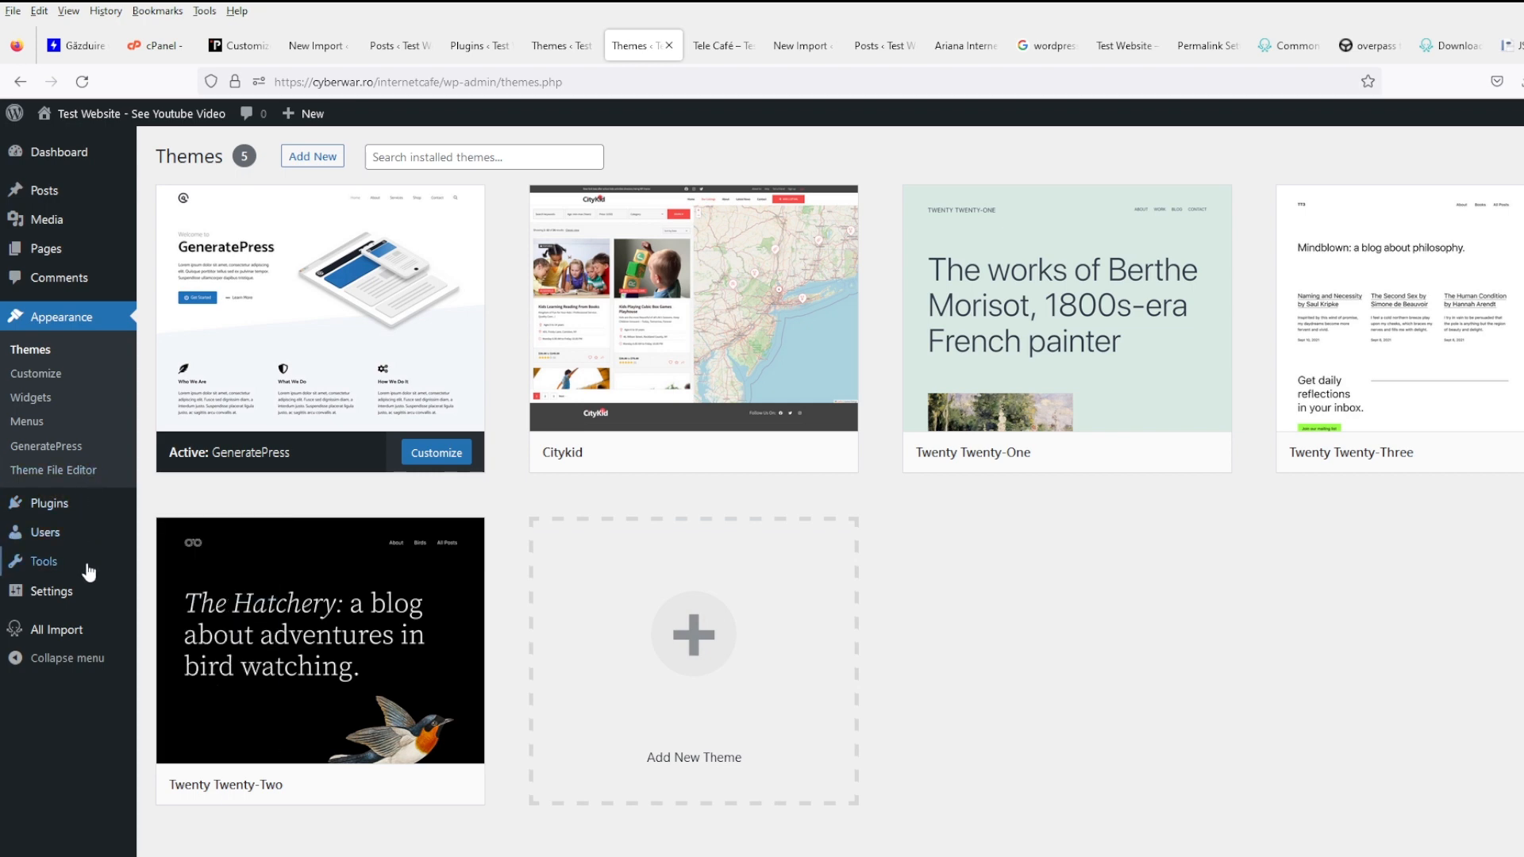
mouse_move(89, 573)
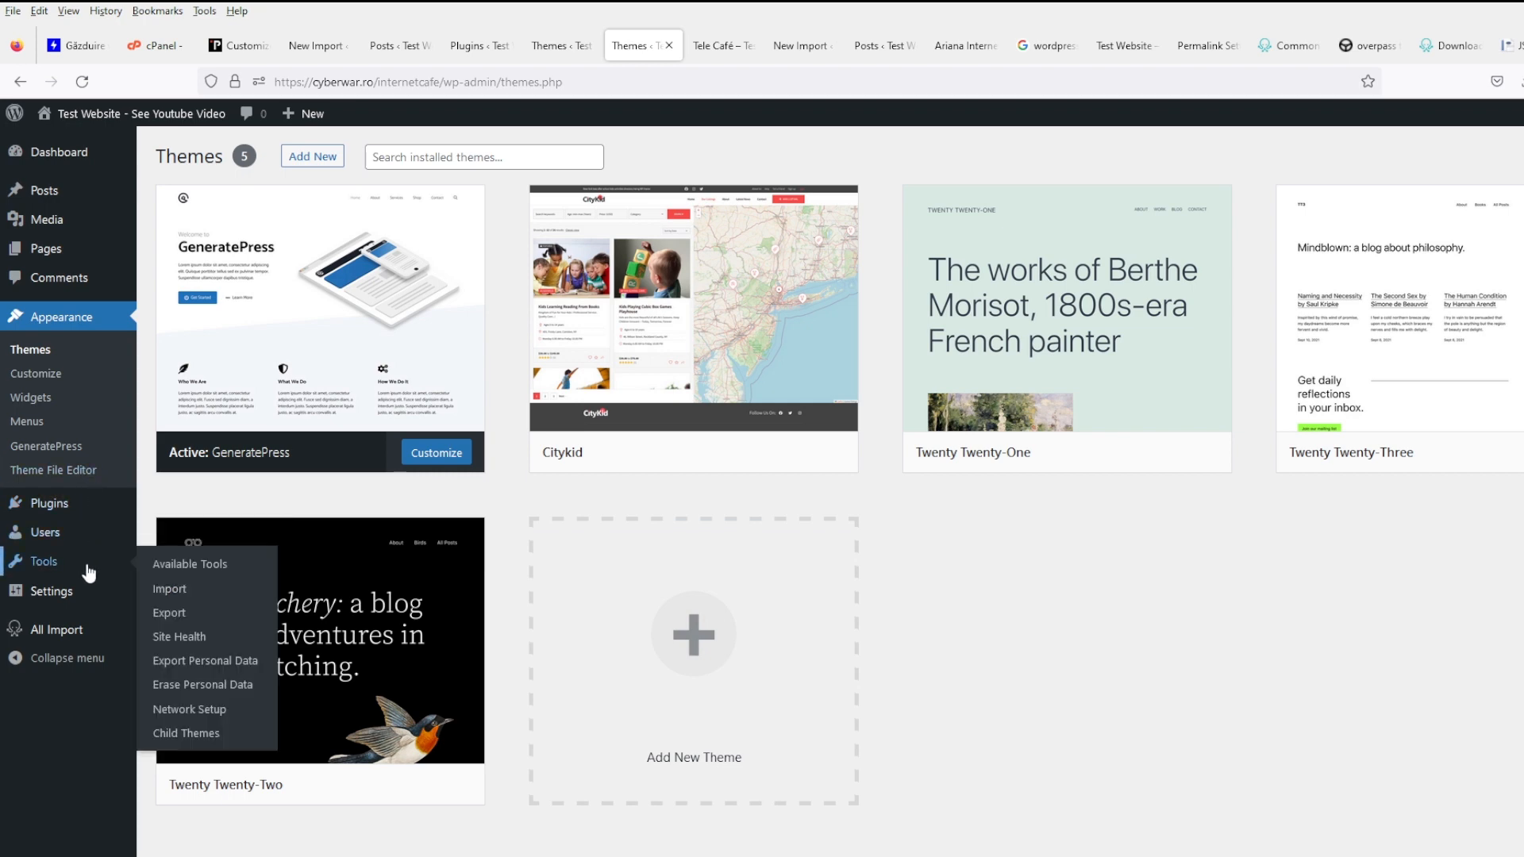
click(193, 733)
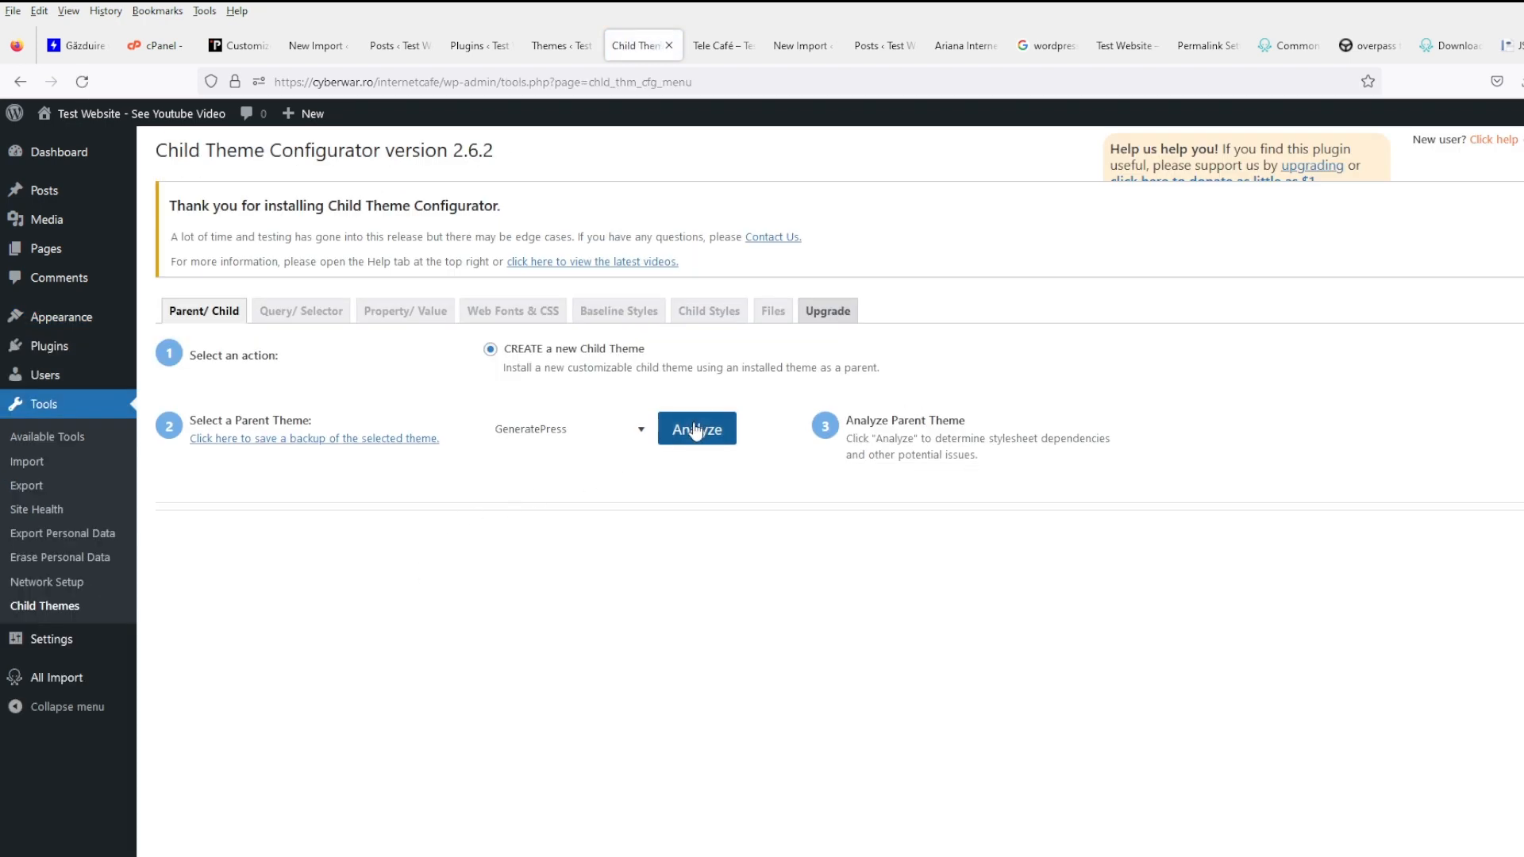
click(695, 429)
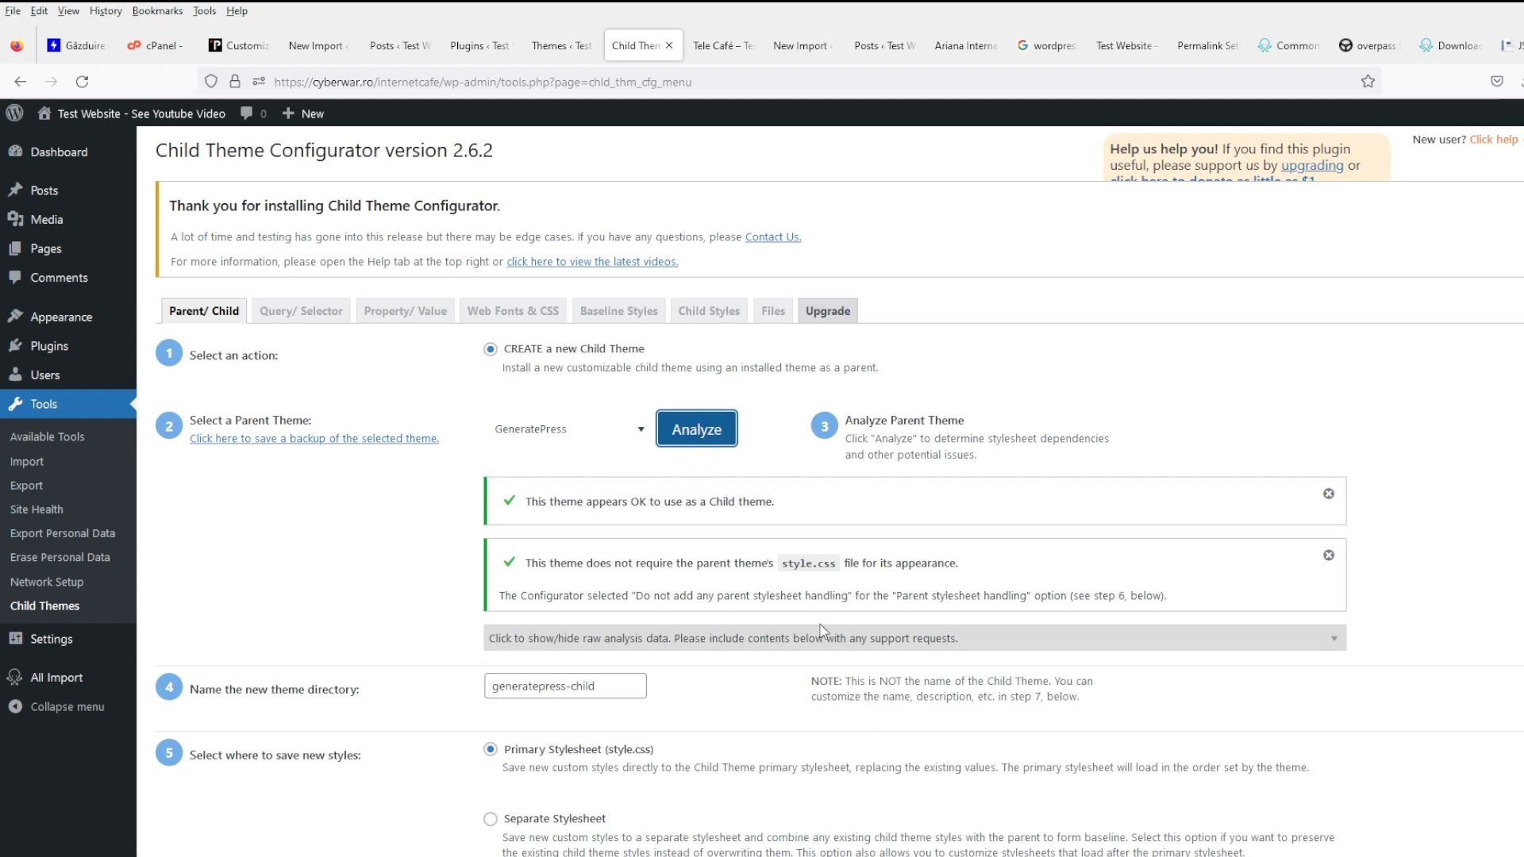
- Rename the child theme directory and create the GeneratePress Child theme
scroll(748, 718, down, 3)
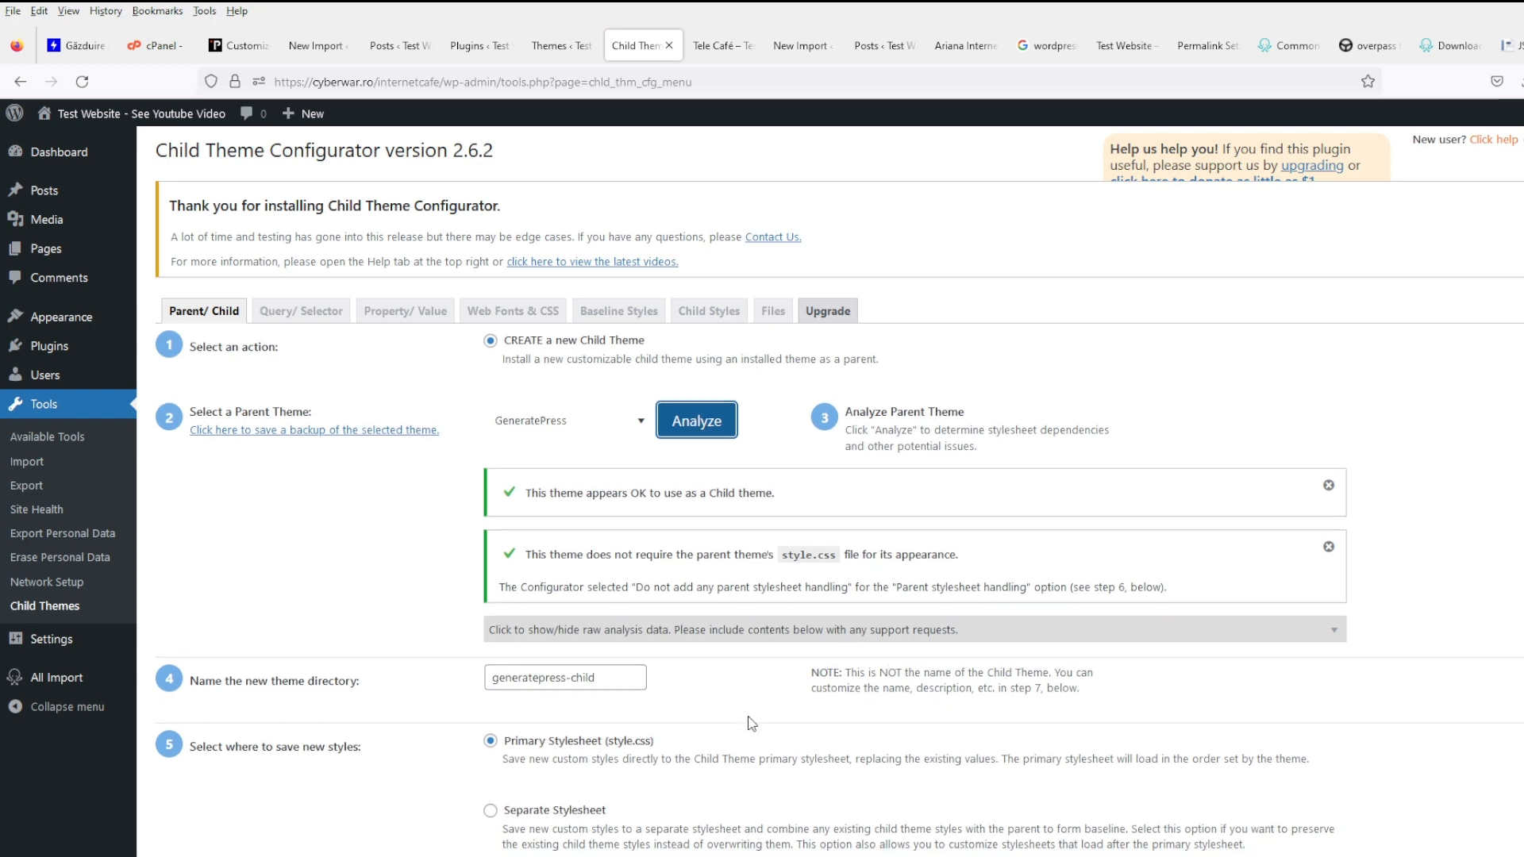
scroll(748, 718, up, 3)
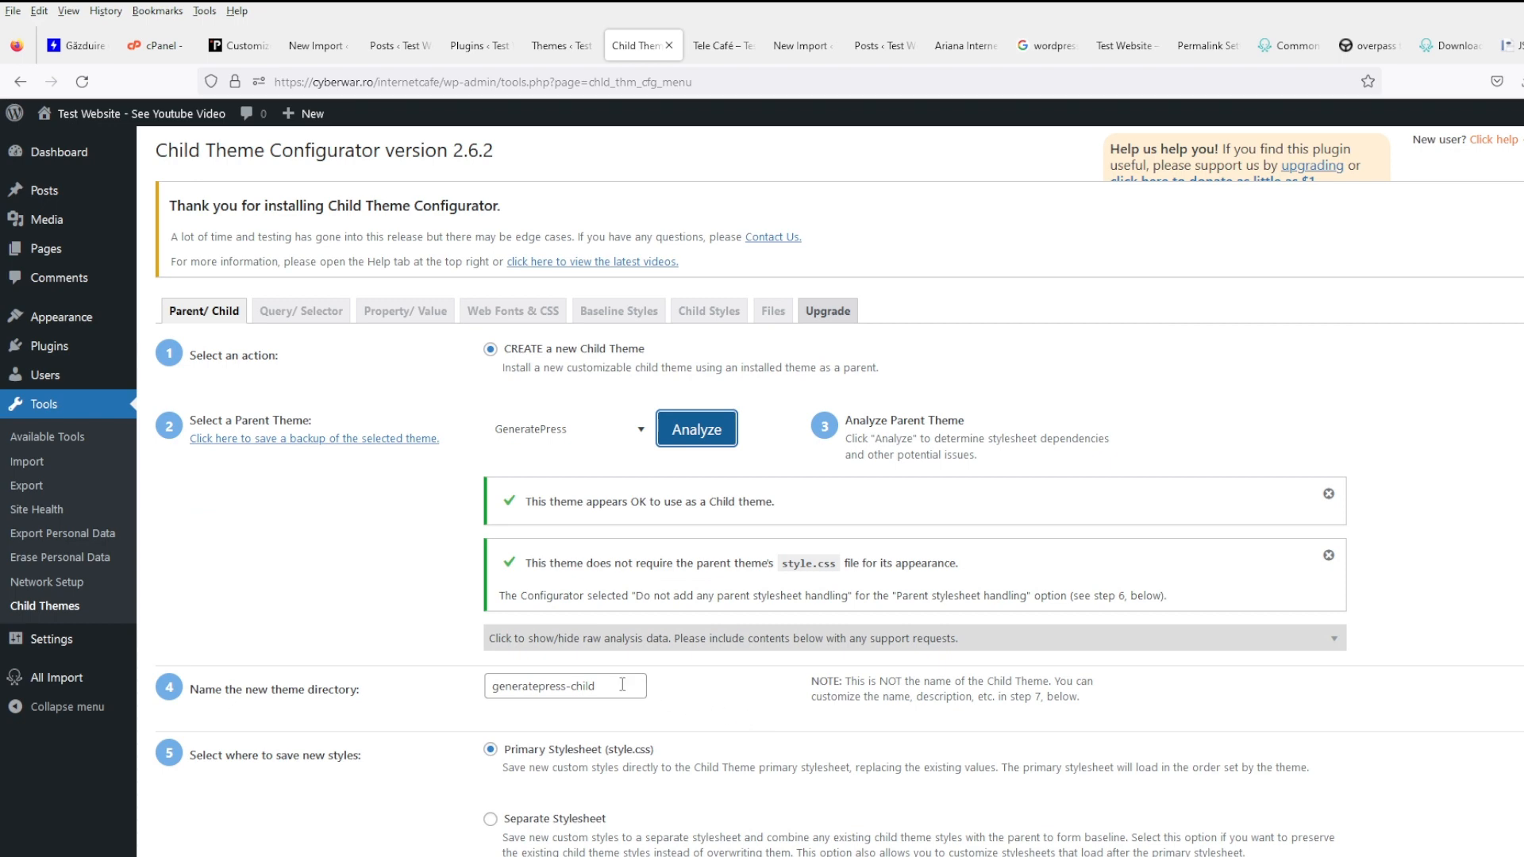
drag(622, 684, 405, 687)
scroll(762, 699, down, 3)
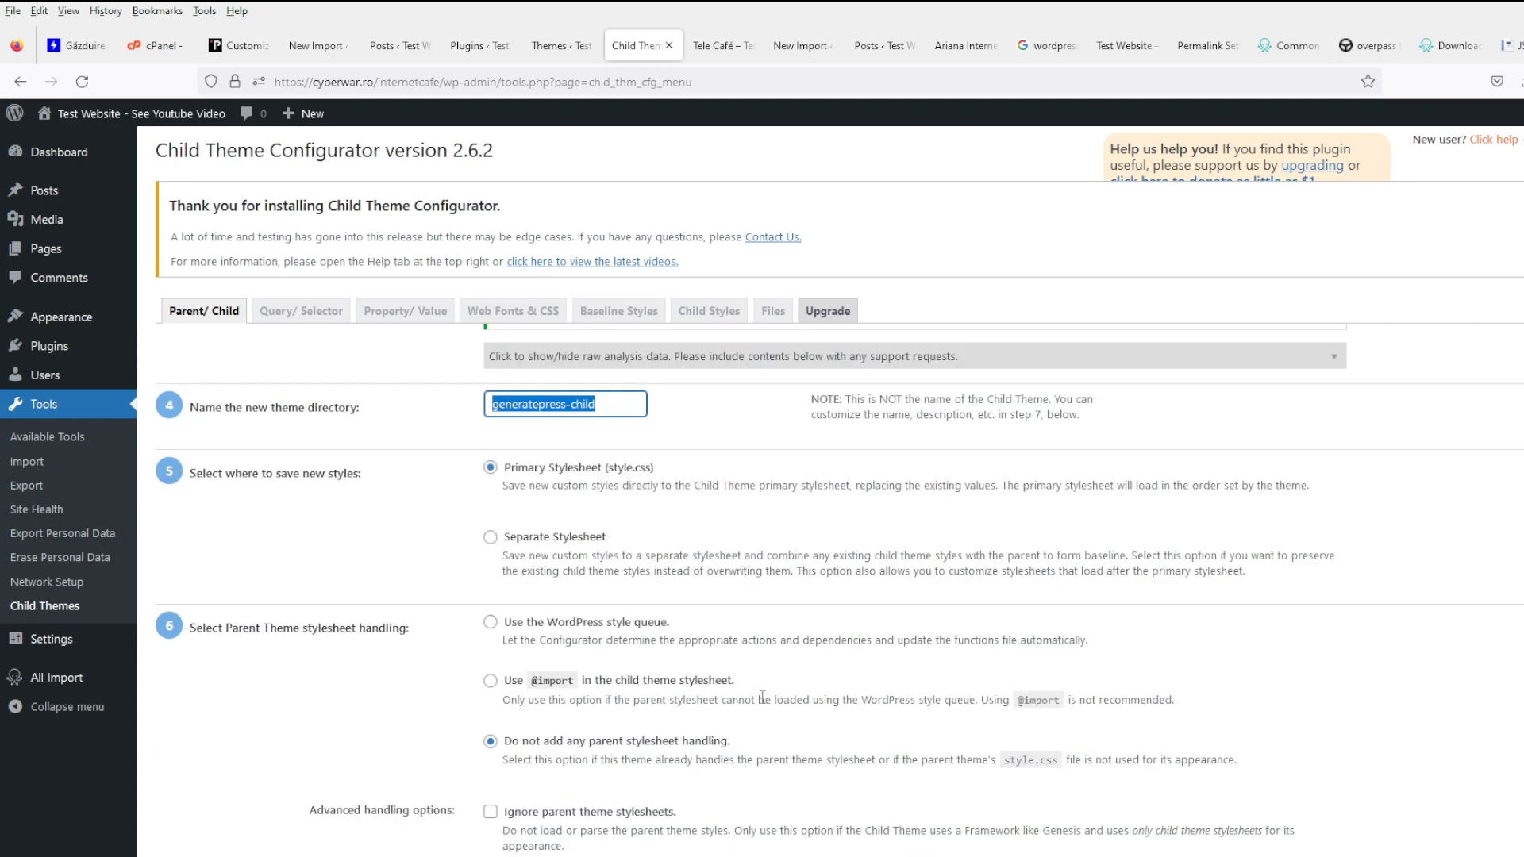
text(internetcafe)
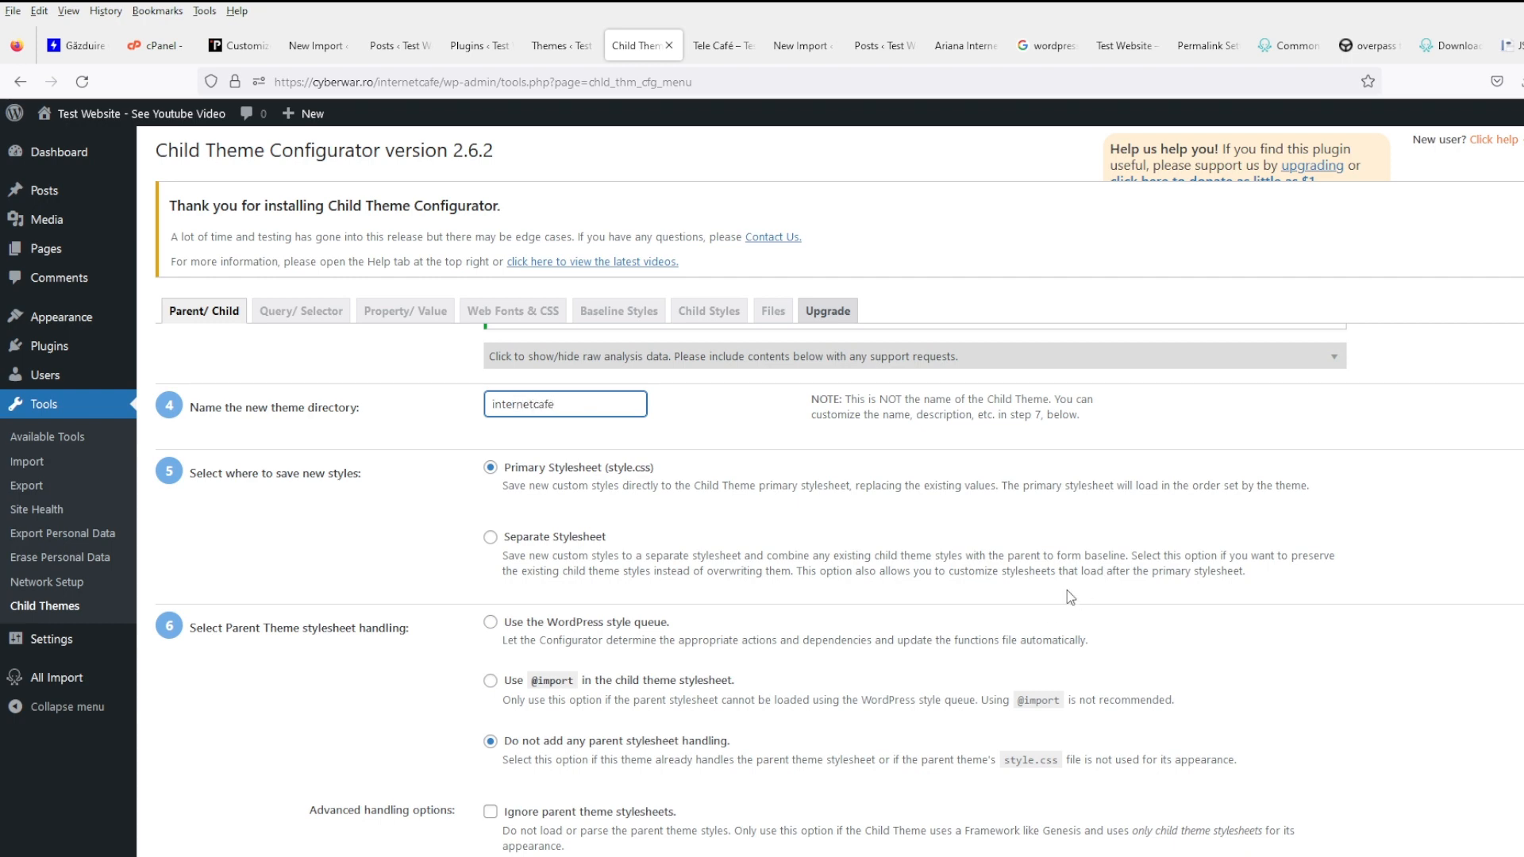
scroll(1066, 589, down, 5)
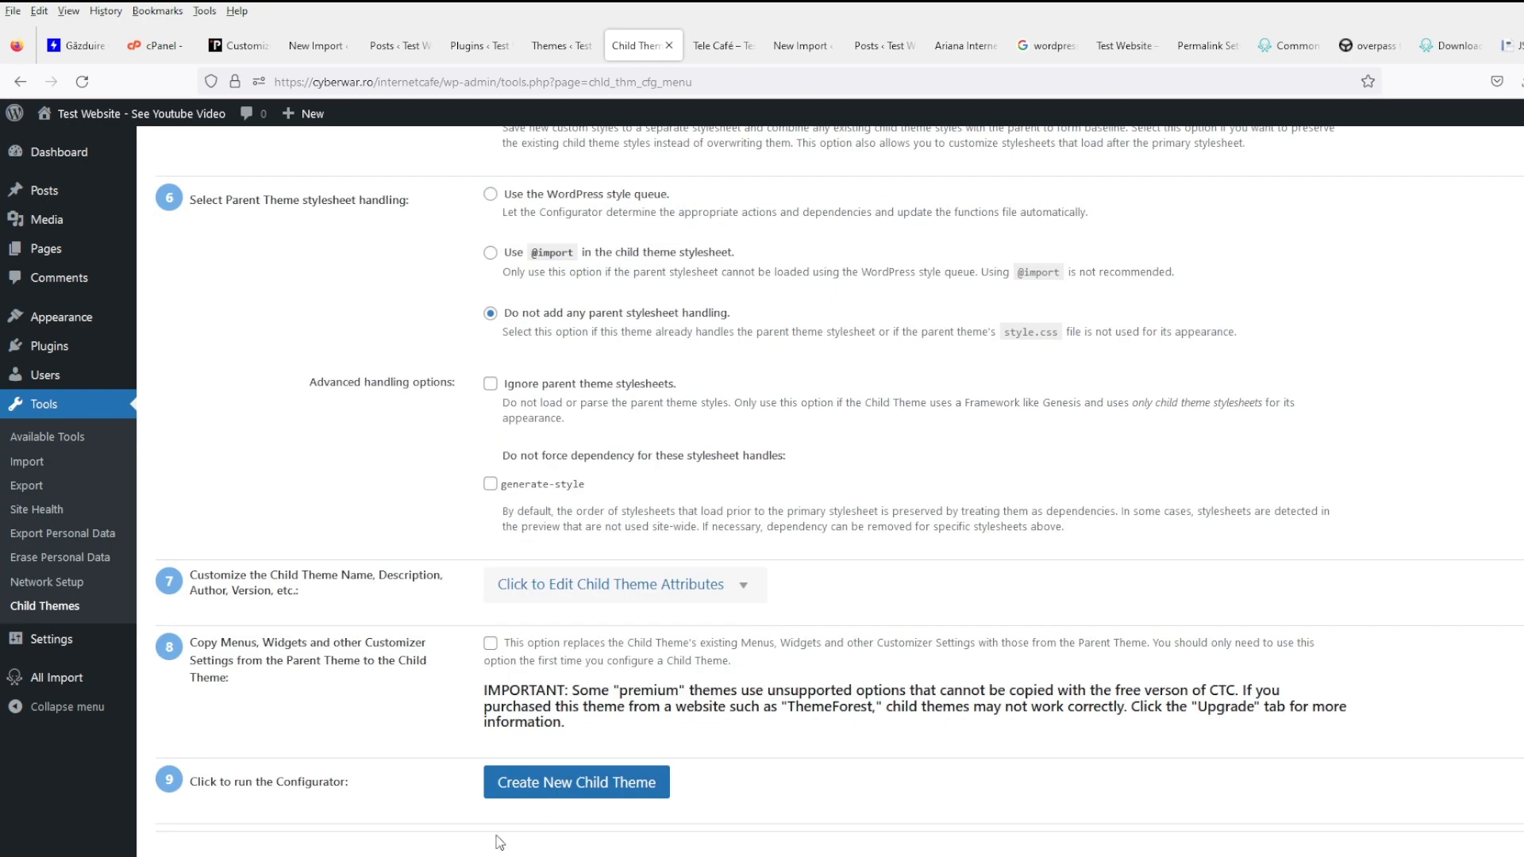
click(578, 784)
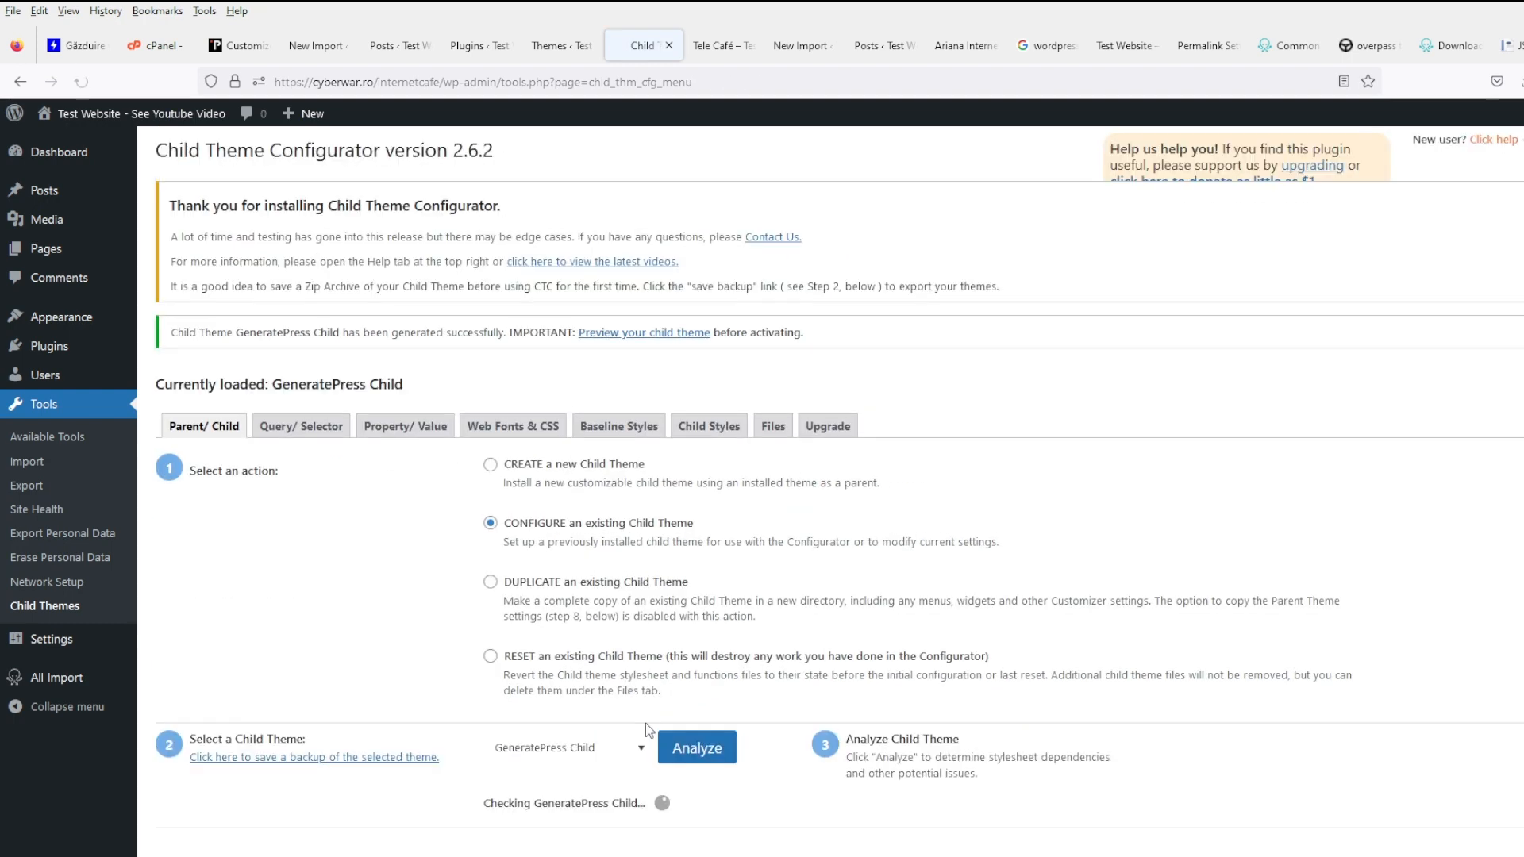
- Search Add Plugins for 'file man', then install and activate WP File Manager
mouse_move(105, 345)
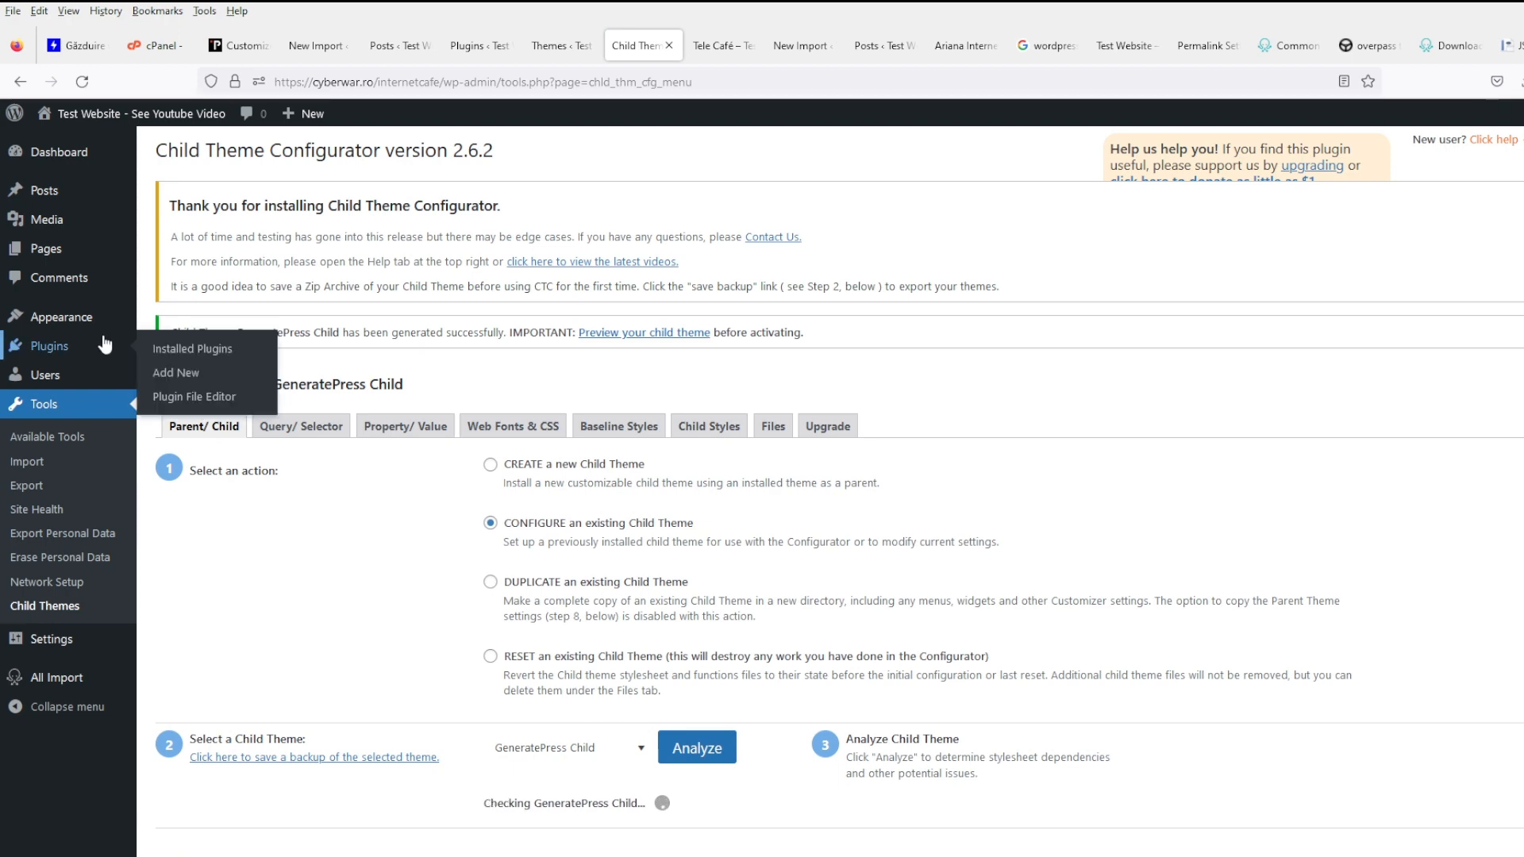
click(194, 373)
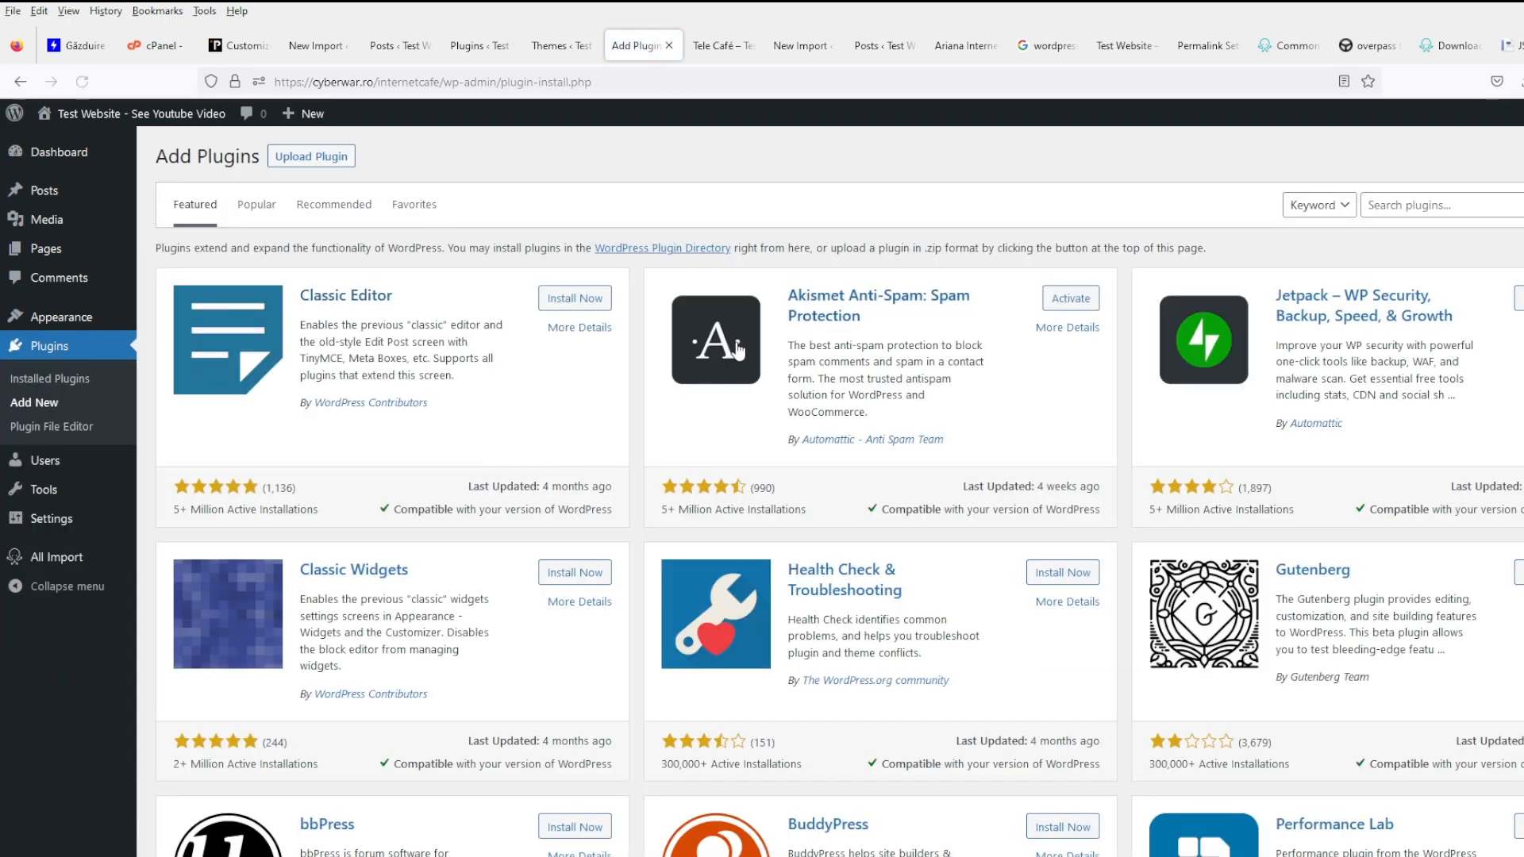
click(1402, 206)
text(file )
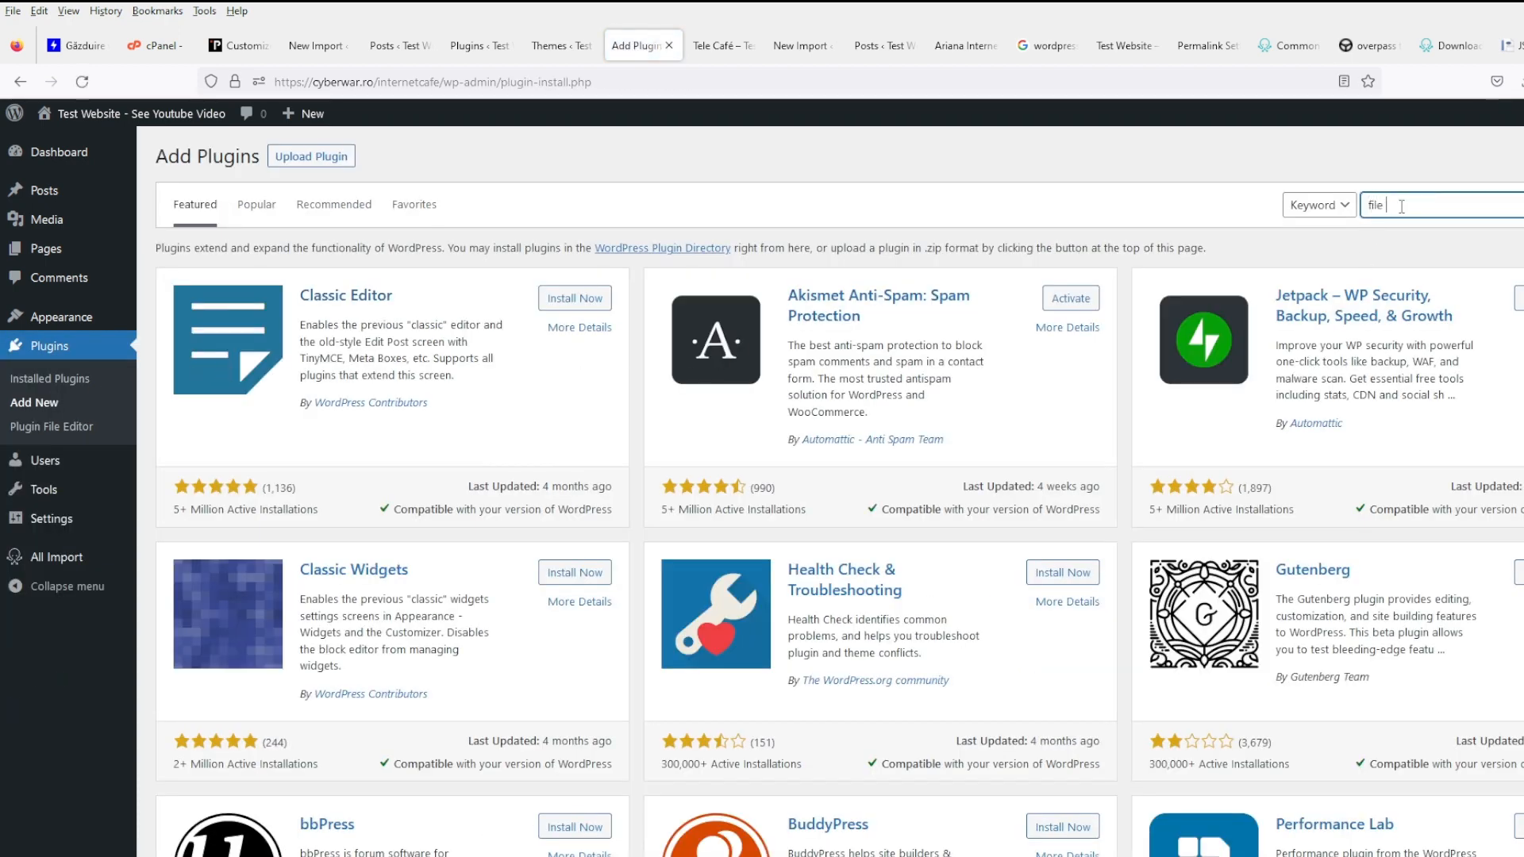
text(manager)
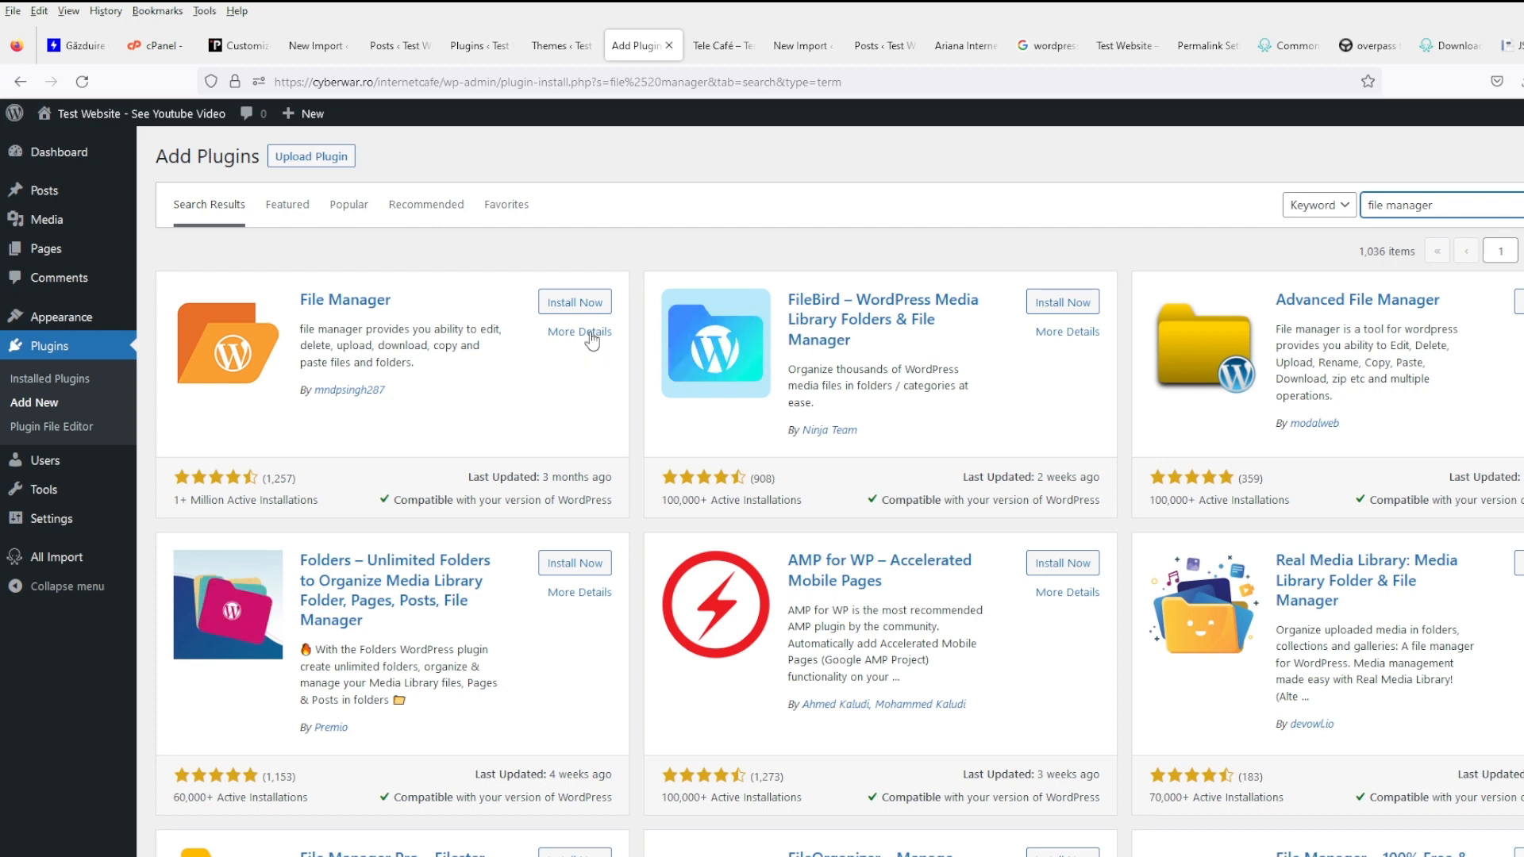
click(575, 302)
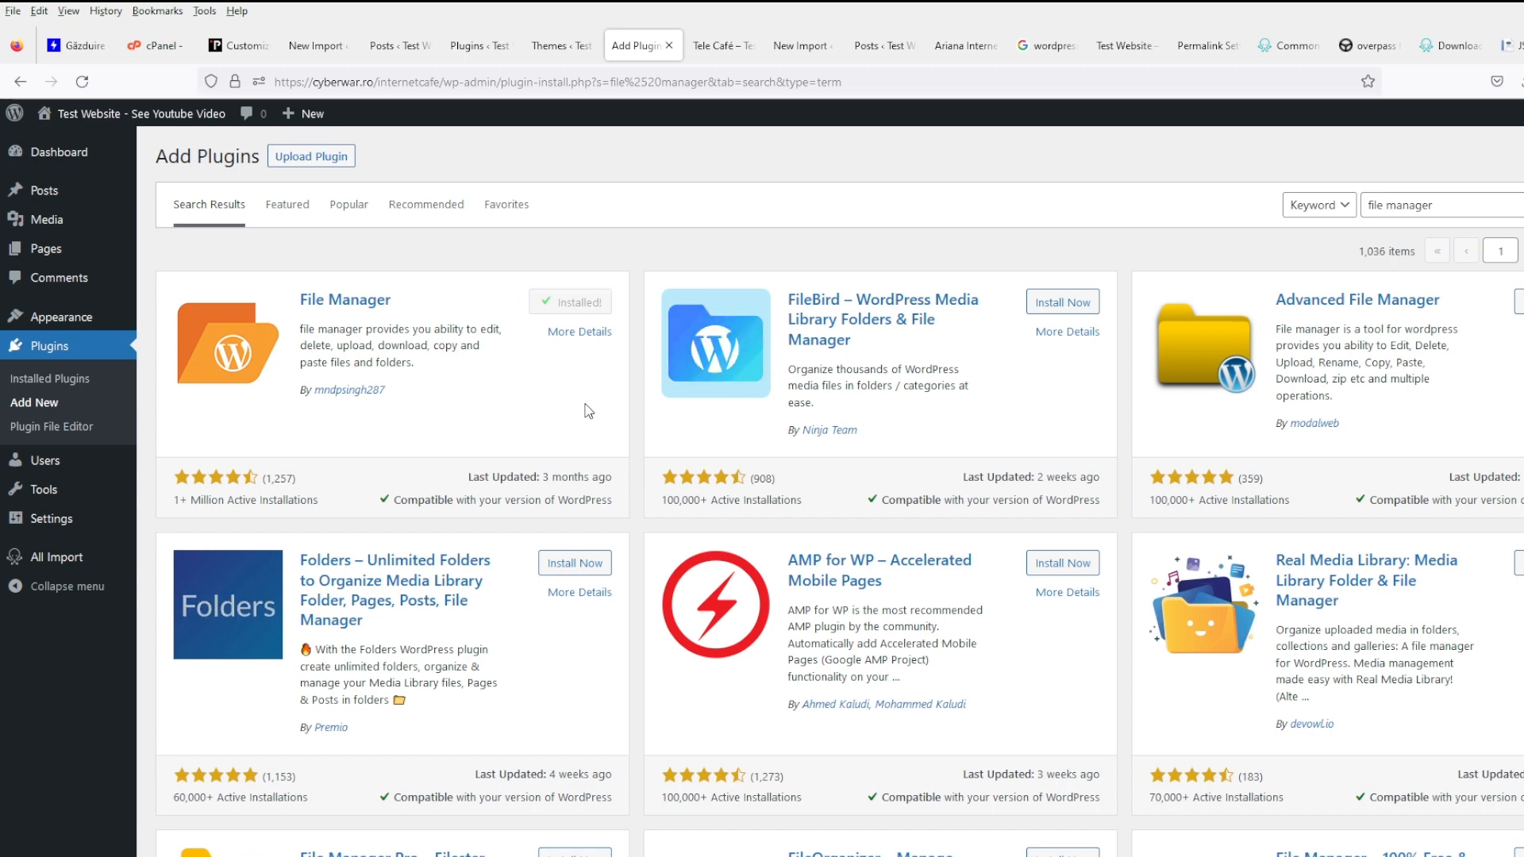
click(608, 311)
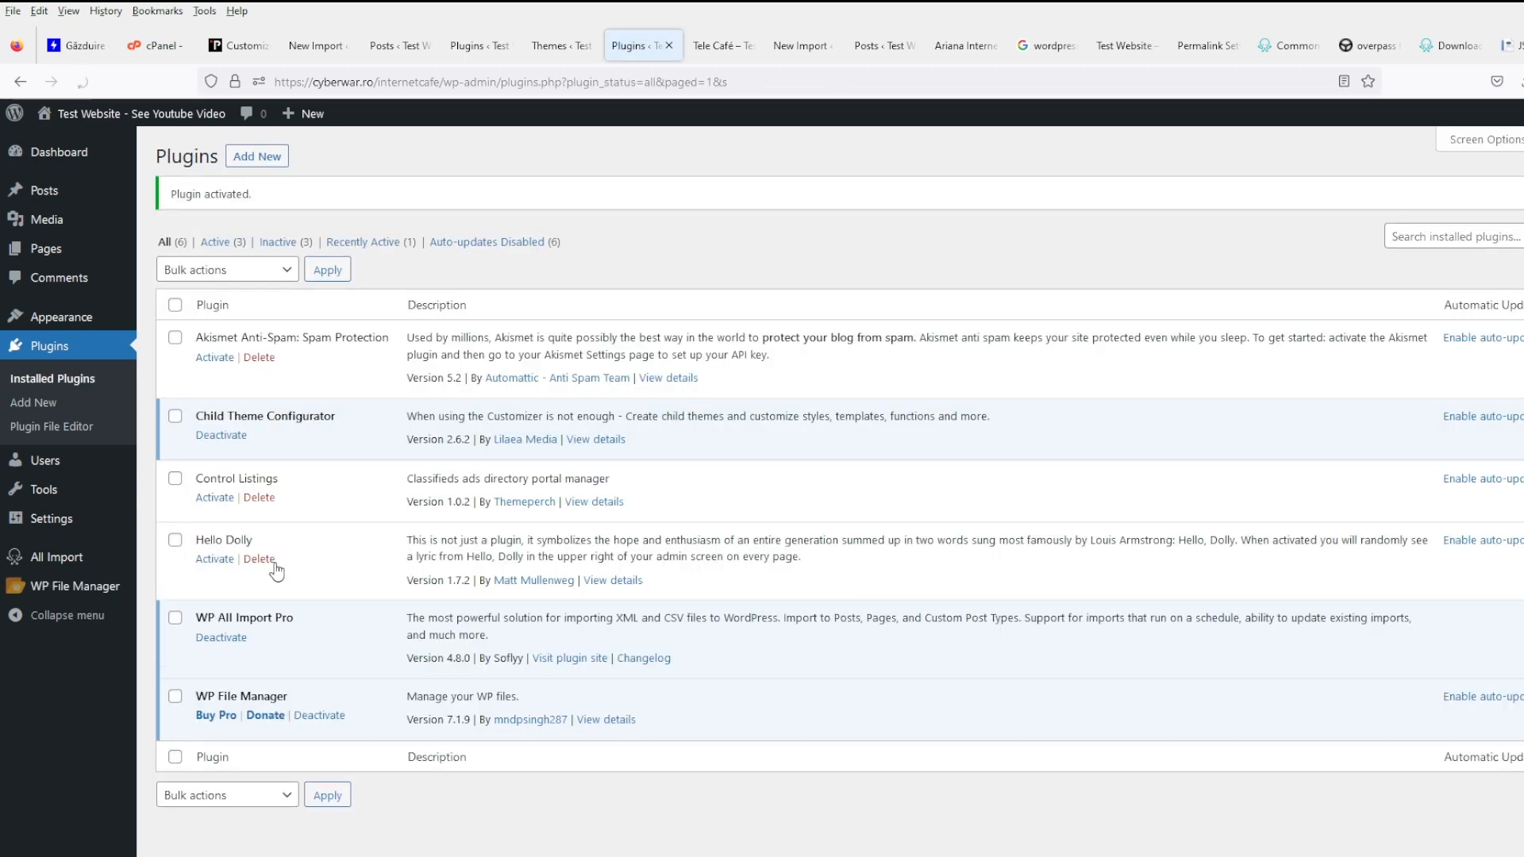
mouse_move(99, 591)
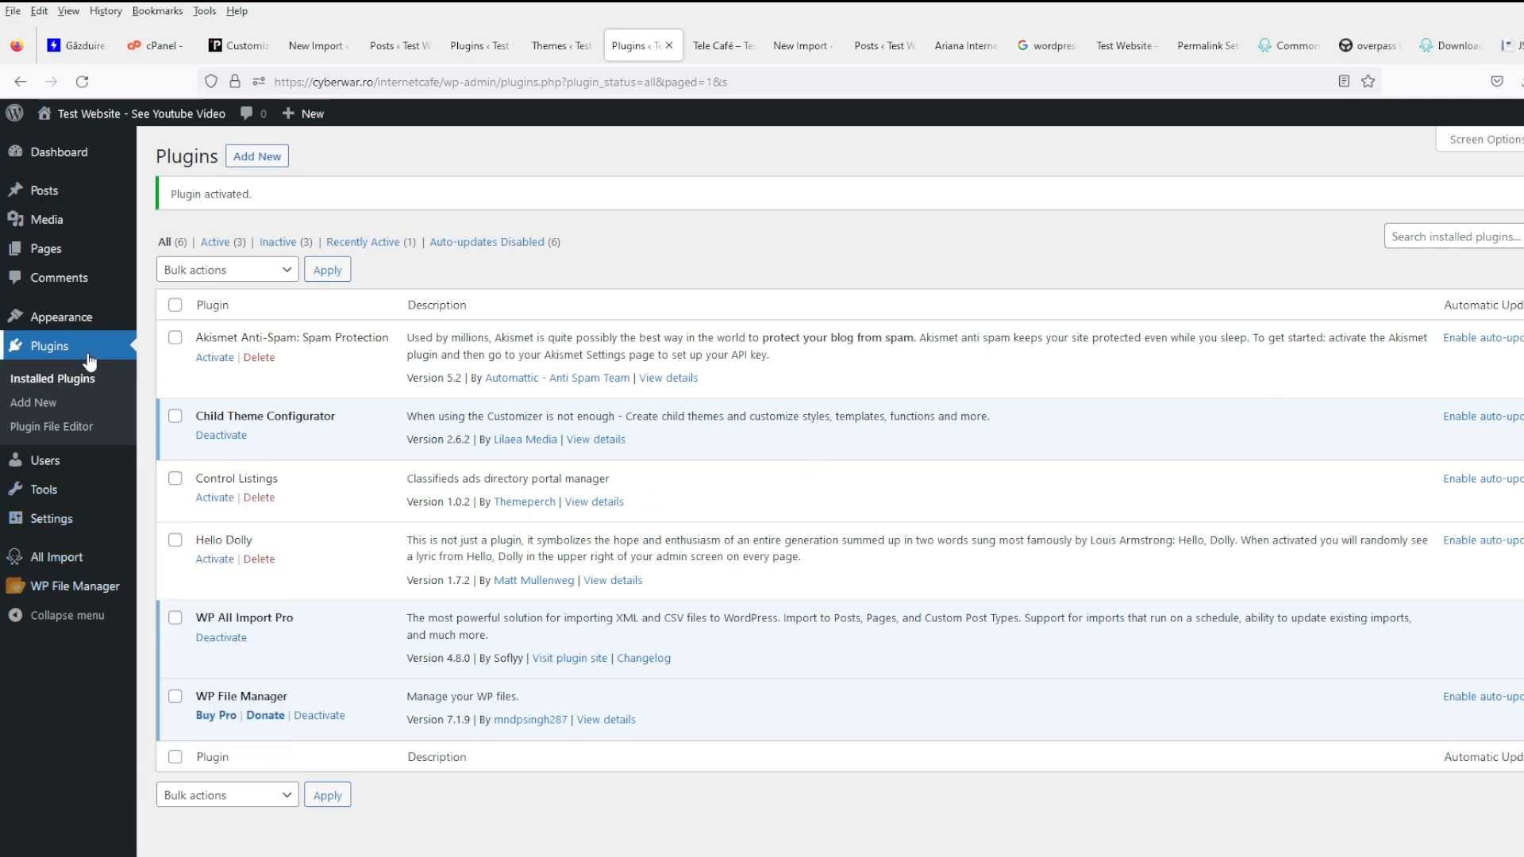
- Google 'custom fields plugins in template' and open the Custom Field Template plugin result
click(719, 45)
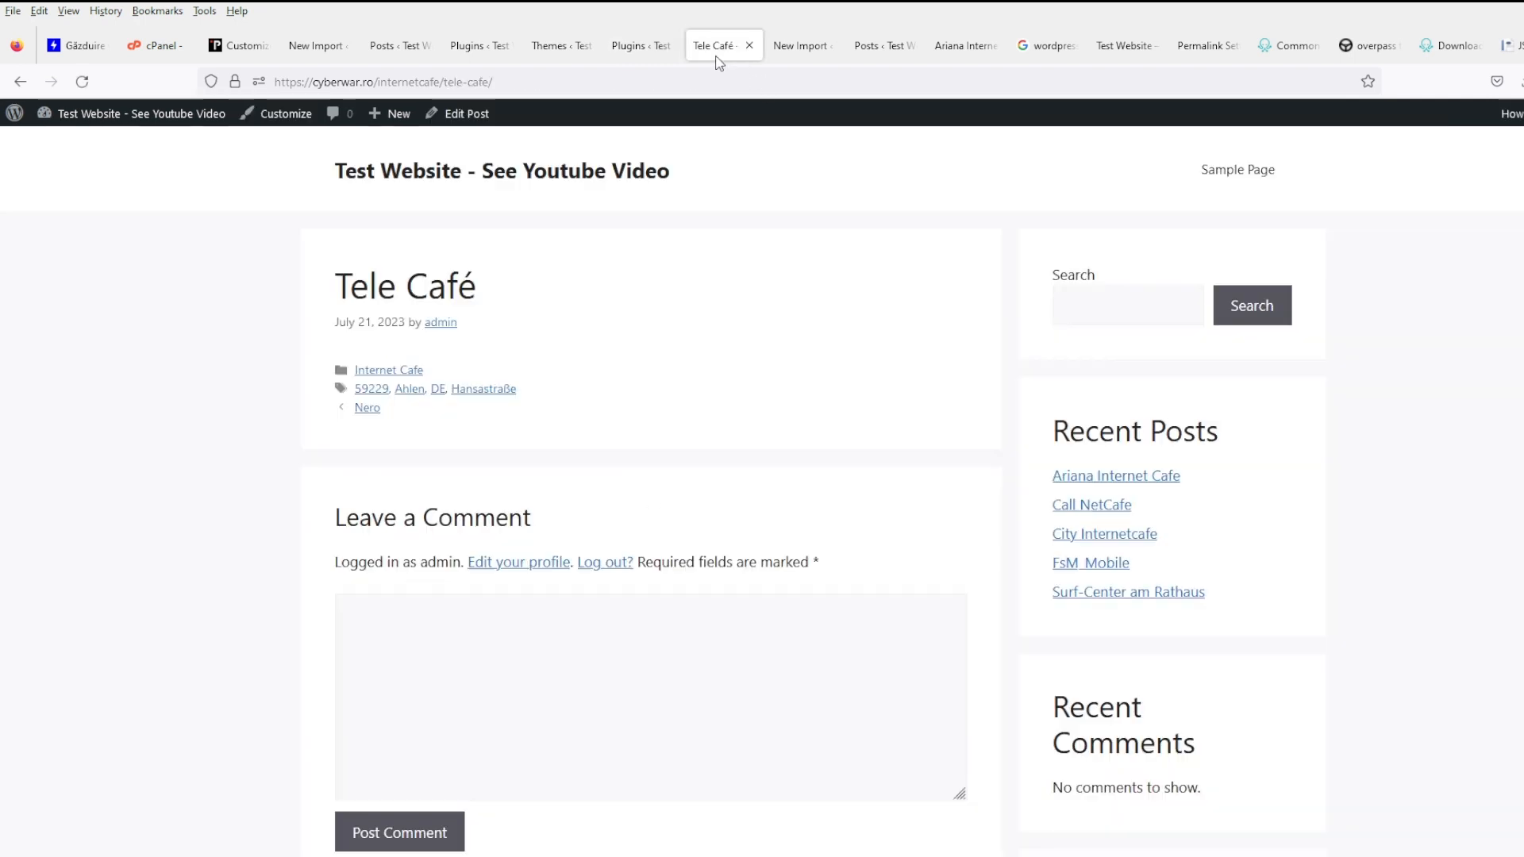
click(604, 83)
text(cus)
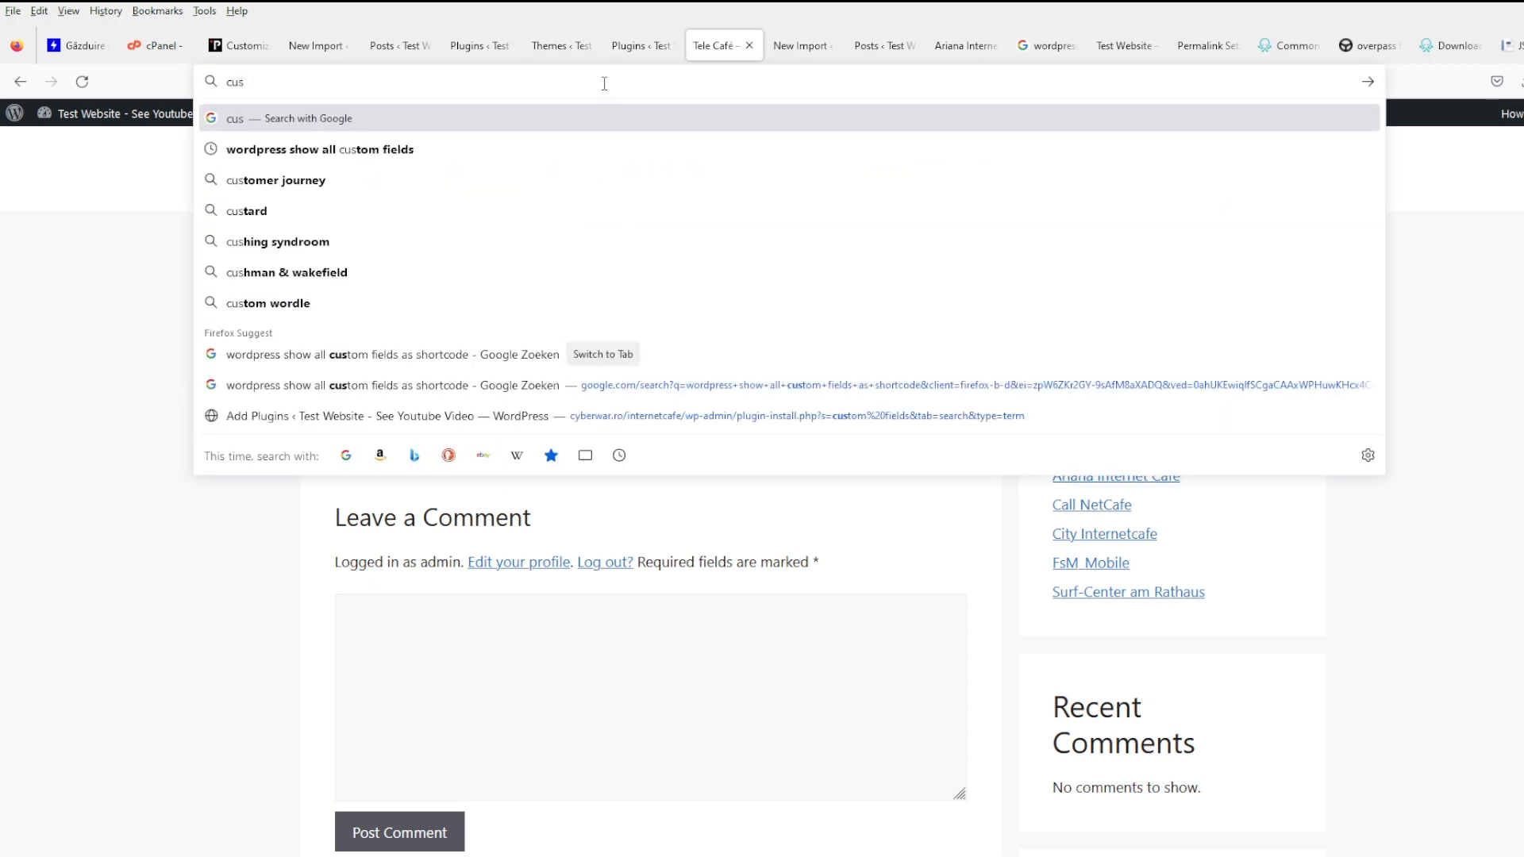
text(tom fields plu)
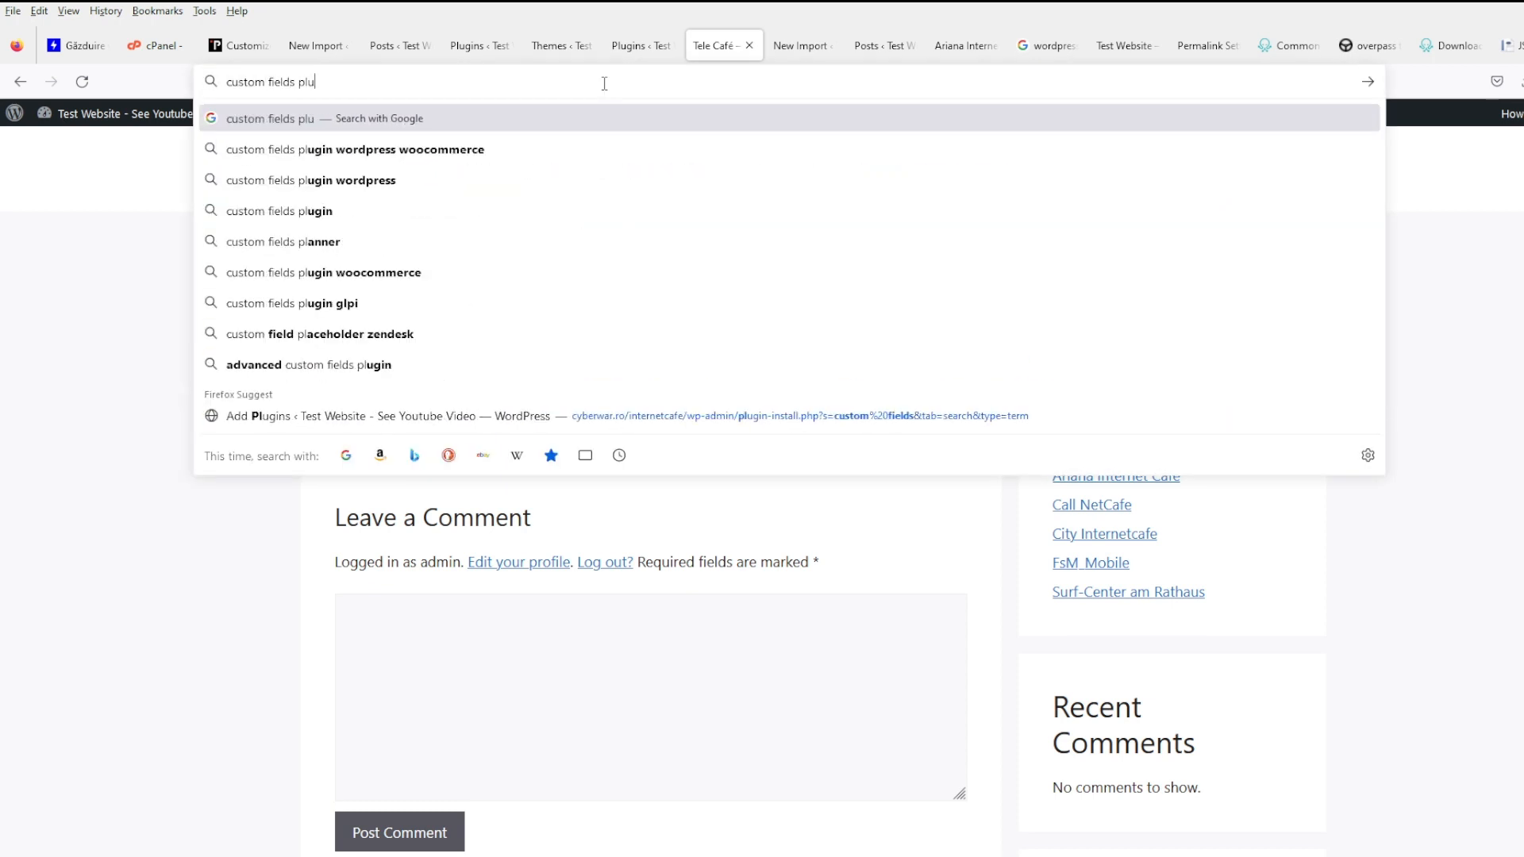
text(gins in template)
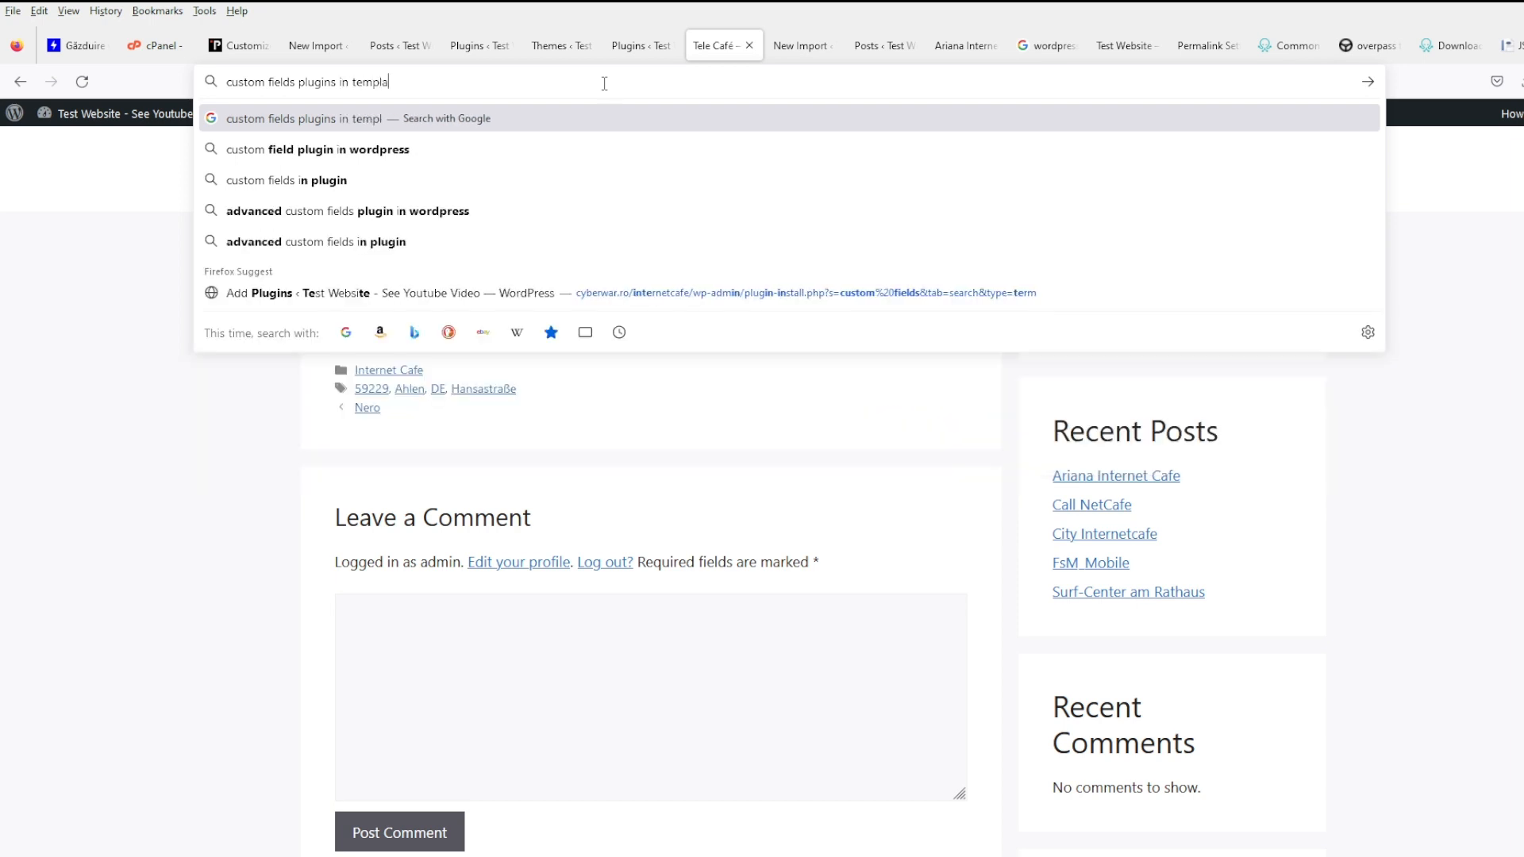
key(Return)
click(475, 321)
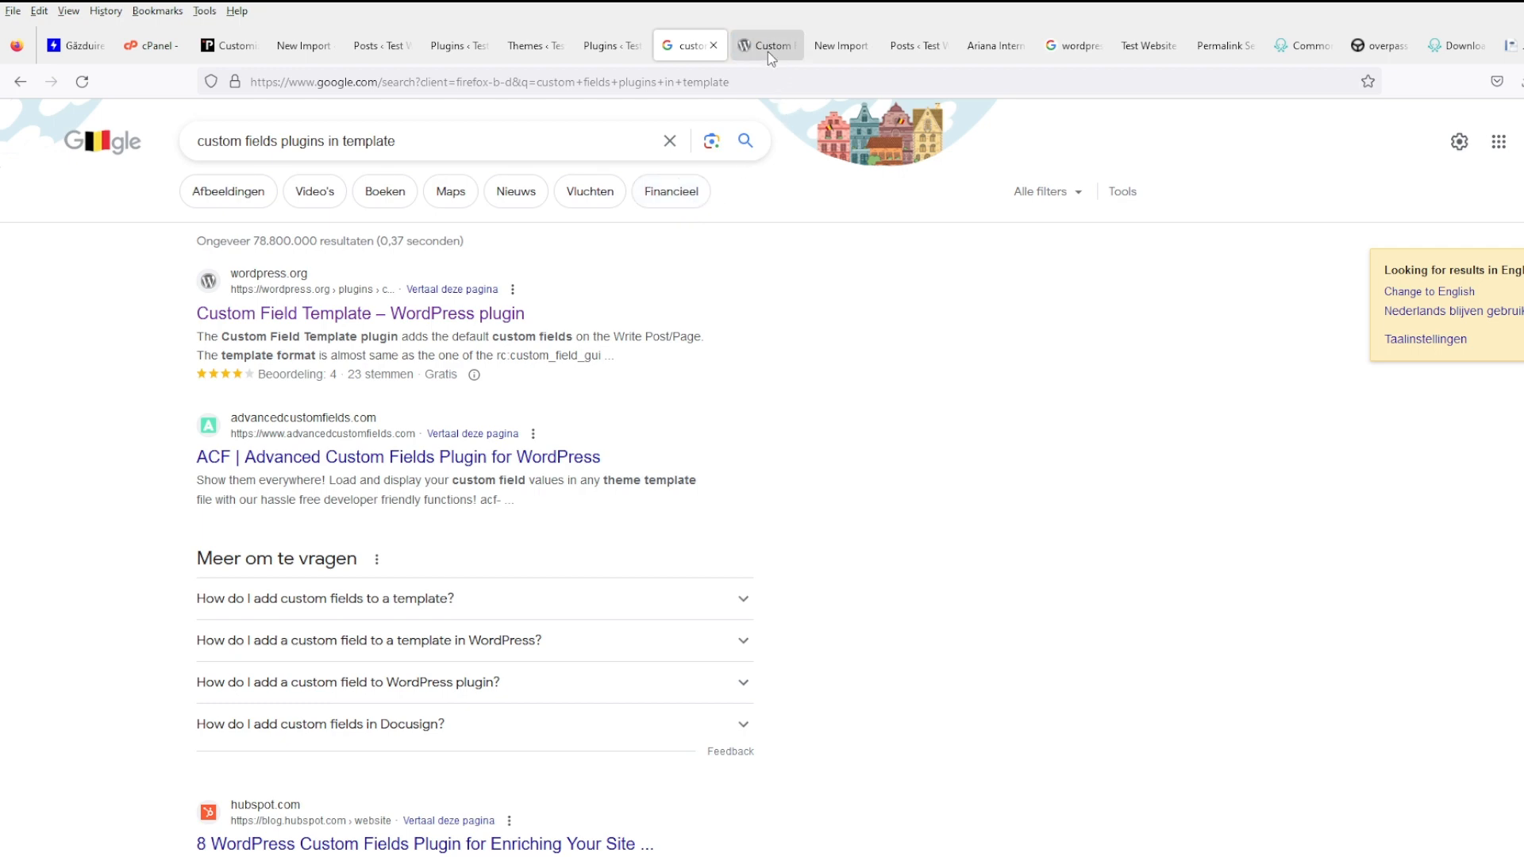
click(768, 51)
- Scroll the Custom Field Template plugin page and view its screenshot full size
scroll(576, 599, down, 6)
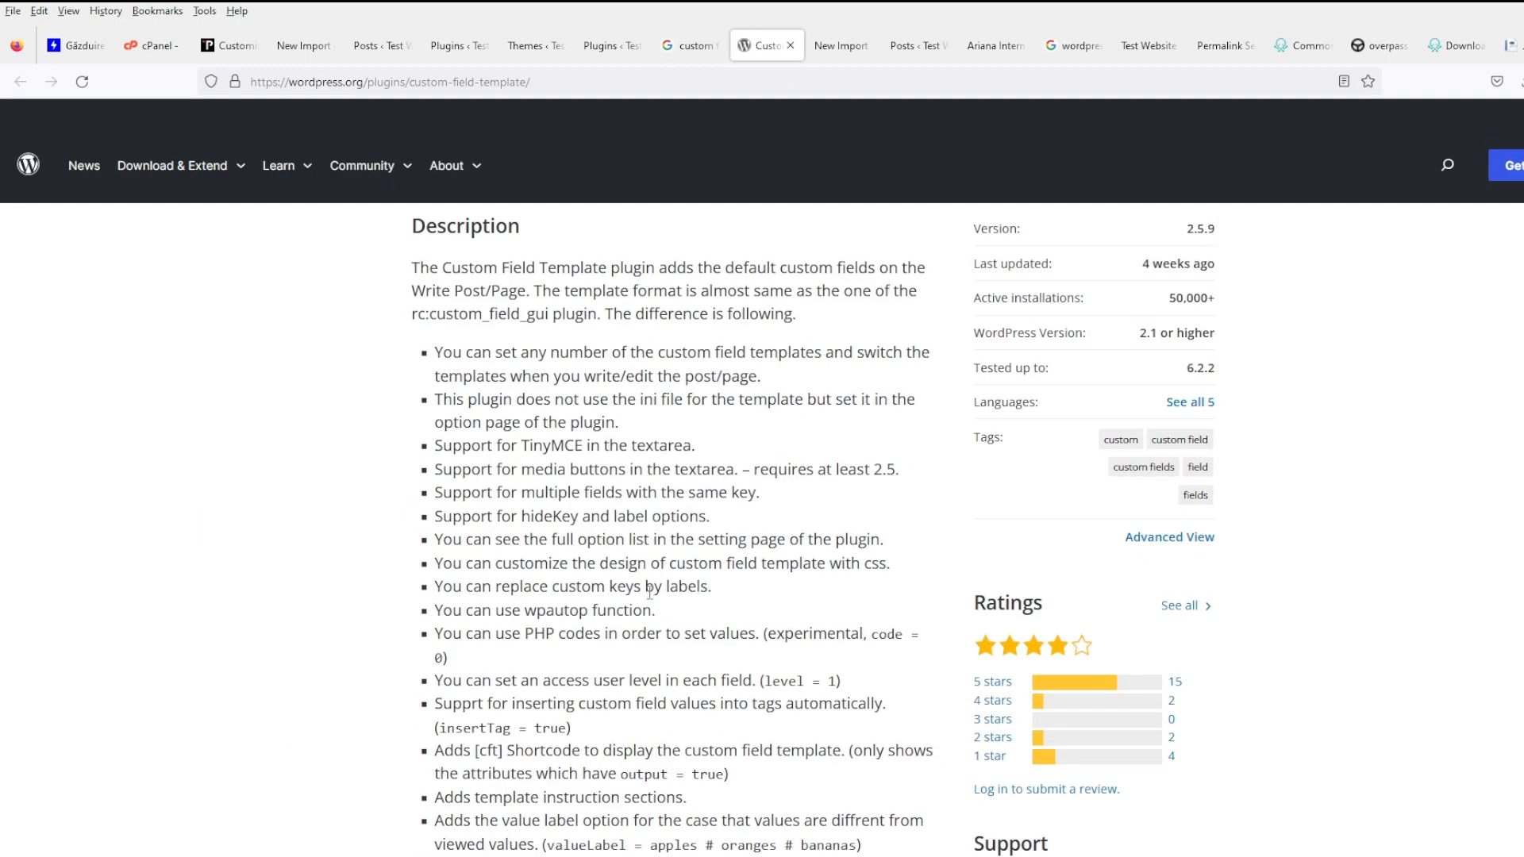
scroll(649, 591, down, 15)
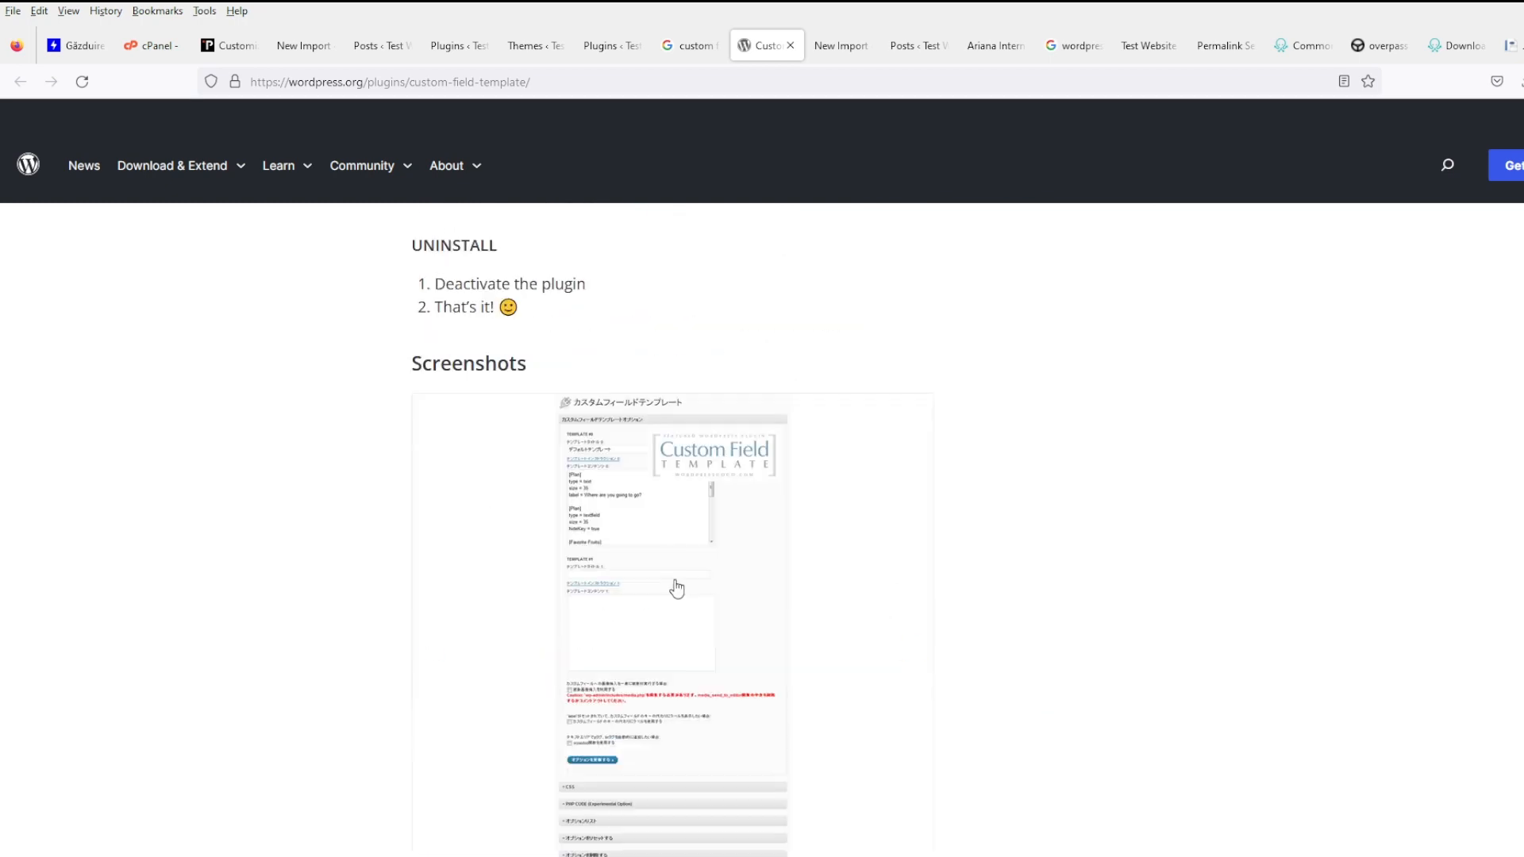
mouse_move(681, 588)
scroll(681, 588, down, 4)
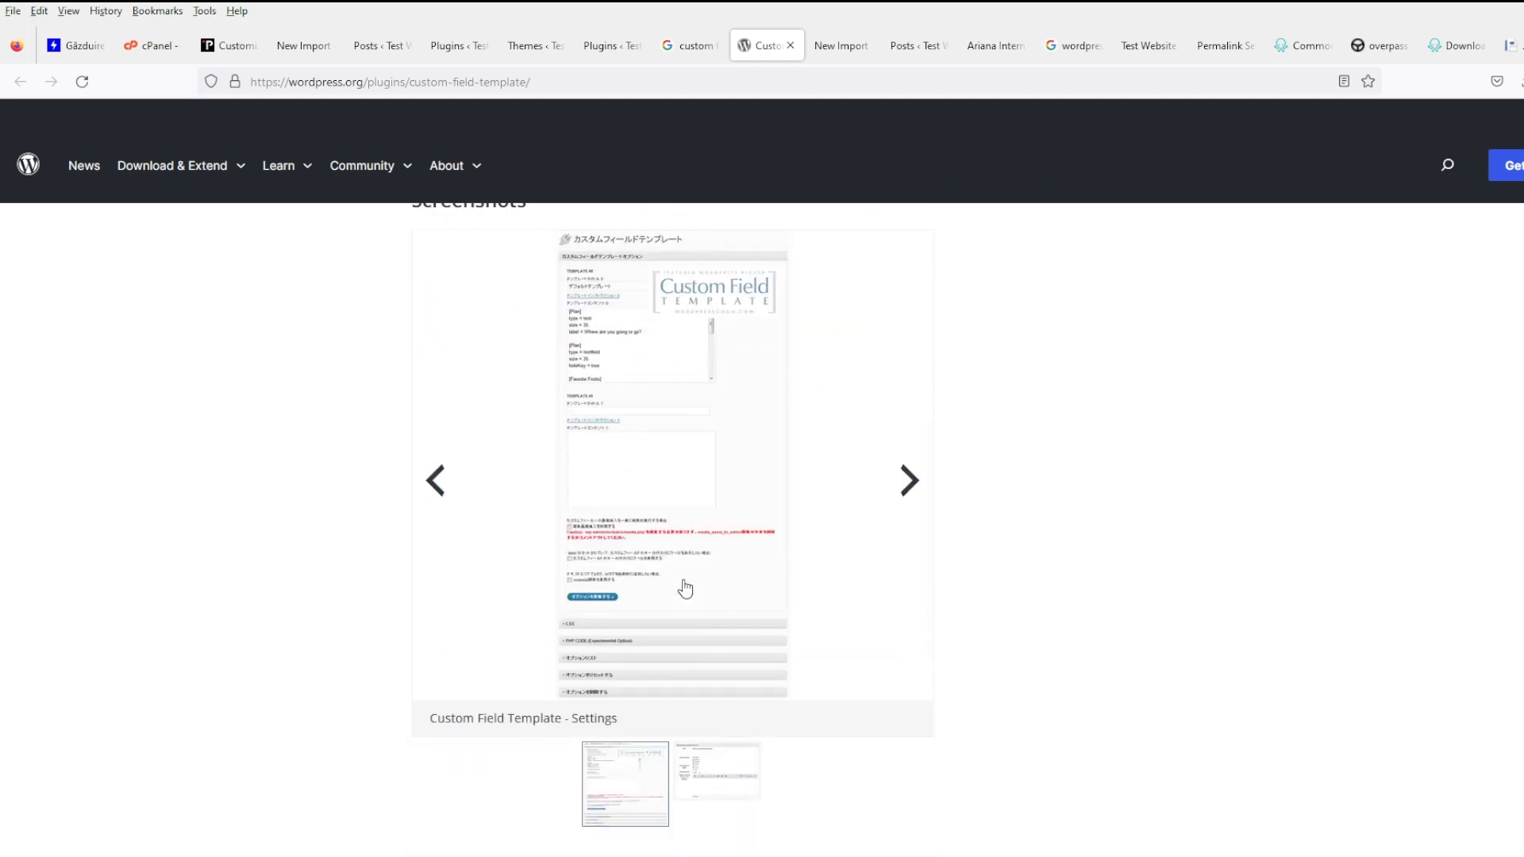
click(711, 452)
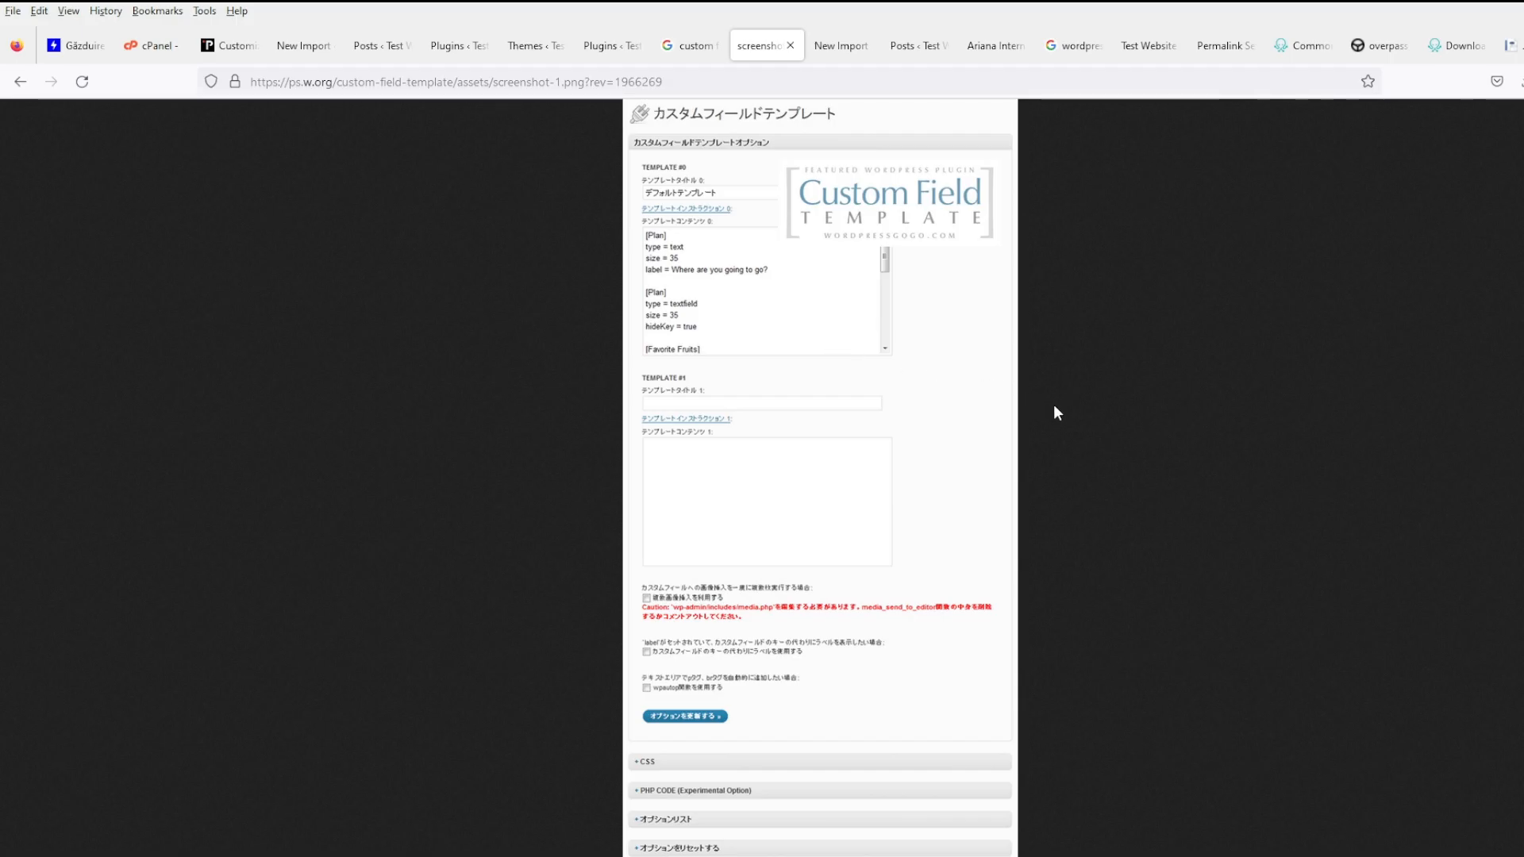
- Skim the Google results, then return to WordPress Add Plugins
key(ctrl+shift+Tab)
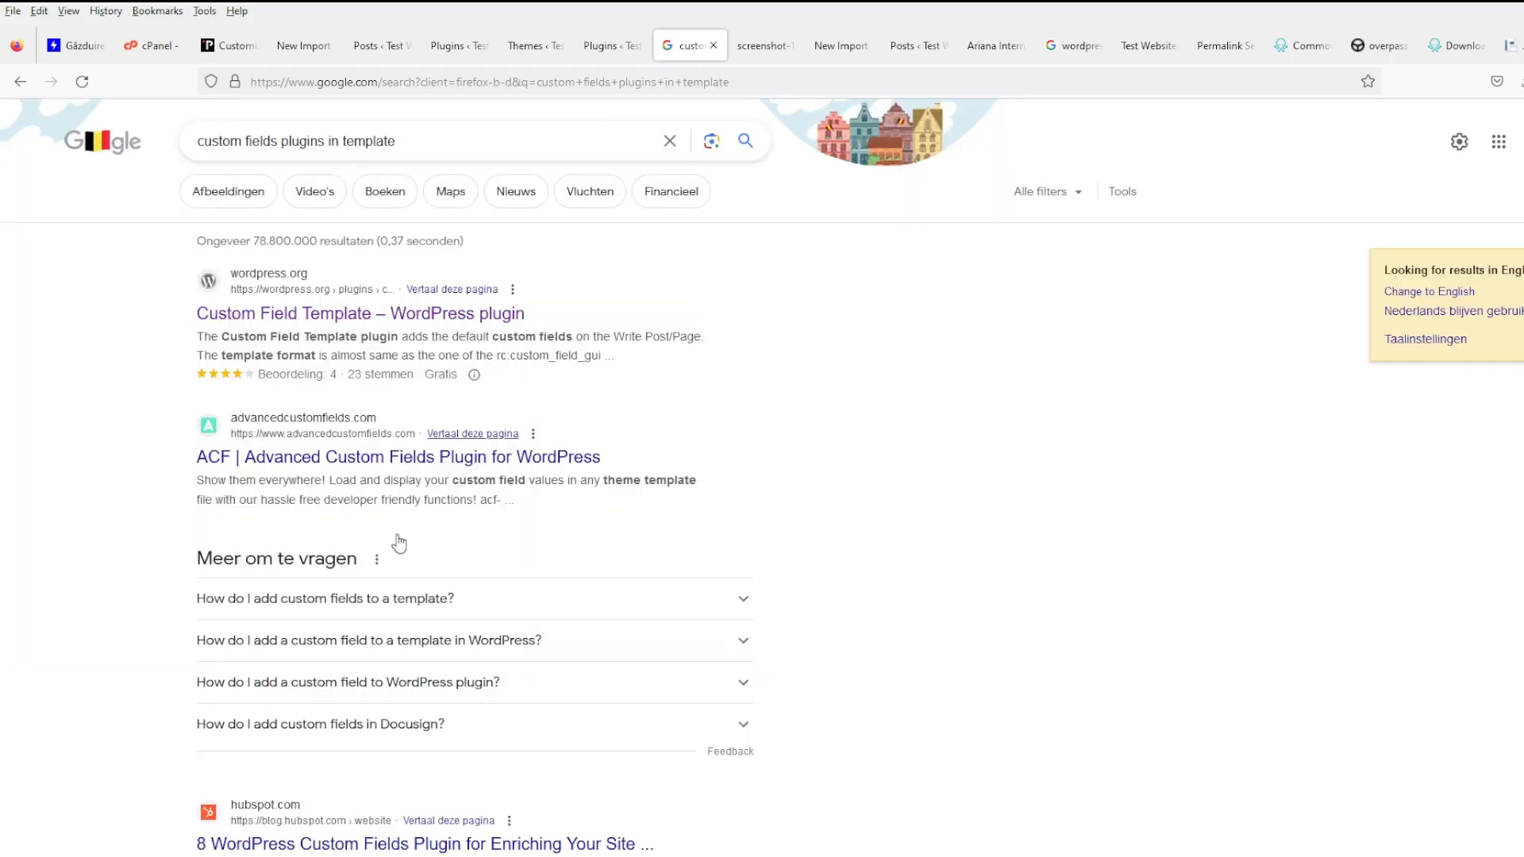
scroll(405, 639, down, 4)
scroll(631, 619, down, 4)
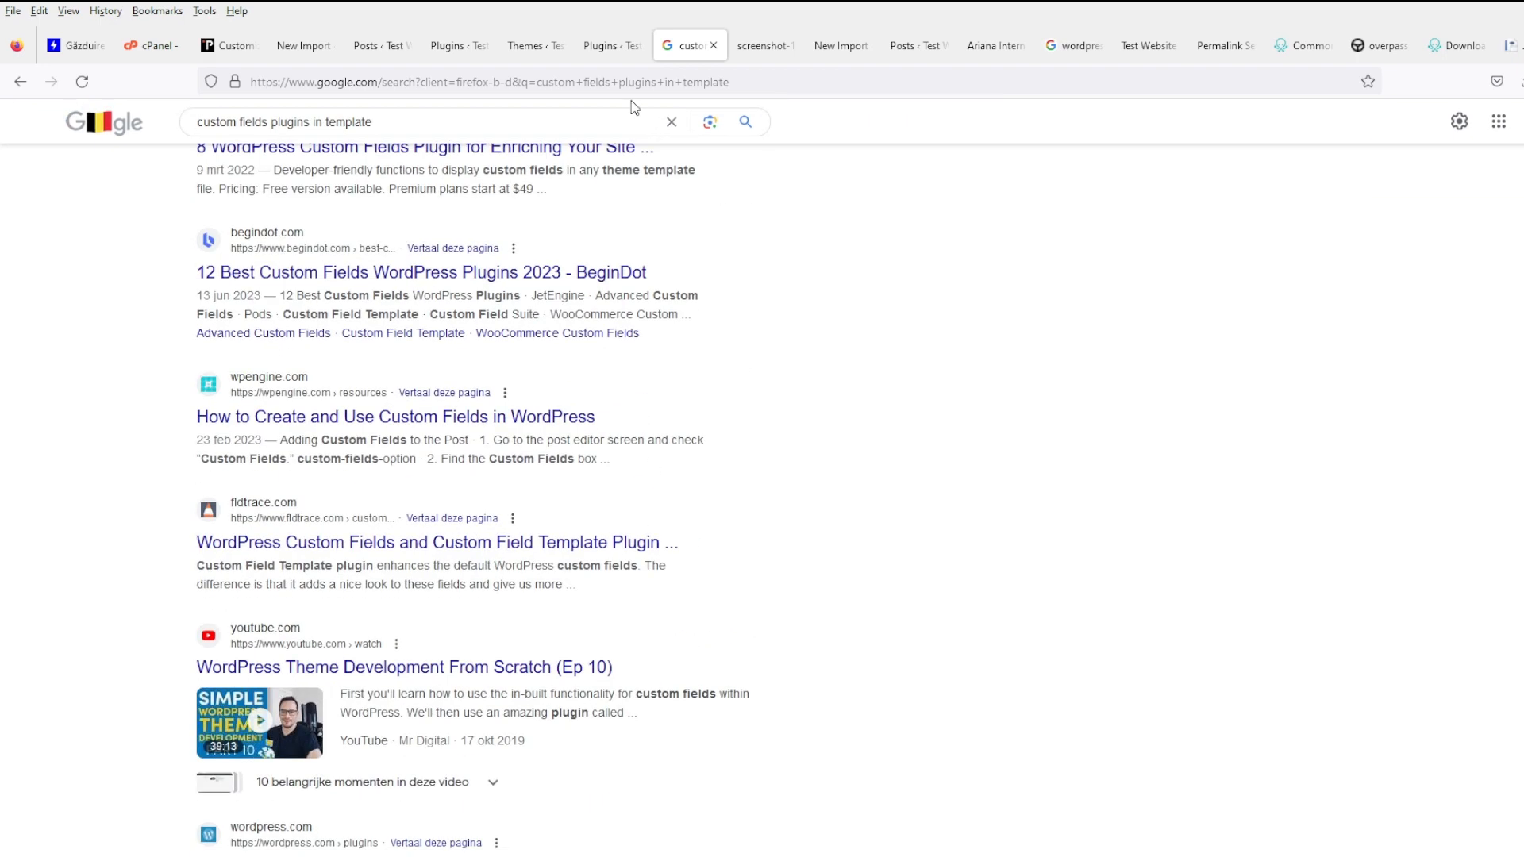
click(611, 45)
click(263, 154)
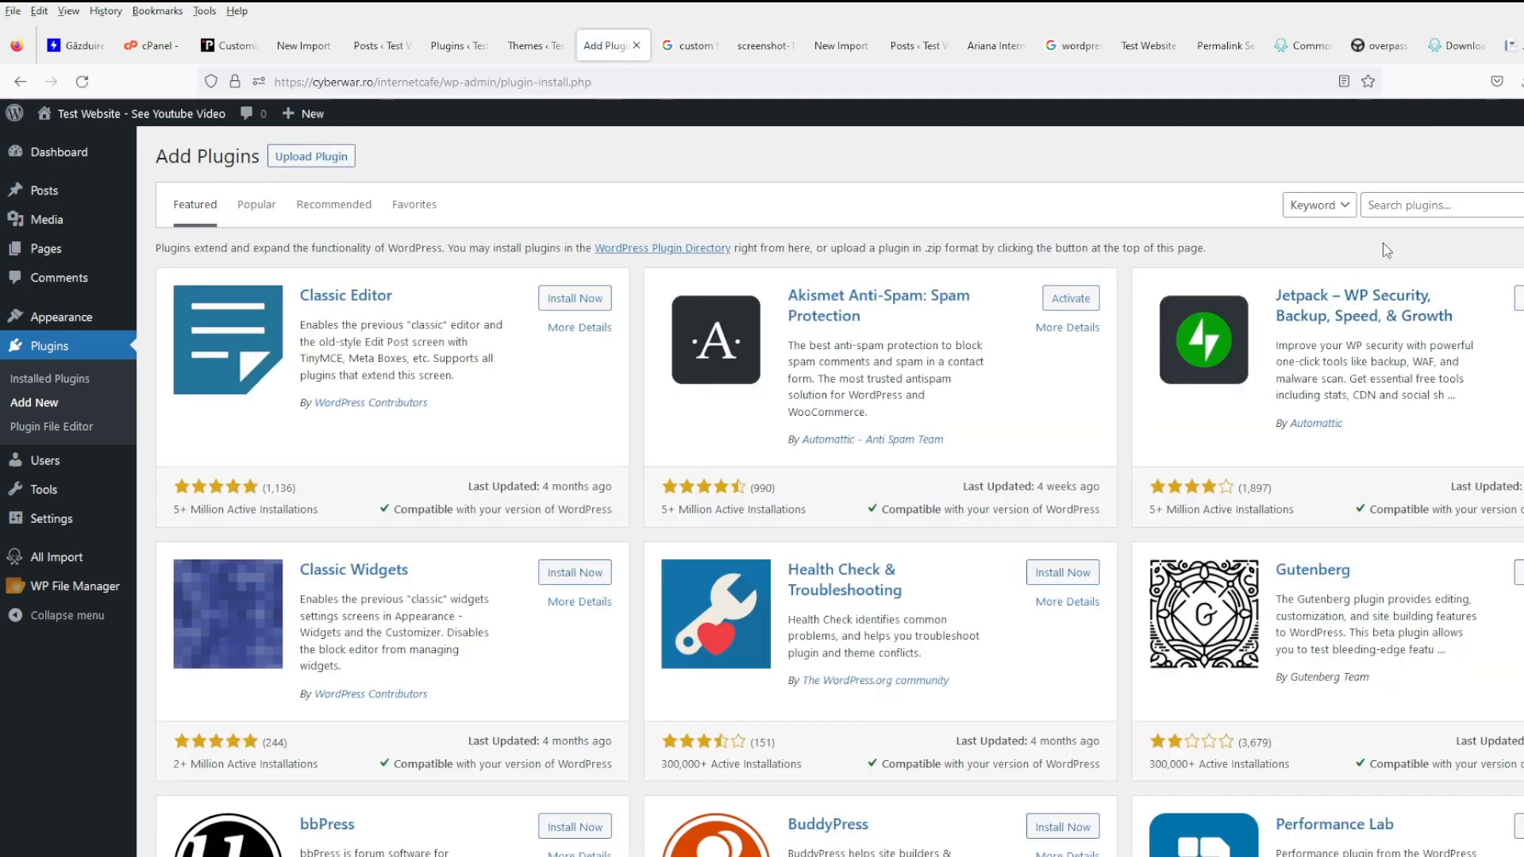
- Search plugins for custom fields and open Advanced Custom Fields and Meta Box in new tabs
click(1410, 197)
text(custom fields)
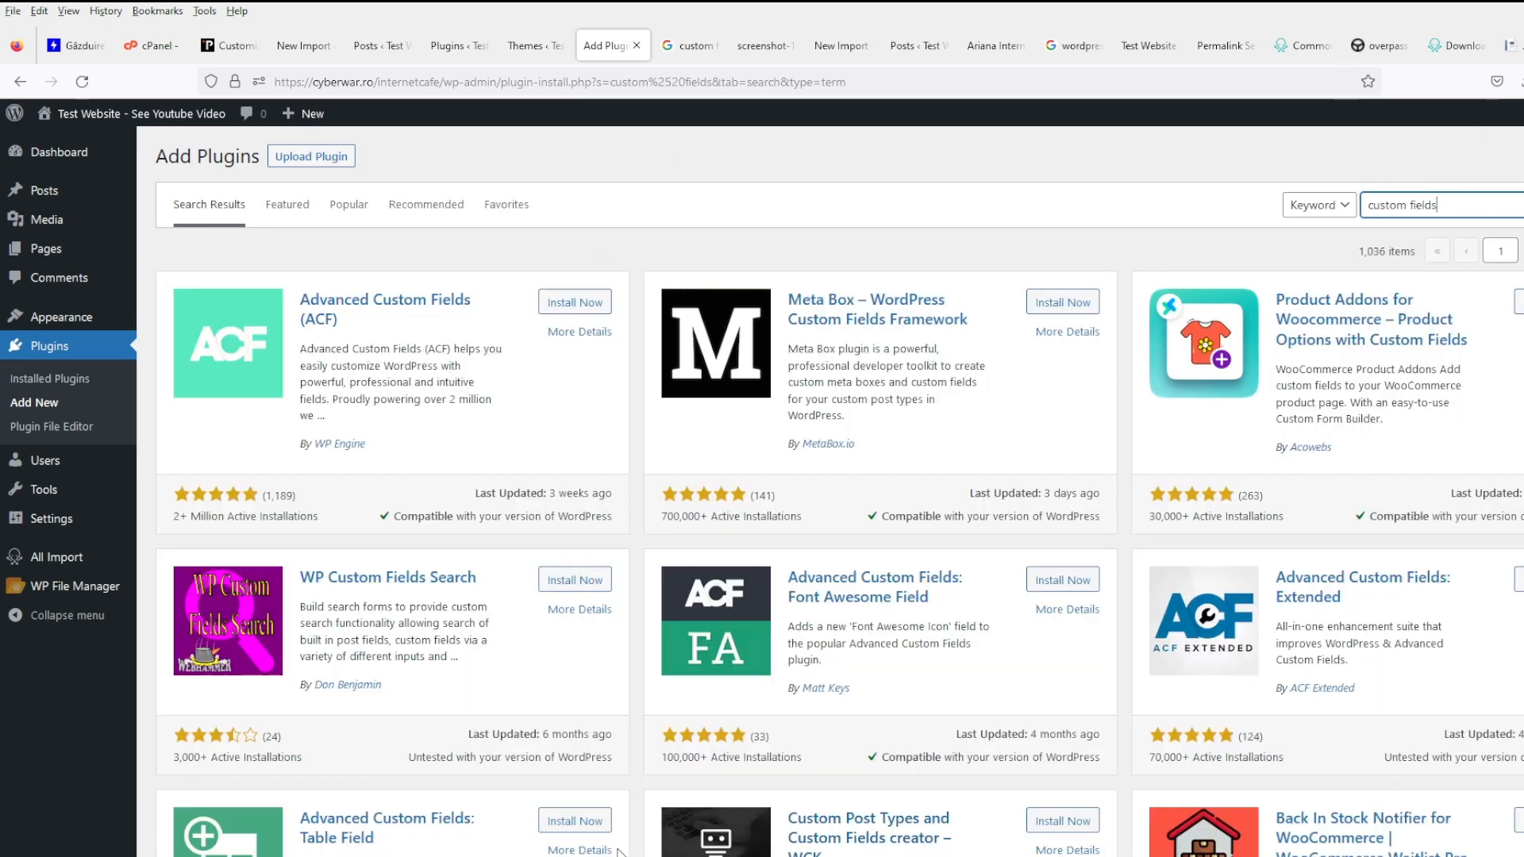
middle_click(436, 308)
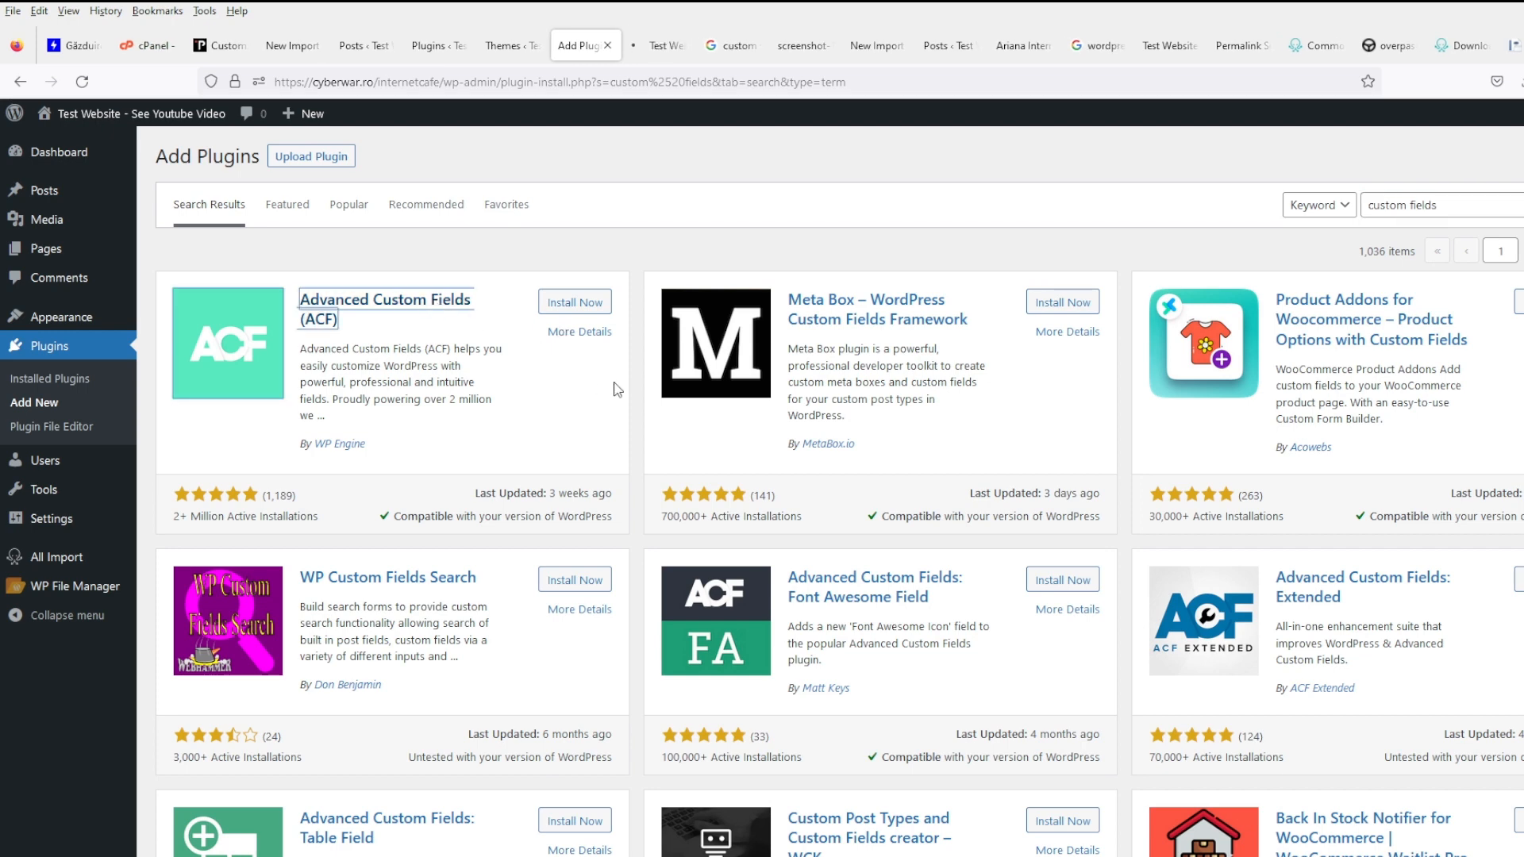
middle_click(879, 325)
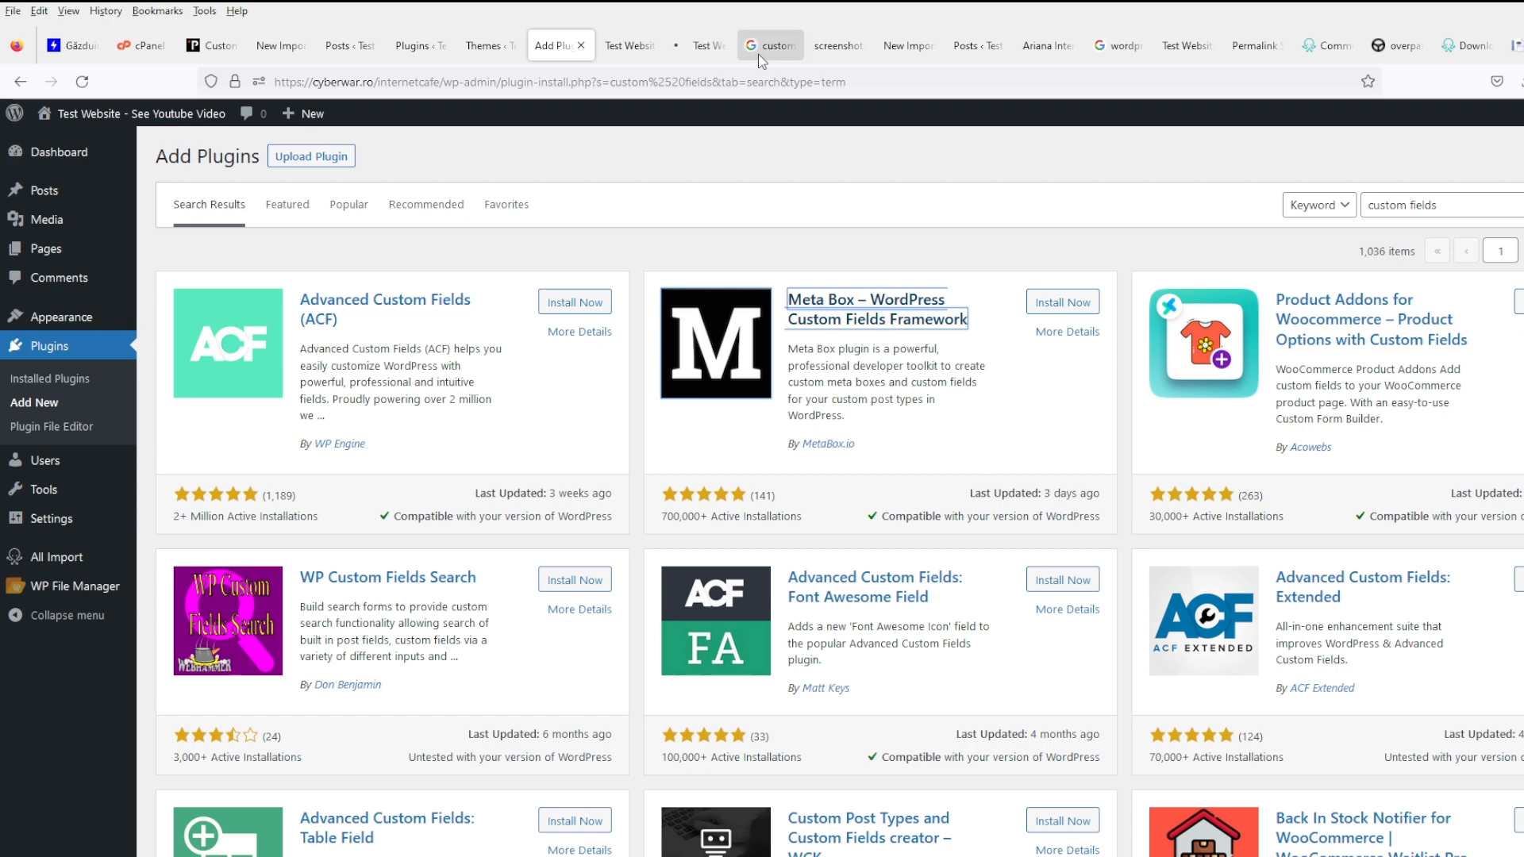
- Read through the Meta Box – WordPress Custom Fields Framework description
click(702, 35)
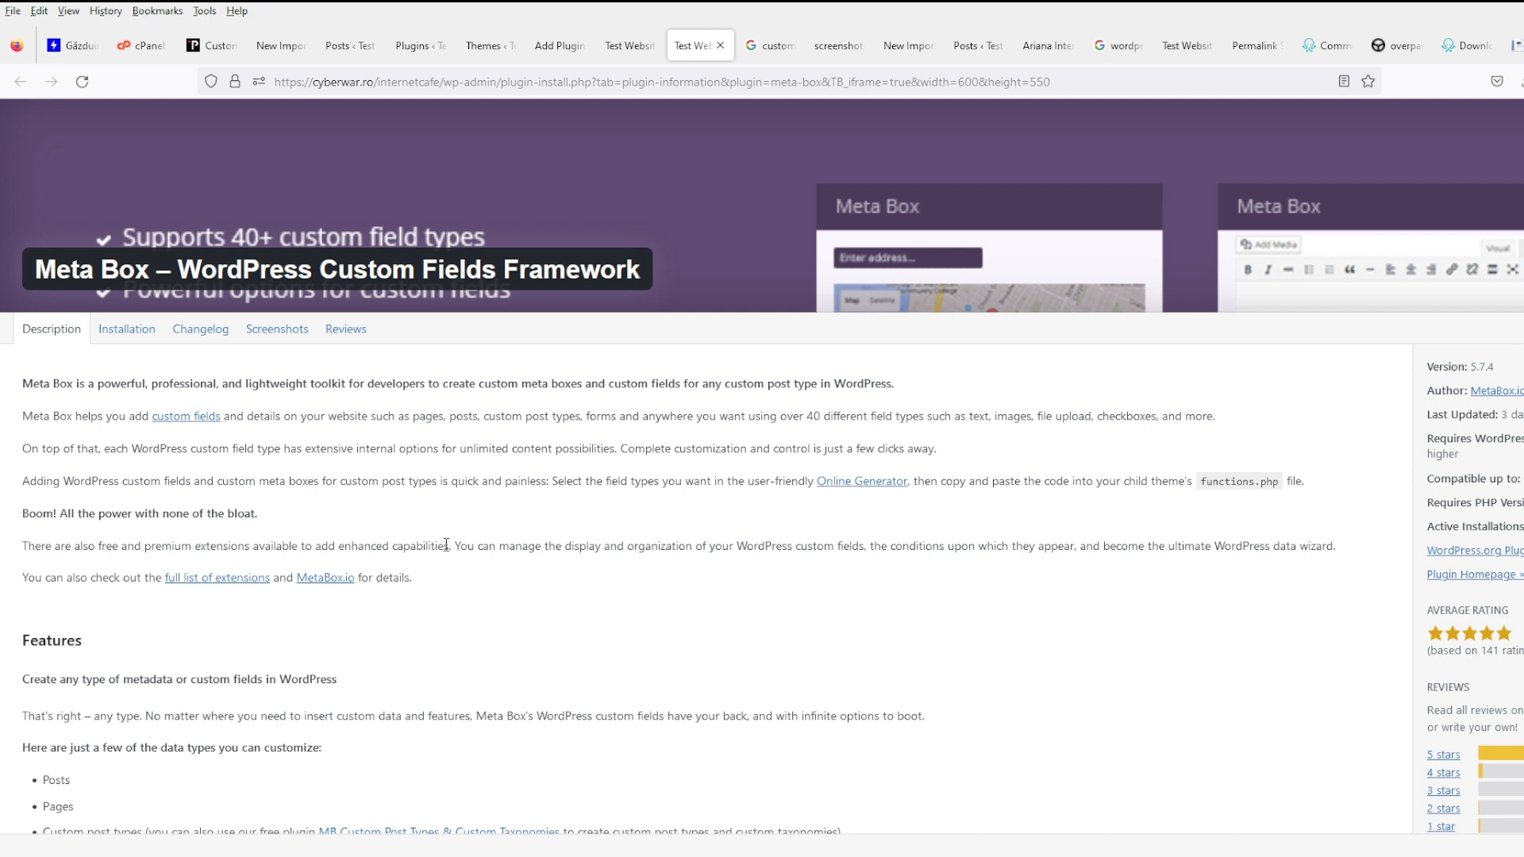
scroll(453, 544, down, 4)
scroll(453, 544, down, 10)
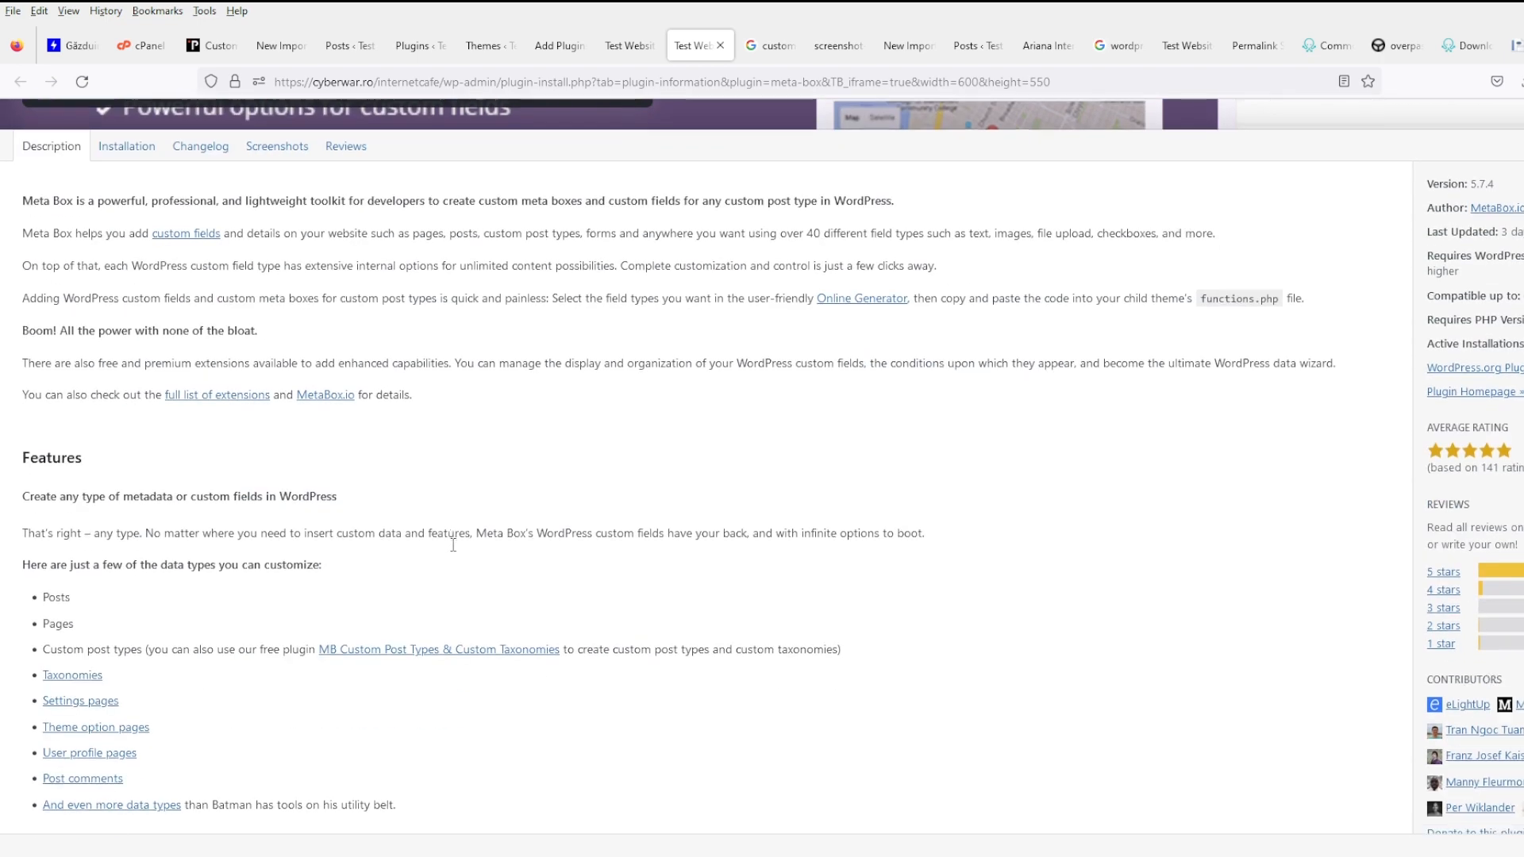
scroll(455, 551, down, 1)
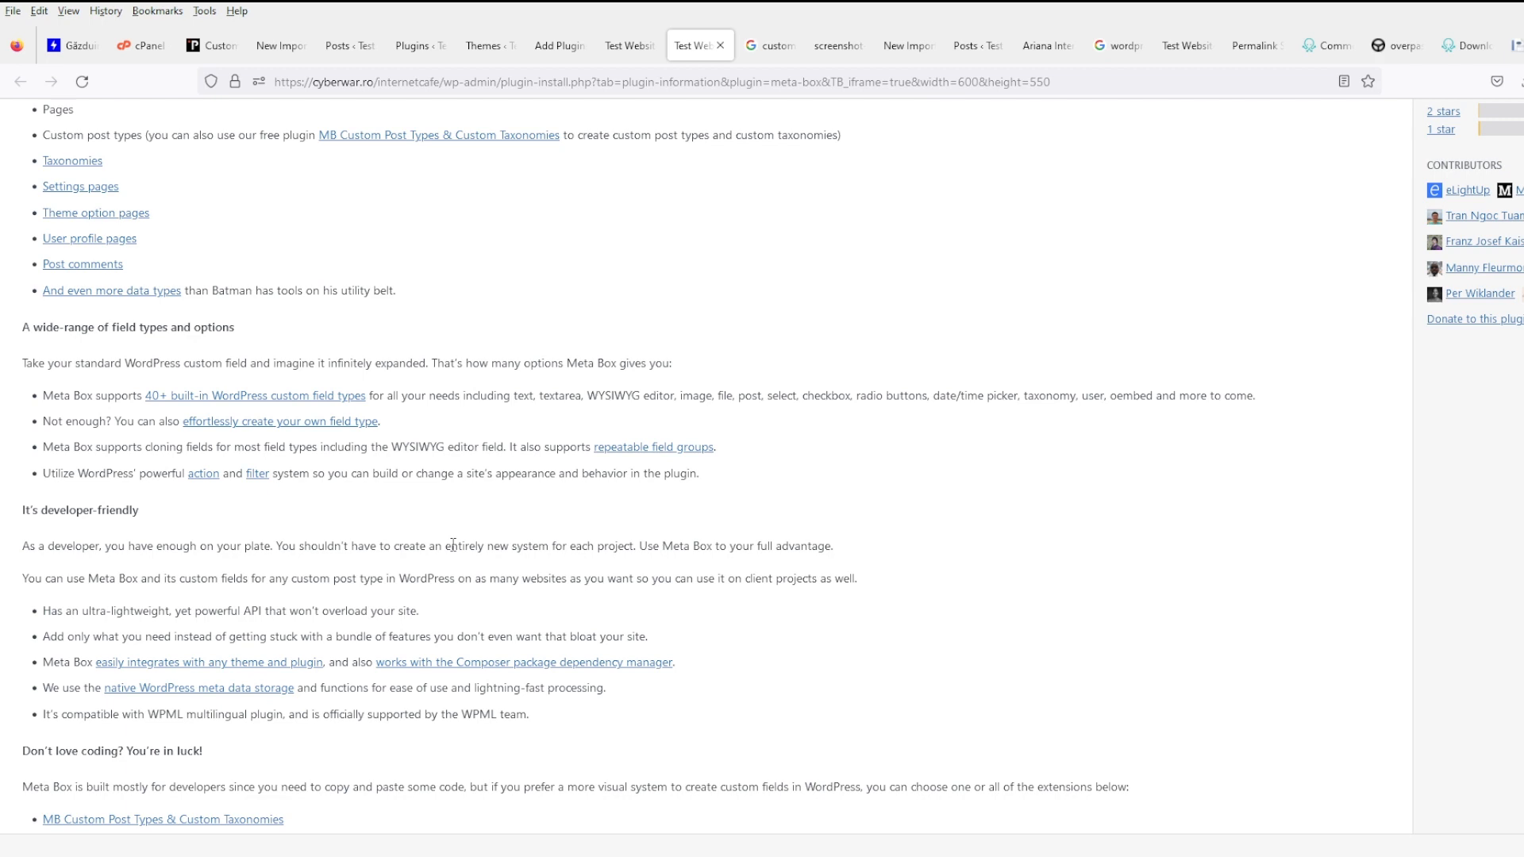
scroll(453, 545, down, 2)
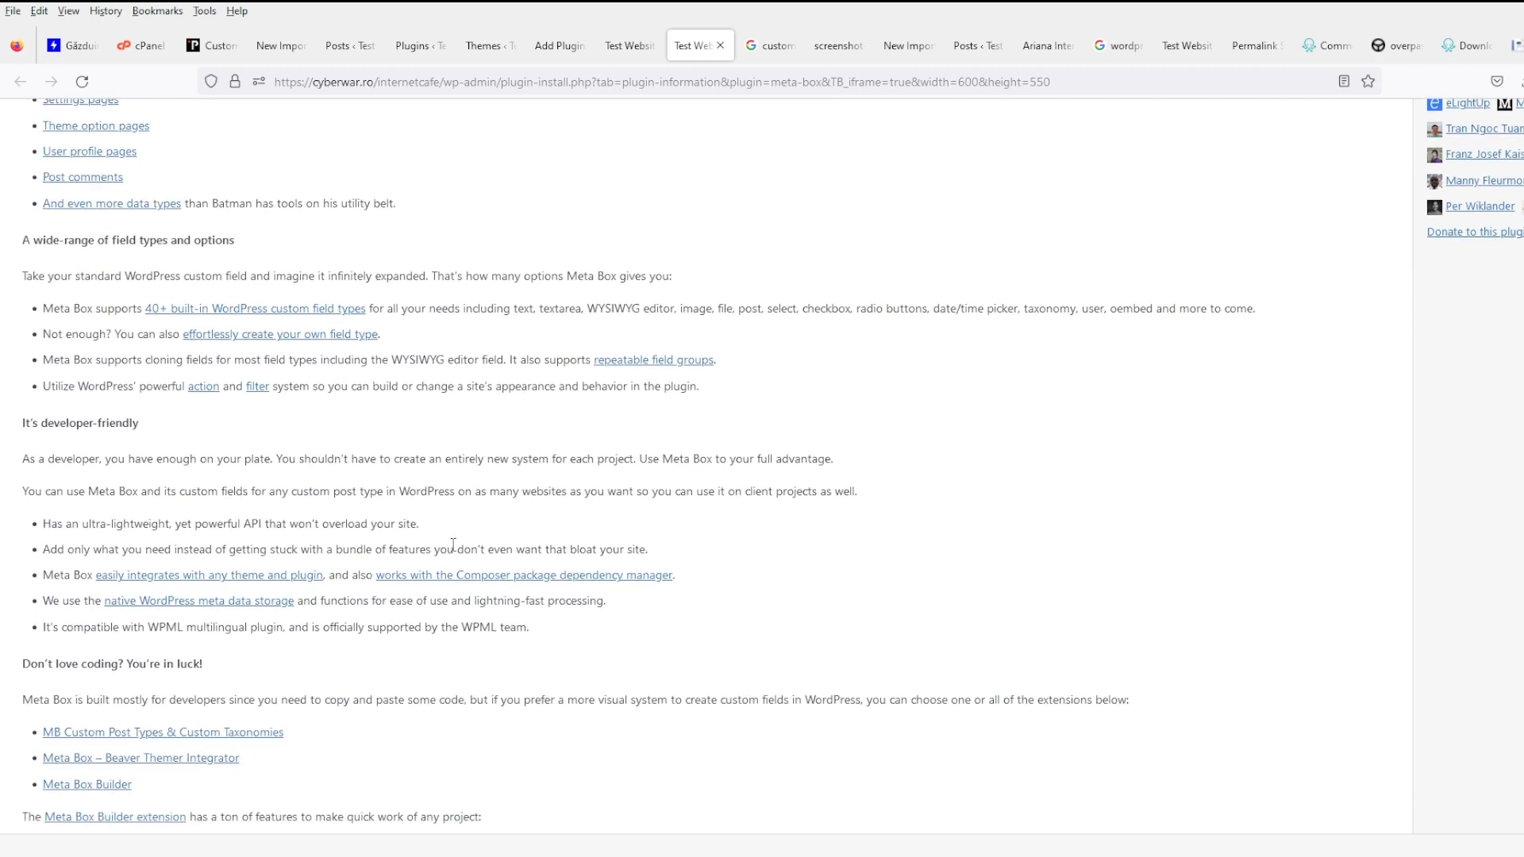
scroll(453, 545, down, 6)
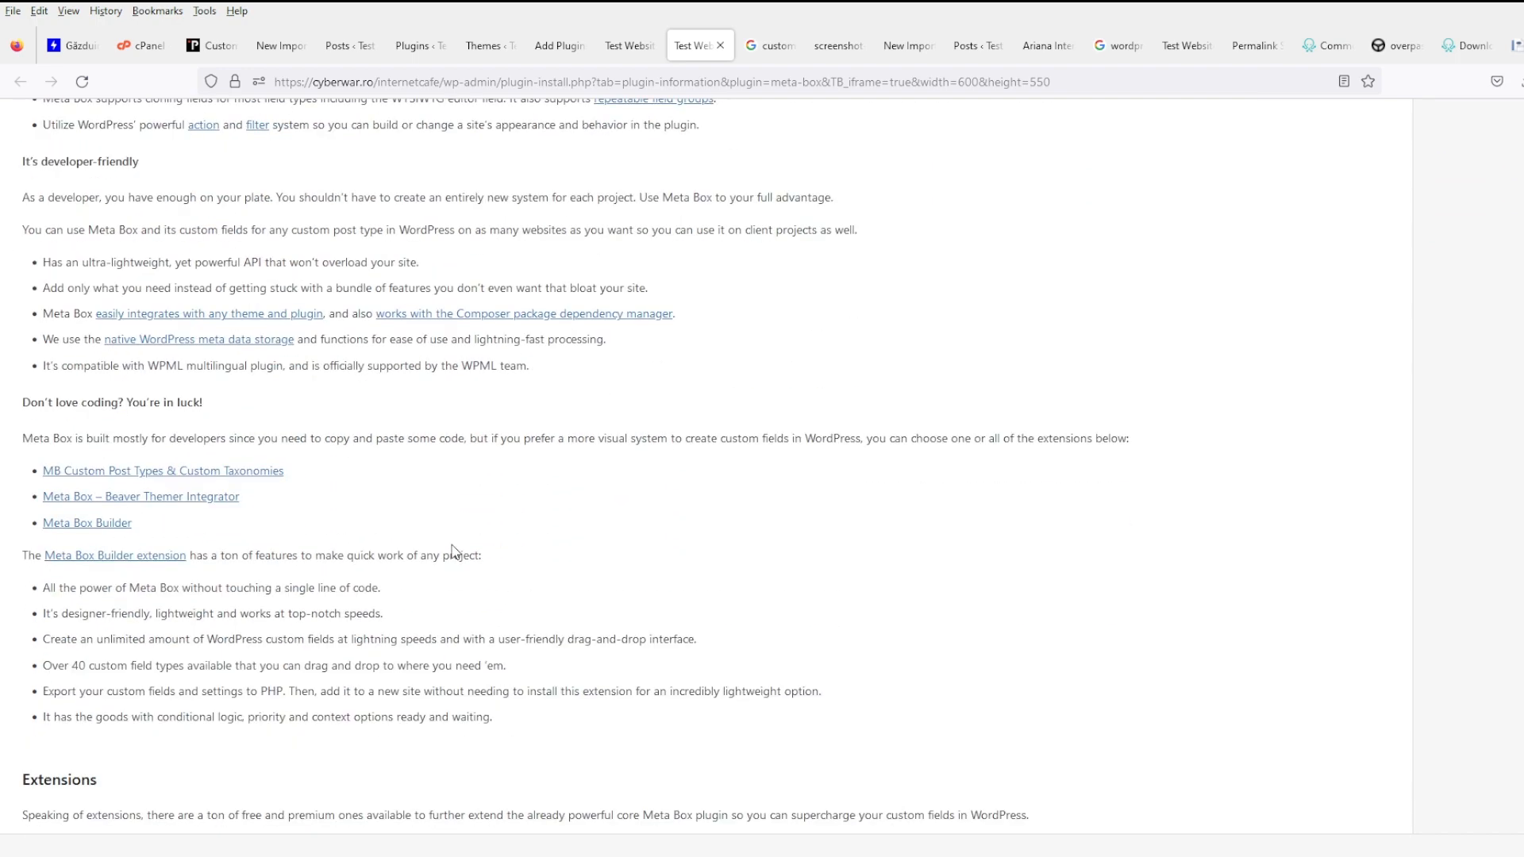
scroll(453, 550, down, 6)
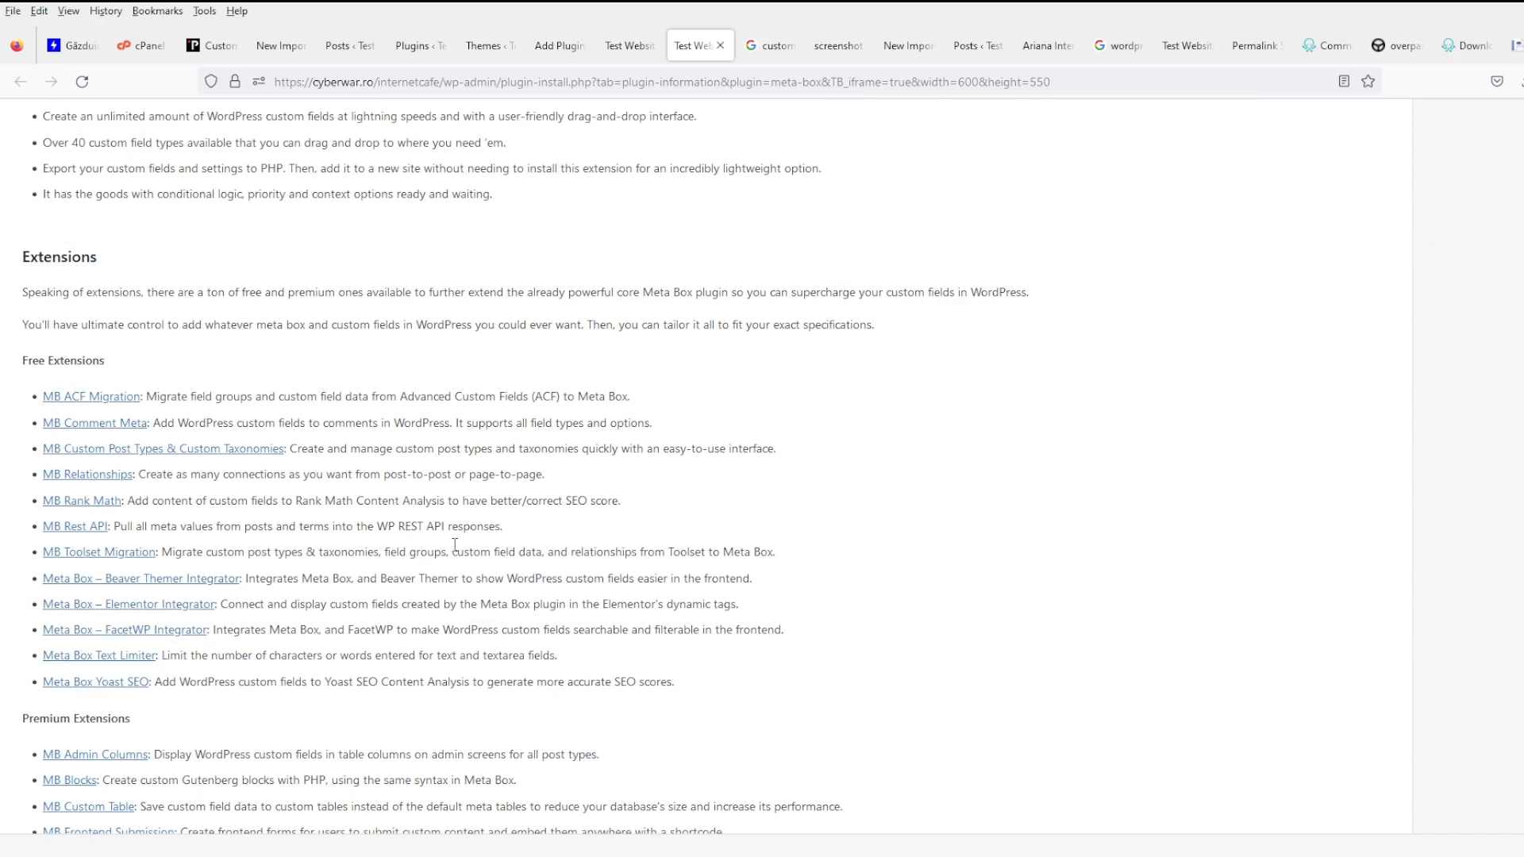
scroll(455, 544, down, 4)
scroll(455, 544, up, 15)
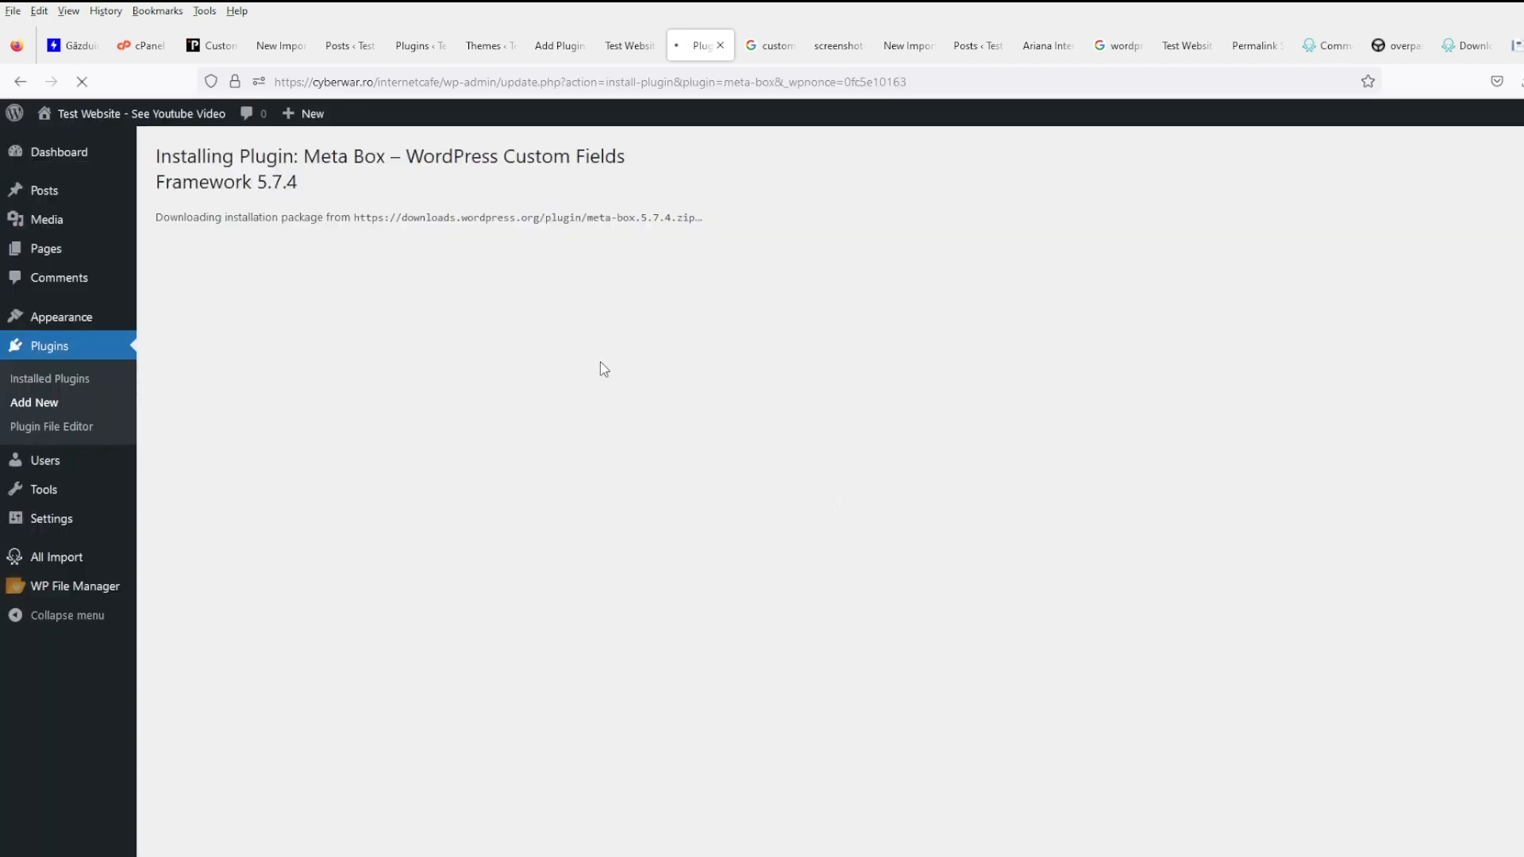
- Activate Meta Box, visit the Tools page, then go to the Posts list
click(214, 330)
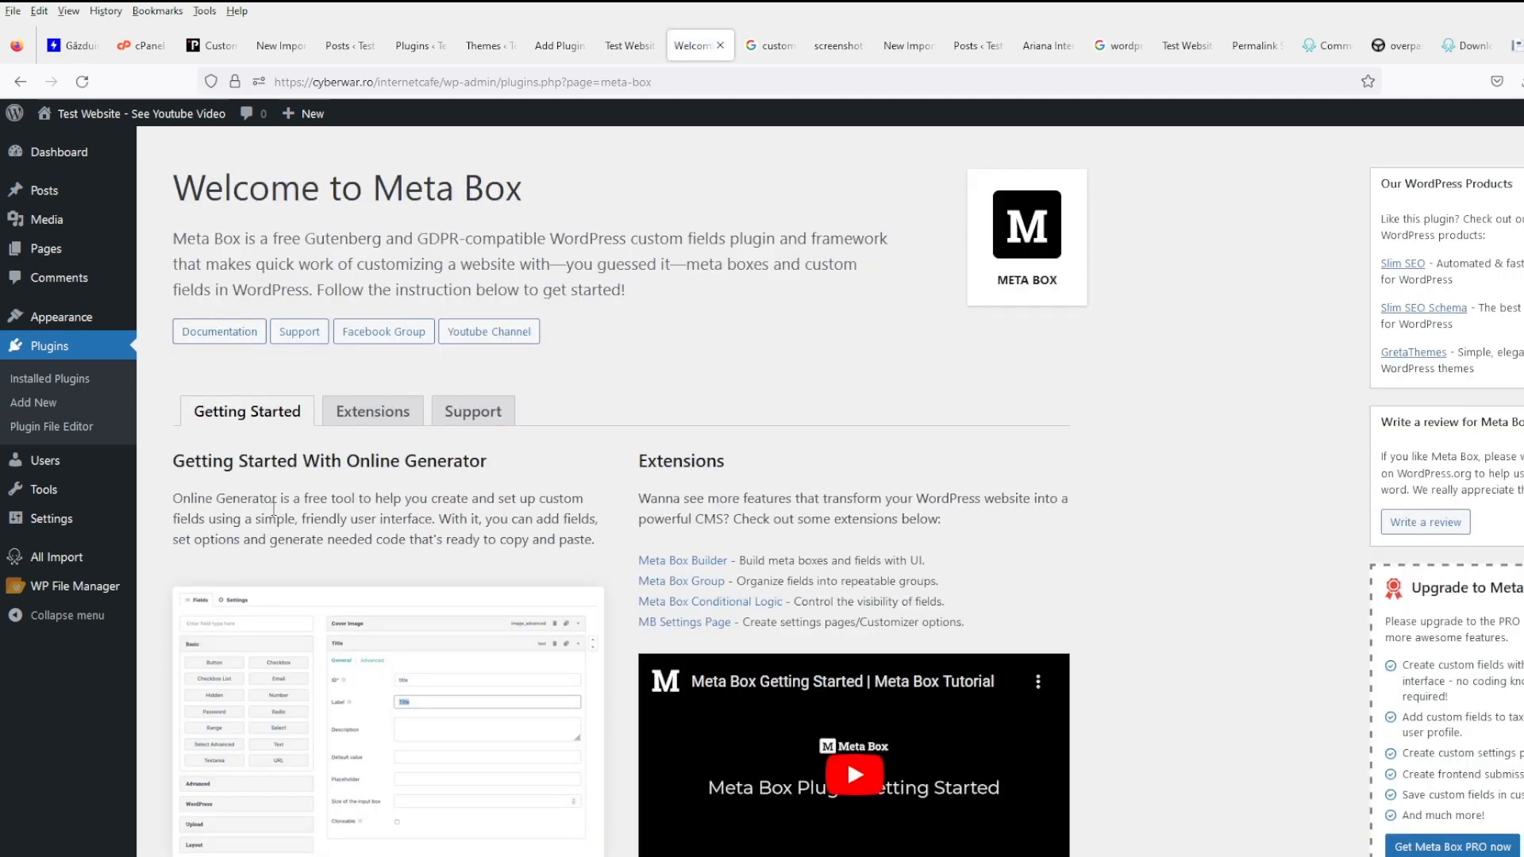
mouse_move(104, 520)
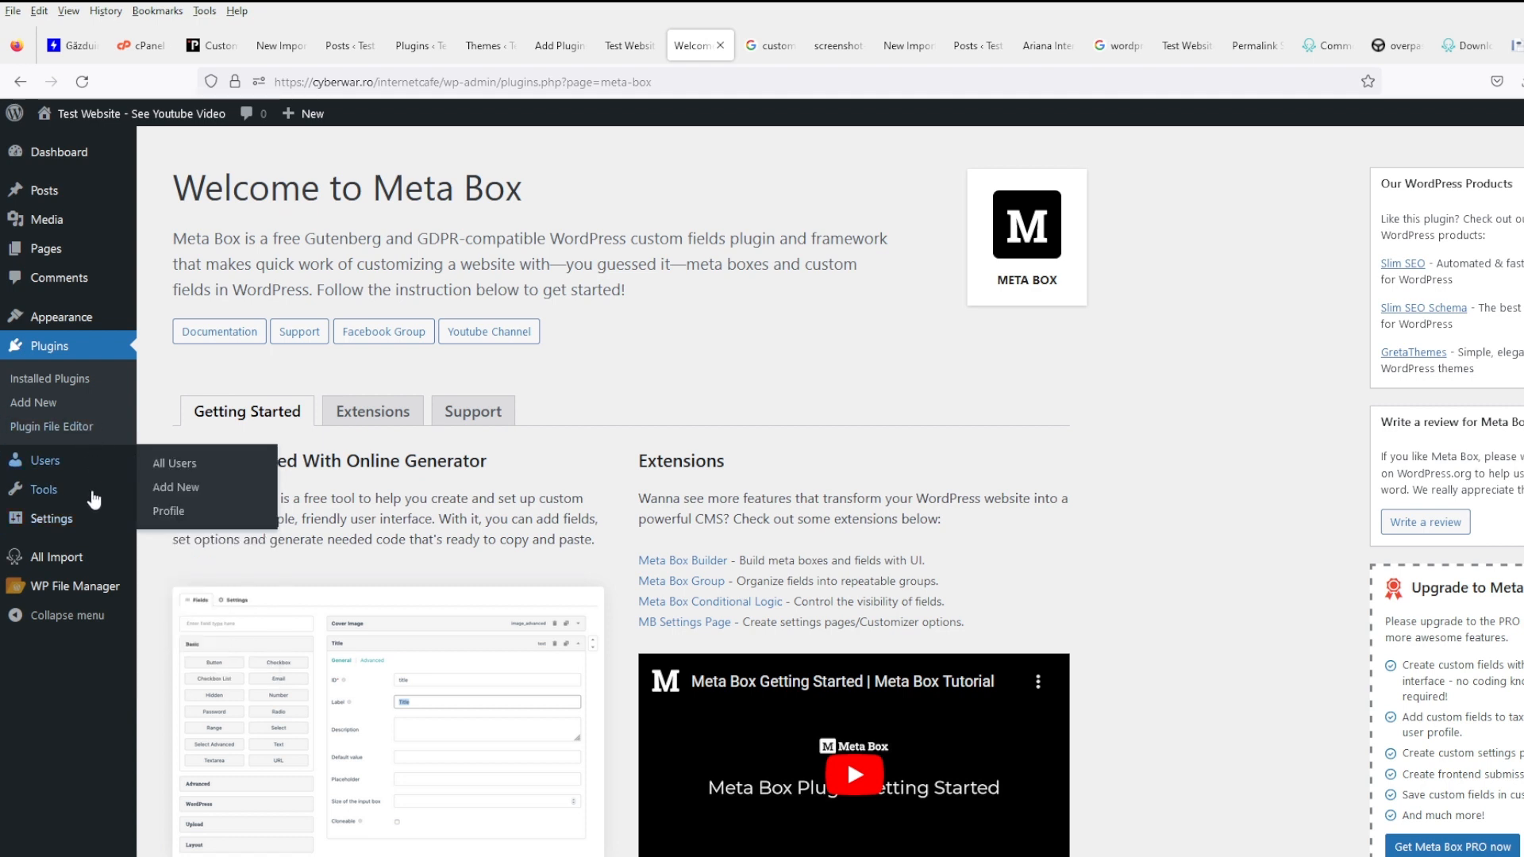
click(94, 497)
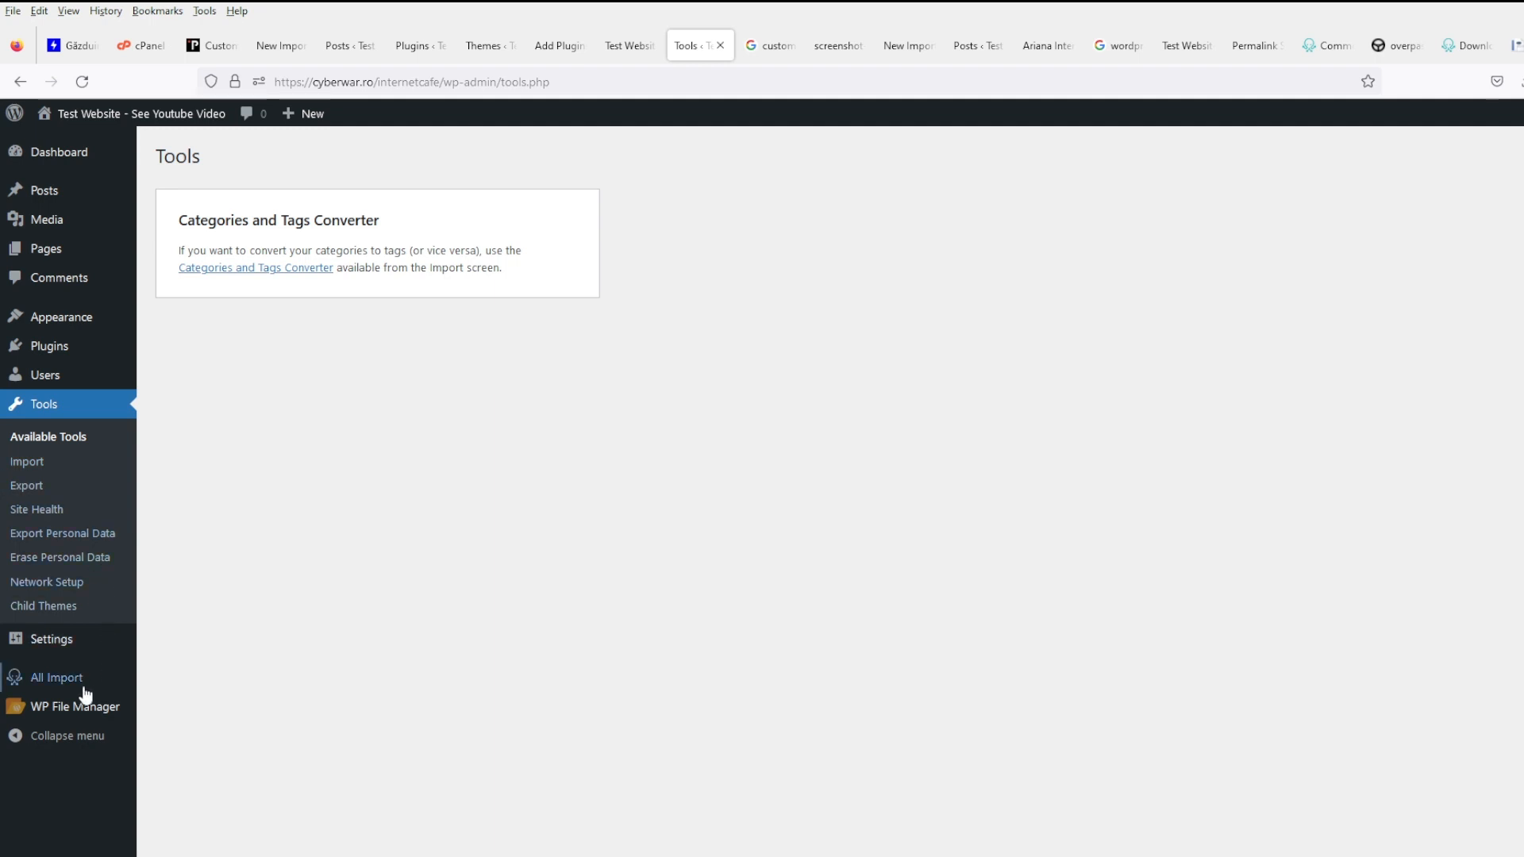
mouse_move(79, 648)
mouse_move(69, 324)
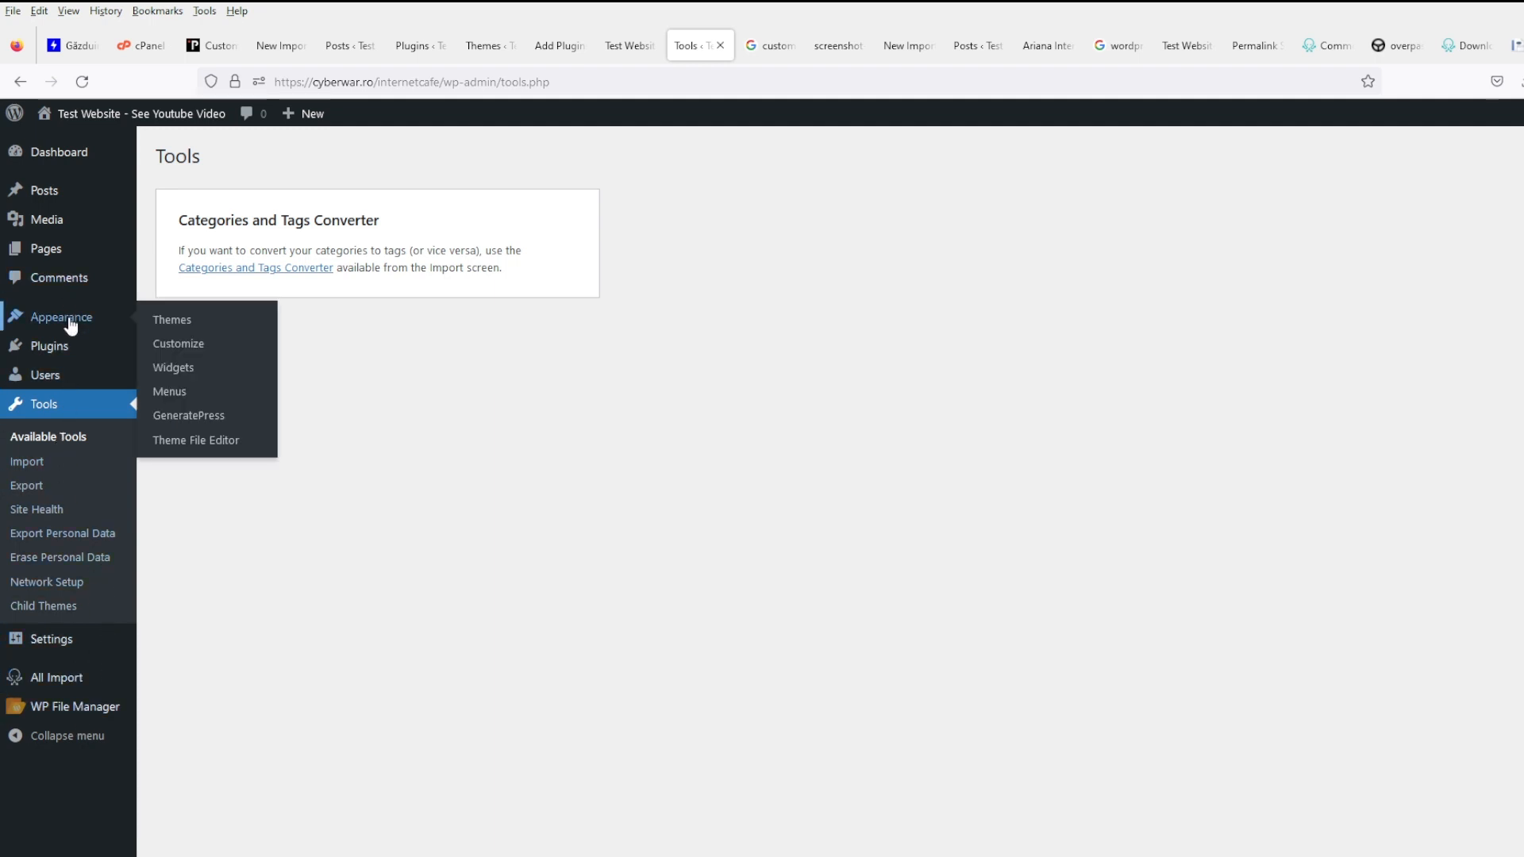
mouse_move(71, 370)
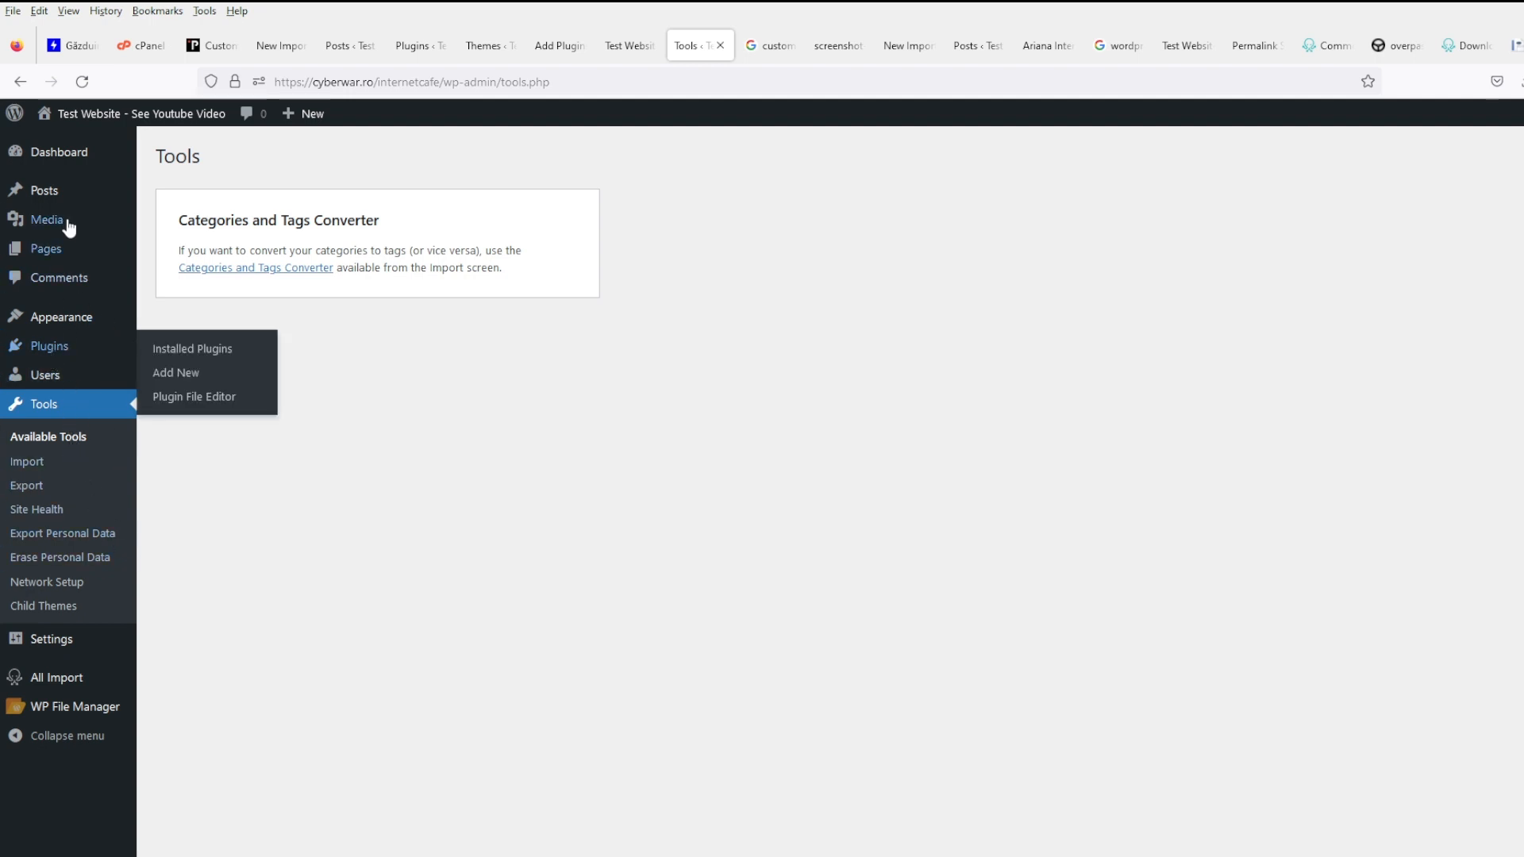
click(73, 191)
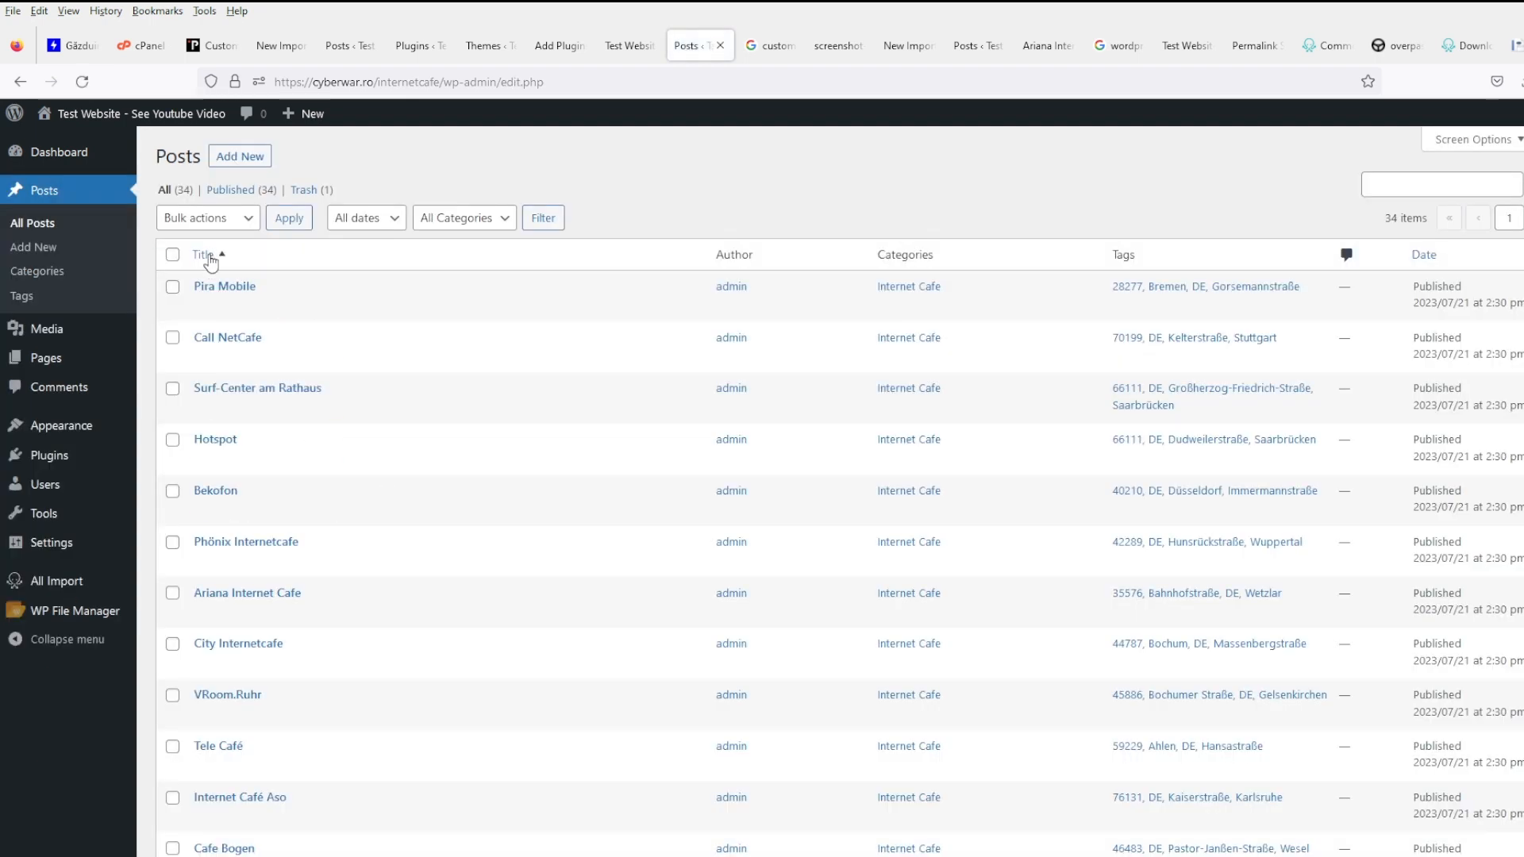
- Open the Pira Mobile post and dismiss the block editor welcome tour
click(224, 288)
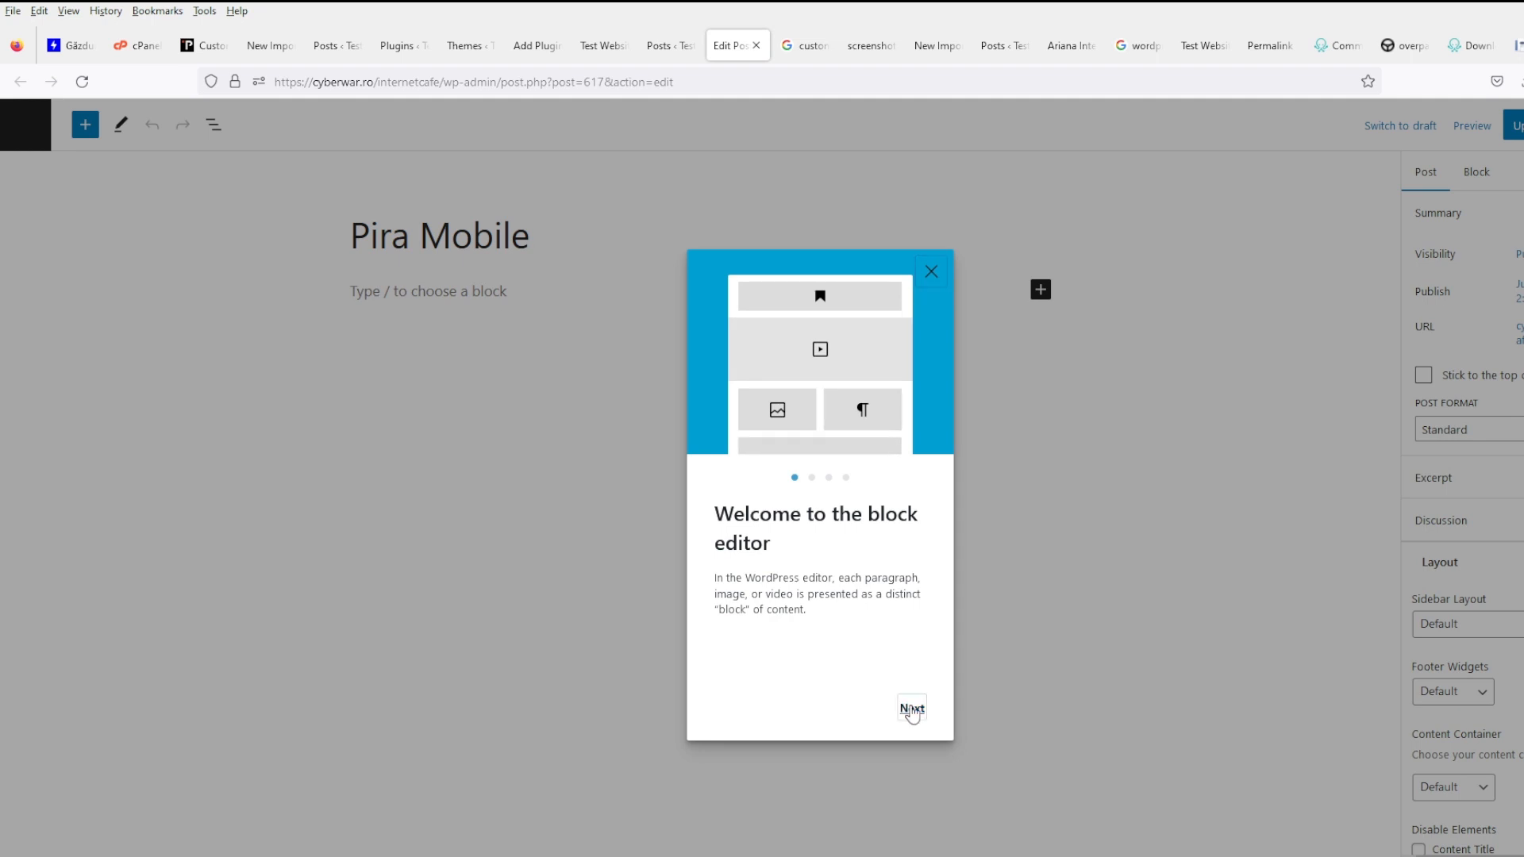
click(911, 709)
click(911, 709)
click(911, 709)
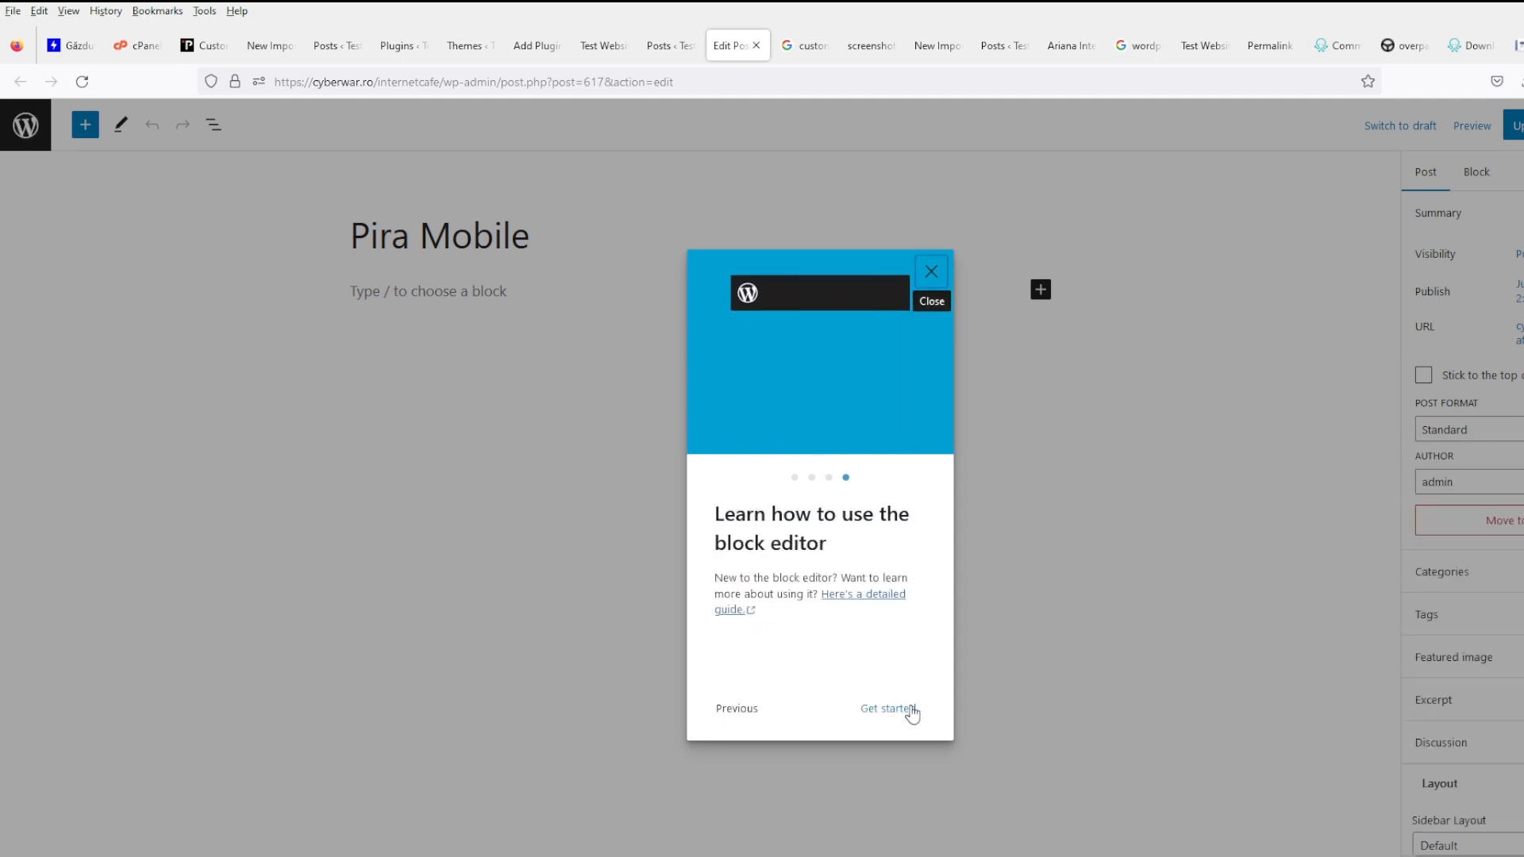
click(912, 709)
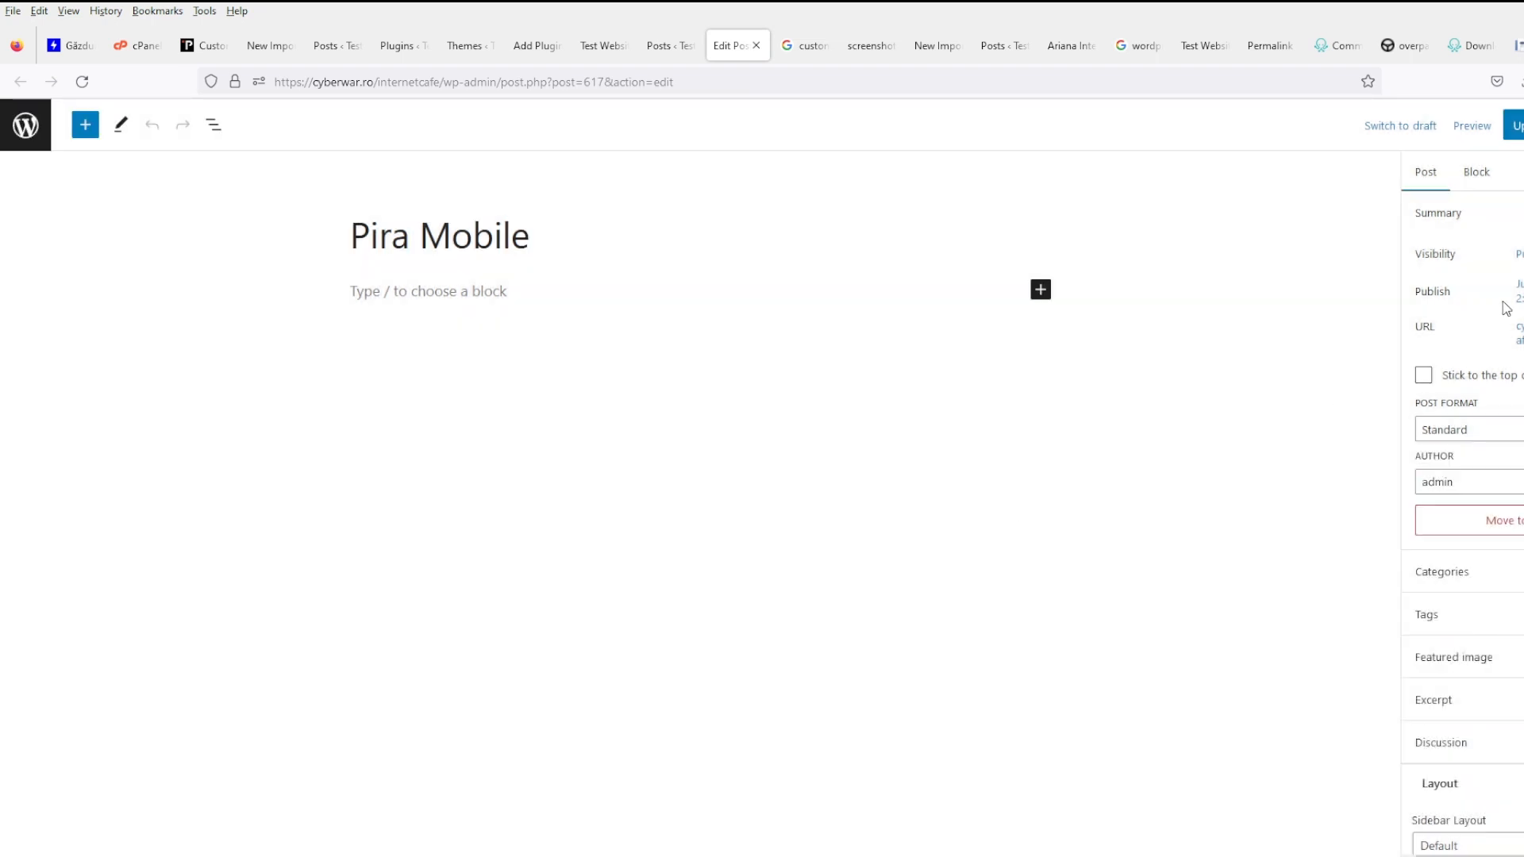
- Browse the full block library, then close it without adding a block
click(1041, 291)
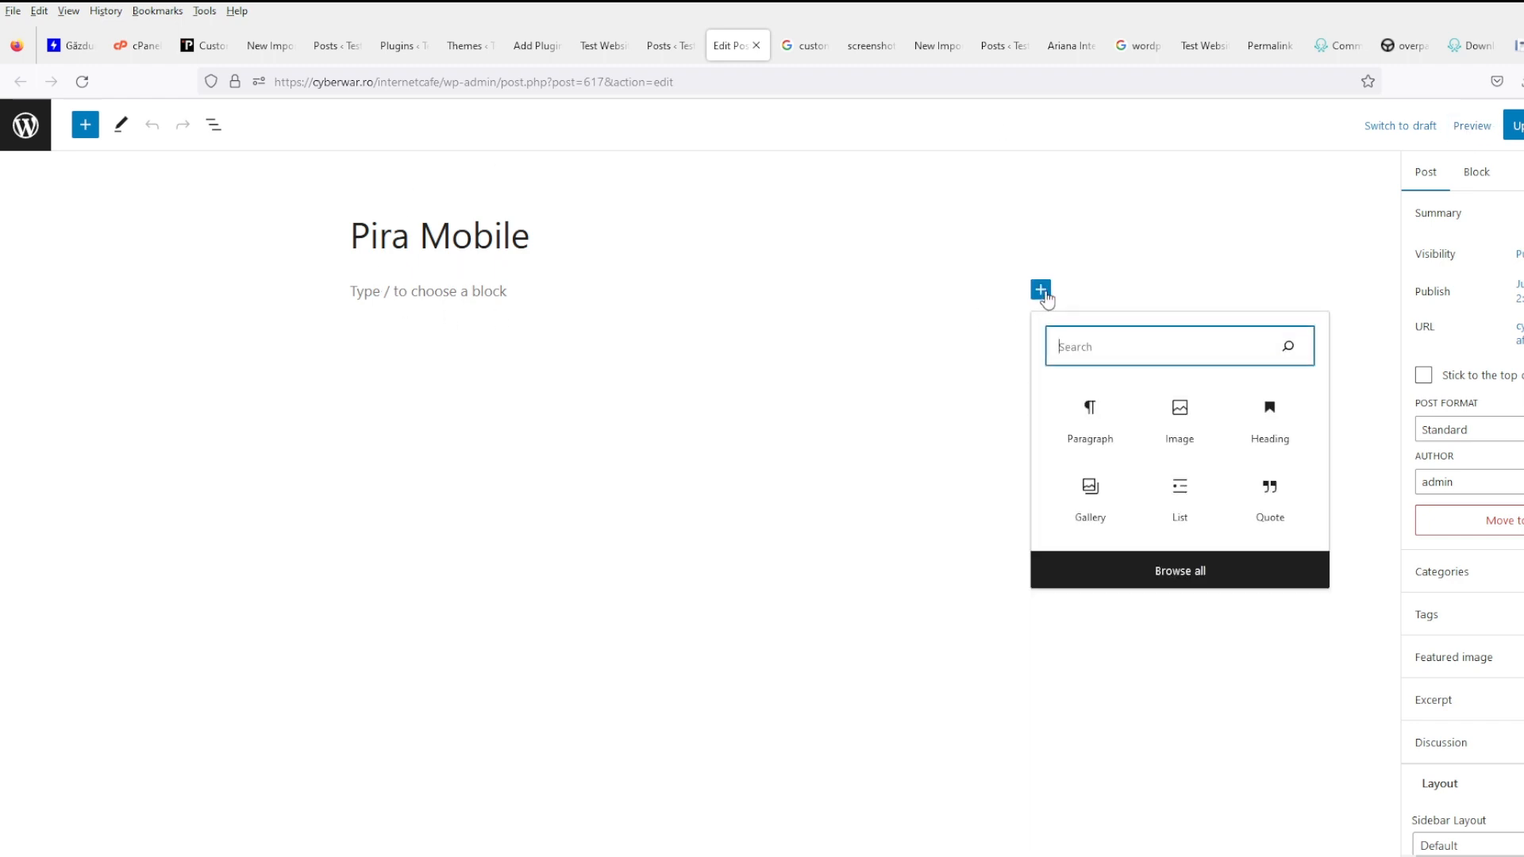
click(1190, 567)
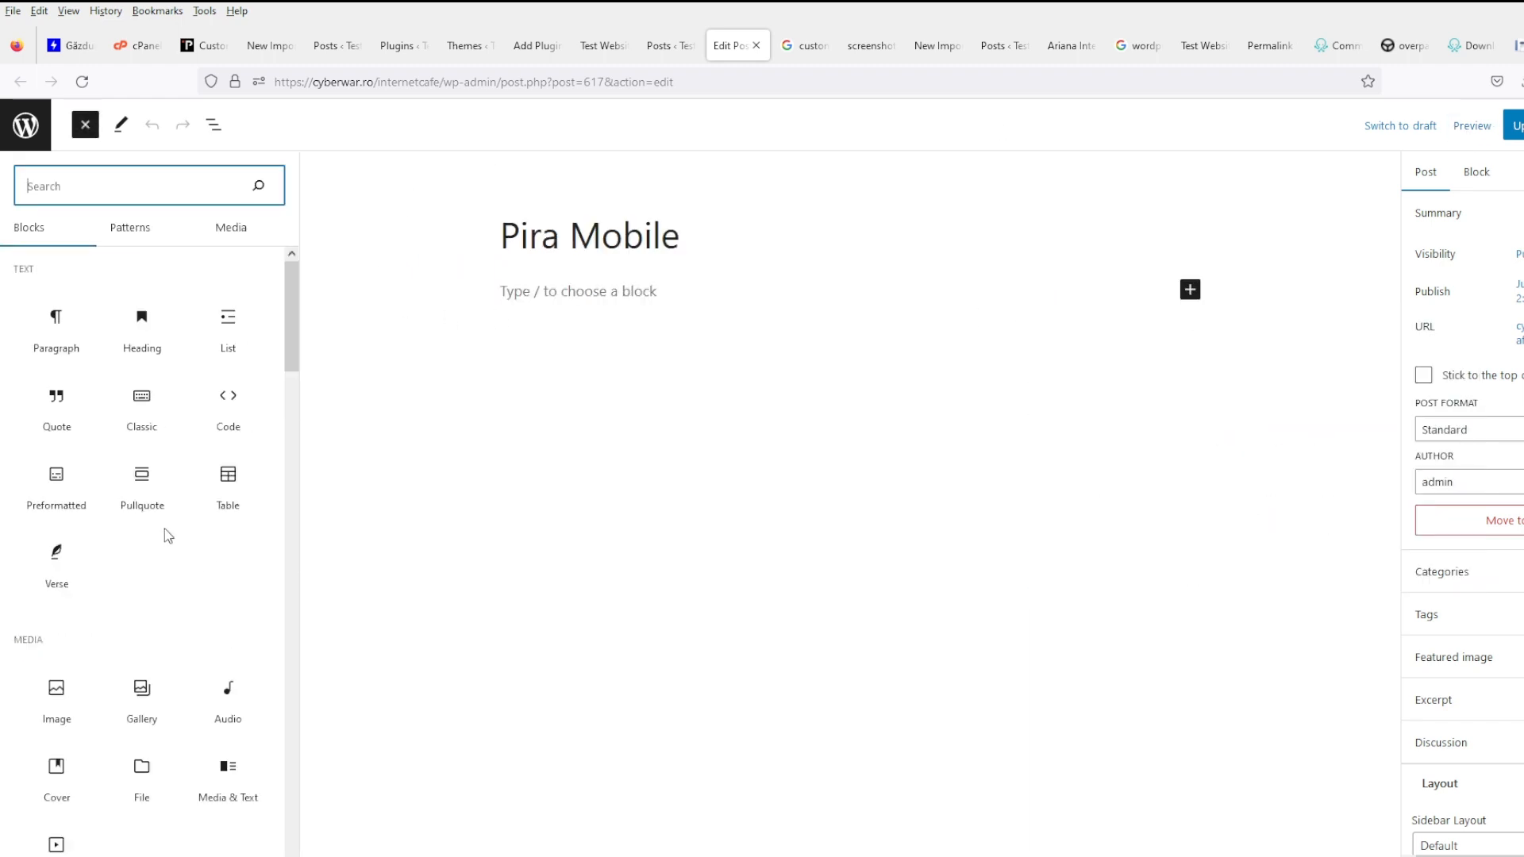
mouse_move(223, 383)
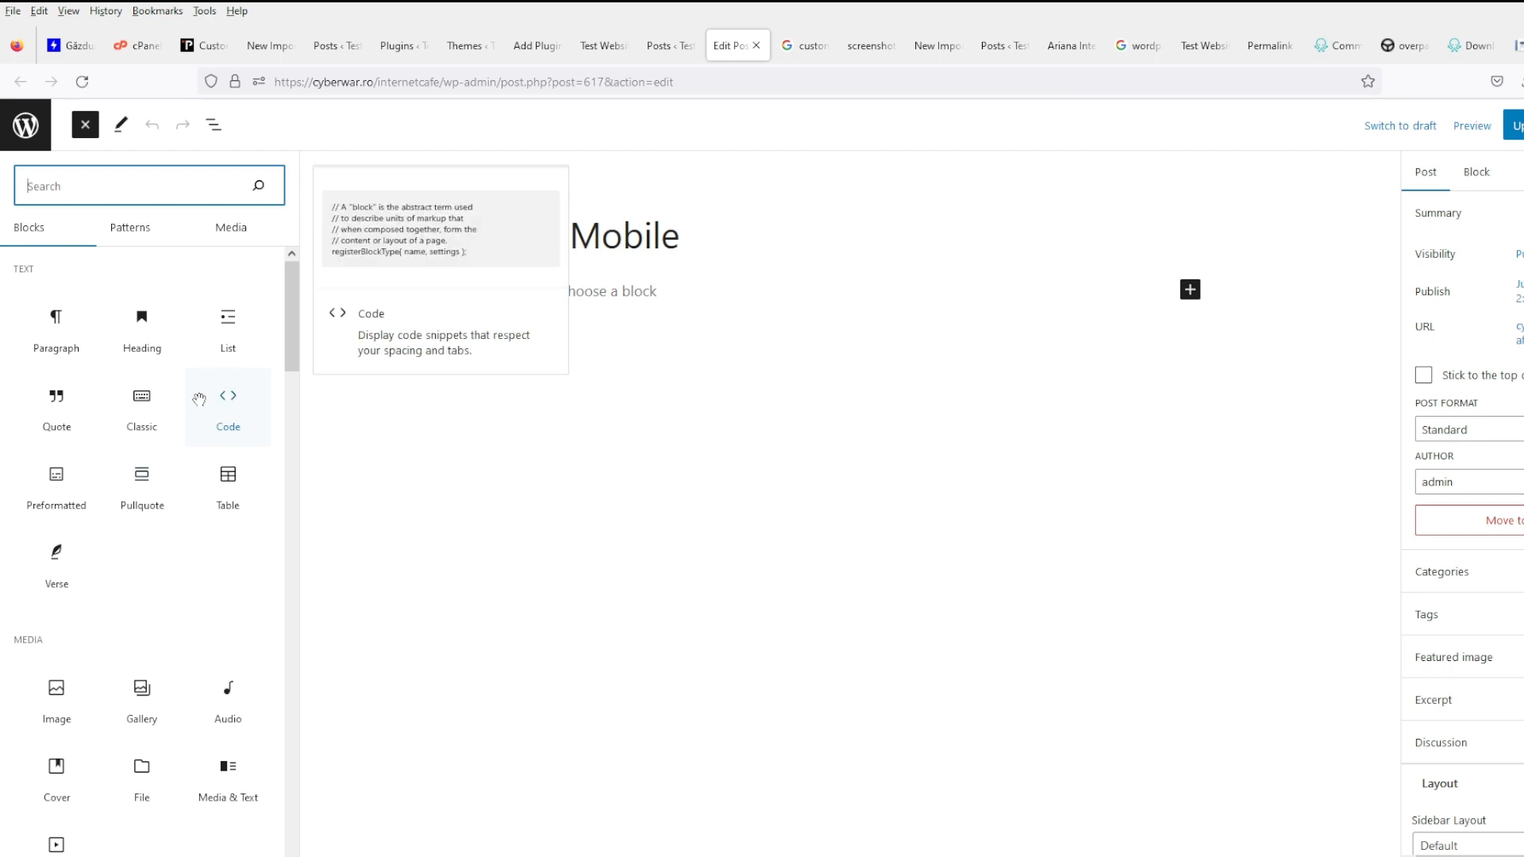
scroll(130, 517, down, 3)
mouse_move(127, 510)
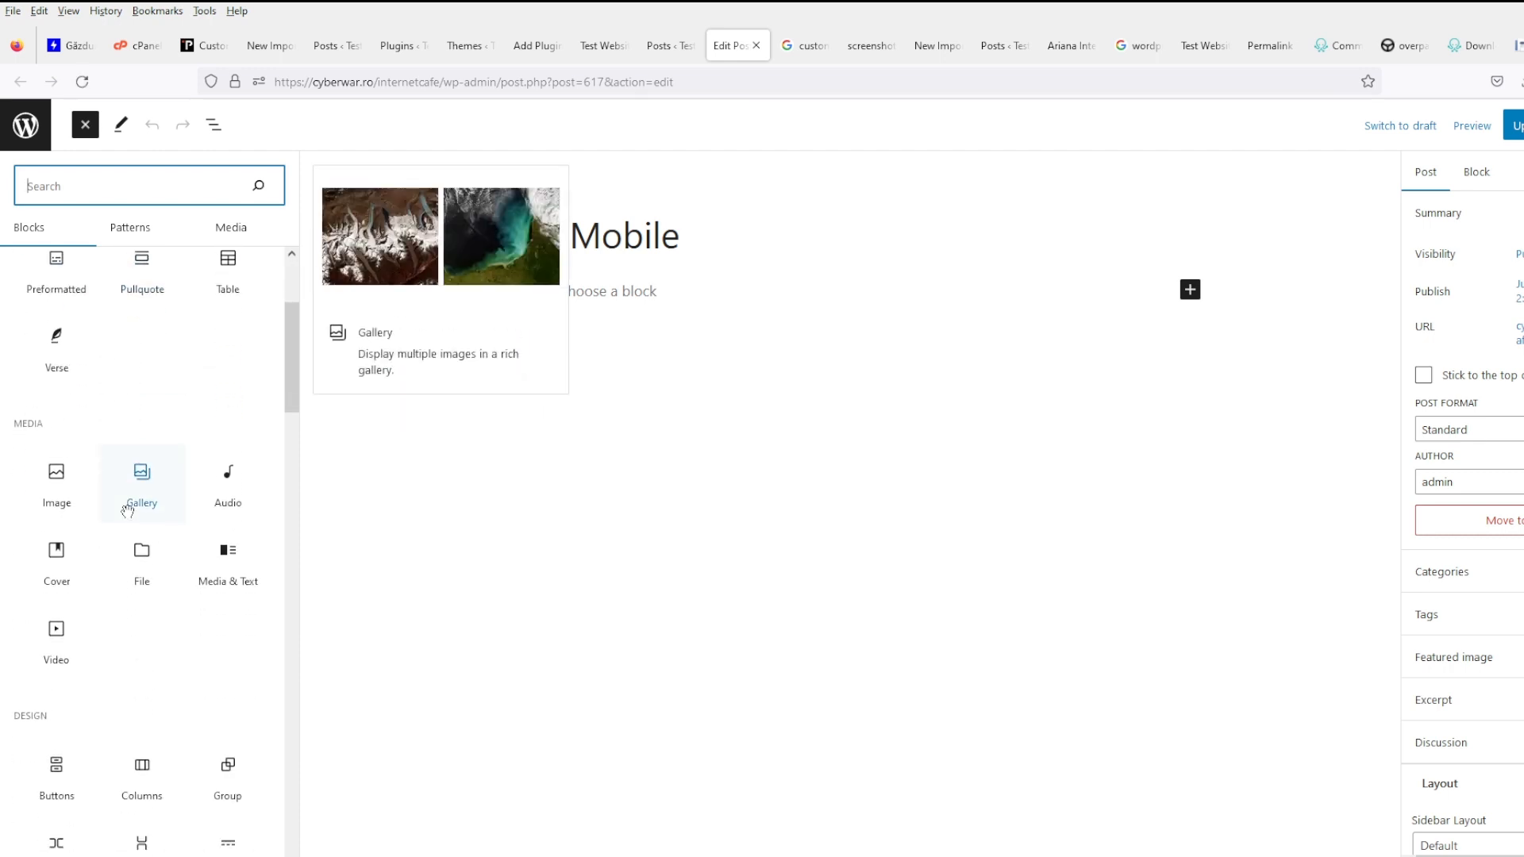
scroll(128, 515, down, 6)
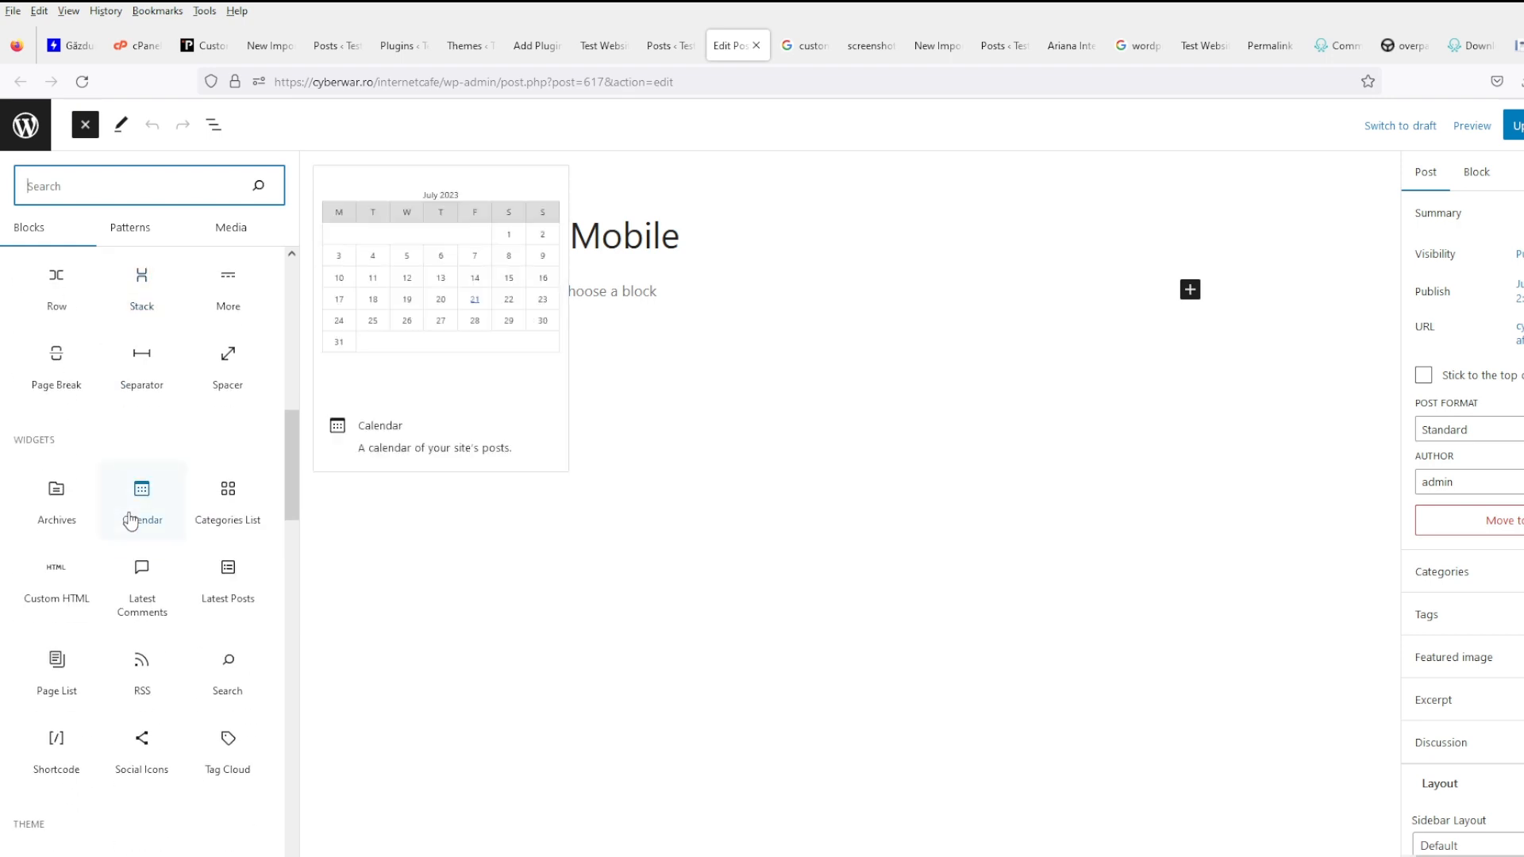
scroll(130, 520, down, 3)
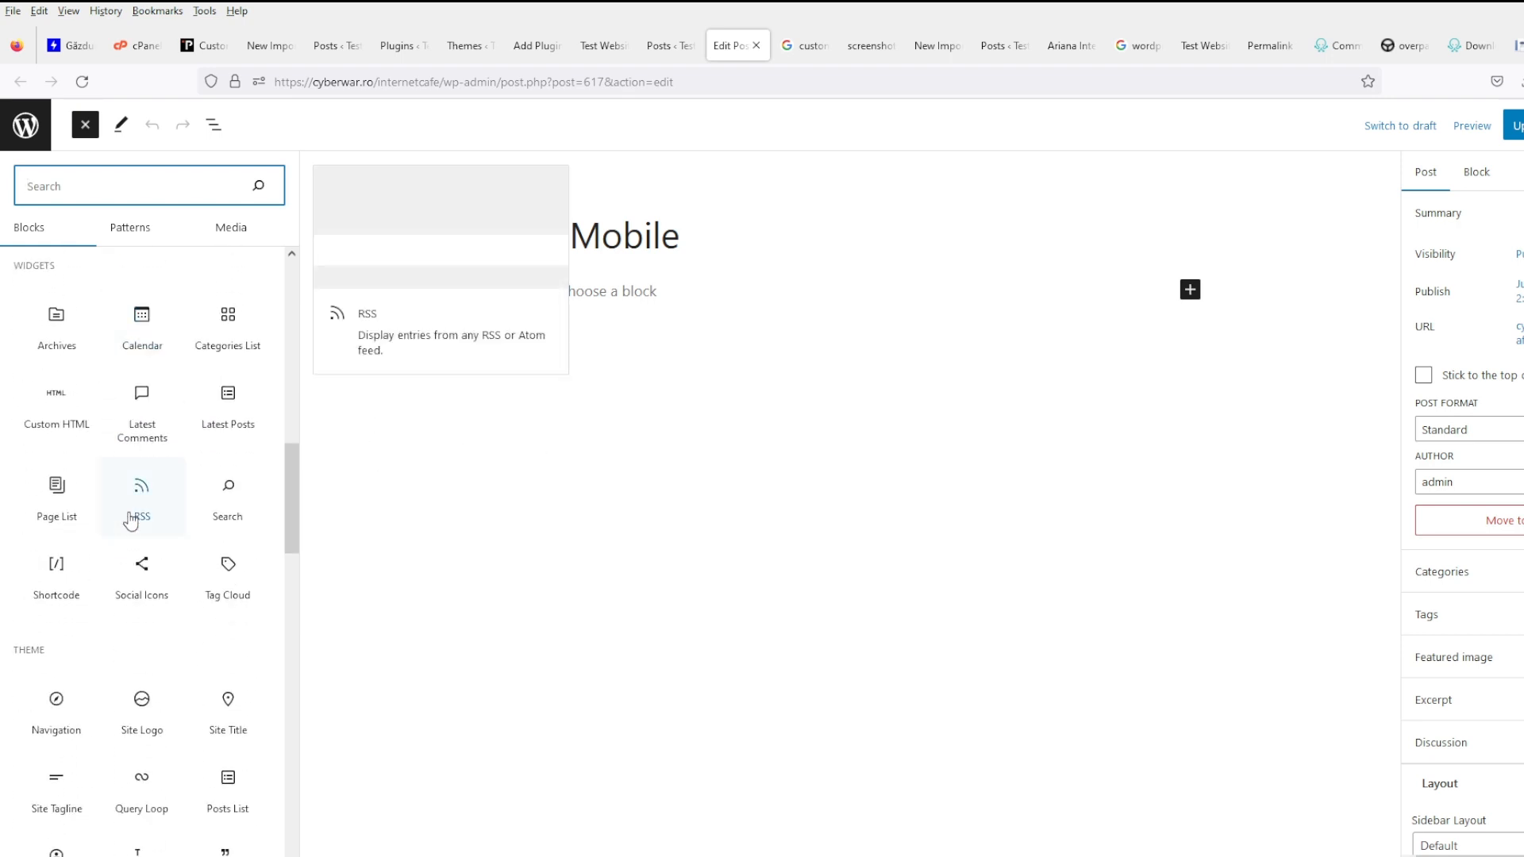
scroll(128, 514, down, 3)
scroll(130, 511, down, 3)
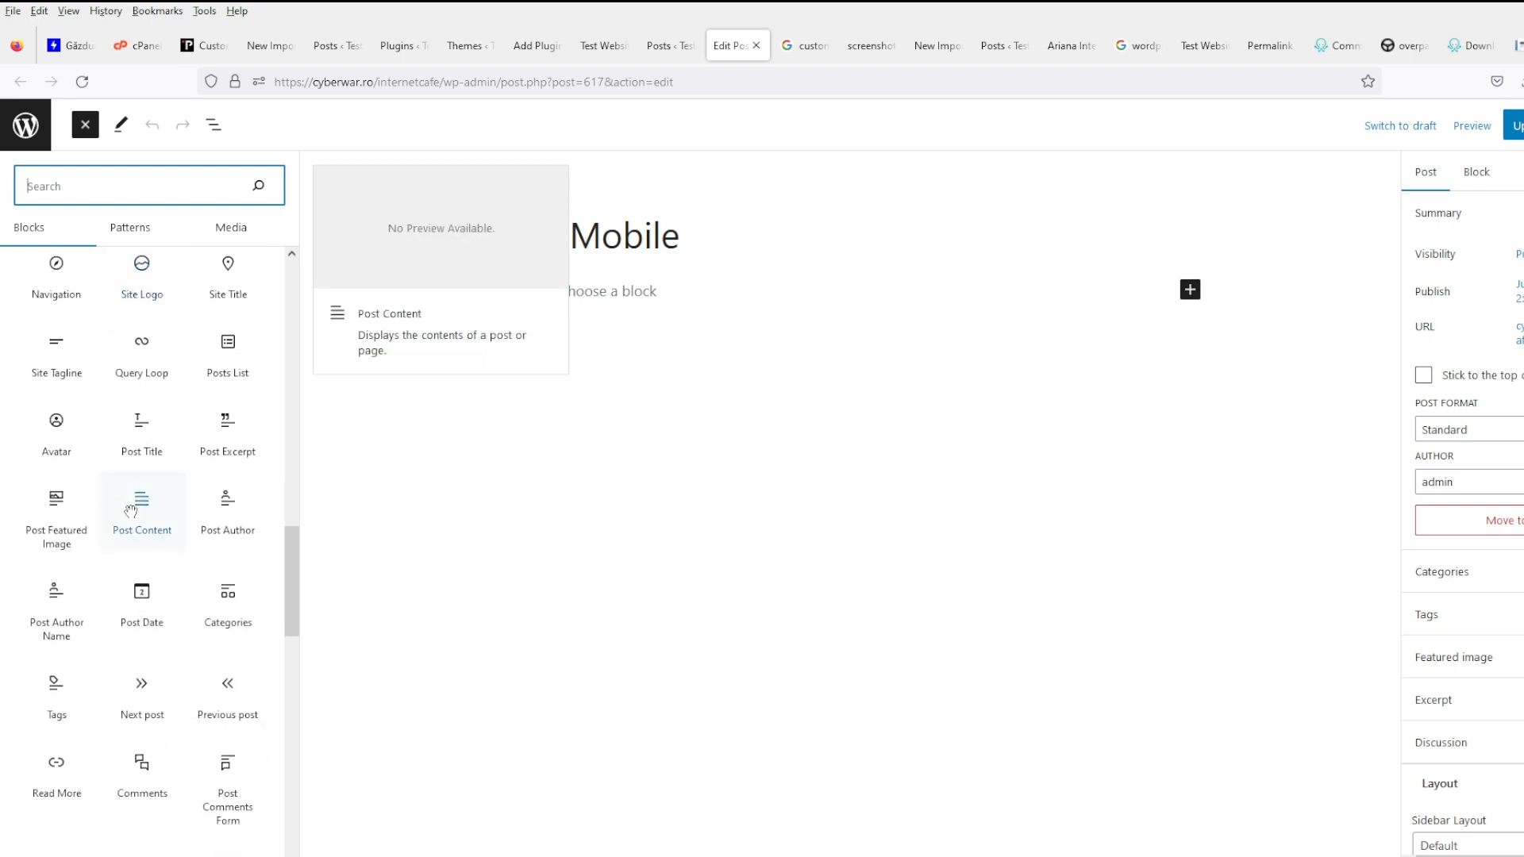
scroll(130, 511, down, 5)
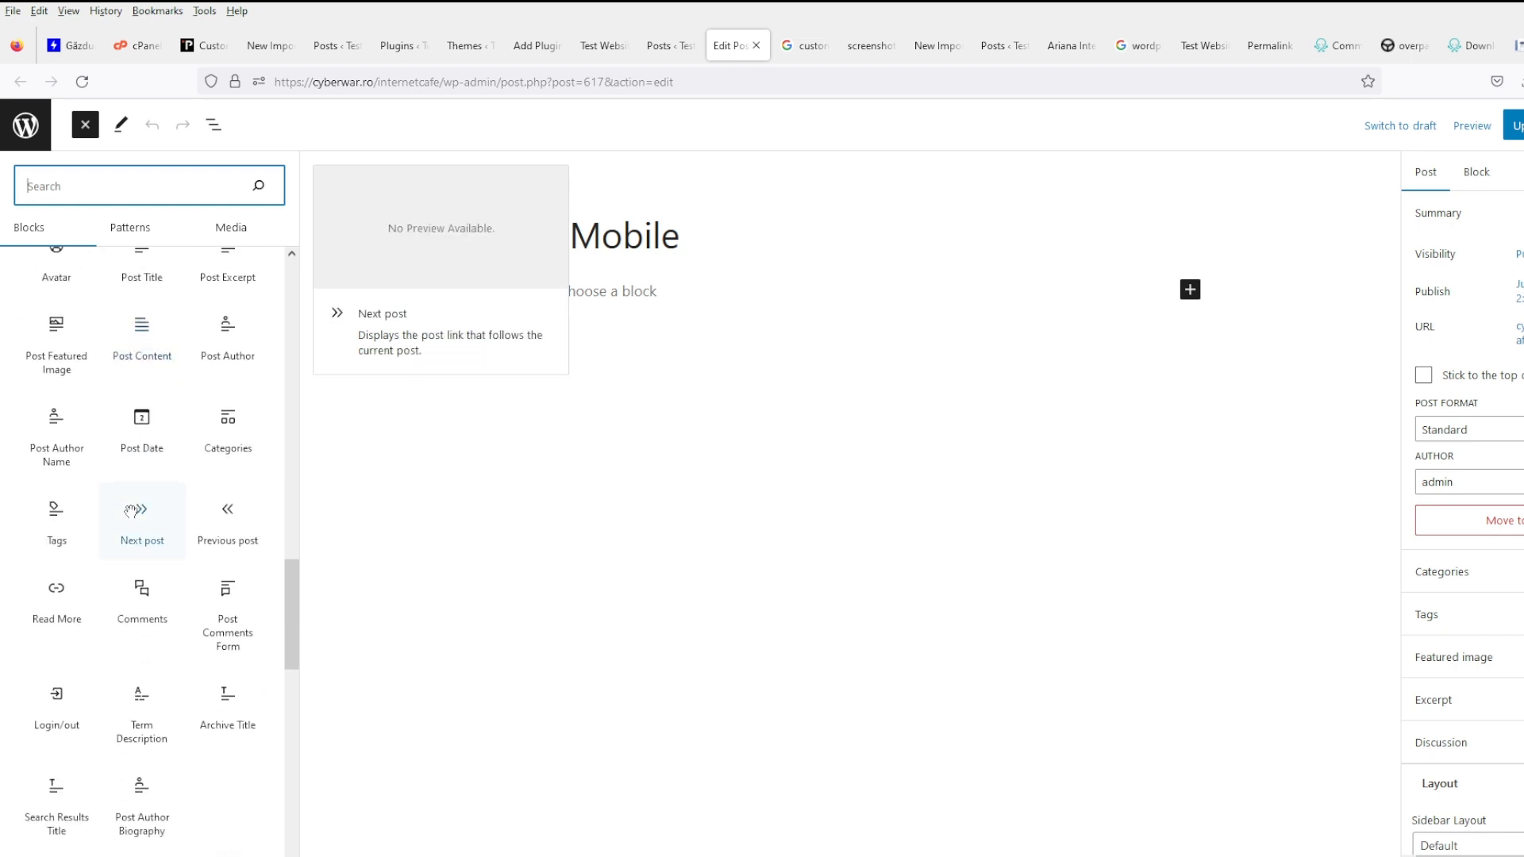
scroll(131, 510, down, 10)
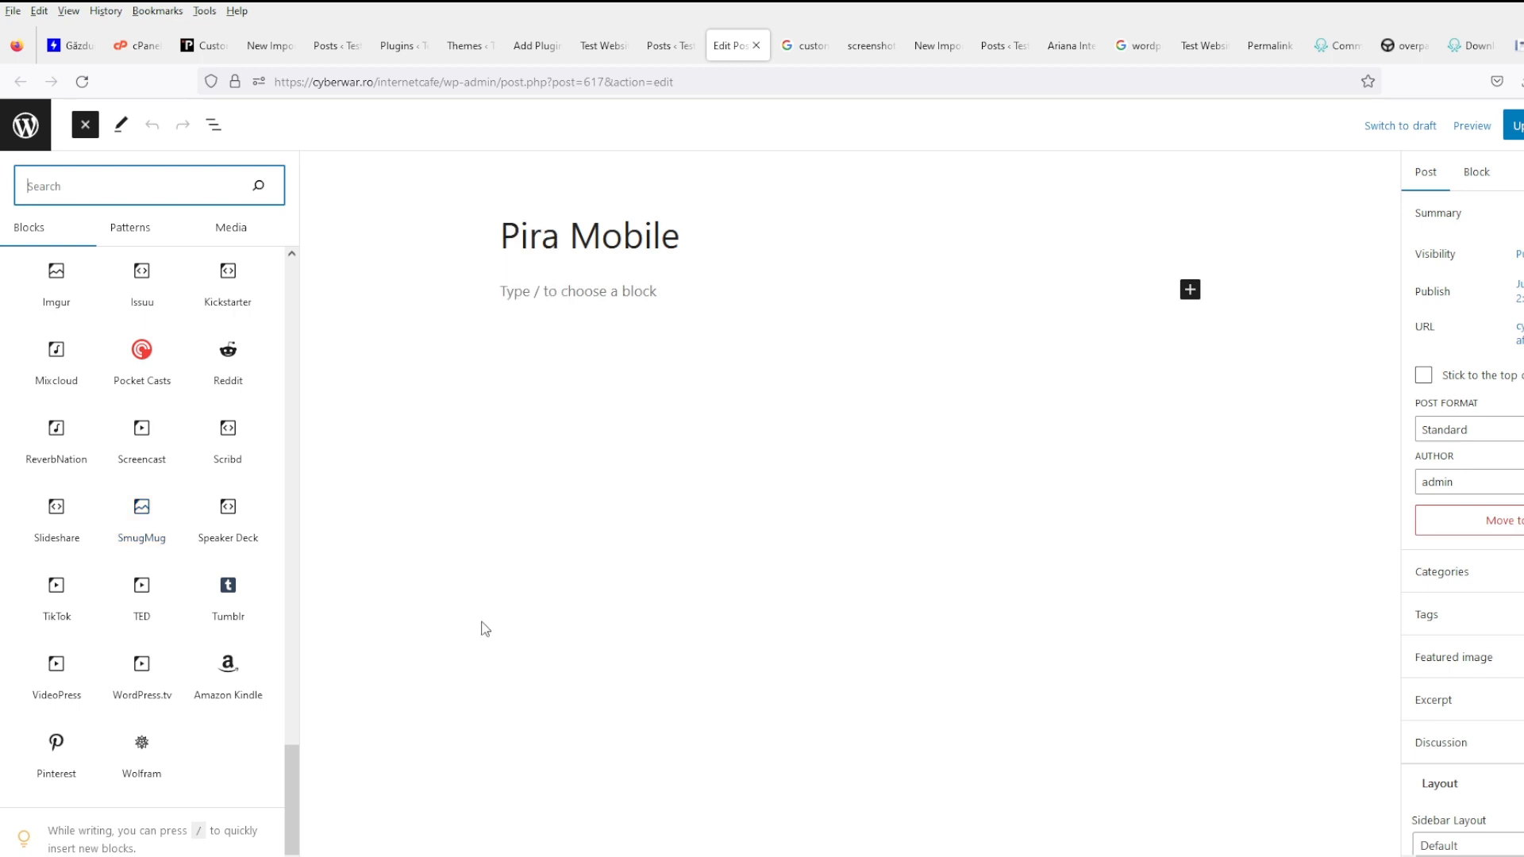
click(900, 466)
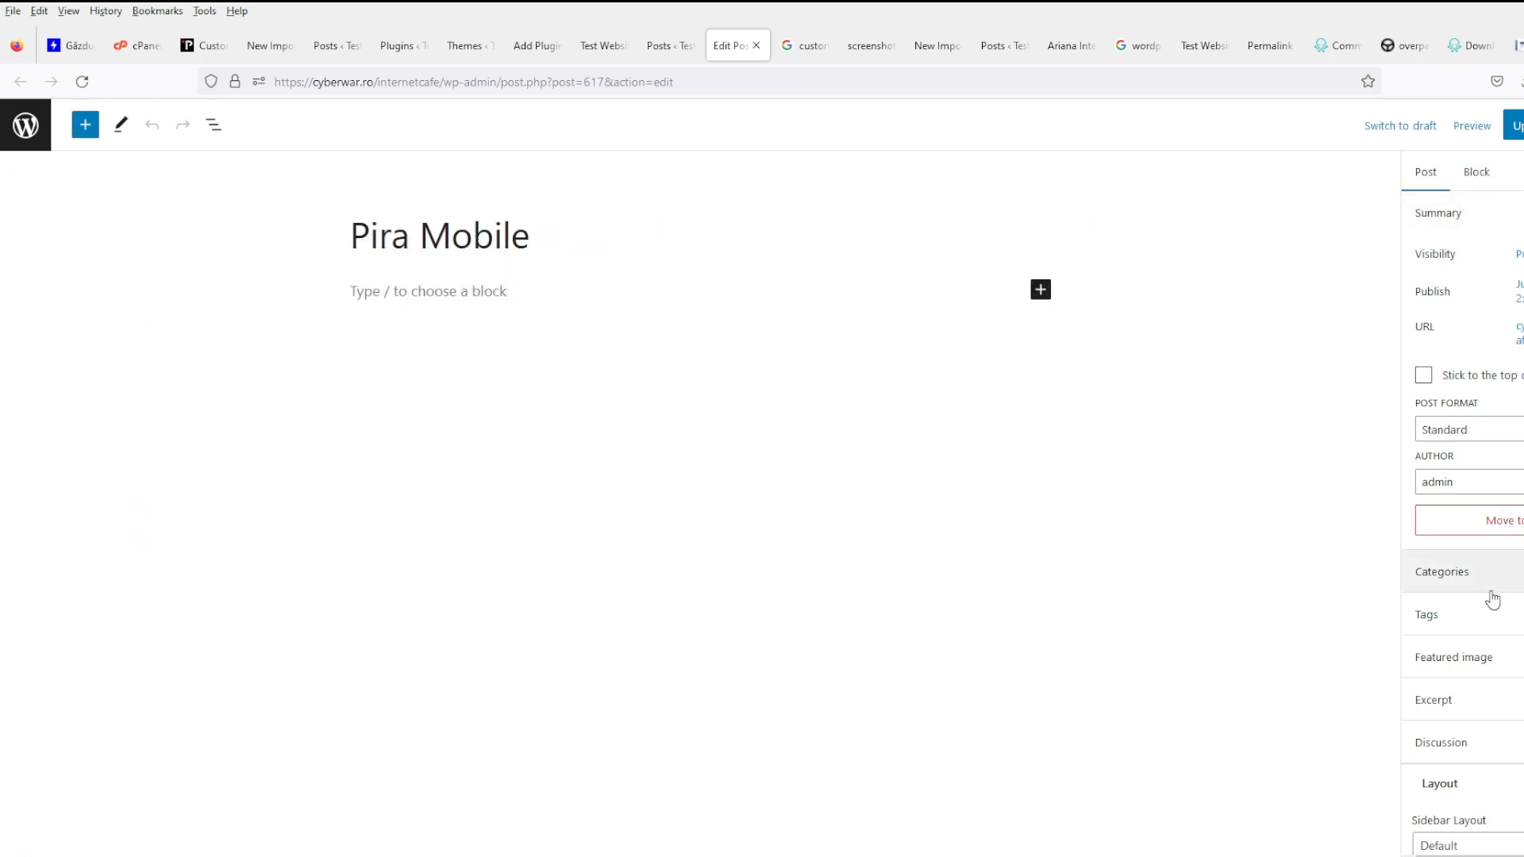
- Hide the settings sidebar, cancel Switch to draft, and return to Posts
scroll(1492, 600, down, 3)
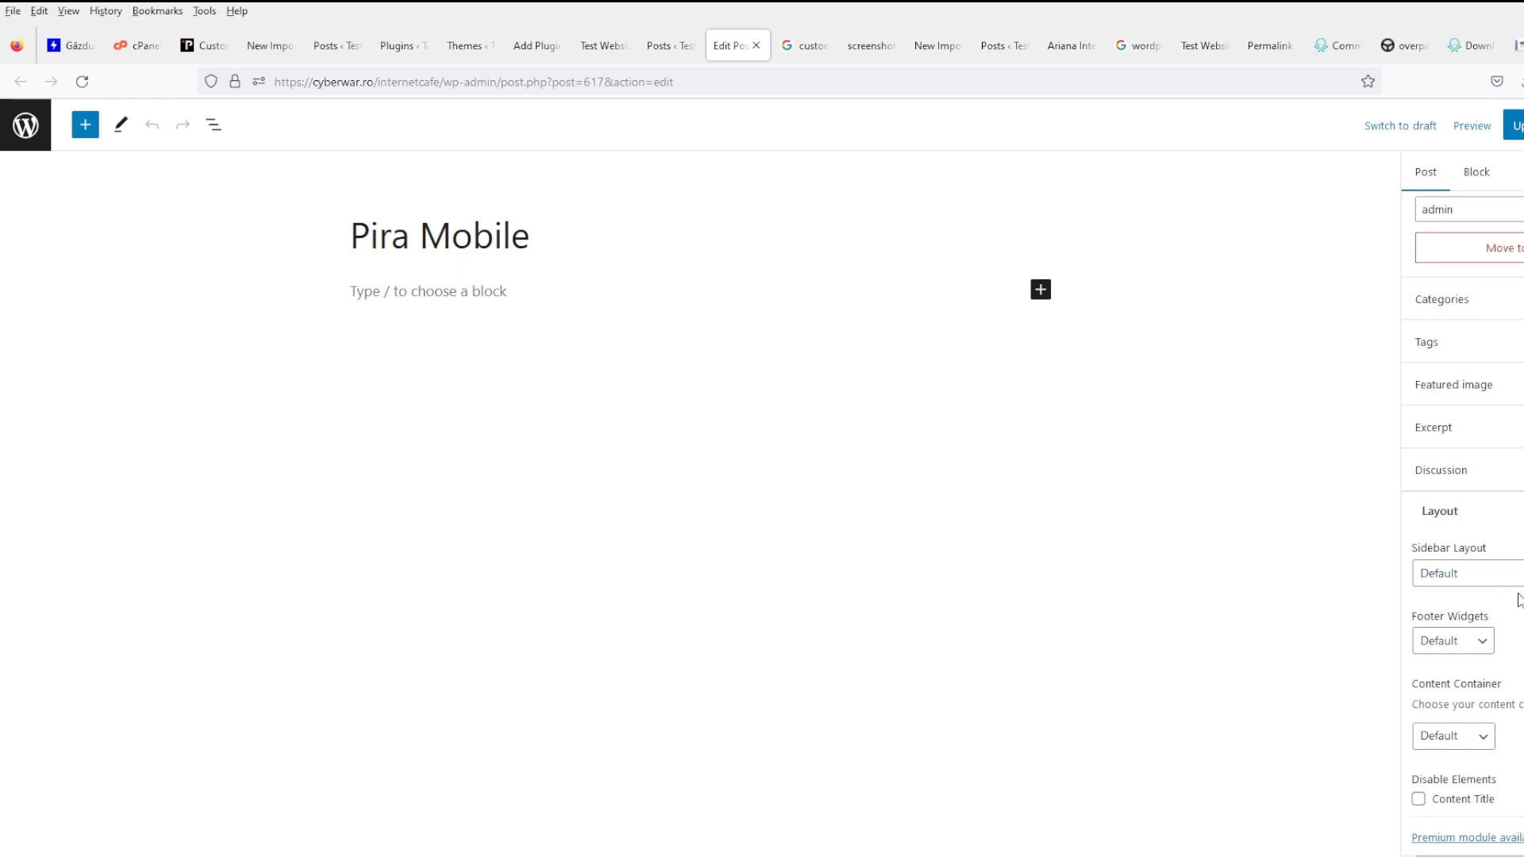
scroll(1519, 599, up, 3)
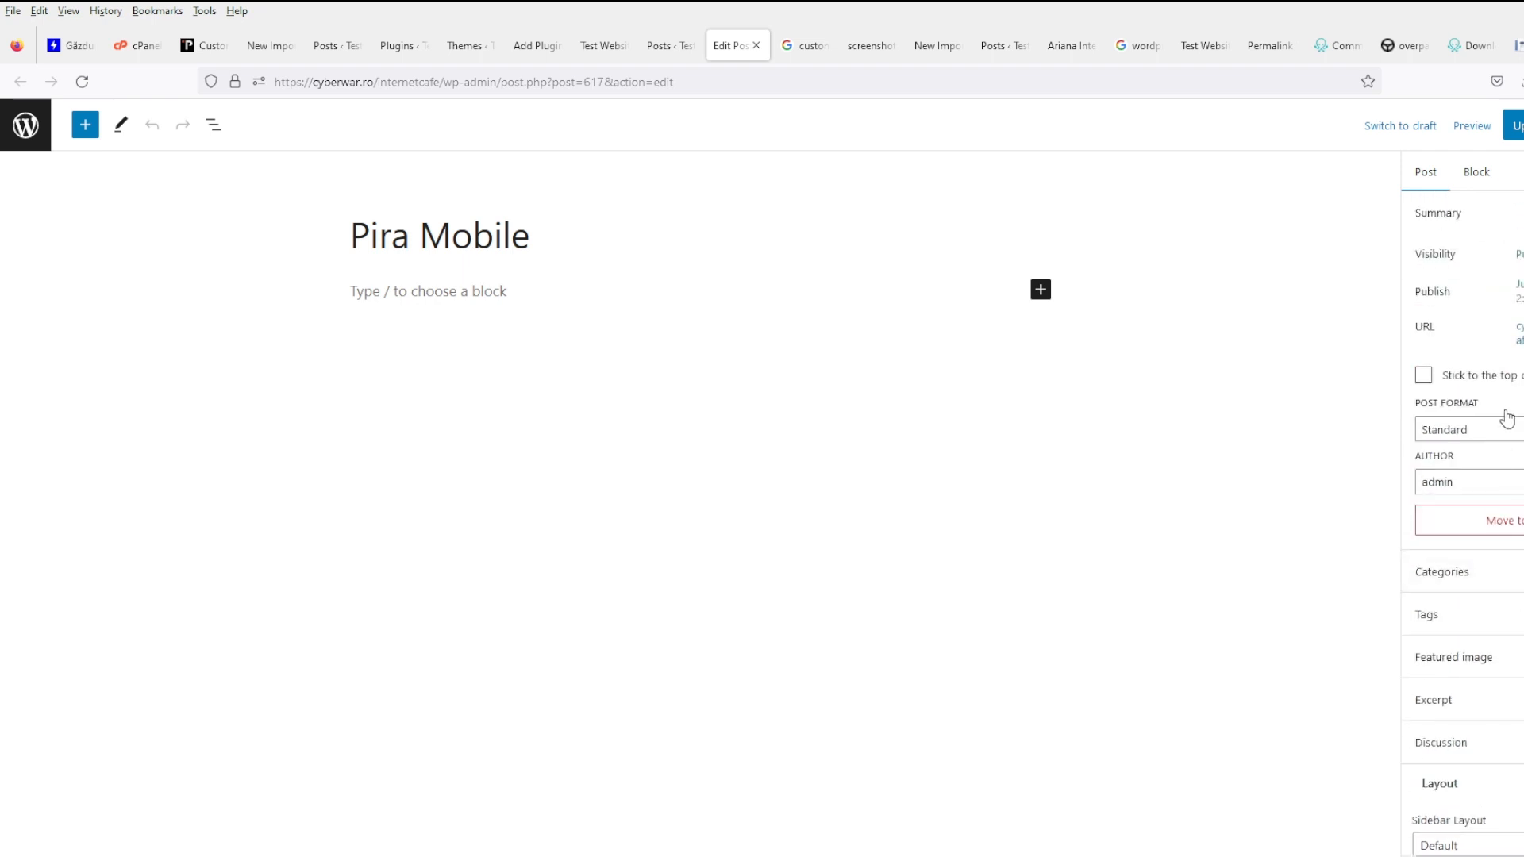
click(1470, 184)
key(ctrl+shift+comma)
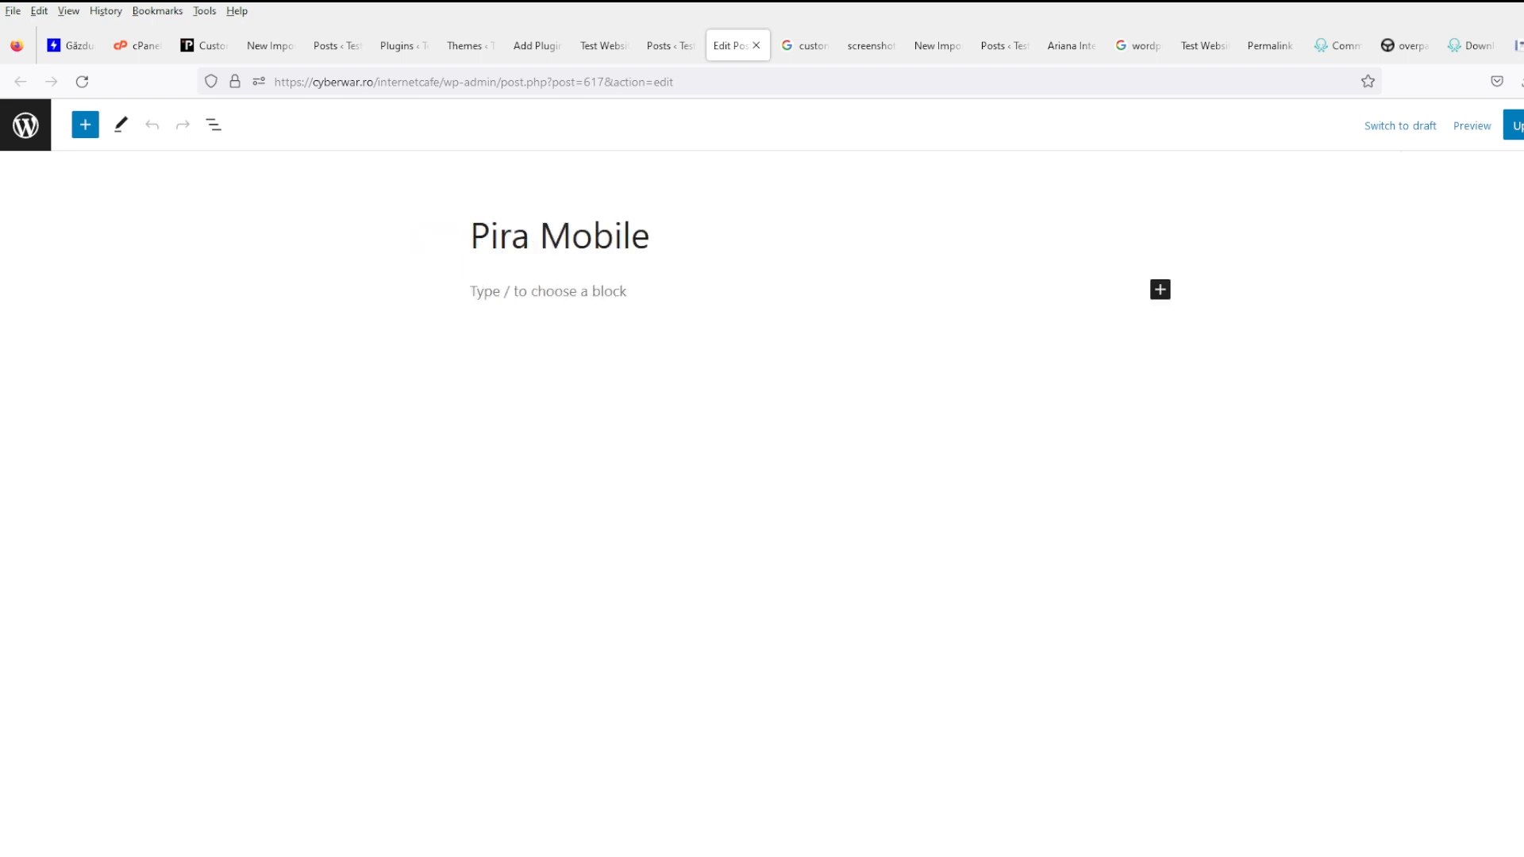
click(1417, 128)
click(881, 516)
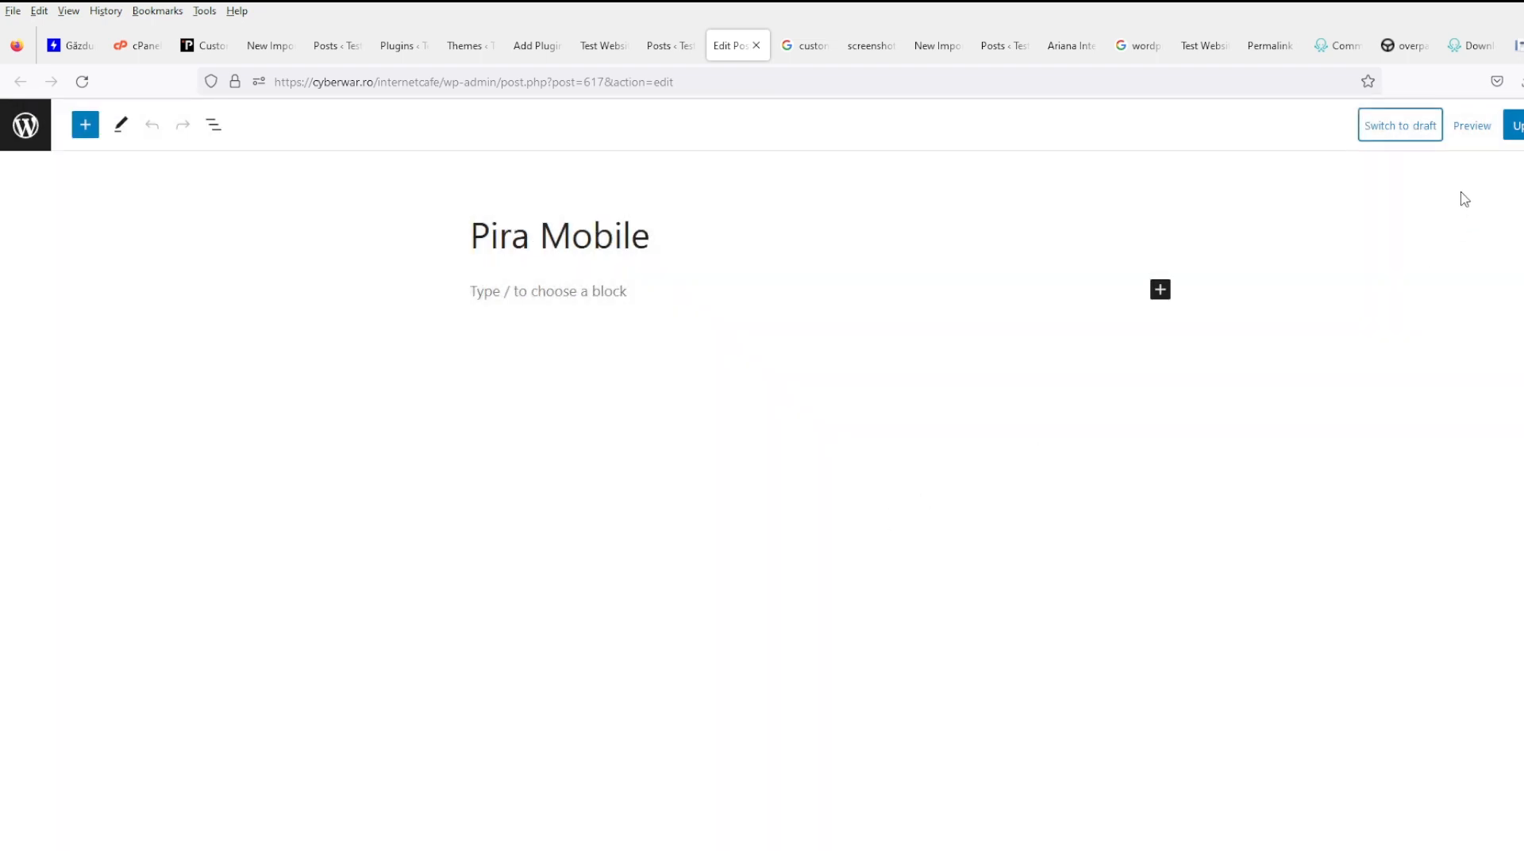
click(25, 124)
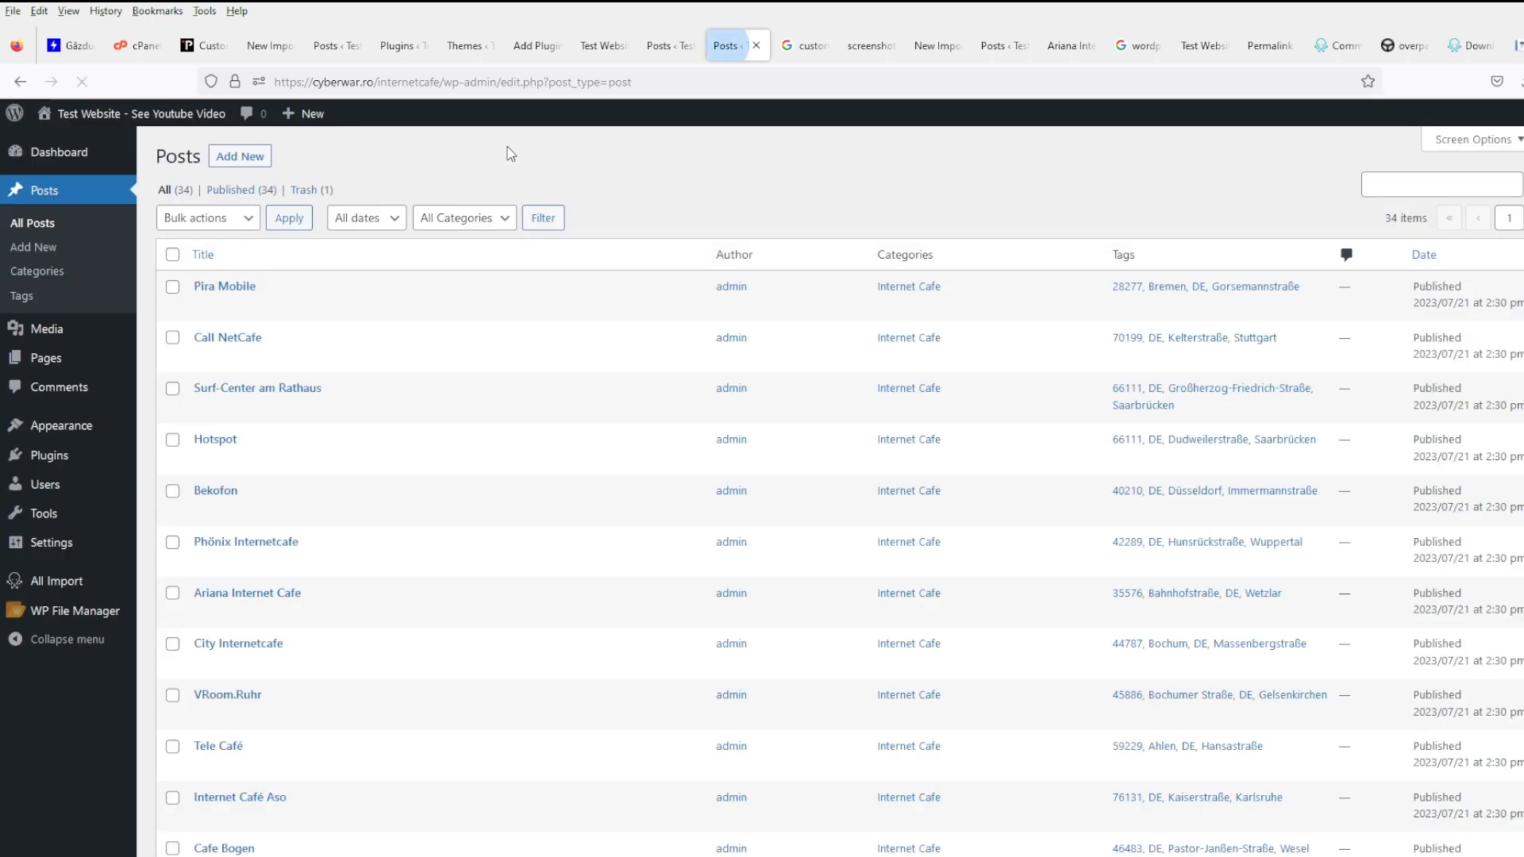
- Look over the plugin search and ACF tabs, then reload the Posts list
click(531, 48)
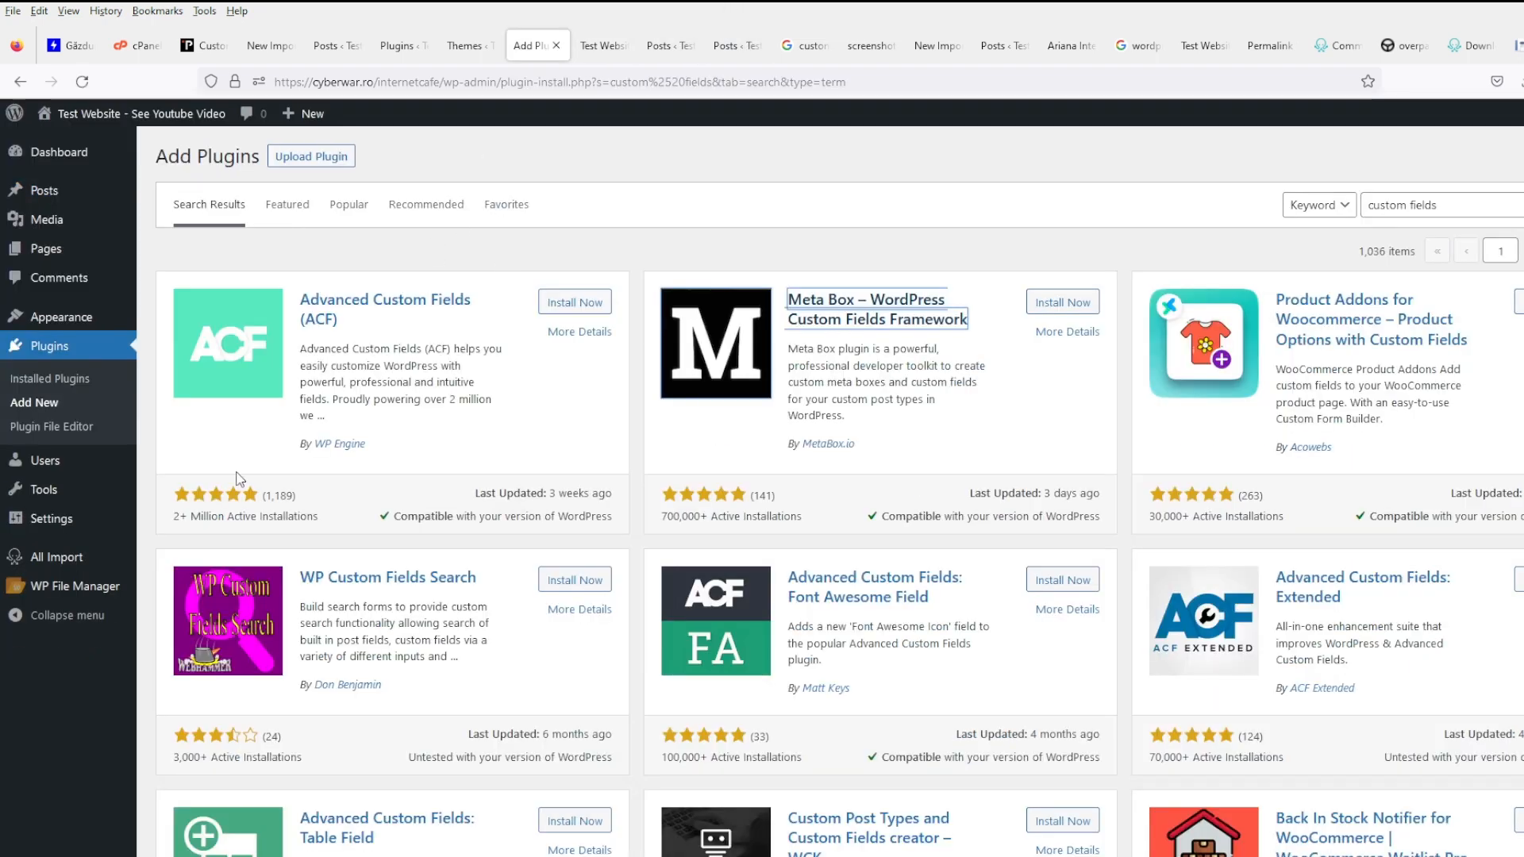
mouse_move(113, 561)
click(591, 45)
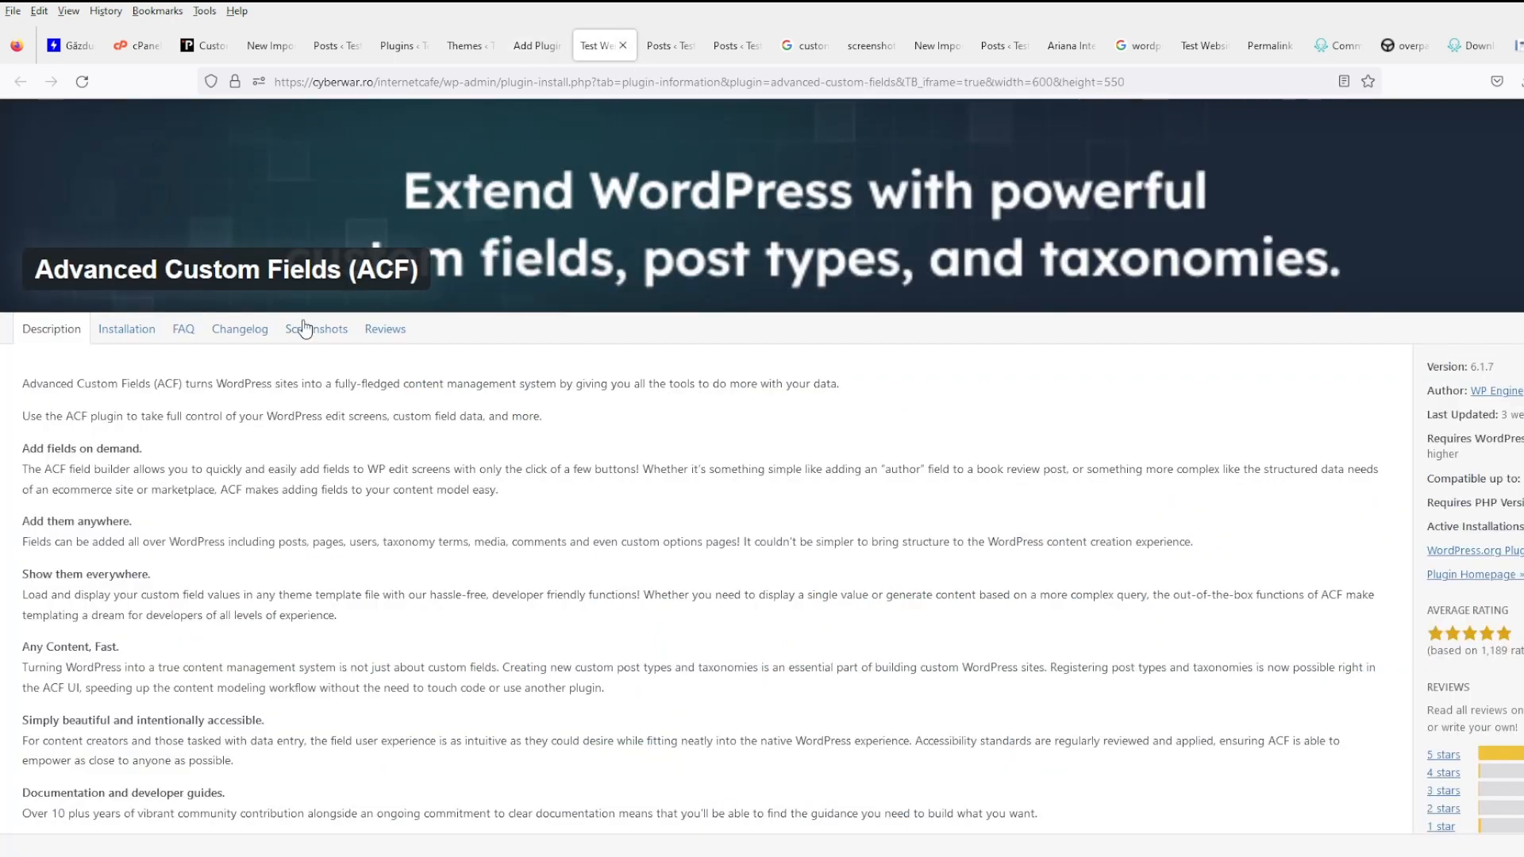
click(645, 49)
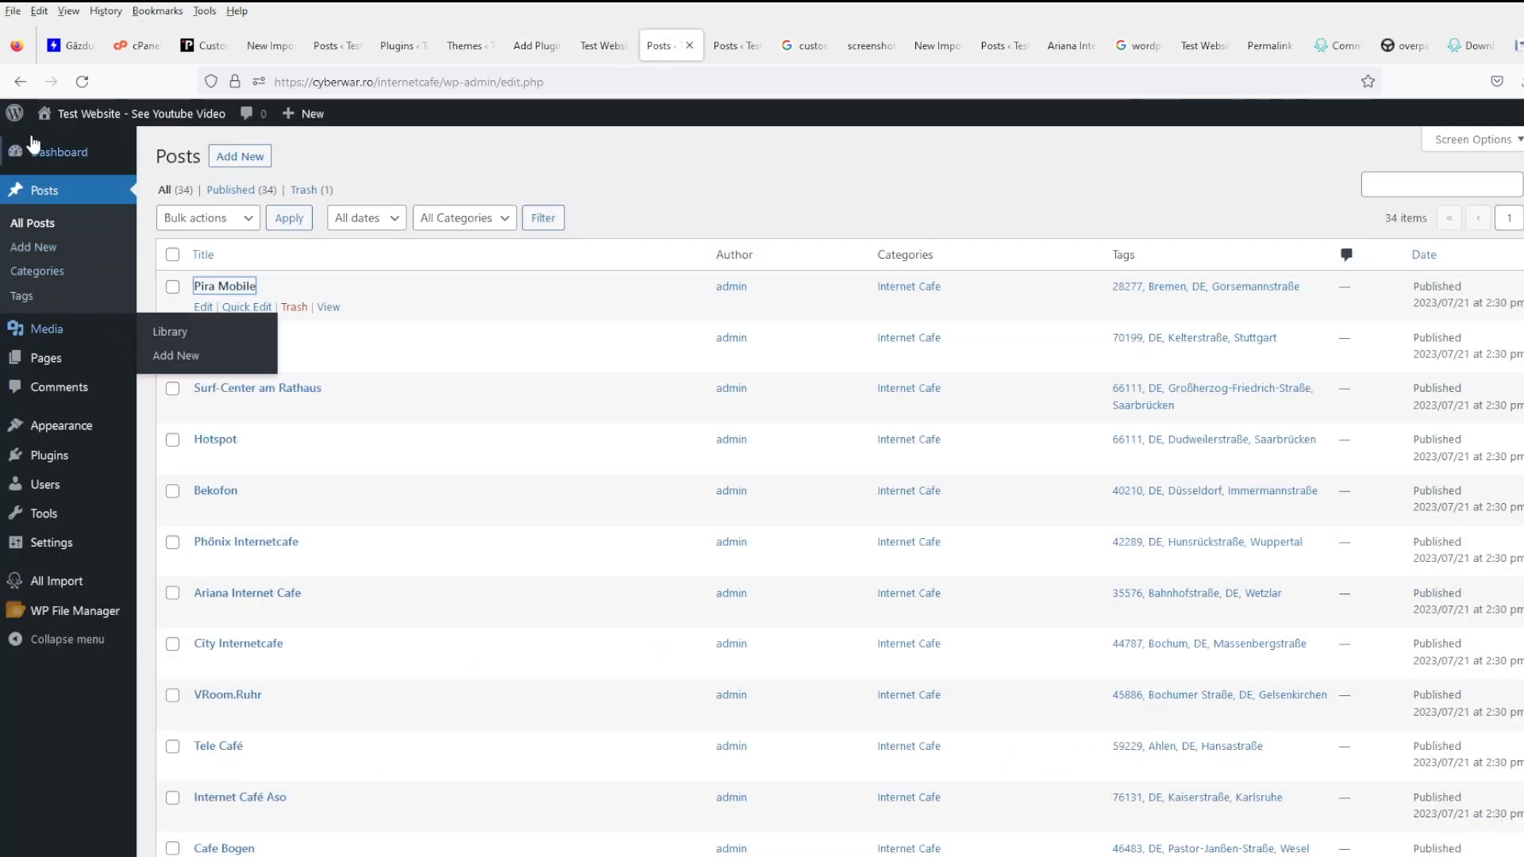
click(75, 83)
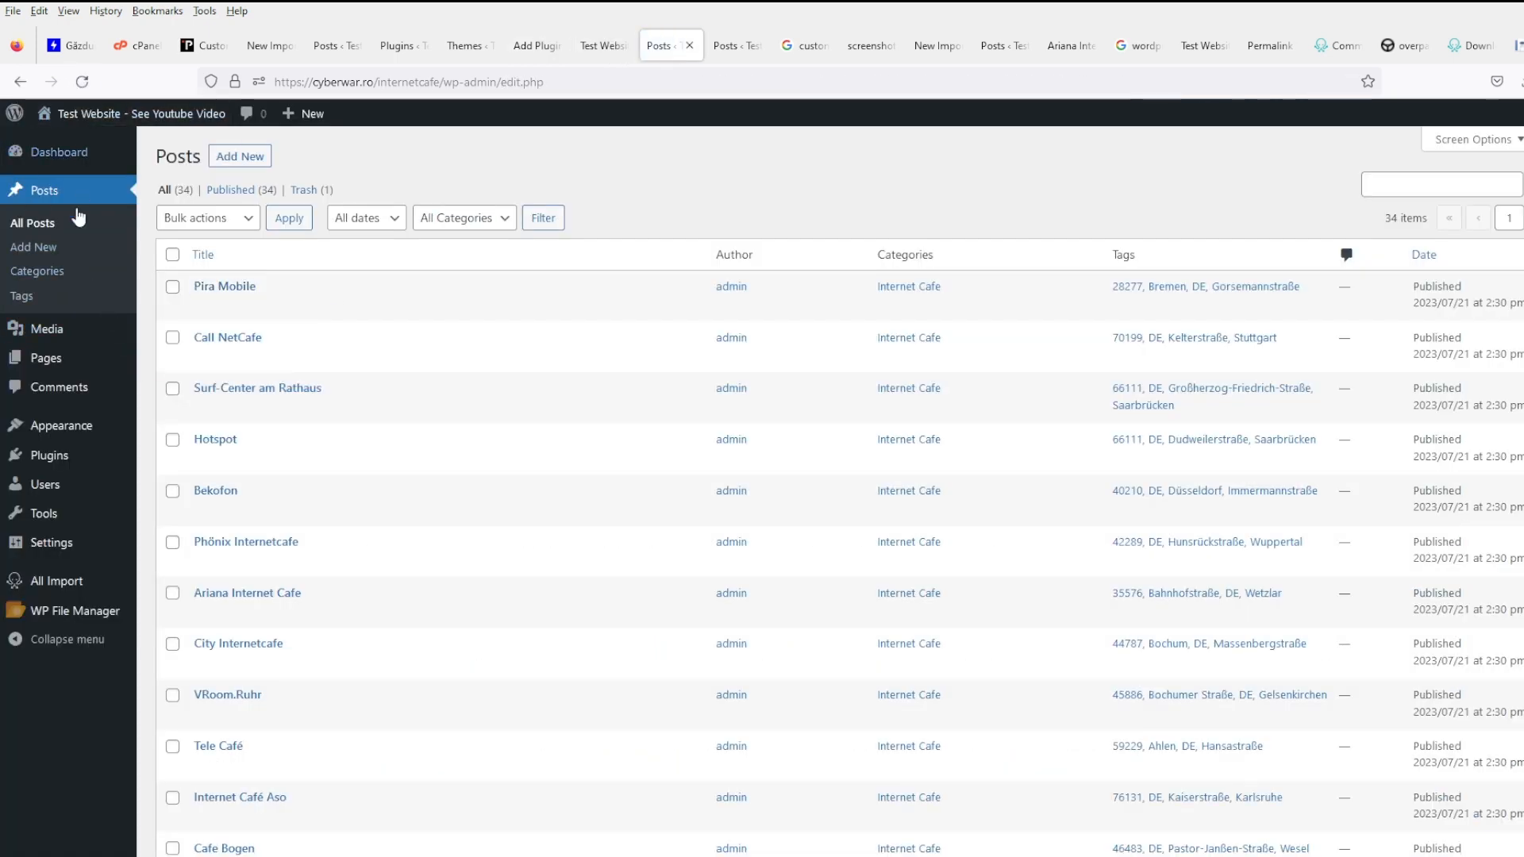
- Review the seven installed plugins and go to Add New plugins
mouse_move(77, 508)
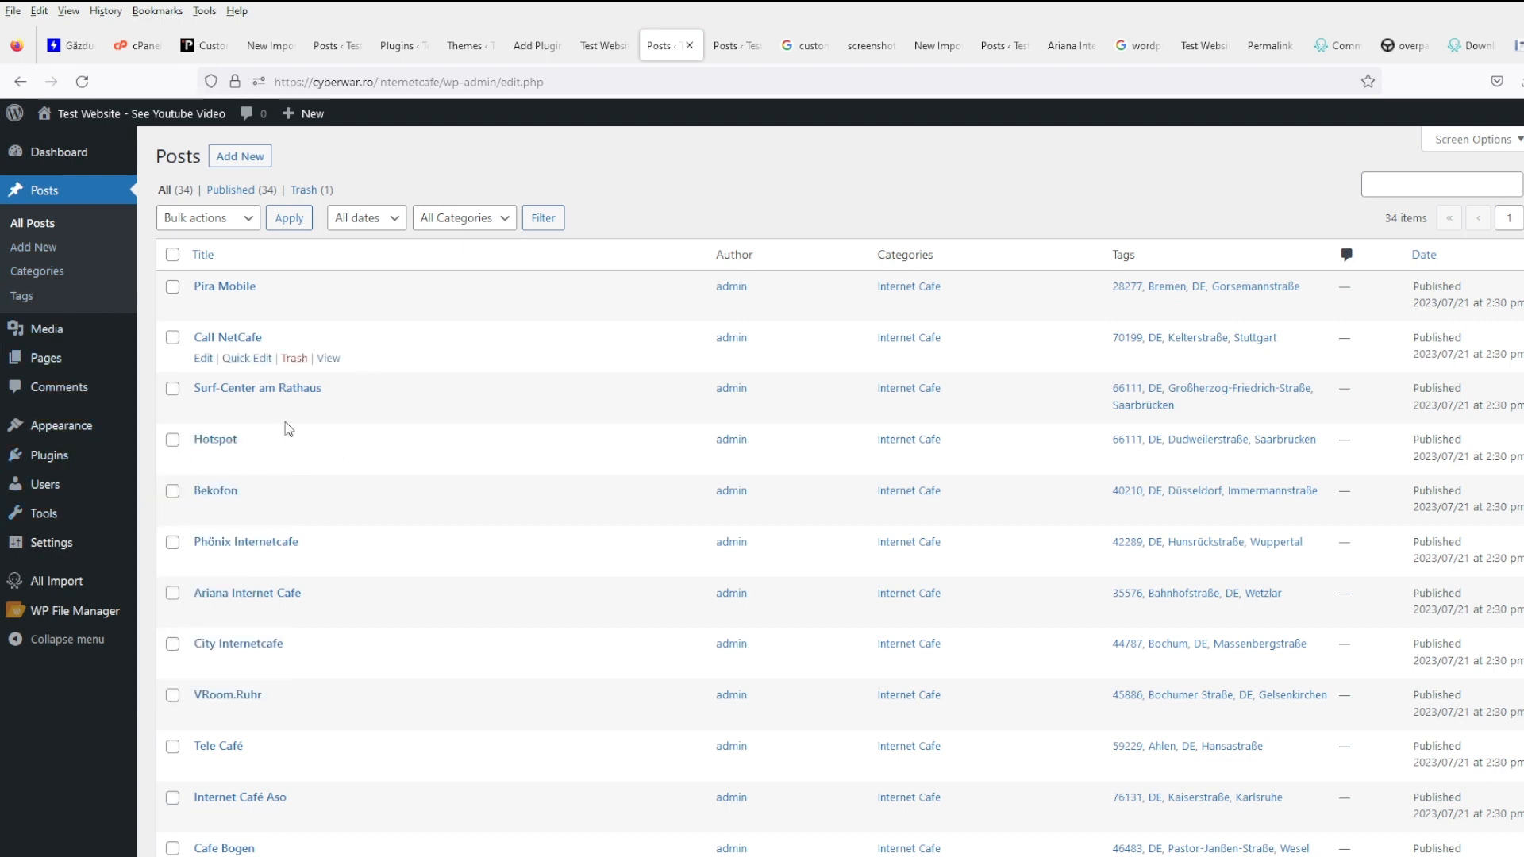
click(48, 455)
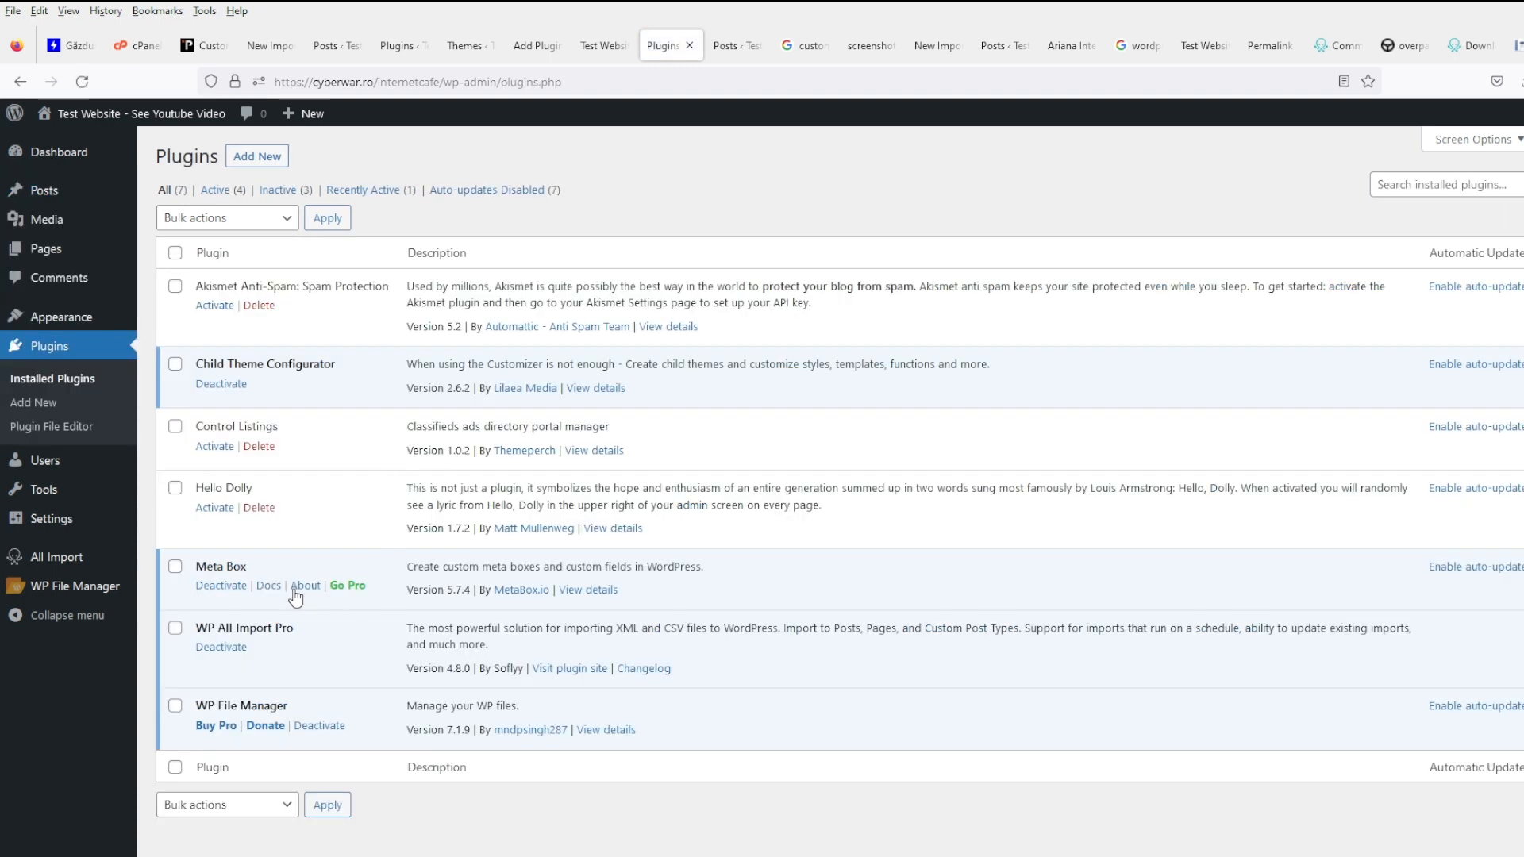
mouse_move(84, 536)
mouse_move(119, 320)
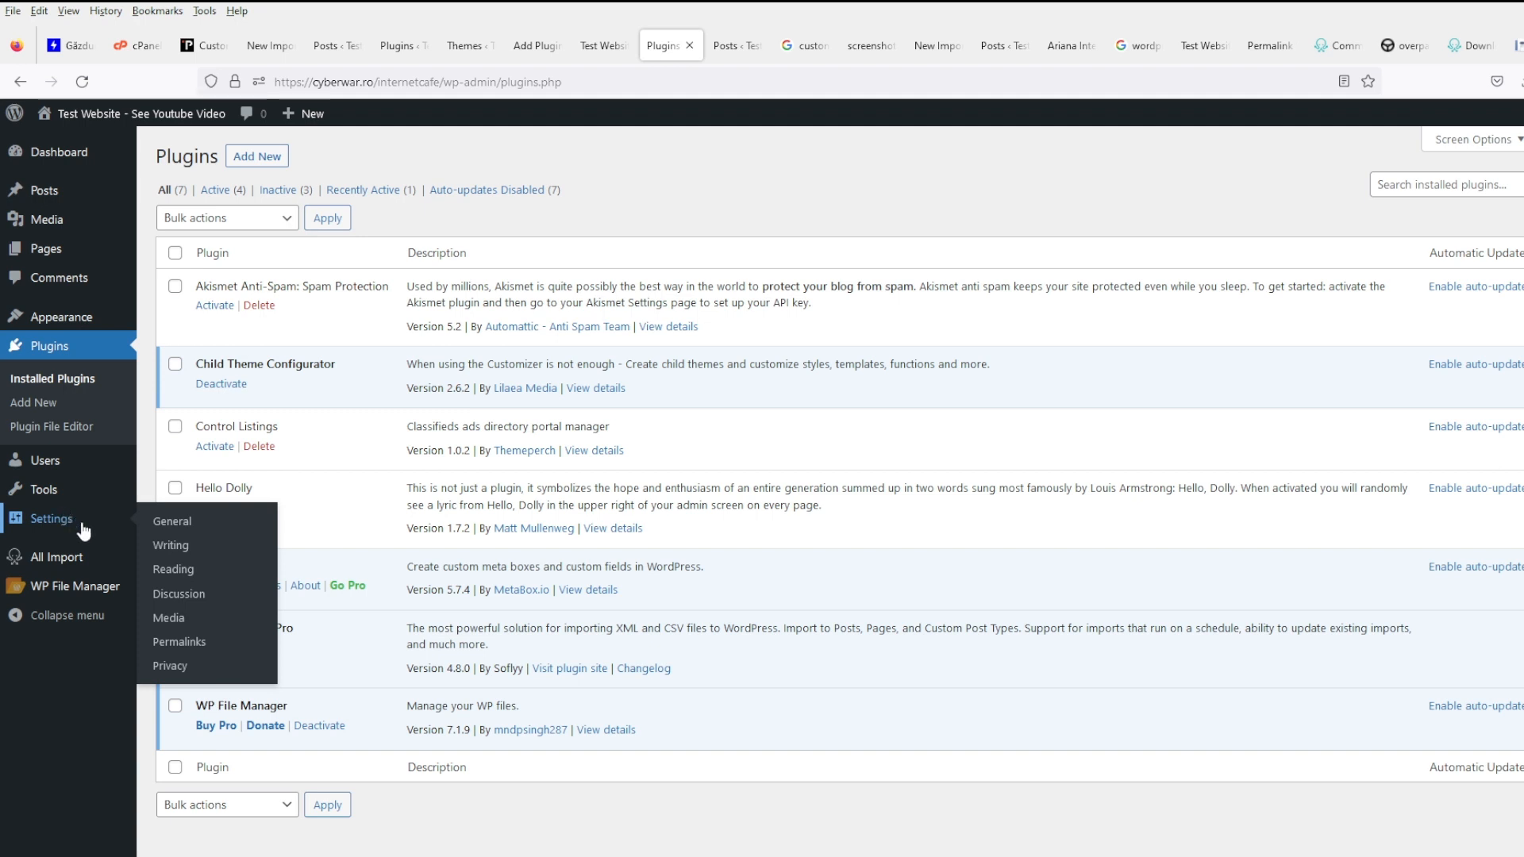
mouse_move(101, 600)
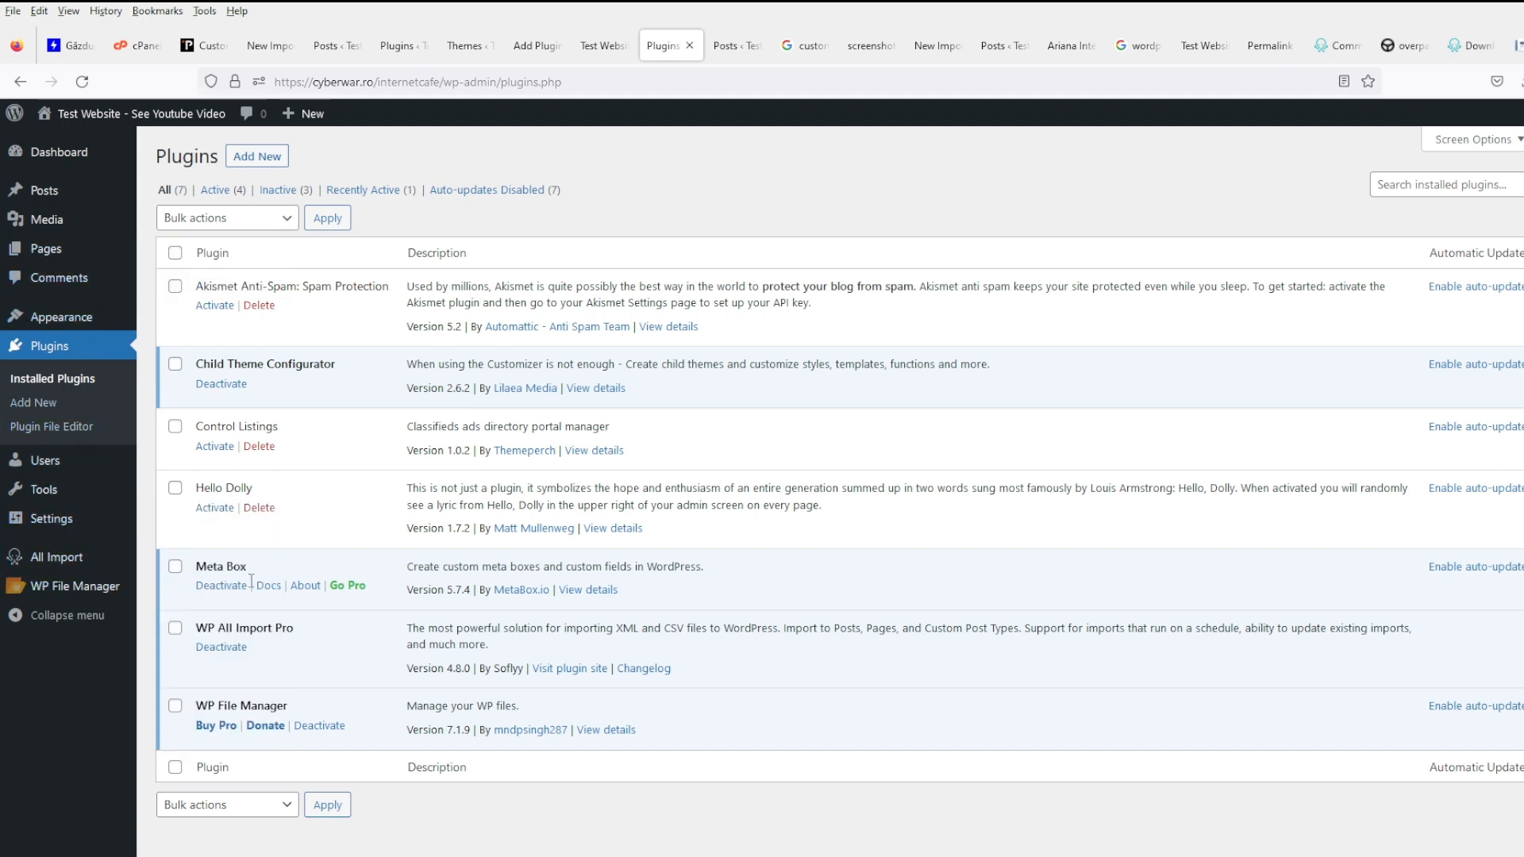
click(270, 156)
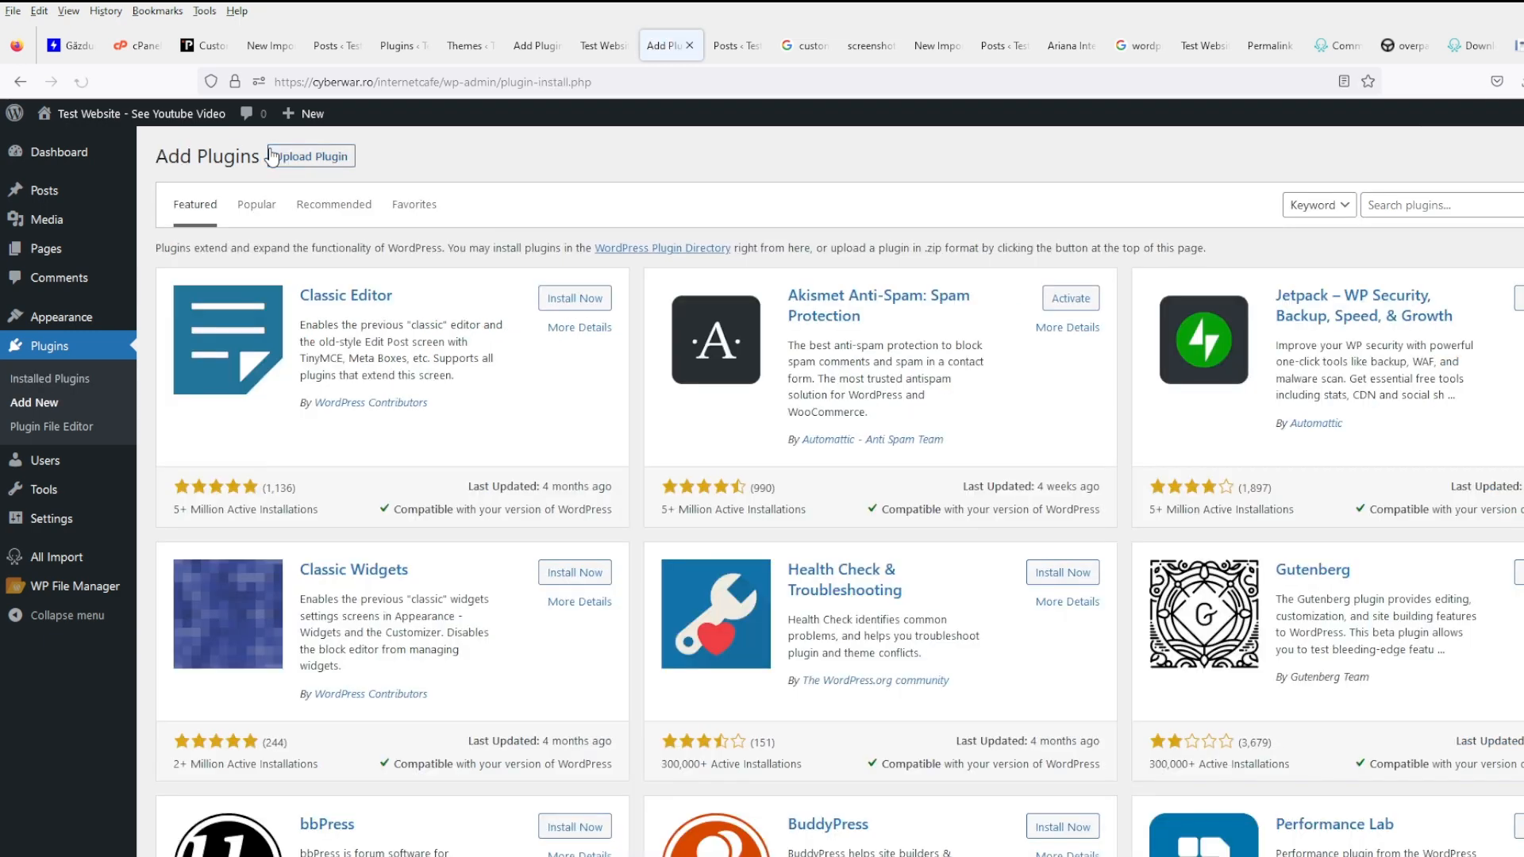
- Search the plugin directory for custom field views and open one result in a new tab
click(1478, 207)
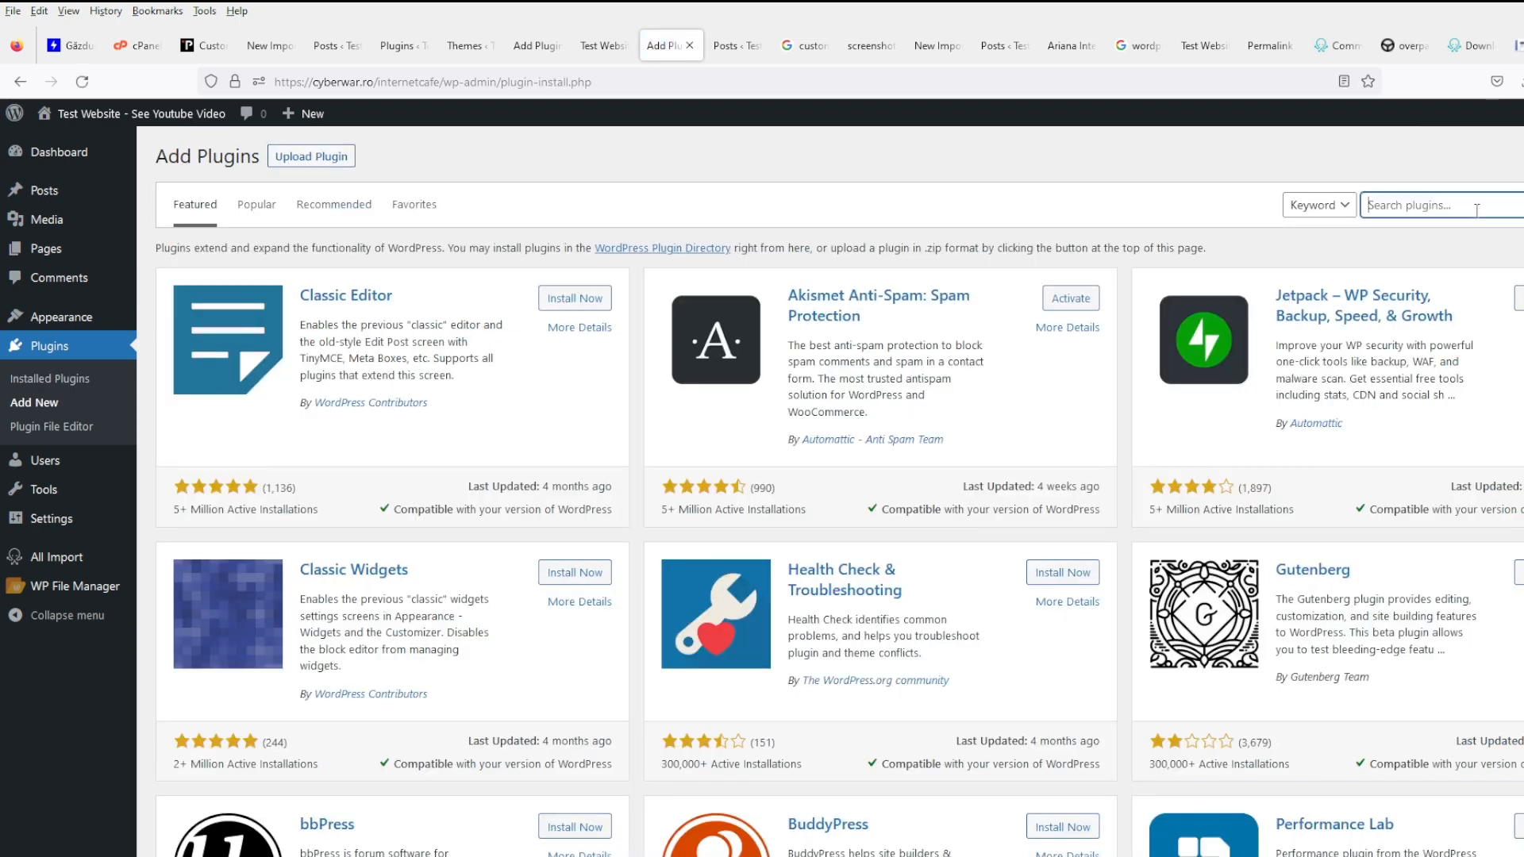
text(custom field views)
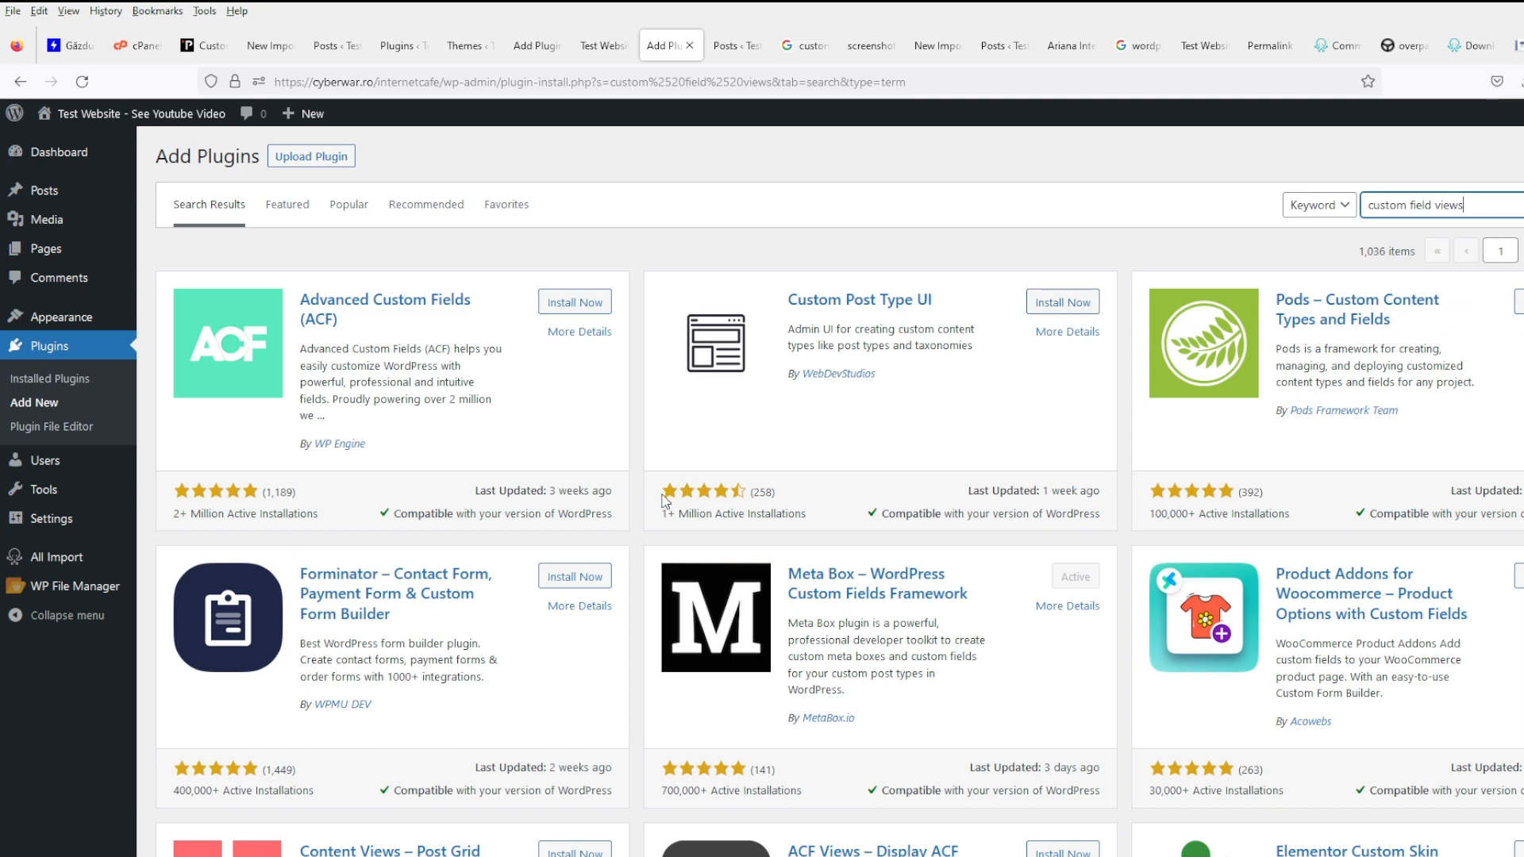
scroll(665, 501, down, 1)
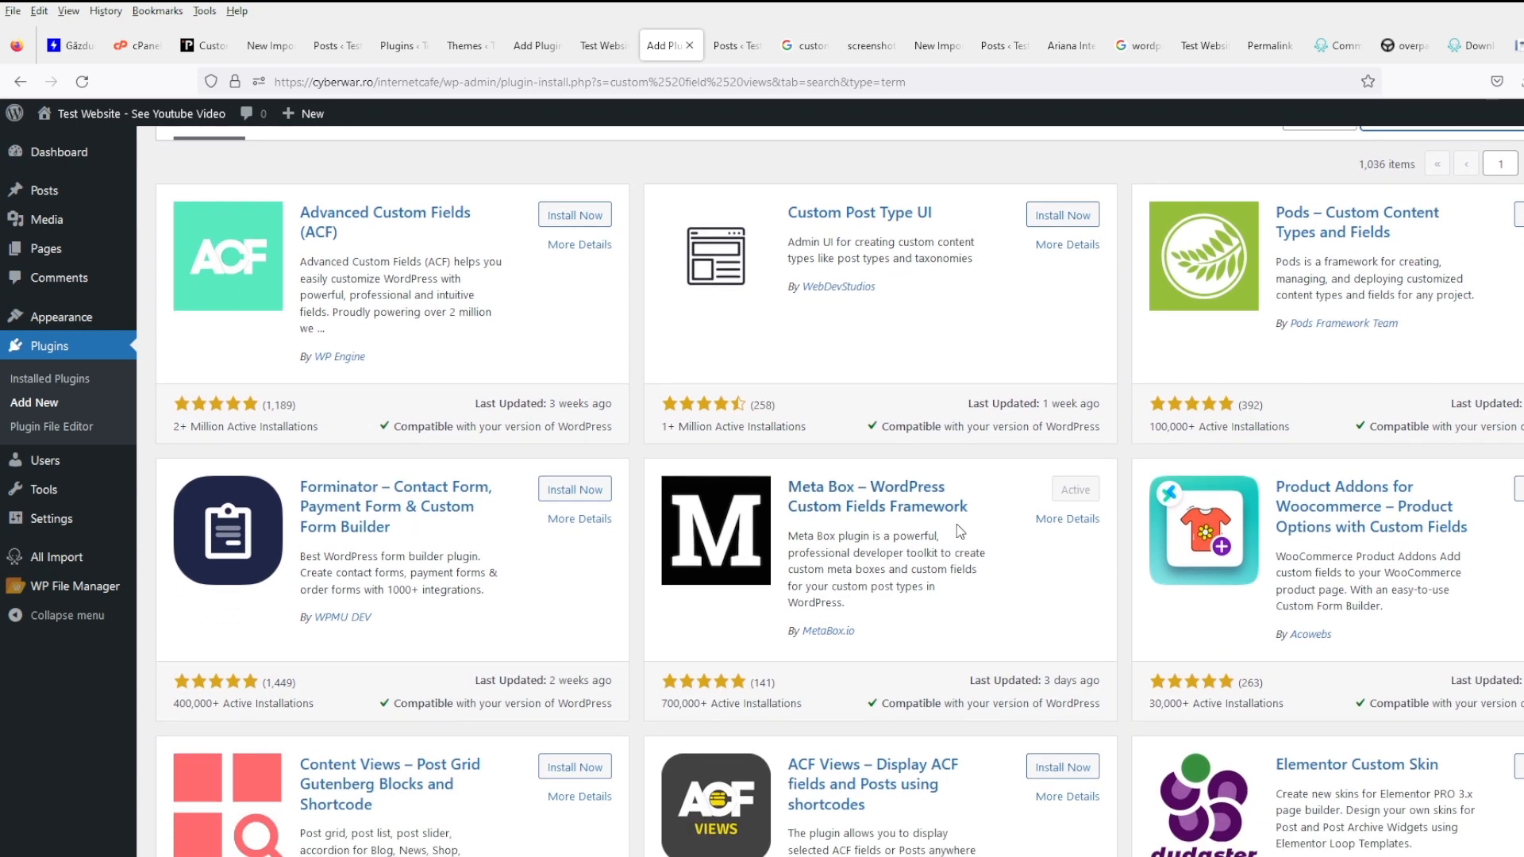
middle_click(575, 223)
scroll(566, 498, down, 5)
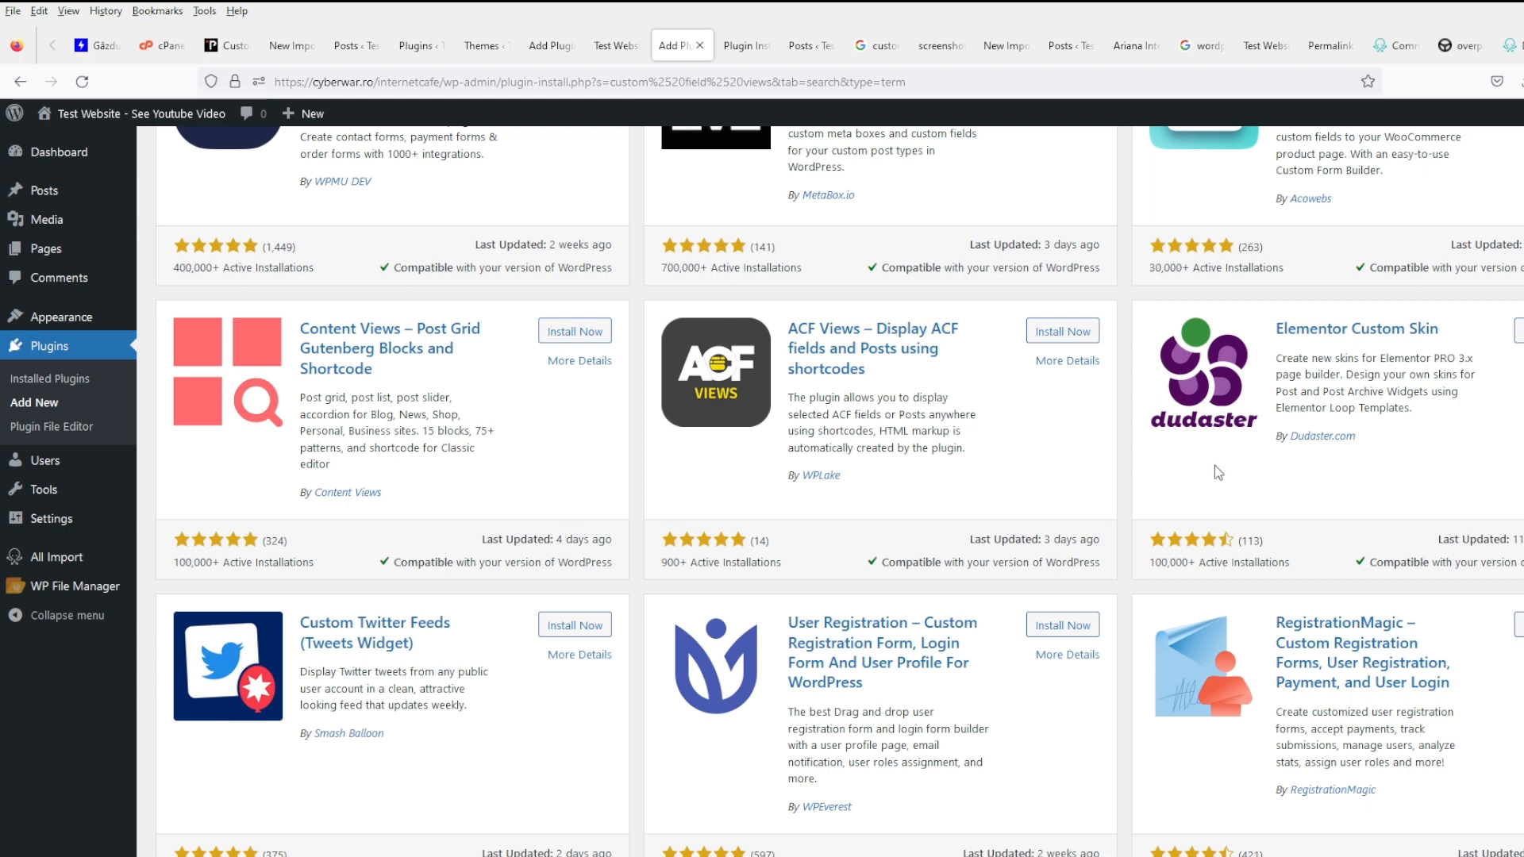
- Install ACF Views and go back to the custom fields search results
click(1069, 335)
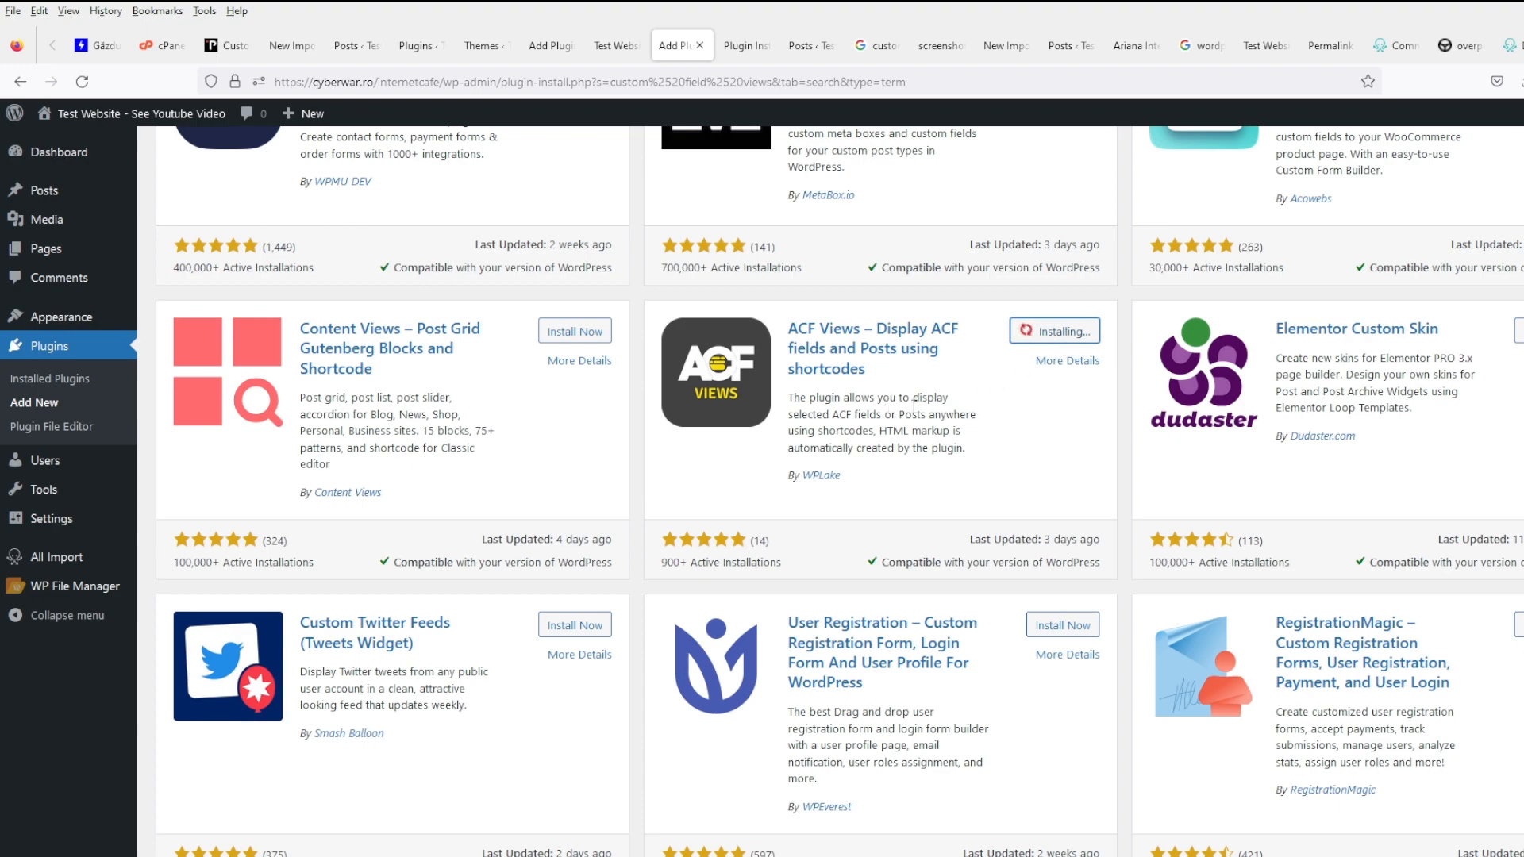
scroll(975, 485, down, 4)
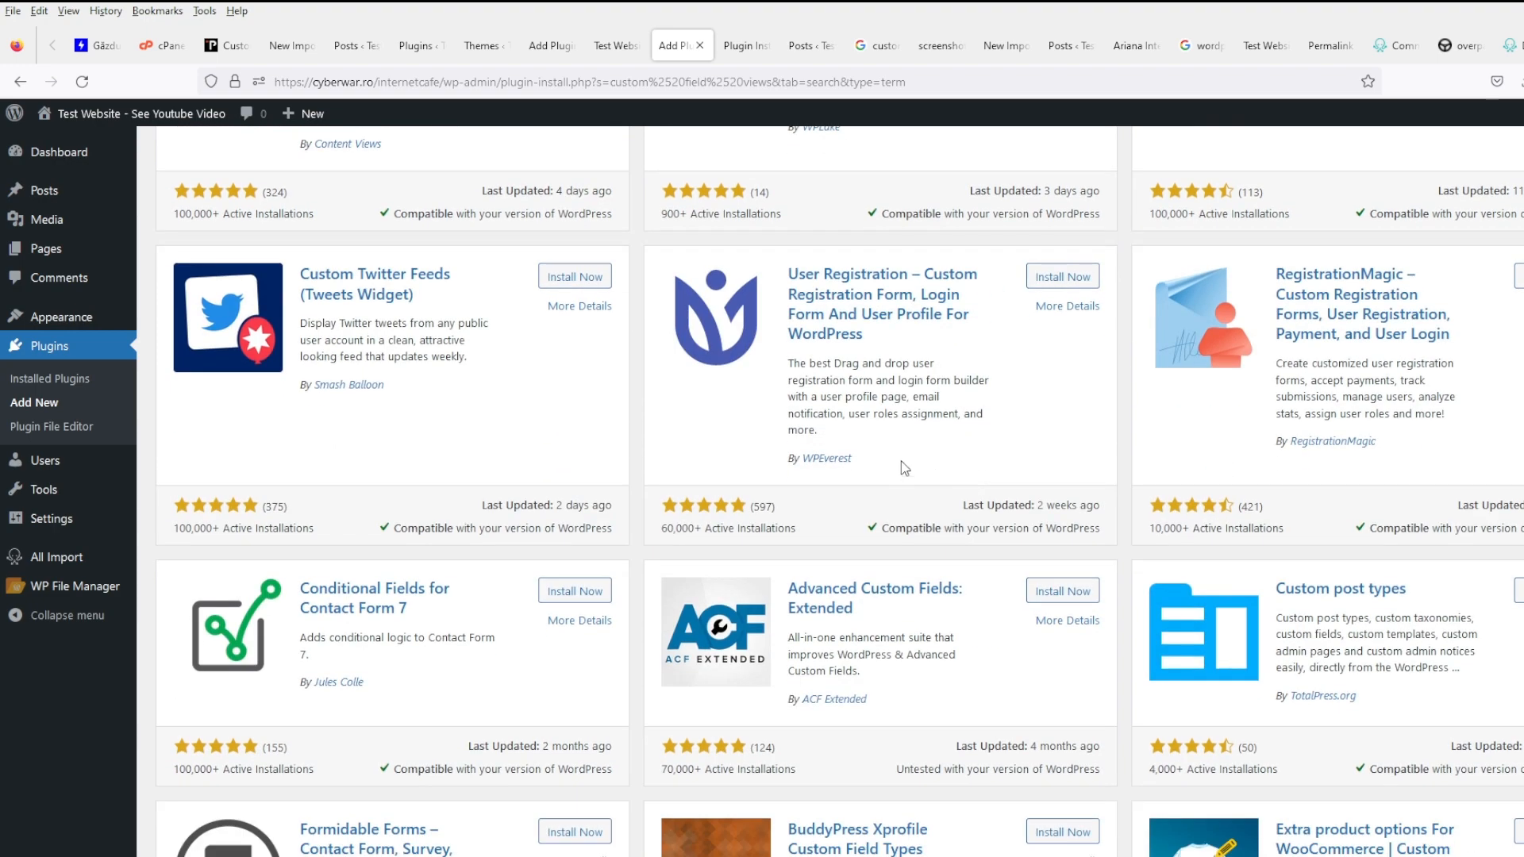
scroll(918, 462, down, 3)
scroll(940, 463, up, 13)
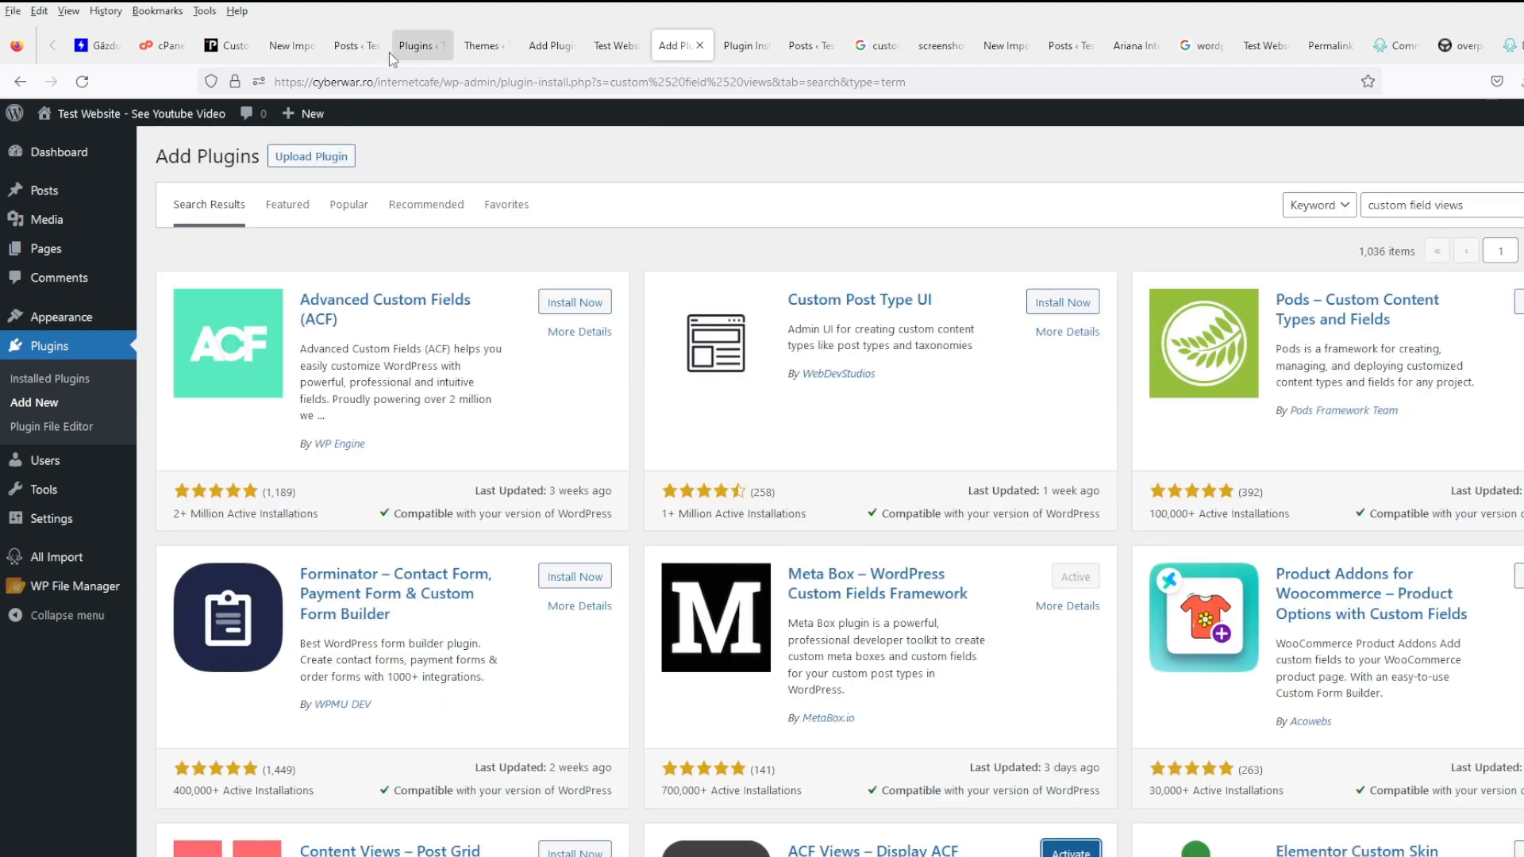
click(533, 51)
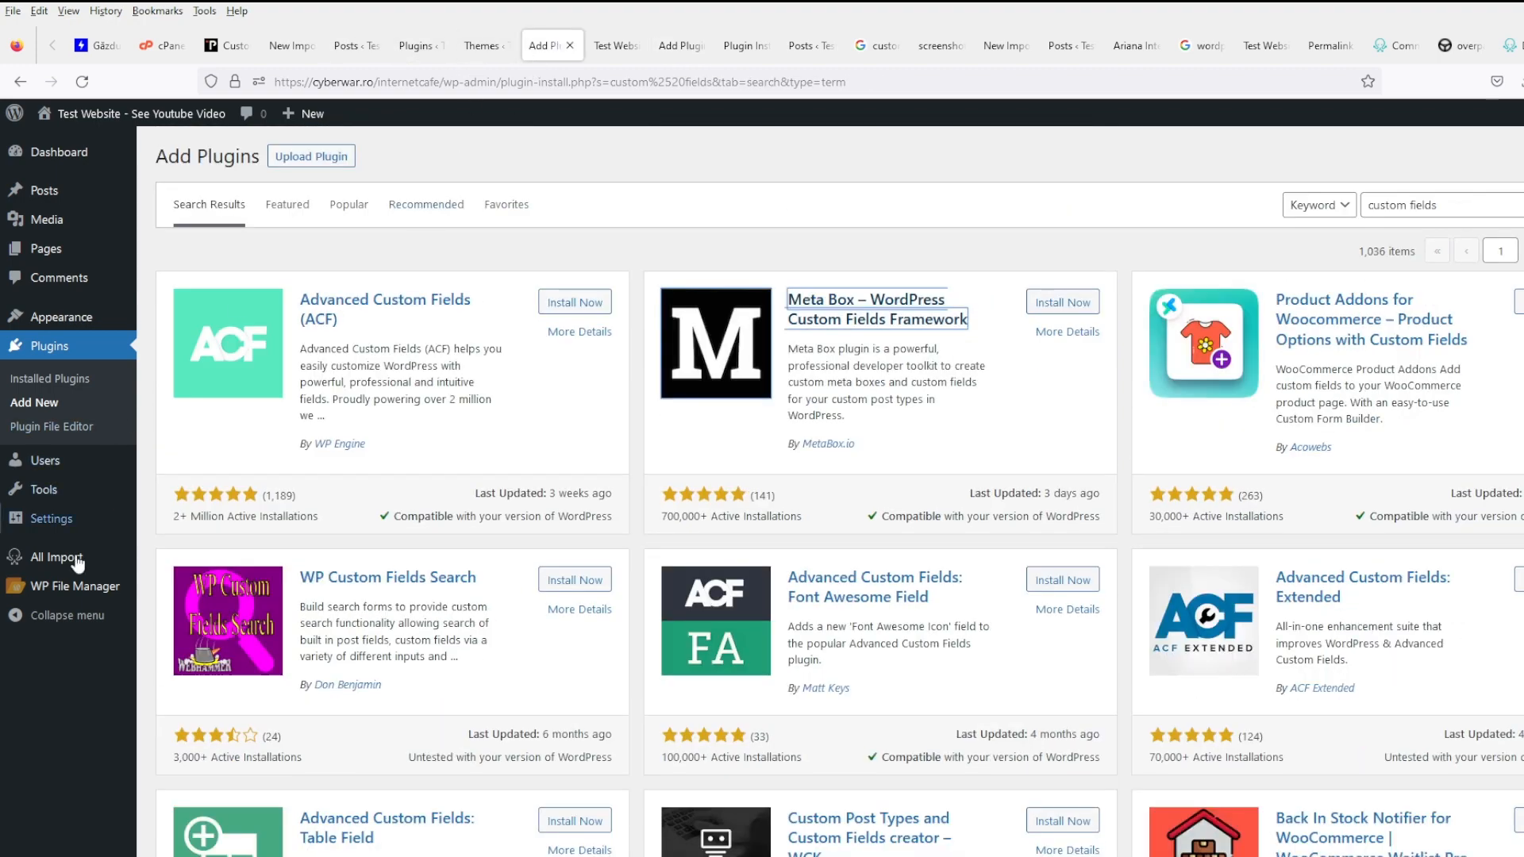
- Open WP File Manager and browse to wp-content/themes/generatepress
click(167, 587)
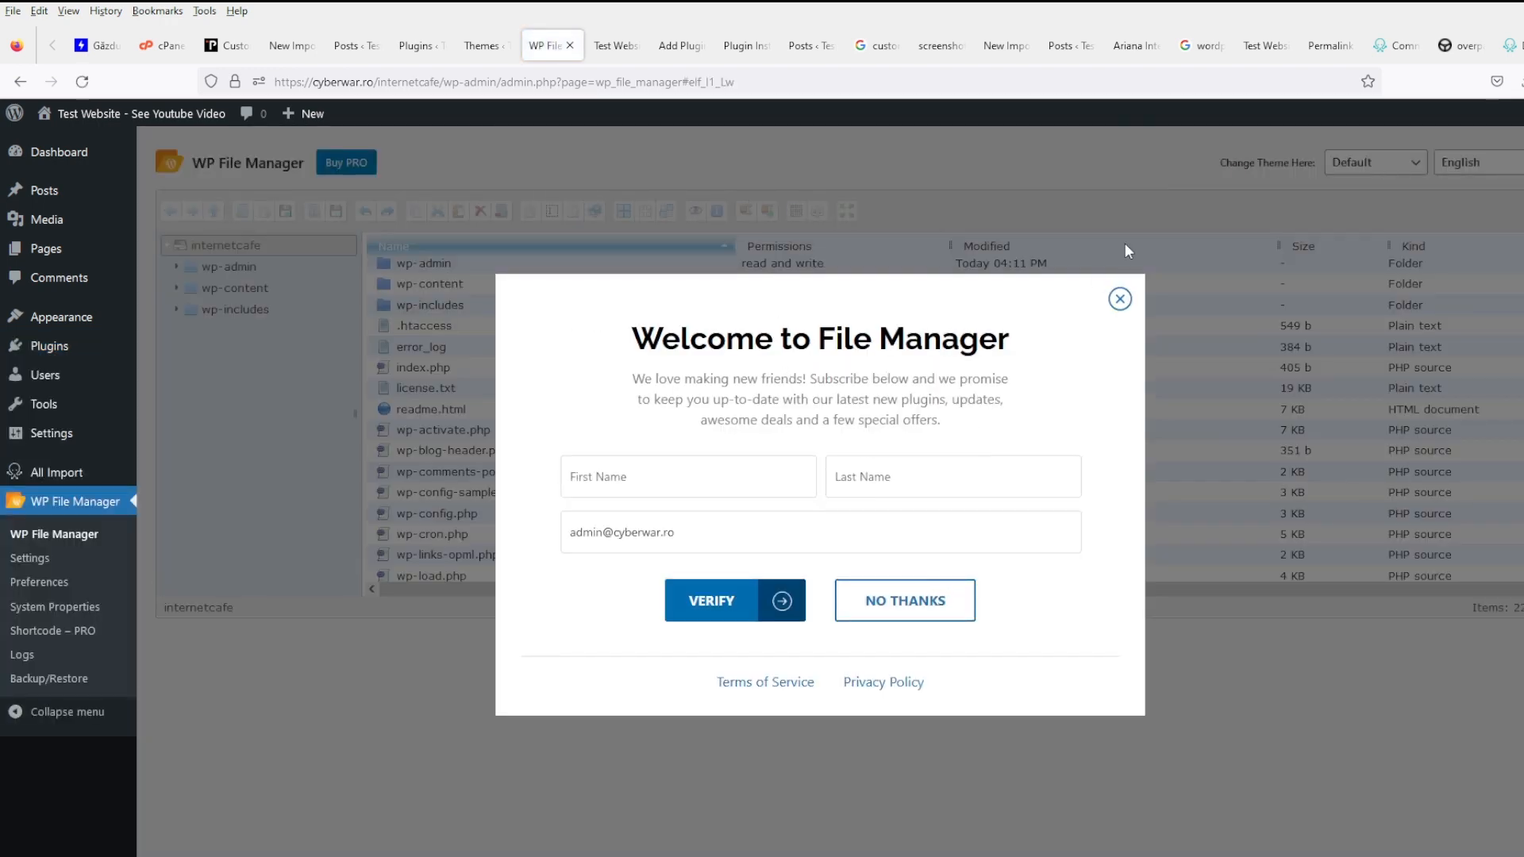
click(1120, 300)
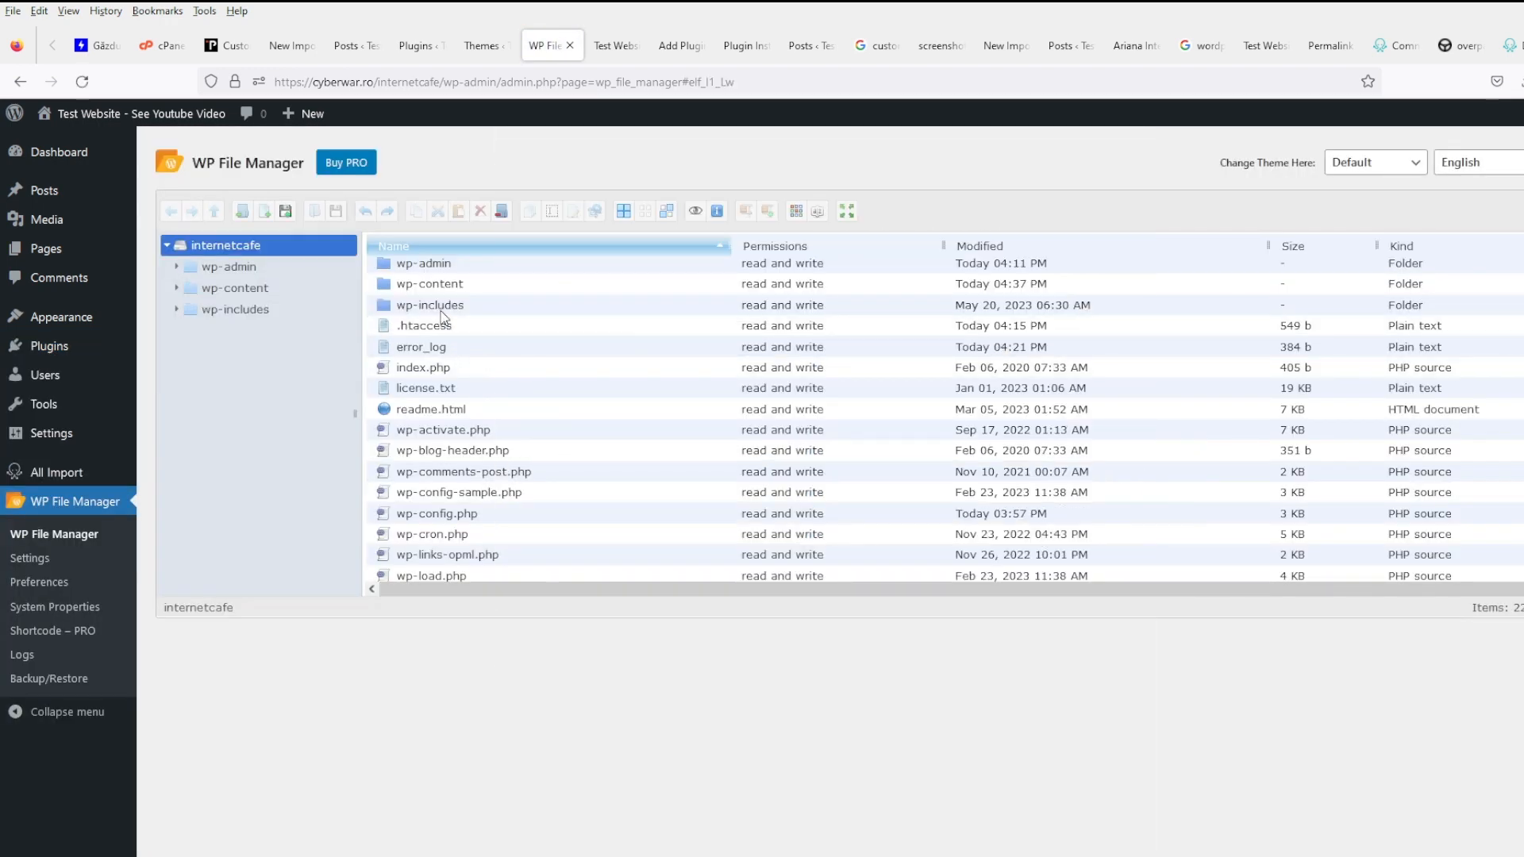
double_click(478, 288)
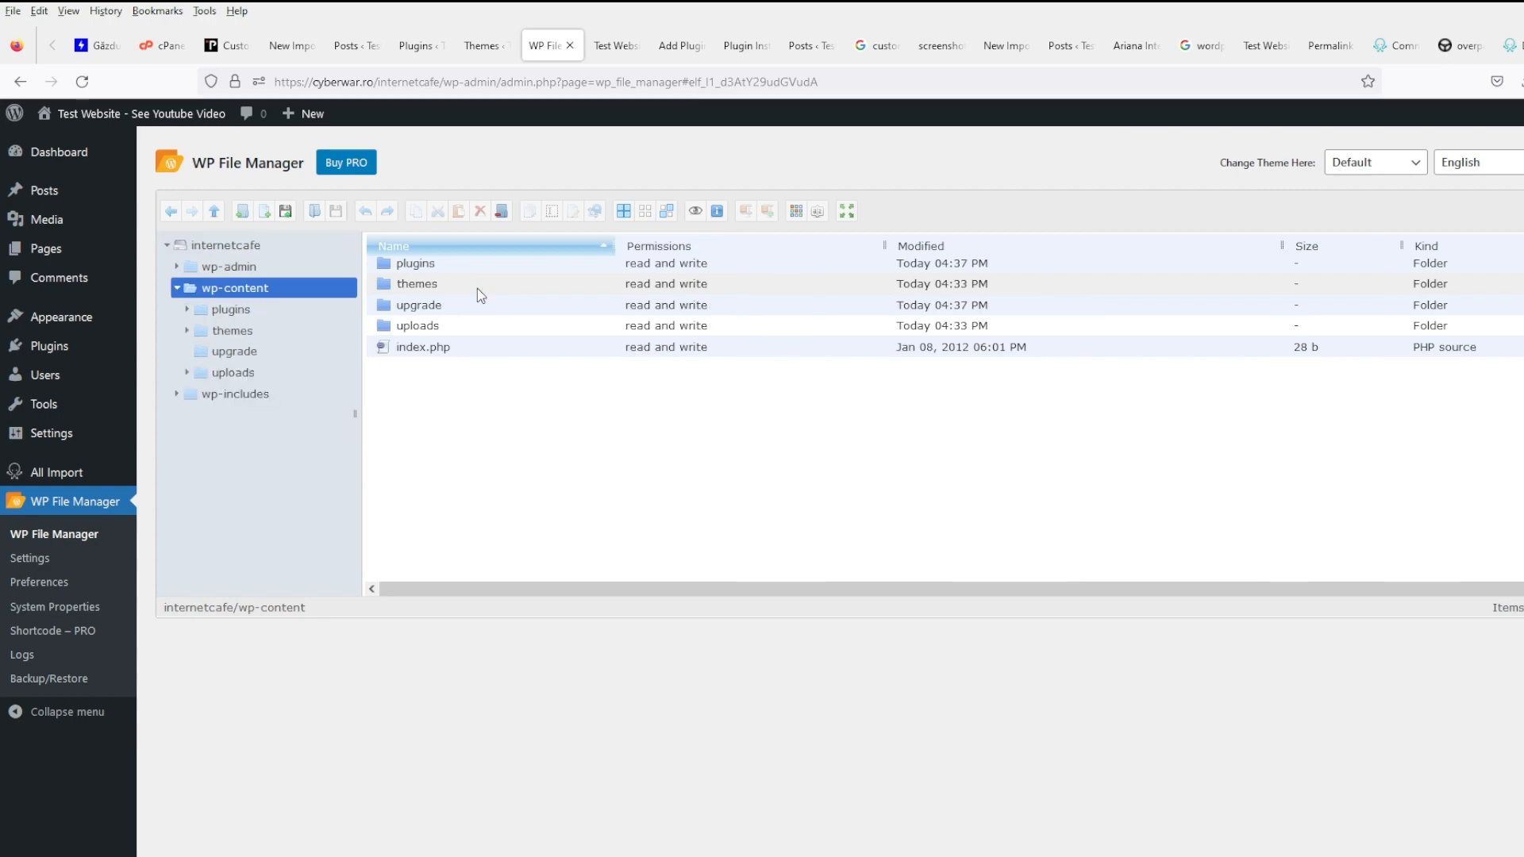
double_click(496, 285)
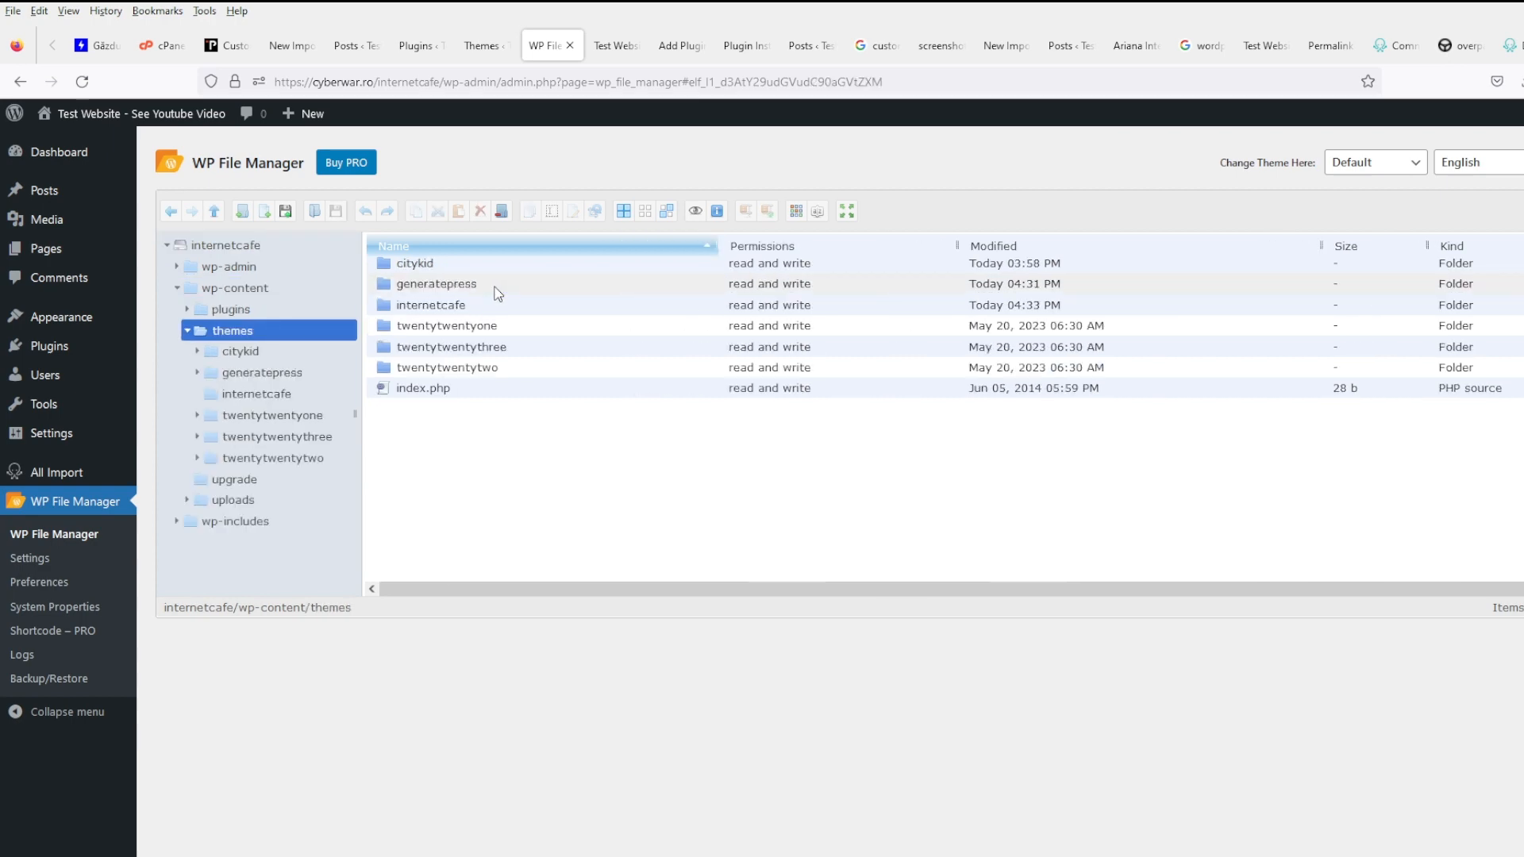
double_click(497, 294)
scroll(530, 456, down, 3)
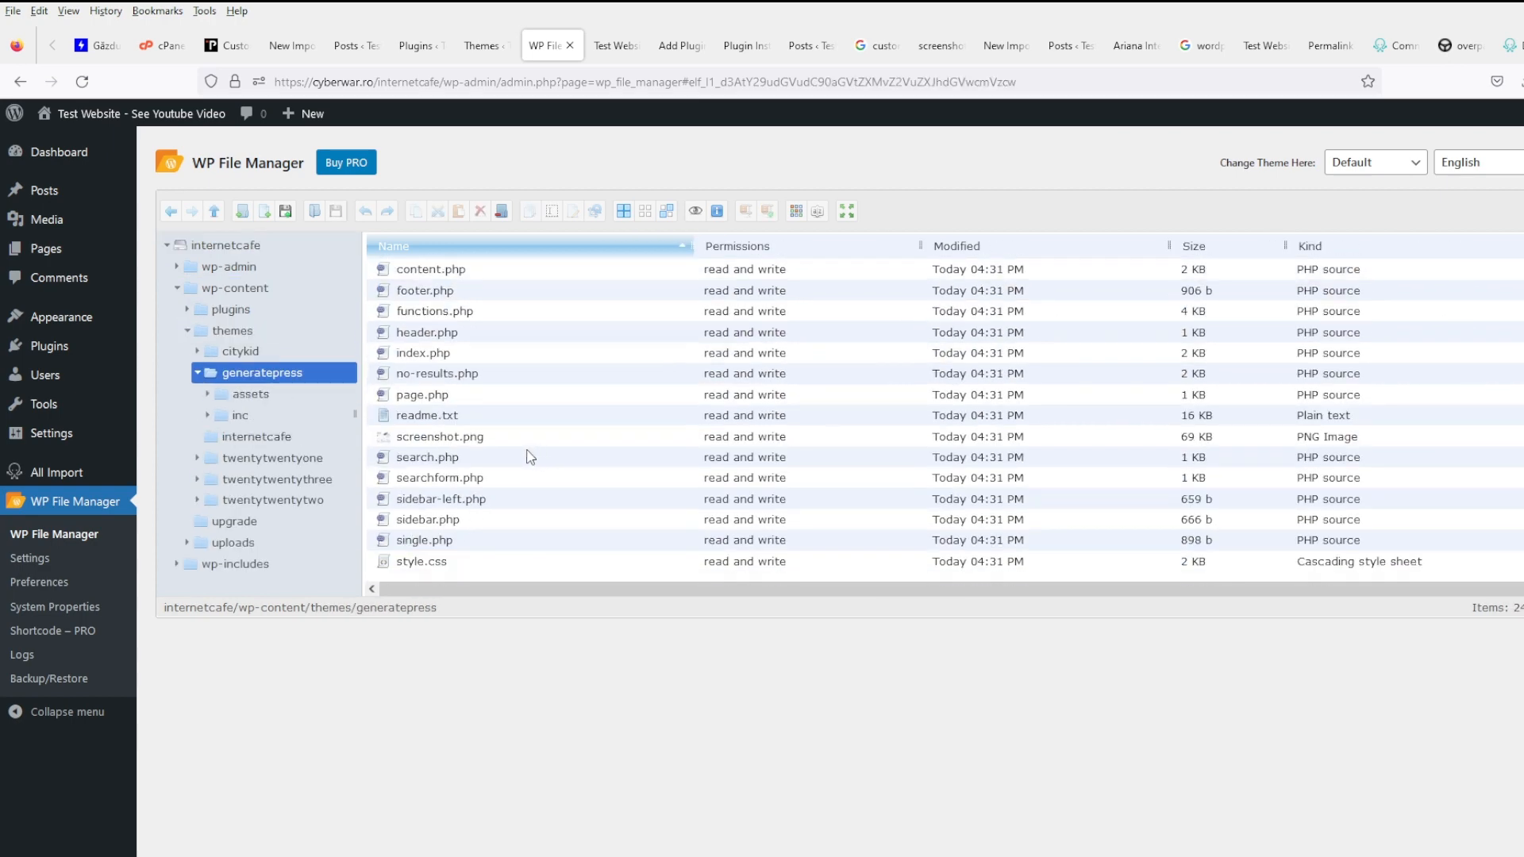
scroll(436, 398, up, 3)
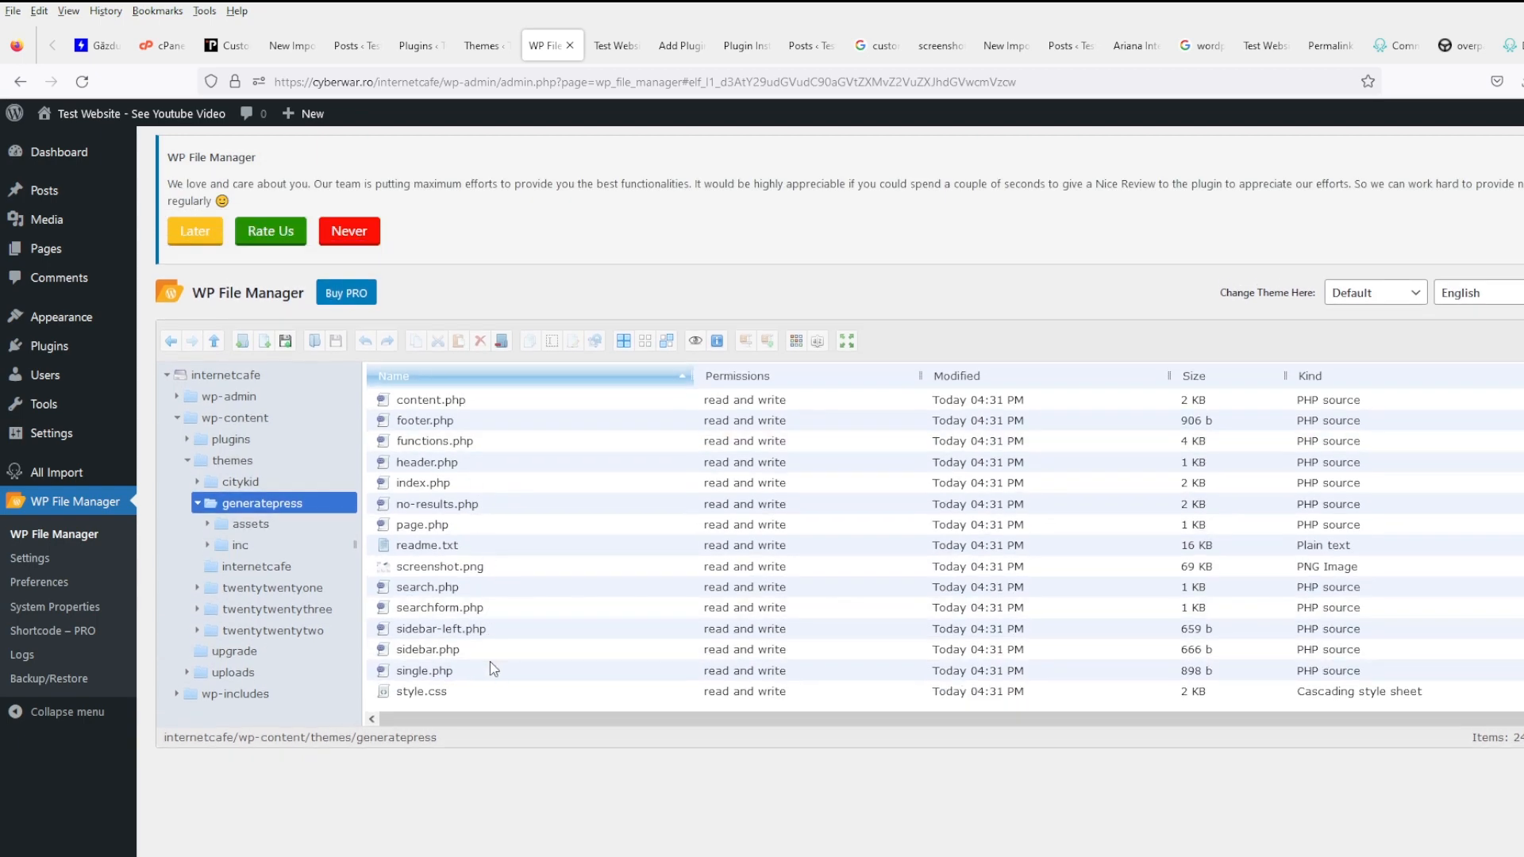
- Paste single.php into the internetcafe folder, then take content-single.php there too
click(490, 669)
click(274, 568)
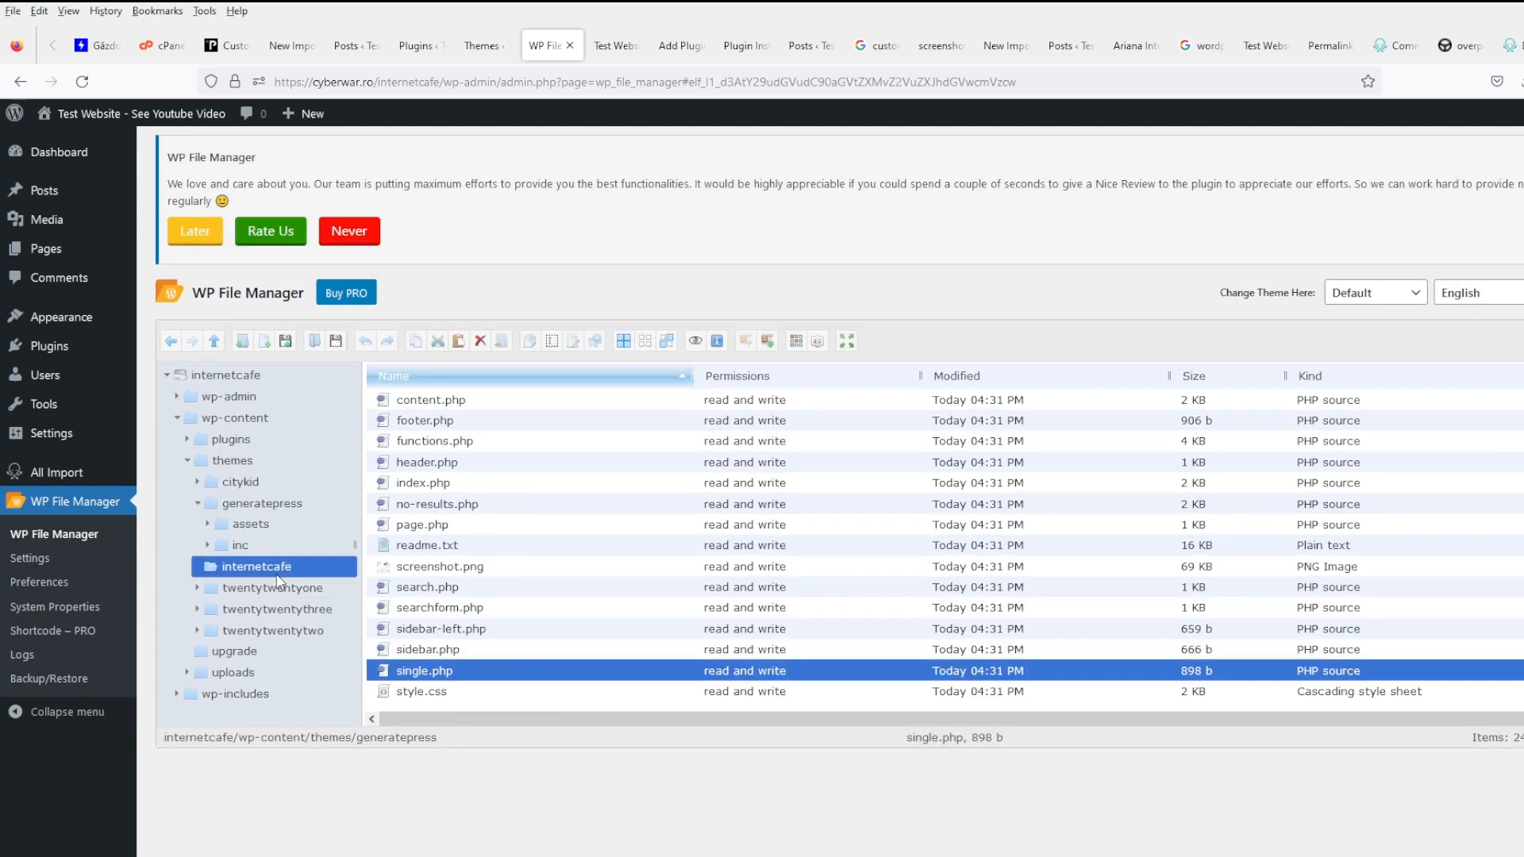
key(ctrl+v)
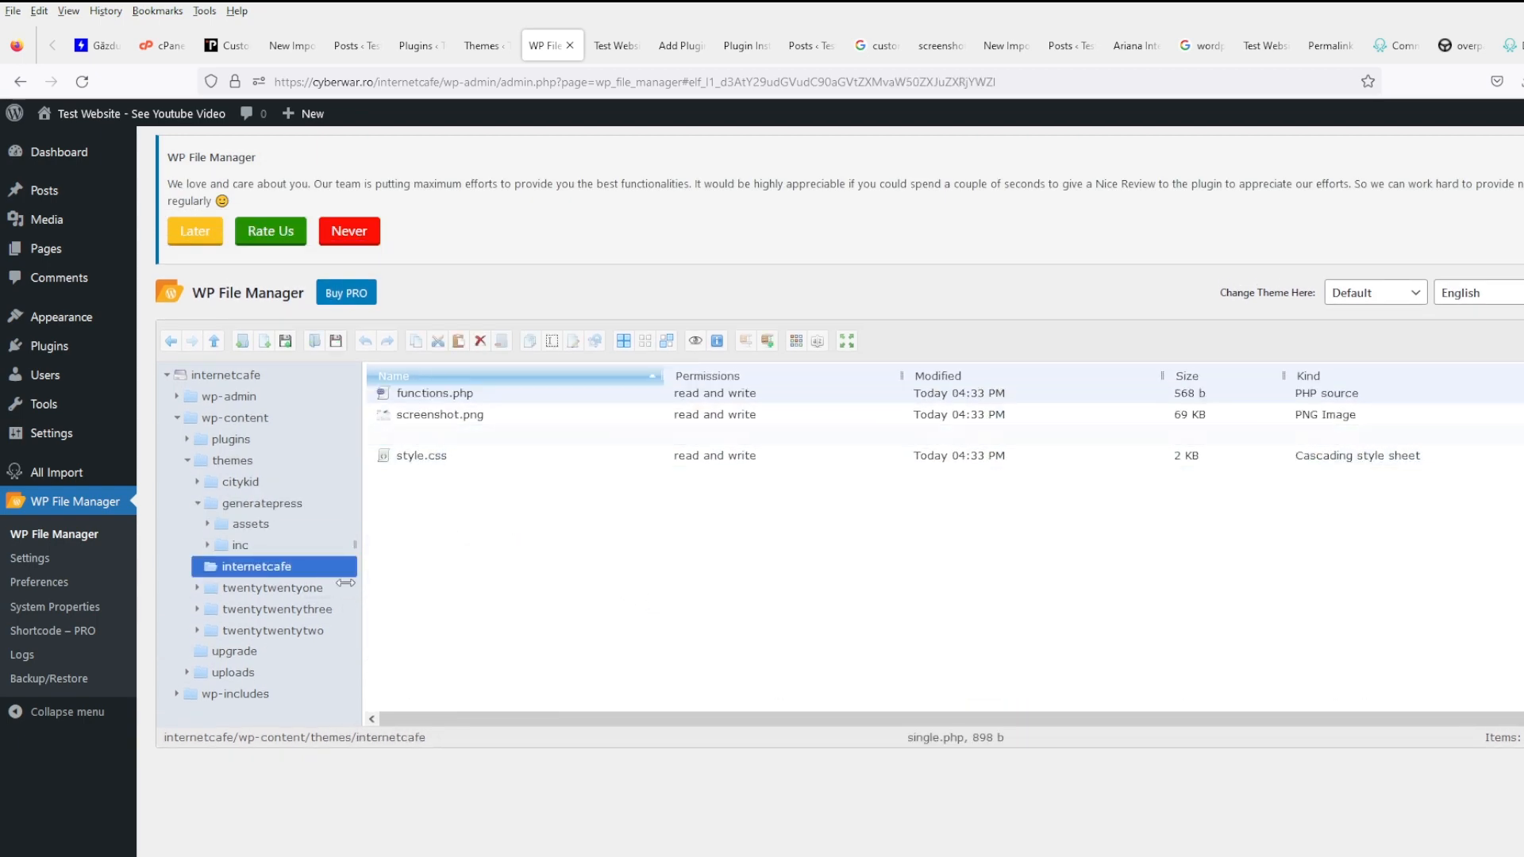
click(262, 503)
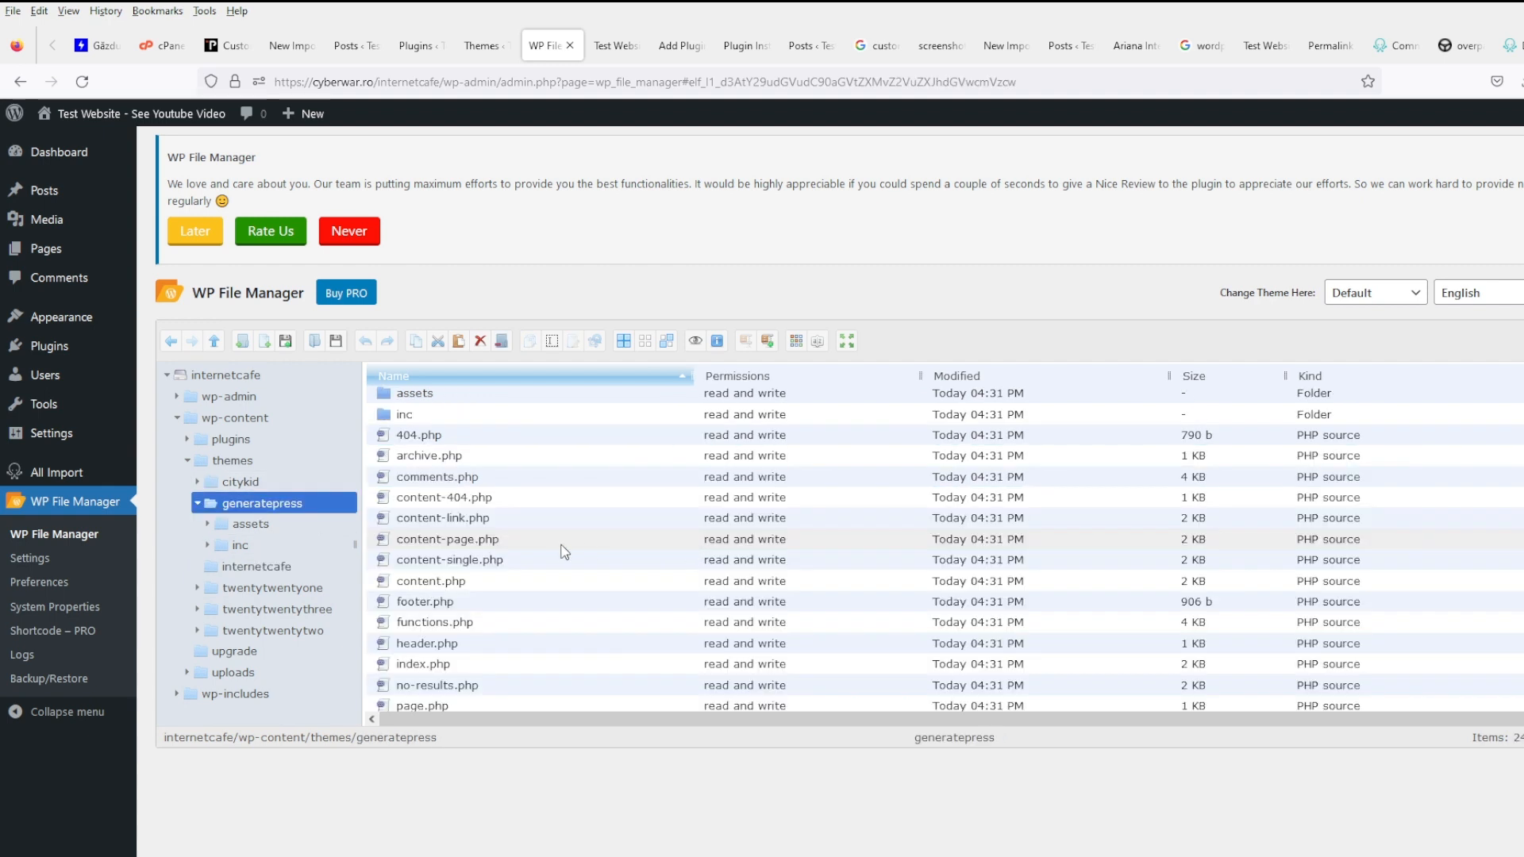
click(540, 561)
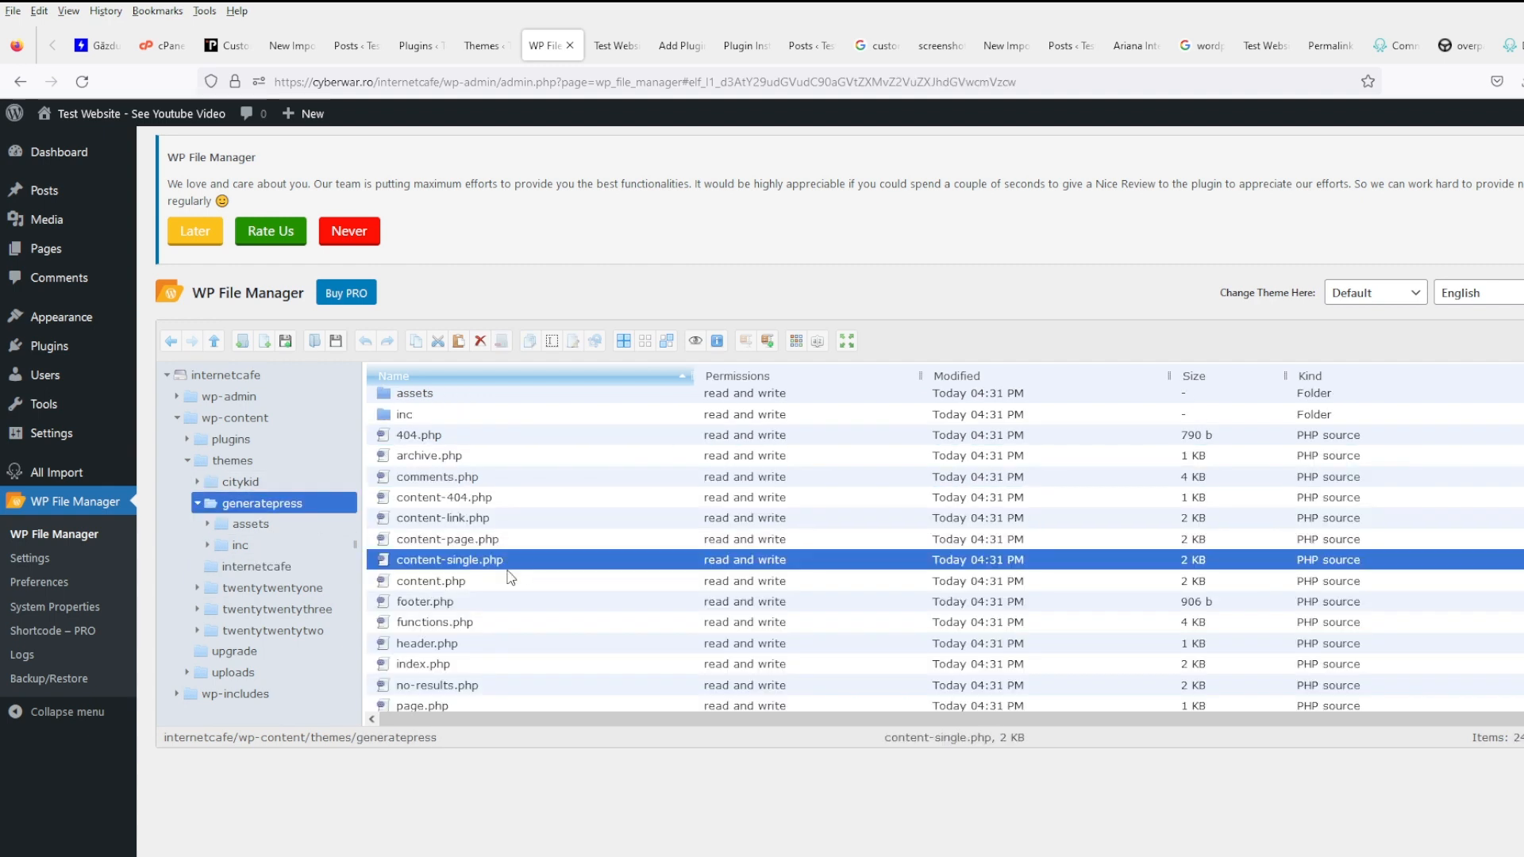
click(276, 568)
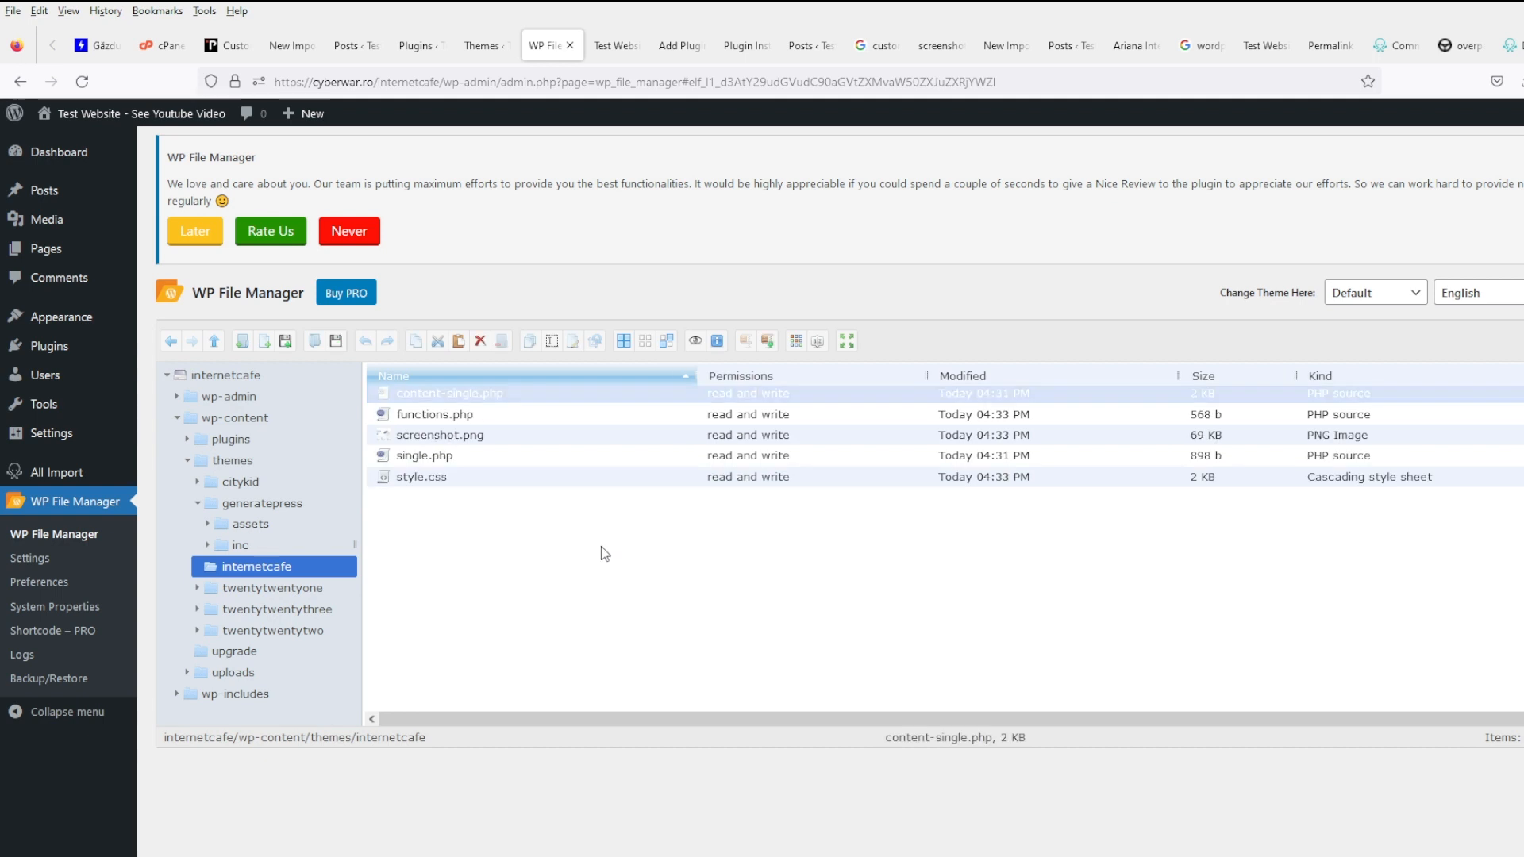
- Review single.php's source in the Code Editor and close it without saving
right_click(465, 457)
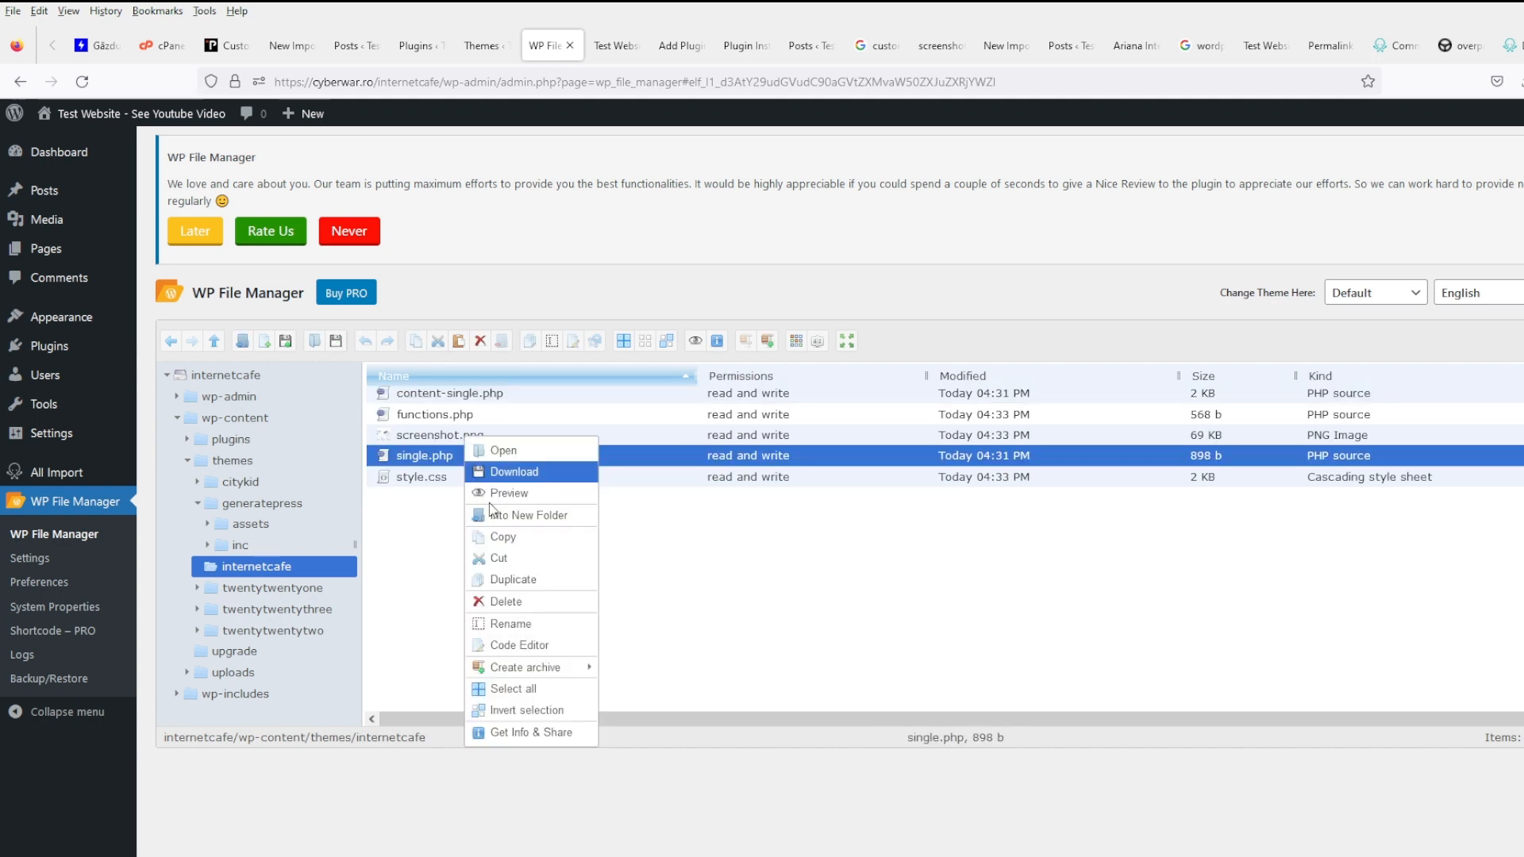
click(528, 646)
scroll(777, 509, down, 10)
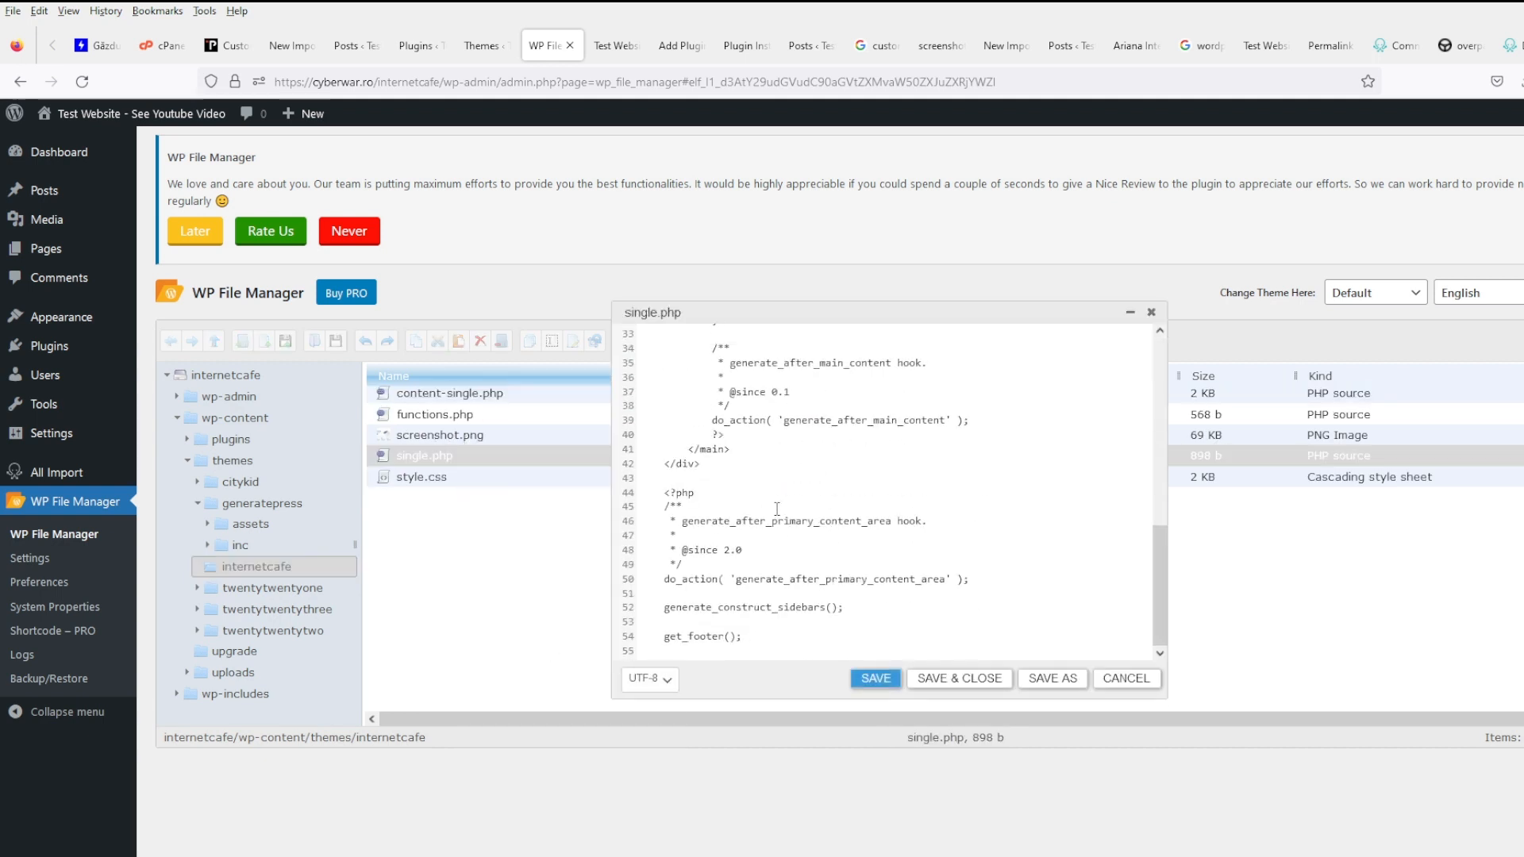
scroll(778, 510, up, 10)
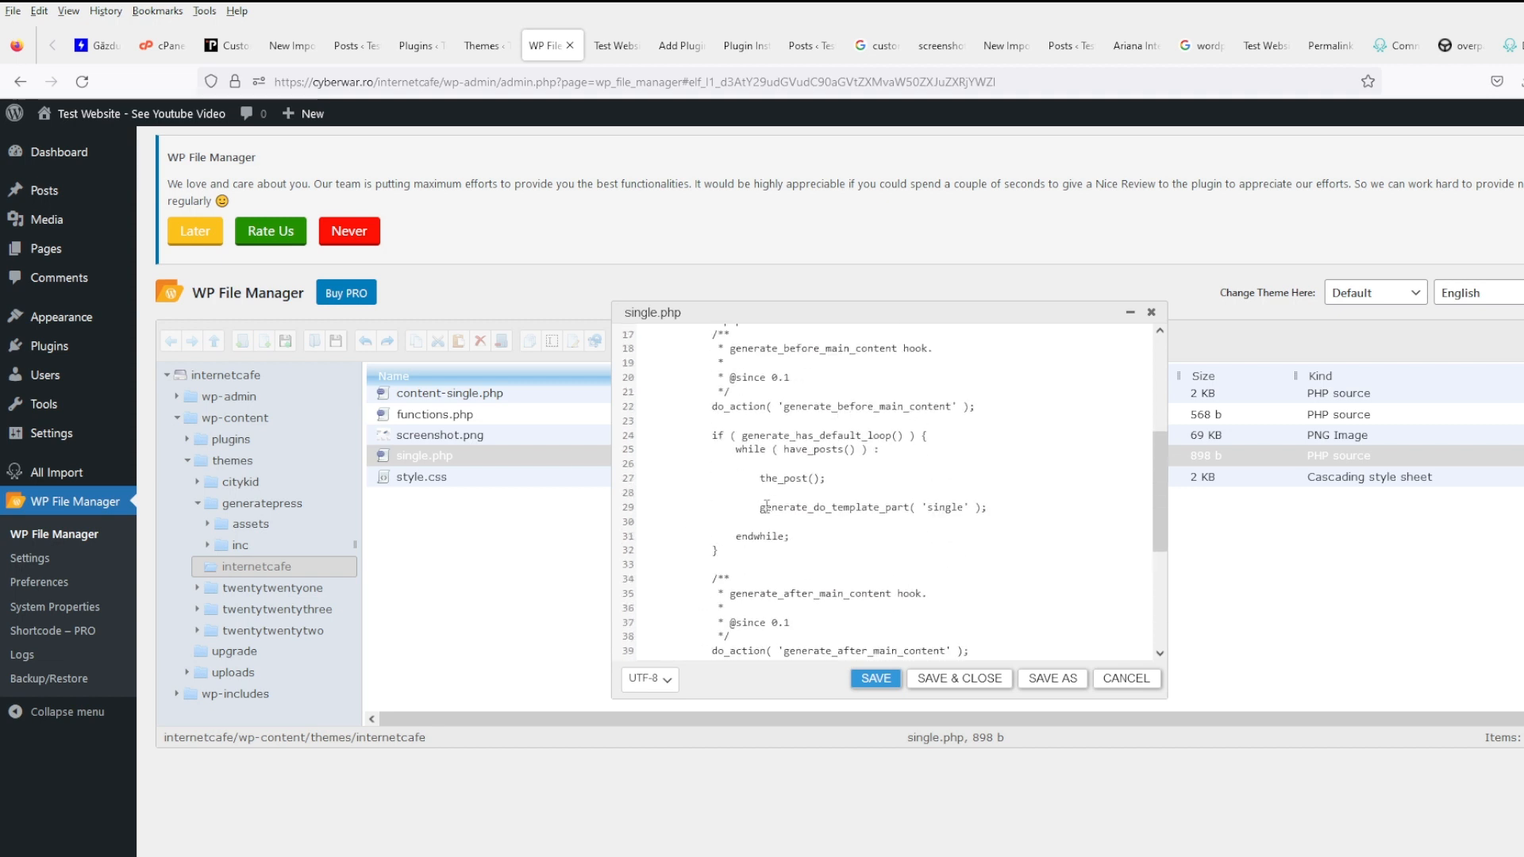
click(1122, 679)
- Insert a ## marker after the inside-article div on line 14 of content-single.php and save it
right_click(493, 394)
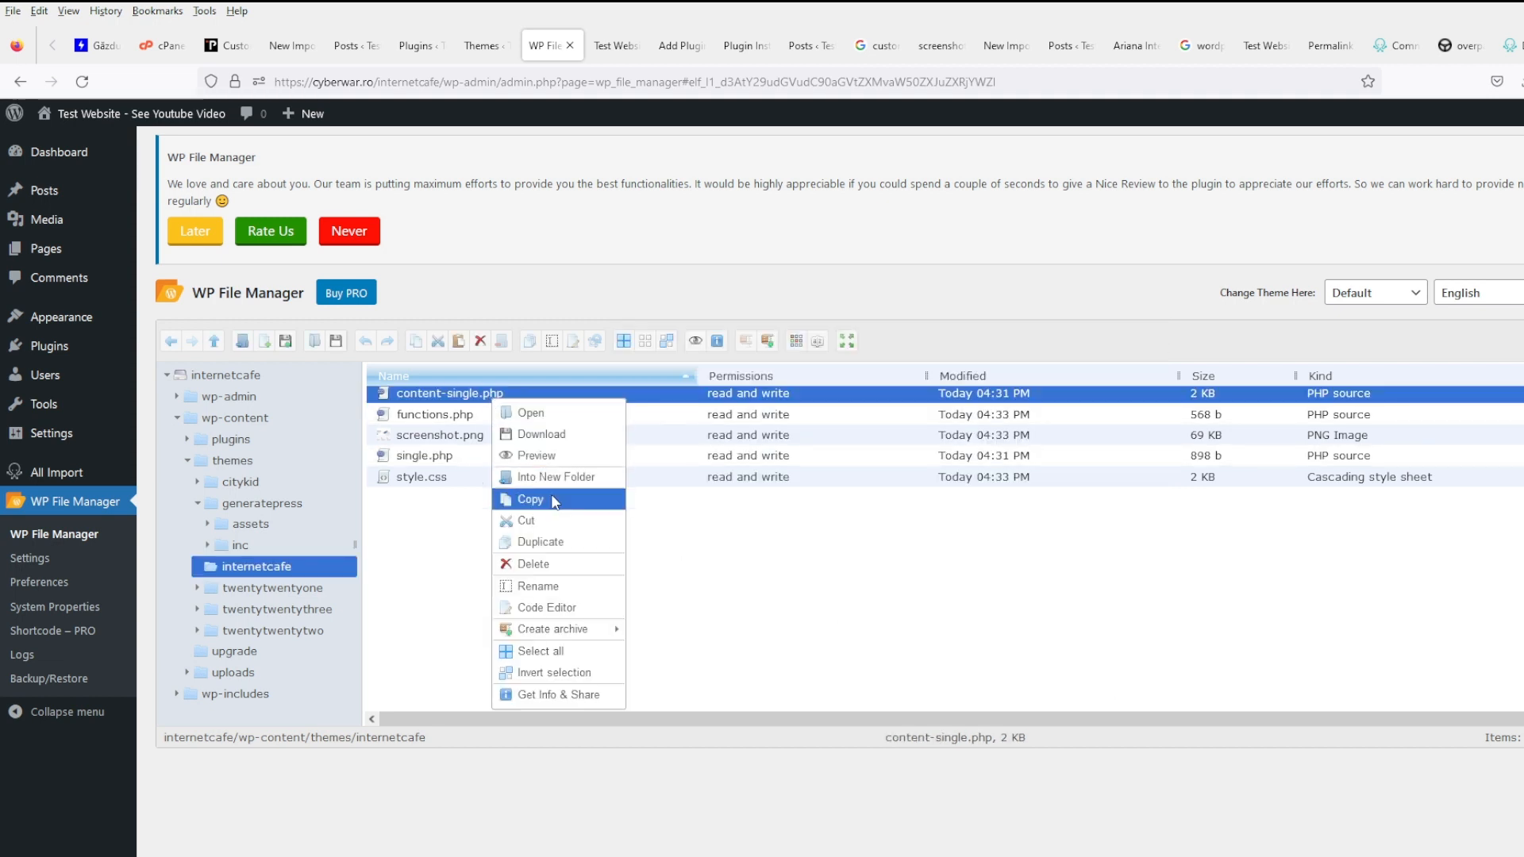
click(560, 608)
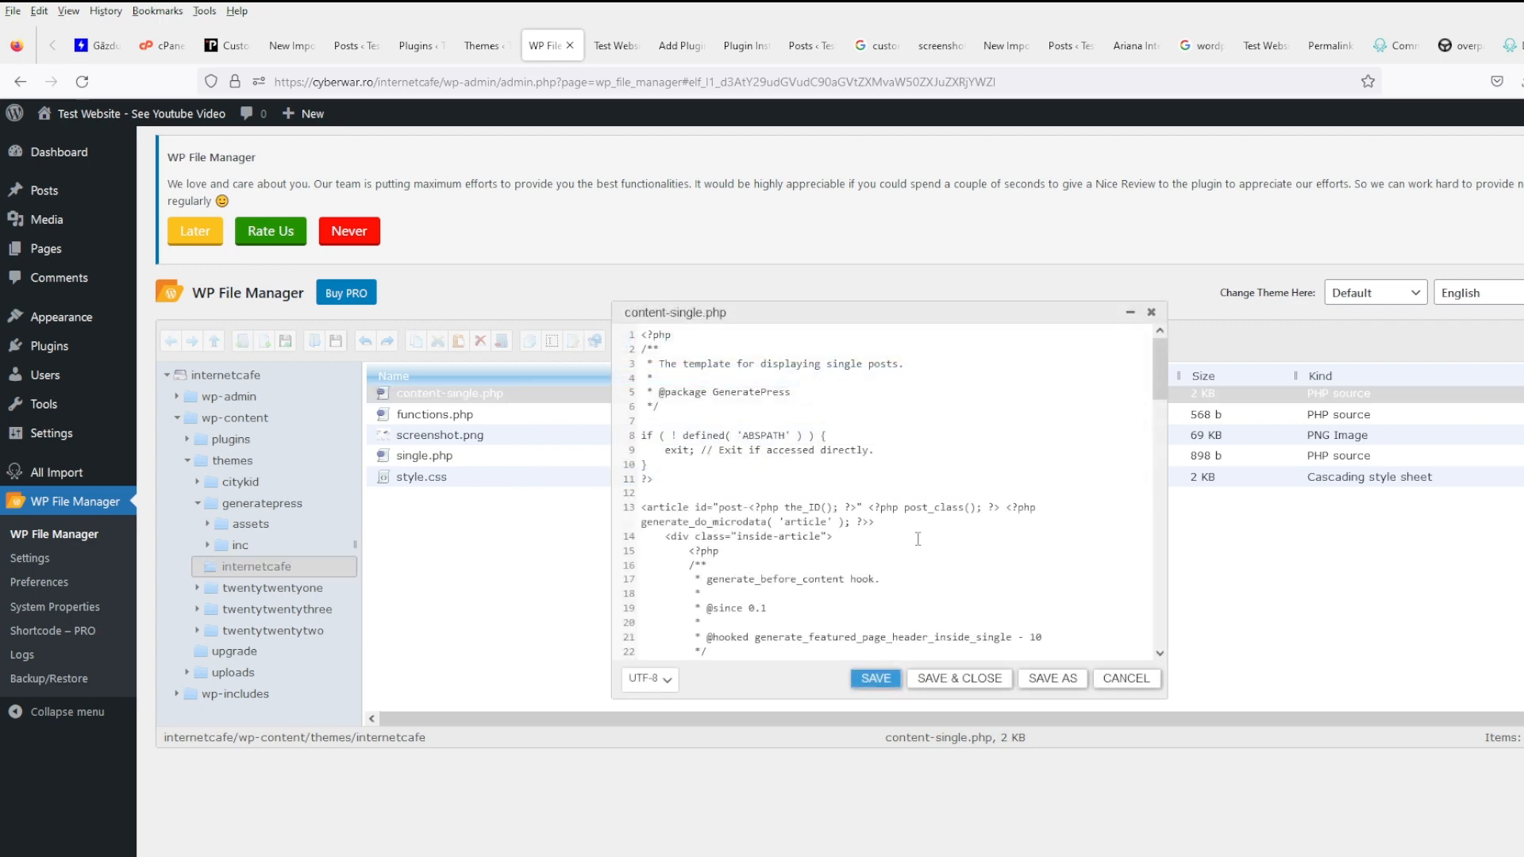
click(918, 539)
text(##)
click(870, 679)
click(613, 45)
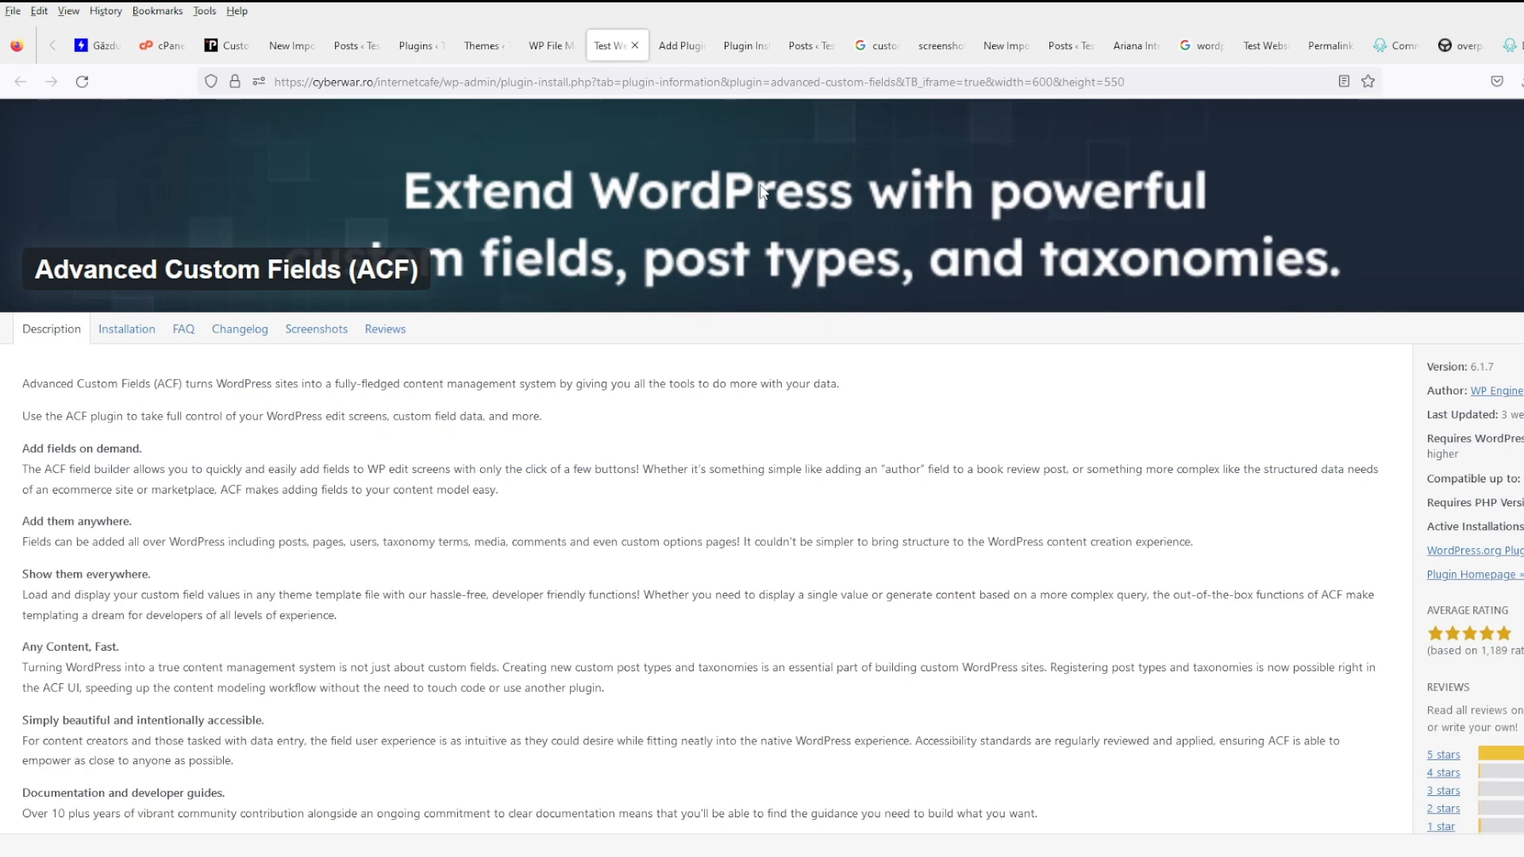
- Close the three plugin tabs and open the Surf-Center am Rathaus post in a new tab
click(636, 45)
click(636, 45)
click(636, 46)
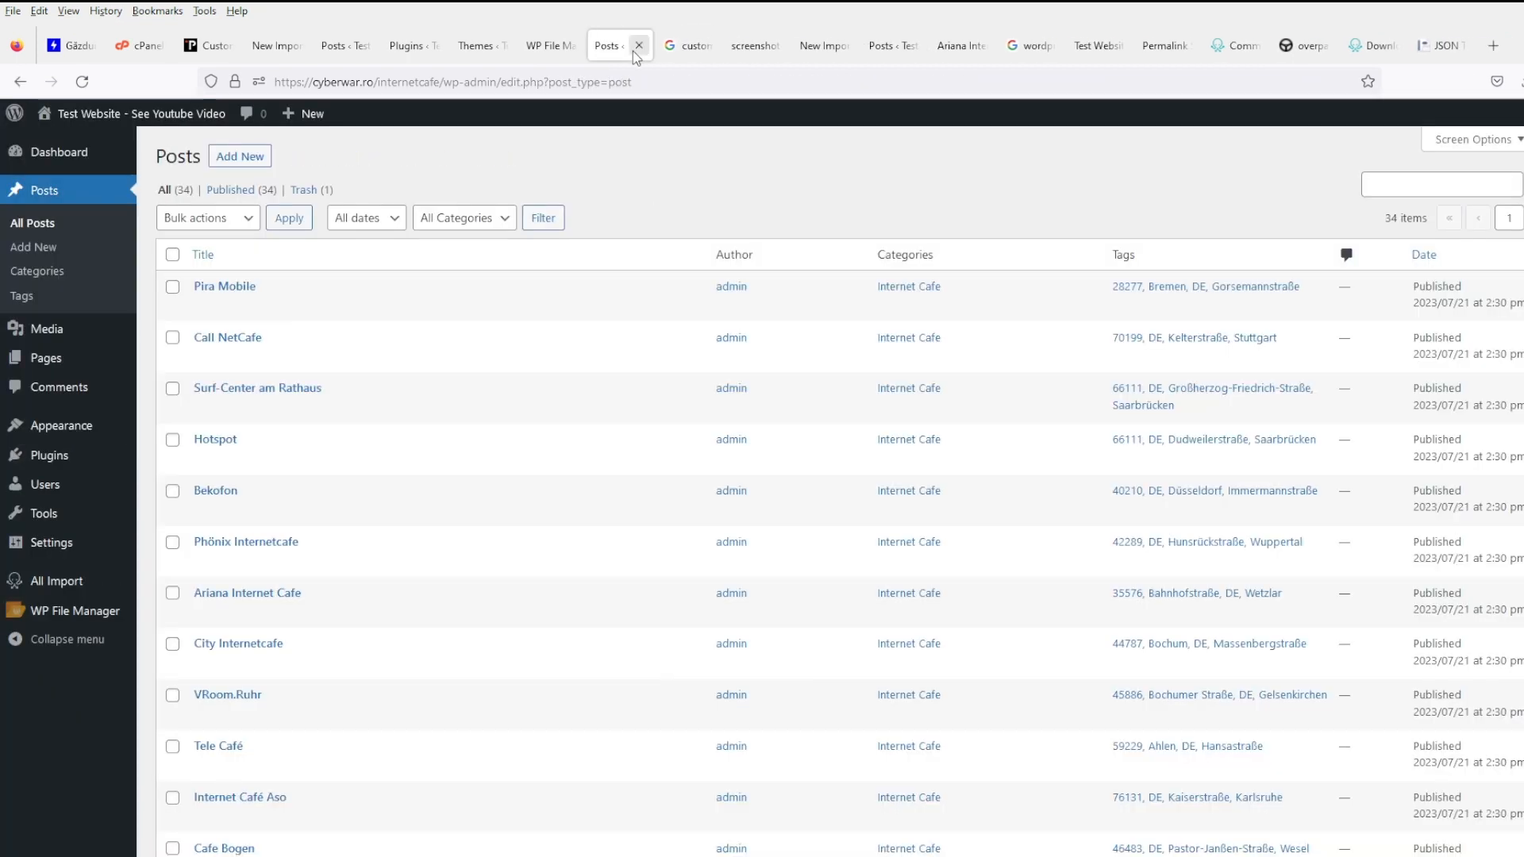
middle_click(328, 410)
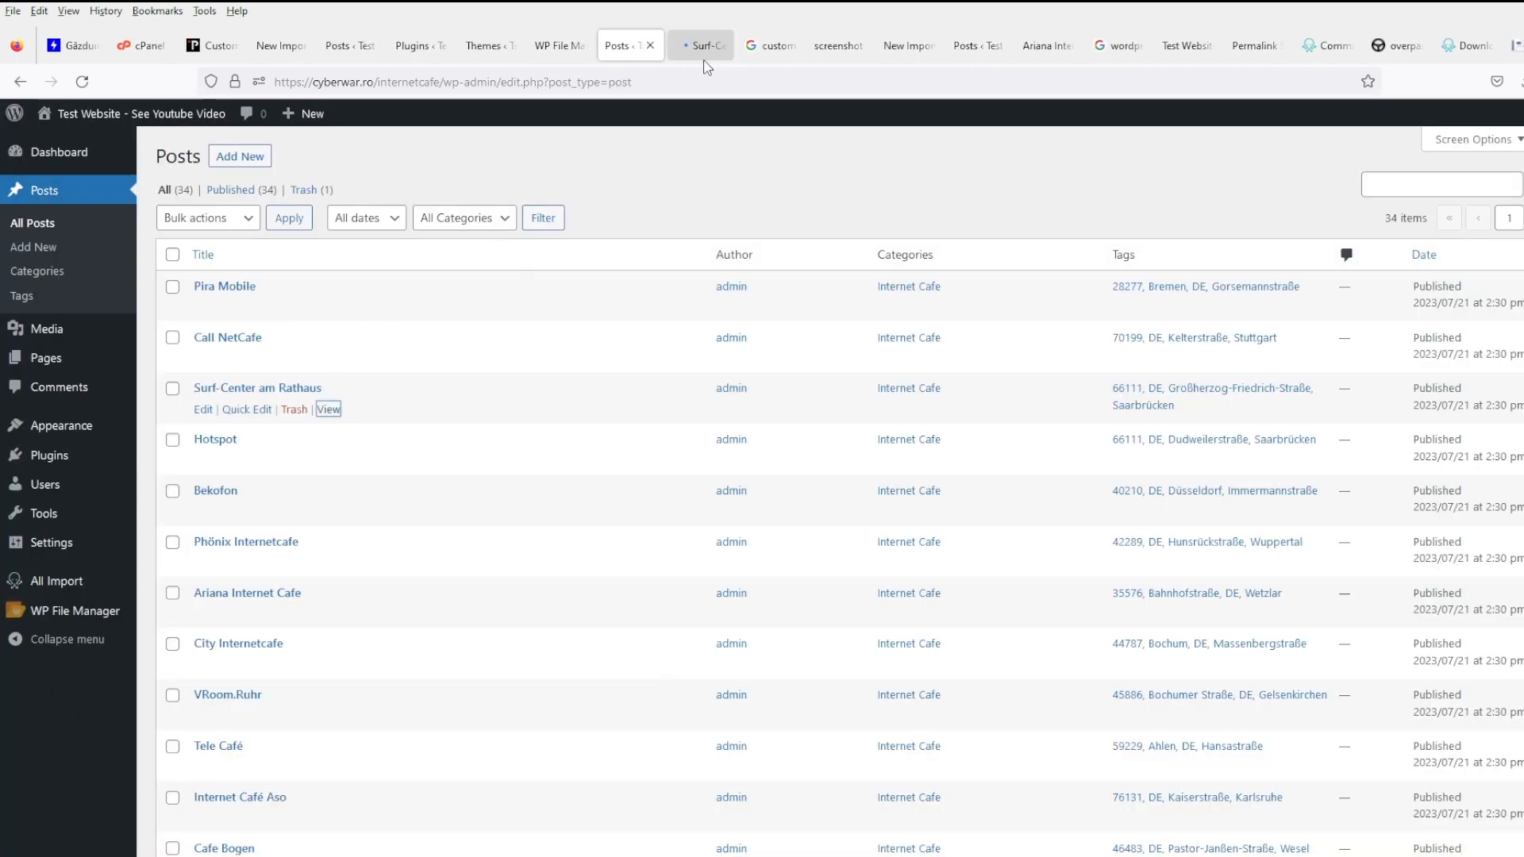
click(702, 48)
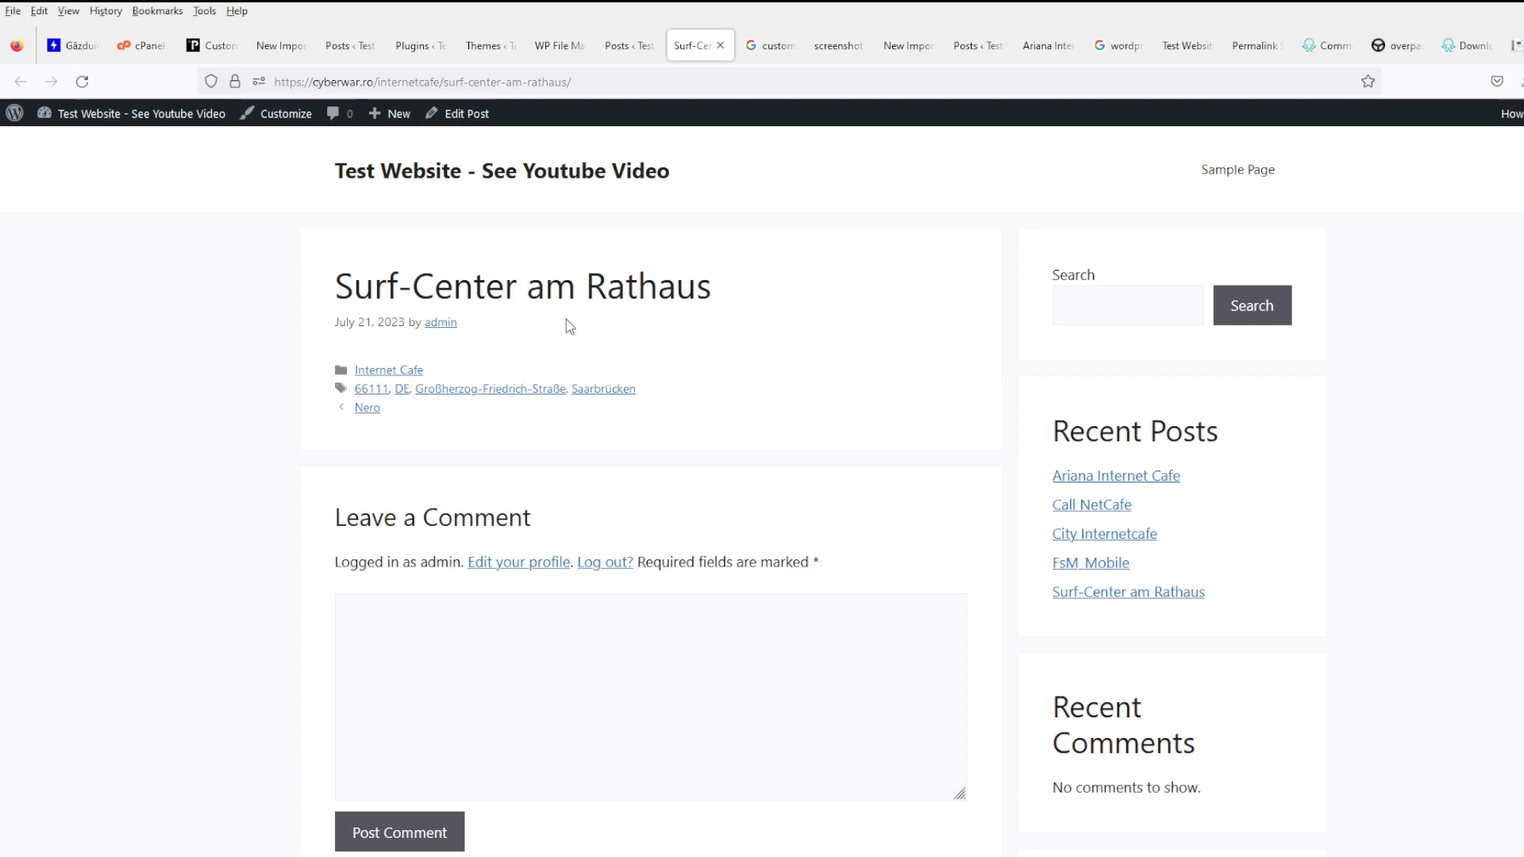
scroll(567, 320, down, 4)
scroll(581, 319, up, 4)
- Activate the GeneratePress Child theme from Appearance > Themes, then return to the post
mouse_move(109, 133)
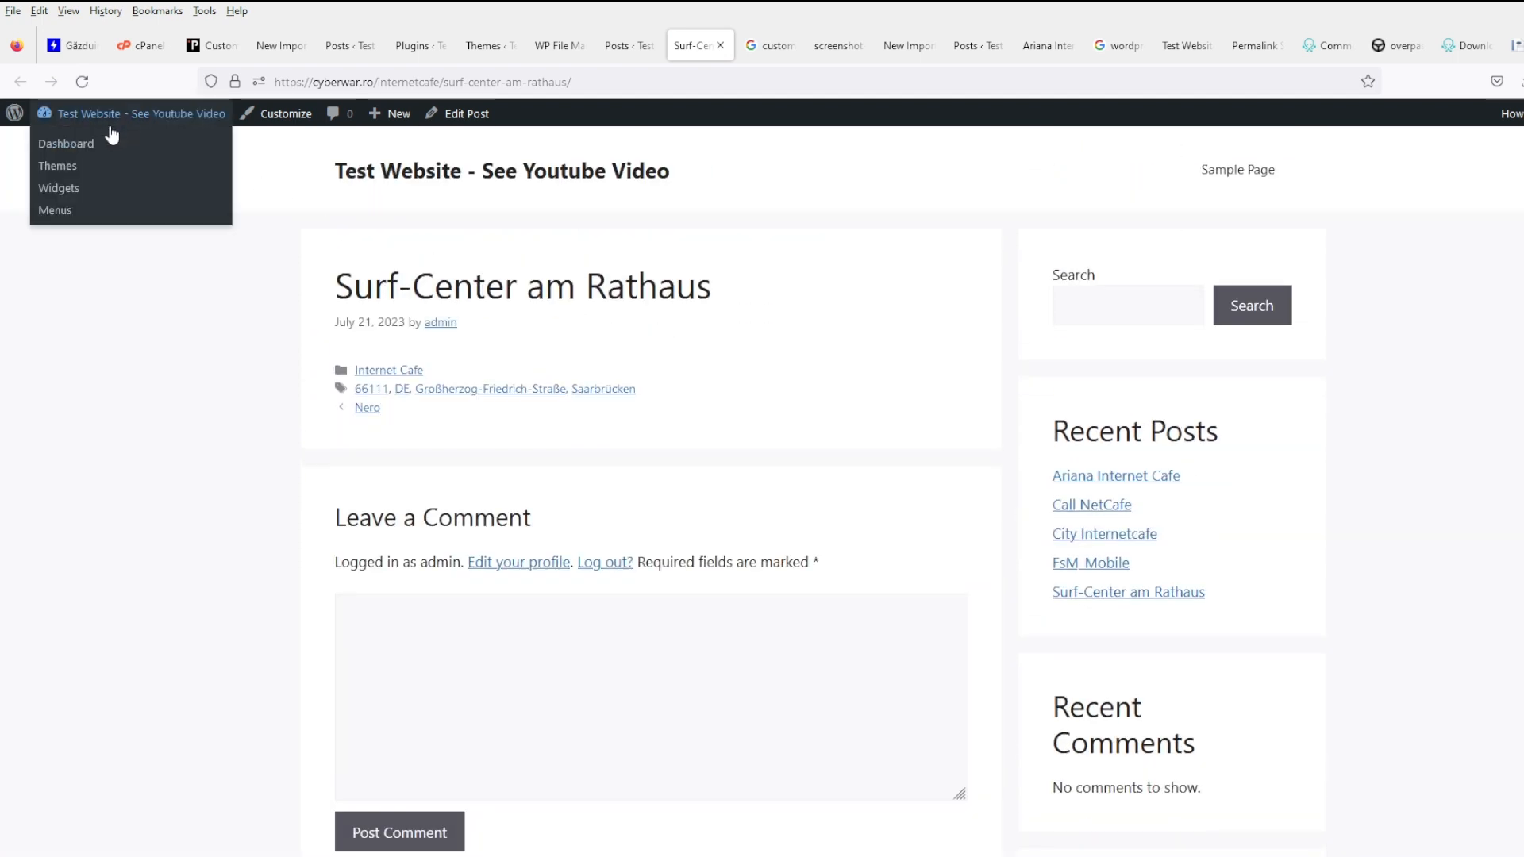
middle_click(70, 168)
click(742, 46)
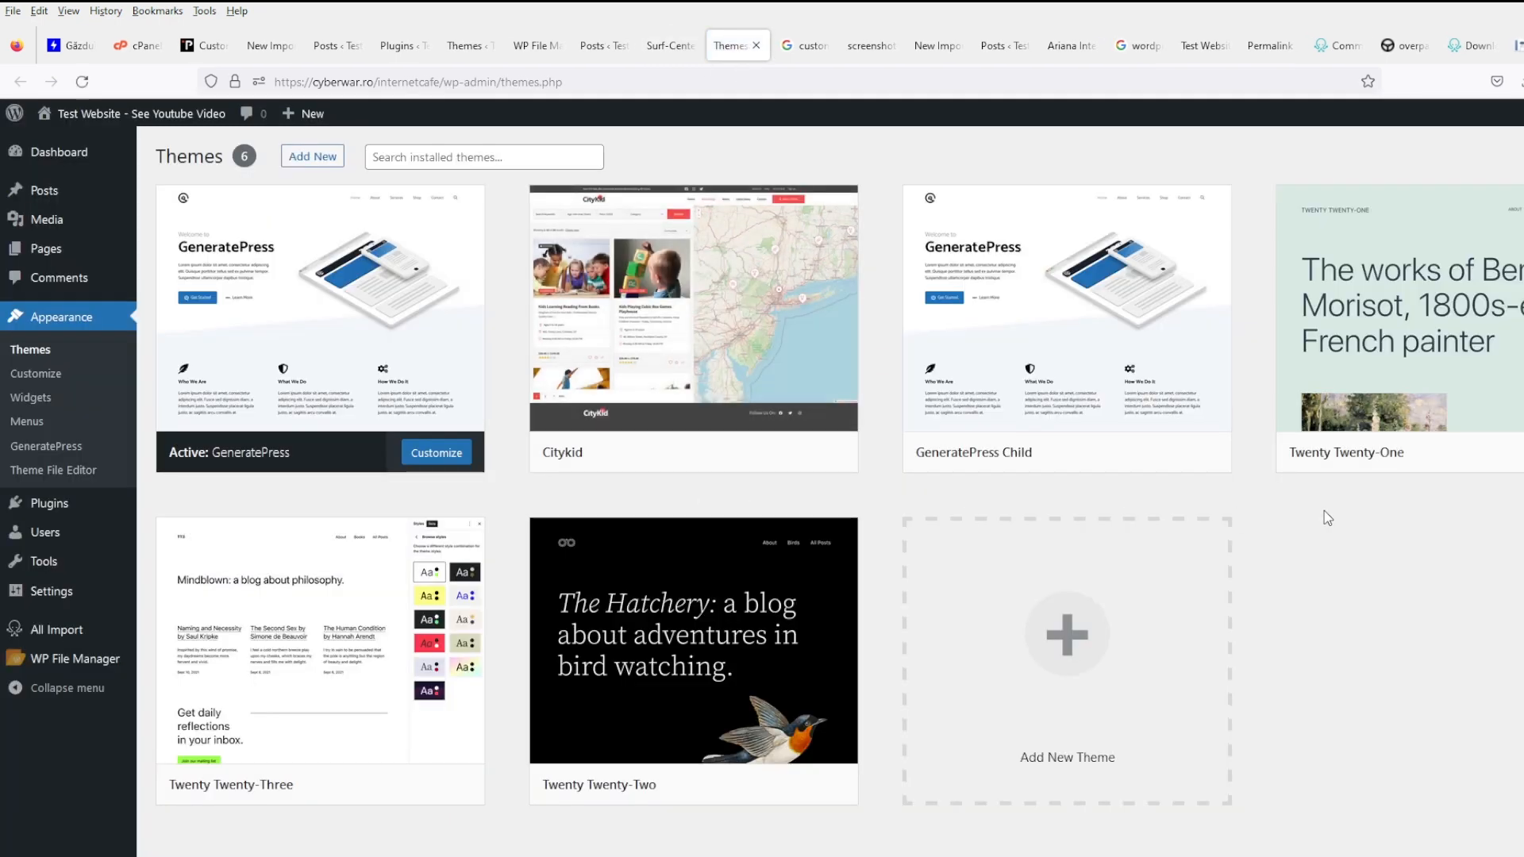
click(1103, 453)
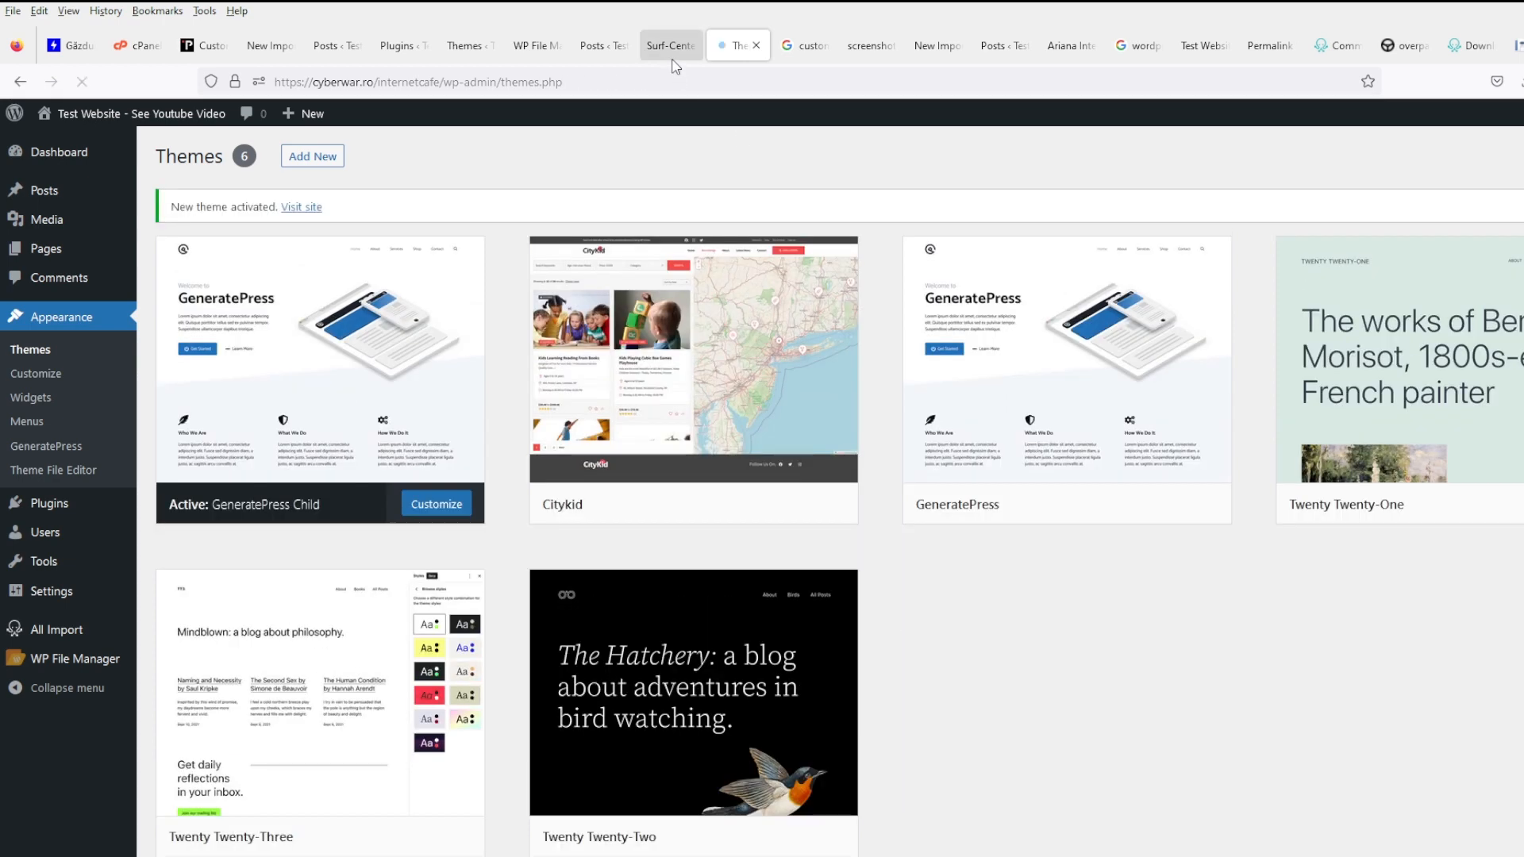
click(671, 46)
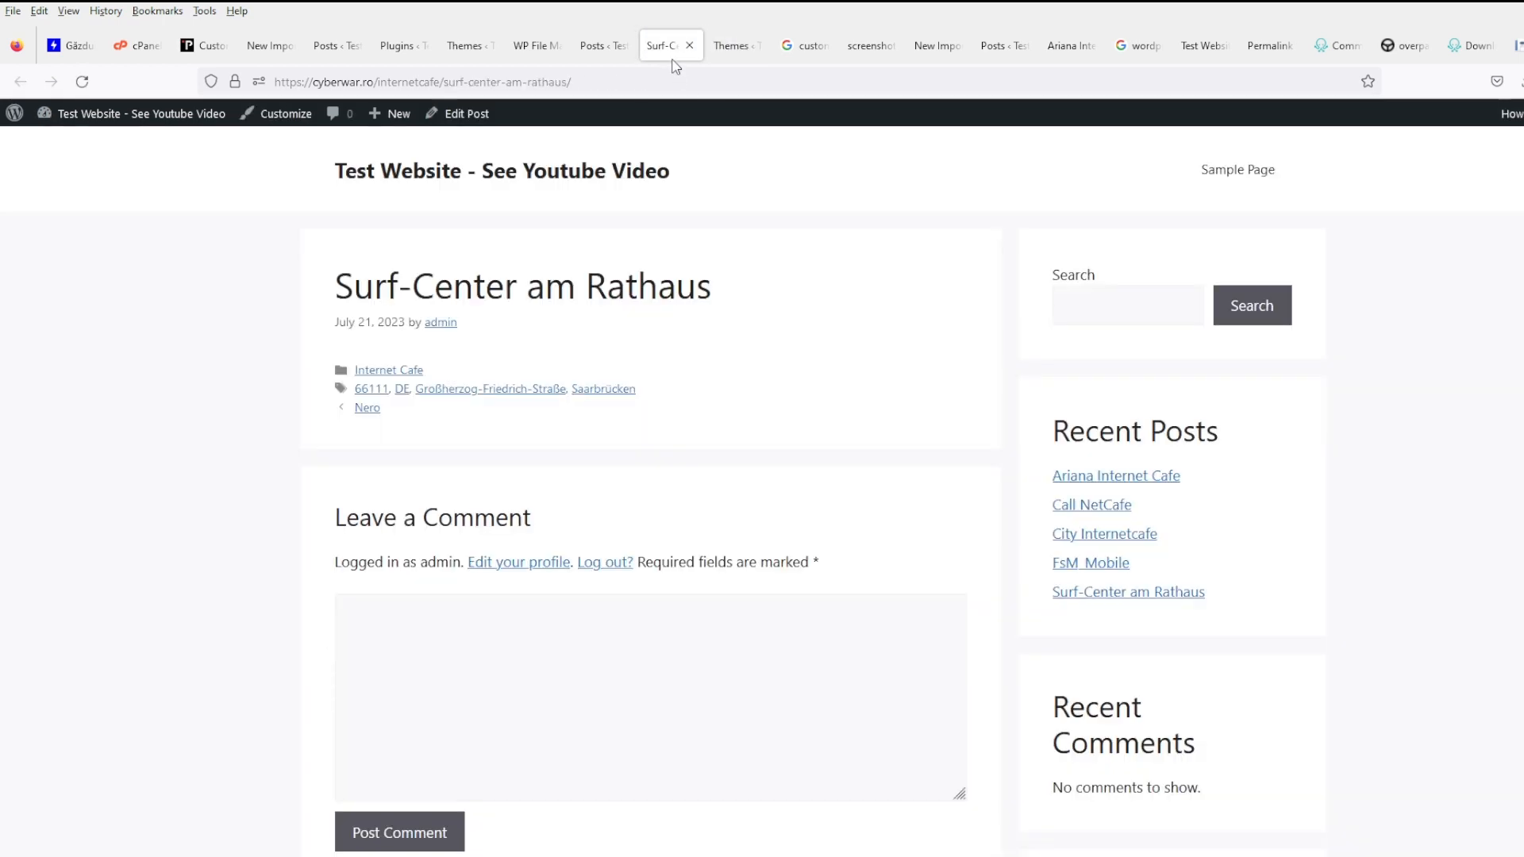
- Reload the post to confirm ## above the title, matching line 14 of content-single.php
click(82, 82)
drag(354, 275, 310, 290)
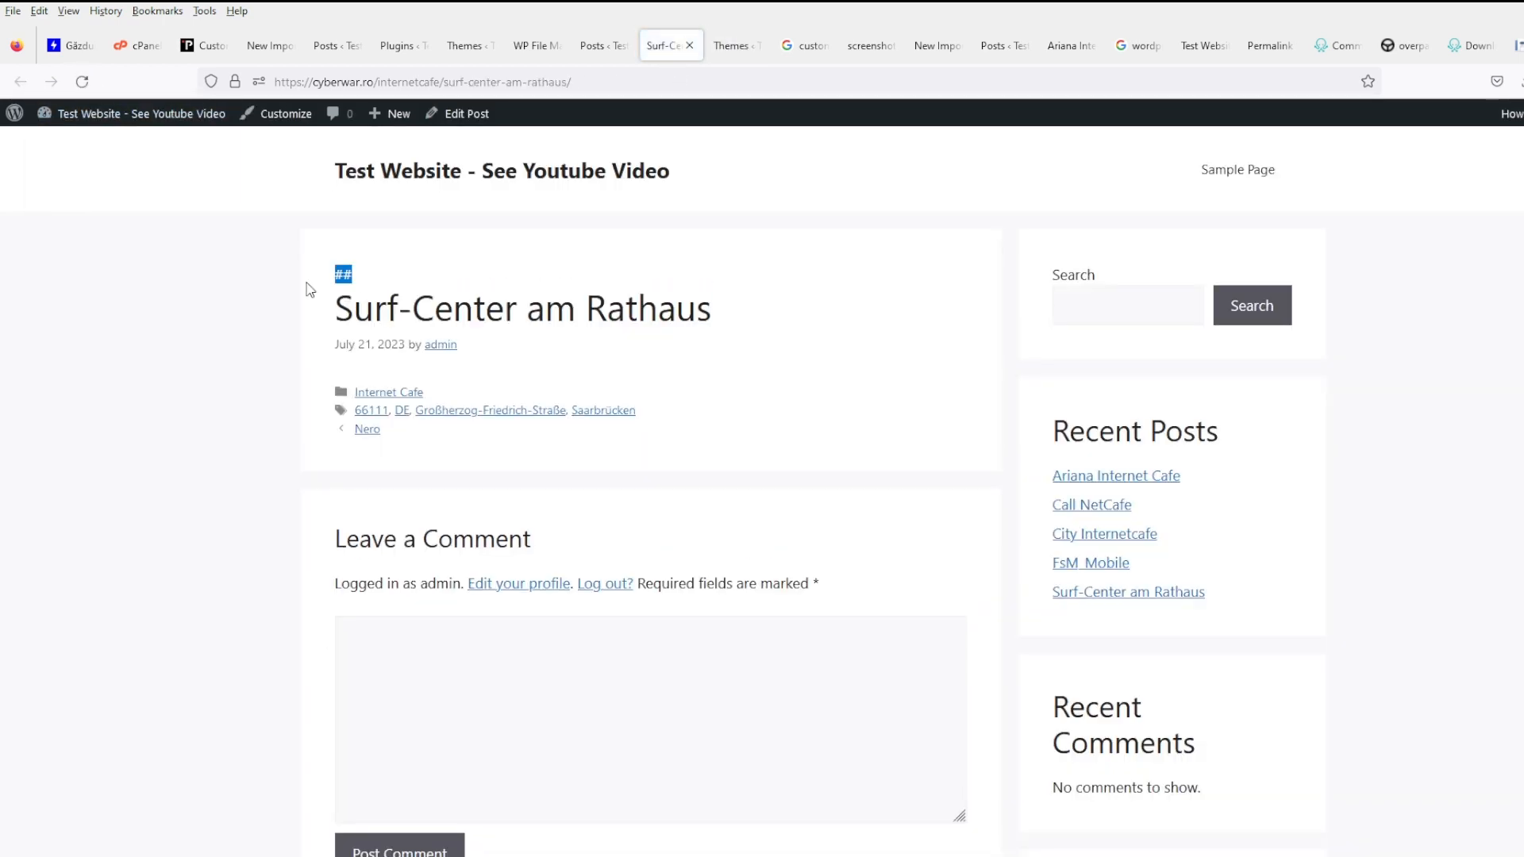
click(488, 285)
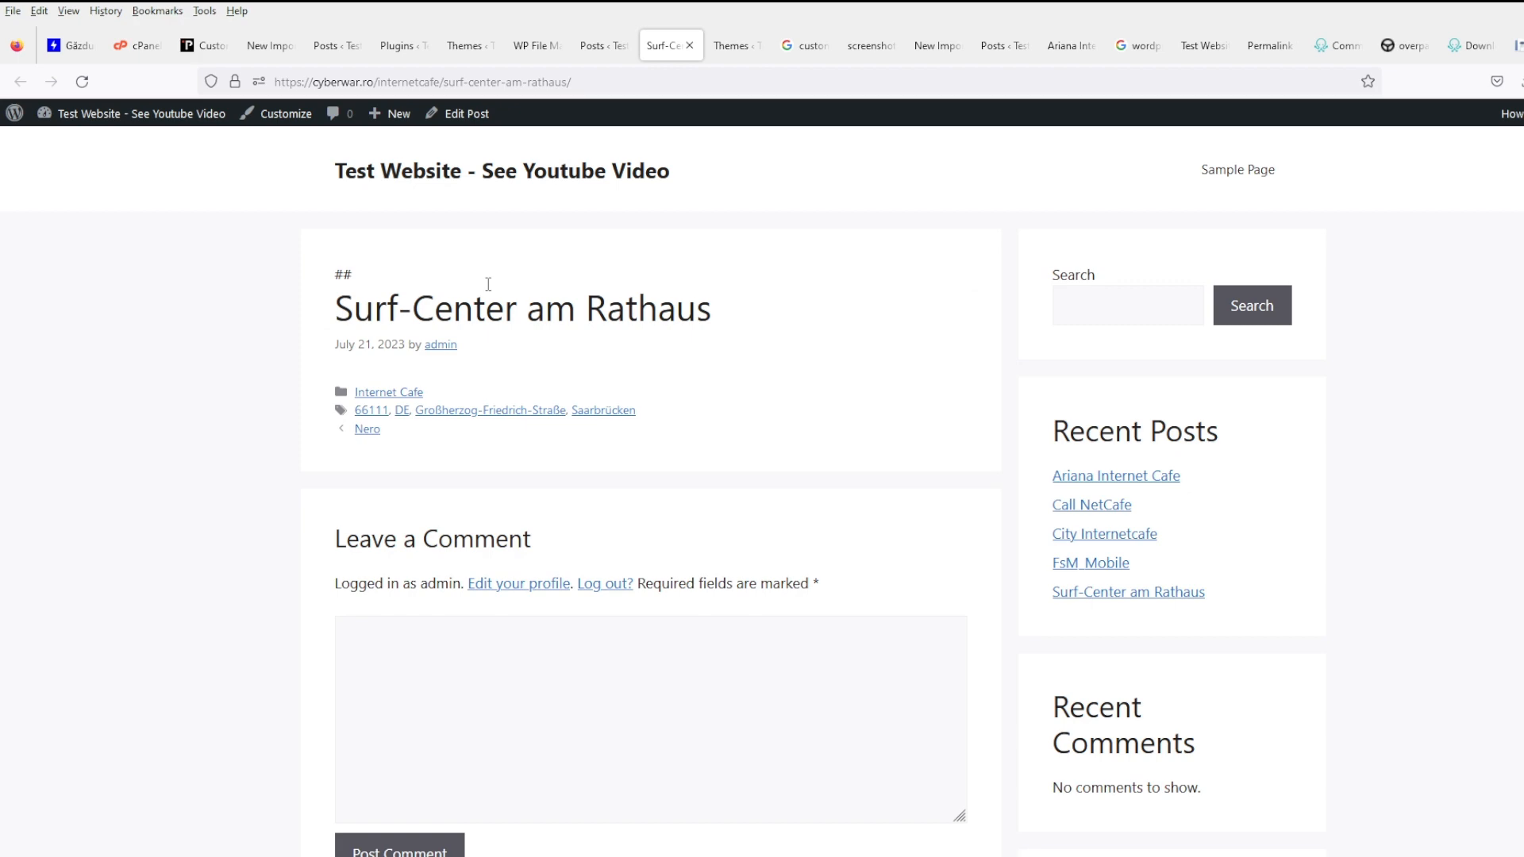
click(534, 46)
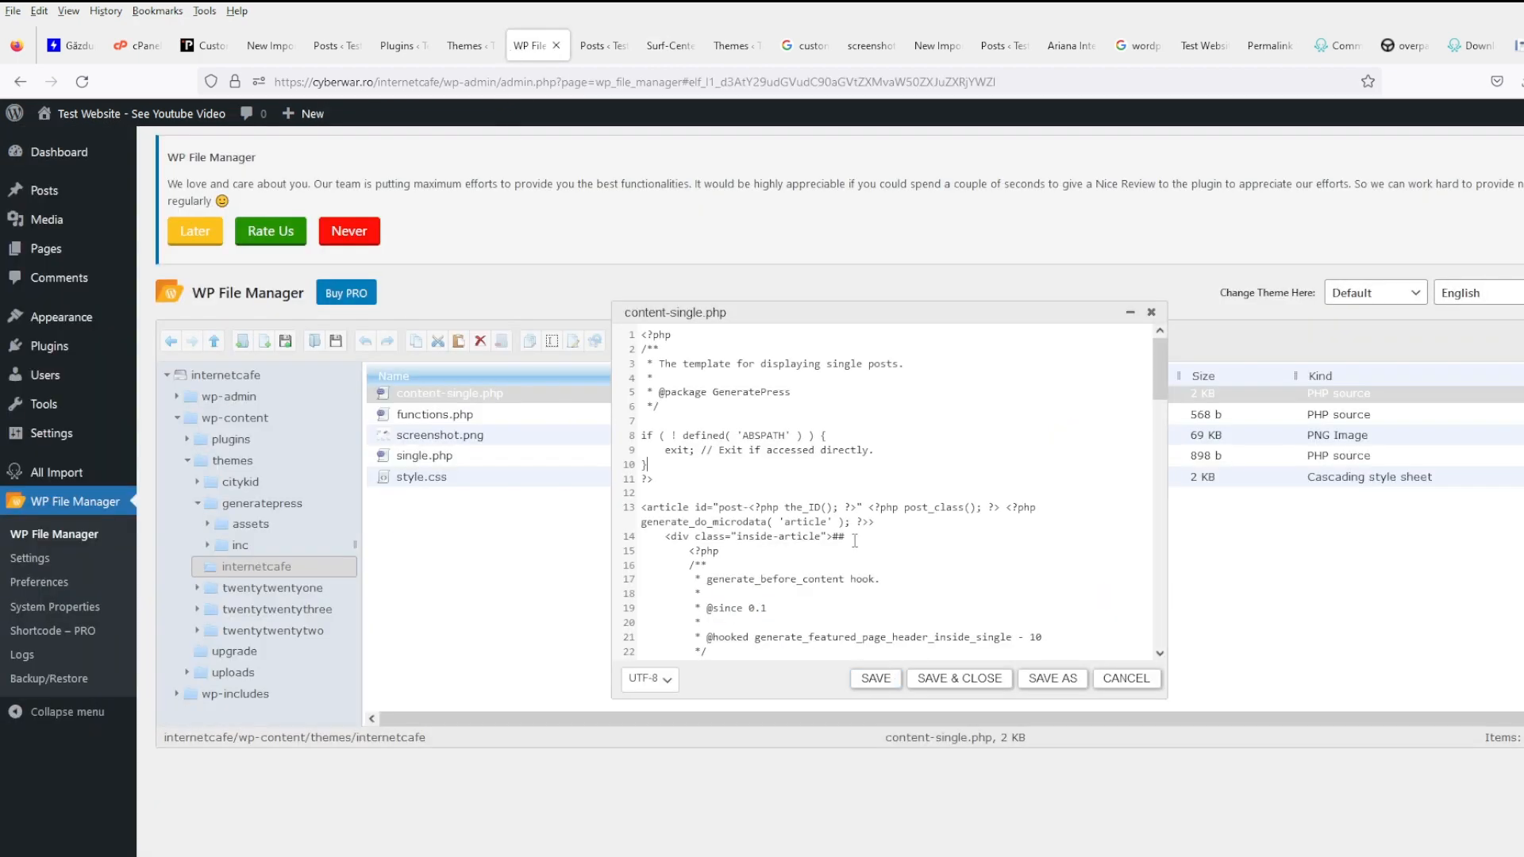
drag(855, 541, 827, 539)
scroll(833, 539, down, 4)
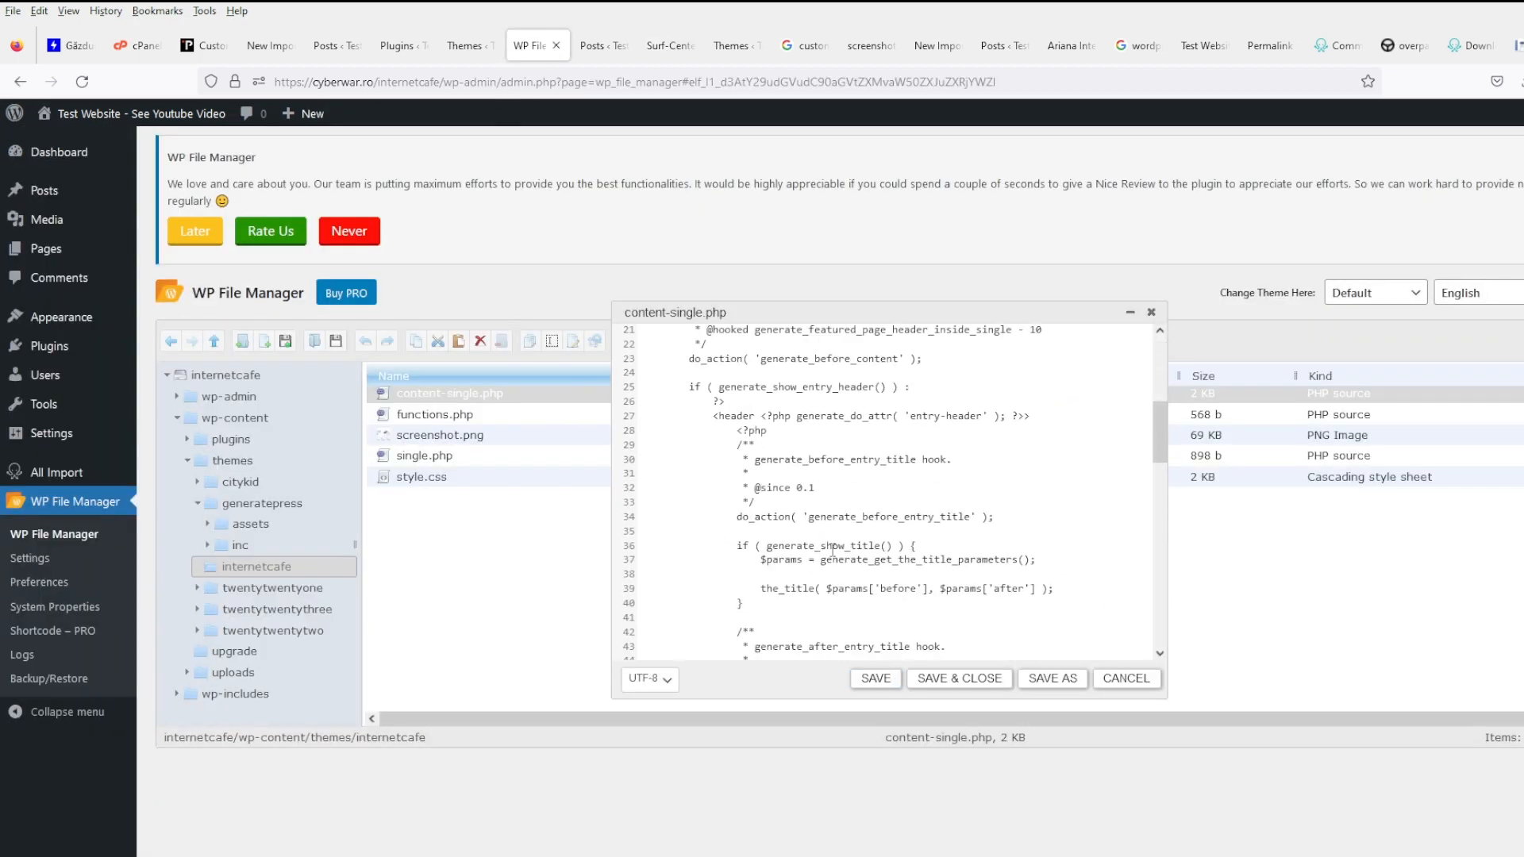
click(663, 50)
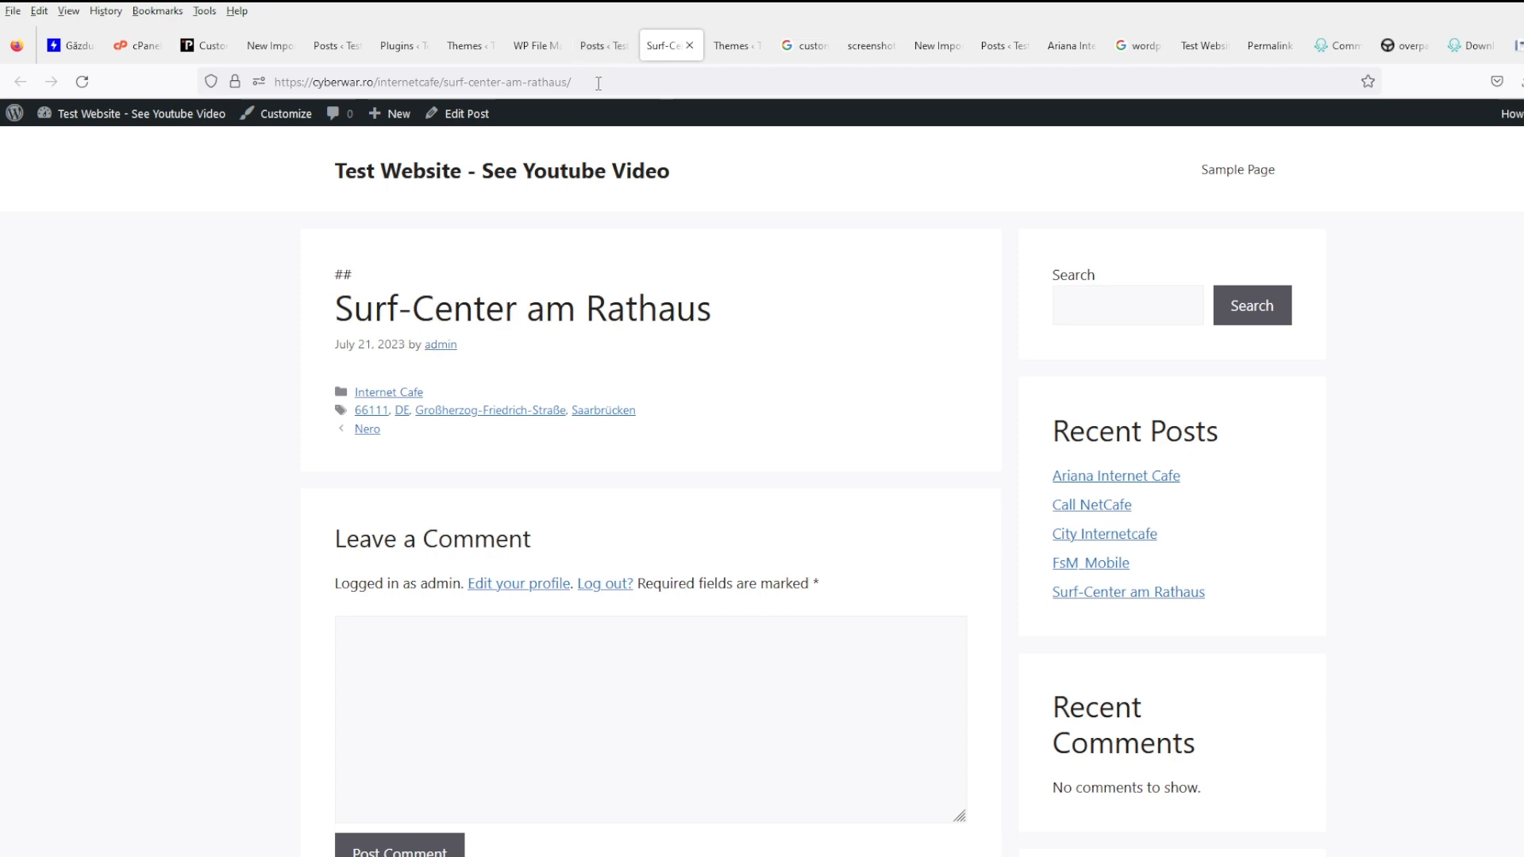
- Reload the Surf-Center post again and open its Edit Post screen in a new tab
click(82, 82)
click(540, 47)
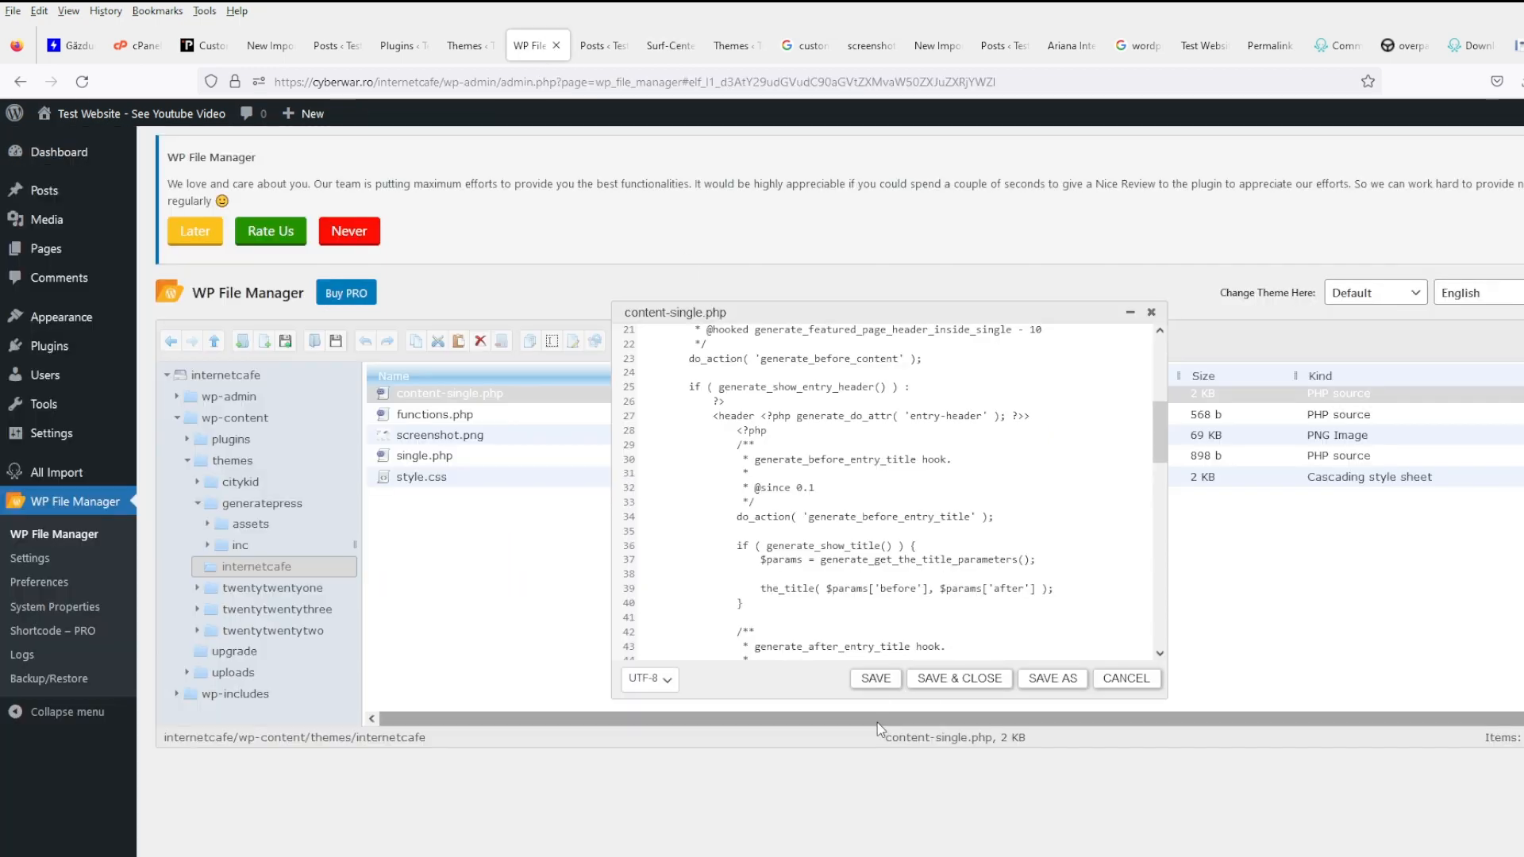
click(735, 45)
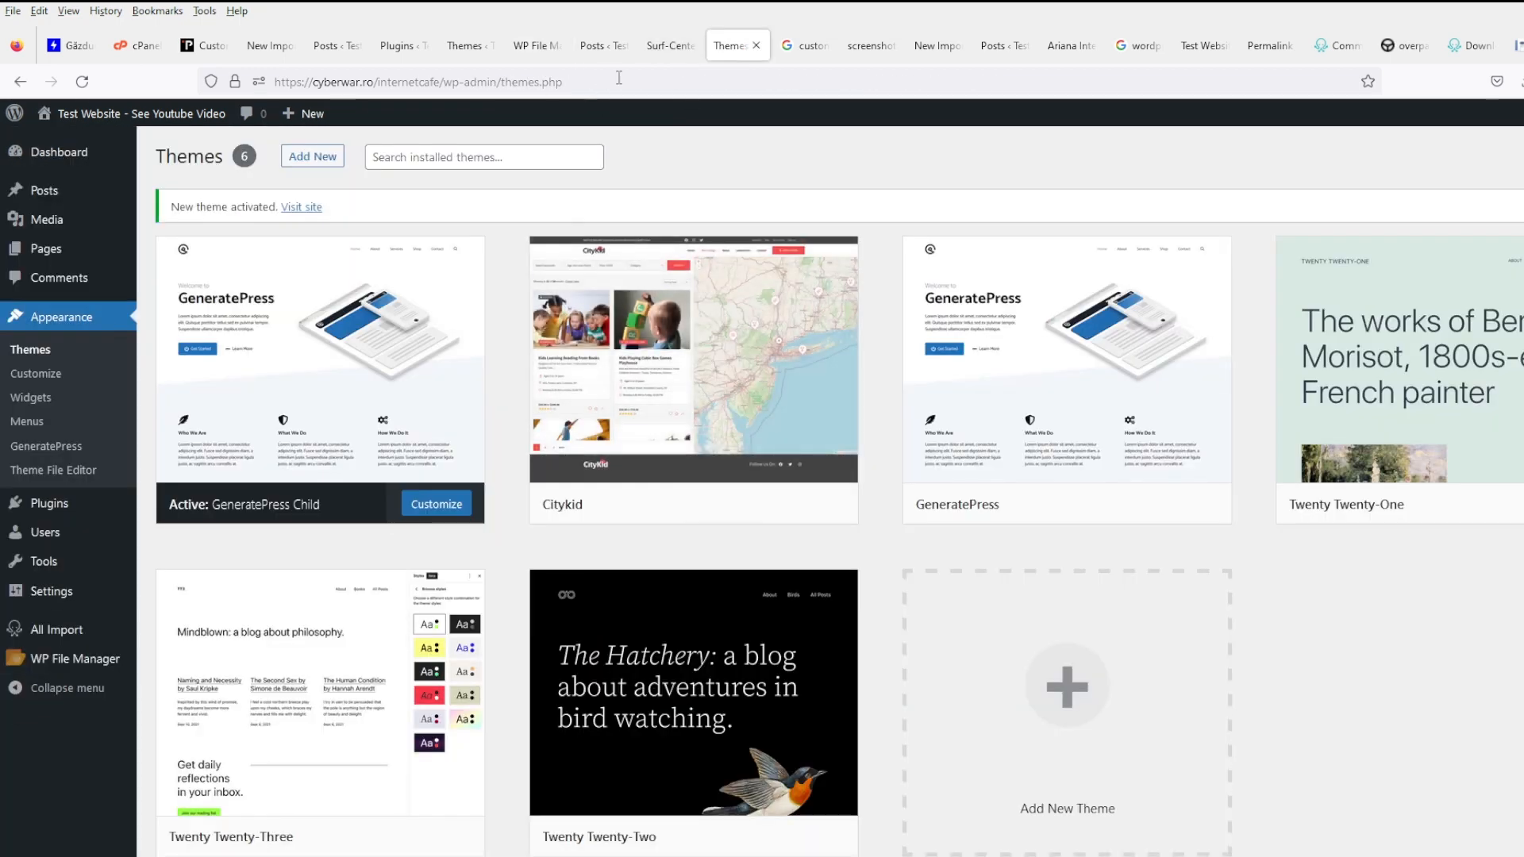
click(662, 46)
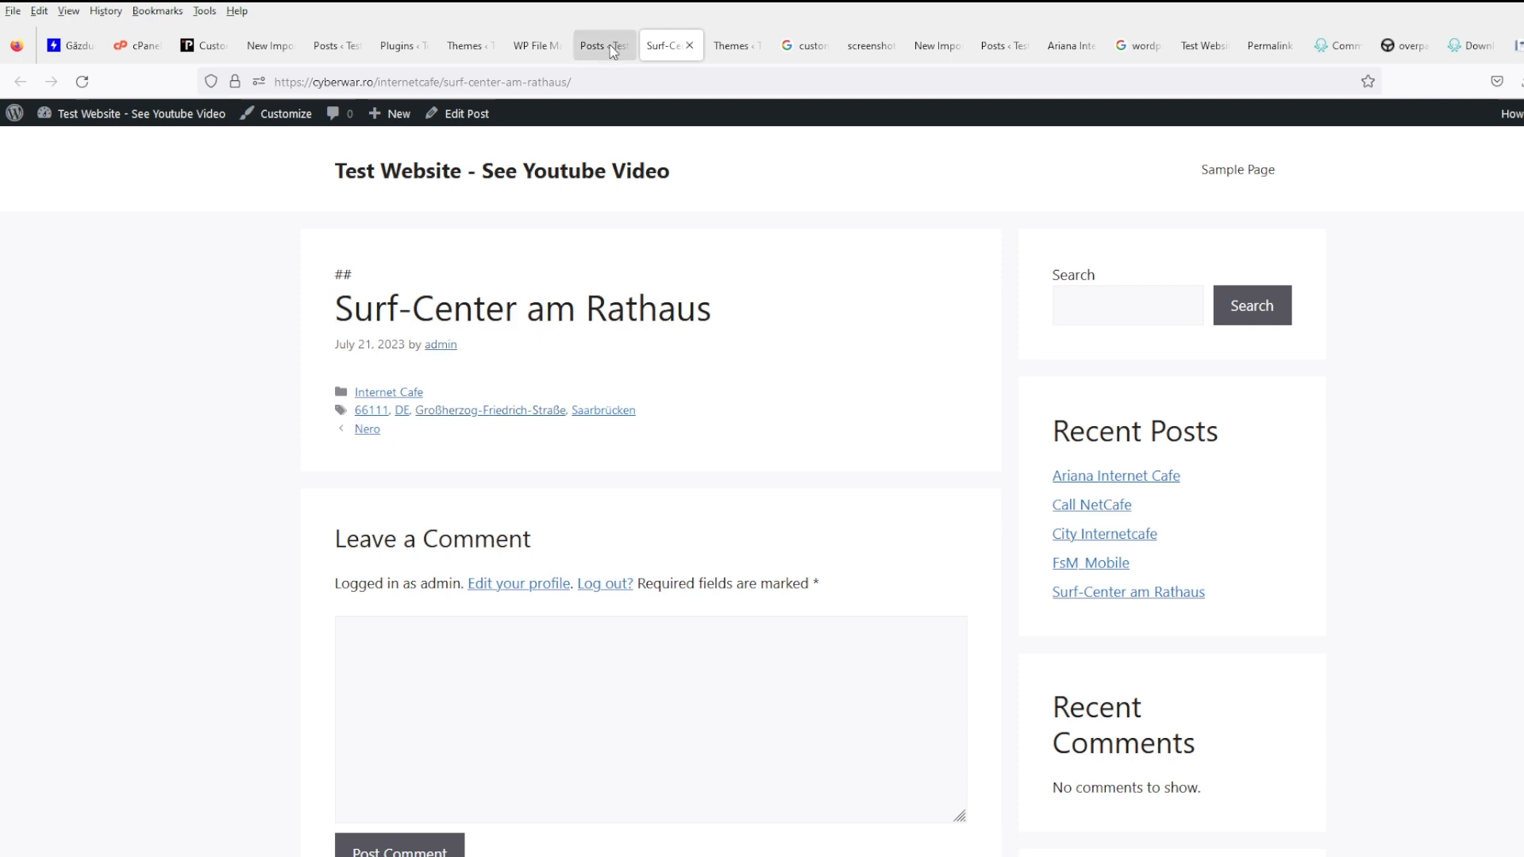
middle_click(459, 115)
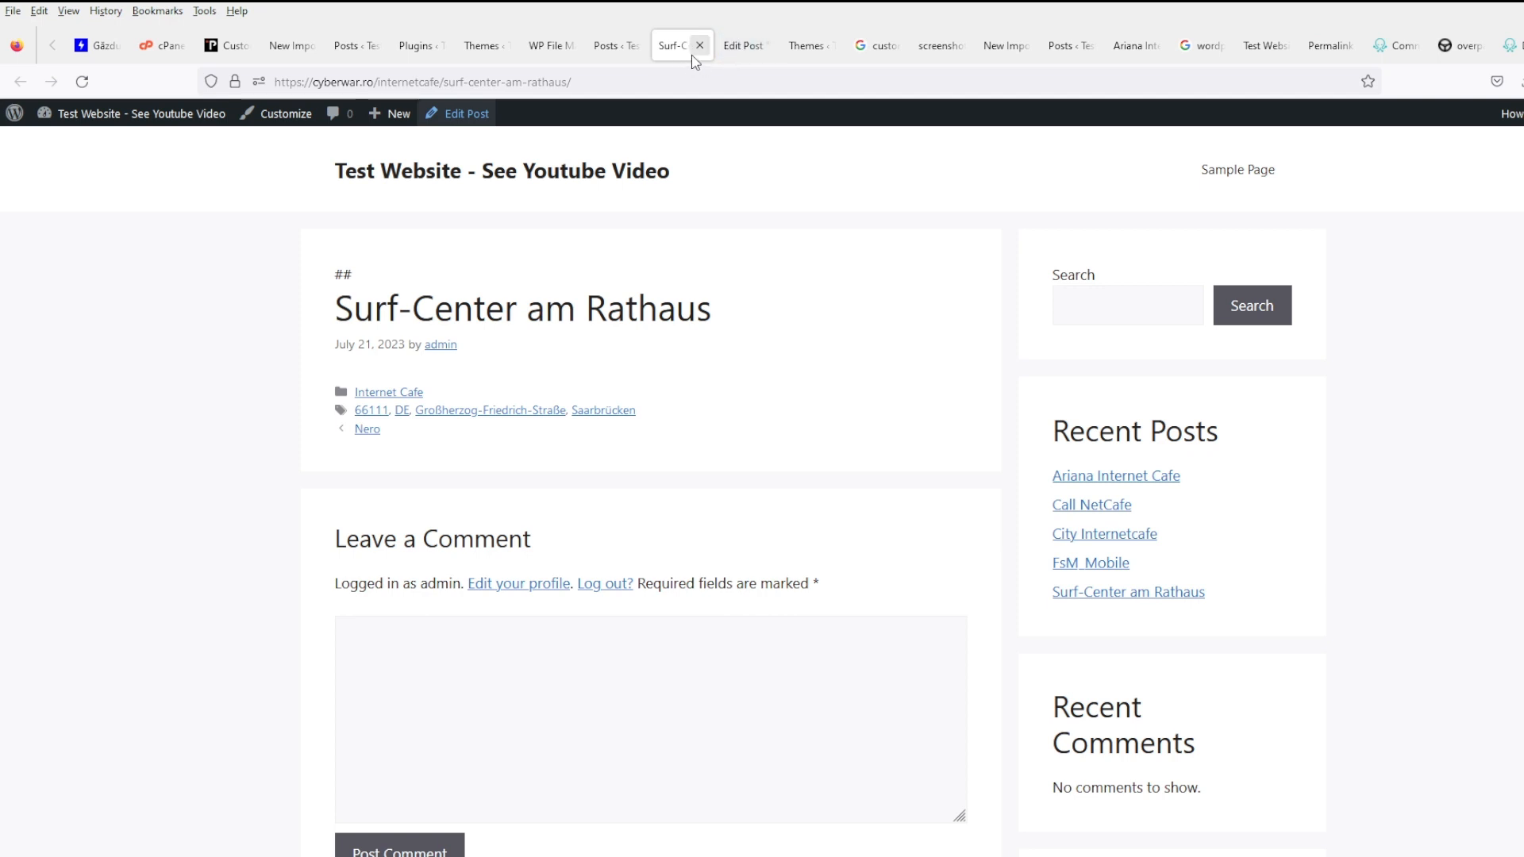
- Insert a Paragraph block reading 'test' into the Surf-Center post and update it
click(731, 50)
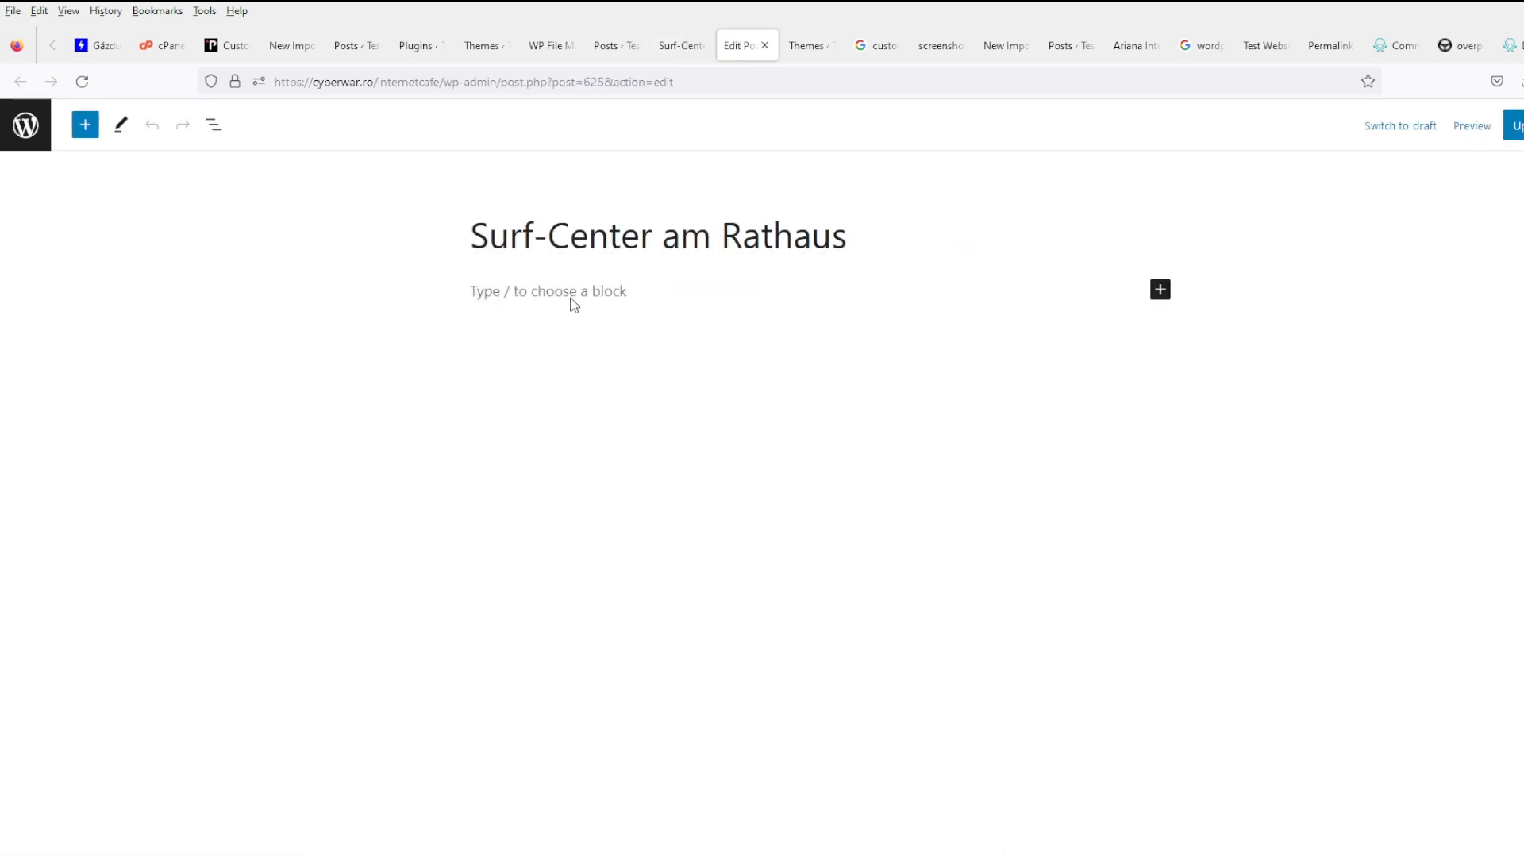
click(1160, 284)
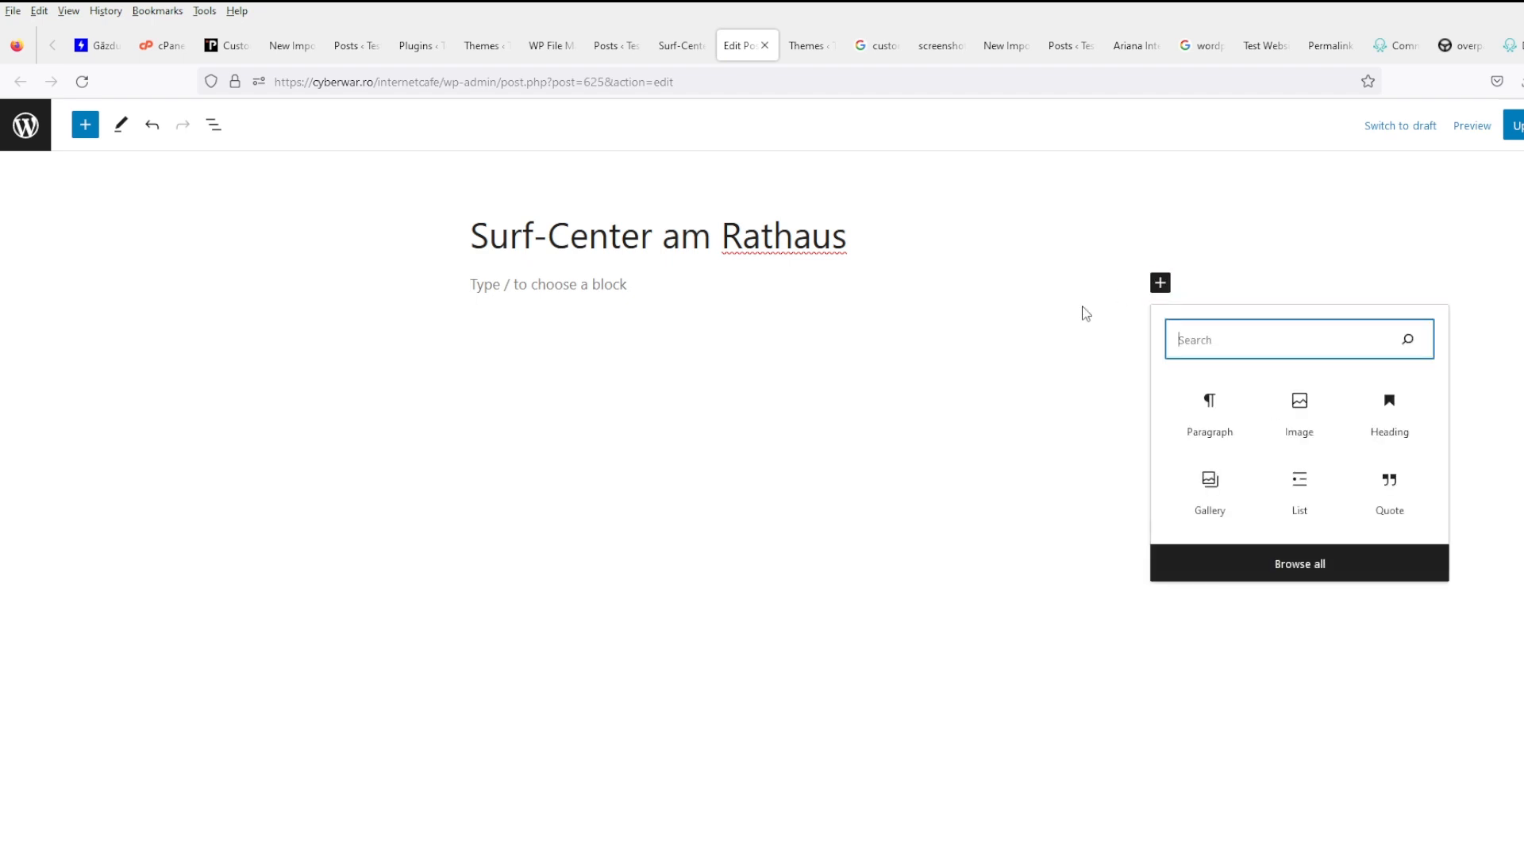
click(1227, 409)
text(test)
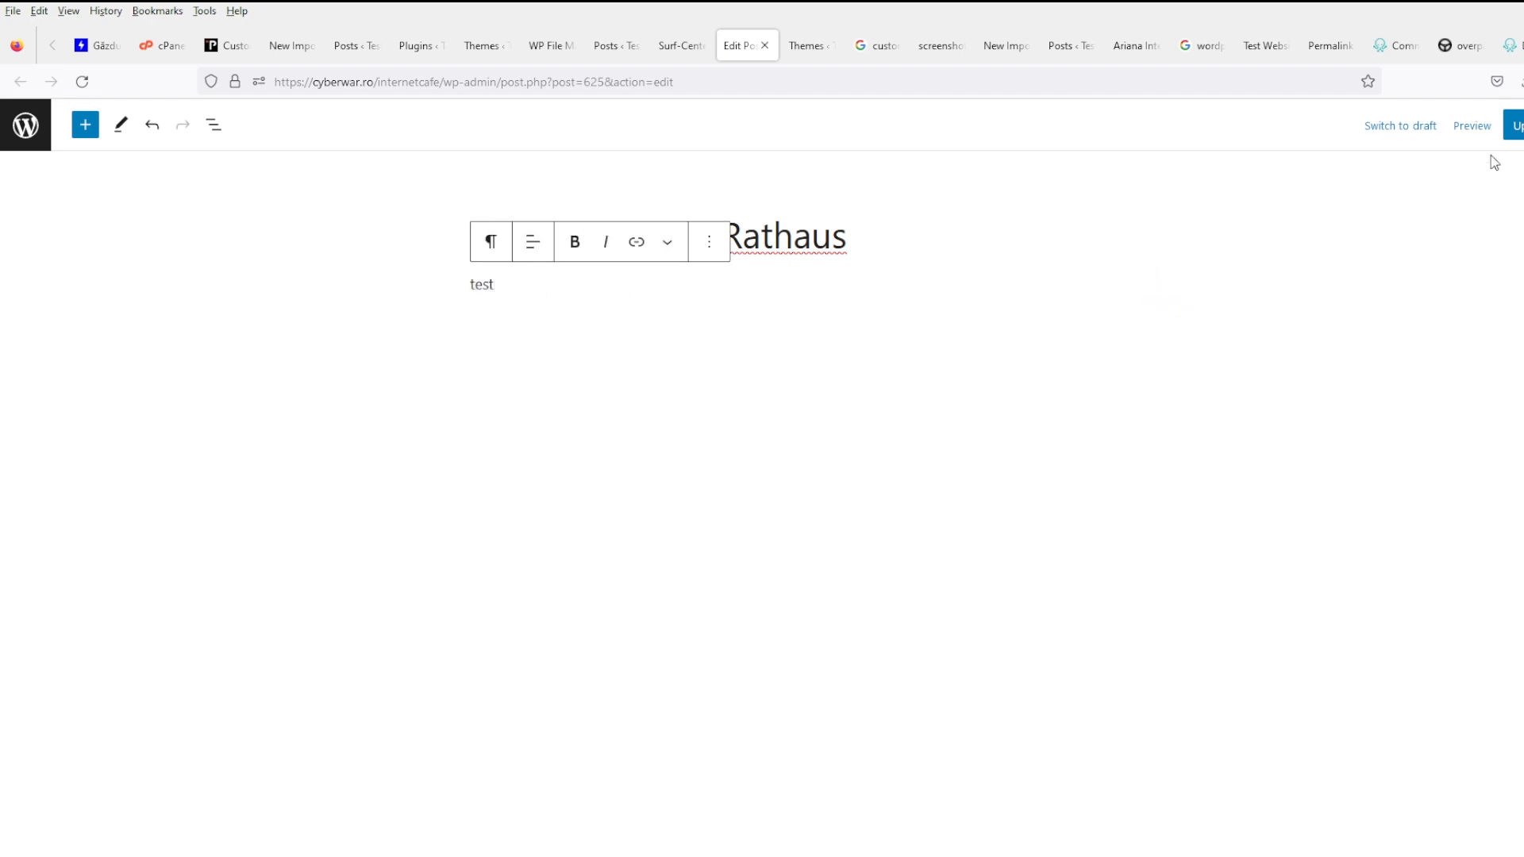
click(1512, 125)
- Reload the live Surf-Center post to verify the 'test' paragraph appears
click(680, 45)
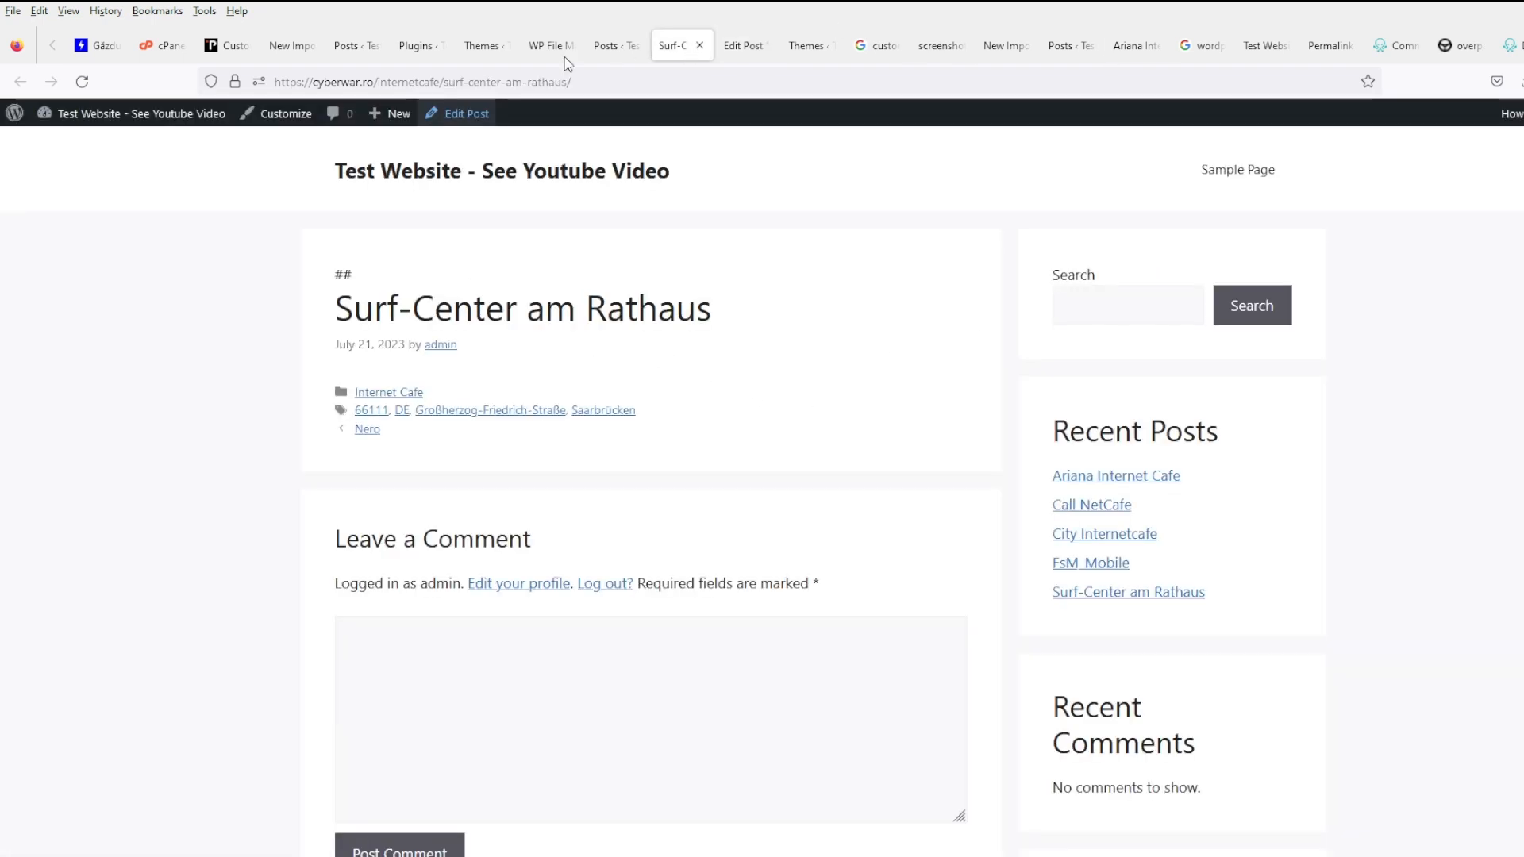
click(83, 88)
drag(406, 384, 325, 373)
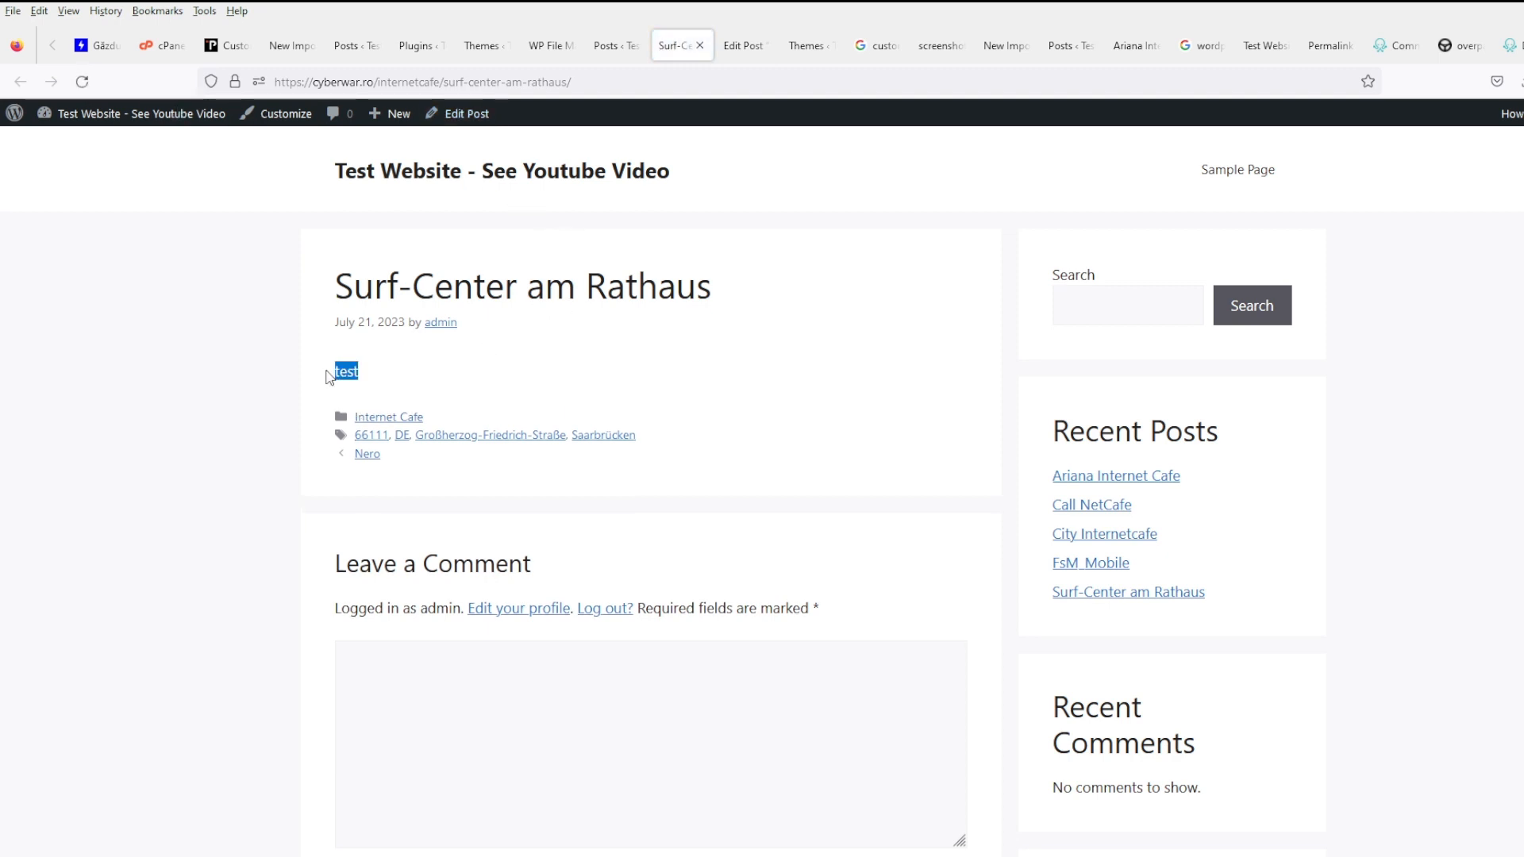
click(477, 352)
- Google 'dump all custom fields wordpress' and highlight the_meta() in the top answer
double_click(354, 378)
click(438, 366)
click(942, 45)
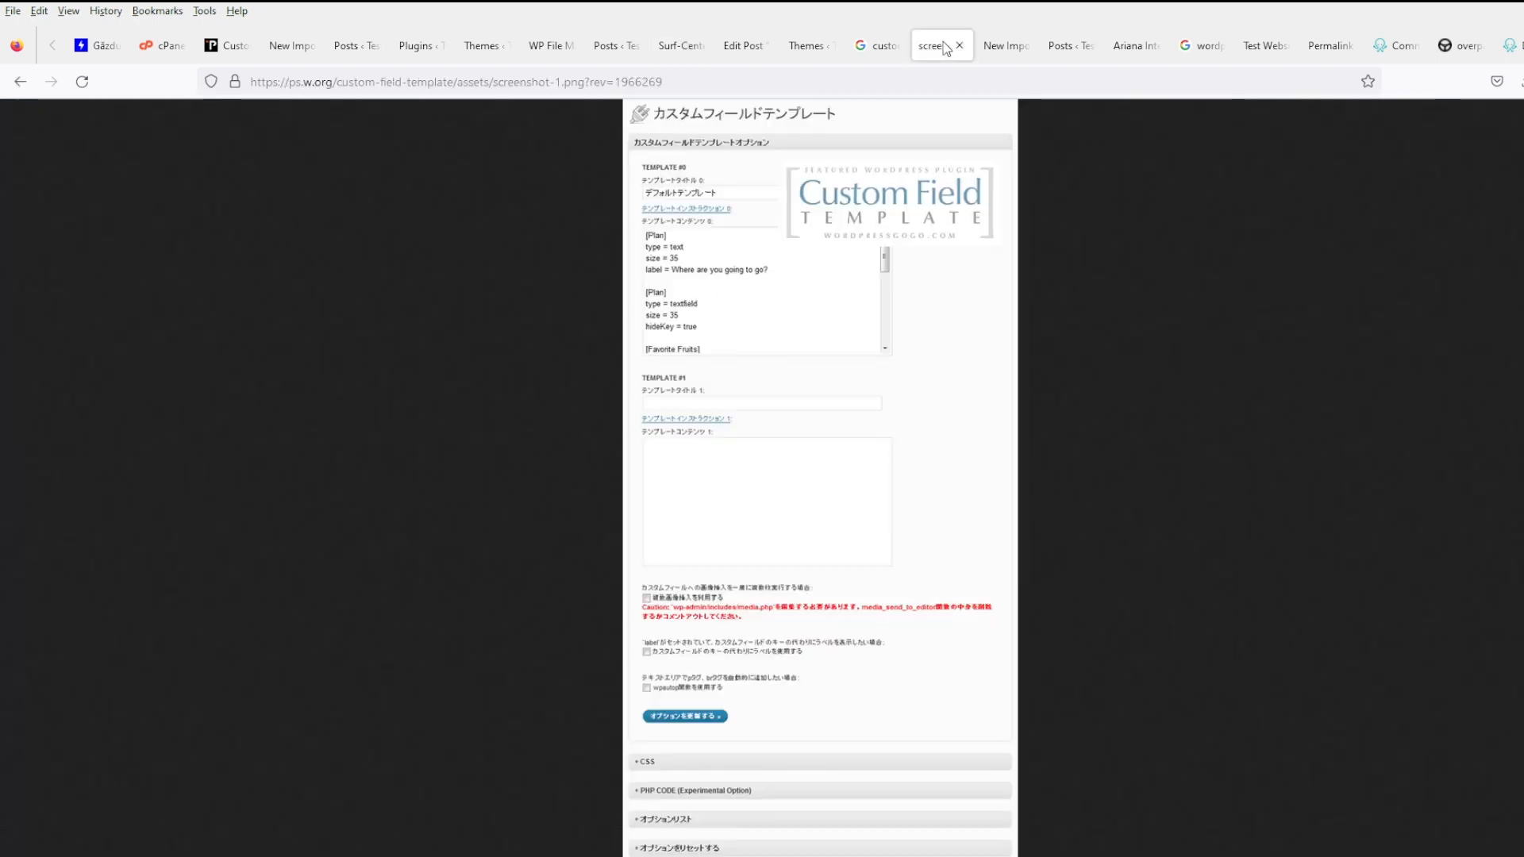
click(619, 82)
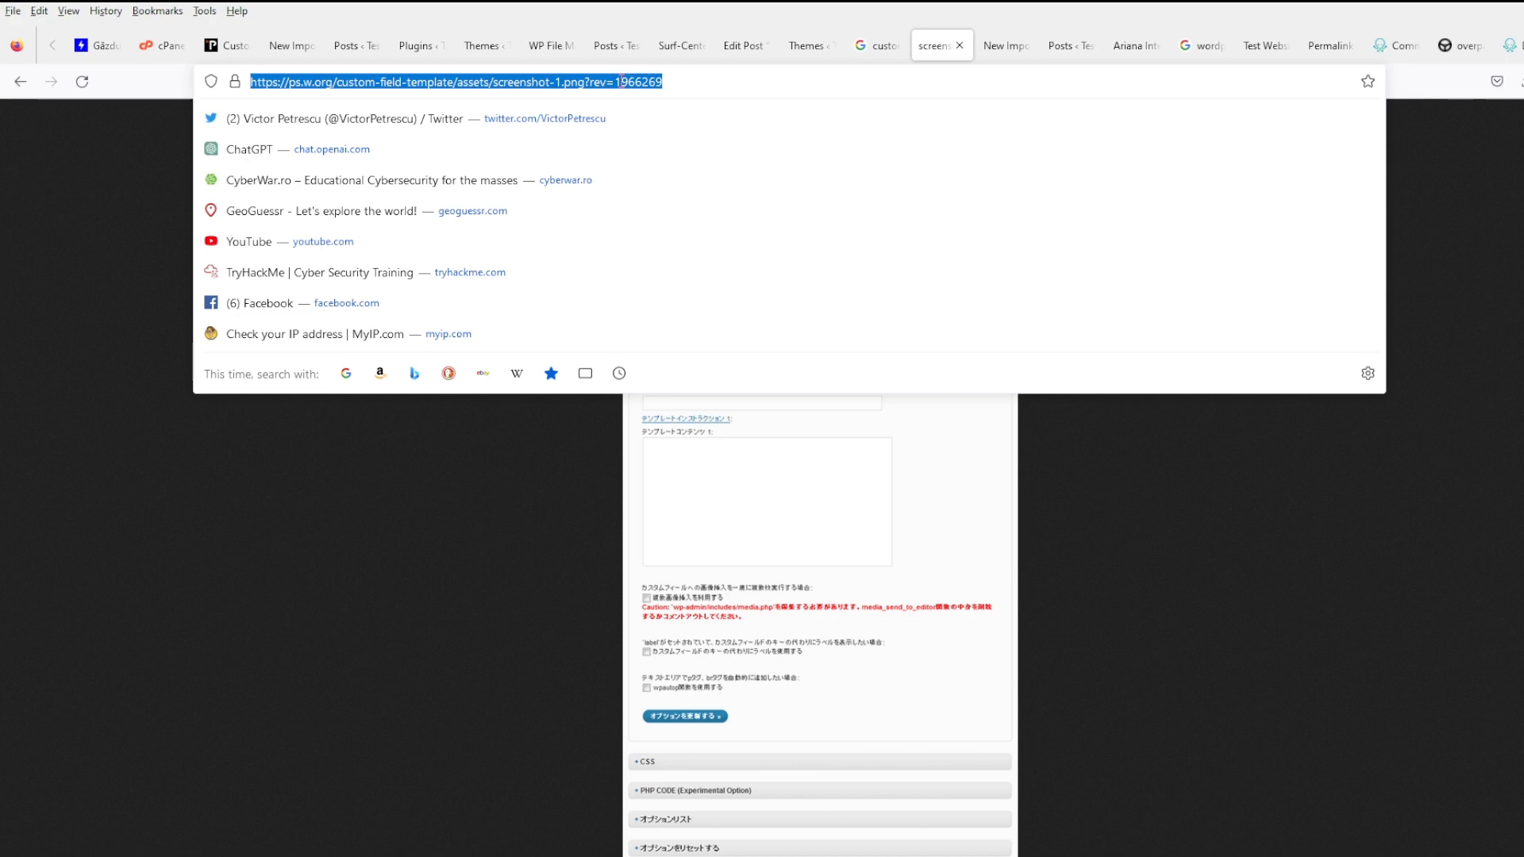
key(BackSpace)
text(dump a)
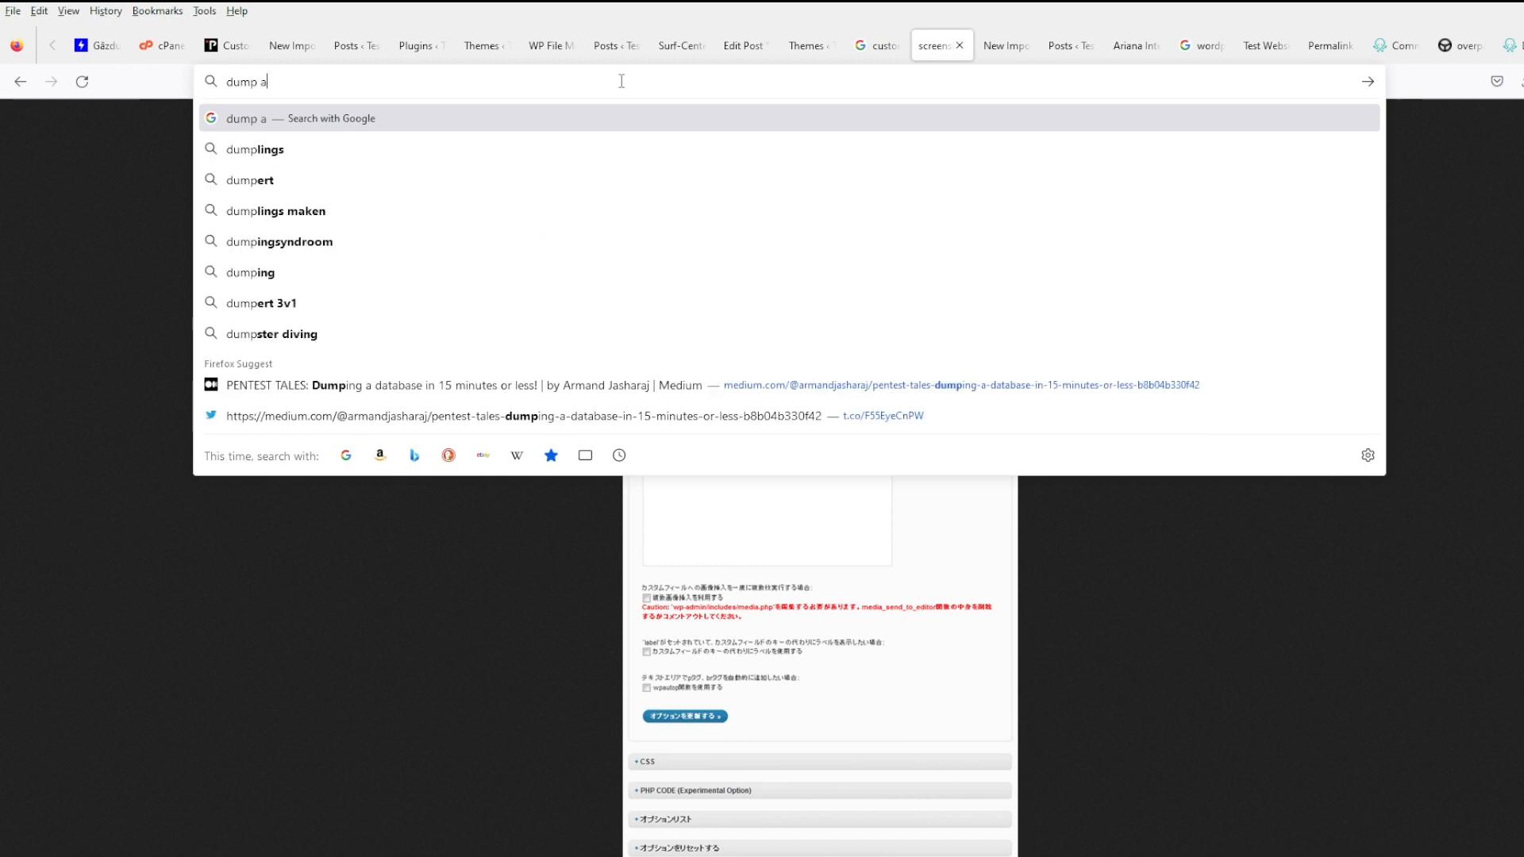
text(ll custom fields wordpress)
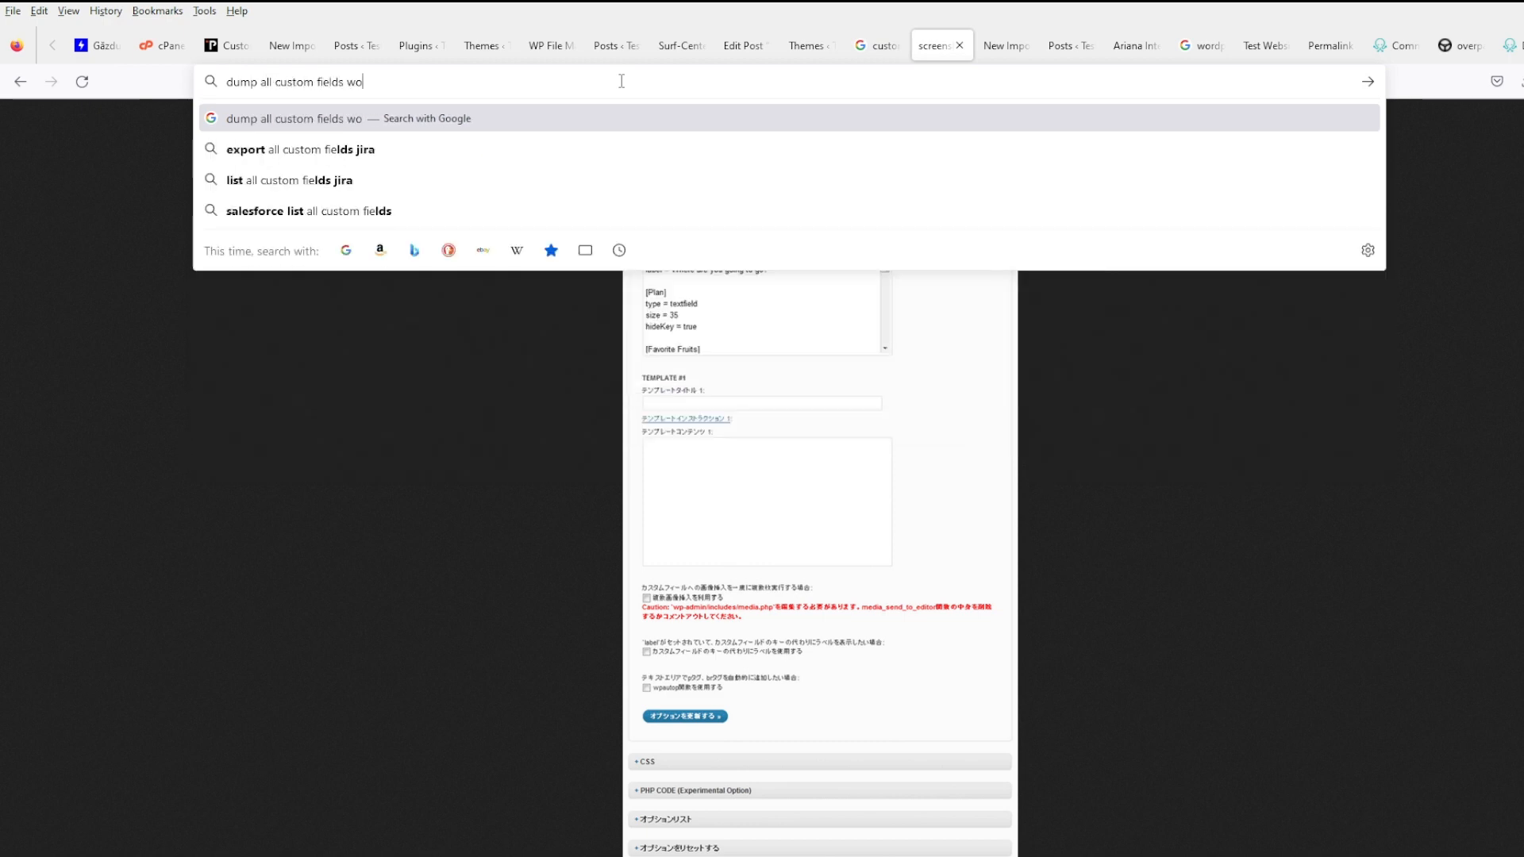
key(Return)
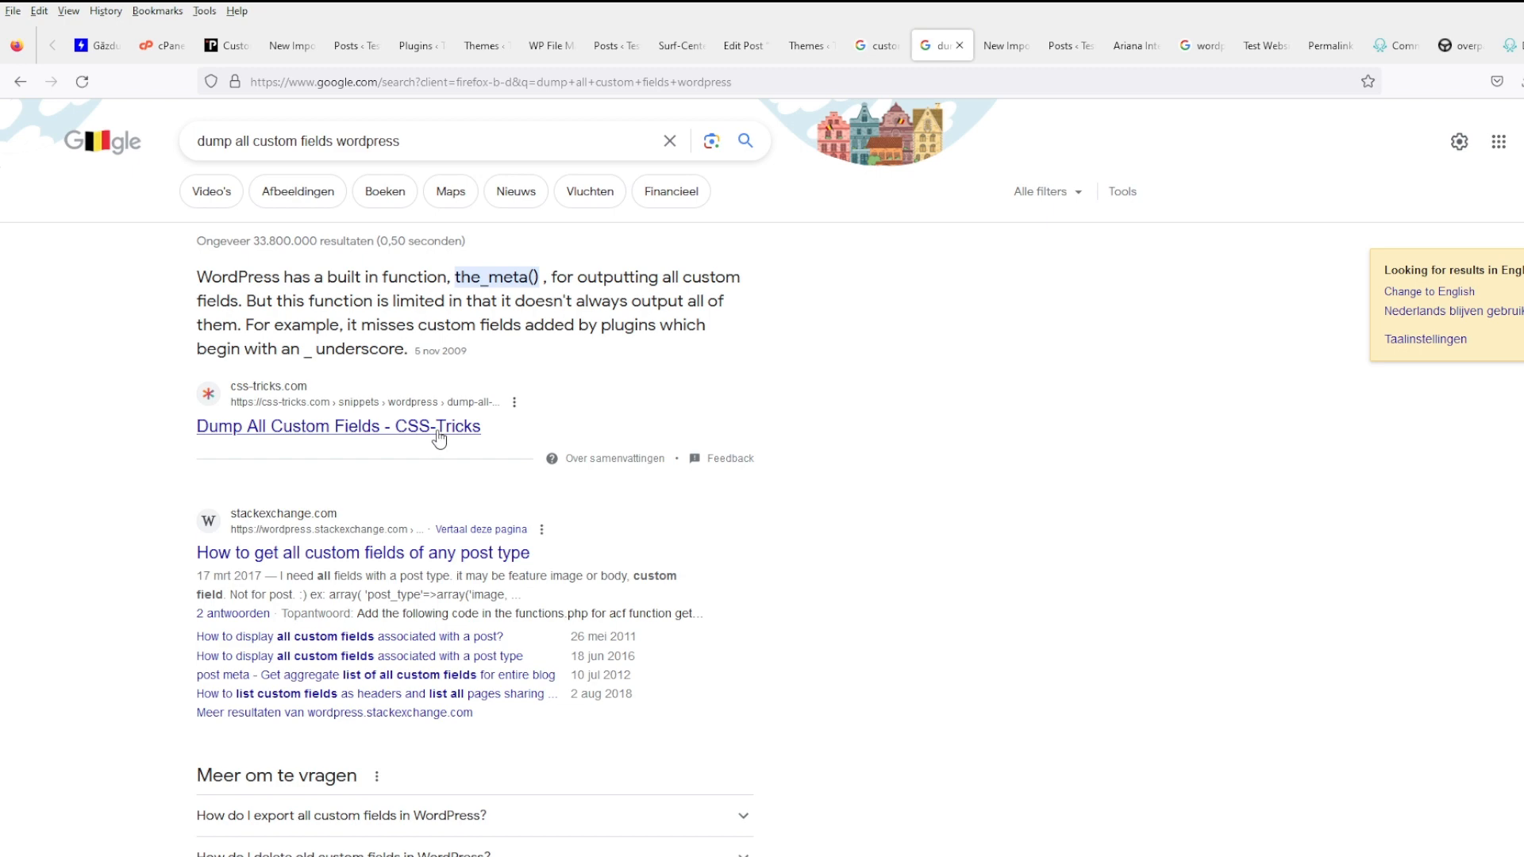
drag(543, 276, 453, 272)
- Start a new line after the content output code in content-single.php's entry-content block
click(481, 45)
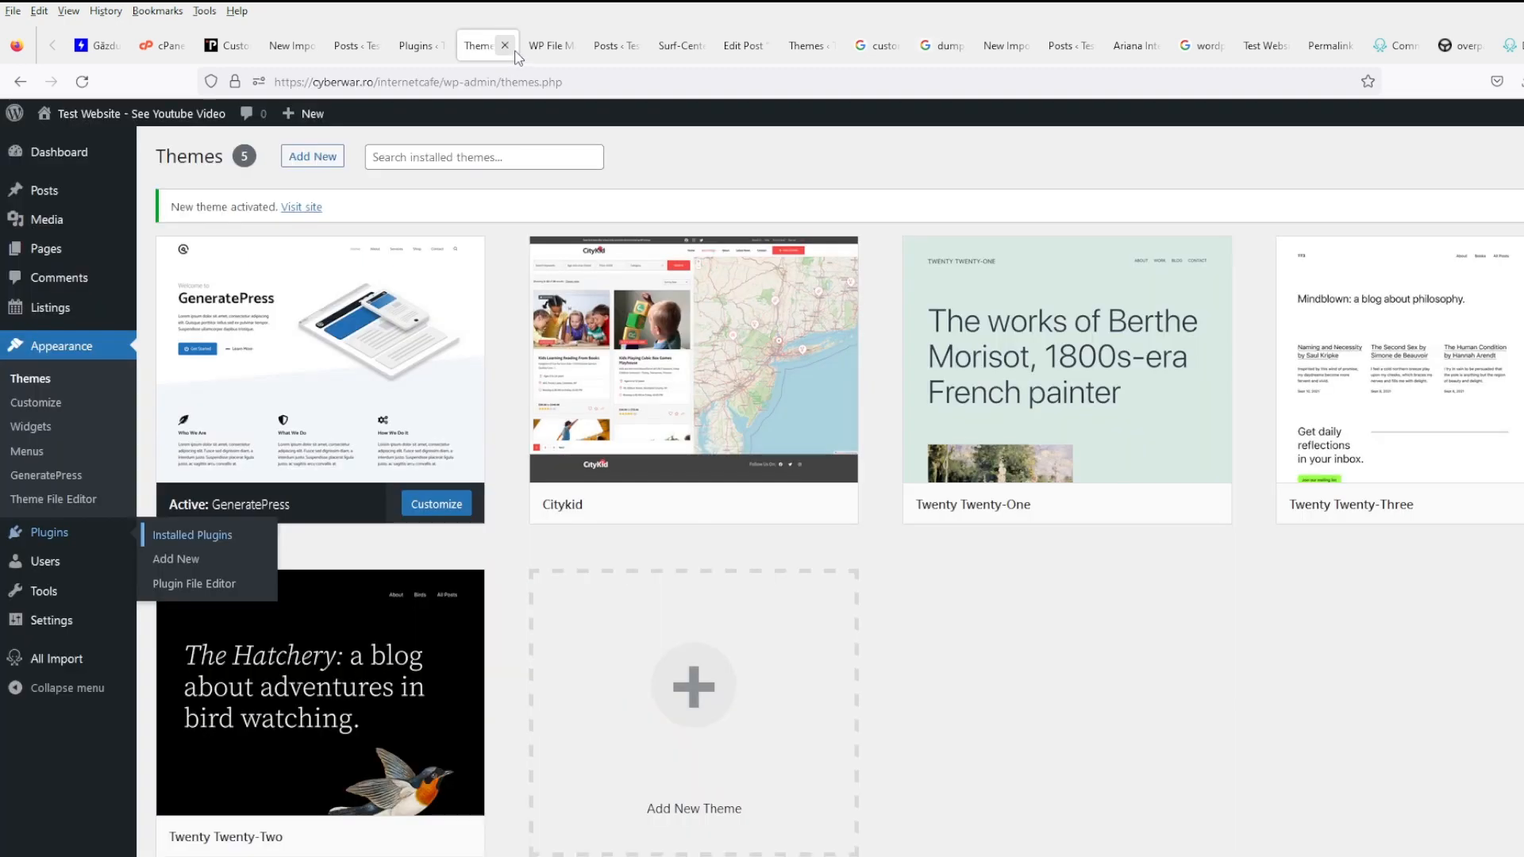
click(546, 46)
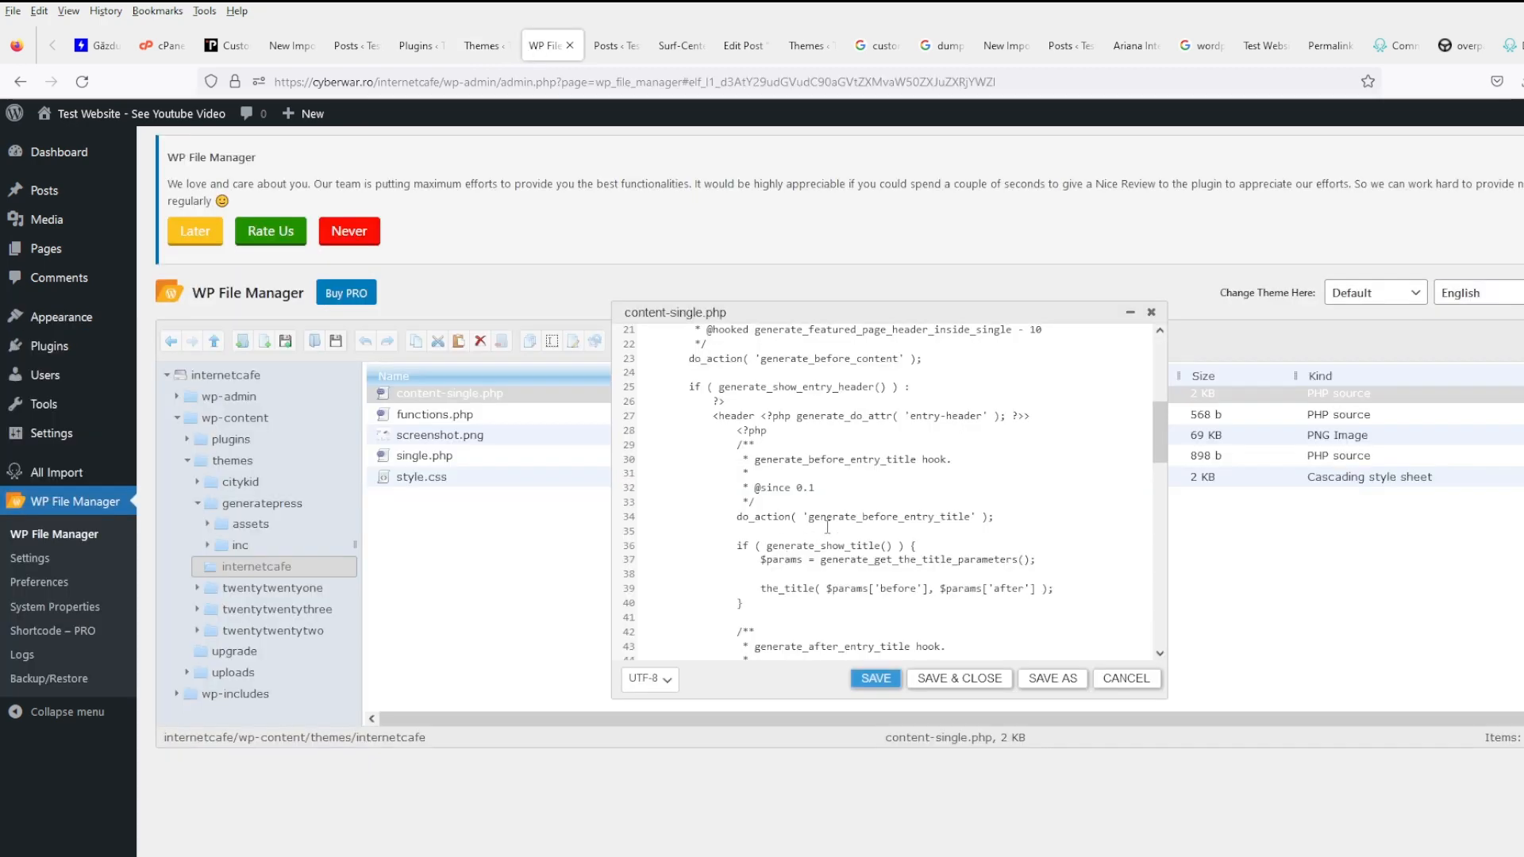
scroll(827, 527, down, 5)
scroll(835, 525, down, 10)
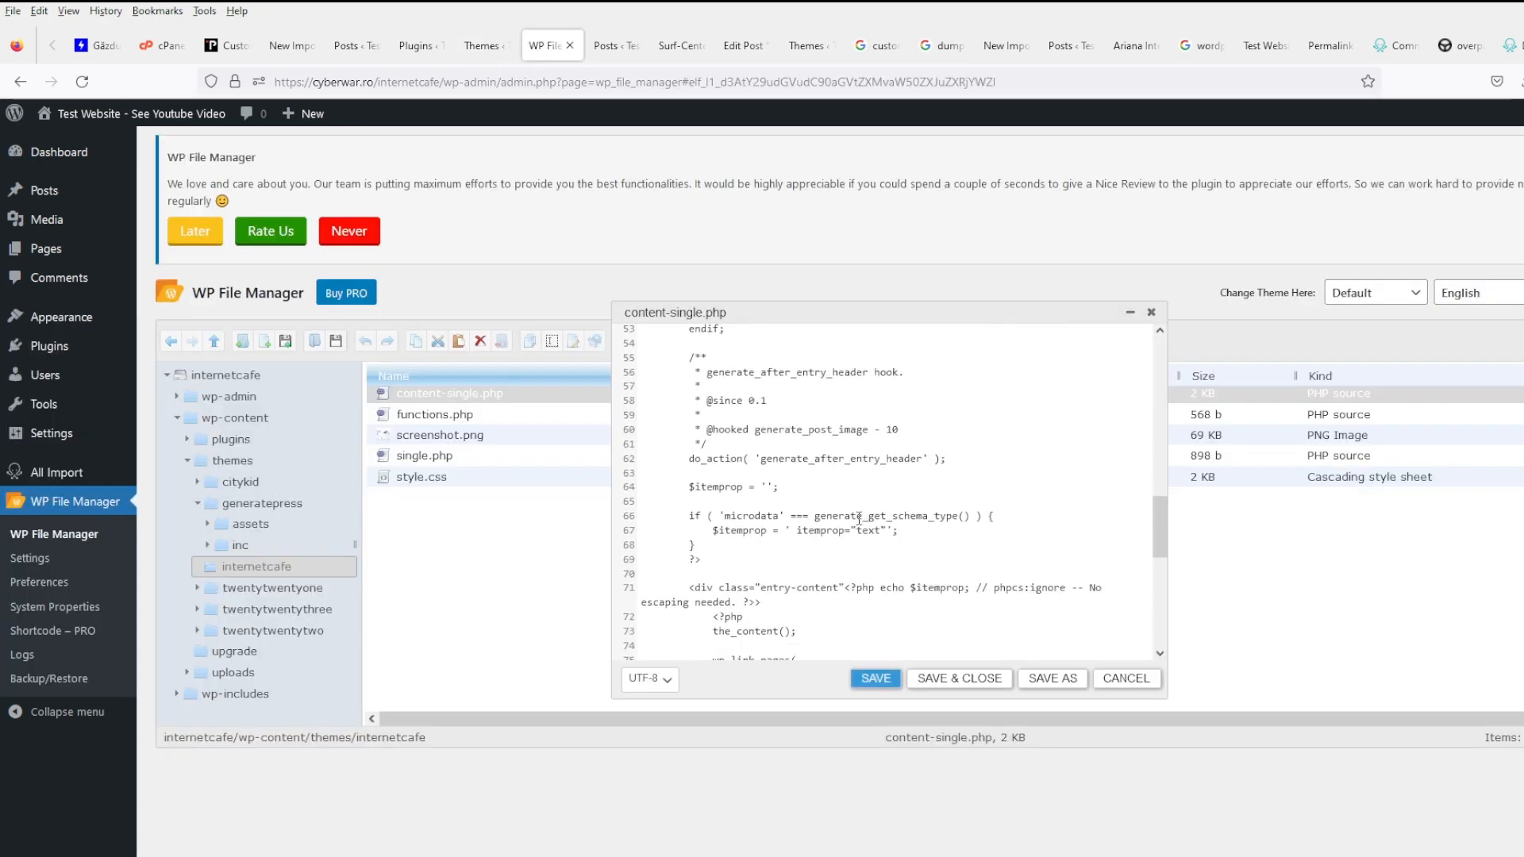
click(782, 369)
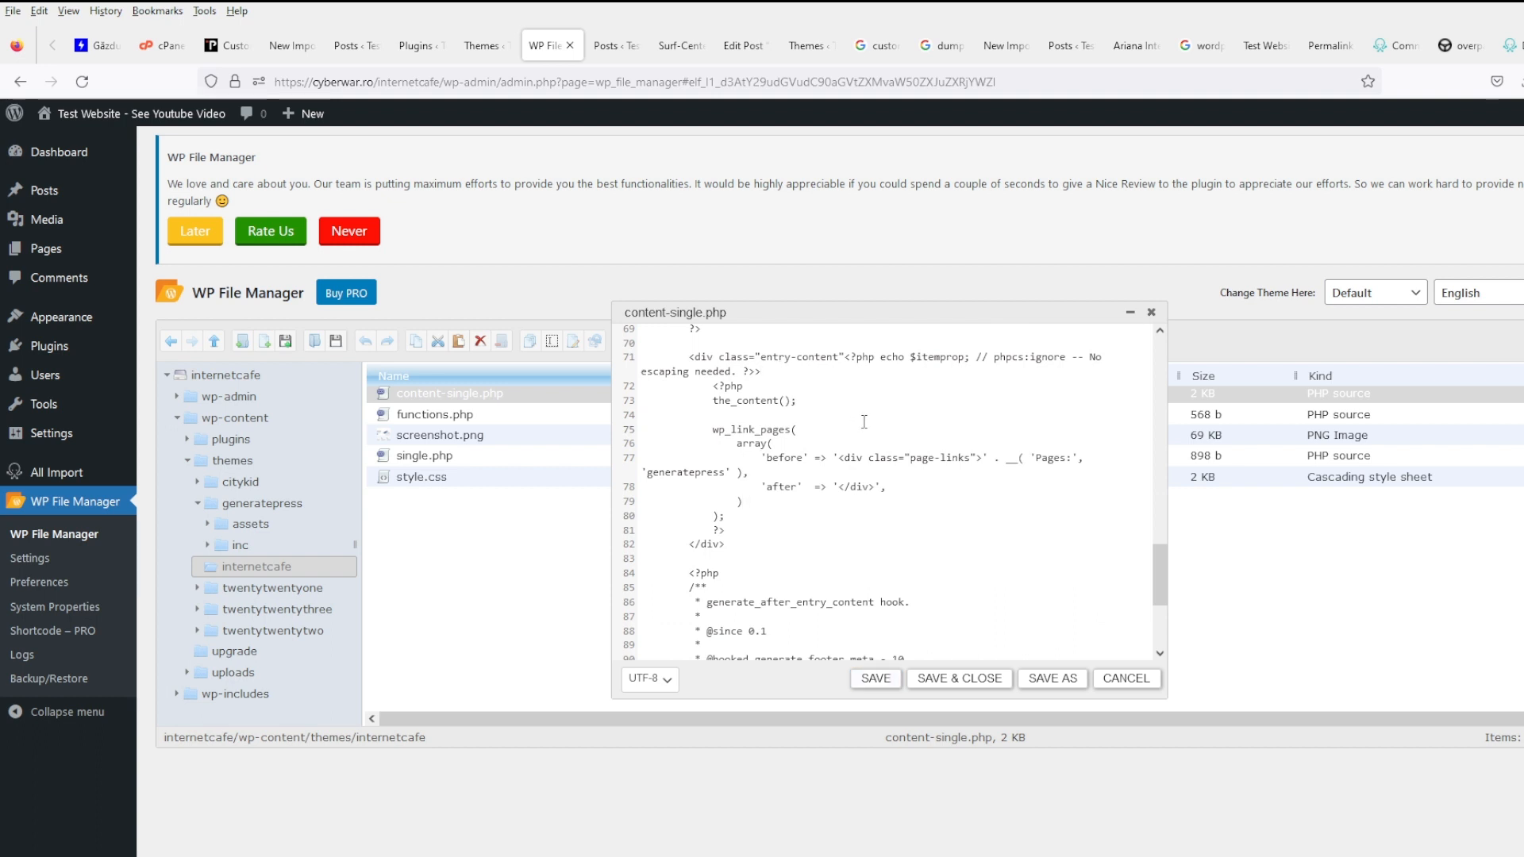
key(Return)
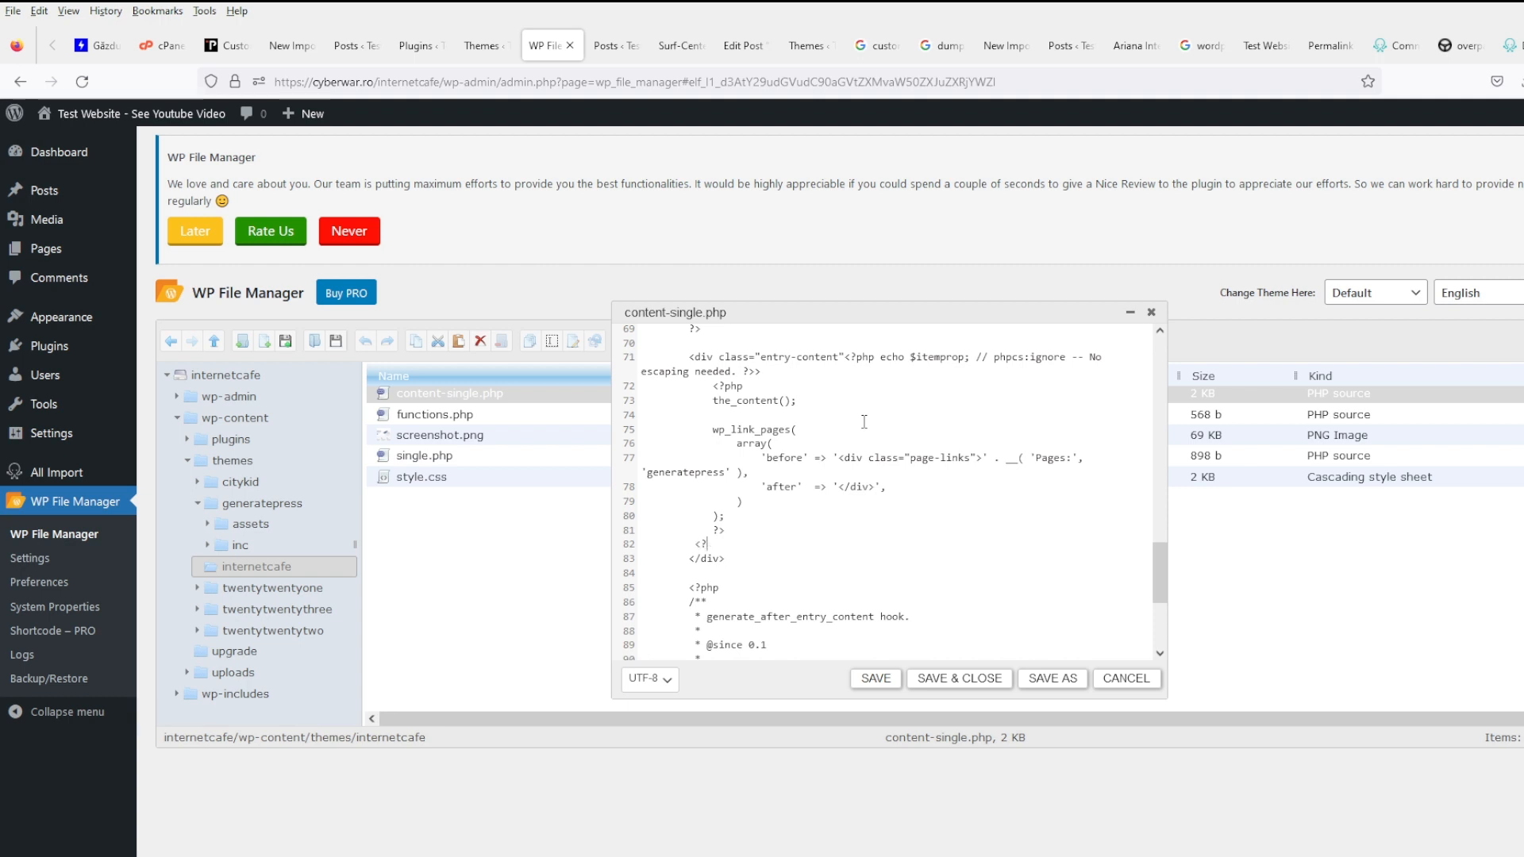
- Add '<?php the_meta()', save content-single.php, and reload the Surf-Center post to see its custom fields
text(<?php the_meta()  ?>)
click(875, 678)
click(611, 45)
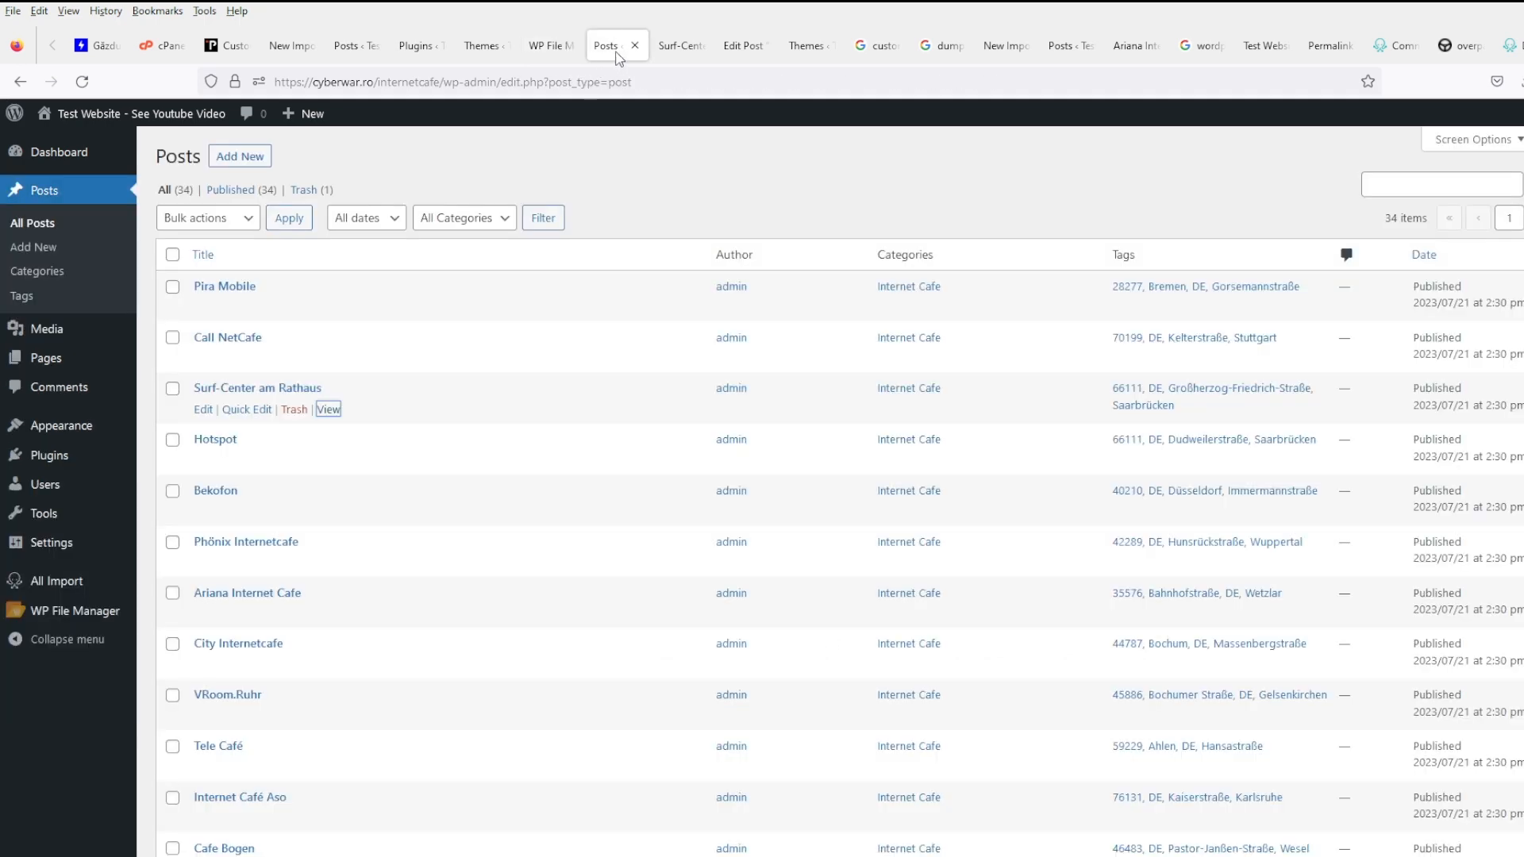
click(676, 45)
click(82, 82)
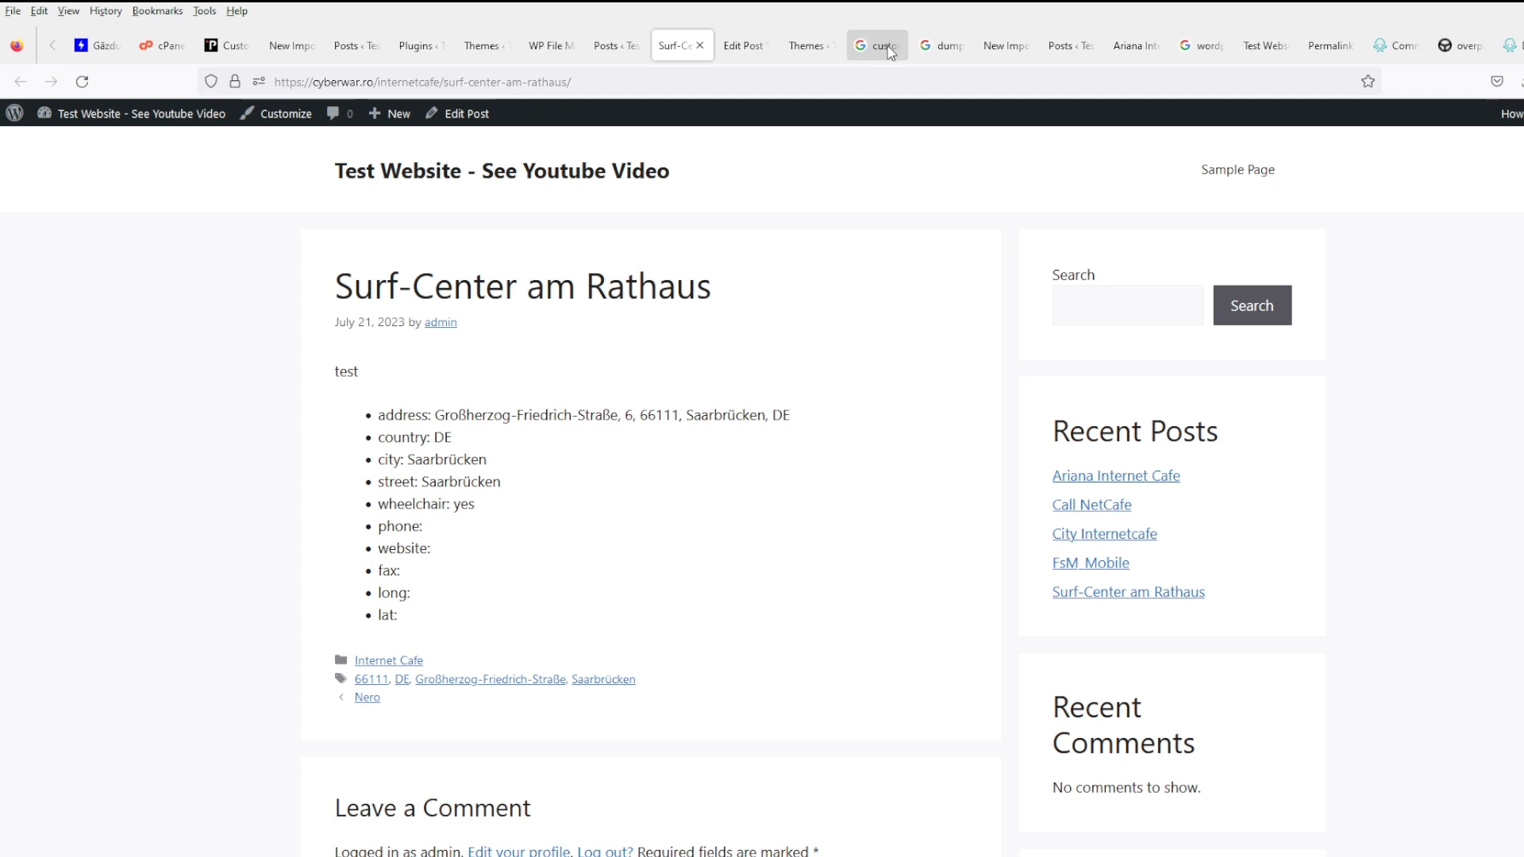
- Compare custom fields across Ariana Internet Cafe, Call NetCafe, City Internetcafe, FsM_Mobile and Surf-Center posts
click(1096, 480)
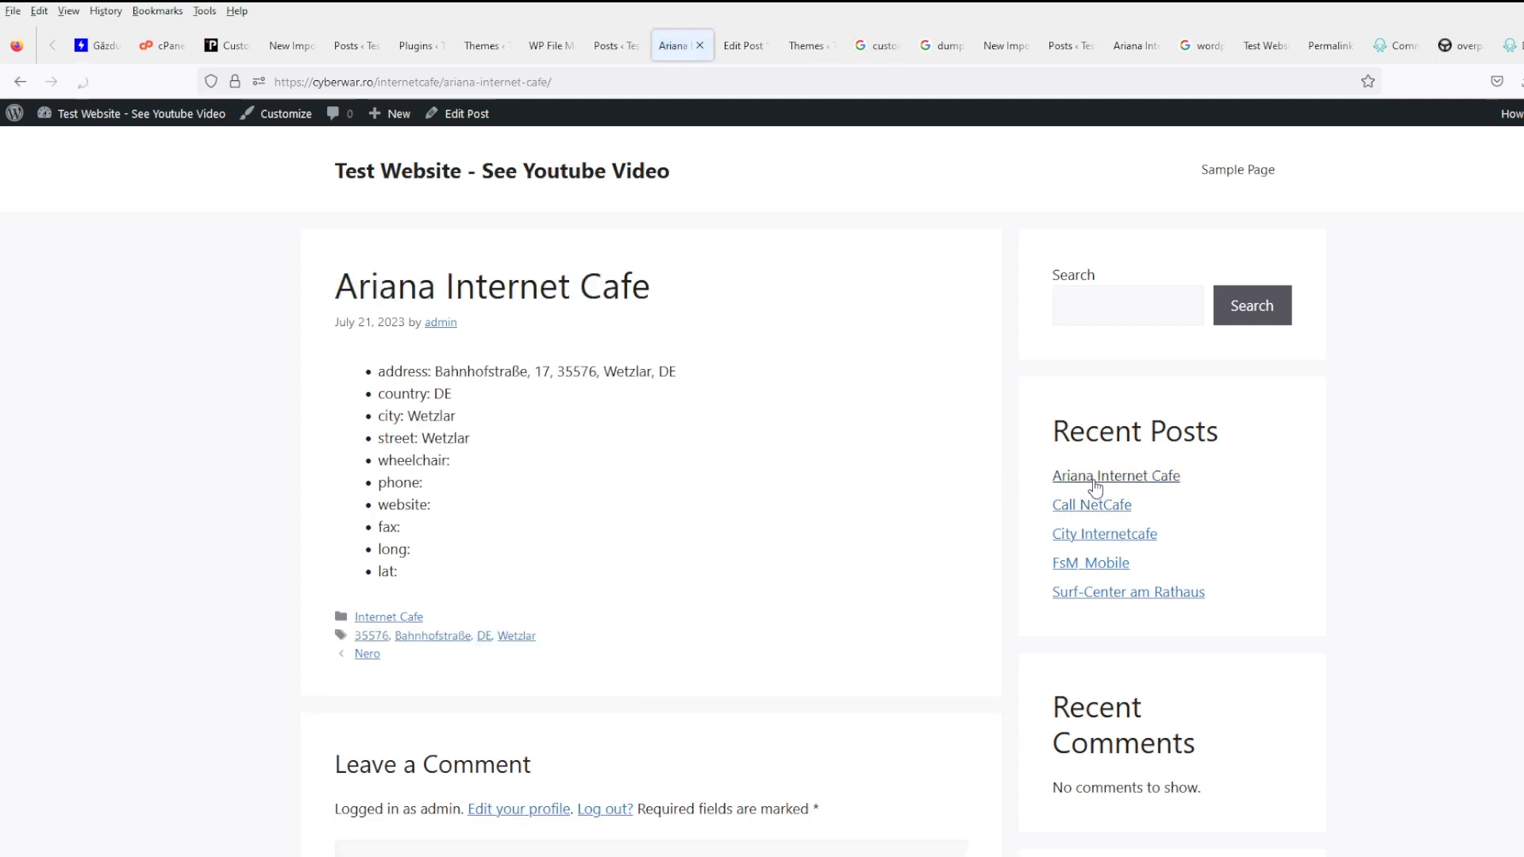
click(1095, 507)
click(1094, 538)
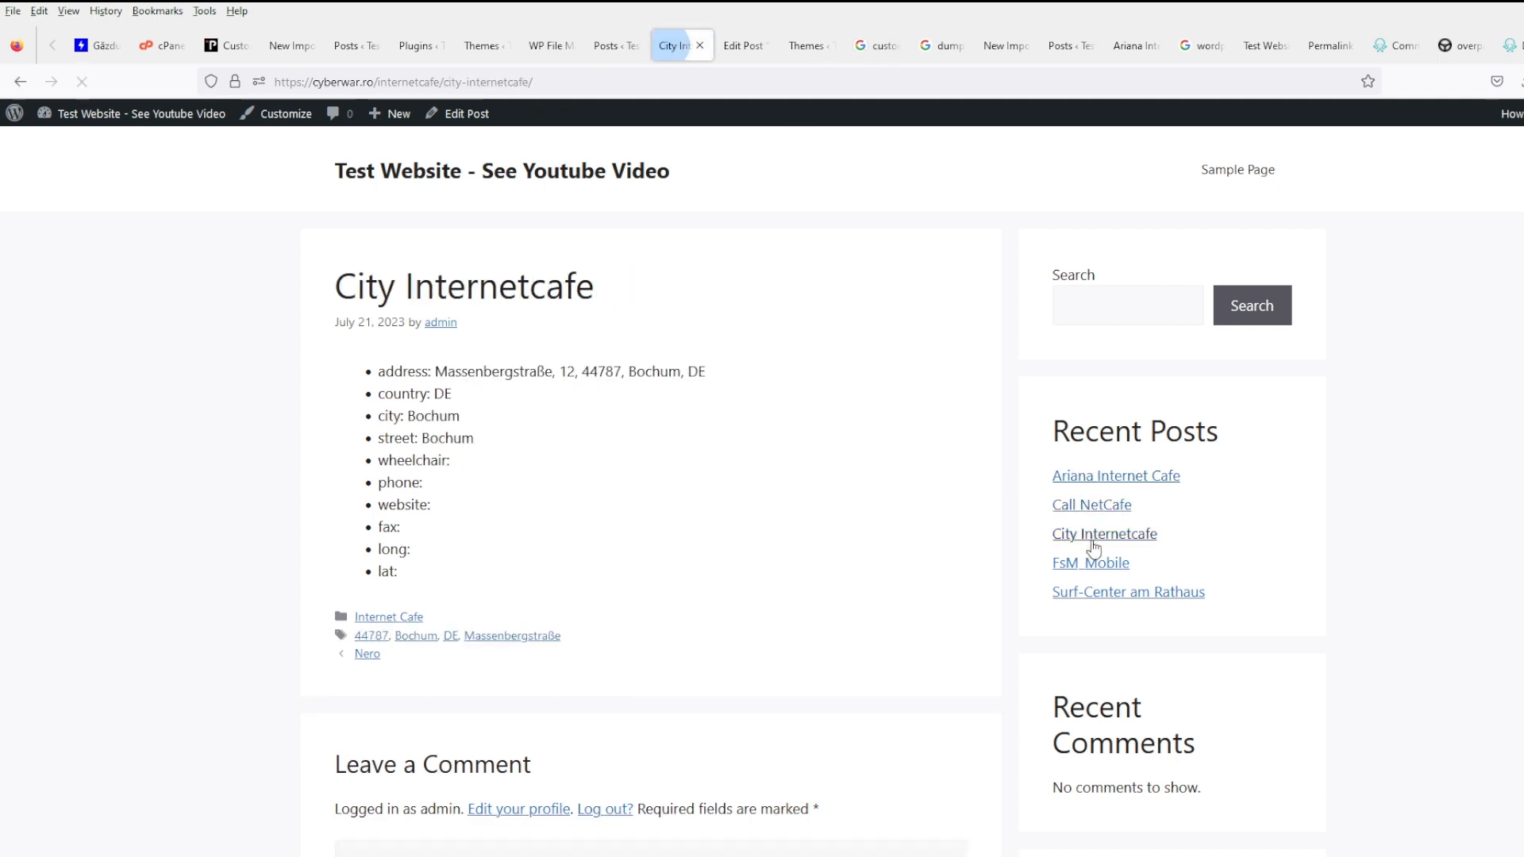
click(1091, 564)
click(1092, 594)
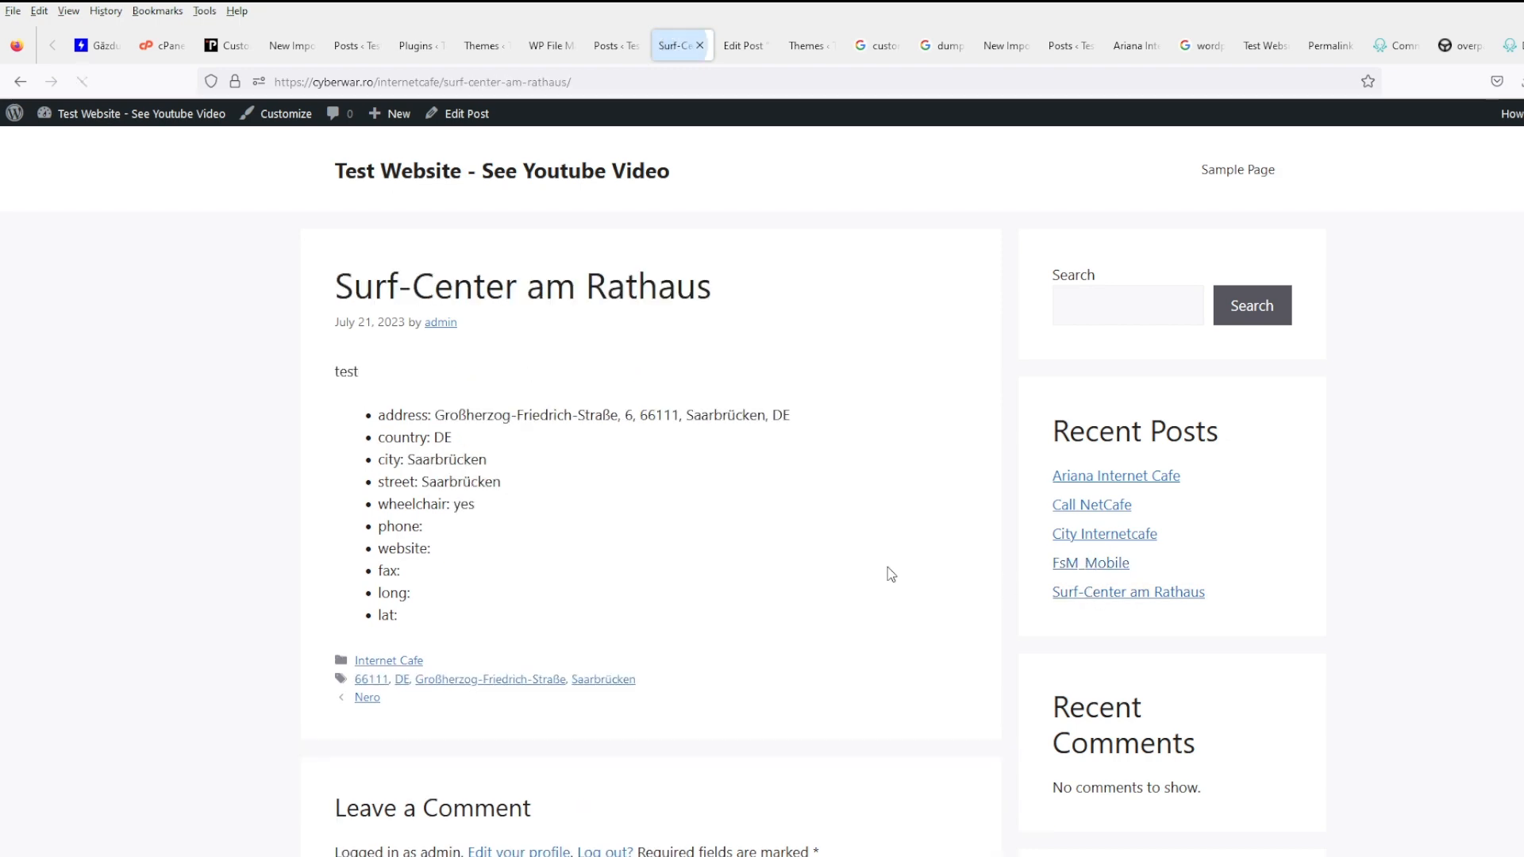
scroll(905, 556, down, 5)
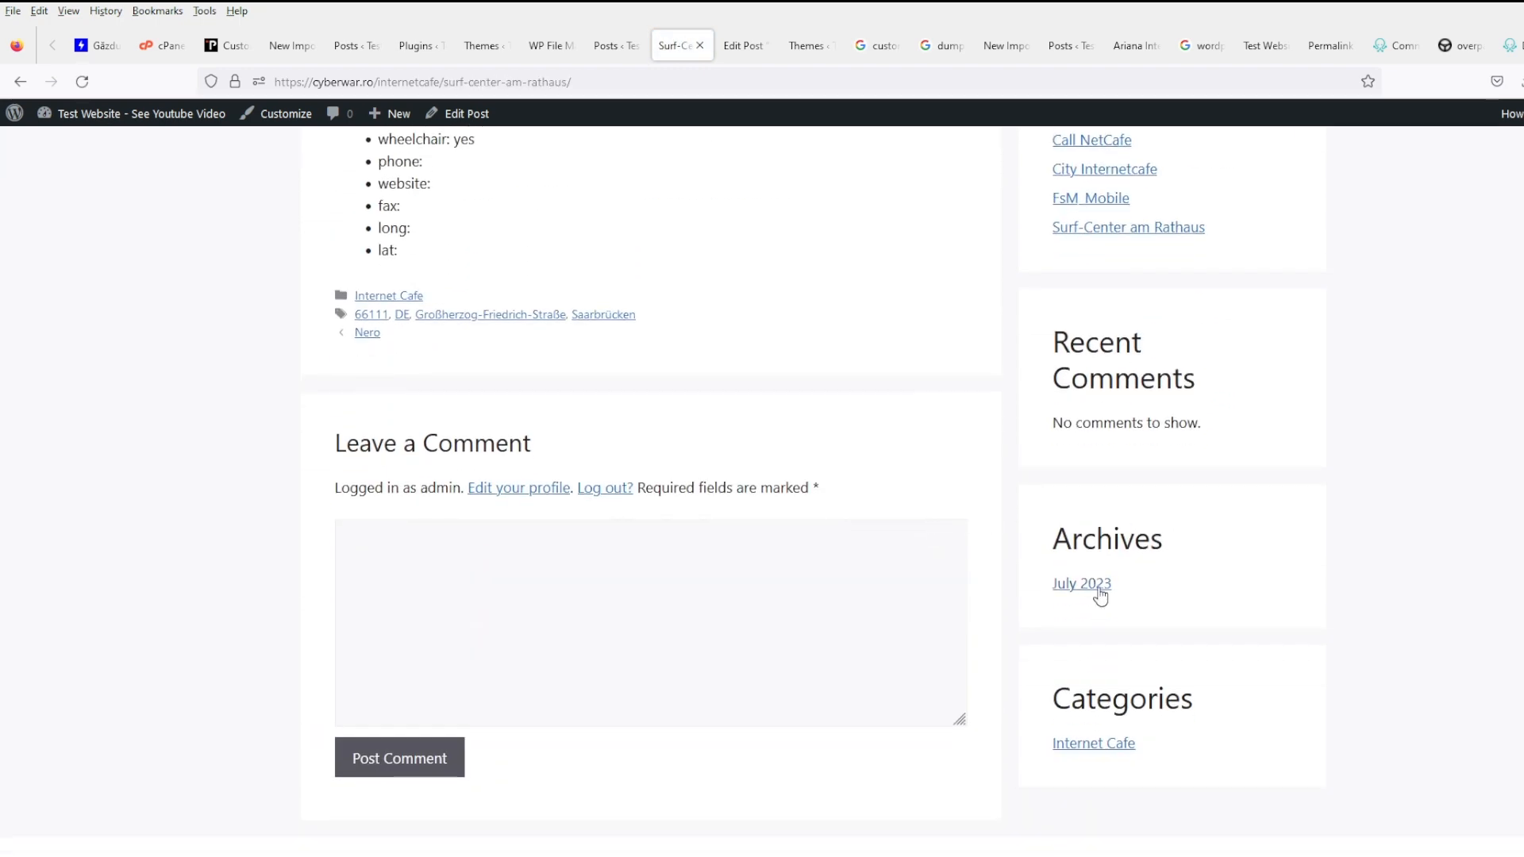
scroll(1096, 591, up, 5)
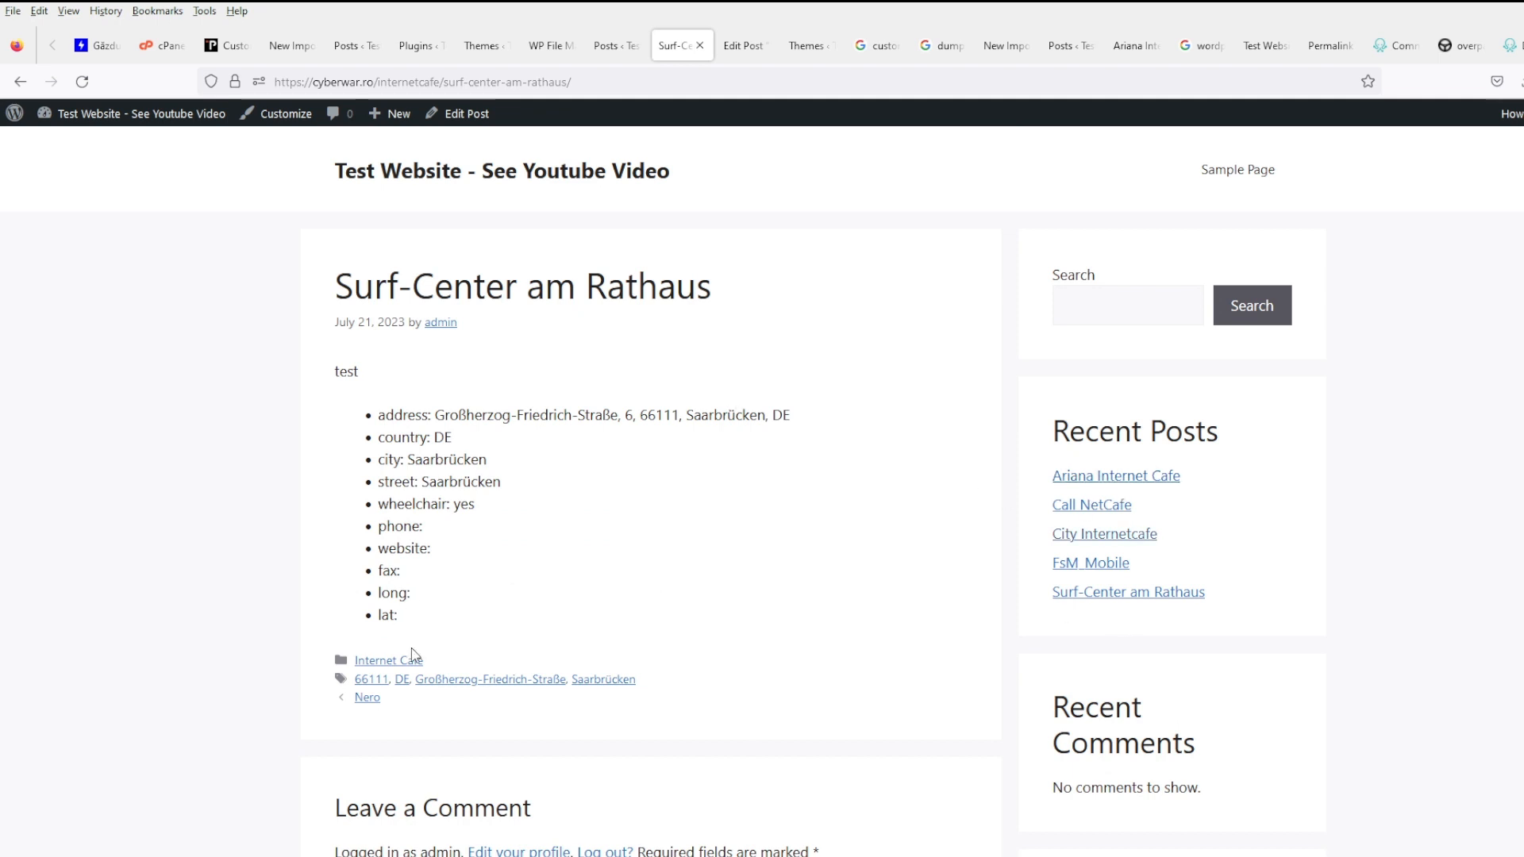
- Reach Internet Café Aso via the Großherzog-Friedrich-Straße and DE tags and inspect its empty lat and long fields
click(420, 679)
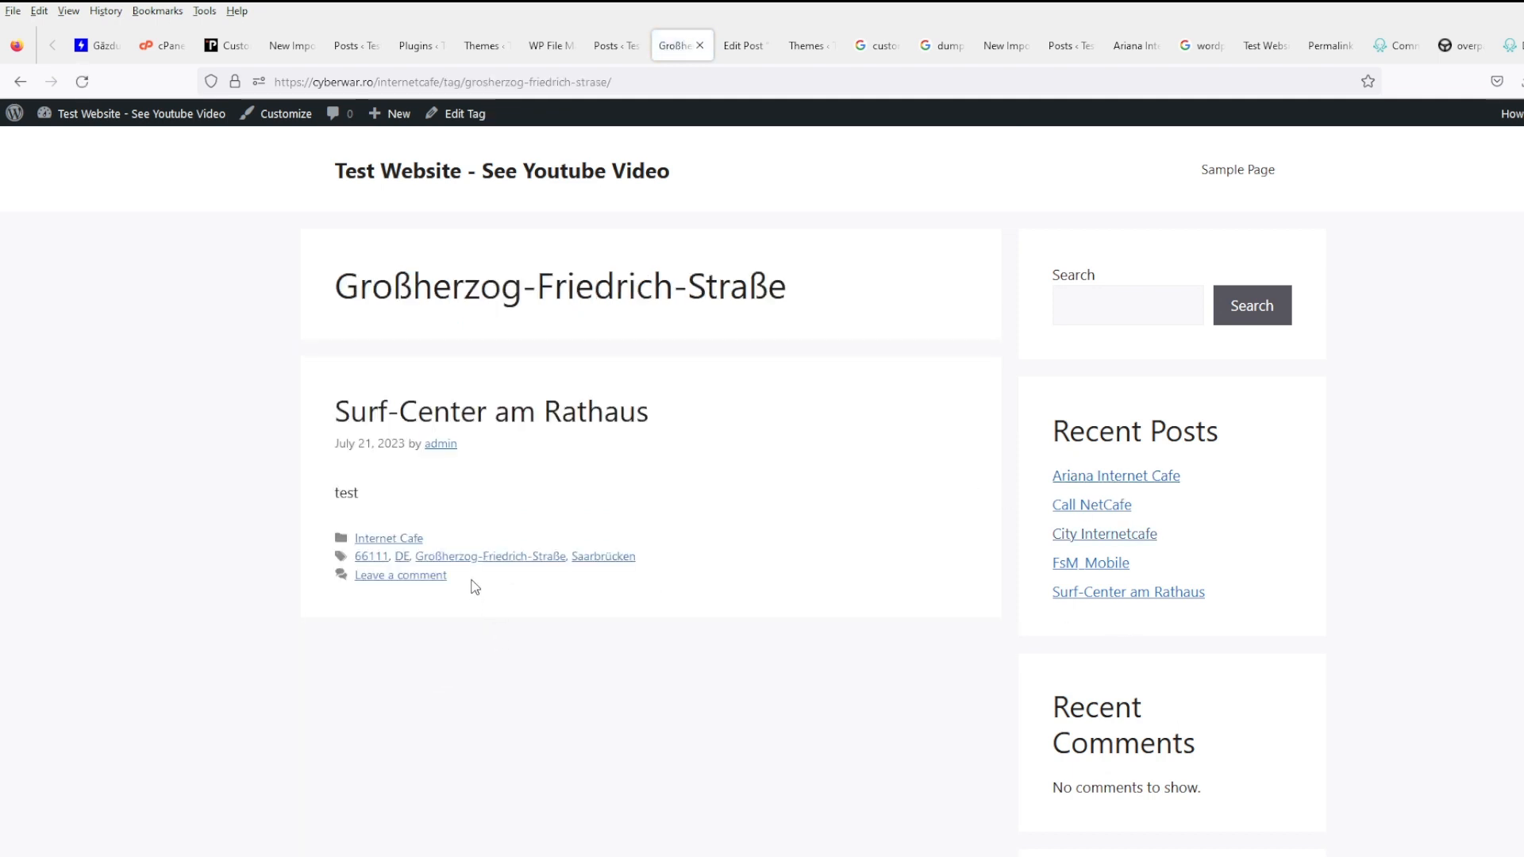
click(402, 556)
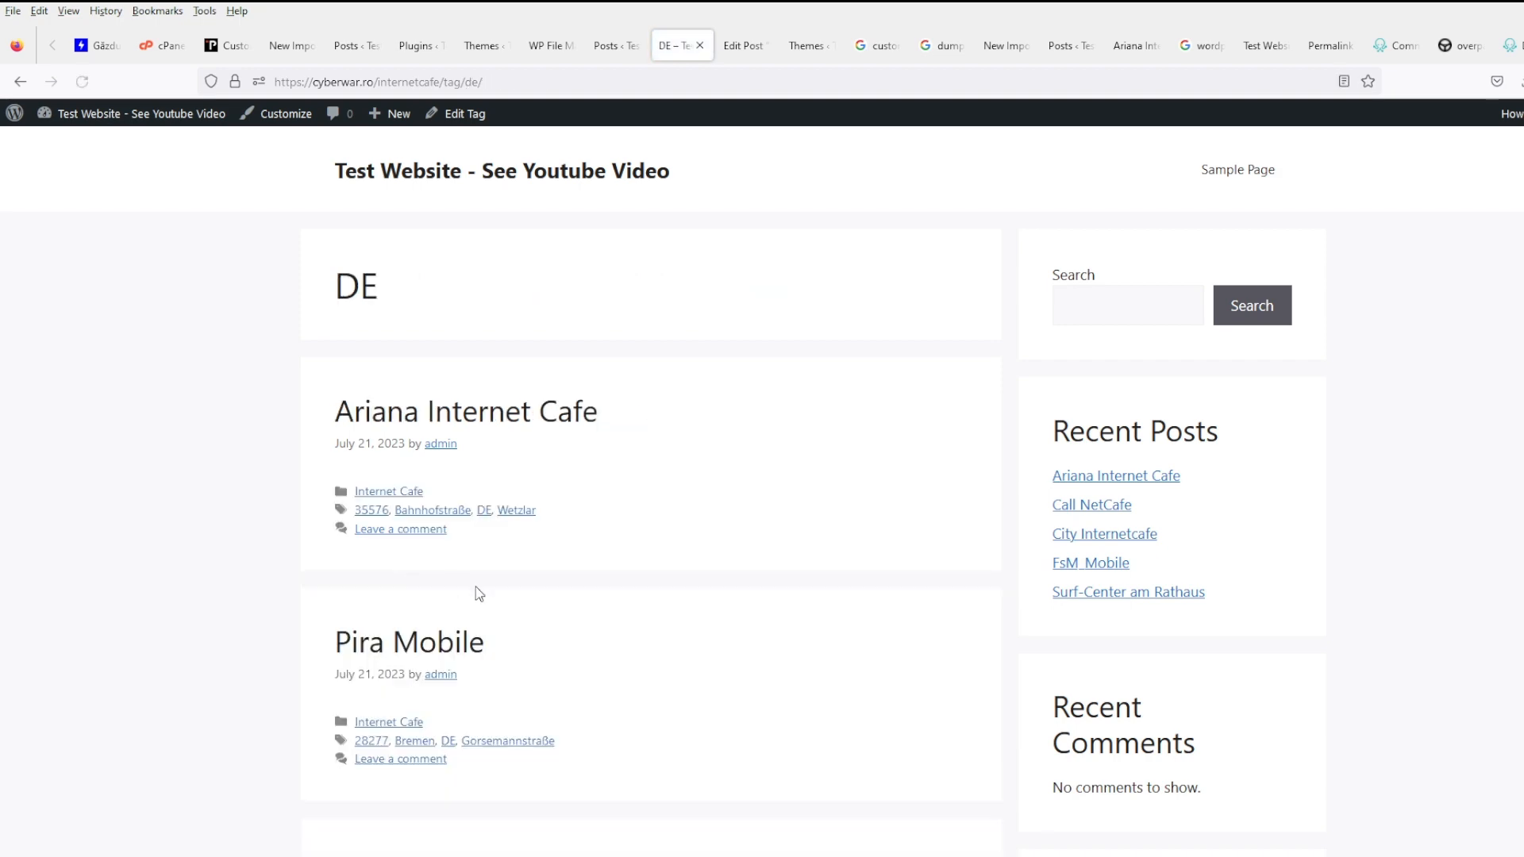
scroll(476, 591, down, 5)
click(477, 442)
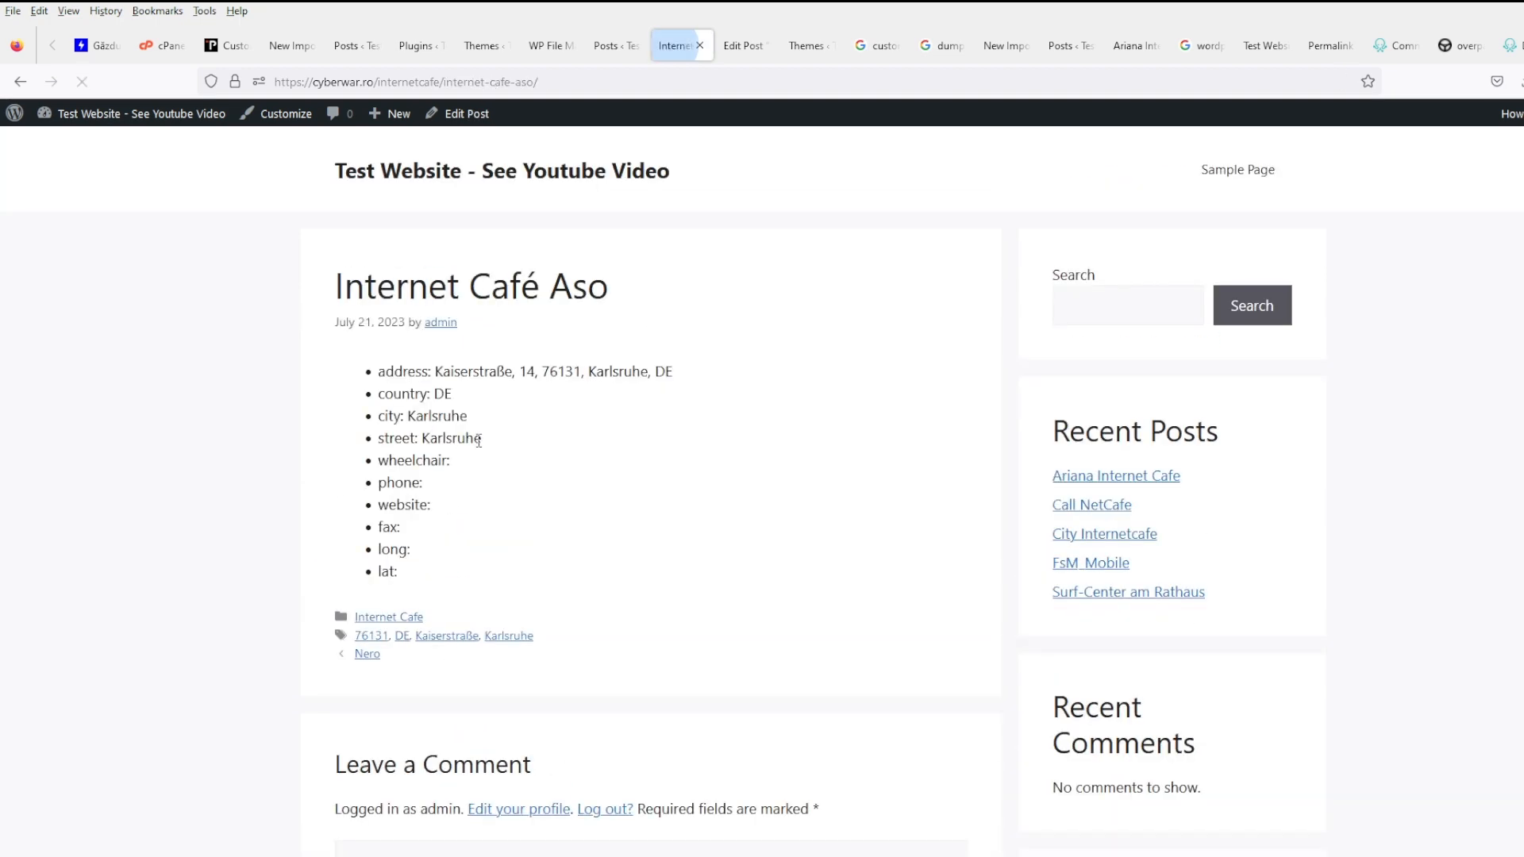
drag(684, 373, 372, 365)
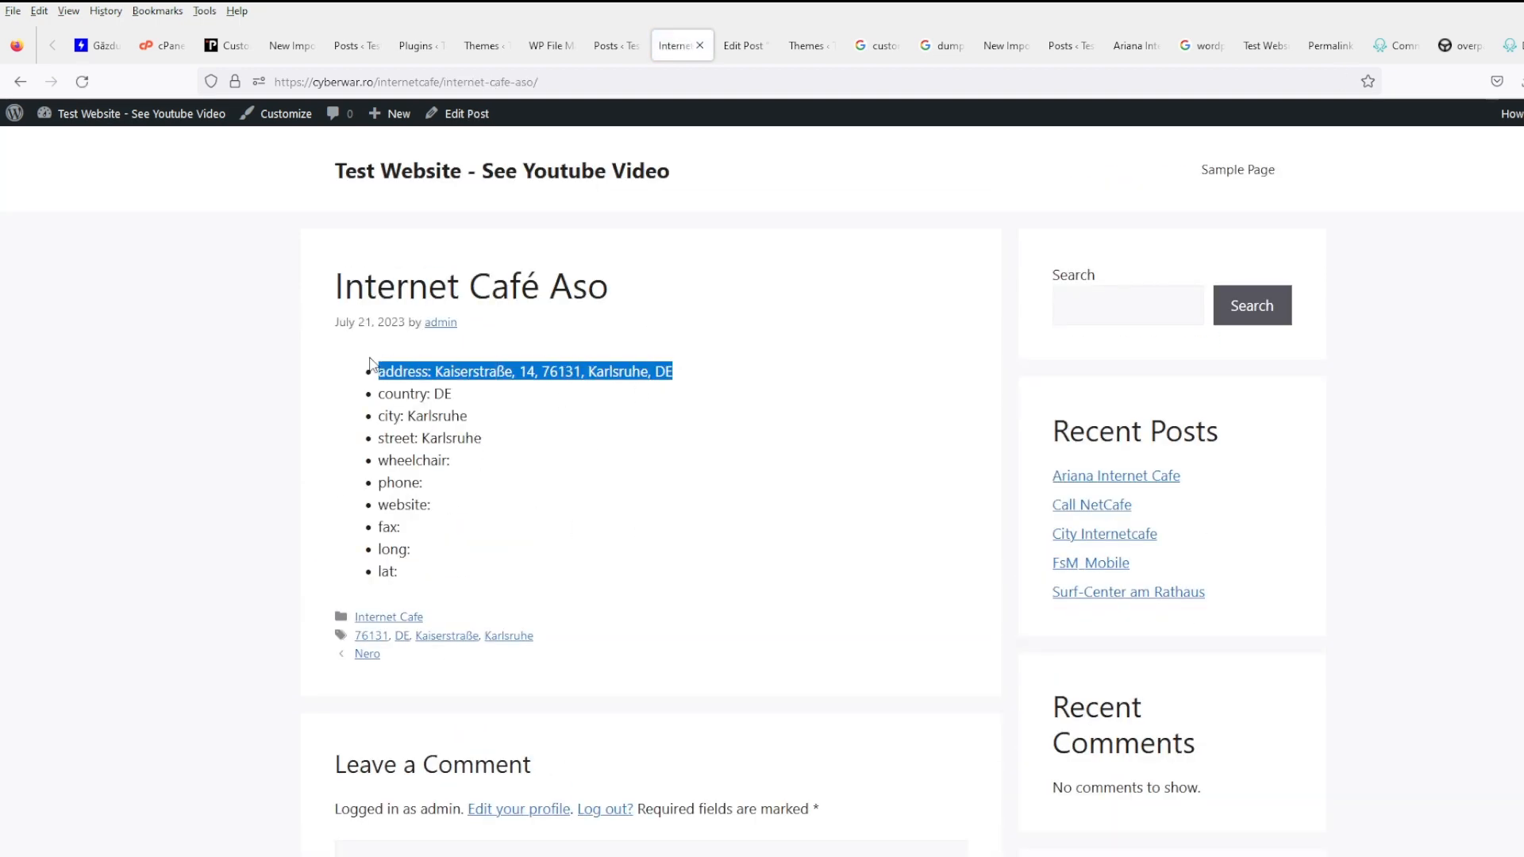
click(473, 569)
triple_click(469, 563)
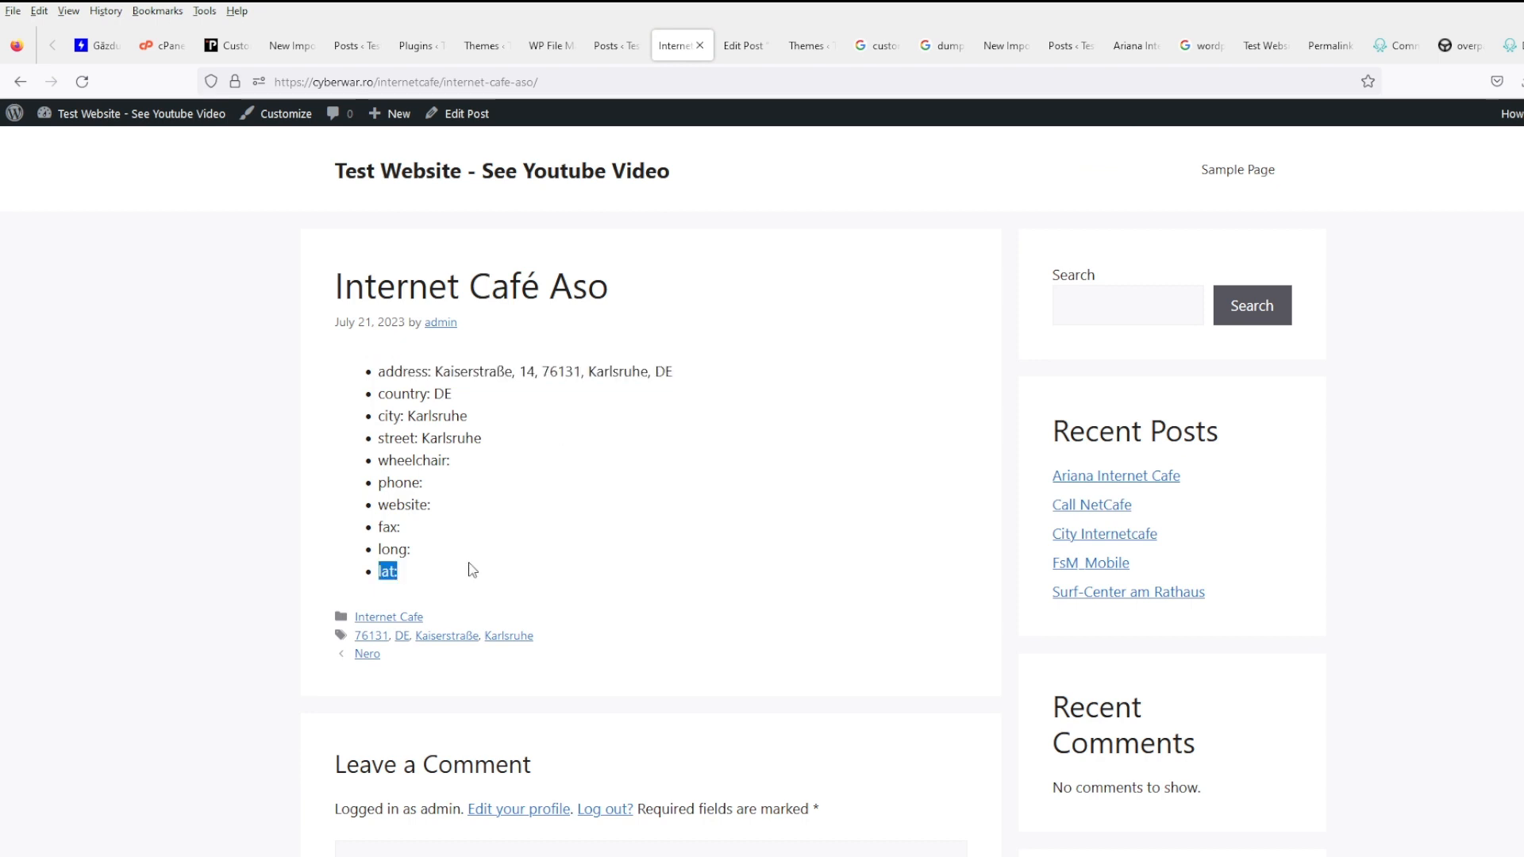
triple_click(470, 559)
double_click(477, 581)
triple_click(477, 580)
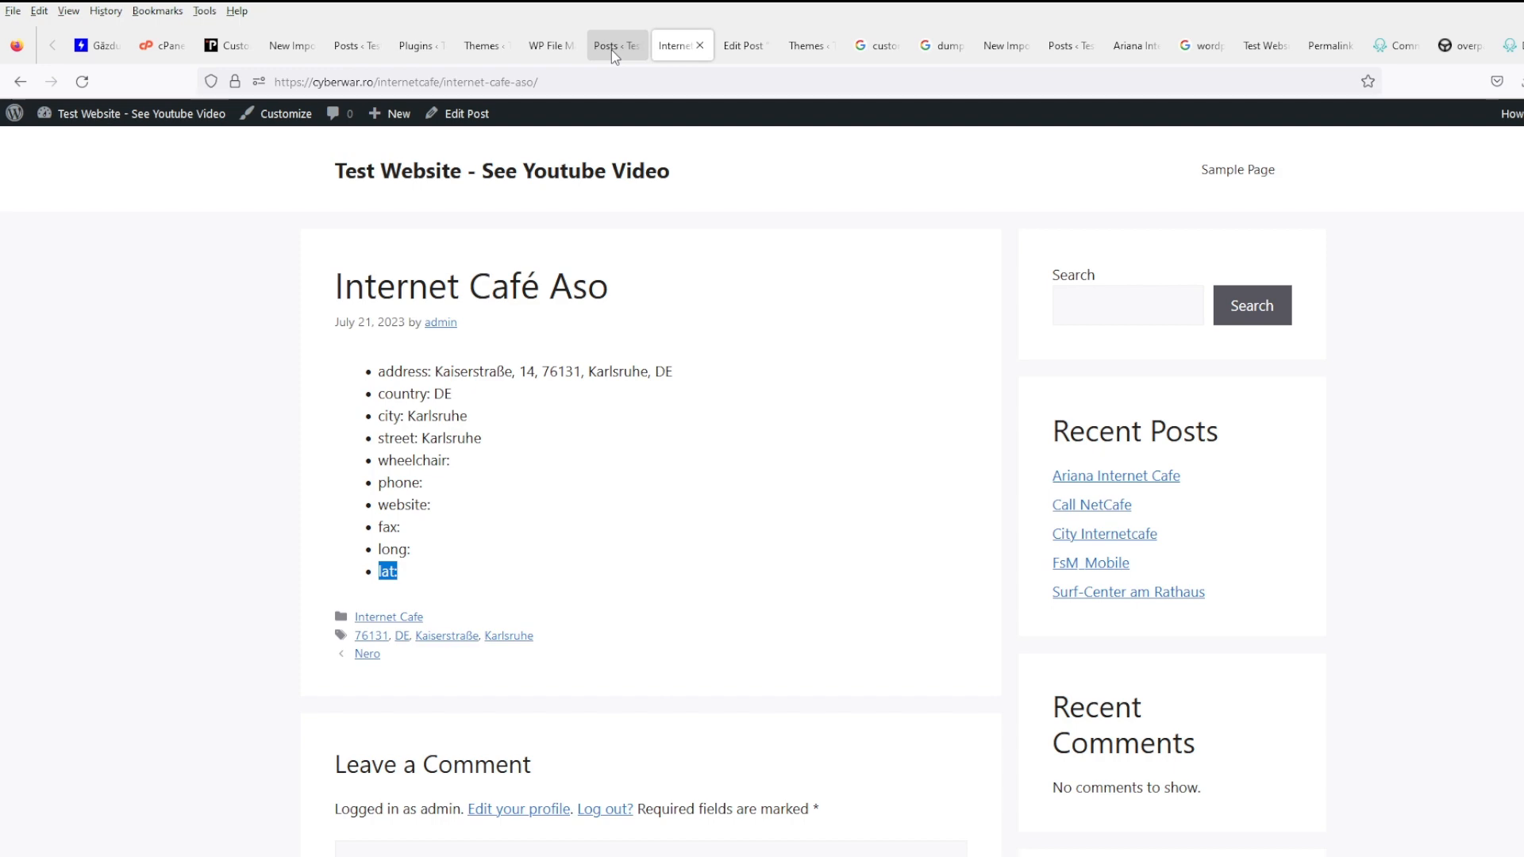
- Replace the Google query with 'get_the_meta if not empty' and search
click(948, 51)
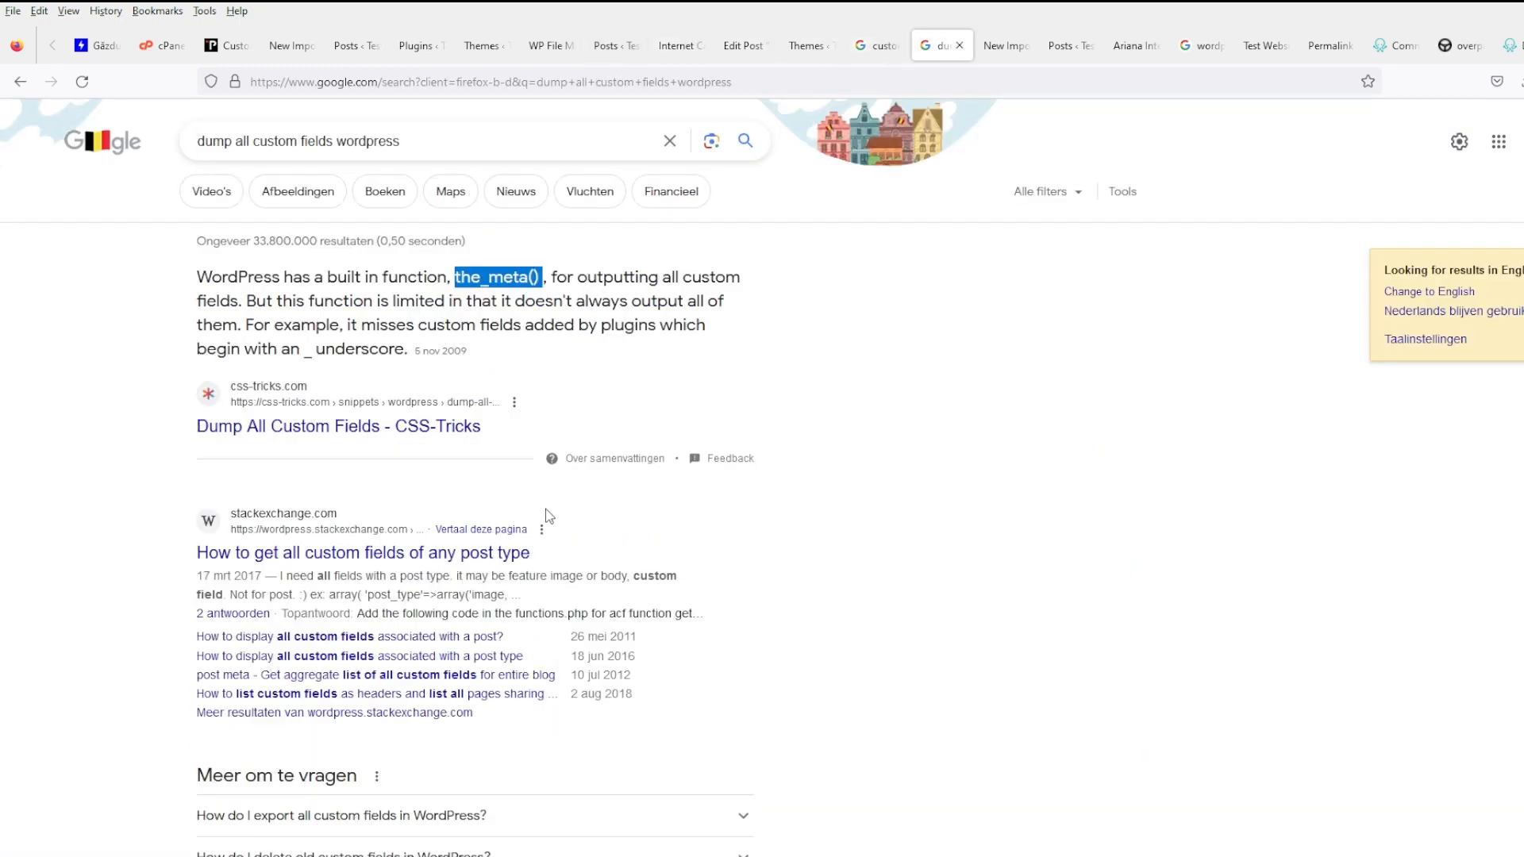
scroll(622, 566, down, 5)
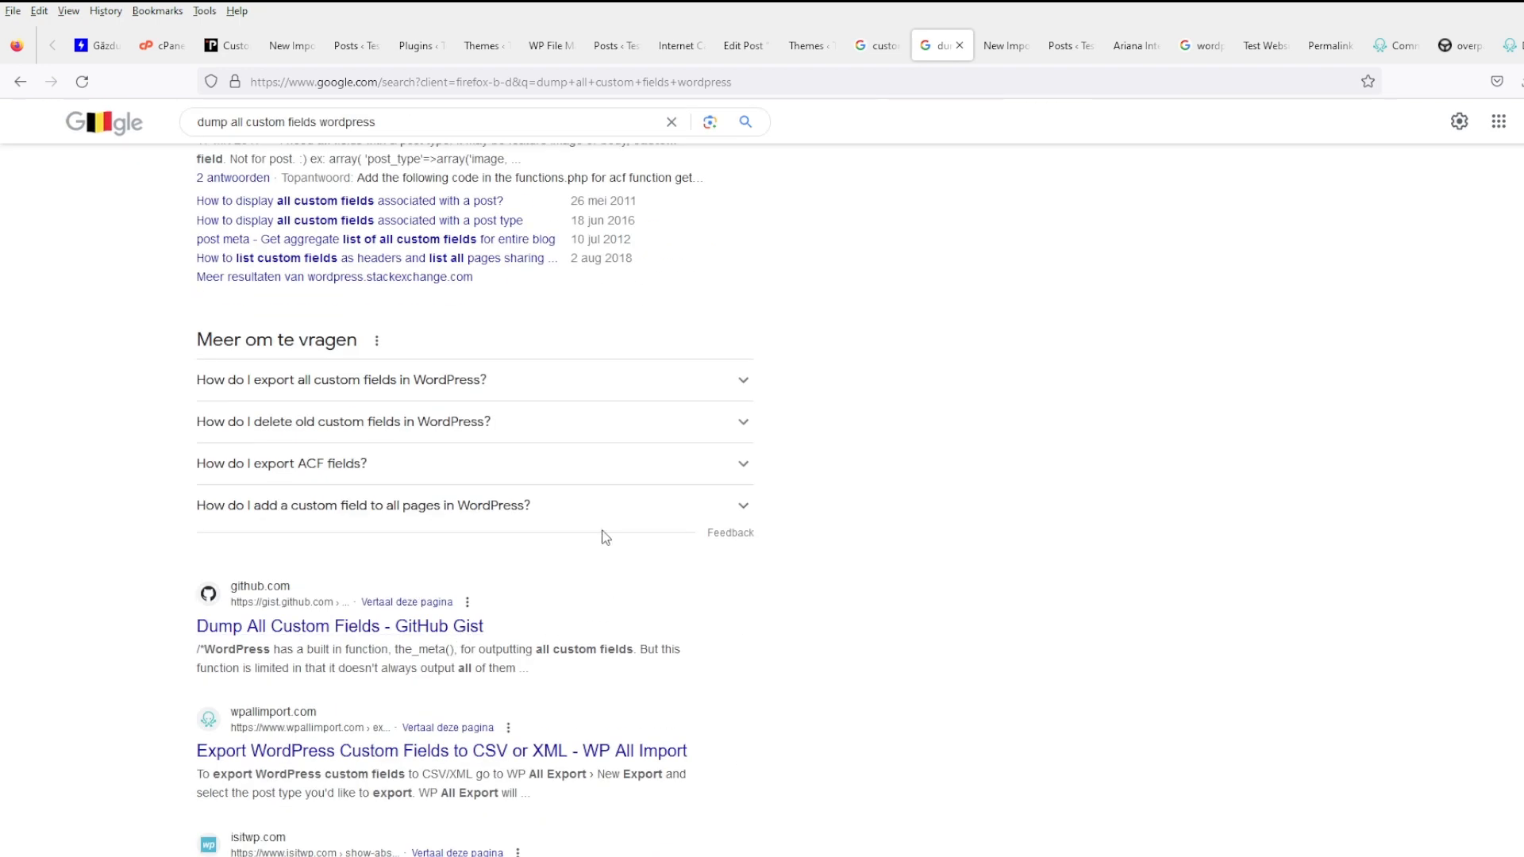
scroll(604, 538, down, 3)
scroll(809, 588, up, 10)
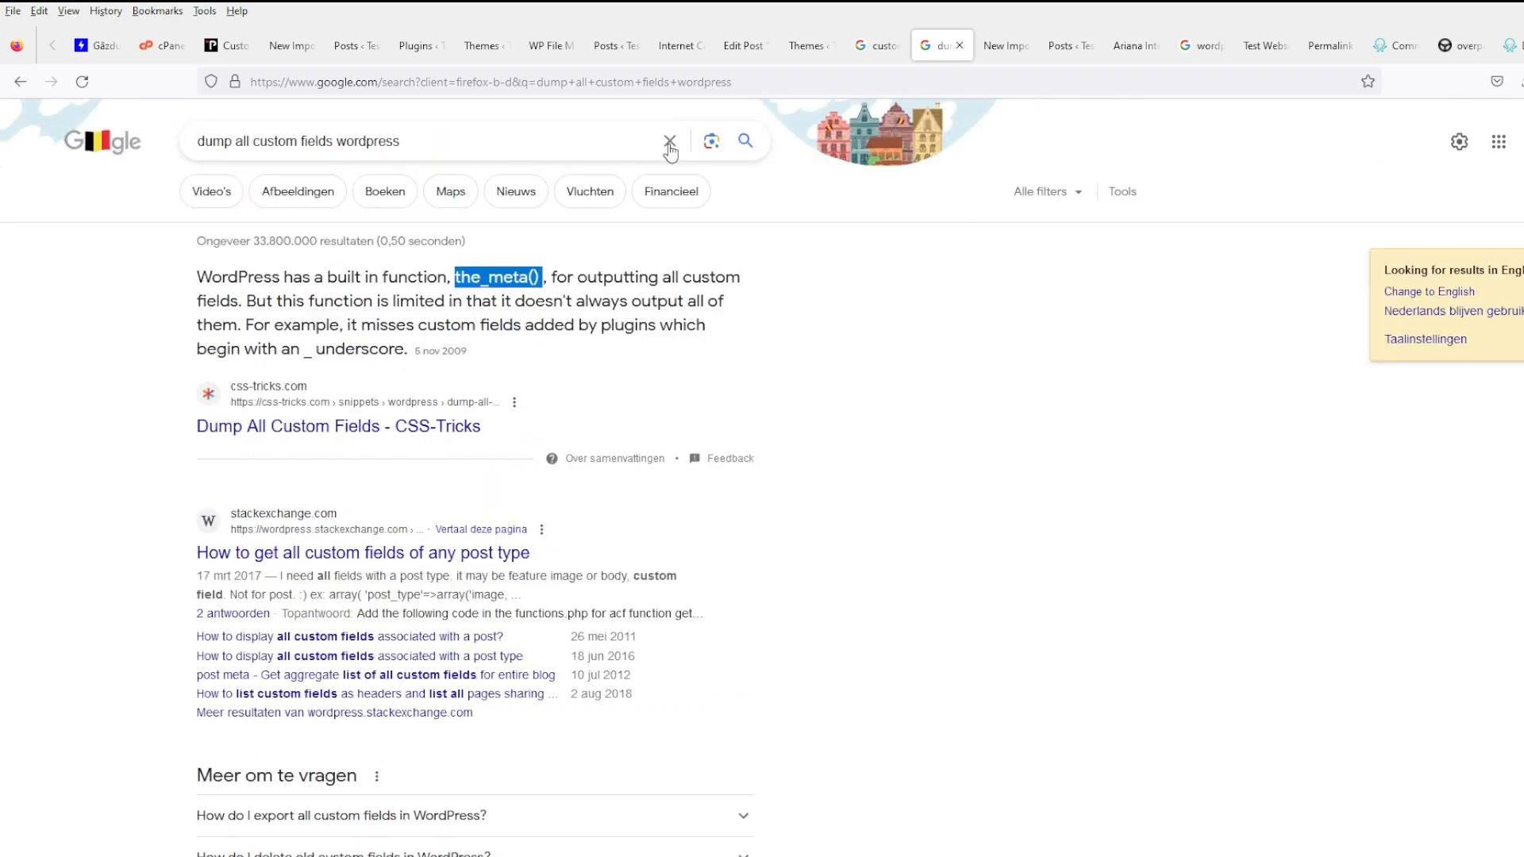
triple_click(444, 139)
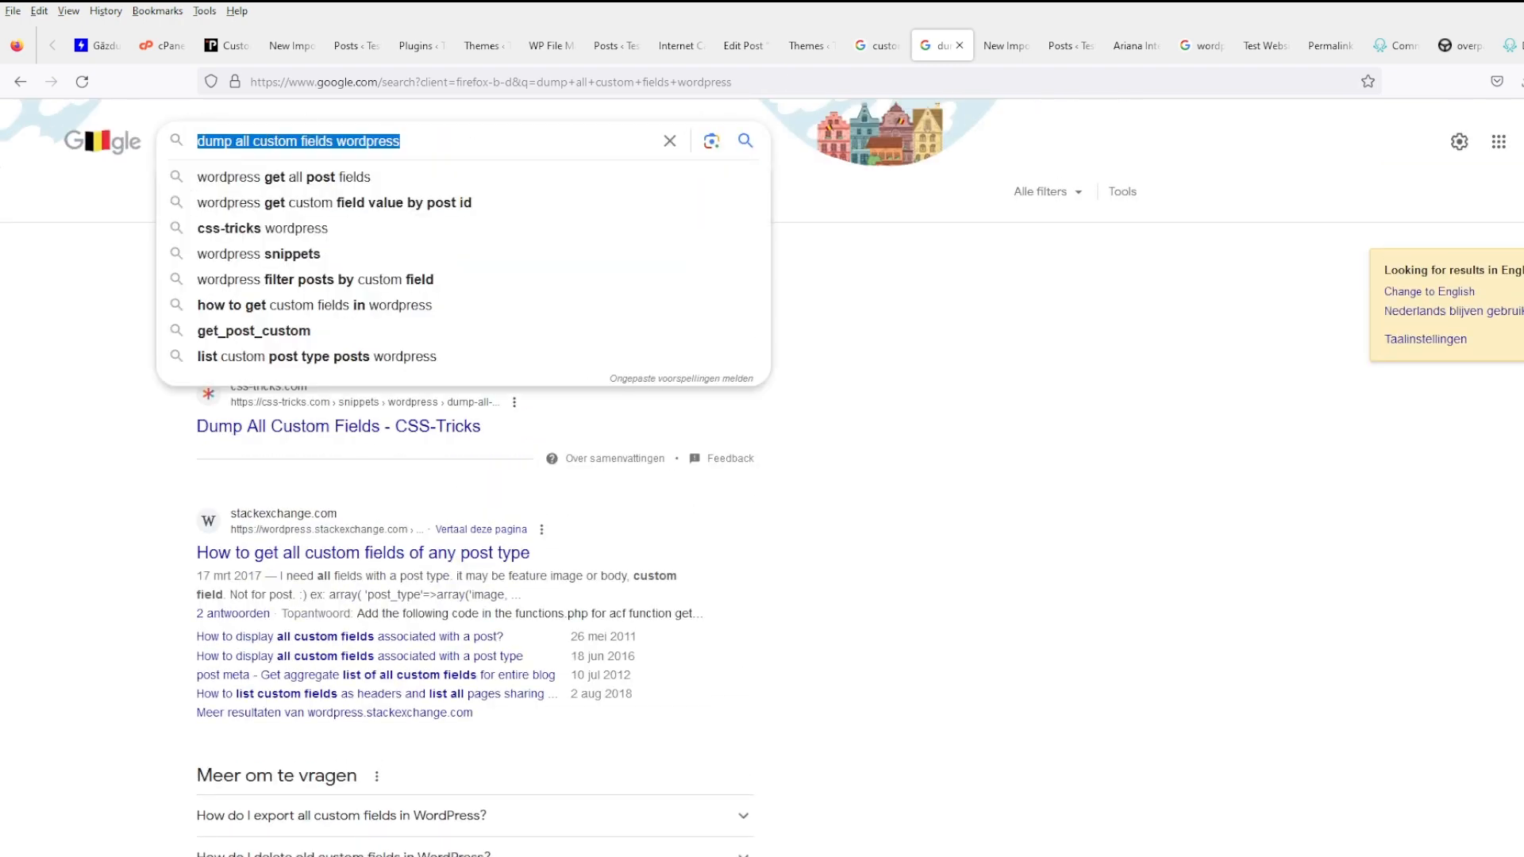
text(get_the)
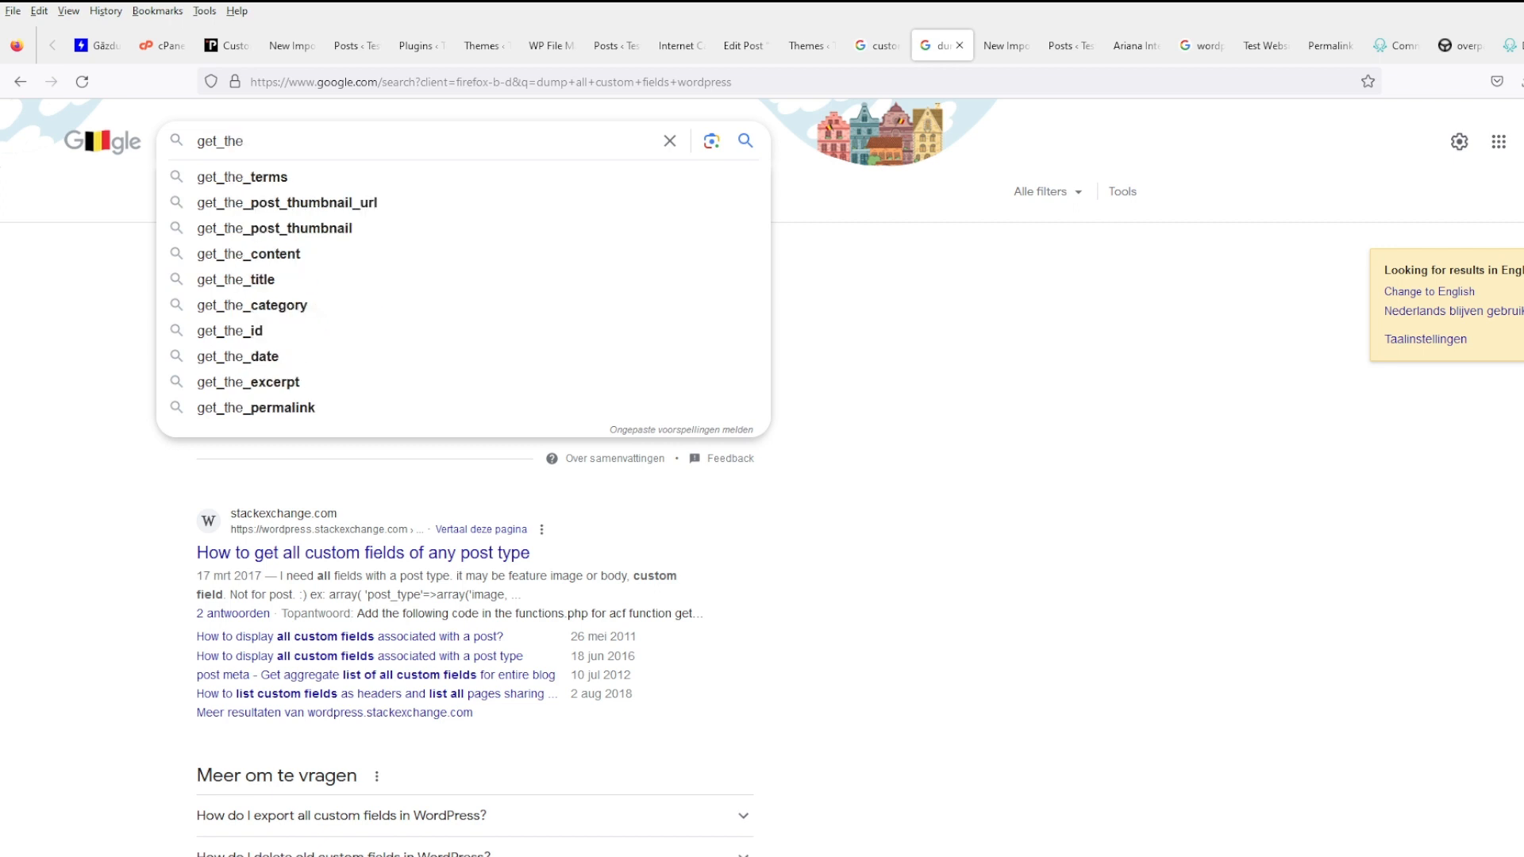
text(_me)
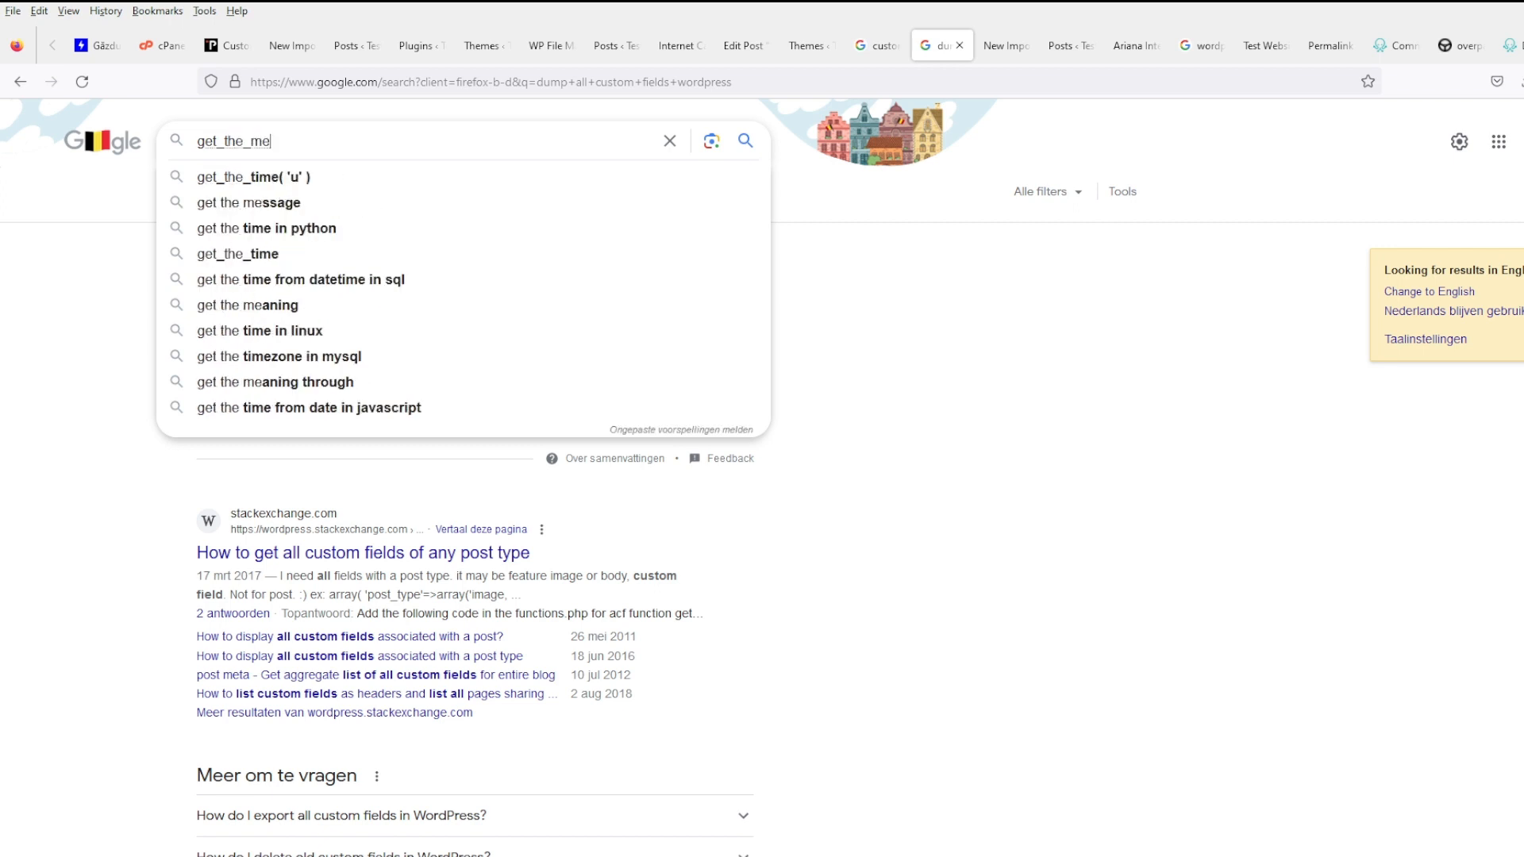
text(ta if )
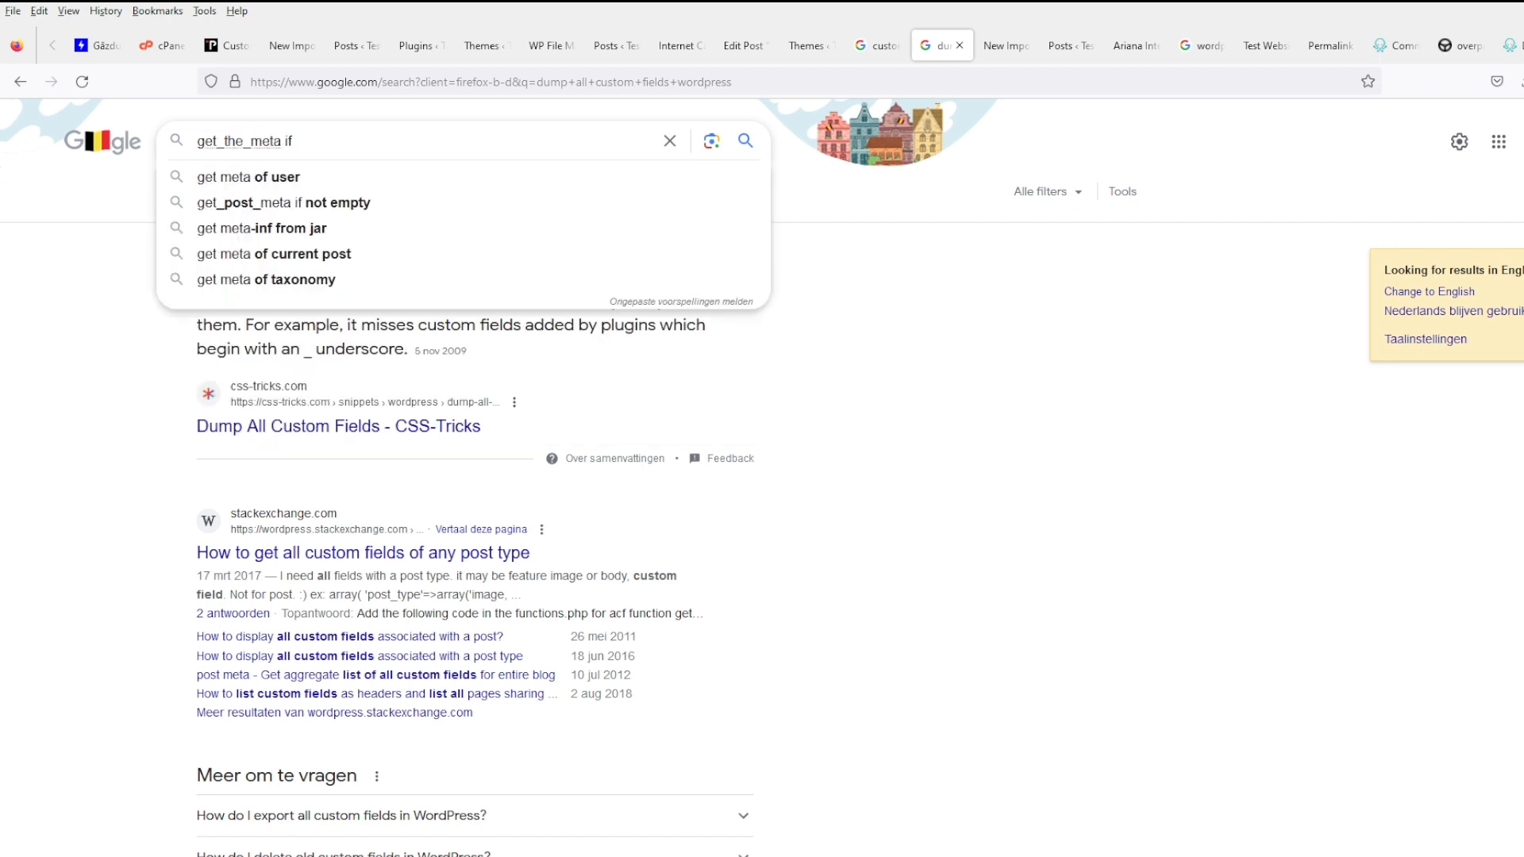
text(not empty)
key(Return)
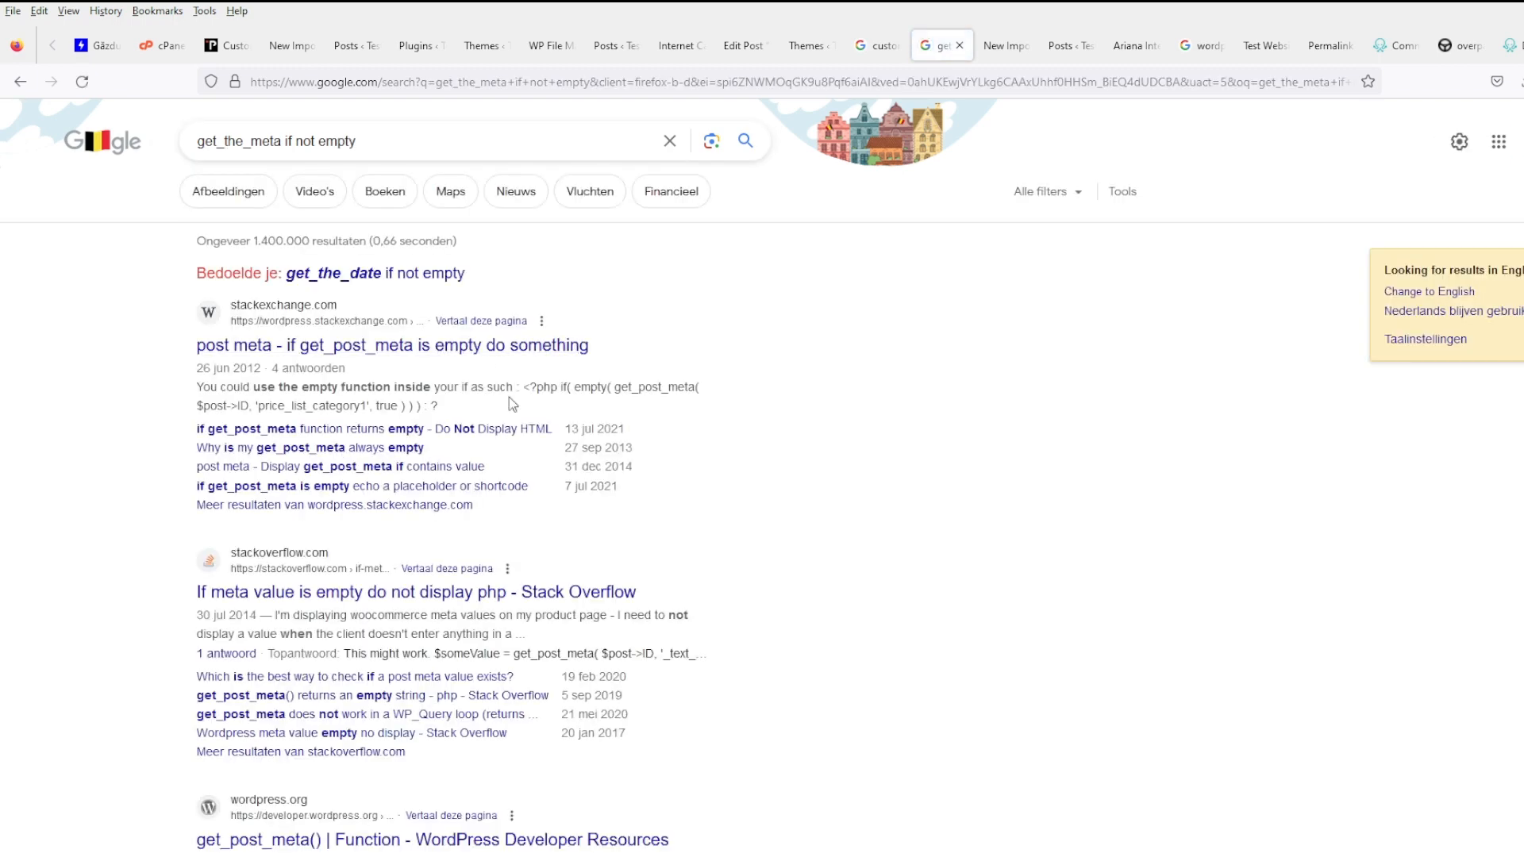
- Read the StackExchange answer on empty post meta, then select the query in the custom fields plugins results
click(502, 349)
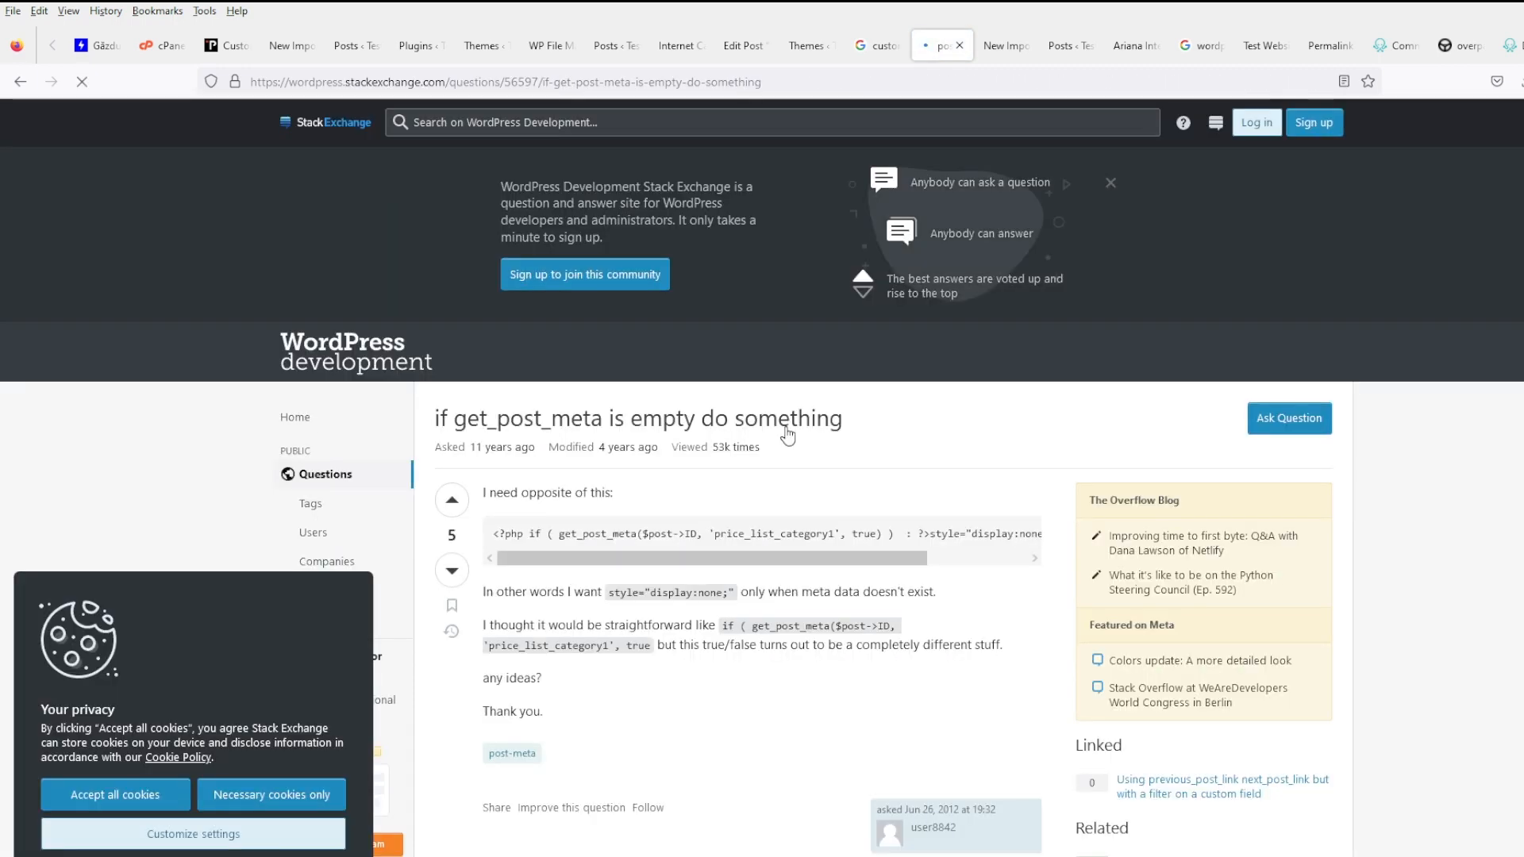
drag(748, 655, 926, 659)
scroll(807, 681, down, 1)
scroll(778, 669, down, 5)
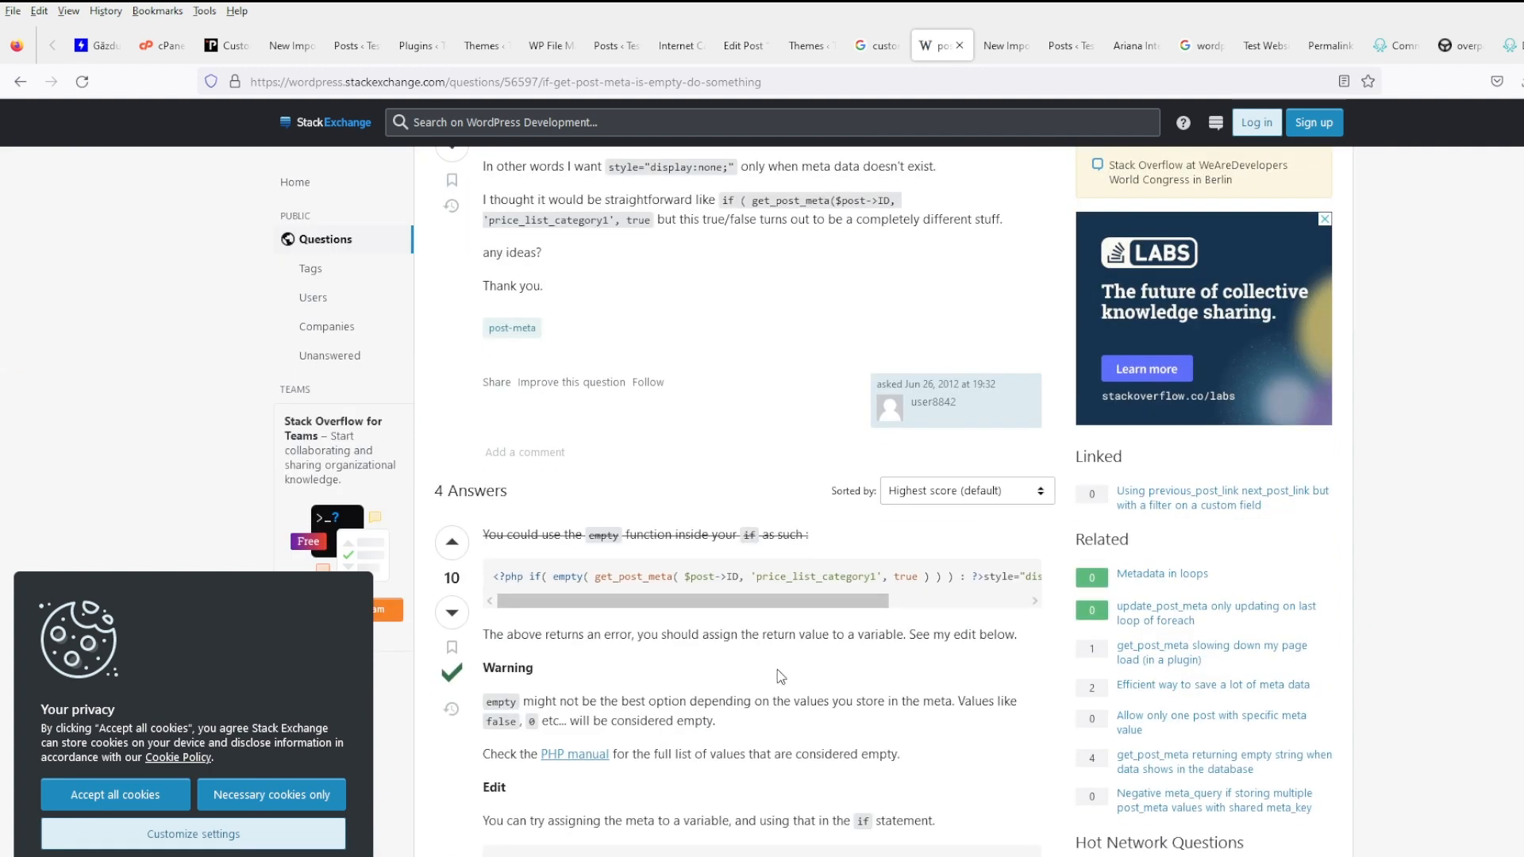
scroll(744, 598, down, 5)
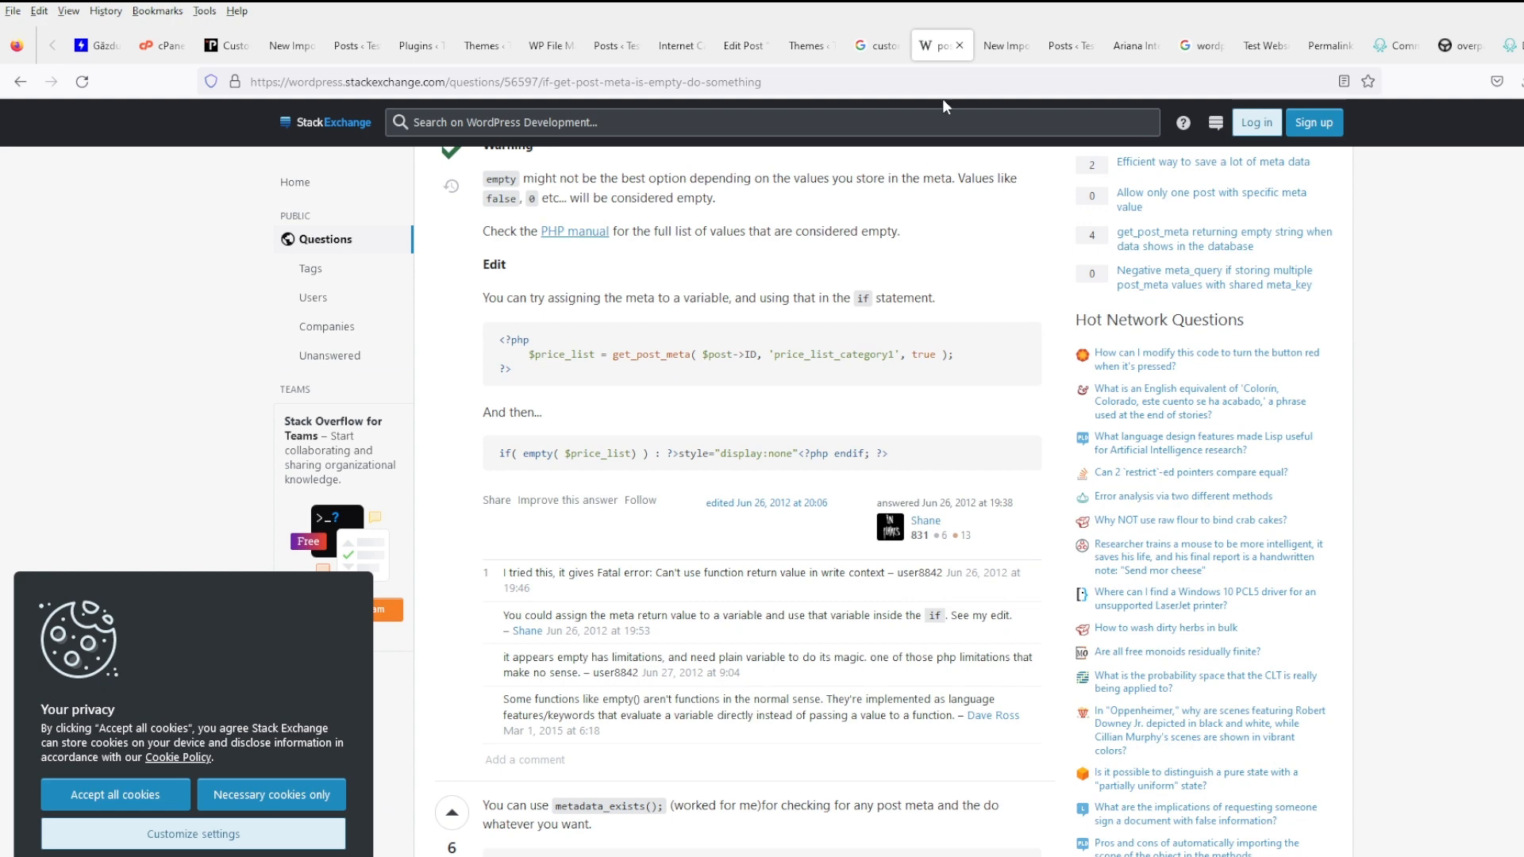
click(877, 45)
drag(373, 122, 60, 127)
- Search 'show custom field if not empty wordpress' and select the Stack Overflow answer's conditional Price code
text(show custom f)
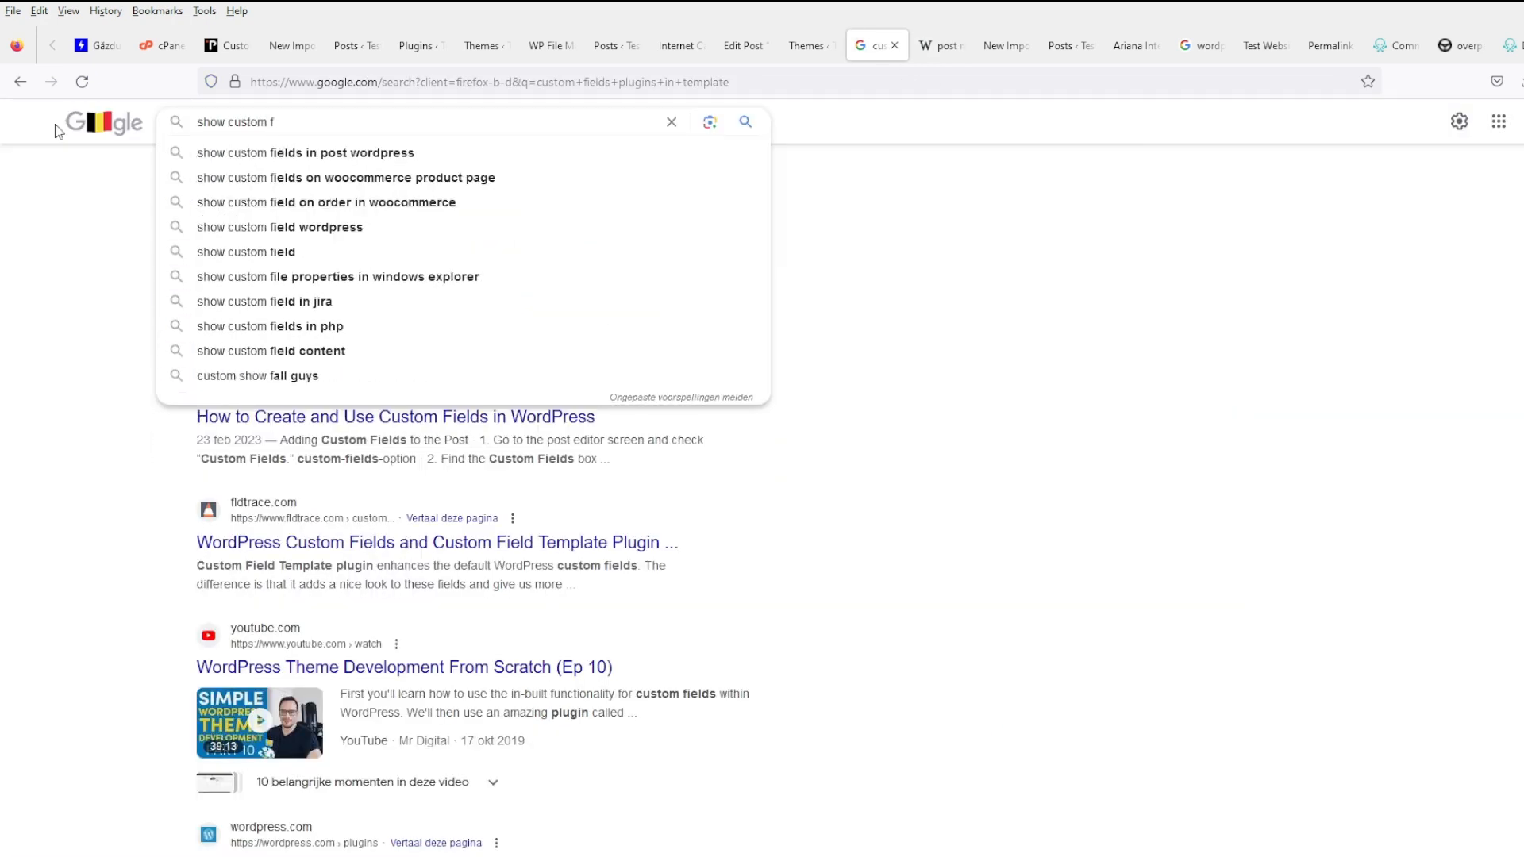
text(ield if not empty wordpress)
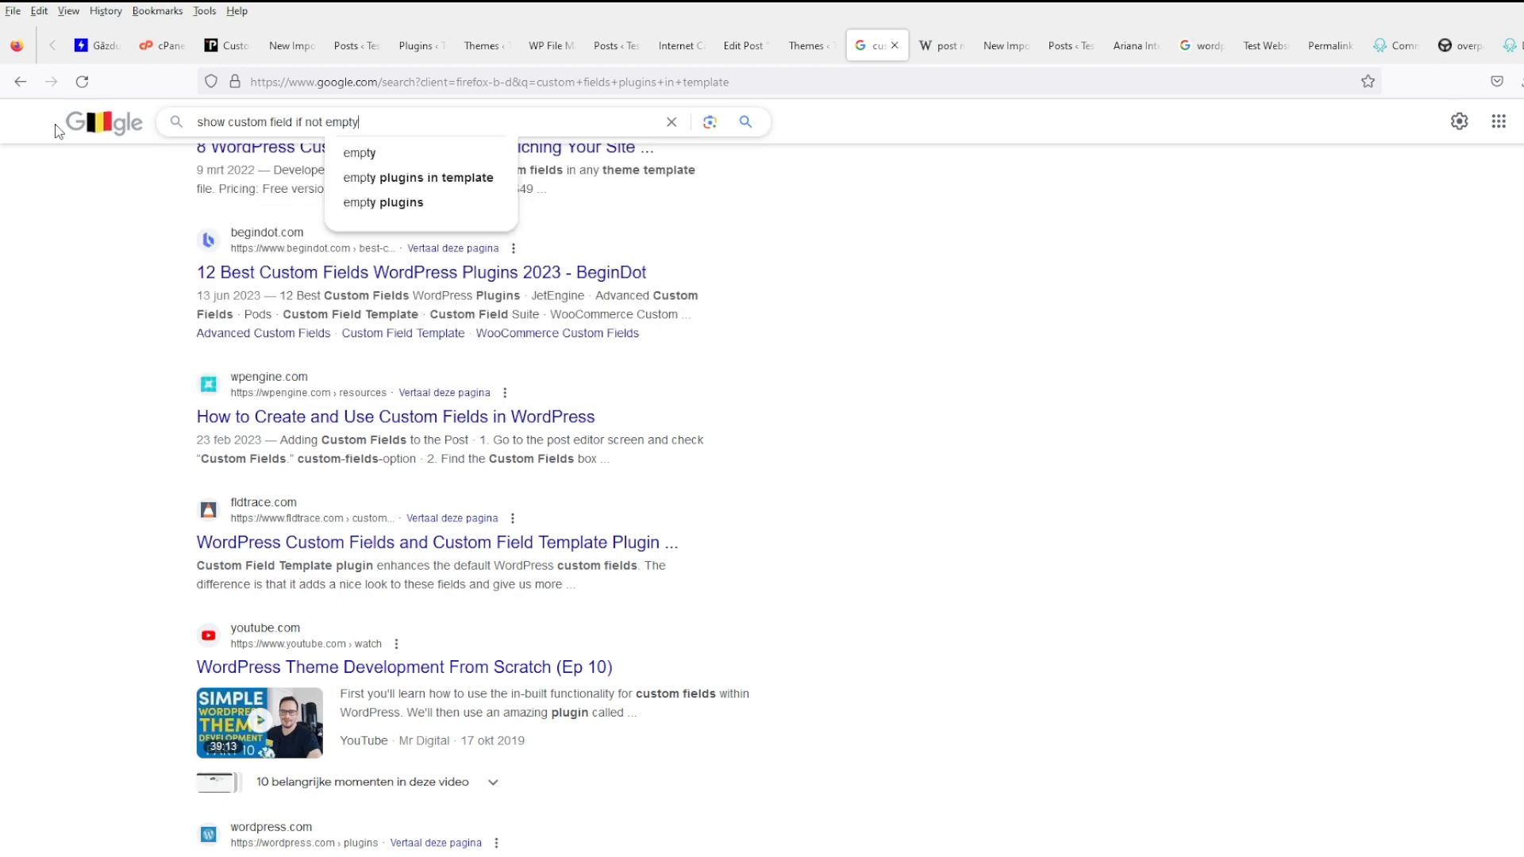
key(Return)
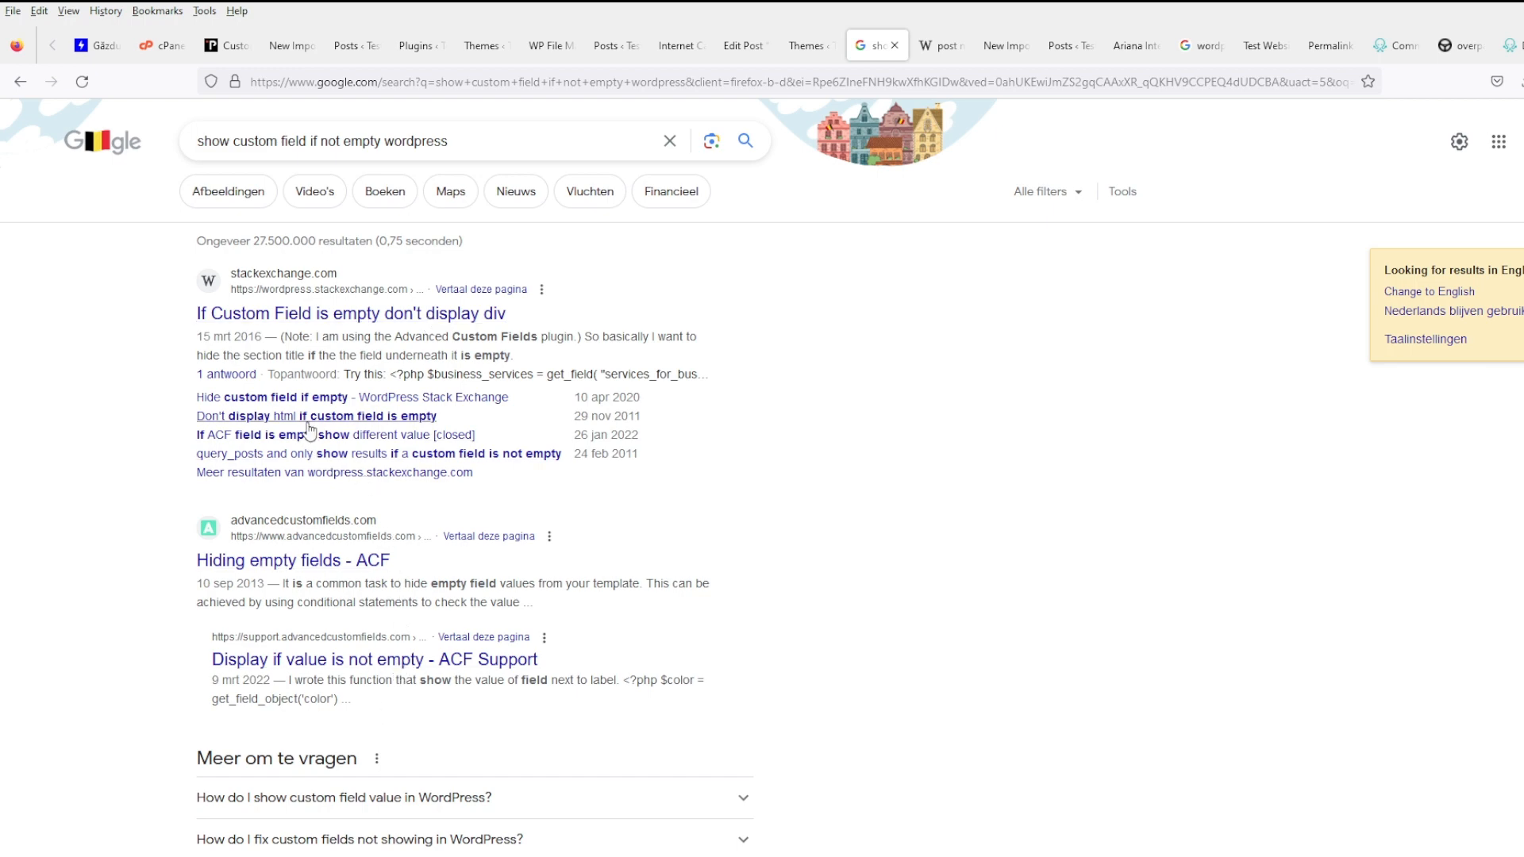
scroll(365, 461, down, 5)
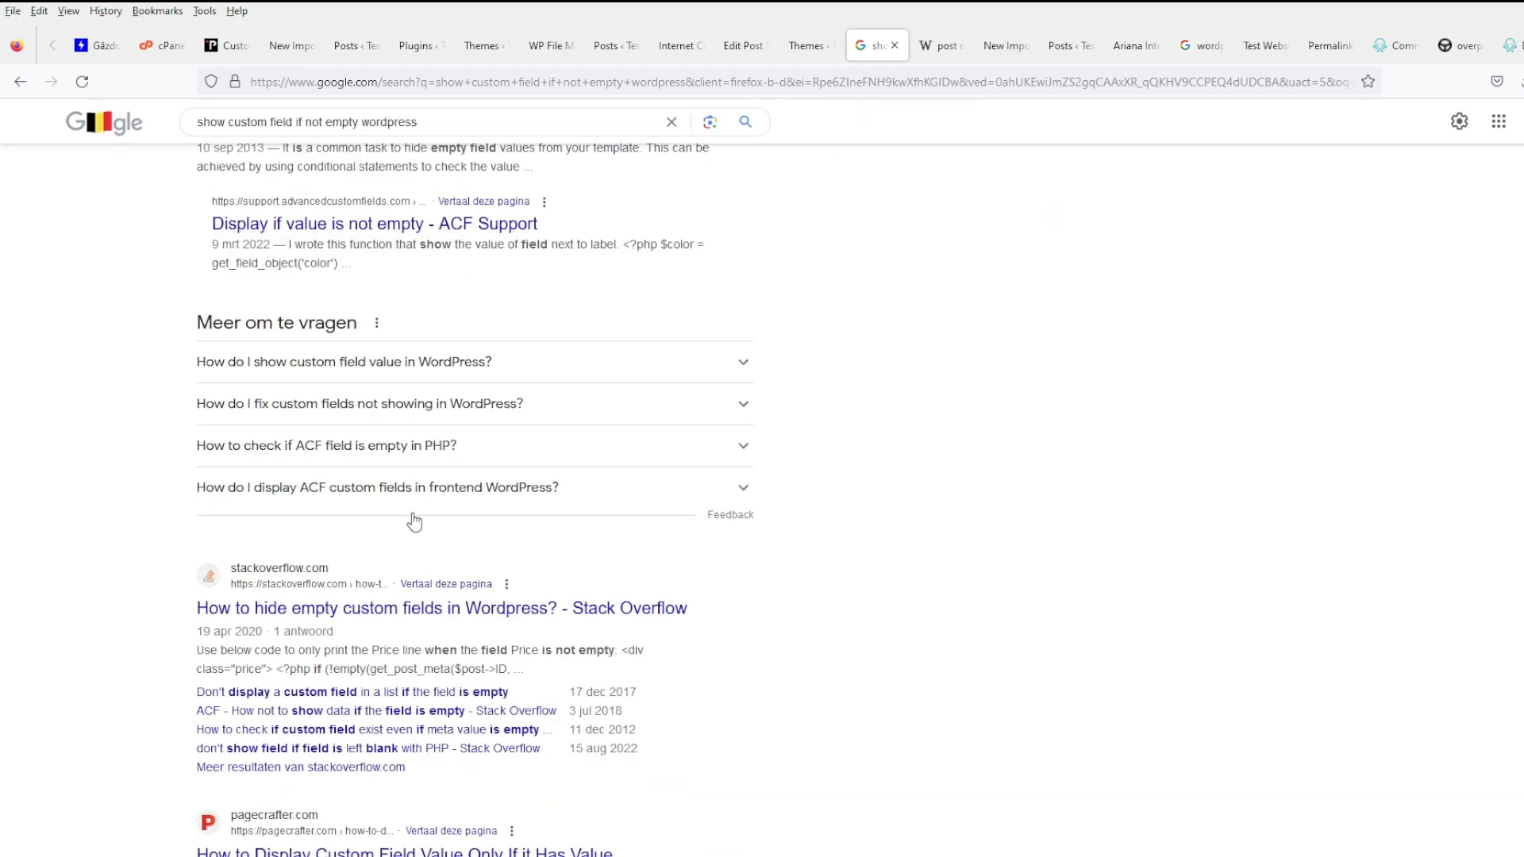
click(534, 611)
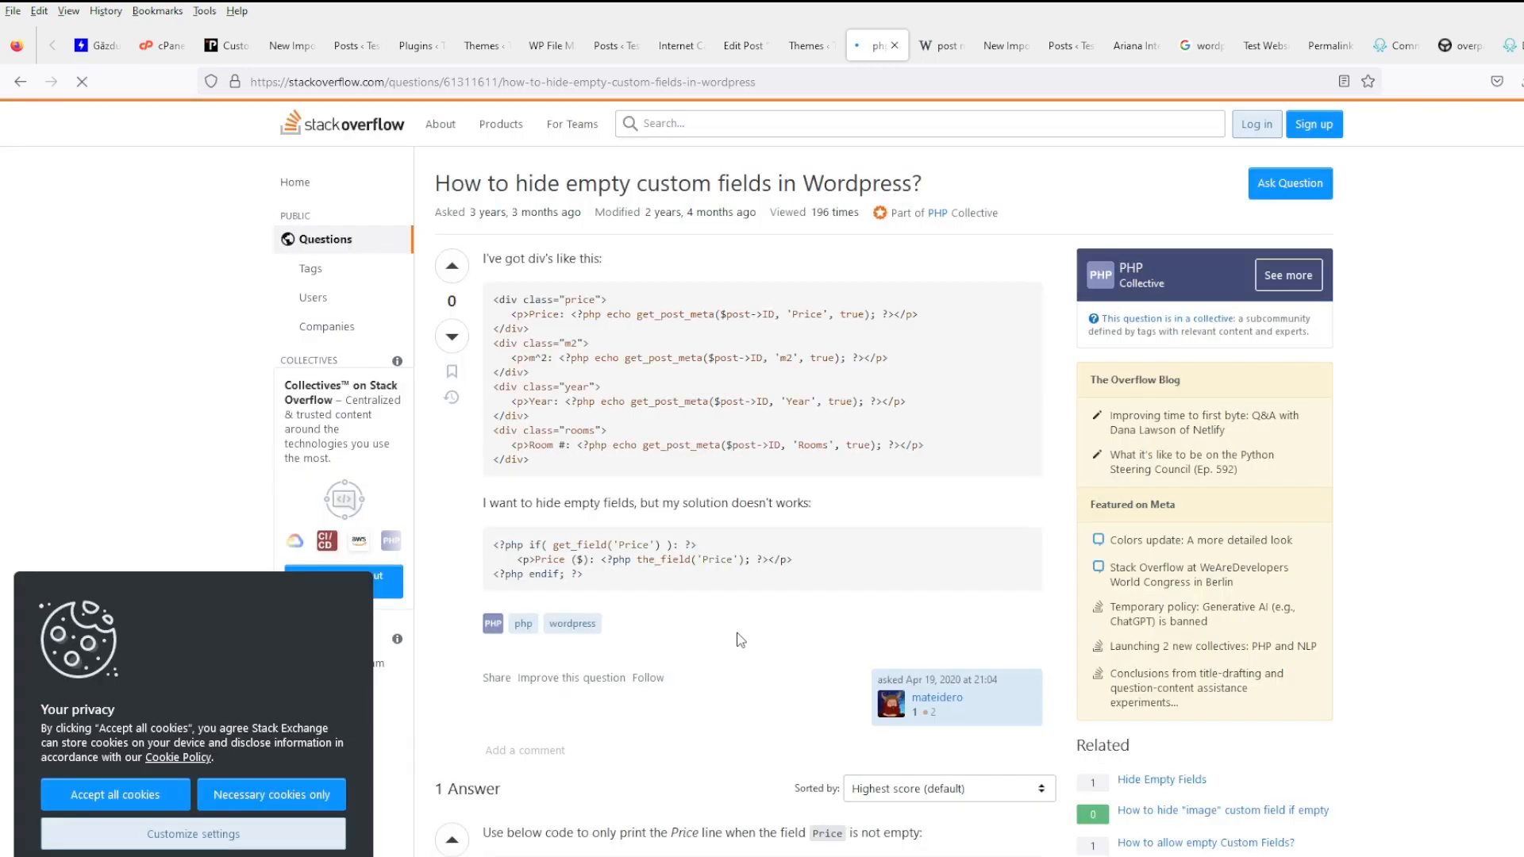
scroll(711, 619, down, 5)
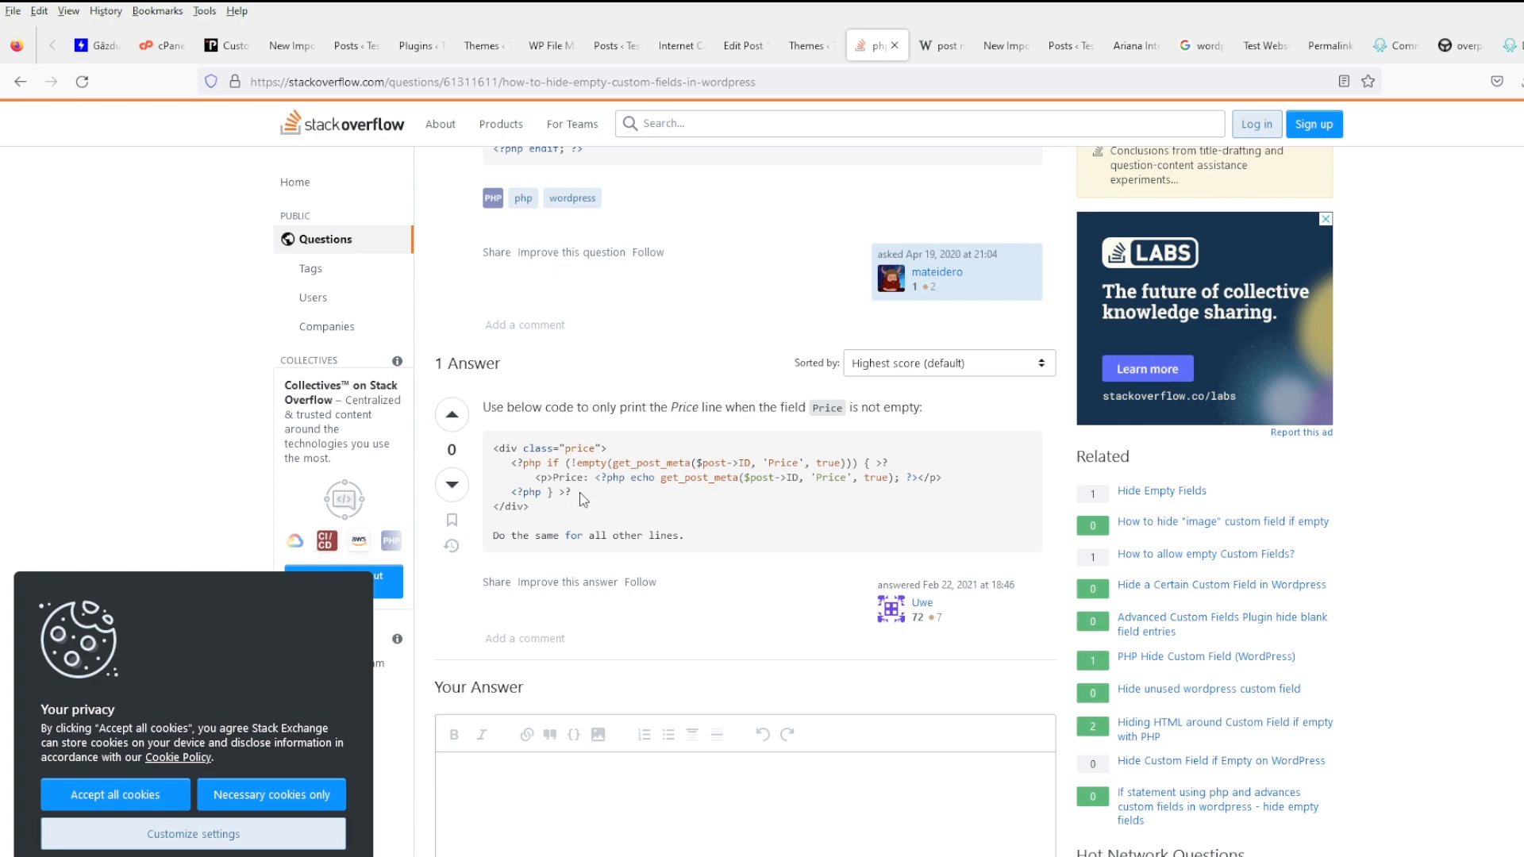
drag(583, 499, 493, 463)
key(ctrl+c)
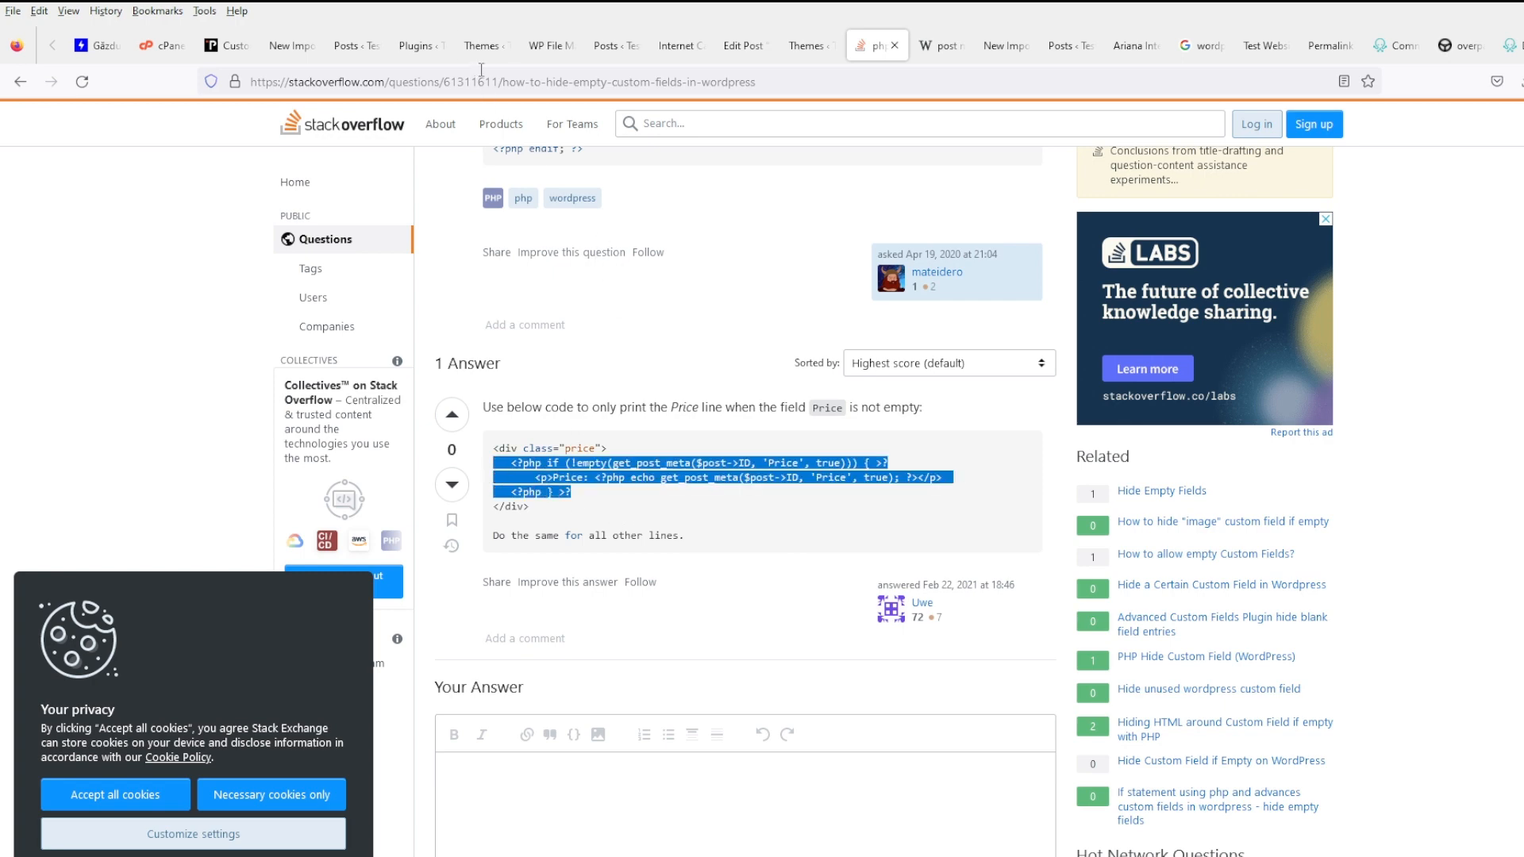
click(481, 46)
- Check the Internet Café Aso post and posts list, then return to content-single.php
click(550, 45)
click(607, 45)
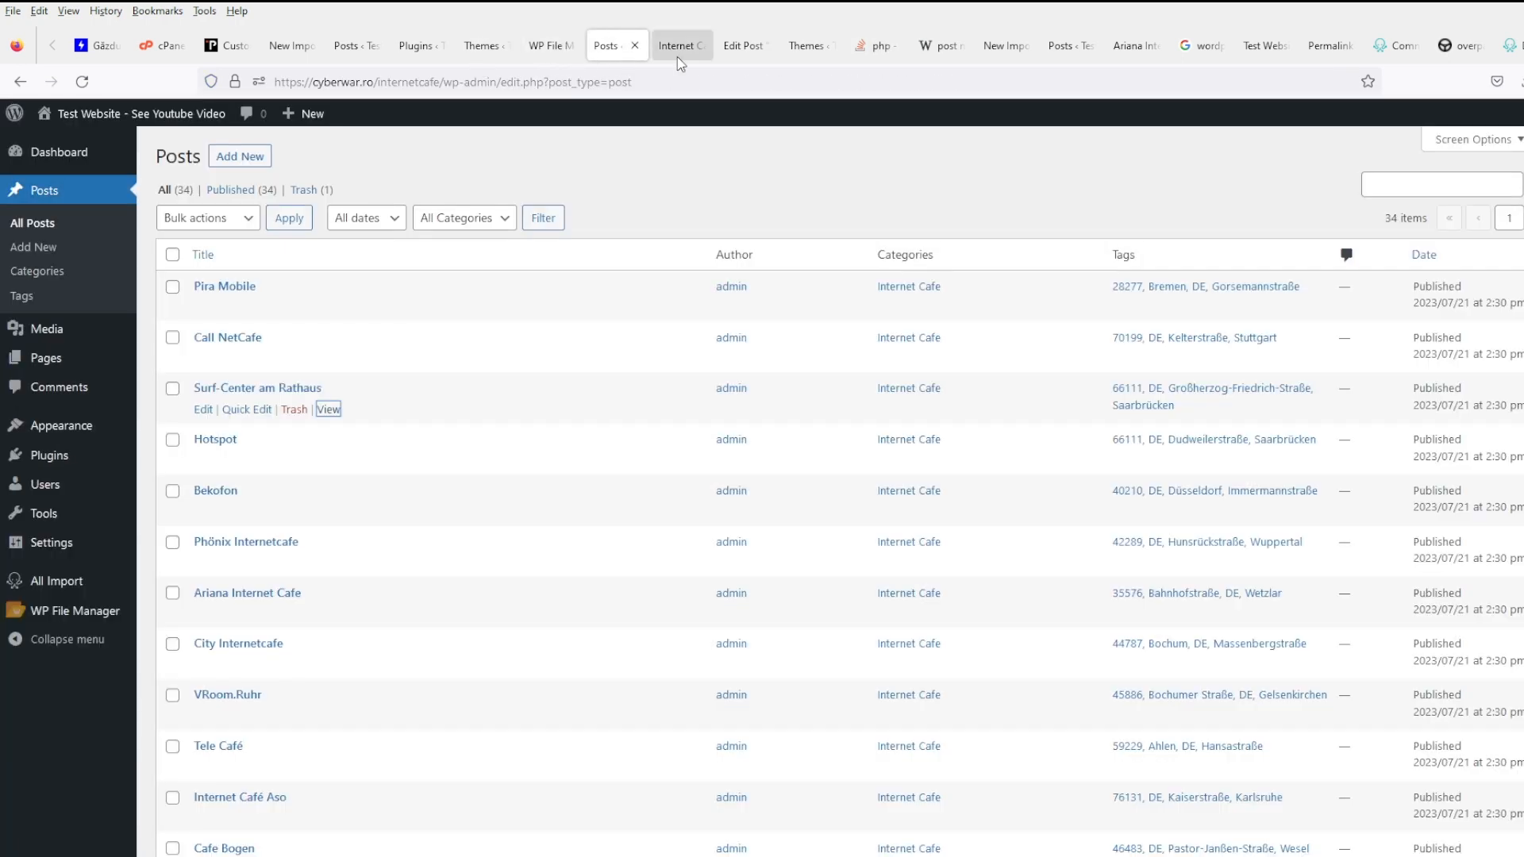
click(679, 48)
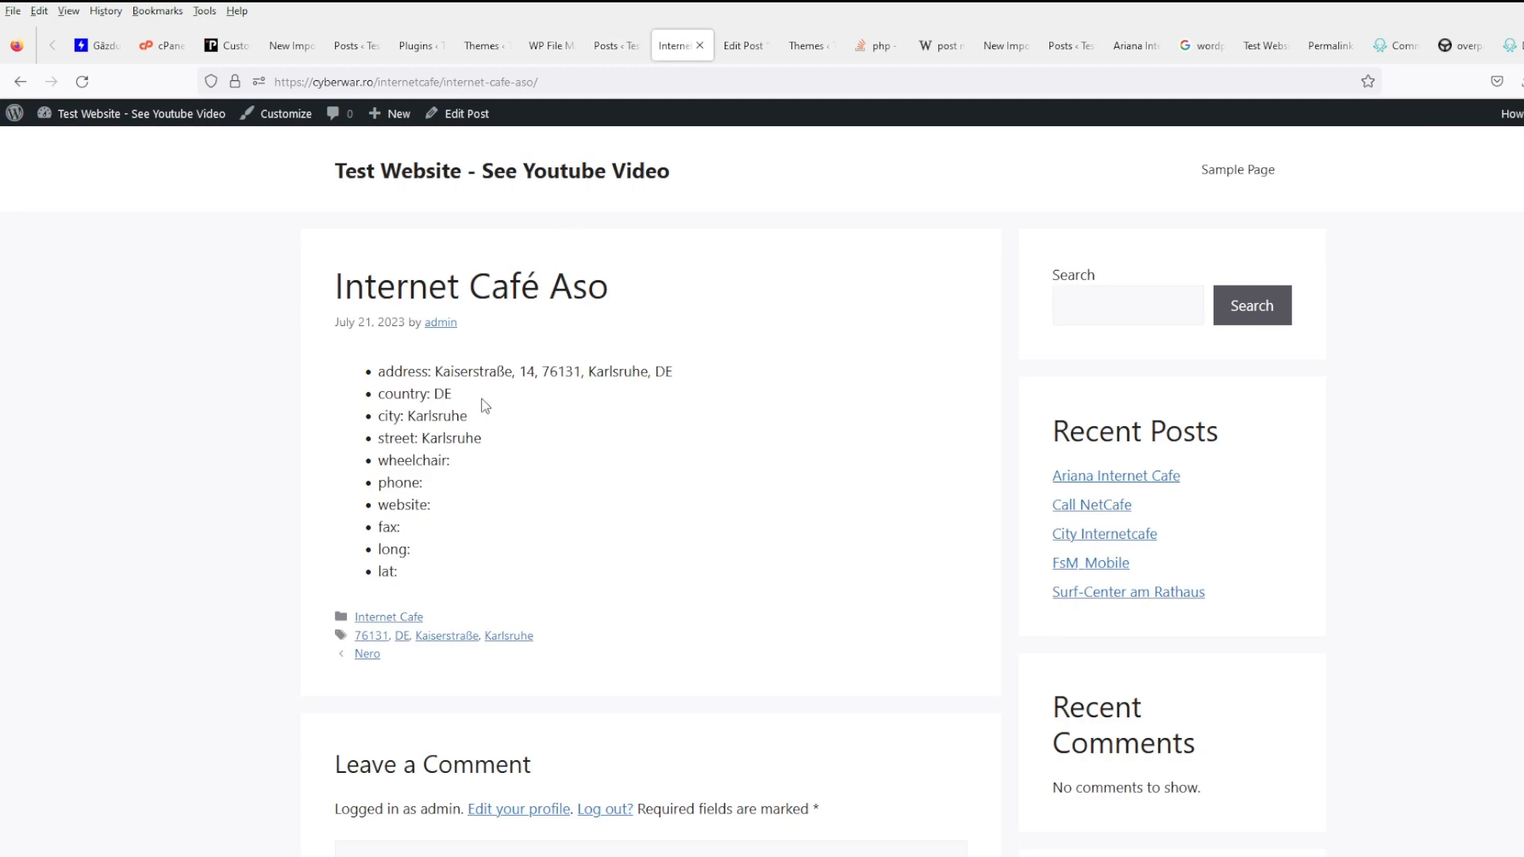
click(607, 45)
click(543, 50)
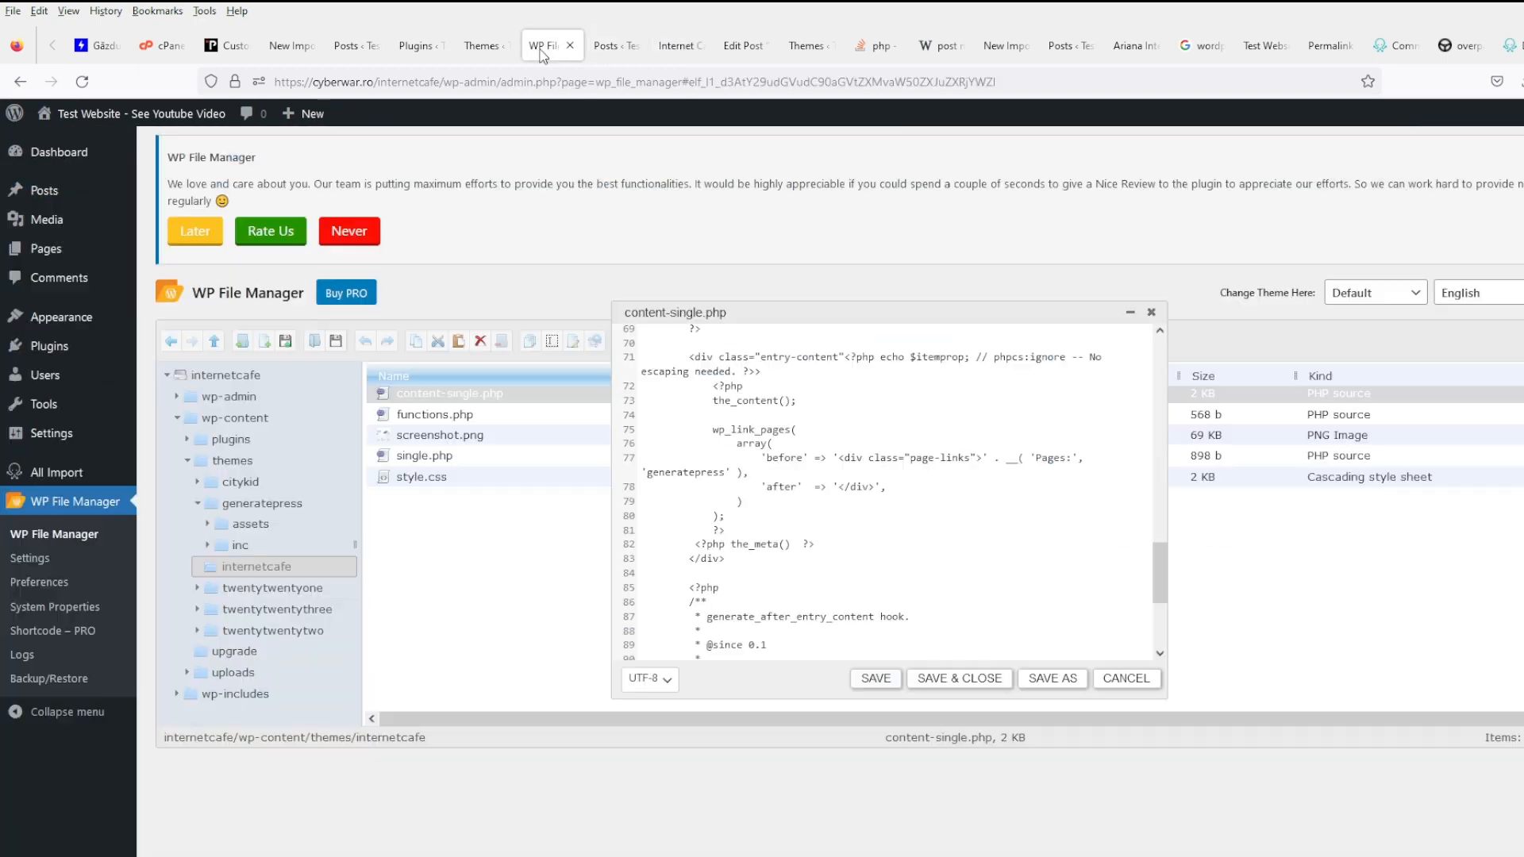
- Paste the Price check after the_meta() and change it to the address field with label Address
click(833, 545)
key(Return)
key(ctrl+v)
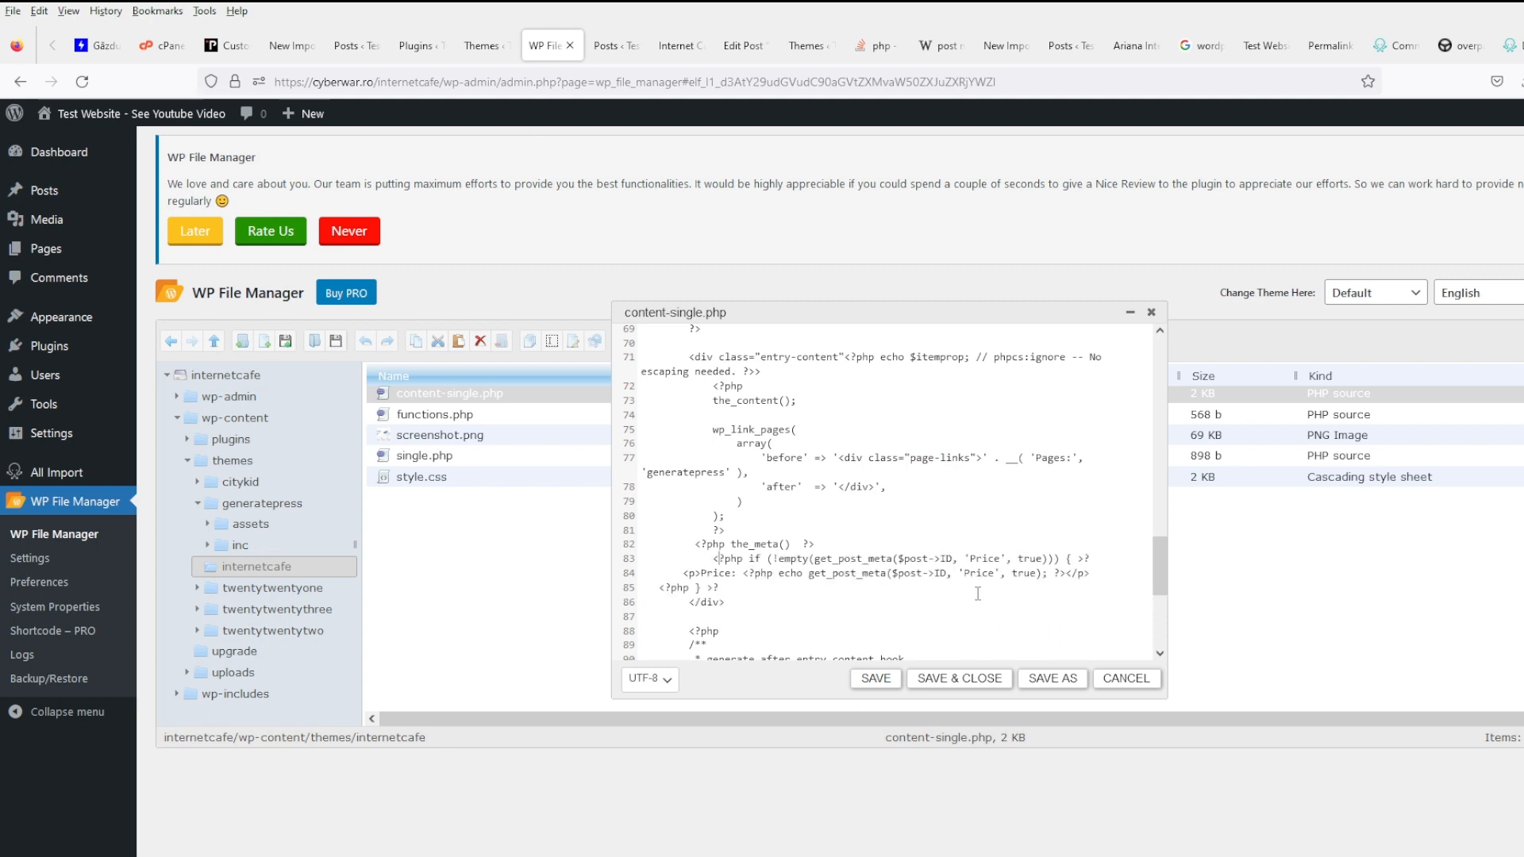
key(BackSpace)
key(BackSpace)
key(BackSpace)
key(BackSpace)
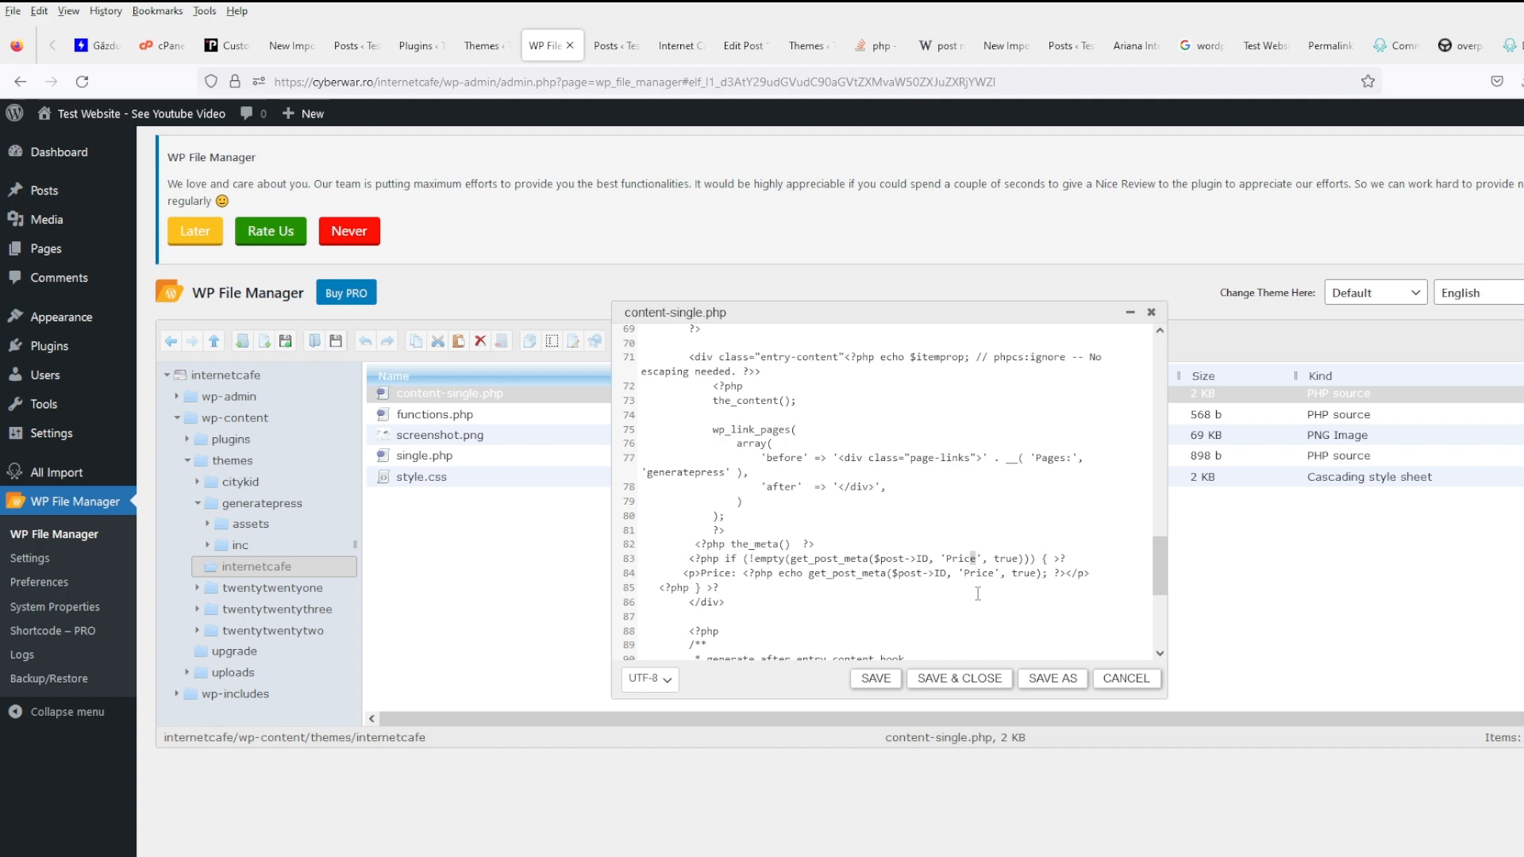
key(shift+Left)
key(shift+Left)
key(shift+Left)
key(shift+Left)
key(shift+Left)
text(address)
key(Down)
key(Right)
key(shift+Left)
key(shift+Left)
key(shift+Left)
key(shift+Left)
key(shift+Left)
text(address)
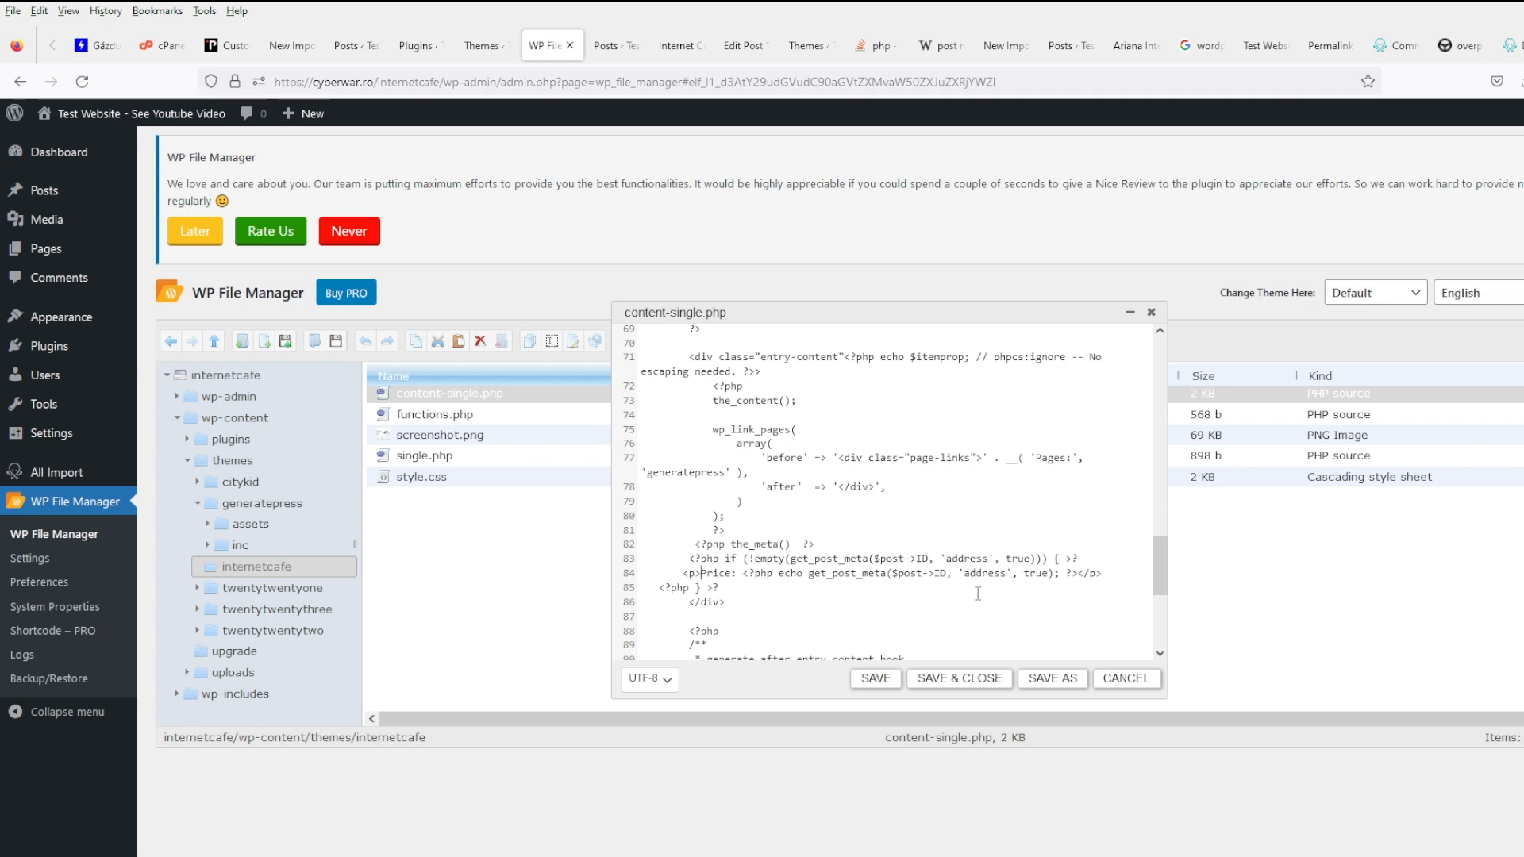
key(shift+Right)
key(shift+Right)
key(shift+Right)
key(shift+Right)
key(shift+Right)
text(Address)
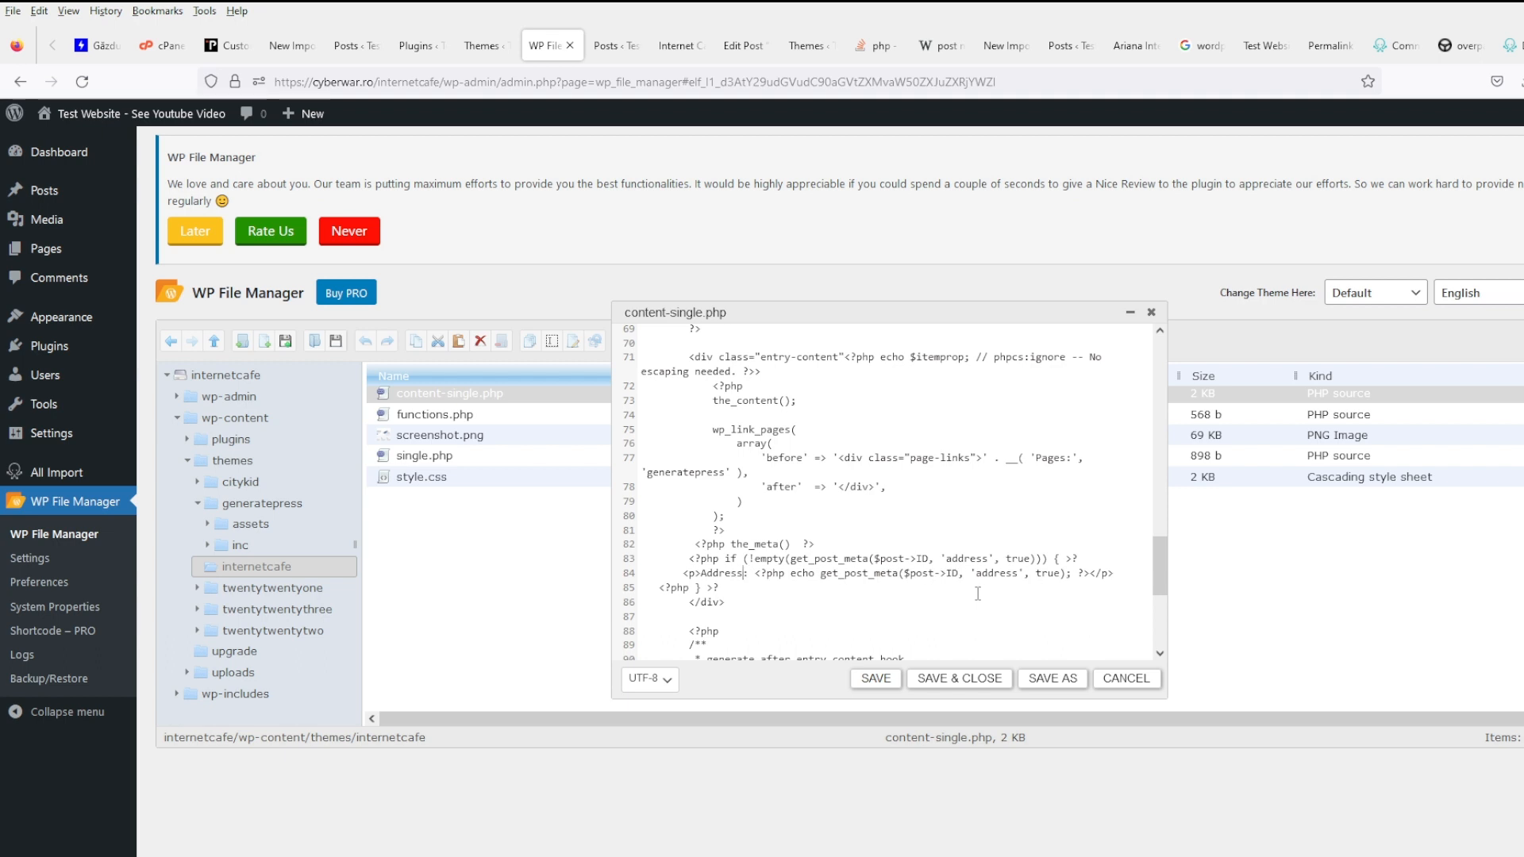
- Save the template, add a line for the divider, and save again
click(882, 679)
key(Return)
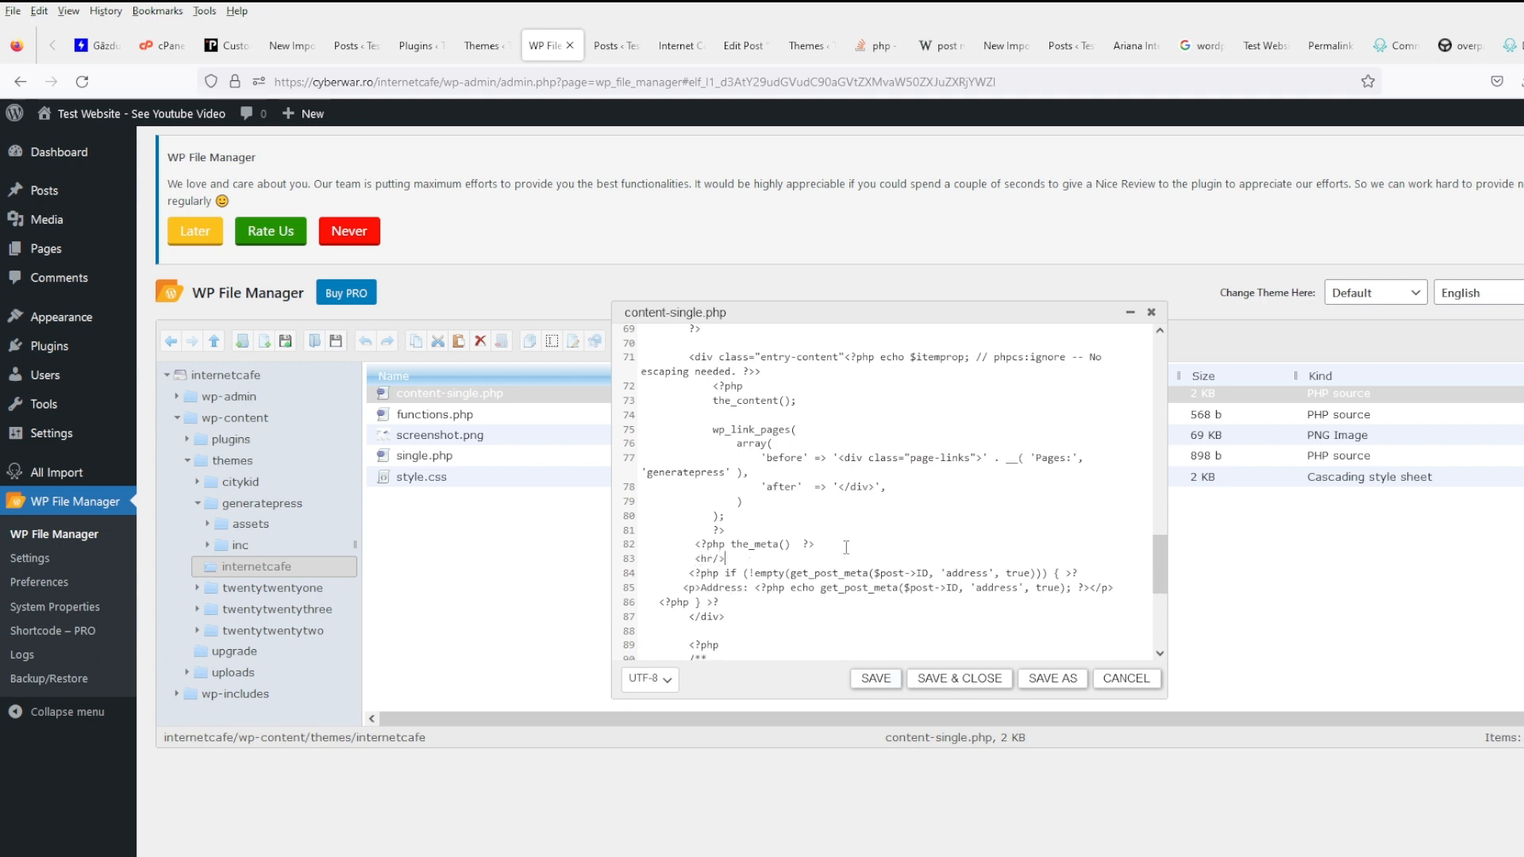
scroll(846, 515, up, 2)
click(876, 678)
click(675, 46)
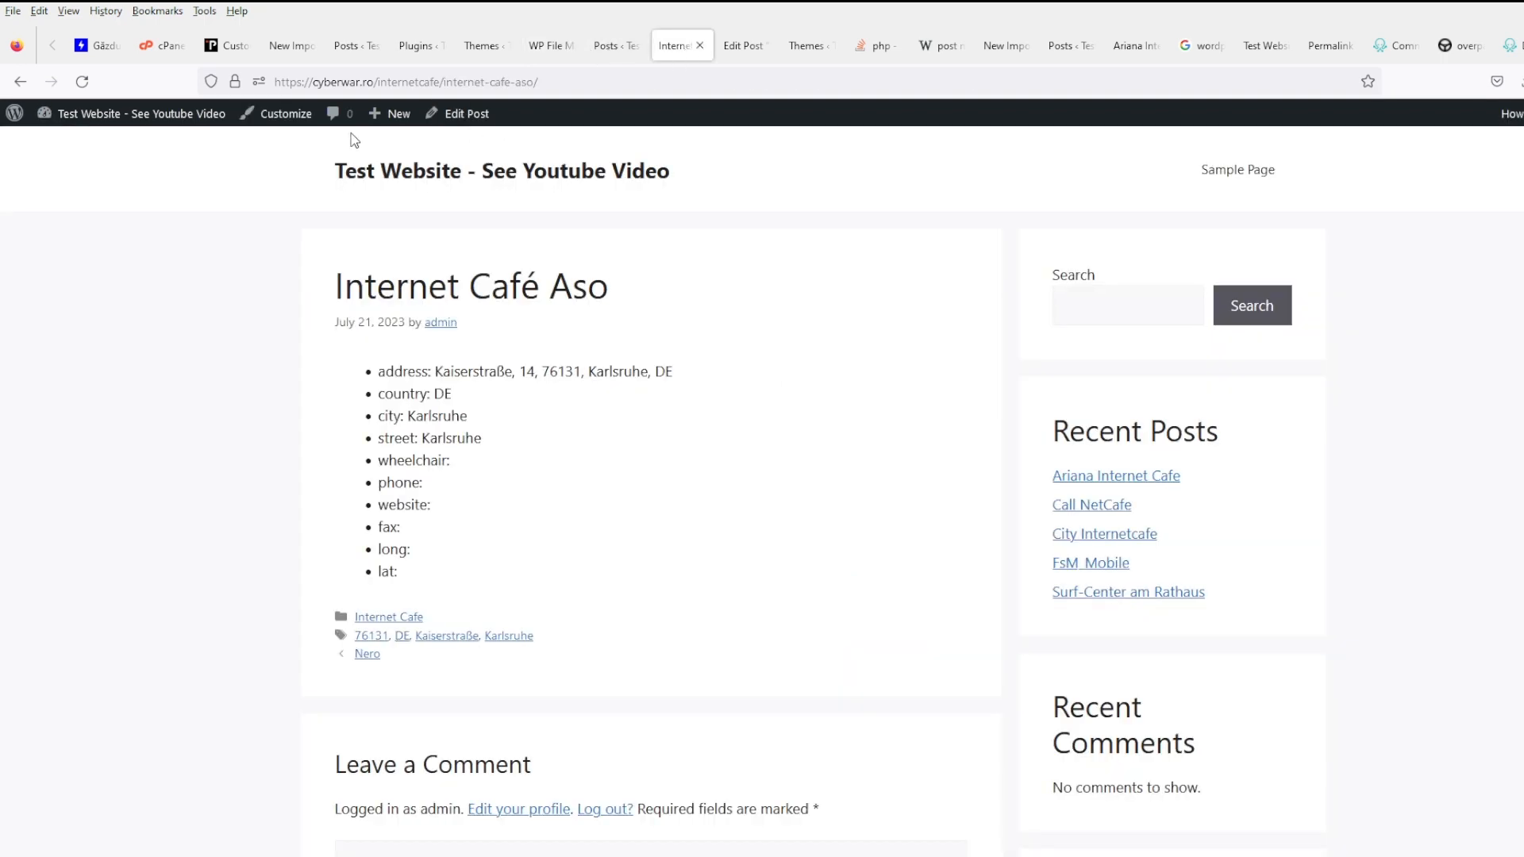
- Reload the post to see the parse error, then delete the stray ? on line 84 and save
key(F5)
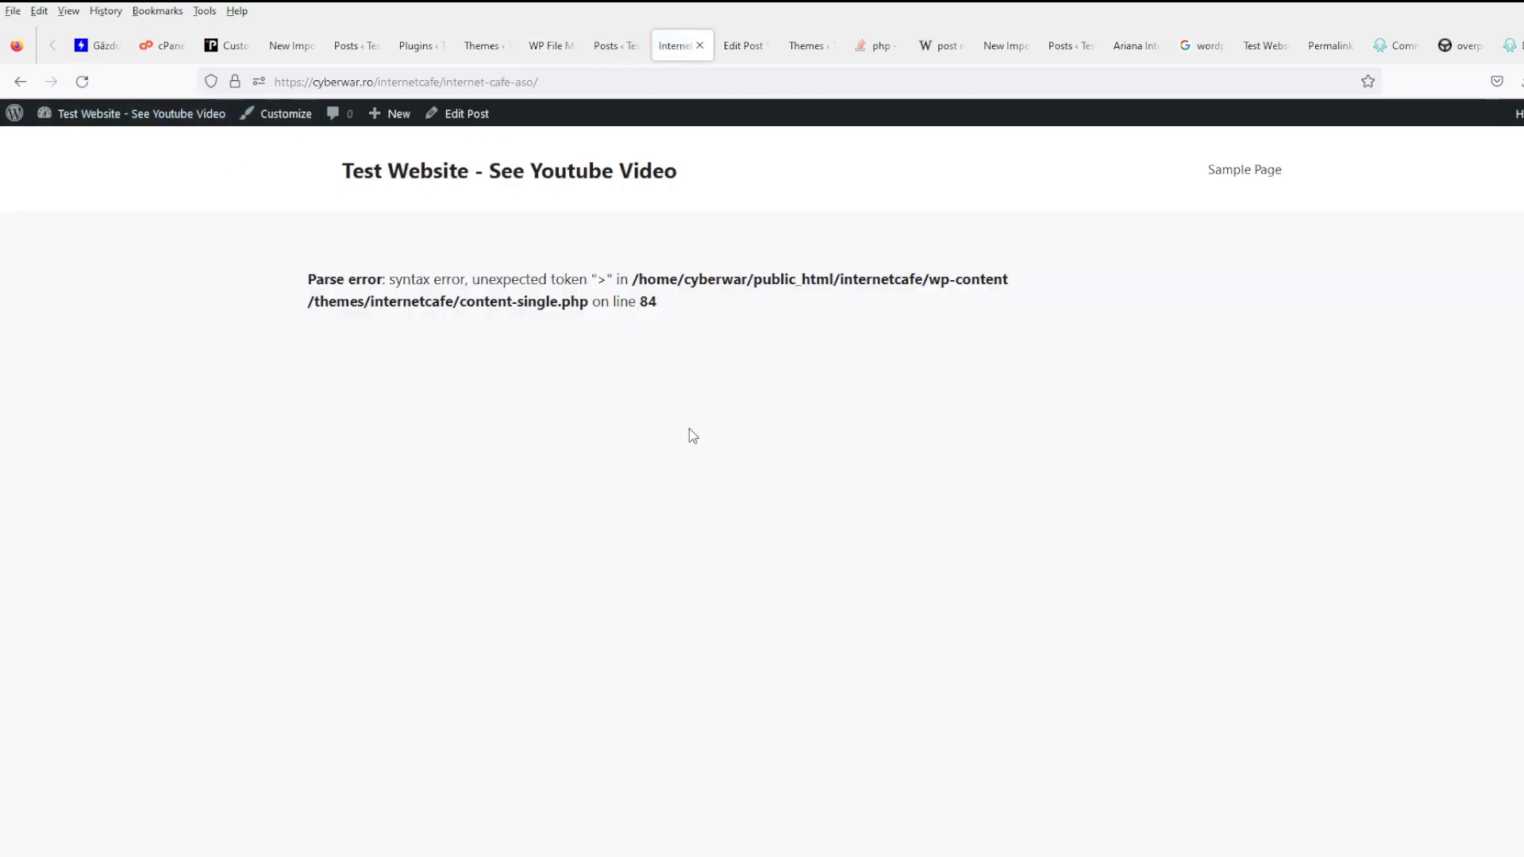
click(547, 46)
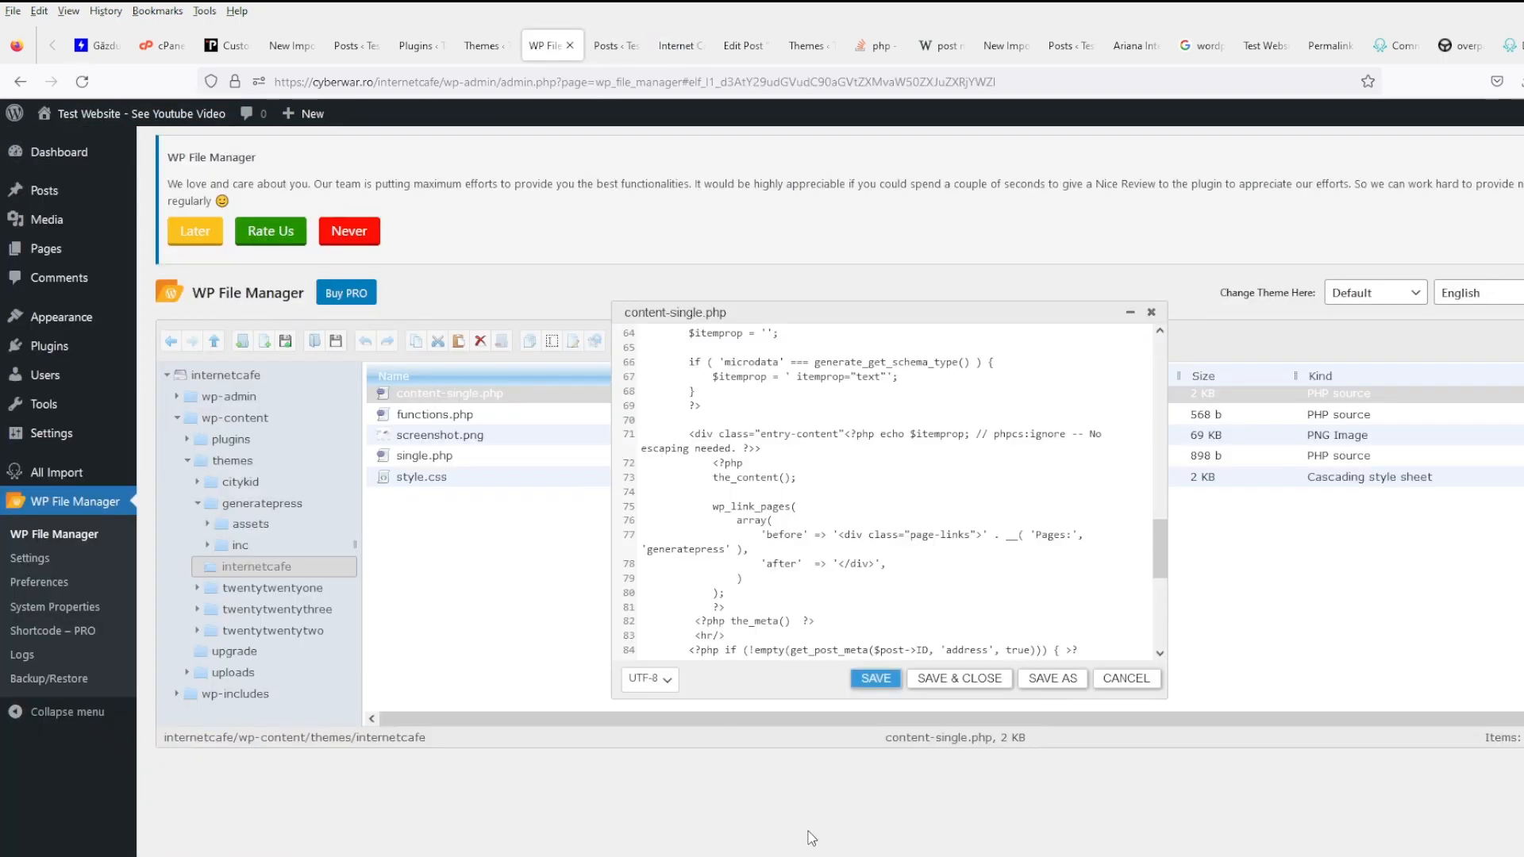
scroll(817, 570, down, 3)
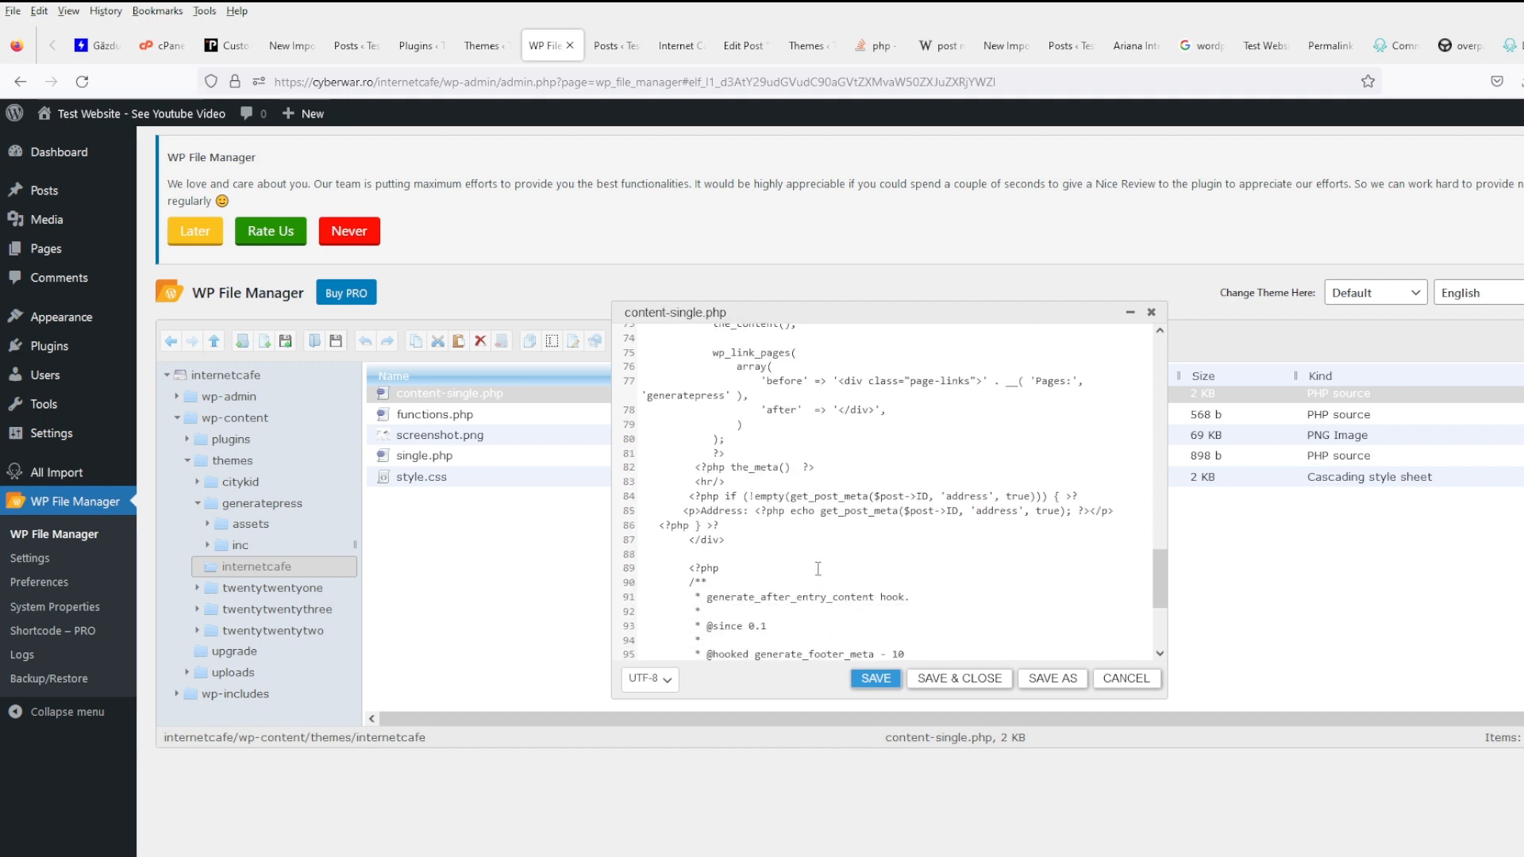
click(1093, 498)
key(BackSpace)
click(875, 677)
- Reload the post to check the line 84 fix and look through the other admin tabs
click(679, 45)
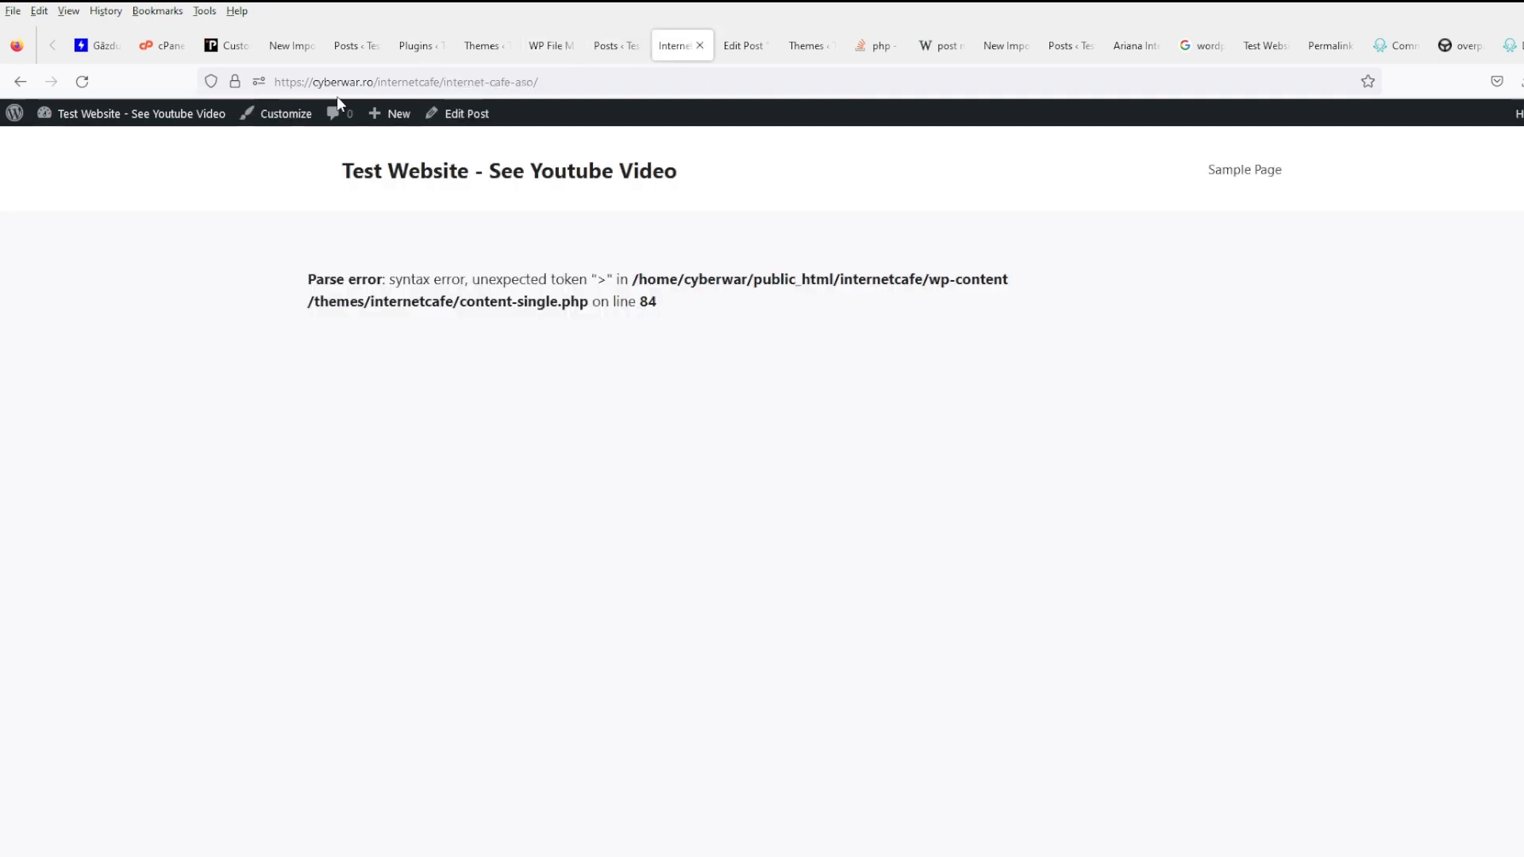
click(81, 81)
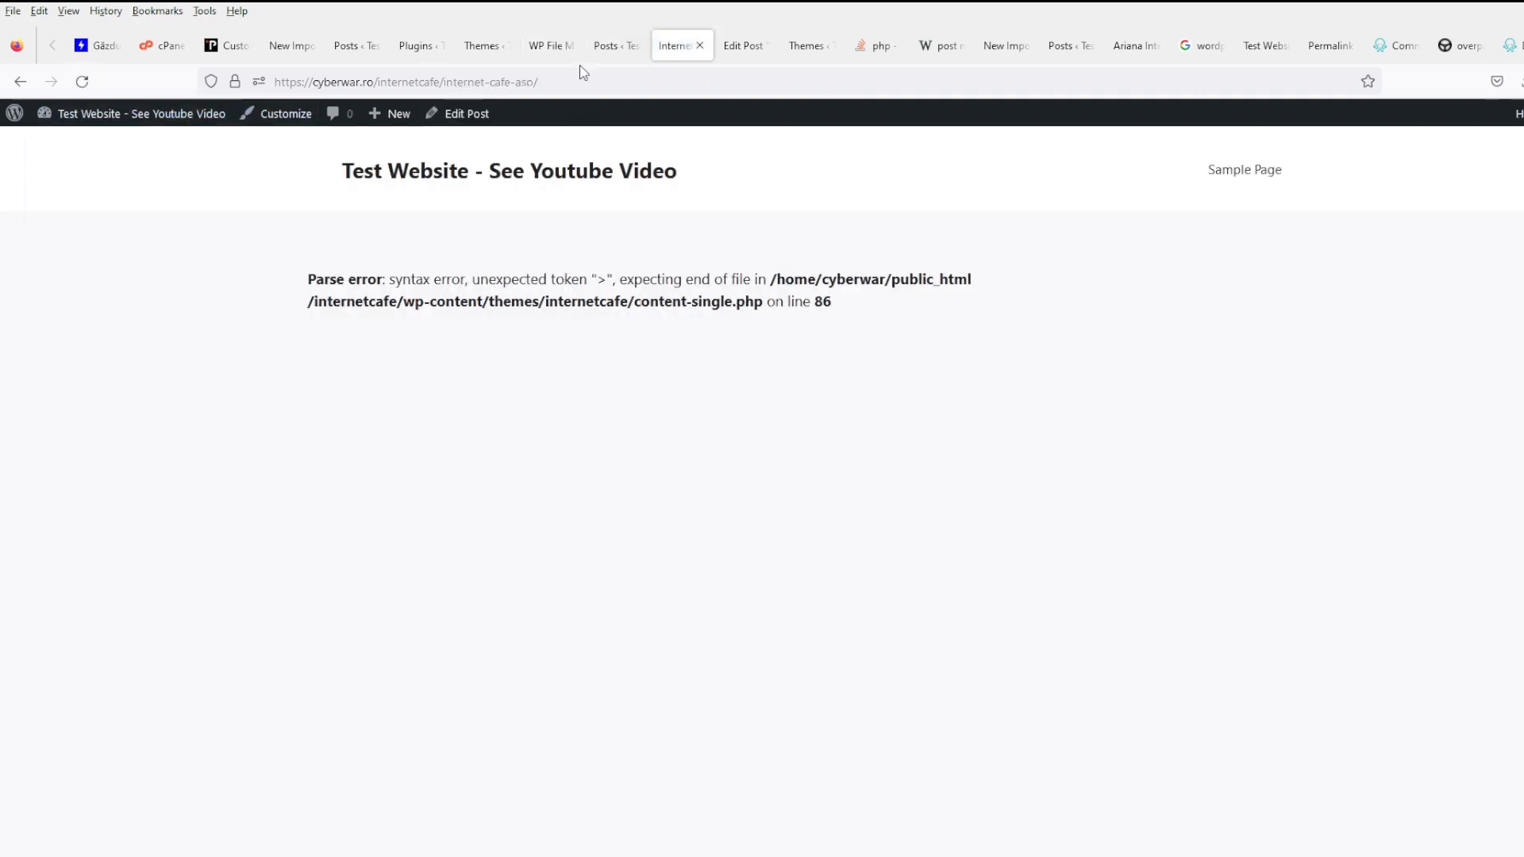
click(609, 48)
click(478, 53)
click(411, 52)
click(332, 52)
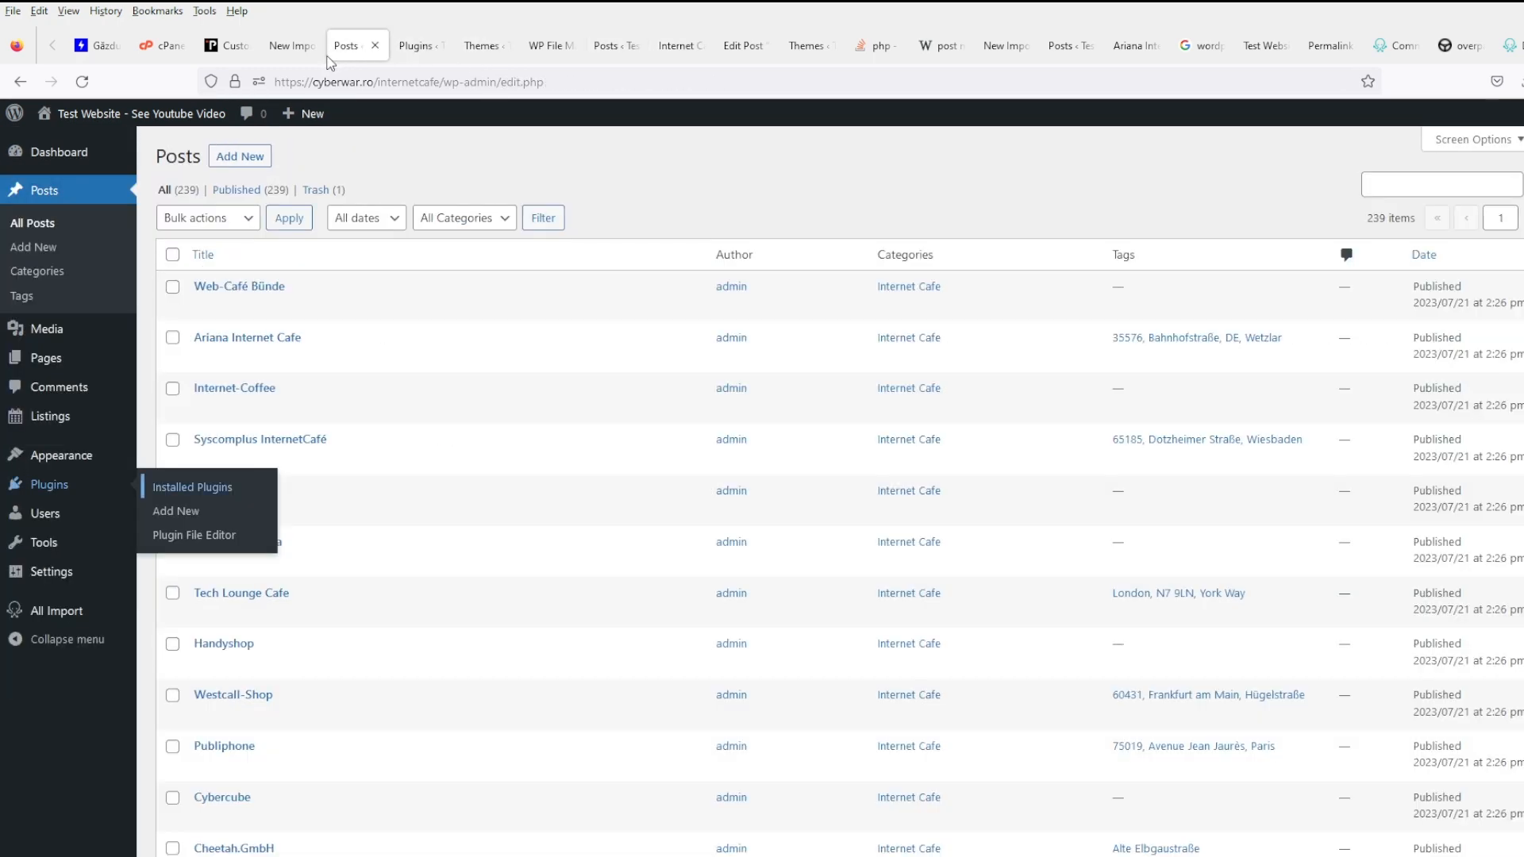
click(534, 50)
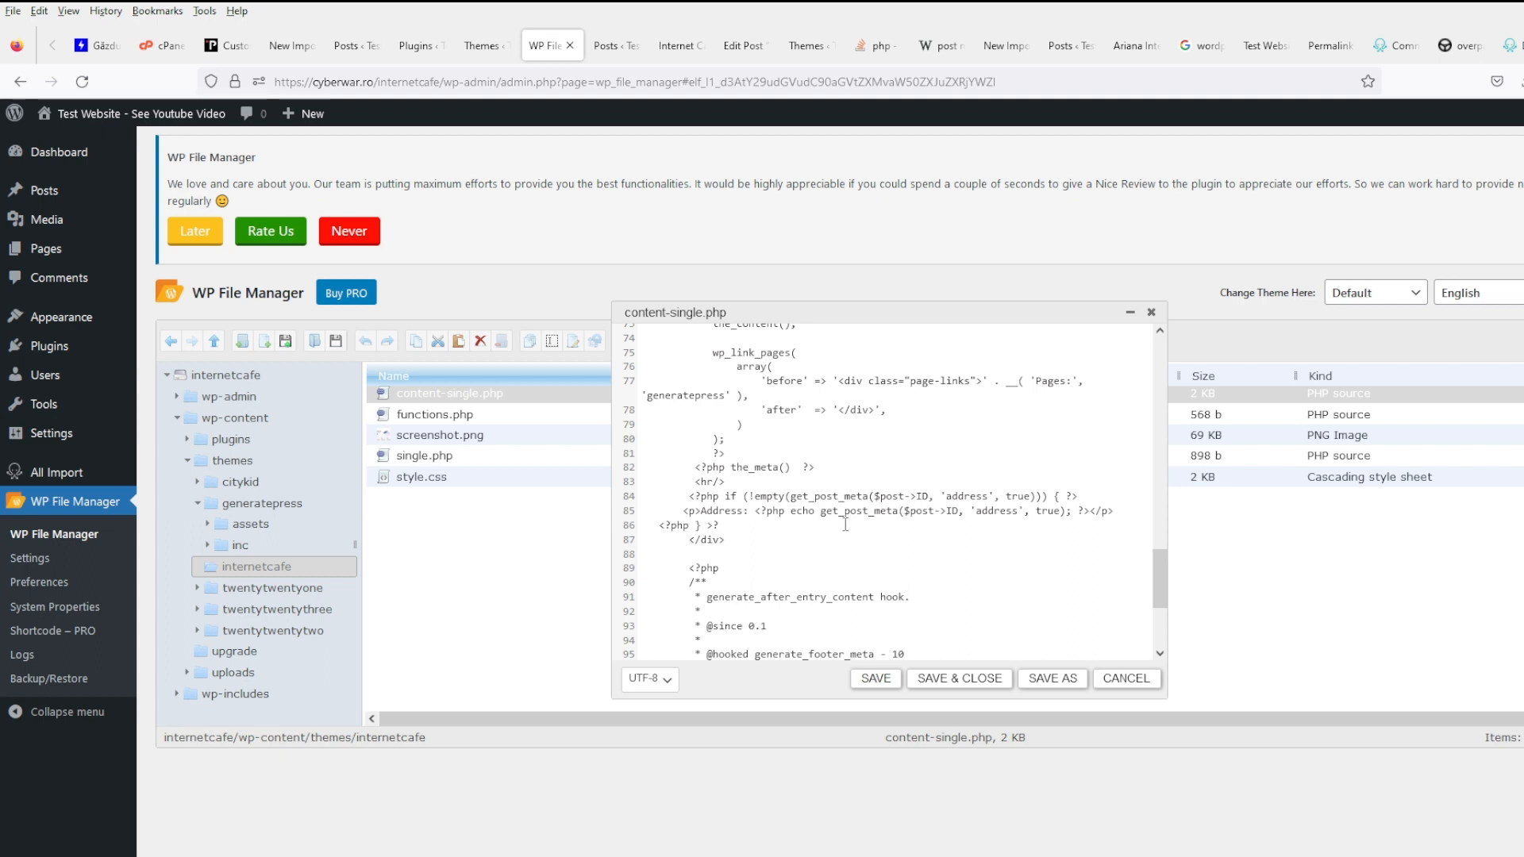
- Delete the stray ? at the end of line 86 and save the template
click(657, 45)
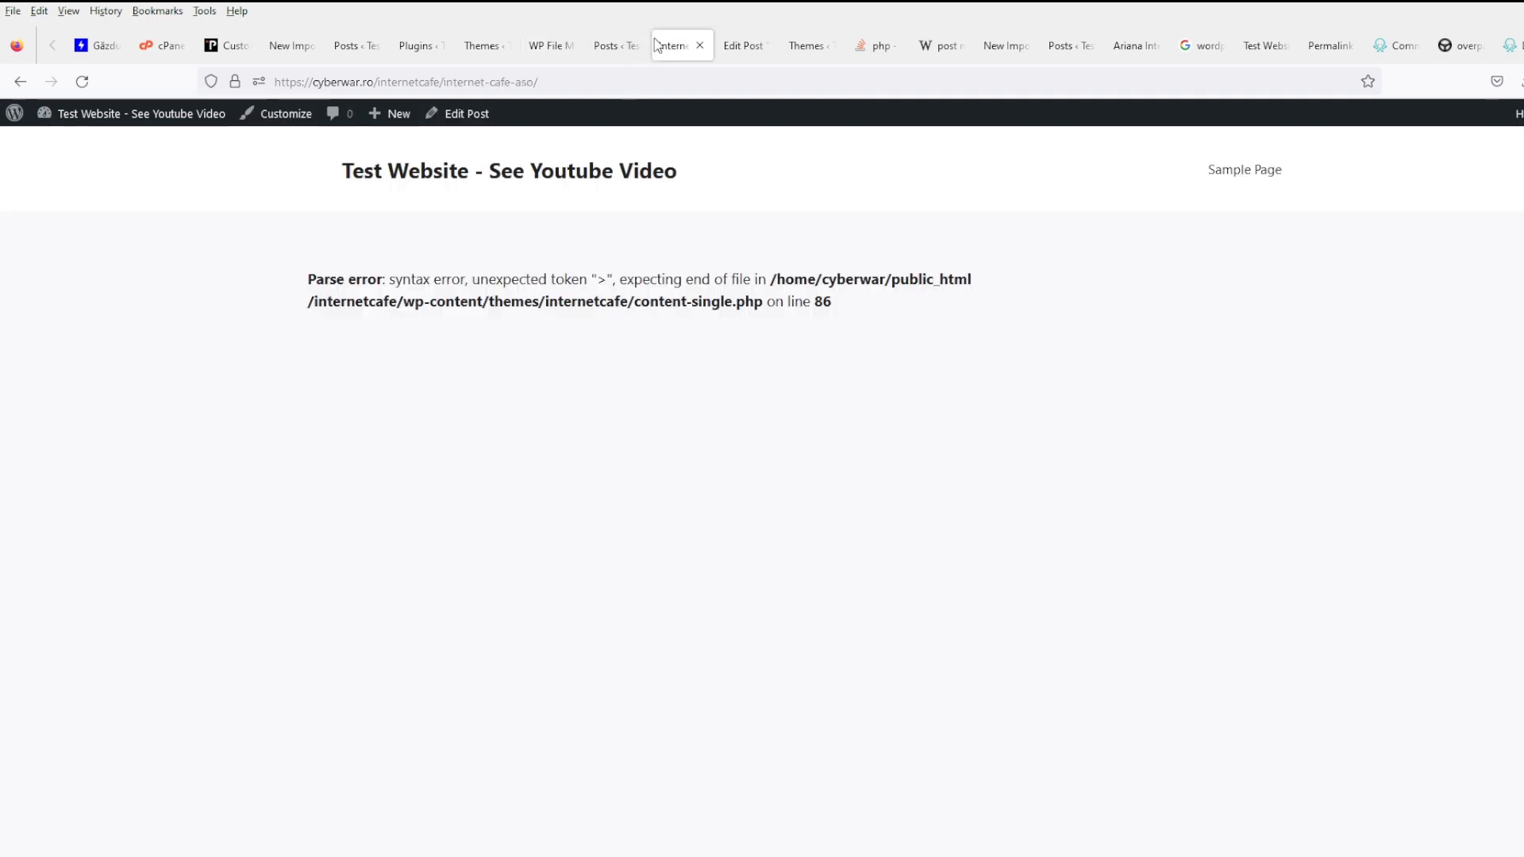
click(546, 46)
click(740, 526)
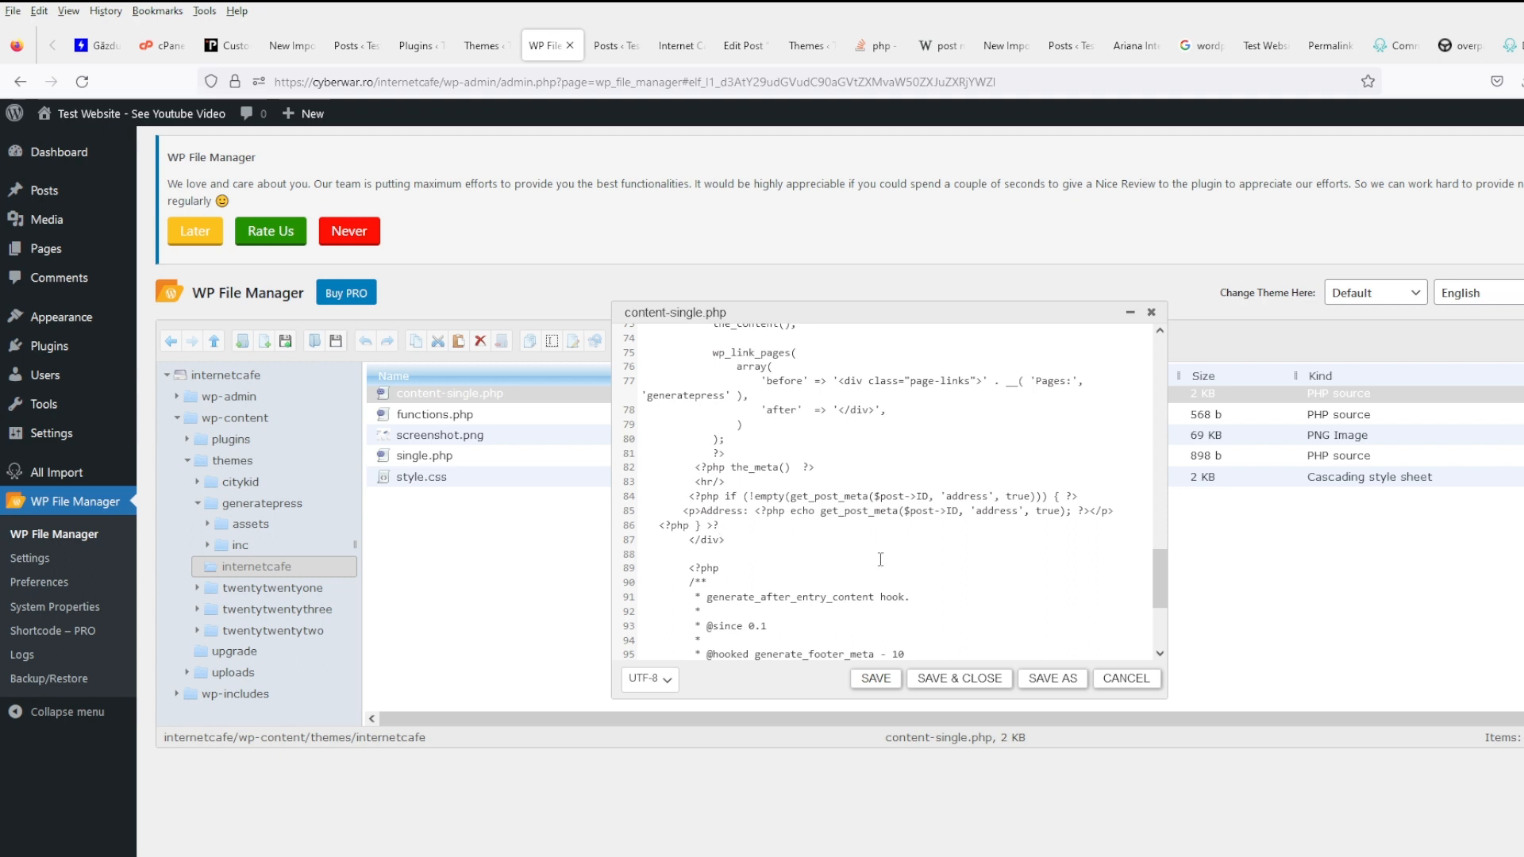
key(BackSpace)
click(876, 677)
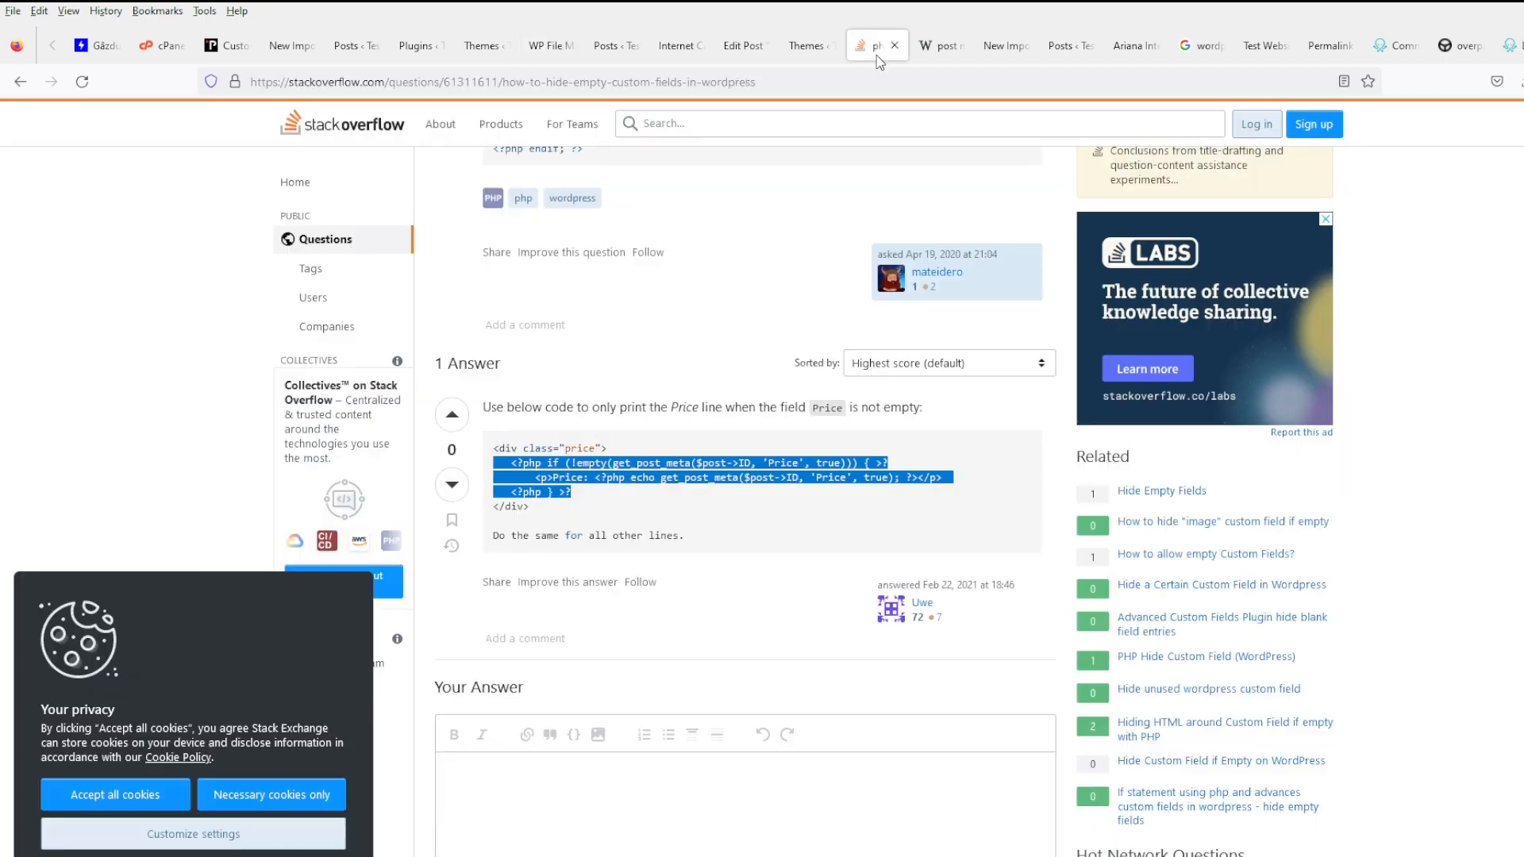
- Compare the template against the Stack Overflow answer's code, then return to the post
click(878, 48)
click(930, 477)
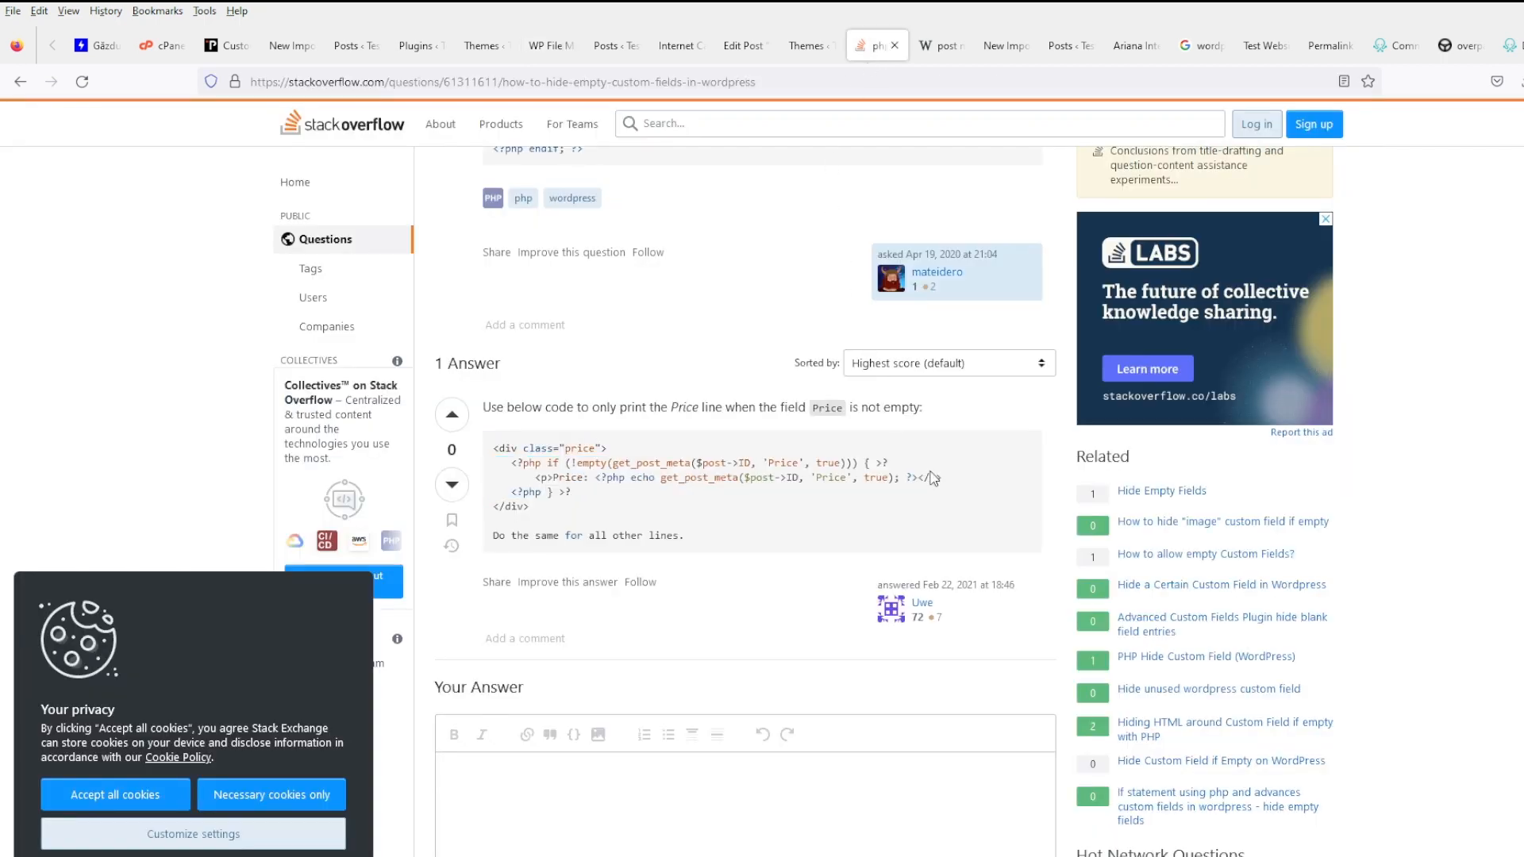
drag(975, 491, 770, 462)
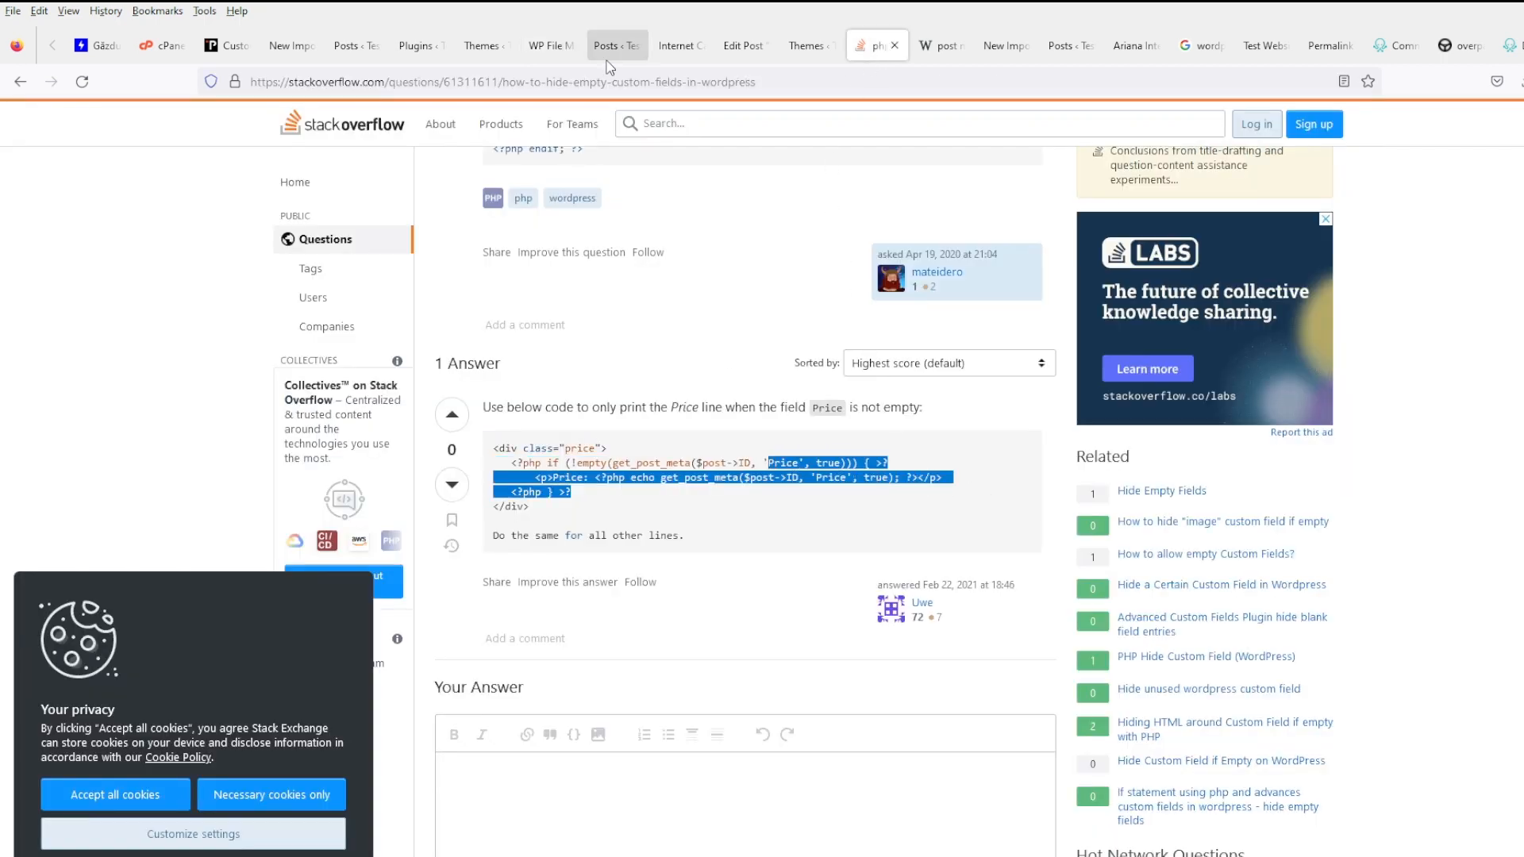
click(548, 46)
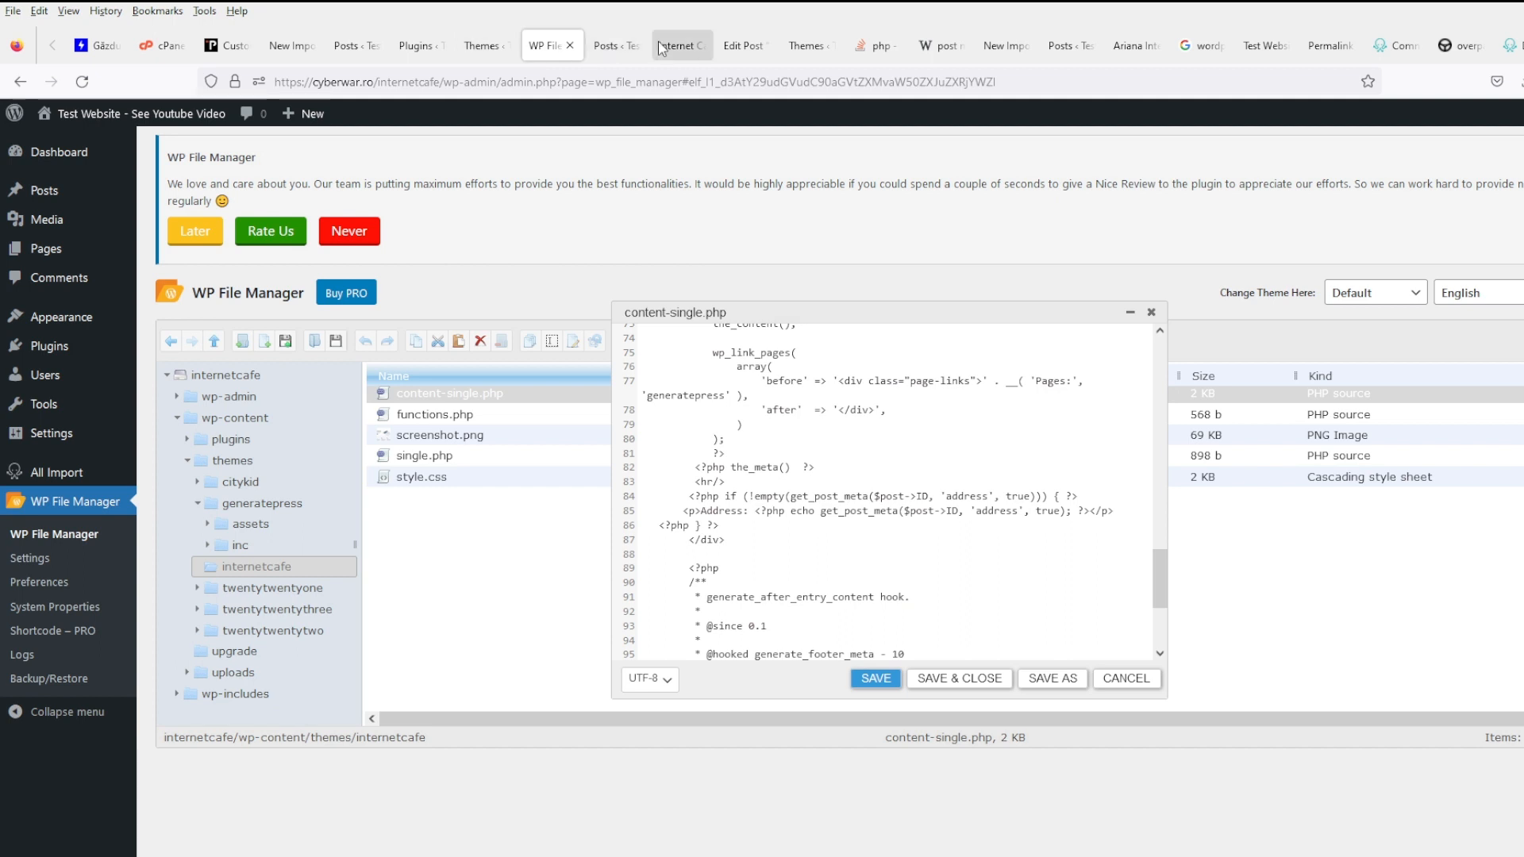
click(682, 46)
- Reload the Internet Café Aso post and inspect the new Address line
click(82, 81)
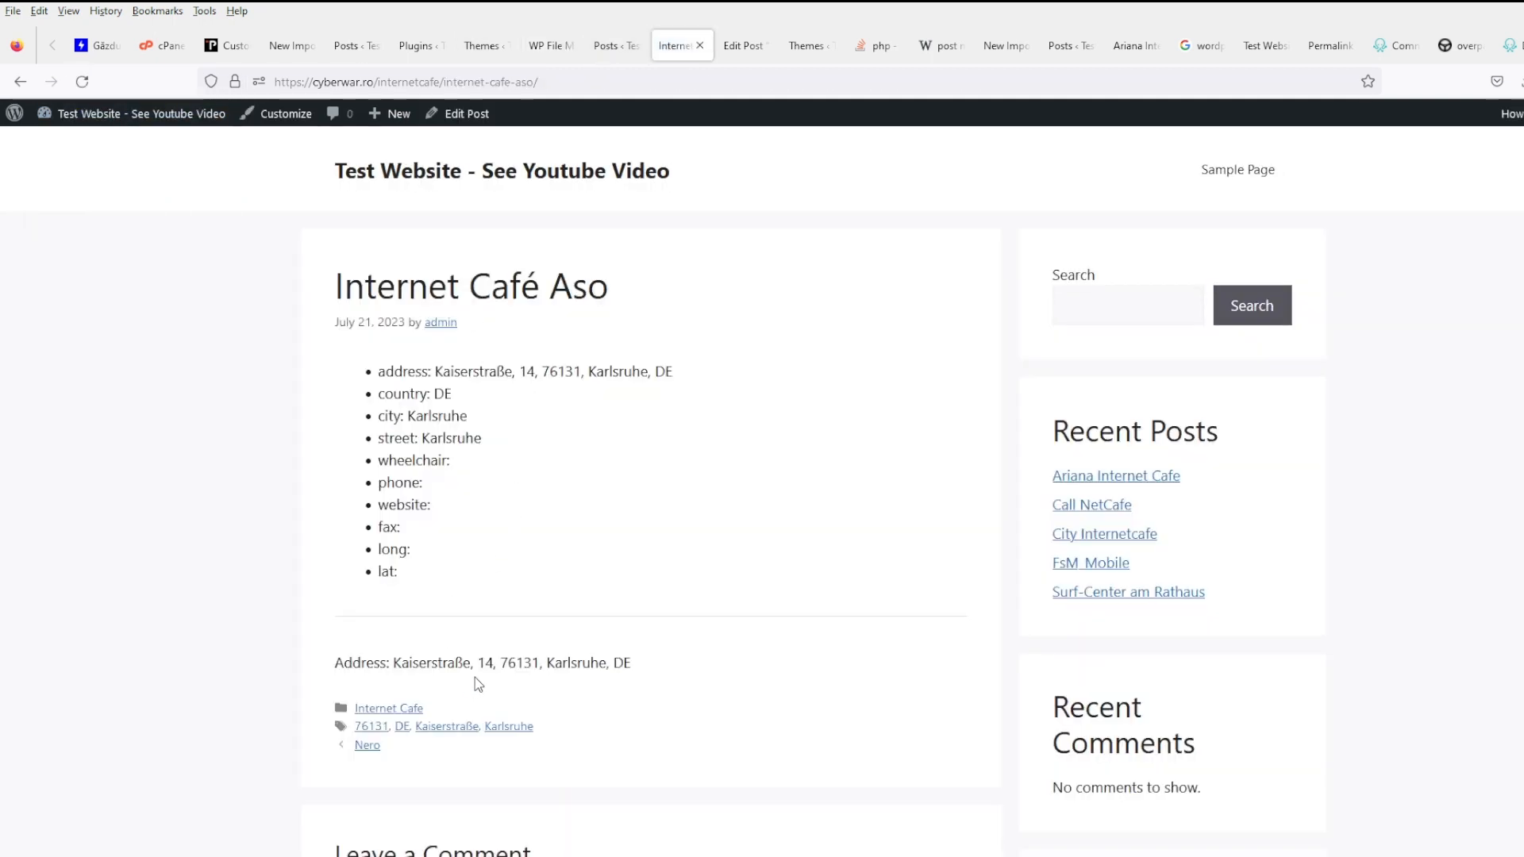
triple_click(576, 663)
click(662, 662)
drag(662, 662, 323, 670)
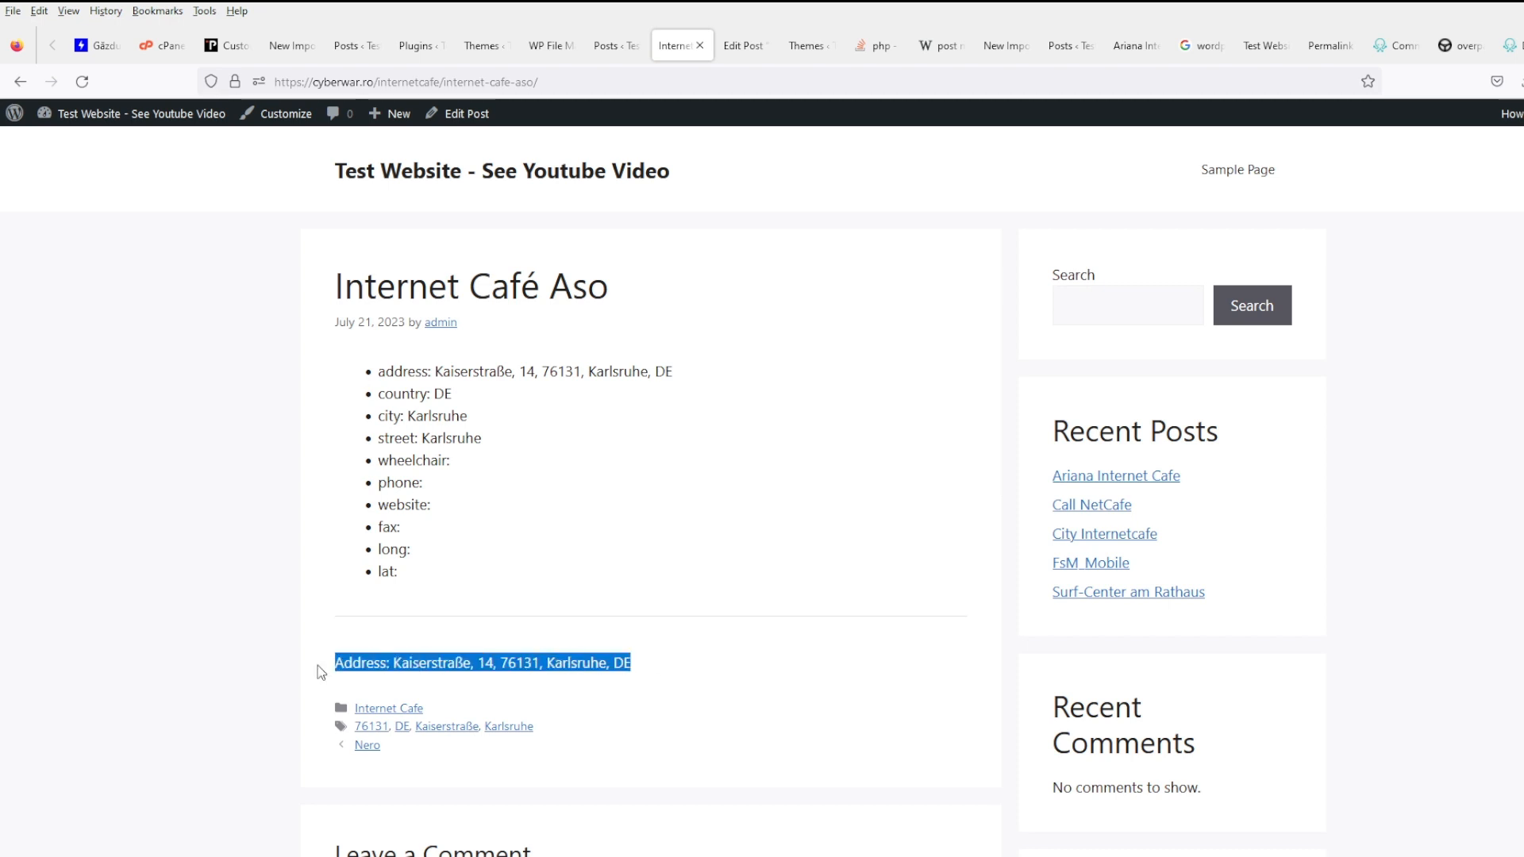
click(553, 695)
- Wrap the Address label in strong tags, save, and reload the post to see it bold
click(578, 41)
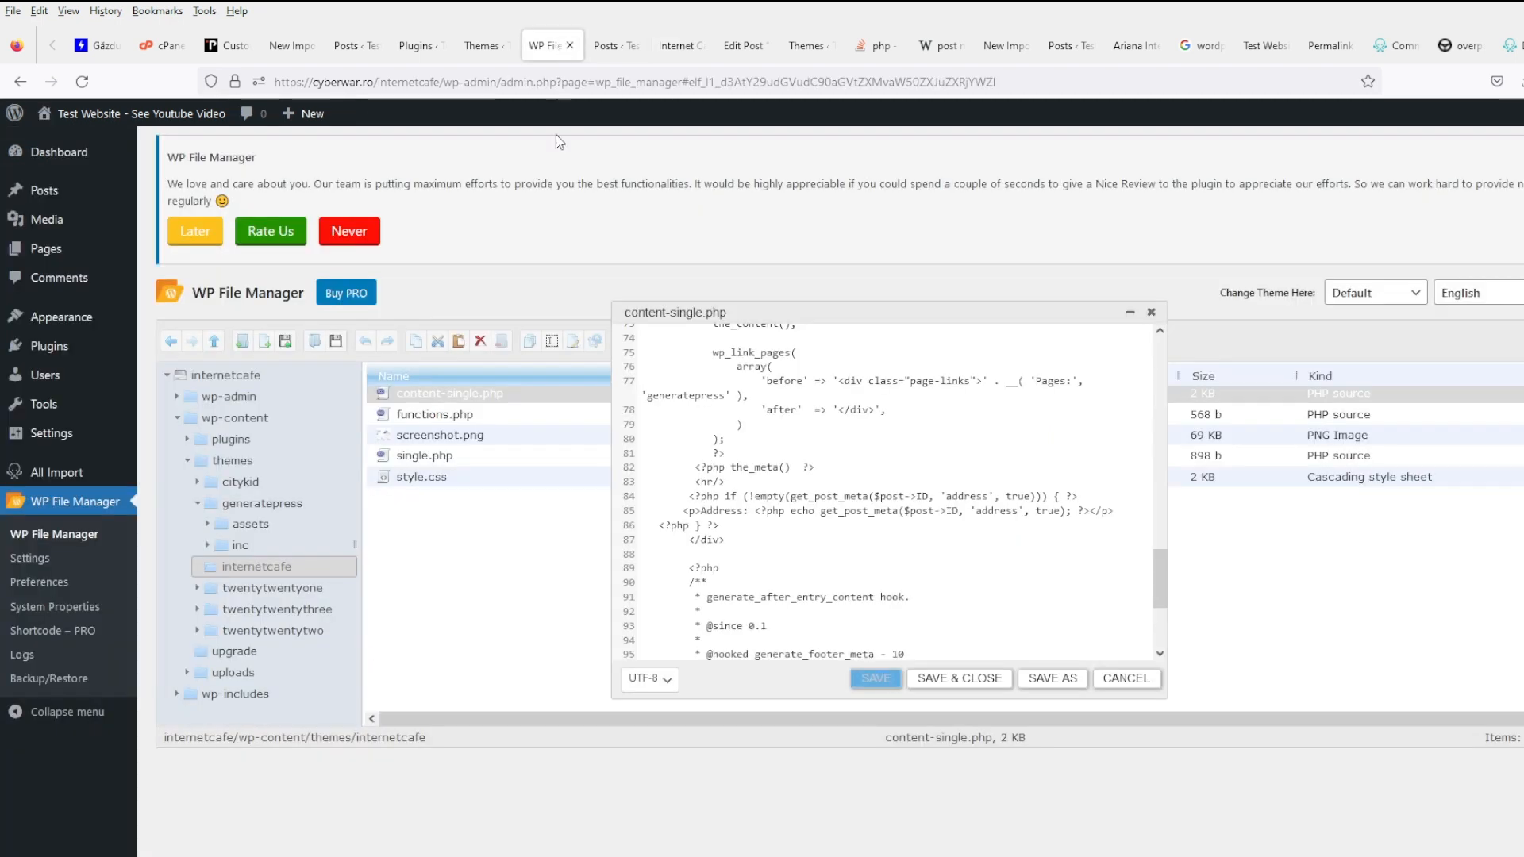
click(701, 510)
text(<b)
text(trong>)
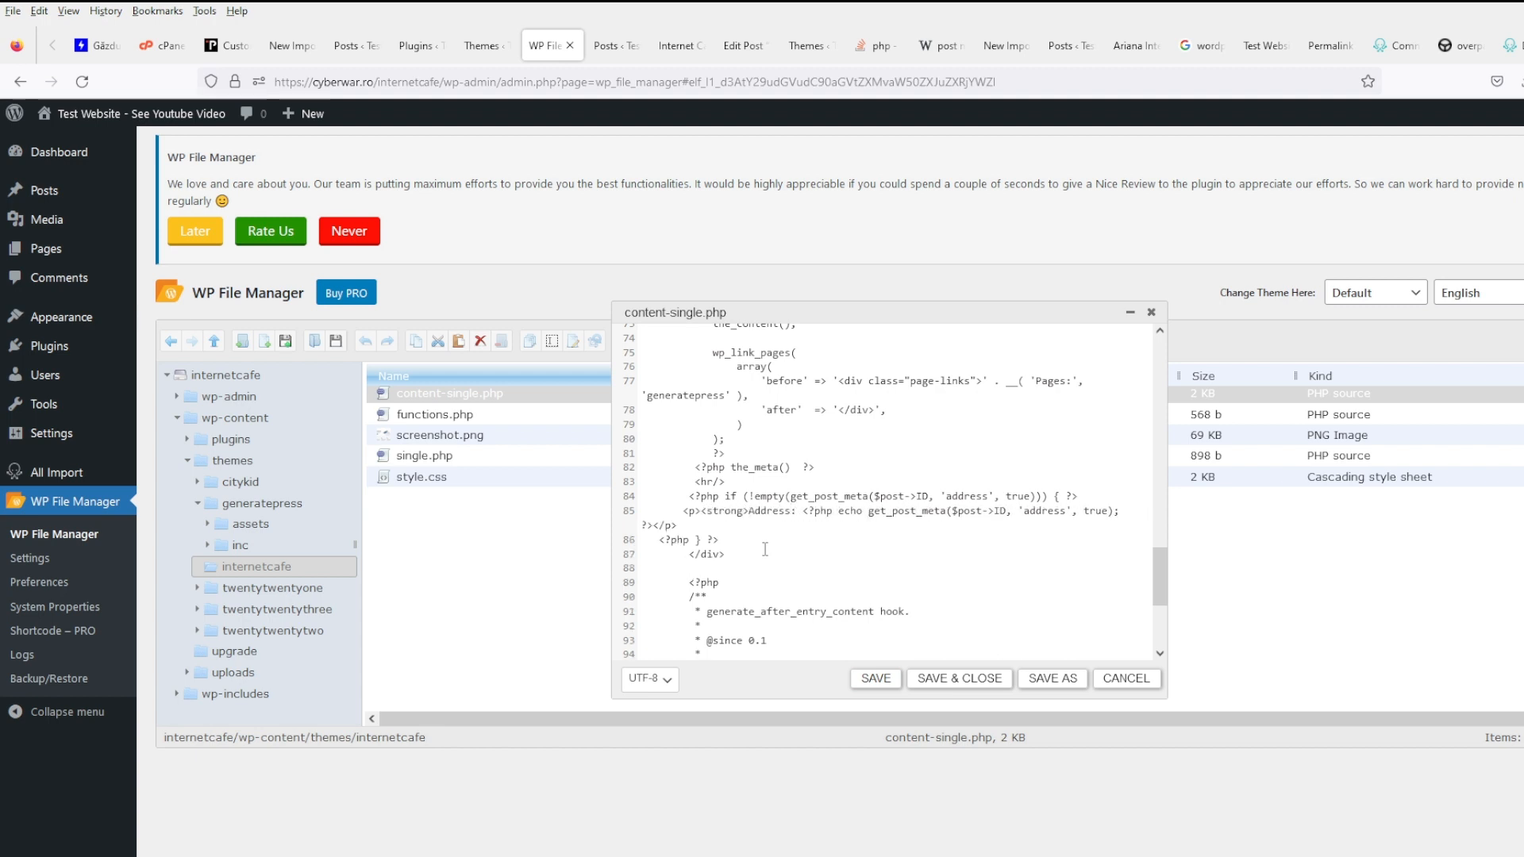
key(Right)
key(Right)
key(Right)
key(Right)
key(Right)
key(Right)
key(Right)
text(</stron)
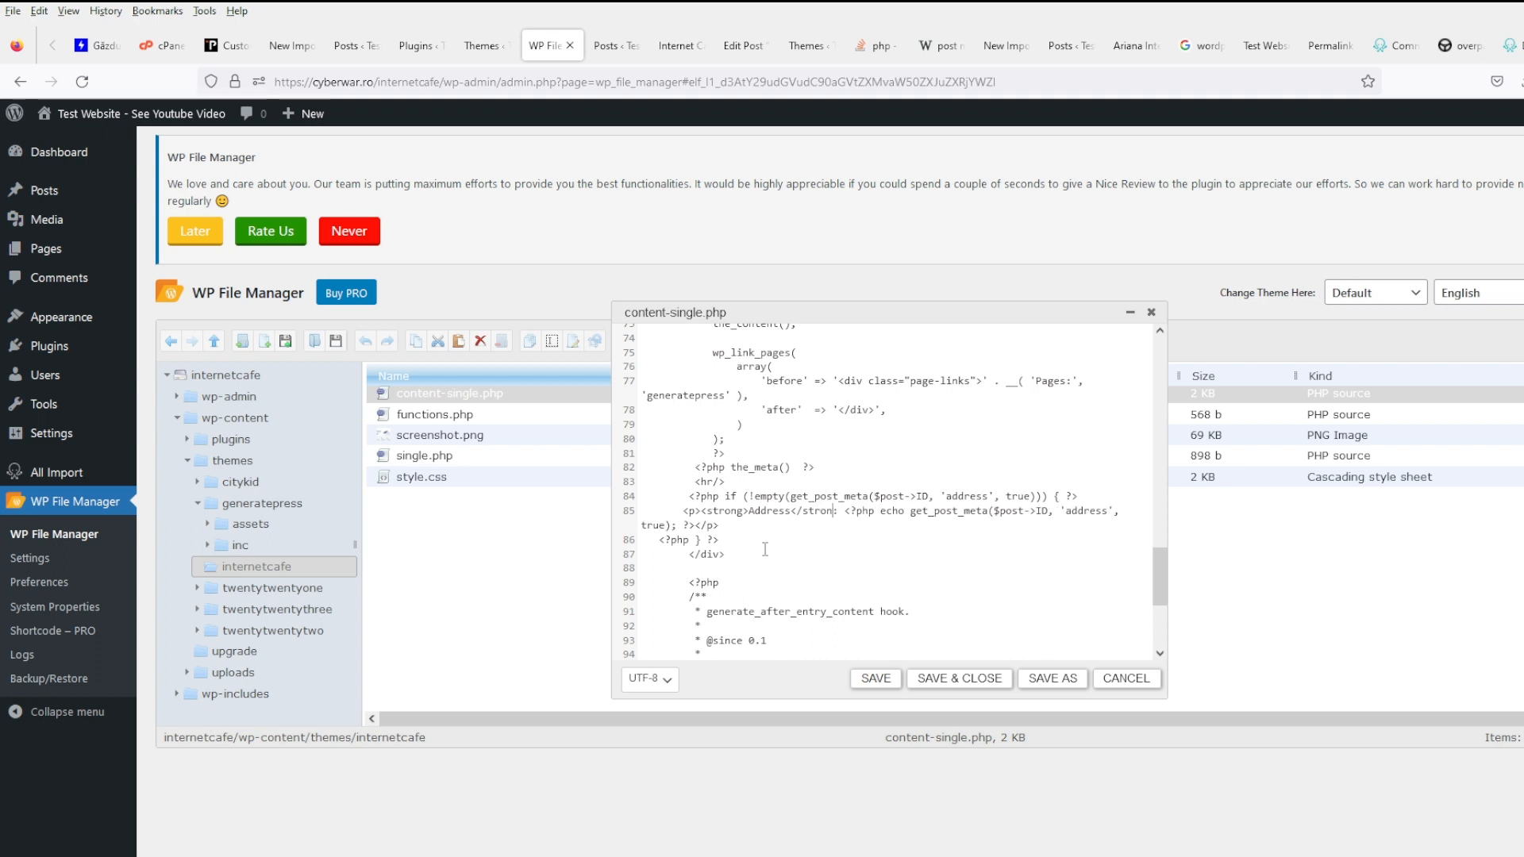
text(g>)
click(875, 678)
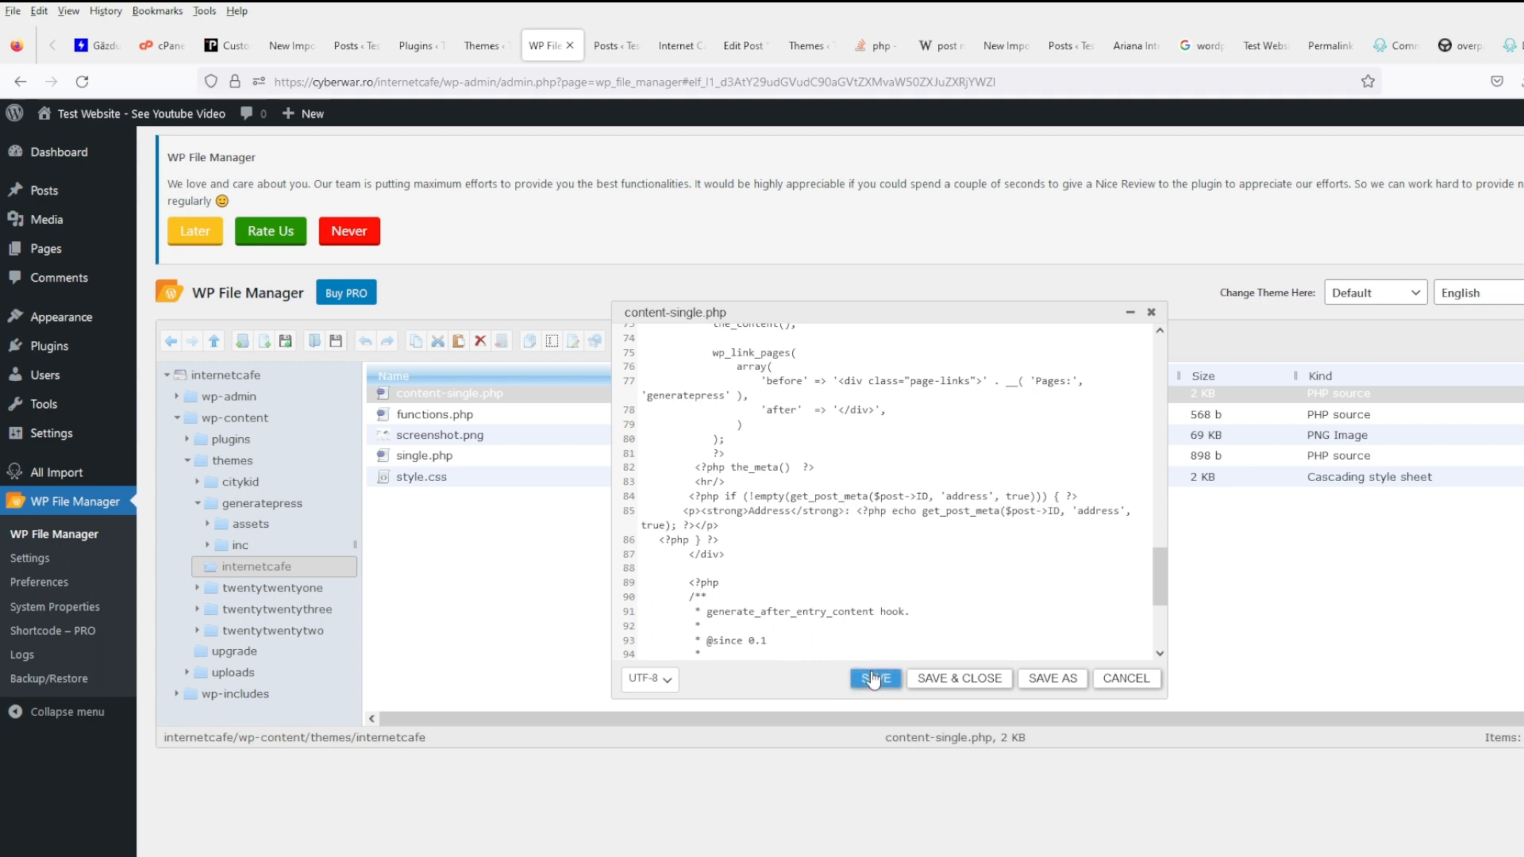
click(671, 46)
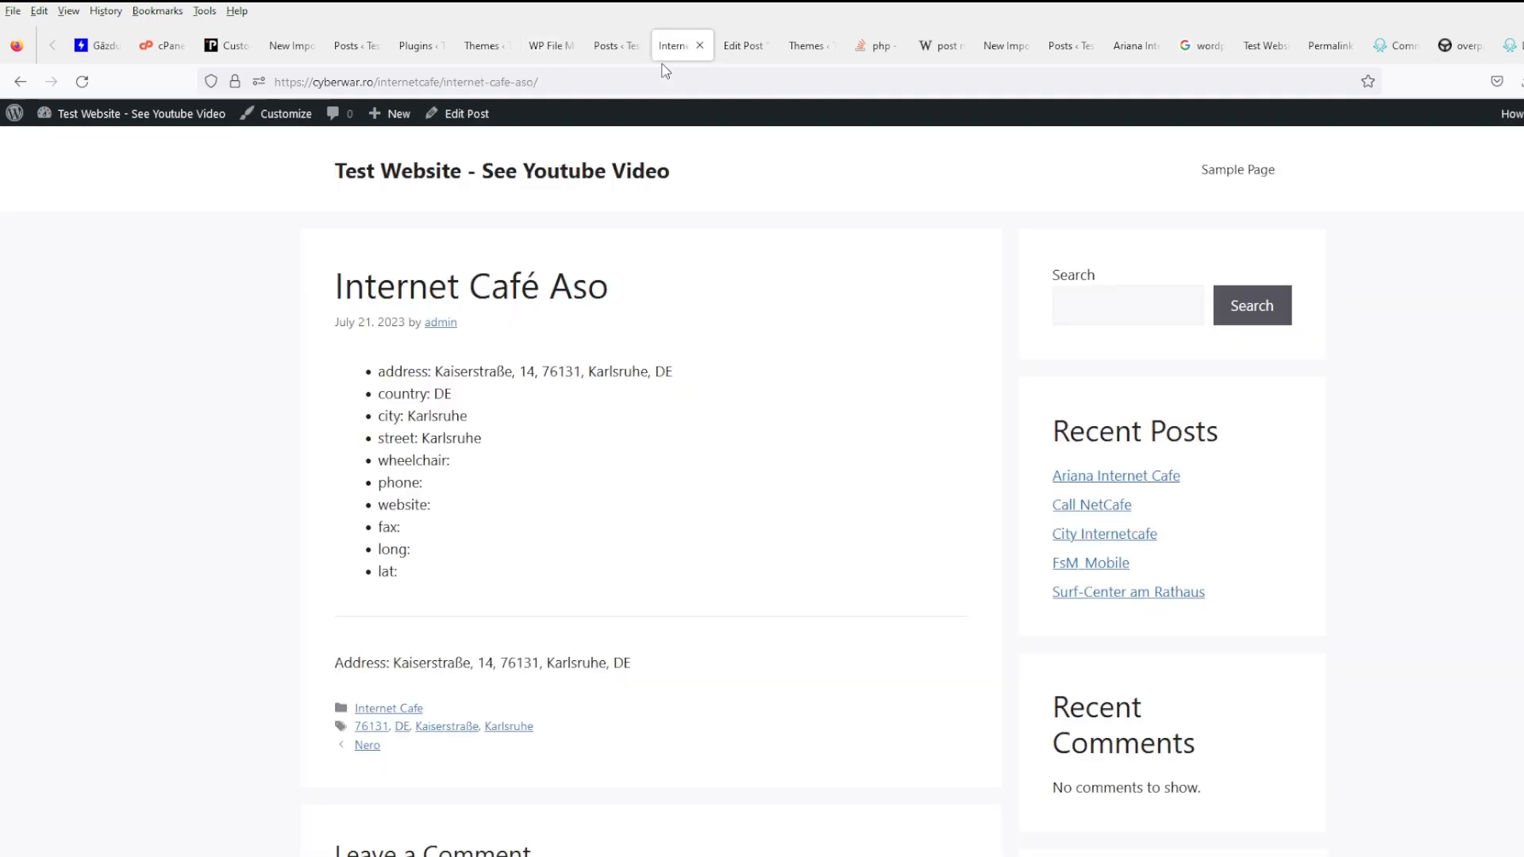
click(82, 81)
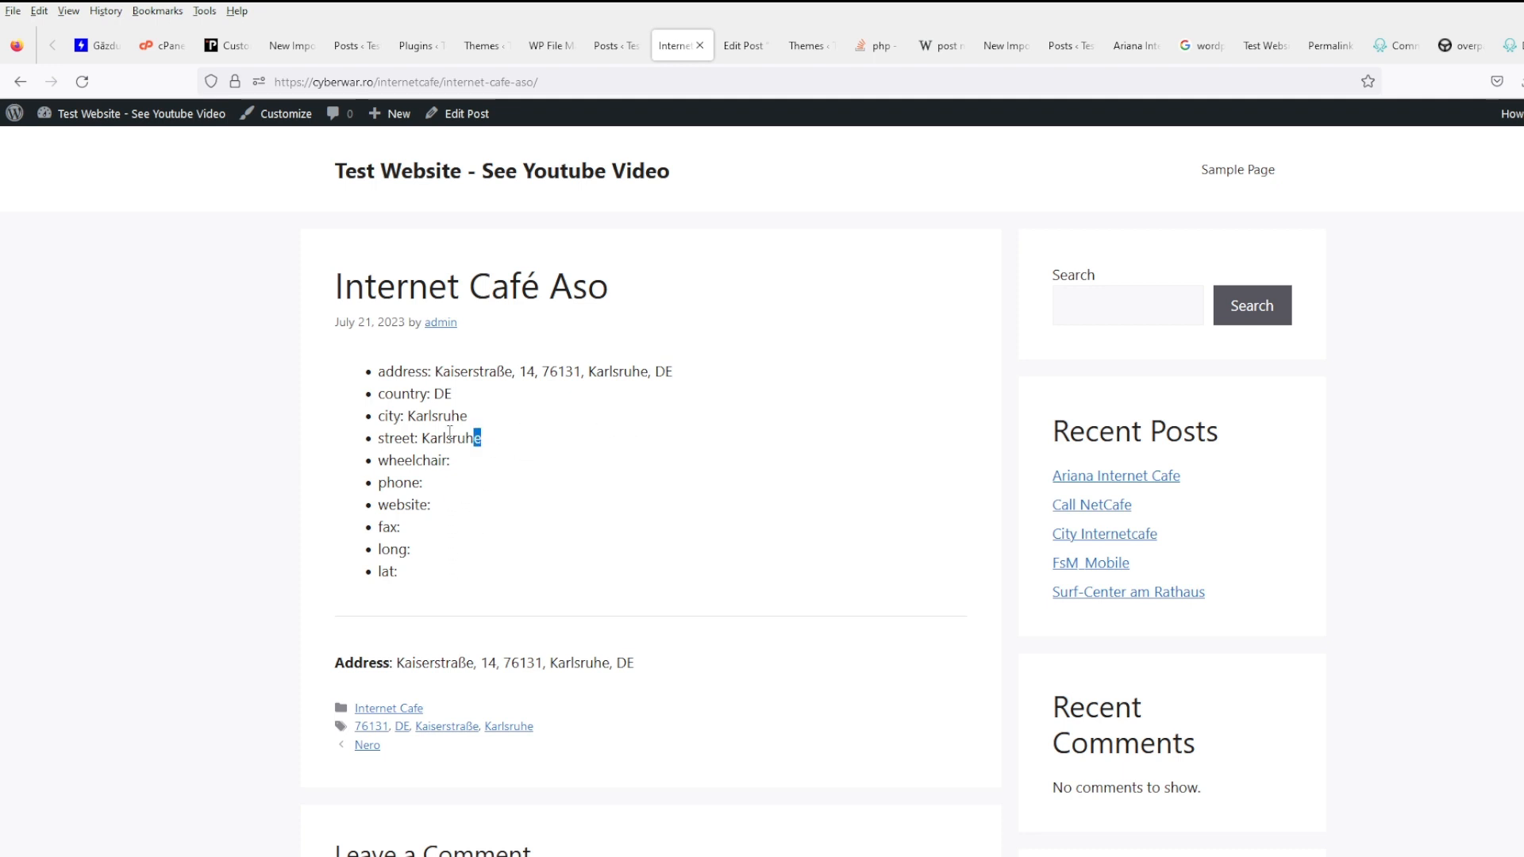
- Review the post's field lines, select the empty phone: through lat: fields, and return to the editor
drag(478, 438, 349, 399)
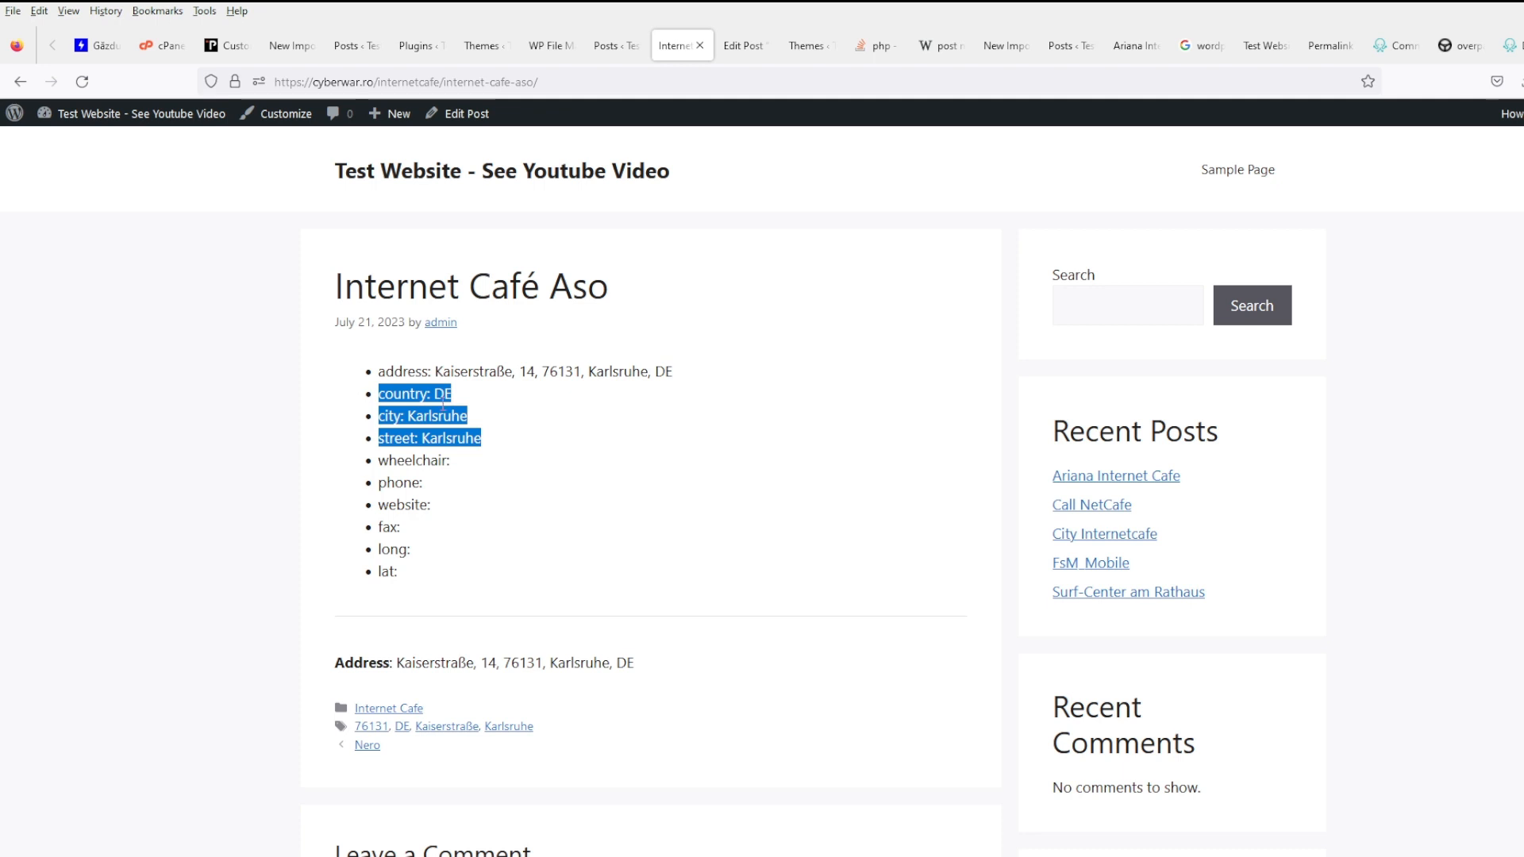
drag(524, 455, 361, 399)
click(560, 445)
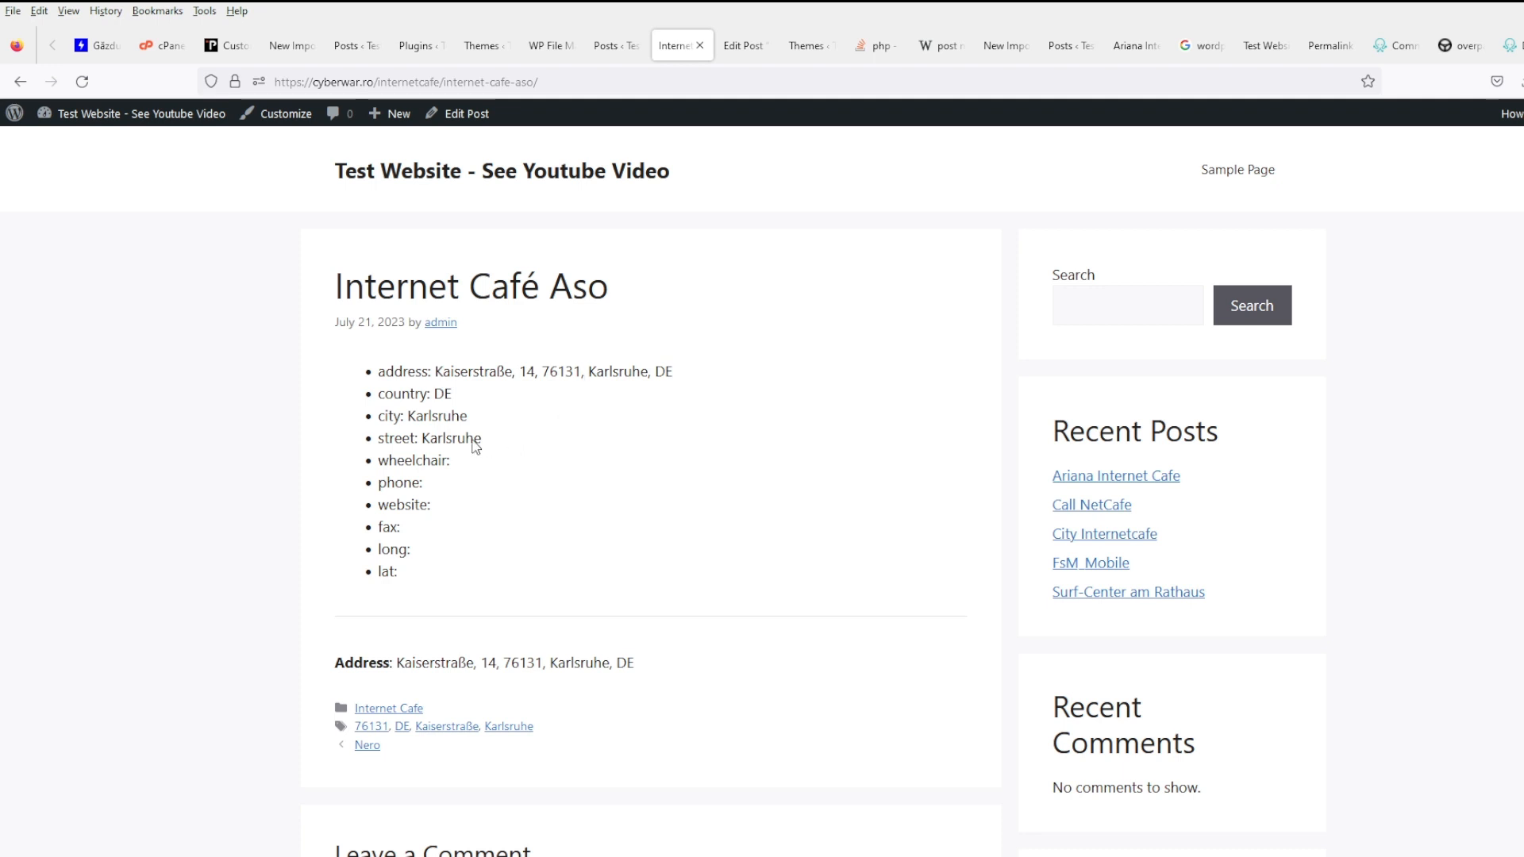
drag(479, 443, 364, 409)
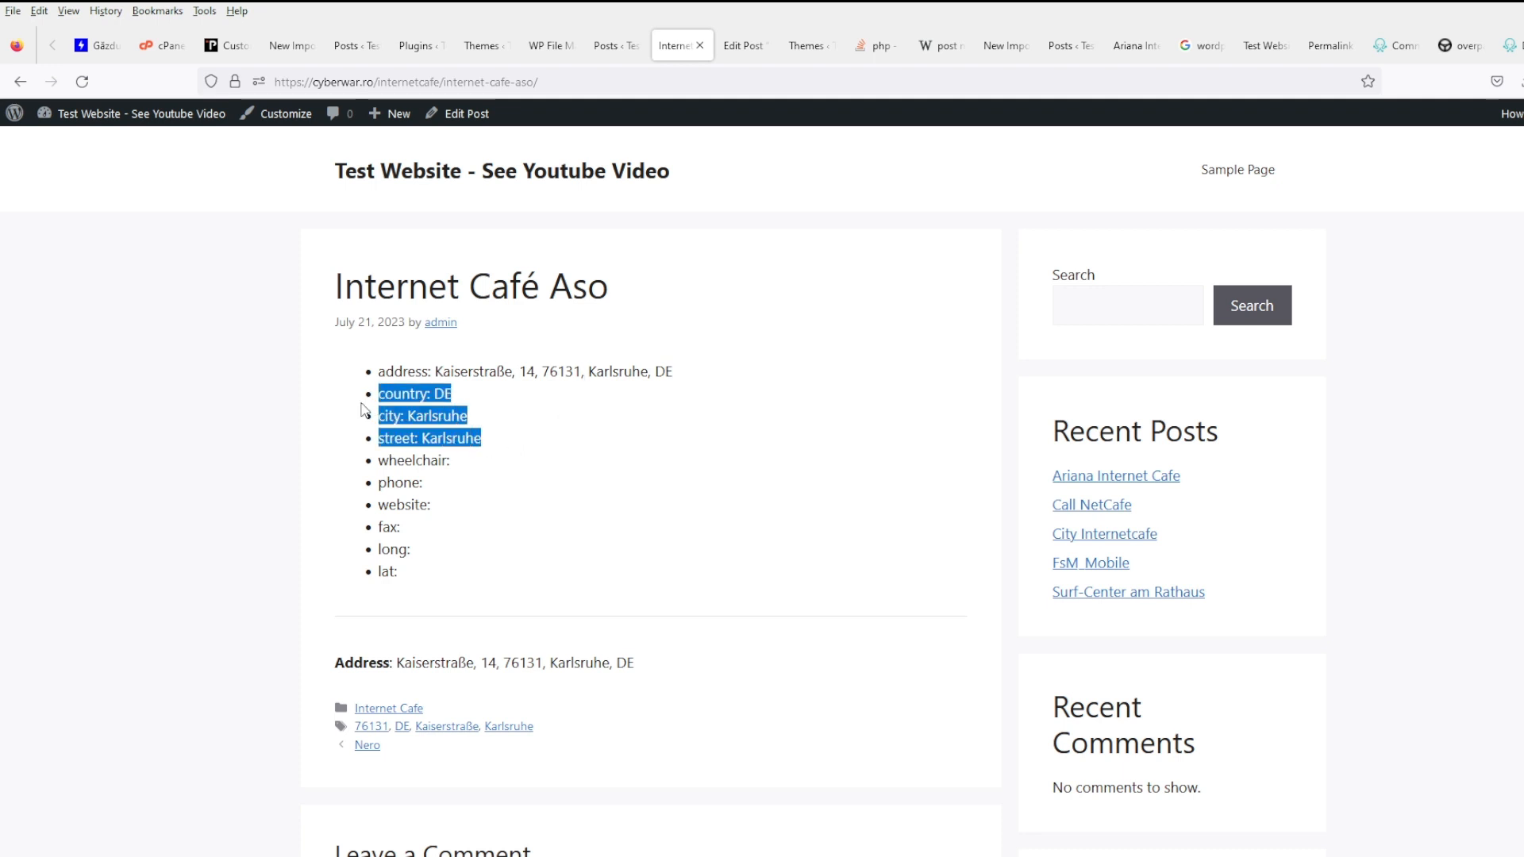
click(531, 435)
drag(531, 435, 373, 409)
drag(508, 439, 373, 406)
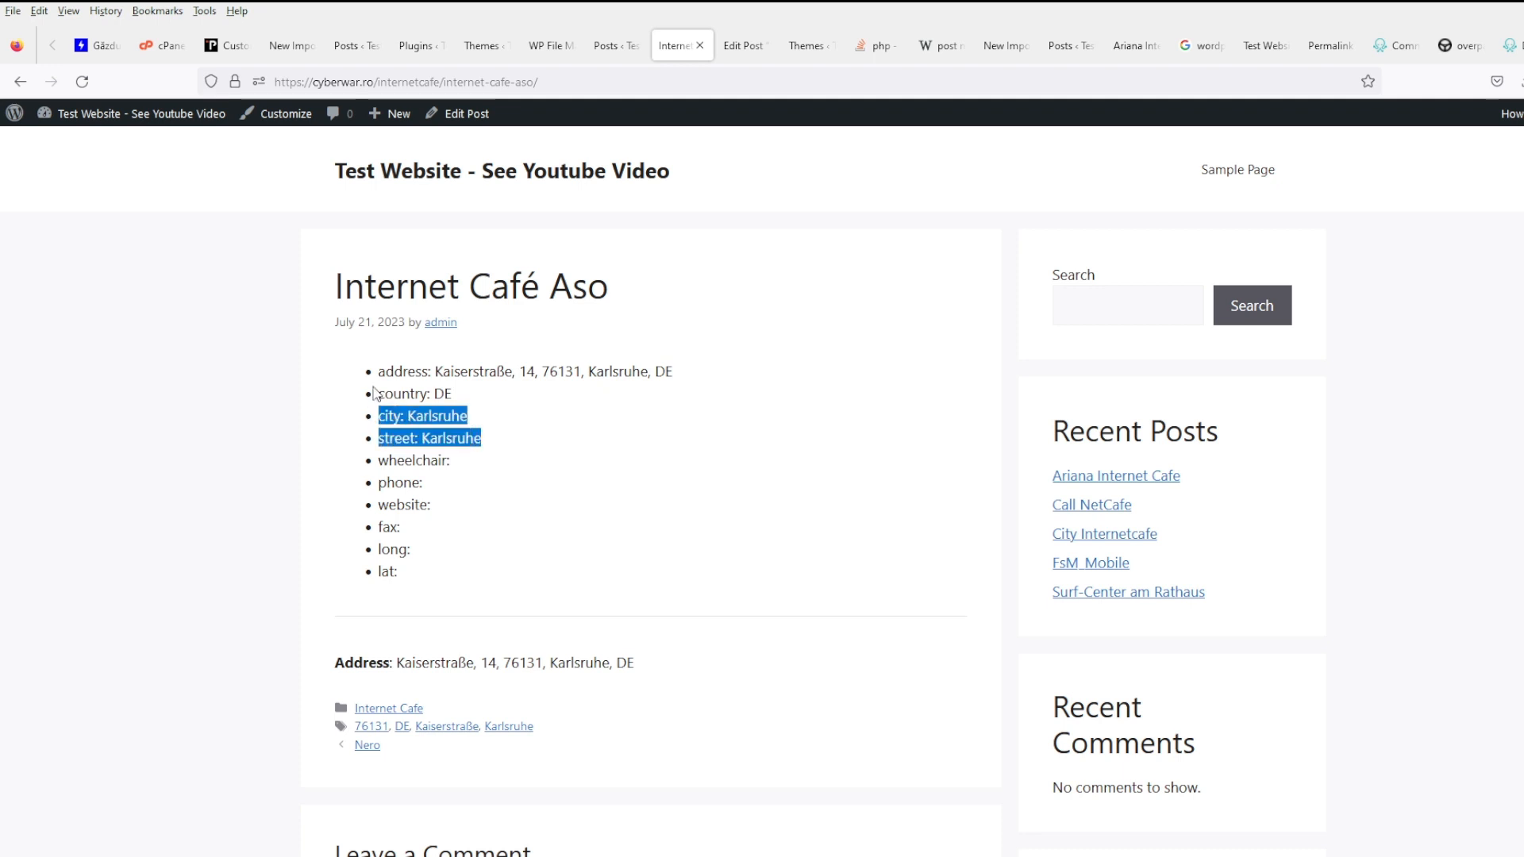
click(501, 436)
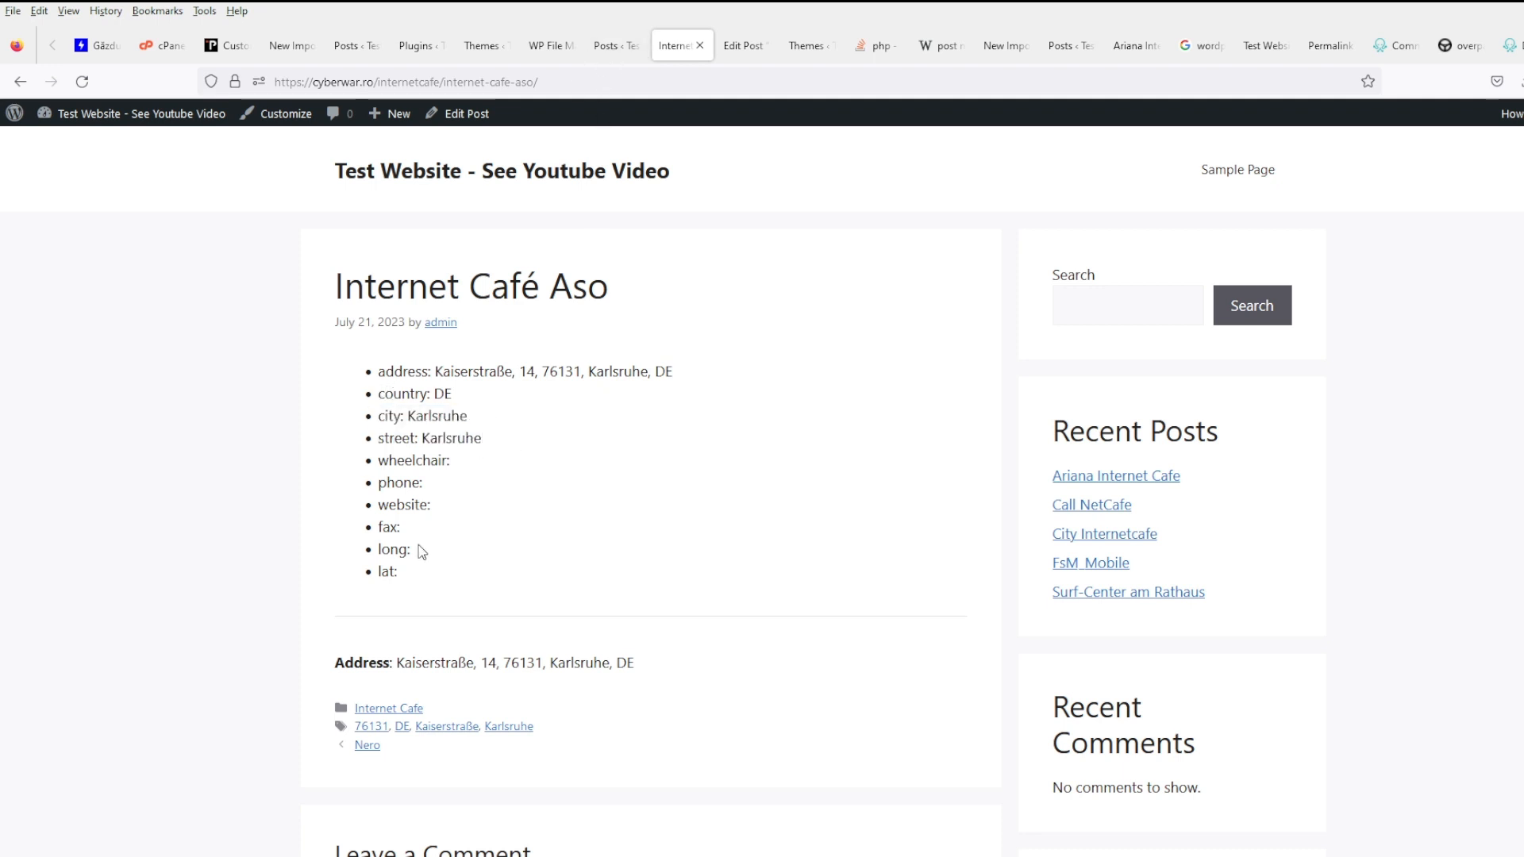
drag(379, 481, 410, 577)
key(ctrl+c)
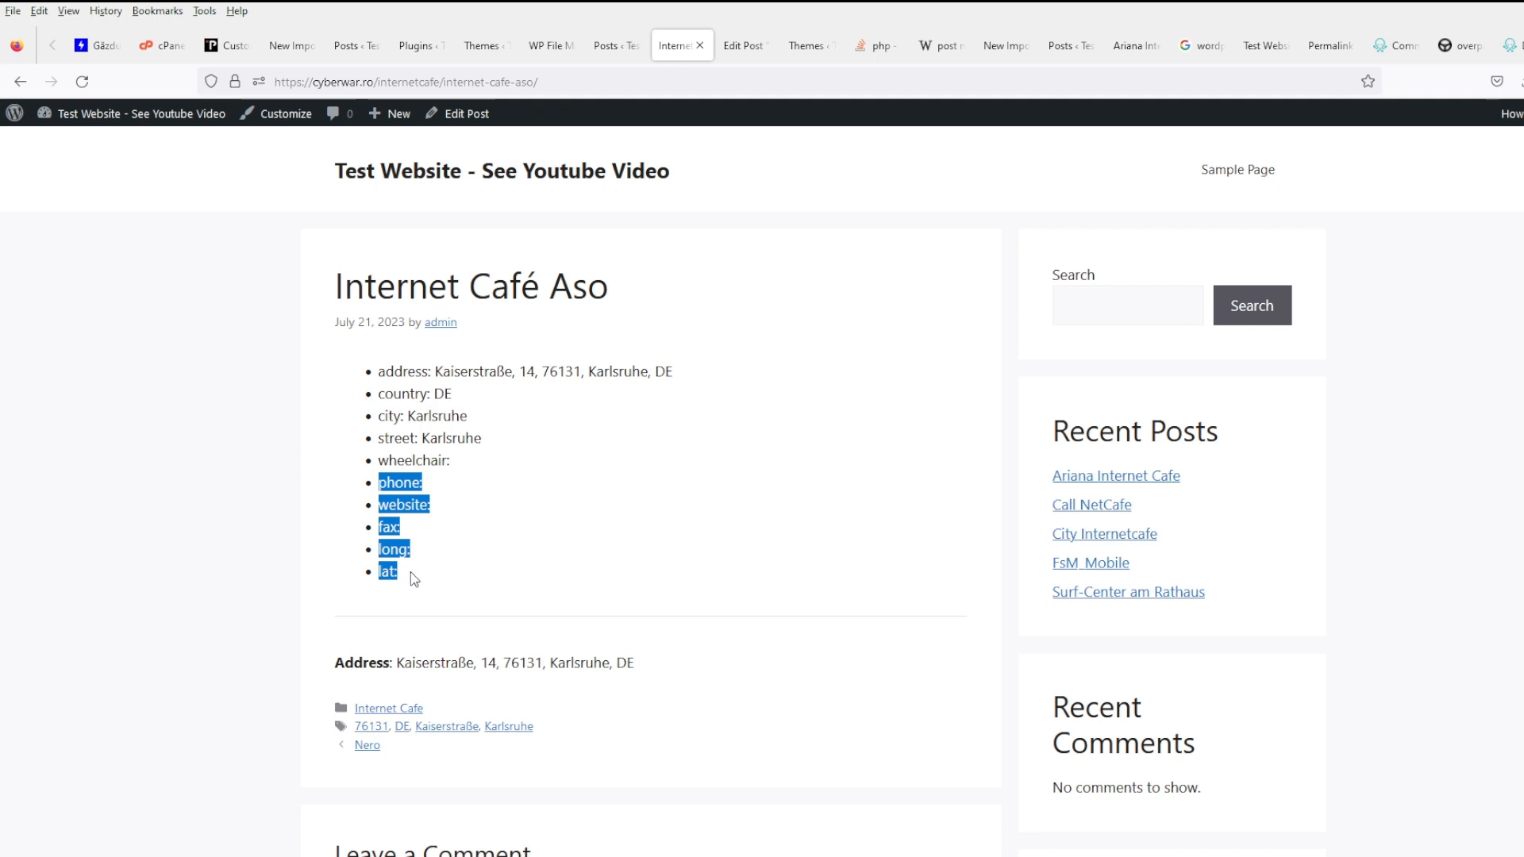
click(555, 46)
click(783, 543)
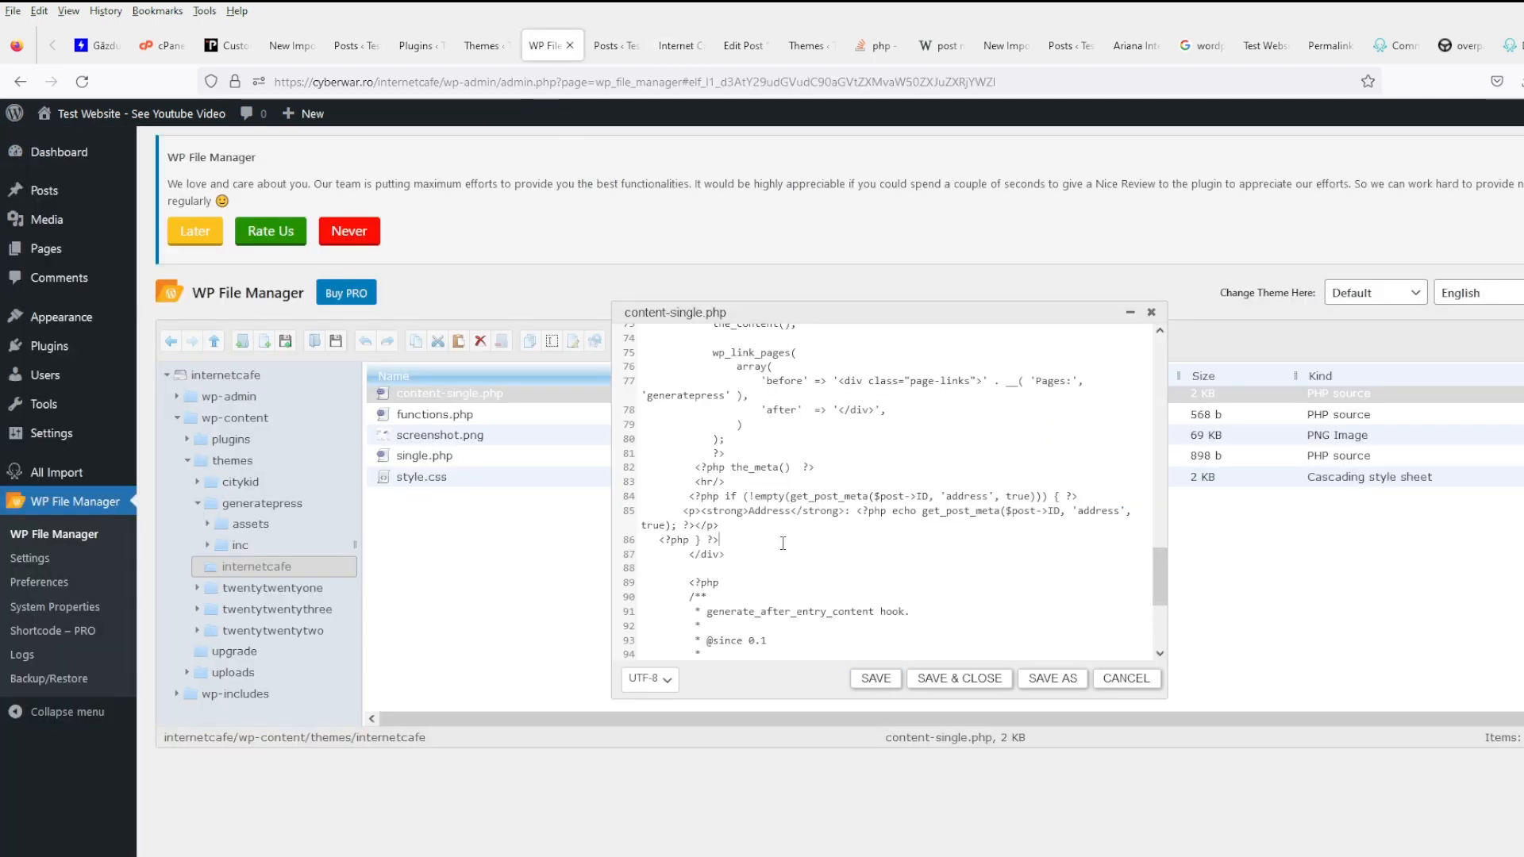
- Paste the phone, website, fax, long and lat field names after line 86 and widen the editor
key(Return)
key(Return)
key(ctrl+v)
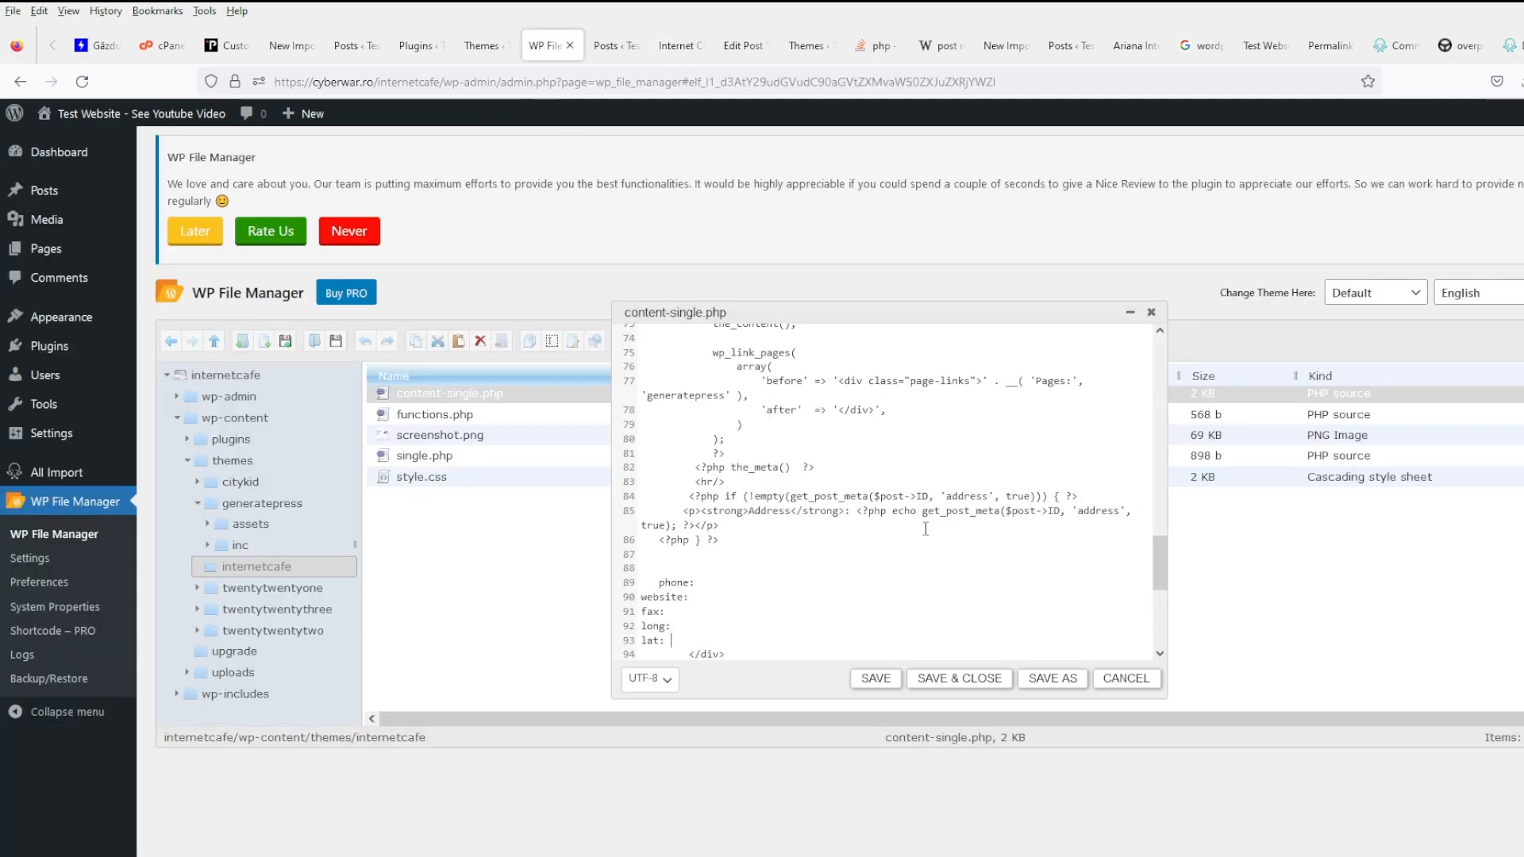
key(Up)
key(Up)
key(Up)
key(Up)
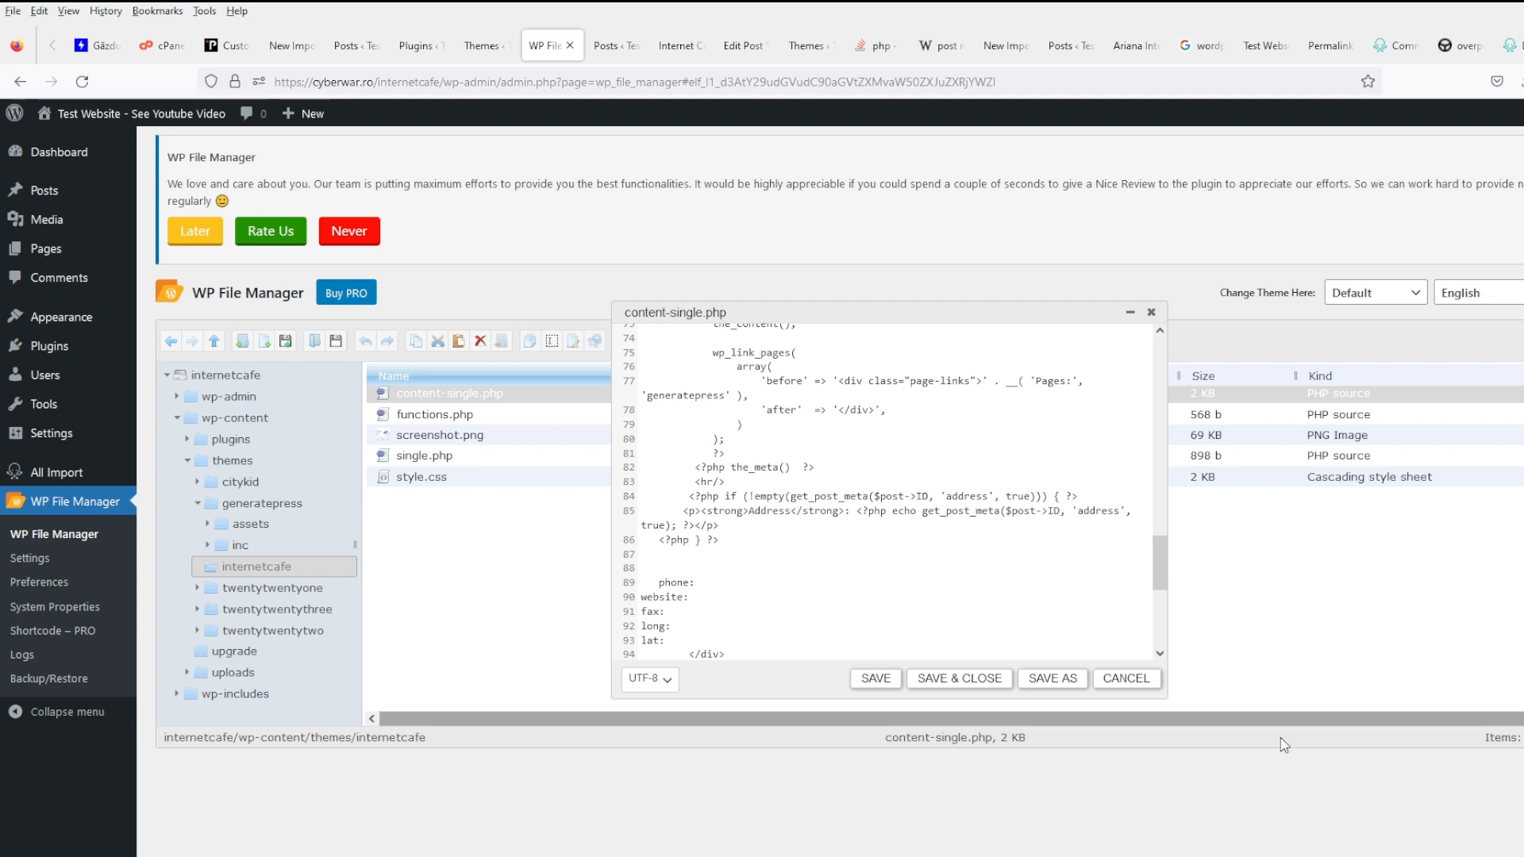
drag(1164, 698, 1517, 716)
- Tidy the Address if-block's indentation, keeping it on three lines
key(Up)
key(Up)
key(Up)
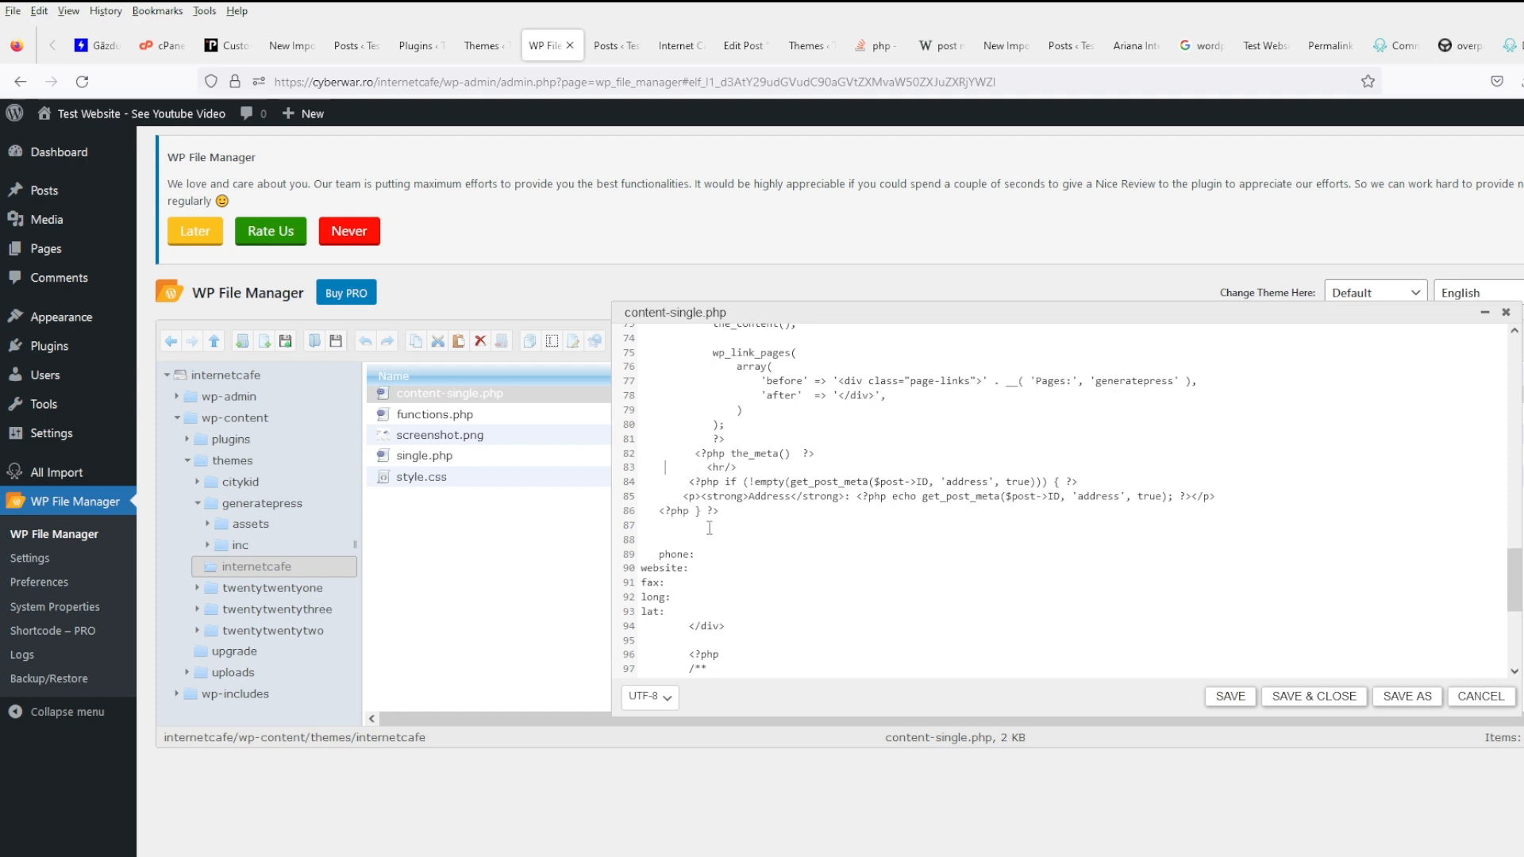
click(670, 506)
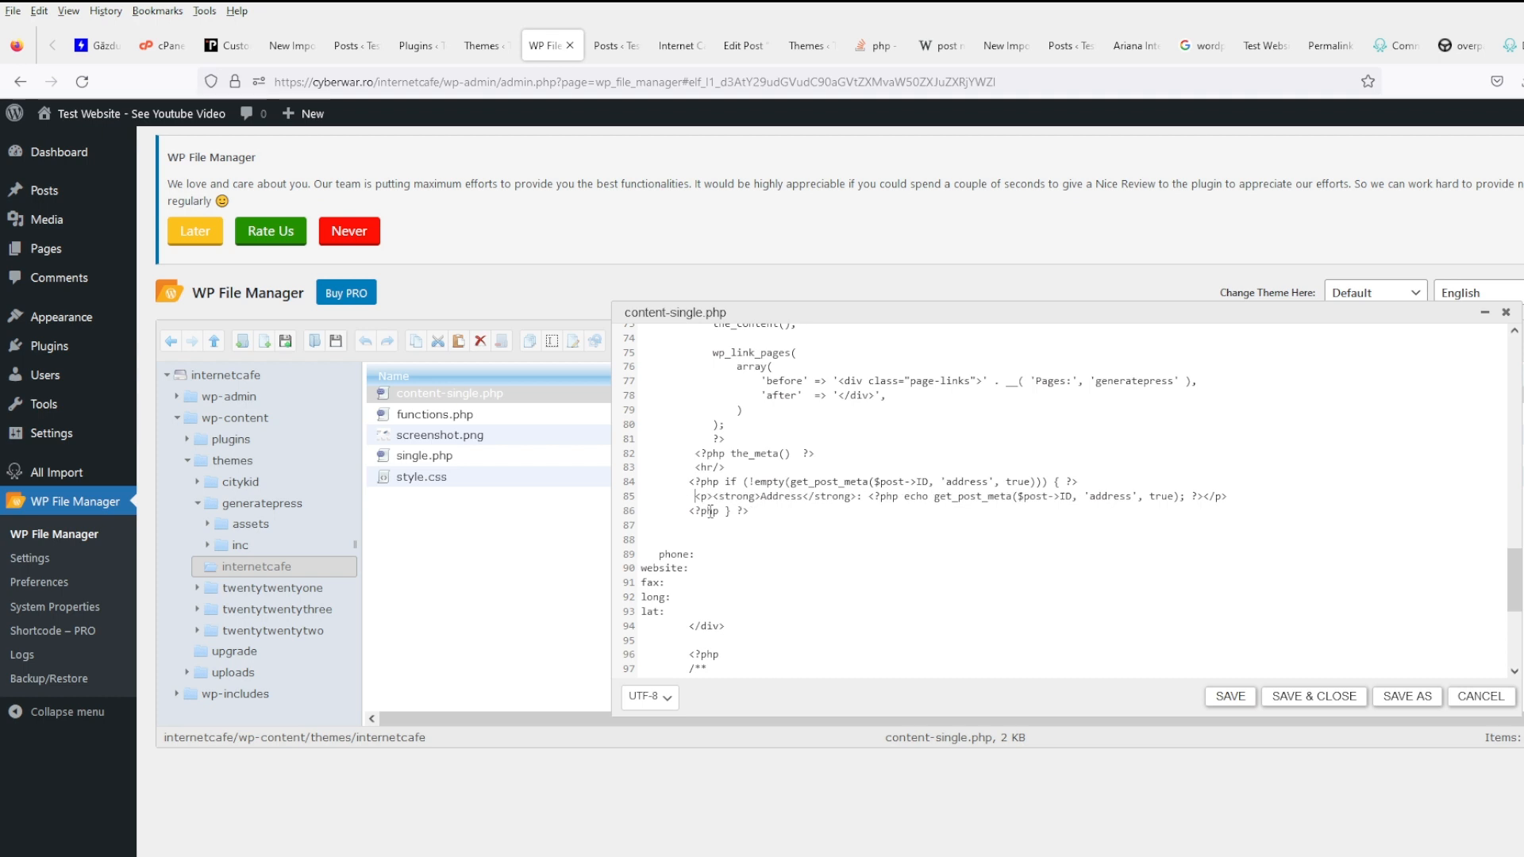
key(BackSpace)
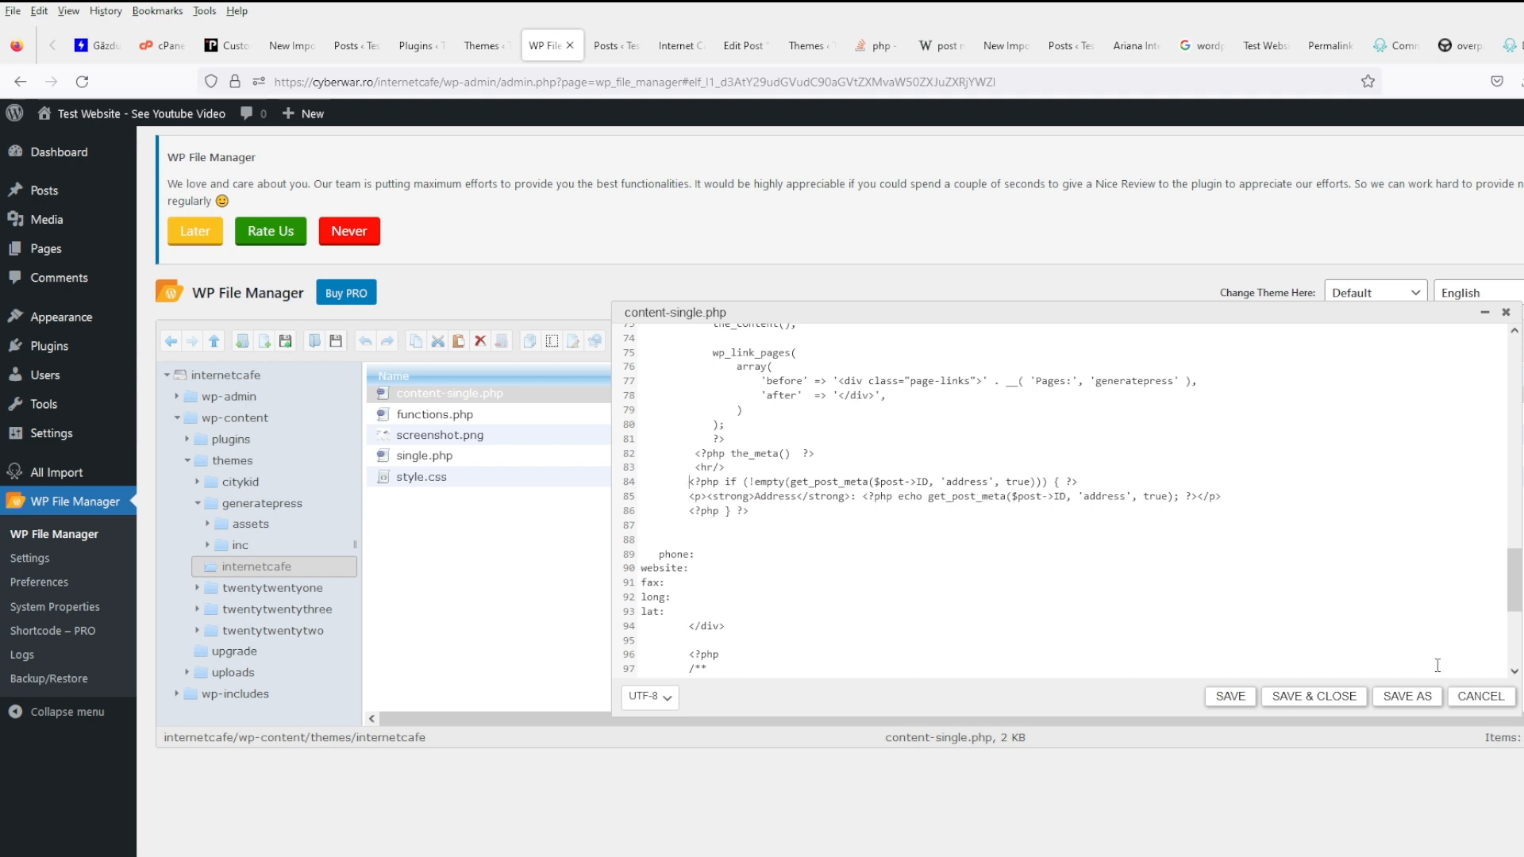
key(BackSpace)
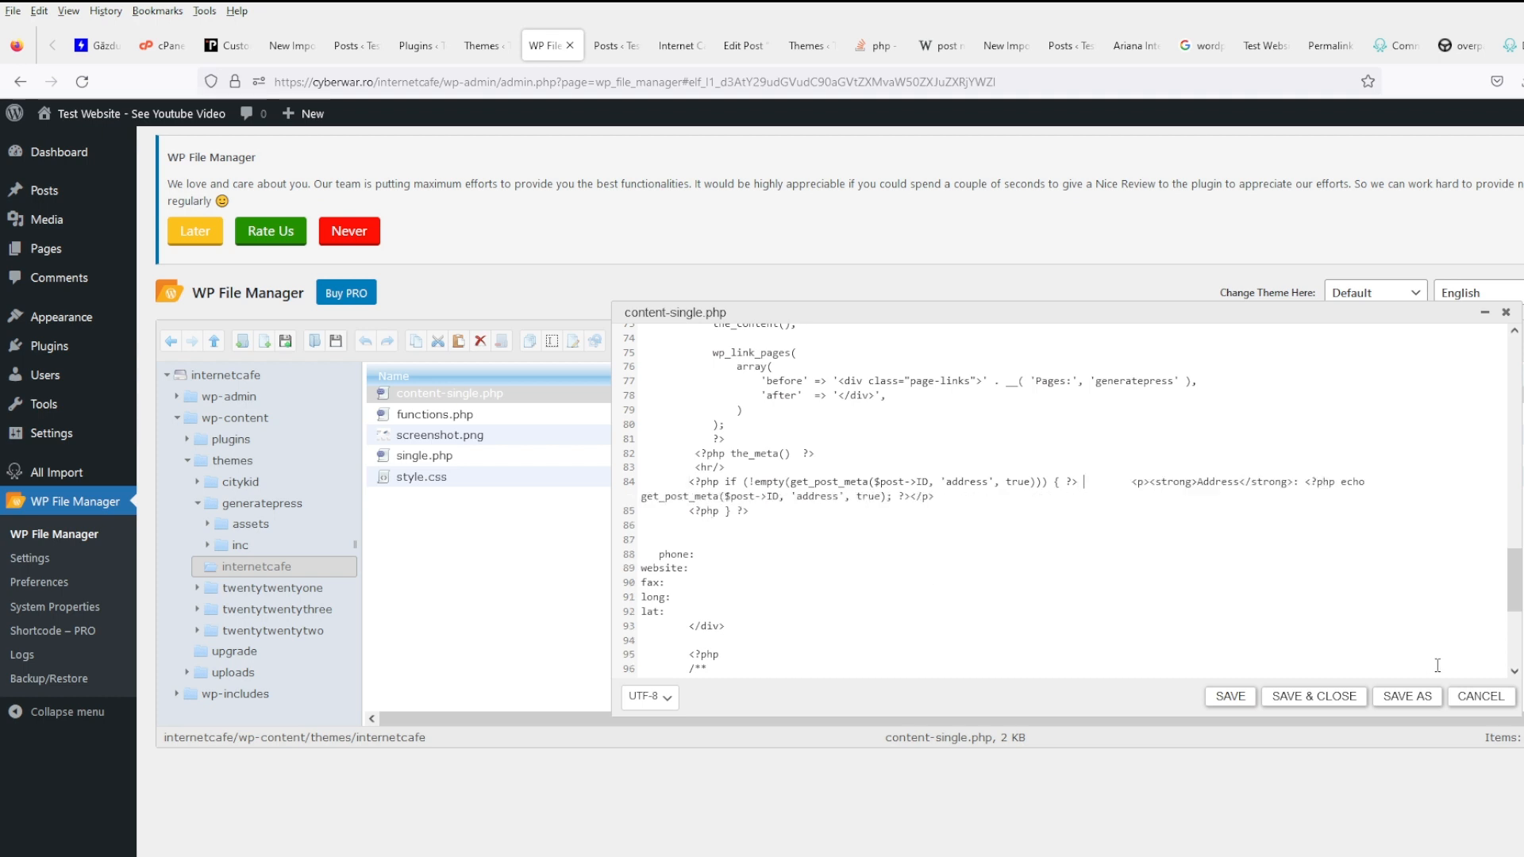
key(Delete)
key(Delete)
key(Delete)
key(Delete)
key(Delete)
key(Delete)
key(Delete)
key(Delete)
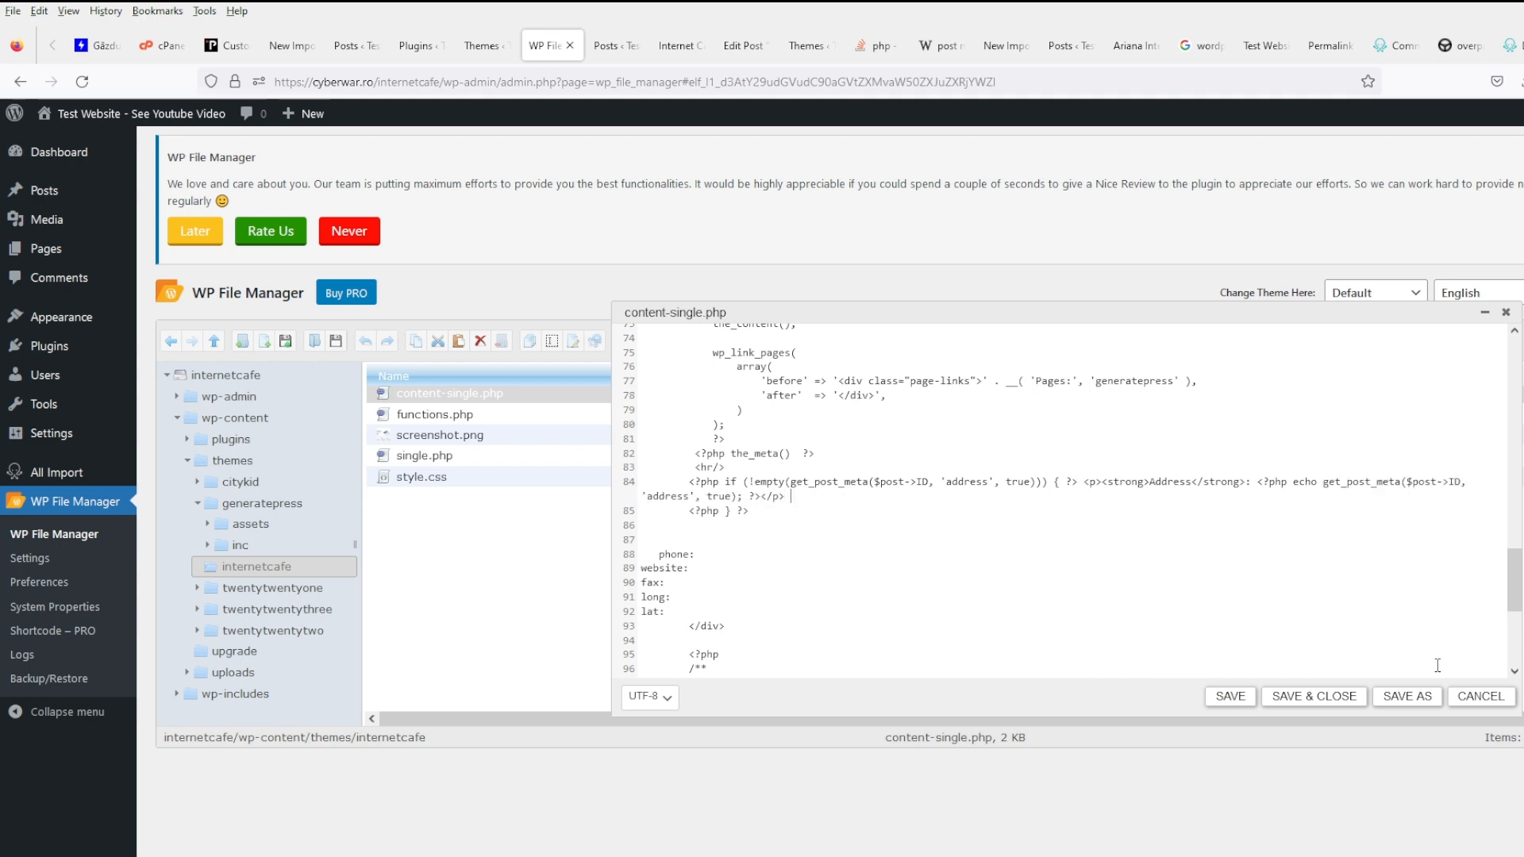
key(Delete)
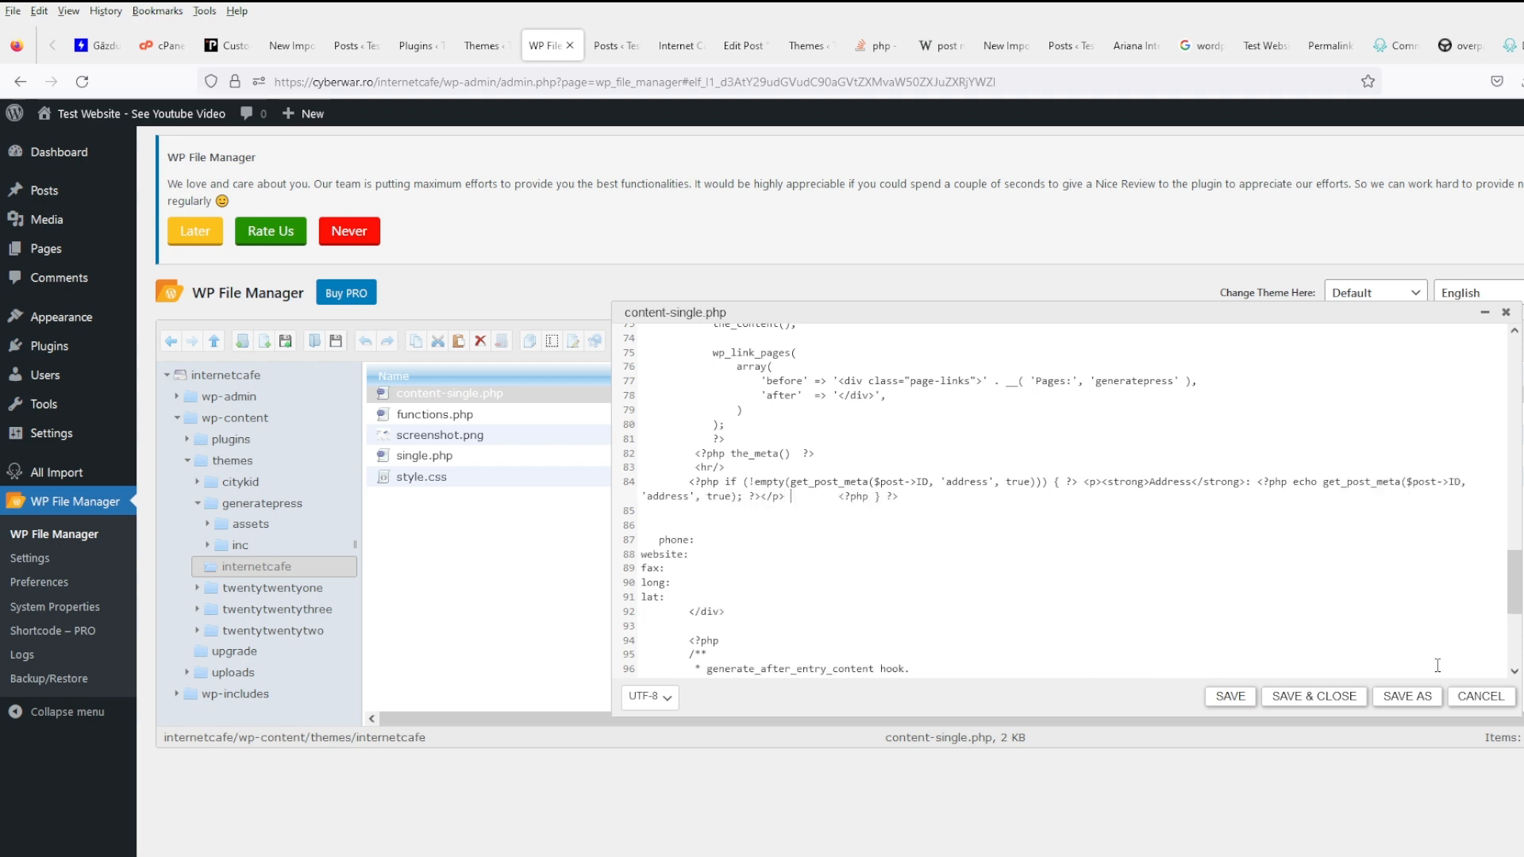
key(ctrl+z)
key(ctrl+z)
key(ctrl+z)
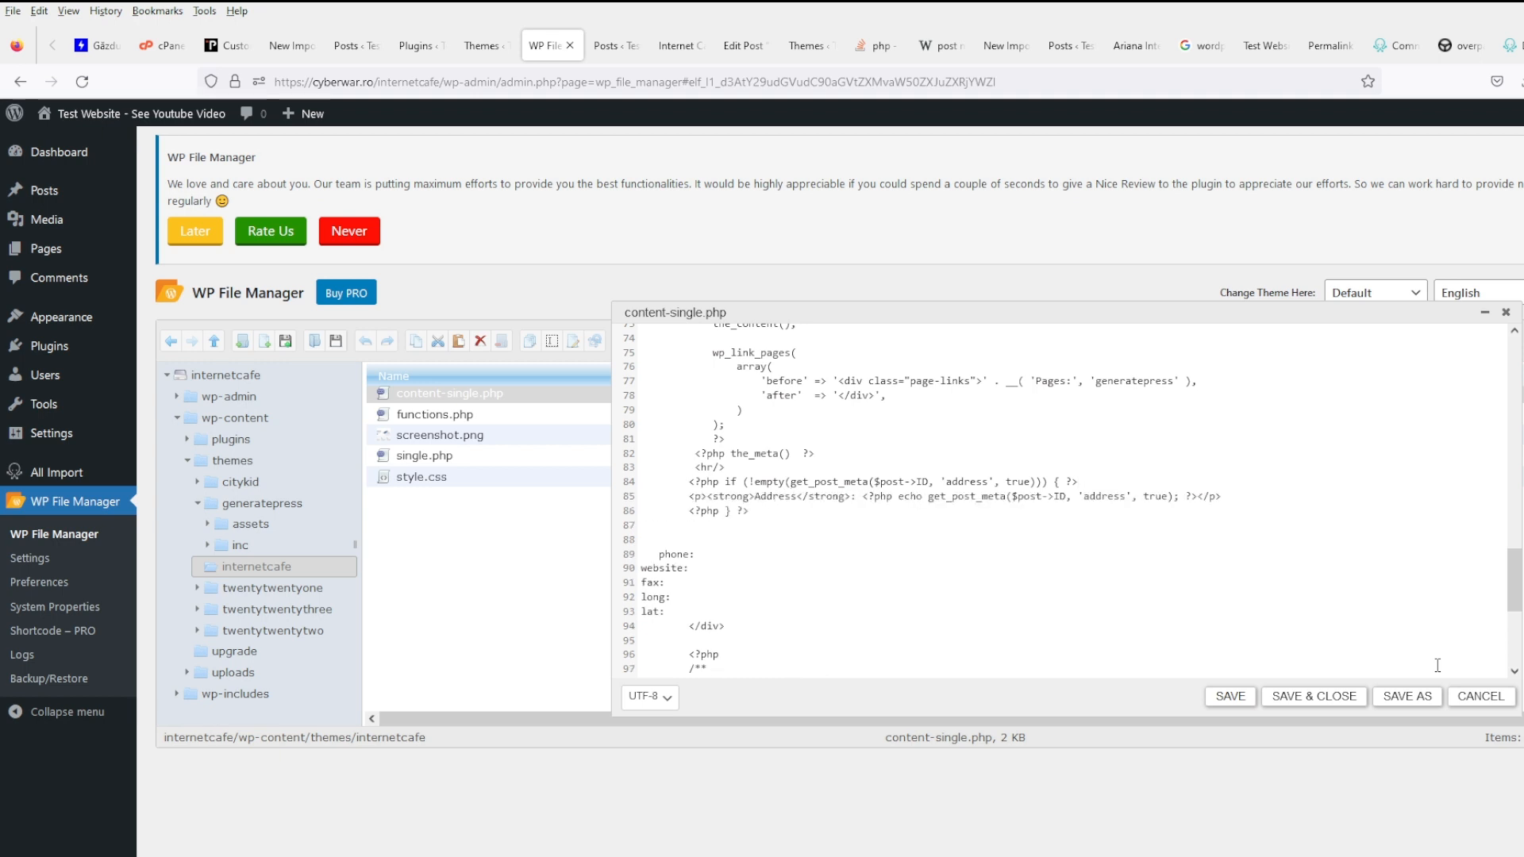
- Copy the three-line Address if-block and paste a duplicate on line 87
key(shift+Up)
key(shift+Up)
key(shift+Home)
key(ctrl+c)
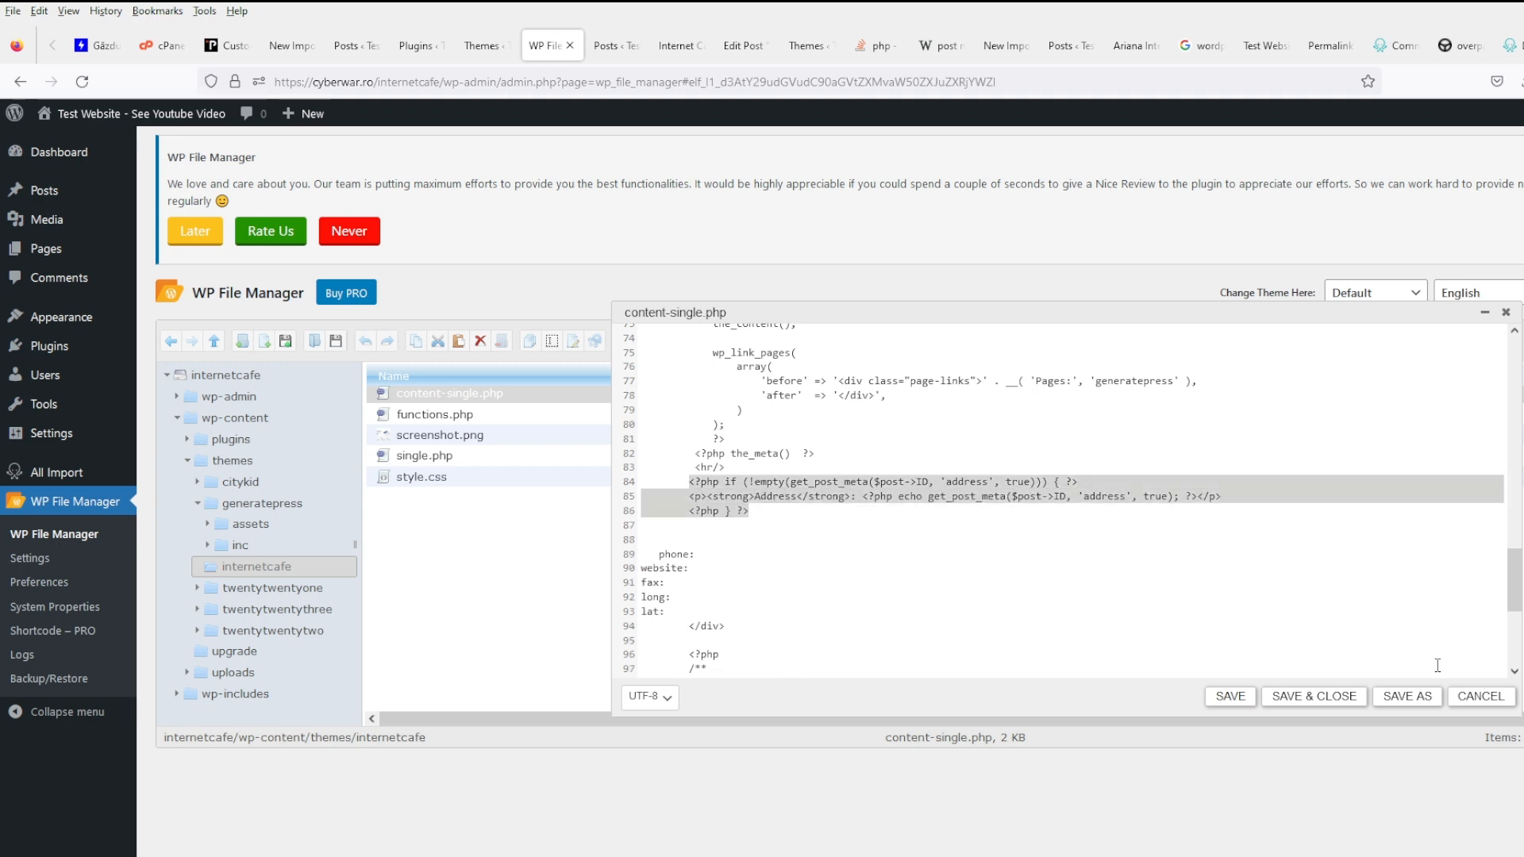
key(Down)
key(Down)
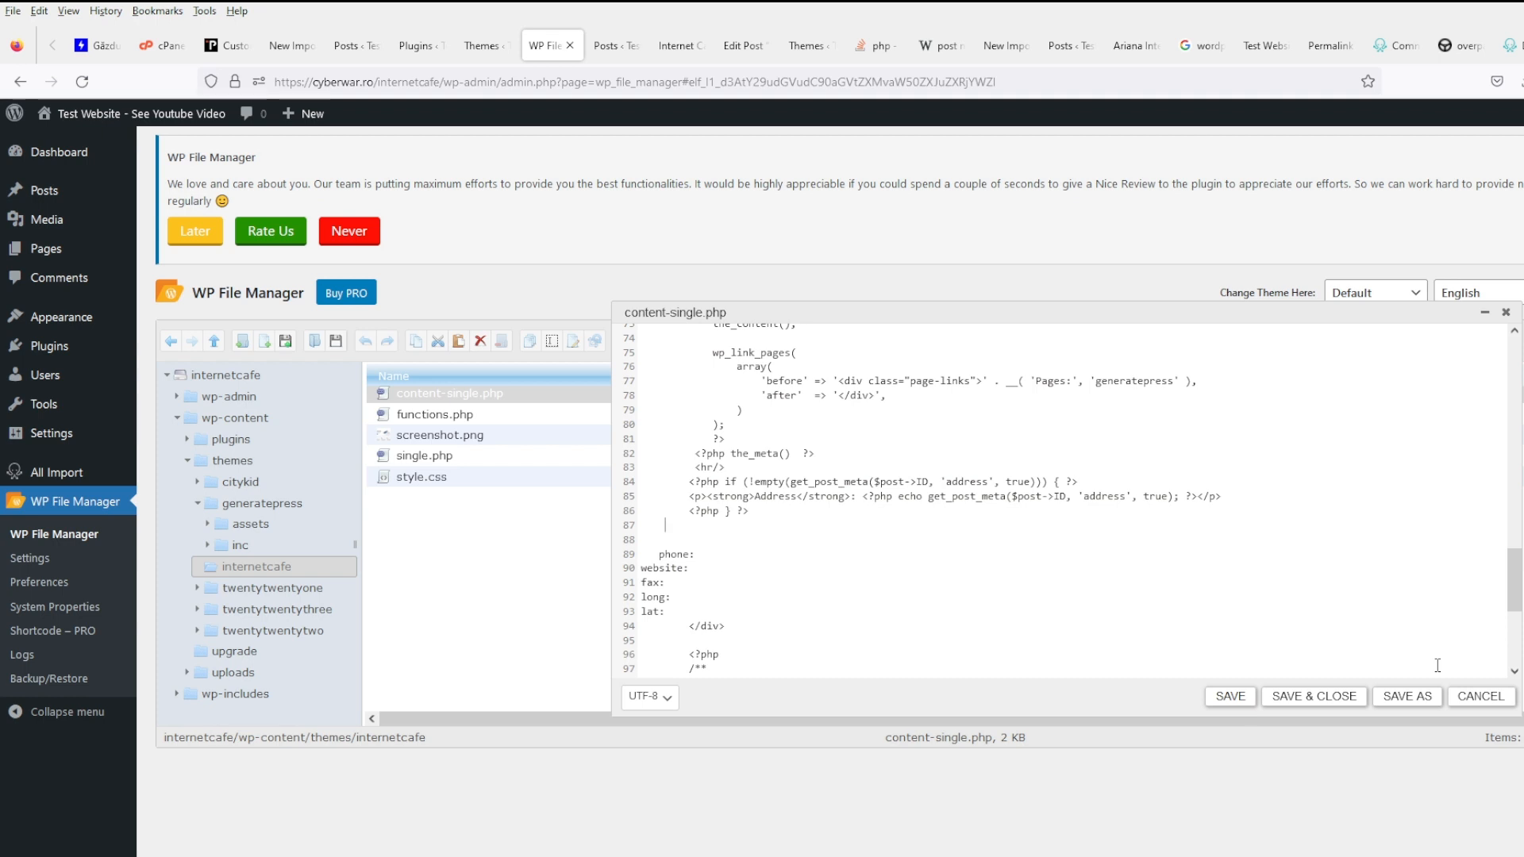
key(ctrl+v)
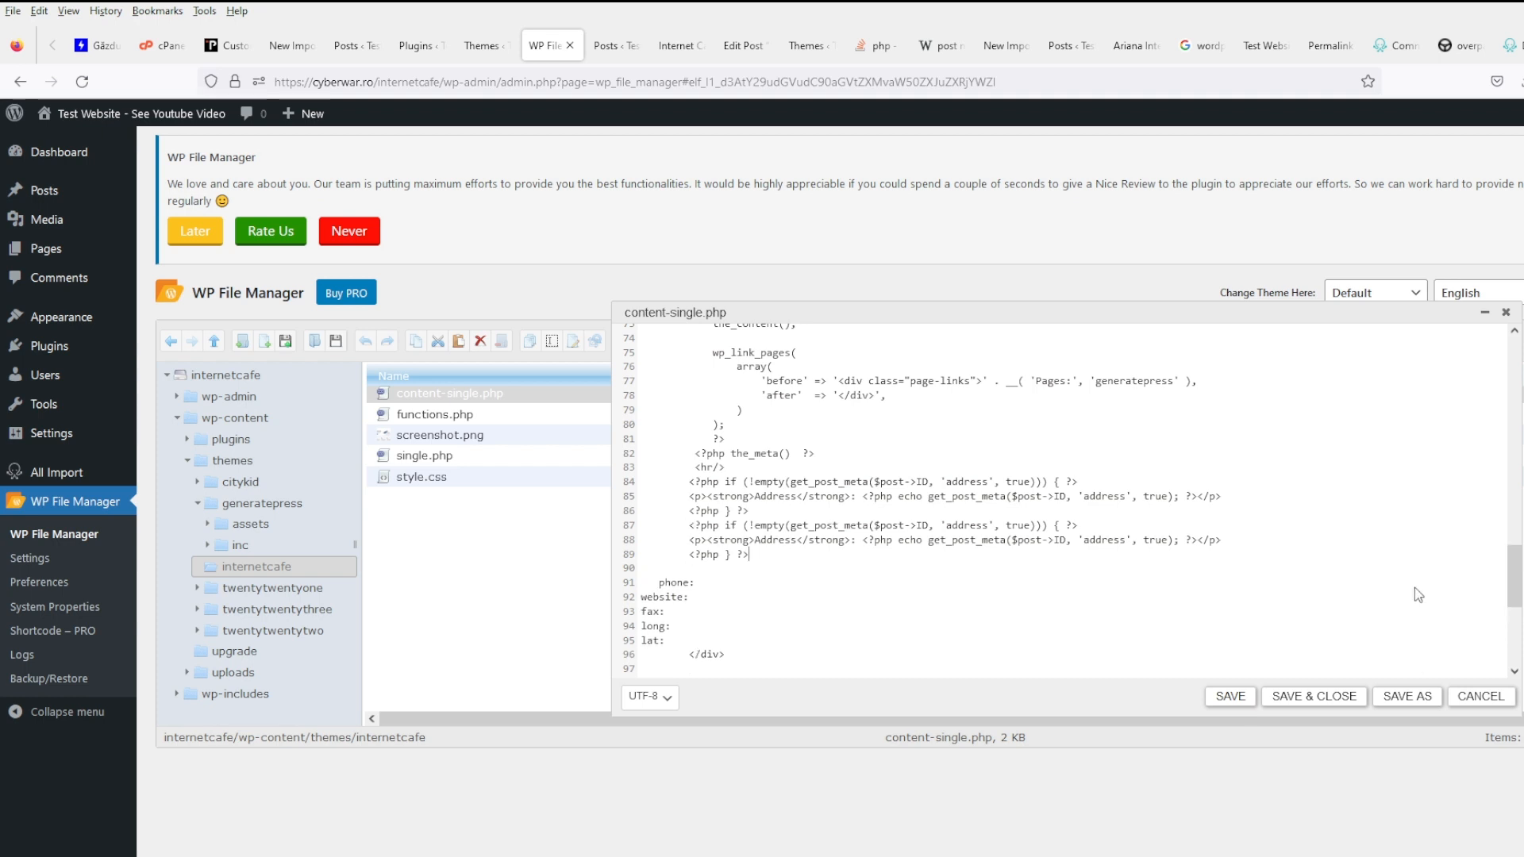
- Change the copied block's address key and Address label to phone and Phone
double_click(982, 525)
text(phone)
key(ctrl+shift+Left)
text(Phone)
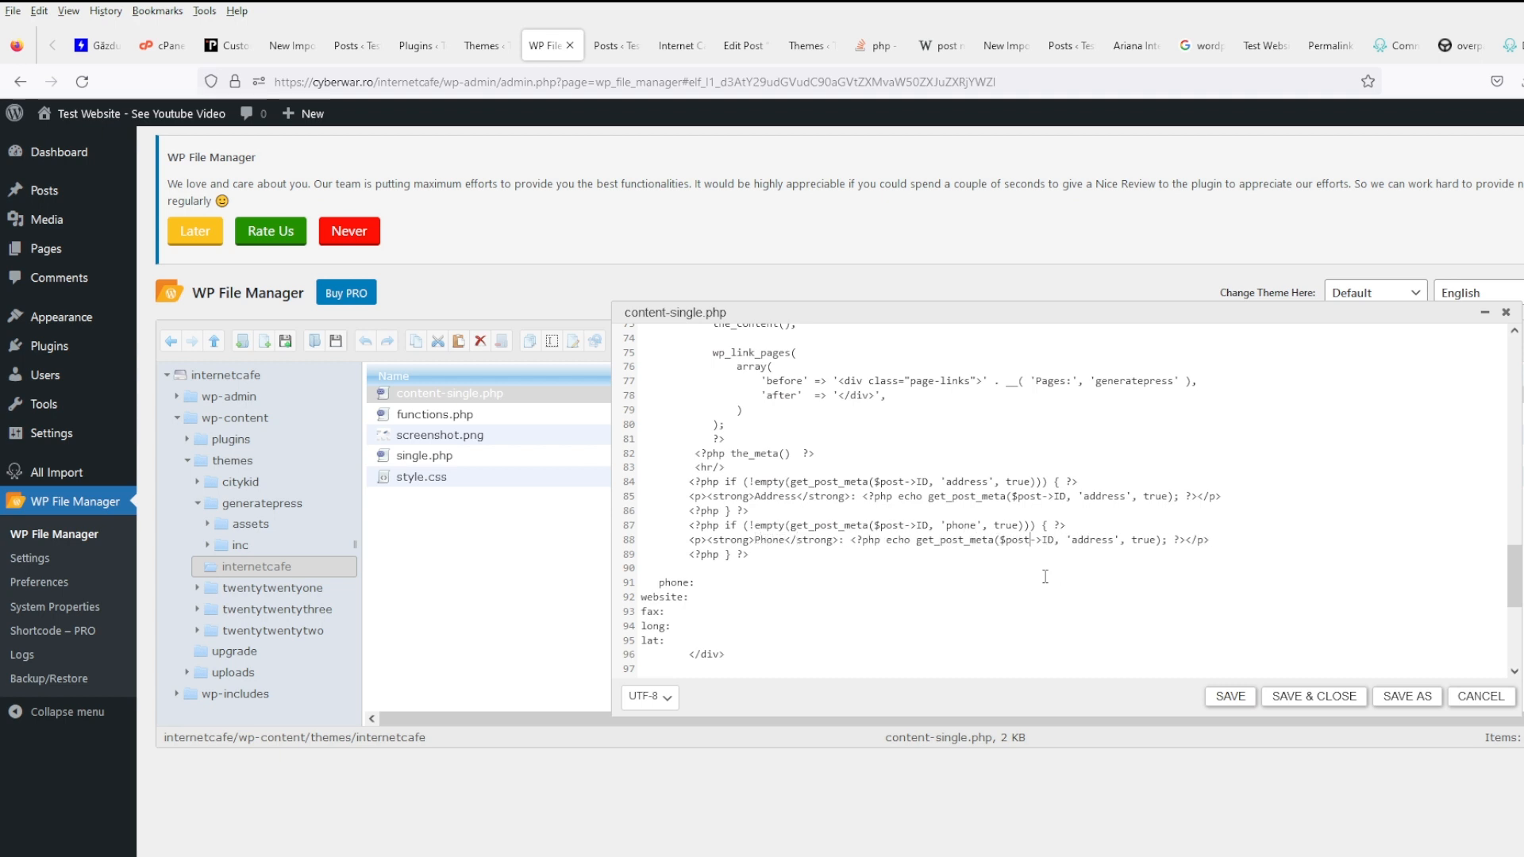
key(ctrl+shift+Right)
text(phone)
- Copy the Phone block and paste four more copies below it
key(shift+Up)
key(shift+Up)
key(shift+Up)
key(shift+Down)
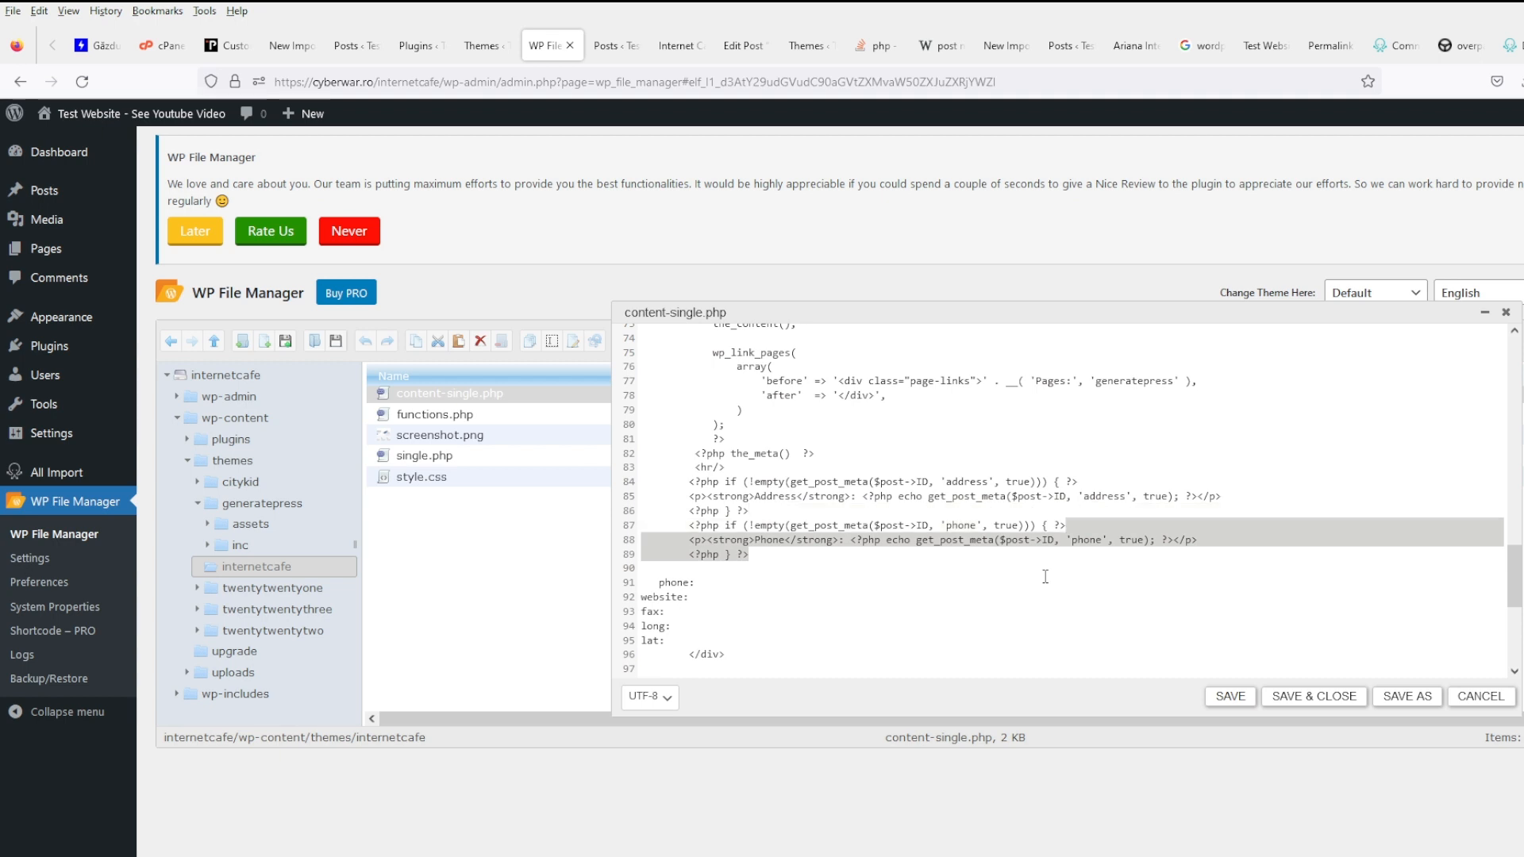
key(shift+Home)
key(ctrl+c)
key(Right)
key(Return)
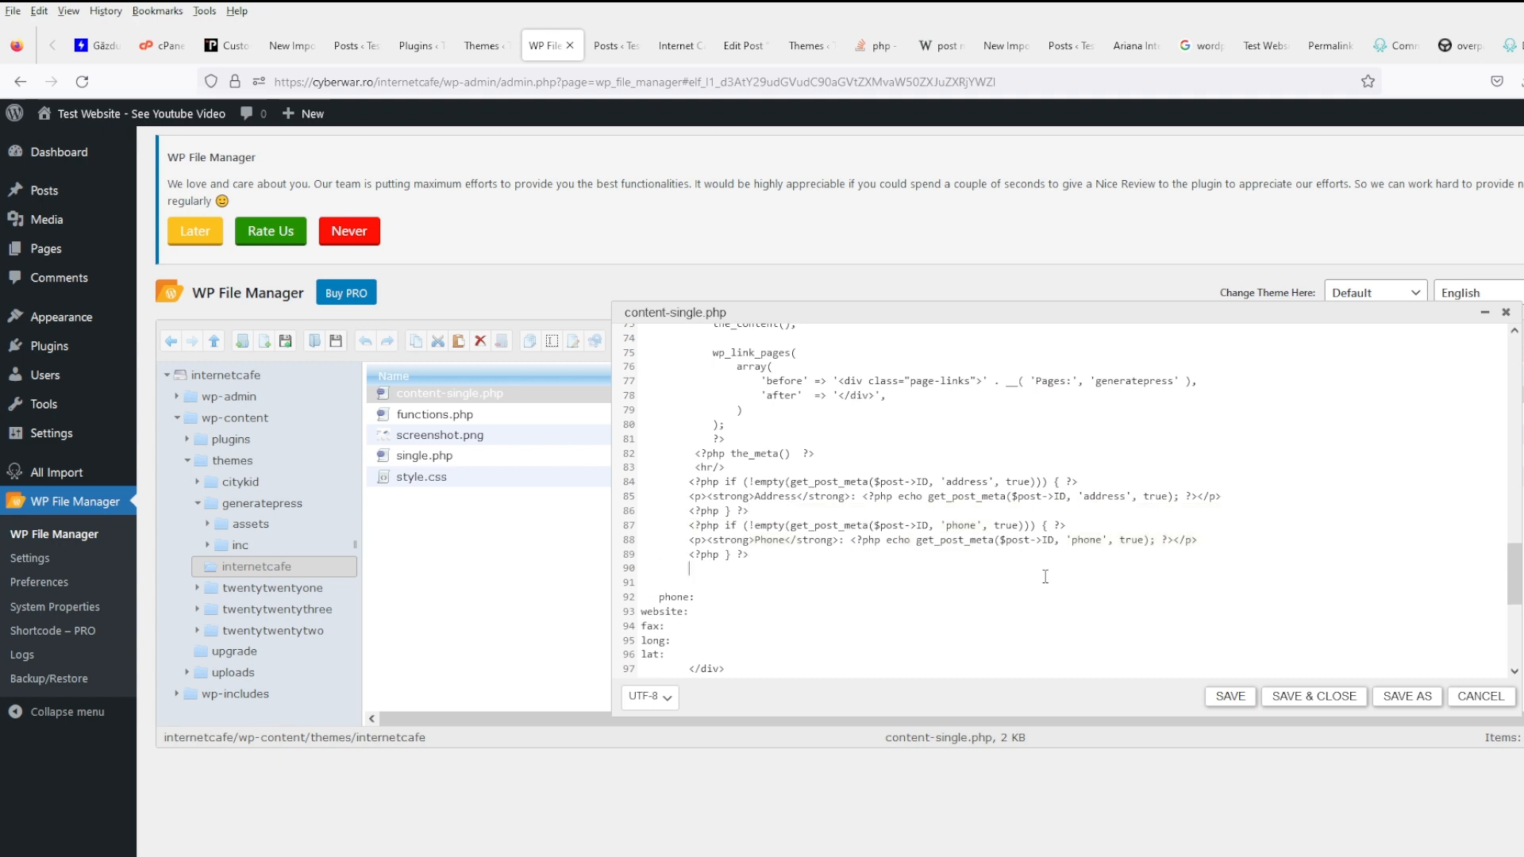
key(ctrl+v)
key(Return)
key(ctrl+v)
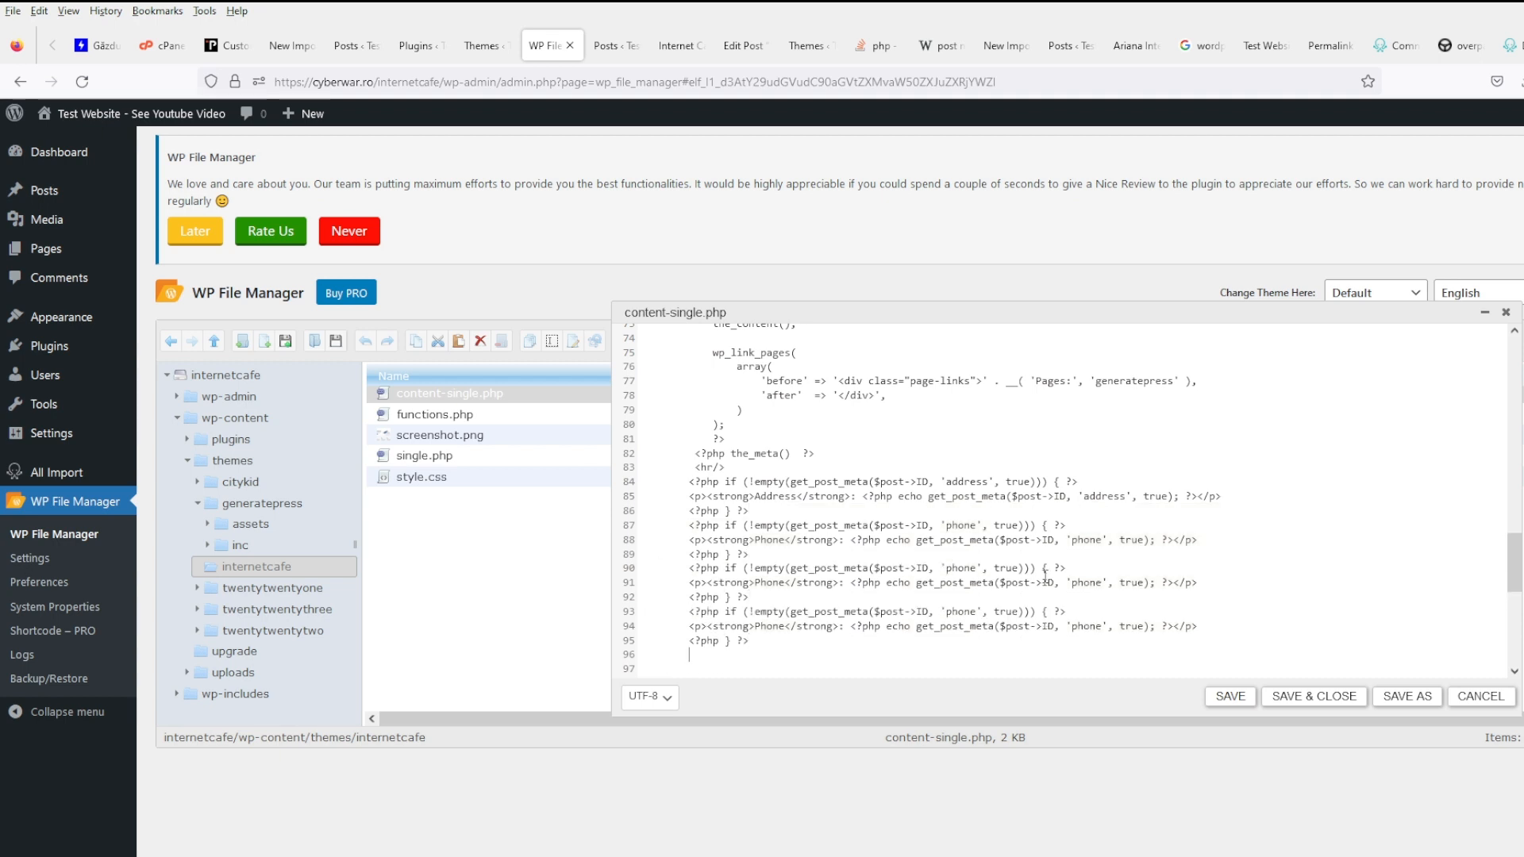
key(Return)
key(ctrl+v)
key(Return)
key(ctrl+v)
- Delete the leftover phone: line, relabel two copies as Website and Fax, and select the last two blocks
scroll(1008, 547, down, 5)
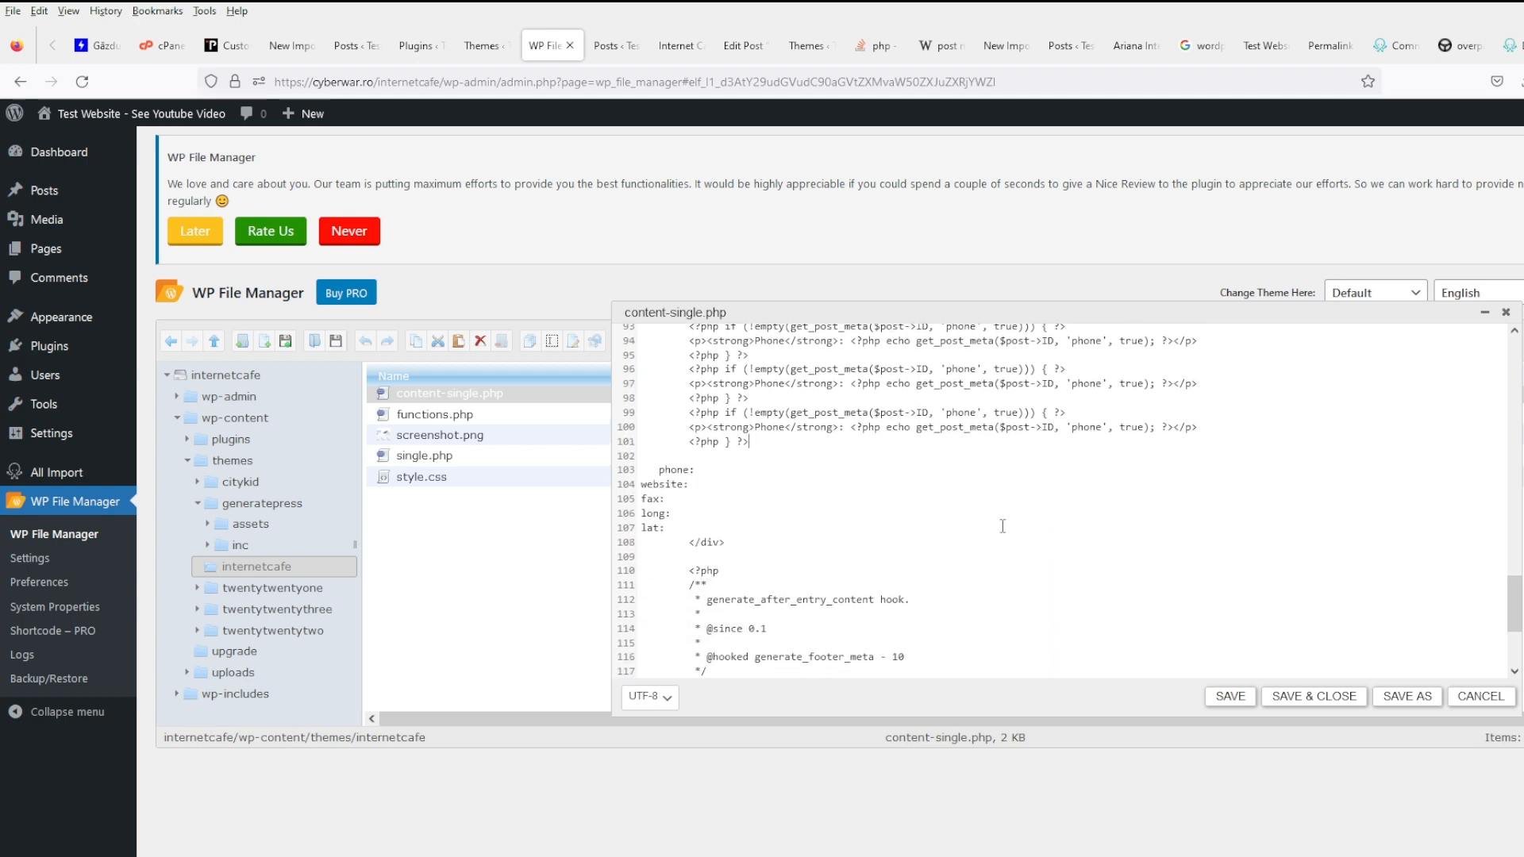
drag(695, 470, 599, 464)
key(BackSpace)
scroll(764, 421, up, 5)
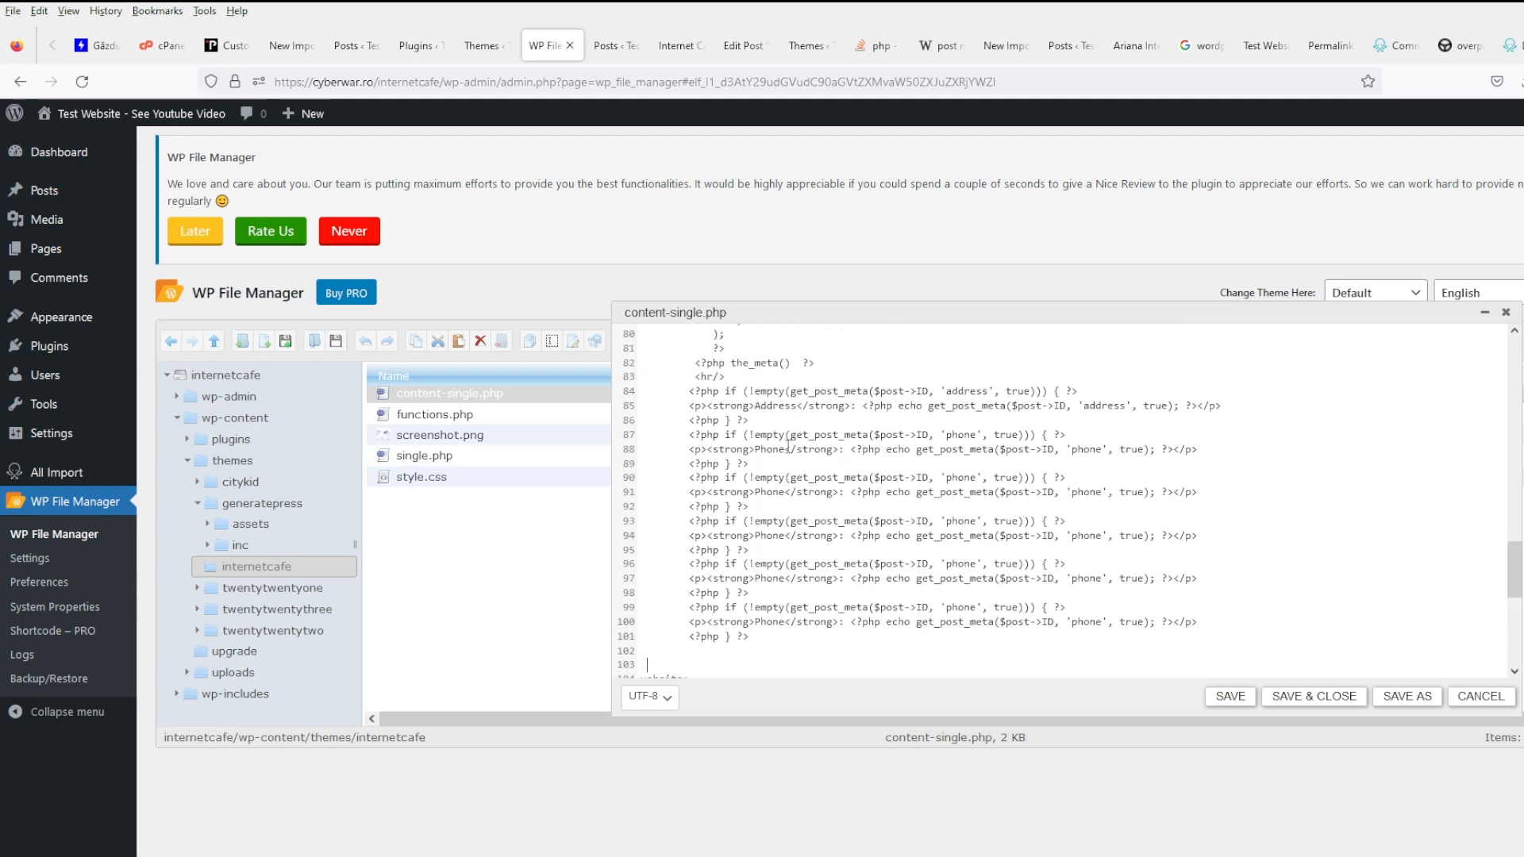
double_click(767, 532)
text(Website)
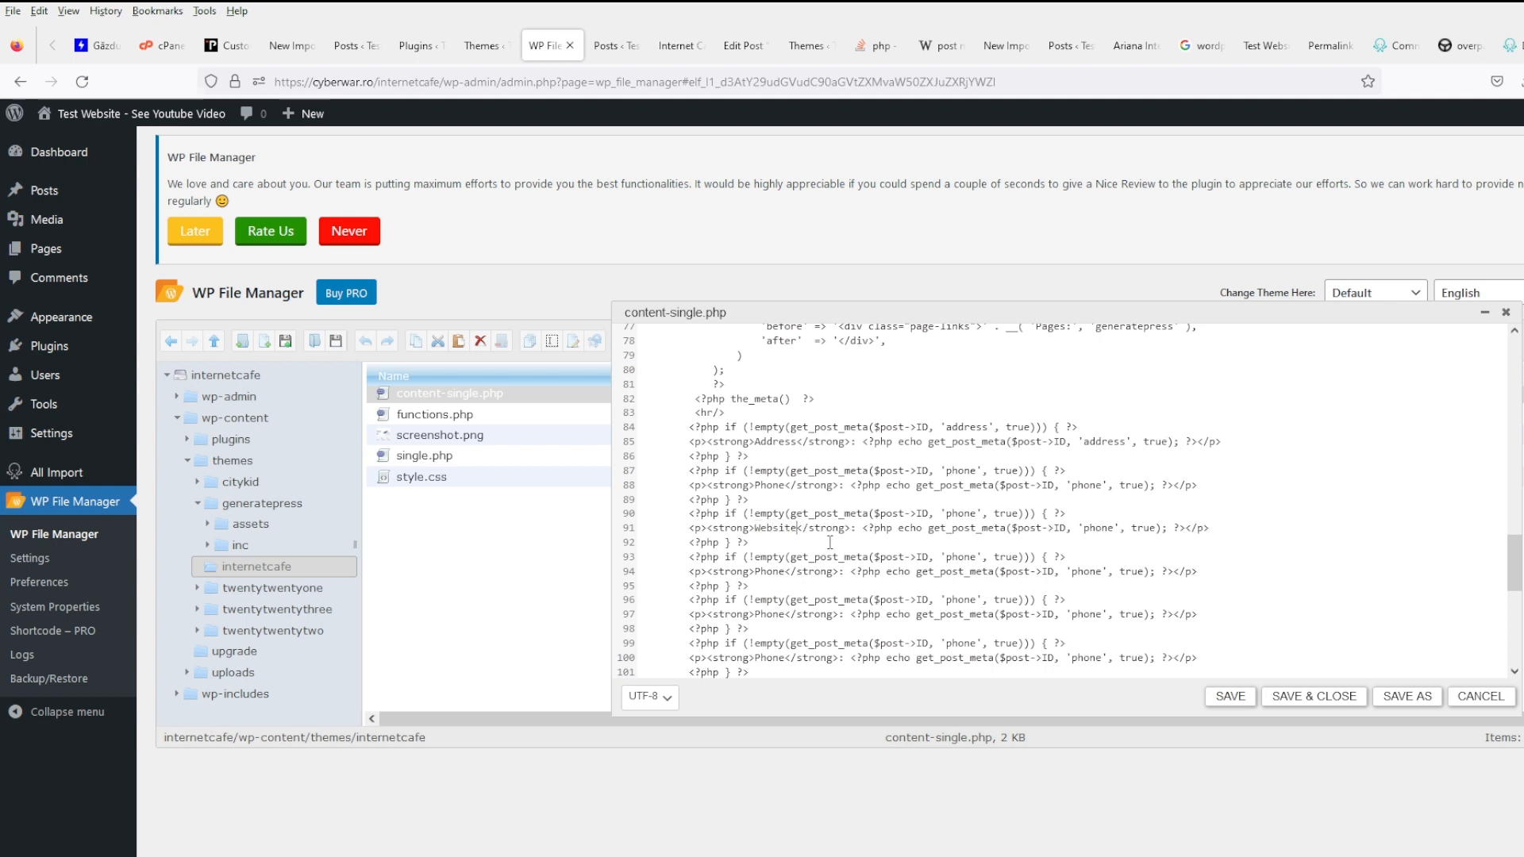
scroll(829, 542, down, 4)
double_click(767, 417)
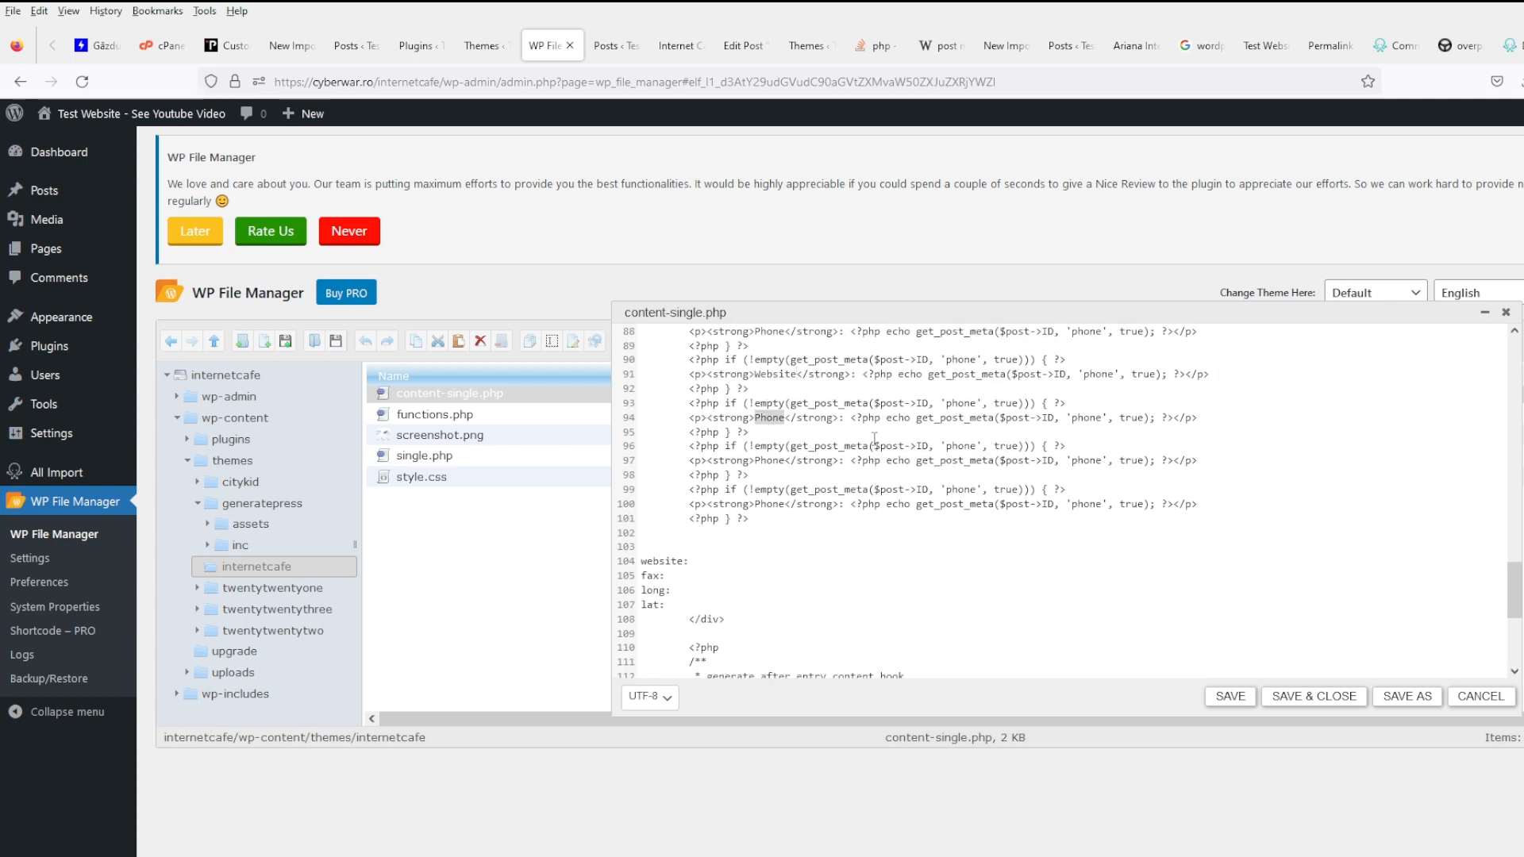
text(Fax)
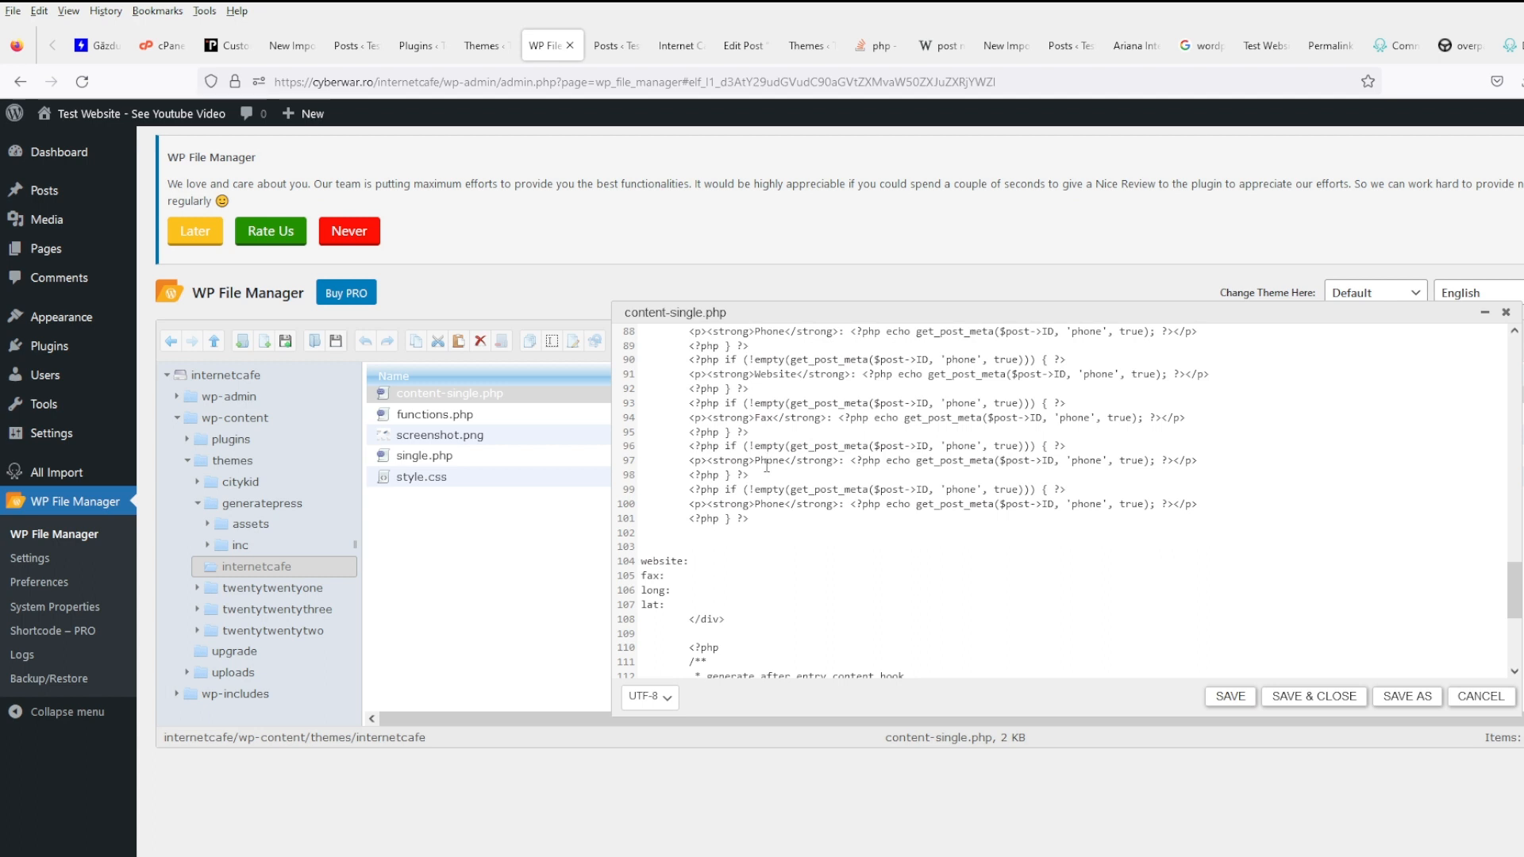
drag(766, 519, 597, 448)
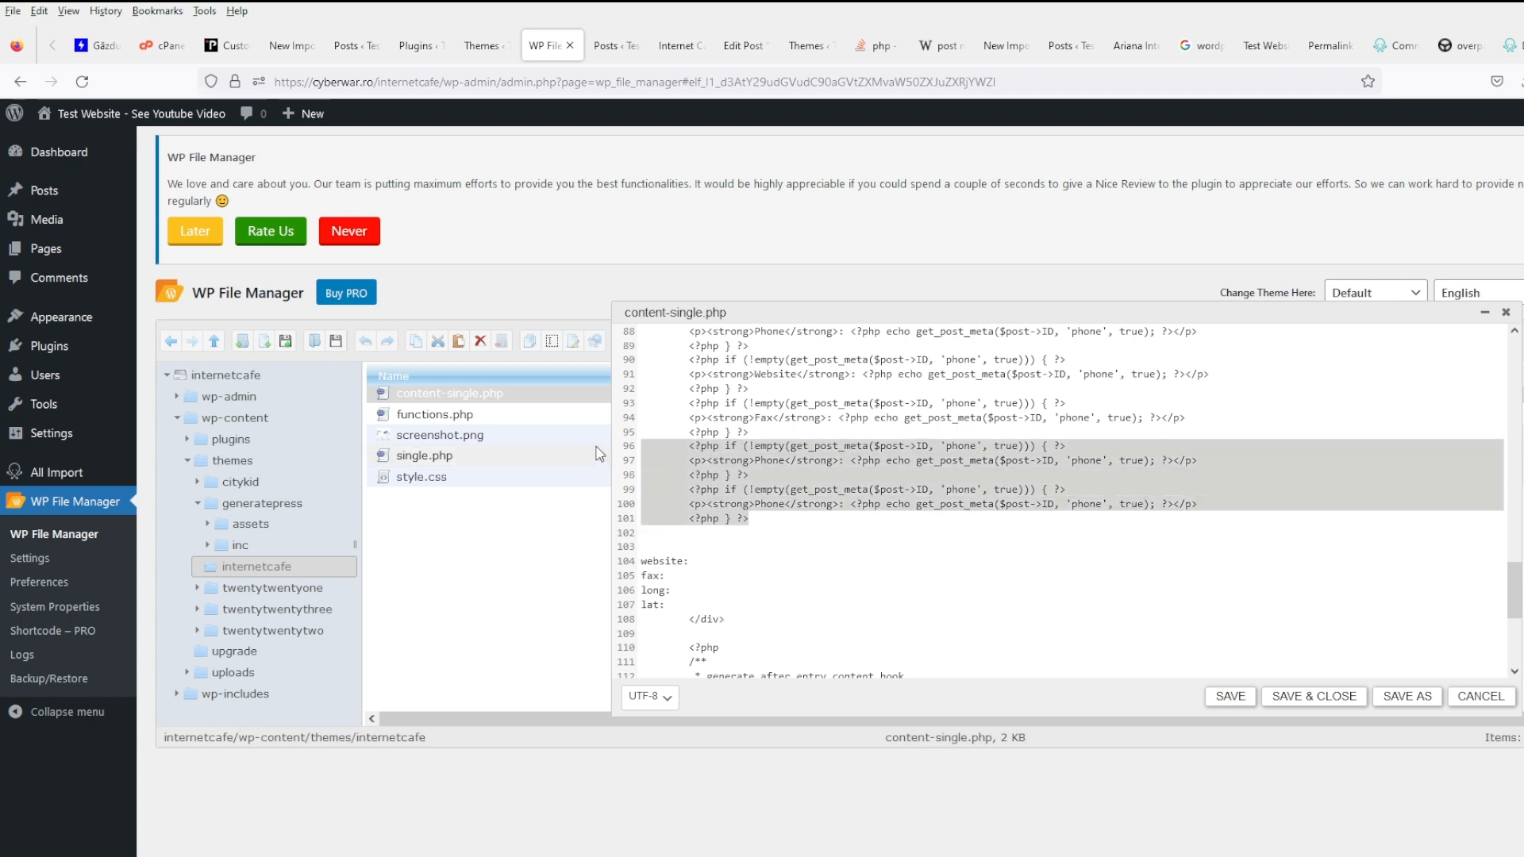
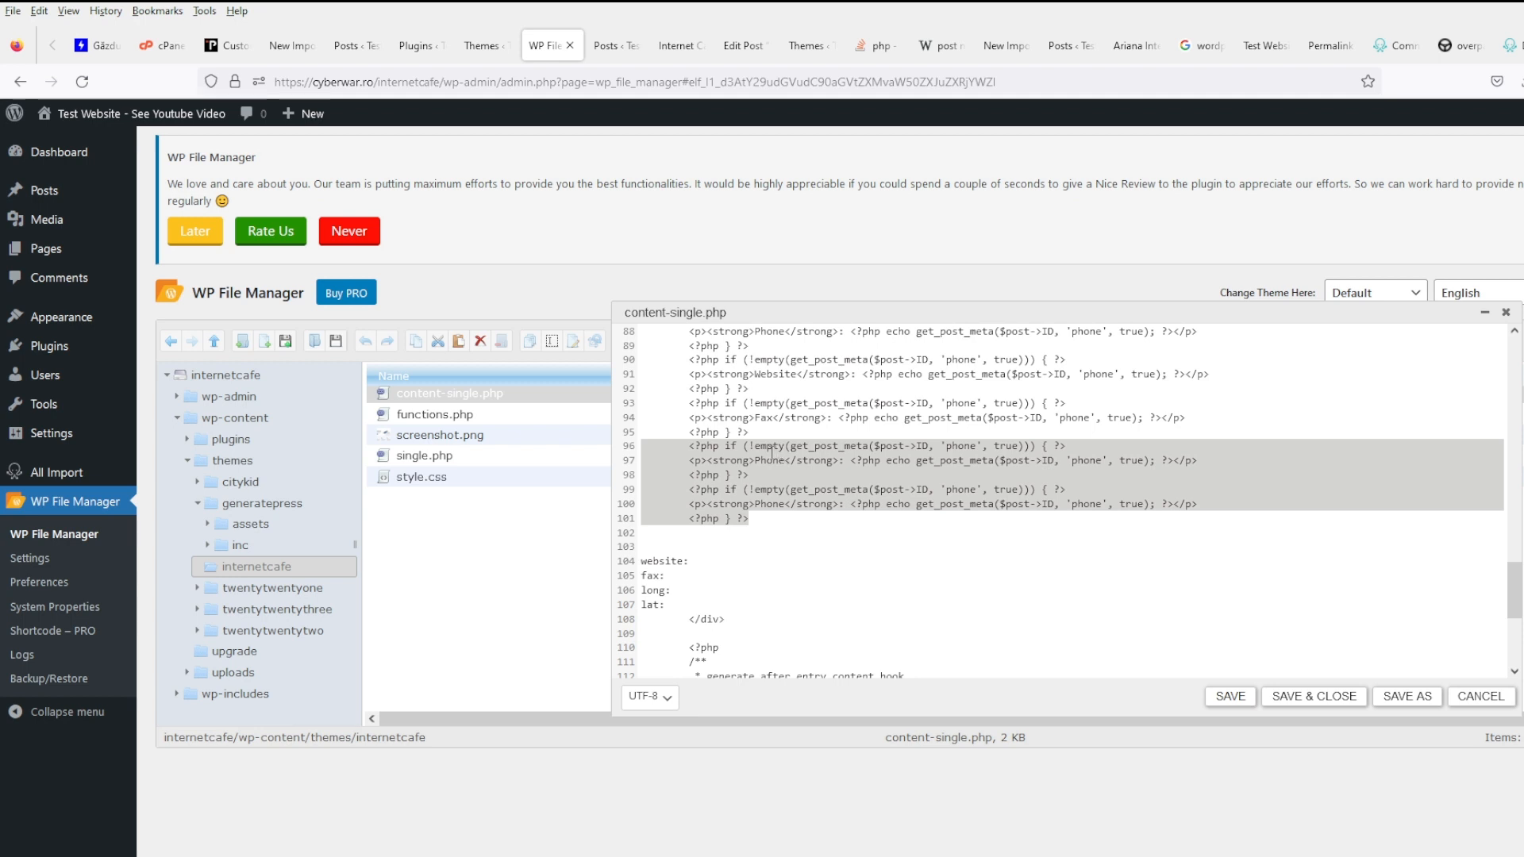
- Relabel the two copied Phone lines as Latitude and longitude
click(774, 459)
double_click(771, 459)
text(Latitude)
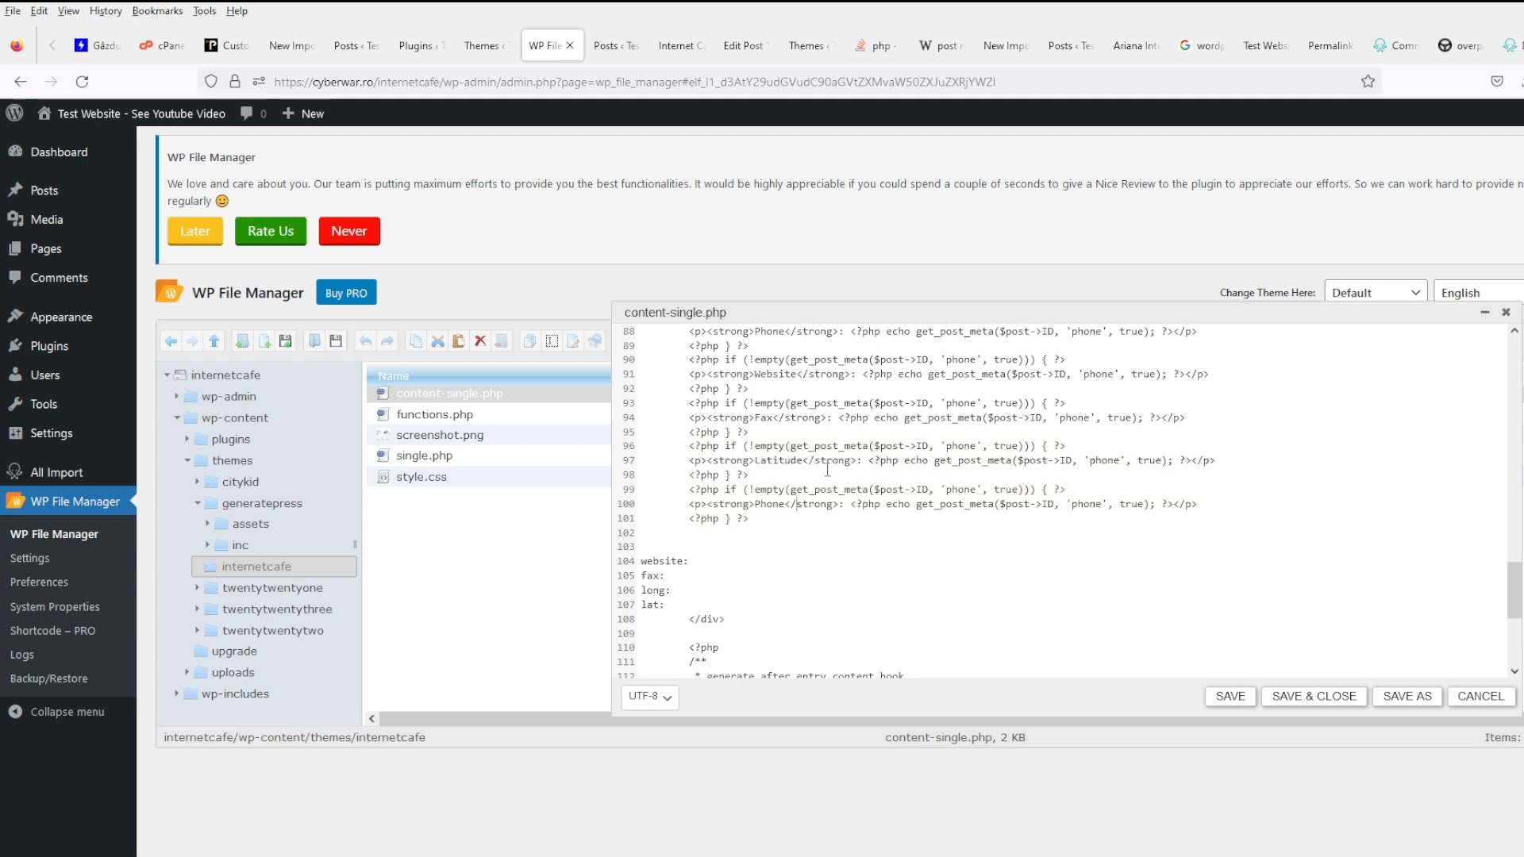
key(ctrl+shift+Left)
text(longitude)
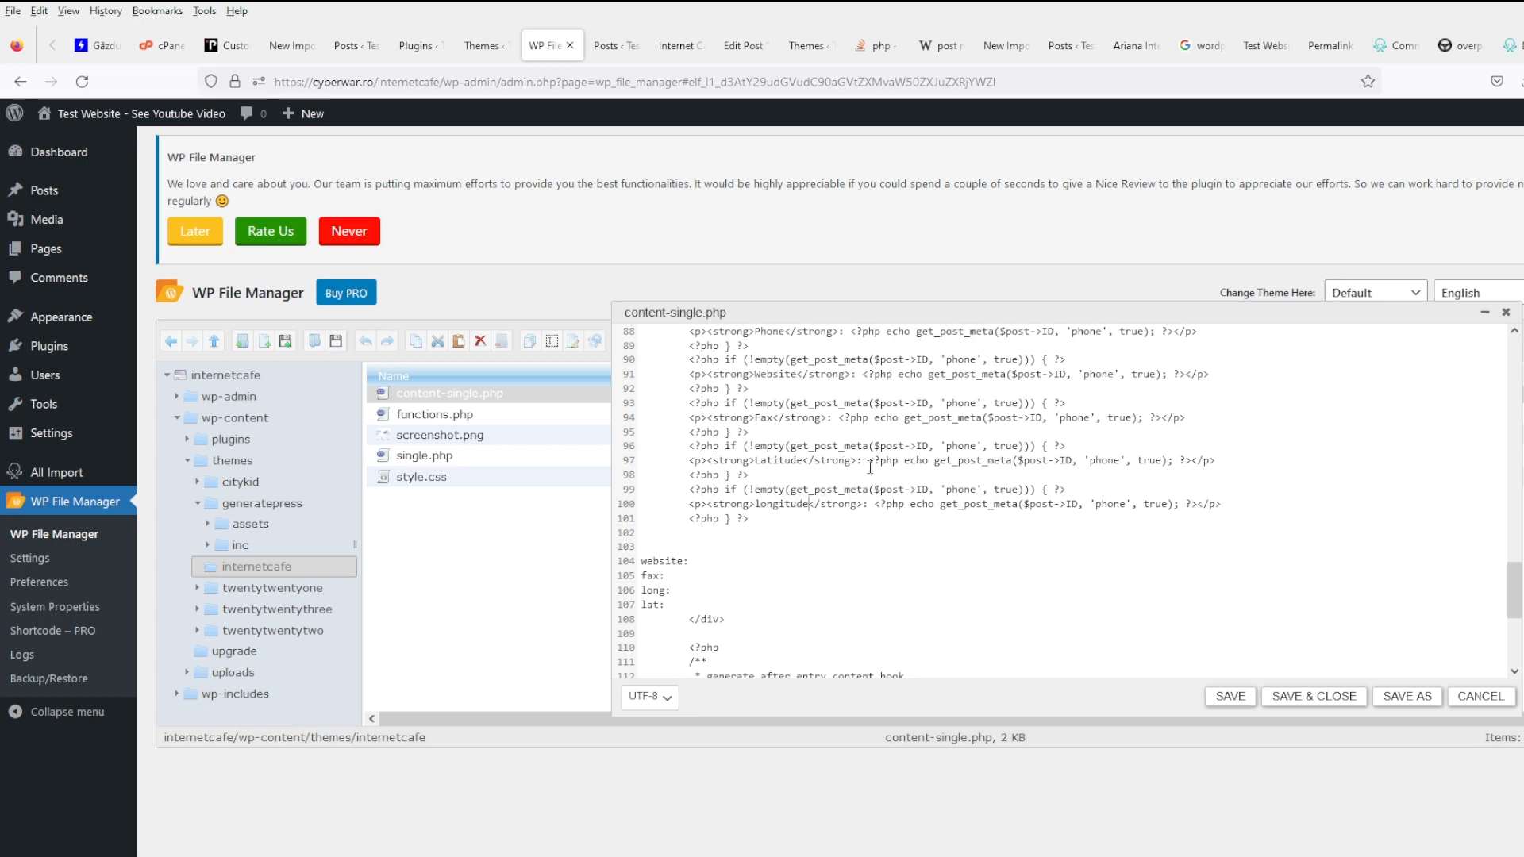
- Change the phone meta keys on lines 90 and 91 to website
scroll(998, 399, up, 2)
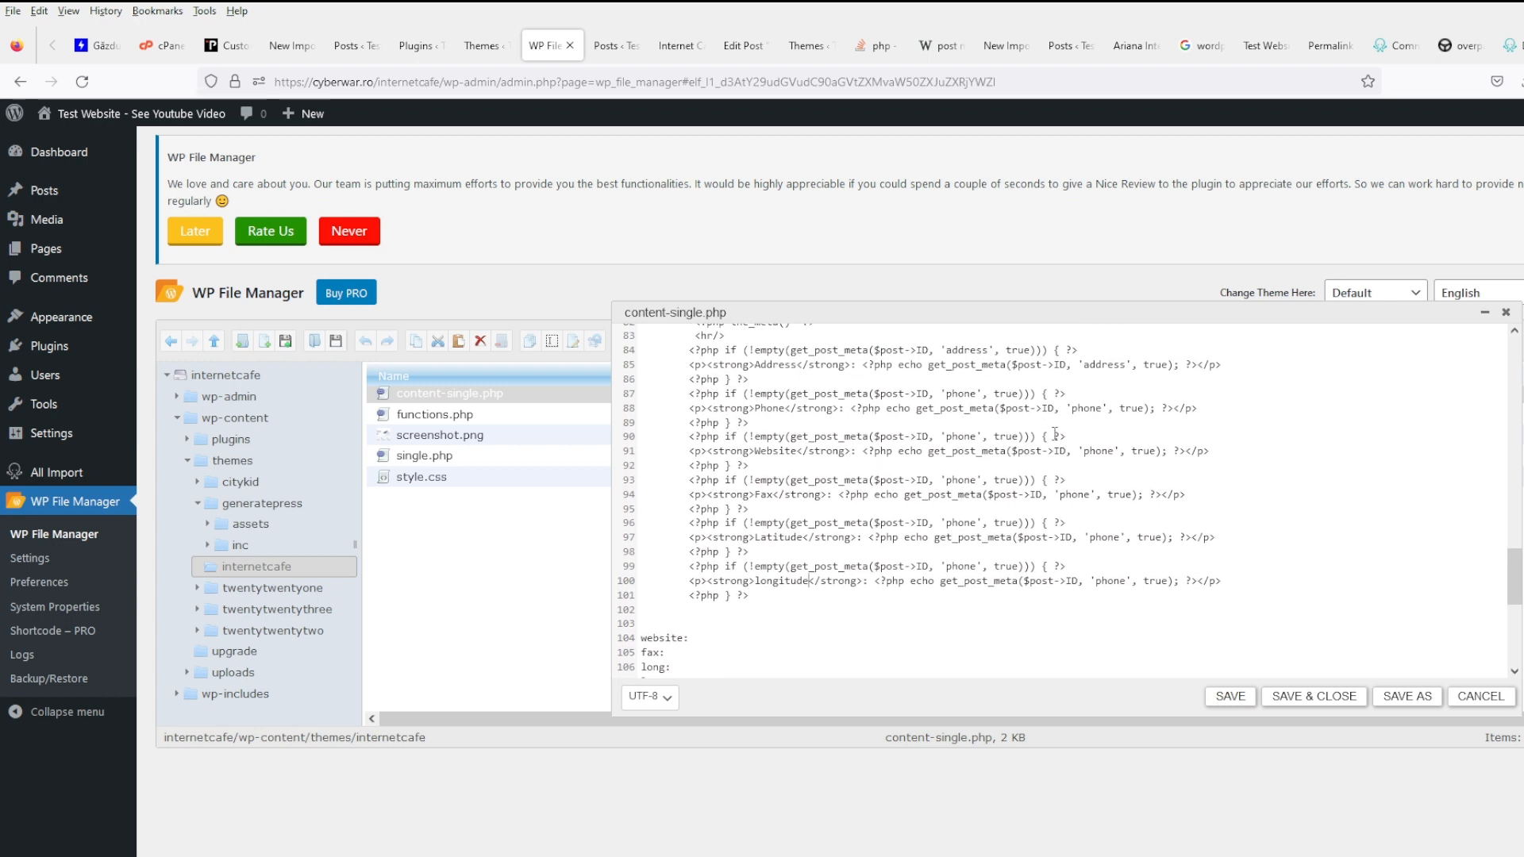
double_click(1099, 451)
text(websie)
key(BackSpace)
text(te)
key(ctrl+shift+Left)
text(website)
- Change the phone meta keys on lines 93 and 94 to fax
key(ctrl+shift+Left)
text(fax)
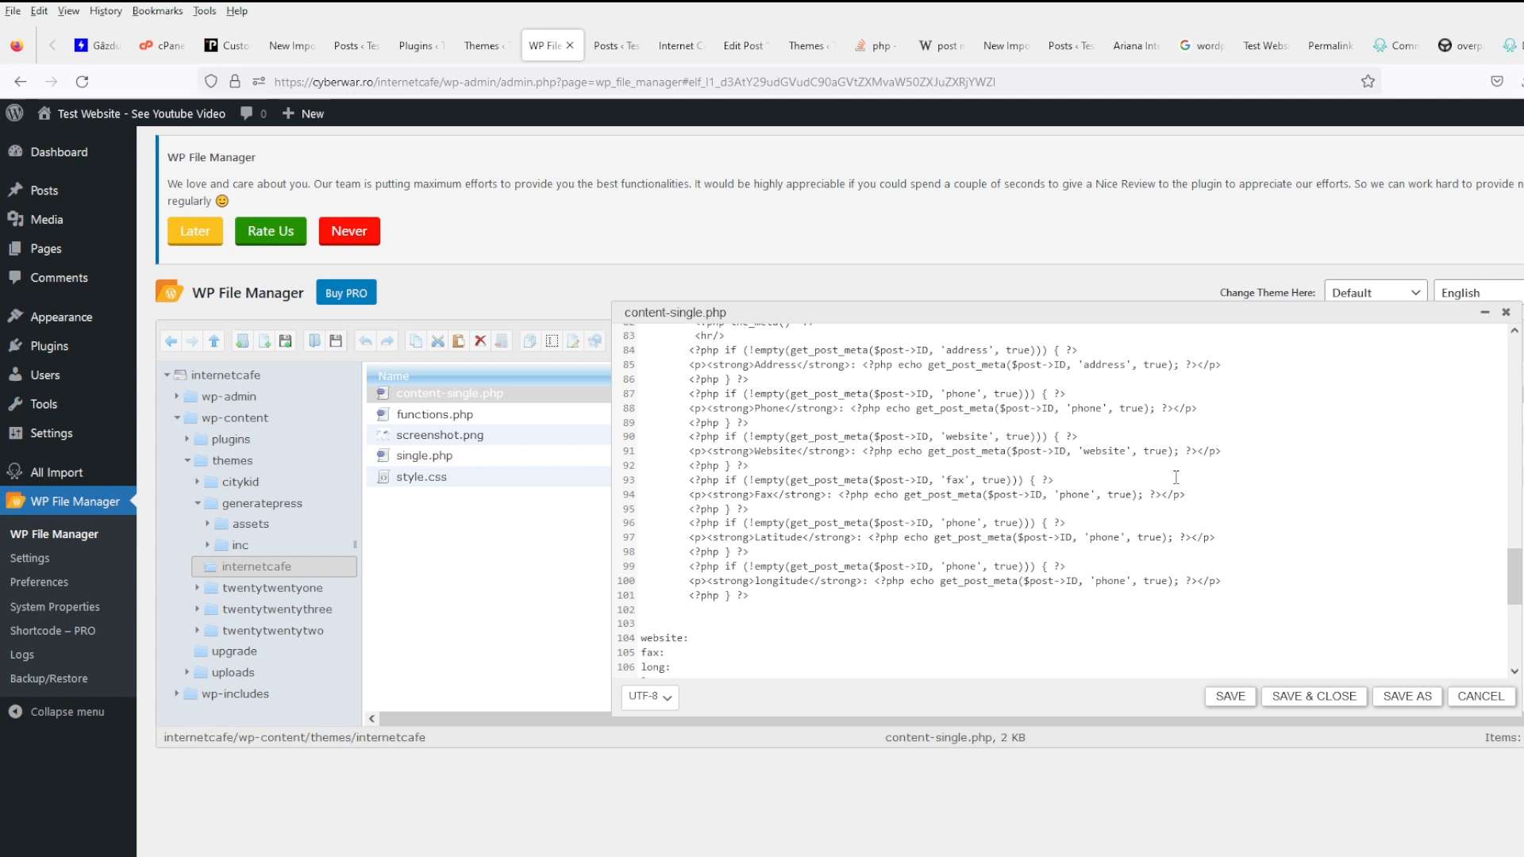
key(Down)
key(ctrl+shift+Right)
text(fax)
key(Down)
- Set the meta keys to lat and long for the Latitude and longitude lines
key(ctrl+shift+Right)
text(lat)
key(ctrl+shift+Left)
text(lat)
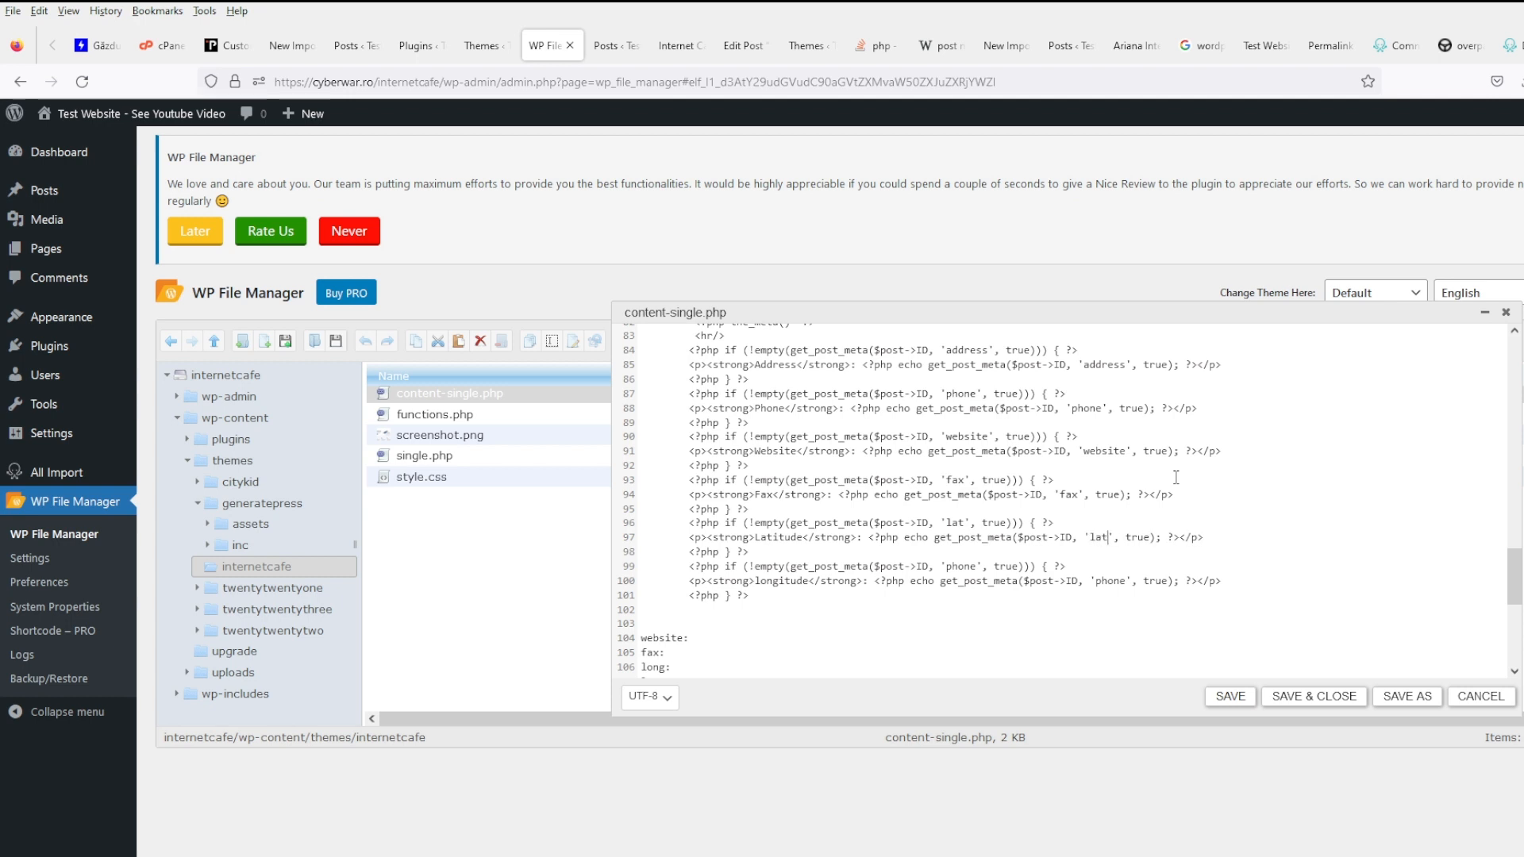
key(ctrl+shift+Left)
text(long)
key(ctrl+shift+Left)
text(long)
- Delete the leftover website, fax, long and lat placeholder lines
scroll(1166, 470, down, 3)
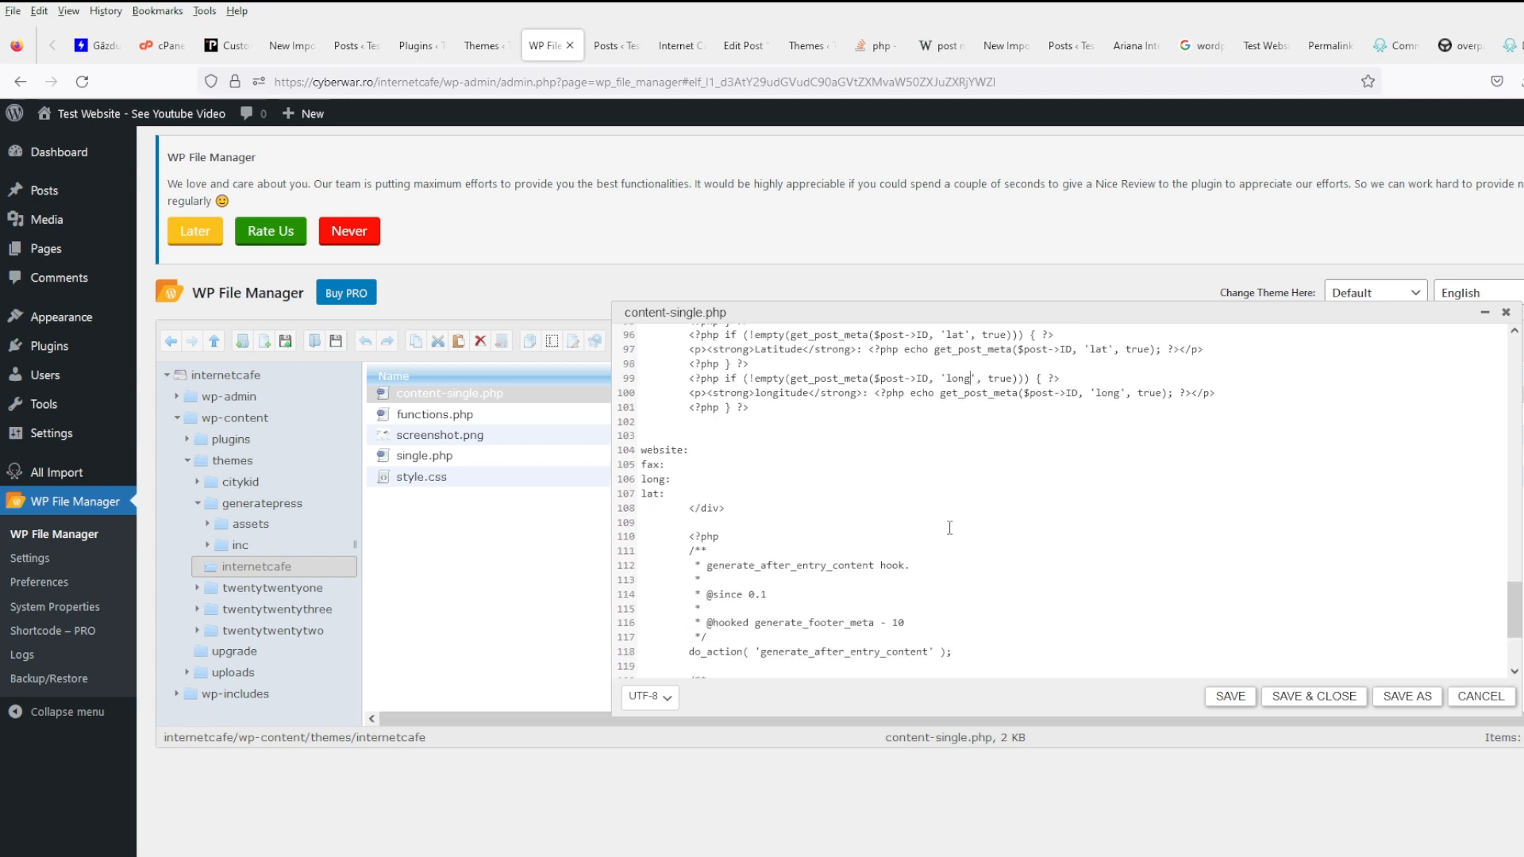
drag(672, 437, 610, 411)
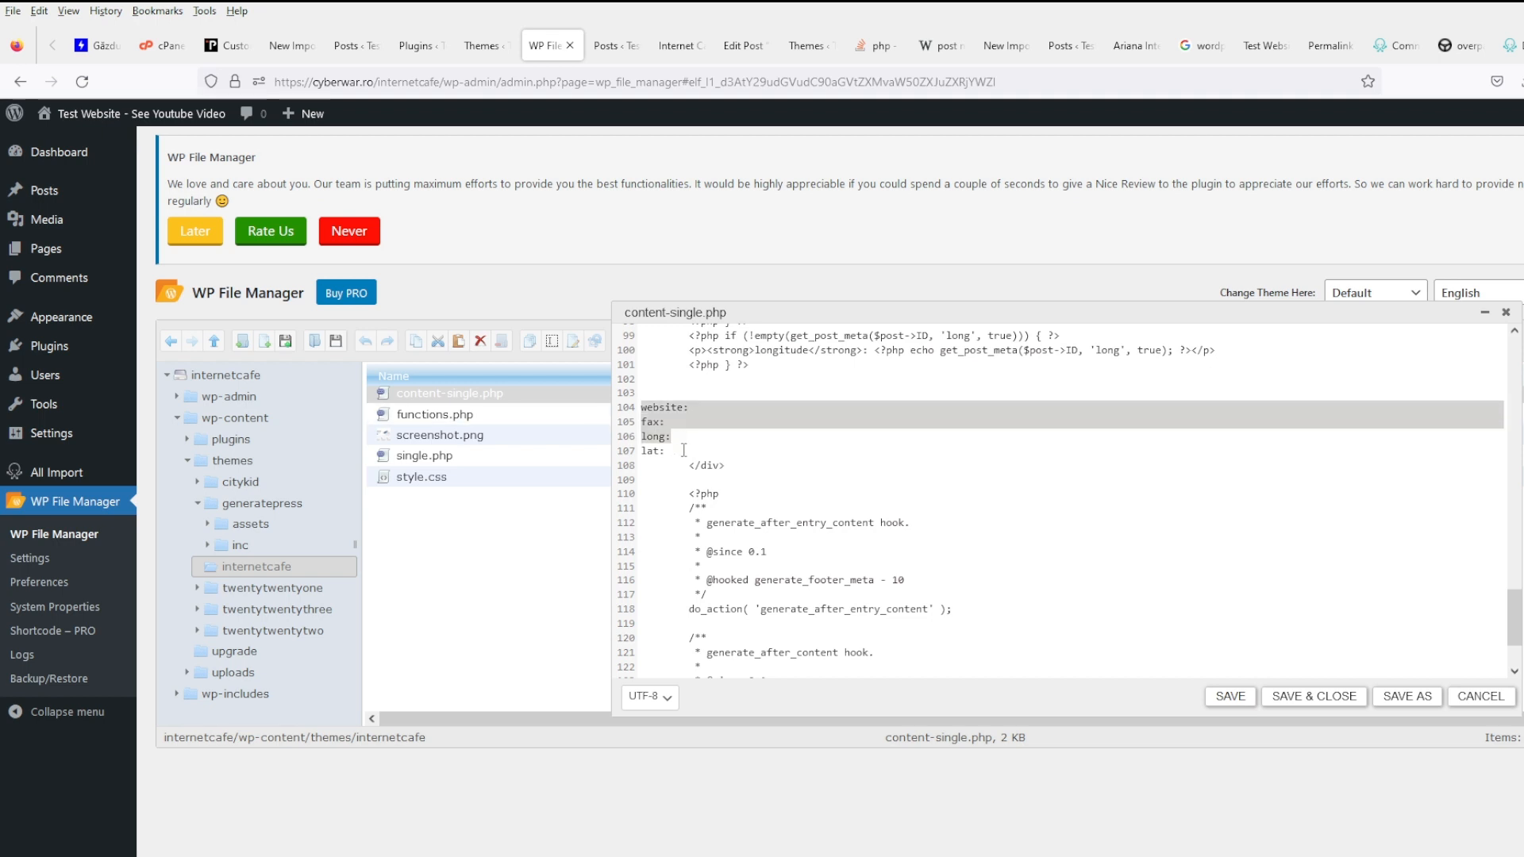
drag(681, 451, 619, 413)
key(BackSpace)
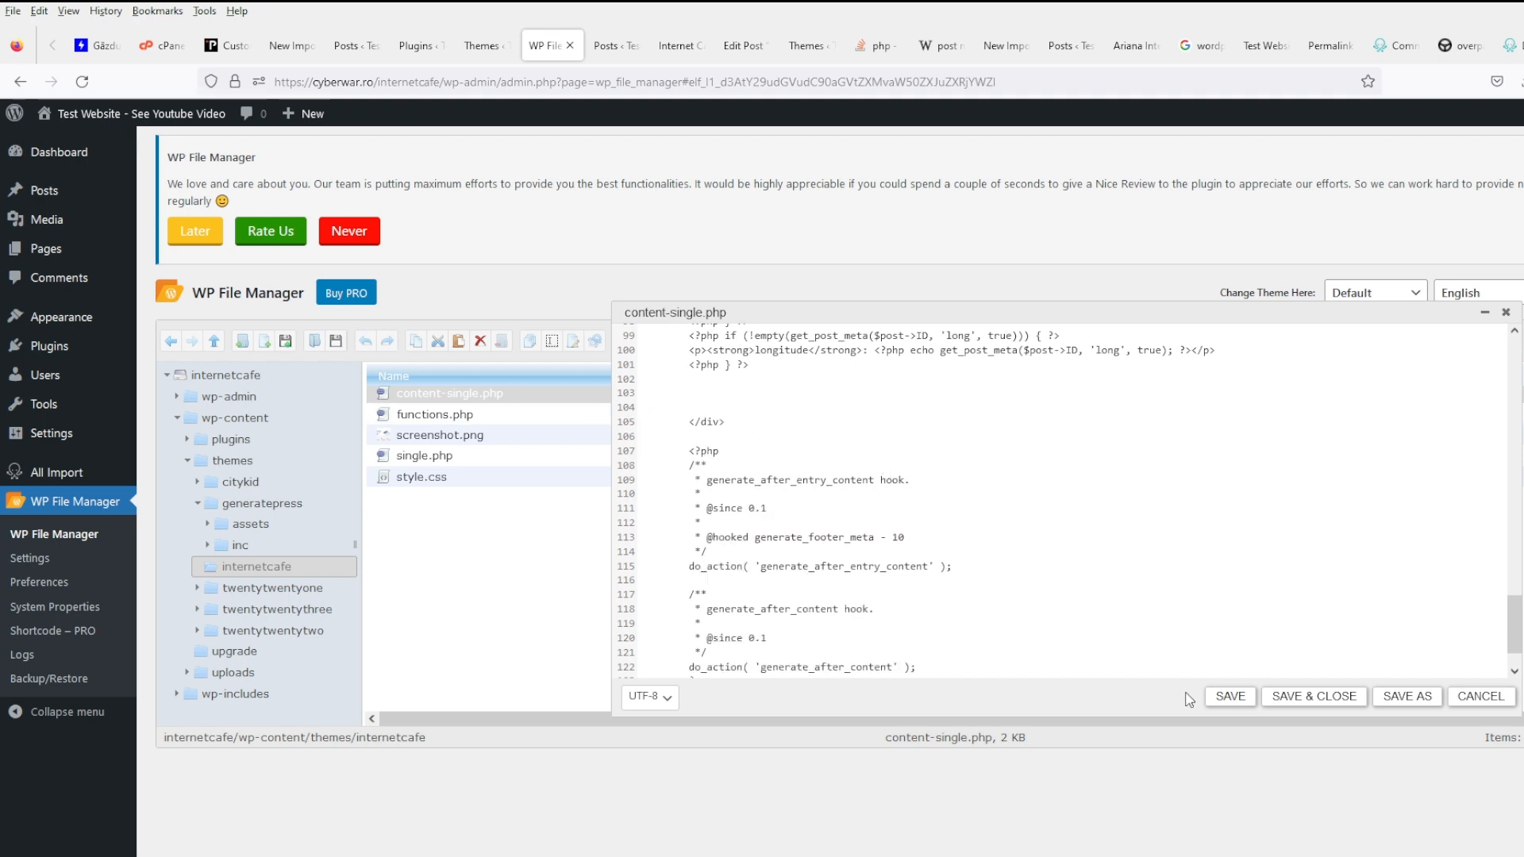
- Save content-single.php and reload the café post to inspect the raw custom-field list
click(1218, 705)
click(679, 45)
click(81, 82)
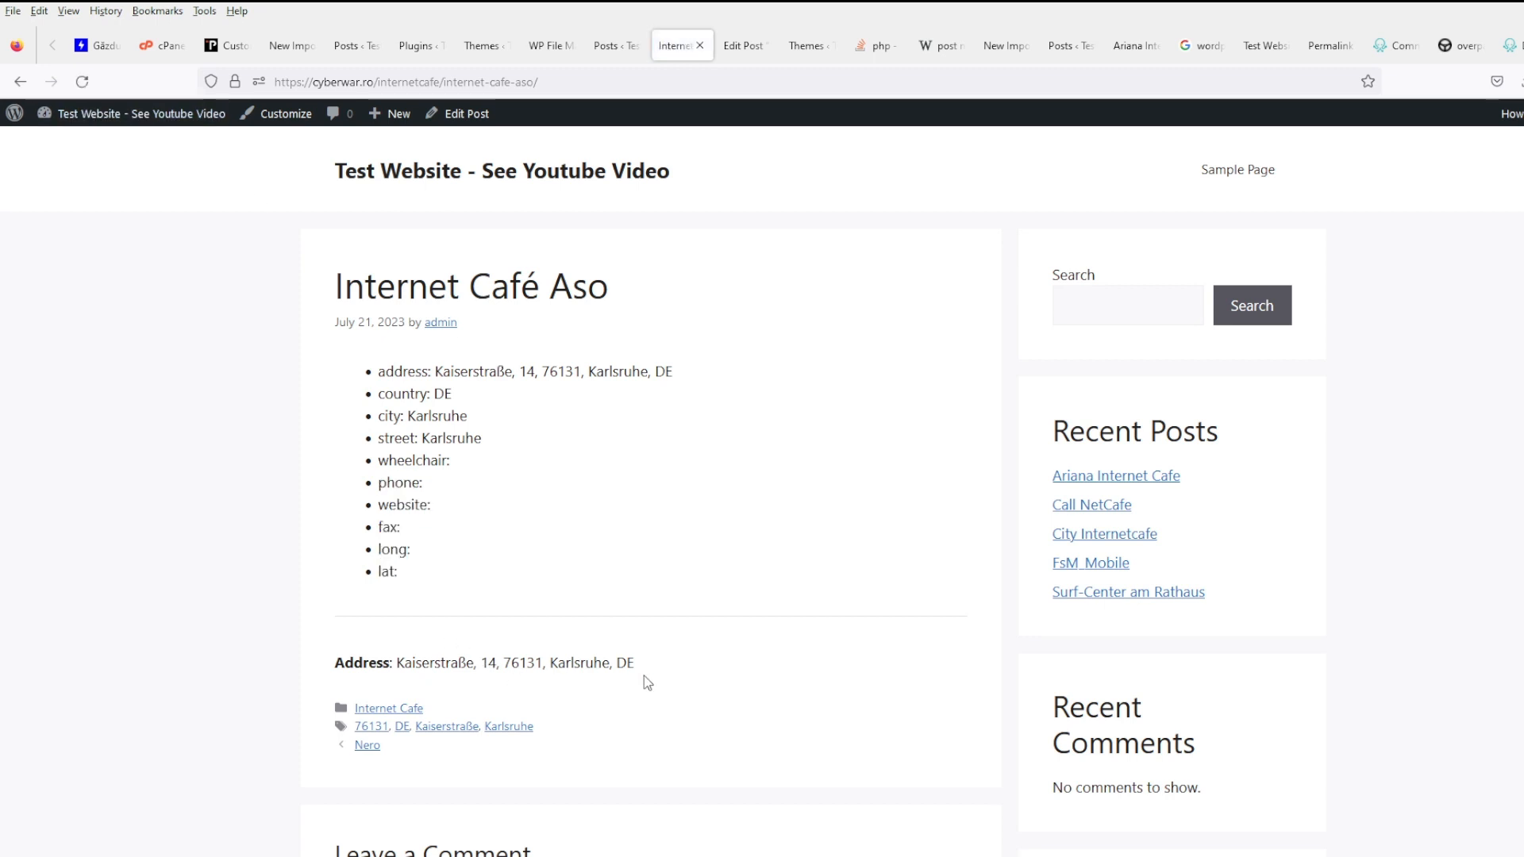
drag(645, 675, 526, 667)
click(474, 545)
drag(475, 558, 317, 381)
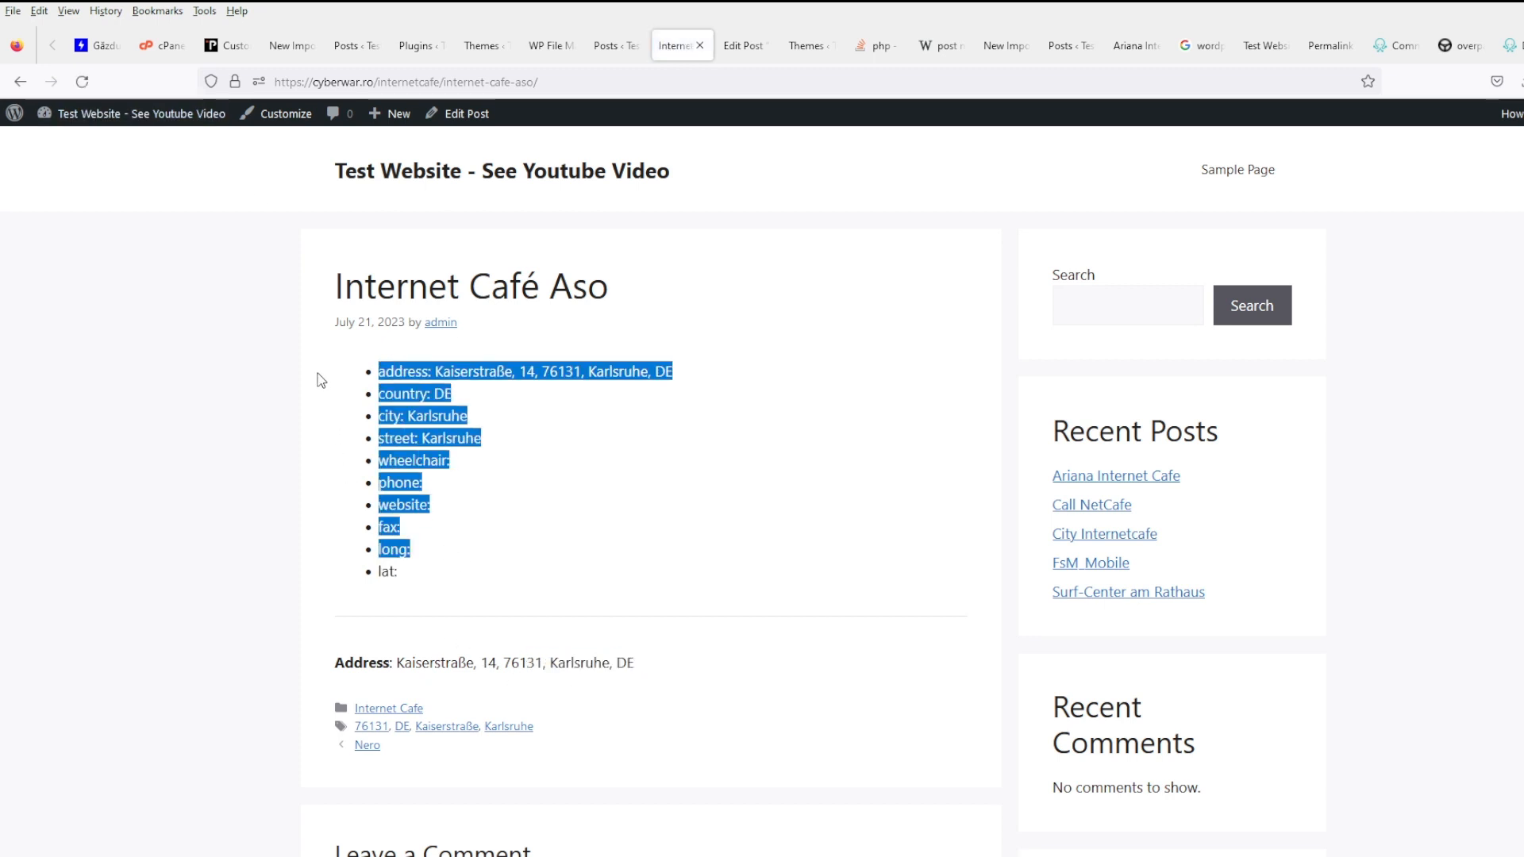
click(820, 500)
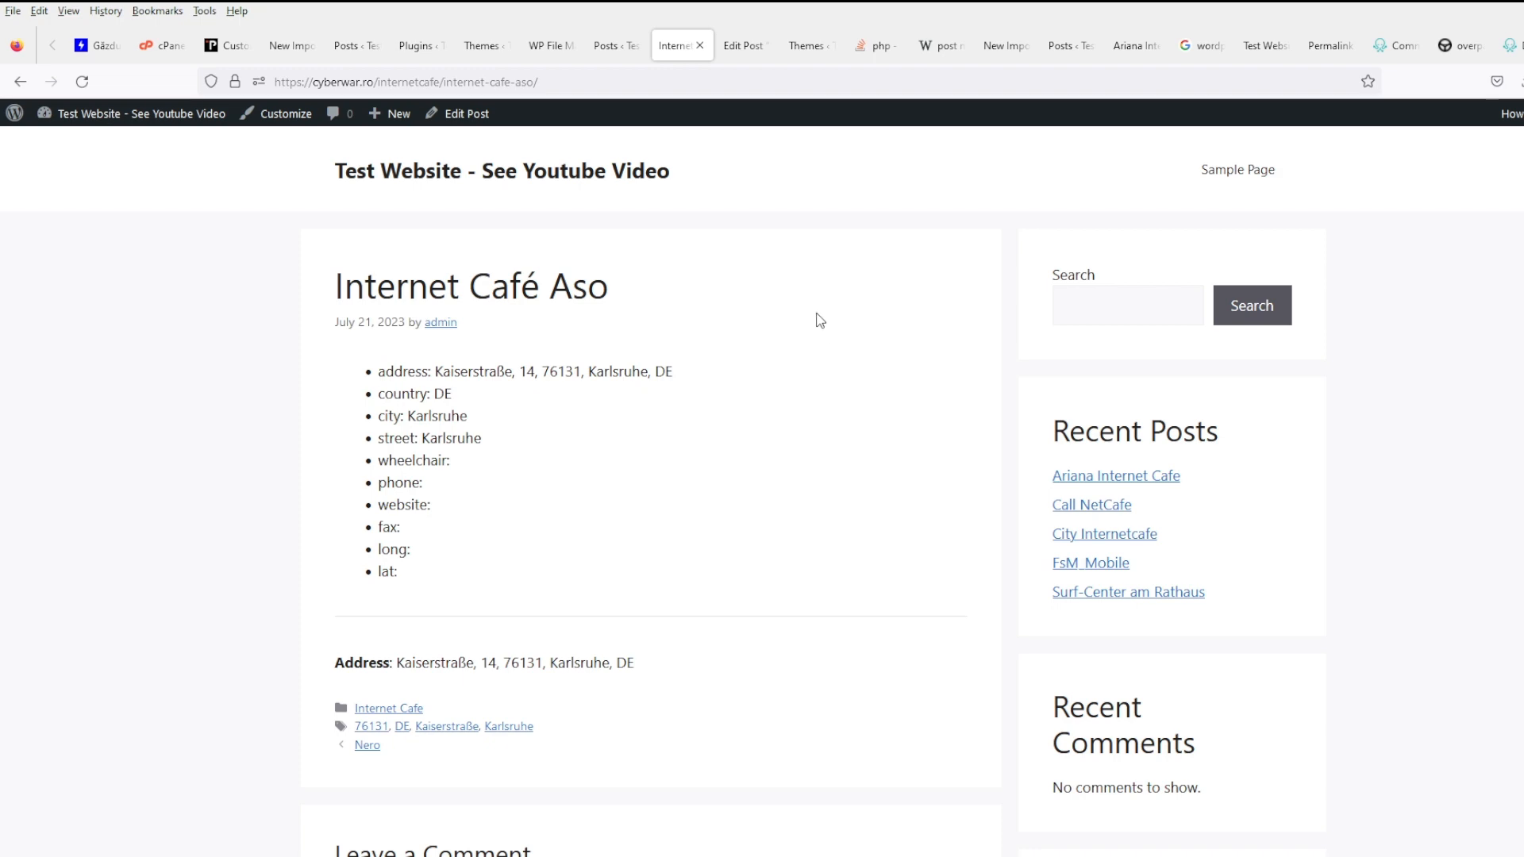
- Comment out the_meta() on line 82, delete the <hr/> divider, and save the file
click(621, 53)
click(536, 53)
scroll(743, 490, up, 9)
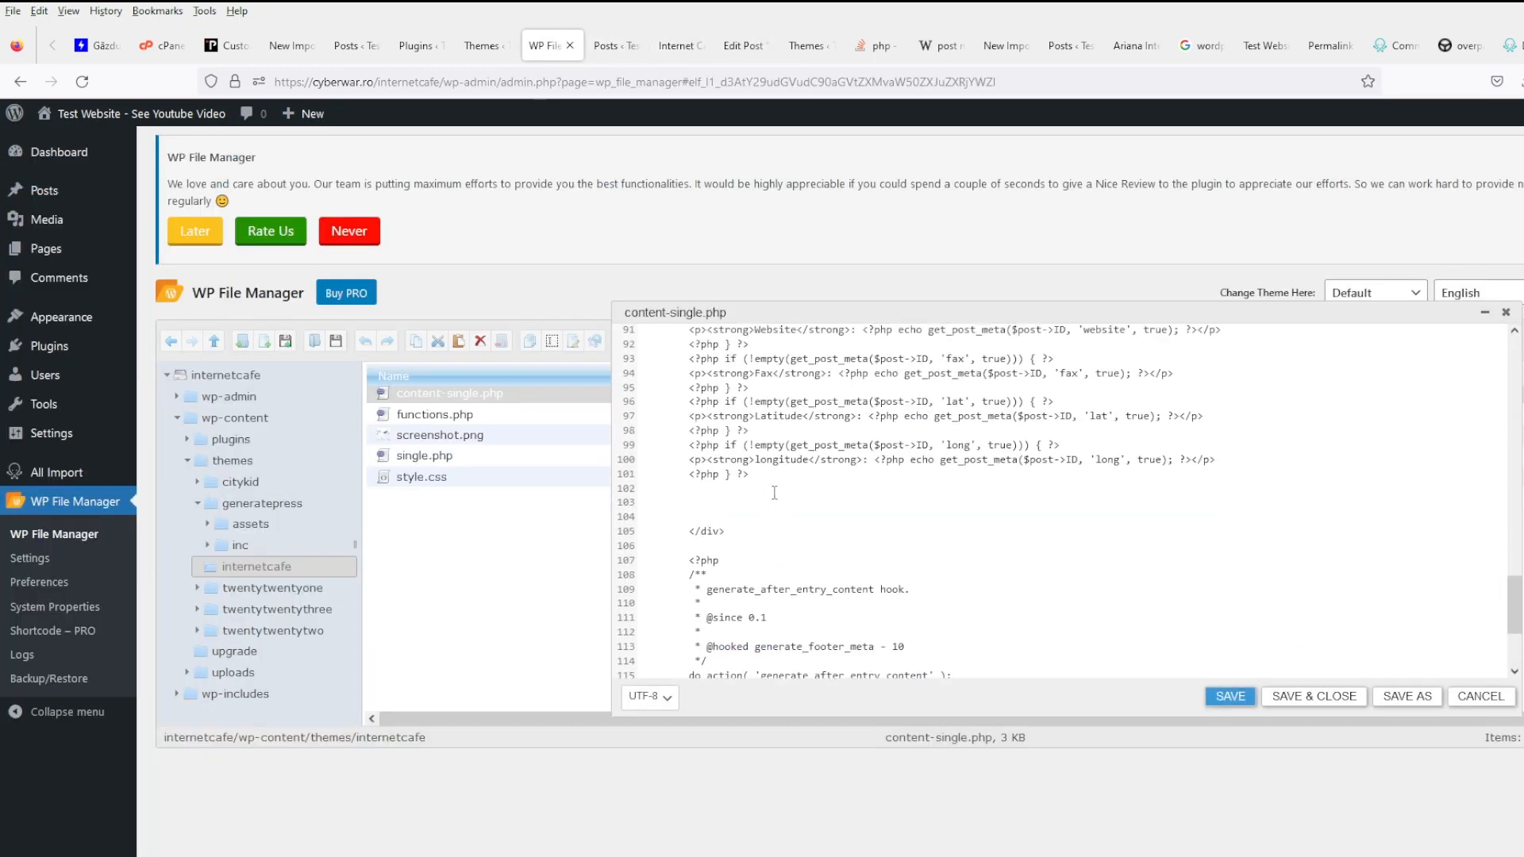
click(724, 476)
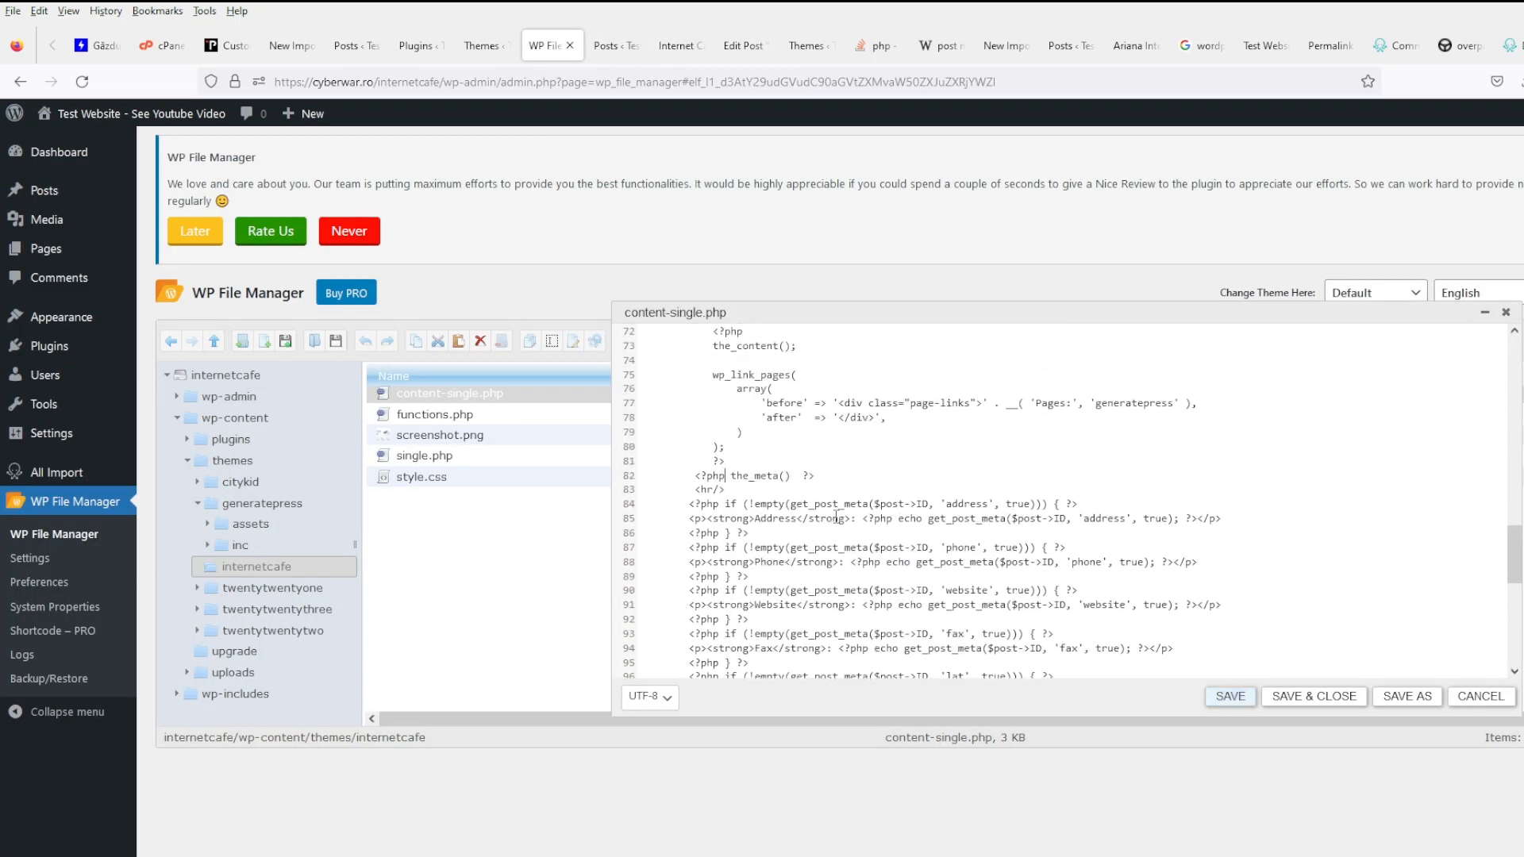
text(//)
key(shift+Home)
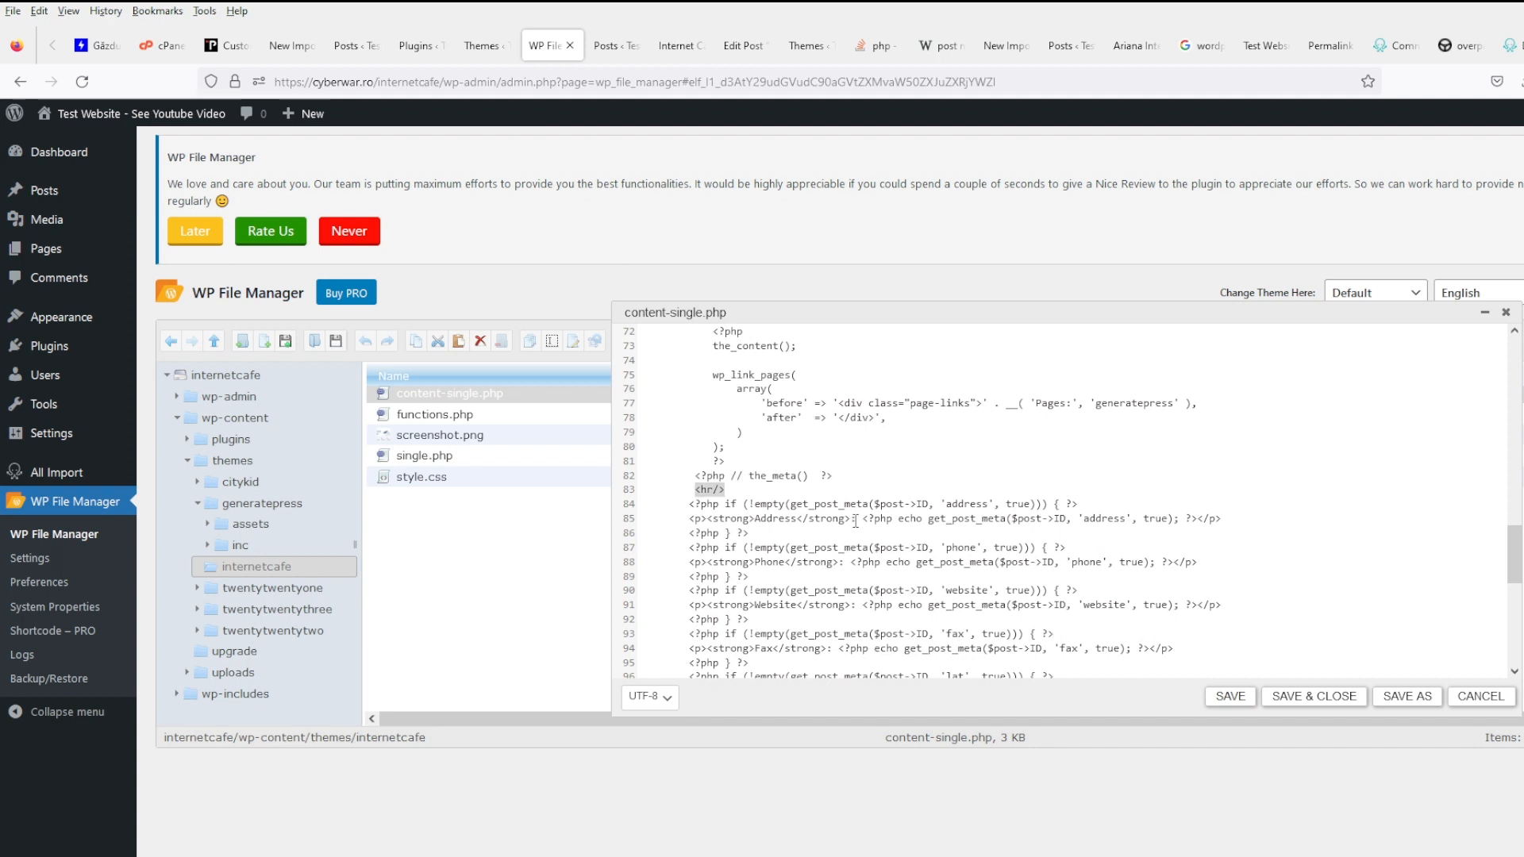
key(BackSpace)
key(ctrl+s)
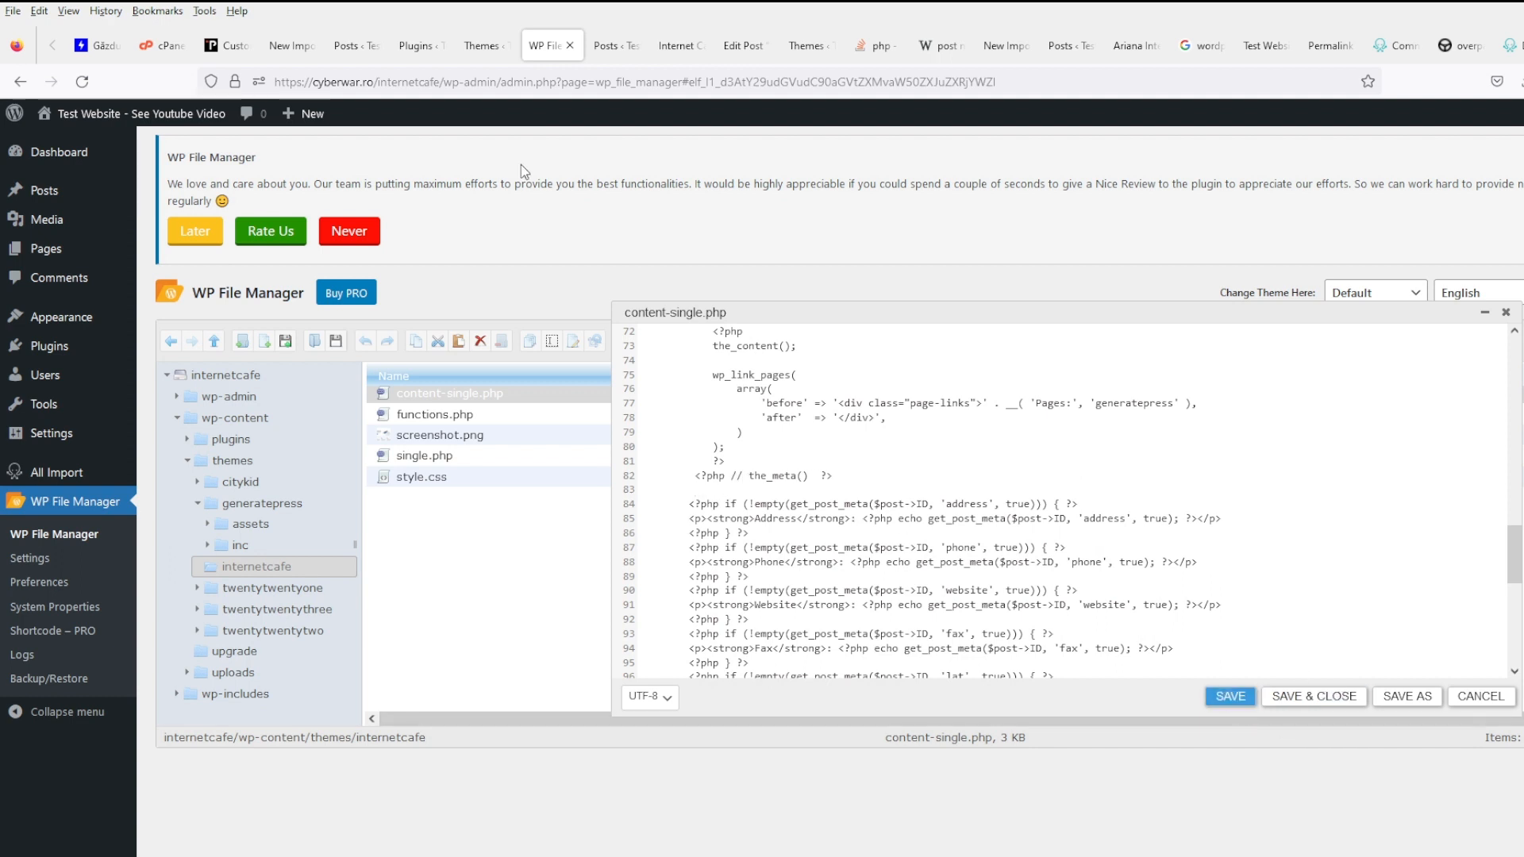
- Reload the café post to confirm only the Address line remains
click(660, 53)
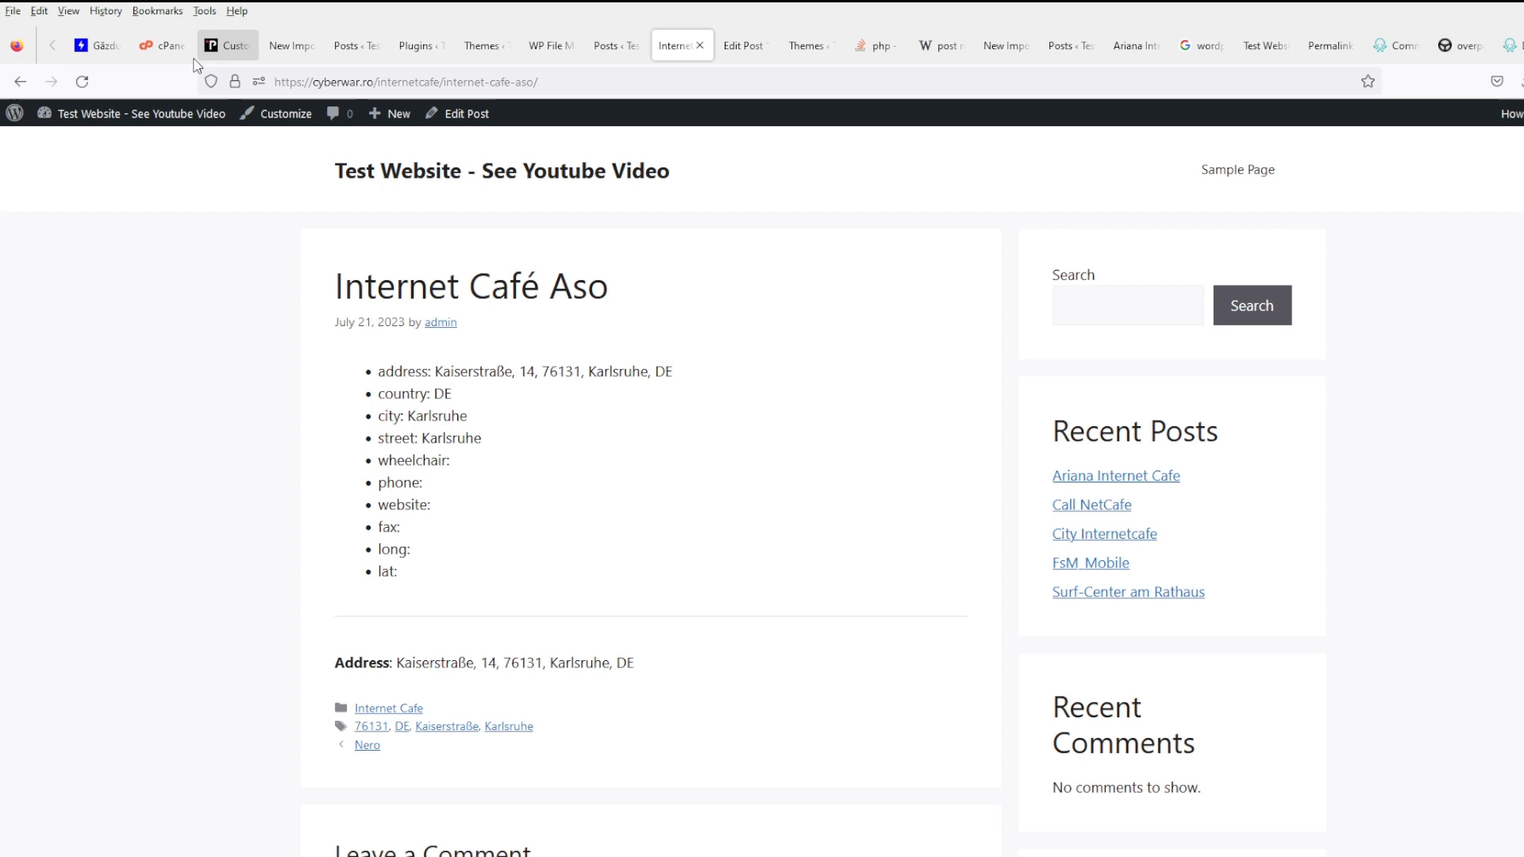
click(81, 82)
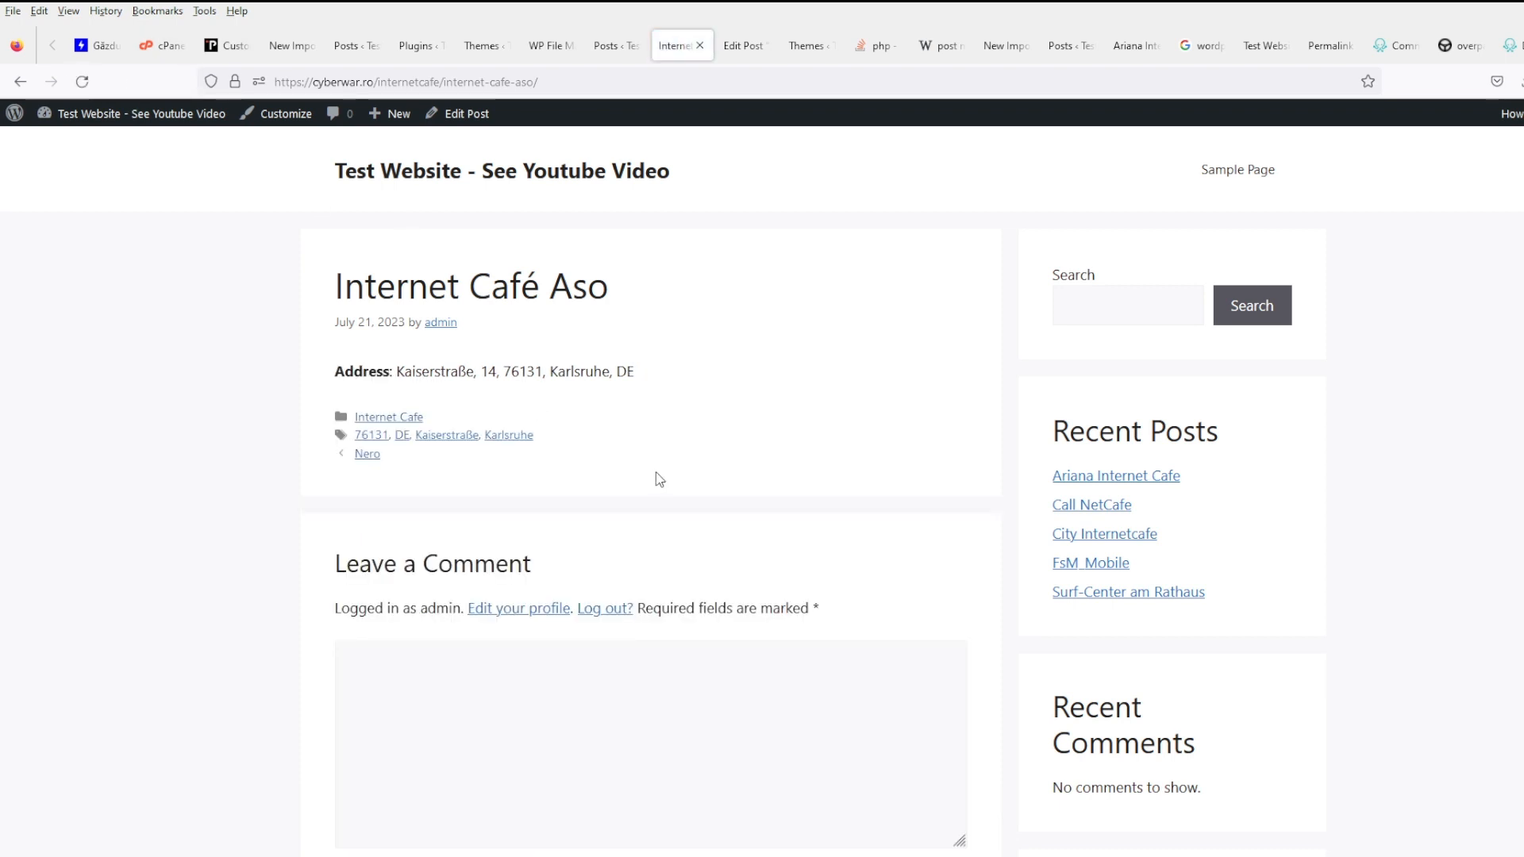
click(880, 48)
click(816, 86)
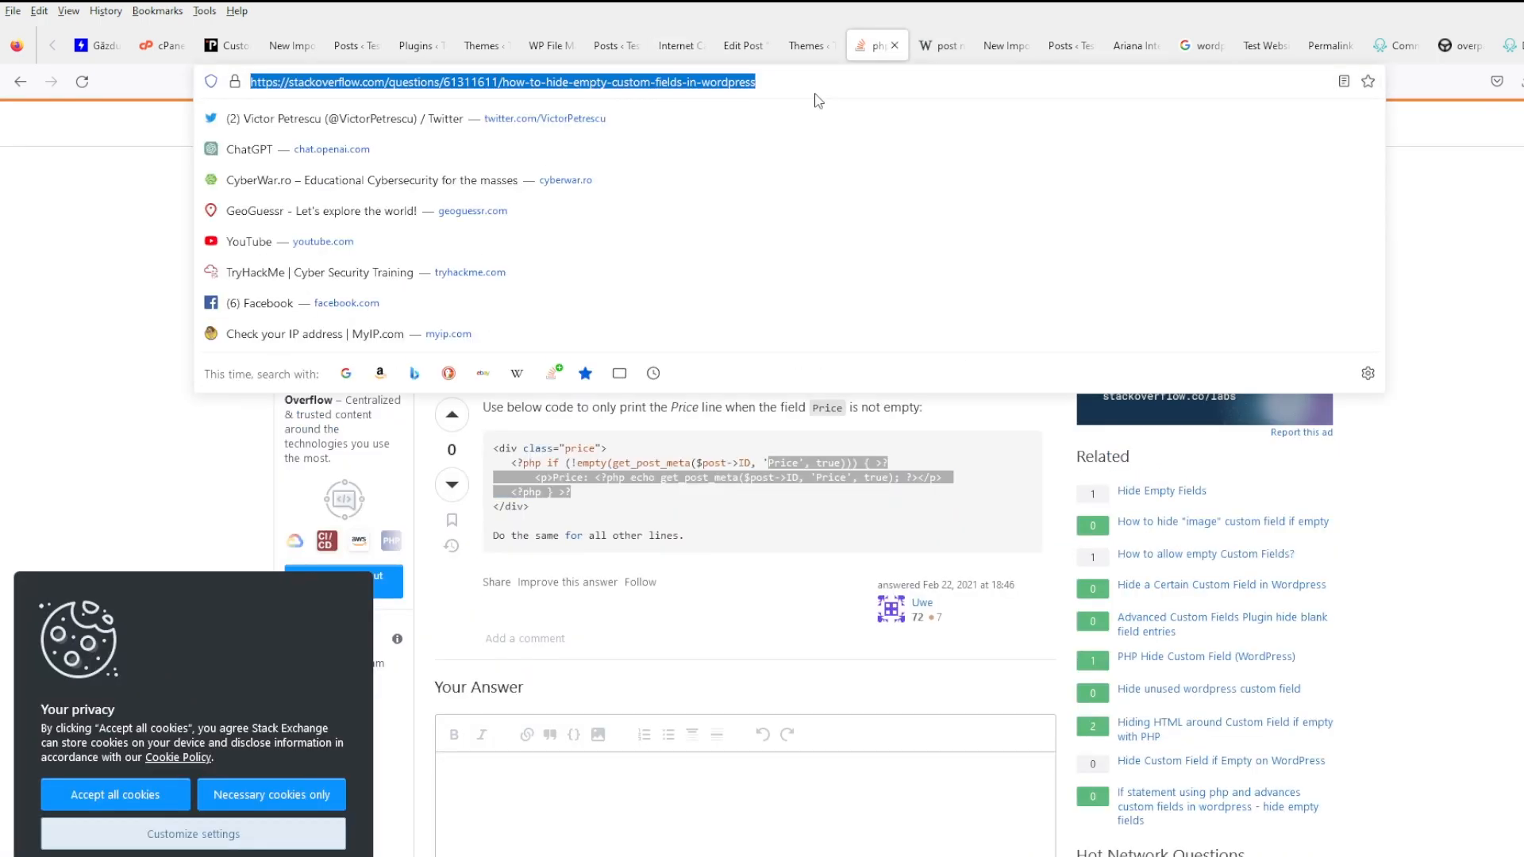
- Search 'openstreet map show address', refine it to 'openstreetmap embed', and open the Medium article in a new tab
text(open)
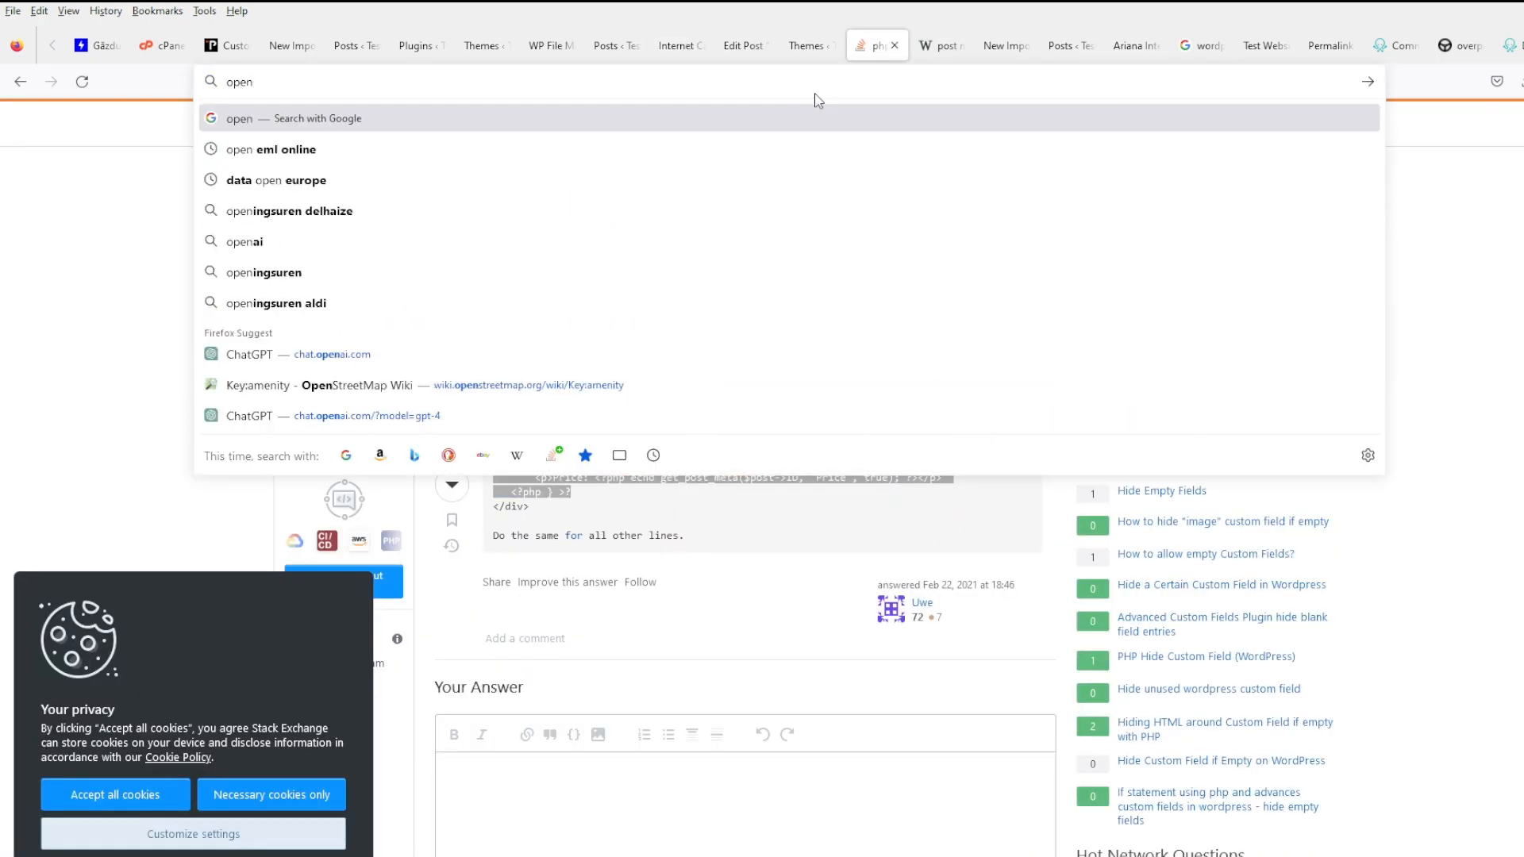
text(street )
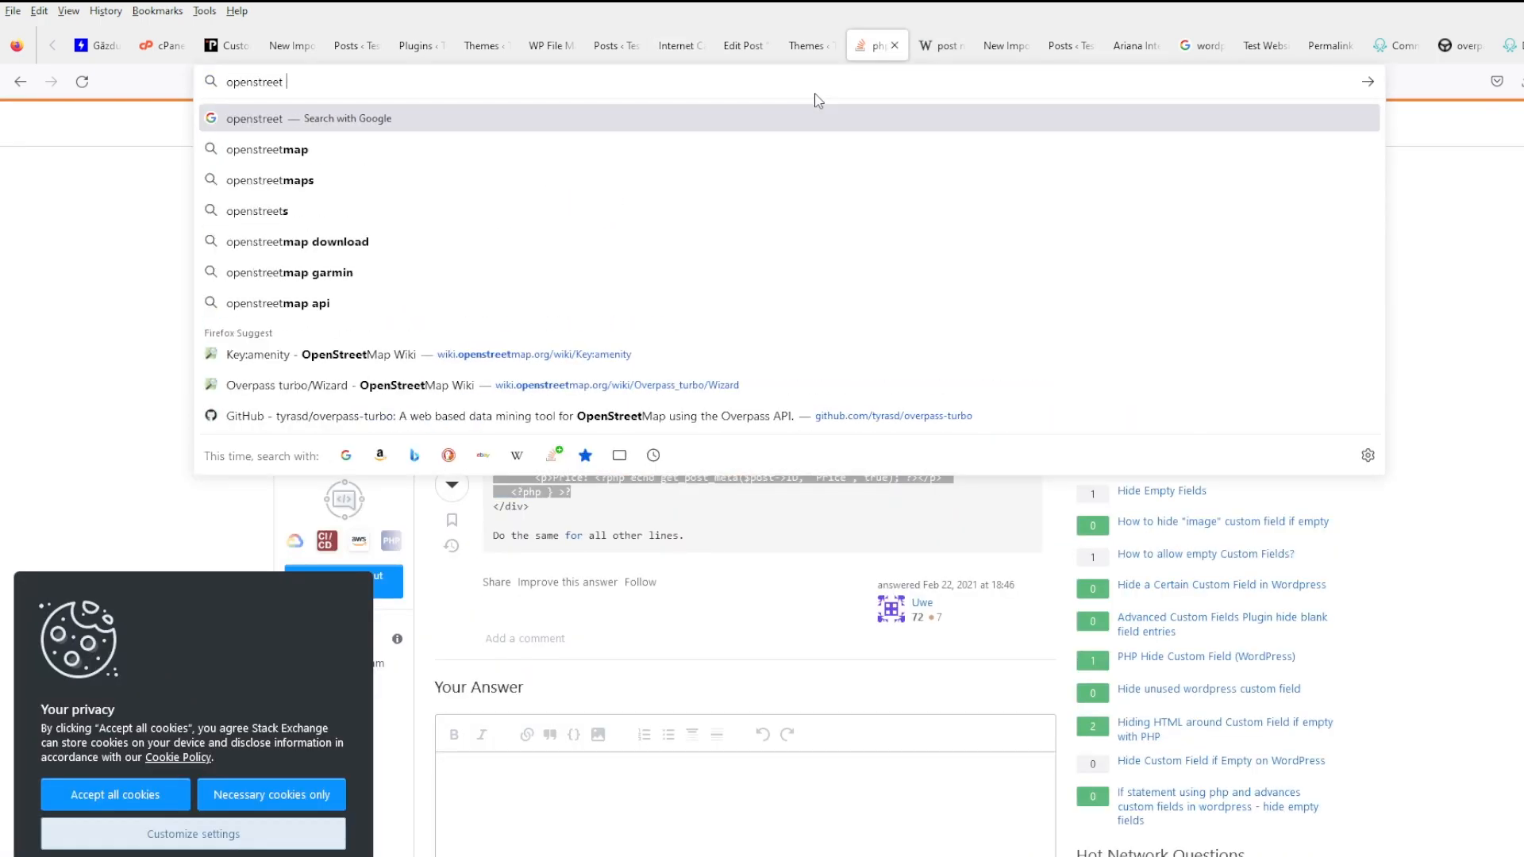
text(map show)
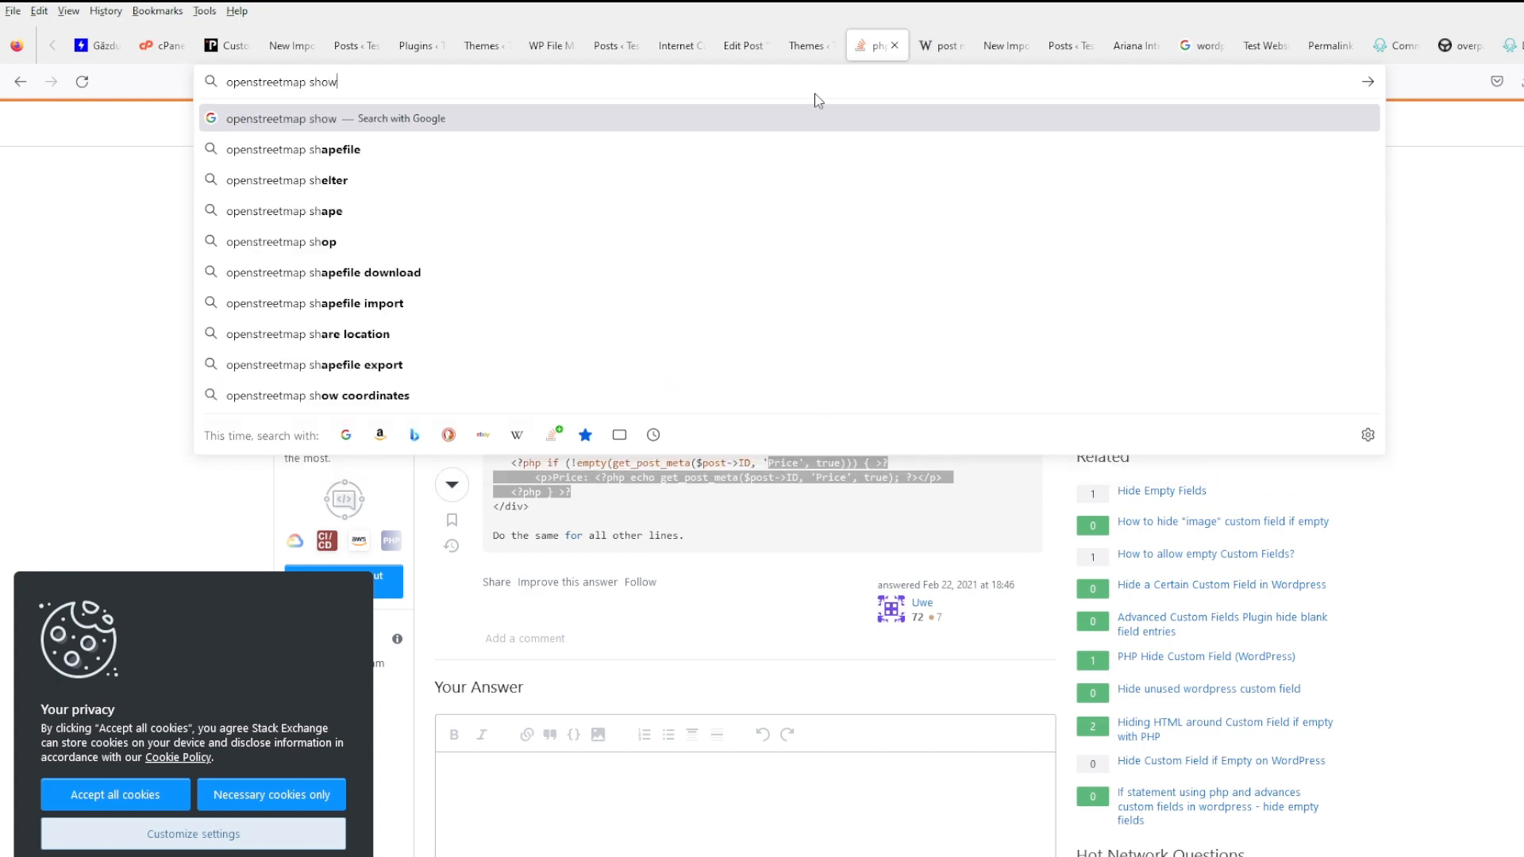
text( address)
key(Return)
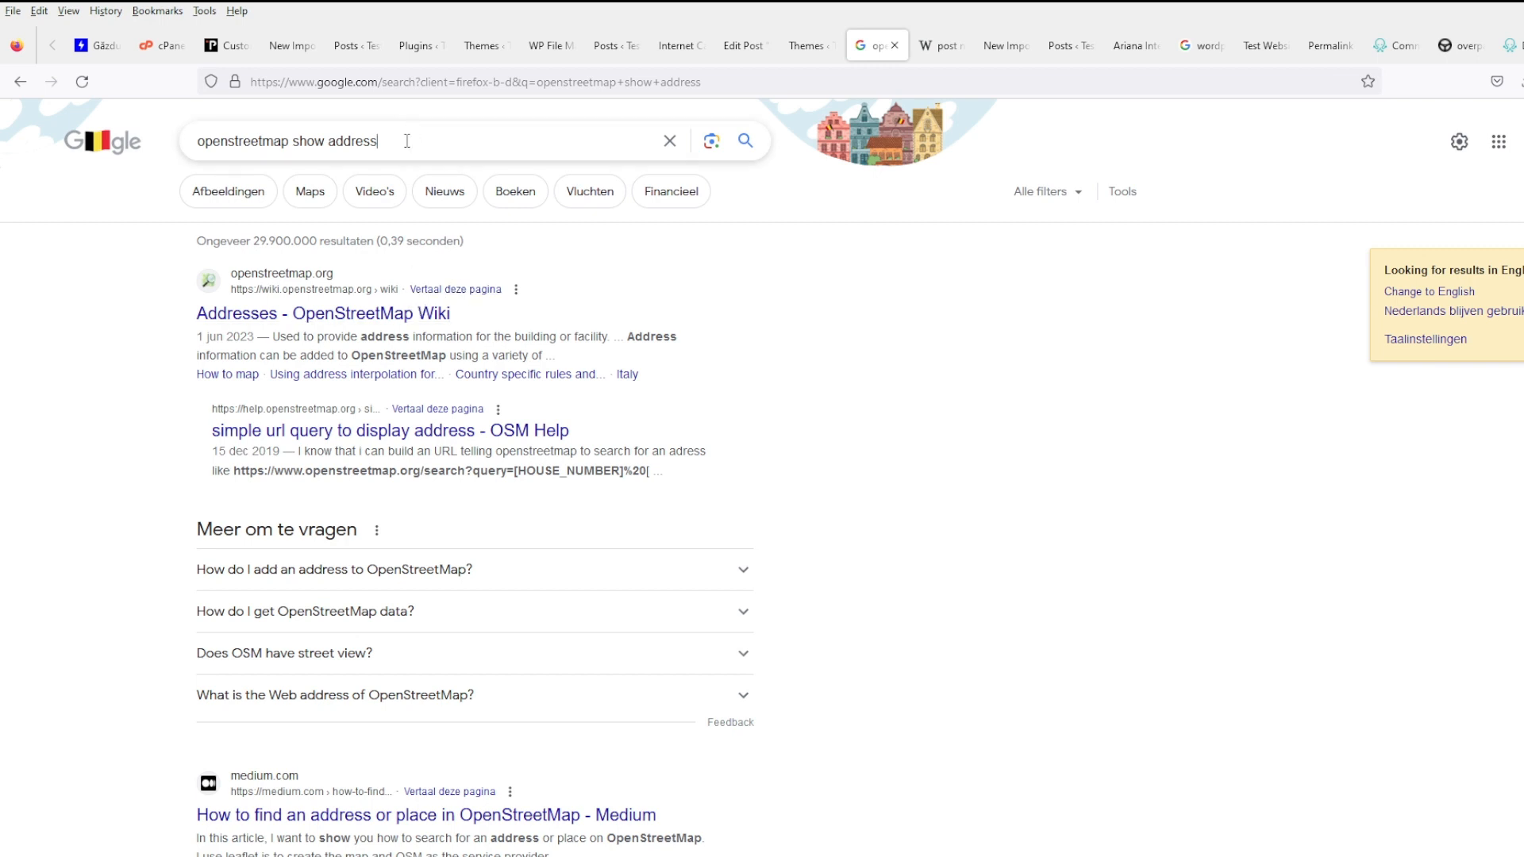
drag(406, 141, 295, 143)
text(em)
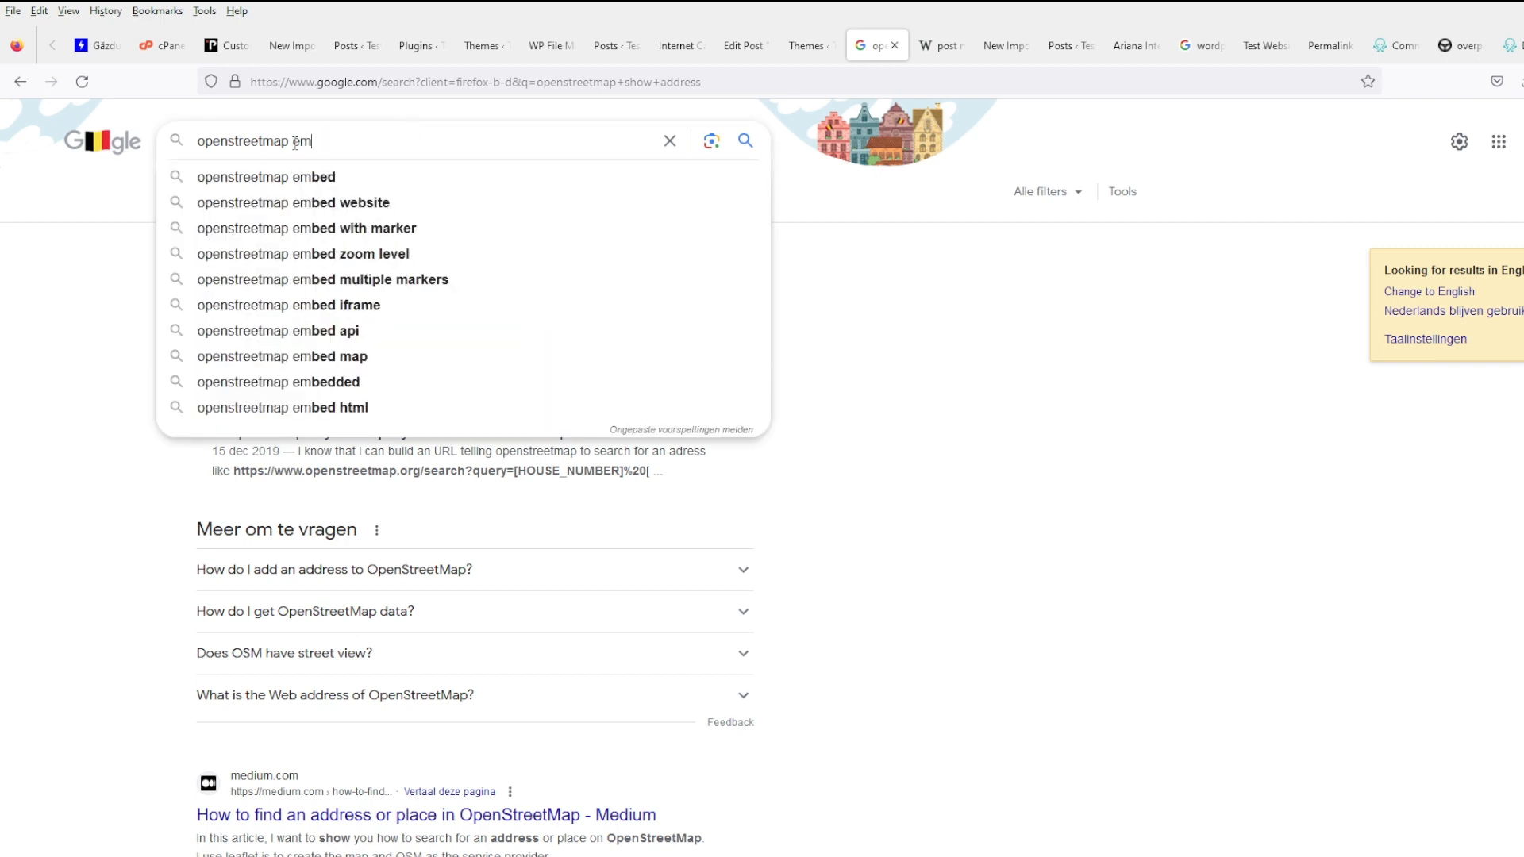
text(bed)
key(Return)
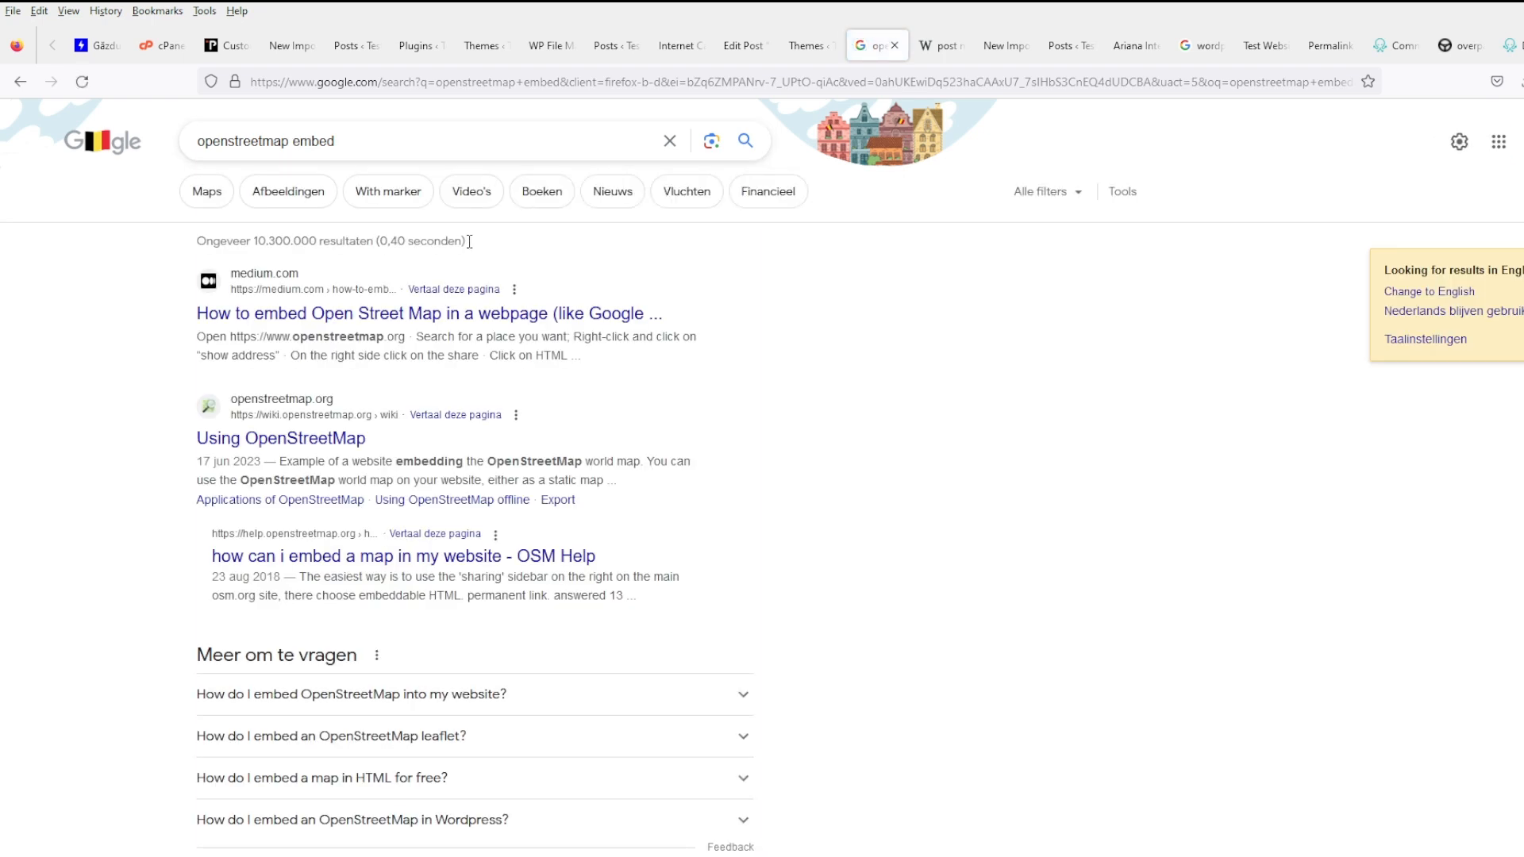
middle_click(530, 316)
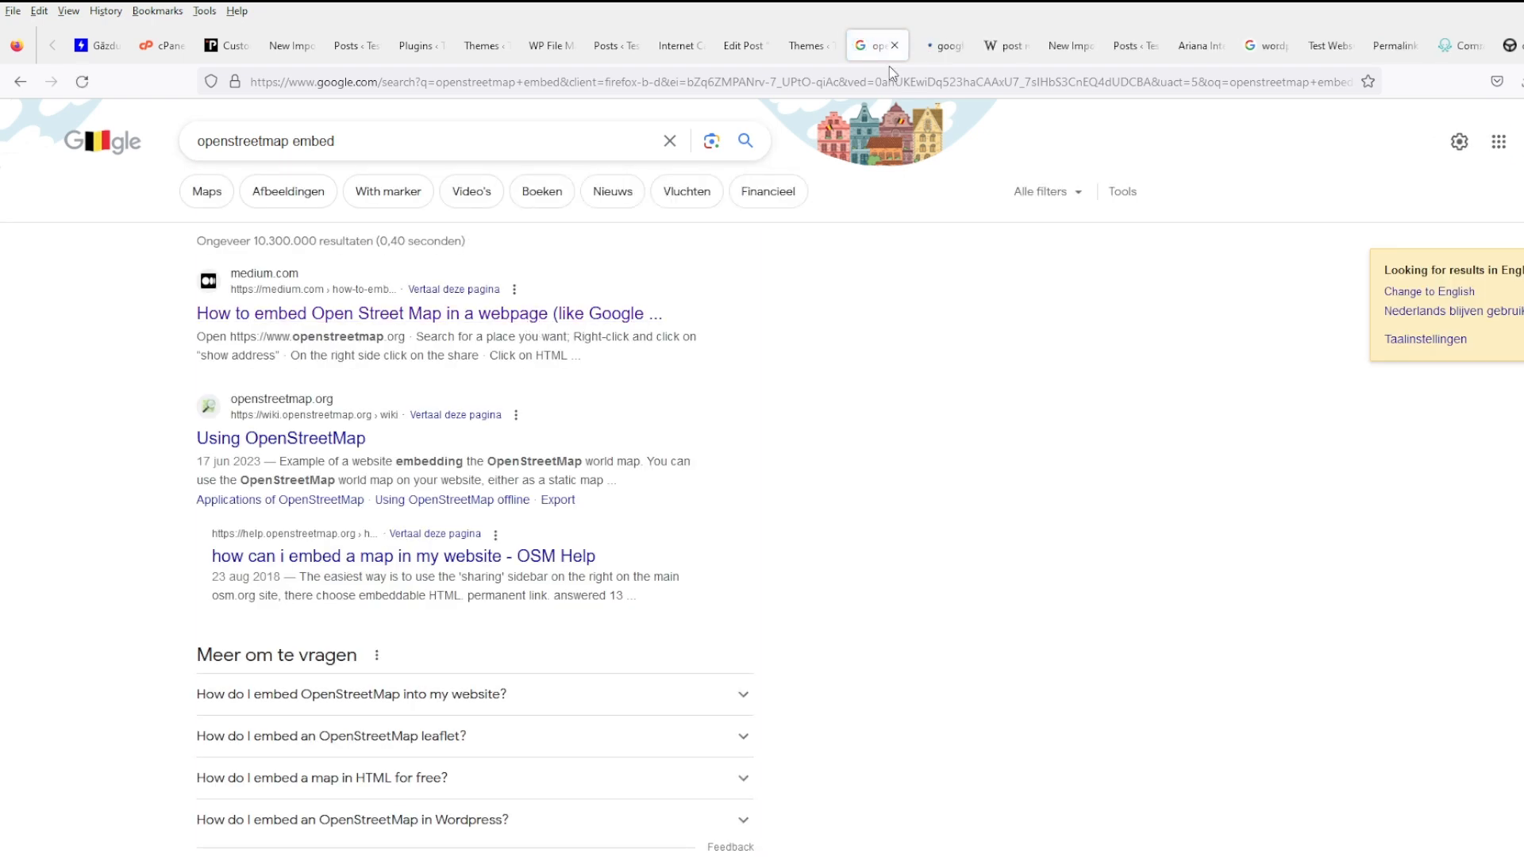
- Skim the Medium embedding article and open its openstreetmap.org link in a new tab
click(932, 48)
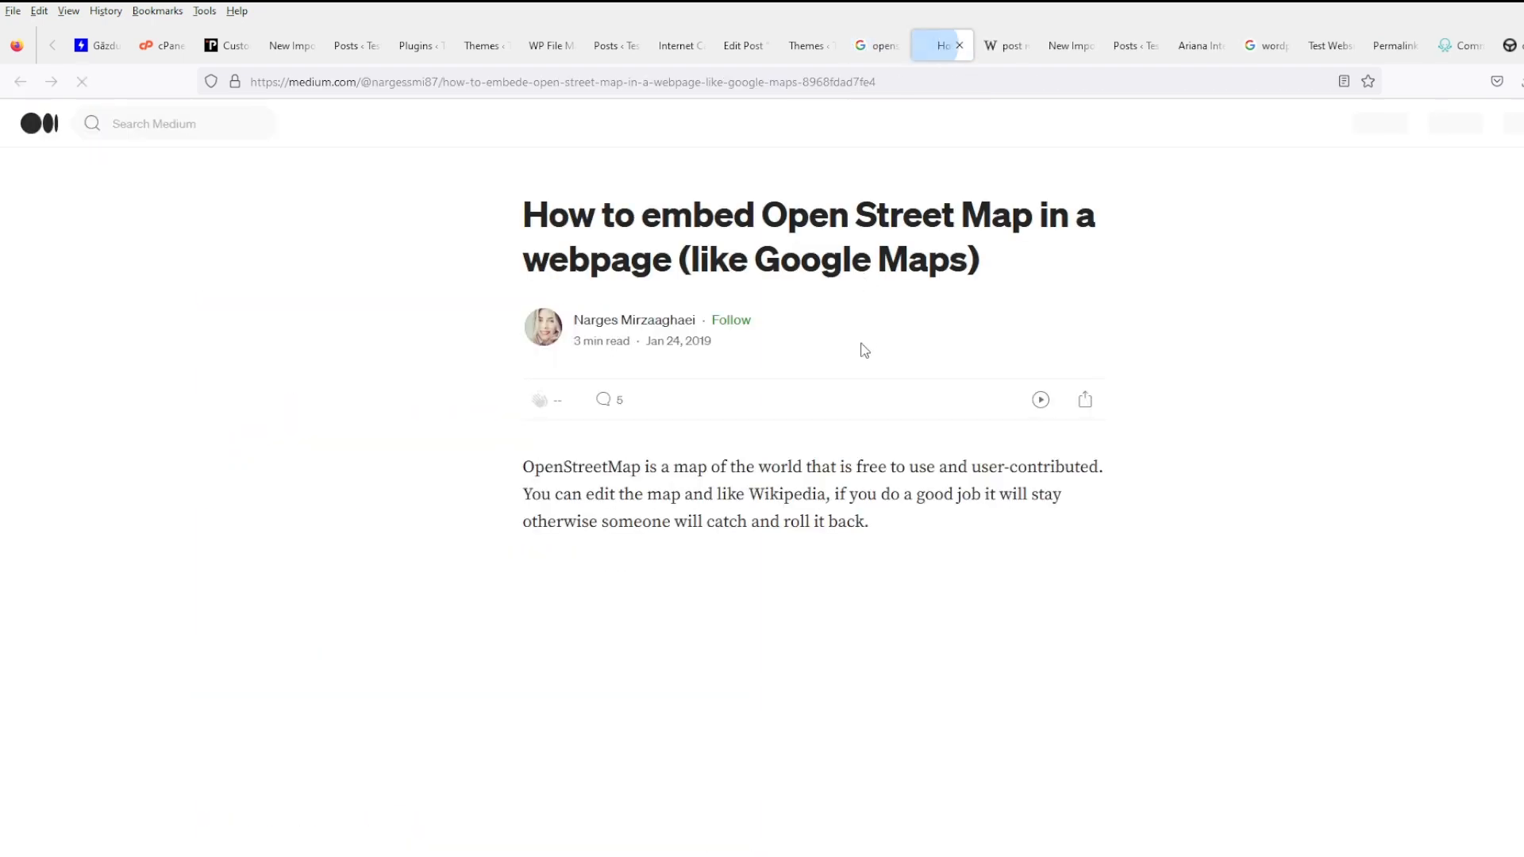
scroll(813, 486, down, 5)
scroll(812, 486, down, 6)
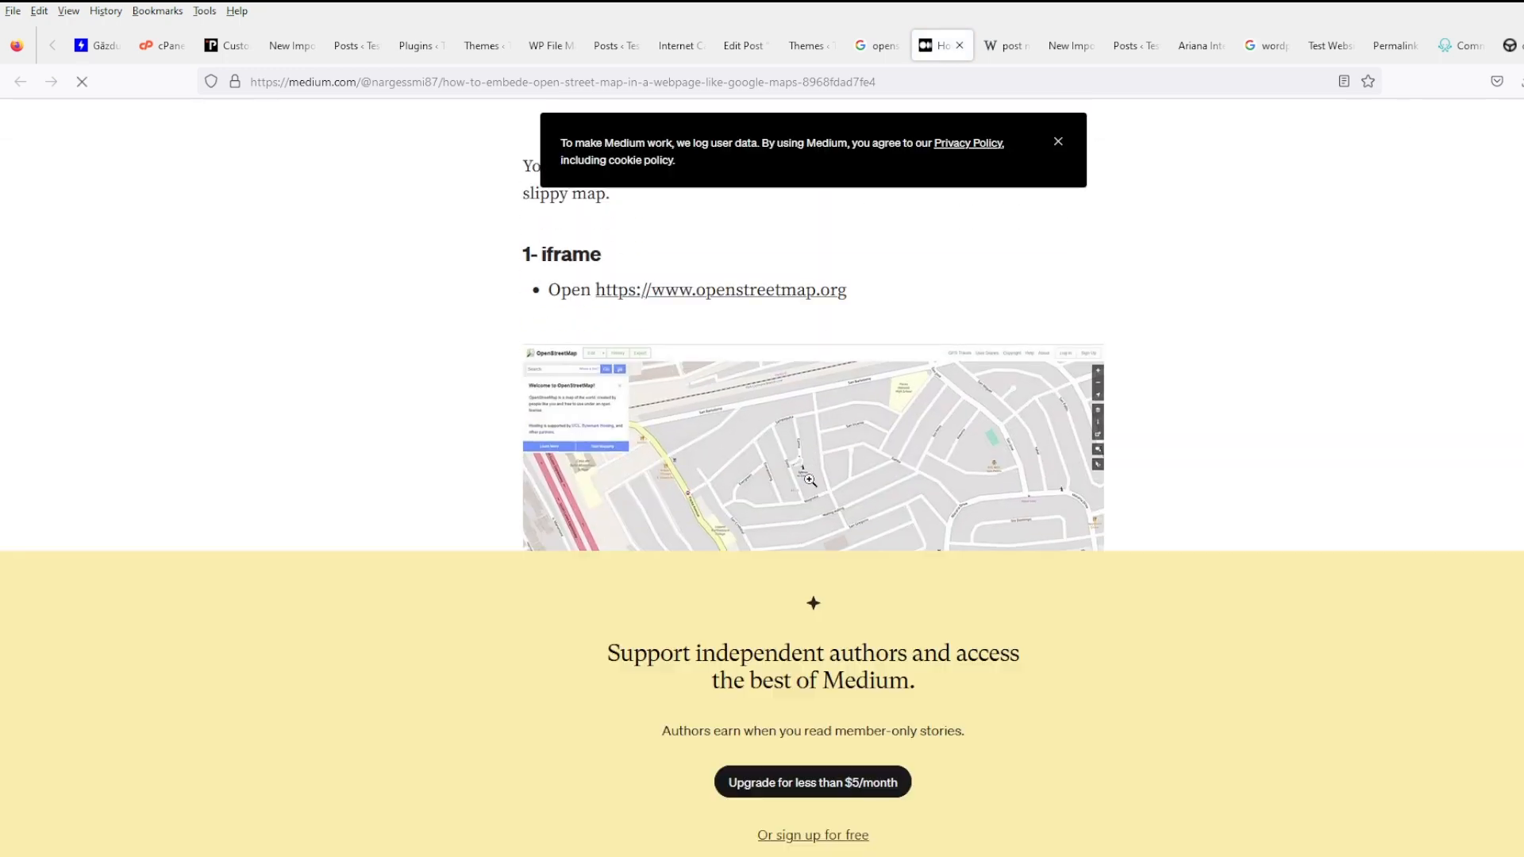
scroll(878, 533, down, 2)
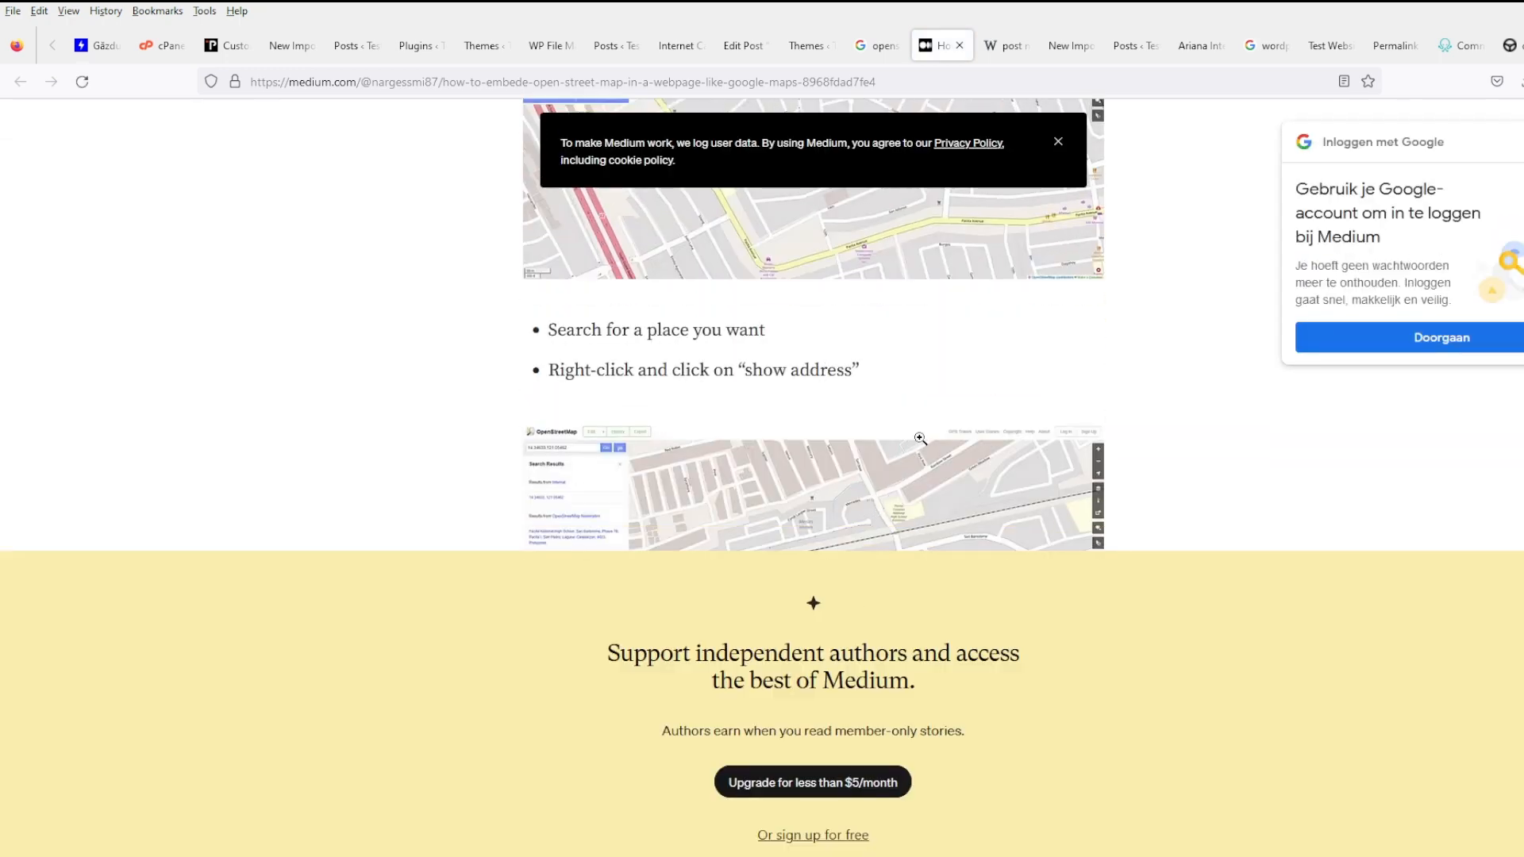
scroll(1184, 466, down, 3)
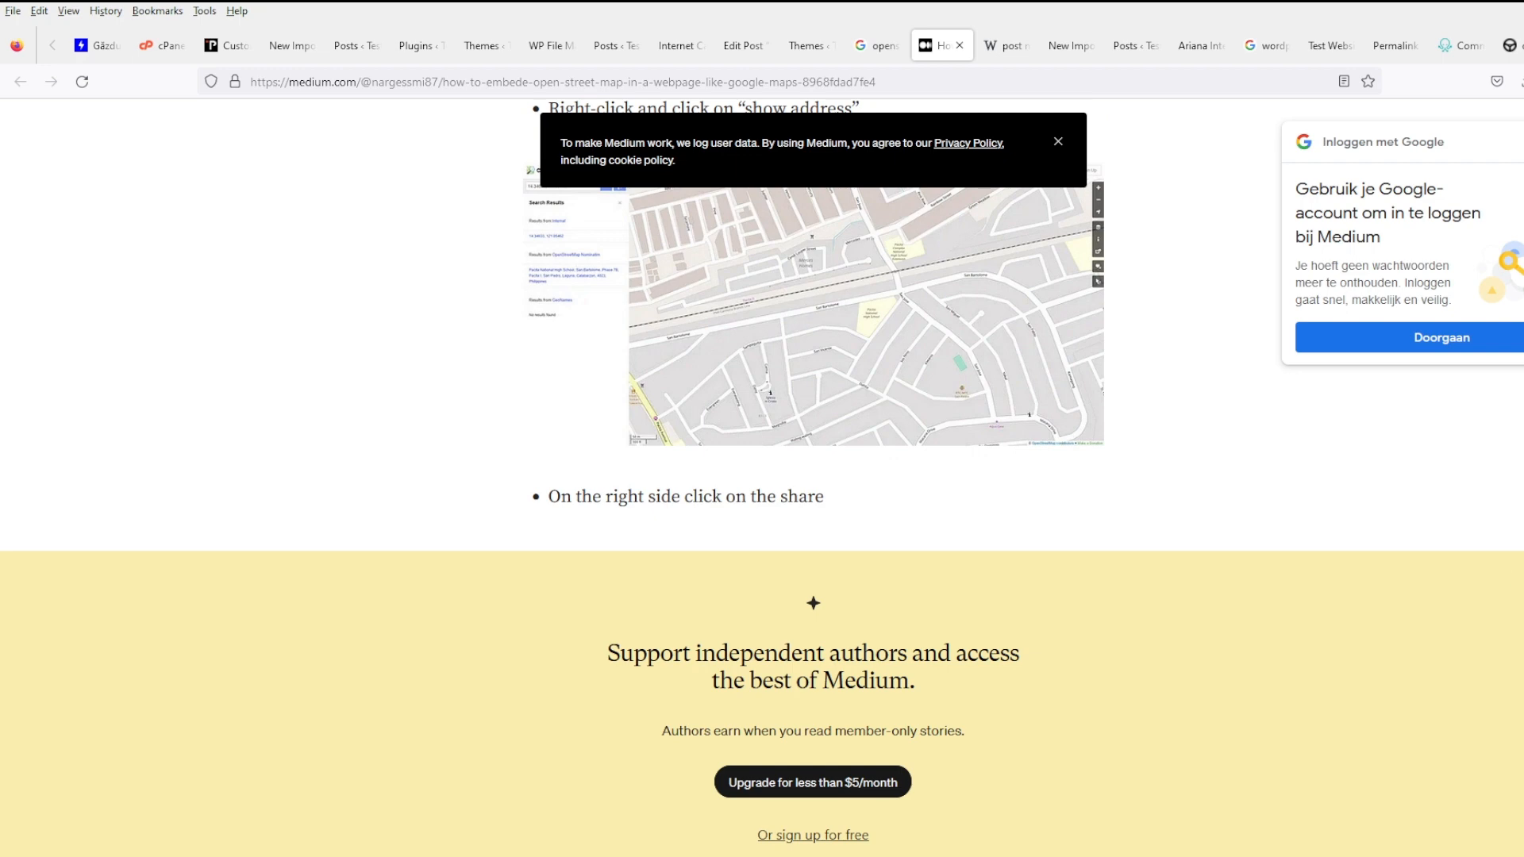
scroll(778, 206, up, 5)
scroll(875, 371, up, 1)
scroll(786, 612, up, 5)
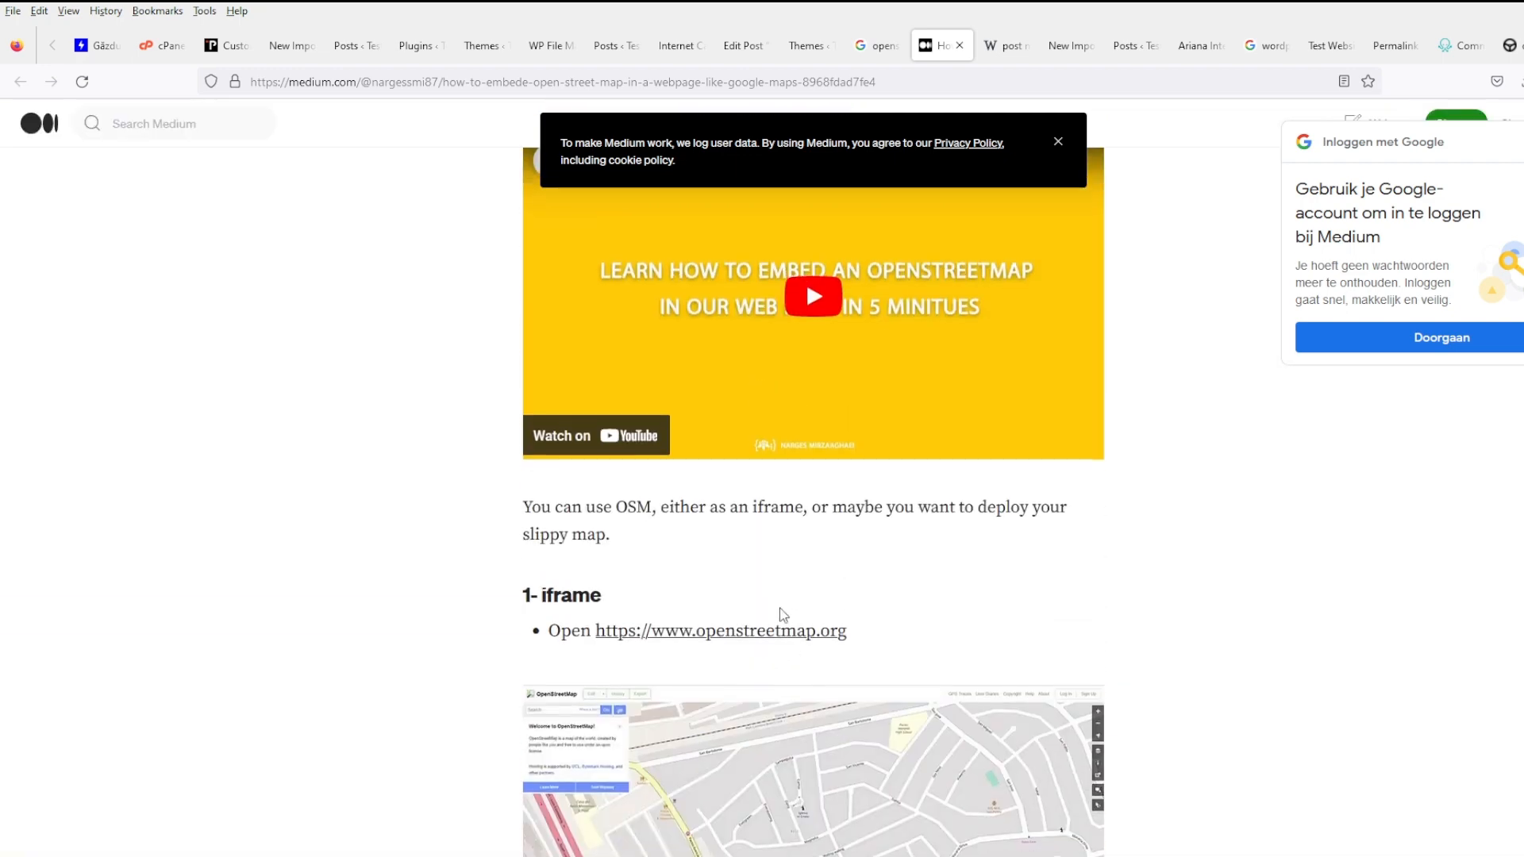
middle_click(750, 639)
- Select the café's street address on the Internet Café Aso post
click(743, 47)
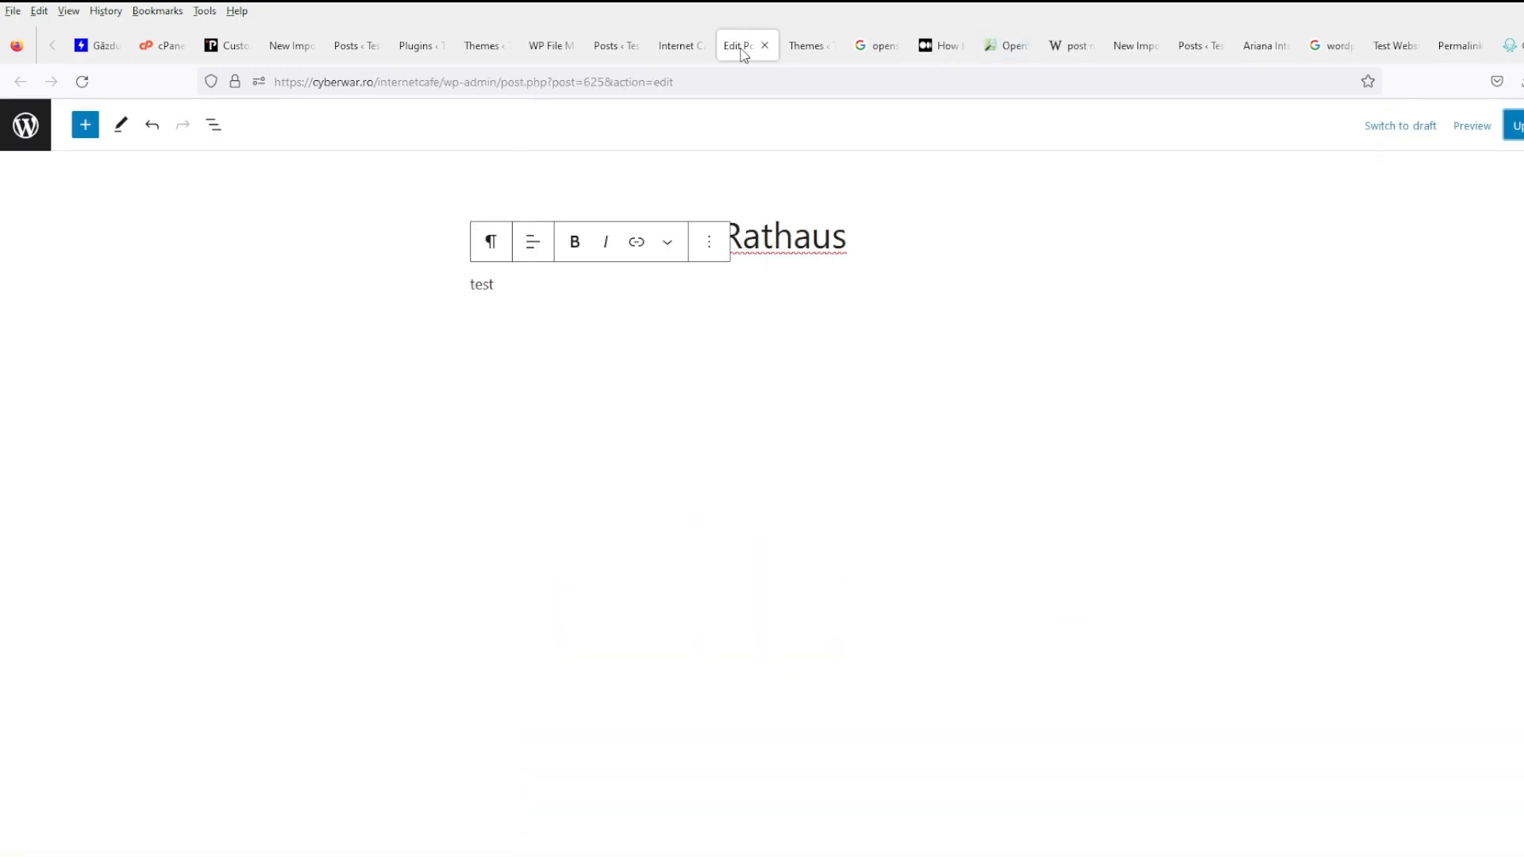
click(680, 47)
drag(648, 371, 397, 372)
key(ctrl+c)
click(1004, 46)
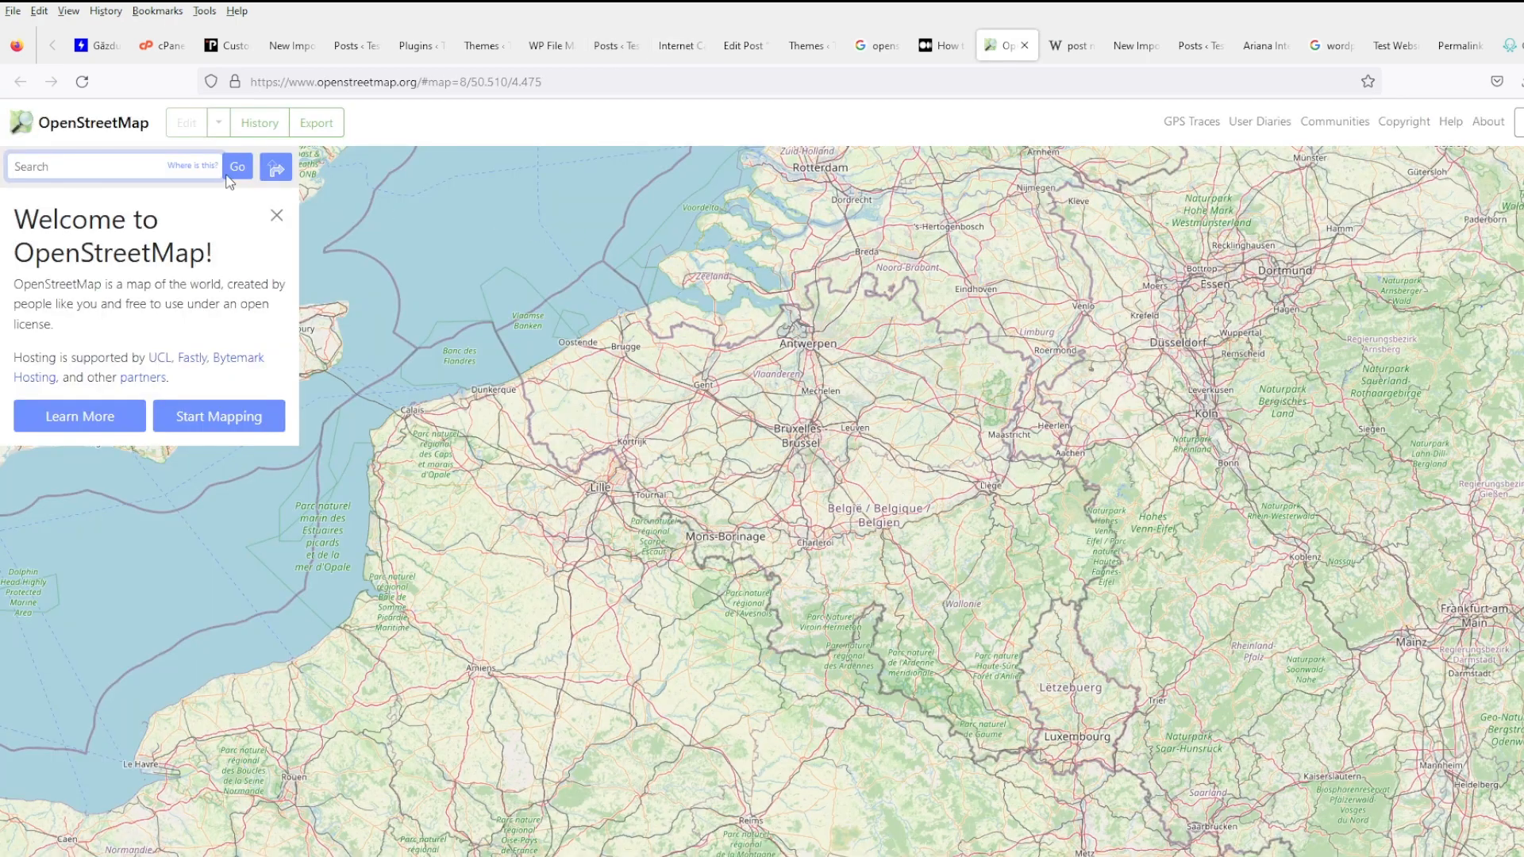
click(109, 180)
key(ctrl+v)
key(Return)
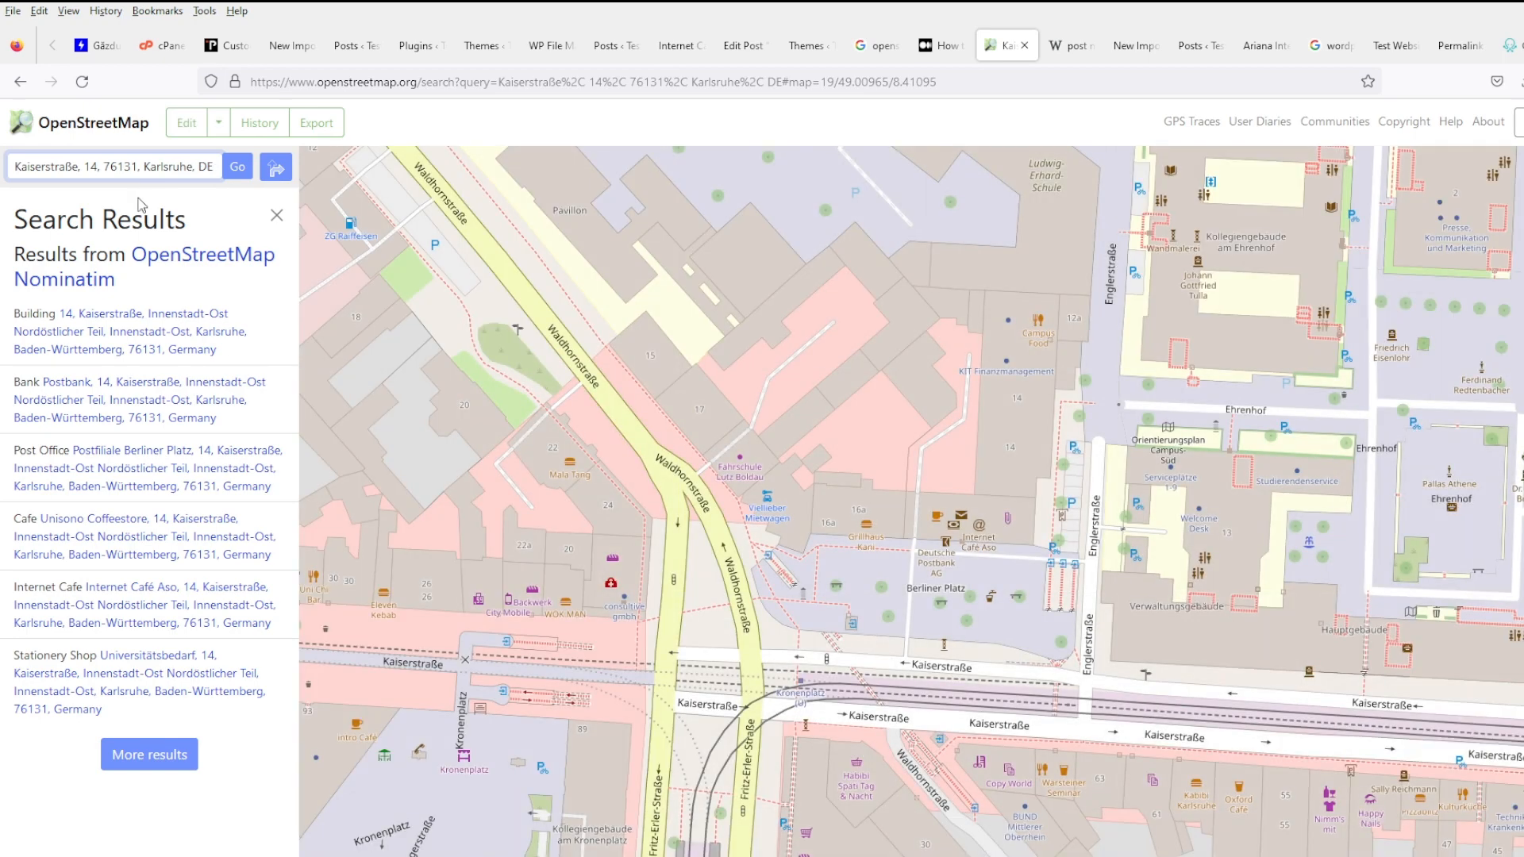
click(108, 320)
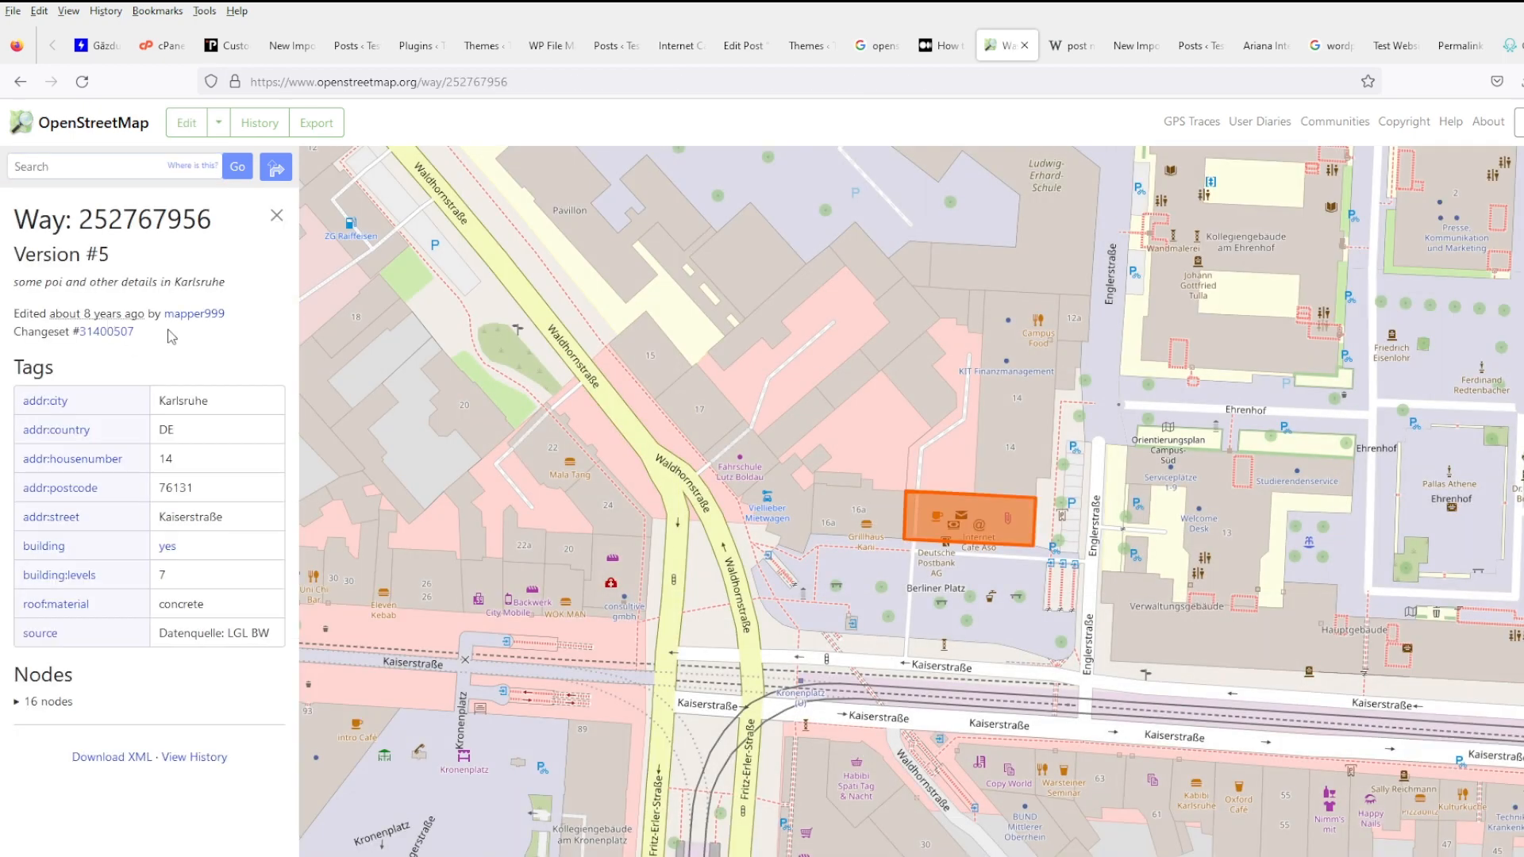
click(793, 53)
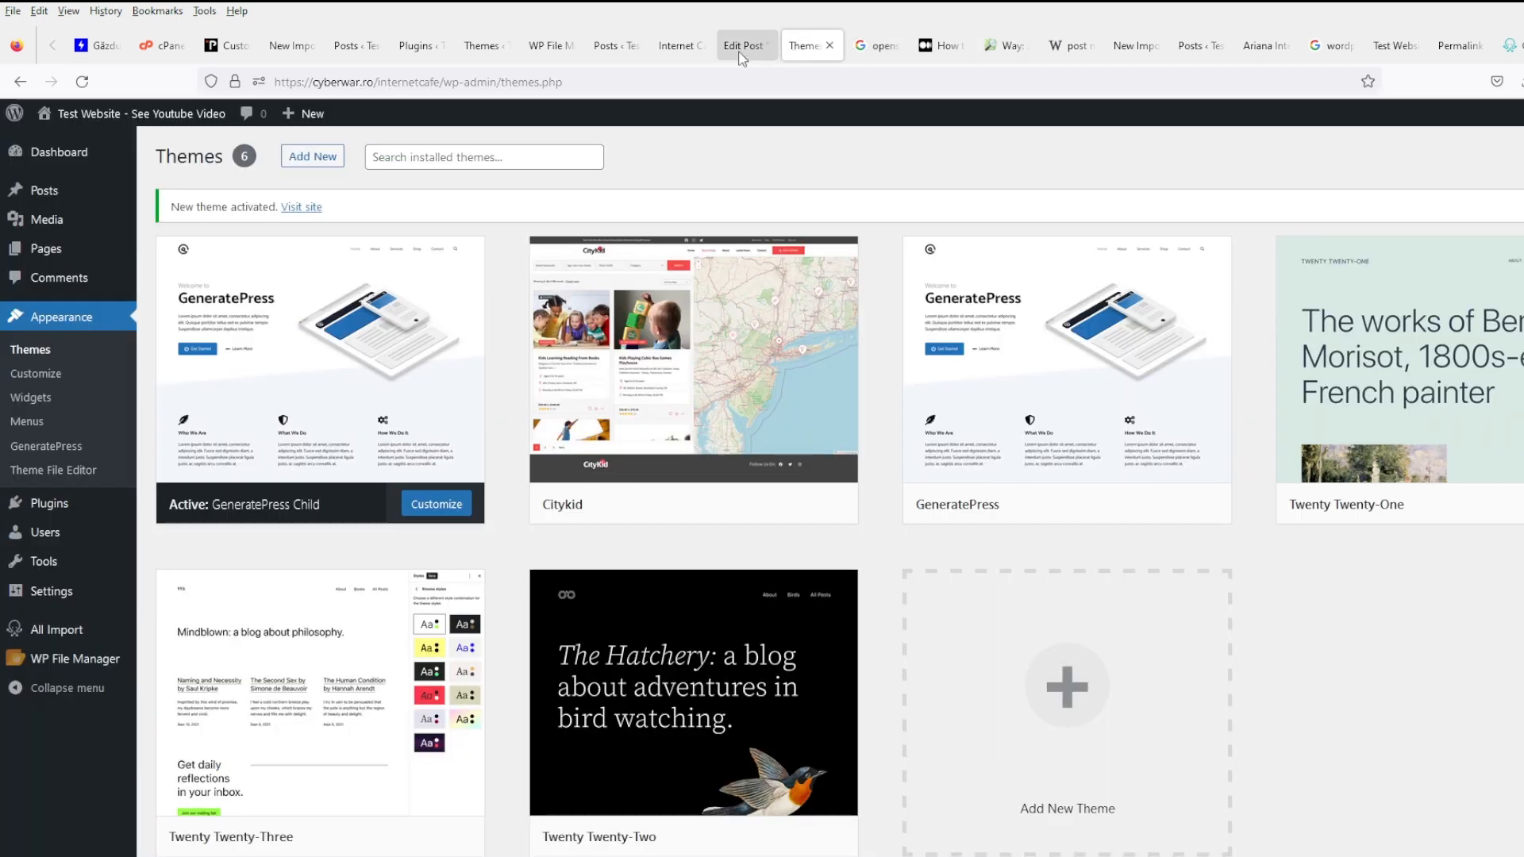
- Return to the Medium article and scroll through its iframe and Leaflet sections
click(743, 46)
click(665, 48)
click(876, 50)
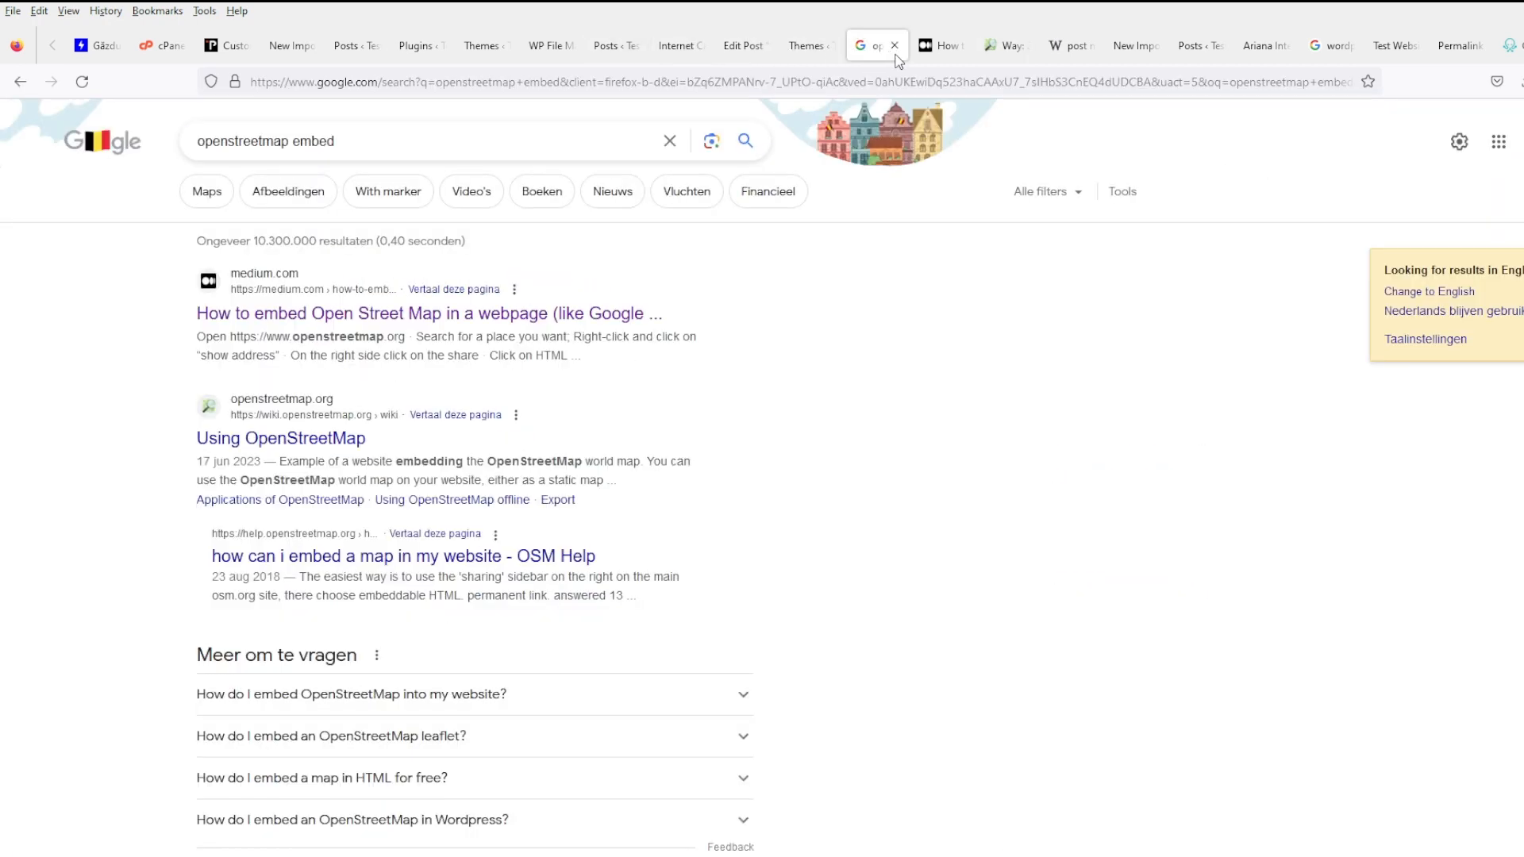
click(937, 46)
scroll(755, 534, down, 5)
scroll(901, 528, down, 5)
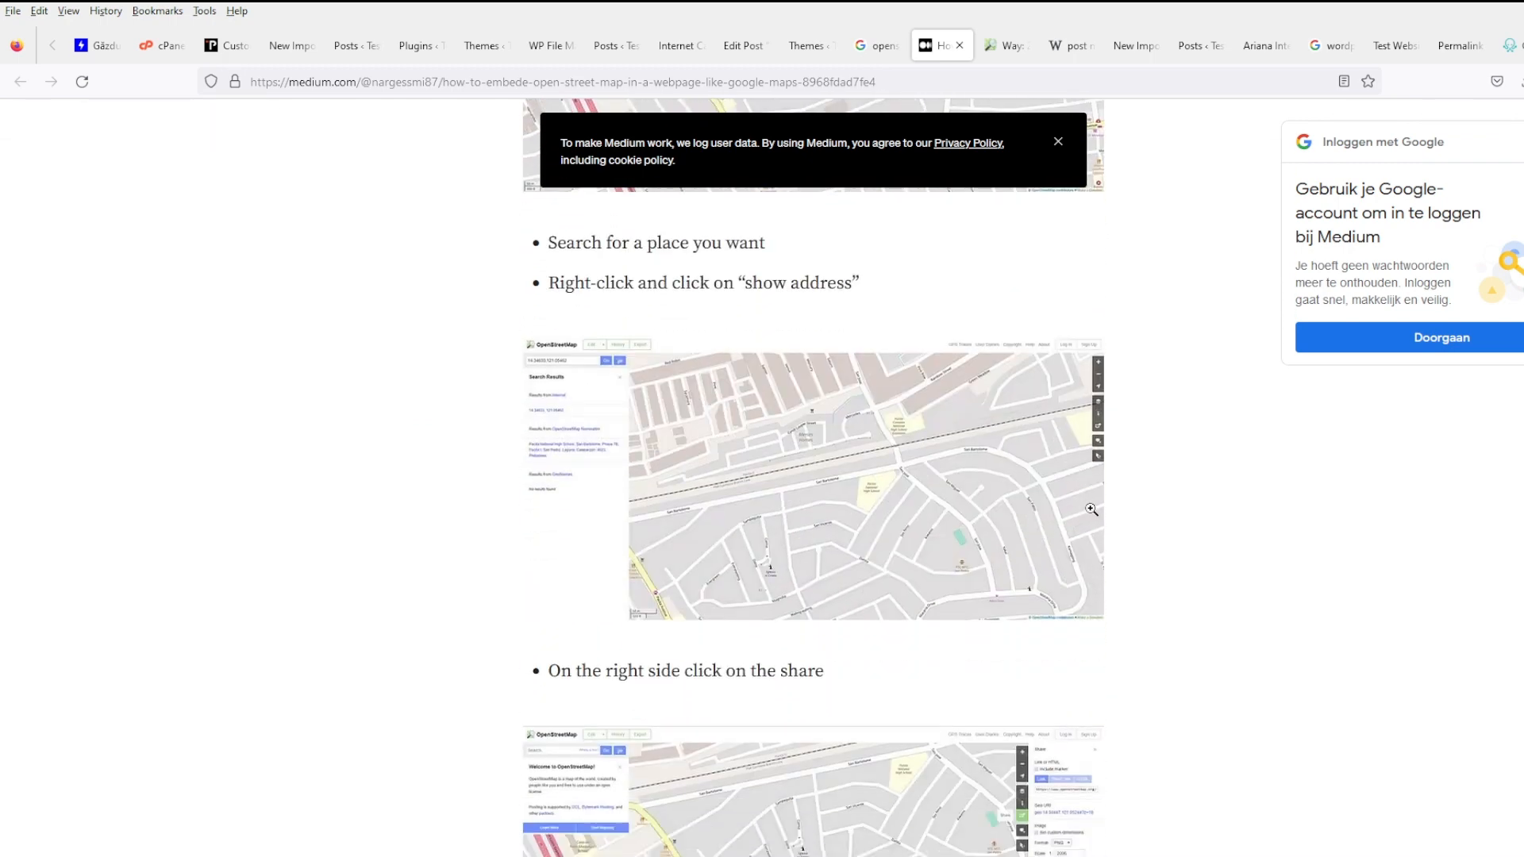
scroll(1088, 509, down, 4)
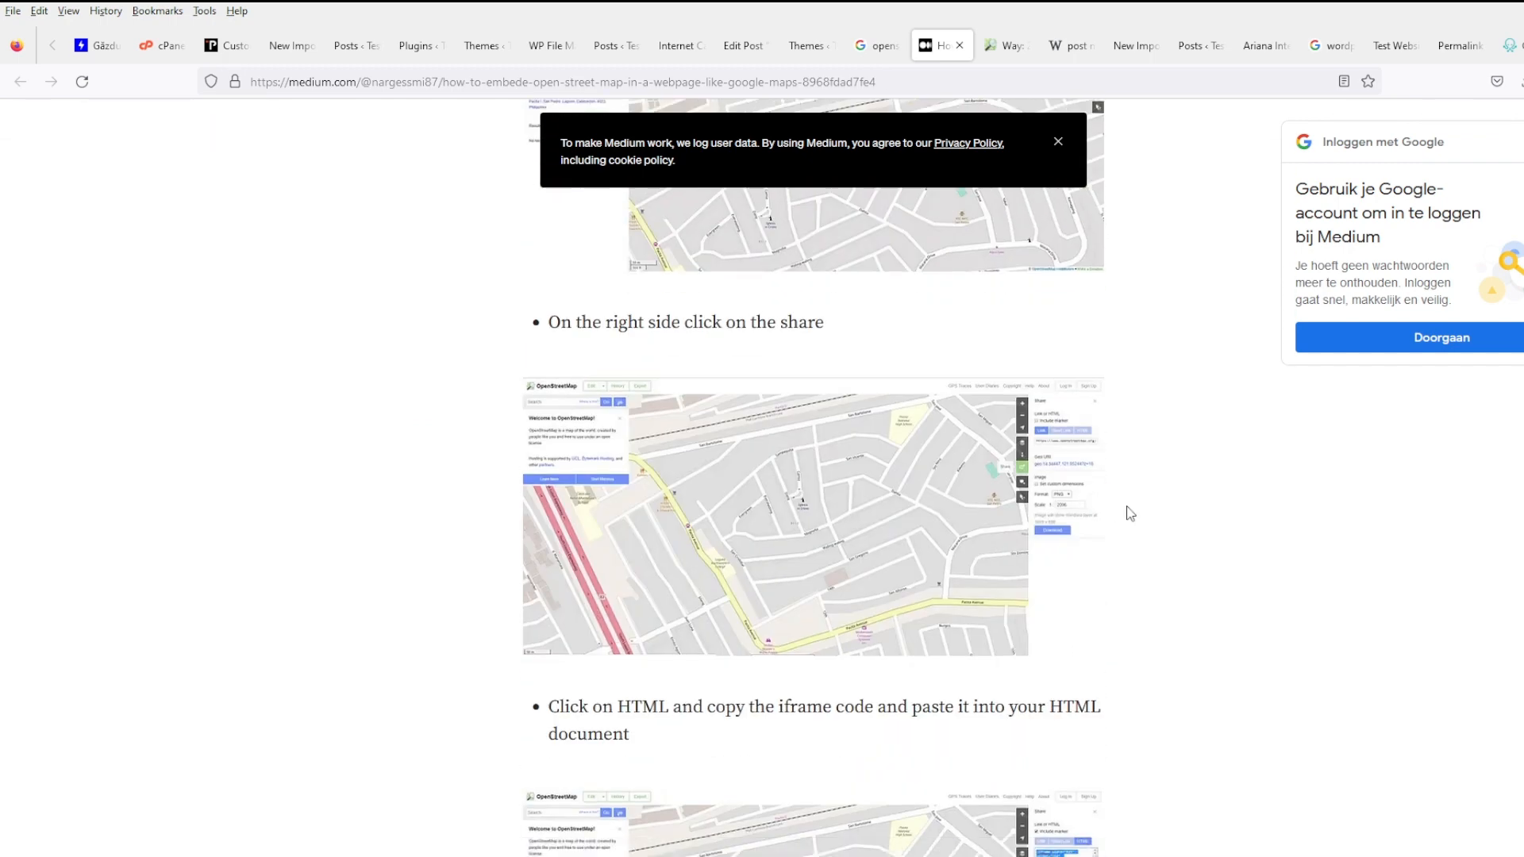
scroll(1130, 513, down, 5)
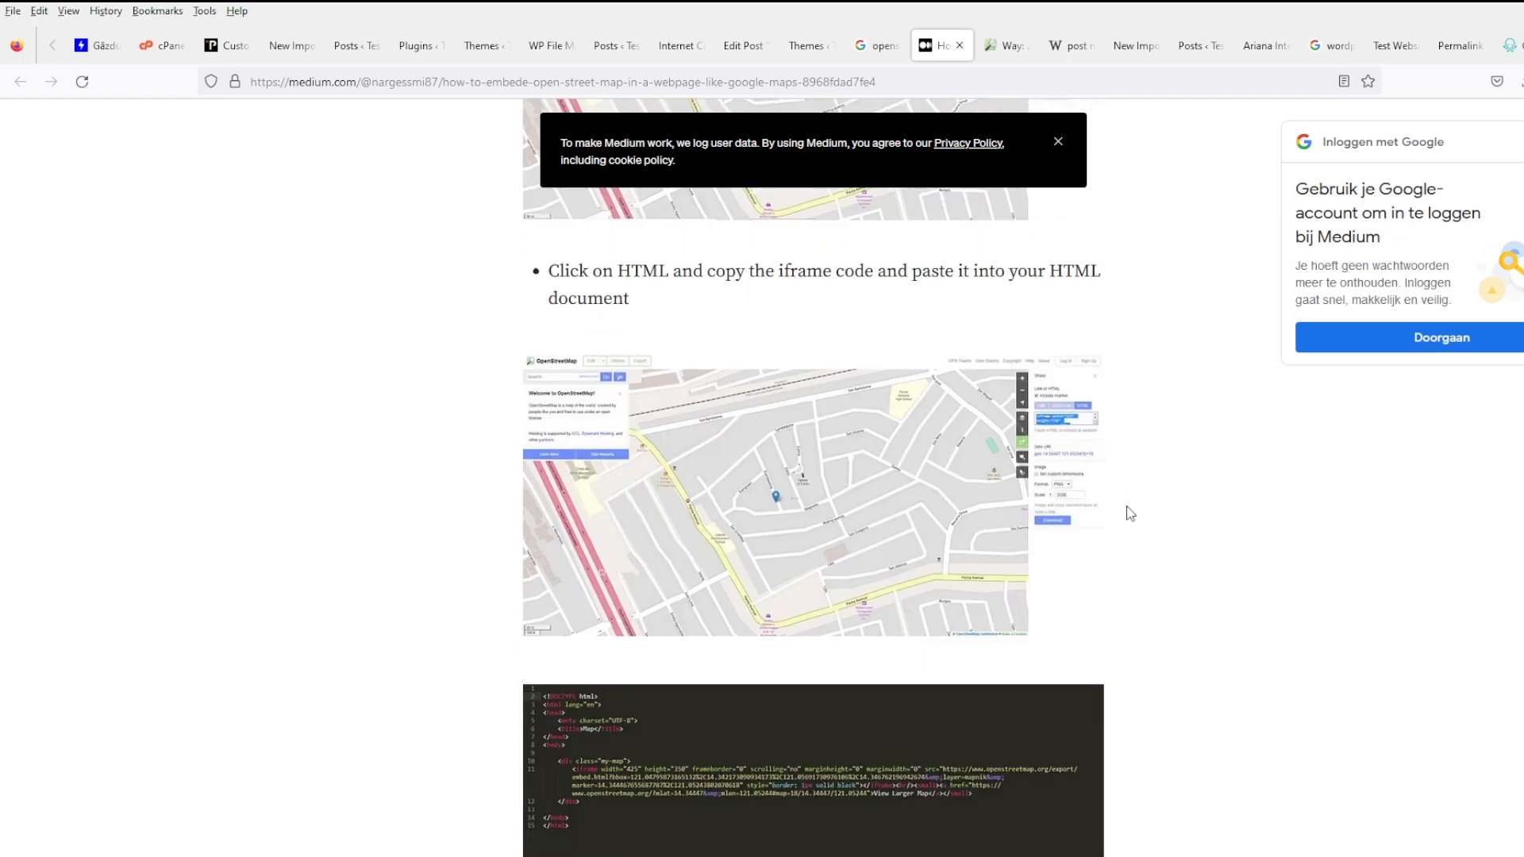
scroll(1130, 513, down, 6)
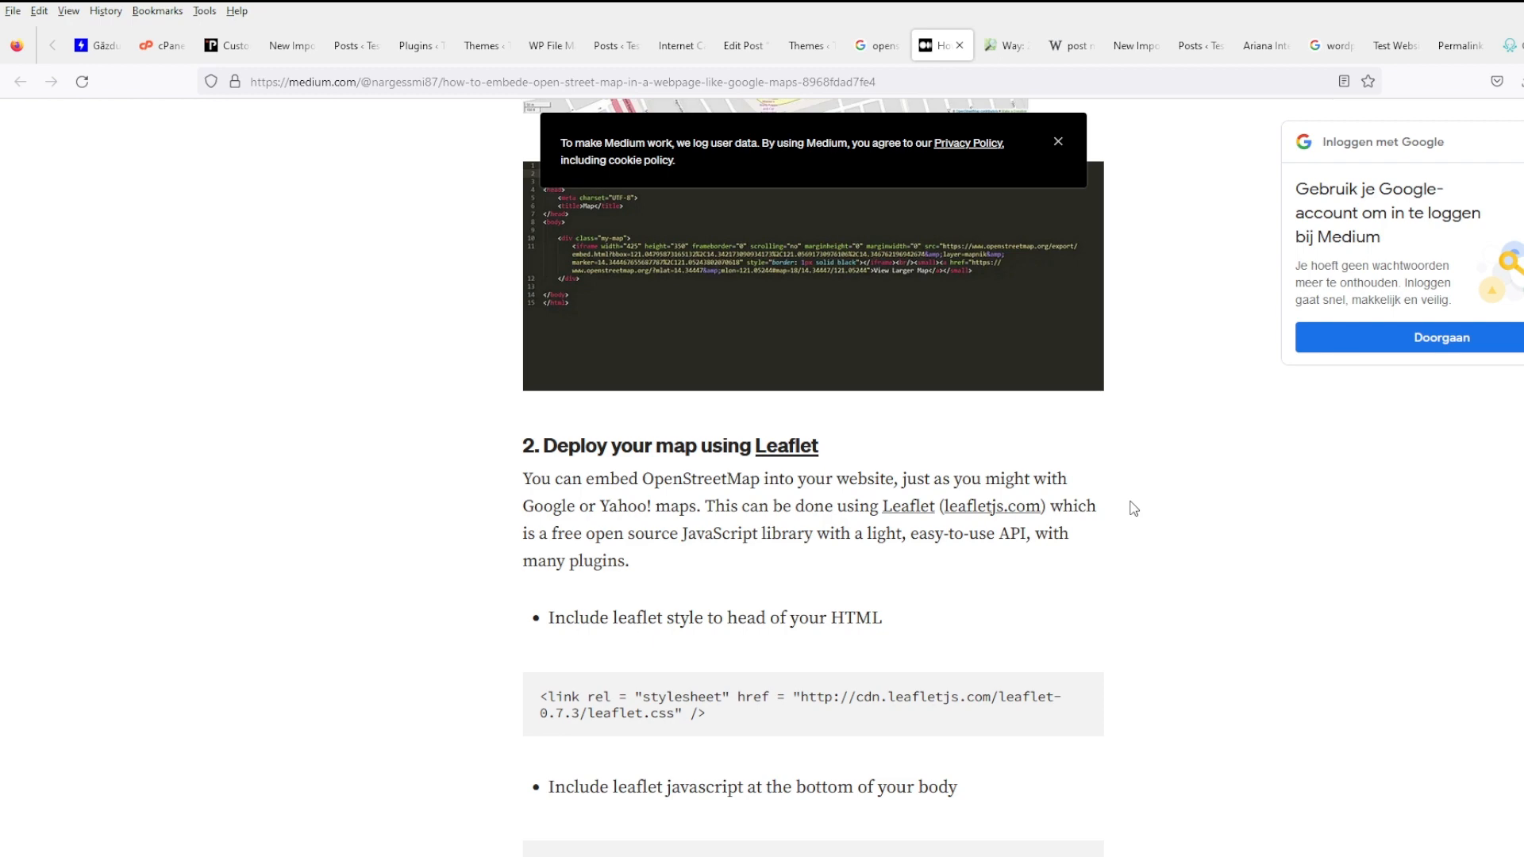
scroll(1133, 509, down, 4)
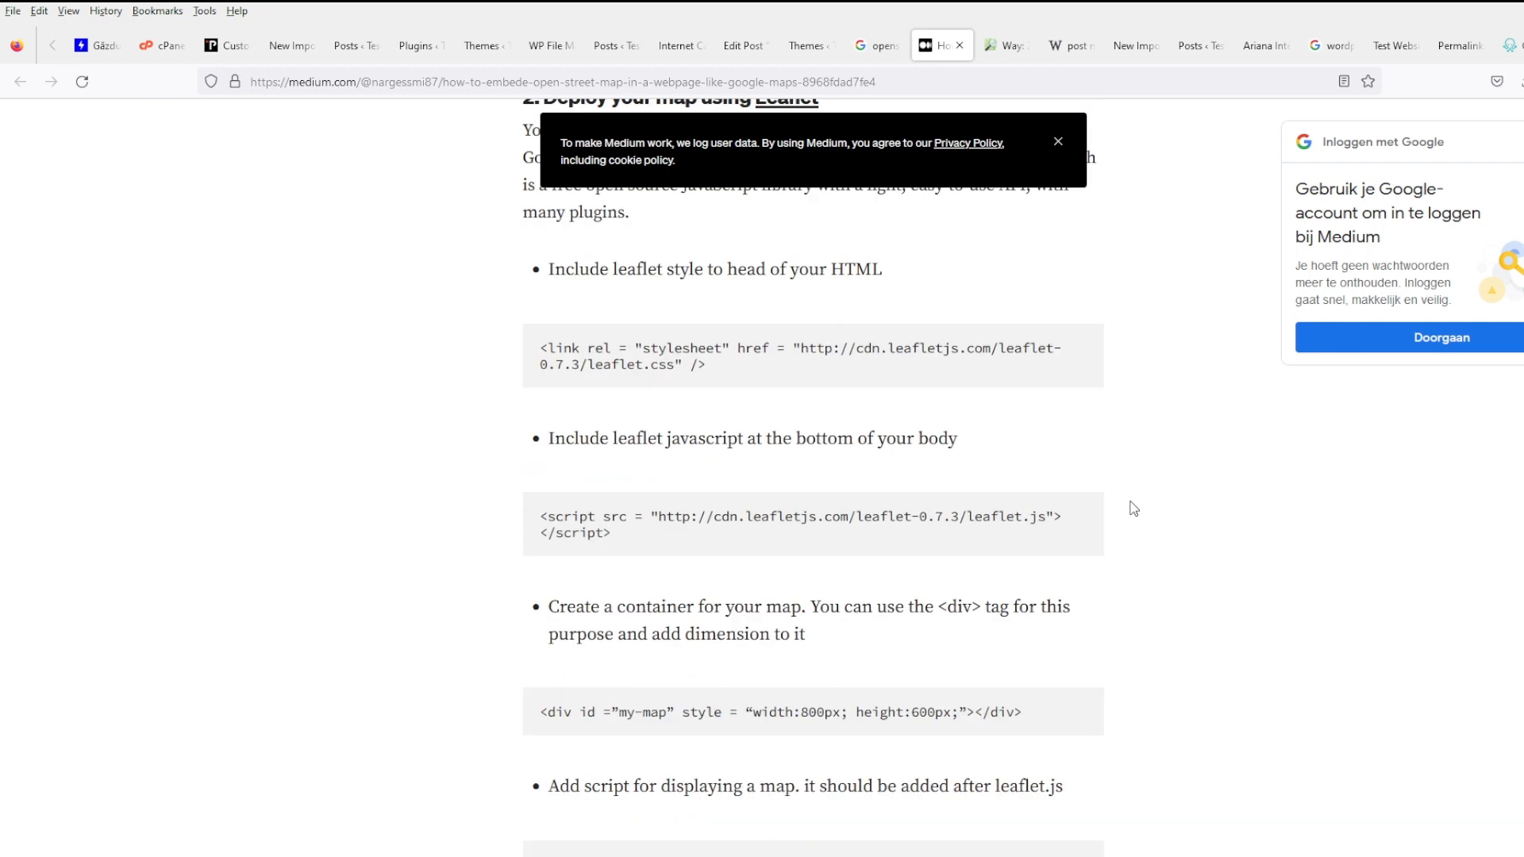
scroll(1133, 509, down, 3)
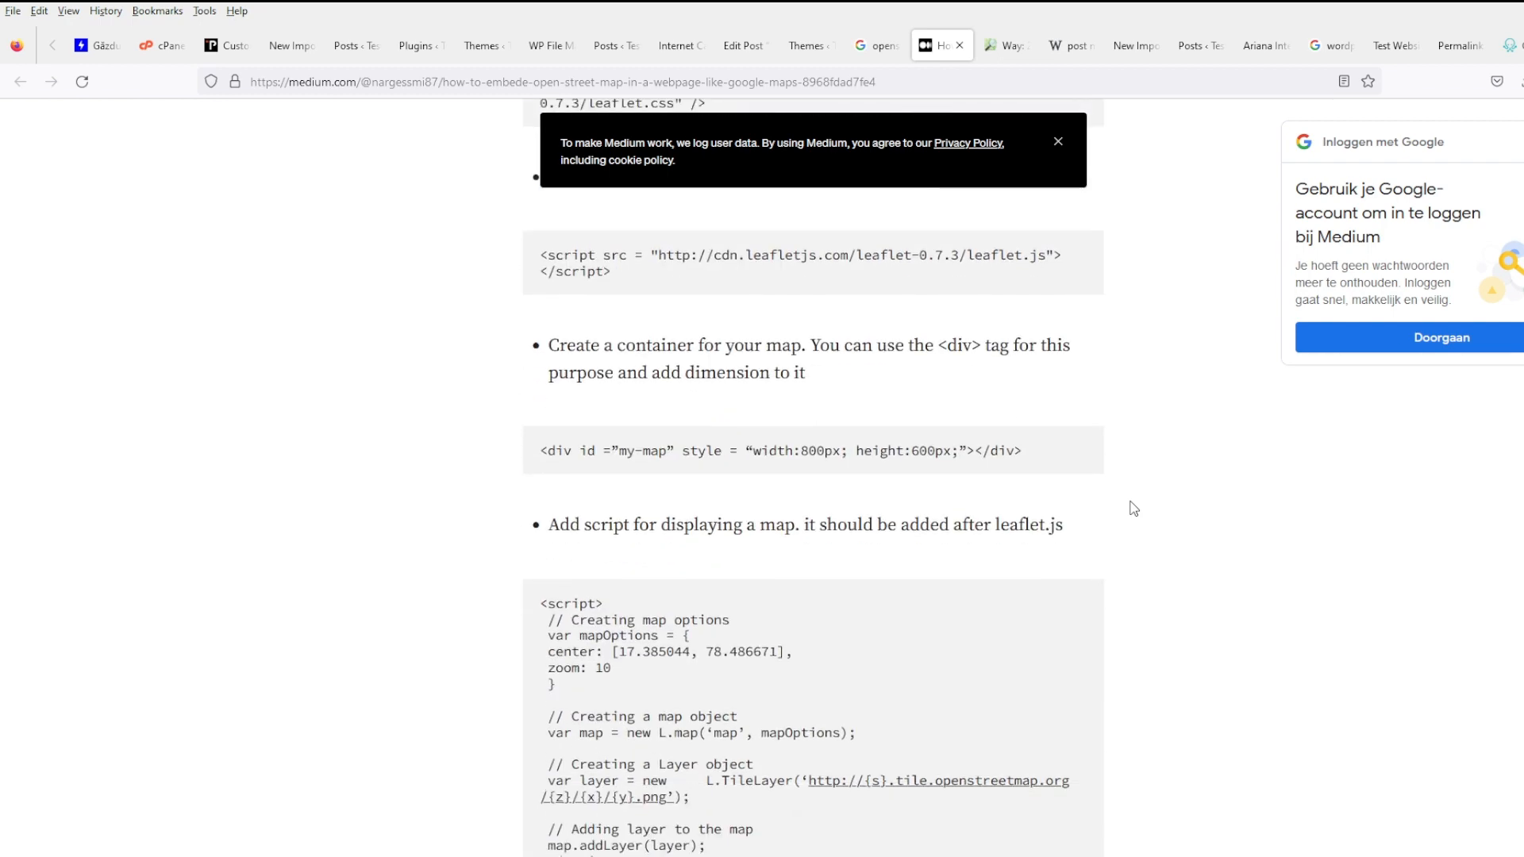
scroll(1133, 508, down, 2)
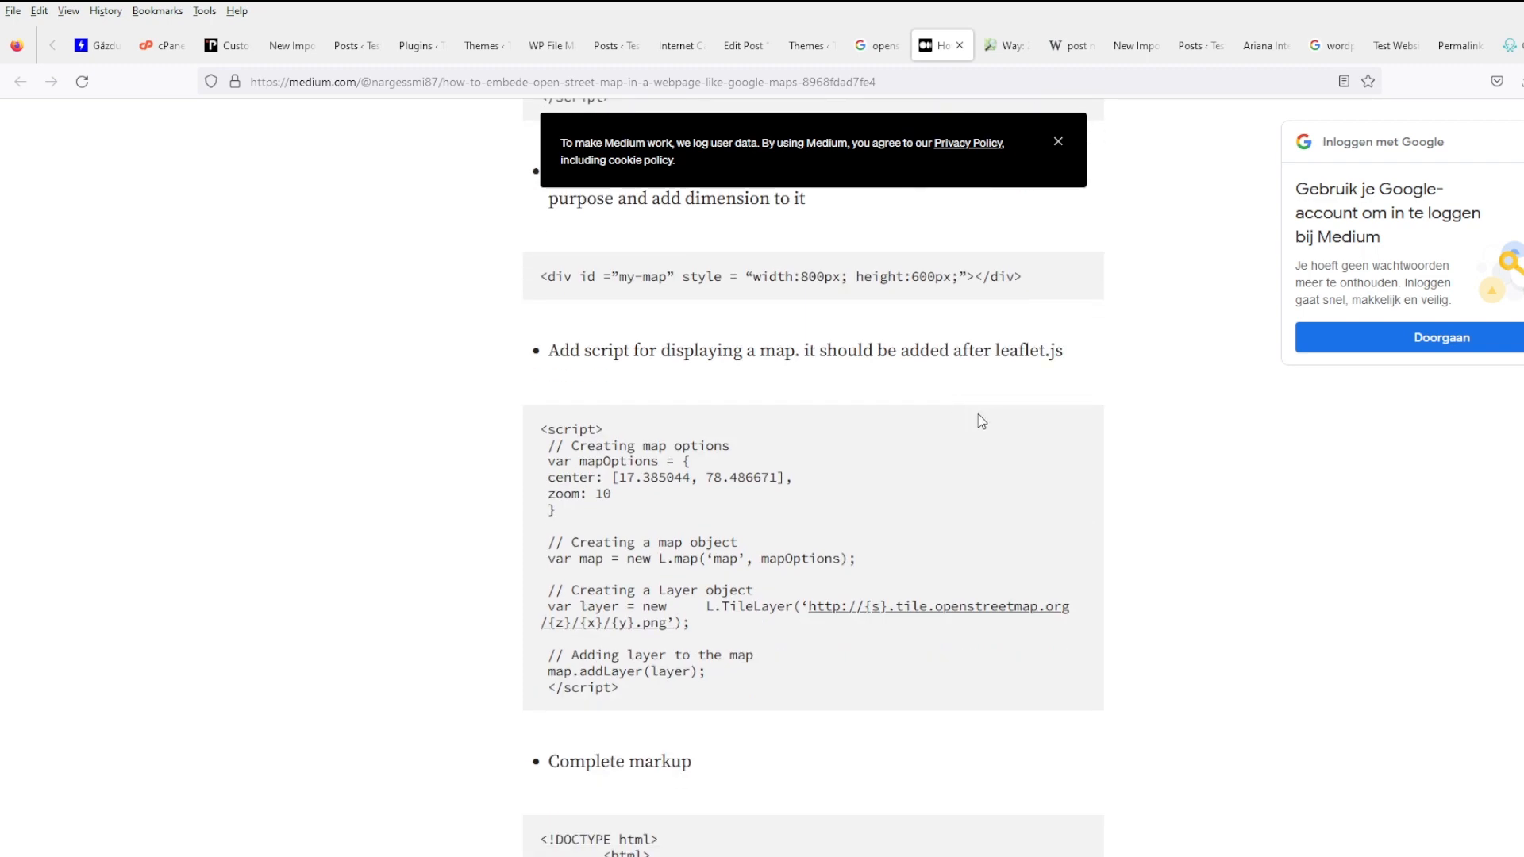
scroll(982, 417, down, 3)
scroll(999, 438, down, 4)
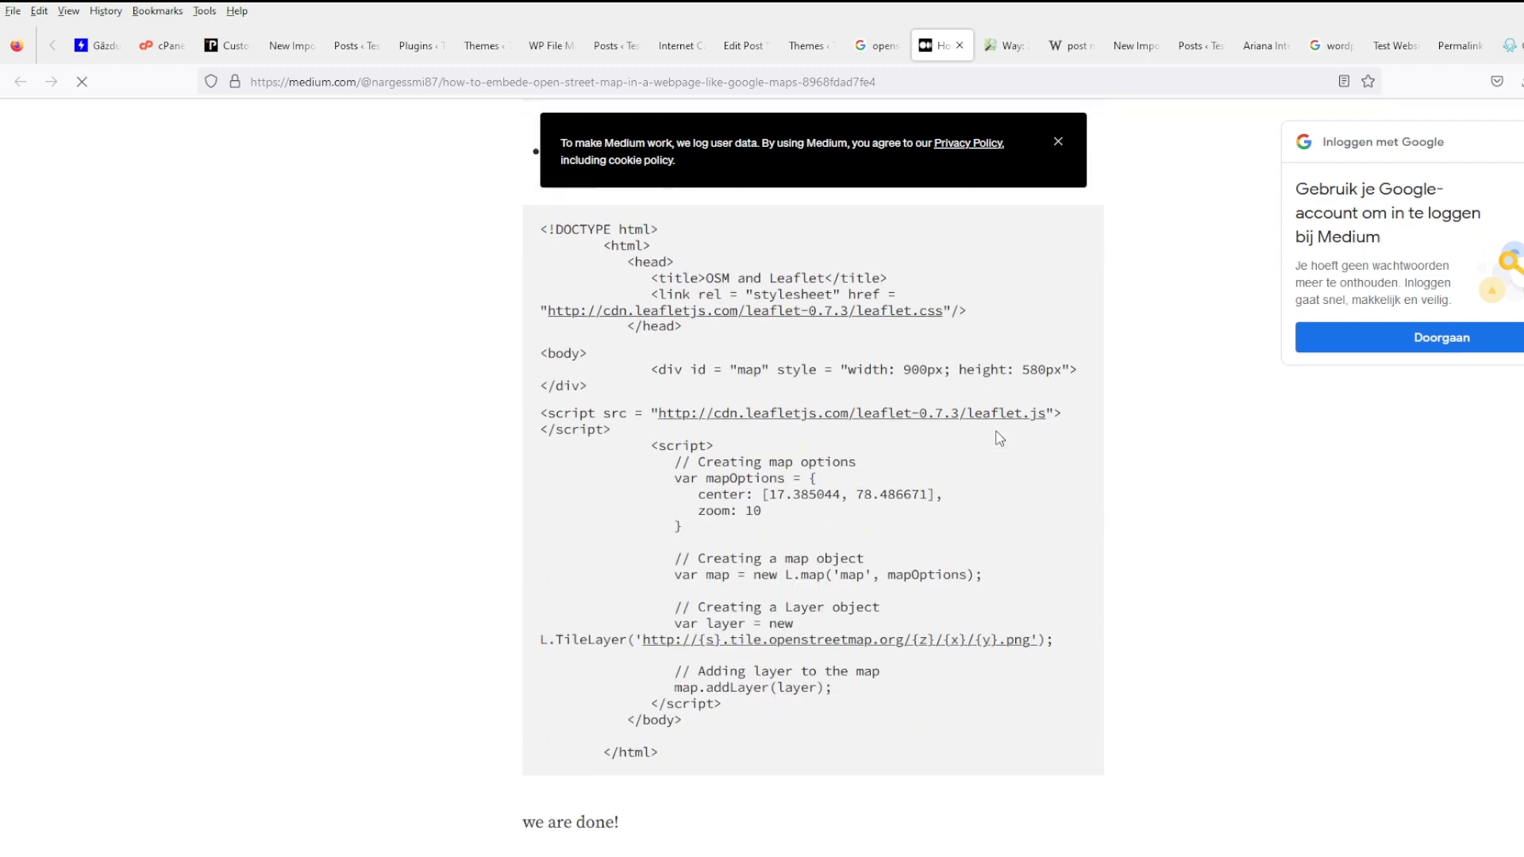
scroll(999, 437, up, 1)
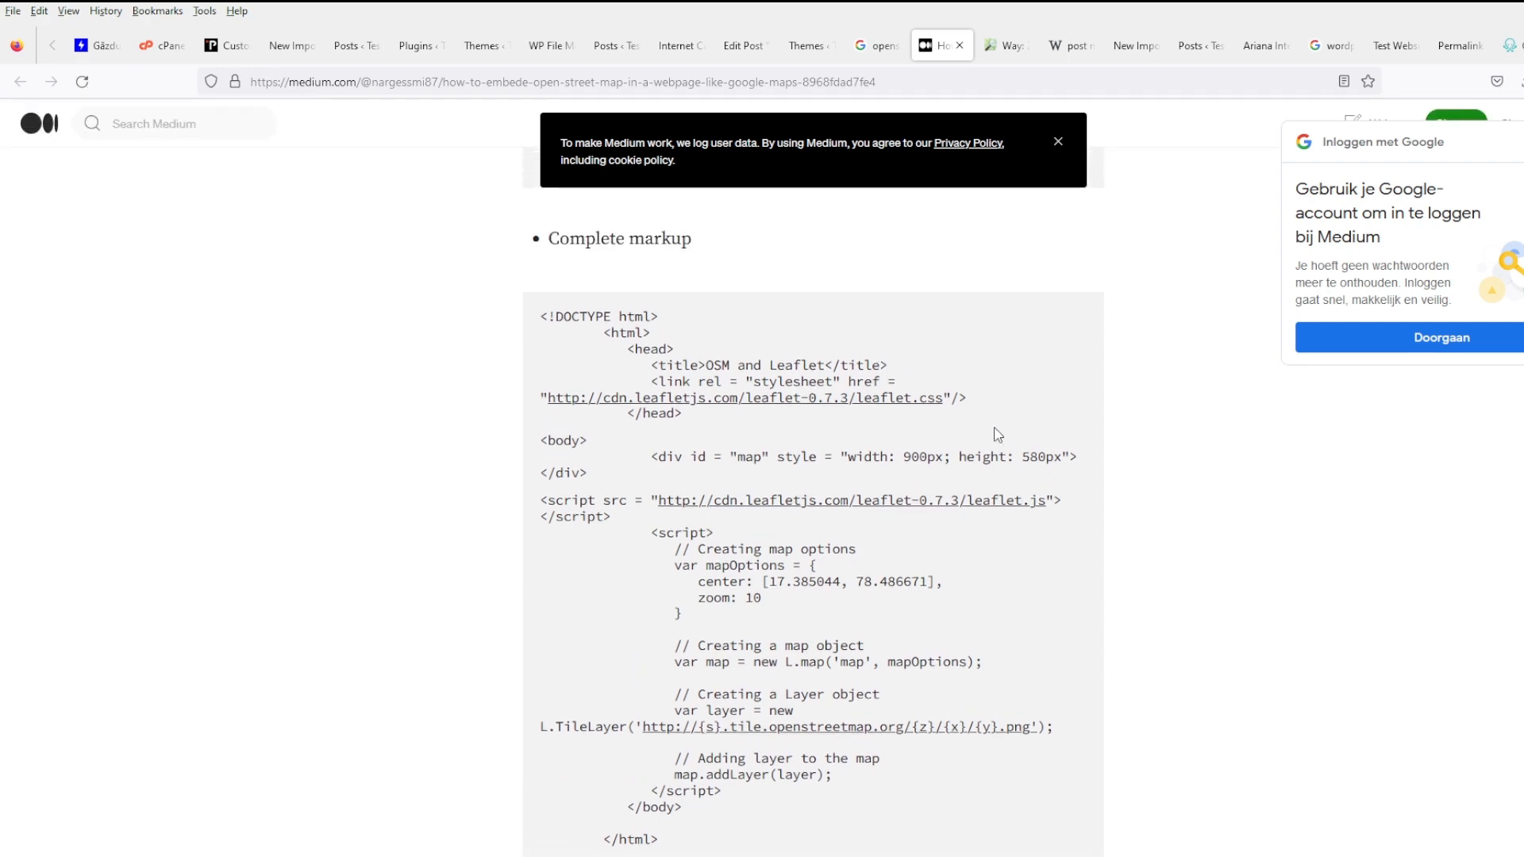
scroll(998, 434, down, 9)
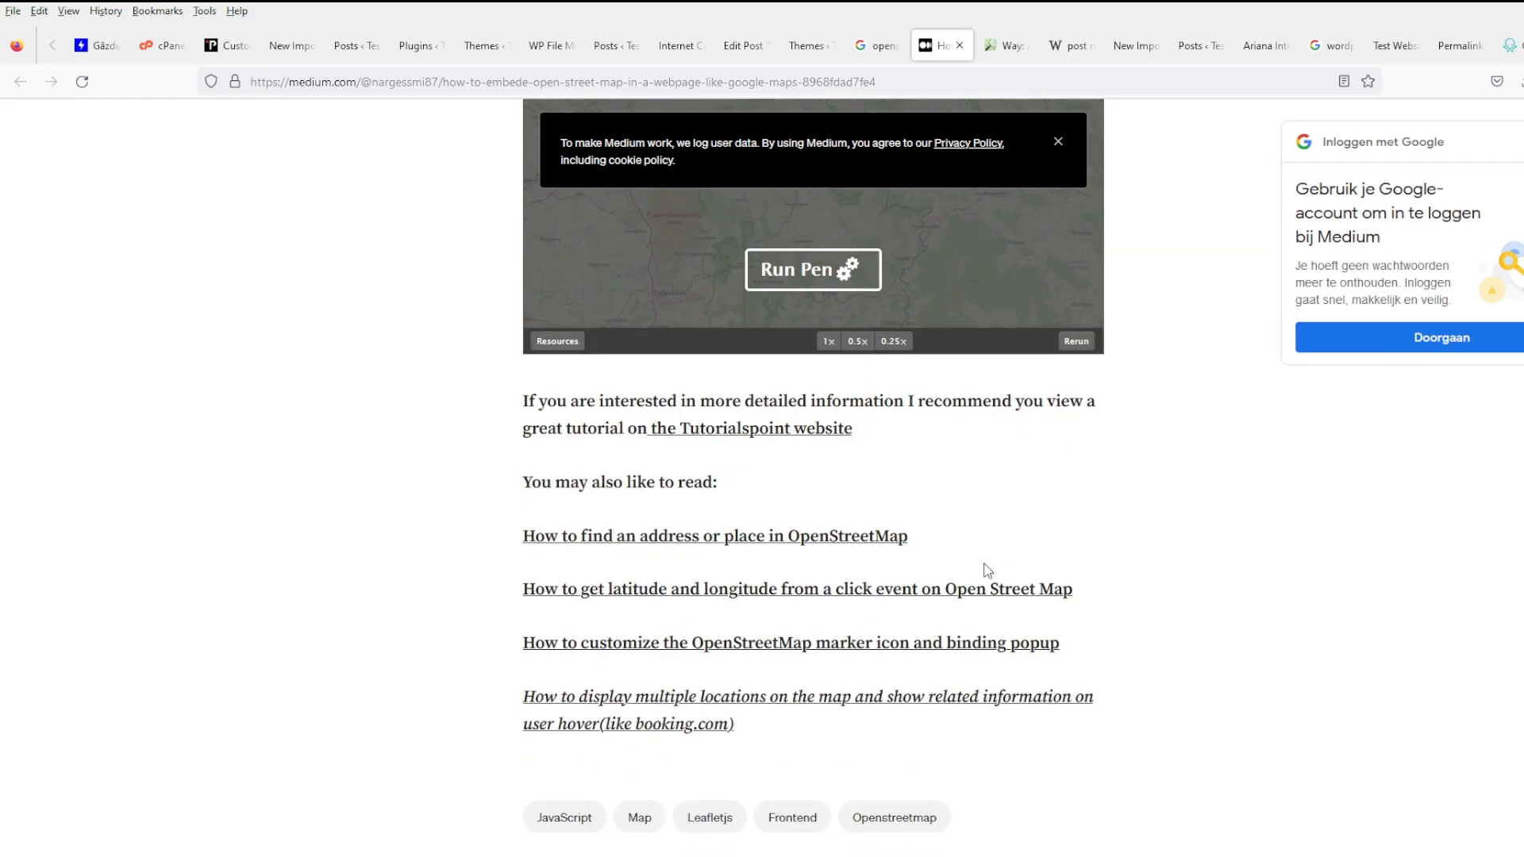
scroll(987, 559, up, 15)
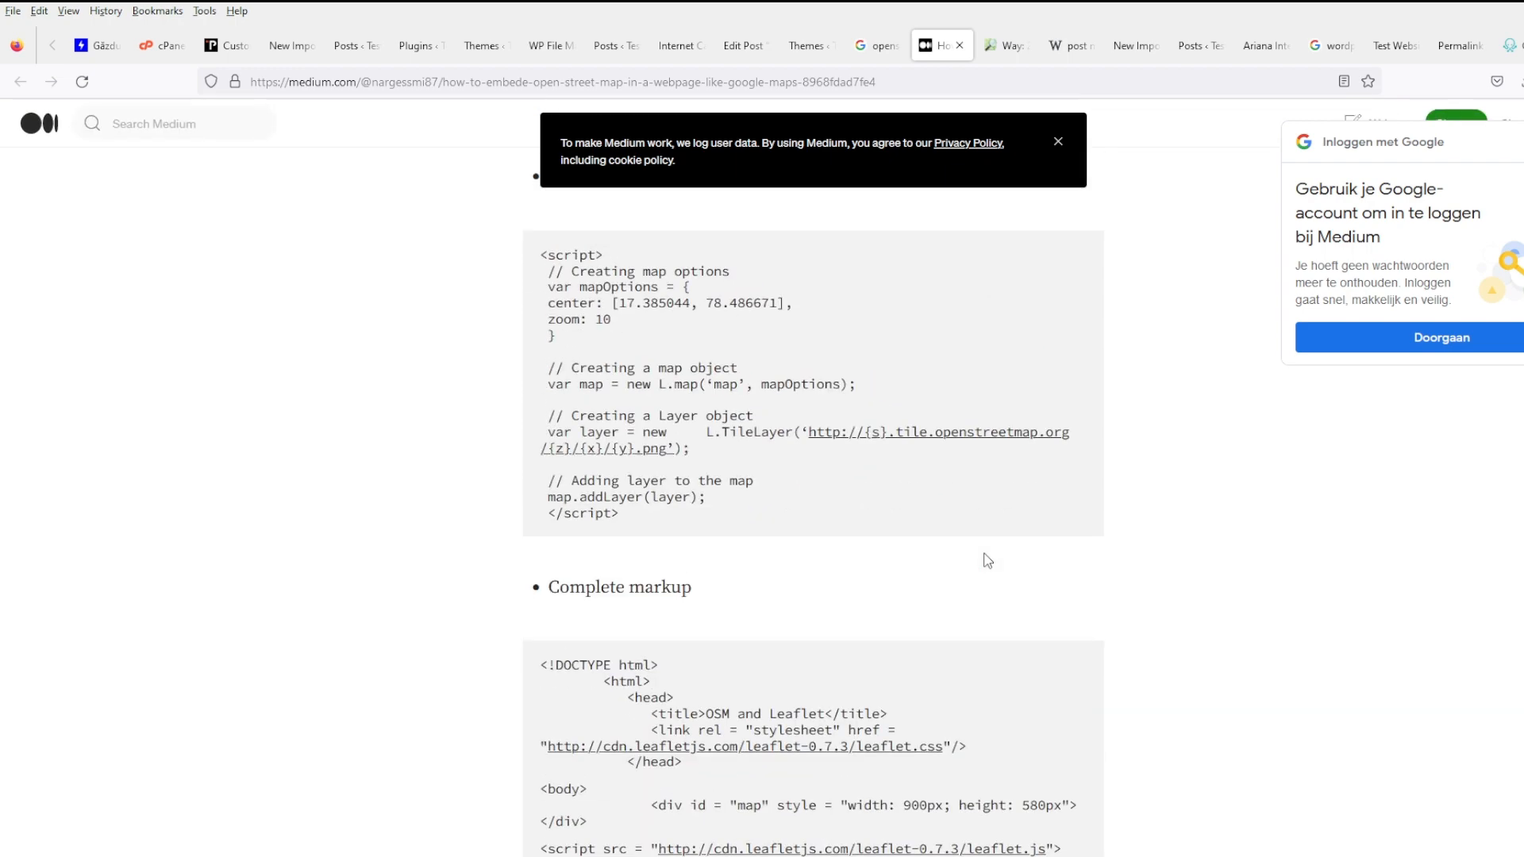
- Show the HTML embed code for the building's map in OpenStreetMap's share panel
click(1005, 46)
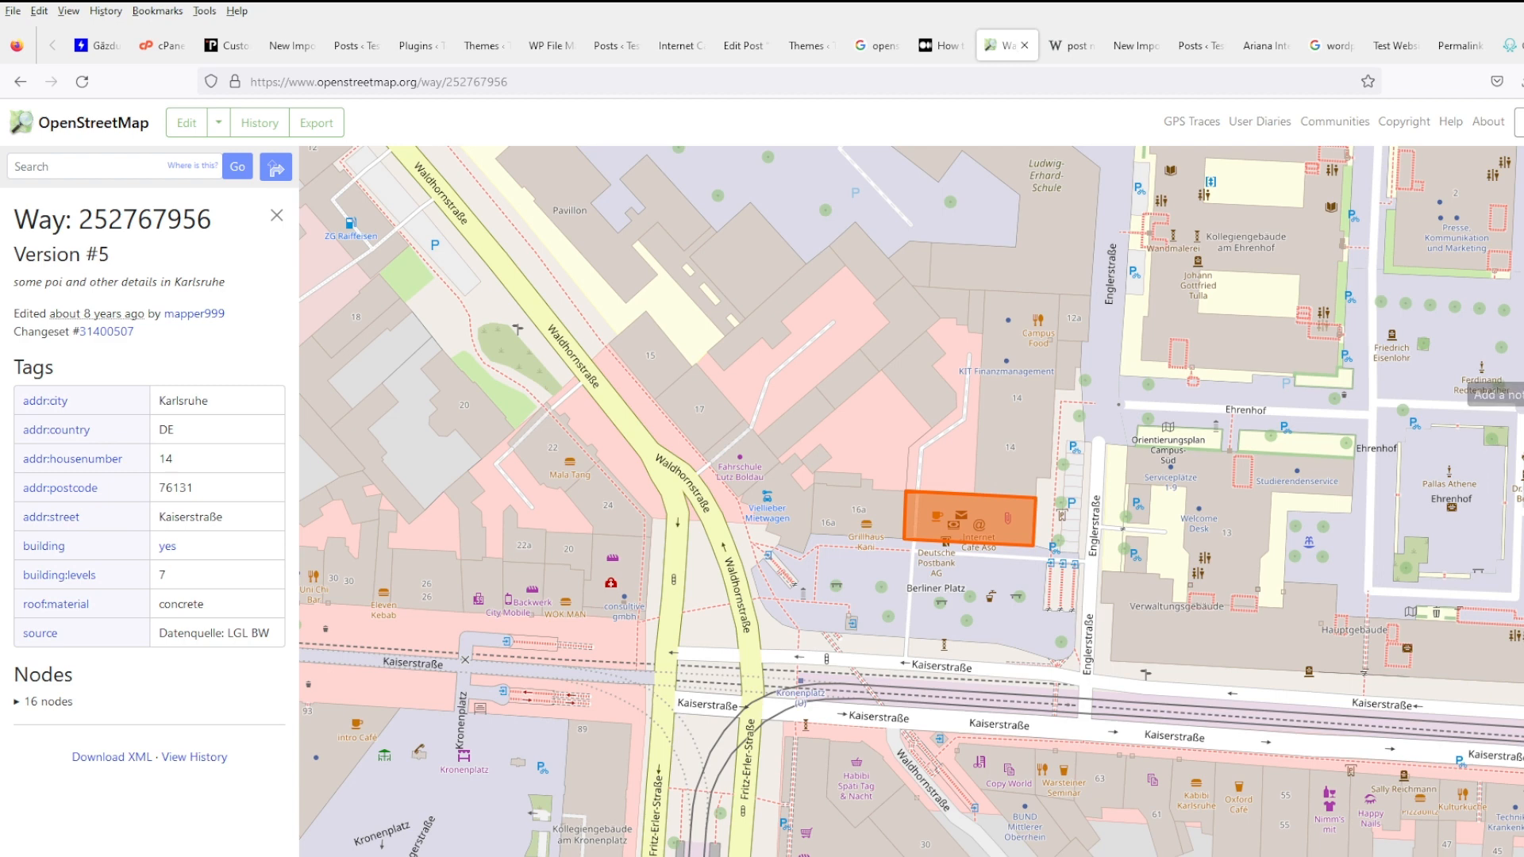
click(1523, 351)
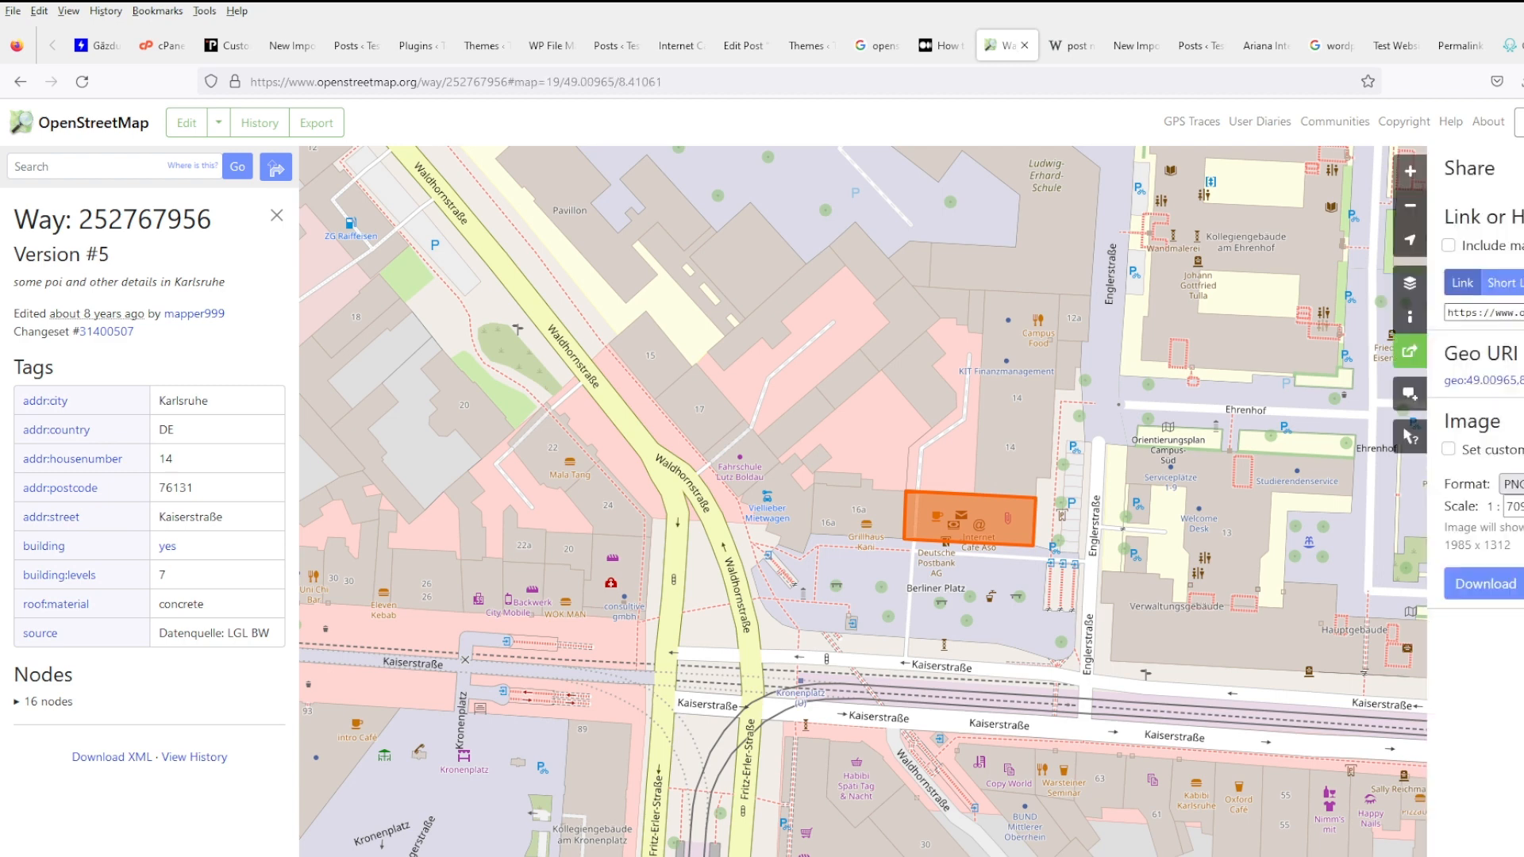
click(1523, 283)
scroll(1523, 326, down, 2)
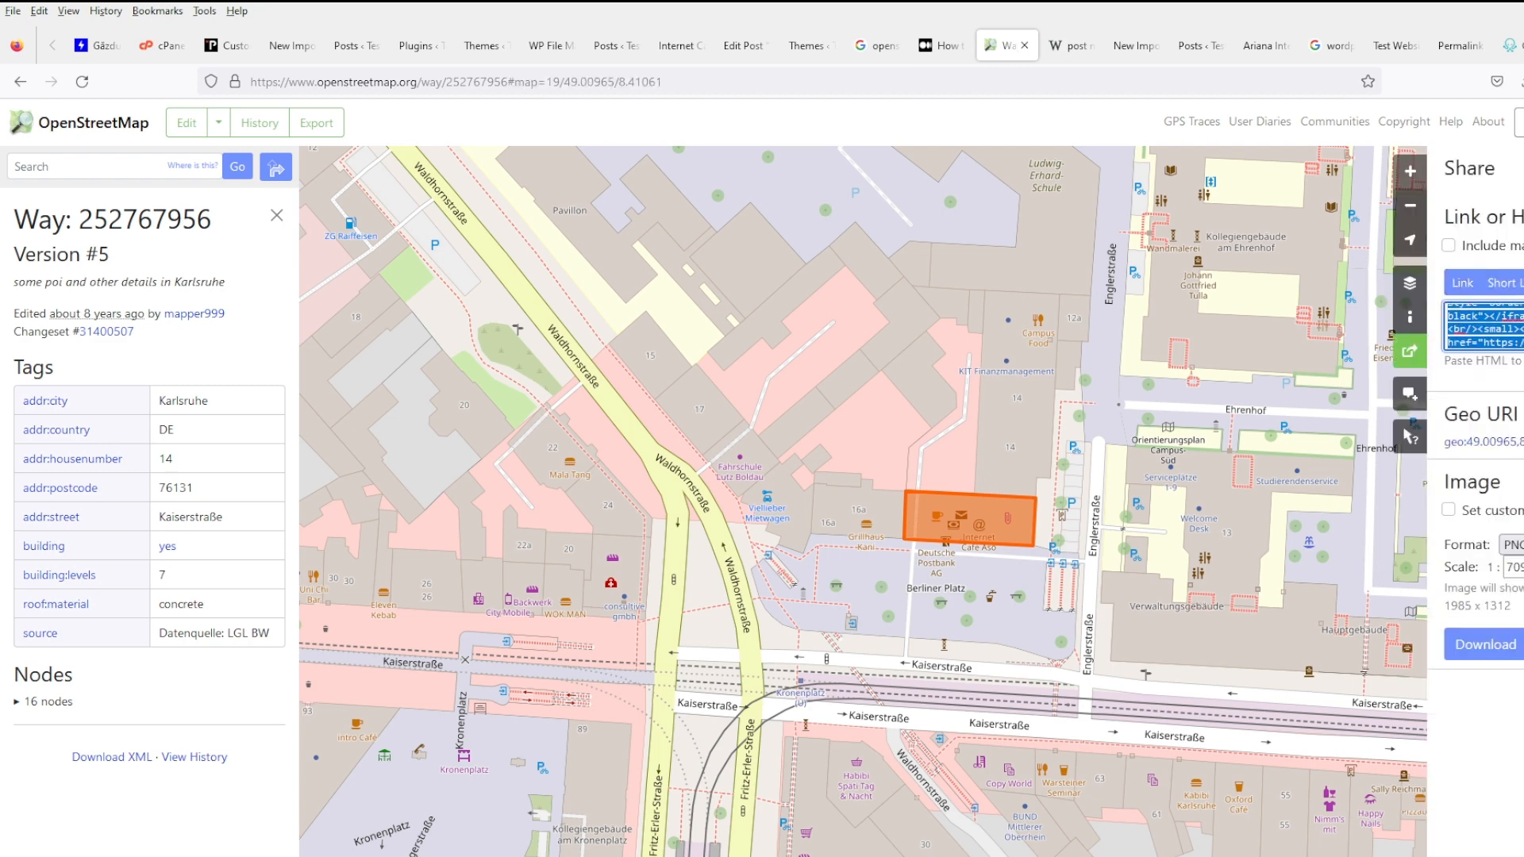
scroll(1481, 326, down, 2)
scroll(1483, 326, up, 3)
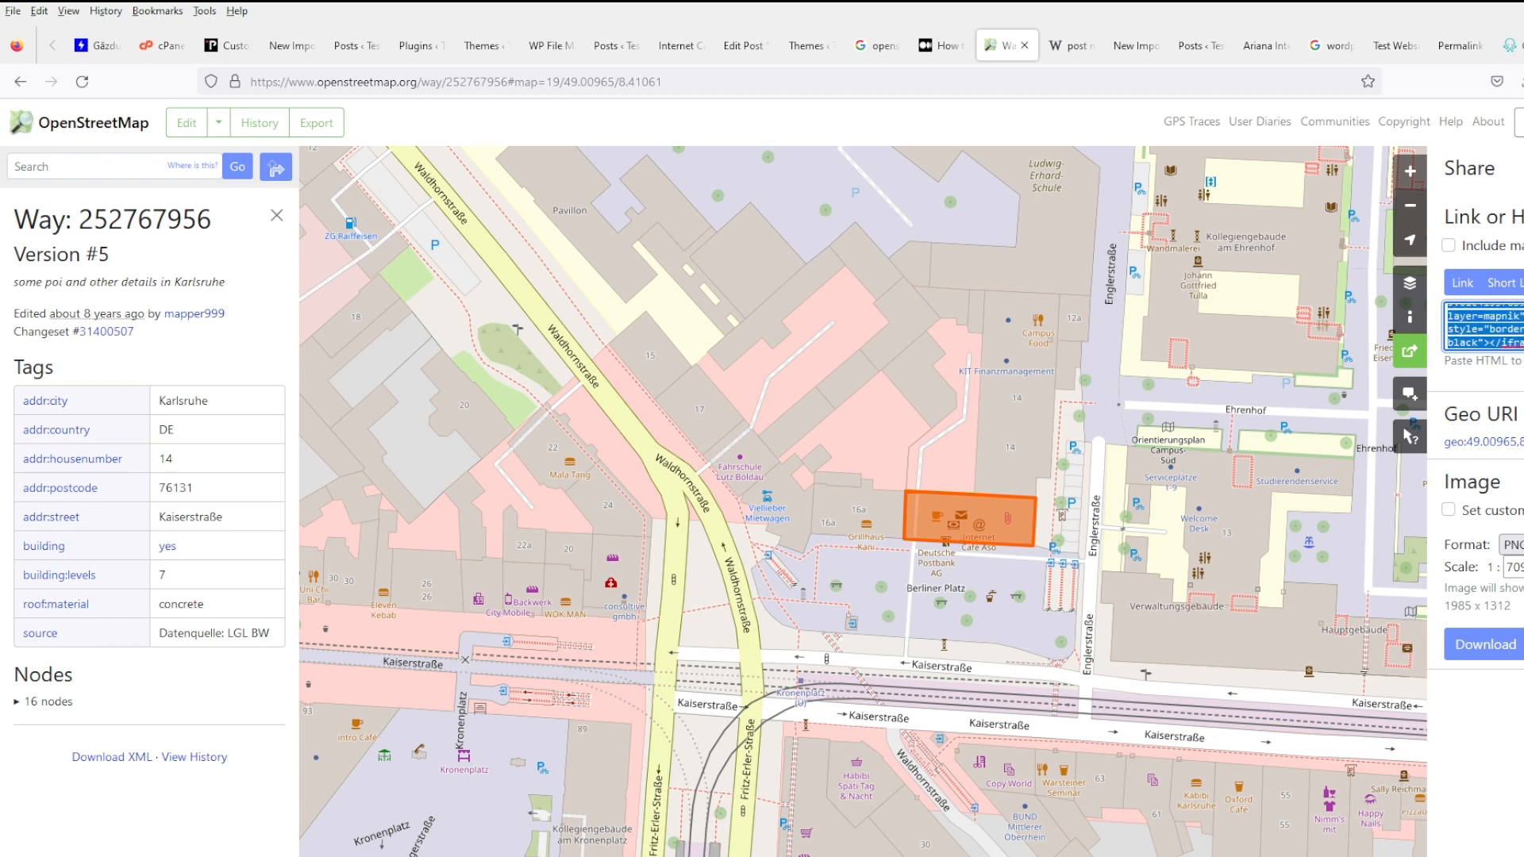
scroll(1483, 326, down, 3)
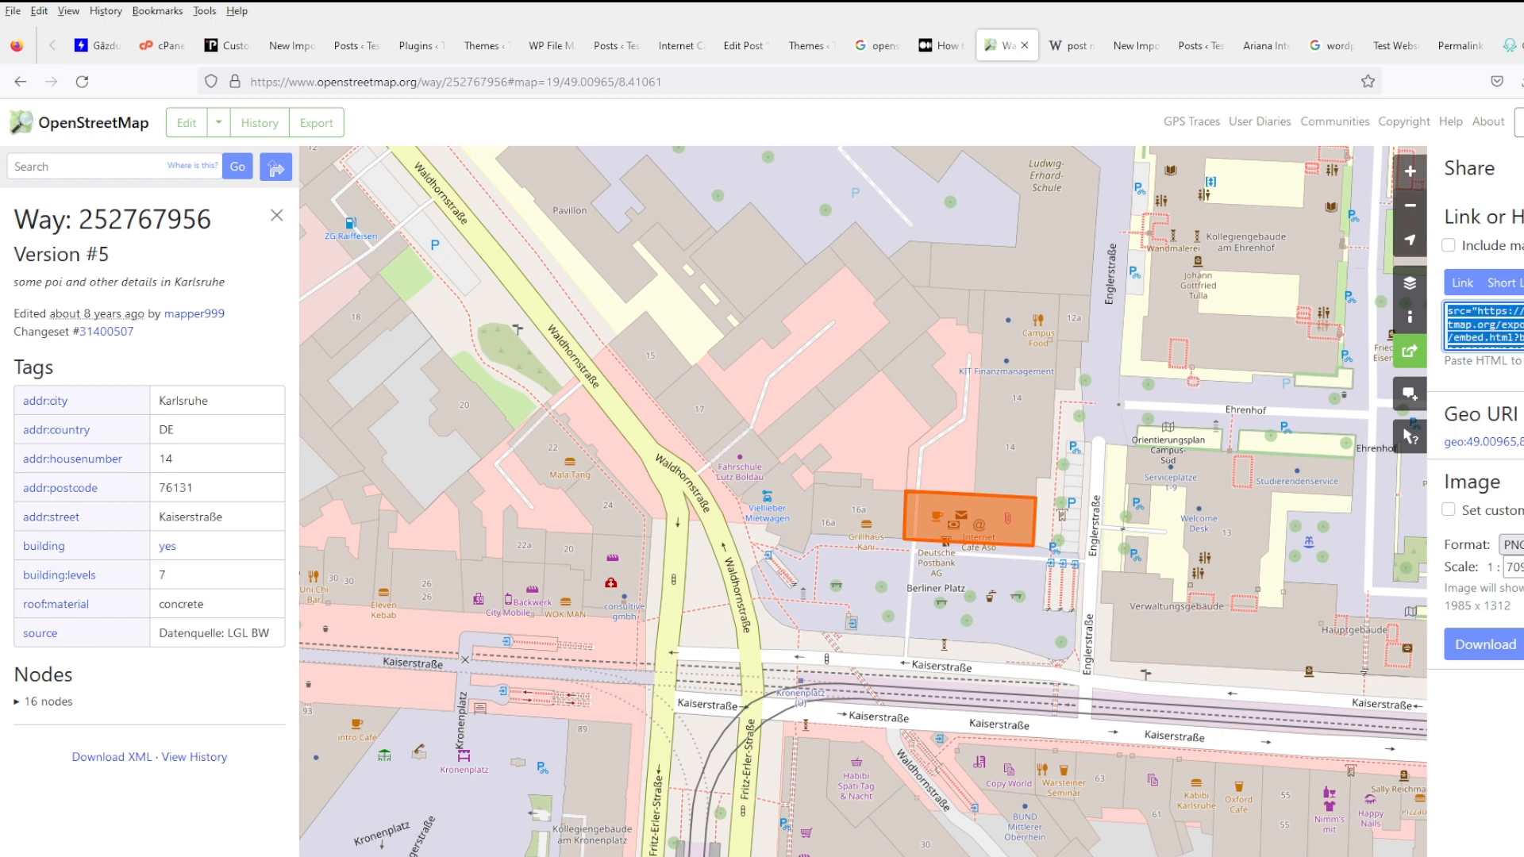
- Search Google for 'show google map on website based on address'
click(955, 84)
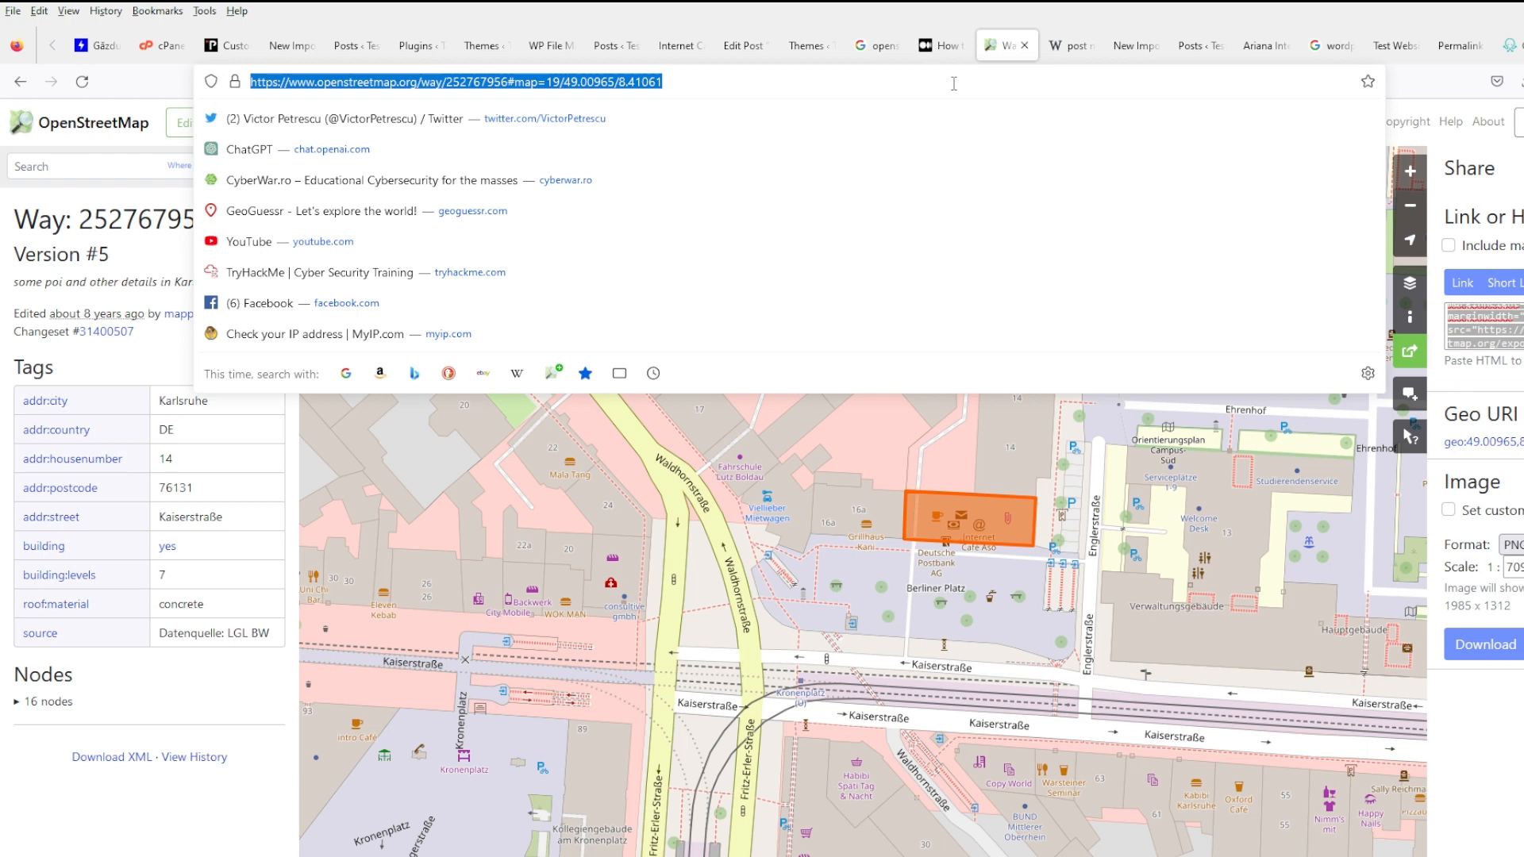
text(show g)
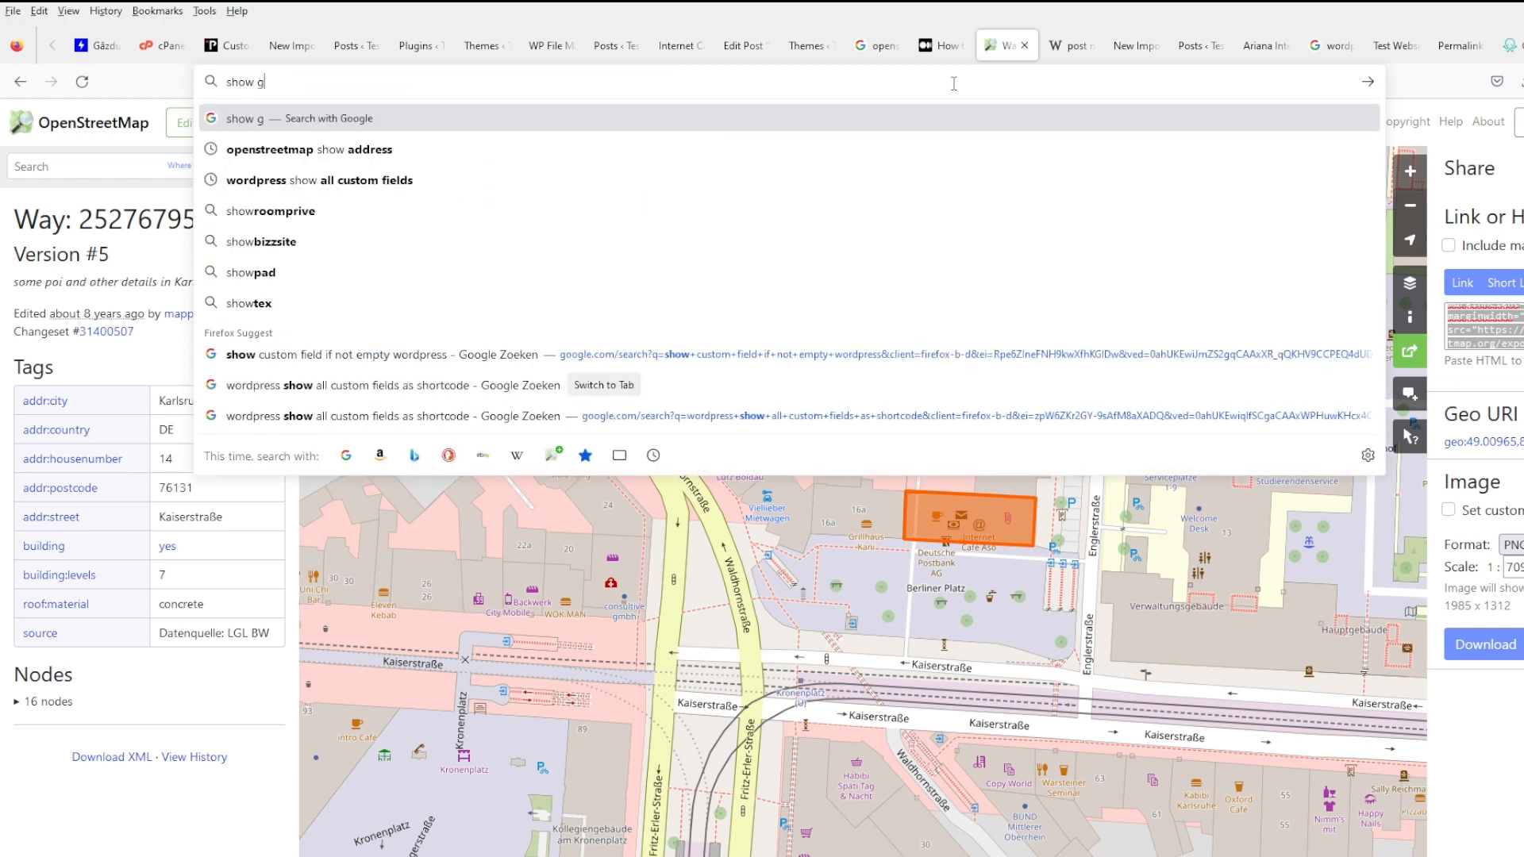
text(oogle map on websiot)
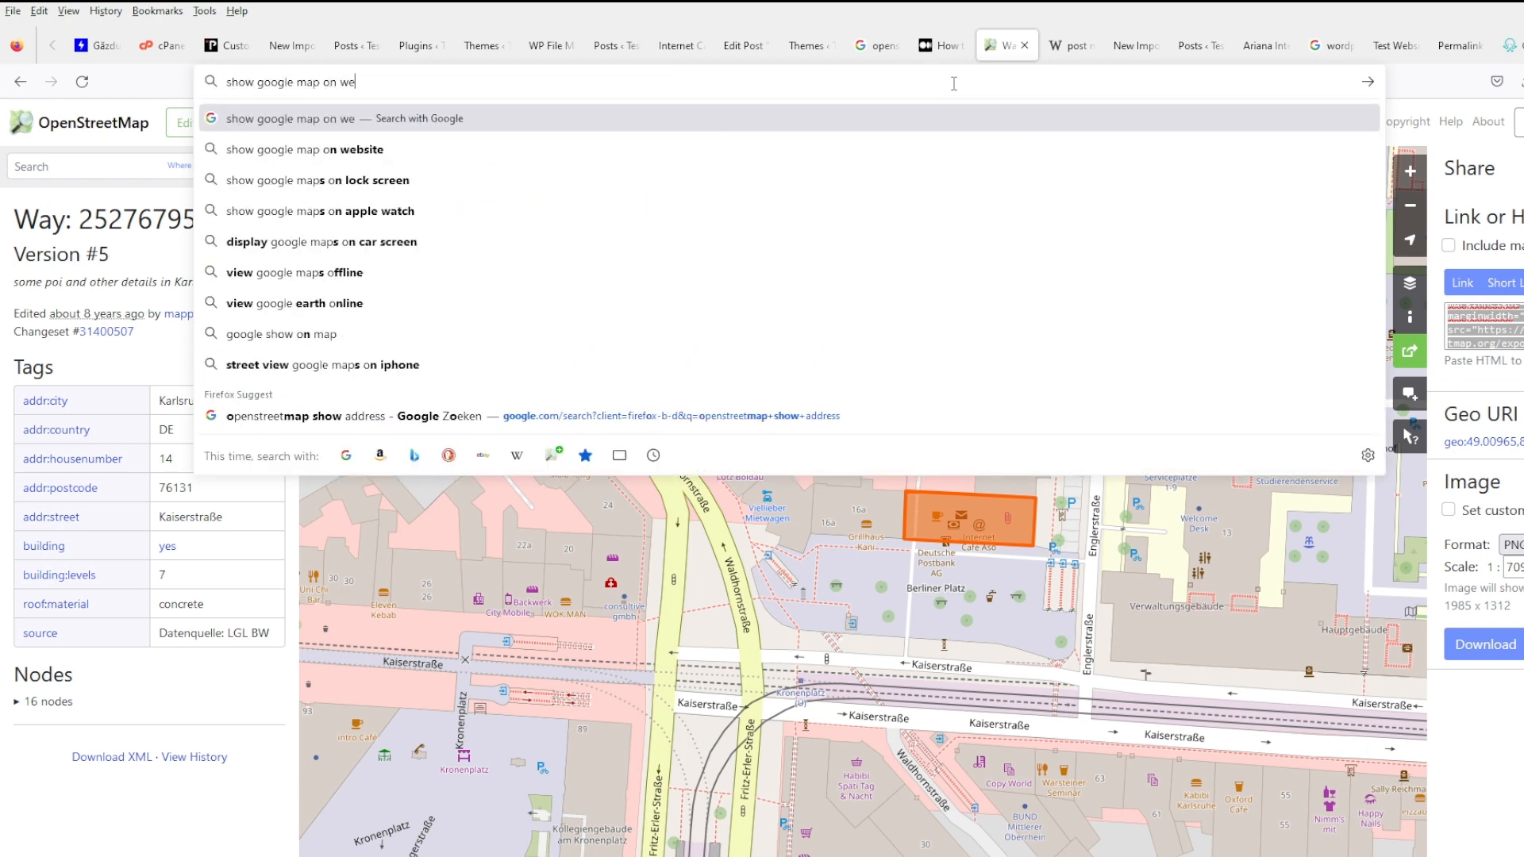
key(BackSpace)
key(BackSpace)
text(e bas)
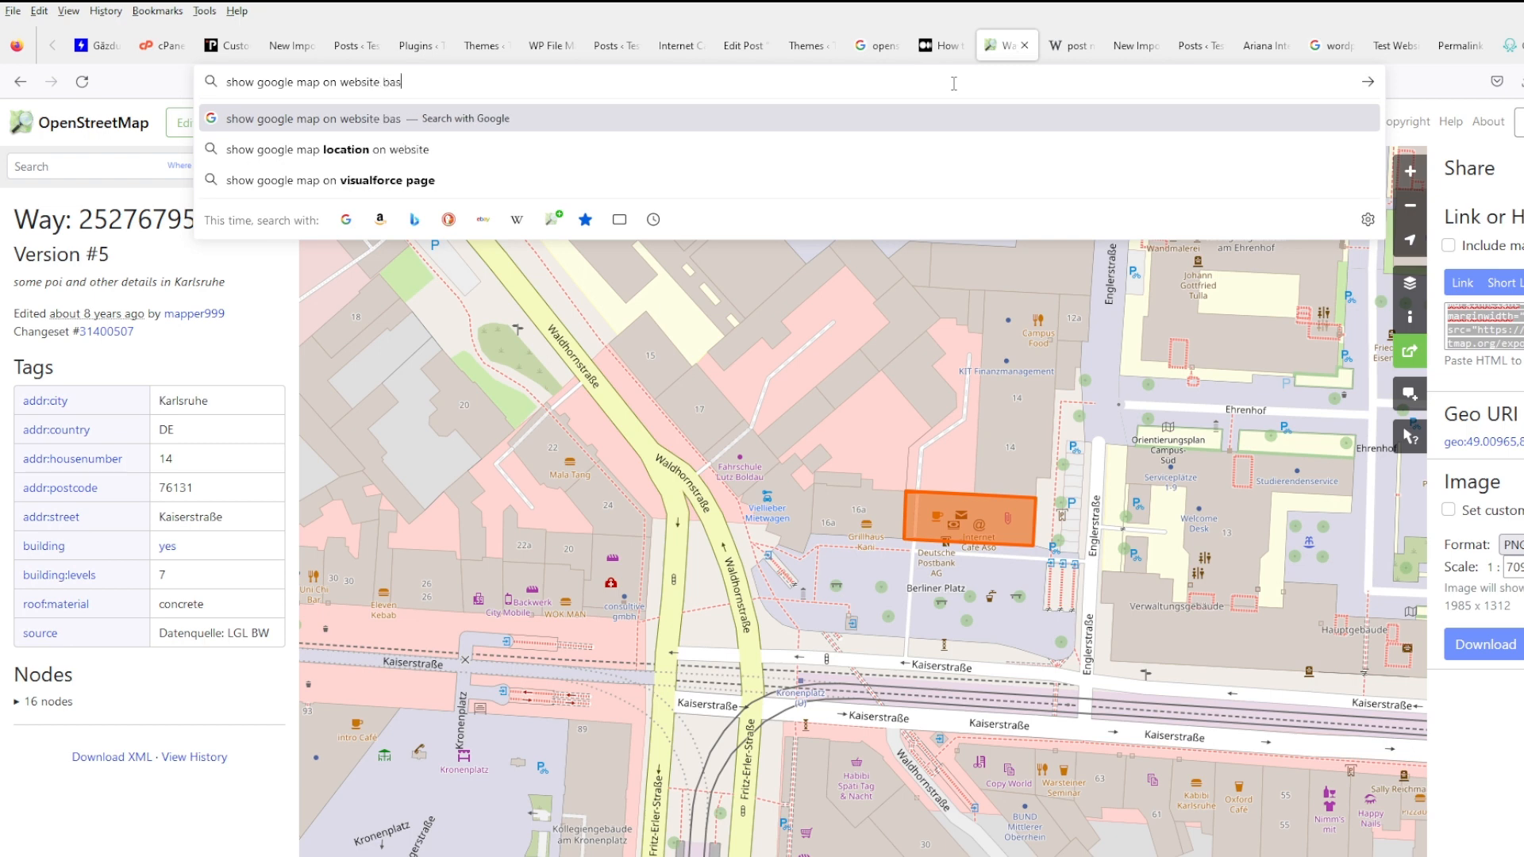
text(ed on address)
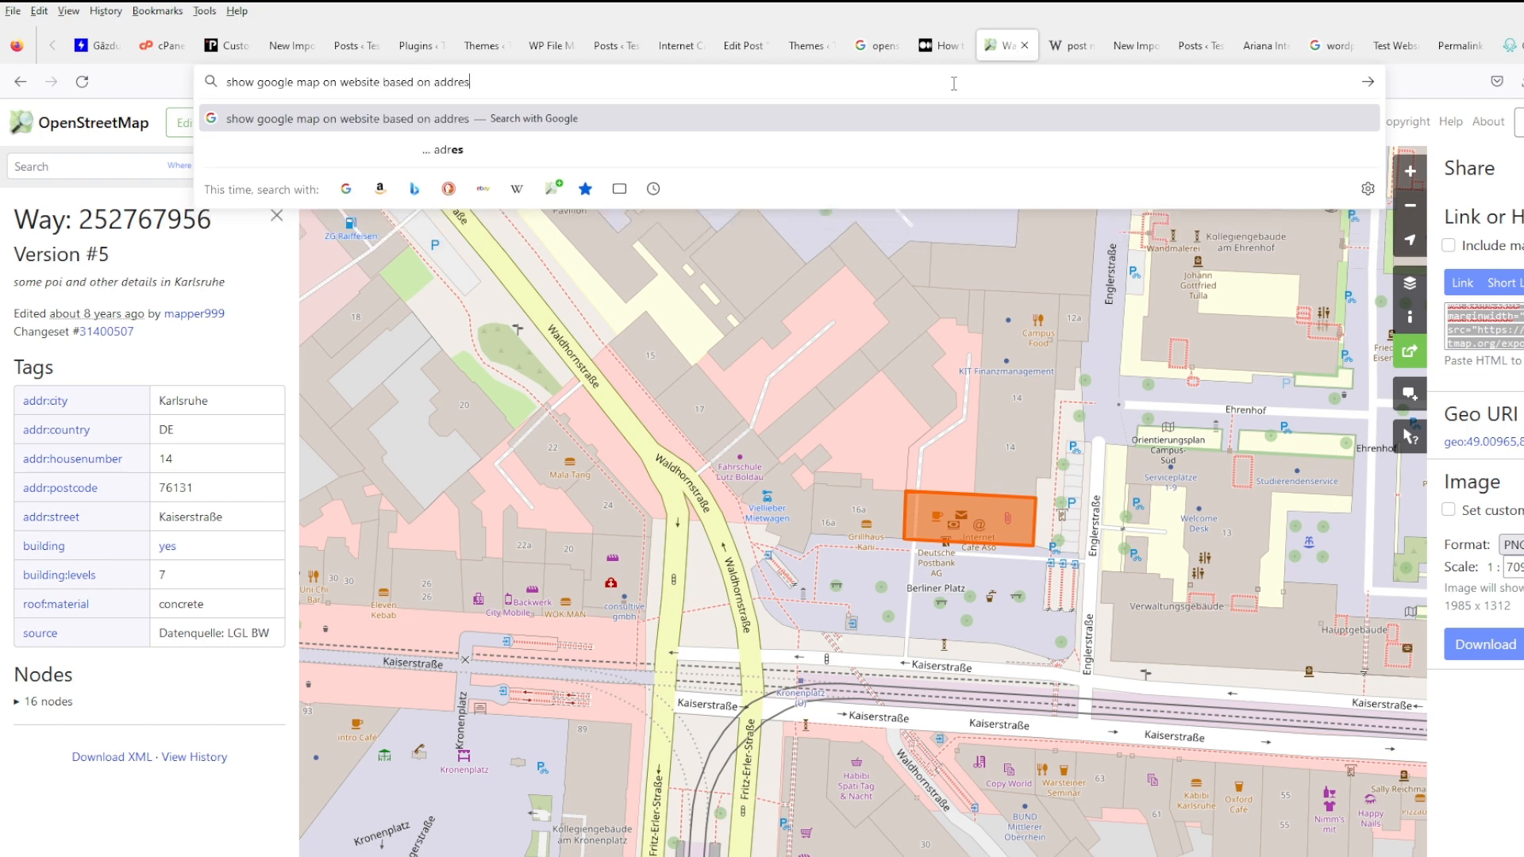
key(Return)
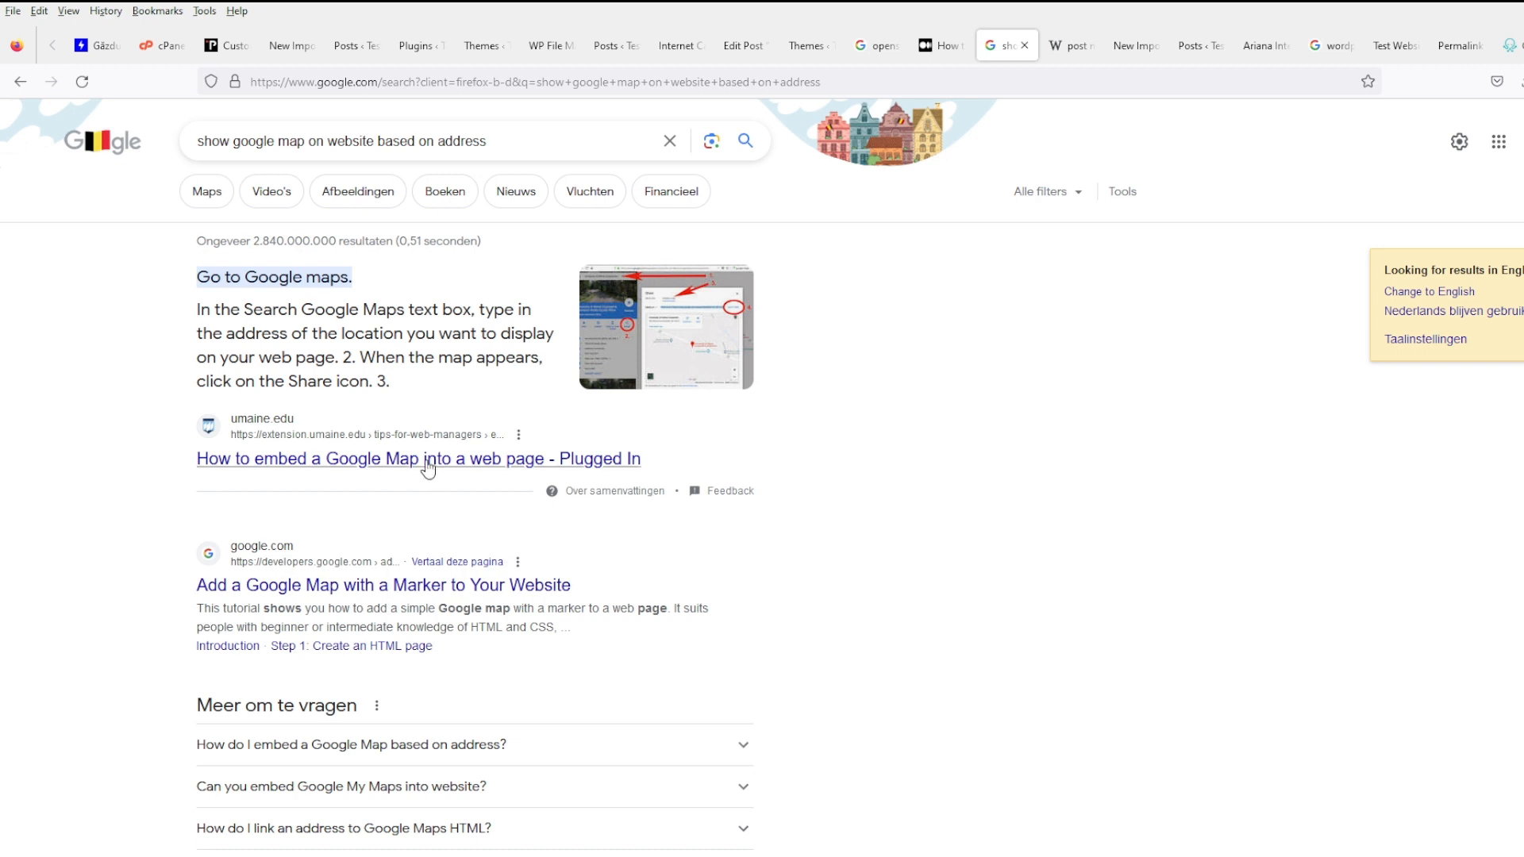
- Open the 'Add a Google Map with a Marker' tutorial in a new tab, skim its code, then return
middle_click(397, 586)
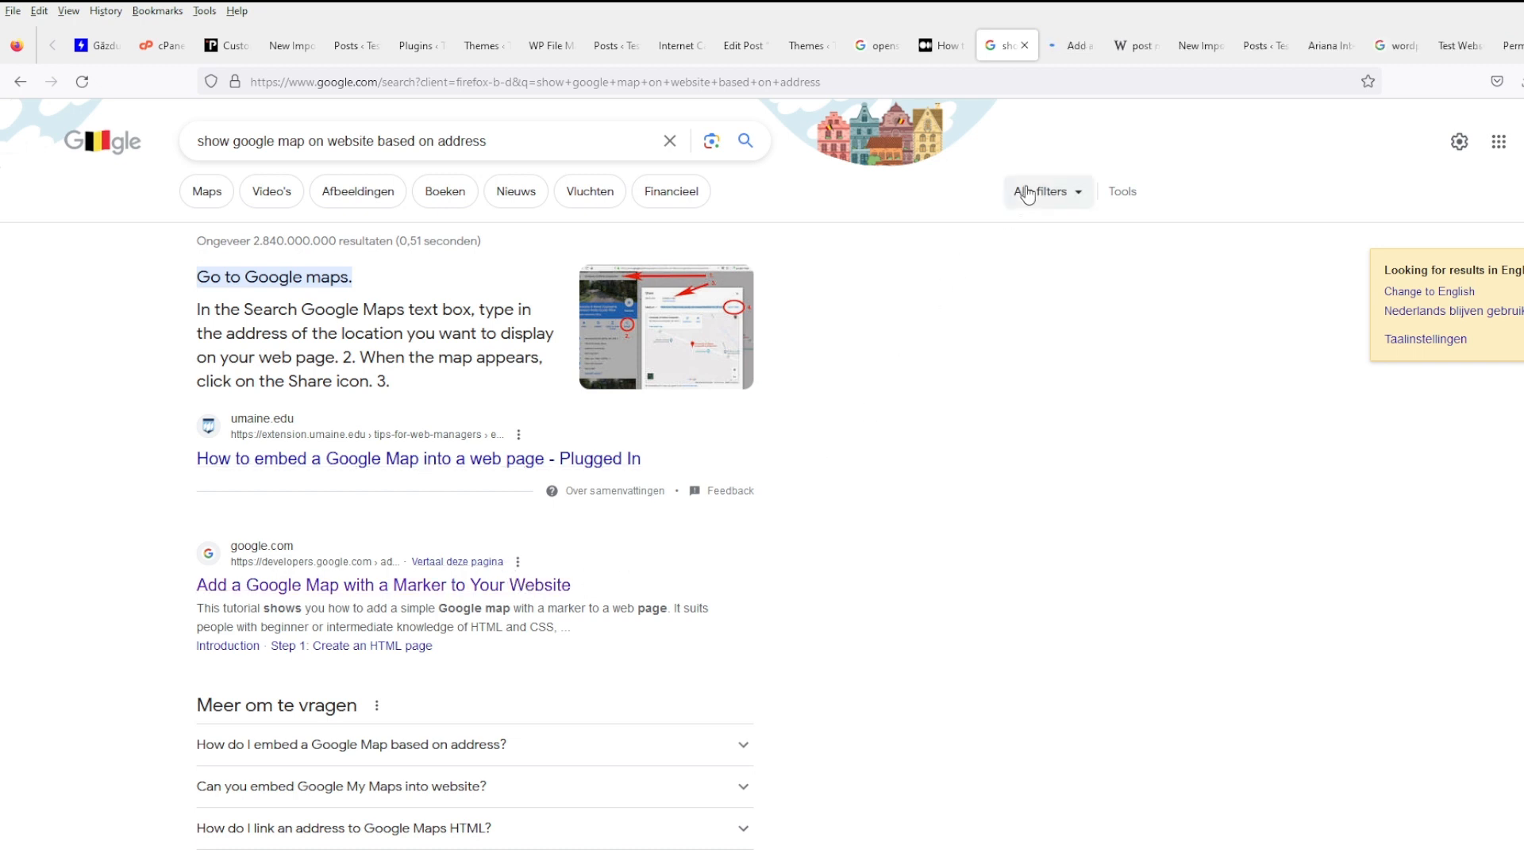
click(1071, 46)
scroll(745, 695, down, 6)
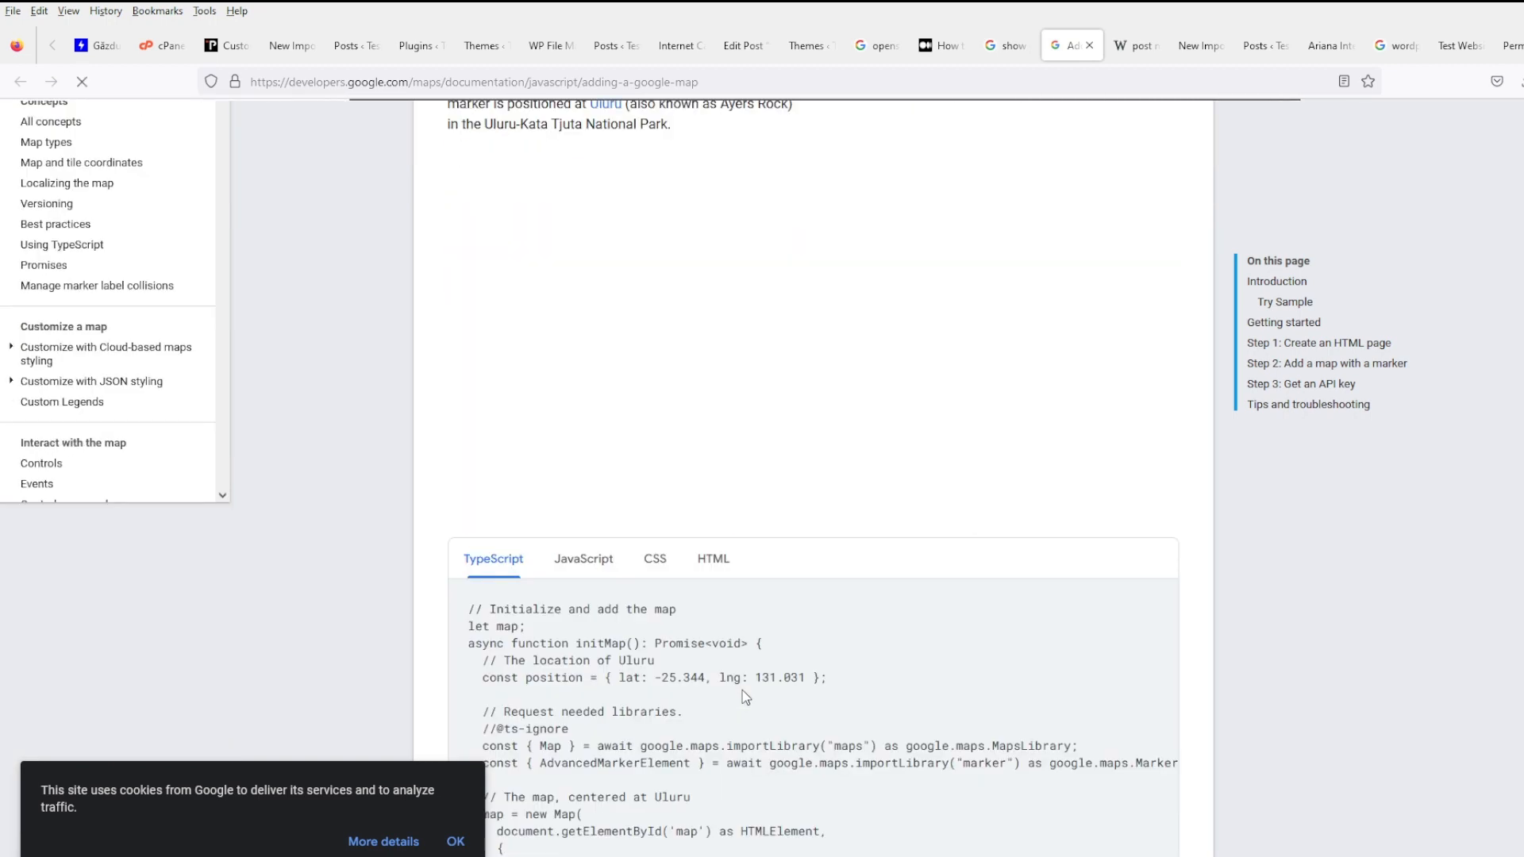
scroll(745, 689, down, 4)
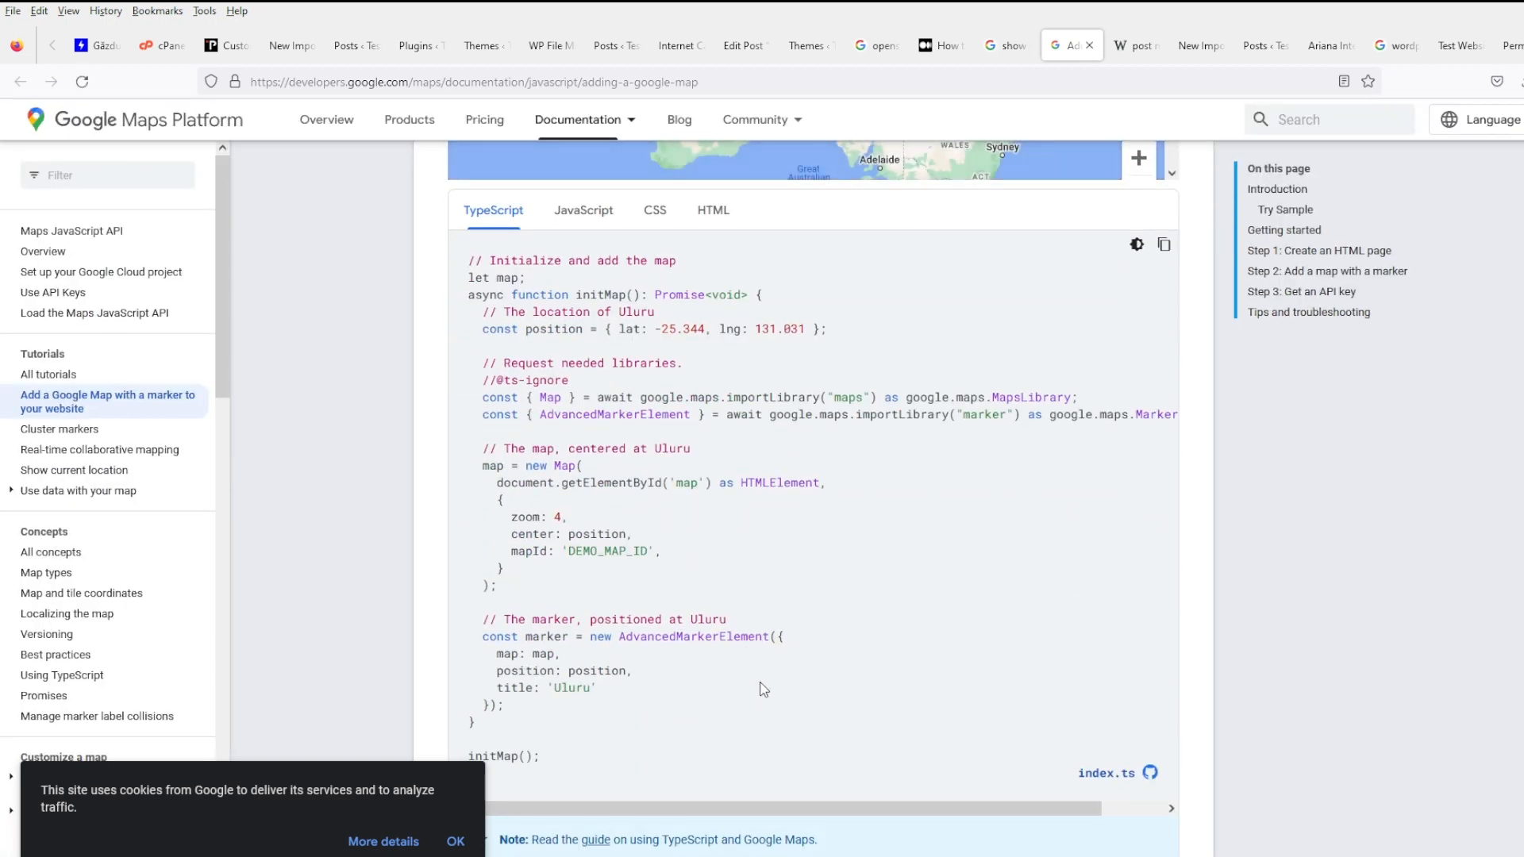
scroll(764, 690, down, 2)
scroll(765, 688, down, 8)
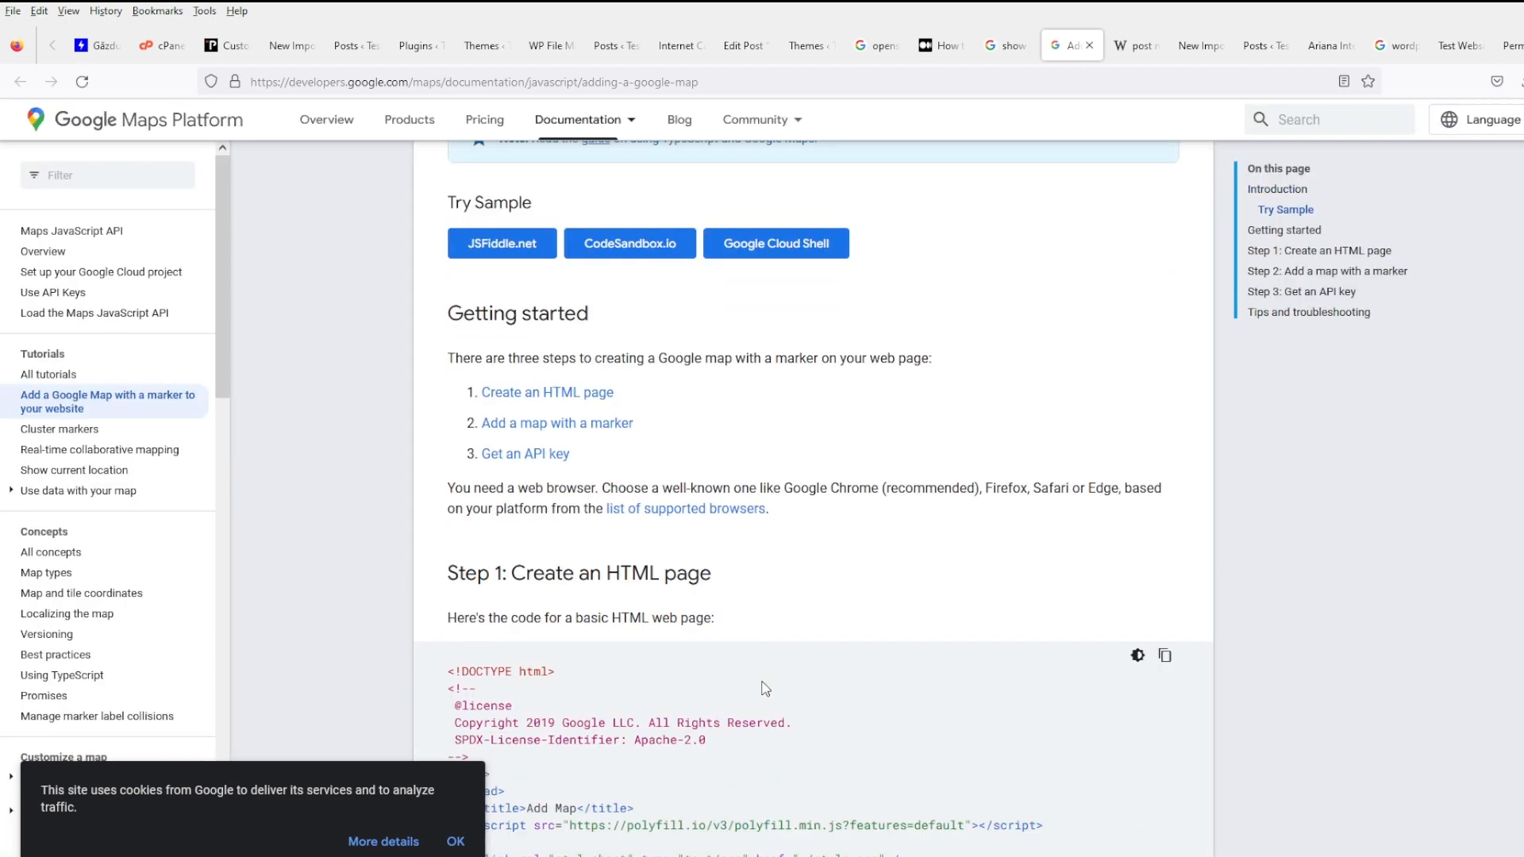
scroll(766, 687, down, 3)
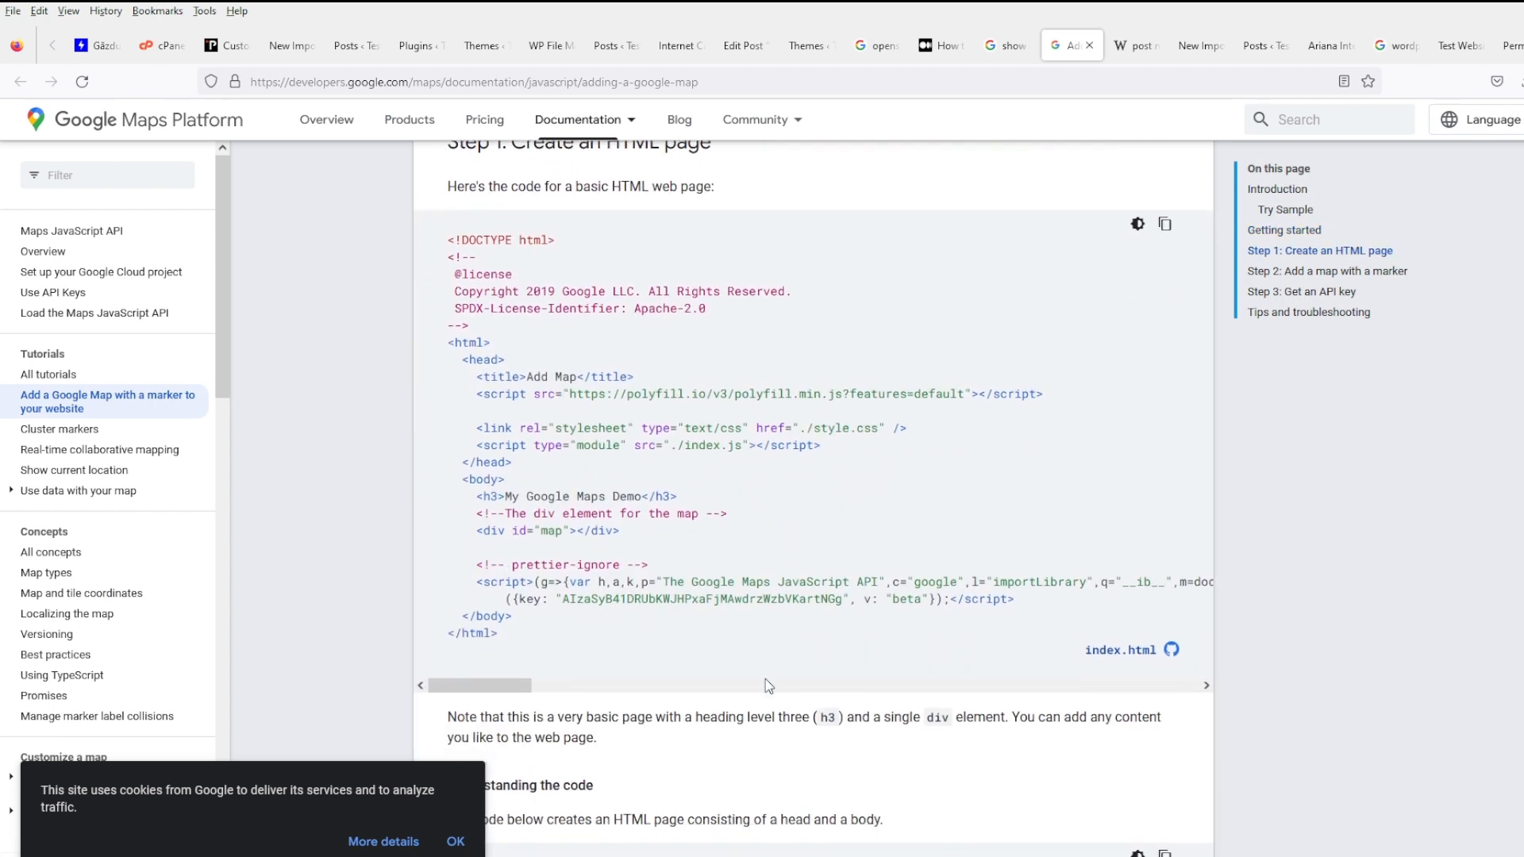
scroll(766, 678, down, 12)
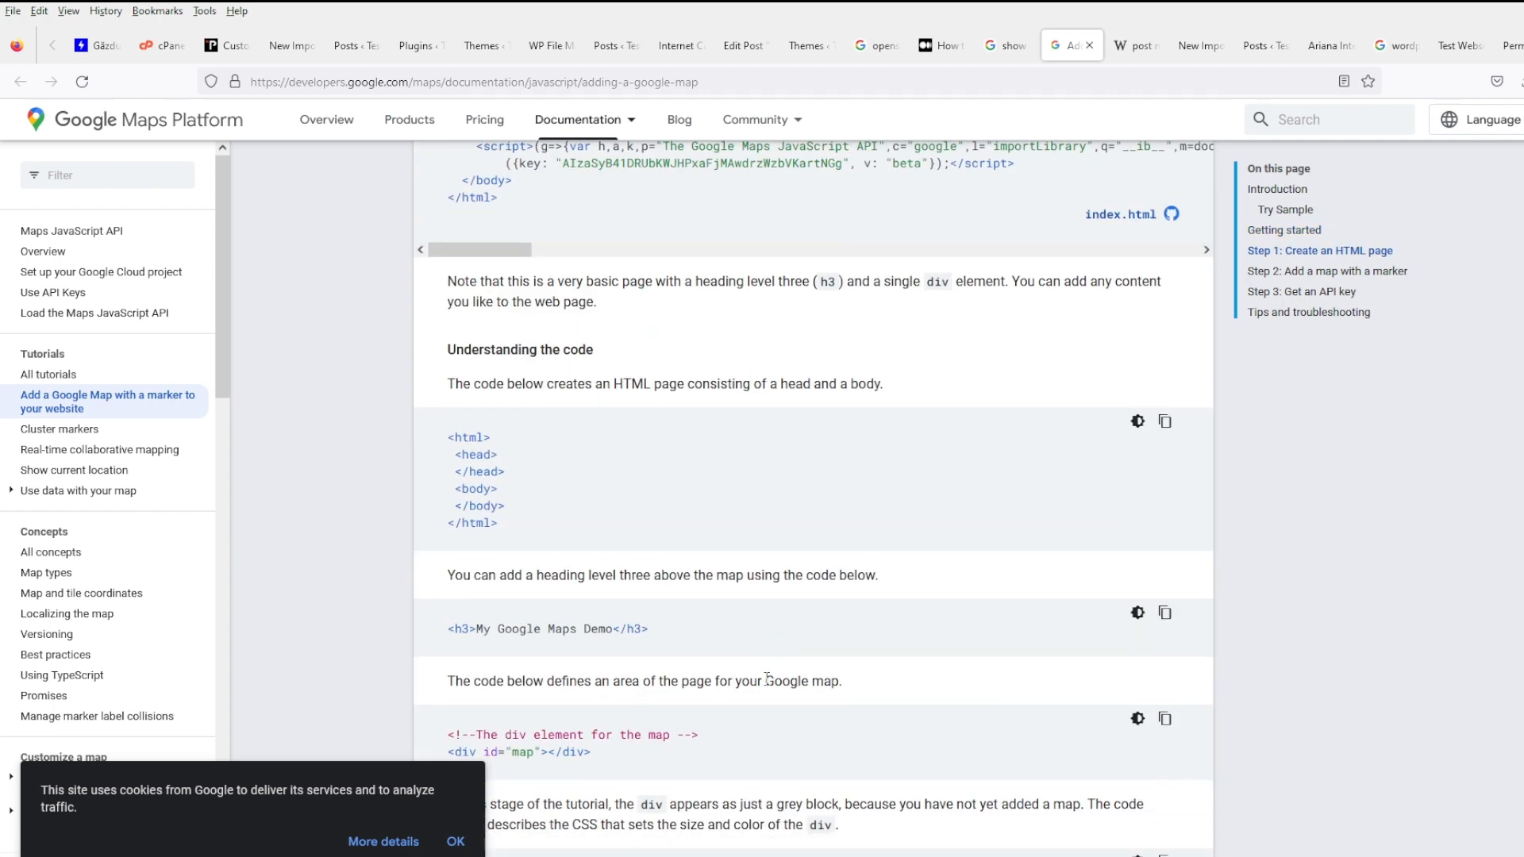
click(1008, 44)
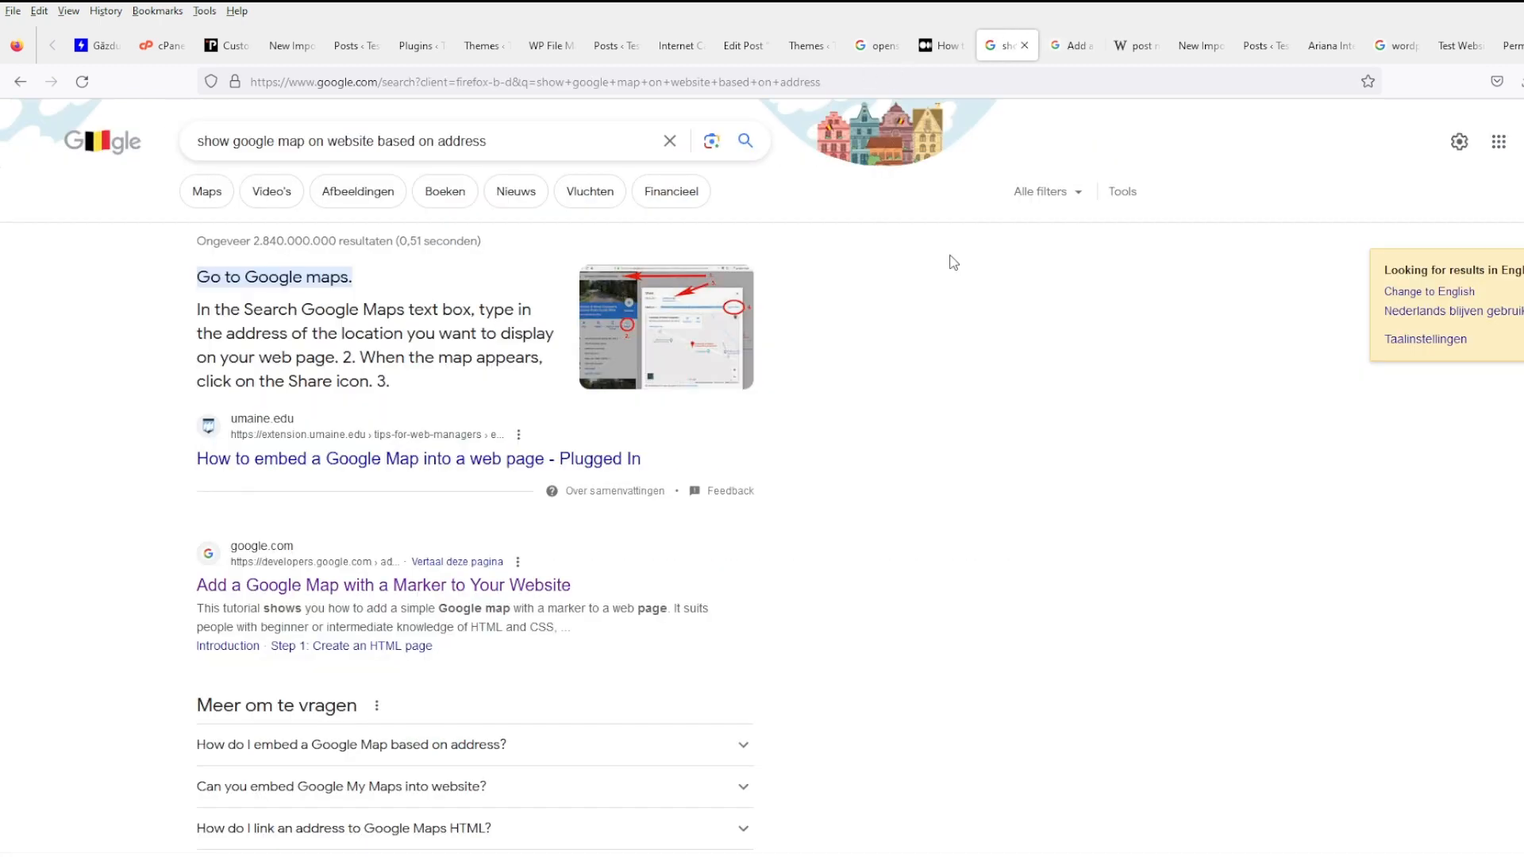
- Clear the address selection on the café post and select the Medium tutorial's web address
click(670, 45)
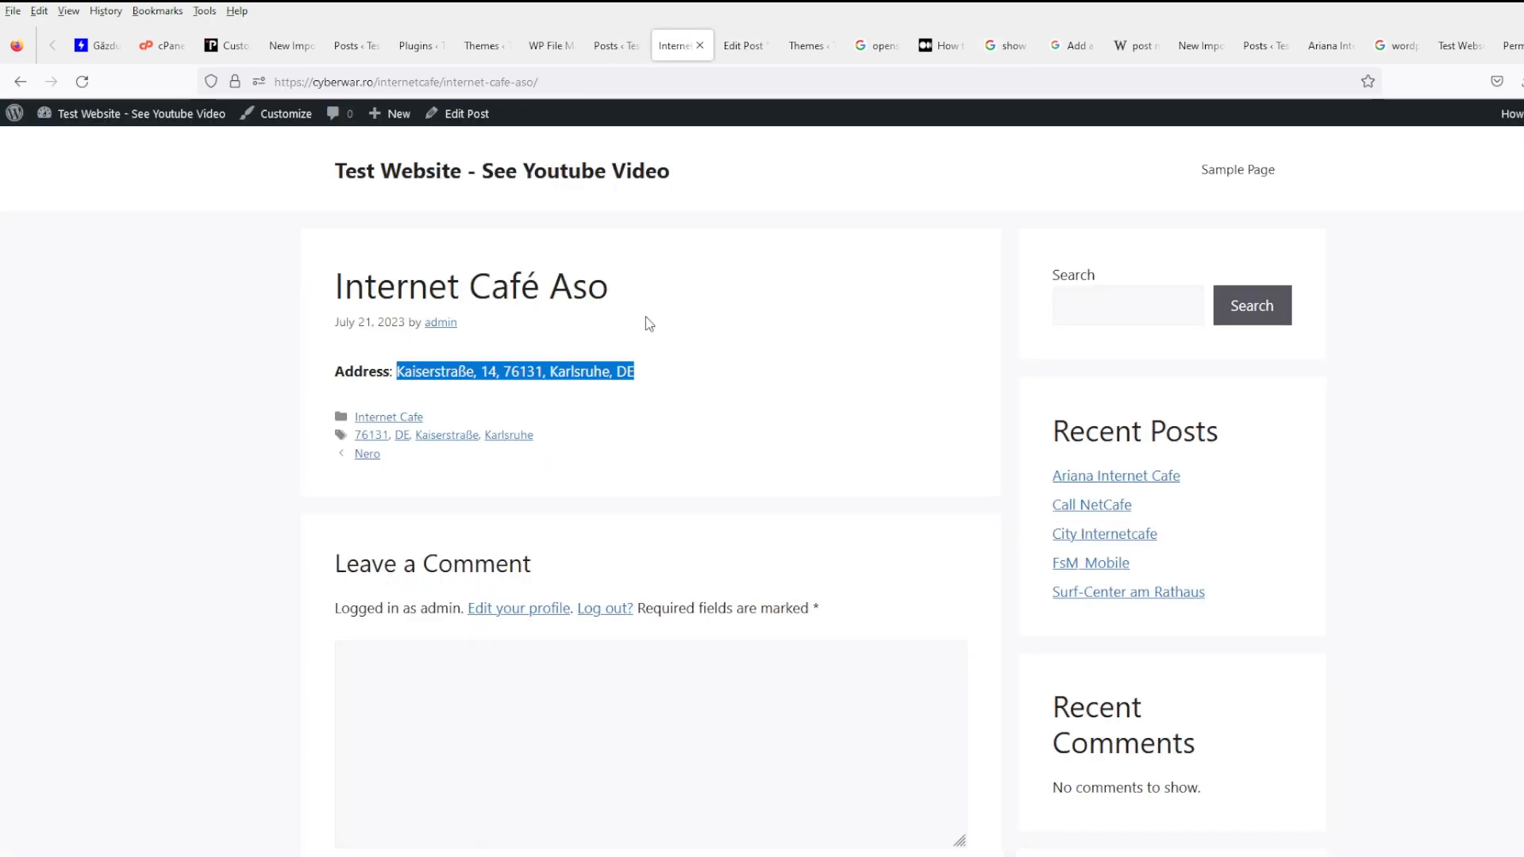
click(681, 331)
click(936, 46)
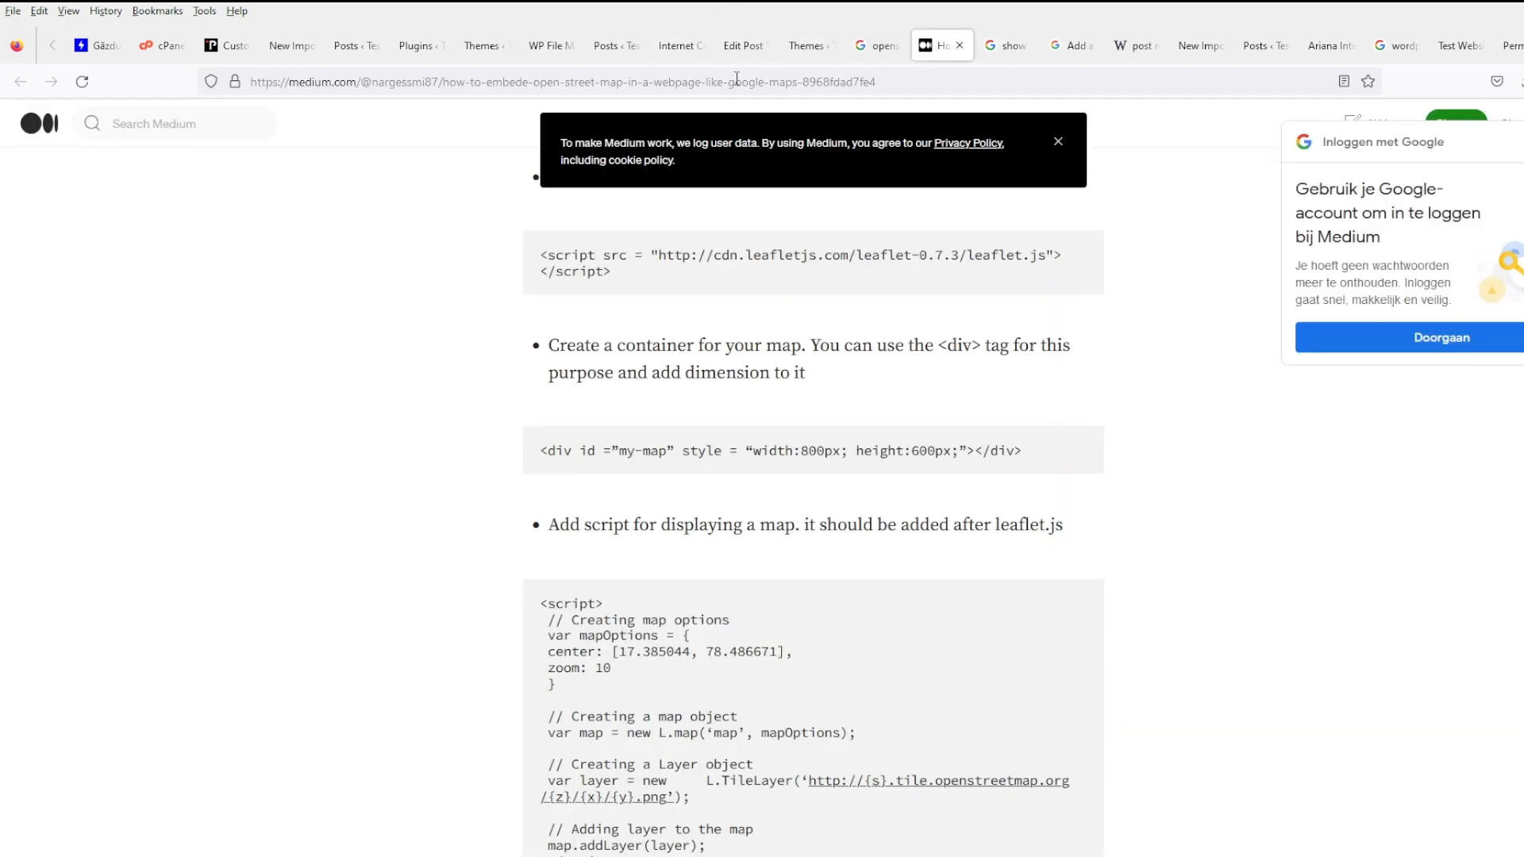
click(736, 79)
click(750, 48)
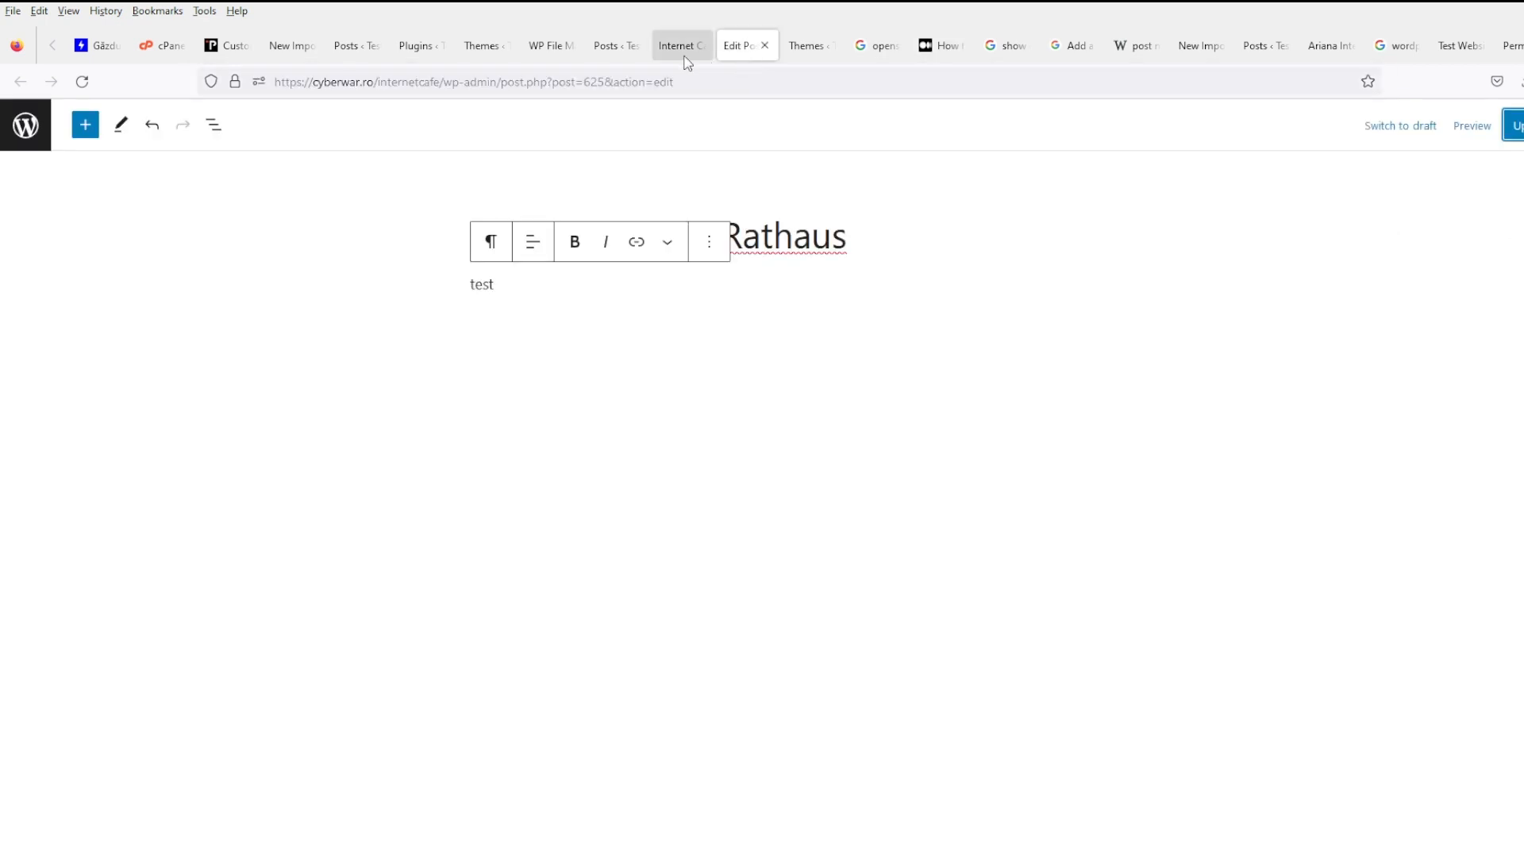
click(681, 49)
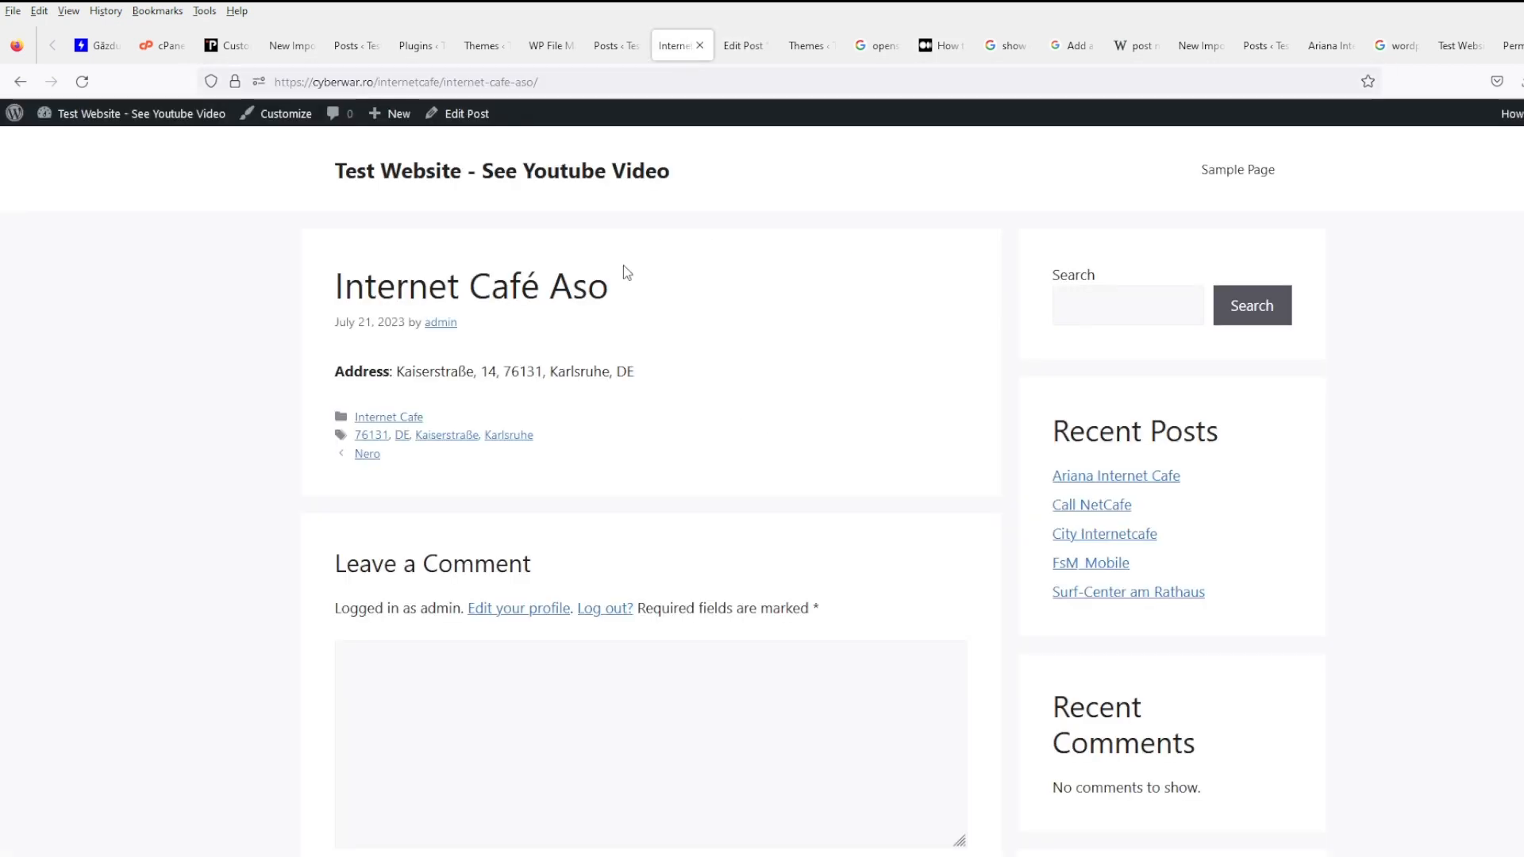
- Open the mybet.com post from the posts list in a new tab, then return to the list
click(603, 48)
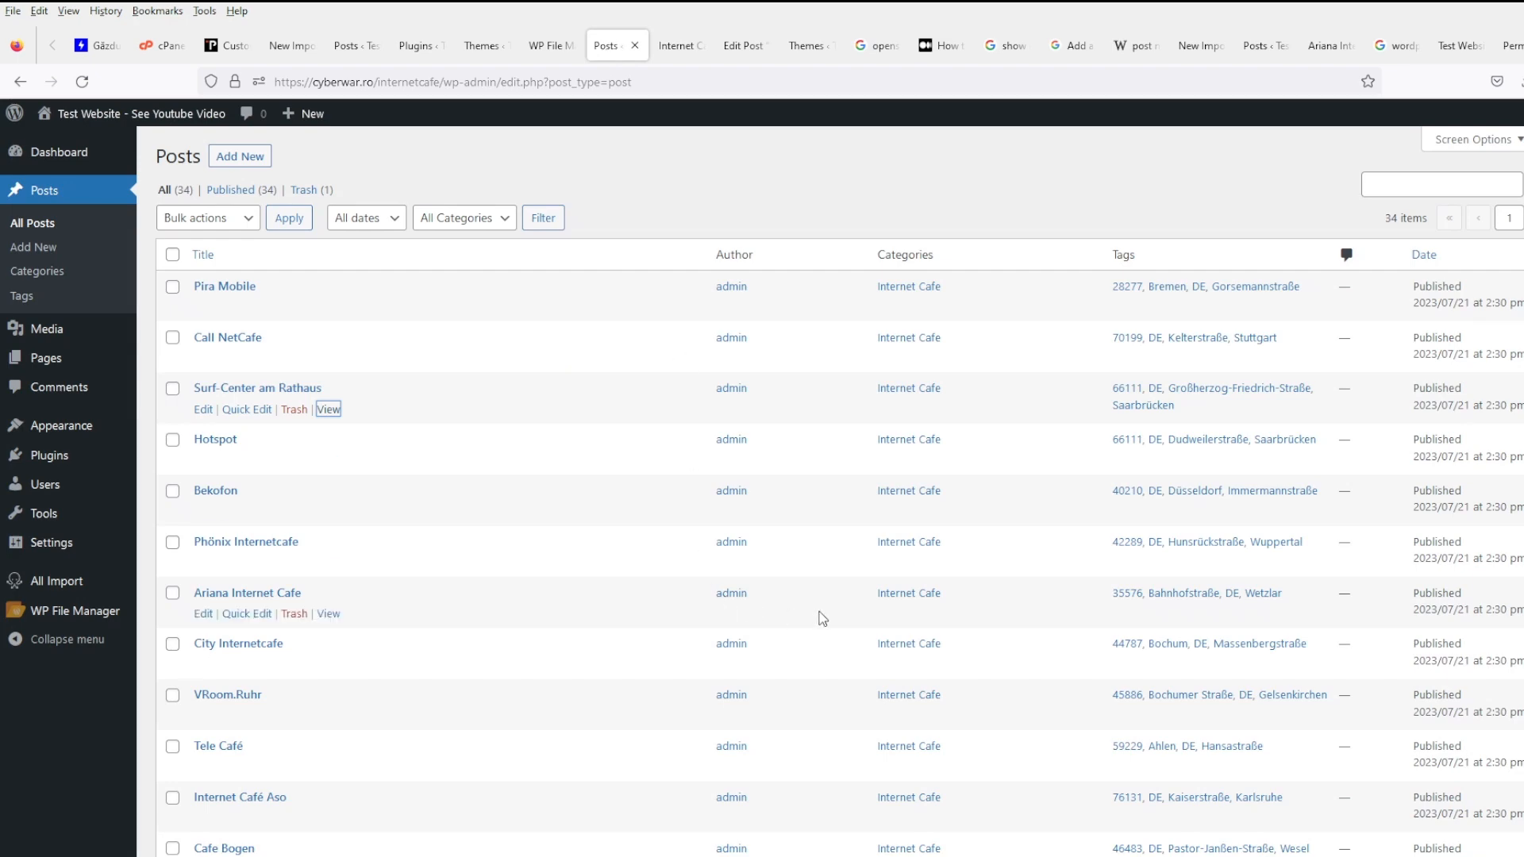
scroll(841, 603, down, 8)
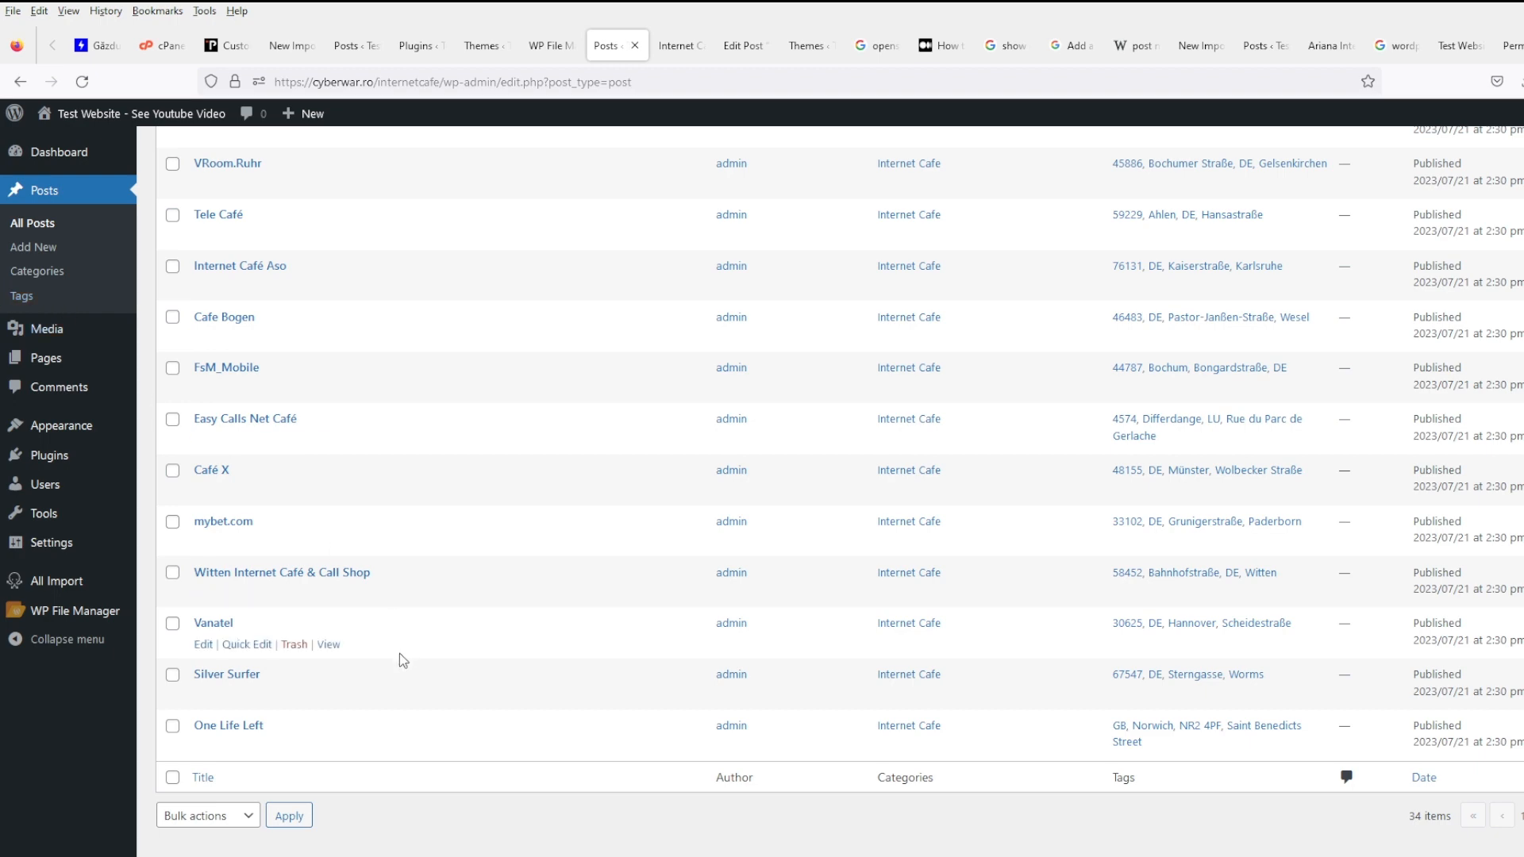
click(326, 546)
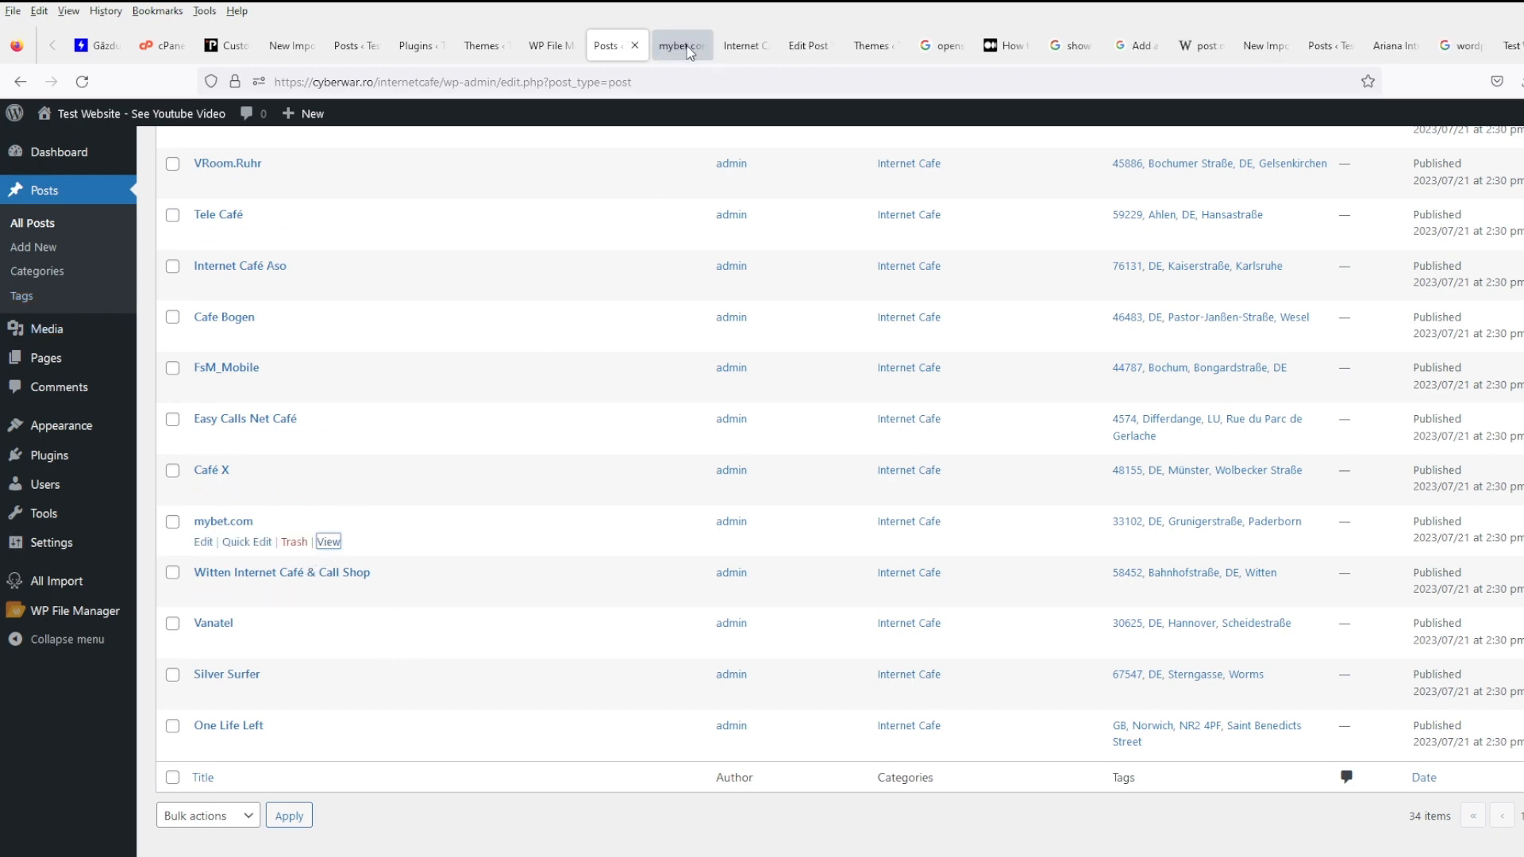
click(683, 47)
click(592, 52)
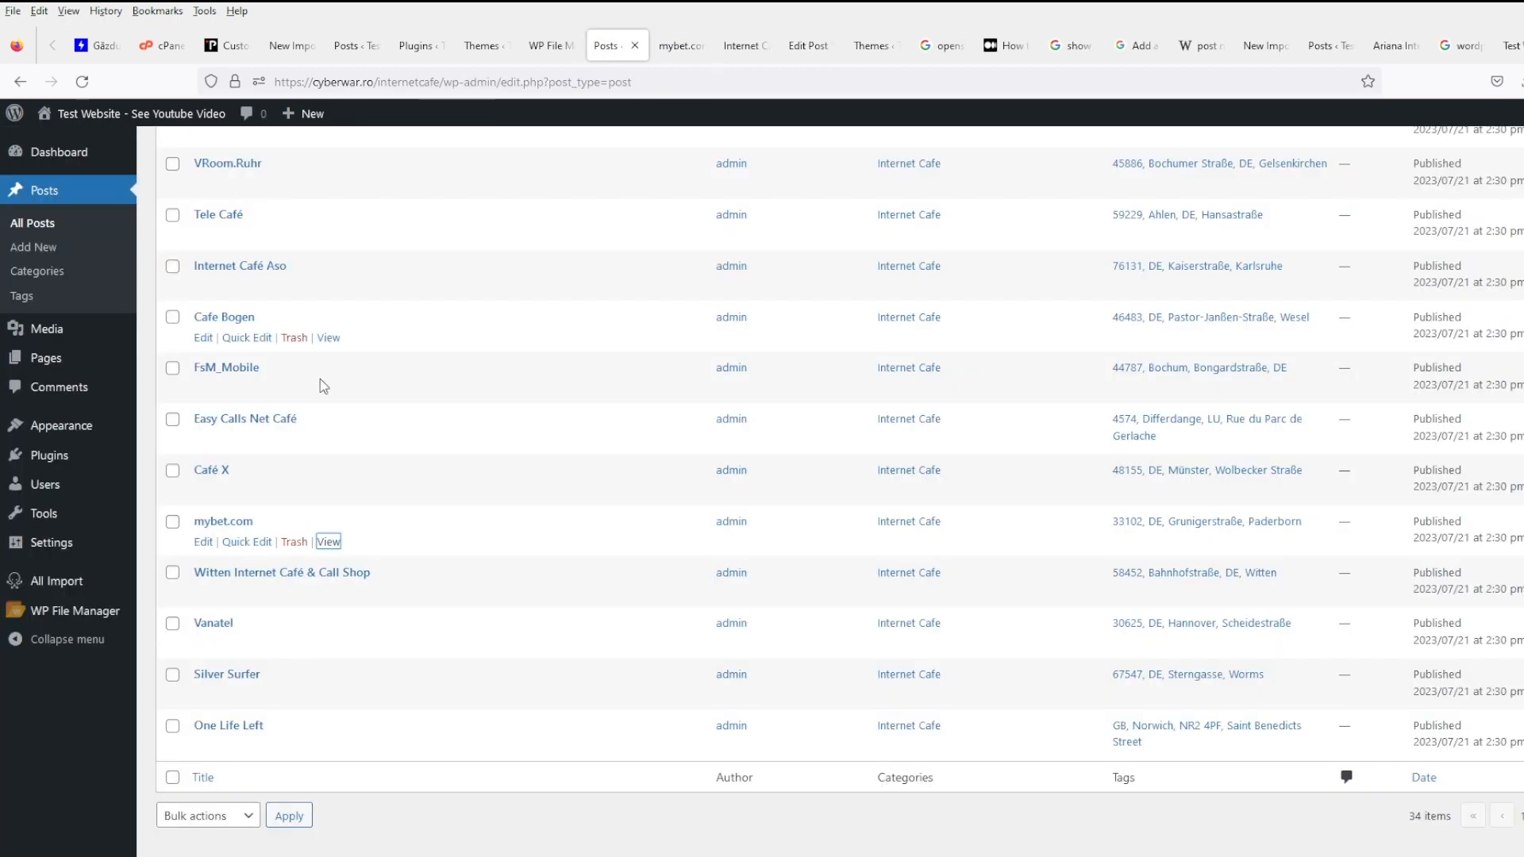
- Delete the cafes.csv import in Manage Imports along with its 34 created posts
mouse_move(110, 585)
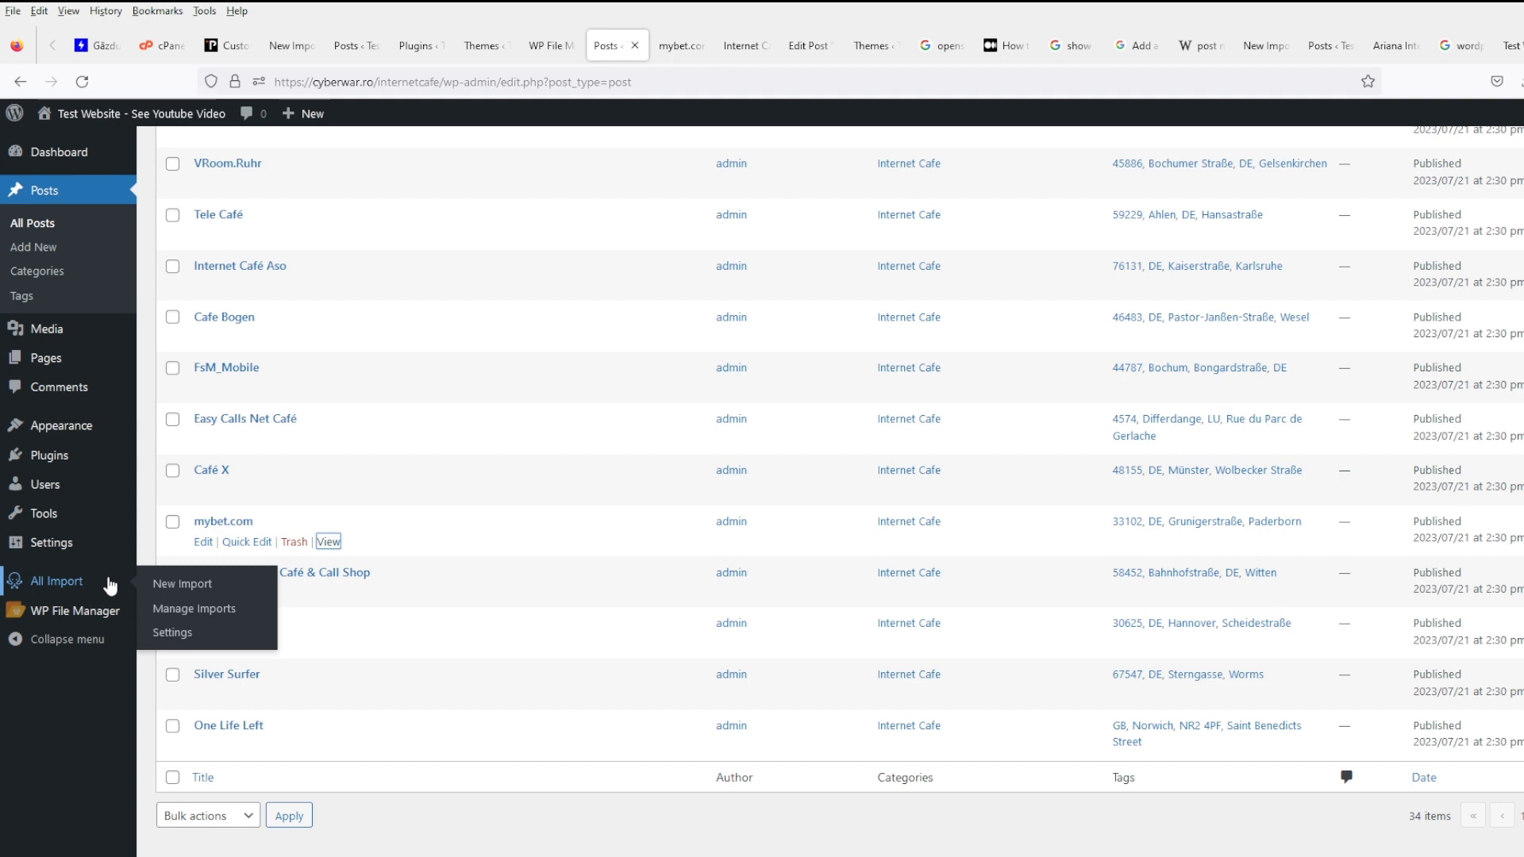
click(180, 584)
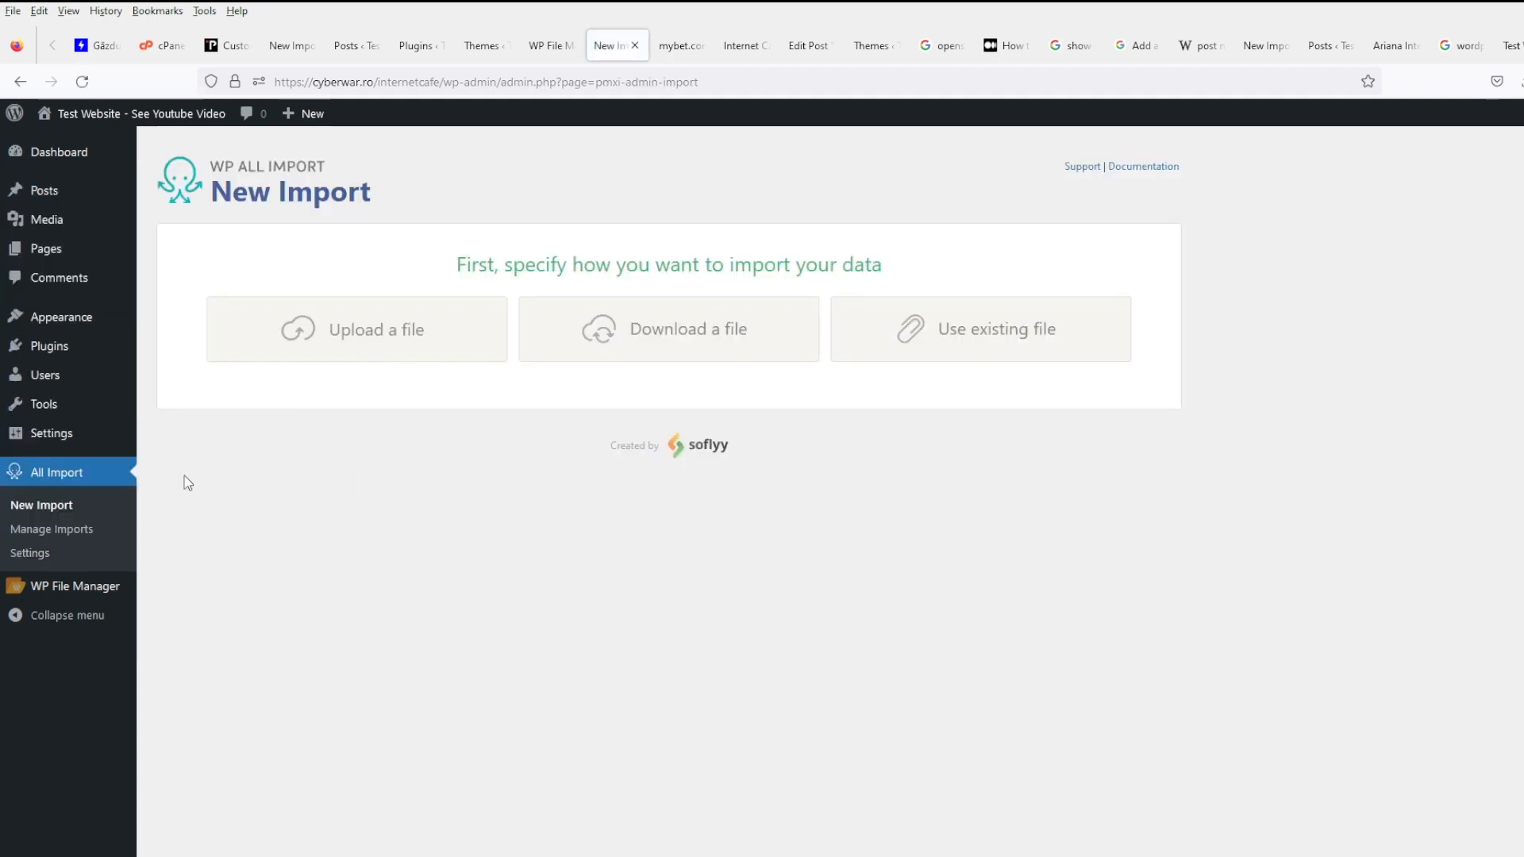
click(84, 530)
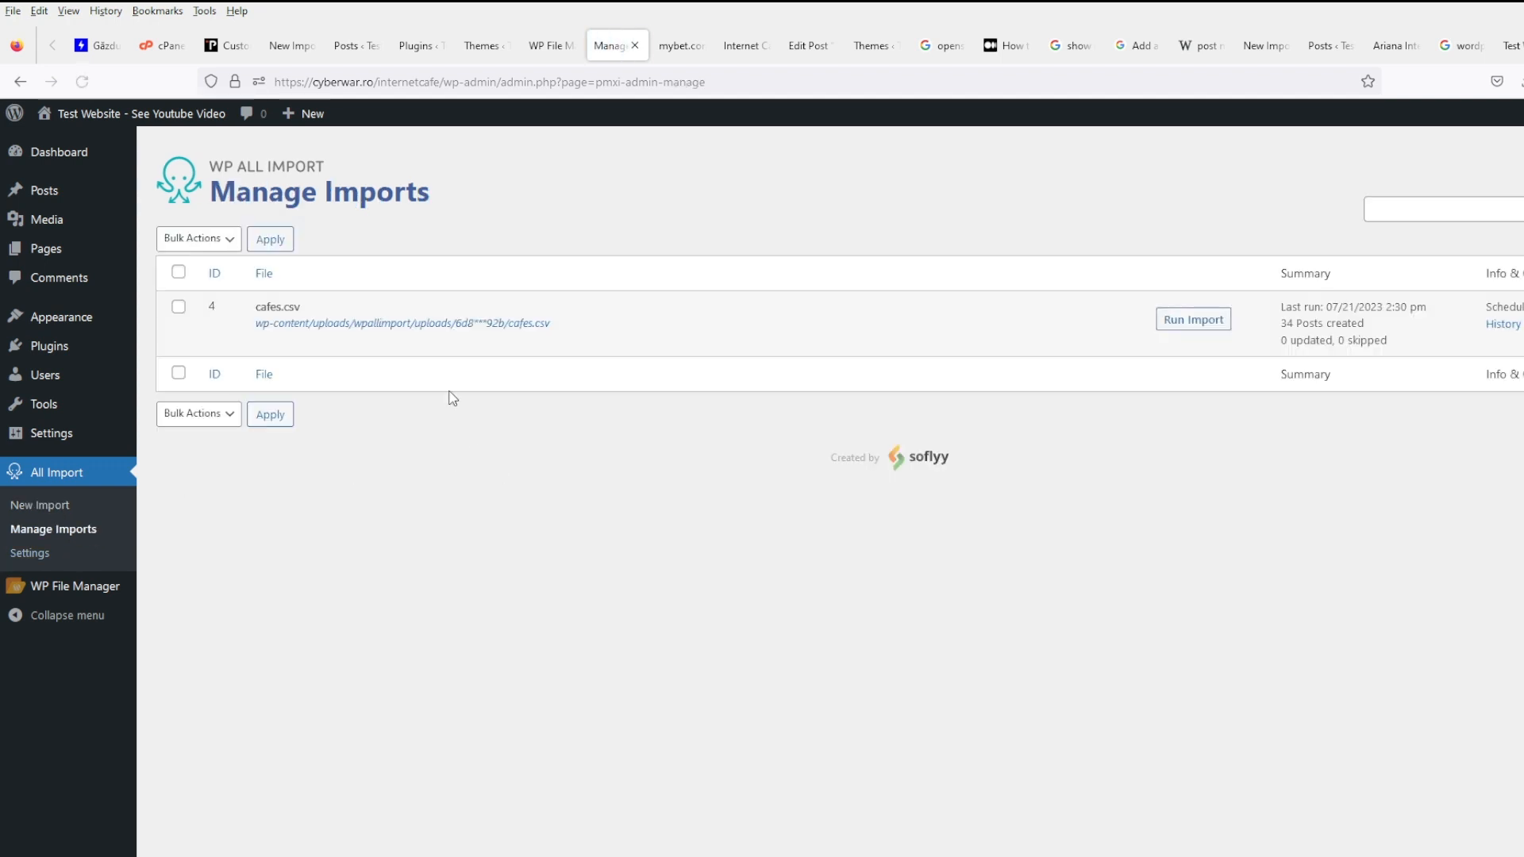
click(395, 343)
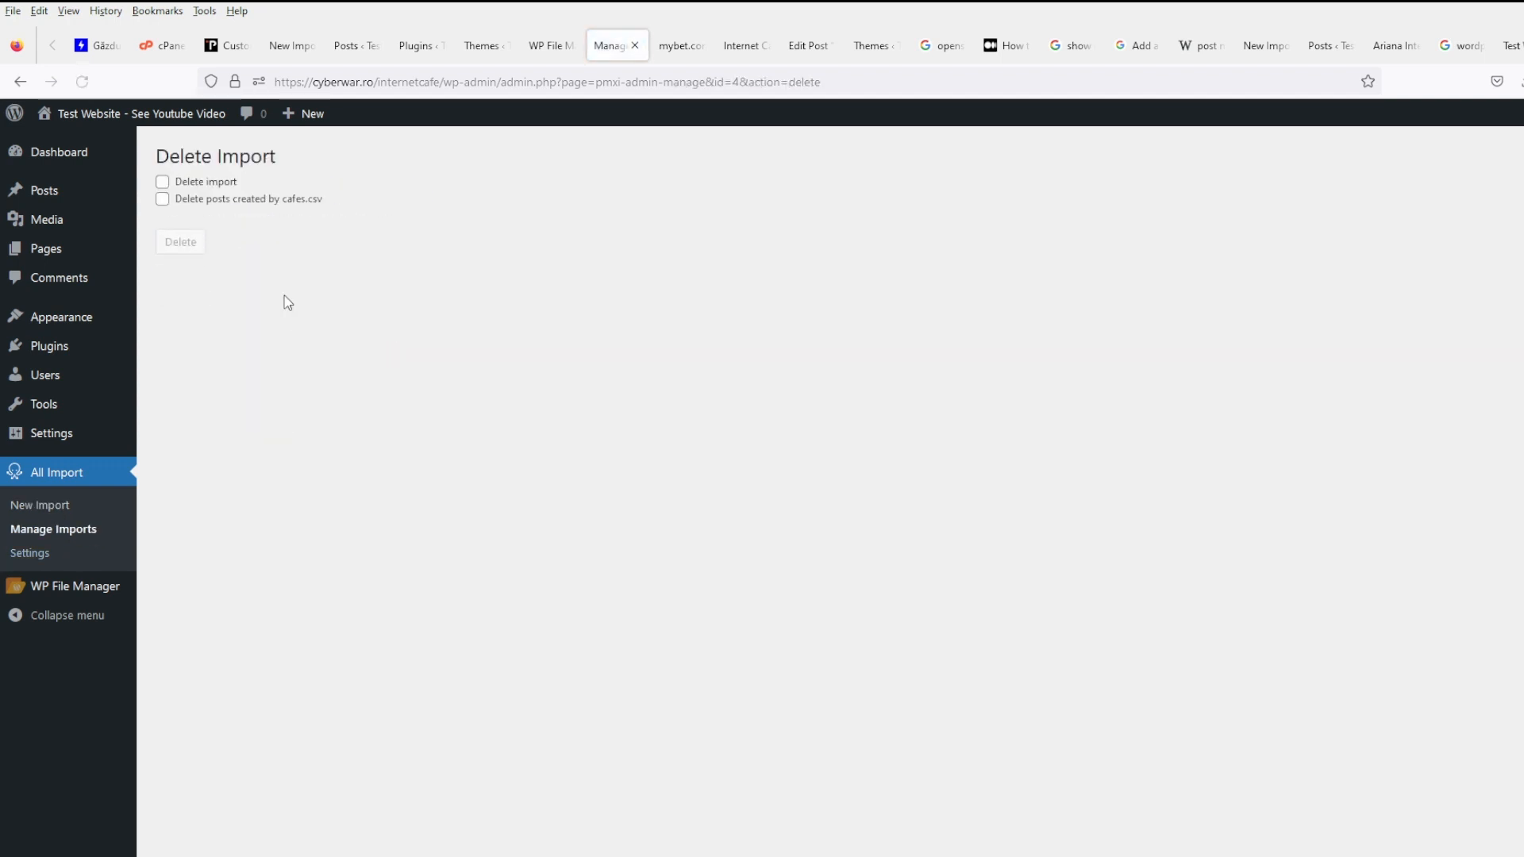
click(194, 183)
click(195, 199)
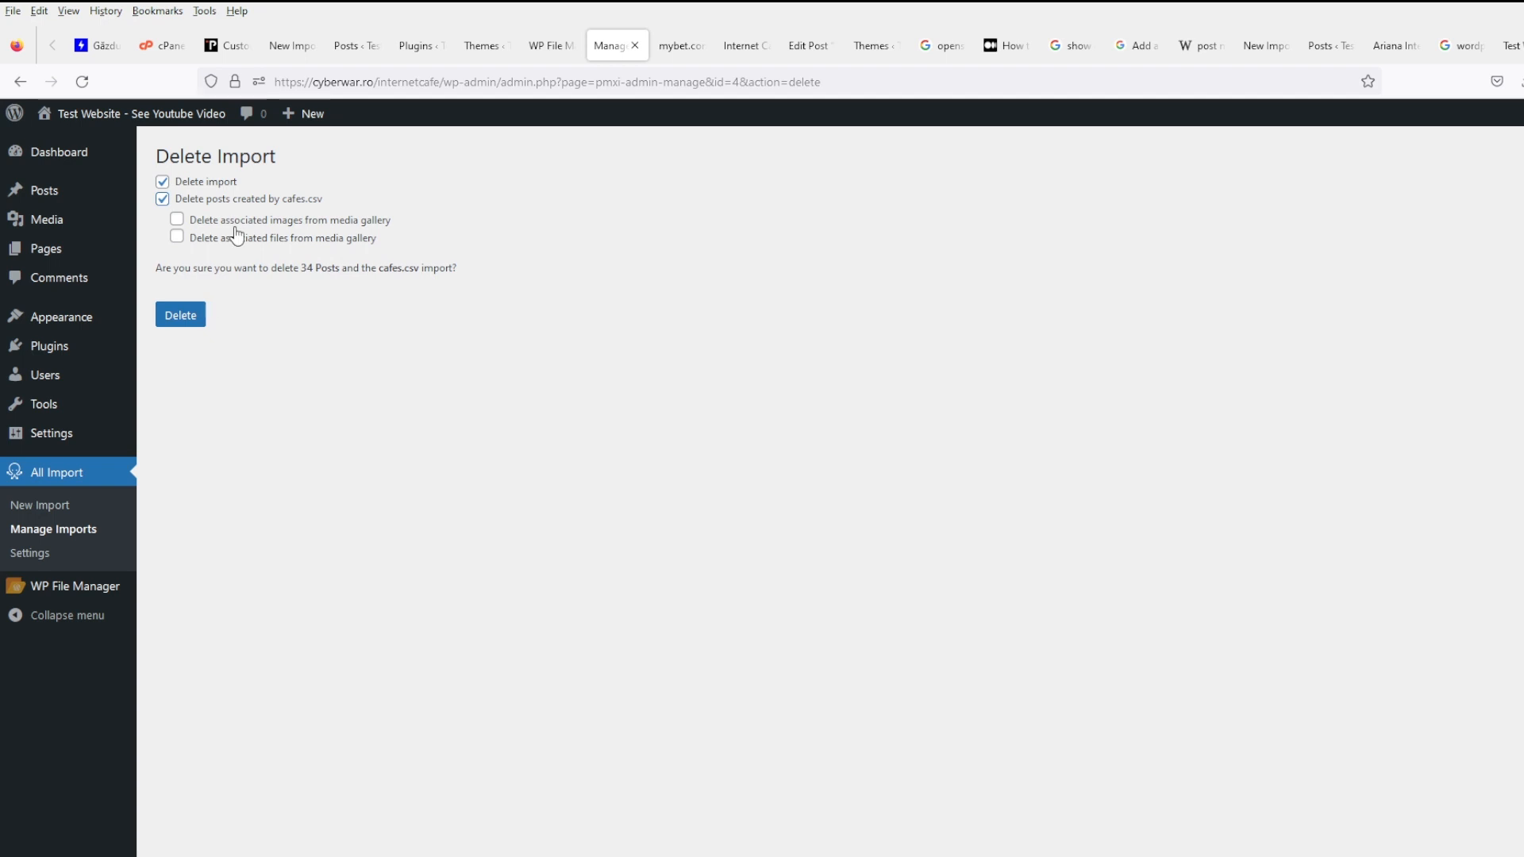
click(188, 321)
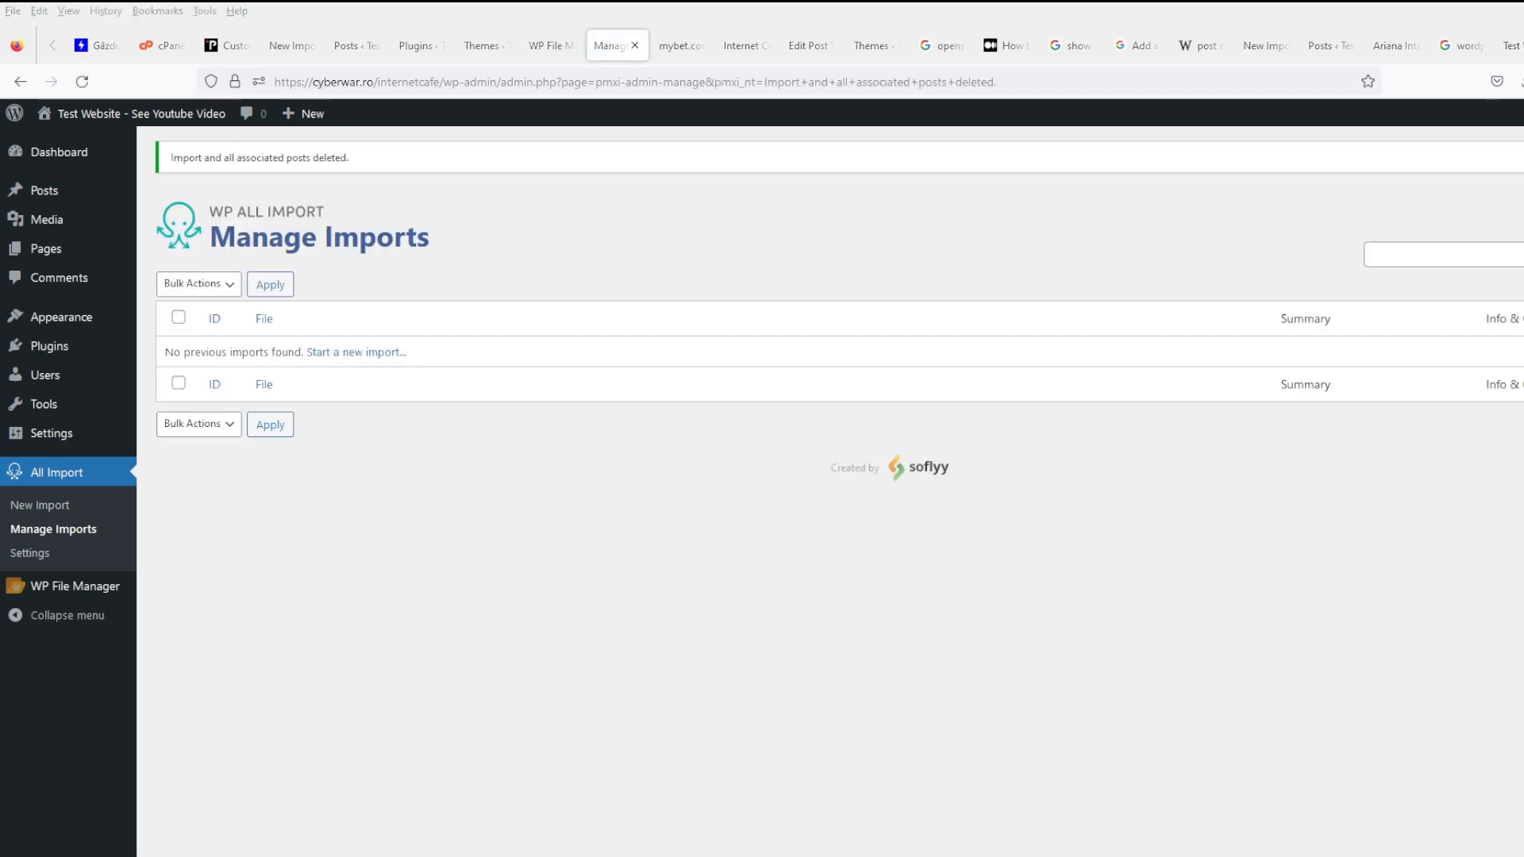
- Upload cafes.csv as a new import creating Posts and continue to Step 2
click(40, 505)
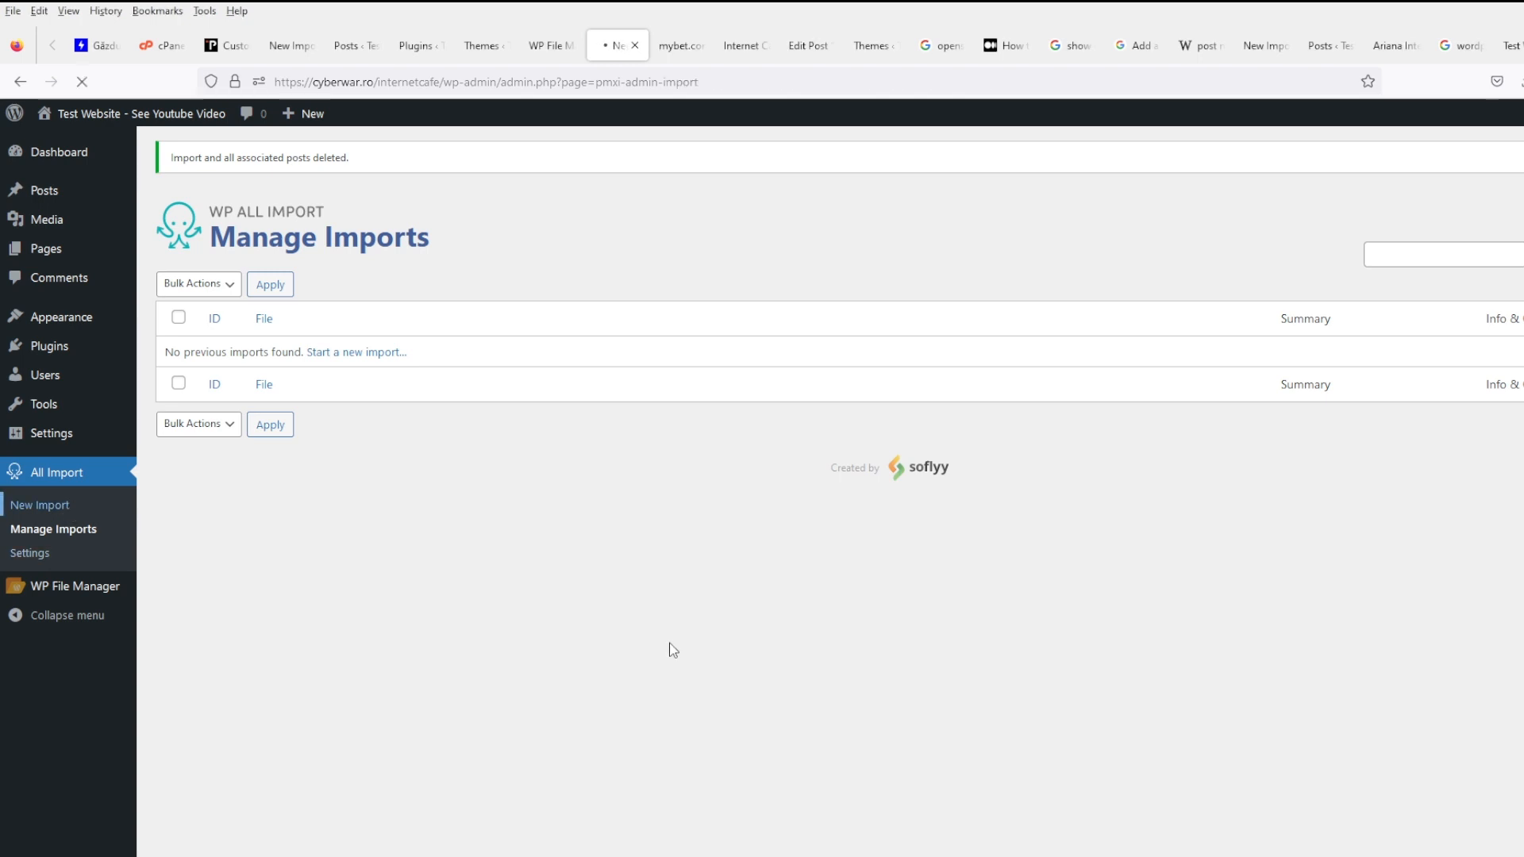
click(422, 357)
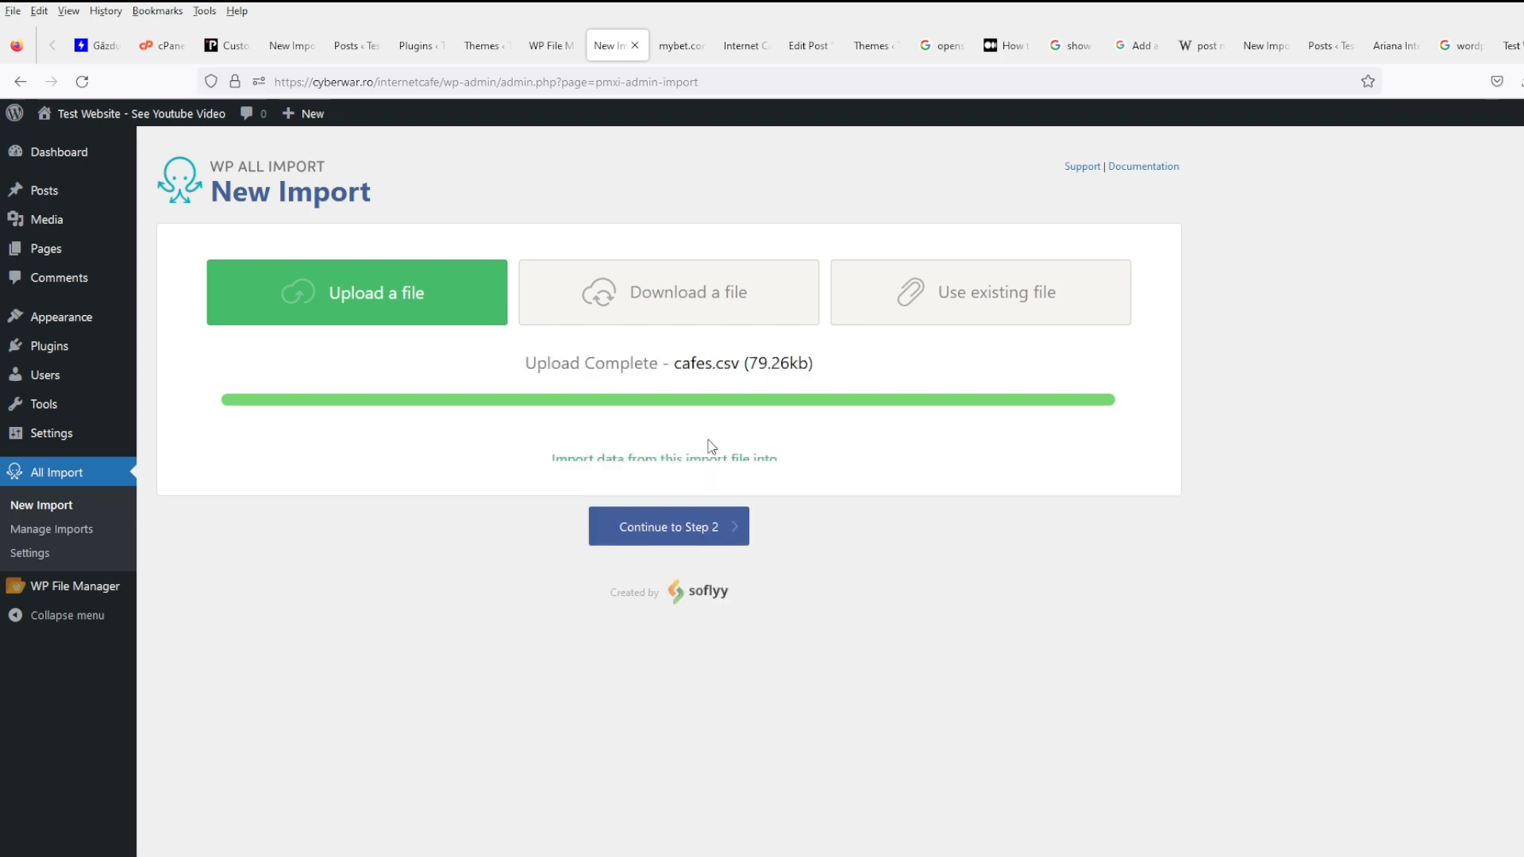
click(595, 611)
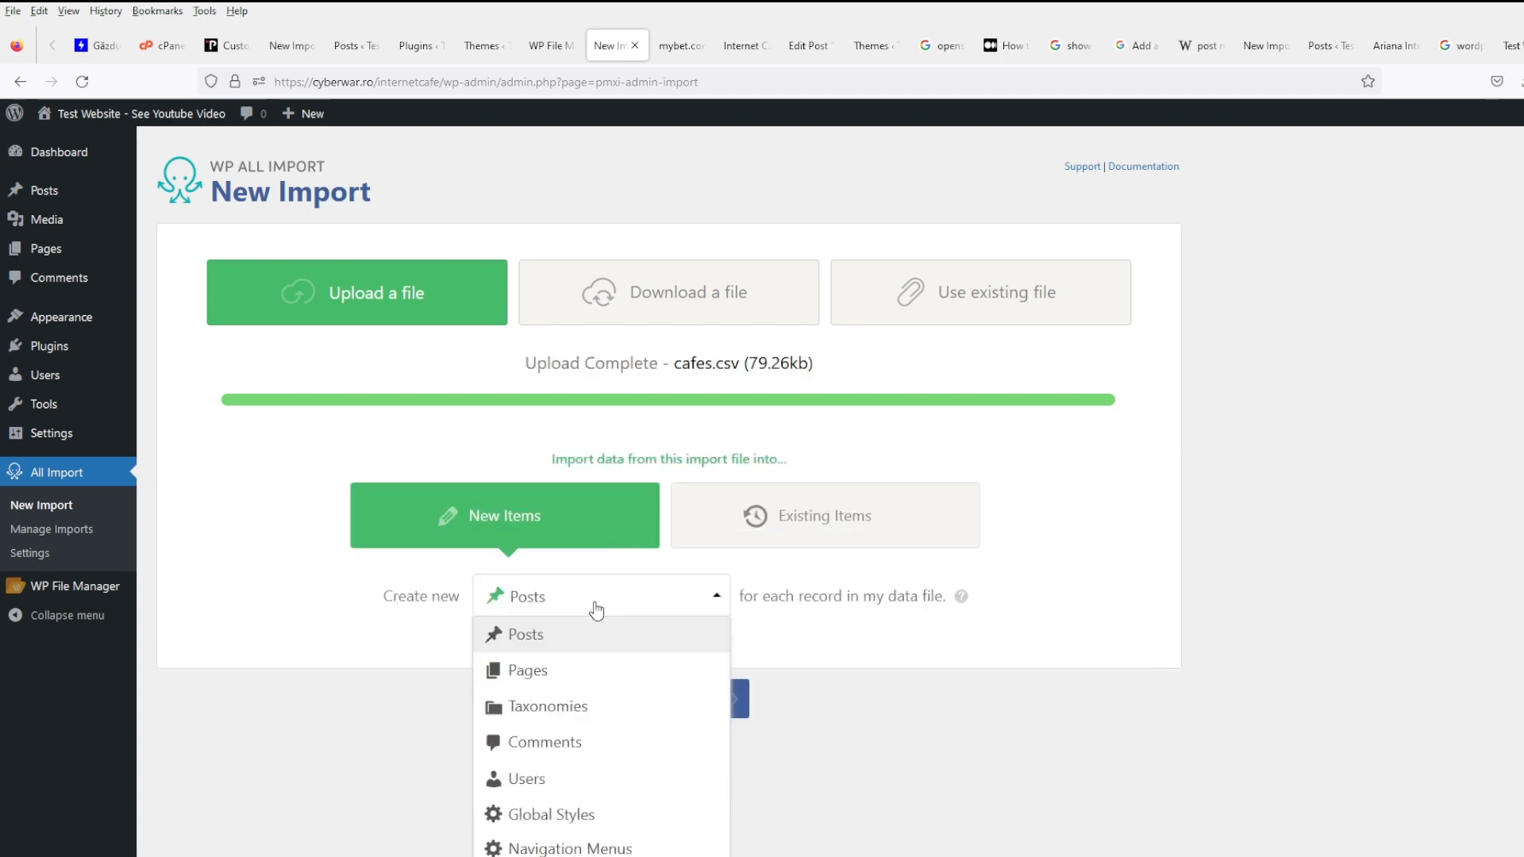
click(607, 633)
click(667, 701)
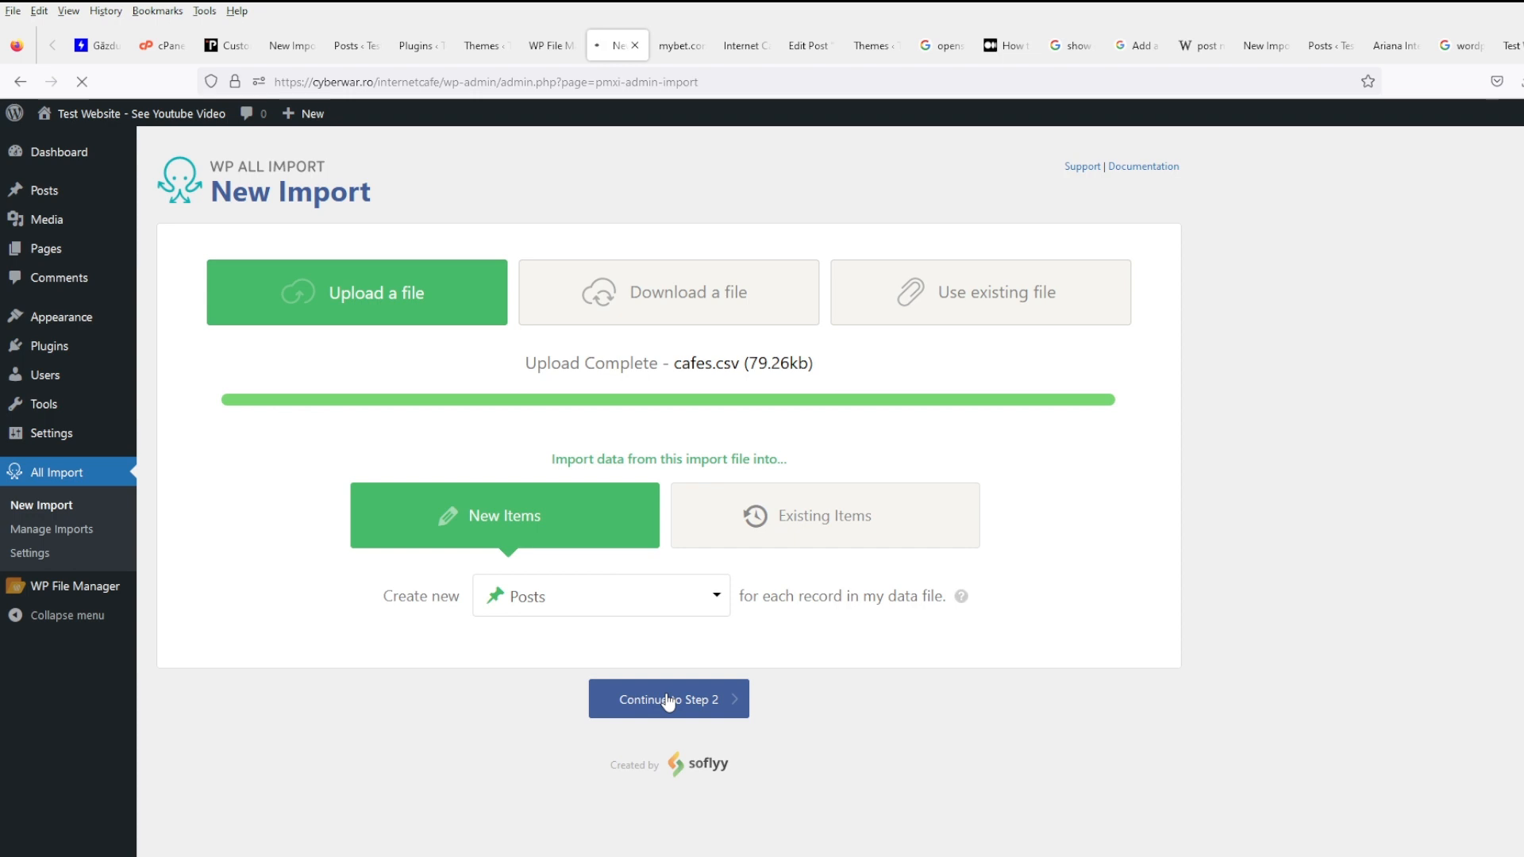
- Expand Manage Filtering Options and choose propertiesaddrcity[1] as the filter element
scroll(754, 621, down, 5)
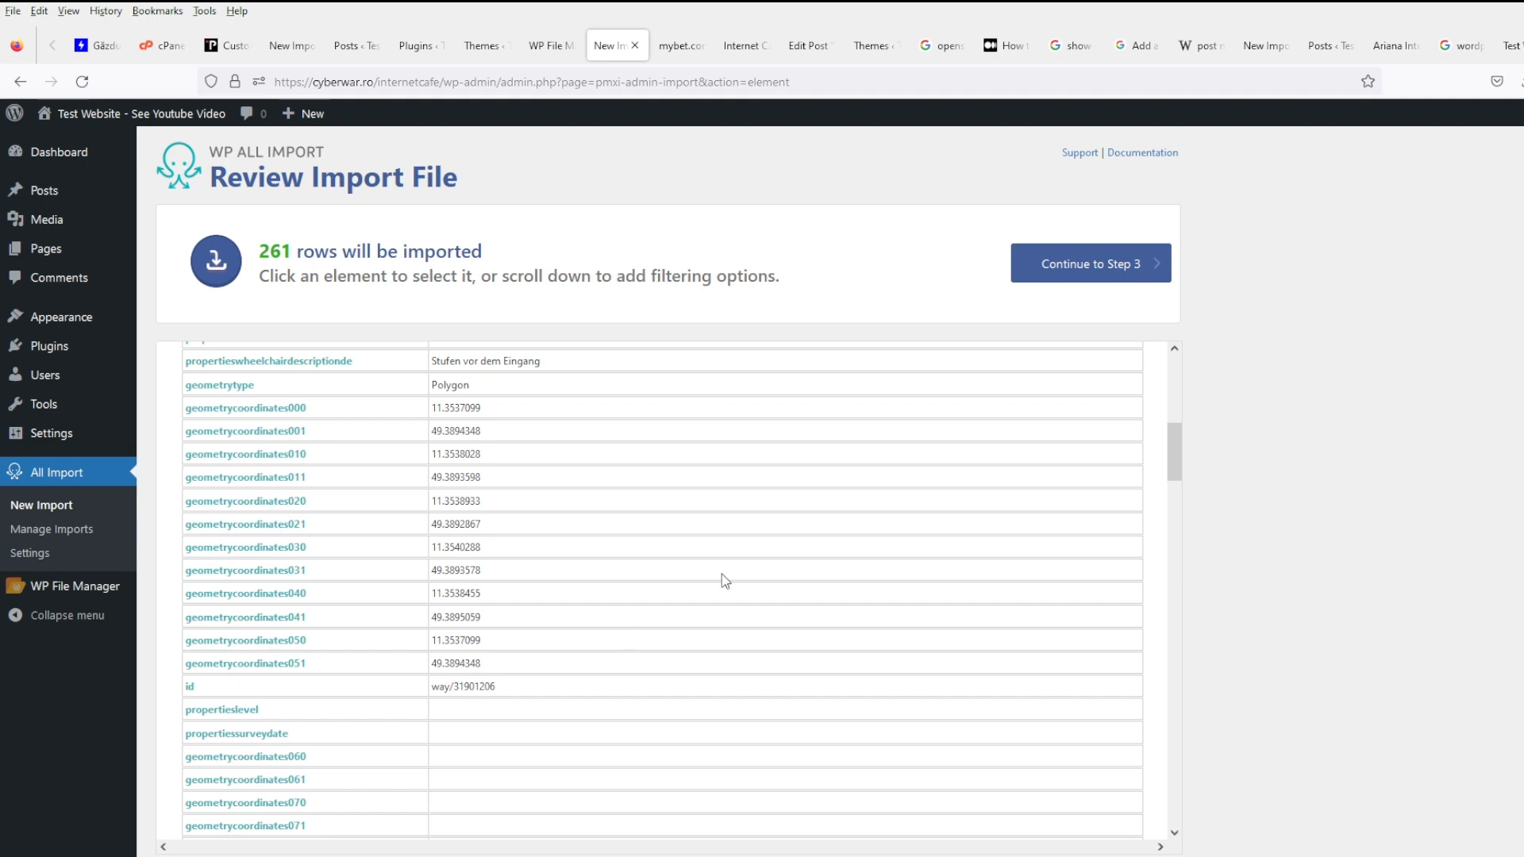
scroll(721, 574, up, 5)
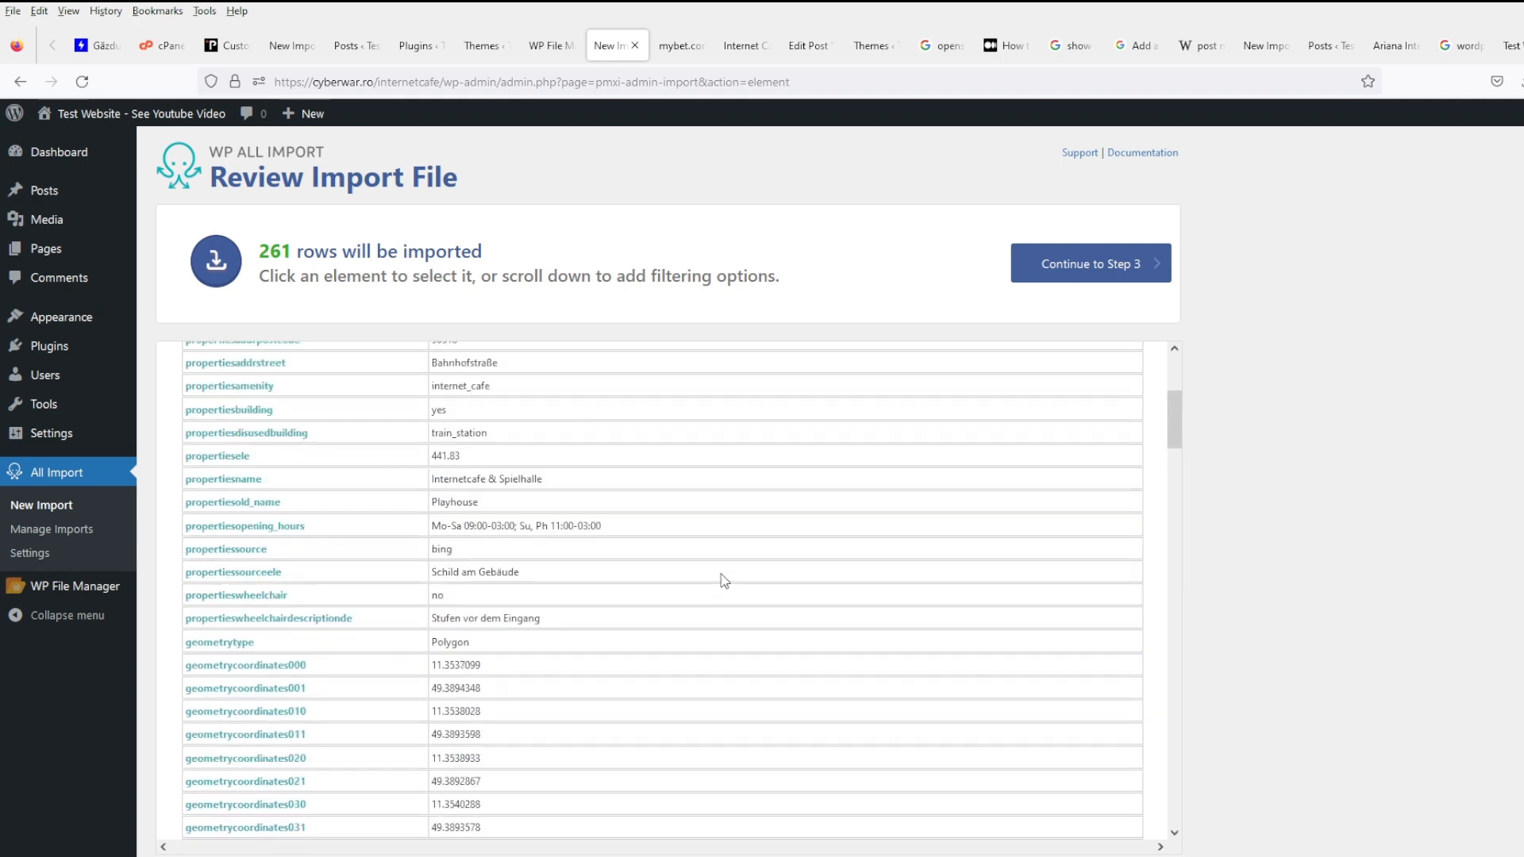
scroll(721, 574, down, 2)
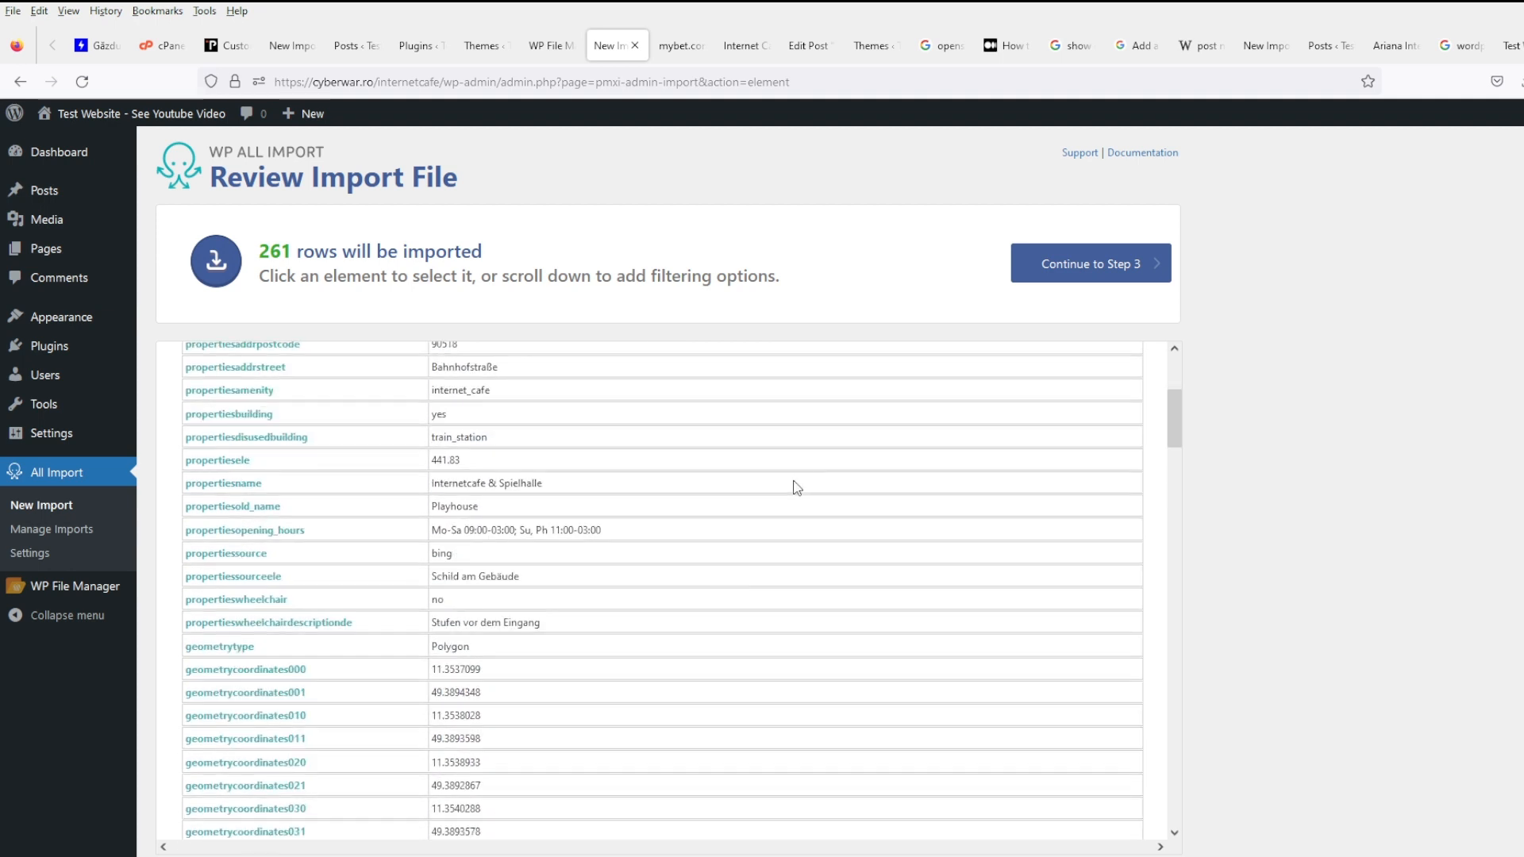
scroll(969, 612, down, 5)
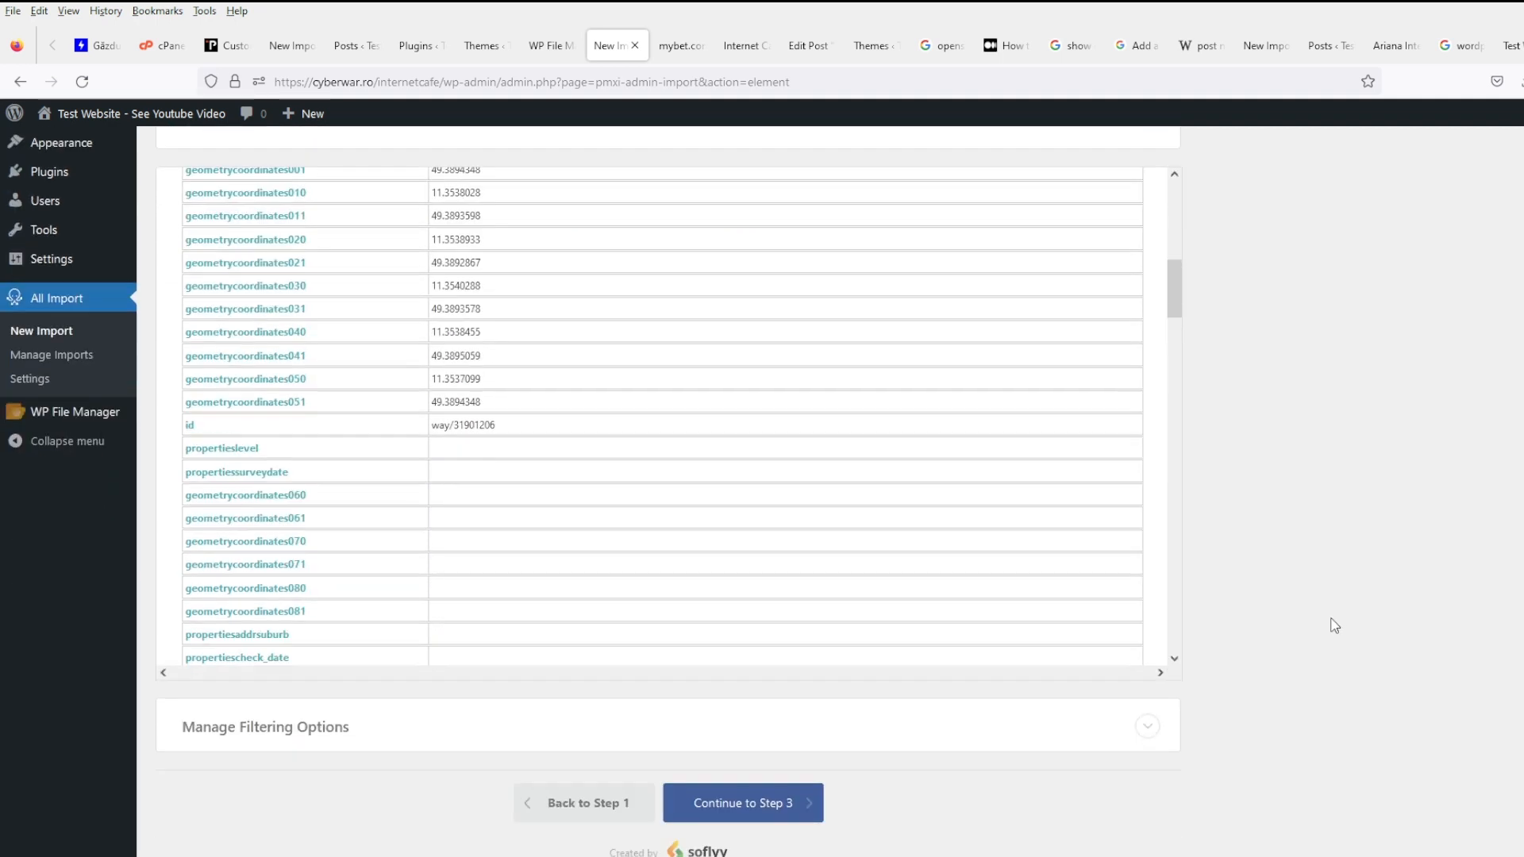
click(521, 684)
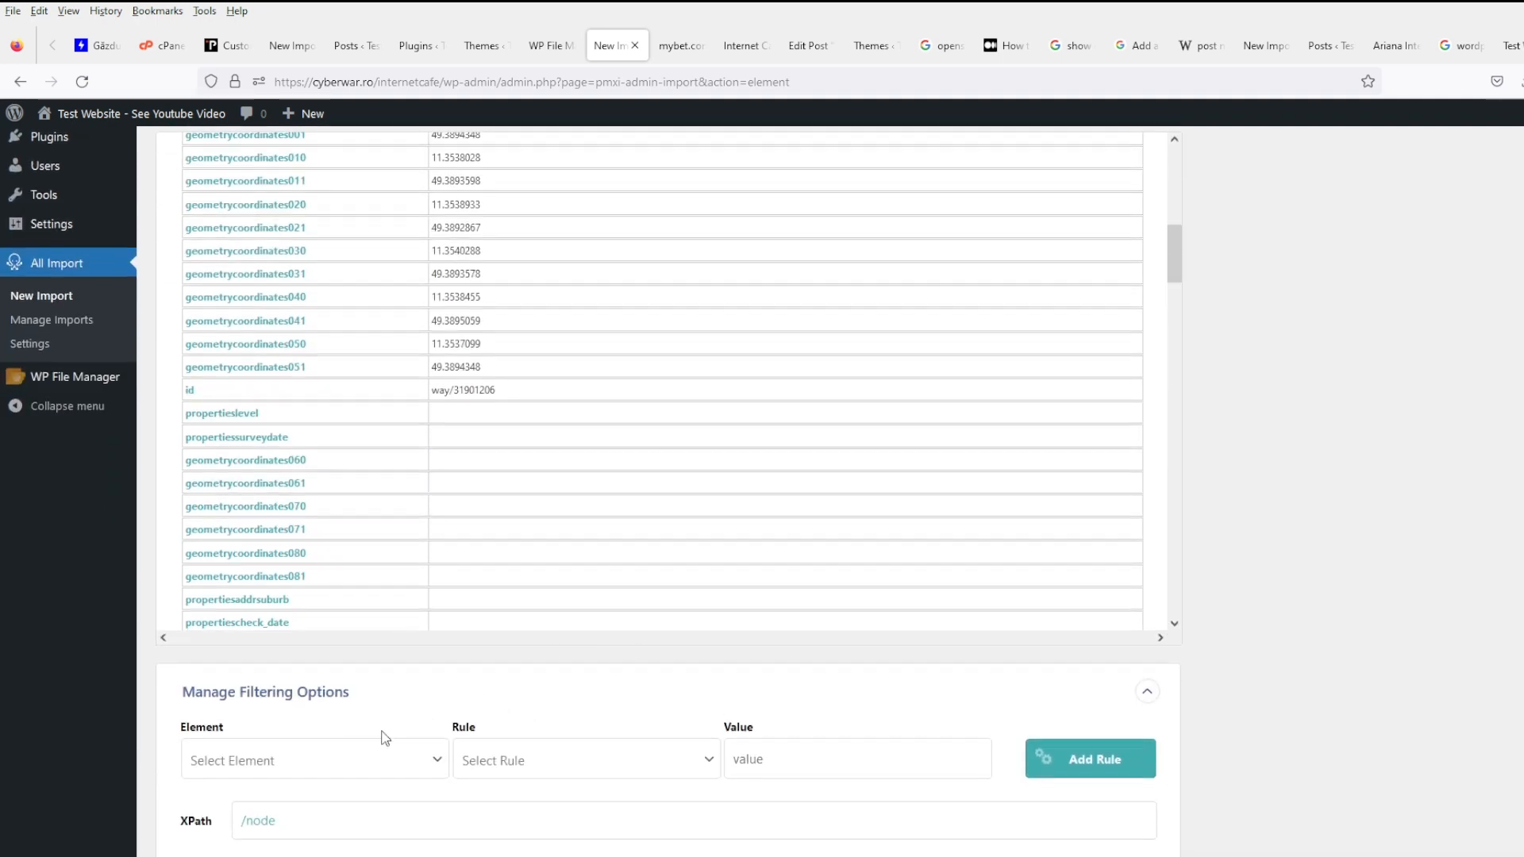
scroll(323, 613, down, 2)
click(323, 613)
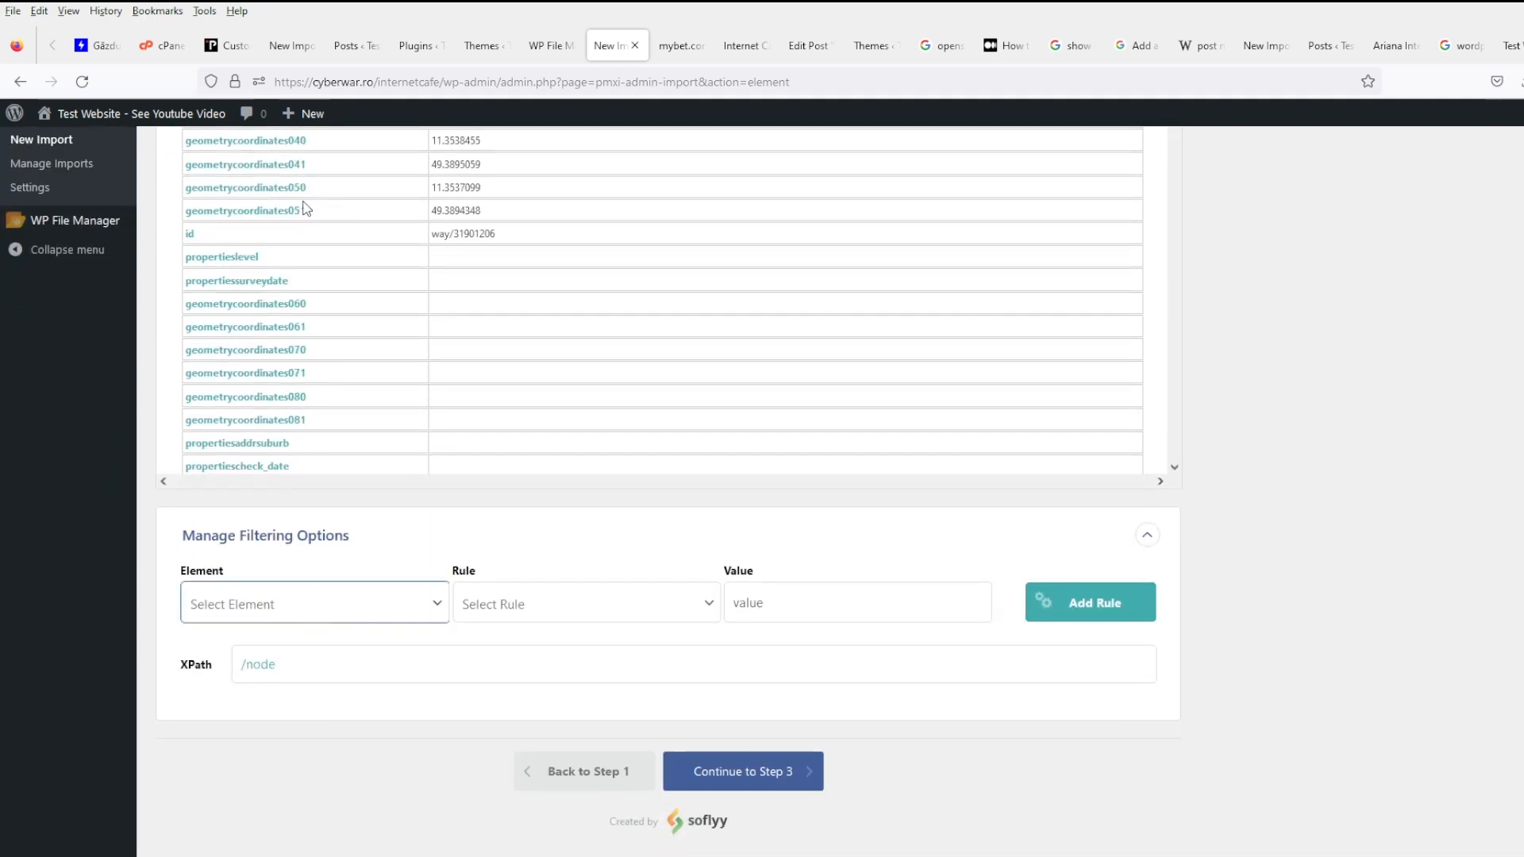
click(308, 208)
click(557, 612)
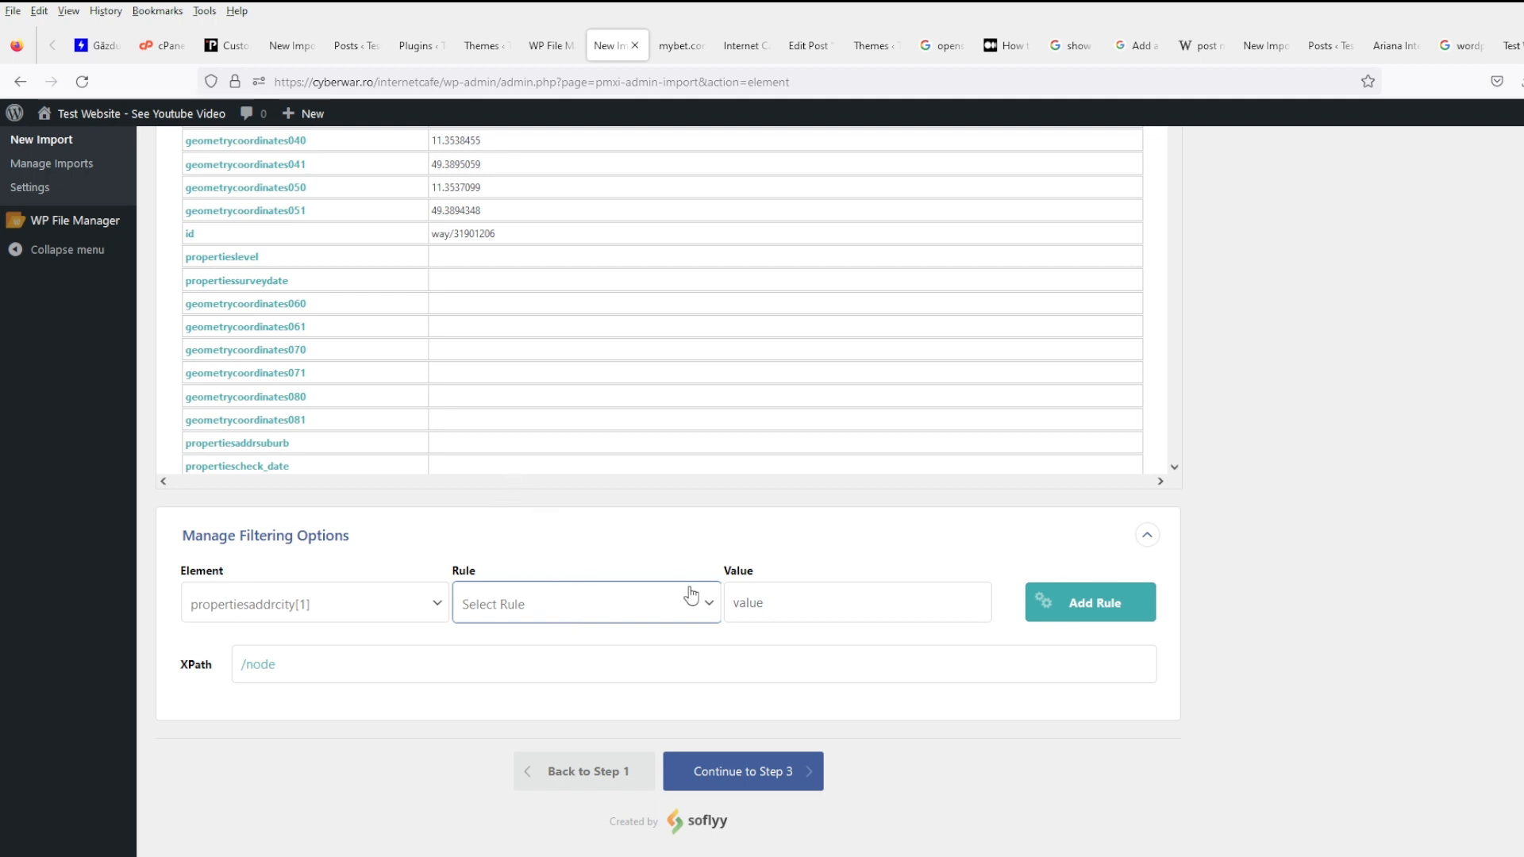
- Add an 'is not empty' rule, apply the filters to the XPath, and continue to Step 3
click(609, 585)
click(571, 782)
click(1123, 612)
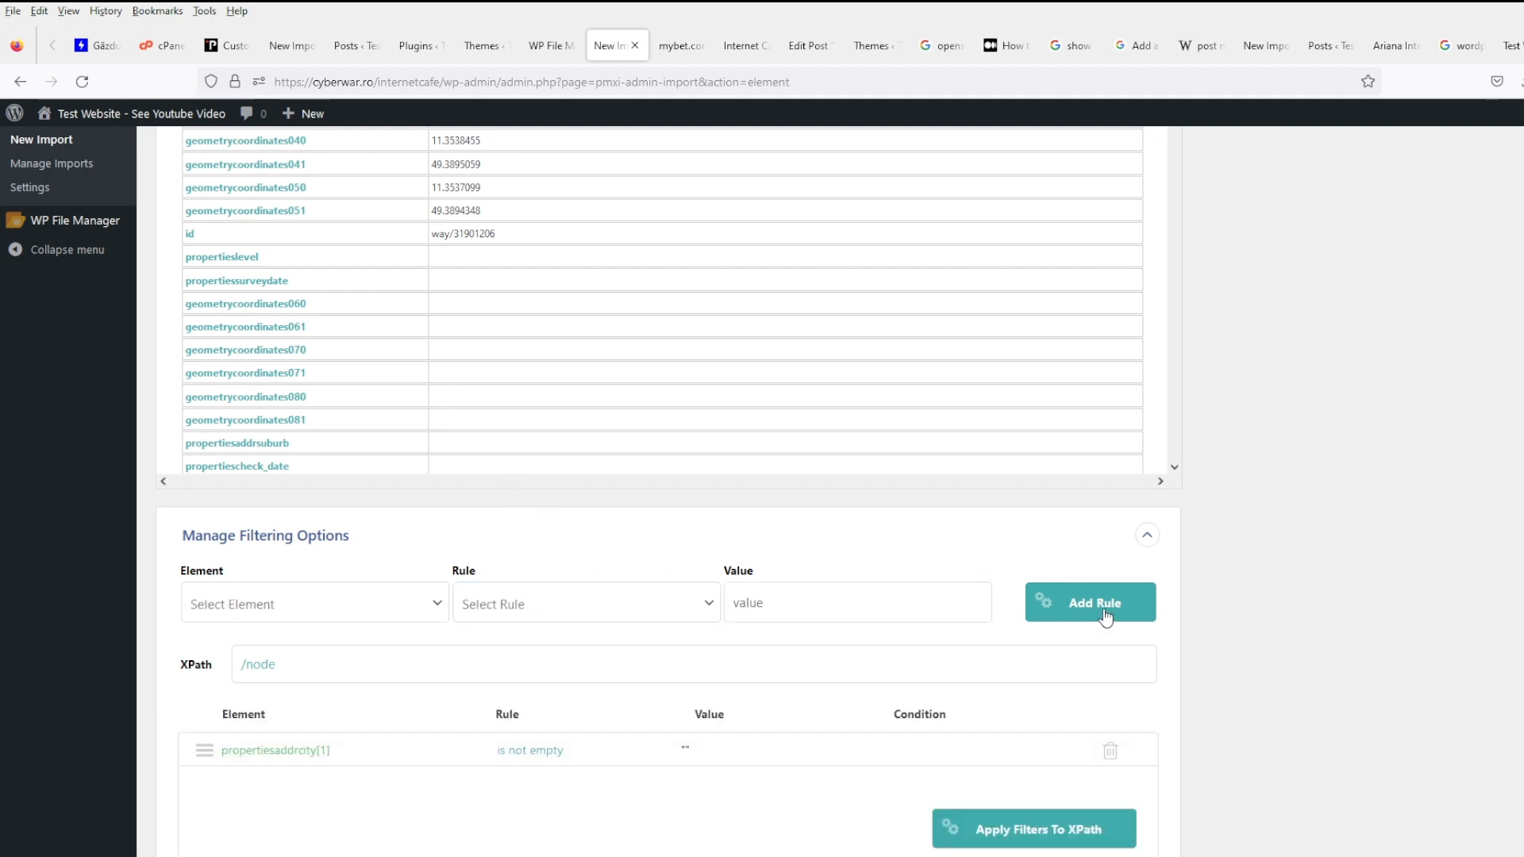
scroll(1090, 638, down, 2)
click(1049, 664)
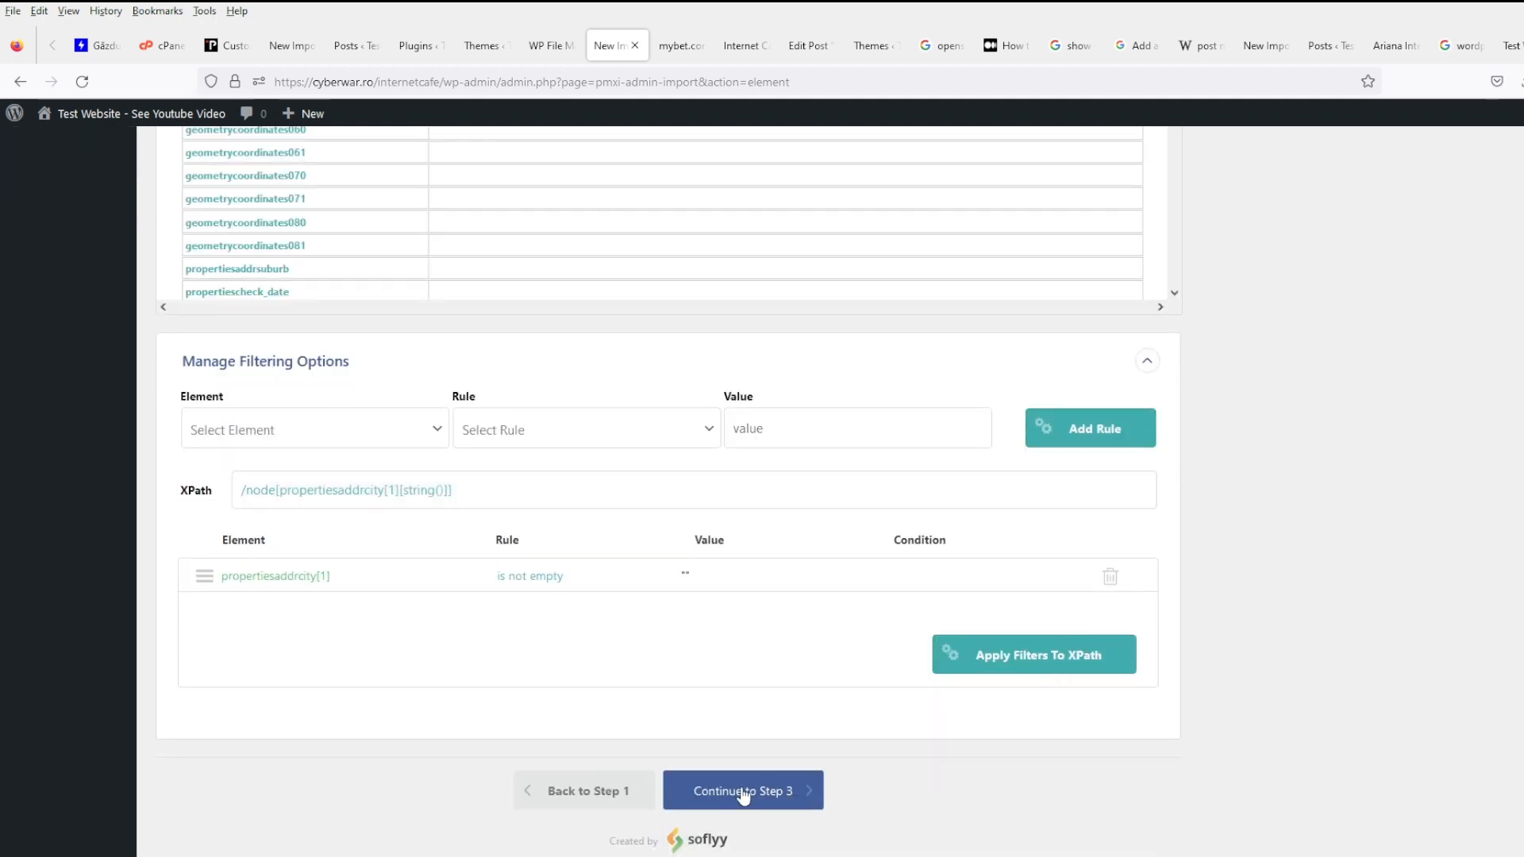
click(744, 794)
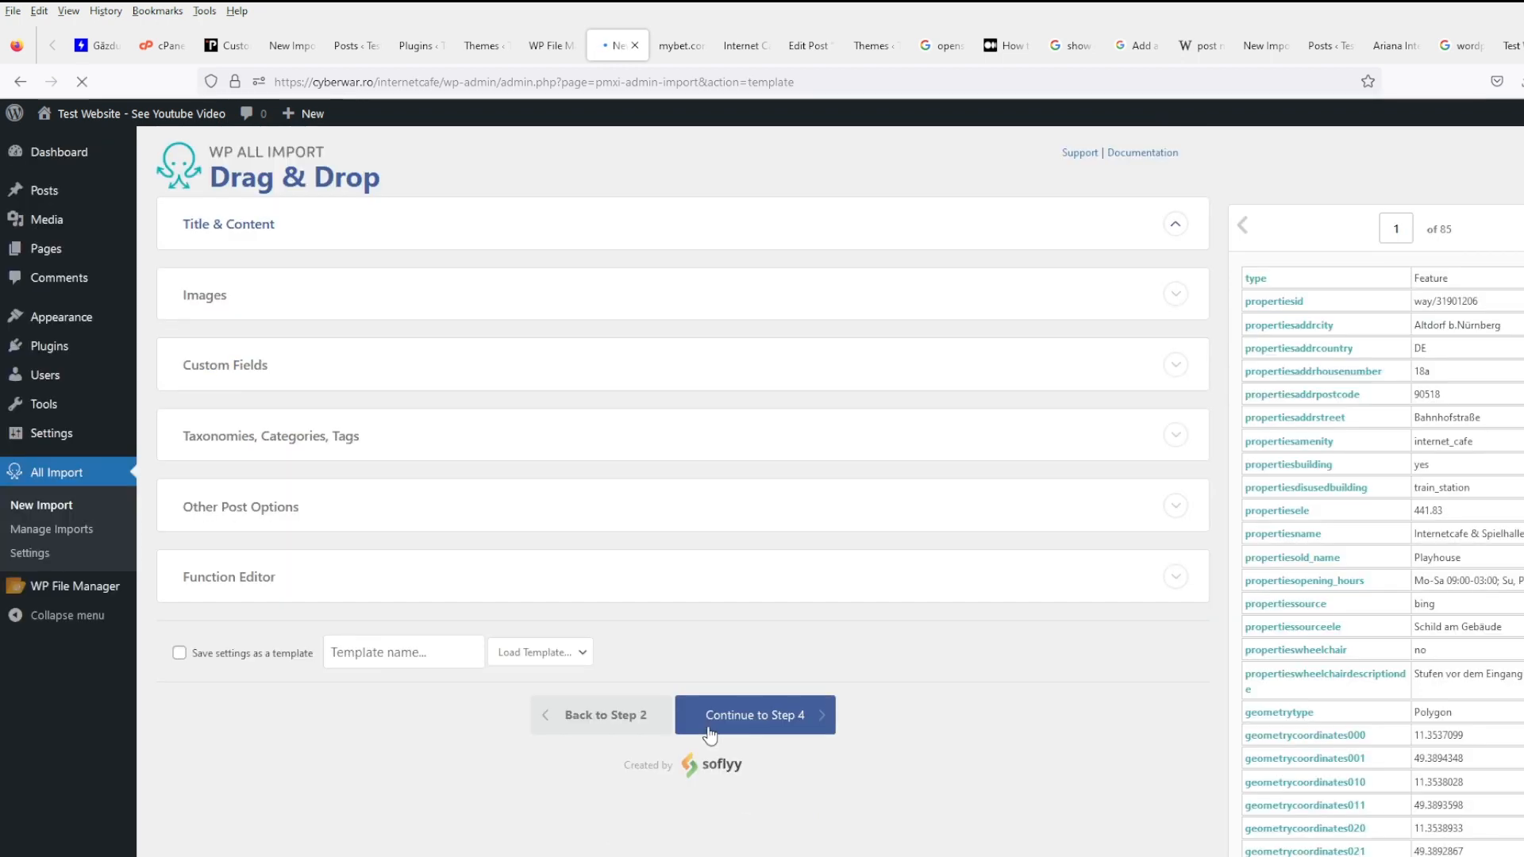
- Check the preview's Altdorf b.Nürnberg city value and expand the Custom Fields mappings to review the long field
scroll(1368, 517, down, 3)
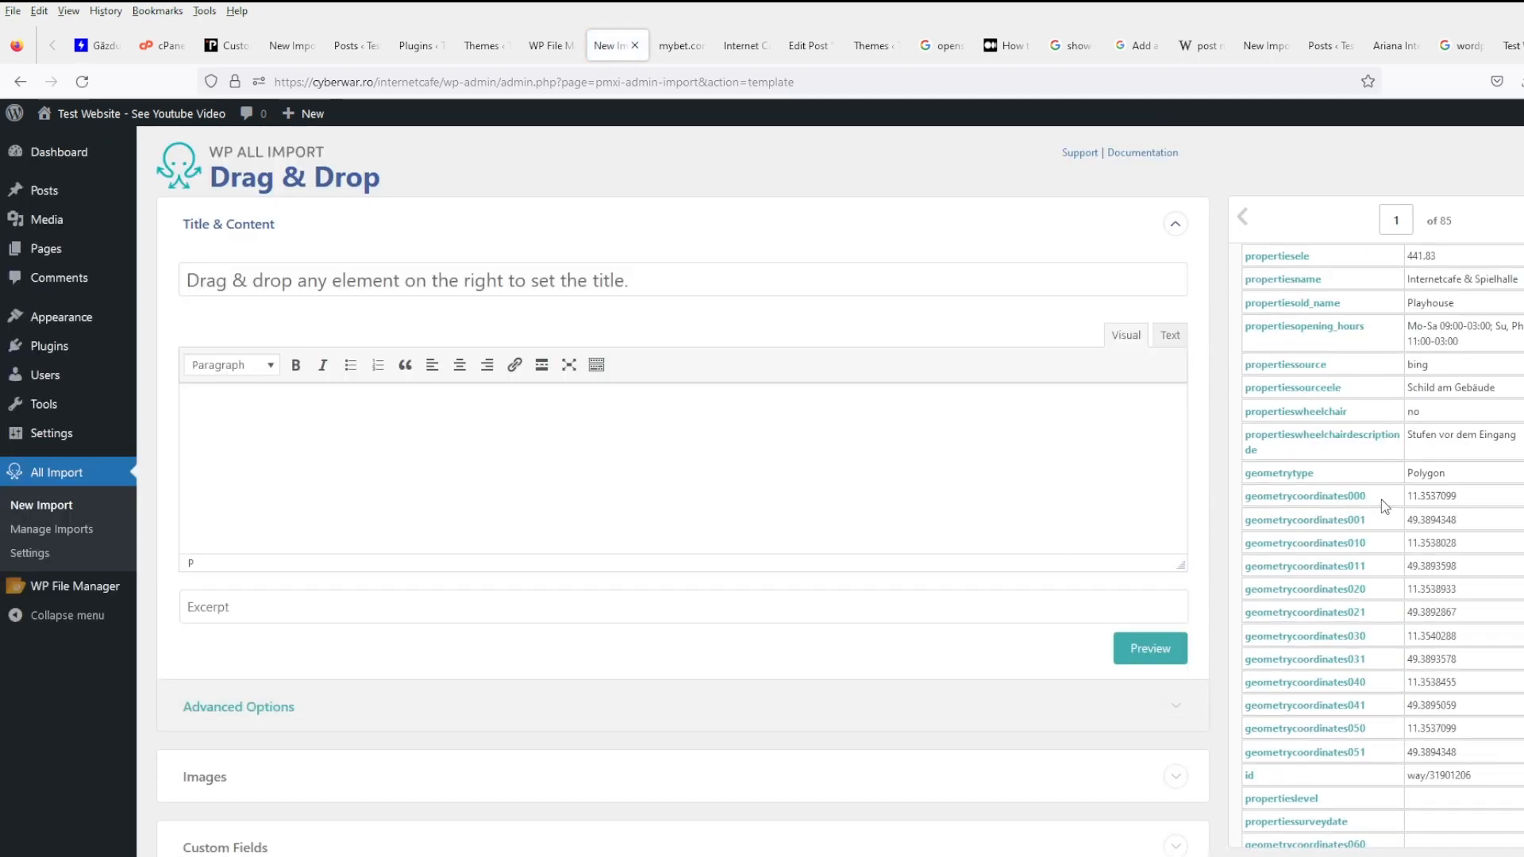
scroll(1469, 500, up, 3)
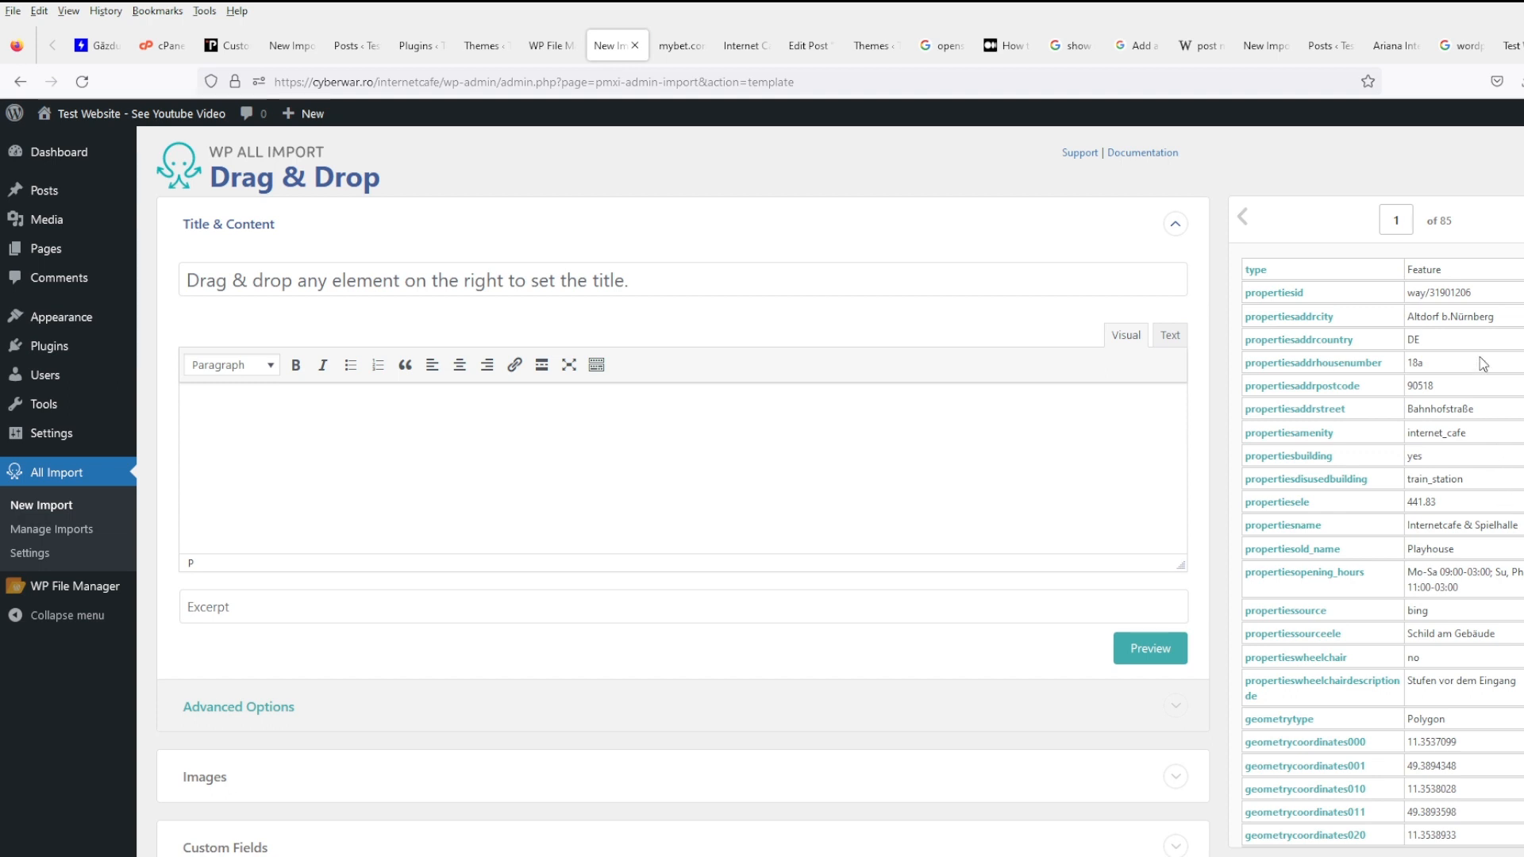
drag(1492, 316, 1402, 318)
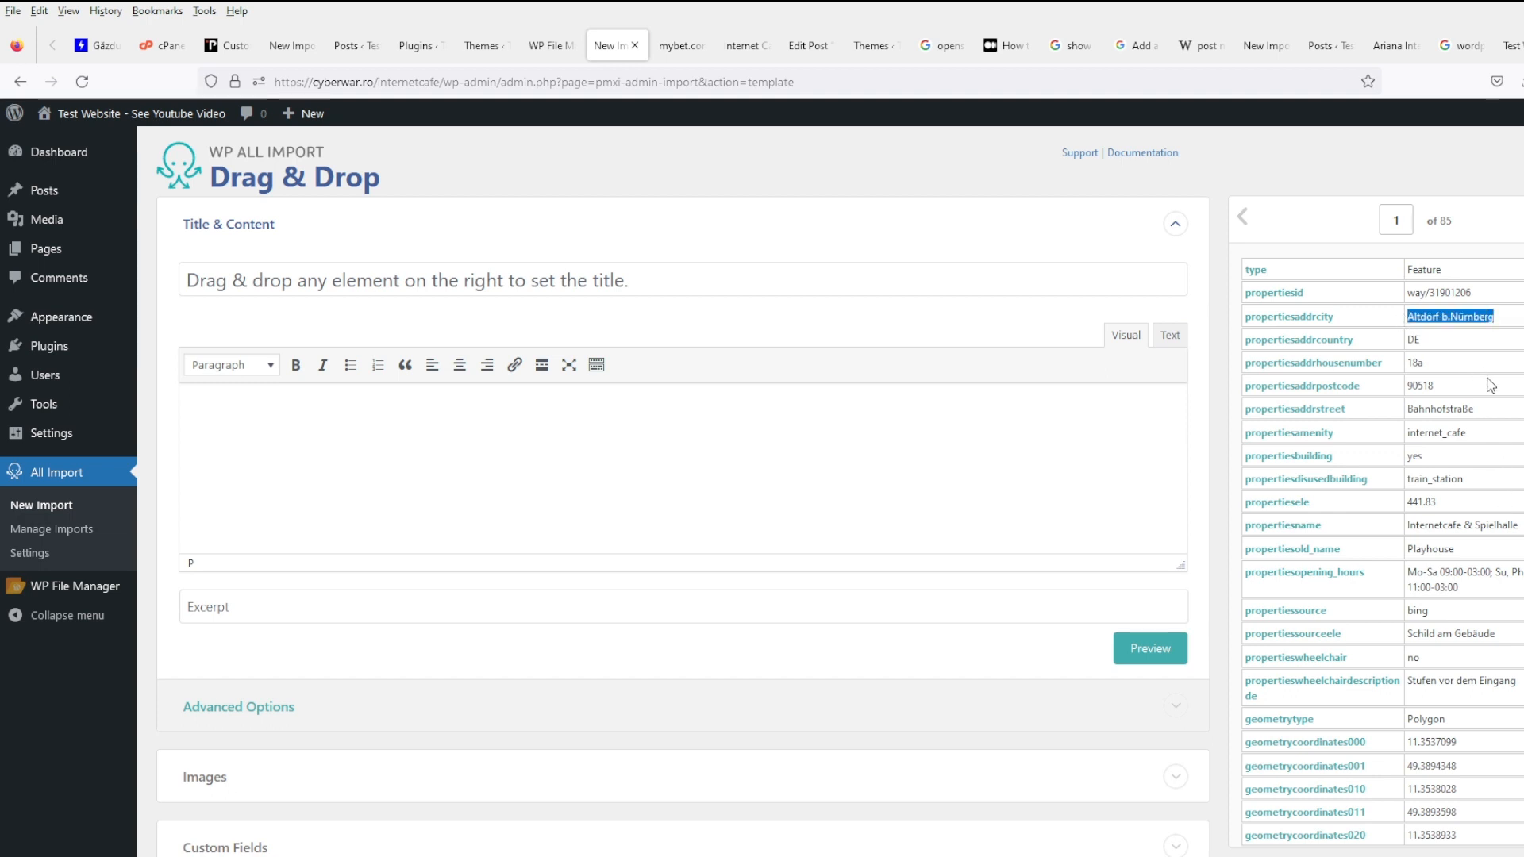
drag(1453, 392, 1406, 396)
scroll(866, 653, down, 3)
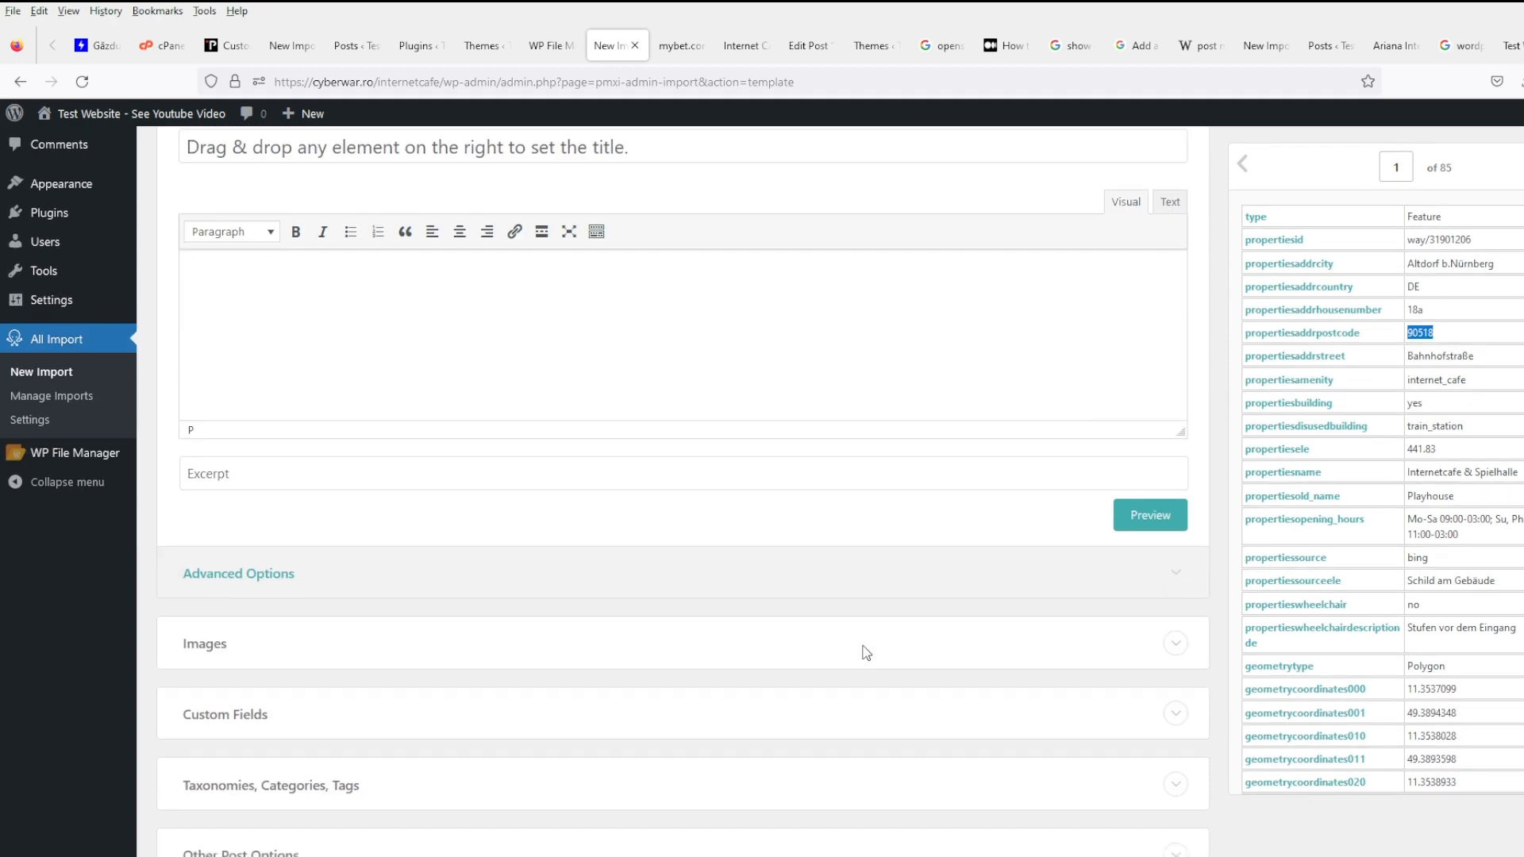
scroll(861, 647, down, 5)
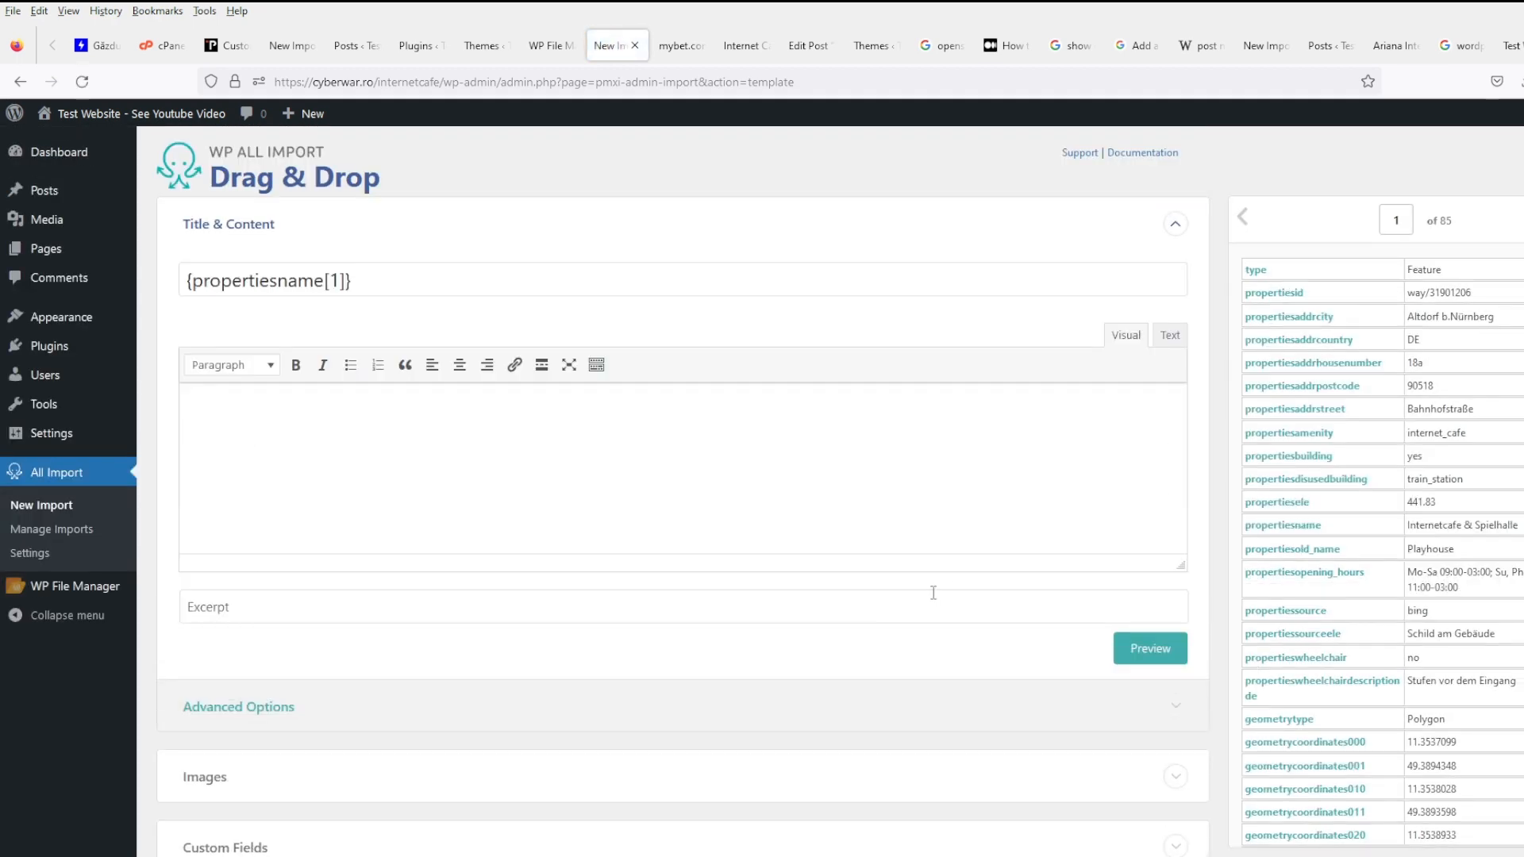
scroll(933, 593, down, 5)
click(323, 428)
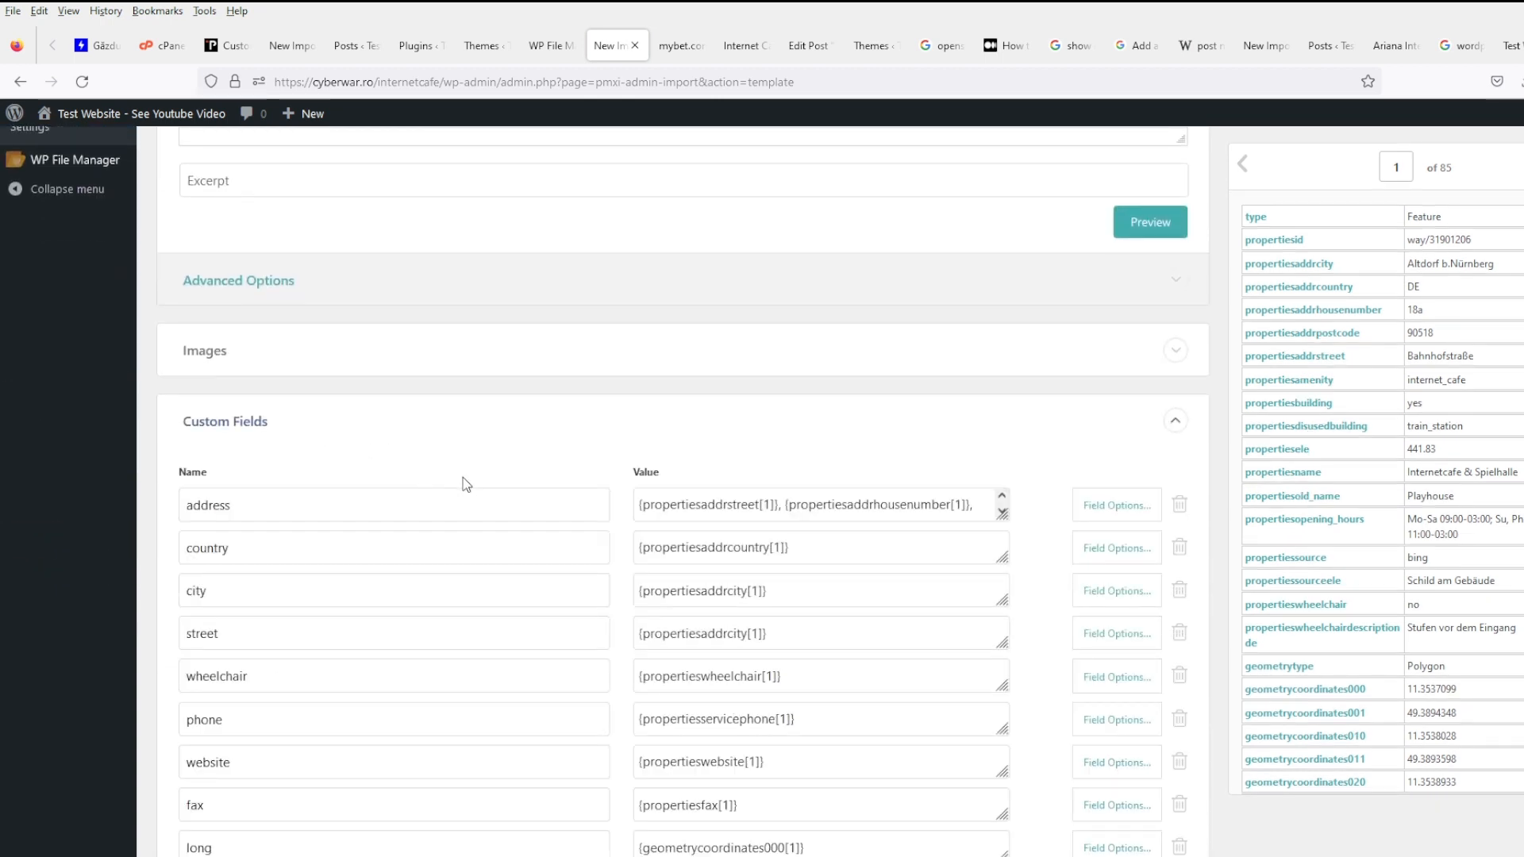
scroll(463, 478, down, 3)
click(835, 582)
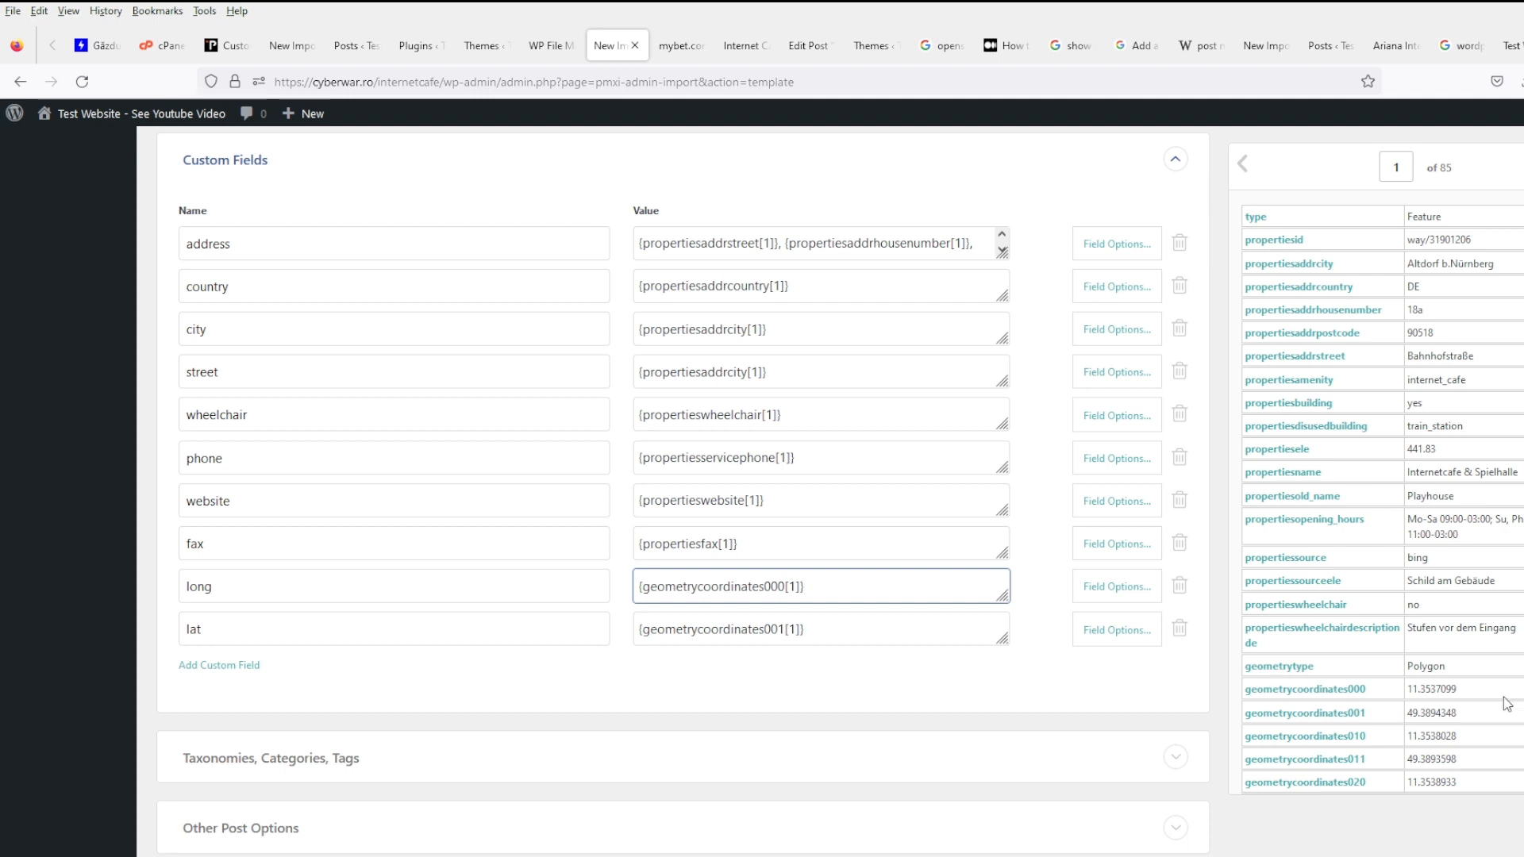
- Step the preview to the next record, then expand Taxonomies, Categories, Tags
scroll(1507, 703, down, 3)
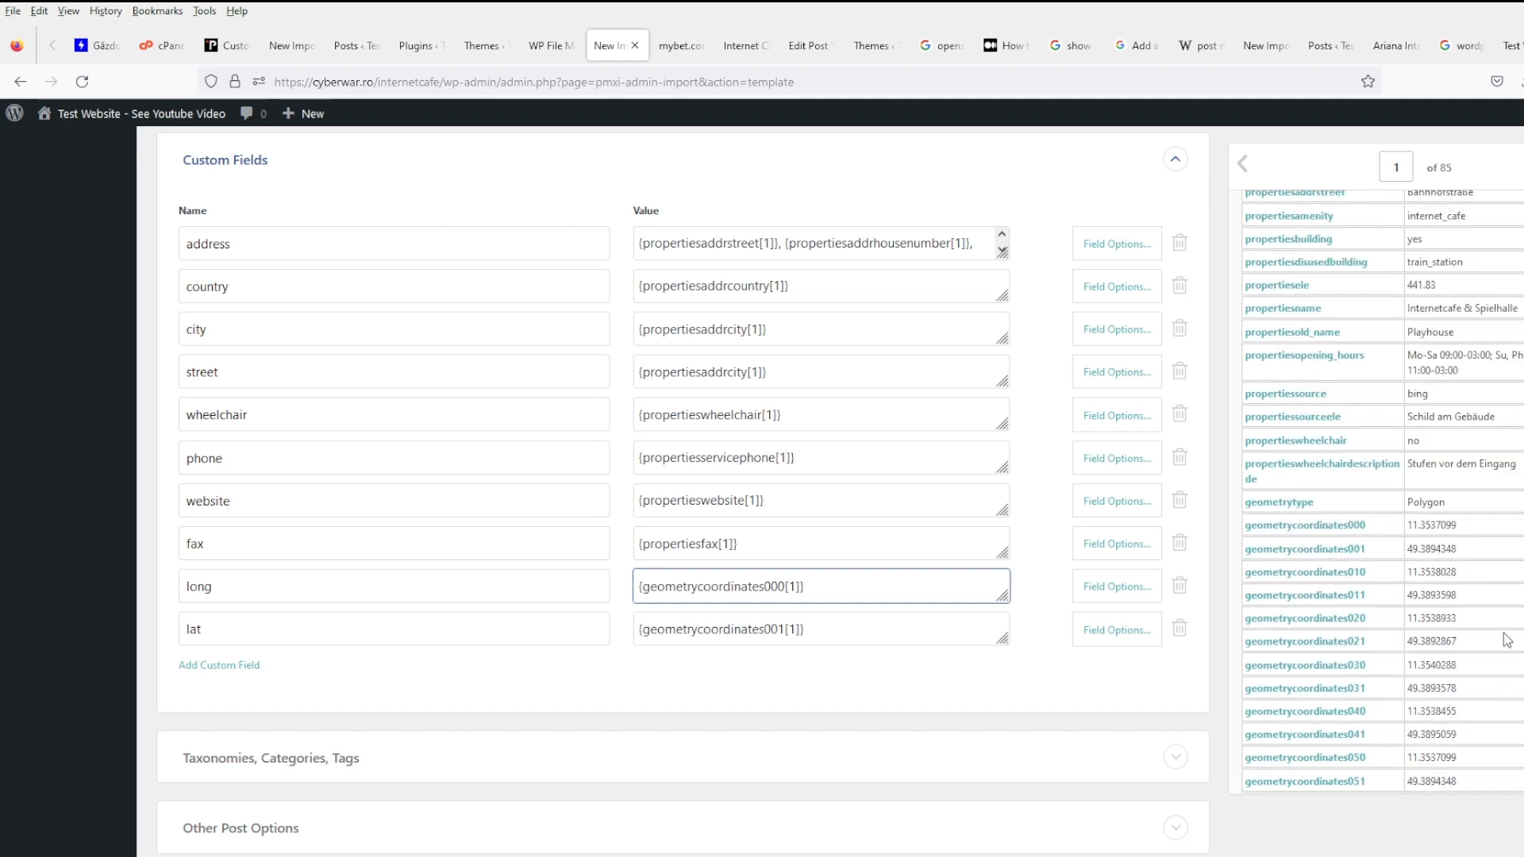
scroll(1508, 641, up, 3)
click(1523, 164)
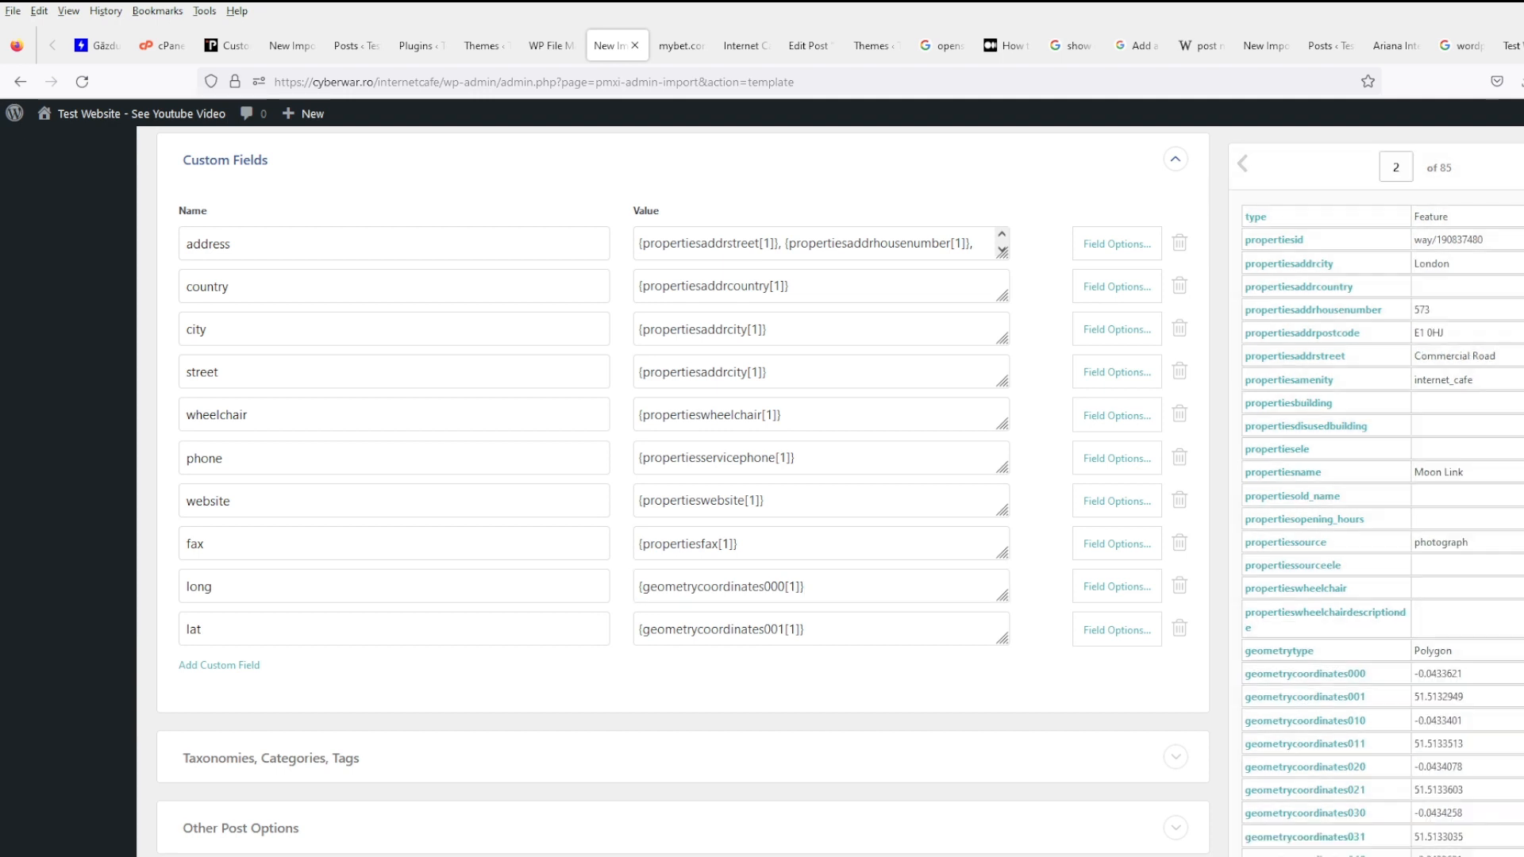
scroll(762, 492, down, 4)
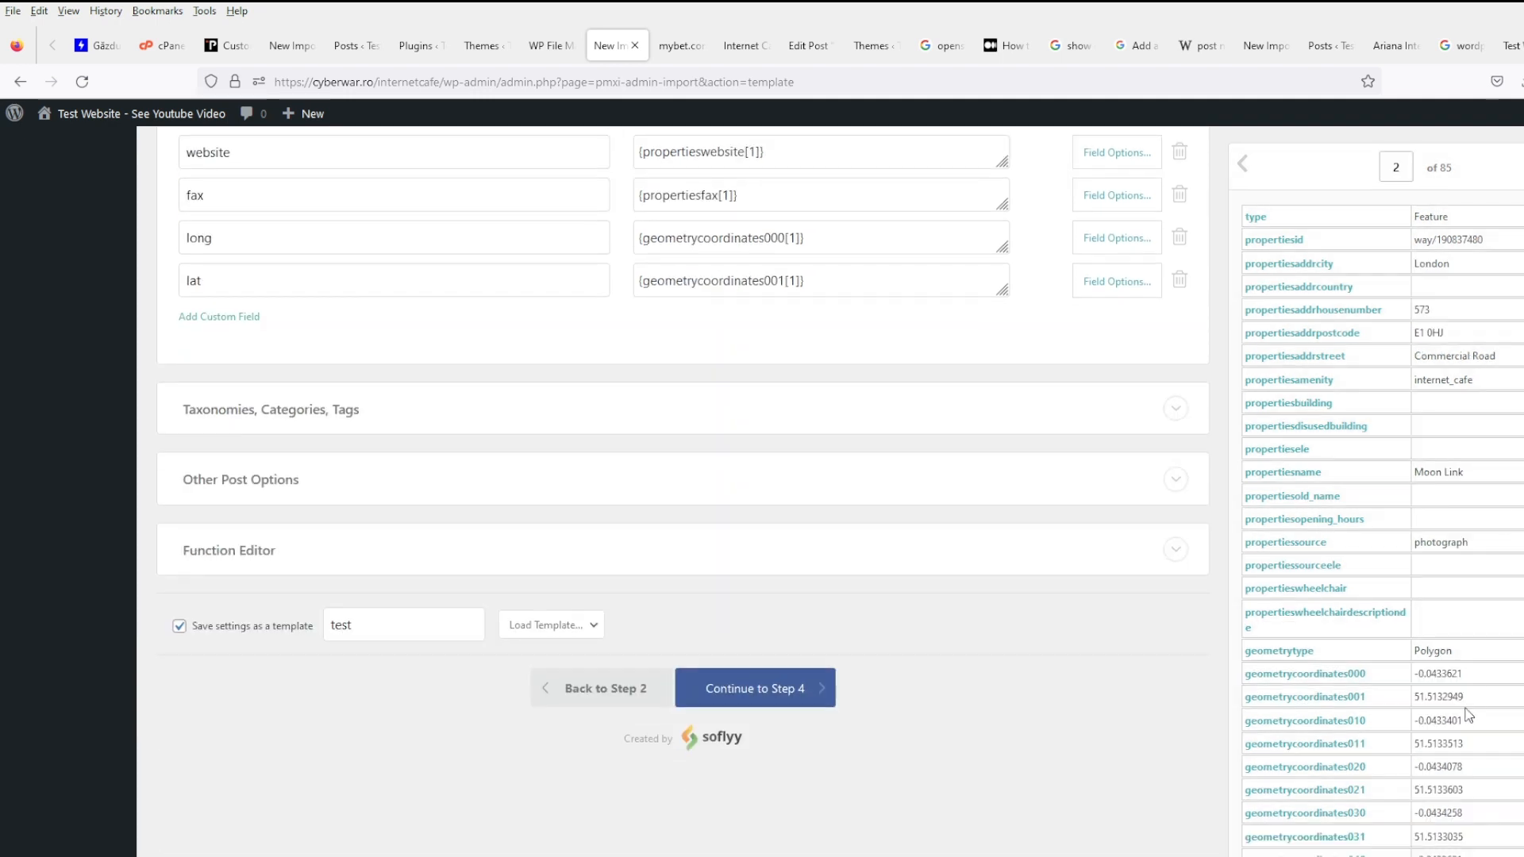
scroll(1467, 714, up, 1)
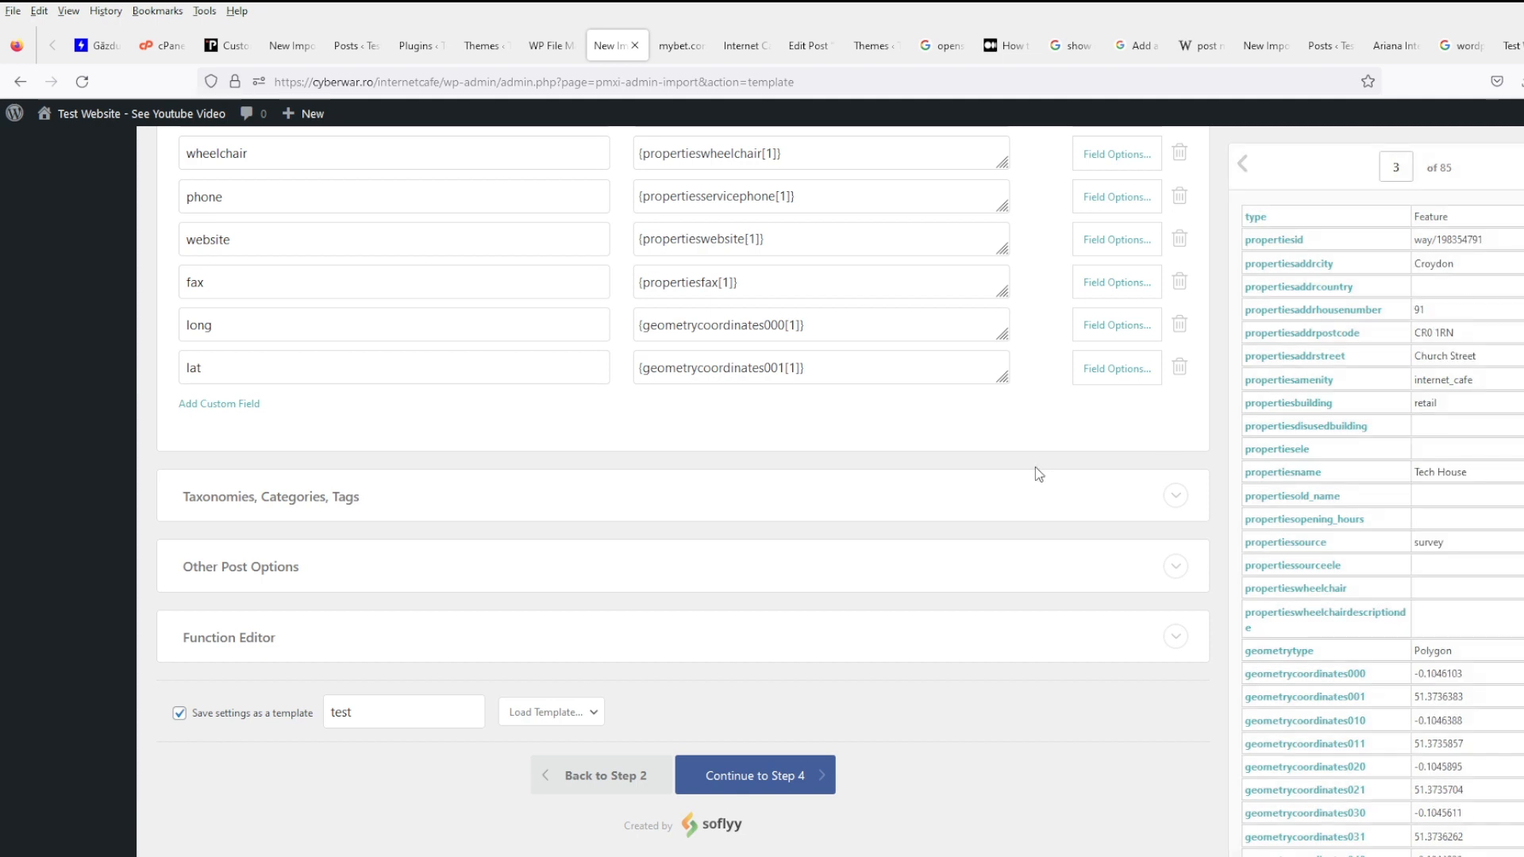
scroll(1508, 582, up, 4)
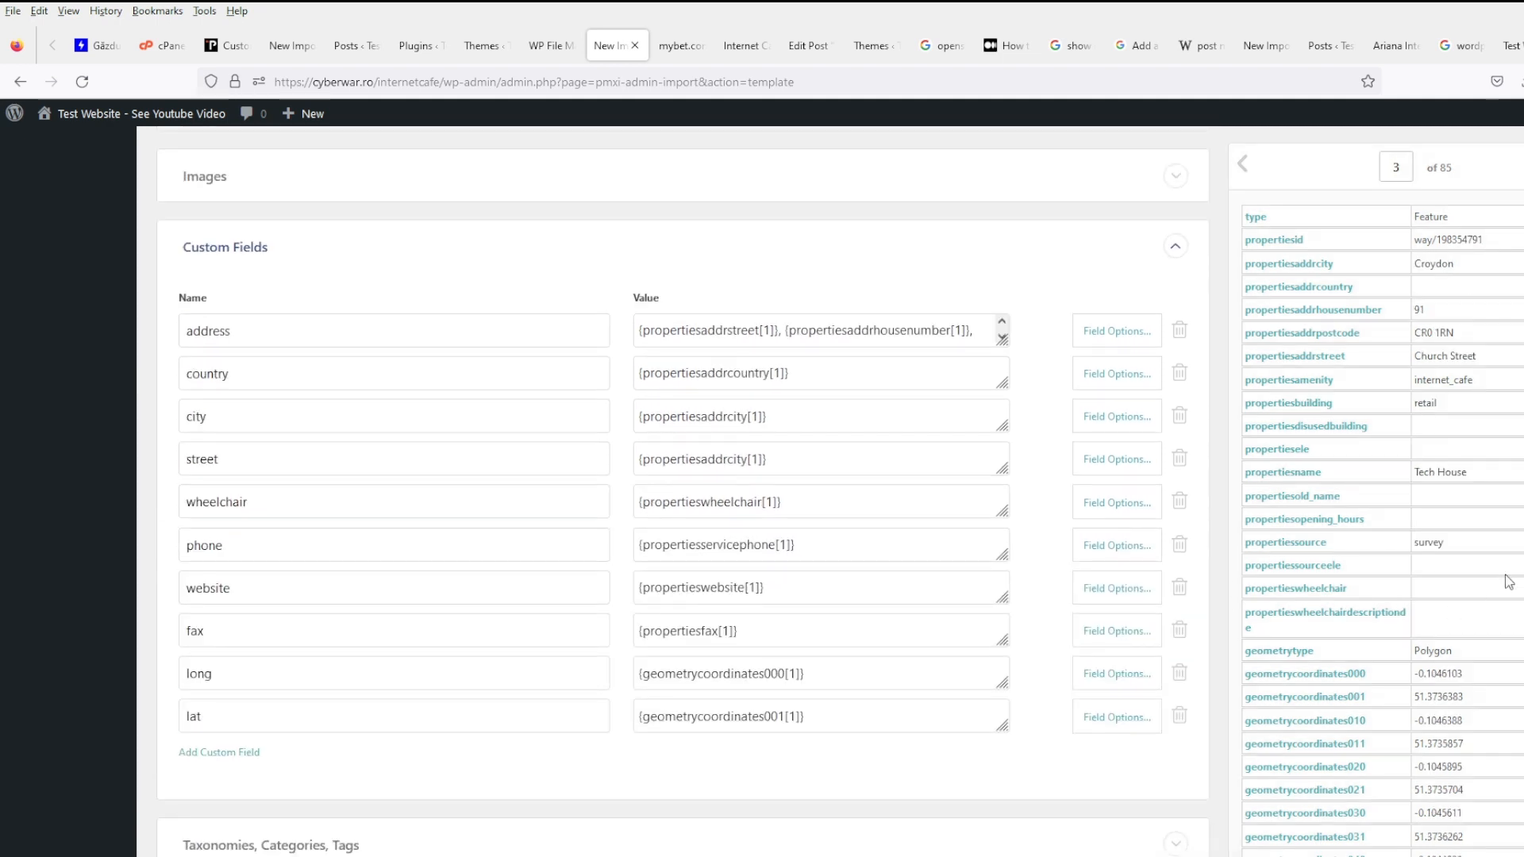
scroll(1508, 582, down, 2)
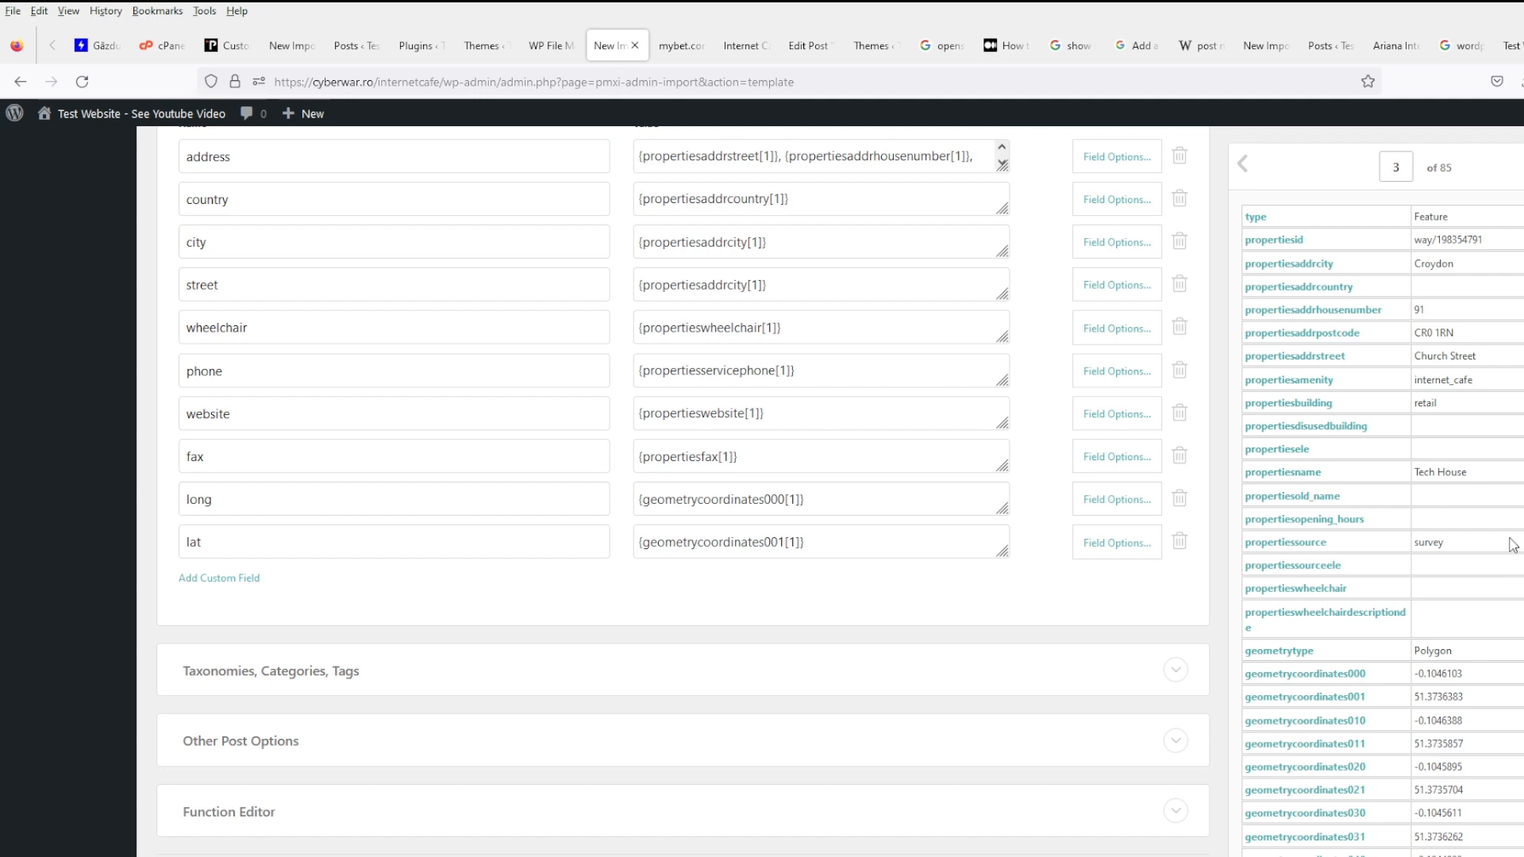
scroll(556, 446, down, 6)
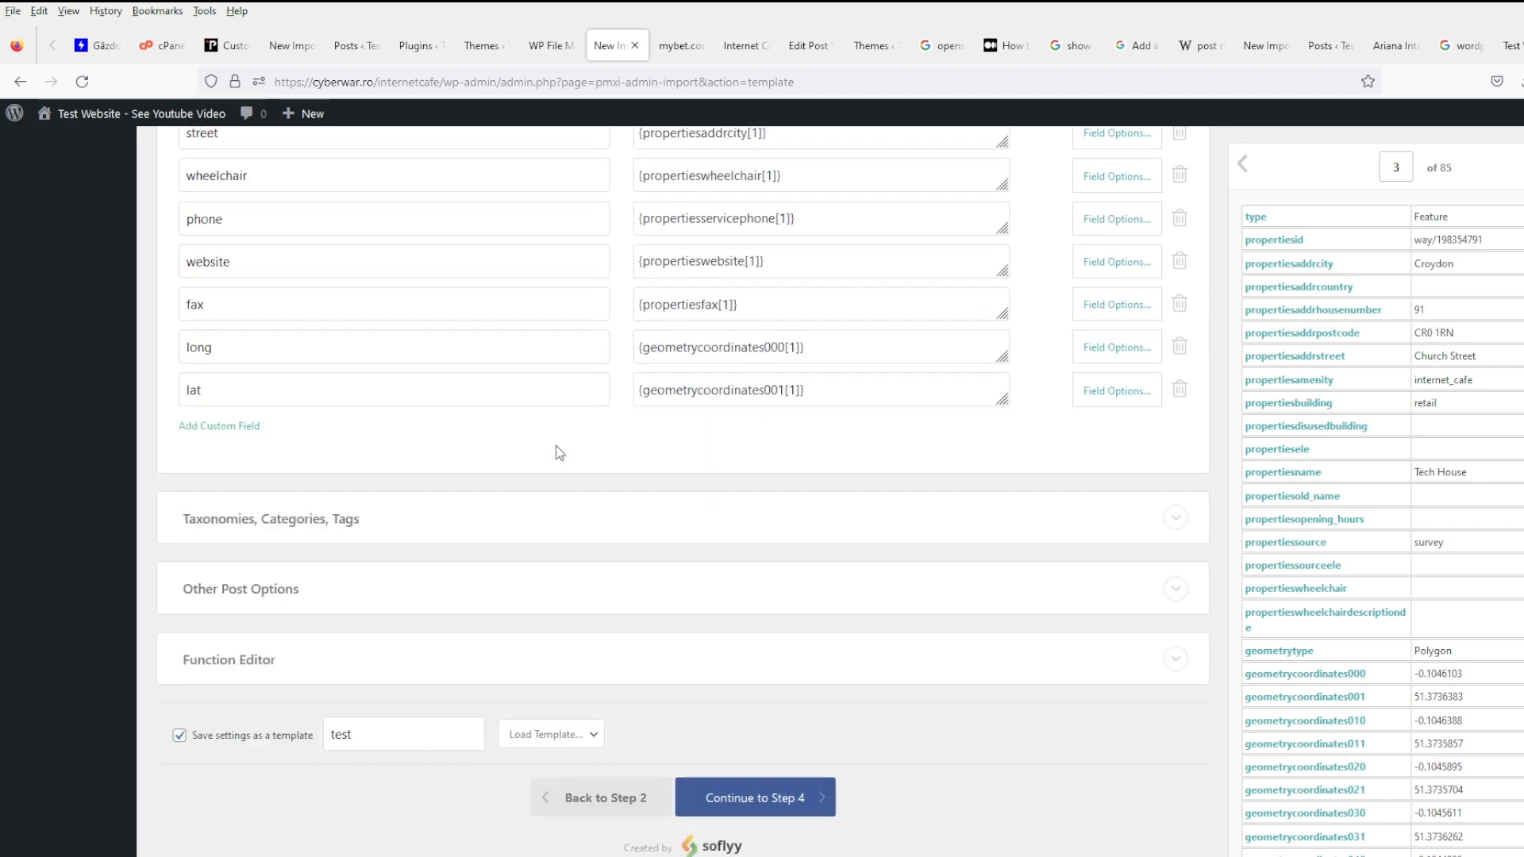
scroll(558, 454, up, 4)
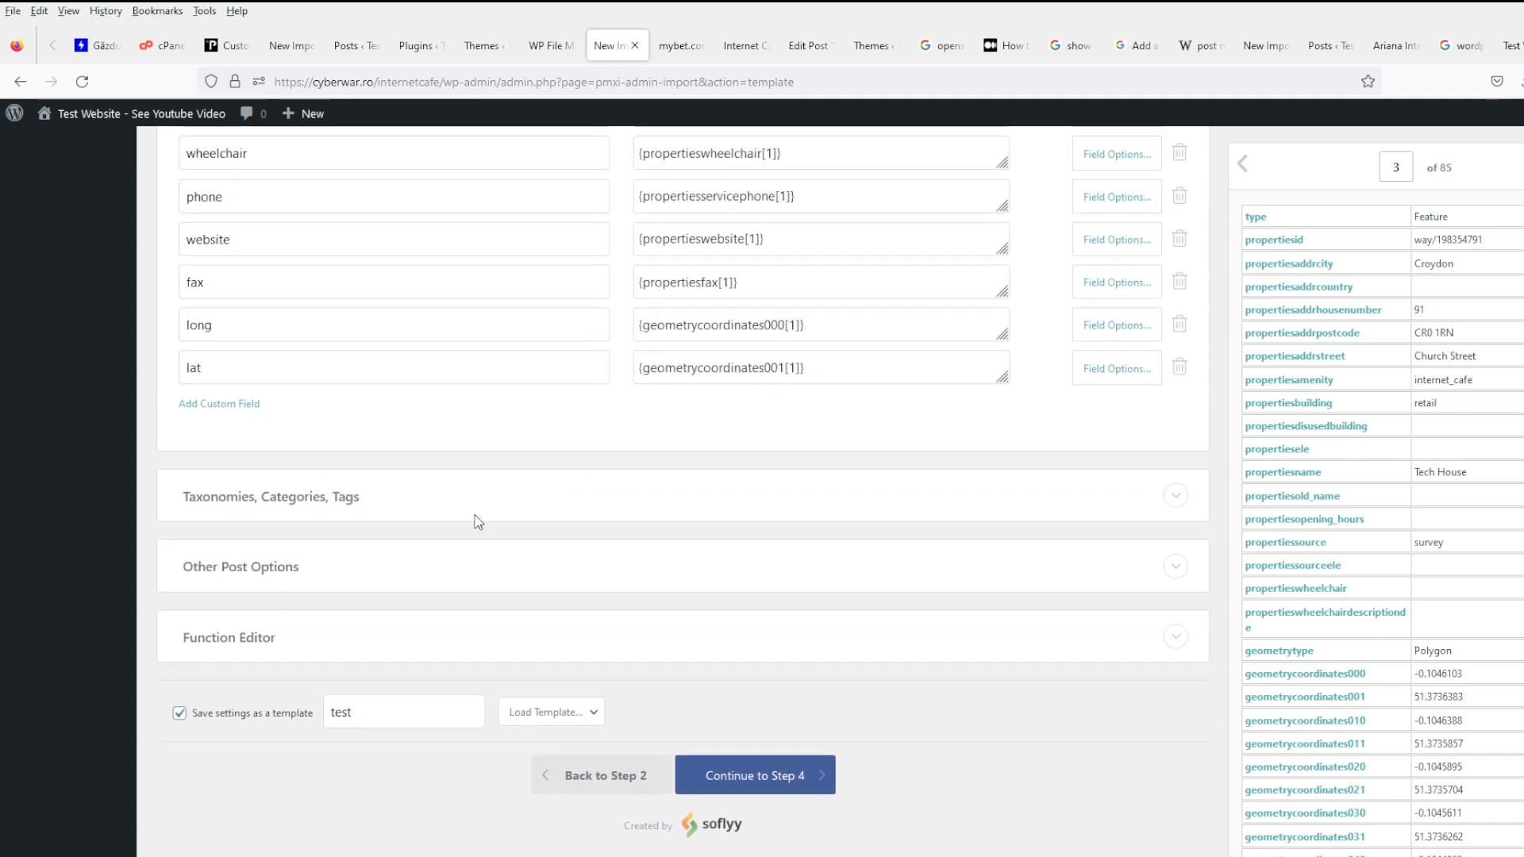
click(354, 499)
- Append ', {geometrycoordinates000[1]}, {geometrycoordinates001[1]}' to the end of the multiple-tags field
scroll(363, 691, down, 3)
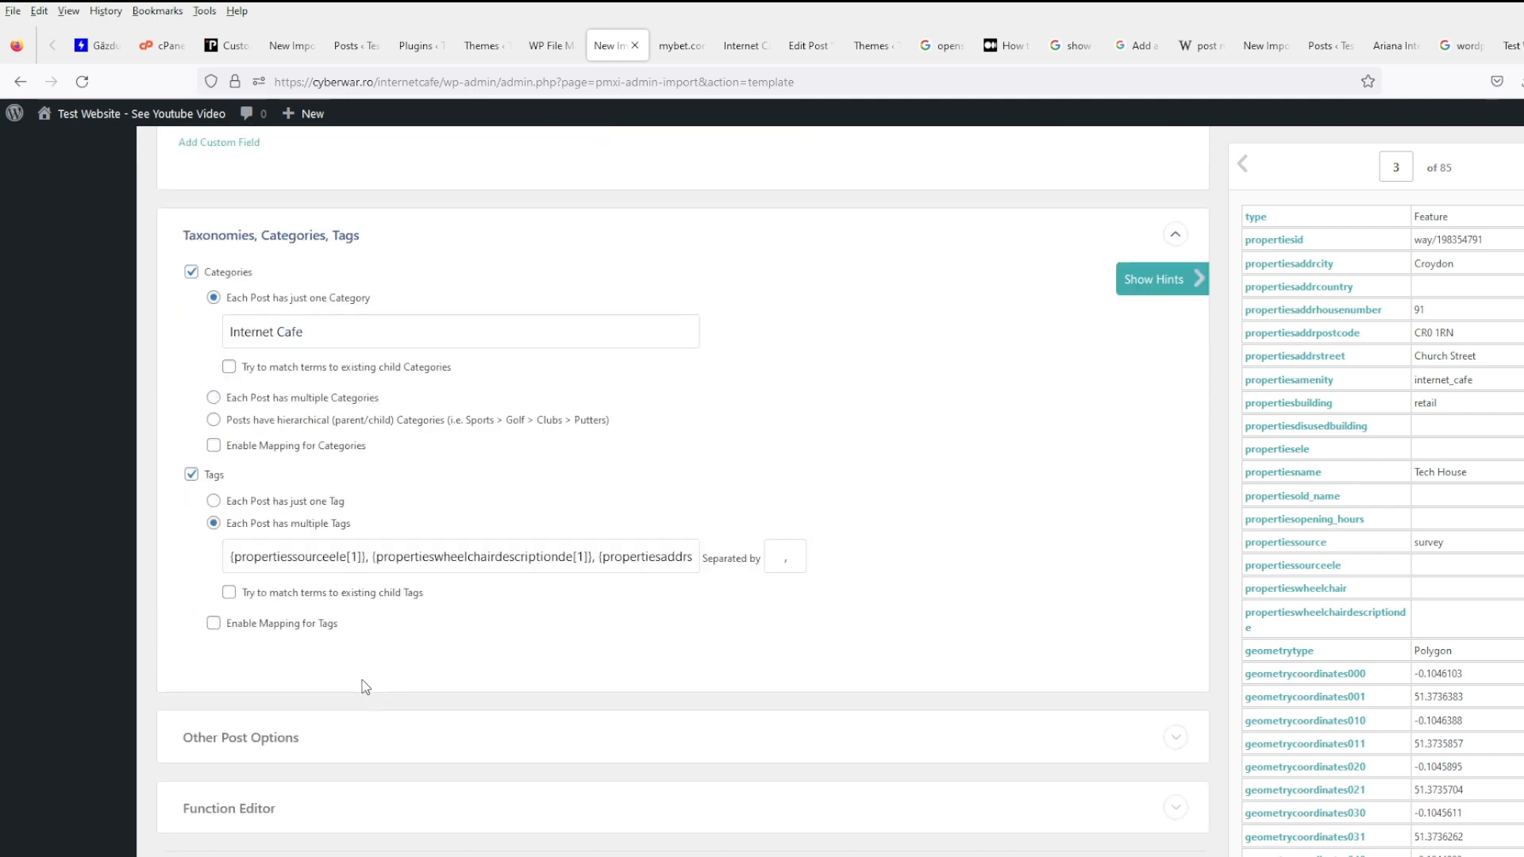
click(640, 558)
key(End)
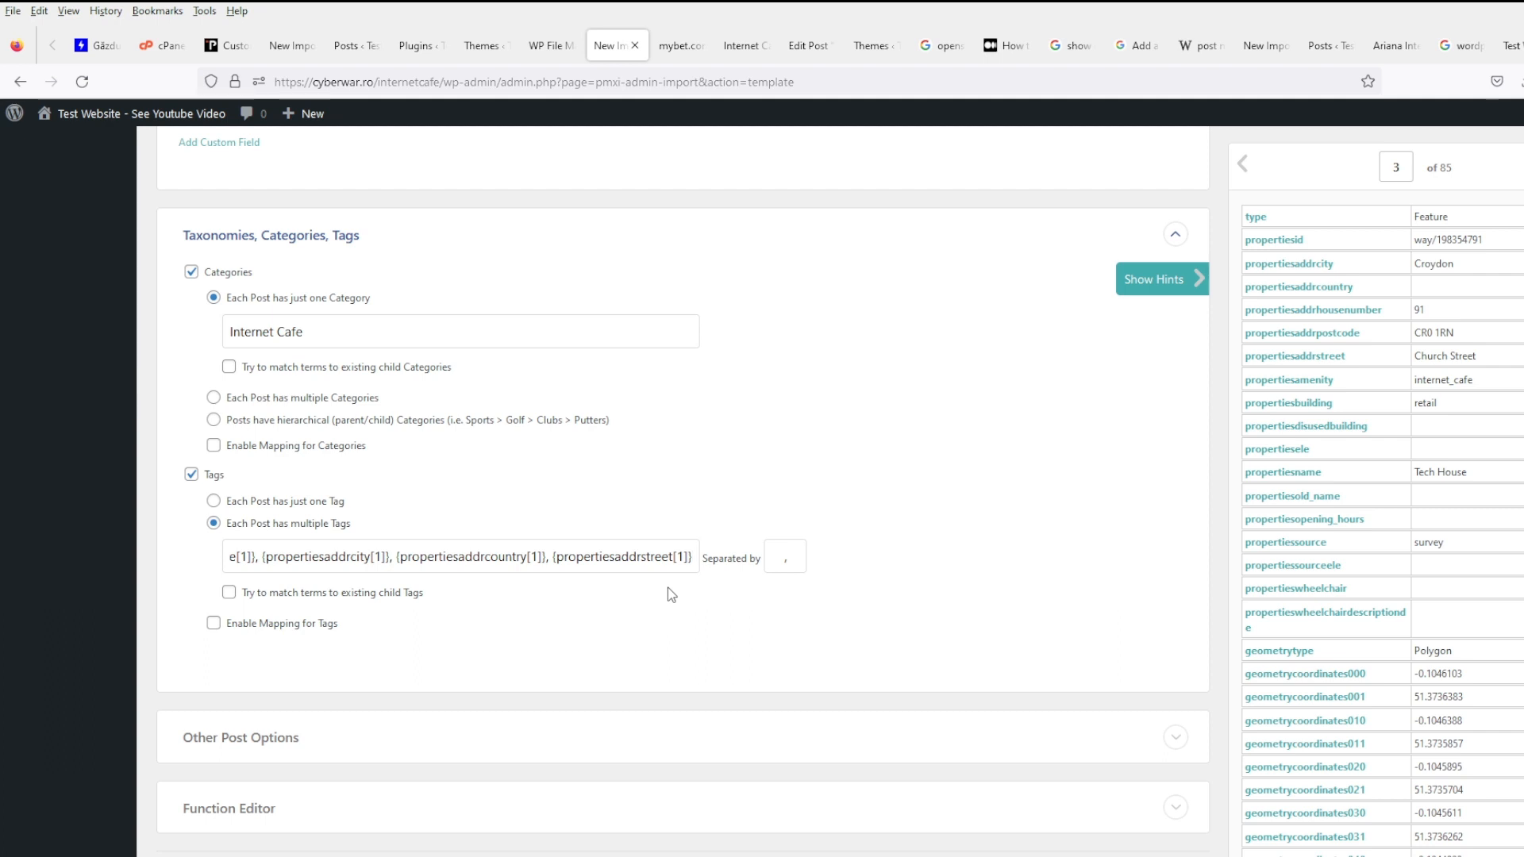
text(,)
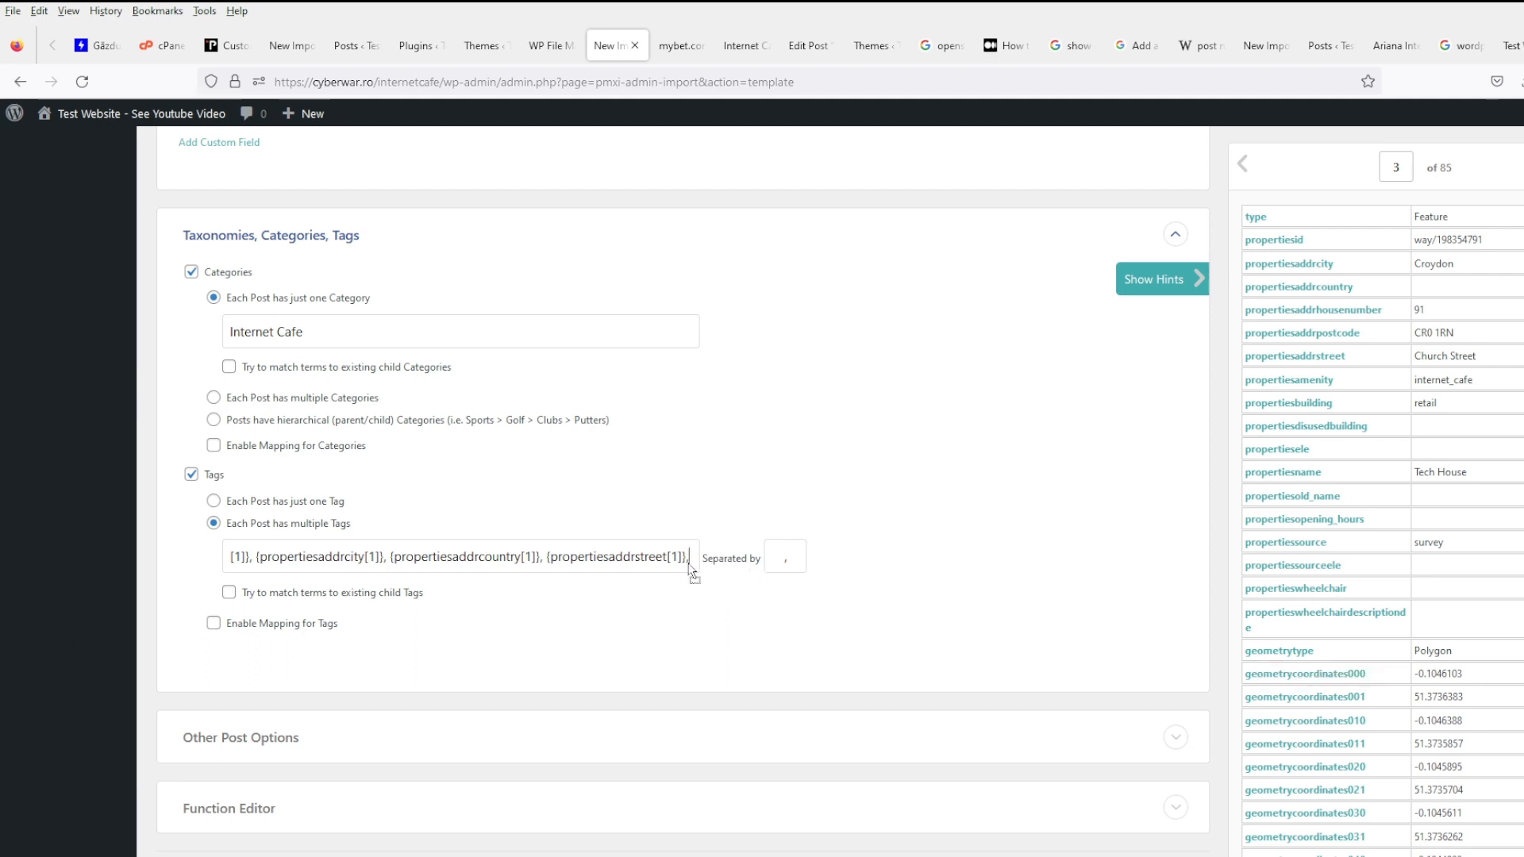
drag(689, 568, 690, 566)
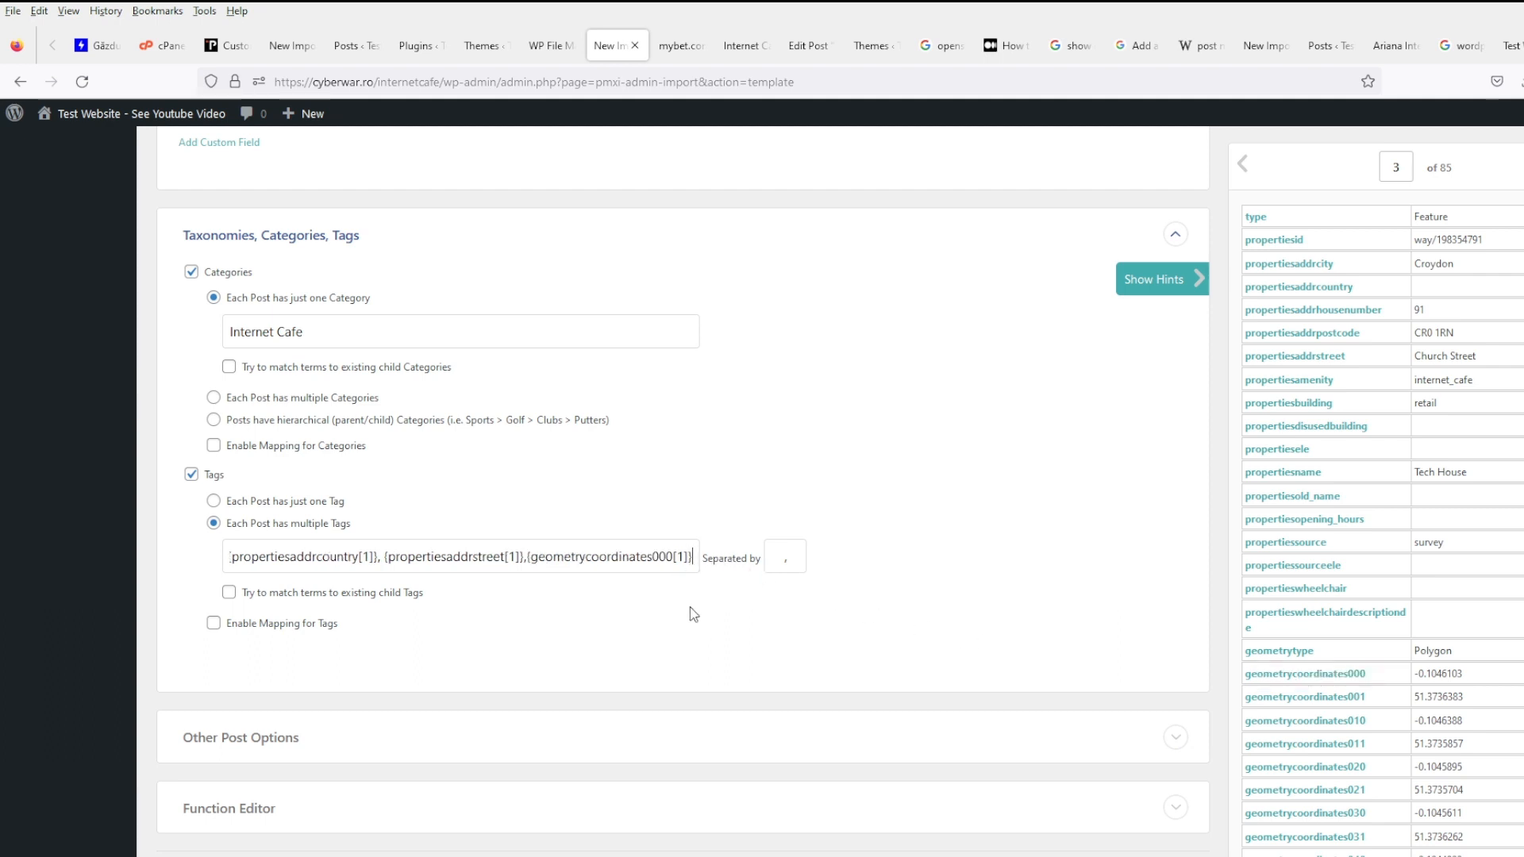
text(,)
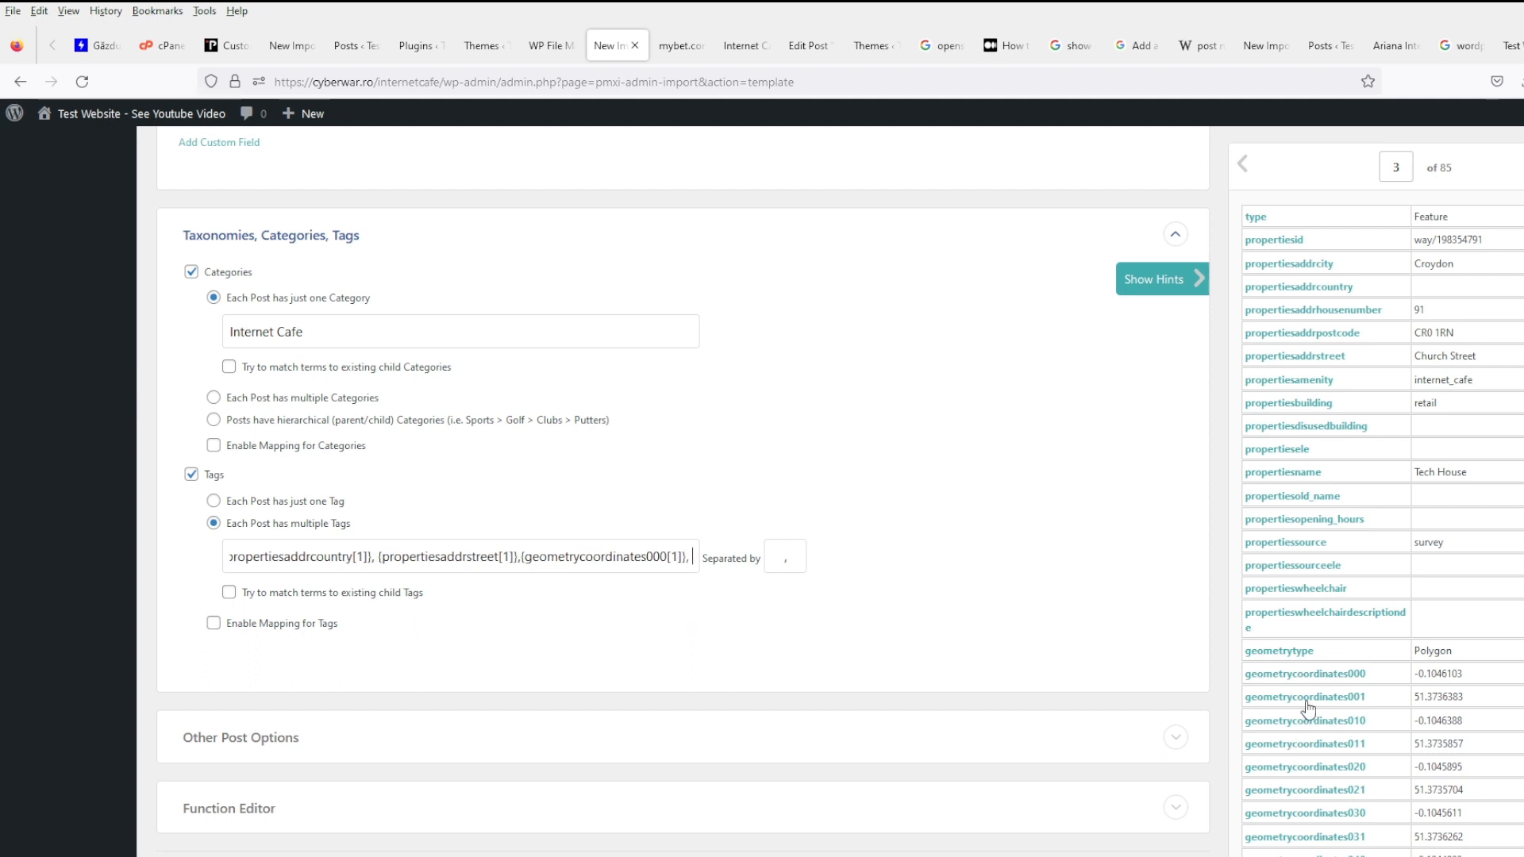
drag(1308, 706, 696, 565)
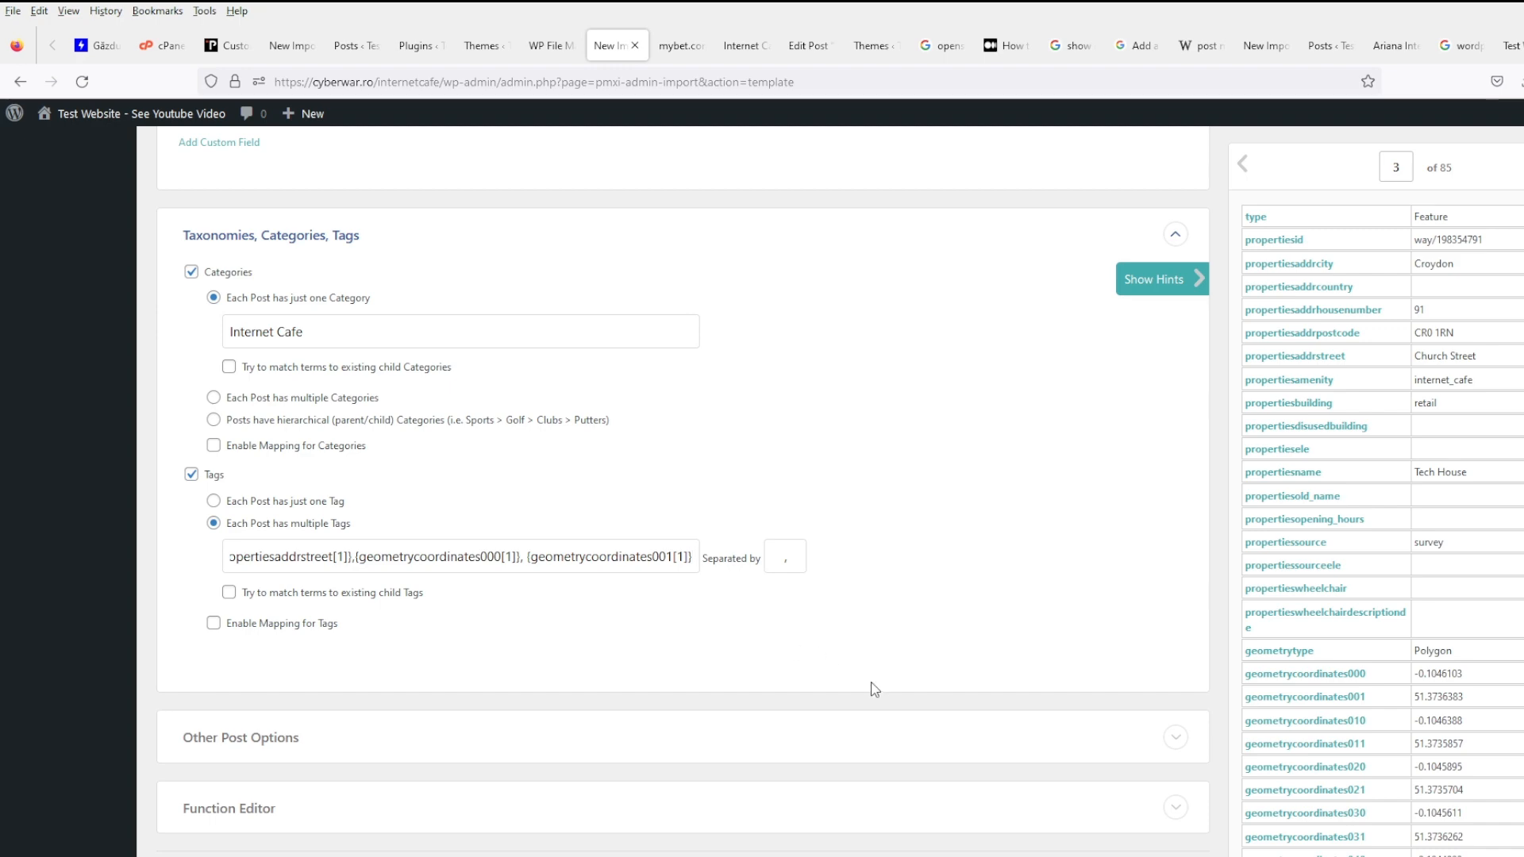
scroll(871, 690, down, 4)
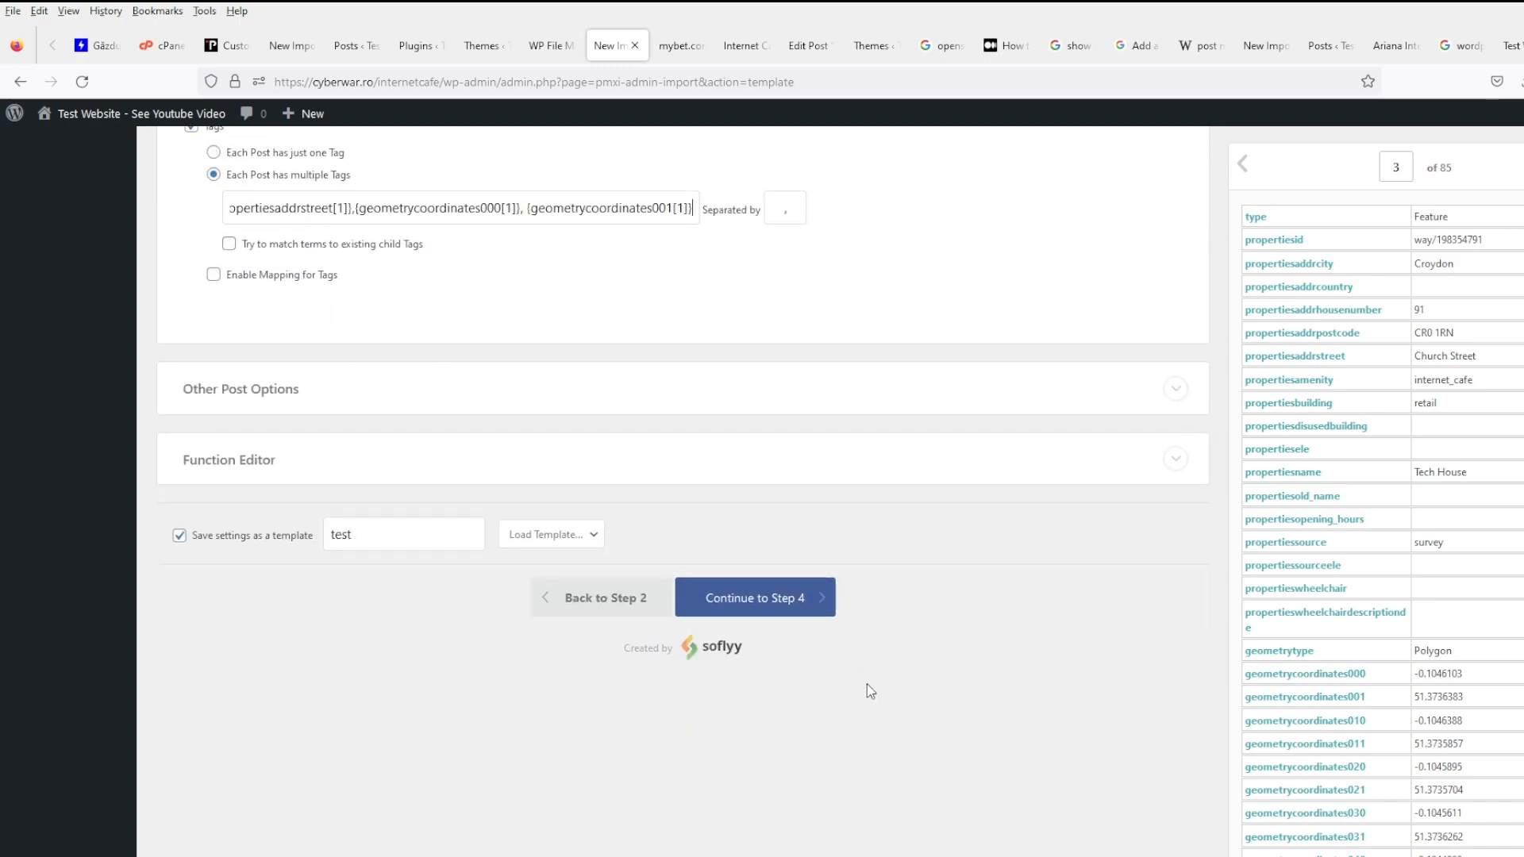
- Continue past the import settings and Confirm & Run the cafes.csv import of 85 records
click(794, 607)
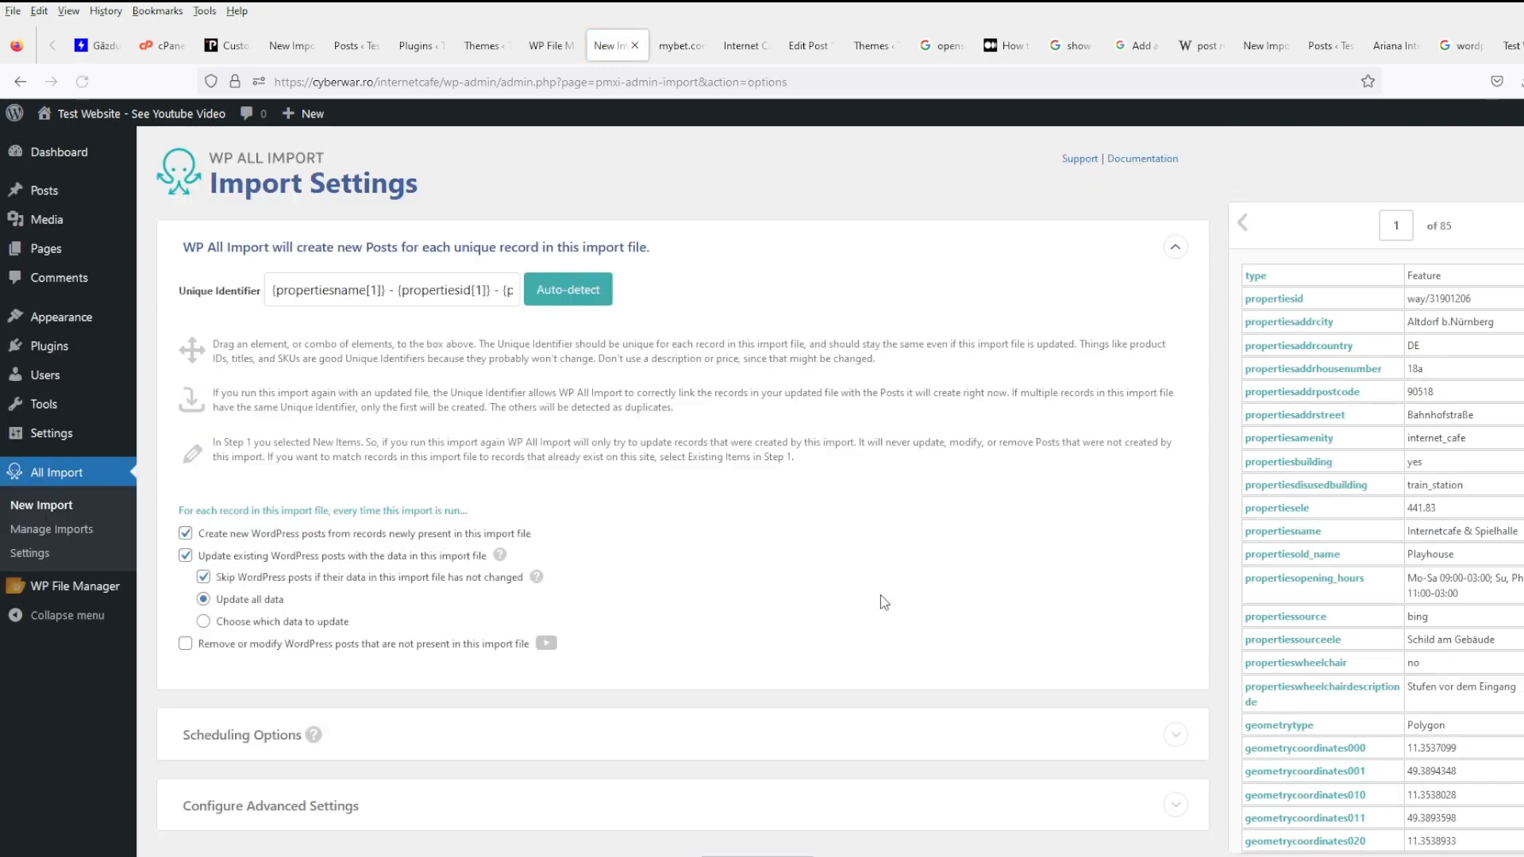
scroll(708, 659, down, 2)
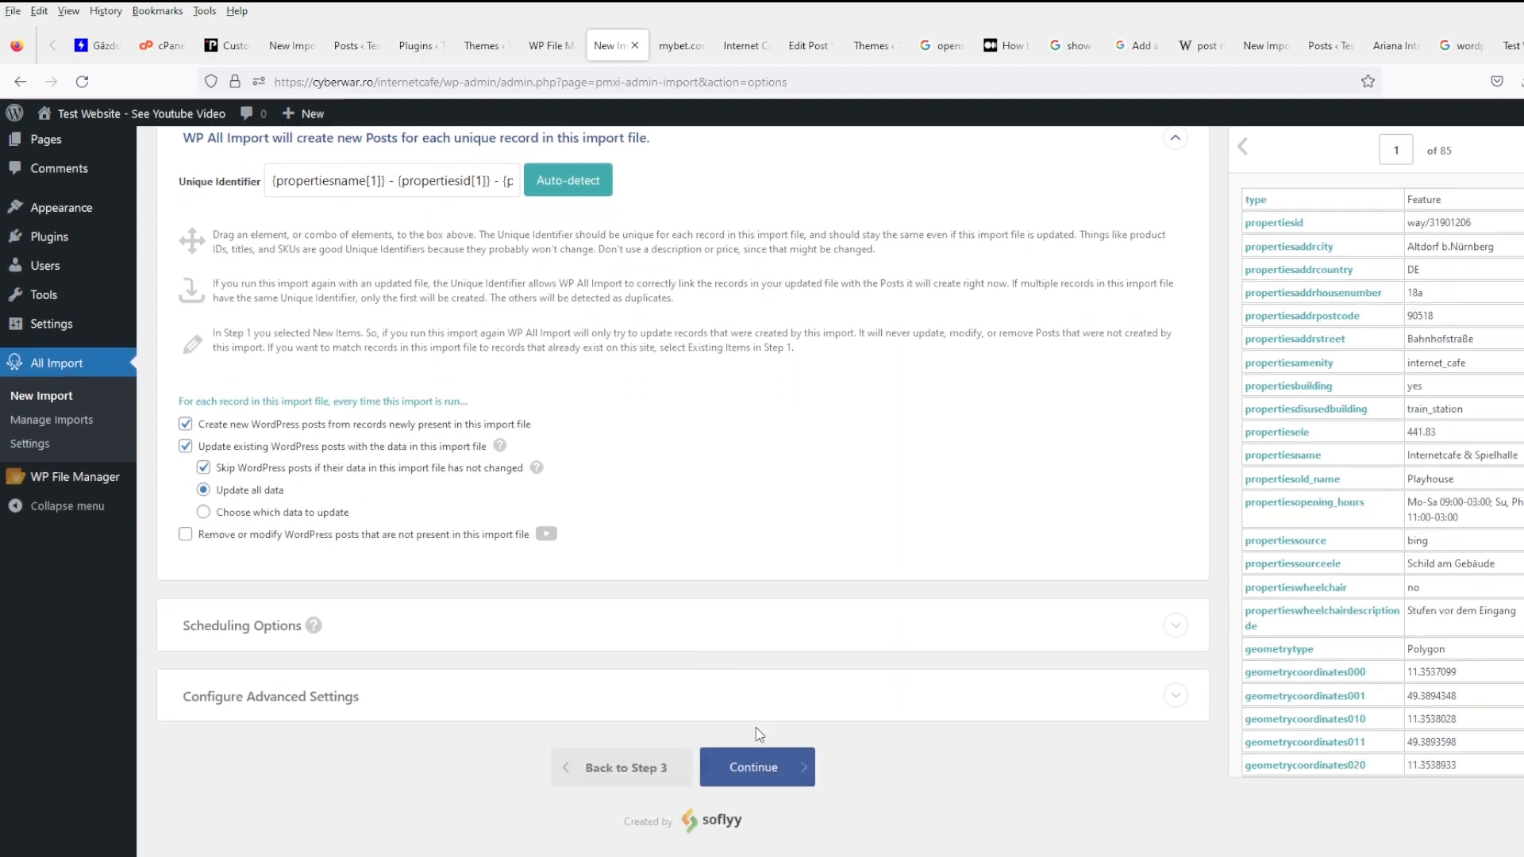
click(766, 768)
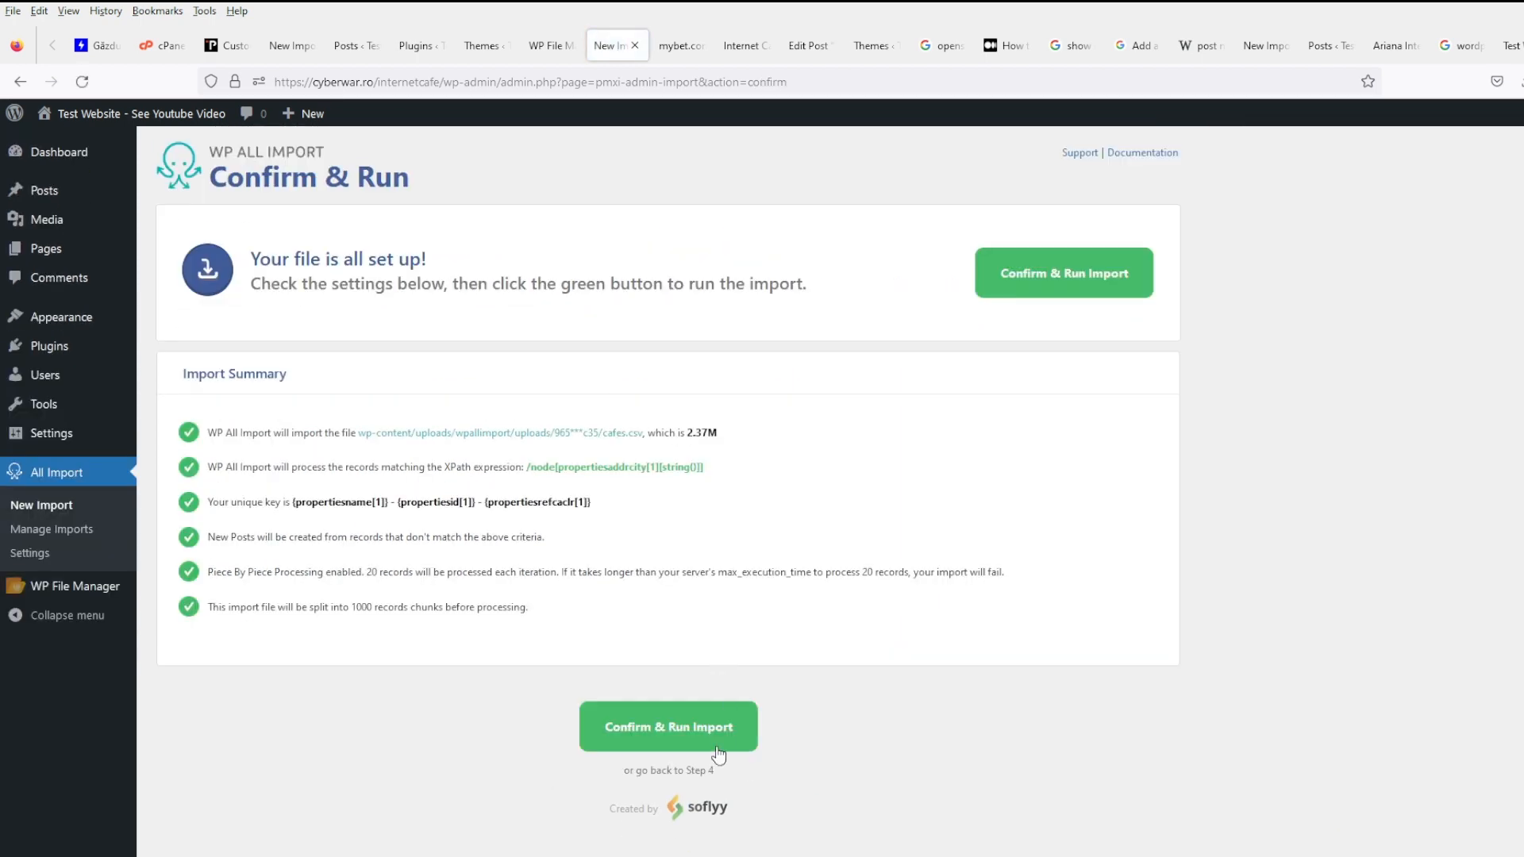
click(717, 748)
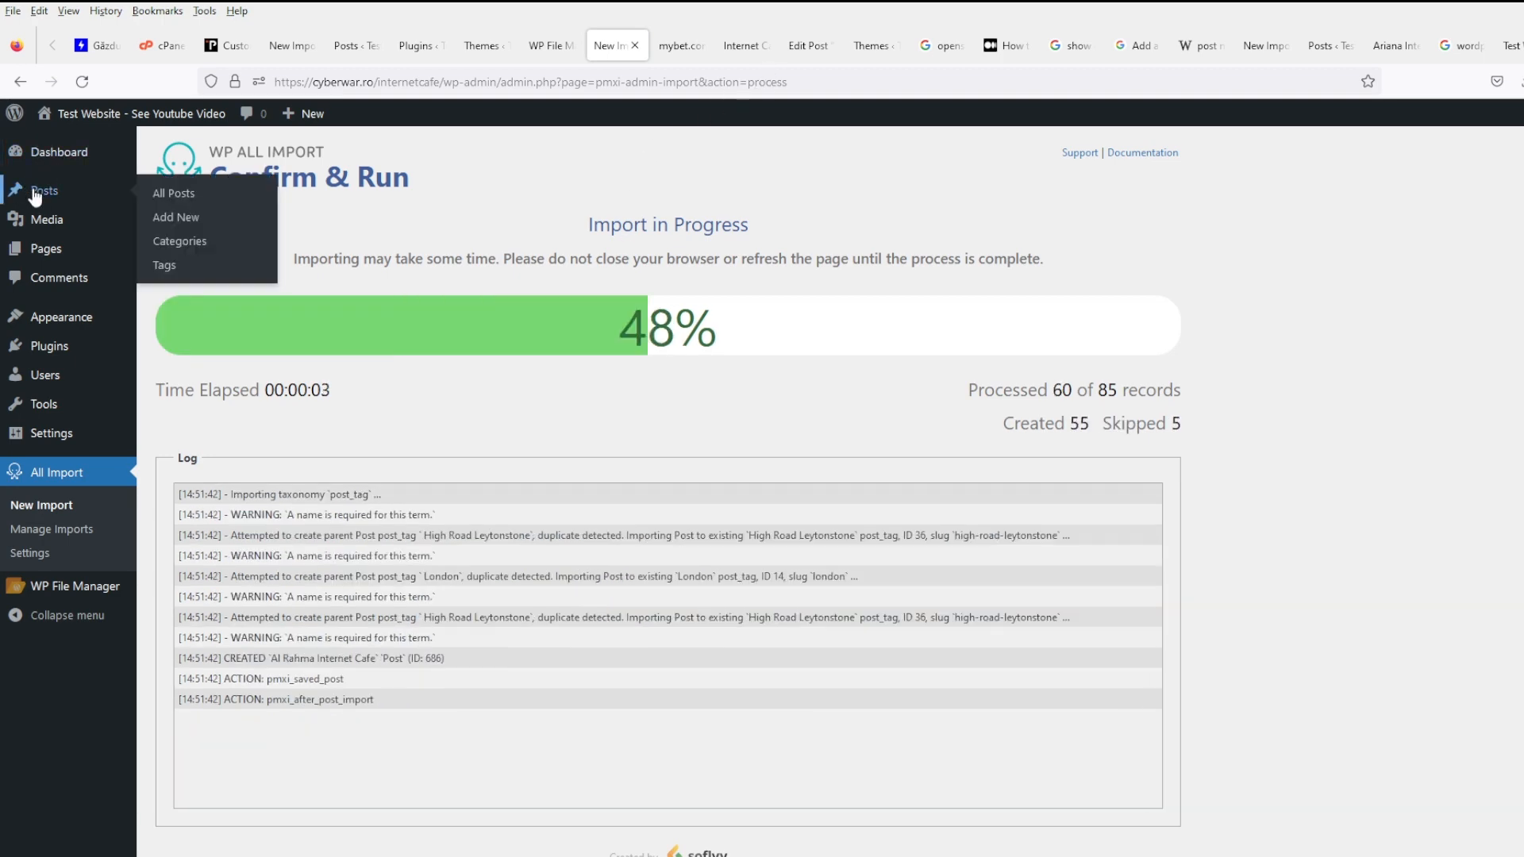
middle_click(35, 196)
- Open the PC Bang post from All Posts and review its Address and Website lines
click(683, 45)
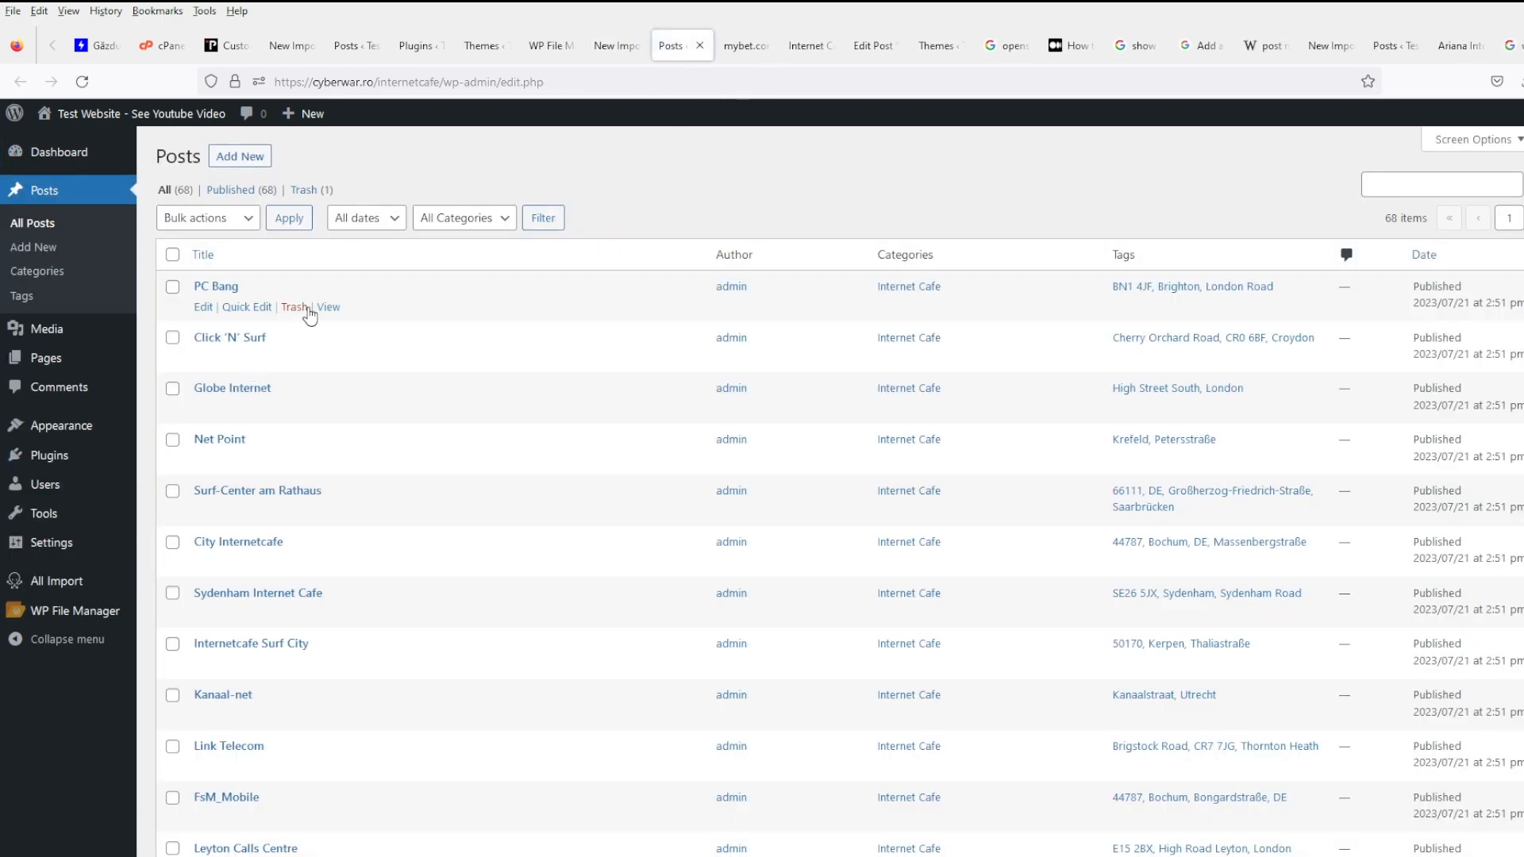
middle_click(327, 307)
click(742, 45)
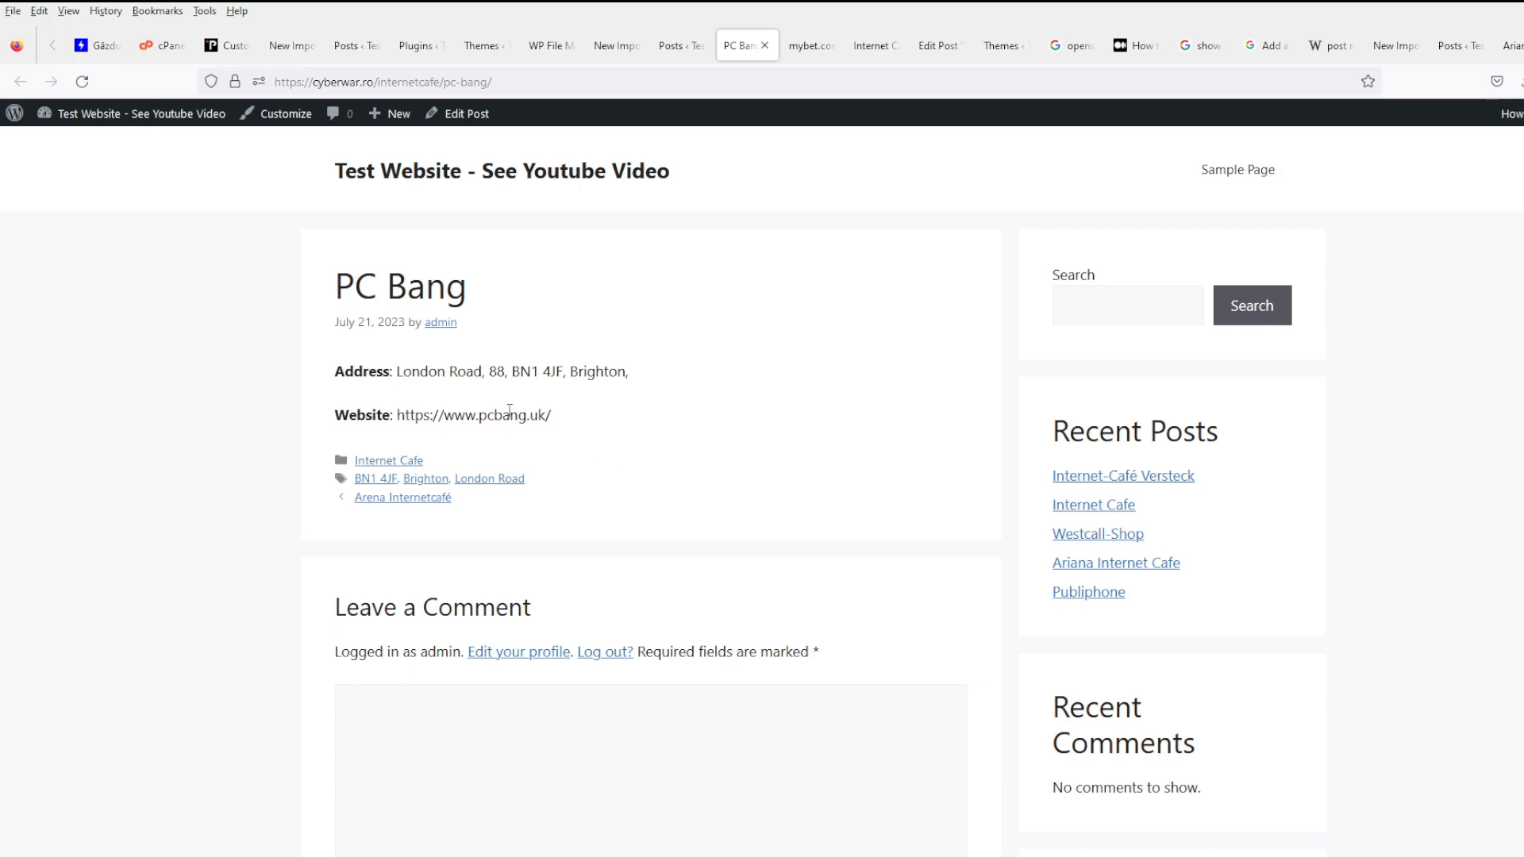
scroll(733, 500, down, 4)
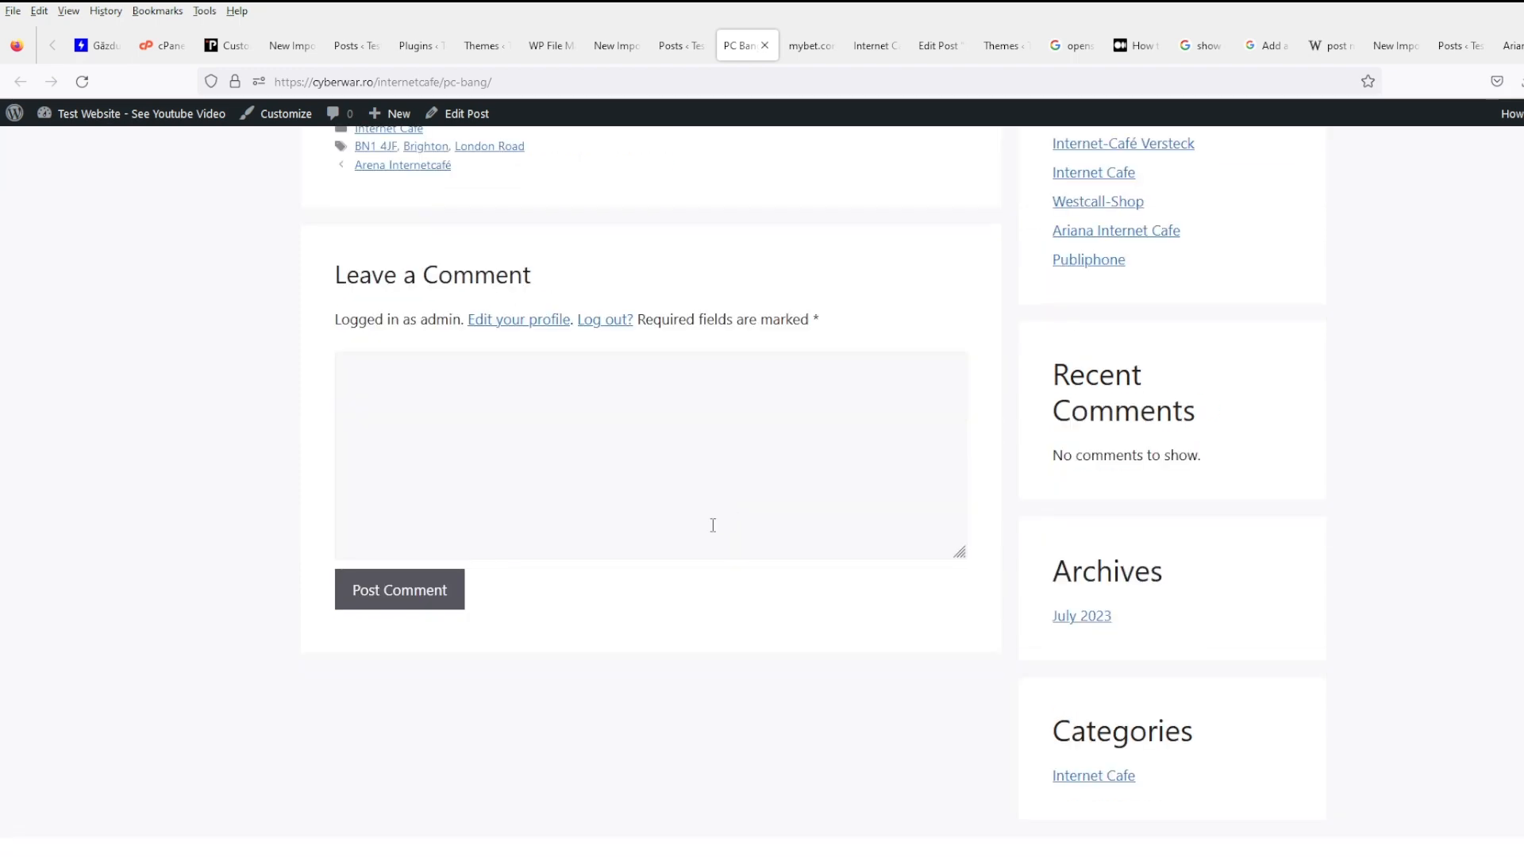
scroll(713, 524, up, 4)
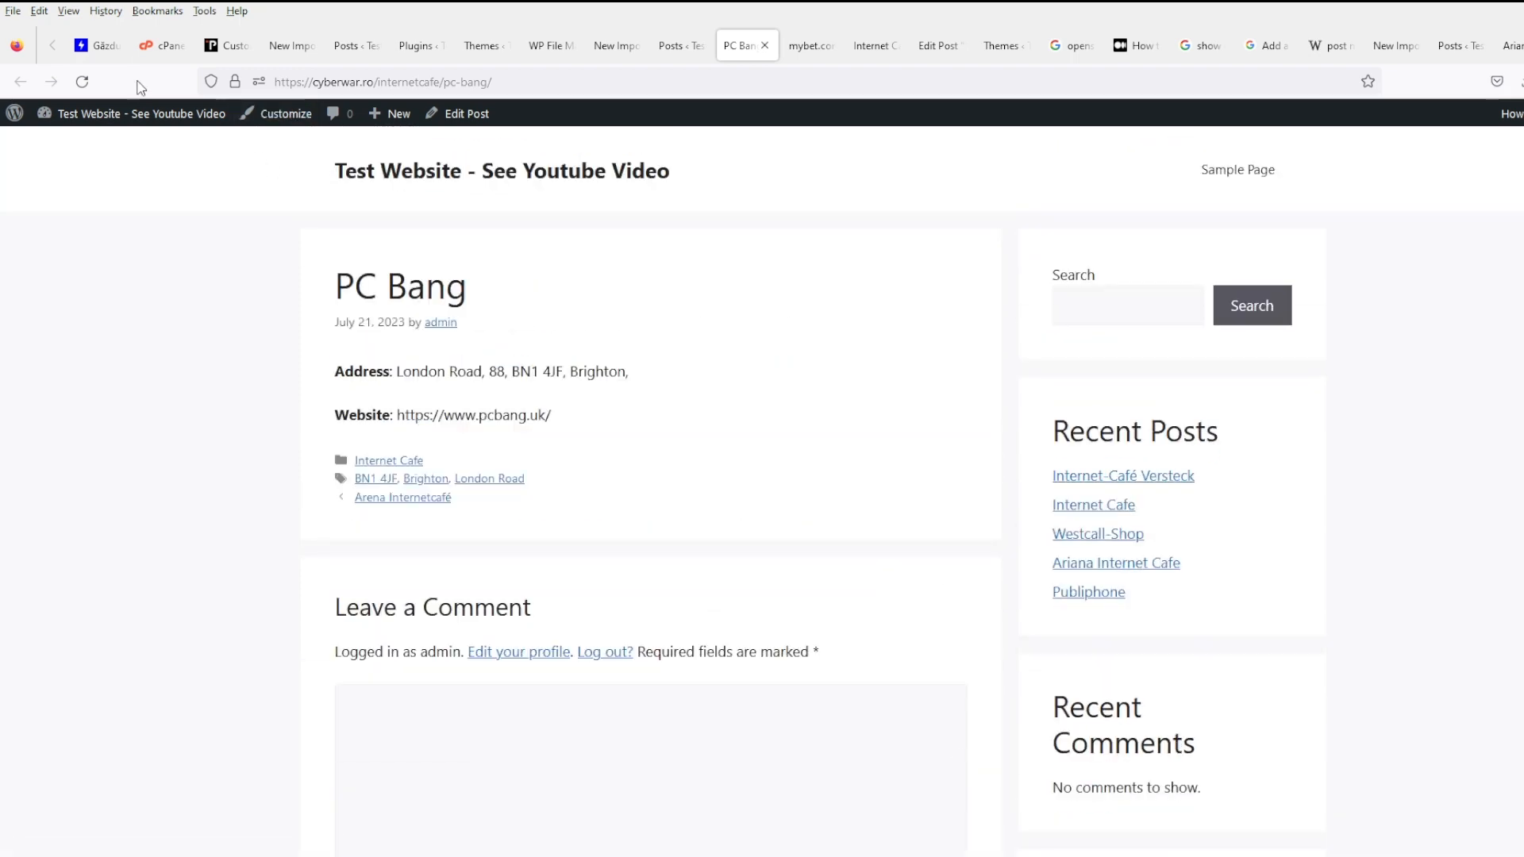
- Open Appearance > Widgets in a new tab and dismiss the block widgets welcome message
mouse_move(118, 118)
middle_click(58, 188)
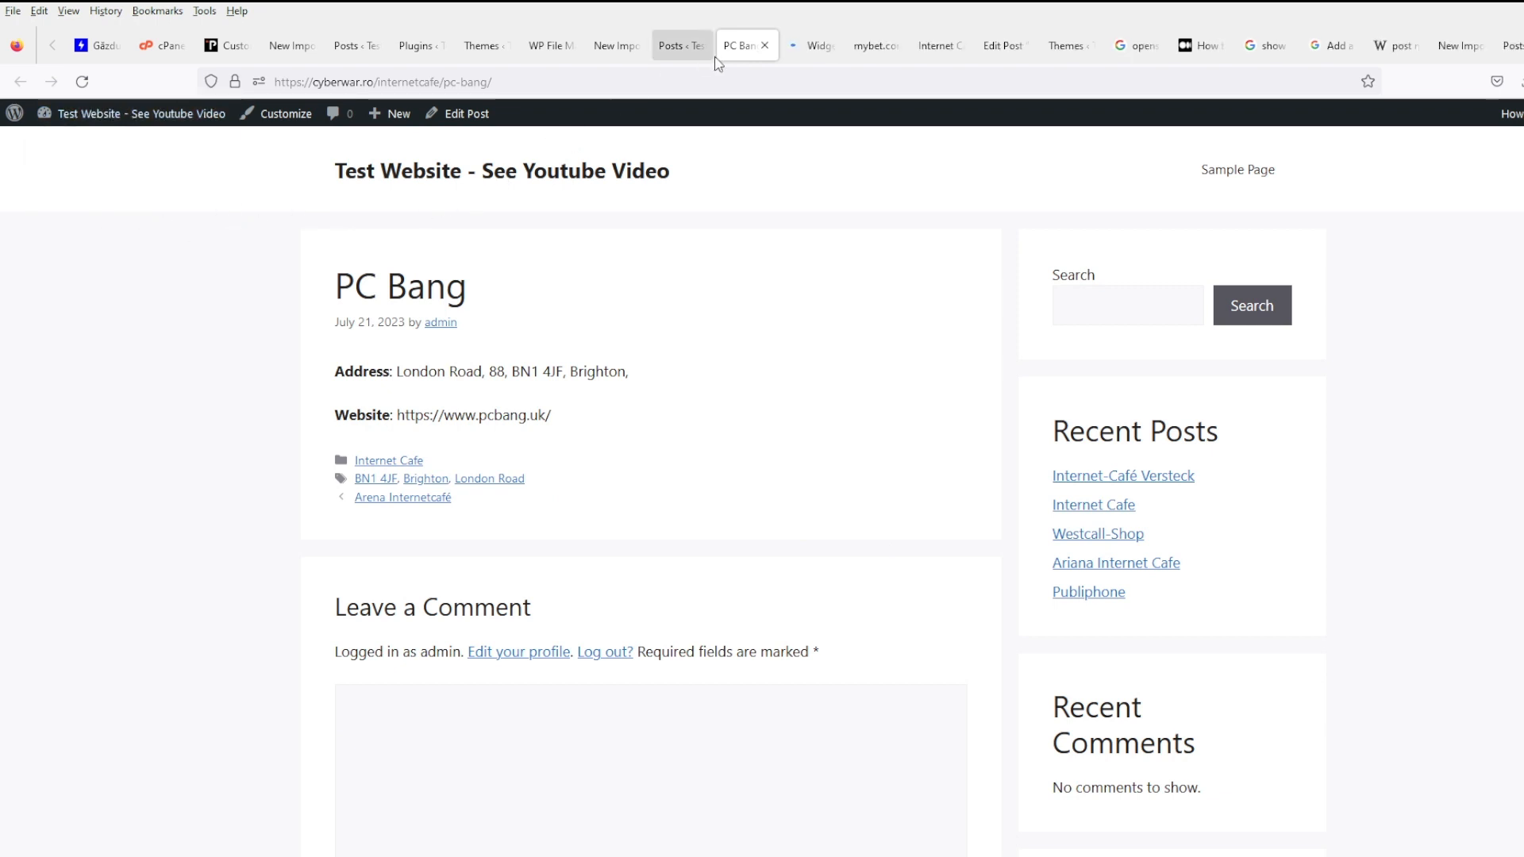
click(818, 47)
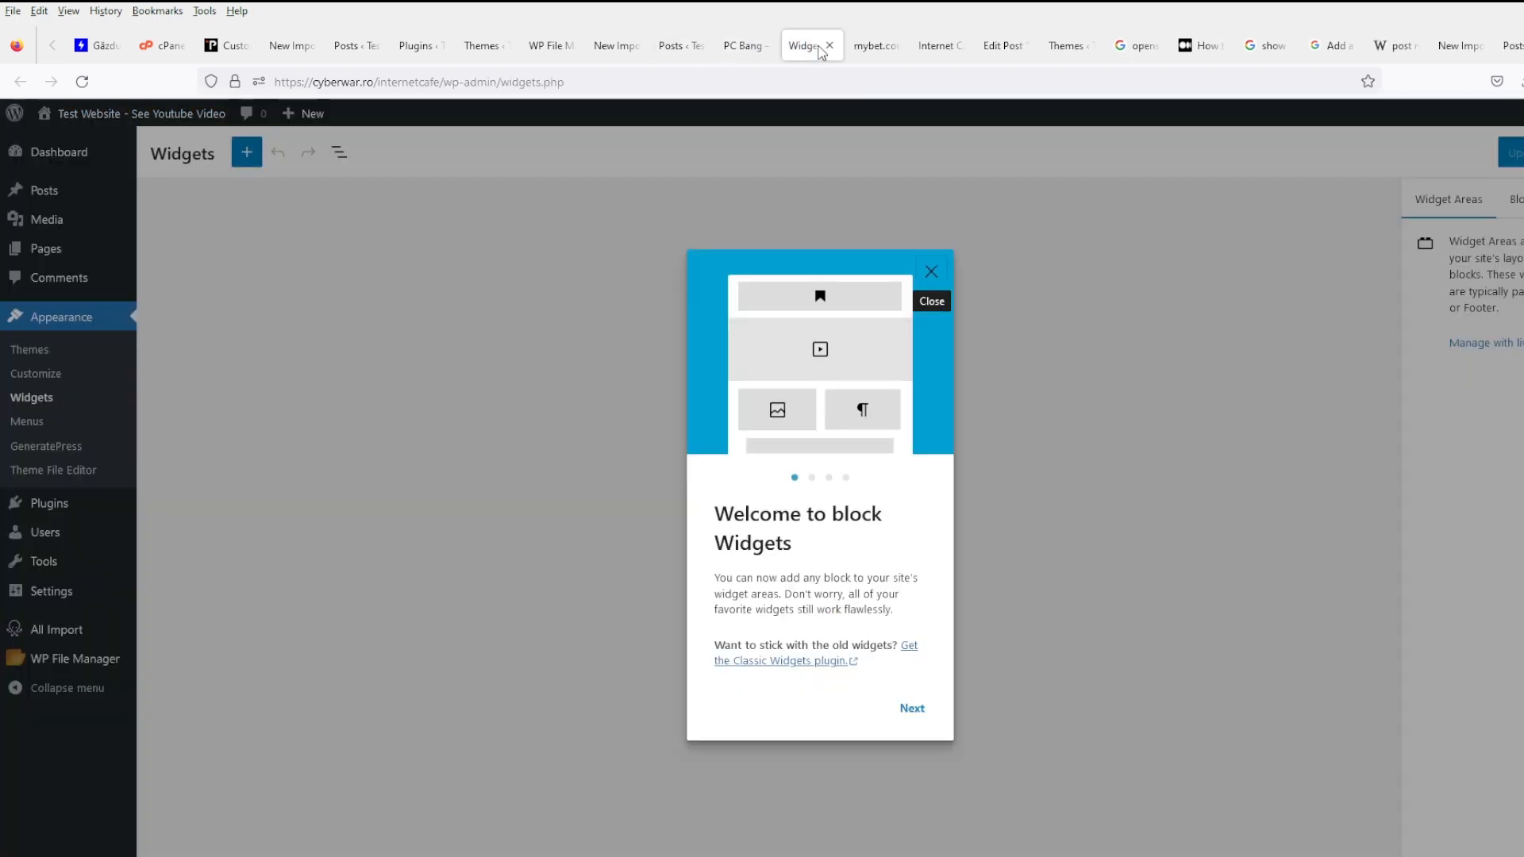
click(931, 272)
scroll(786, 622, down, 5)
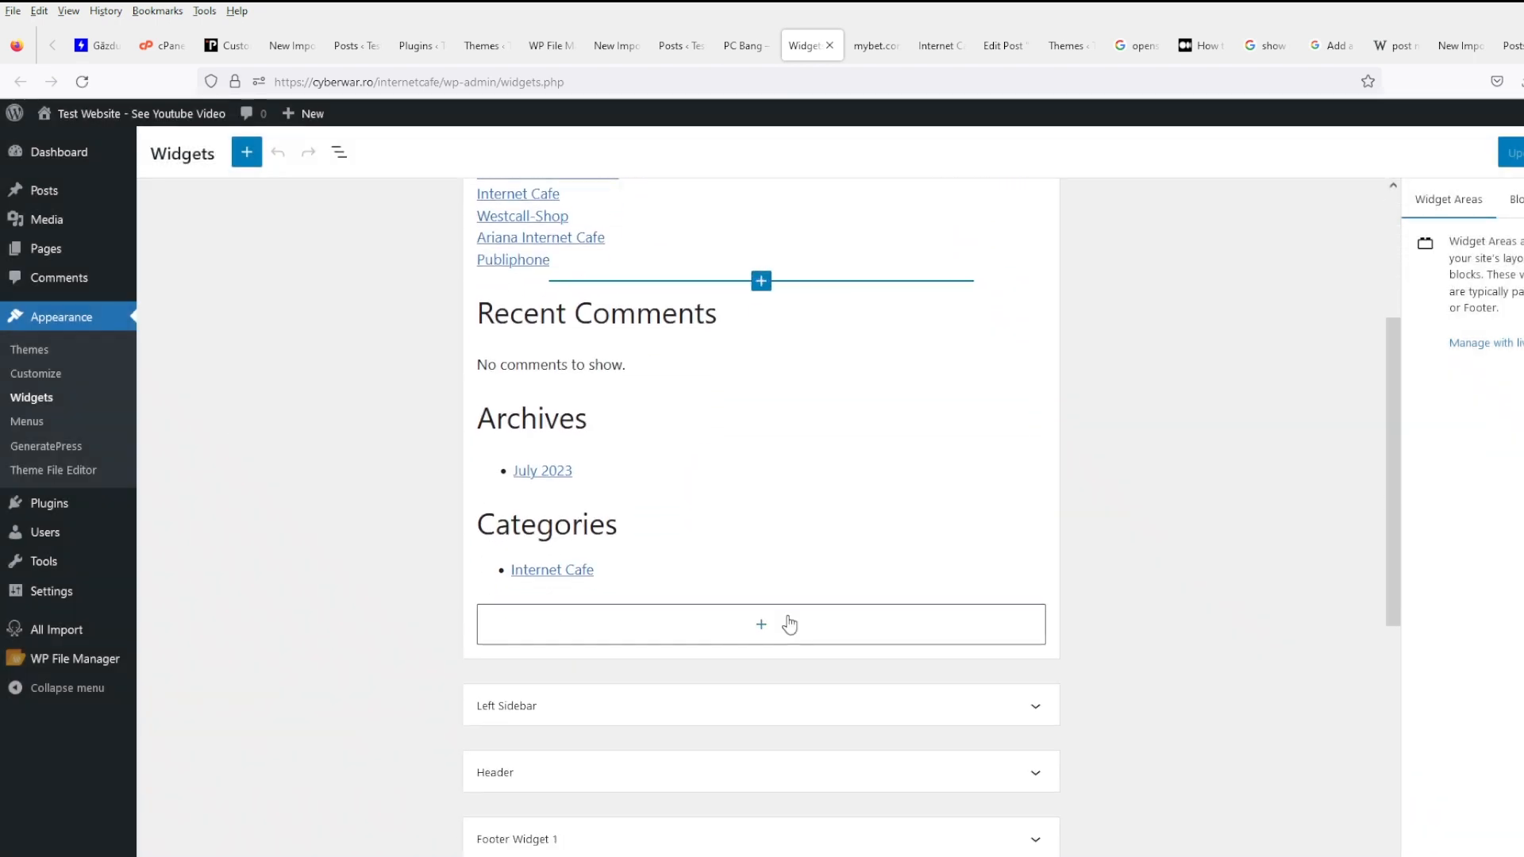
scroll(767, 609, down, 2)
scroll(714, 605, up, 4)
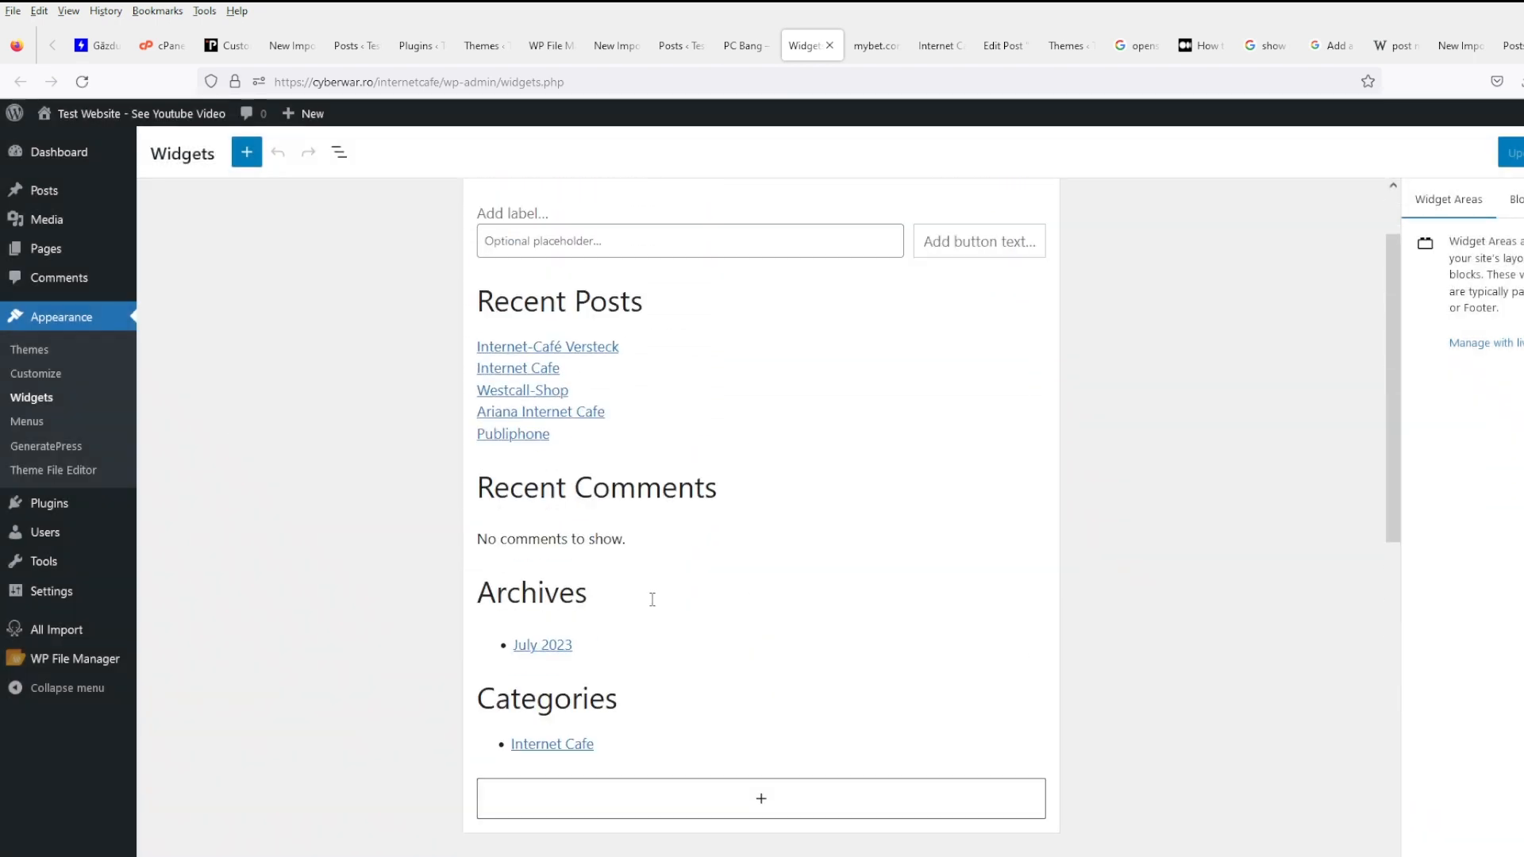
- Delete the Archives heading and the July 2023 archive list from the sidebar
click(612, 597)
click(887, 543)
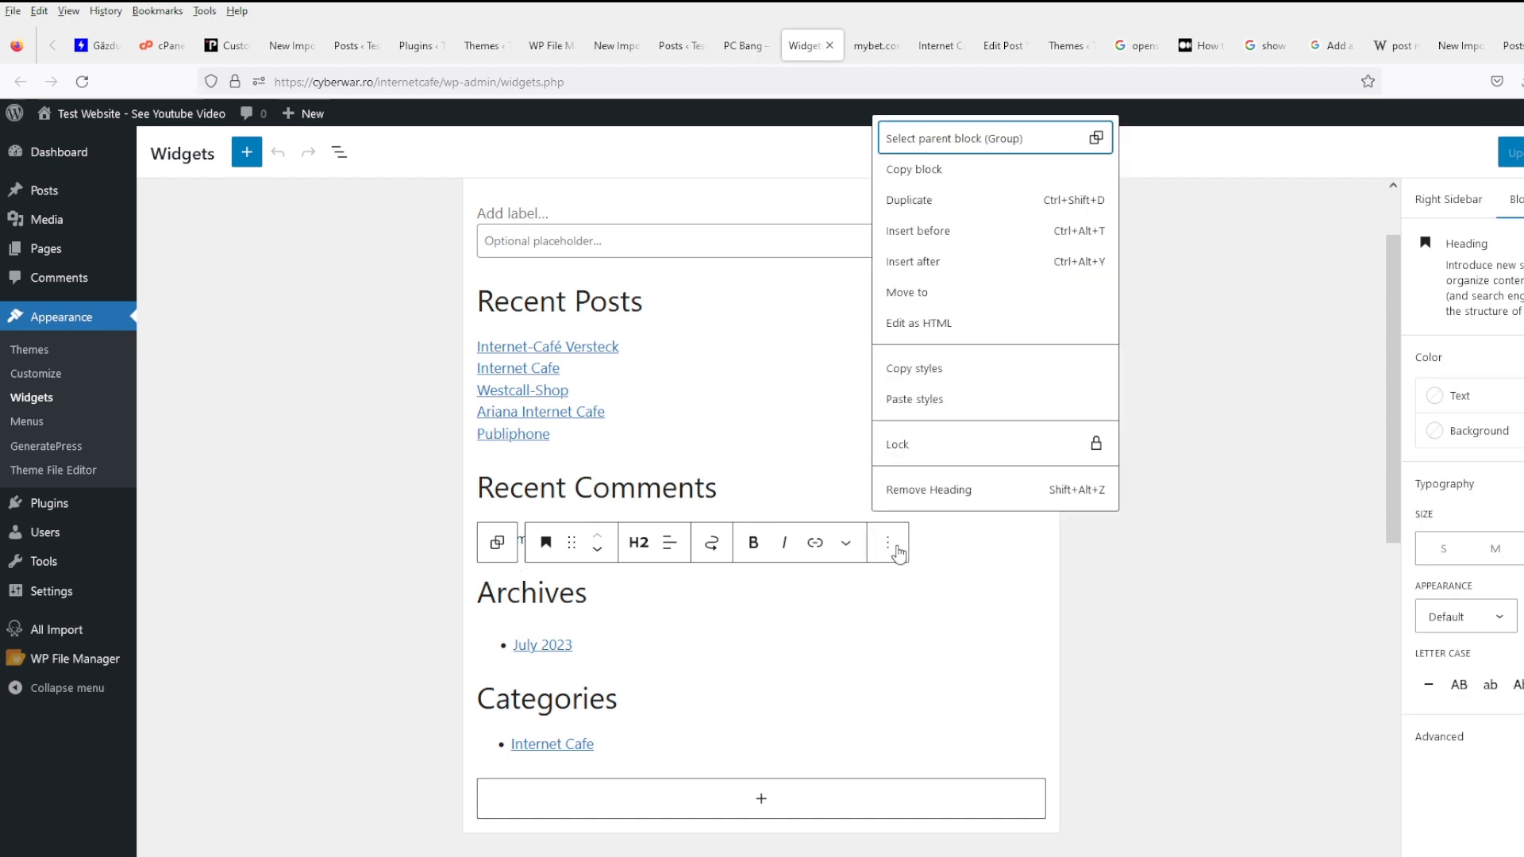
click(937, 490)
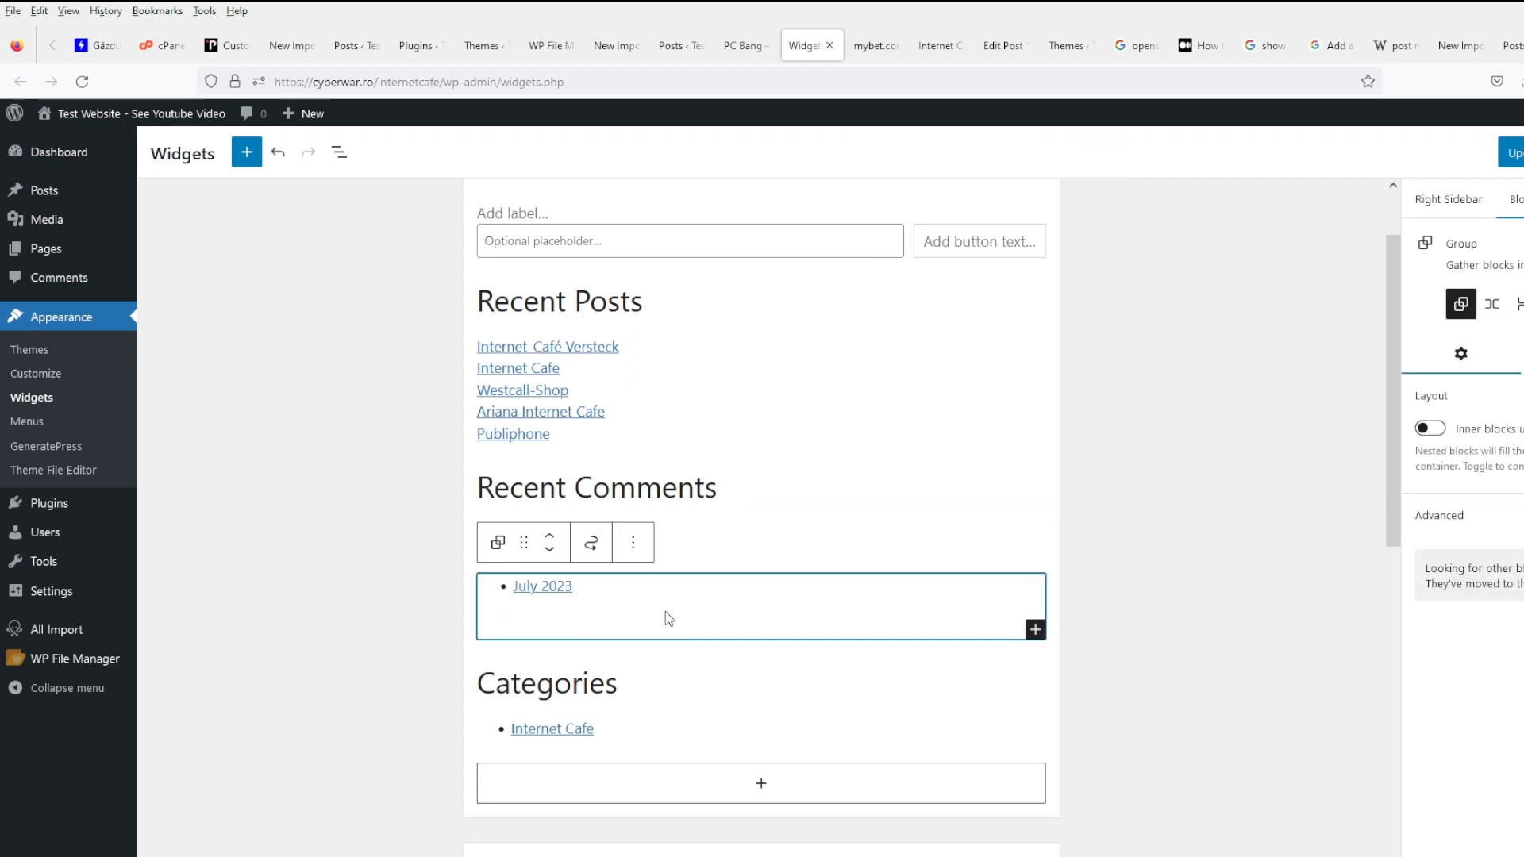
click(634, 544)
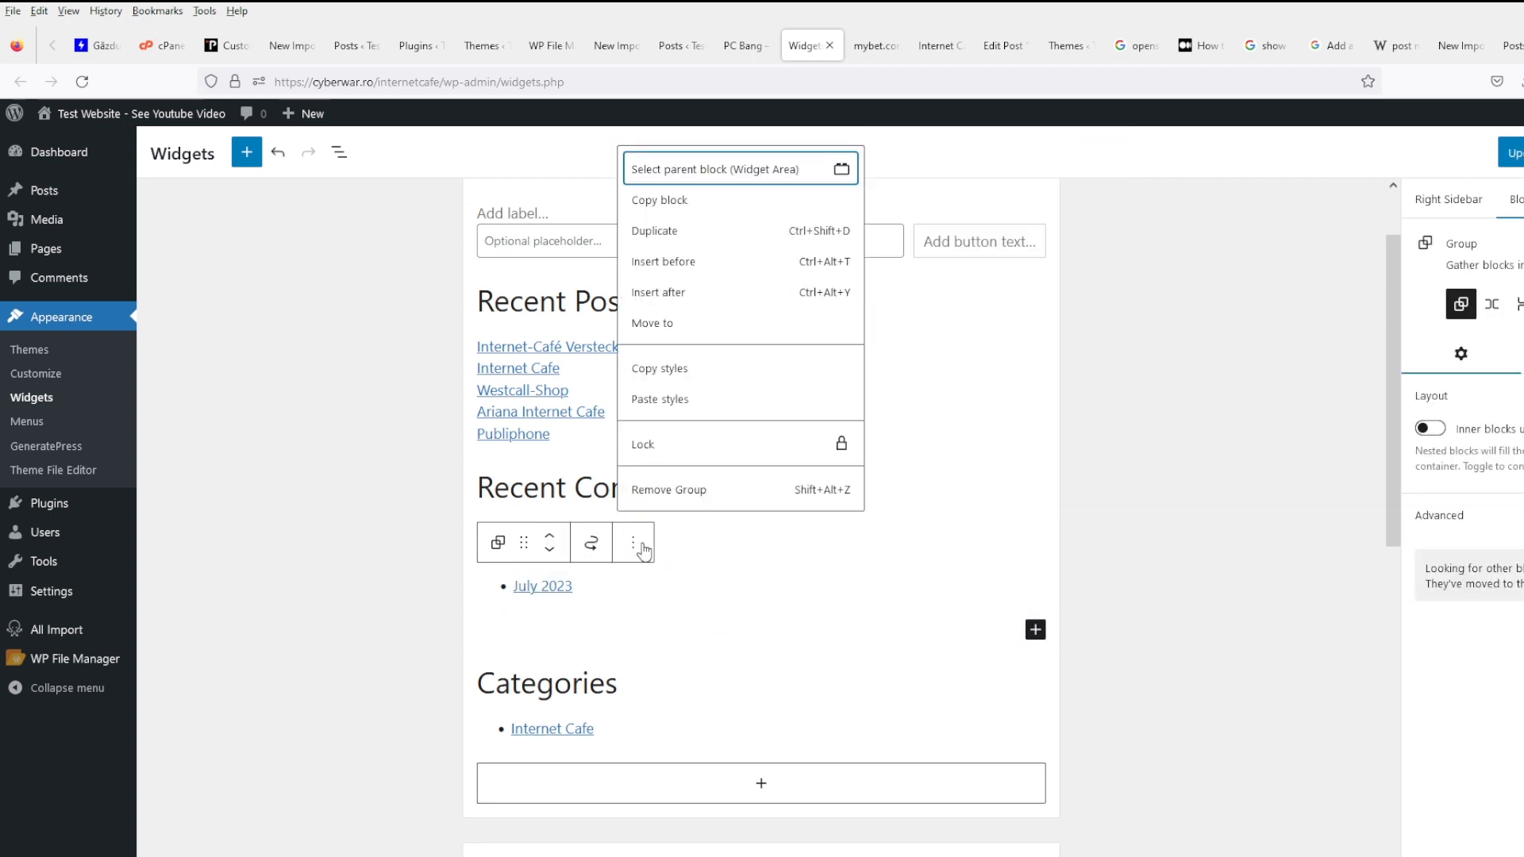
click(681, 492)
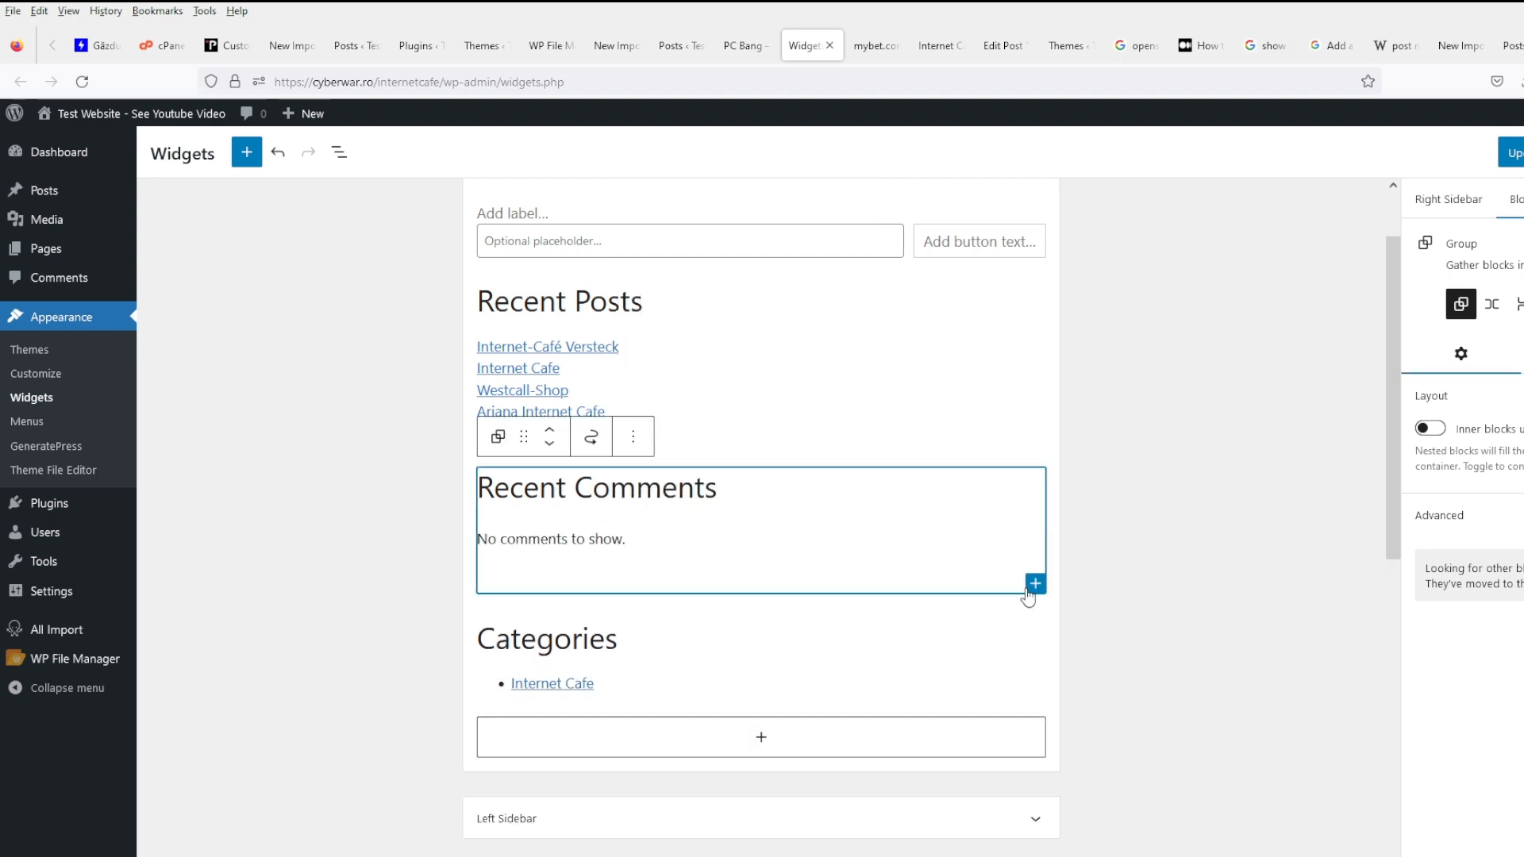
- Delete the Recent Comments widget and the Internet Cafe categories list
click(633, 437)
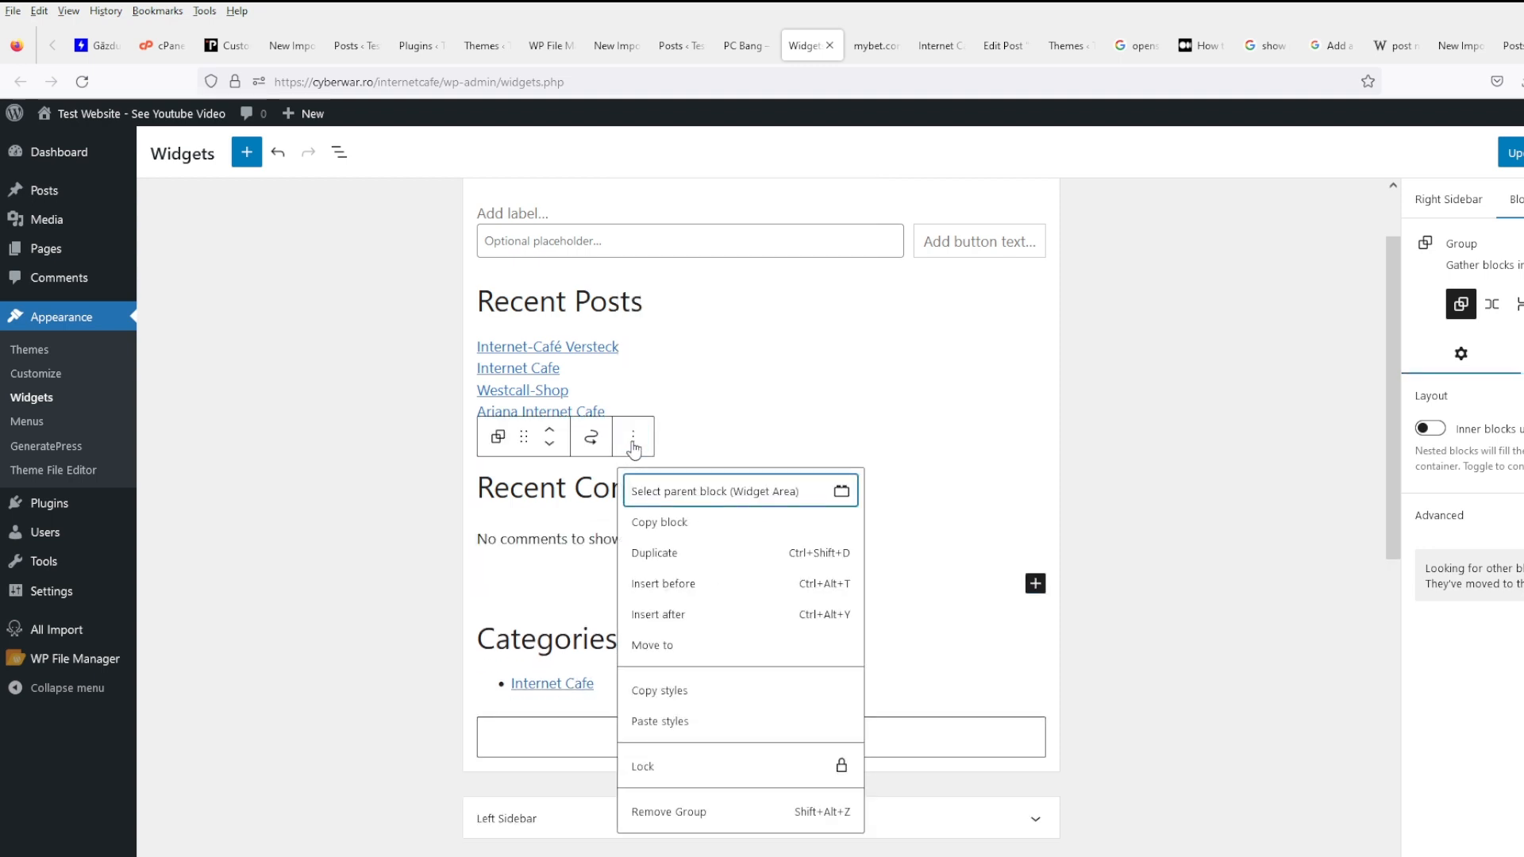
click(688, 810)
click(745, 555)
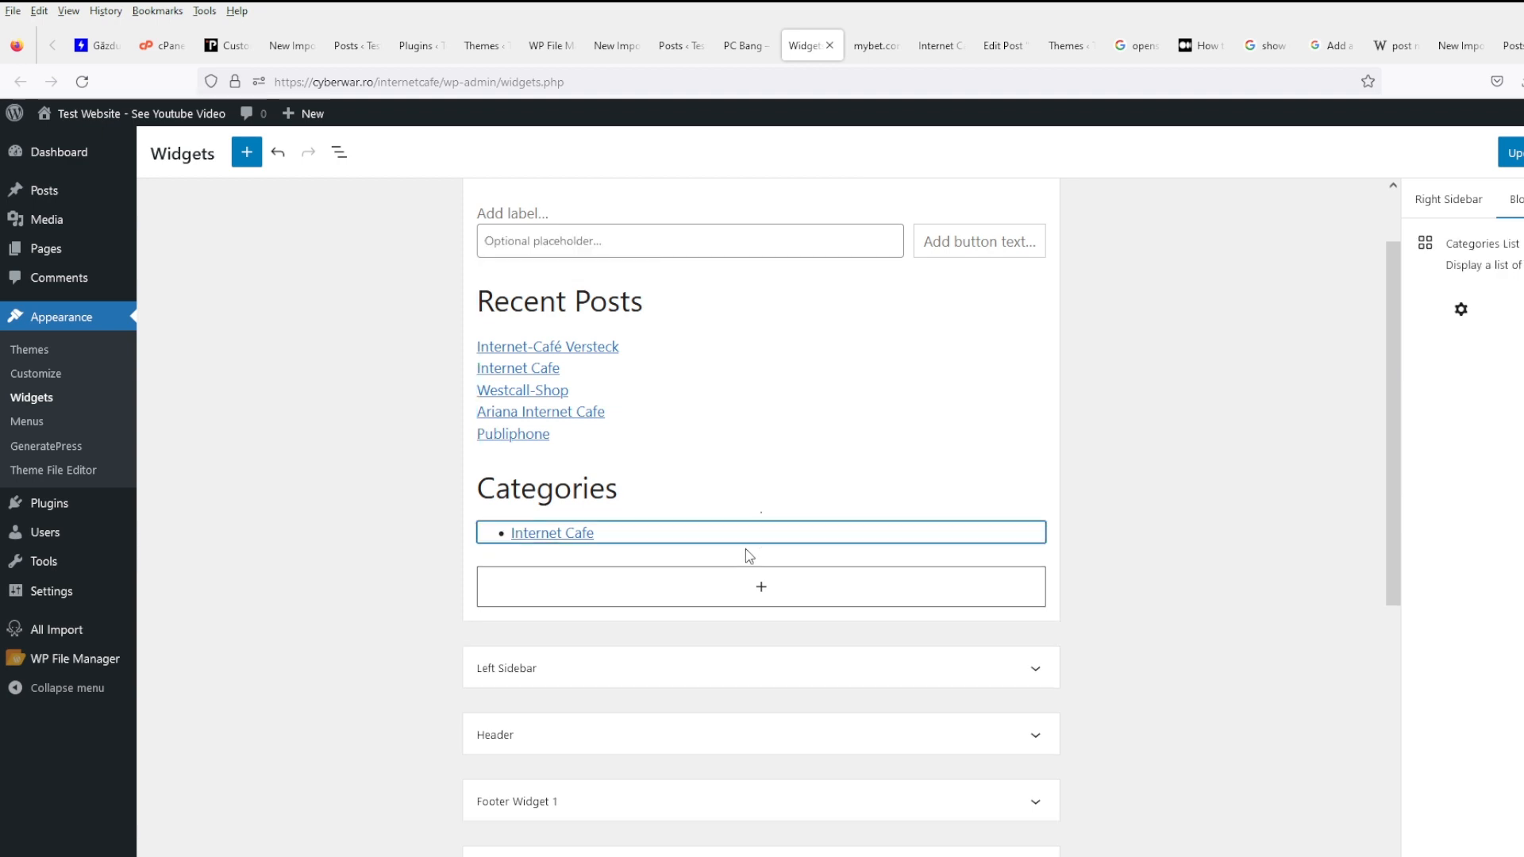
click(723, 491)
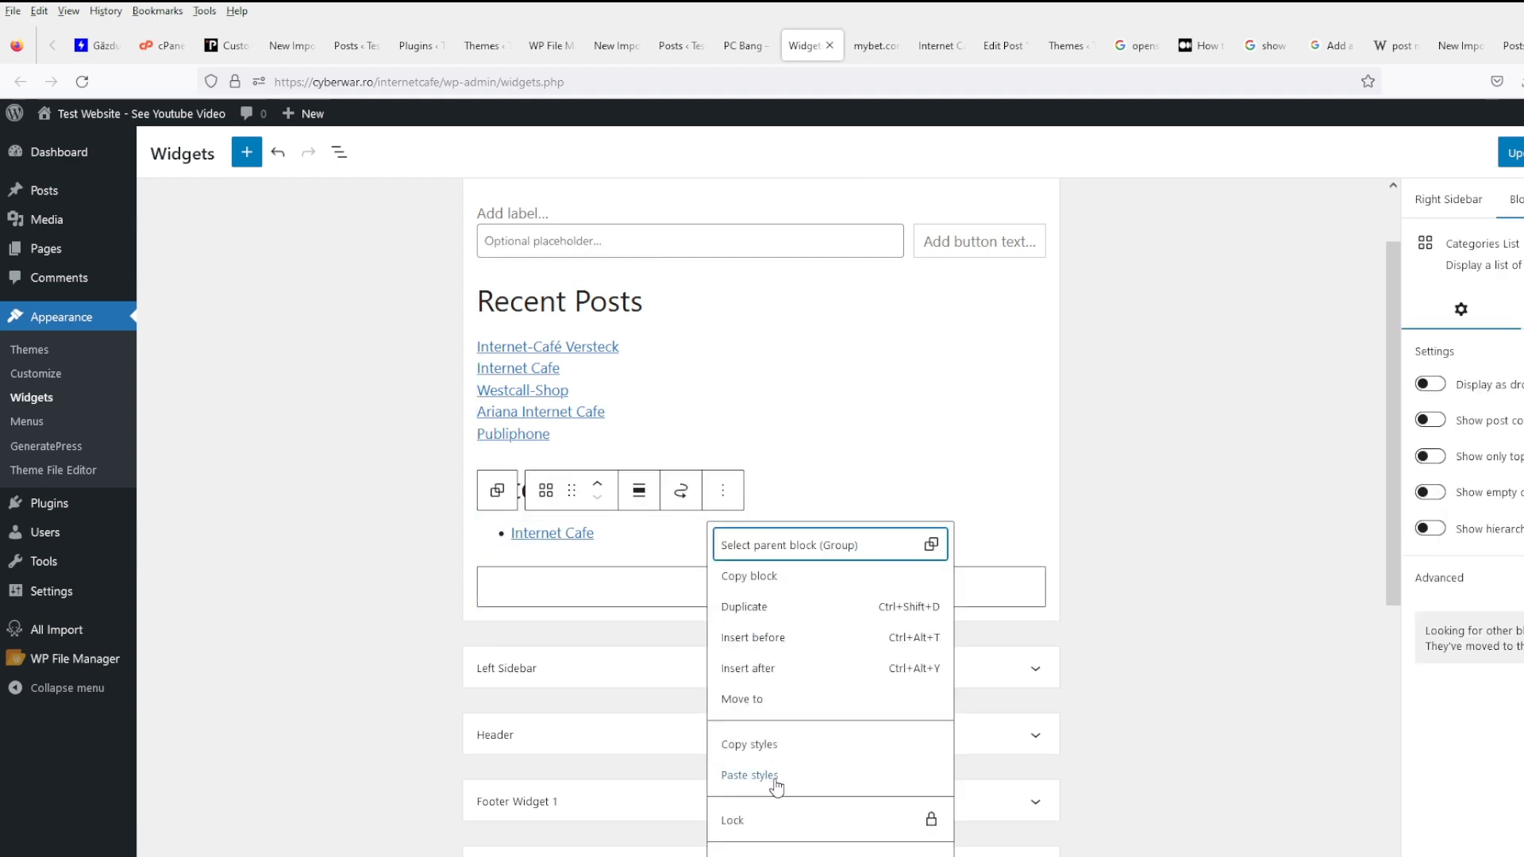
key(shift+alt+z)
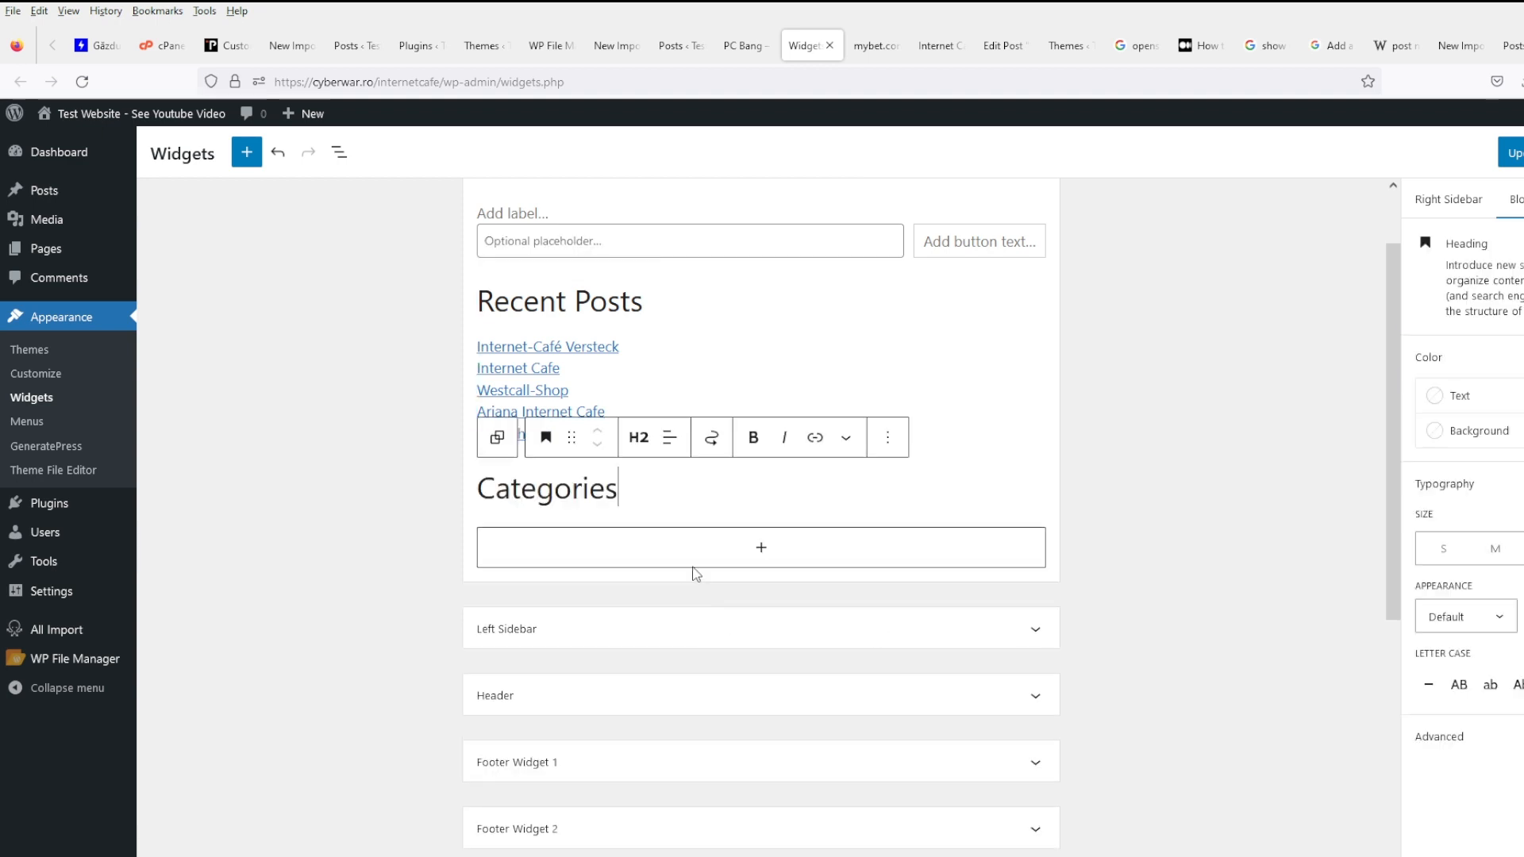
- Delete the Categories heading and search the block library for the tag cloud
click(888, 437)
click(940, 812)
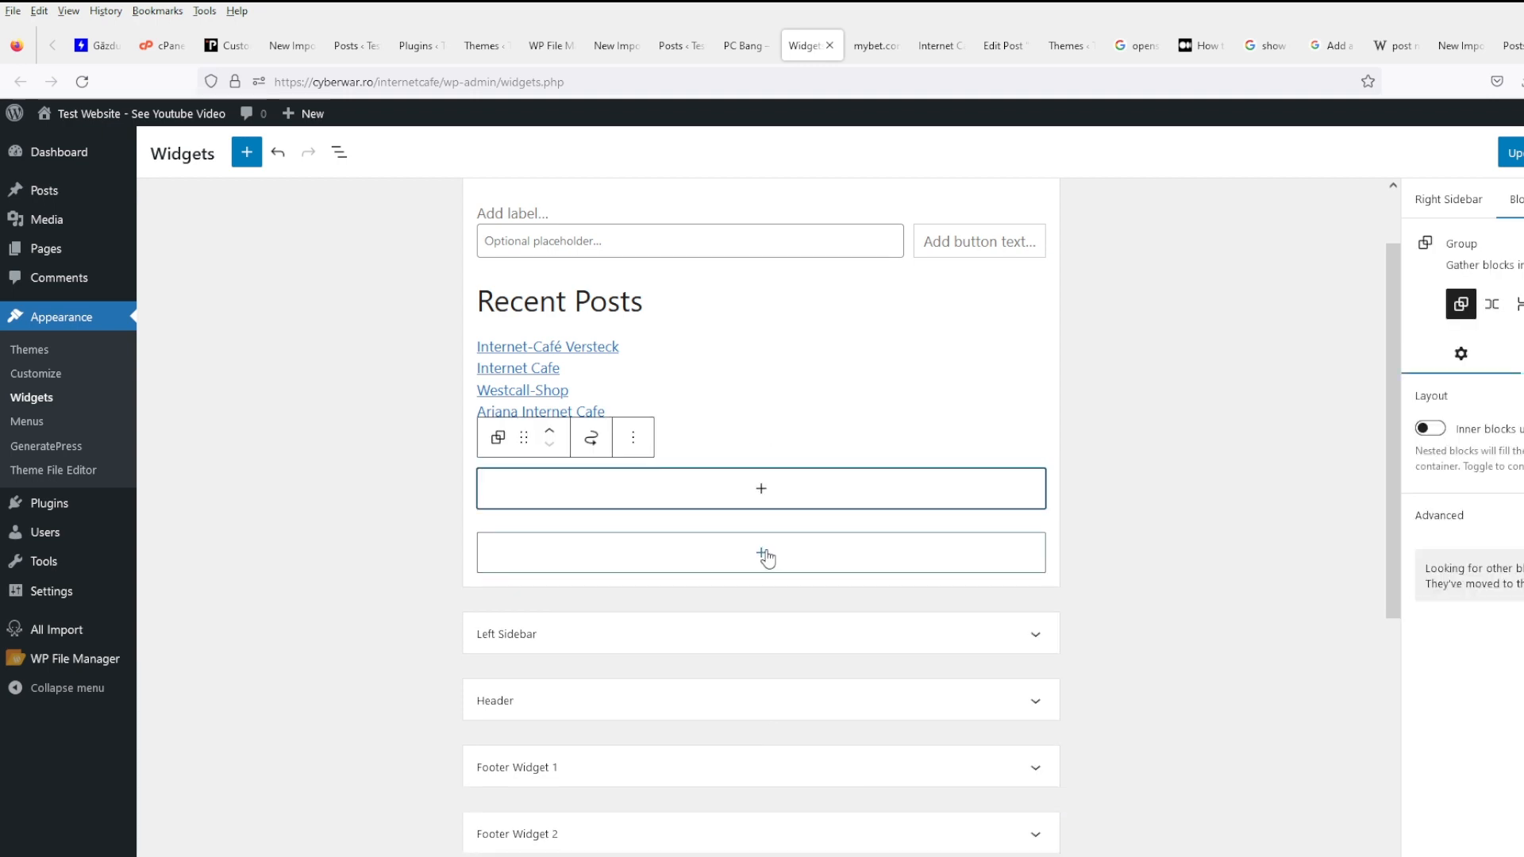
click(759, 489)
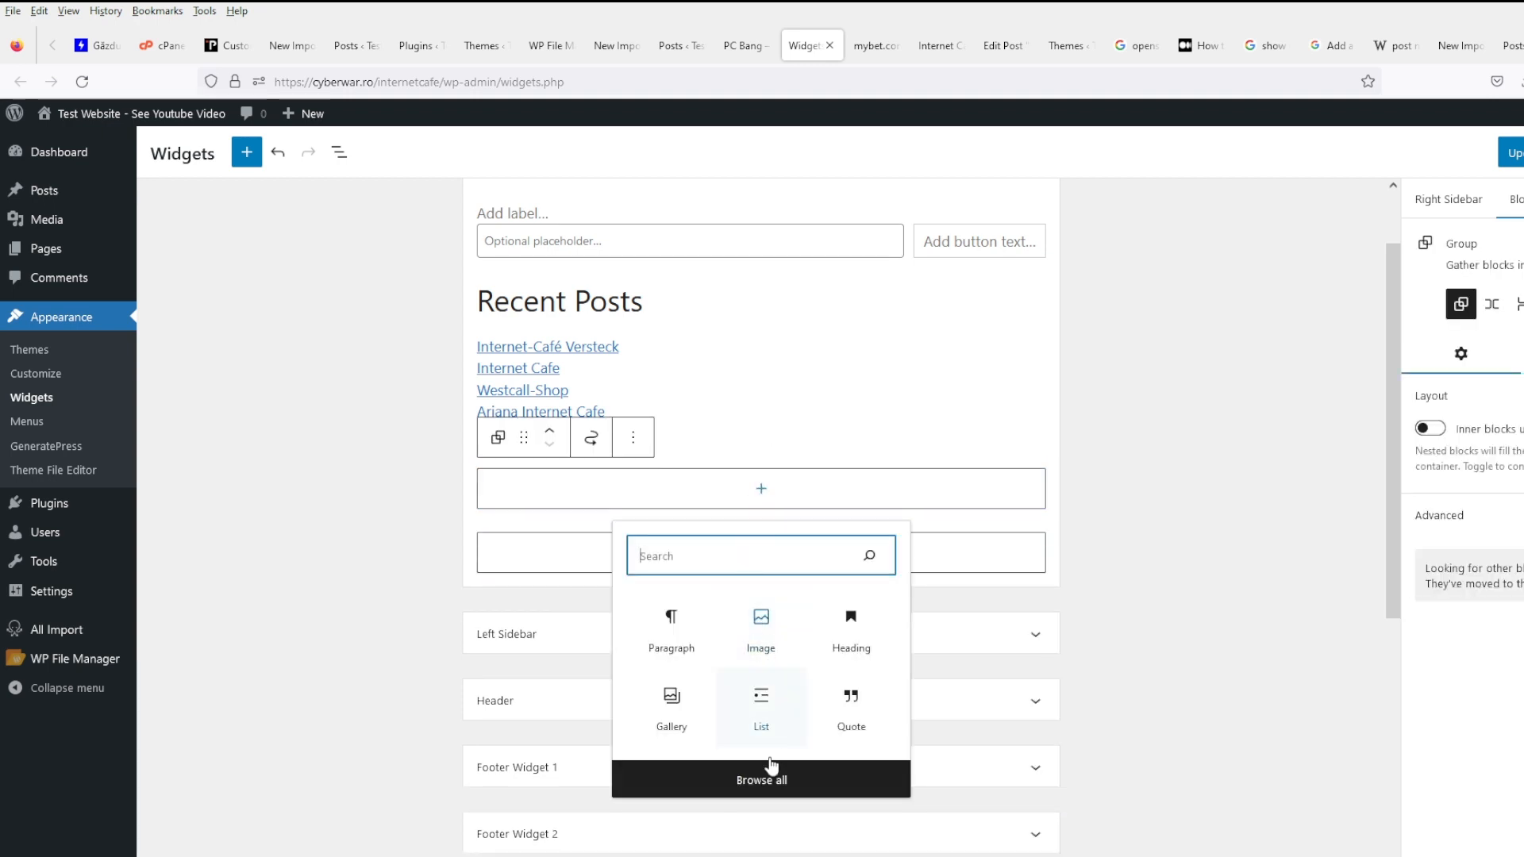
click(774, 782)
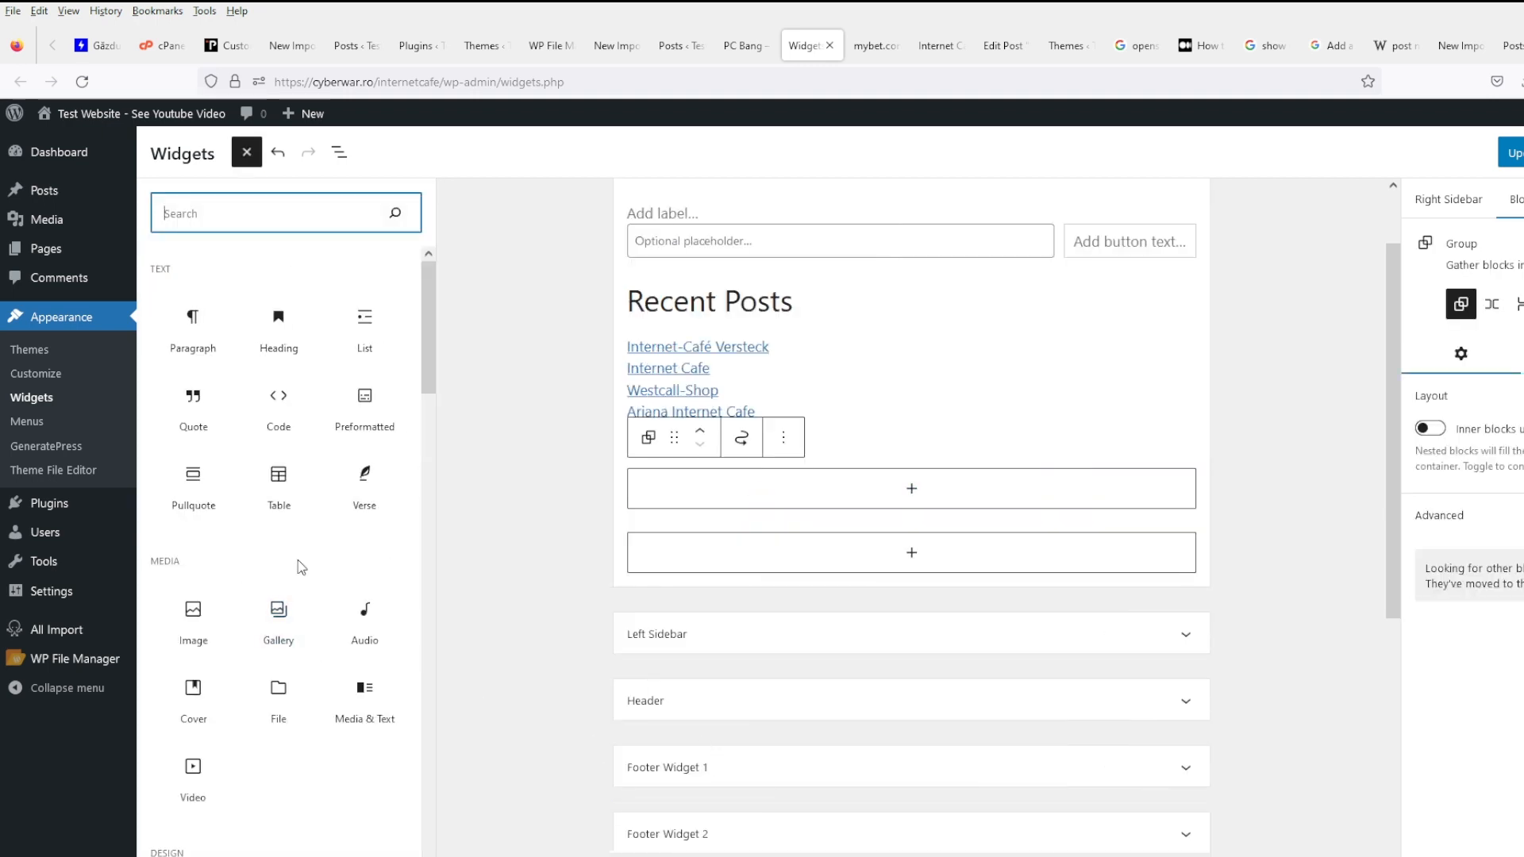
scroll(300, 560, down, 8)
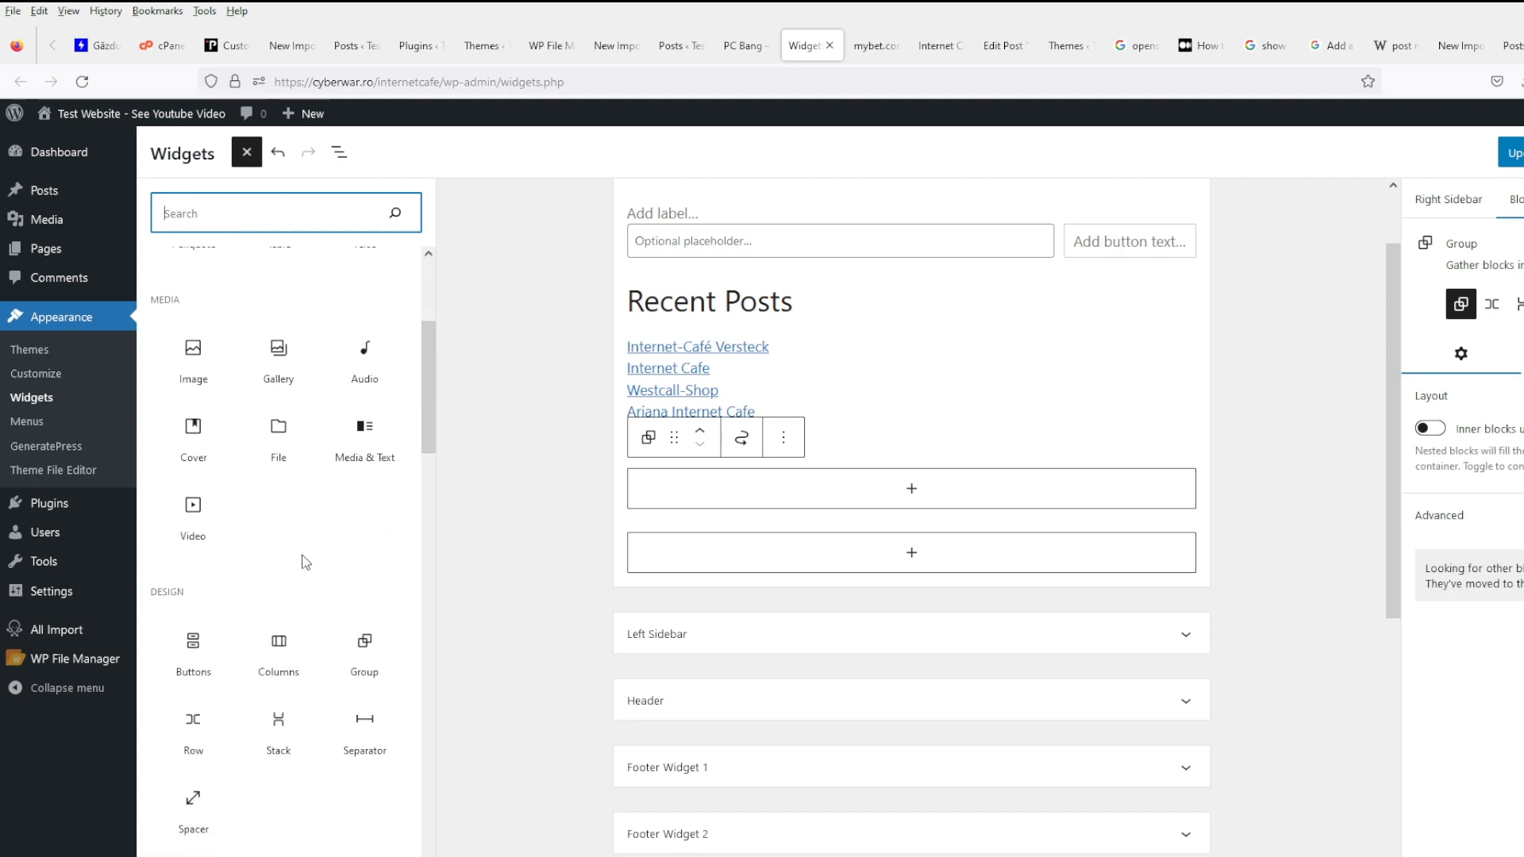
scroll(302, 563, down, 5)
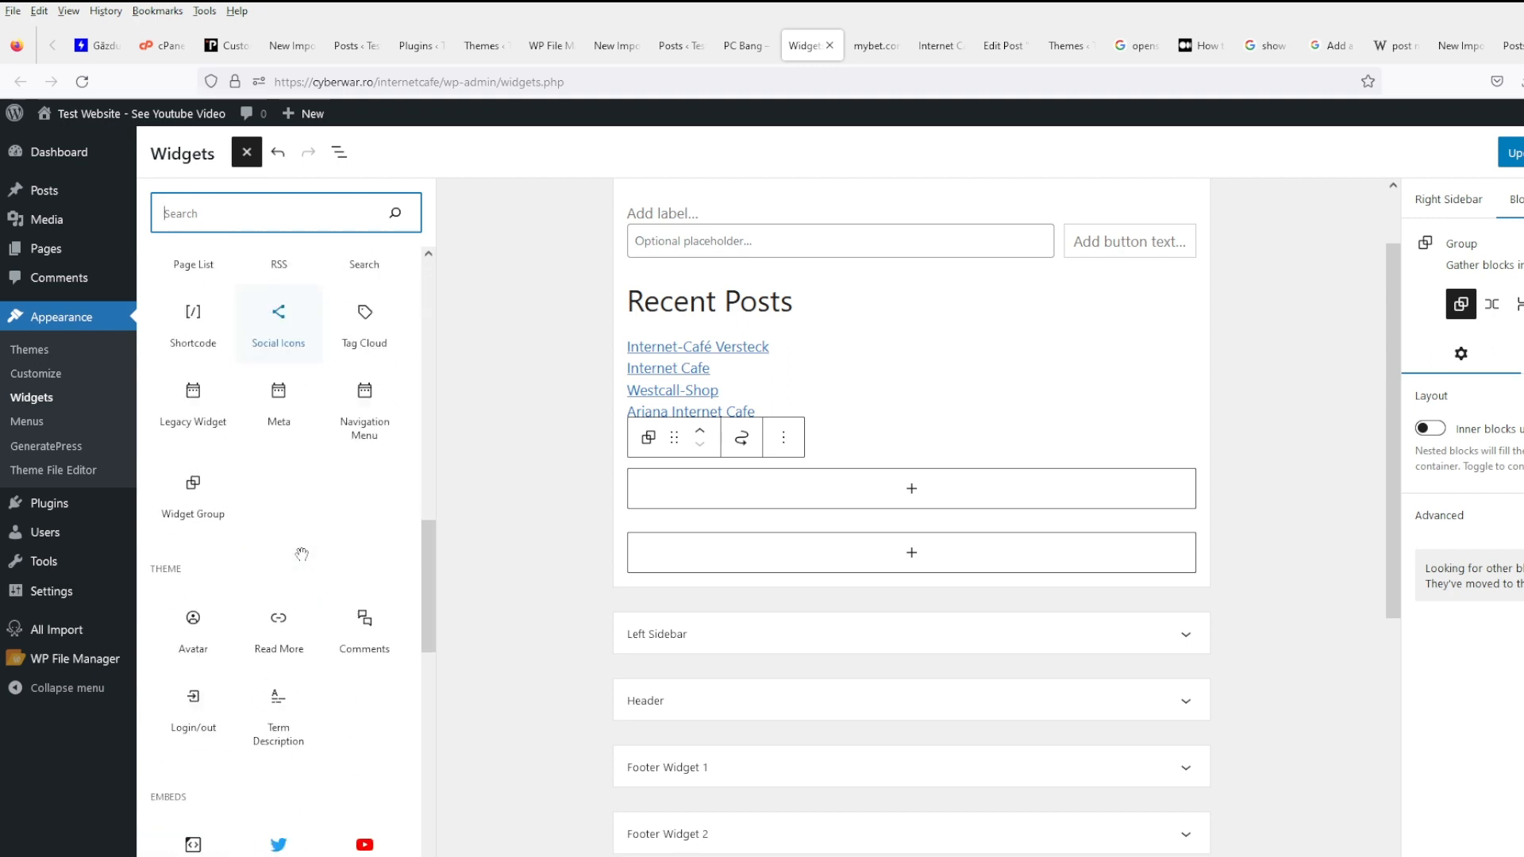
scroll(319, 404, down, 9)
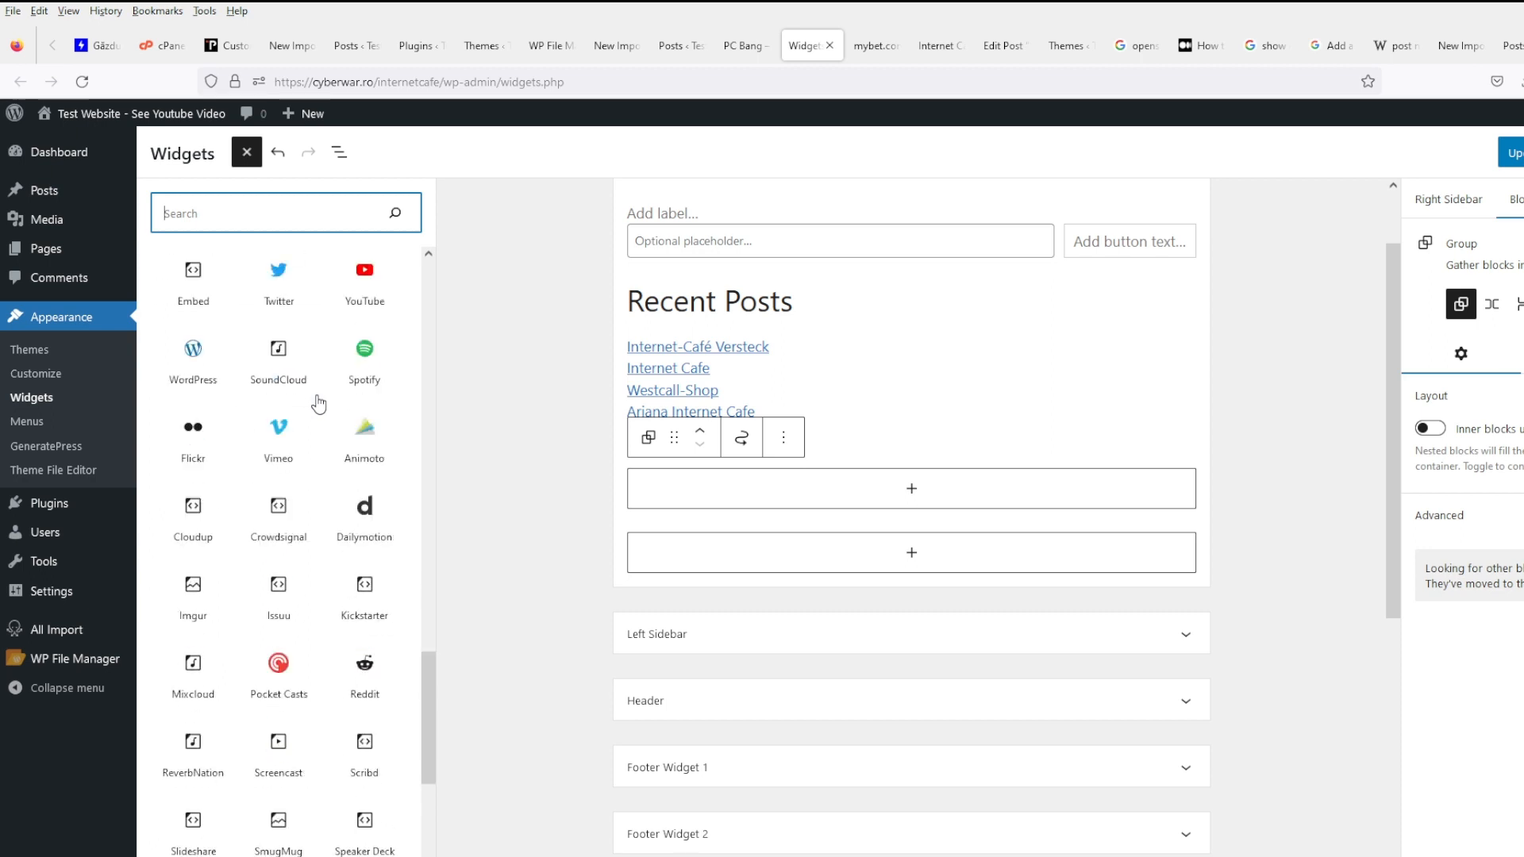
text(tag)
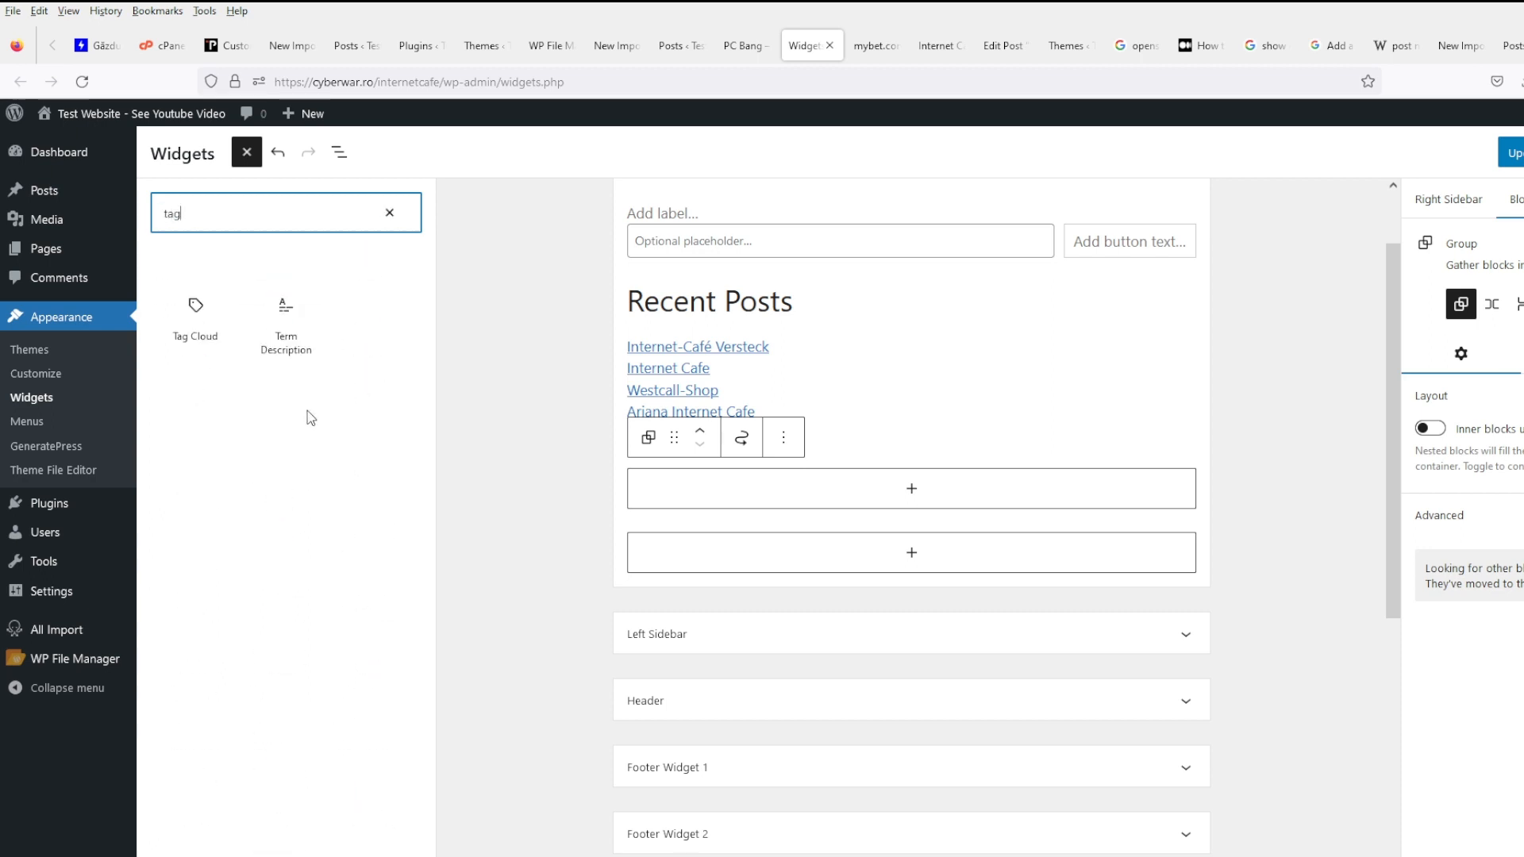
- Insert a Tag Cloud block showing the maximum number of tags and update the widgets
click(197, 343)
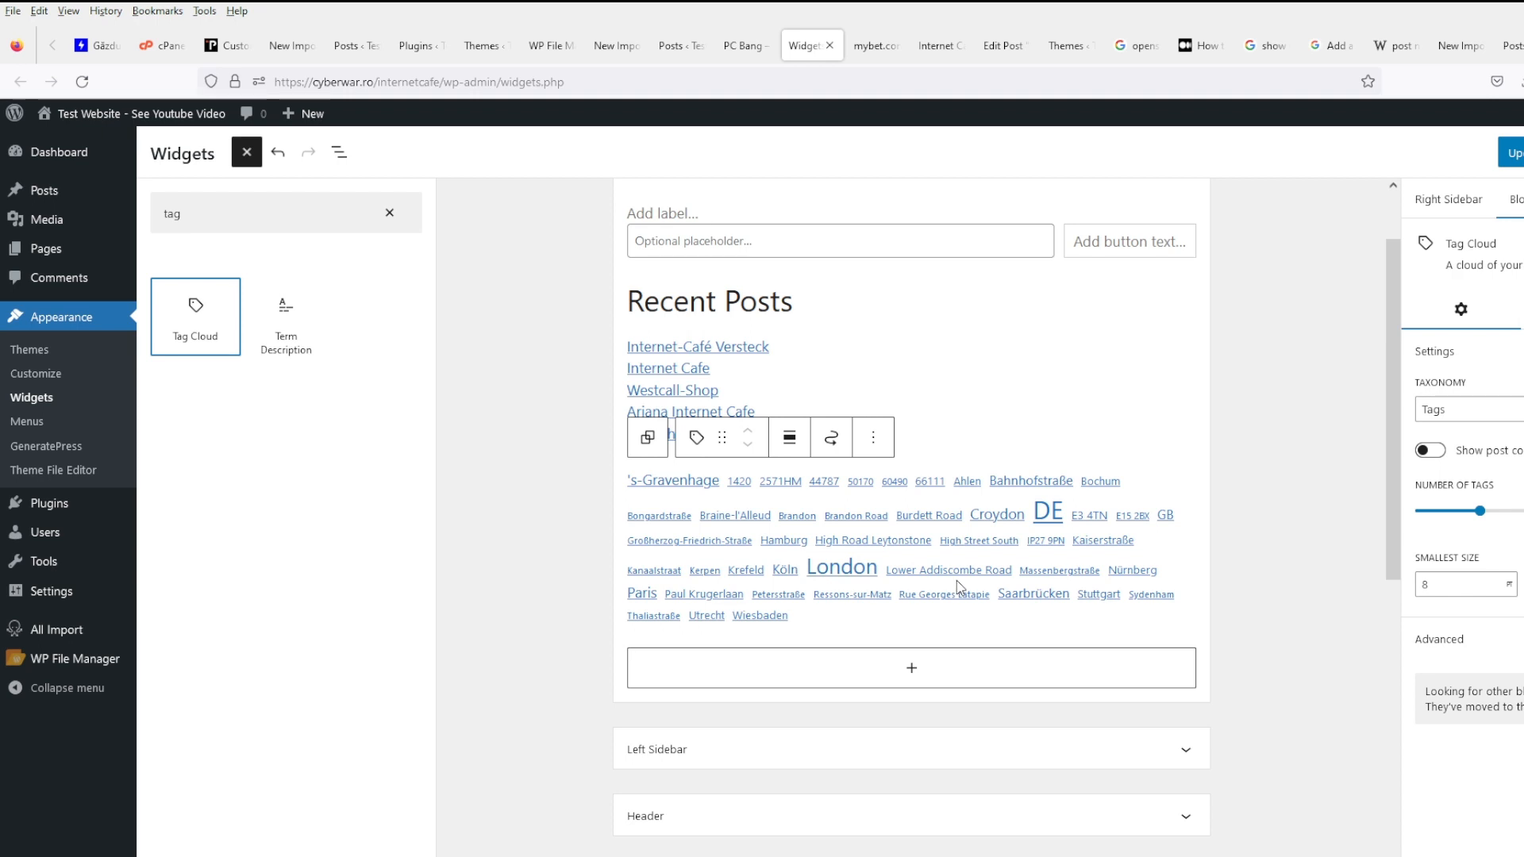
drag(1481, 510, 1520, 511)
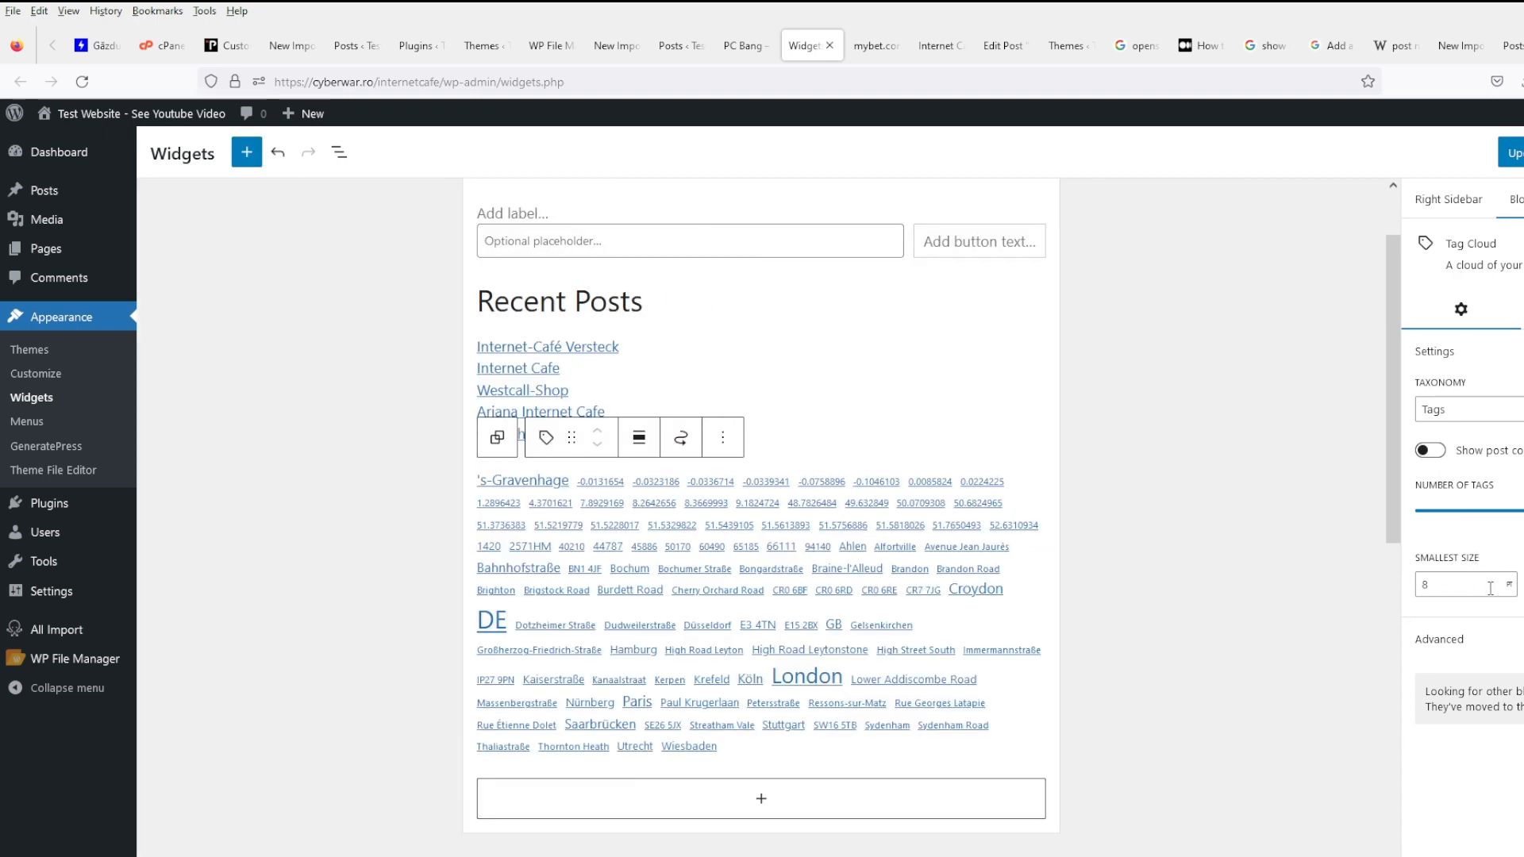
click(1511, 153)
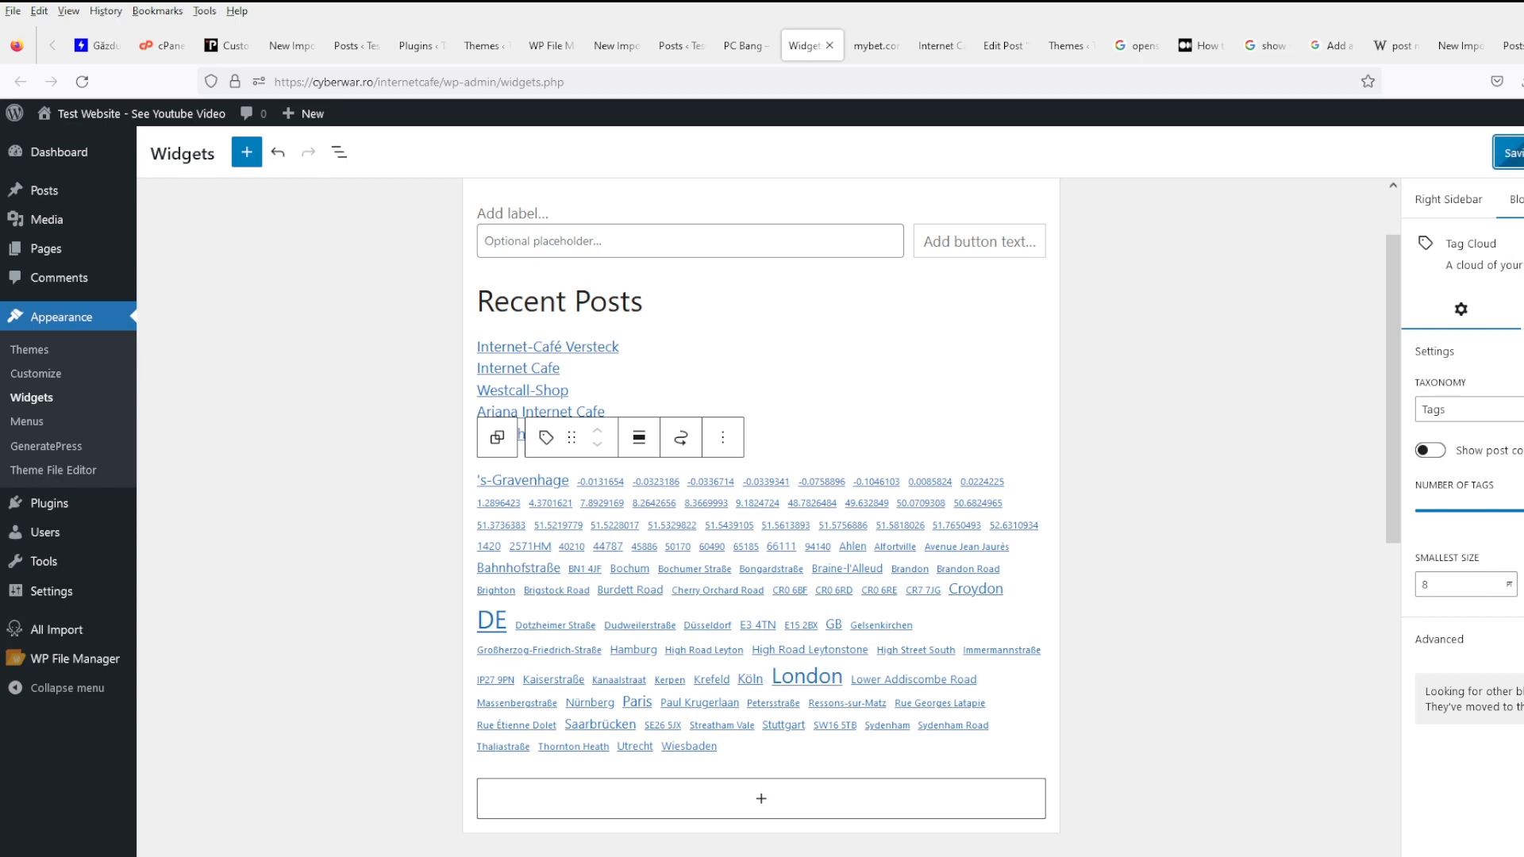
- Browse from the site homepage to the 66111 tag archive and back
click(935, 51)
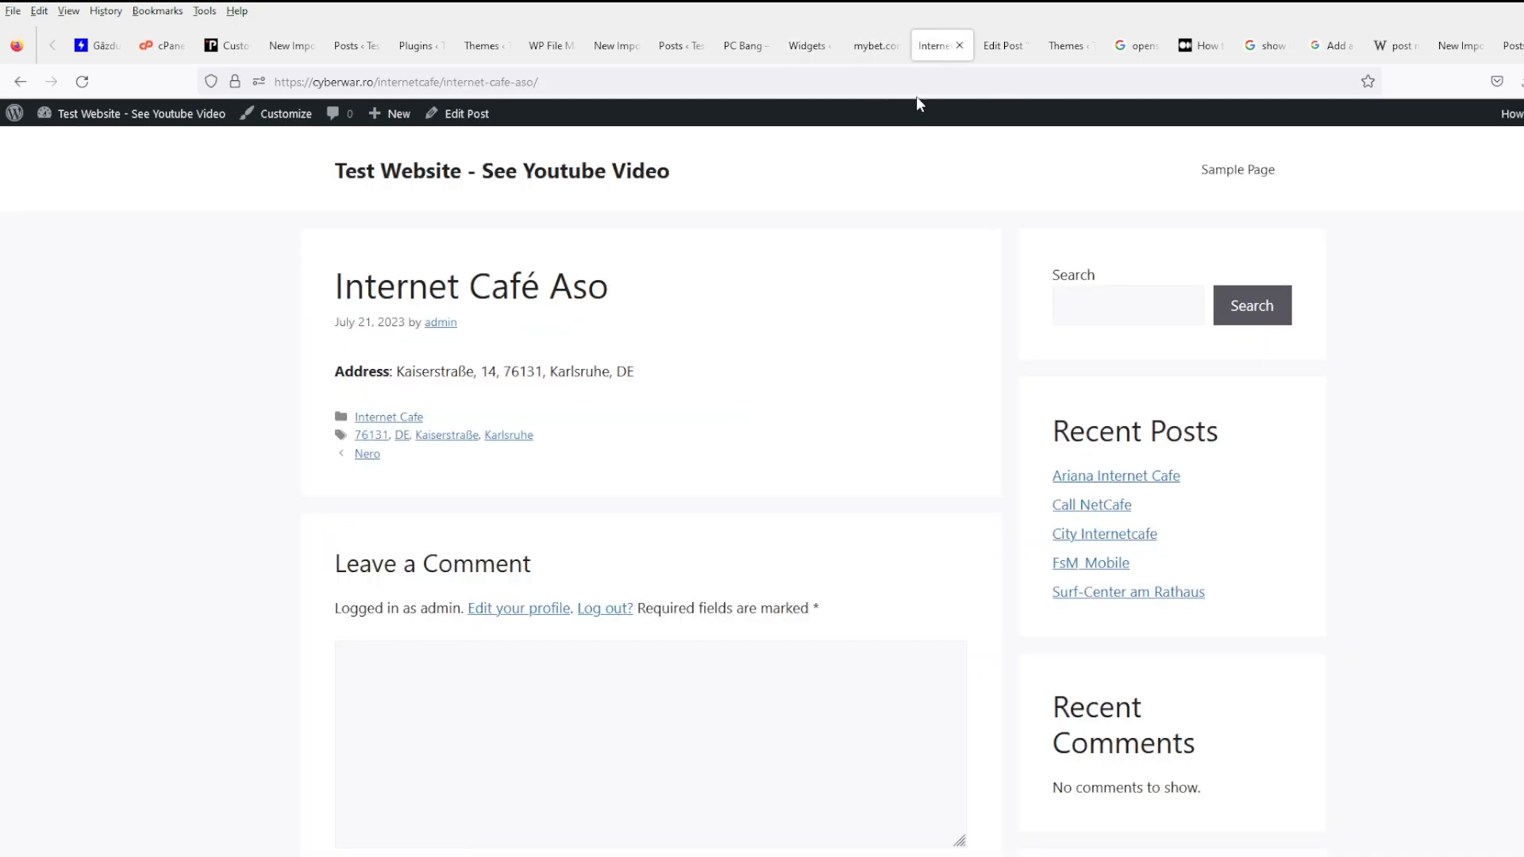
click(520, 173)
scroll(777, 513, down, 6)
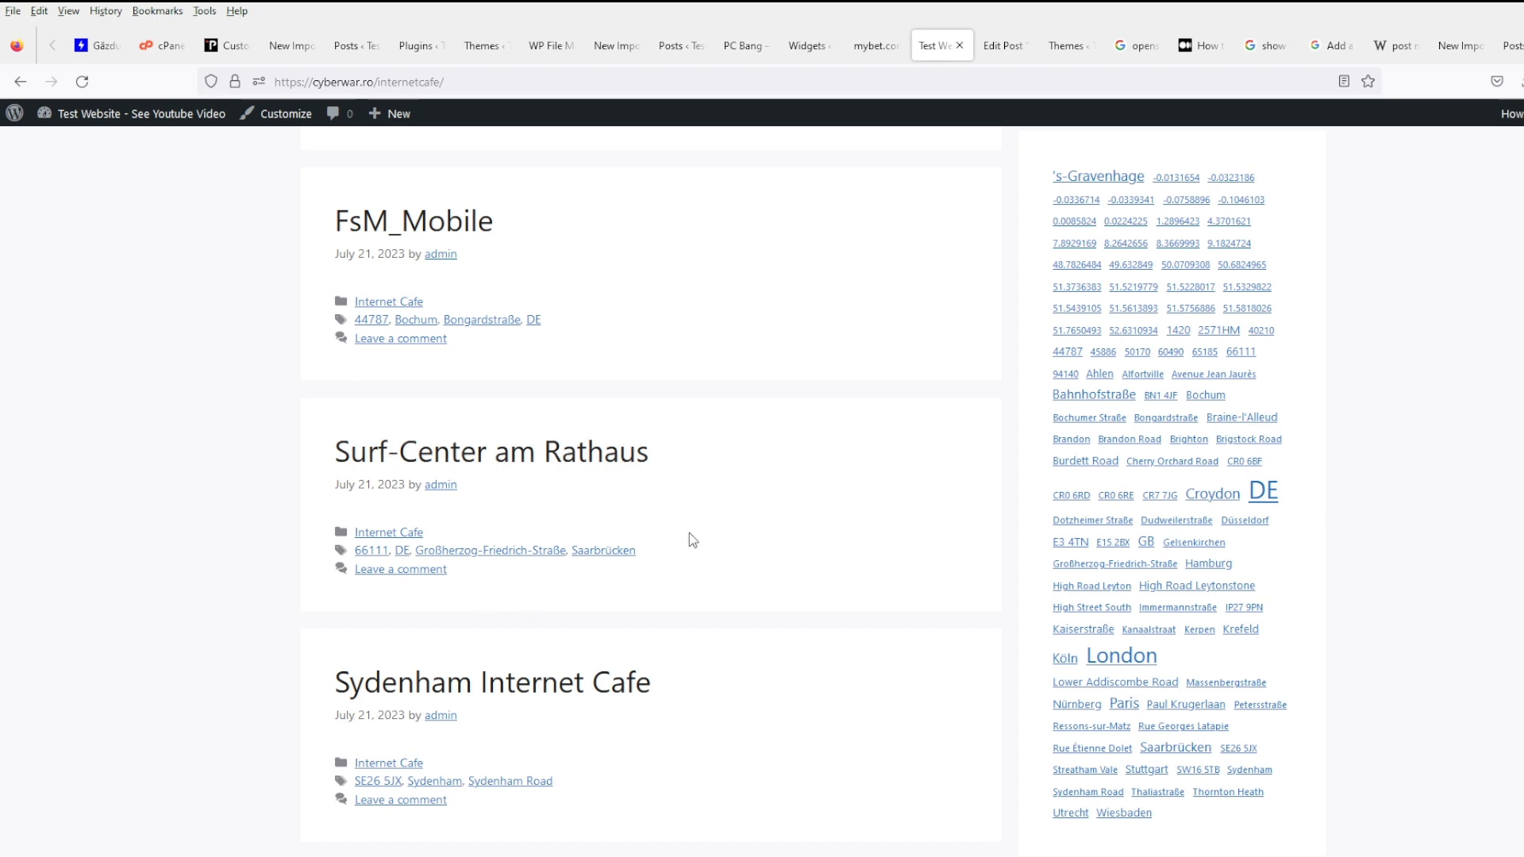
click(1243, 354)
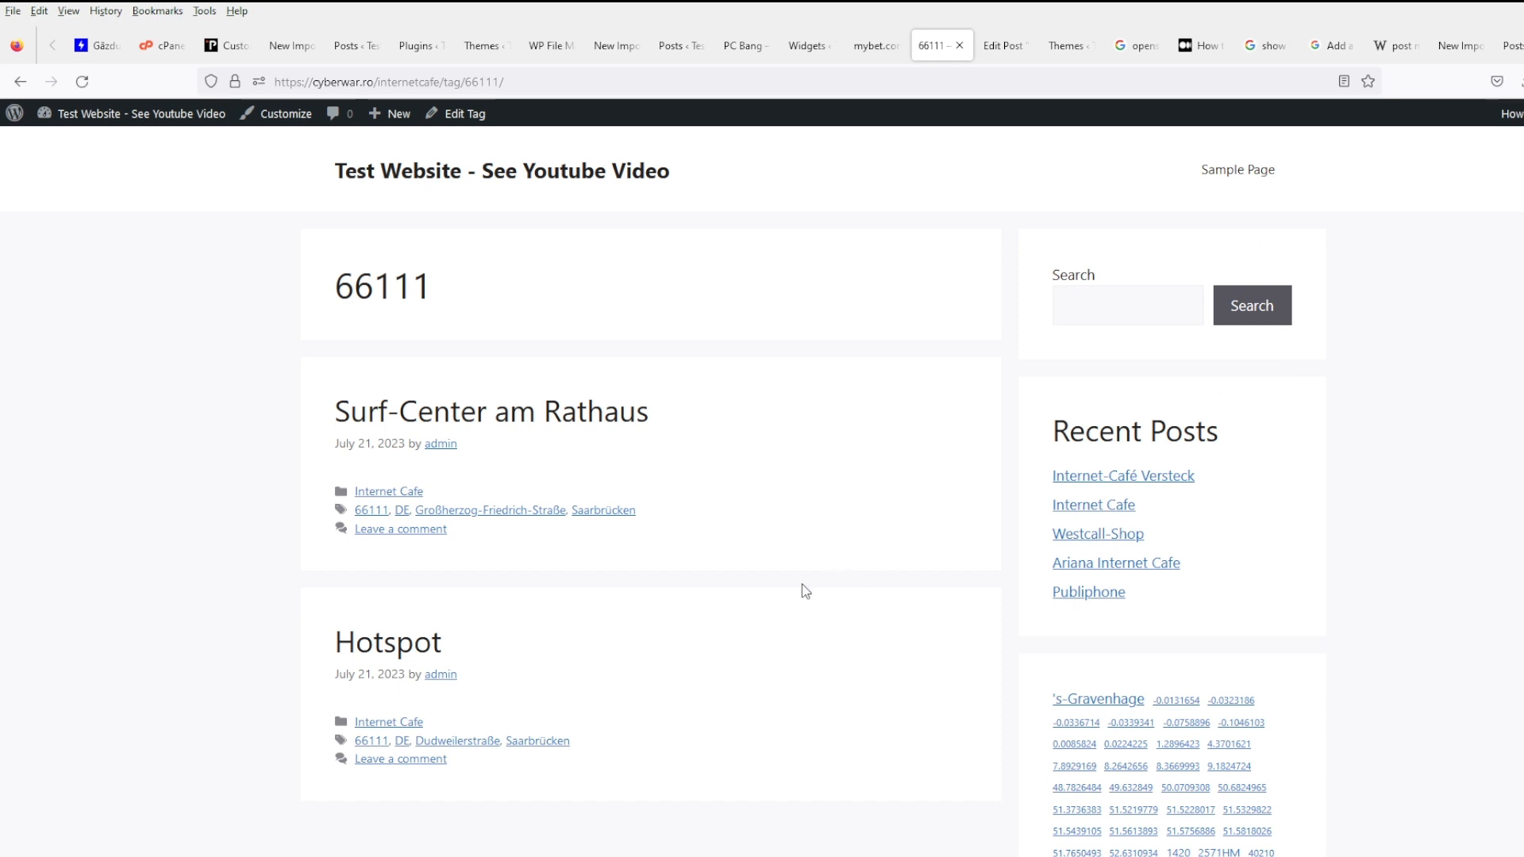
scroll(933, 629, down, 2)
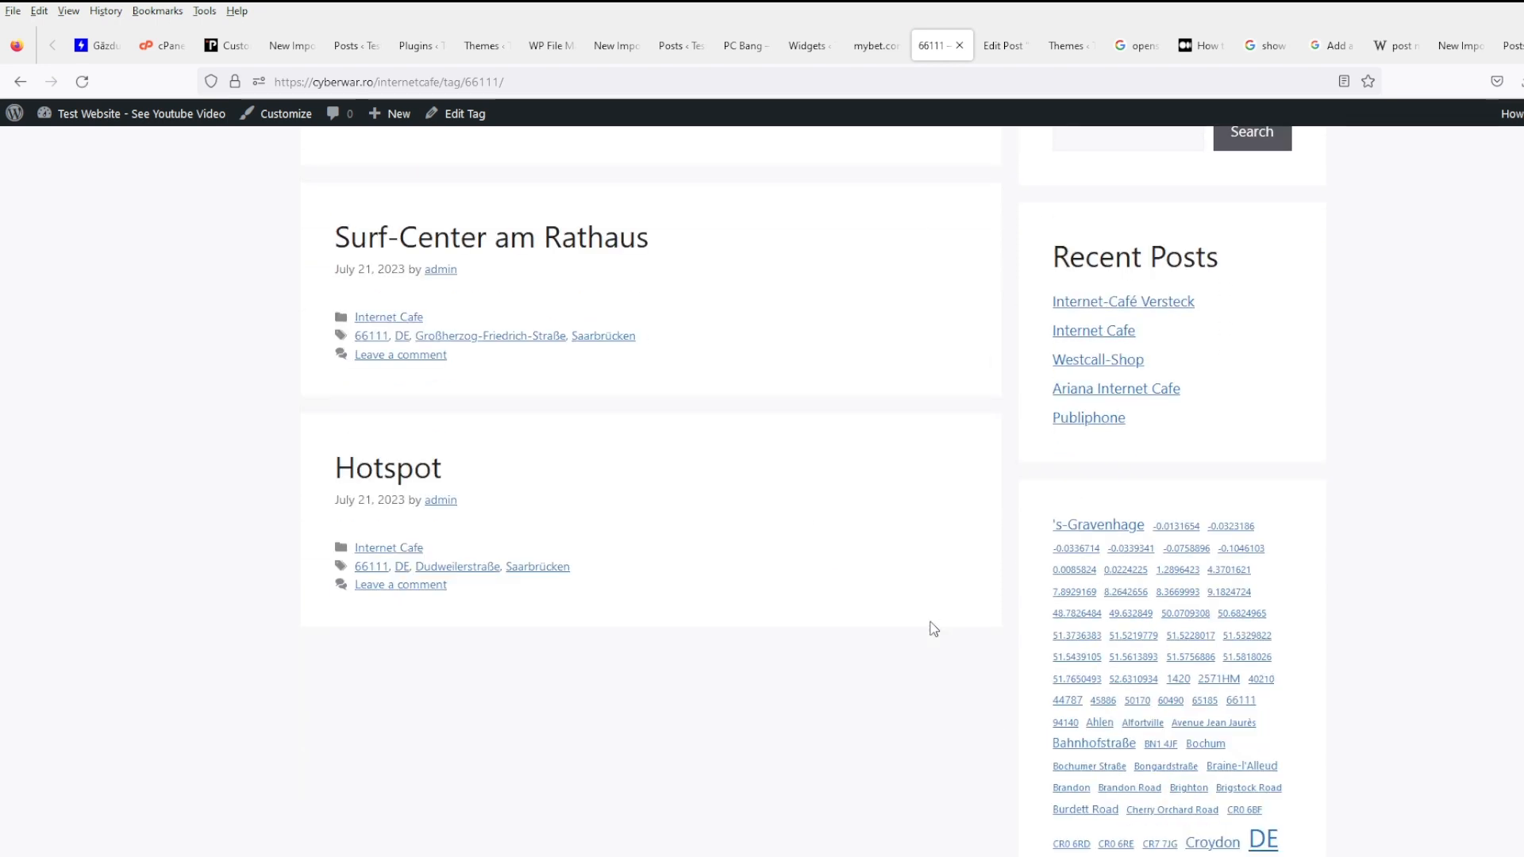
click(20, 81)
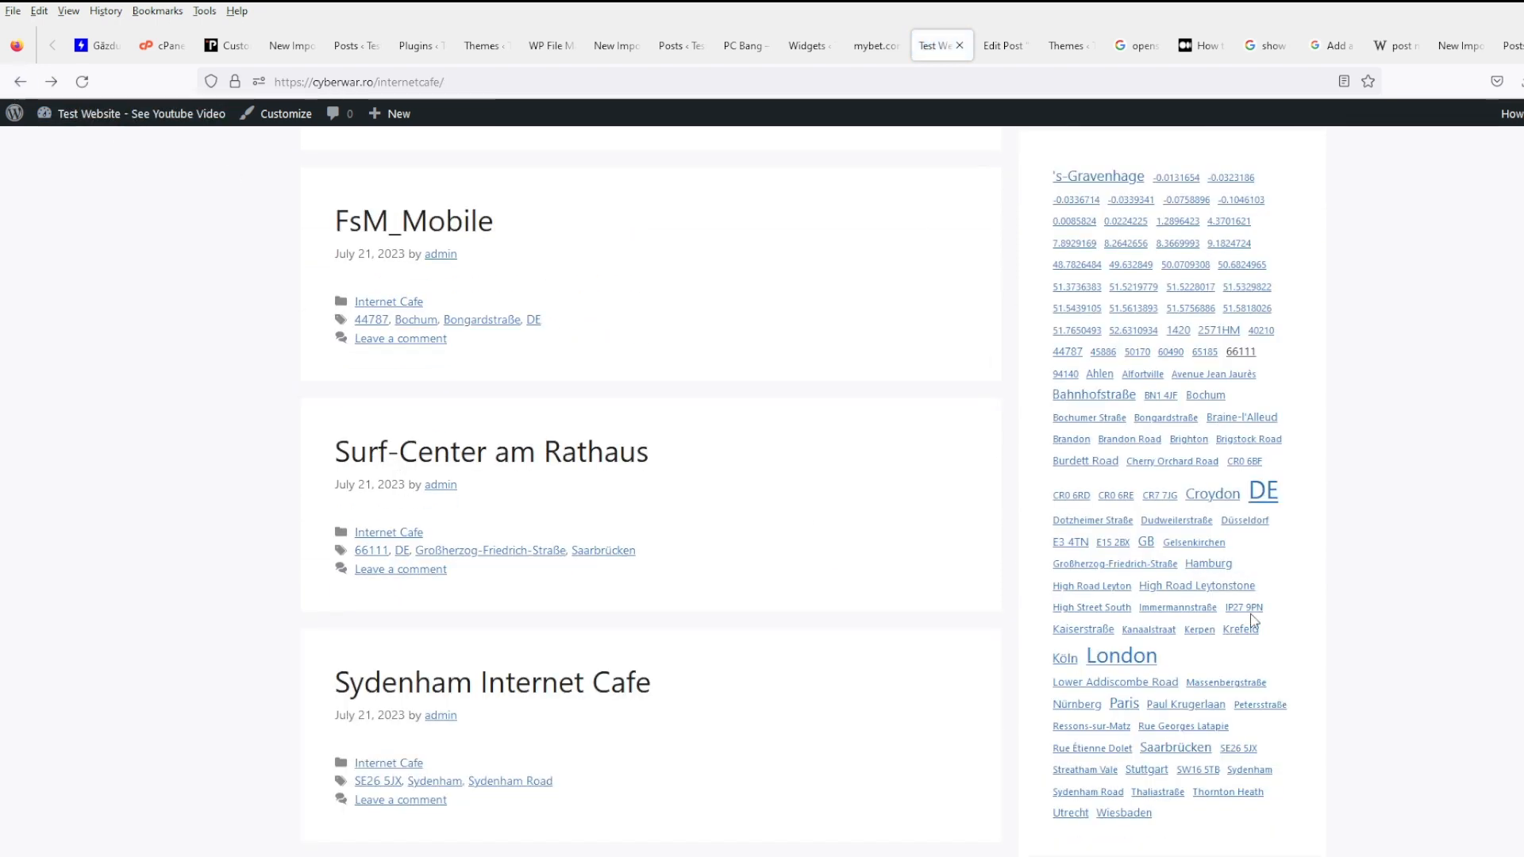
- Open the Espace Public Numérique post via the 50.6824965 tag and inspect its latitude value
click(1243, 265)
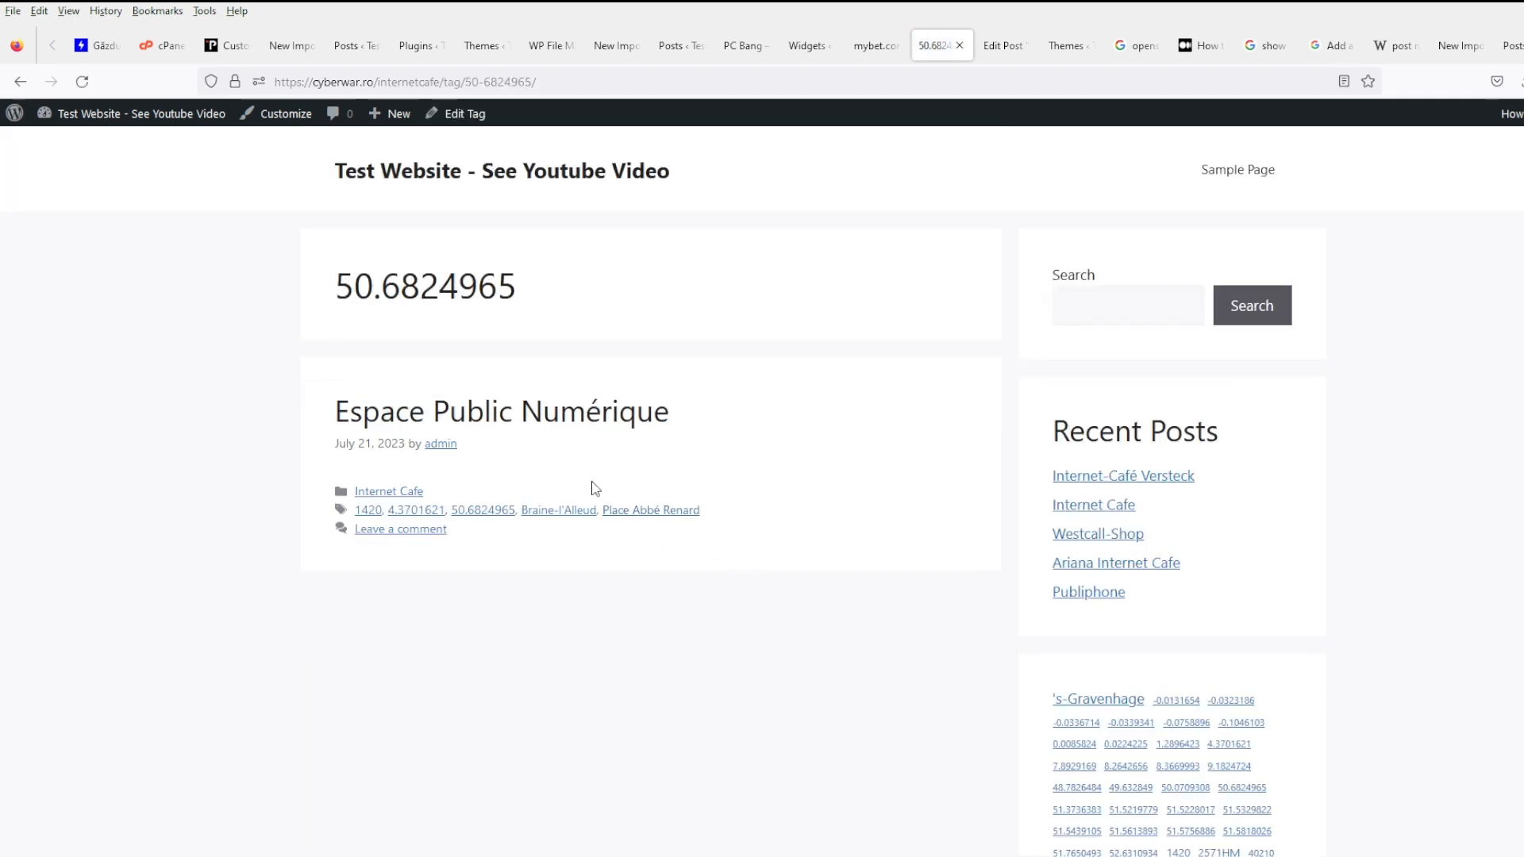
click(525, 413)
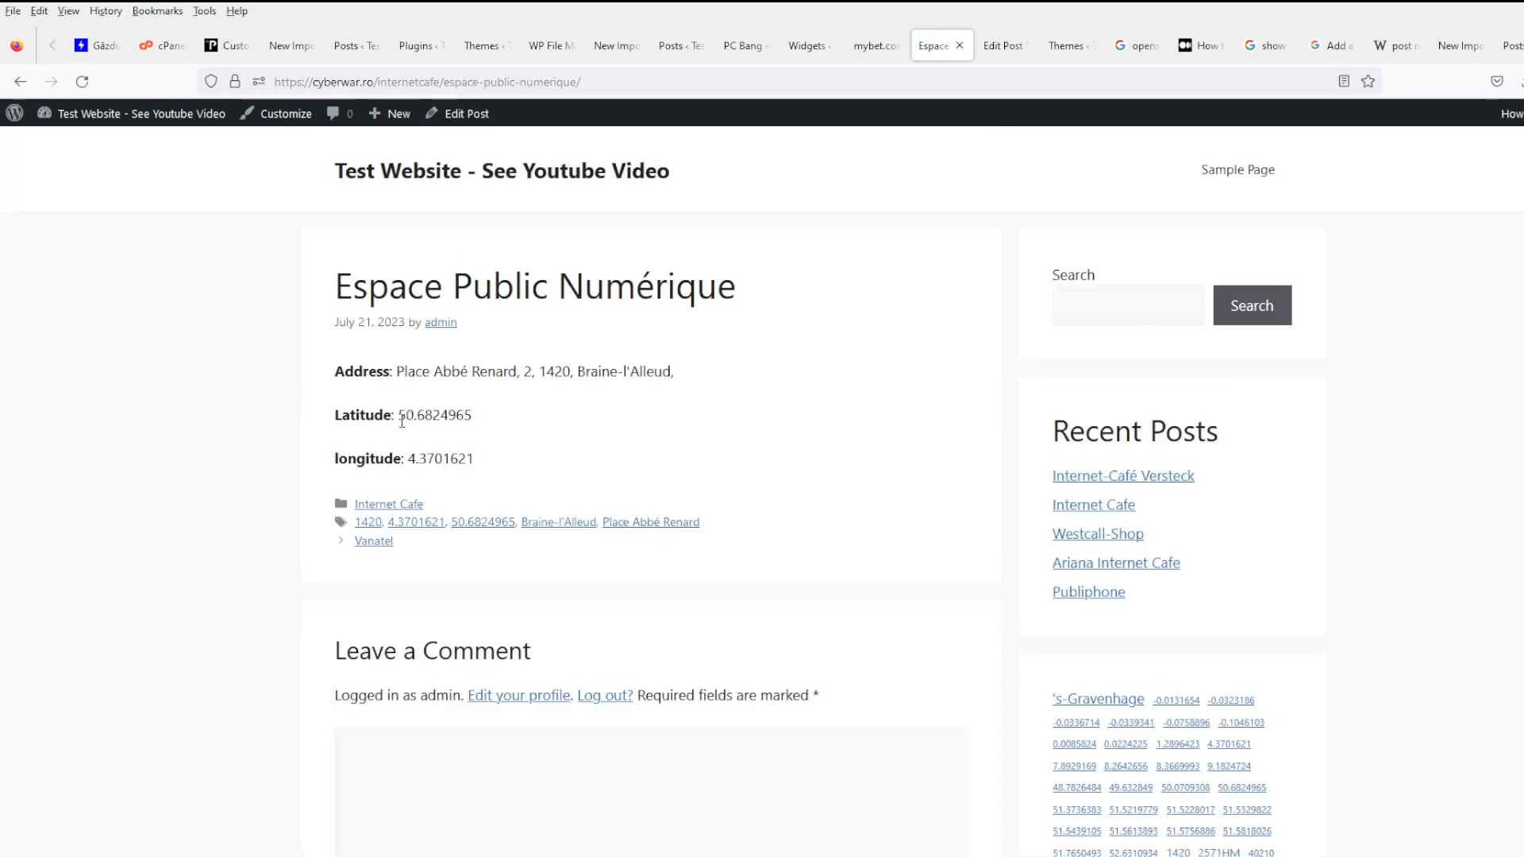
drag(399, 415, 522, 421)
click(544, 433)
- Return to the content-single.php editor in WP File Manager and save the file
click(461, 46)
click(550, 46)
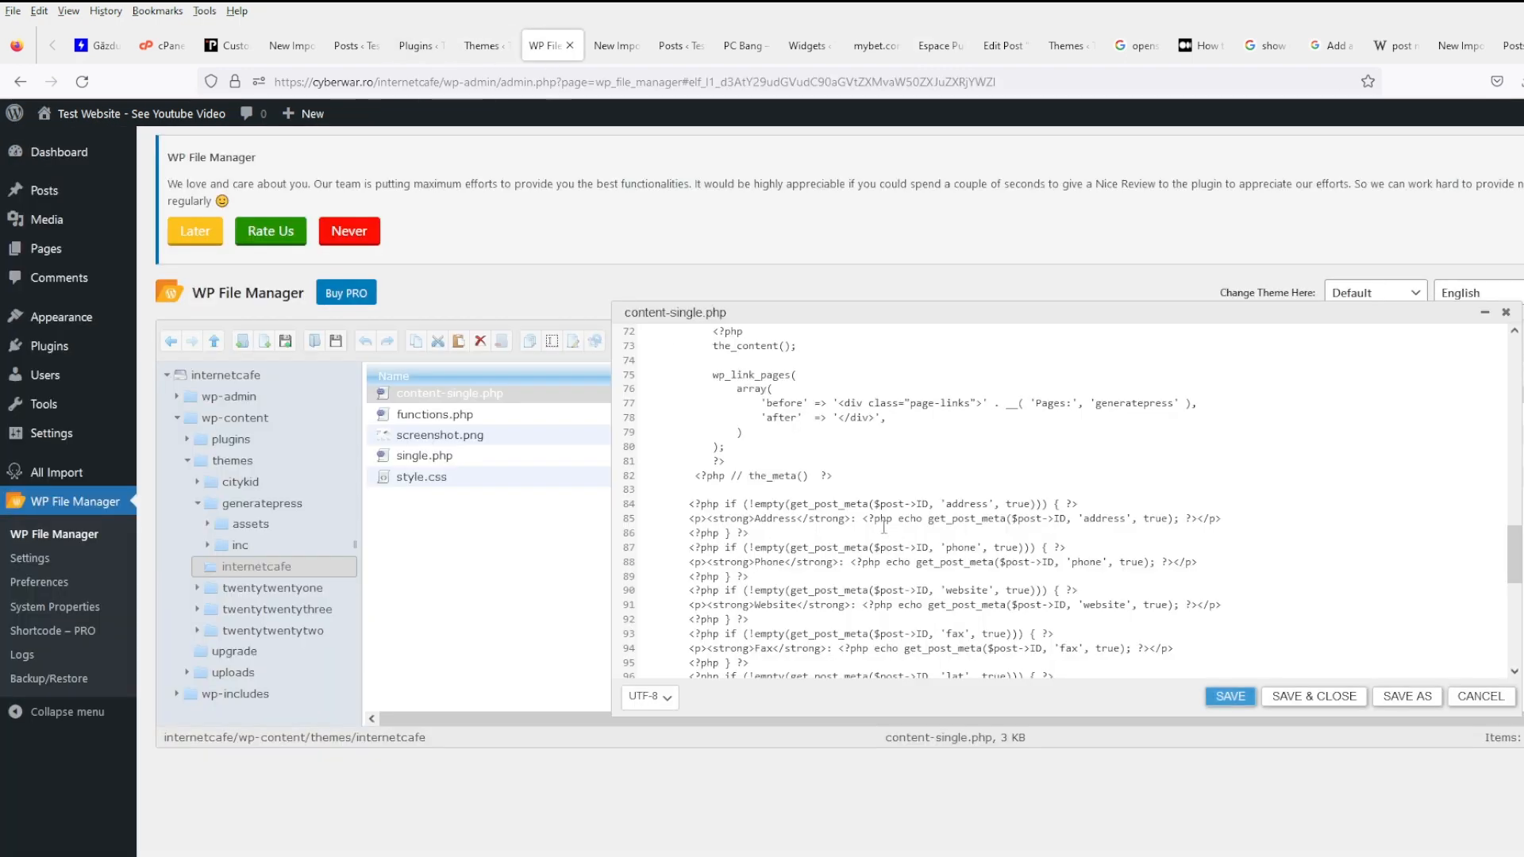
scroll(866, 580, down, 2)
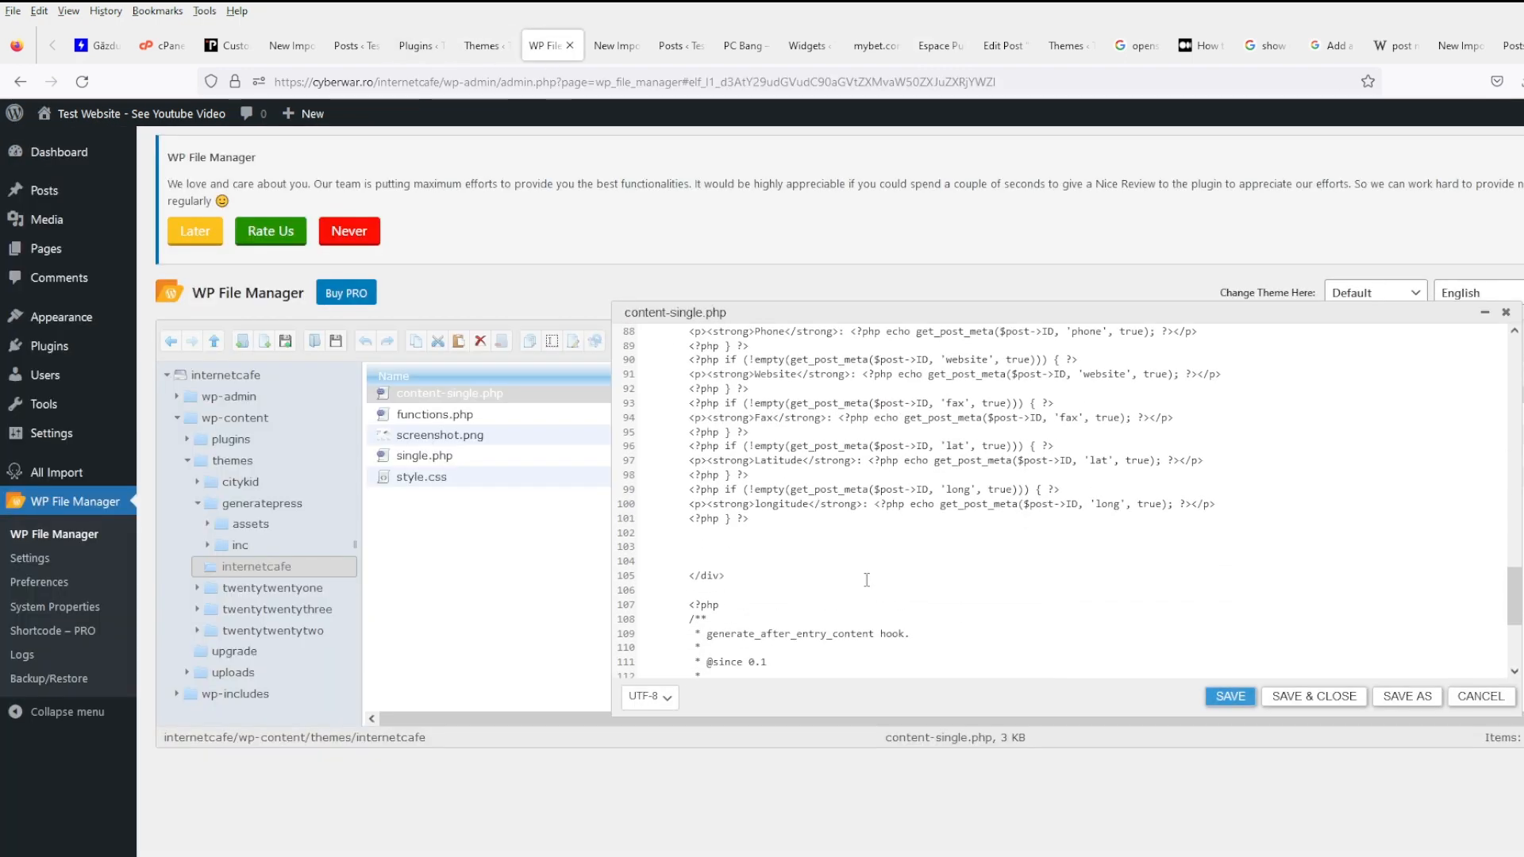
click(758, 506)
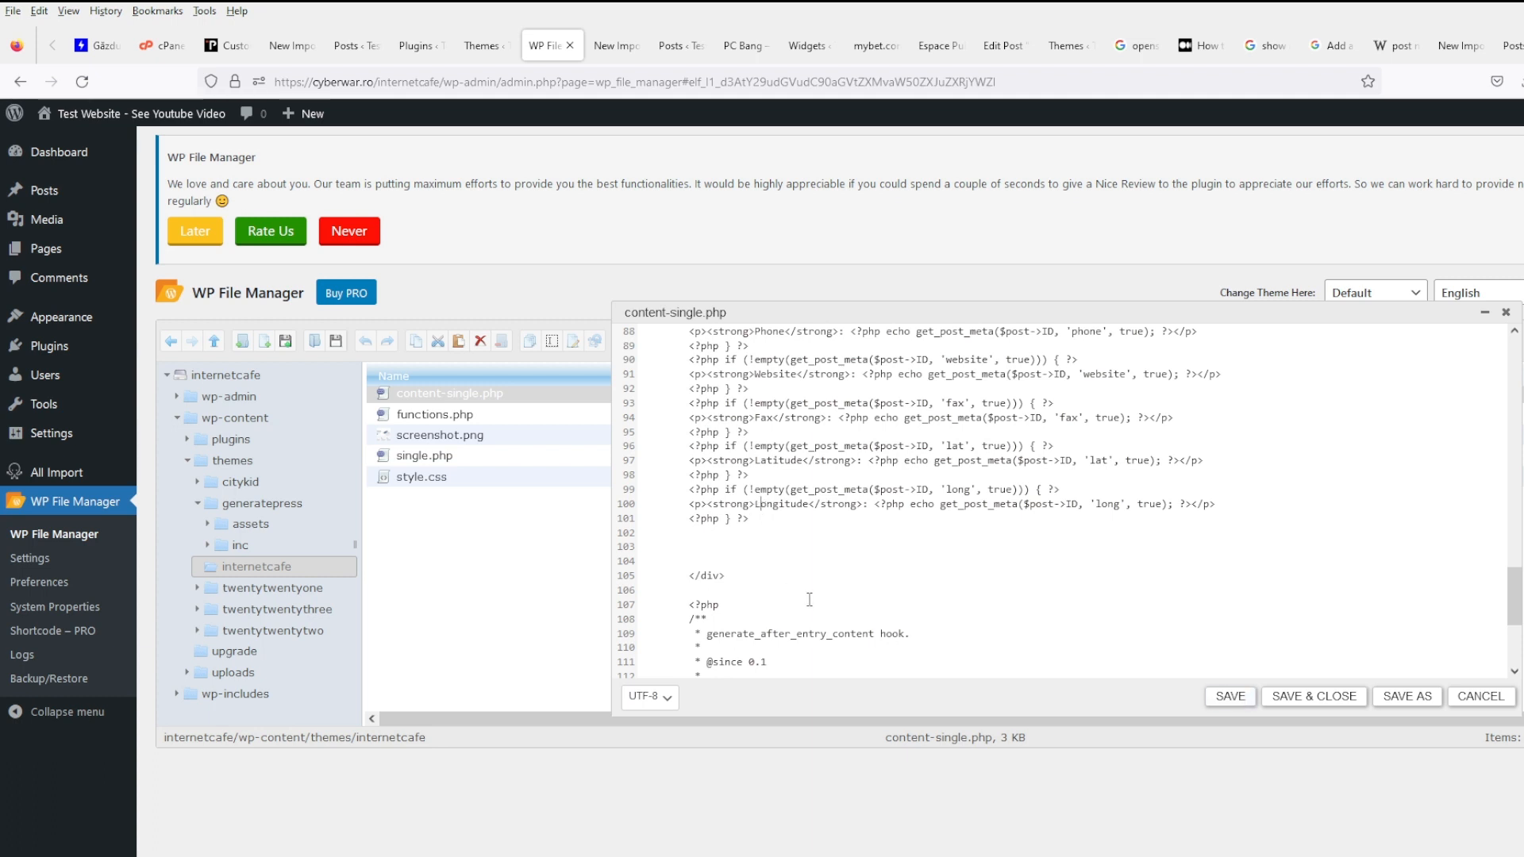
click(1230, 697)
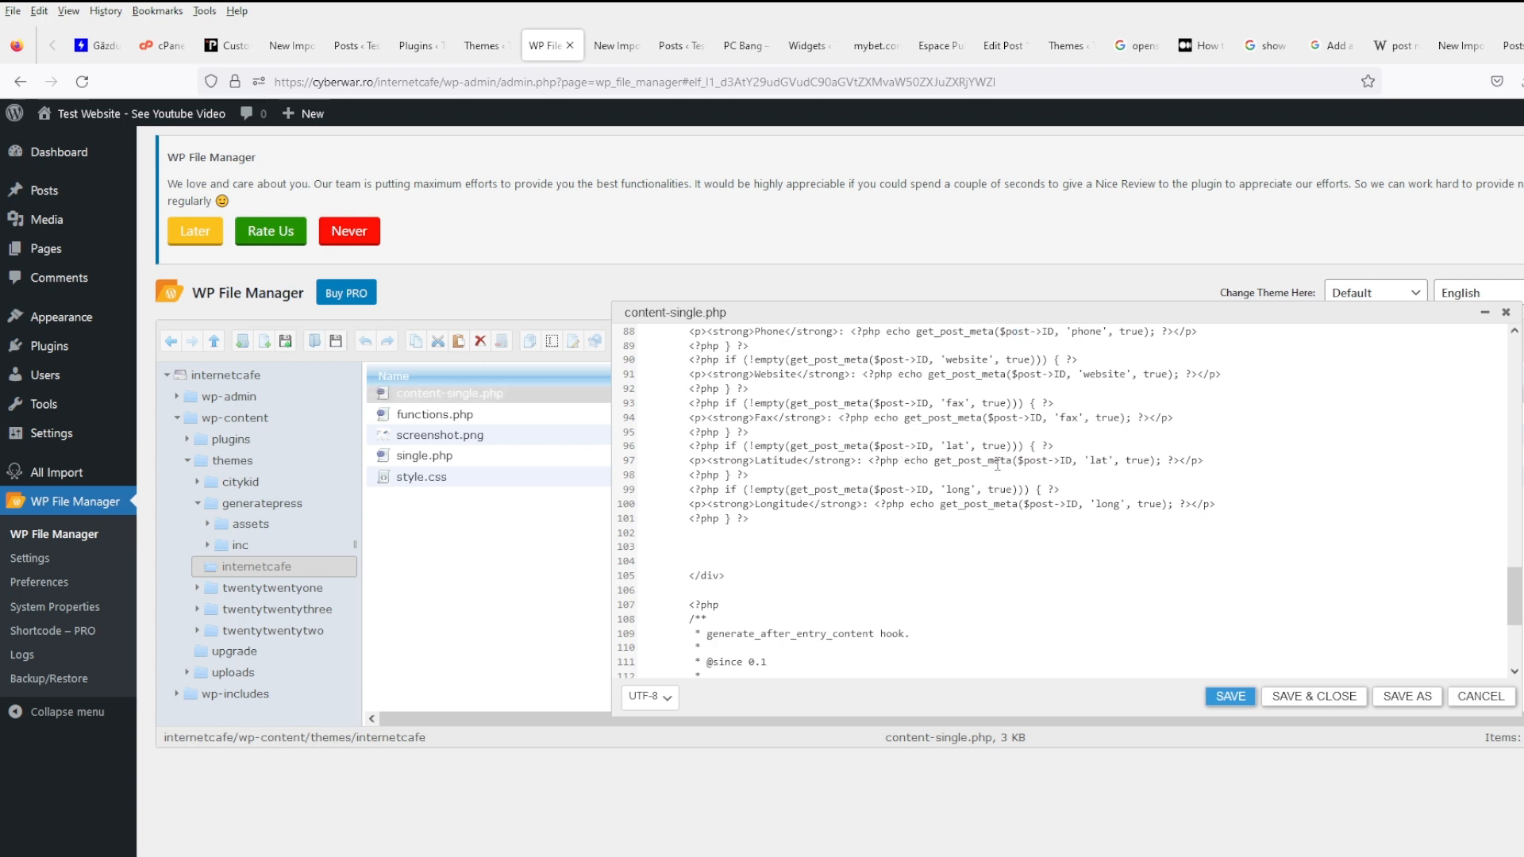
- Strip the <p> tag from the address line 85 and tidy its closing tag
scroll(999, 466, up, 2)
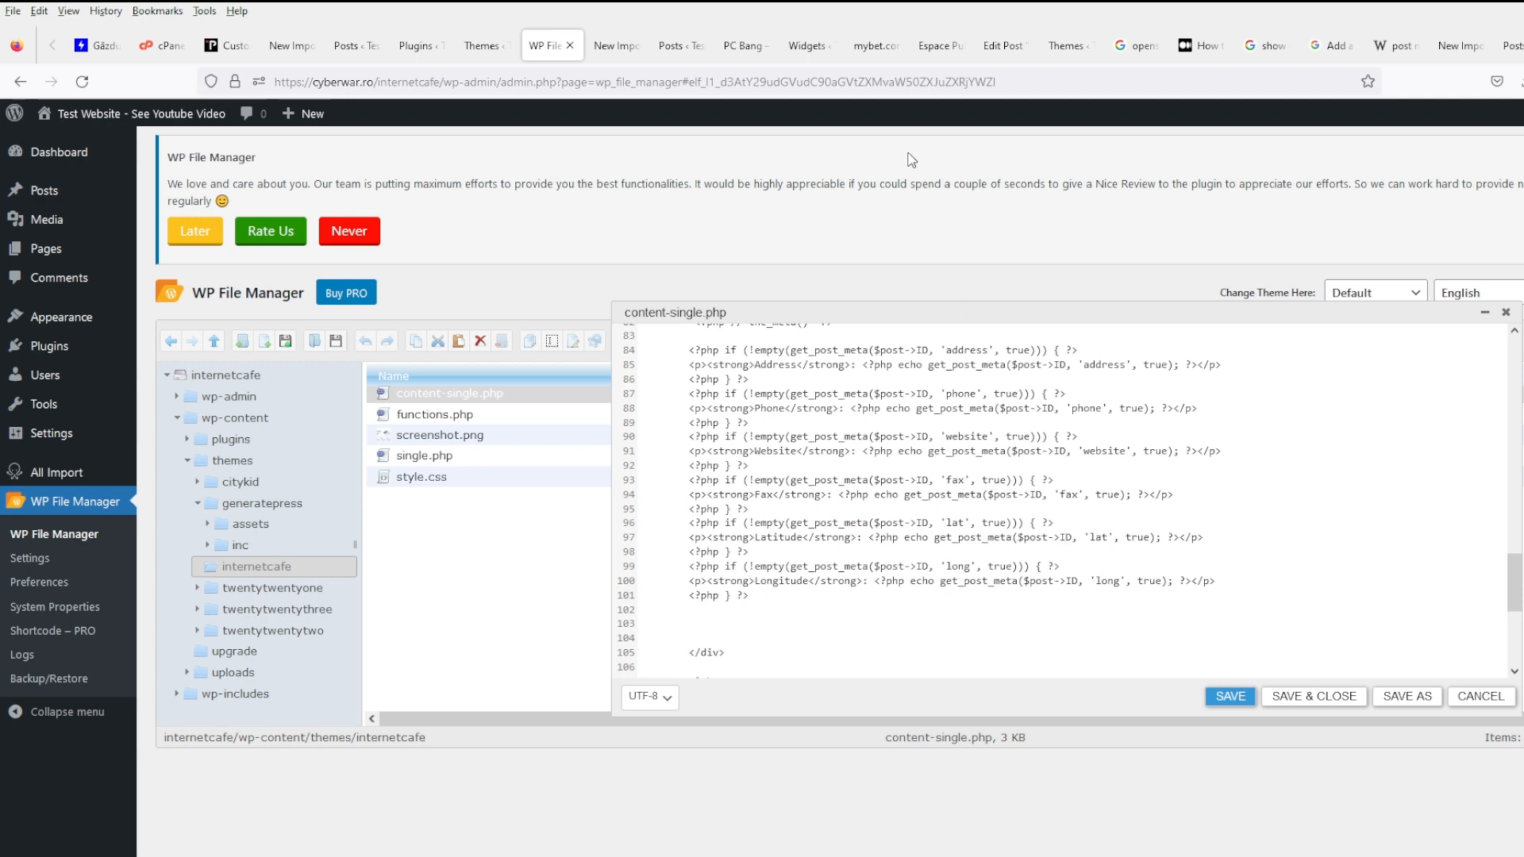
scroll(788, 447, up, 4)
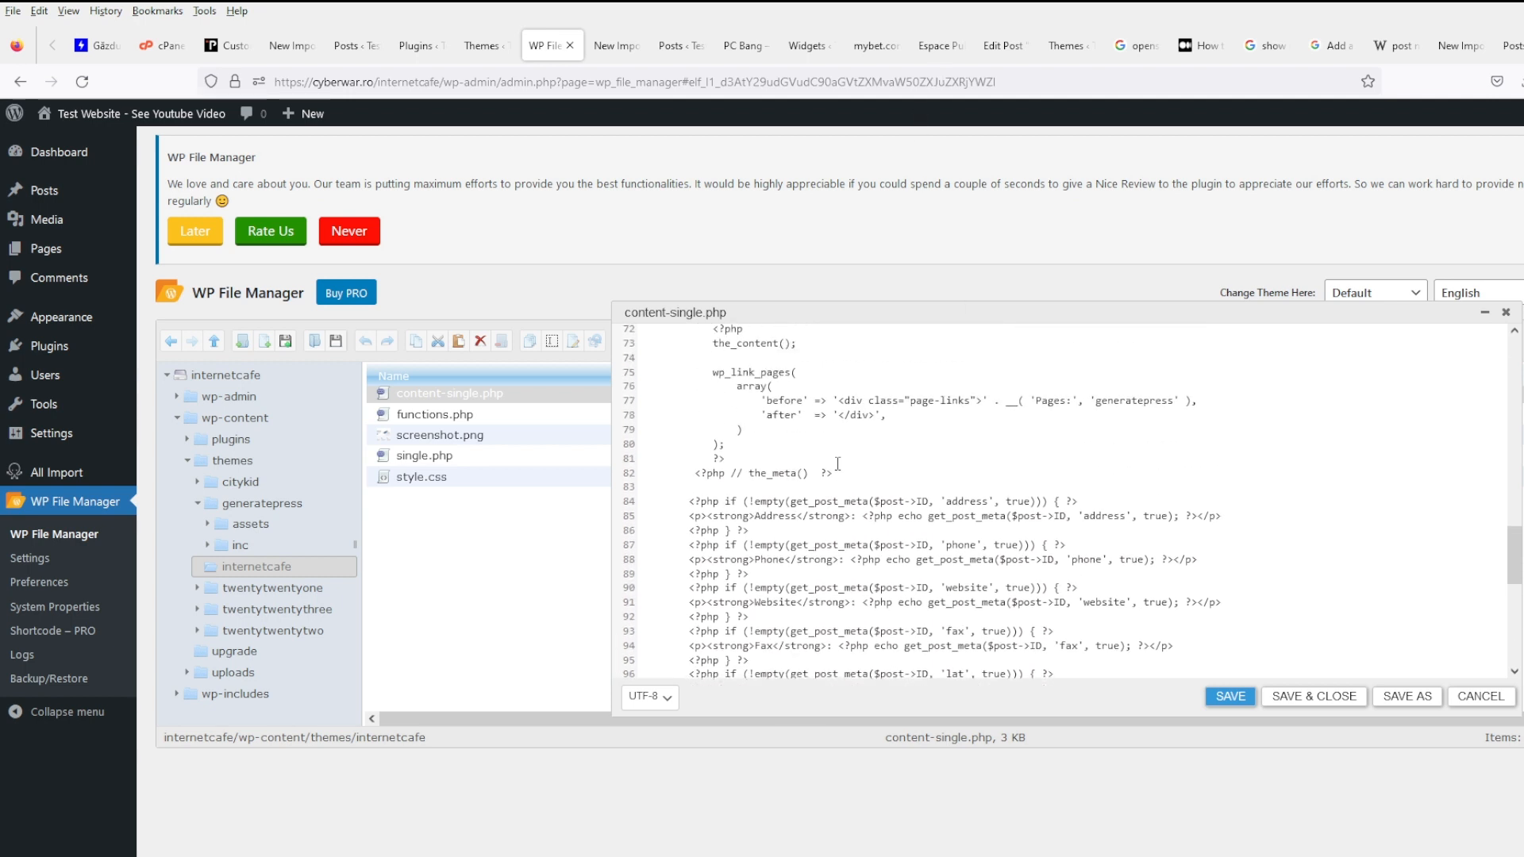
click(708, 519)
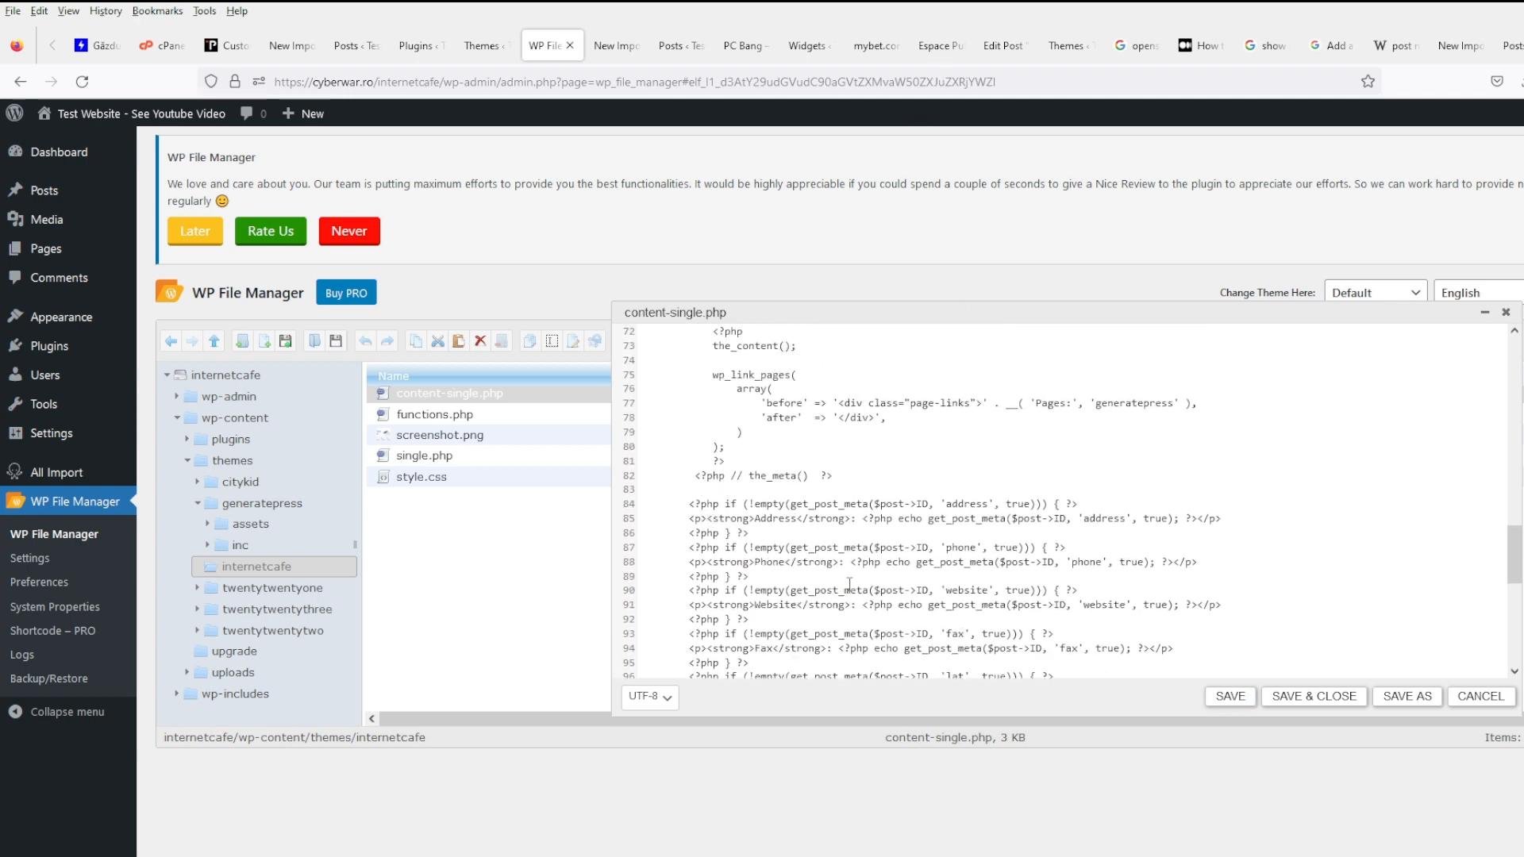
key(shift+Home)
key(BackSpace)
key(End)
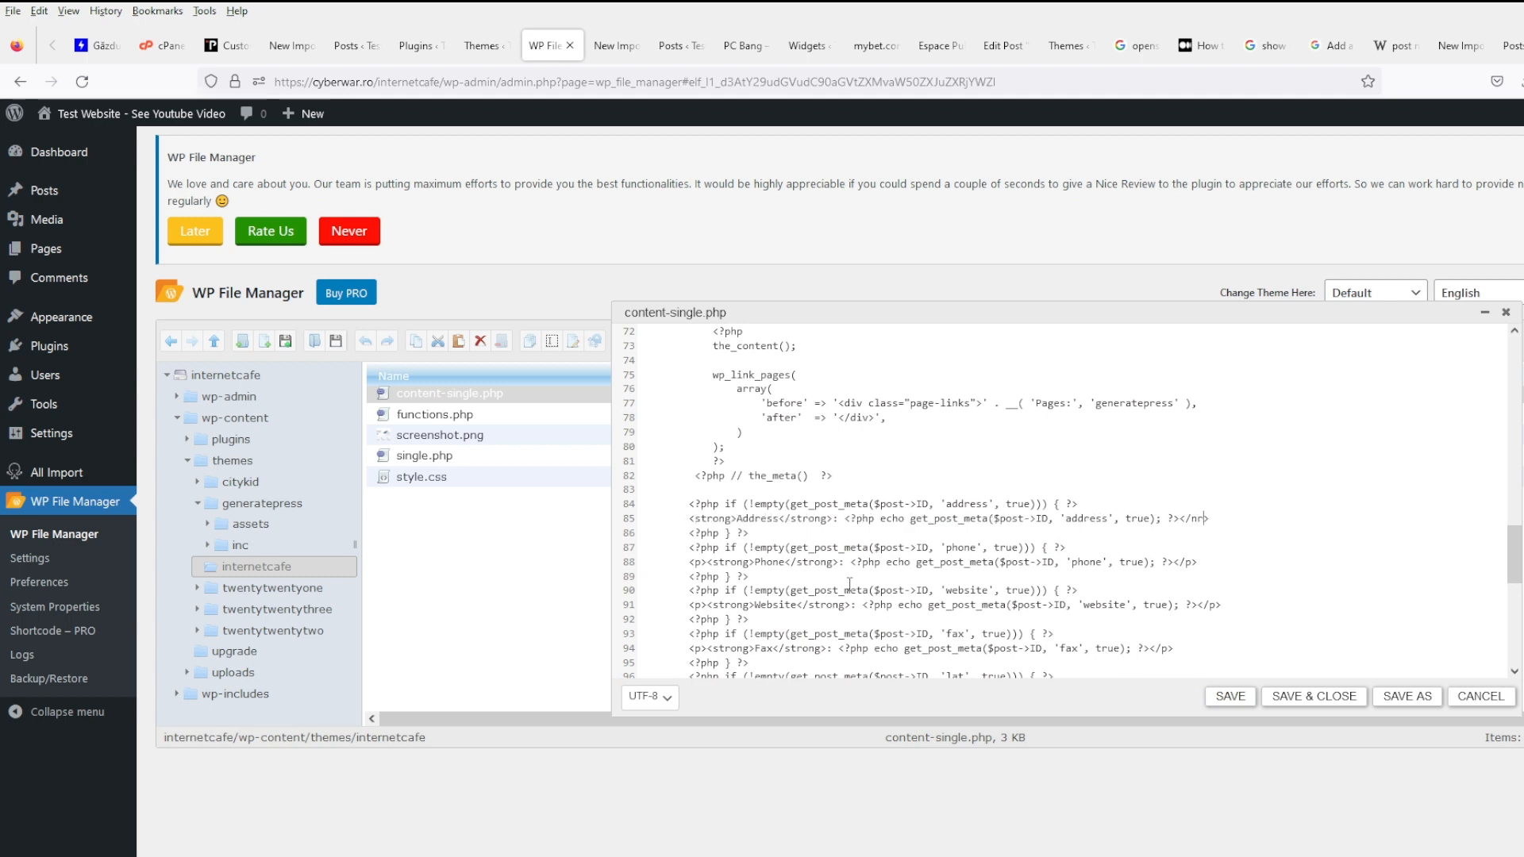
key(BackSpace)
key(BackSpace)
text(b)
key(BackSpace)
key(BackSpace)
key(BackSpace)
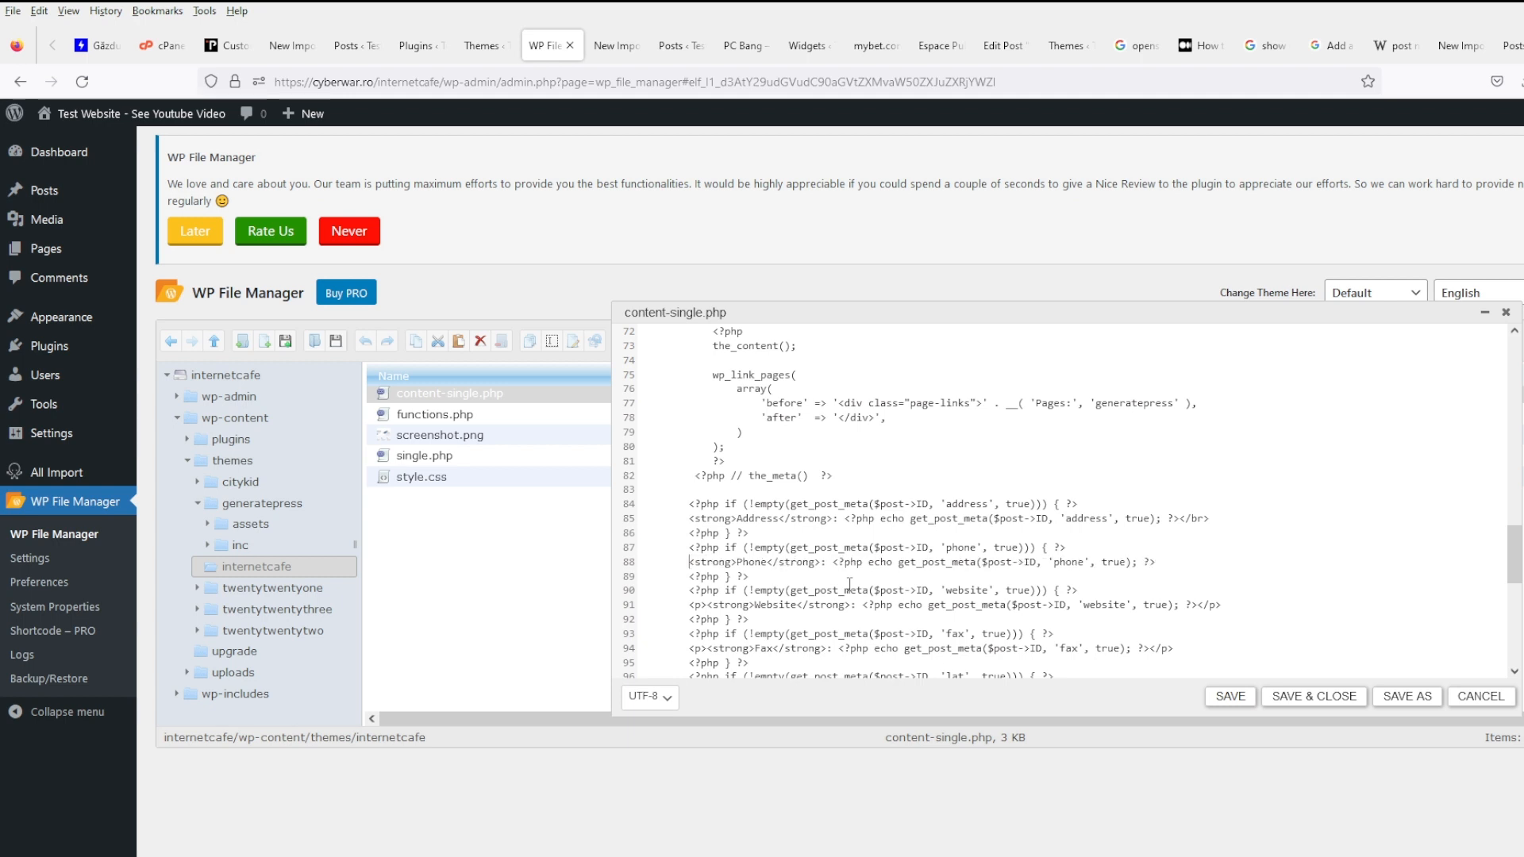
- Remove the opening <p> from the Website, Fax, Latitude and Longitude lines
key(Delete)
key(Delete)
key(Delete)
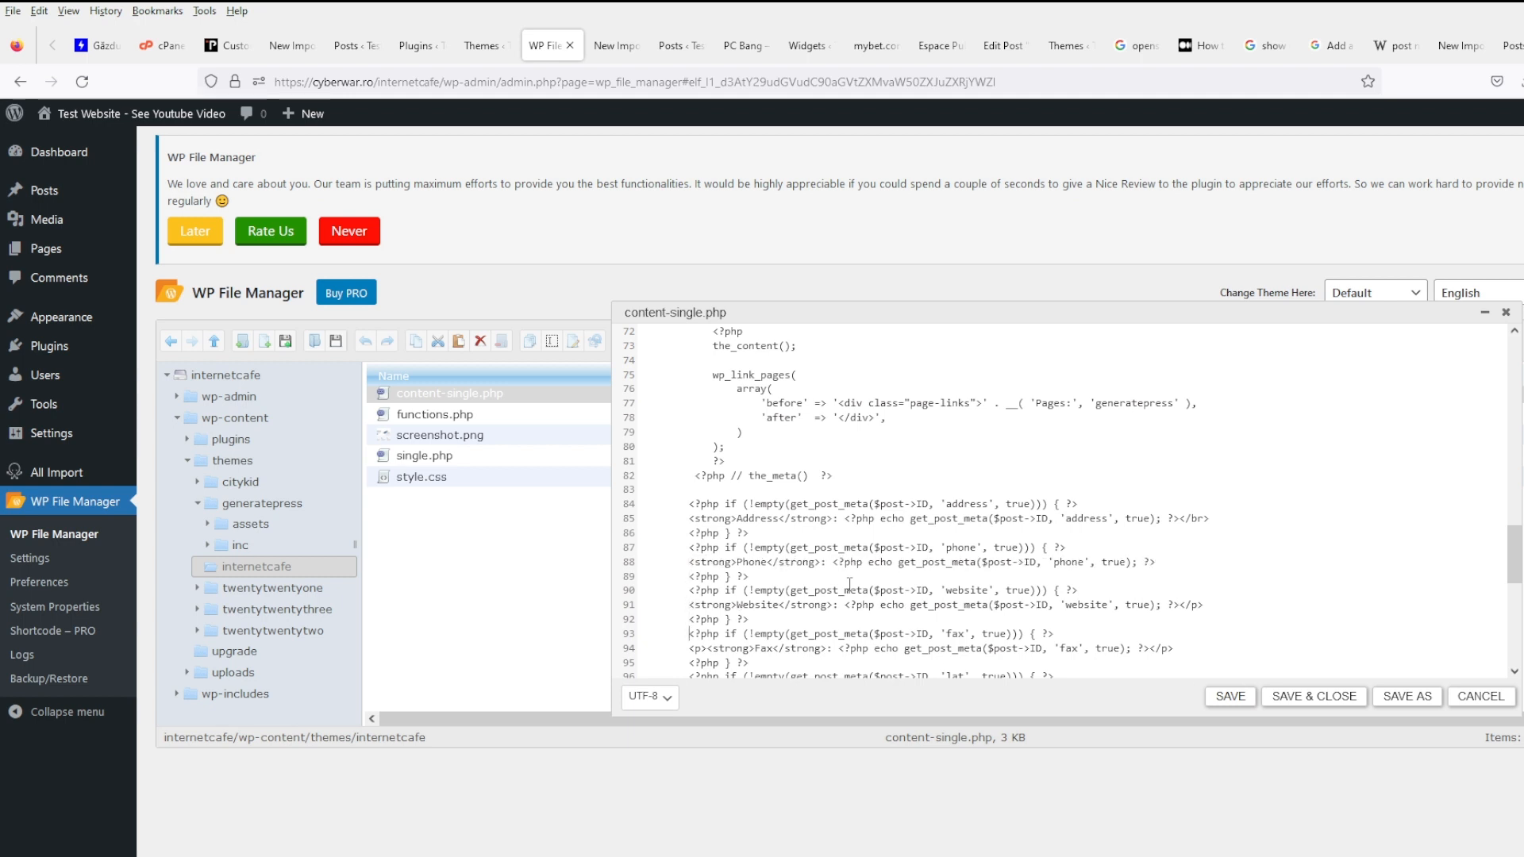
key(Down)
key(Delete)
key(Delete)
key(Delete)
scroll(908, 486, down, 1)
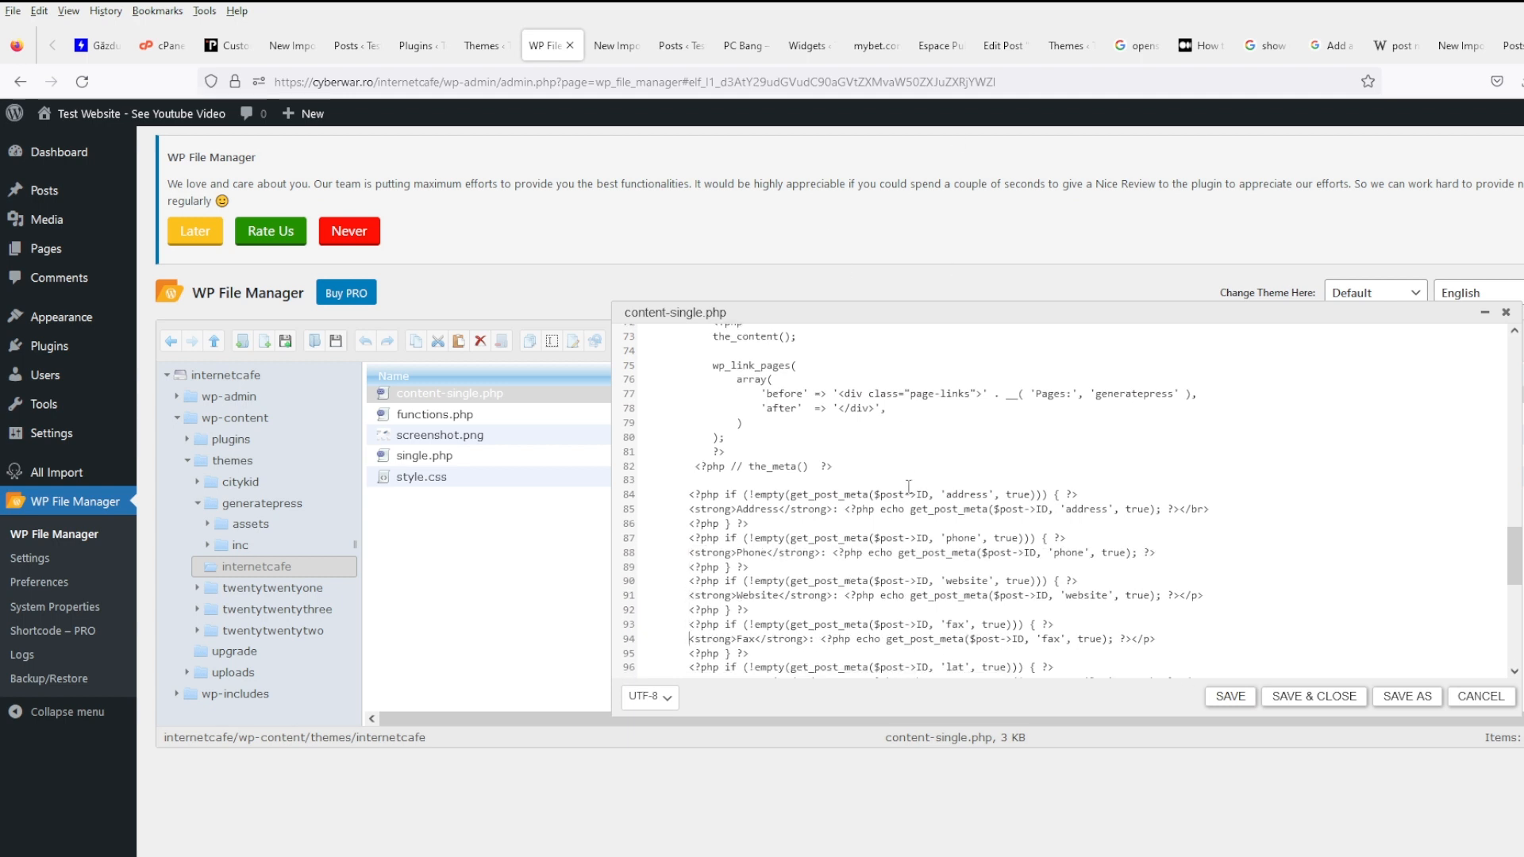
scroll(817, 486, down, 5)
click(676, 467)
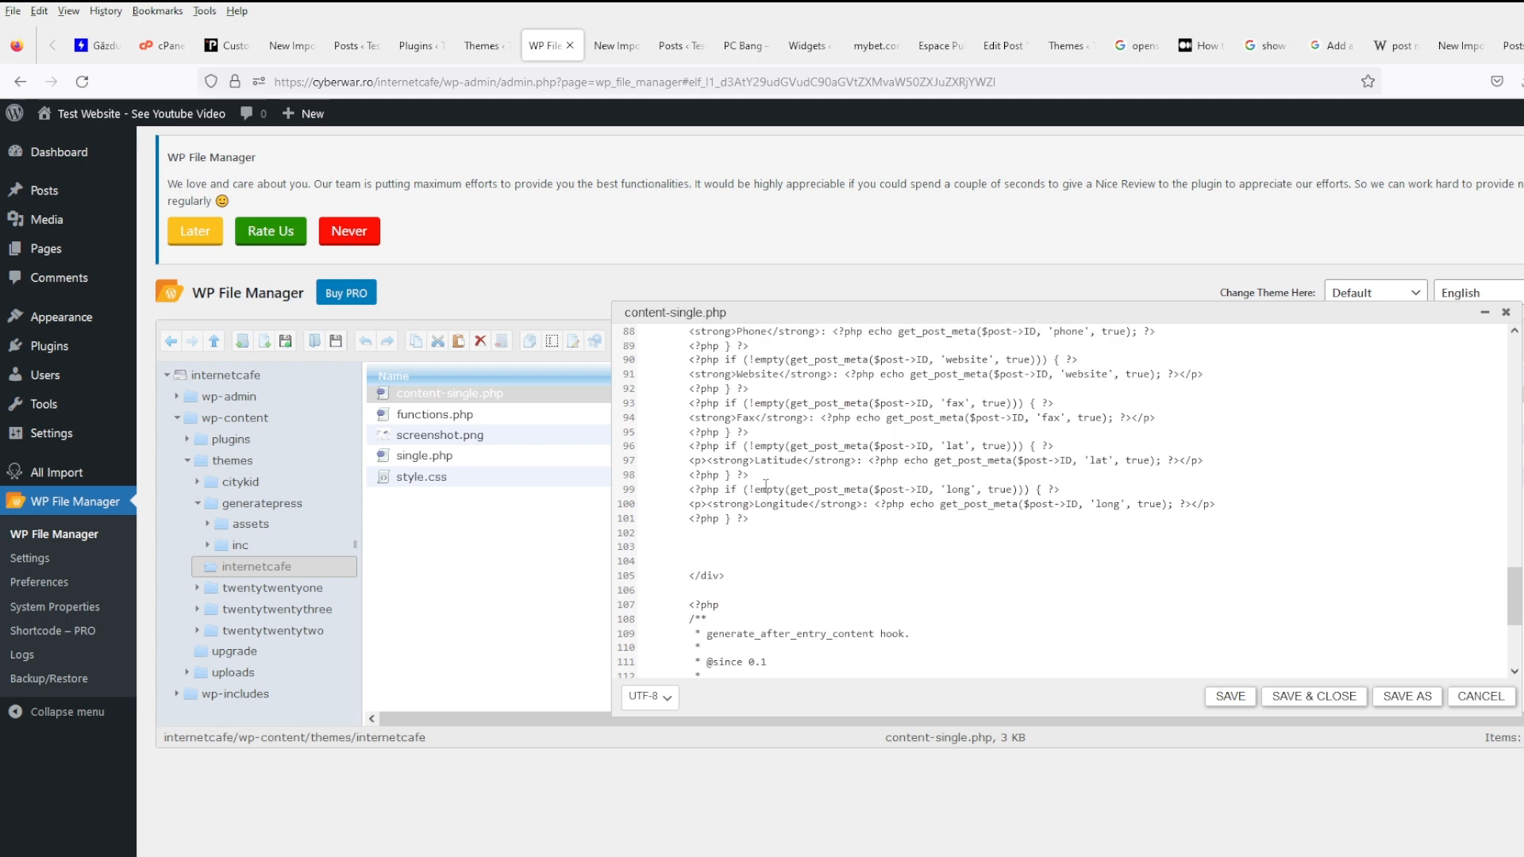
key(Delete)
key(Delete)
key(Delete)
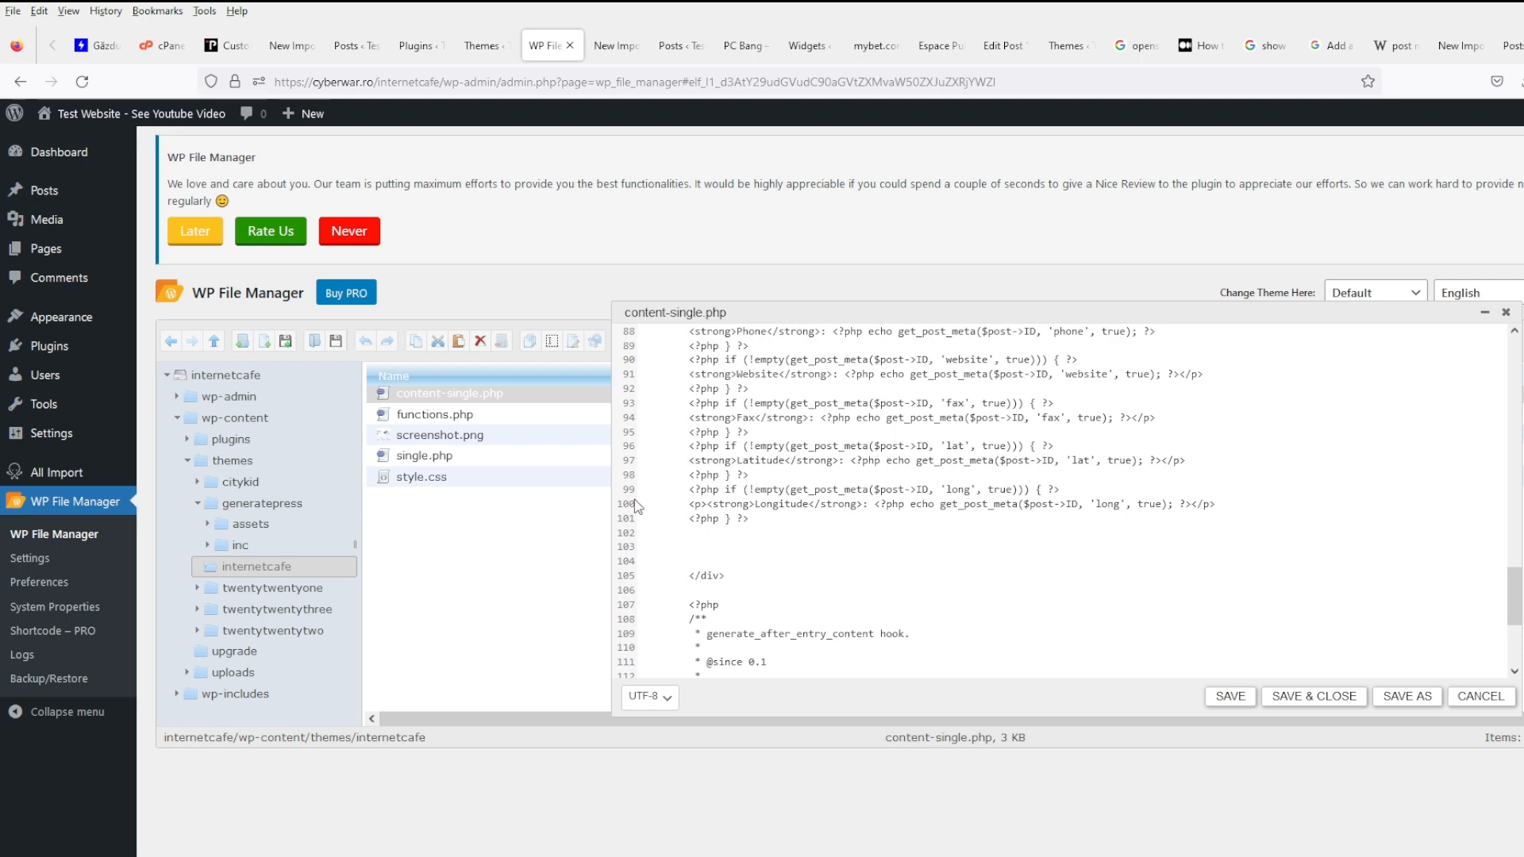
click(690, 506)
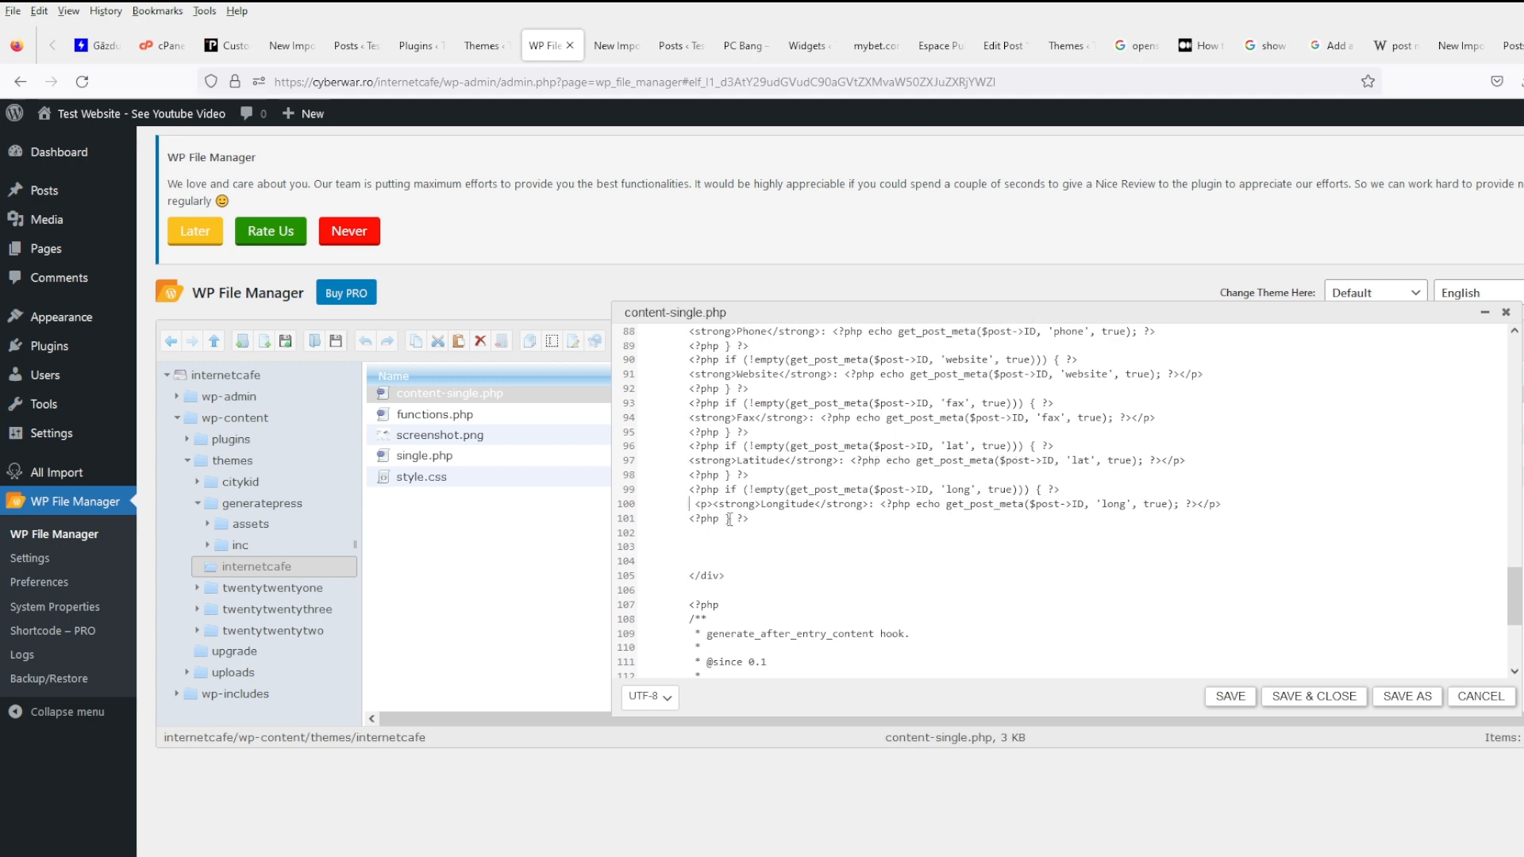
key(Delete)
key(Delete)
key(Delete)
key(Delete)
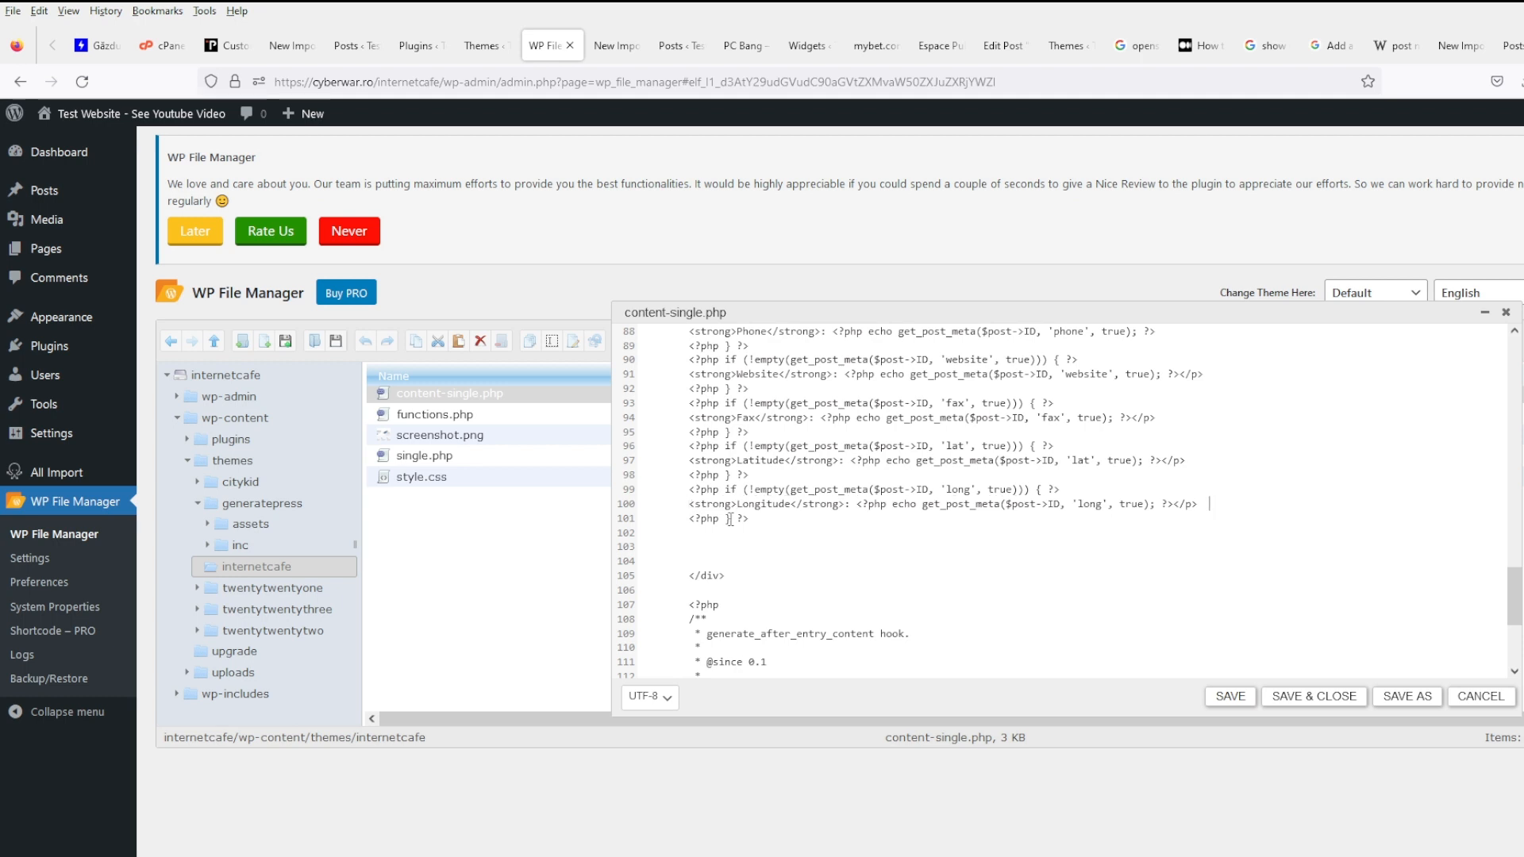
- Paste line-break tags onto the phone and Website lines in place of </p>
scroll(1294, 556, up, 4)
drag(1210, 442, 1188, 442)
key(ctrl+c)
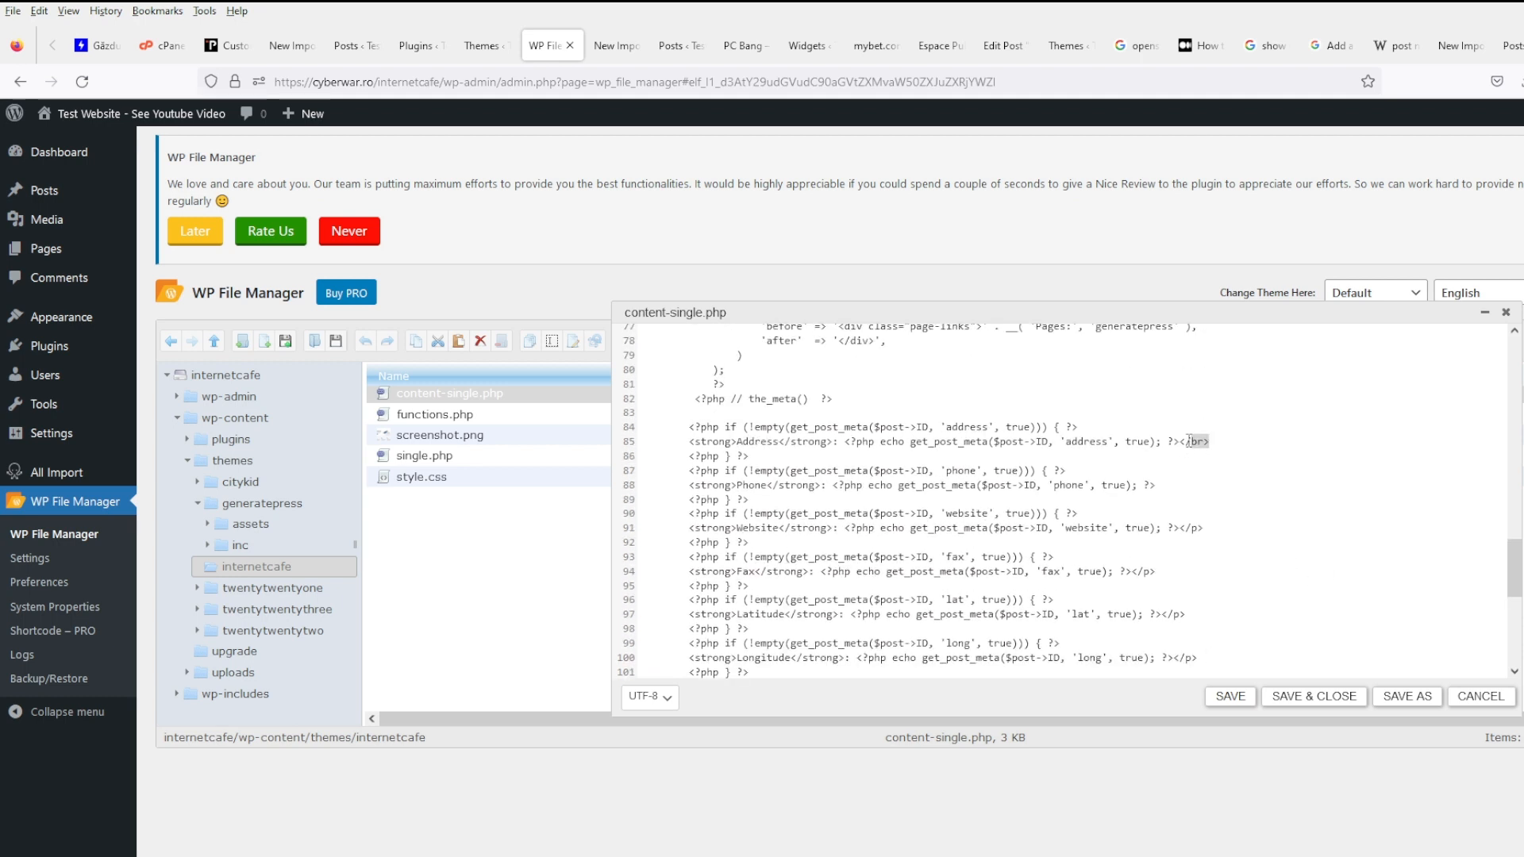
click(1168, 485)
key(Left)
key(Left)
key(ctrl+v)
shift+click(1181, 530)
text(</br>)
drag(1186, 443, 1206, 444)
text(b)
key(ctrl+shift+Left)
key(ctrl+shift+Left)
- End the phone, Website, Fax, Latitude and Longitude lines with <br/>, then save content-single.php
click(1326, 453)
key(ctrl+shift+Left)
key(ctrl+shift+Left)
text(<br/>)
key(Down)
key(ctrl+shift+Left)
key(ctrl+shift+Left)
text(<br/>)
key(ctrl+shift+Left)
key(ctrl+shift+Left)
text(<br/>)
key(Down)
key(Down)
key(ctrl+shift+Left)
key(ctrl+shift+Left)
text(<br/>)
key(Down)
key(Down)
key(ctrl+shift+Left)
key(ctrl+shift+Left)
text(<br/>)
scroll(1337, 453, down, 4)
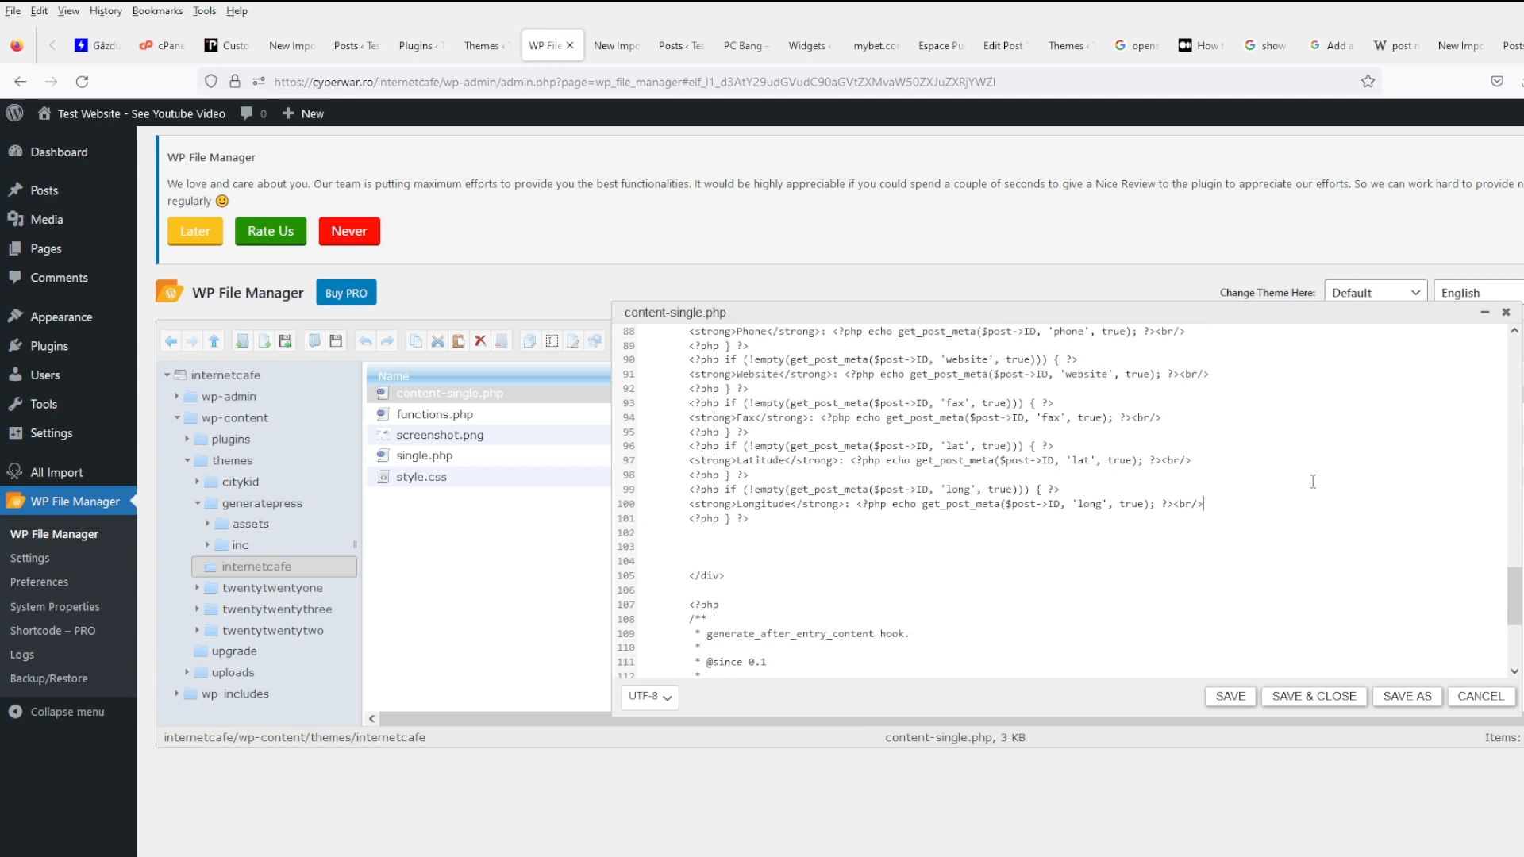
click(1231, 697)
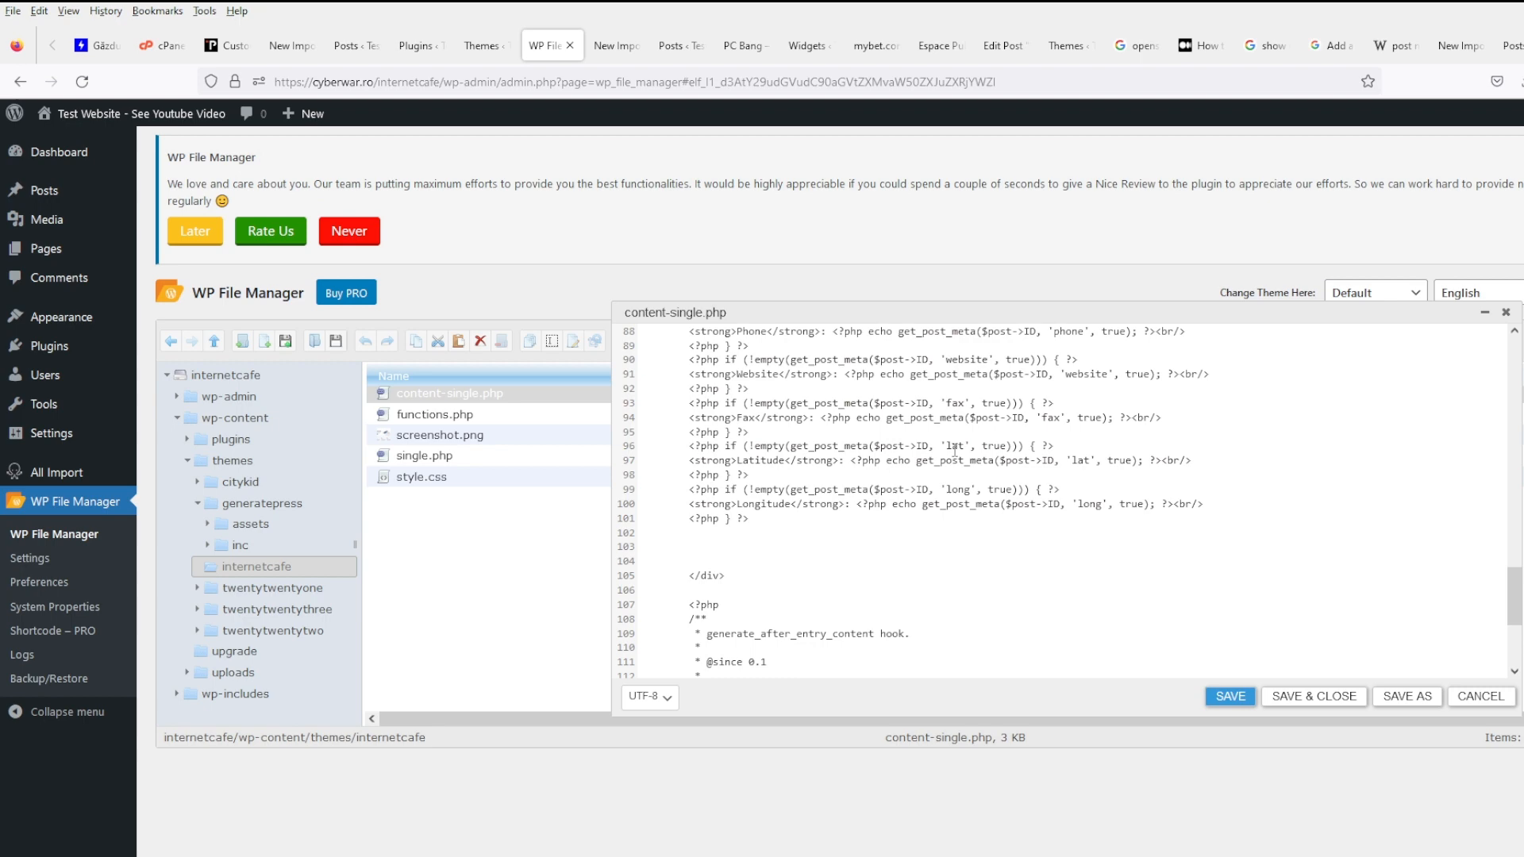
- Reload the PC Bang post to check the new line-break layout
click(744, 46)
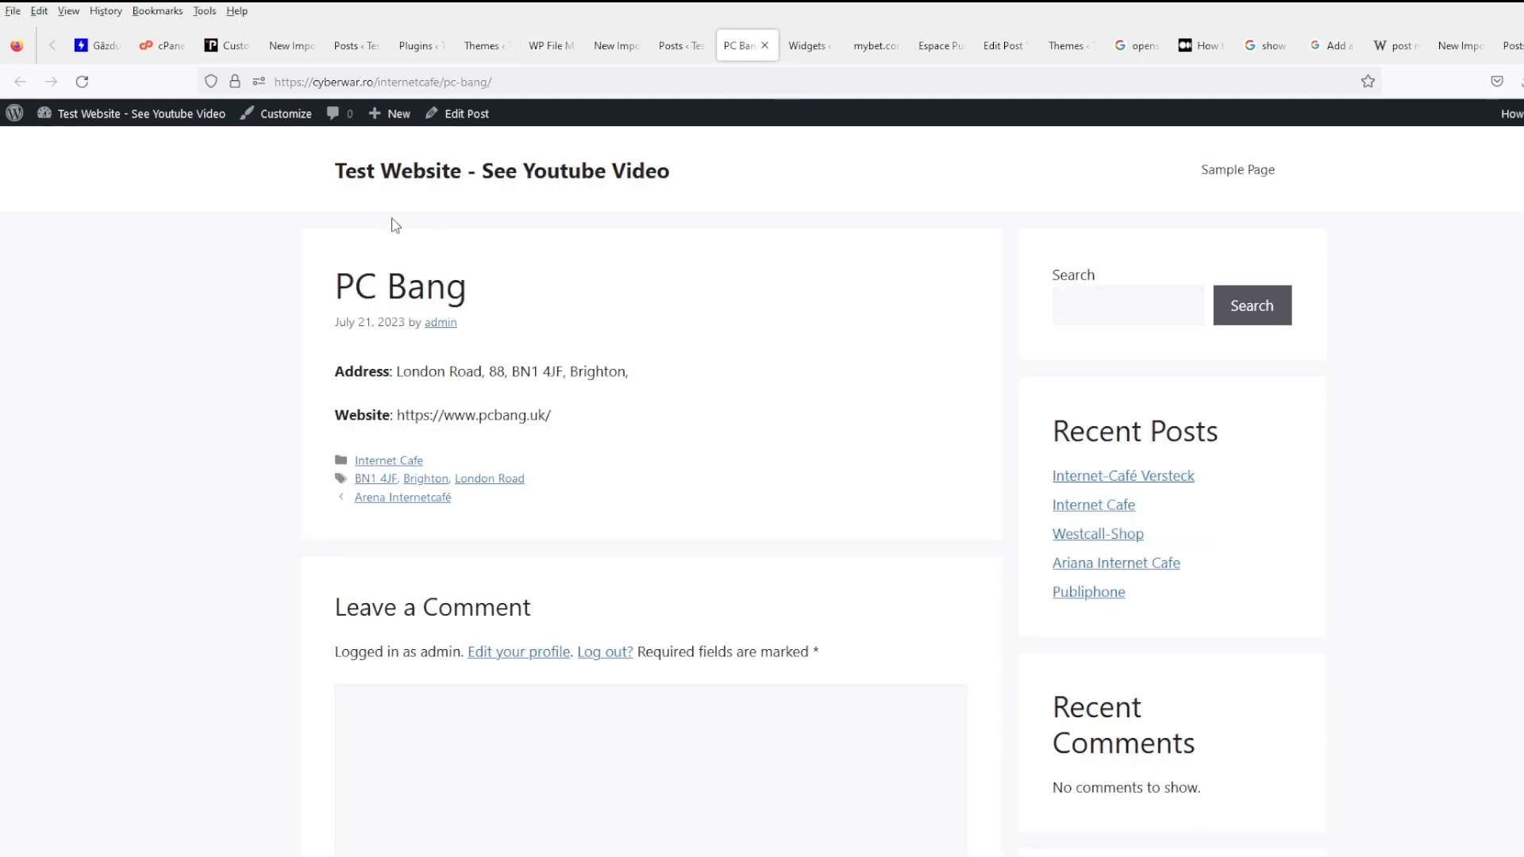
click(82, 82)
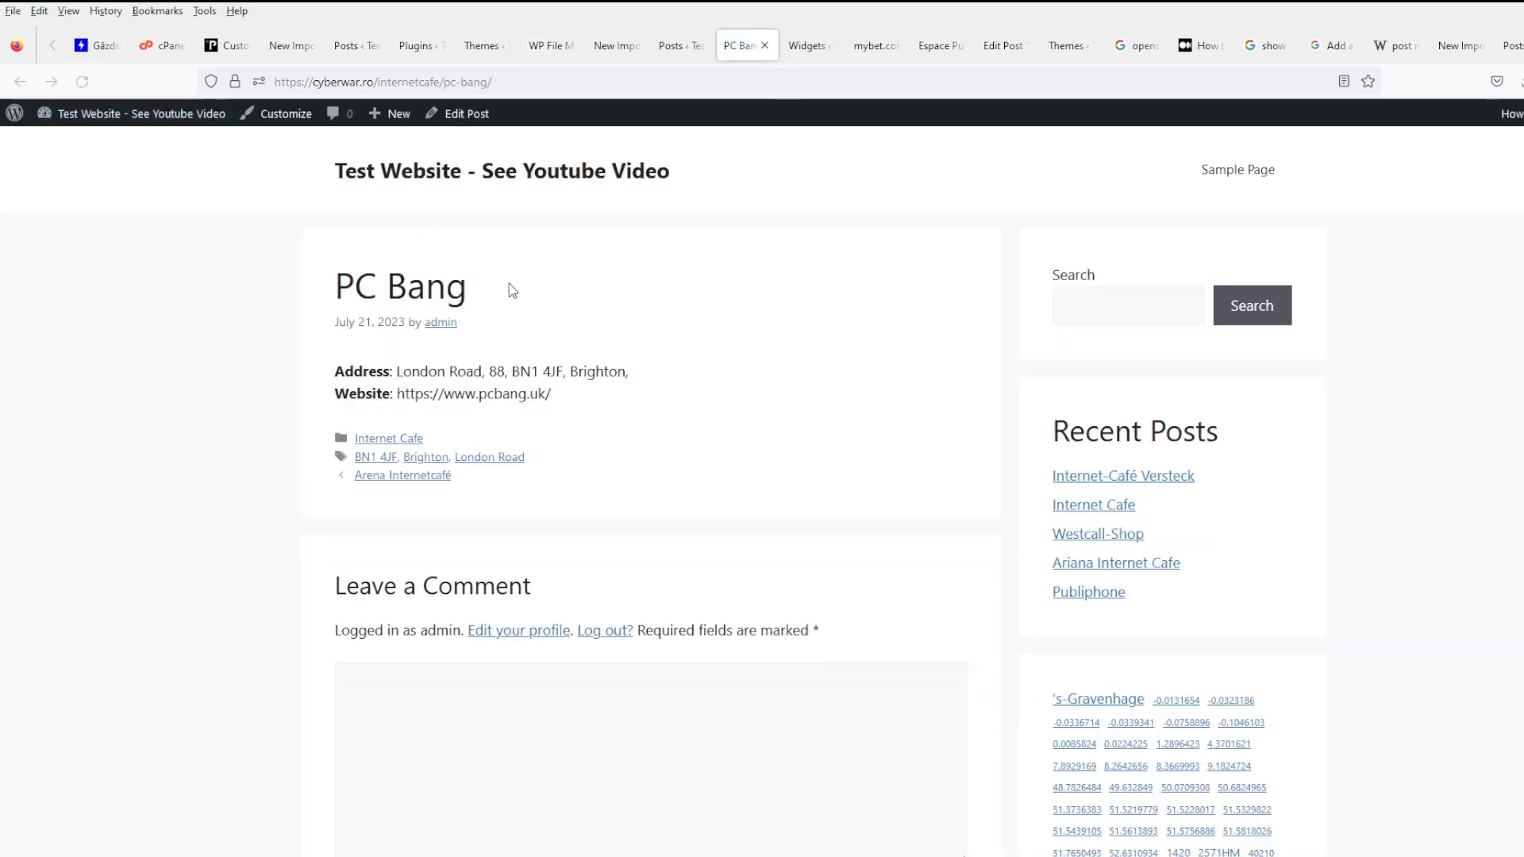
scroll(1006, 537, down, 4)
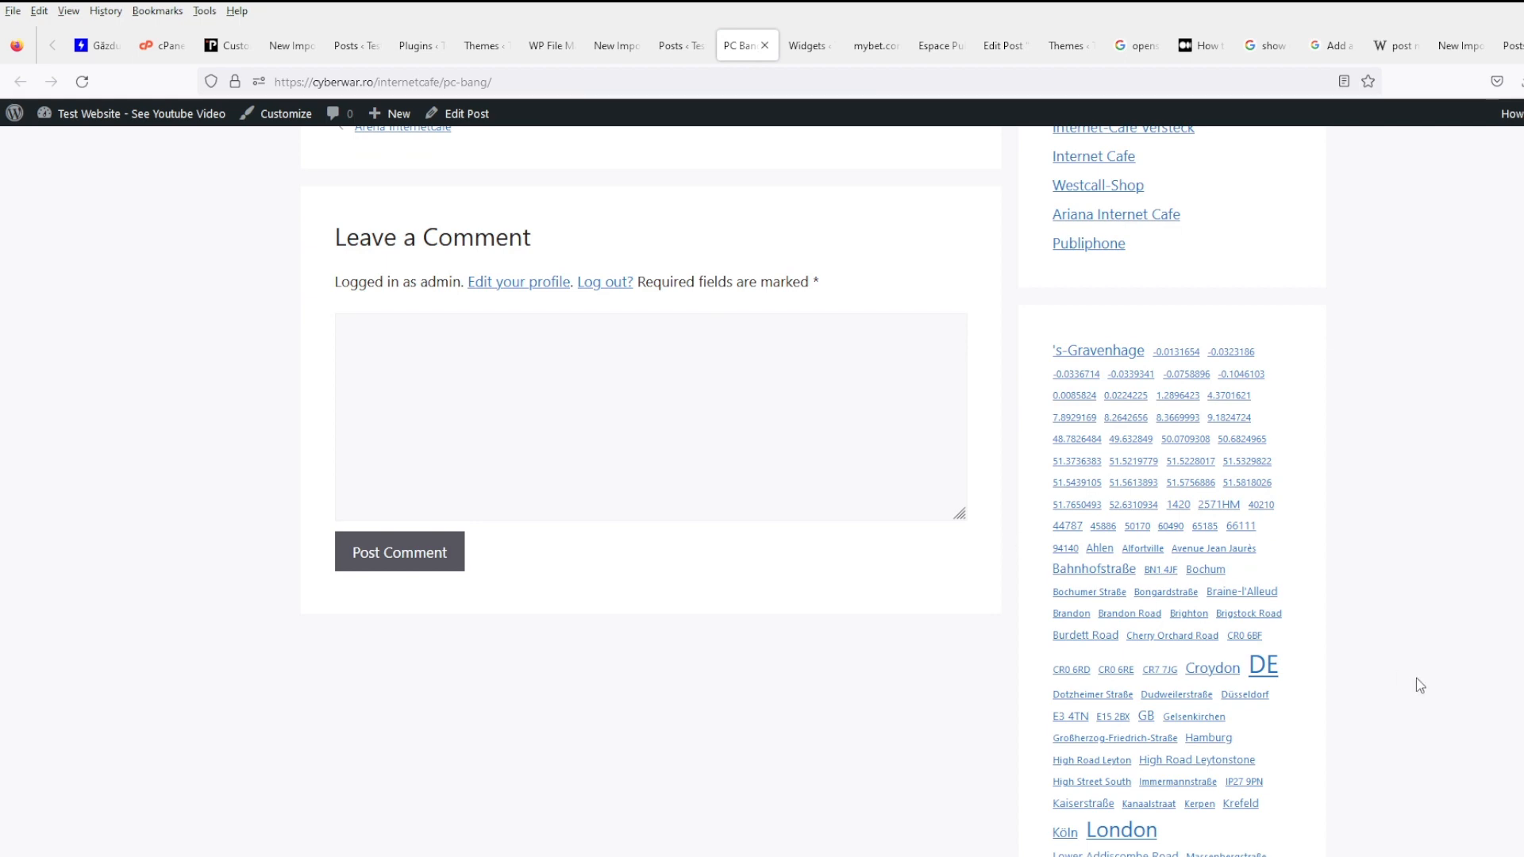
scroll(1198, 640, down, 3)
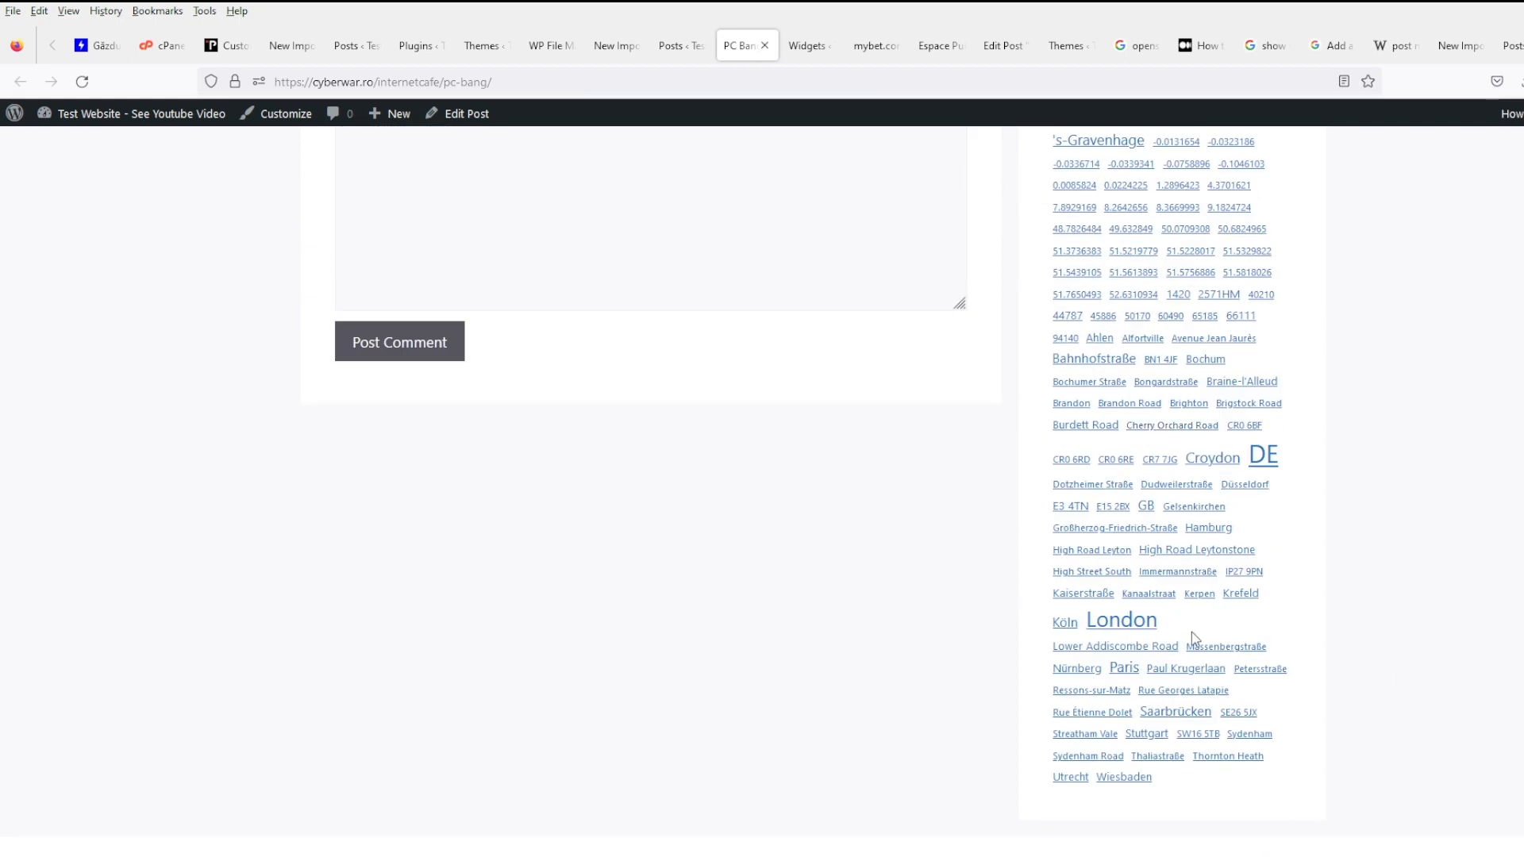
scroll(1192, 624, up, 7)
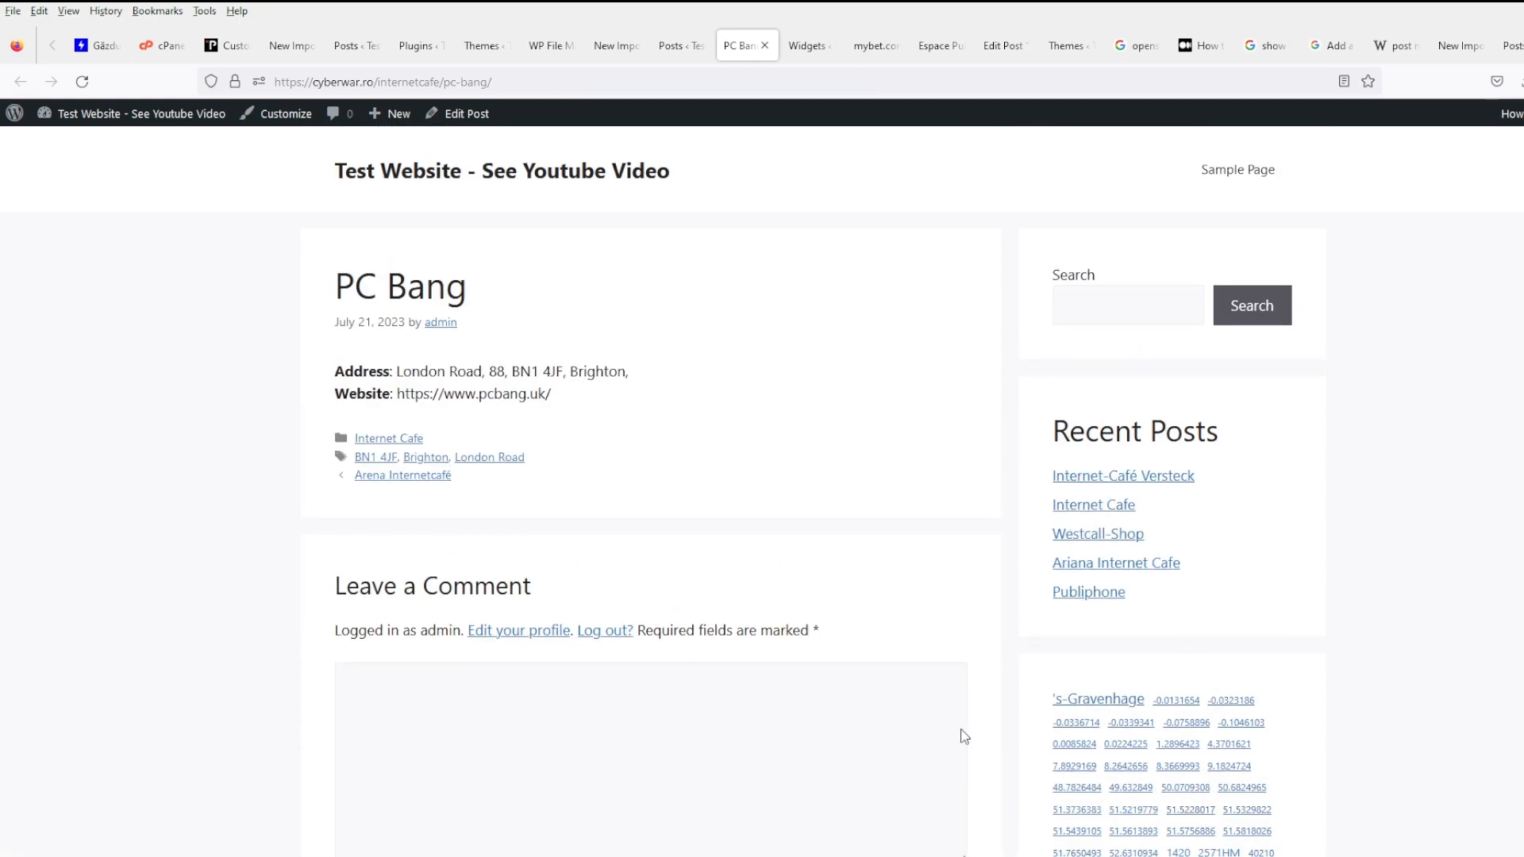
- Open the Babylon post from the 7.8929169 tag archive and inspect its coordinate lines
click(1062, 766)
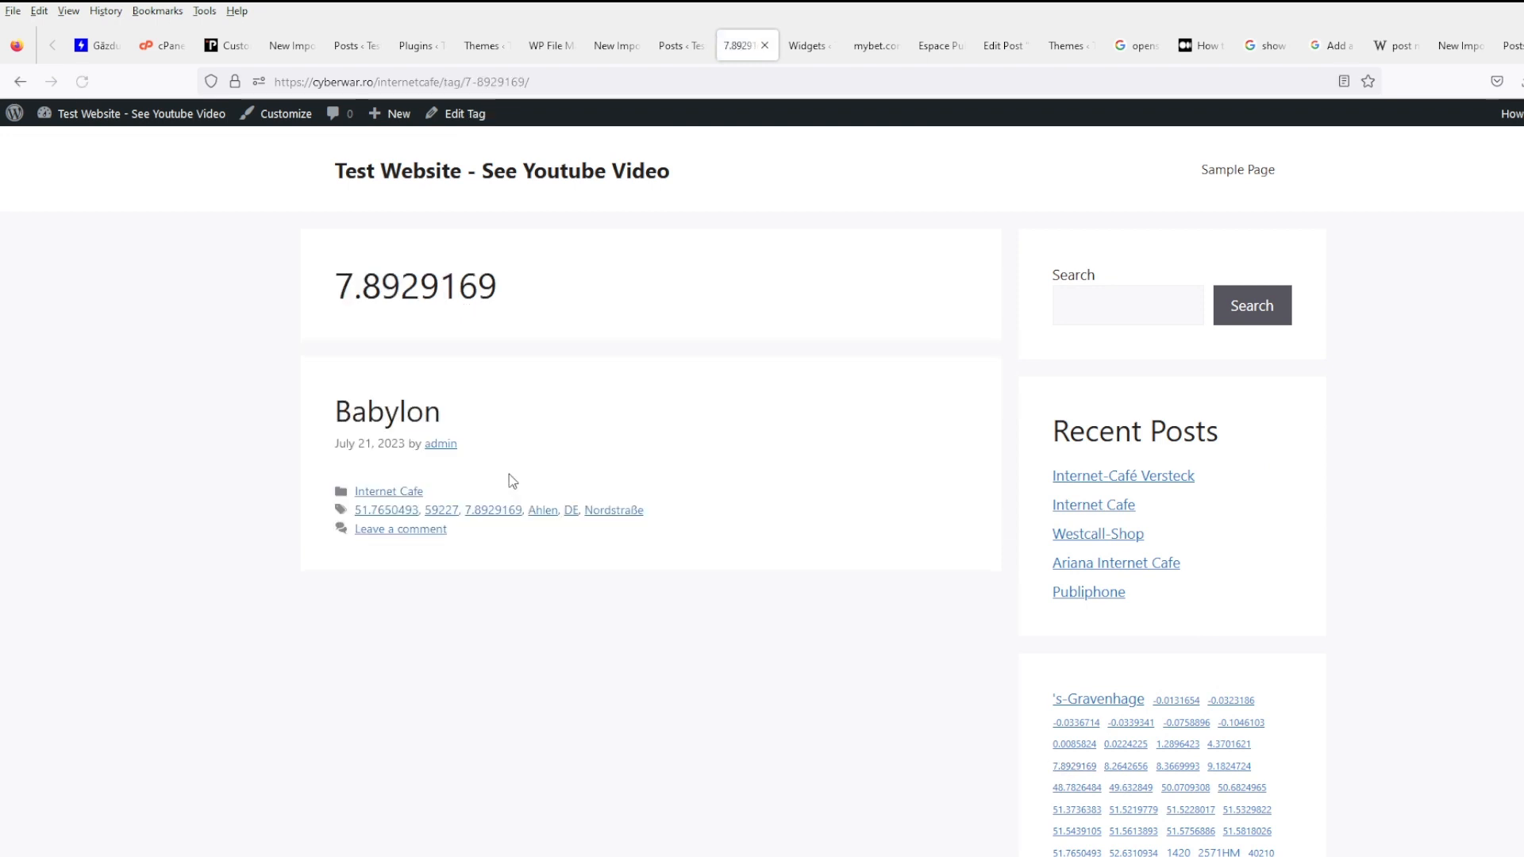
click(395, 411)
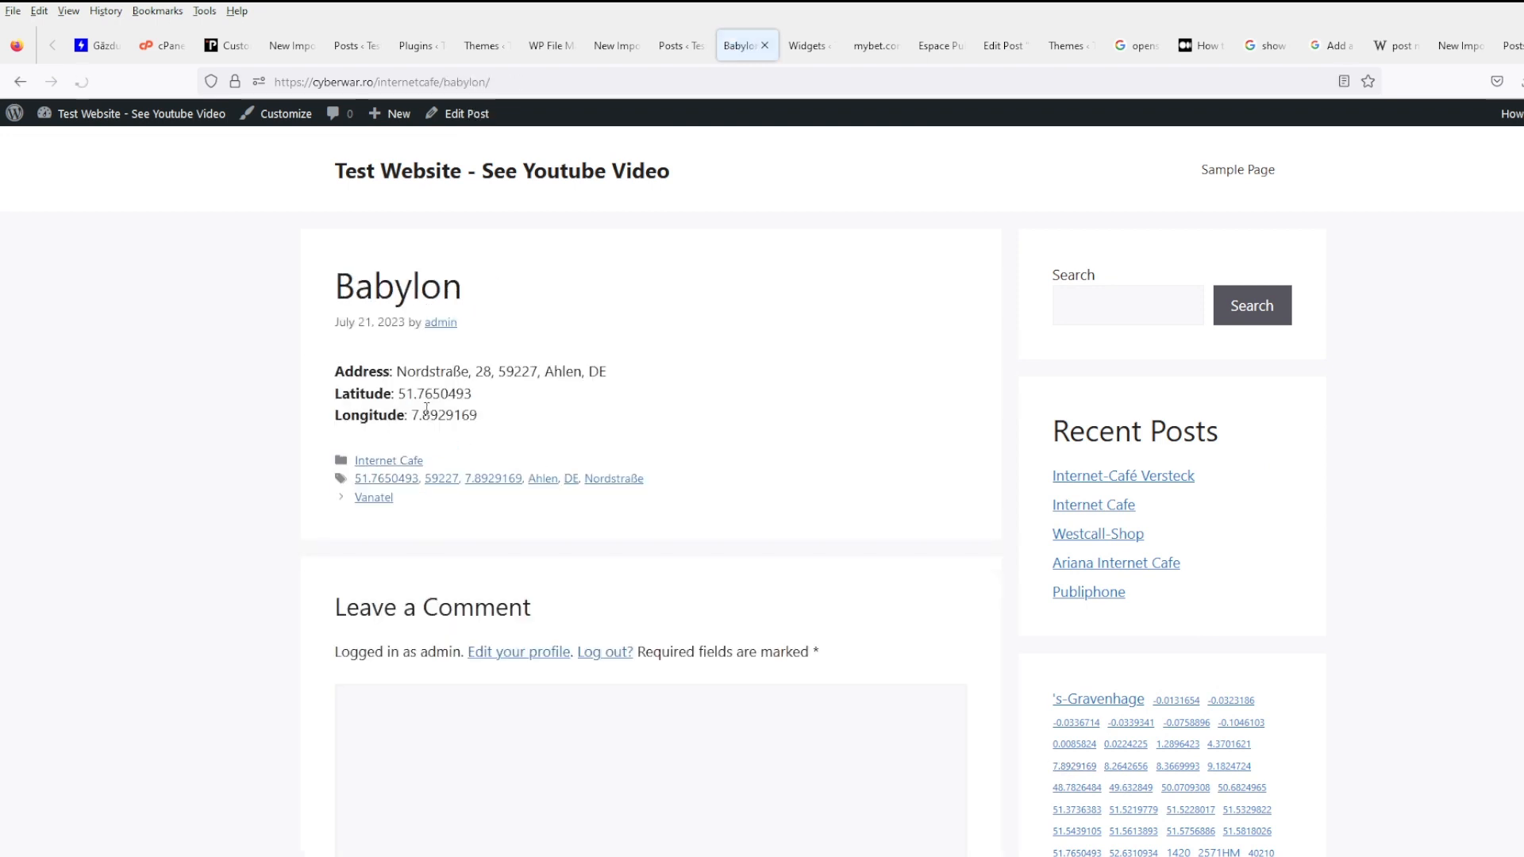
drag(500, 414, 335, 393)
click(657, 411)
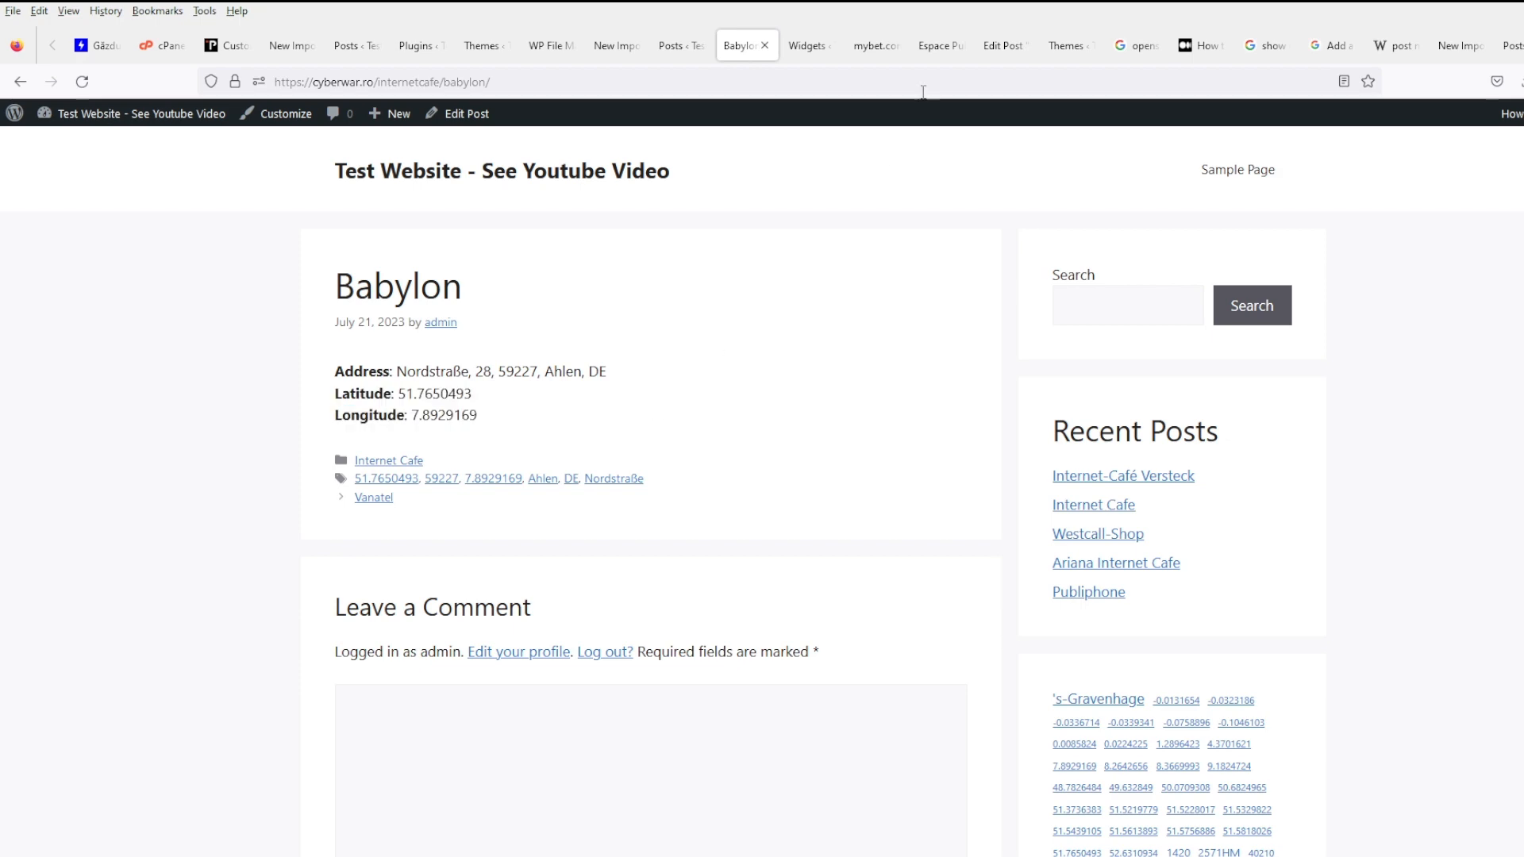
- Return to the Medium 'How to embed Open Street Map' article at its '1- iframe' section
click(1217, 57)
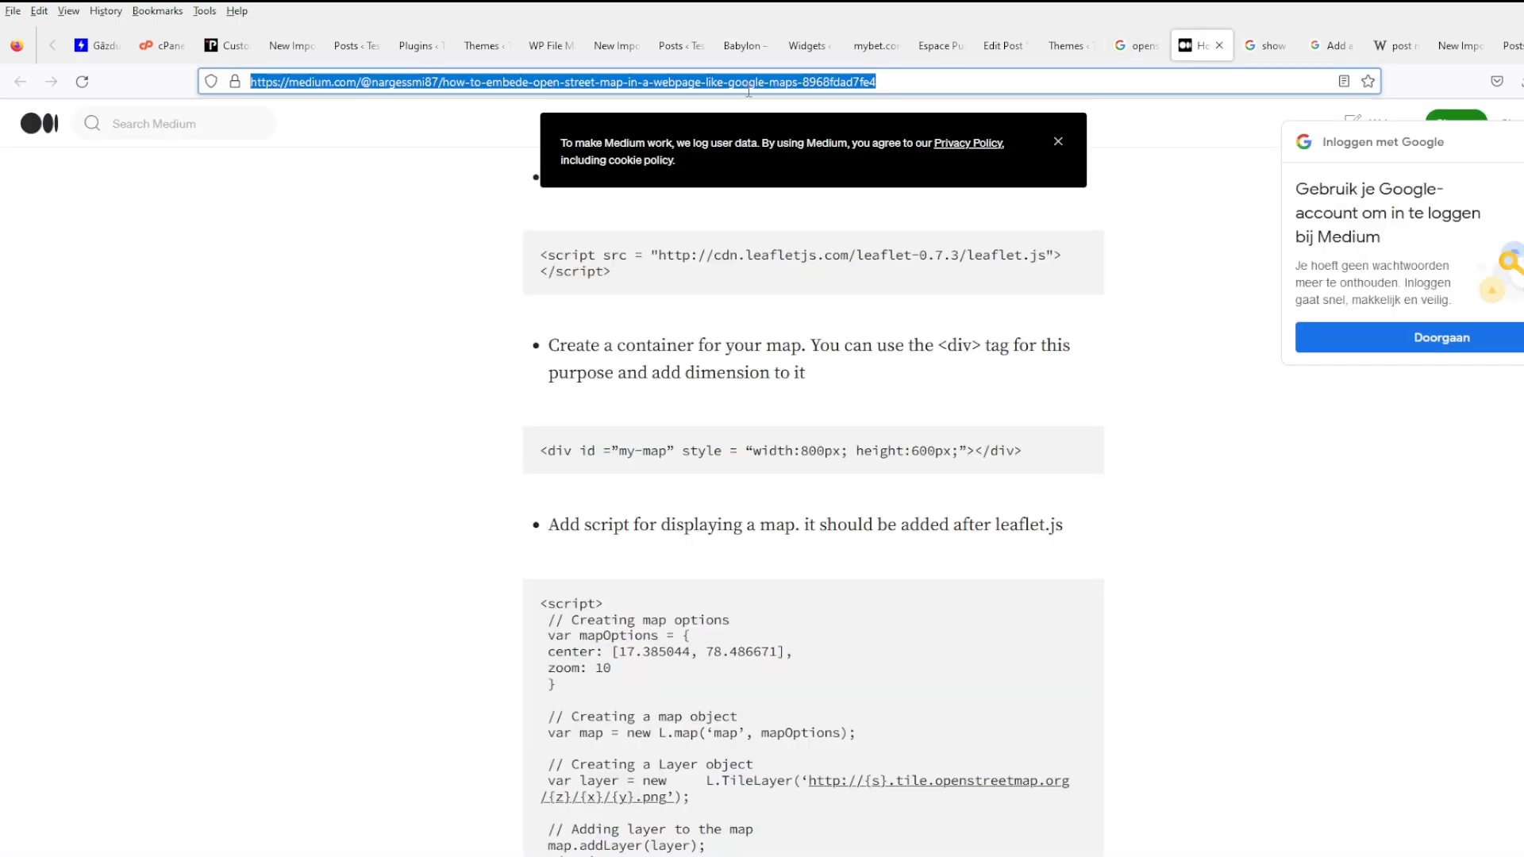
text(e)
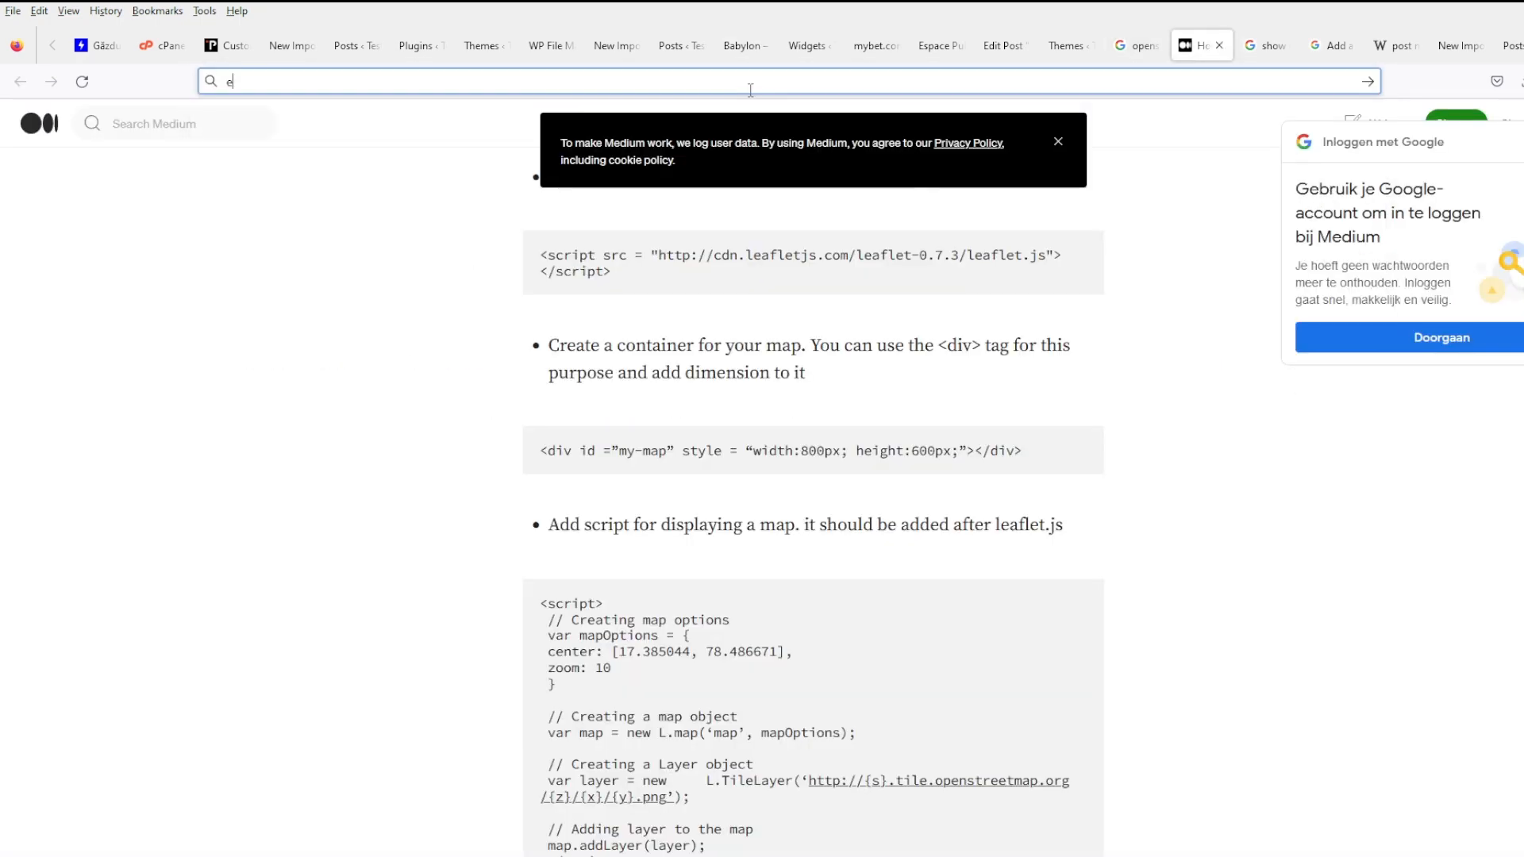
scroll(902, 358, up, 7)
click(1086, 496)
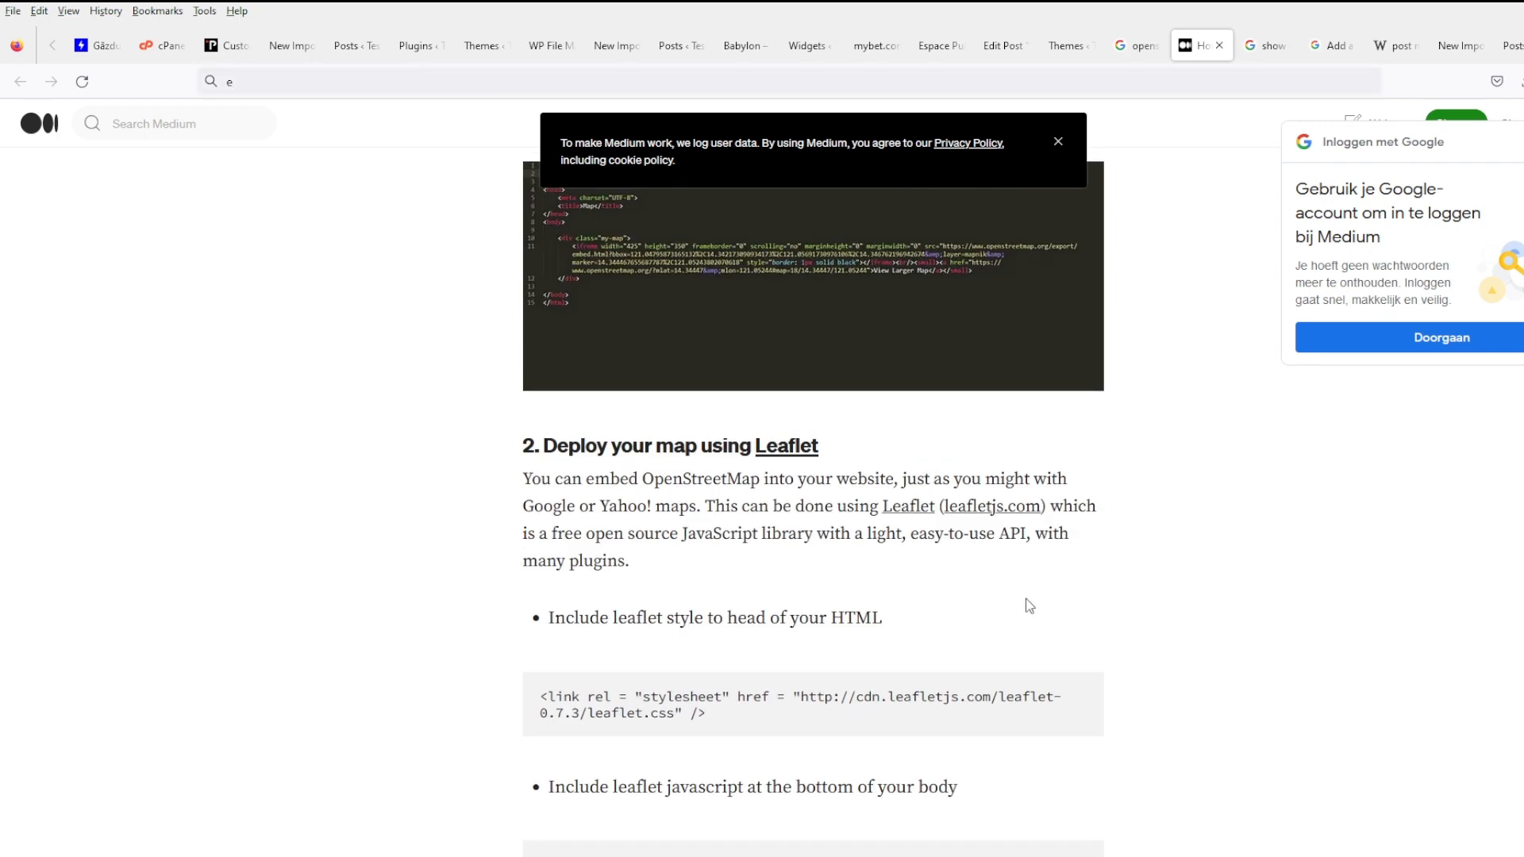
scroll(1029, 605, up, 6)
scroll(1032, 587, down, 4)
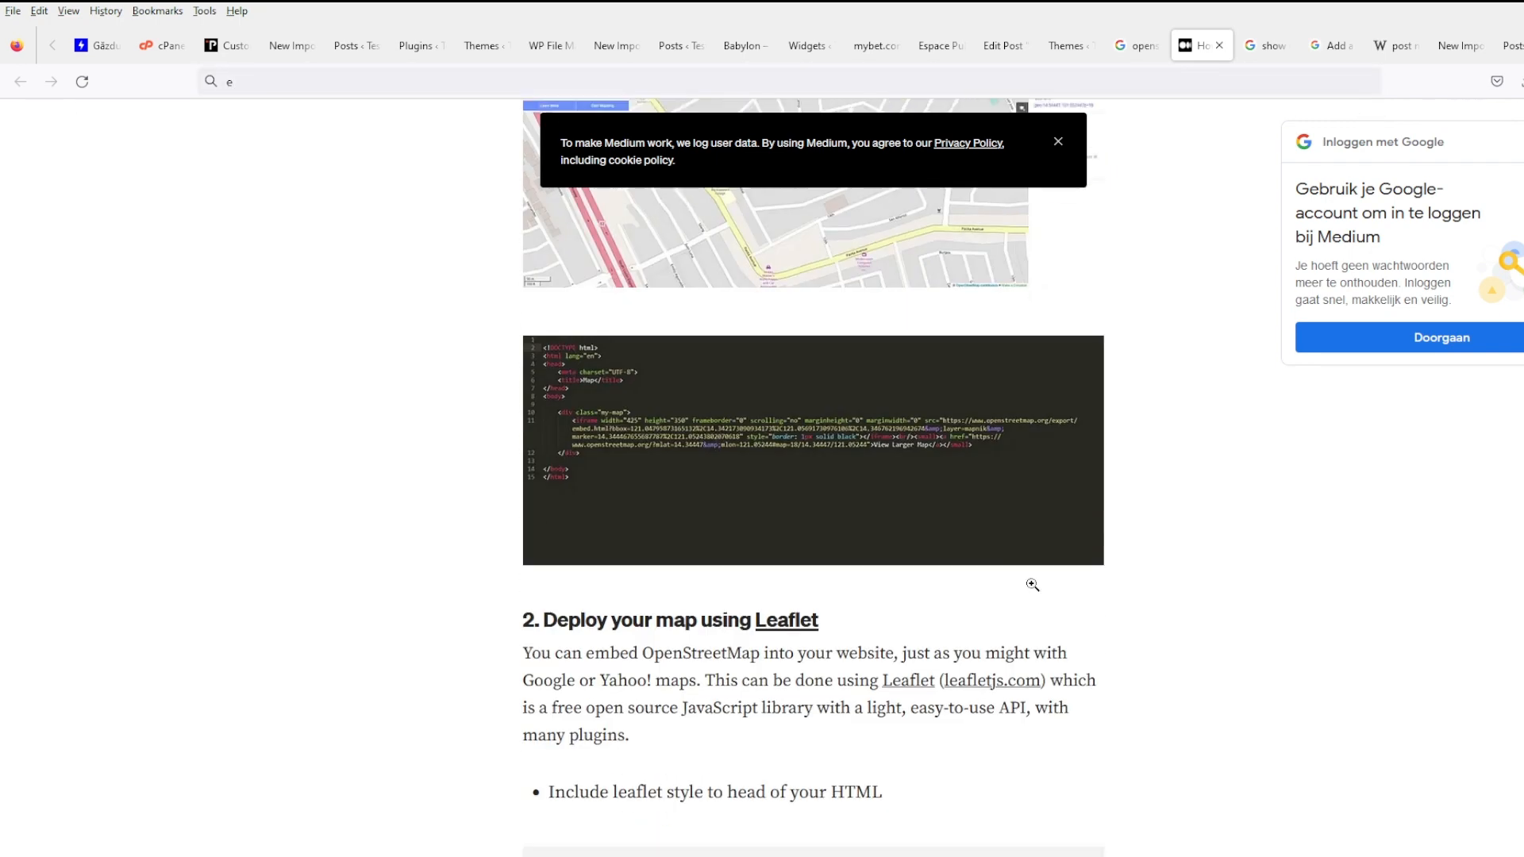
scroll(850, 381, up, 3)
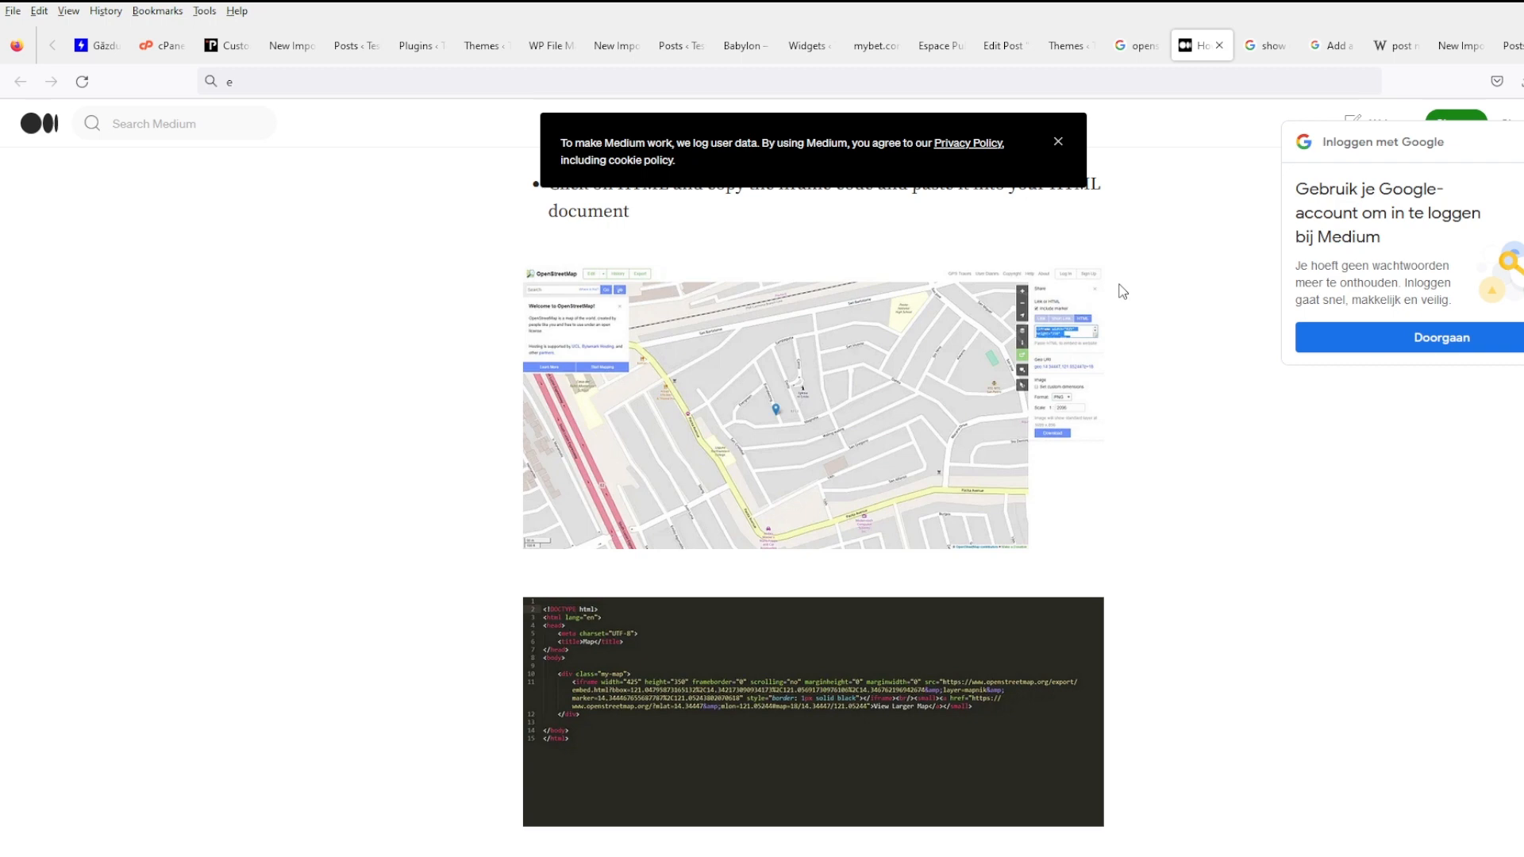
scroll(1122, 292, up, 5)
scroll(1135, 408, up, 4)
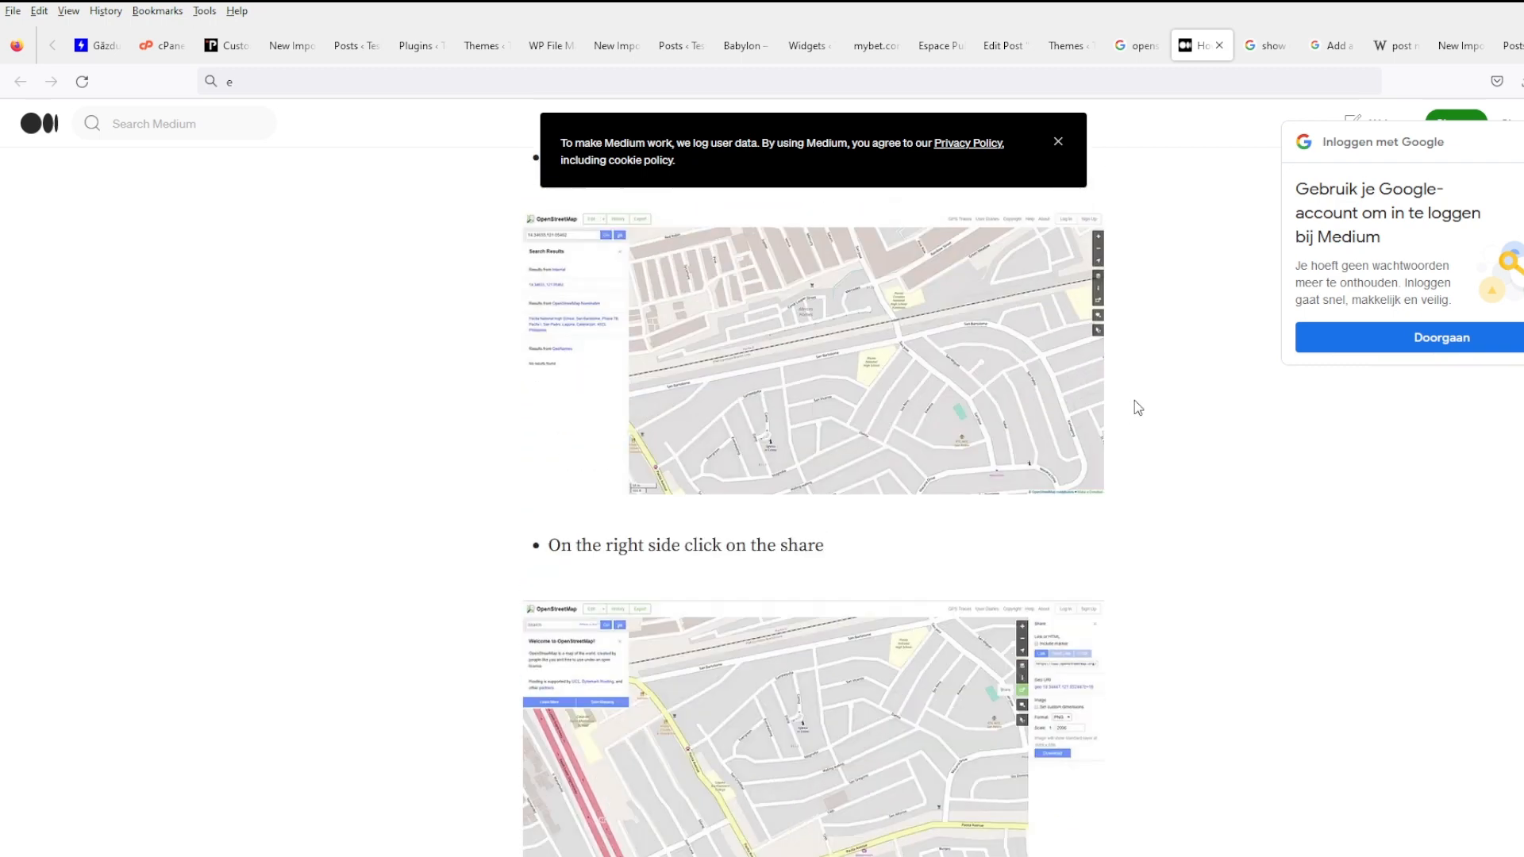
scroll(1135, 400, up, 12)
scroll(795, 516, down, 4)
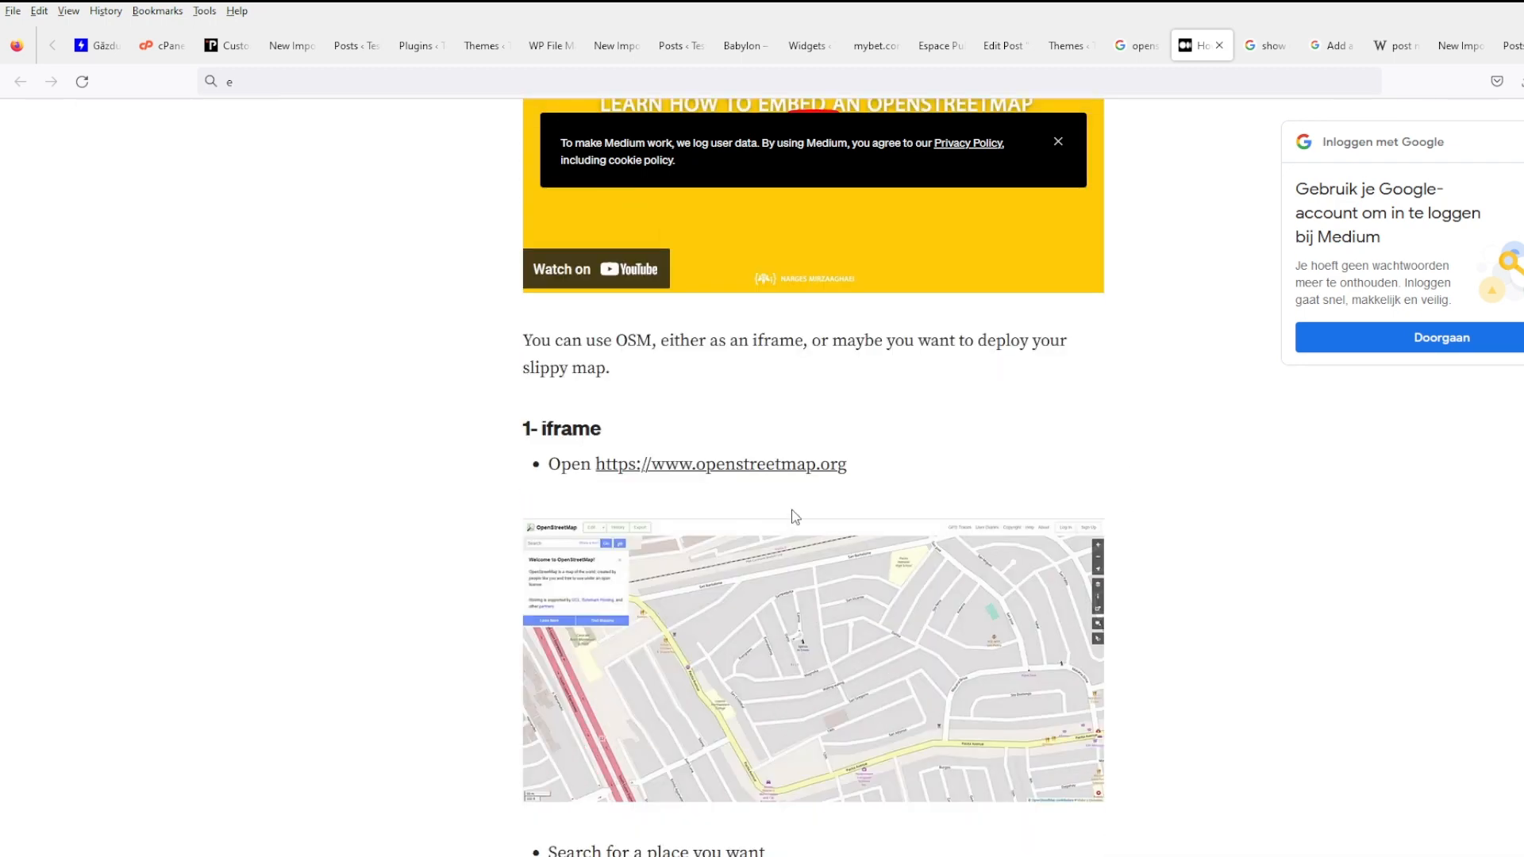
- Back on the Babylon post, copy its address Nordstraße, 28, 59227, Ahlen, DE
click(865, 48)
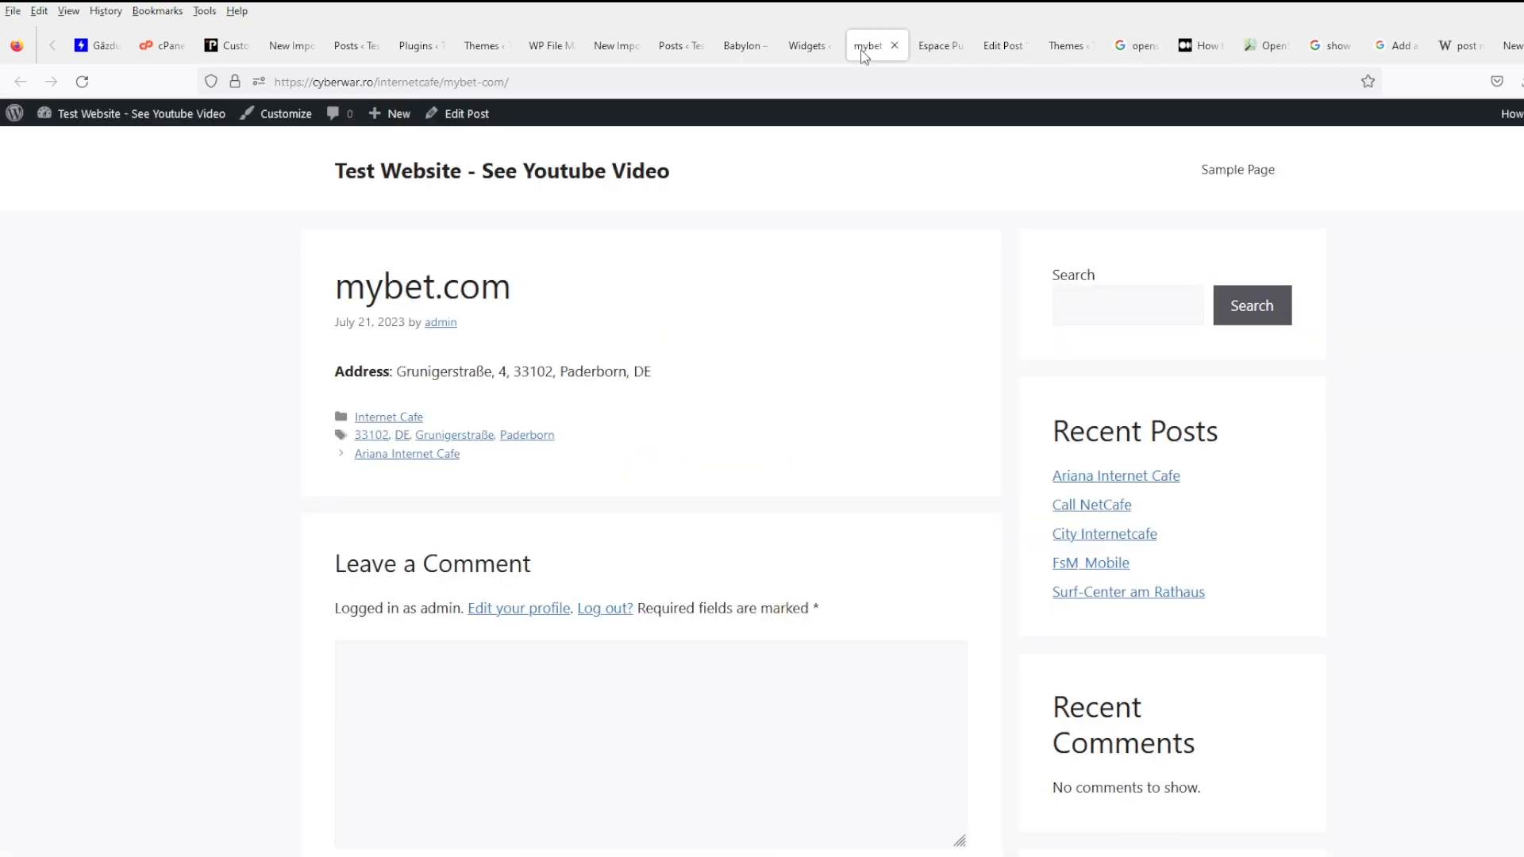
click(740, 54)
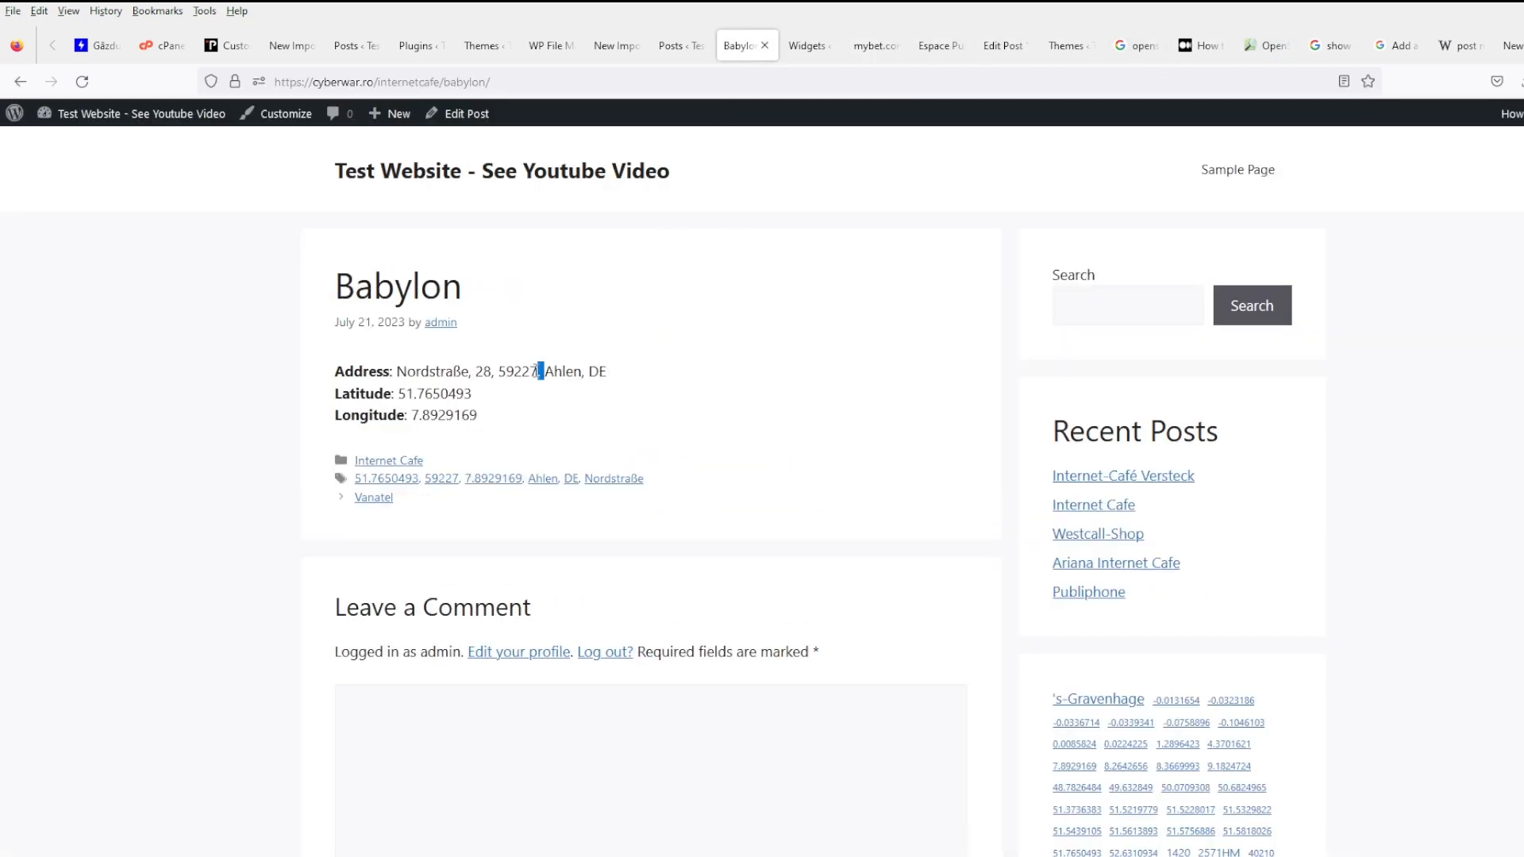
drag(539, 370, 397, 370)
key(ctrl+c)
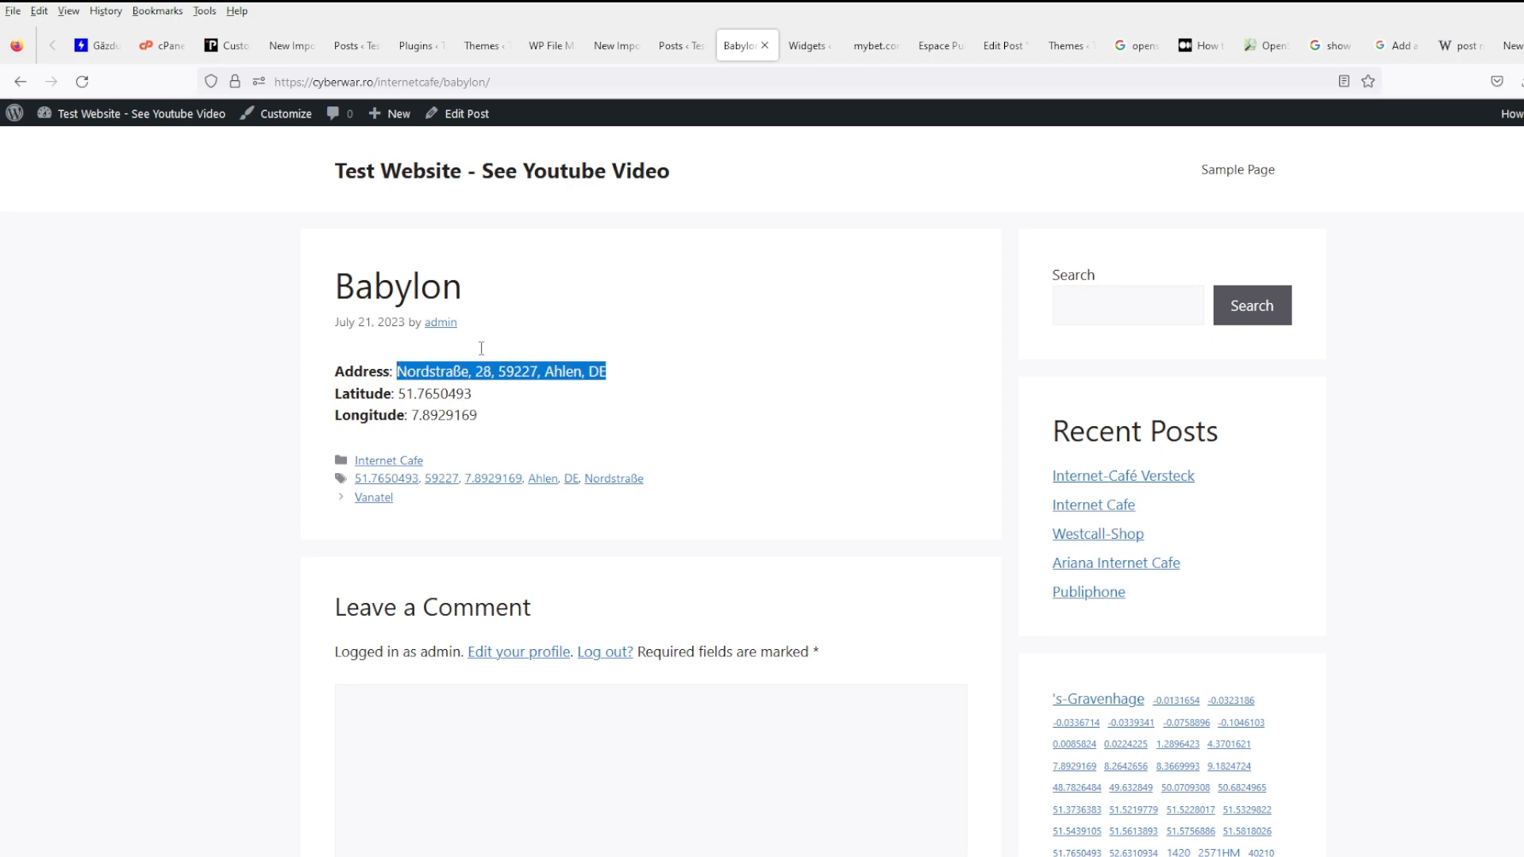
- Search OpenStreetMap for the Babylon address, open the café result and copy its HTML embed code
click(1267, 46)
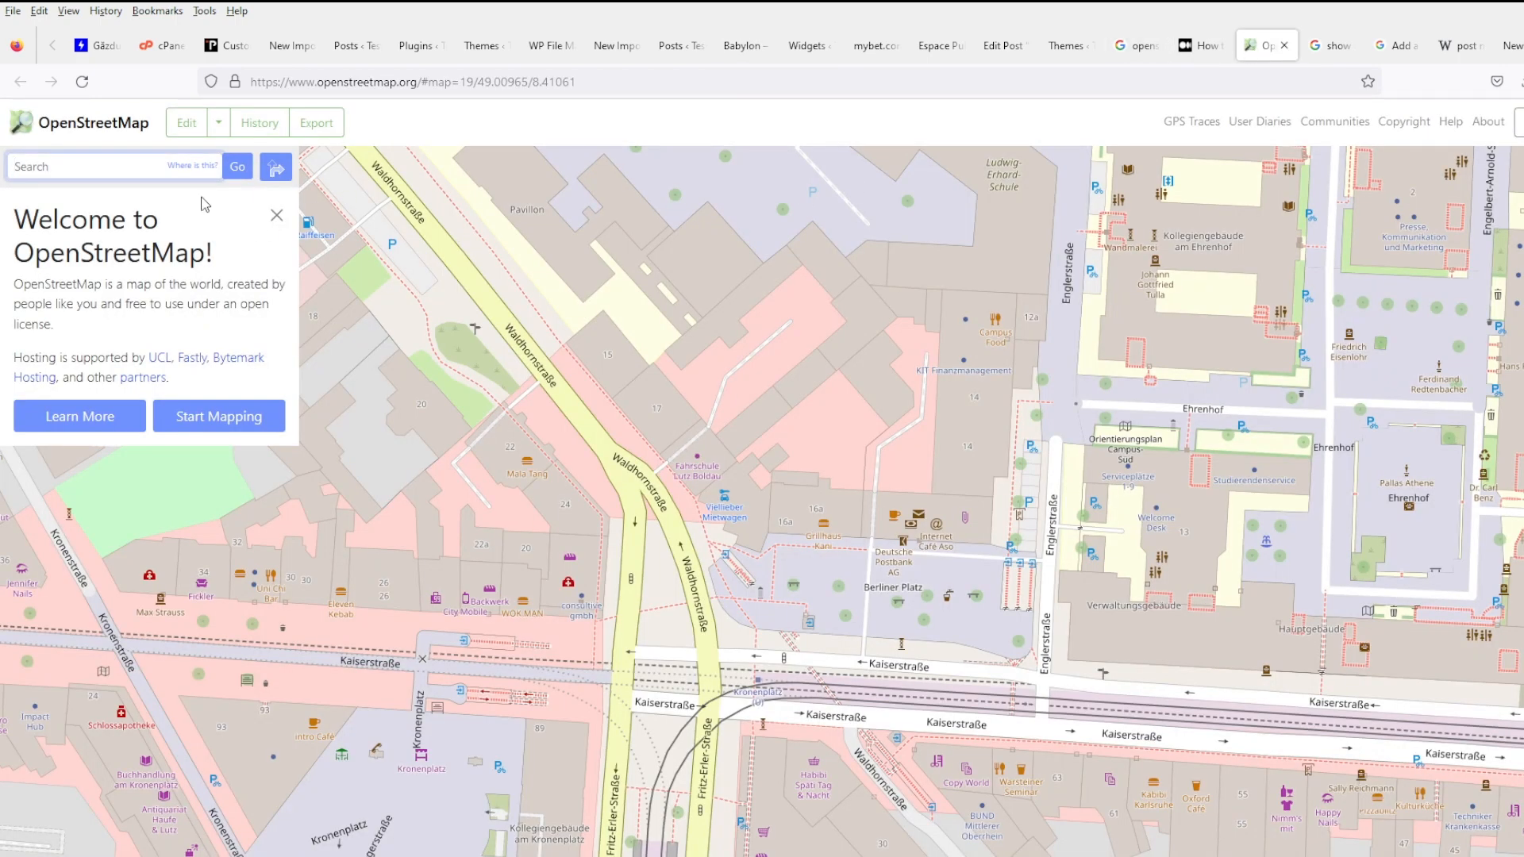
key(ctrl+v)
click(236, 178)
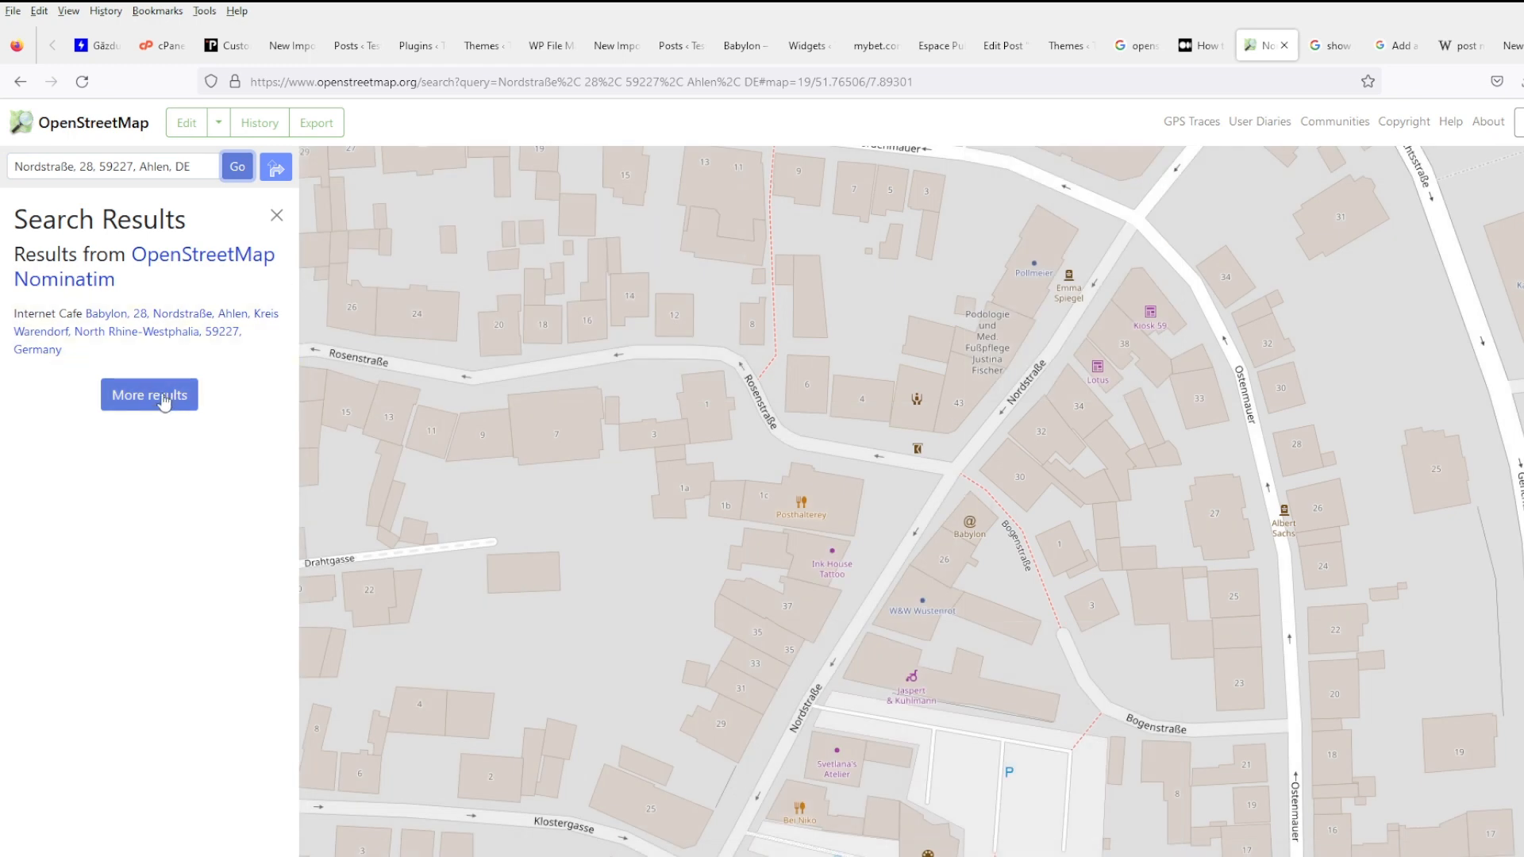
click(192, 340)
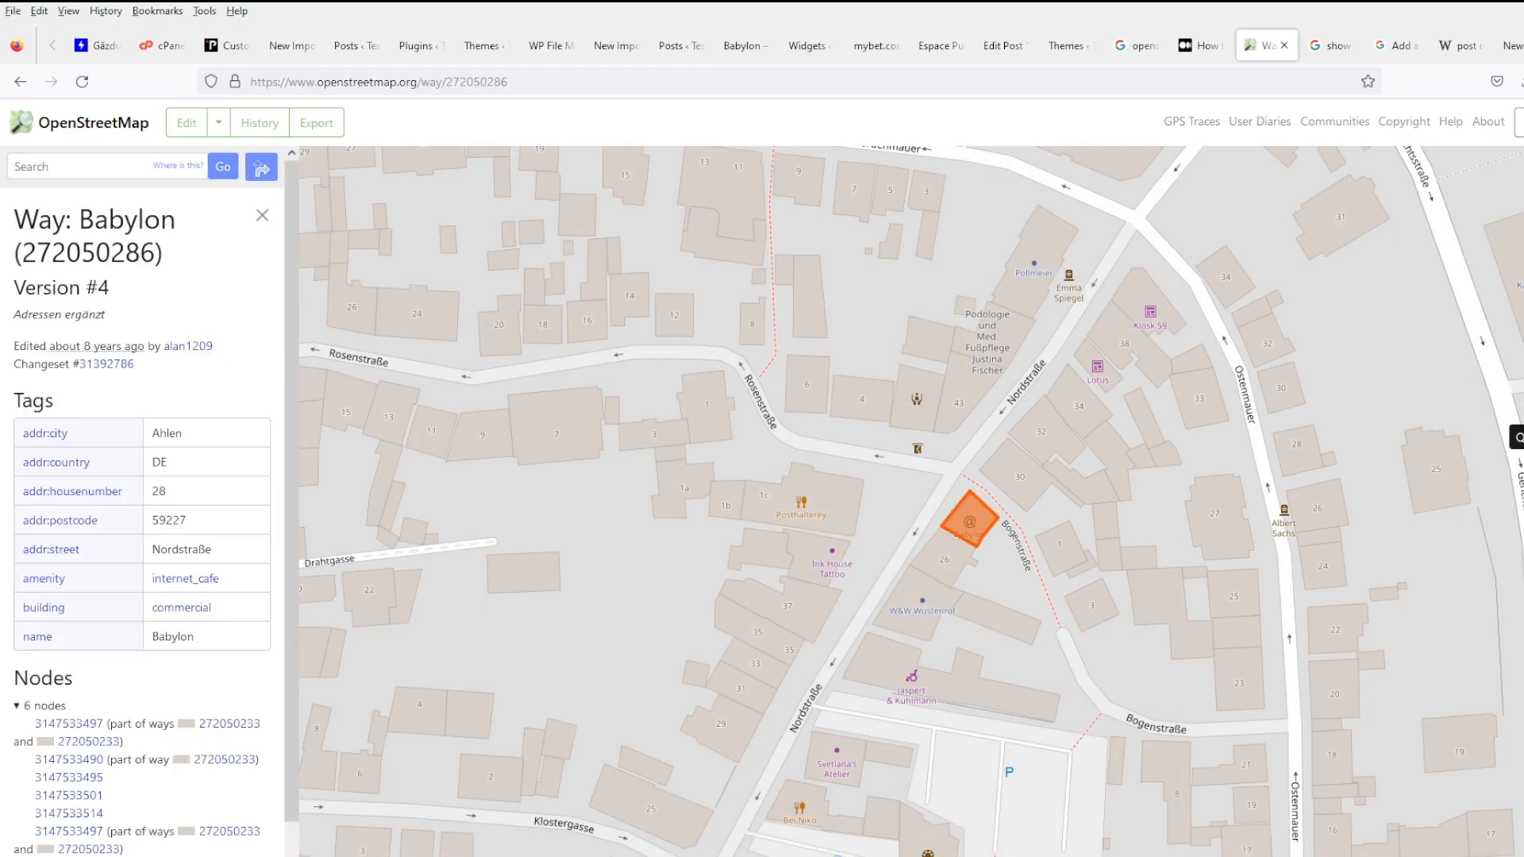
click(1523, 351)
click(1523, 282)
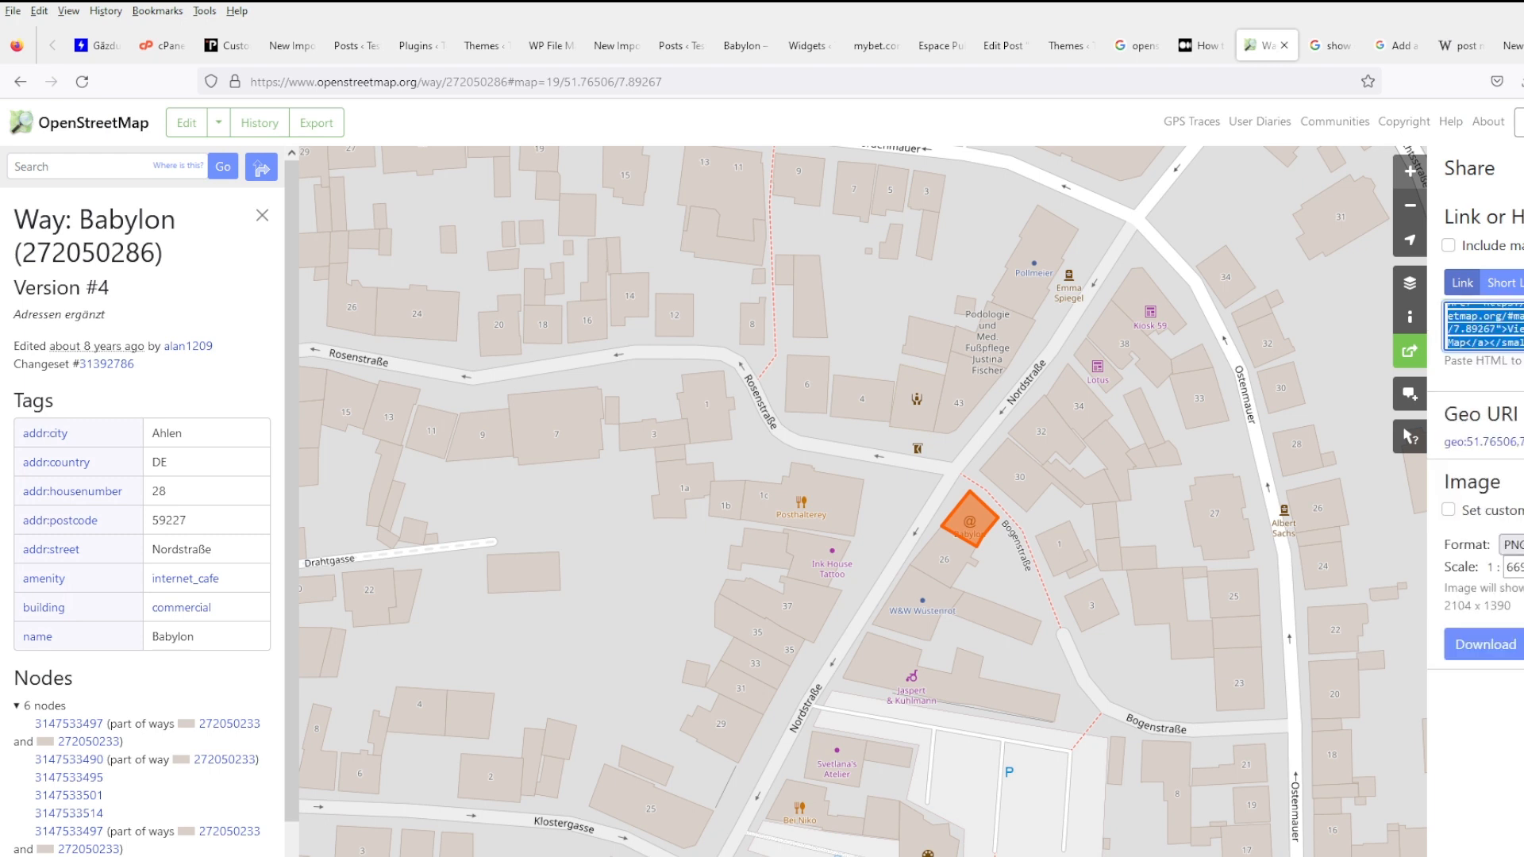
scroll(1485, 327, down, 2)
scroll(1484, 326, down, 3)
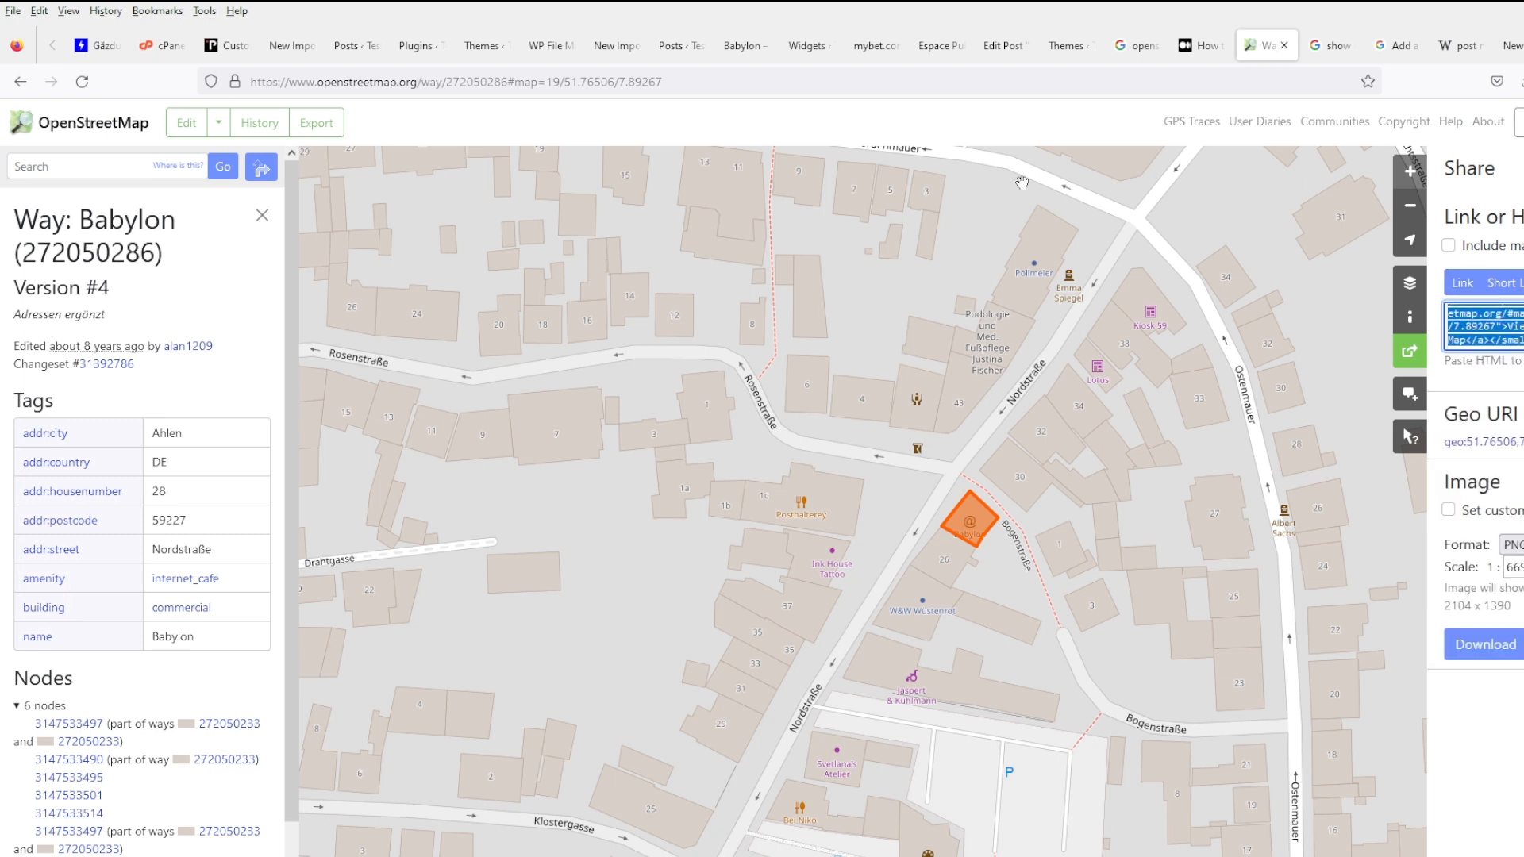
click(548, 45)
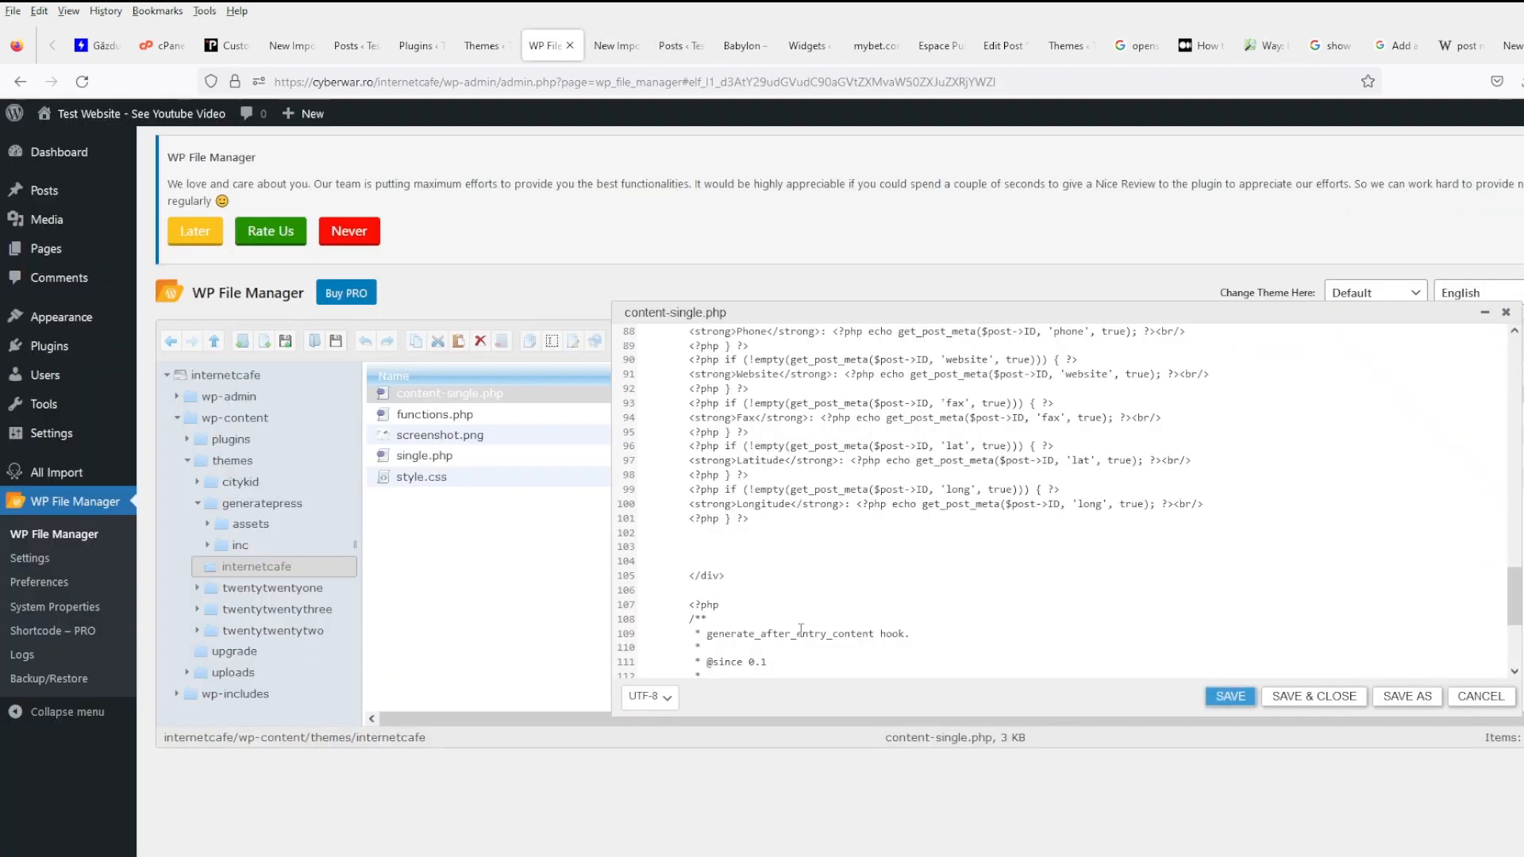
- Add <hr/> and the OpenStreetMap iframe after the Longitude line, and save content-single.php
click(754, 551)
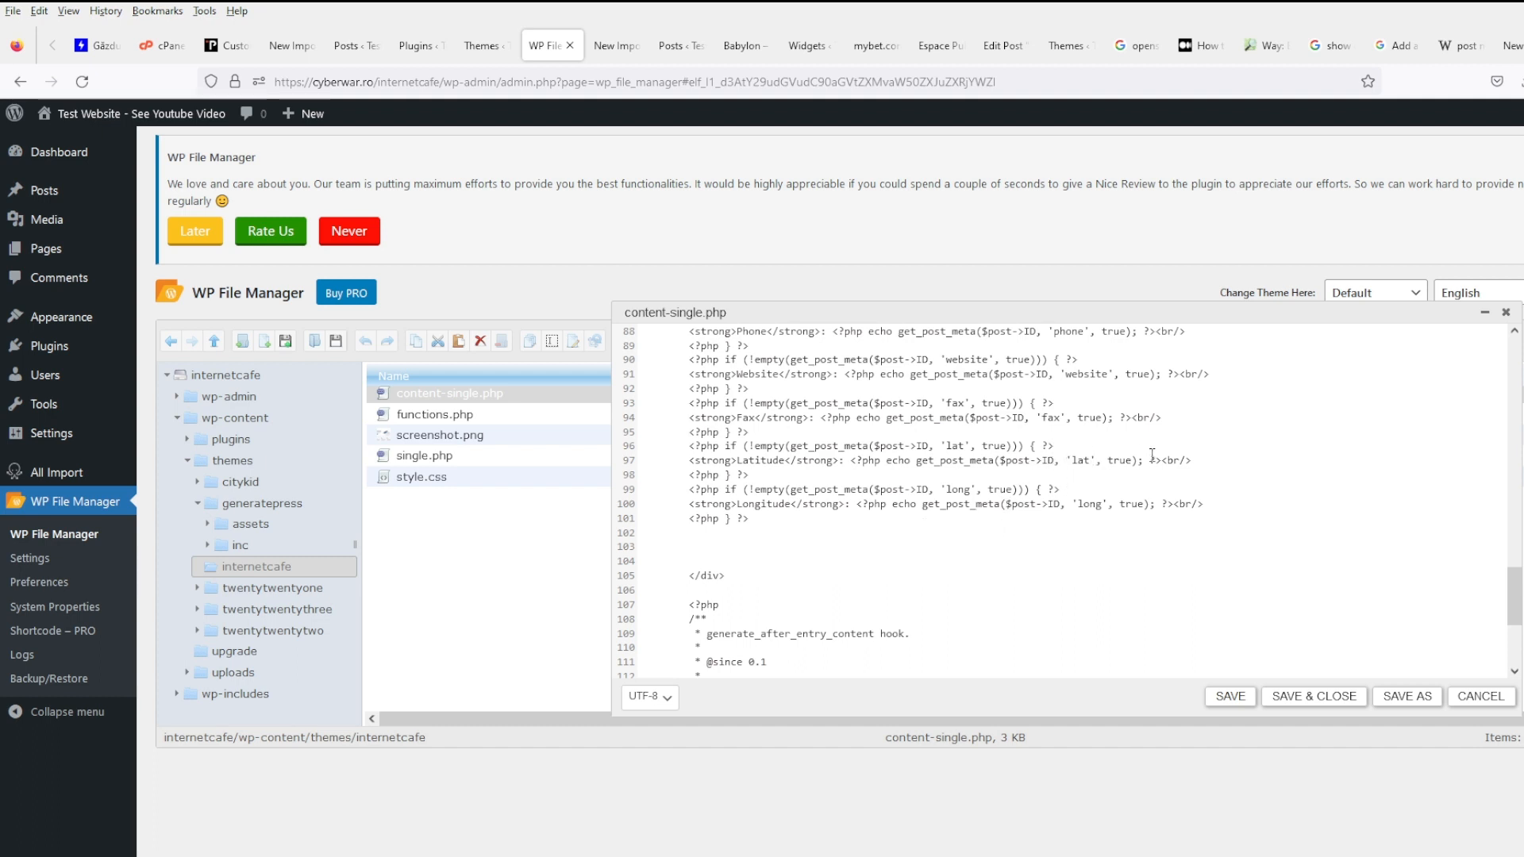
click(1235, 502)
key(Return)
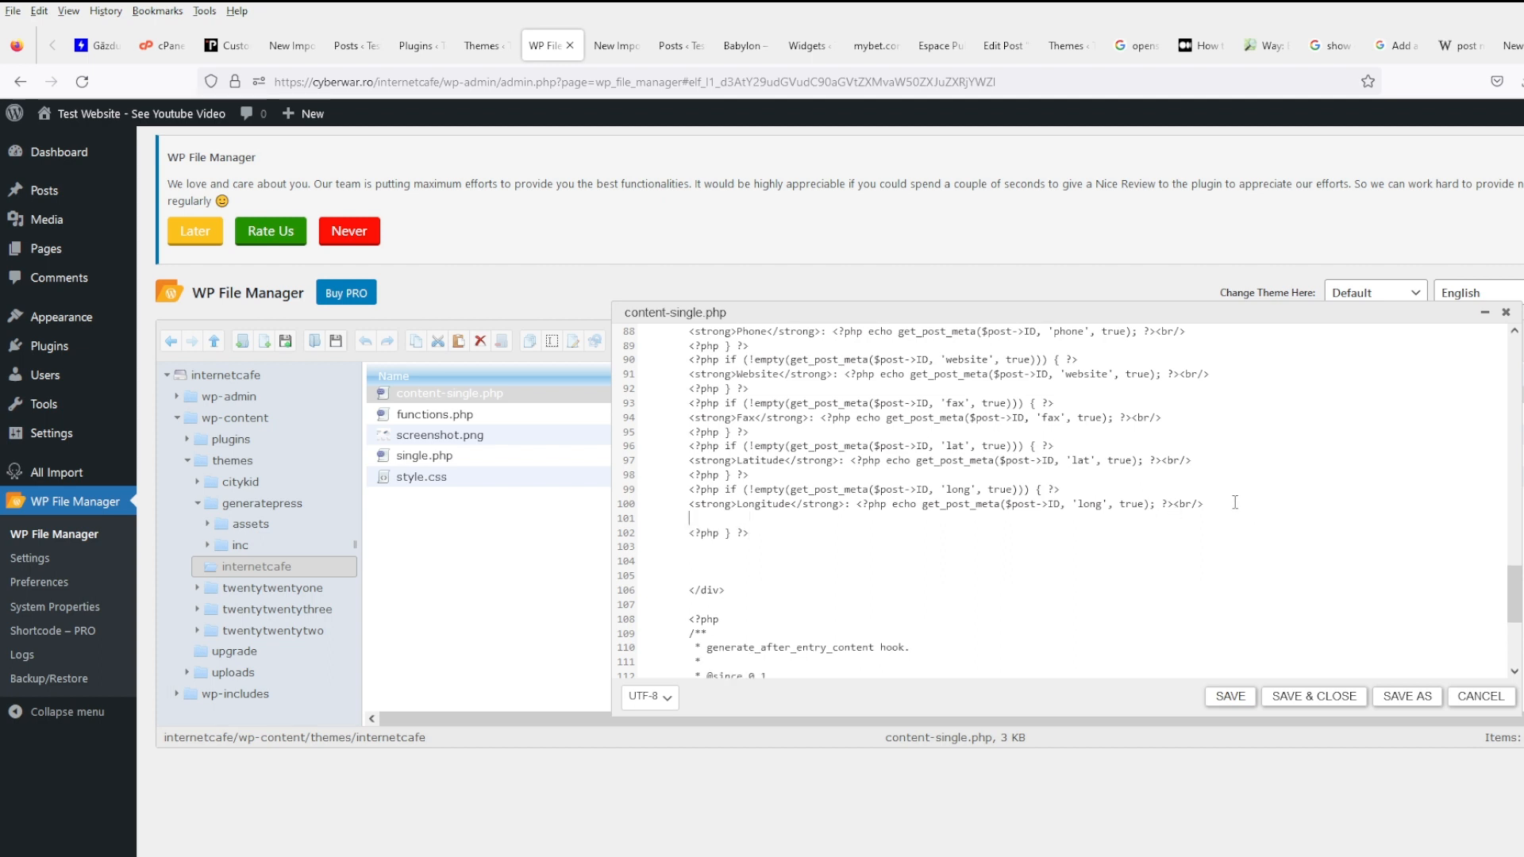
text(<hr/>)
key(Return)
text(<iframe width="425" height="350" frameborder="0" scrolling="no" marginheight="0" marginwidth="0" src="https://www.openstreetmap.org/export/embed.html?bbox=7.890900671482087%2C51.764340717418534%2C7.894441187381745%2C51.765788224769366&amp;layer=mapnik" style="border: 1px solid black"></iframe><br/><small><a href="https://www.openstreetmap.org/#map=19/51.76506/7.89267">View Larger Map</a></small>)
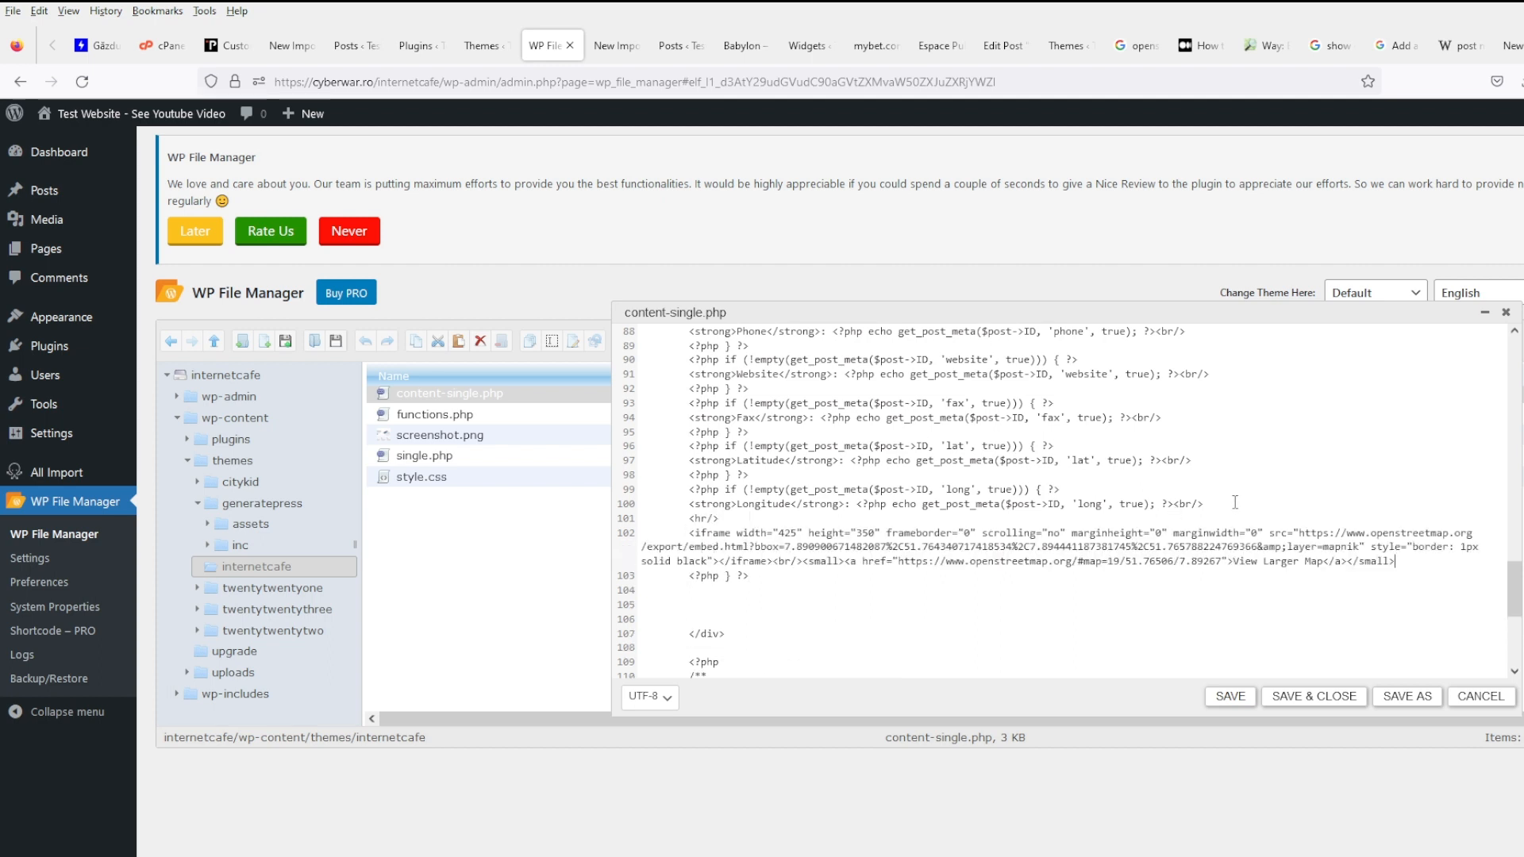
click(1231, 696)
click(738, 56)
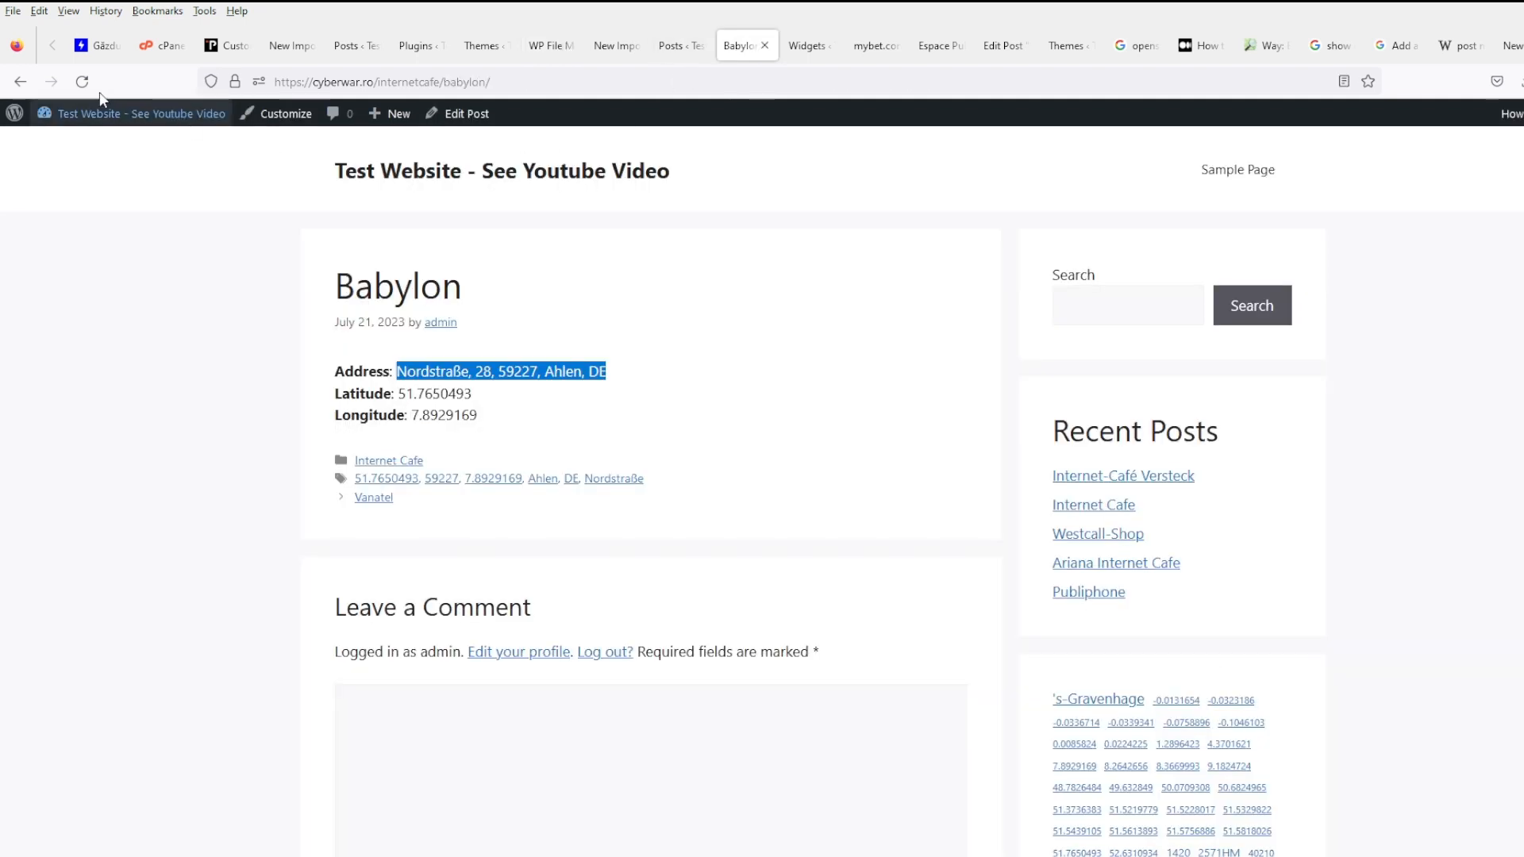
- Reload the Babylon post to verify the embedded map, then reopen content-single.php in WP File Manager
click(82, 81)
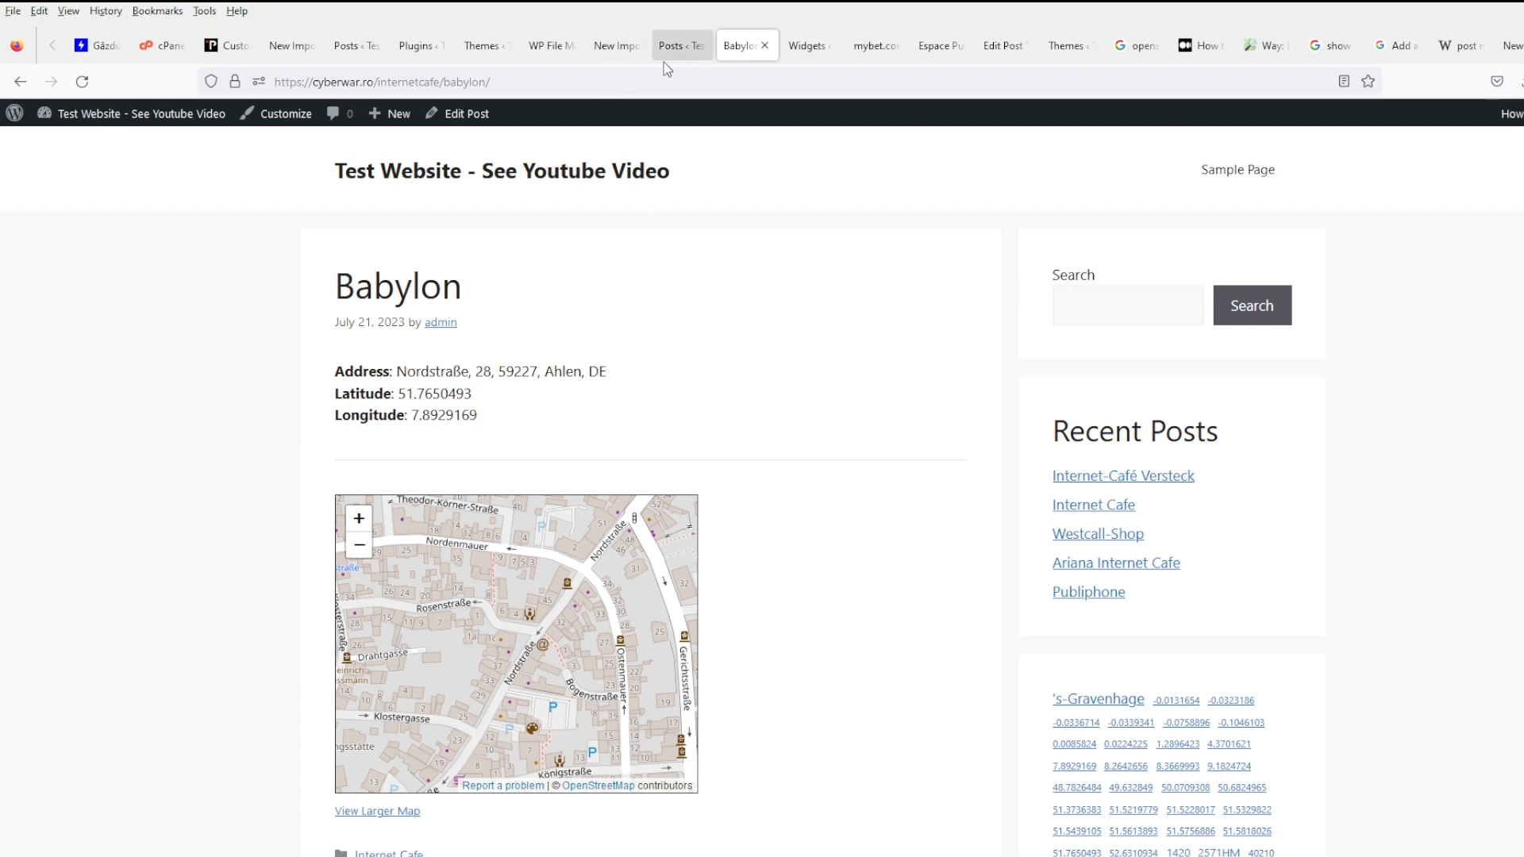
click(481, 45)
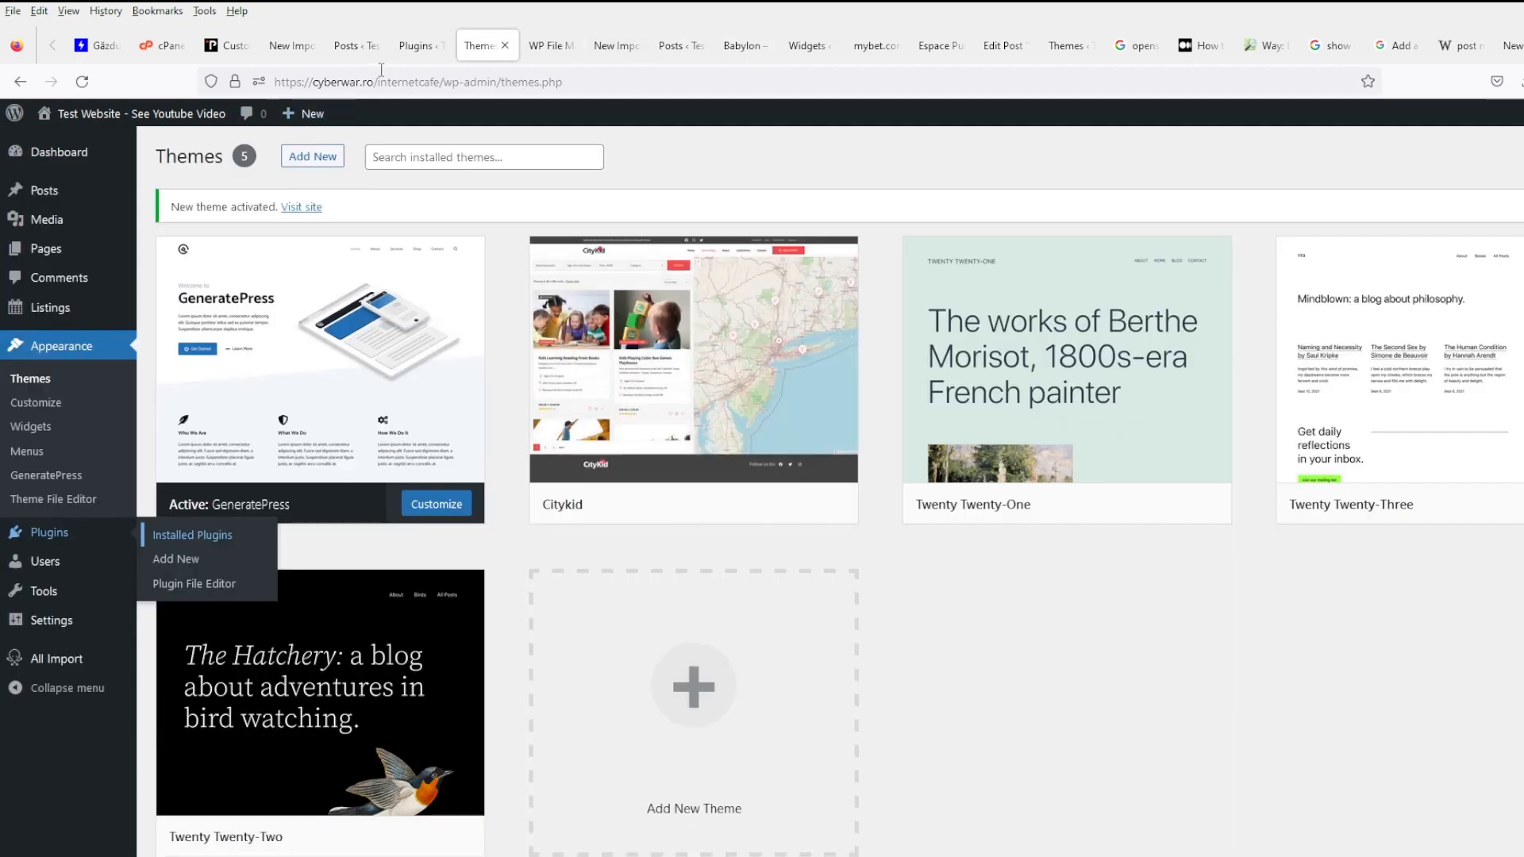
click(548, 46)
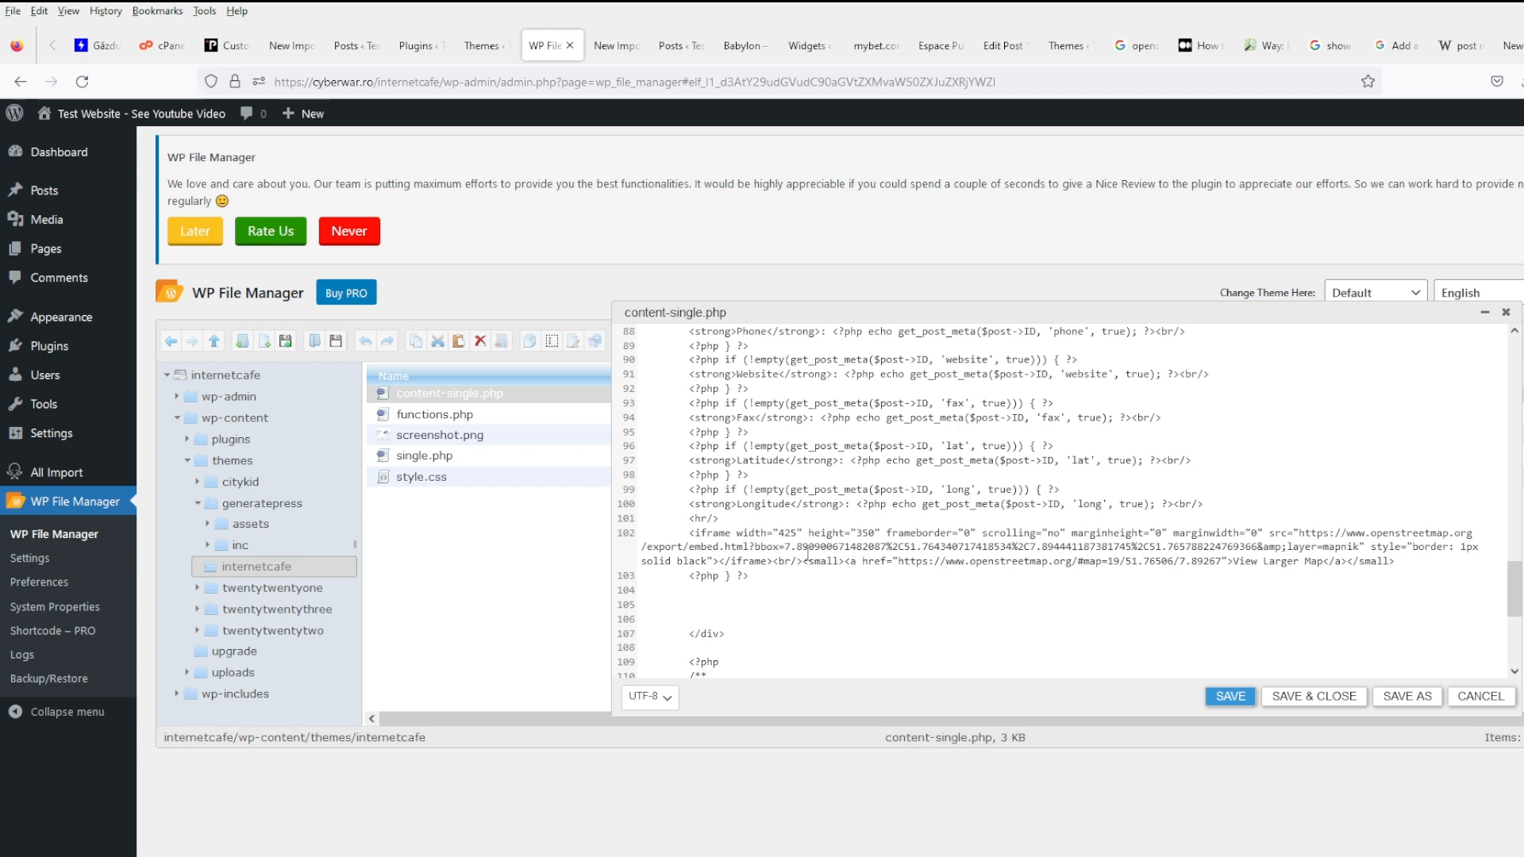
- Compare line 102's bbox map coordinates with the Babylon post's map and its OpenStreetMap page
drag(785, 553, 1251, 552)
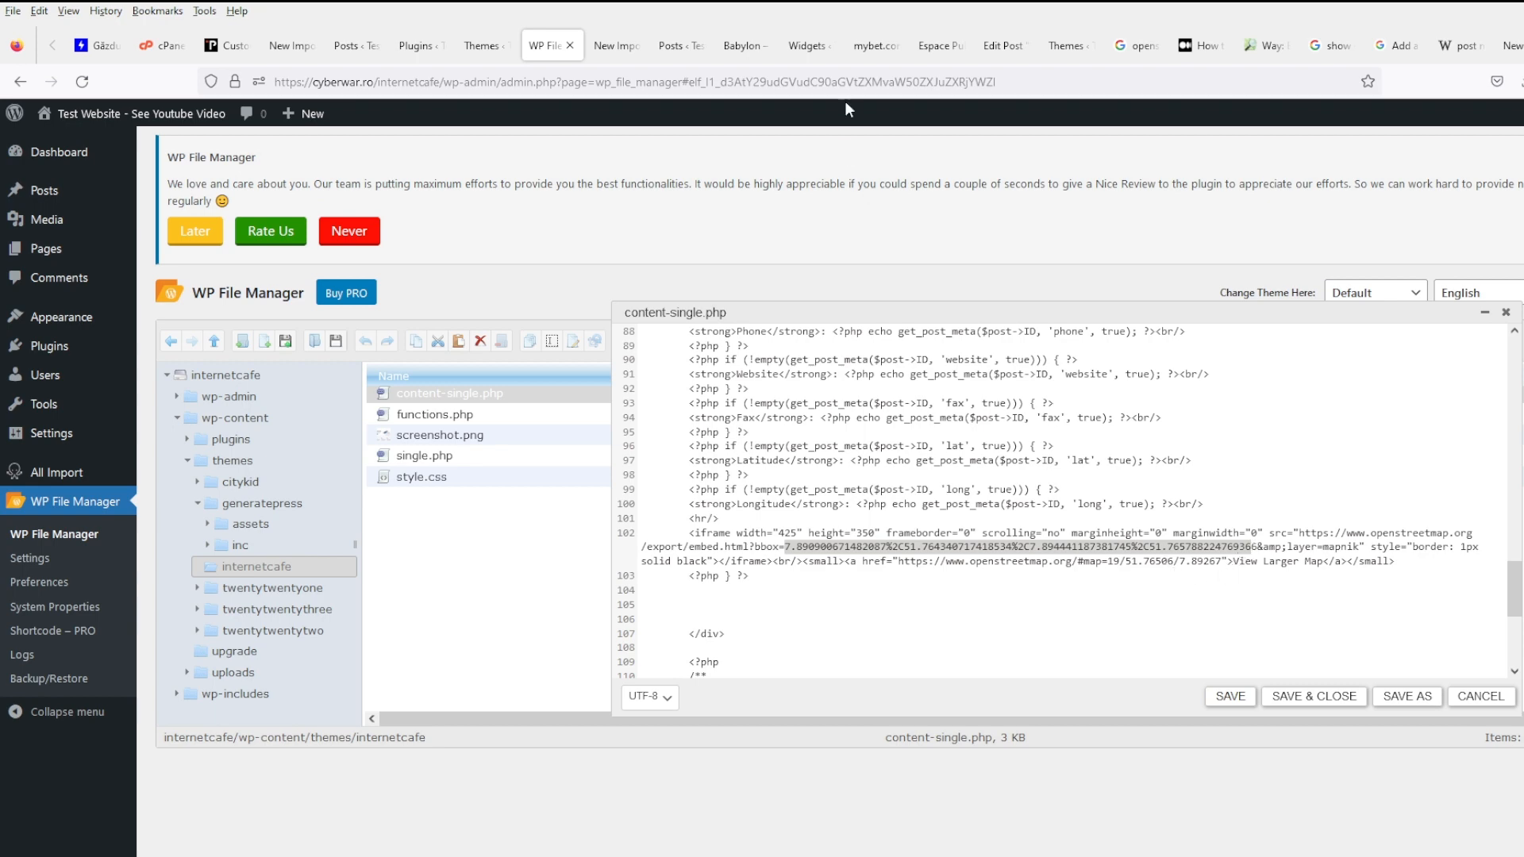
click(739, 46)
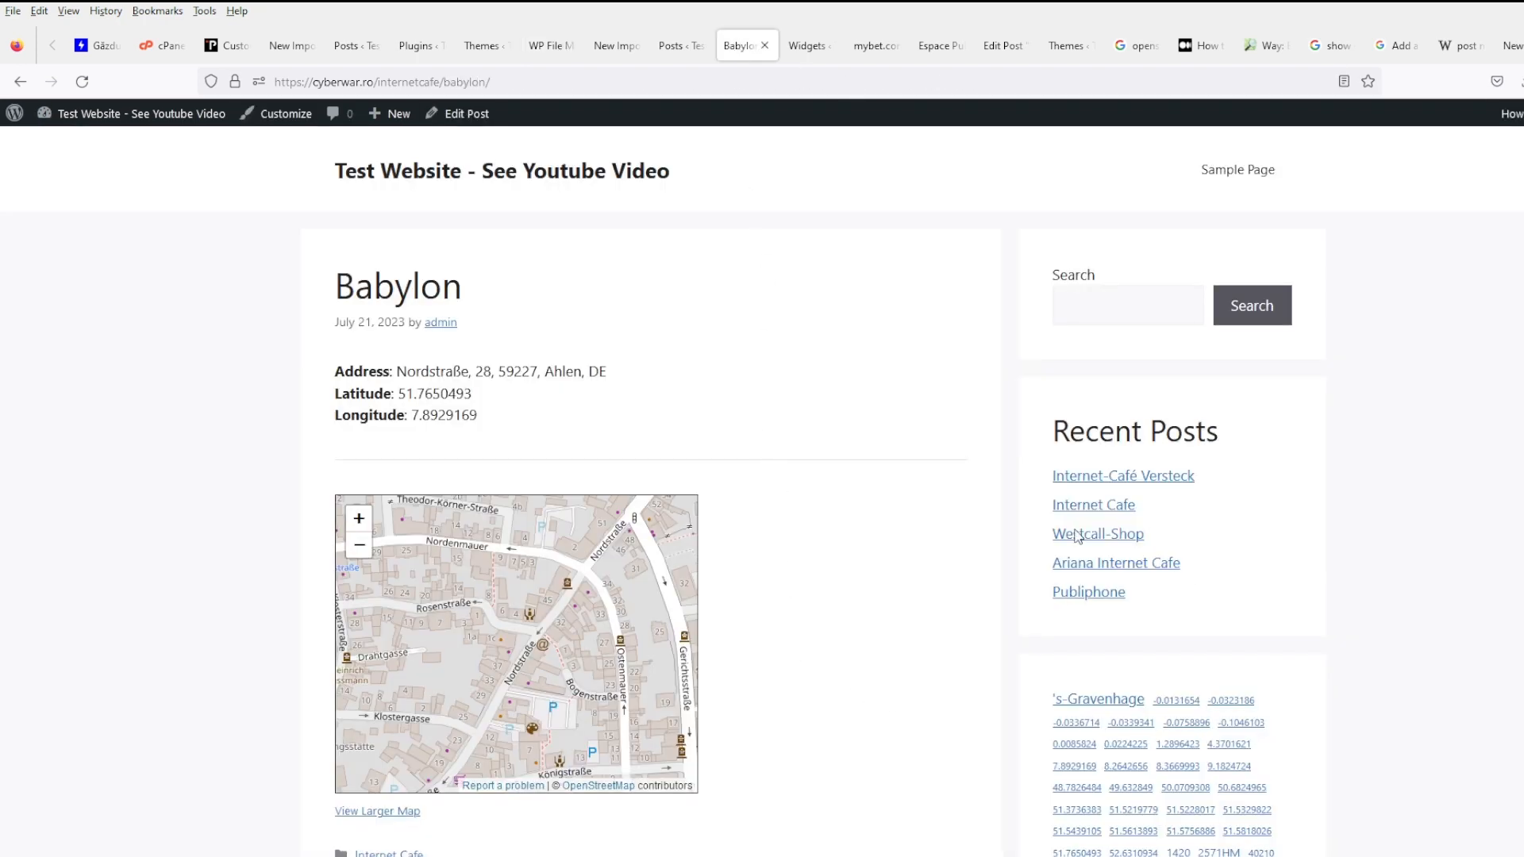
scroll(1270, 699, down, 3)
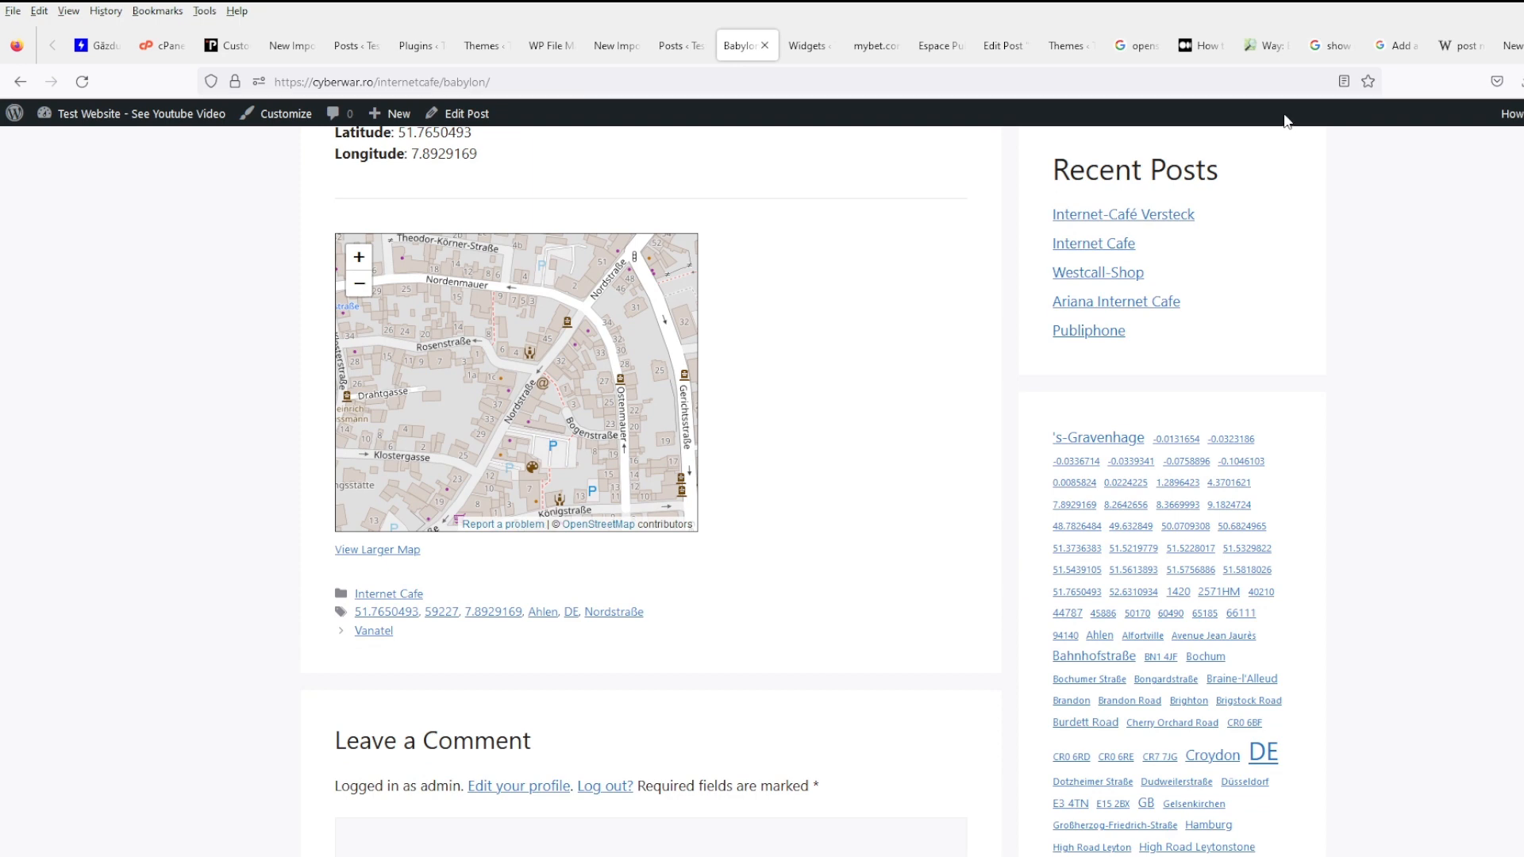
click(1261, 49)
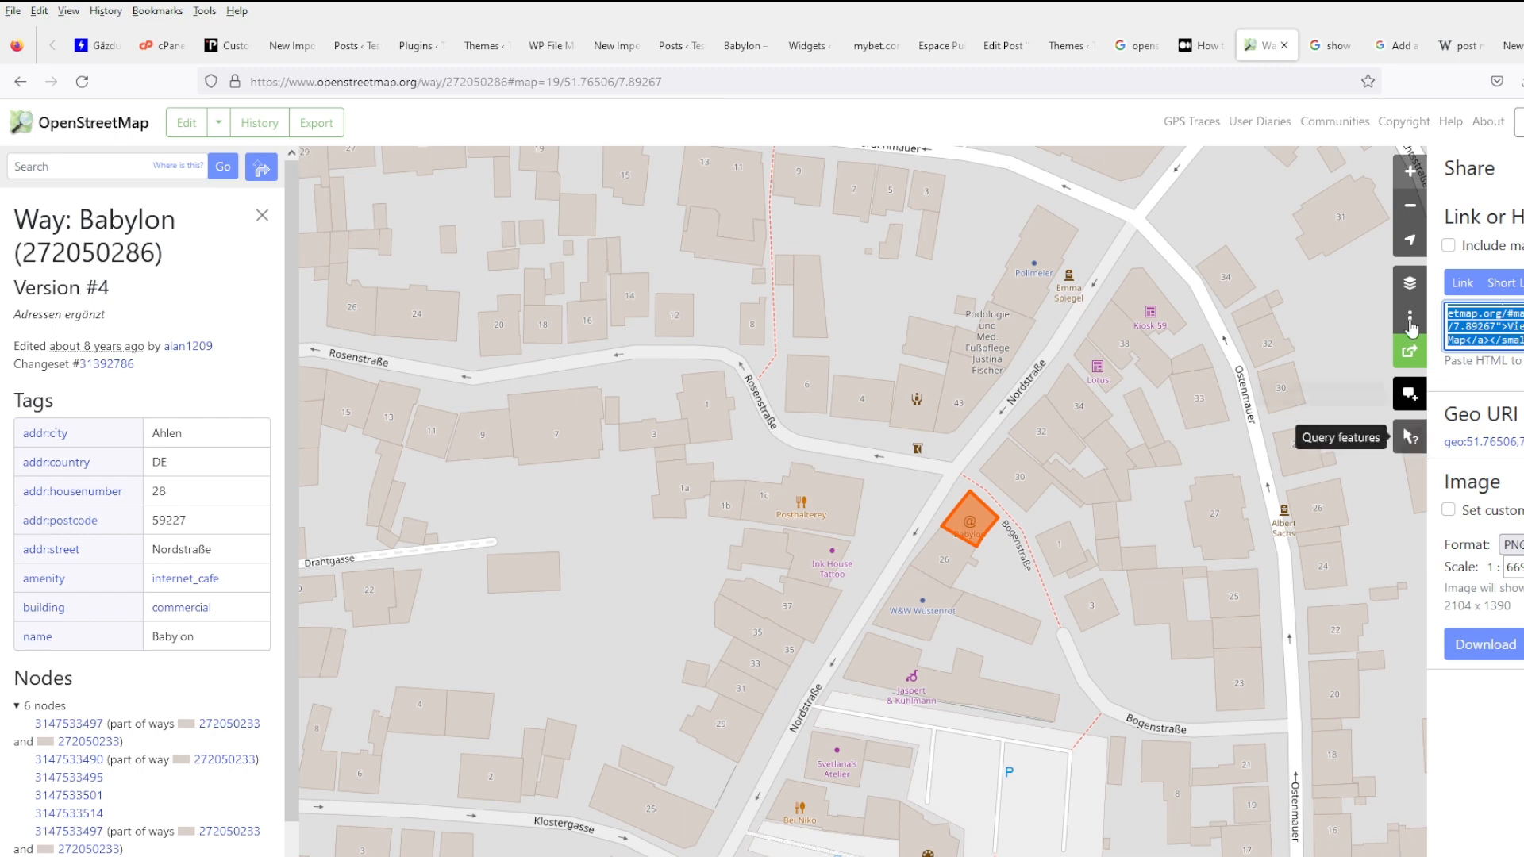
click(1511, 45)
scroll(1504, 55, down, 3)
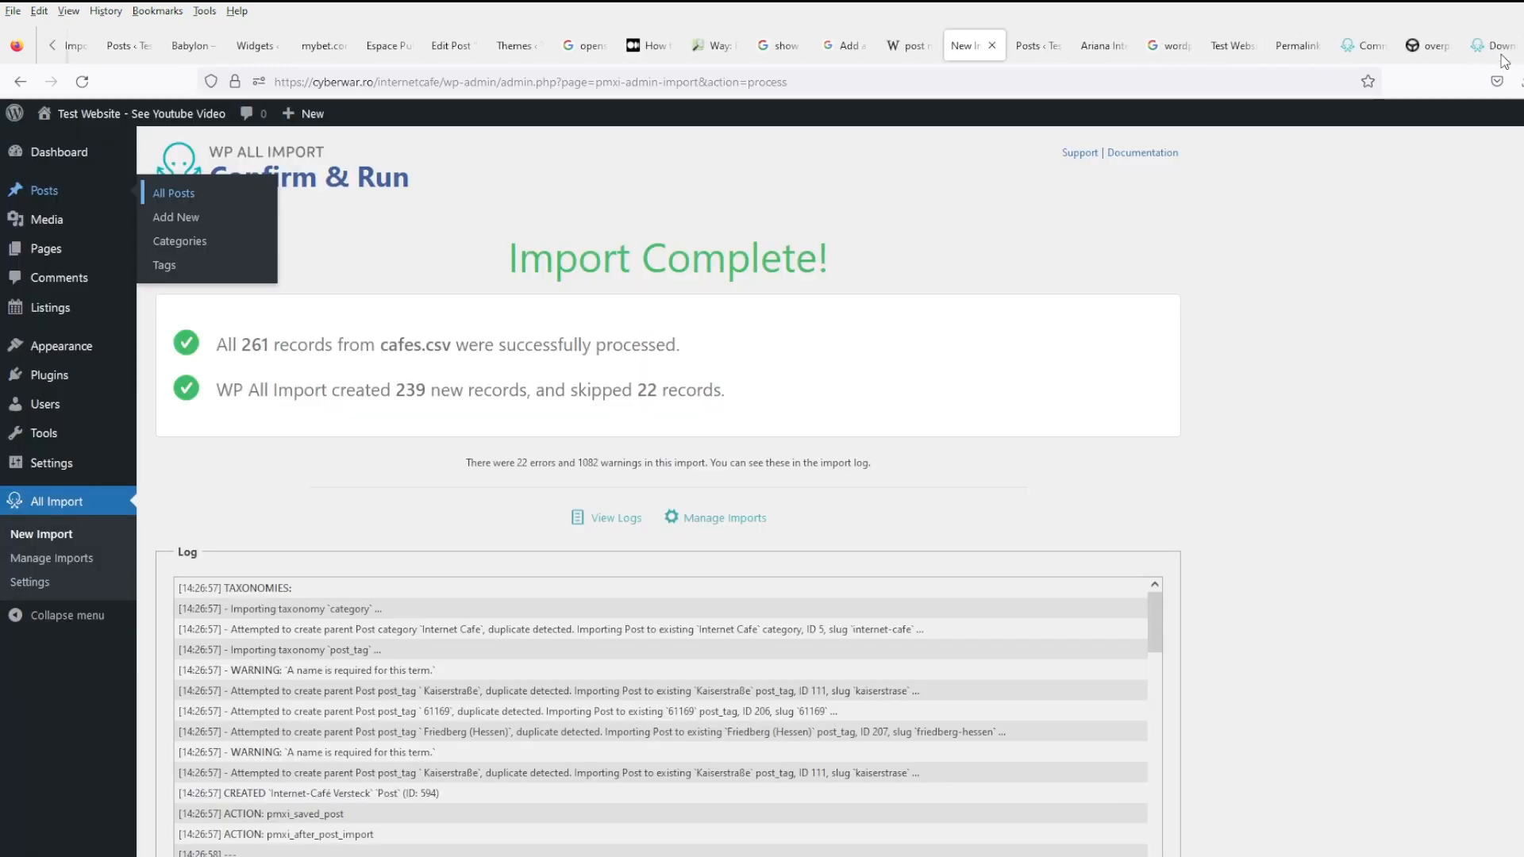
- Search Google for 'embed map placeholder geo coordinates' and open the 'Embedding a map' guide in a background tab
click(1508, 48)
click(700, 77)
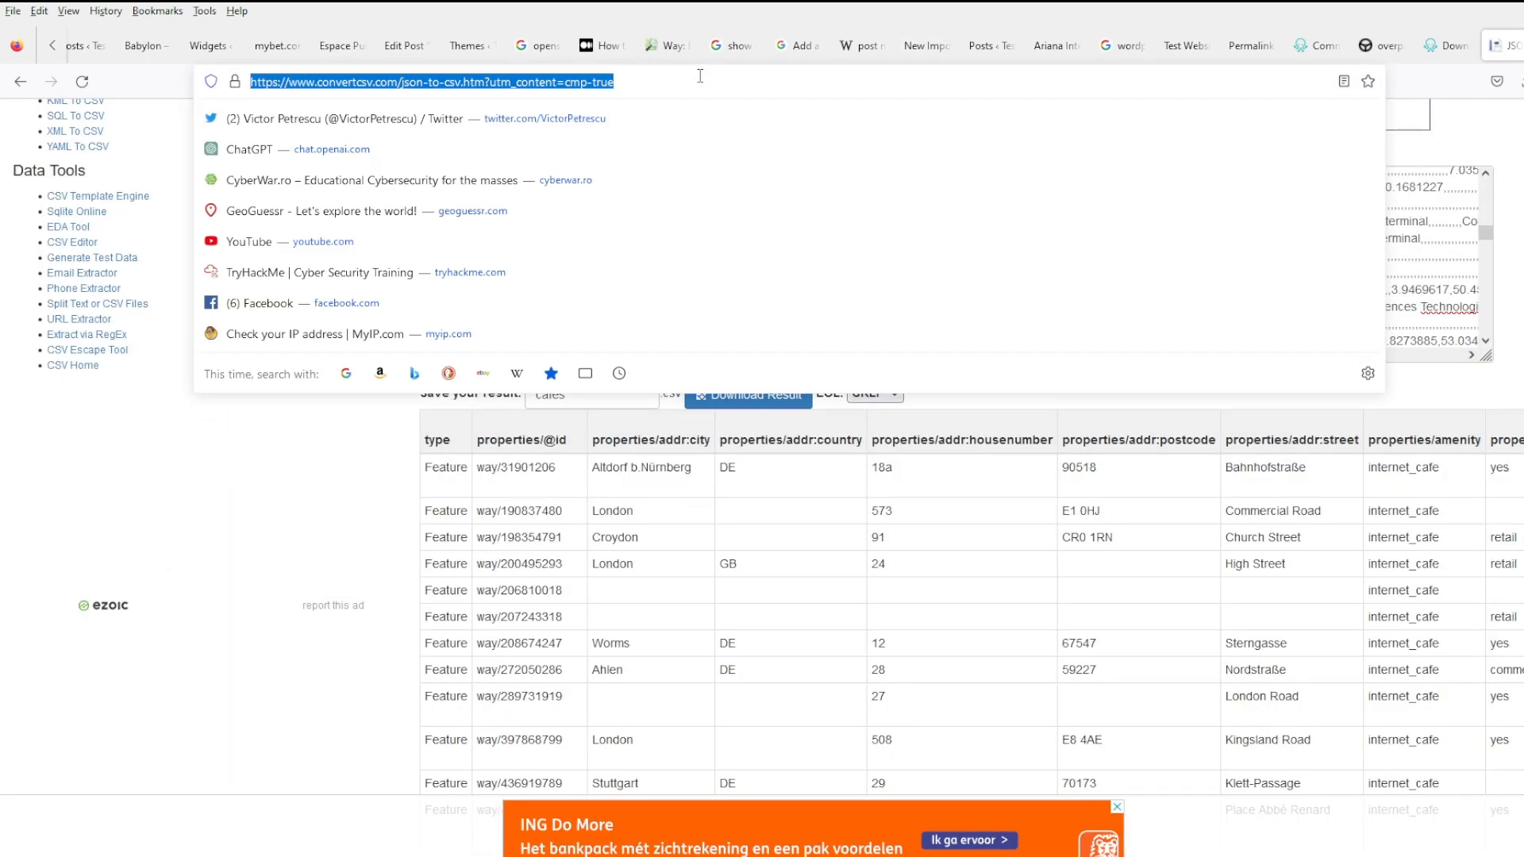
text(cu)
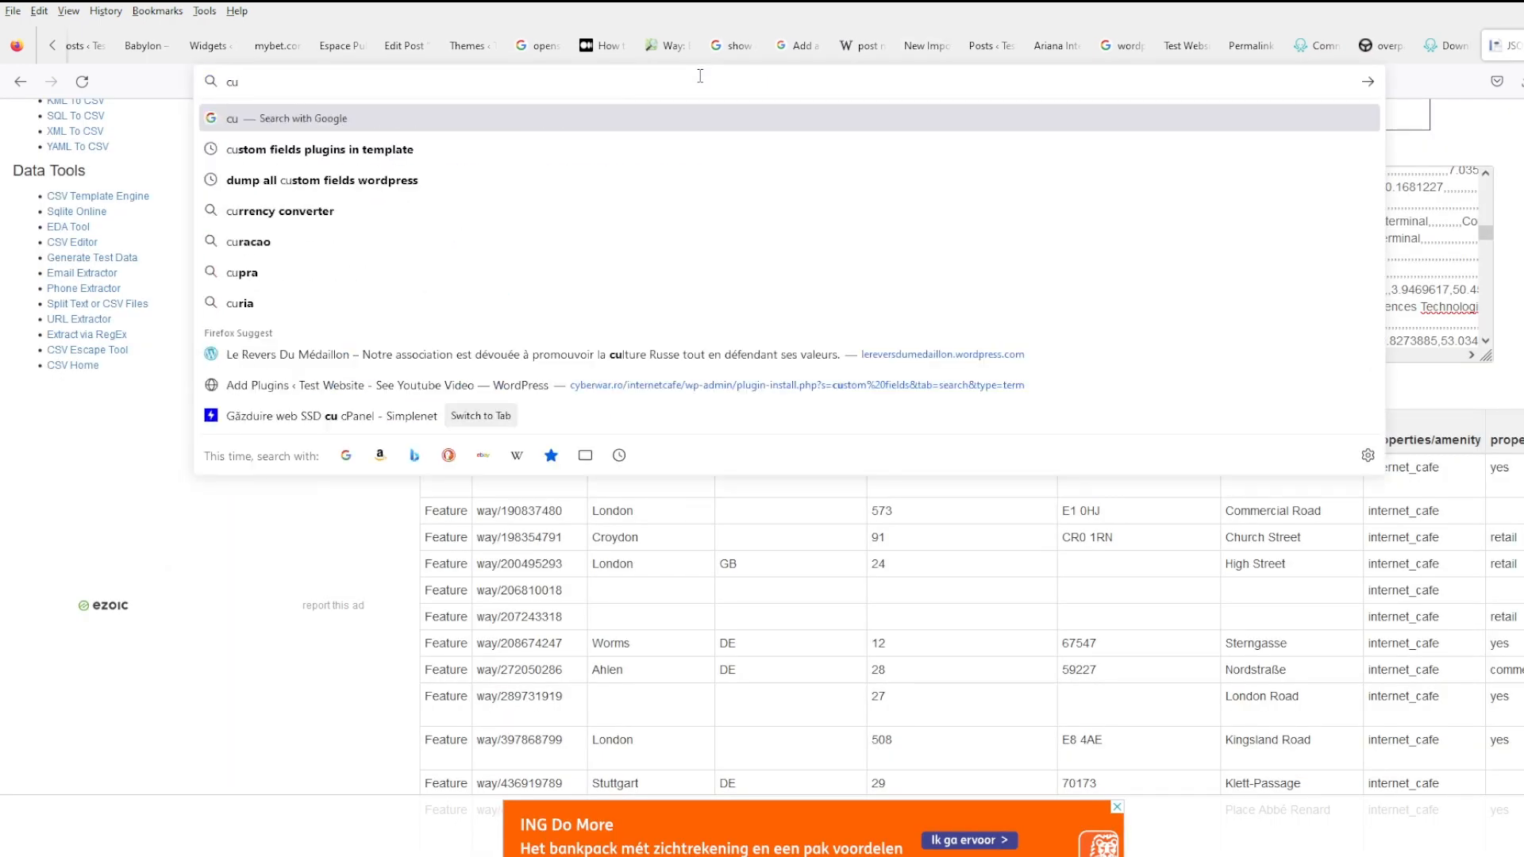
key(BackSpace)
key(BackSpace)
text(embed)
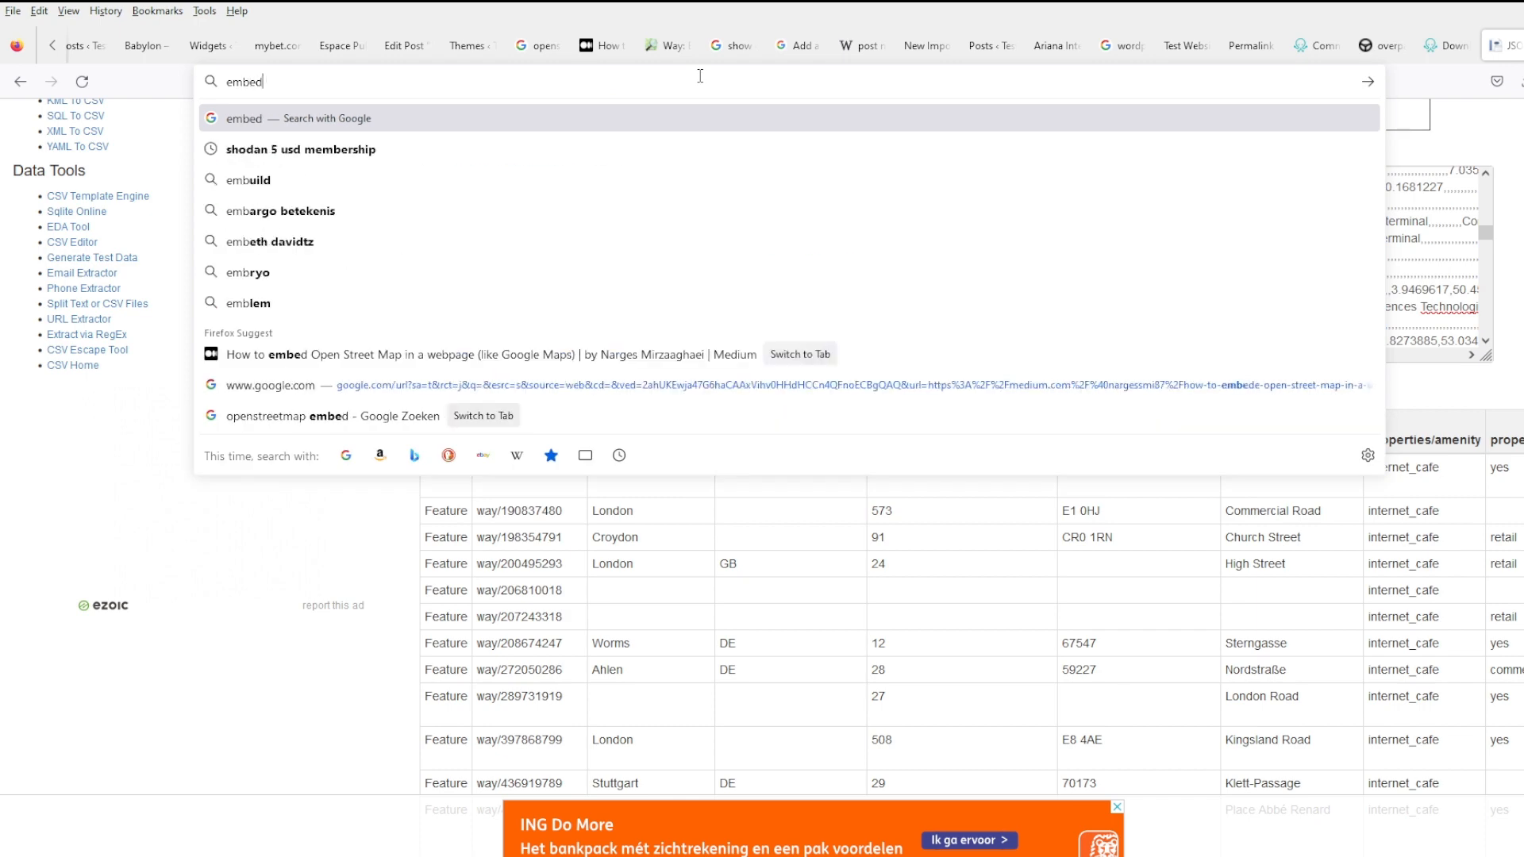
text( map place)
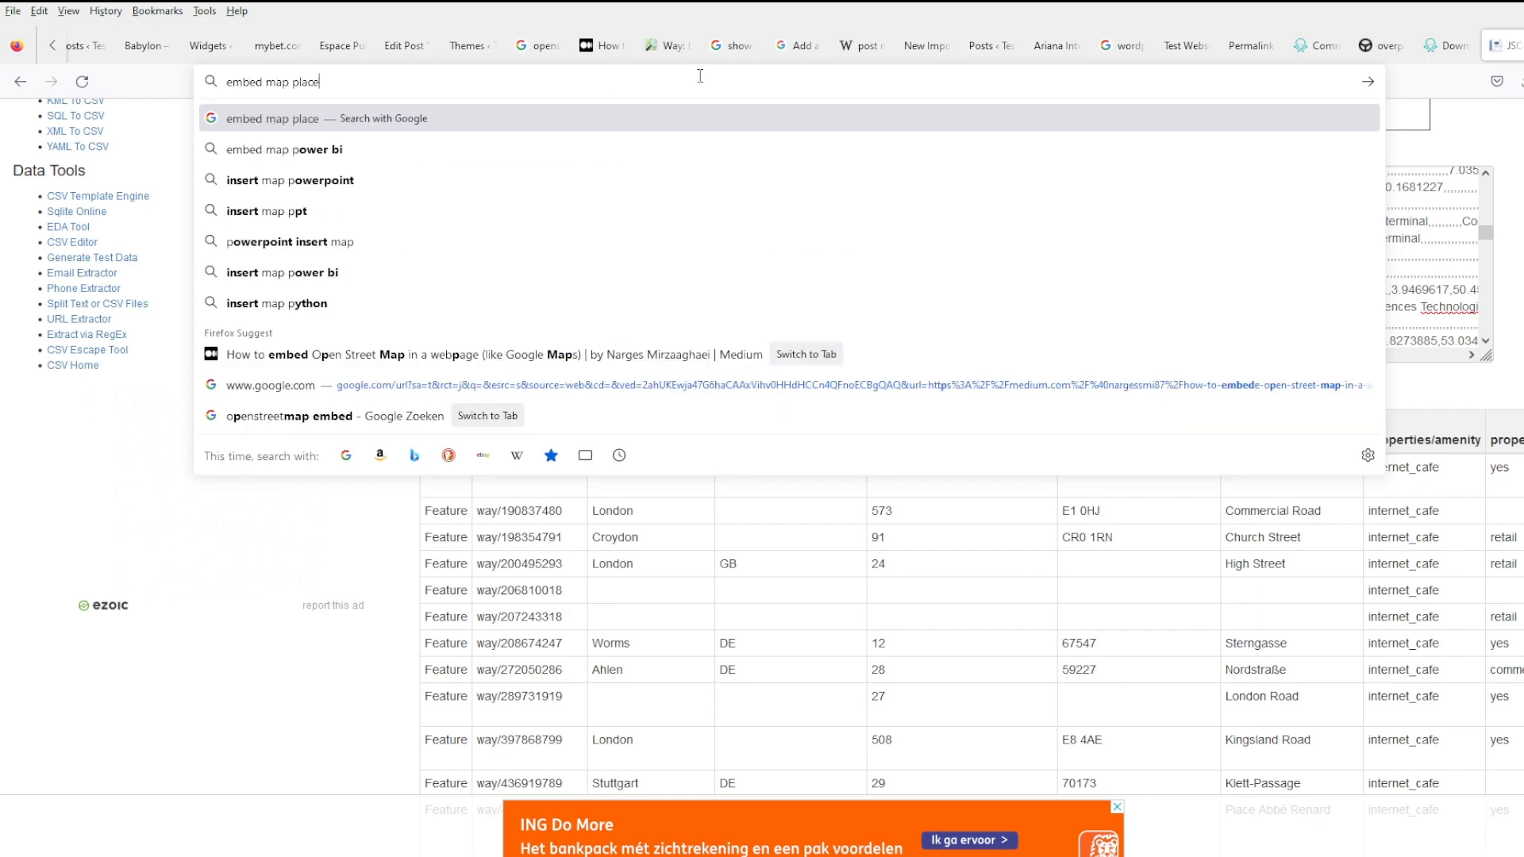
text(holder g)
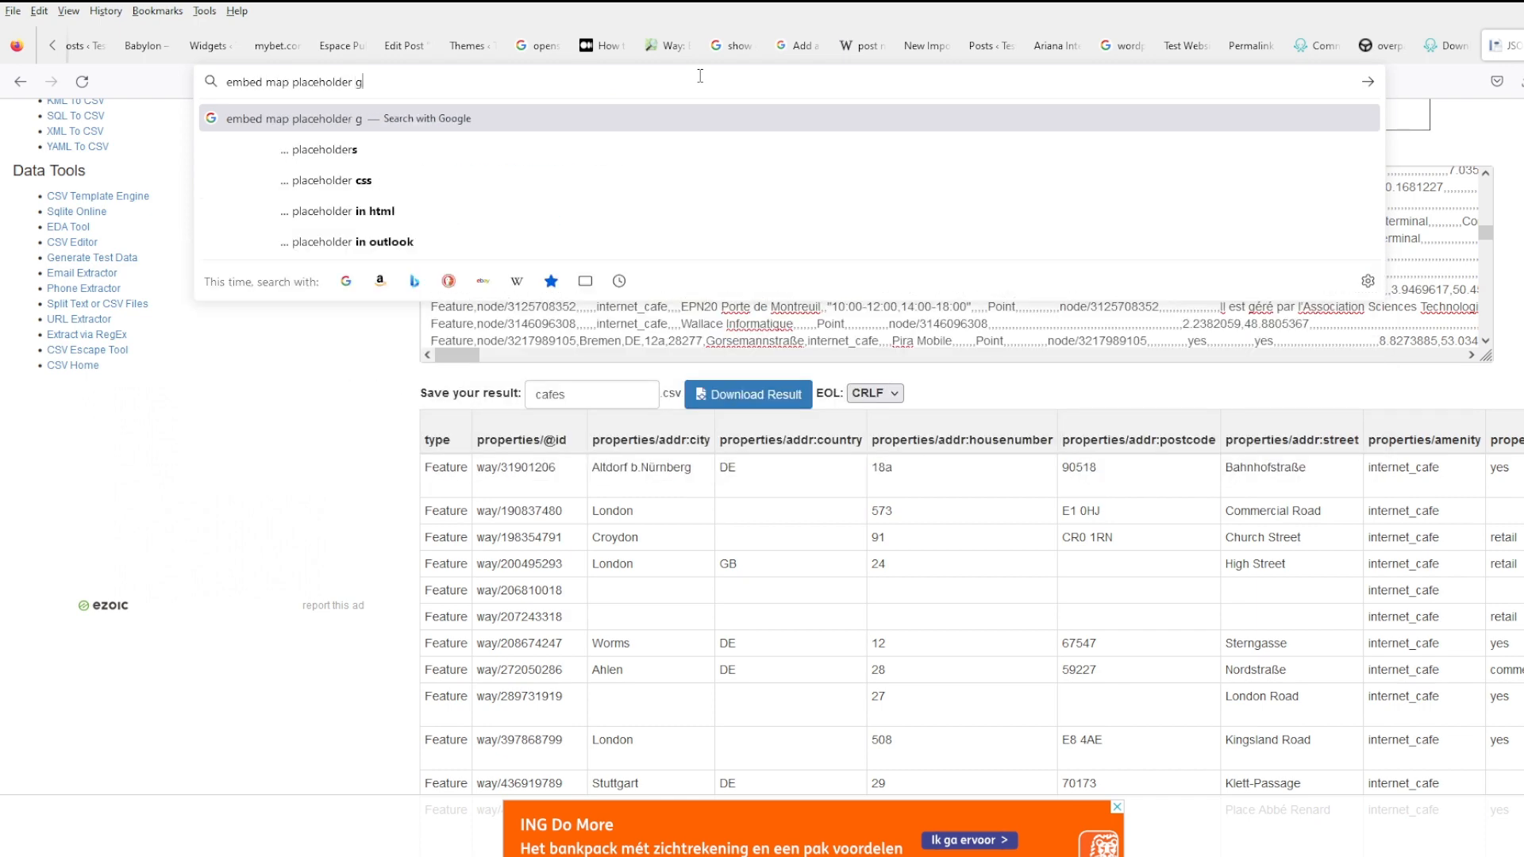
text(eo coordinates)
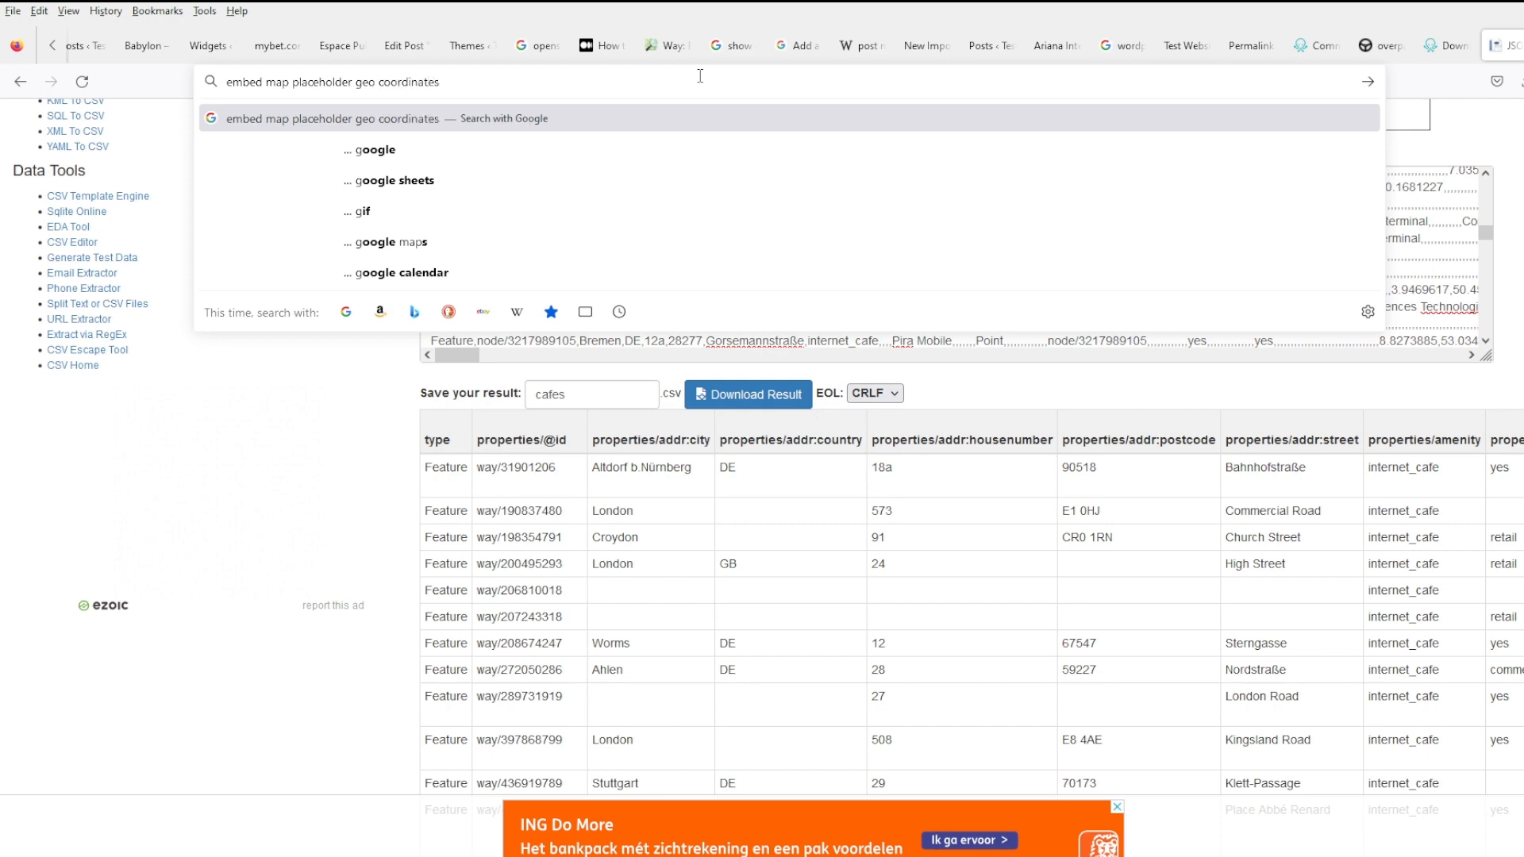
key(Return)
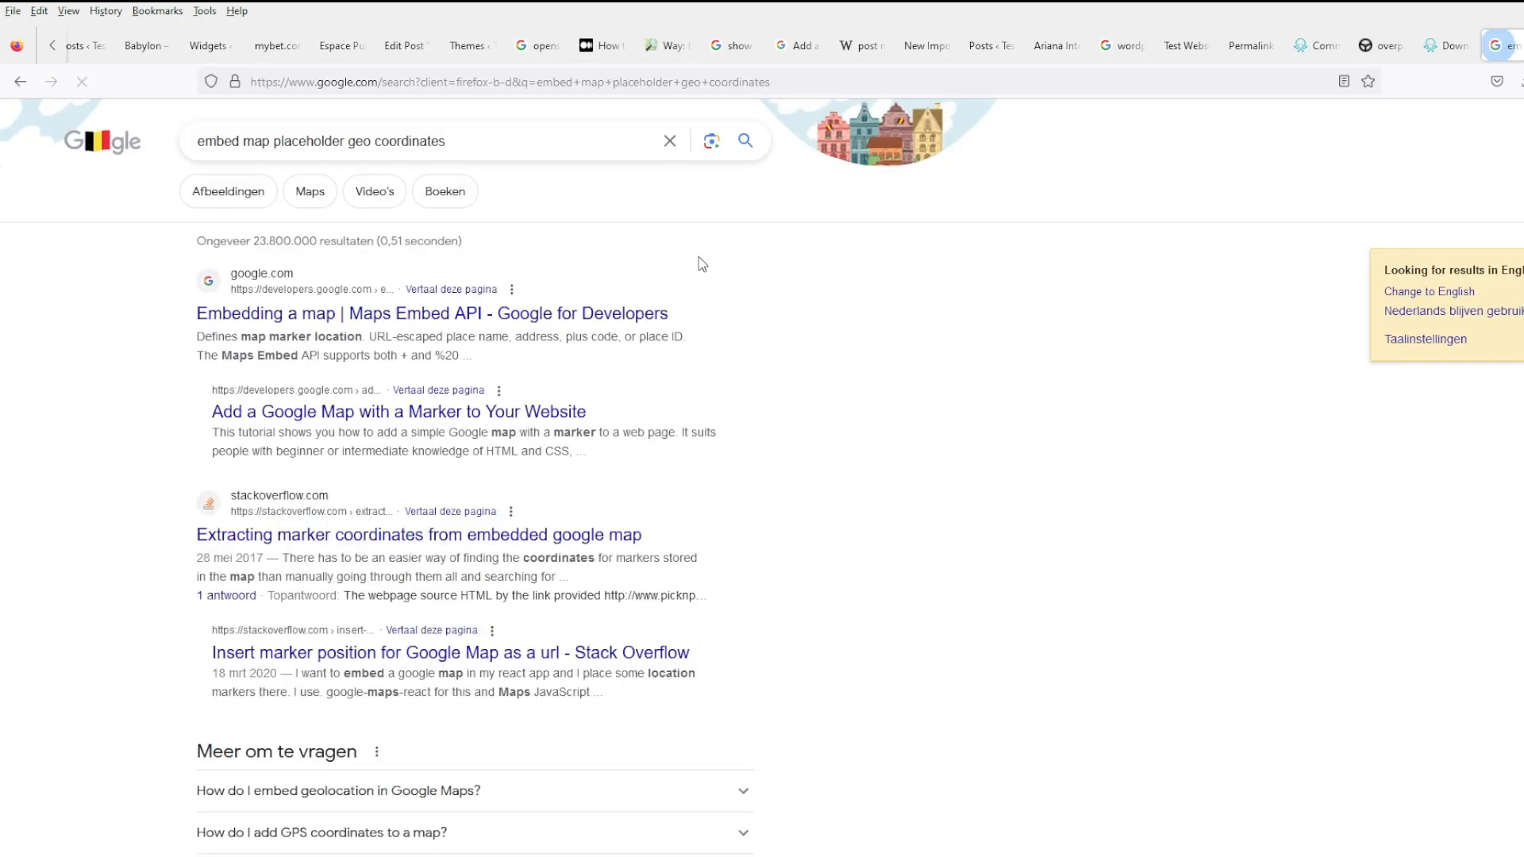
middle_click(577, 315)
scroll(619, 325, down, 1)
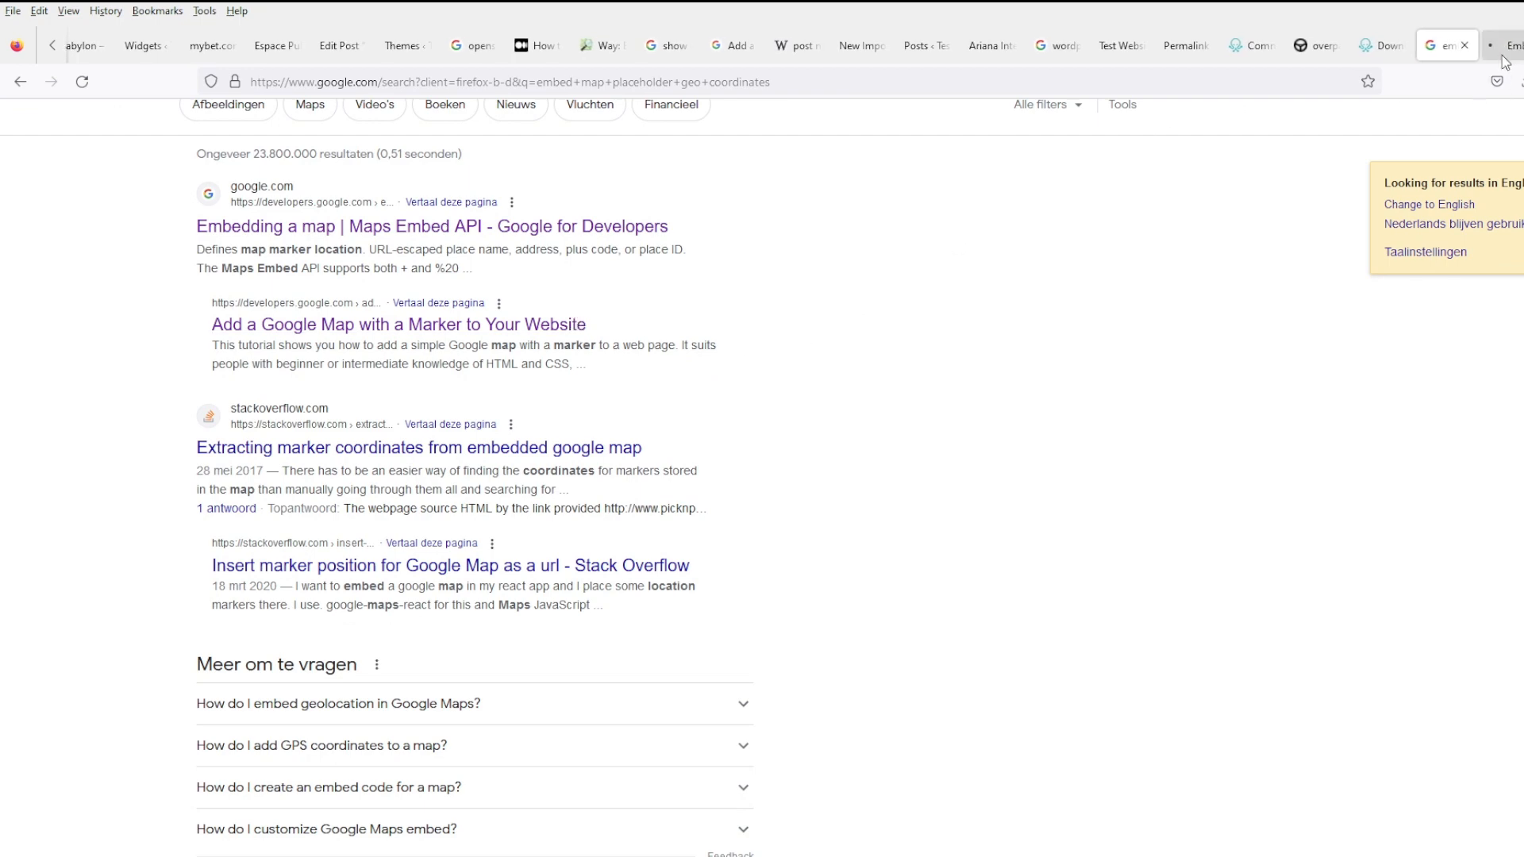
click(1506, 58)
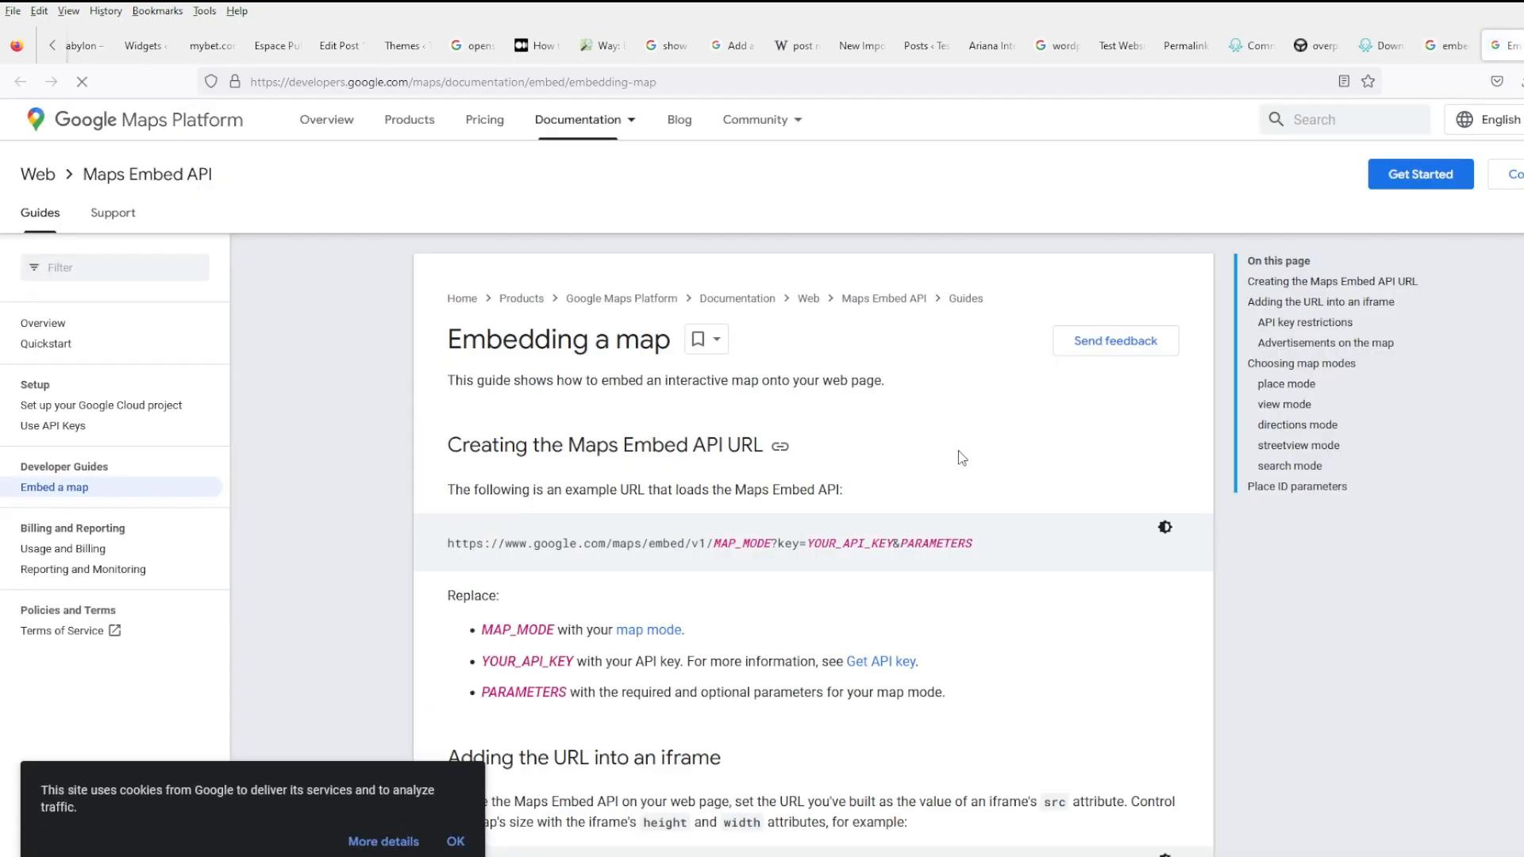
scroll(962, 458, down, 5)
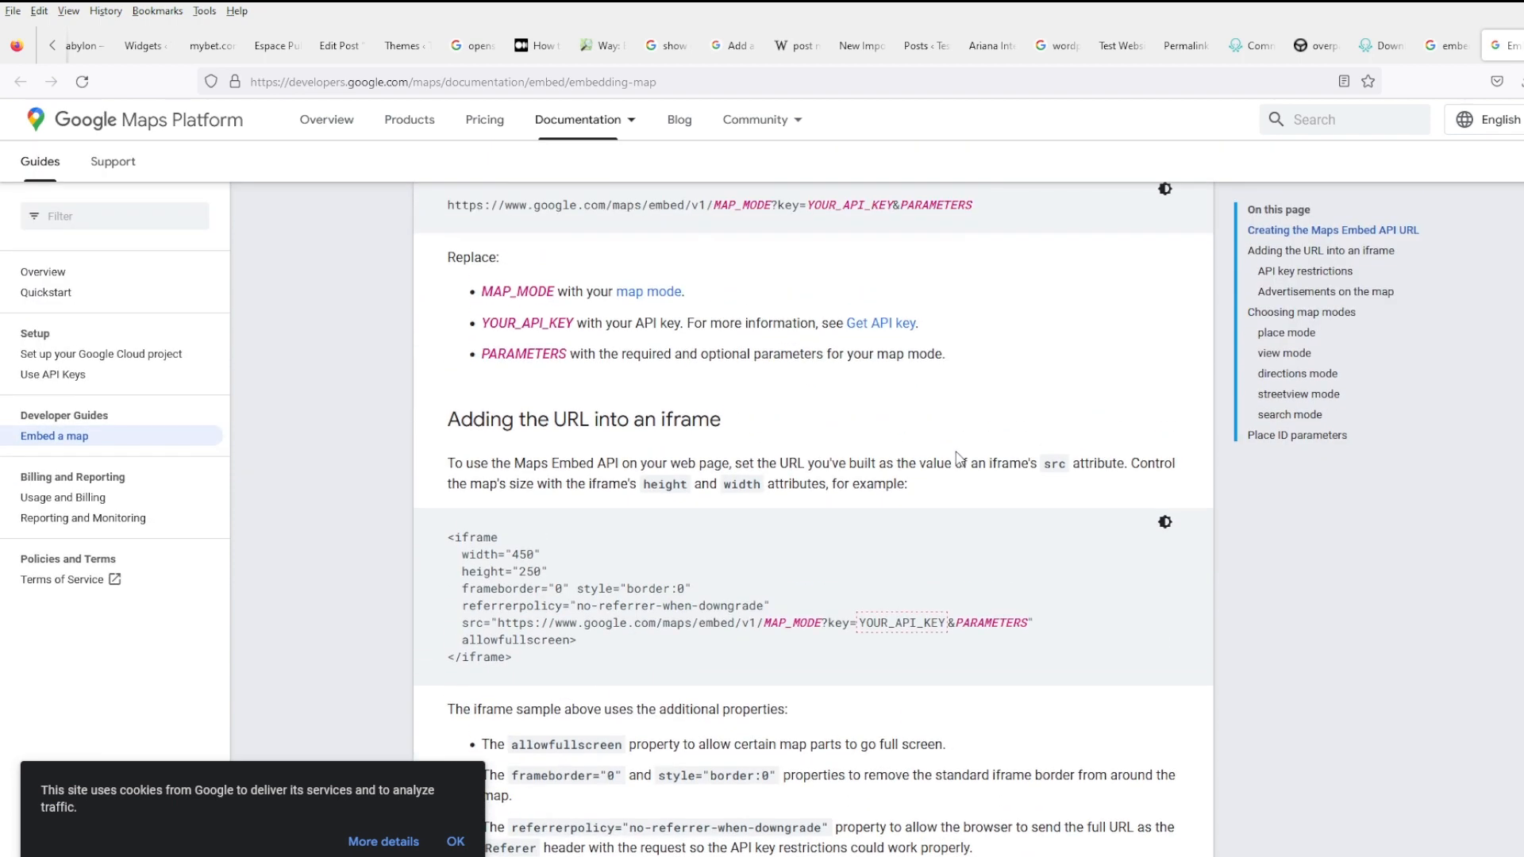
scroll(961, 458, down, 3)
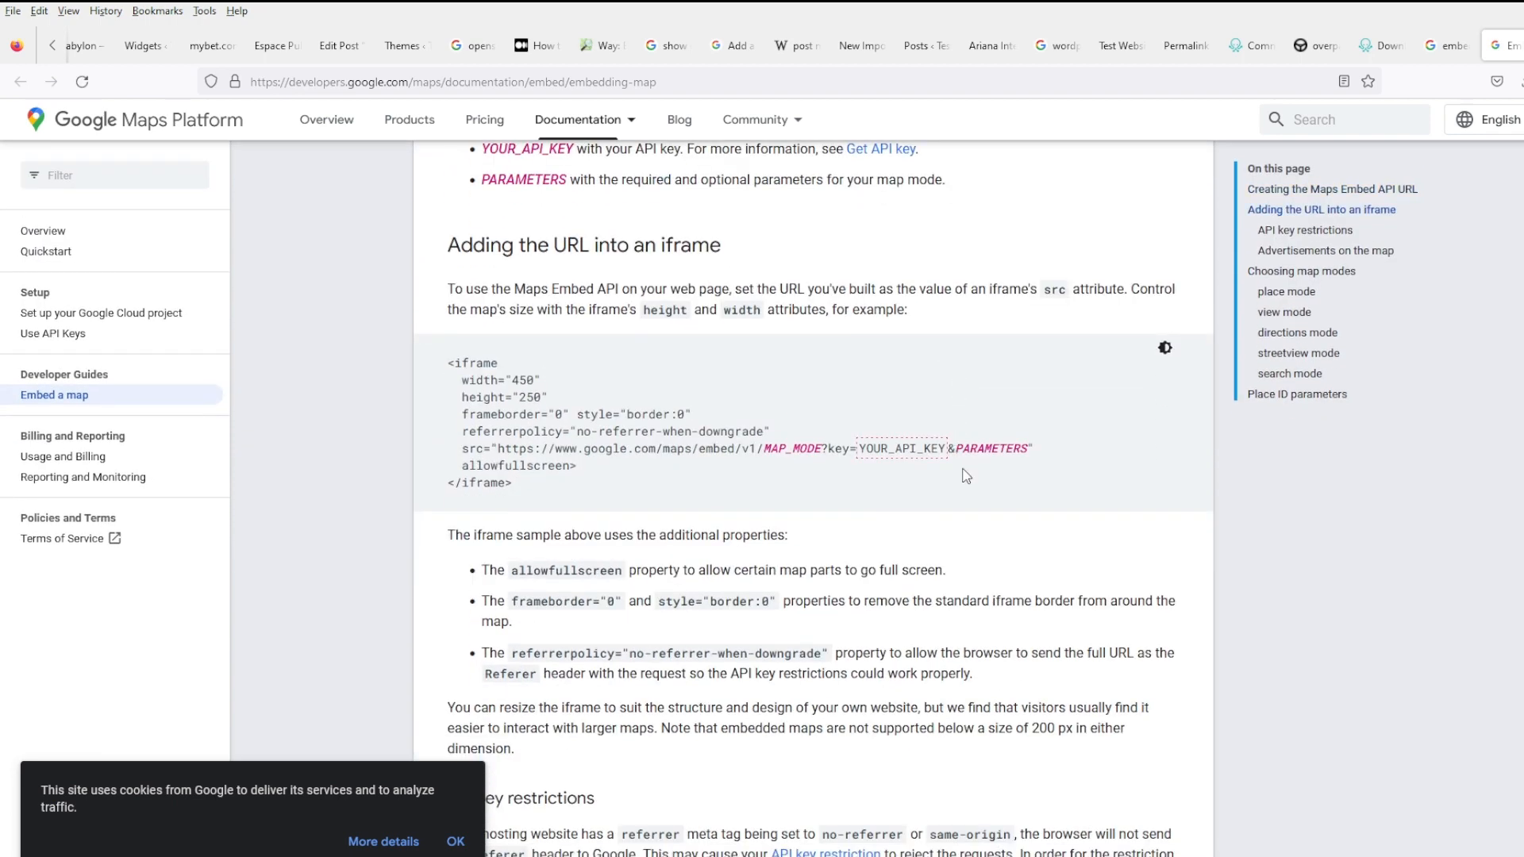
scroll(964, 490, down, 15)
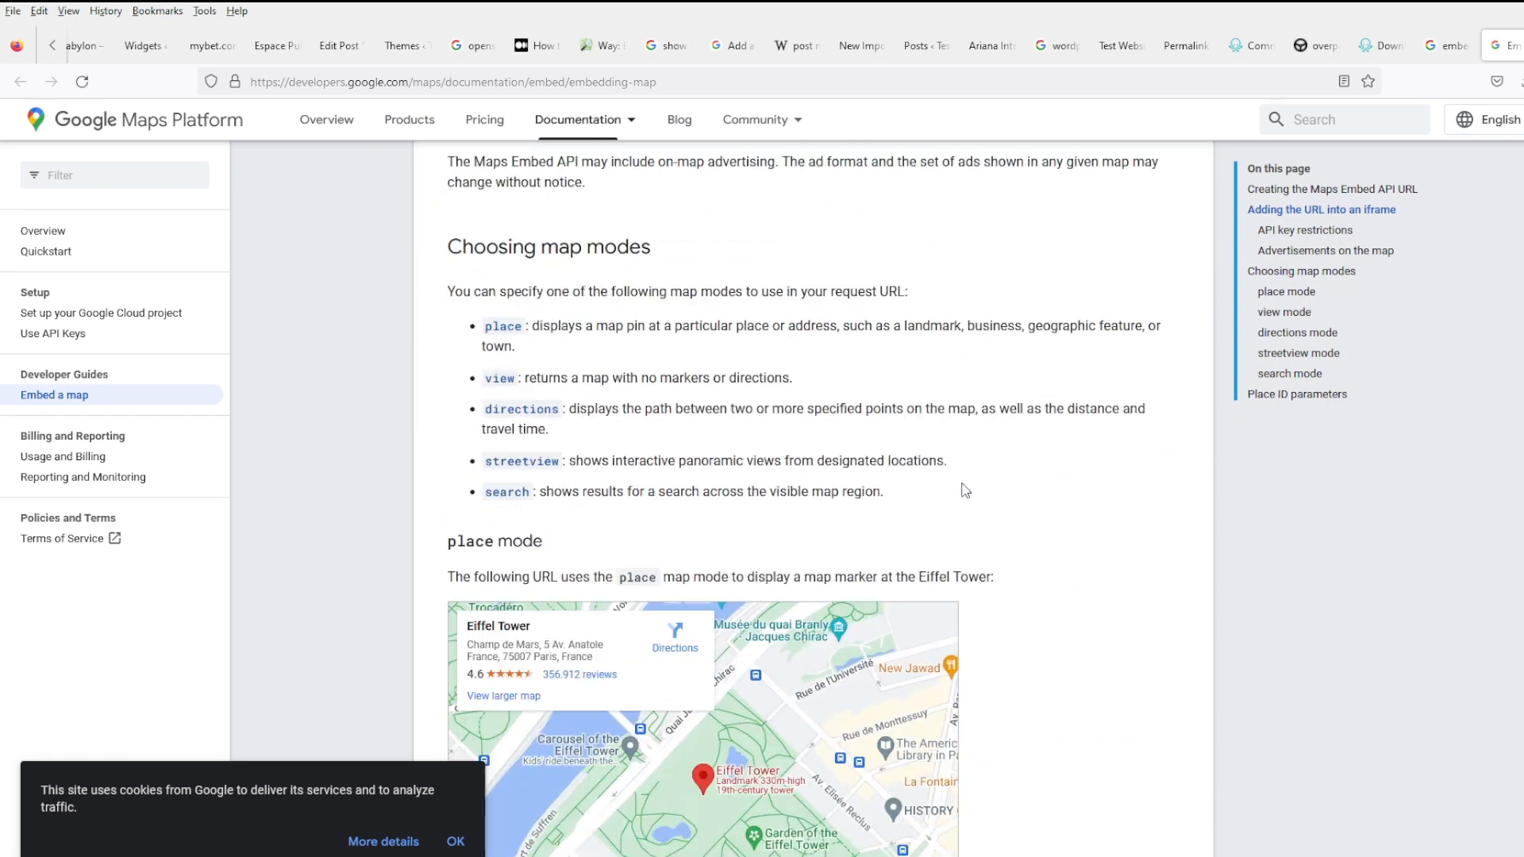
scroll(1002, 476, down, 3)
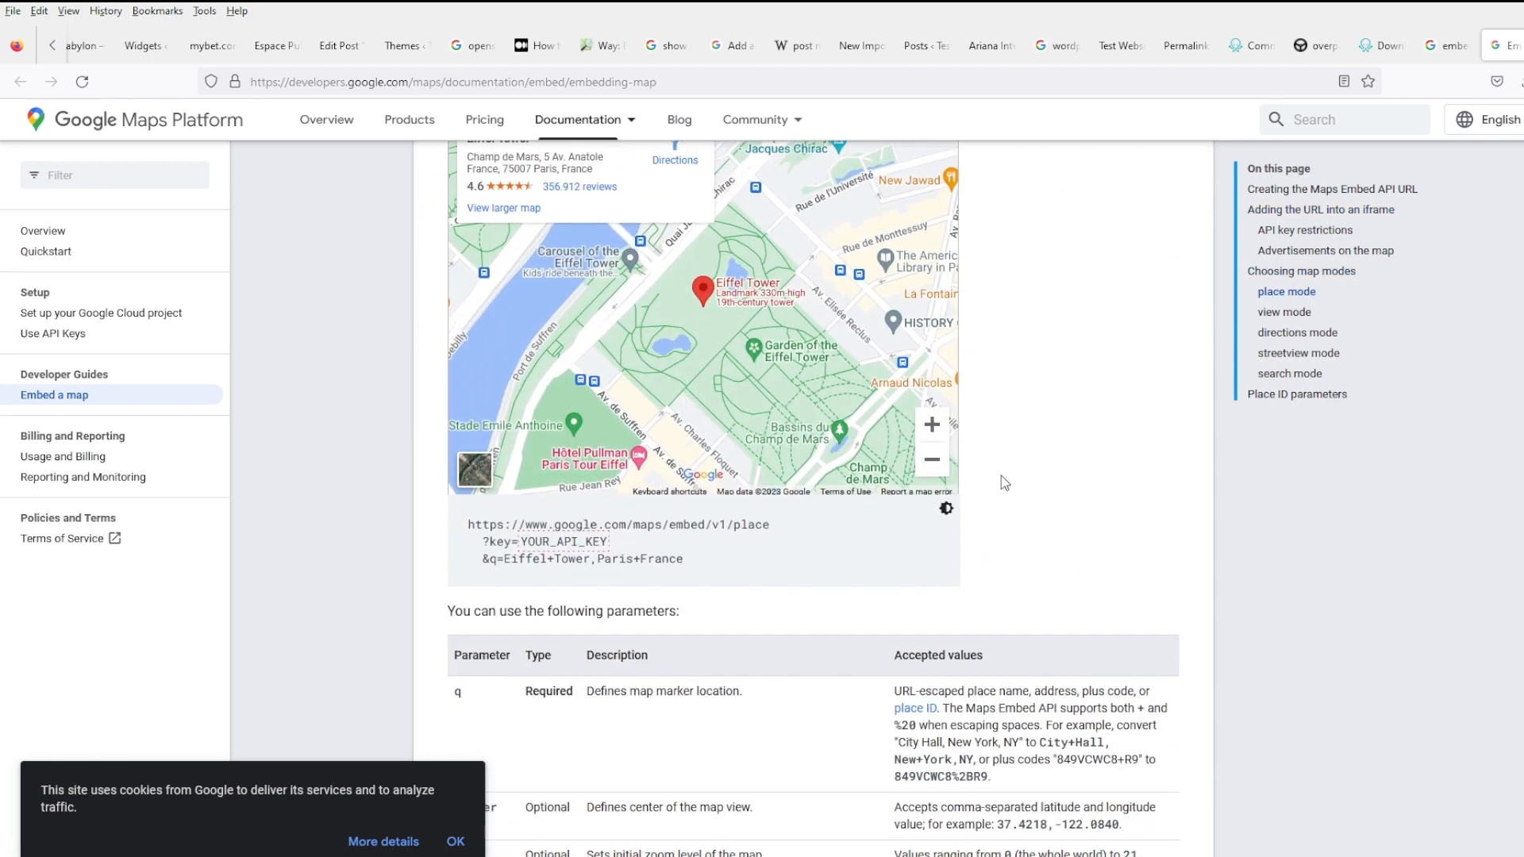
scroll(1002, 474, down, 3)
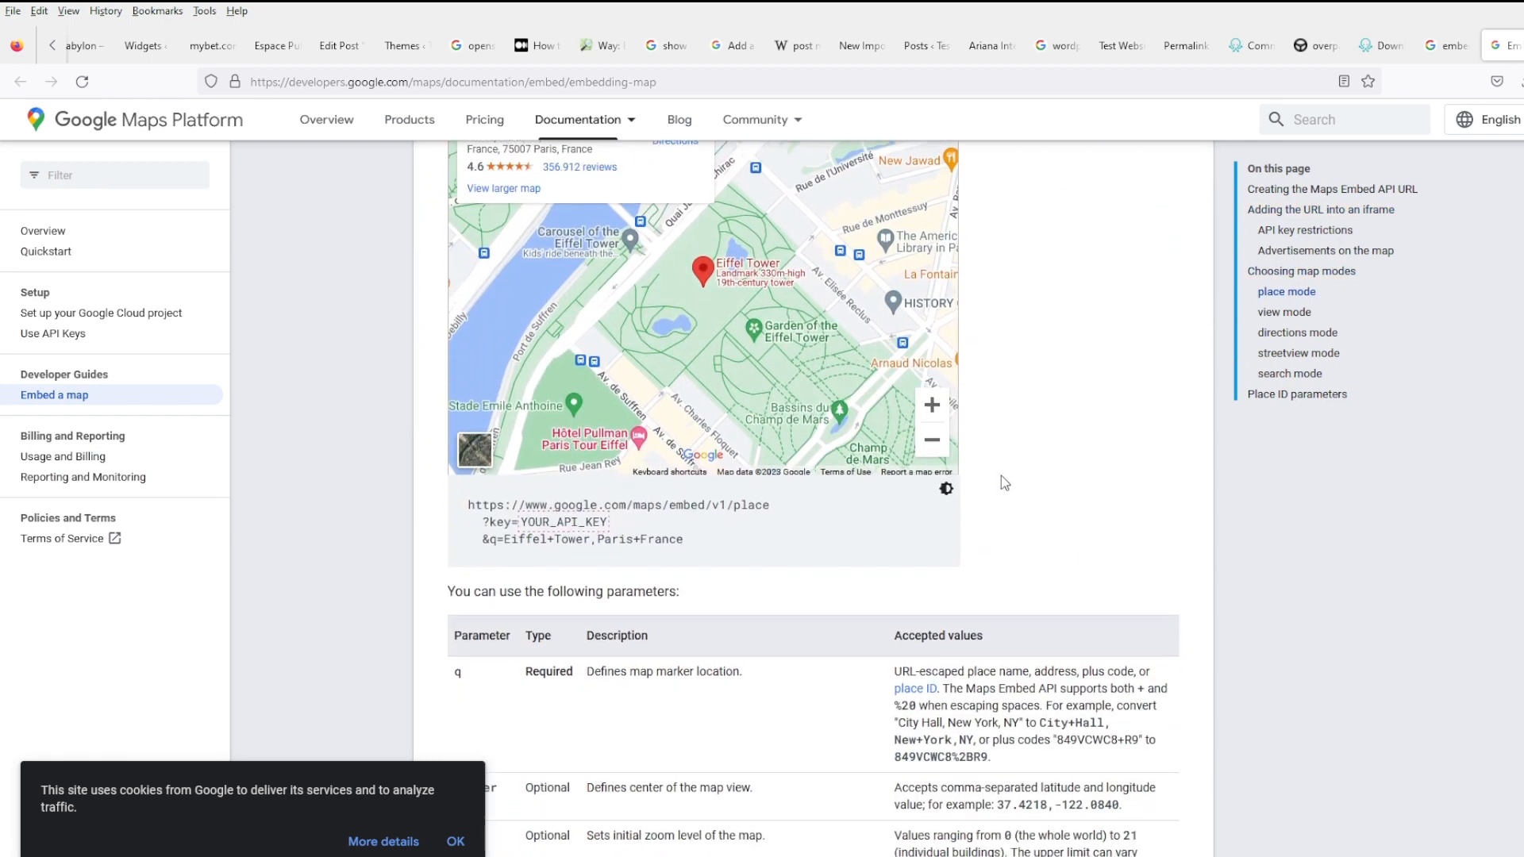
scroll(1002, 475, down, 9)
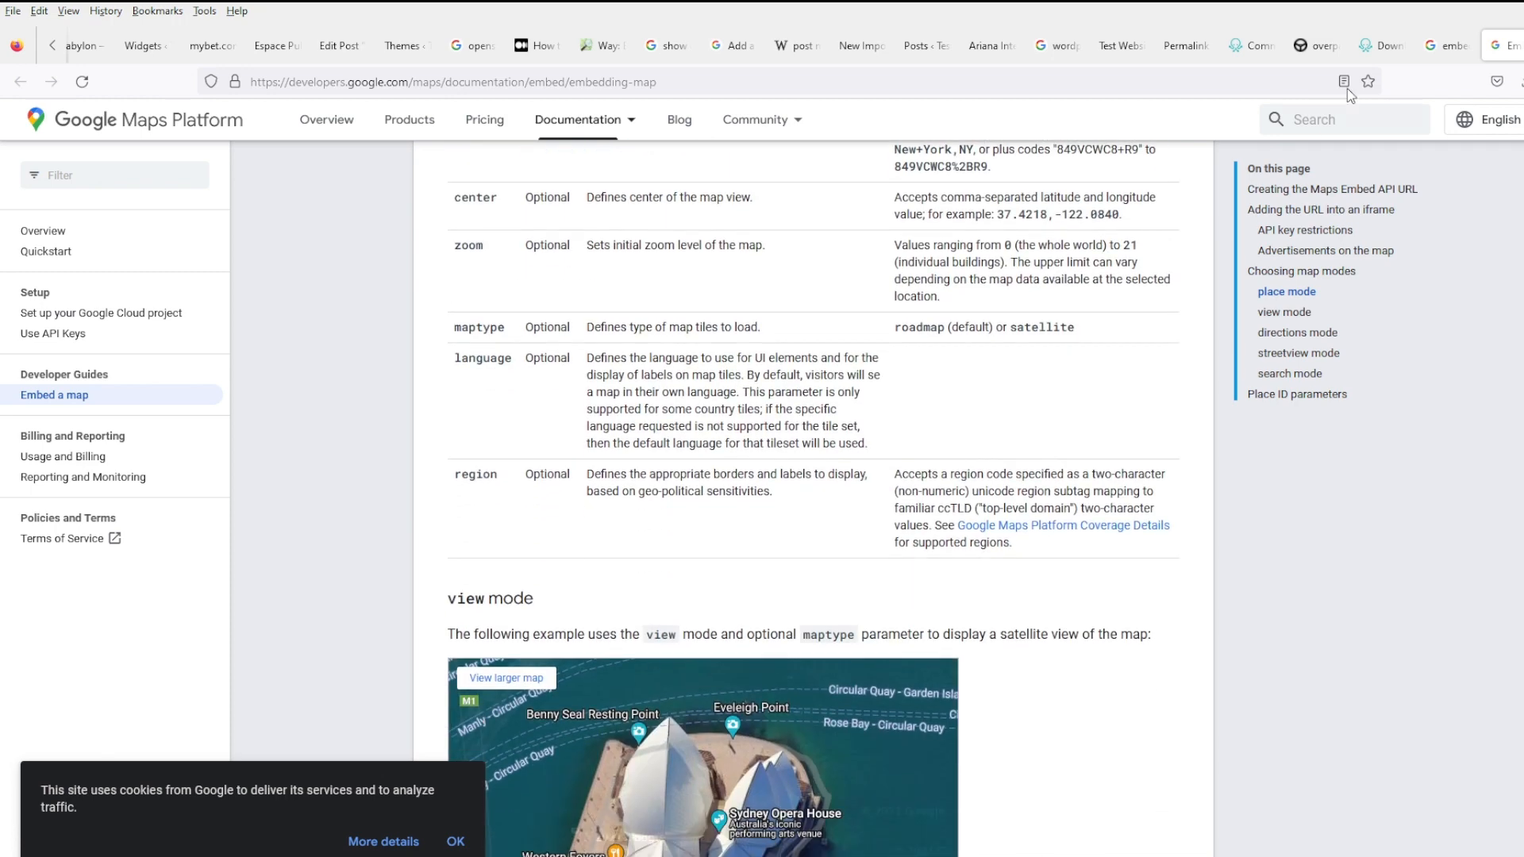
click(1443, 46)
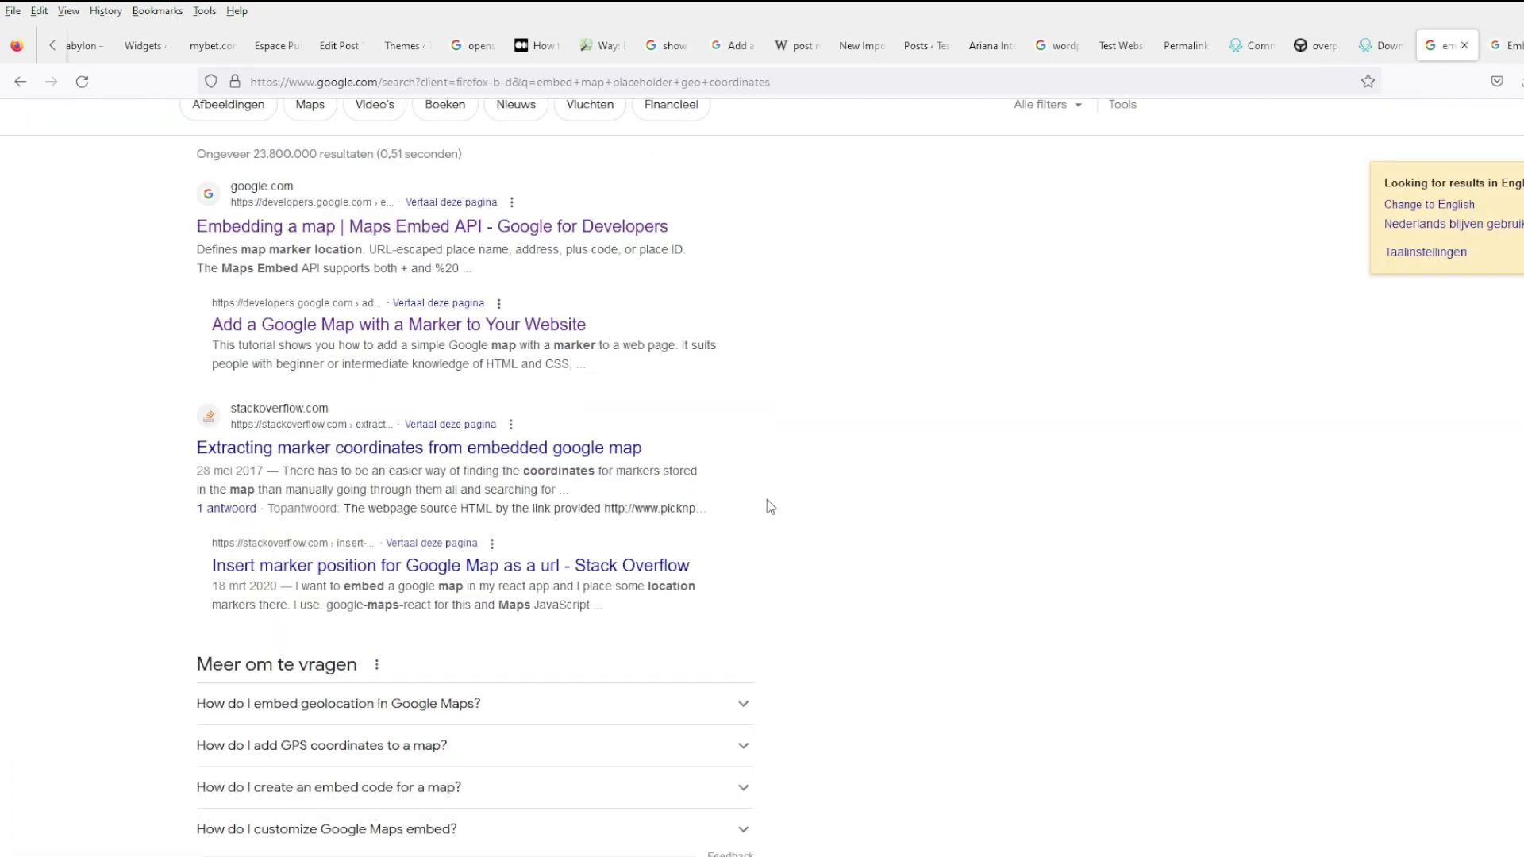
- Add 'openstreetmap' to the search and open the coordinate-pair embedding question in the background
scroll(767, 501, up, 2)
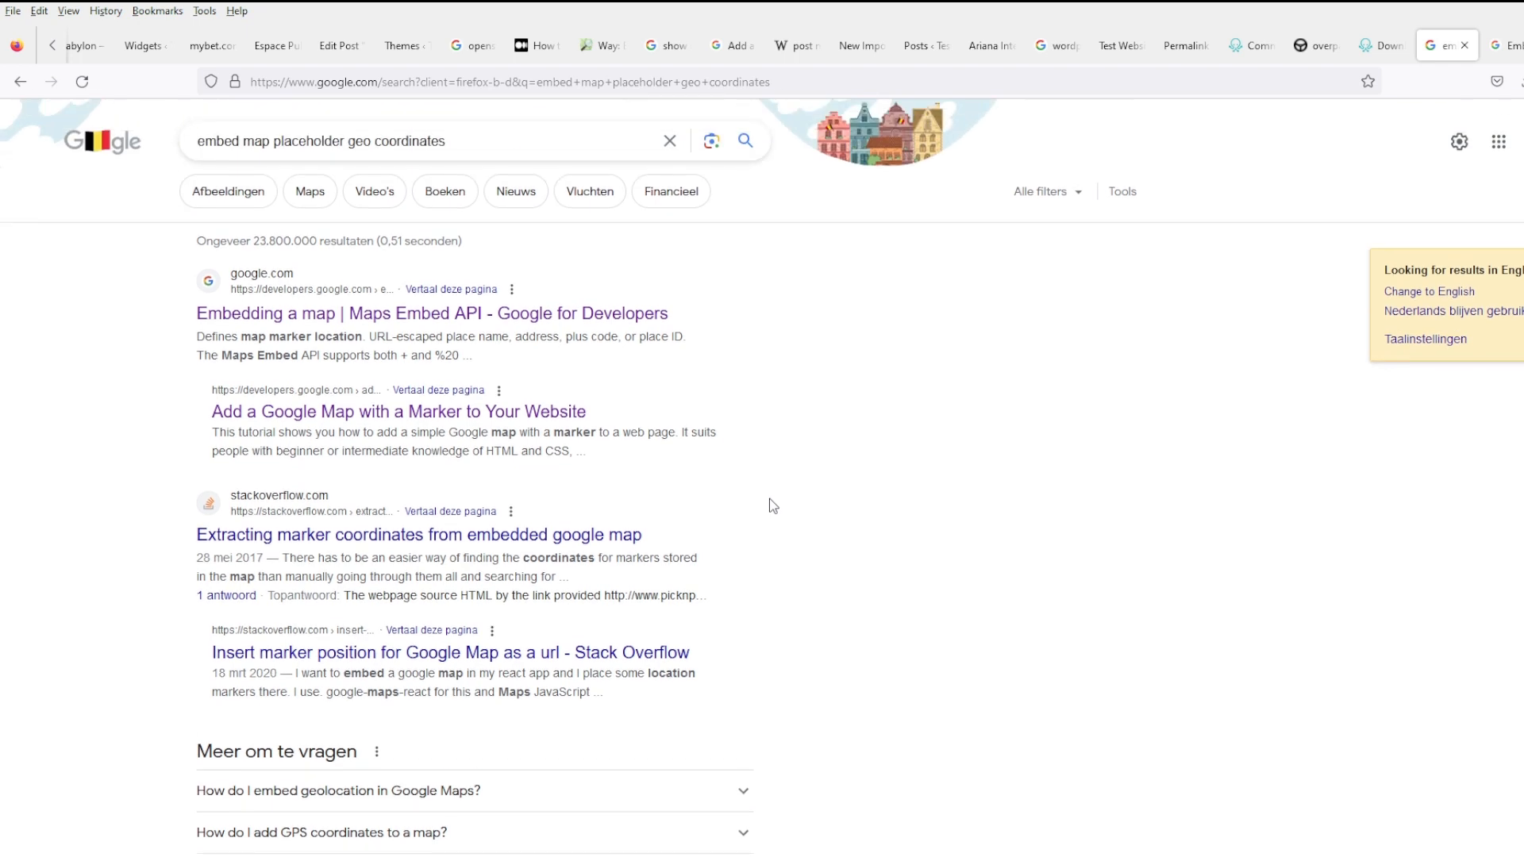
click(525, 146)
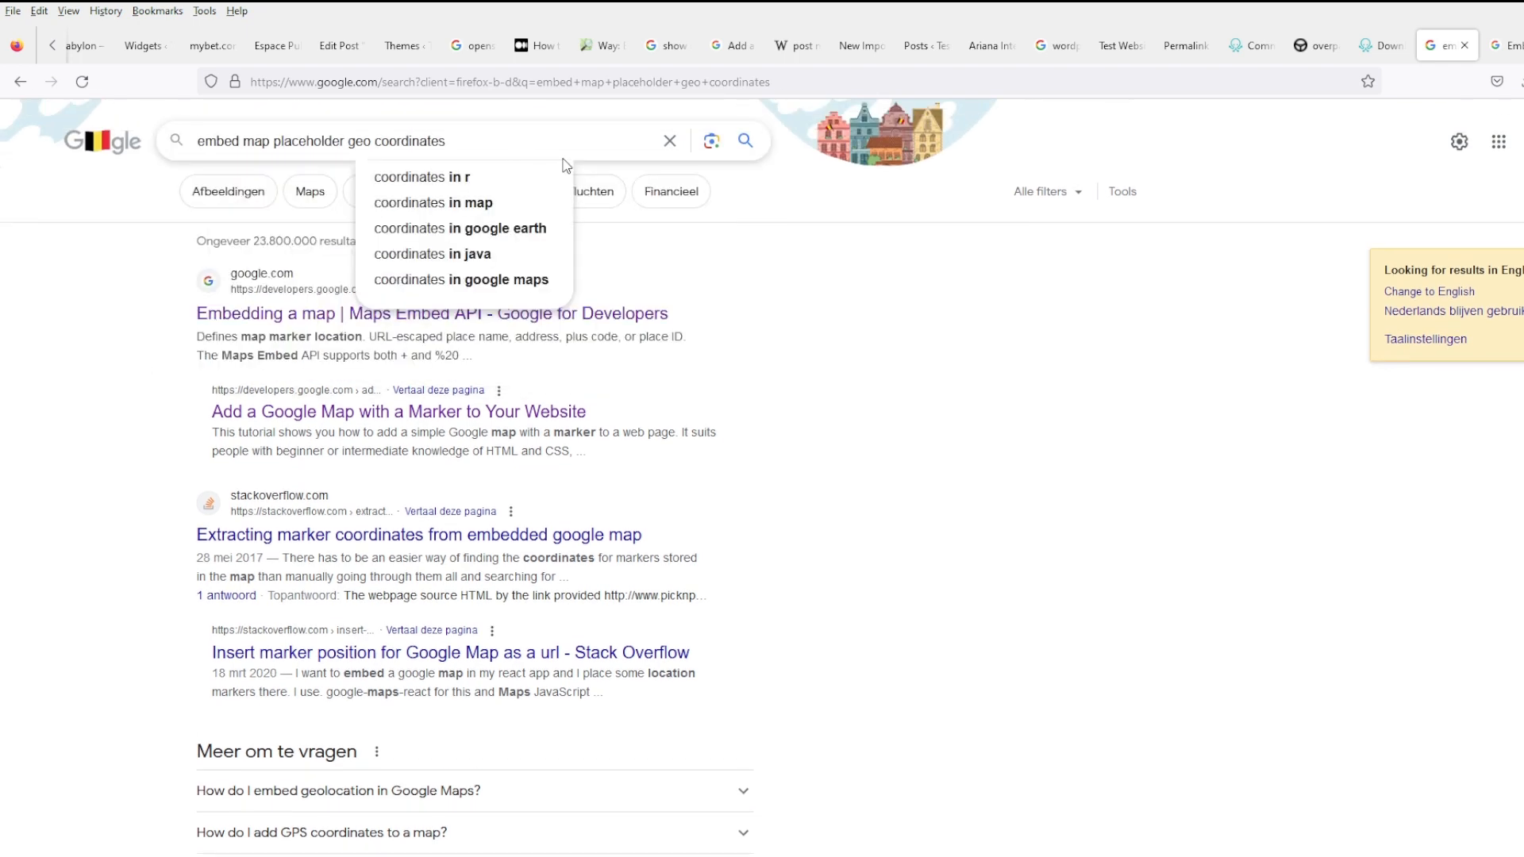
text(openstreetmap)
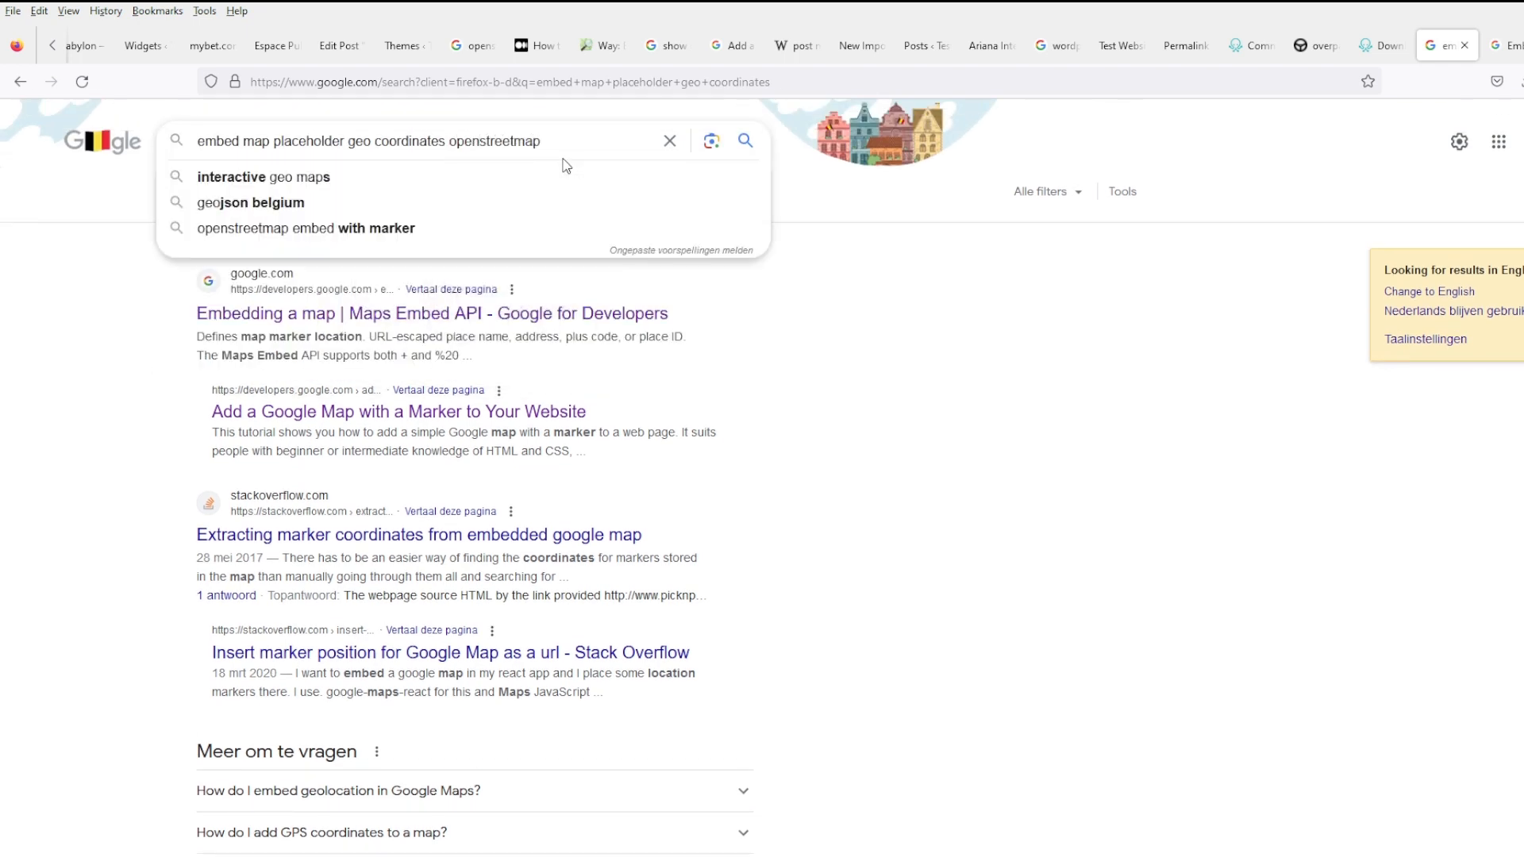
key(Return)
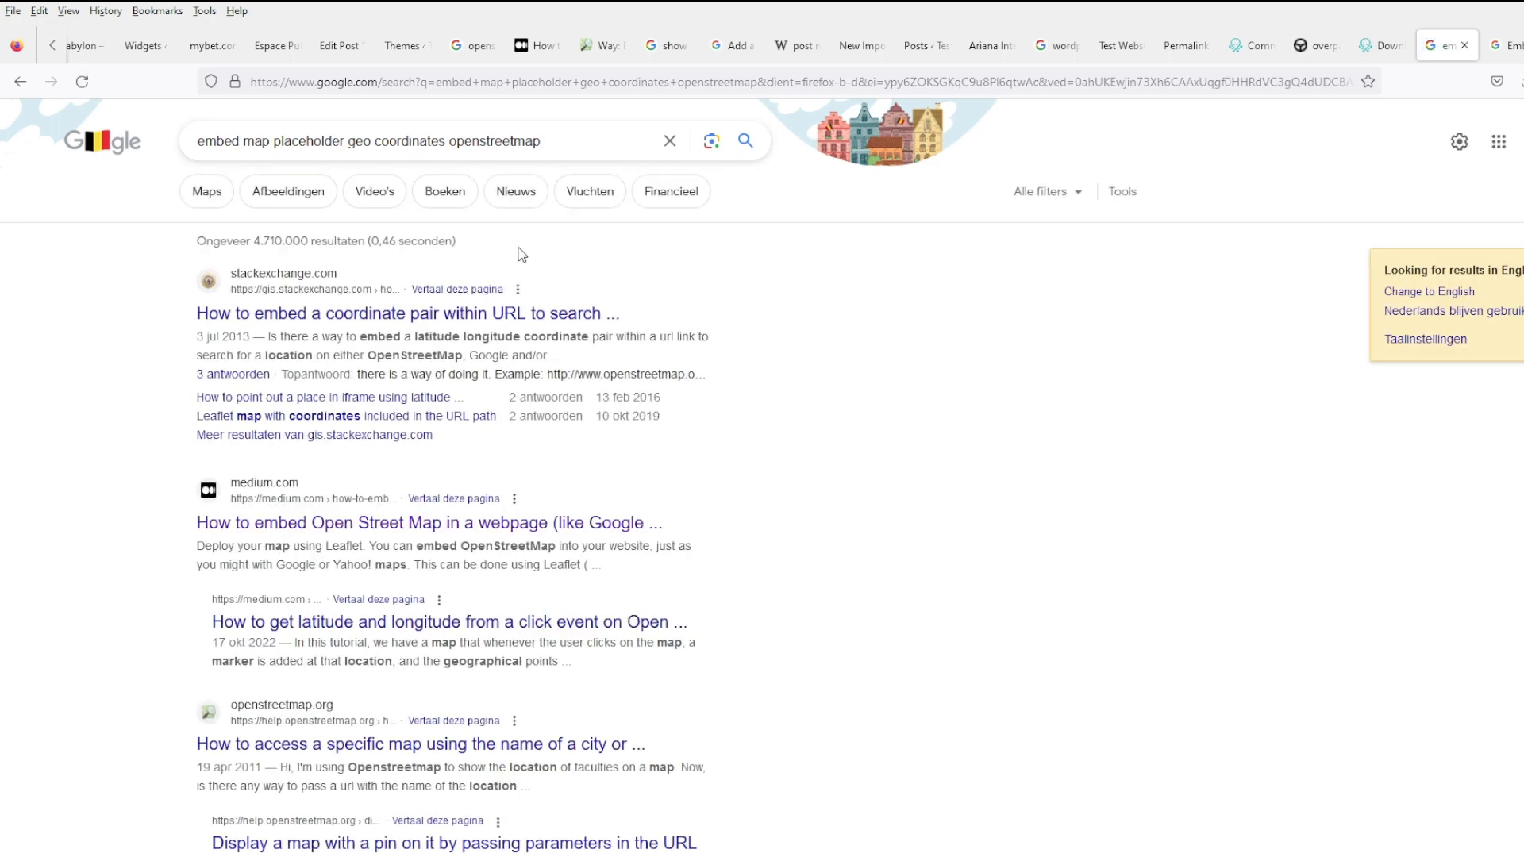
middle_click(537, 315)
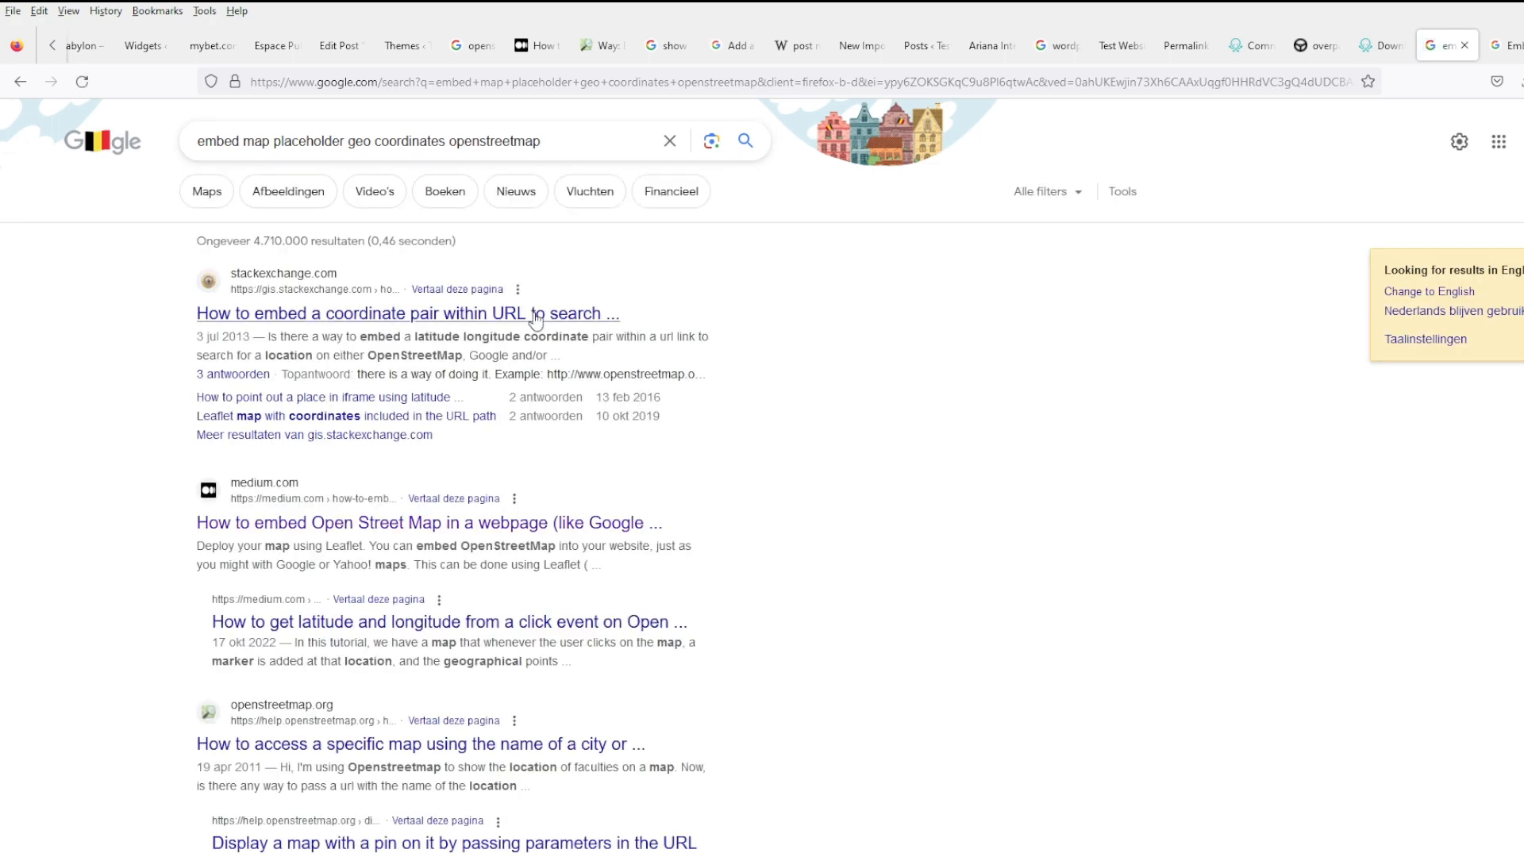
- Read the GIS Stack Exchange answers and follow the linked OpenStreetMap 'how to position at given coordinates?' question
click(1502, 48)
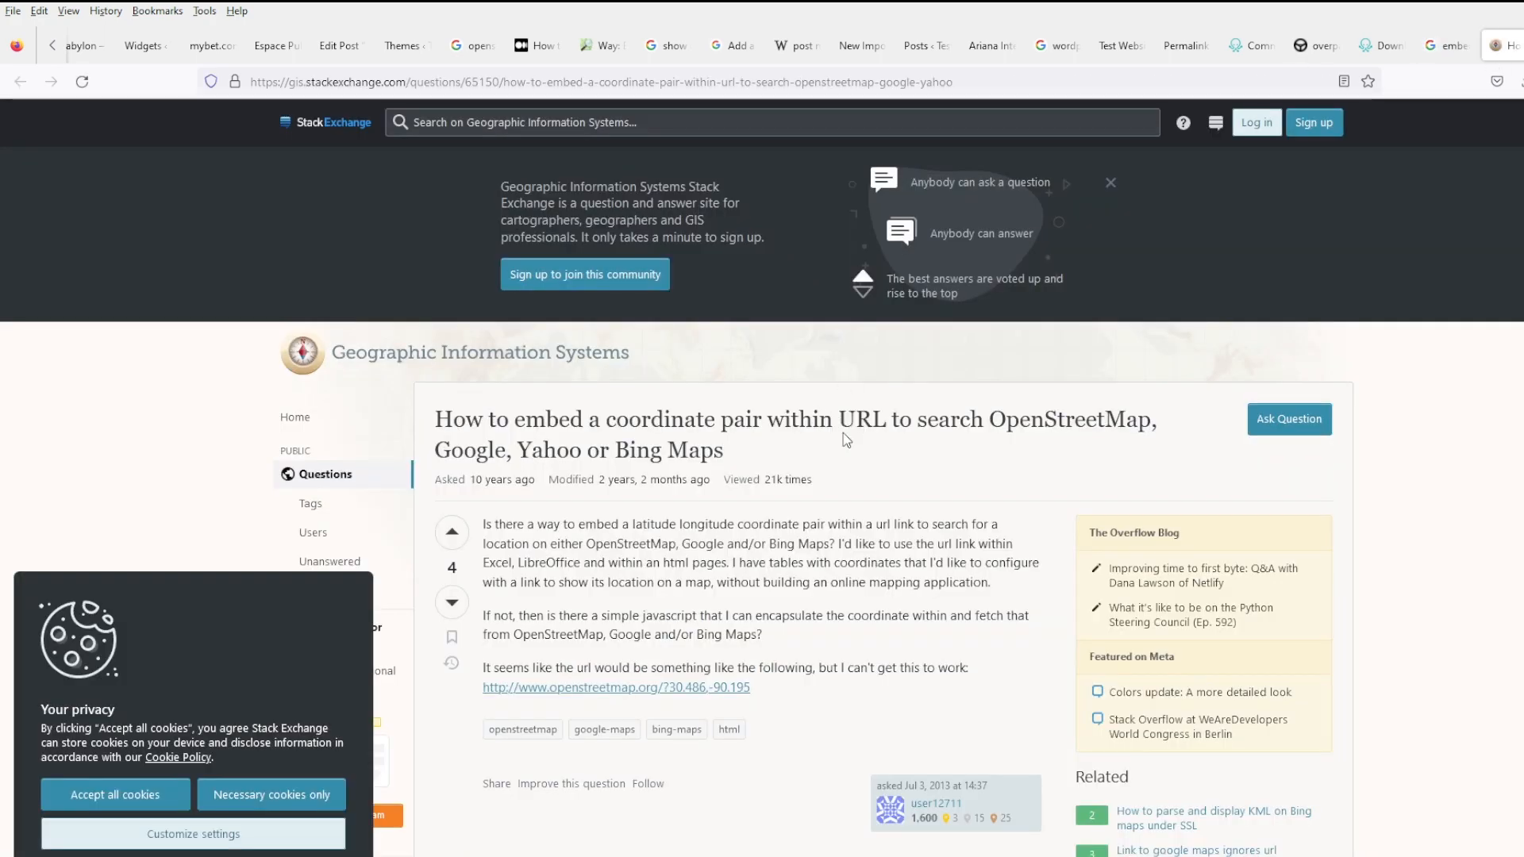
scroll(844, 440, down, 3)
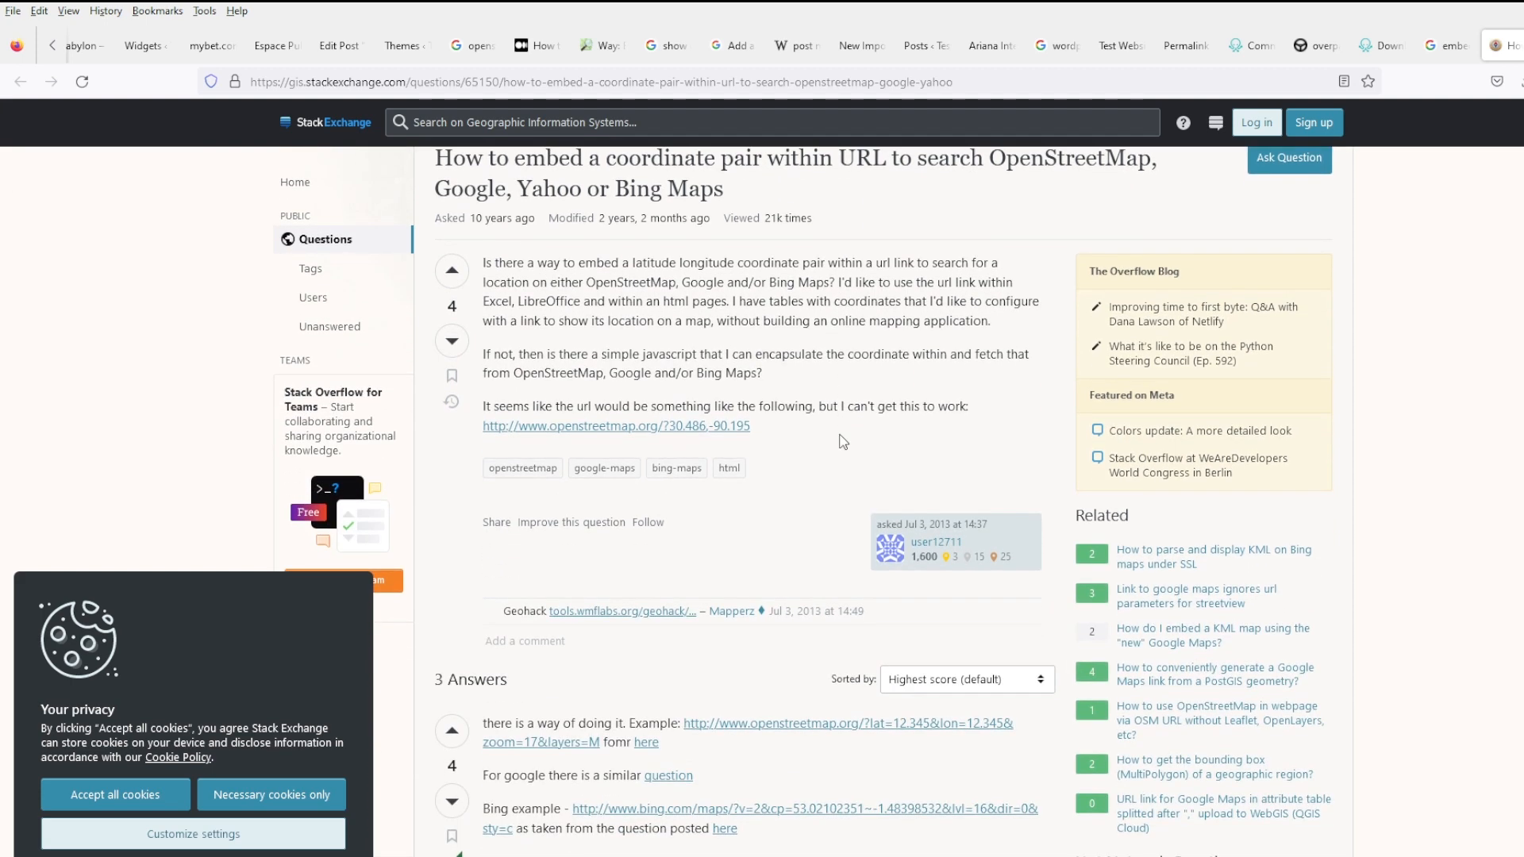
scroll(843, 440, down, 1)
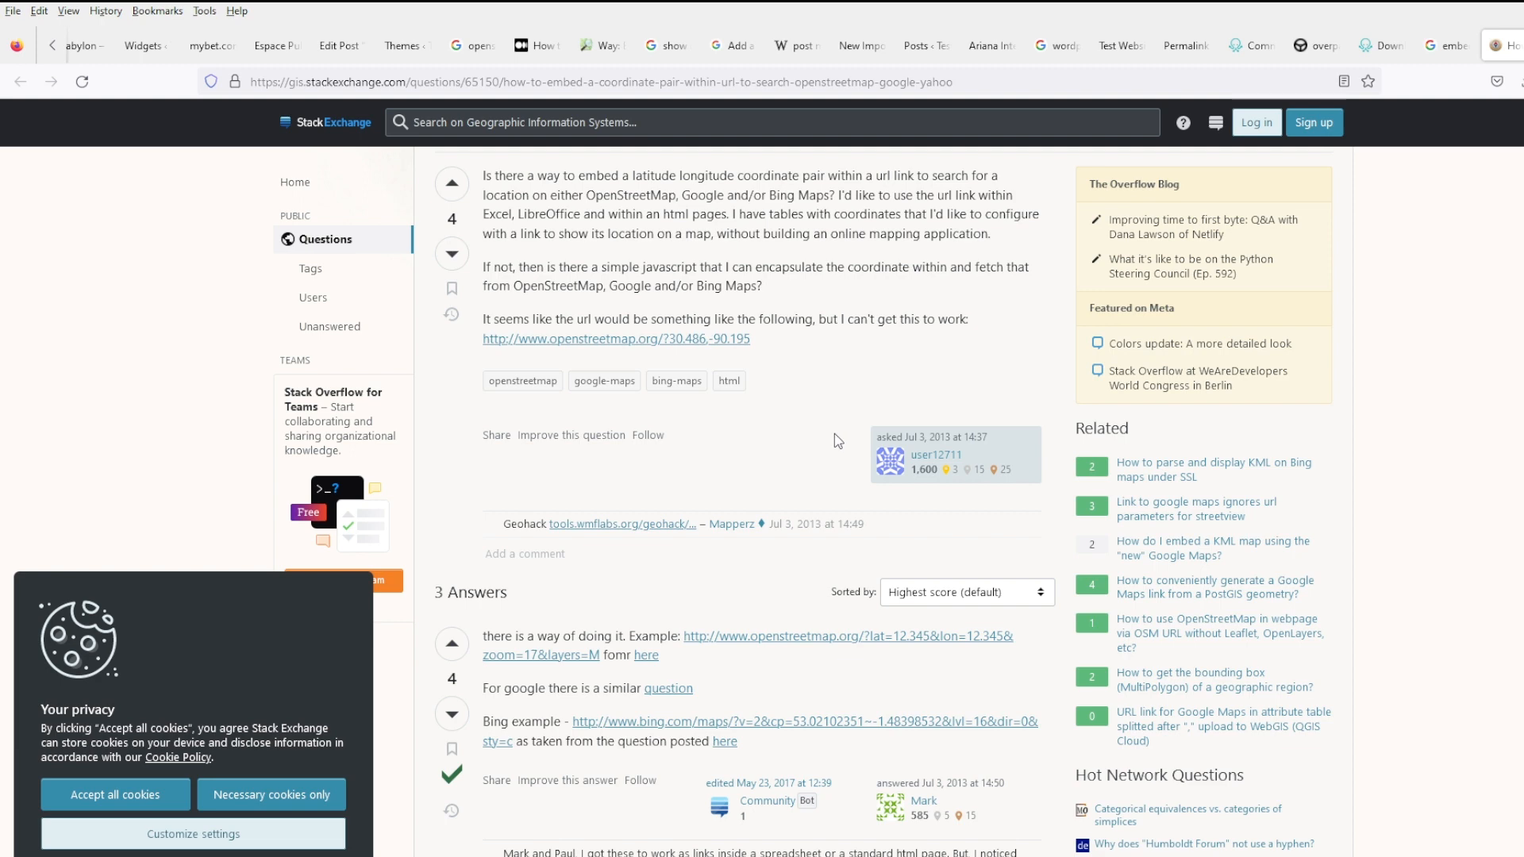
scroll(835, 433, down, 3)
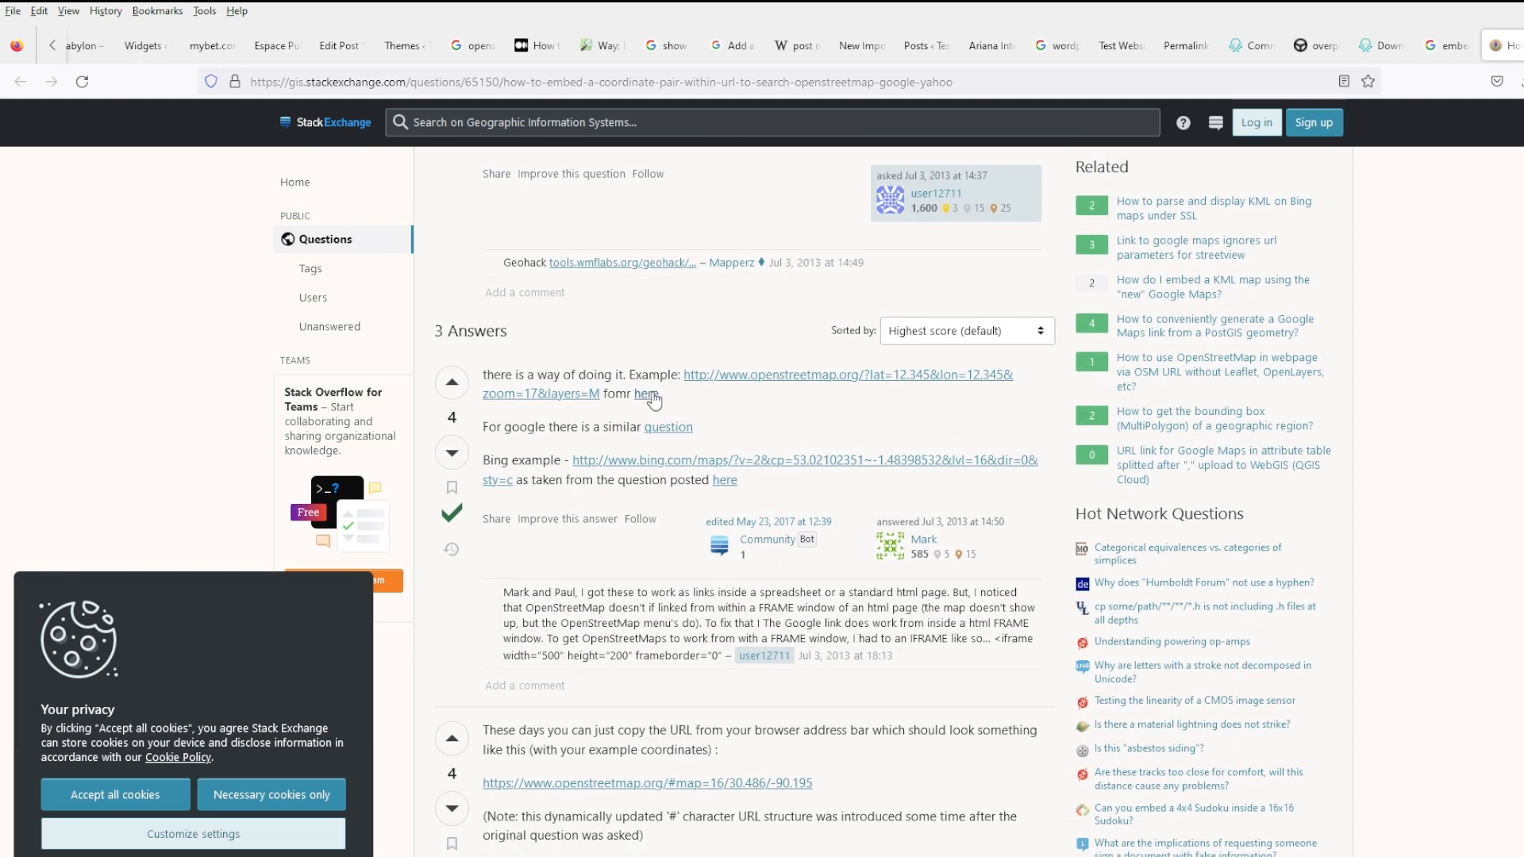
middle_click(648, 395)
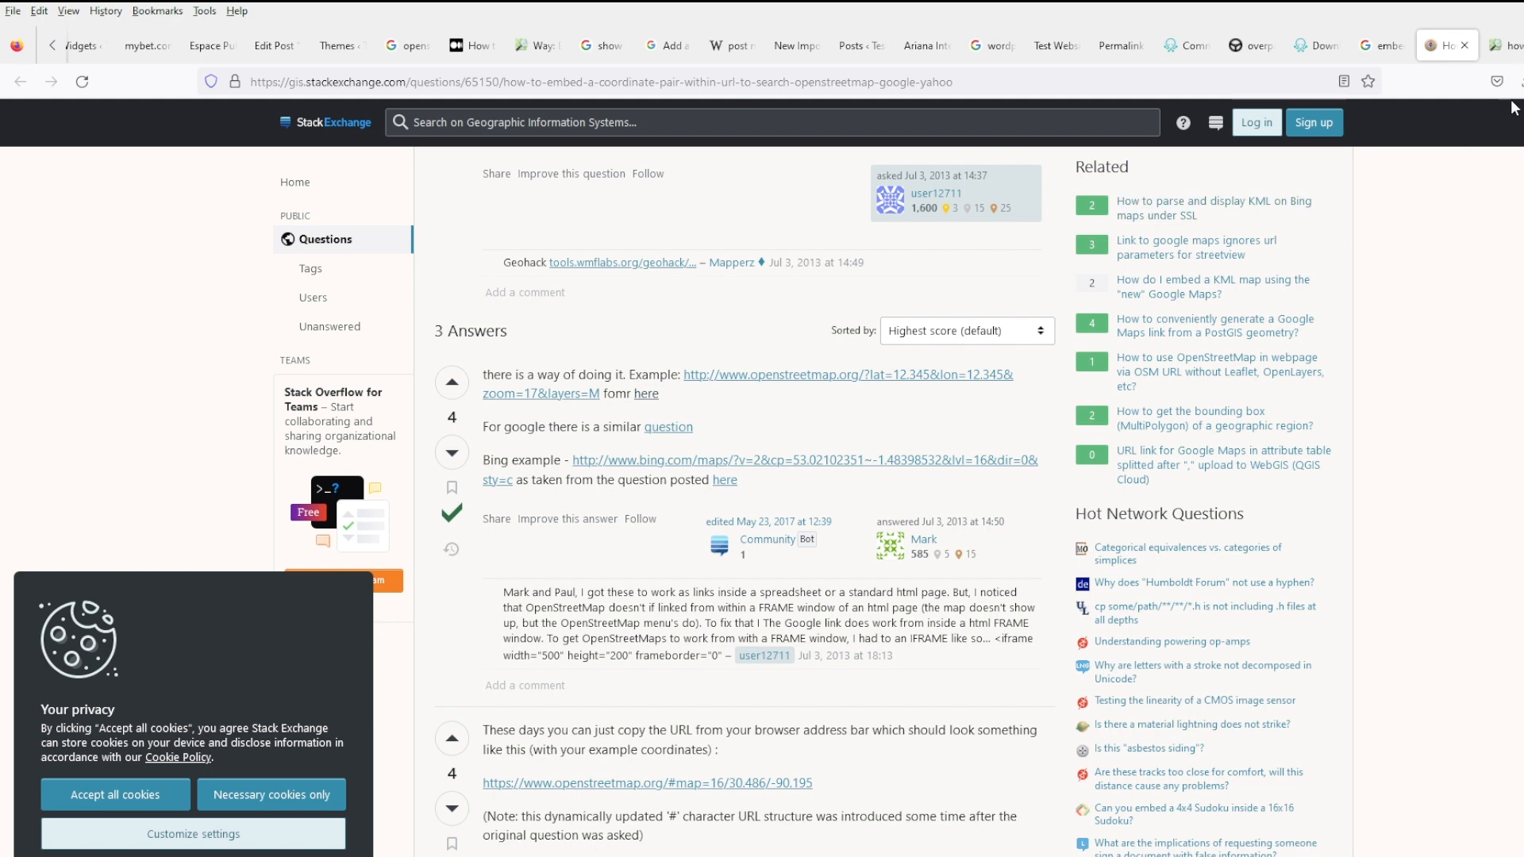
click(1505, 46)
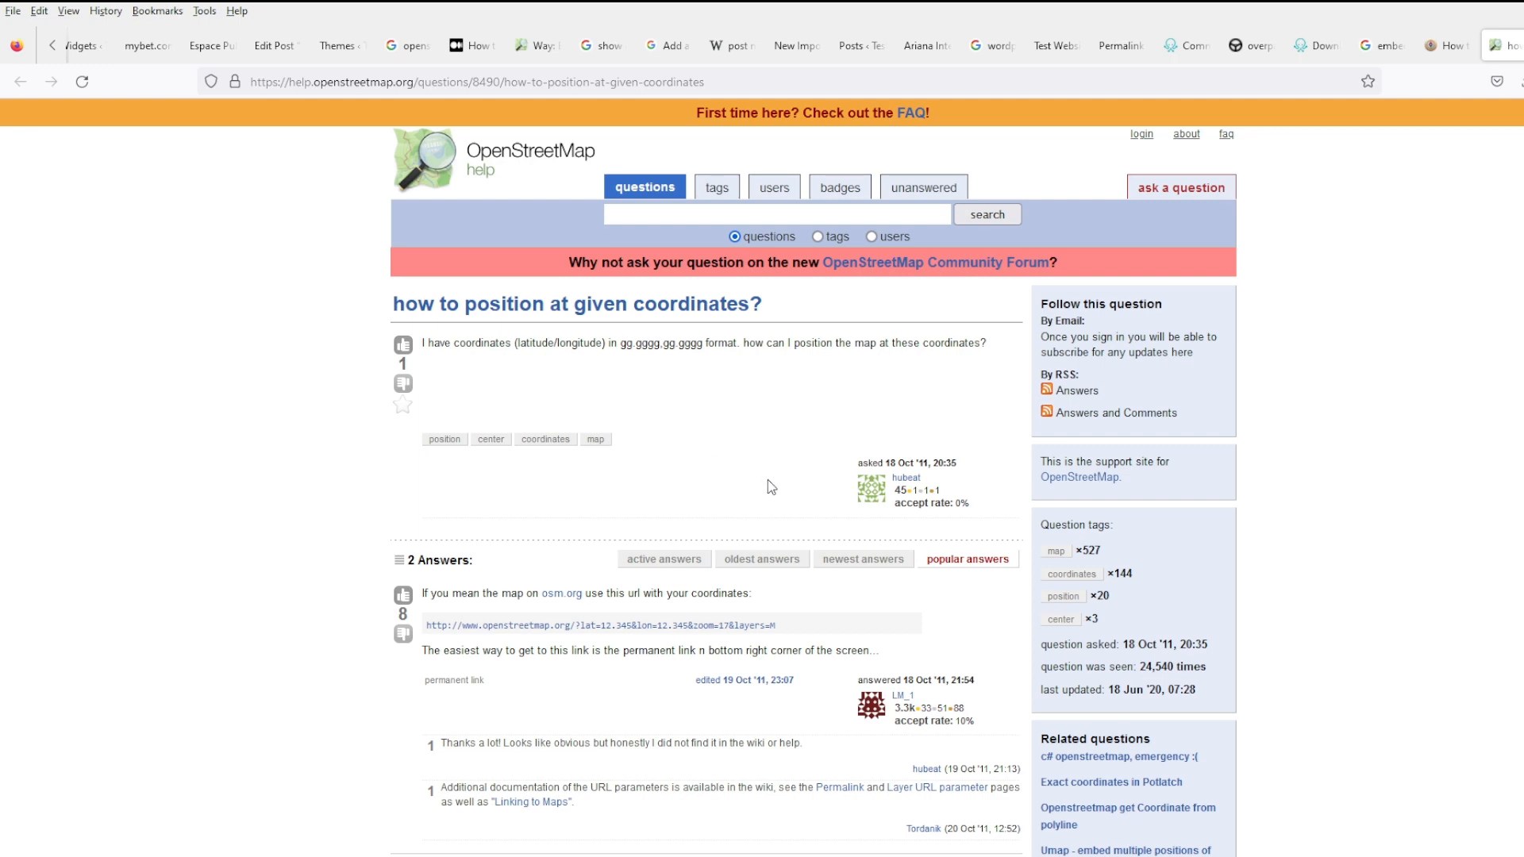
scroll(776, 476, down, 3)
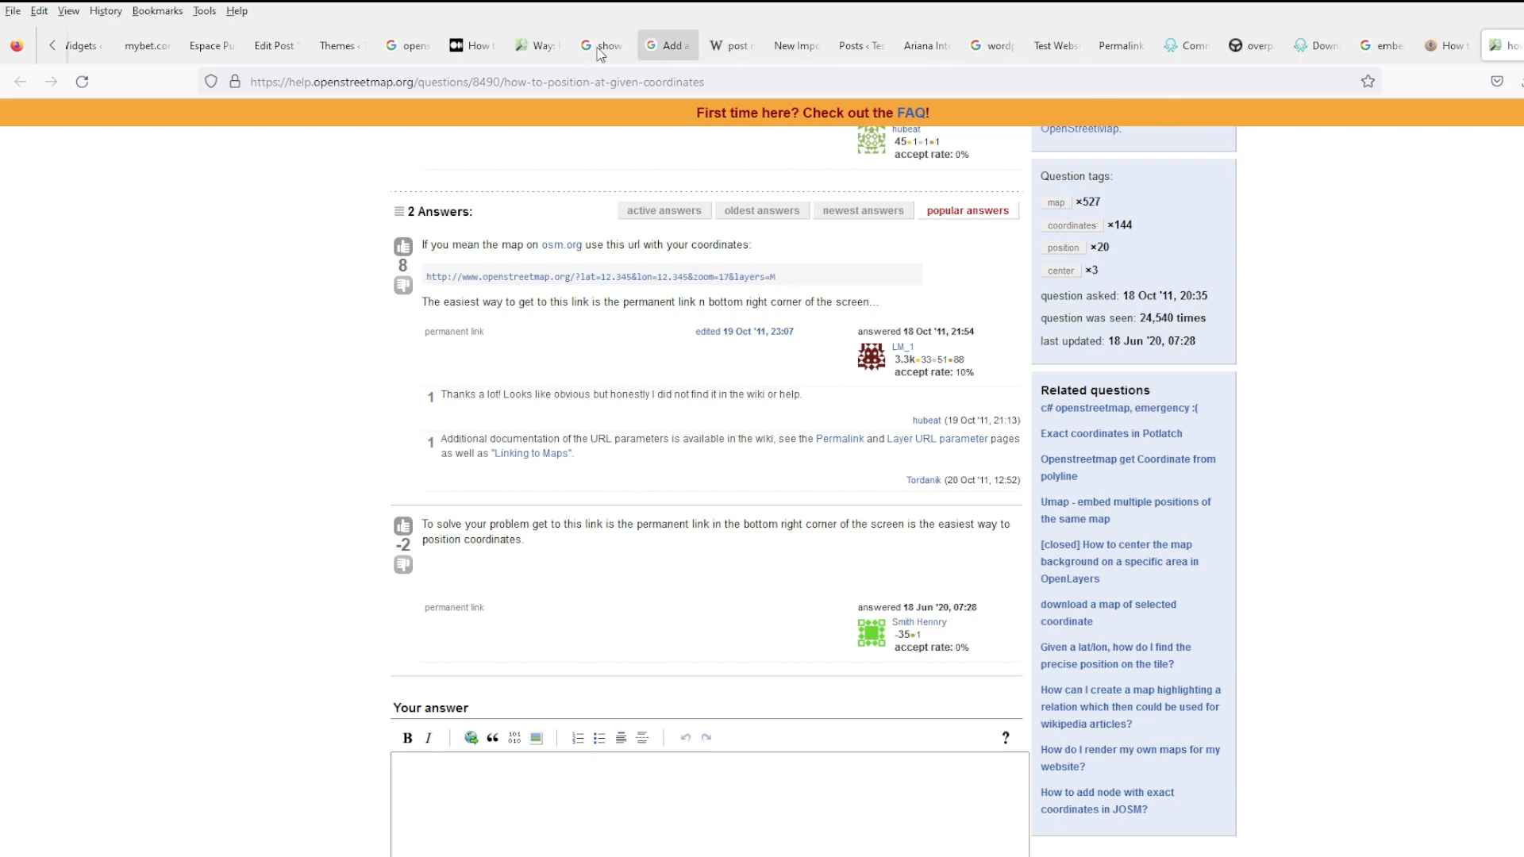
click(537, 46)
- Scroll through the Medium article's Leaflet steps and select the leaflet.css <link rel="stylesheet"> code line
click(468, 46)
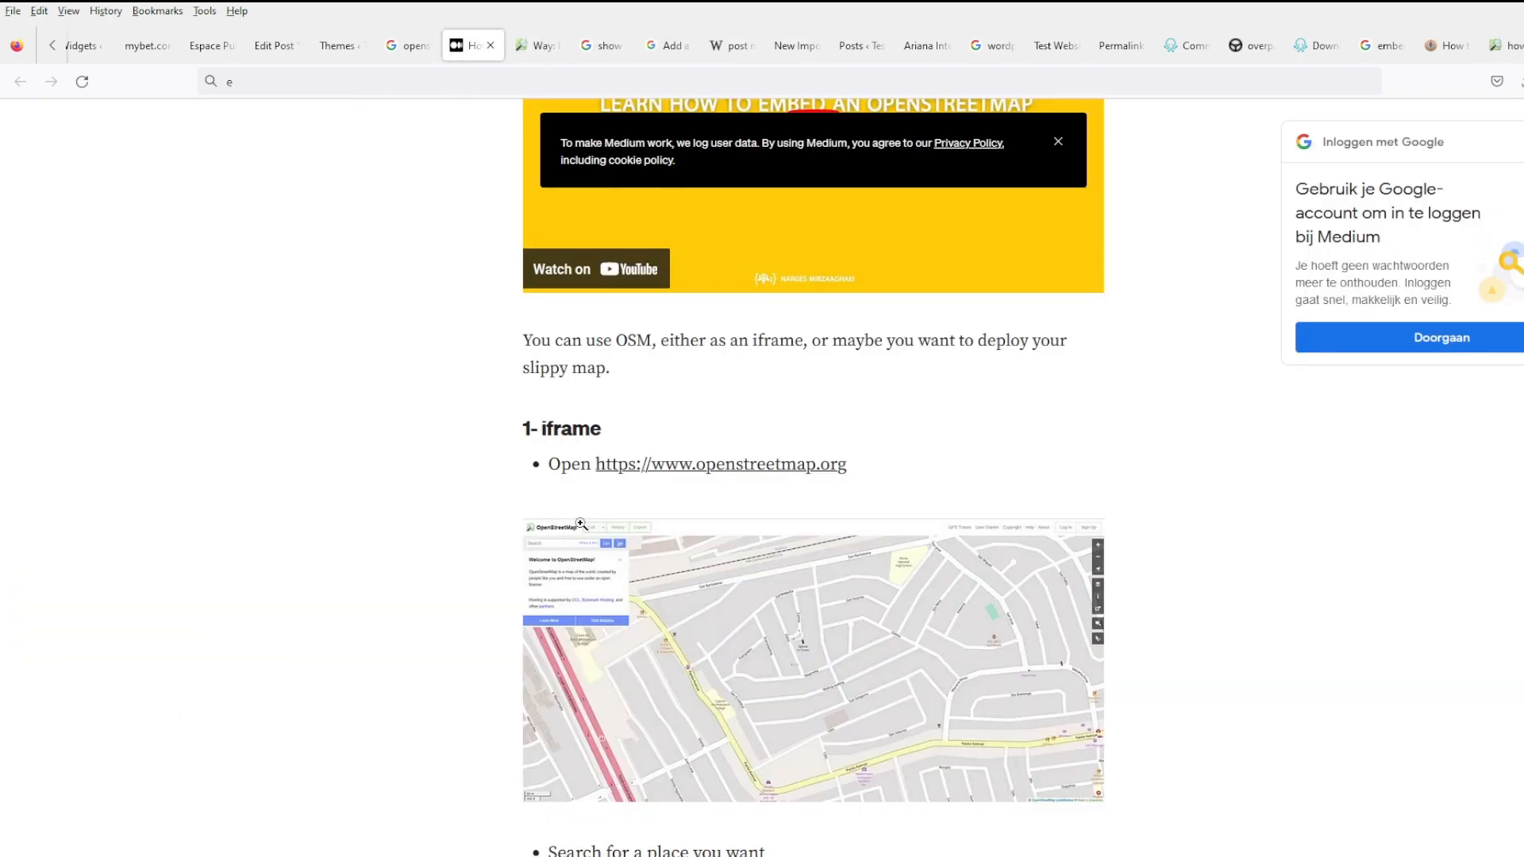
scroll(1188, 657, down, 15)
scroll(1028, 572, down, 8)
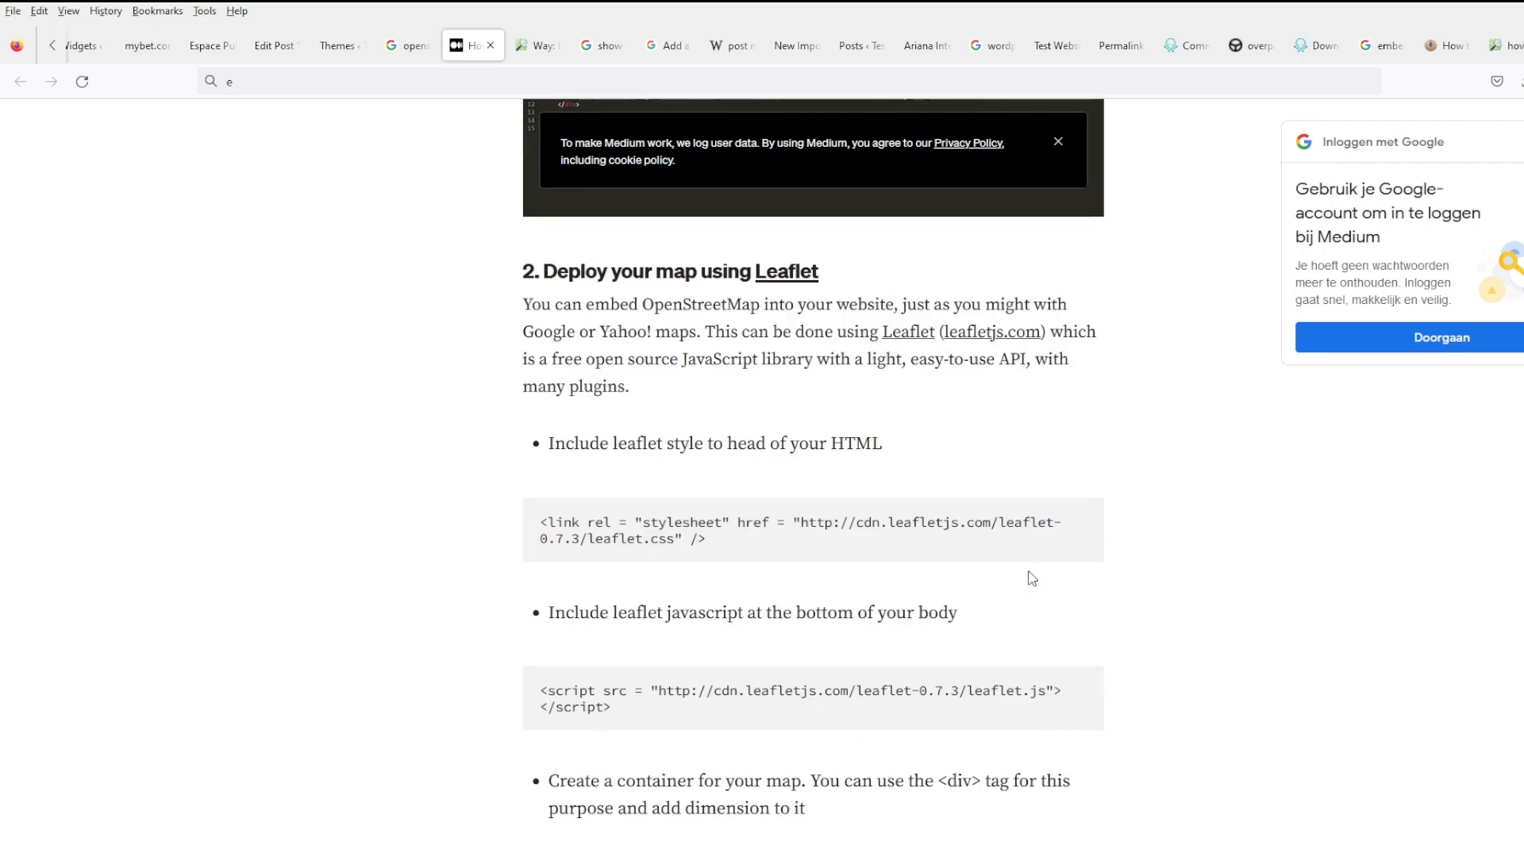
scroll(1032, 578, down, 2)
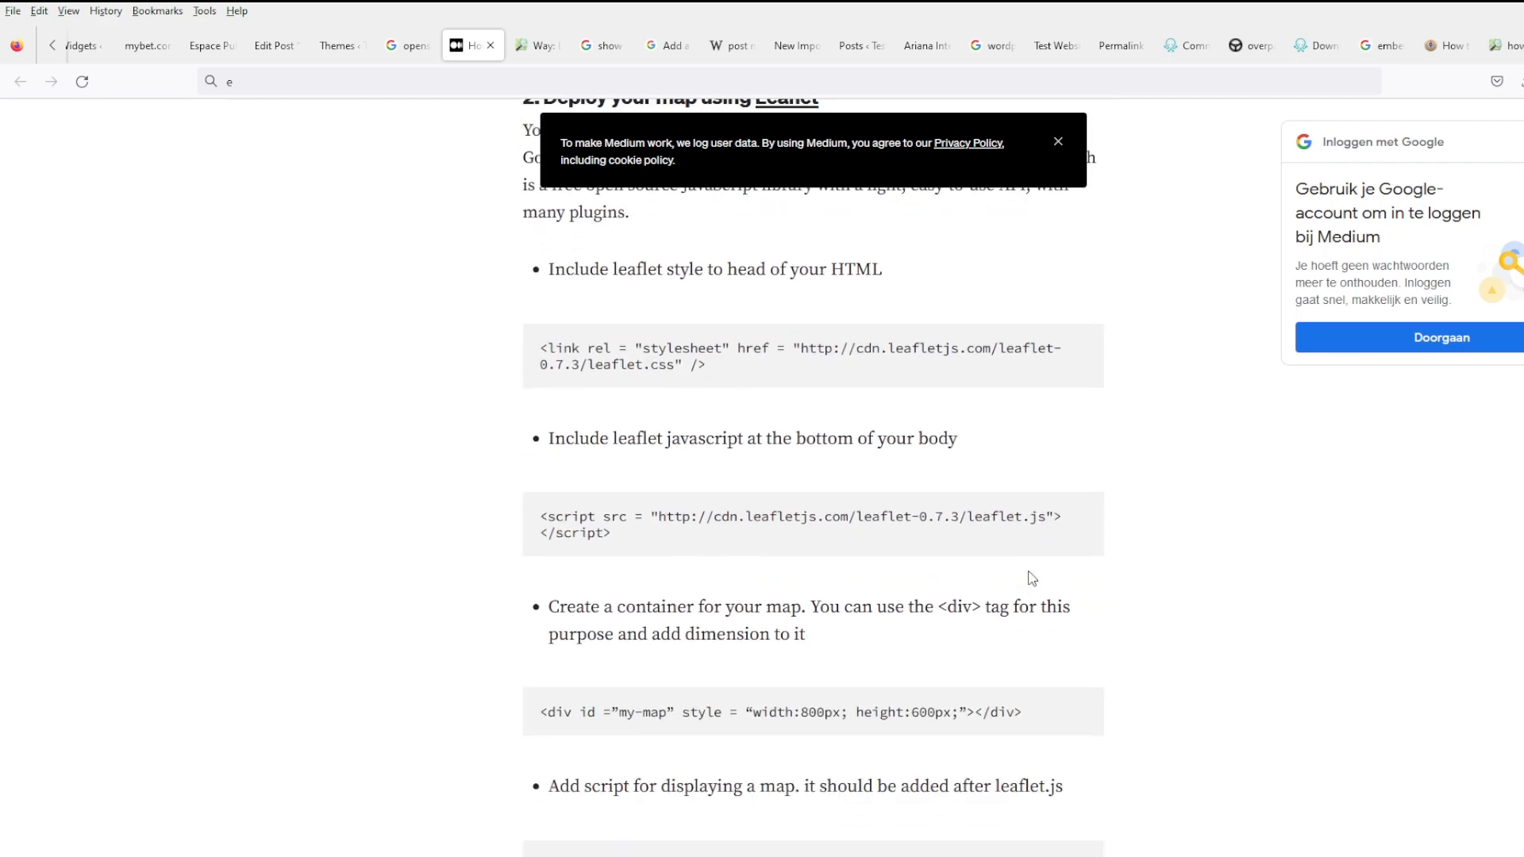
scroll(1032, 578, down, 3)
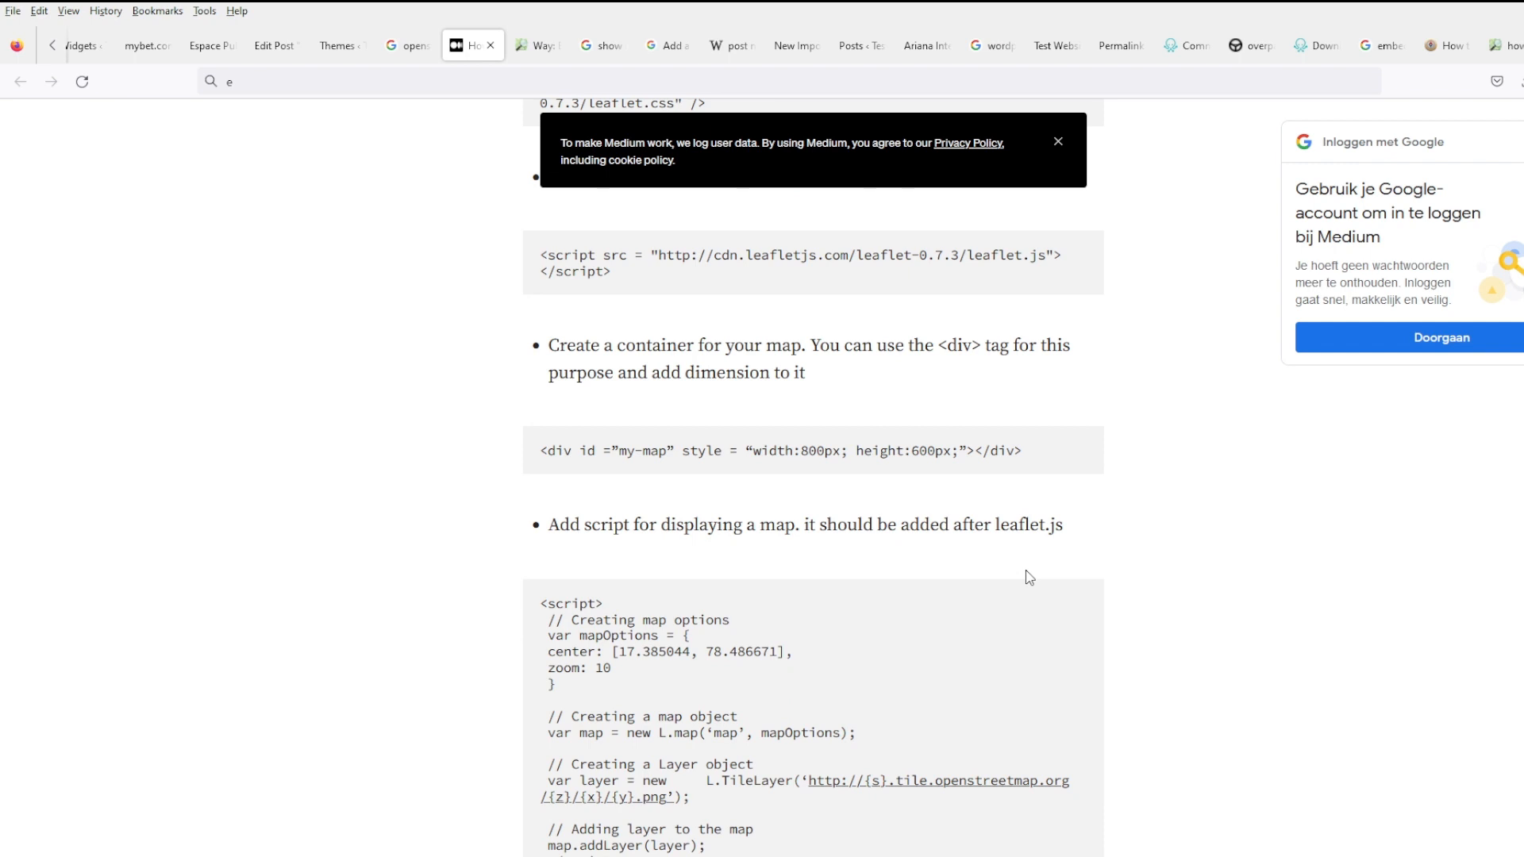
scroll(1029, 577, down, 1)
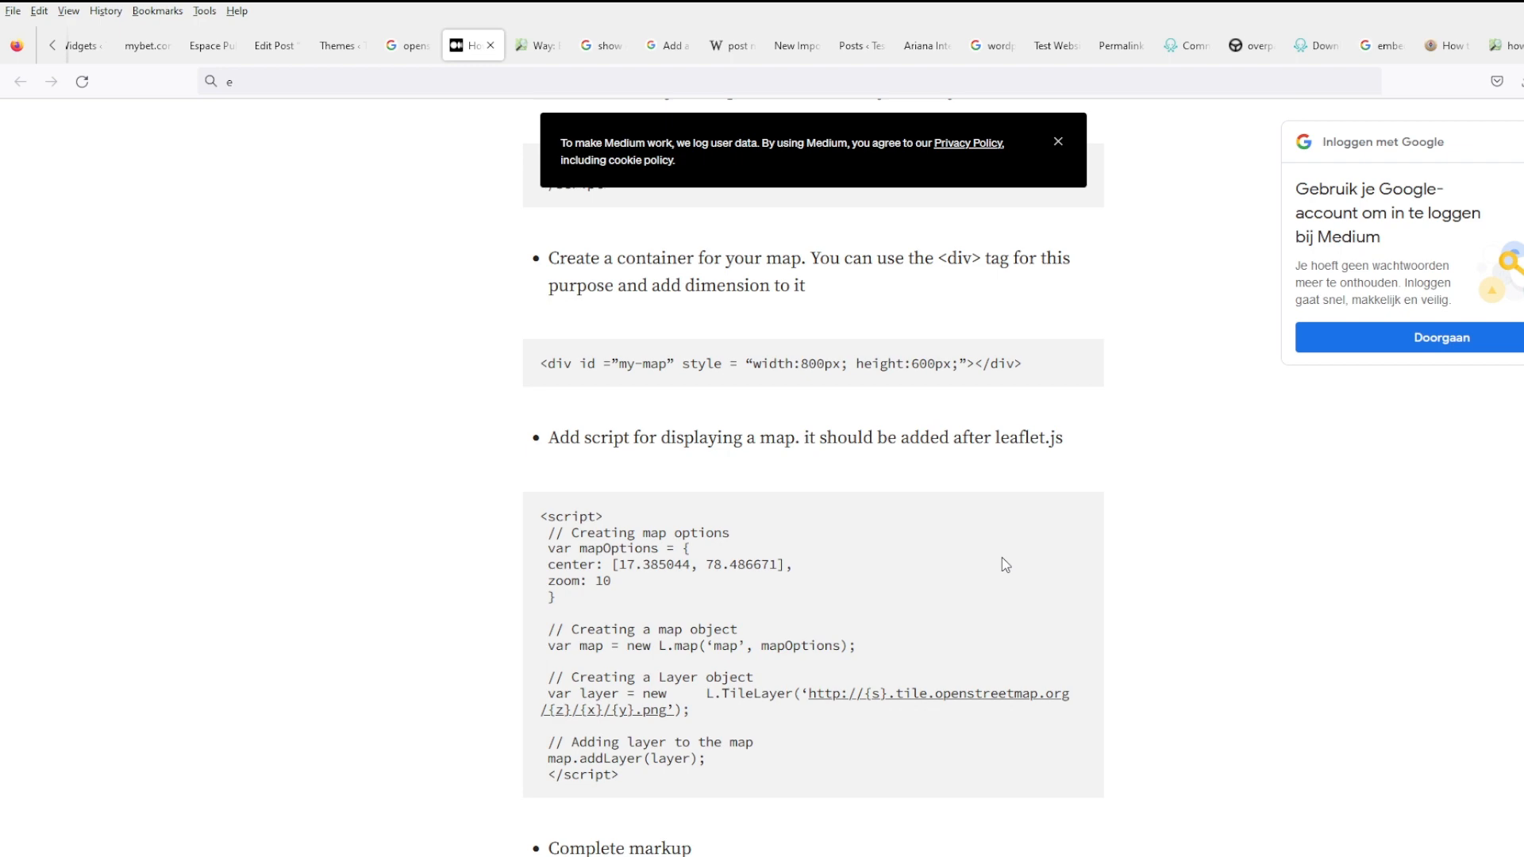
scroll(1001, 557, down, 7)
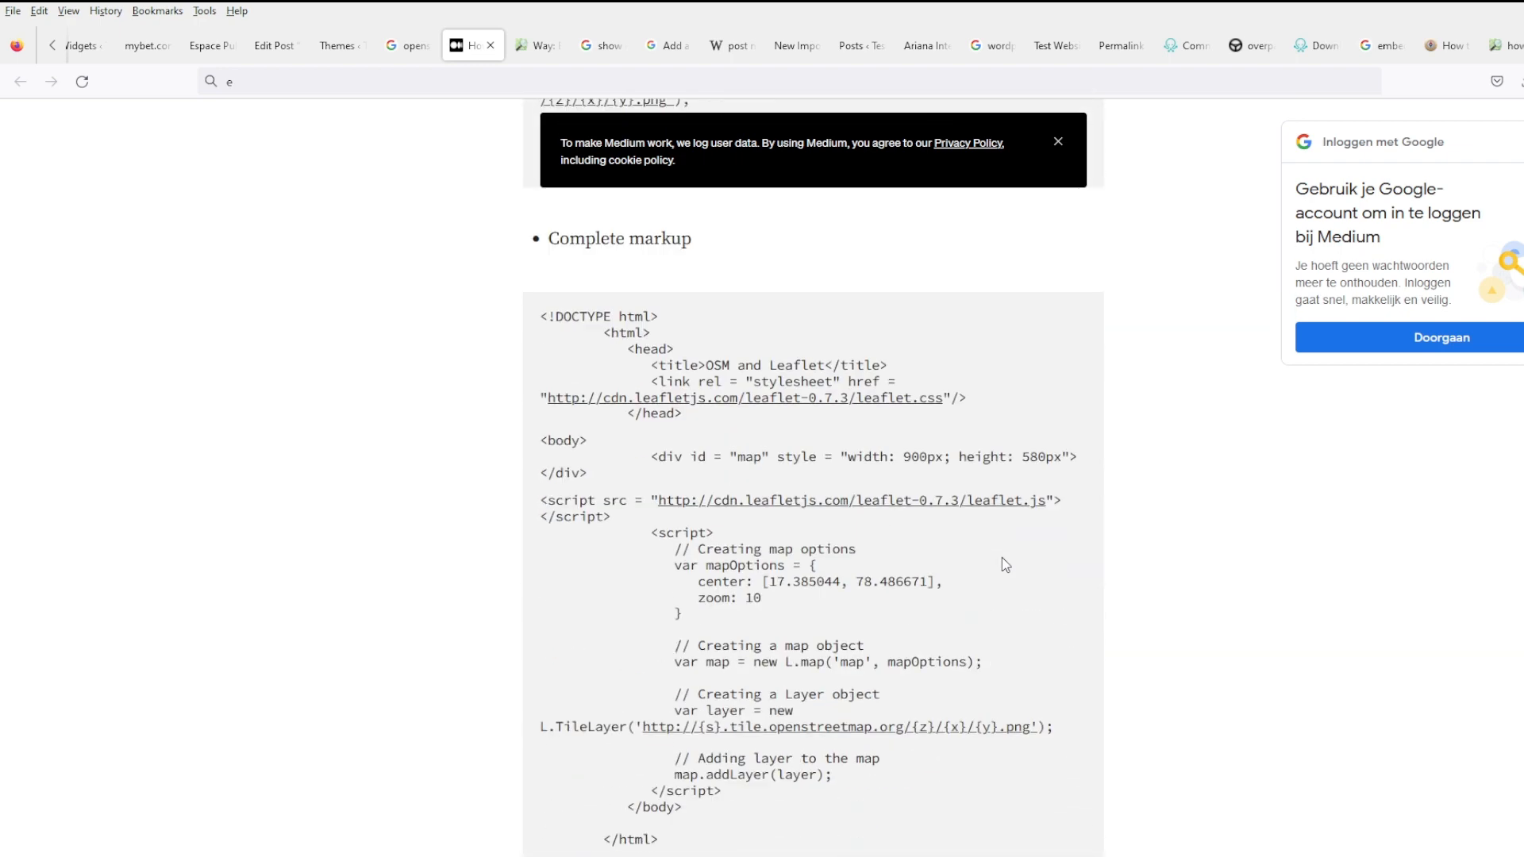
scroll(1001, 558, down, 2)
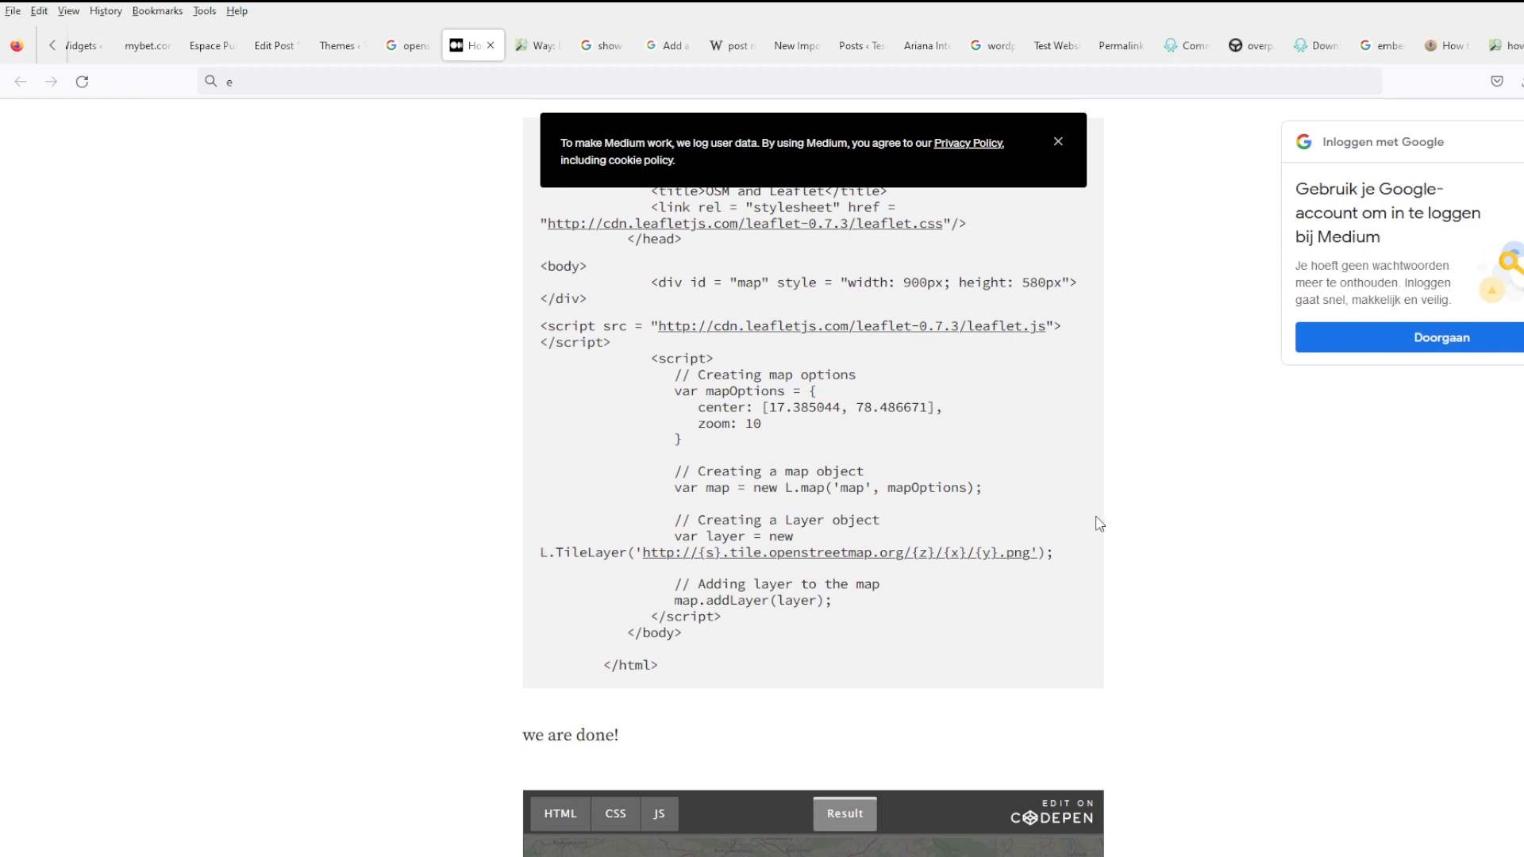
scroll(1143, 522, up, 1)
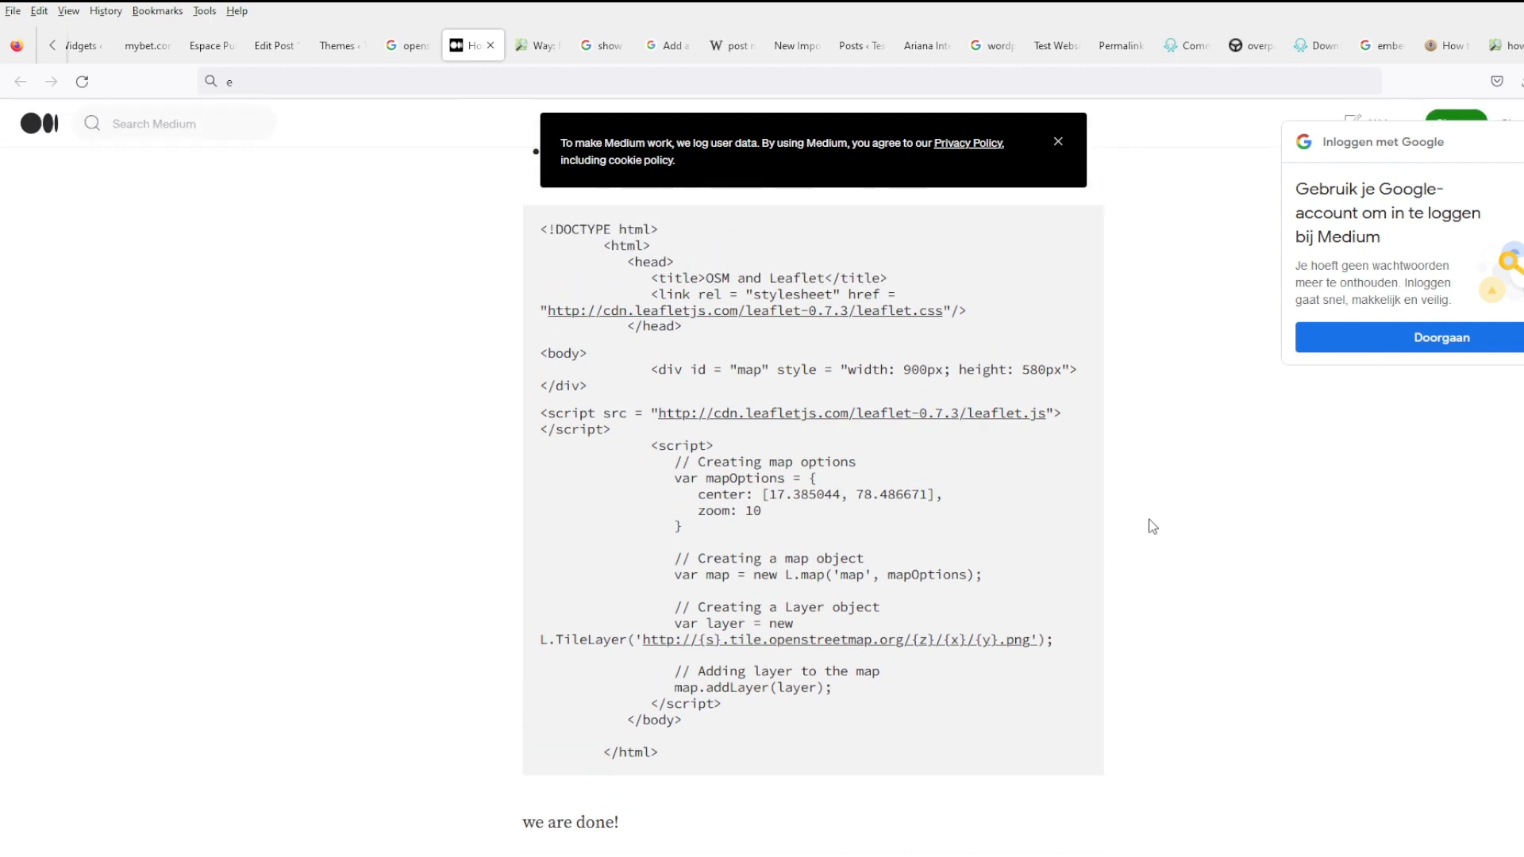
scroll(1199, 458, up, 6)
scroll(1186, 458, up, 2)
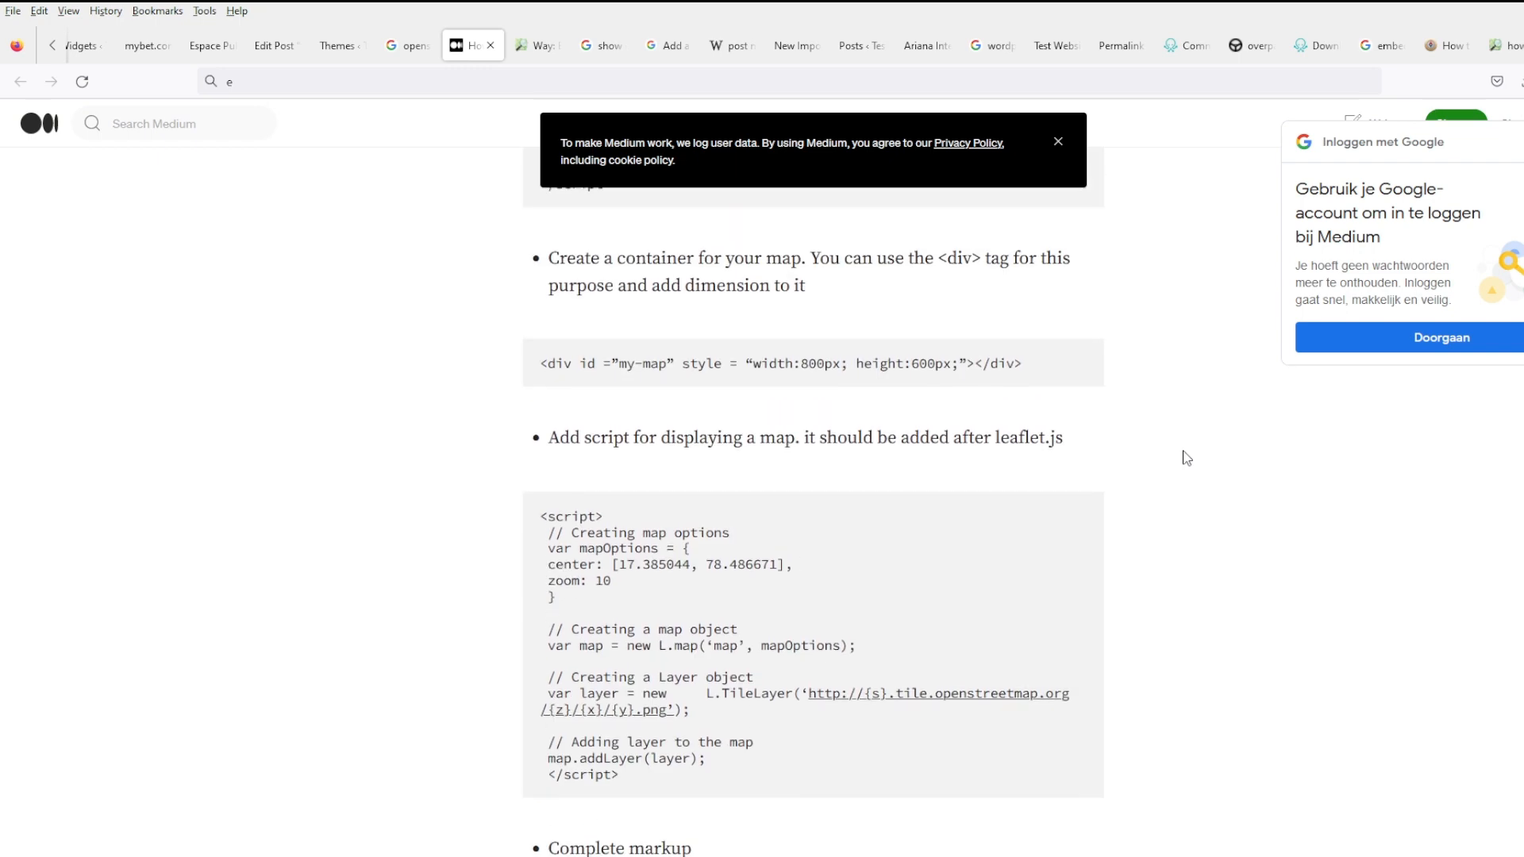
scroll(930, 545, up, 6)
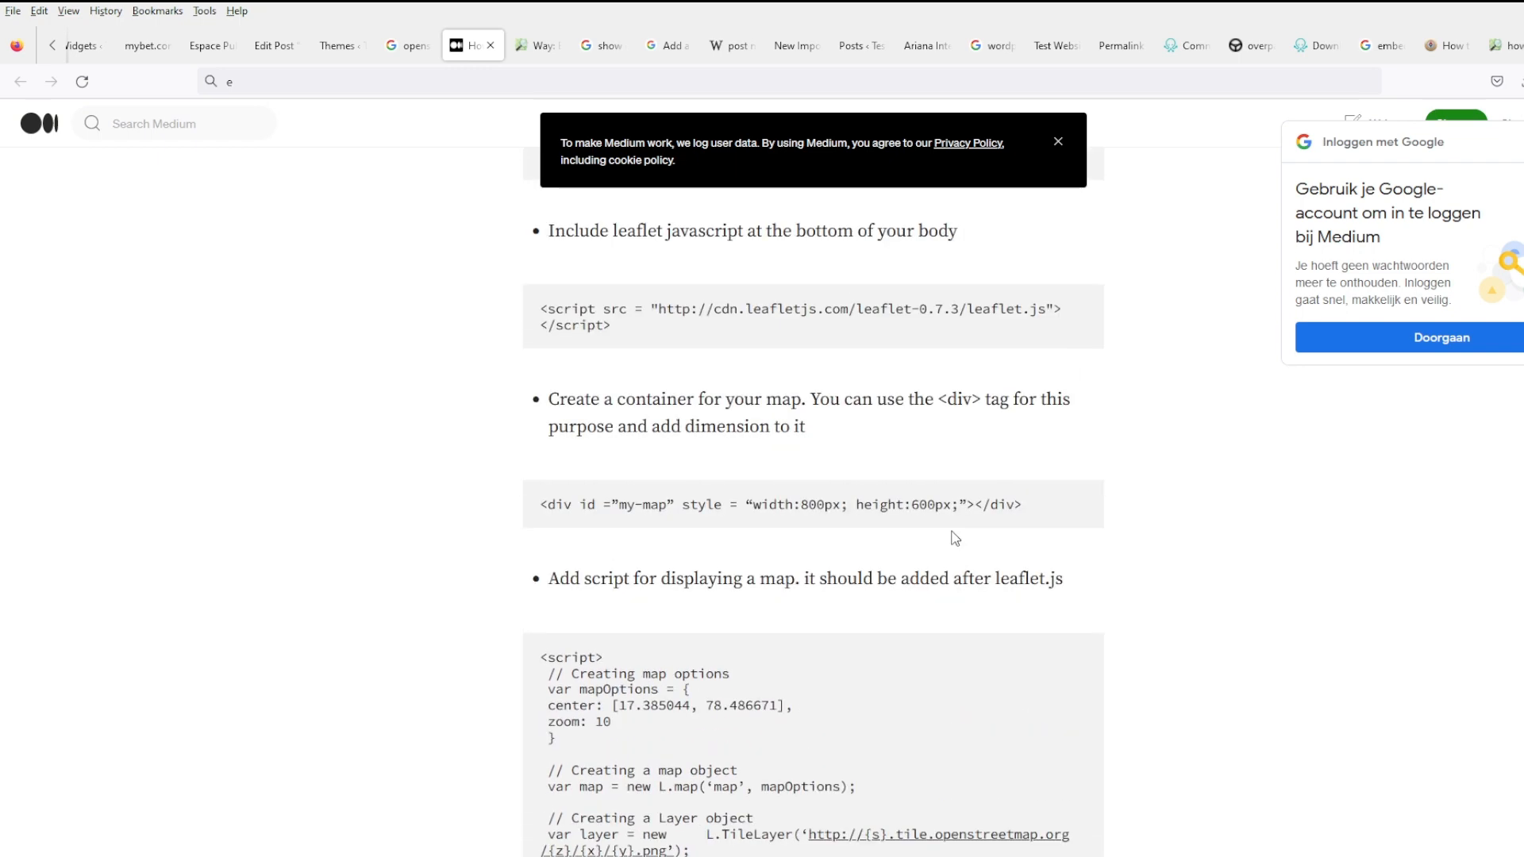
drag(706, 540, 512, 521)
key(ctrl+c)
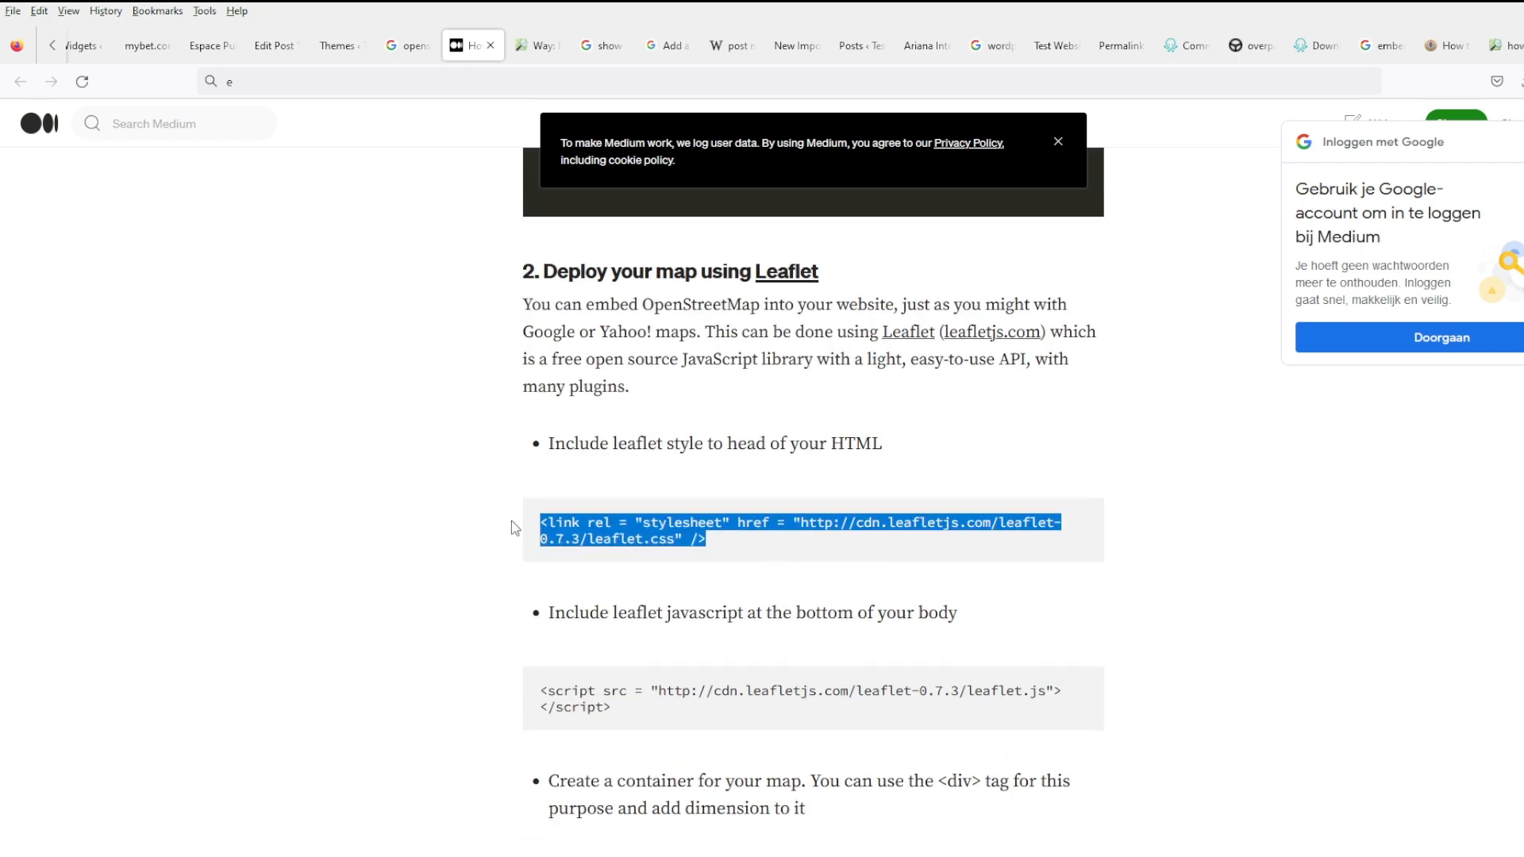
scroll(405, 49, up, 6)
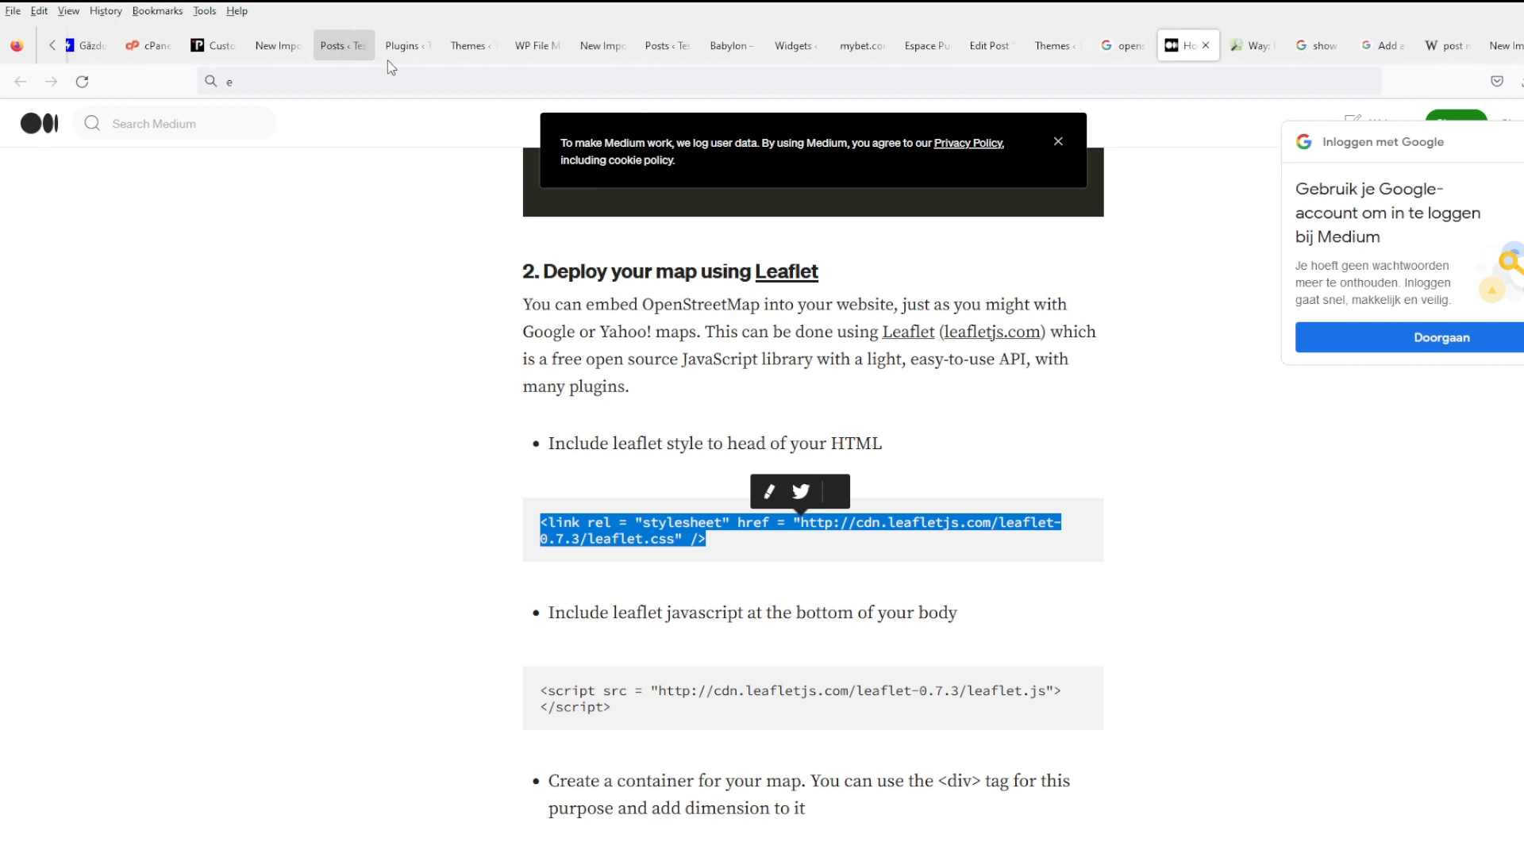
- Copy GeneratePress's header.php into the internetcafe child theme and open the copy for editing
click(1070, 55)
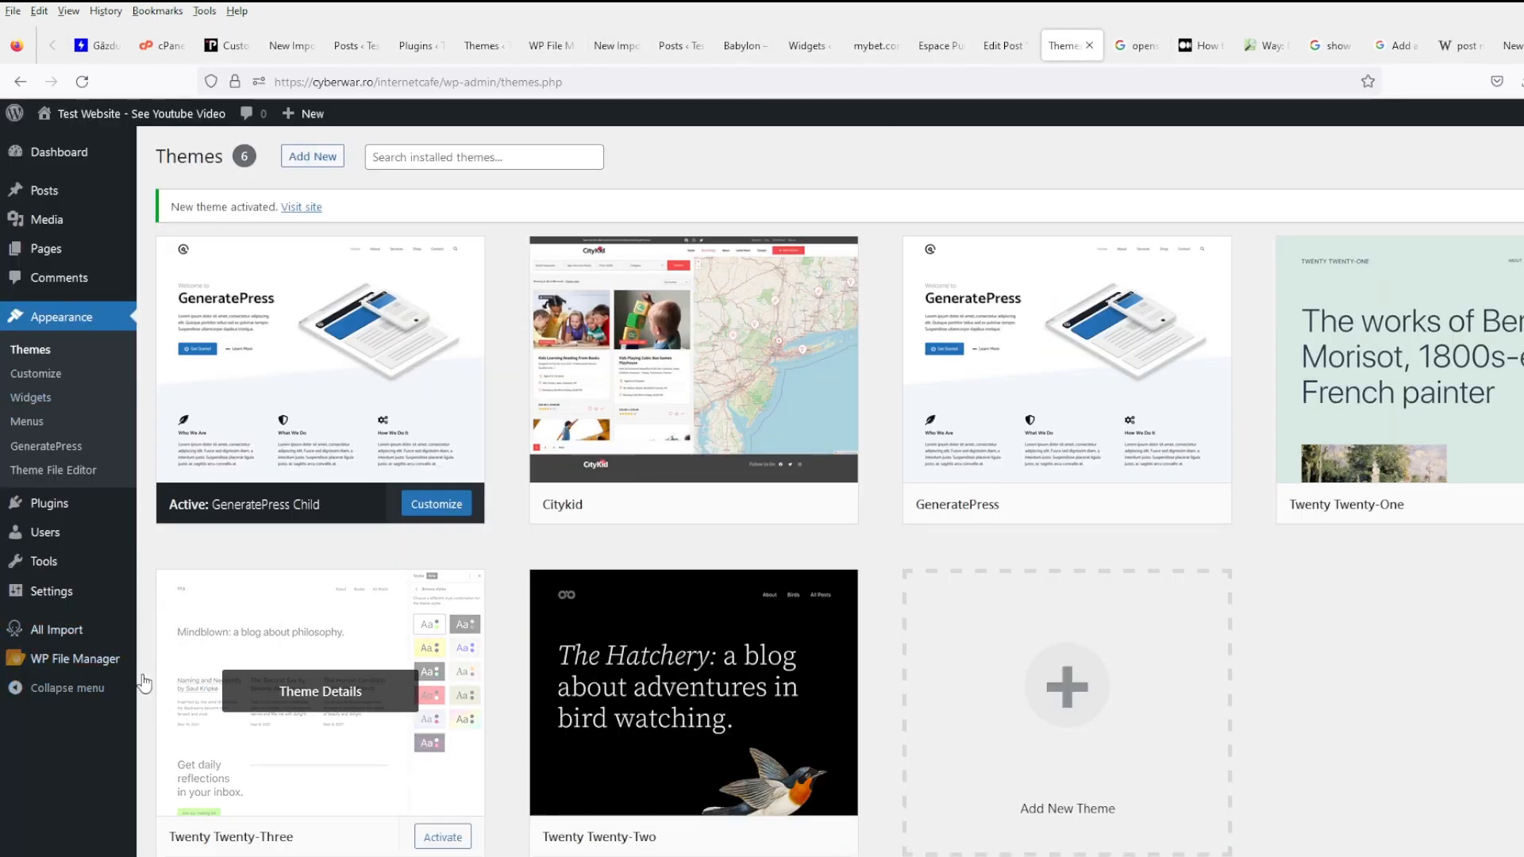
click(75, 658)
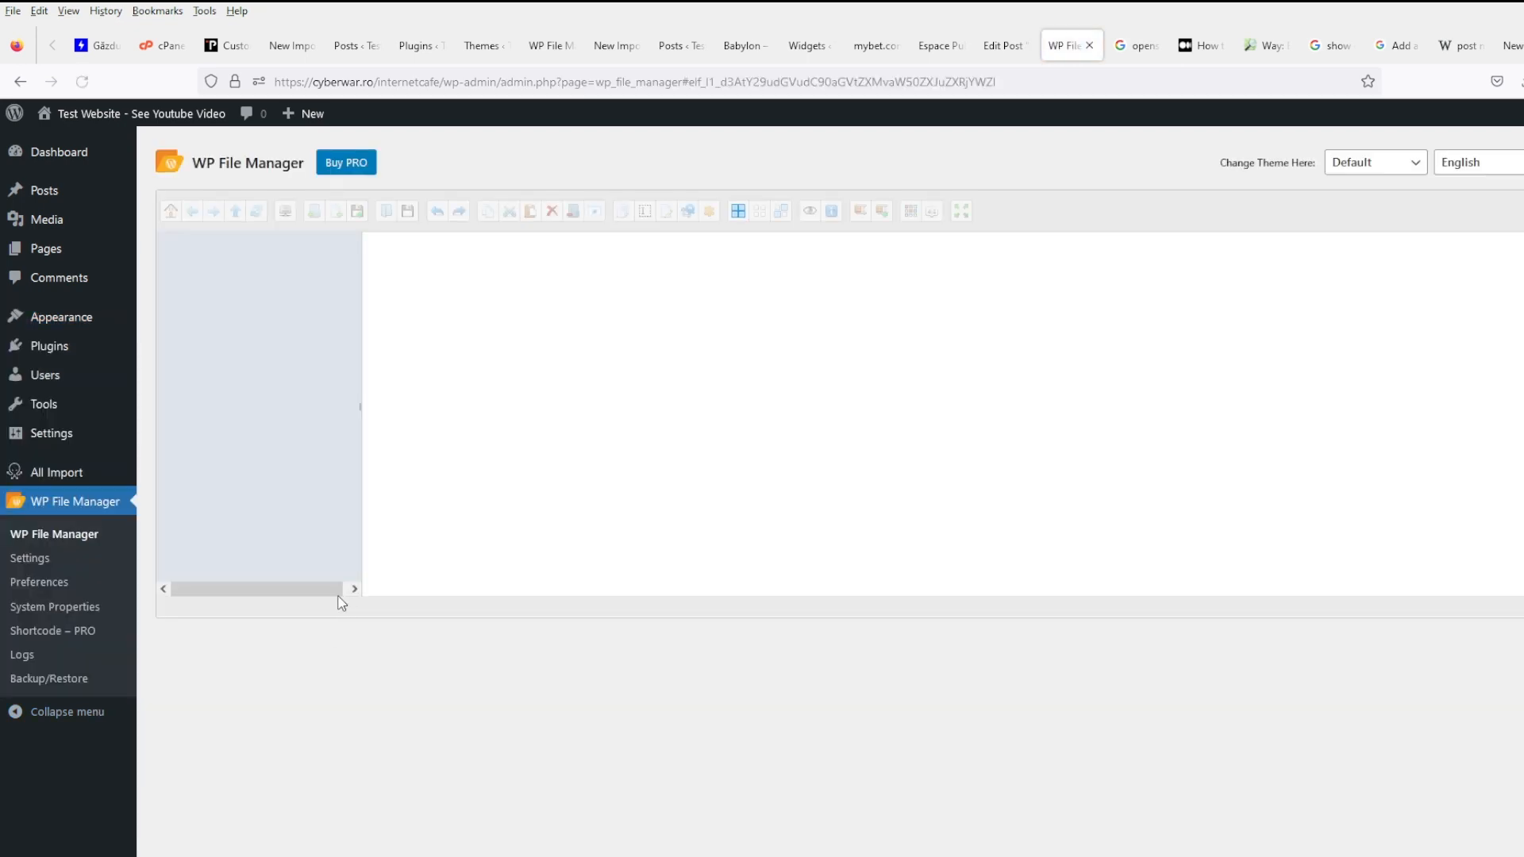
click(288, 373)
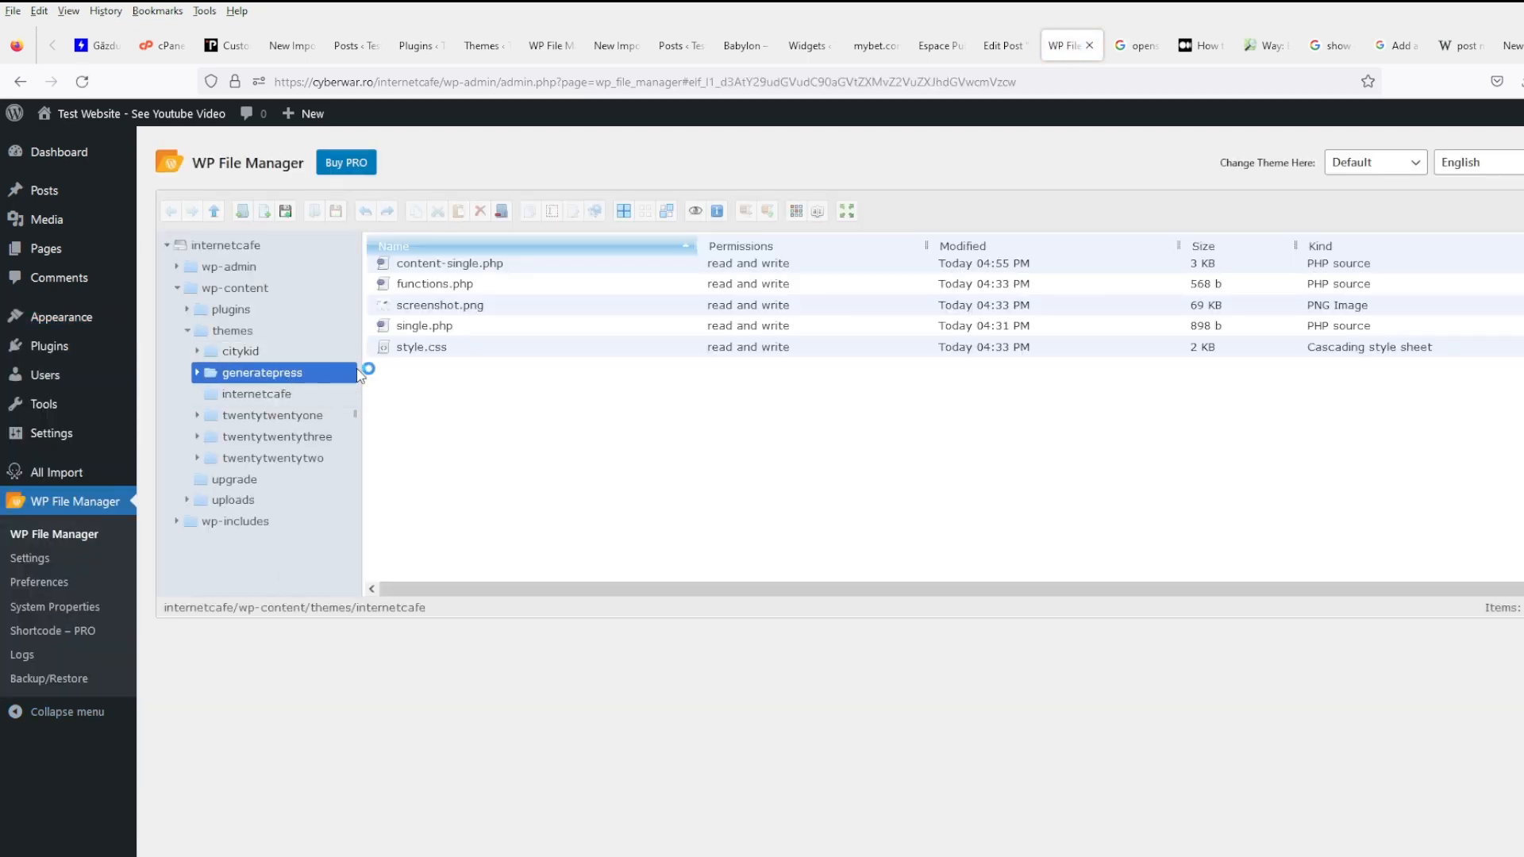
click(453, 514)
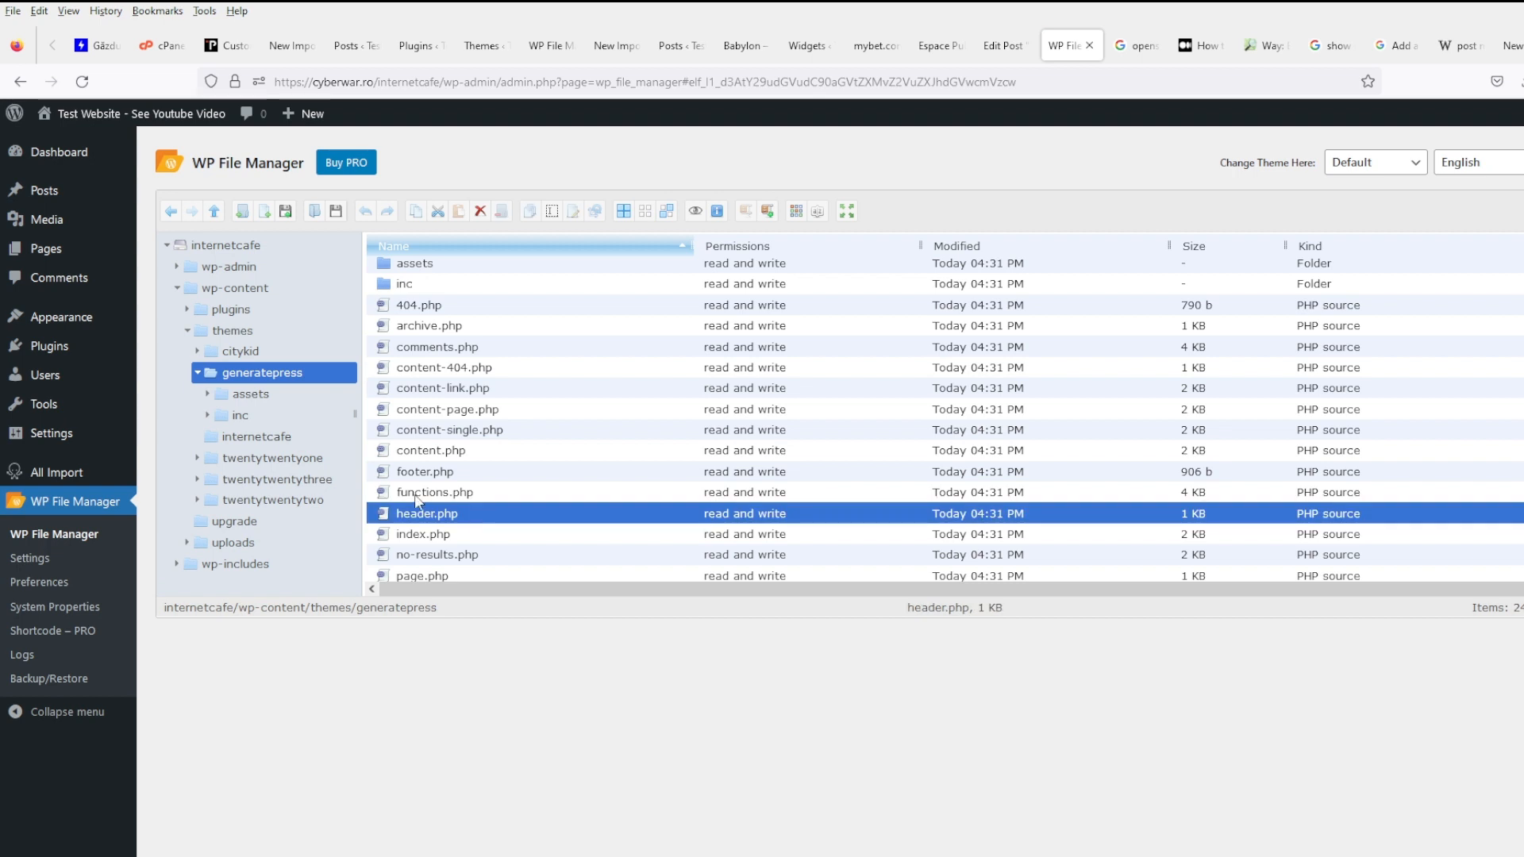
click(306, 437)
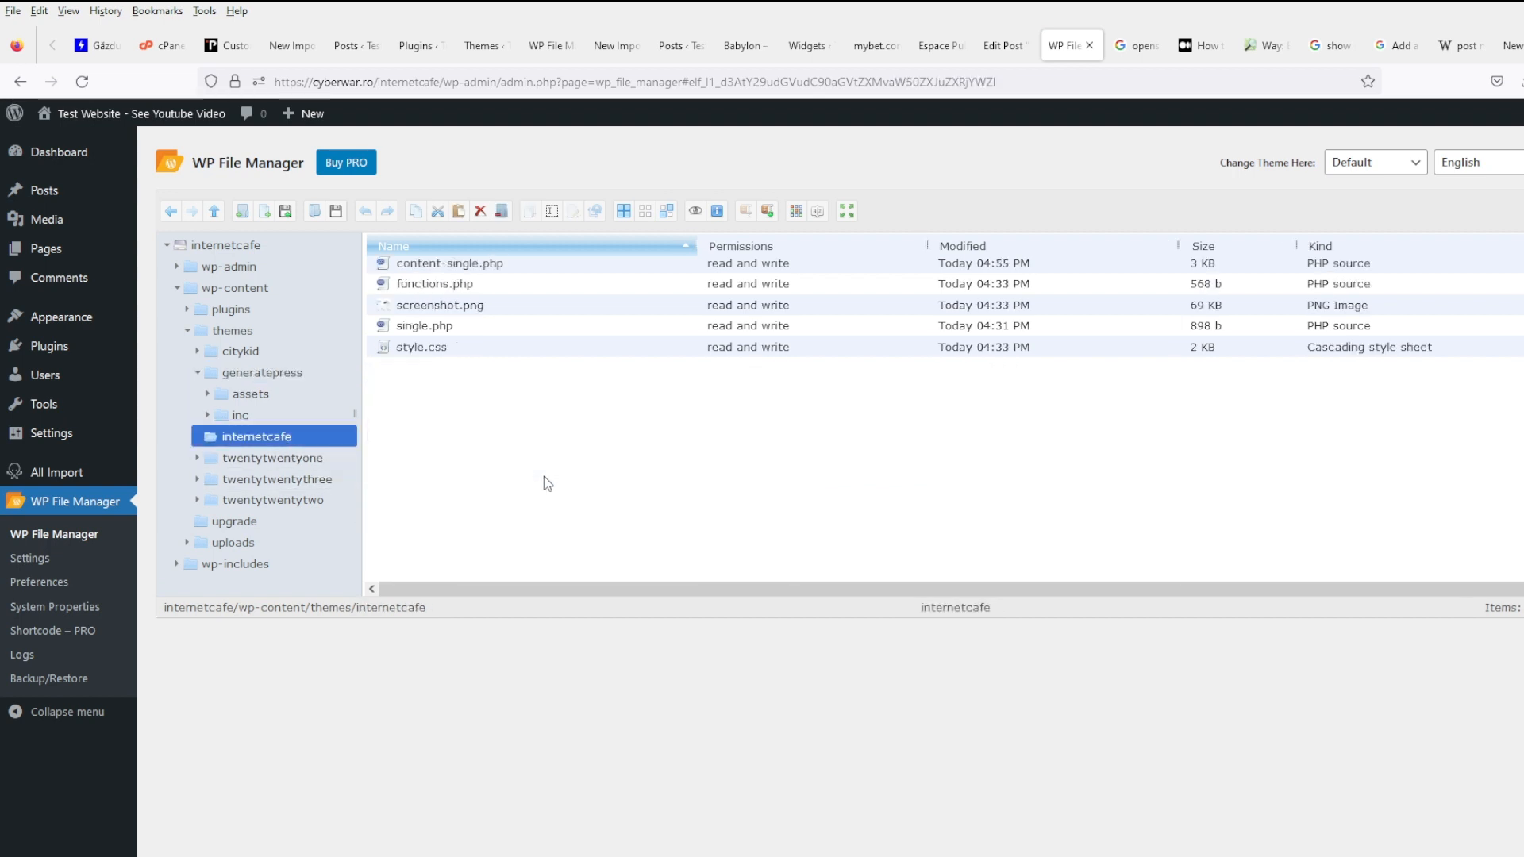
key(ctrl+v)
right_click(455, 306)
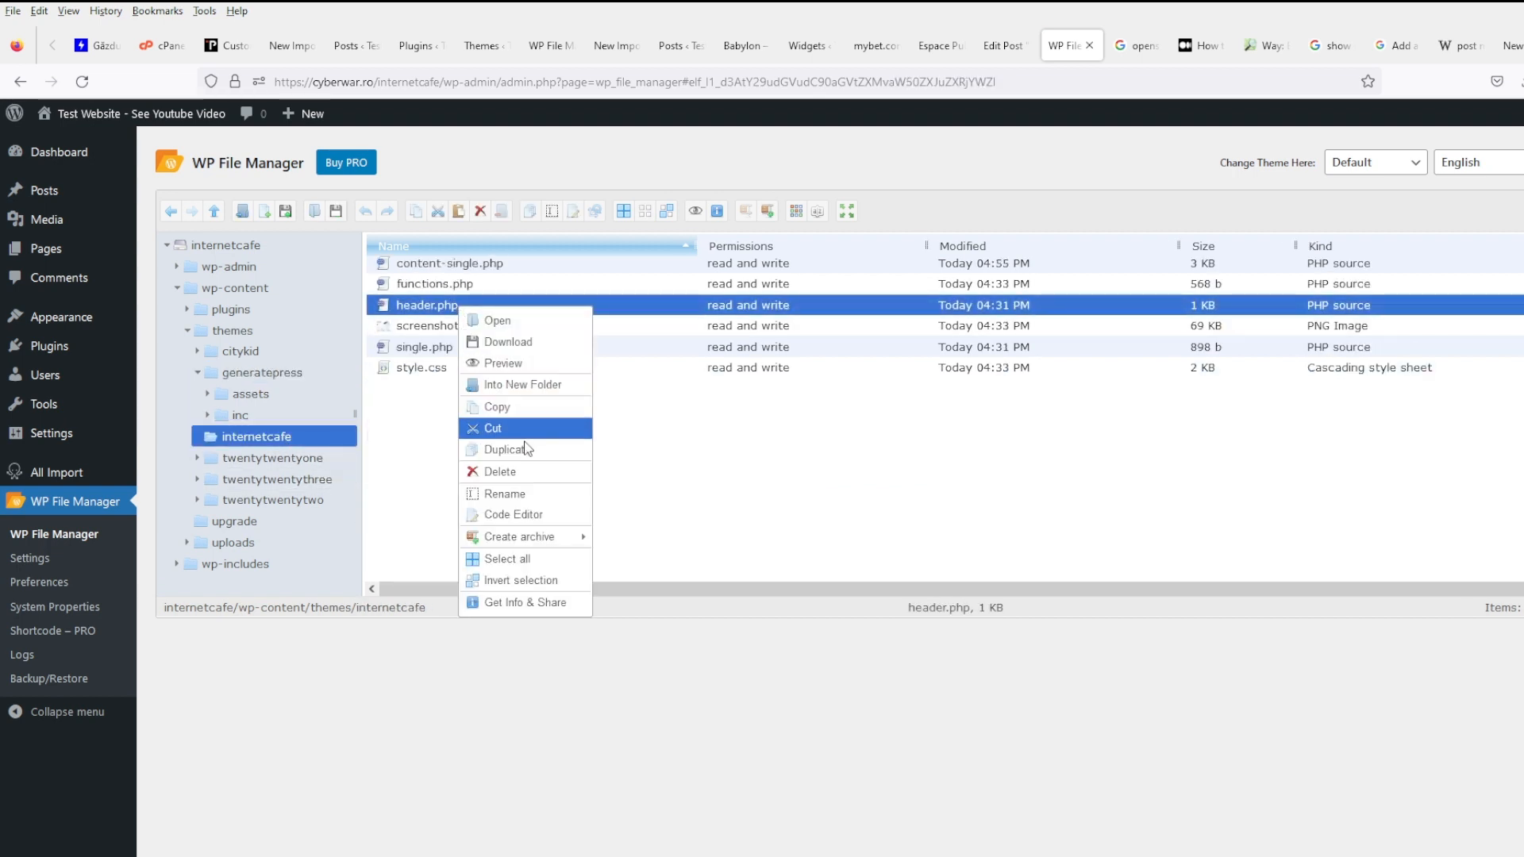
click(528, 517)
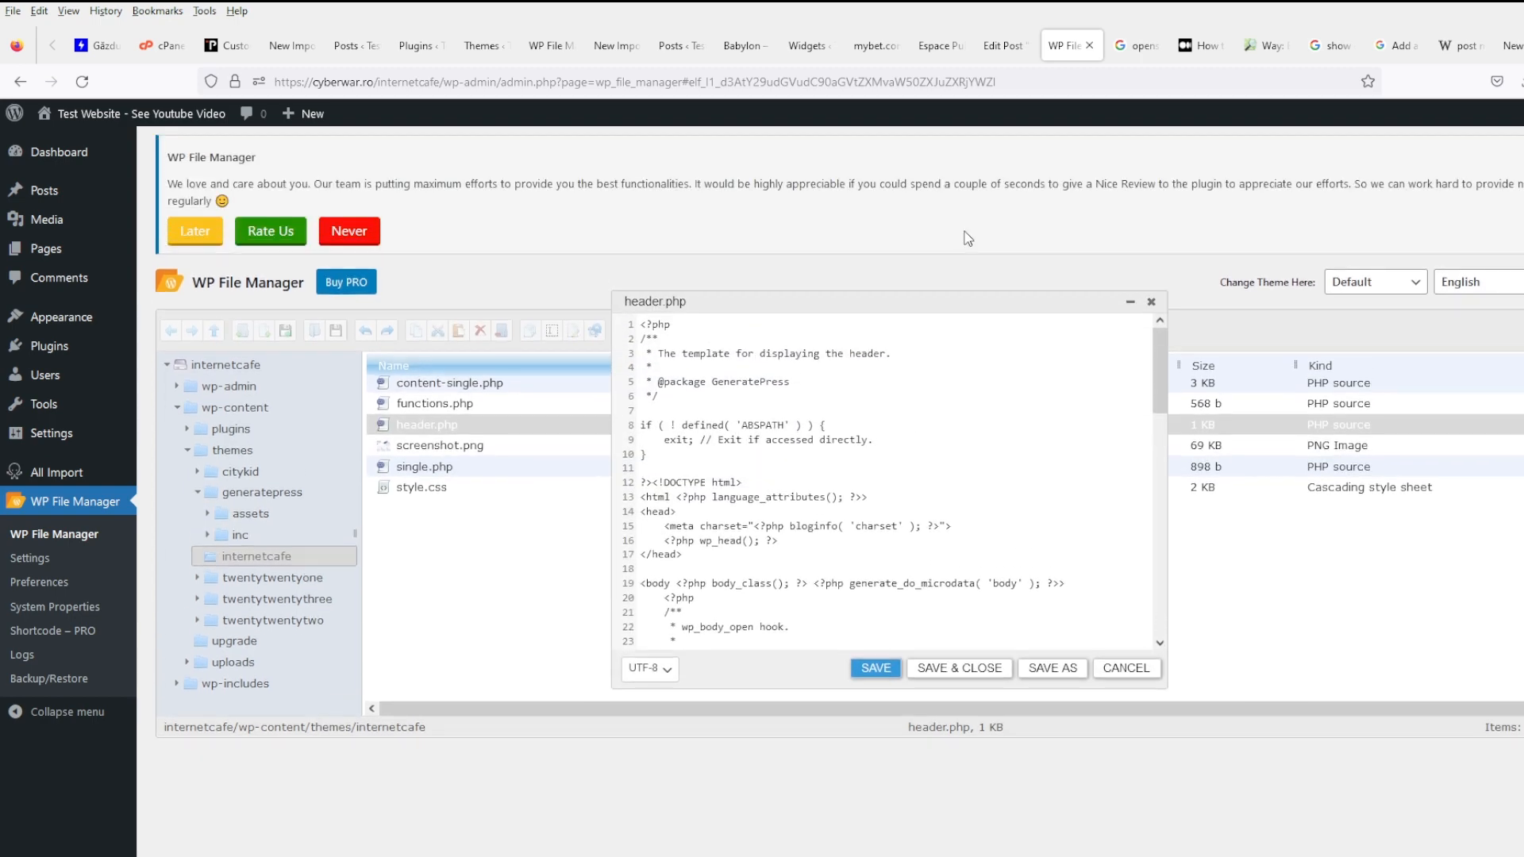
- Paste the leaflet.css stylesheet link on a new line after wp_head in header.php
click(1199, 45)
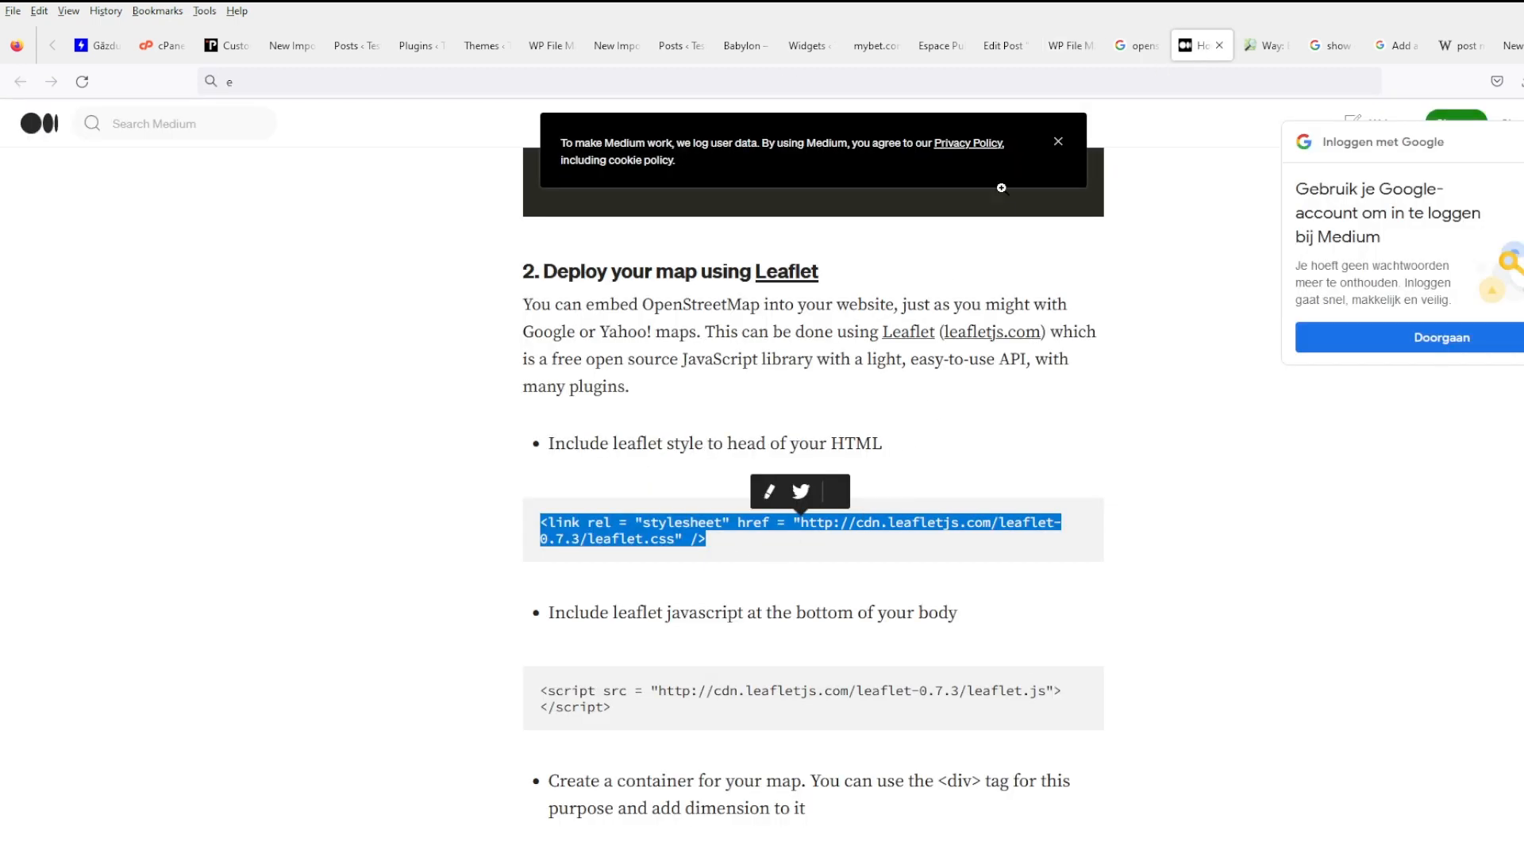
click(807, 45)
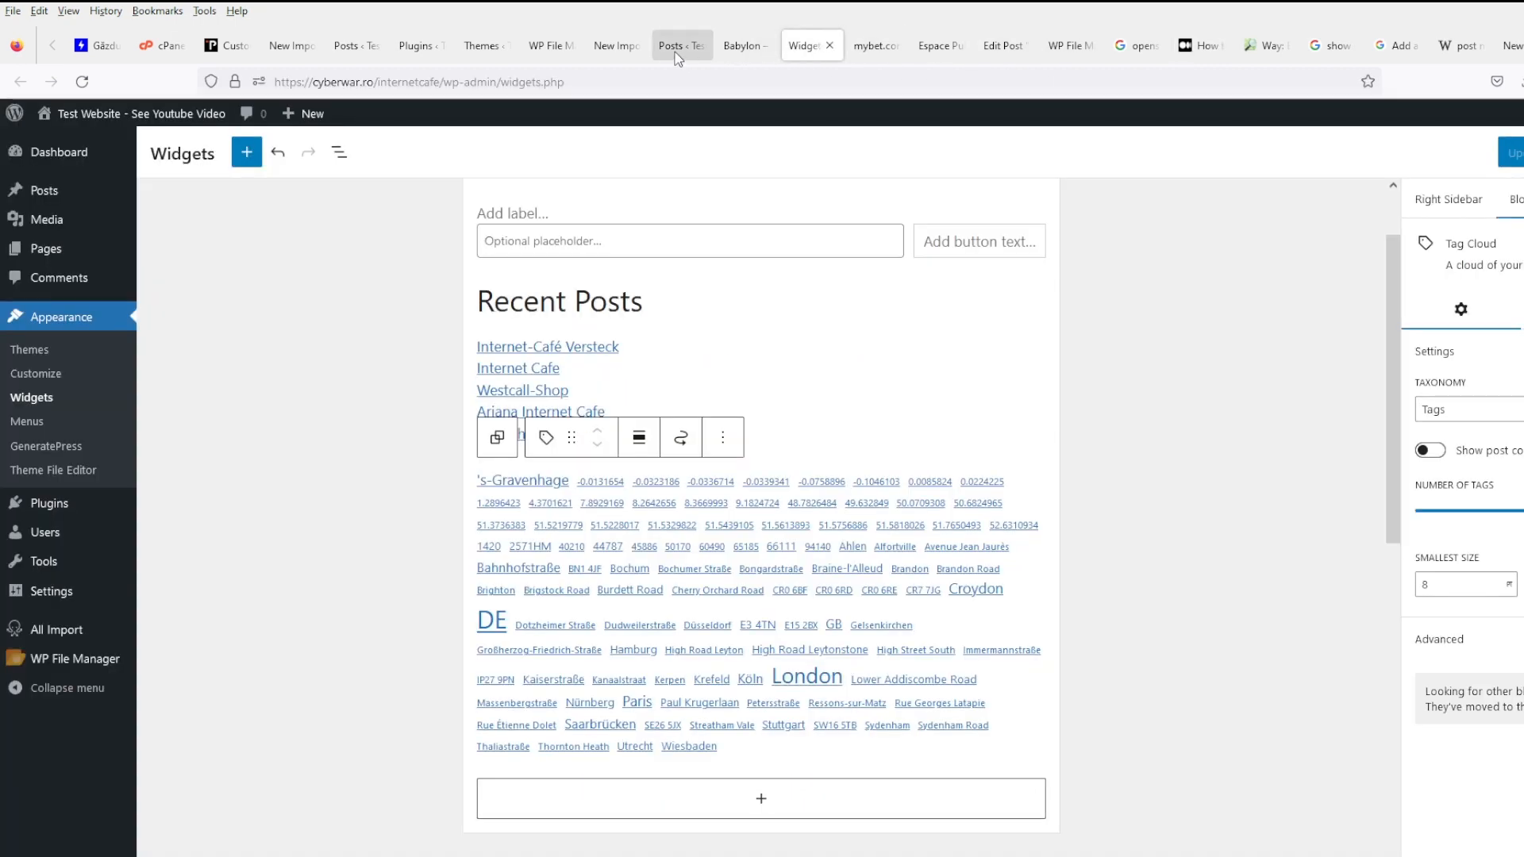
click(536, 48)
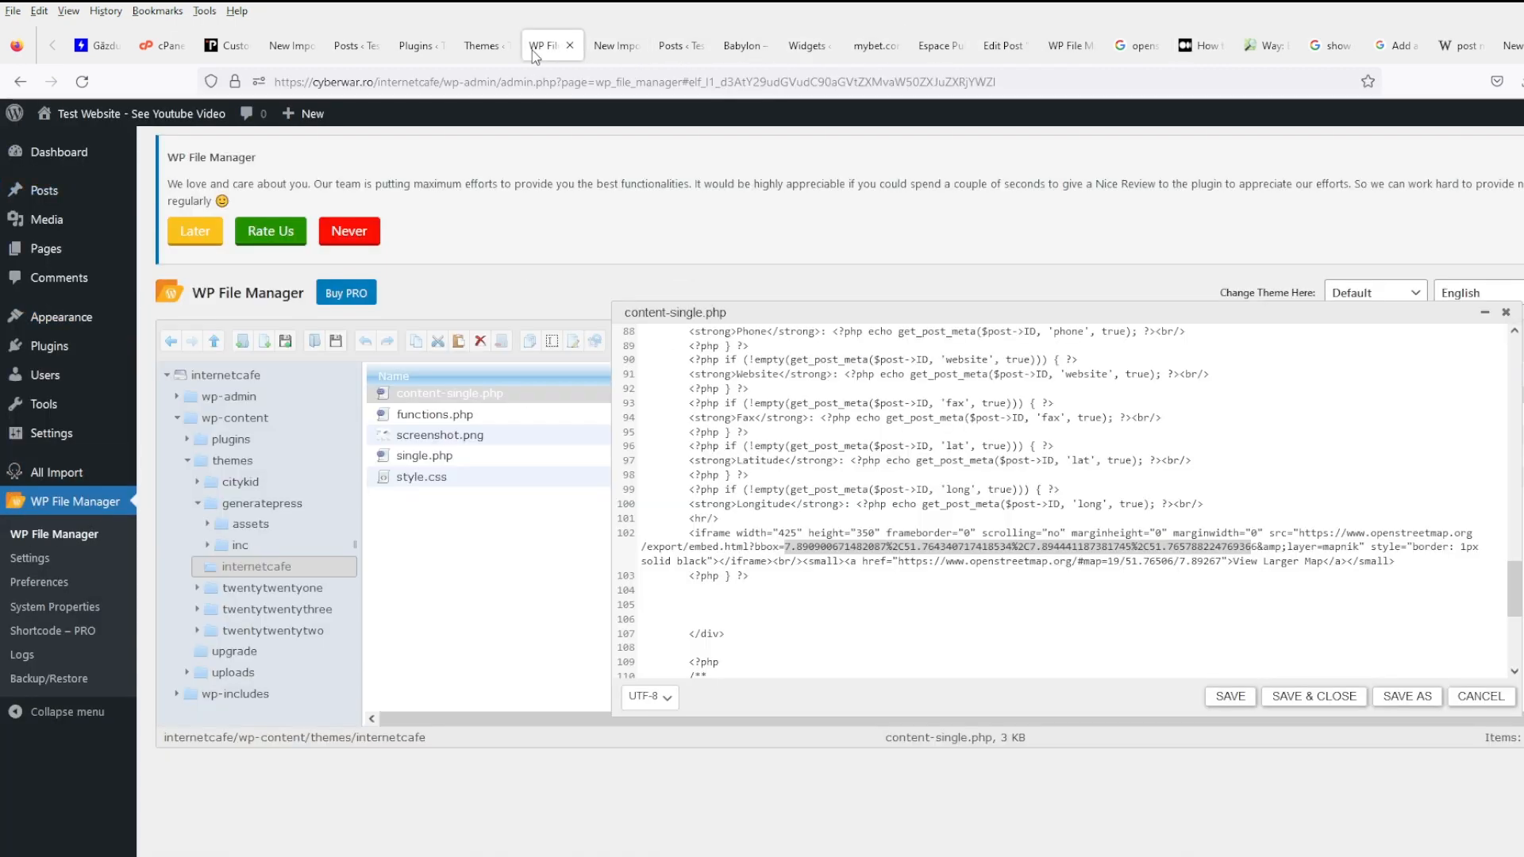
click(832, 579)
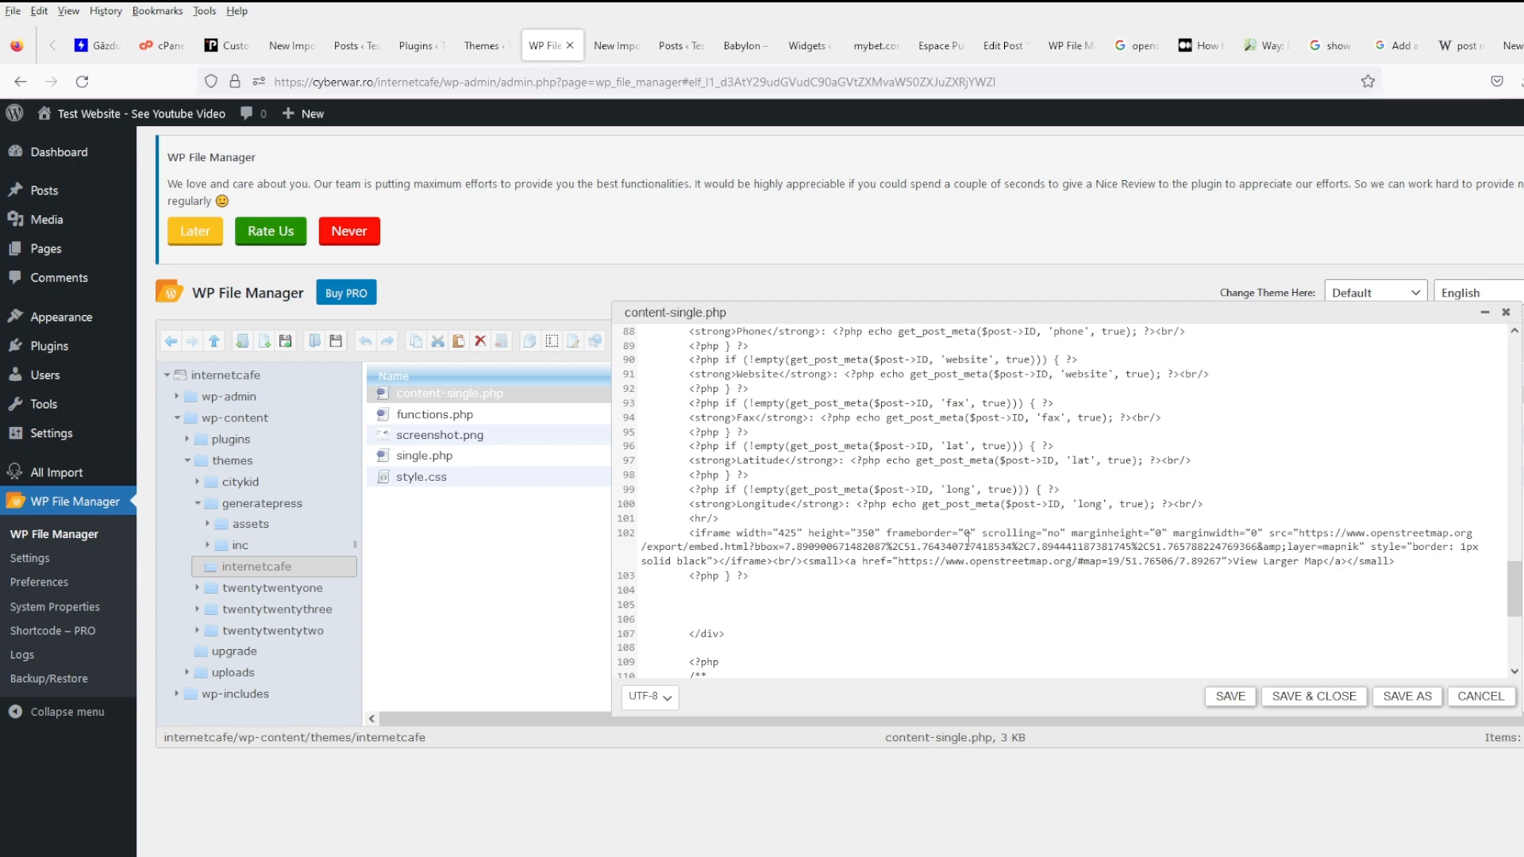
click(1062, 50)
scroll(778, 581, down, 5)
scroll(777, 581, up, 5)
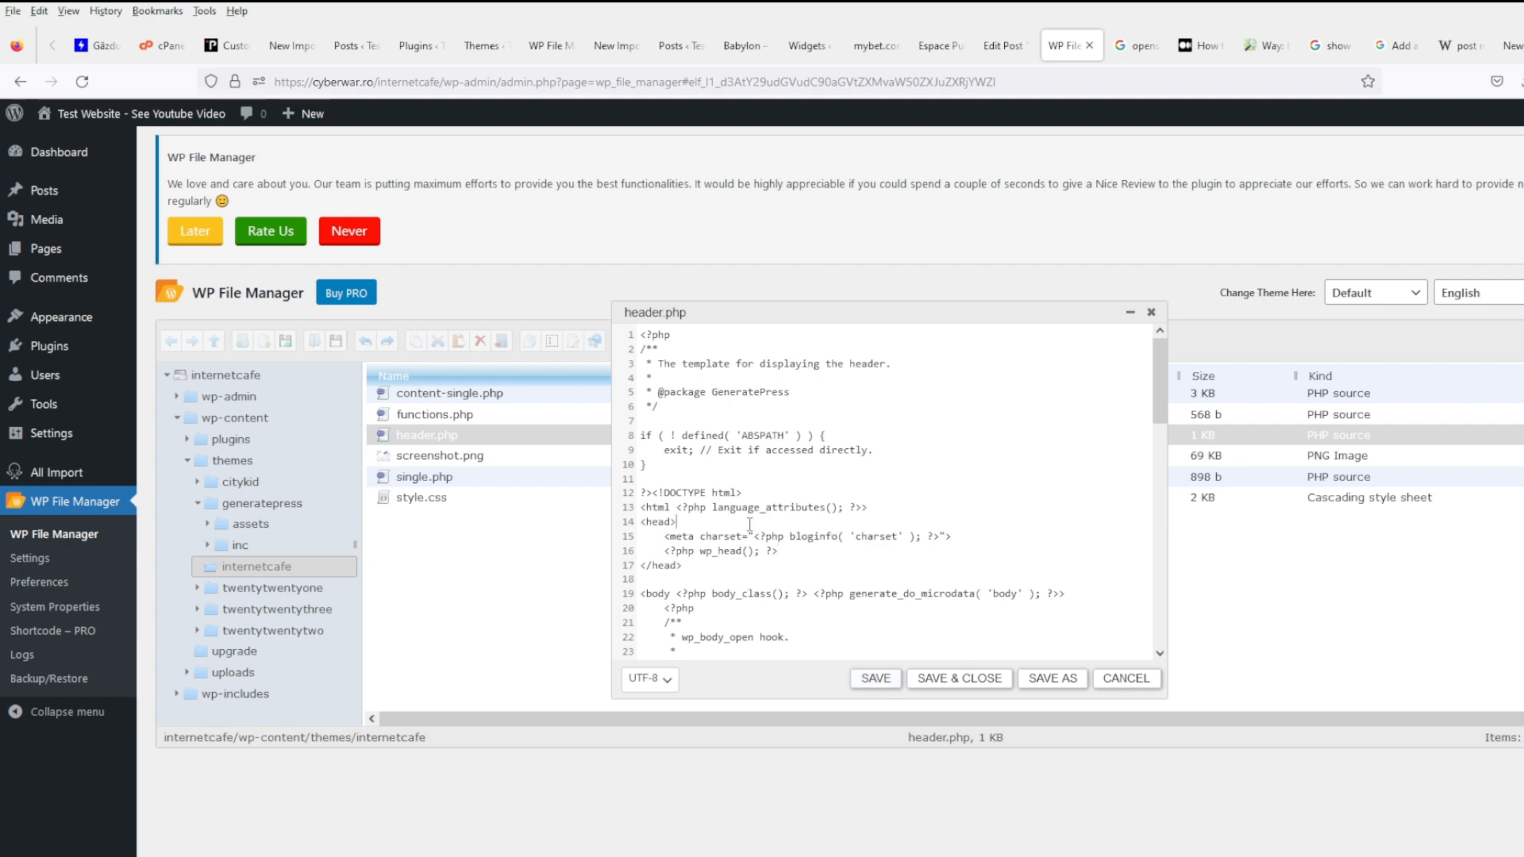
click(800, 554)
key(Return)
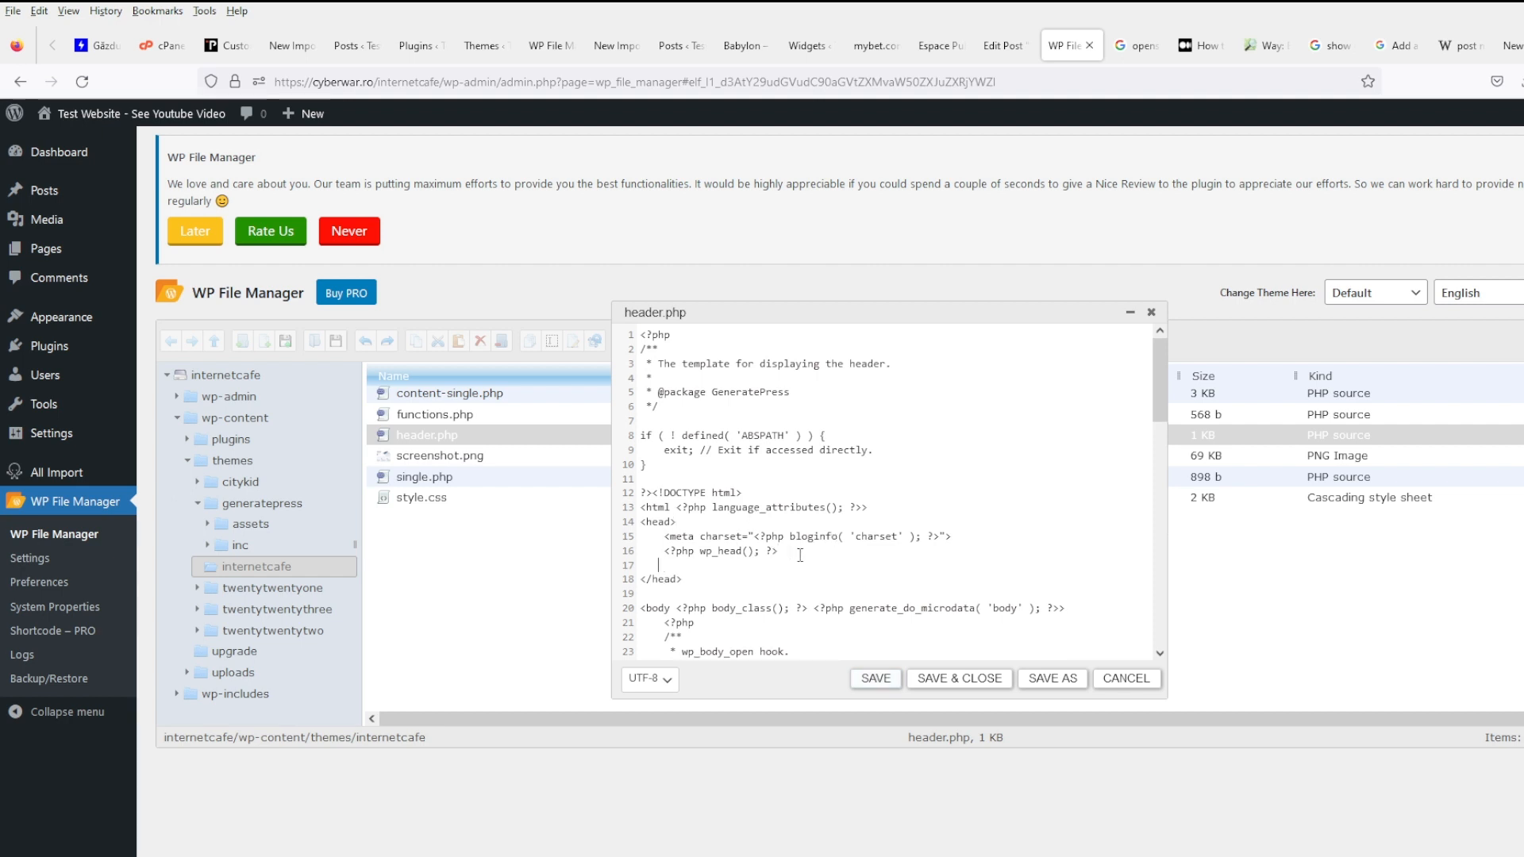
key(ctrl+v)
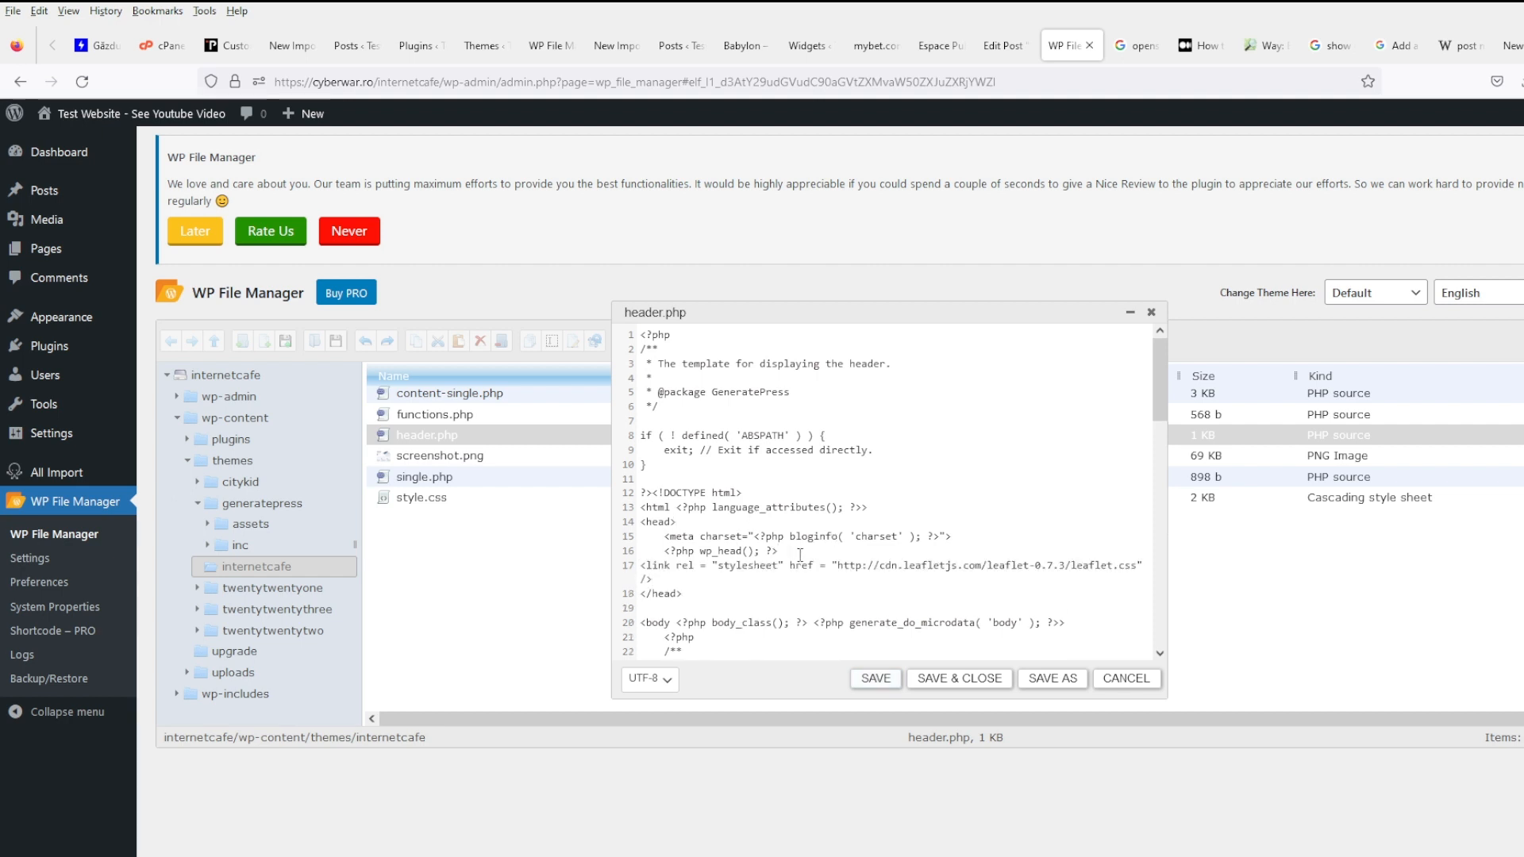
- Copy the leaflet.js script line from Medium, paste it on line 18, and save header.php
click(1198, 45)
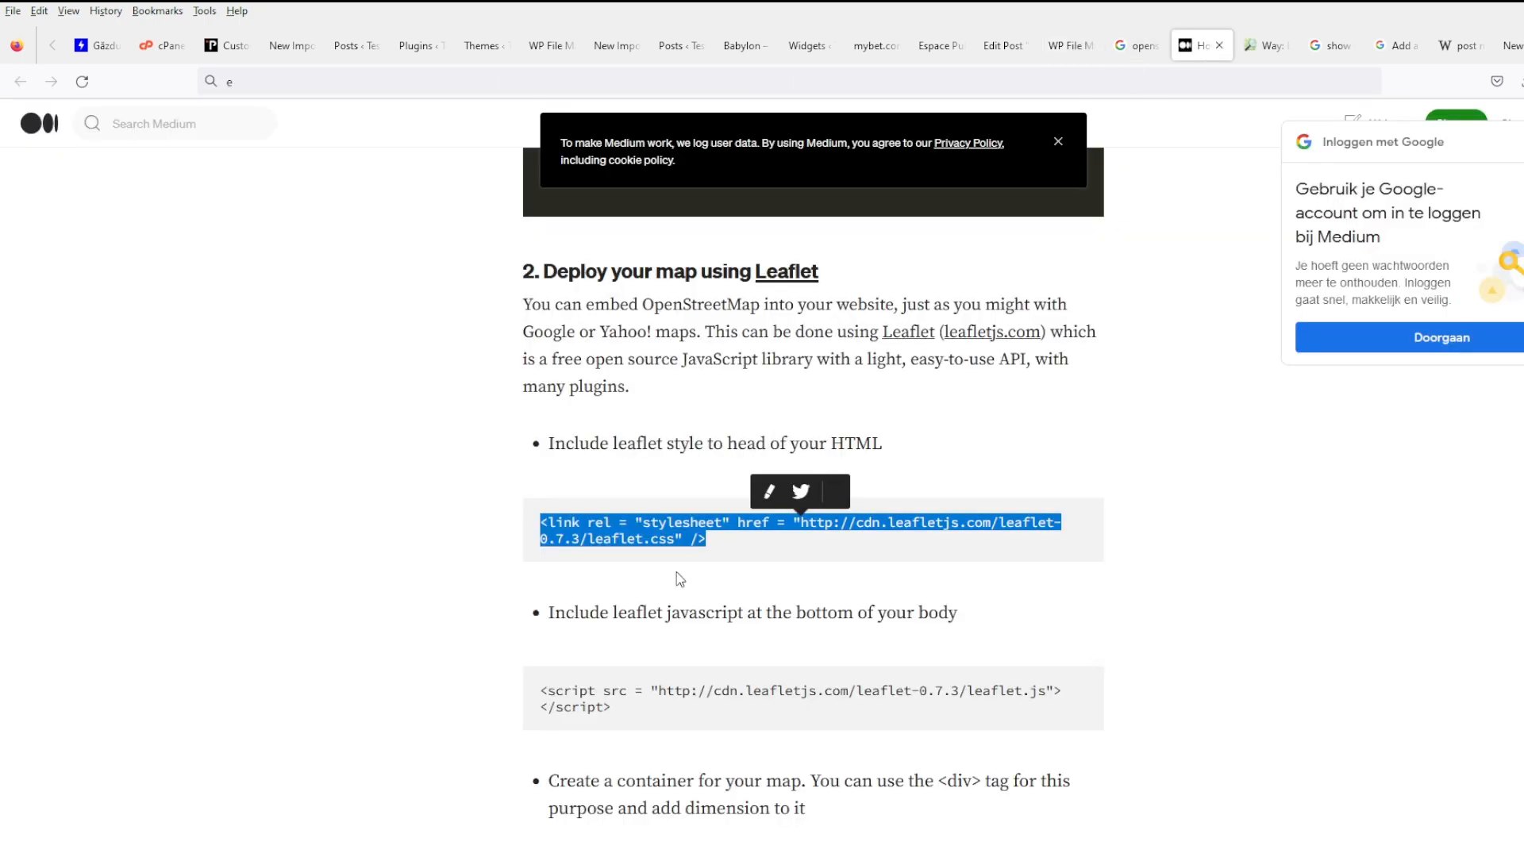
triple_click(623, 713)
key(ctrl+c)
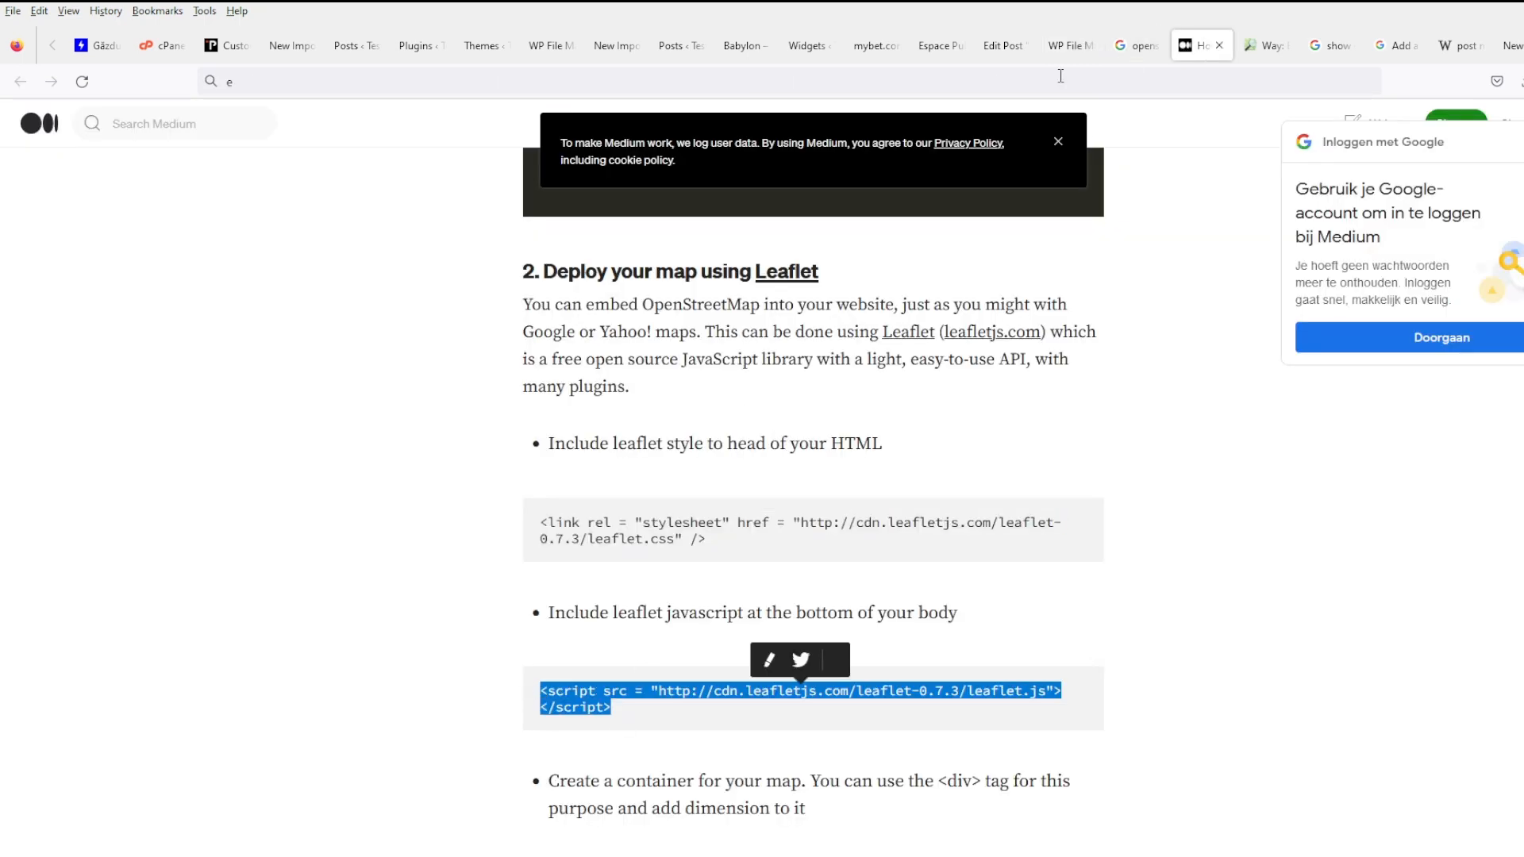
click(1063, 45)
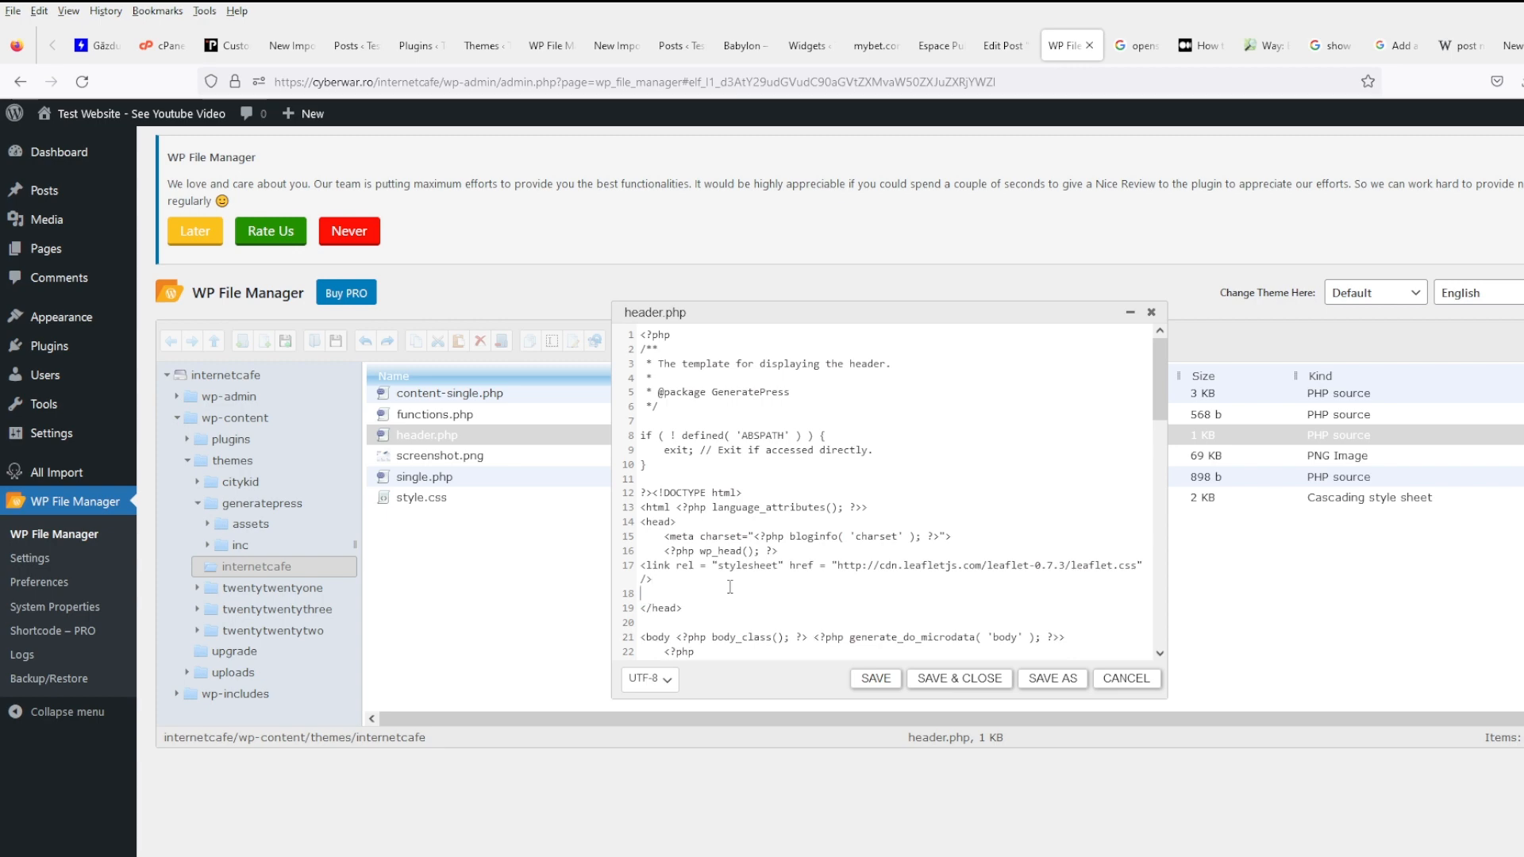
key(ctrl+v)
click(875, 679)
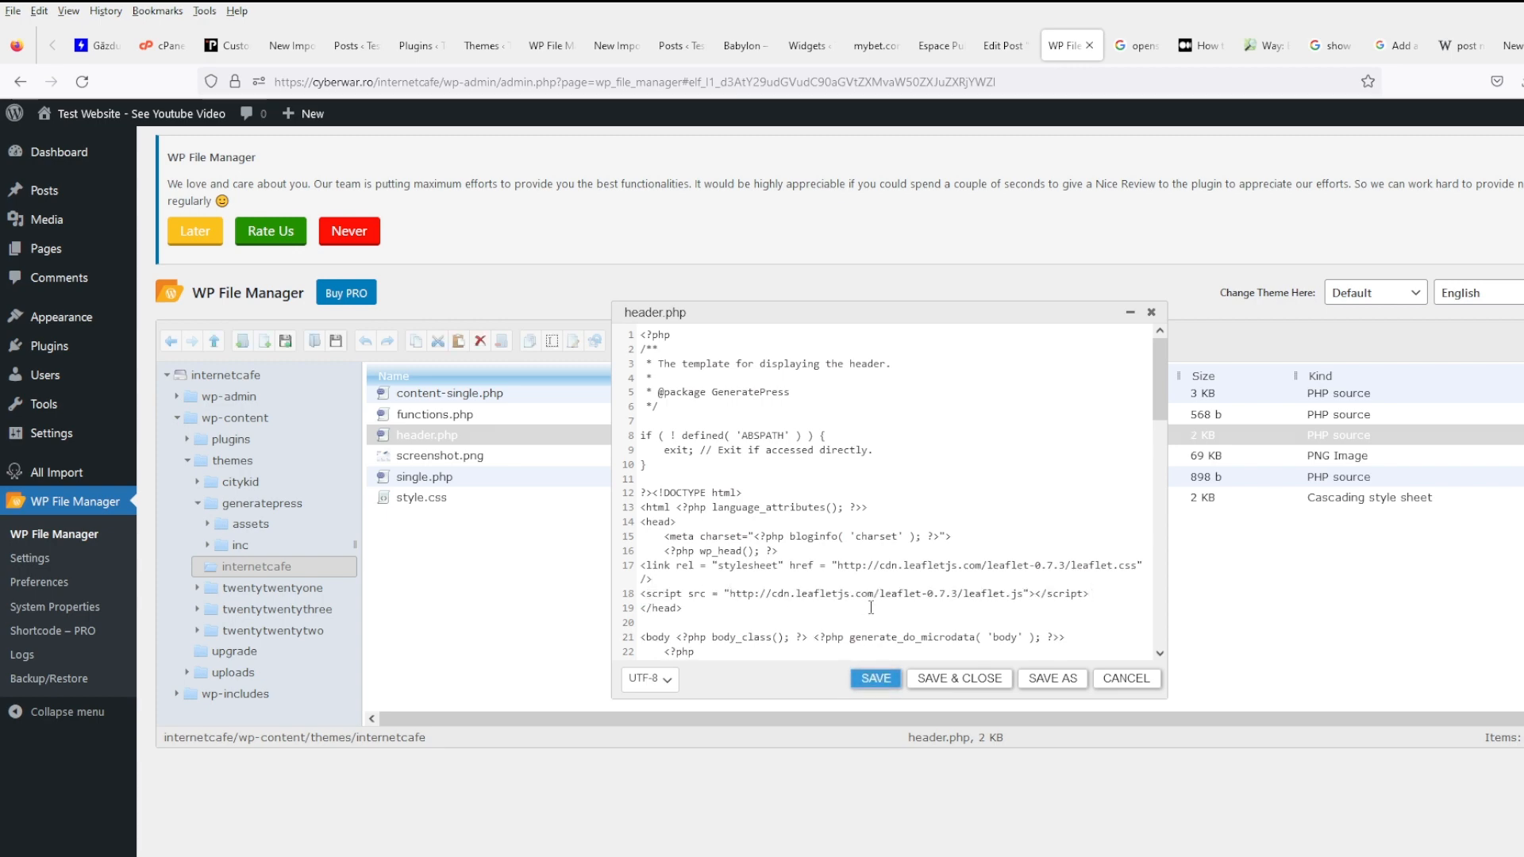
scroll(881, 508, down, 3)
click(1205, 45)
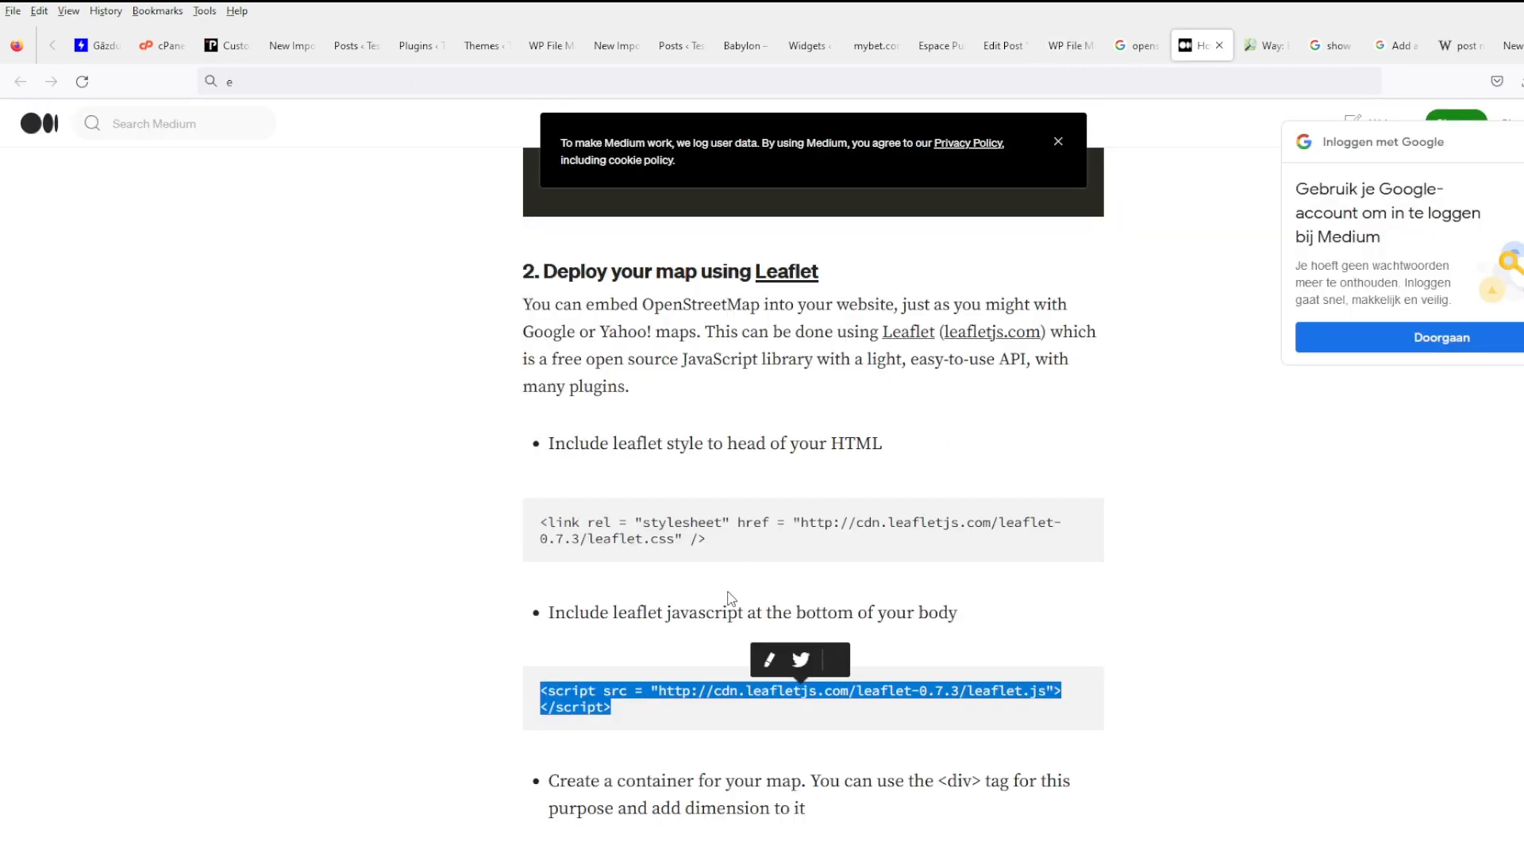
- Select the map container div line and the map div-and-script code in the Complete markup example
scroll(730, 601, down, 5)
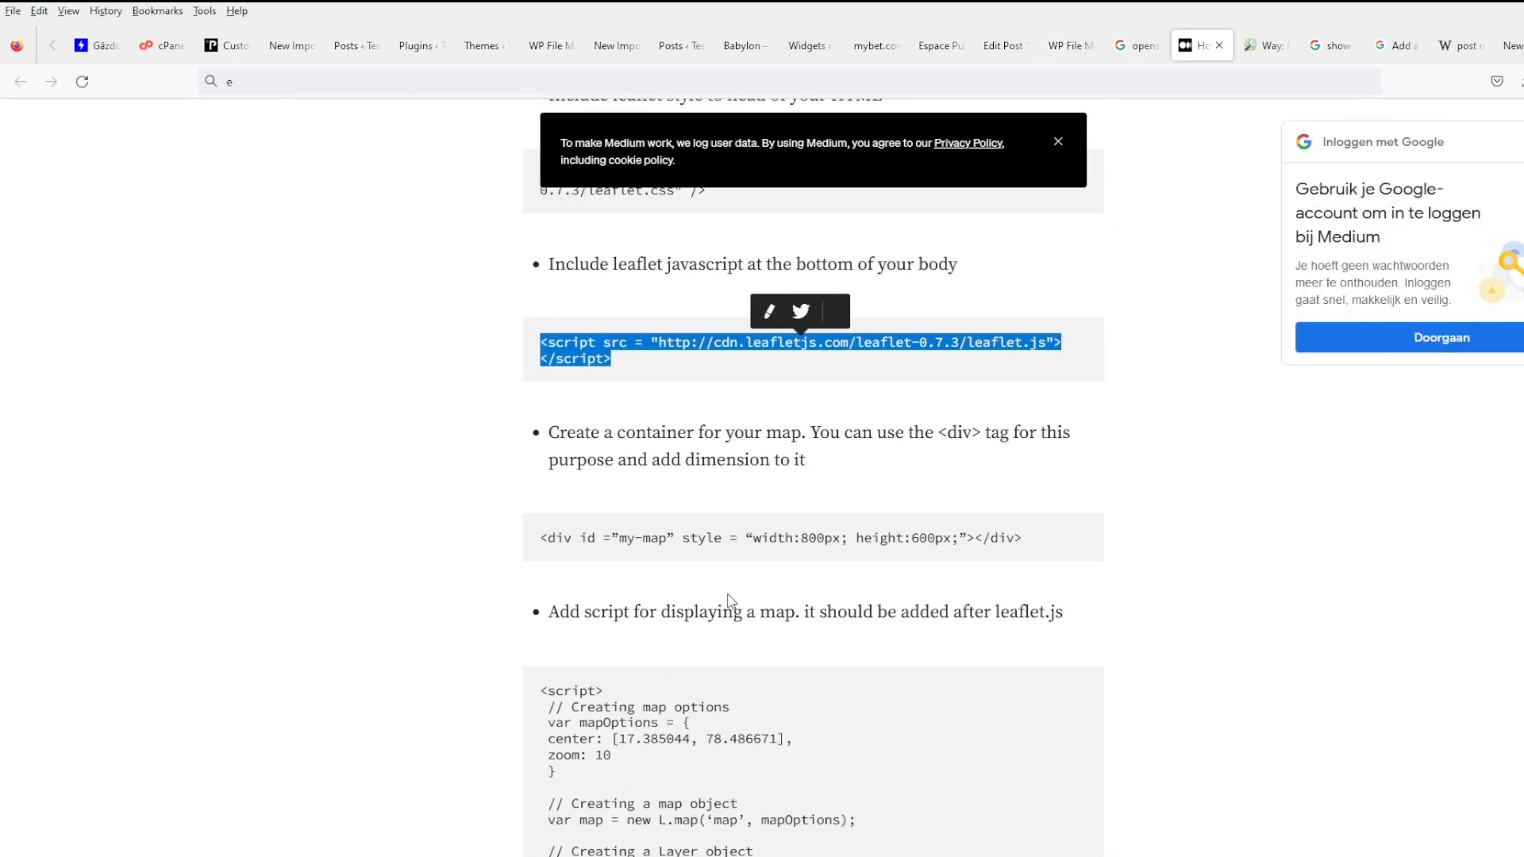
triple_click(1040, 542)
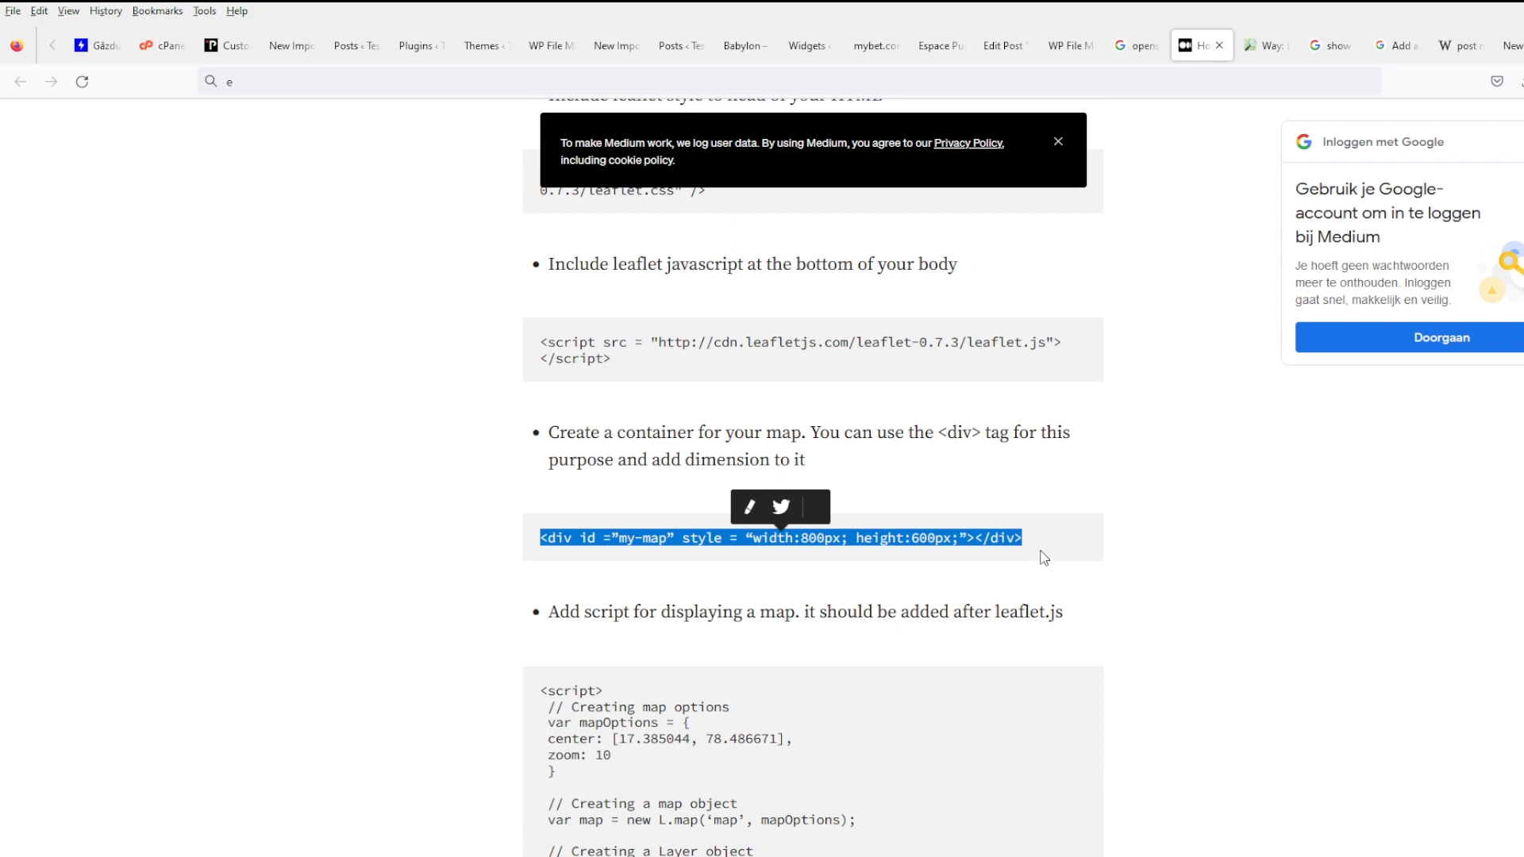
scroll(1044, 558, down, 3)
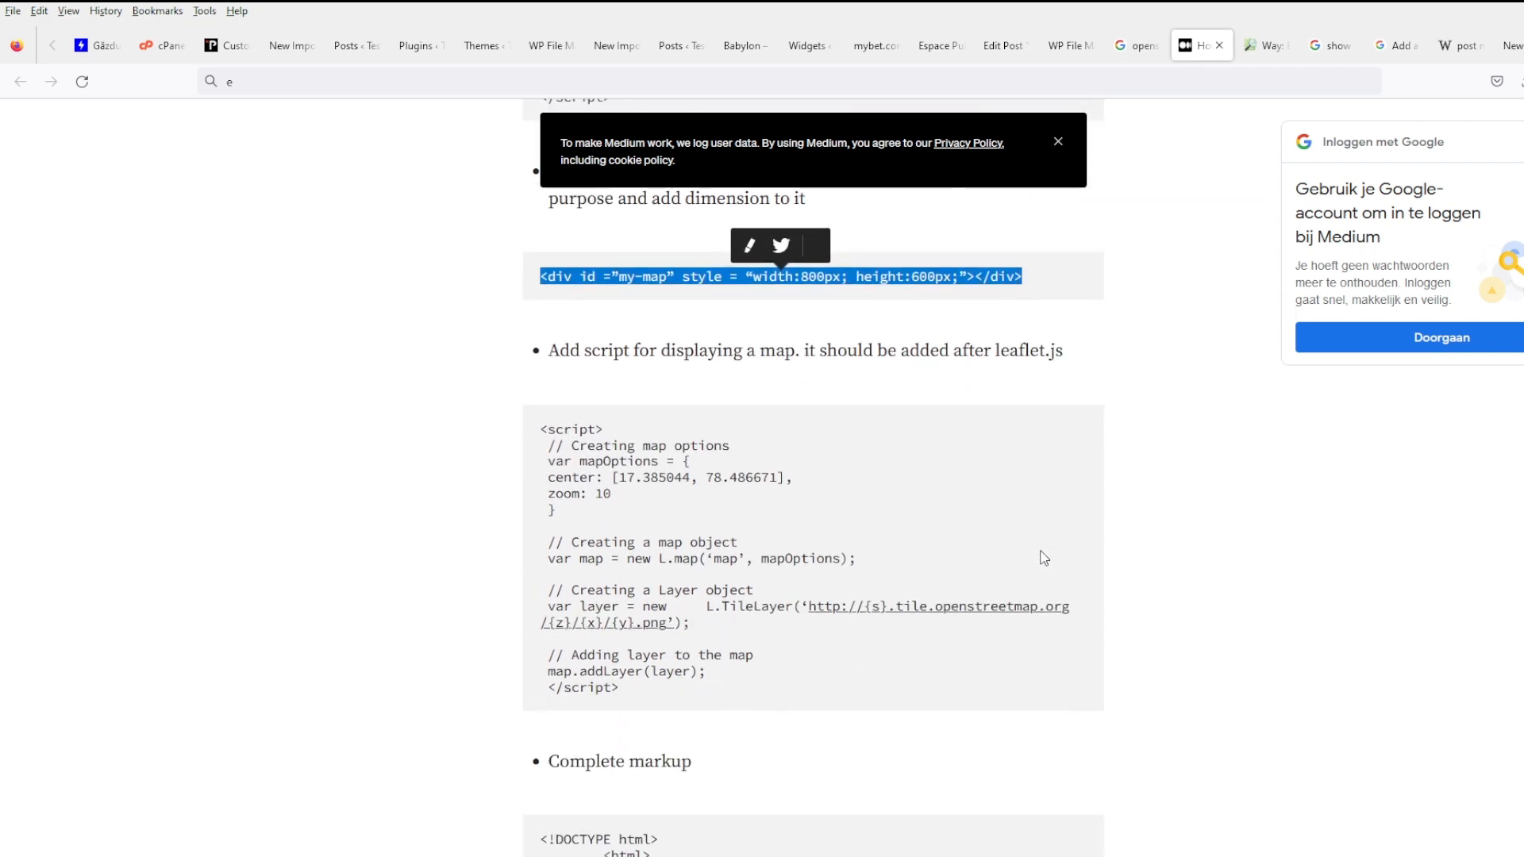
scroll(1044, 558, down, 6)
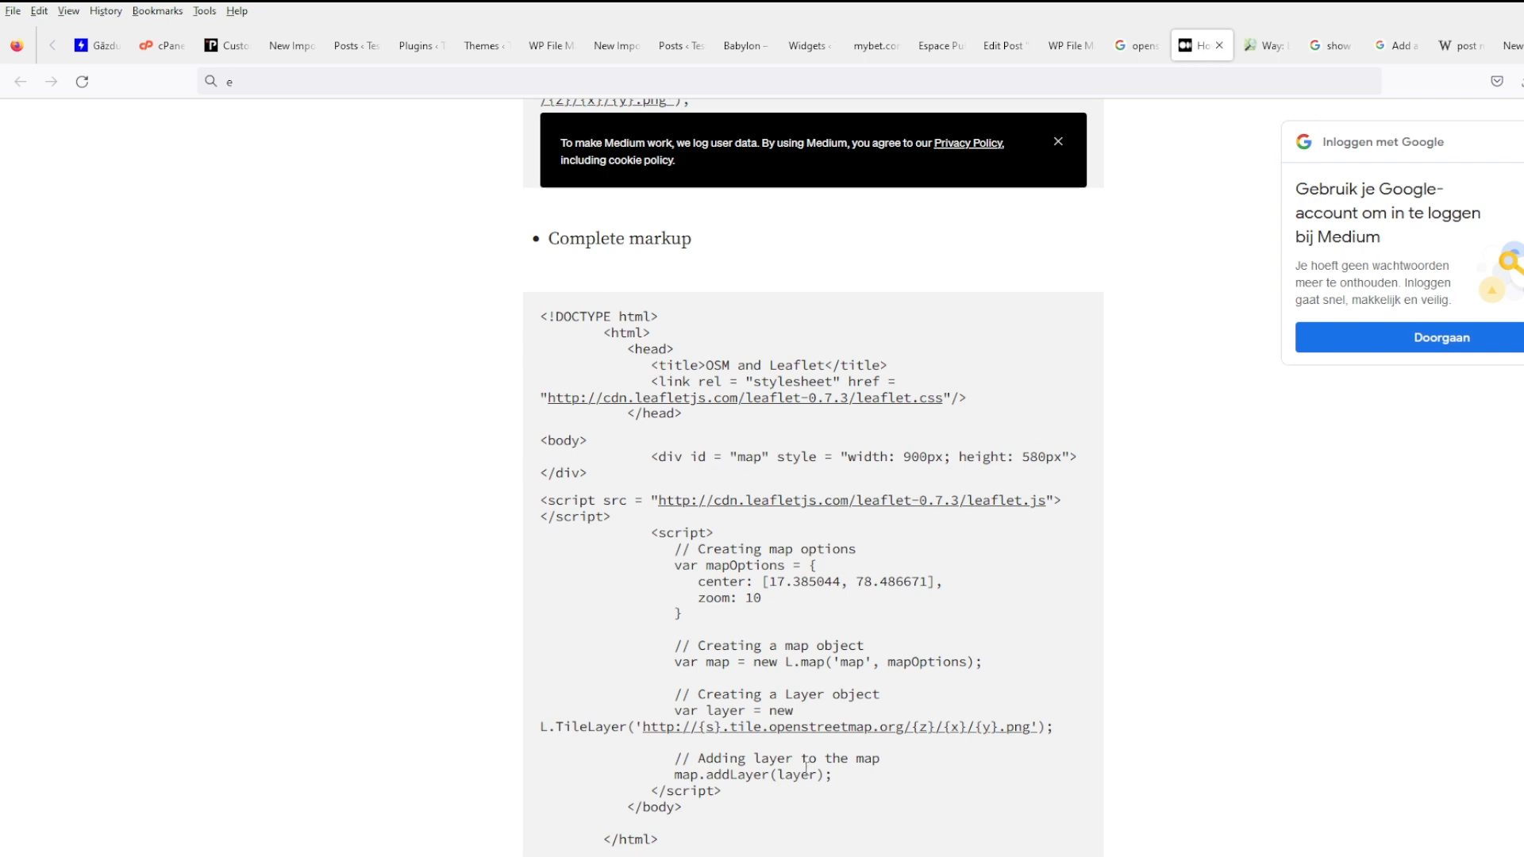
drag(796, 801, 546, 456)
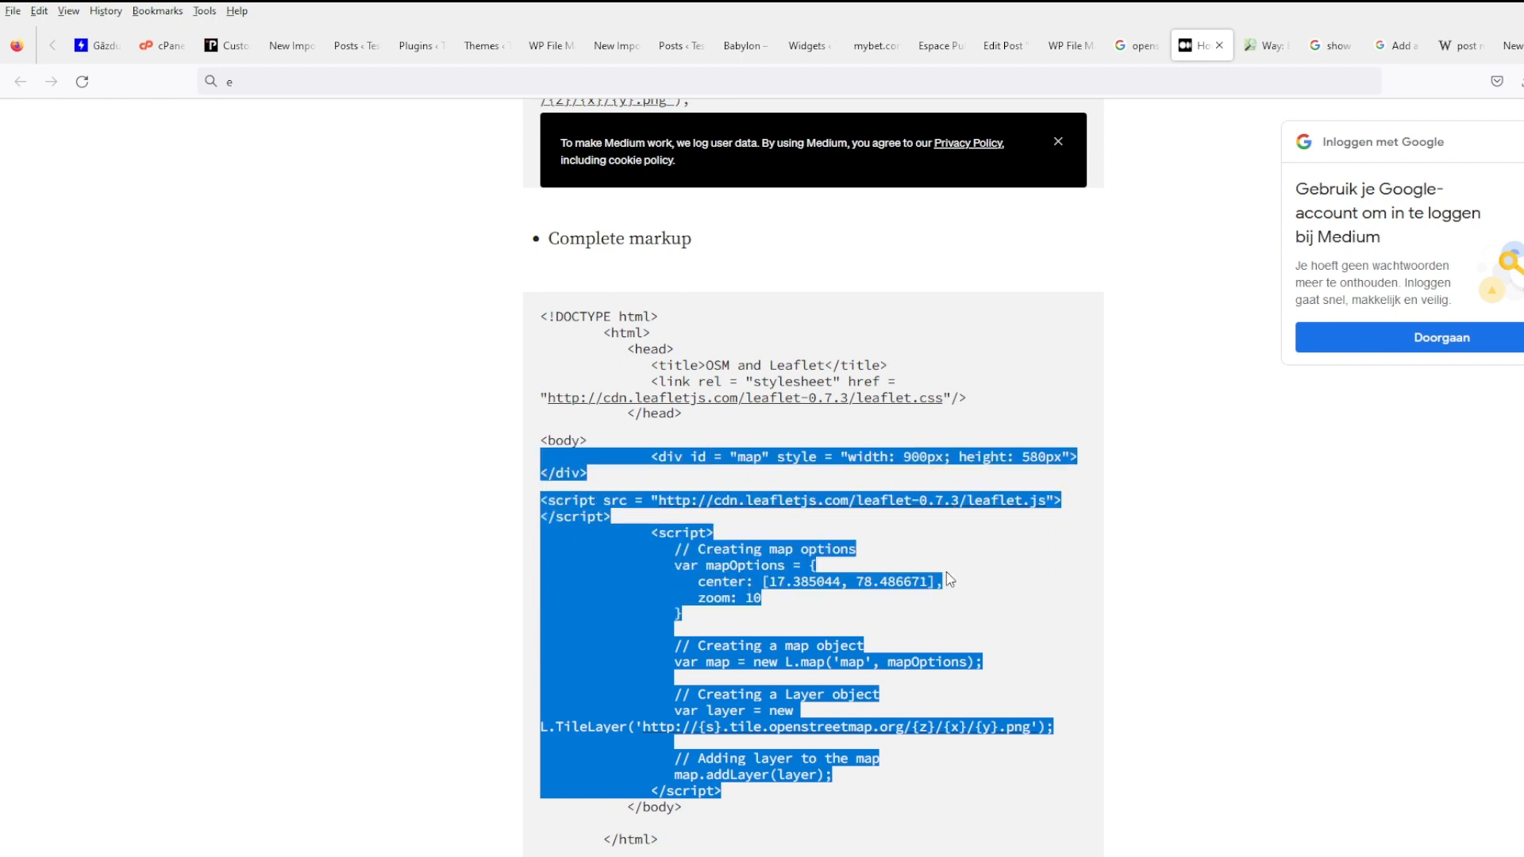
click(808, 528)
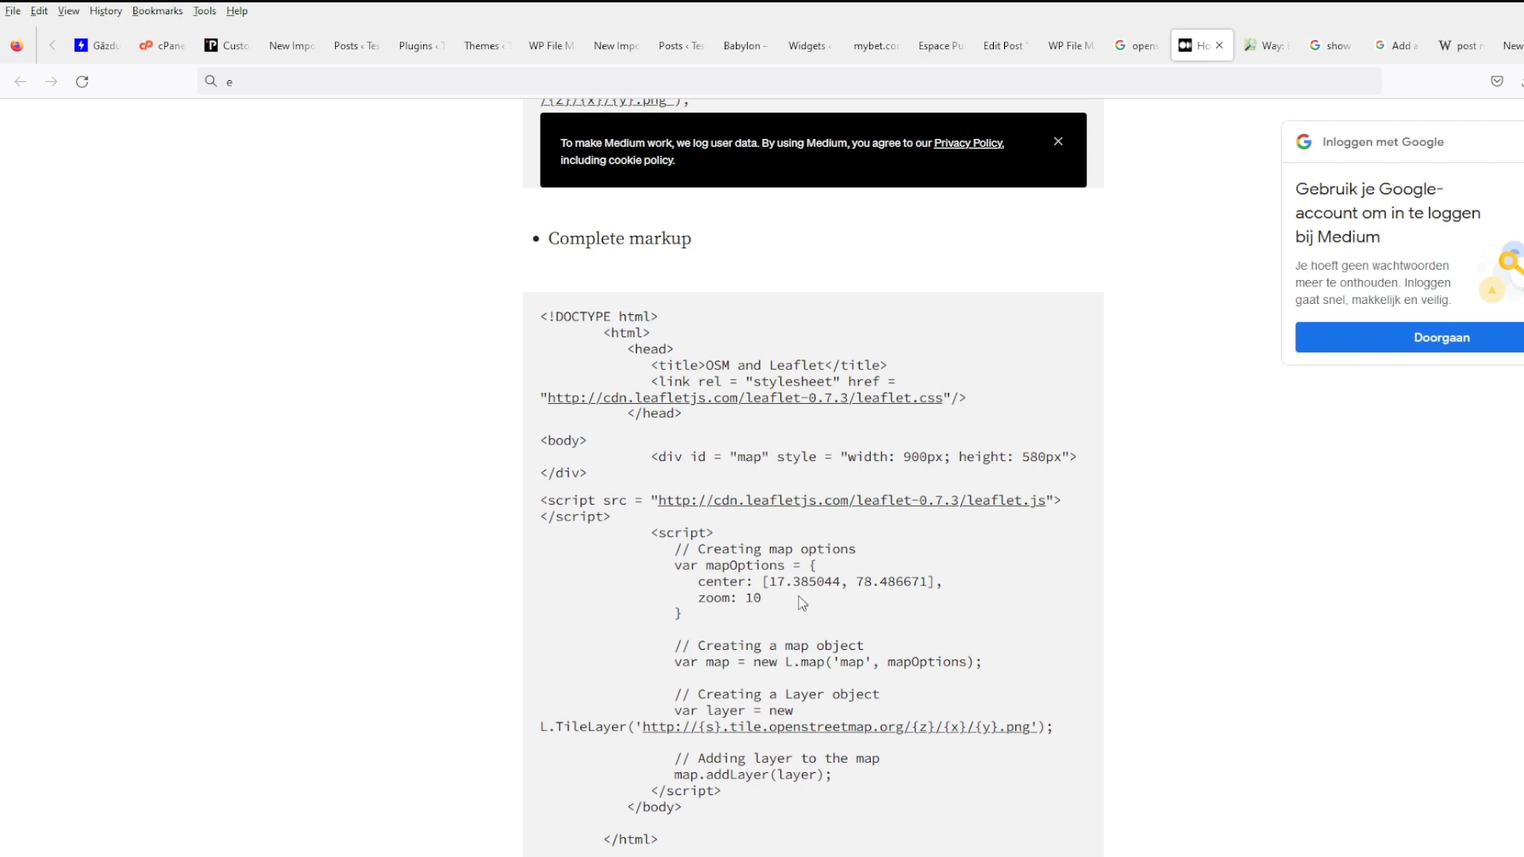
click(1003, 45)
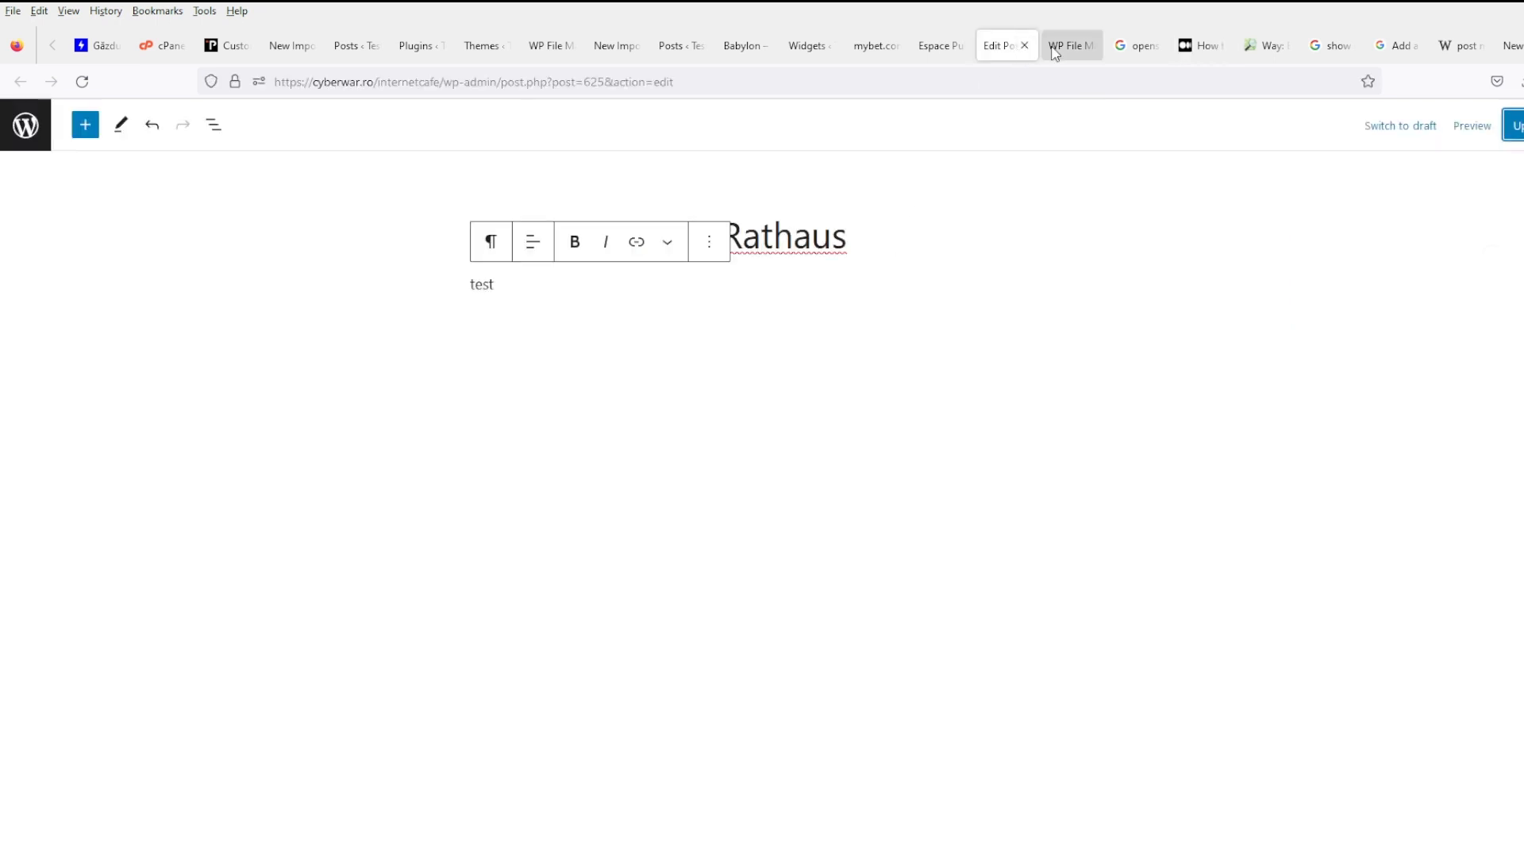
- Cut line 18's Leaflet script tag, undo it, and reselect the Complete markup map script in Medium
click(1066, 45)
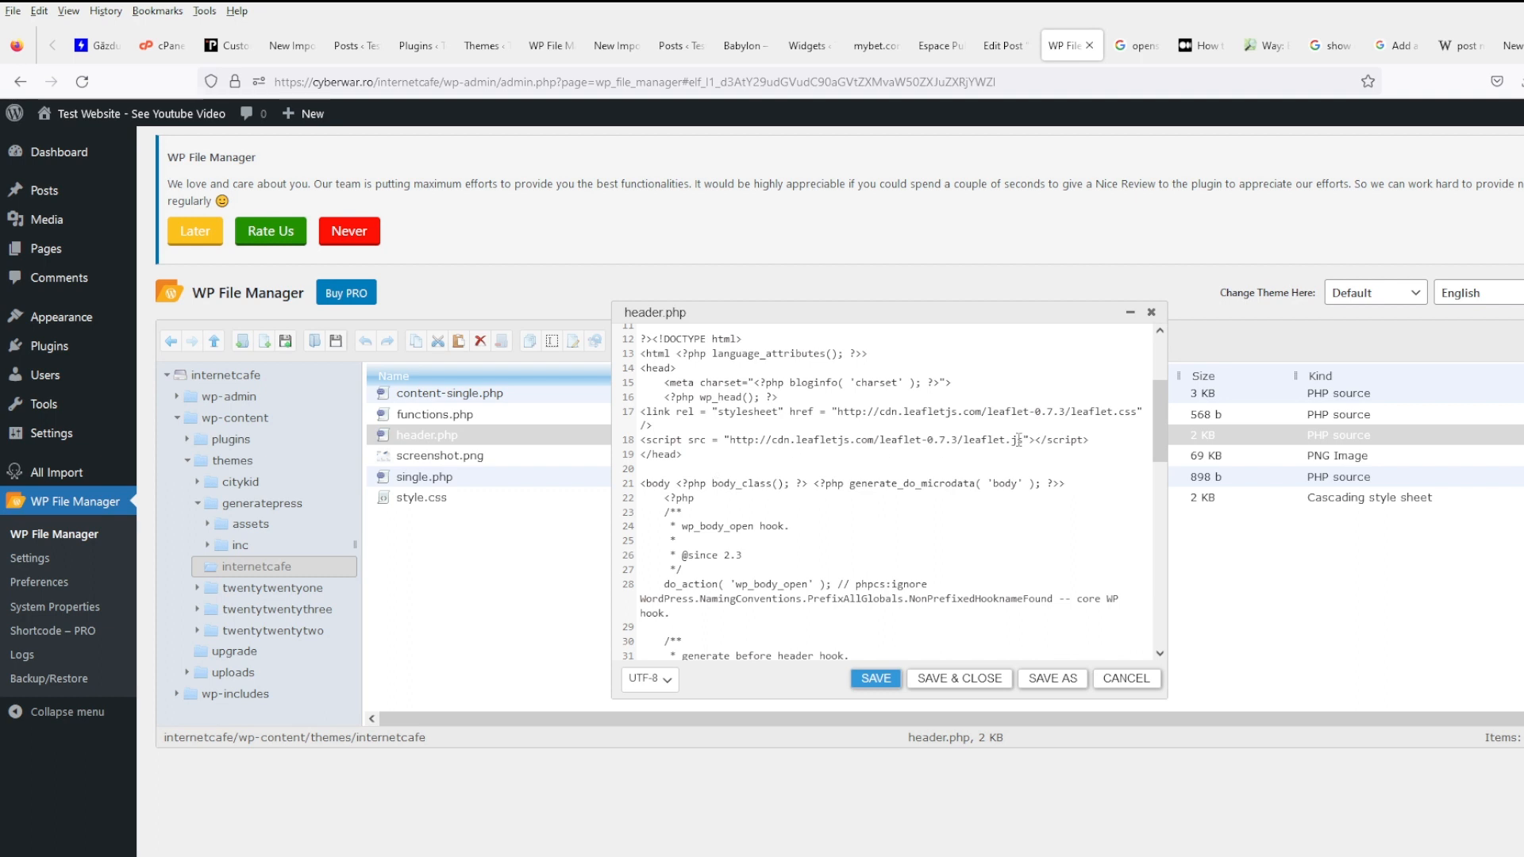
drag(1103, 442, 599, 444)
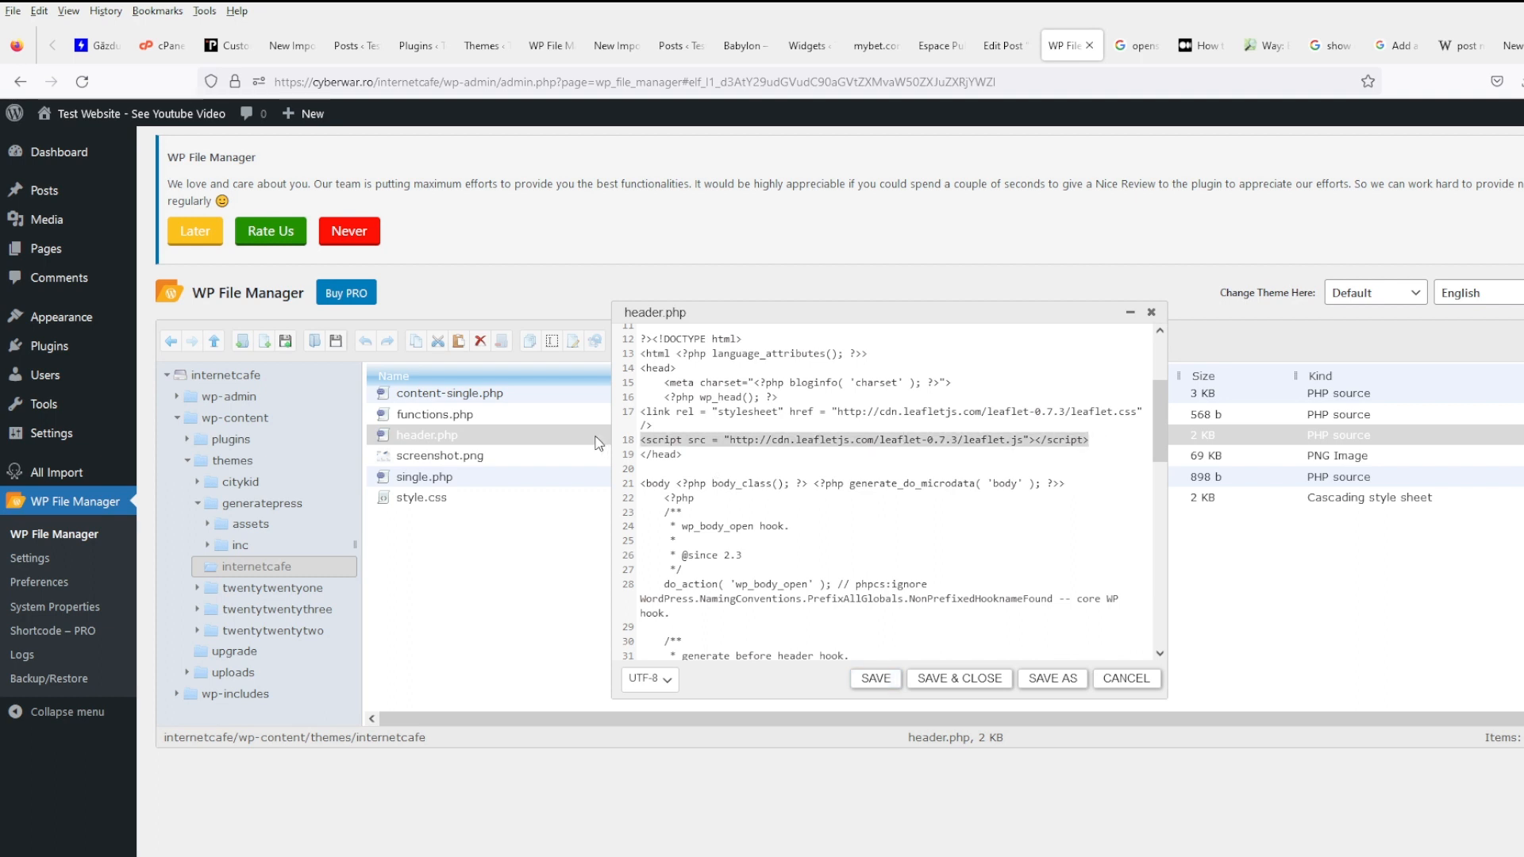
key(ctrl+x)
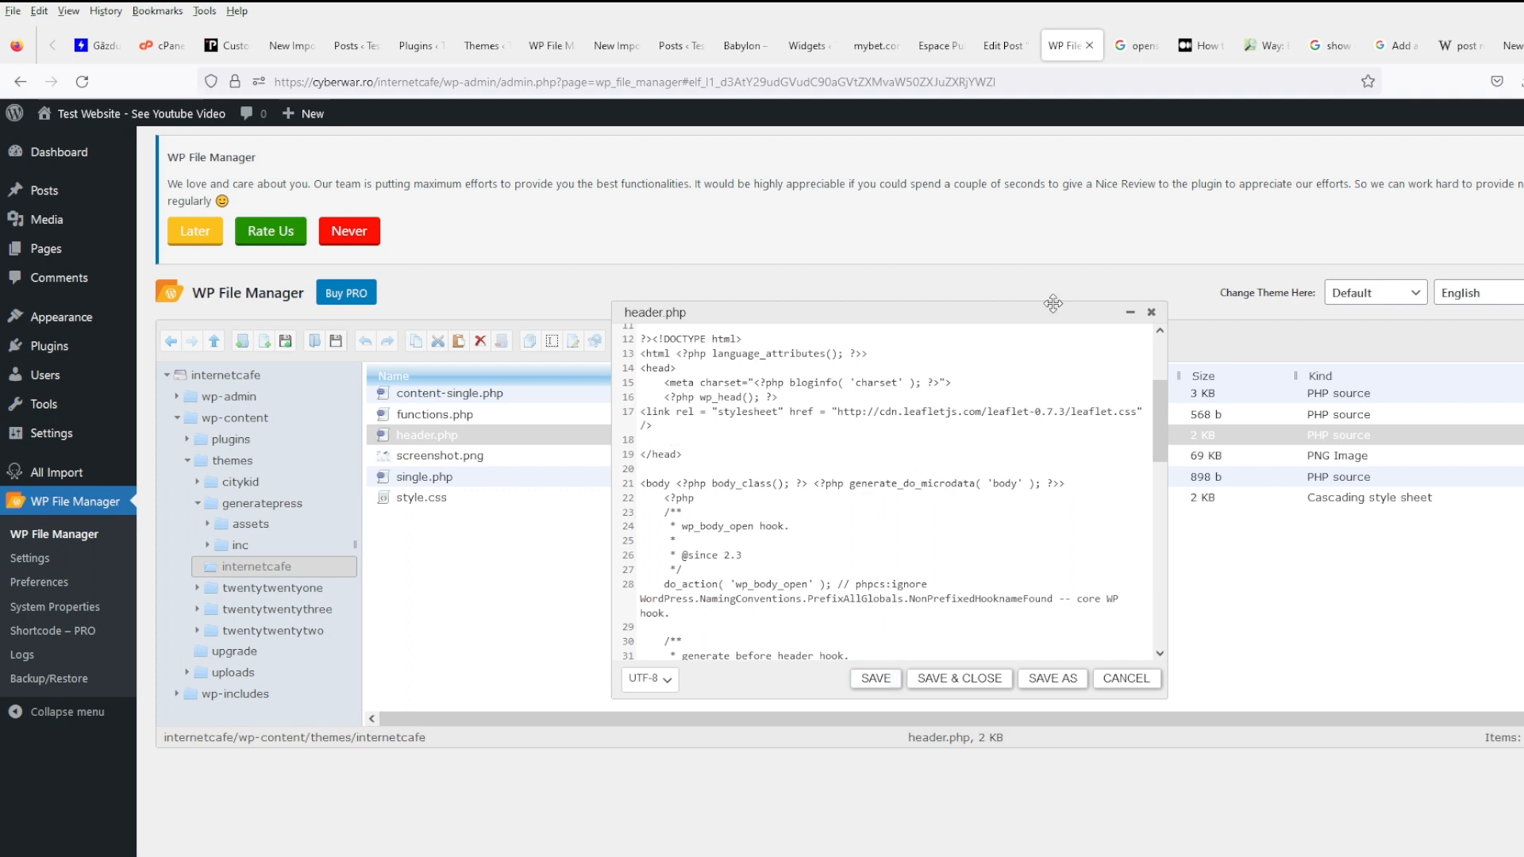
key(ctrl+z)
click(1202, 46)
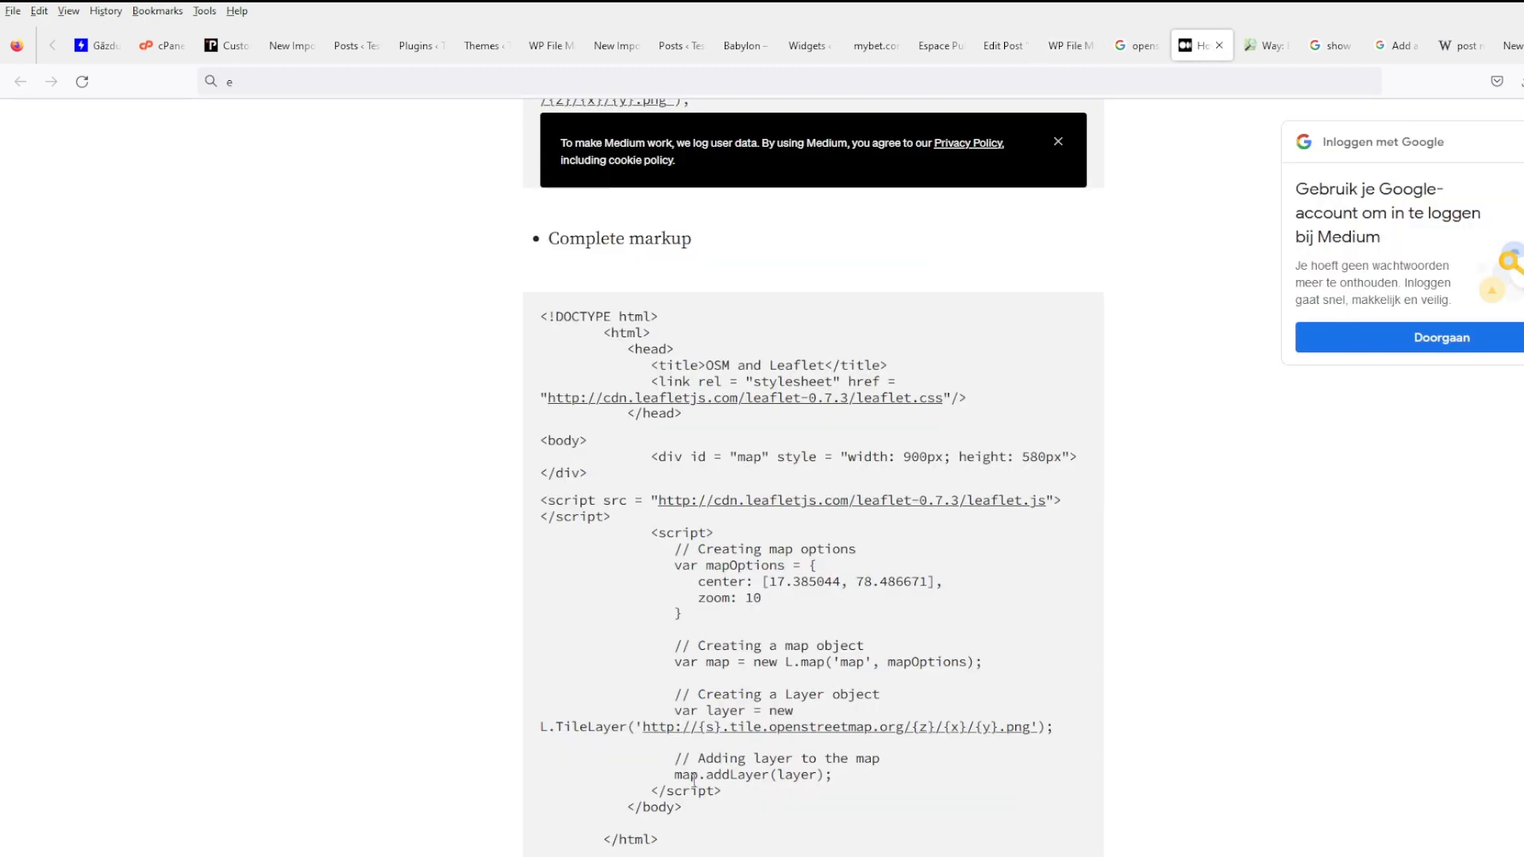
drag(735, 794, 541, 454)
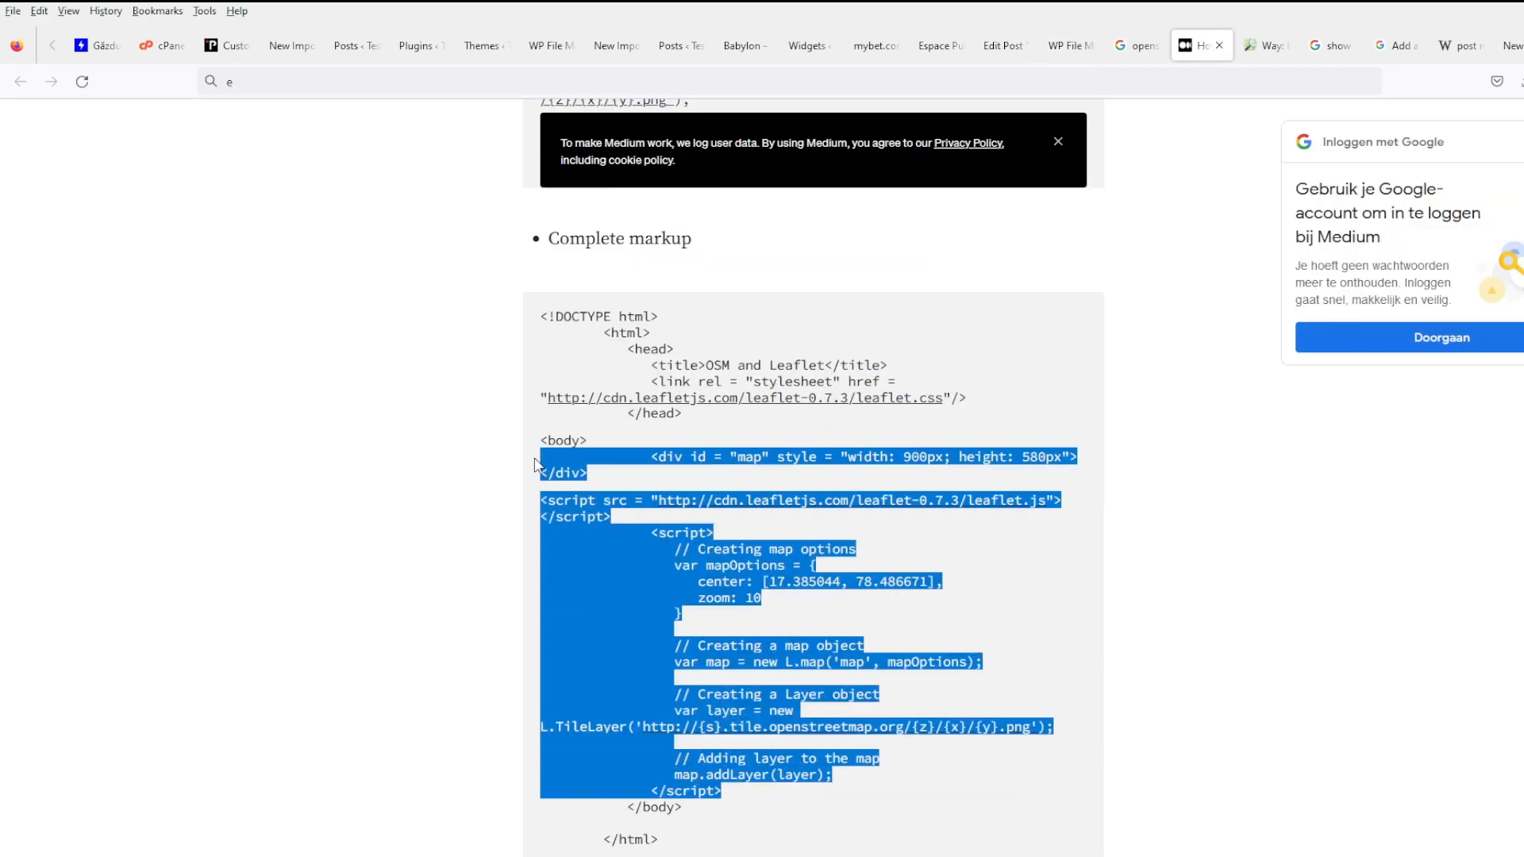
click(873, 48)
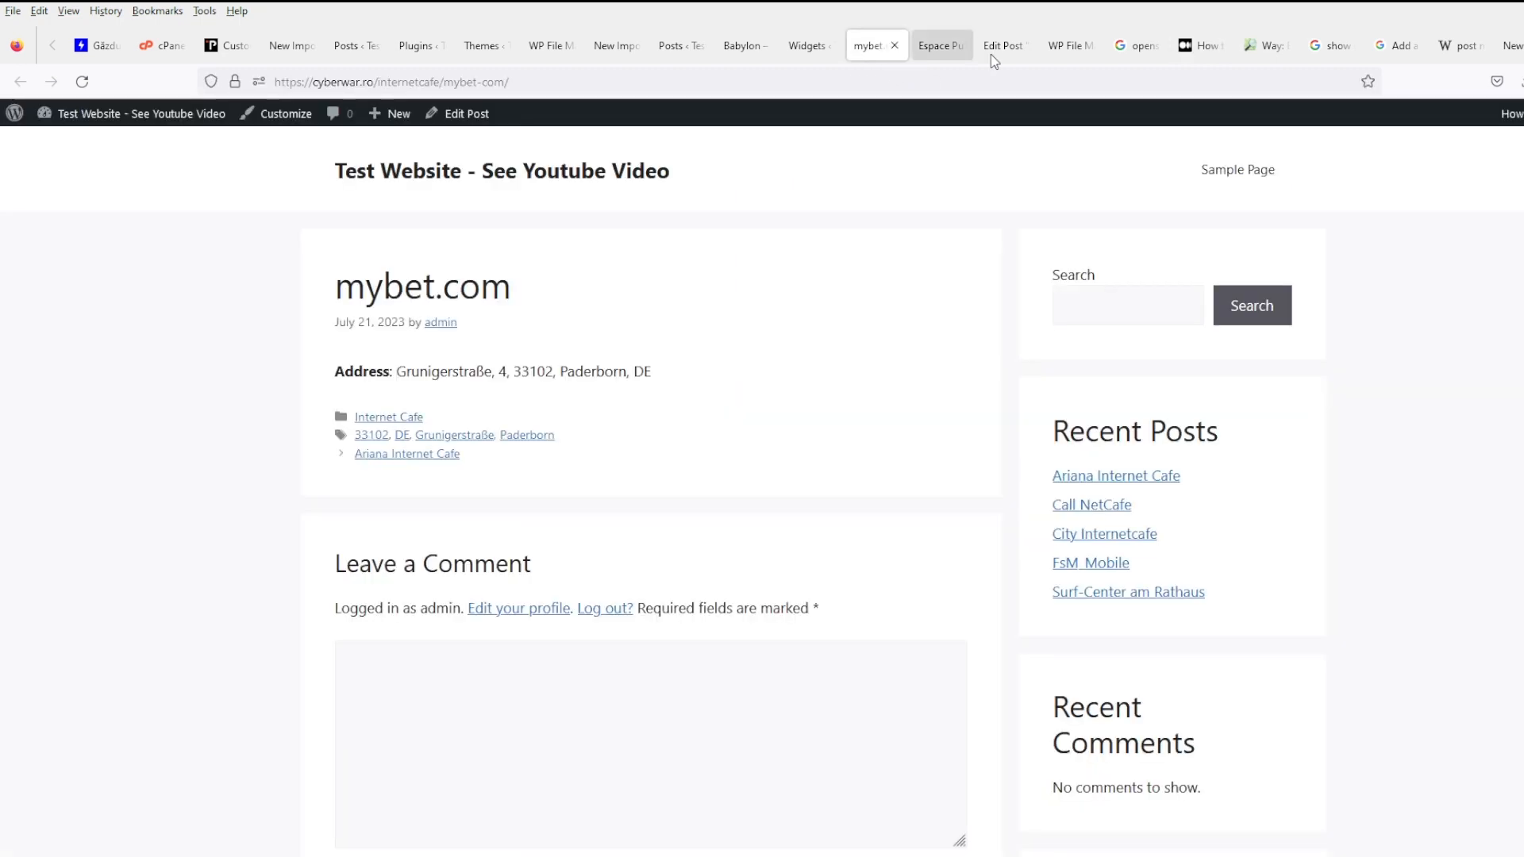
click(1064, 48)
- Delete the Leaflet script line from header.php, then save and close the file
click(1091, 441)
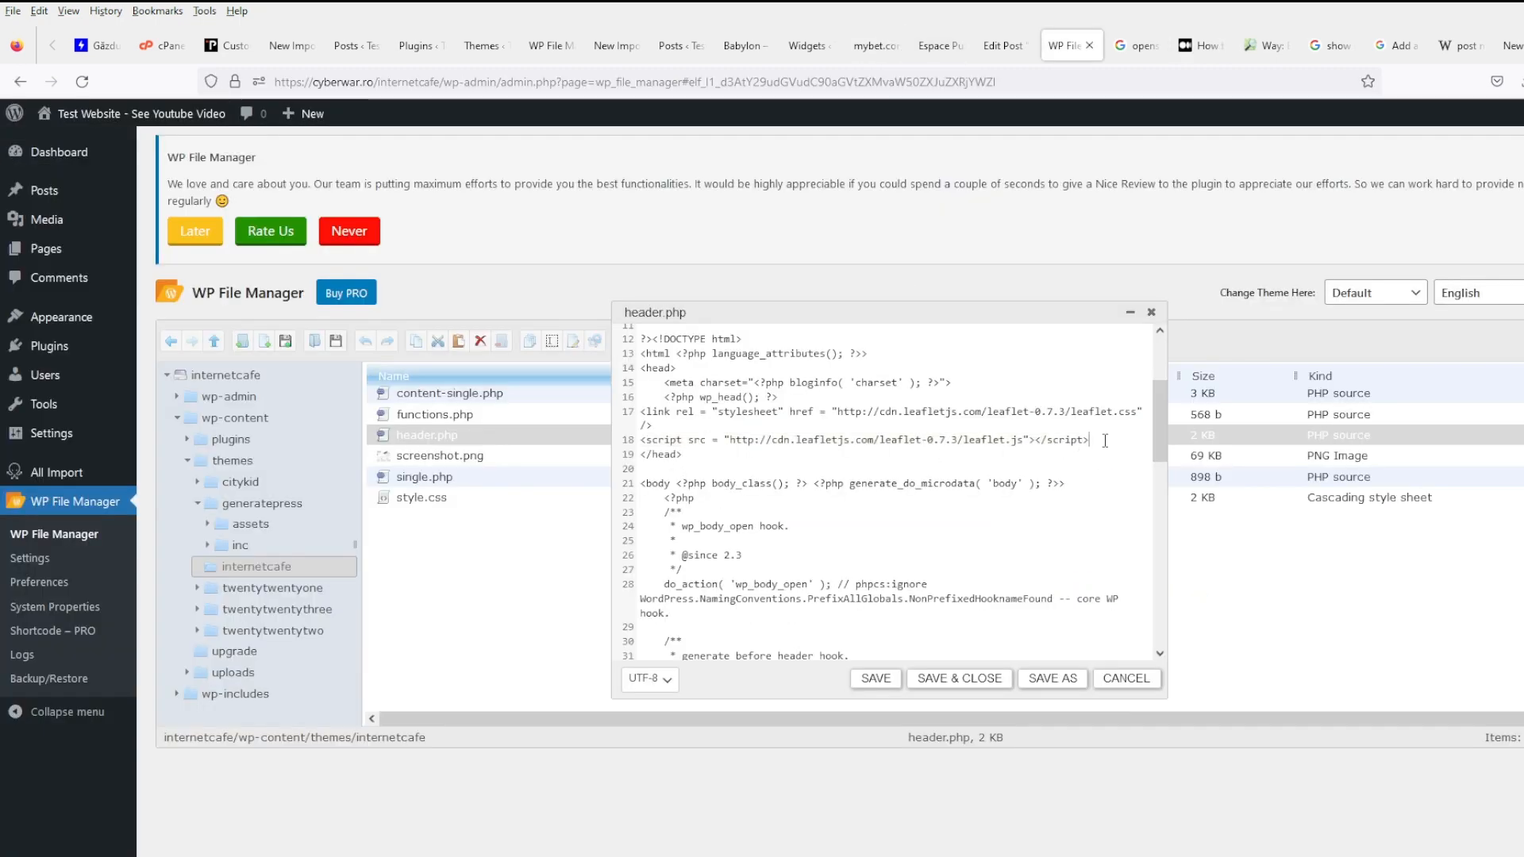
drag(1091, 440, 578, 443)
key(Delete)
click(874, 677)
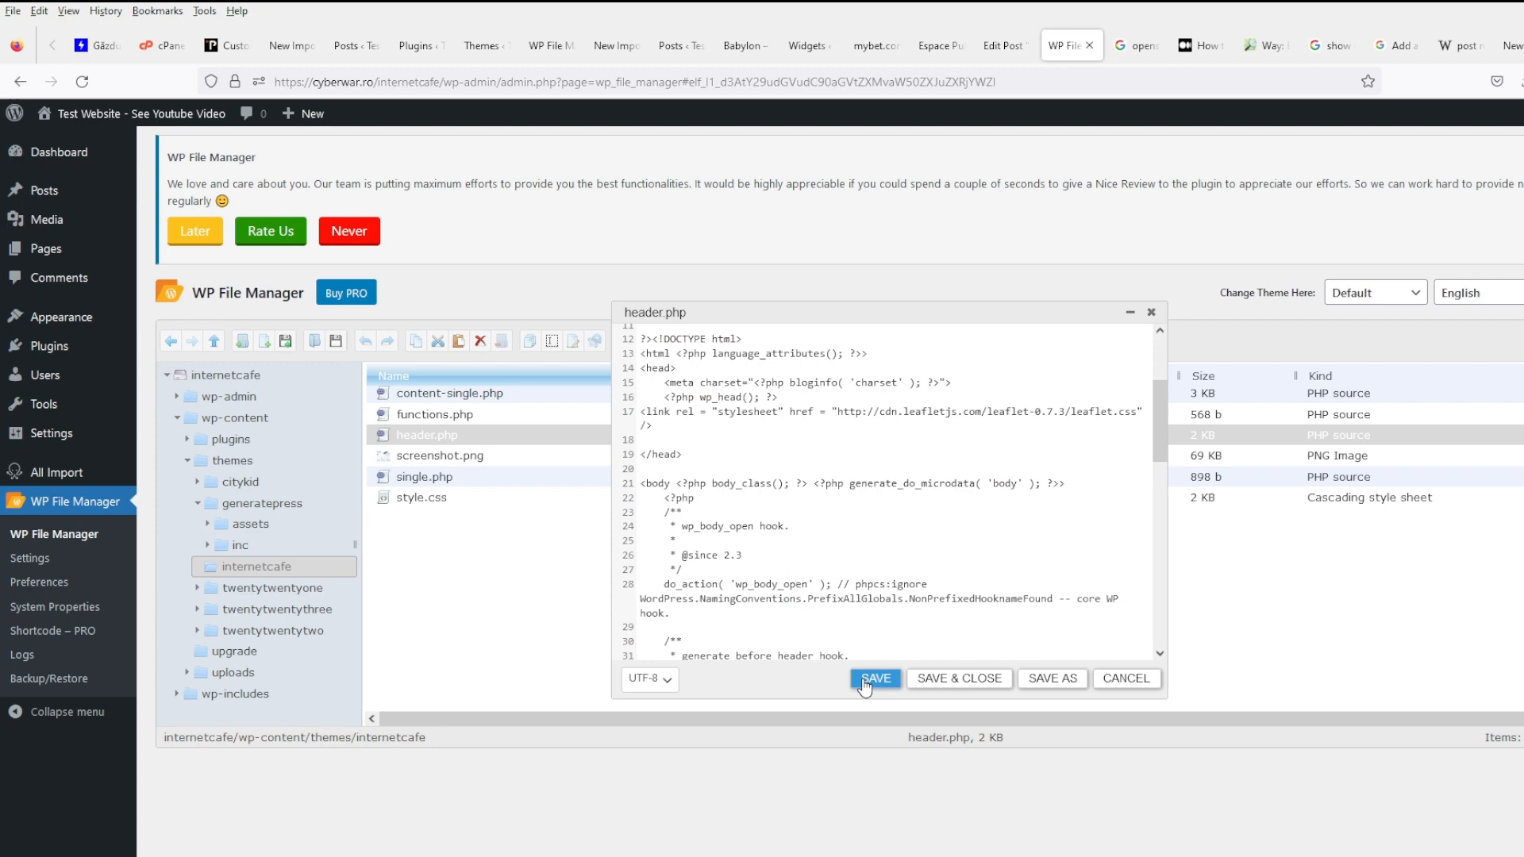
click(959, 678)
right_click(466, 396)
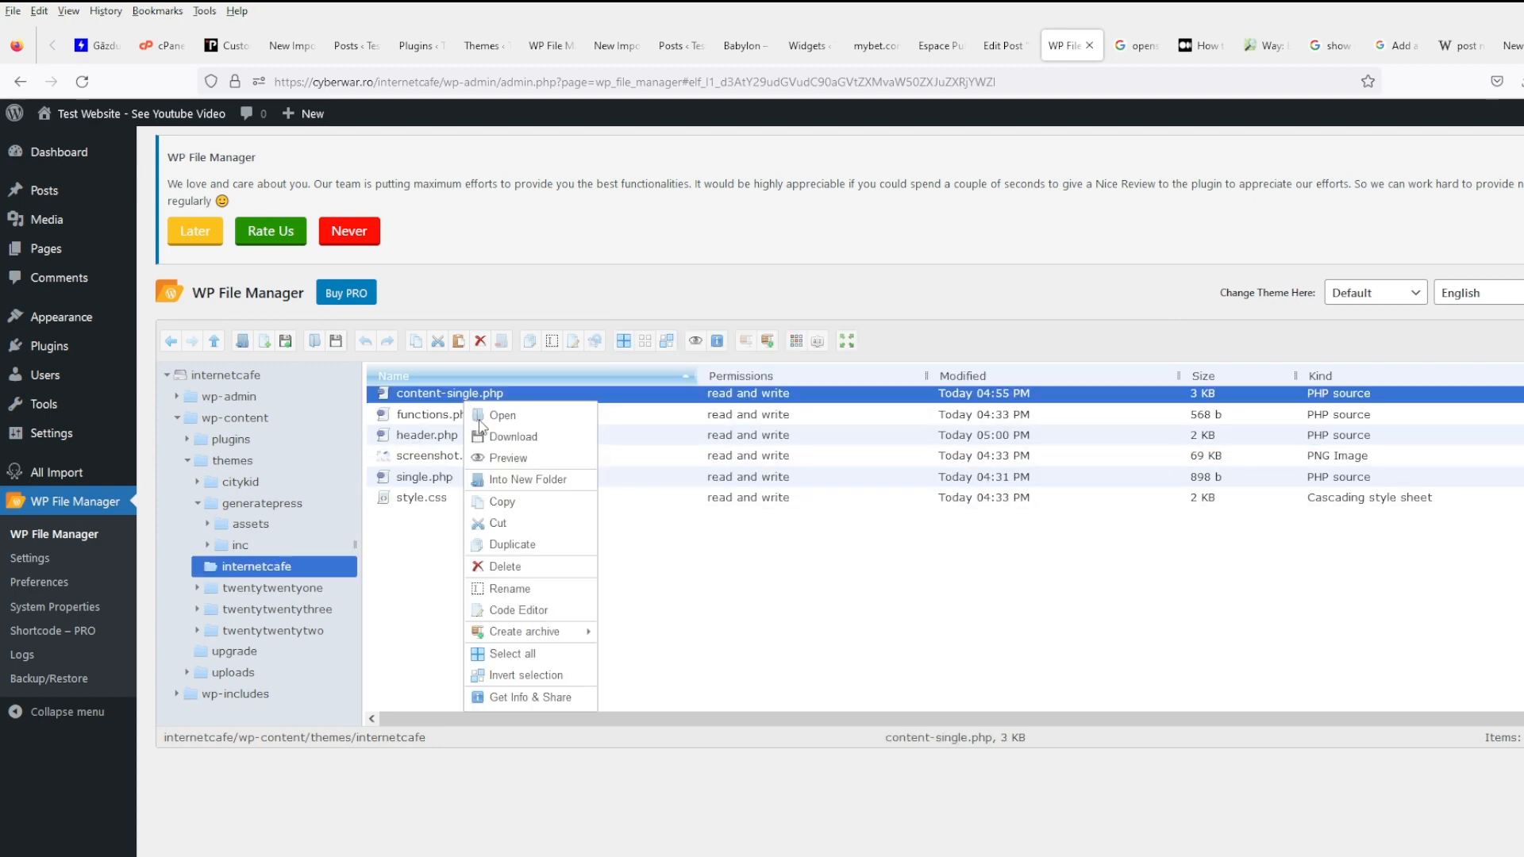
- Replace the OpenStreetMap iframe on line 102 of content-single.php with the Leaflet map code and save
click(532, 610)
scroll(860, 557, down, 15)
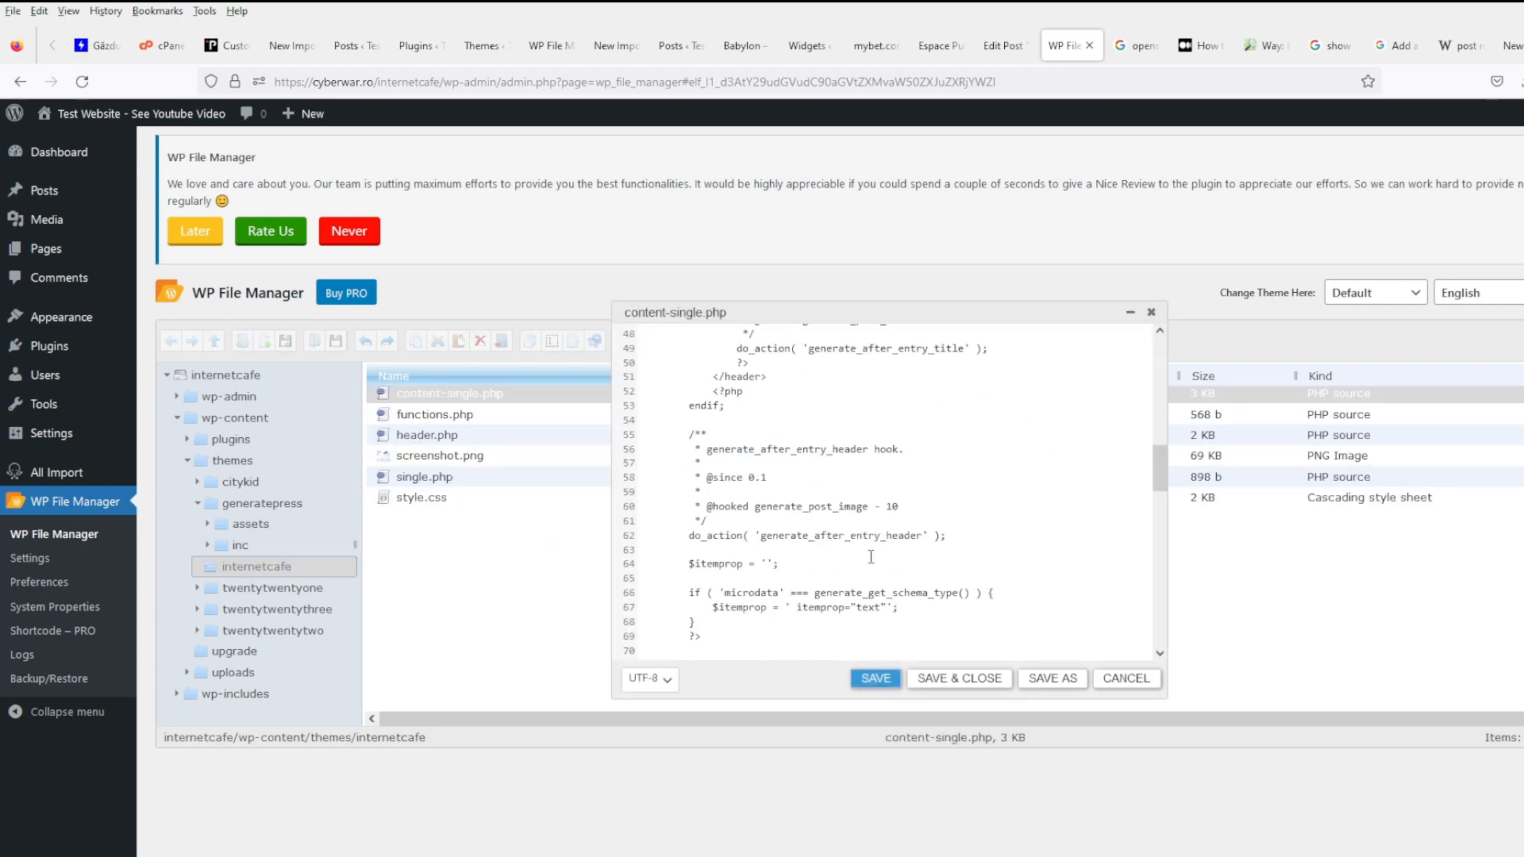
drag(689, 530, 612, 464)
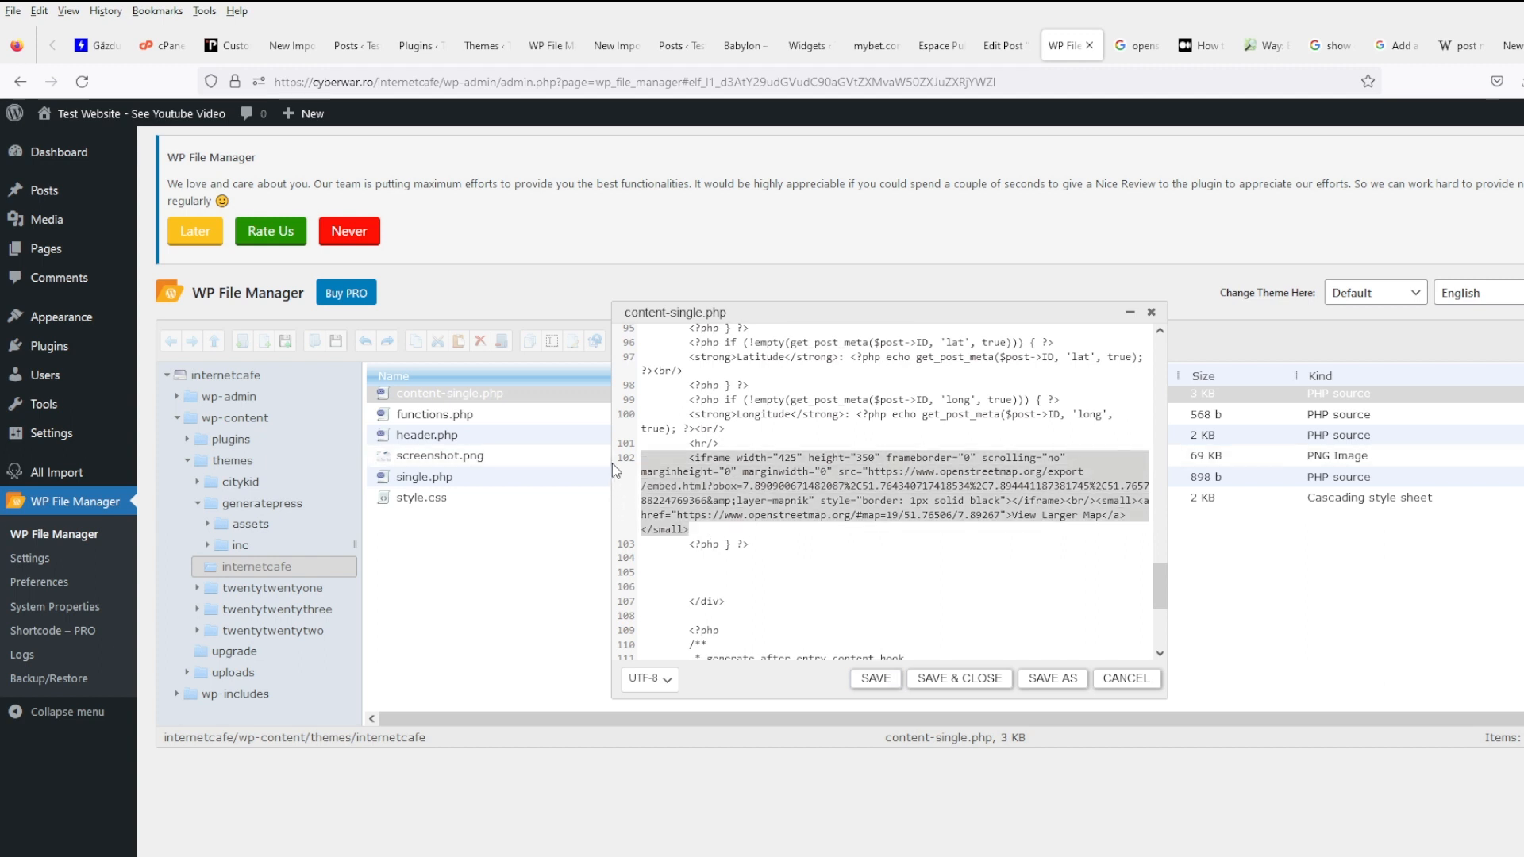
key(ctrl+v)
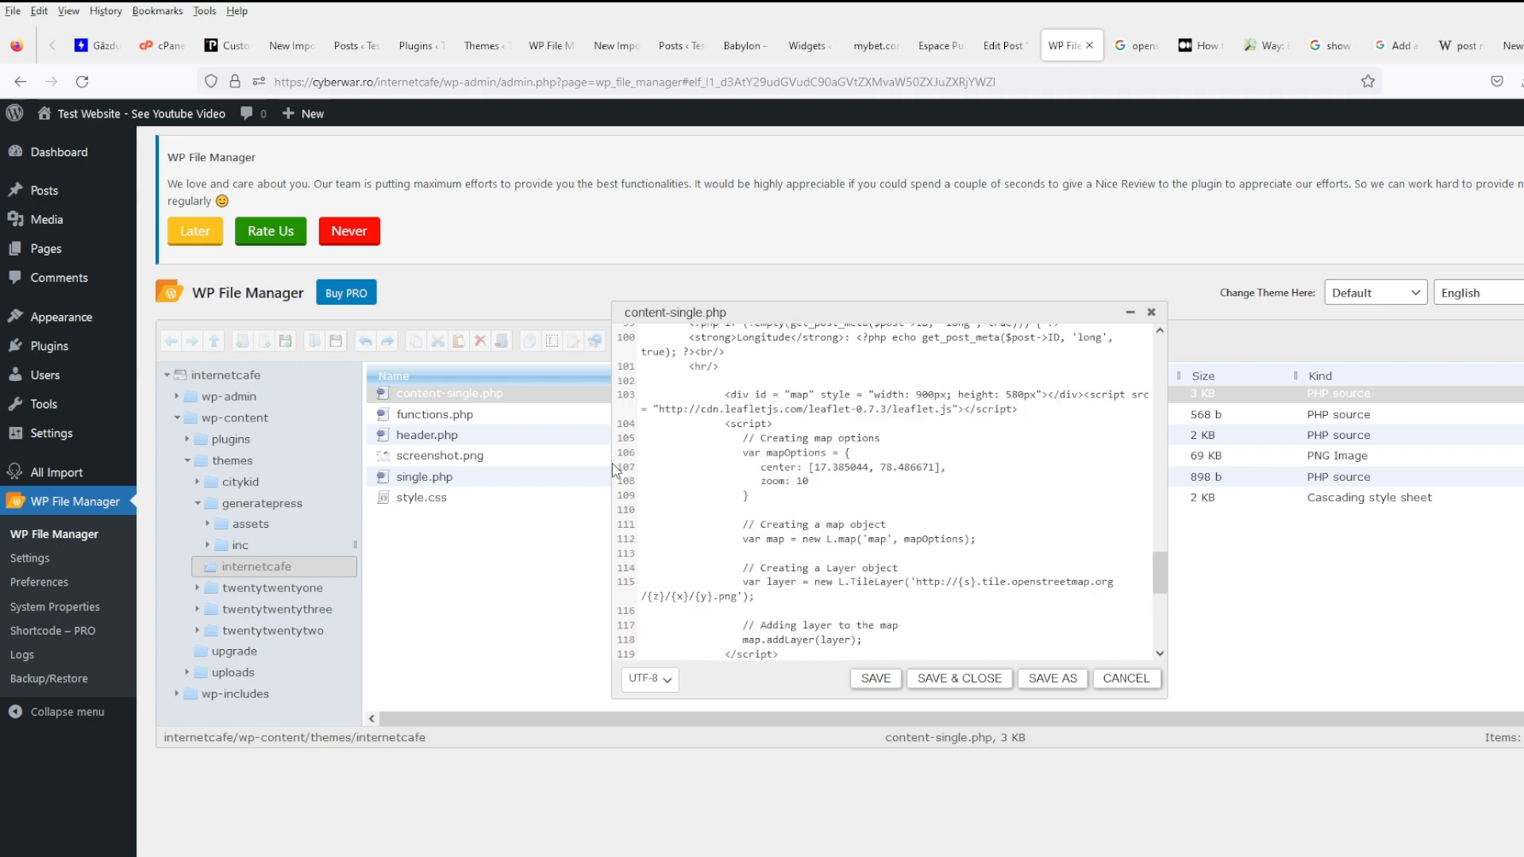
click(876, 680)
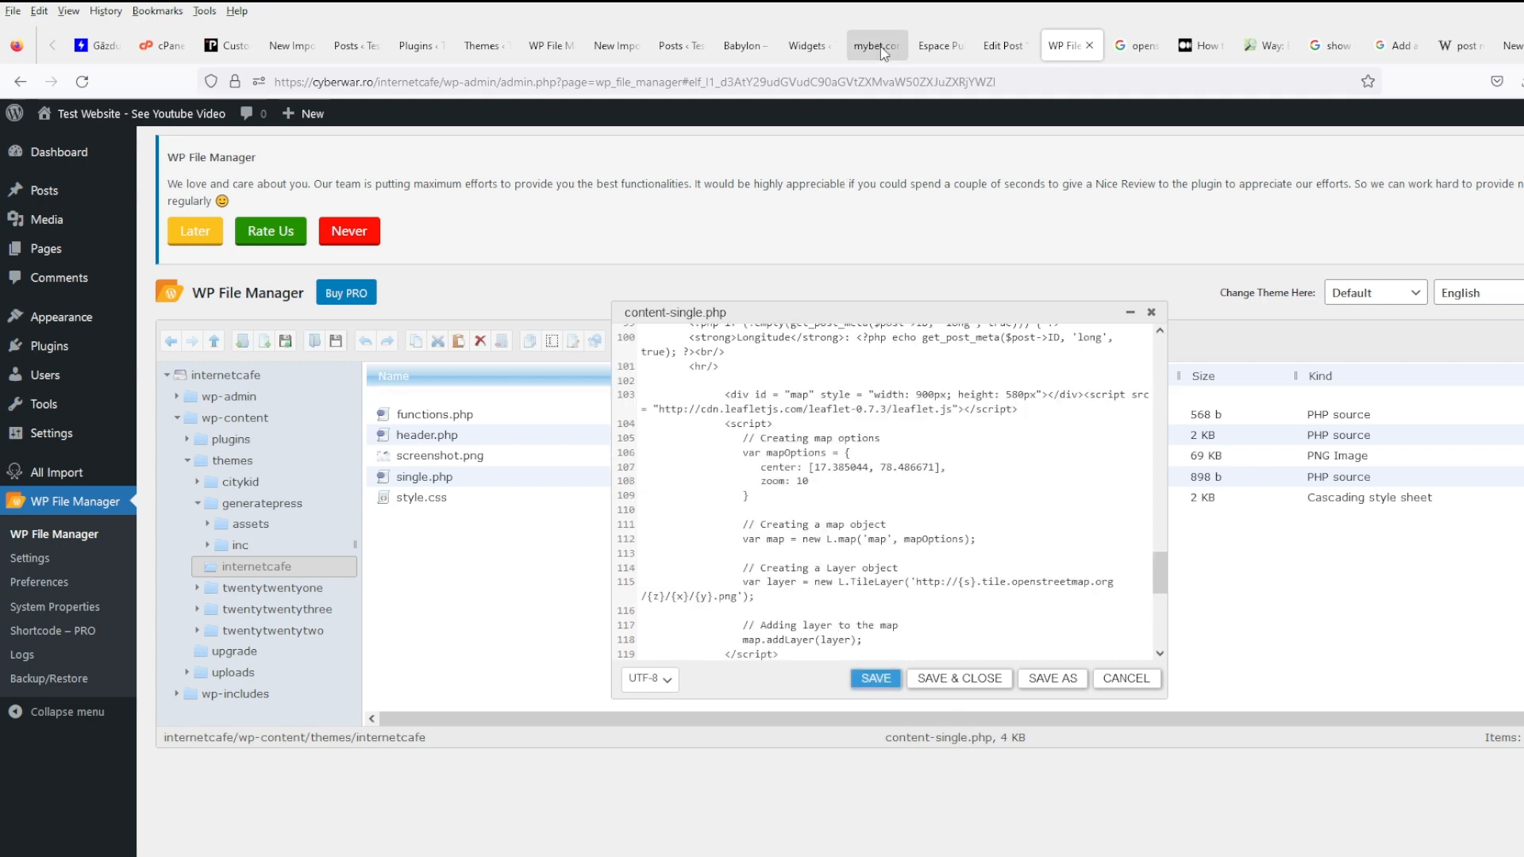
- Check the Babylon post for a map, then close the file manager page and confirm leaving
click(873, 45)
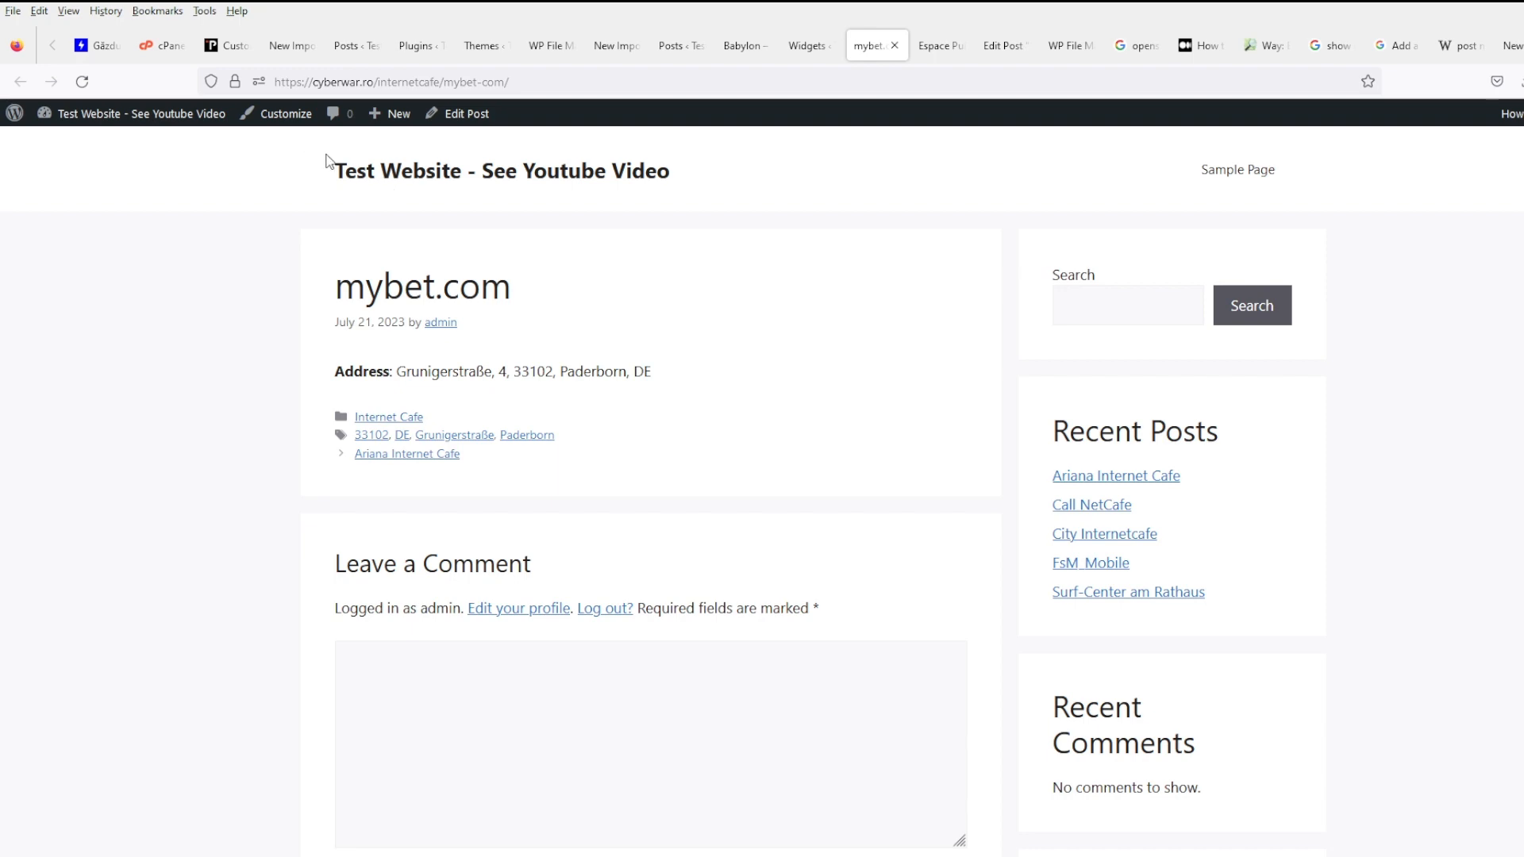
click(745, 48)
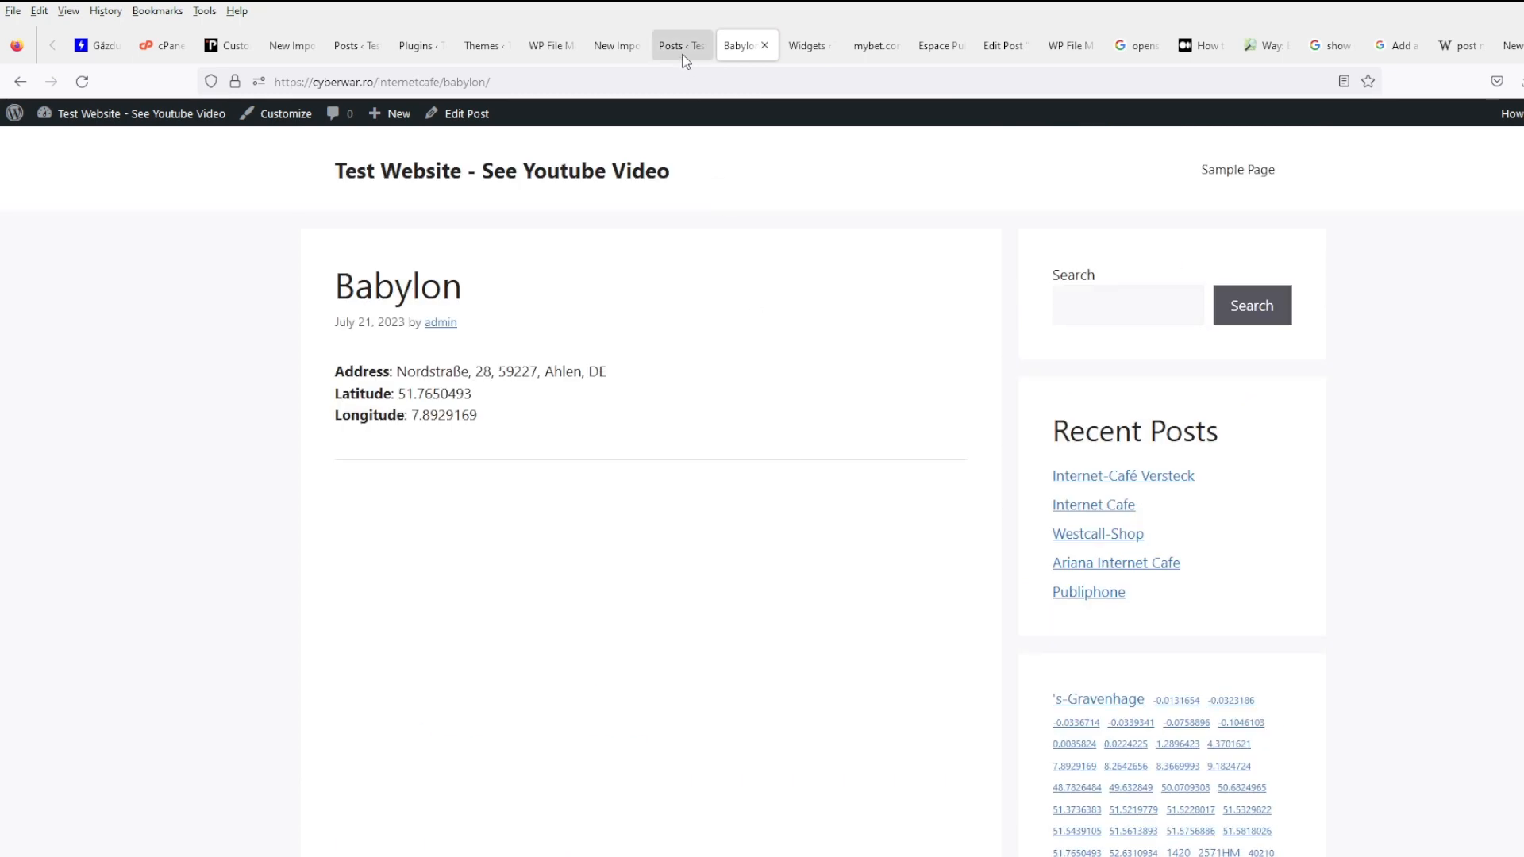
click(623, 52)
click(552, 46)
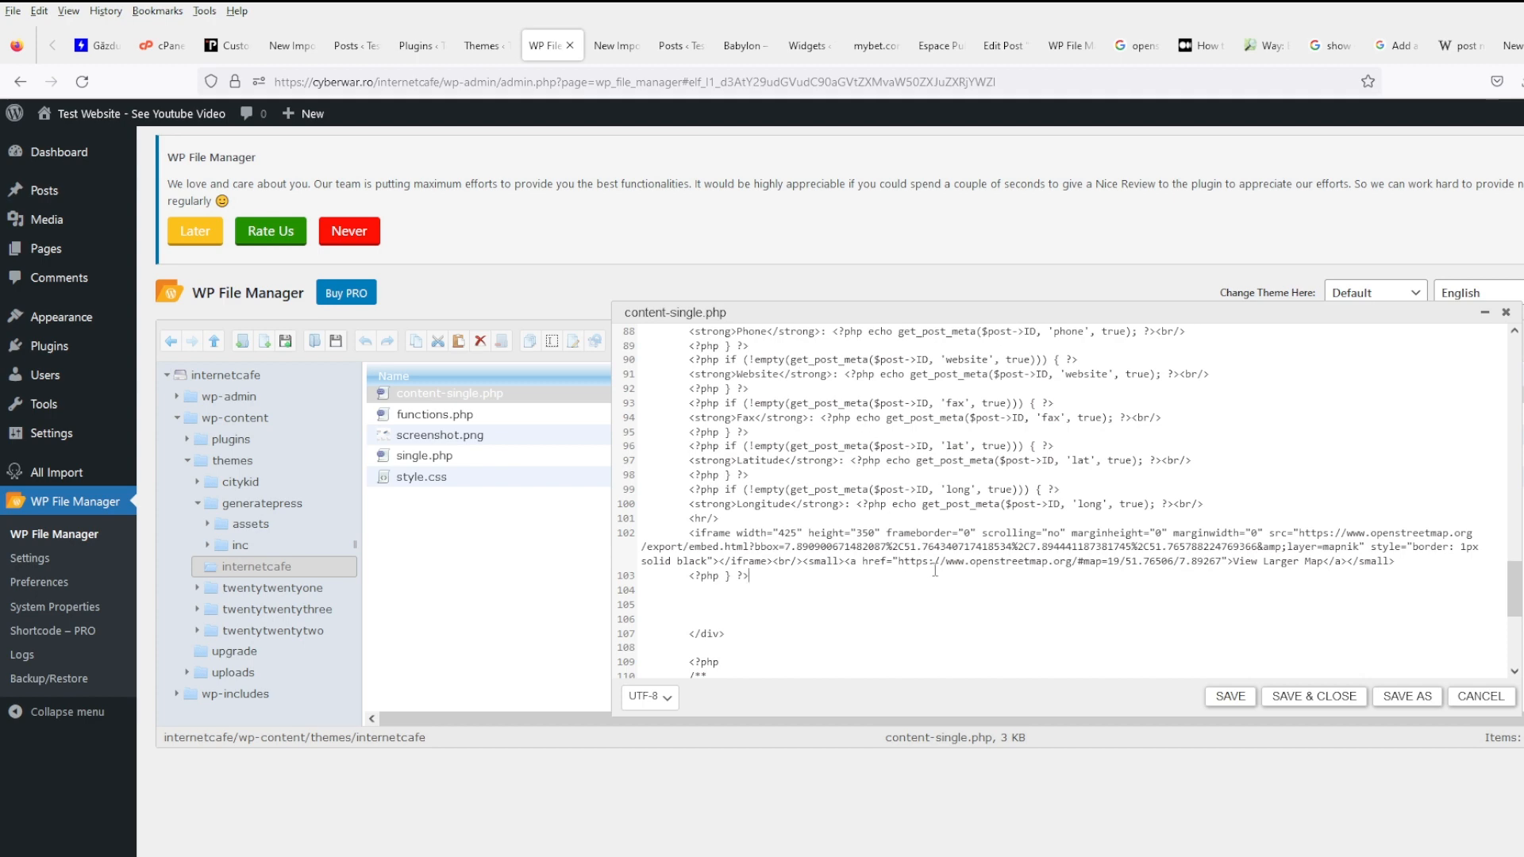
click(570, 46)
click(849, 531)
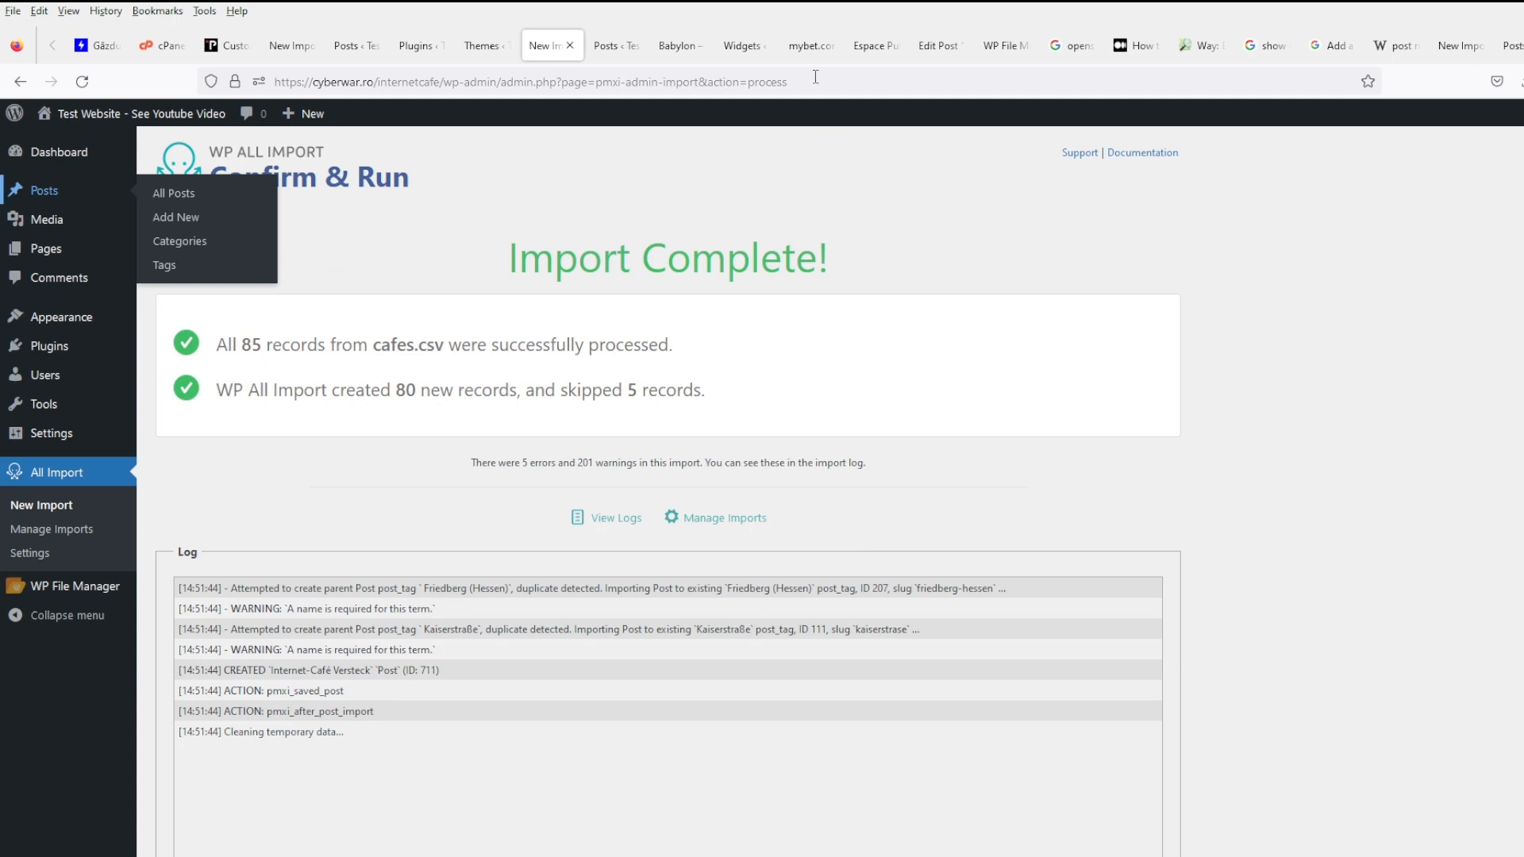
- Review the pasted Leaflet code in content-single.php and save the template again
click(1004, 46)
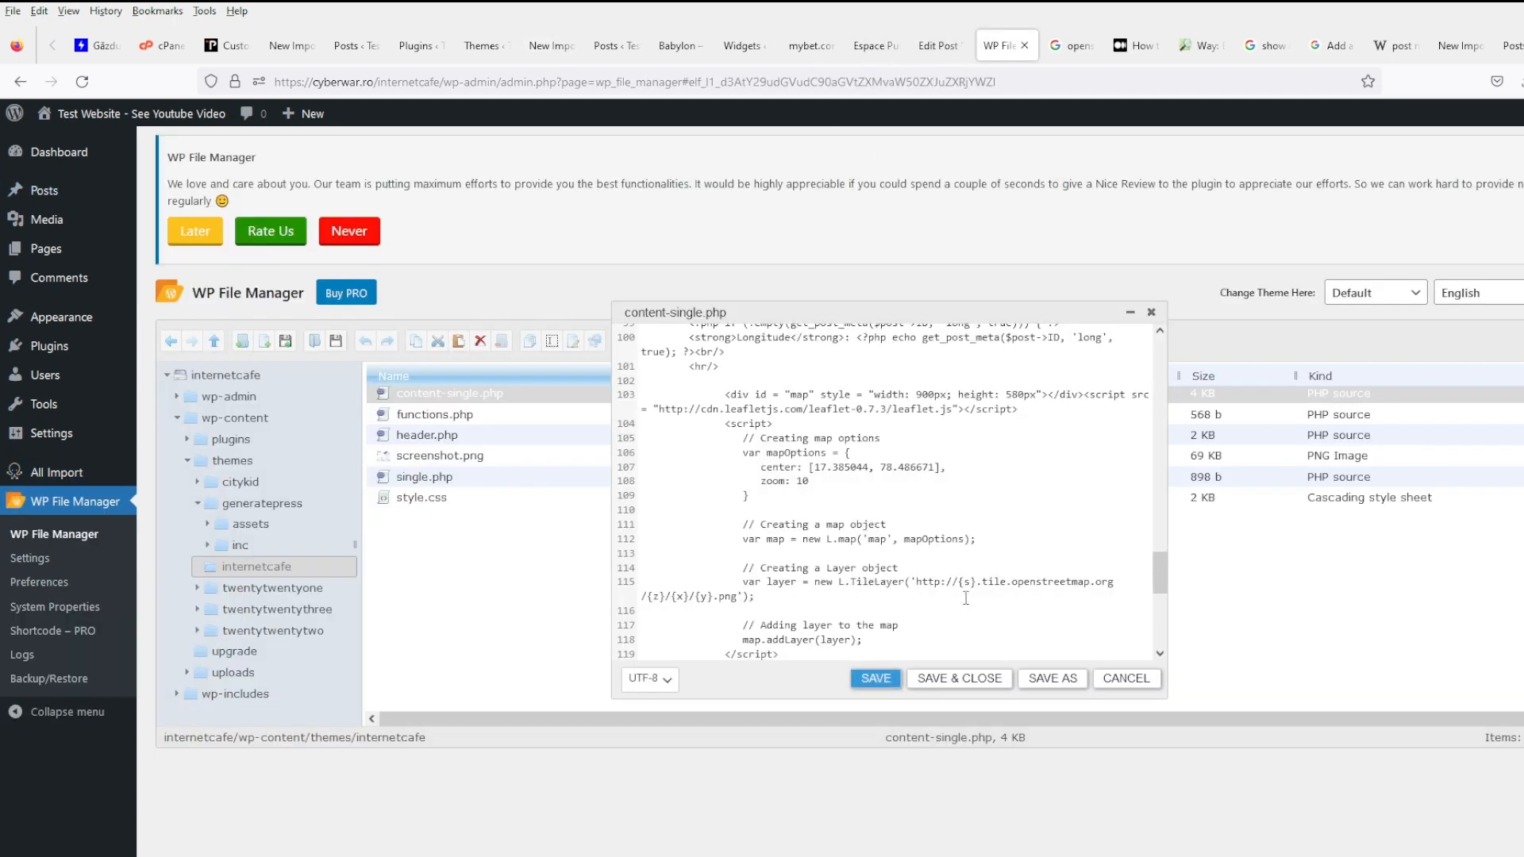
scroll(966, 597, down, 2)
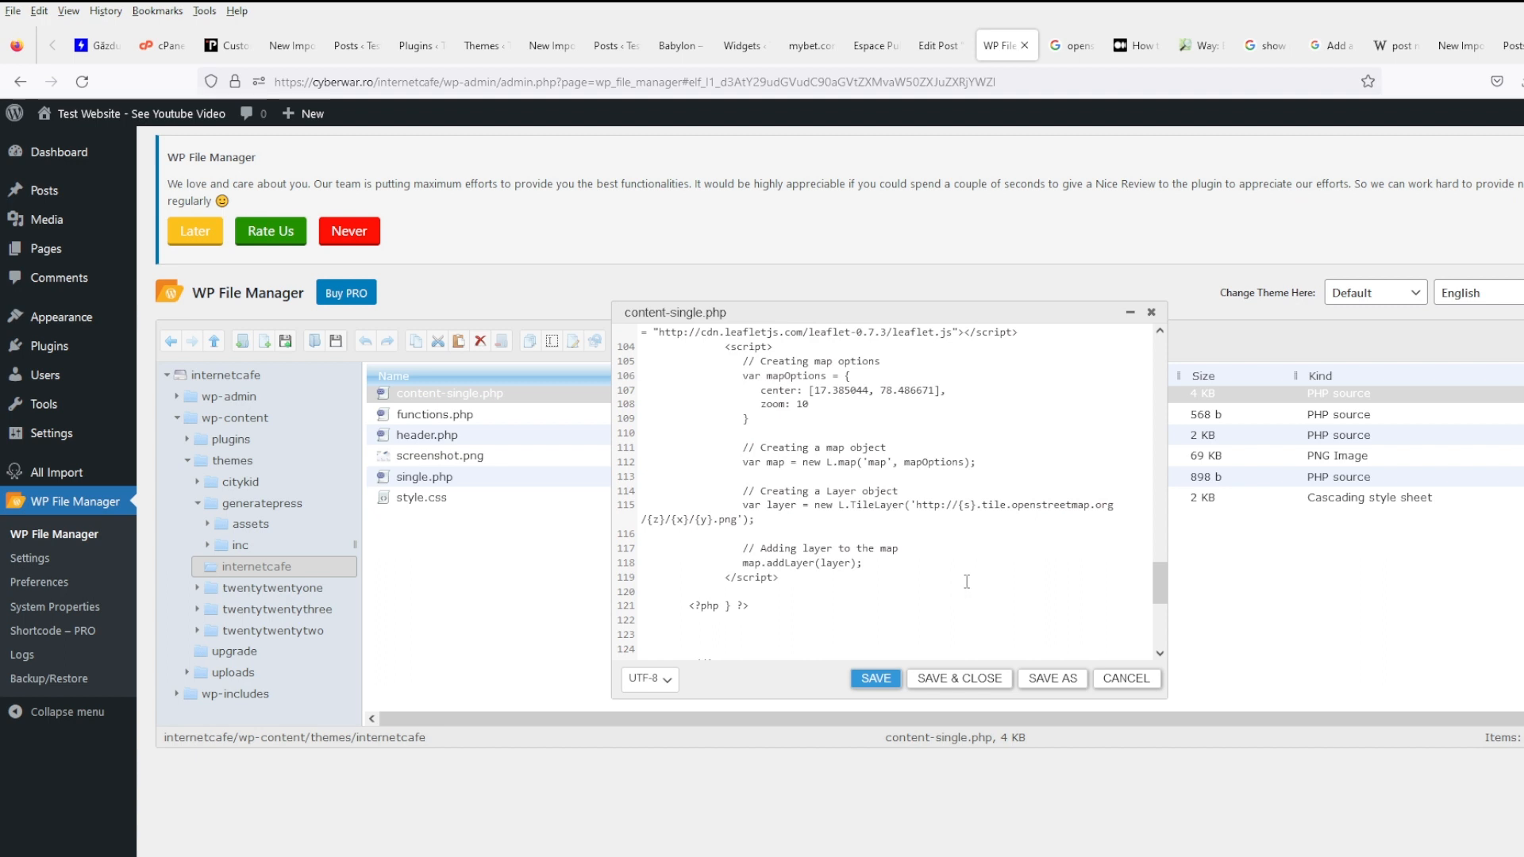
scroll(966, 582, down, 5)
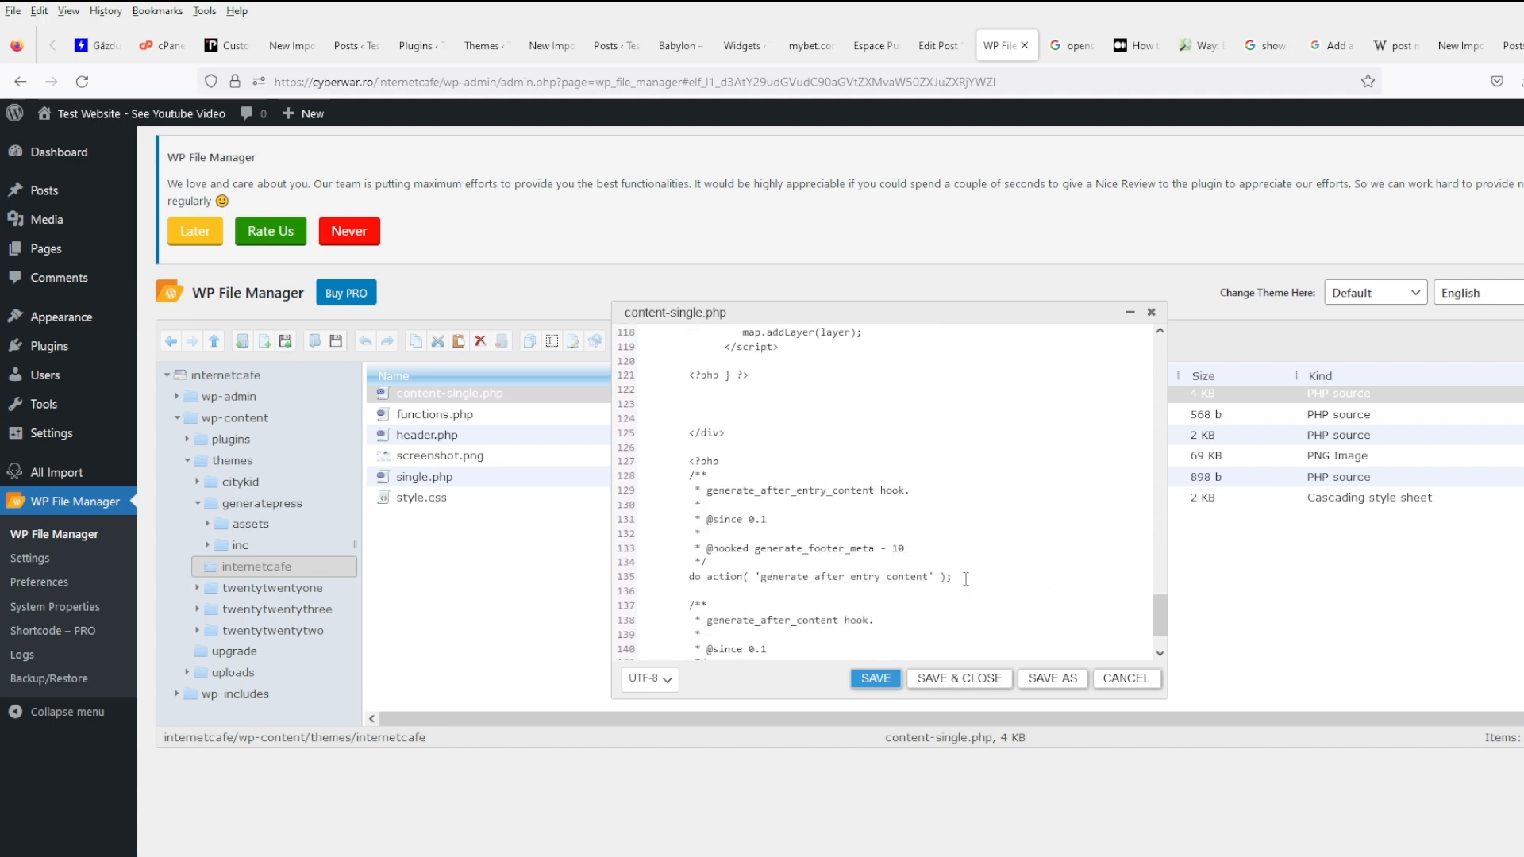
scroll(966, 577, up, 5)
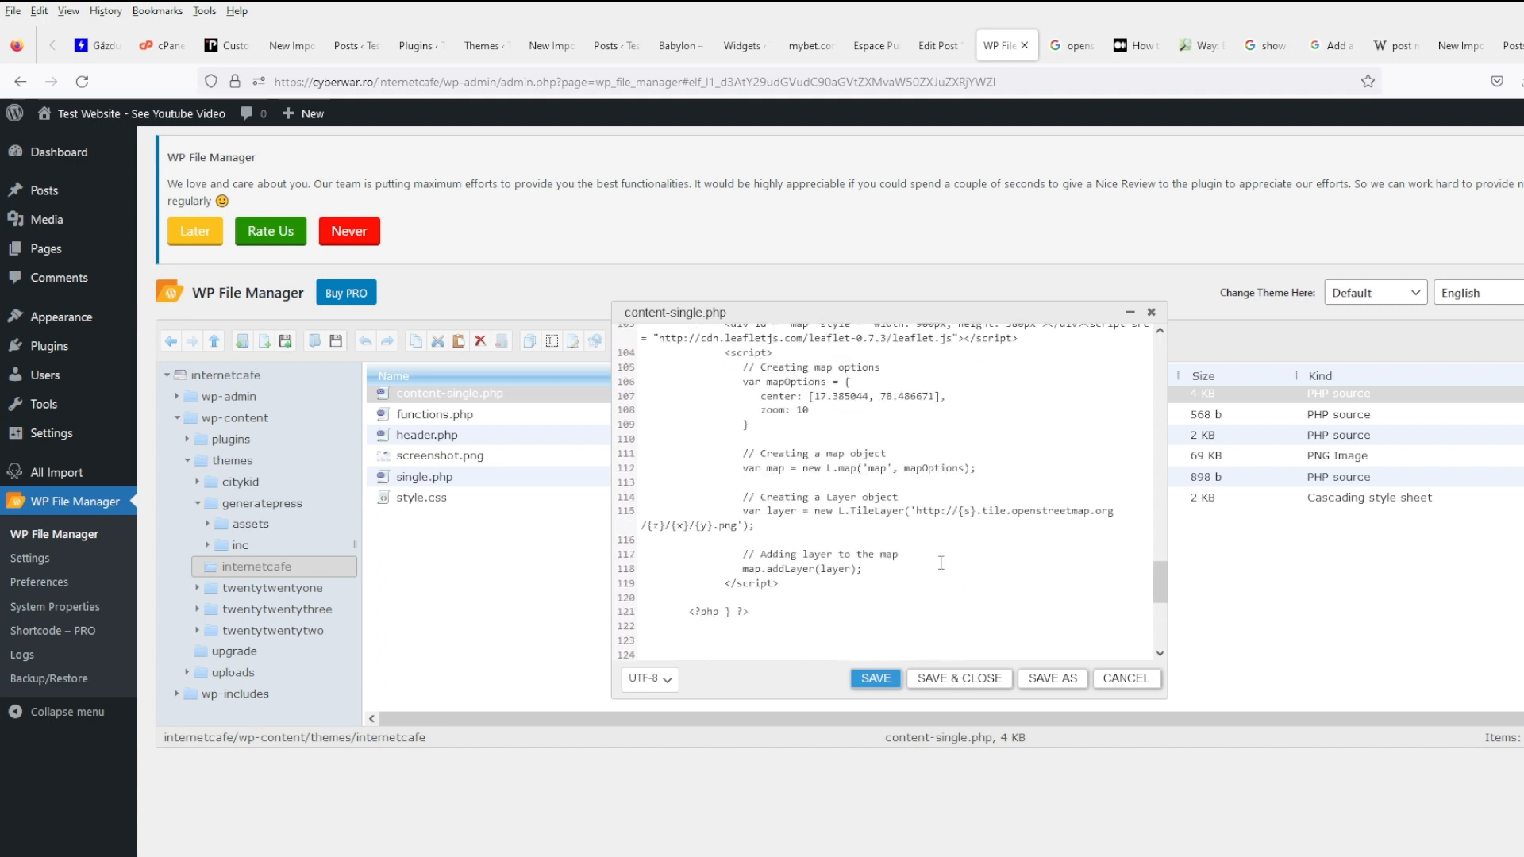
scroll(929, 540, up, 3)
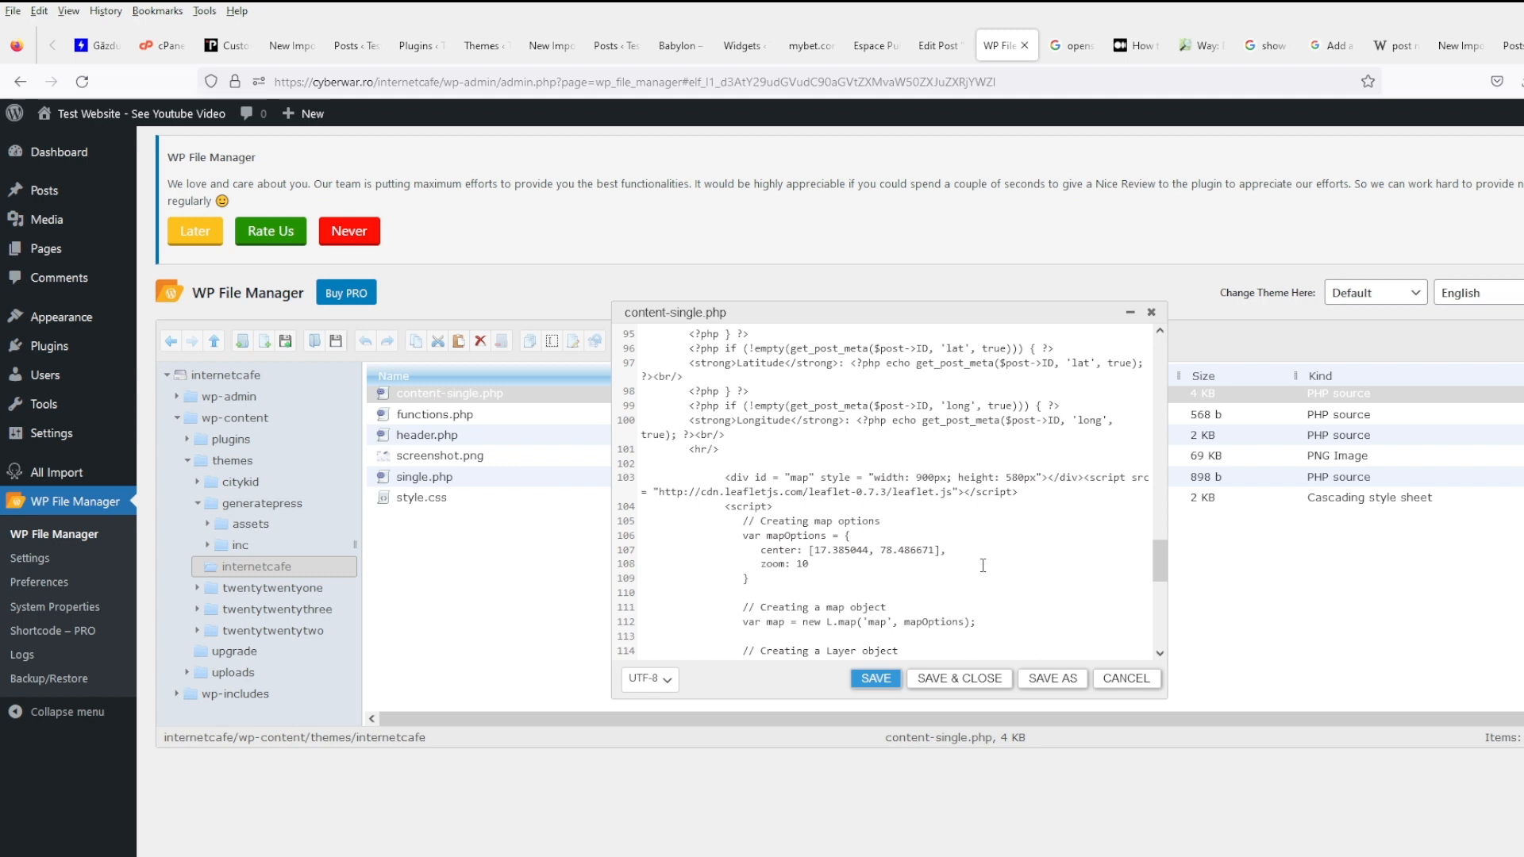
click(874, 680)
- Compare with the Medium Leaflet code, then bring up the Babylon café post page
click(1135, 45)
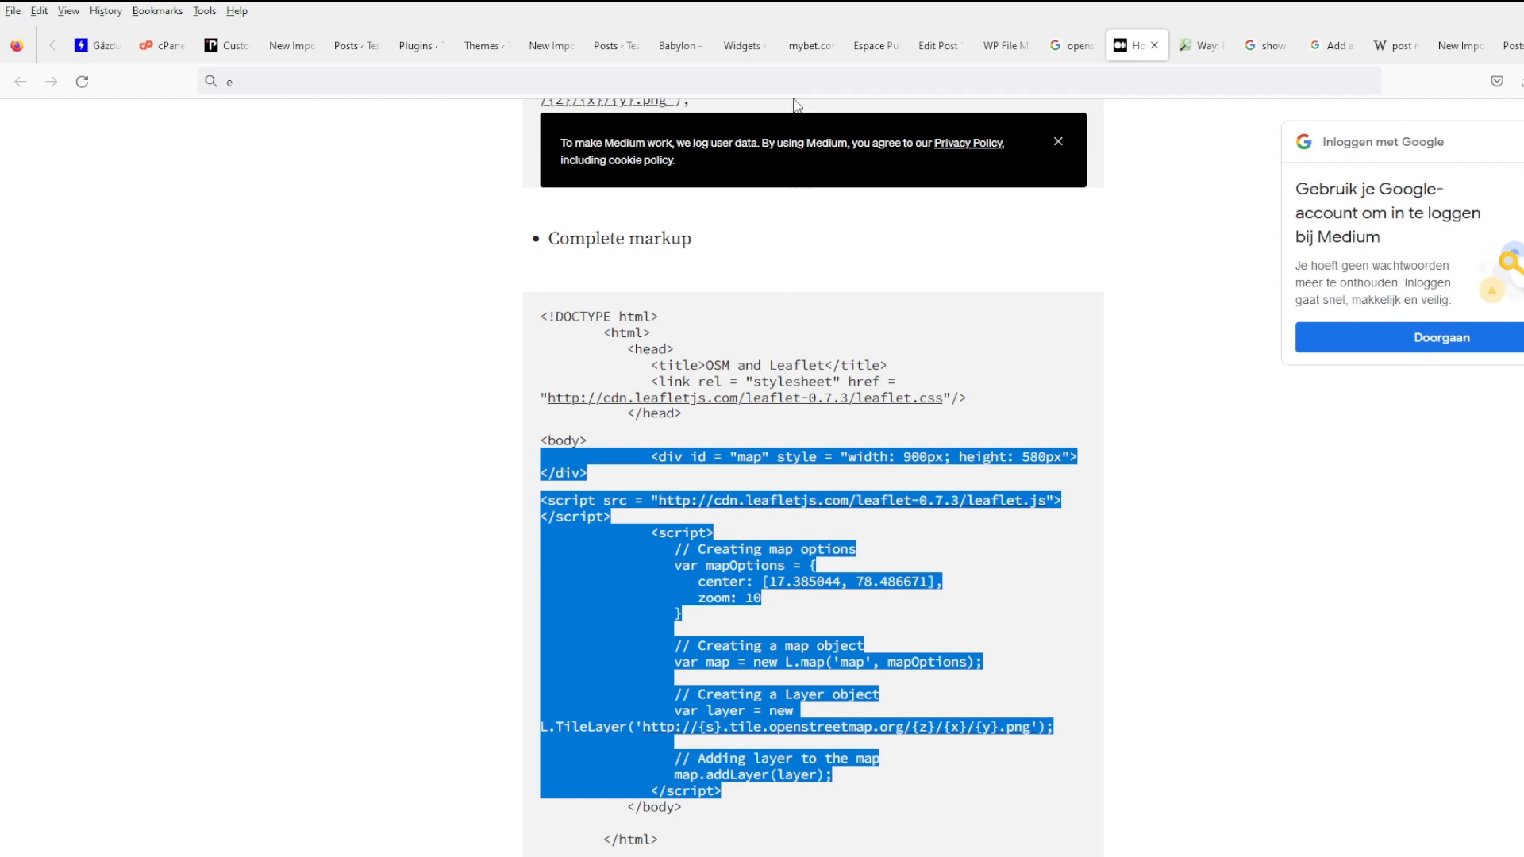
click(930, 48)
click(990, 55)
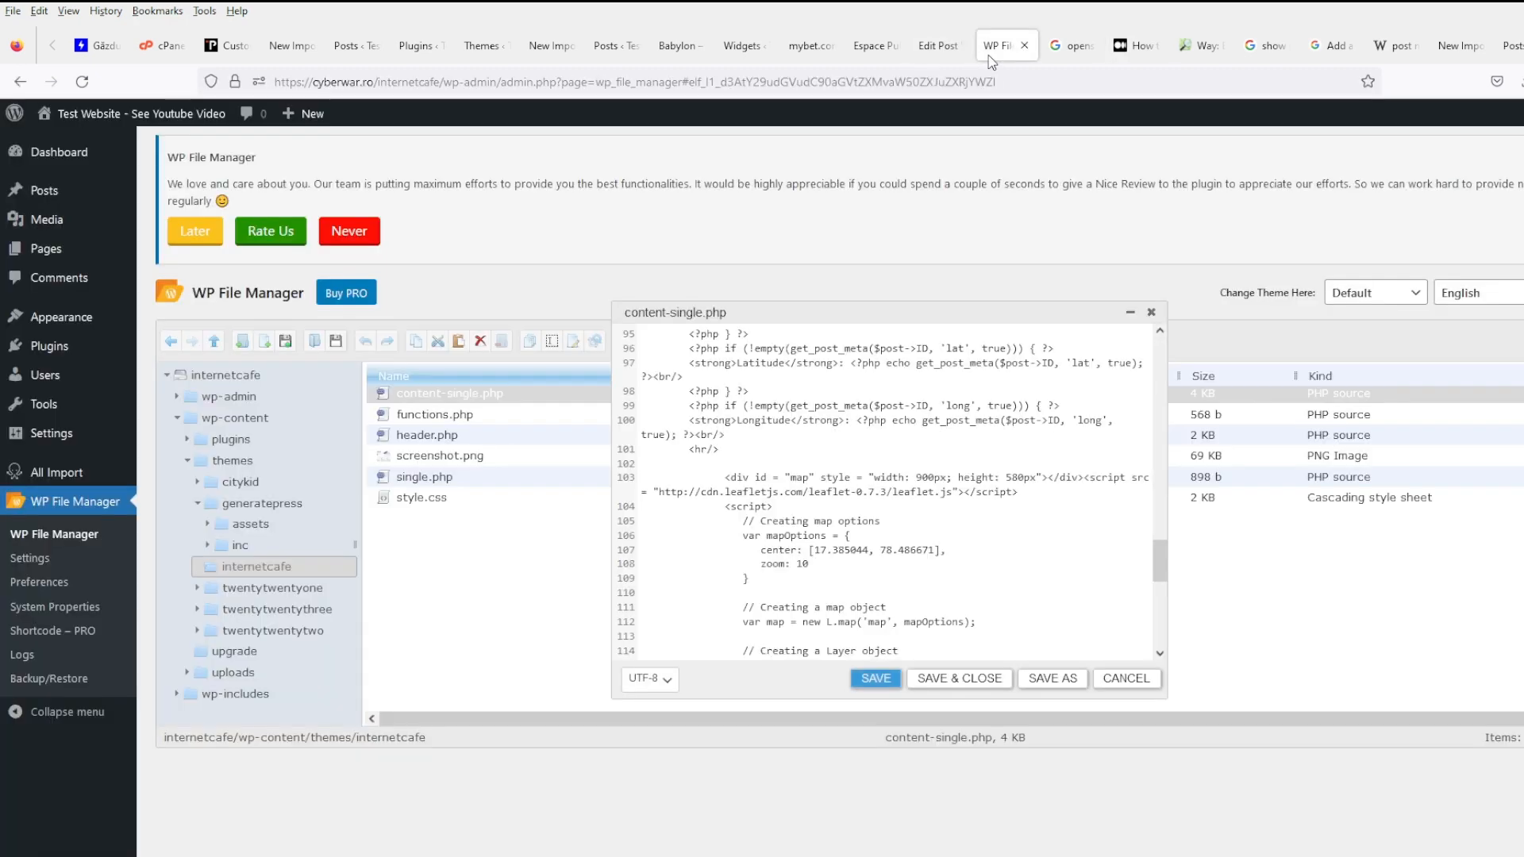
click(803, 47)
click(684, 48)
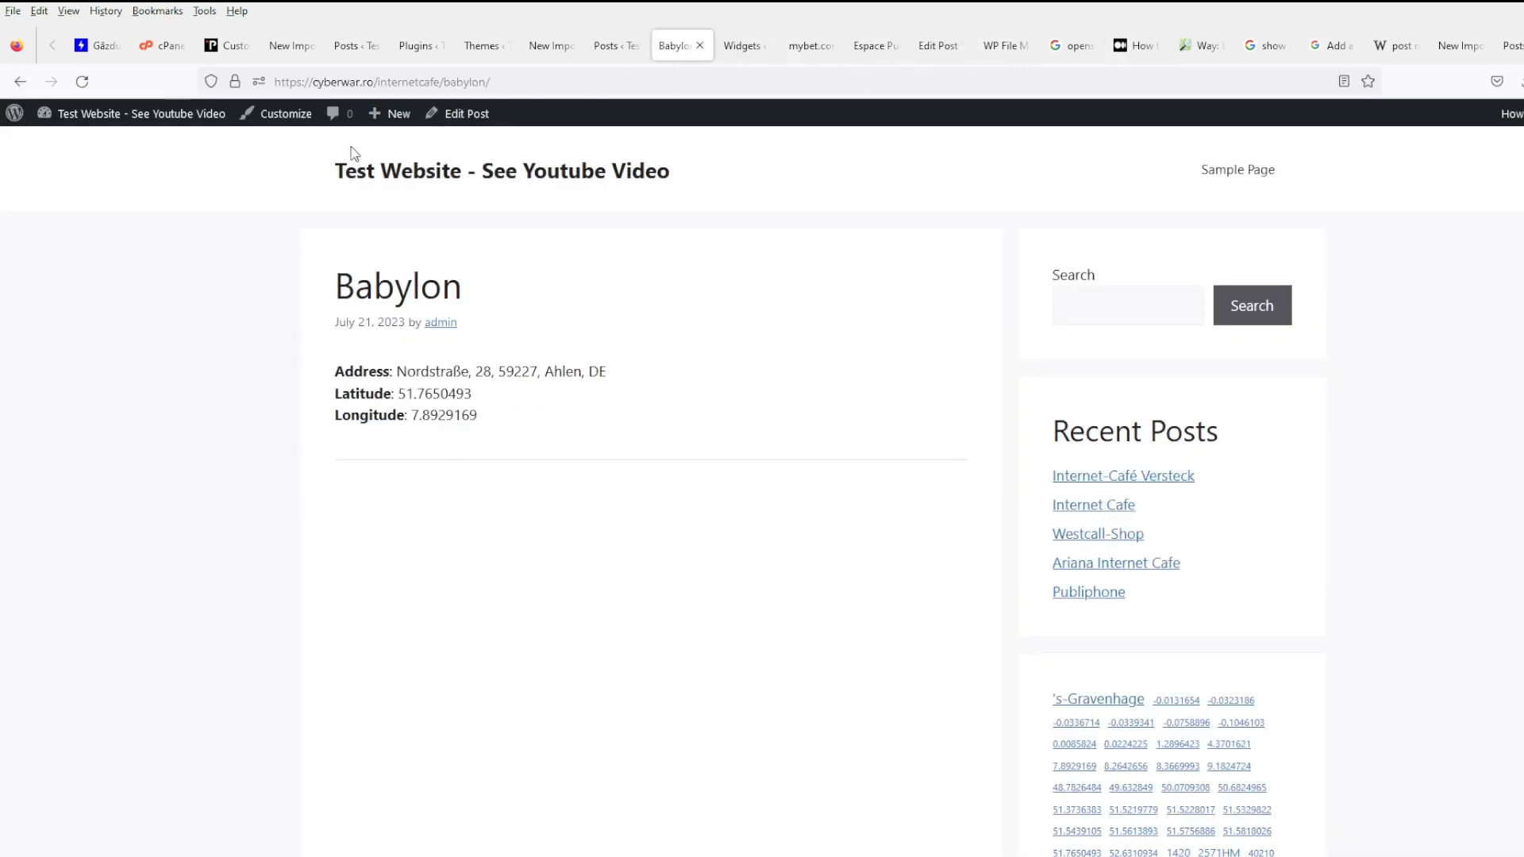
- Reload the Babylon post and inspect its console, where leaflet.js is blocked as mixed content
click(84, 78)
scroll(594, 419, down, 5)
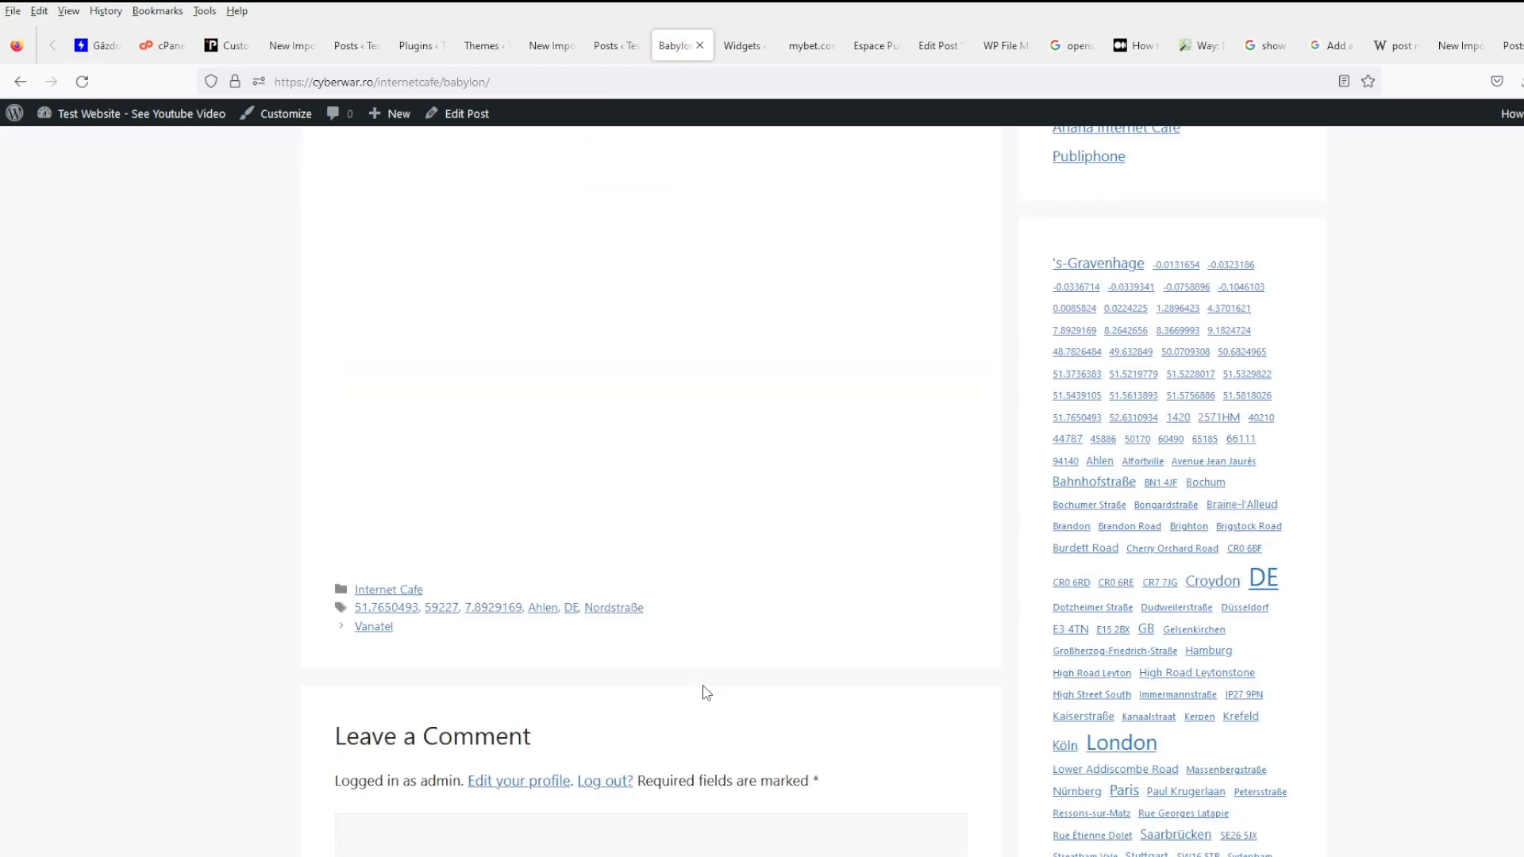
key(F12)
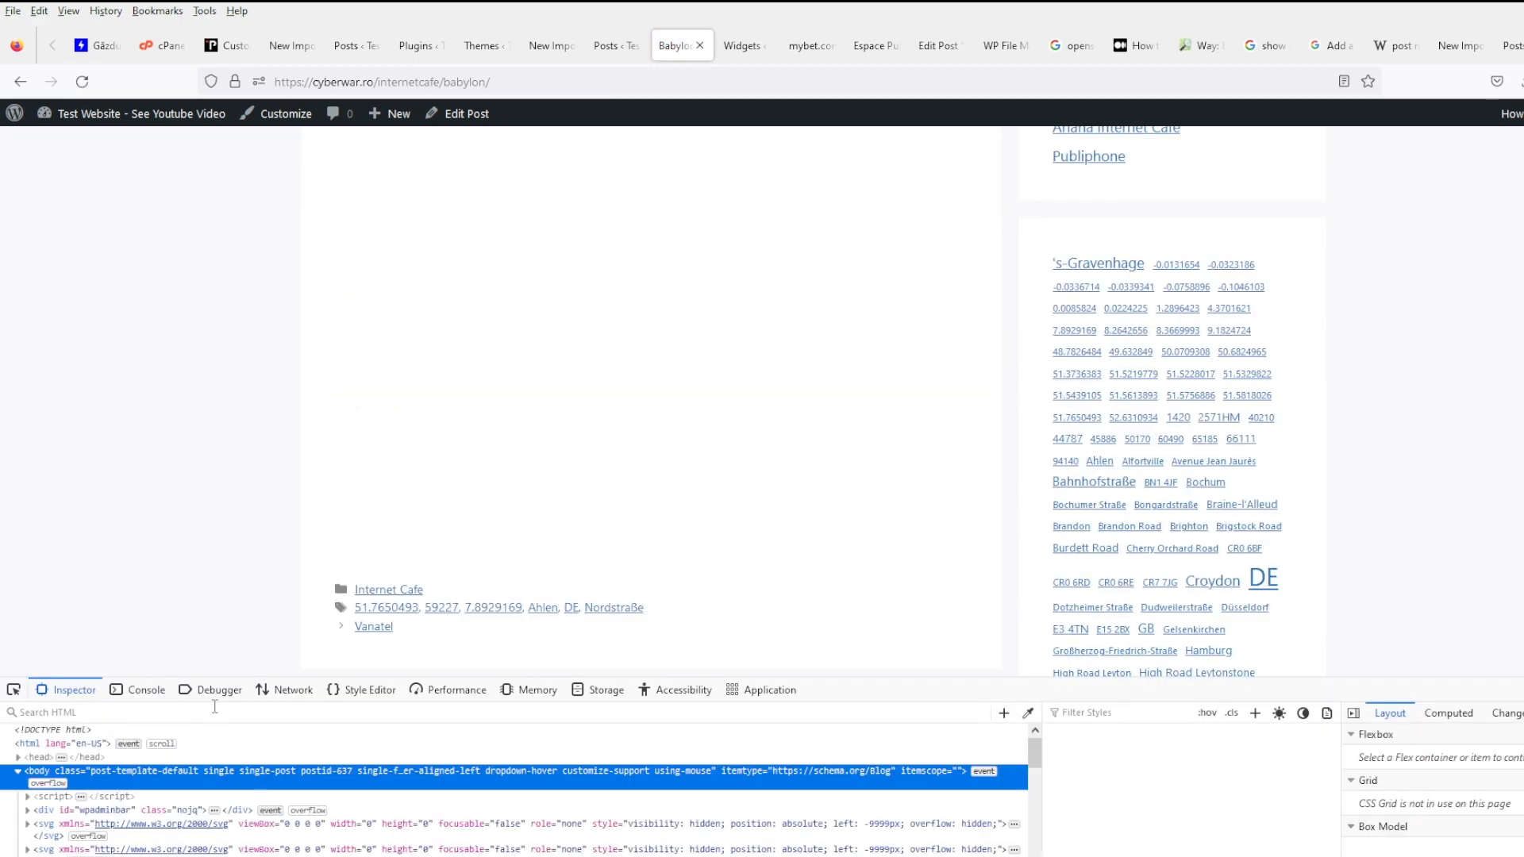
click(149, 693)
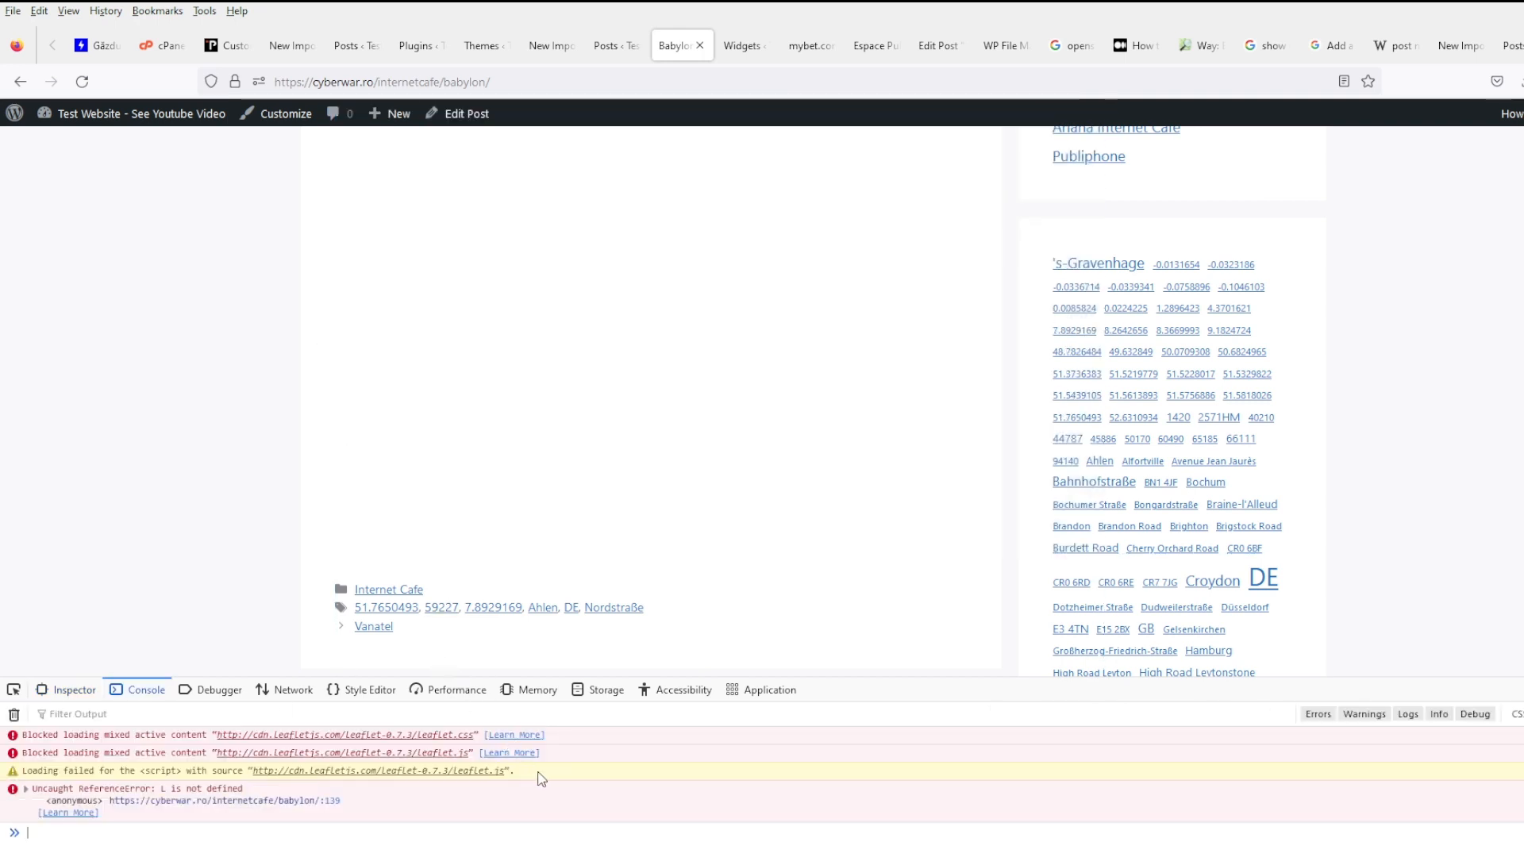
click(374, 774)
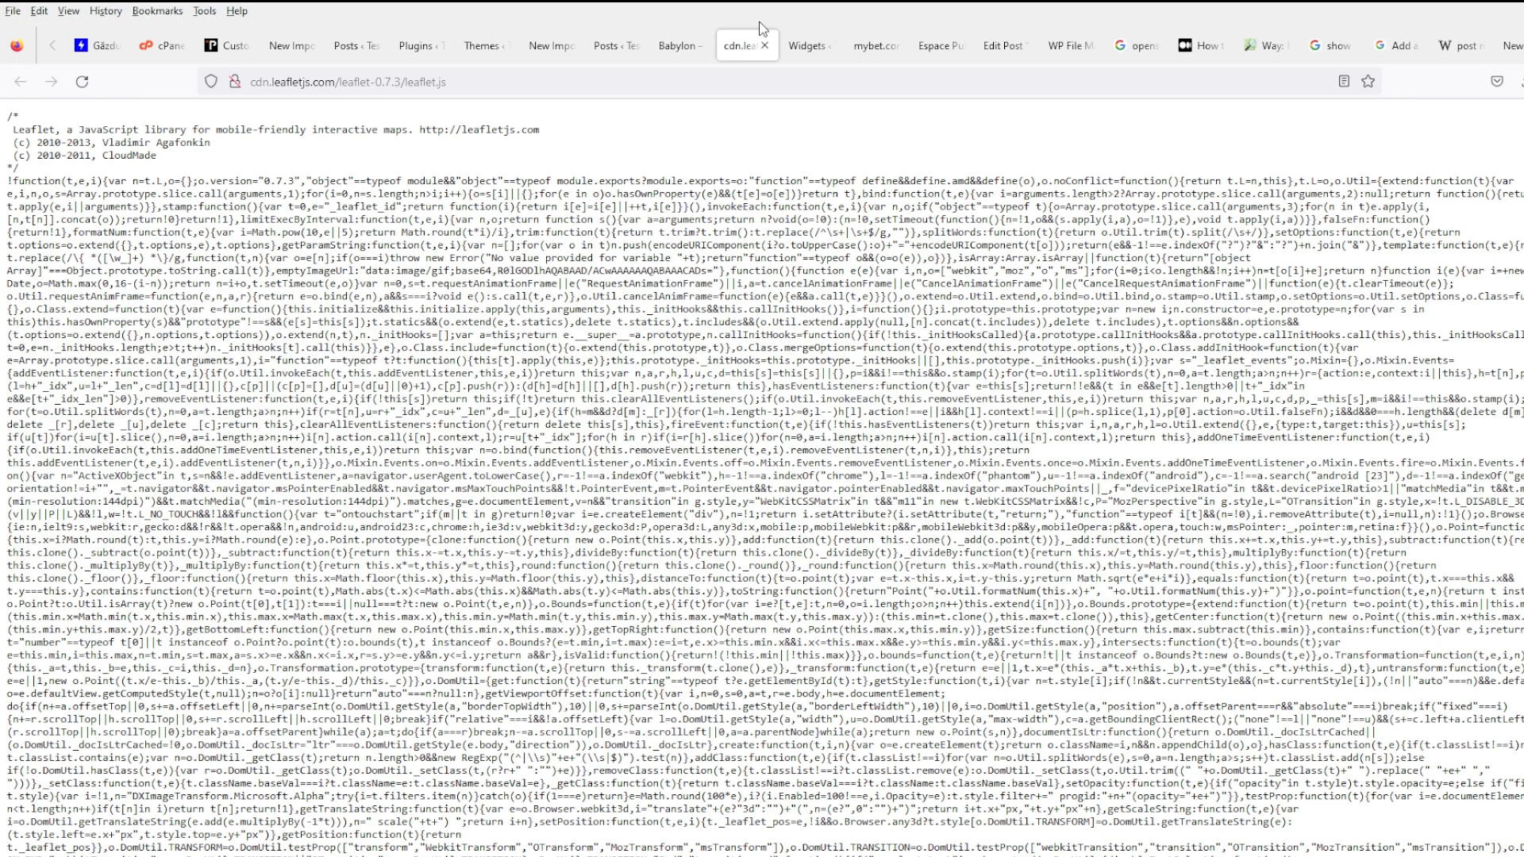
click(679, 45)
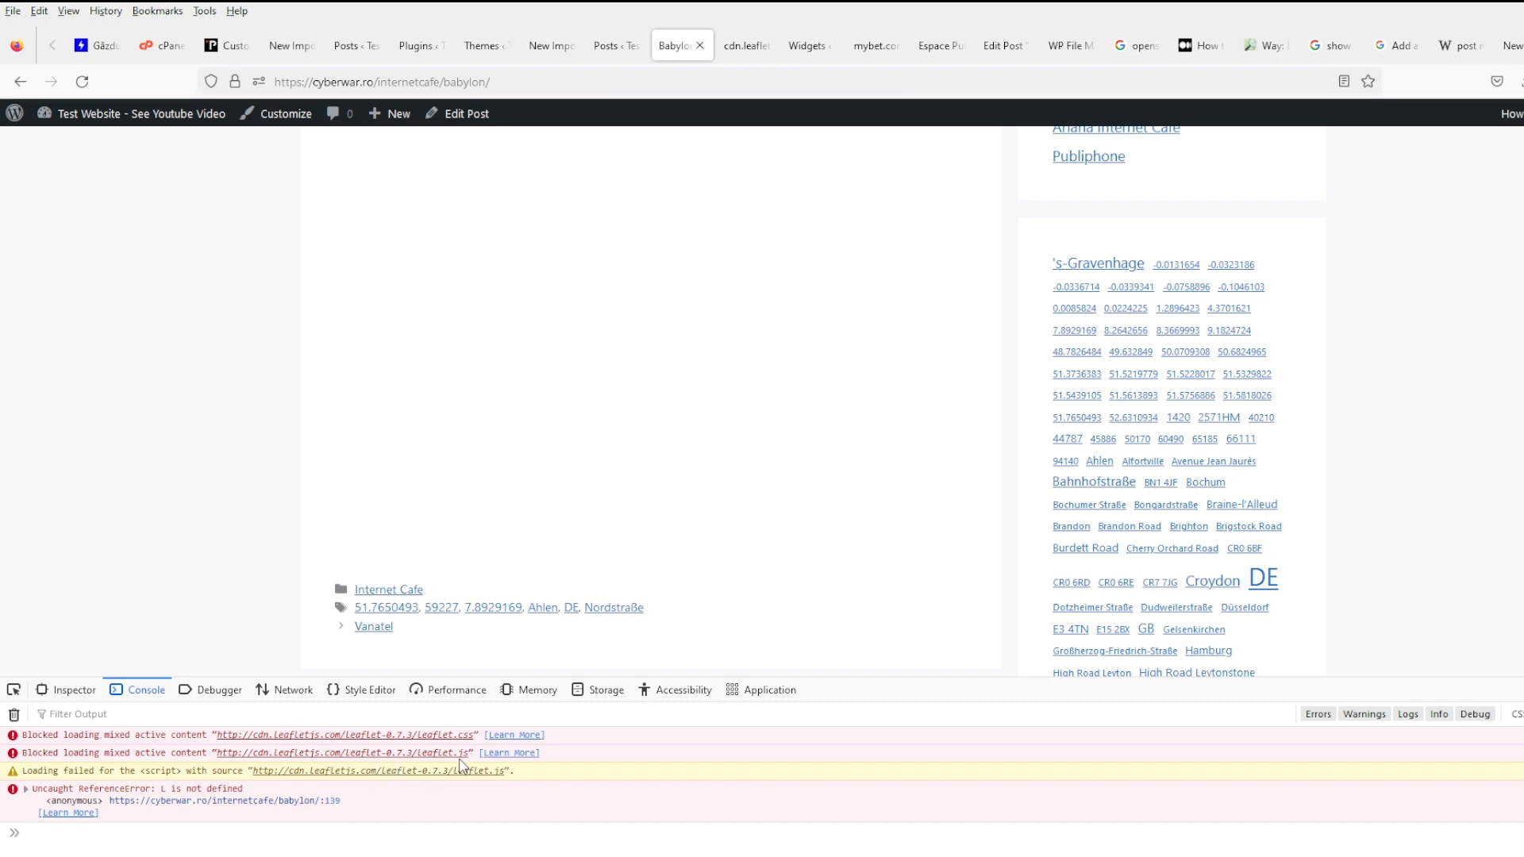
click(481, 45)
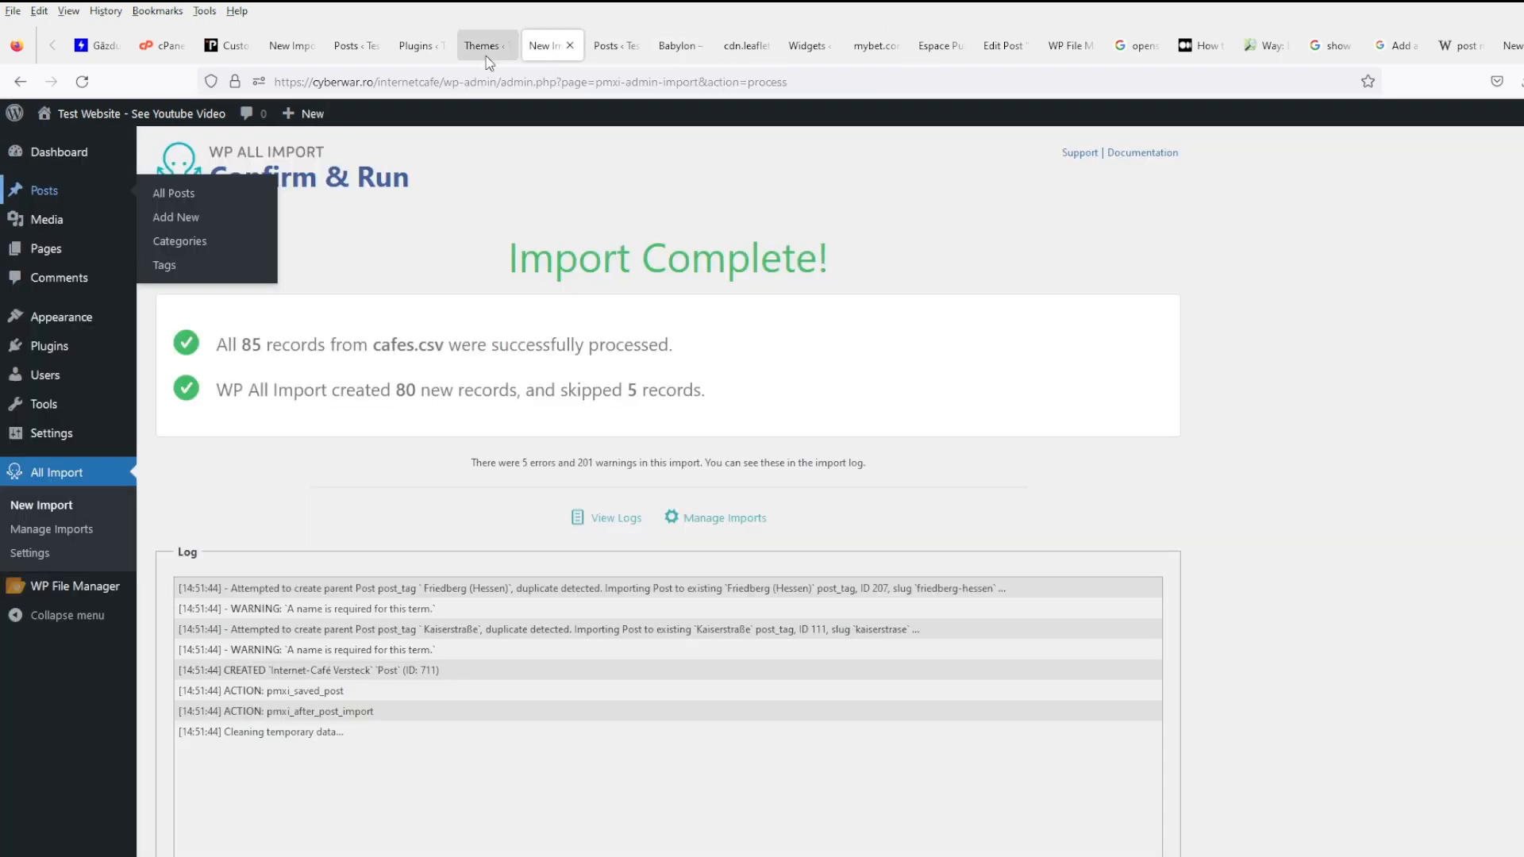
- Change the leaflet.js address on line 103 of content-single.php to https, then save and close
click(939, 45)
click(1045, 48)
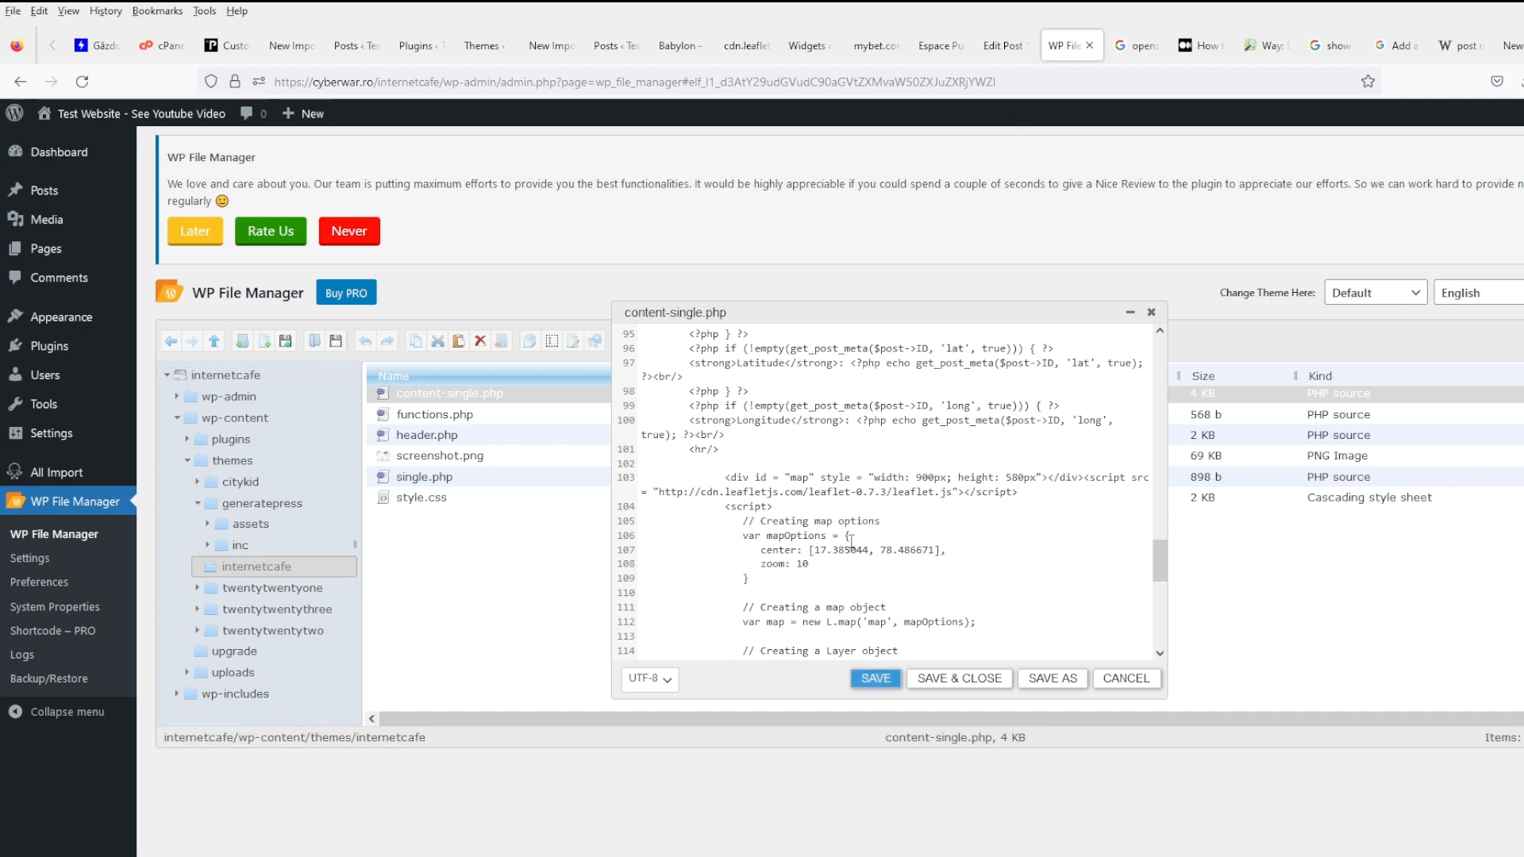
click(689, 495)
text(s)
scroll(782, 554, down, 4)
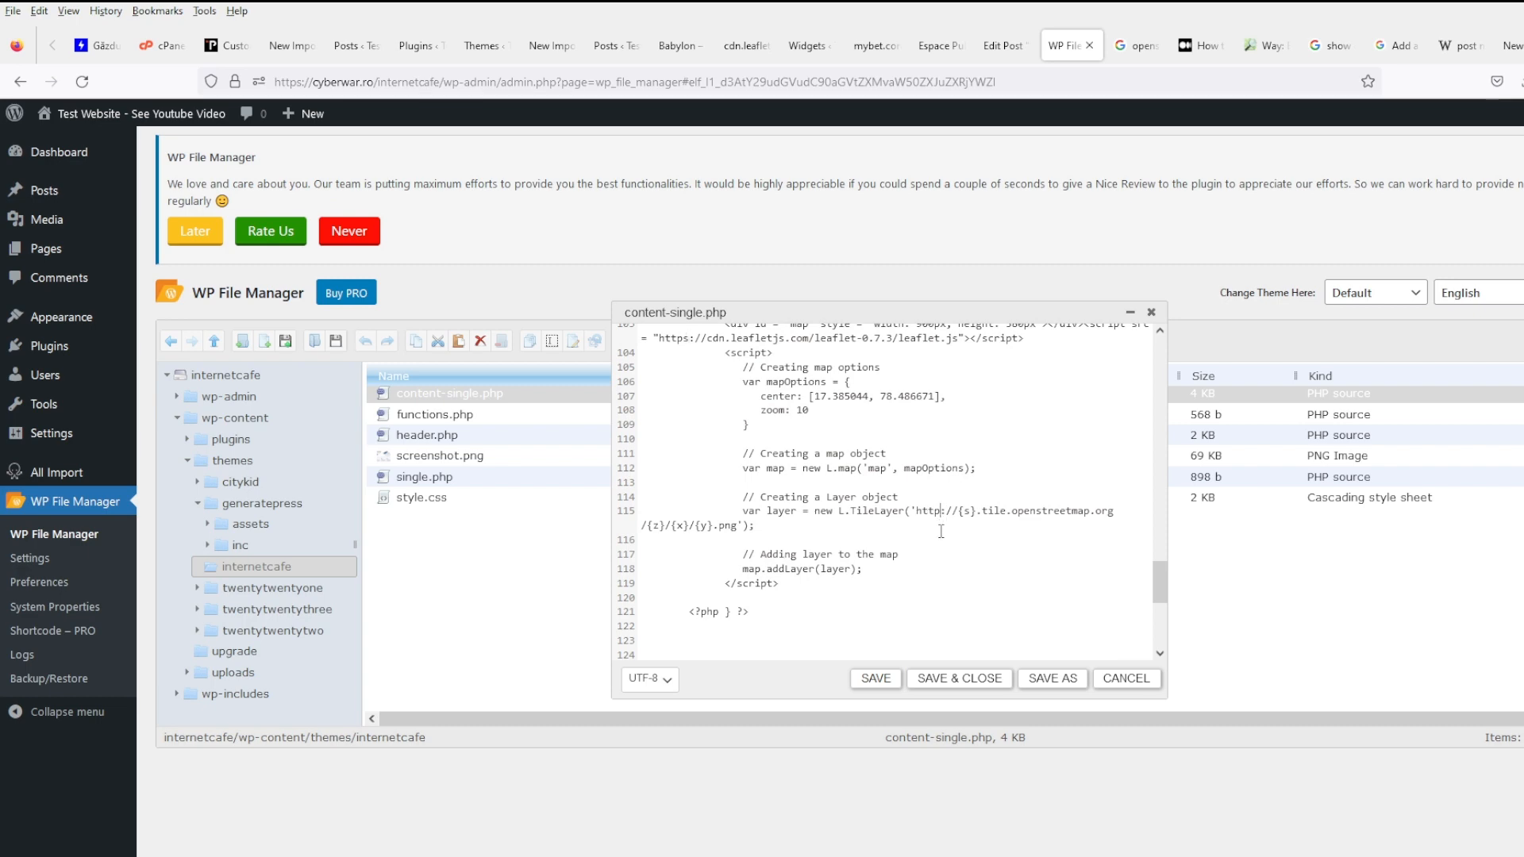
scroll(941, 532, up, 20)
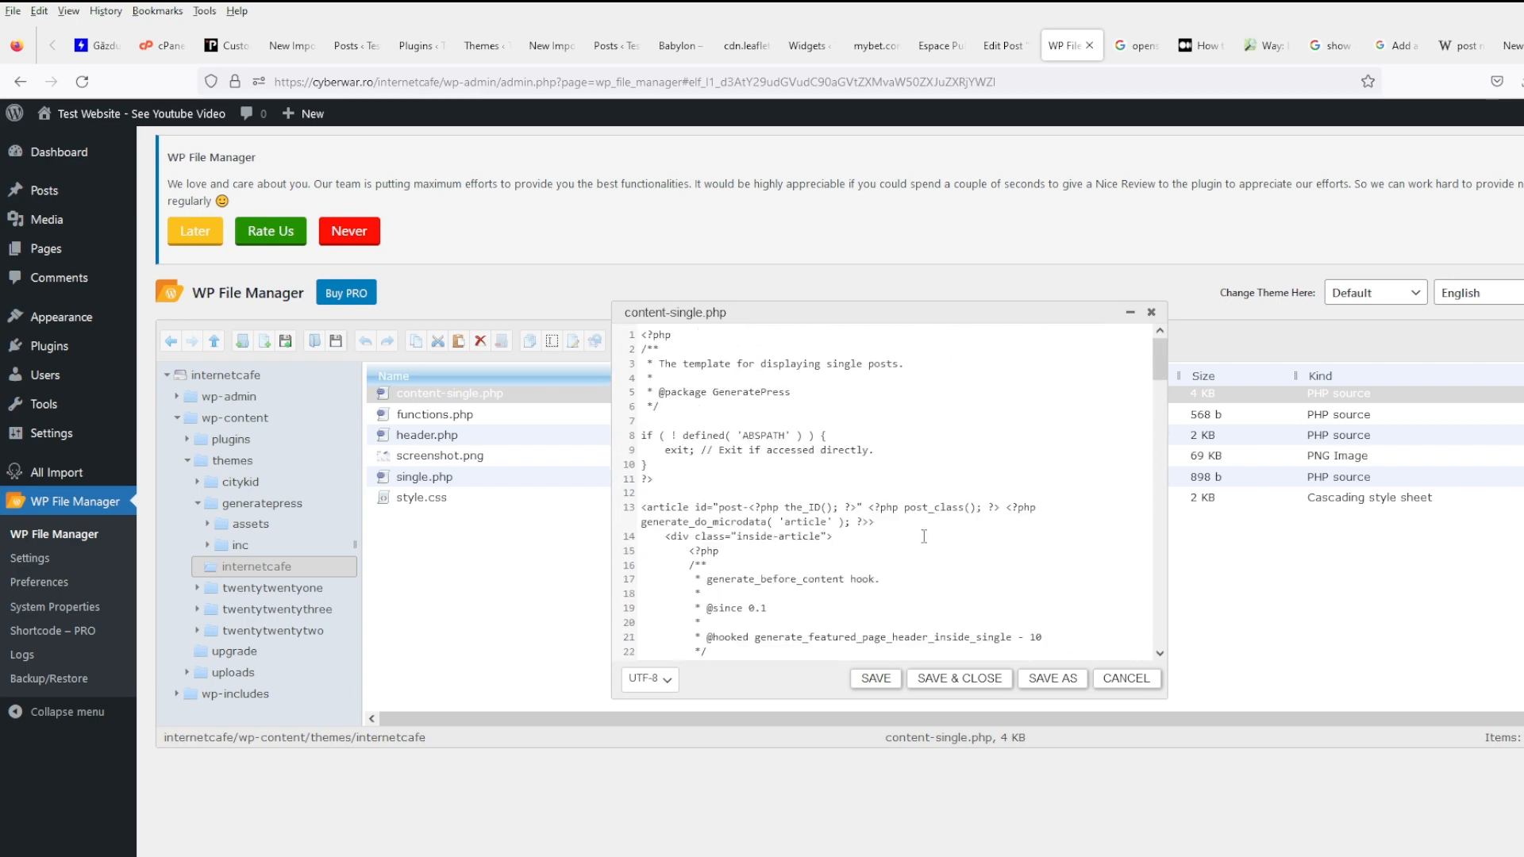
scroll(792, 517, down, 8)
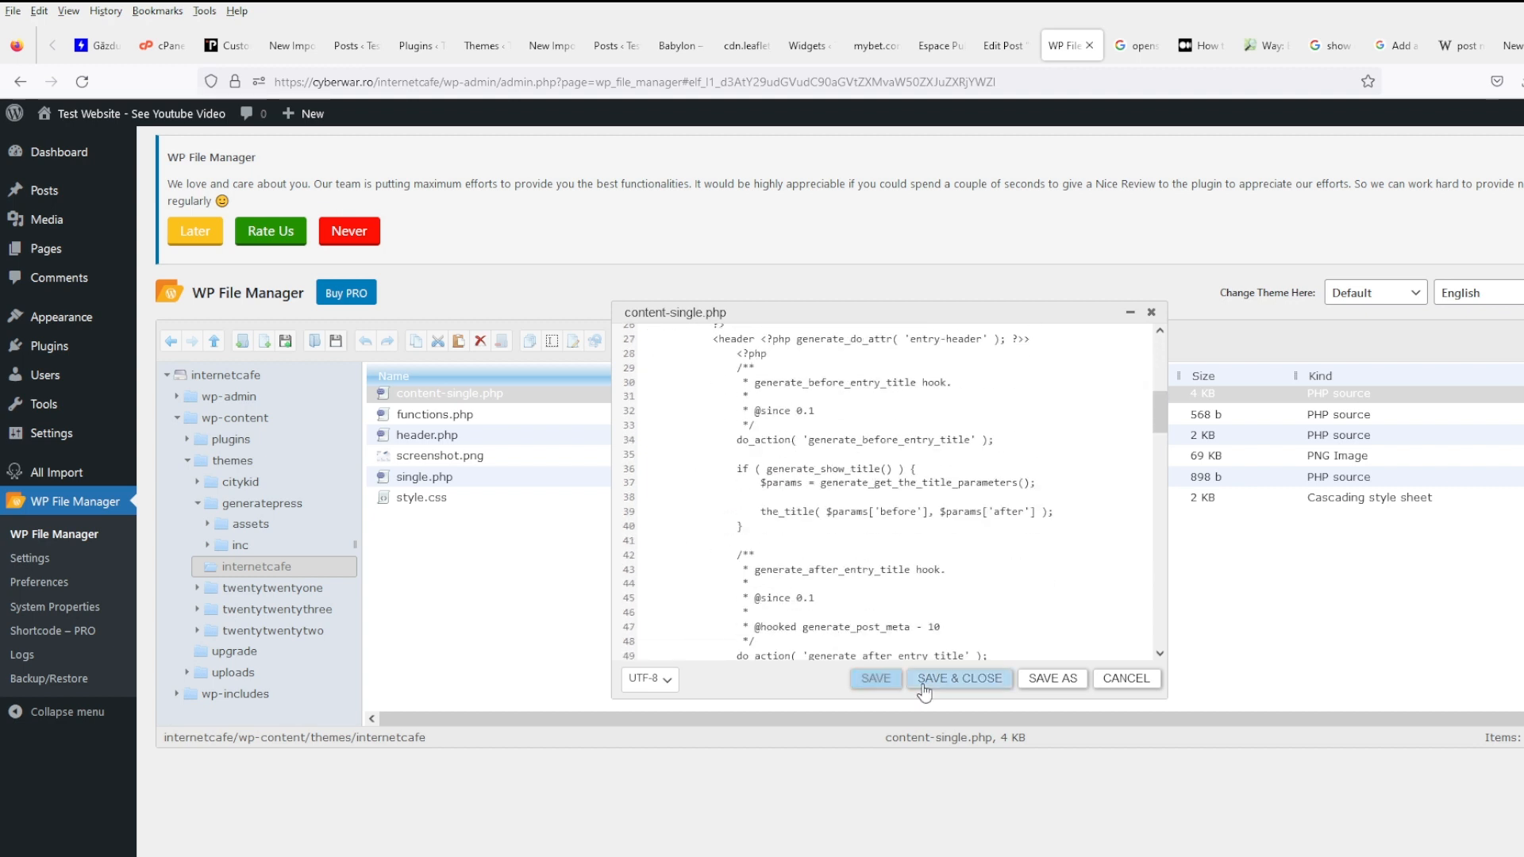
click(977, 679)
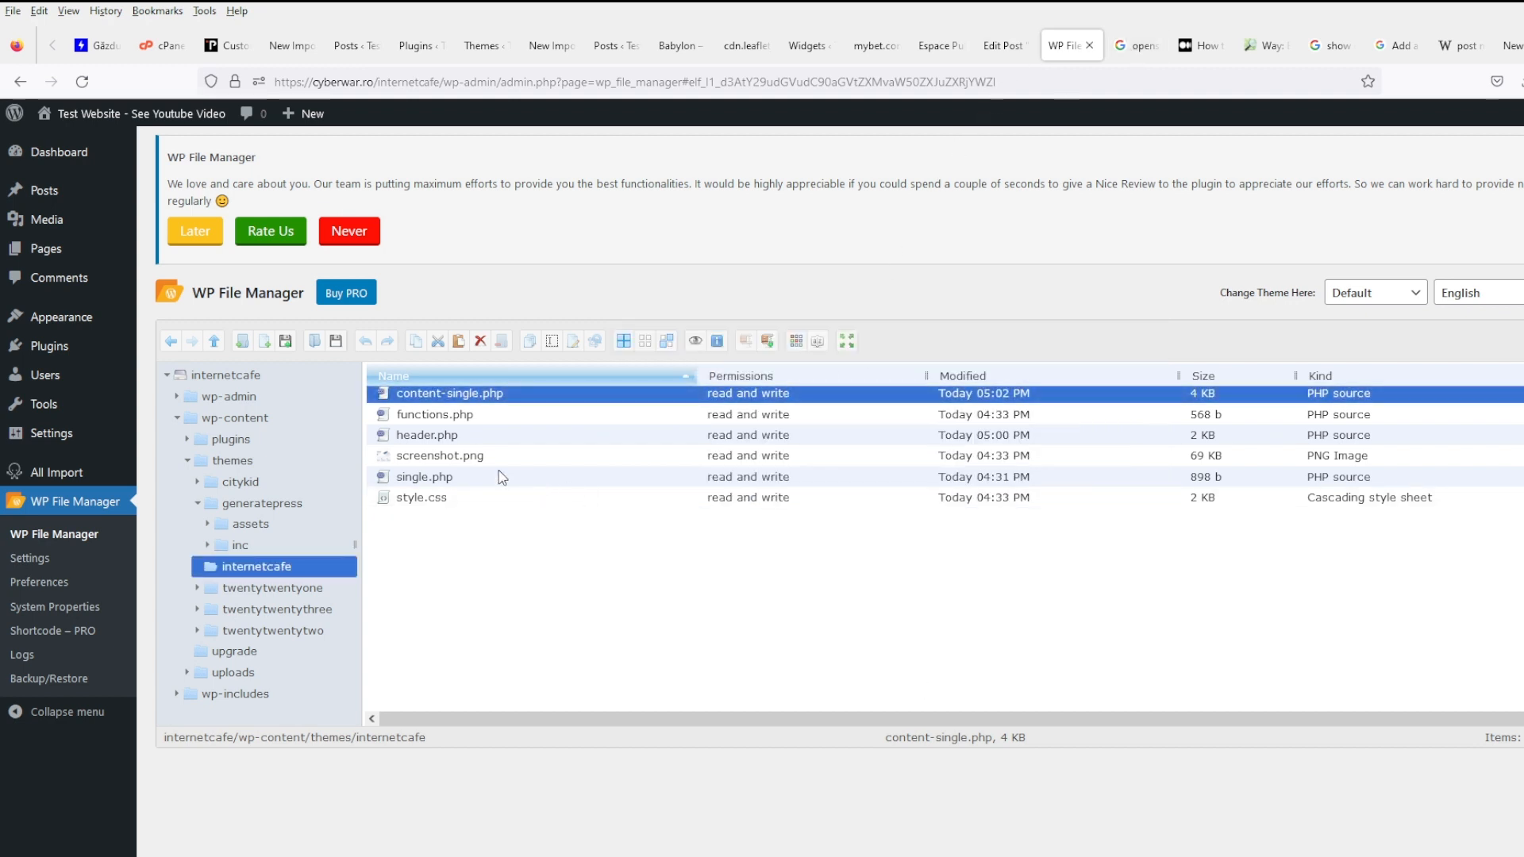
- Change header.php's leaflet.css link on line 17 to https, save and close, and reload the Babylon post
right_click(451, 437)
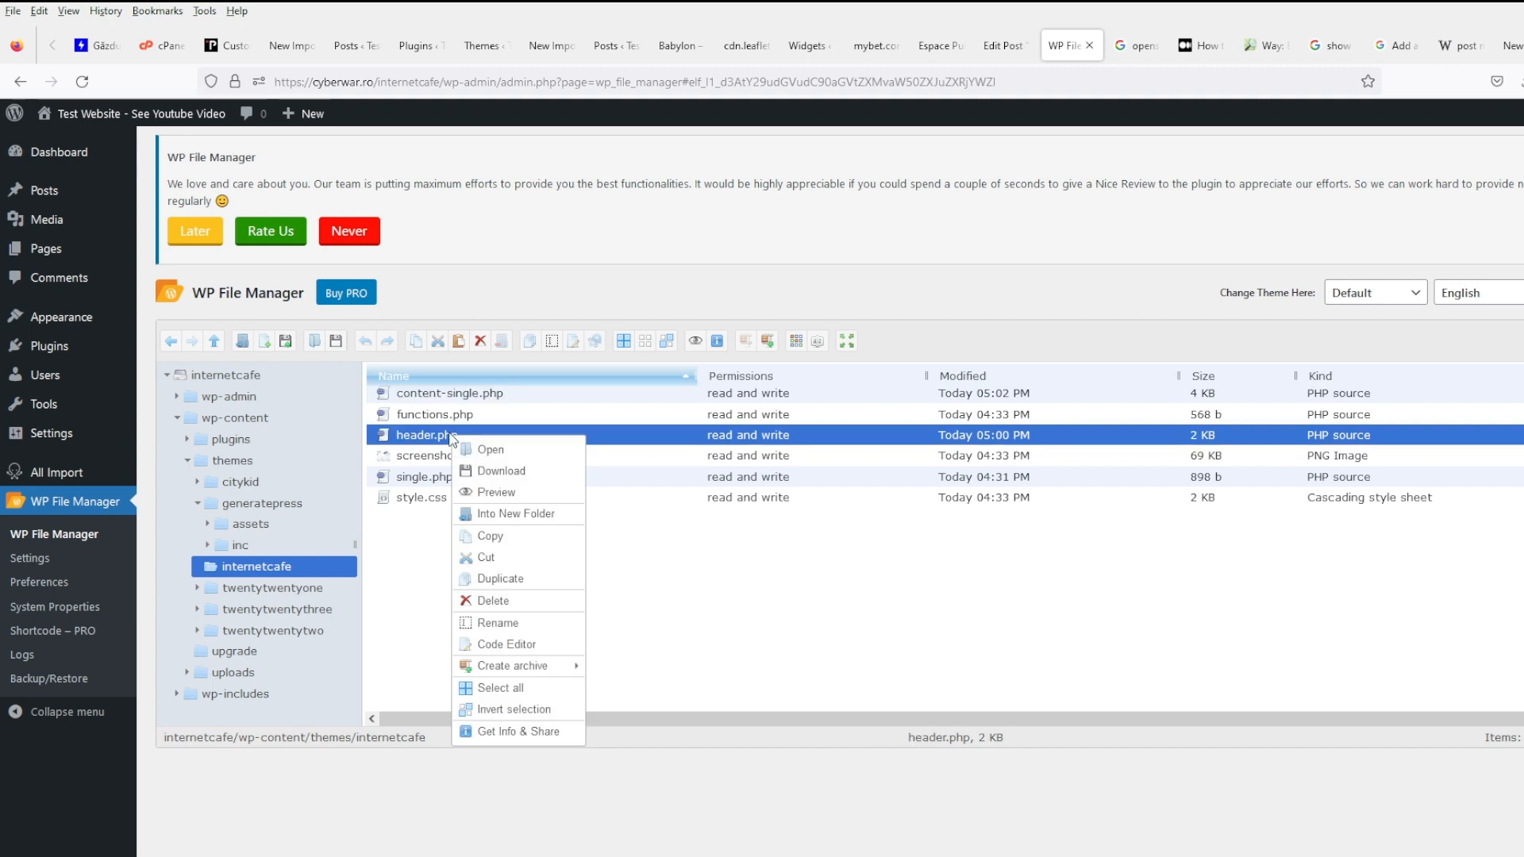
click(503, 645)
scroll(774, 454, down, 5)
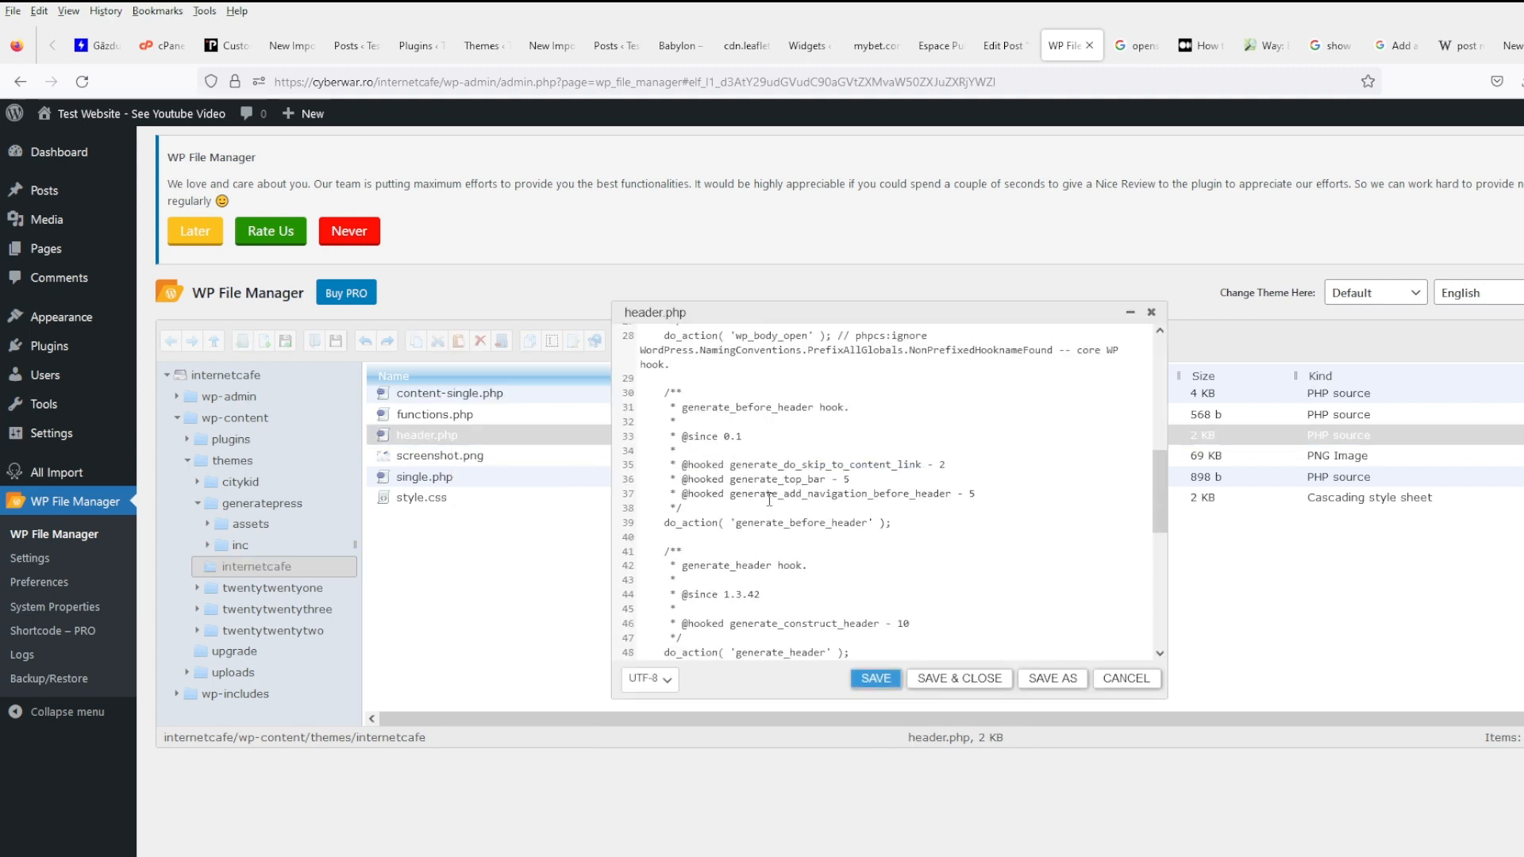
scroll(781, 553, up, 6)
scroll(781, 553, up, 3)
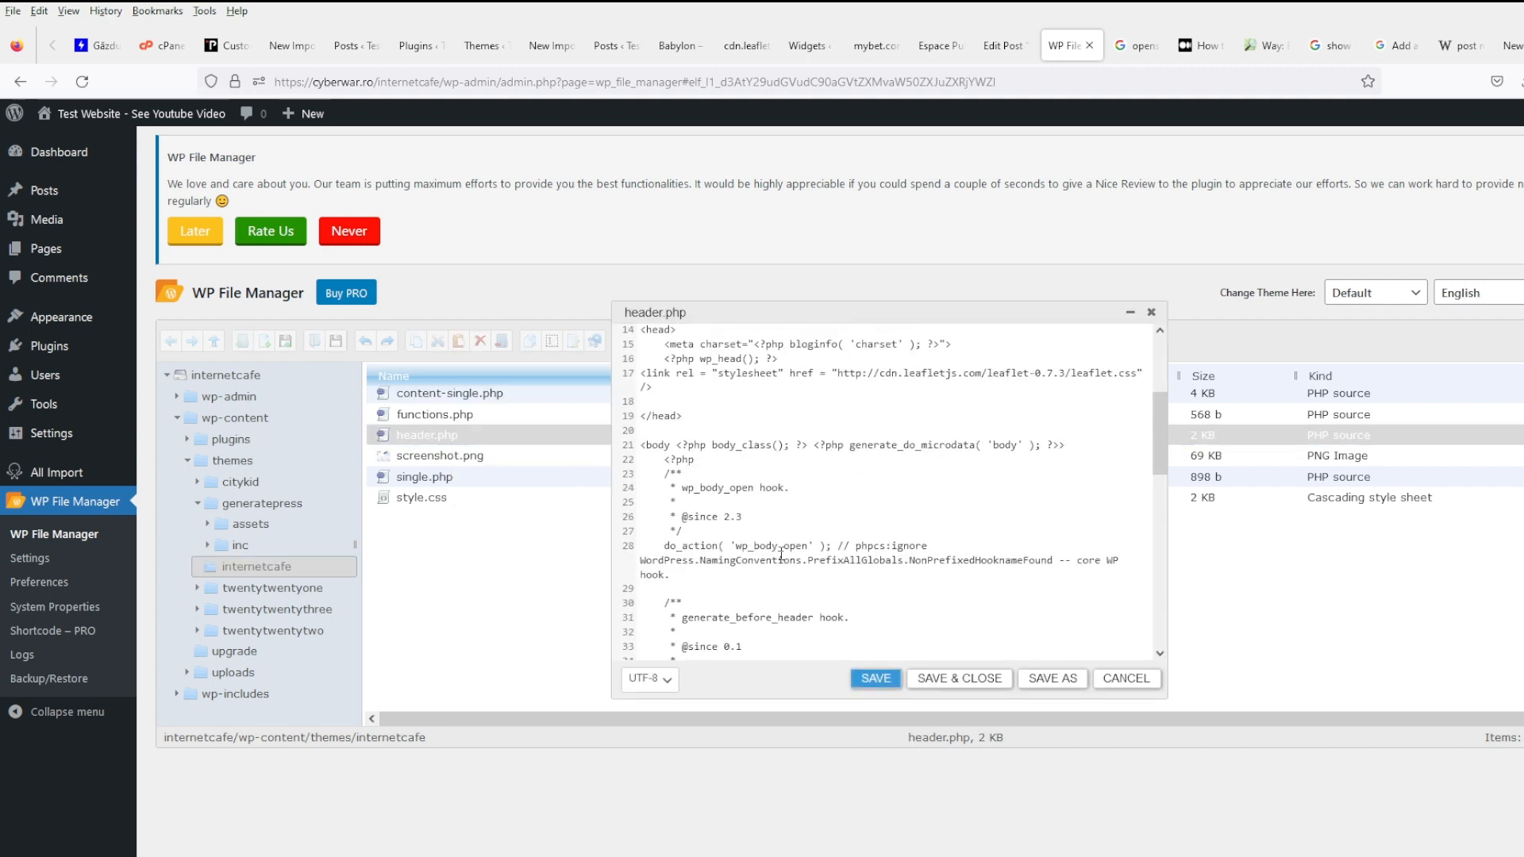
click(862, 373)
text(s)
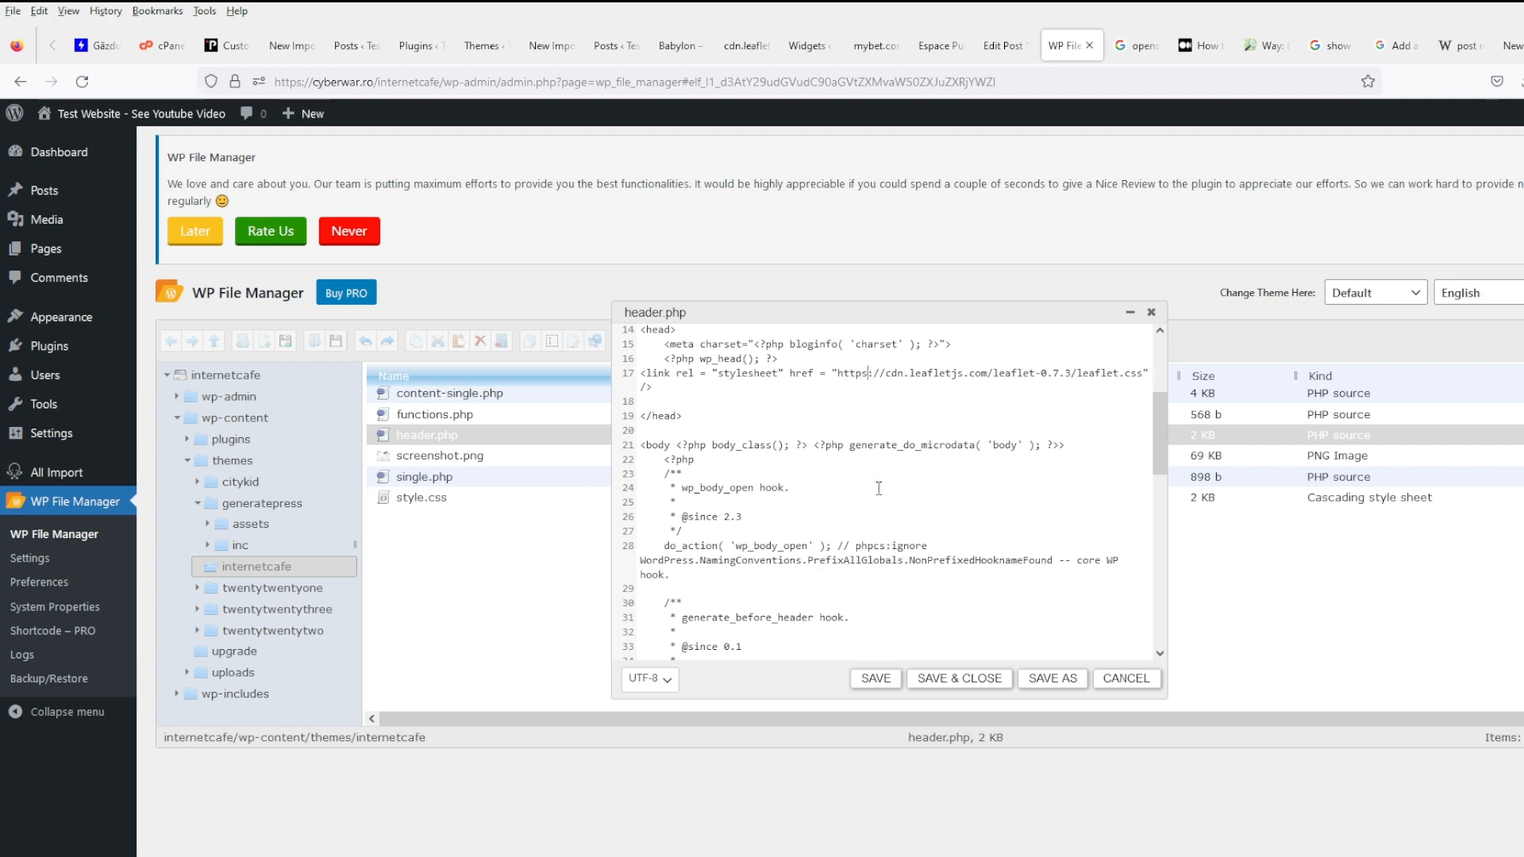
click(960, 679)
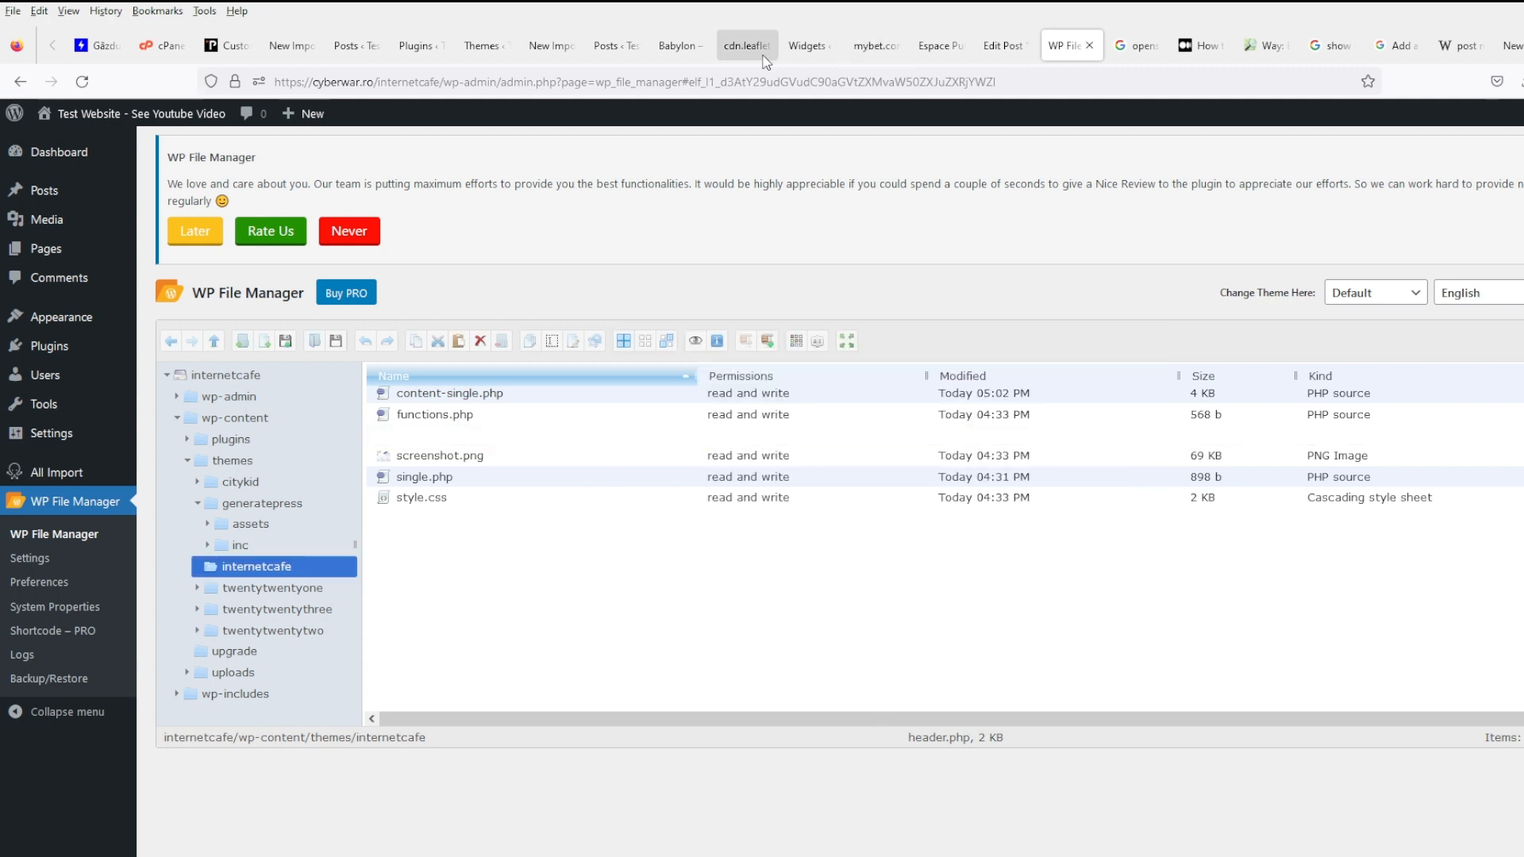
click(745, 46)
click(671, 47)
click(82, 82)
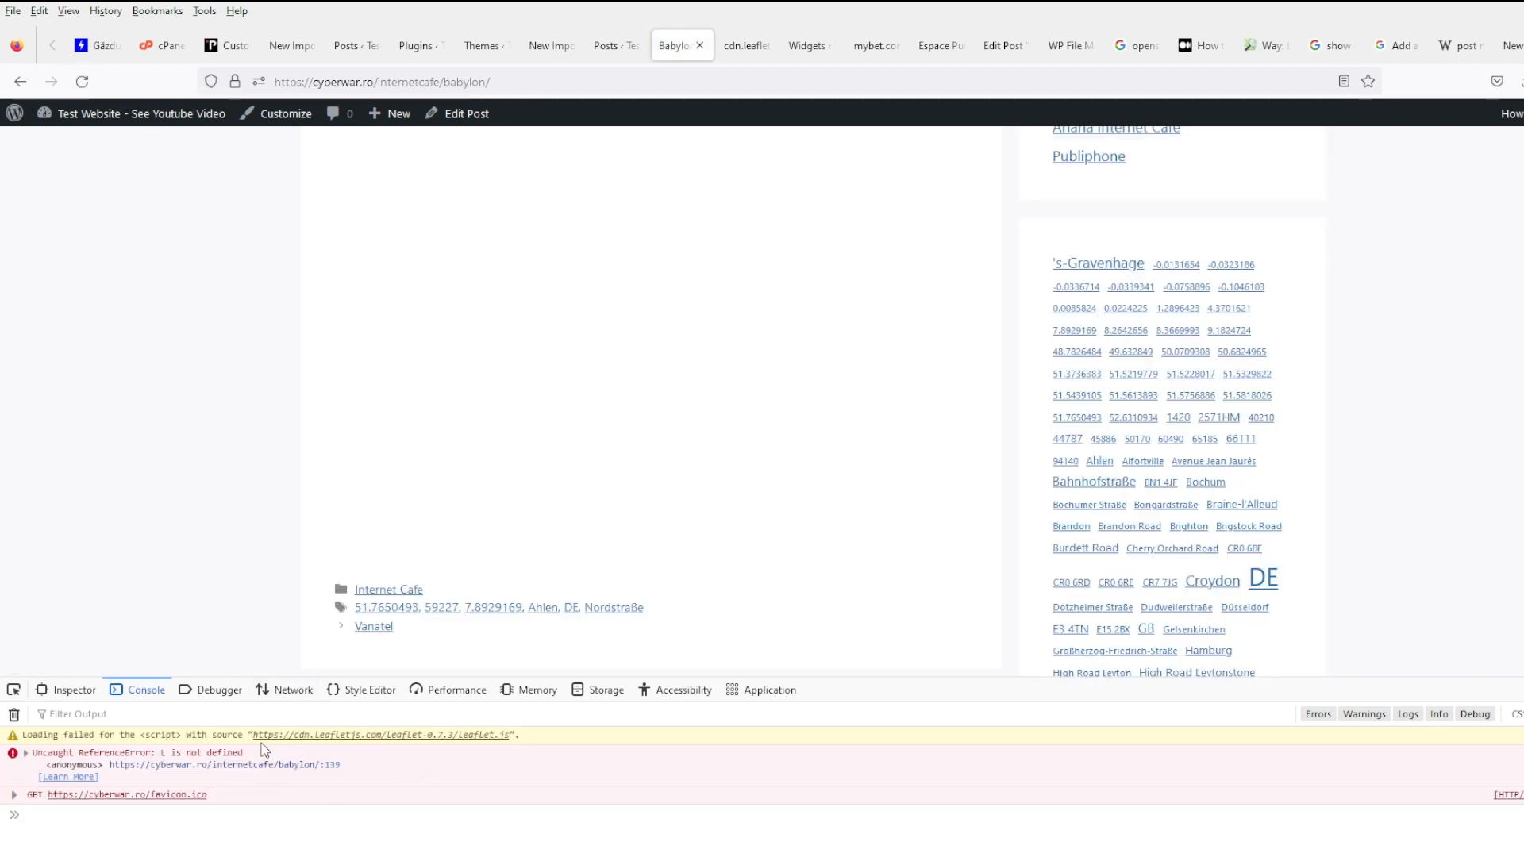
- Load the https leaflet.js link from the console, accepting the certificate risk
click(332, 744)
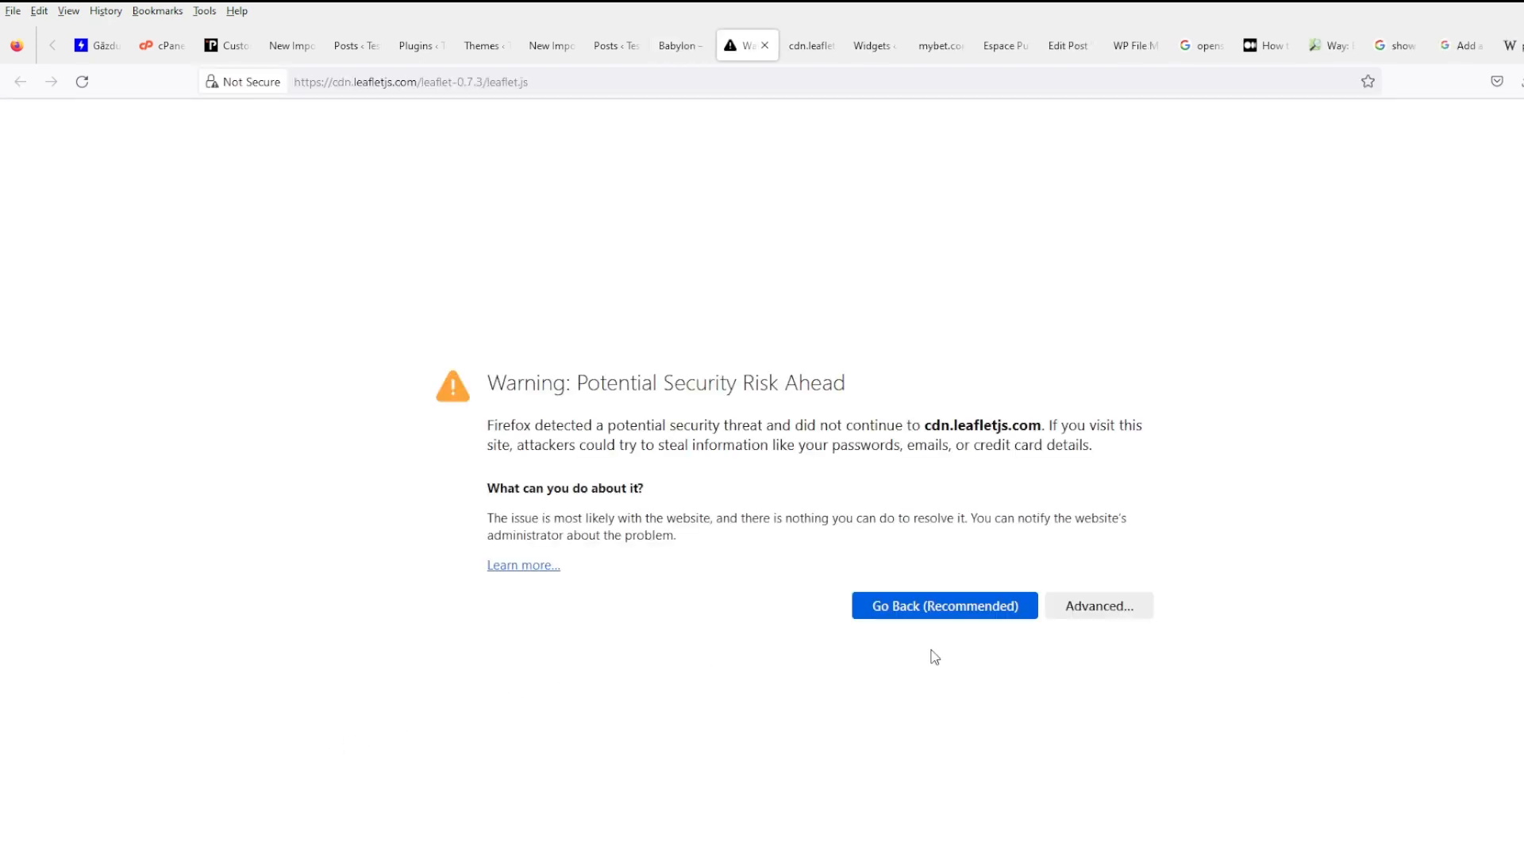
click(1103, 612)
scroll(851, 841, down, 2)
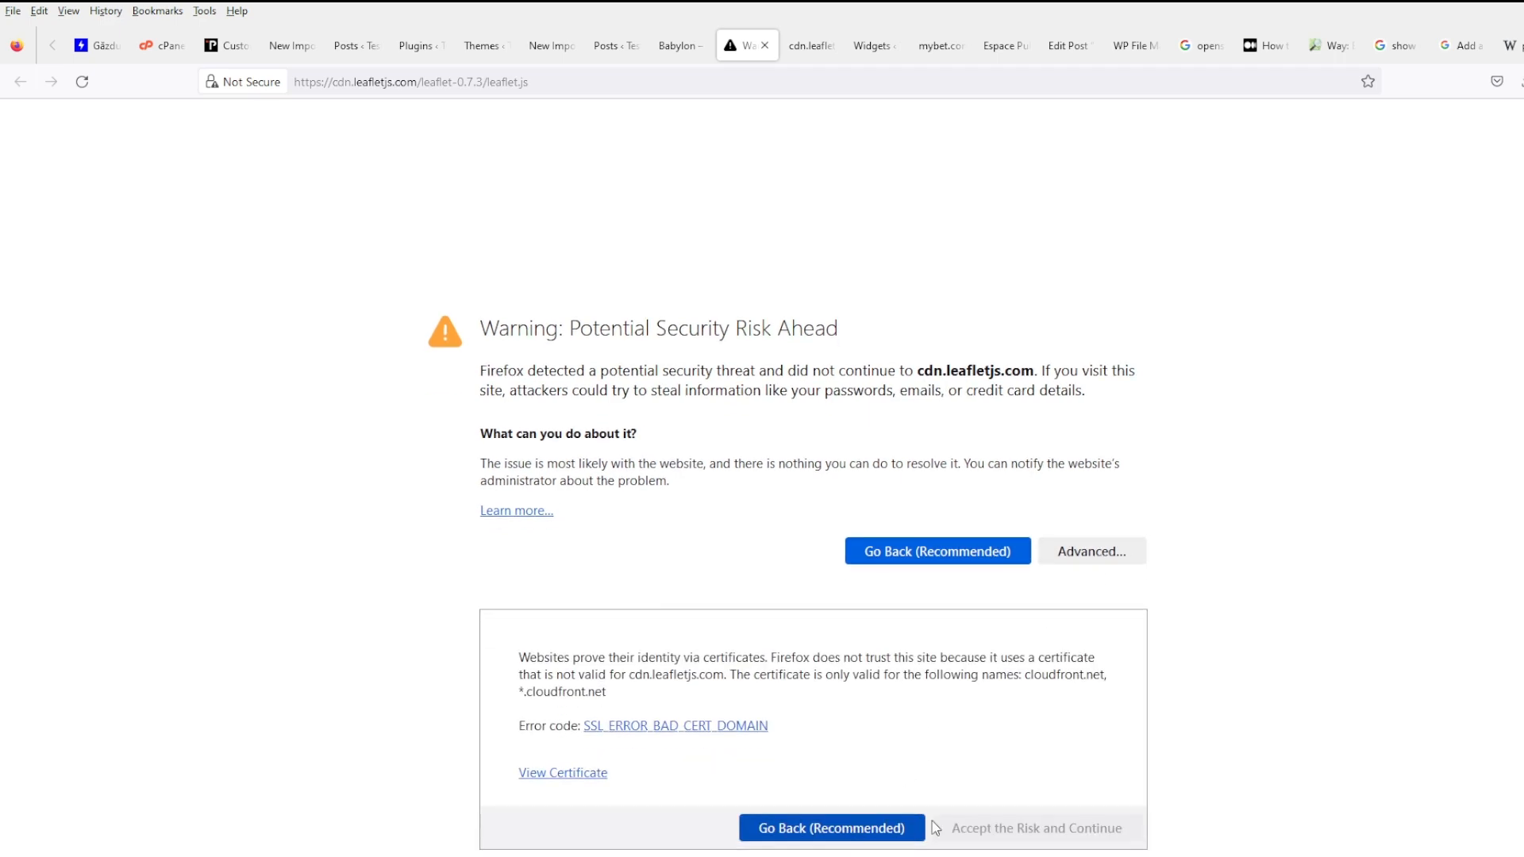
click(1030, 829)
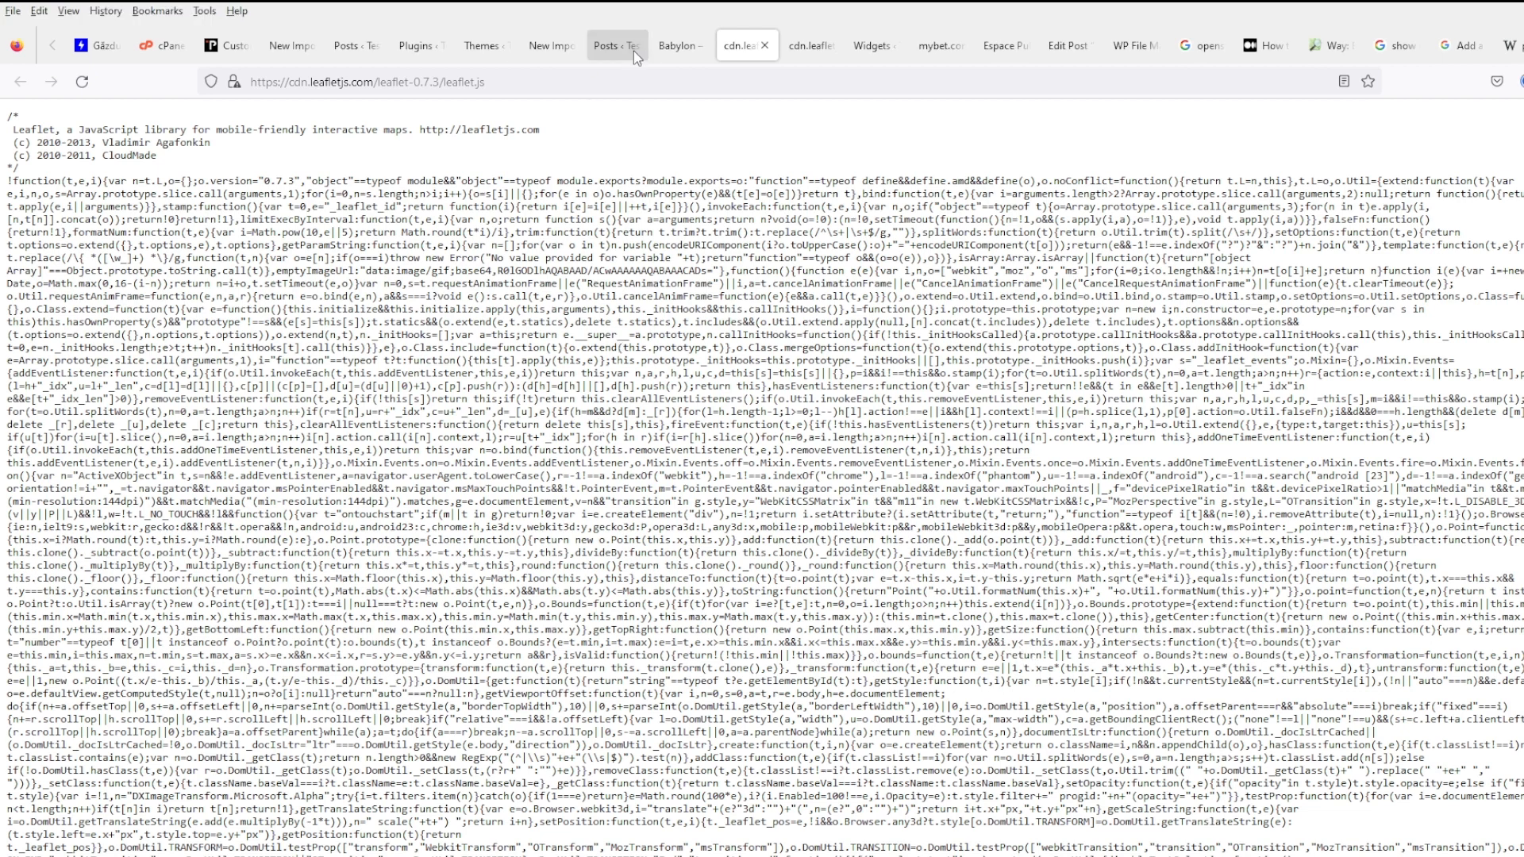
- Delete the CDN prefix from the line 17 stylesheet href in header.php and save it
click(1131, 46)
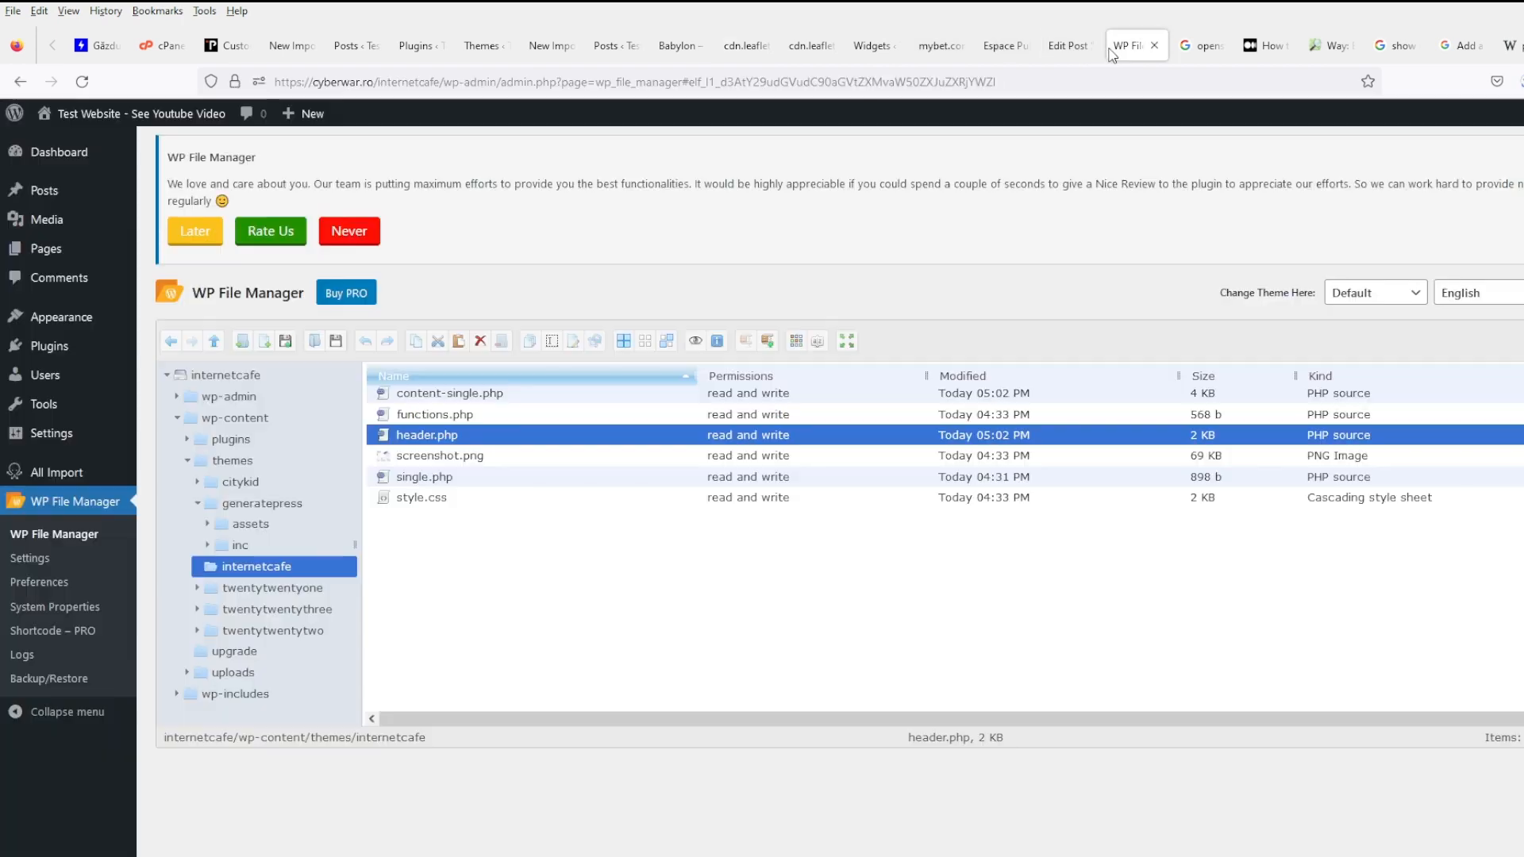
click(578, 565)
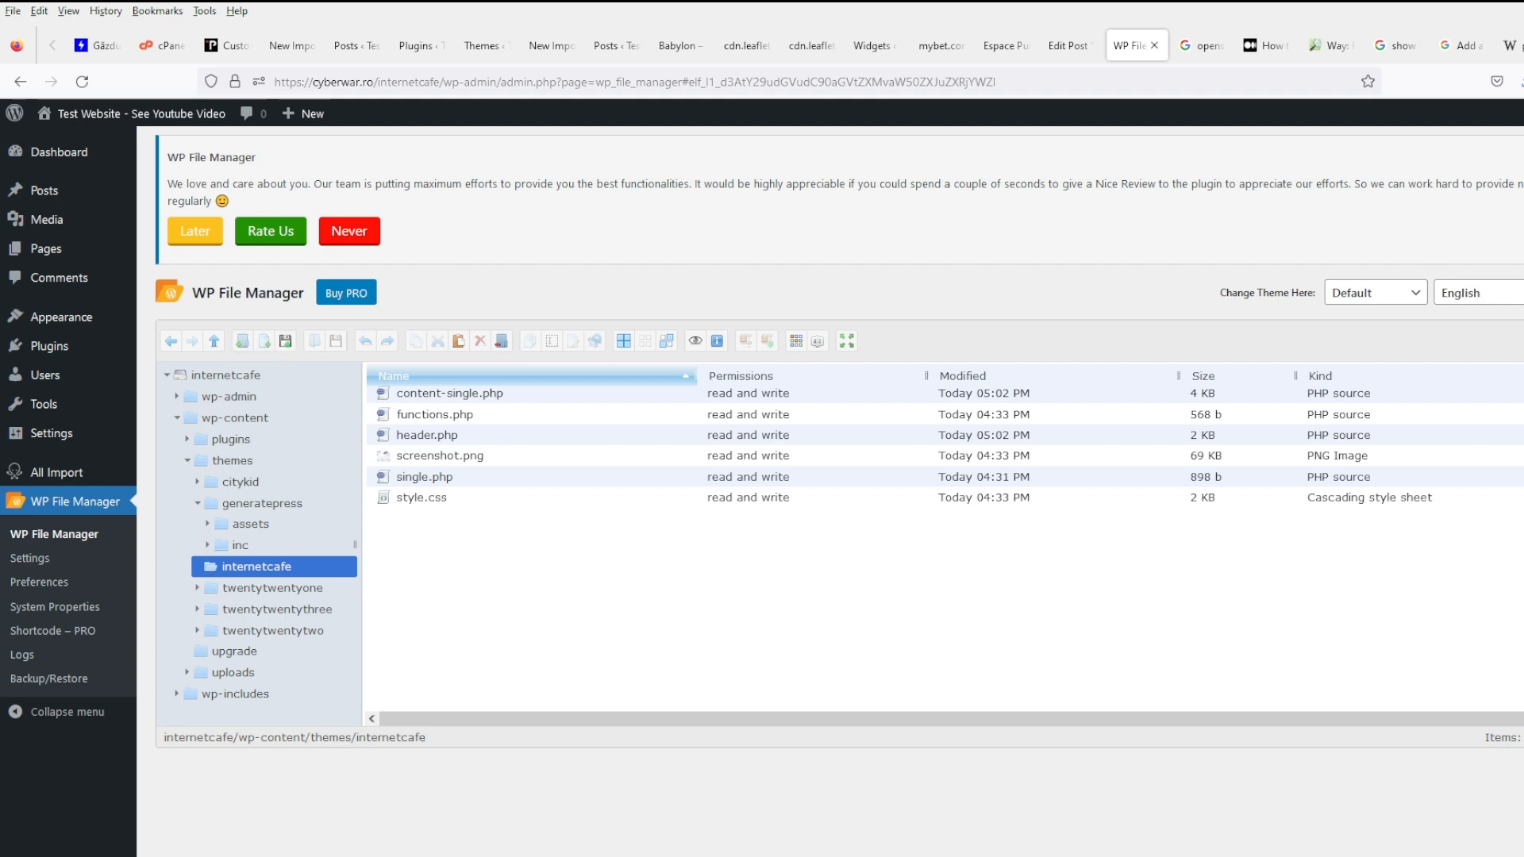
right_click(435, 435)
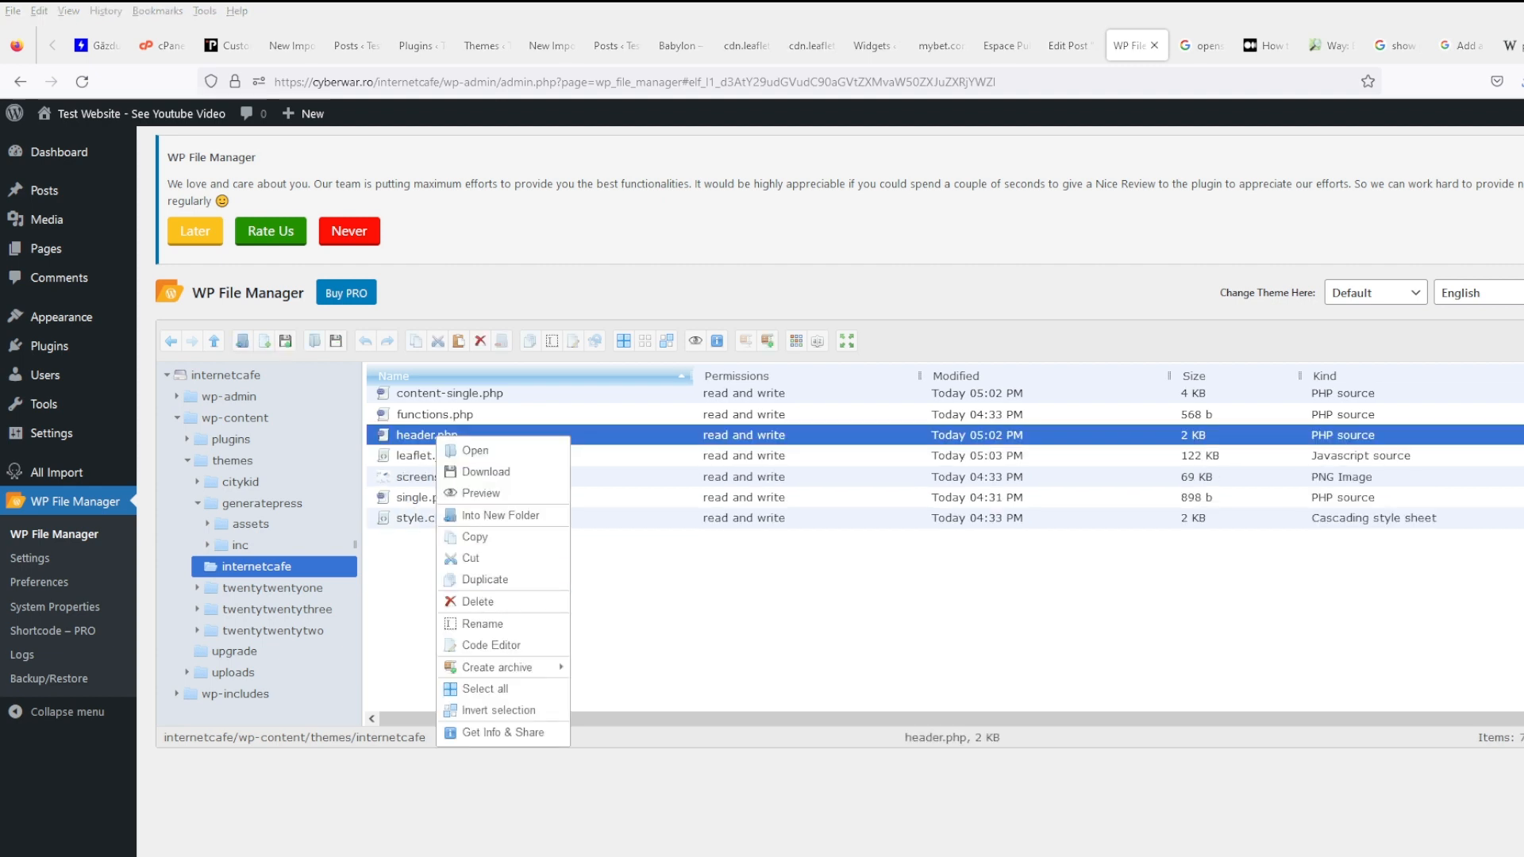
click(492, 644)
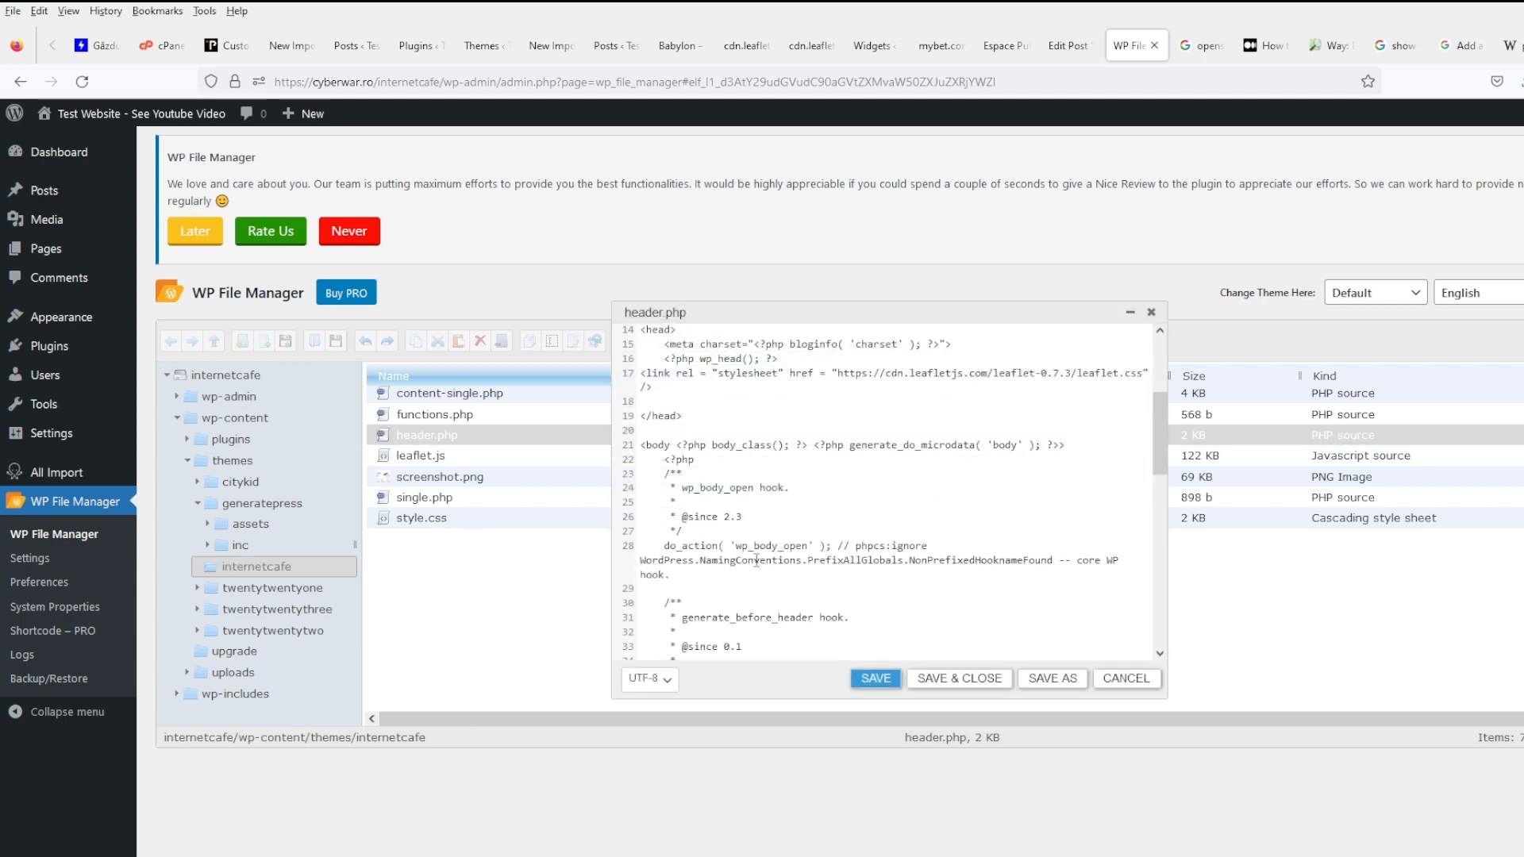
click(839, 372)
shift+click(1080, 373)
key(Delete)
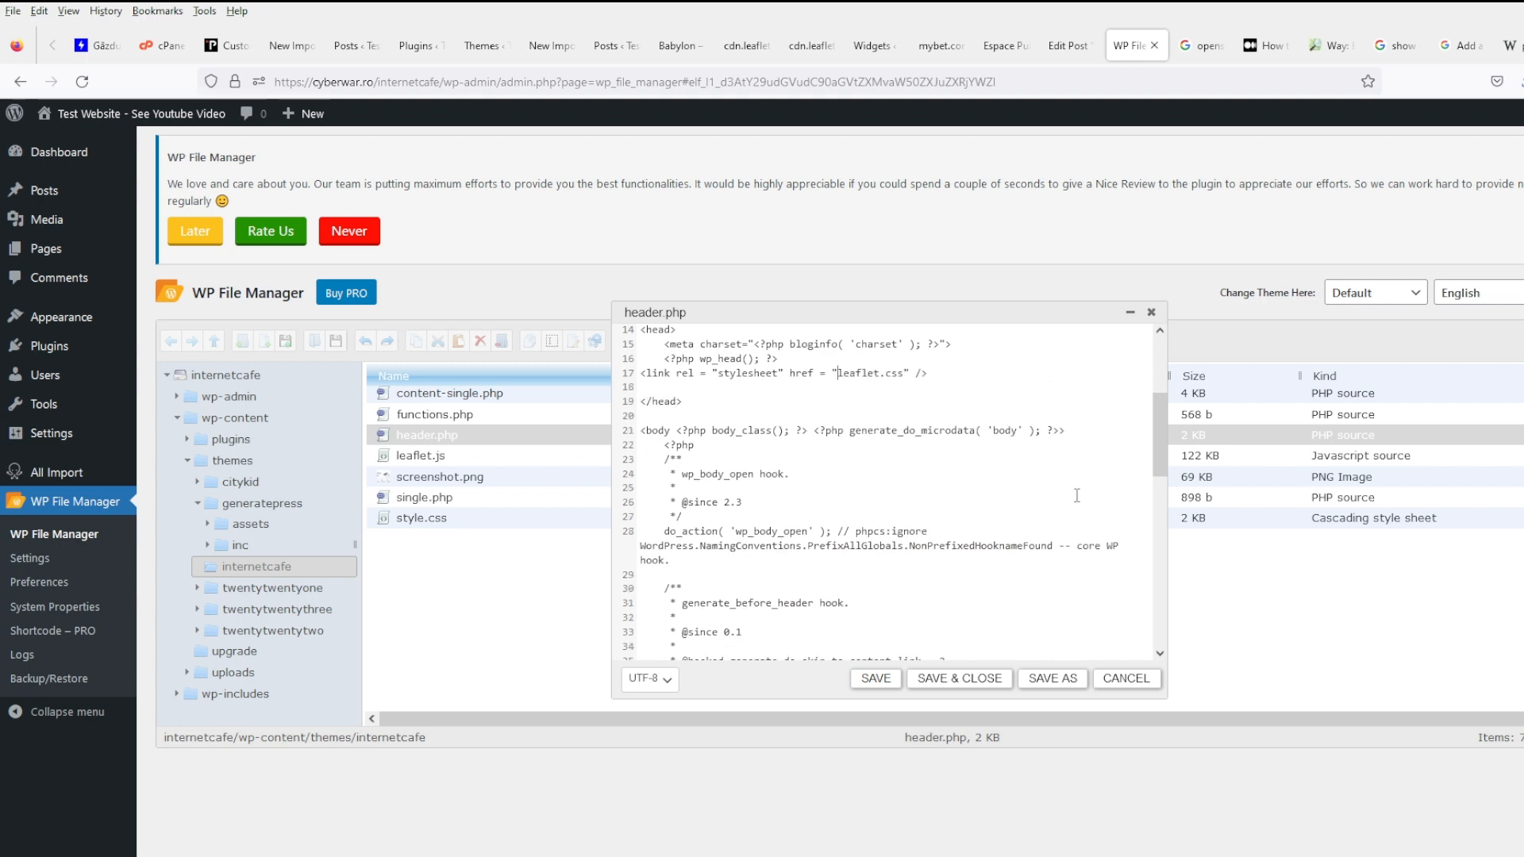
click(959, 678)
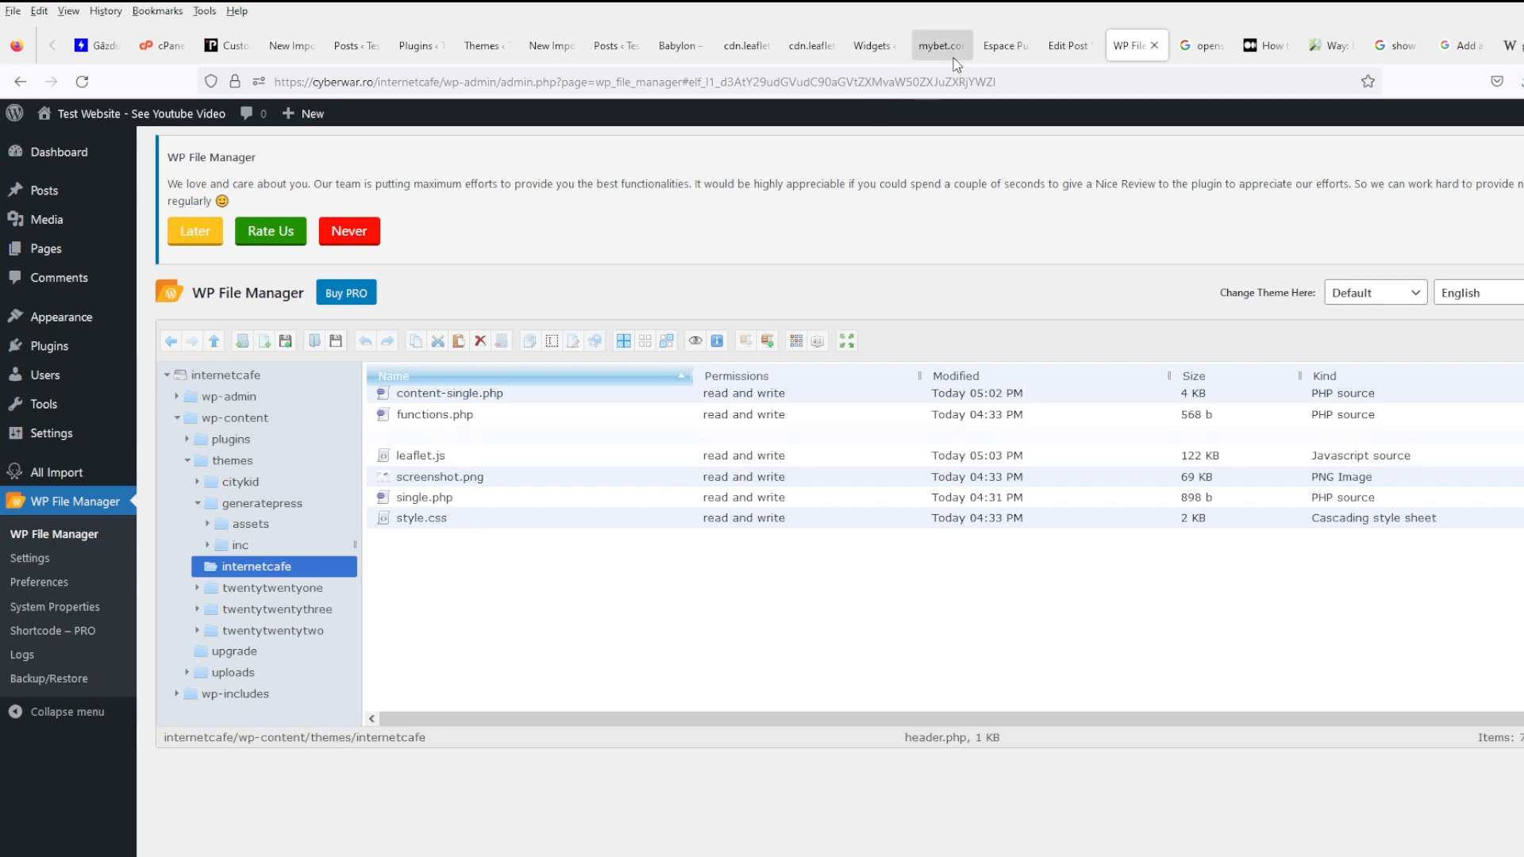
click(941, 48)
click(993, 50)
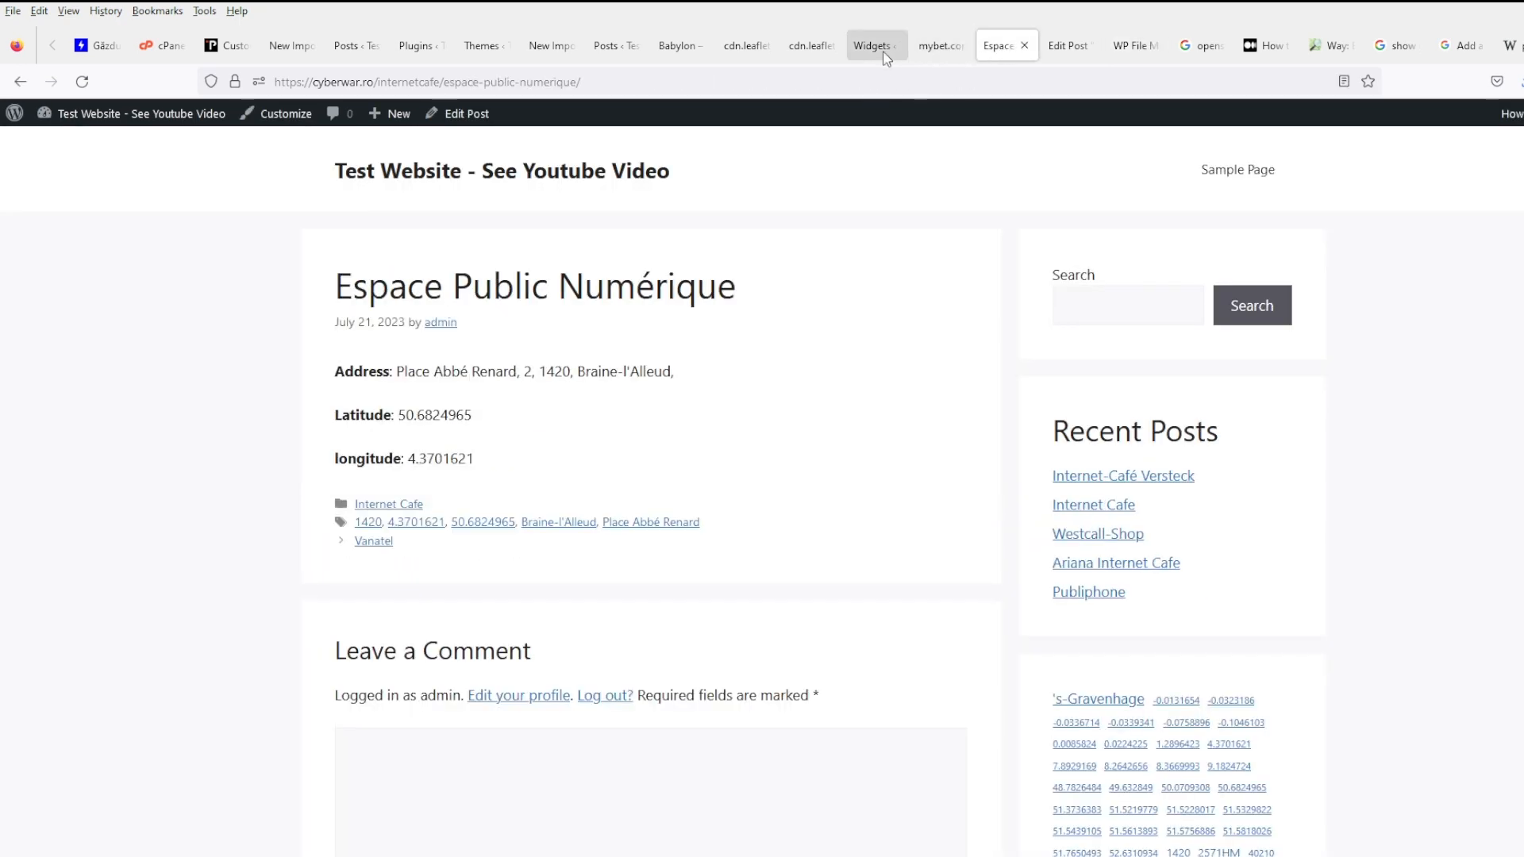
- Reload the Espace post and check the console, which reports leaflet.css blocked by MIME mismatch
click(89, 81)
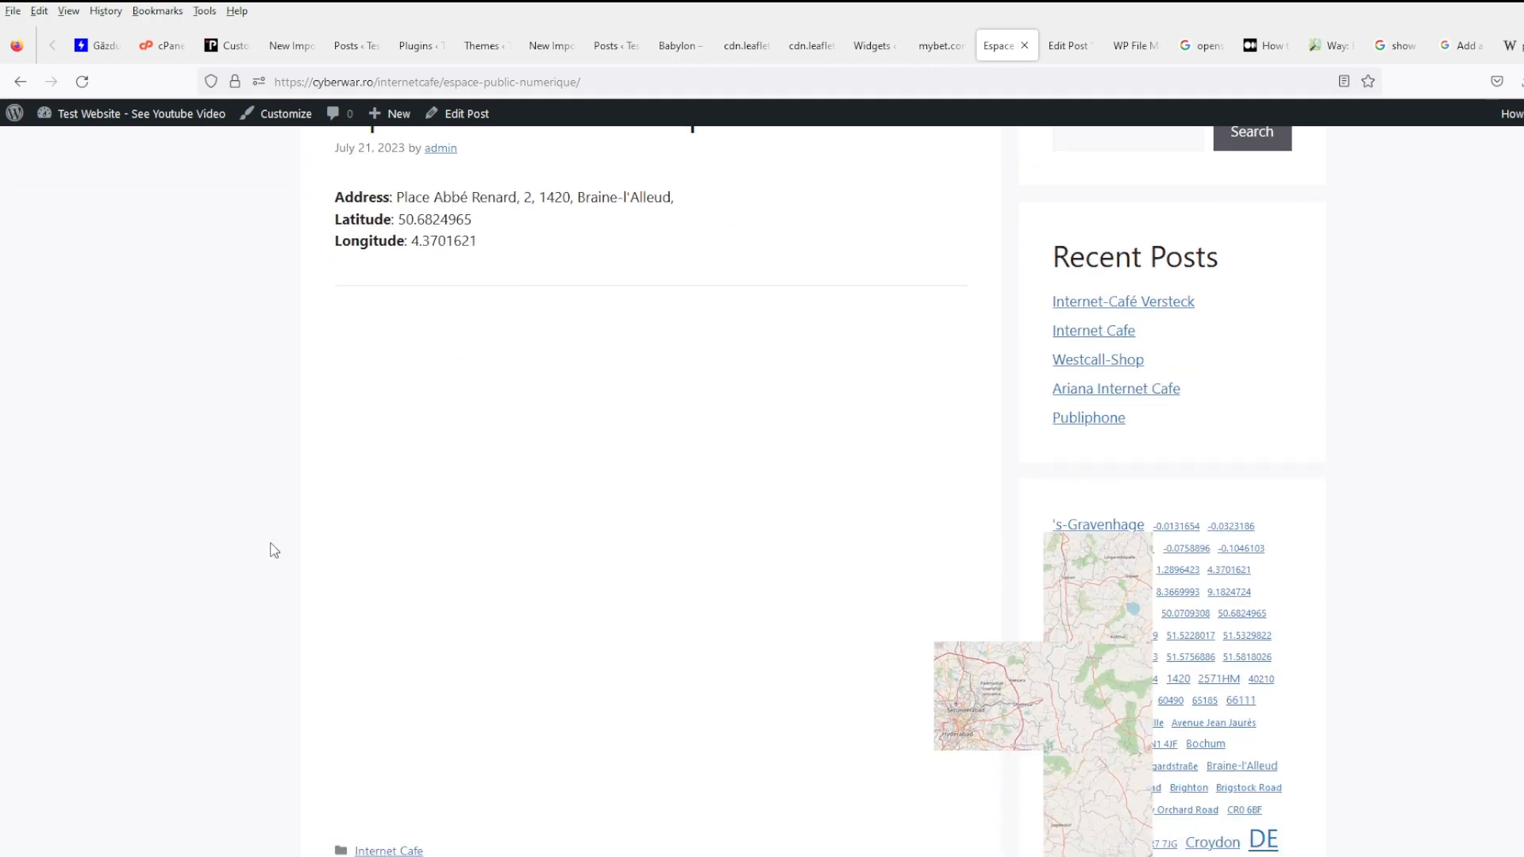
scroll(1092, 408, down, 4)
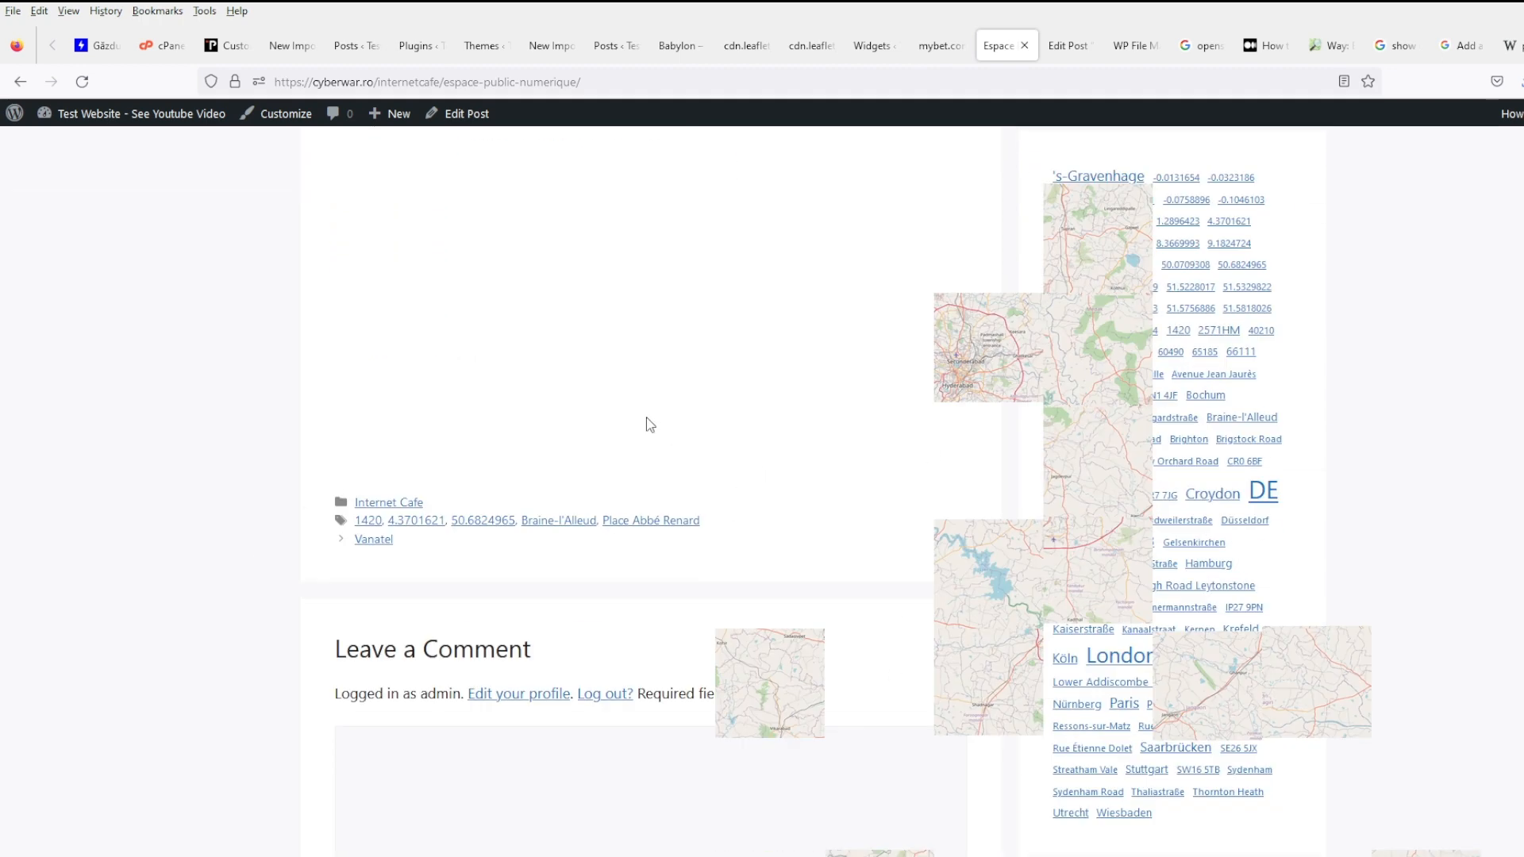
key(F12)
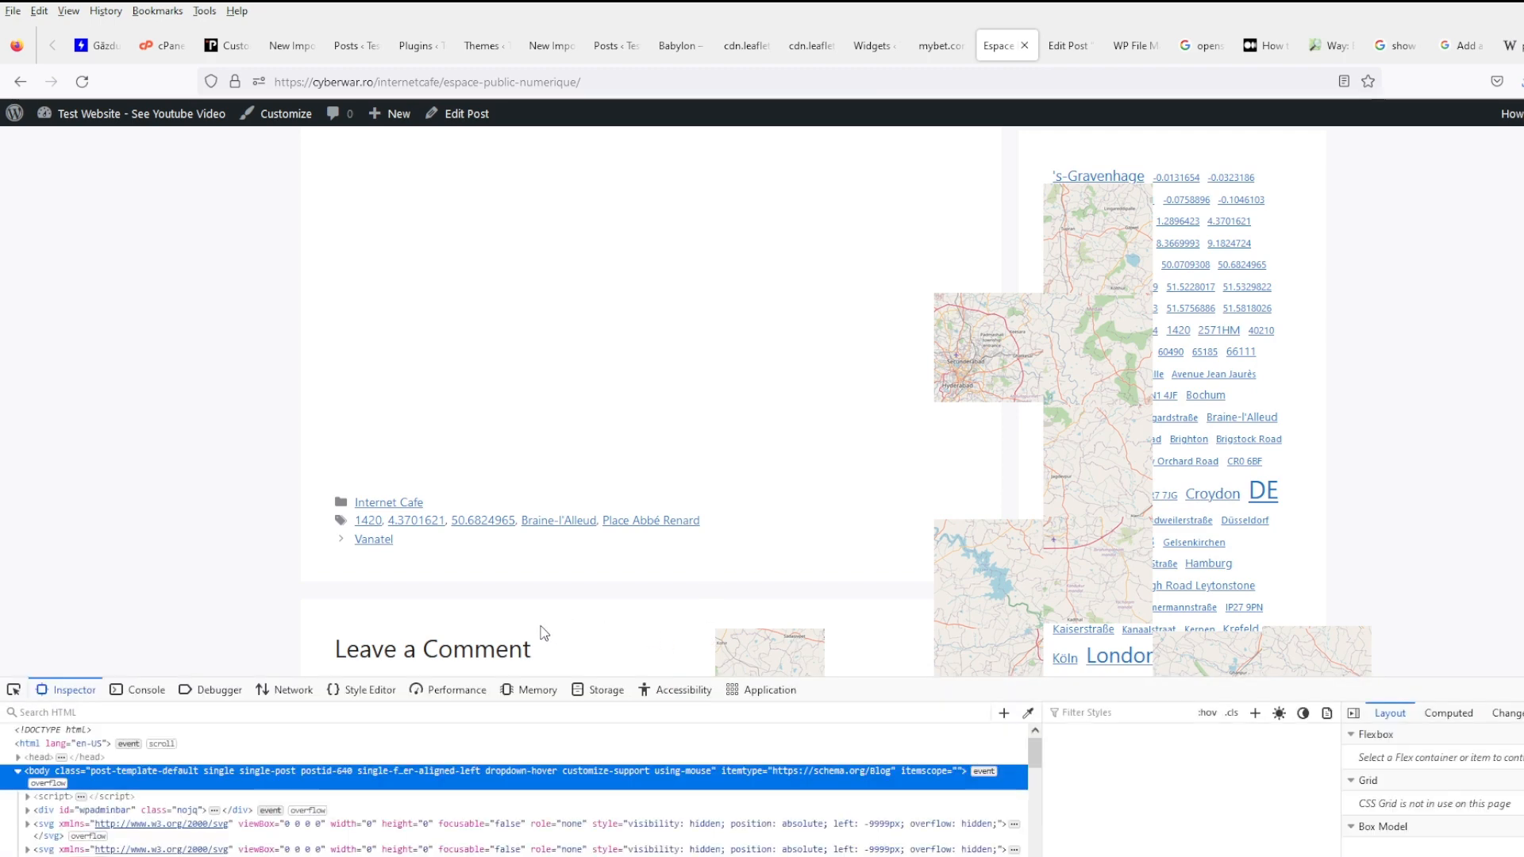
click(151, 689)
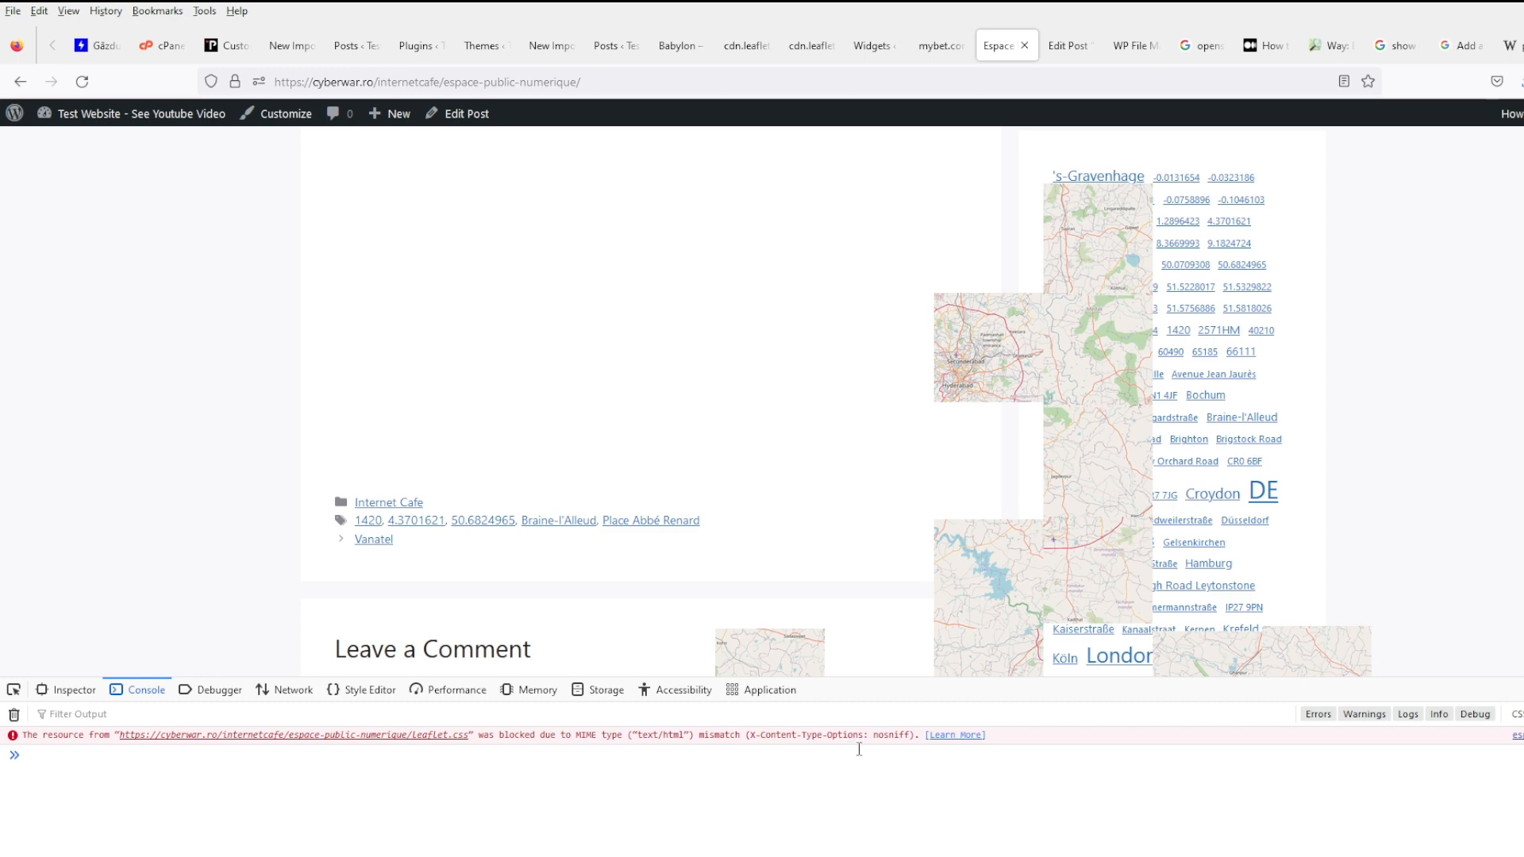
- Close the Widgets and mybet.com pages and go back to the file manager
click(947, 53)
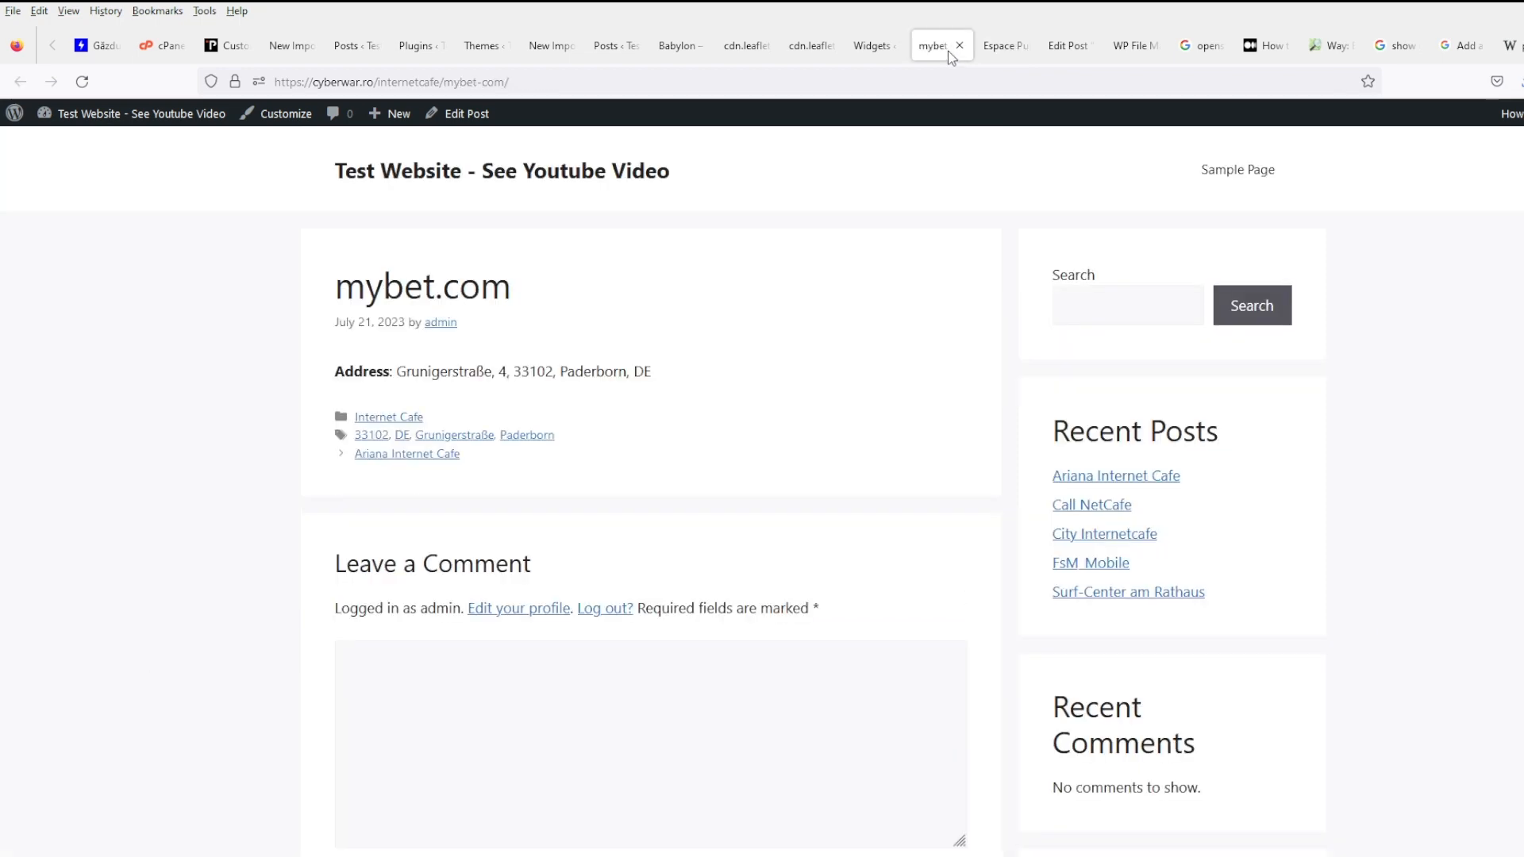
click(878, 54)
click(793, 56)
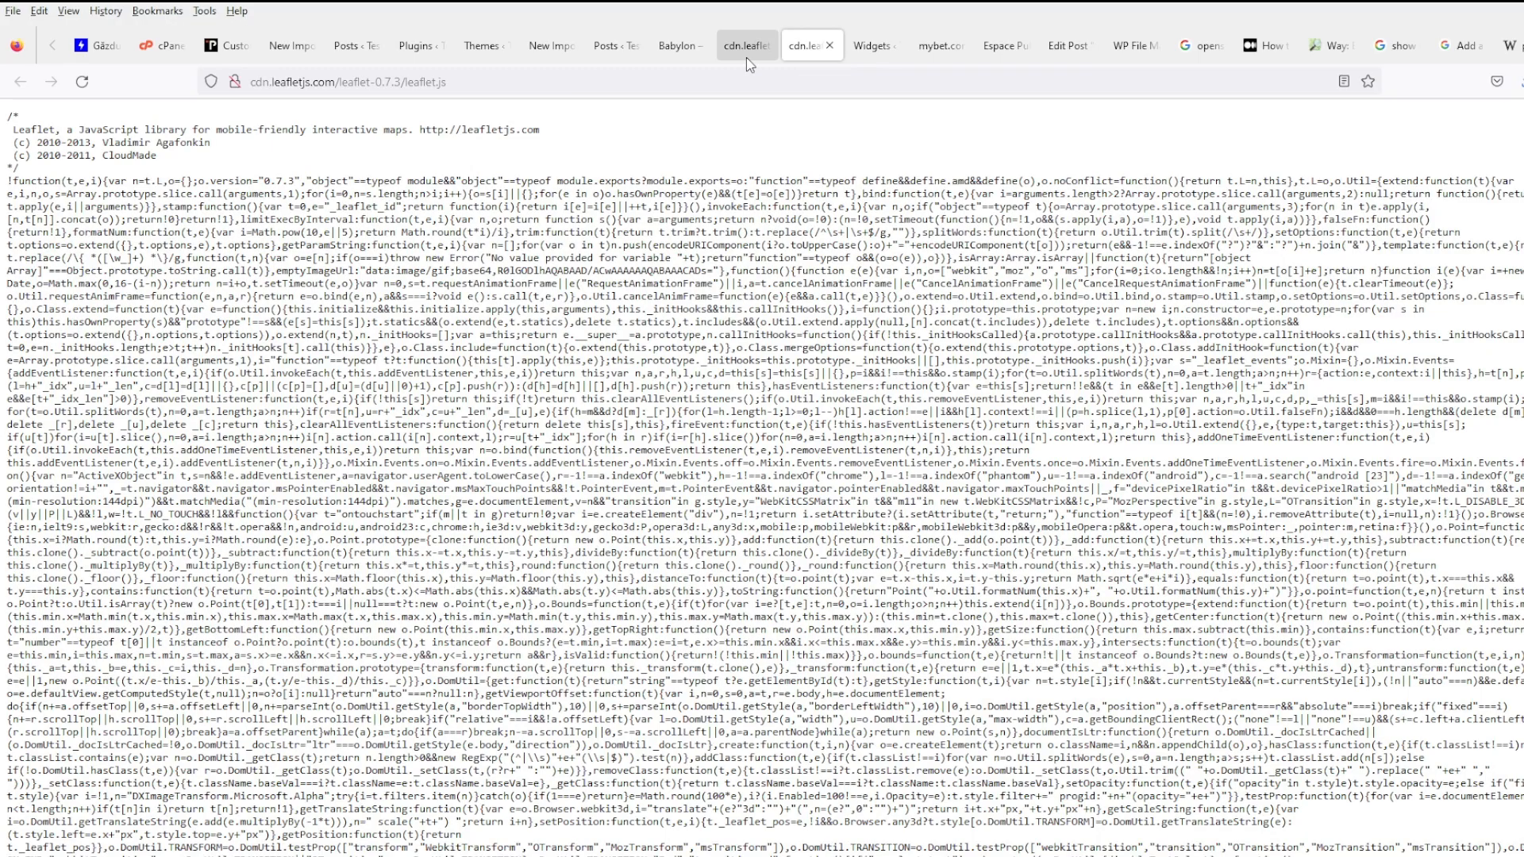
click(691, 55)
click(616, 54)
click(565, 57)
click(492, 57)
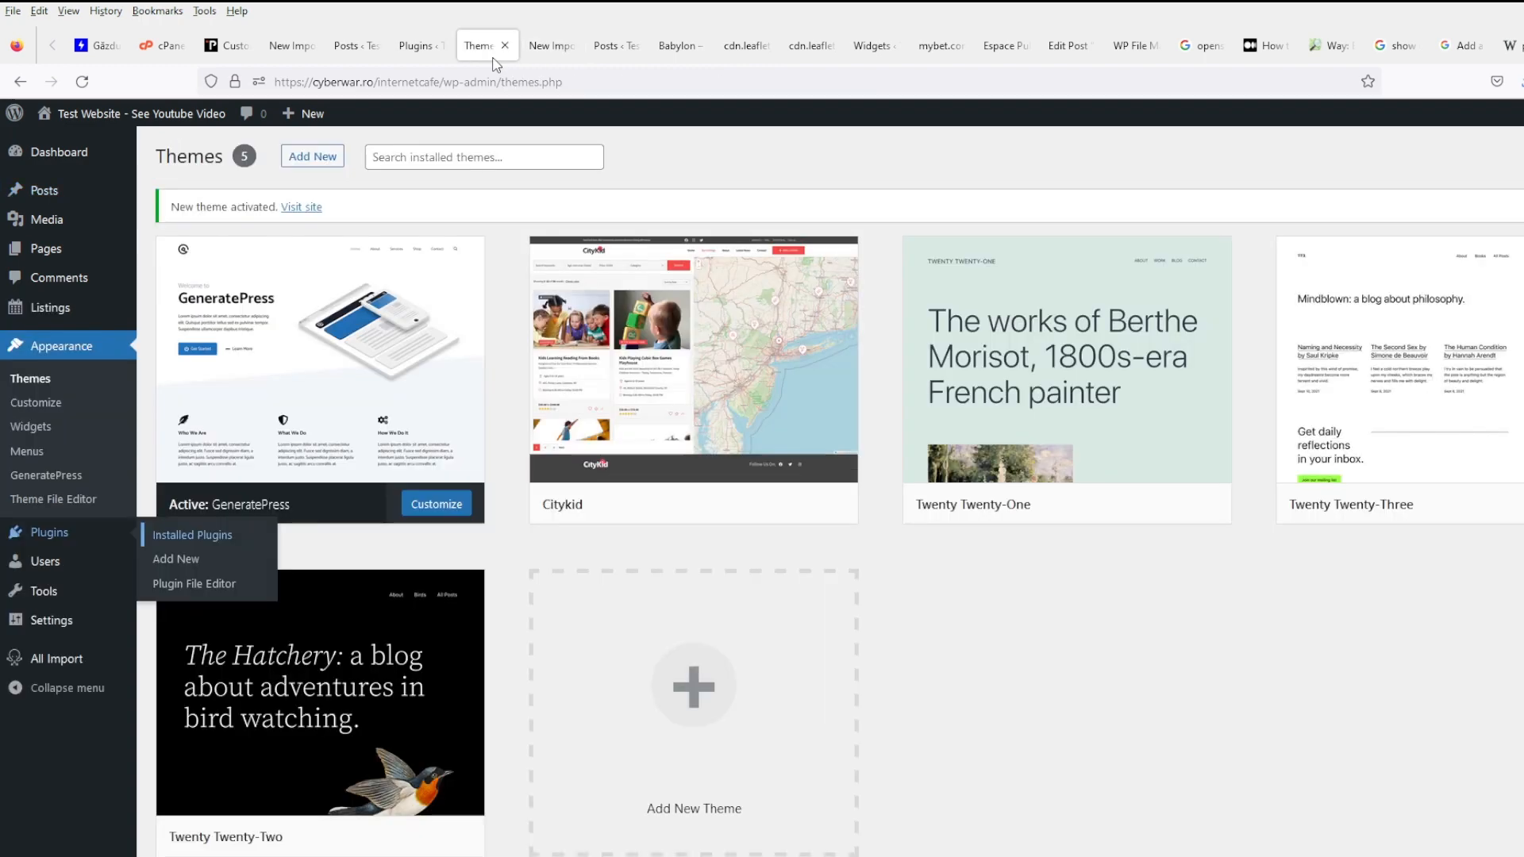
click(937, 46)
click(787, 50)
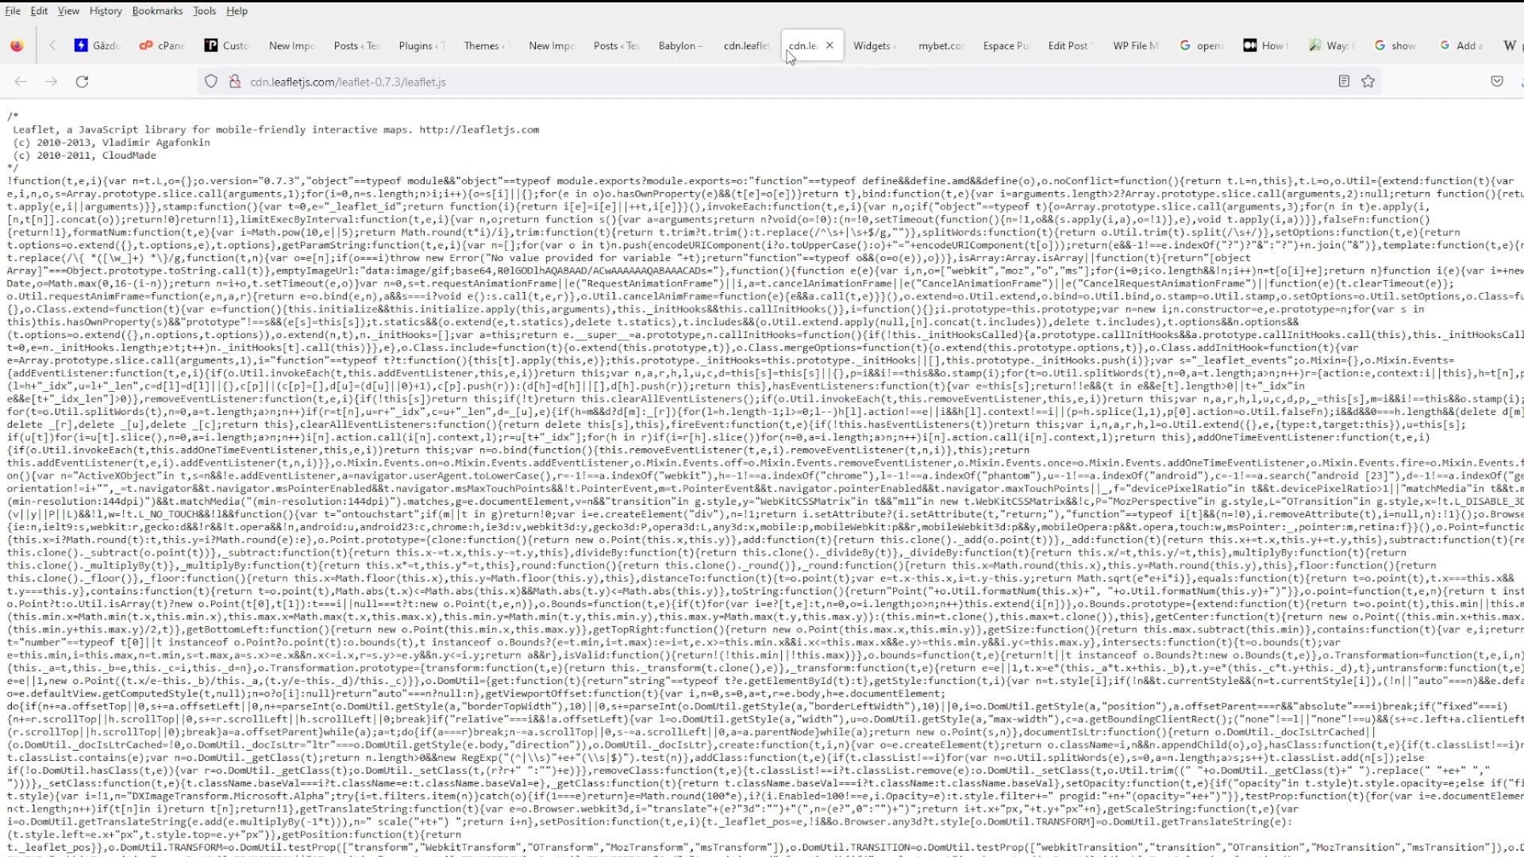
click(984, 51)
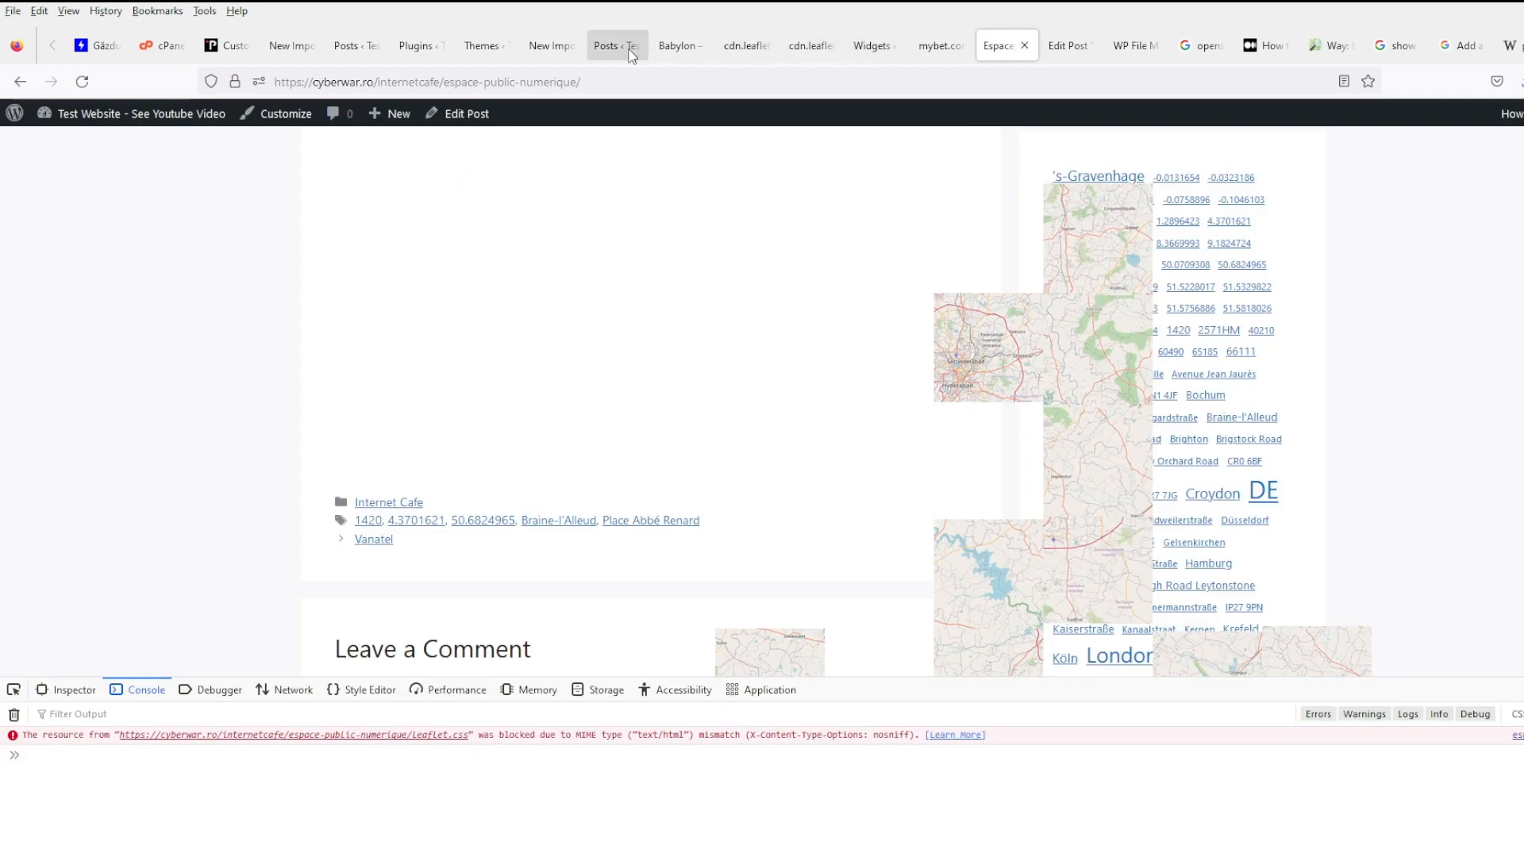
click(895, 57)
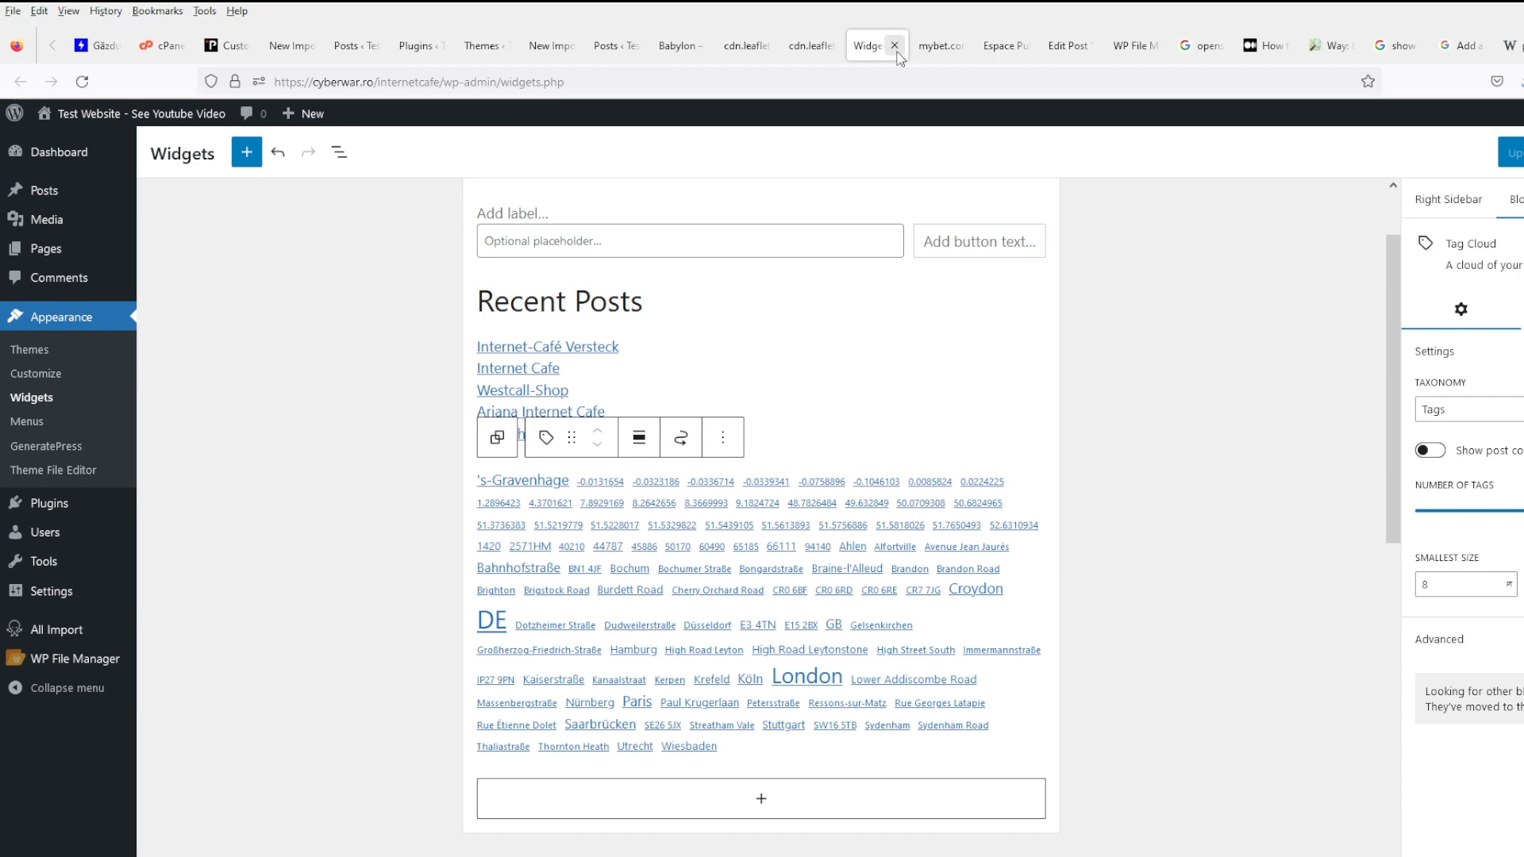
click(895, 47)
click(895, 46)
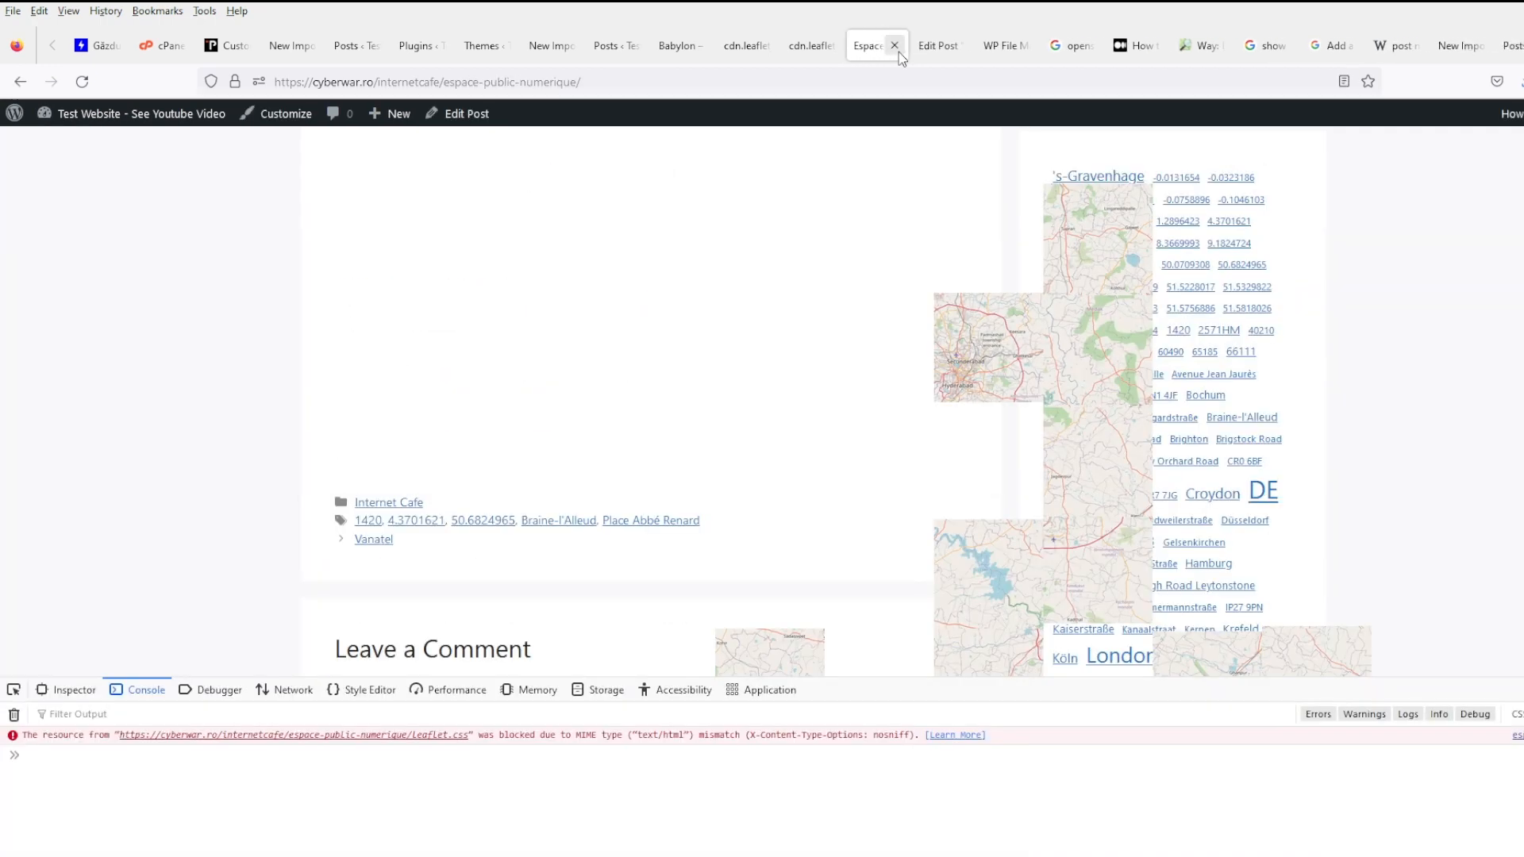
click(943, 46)
click(996, 46)
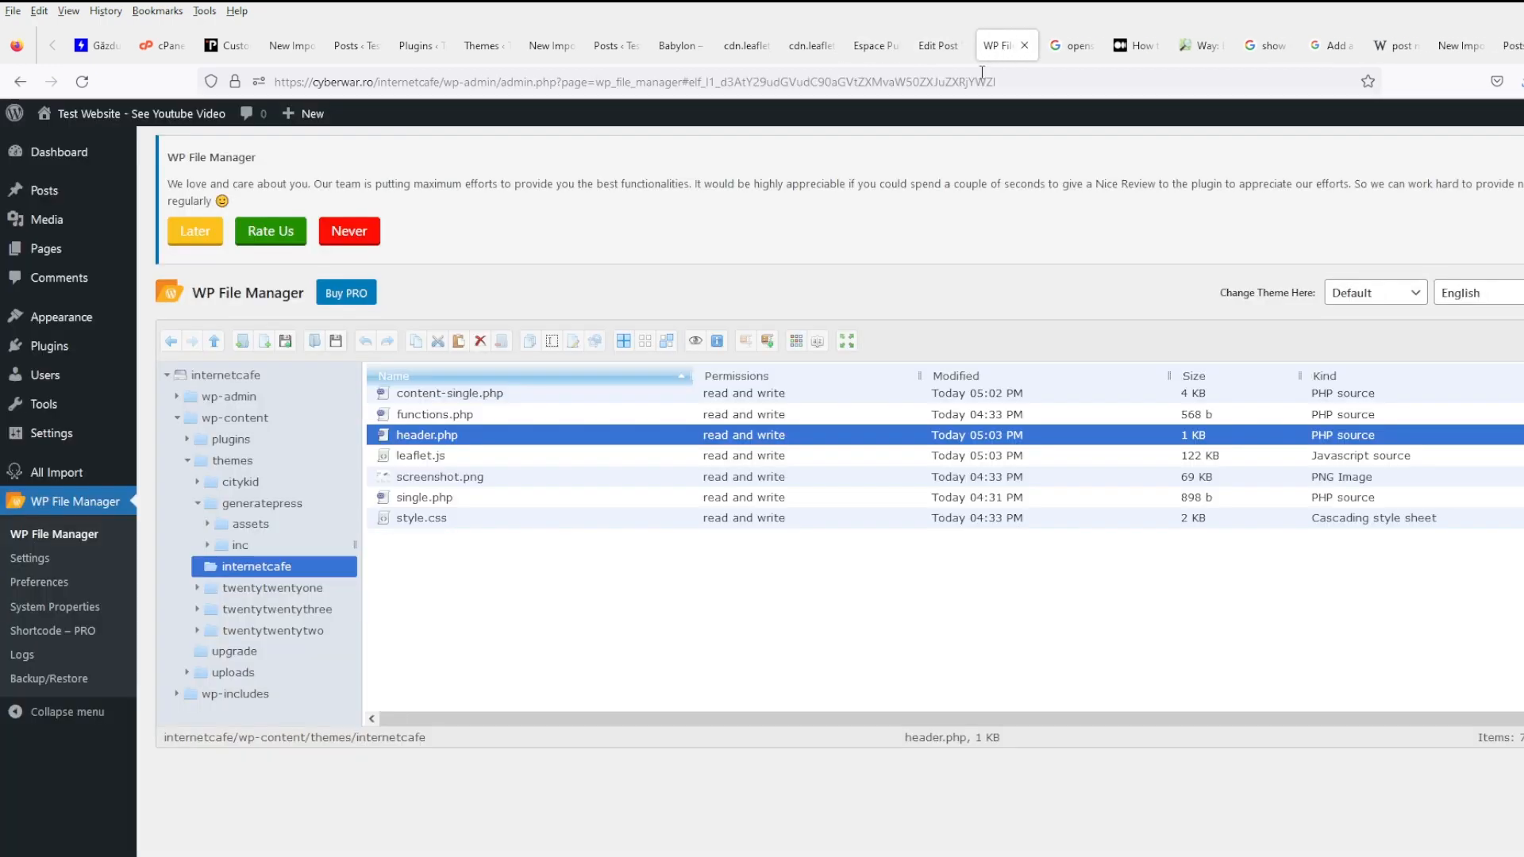
- Prefix header.php's leaflet.css href with the full site path ending internetcafe/wp-content/themes/internetcafe/, then save
right_click(491, 445)
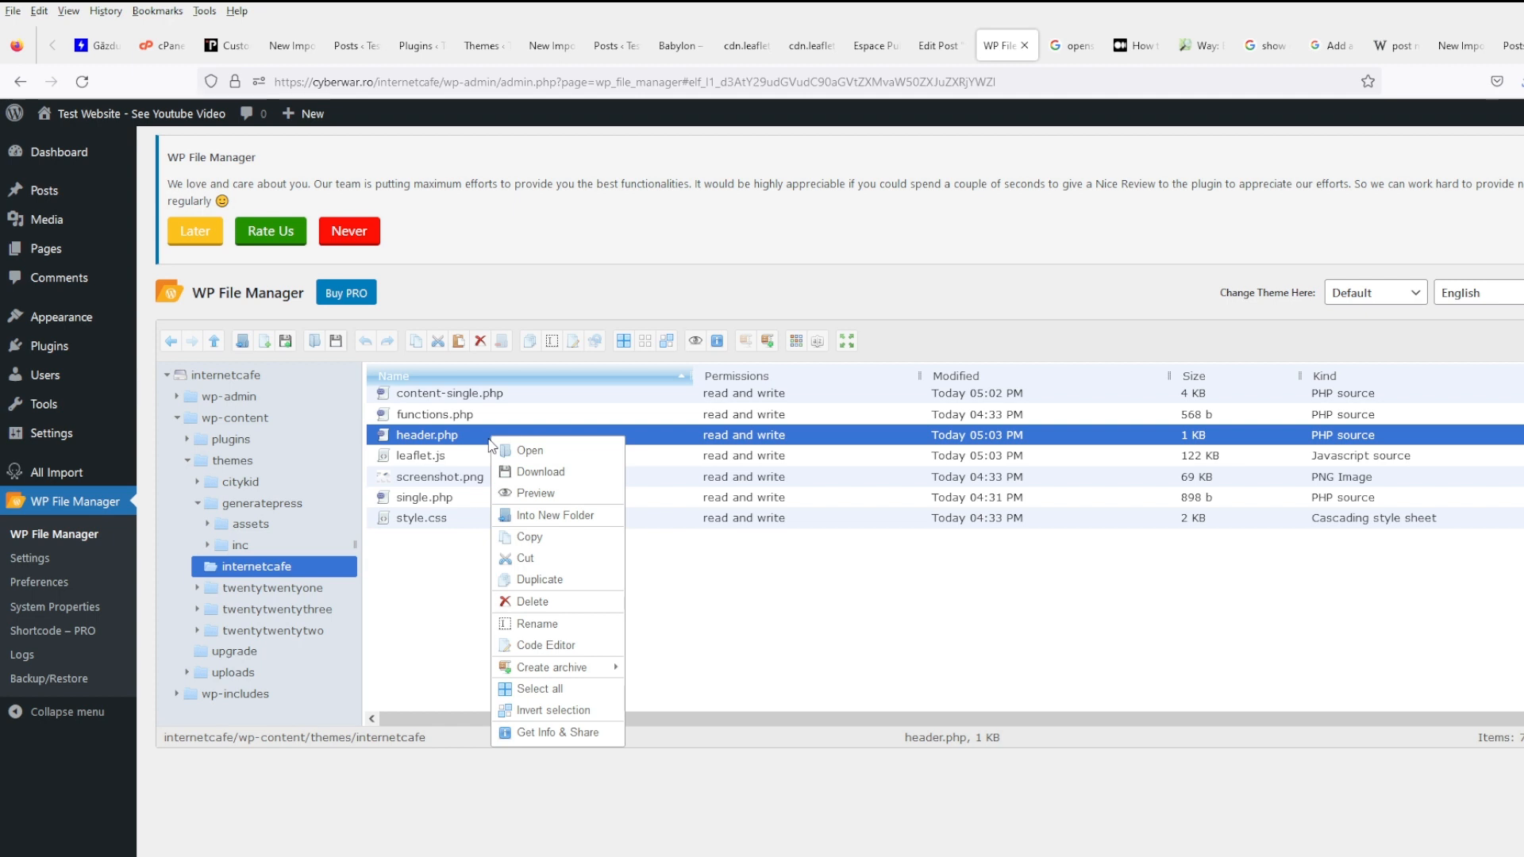
click(574, 649)
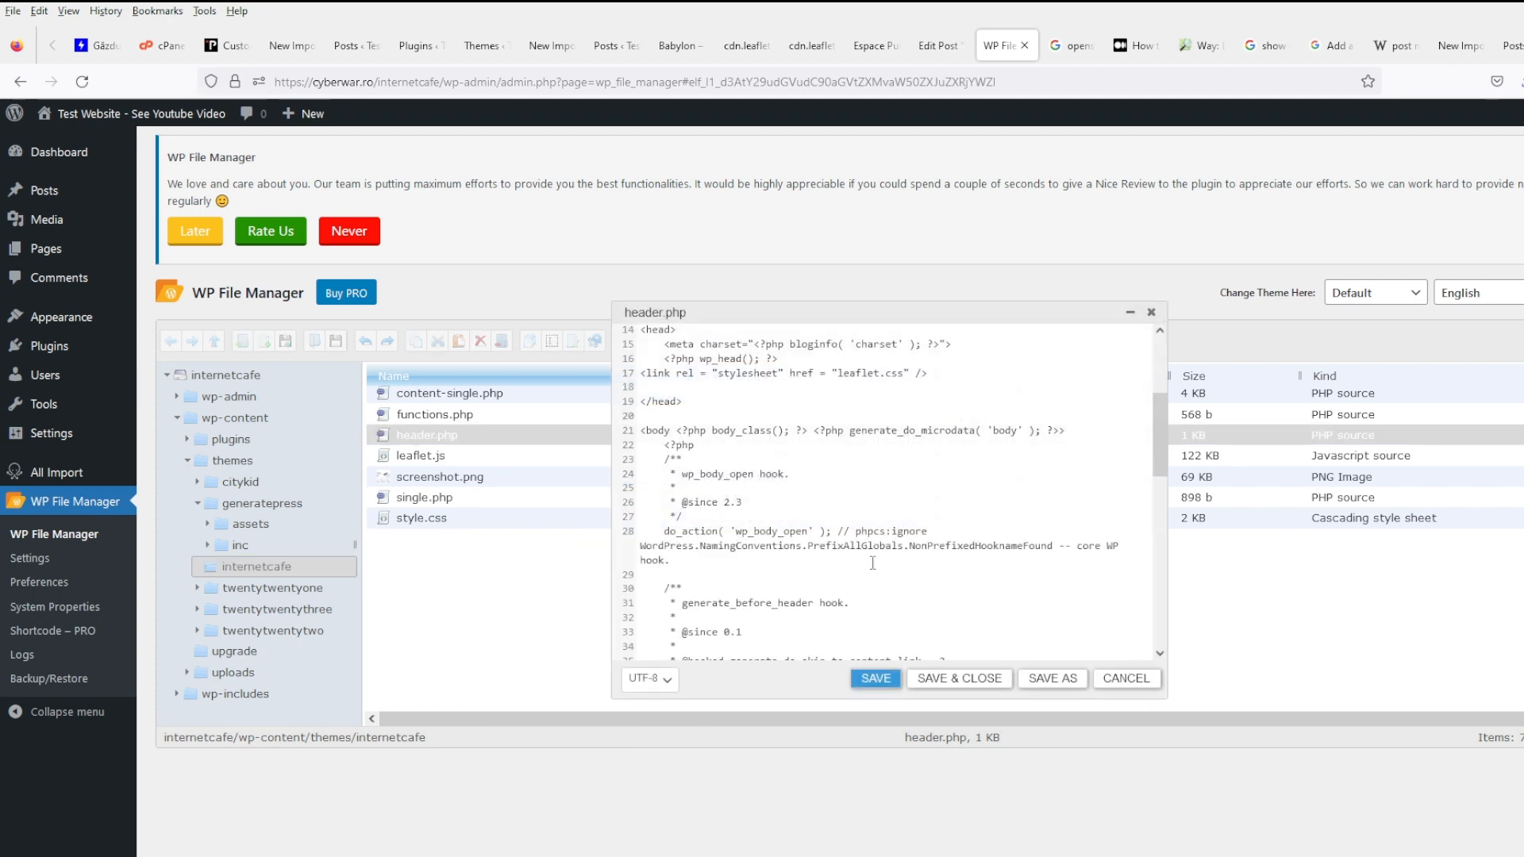
click(840, 373)
text(https://ww)
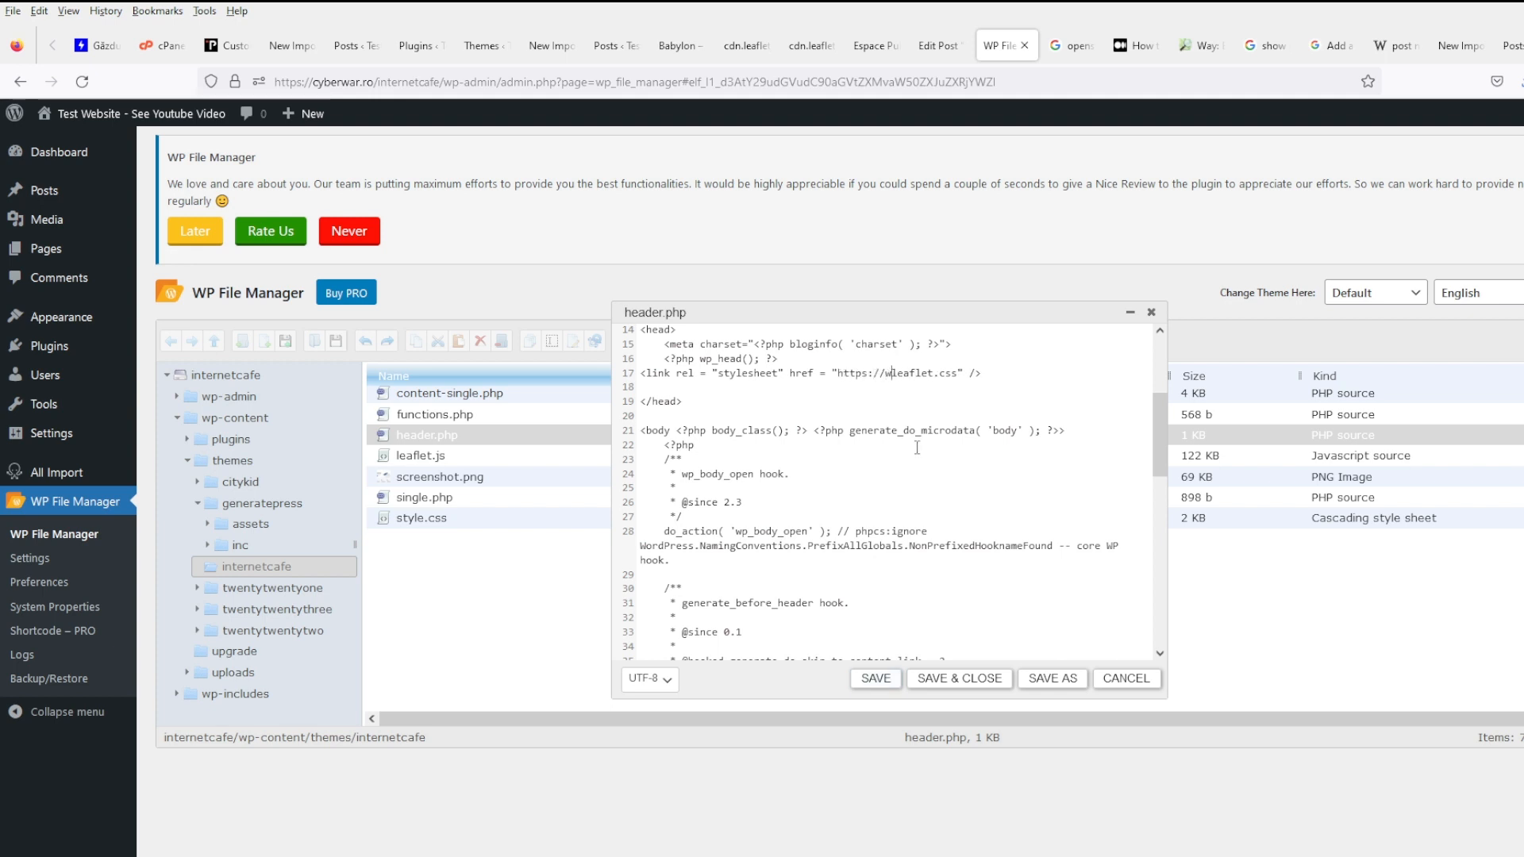
key(BackSpace)
key(BackSpace)
text(cyberwar.ro/themes/)
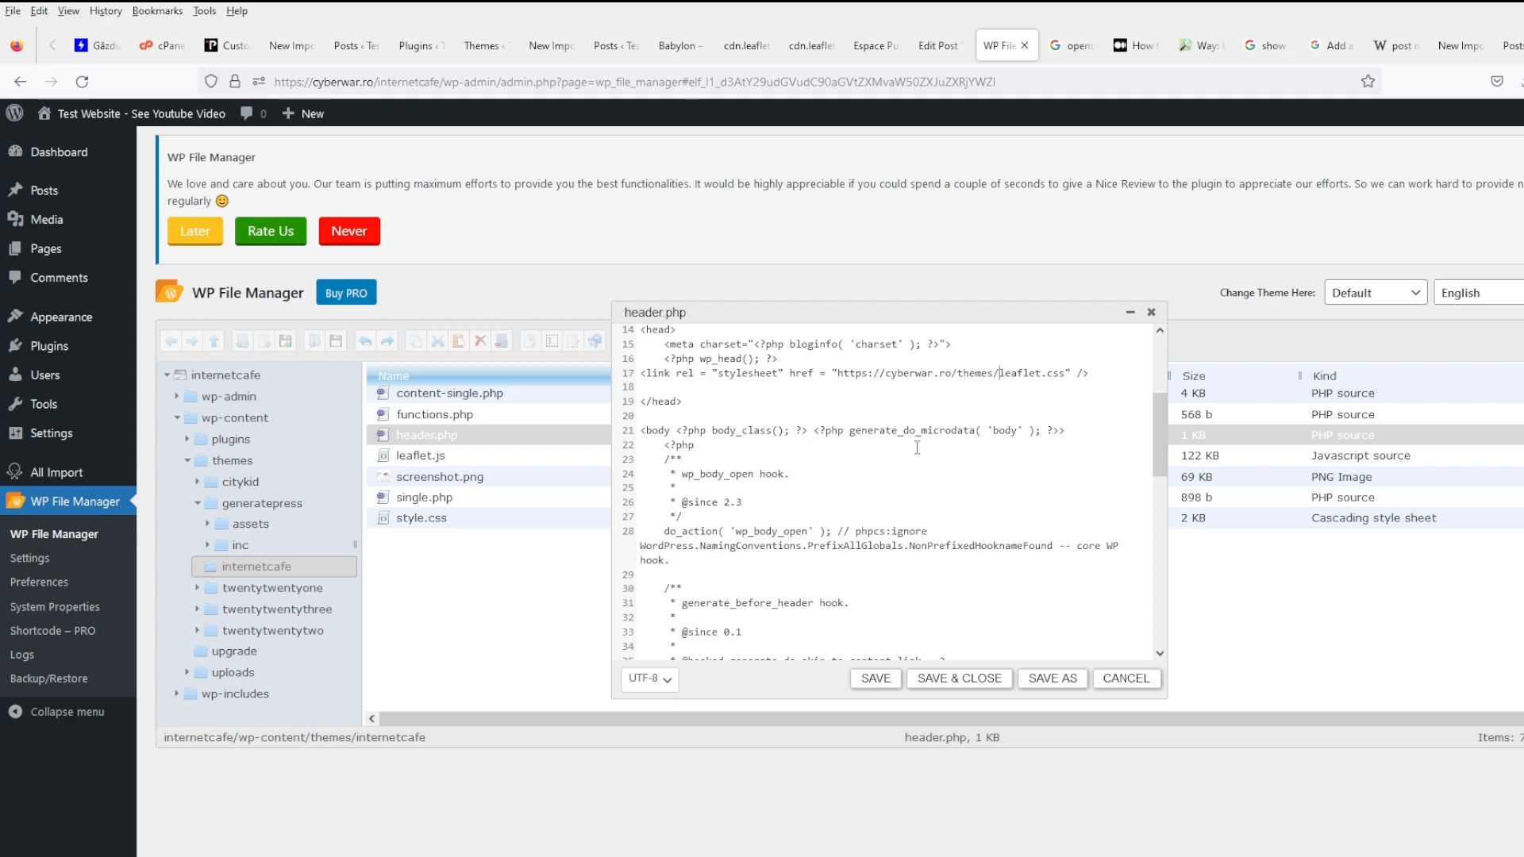
key(BackSpace)
key(BackSpace)
key(BackSpace)
key(BackSpace)
key(BackSpace)
key(BackSpace)
key(BackSpace)
text(internetcafe/wp-content/themes/)
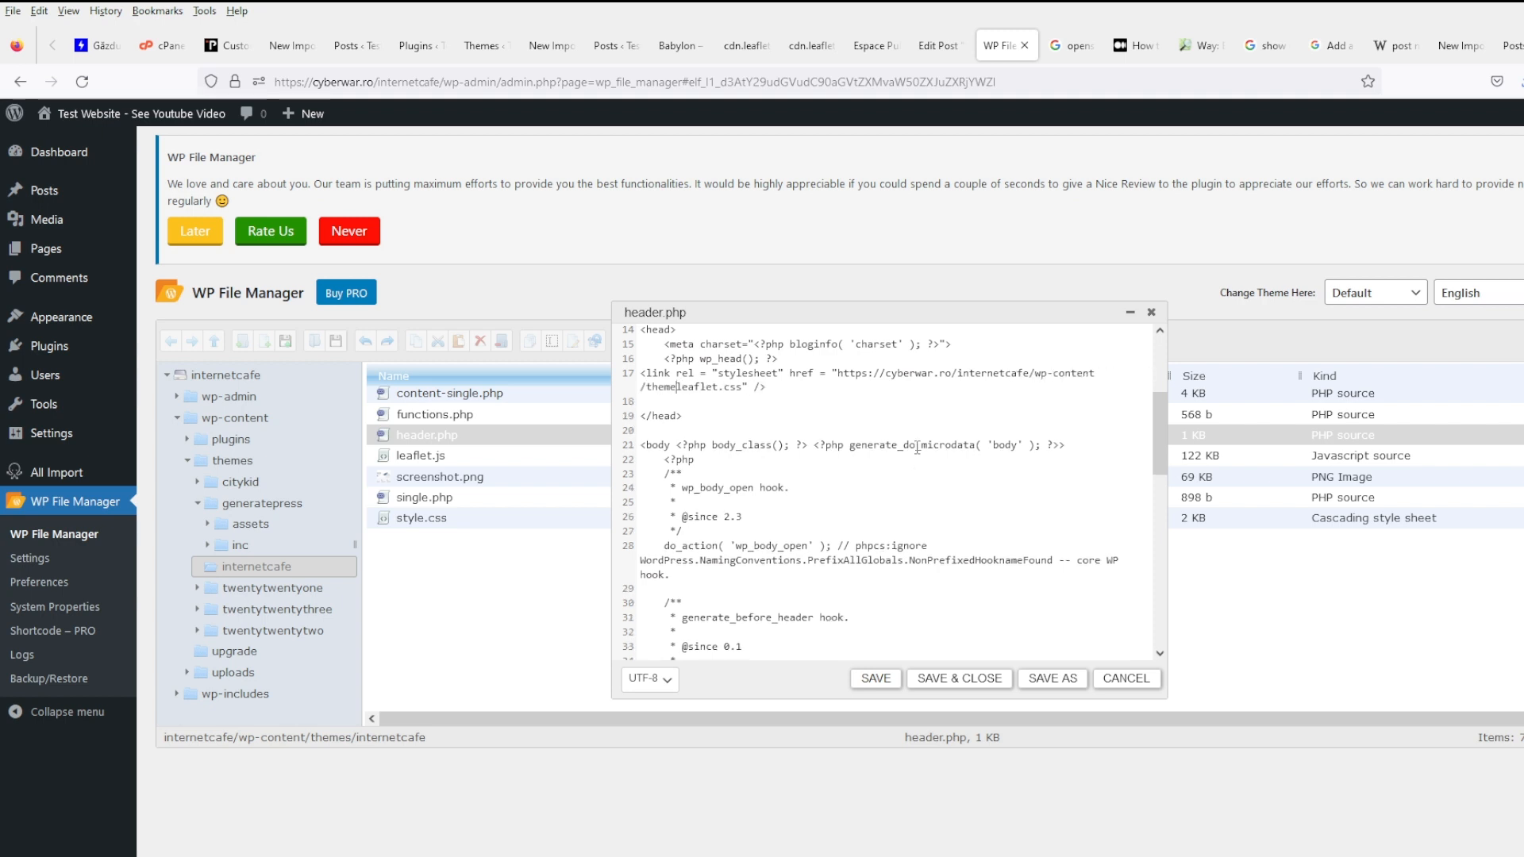
text(internetcafe/)
click(875, 679)
click(952, 49)
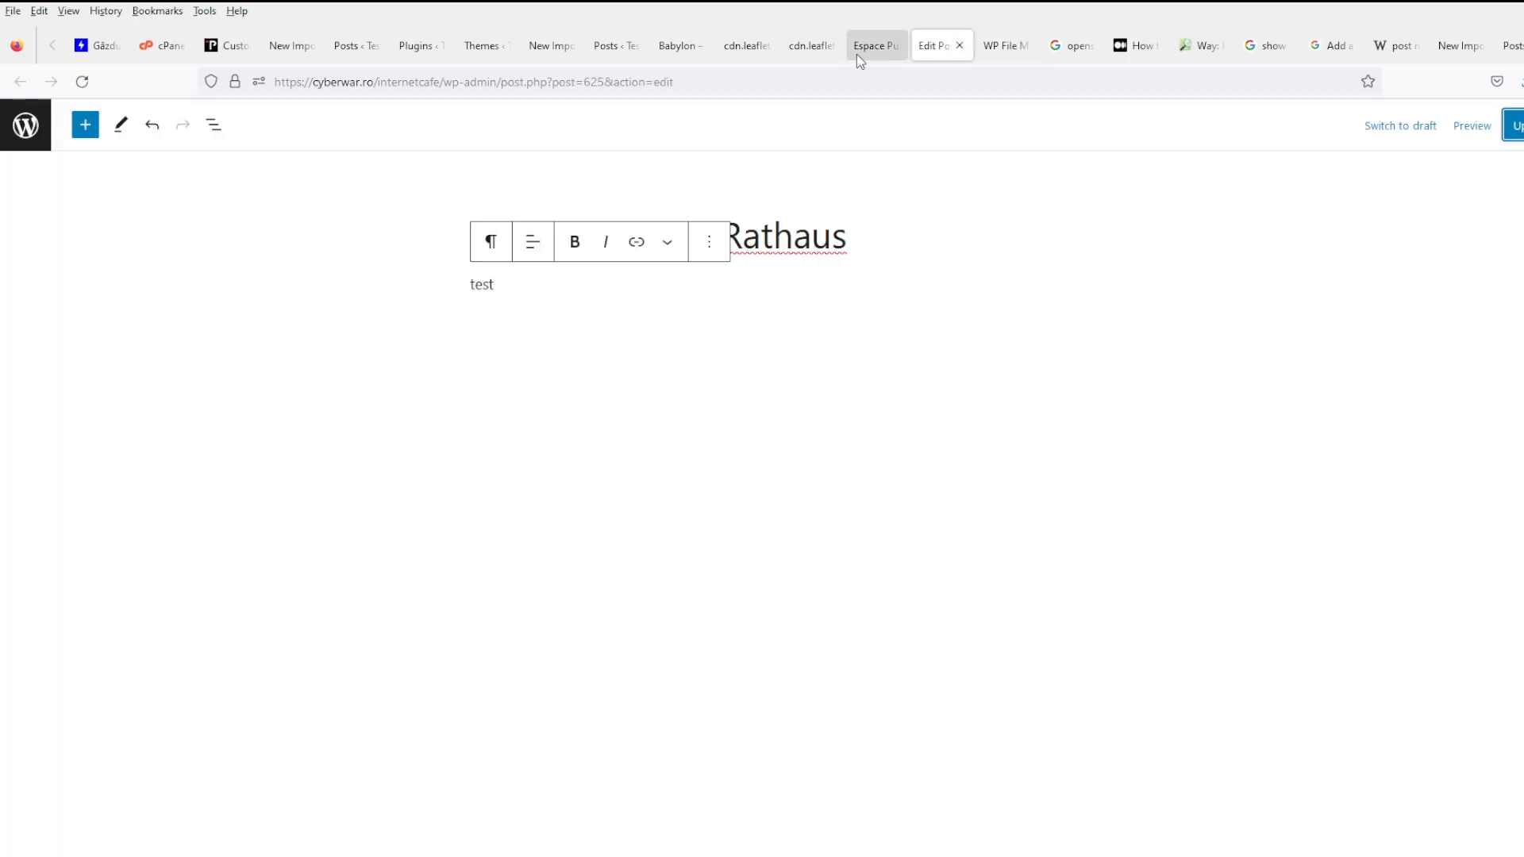
- Reload the Espace Public Numérique post and read the explanation of the leaflet.css MIME-type error
click(856, 56)
click(83, 82)
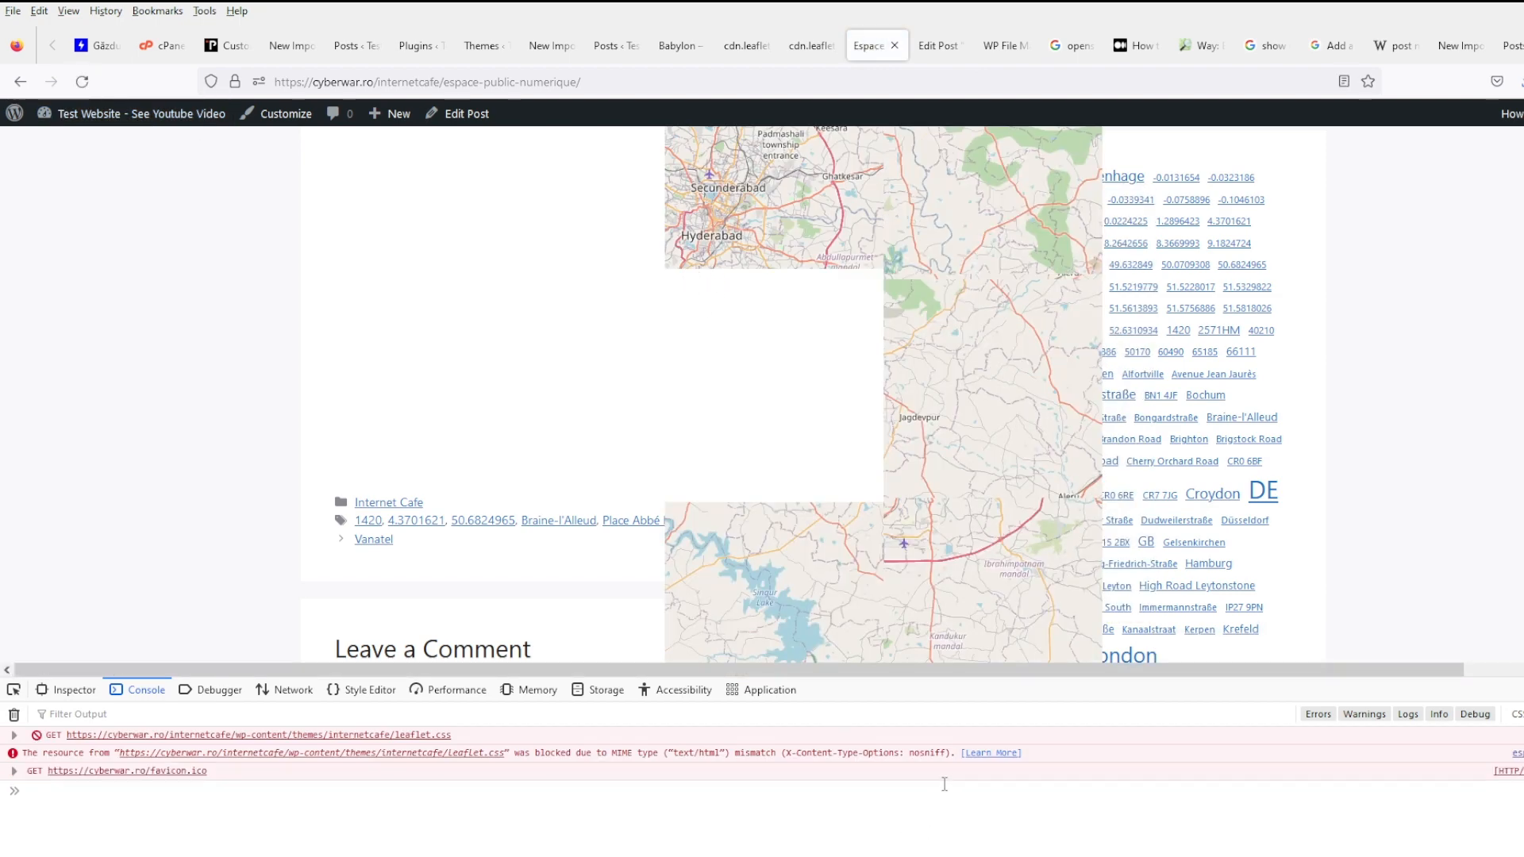
double_click(996, 761)
click(999, 763)
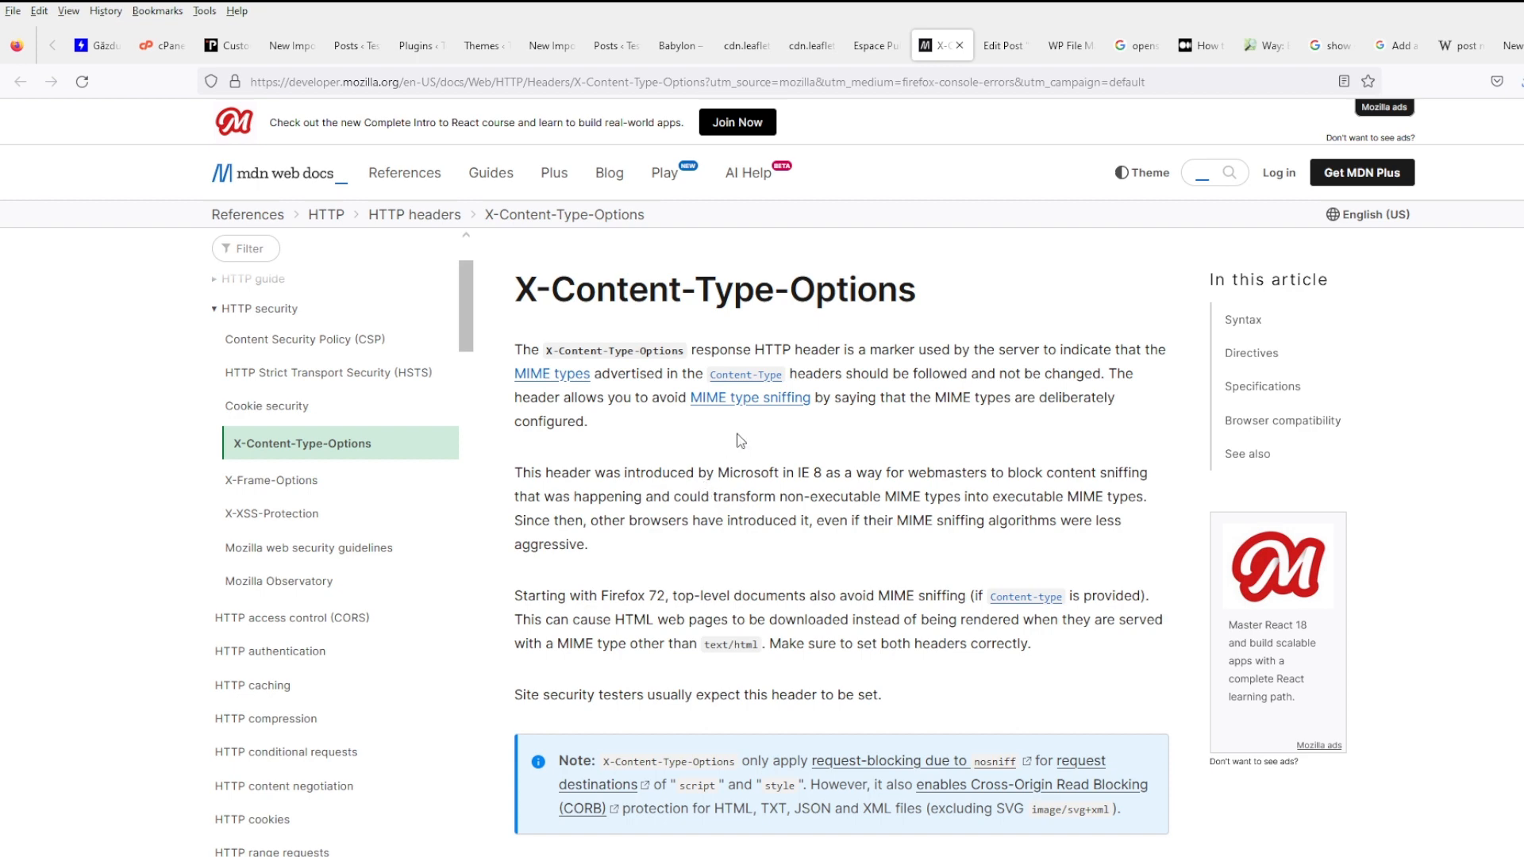
- Close the developer tools on the post and scroll it back to the top
click(889, 47)
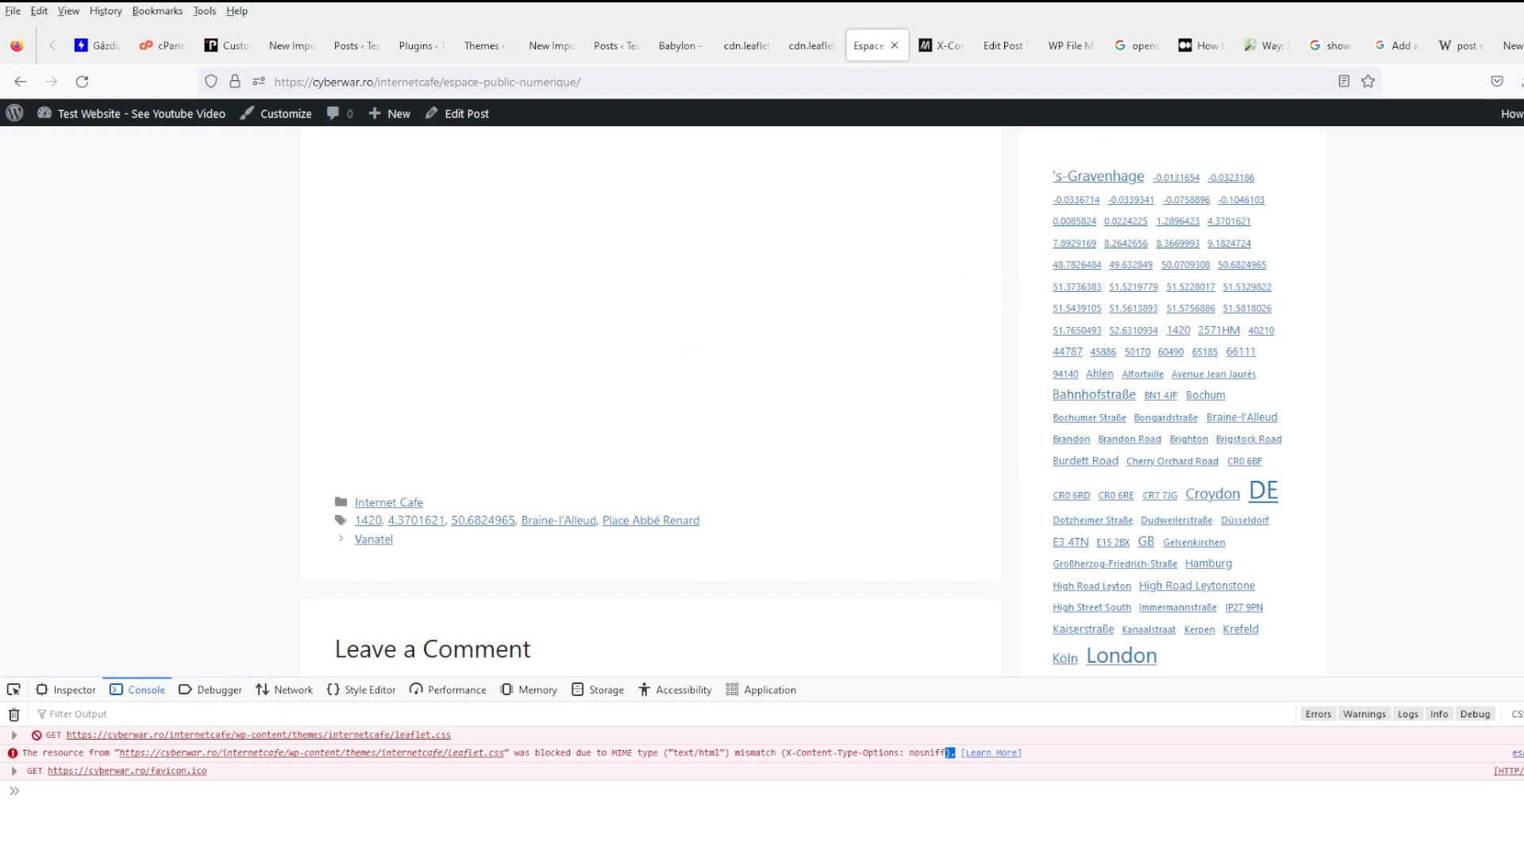
key(F12)
scroll(1303, 643, down, 3)
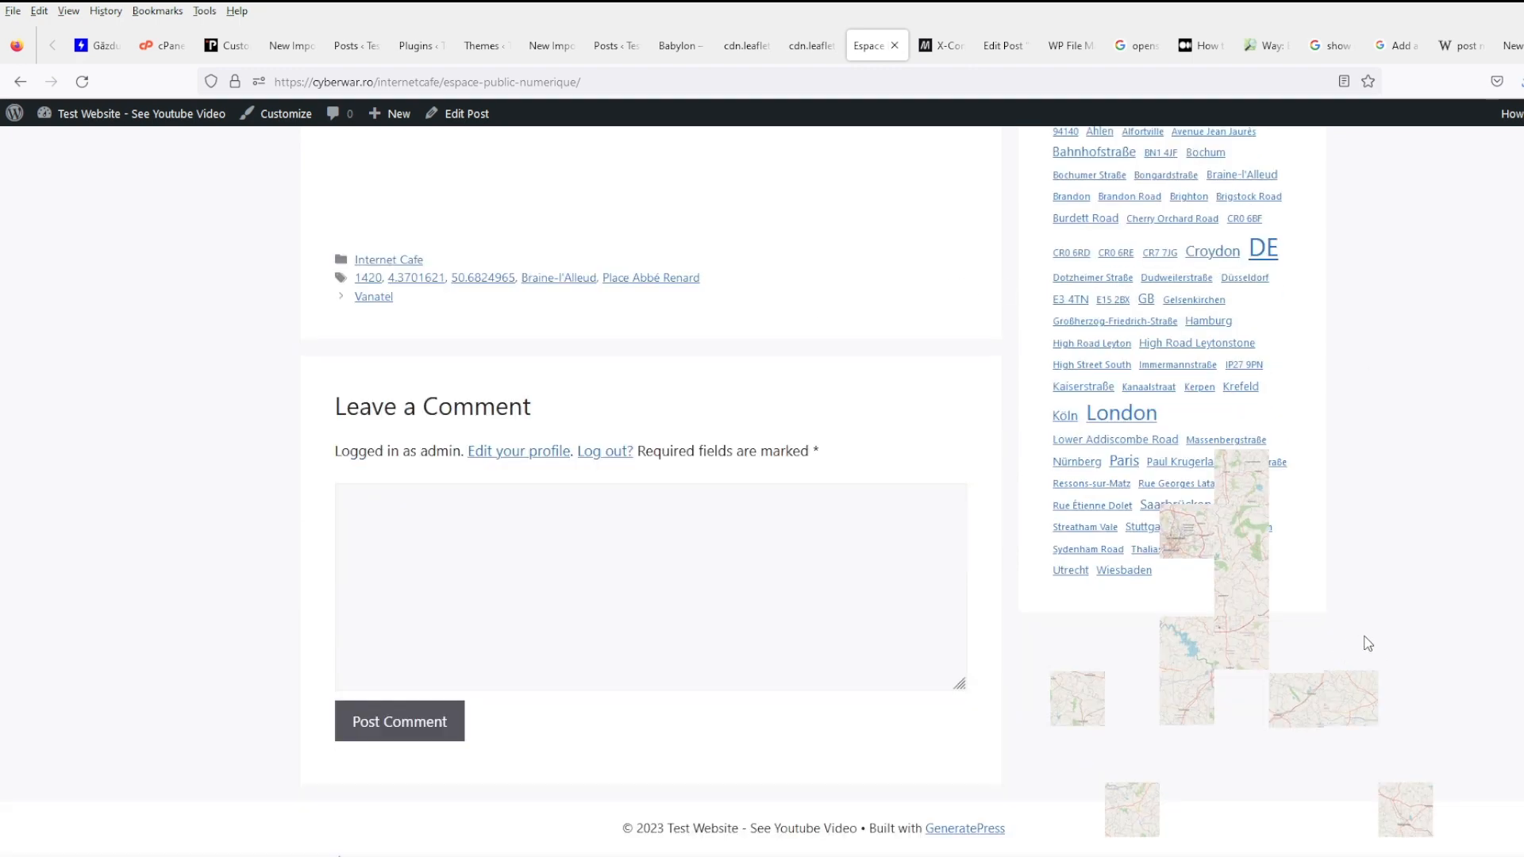
scroll(1367, 643, up, 10)
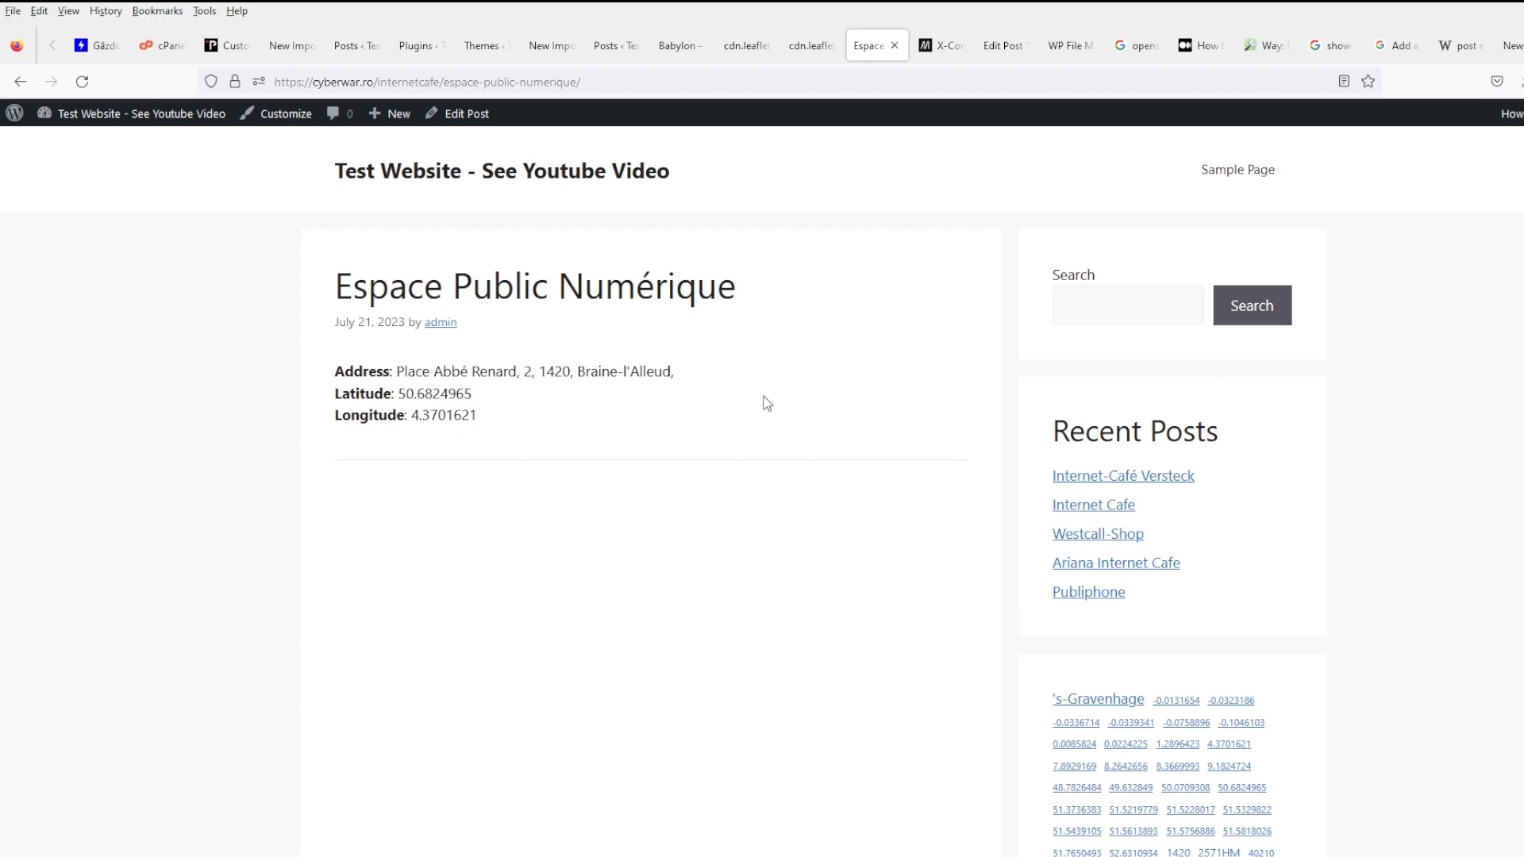
click(941, 45)
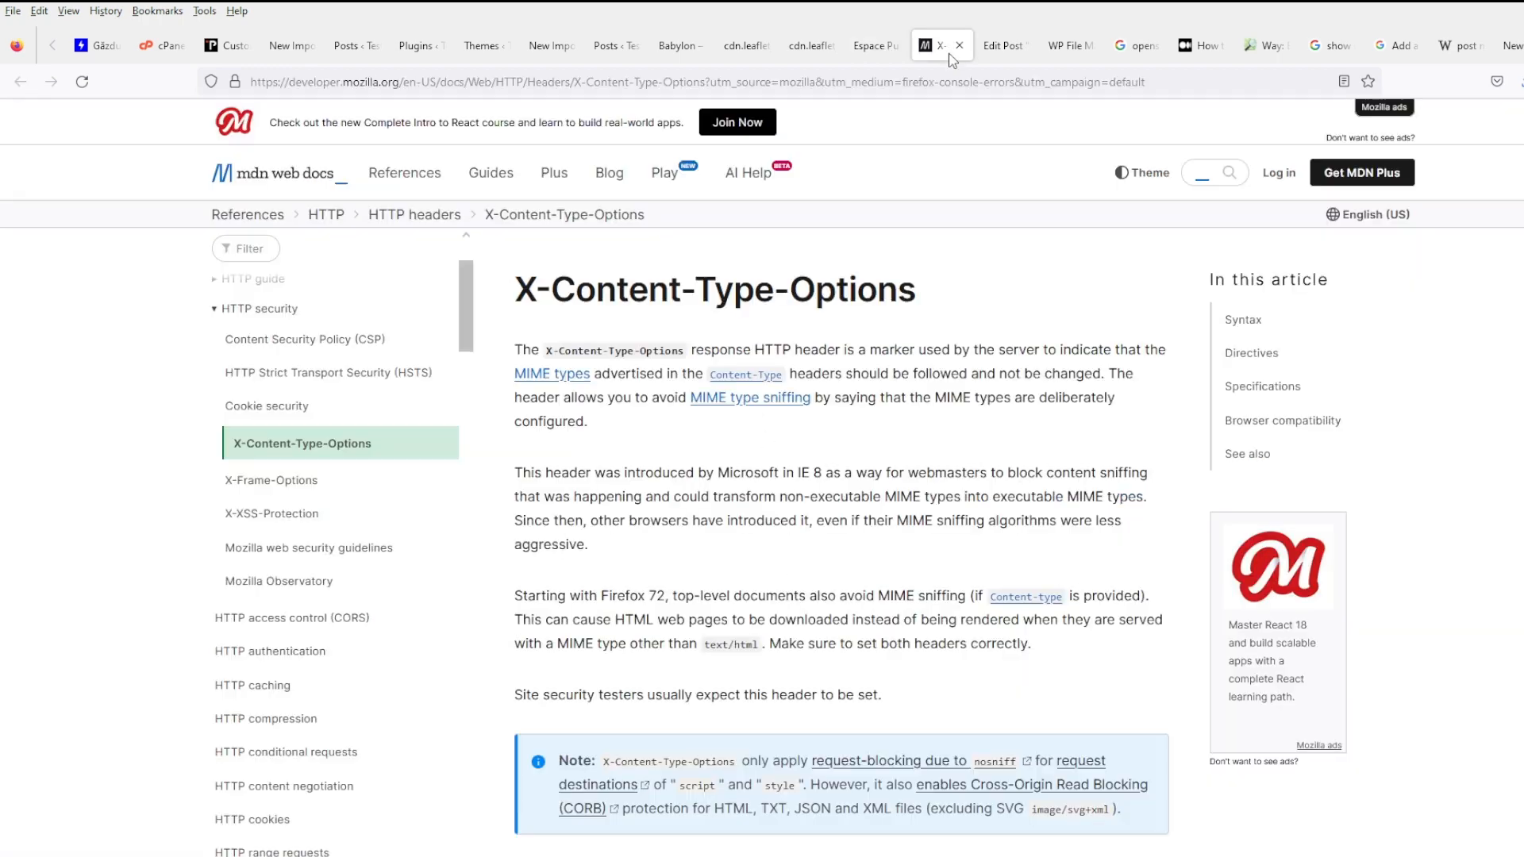
- Search the web for 'openstreetmap wordpress' and open the OSM plugin result
click(645, 77)
key(BackSpace)
text(openstre)
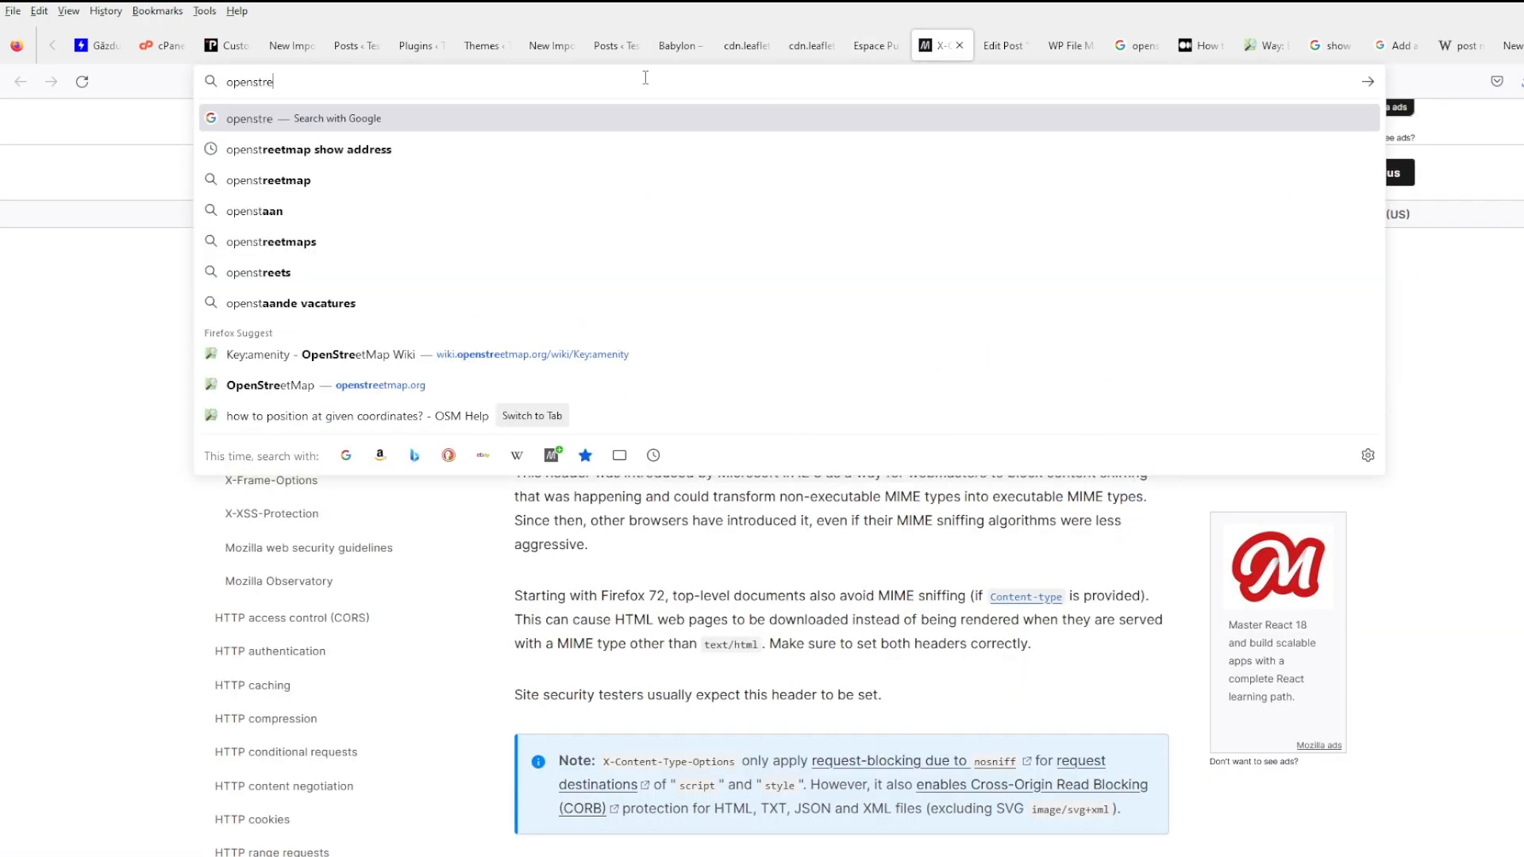
text(etmap wordpres)
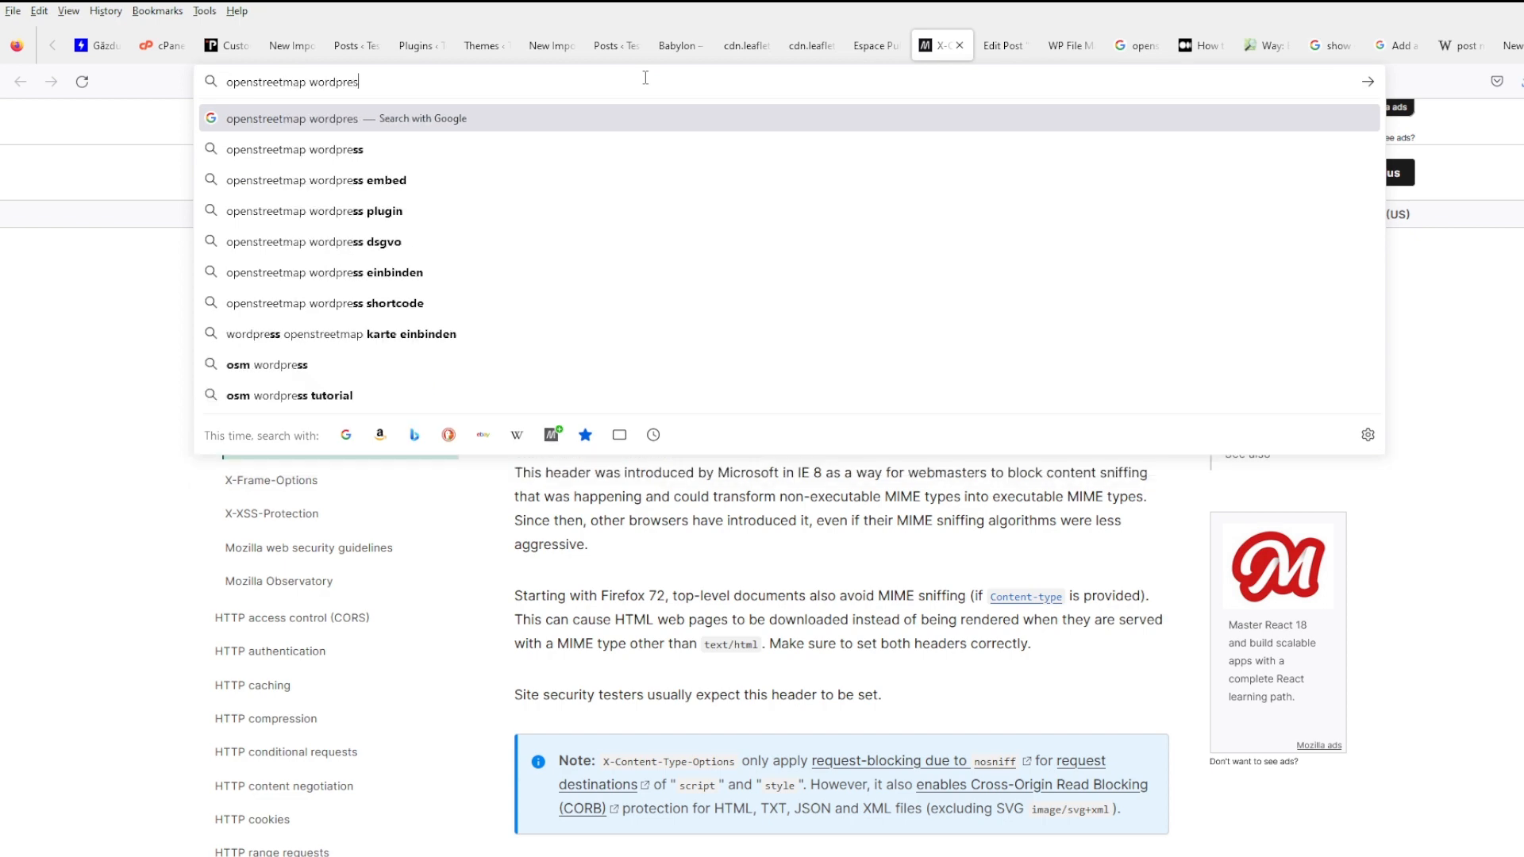
text(s)
key(Return)
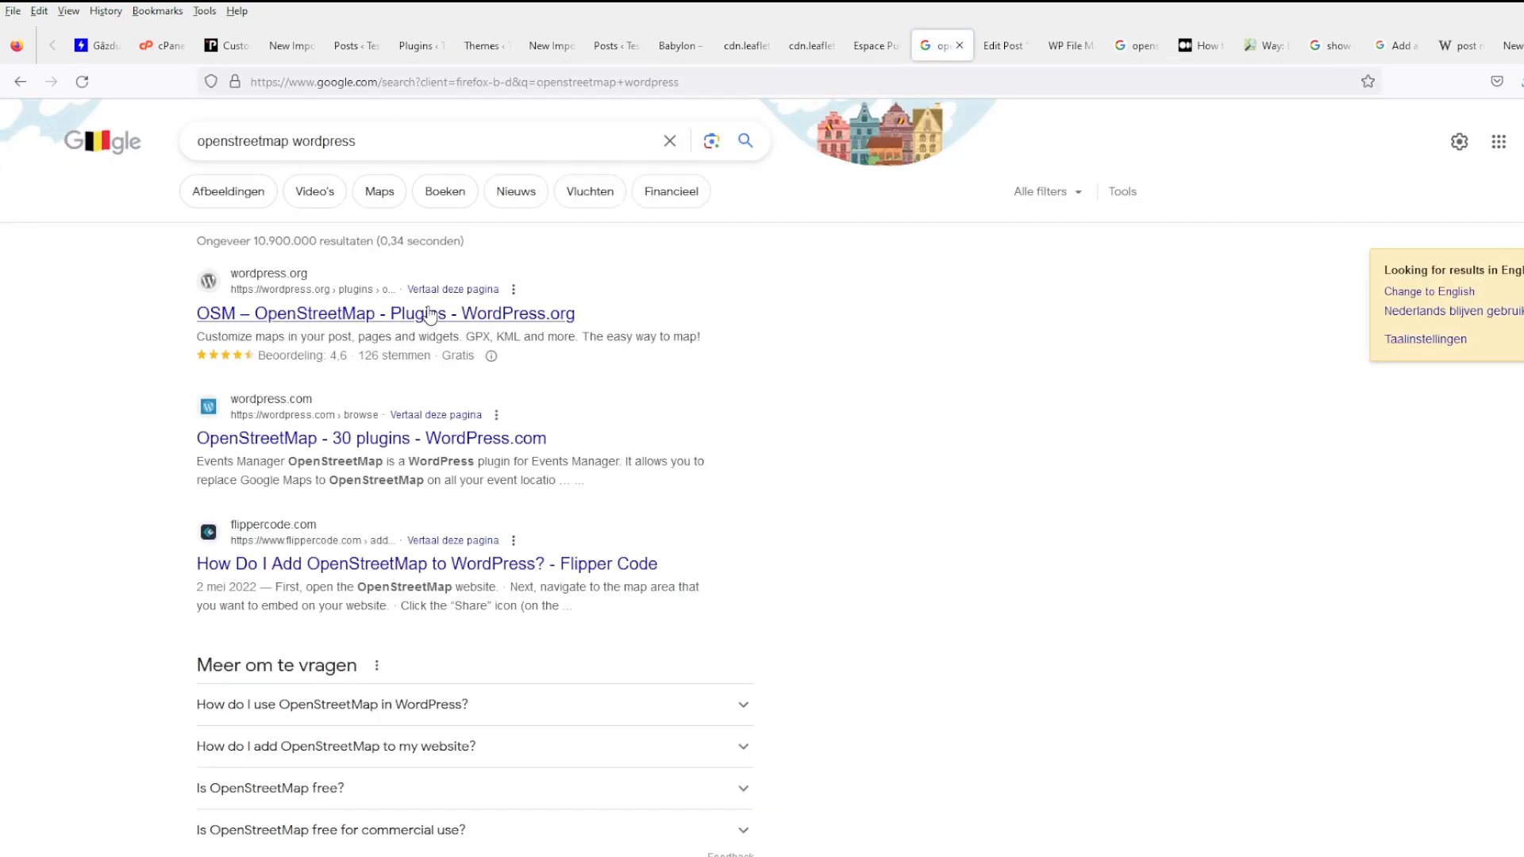
middle_click(429, 315)
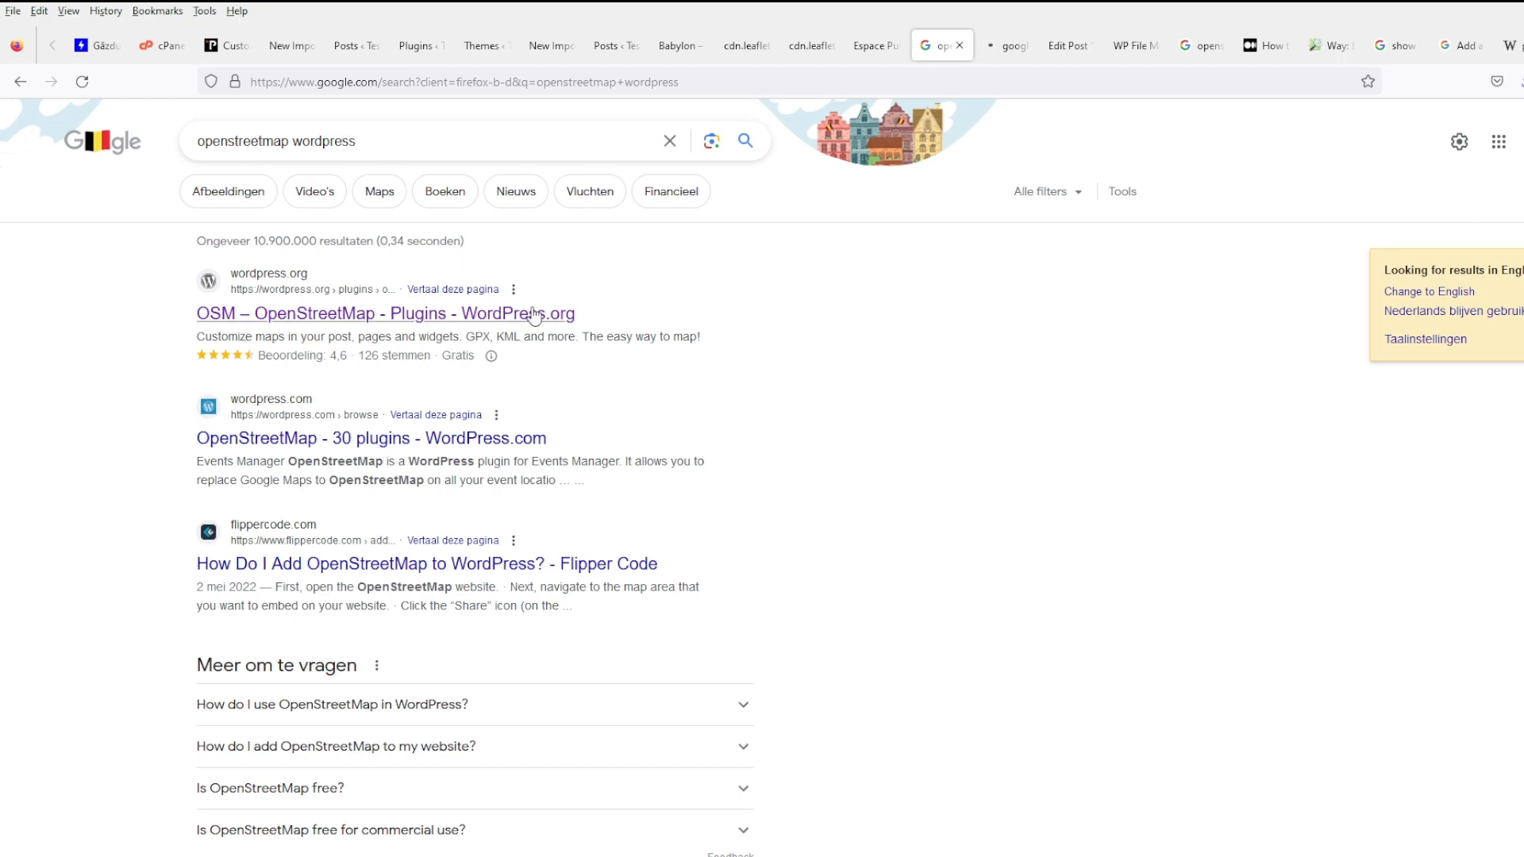
key(ctrl+Tab)
- Read the FAQs on key registration and missing gpx/marker files, then select the name 'OSM – OpenStreetMap'
scroll(699, 568, down, 5)
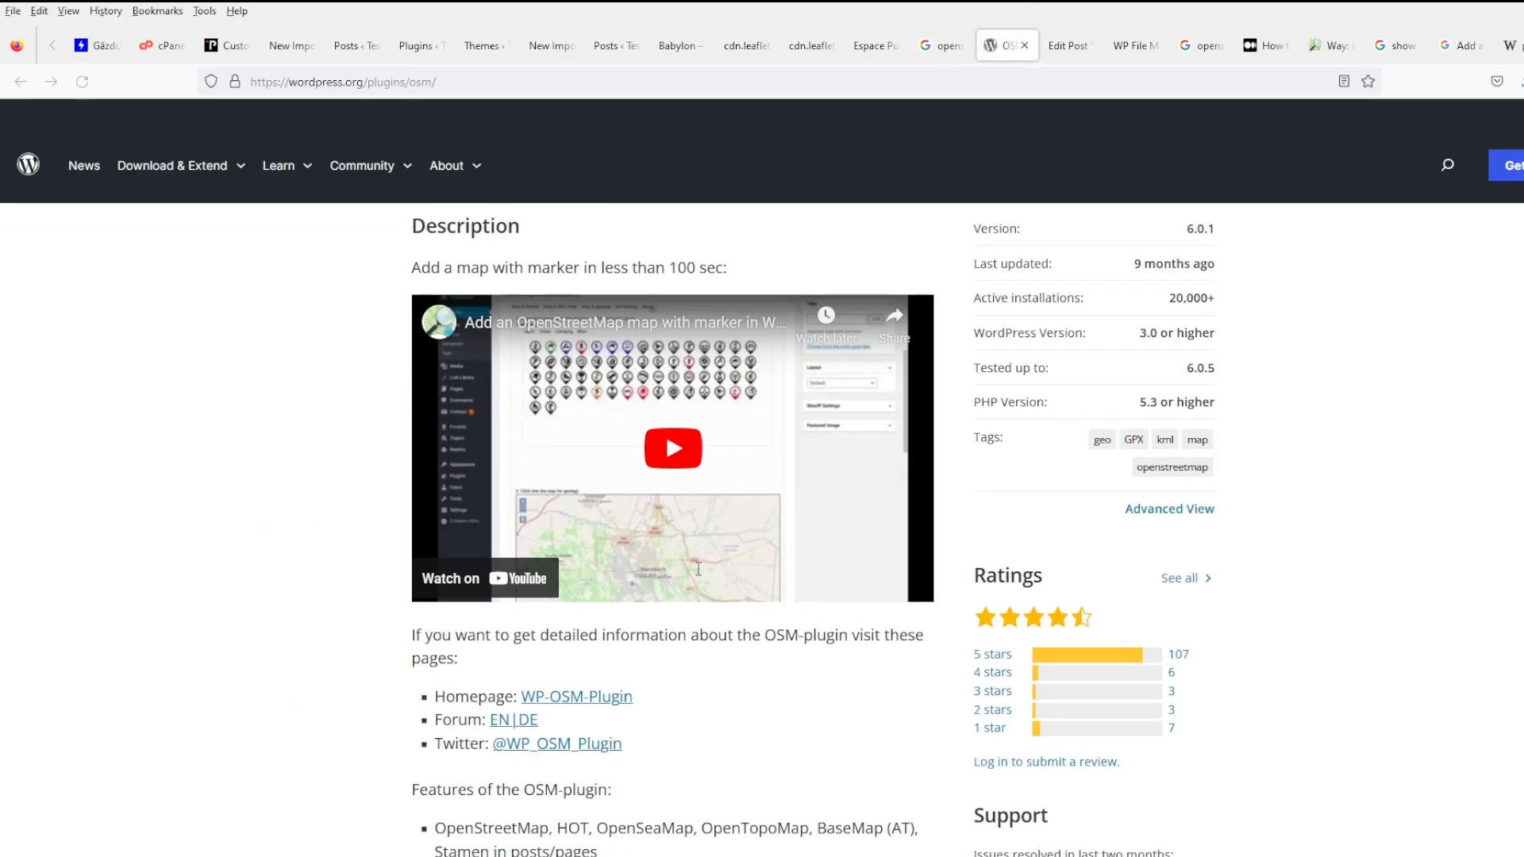
scroll(755, 565, down, 3)
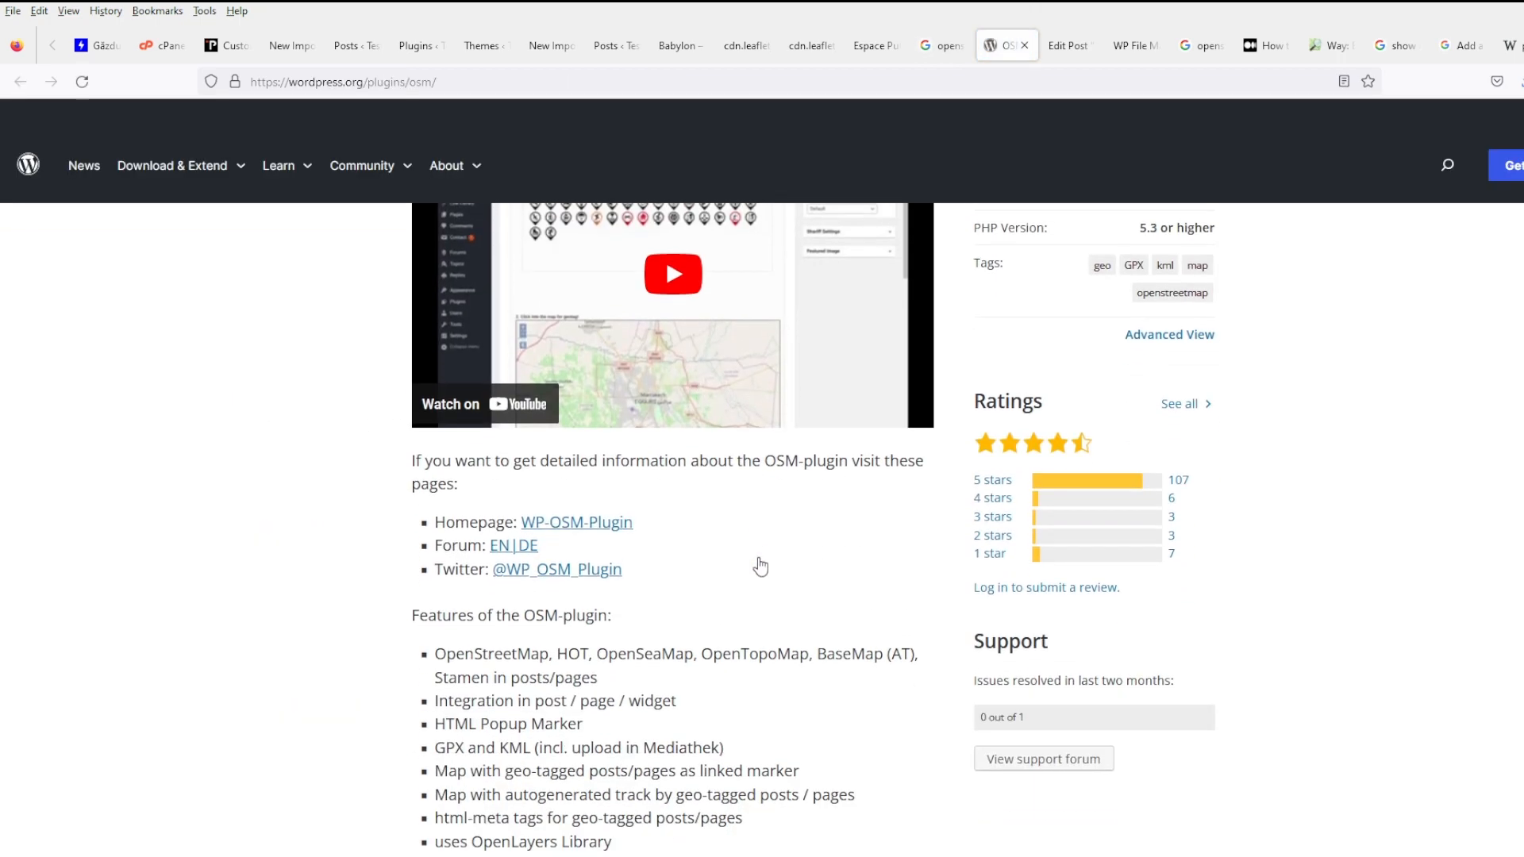
scroll(761, 566, down, 10)
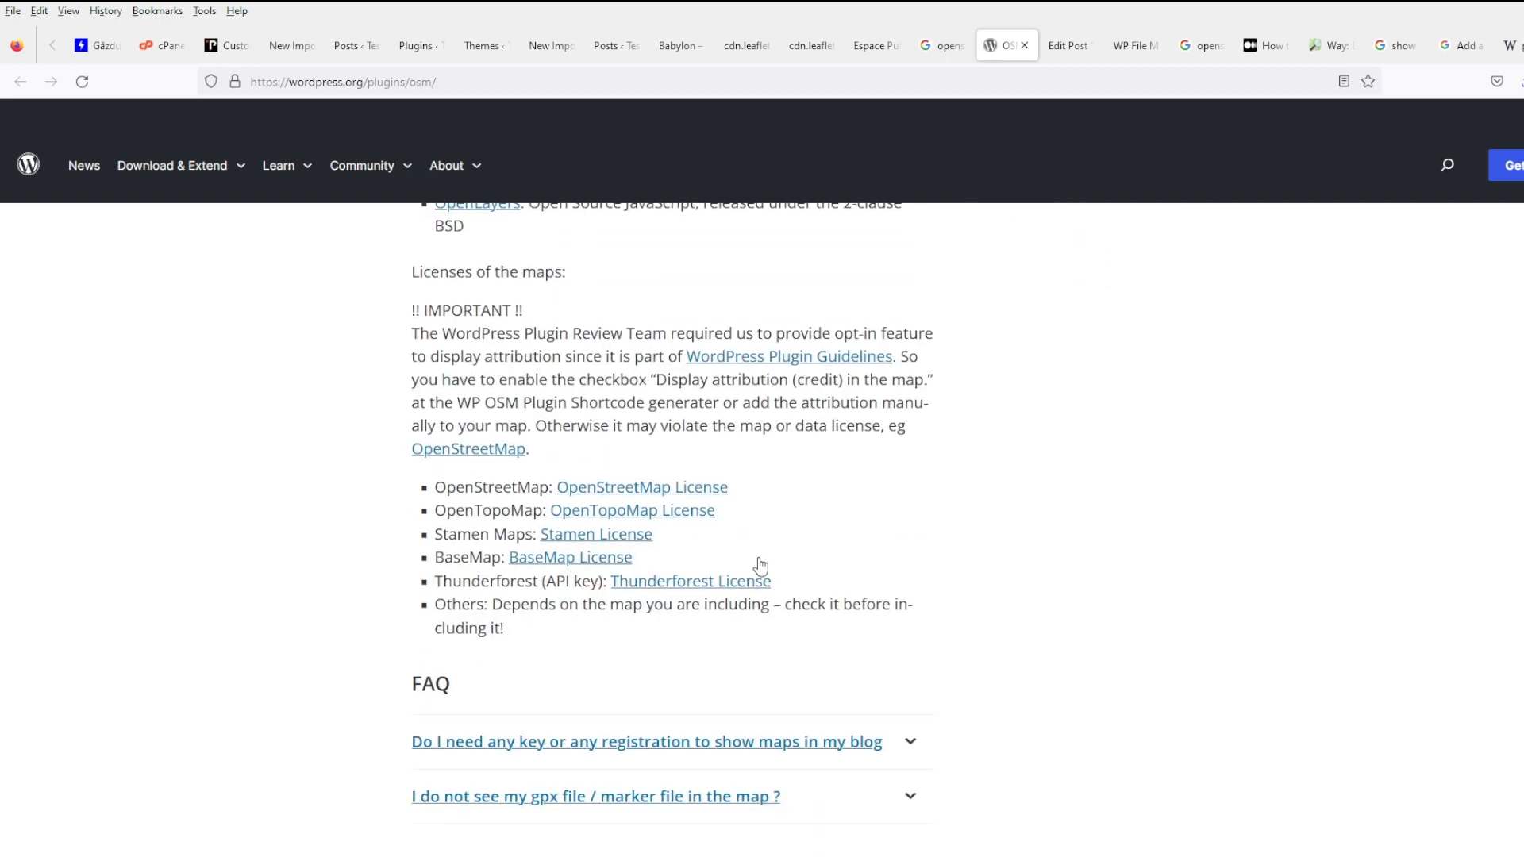
click(911, 741)
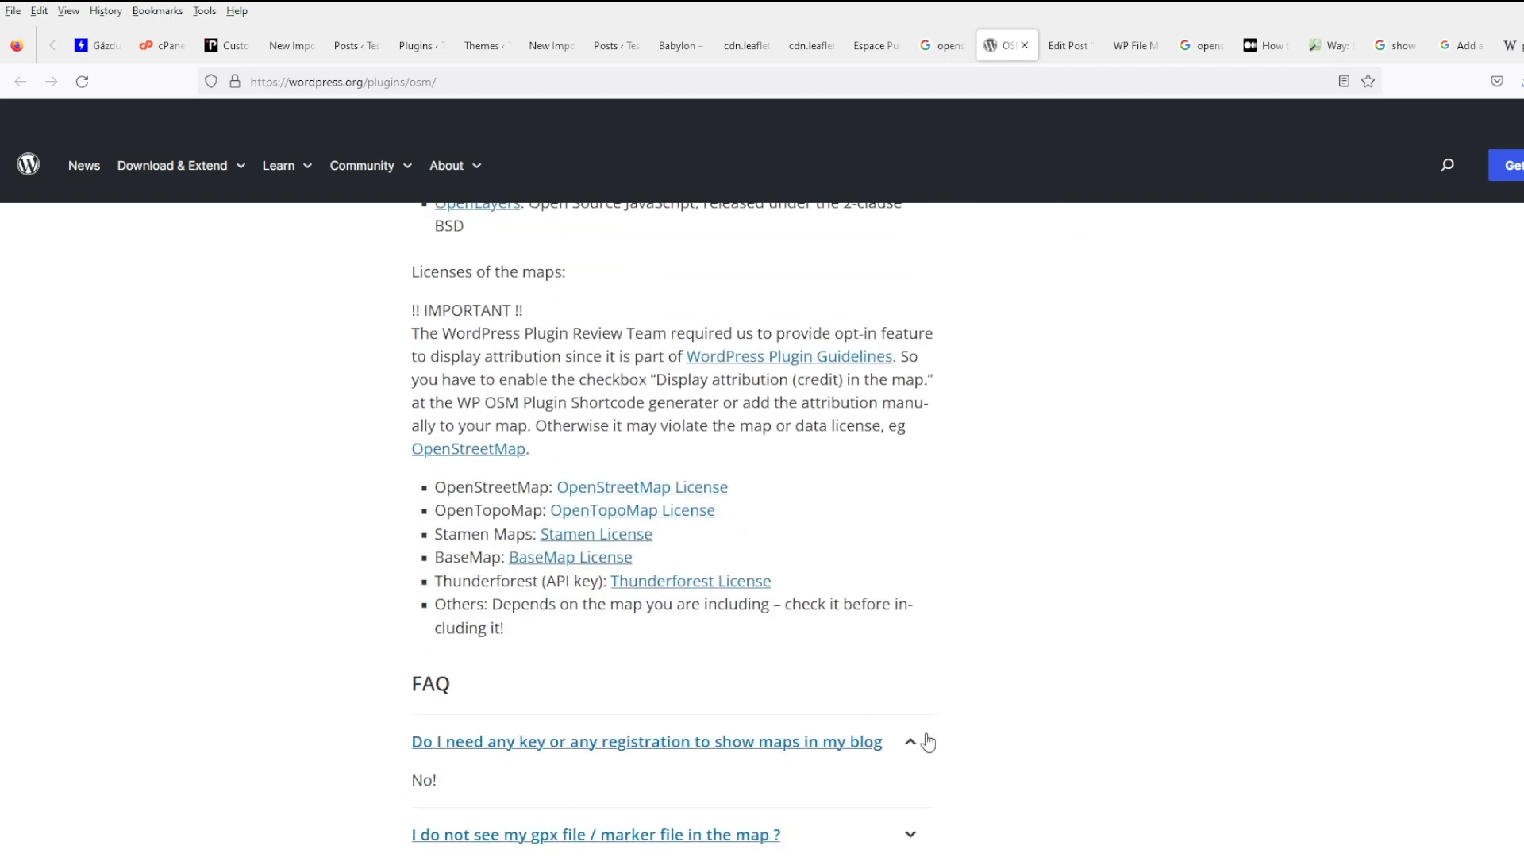
scroll(940, 722, down, 3)
click(910, 575)
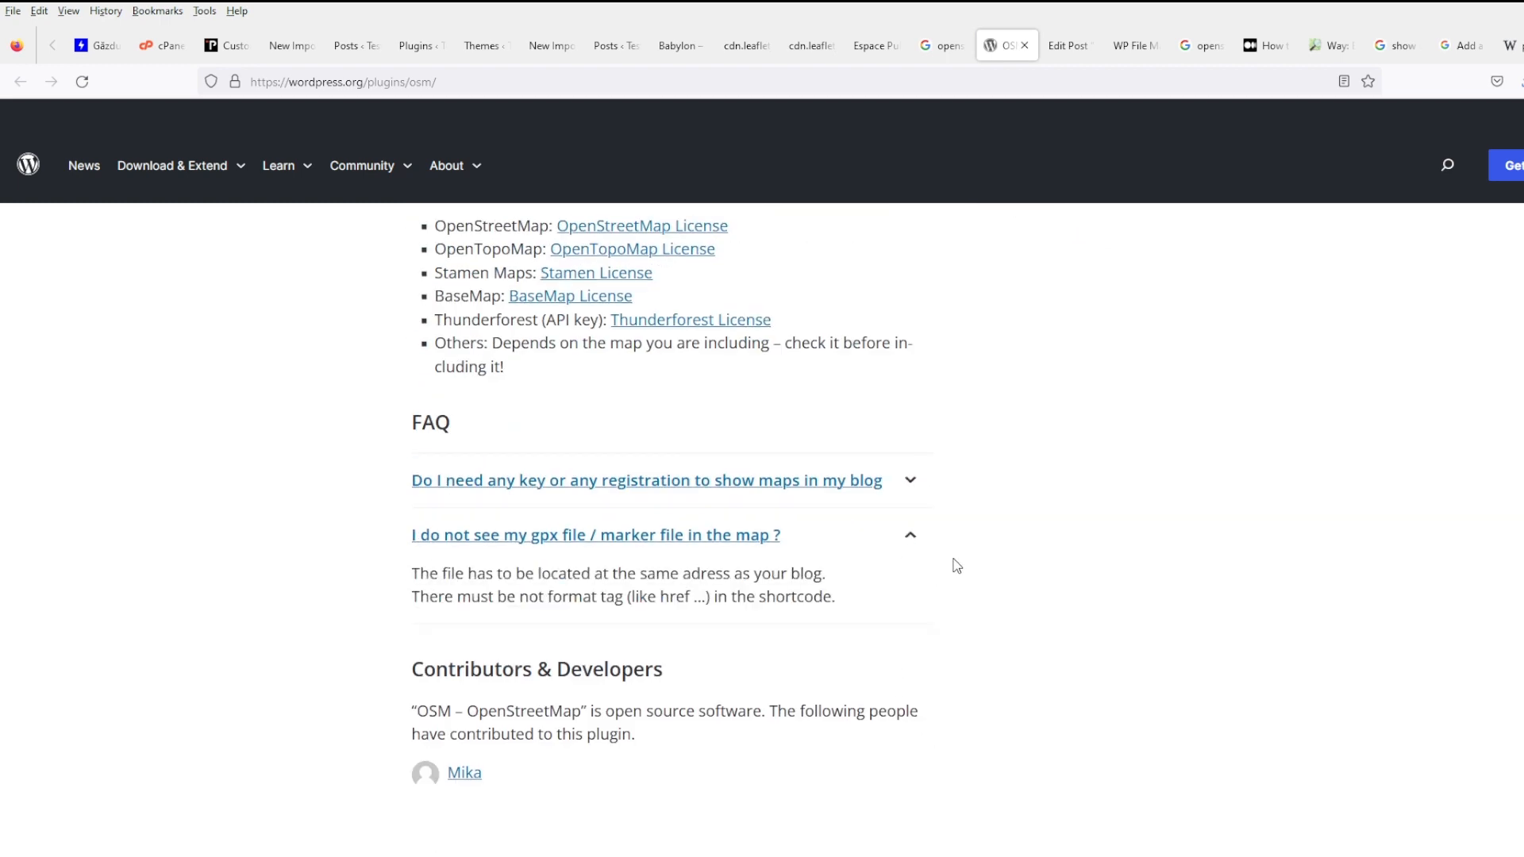
scroll(1002, 546, up, 6)
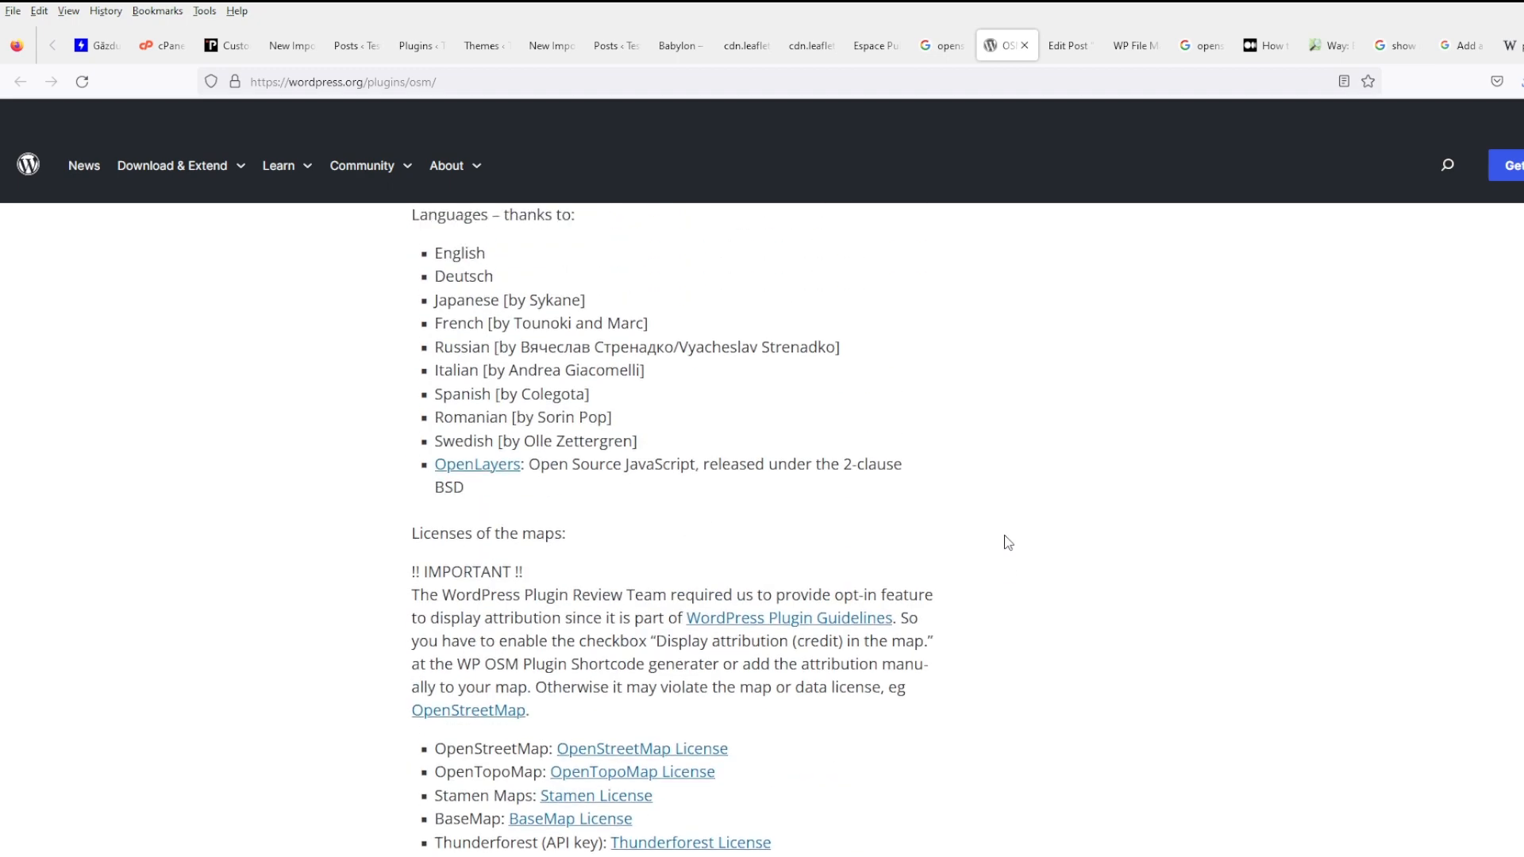
scroll(1008, 542, up, 6)
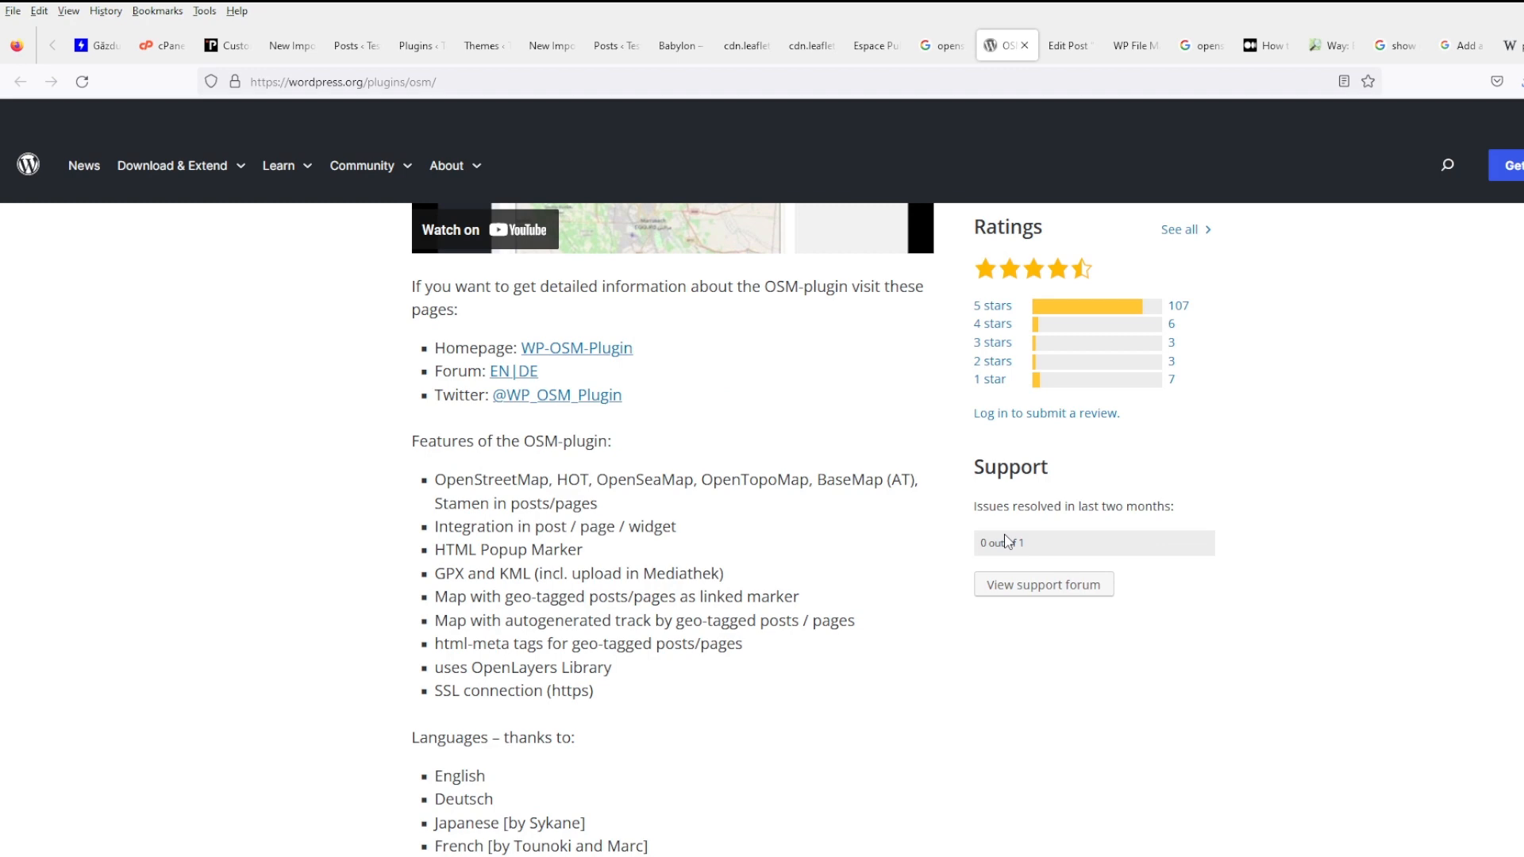
scroll(824, 539, up, 10)
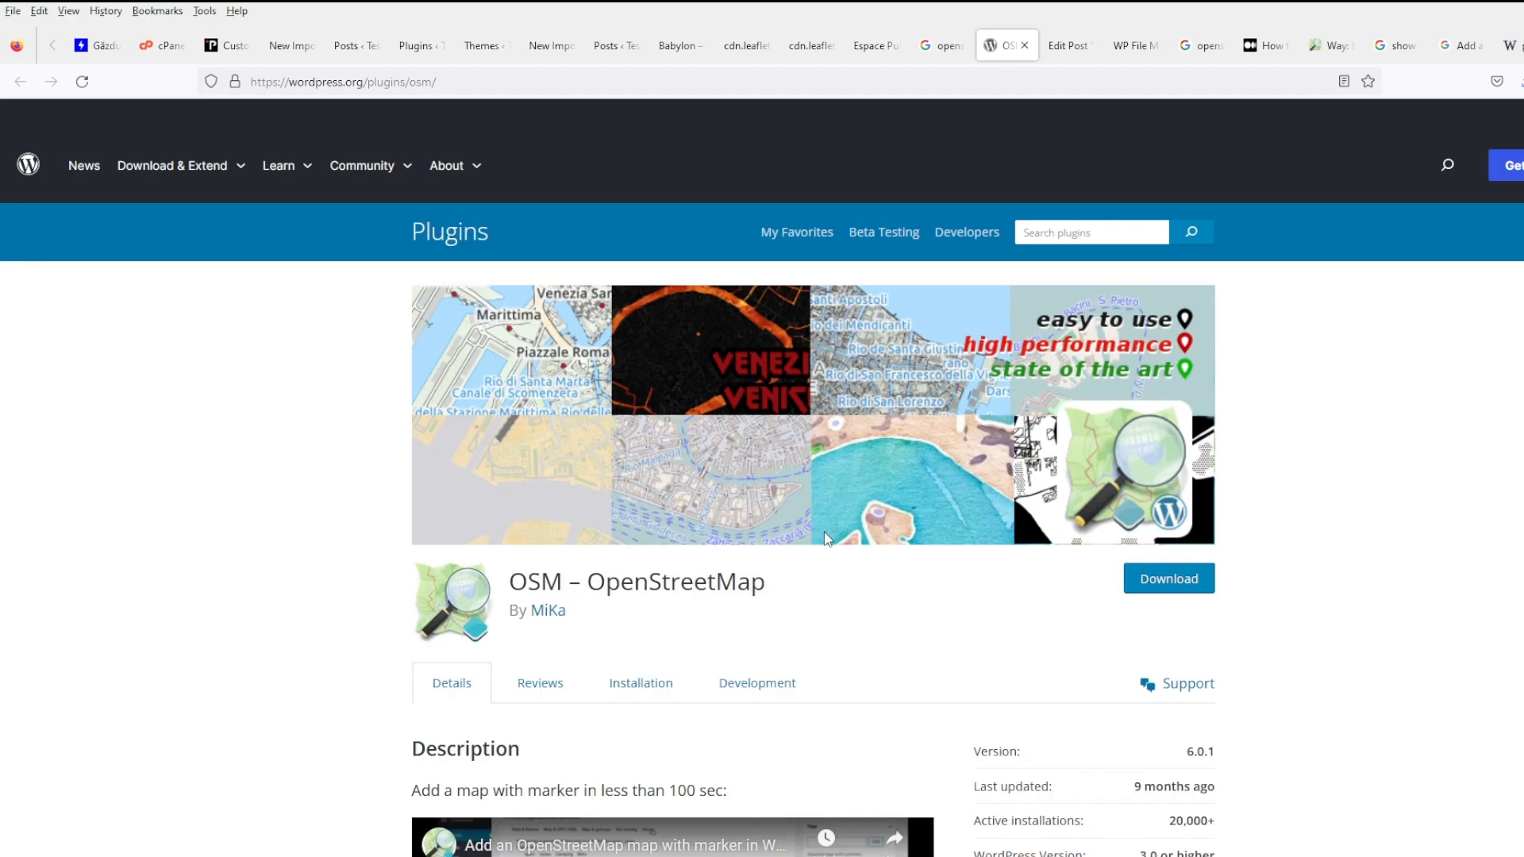
triple_click(681, 579)
key(ctrl+c)
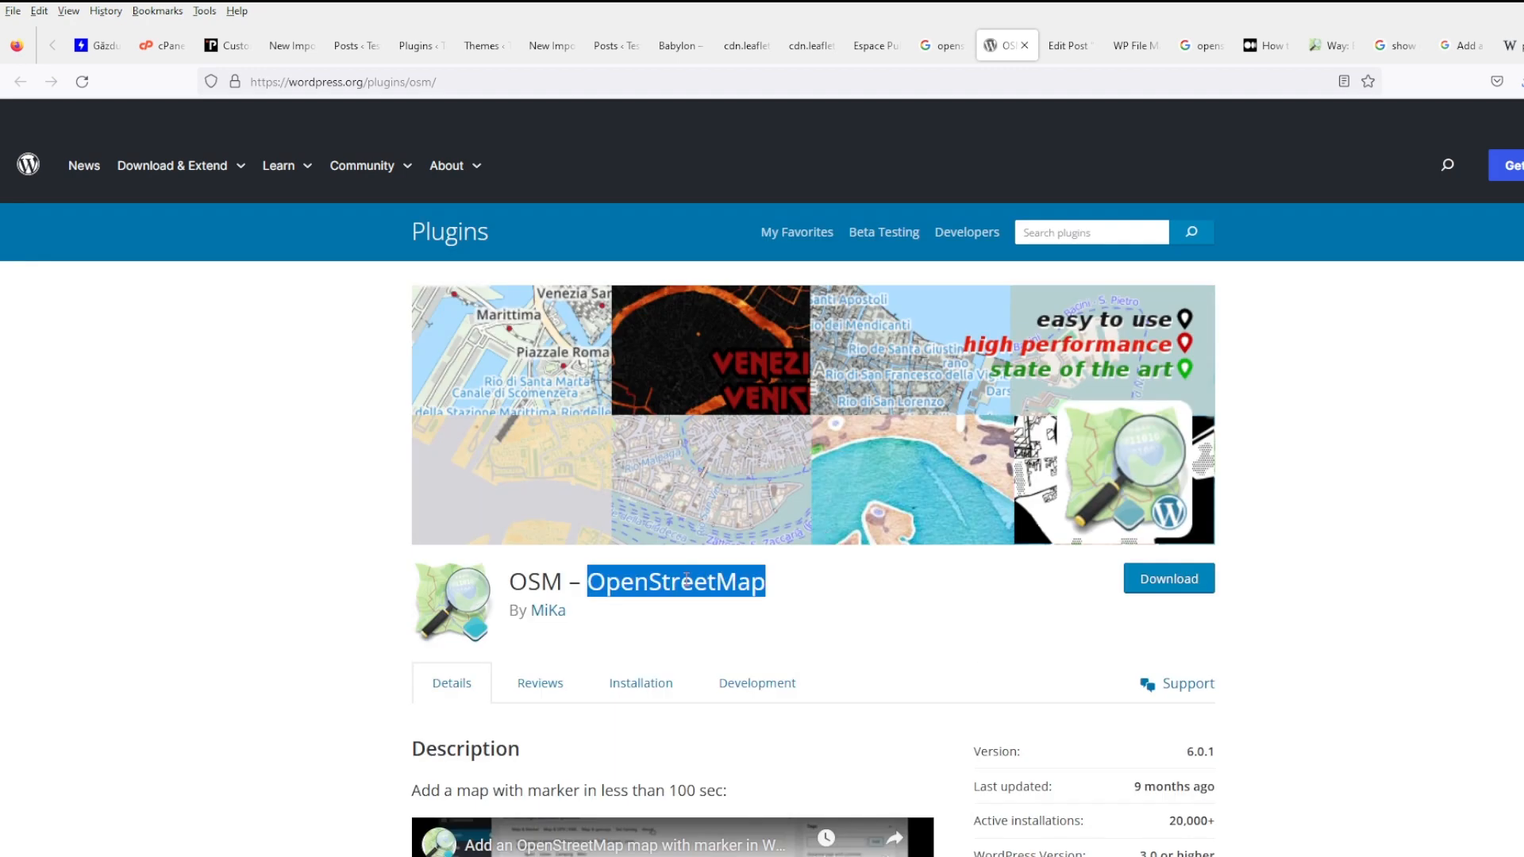
click(560, 48)
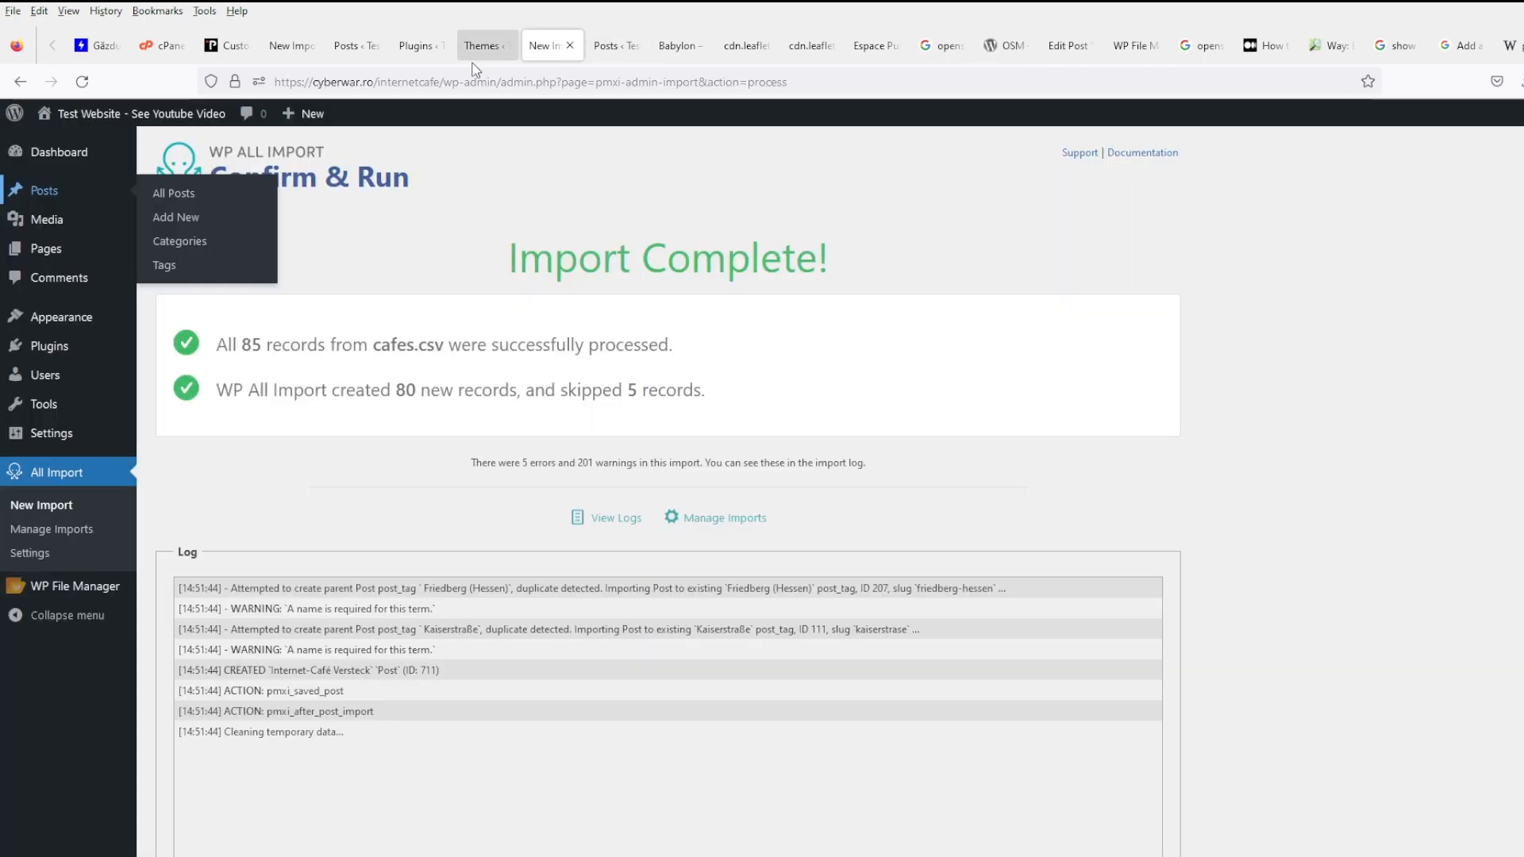
- Search Add New Plugins for 'OSM – OpenStreetMap', install it and activate it
click(480, 45)
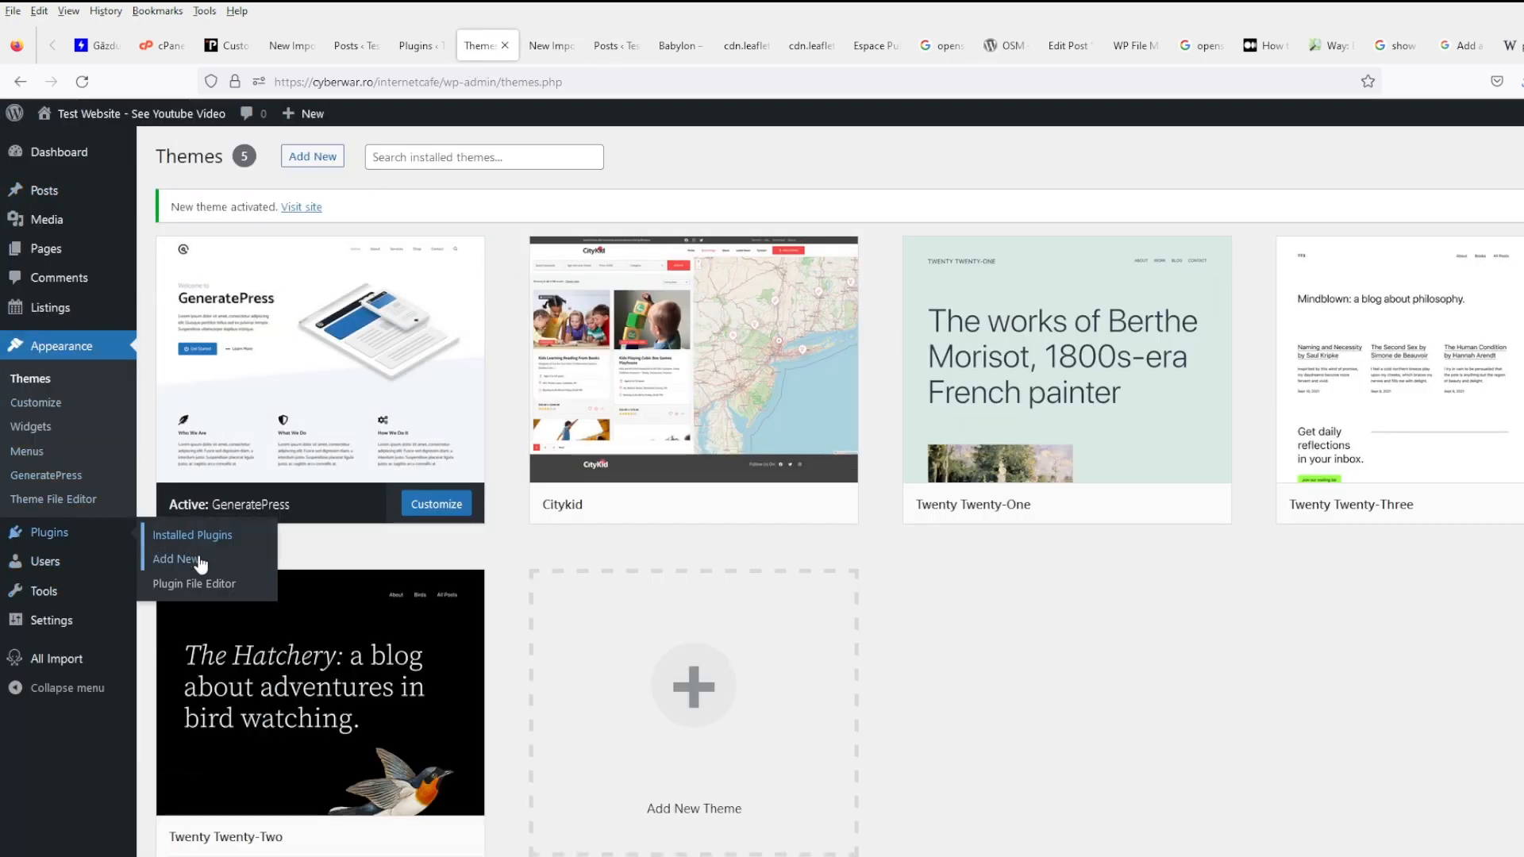
click(188, 560)
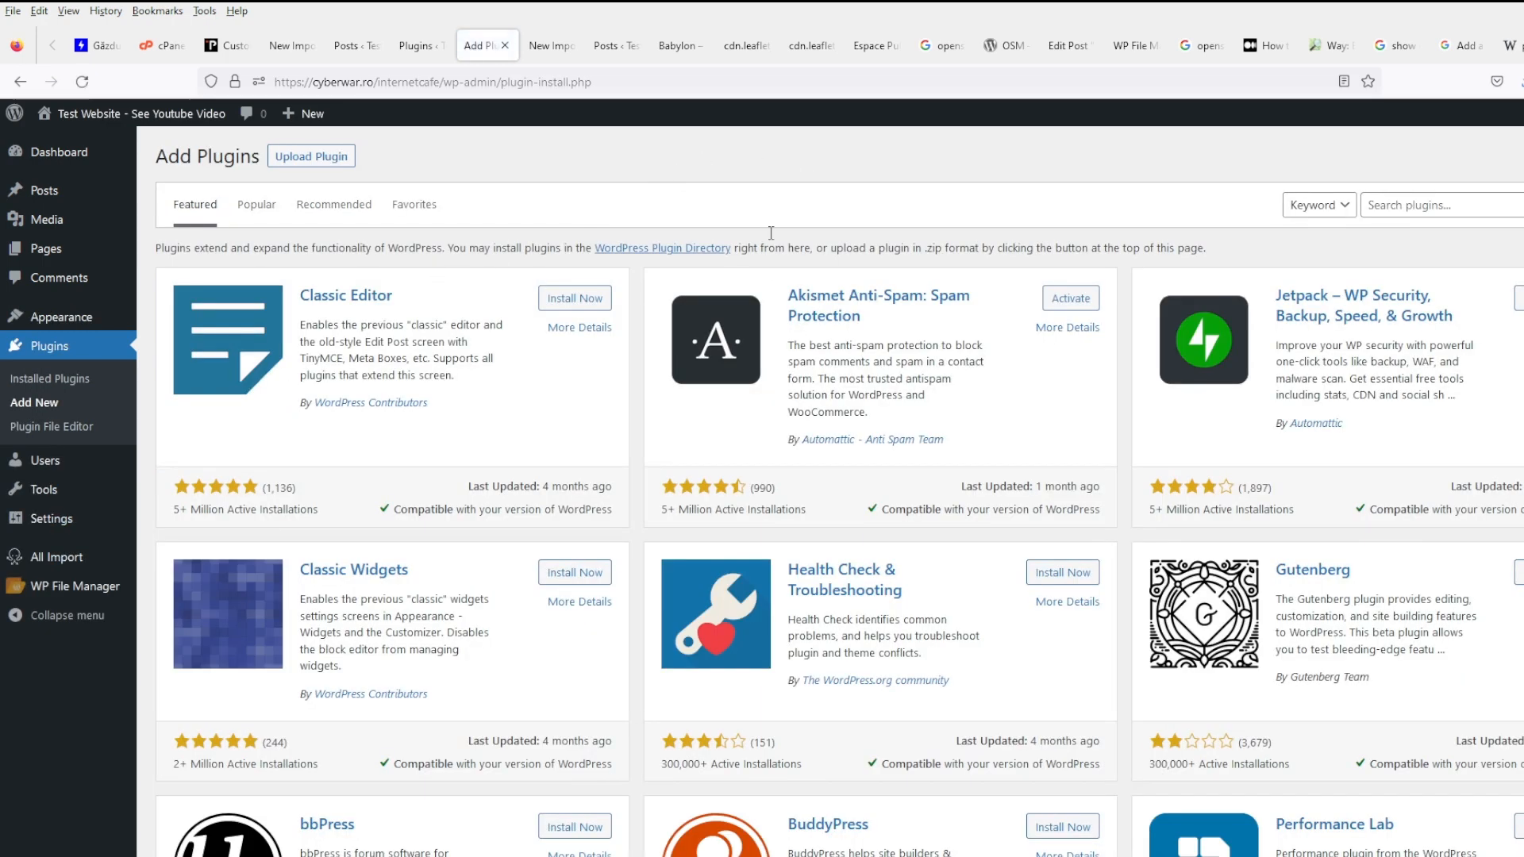
click(1436, 198)
key(ctrl+v)
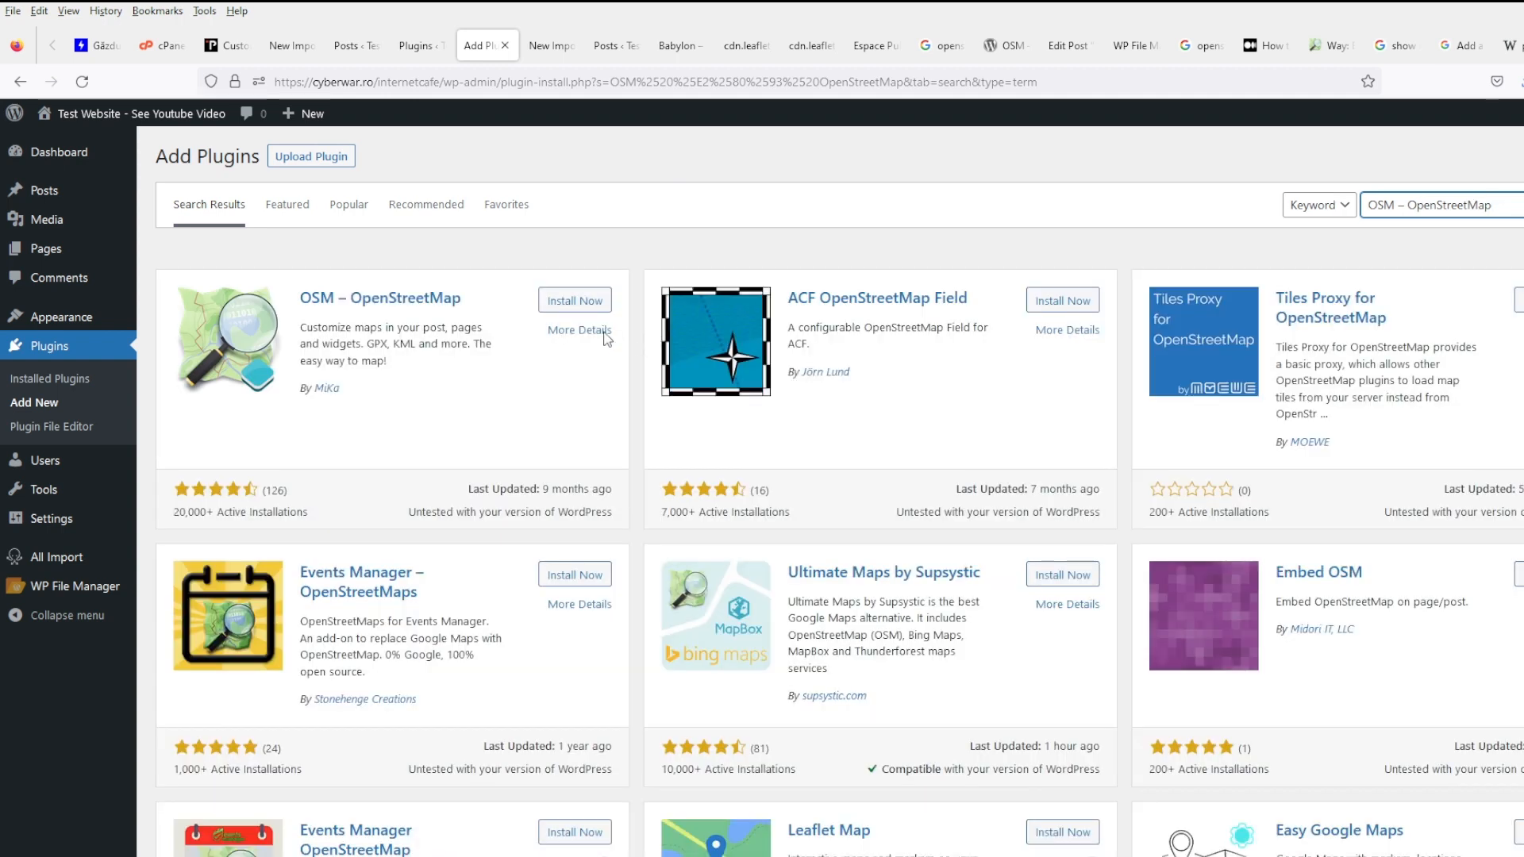
click(575, 306)
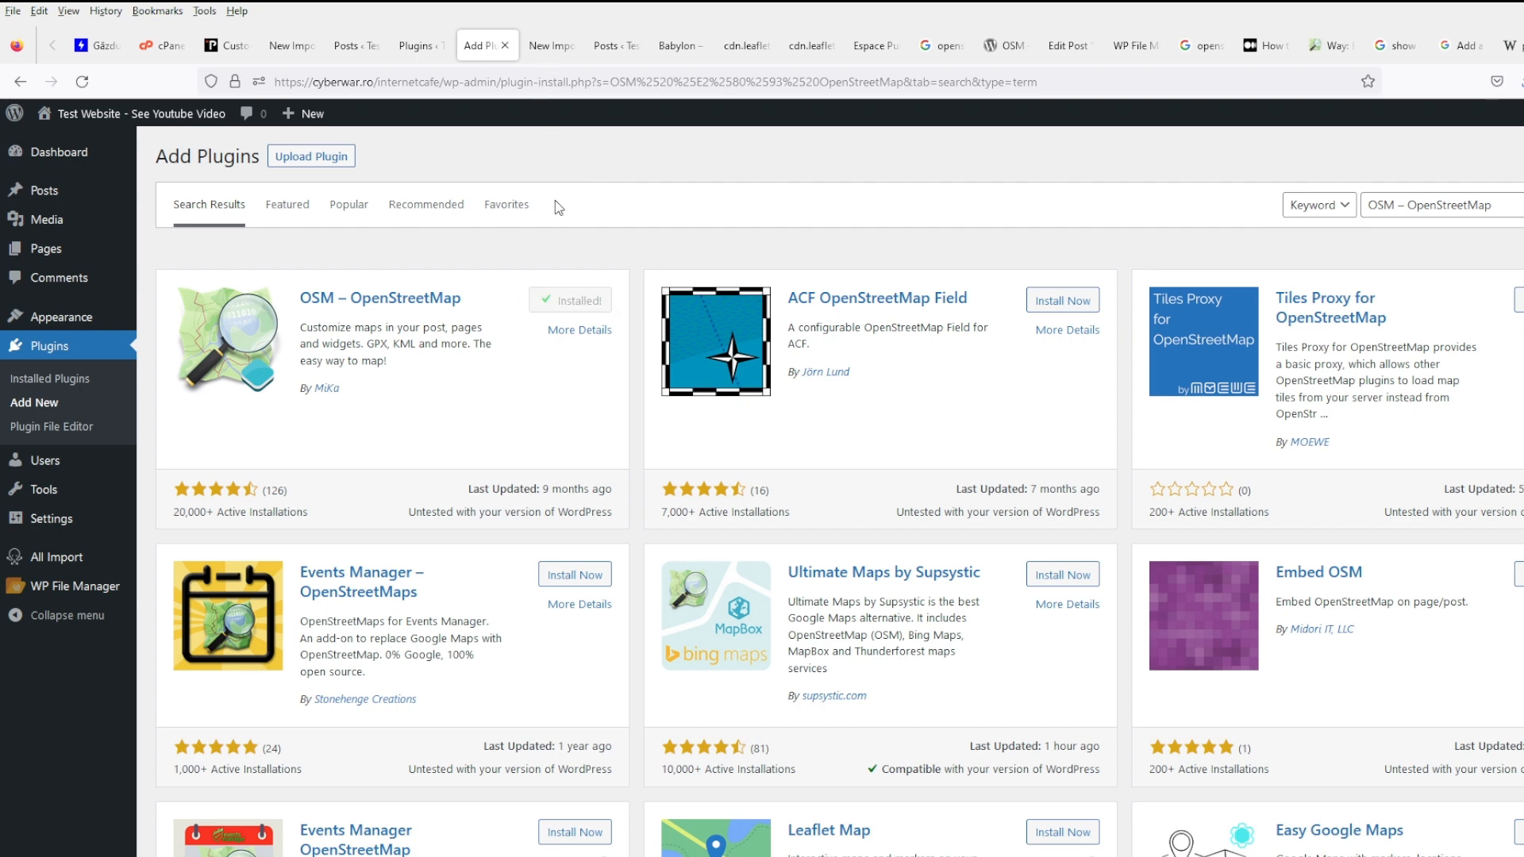
click(584, 300)
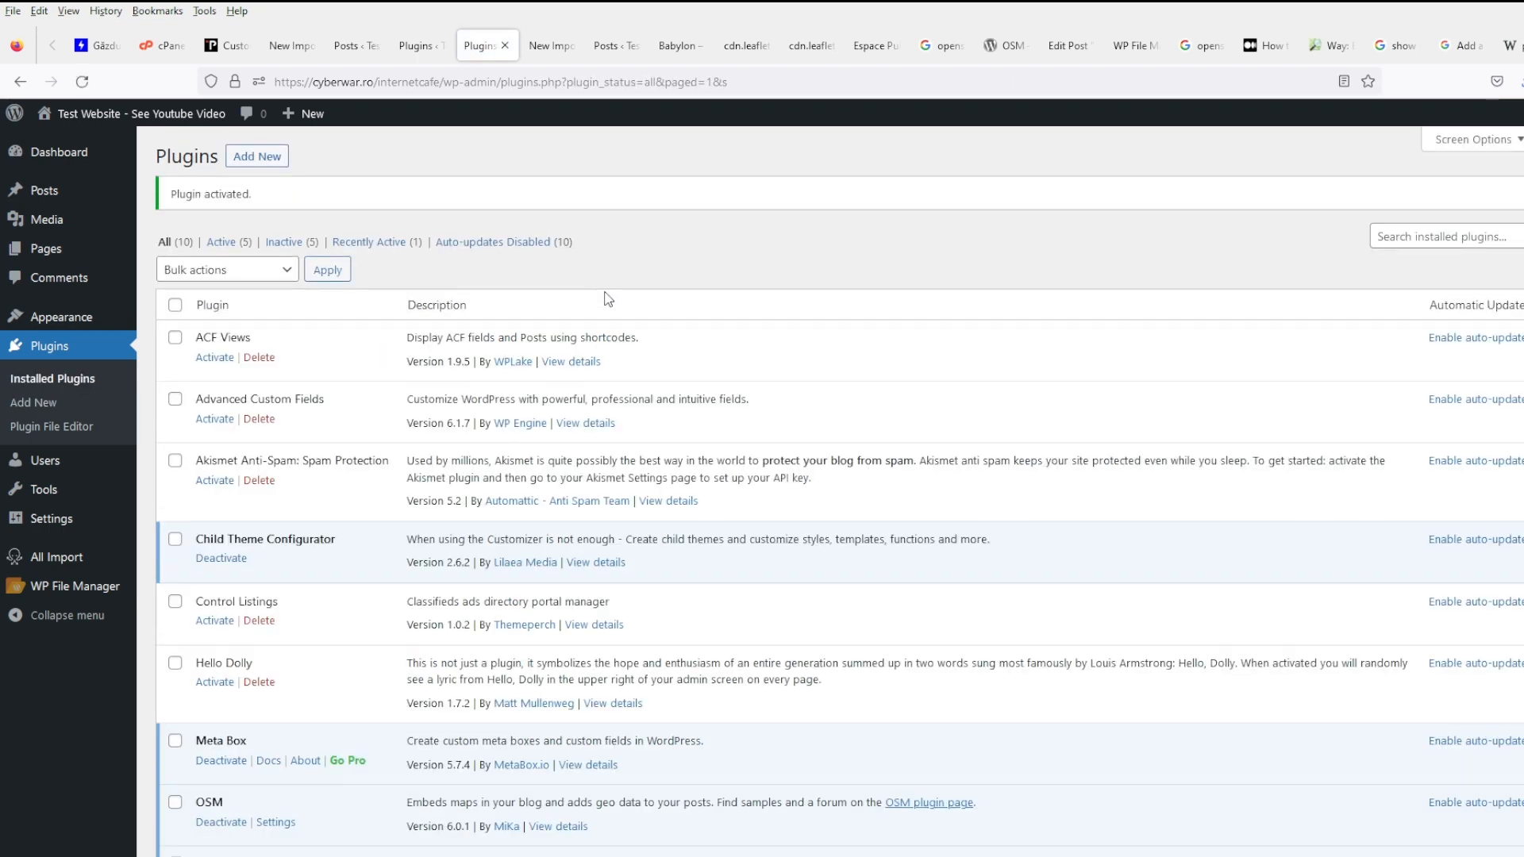
- Open the Babylon post in the block editor
click(615, 45)
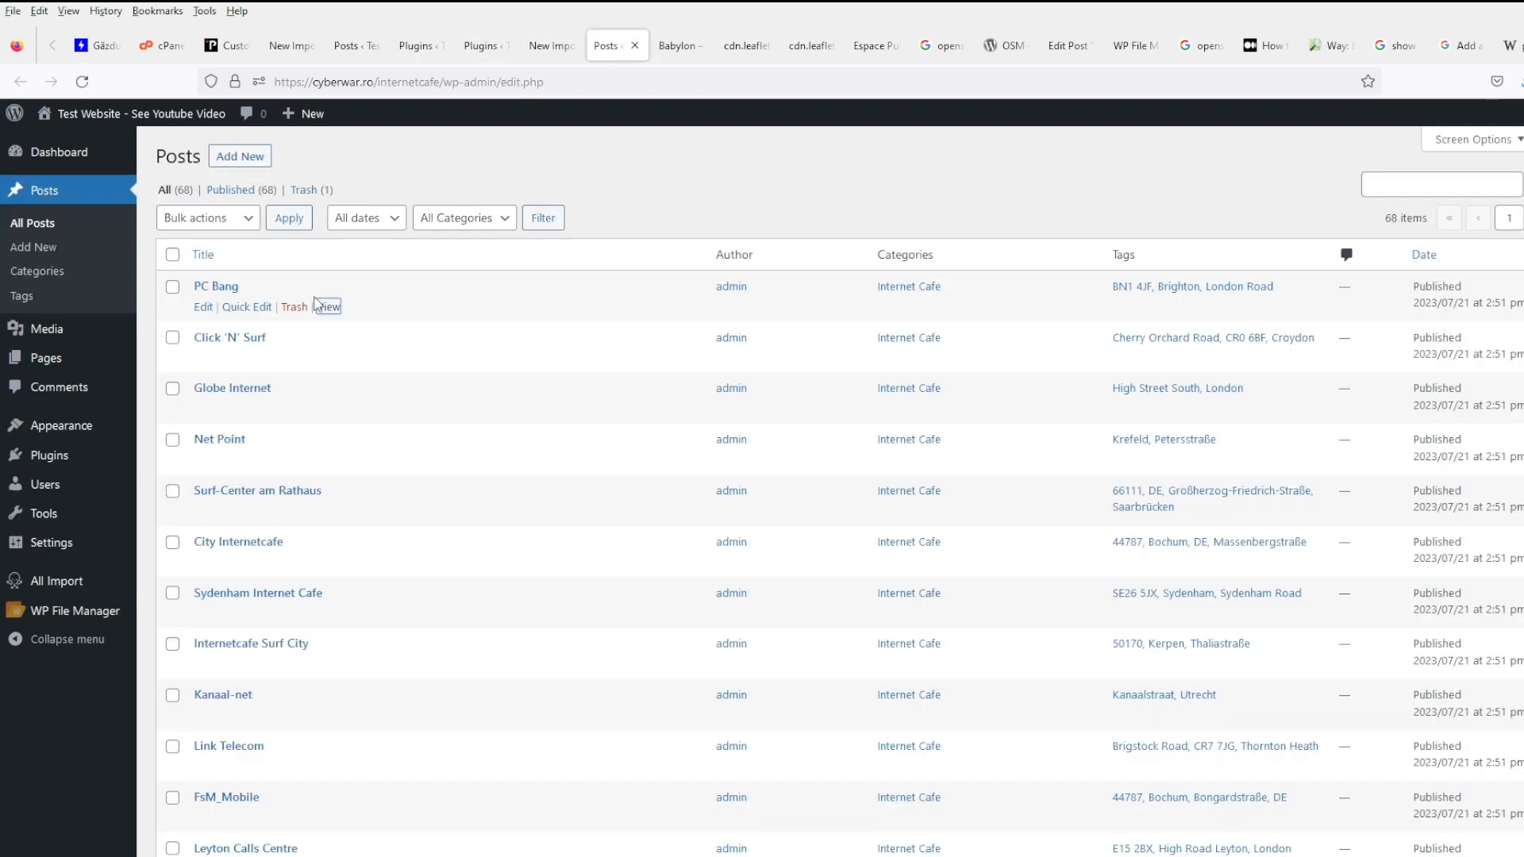
click(681, 45)
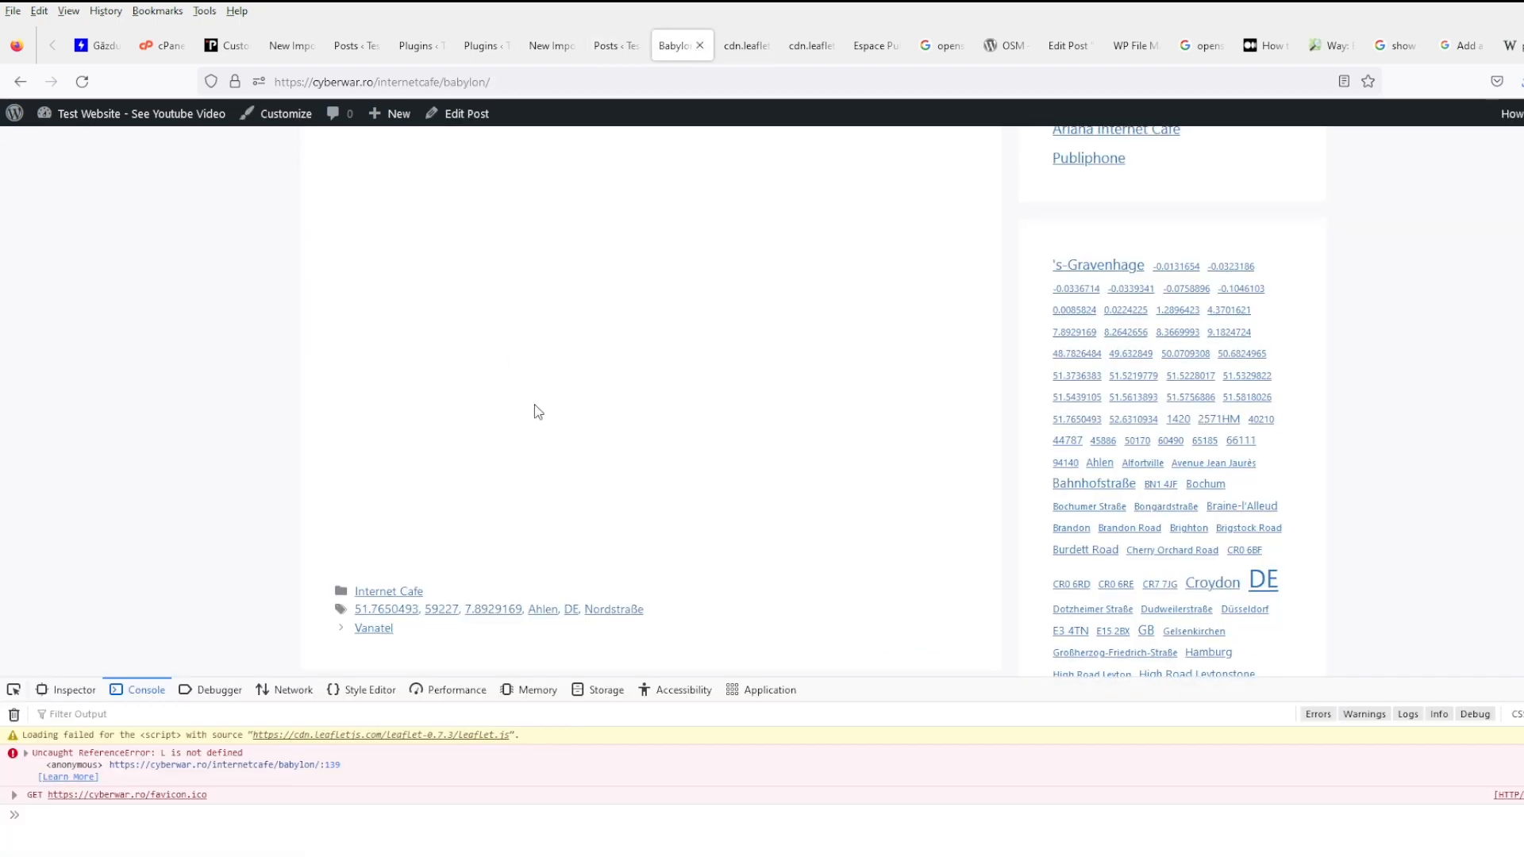
scroll(535, 405, up, 7)
drag(520, 422, 325, 373)
click(457, 389)
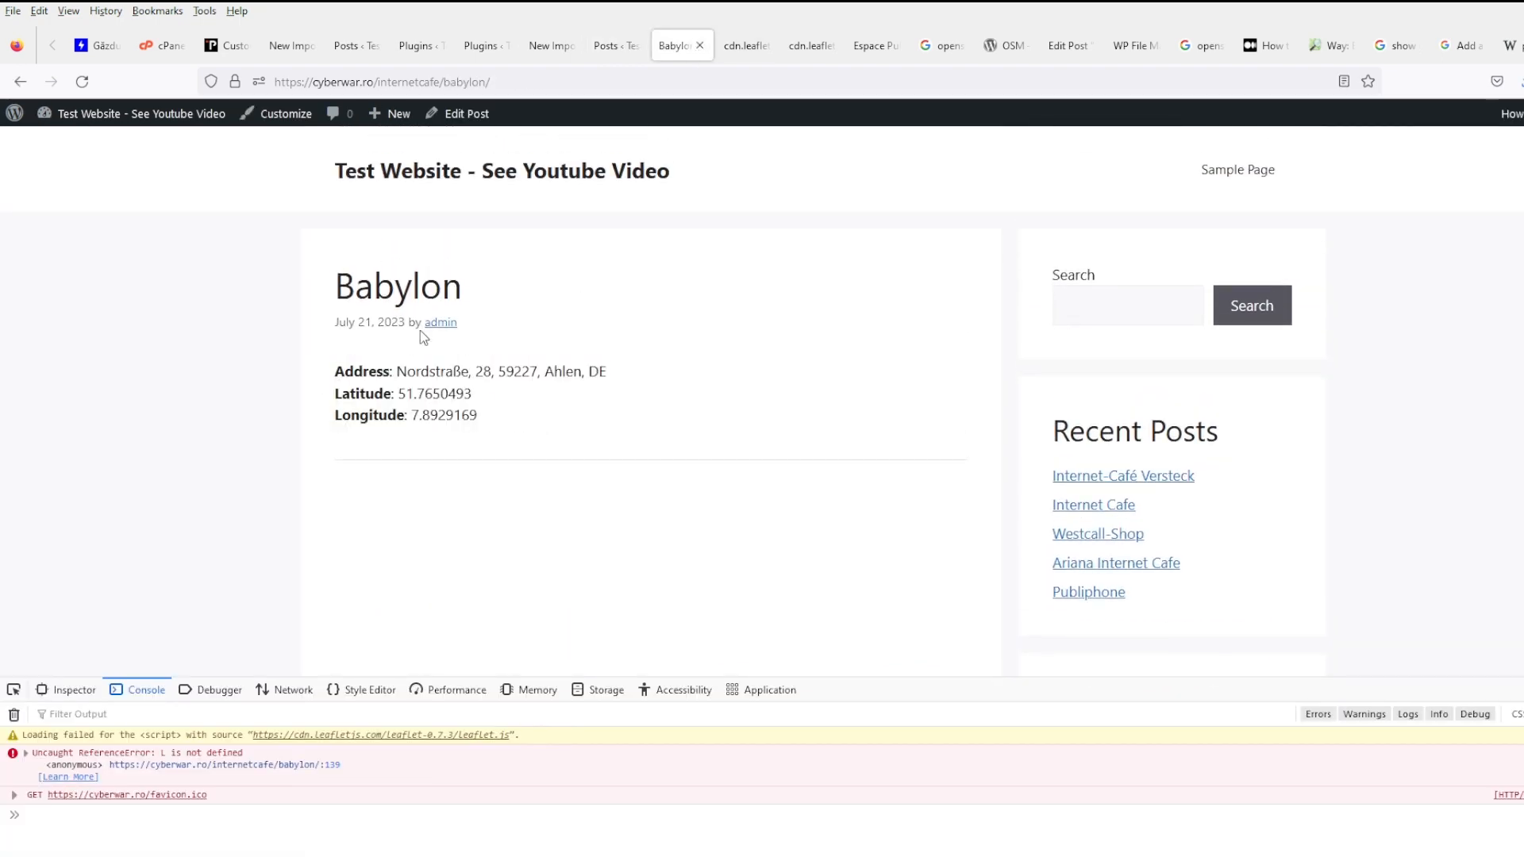
click(459, 113)
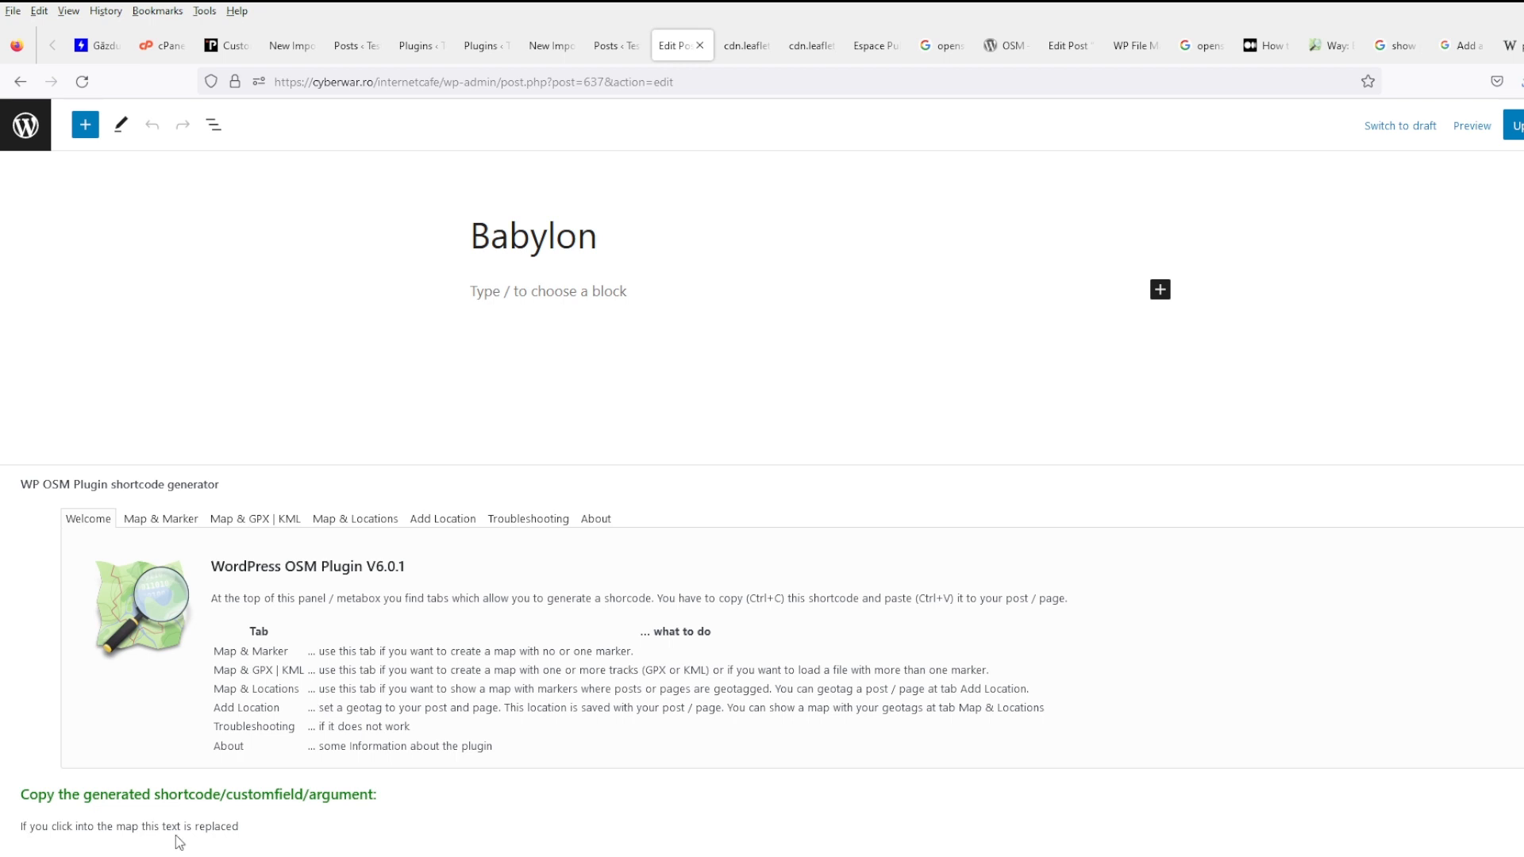
- In the single-marker generator, choose the trophy icon and place a marker near the map centre
click(160, 520)
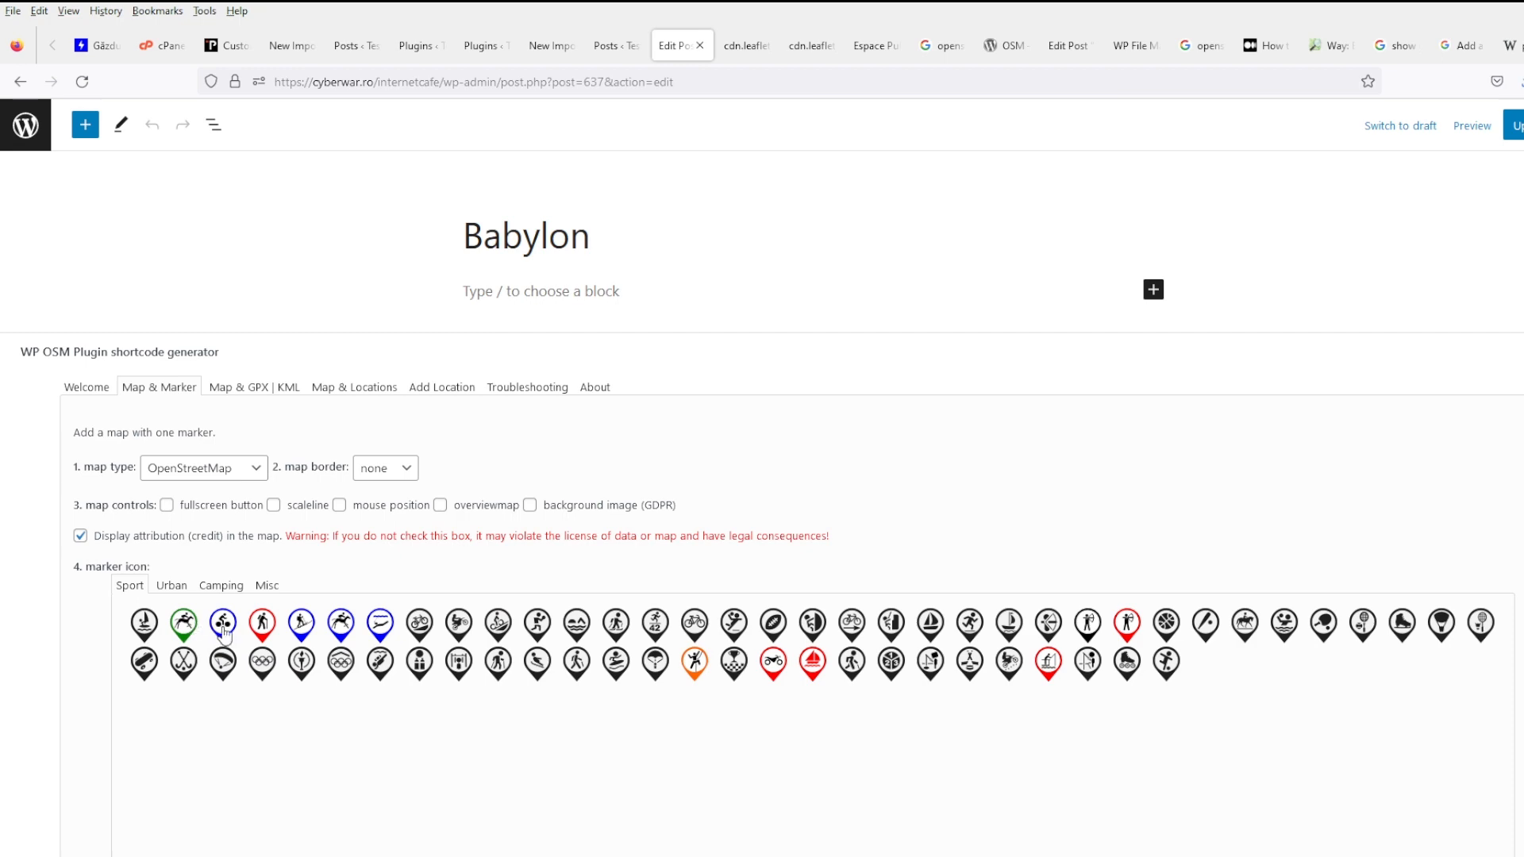
click(735, 670)
scroll(738, 725, down, 8)
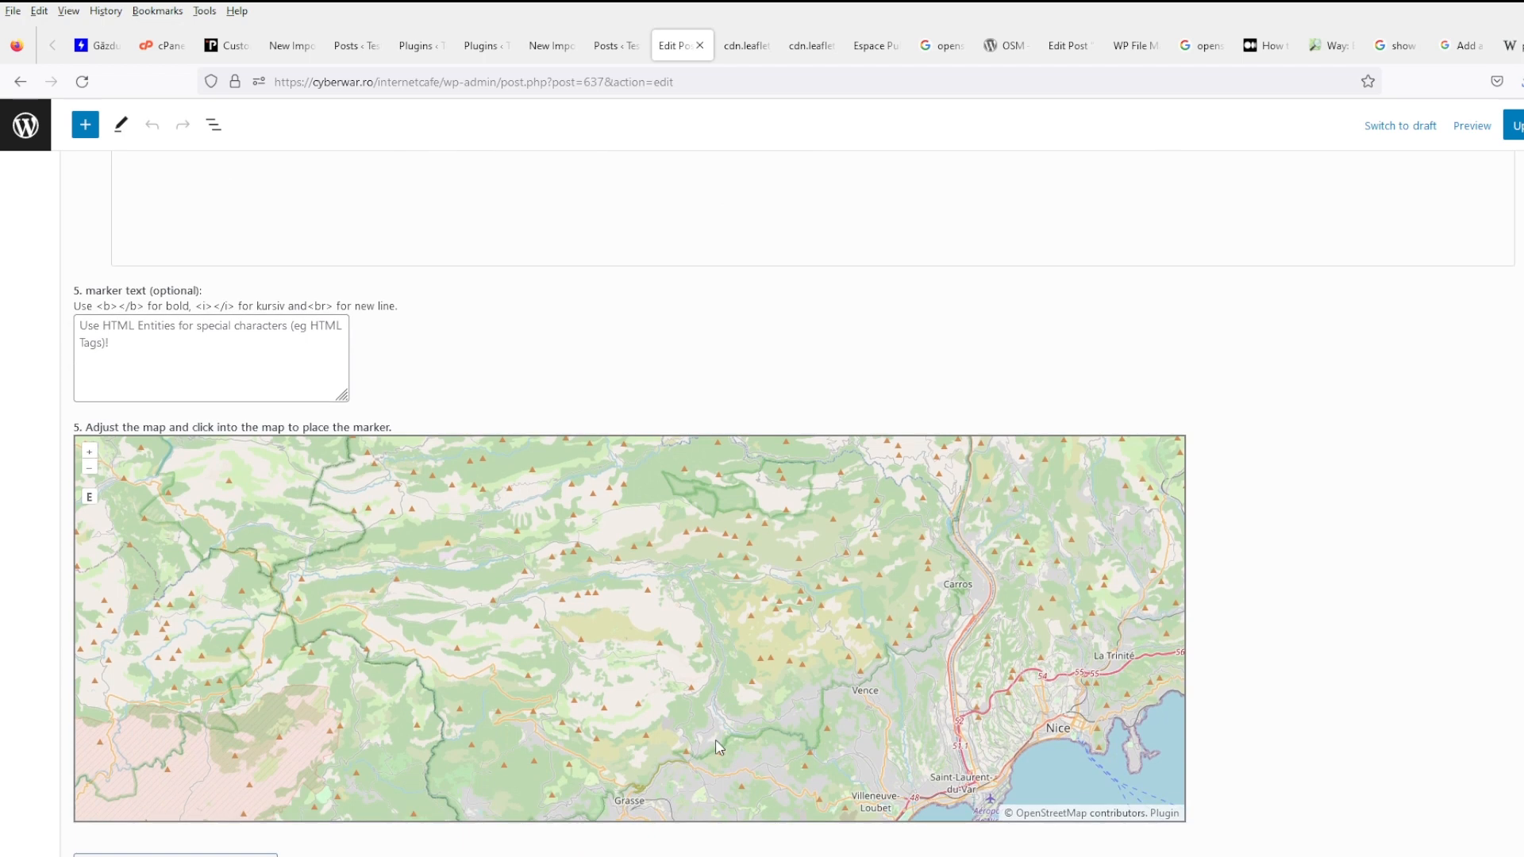
click(232, 359)
scroll(565, 401, down, 3)
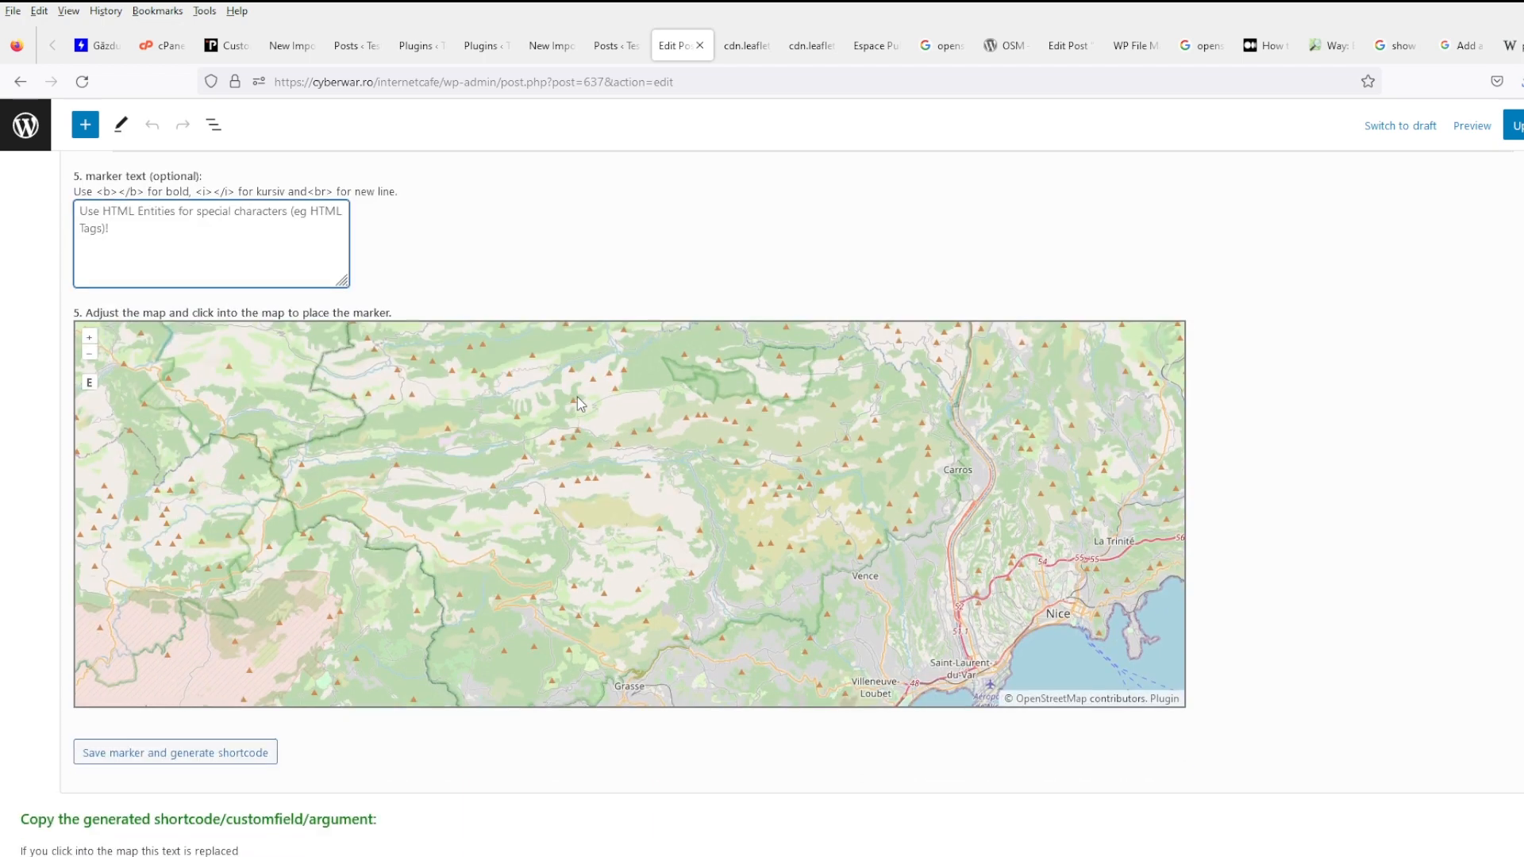
scroll(452, 738, up, 8)
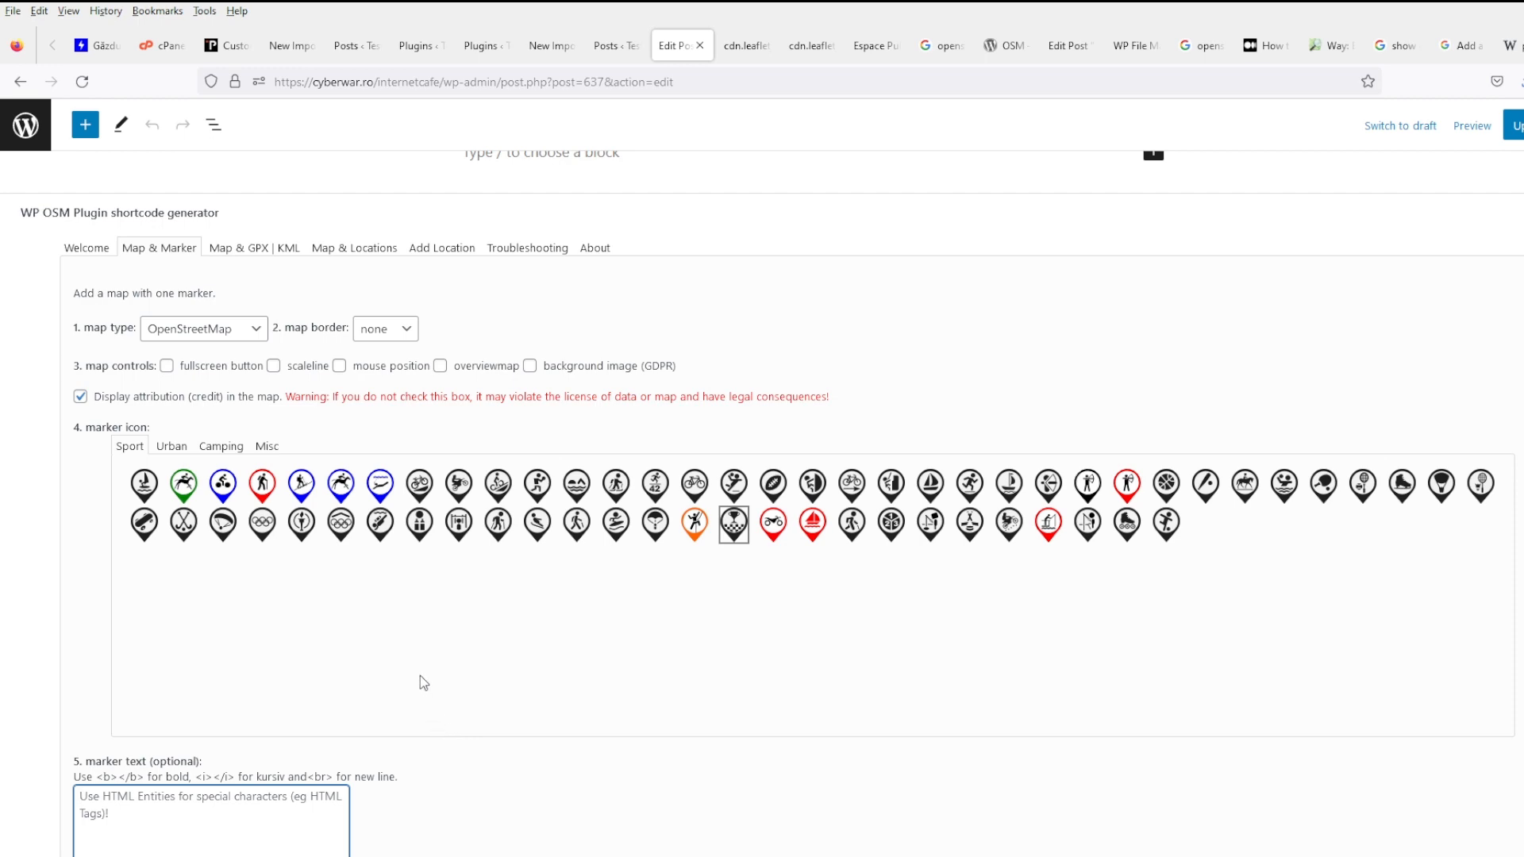
scroll(421, 680, down, 2)
scroll(420, 675, down, 1)
scroll(612, 578, down, 4)
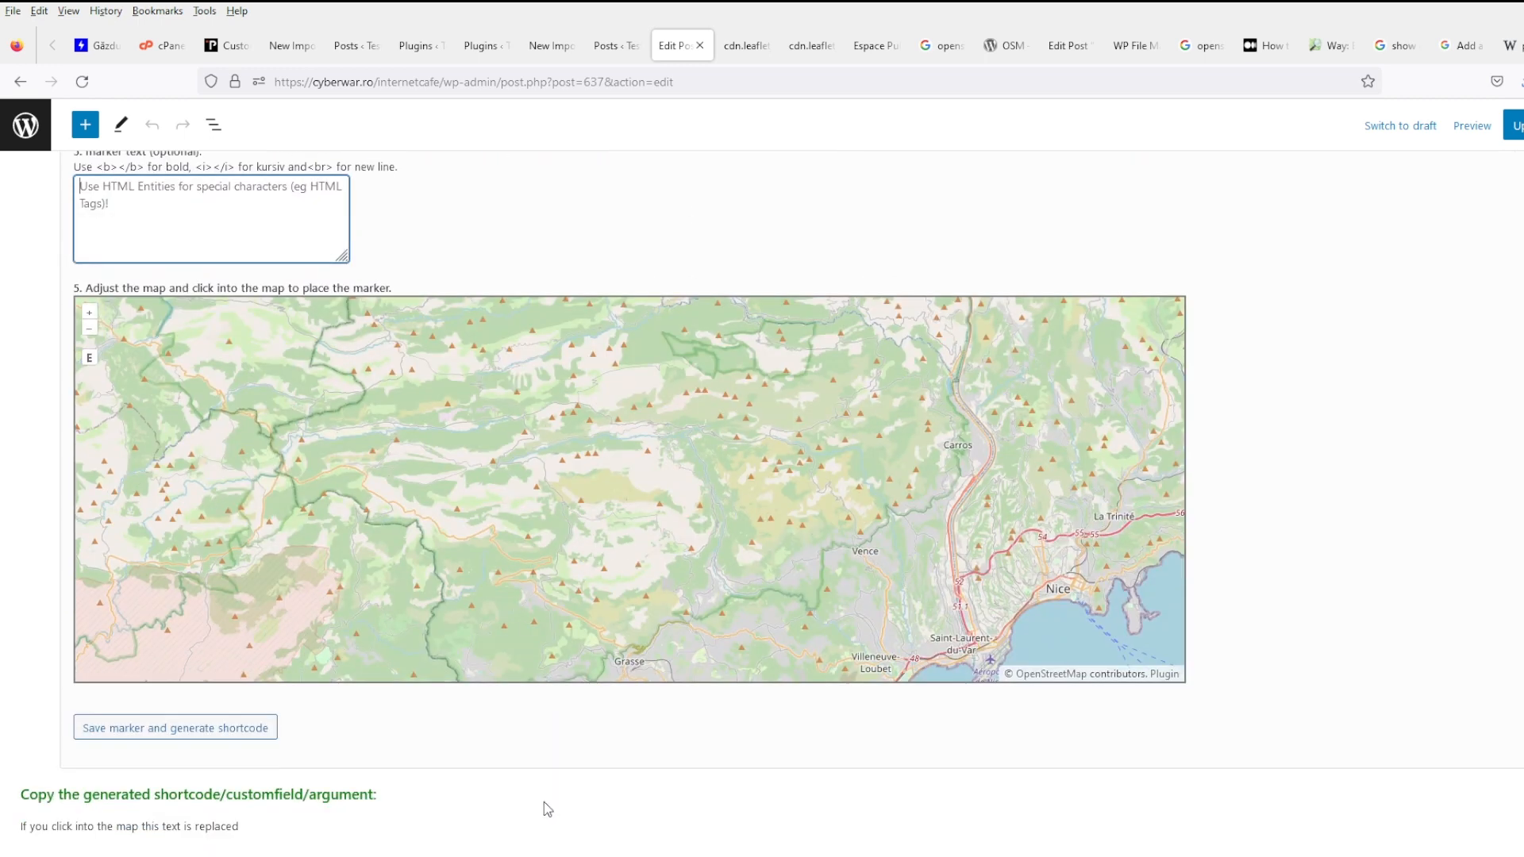
click(652, 506)
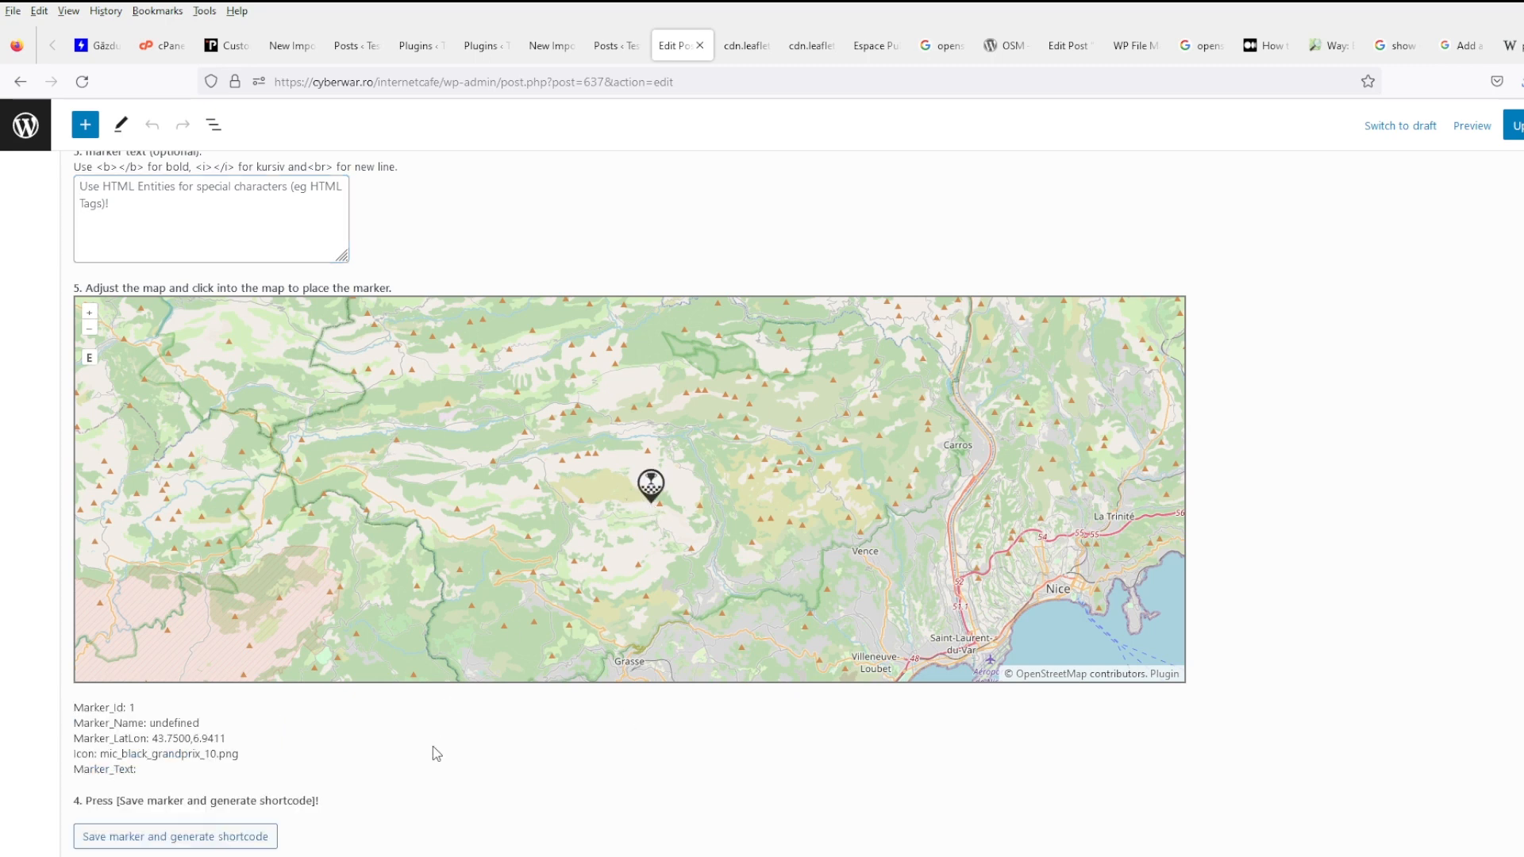
scroll(432, 747, down, 1)
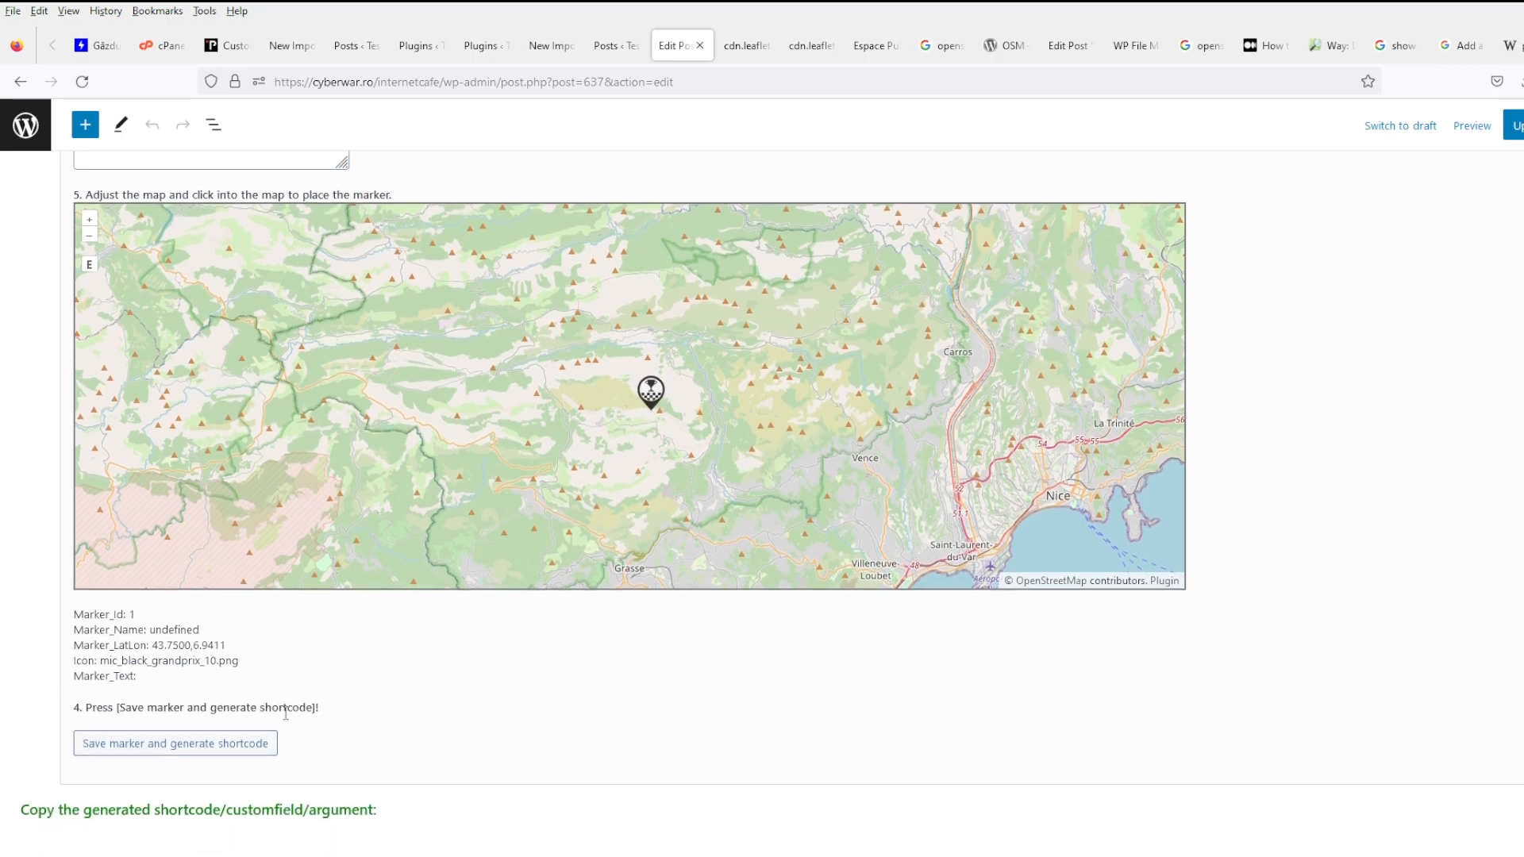
click(208, 743)
- Enter marker text 'Title' and generate the map shortcode
scroll(188, 651, up, 6)
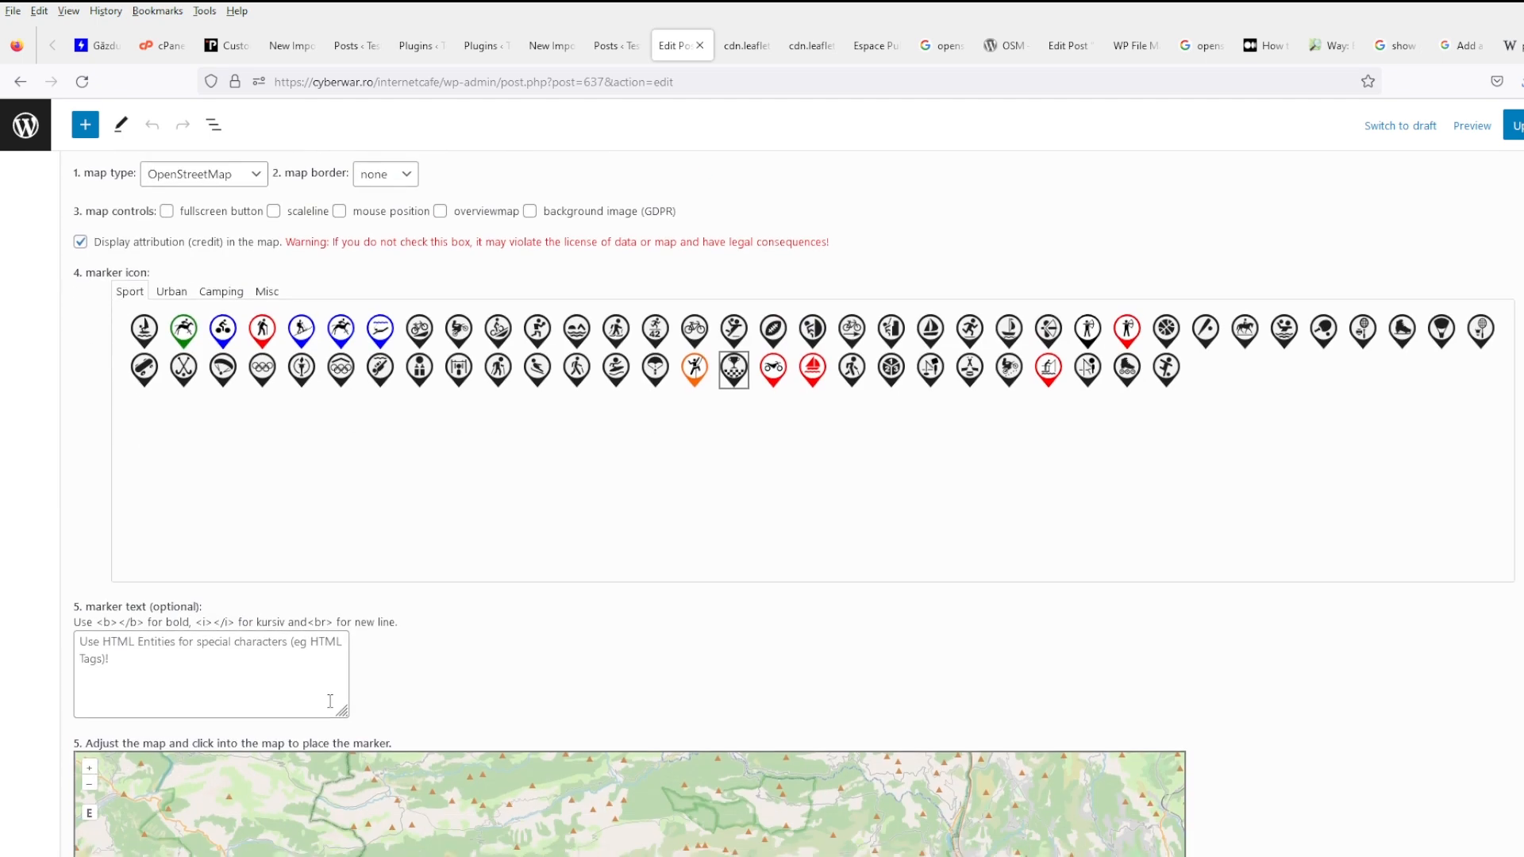
text(Title)
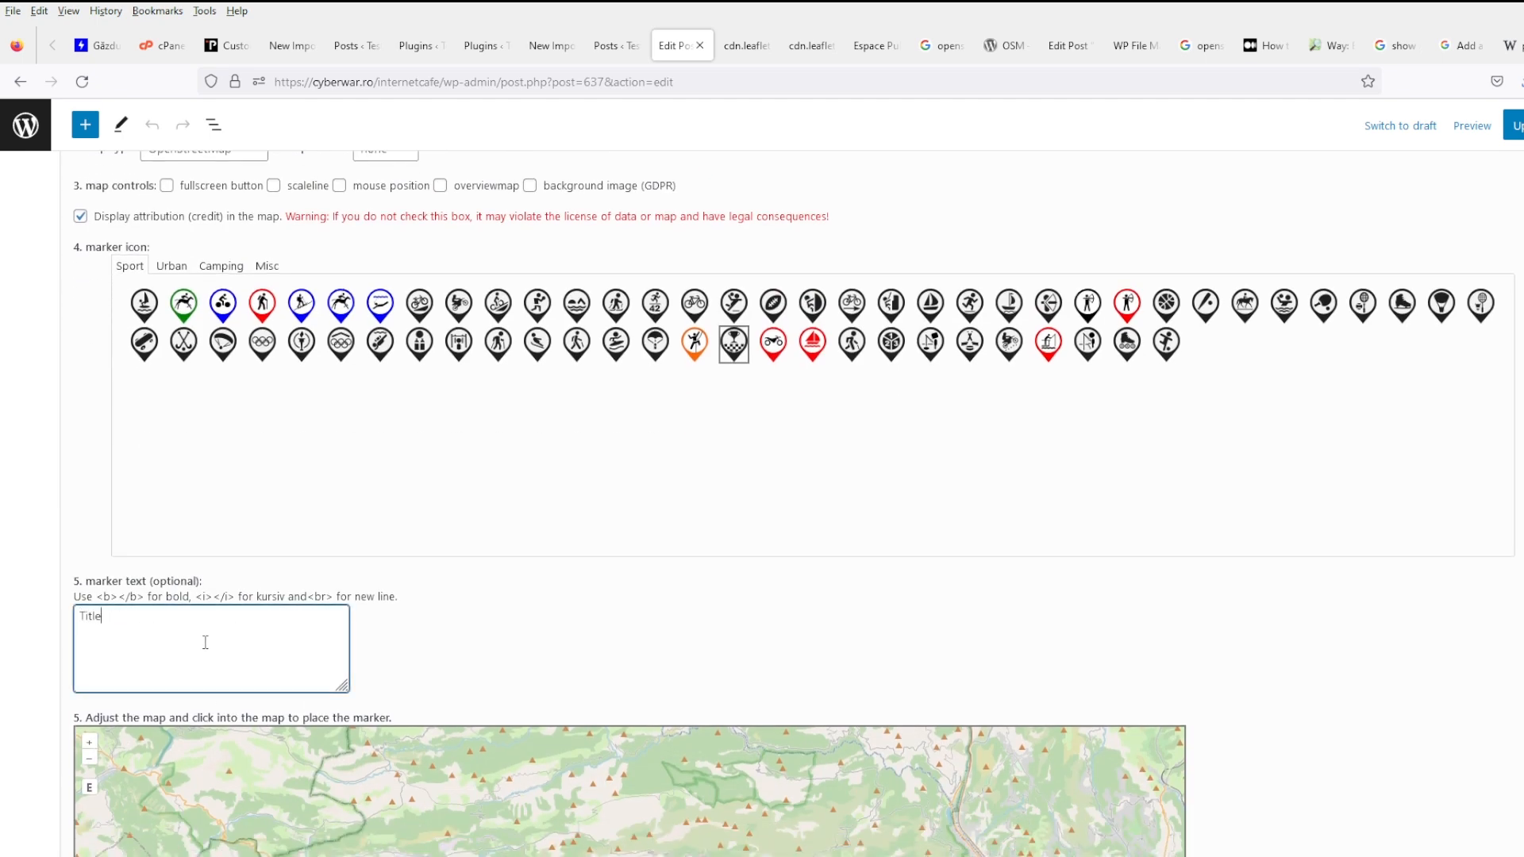
scroll(357, 627, down, 6)
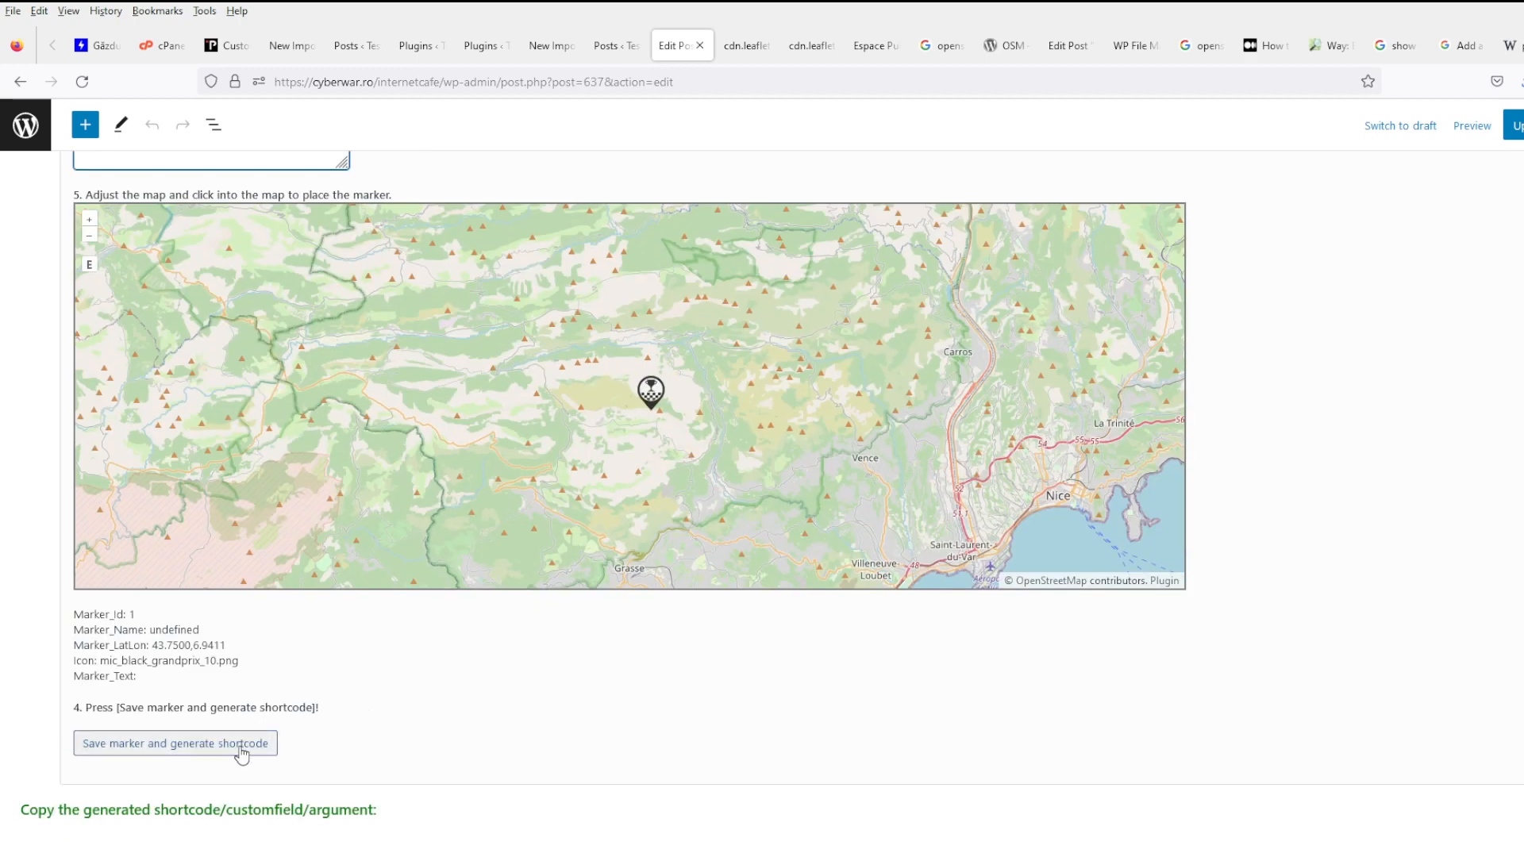
scroll(323, 670, up, 6)
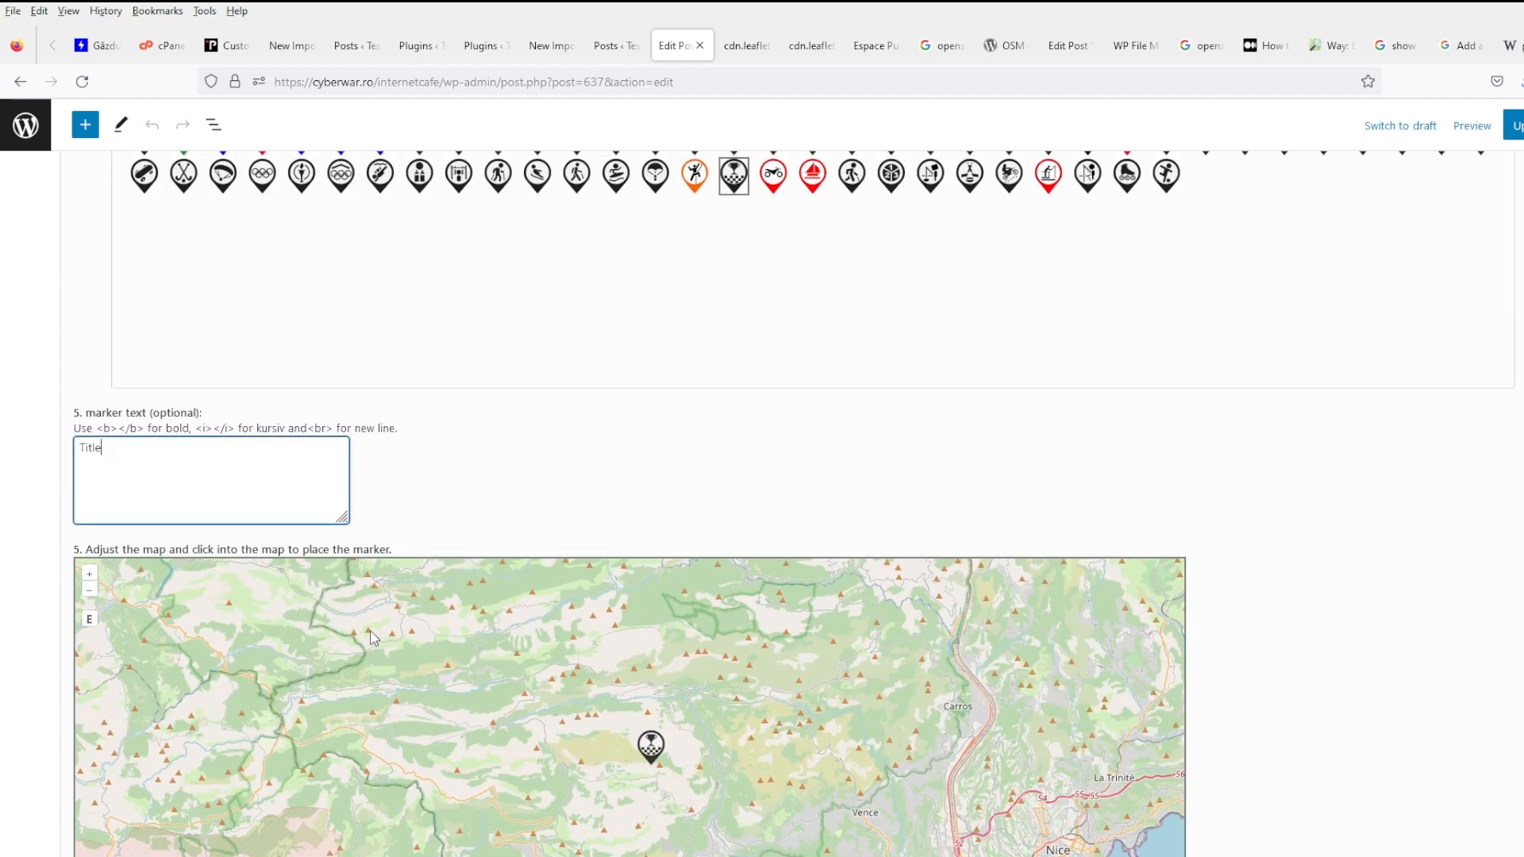
scroll(532, 629, down, 6)
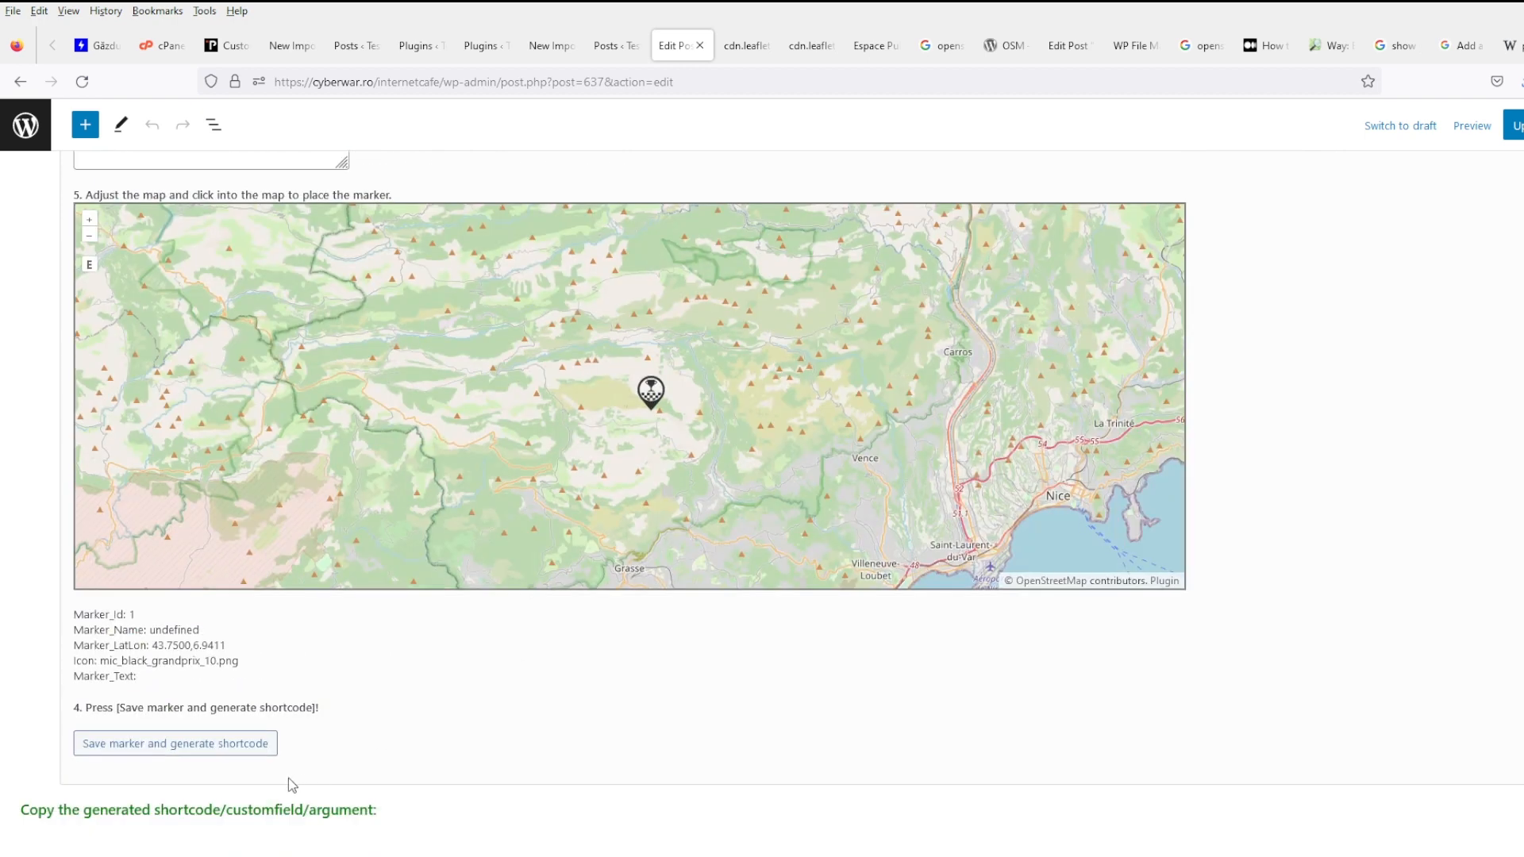
click(250, 753)
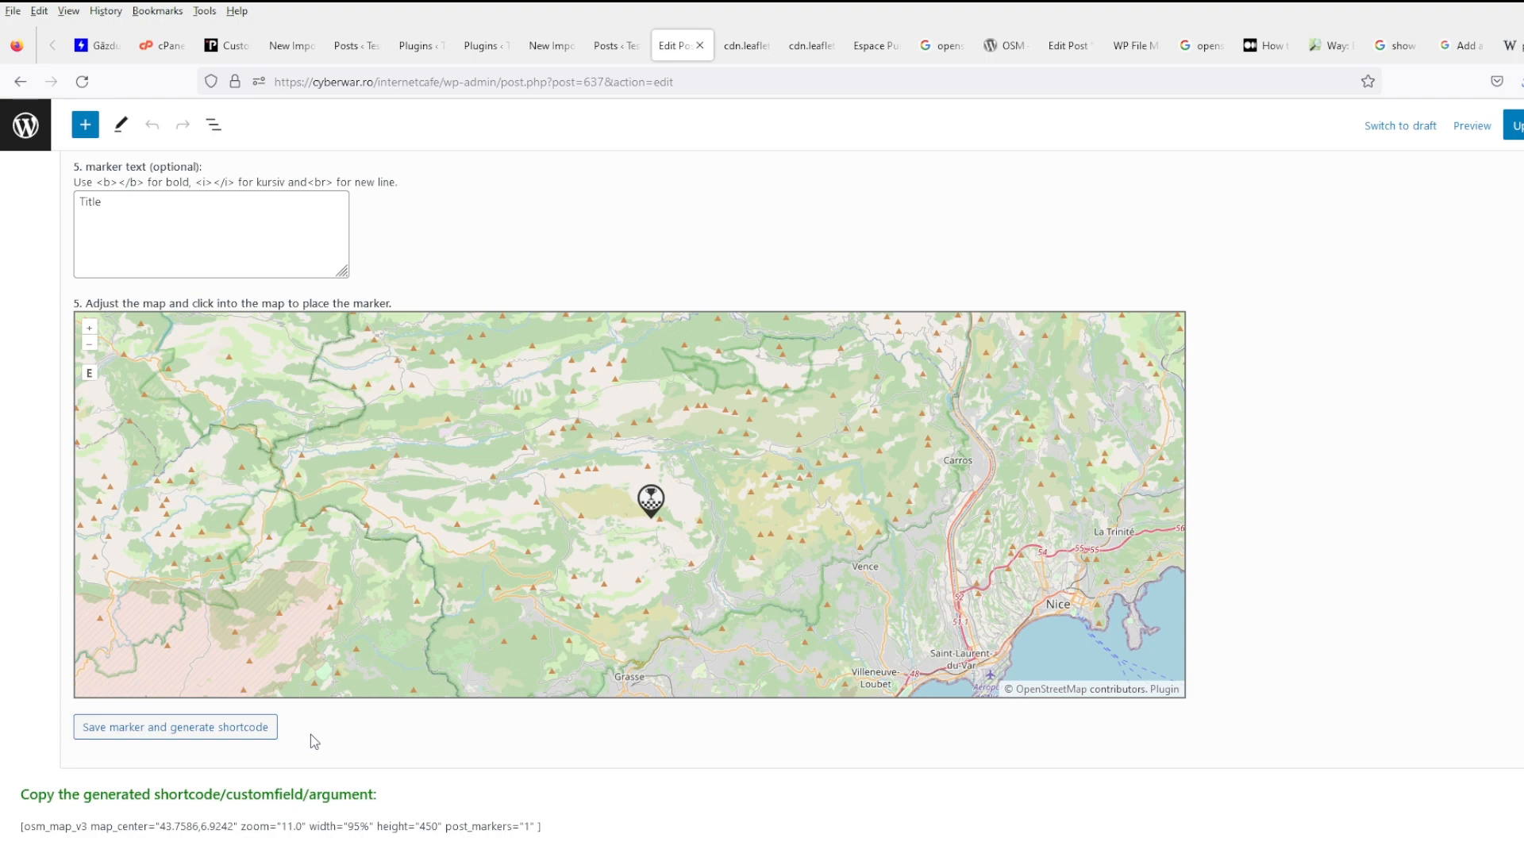
- Try the skier and orange climber marker icons, then show the GPX / KML map options
scroll(311, 735, up, 9)
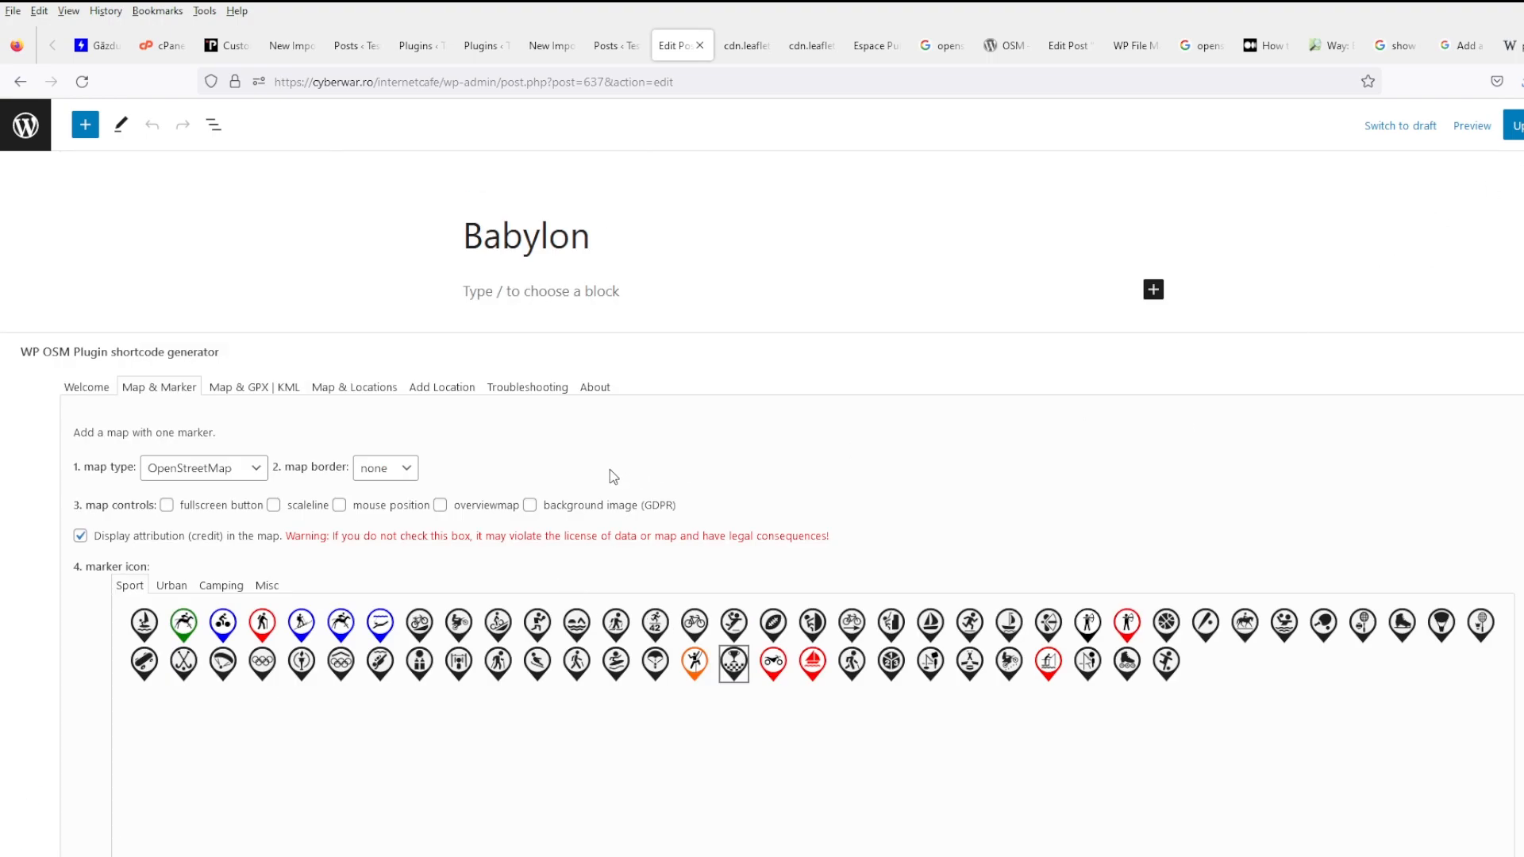
scroll(609, 469, down, 5)
click(553, 223)
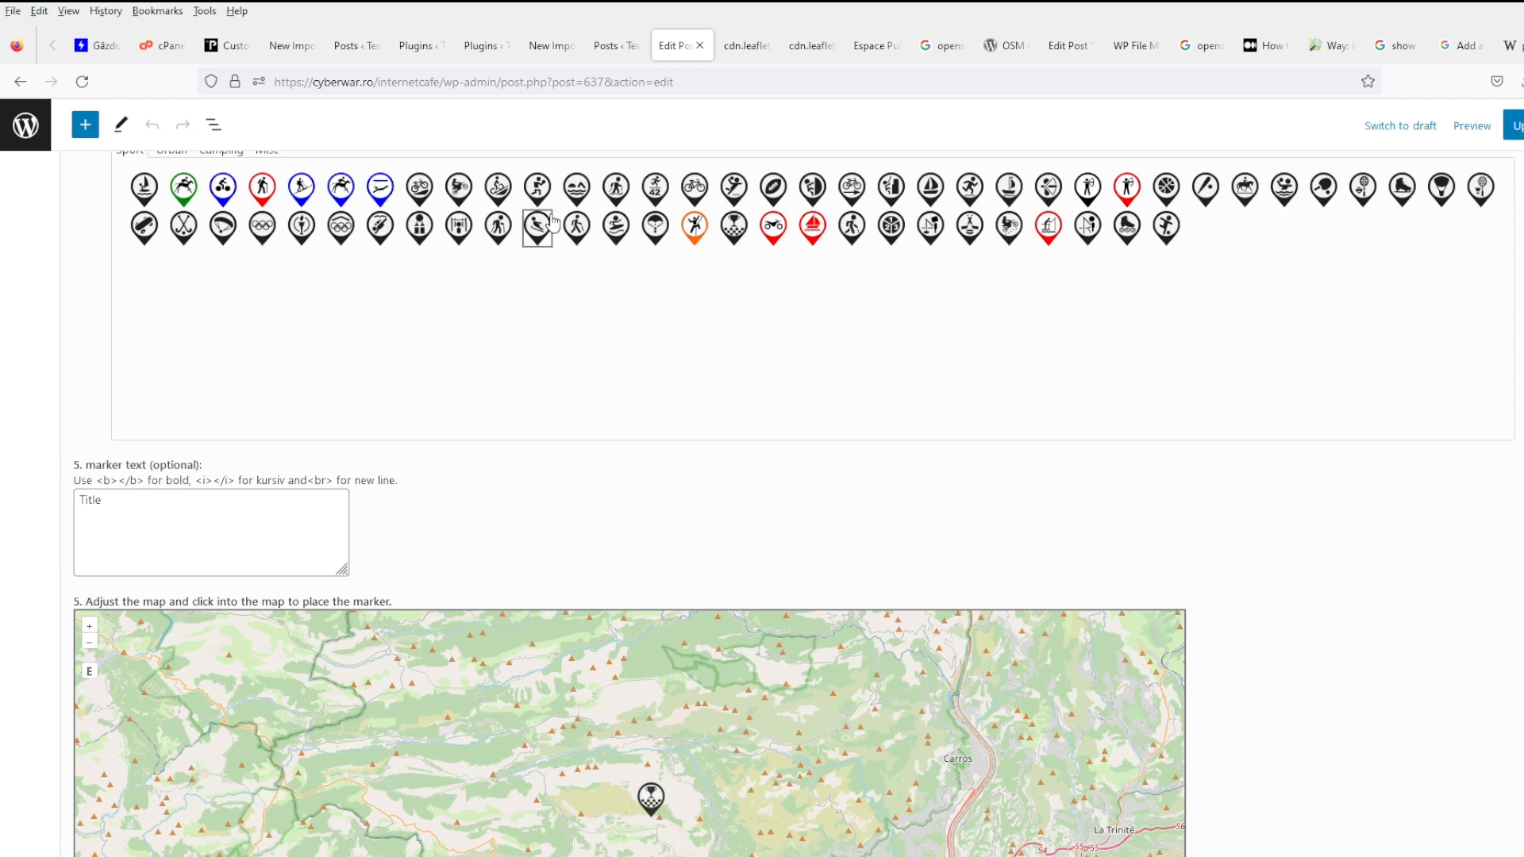
click(688, 238)
scroll(284, 572, down, 3)
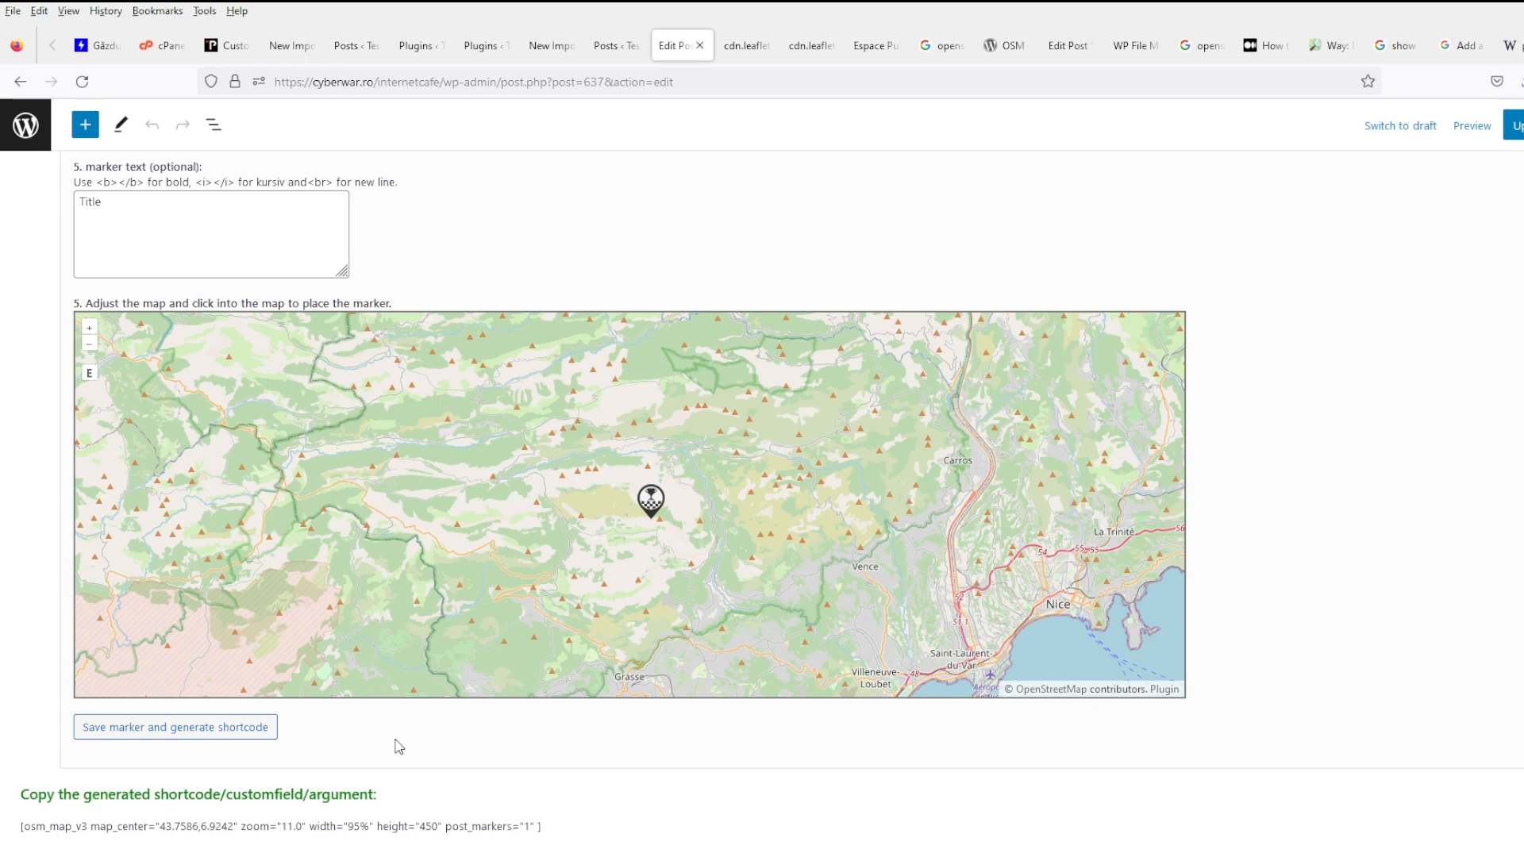
scroll(428, 746, up, 10)
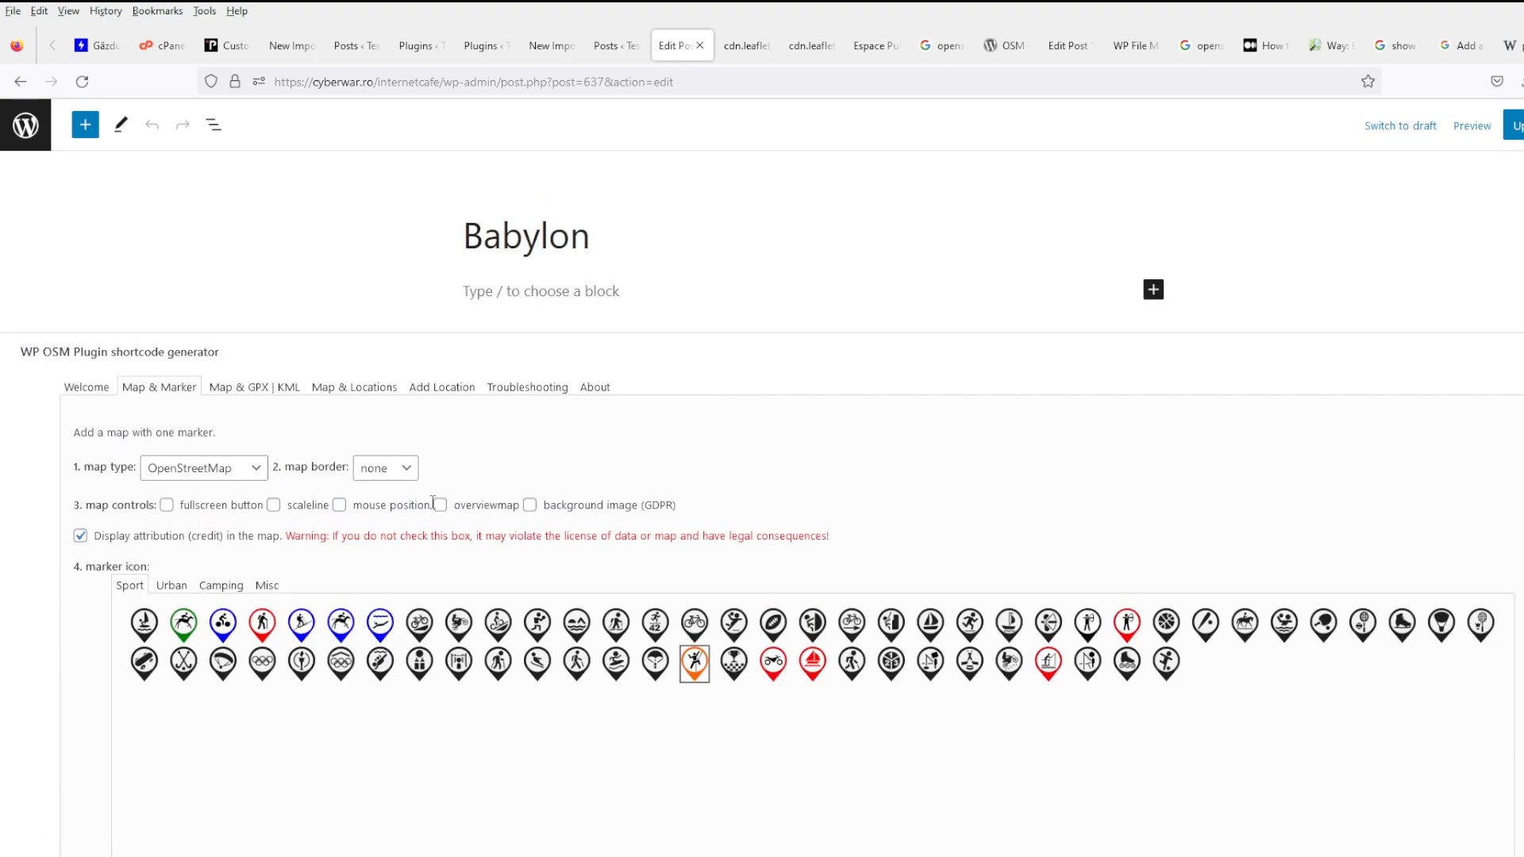
click(223, 388)
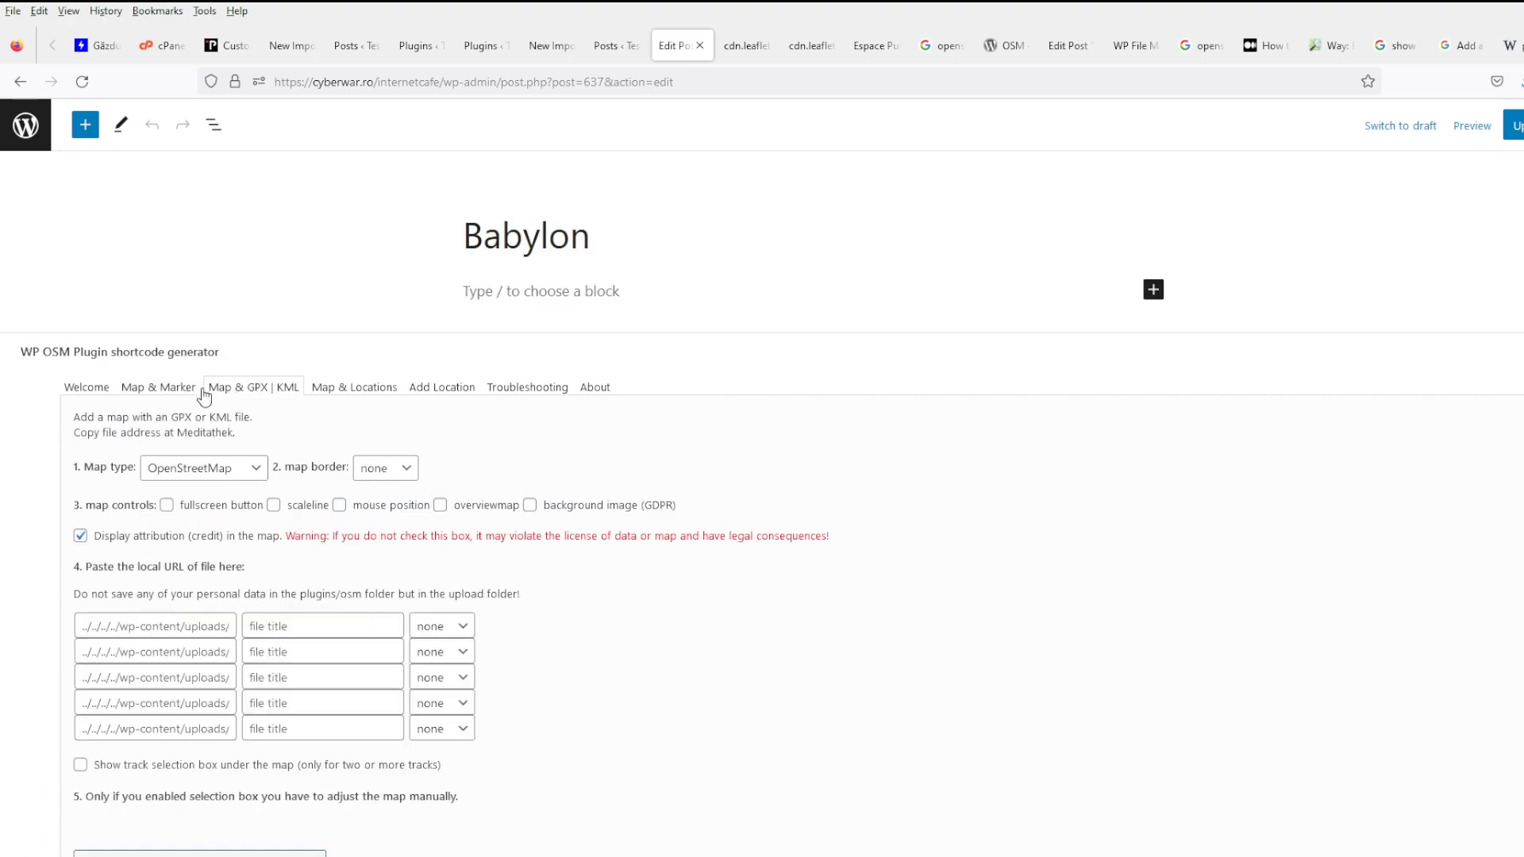
- Browse the GPX / KML and geotagged-posts map options
click(343, 392)
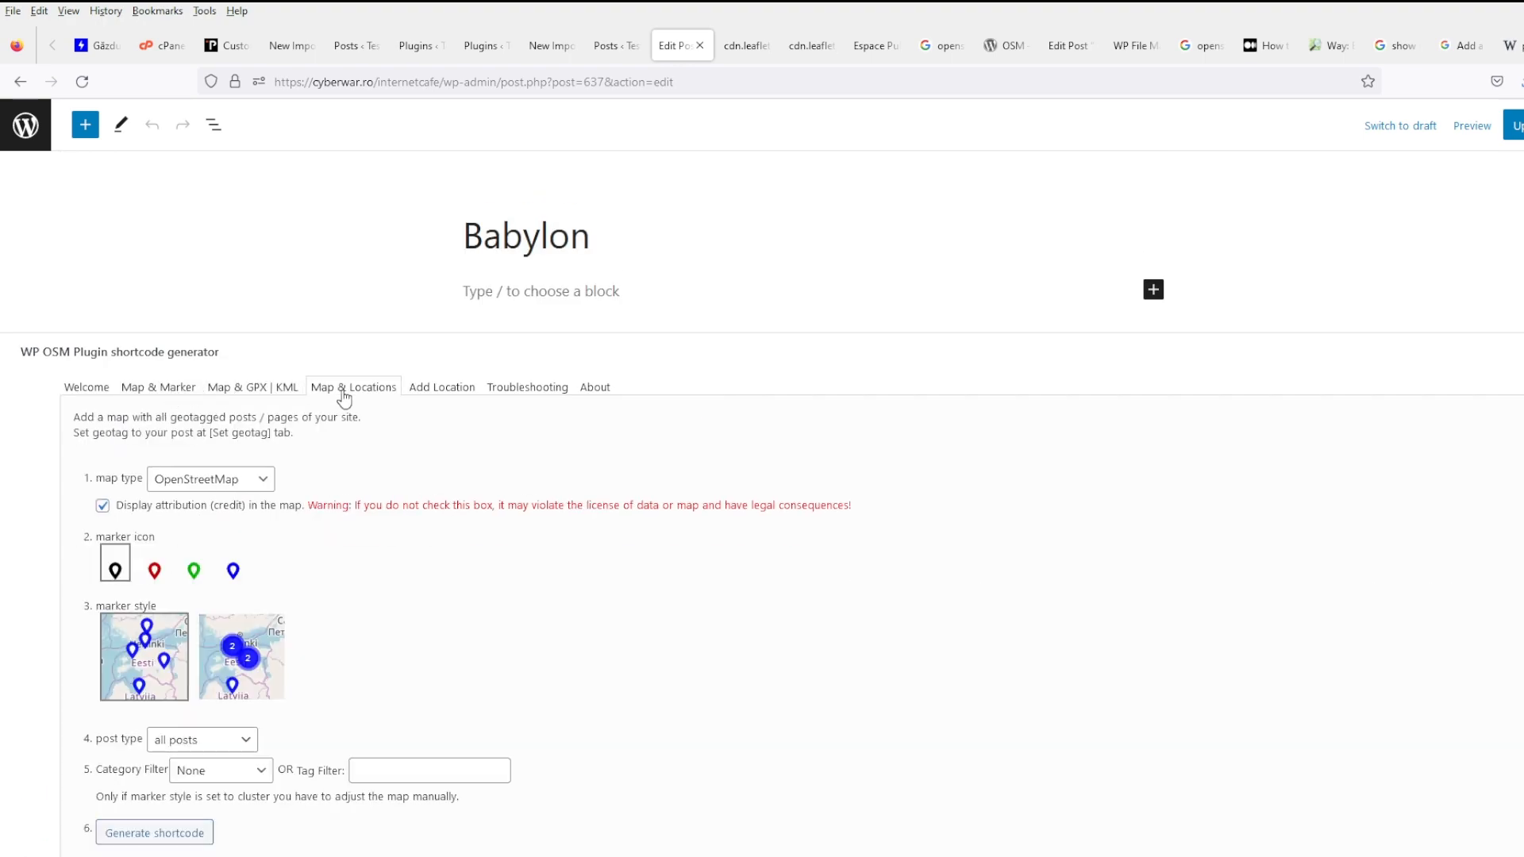
click(269, 395)
click(369, 390)
scroll(407, 582, down, 2)
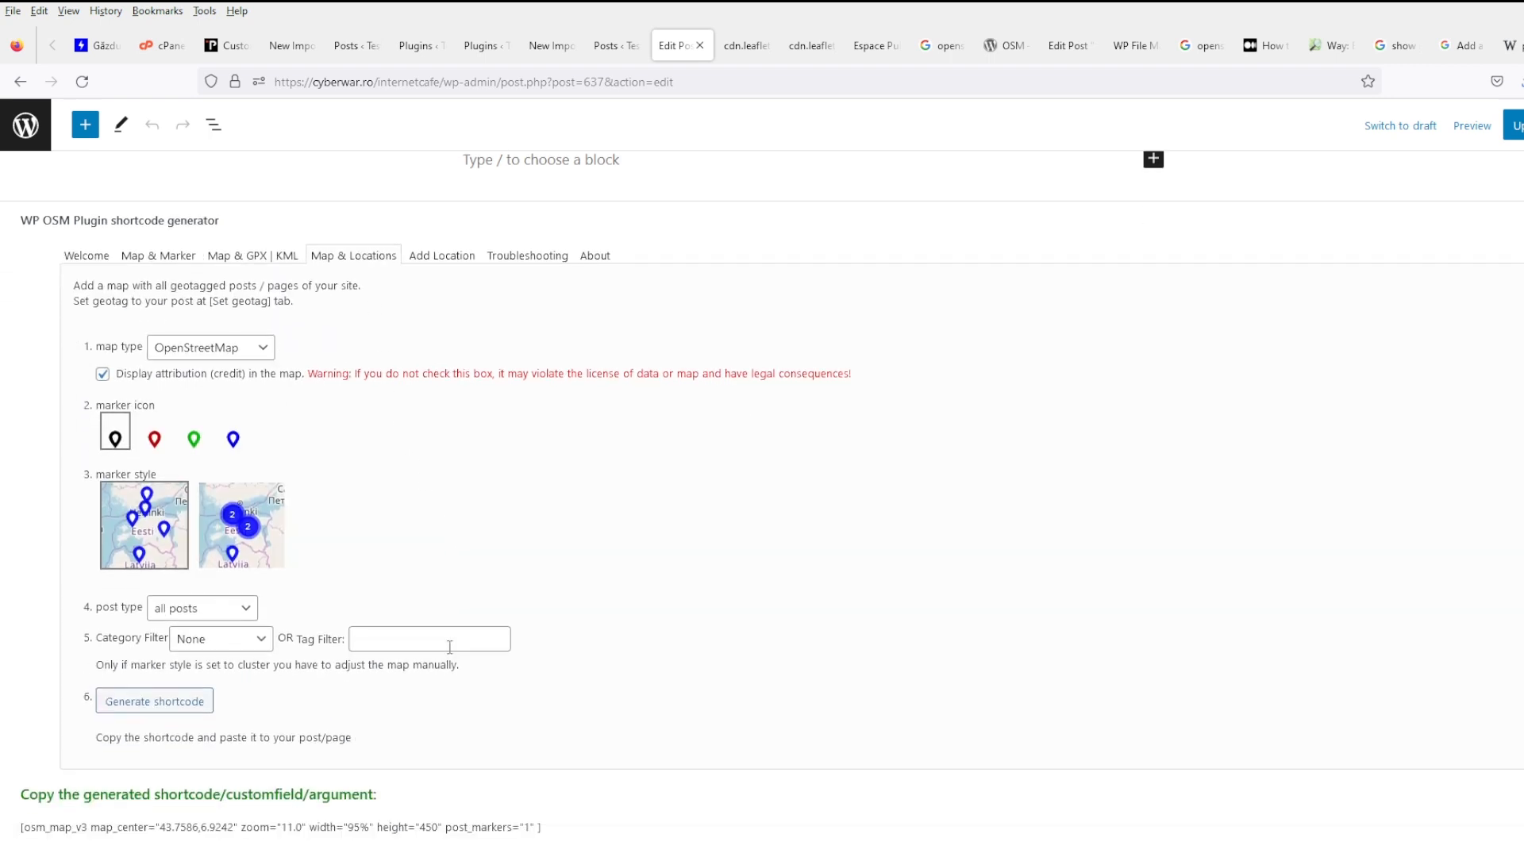
scroll(449, 647, up, 2)
- Drop a trial geotag on the post's map, view troubleshooting, then return to Map & Marker
click(447, 388)
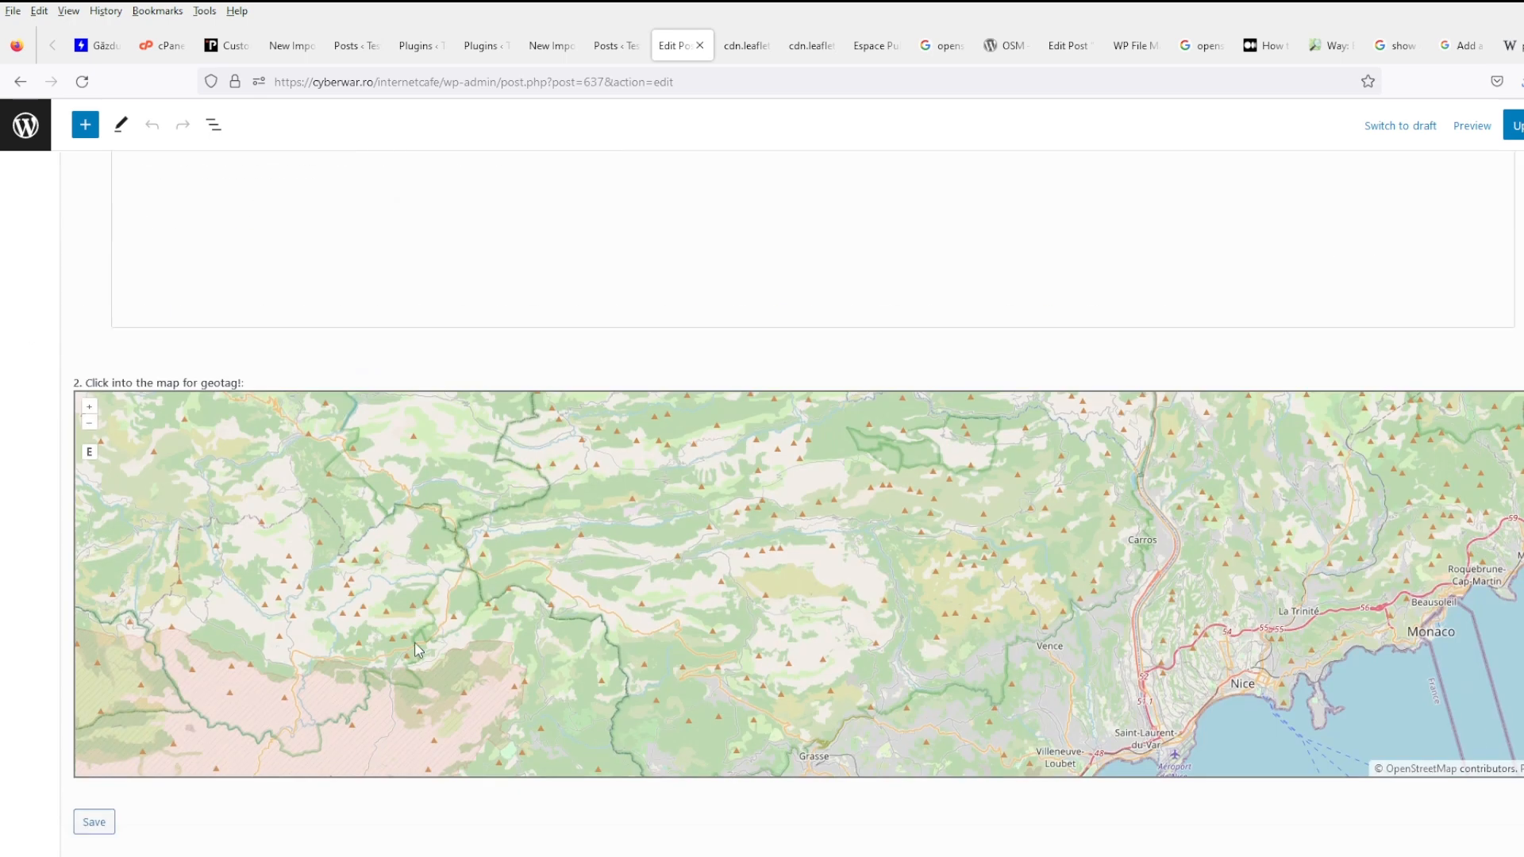
scroll(417, 643, down, 5)
click(640, 546)
scroll(588, 531, up, 4)
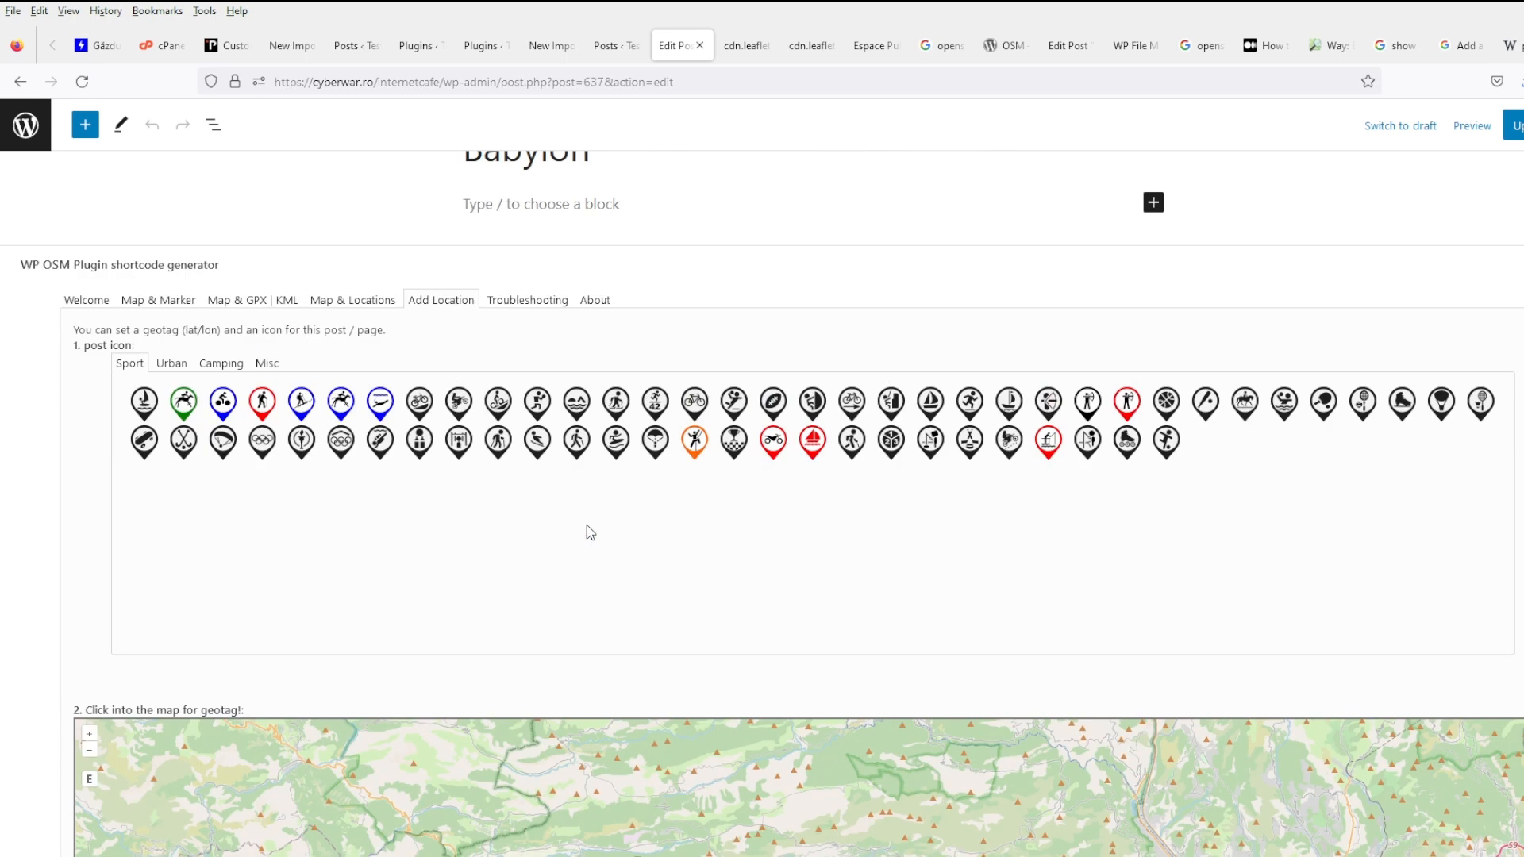
scroll(590, 532, down, 5)
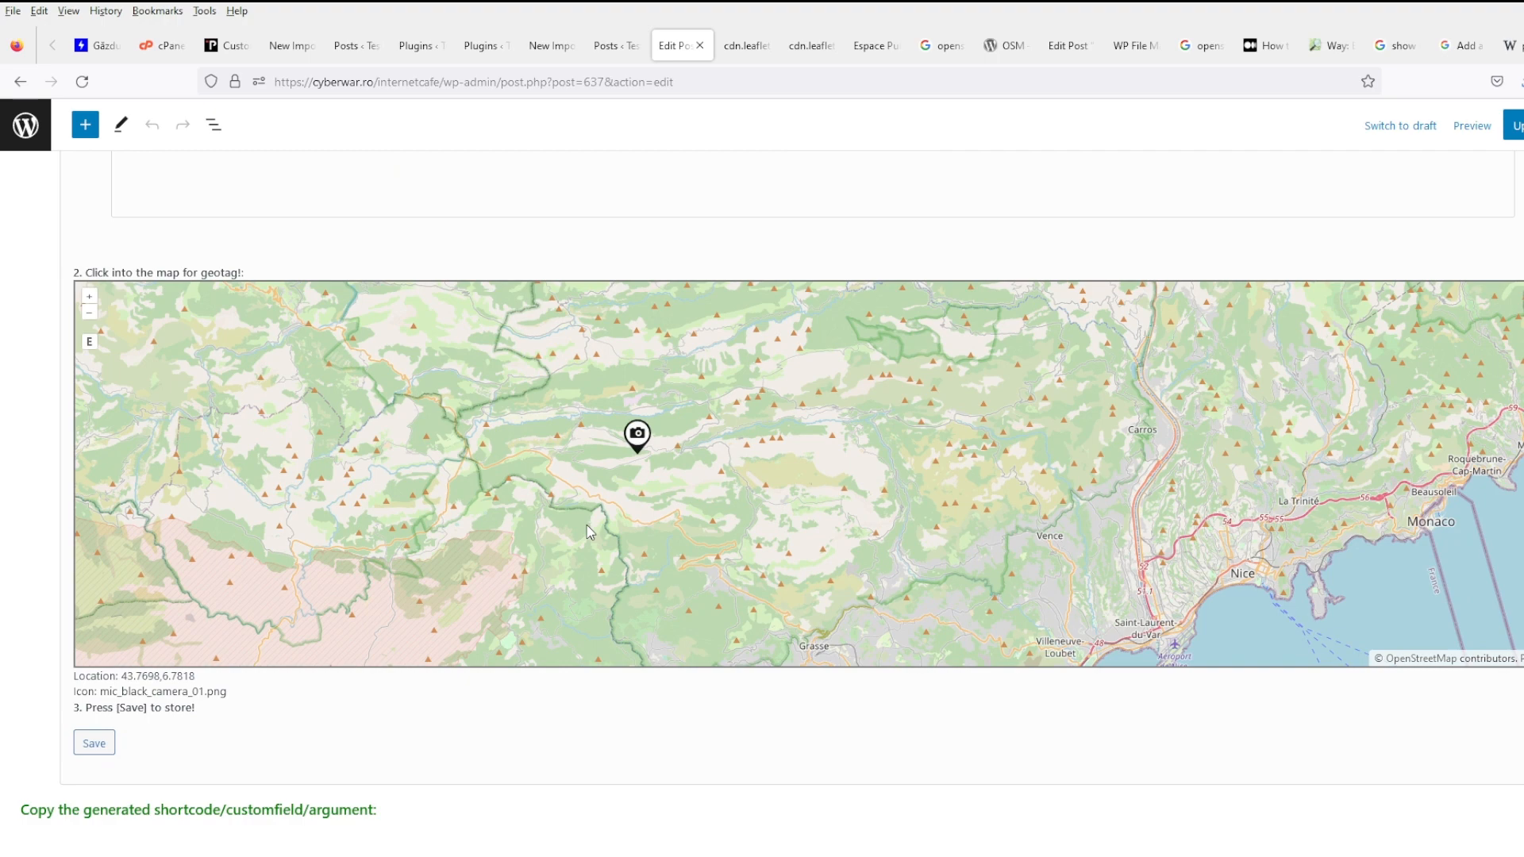
scroll(590, 531, up, 5)
click(530, 390)
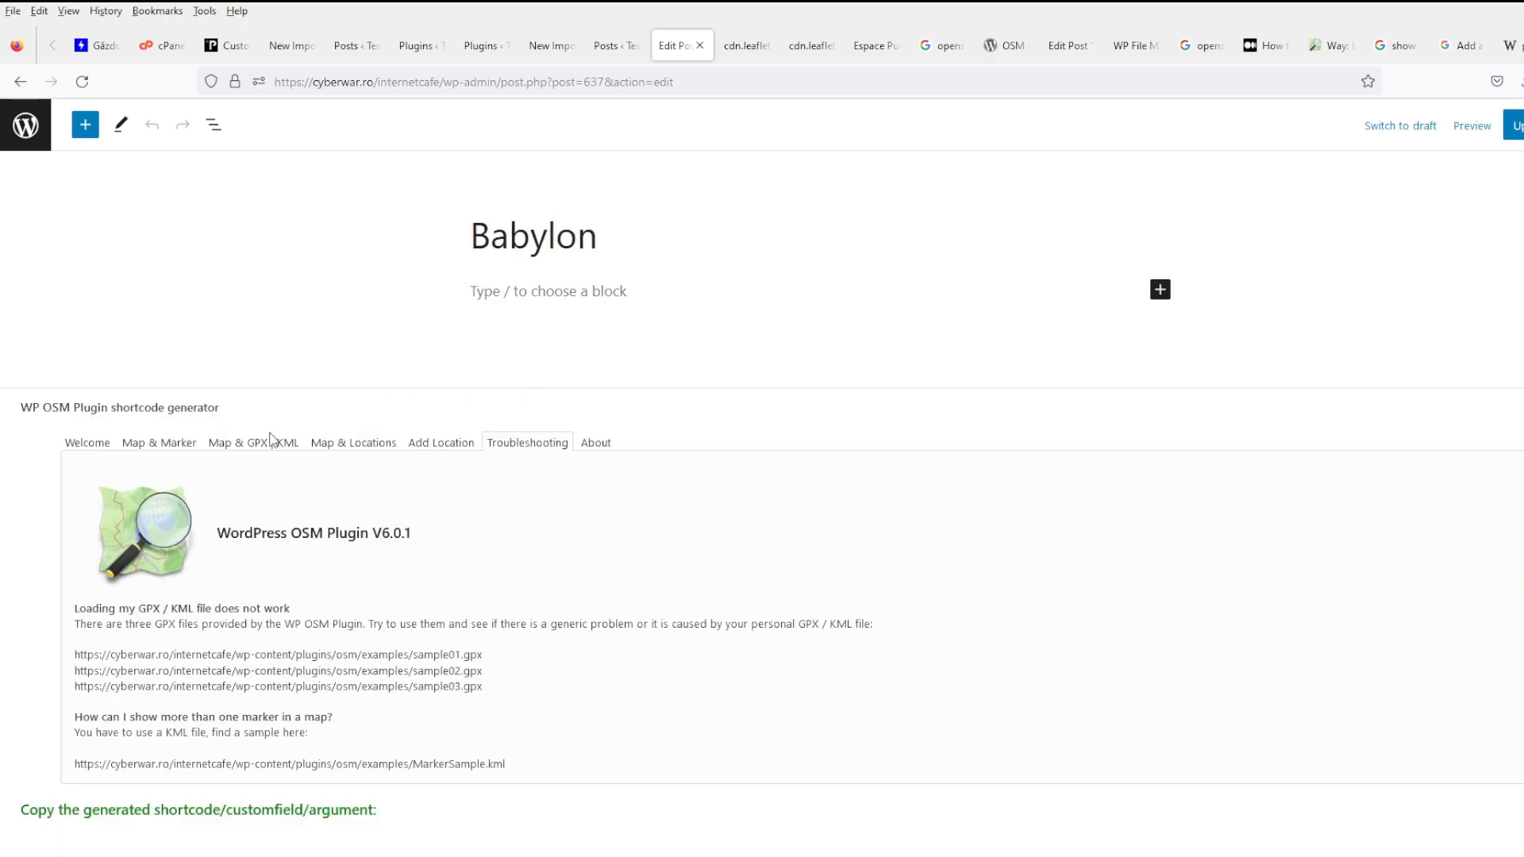
click(155, 450)
scroll(275, 531, down, 5)
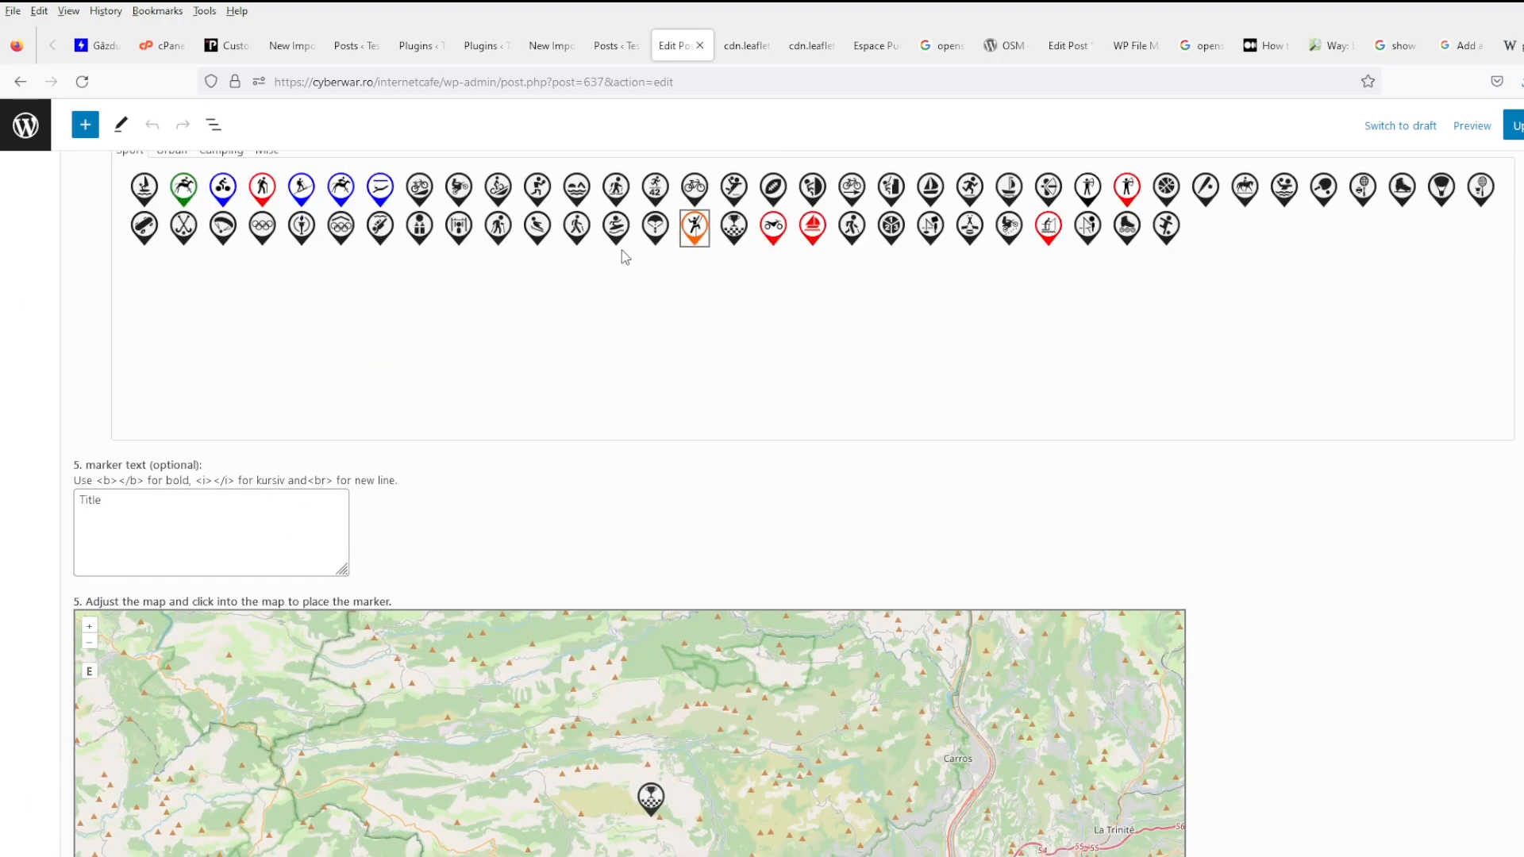
- Pick the orange climbing icon, change marker text to 'Title test', and place it near the centre
click(695, 230)
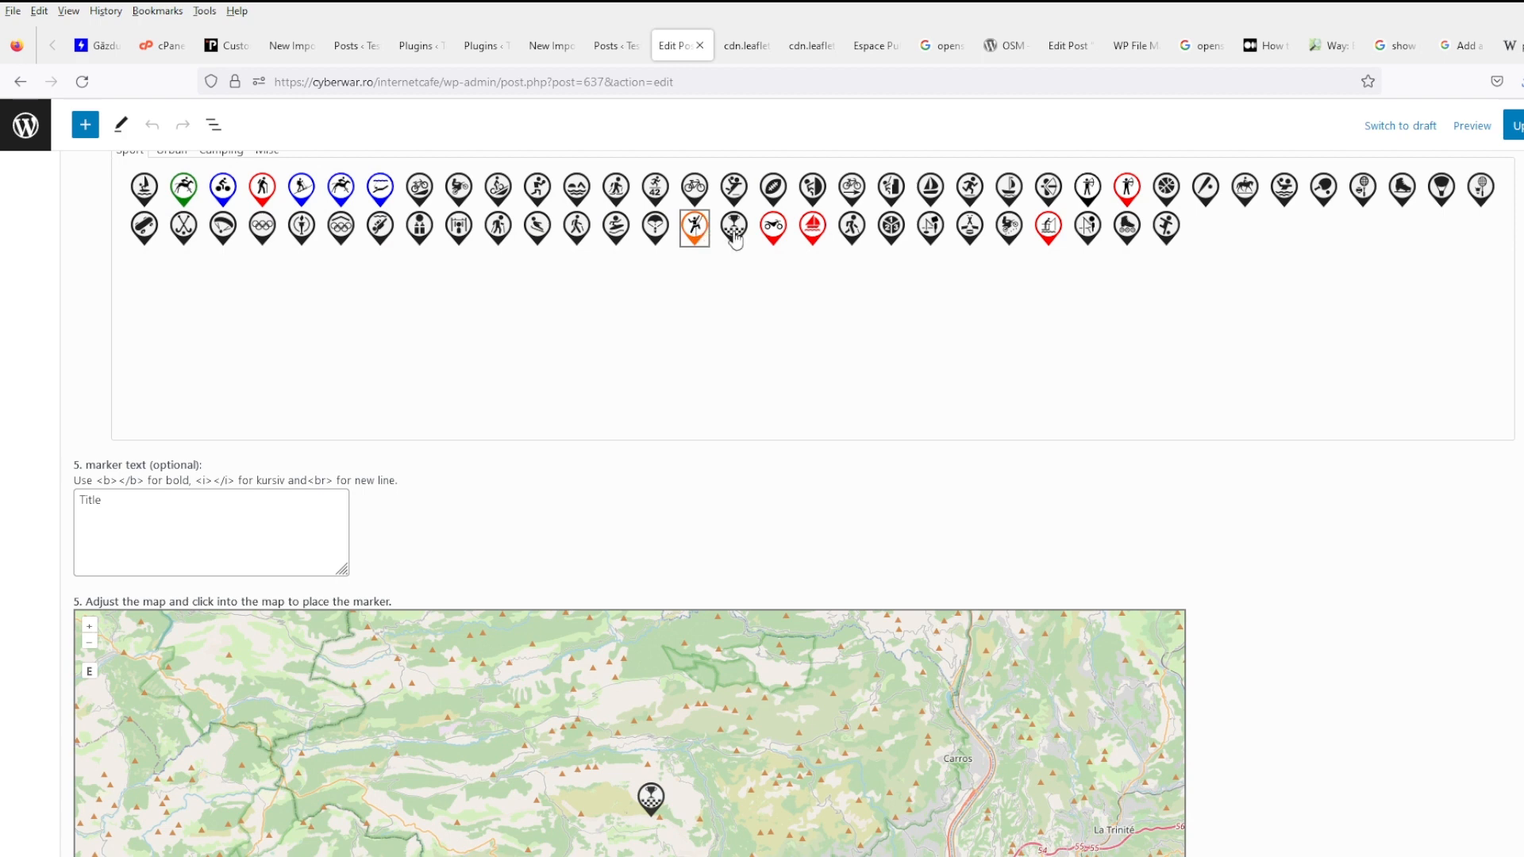
click(237, 522)
text(test)
click(442, 577)
scroll(441, 559, down, 2)
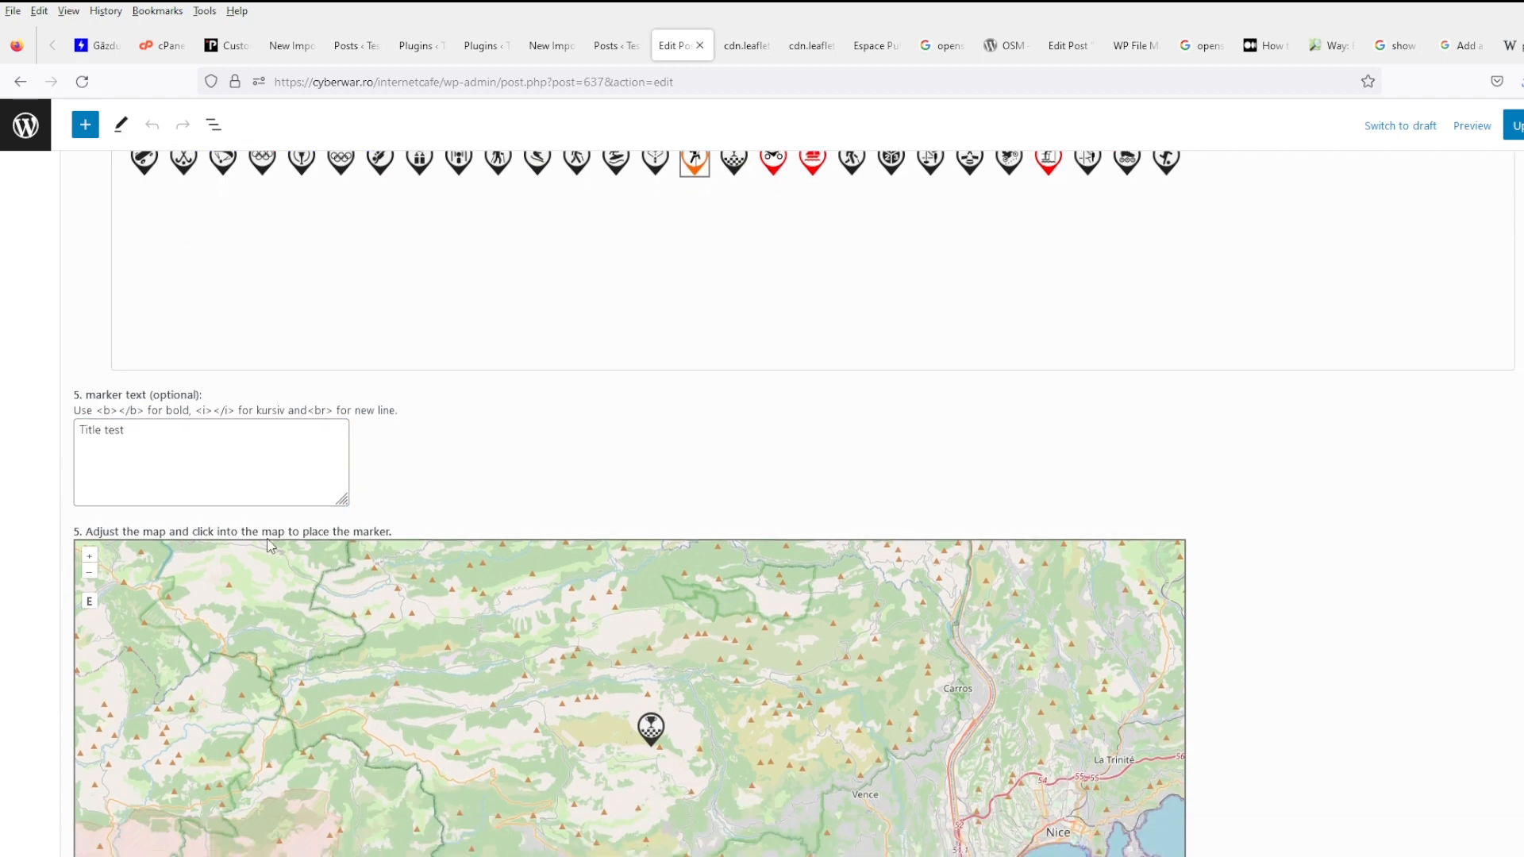
scroll(486, 554, down, 2)
click(650, 517)
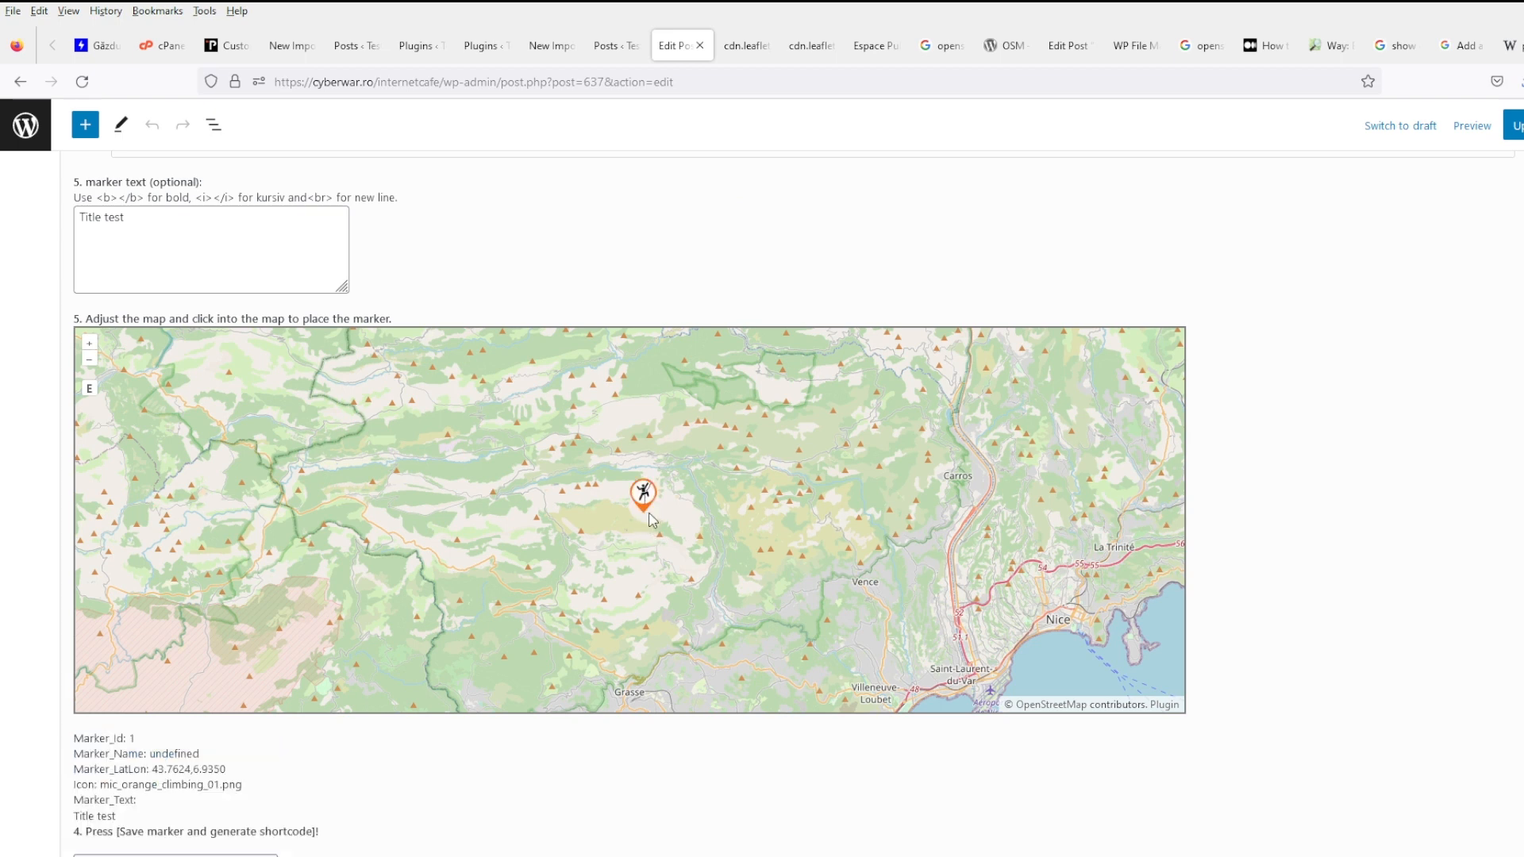
scroll(418, 745, down, 2)
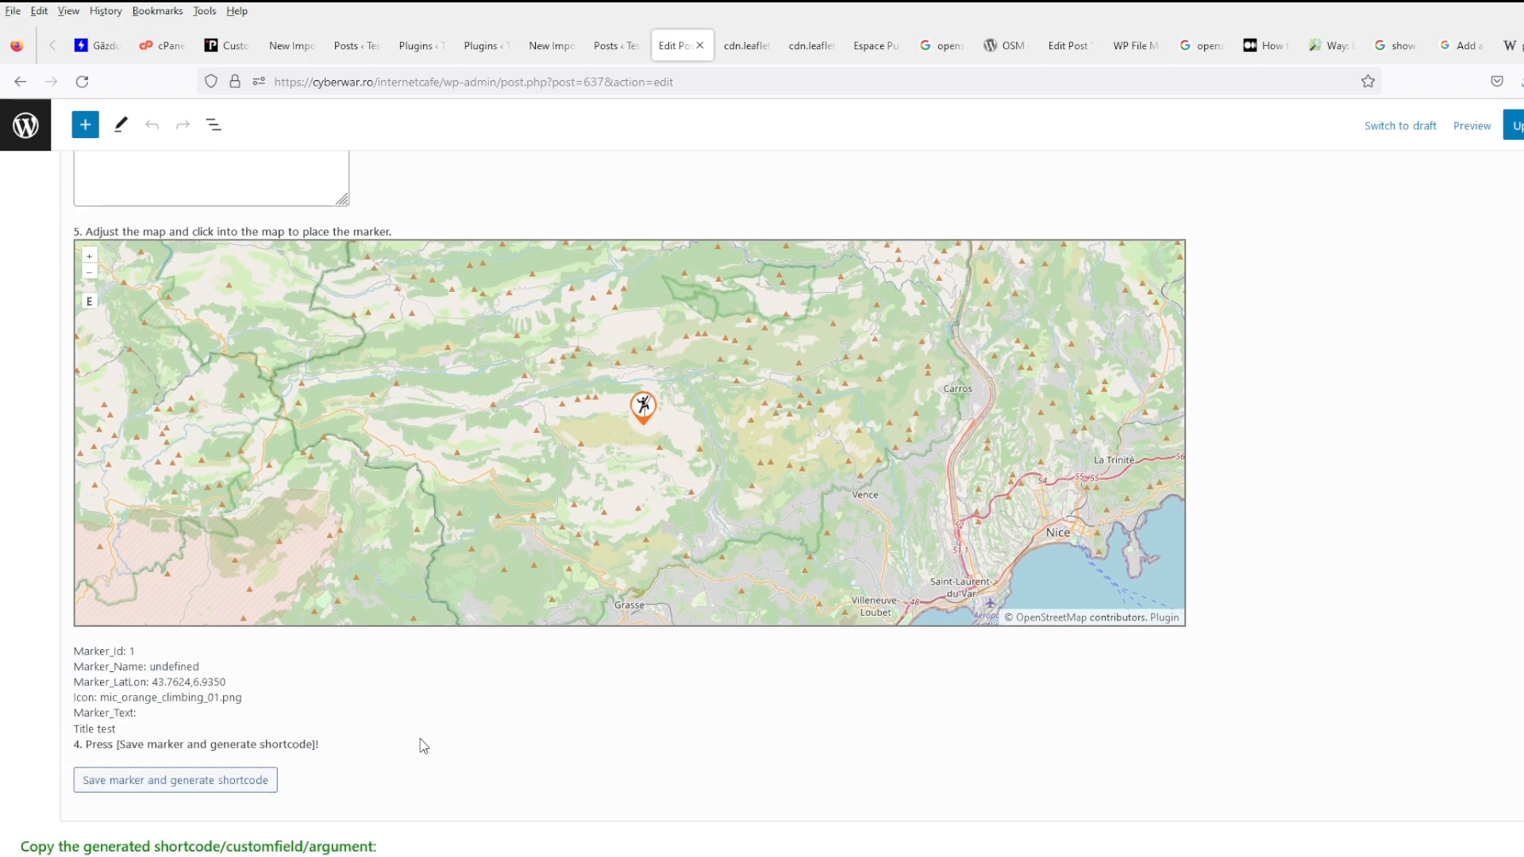
scroll(423, 735, up, 5)
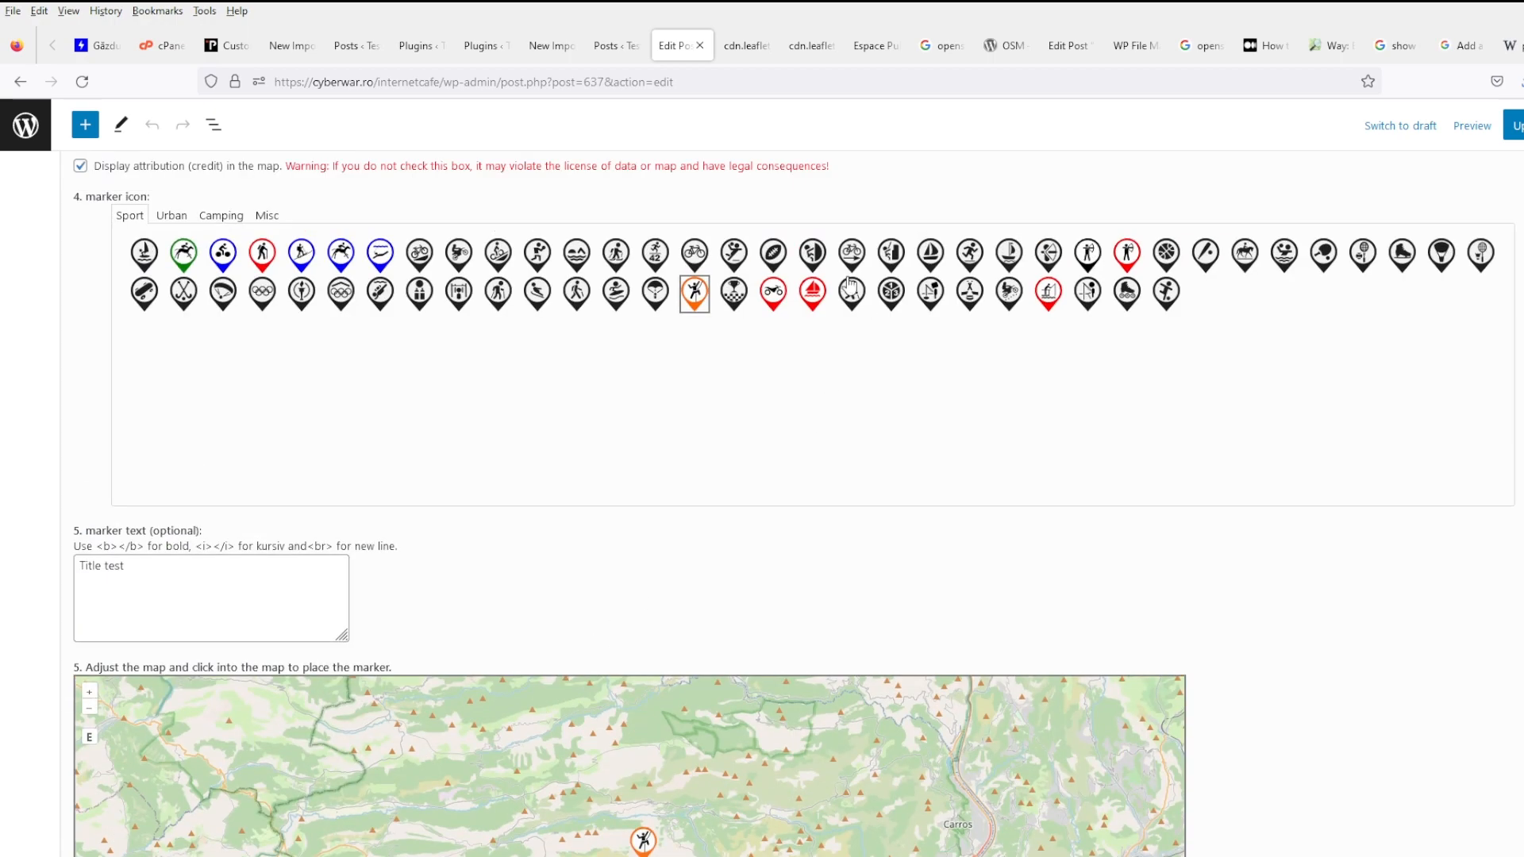
- Switch to the checkered-flag icon, move the marker west, and regenerate and select the osm_map_v3 shortcode
click(734, 295)
scroll(731, 304, down, 4)
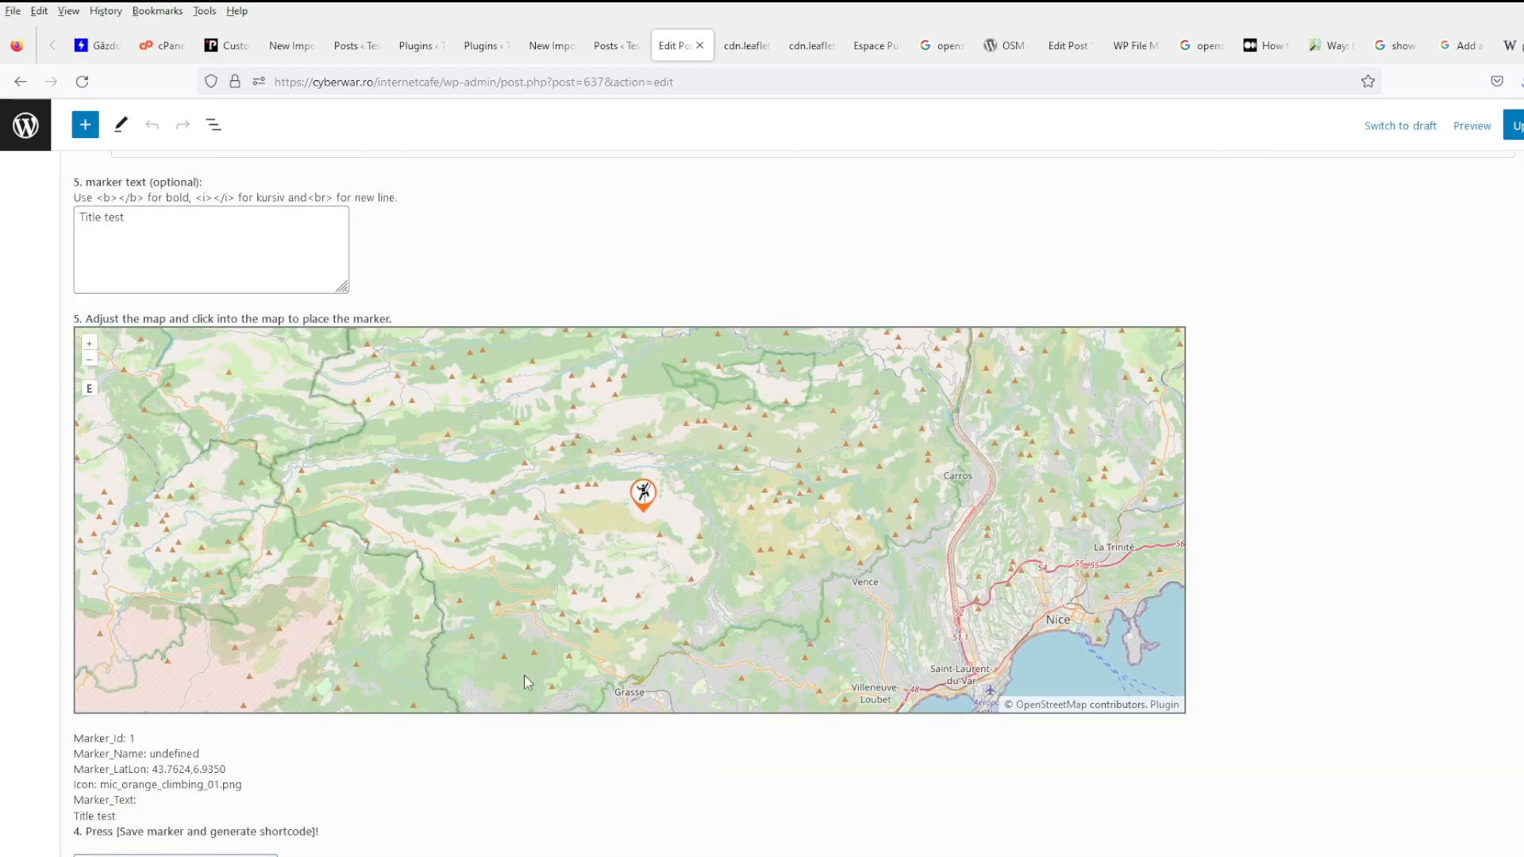
click(509, 542)
scroll(313, 752, down, 2)
click(268, 742)
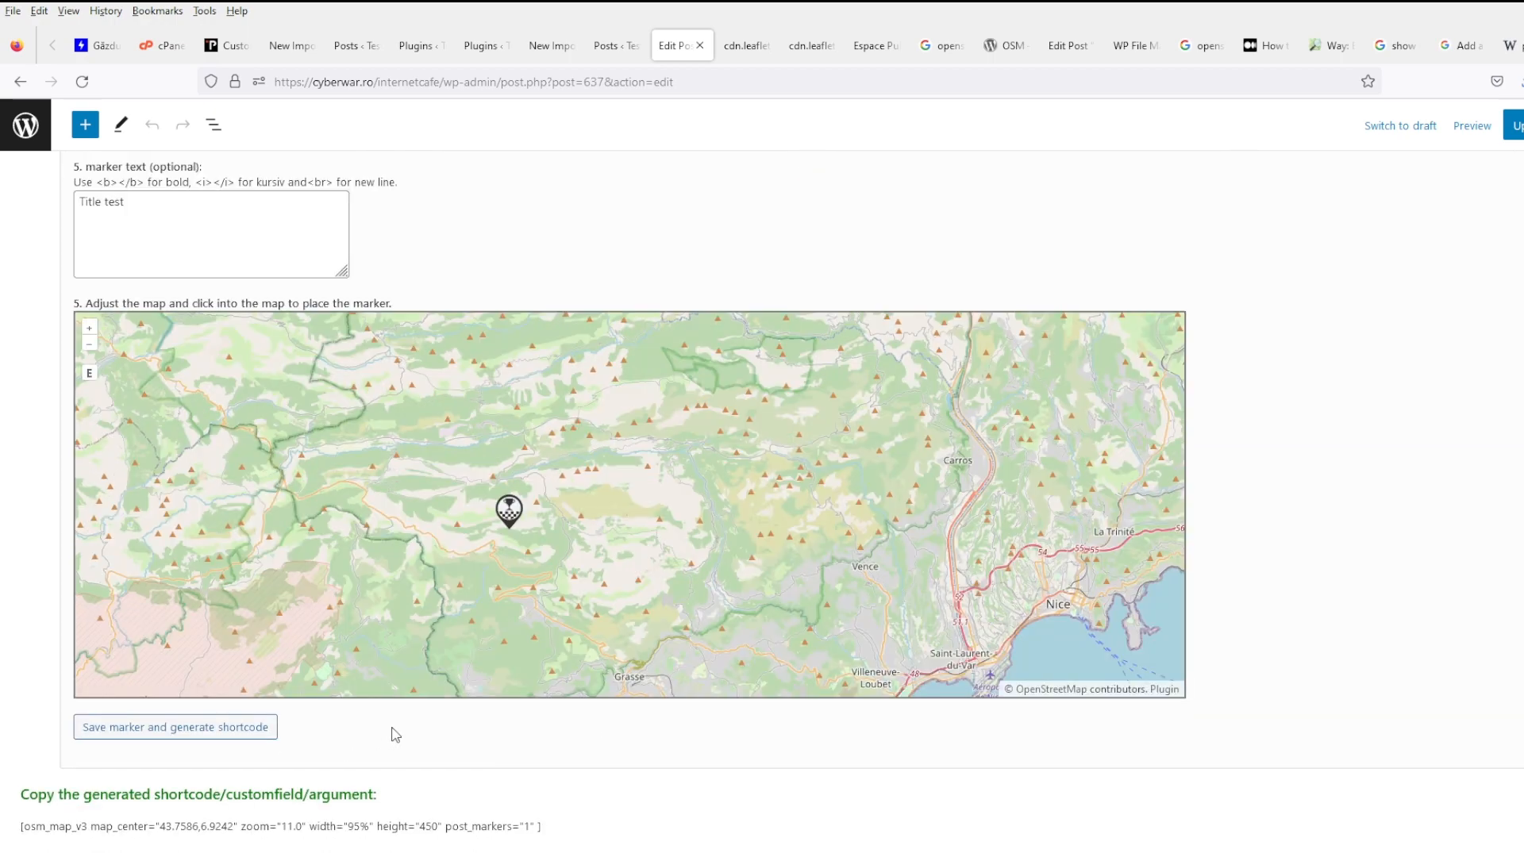
triple_click(609, 835)
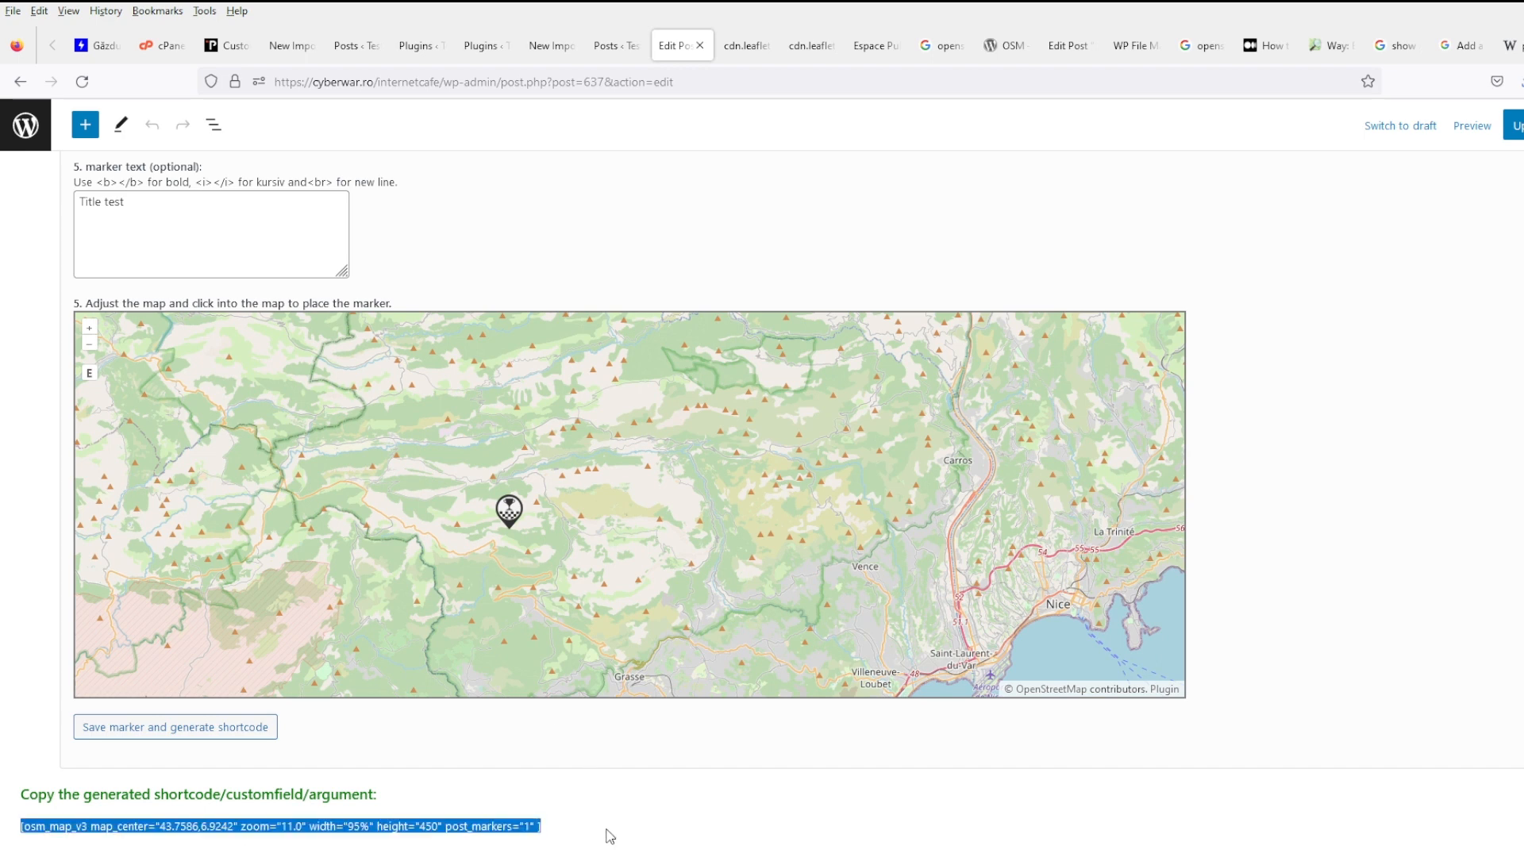
click(550, 48)
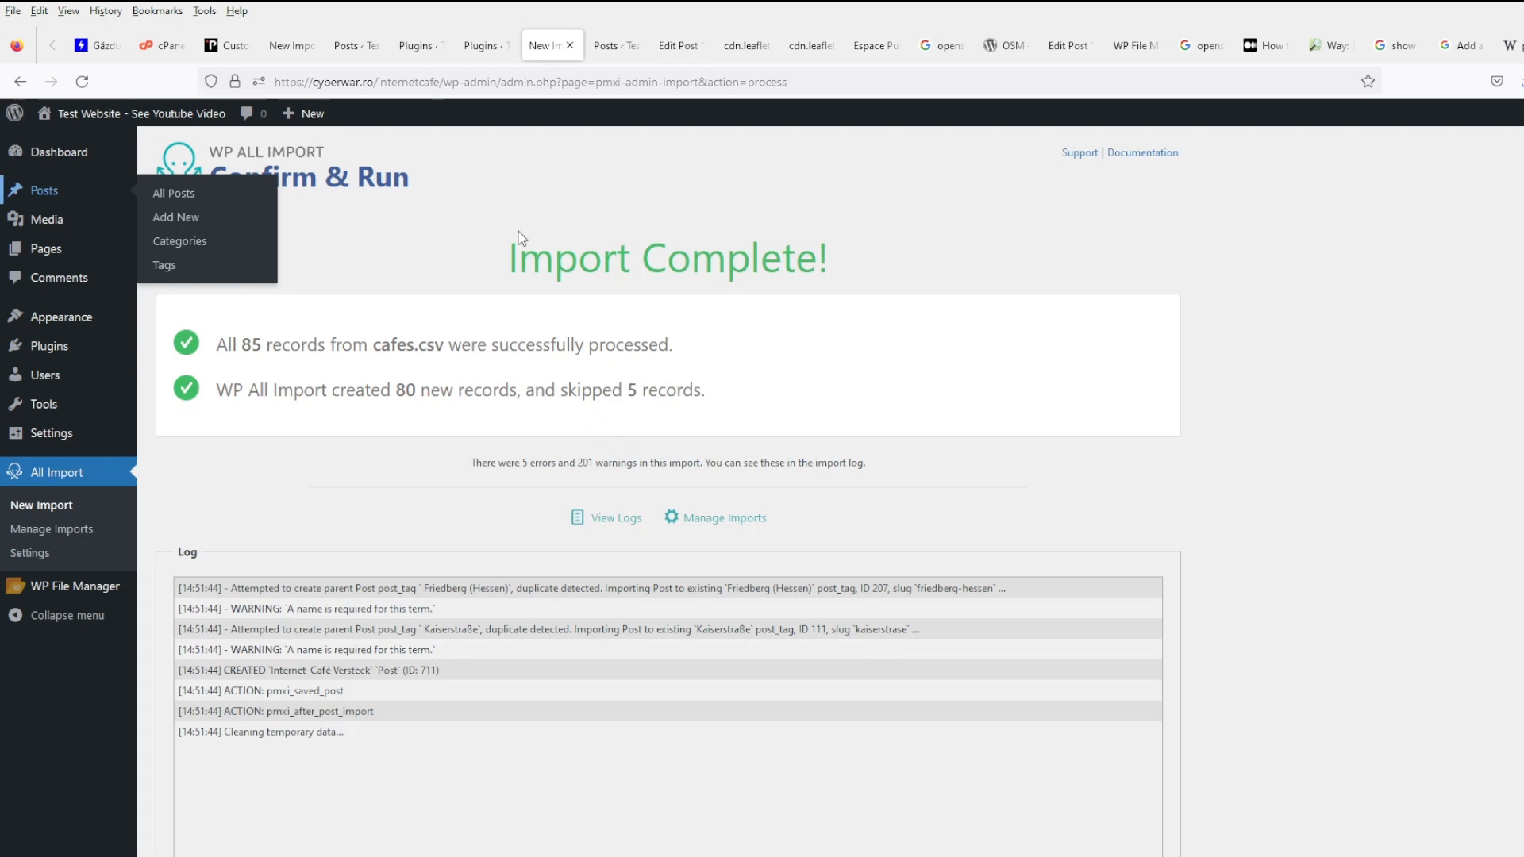
- Delete the cafes.csv import with its 80 posts and their images and files, then begin a new import
click(103, 530)
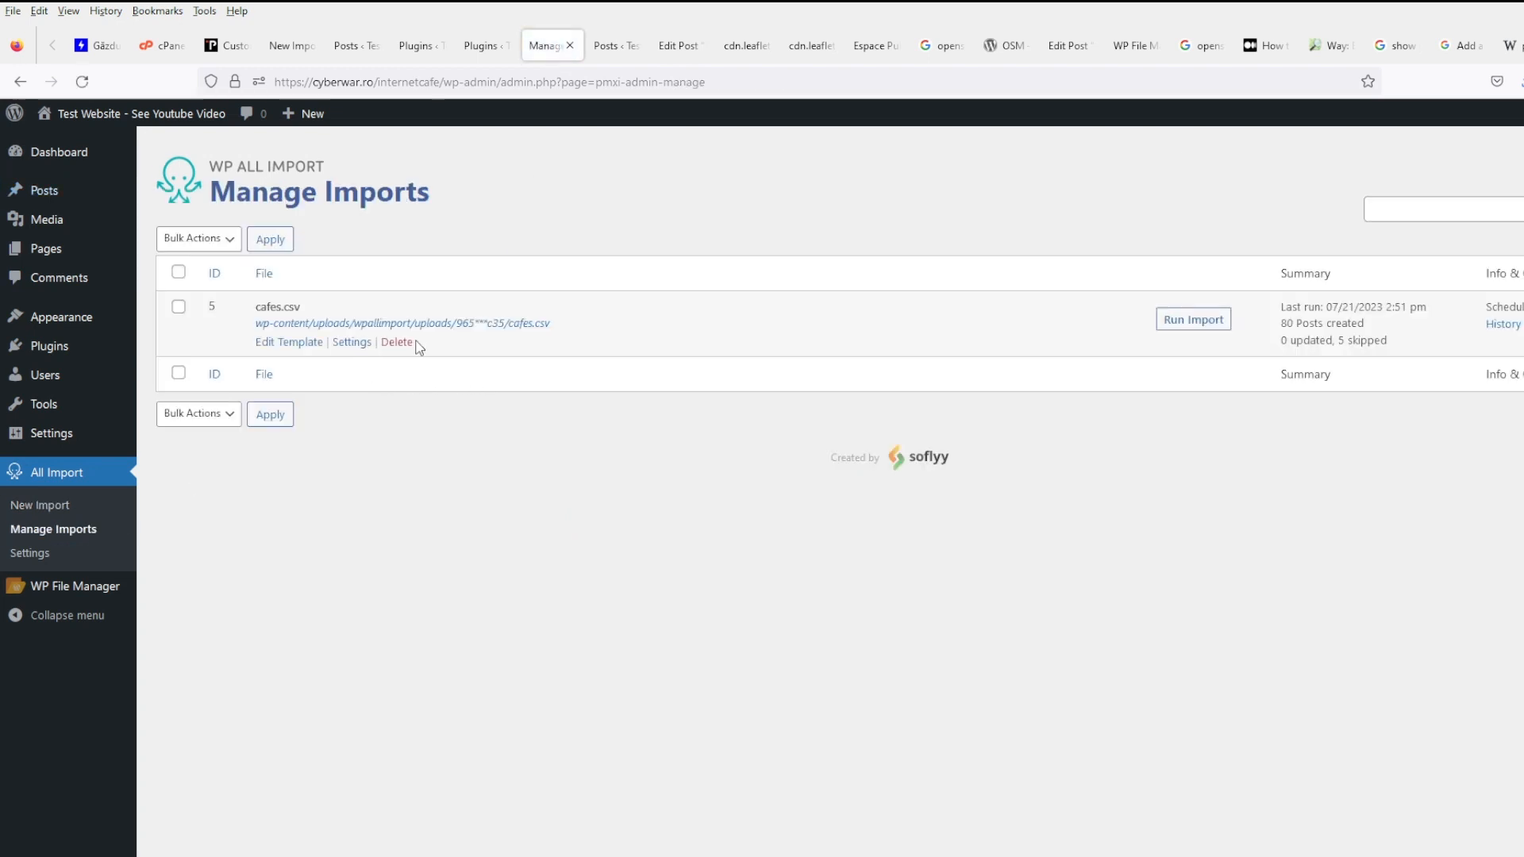
click(402, 345)
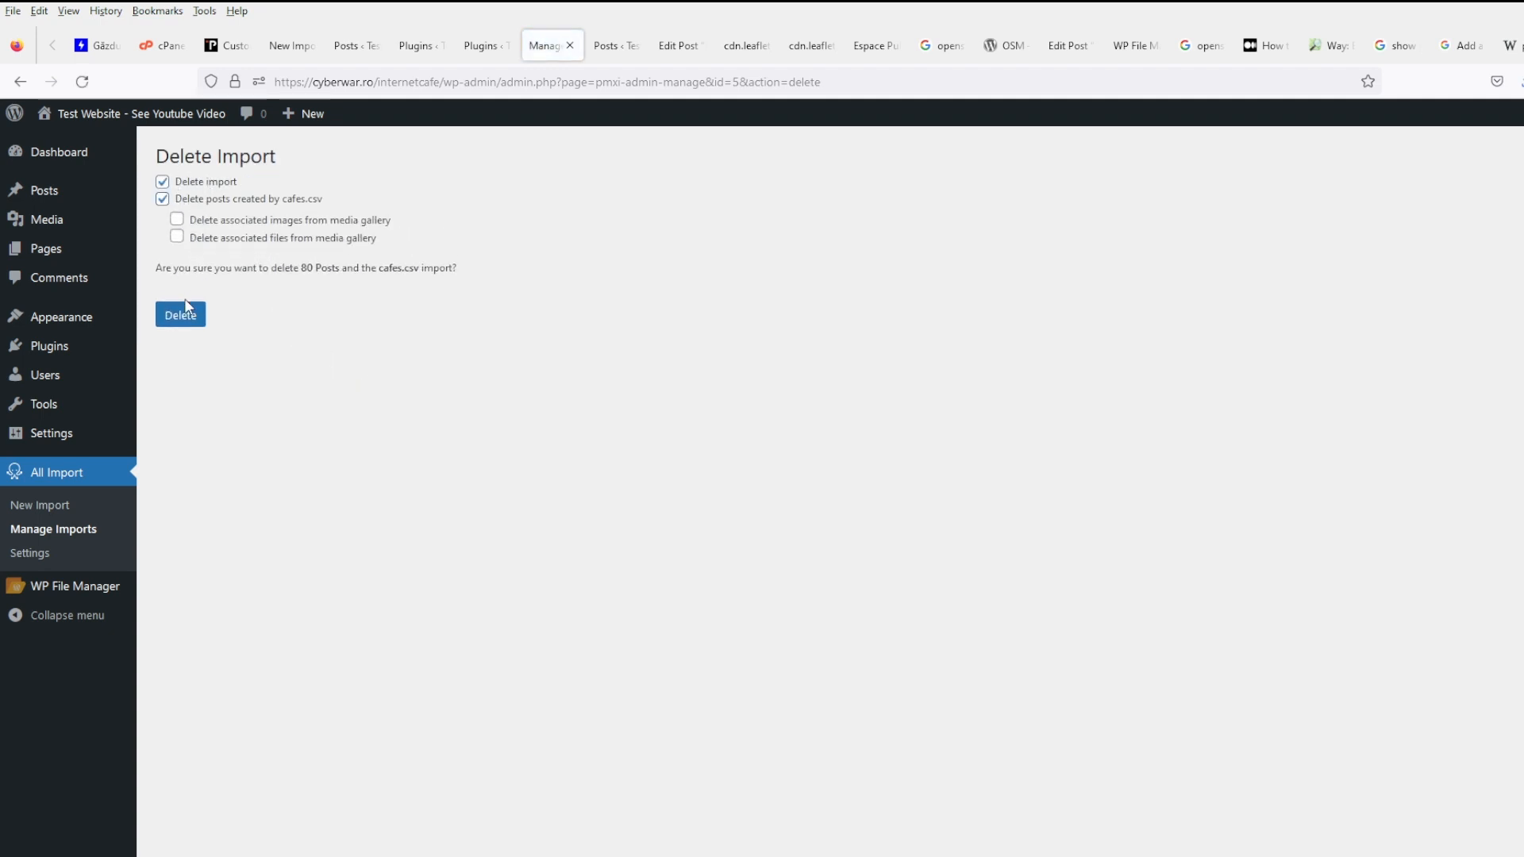
click(208, 222)
click(209, 240)
click(174, 321)
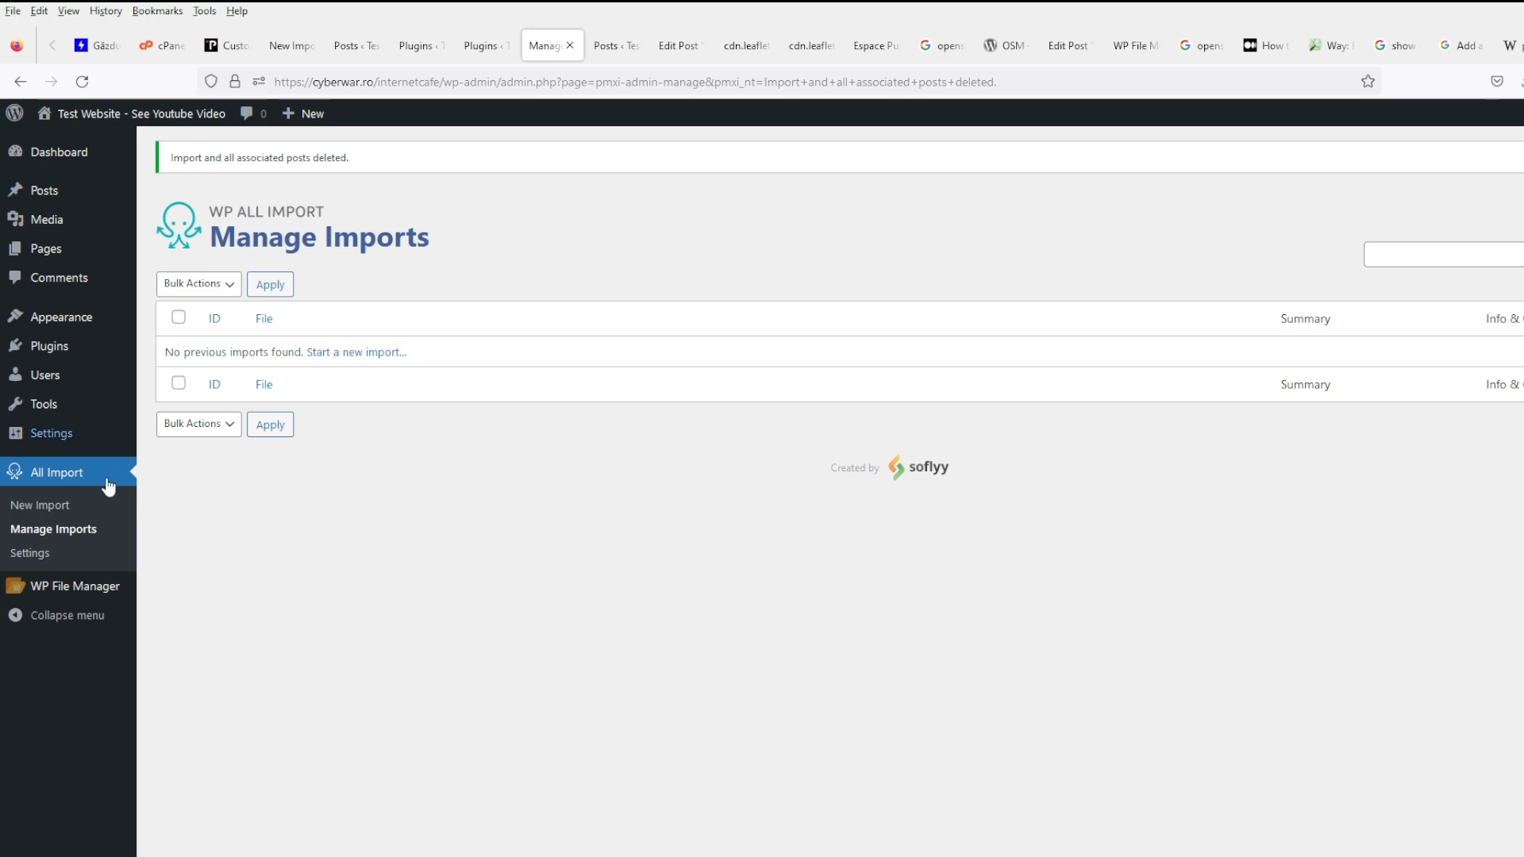
click(76, 506)
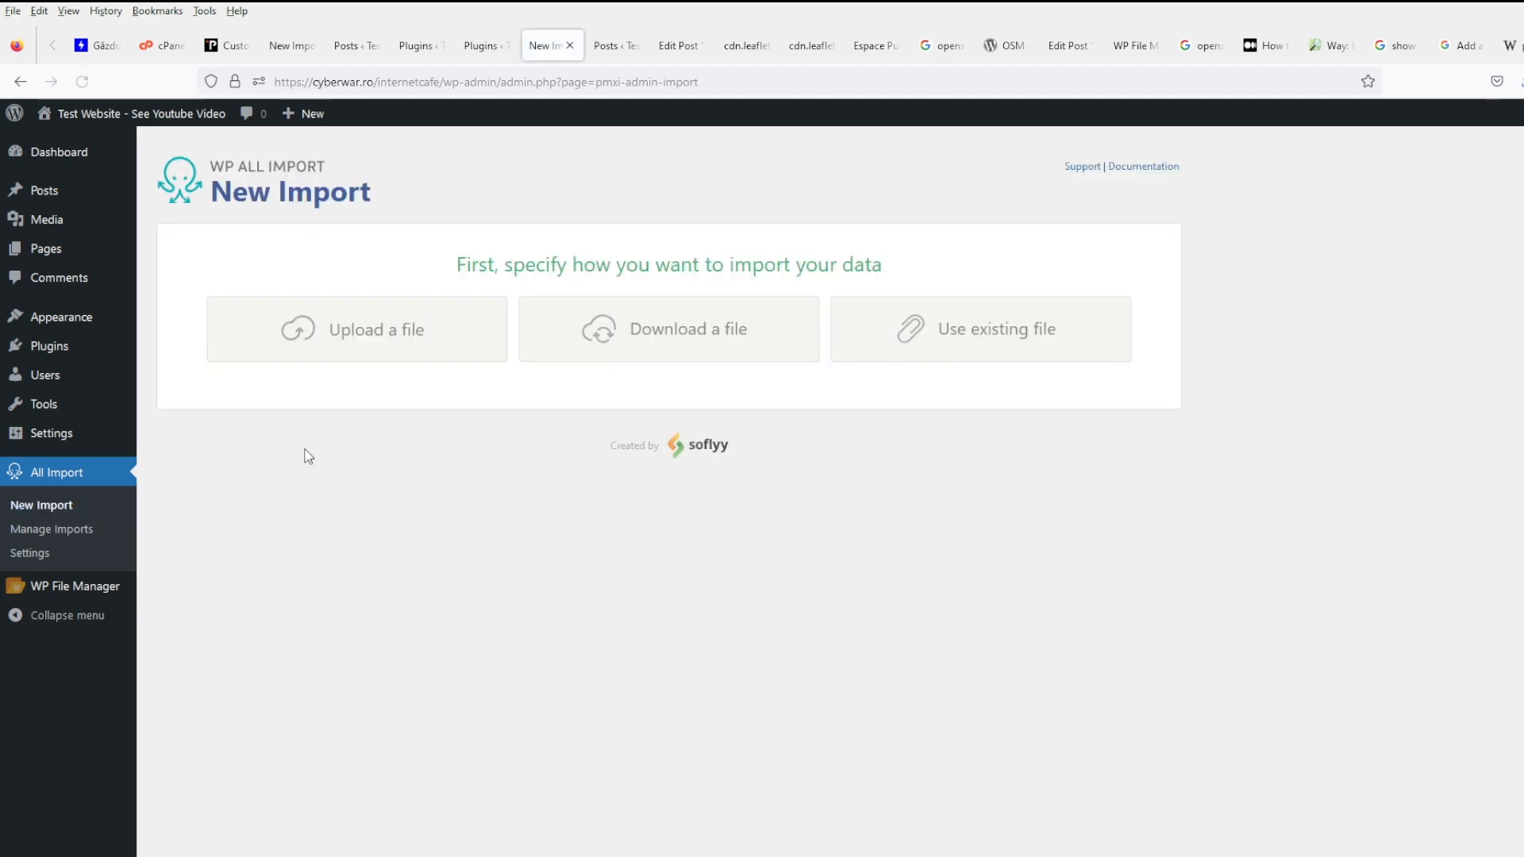
- Upload cafes.csv as the data file for the new import
click(349, 354)
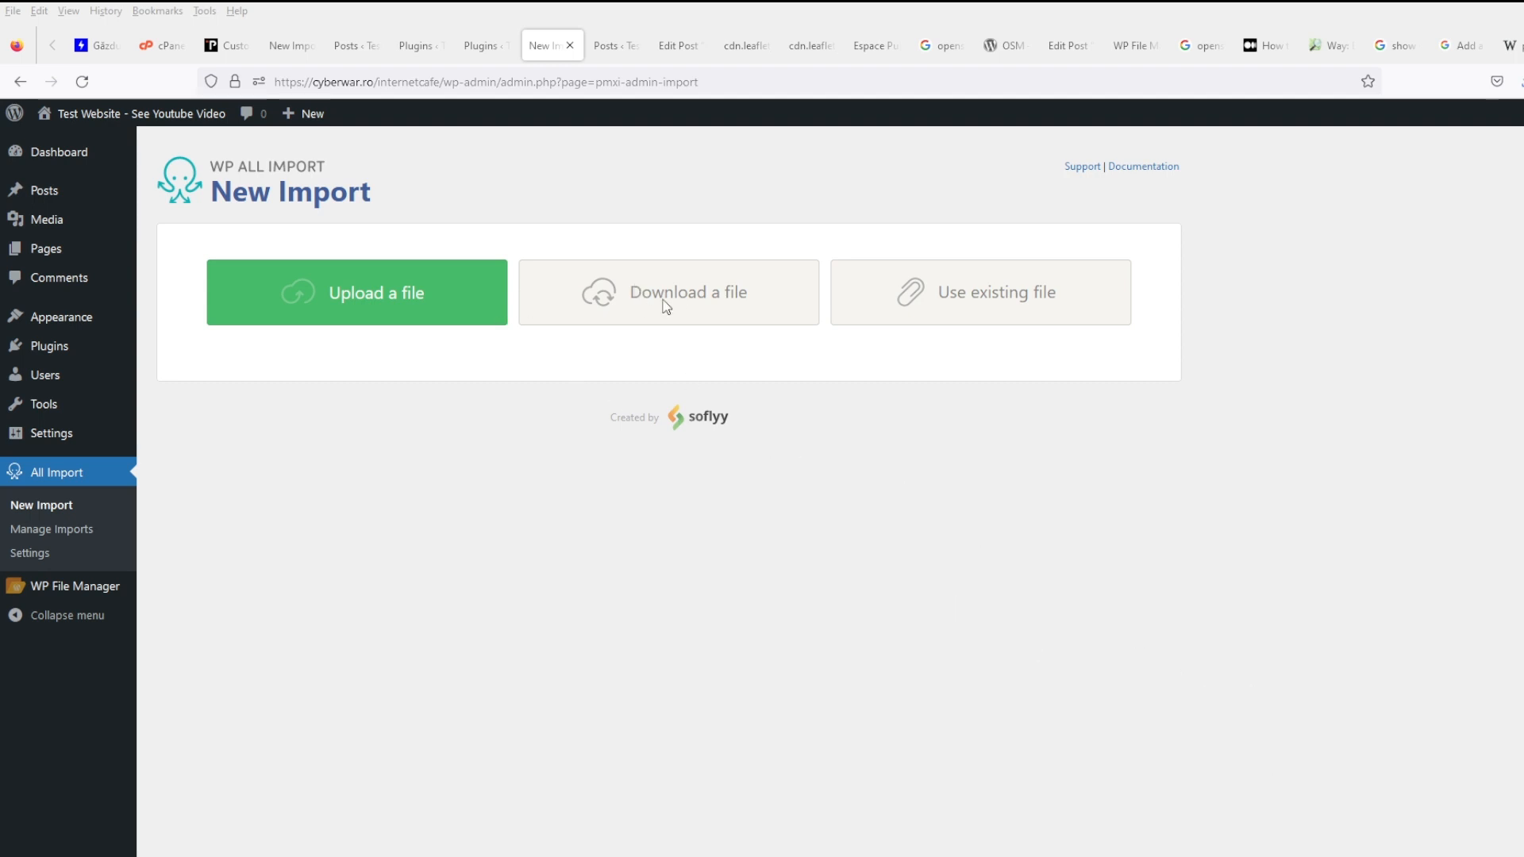
double_click(458, 419)
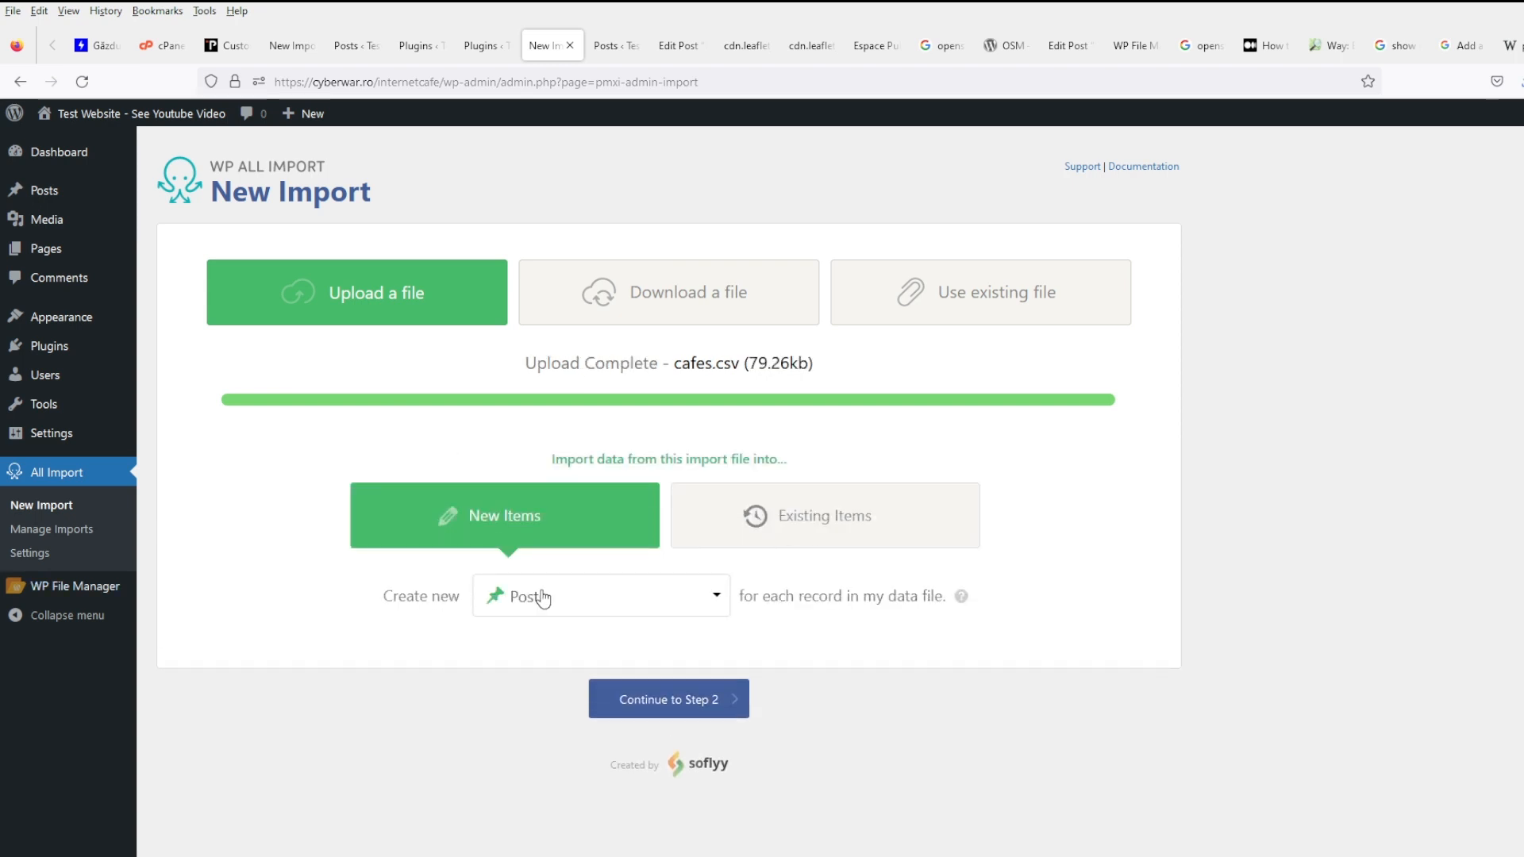
click(614, 699)
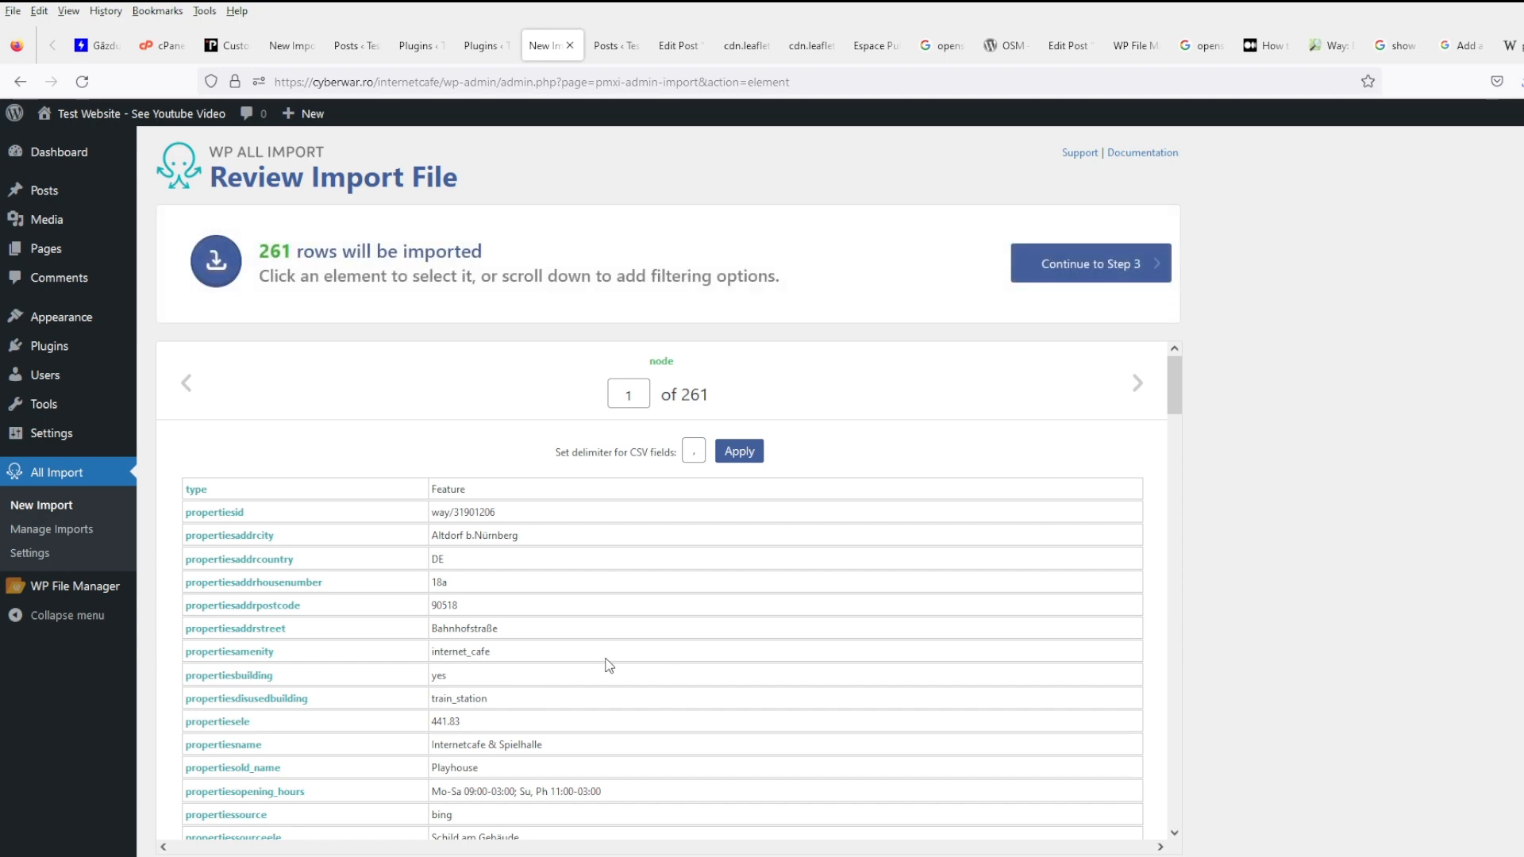
scroll(794, 595, down, 10)
scroll(1368, 679, down, 3)
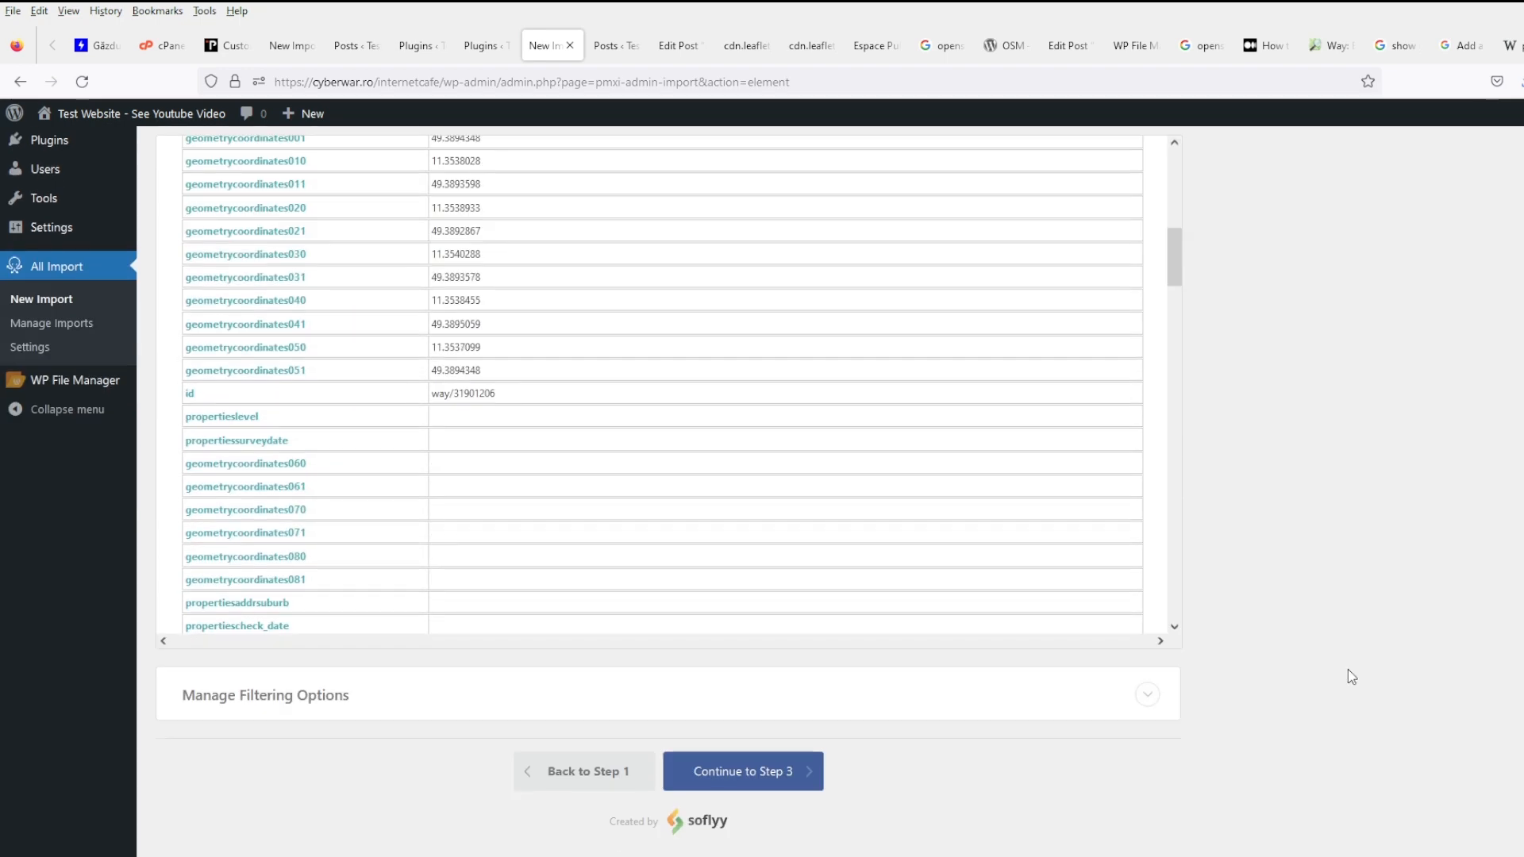
- Filter the import to rows where propertiesaddrcity is not empty
click(407, 698)
scroll(408, 704, down, 2)
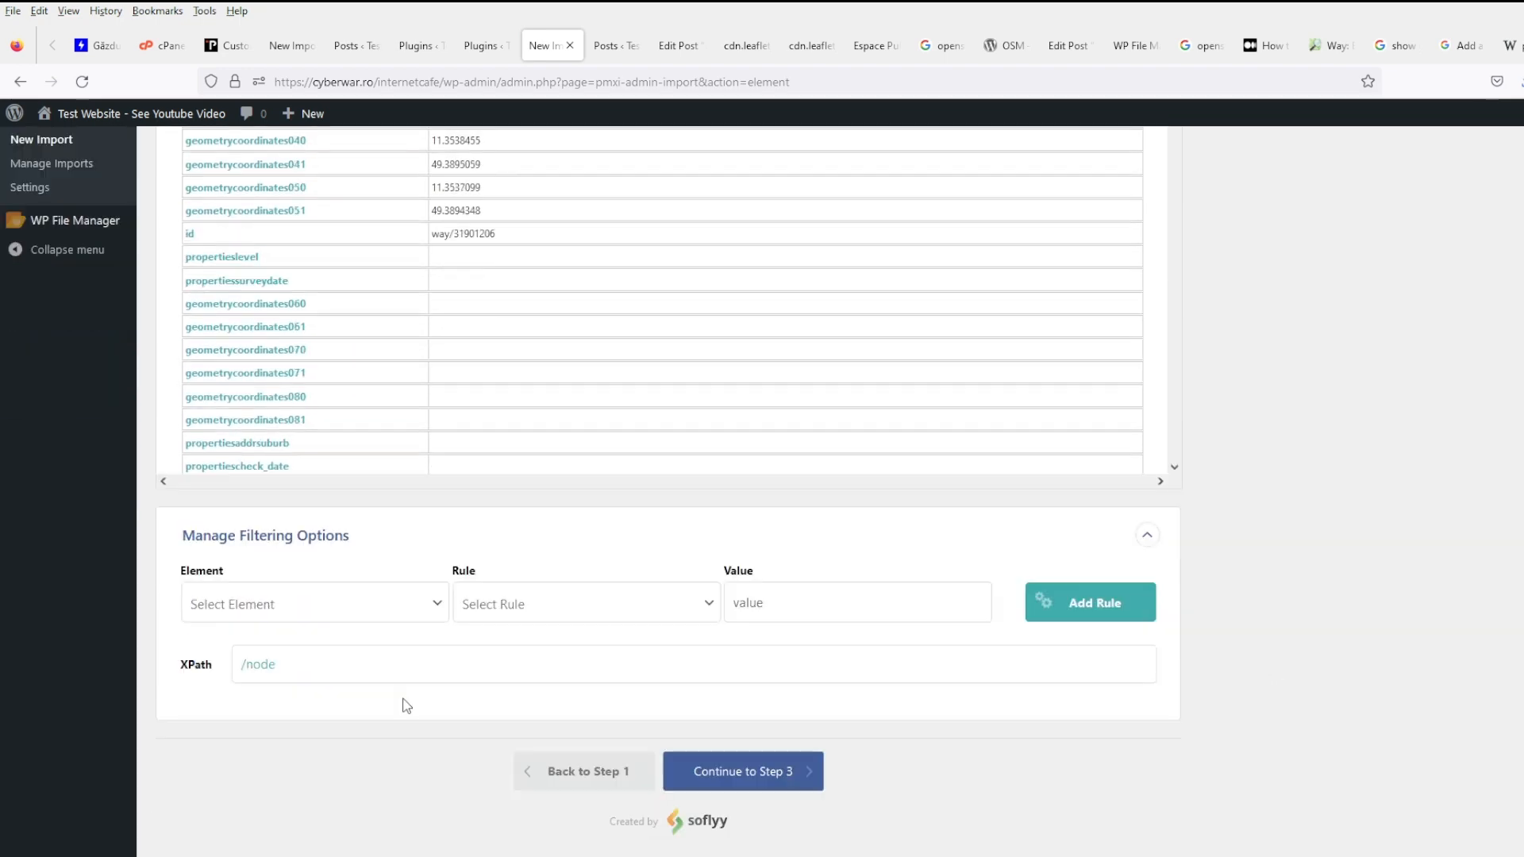
click(310, 609)
click(272, 205)
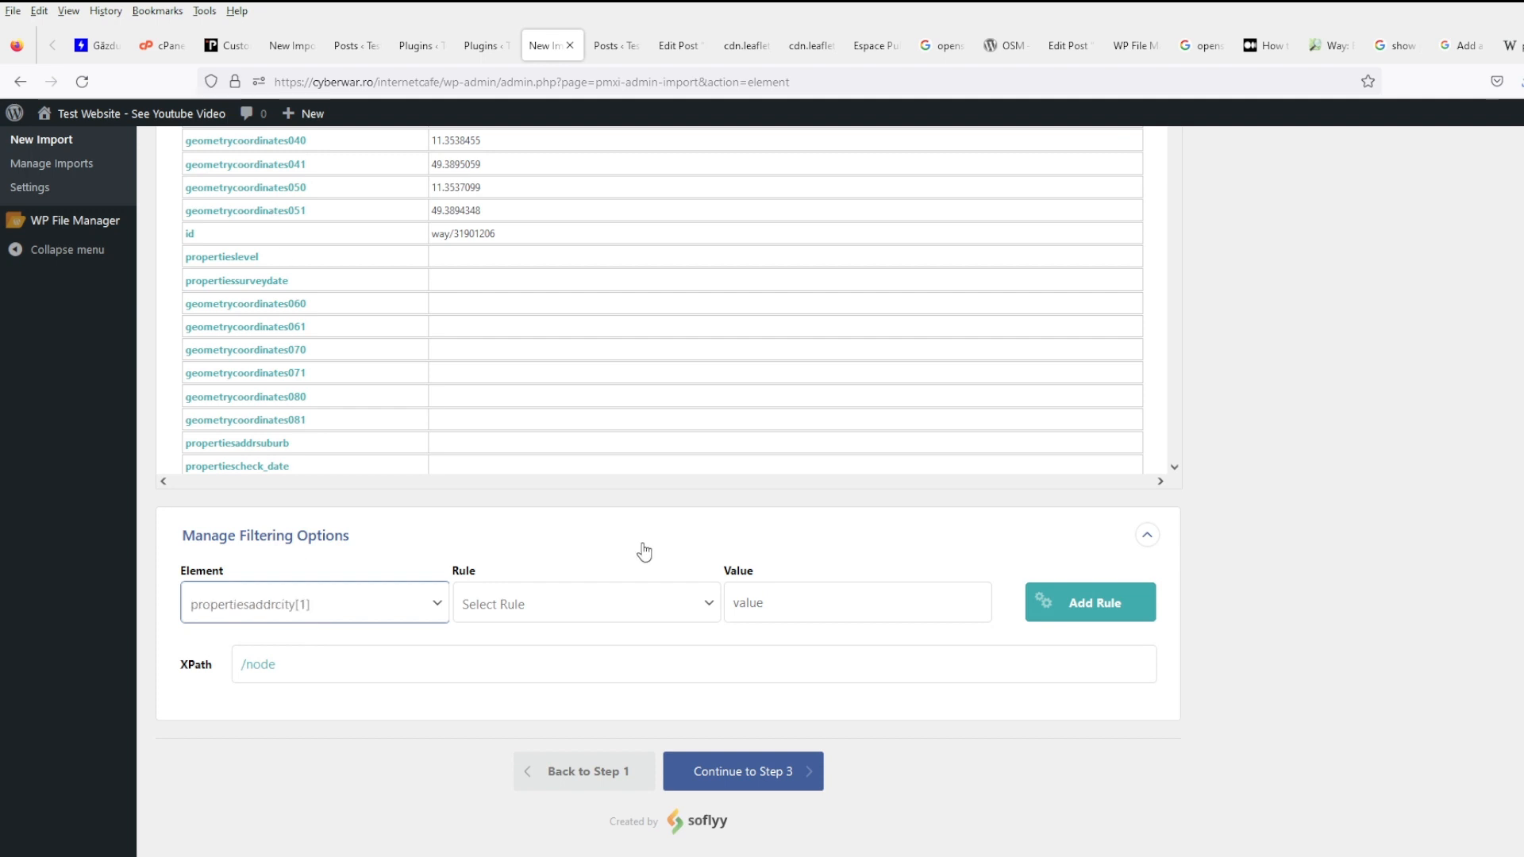
click(612, 610)
click(549, 579)
click(1099, 612)
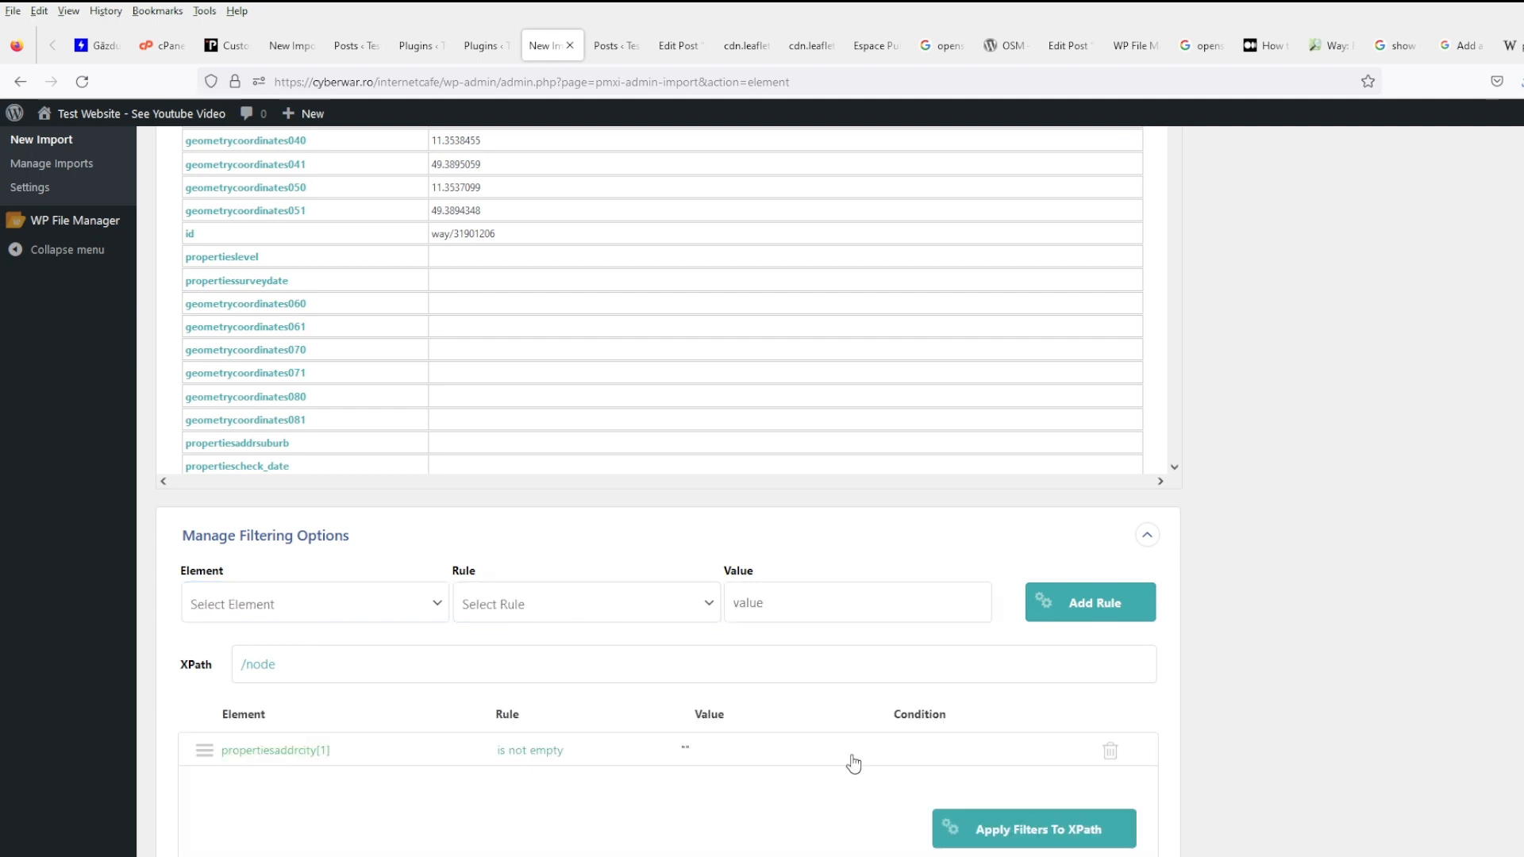
click(992, 834)
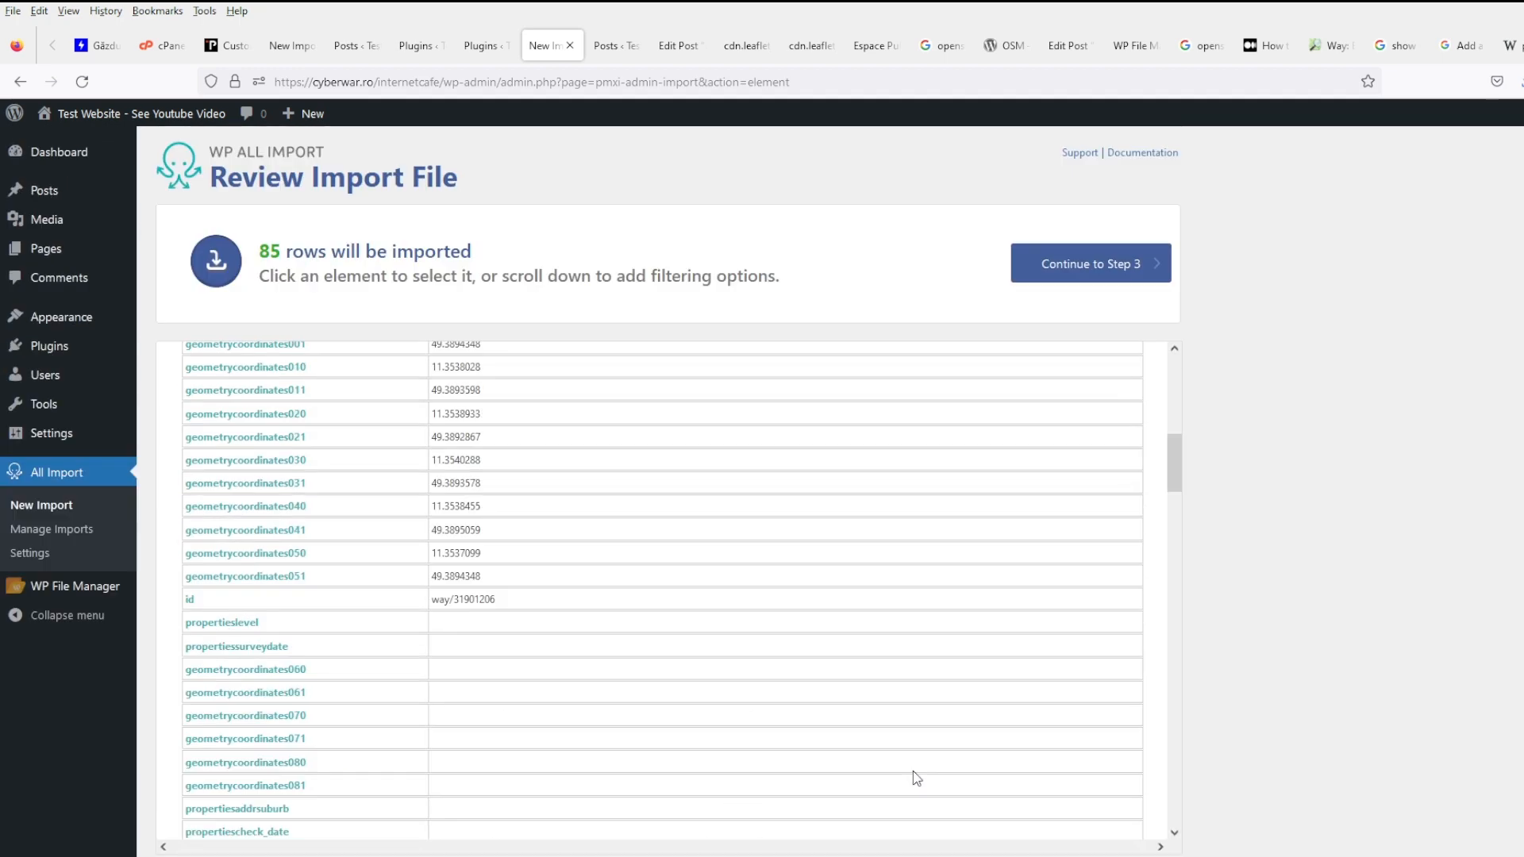
- Load the saved 'test' template and run the import, creating 80 posts with 5 skipped
click(776, 788)
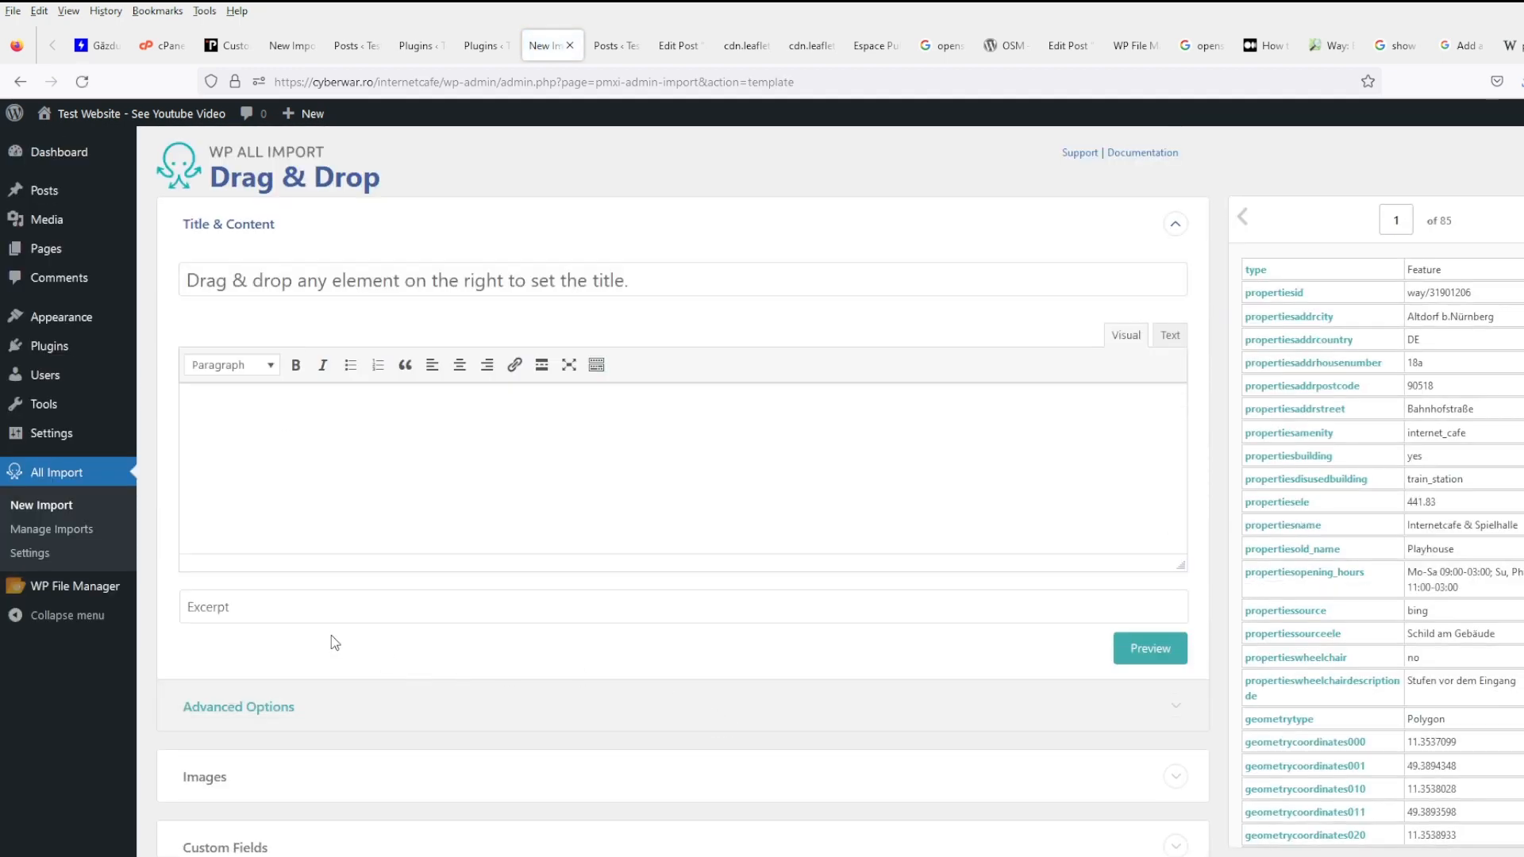
scroll(605, 664, down, 5)
click(393, 714)
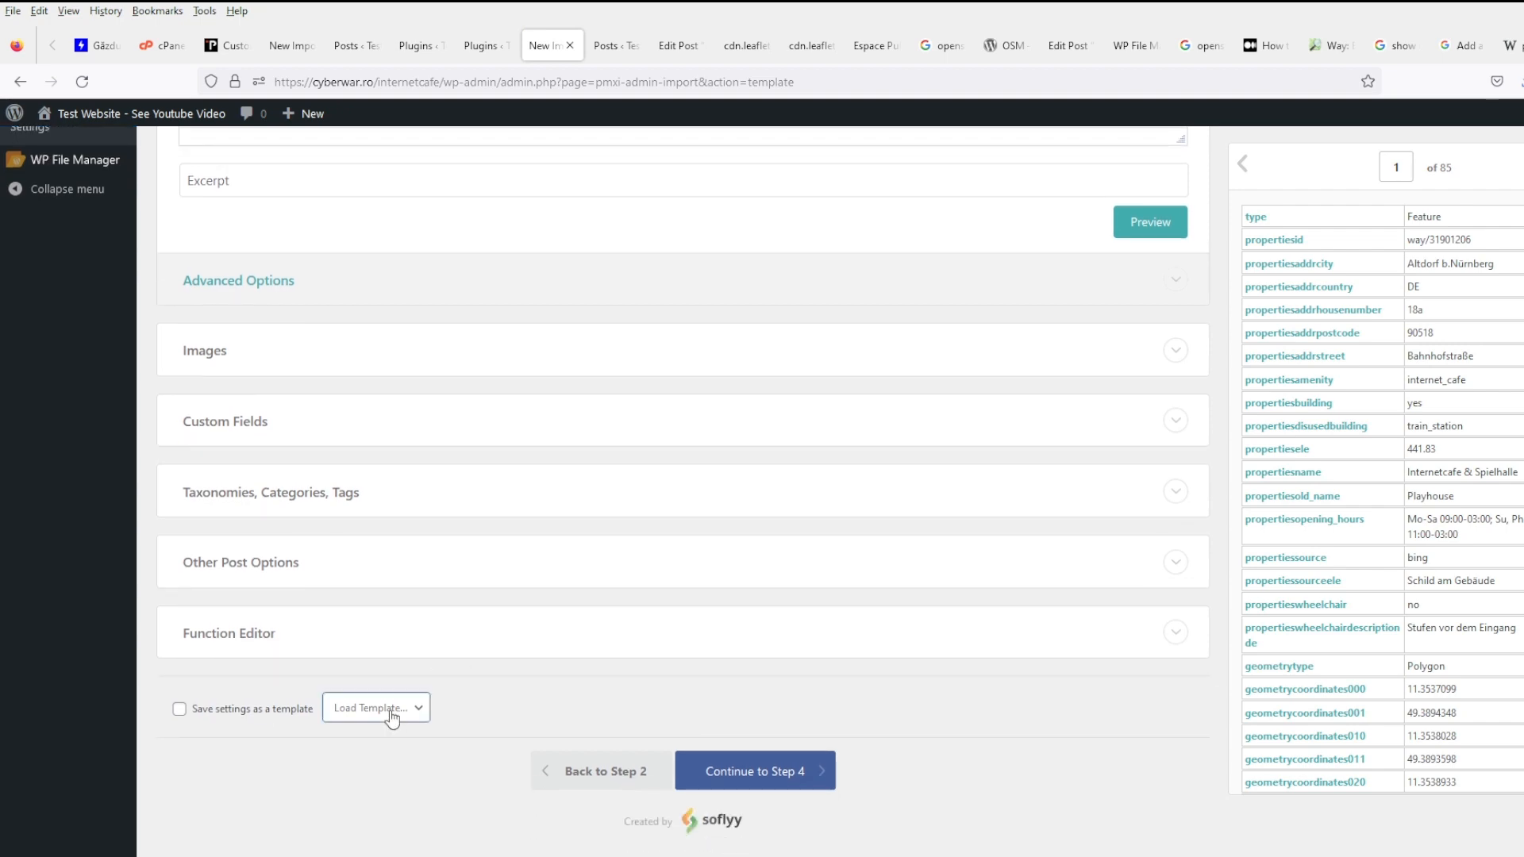
click(389, 759)
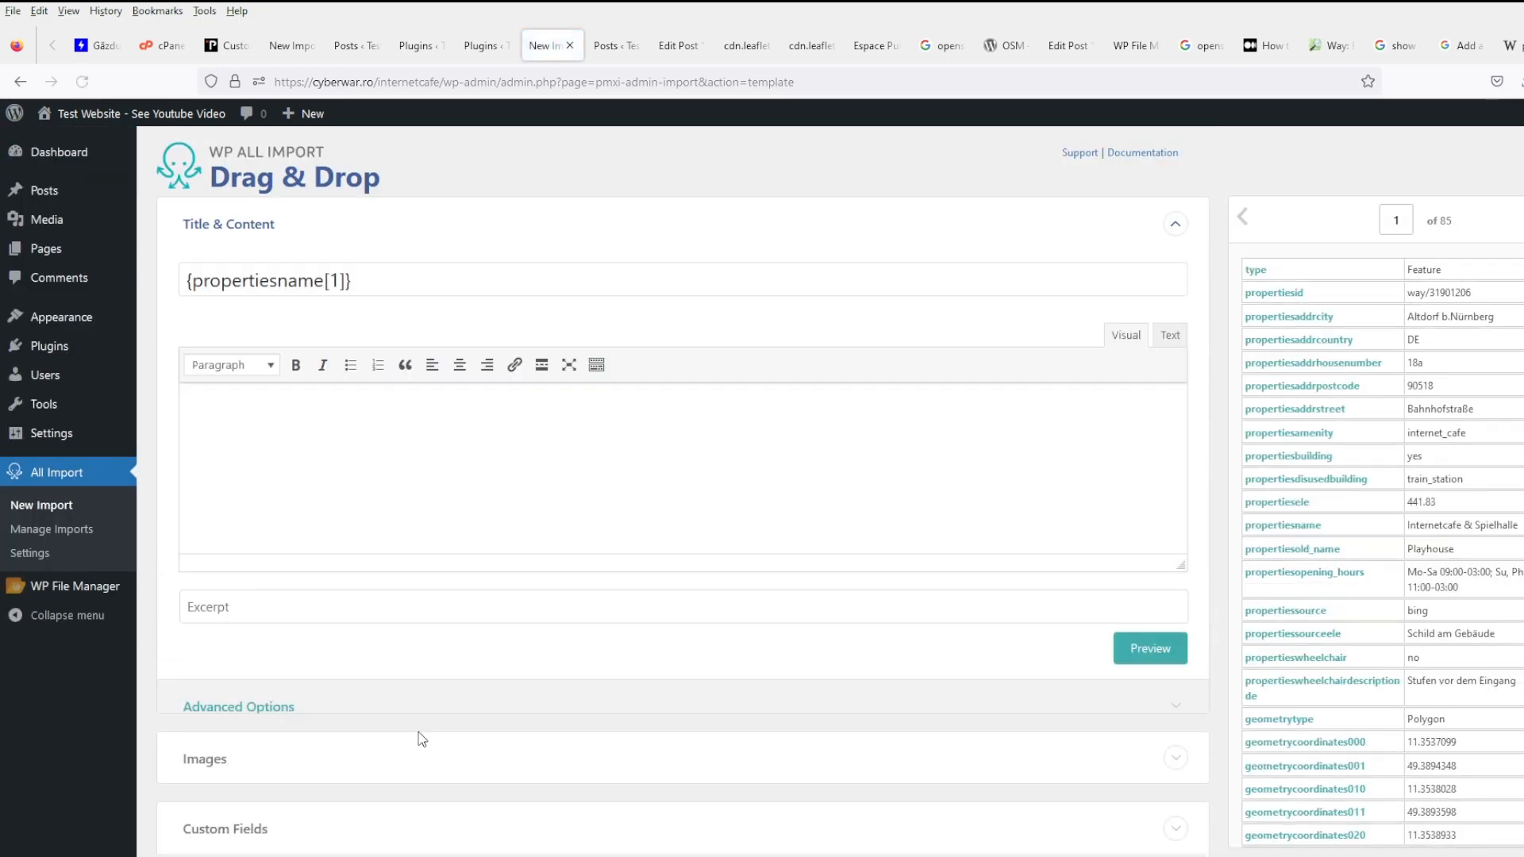
scroll(484, 671, down, 4)
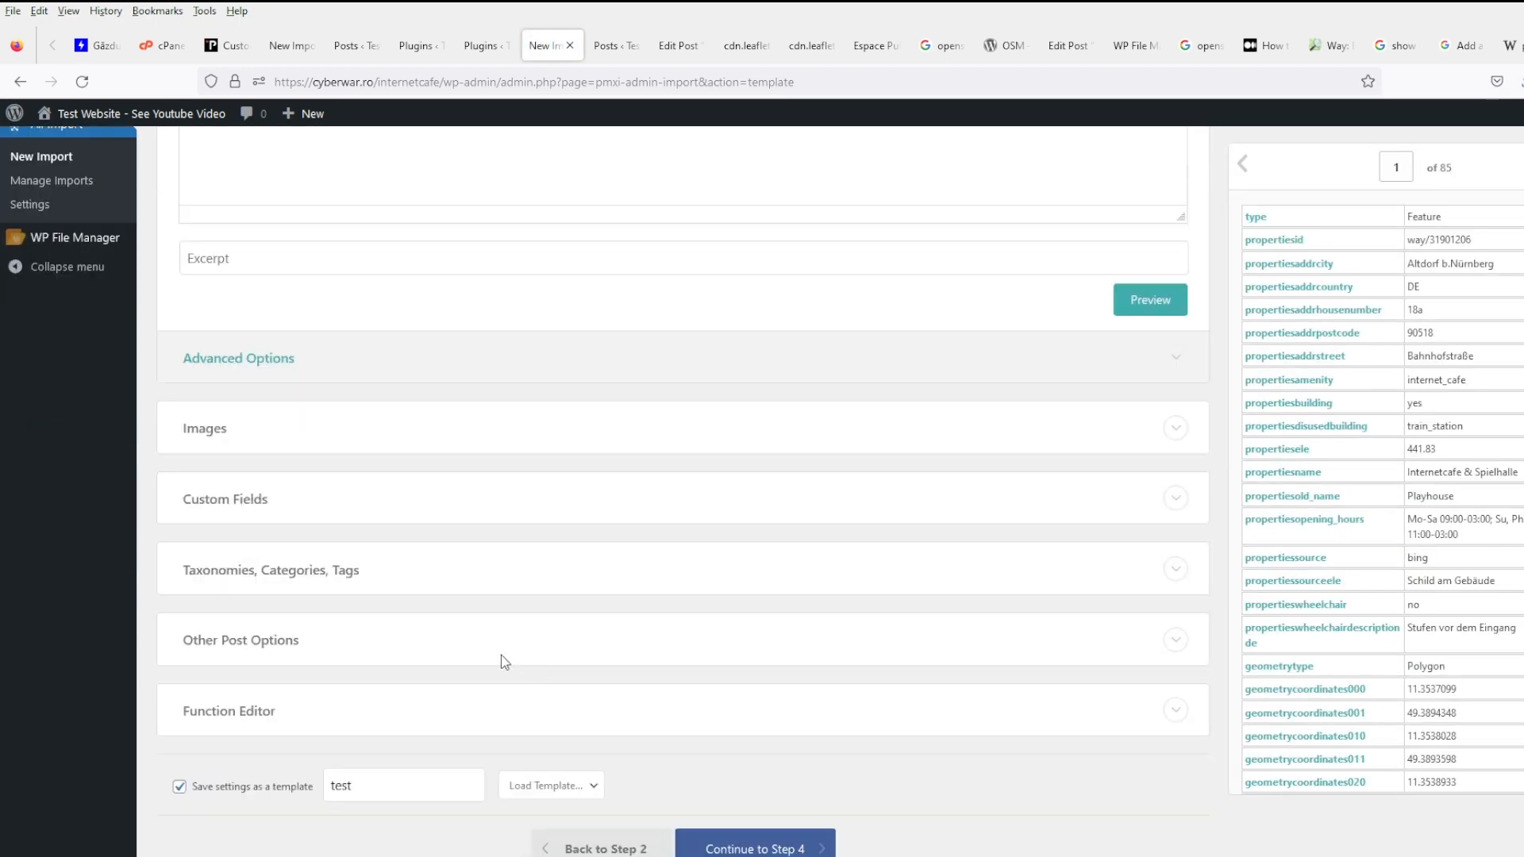
click(754, 849)
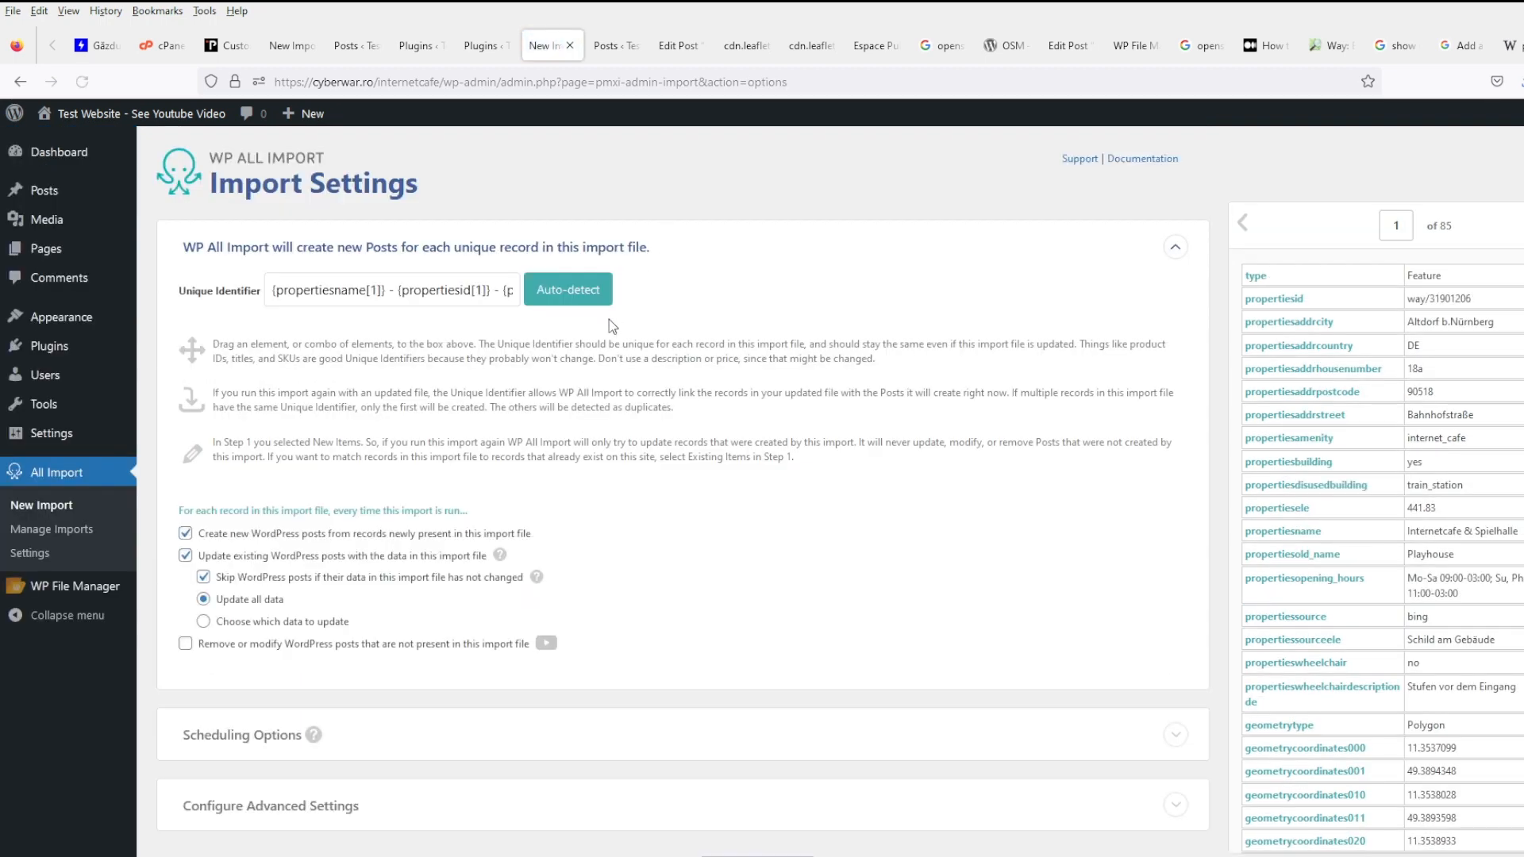
mouse_move(537, 579)
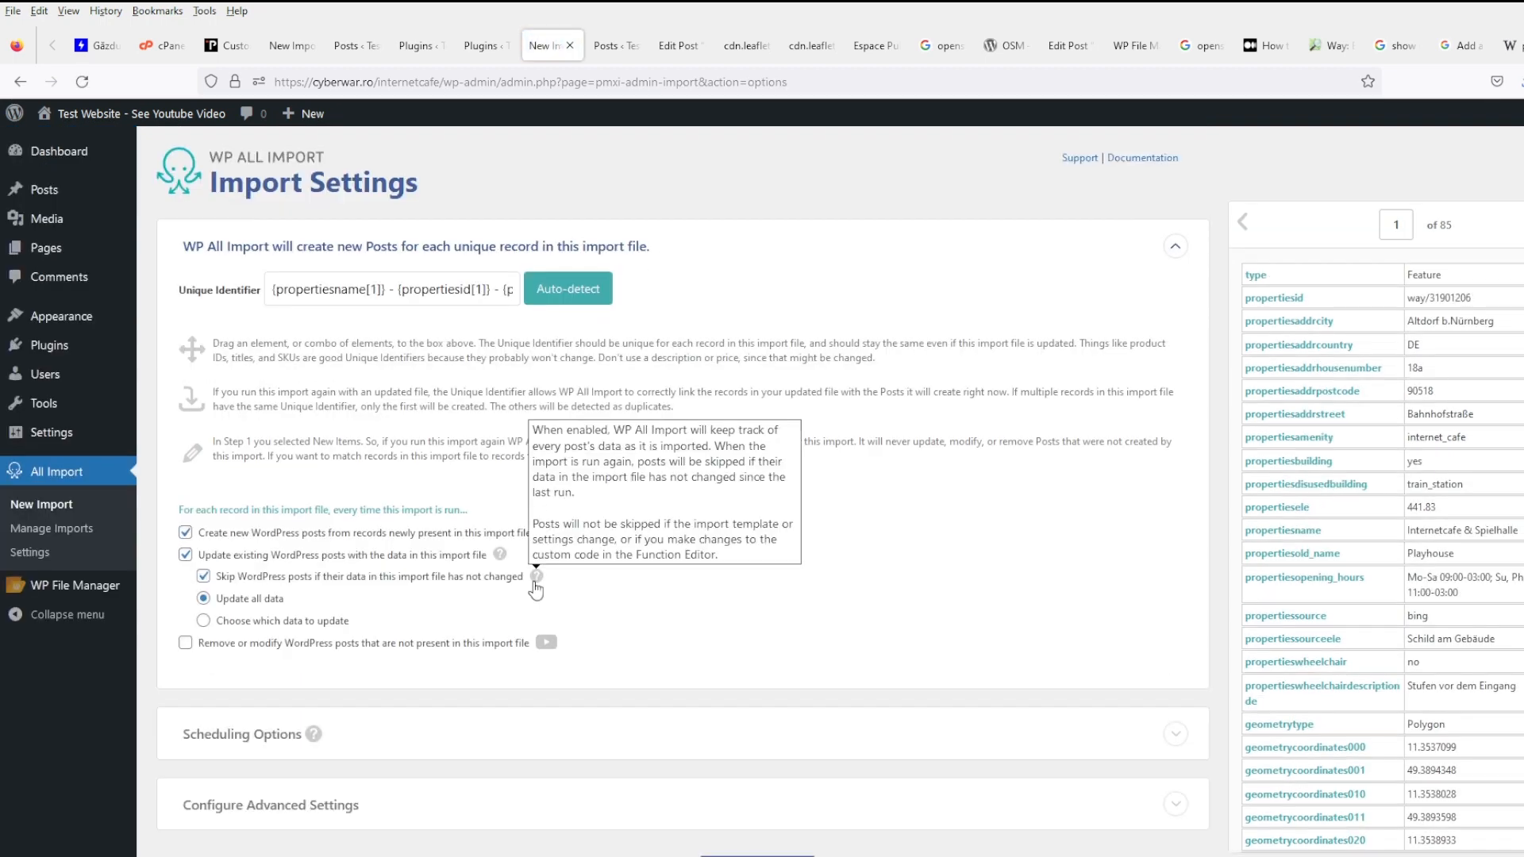
scroll(689, 725, down, 2)
click(752, 764)
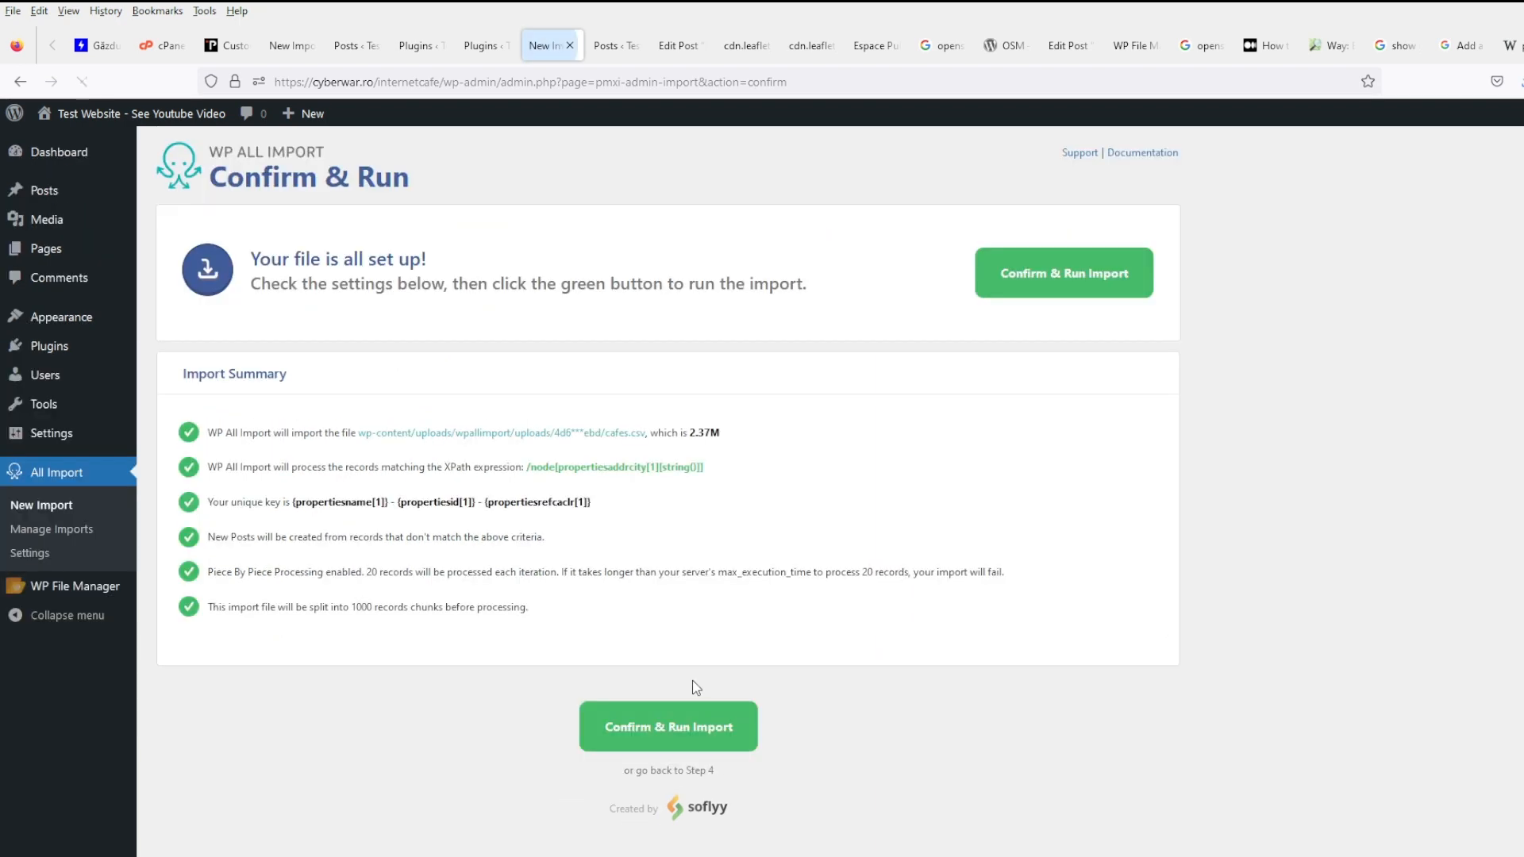
click(672, 724)
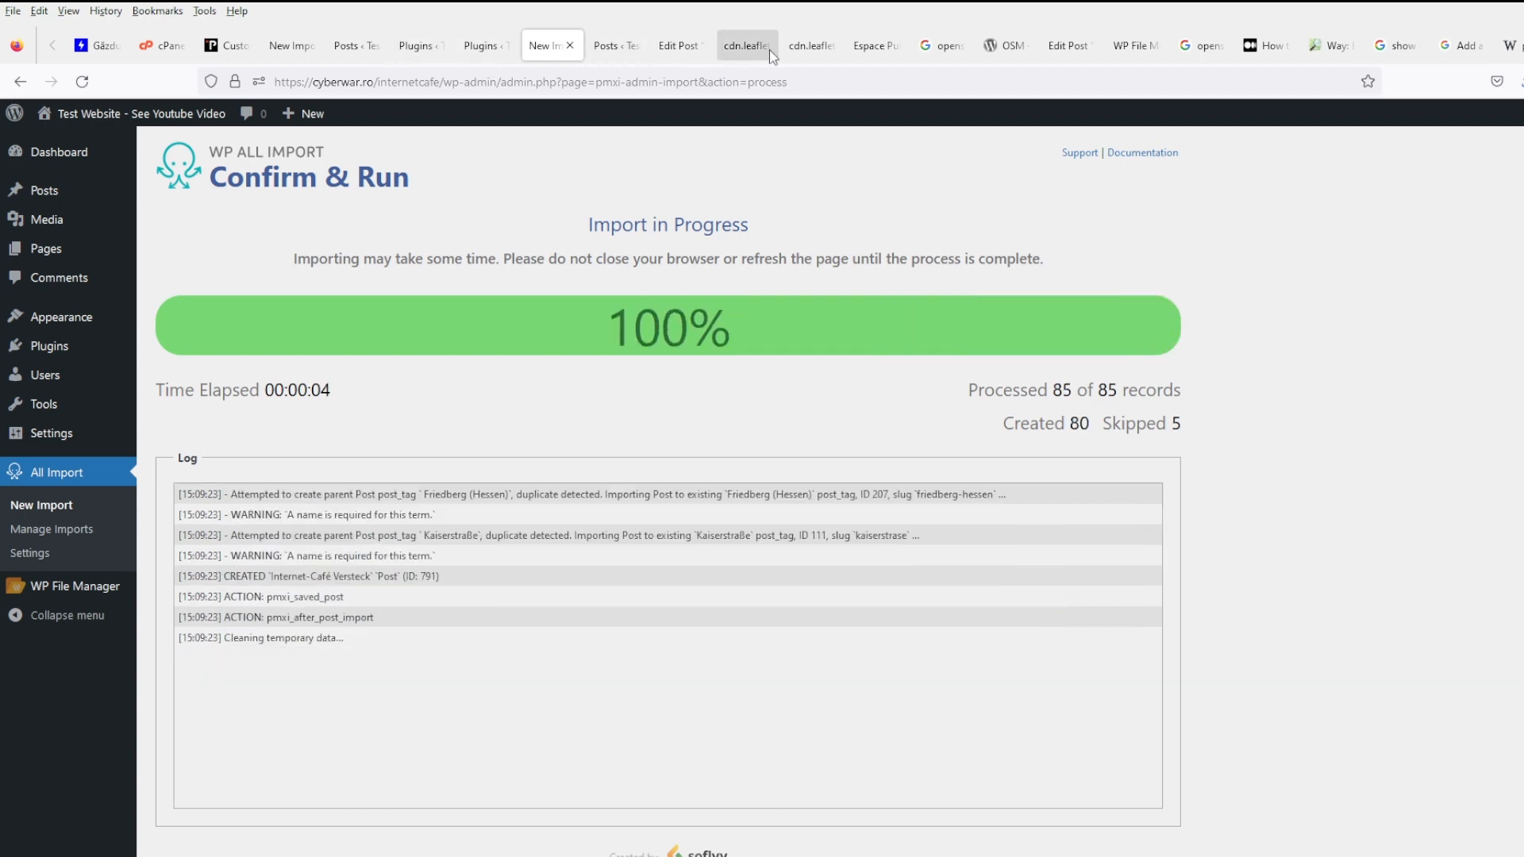
- Check the Espace Public Numérique post, the Leaflet script source and the posts list
click(869, 45)
click(724, 50)
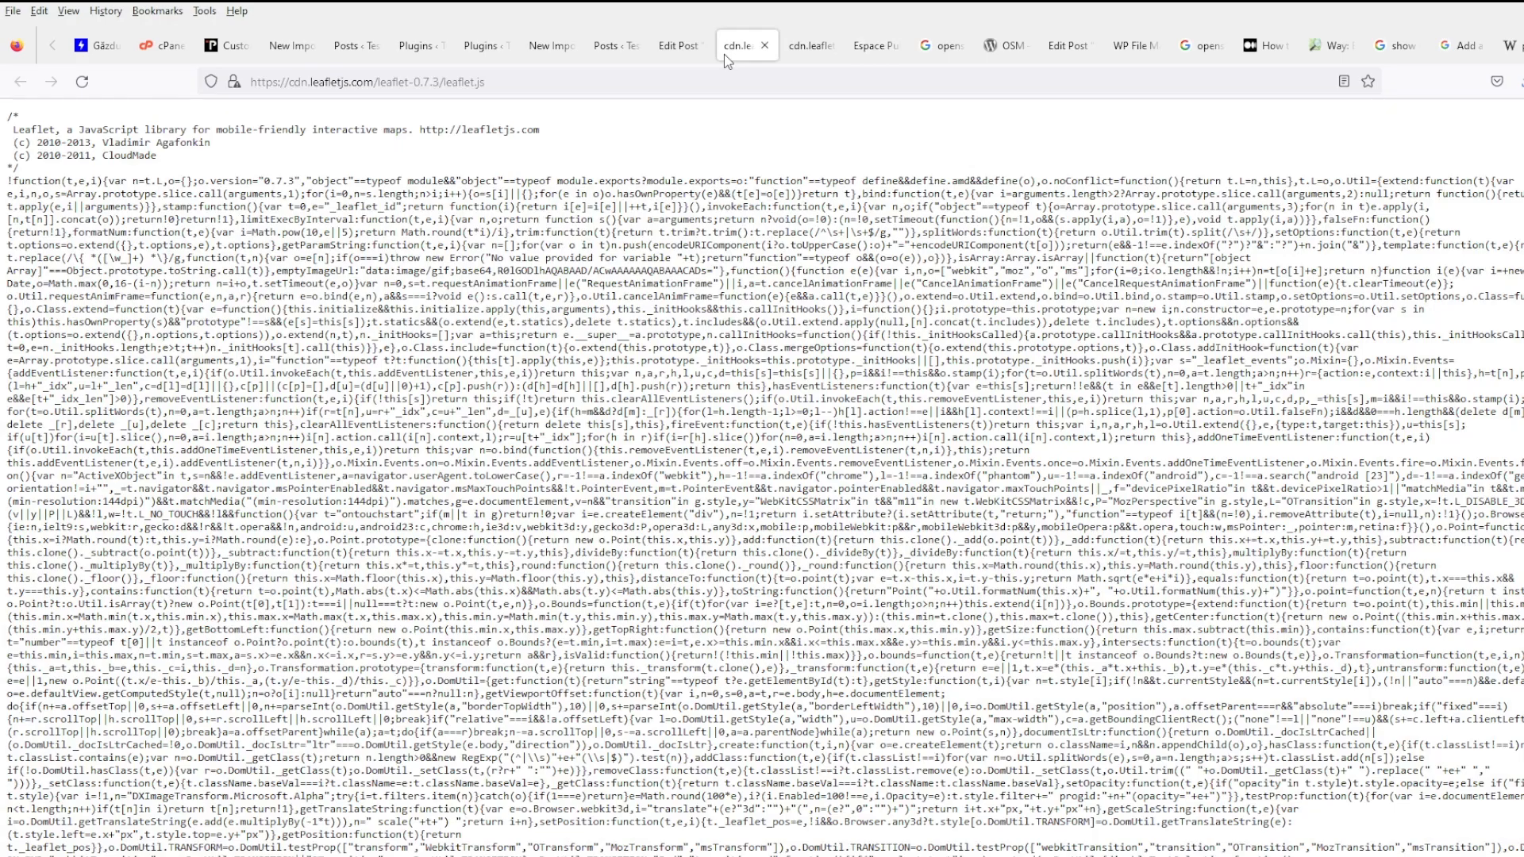
click(667, 49)
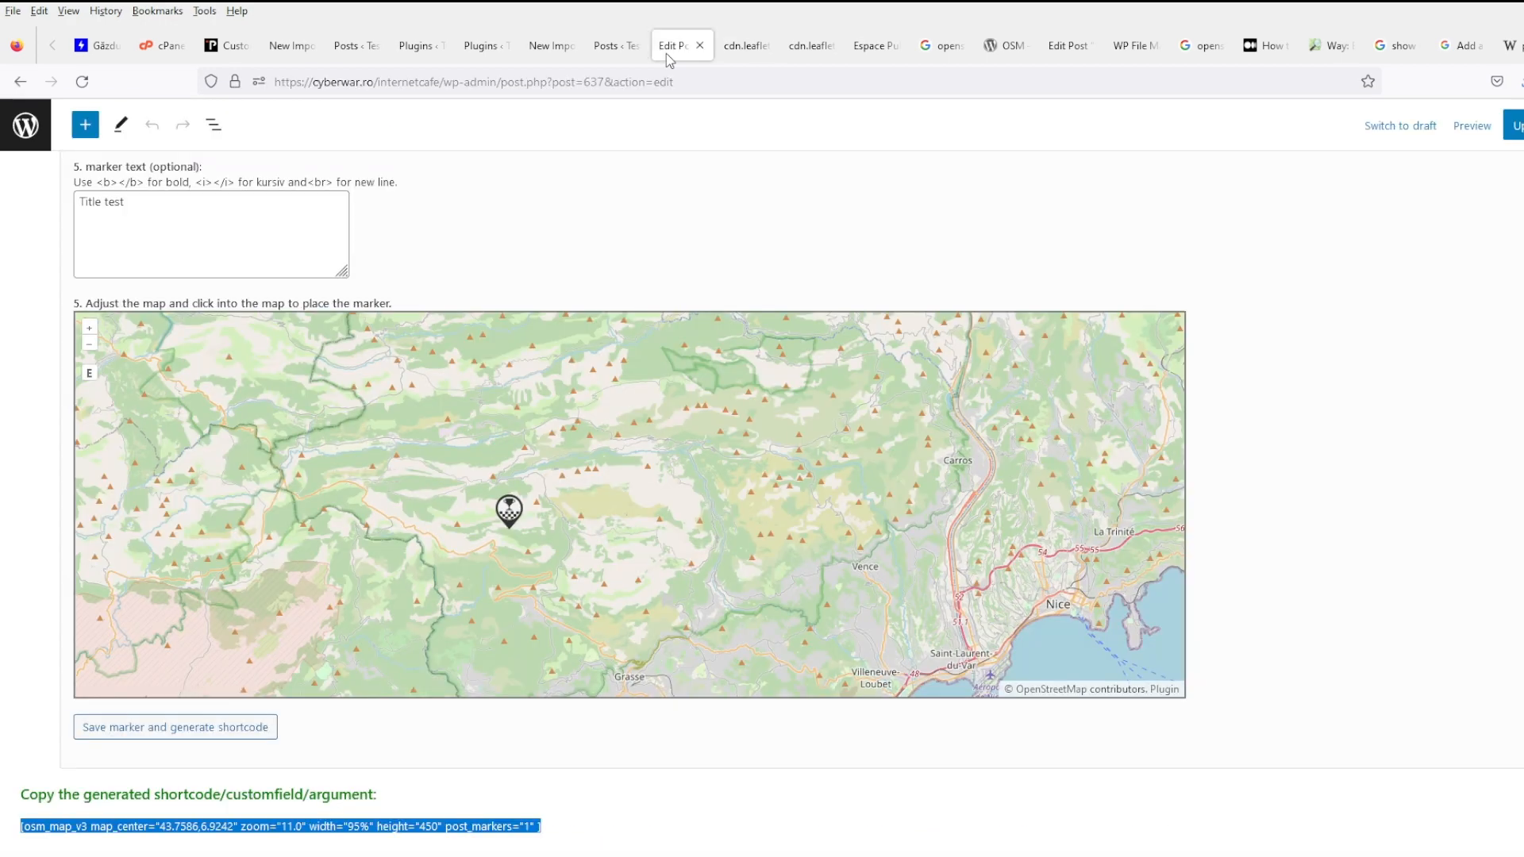
click(609, 47)
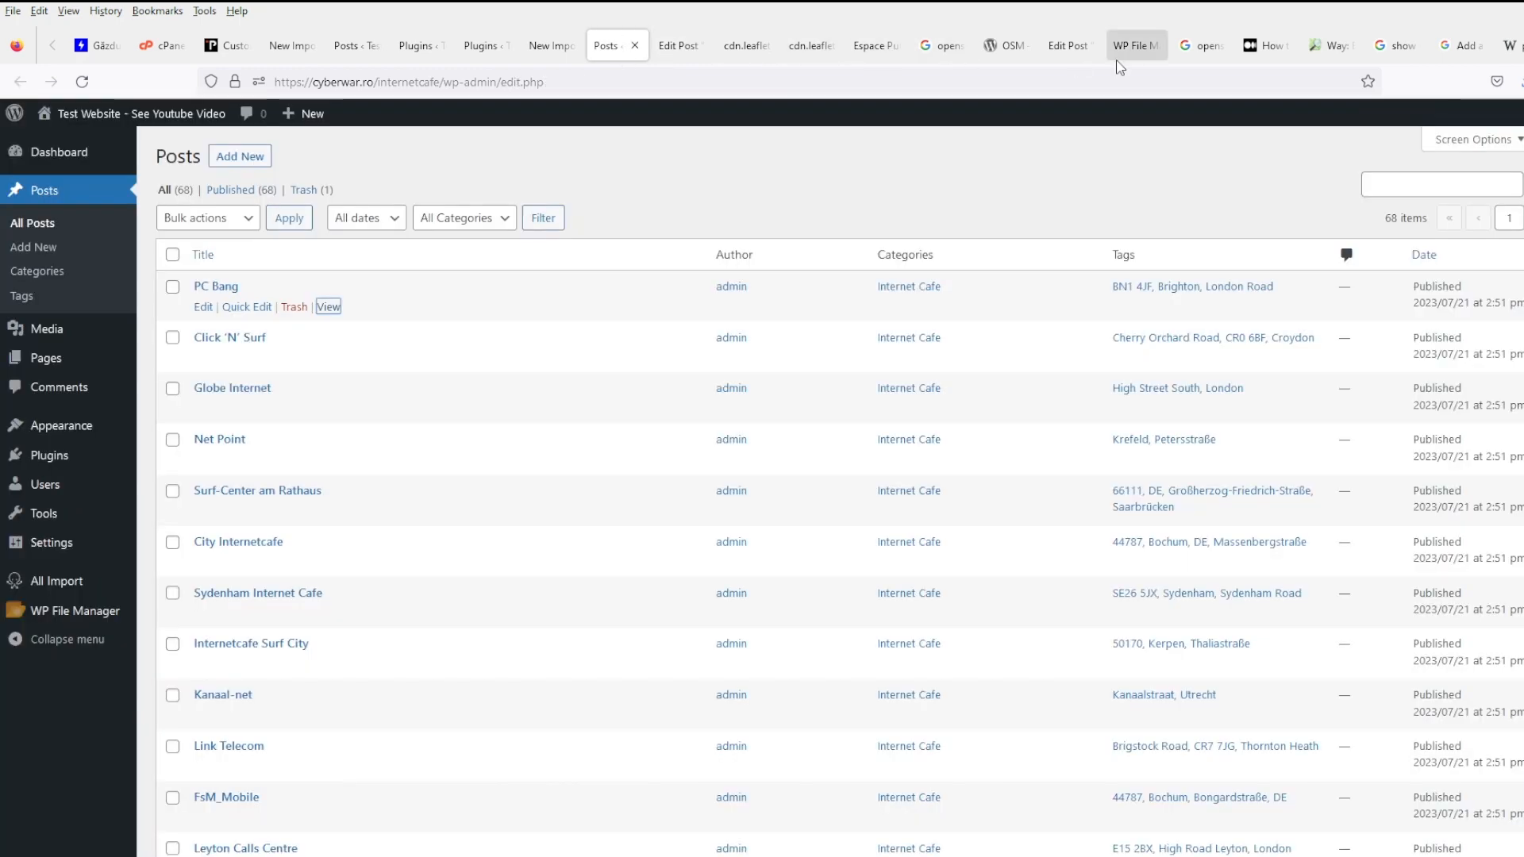
- Remove the leaflet.css stylesheet link from header.php and save it
click(1131, 46)
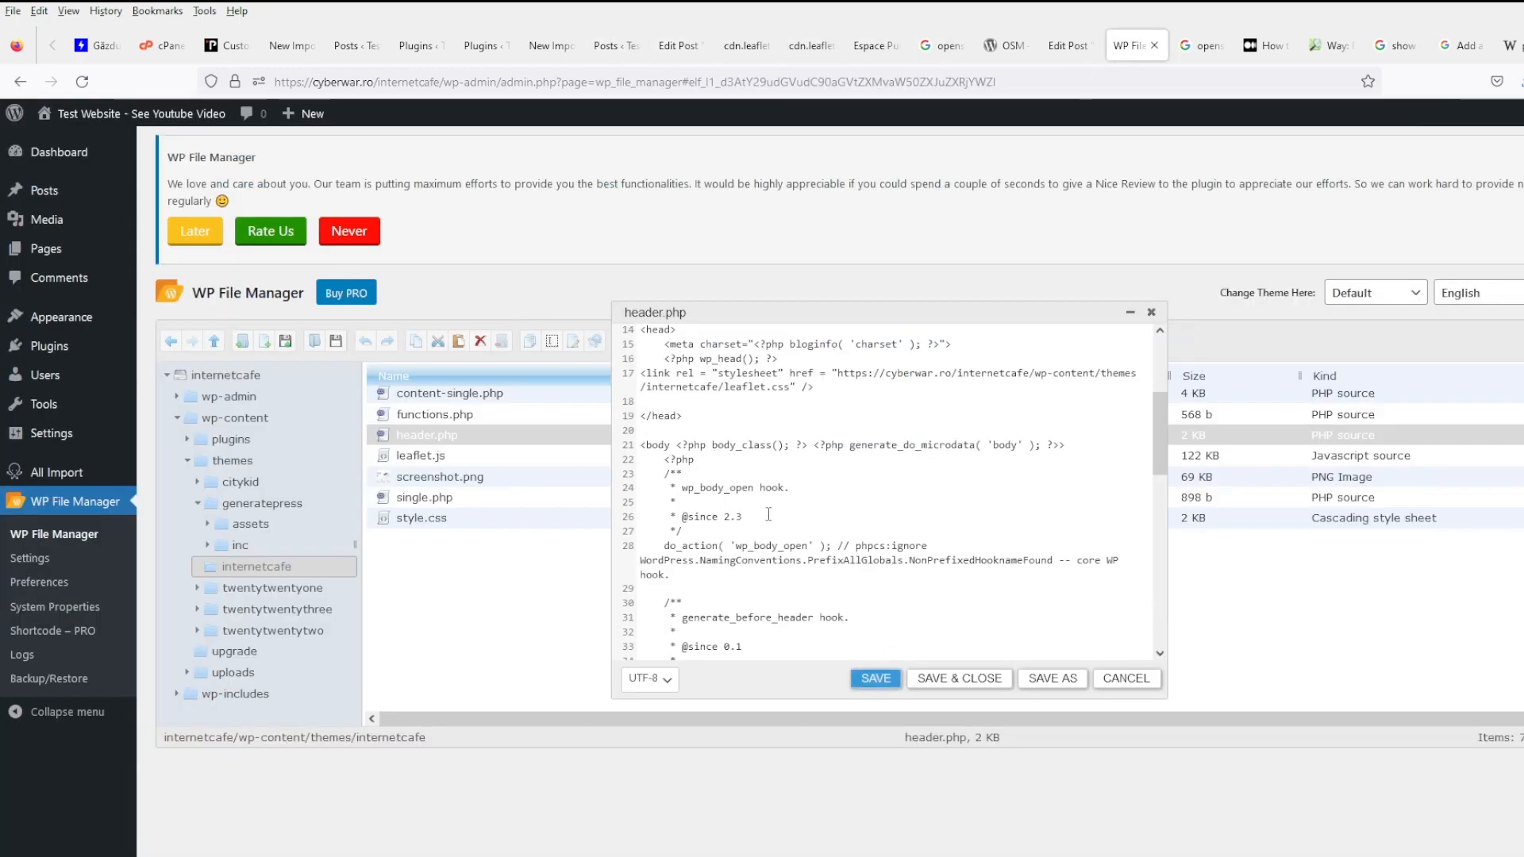
scroll(768, 514, up, 2)
scroll(768, 514, down, 2)
scroll(769, 515, up, 4)
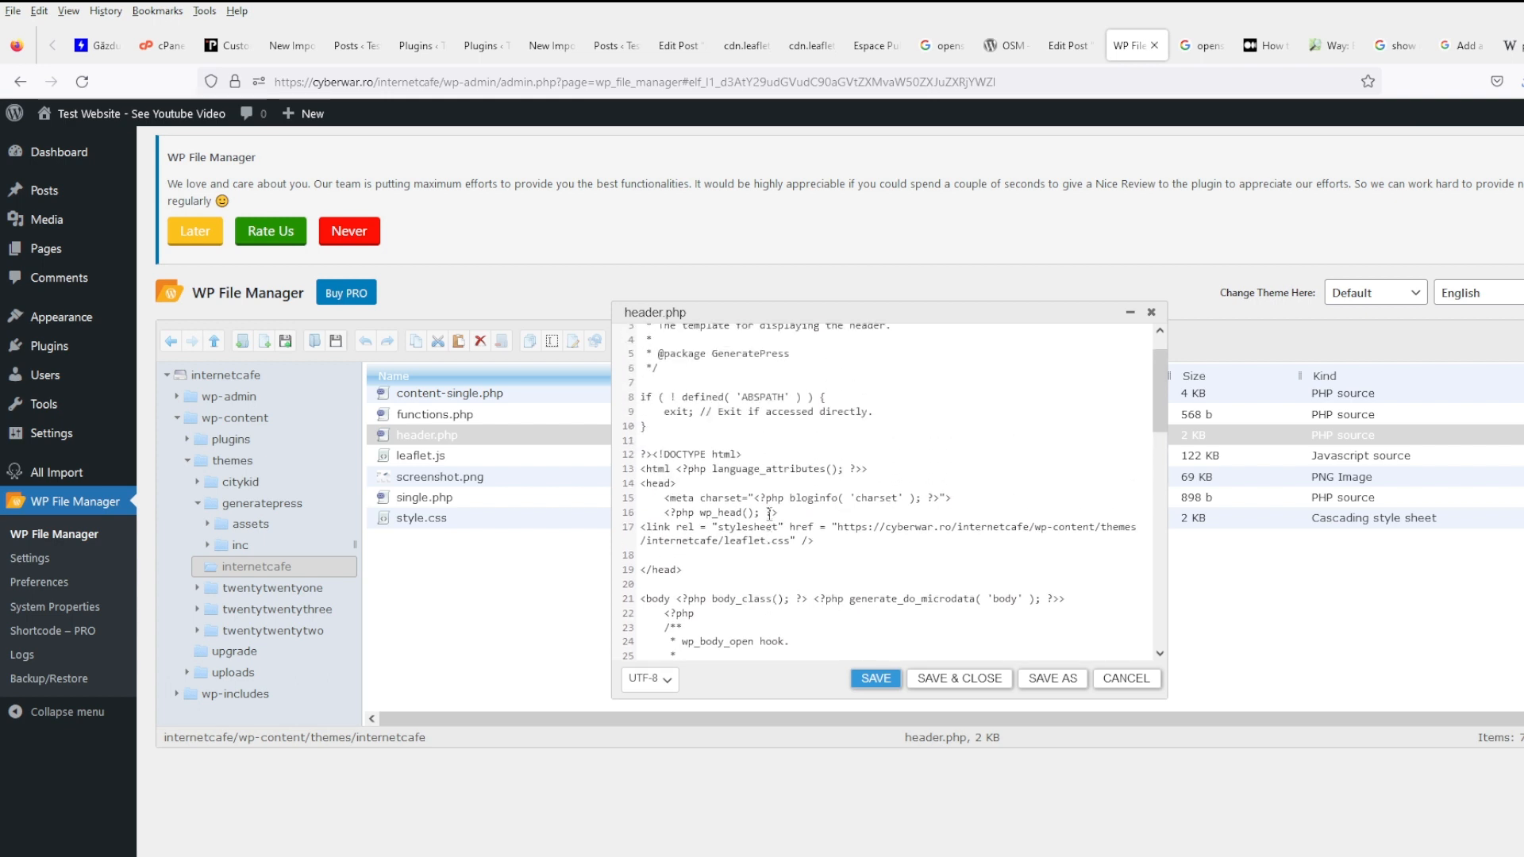
drag(838, 541, 641, 527)
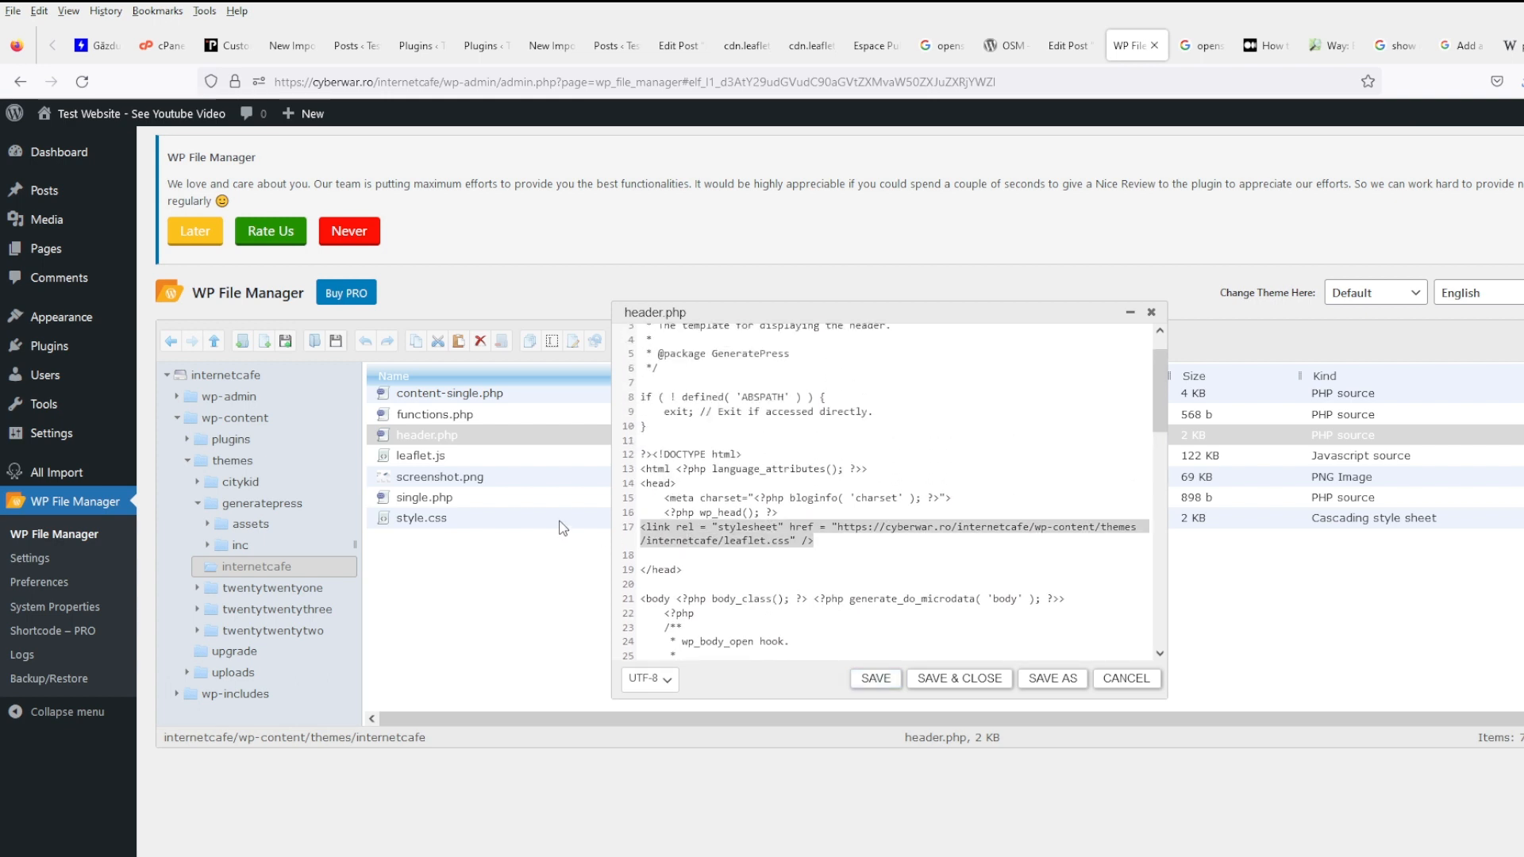
key(BackSpace)
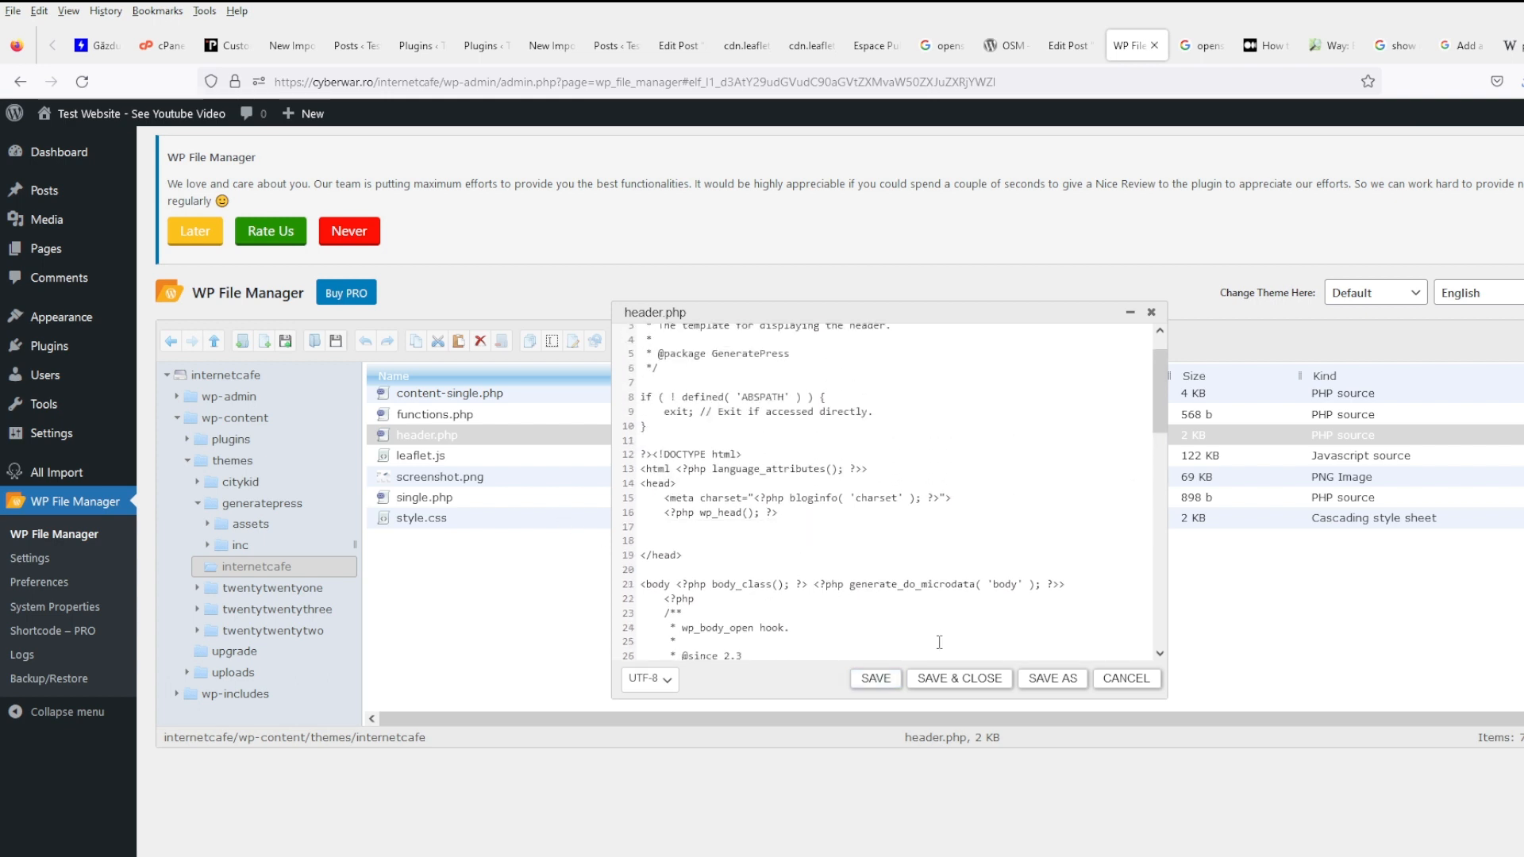
click(960, 678)
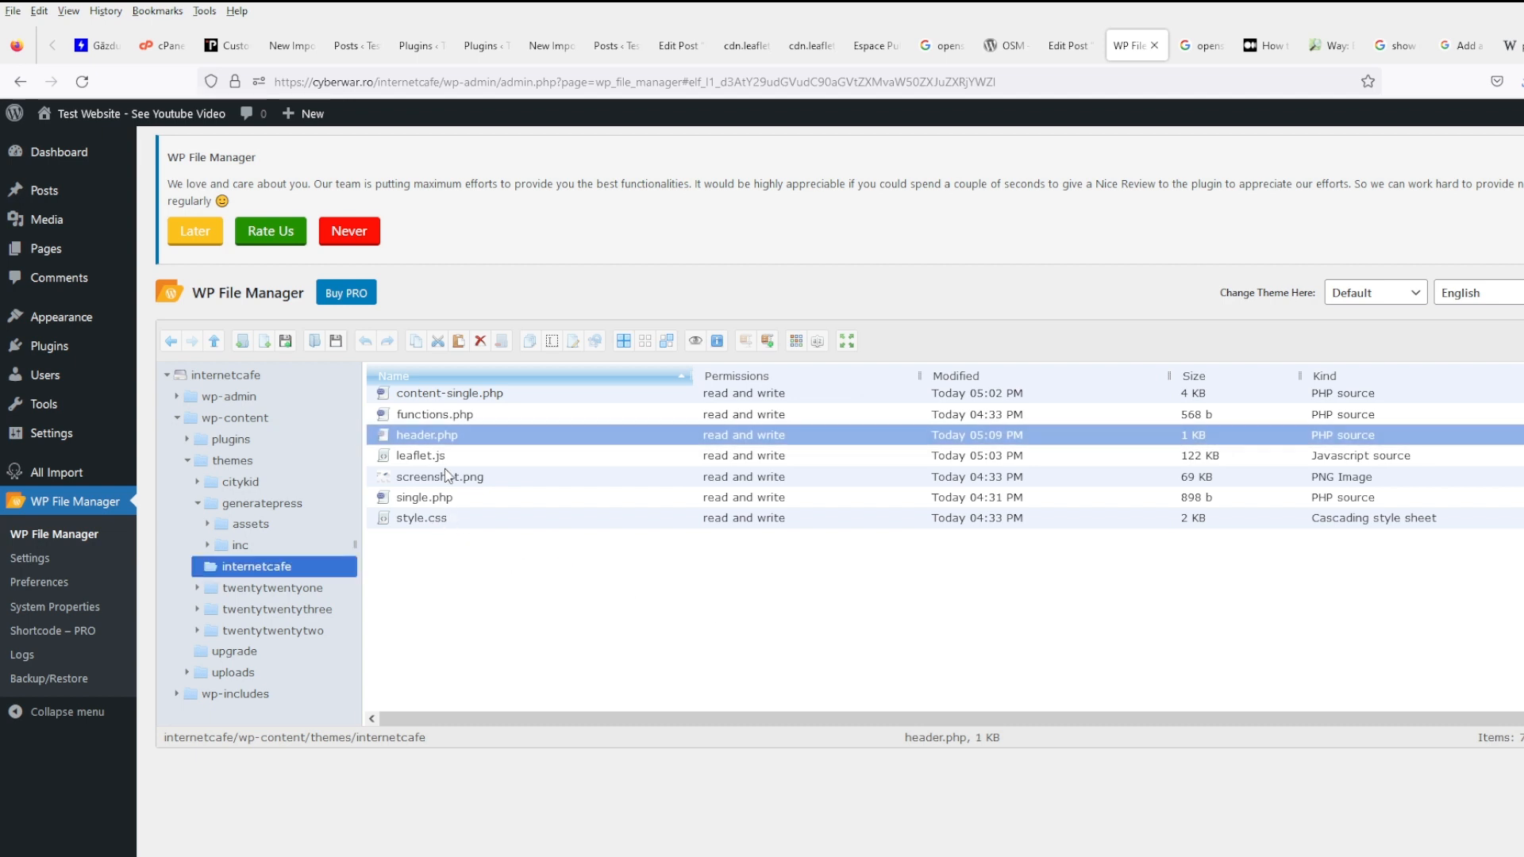
- Replace the Leaflet map script in content-single.php with the pasted osm_map_v3 shortcode and save
right_click(461, 394)
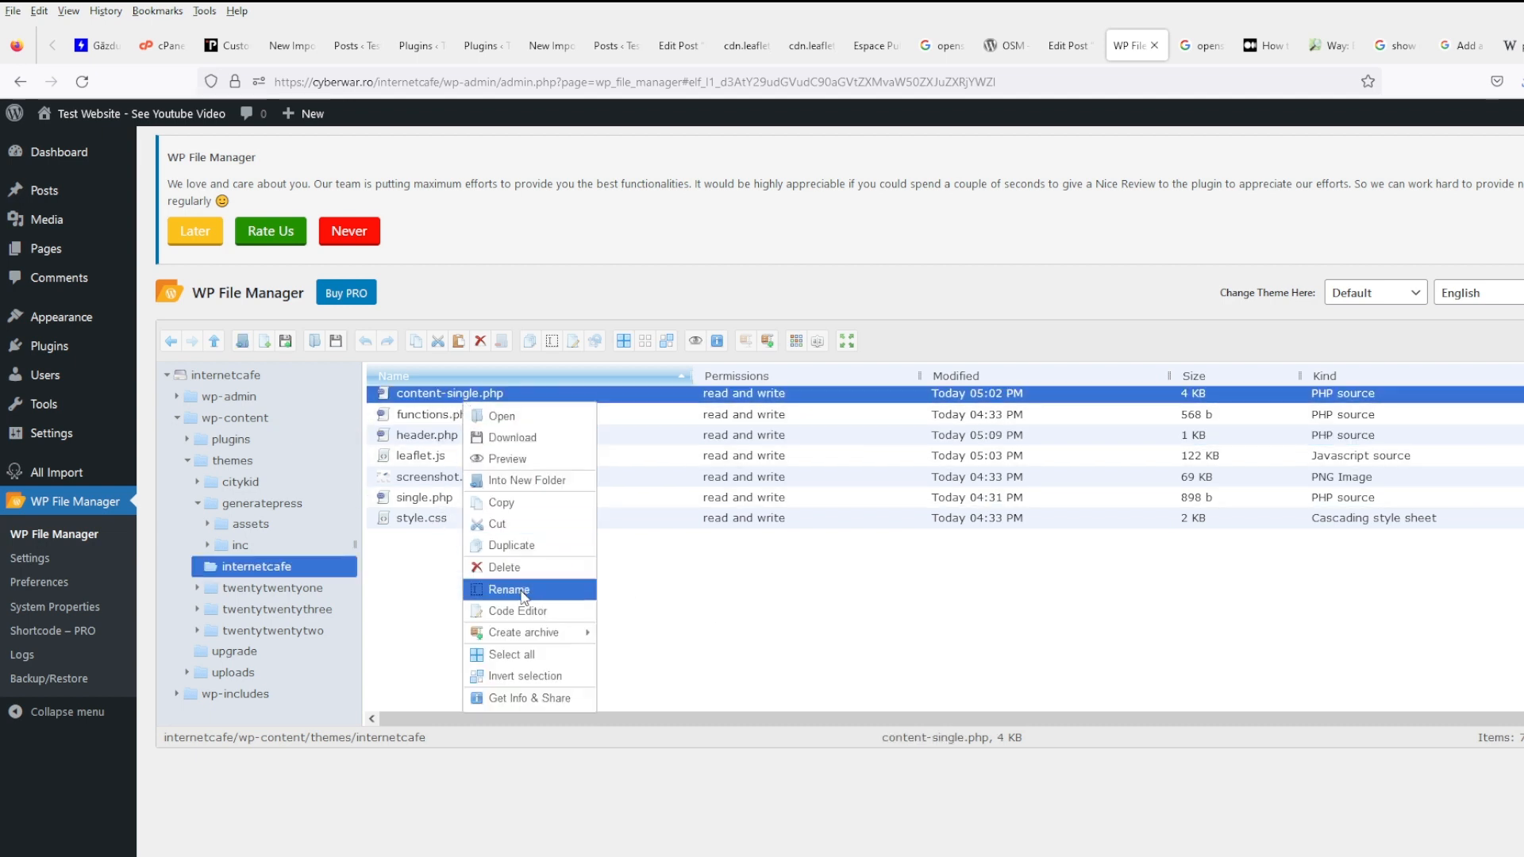
click(517, 612)
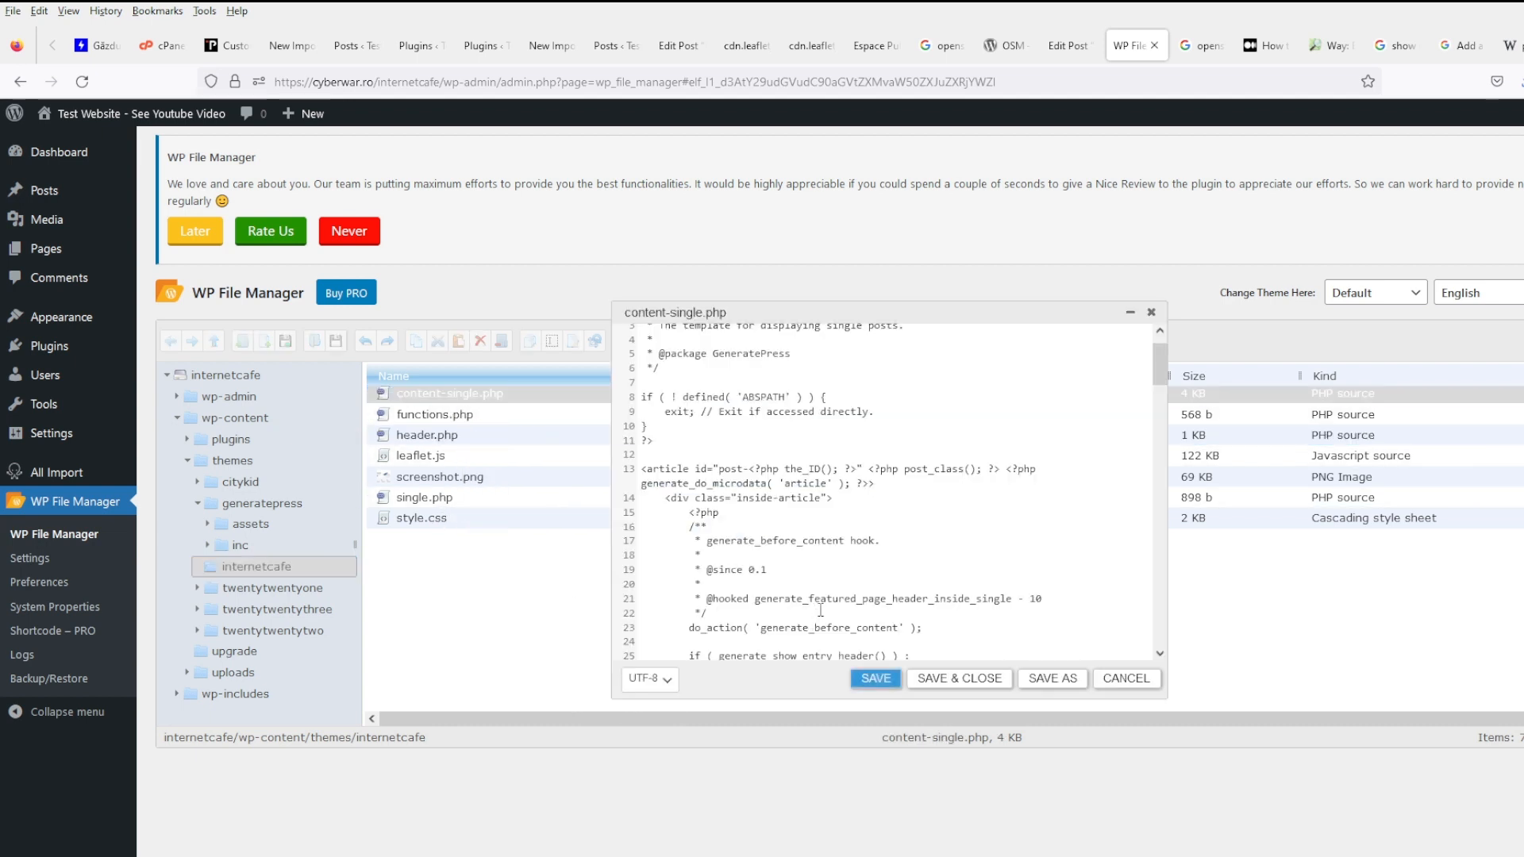
scroll(821, 611, down, 15)
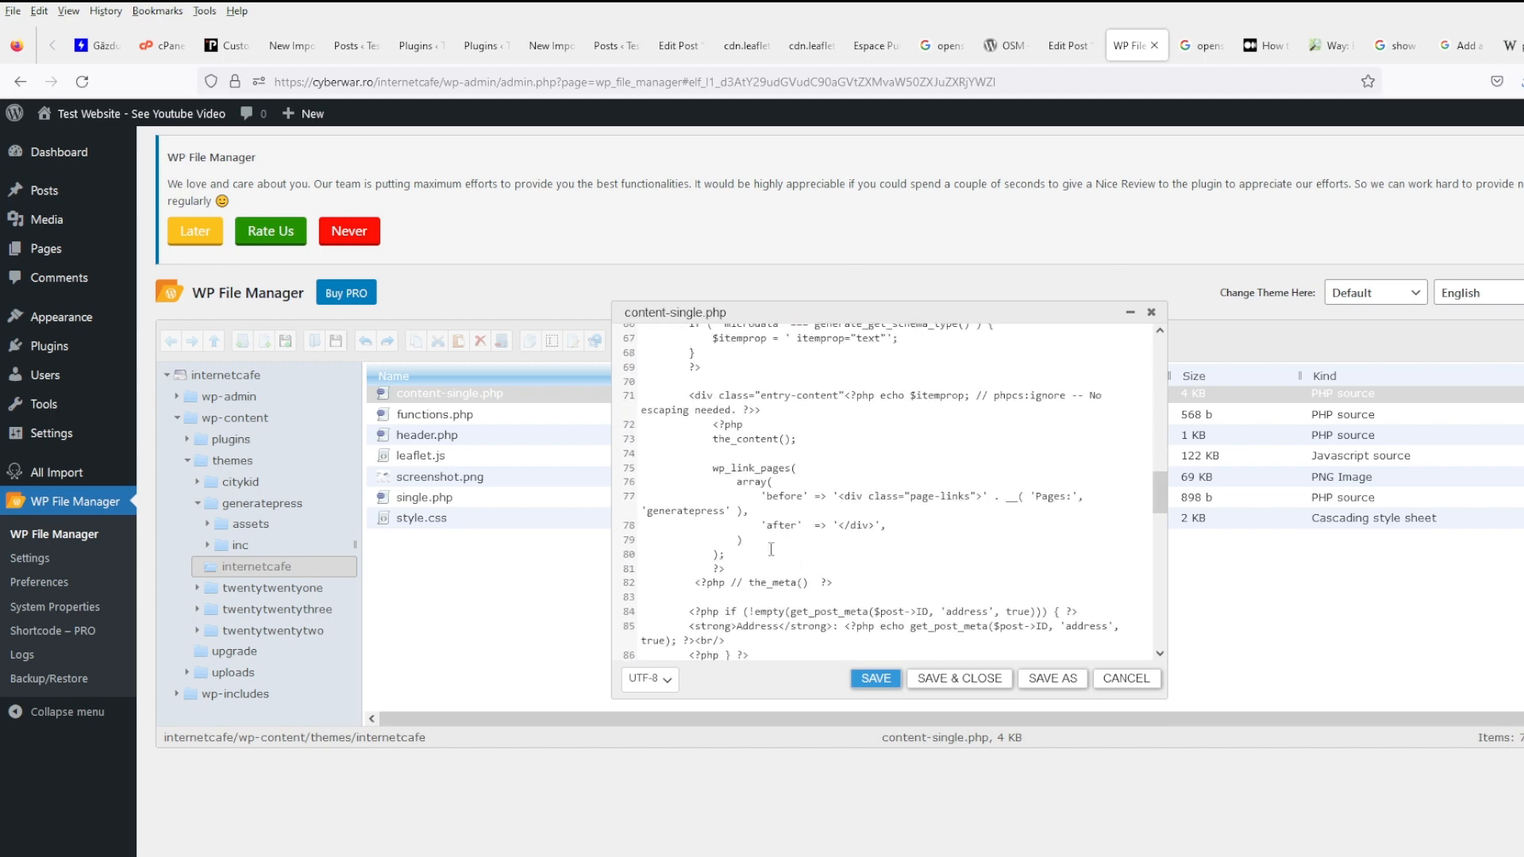
scroll(771, 549, down, 6)
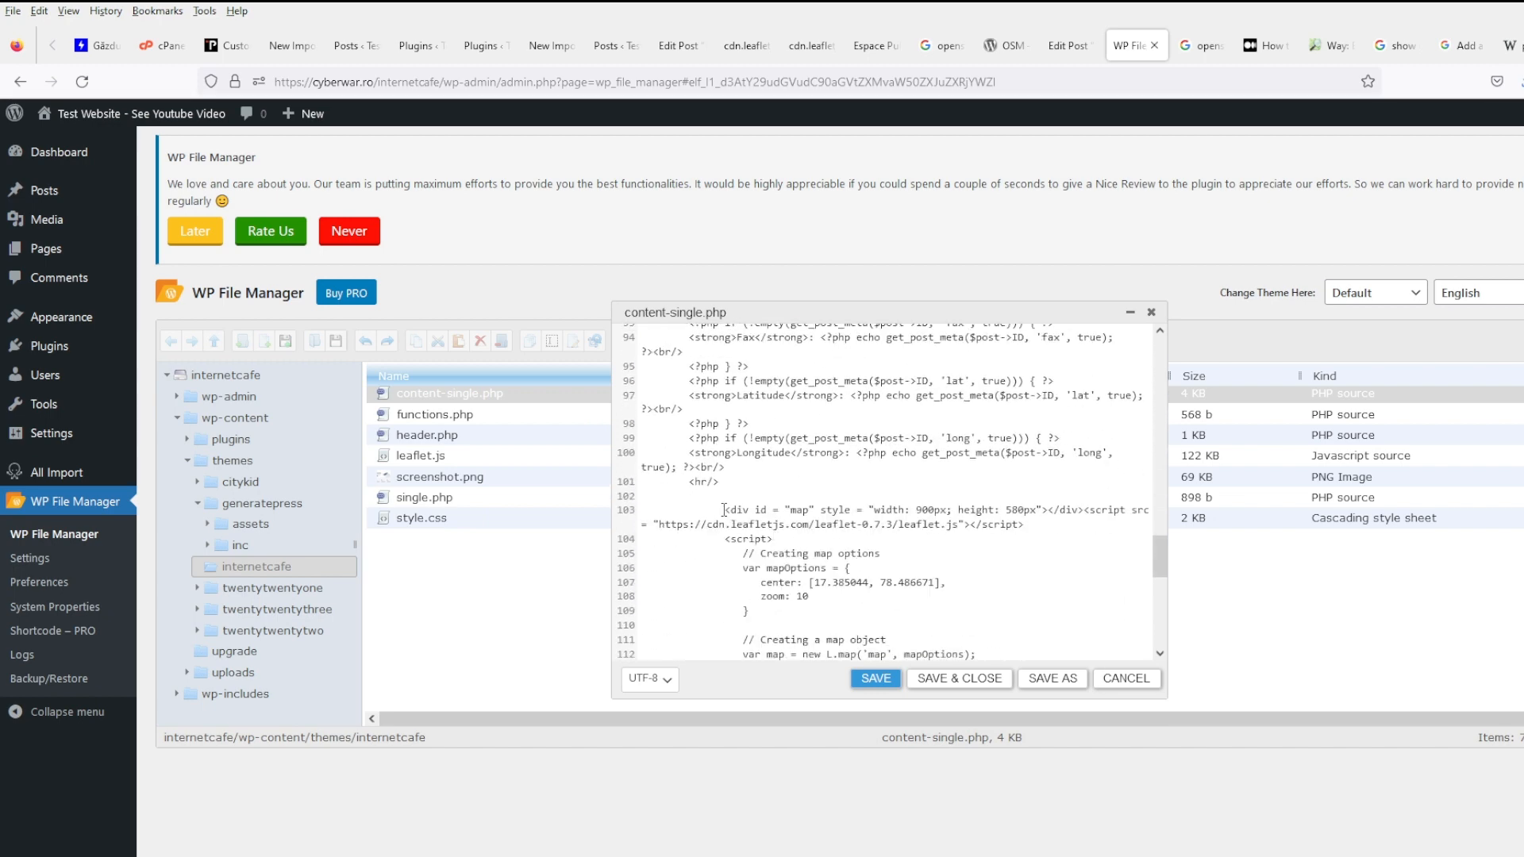
scroll(800, 523, down, 3)
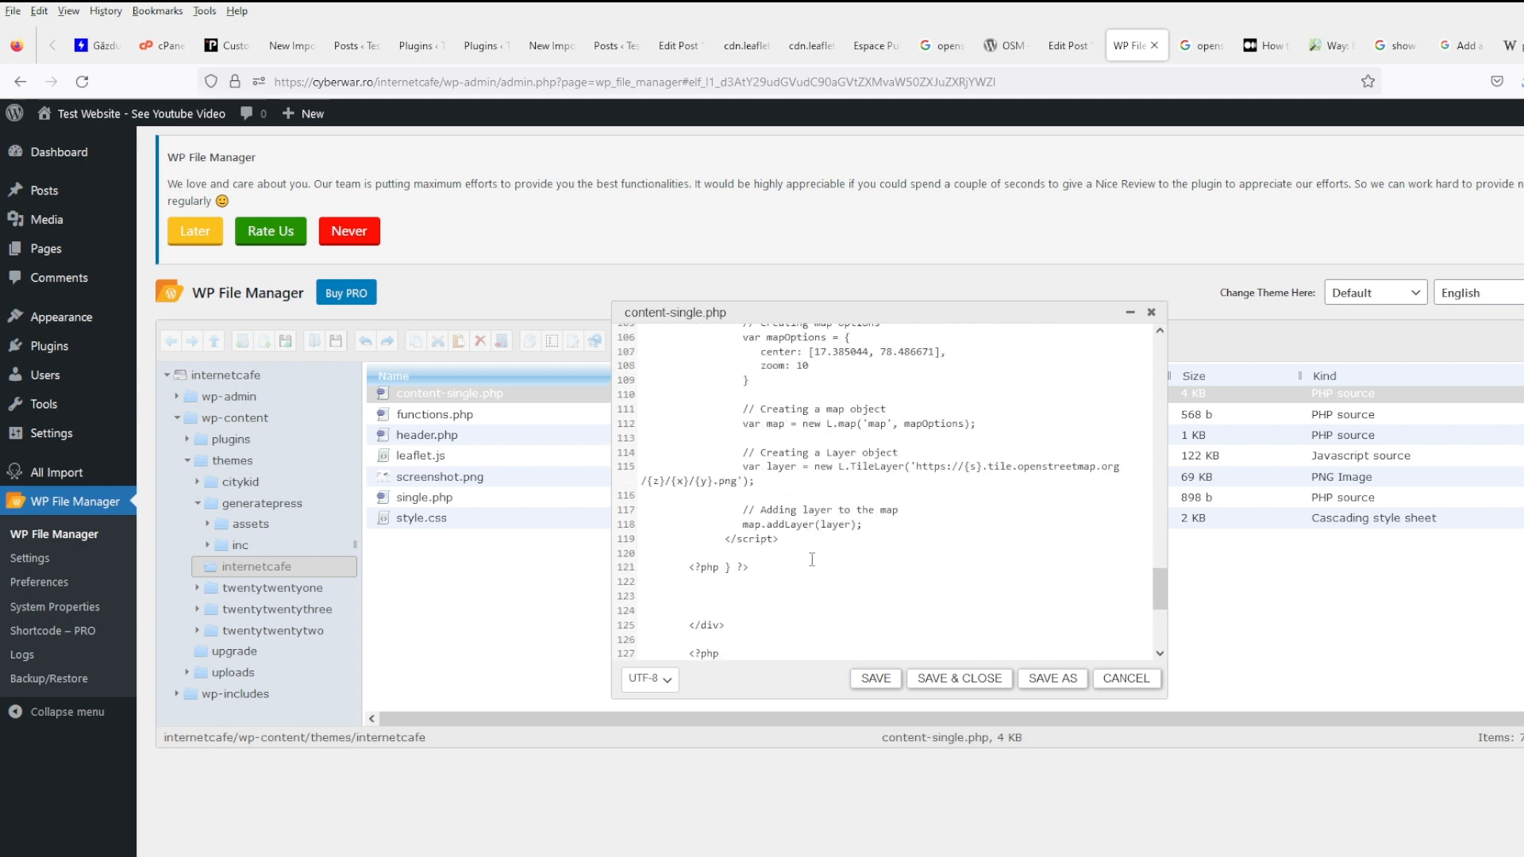
shift+click(815, 548)
key(Delete)
scroll(814, 547, up, 2)
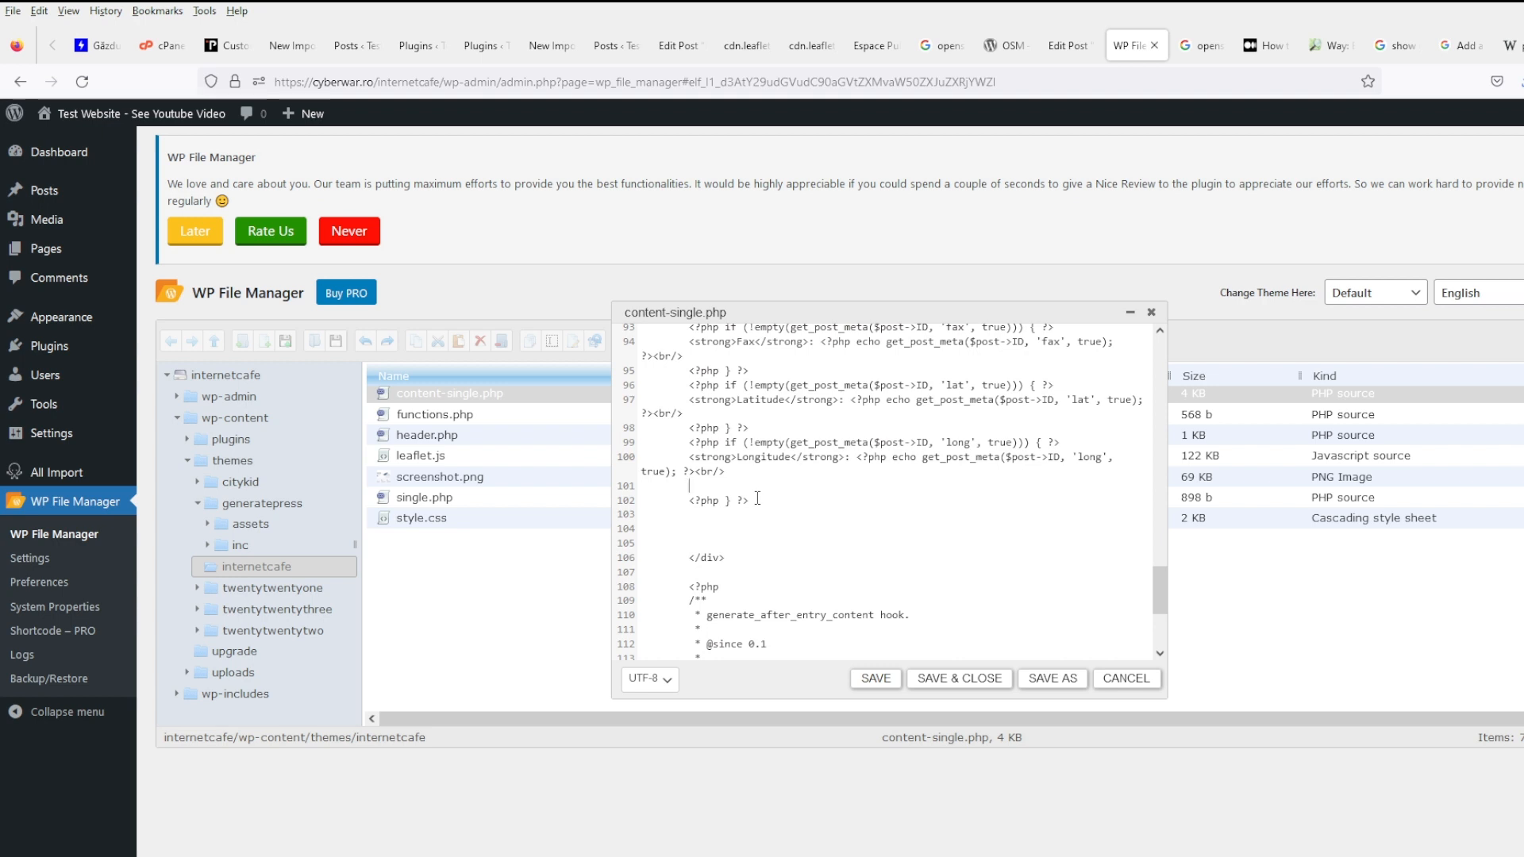
text([osm_map_v3 map_center="43.7586,6.9242" zoom="11.0" width="95%" height="450" post_markers="1" ])
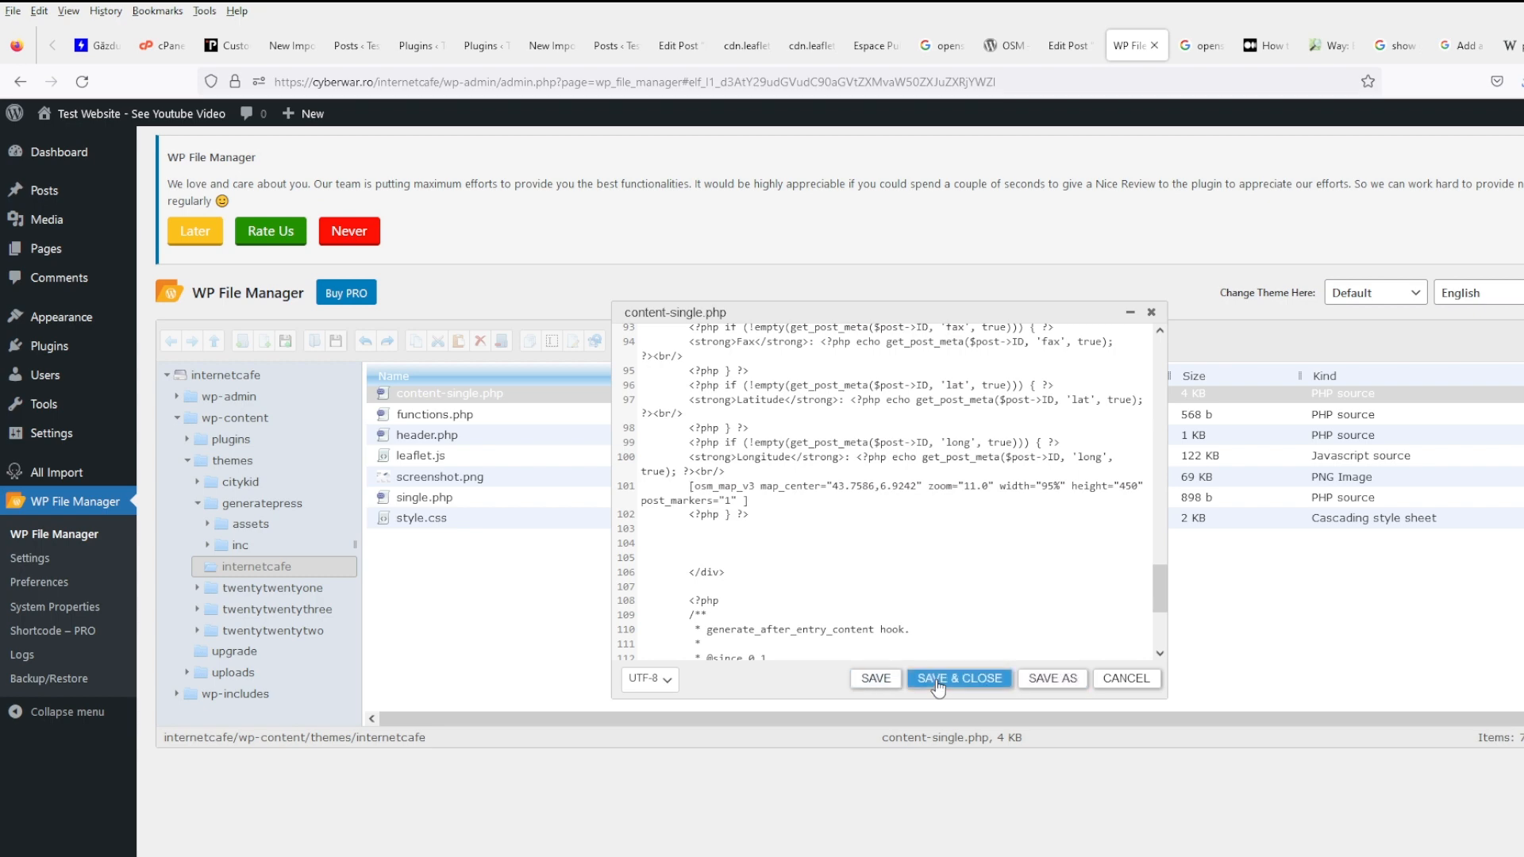
click(876, 679)
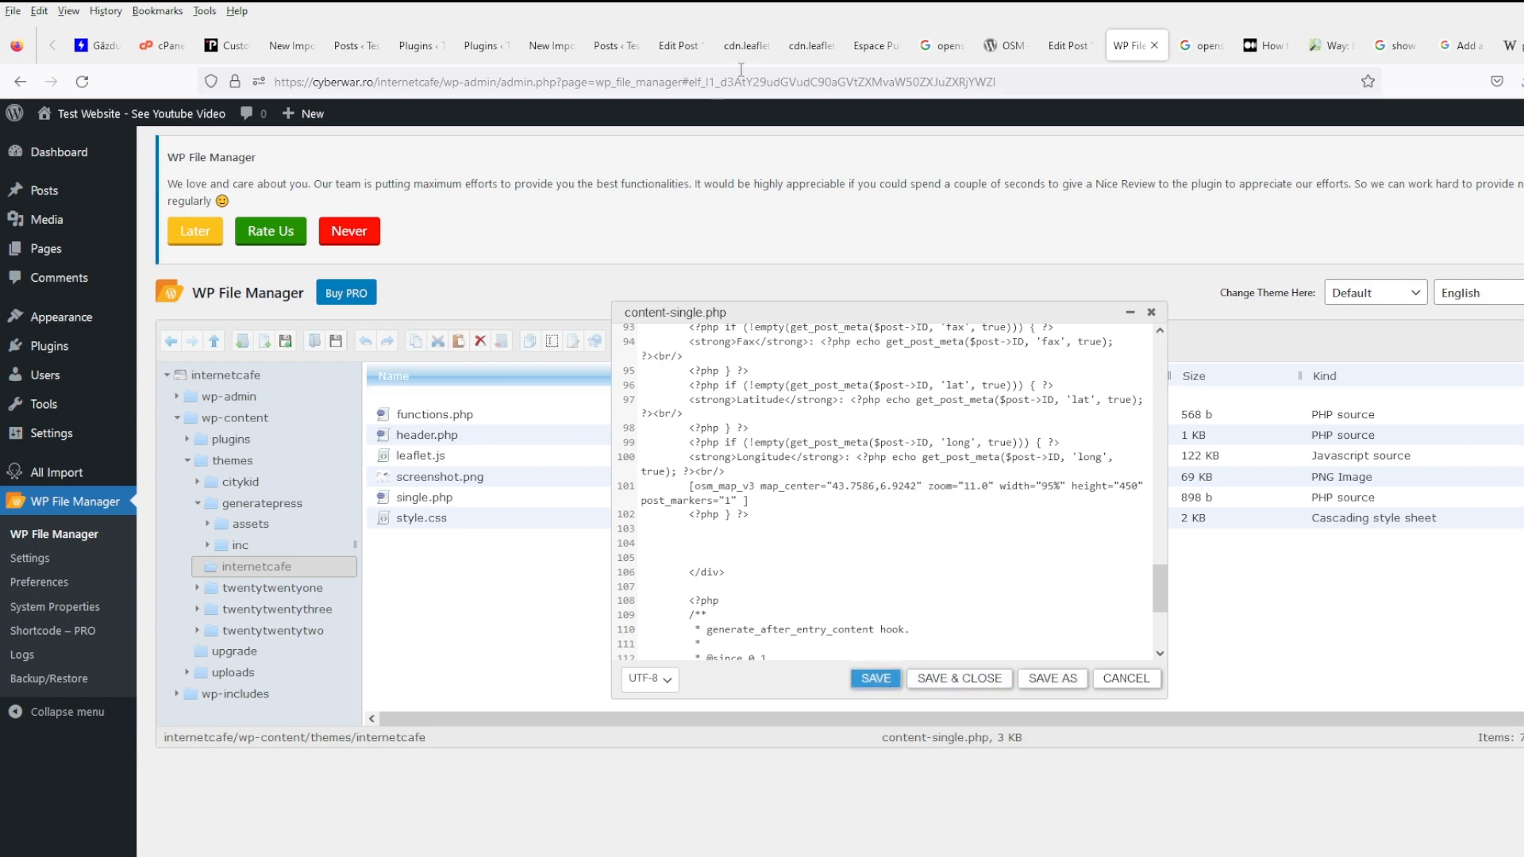
click(746, 46)
click(674, 46)
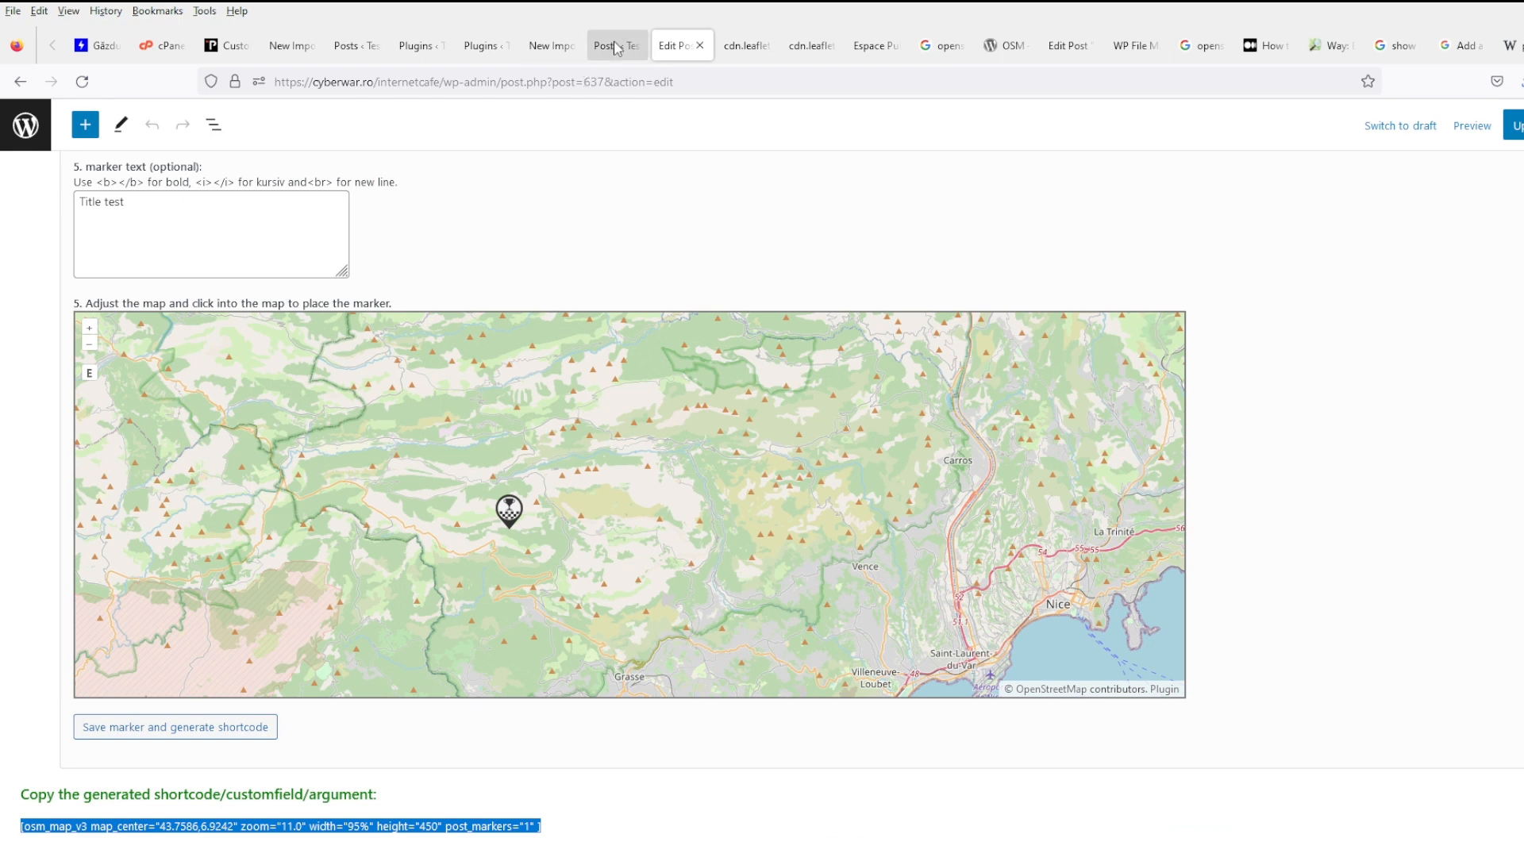
- View the PC Bang and One Life Left posts, where the shortcode prints as plain text
click(617, 48)
middle_click(340, 306)
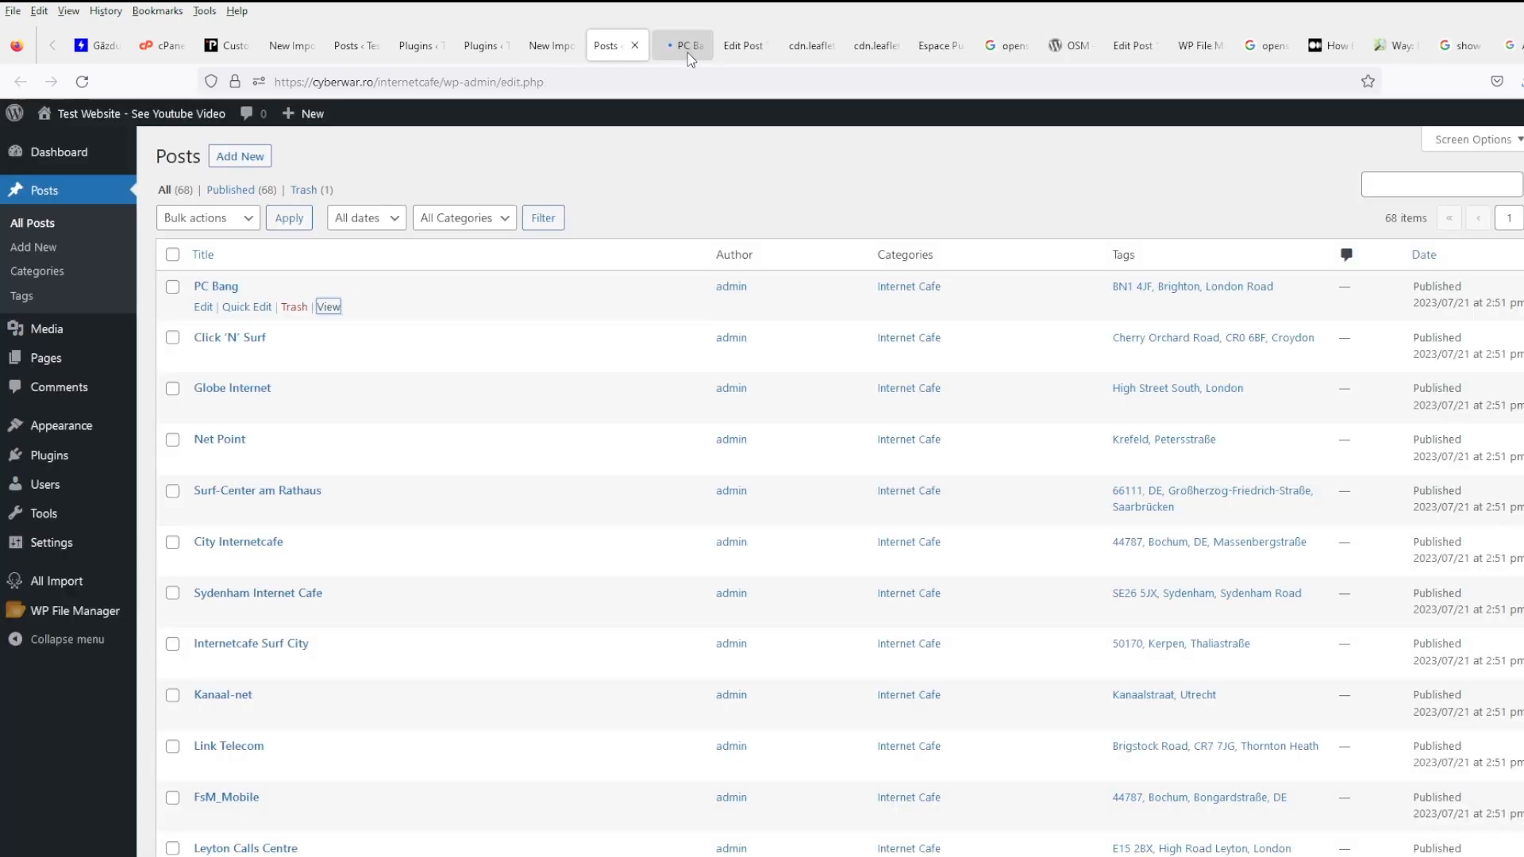
click(687, 49)
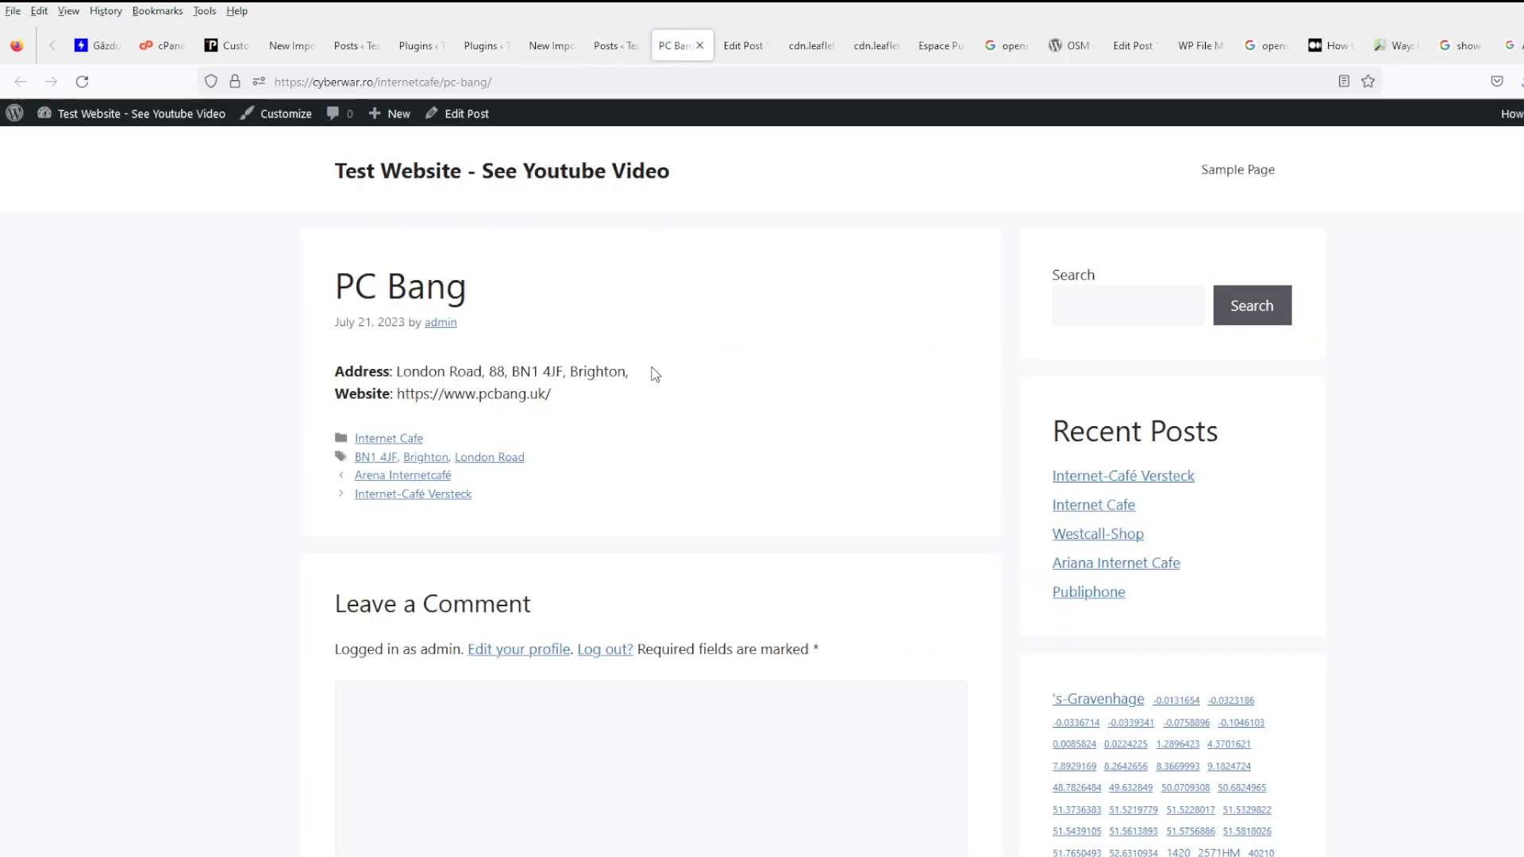
scroll(1190, 686, down, 2)
click(1176, 657)
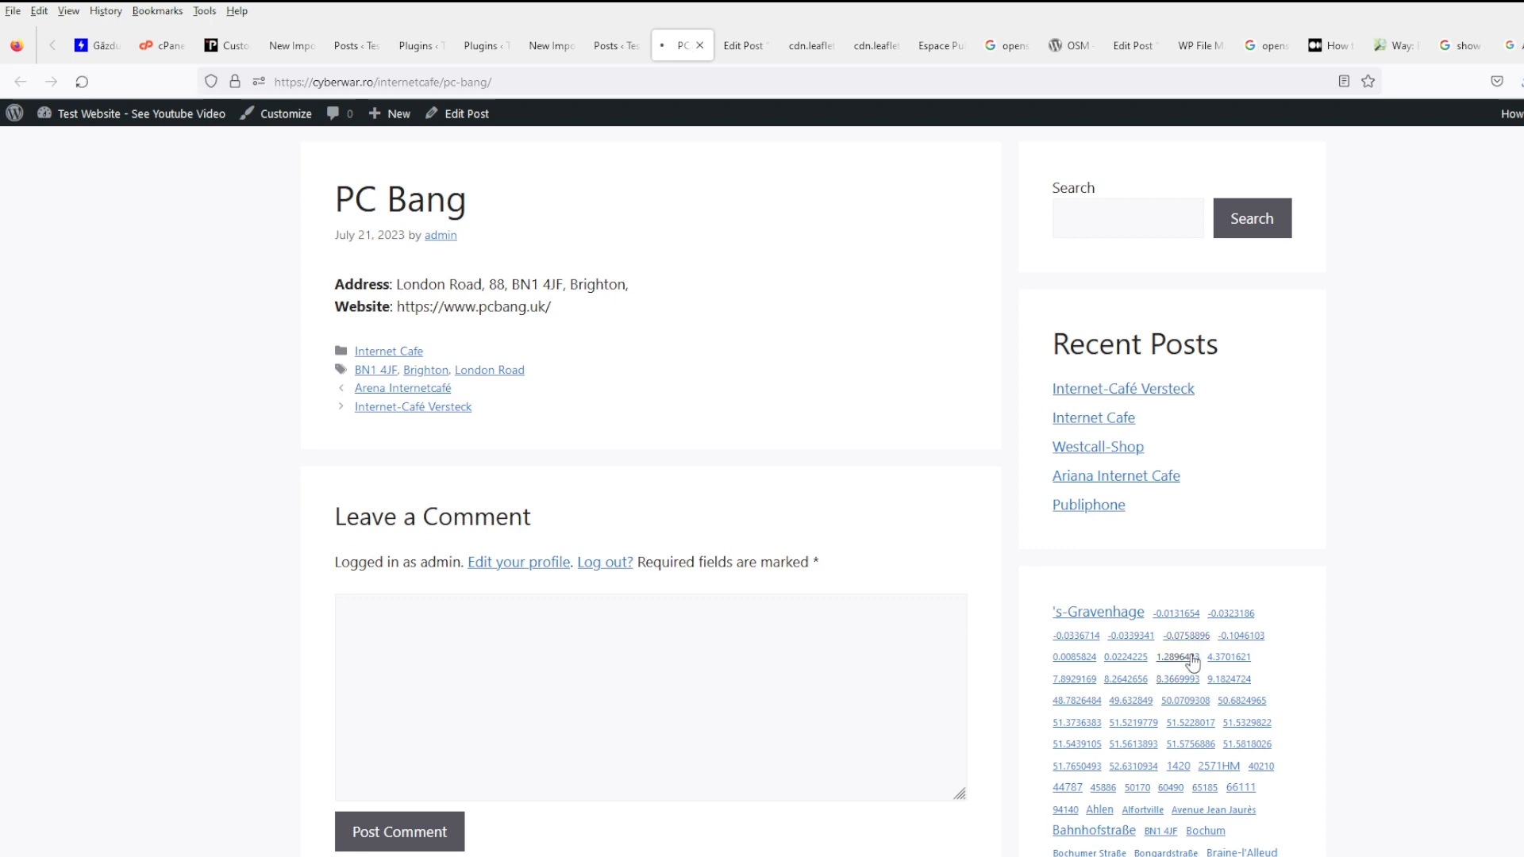
click(494, 419)
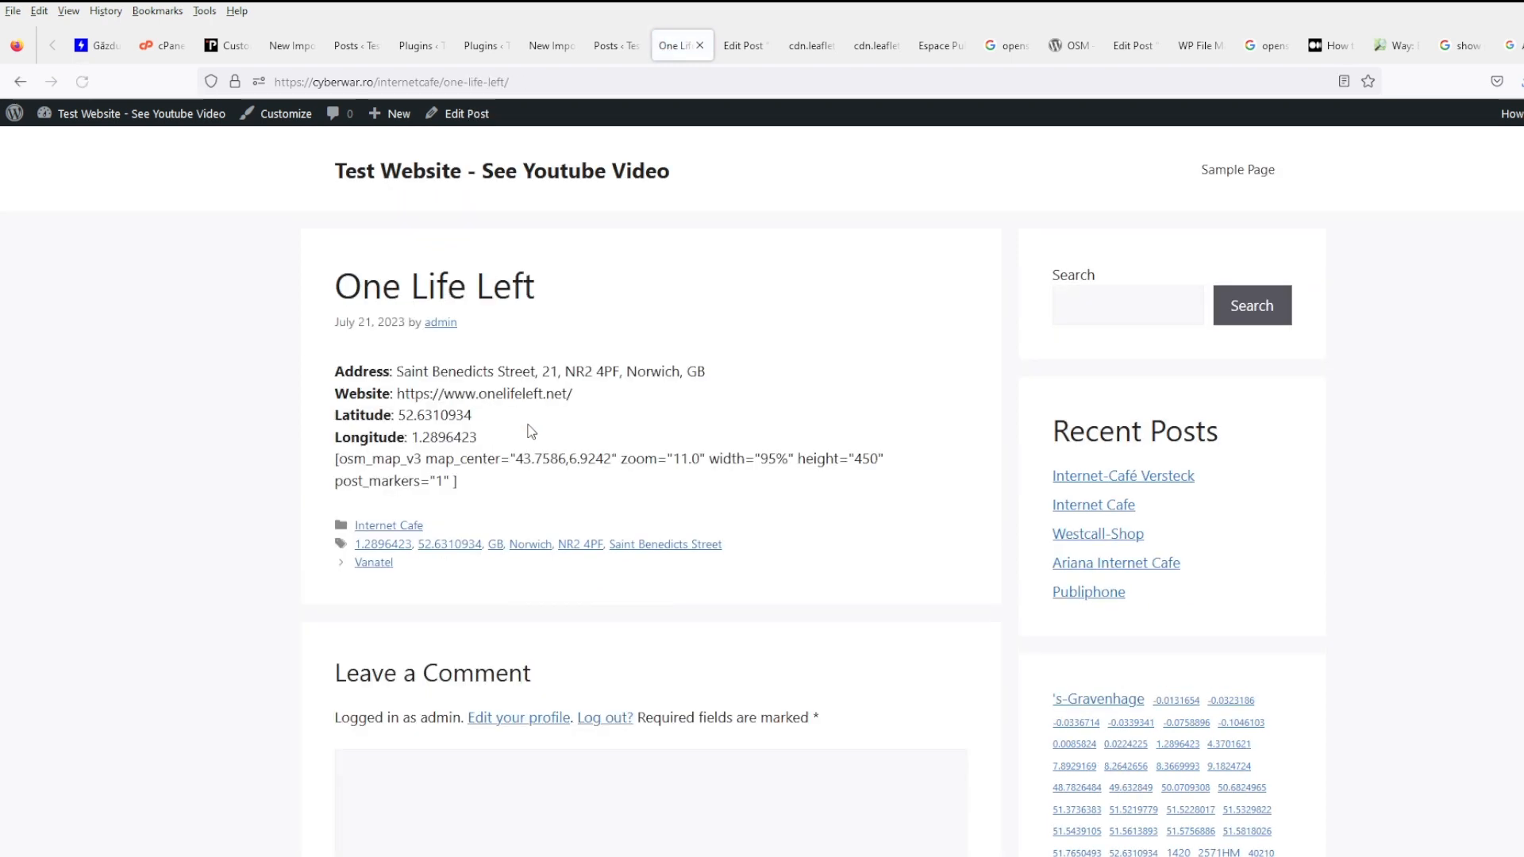
drag(554, 485, 315, 468)
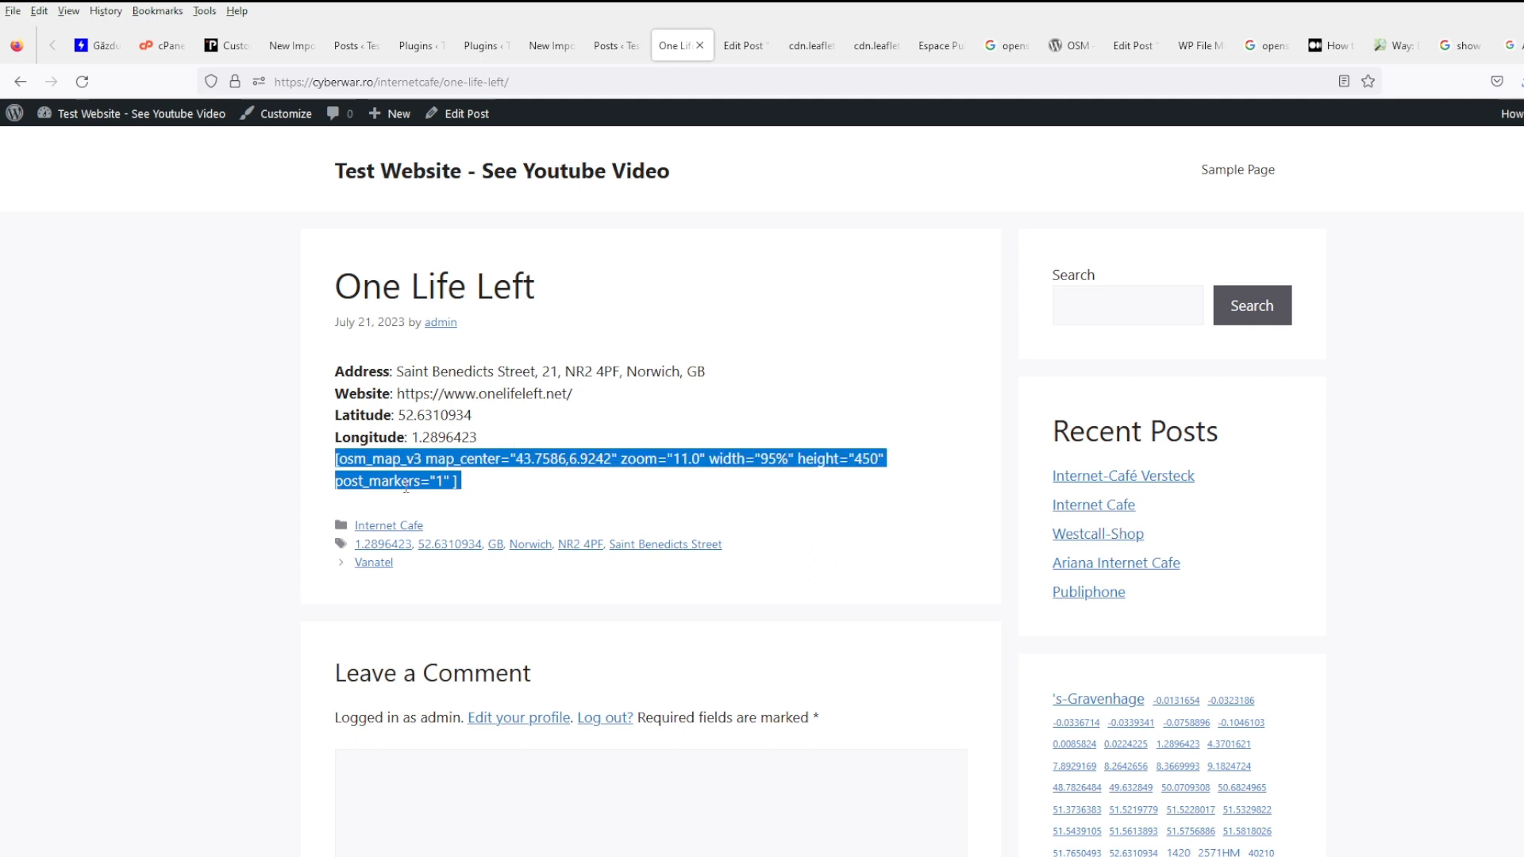
click(529, 486)
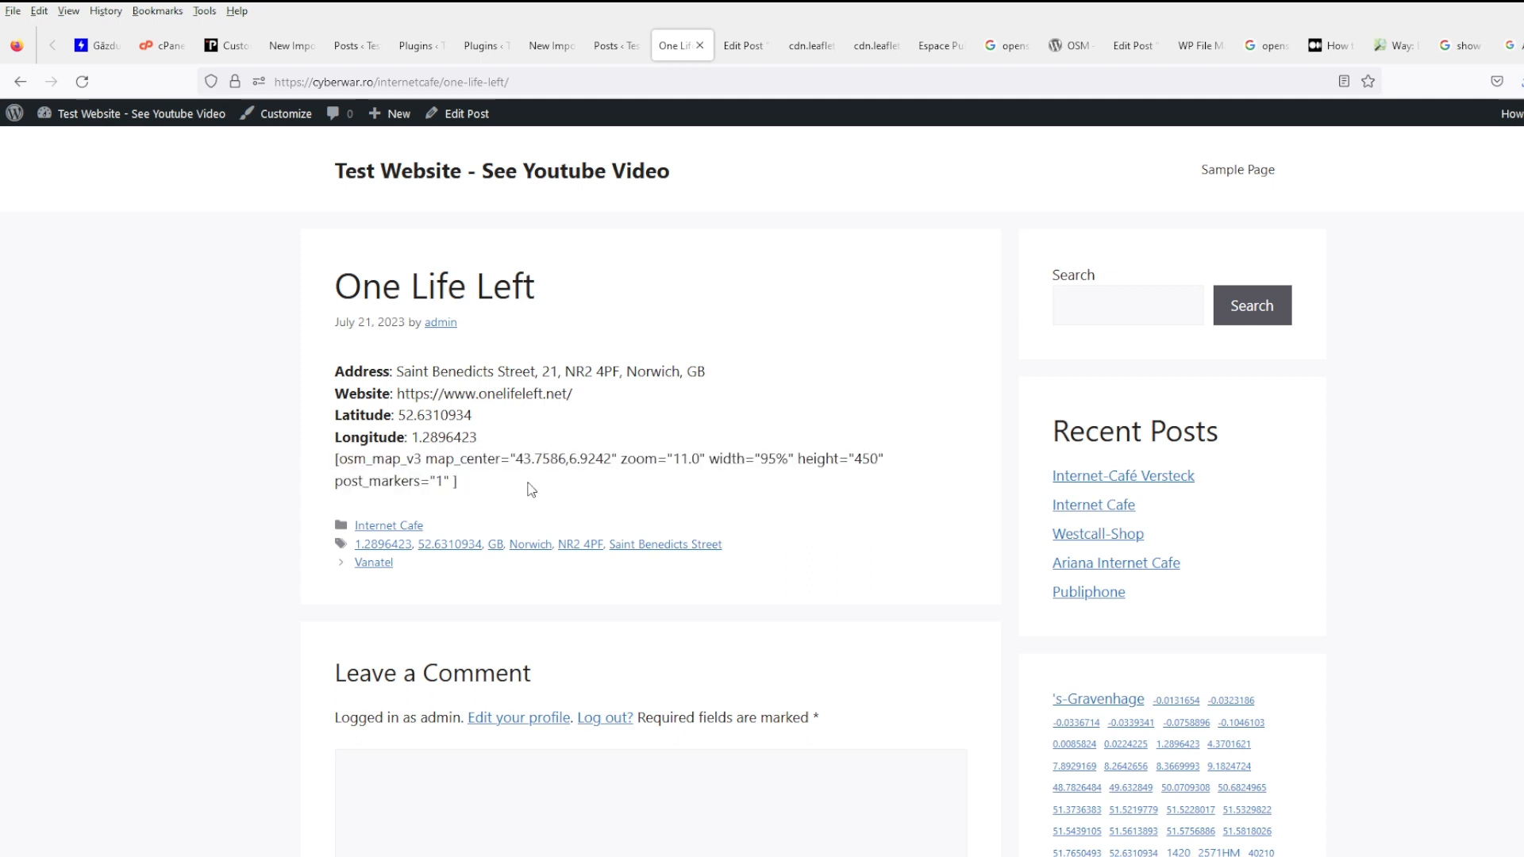
- Check the posts list, import results and Espace Public Numérique post, then close the extra post editor
click(616, 46)
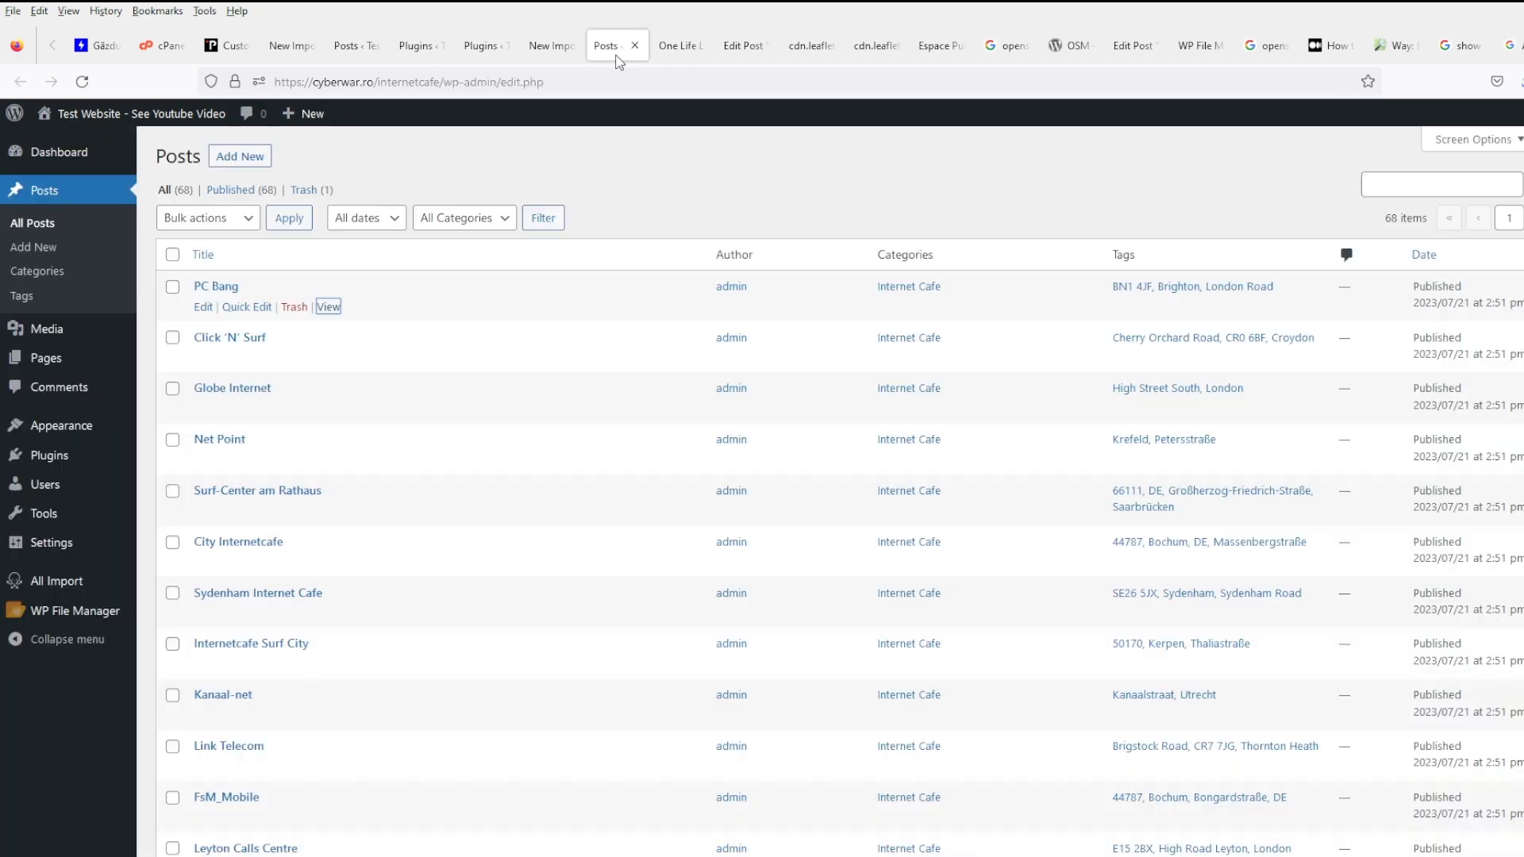
click(547, 49)
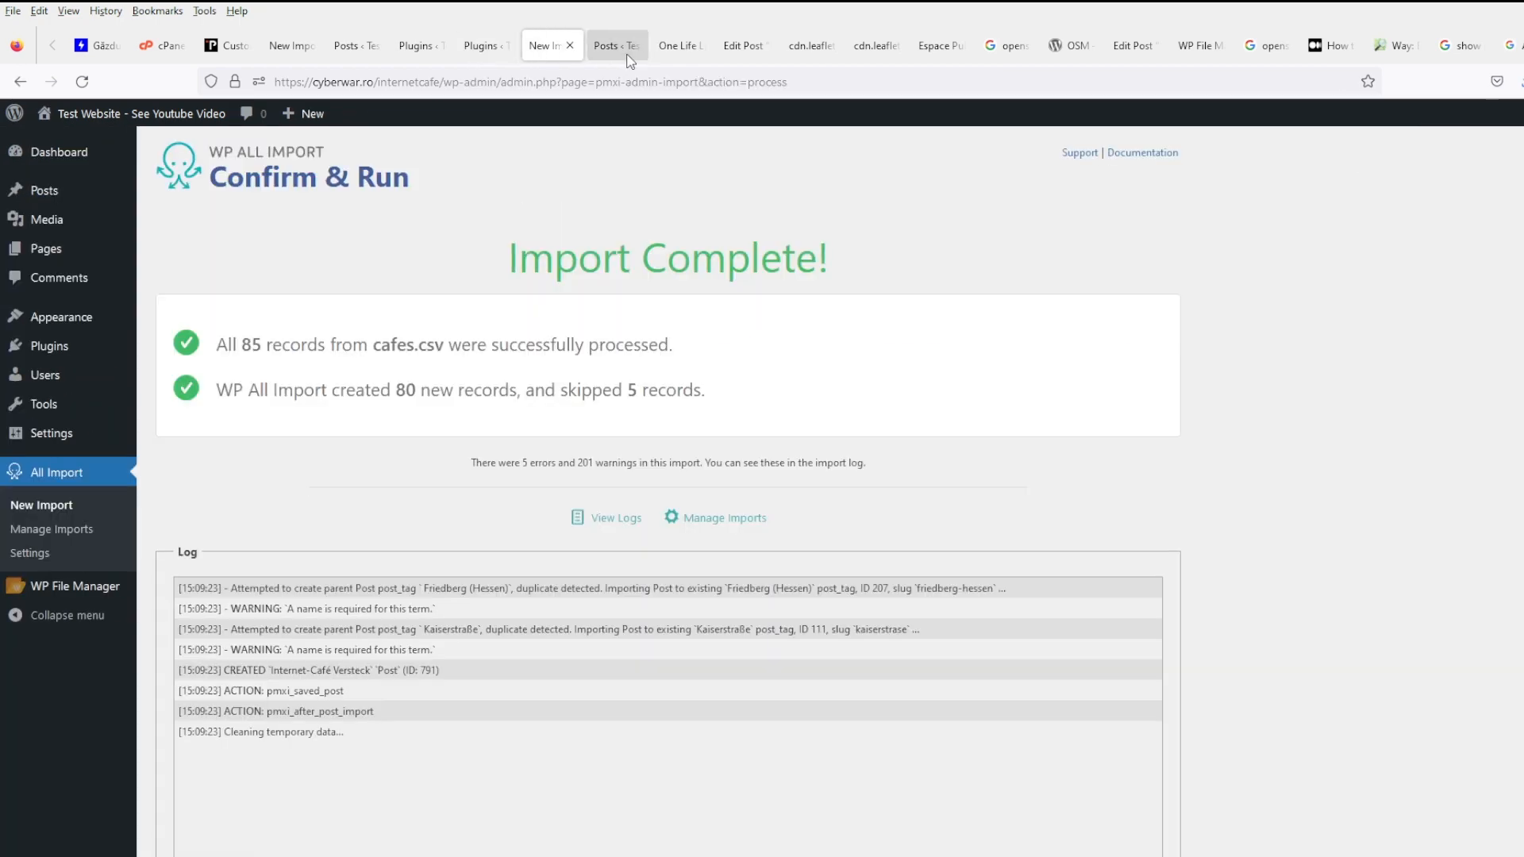
click(679, 45)
click(743, 45)
click(934, 49)
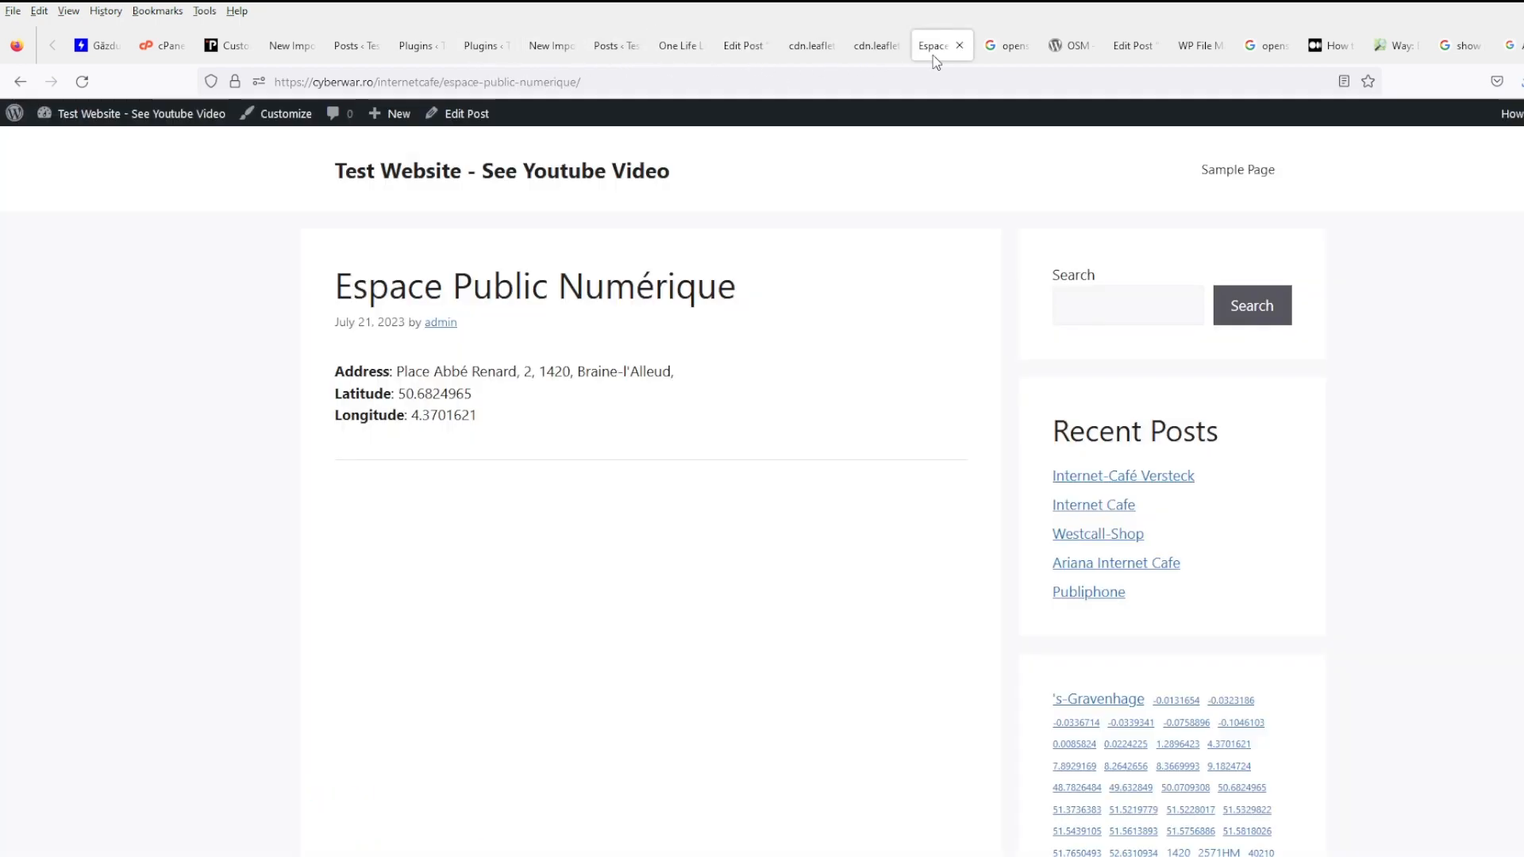
click(1143, 50)
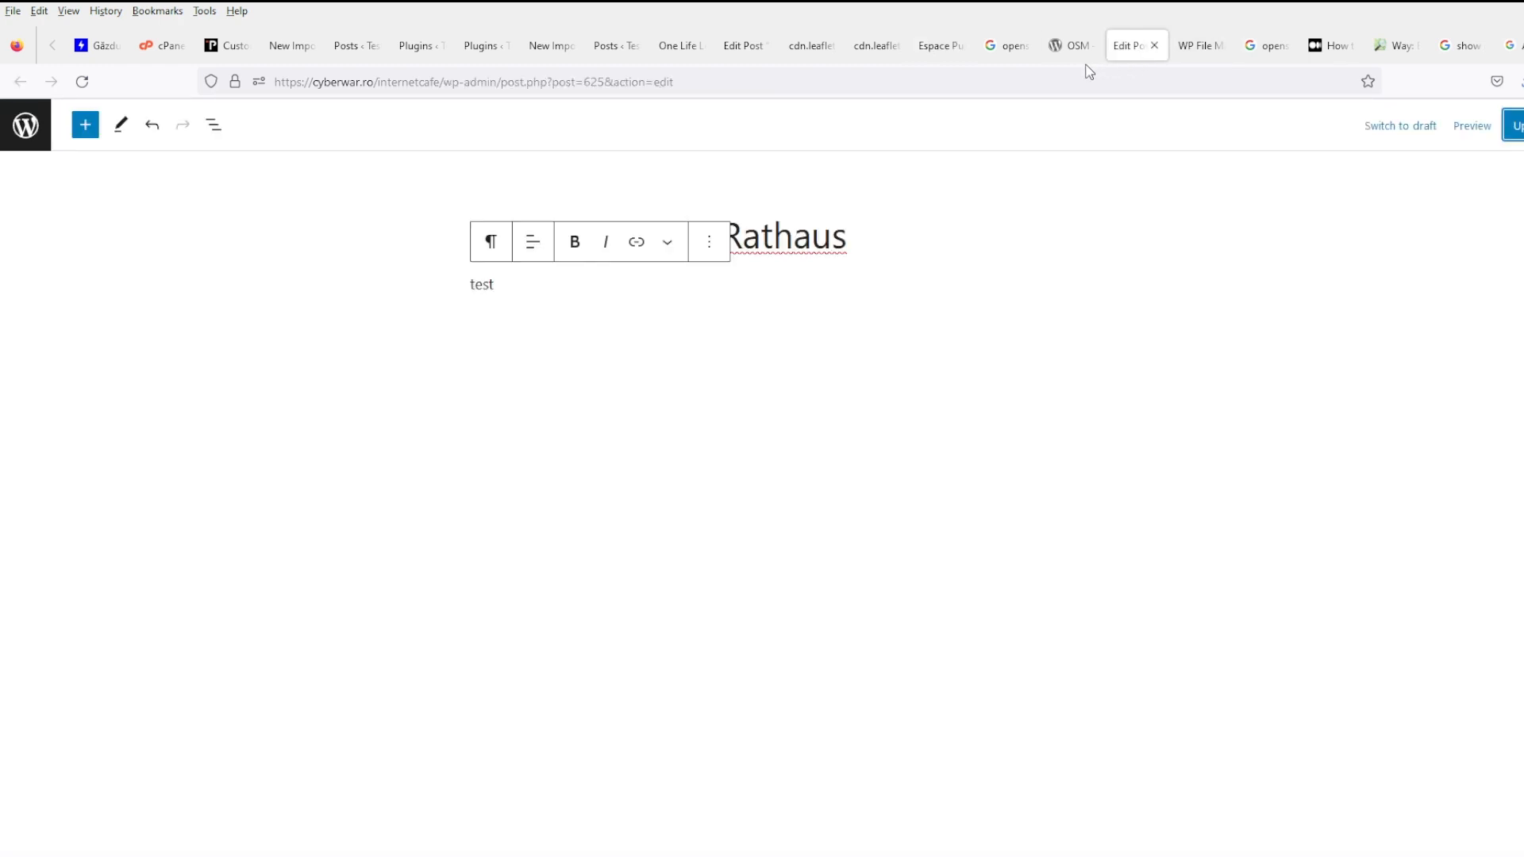
click(1154, 46)
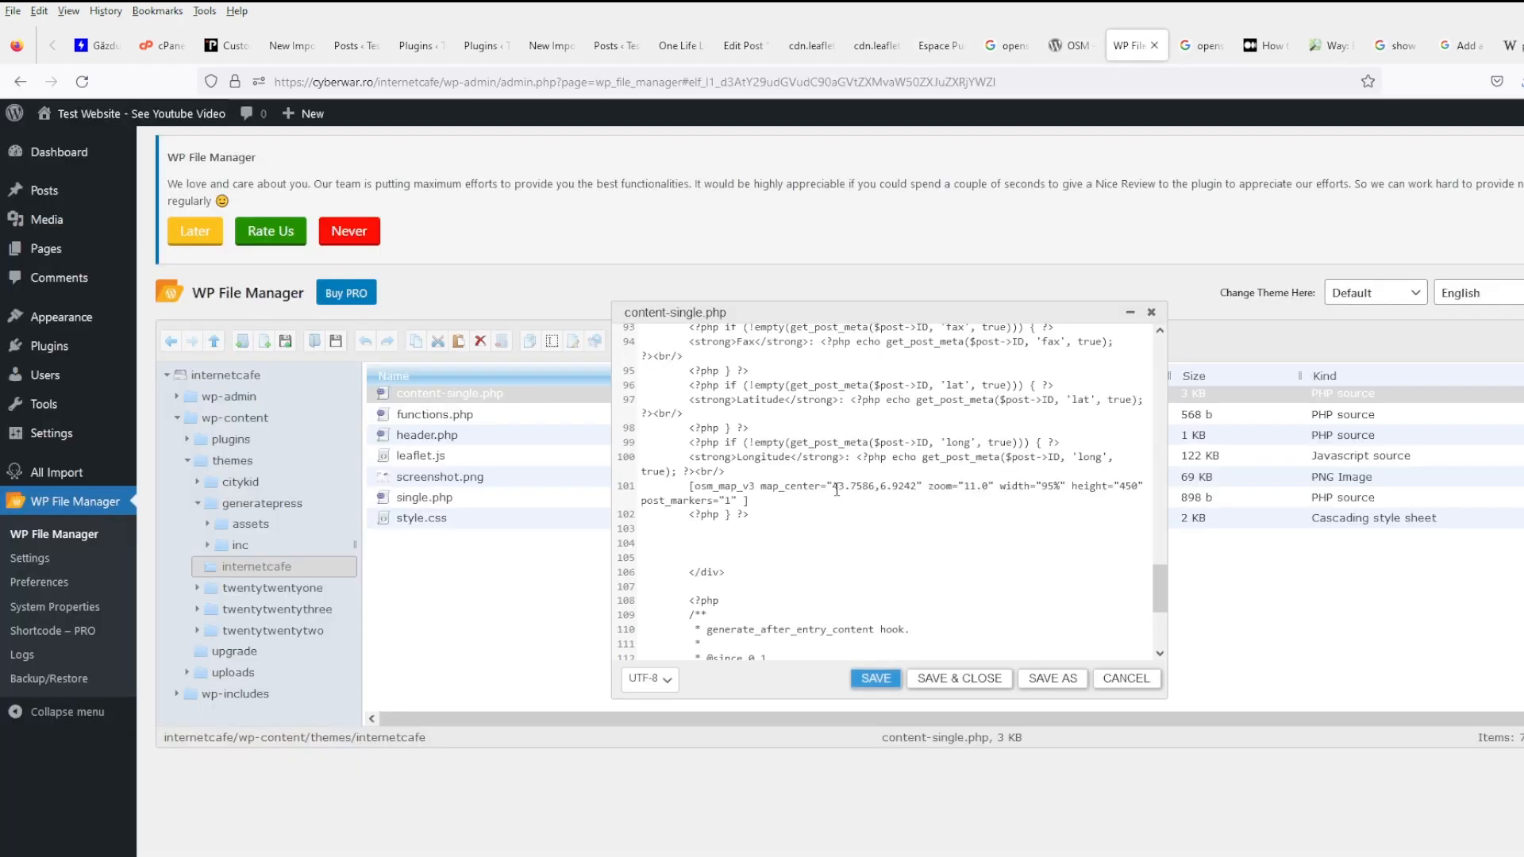
- Wrap the shortcode in content-single.php as <?php echo do_shortcode('…') ?> and save
click(684, 490)
text(<?php echo do)
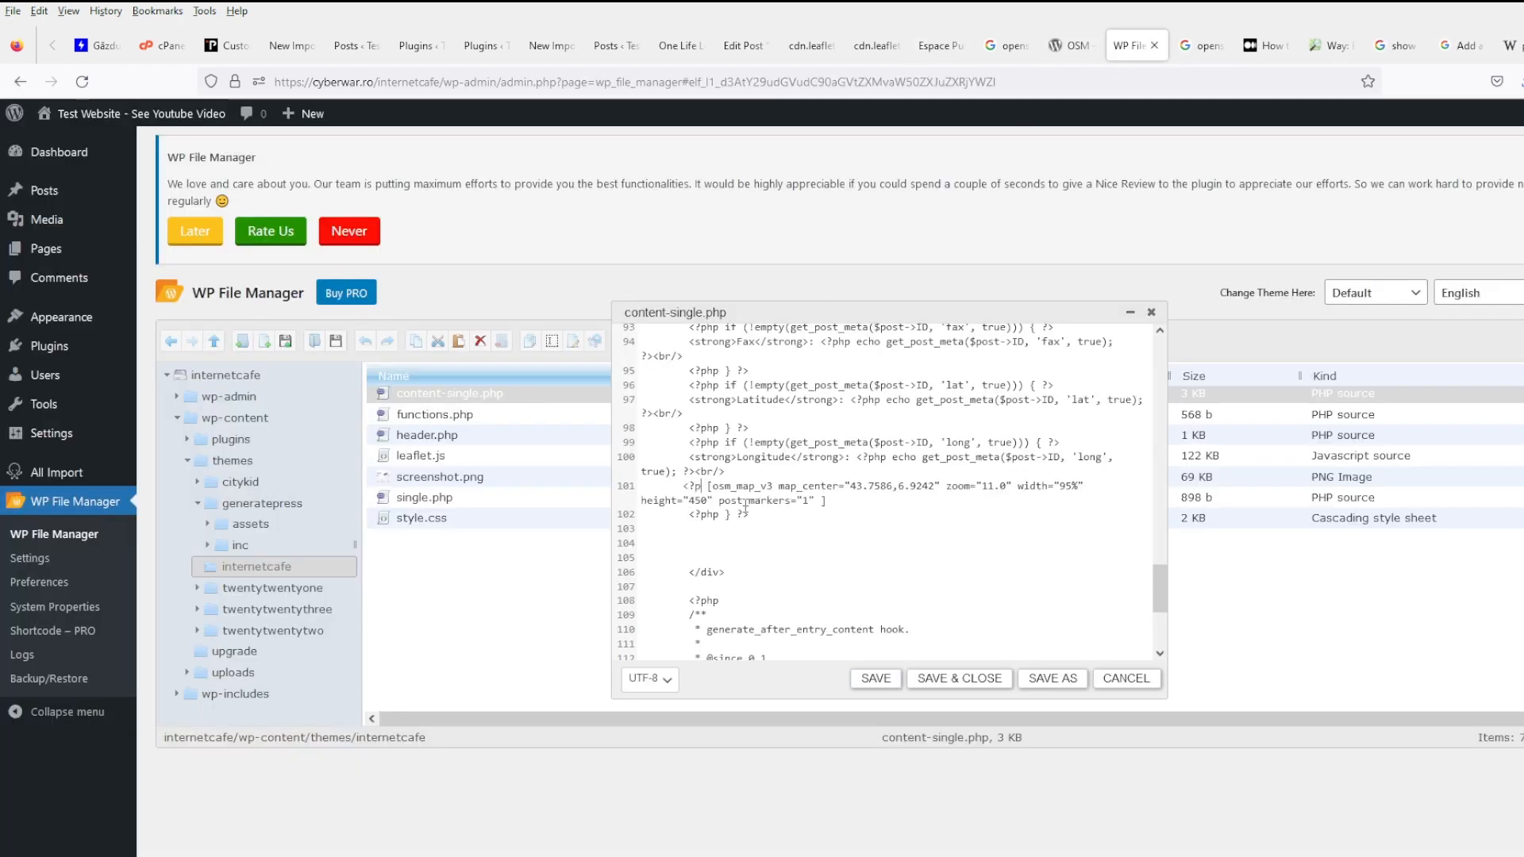
text(_shortcode()
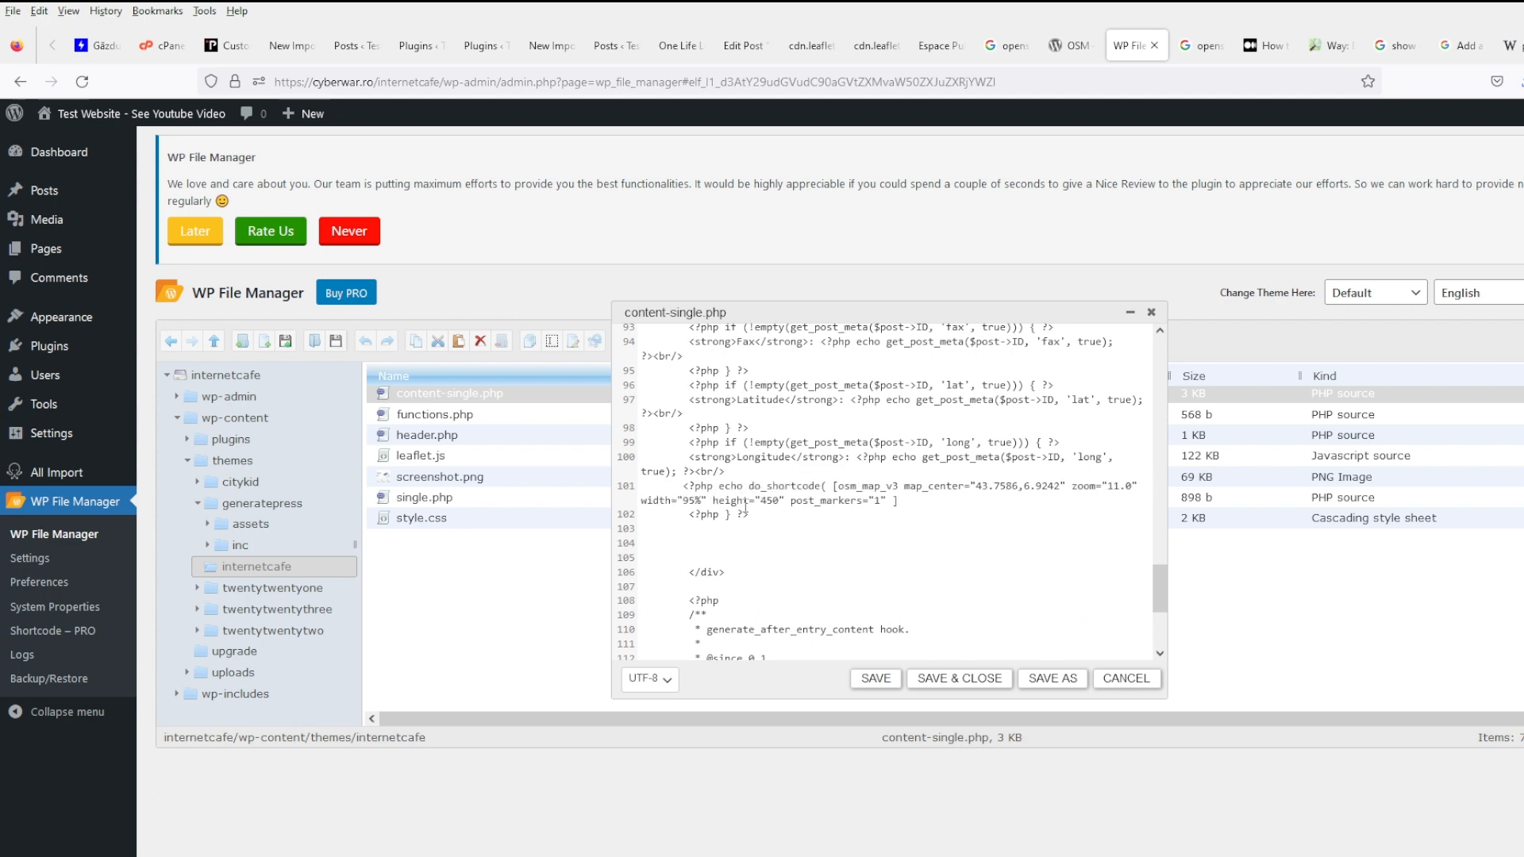
text(')
key(End)
text(') ?>)
click(876, 679)
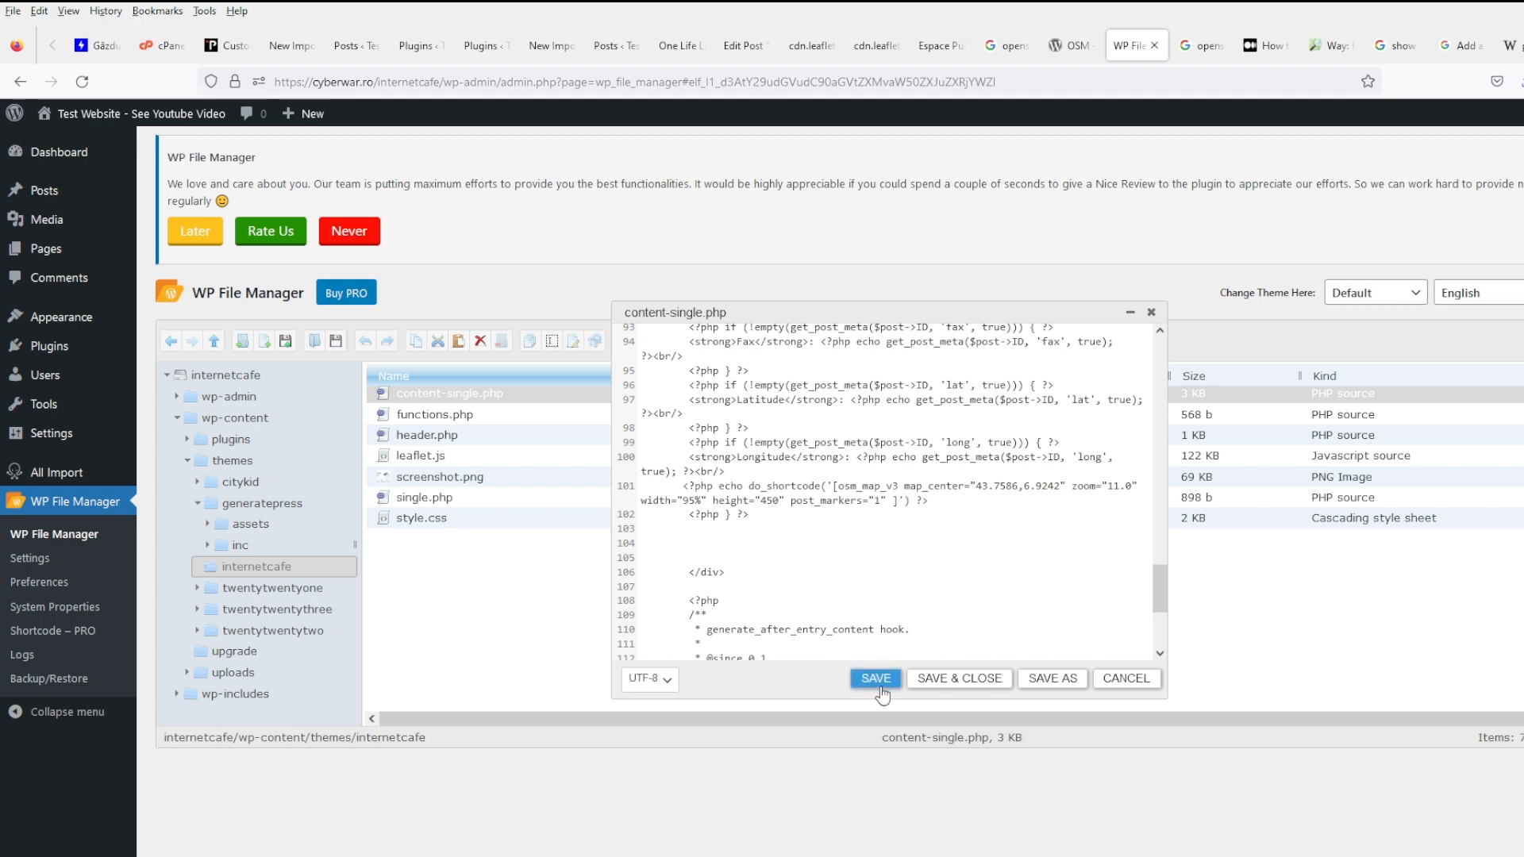
- Reload the Espace Public Numérique post to show its OpenStreetMap map
click(932, 55)
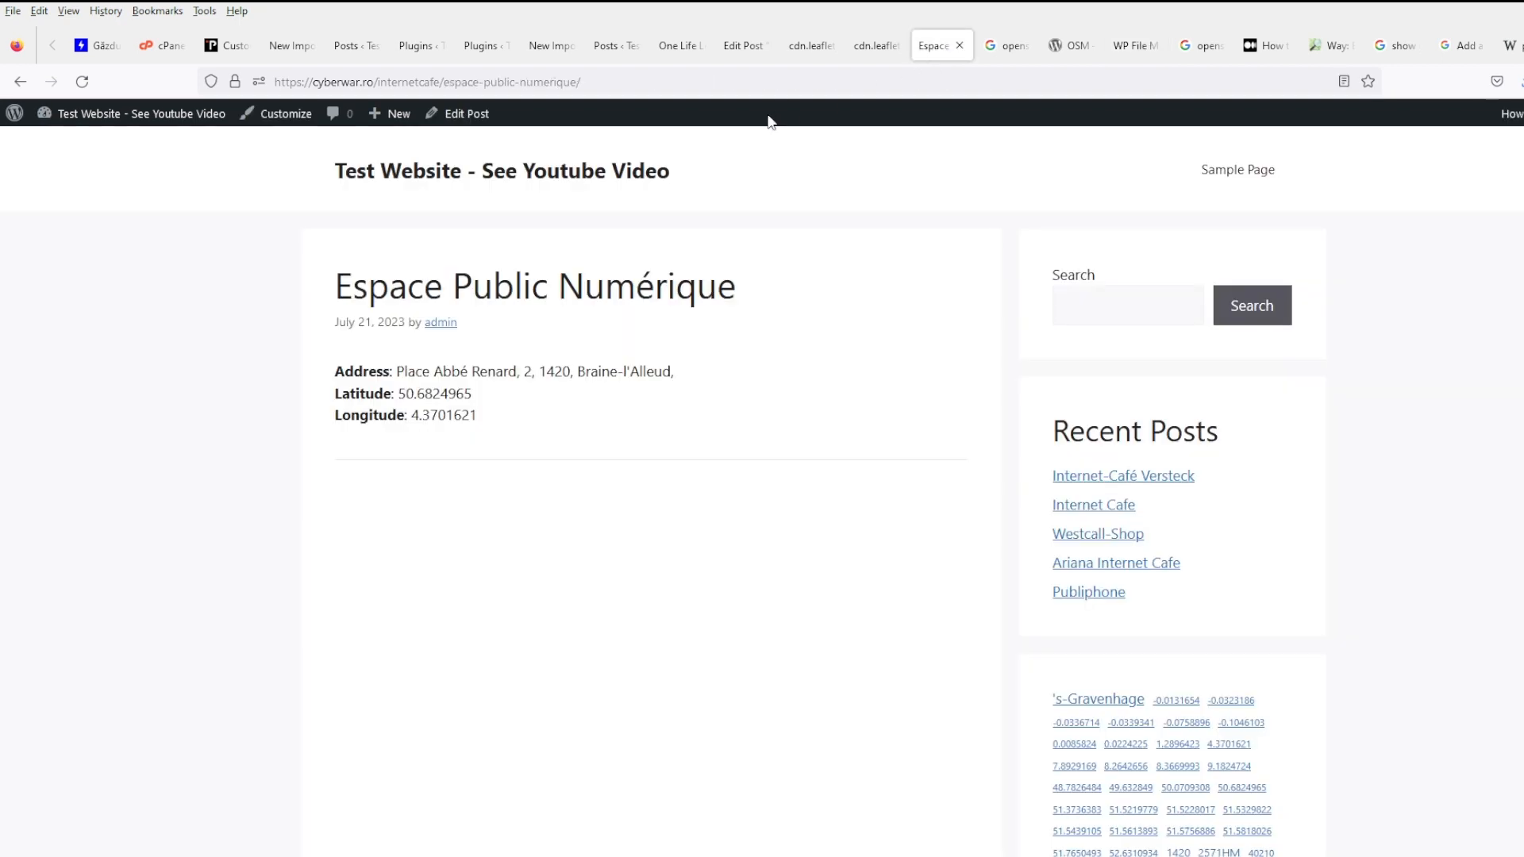
click(81, 81)
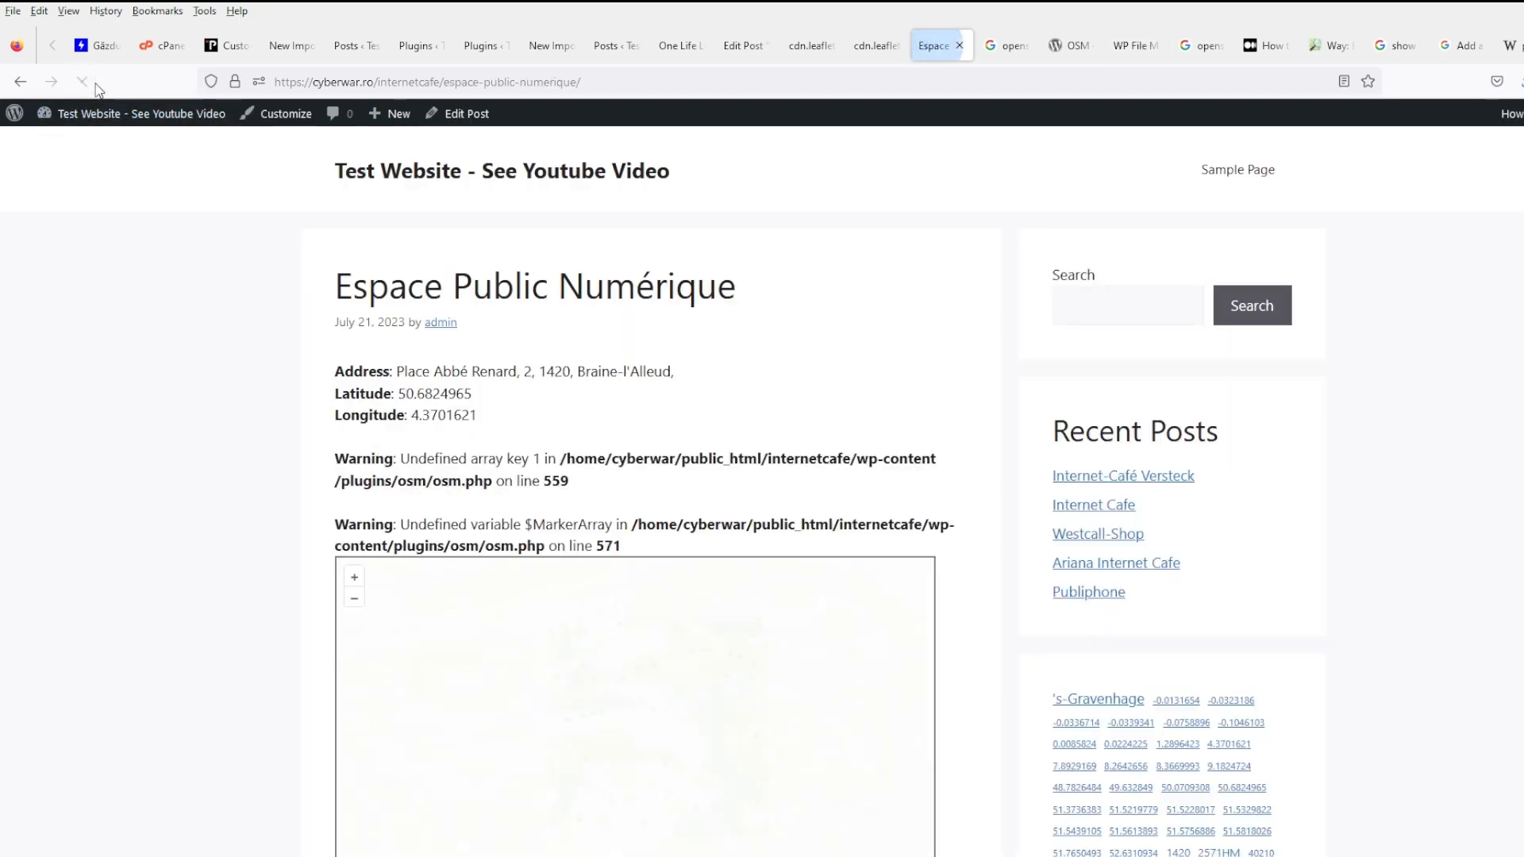
scroll(547, 324, down, 3)
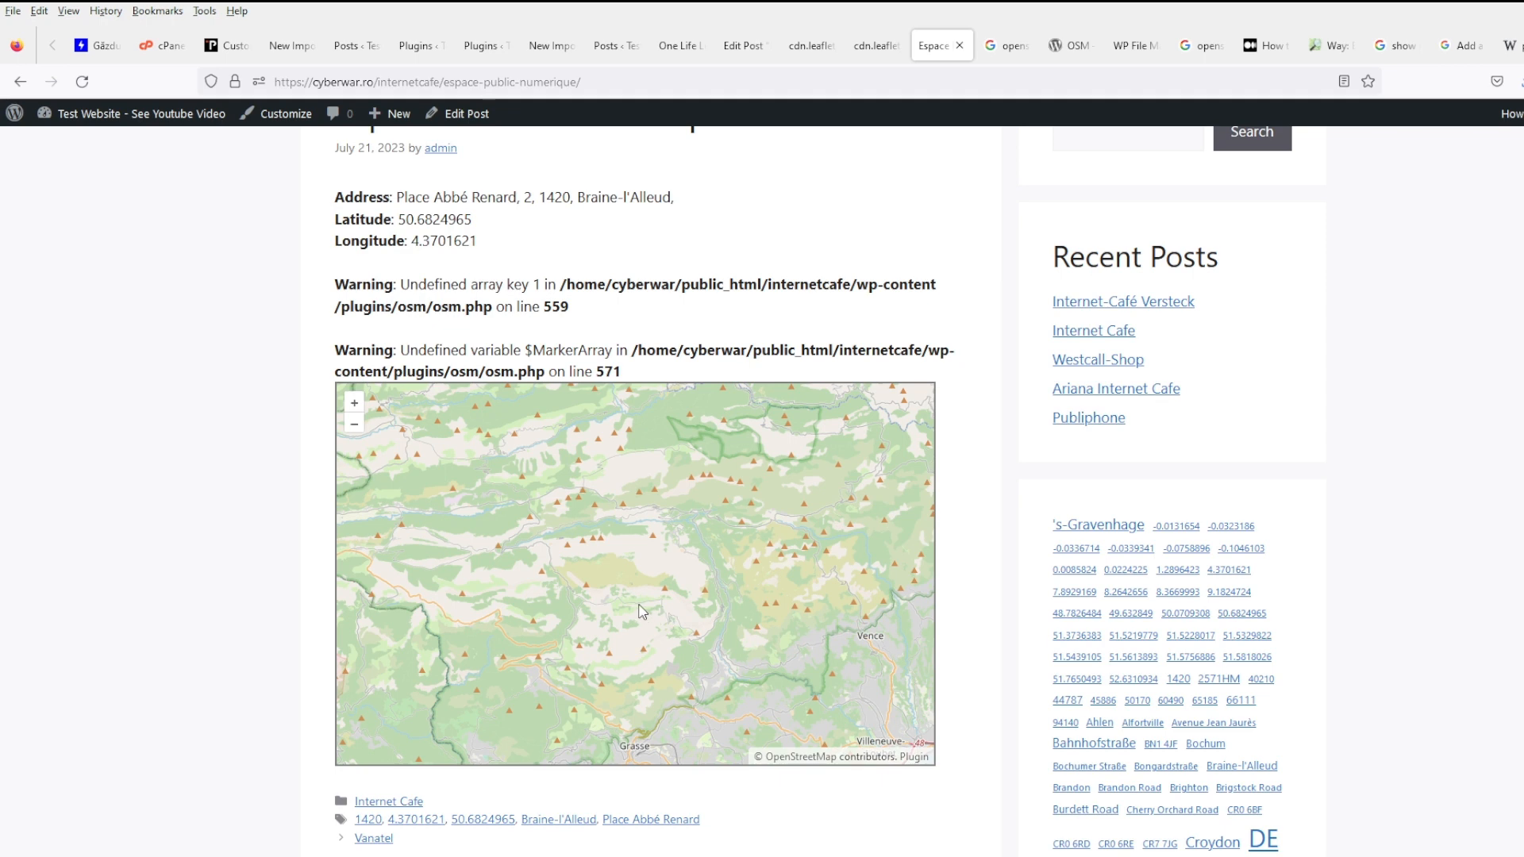
- Close both leaflet.js source tabs and look over the posts list and One Life Left post
scroll(641, 587, down, 1)
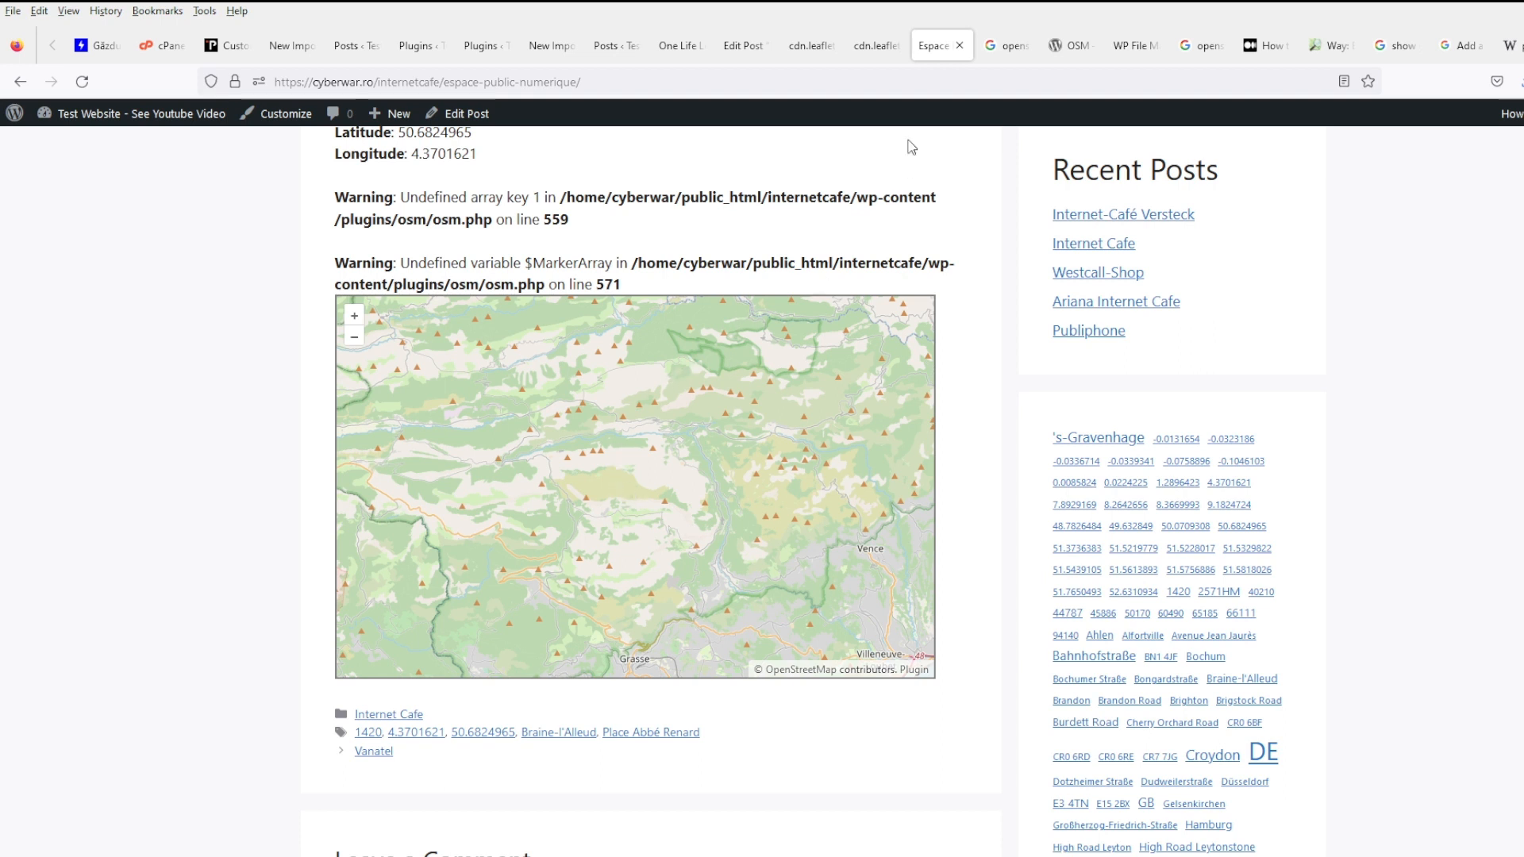
click(869, 54)
click(820, 53)
click(825, 51)
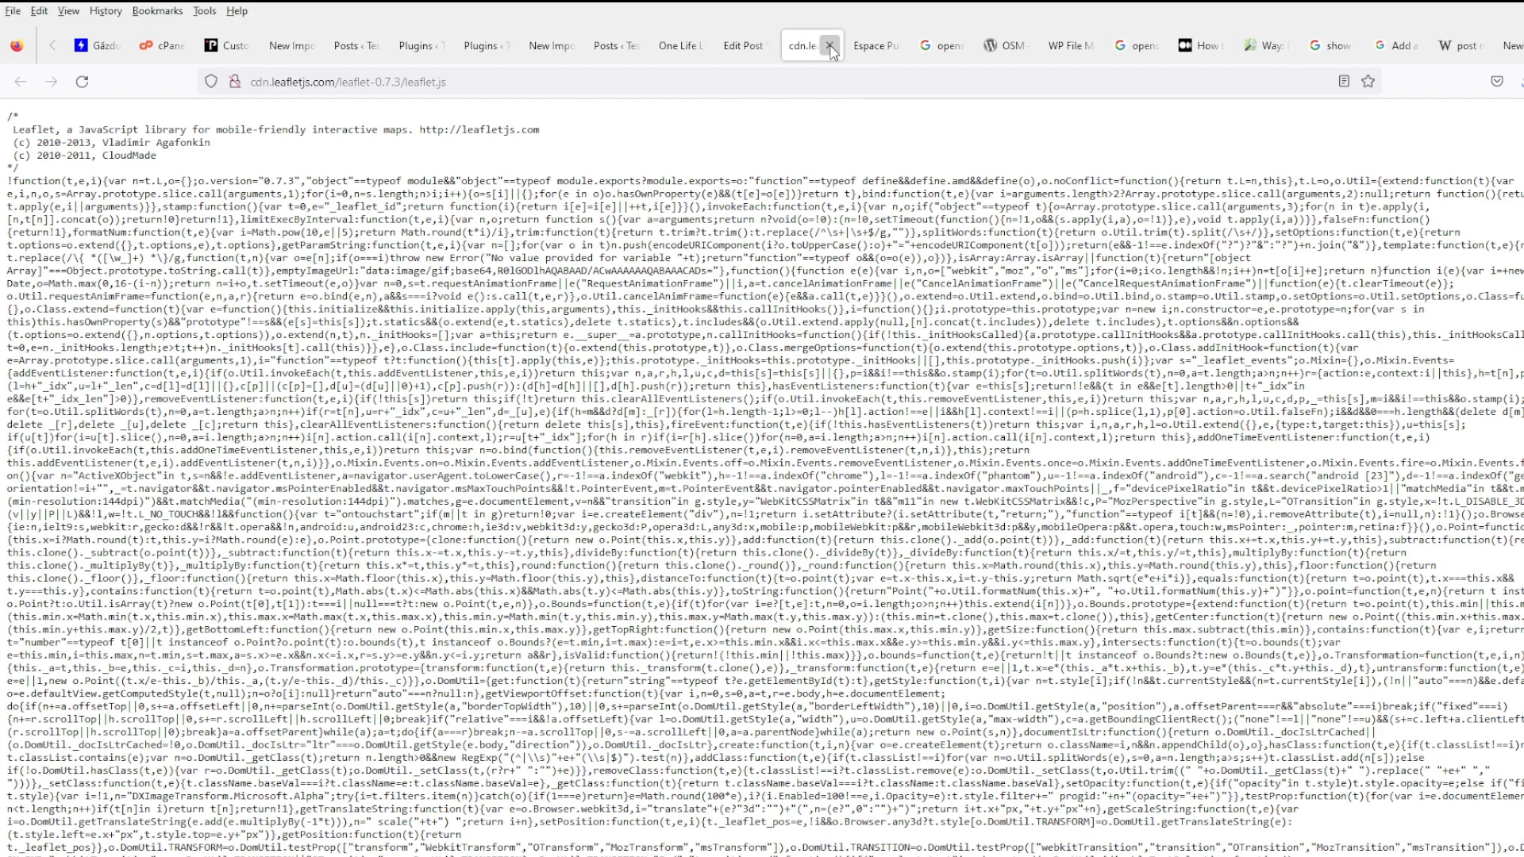
click(825, 52)
click(740, 50)
click(689, 49)
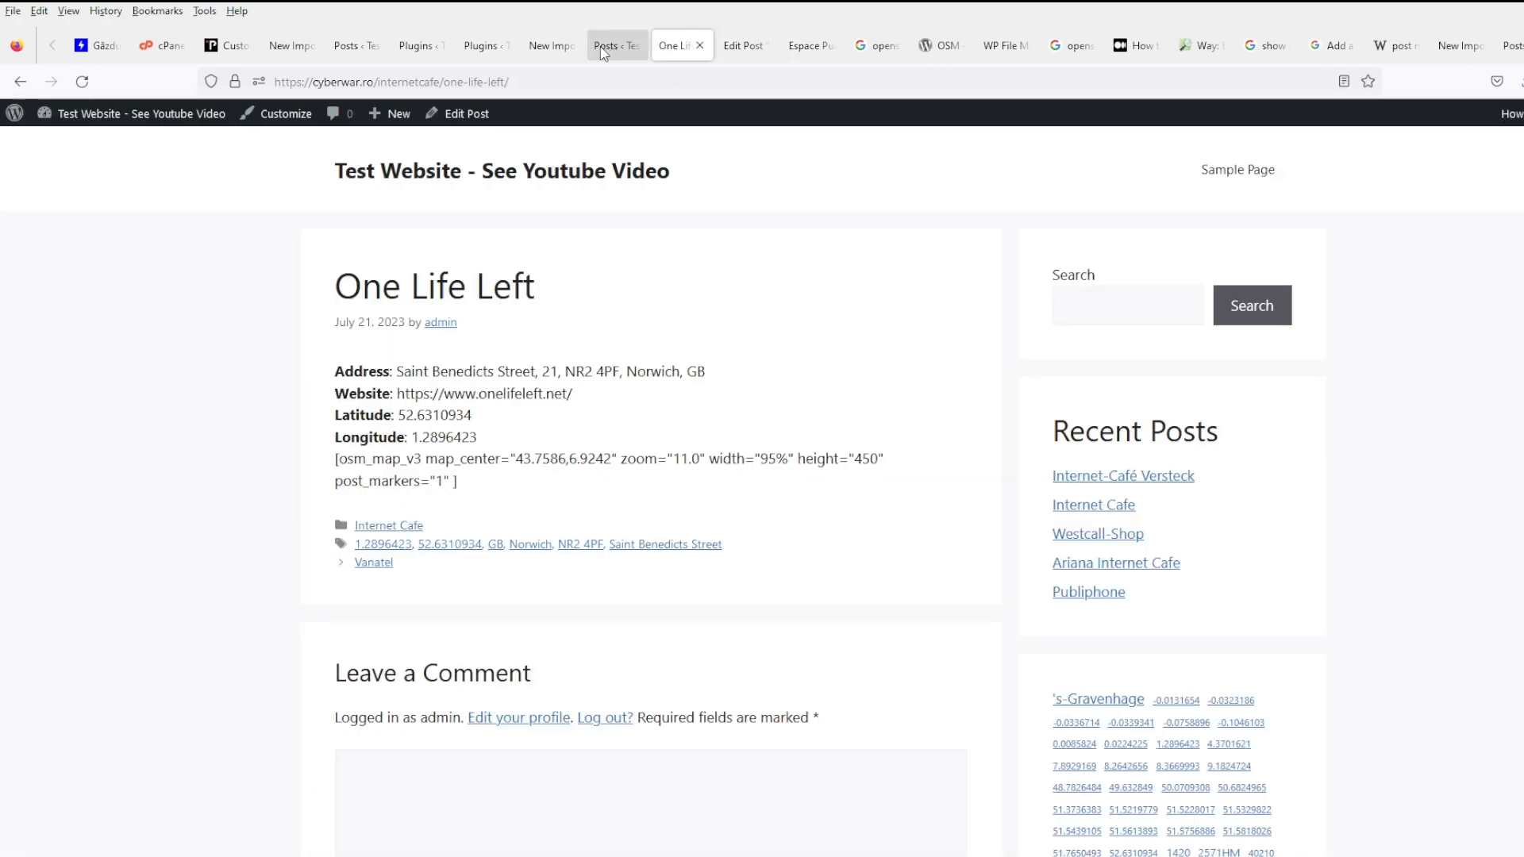
click(614, 51)
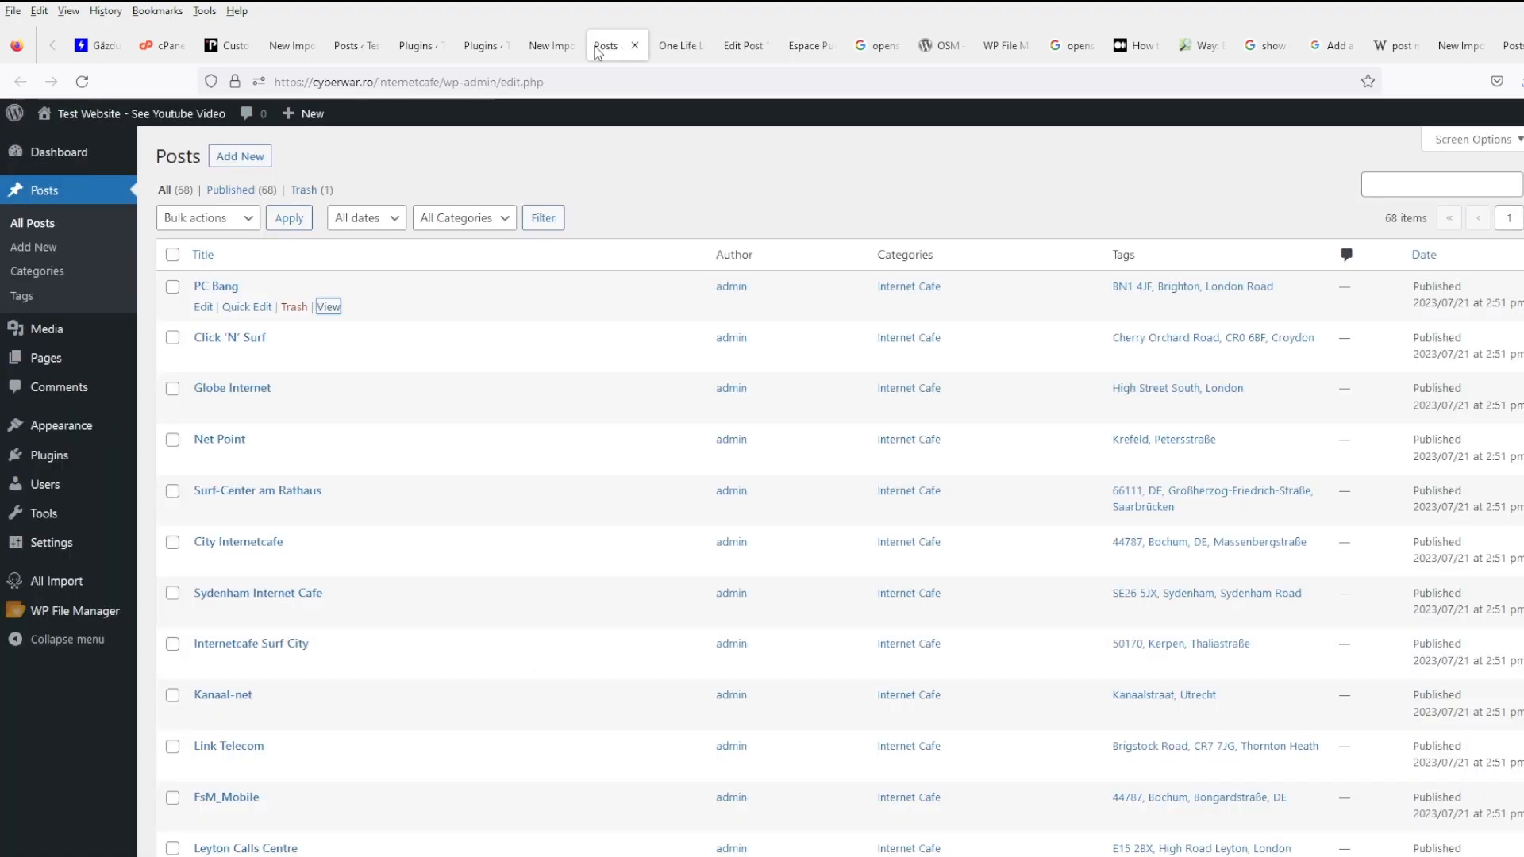
click(670, 50)
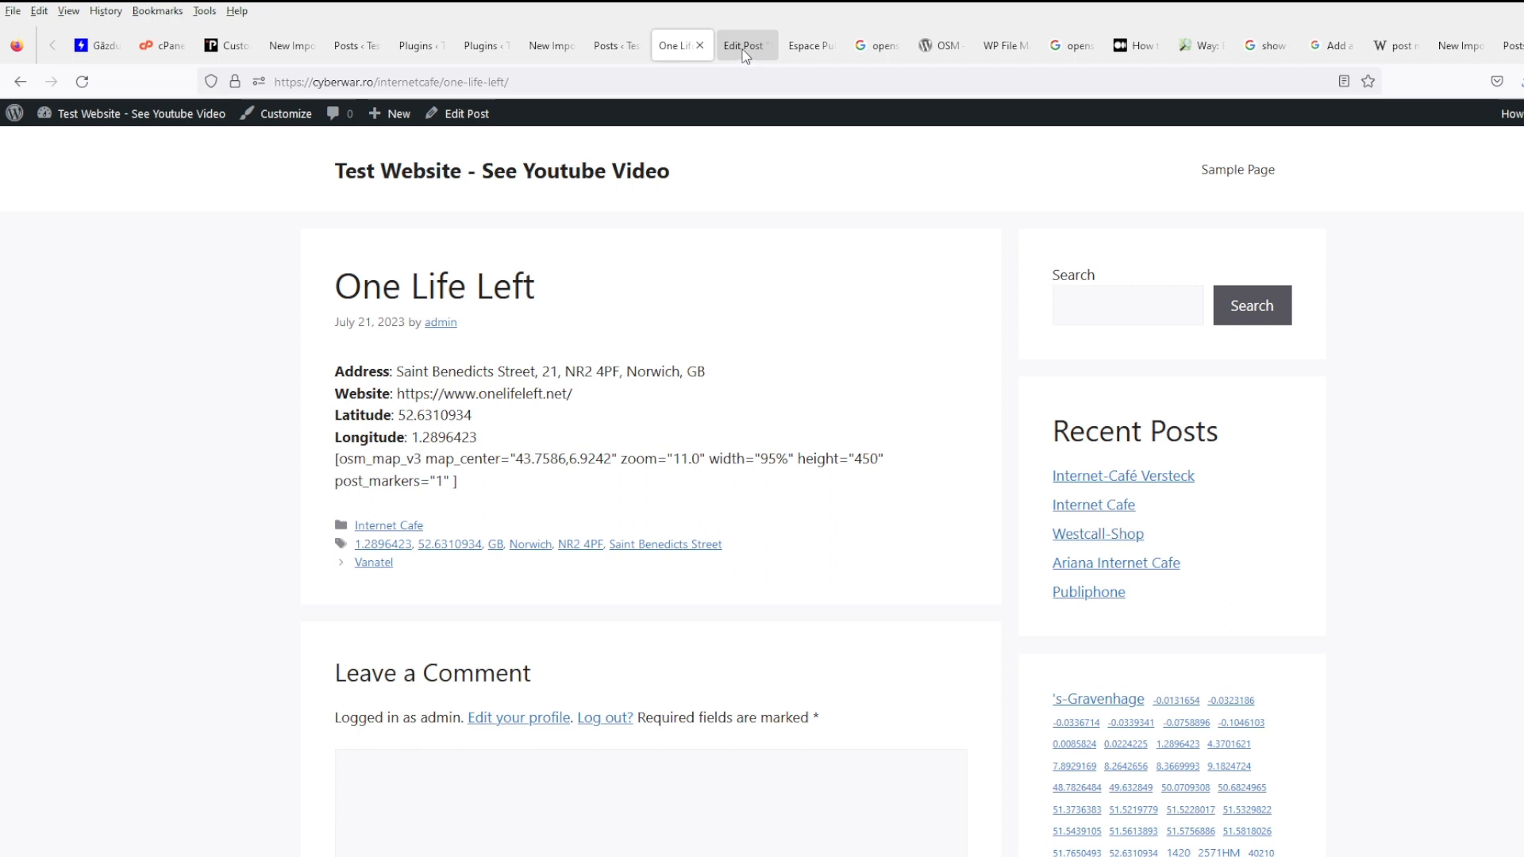
- Try to update the Babylon post, which fails
click(745, 47)
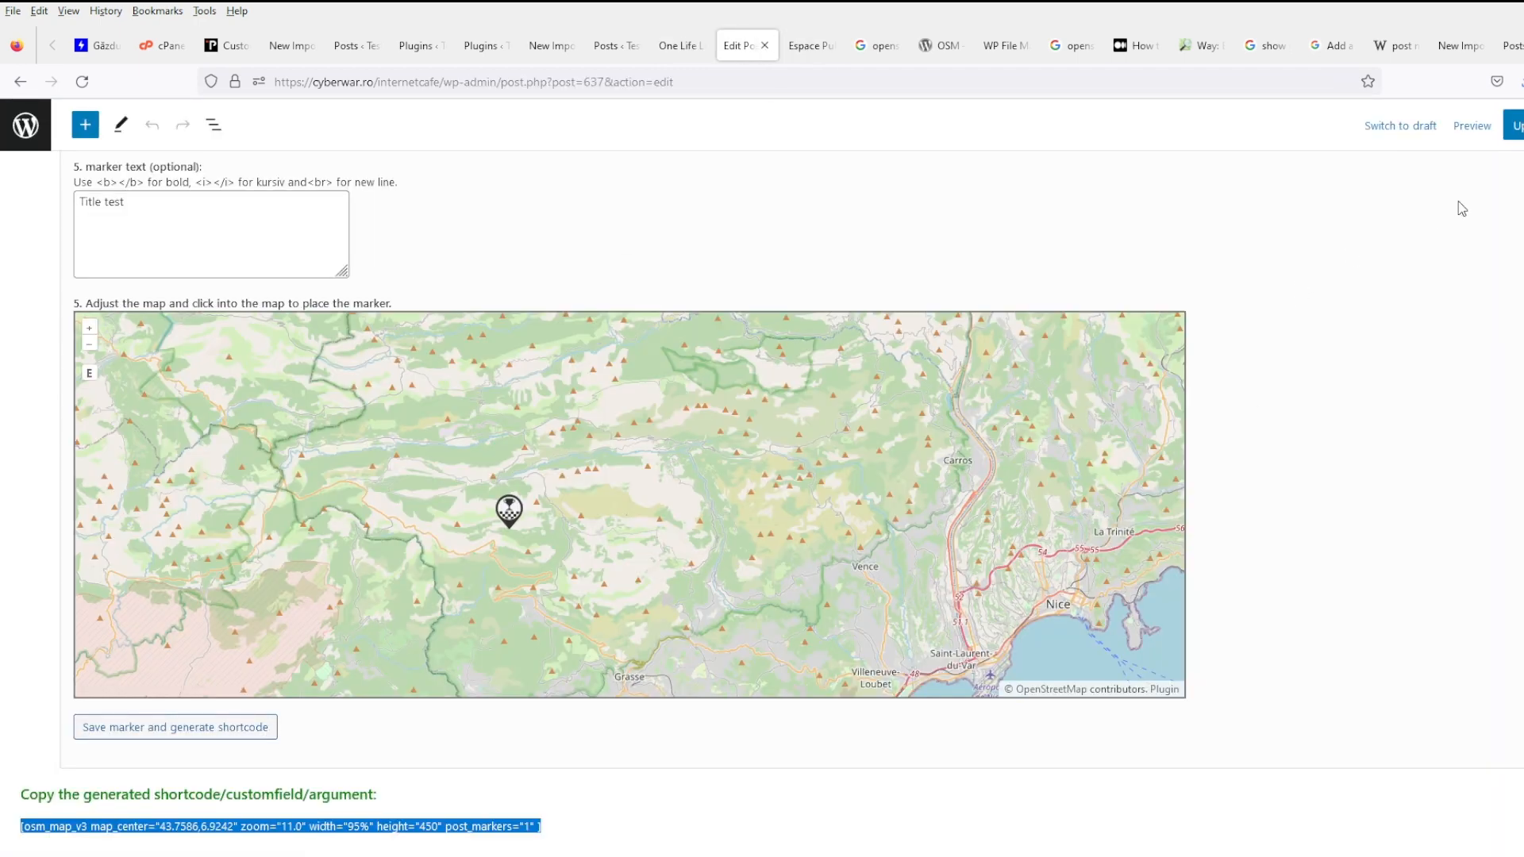
click(1517, 131)
scroll(631, 754, up, 10)
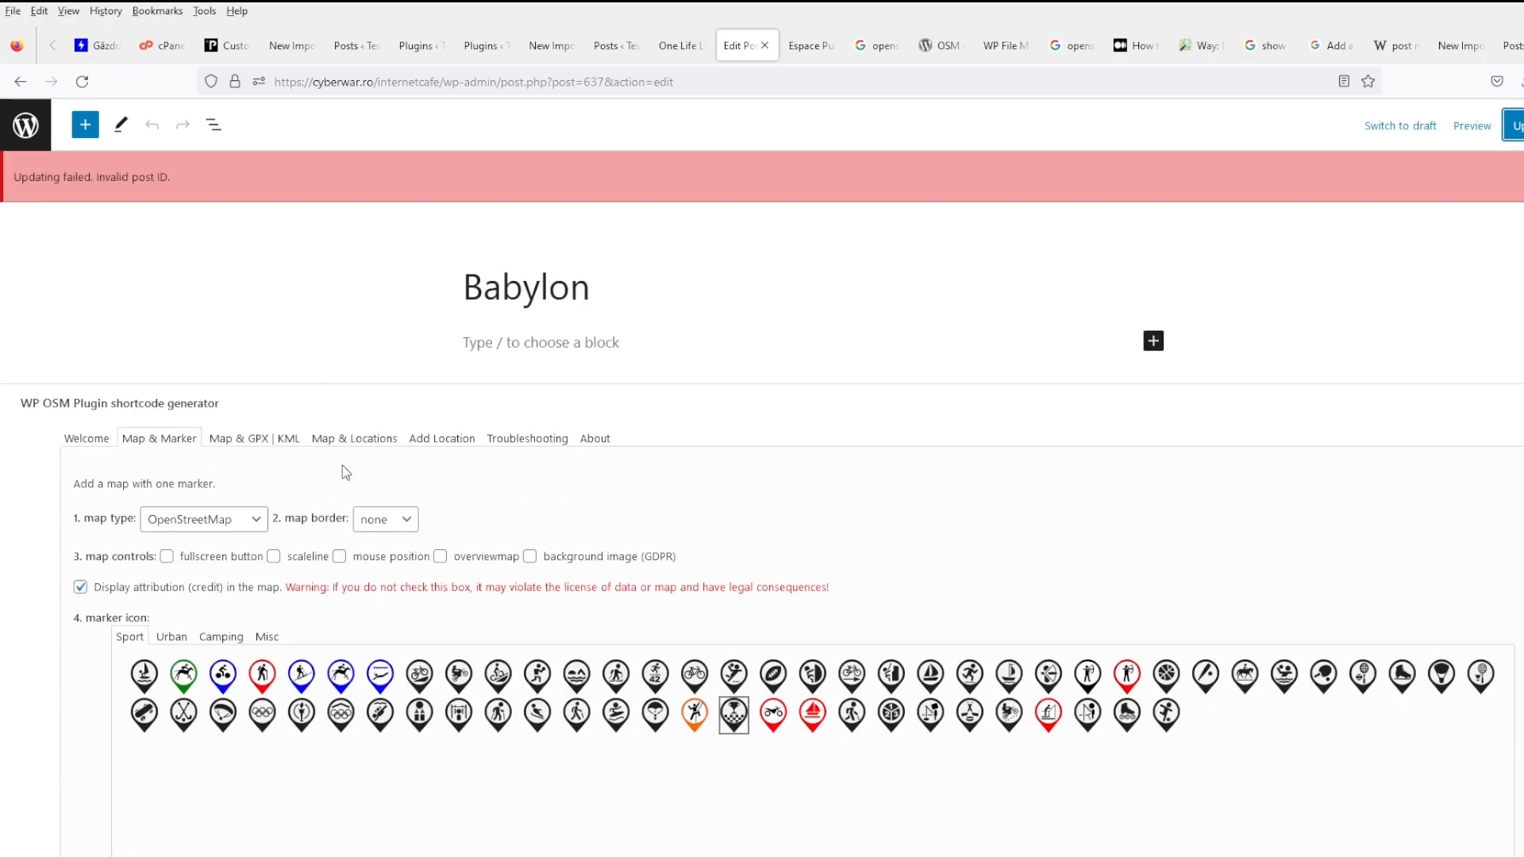
click(535, 340)
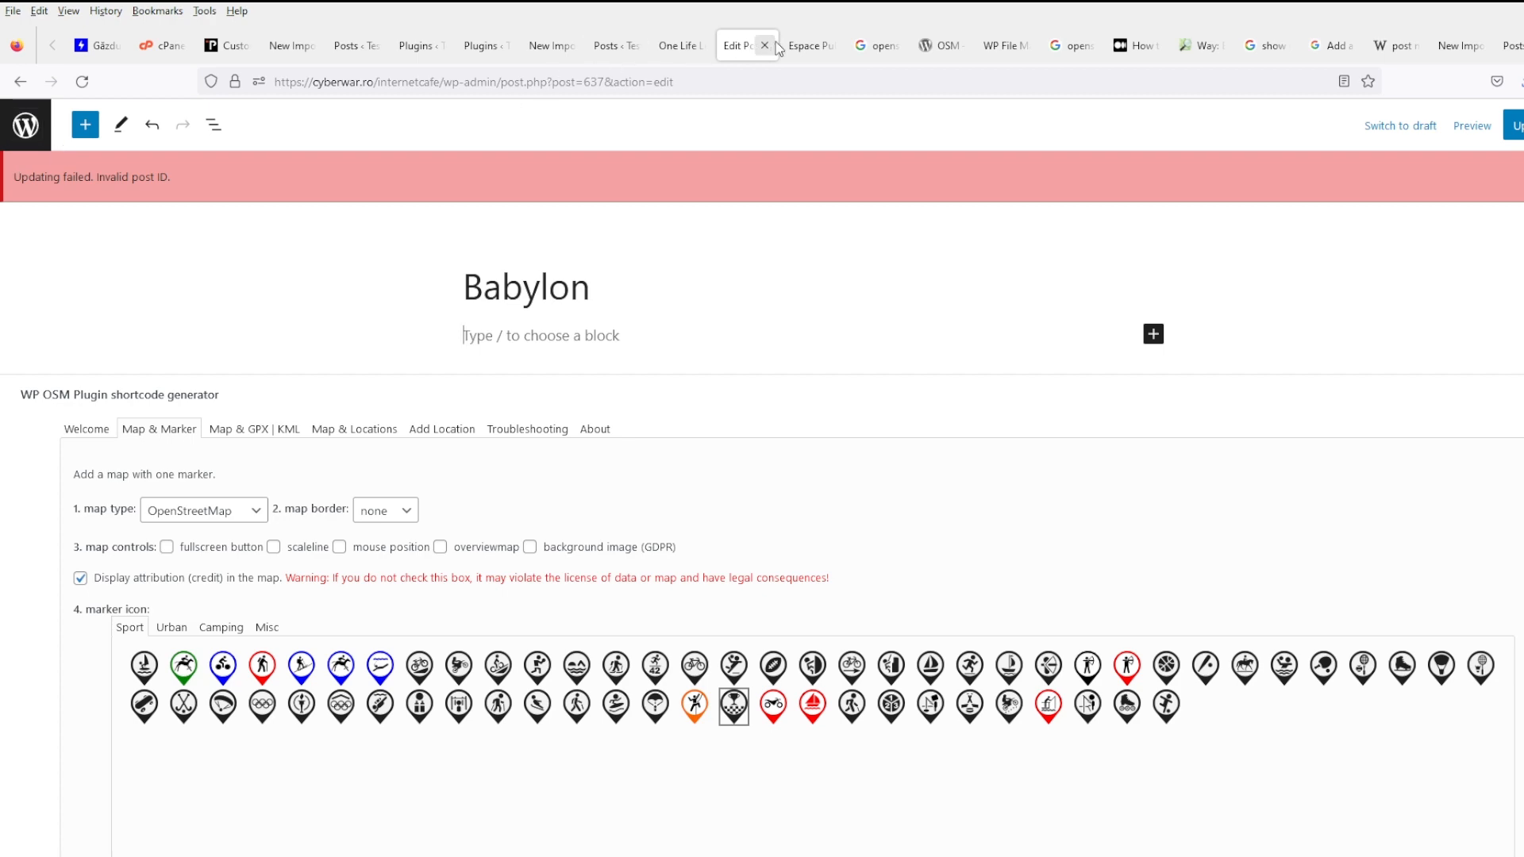
- Open the Espace Public Numérique post's editor in a new tab from its page
click(809, 46)
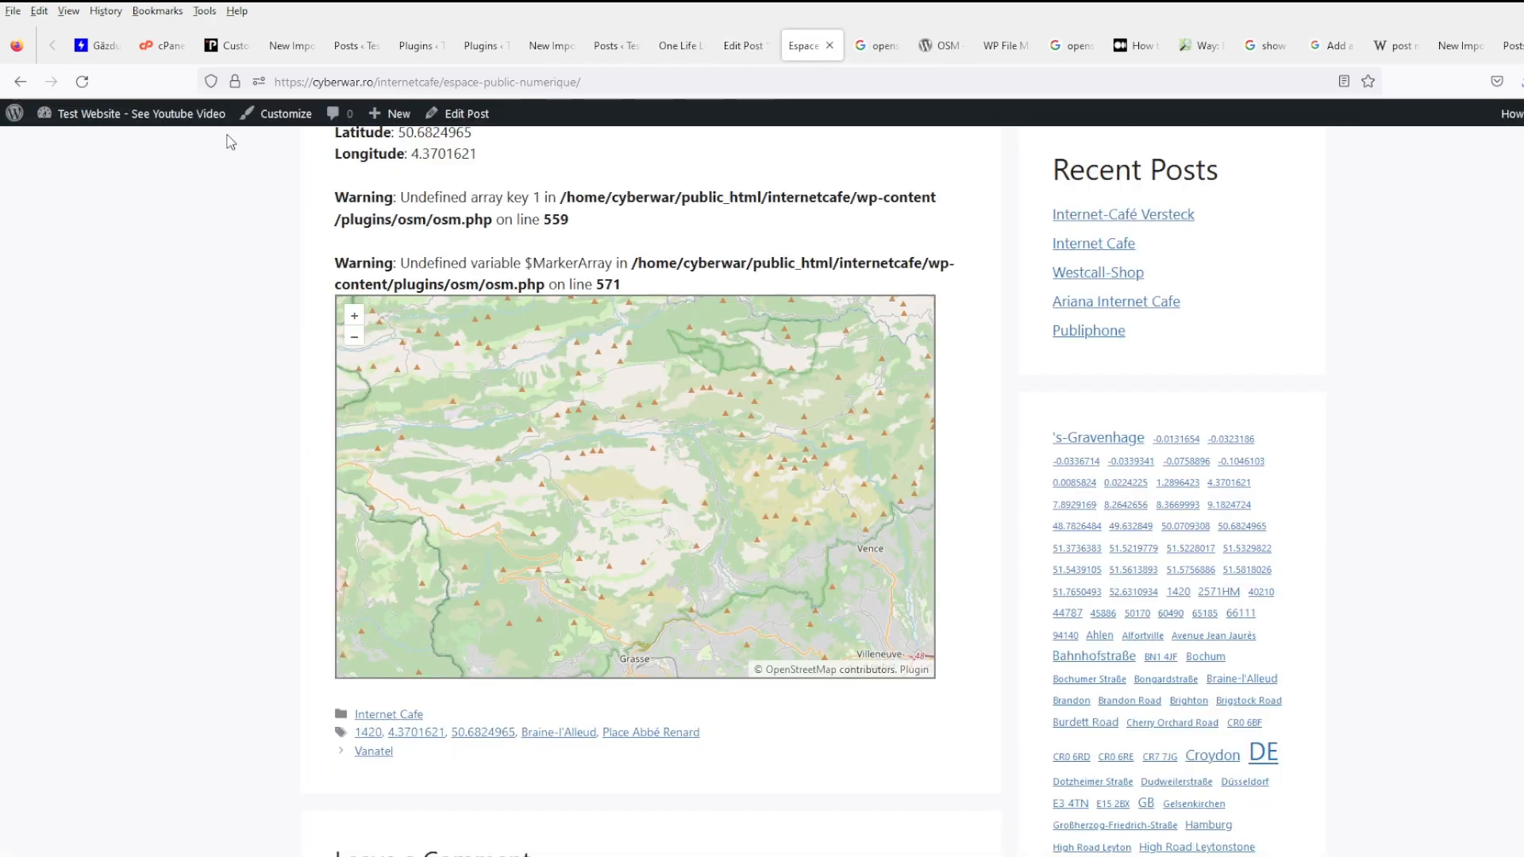
middle_click(473, 117)
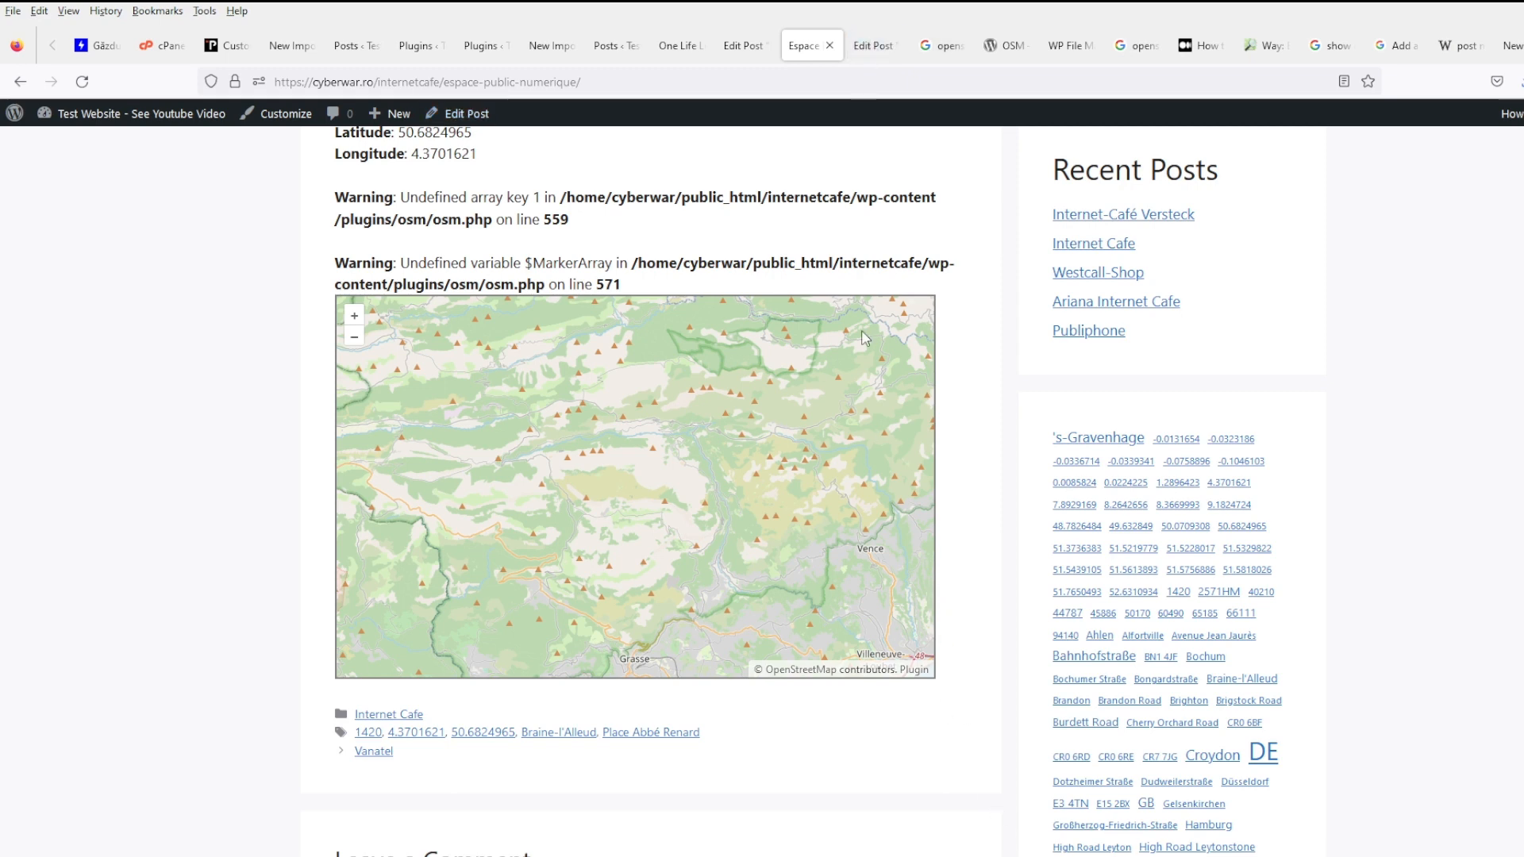
click(874, 46)
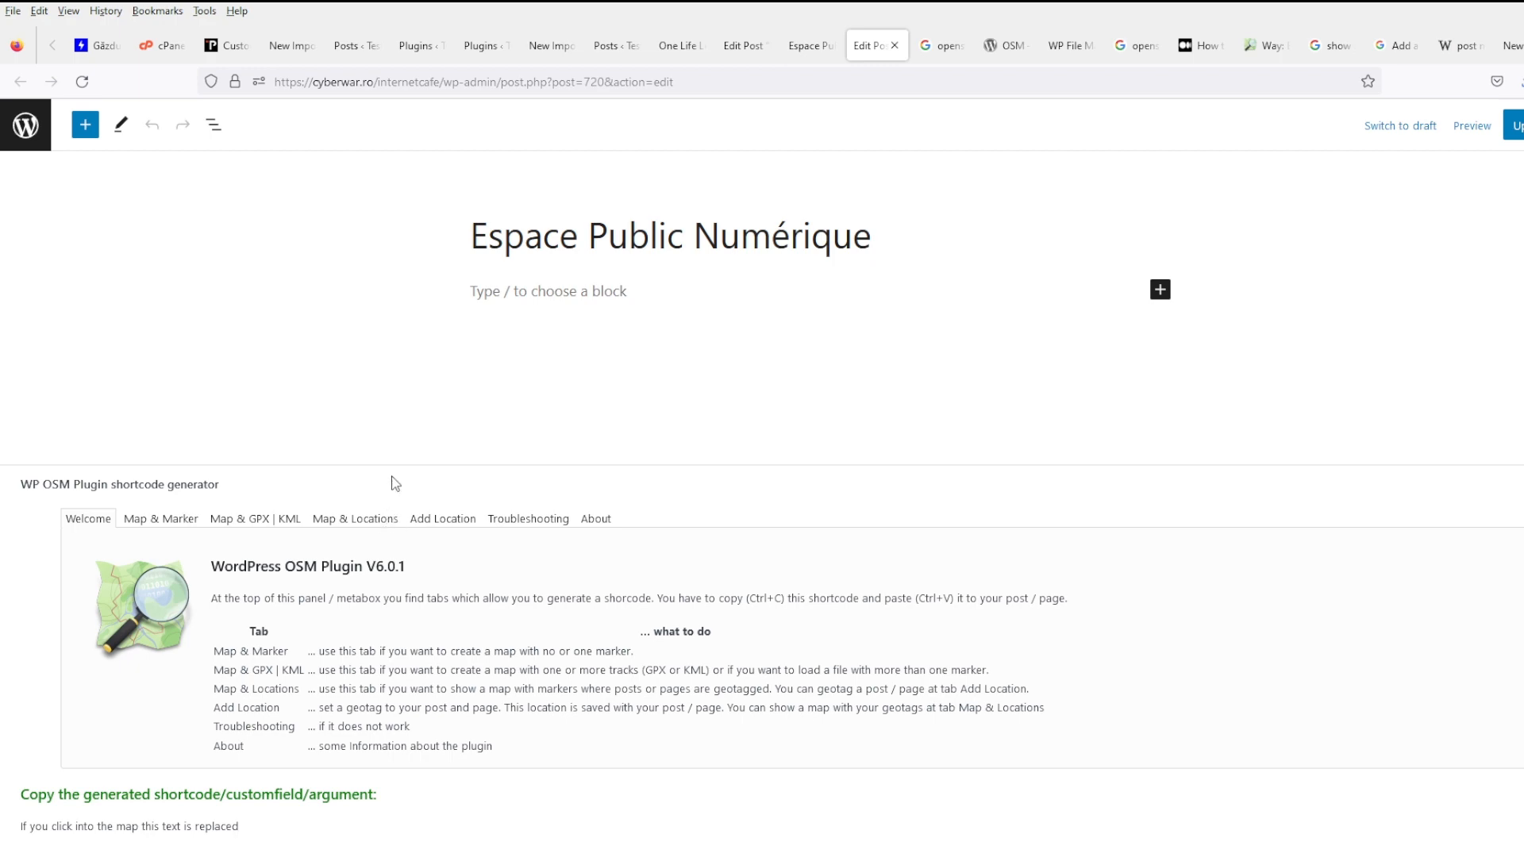
- Place a grand prix flag marker labelled 'Test' on the map and generate the shortcode
click(160, 519)
scroll(276, 553, down, 5)
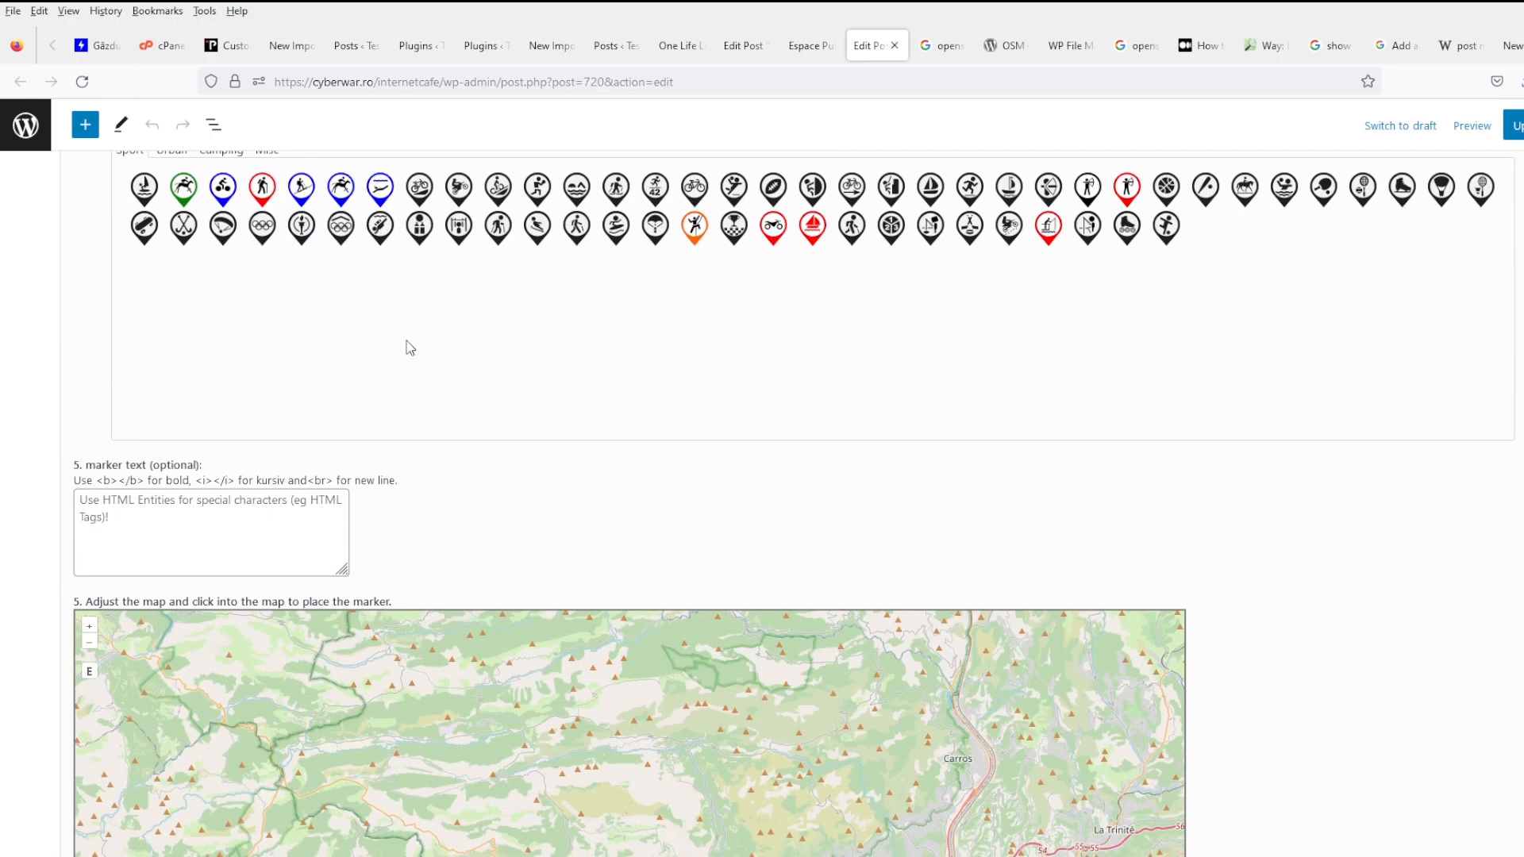
click(732, 230)
click(276, 548)
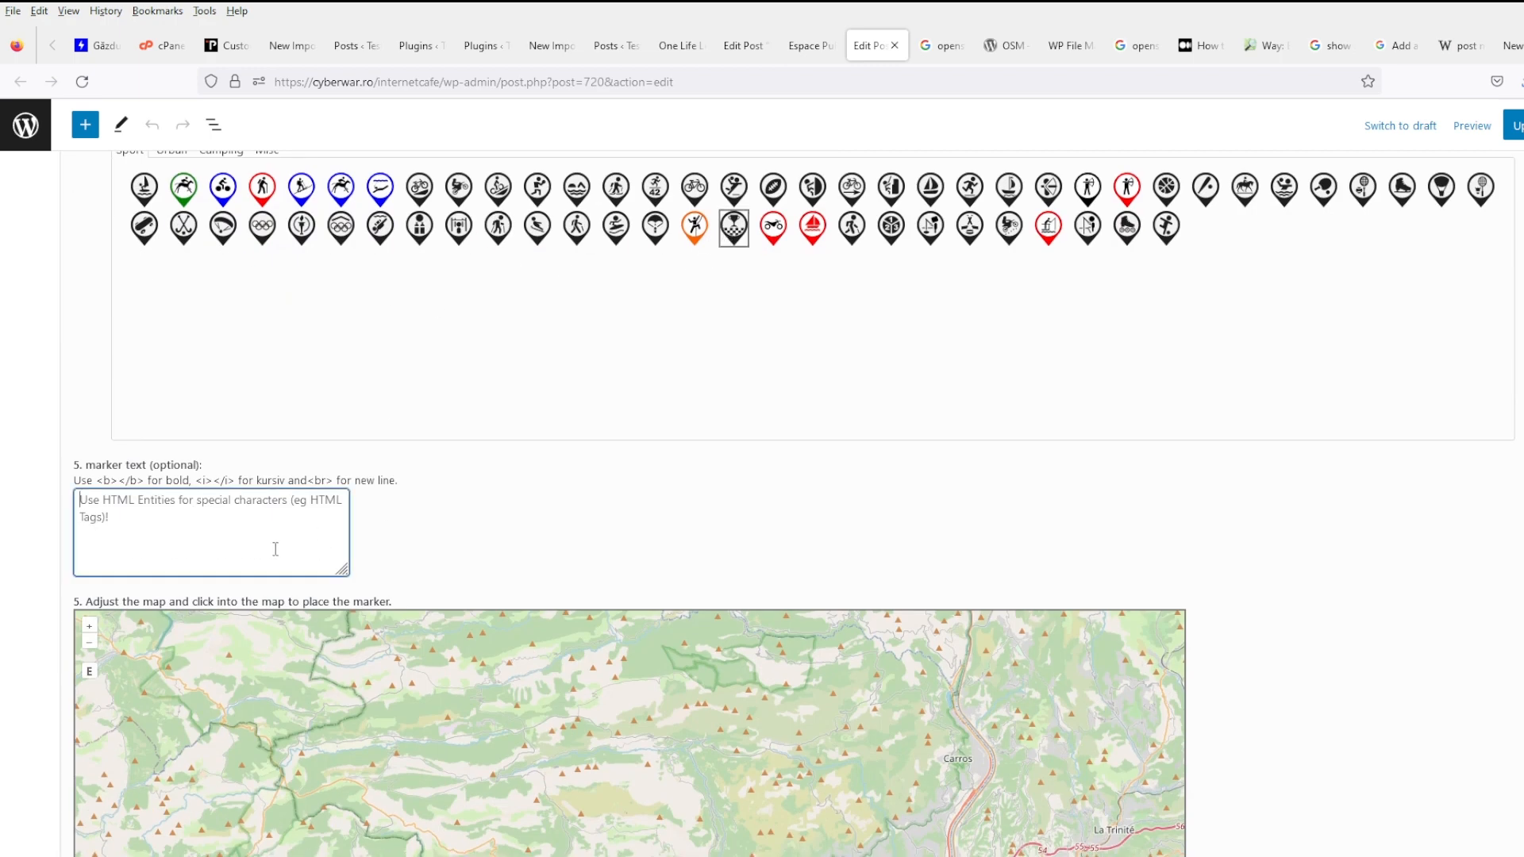
text(Test)
scroll(492, 601, down, 3)
click(551, 547)
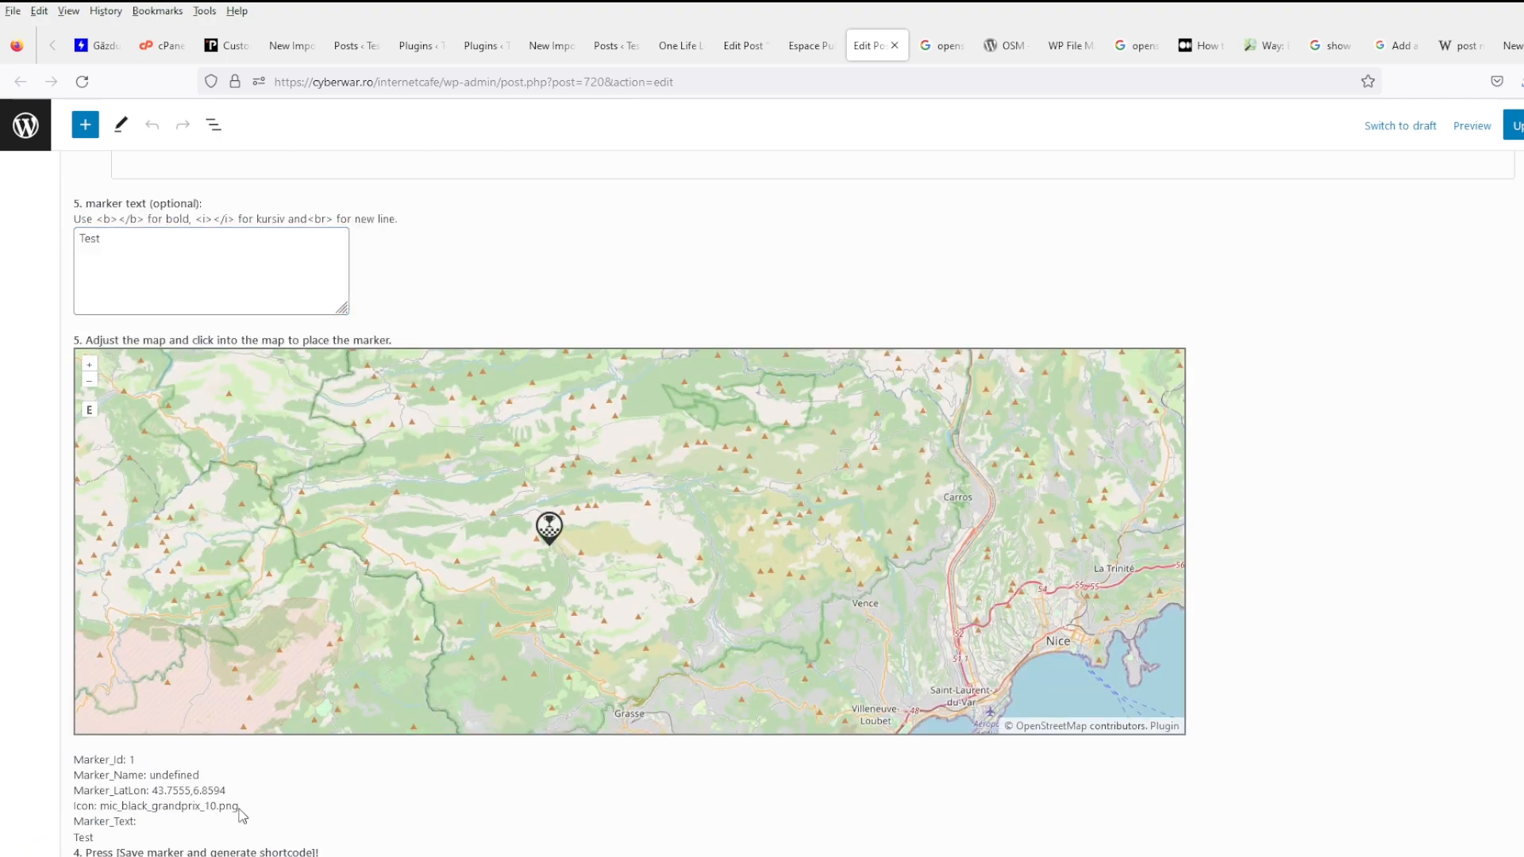
scroll(238, 810, down, 2)
click(238, 746)
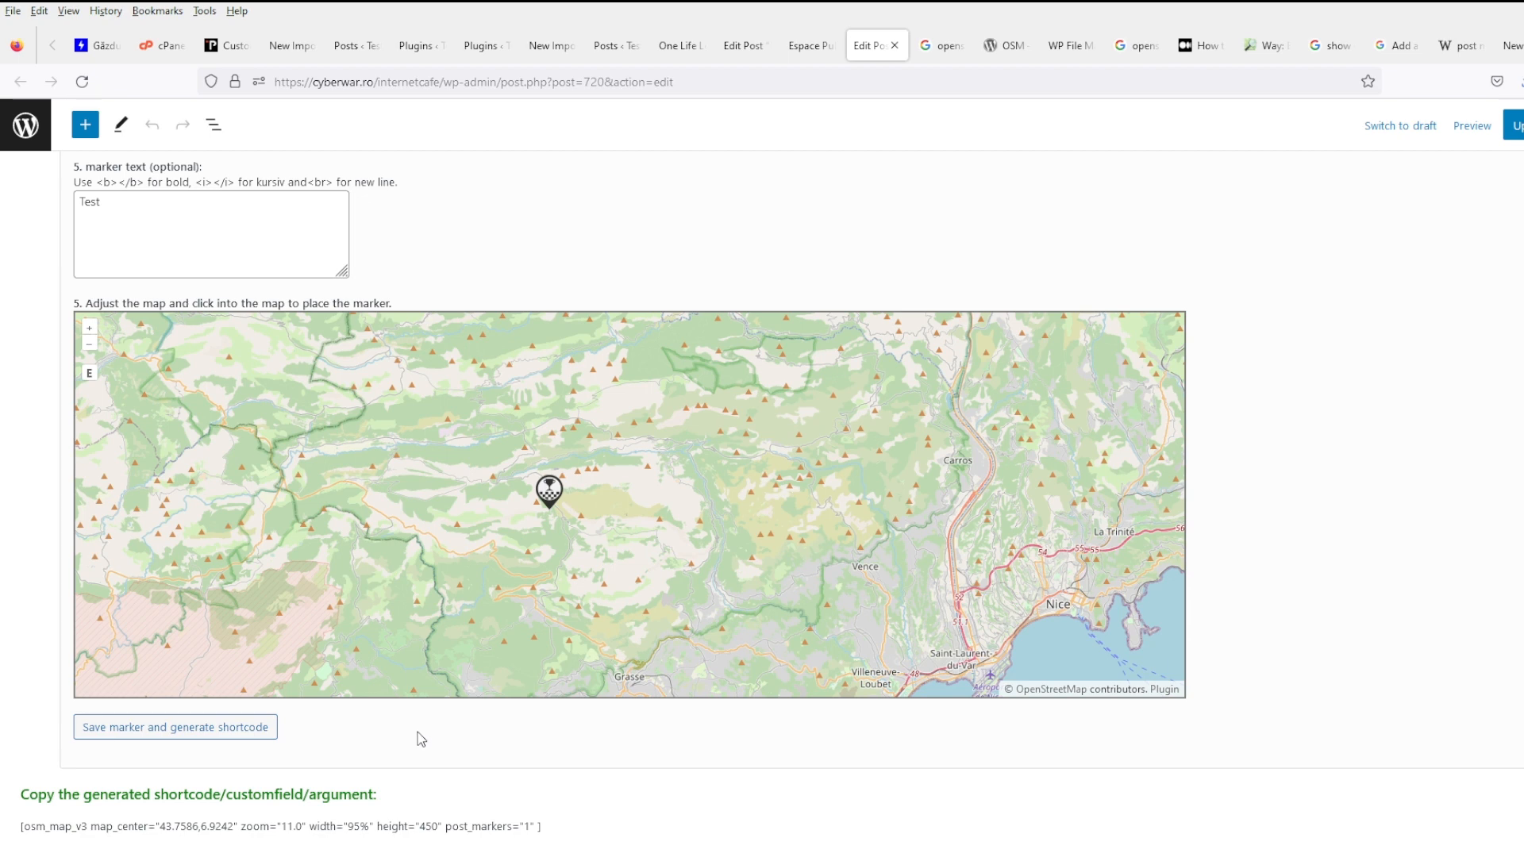
- Clear the marker text, re-place the marker, regenerate and select the osm_map_v3 shortcode
click(225, 238)
key(ctrl+a)
key(BackSpace)
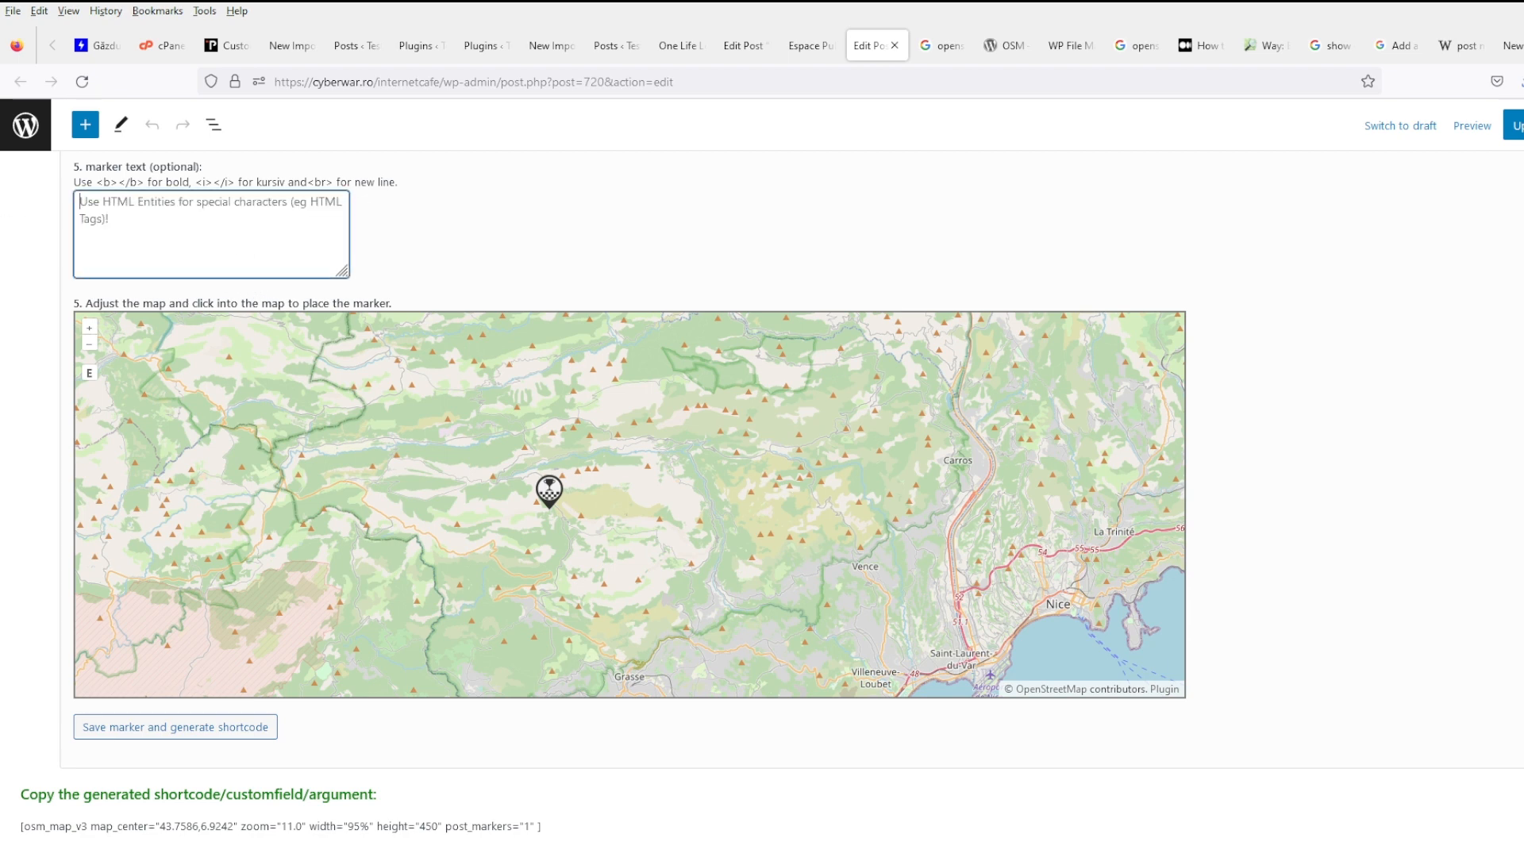
click(575, 497)
scroll(373, 722, down, 2)
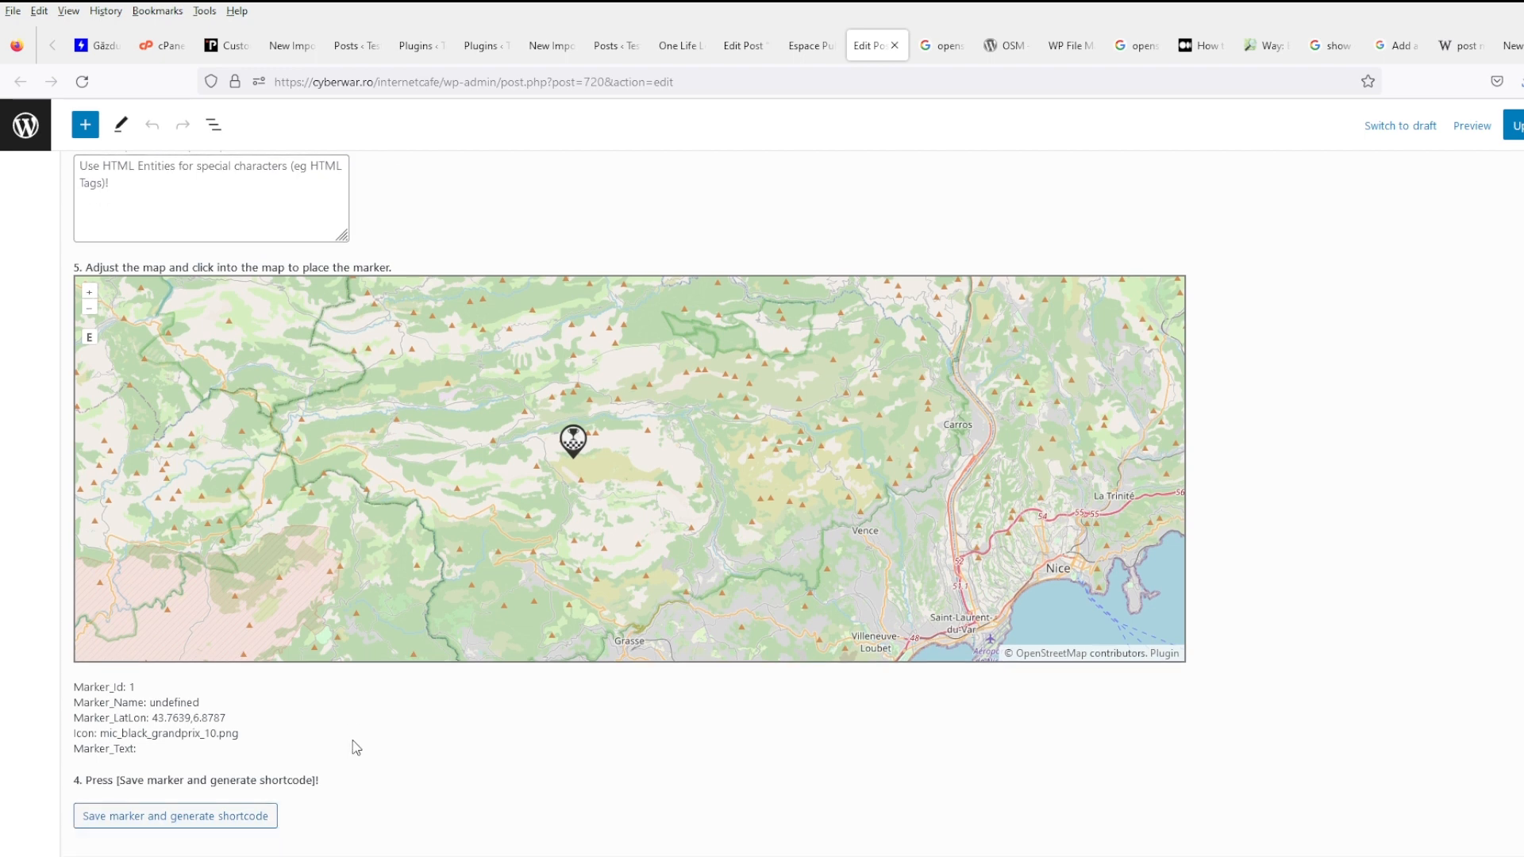
click(256, 742)
triple_click(356, 832)
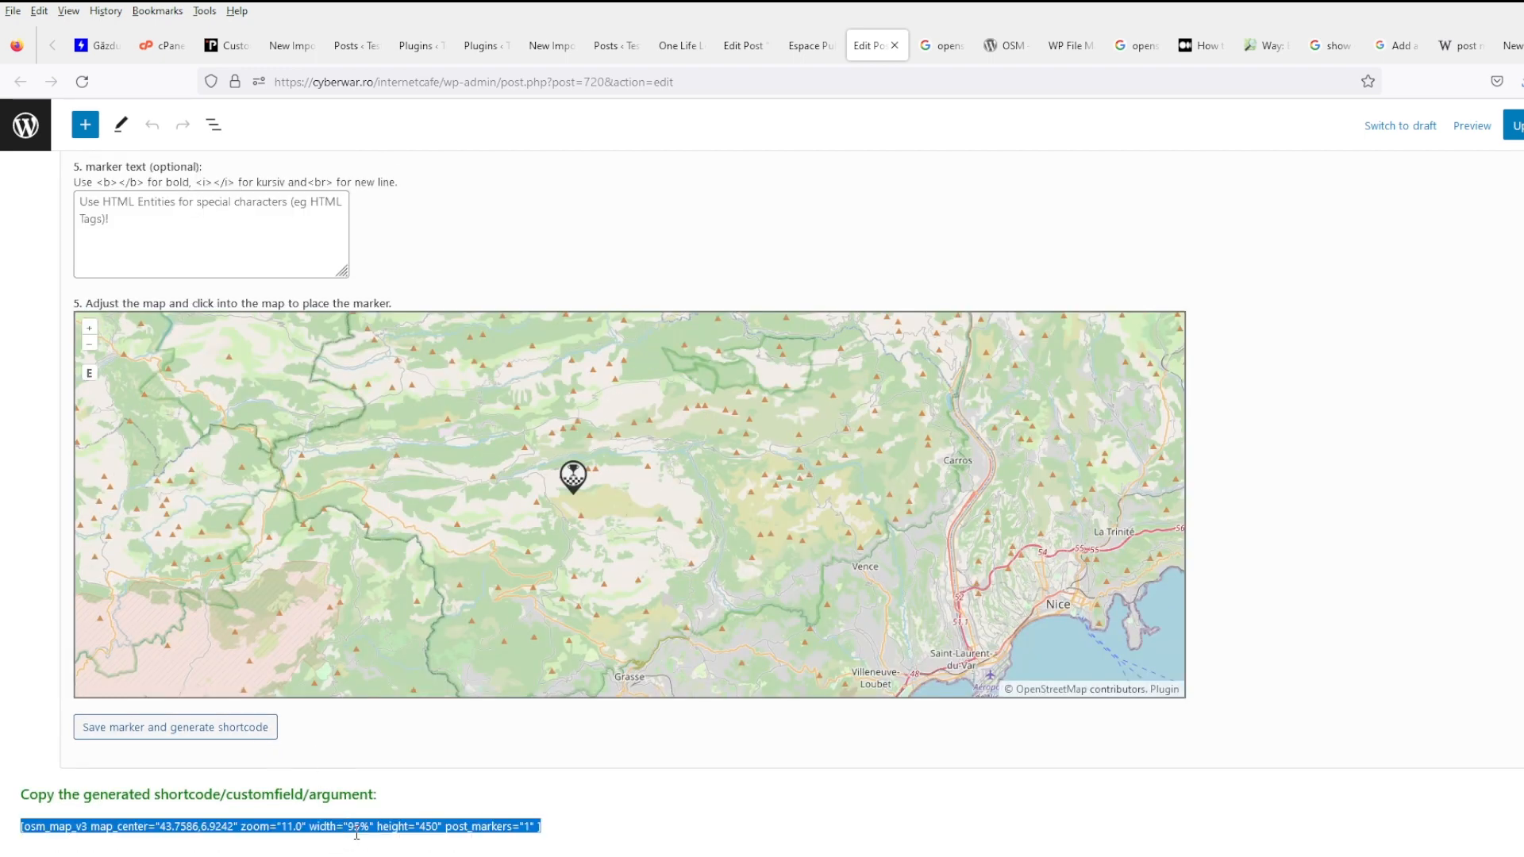
click(1067, 45)
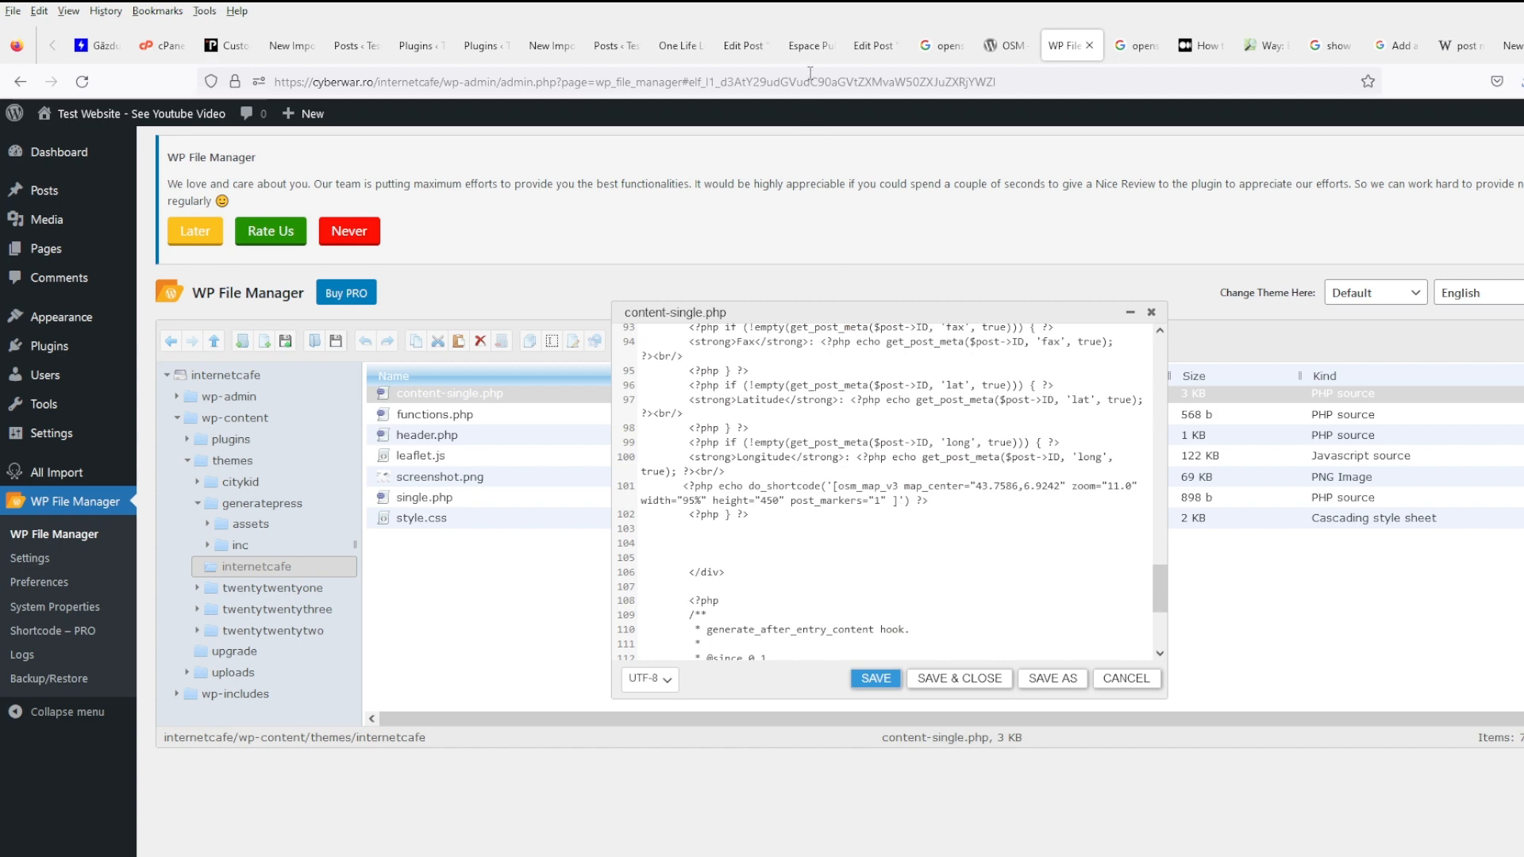
- Look over the open tabs, then update the Espace Public Numérique post
click(873, 46)
click(804, 45)
scroll(1521, 373, up, 5)
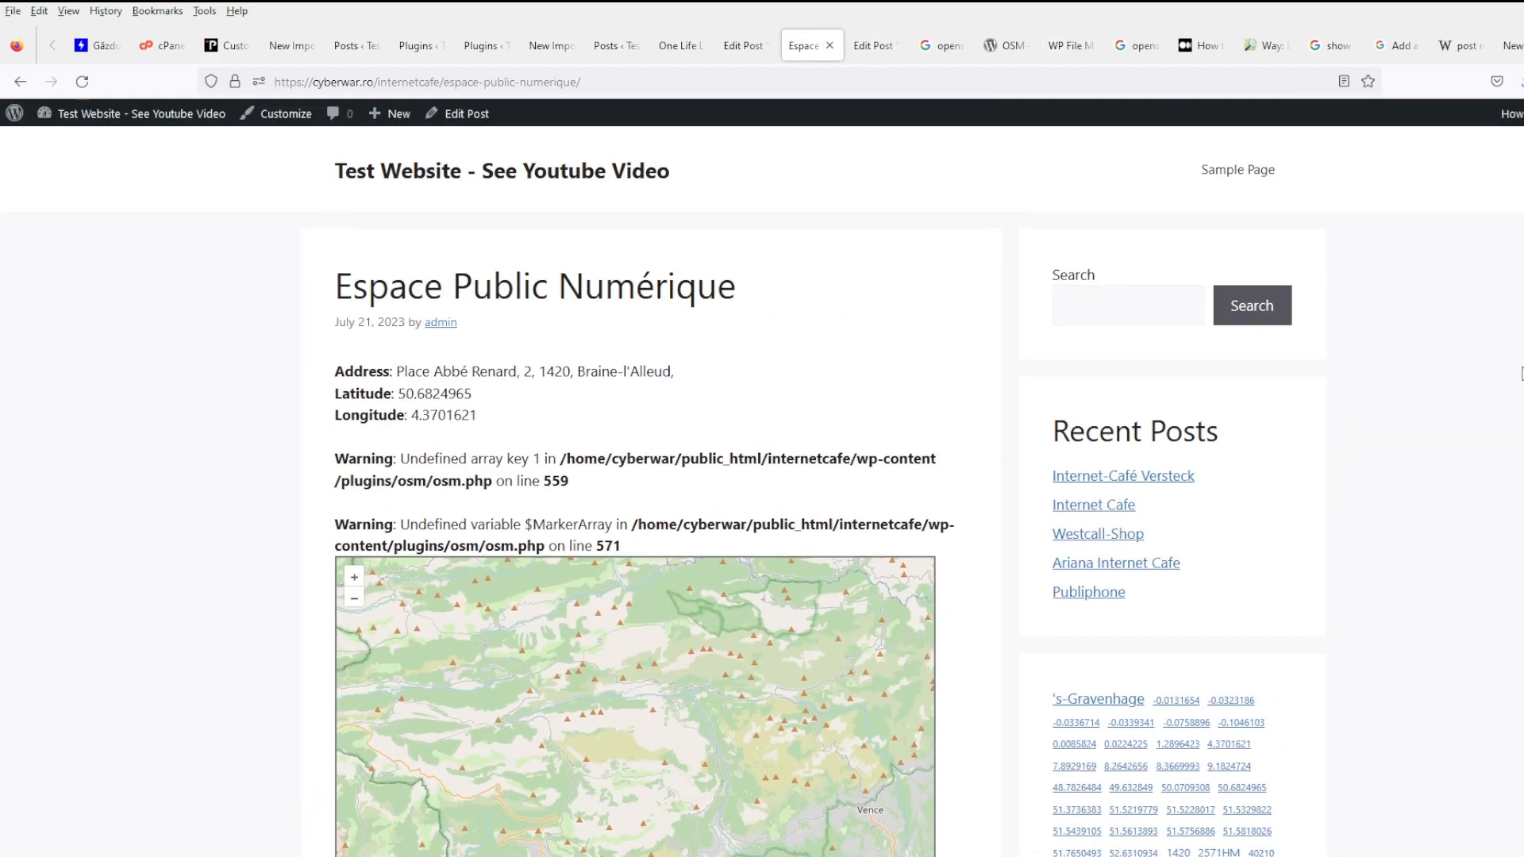
click(743, 45)
click(616, 45)
click(684, 48)
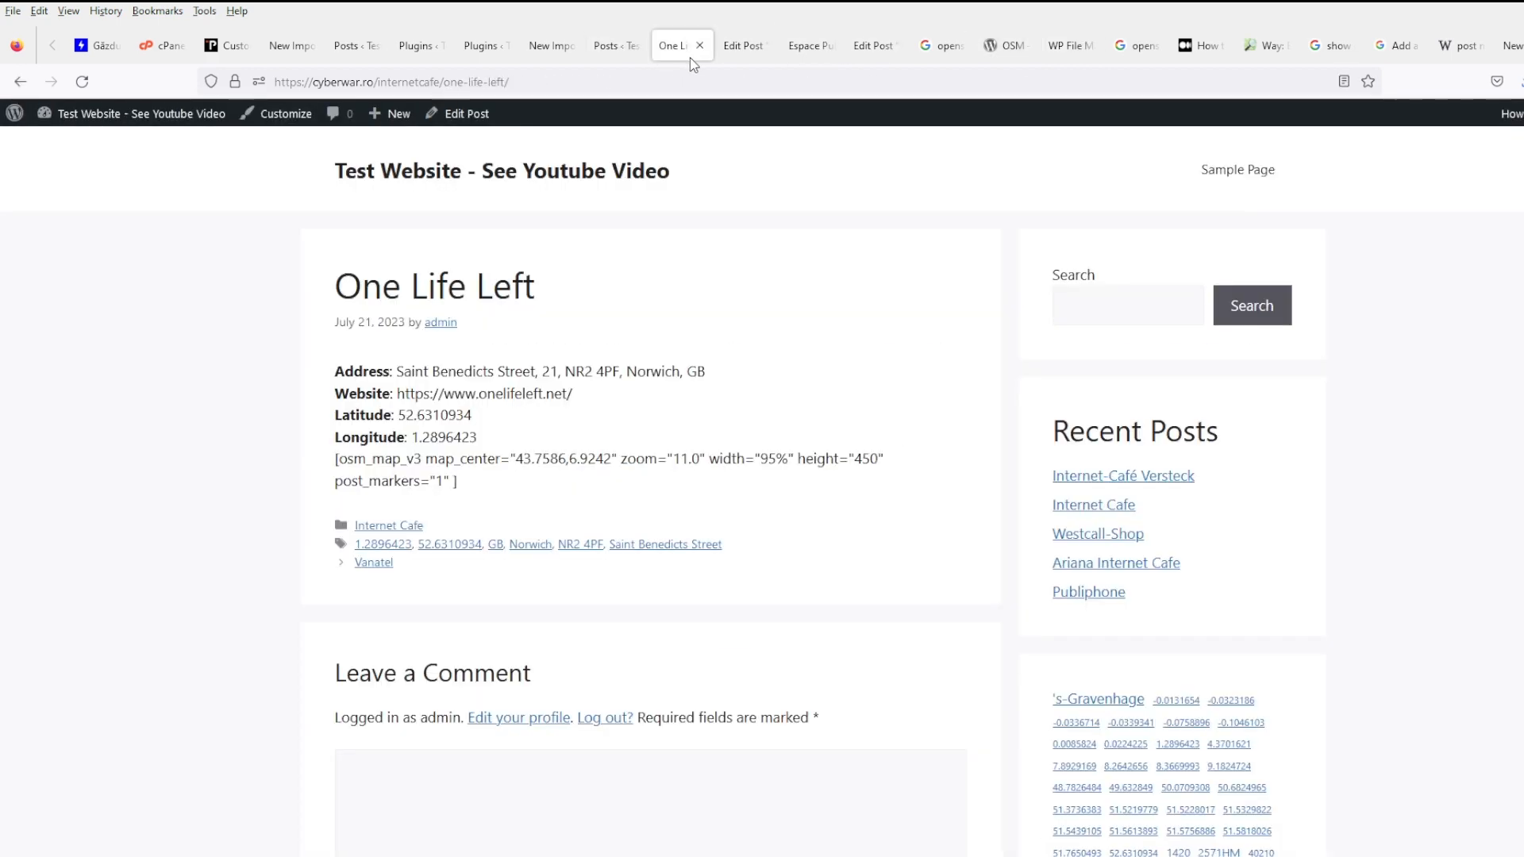
click(616, 45)
click(547, 45)
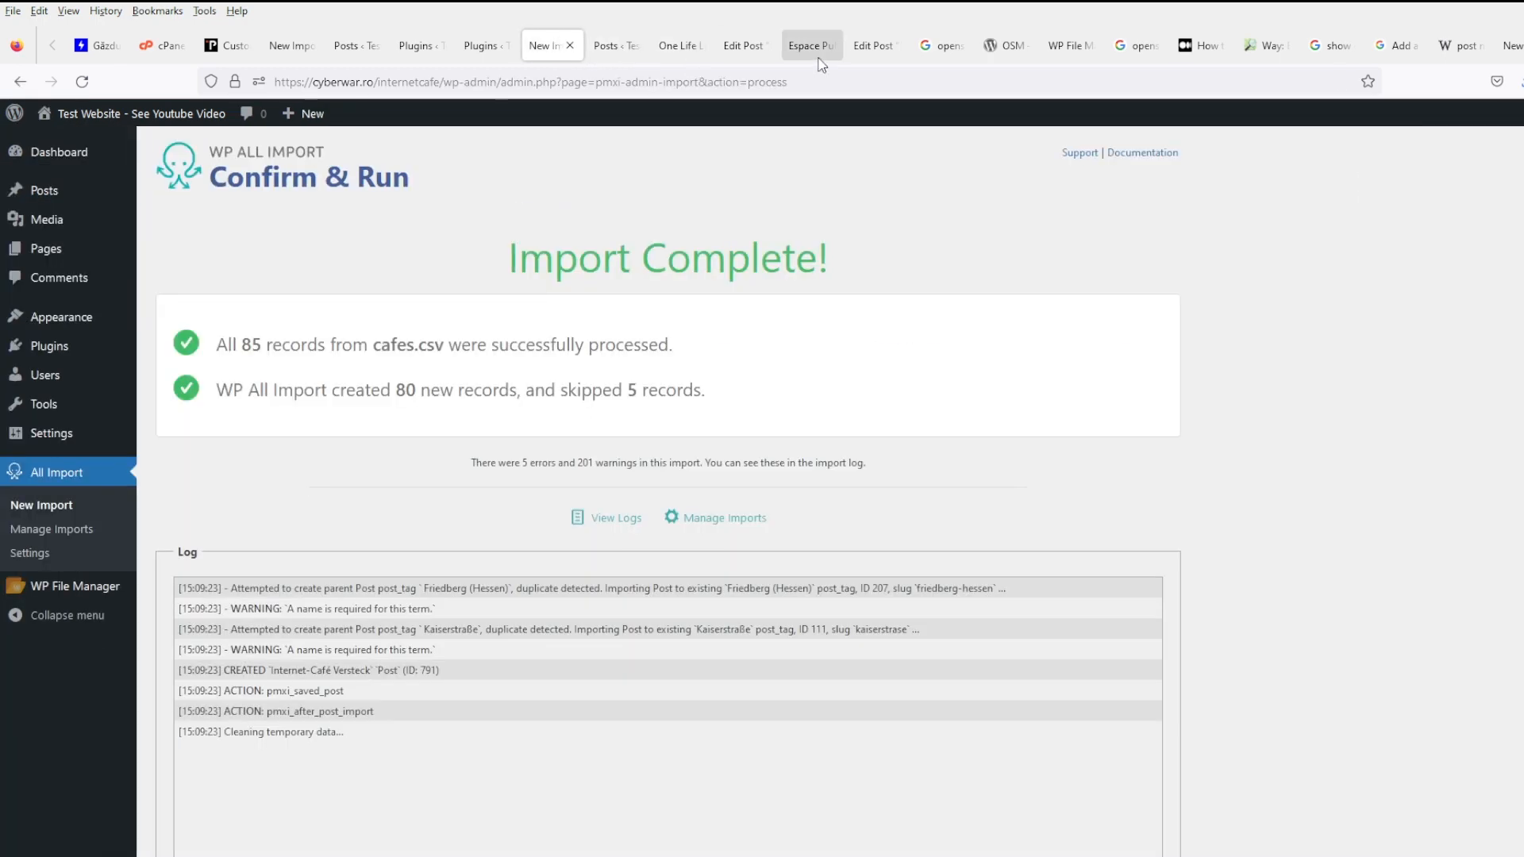
click(873, 46)
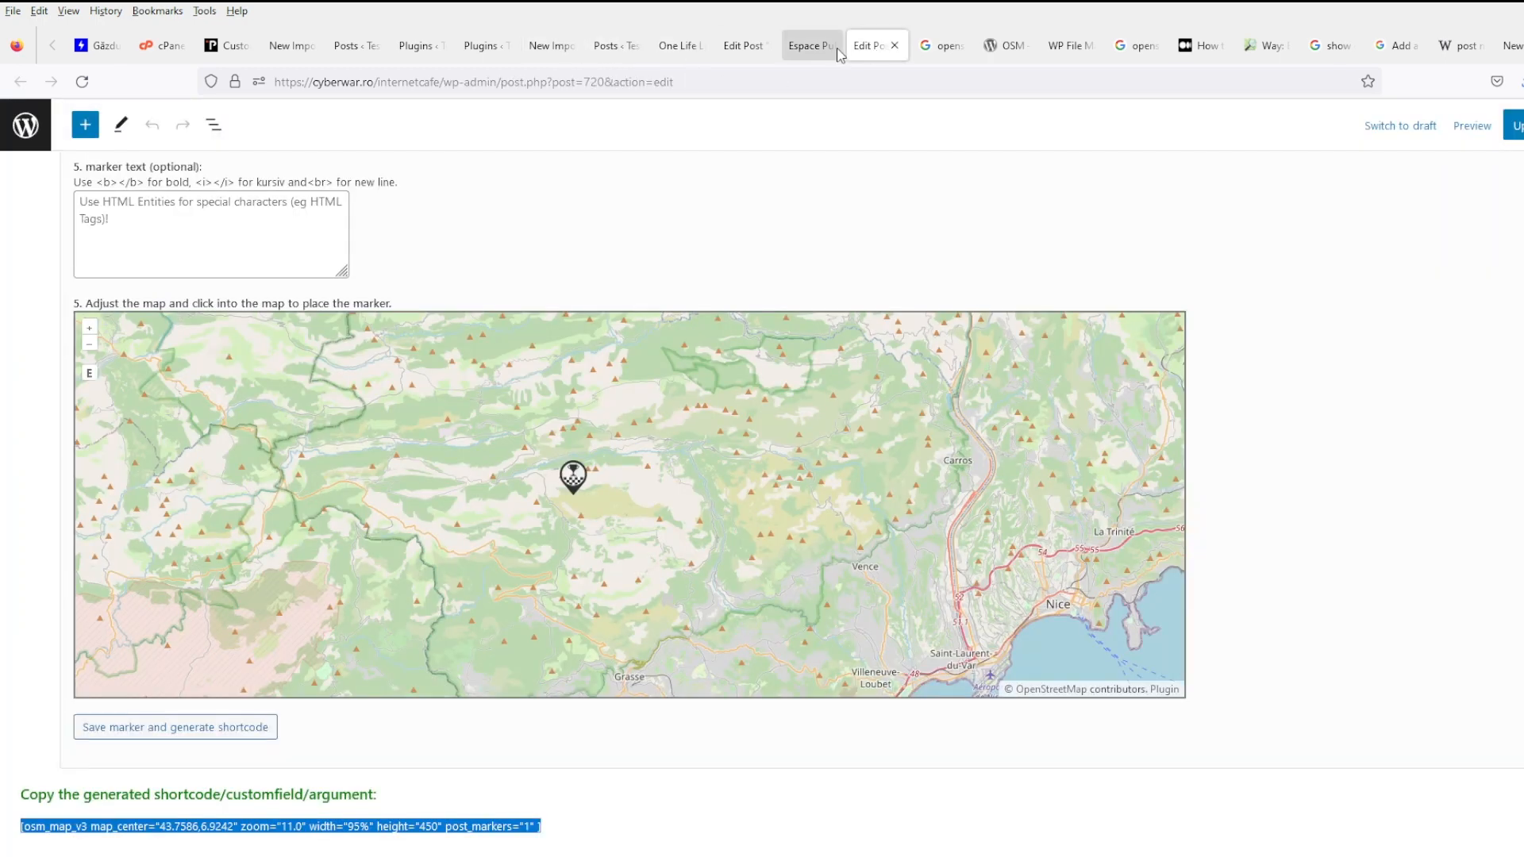
click(1516, 129)
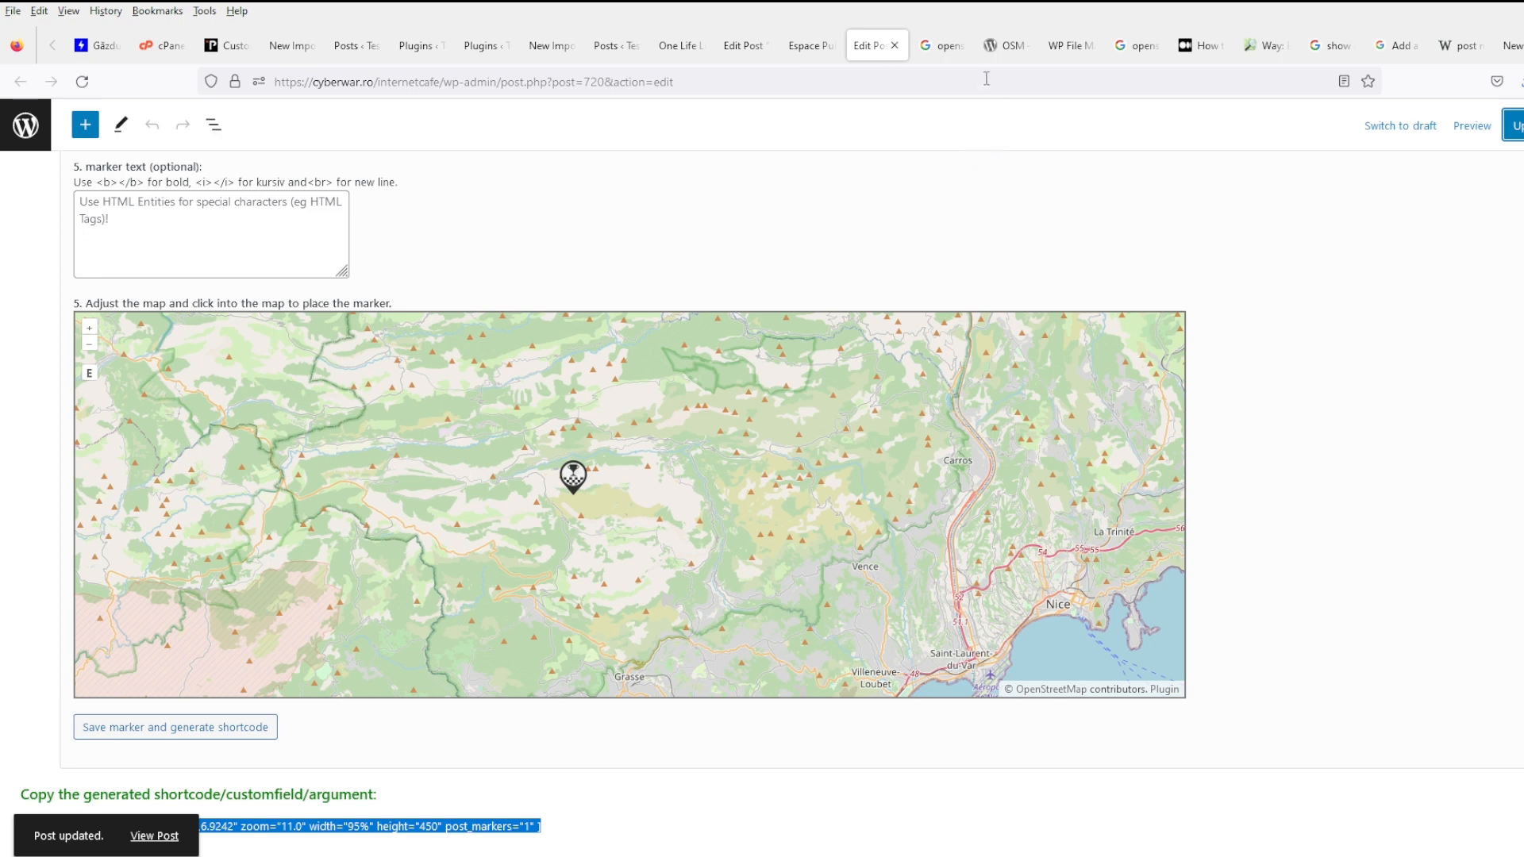
- Save content-single.php with its do_shortcode line 101 in the file manager
click(1073, 47)
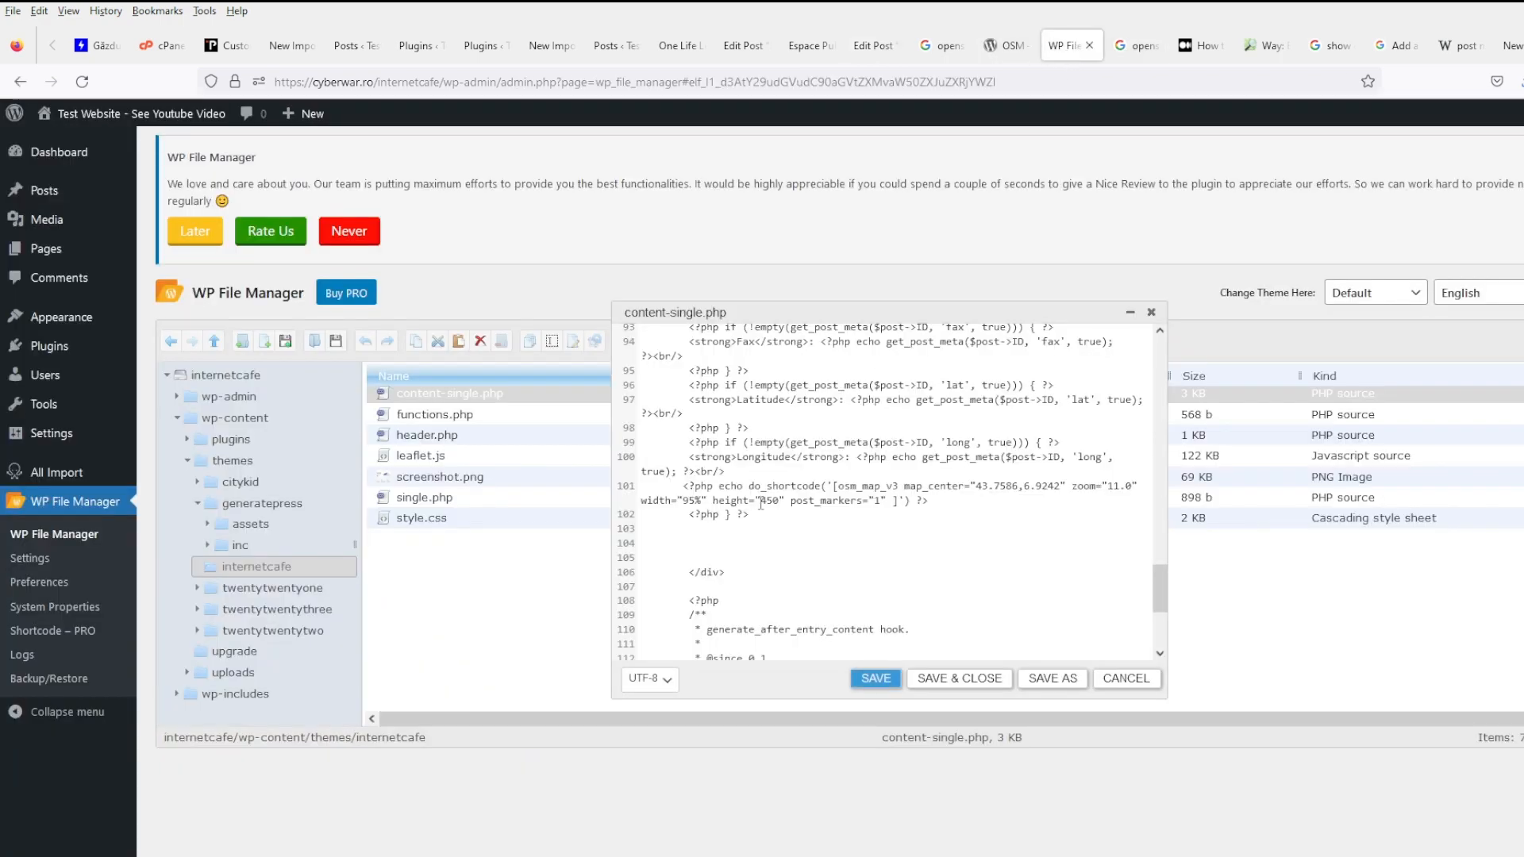
click(898, 501)
triple_click(834, 487)
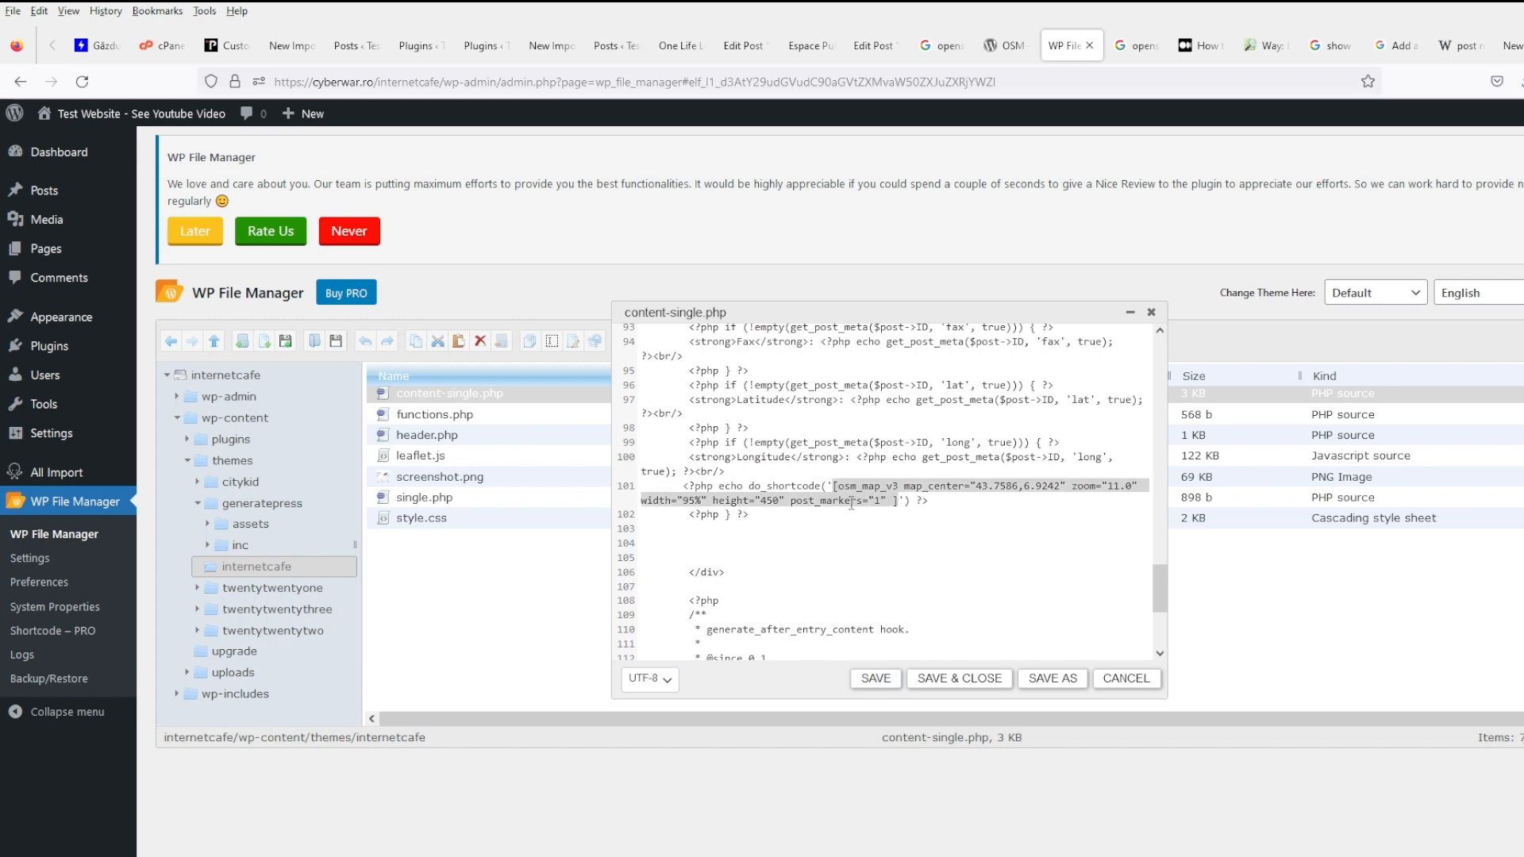
click(843, 495)
click(887, 687)
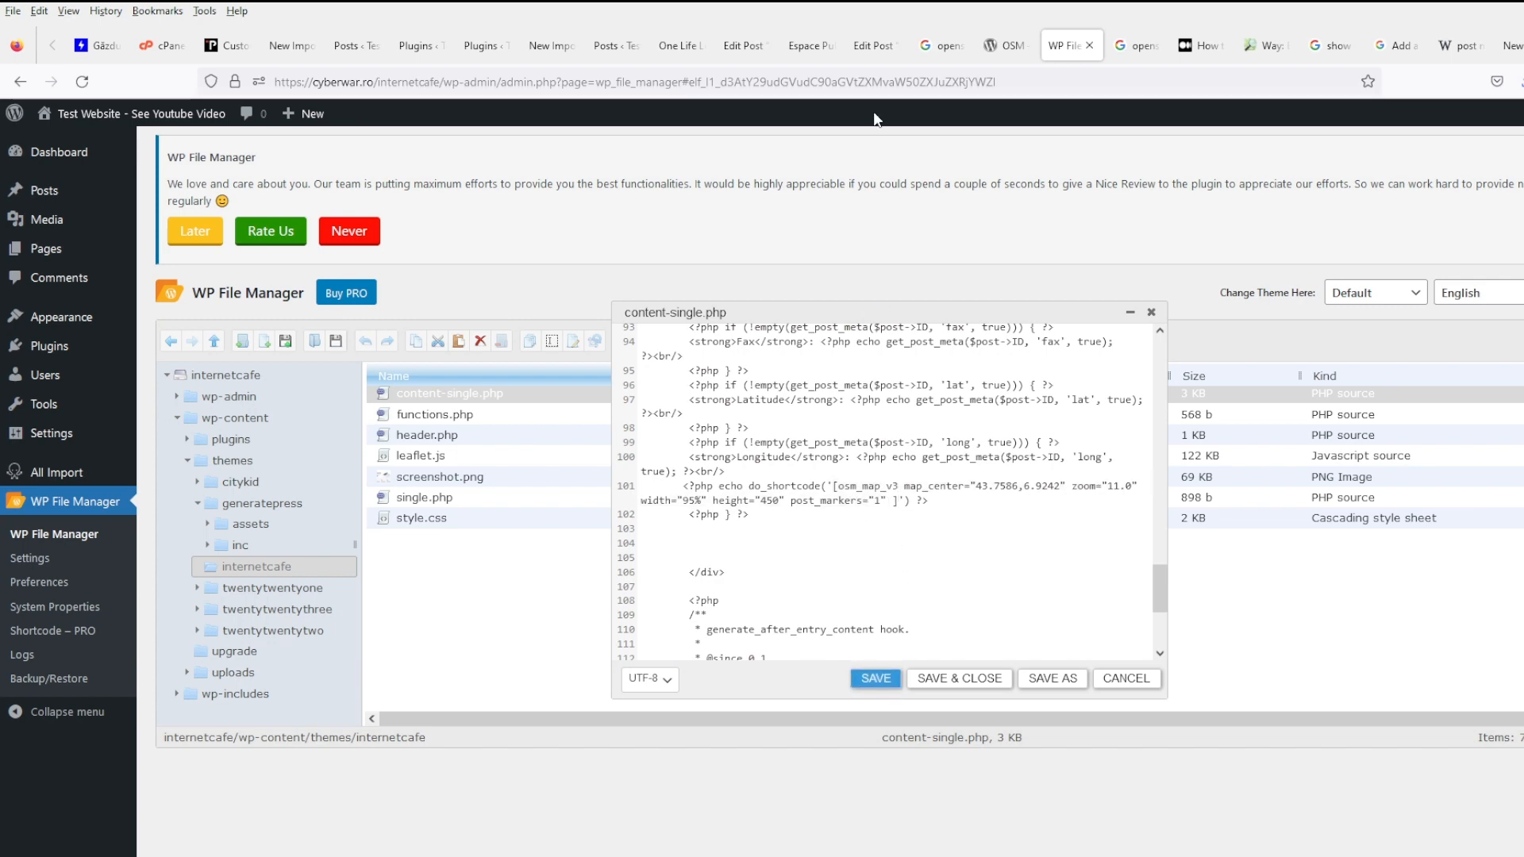
- Reload the Espace Public Numérique page to check its map and marker
click(809, 46)
key(F5)
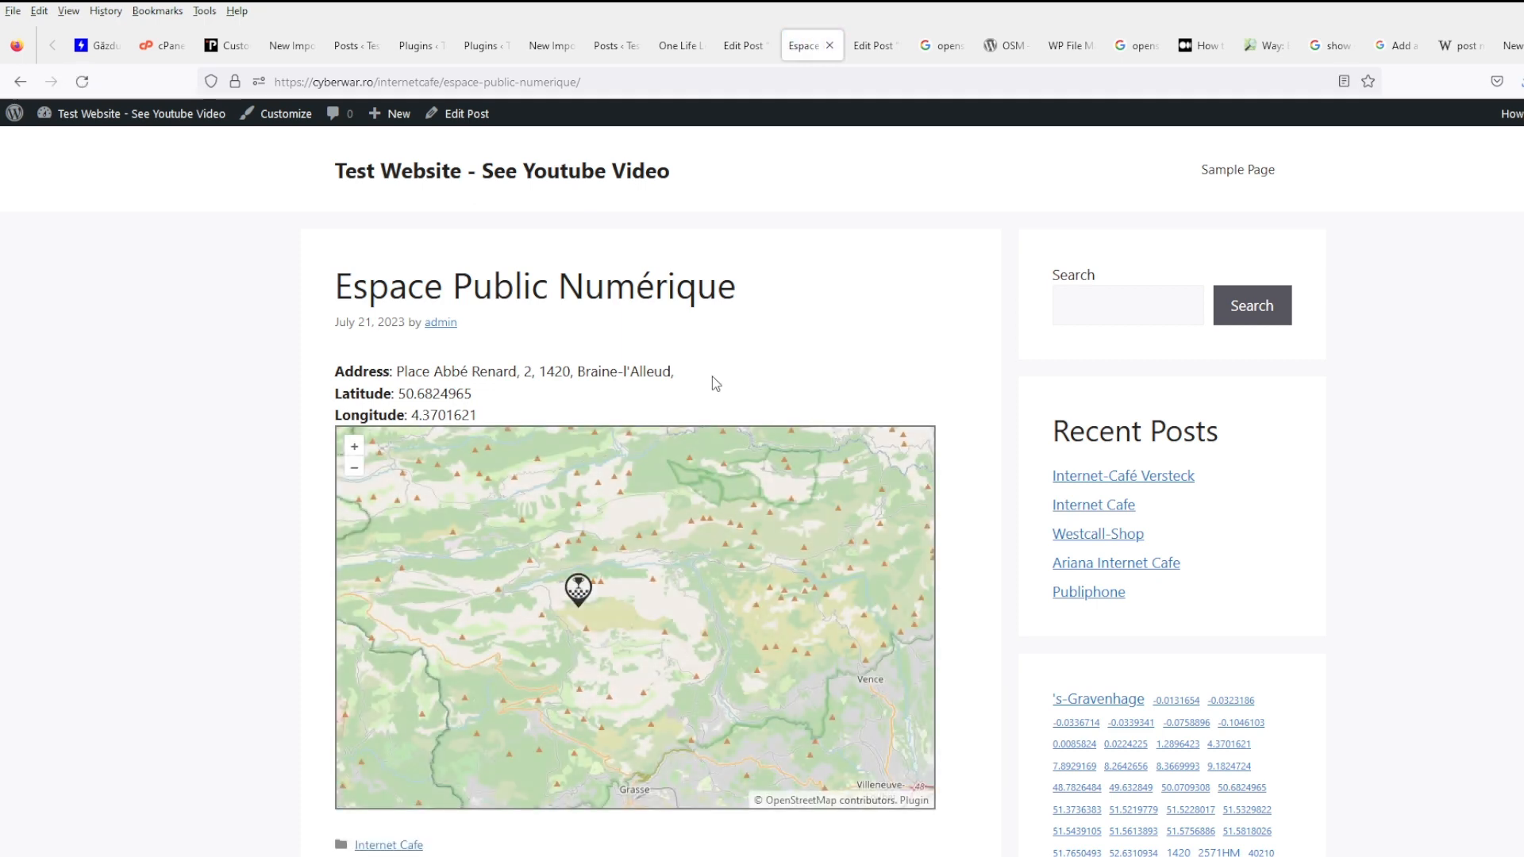
scroll(711, 376, down, 2)
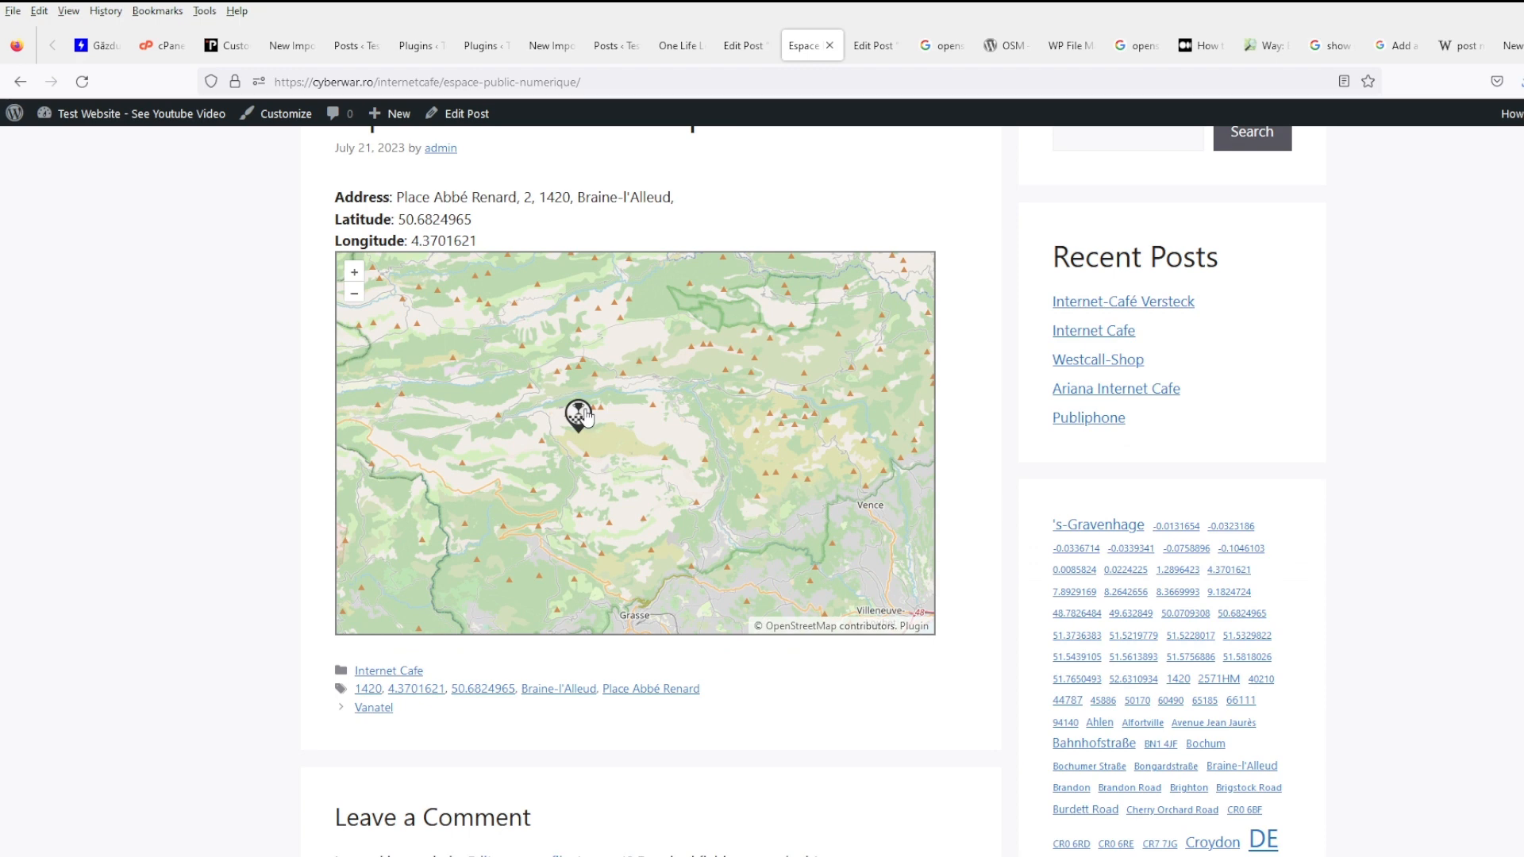
scroll(584, 415, up, 2)
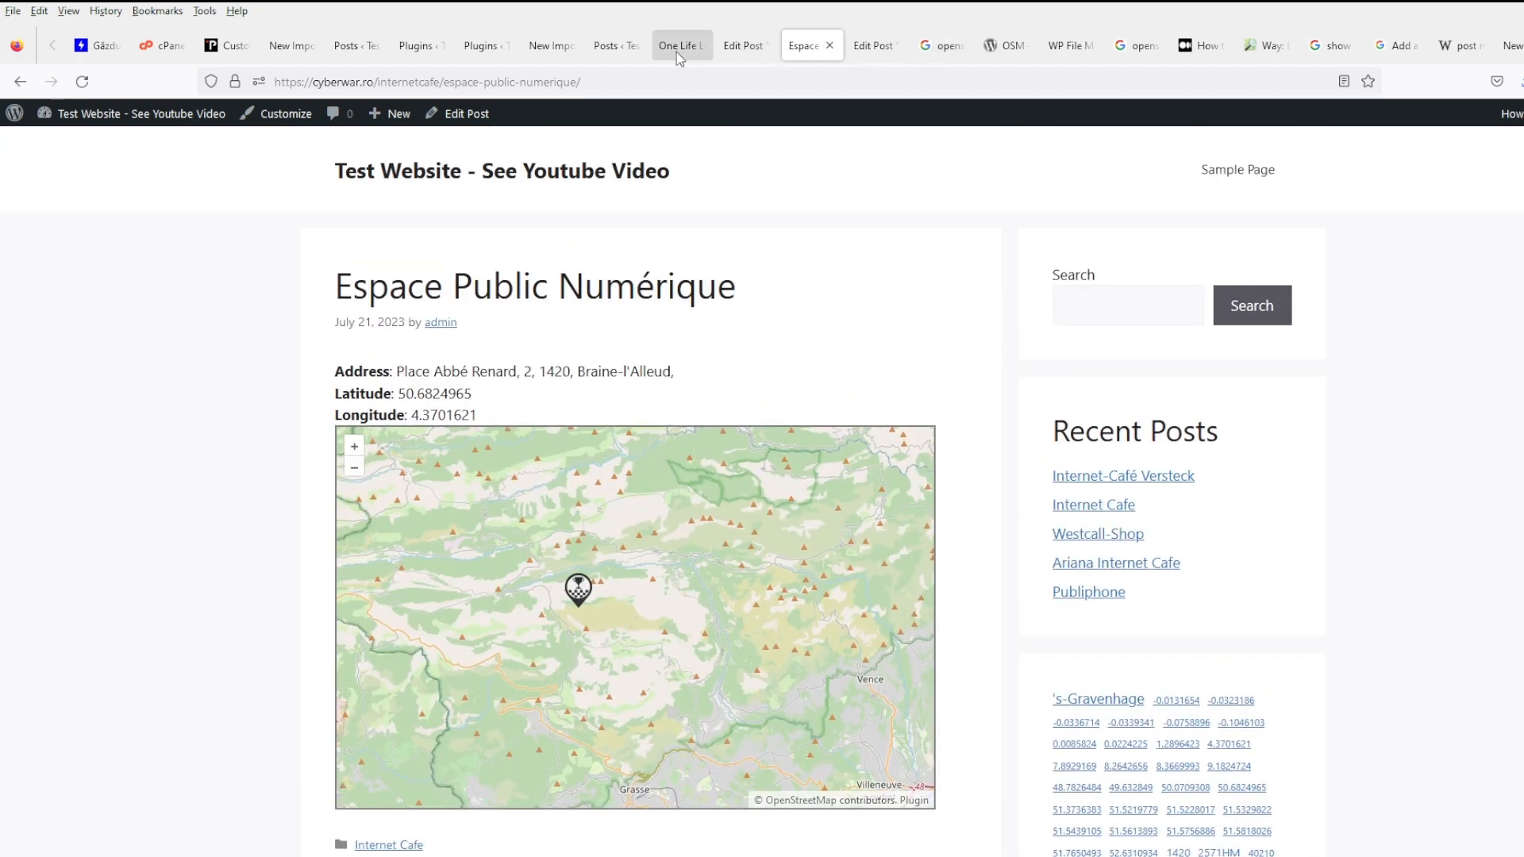
click(554, 47)
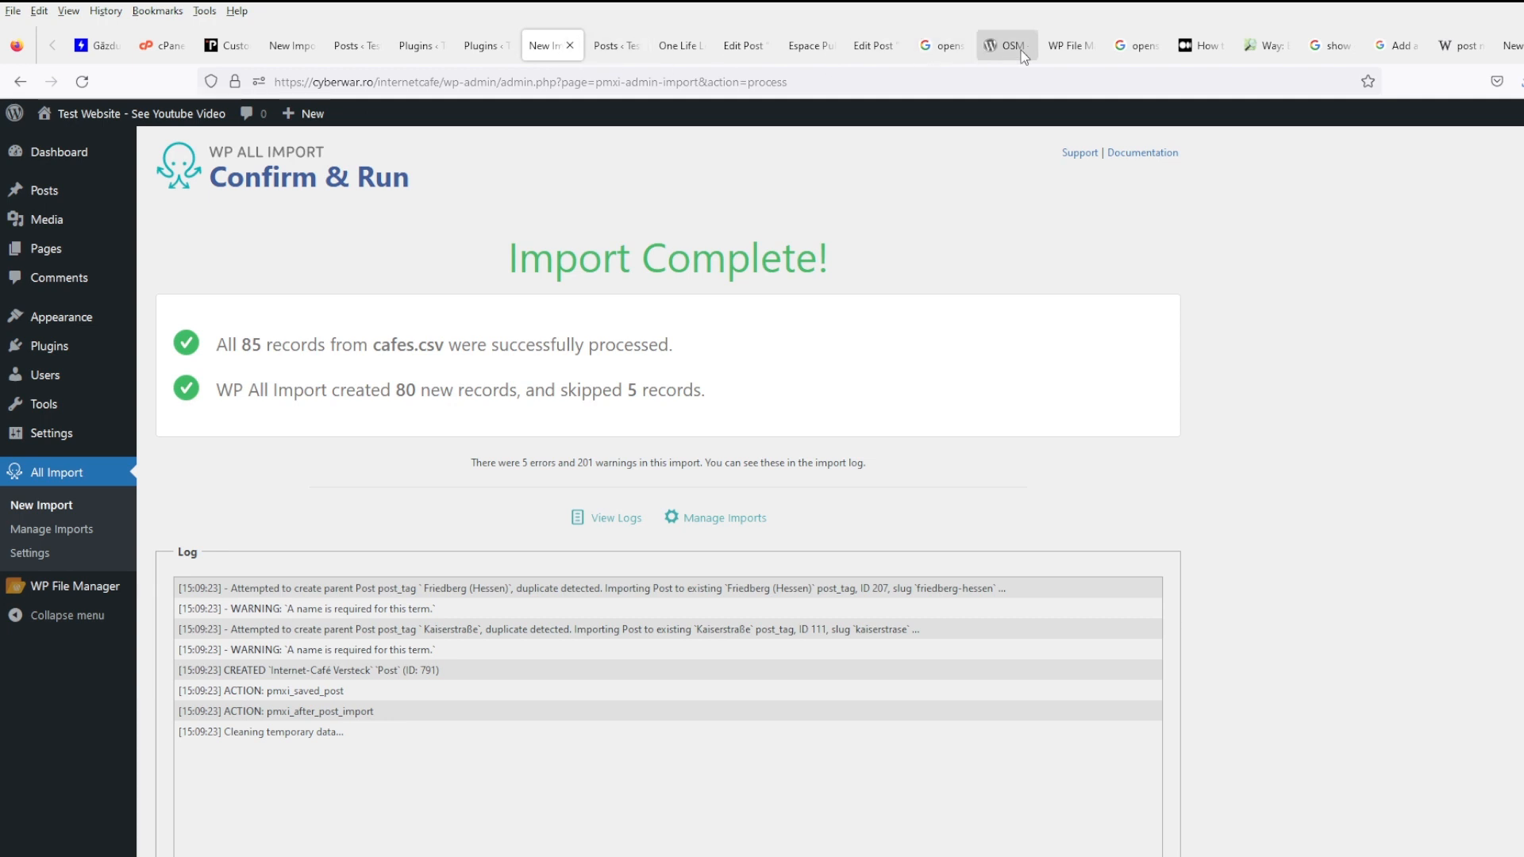
- Below the Longitude line add <hr/>, a <h3>Map</h3> heading and $lat set from get_post_meta
click(1067, 46)
click(883, 485)
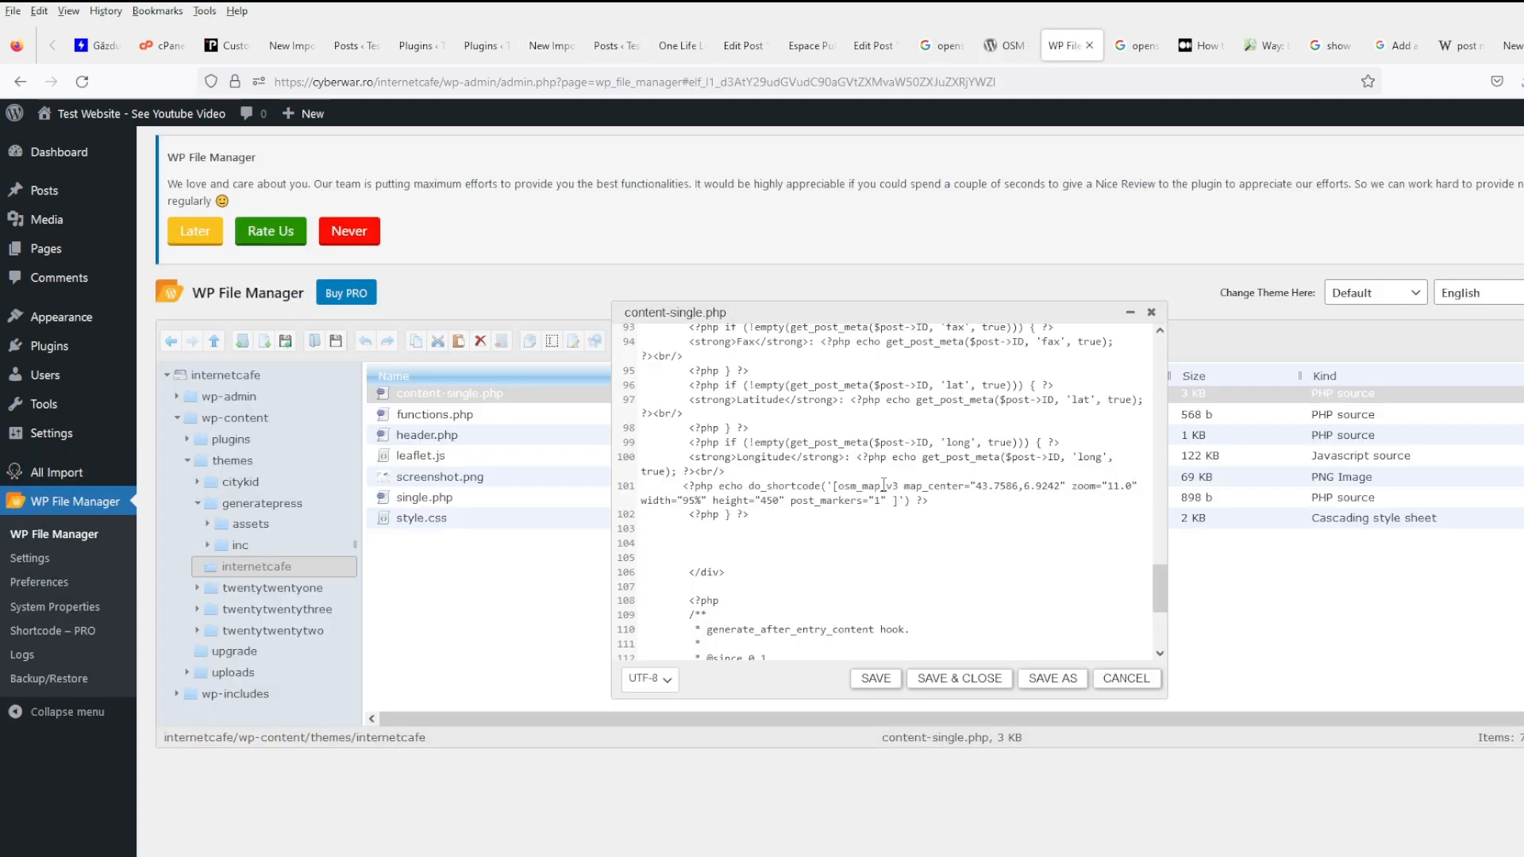
text(hr/>)
key(Return)
text(<)
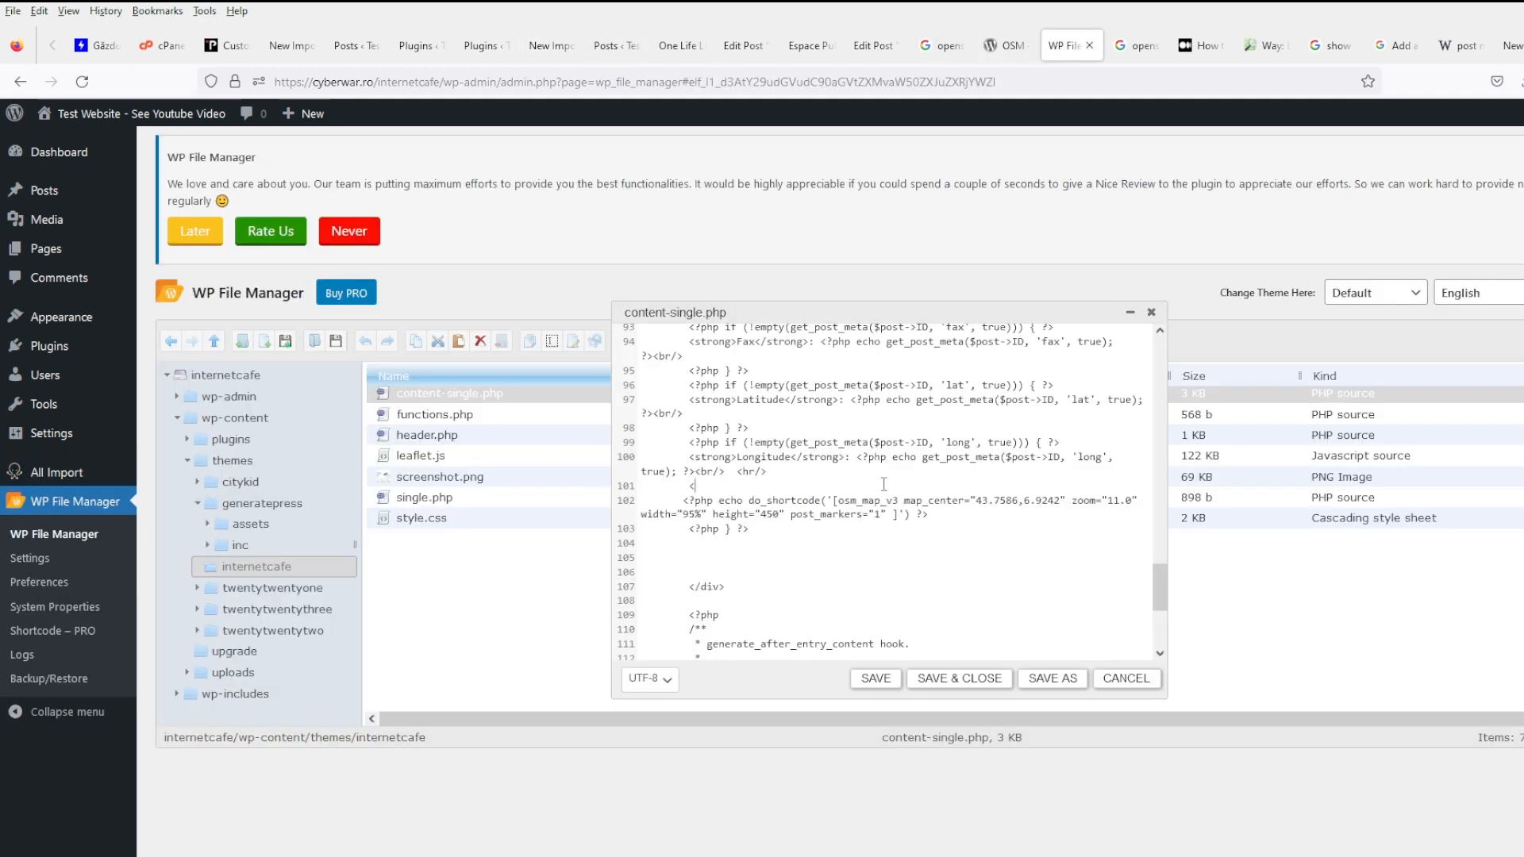
text(h3>Map</a)
text(3>)
key(Return)
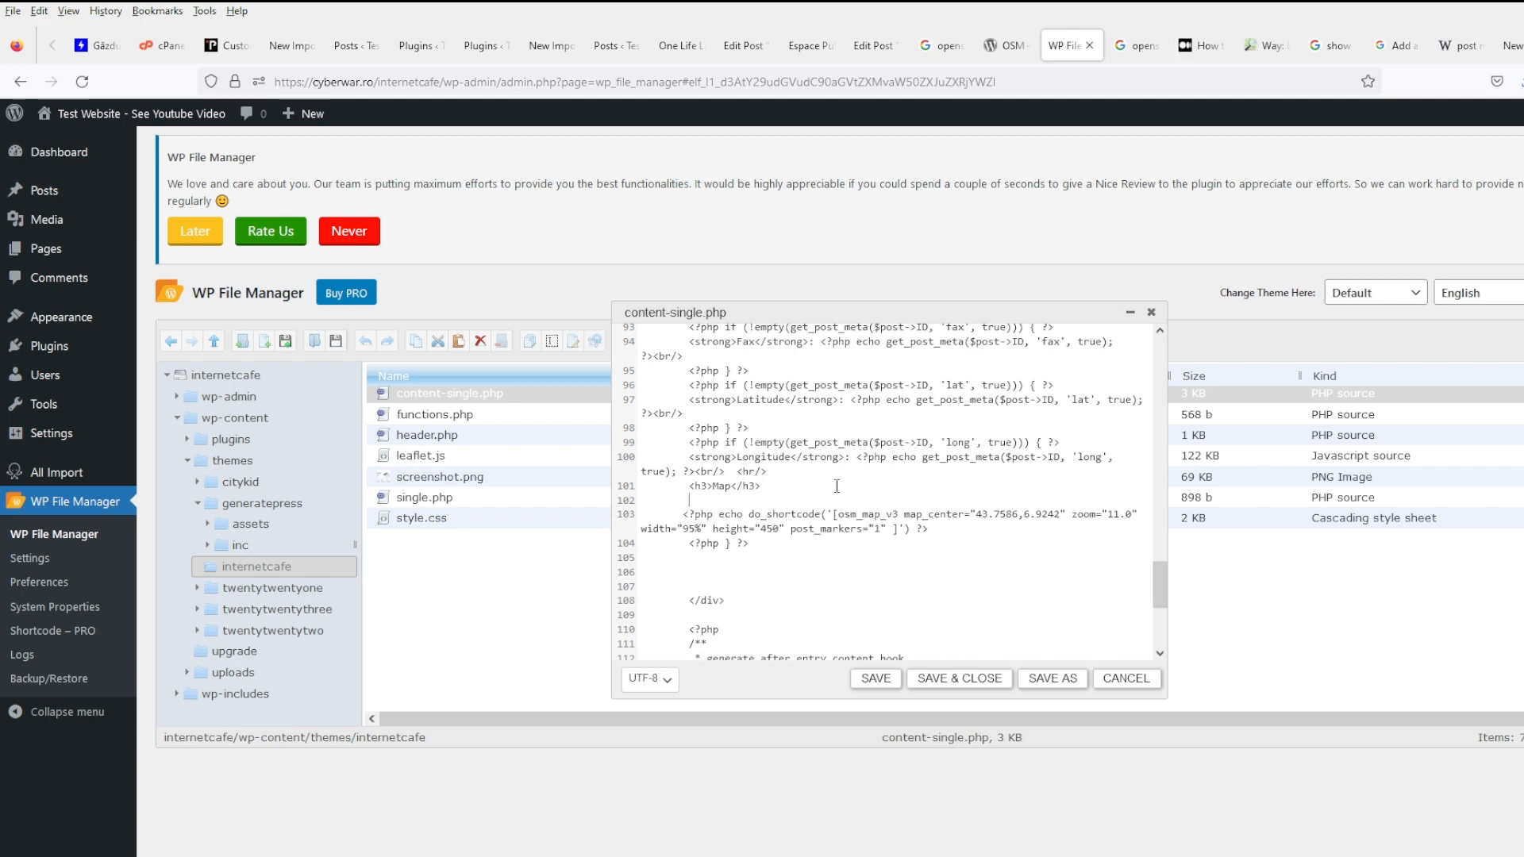
text(<?php $lat=)
click(786, 442)
shift+click(1024, 442)
key(ctrl+c)
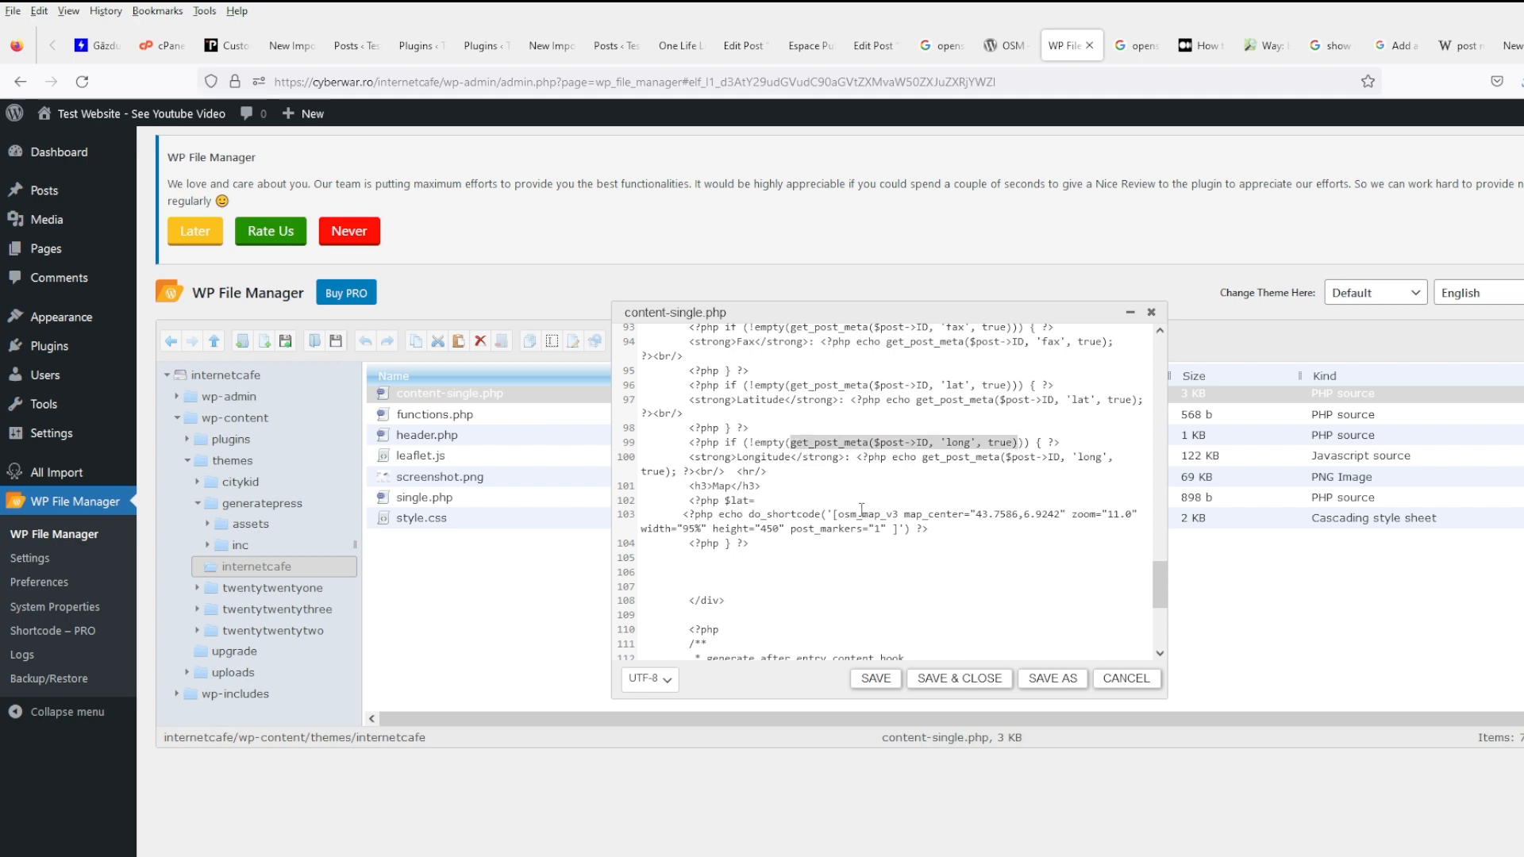
click(787, 500)
key(ctrl+v)
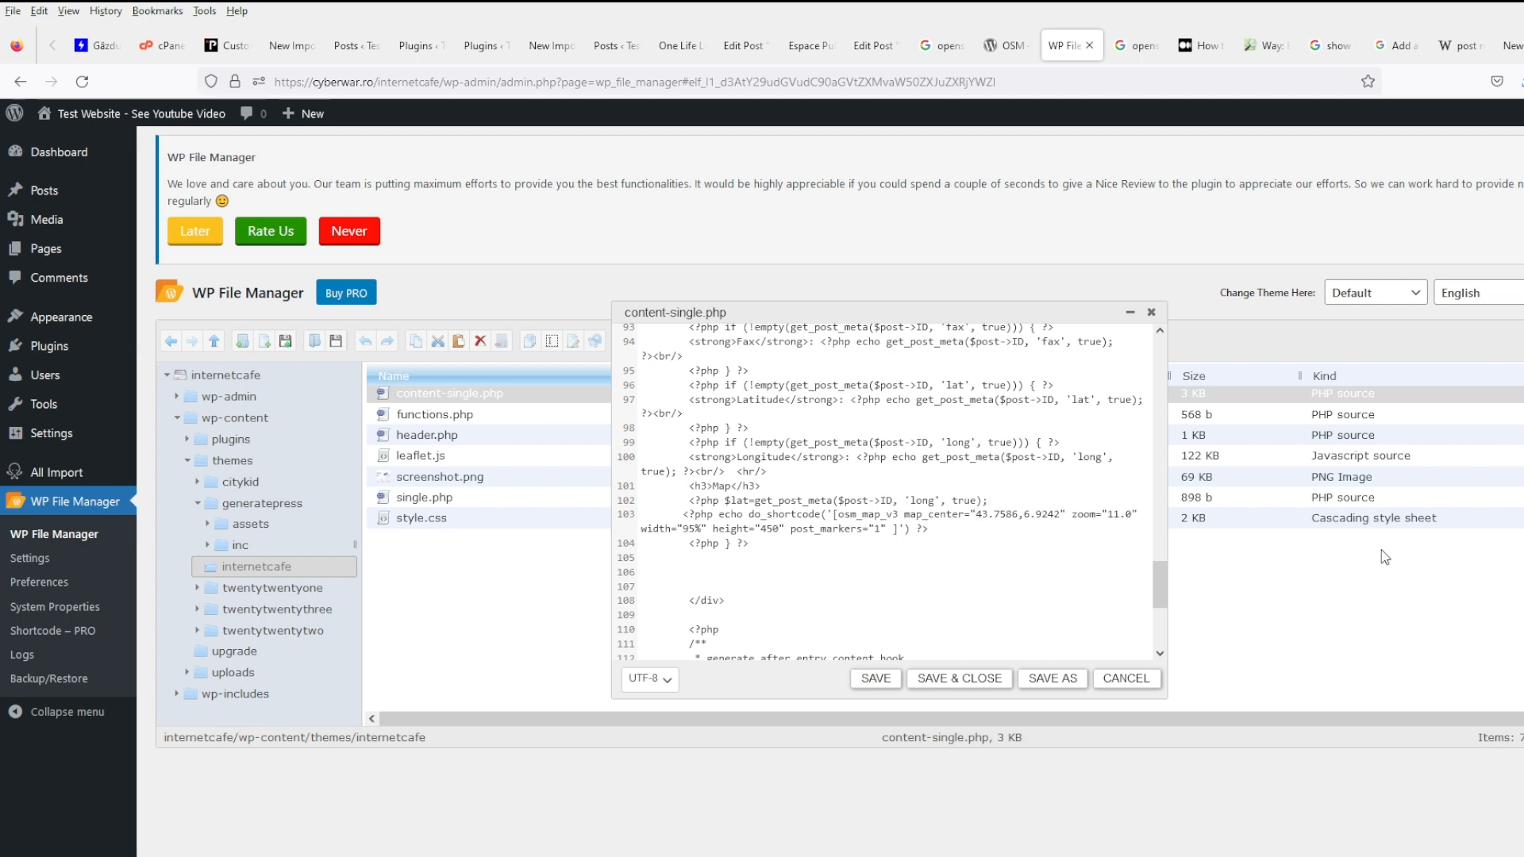
- Add a matching $long line and set the meta keys to 'lat' and 'long'
key(shift+Home)
key(ctrl+c)
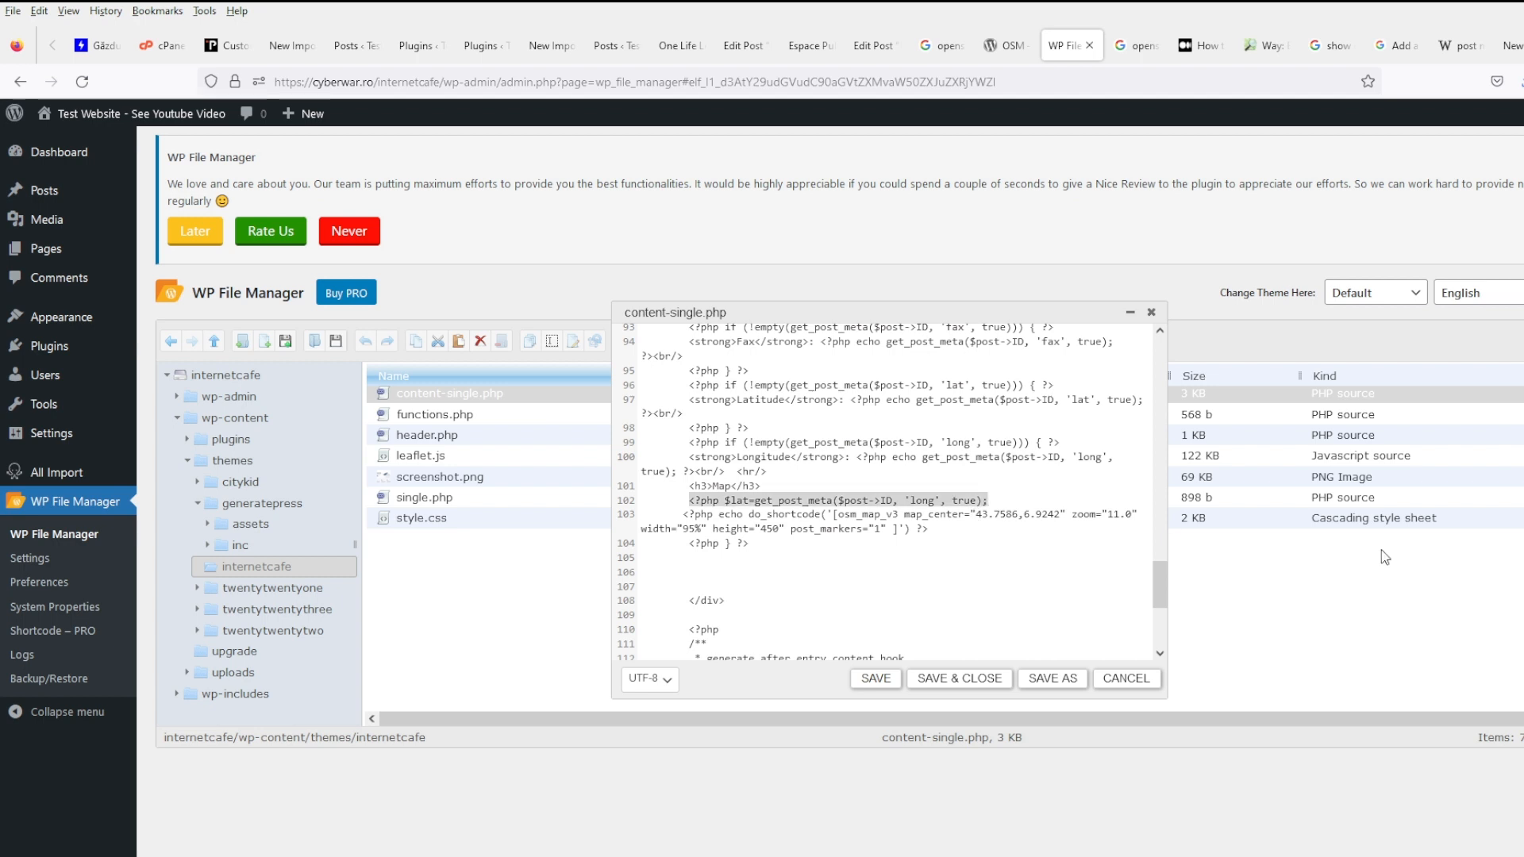
key(End)
key(Return)
key(ctrl+v)
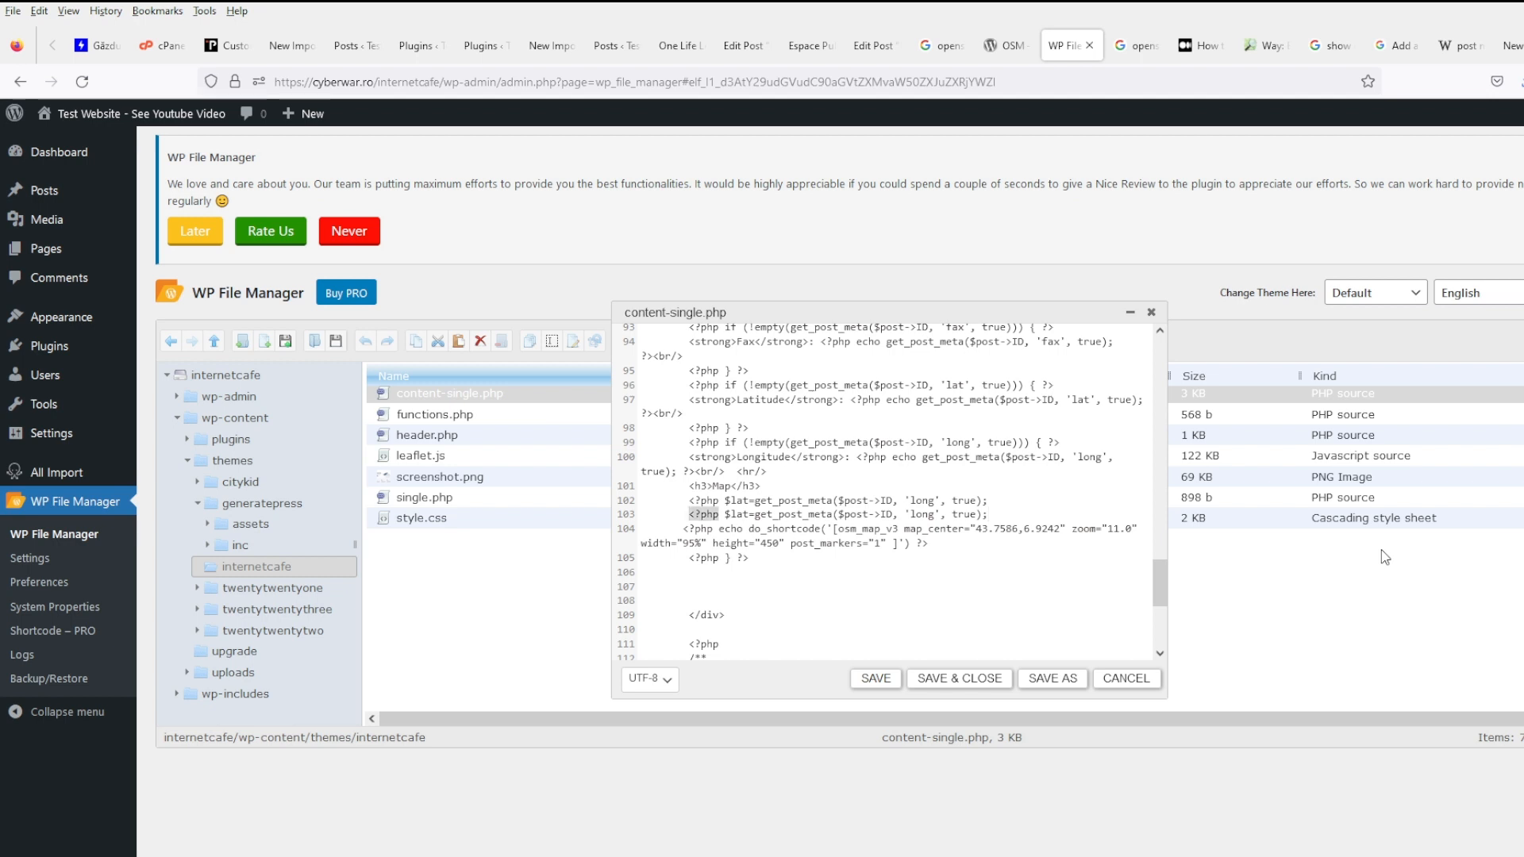
key(BackSpace)
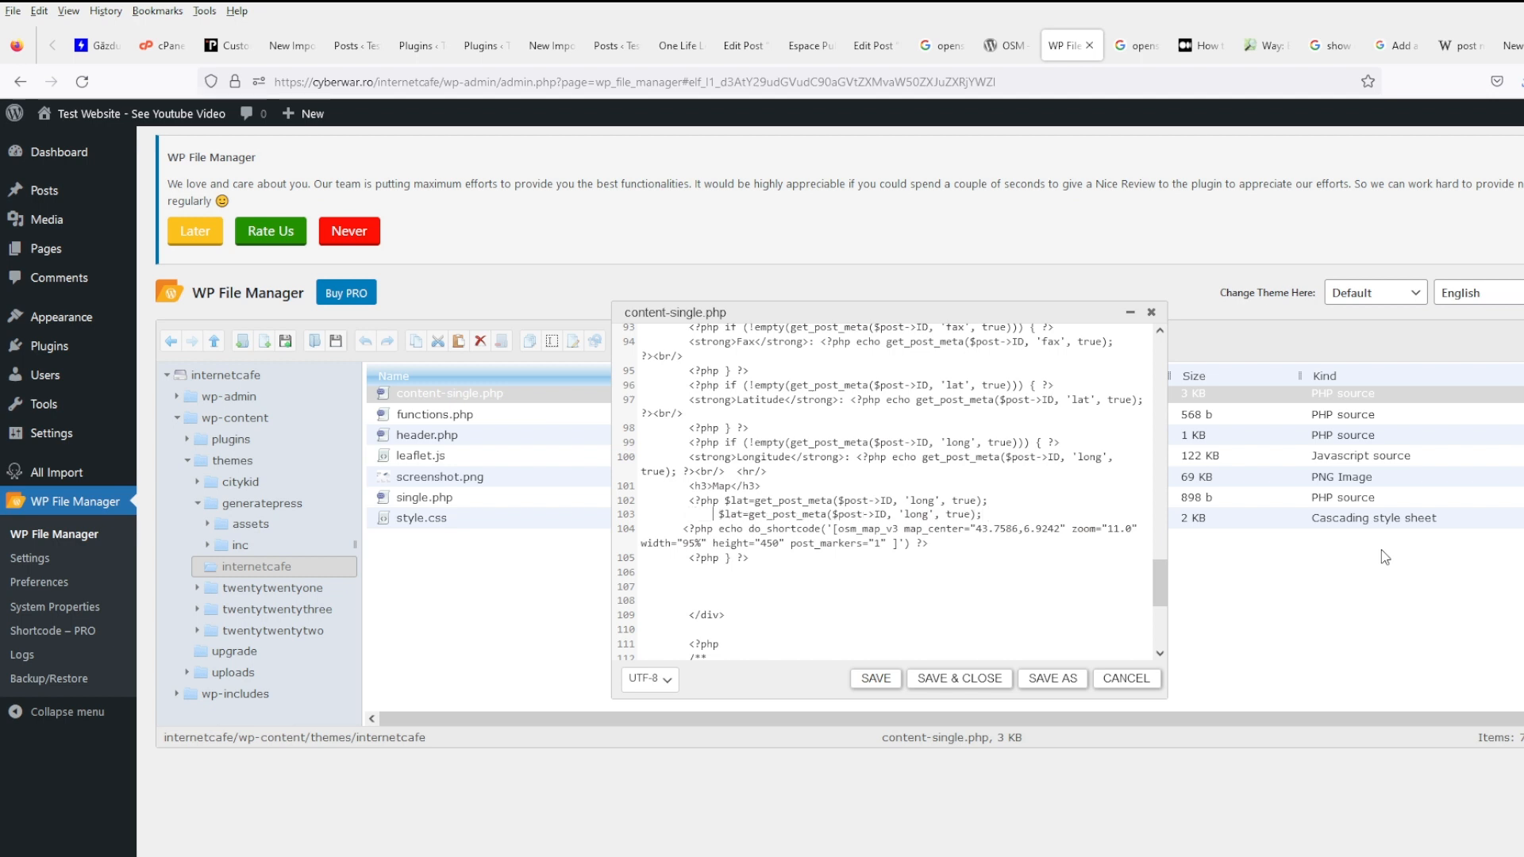
key(BackSpace)
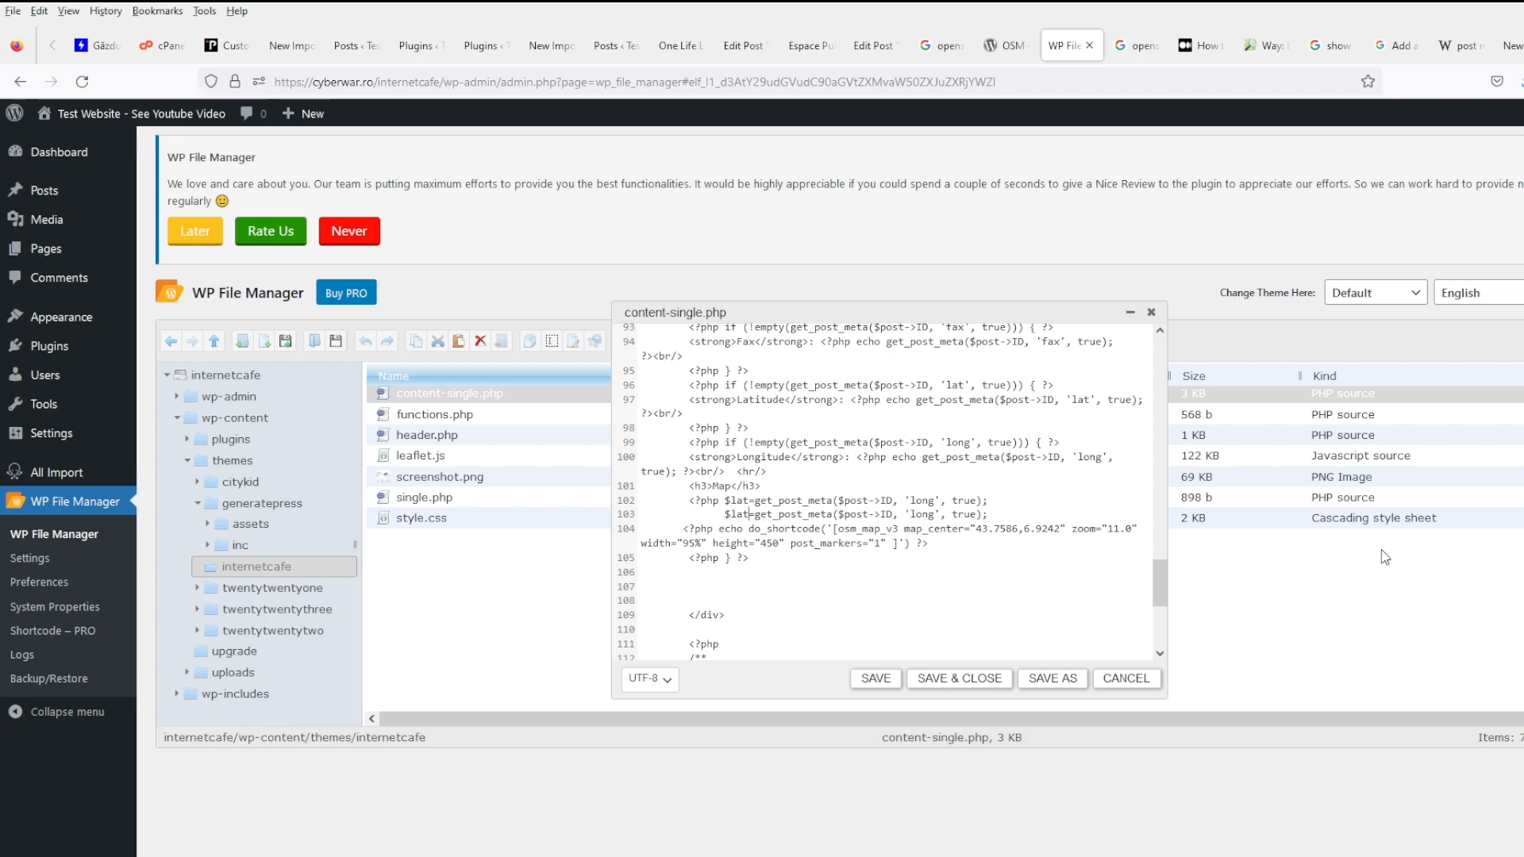
text(ong)
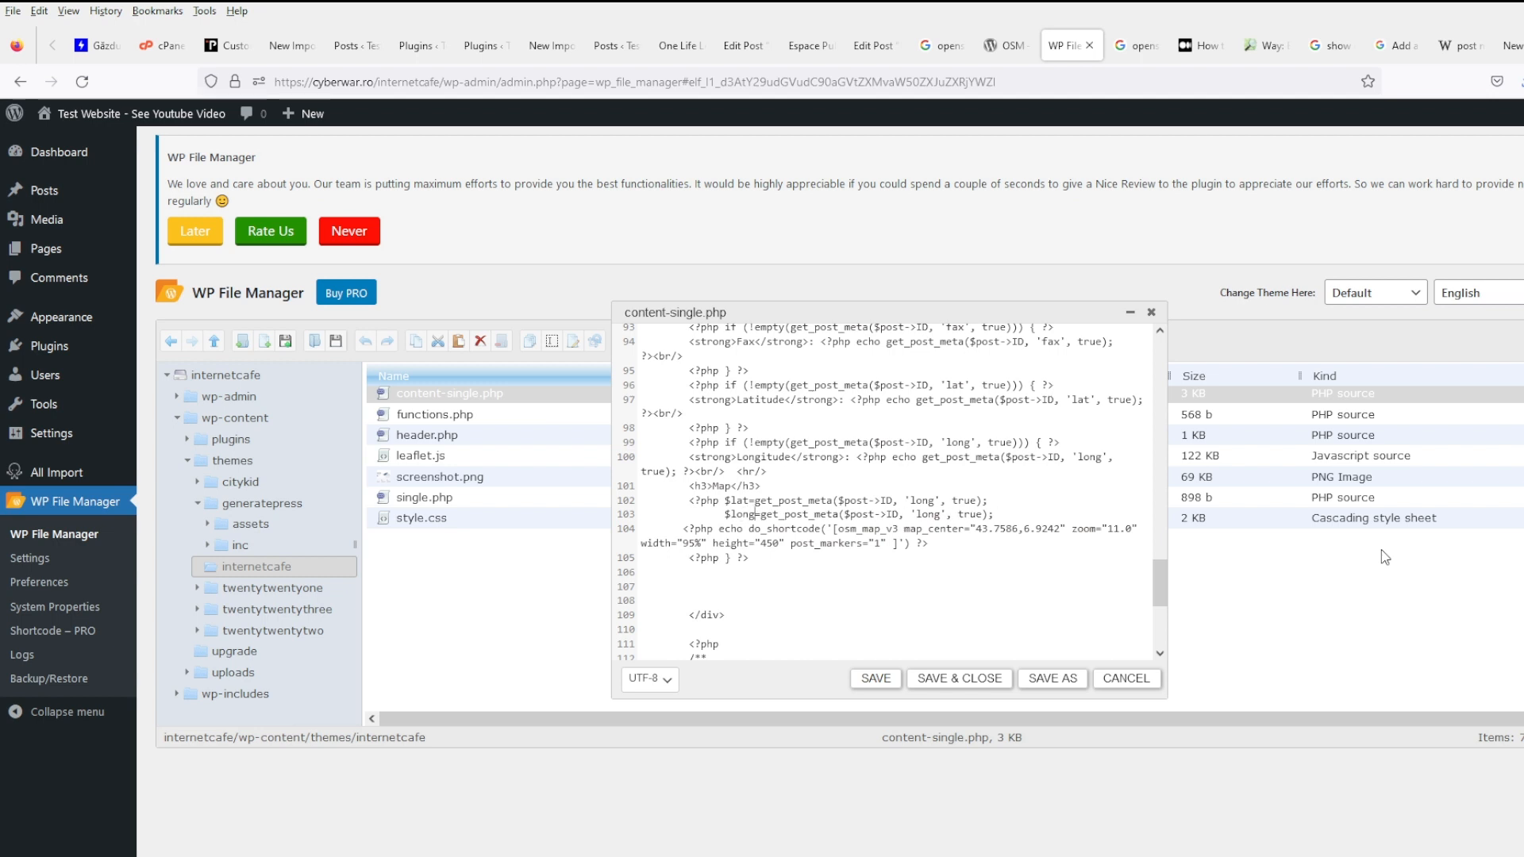
key(Up)
key(End)
key(Left)
key(Left)
key(Left)
key(Left)
key(Left)
key(Left)
key(Left)
key(Left)
key(Left)
key(shift+Left)
key(shift+Left)
key(shift+Left)
key(shift+Left)
text(lat)
- Add a $marker variable holding a copy of the osm_map_v3 shortcode
key(Return)
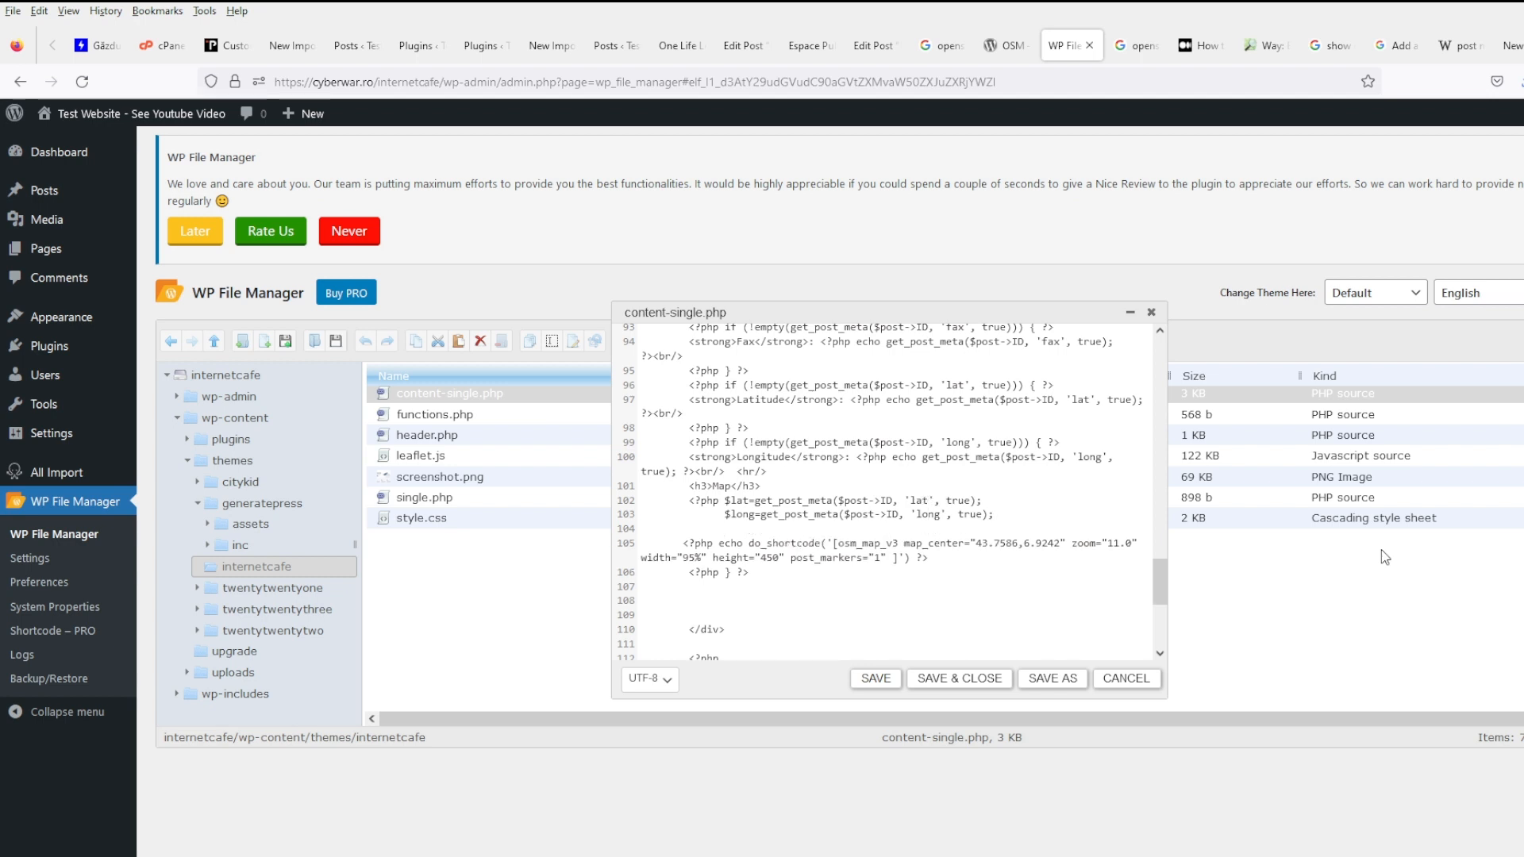
text($marer)
key(BackSpace)
key(BackSpace)
key(BackSpace)
text(ker)
shift+click(900, 560)
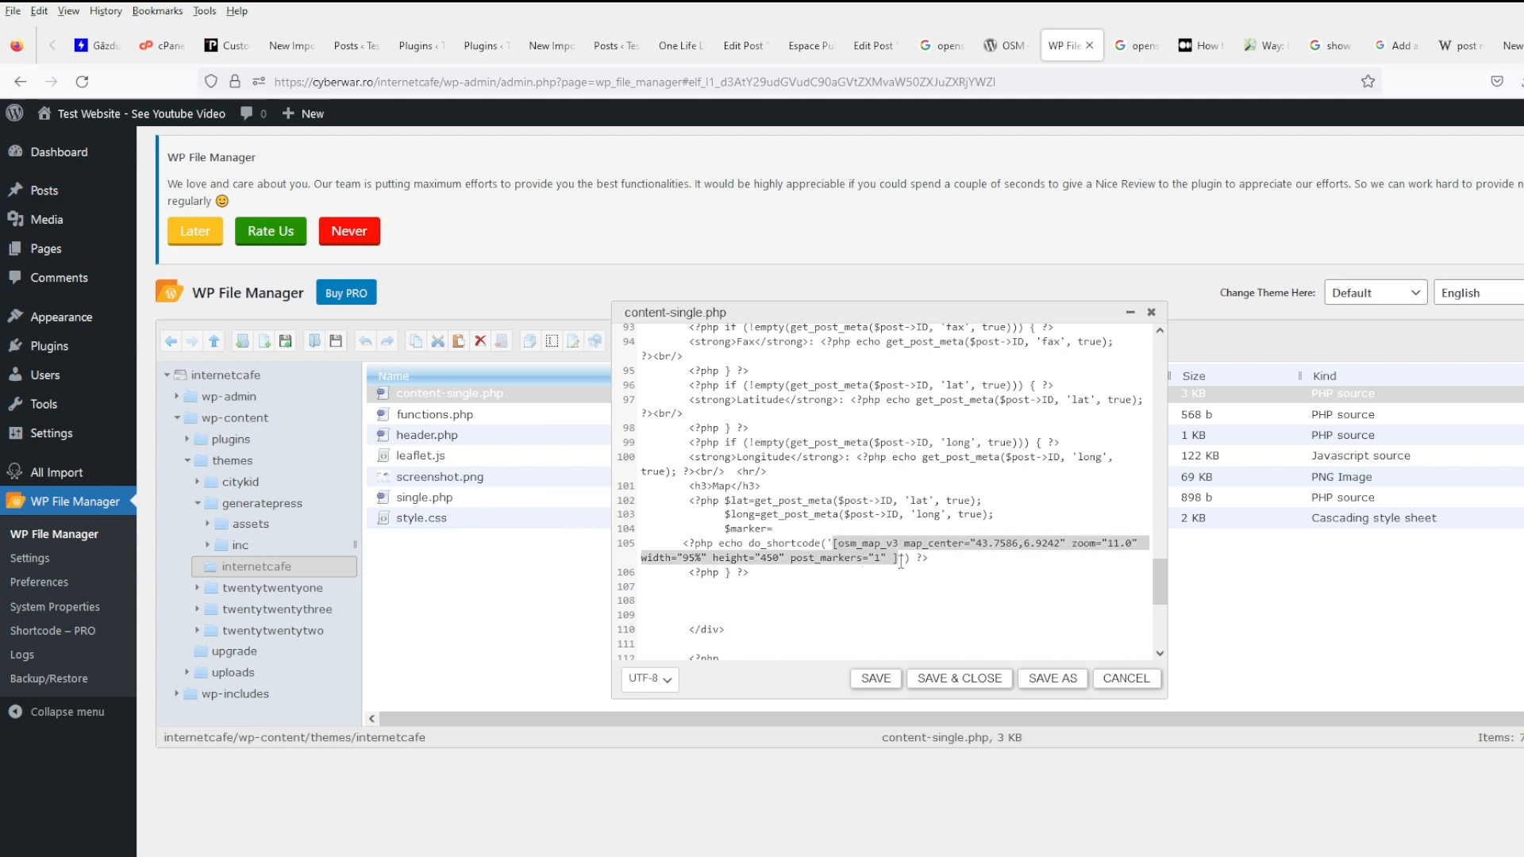
key(ctrl+c)
click(792, 526)
key(ctrl+v)
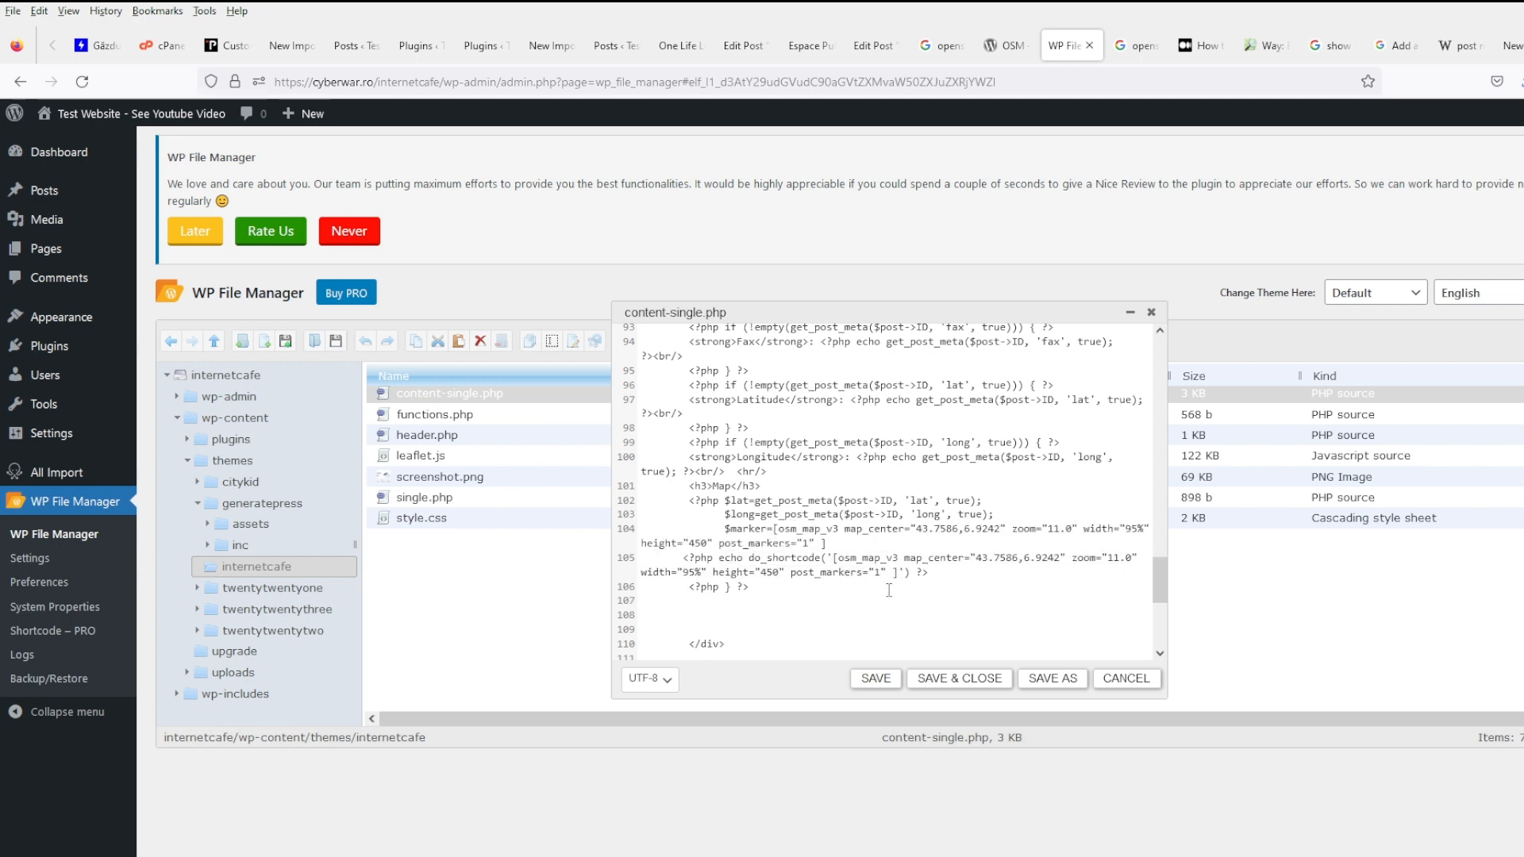
- Replace hard-coded latitude 43.7586 and longitude 6.9242 with $lat and $long, echo $marker, and save
text(')
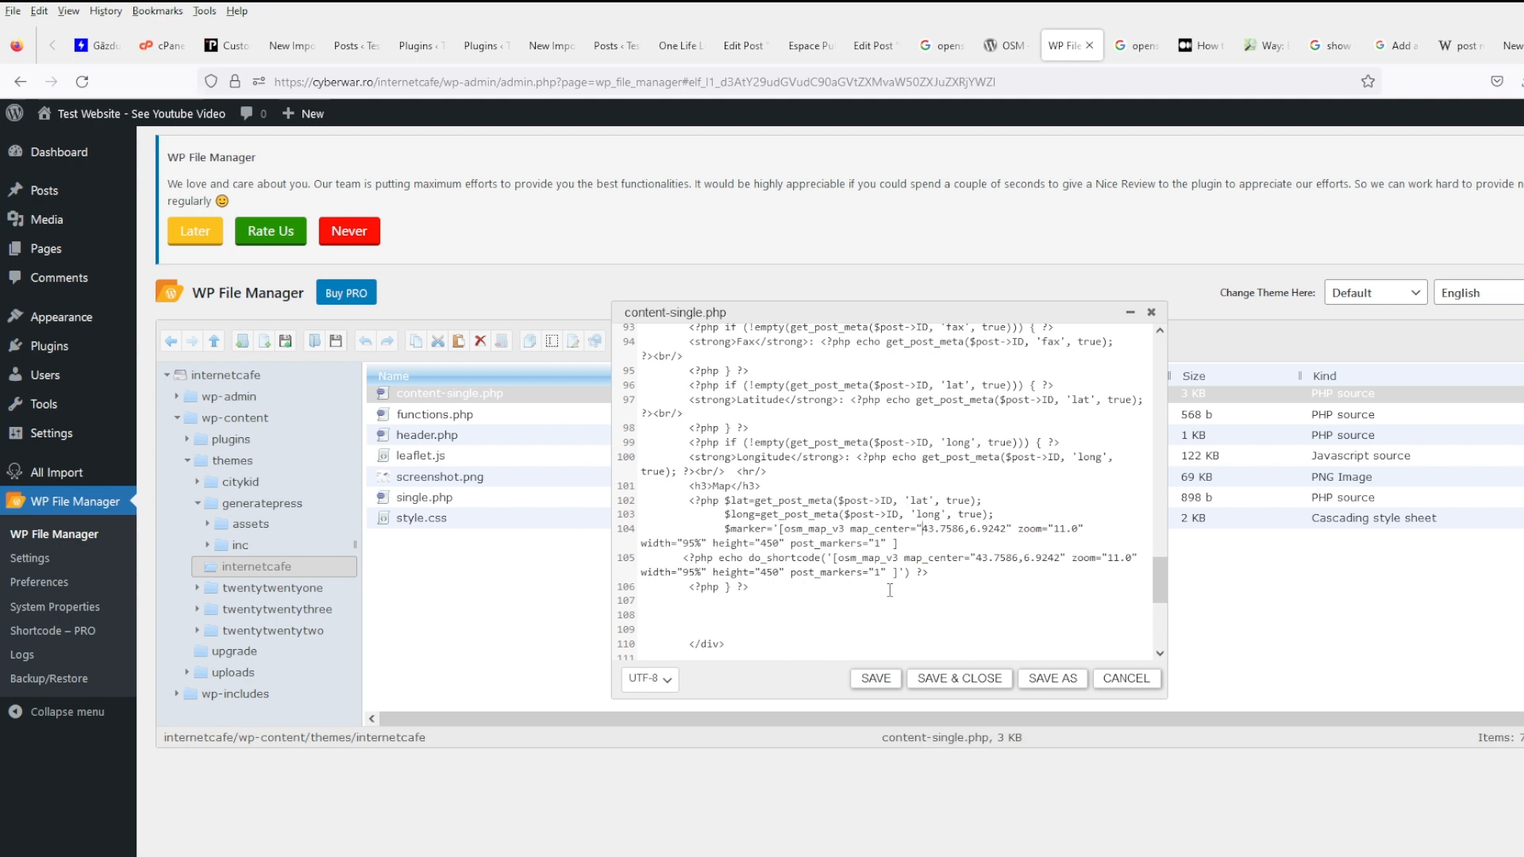
text('.$)
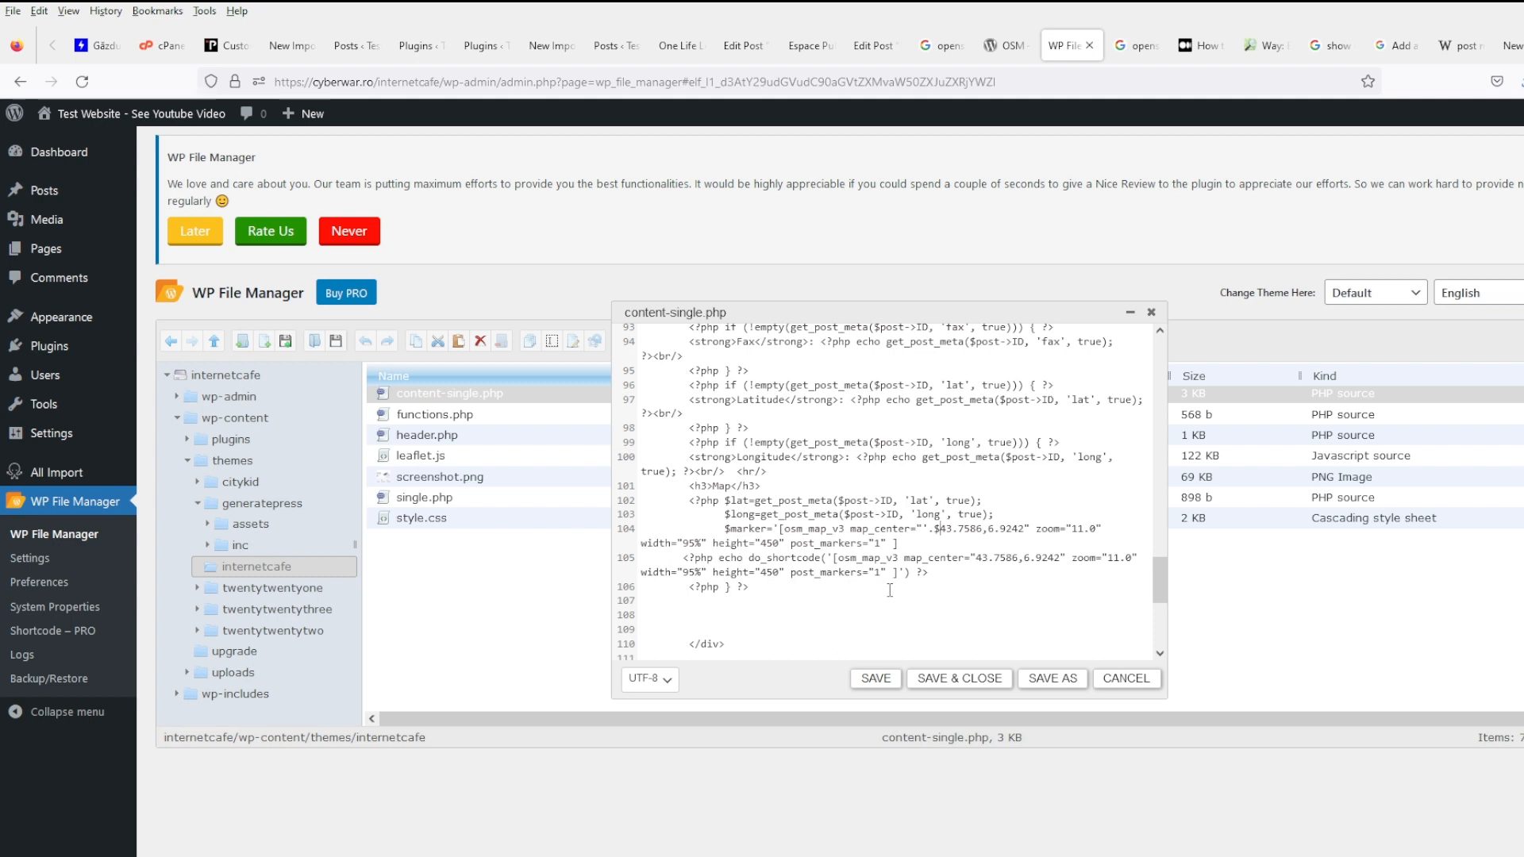
text(lat.')
key(shift+Right)
key(shift+Right)
key(shift+Right)
key(shift+Right)
key(shift+Right)
key(shift+Right)
key(shift+Right)
key(shift+Right)
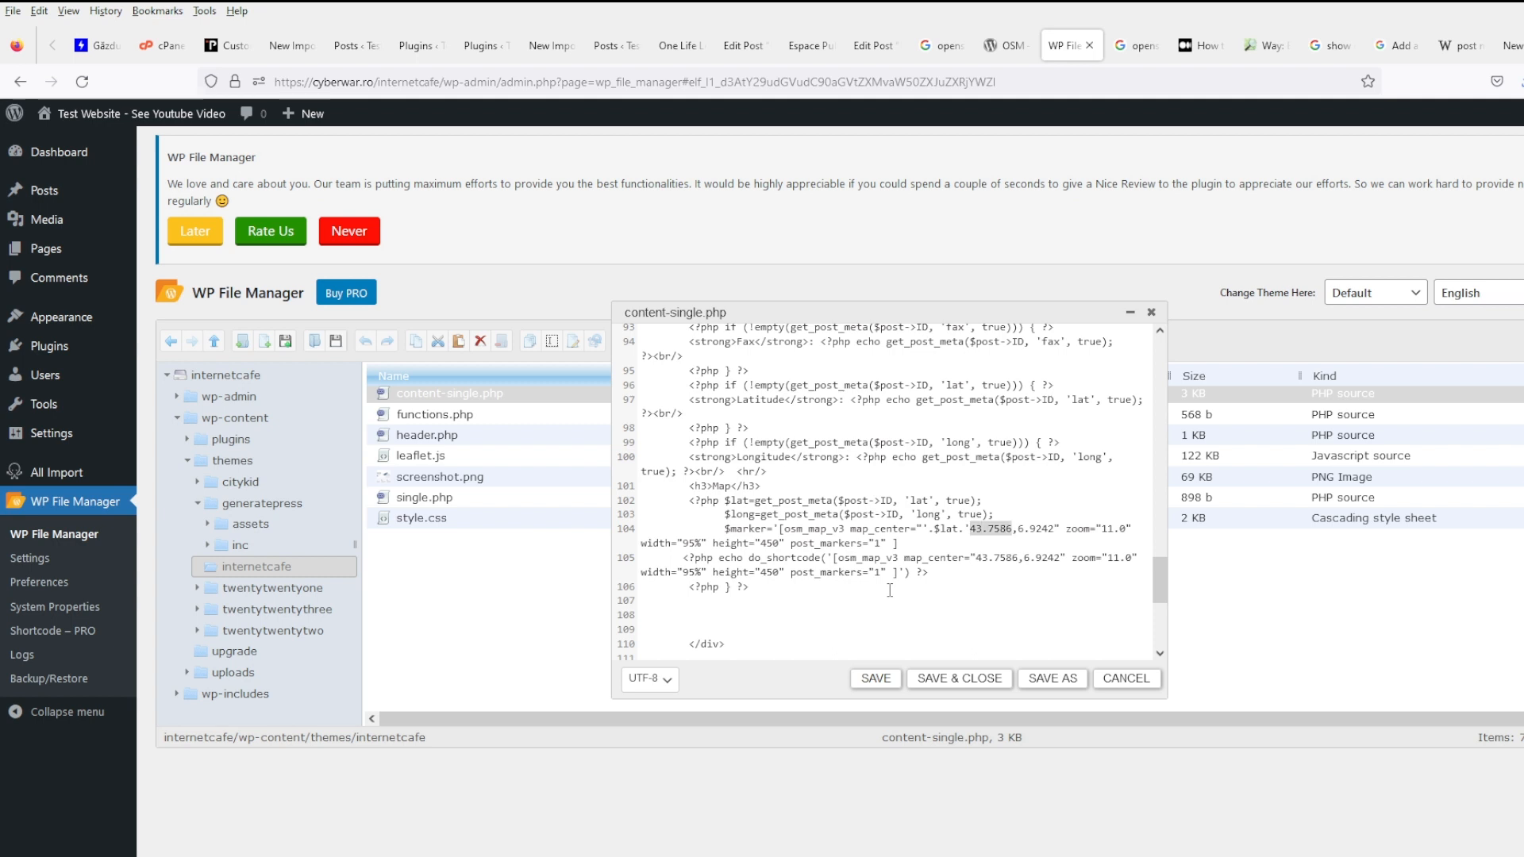
key(BackSpace)
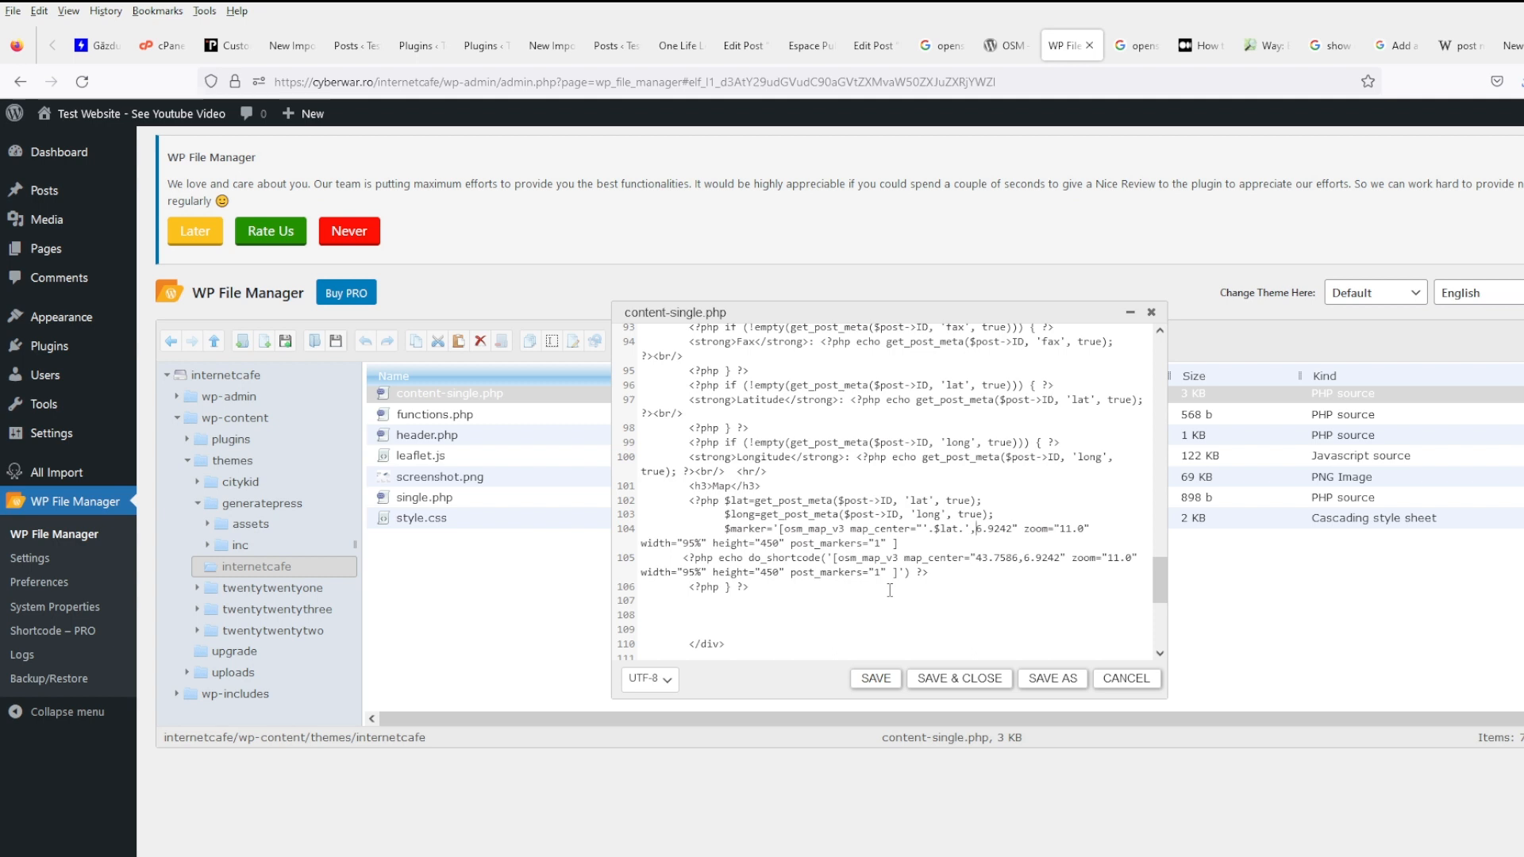
text('.$long.')
key(shift+Right)
key(shift+Right)
key(shift+Right)
key(shift+Right)
key(shift+Right)
key(shift+Right)
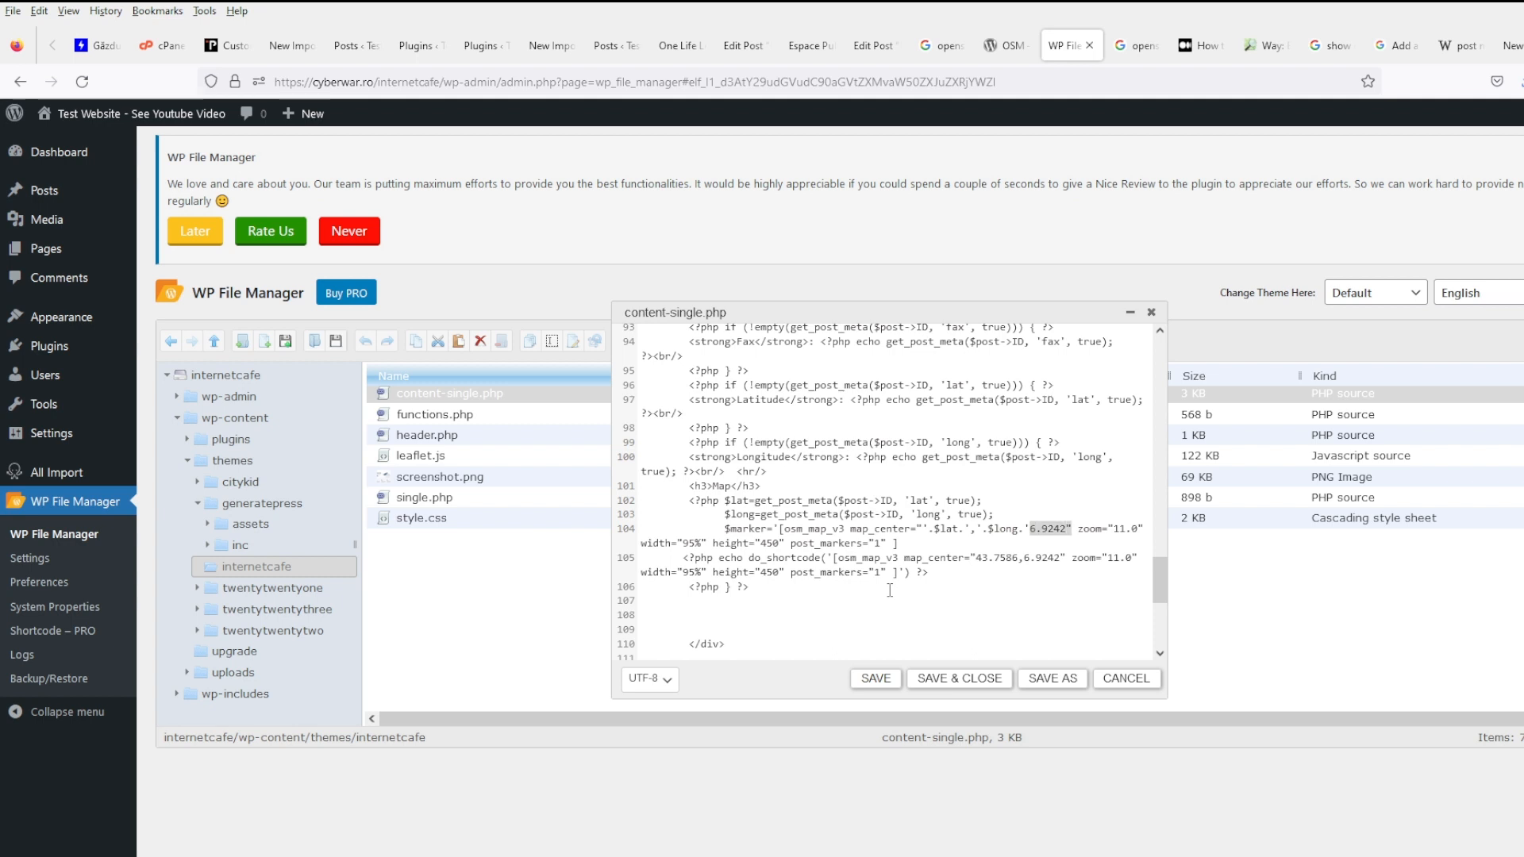
key(Delete)
text(echo $marker; ?>)
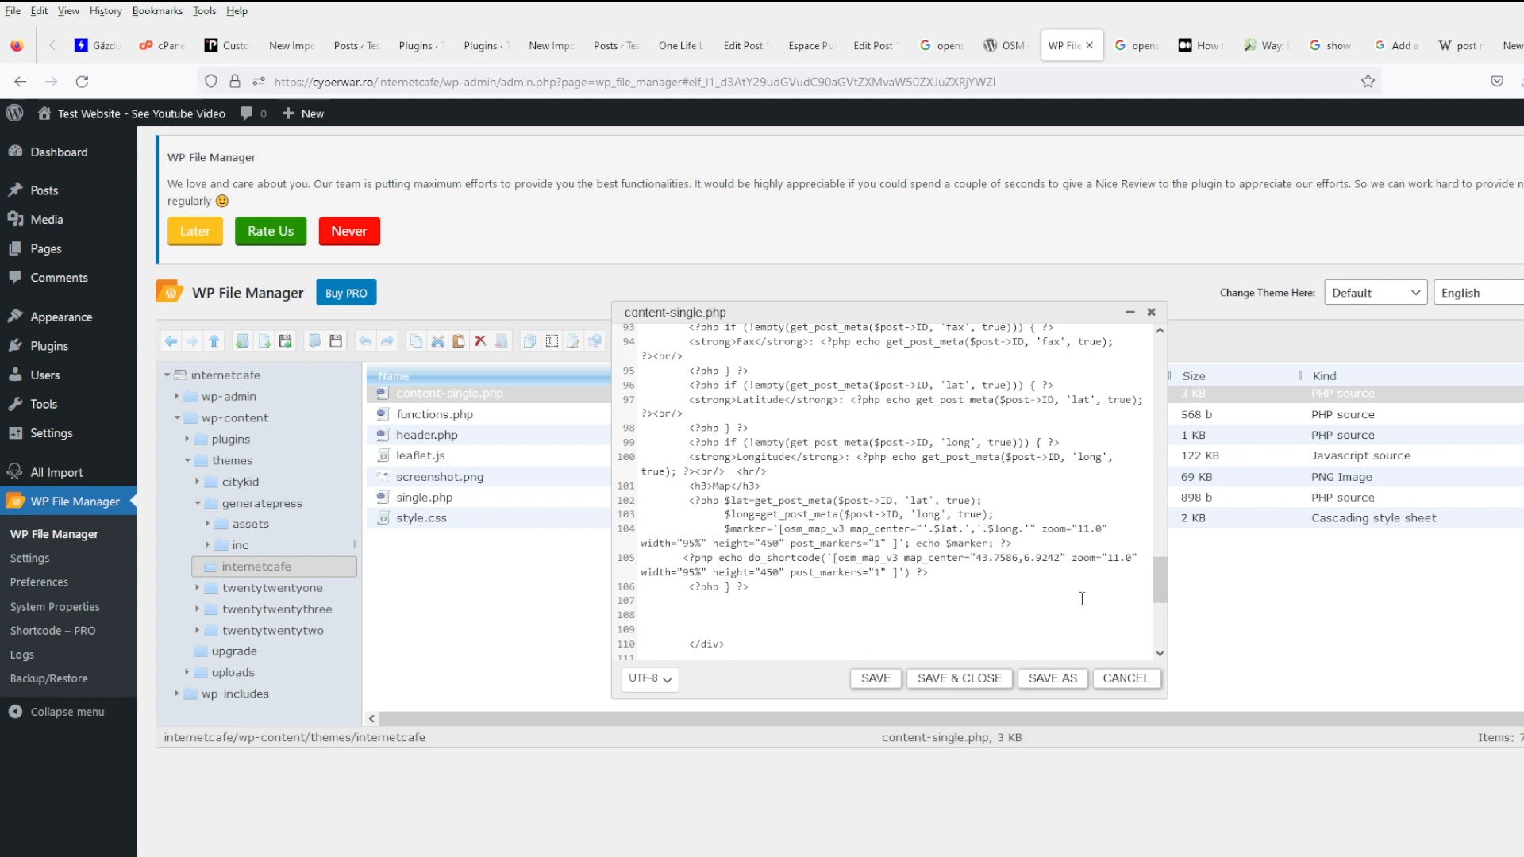
click(876, 678)
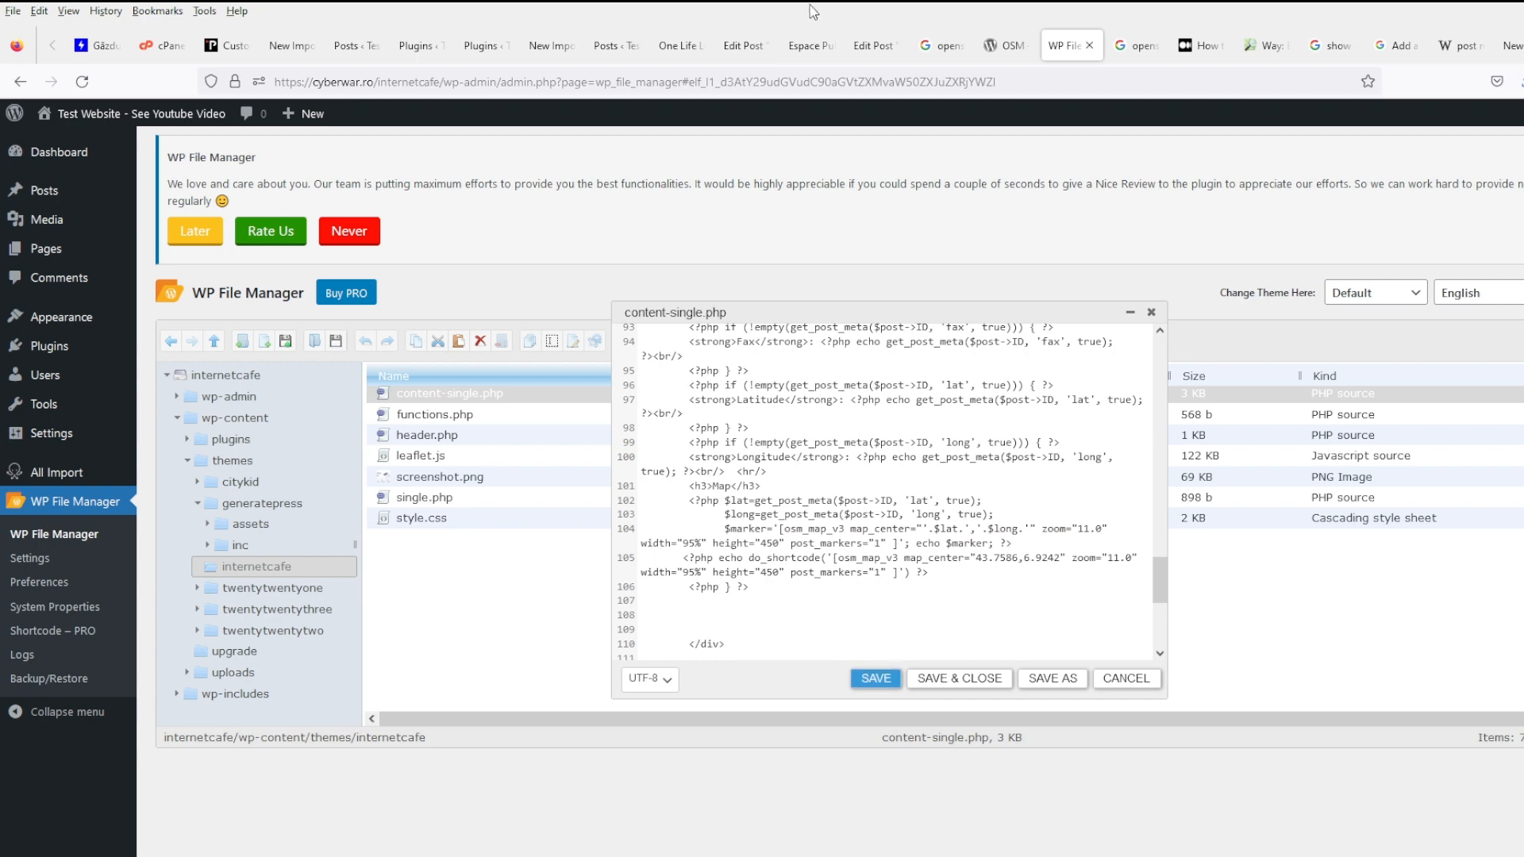
click(804, 47)
- Reload the Espace post to see its Map section, and compare with the 50.0709308 tag archive
click(81, 81)
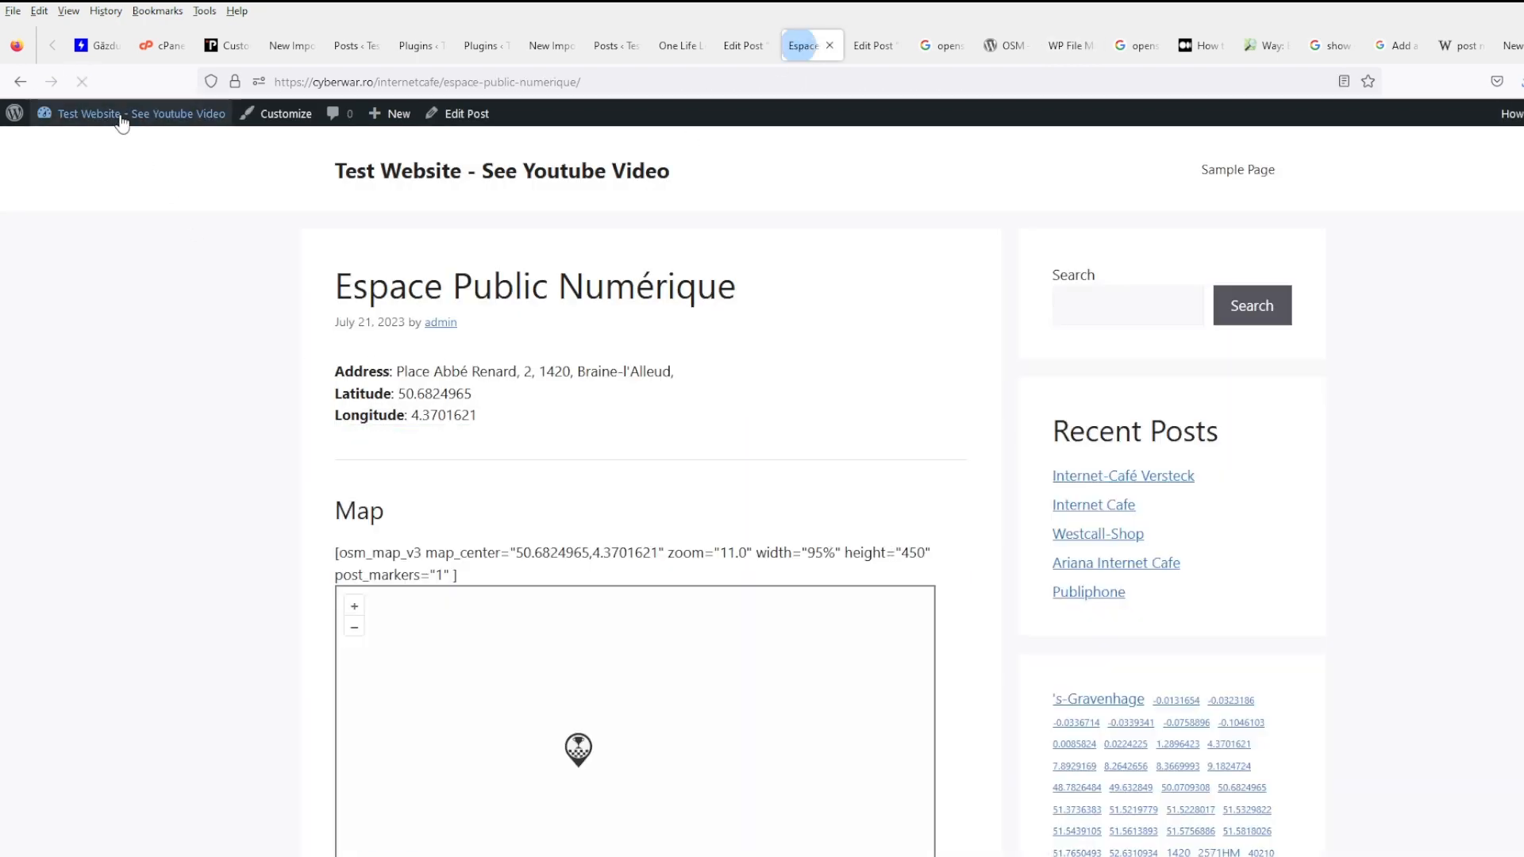
scroll(534, 548, down, 3)
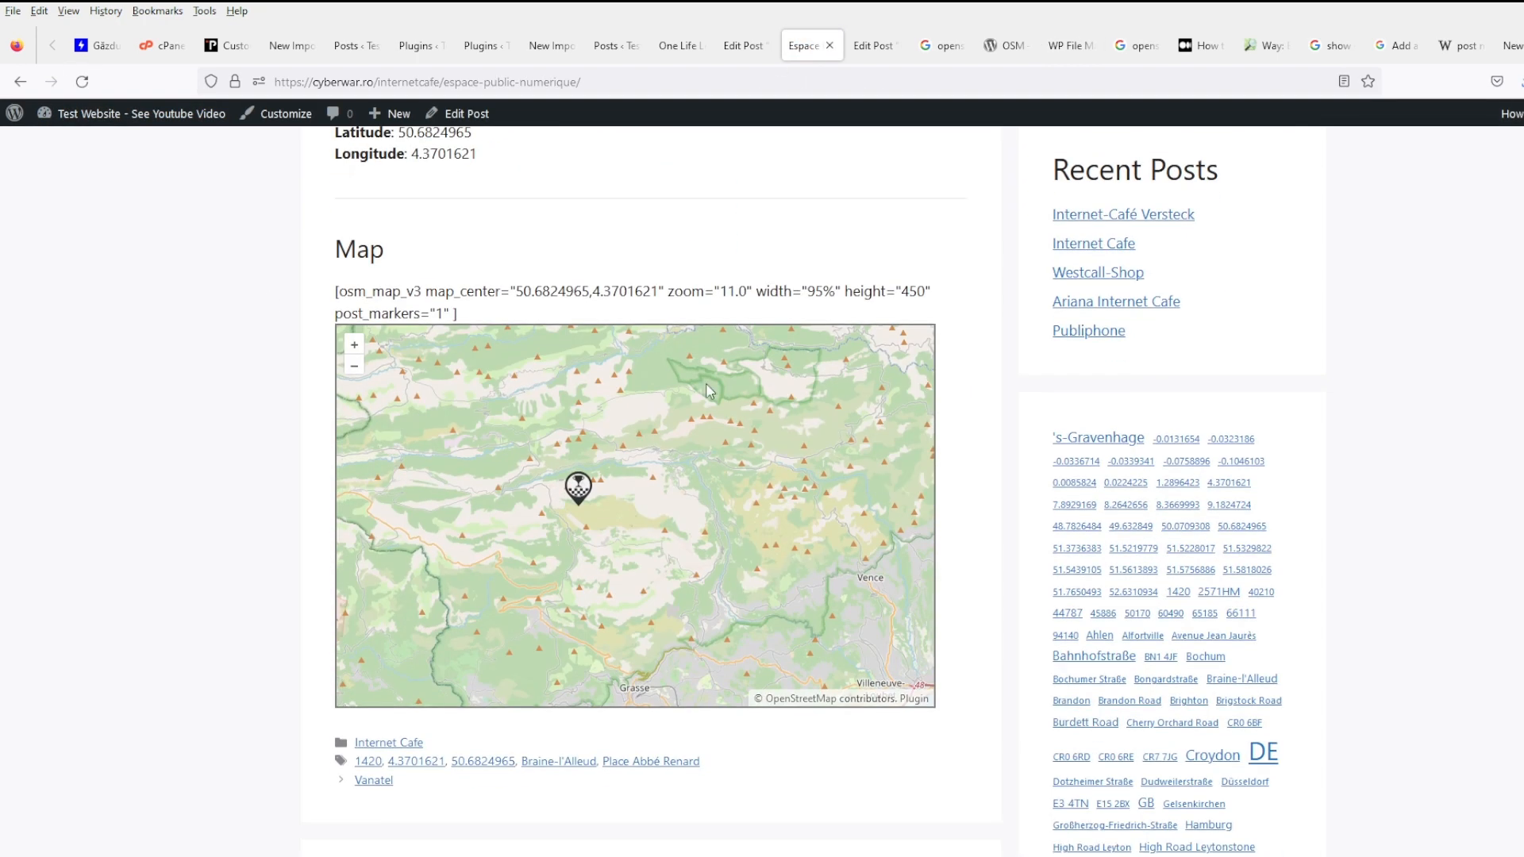
middle_click(1183, 527)
click(881, 49)
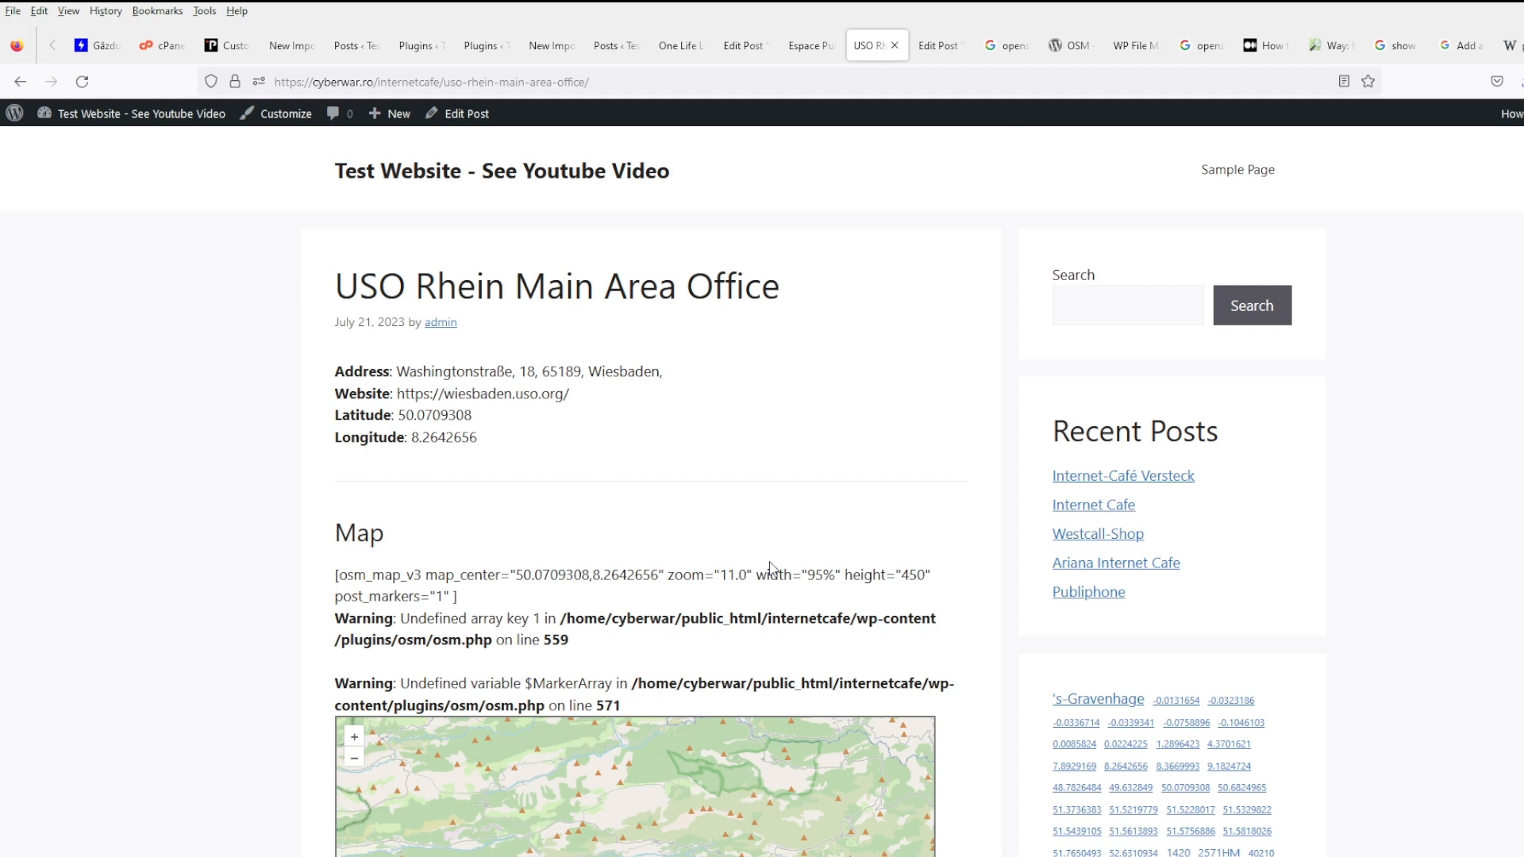
scroll(770, 566, down, 4)
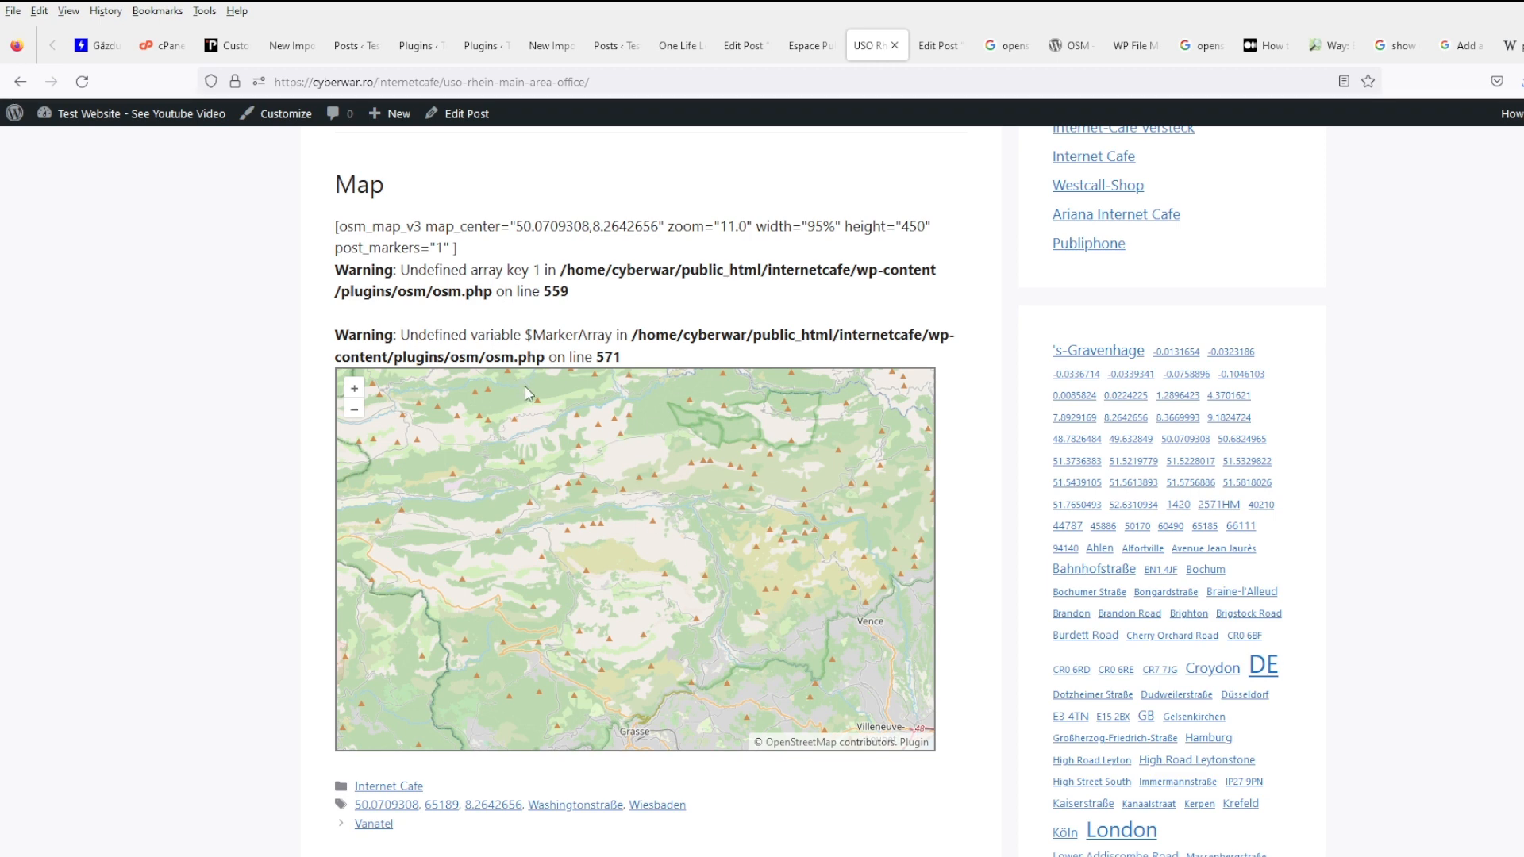
scroll(568, 291, up, 2)
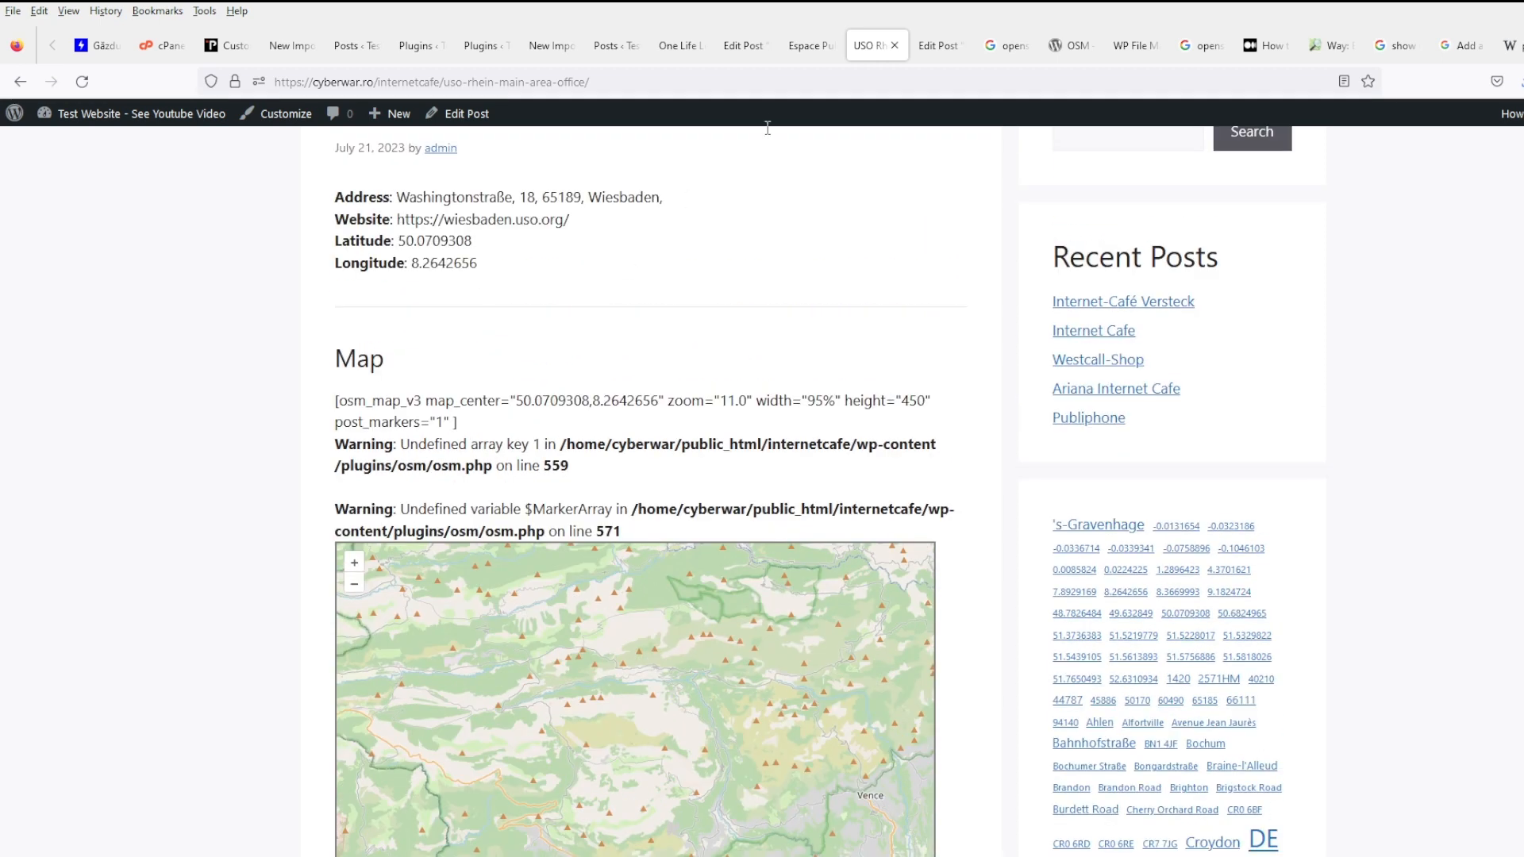
key(ctrl+Page_Up)
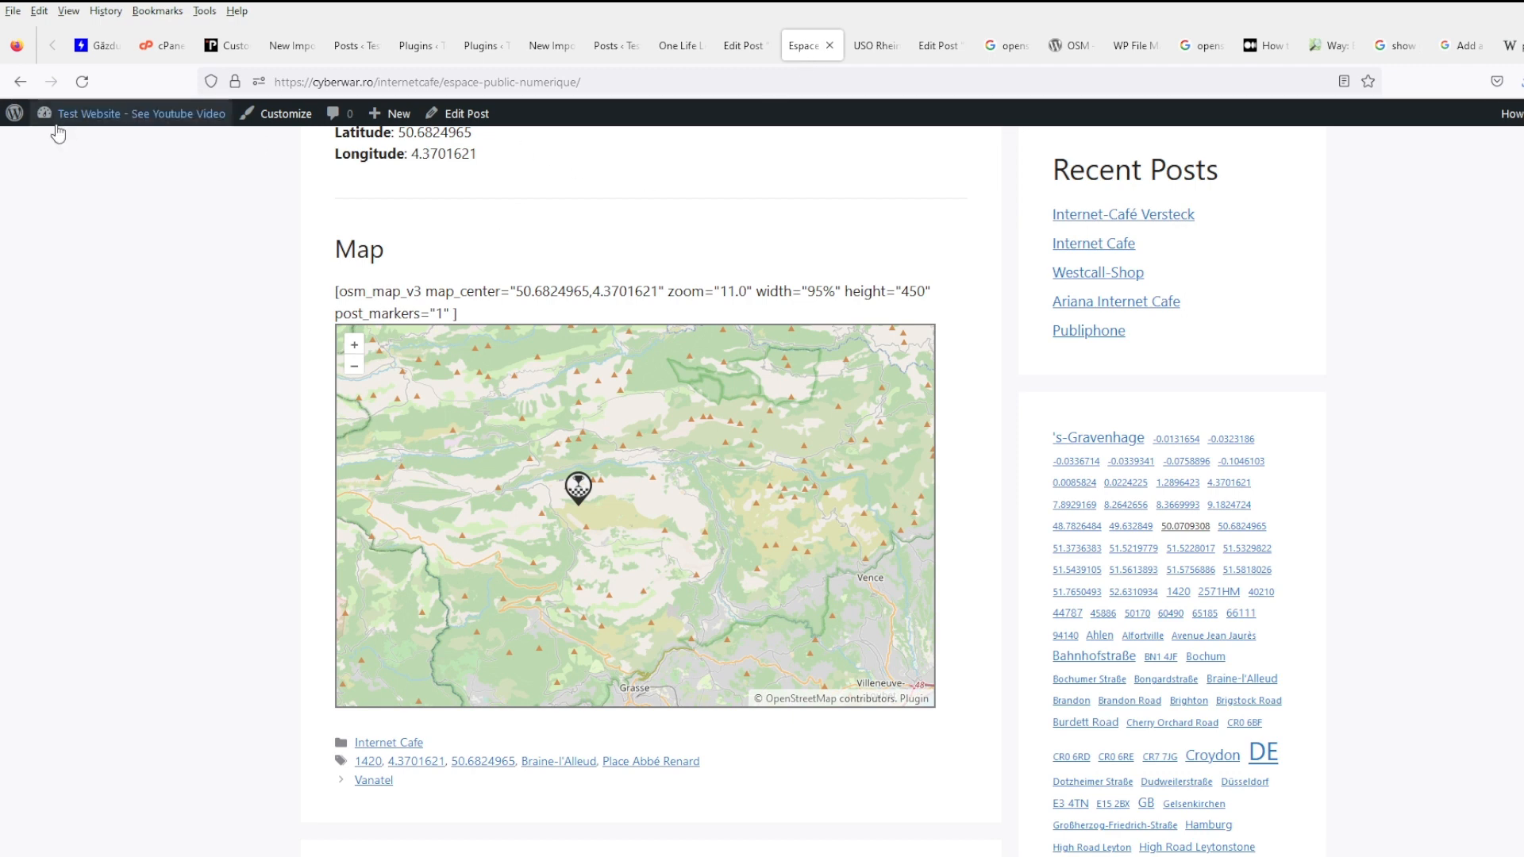
- Start a new WP All Import import and upload cafes.csv
click(61, 156)
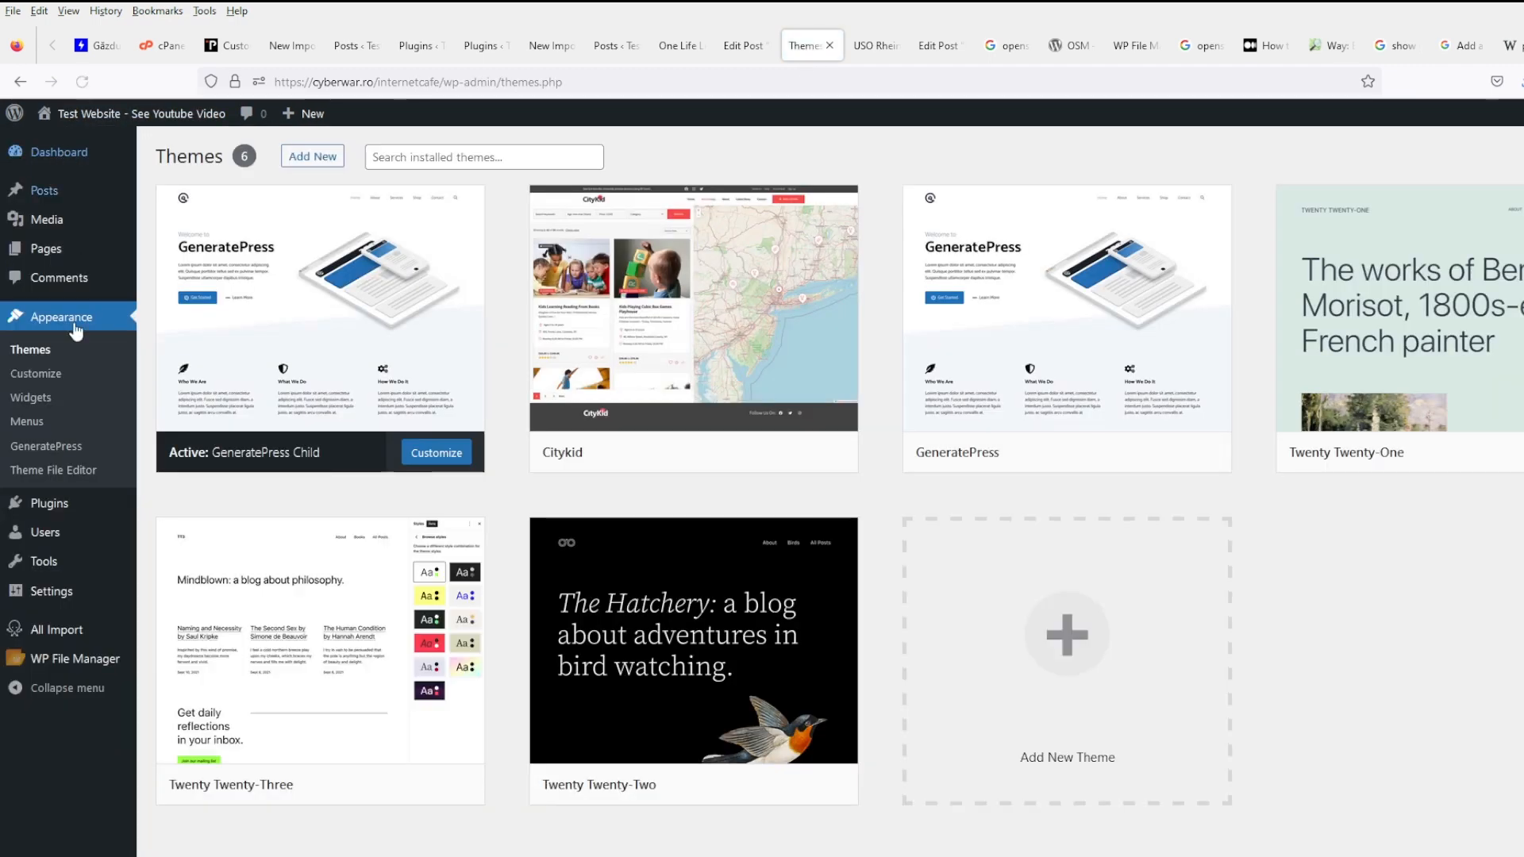
mouse_move(69, 601)
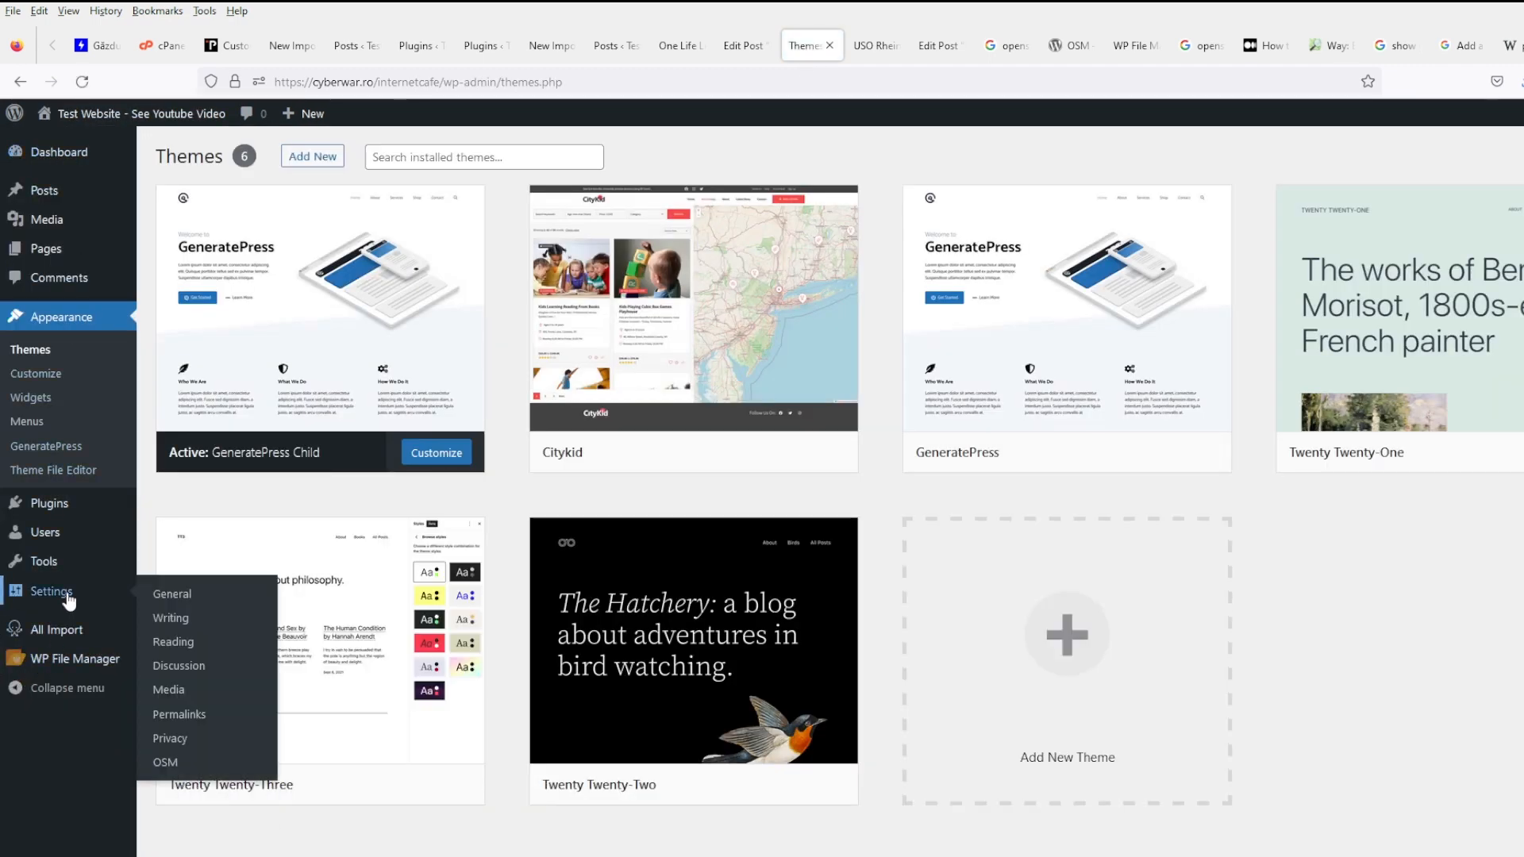
mouse_move(71, 631)
click(155, 642)
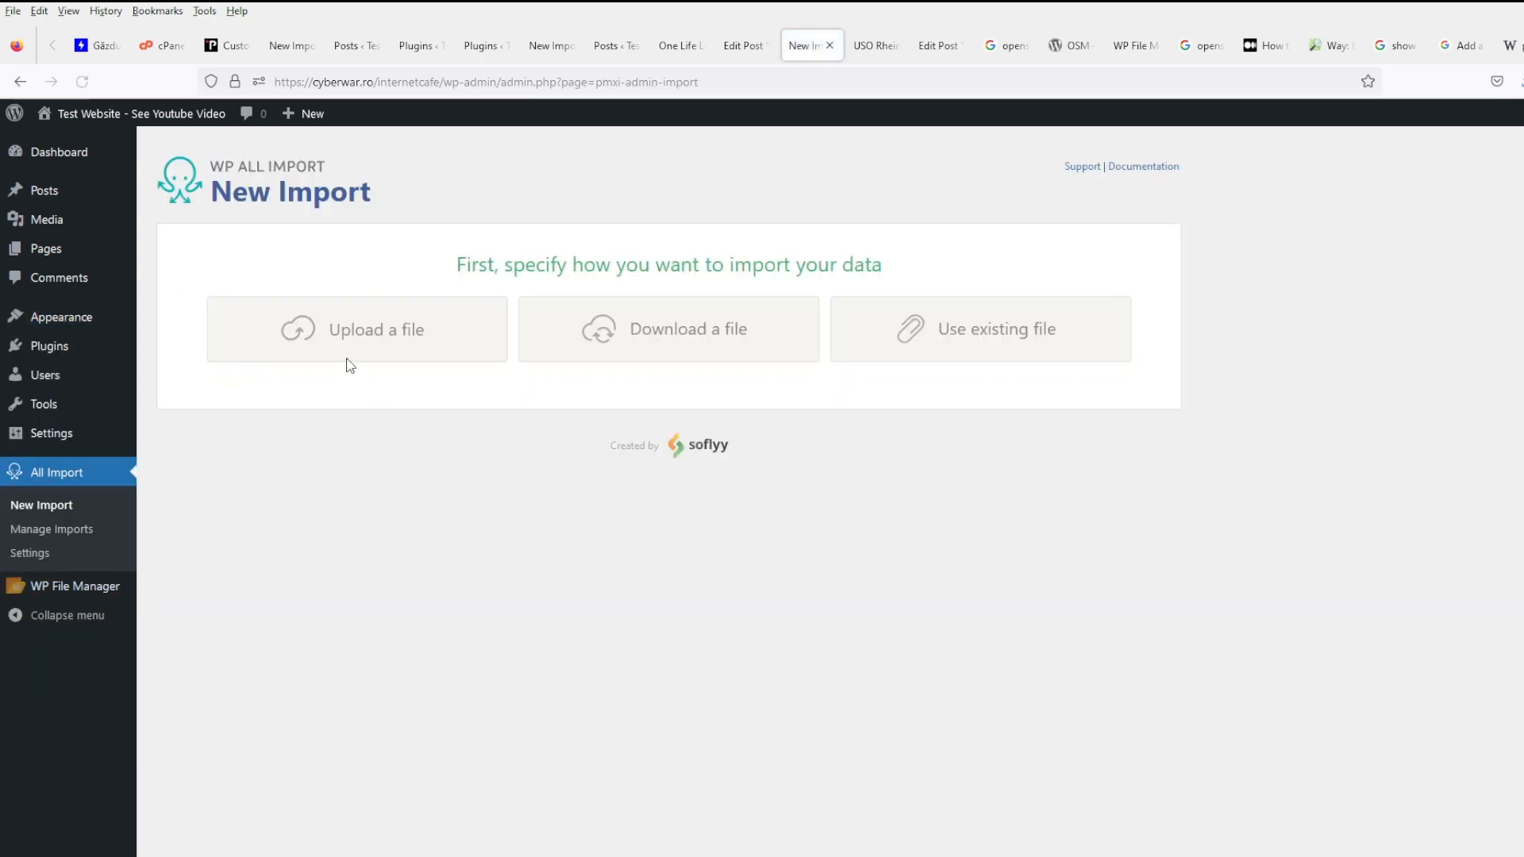
click(367, 316)
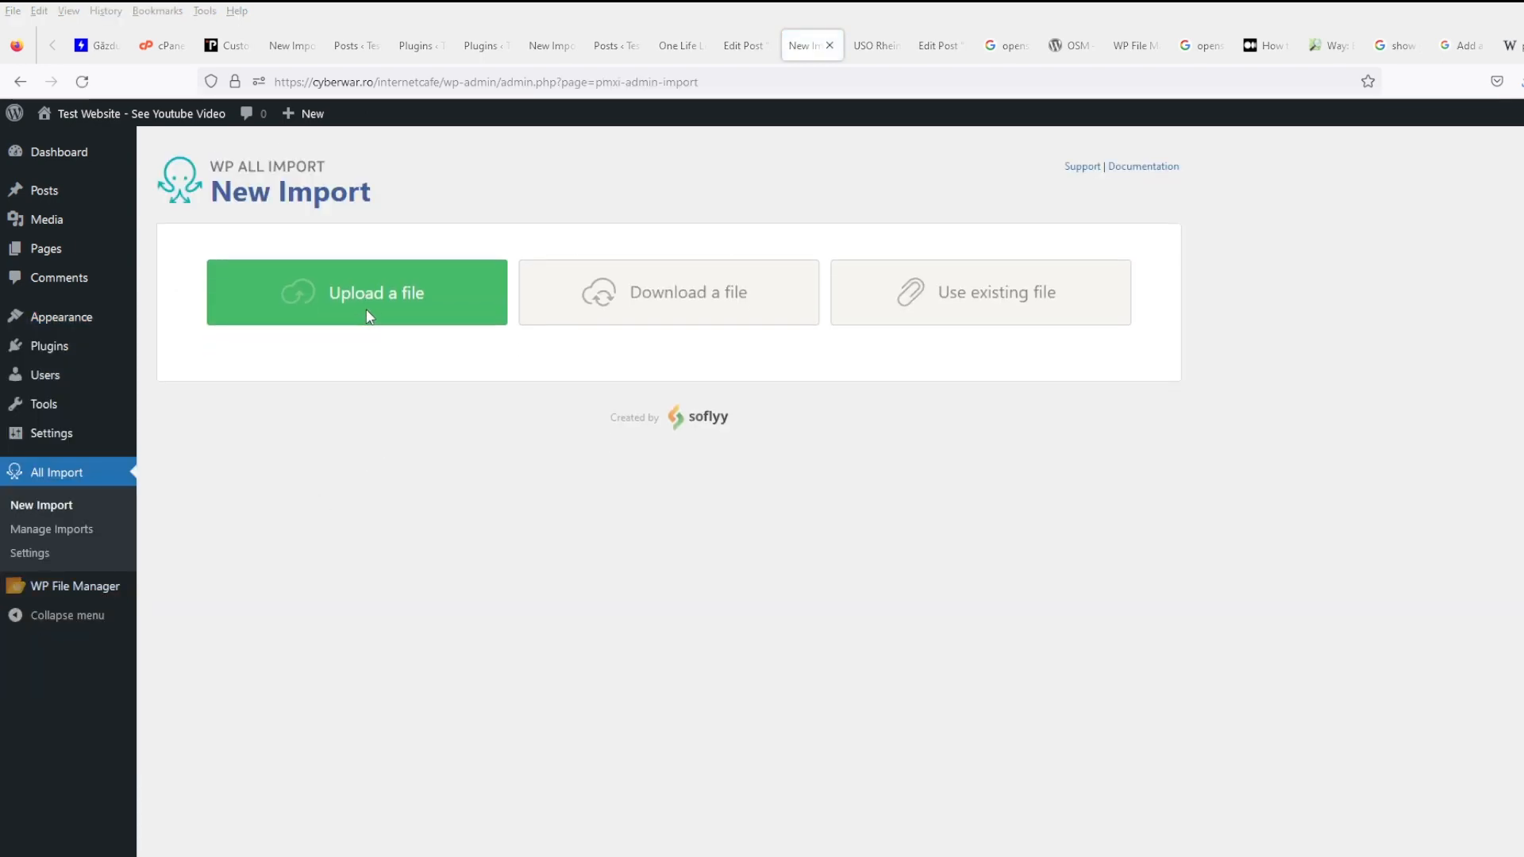
double_click(526, 304)
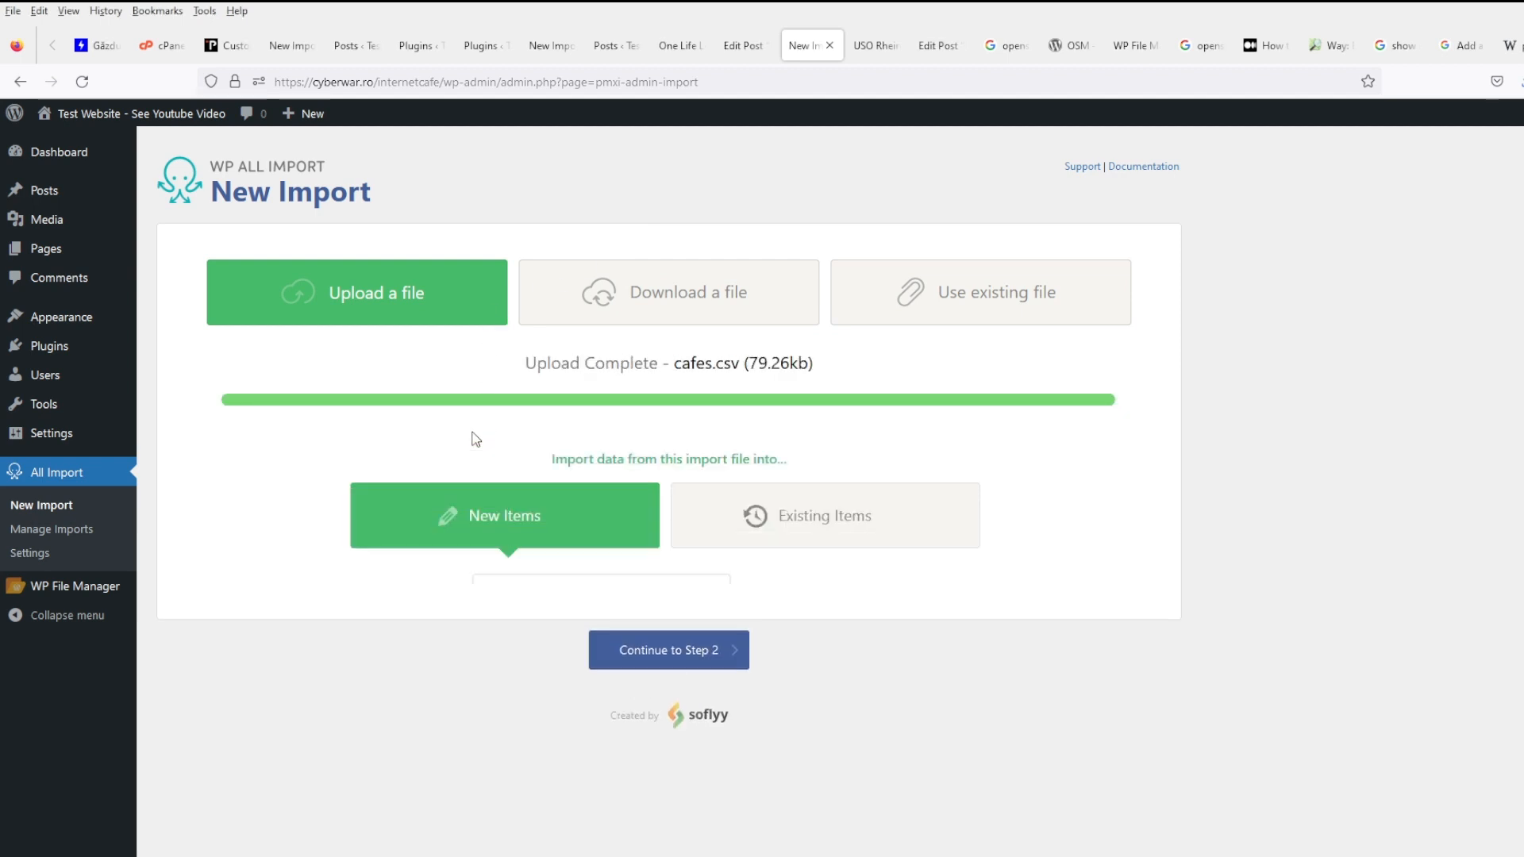
- Keep Posts as the item type and open the OpenStreetMap plugin settings
click(575, 609)
scroll(577, 611, down, 2)
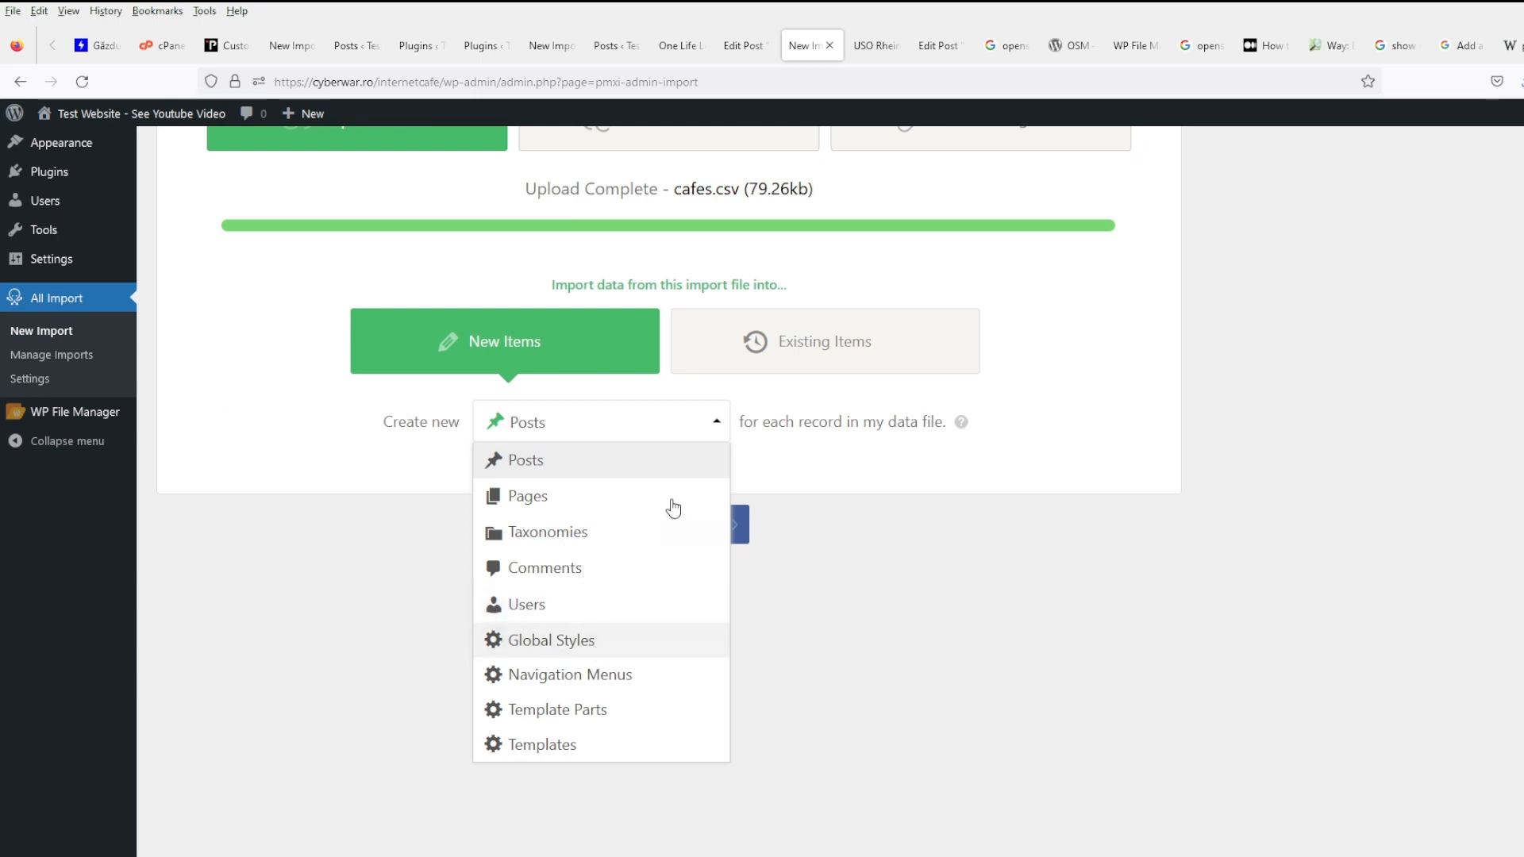
click(922, 559)
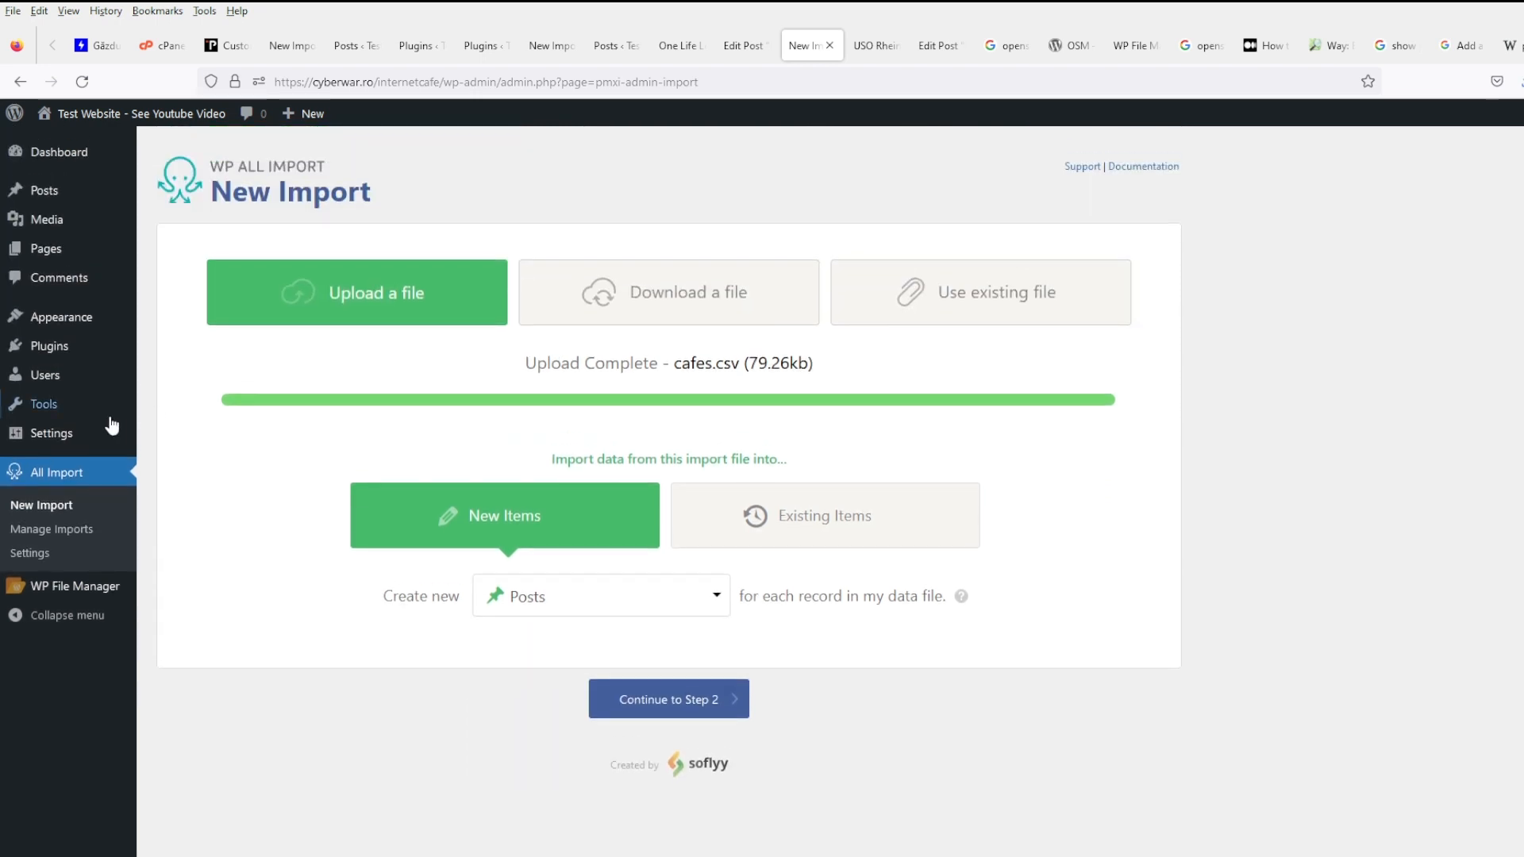
mouse_move(92, 430)
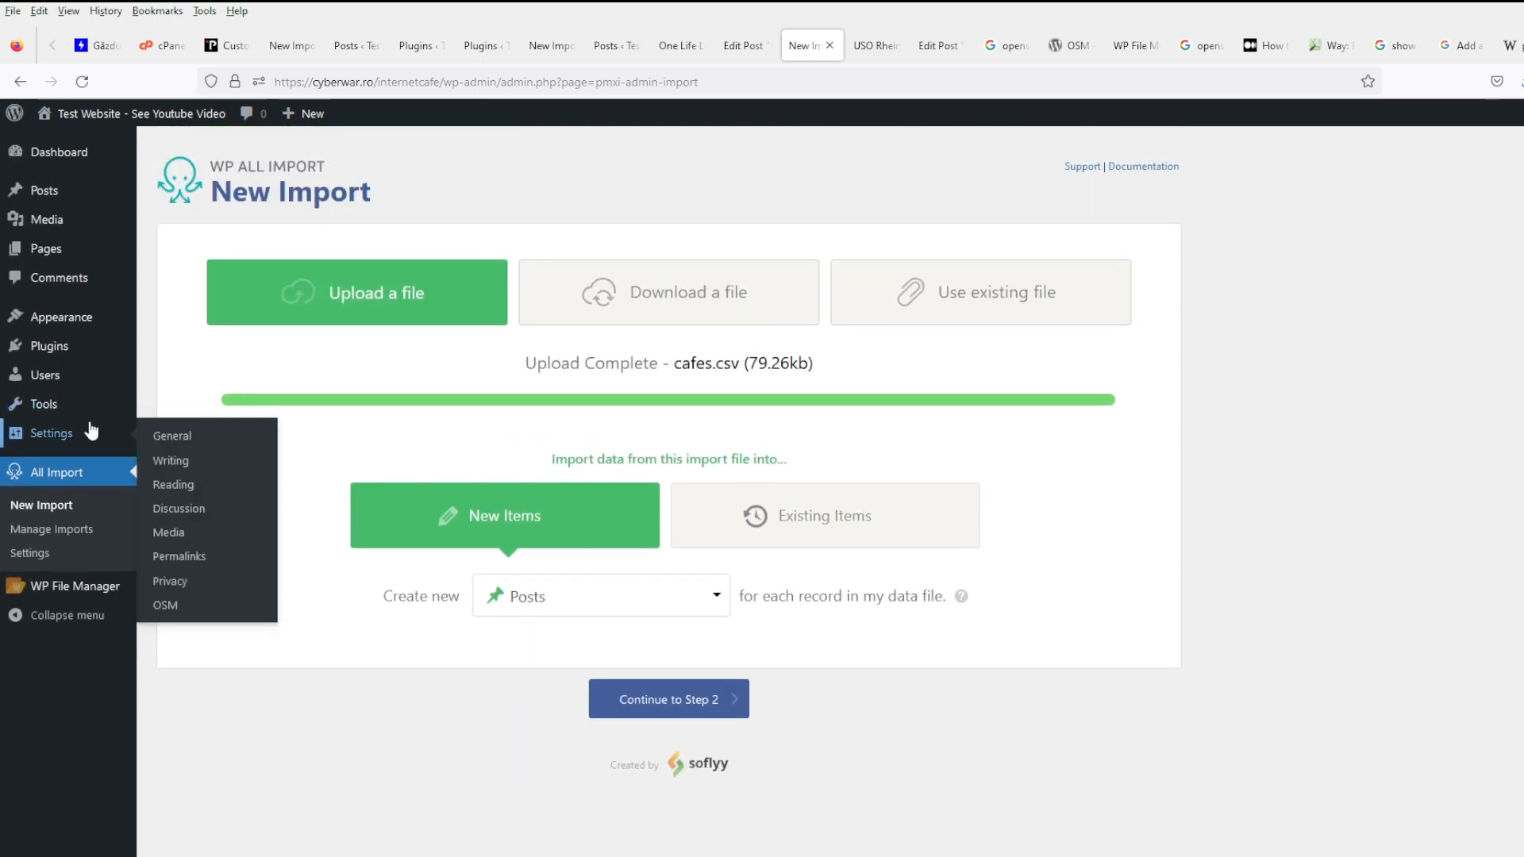
click(190, 606)
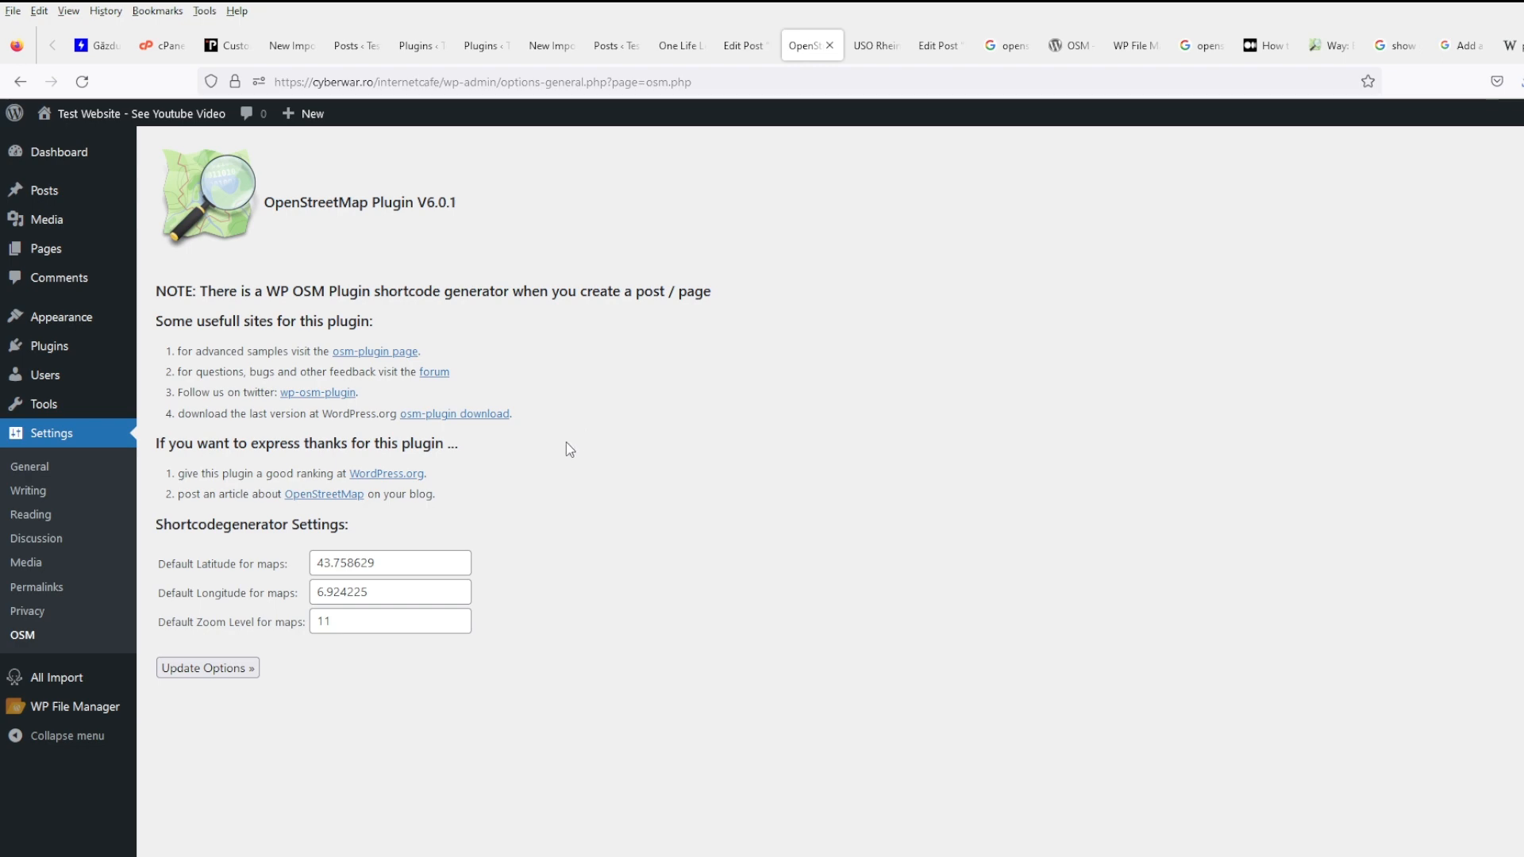
- Reload the One Life Left post to see its new Map section
click(943, 45)
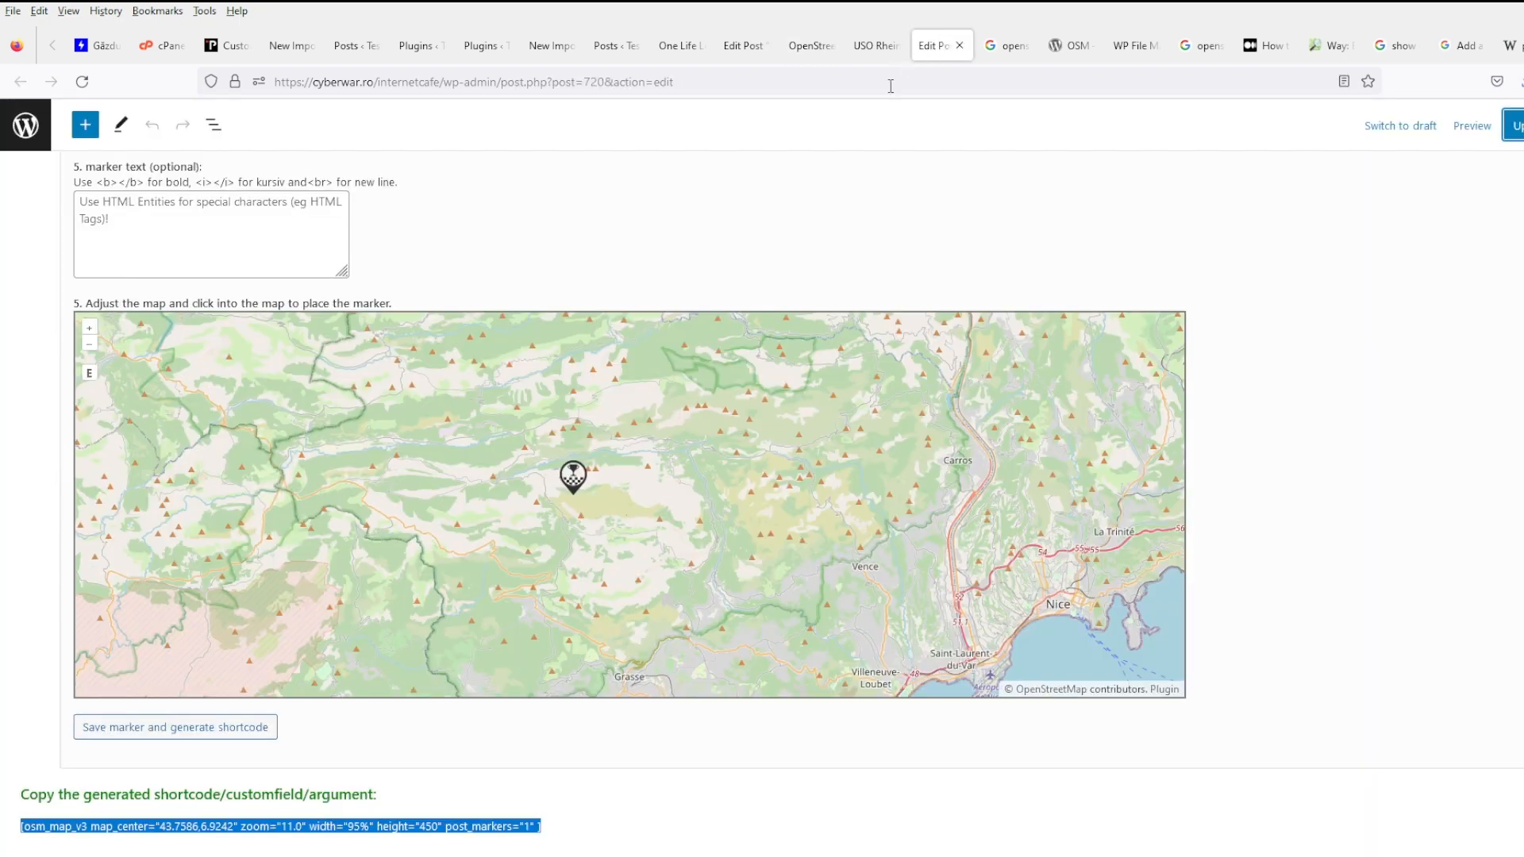
click(734, 54)
click(699, 54)
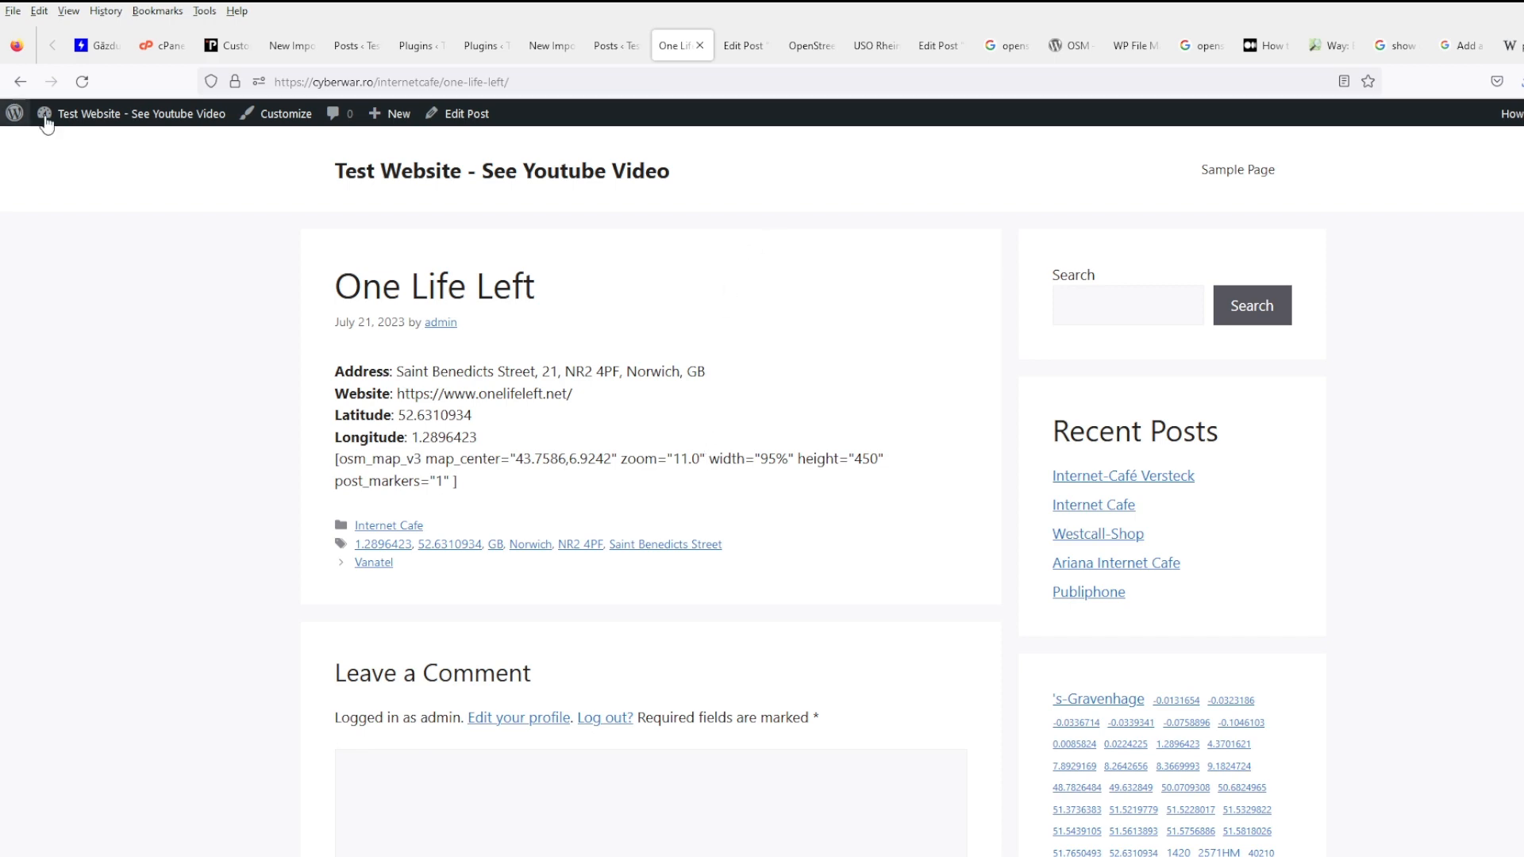
click(81, 81)
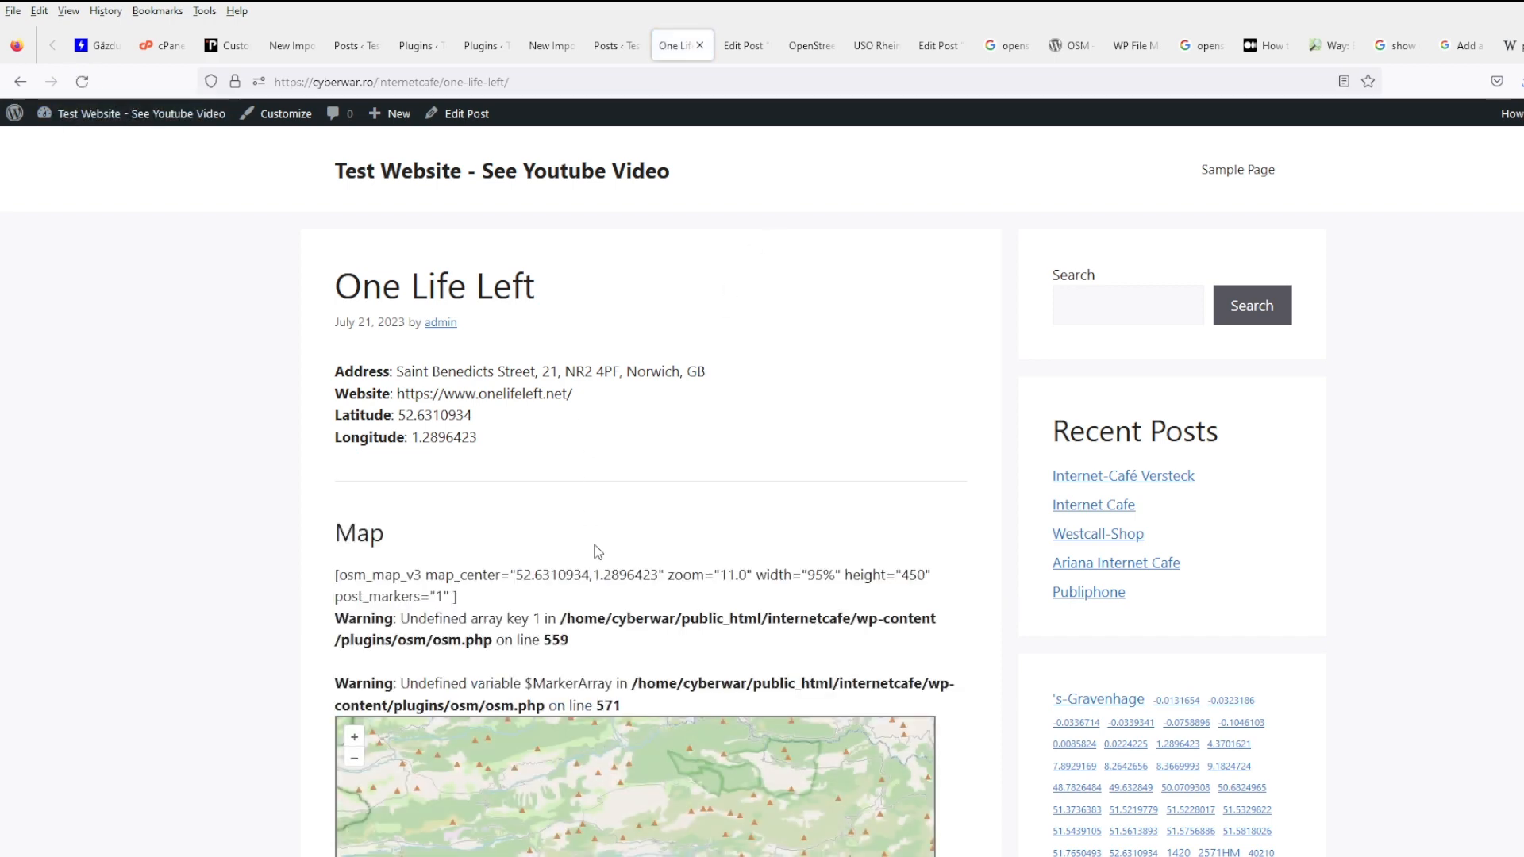
scroll(598, 551, down, 4)
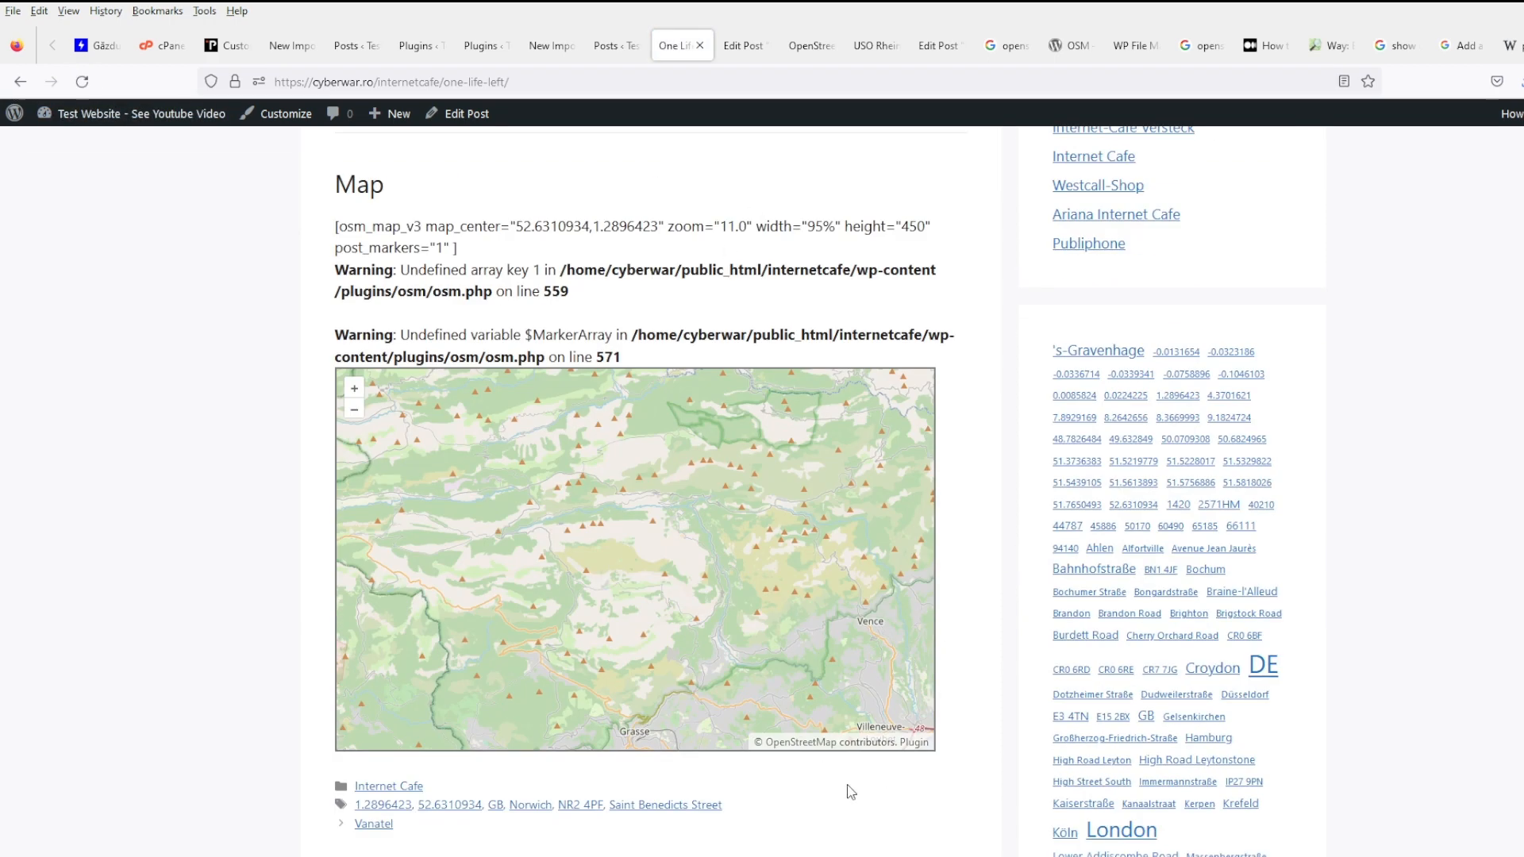
- Inspect the HTML source of the map shortcode, warnings and tag list, then return to the post
drag(851, 792, 306, 238)
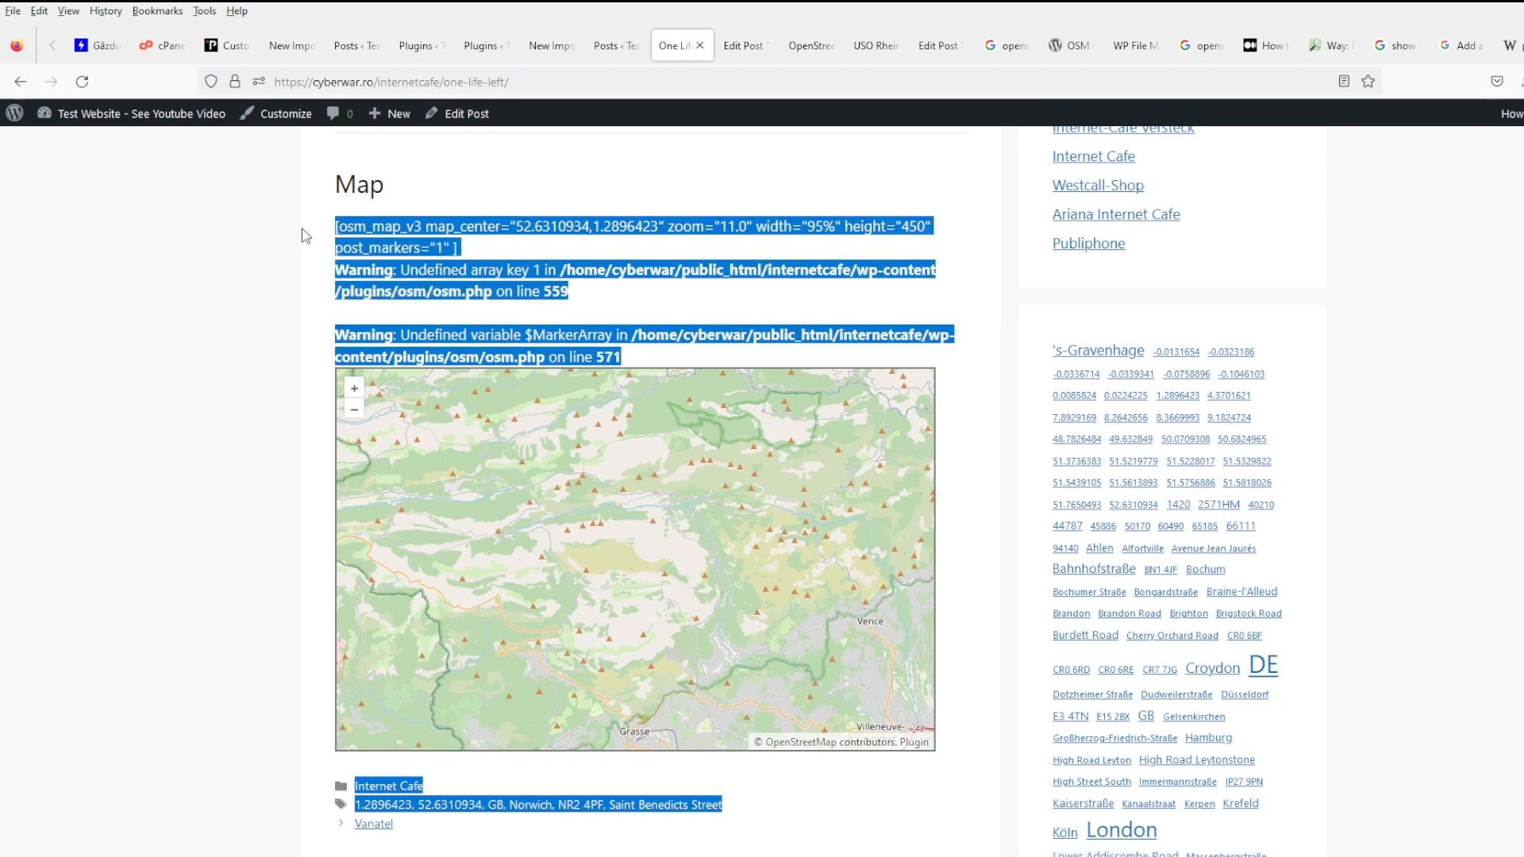
right_click(374, 231)
click(451, 387)
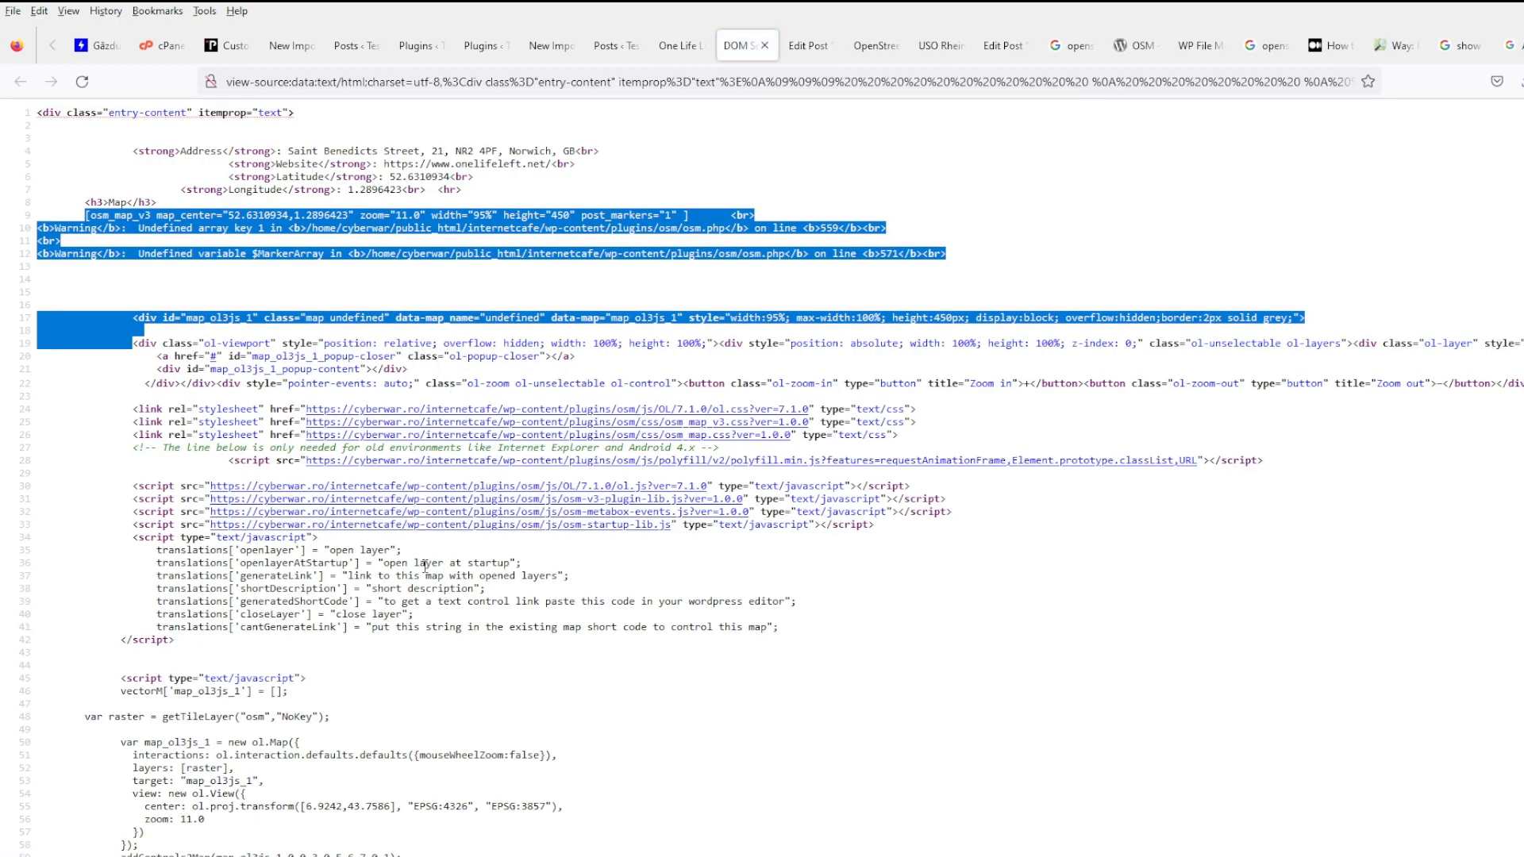
click(461, 293)
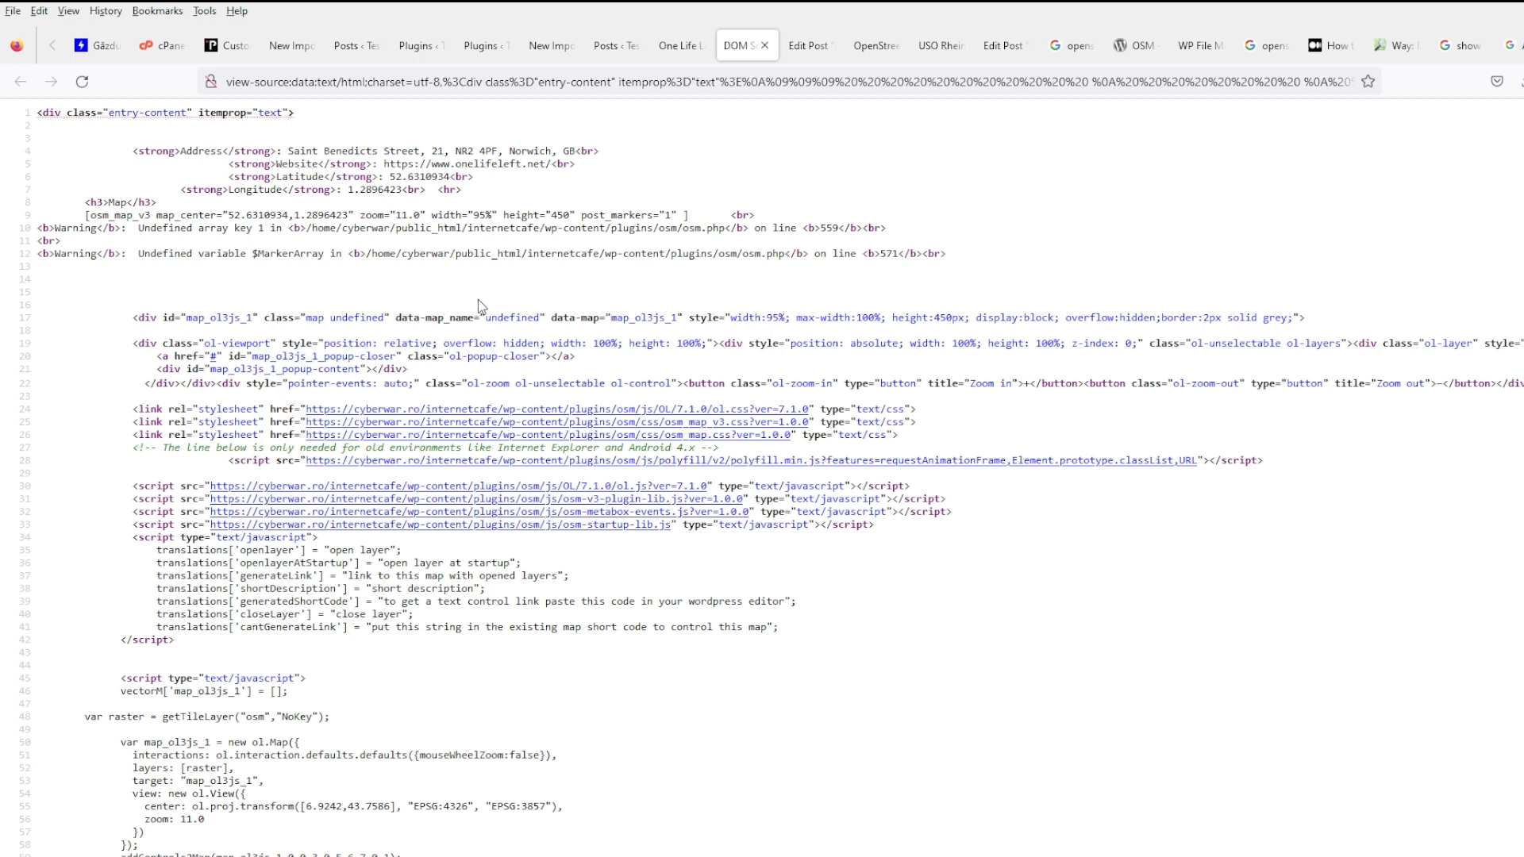
scroll(232, 439, down, 1)
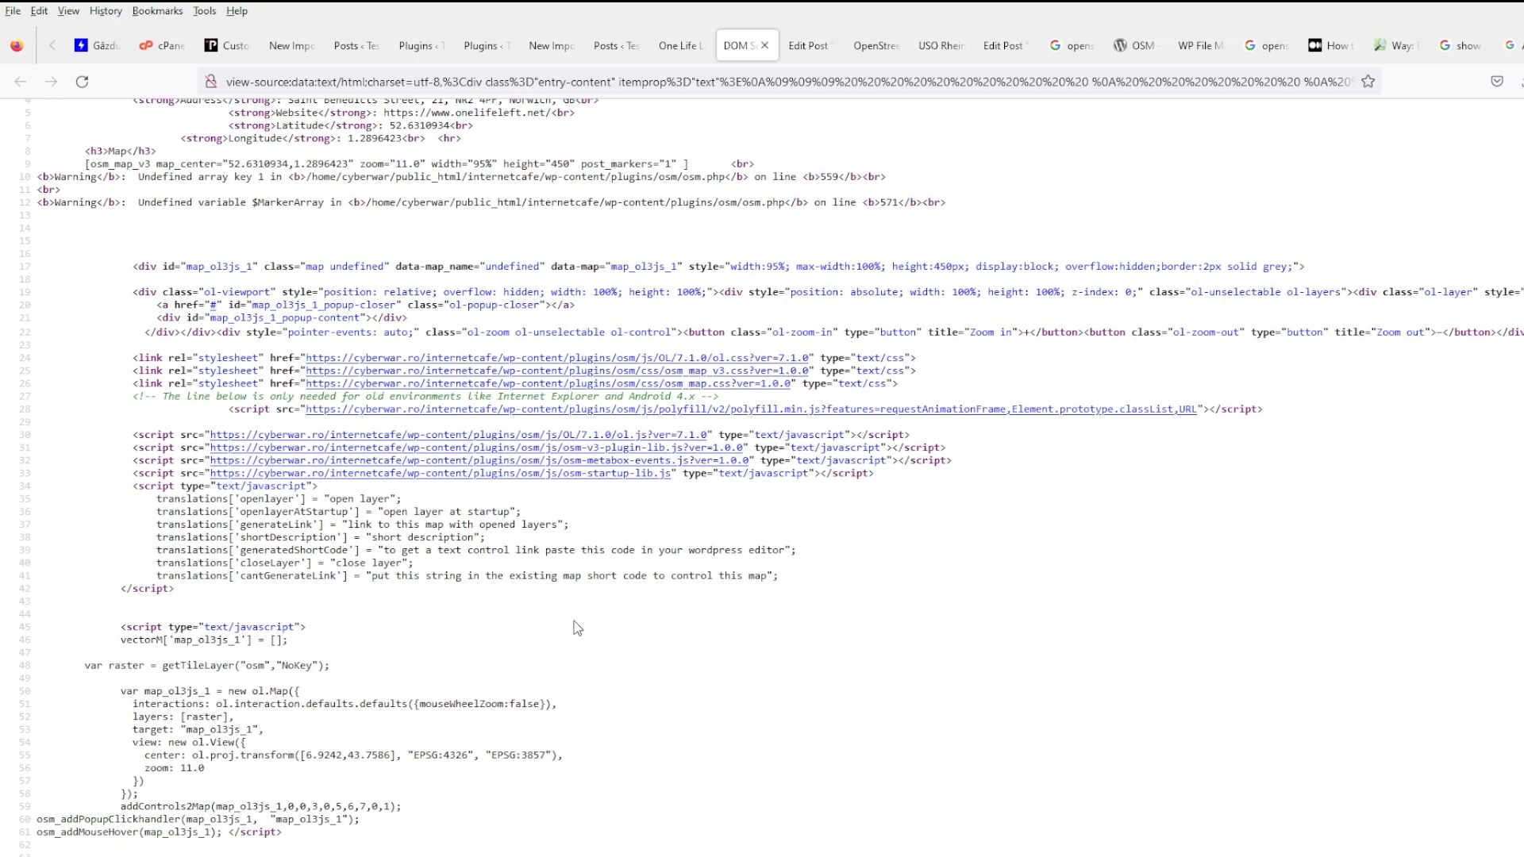
scroll(575, 621, up, 1)
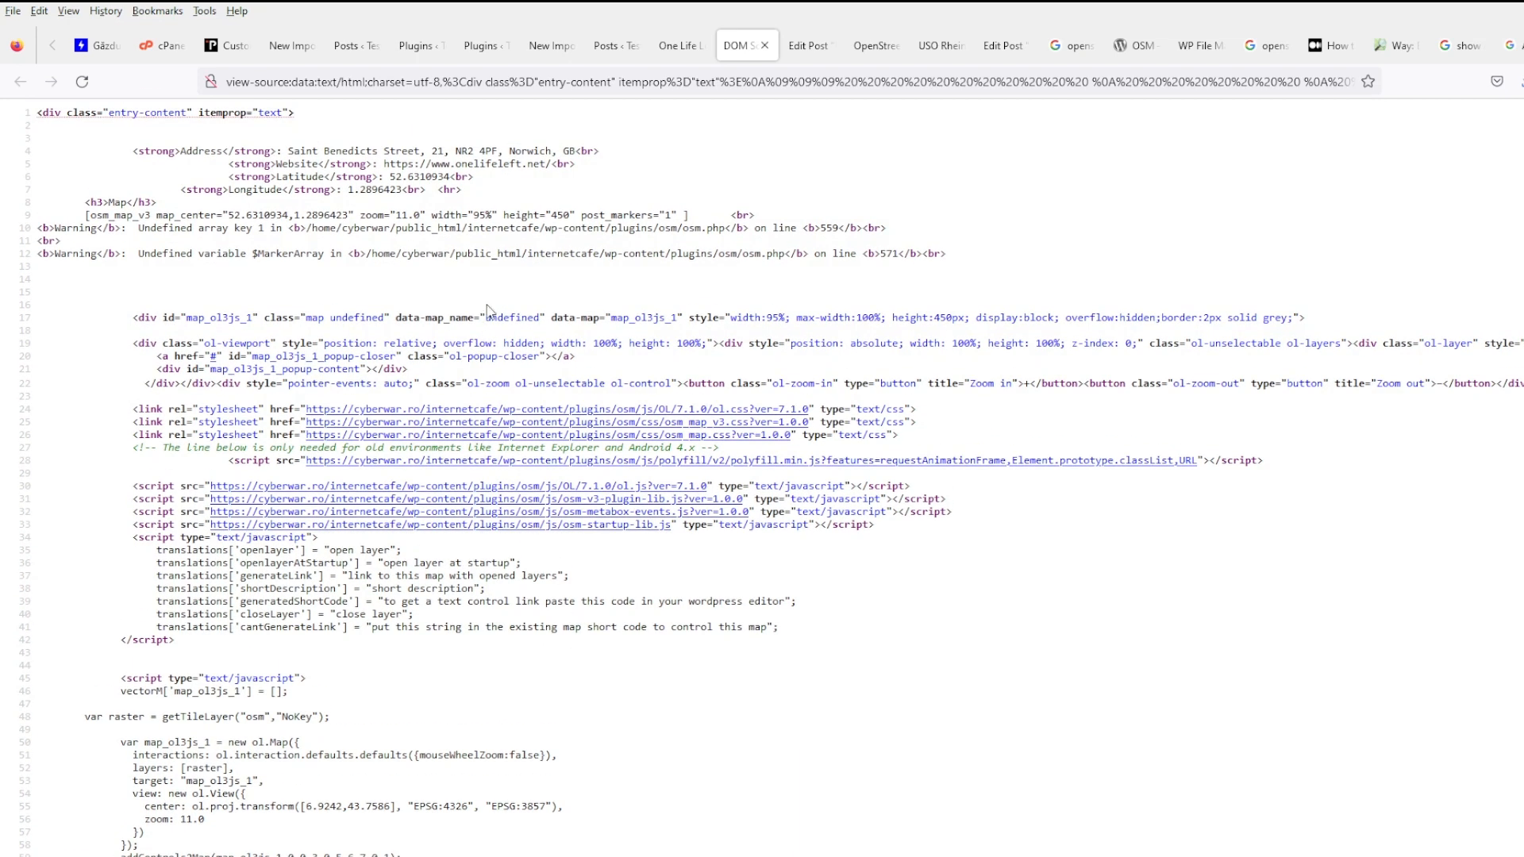
click(765, 45)
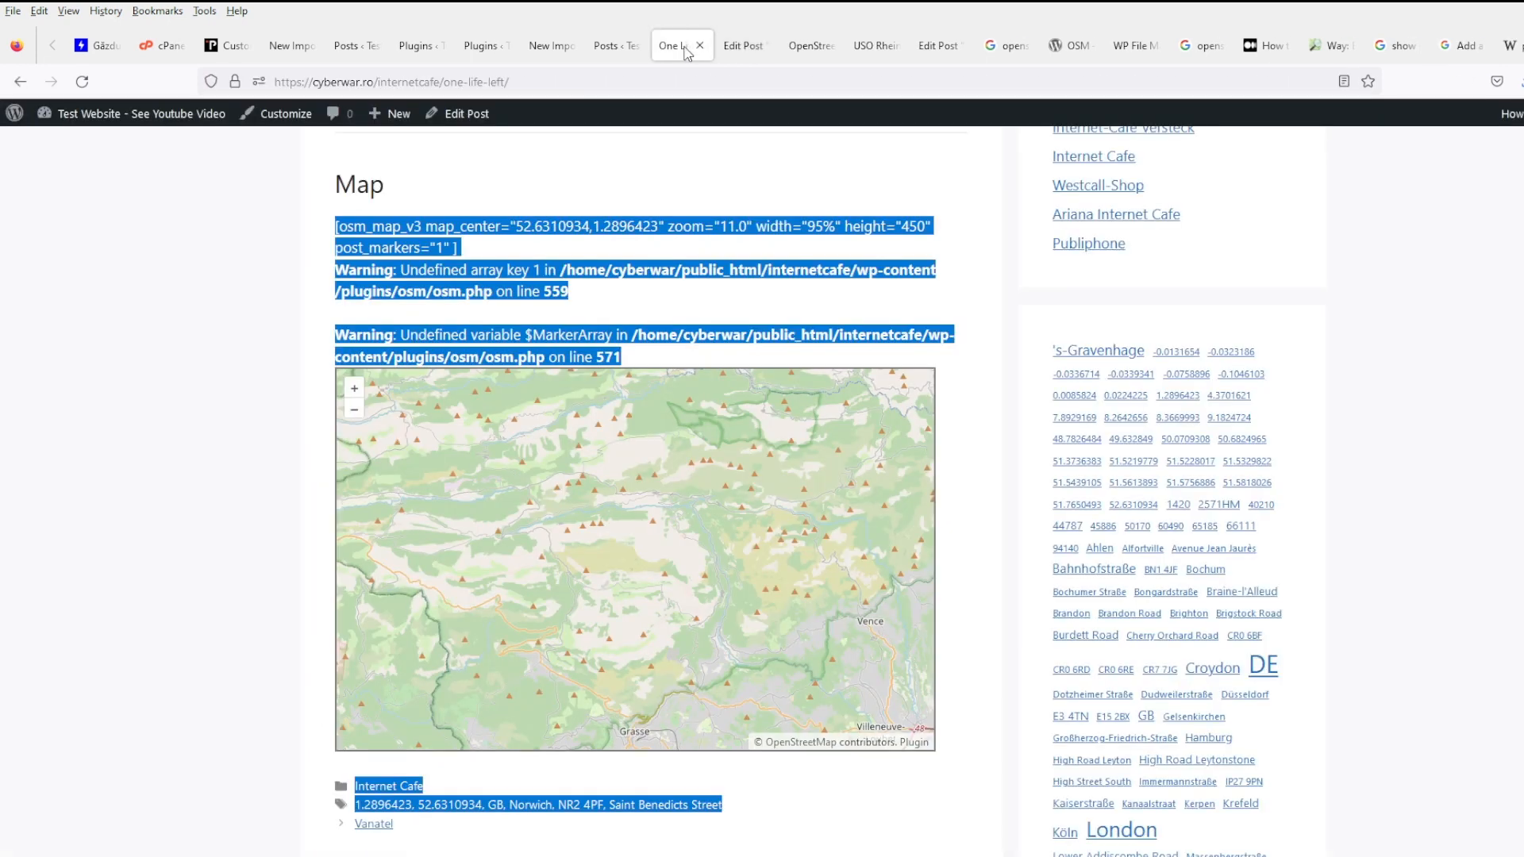
click(674, 332)
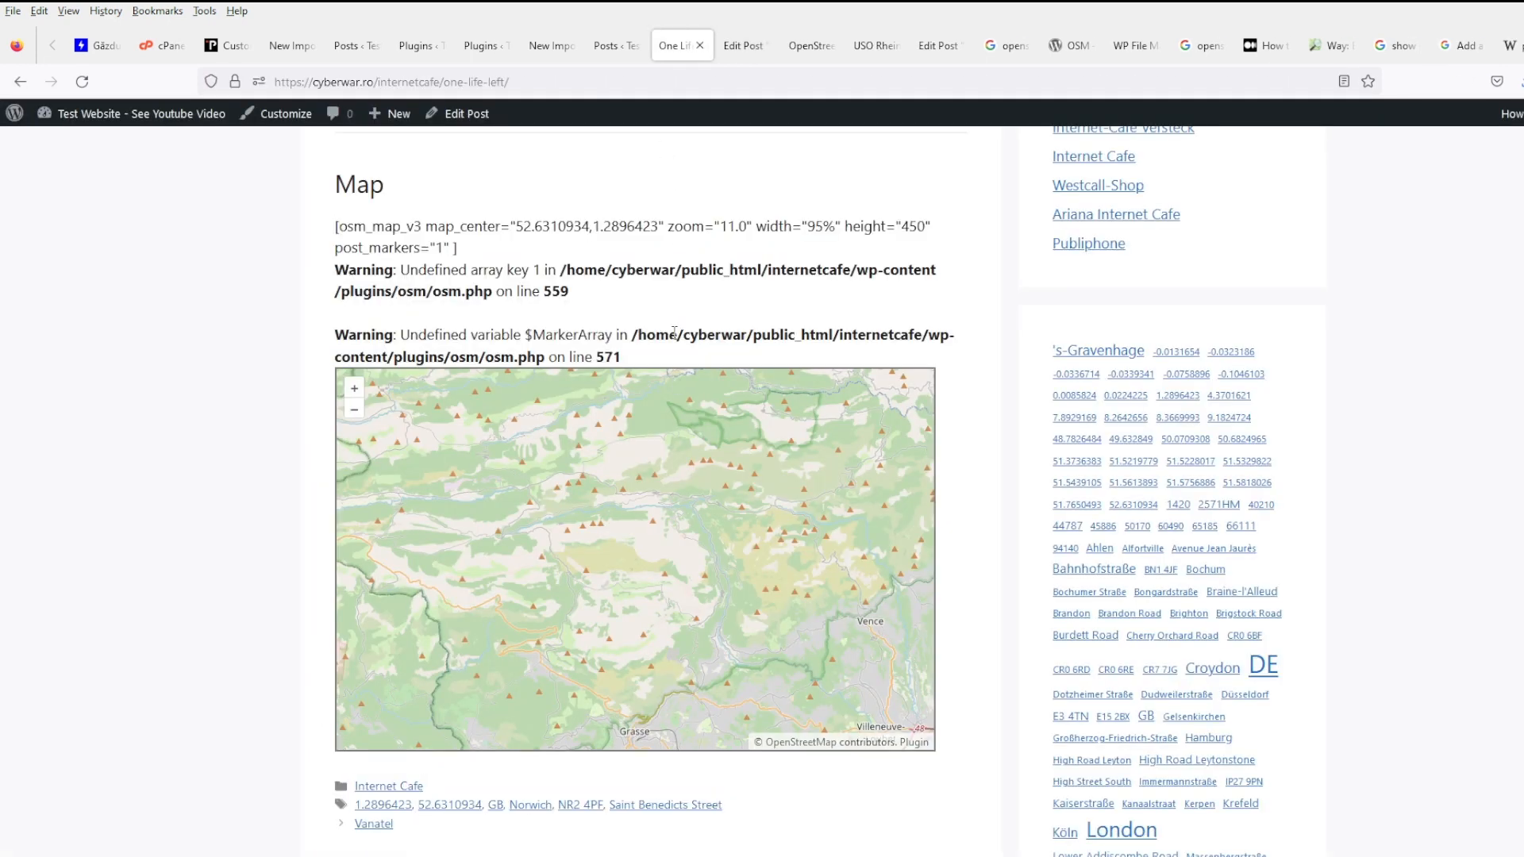
scroll(645, 562, down, 2)
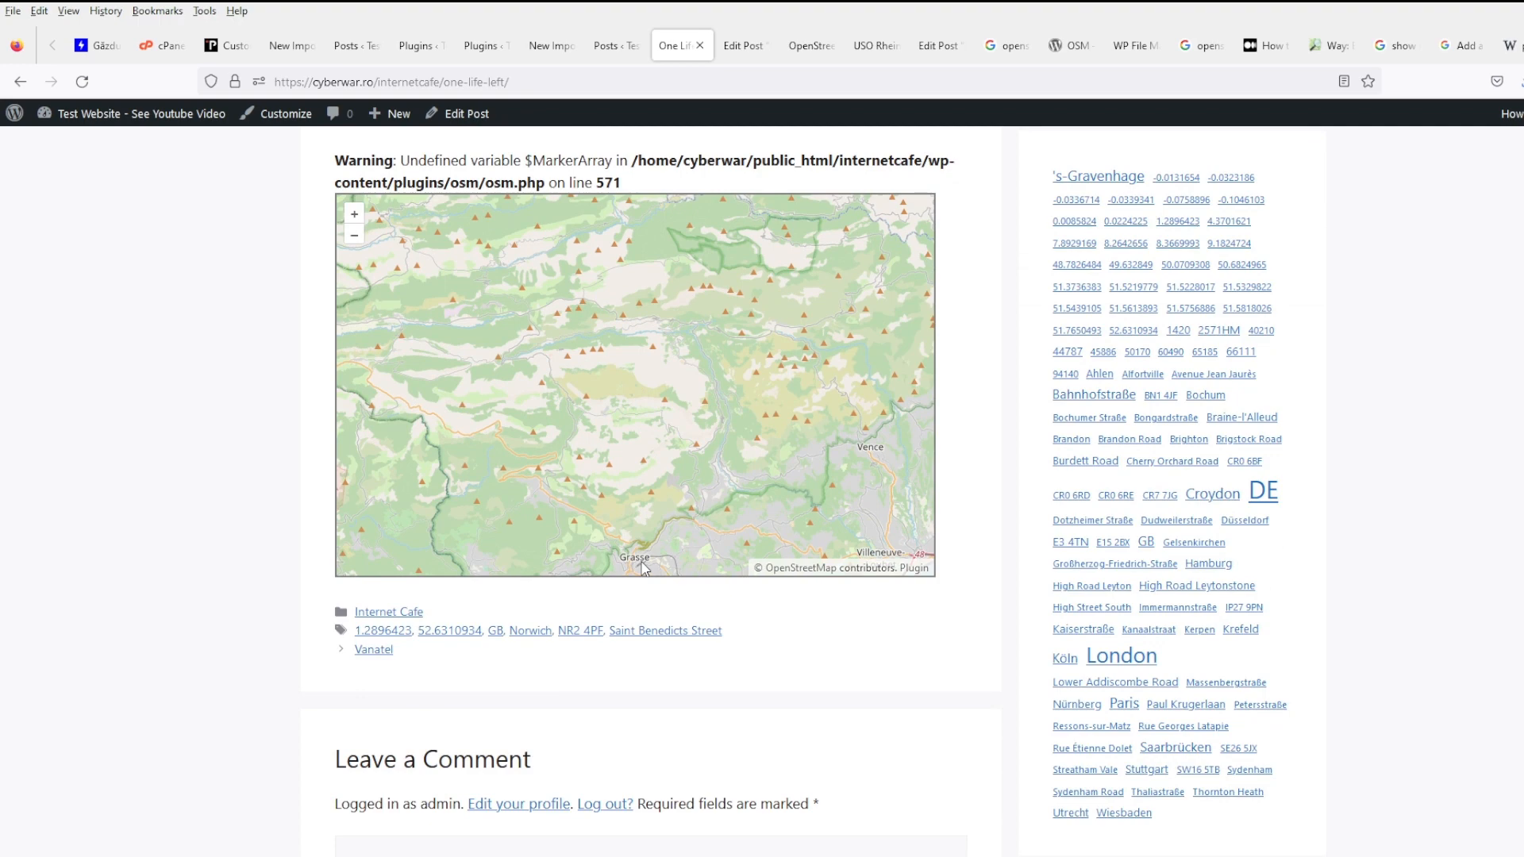
scroll(643, 567, up, 6)
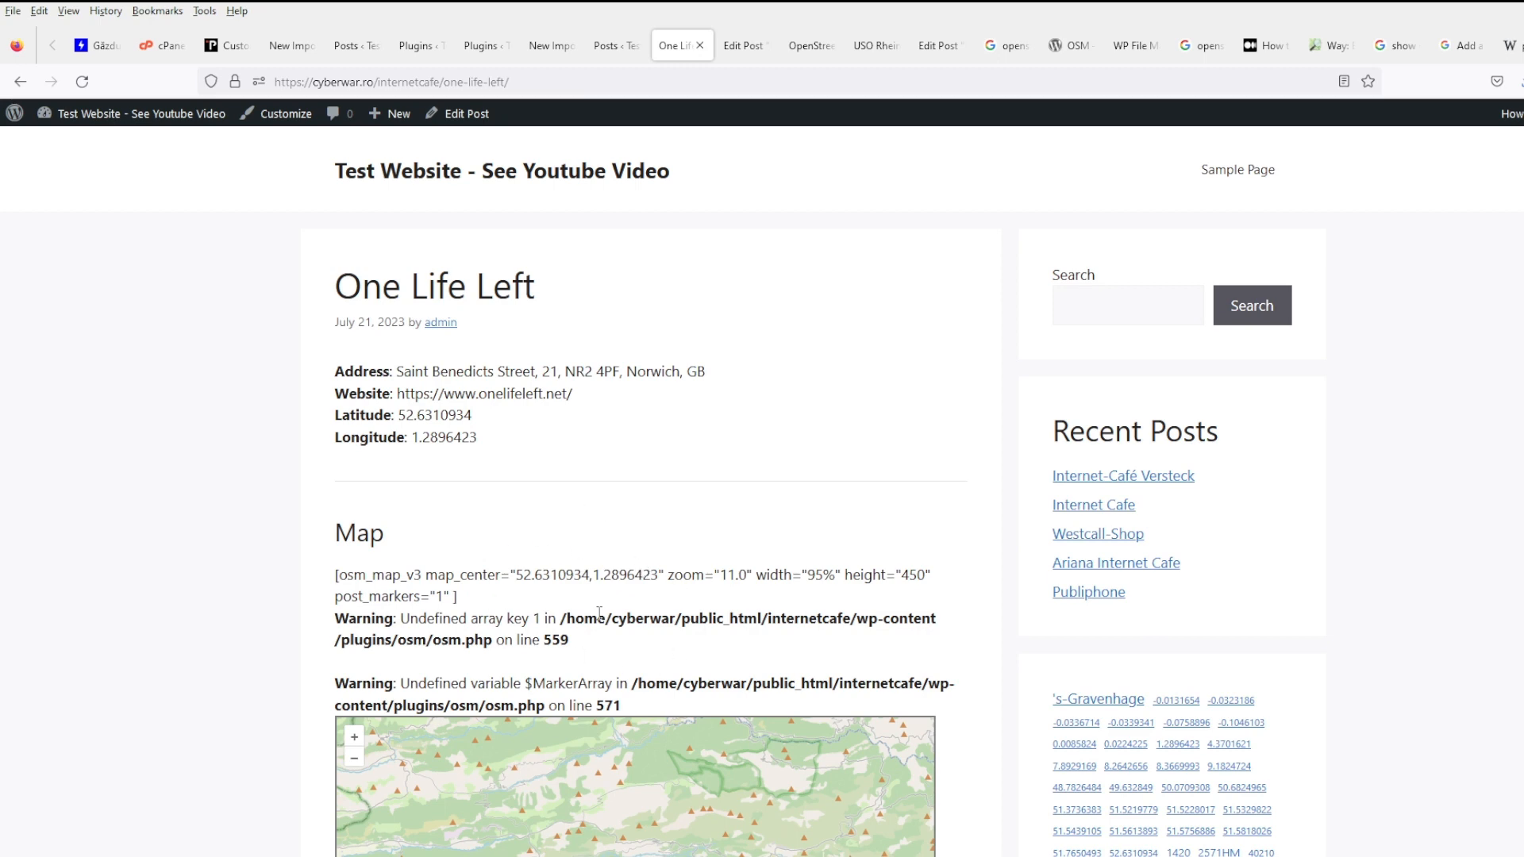
- Skim the Medium Leaflet tutorial page
click(1188, 47)
click(1265, 45)
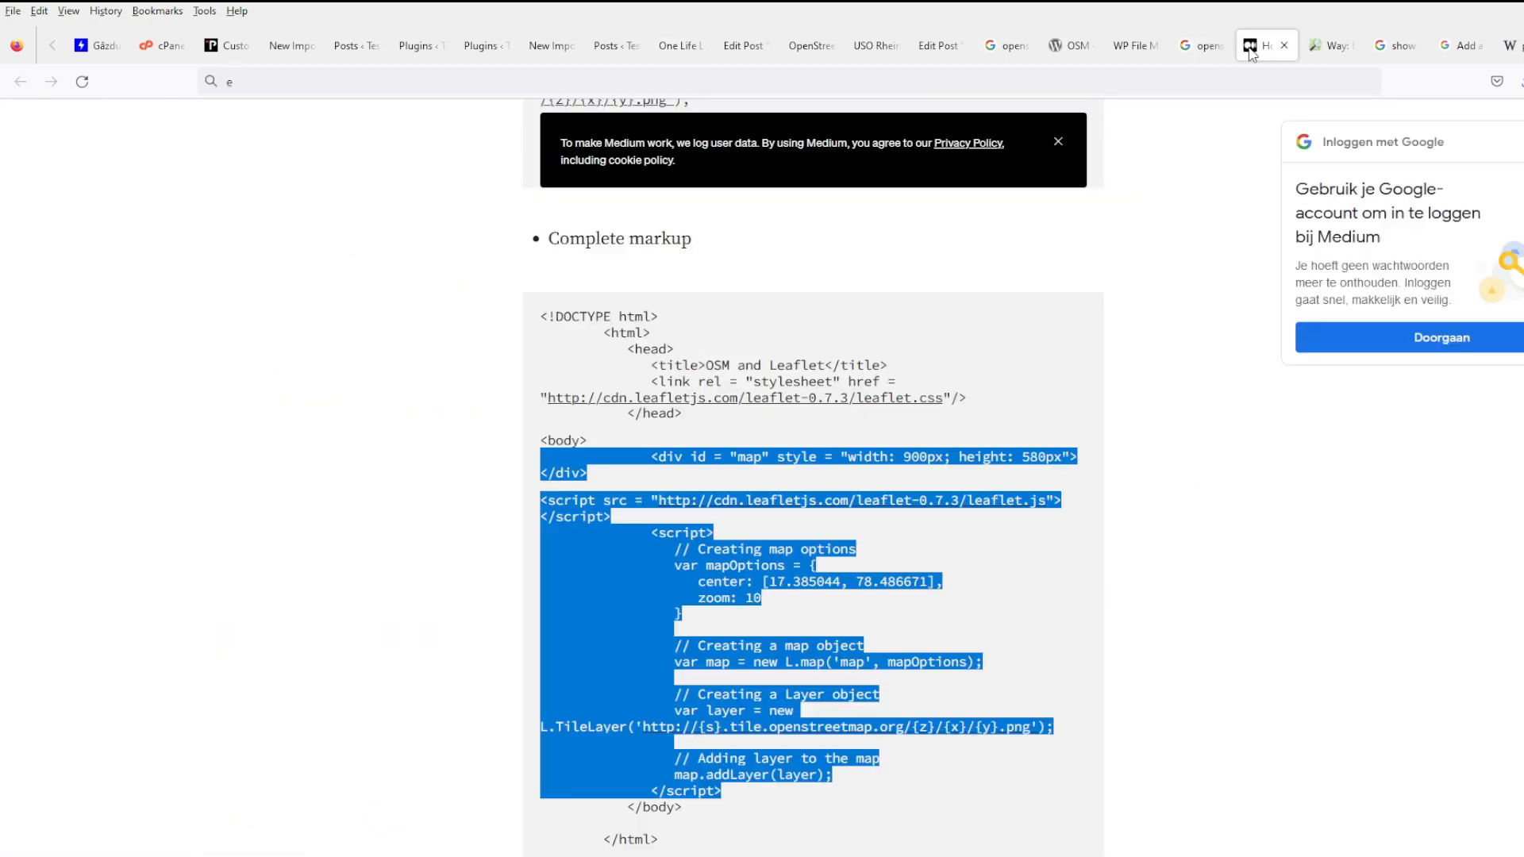
scroll(950, 547, down, 8)
scroll(950, 548, up, 1)
scroll(950, 547, down, 4)
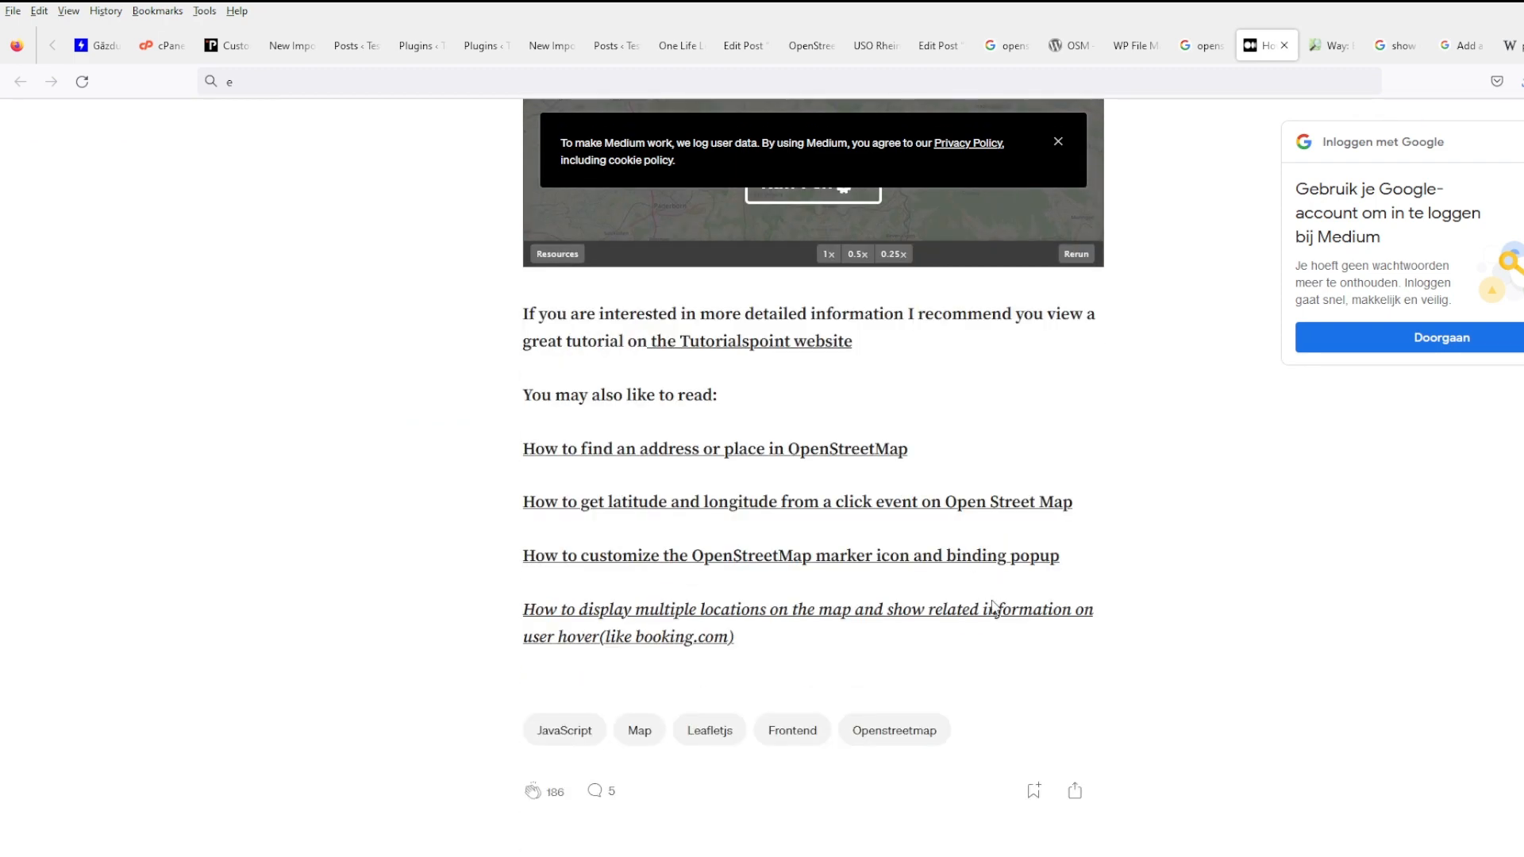
scroll(999, 607, up, 4)
scroll(1000, 609, down, 2)
scroll(1000, 609, up, 10)
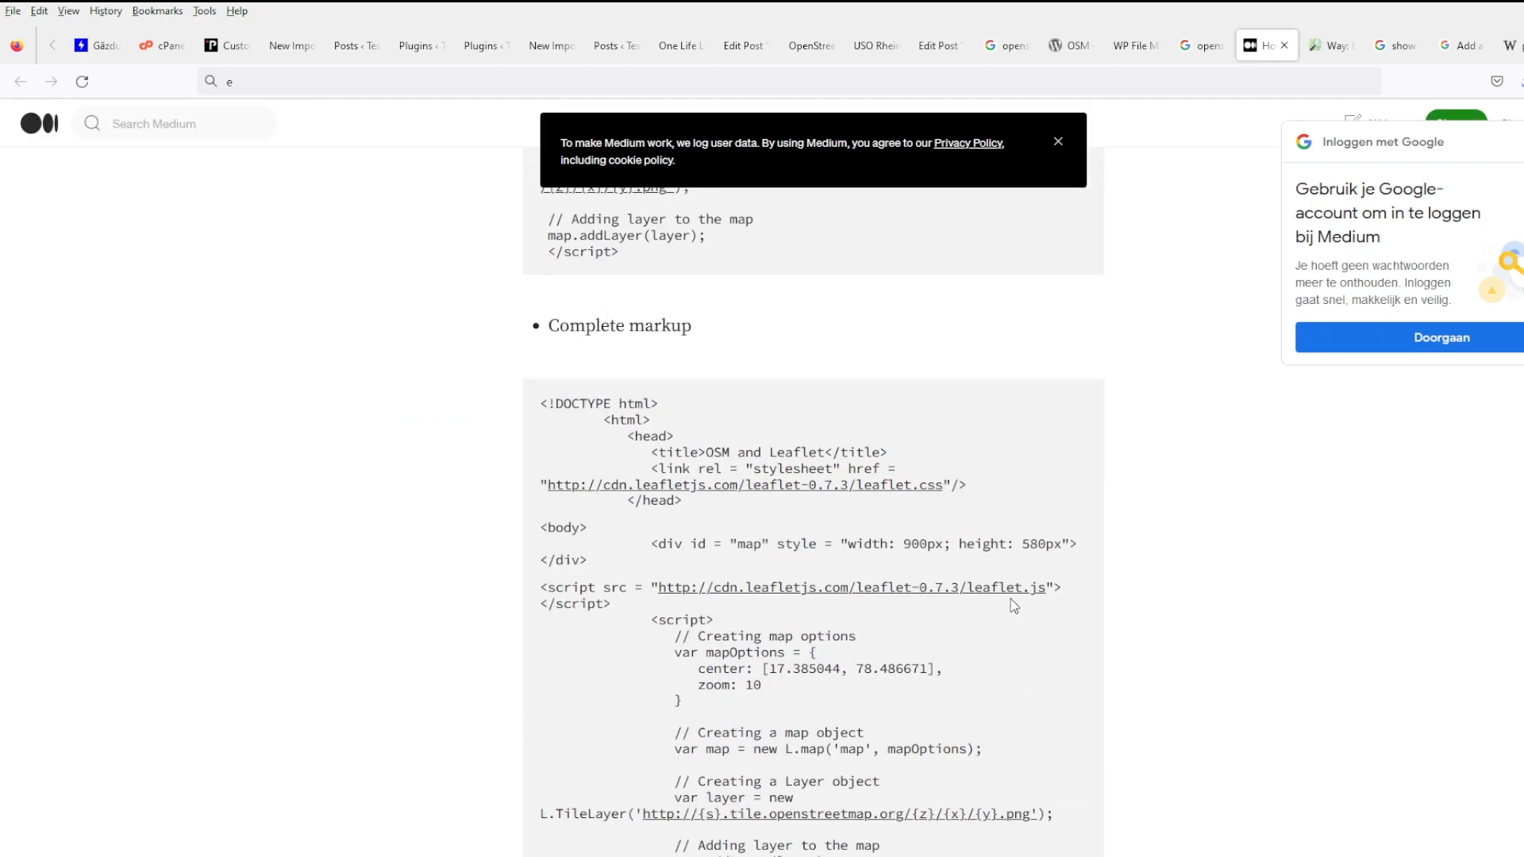
scroll(788, 615, down, 2)
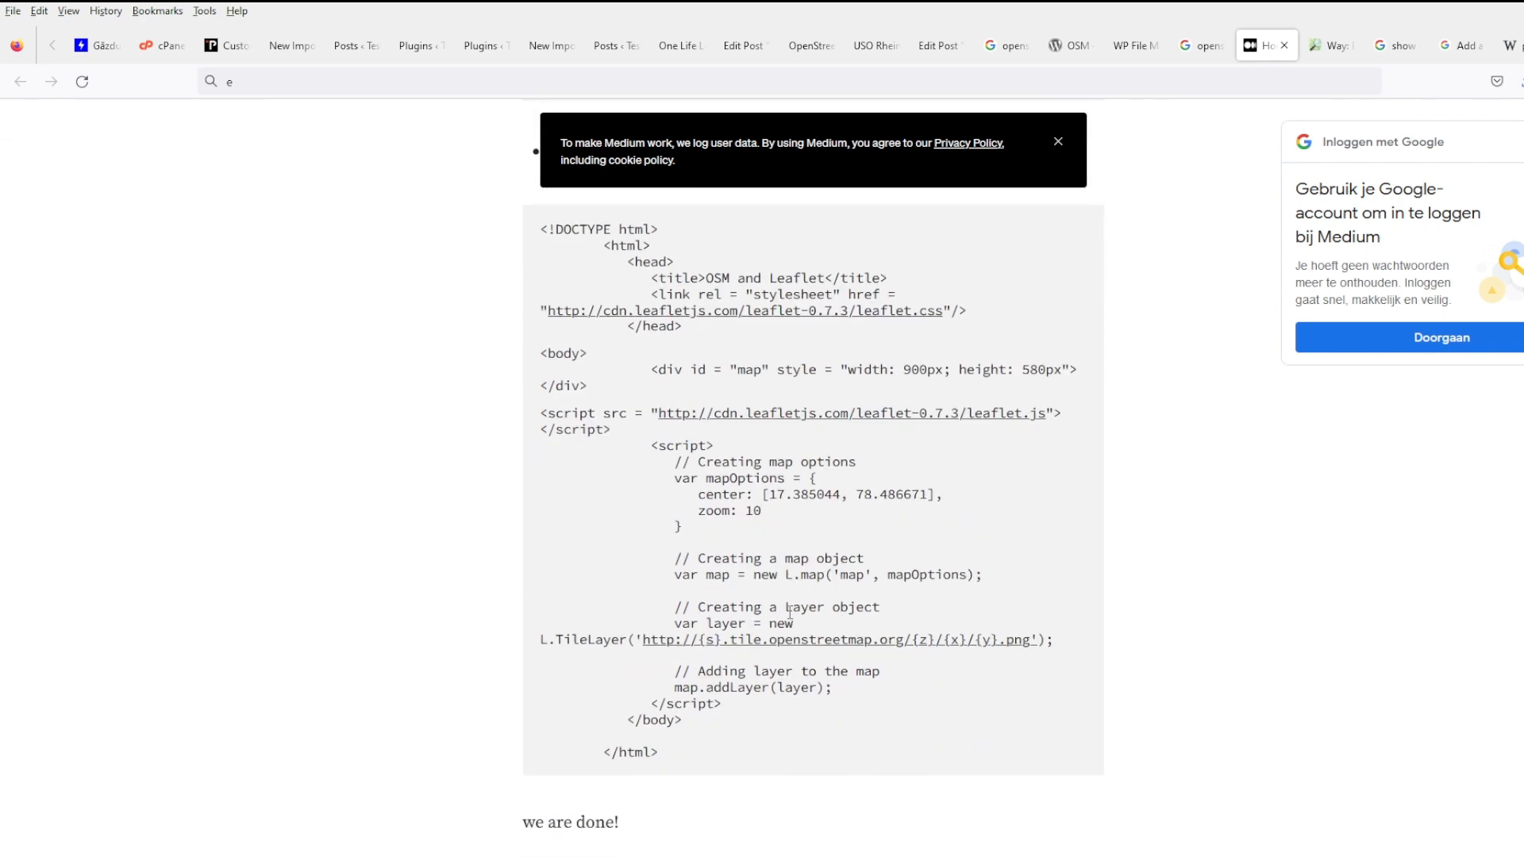
scroll(790, 612, up, 2)
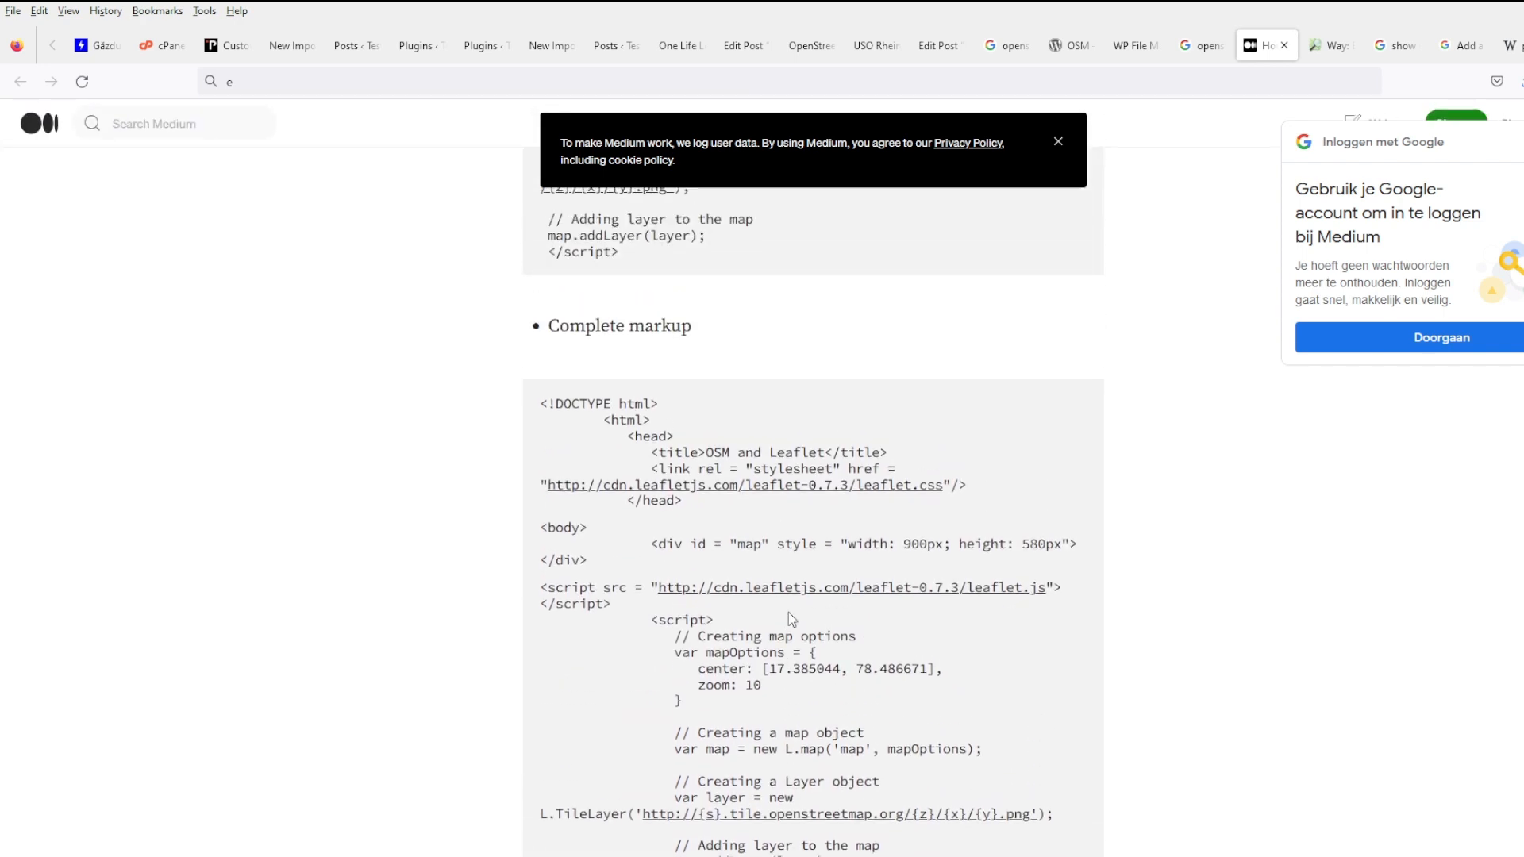
- Search Google for 'osm map integration in php page' and open the first OSM Help result in the background
click(611, 77)
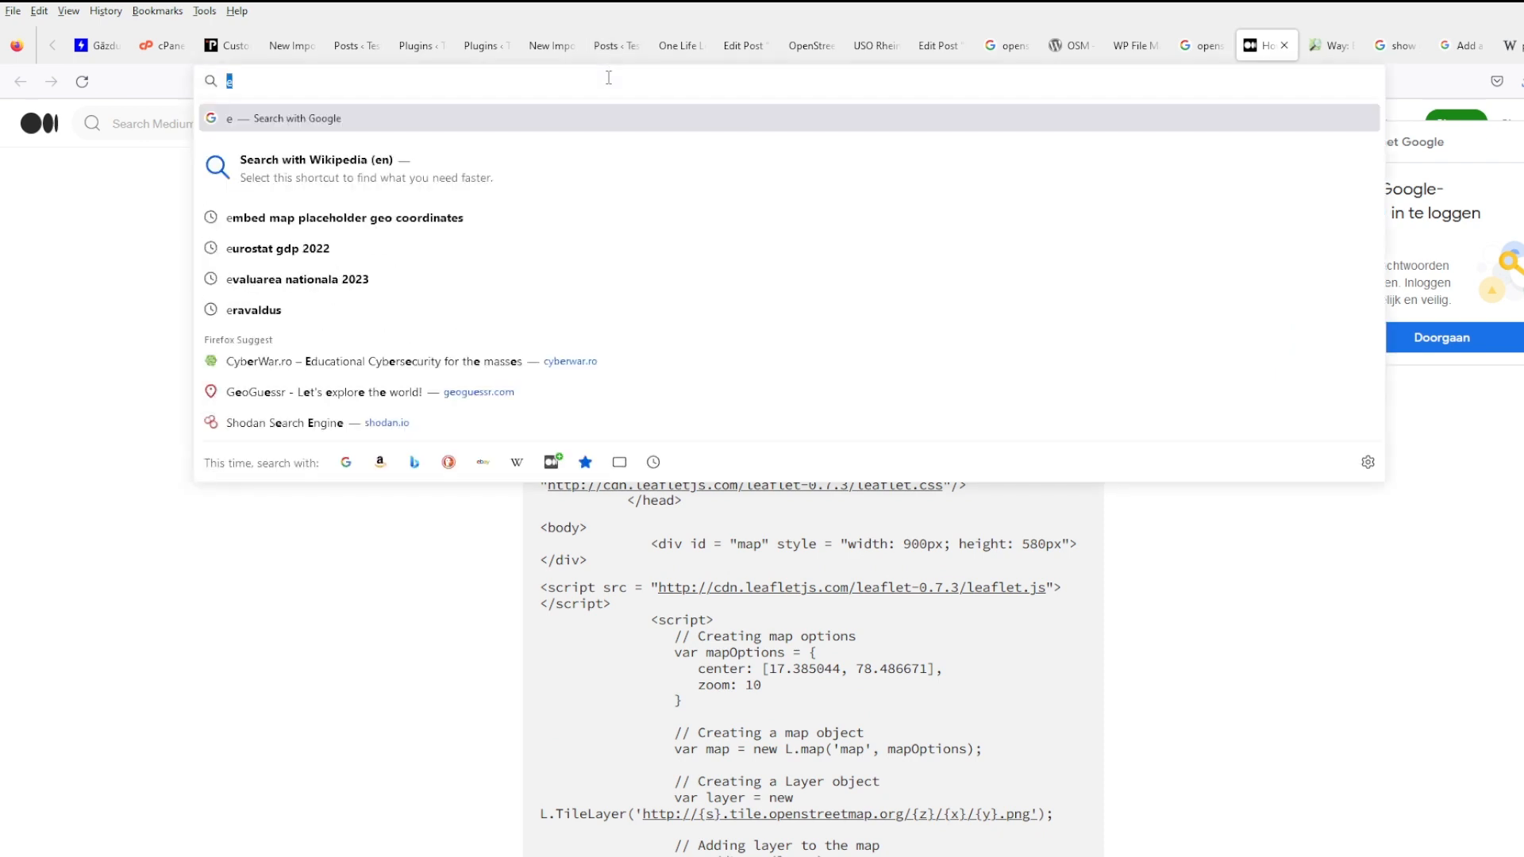
text(osm map)
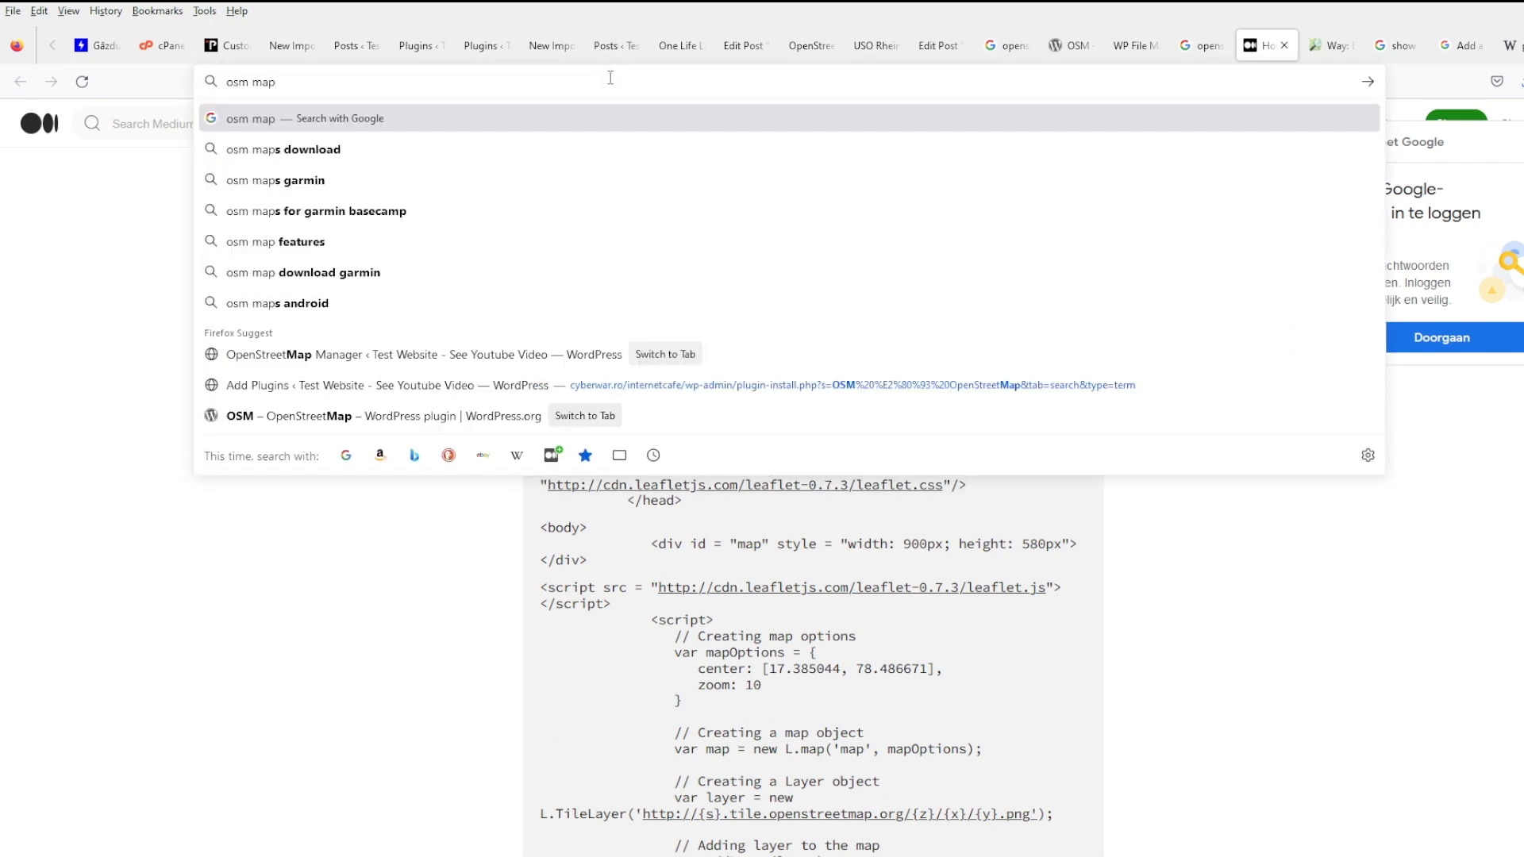
text( integration )
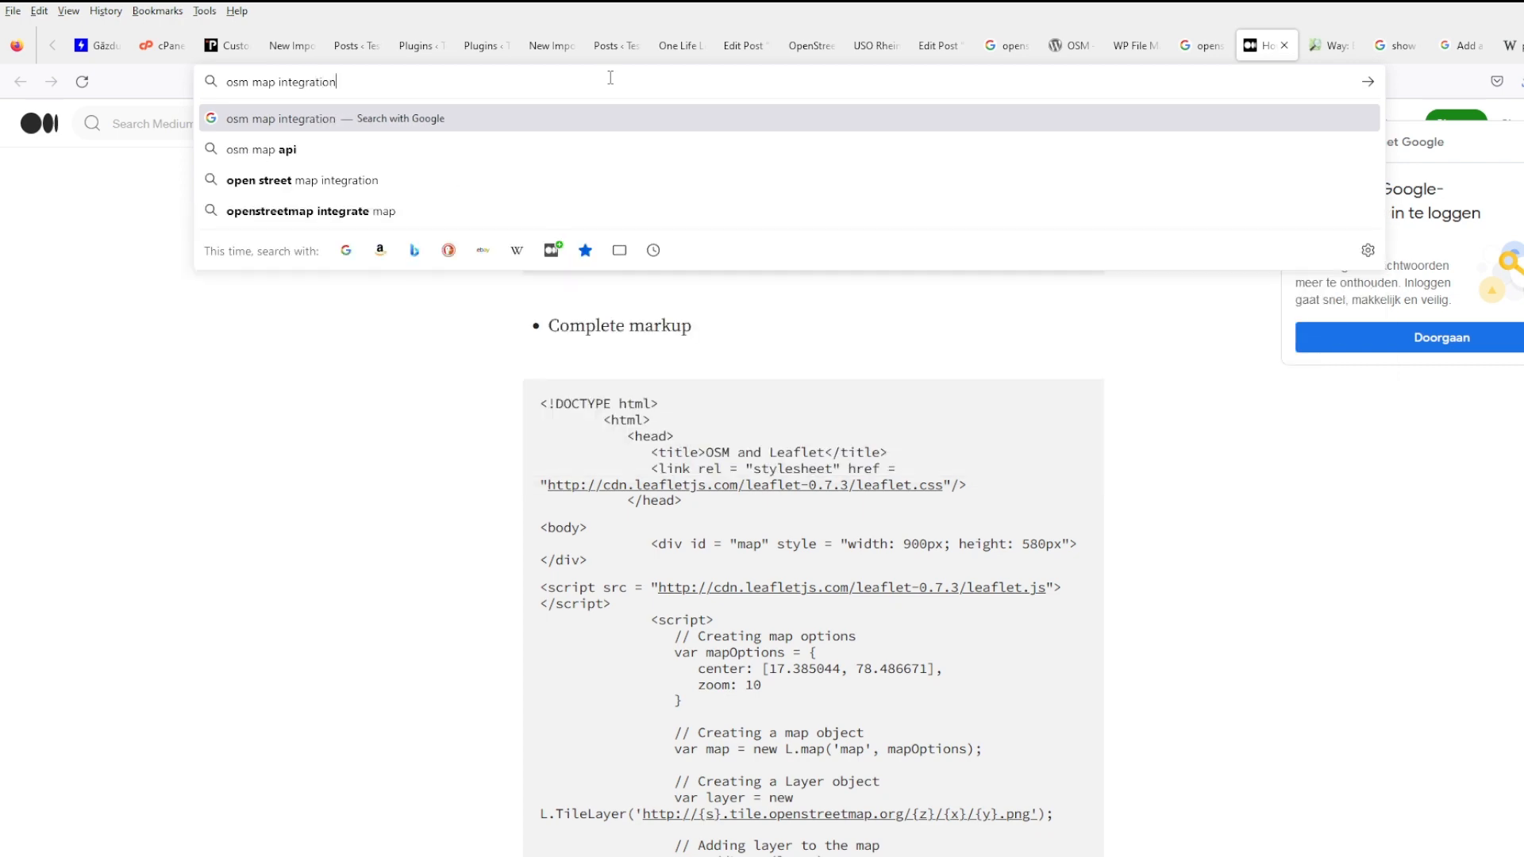
text(in php)
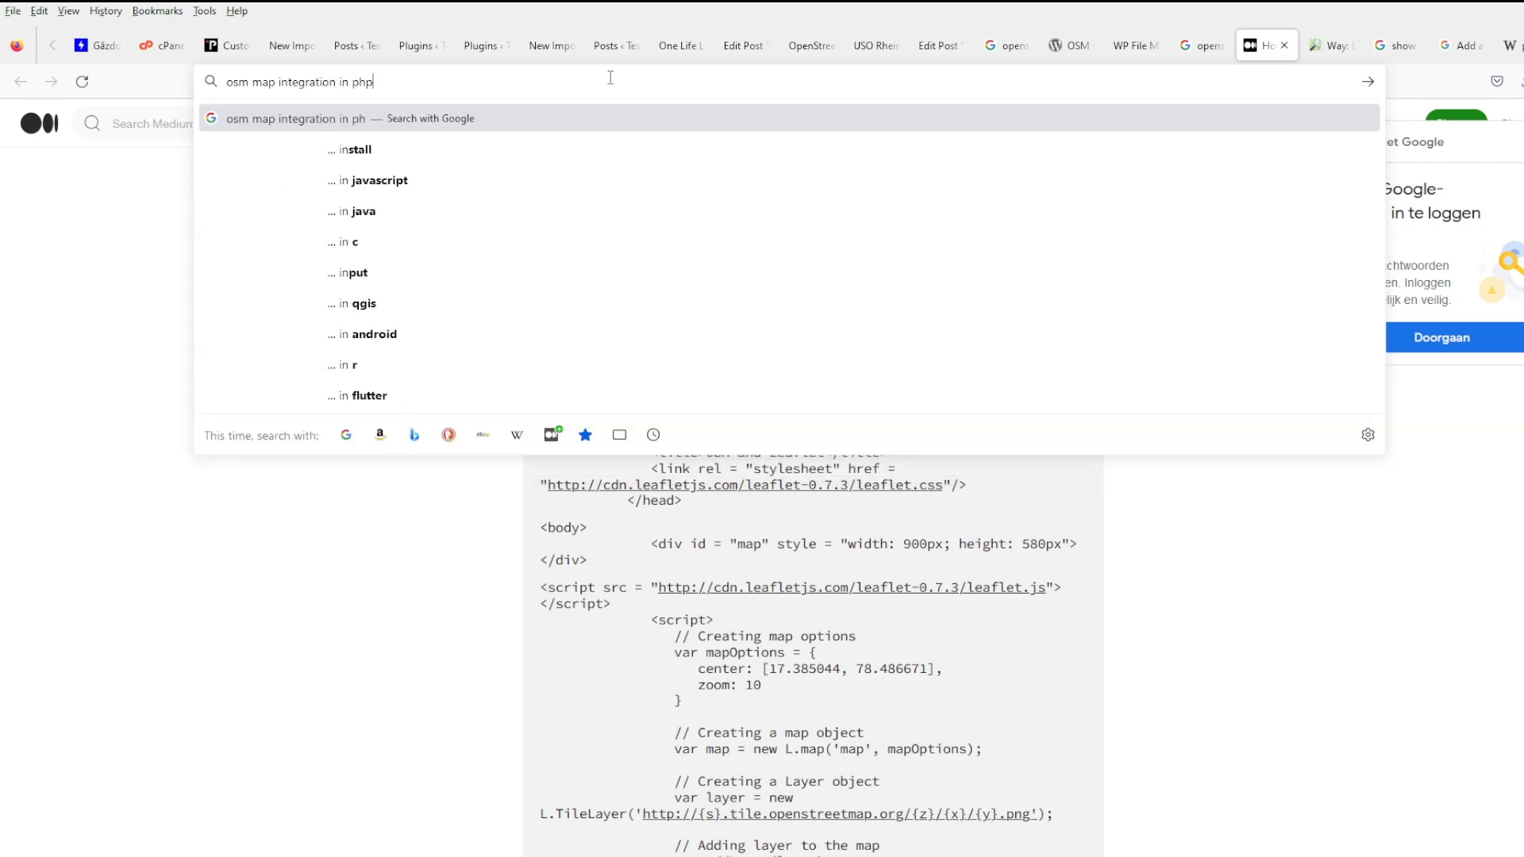
text( page)
key(Return)
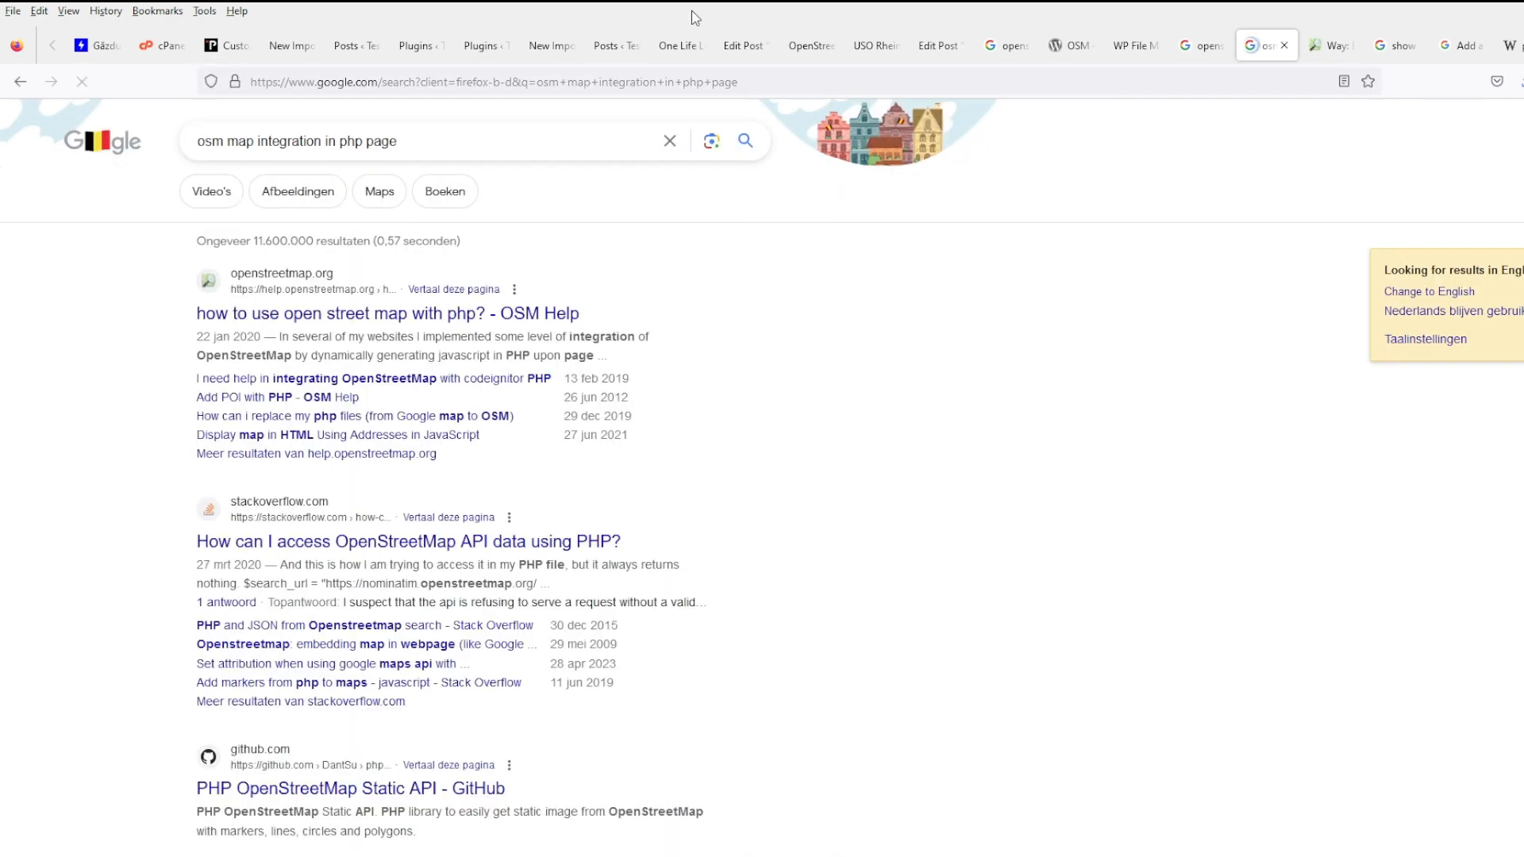
middle_click(451, 314)
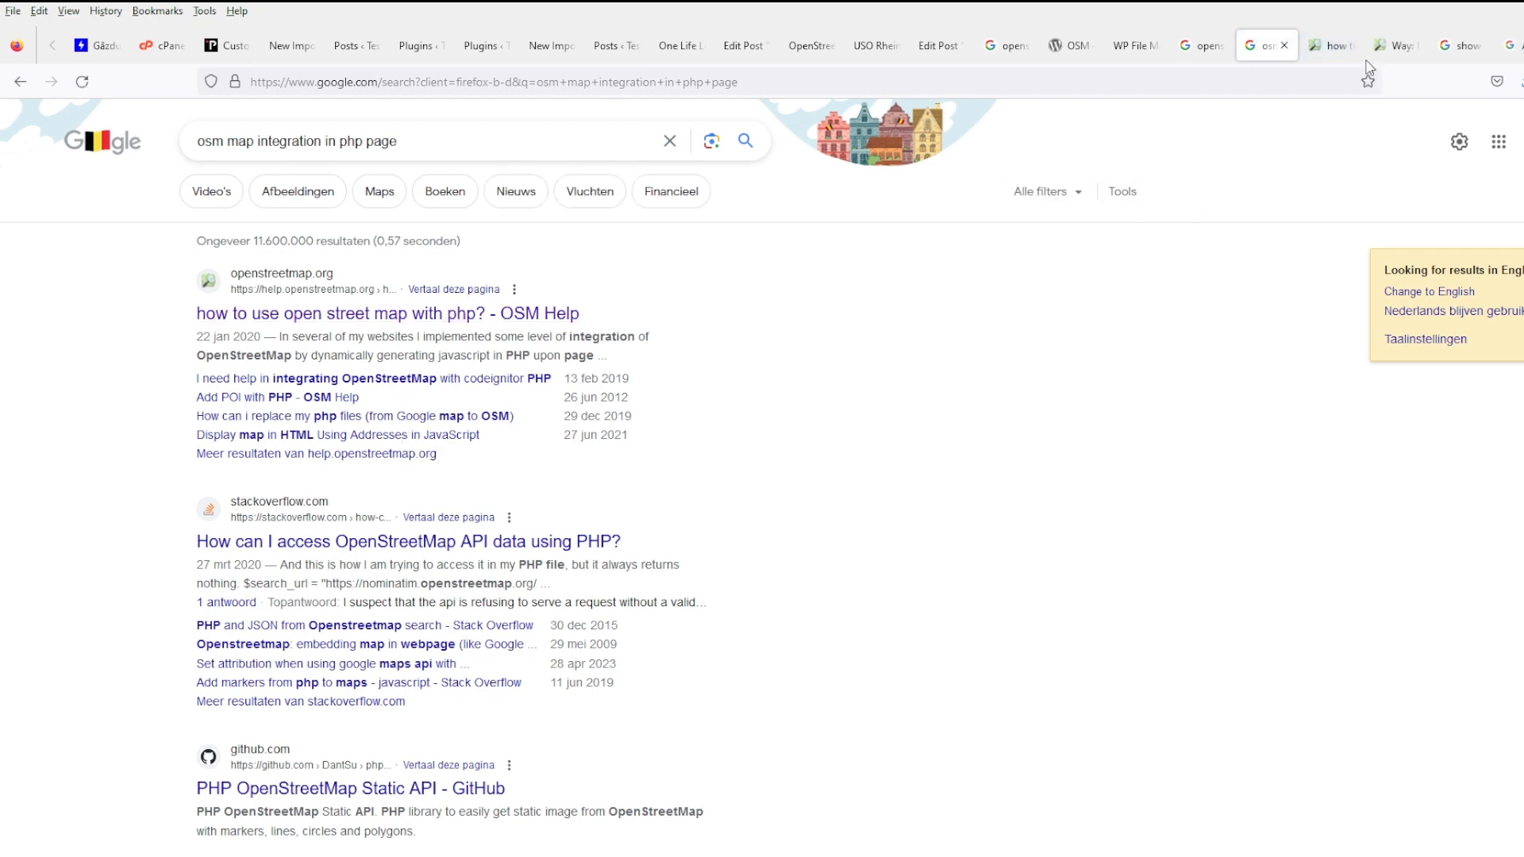
- Close nine leftover tabs, ending with the WP All Import troubleshooting docs, and show the OSM Help PHP question
click(1399, 45)
click(1412, 46)
click(1412, 46)
click(1412, 47)
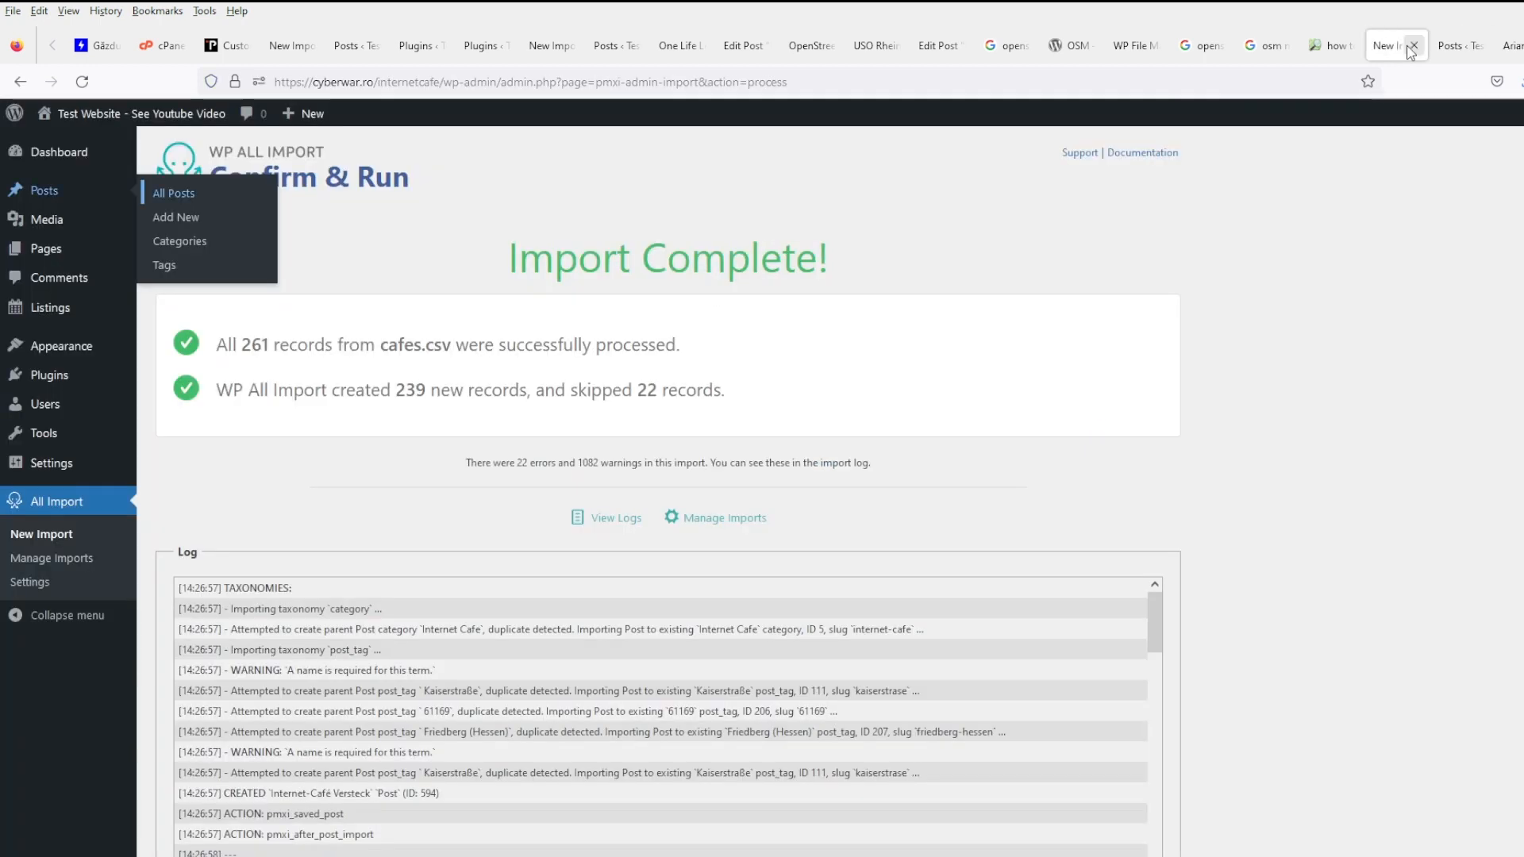
click(1412, 46)
click(1411, 46)
click(1412, 46)
click(1412, 46)
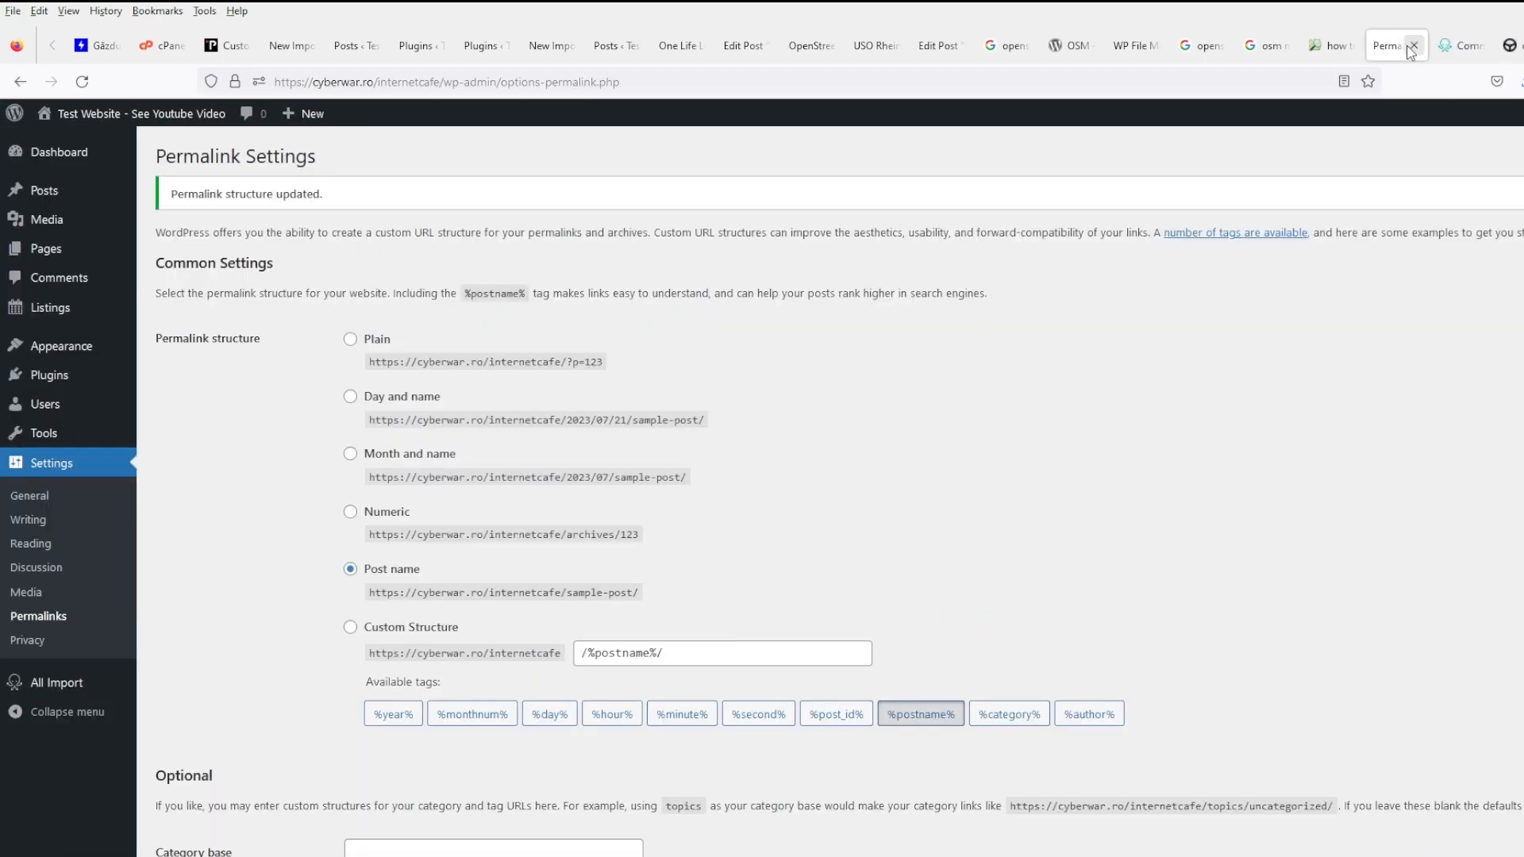
click(1412, 46)
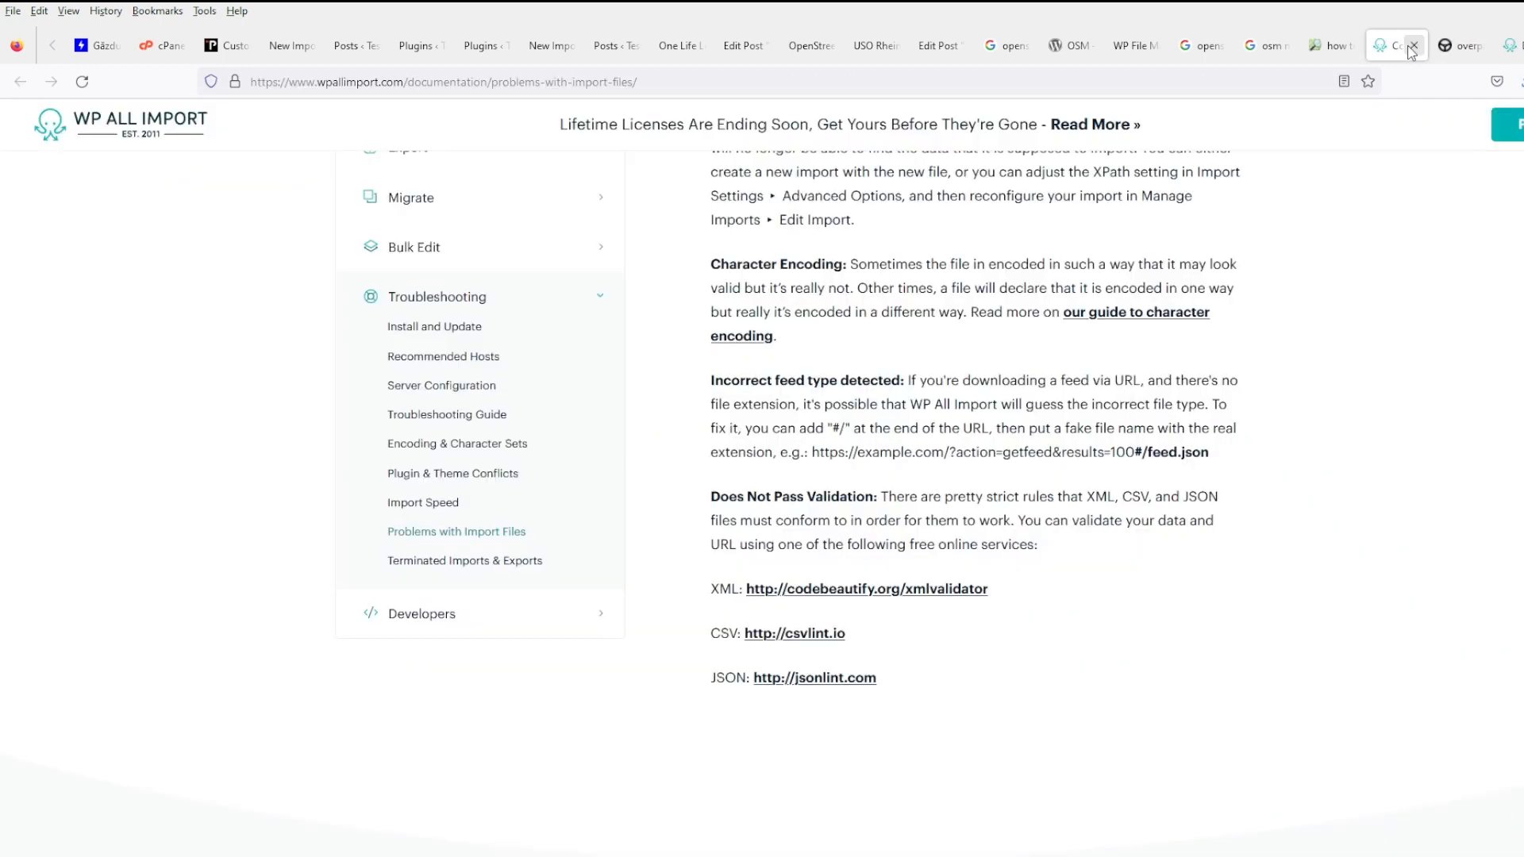
click(1412, 46)
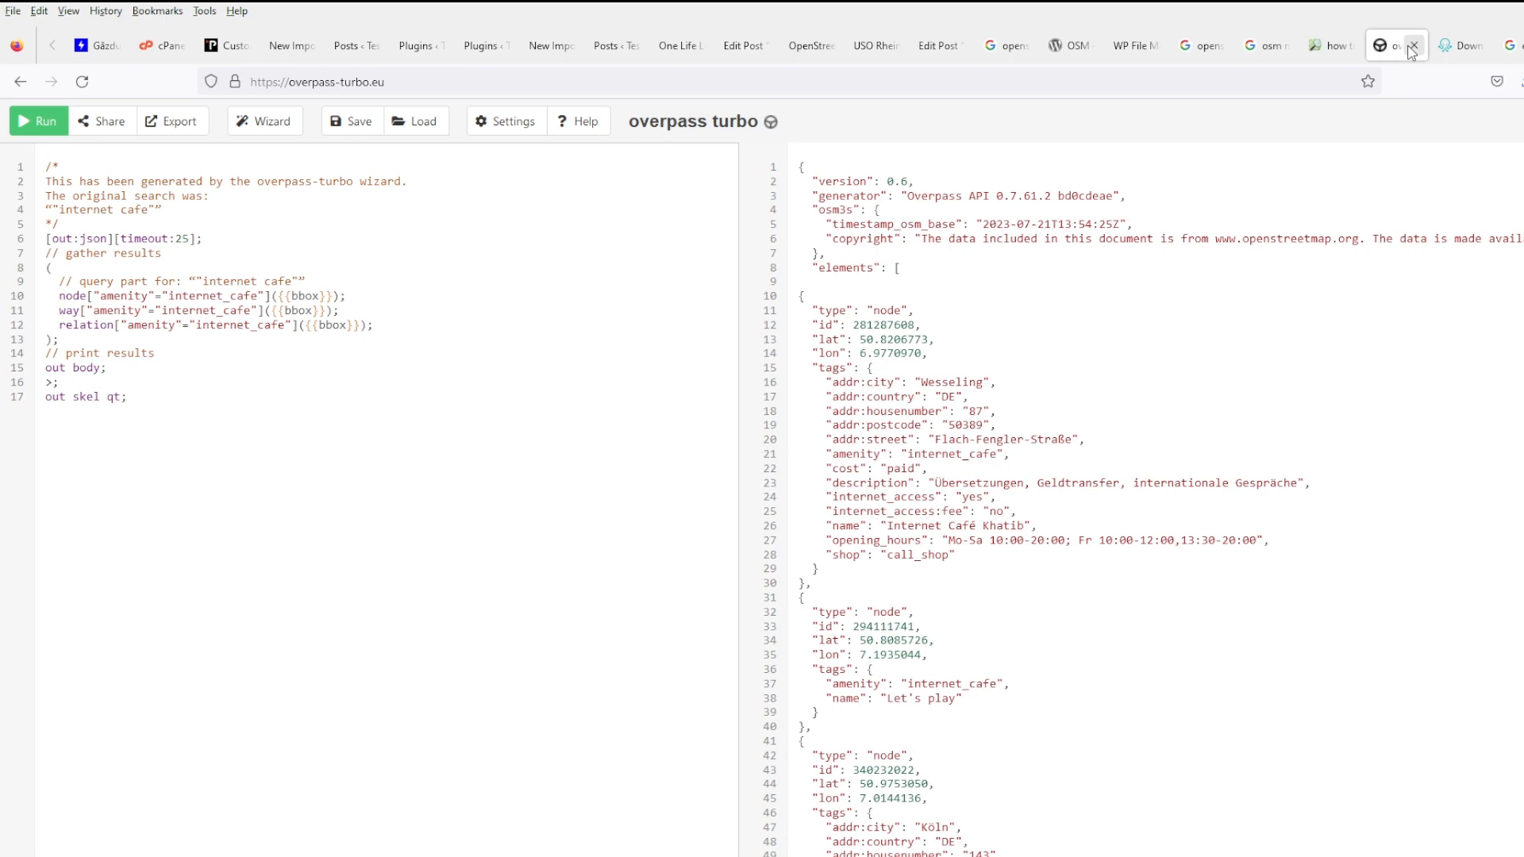
click(1332, 46)
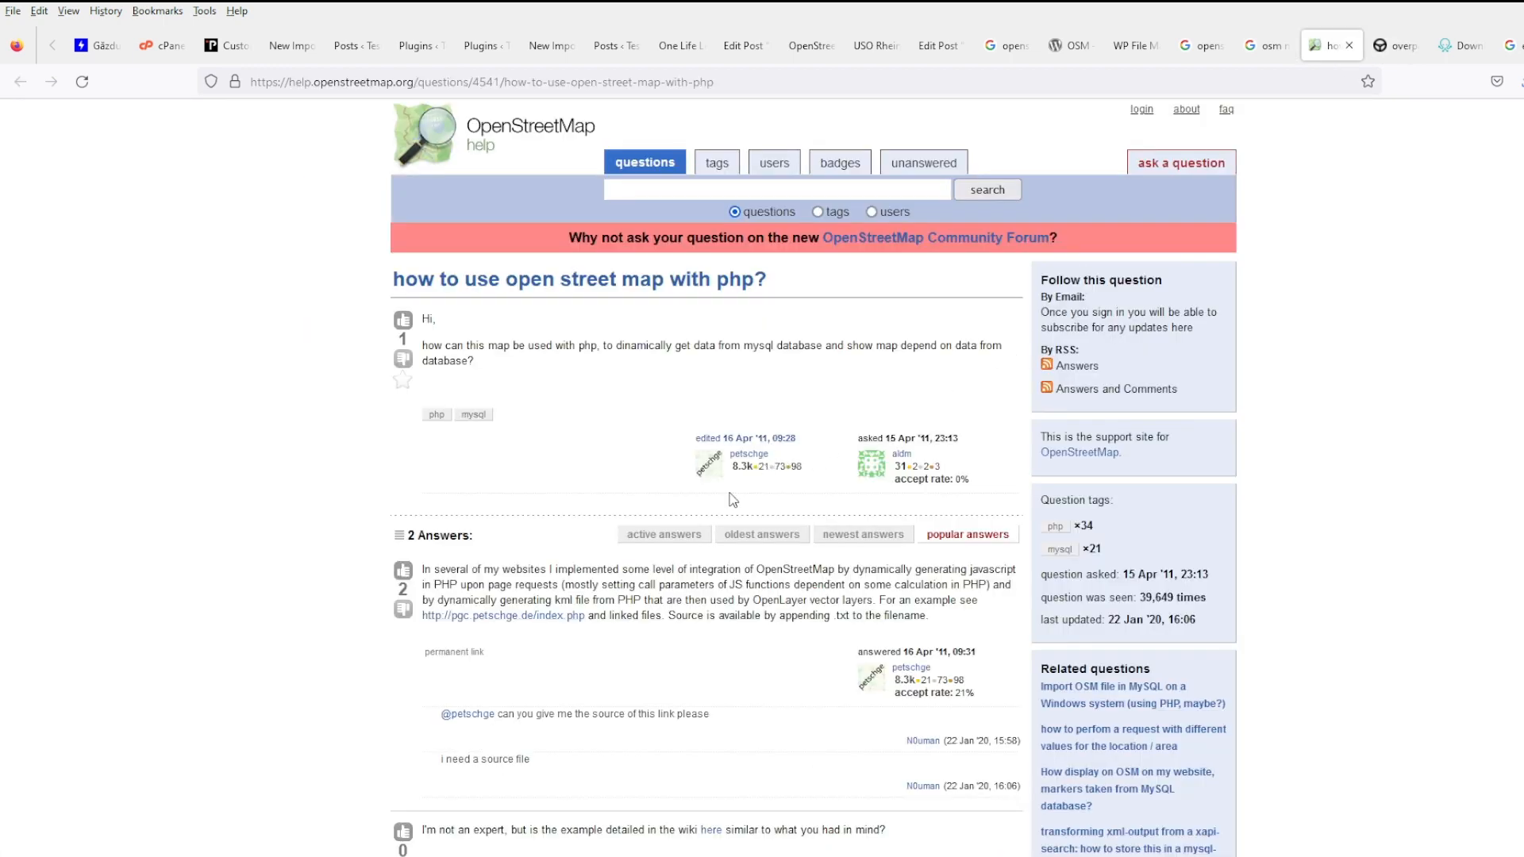
- Open the pgc.petschge.de map demo from the OSM Help answer in a new tab and look at it
scroll(734, 500, down, 2)
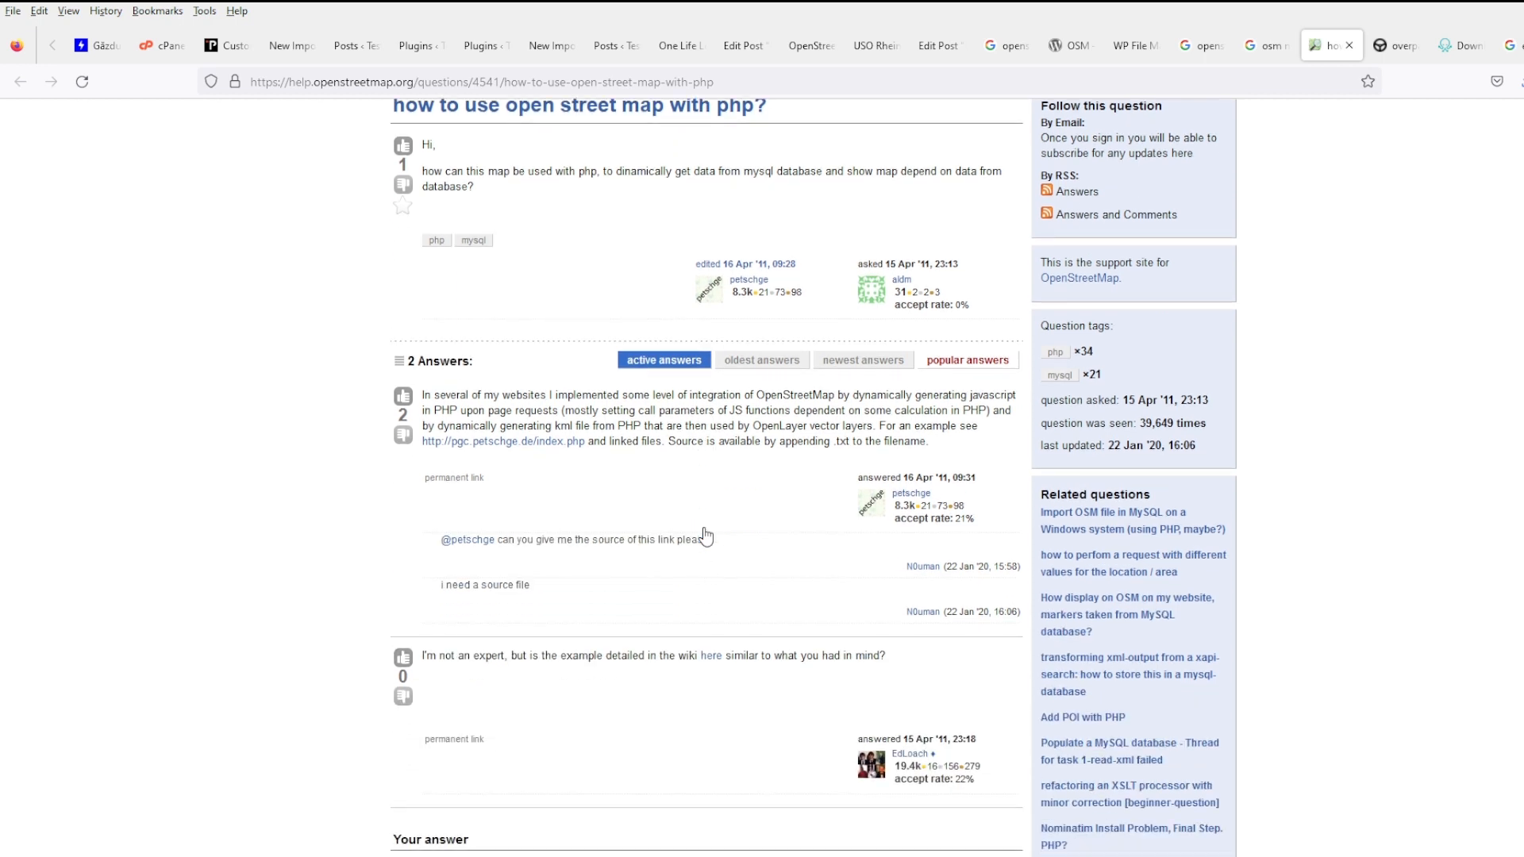
middle_click(516, 446)
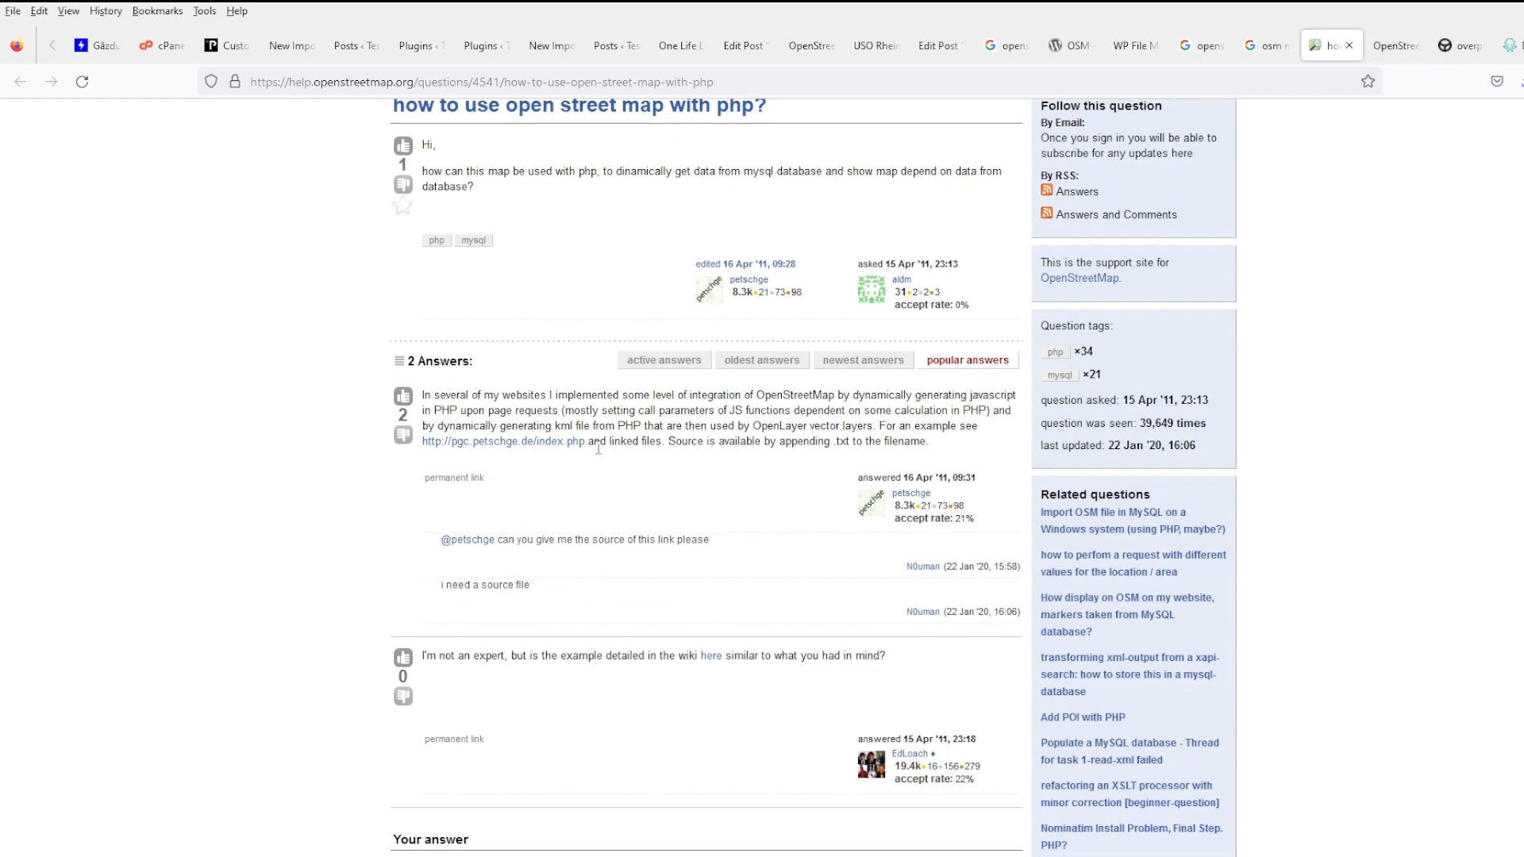
click(1394, 45)
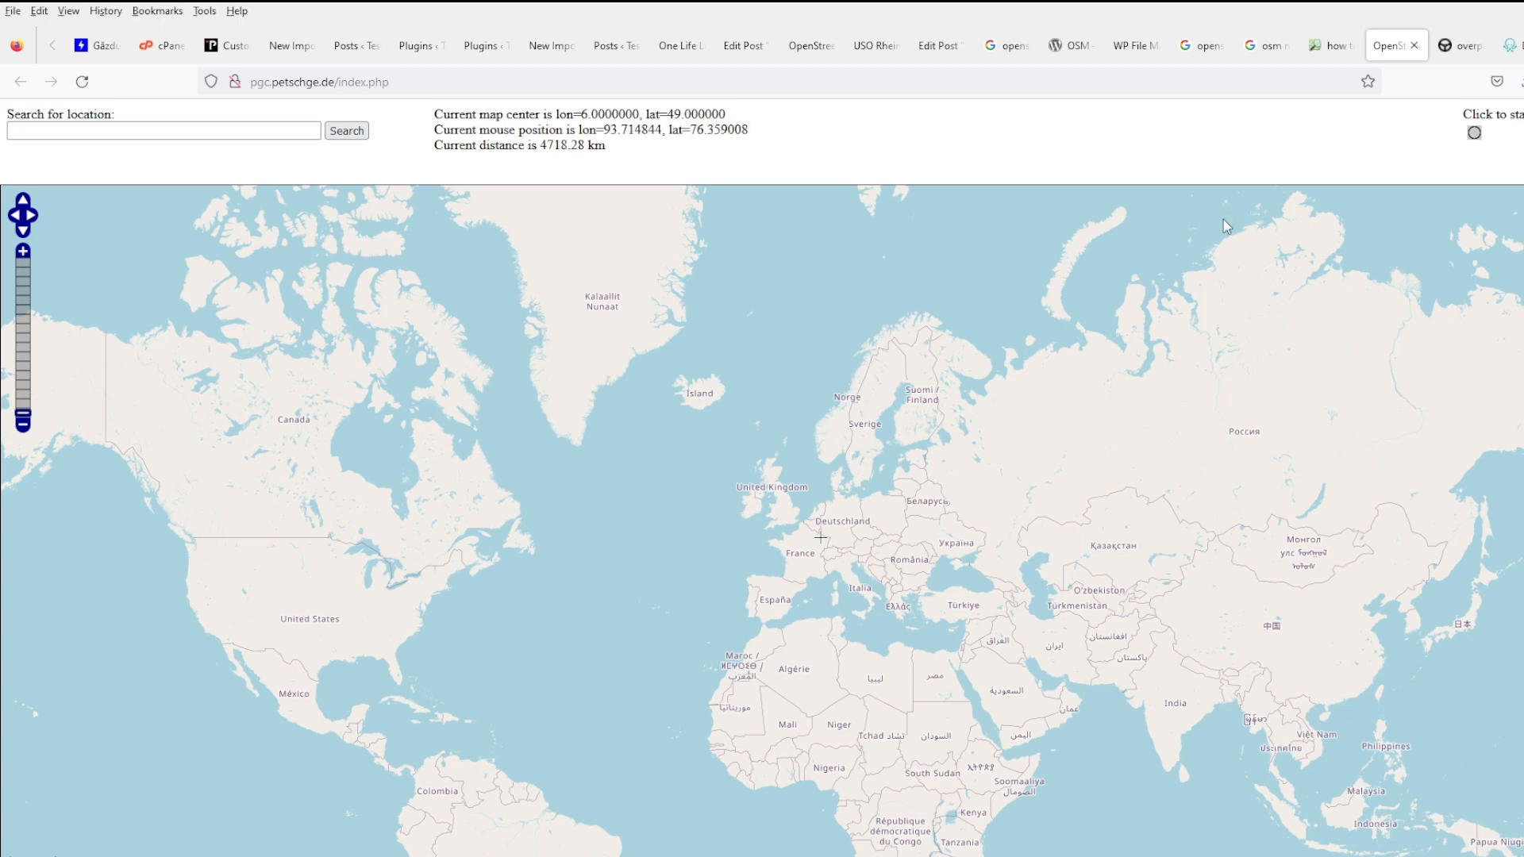
click(1331, 50)
- Open the Odopoi wiki example from the second answer, then return to the Google results
scroll(854, 565, down, 3)
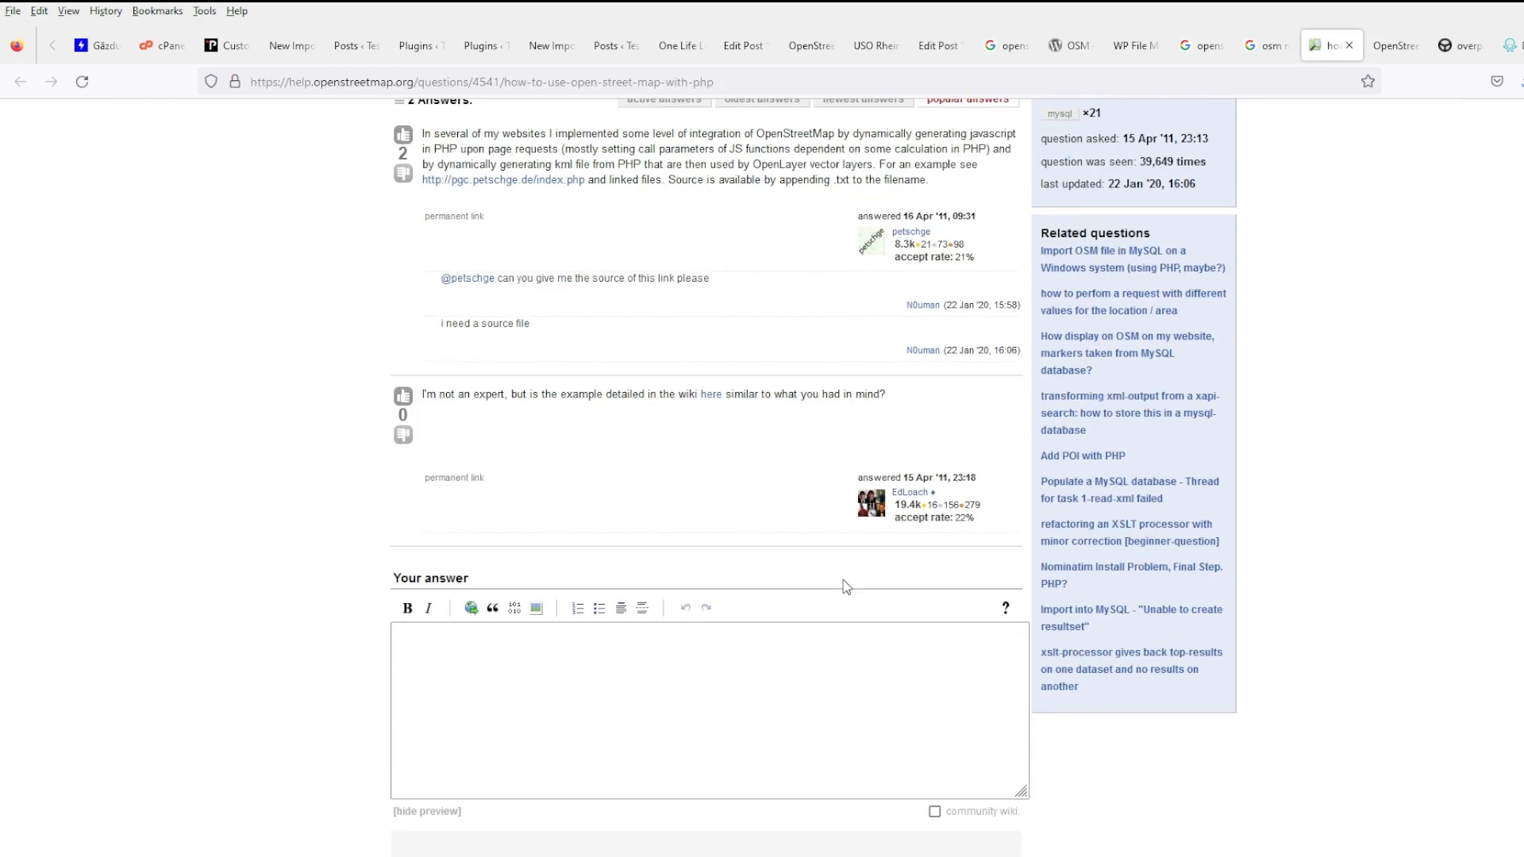
click(722, 395)
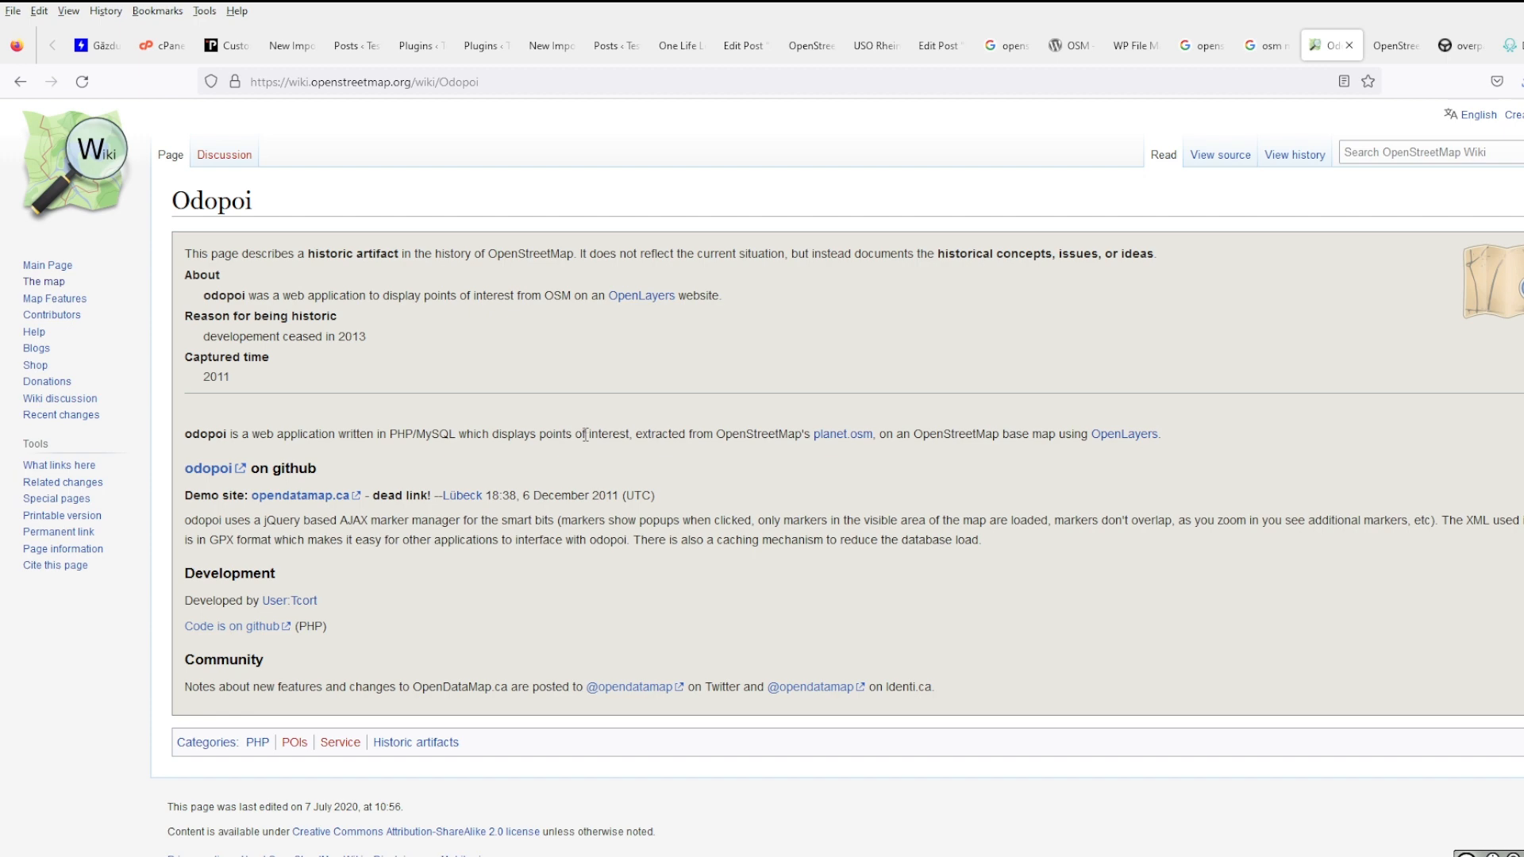
click(1250, 54)
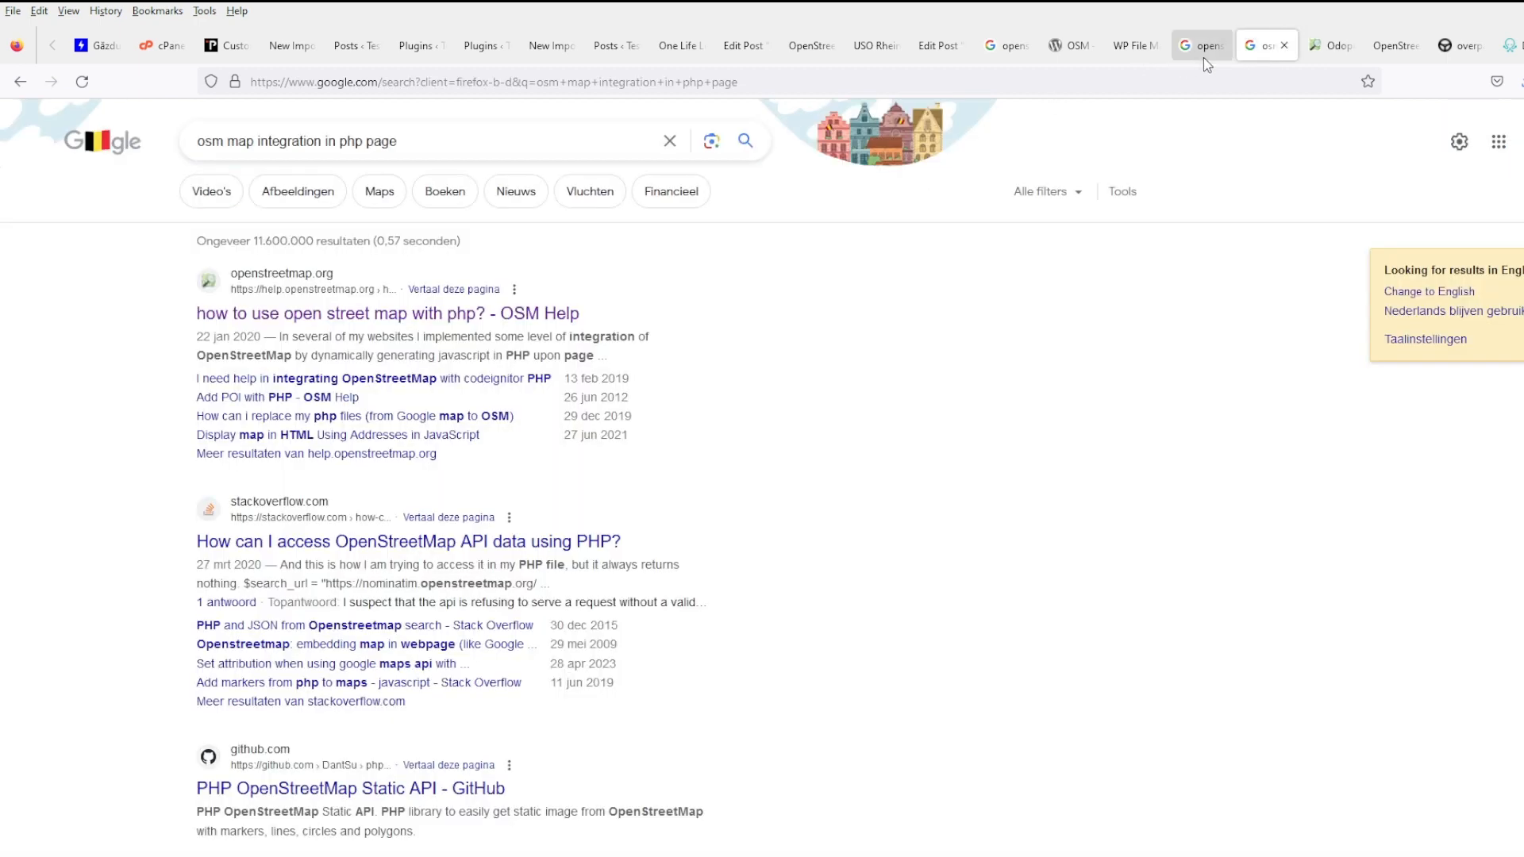
- Change the Google query to 'osm embed in website dynamically' and run it
scroll(631, 508, down, 4)
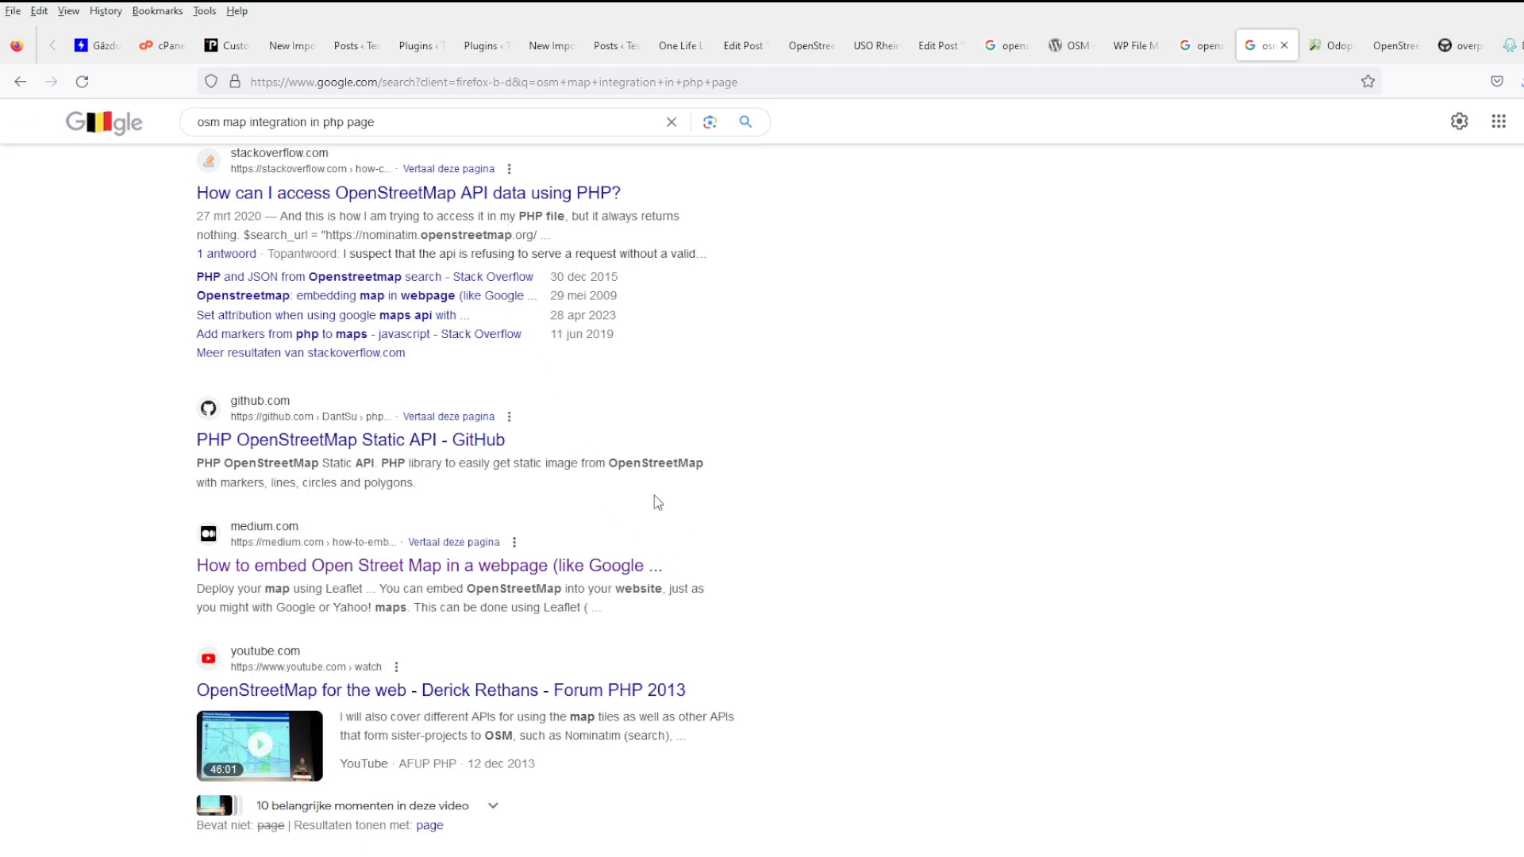
drag(377, 123, 227, 128)
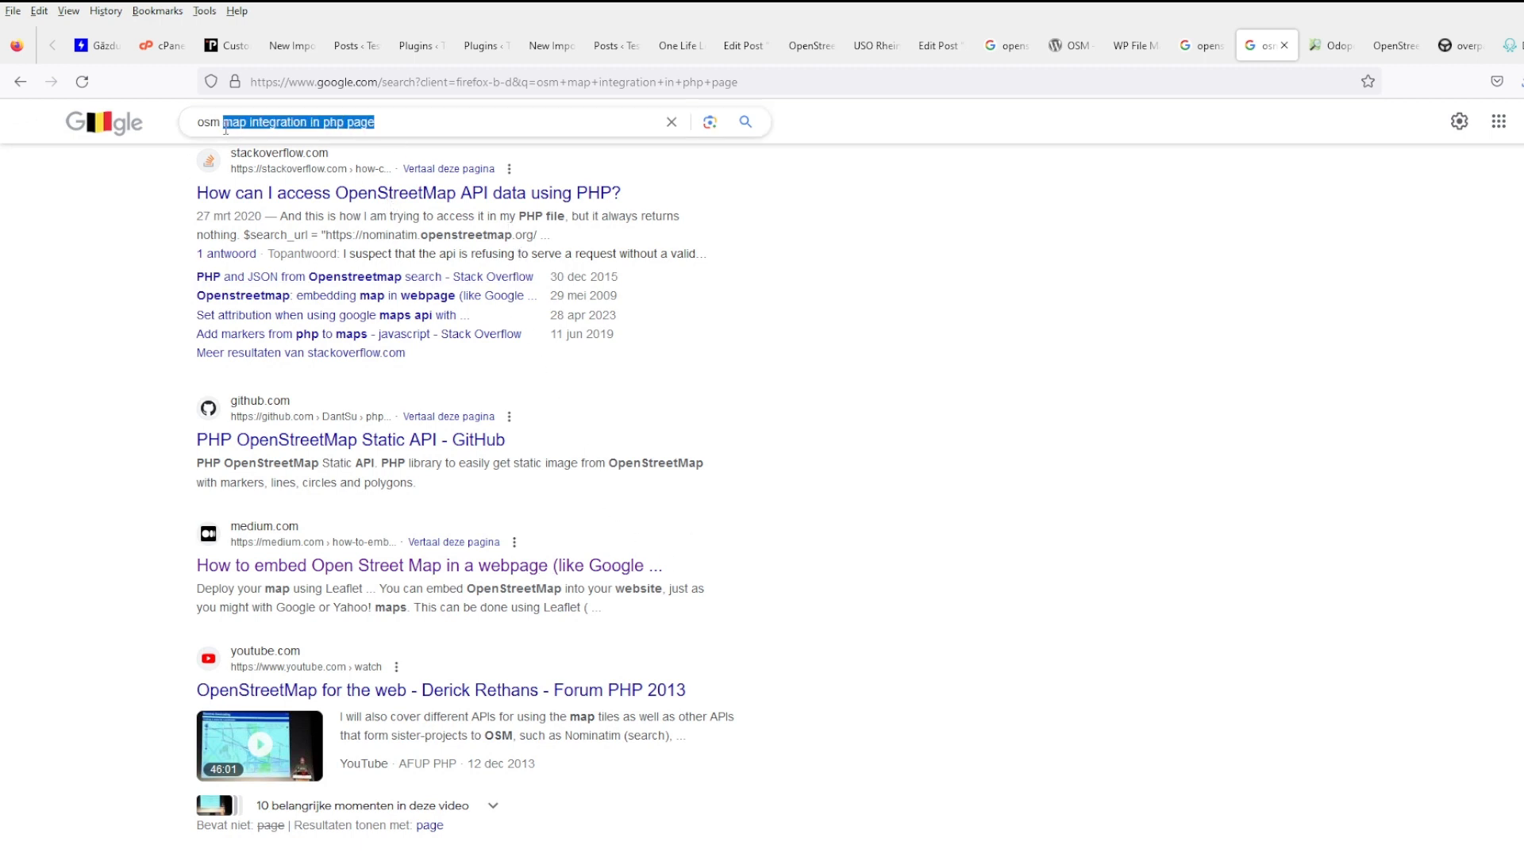
text(embed )
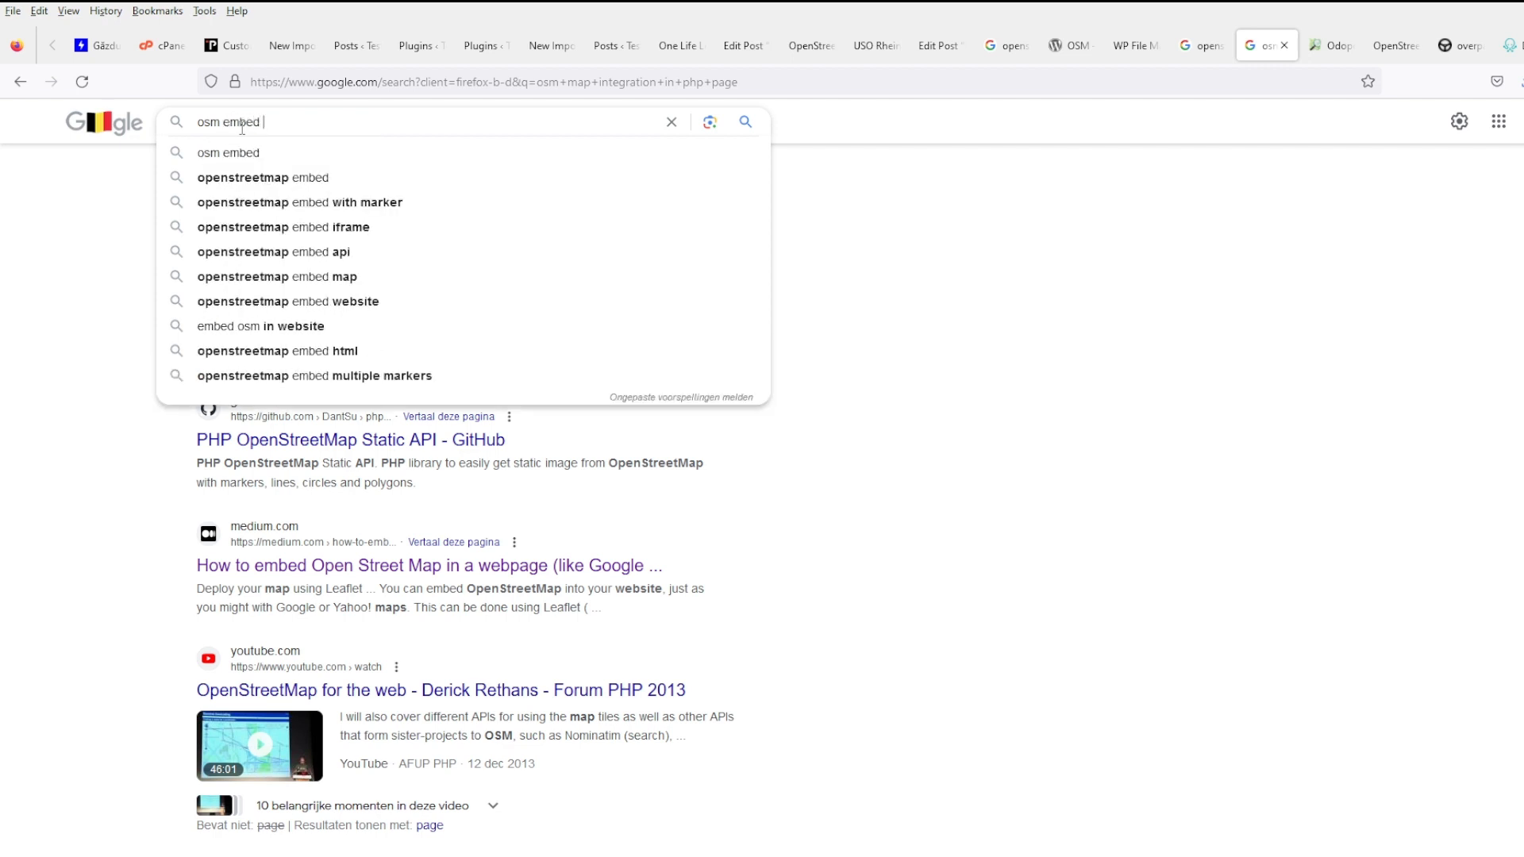
text(in web)
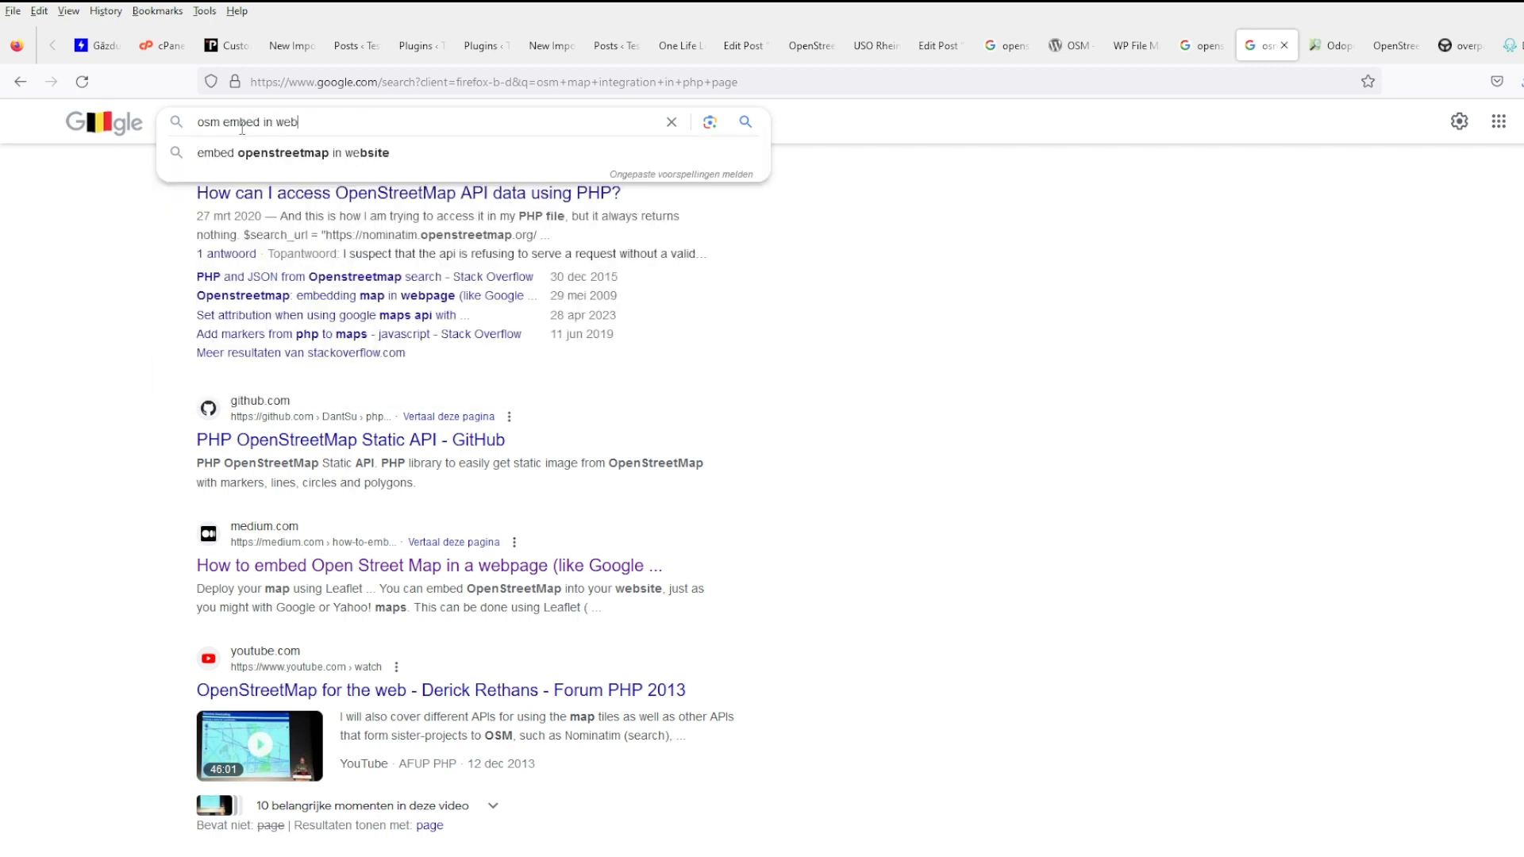
text(site dynamically)
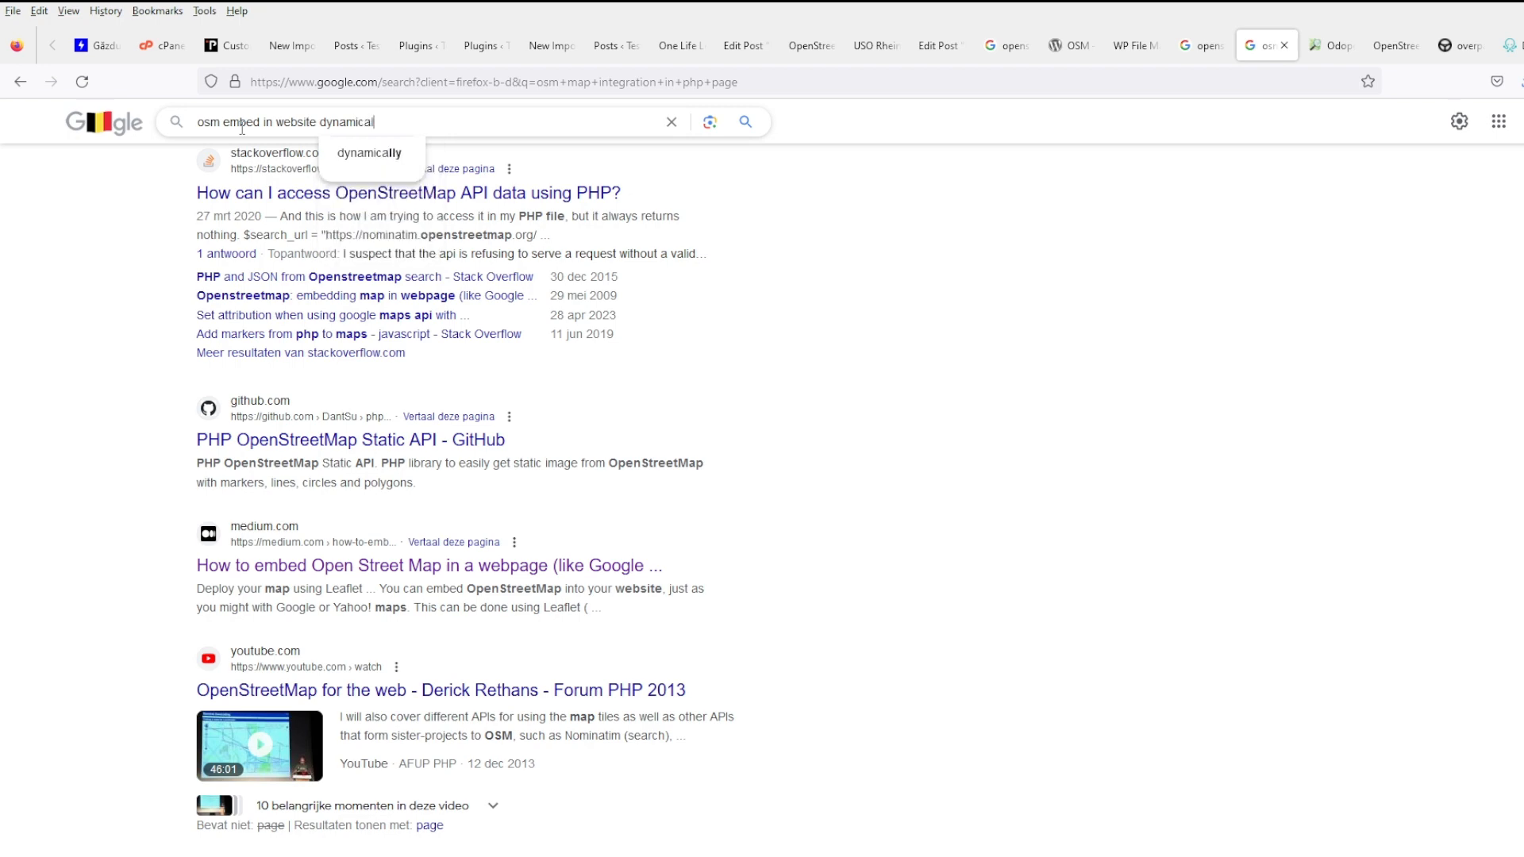
key(Return)
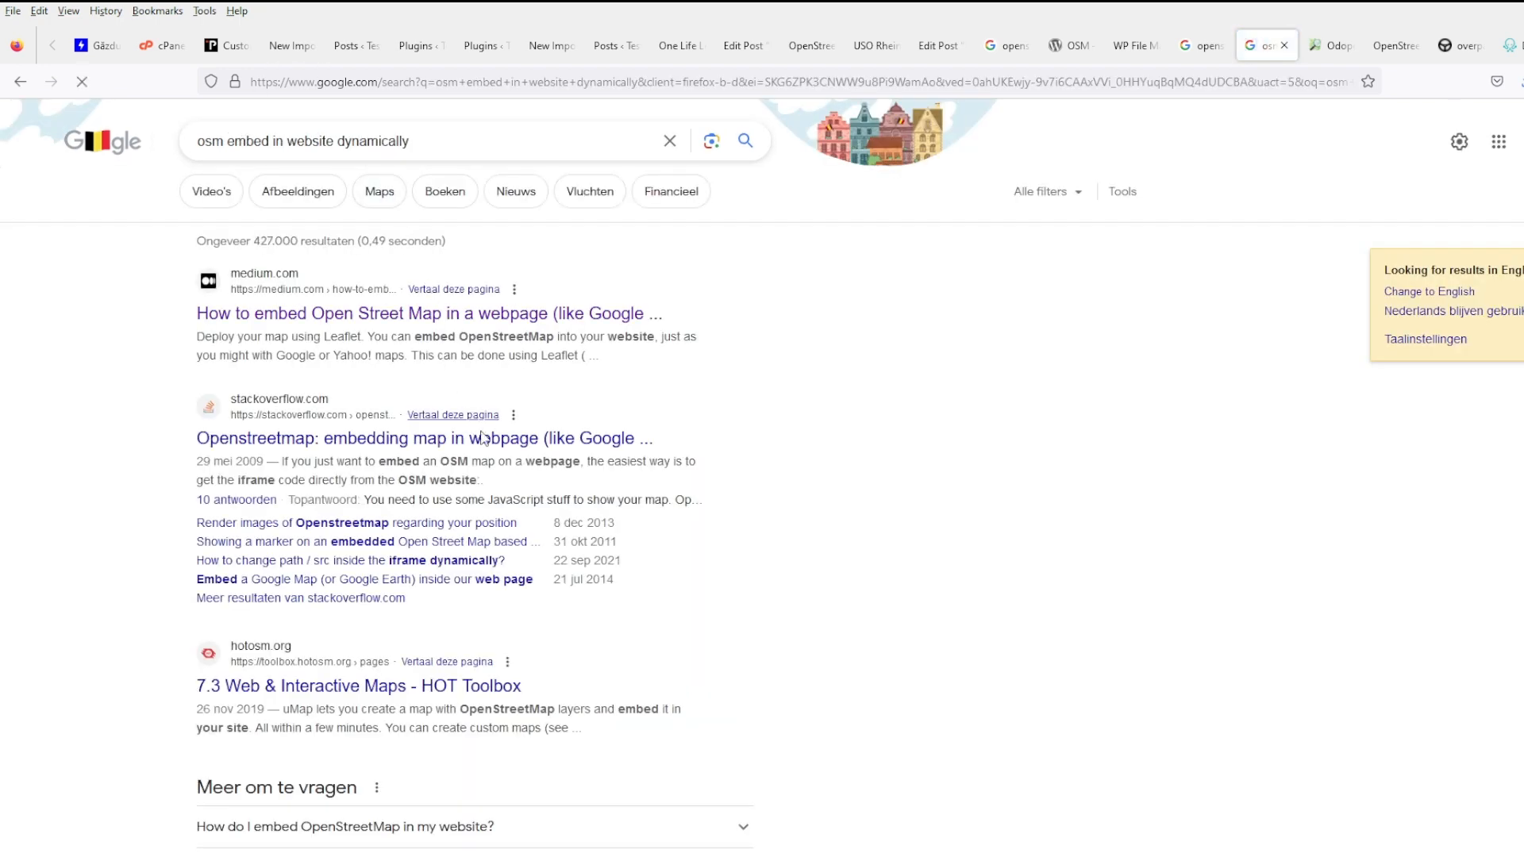
- Close the Odopoi wiki and map demo tabs
click(1398, 45)
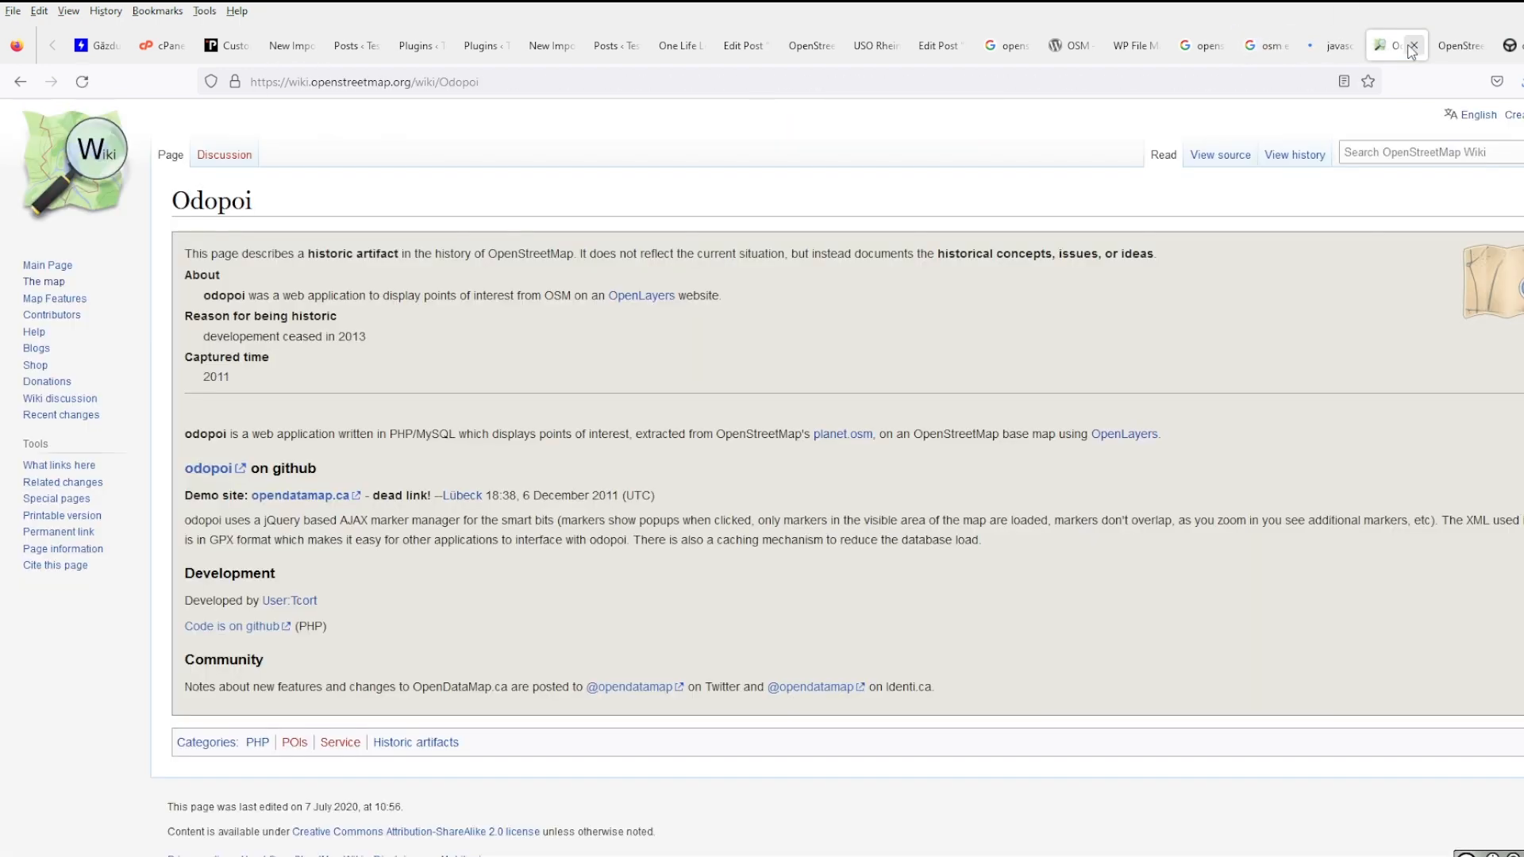
click(1415, 46)
click(1414, 46)
- From the Stack Overflow answer, open the OpenLayers Simple Example and Marker Example wiki pages in new tabs
click(1337, 45)
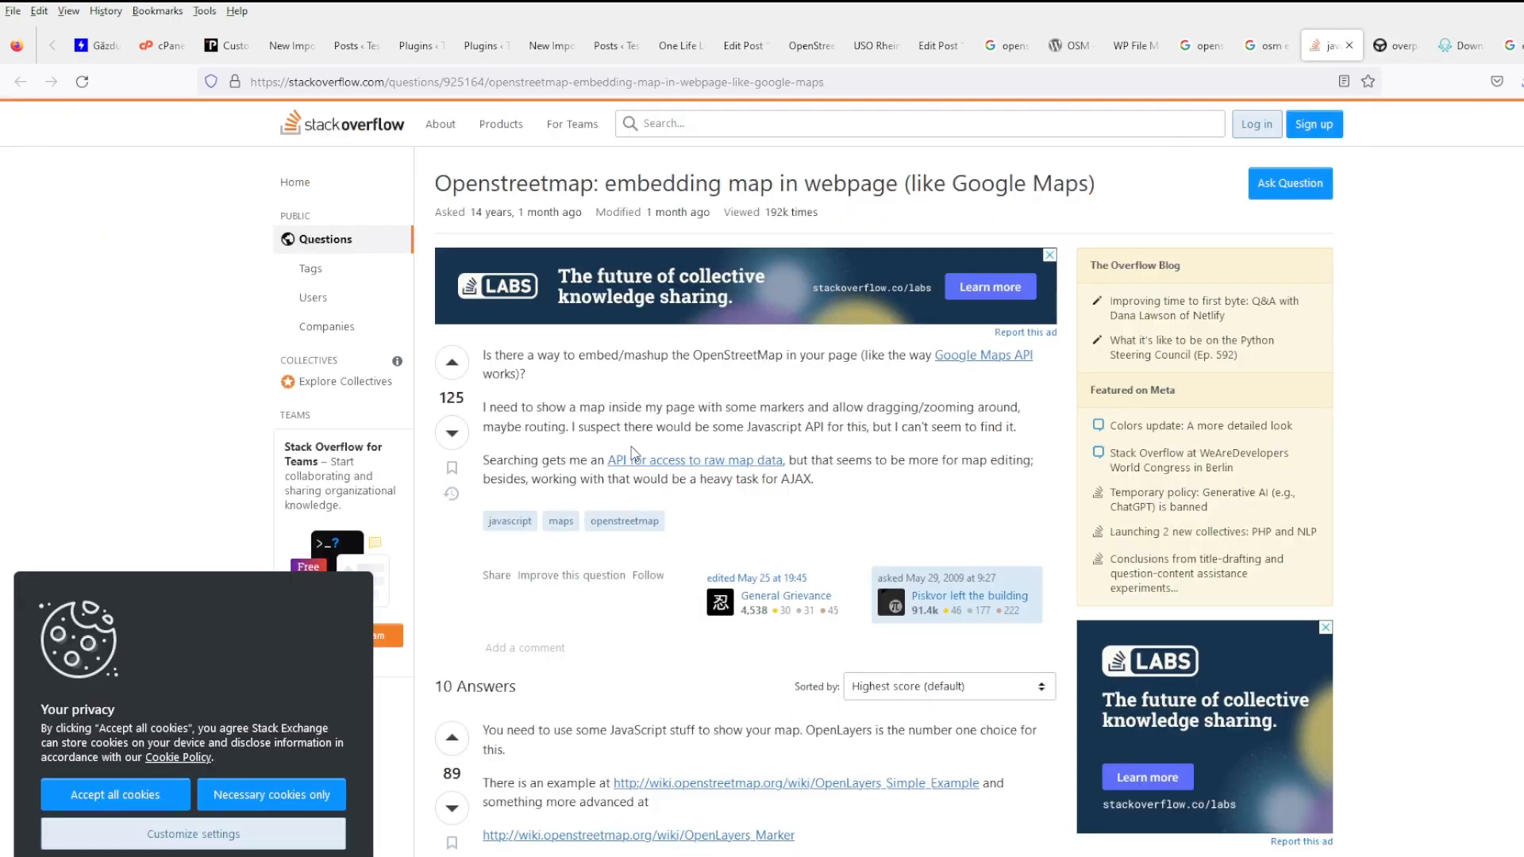
scroll(787, 497, down, 3)
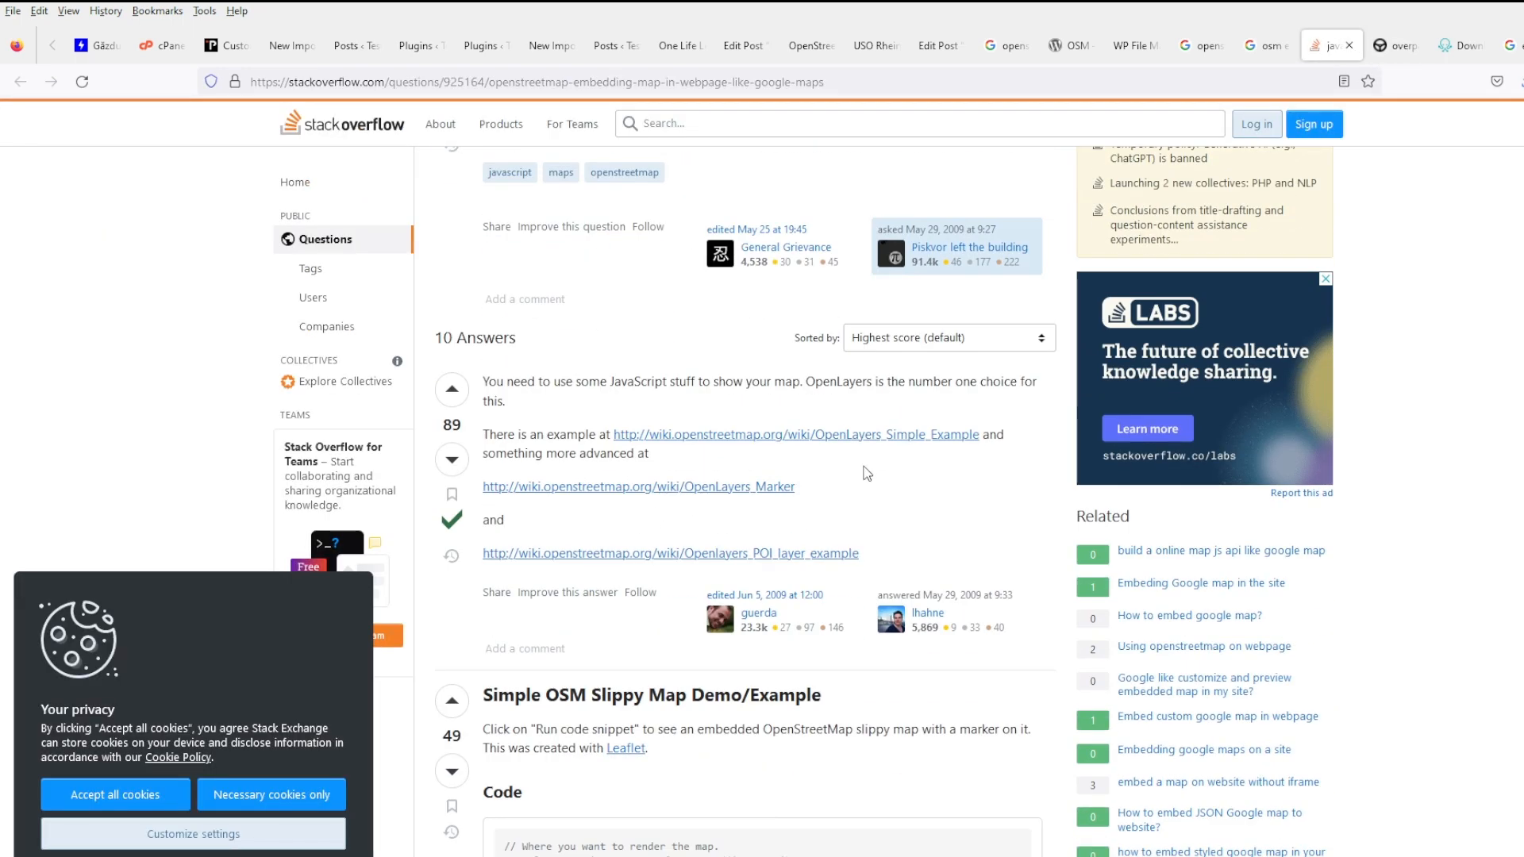
middle_click(883, 437)
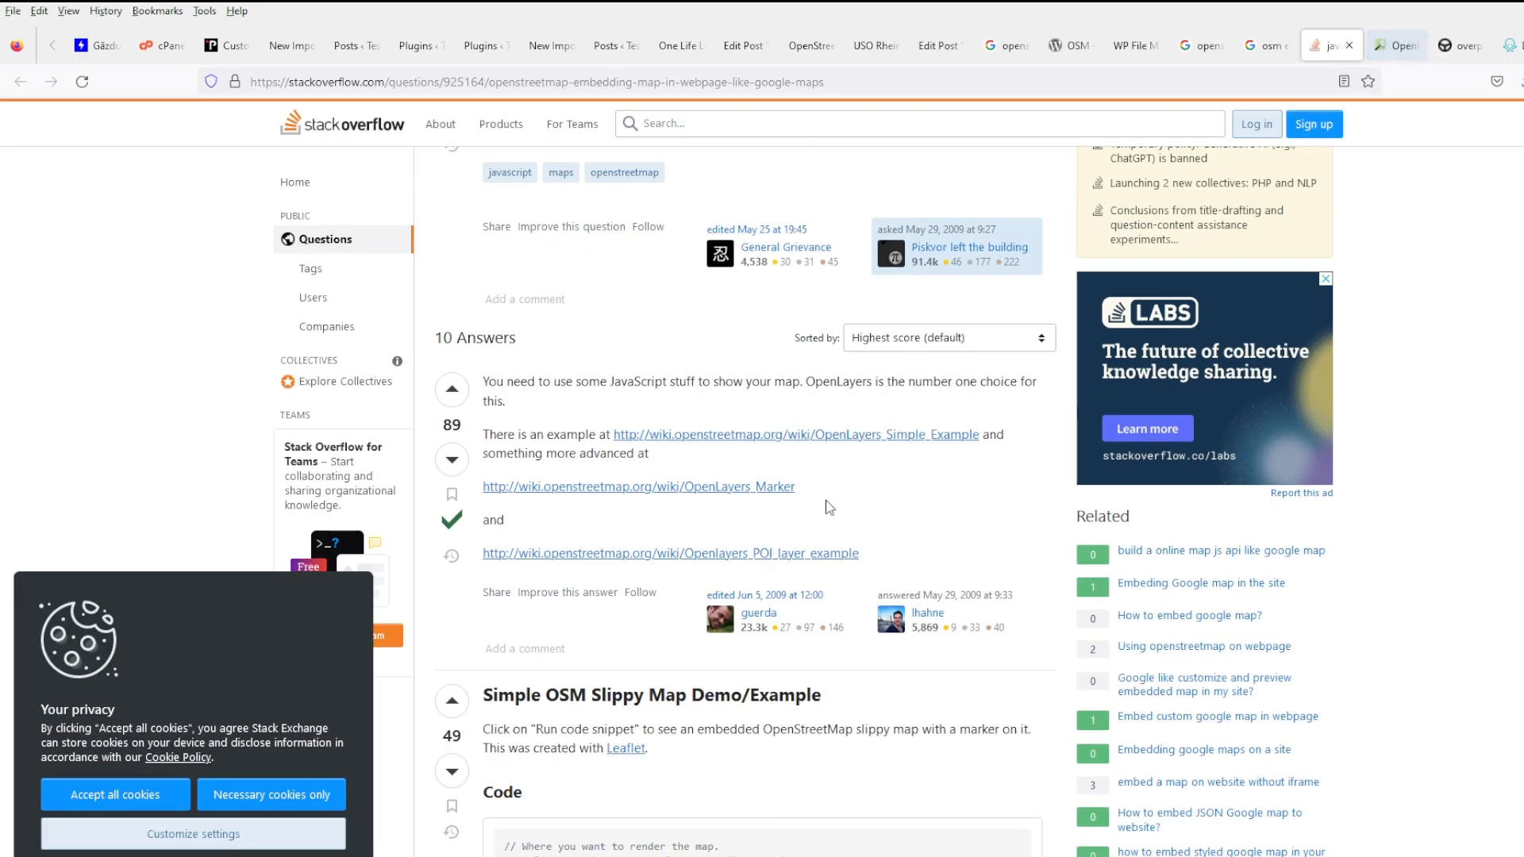
middle_click(781, 487)
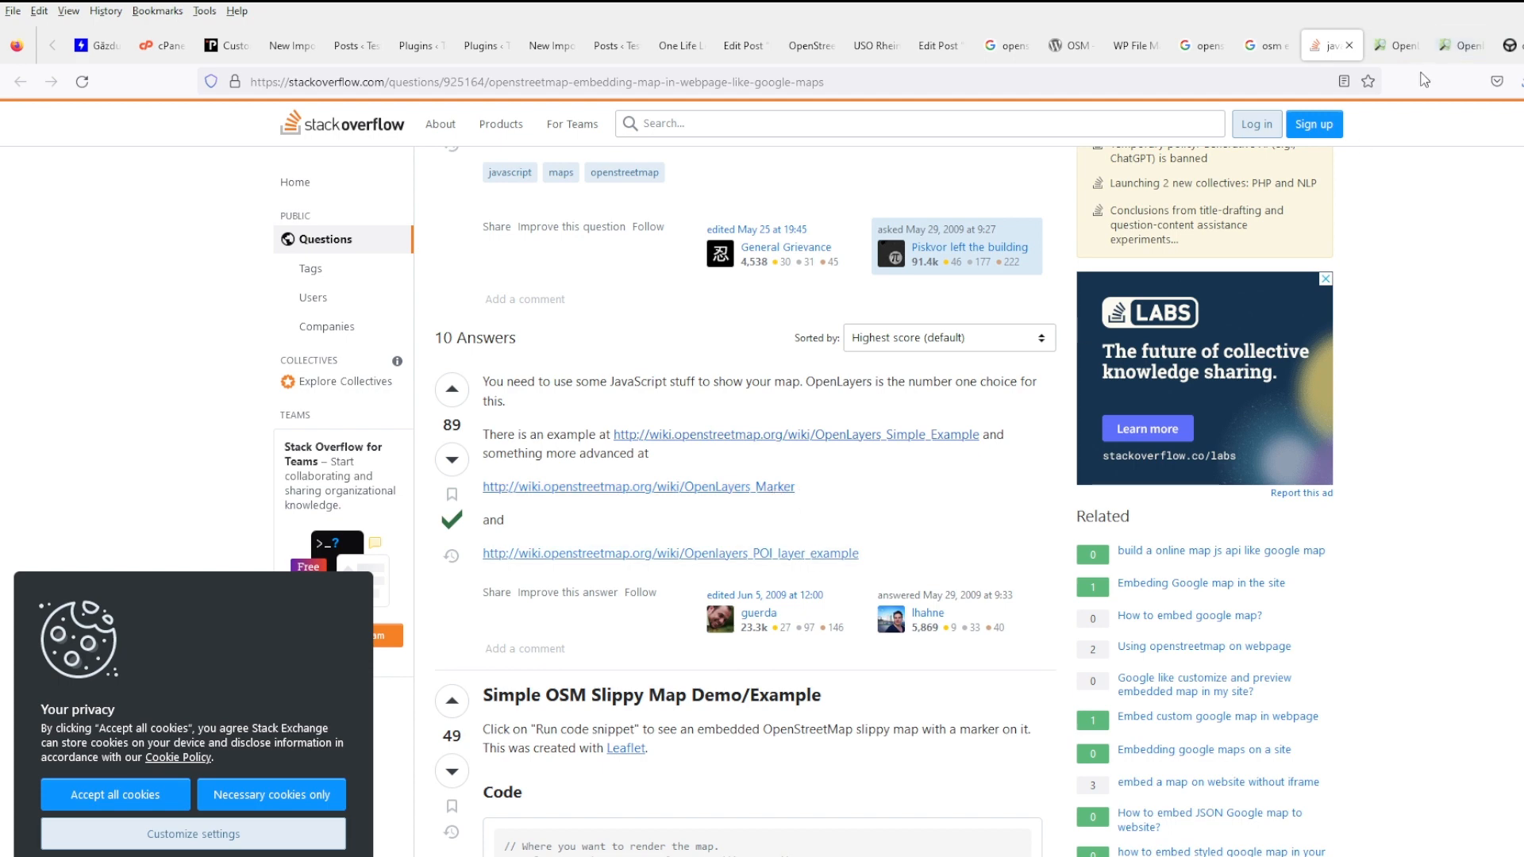
click(1444, 50)
- Select the OpenLayers Marker Example code from <div id="mapdiv"> through </script>
scroll(834, 498, down, 3)
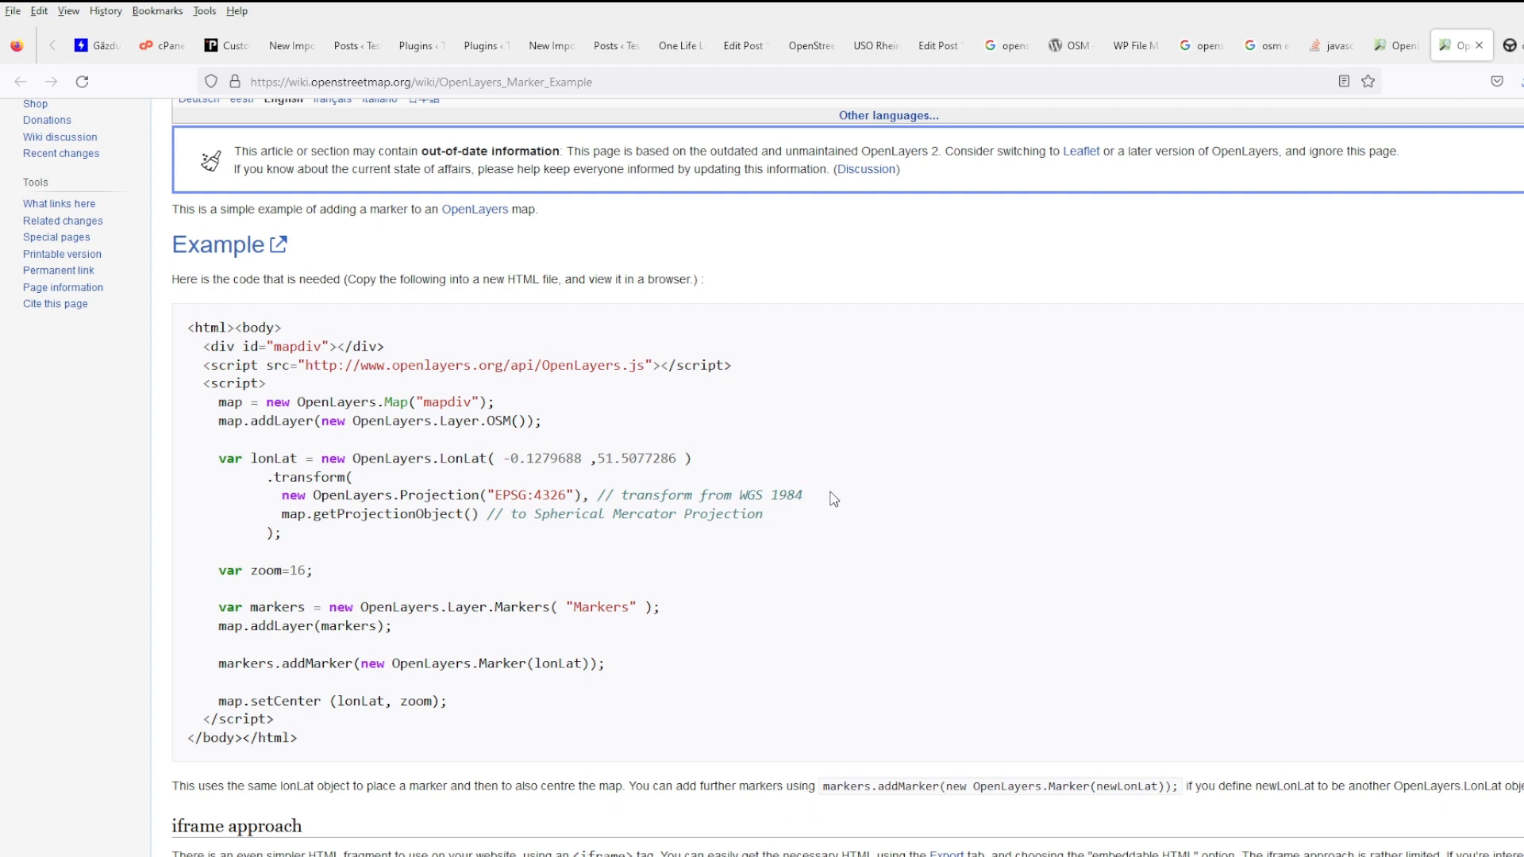
scroll(833, 498, up, 3)
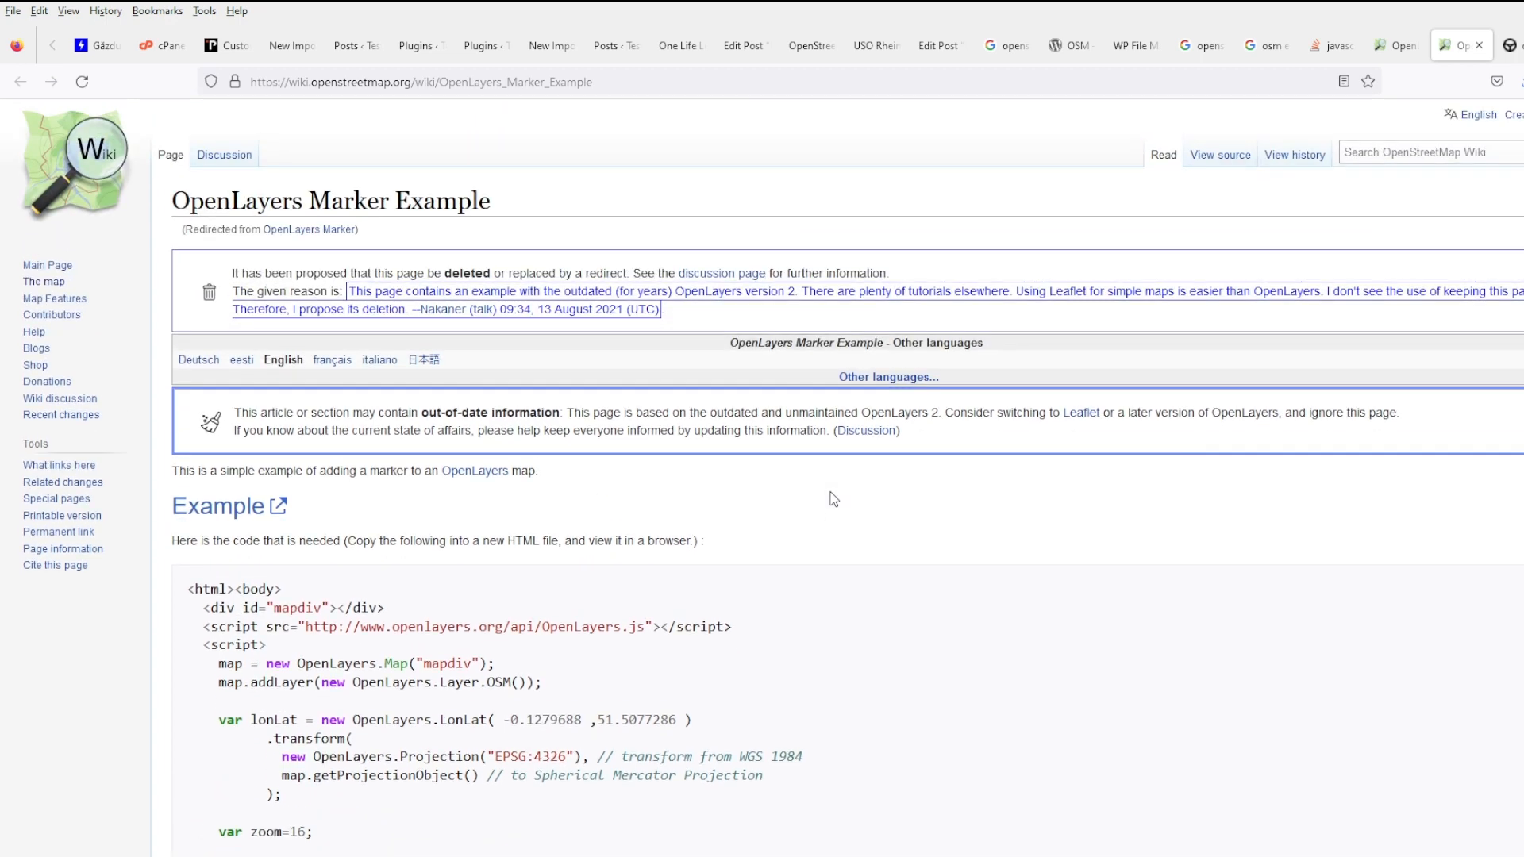
scroll(834, 498, down, 2)
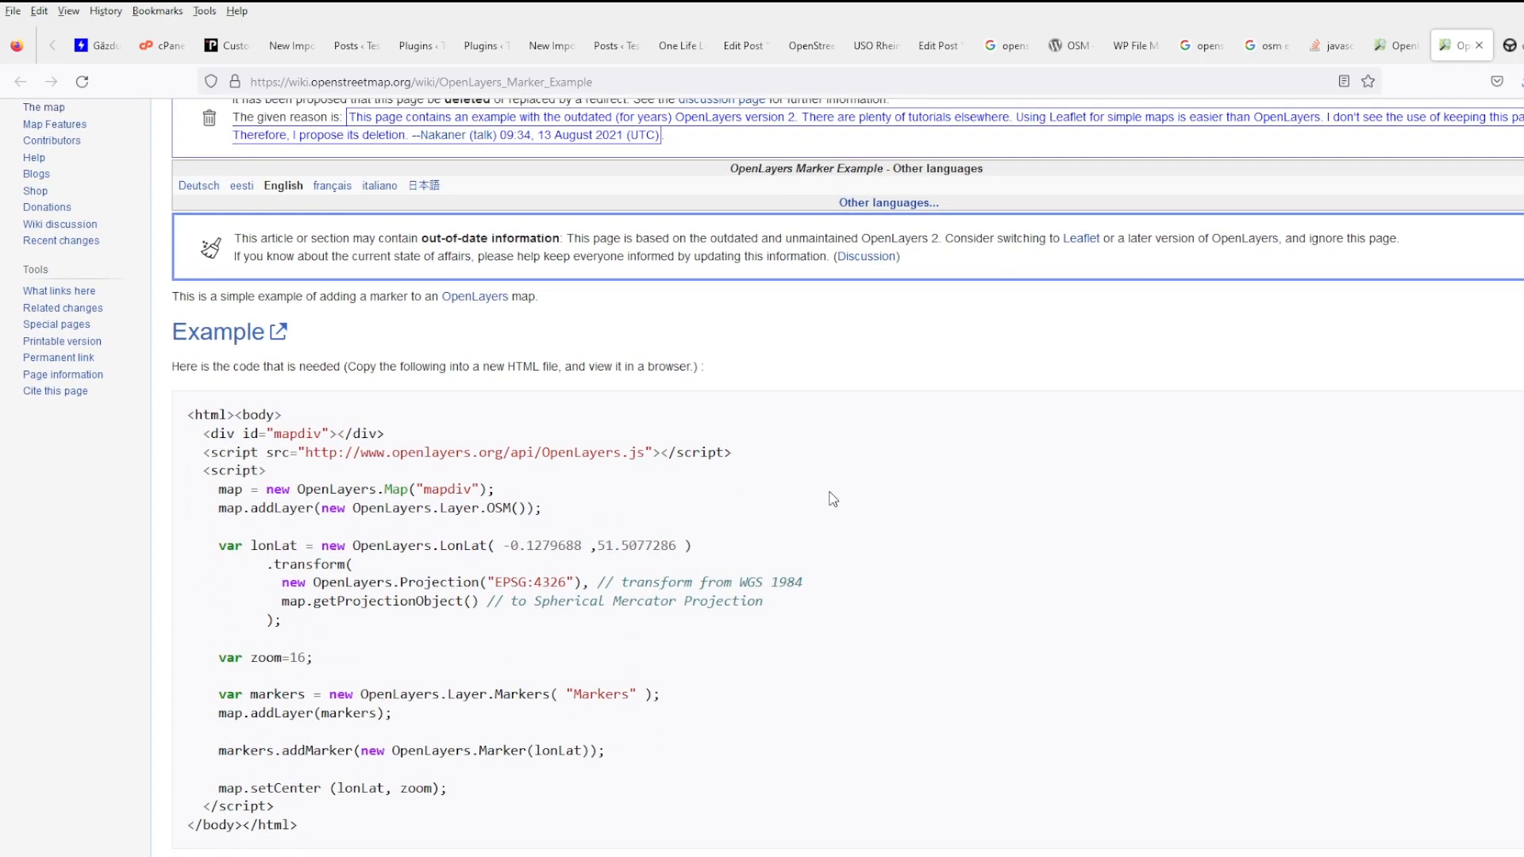
scroll(832, 498, down, 5)
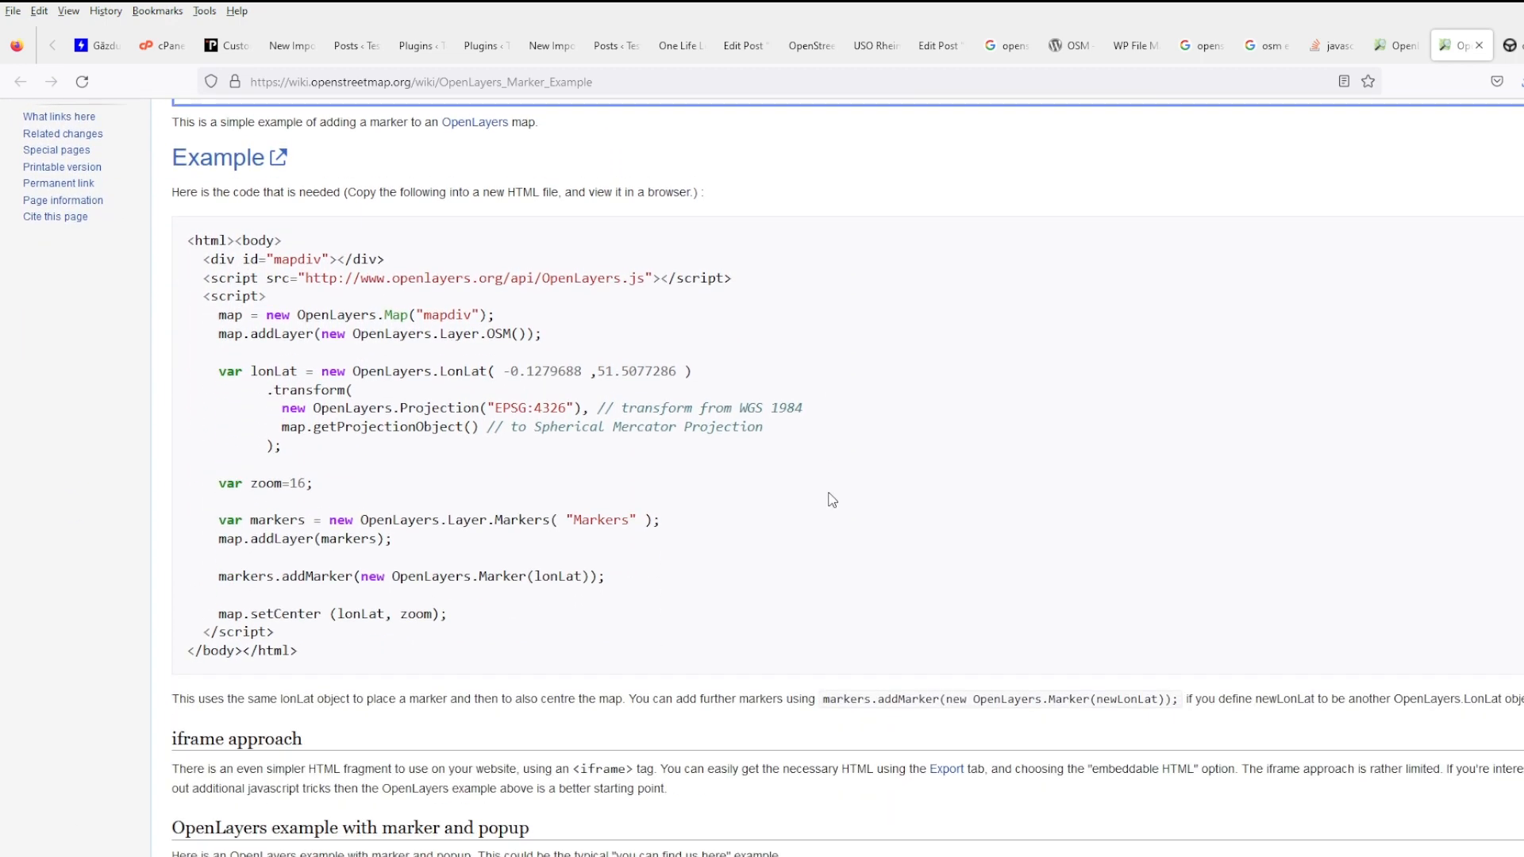
scroll(829, 499, up, 3)
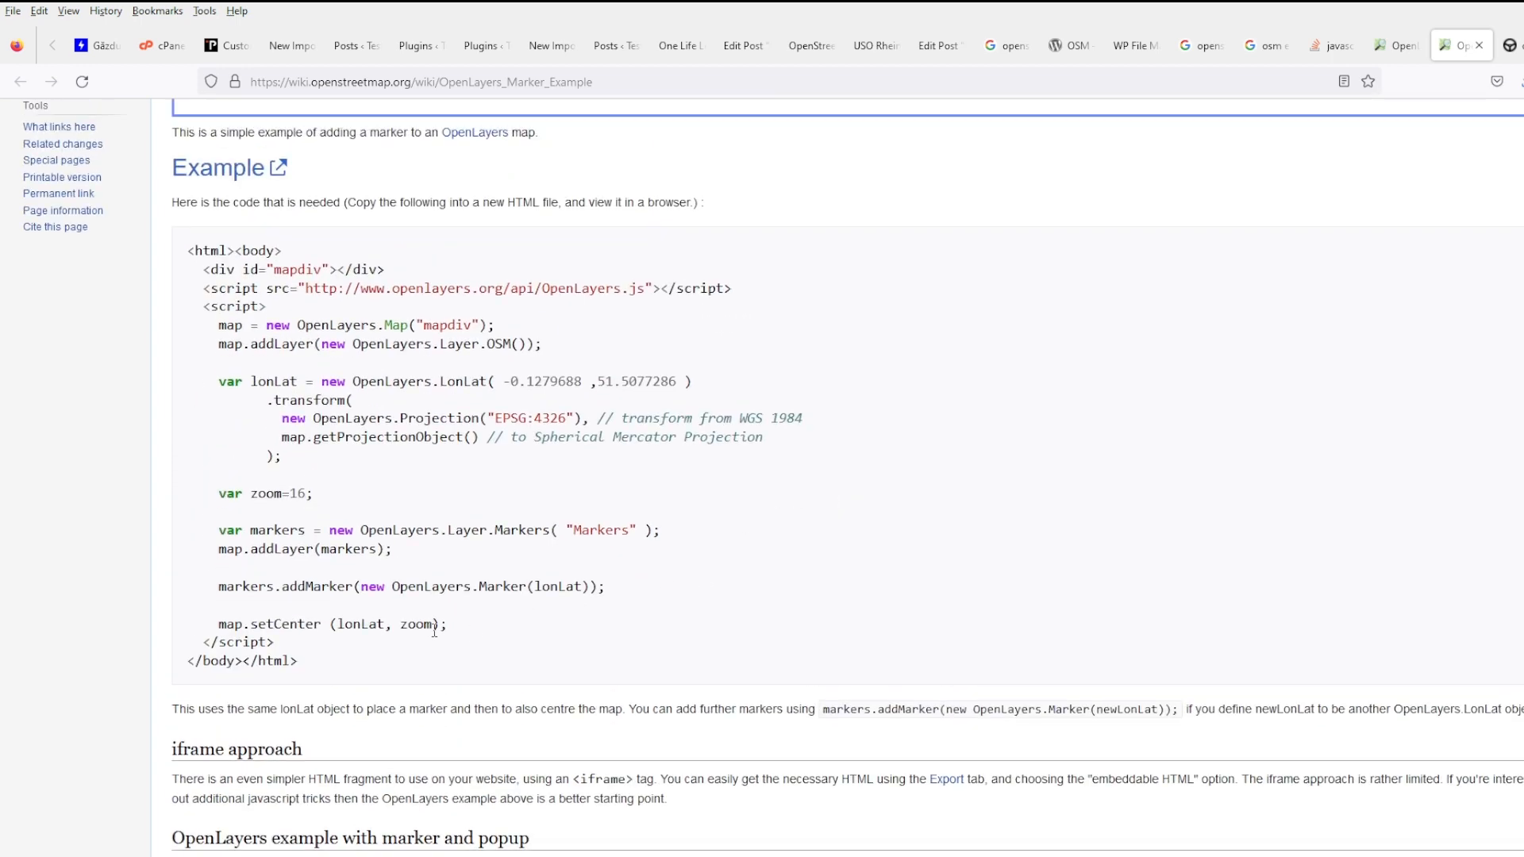
drag(305, 647, 139, 265)
key(ctrl+c)
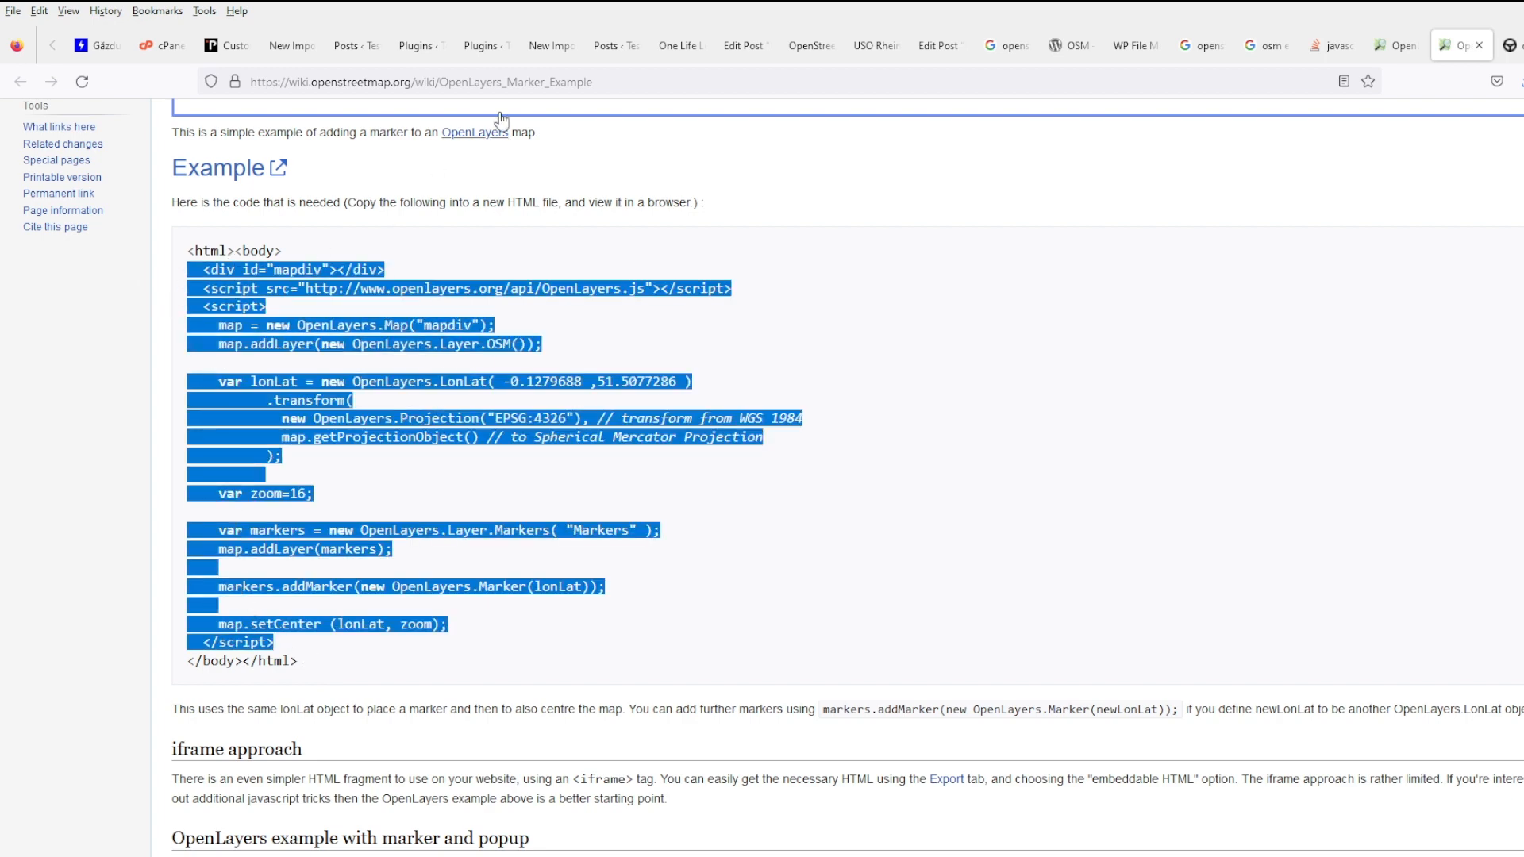
click(548, 46)
- Look over the posts list, plugins pages and the USO Rhein post with its map
click(618, 49)
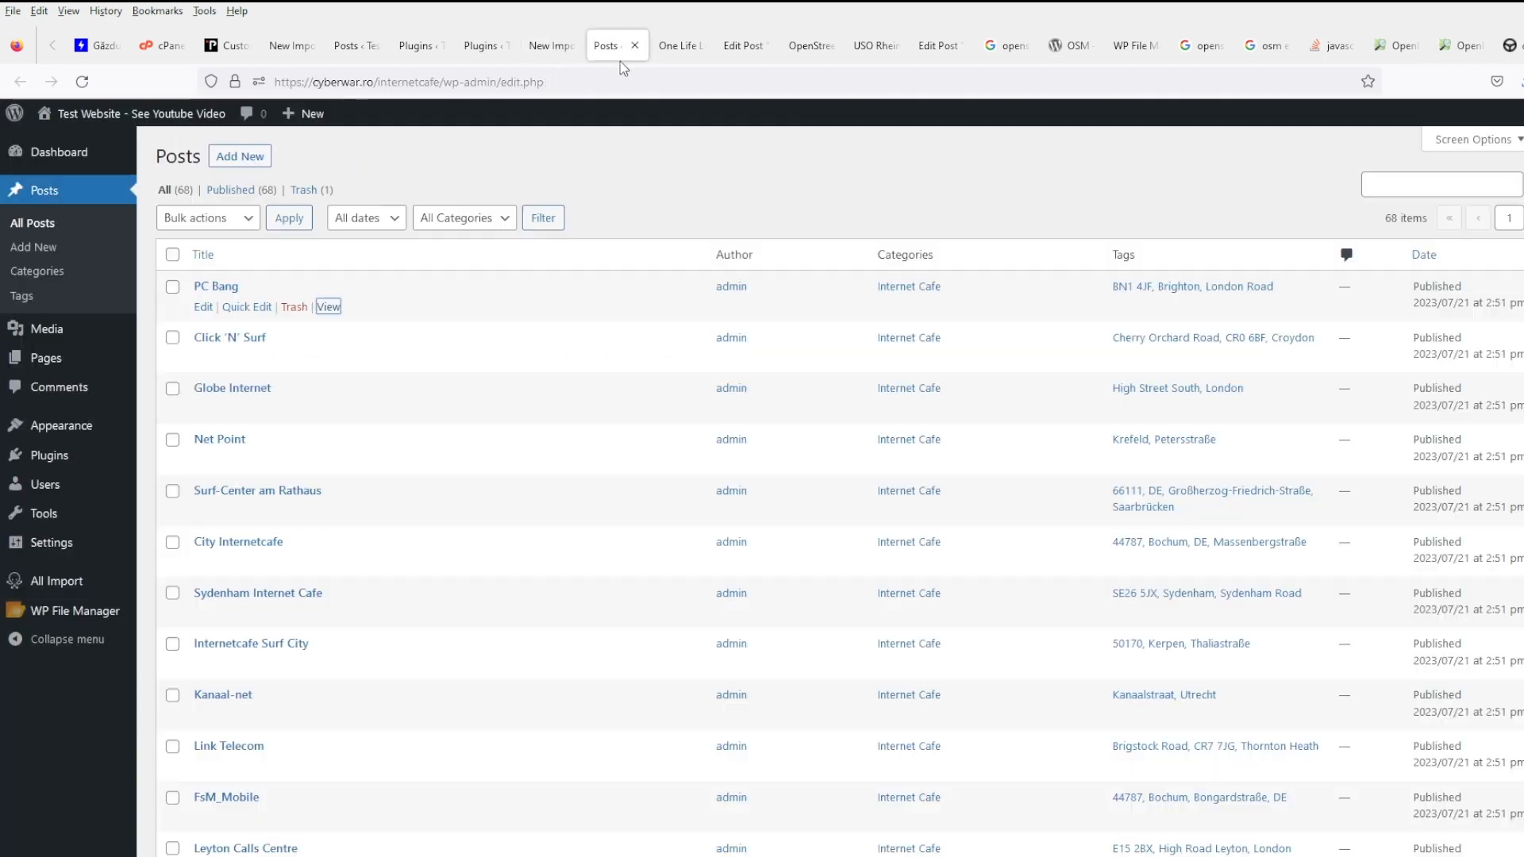
click(486, 45)
click(414, 45)
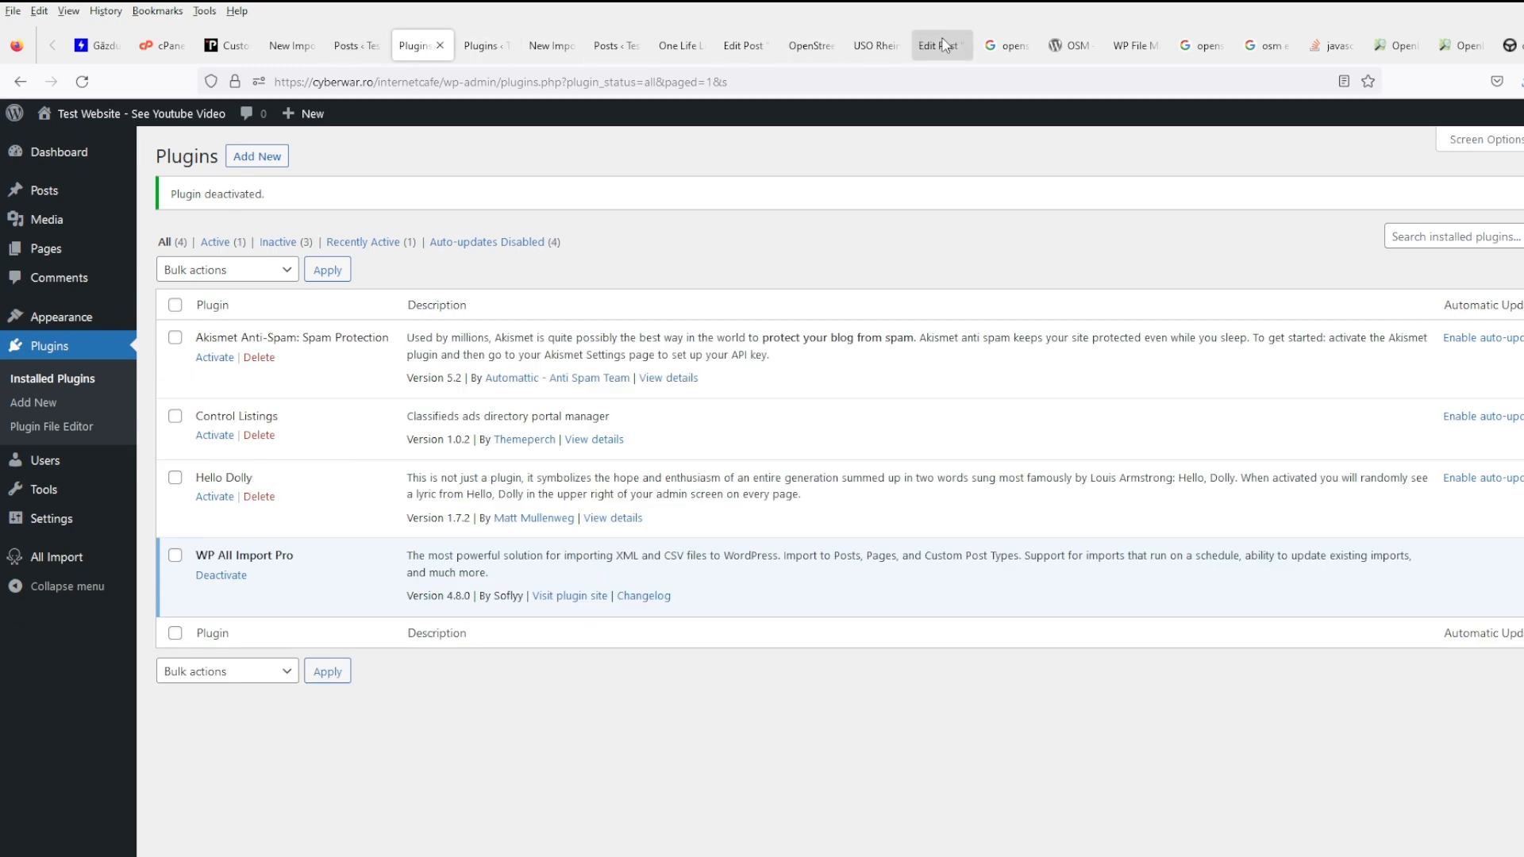
click(849, 49)
click(808, 49)
click(881, 49)
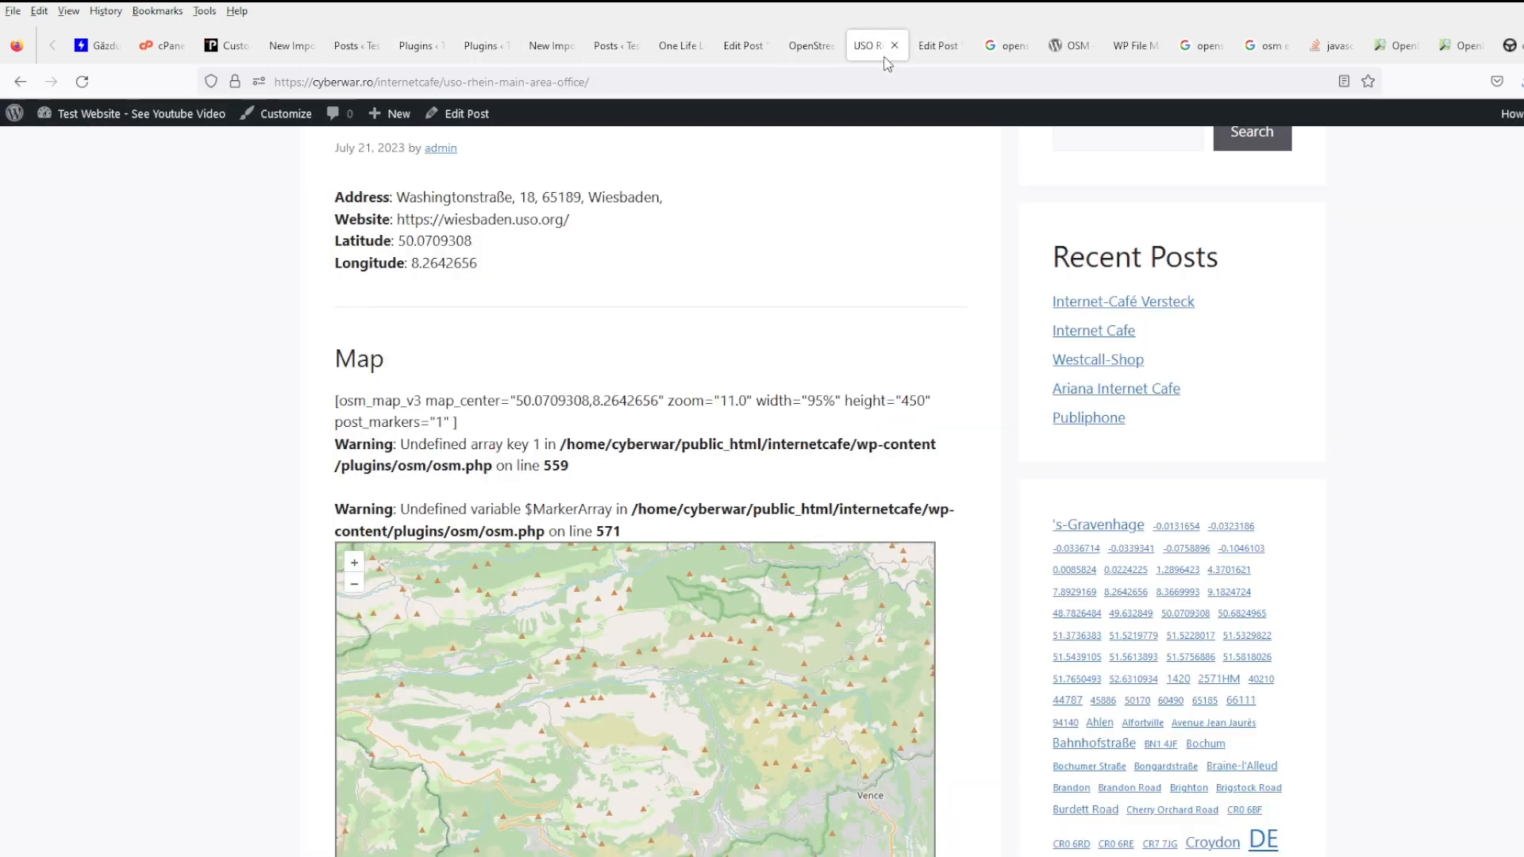
- In content-single.php, replace the old map shortcode lines with the OpenLayers marker code and save
click(1123, 52)
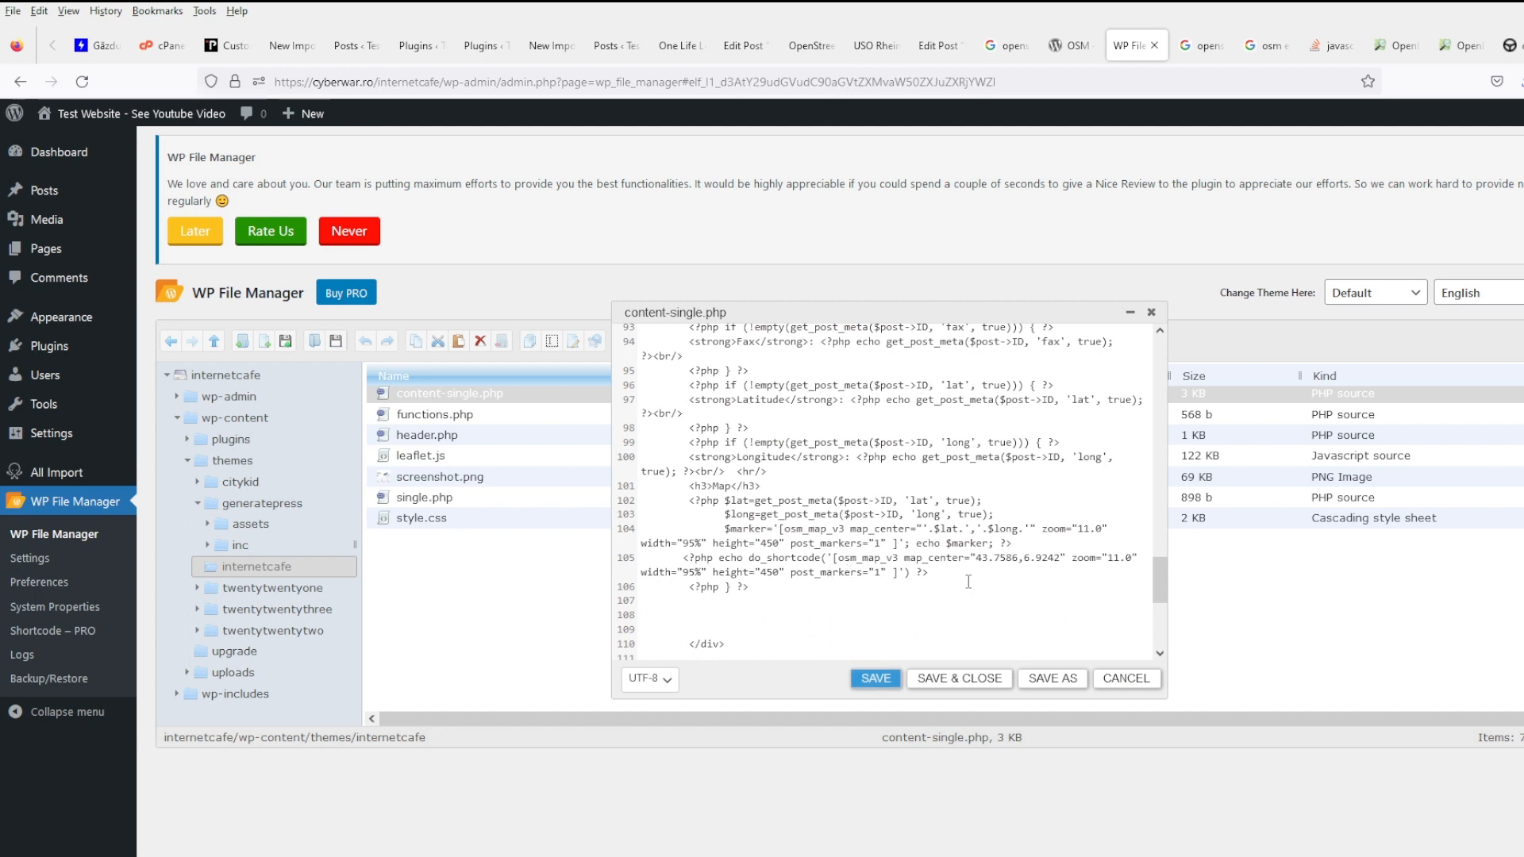
drag(969, 582, 632, 503)
key(ctrl+v)
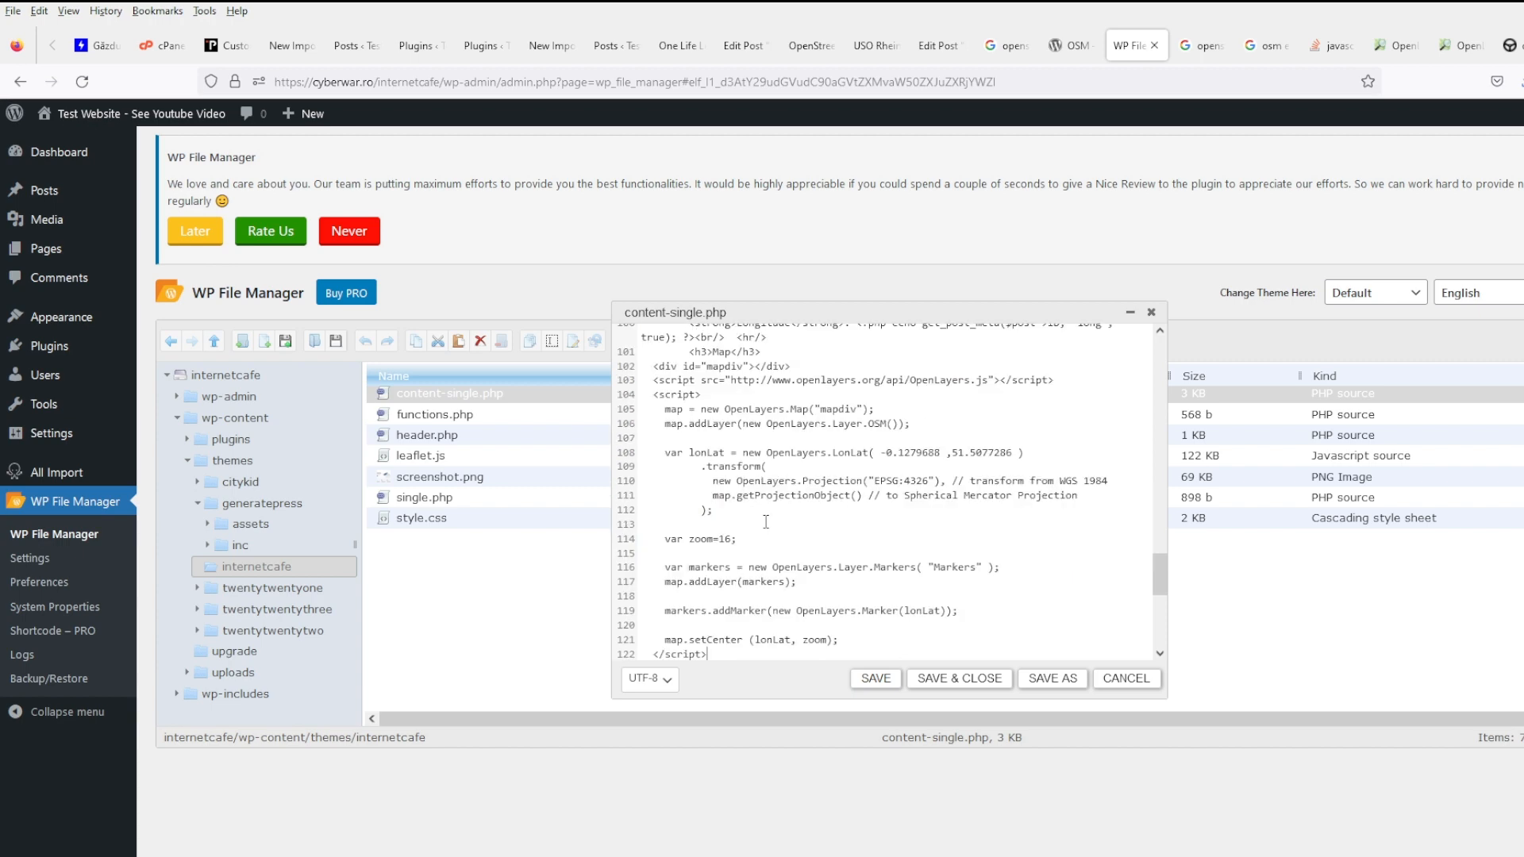
scroll(806, 546, up, 2)
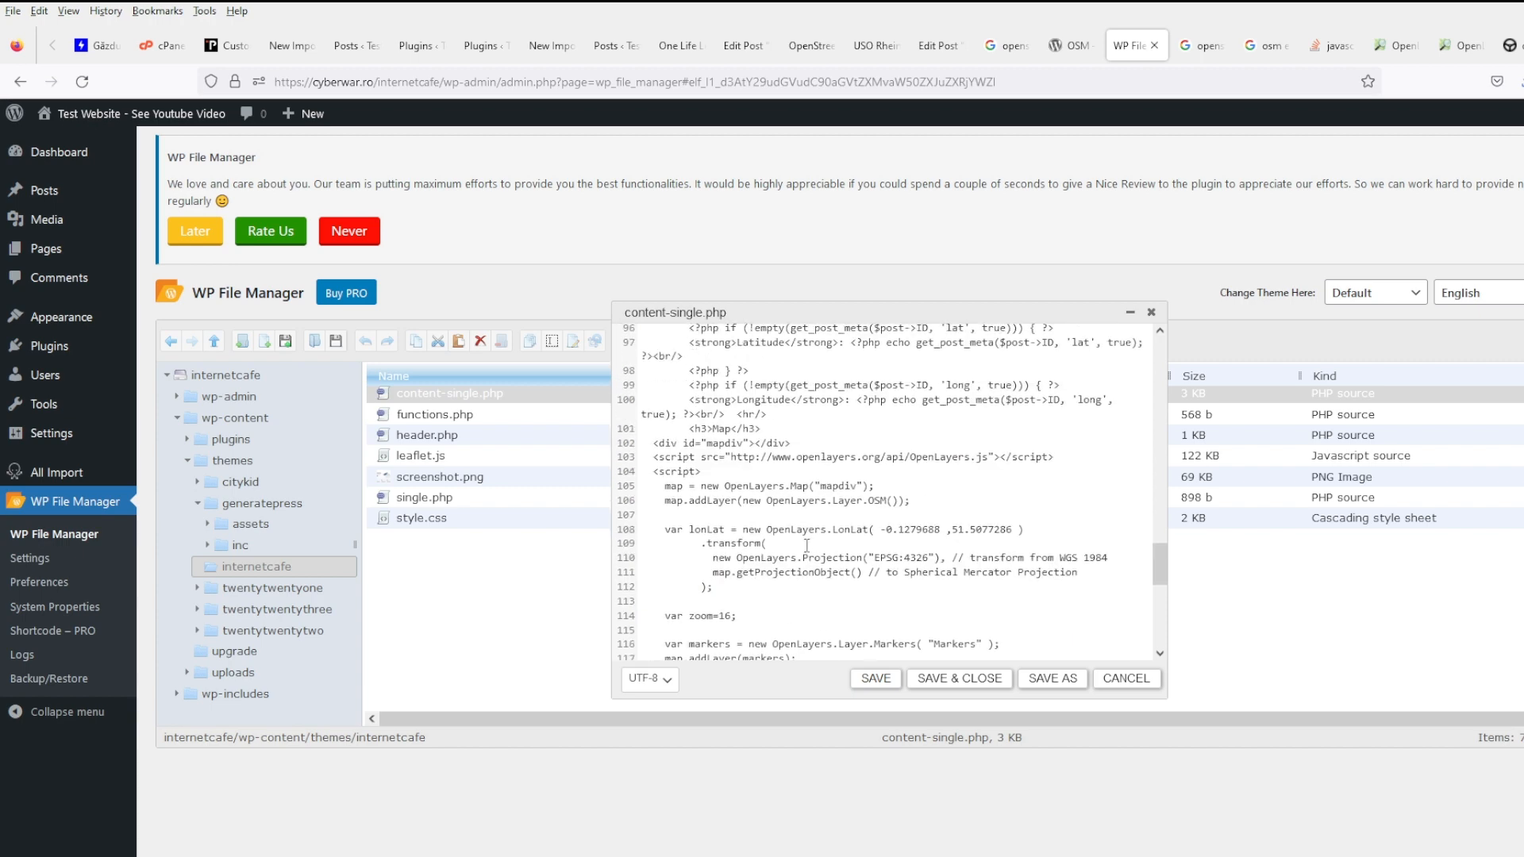
click(877, 678)
- View the USO Rhein post to check the new map, then go back to the editor
click(932, 46)
click(893, 47)
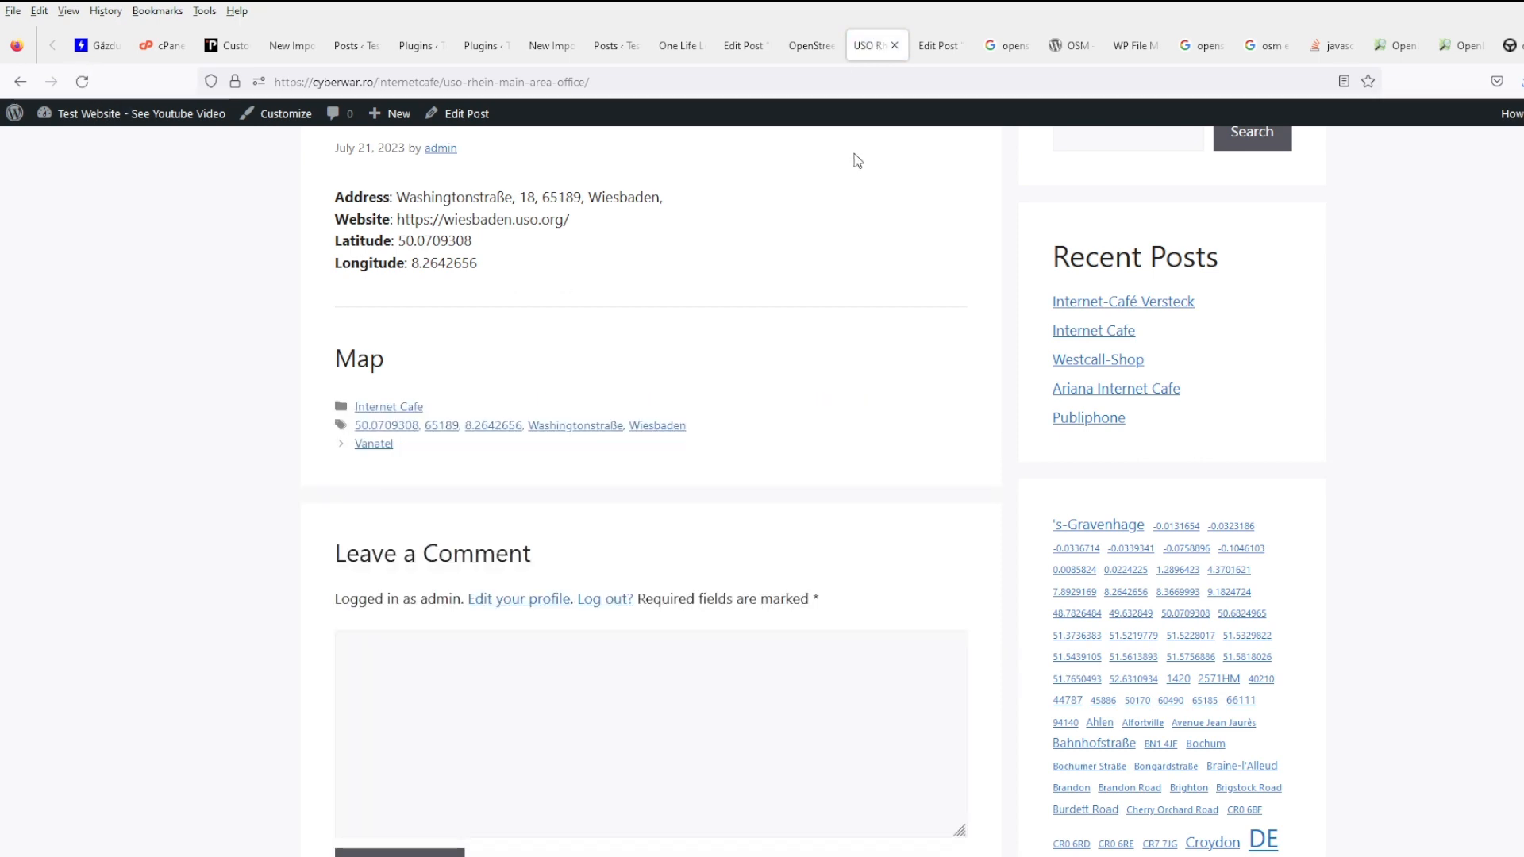
click(1135, 46)
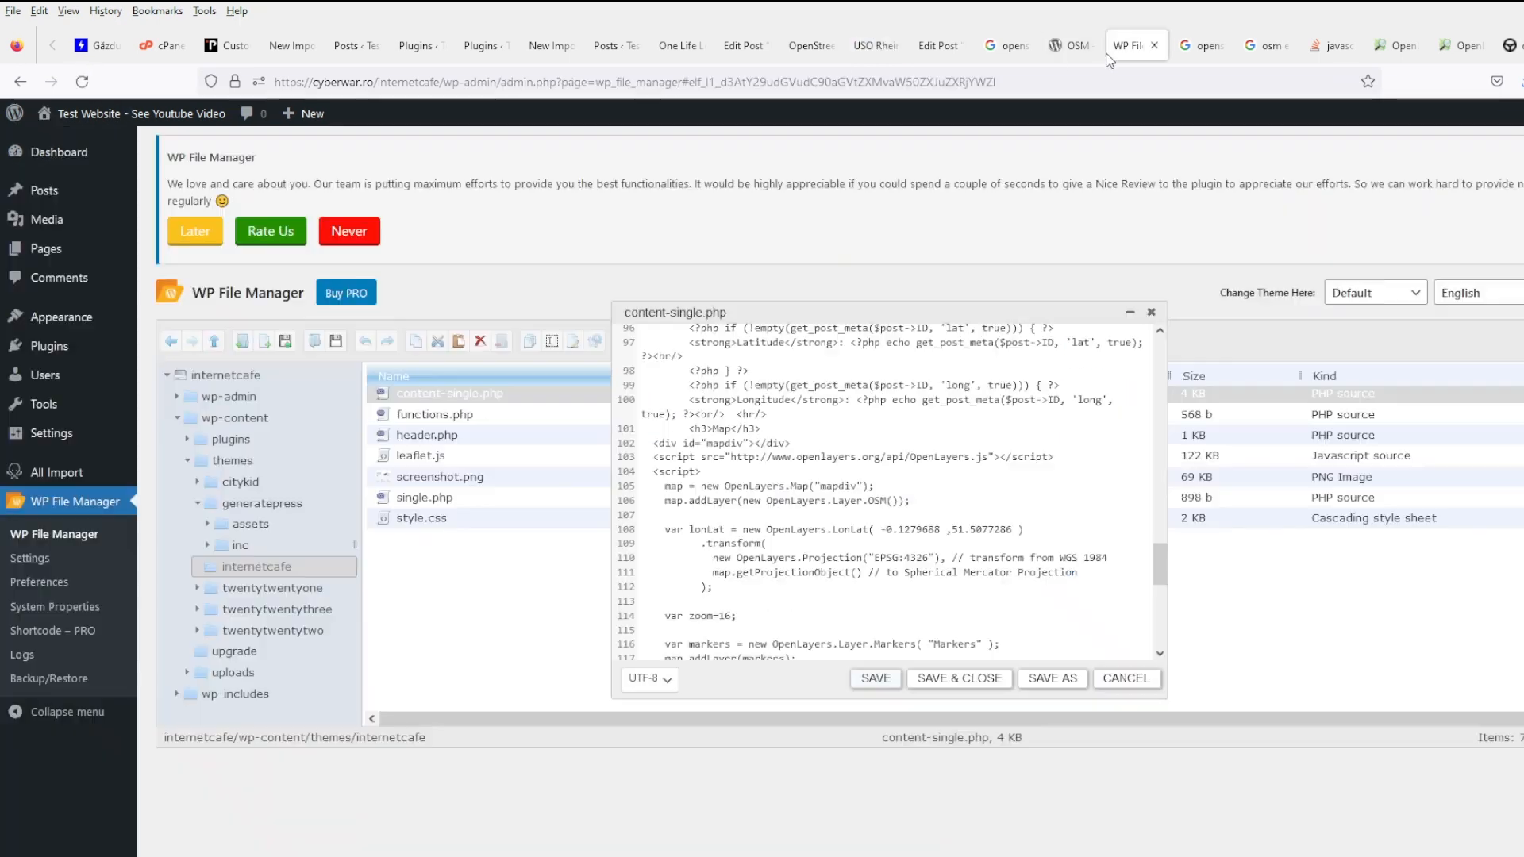
- Scroll through the OpenLayers Marker Example code, then go back to the Simple Example page
click(1411, 51)
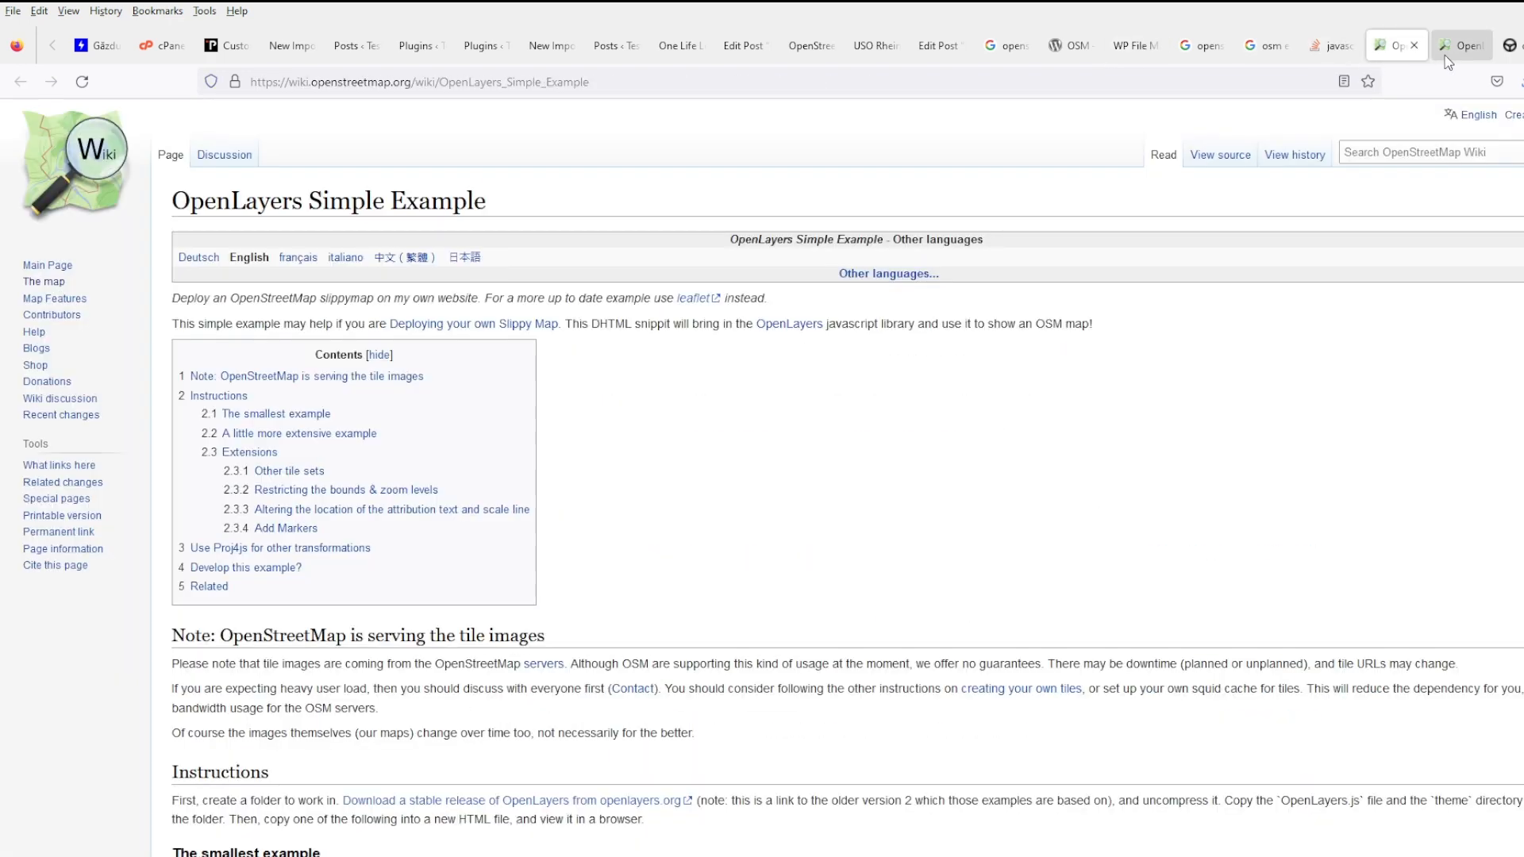
click(1465, 50)
scroll(1075, 429, up, 3)
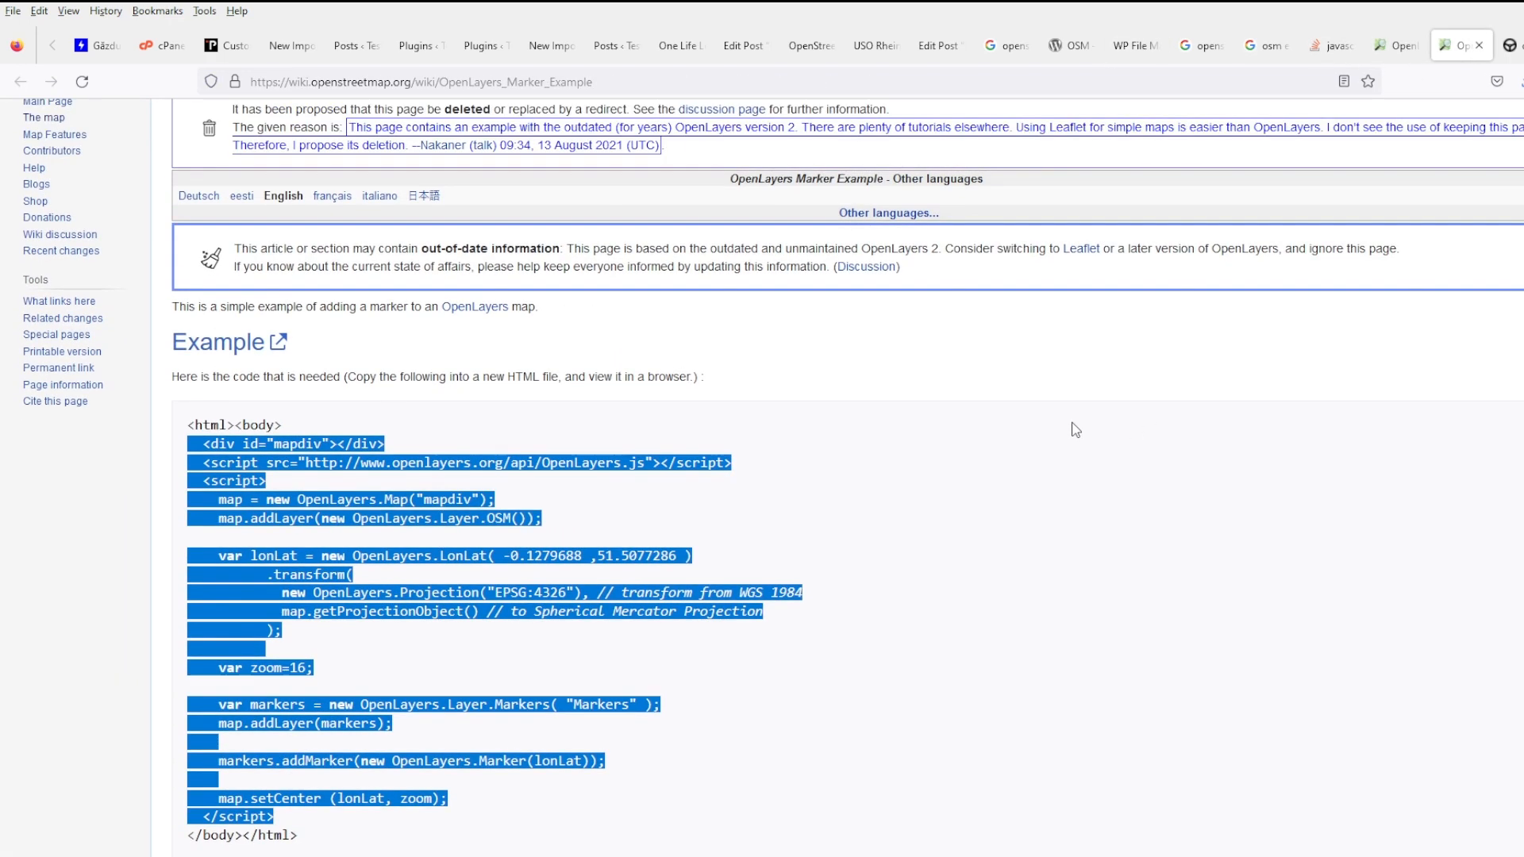
scroll(1075, 429, up, 2)
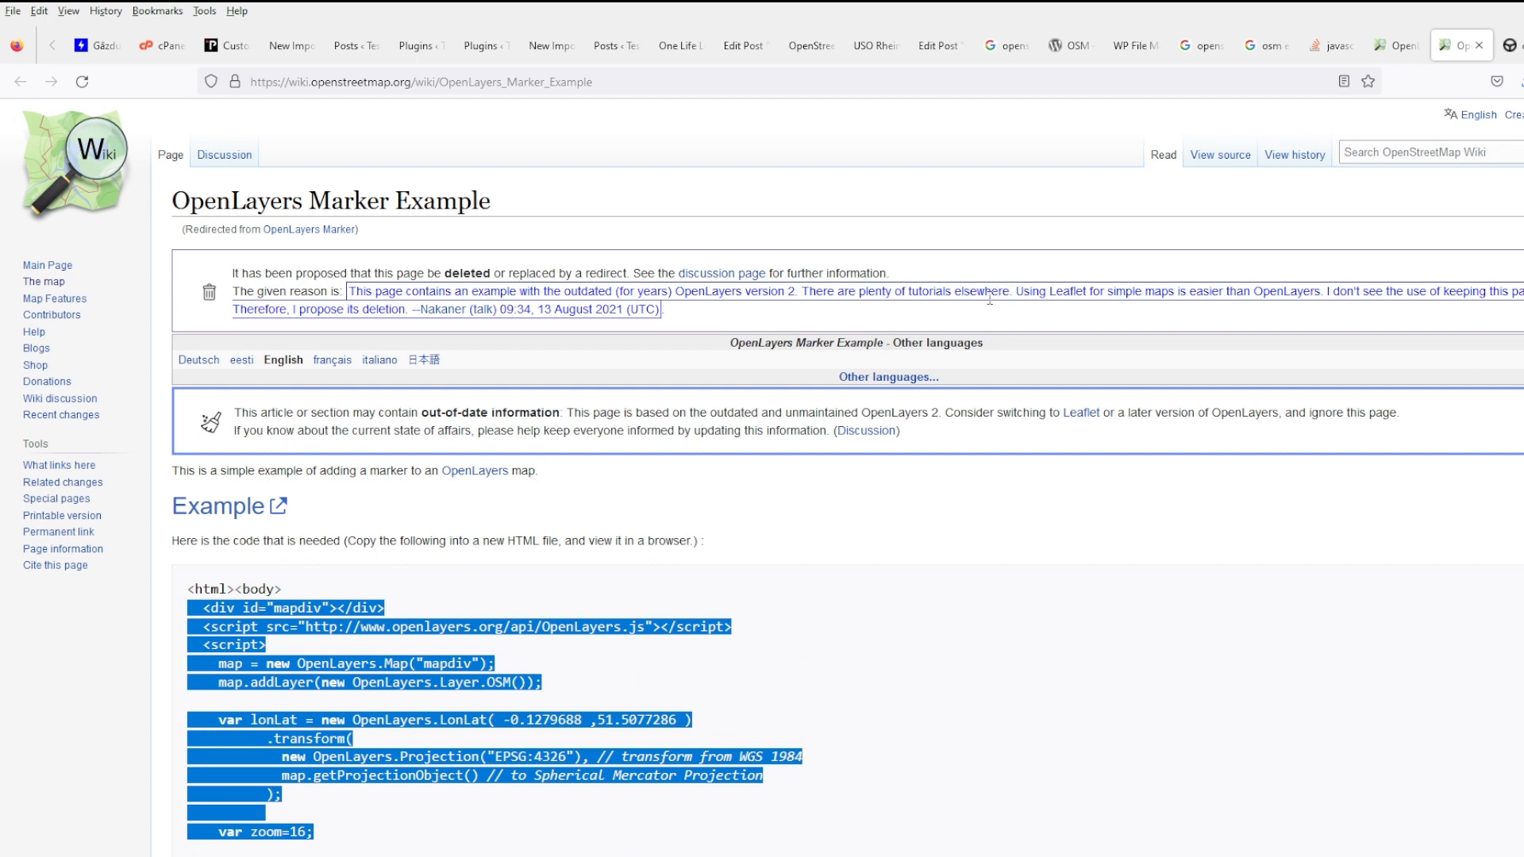
scroll(789, 702, down, 5)
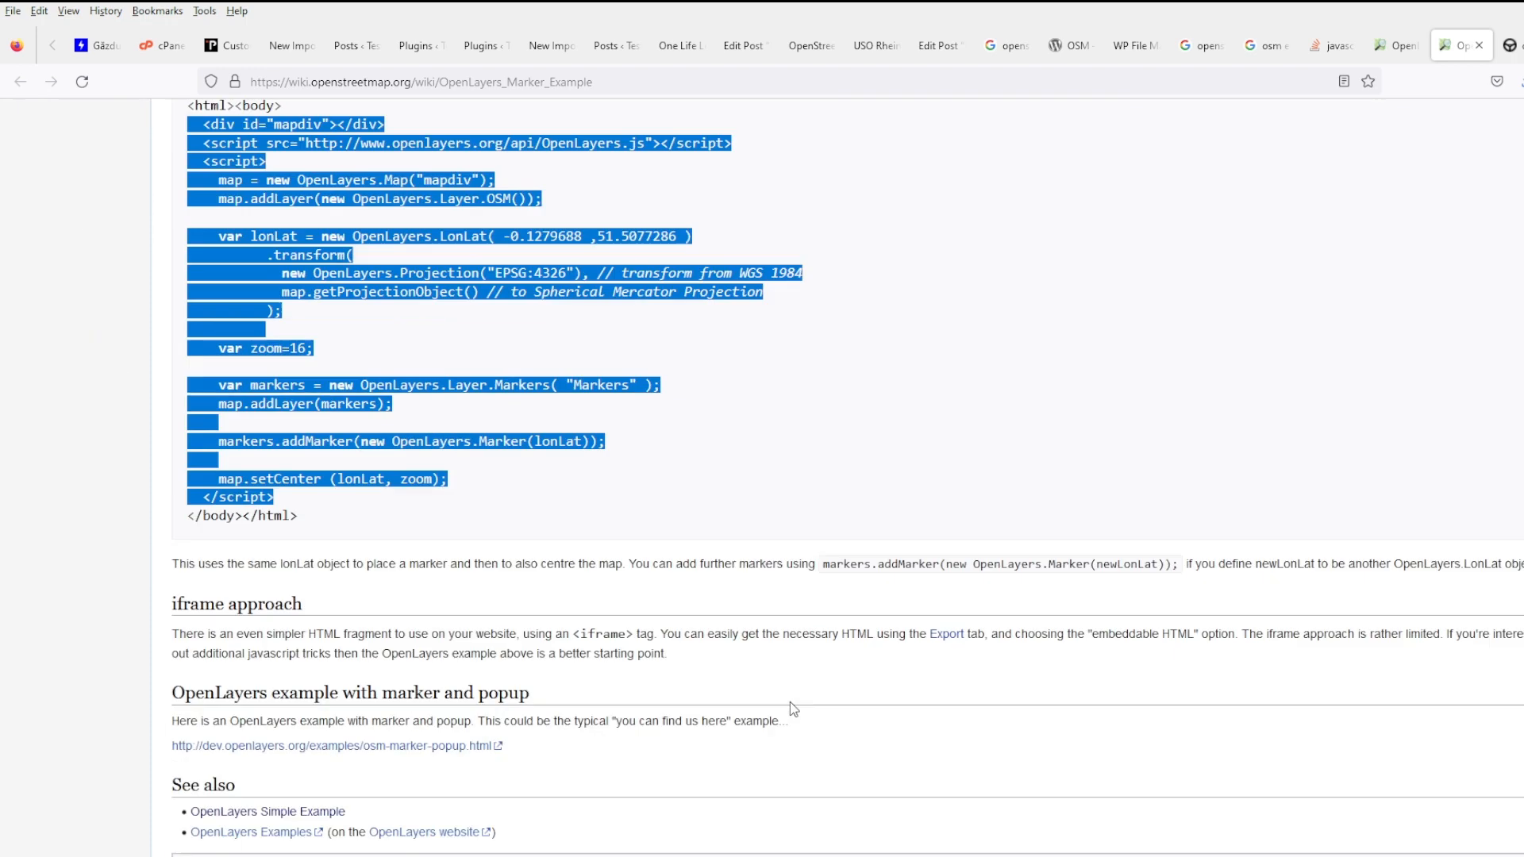
click(1381, 49)
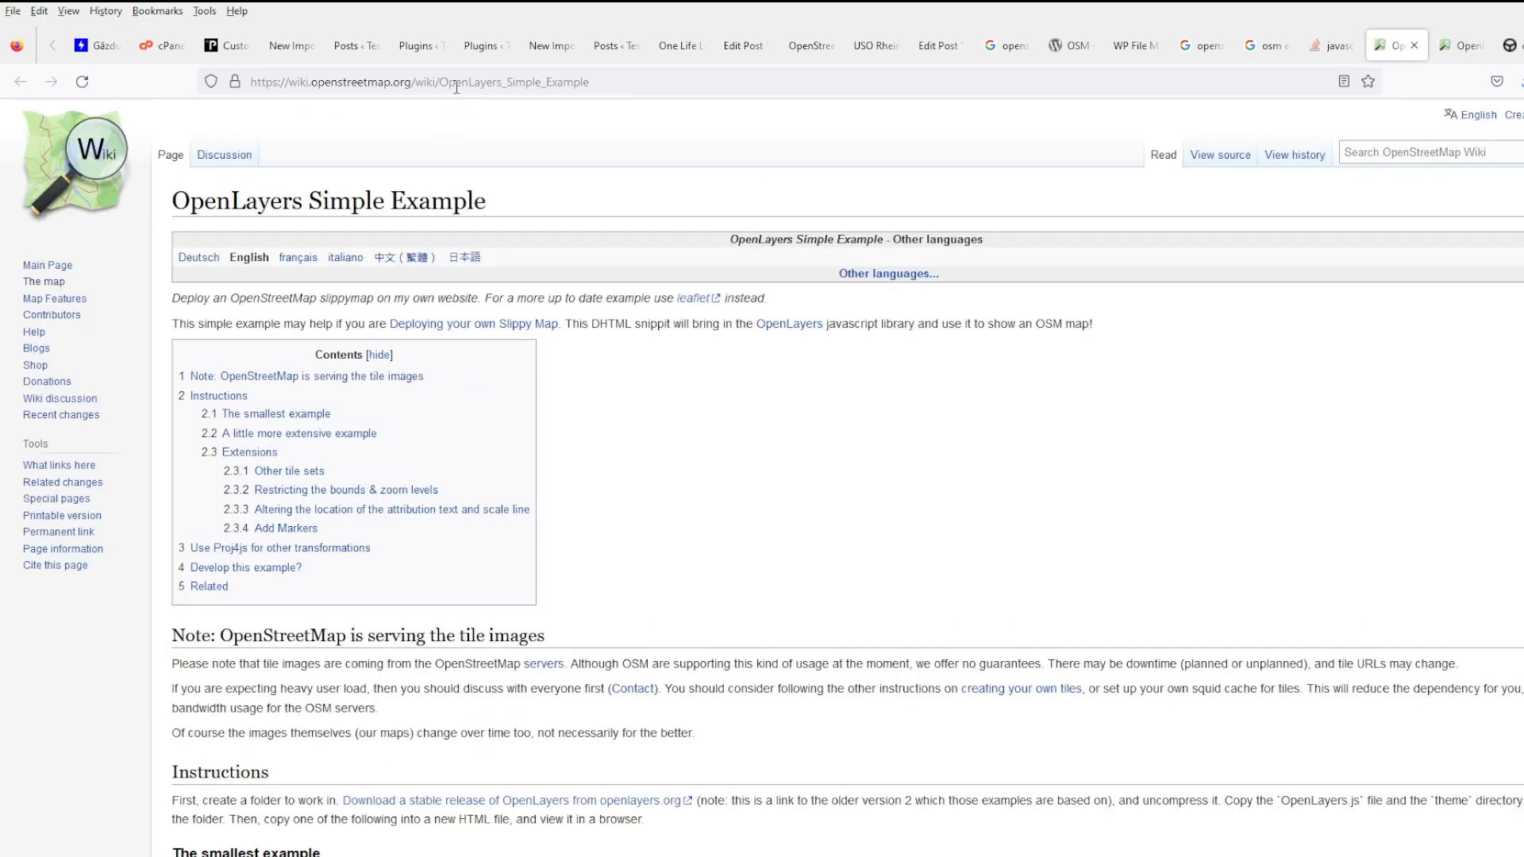
click(457, 82)
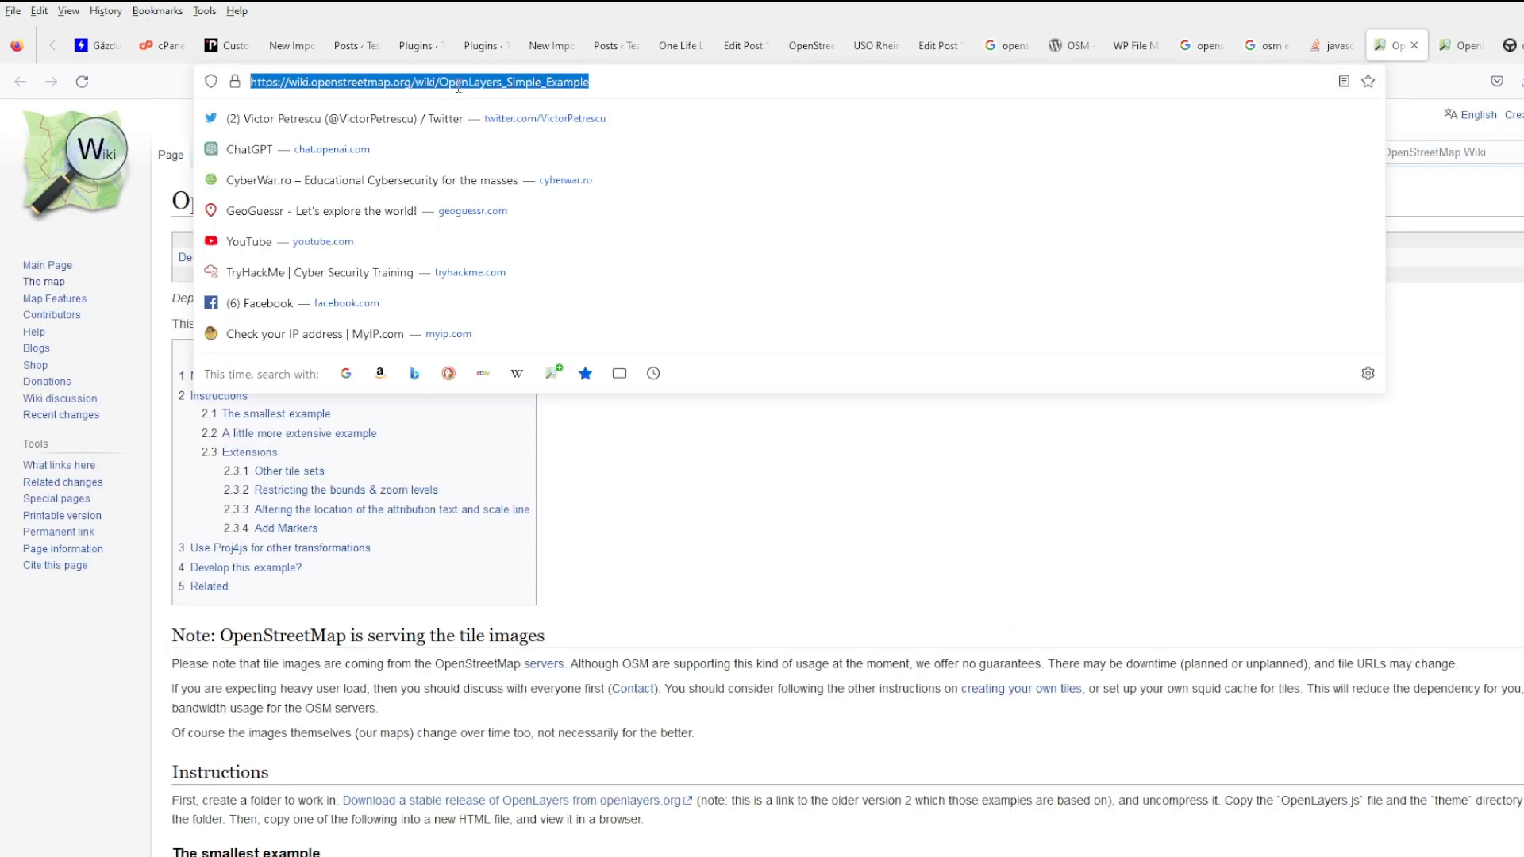
click(547, 566)
scroll(571, 565, down, 8)
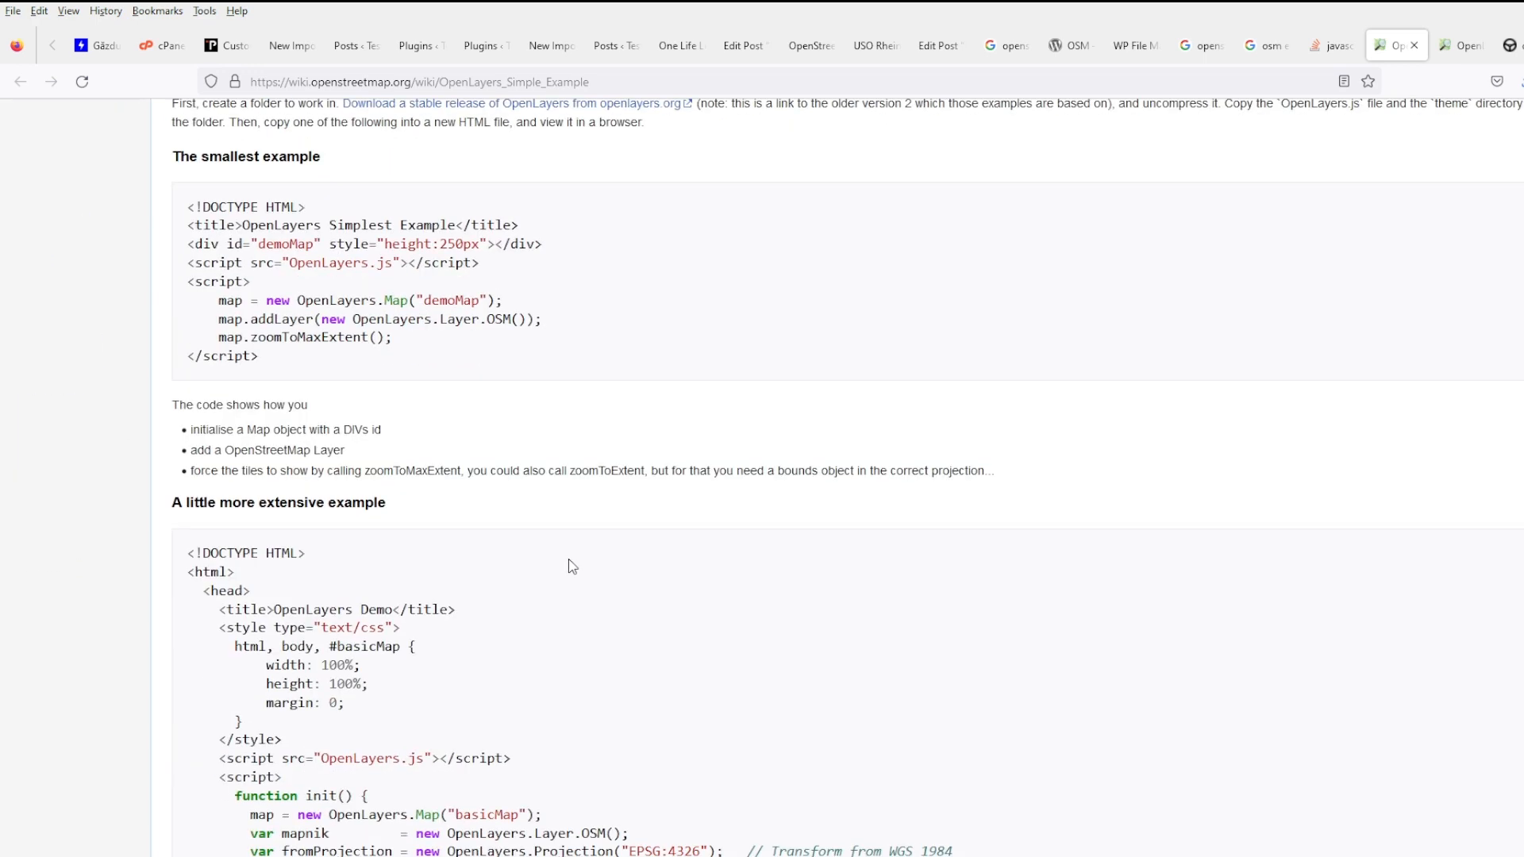
- Search 'leaflet openstreetmap example markert' and open the openstreetmap.be Leaflet marker tutorial
scroll(577, 565, down, 2)
click(320, 82)
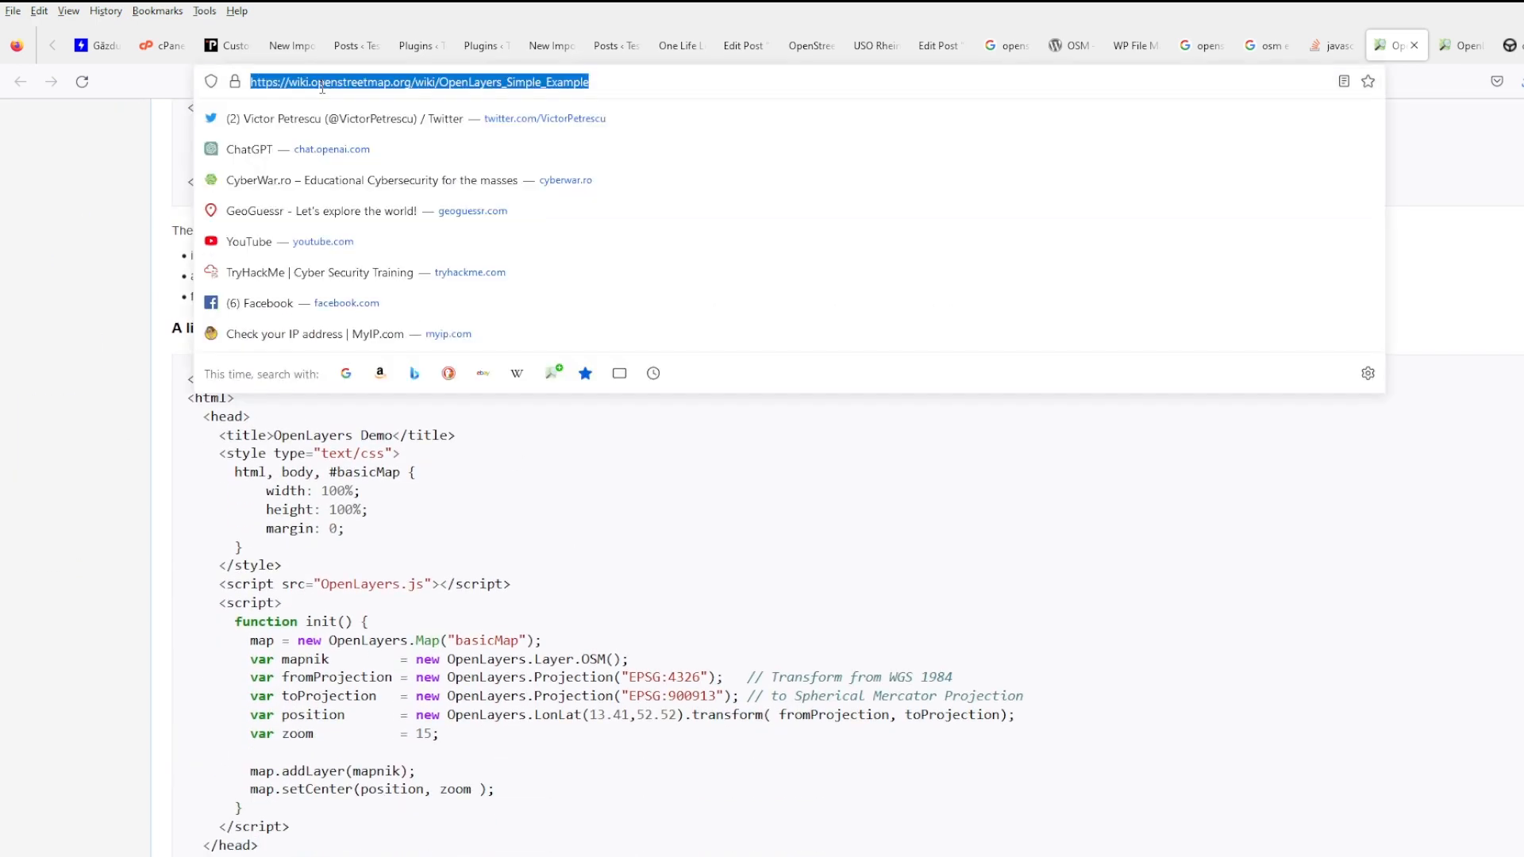
text(leaflet openstre)
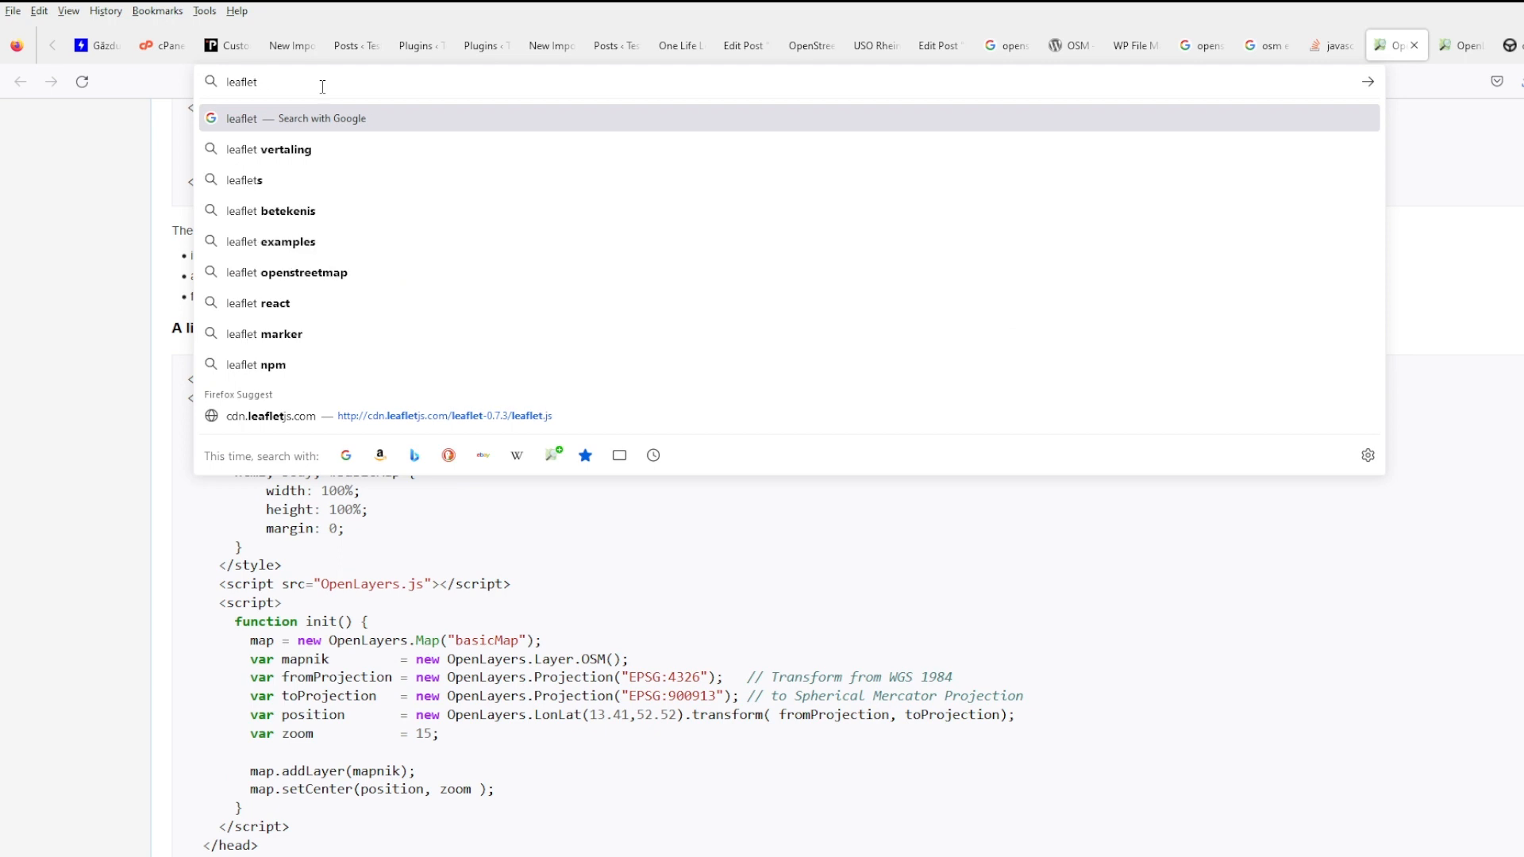
text(etm)
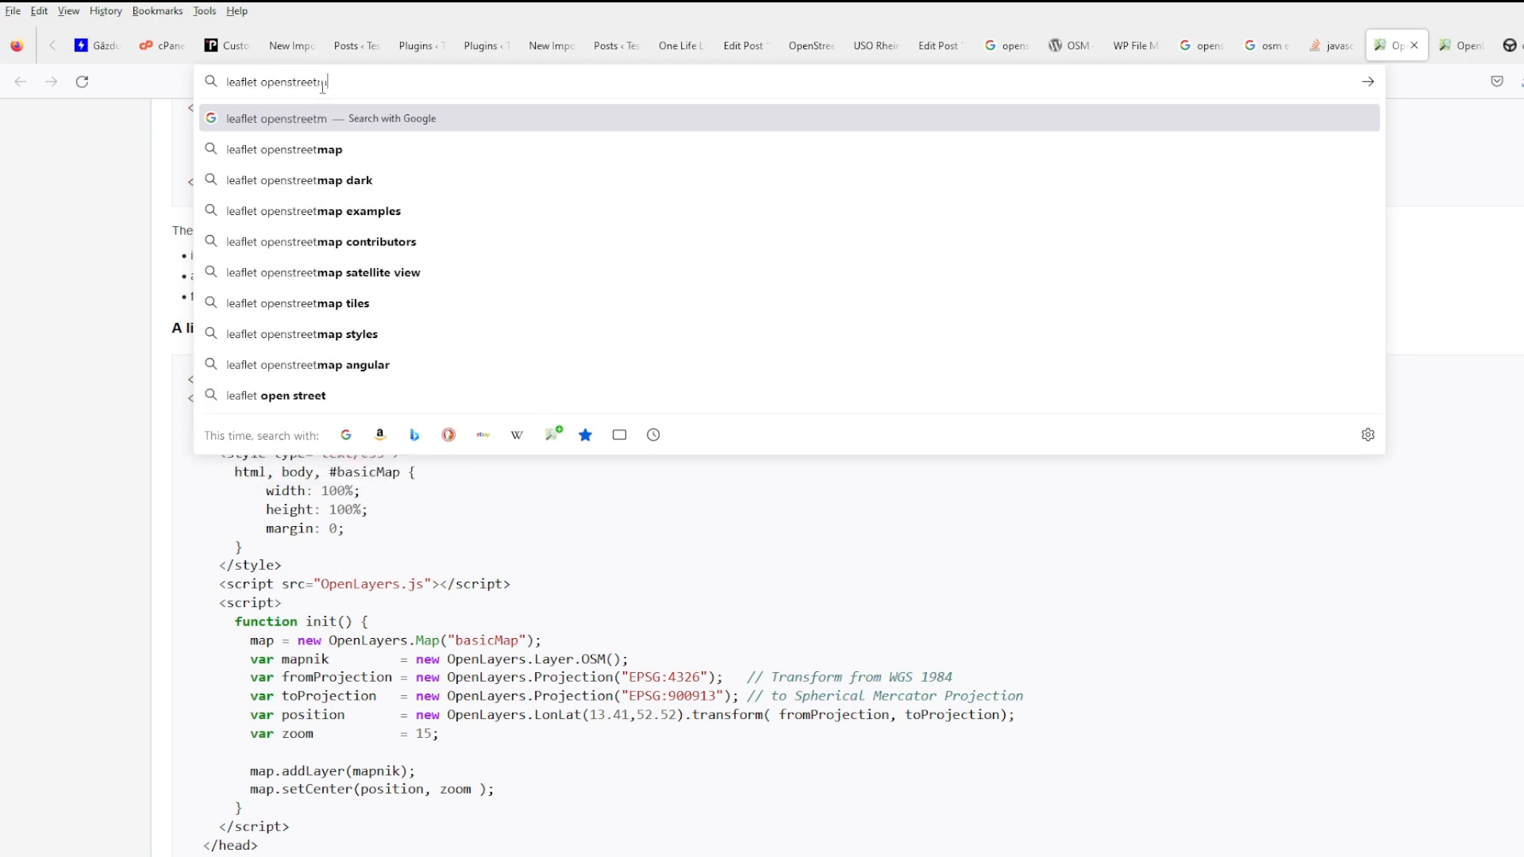
text(ap example markert)
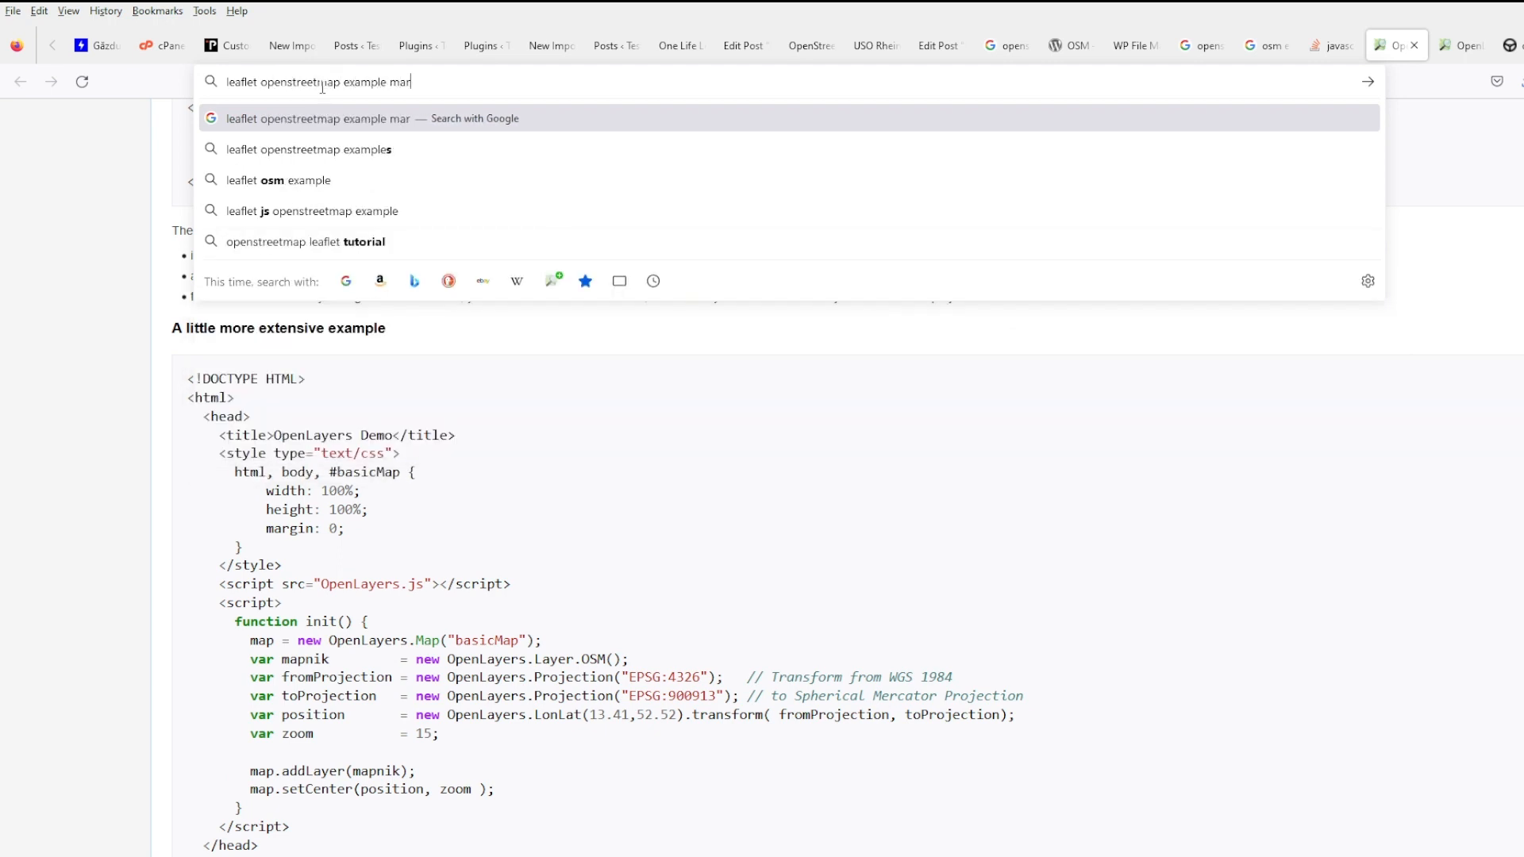
key(Return)
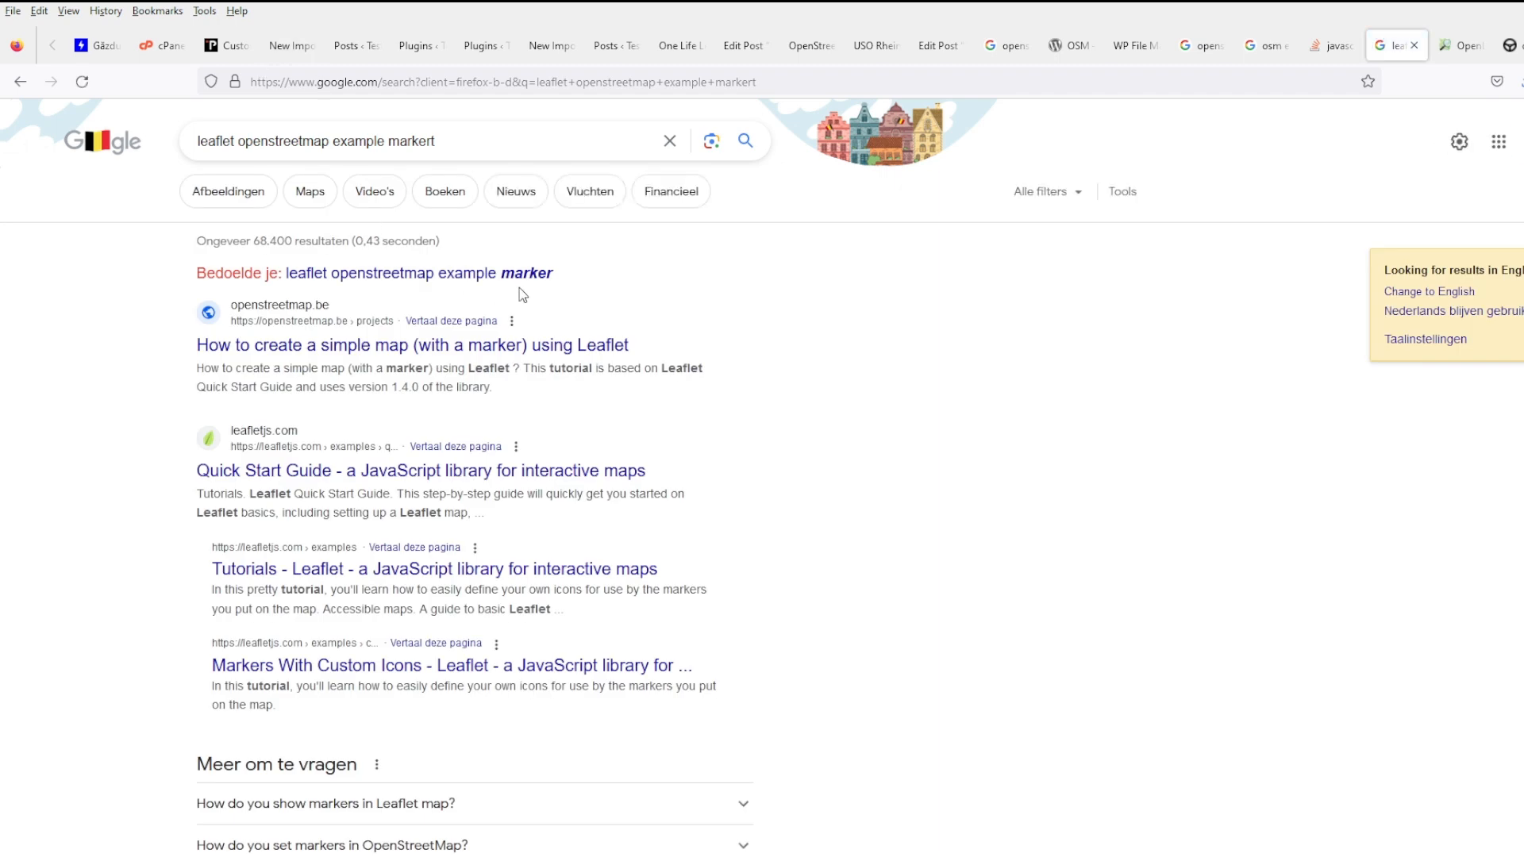
middle_click(535, 349)
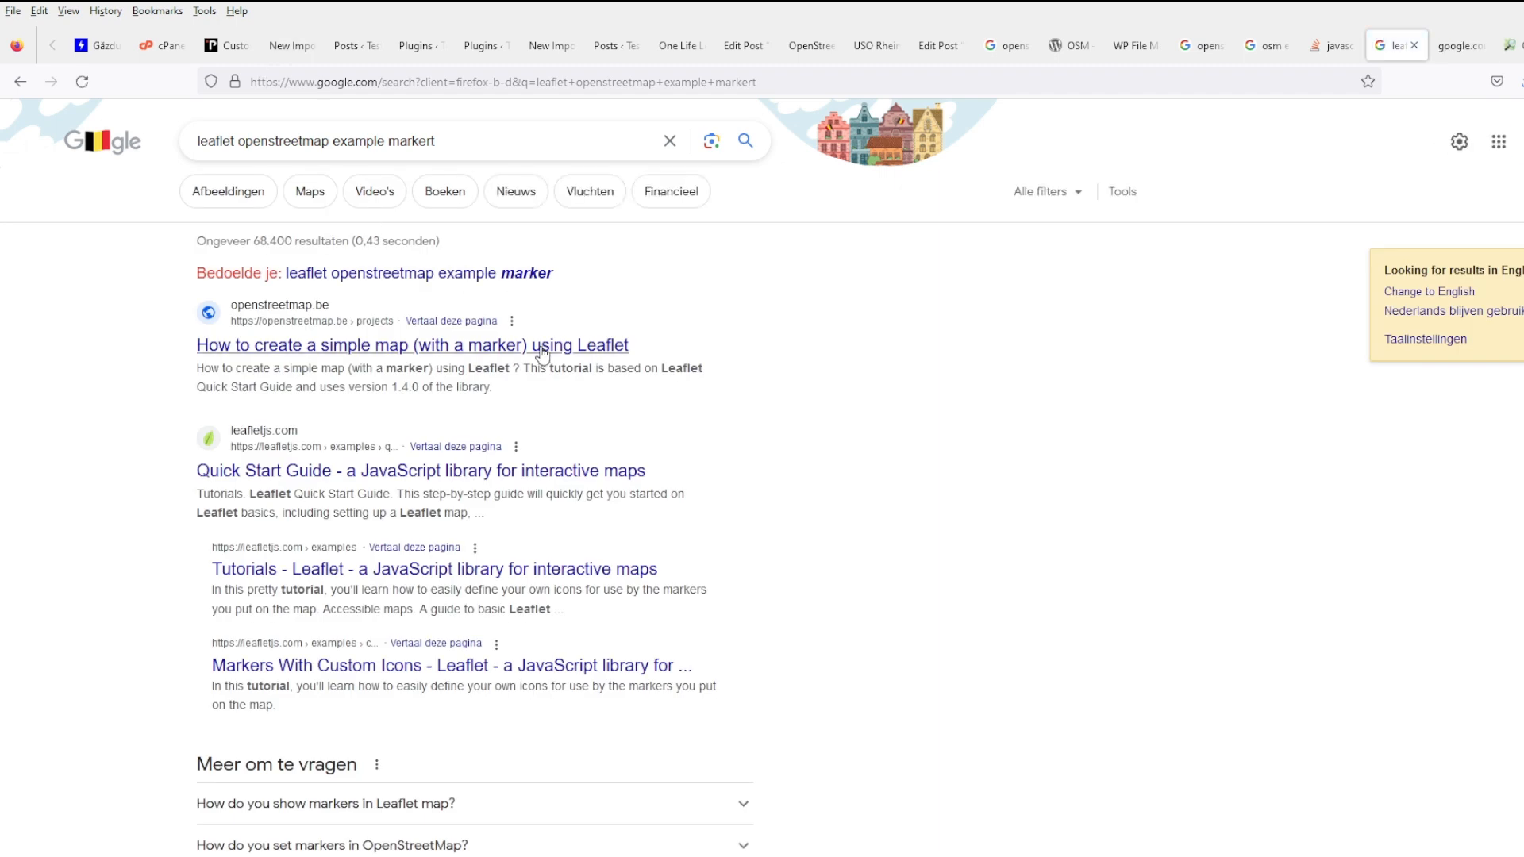
click(1461, 45)
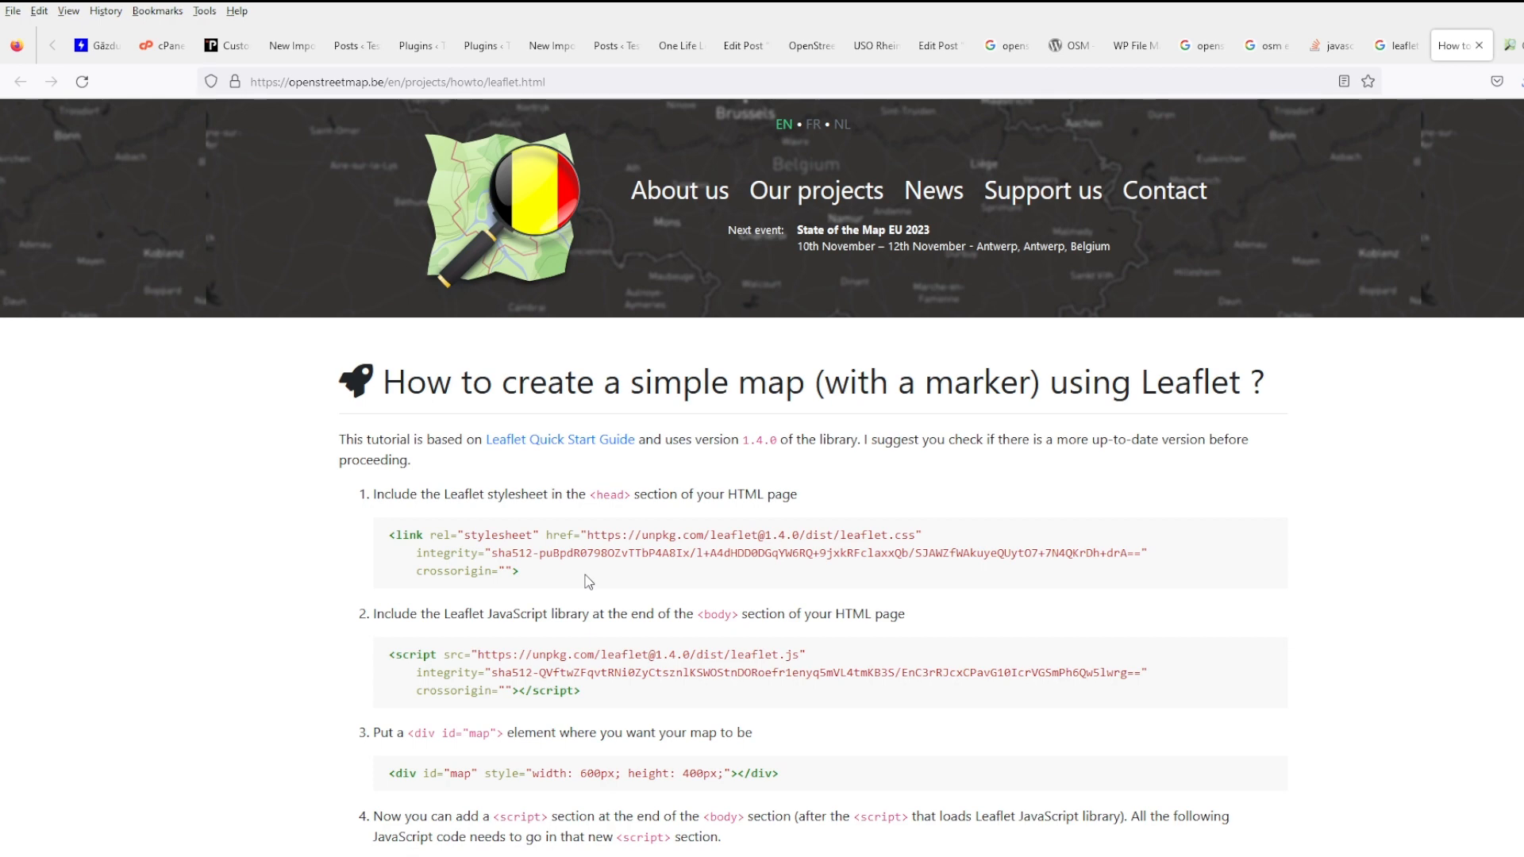
- Select the Leaflet 1.4.0 stylesheet link code and move the tutorial tab beside WP File Manager
scroll(588, 582, down, 3)
scroll(585, 556, up, 2)
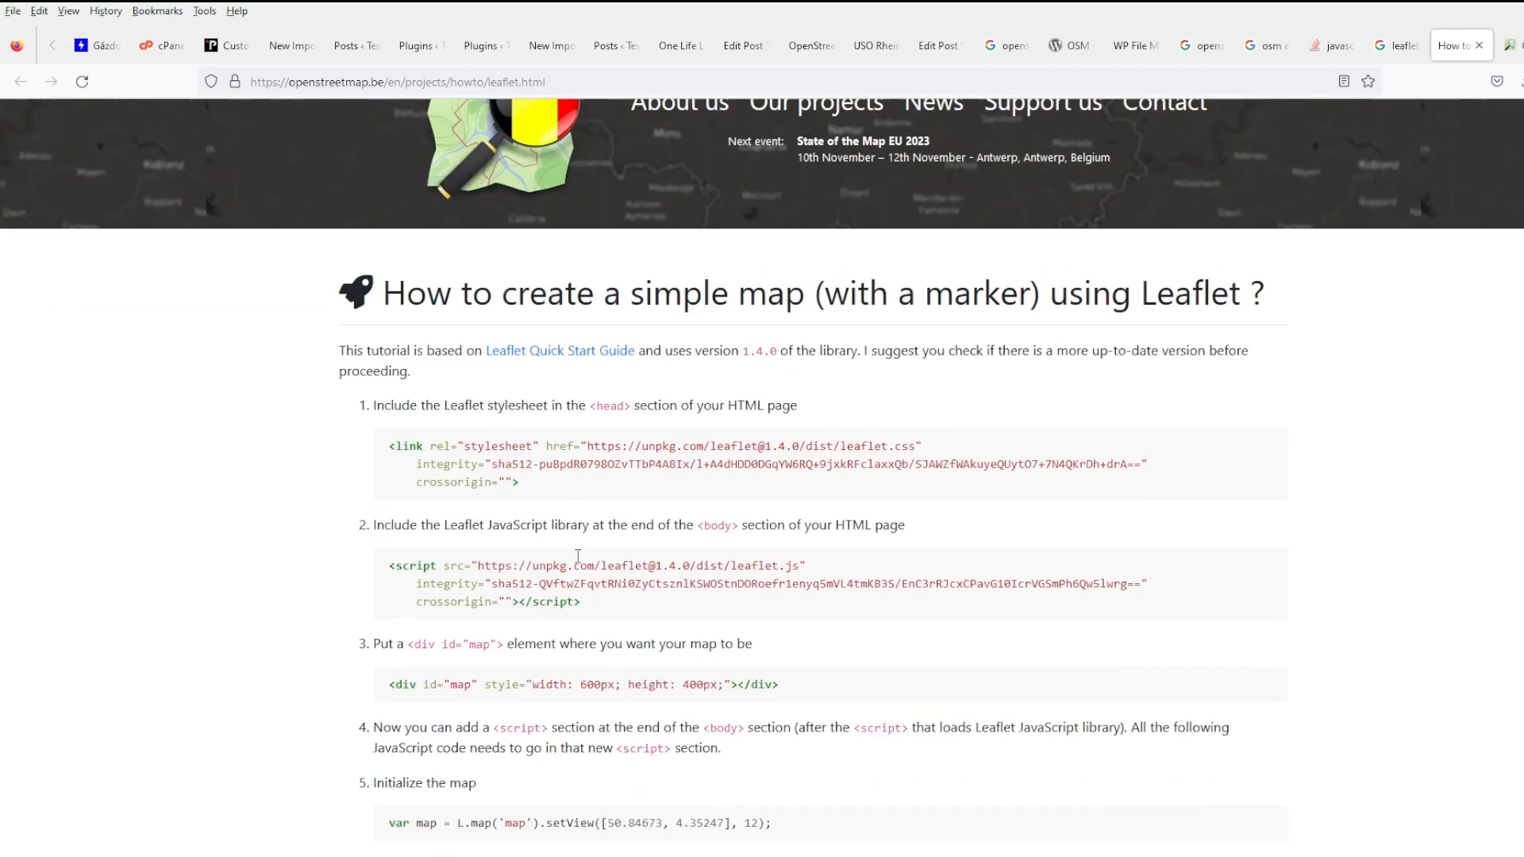
drag(584, 504, 385, 447)
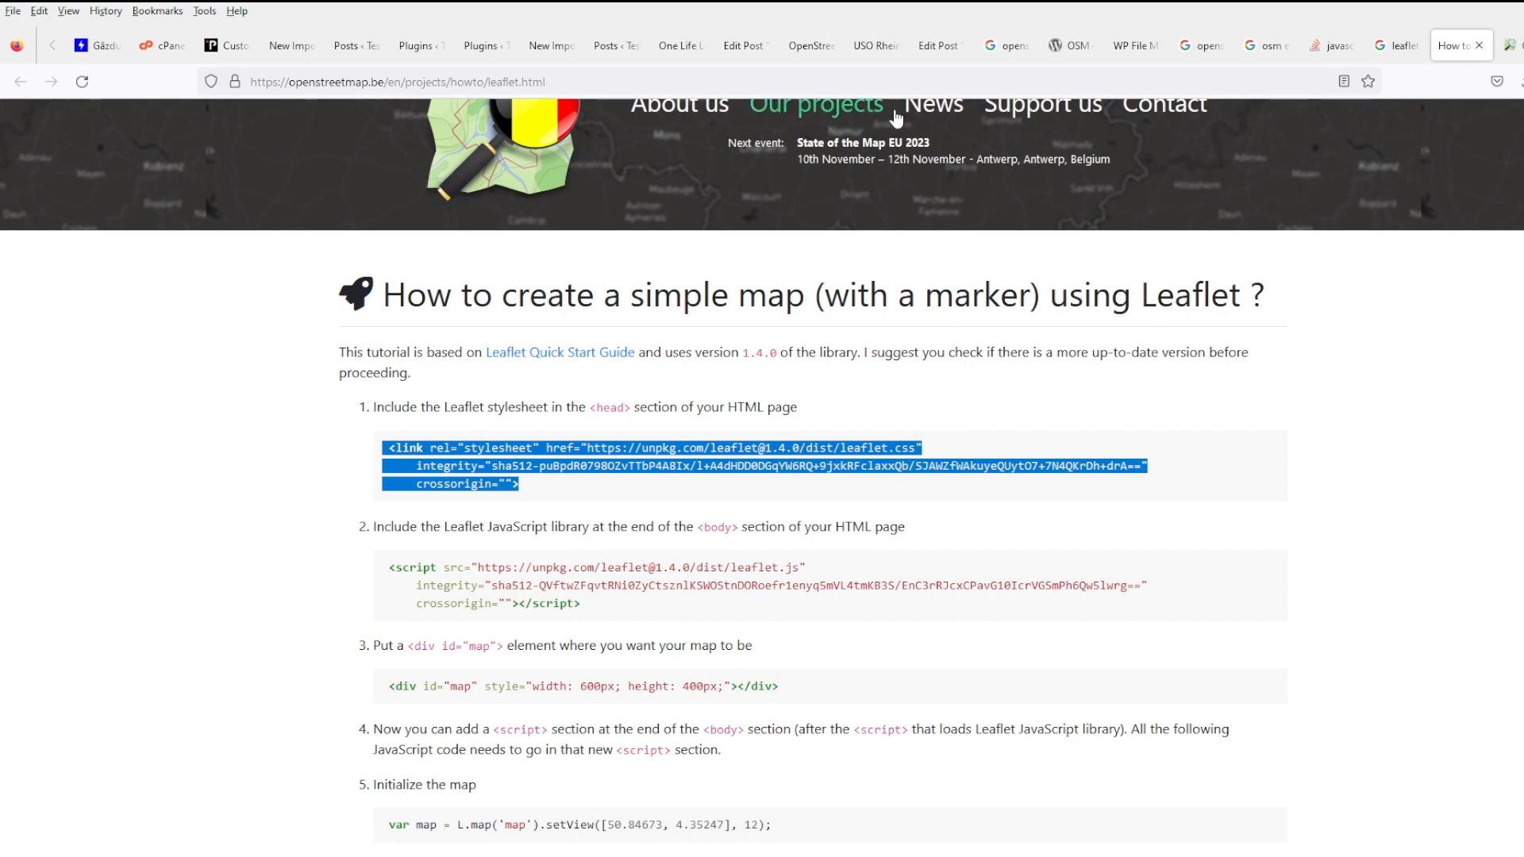
drag(1451, 45, 1147, 56)
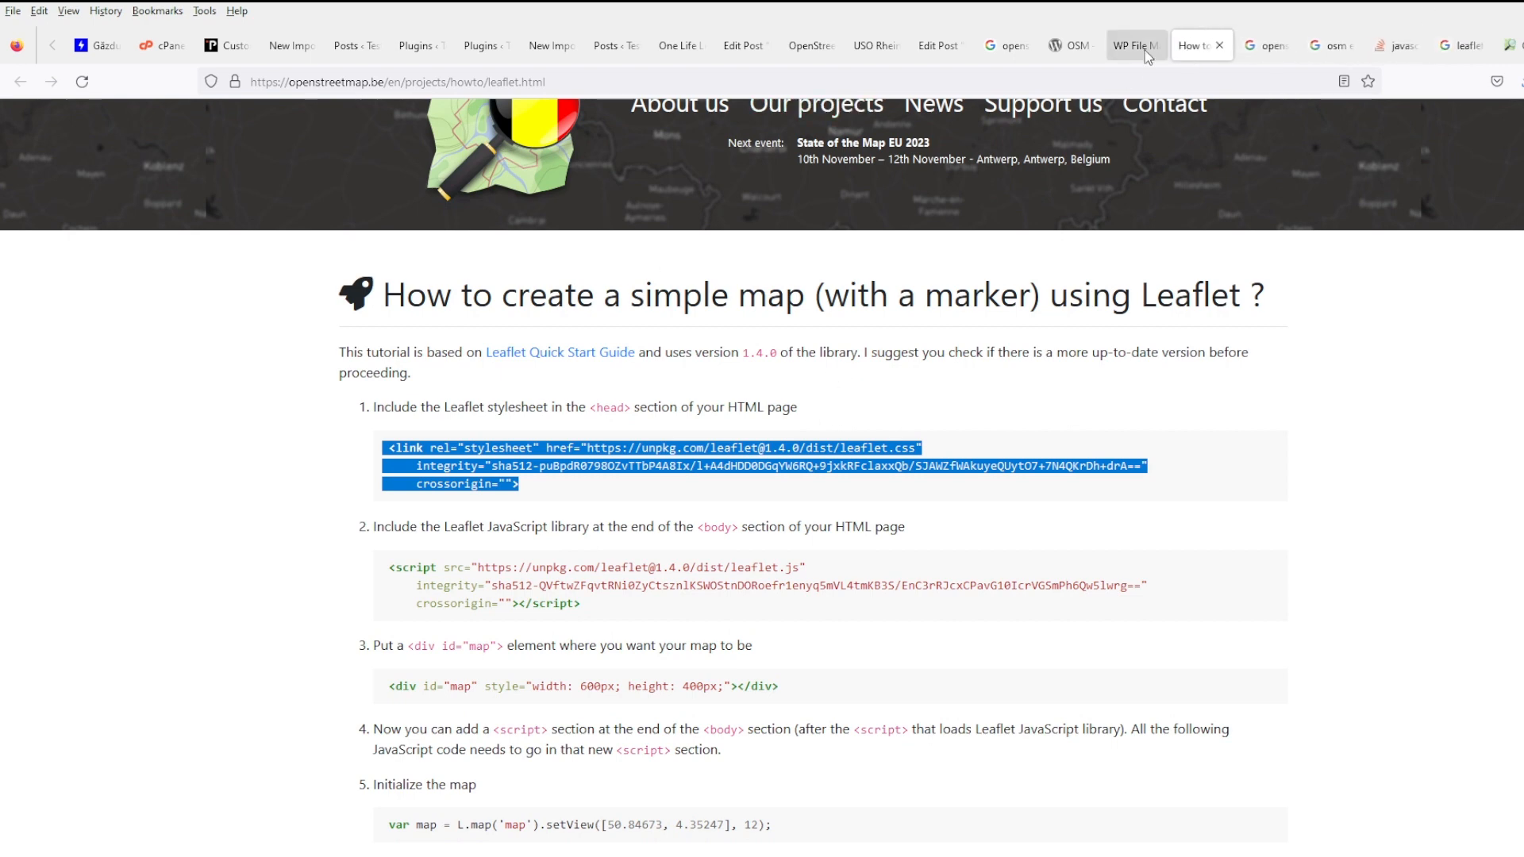
- Delete the OpenLayers map script under <h3>Map</h3> in content-single.php, then save and close it
click(1135, 48)
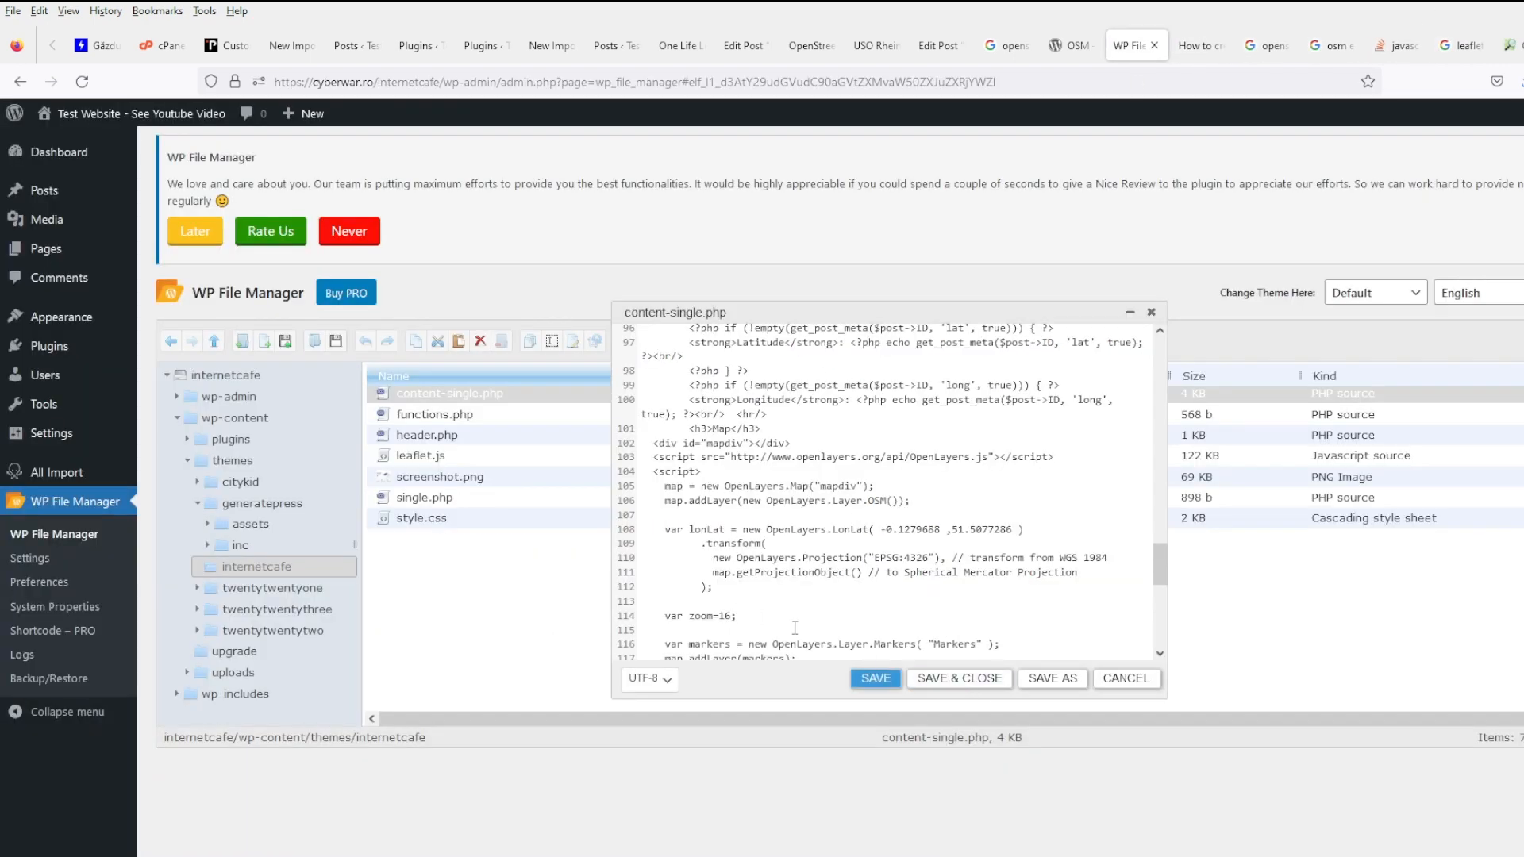
scroll(794, 627, down, 2)
scroll(774, 502, up, 4)
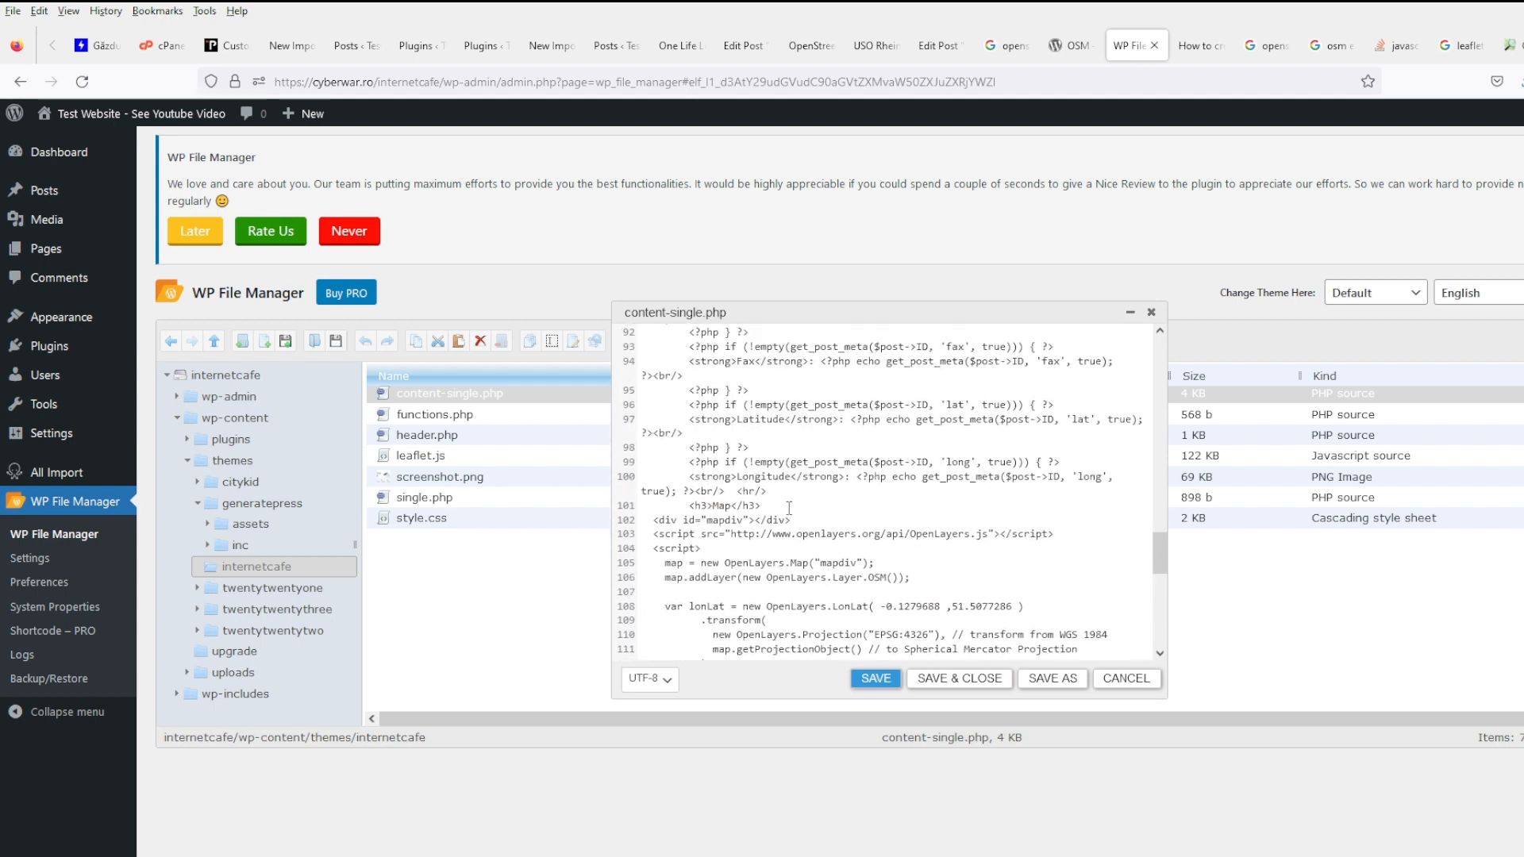
click(789, 507)
scroll(789, 507, down, 5)
shift+click(791, 431)
key(Delete)
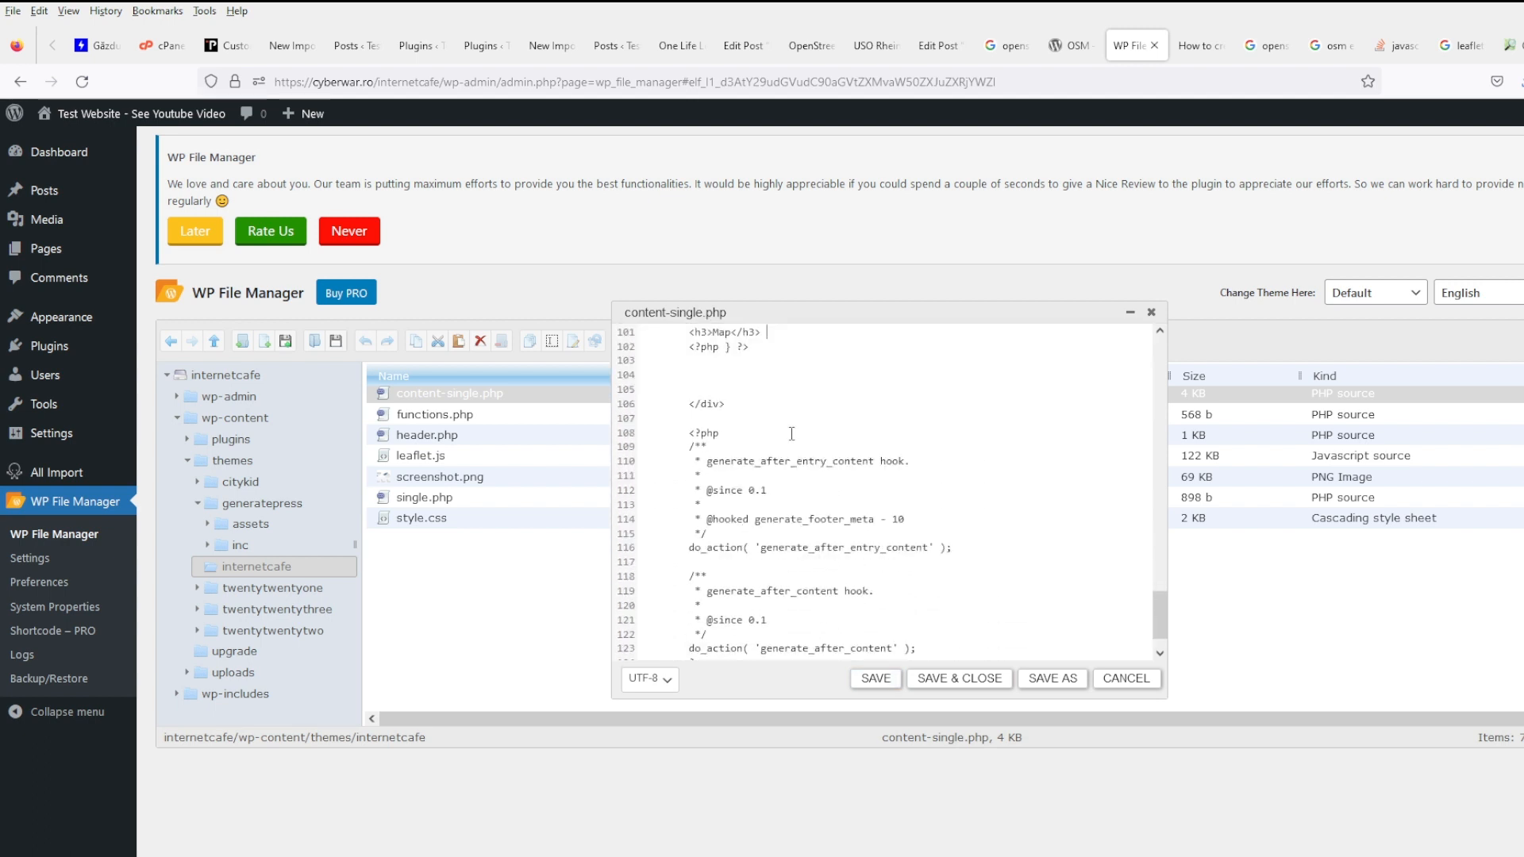
scroll(835, 531, up, 2)
click(873, 677)
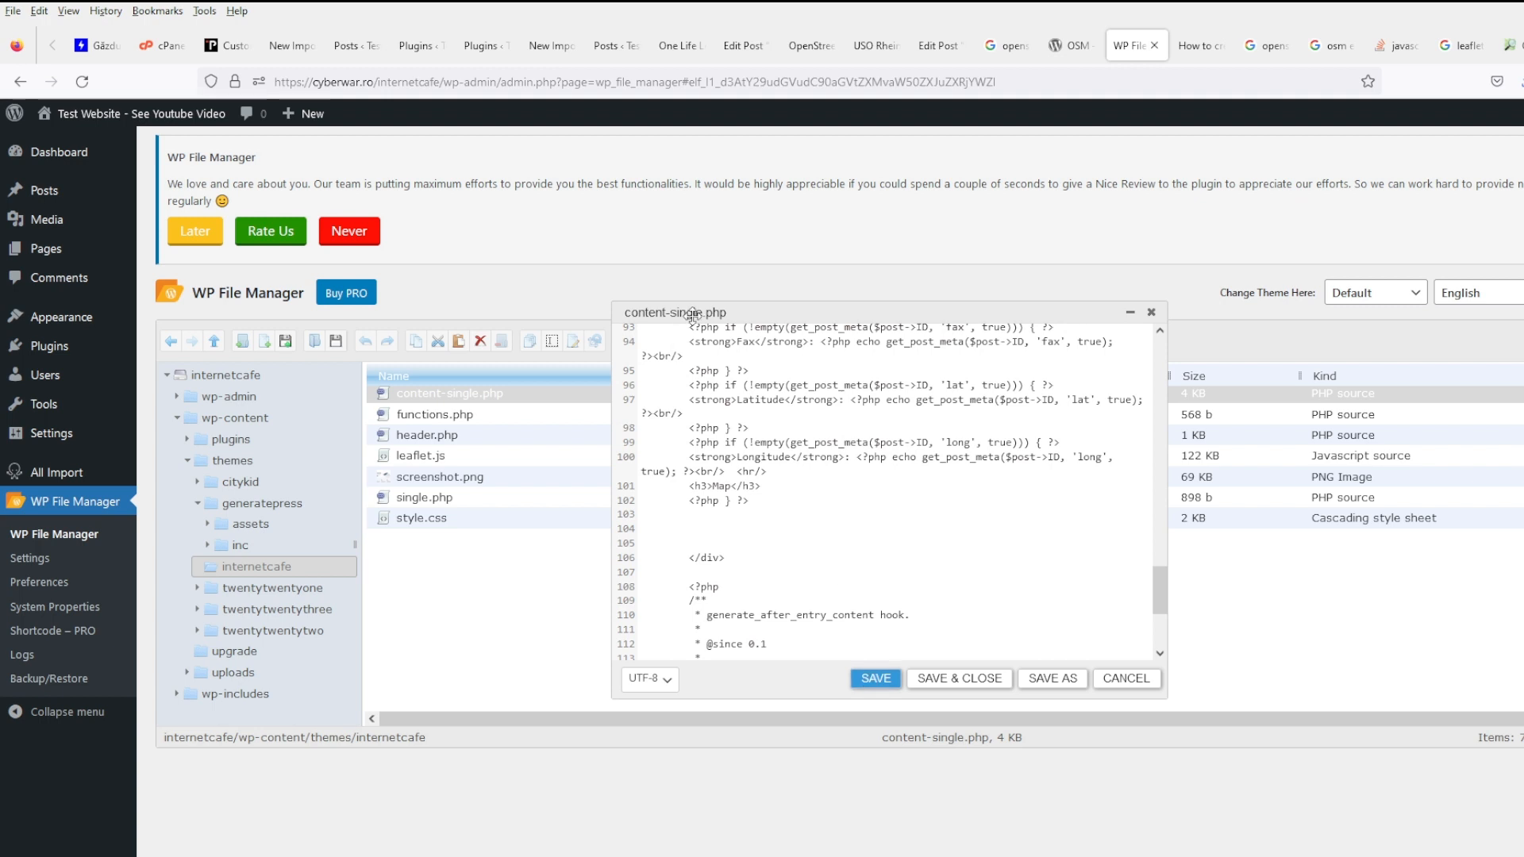
click(1005, 681)
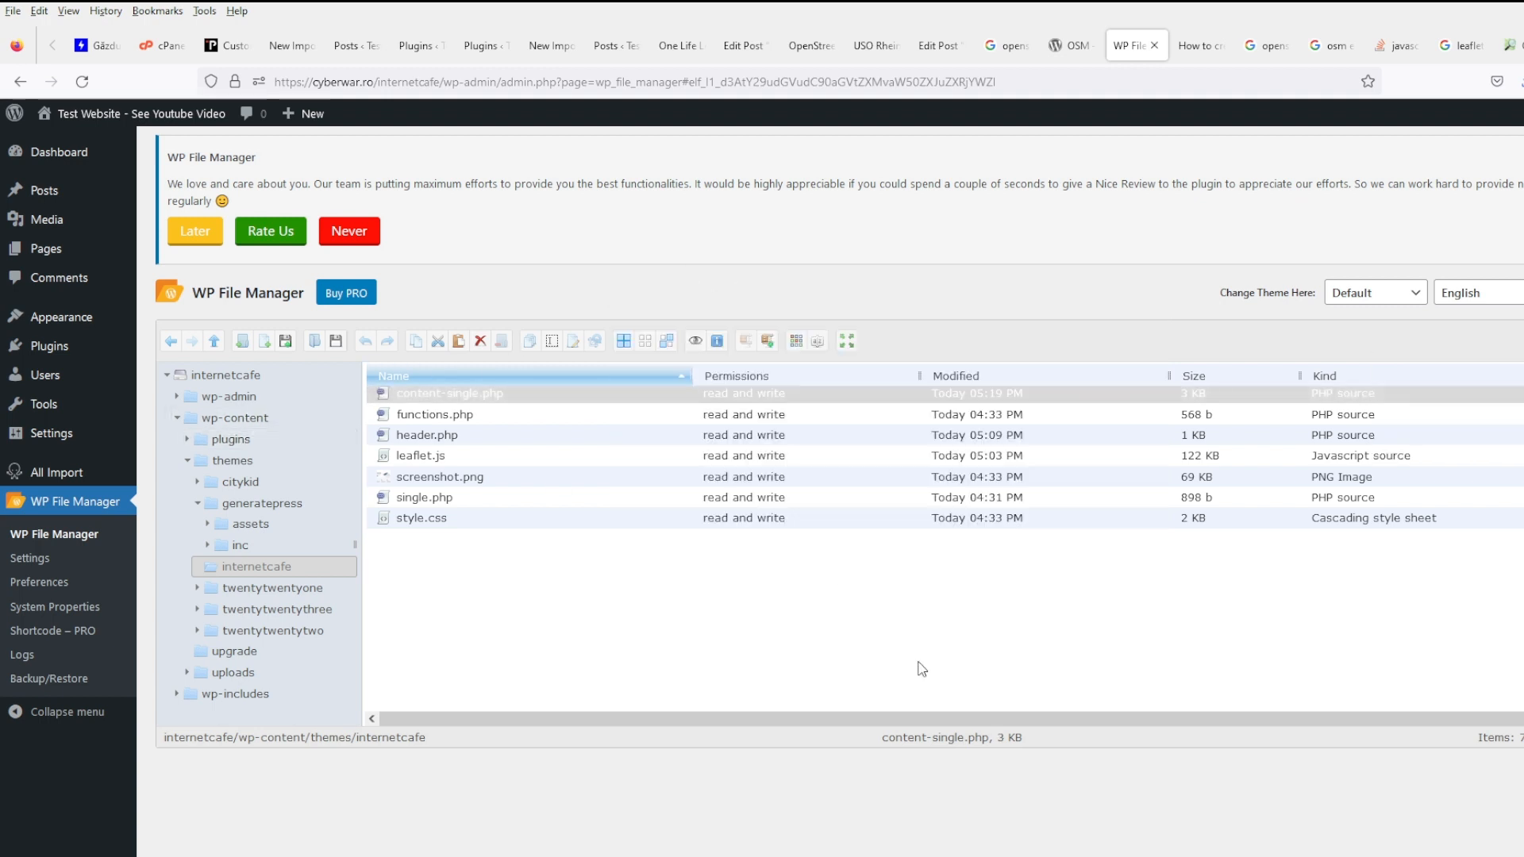
- Paste the Leaflet stylesheet link into line 18 of header.php's head, then save and close
click(435, 431)
right_click(435, 431)
click(492, 638)
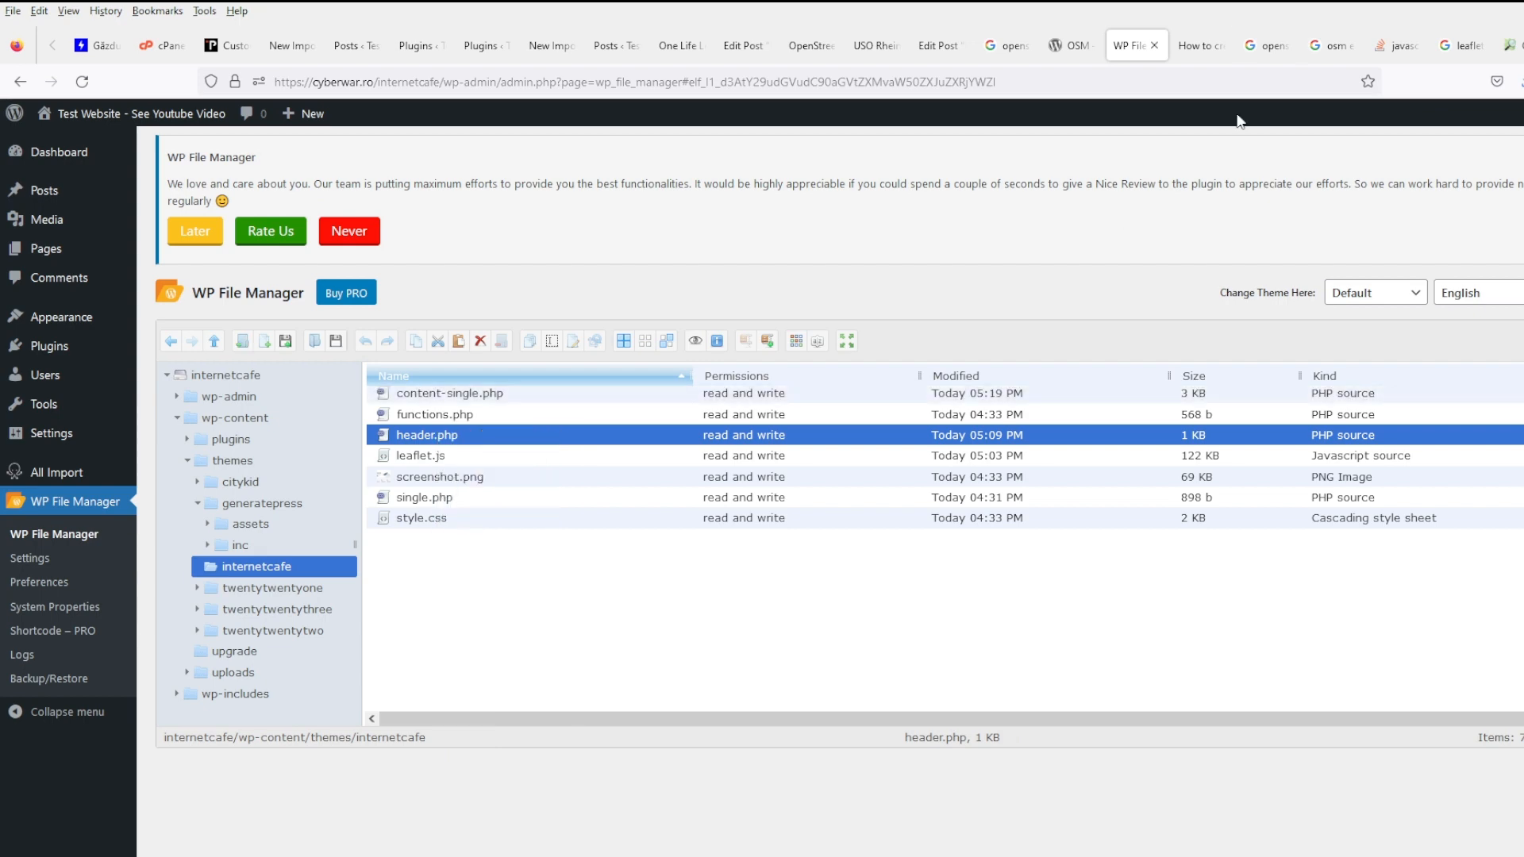
click(1201, 45)
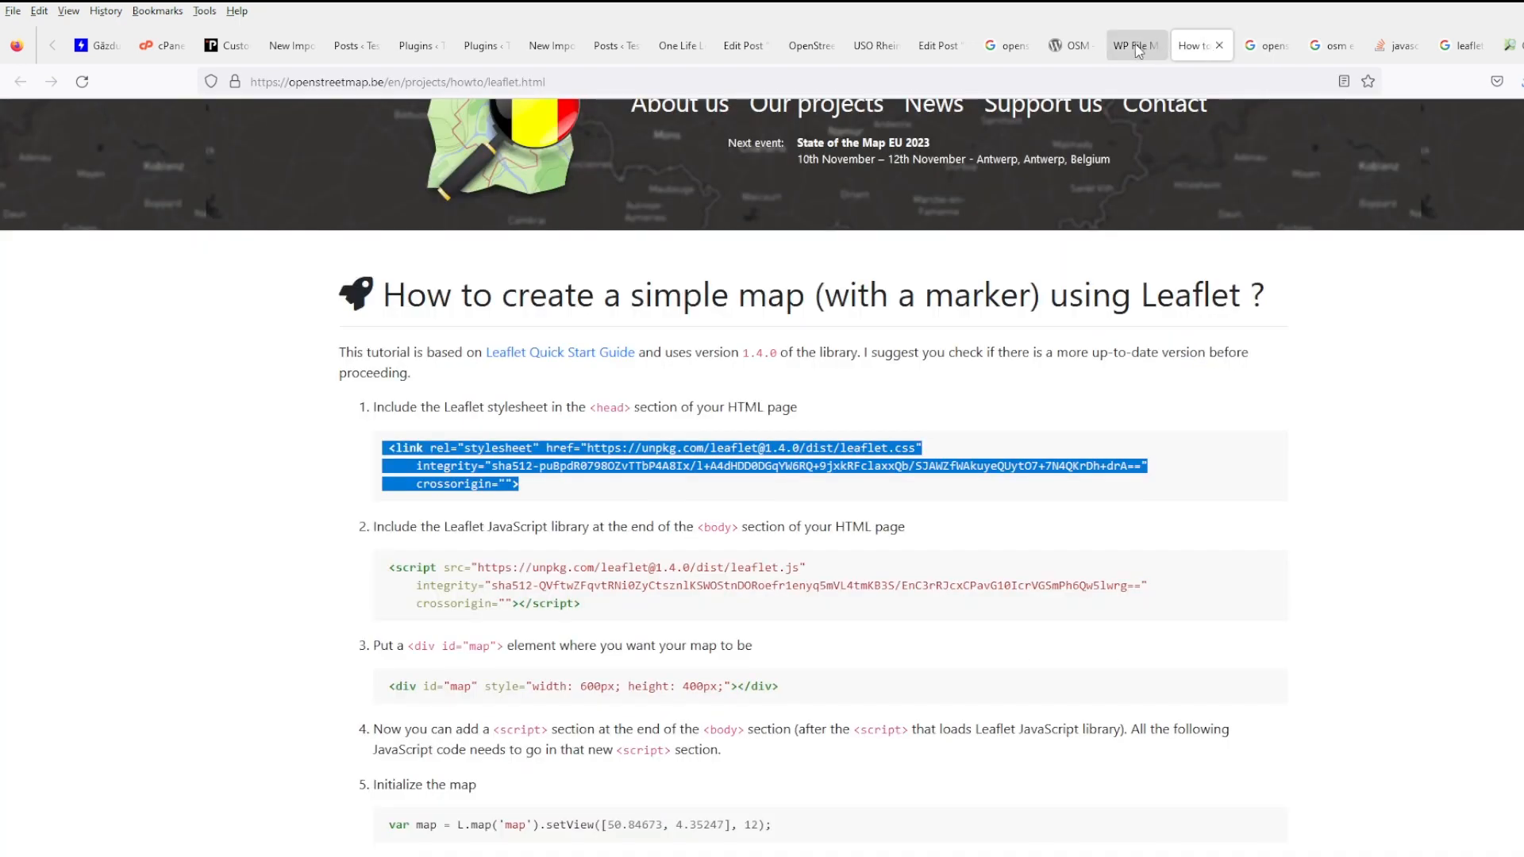
click(1136, 45)
scroll(812, 464, down, 5)
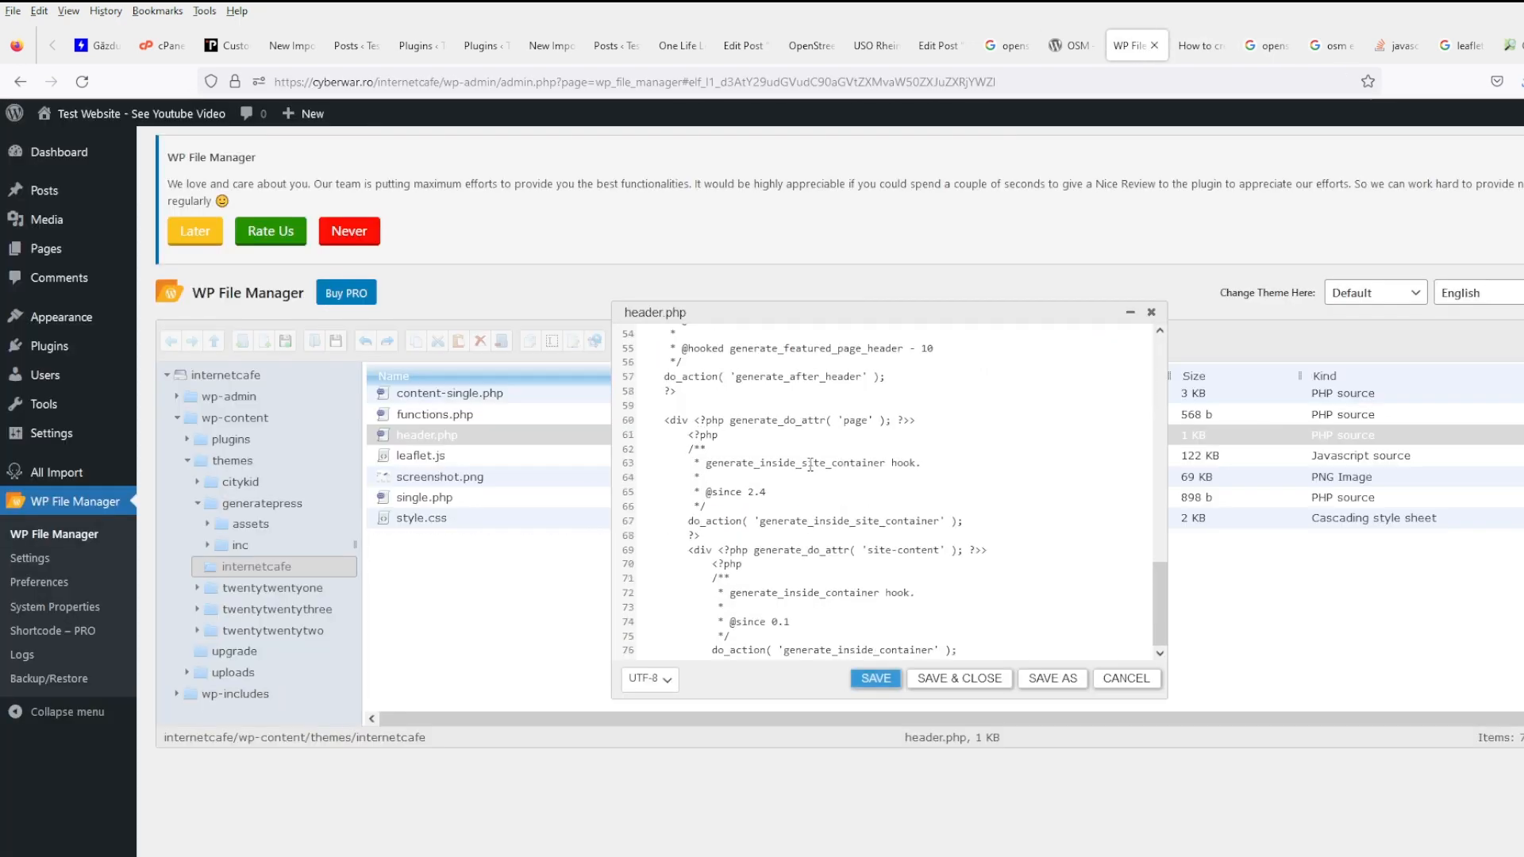
scroll(767, 489, down, 1)
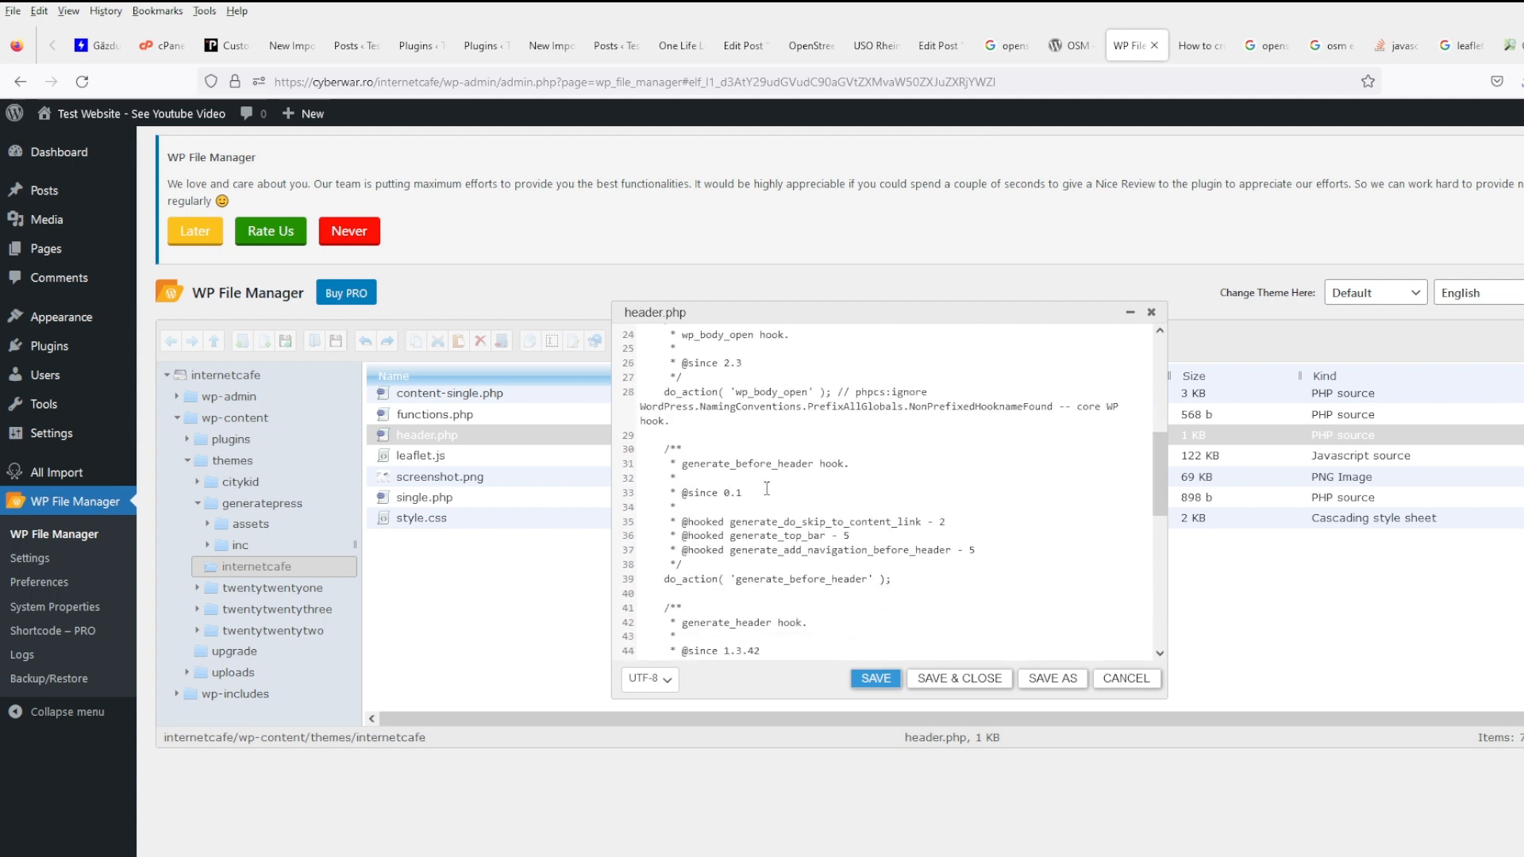
scroll(767, 489, up, 3)
click(727, 487)
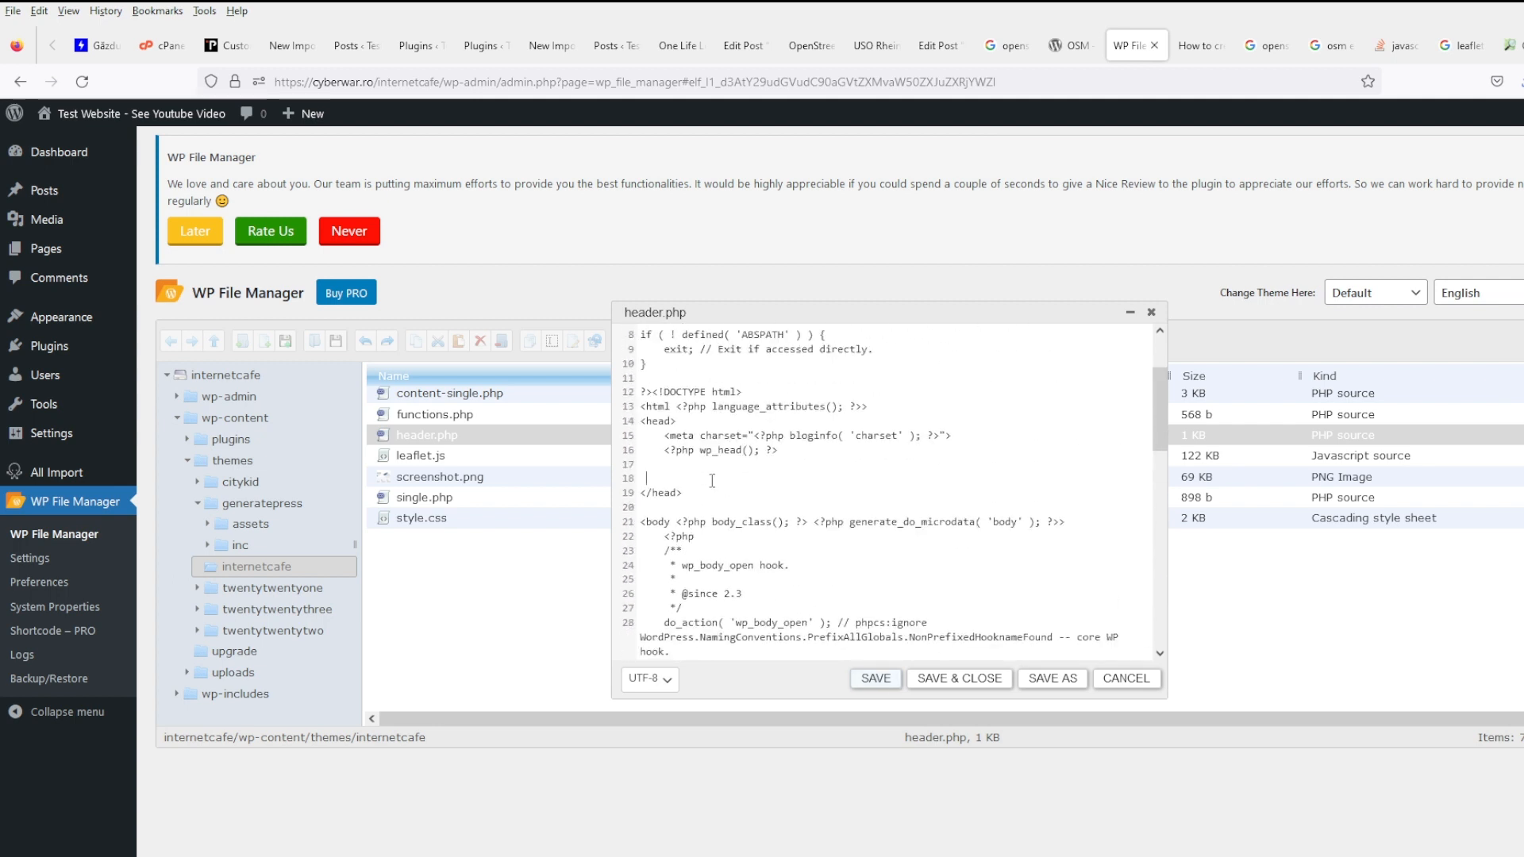
key(ctrl+v)
click(958, 679)
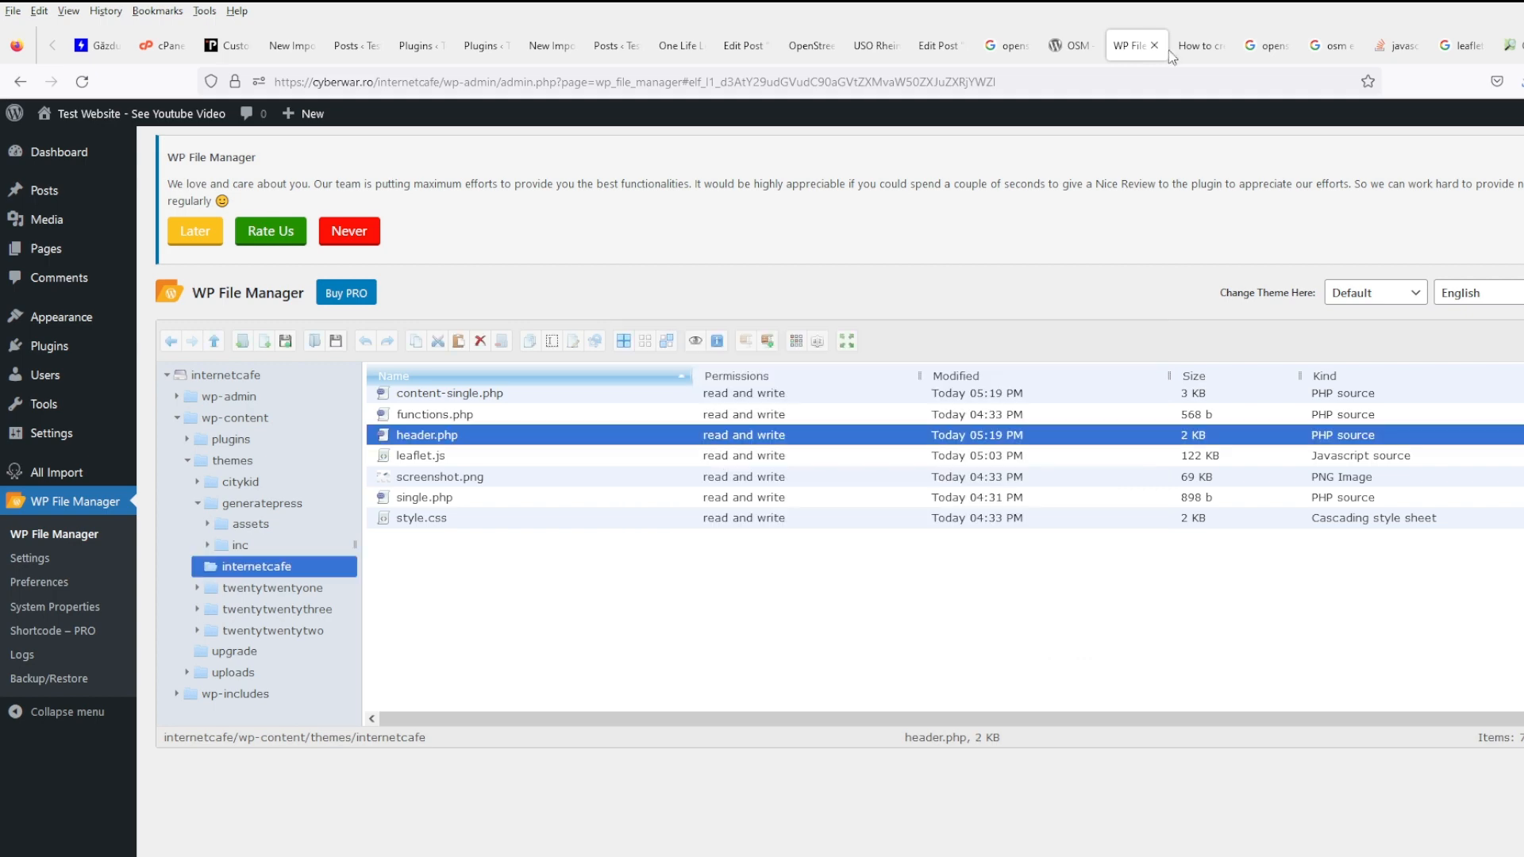
- Select the tutorial's Leaflet script tag code and return to the file manager
click(1202, 48)
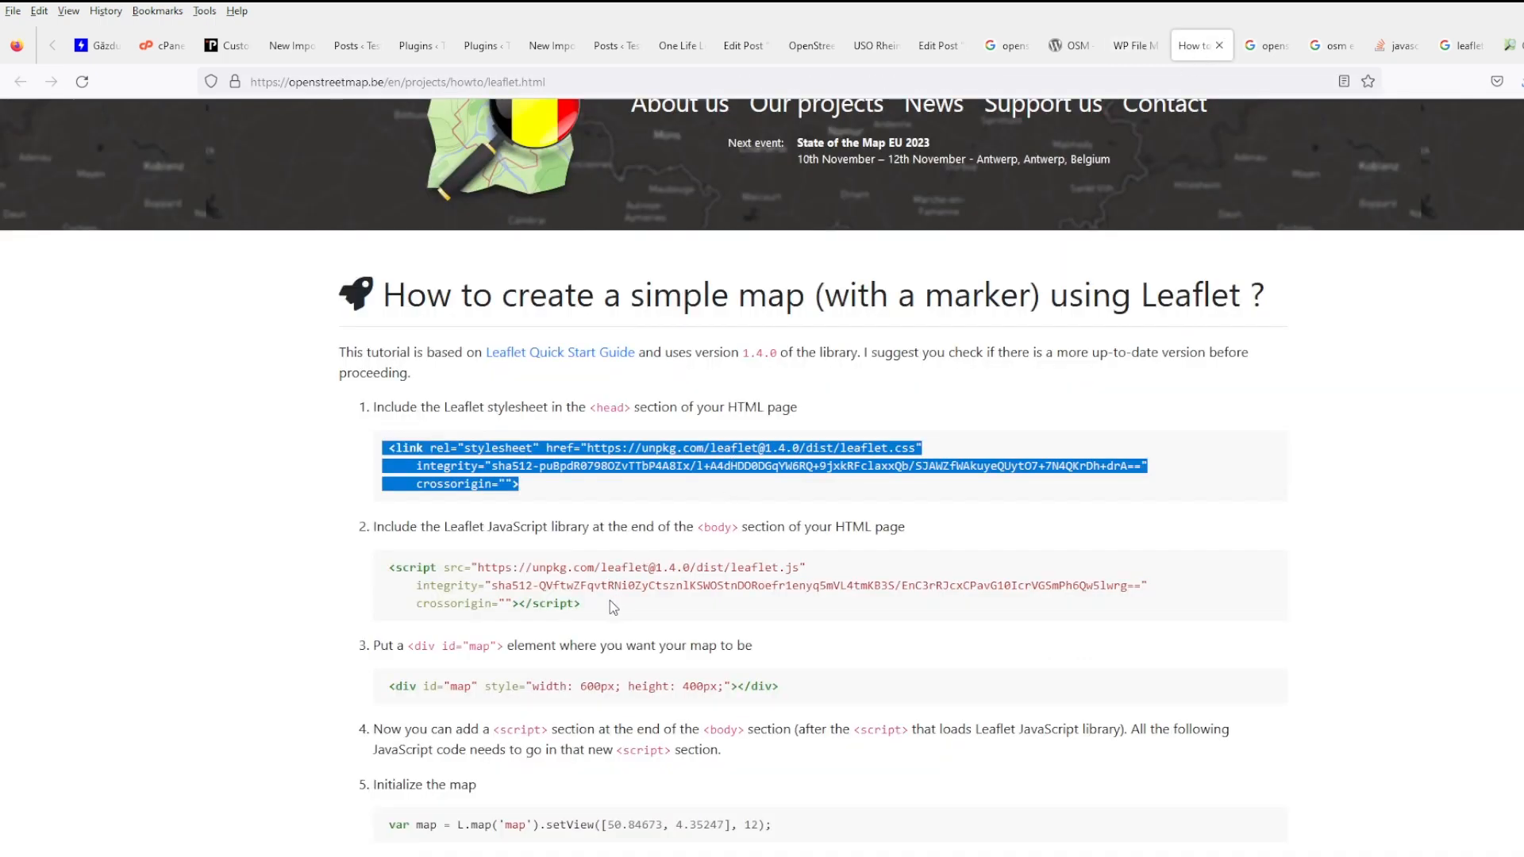
drag(583, 603, 363, 578)
key(ctrl+c)
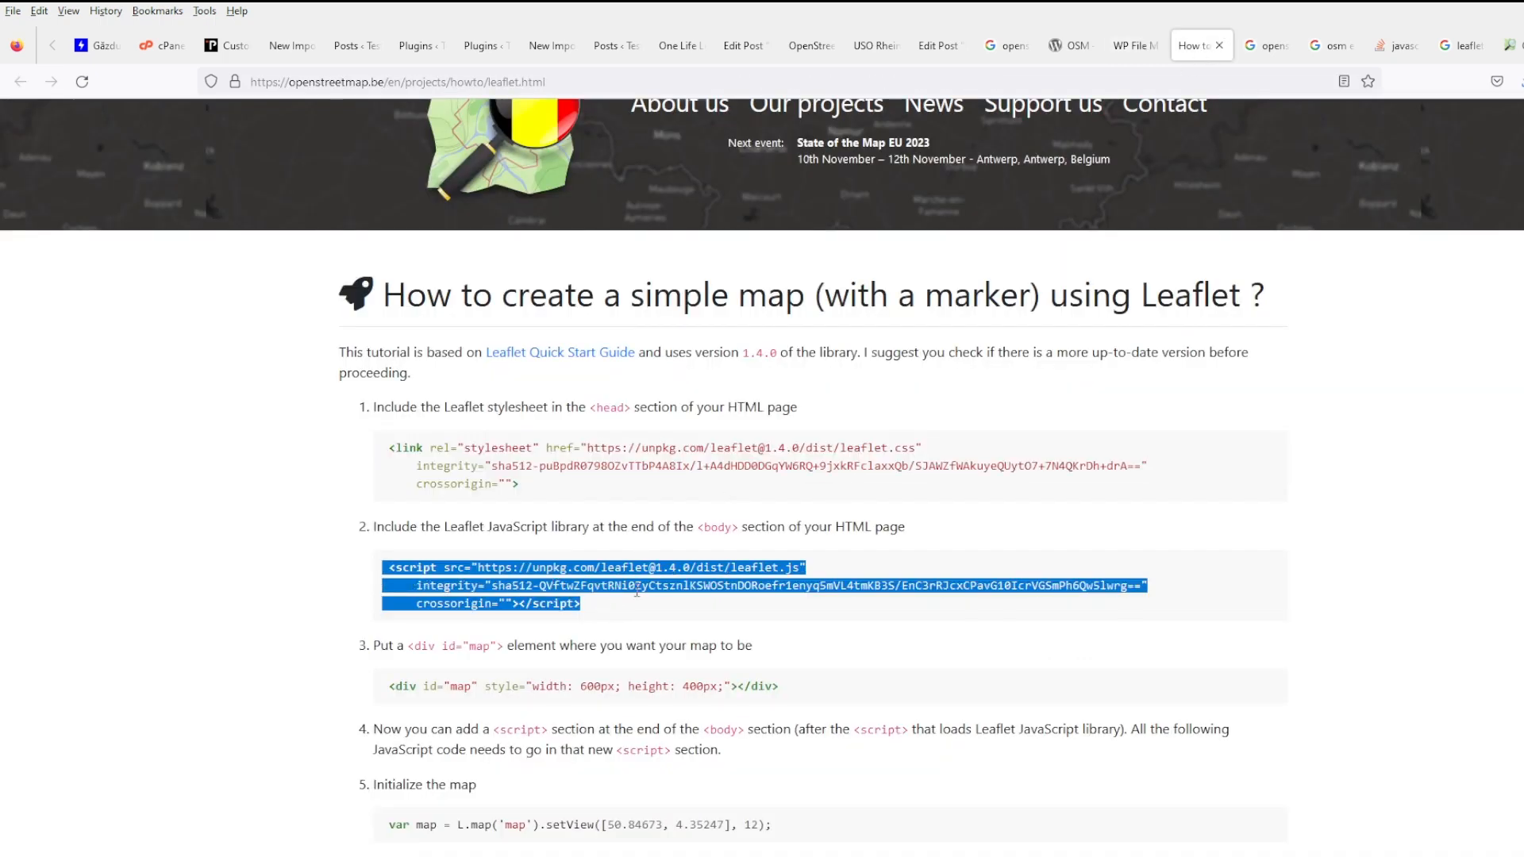
click(1135, 46)
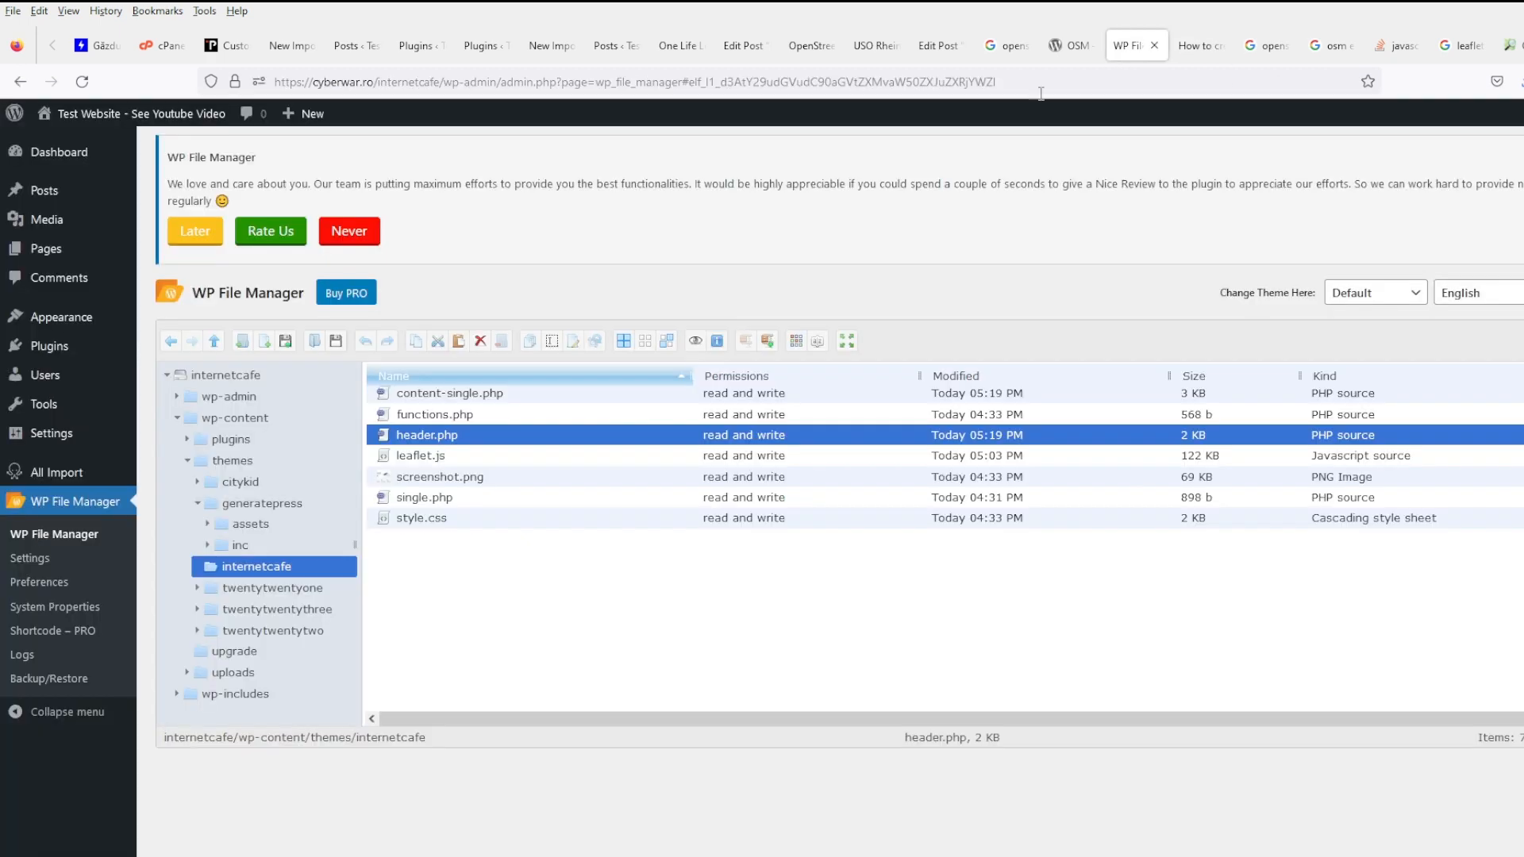
- Open the internetcafe theme's footer.php in the Code Editor
click(262, 503)
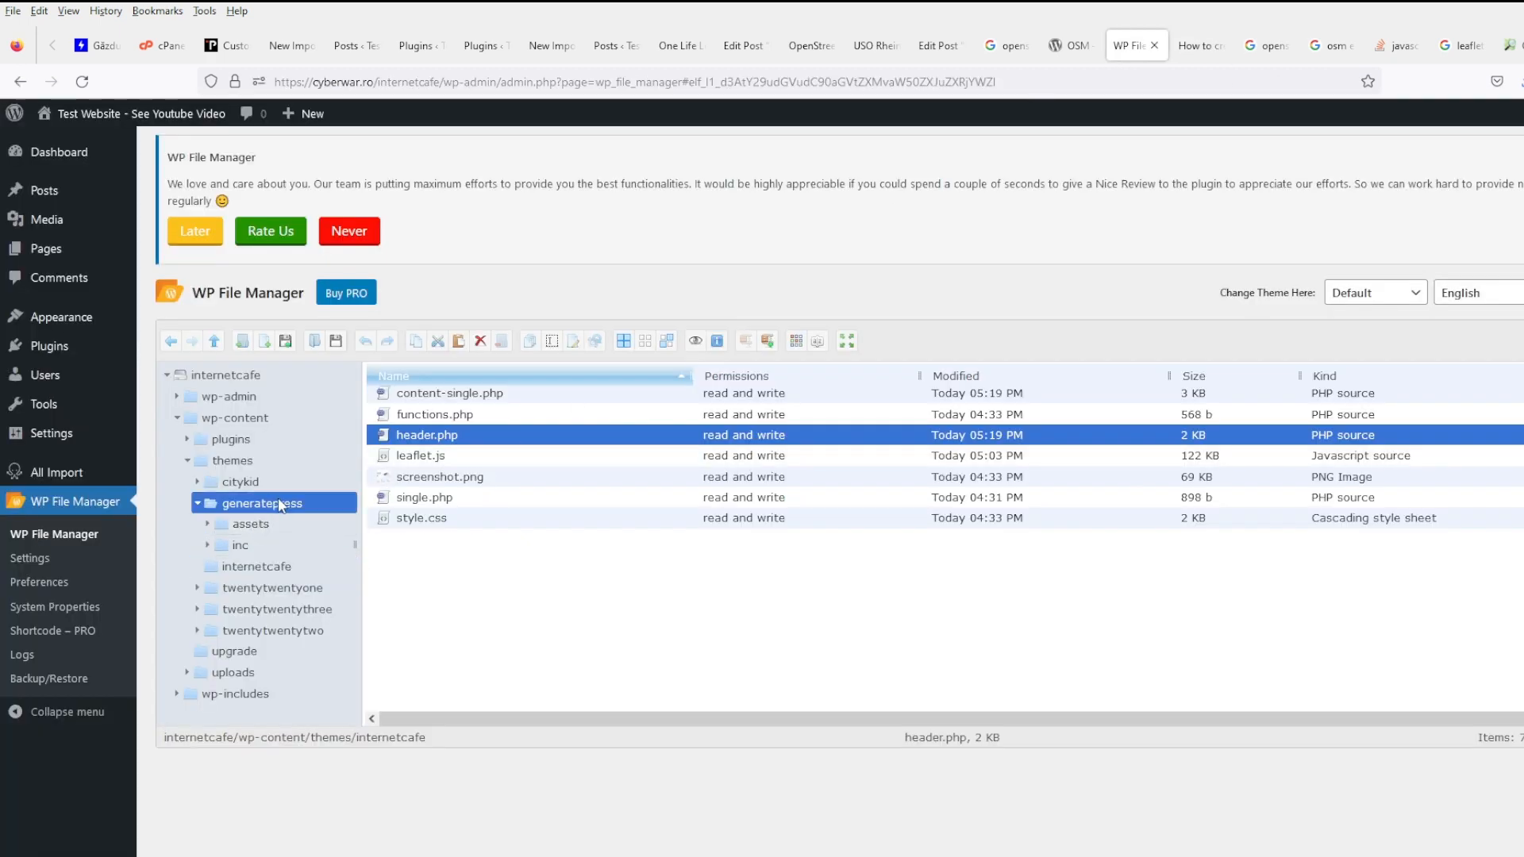
scroll(477, 508, down, 4)
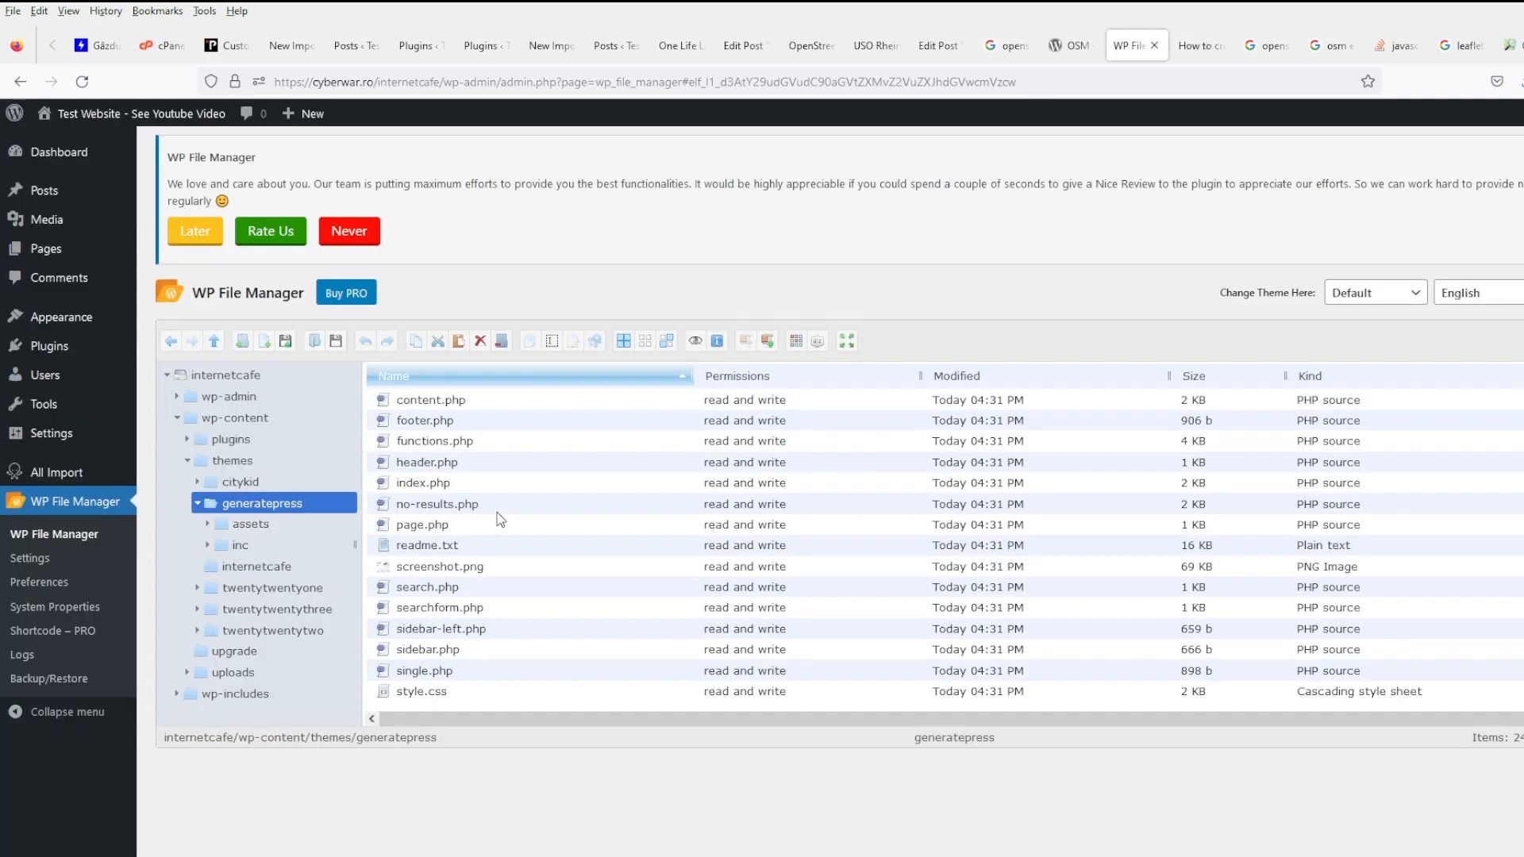
click(459, 420)
click(294, 568)
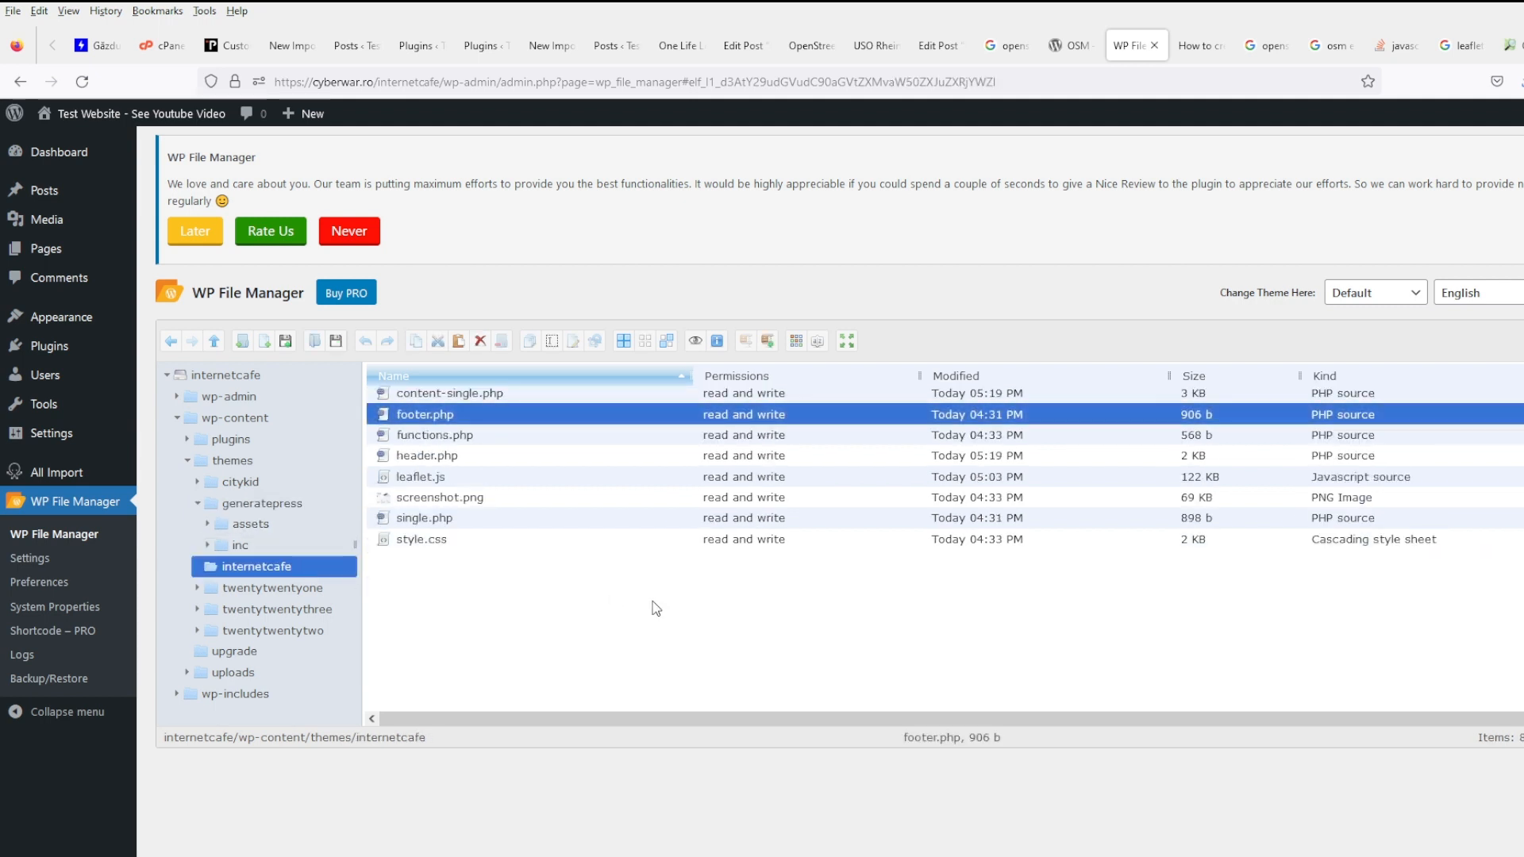
right_click(535, 418)
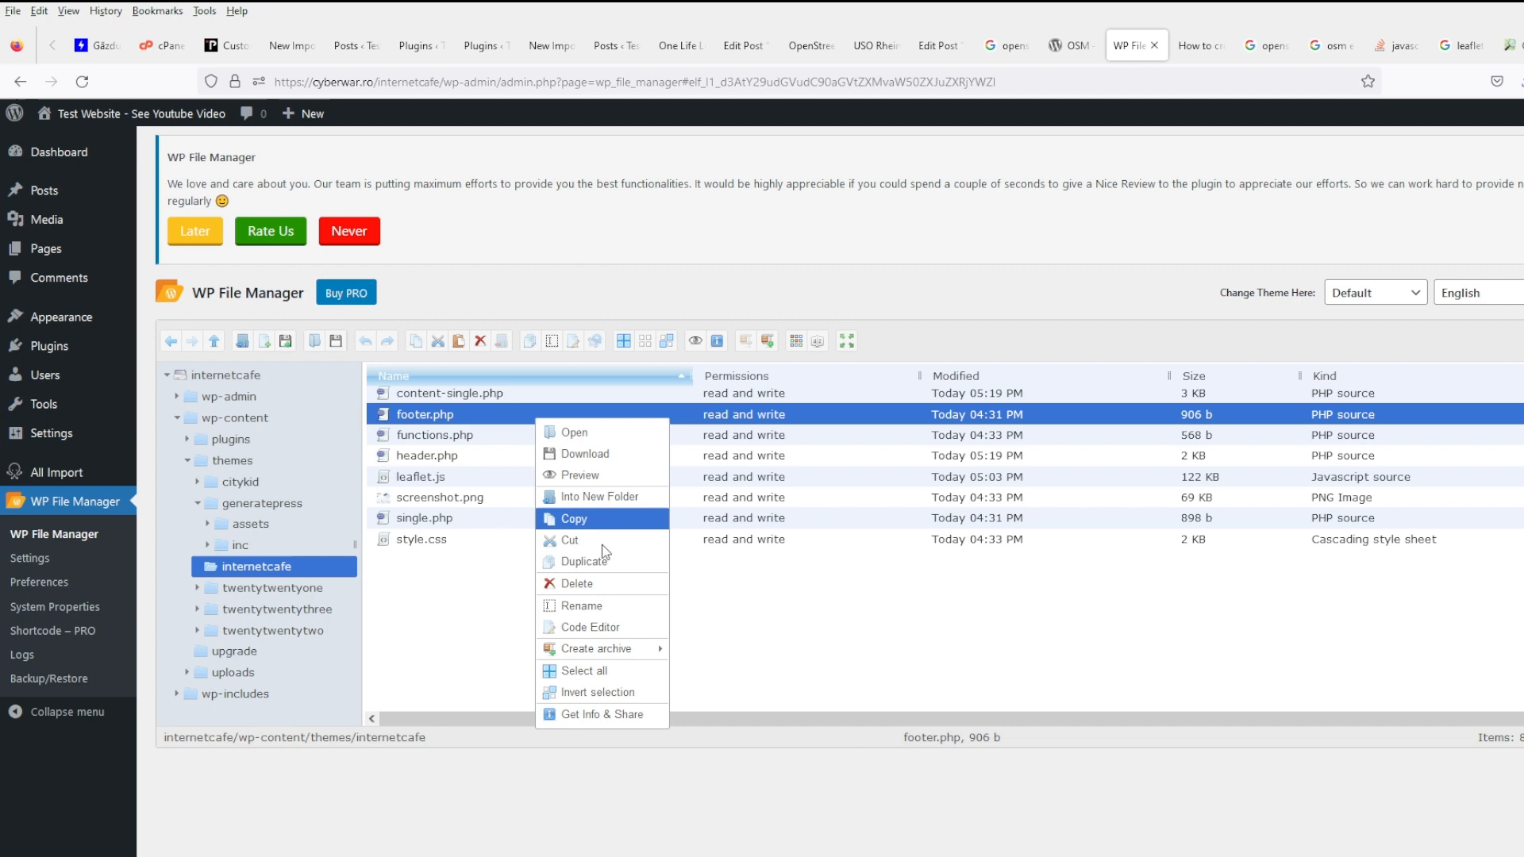
click(602, 626)
- Paste the Leaflet 1.4.0 script tag after wp_footer() in footer.php, then save and close
scroll(842, 455, down, 5)
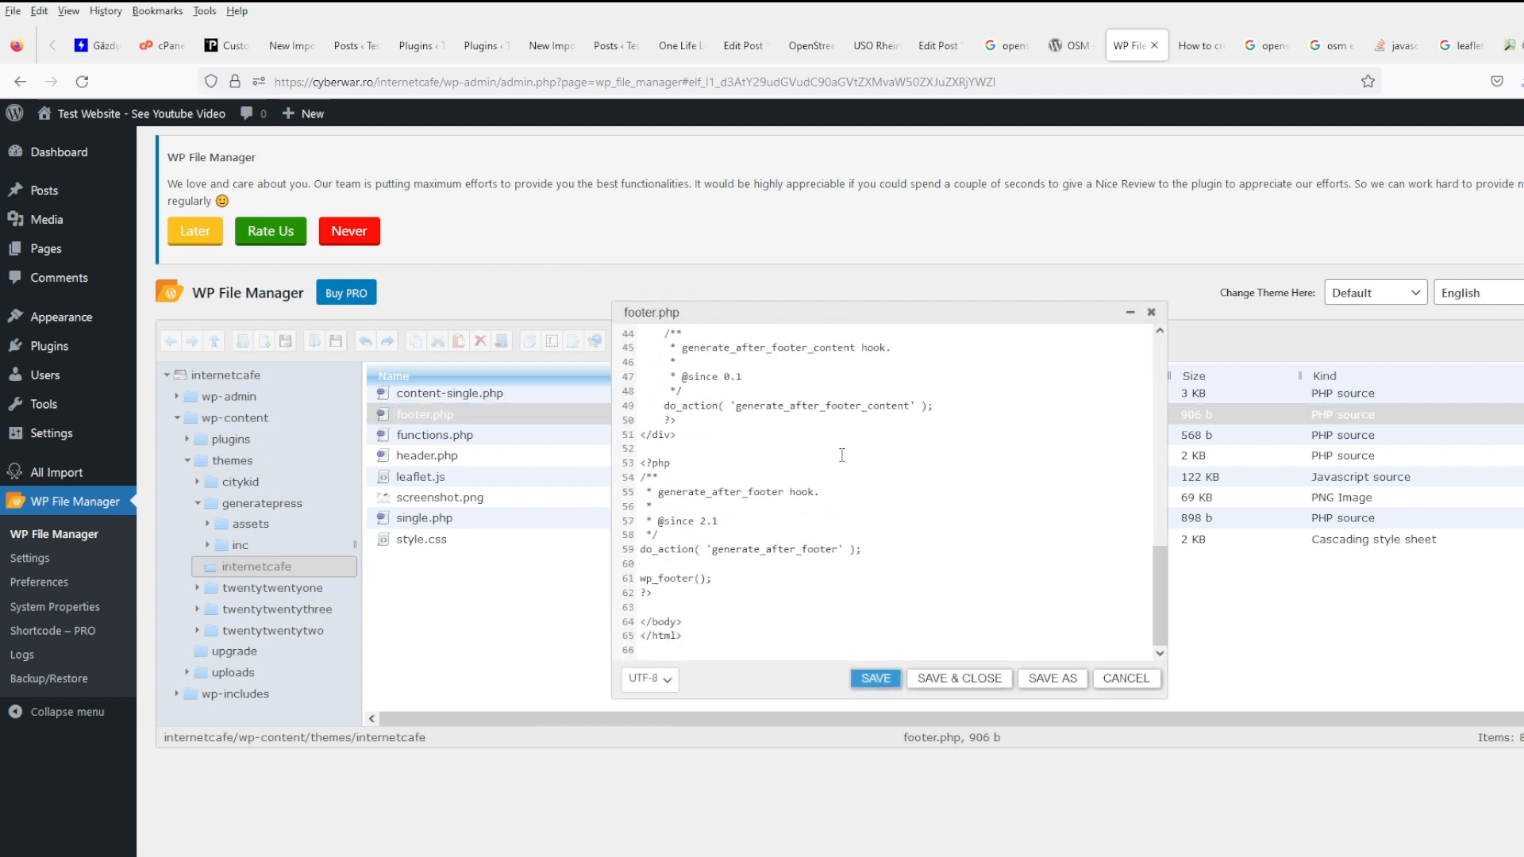
click(710, 593)
key(ctrl+v)
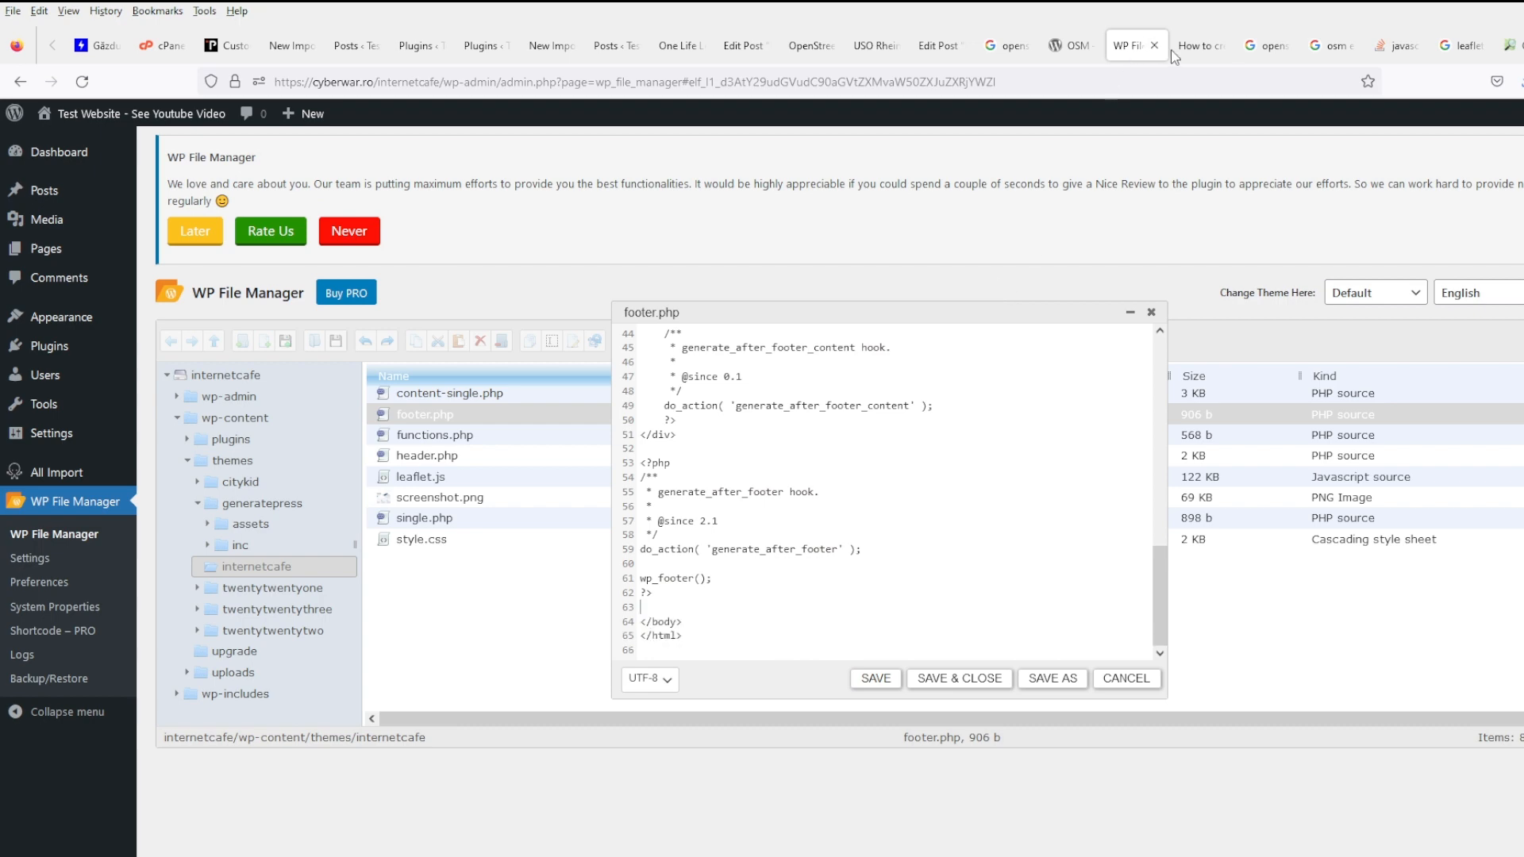
click(1176, 52)
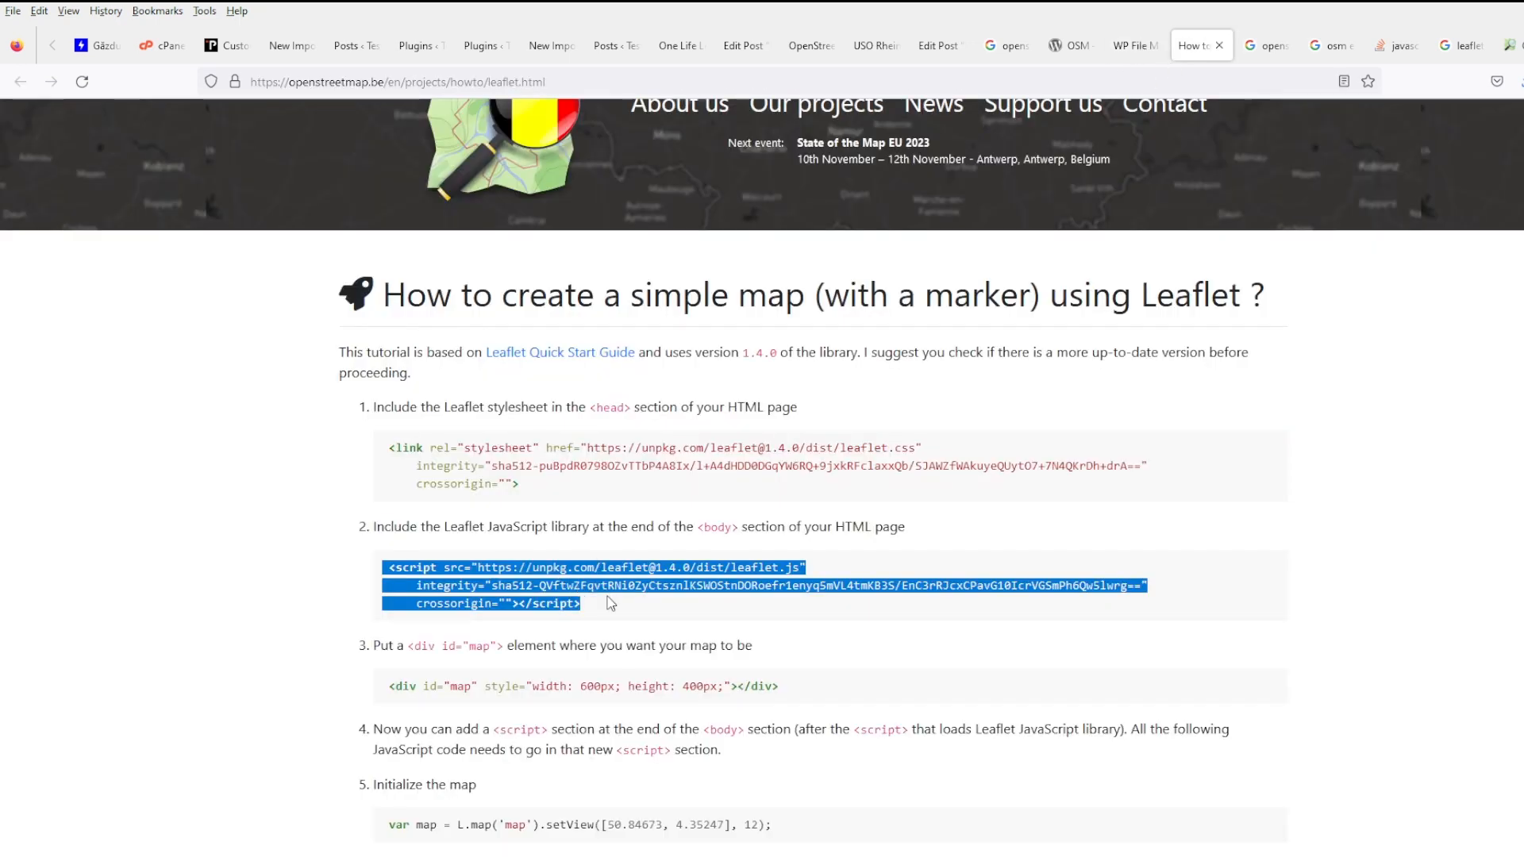
click(1131, 45)
key(ctrl+v)
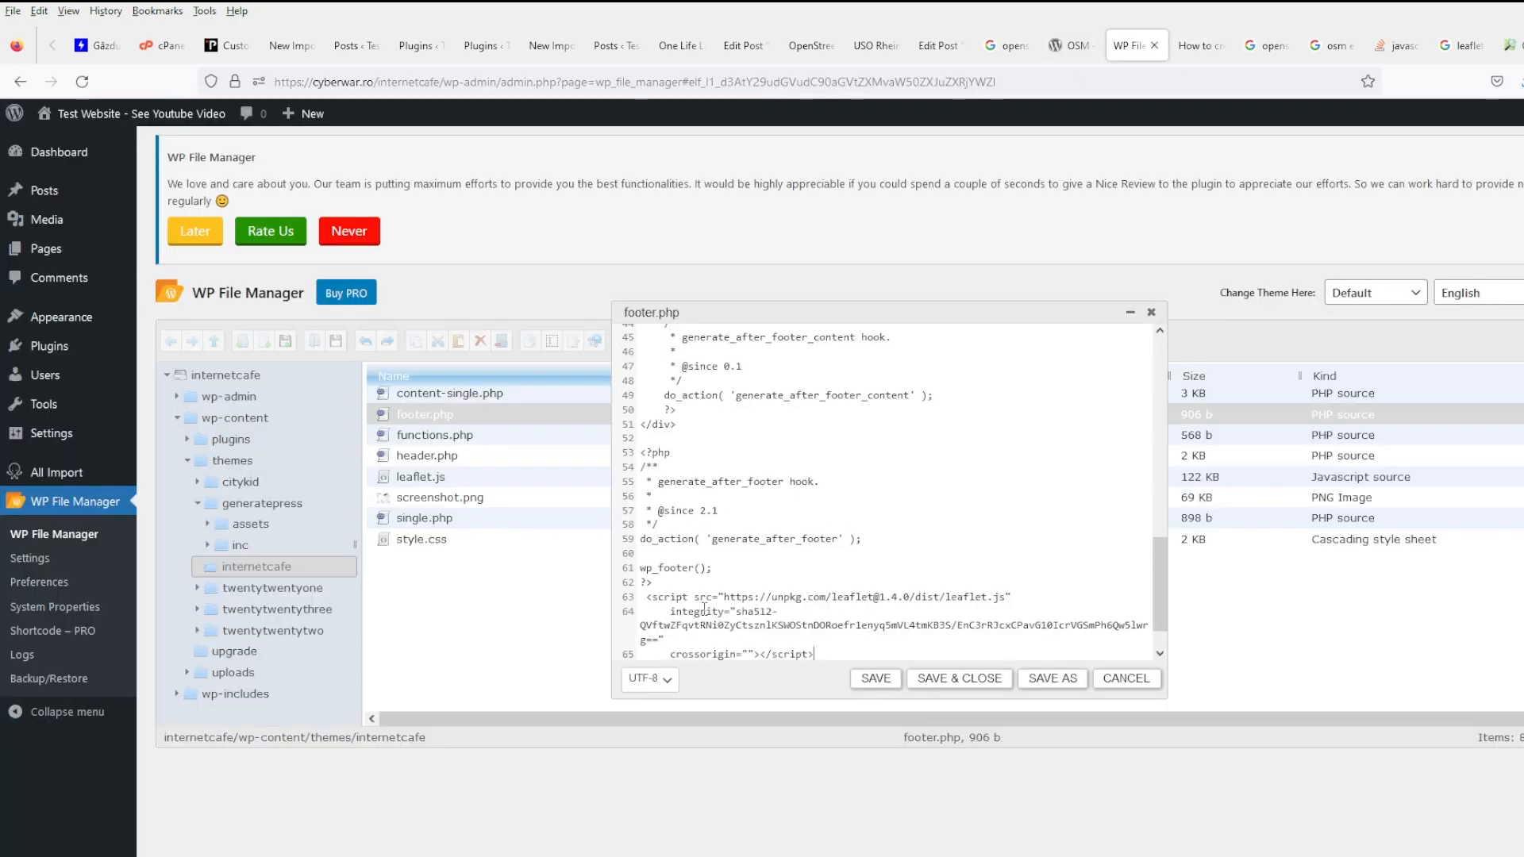
click(875, 679)
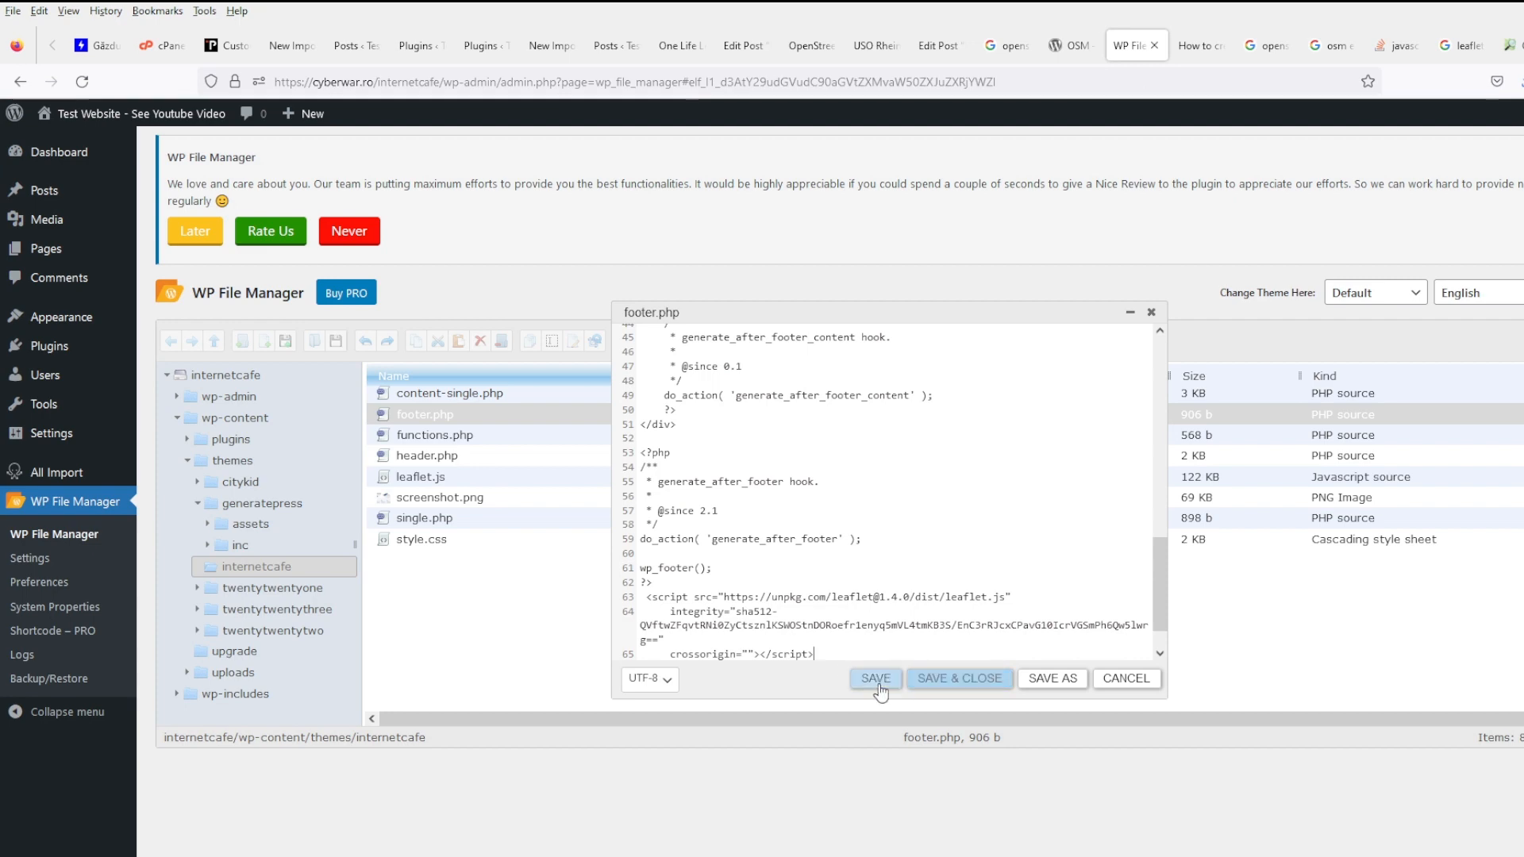
click(949, 685)
- Select the map div code line in the Leaflet tutorial
click(1197, 45)
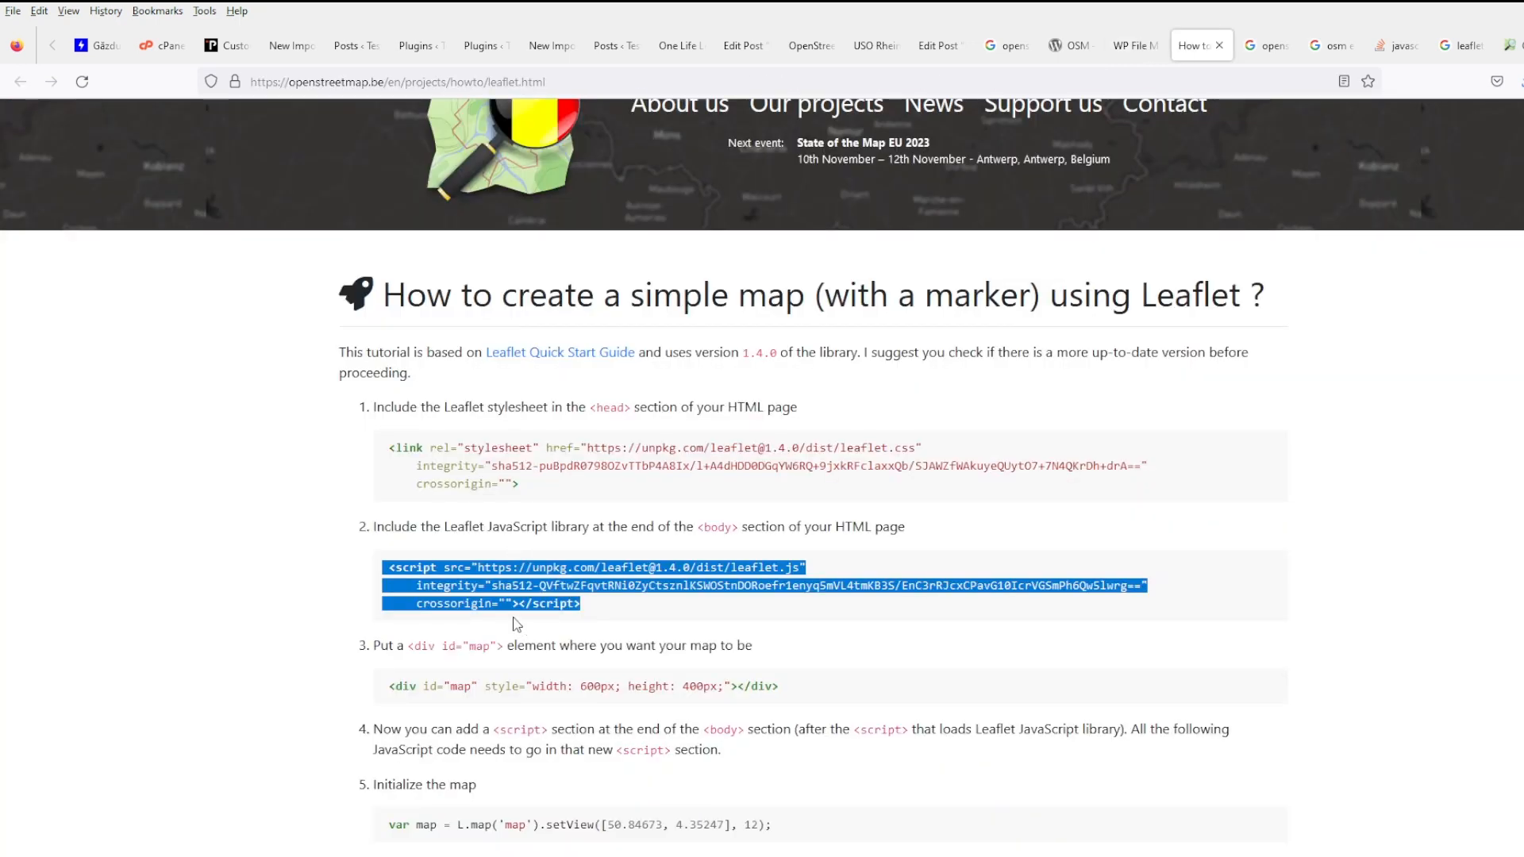
scroll(594, 665, down, 2)
scroll(597, 665, down, 2)
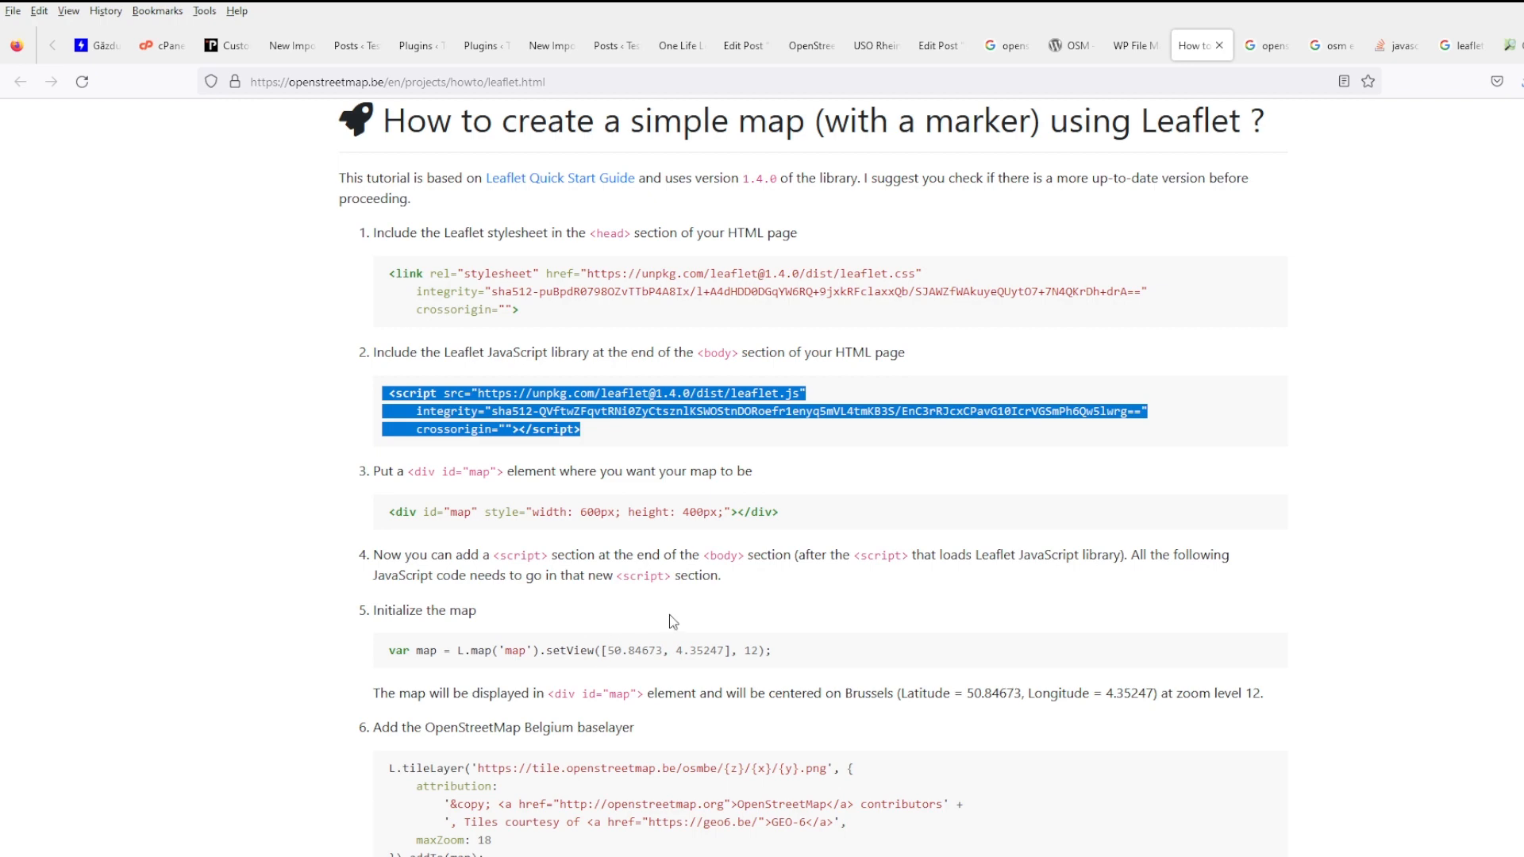
scroll(680, 619, down, 3)
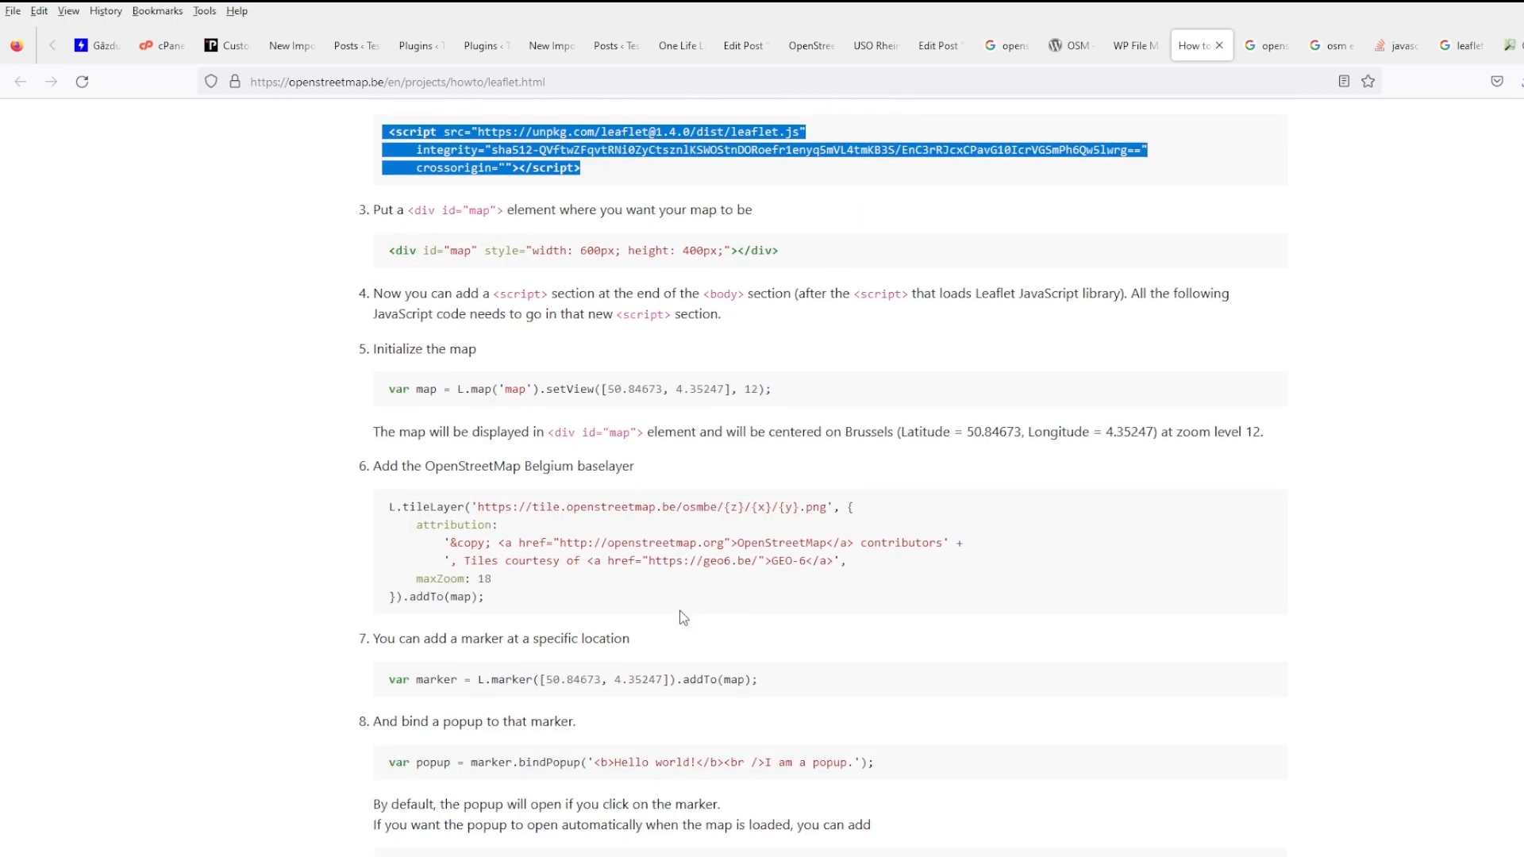
triple_click(582, 254)
key(ctrl+c)
click(1135, 45)
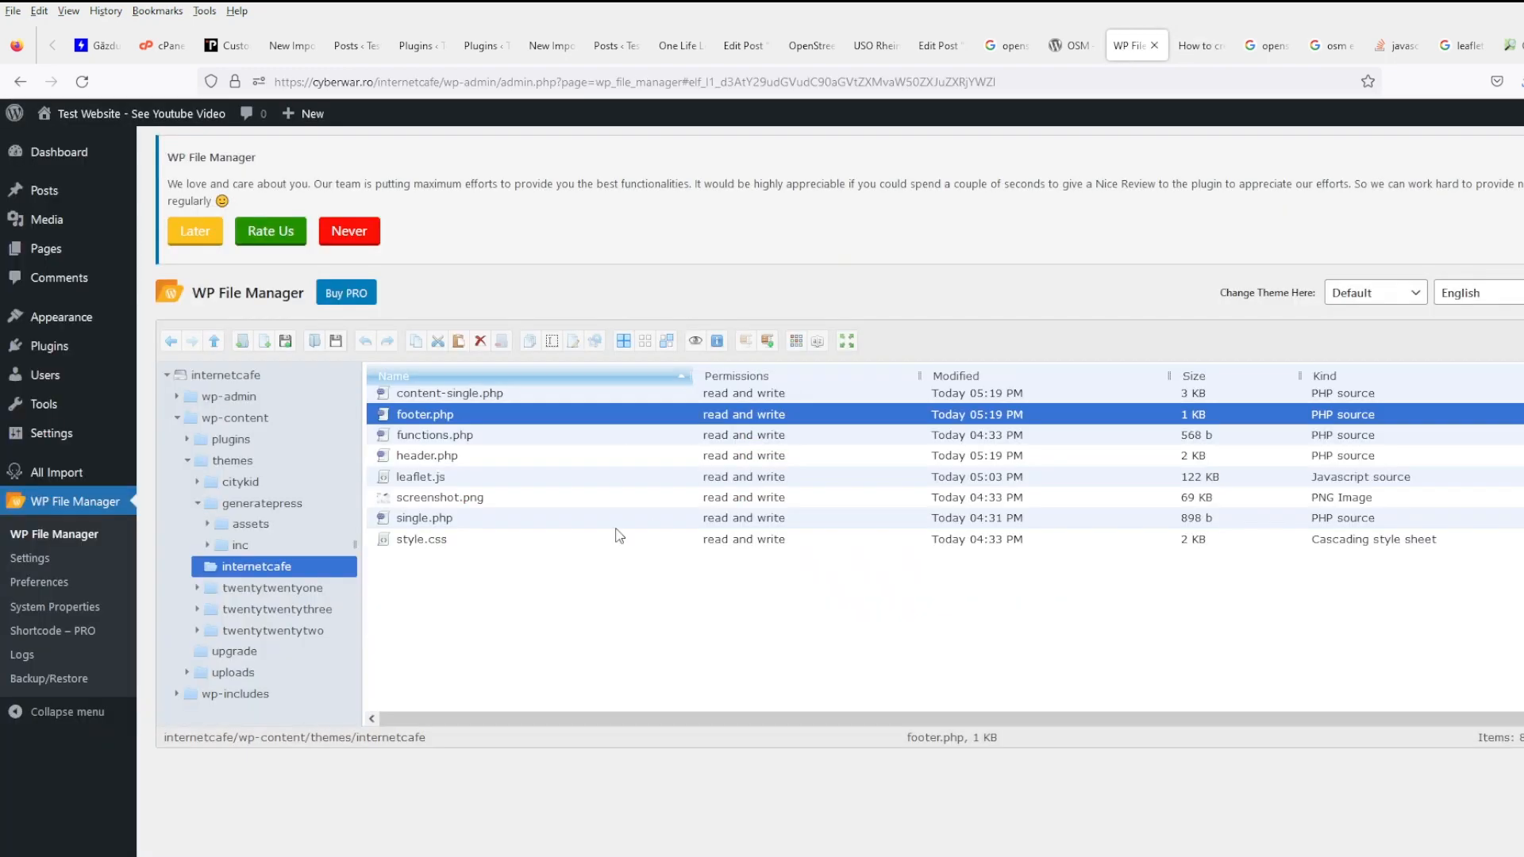
right_click(455, 456)
click(533, 647)
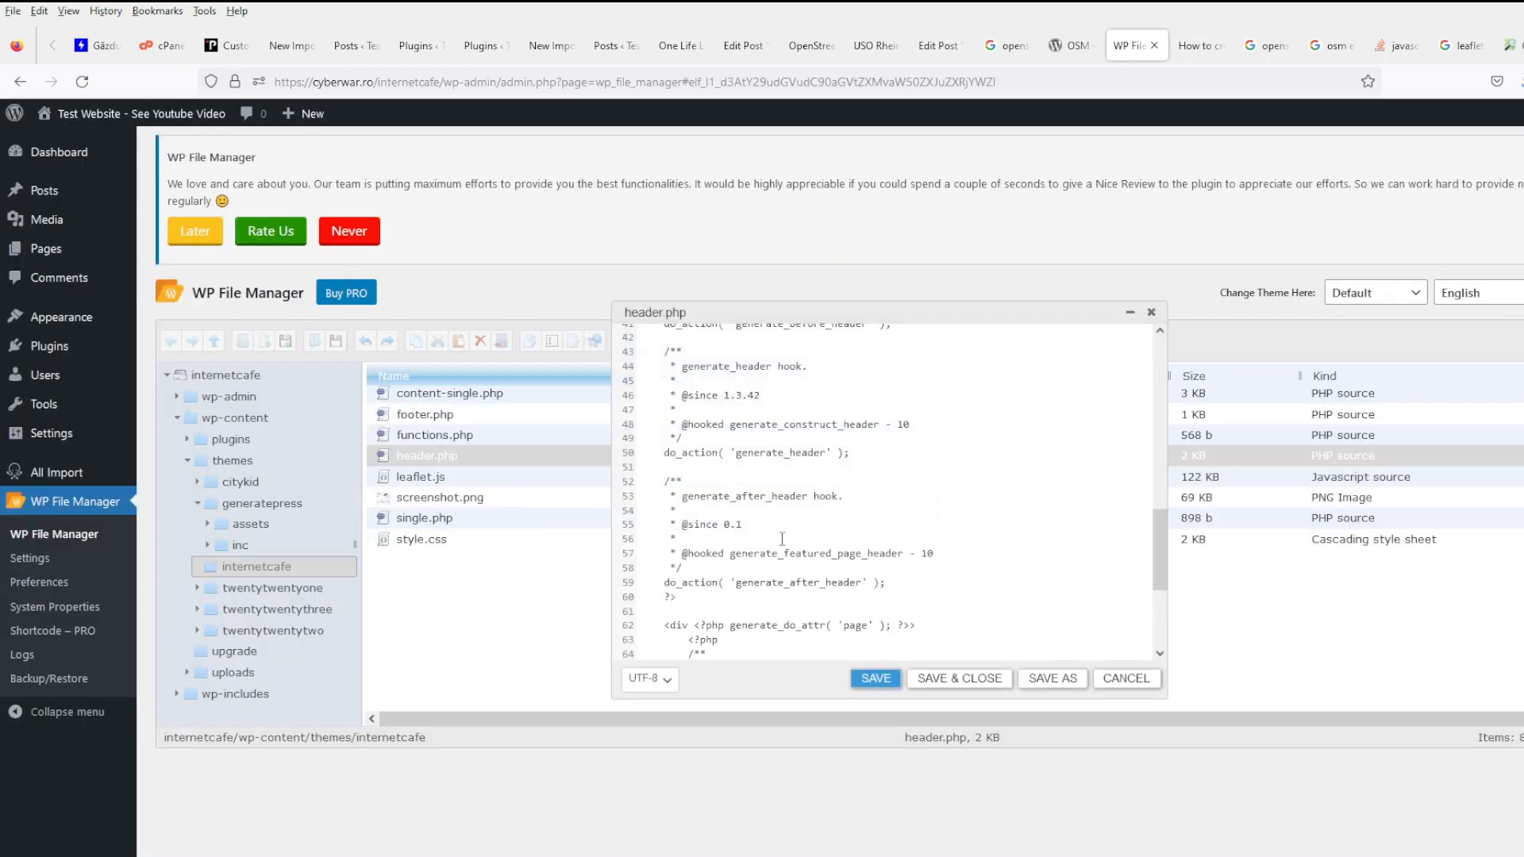
scroll(782, 539, down, 5)
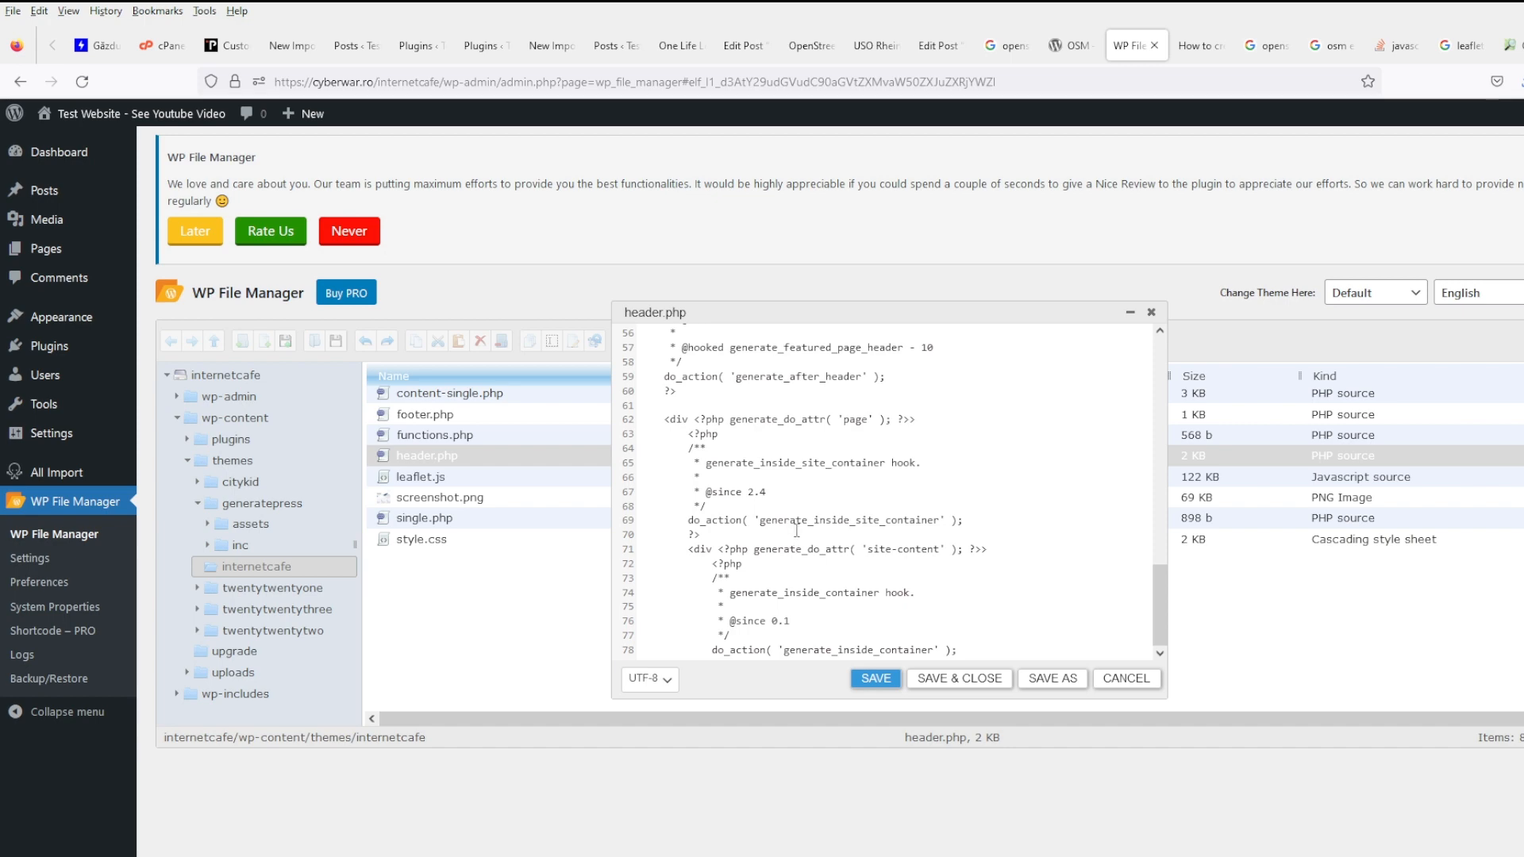
click(1193, 48)
click(1136, 52)
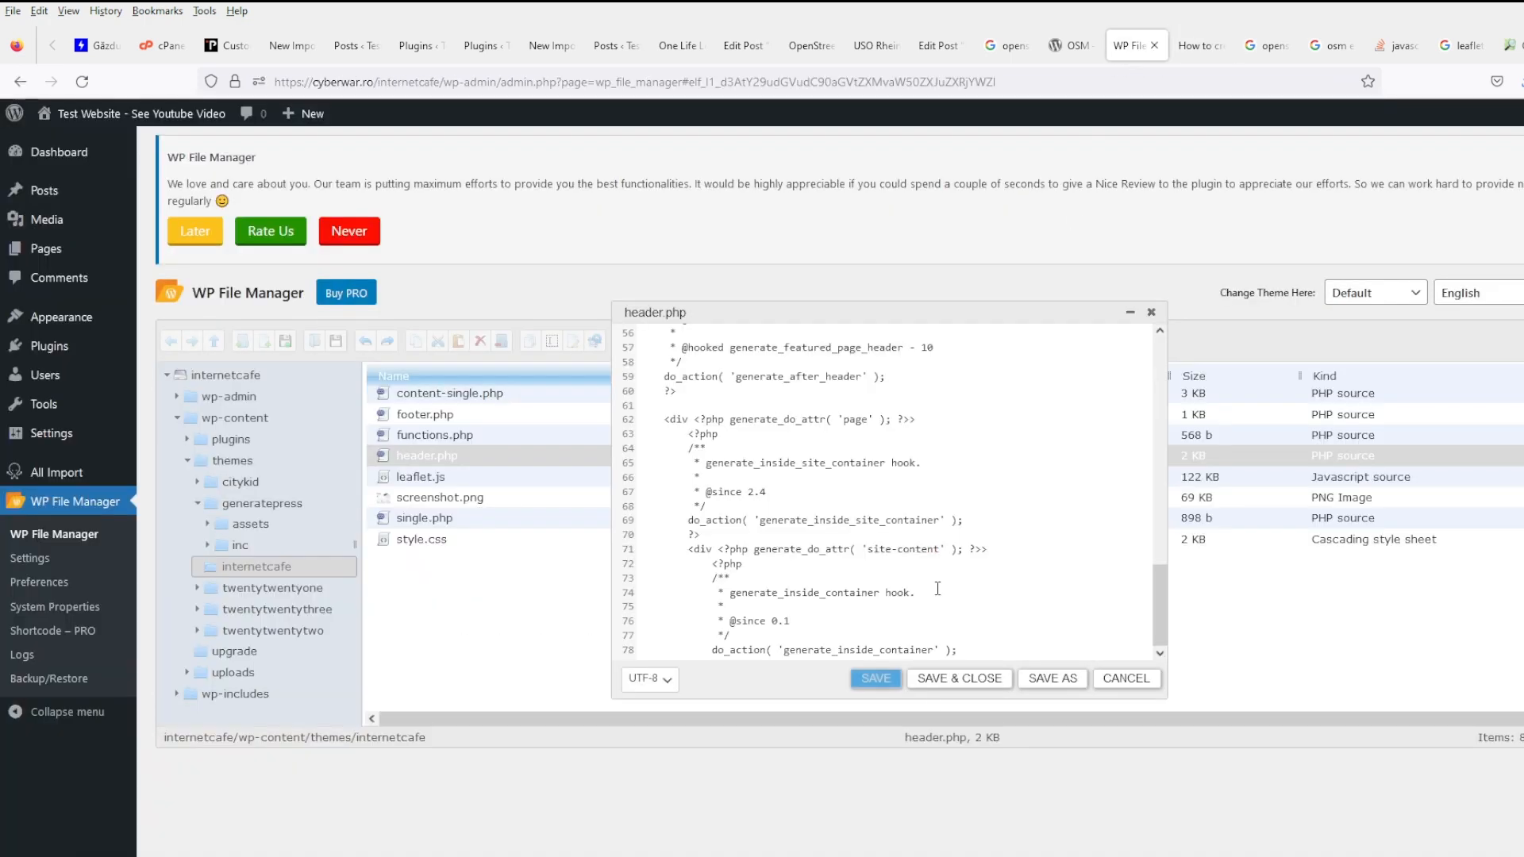
click(1127, 680)
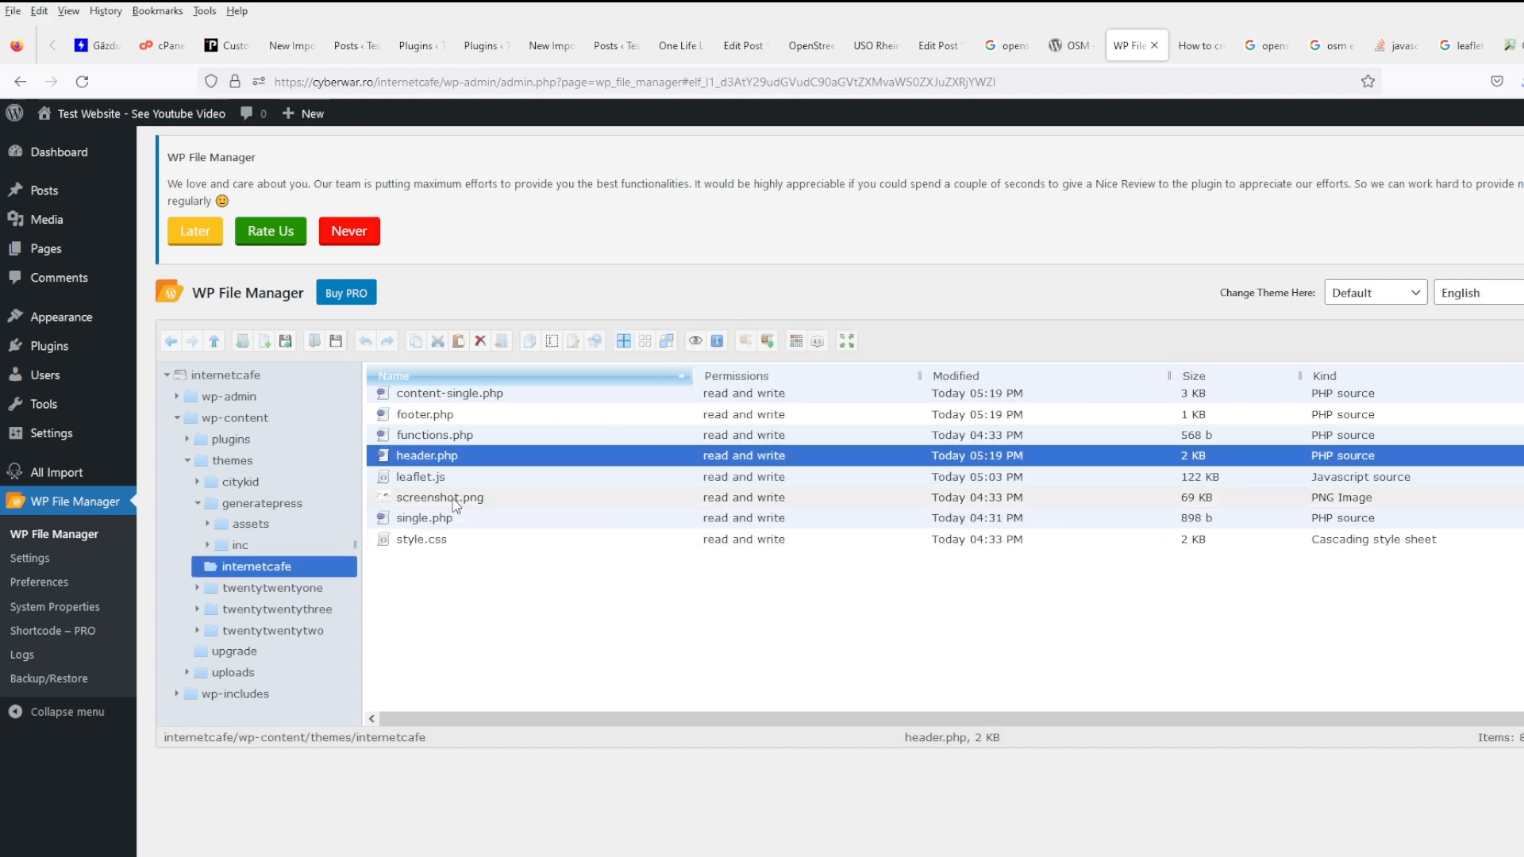
- Paste the 600px by 400px map div under <h3>Map</h3> in content-single.php, then save and close
right_click(471, 398)
click(524, 610)
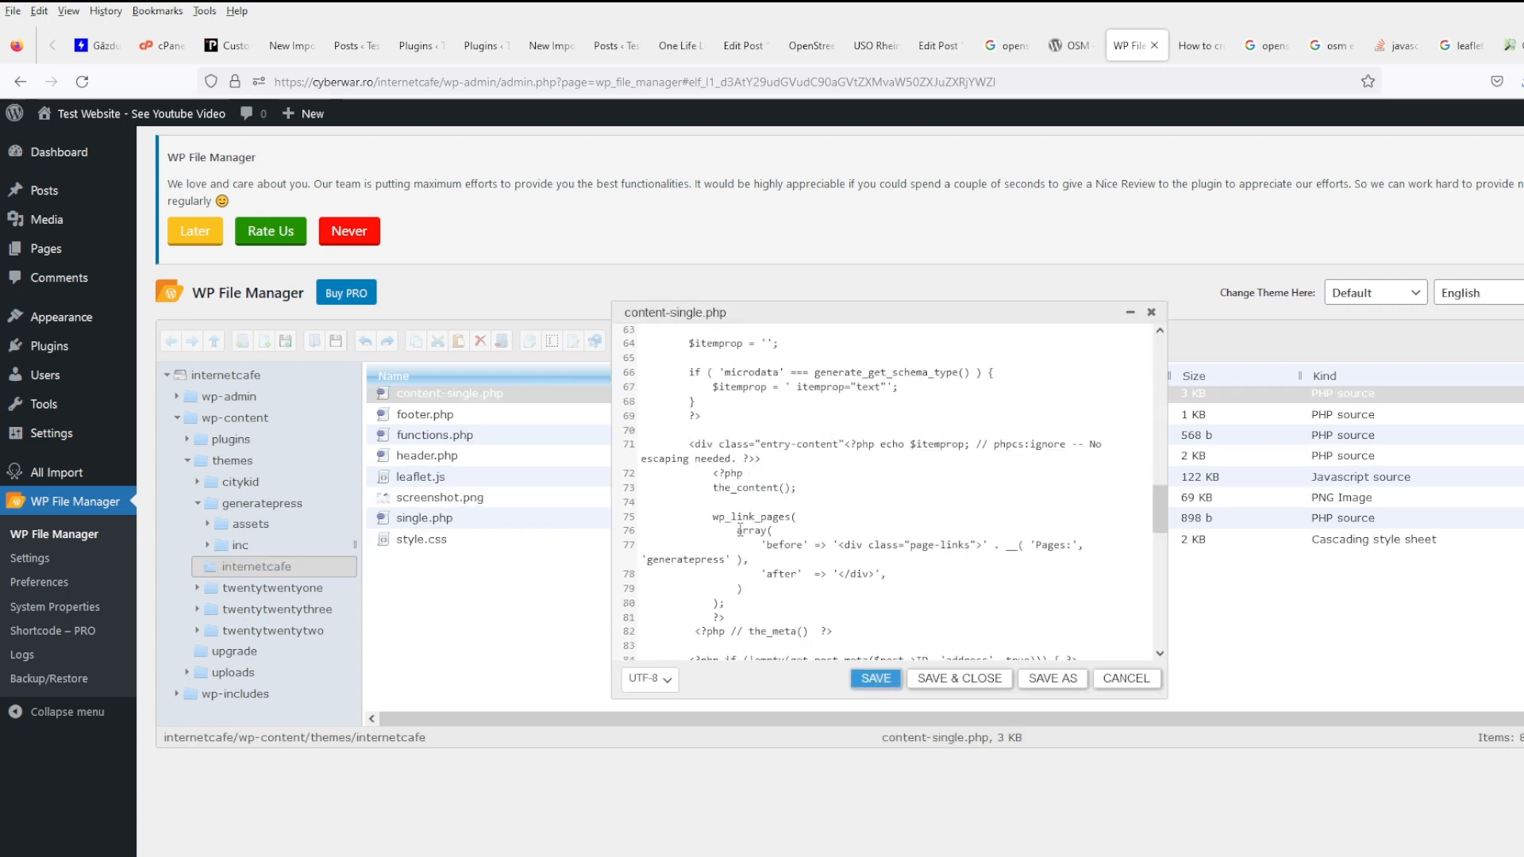
scroll(740, 530, down, 5)
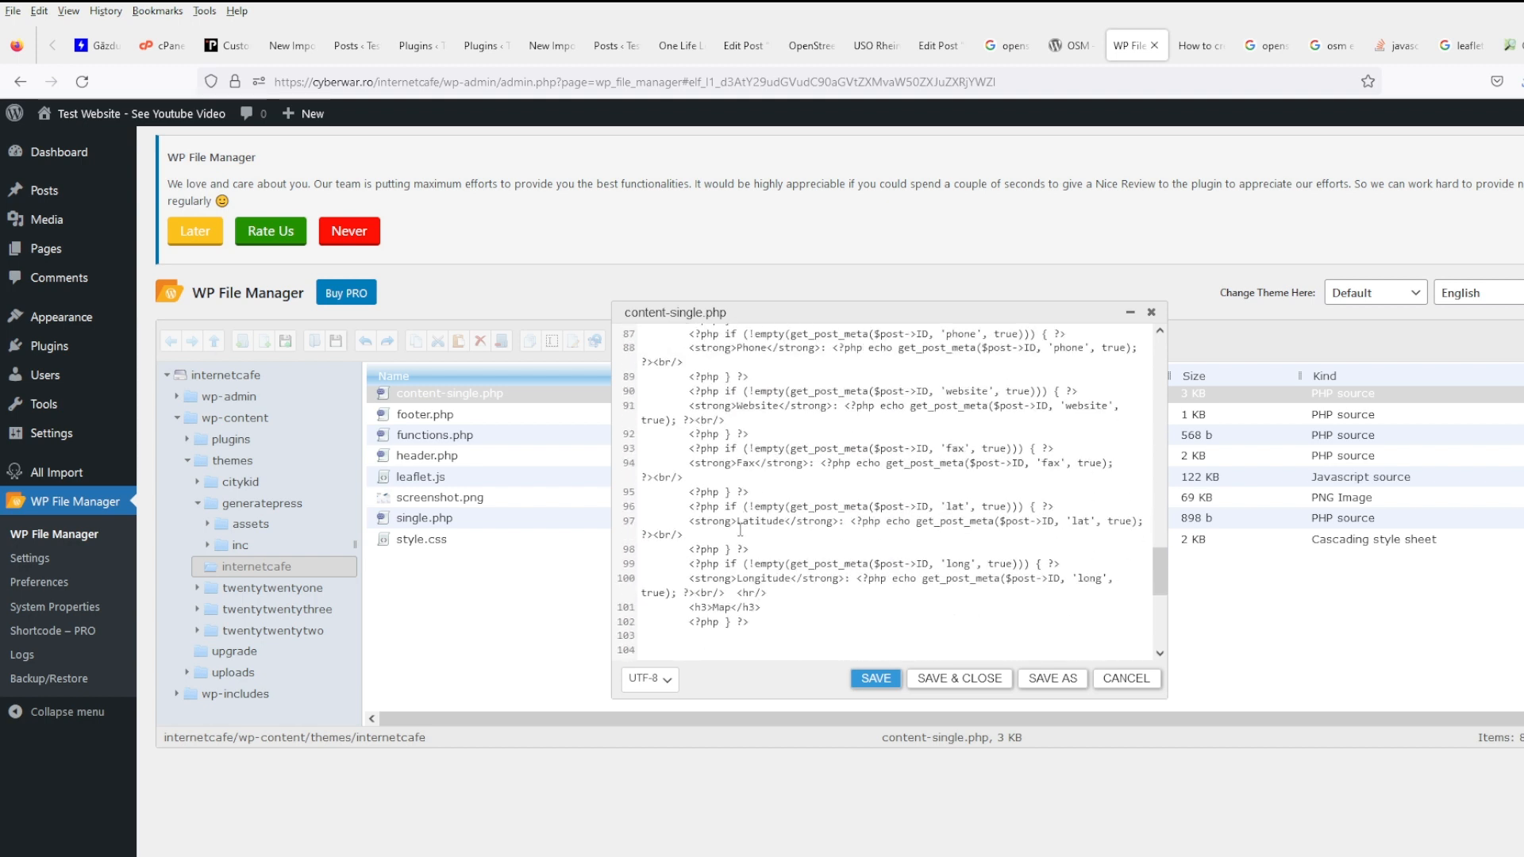
scroll(740, 531, down, 2)
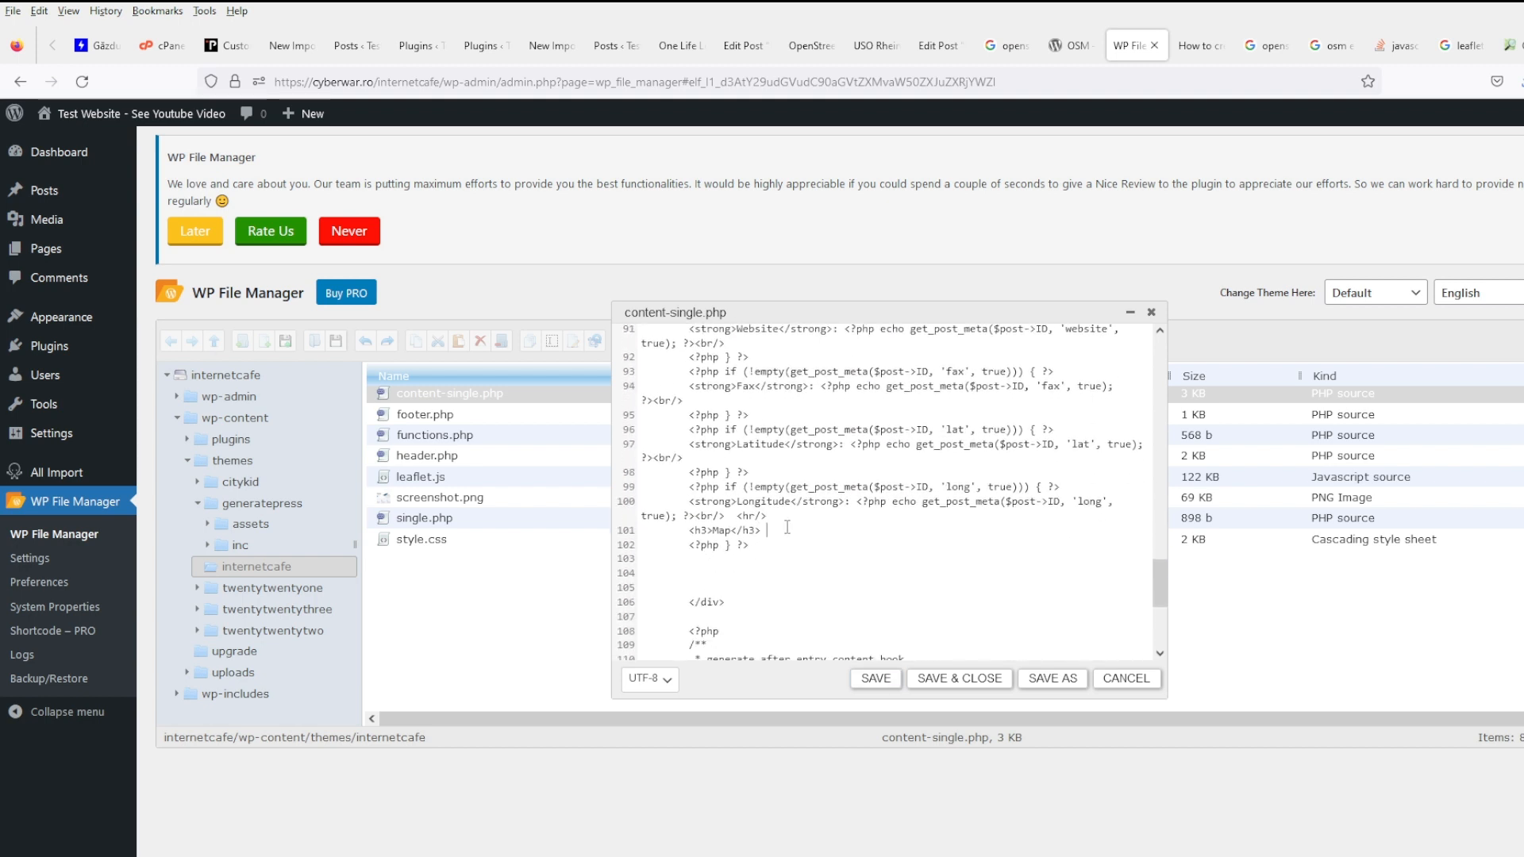
key(Return)
key(ctrl+v)
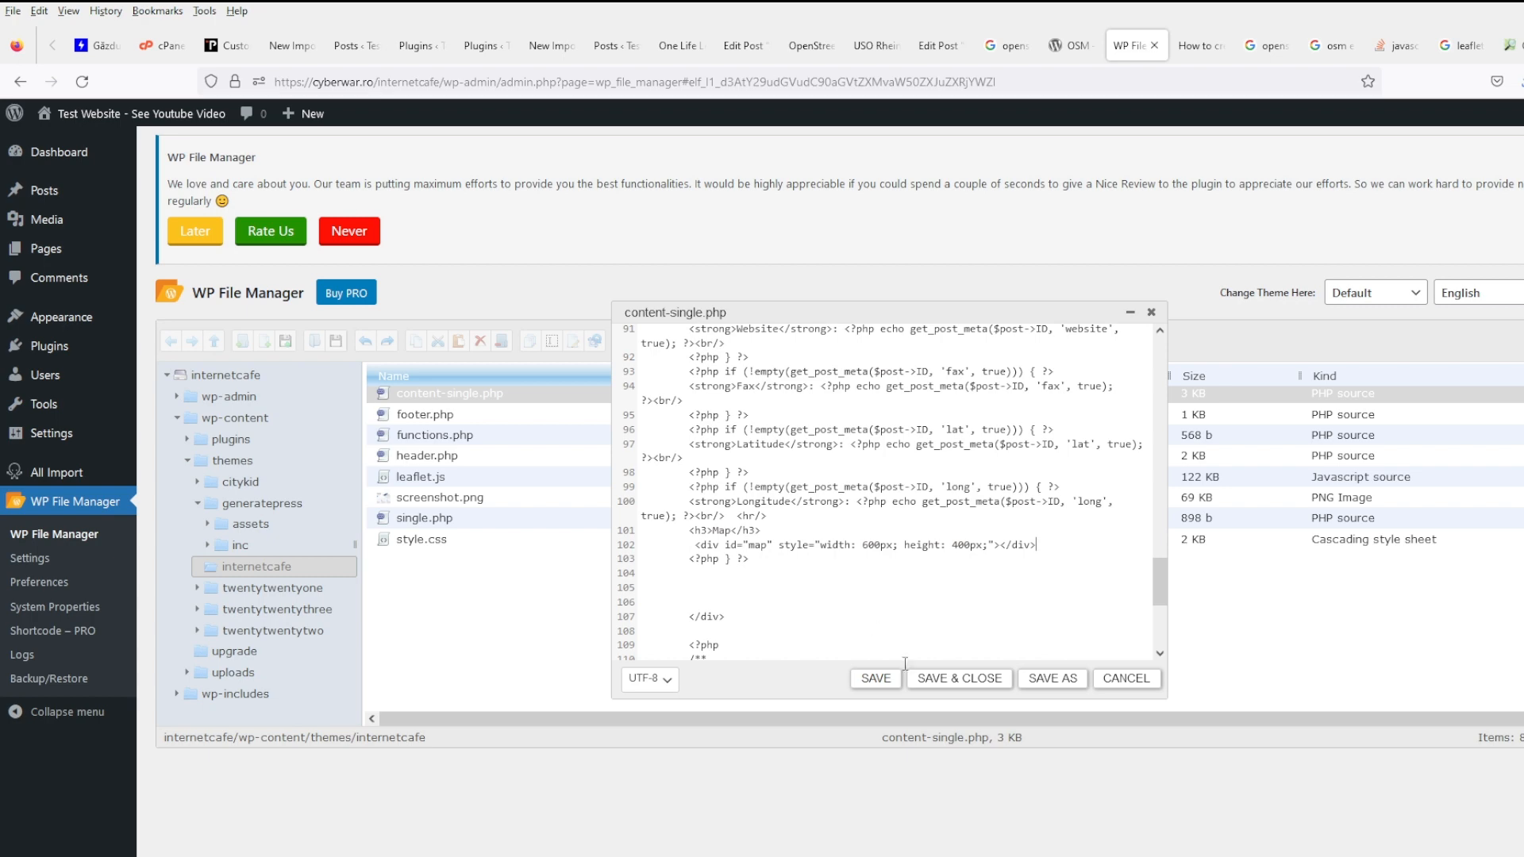
click(932, 681)
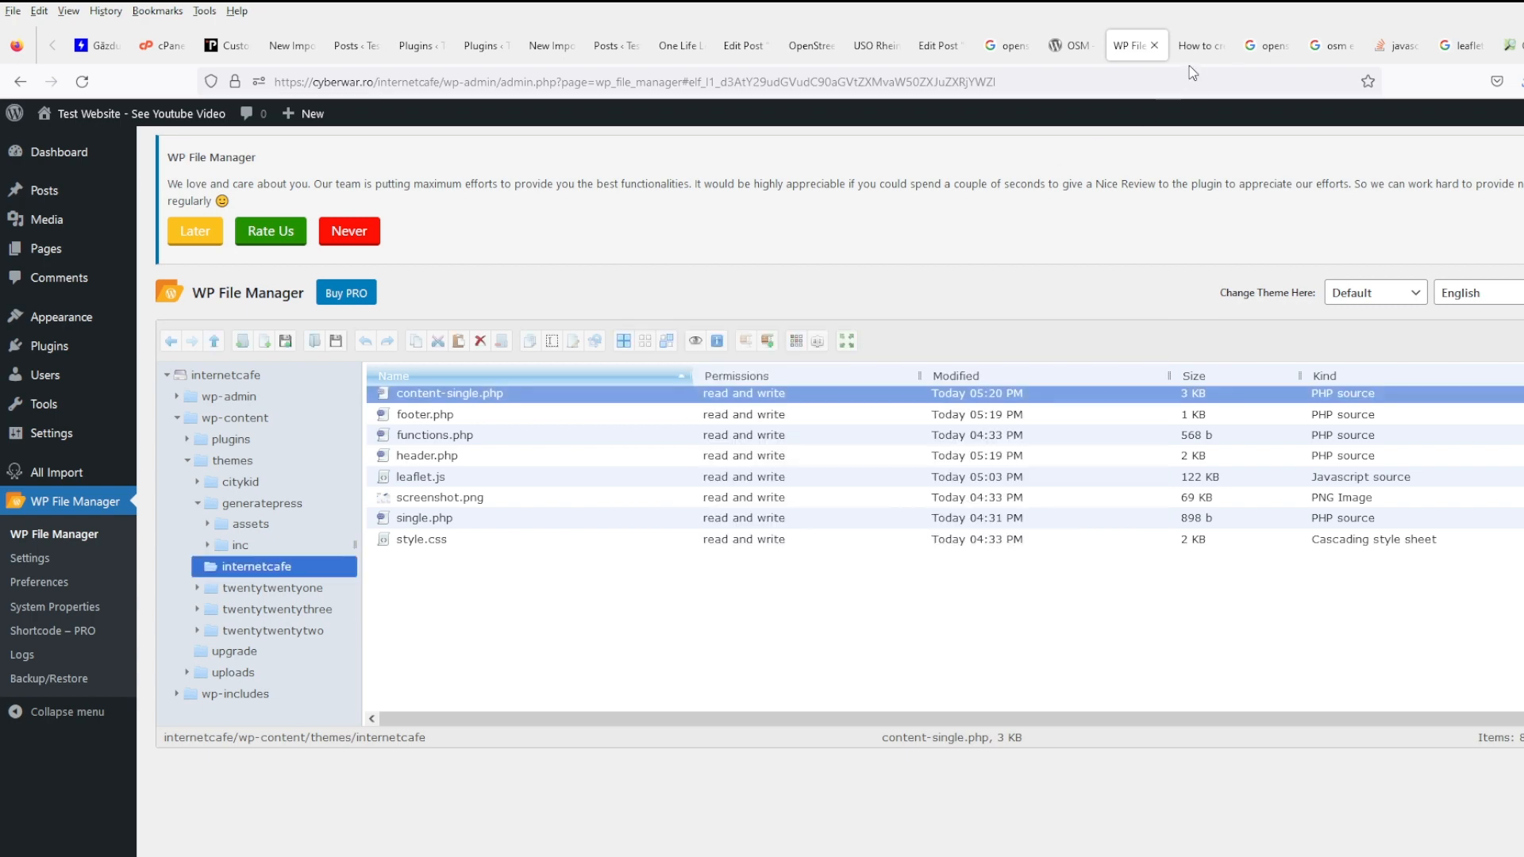
- Open the tutorial's finished Leaflet demo map in a new tab
click(1192, 48)
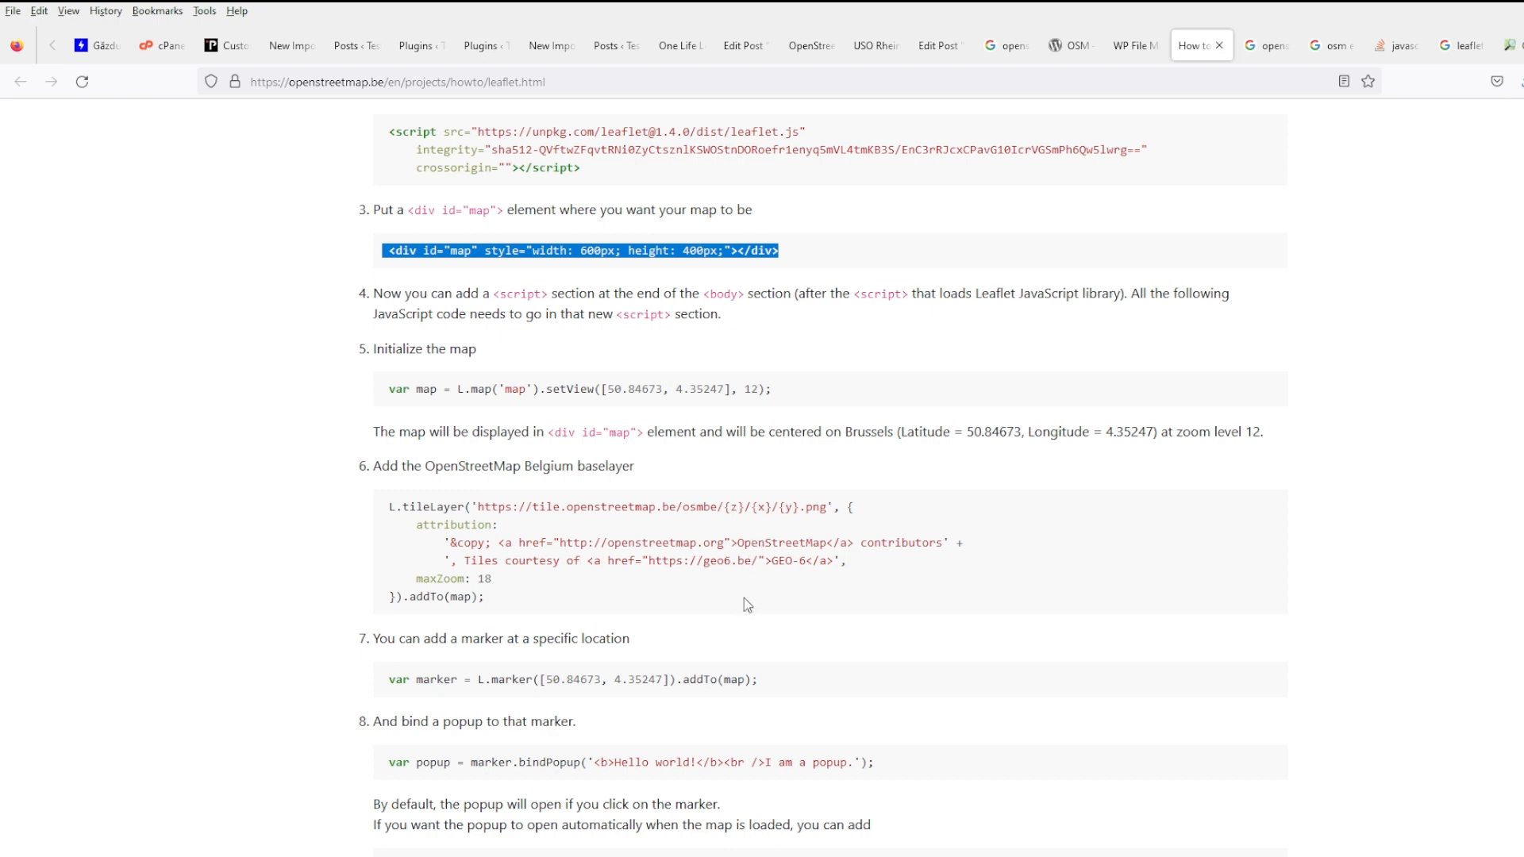
scroll(745, 597, down, 5)
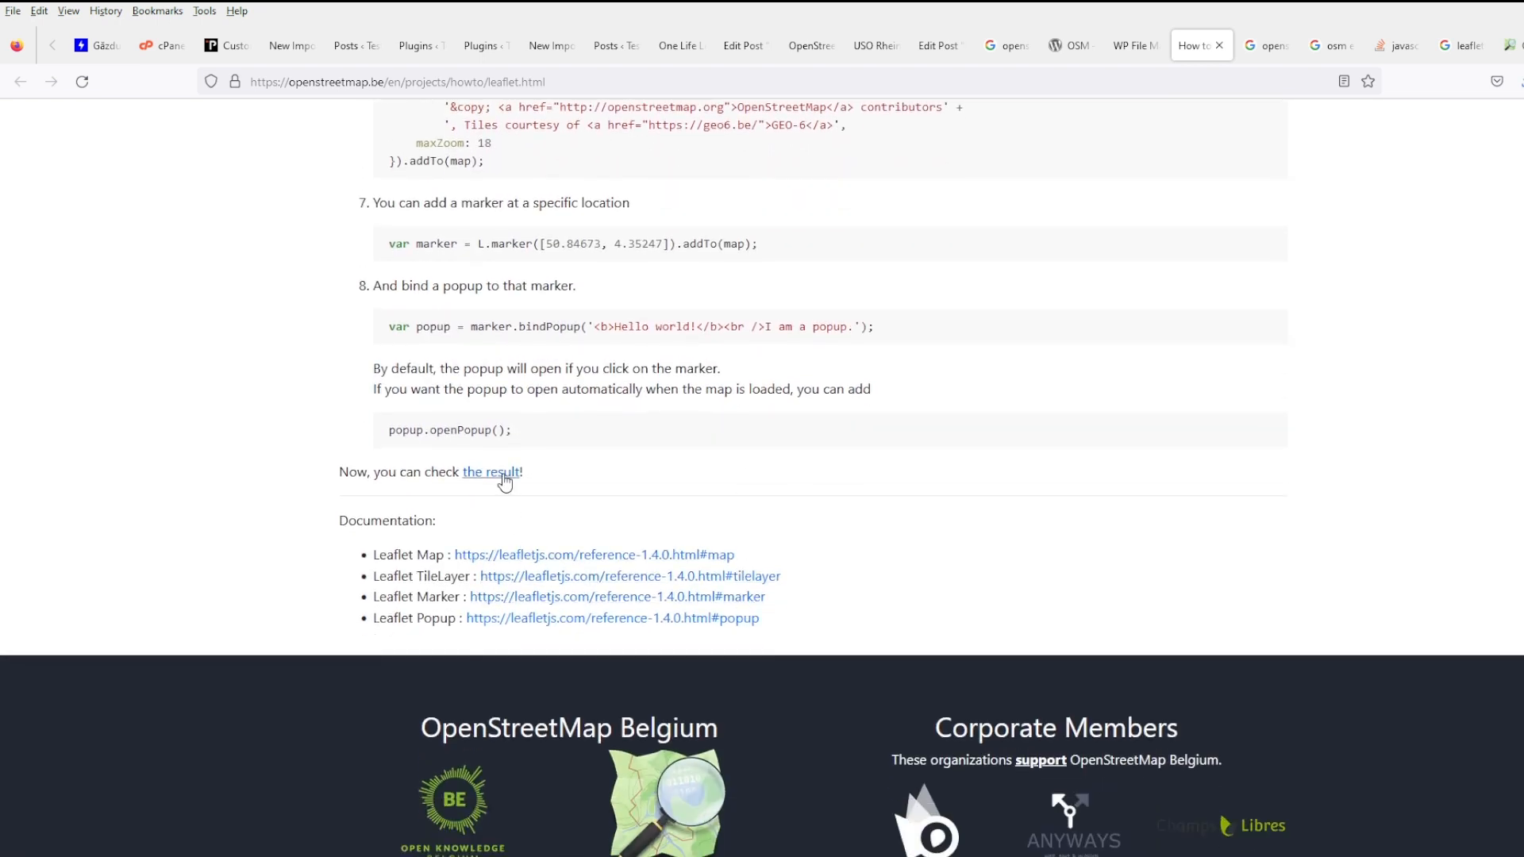
middle_click(502, 474)
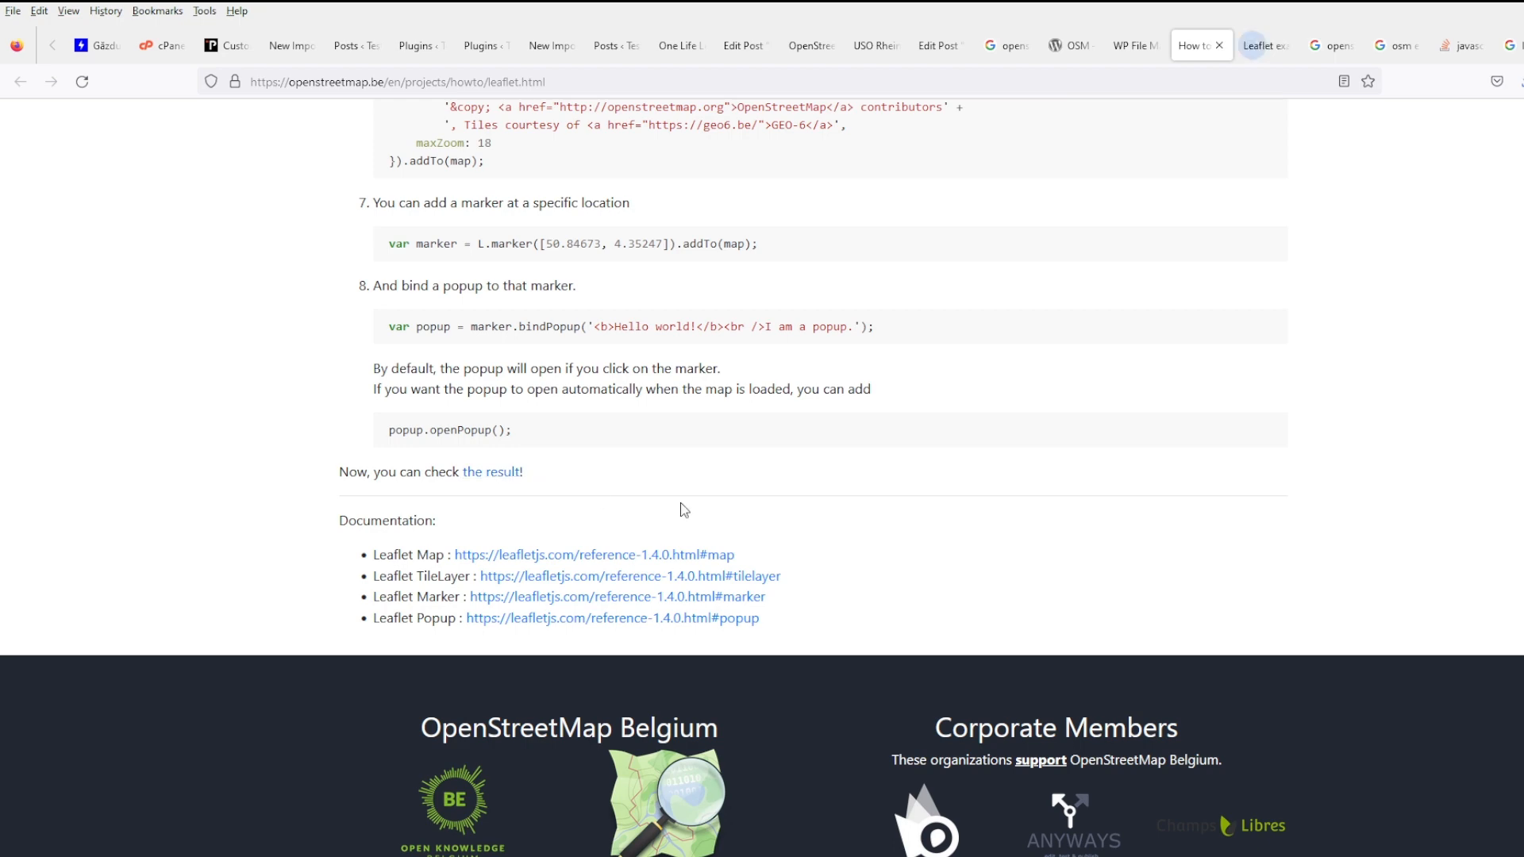
click(1256, 48)
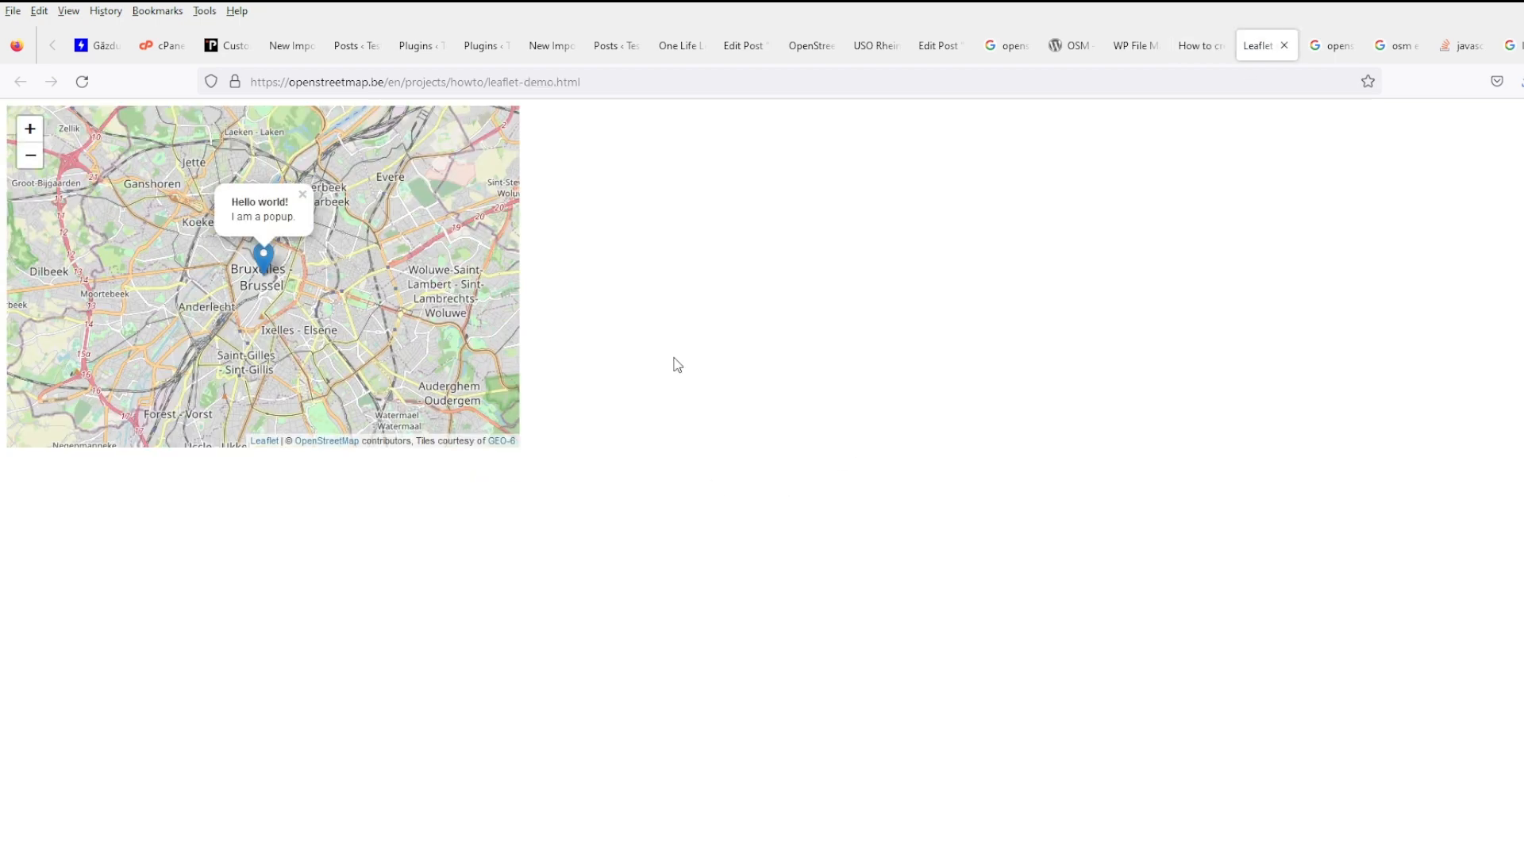
- Select the map initialization script block in the leaflet-demo.html page source
key(ctrl+u)
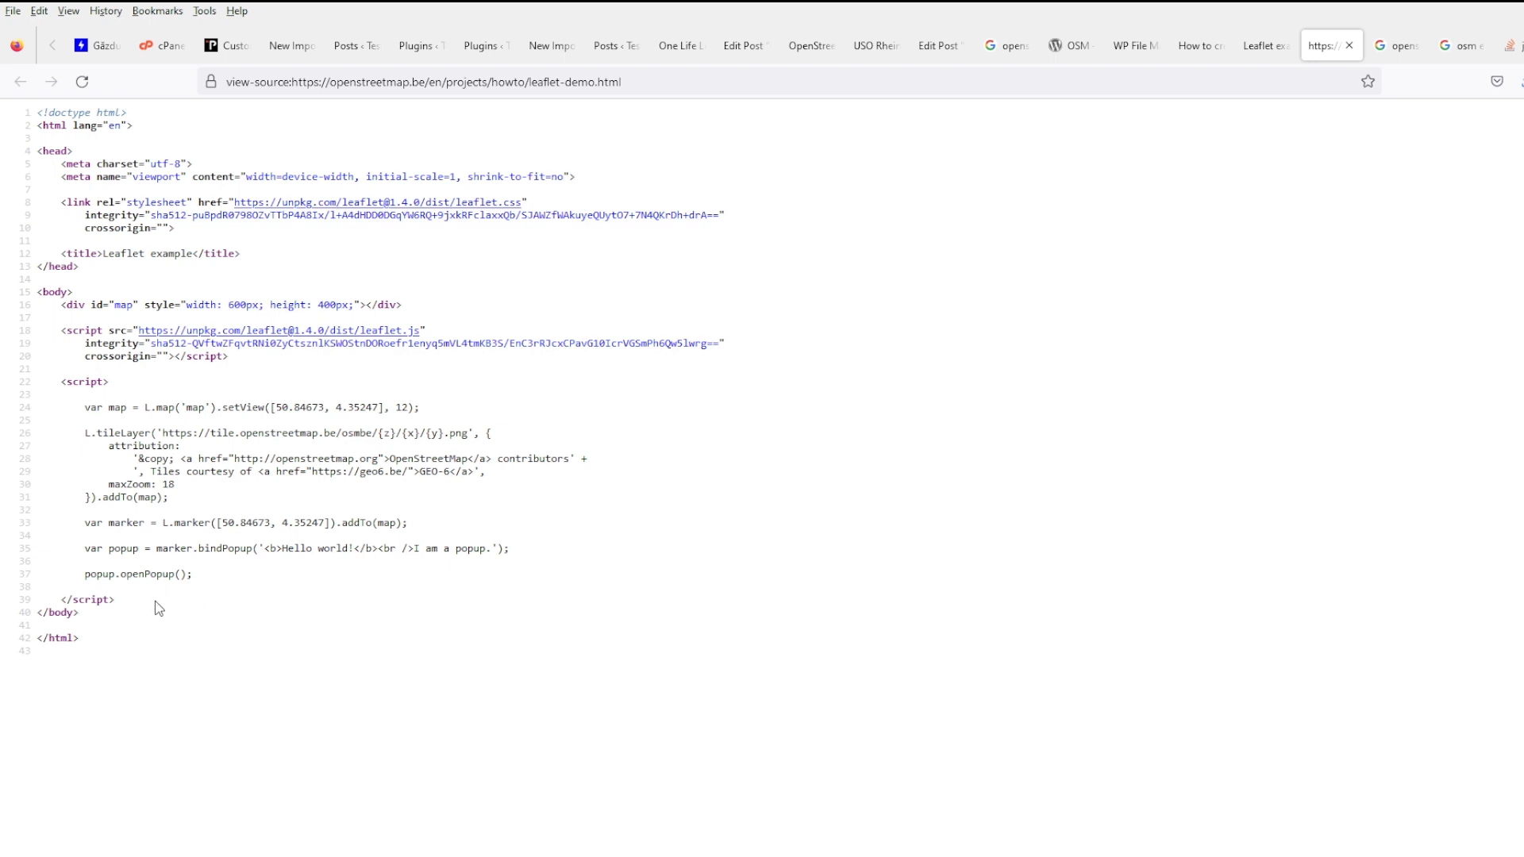
drag(155, 601, 23, 384)
key(ctrl+c)
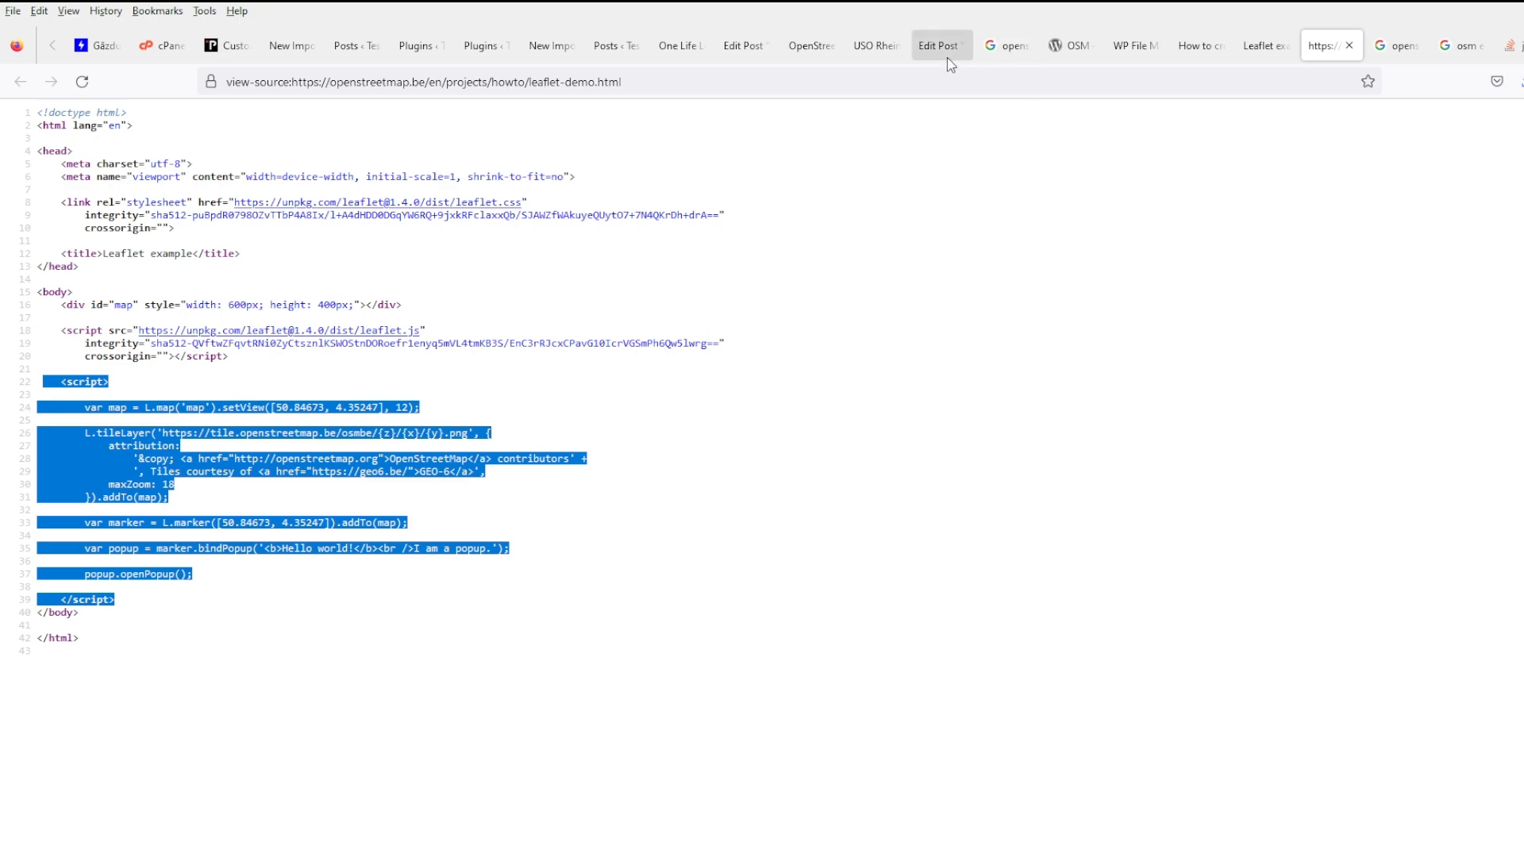
click(1120, 48)
click(464, 590)
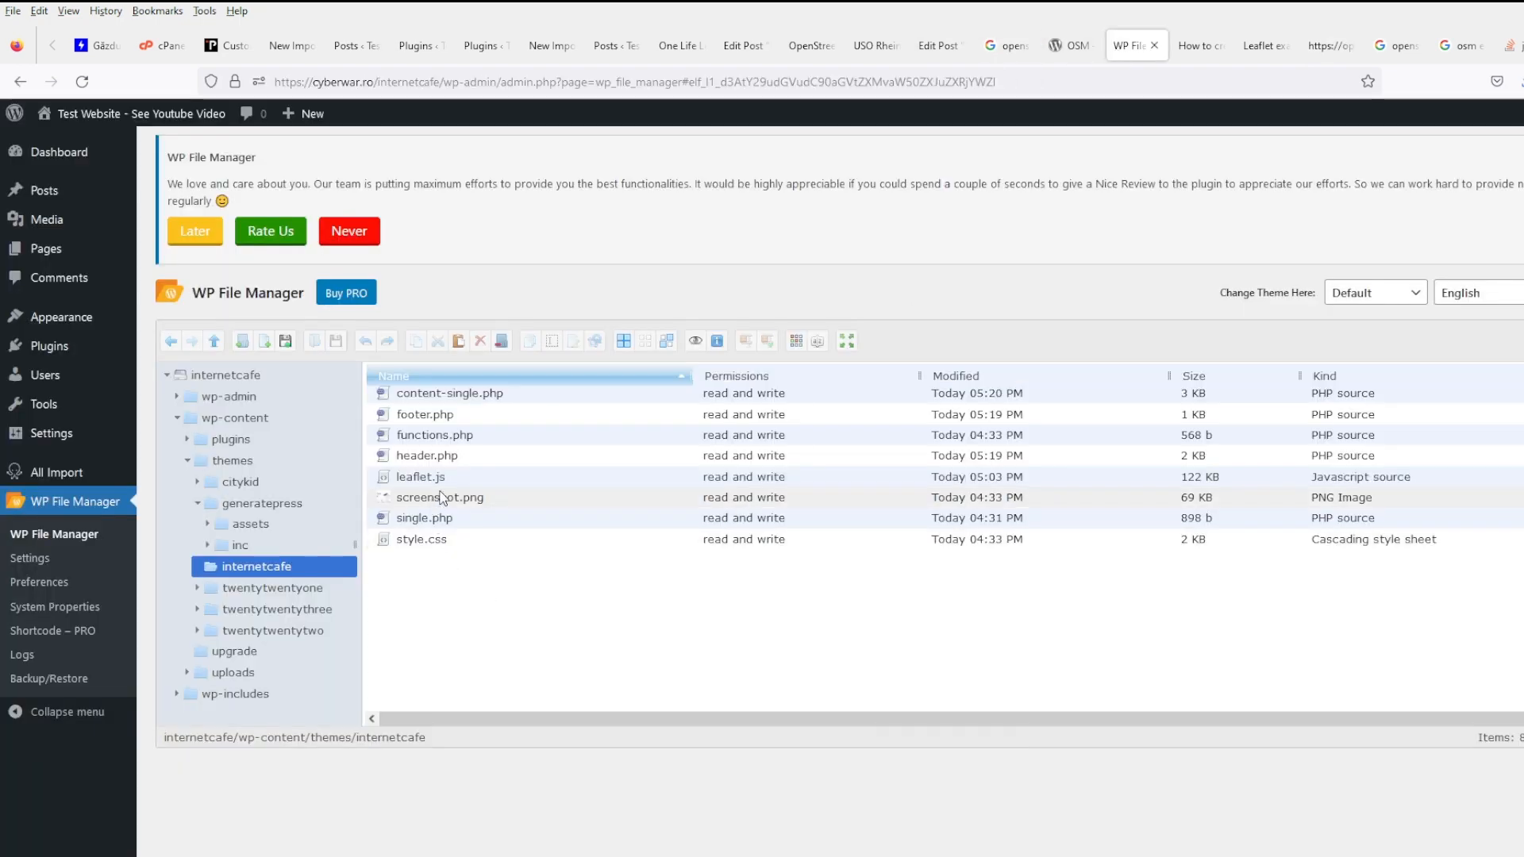
- Paste the Leaflet map script on a new line after the Leaflet script tag in footer.php
right_click(471, 418)
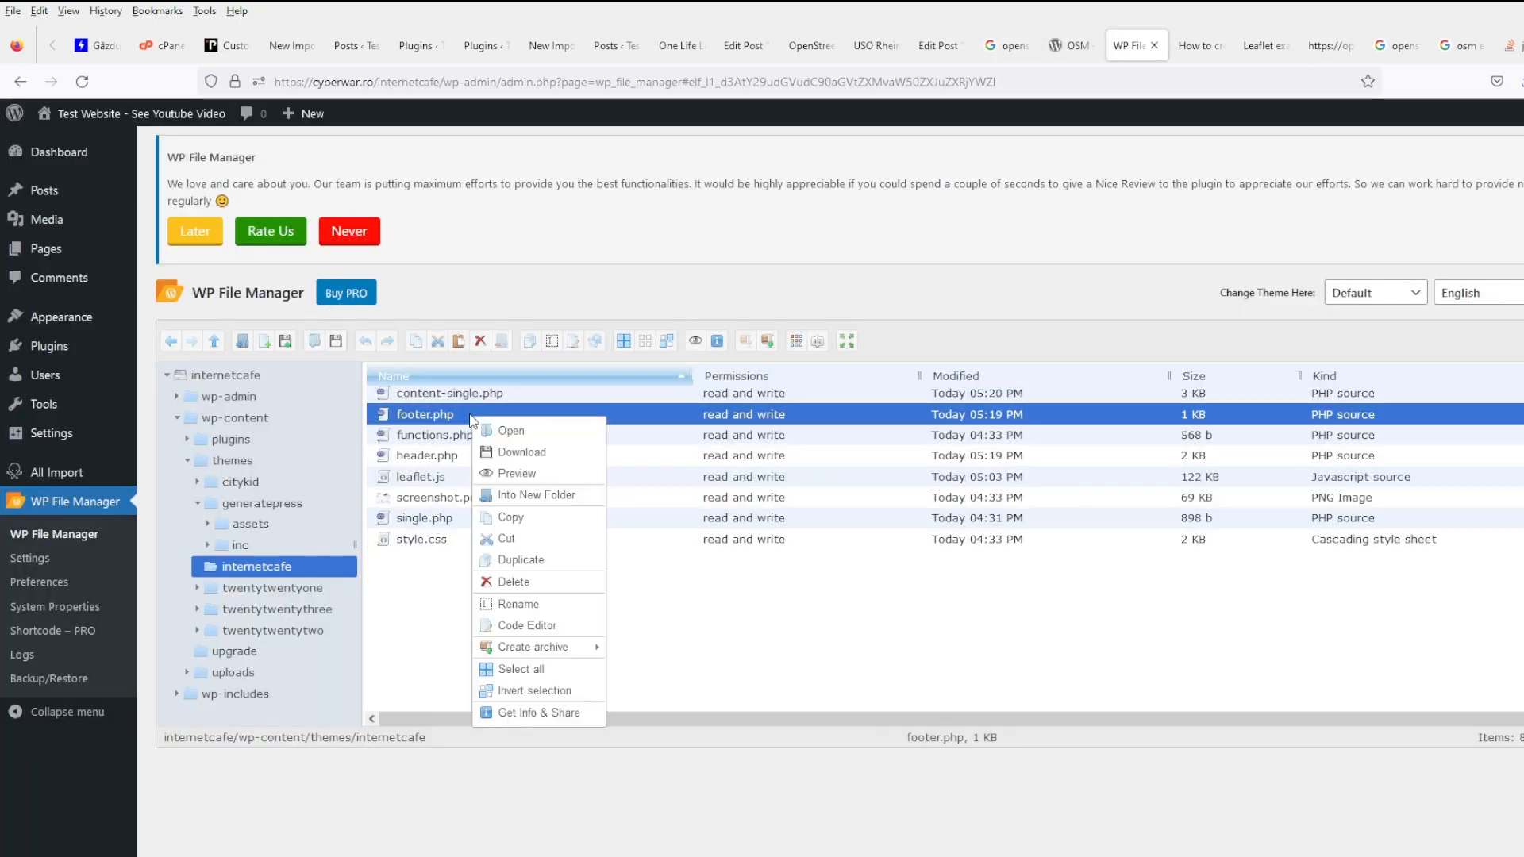
click(540, 626)
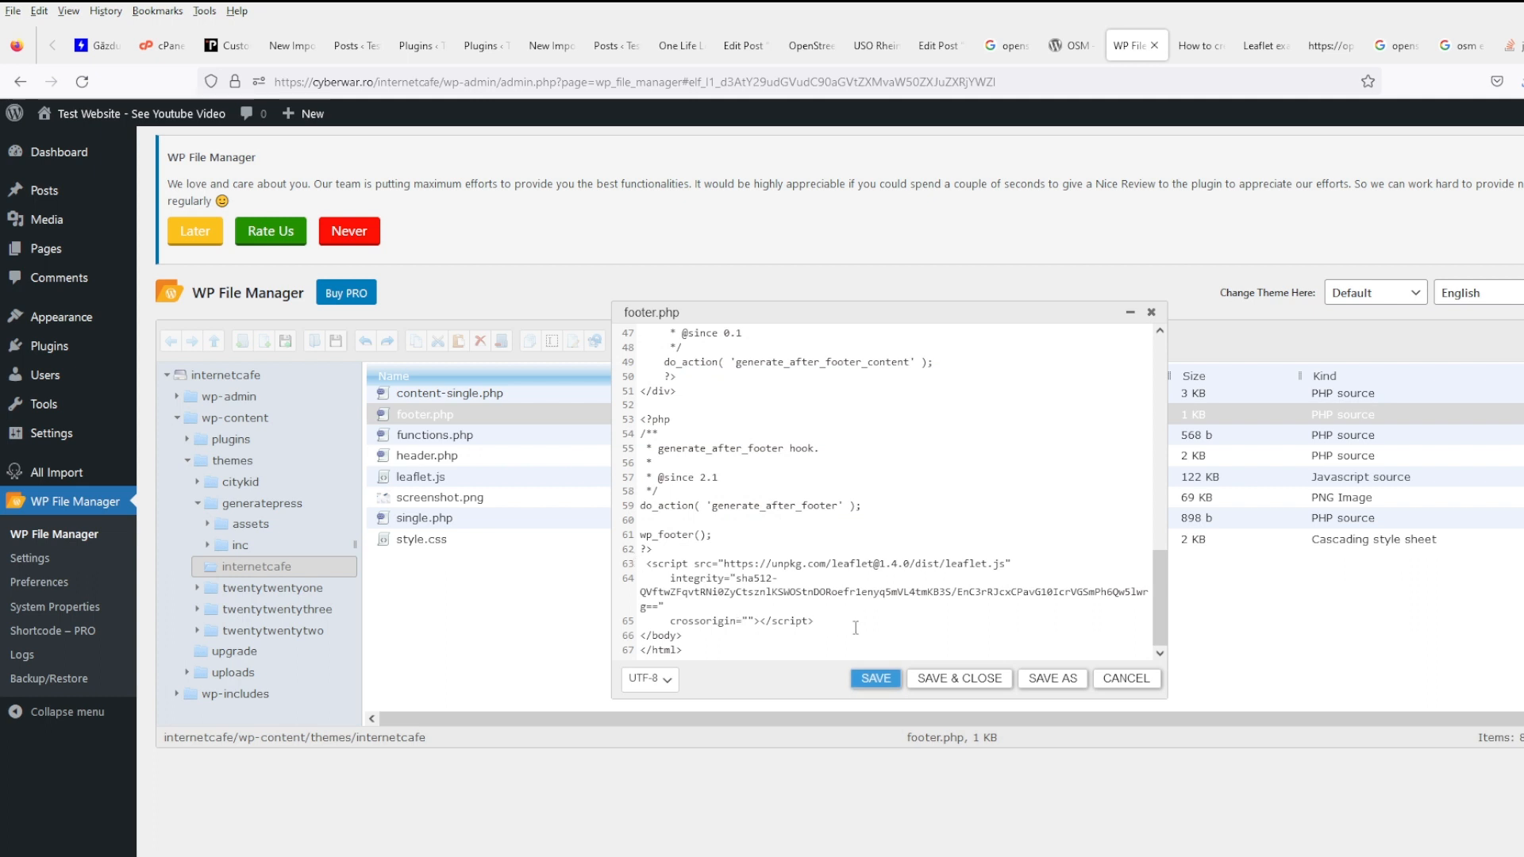
click(855, 627)
key(Return)
key(ctrl+v)
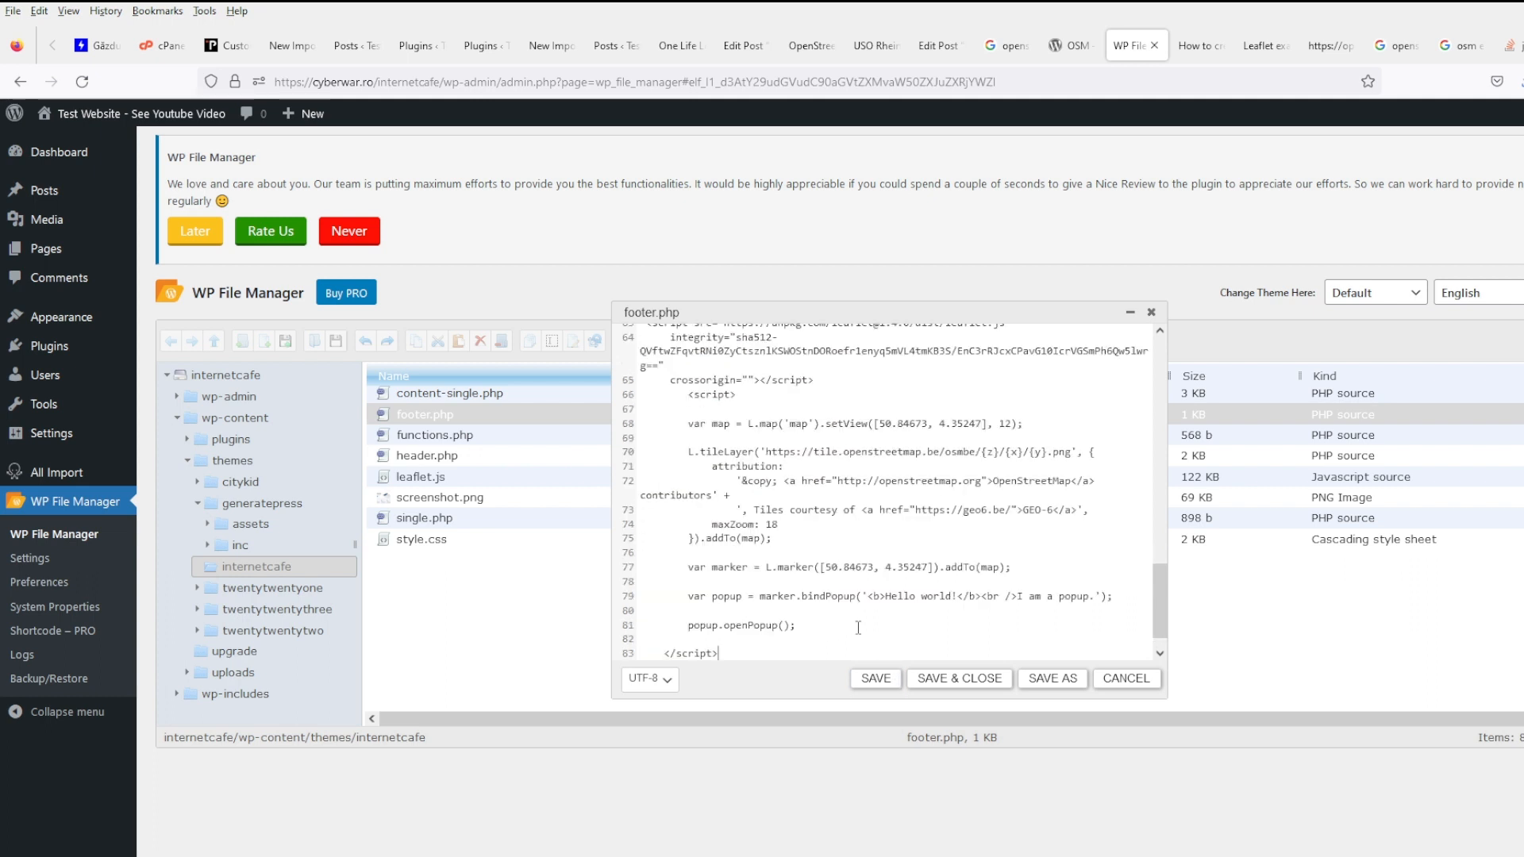
- Join the split crossorigin line onto the integrity line, widen the editor, and save footer.php
scroll(869, 626, up, 4)
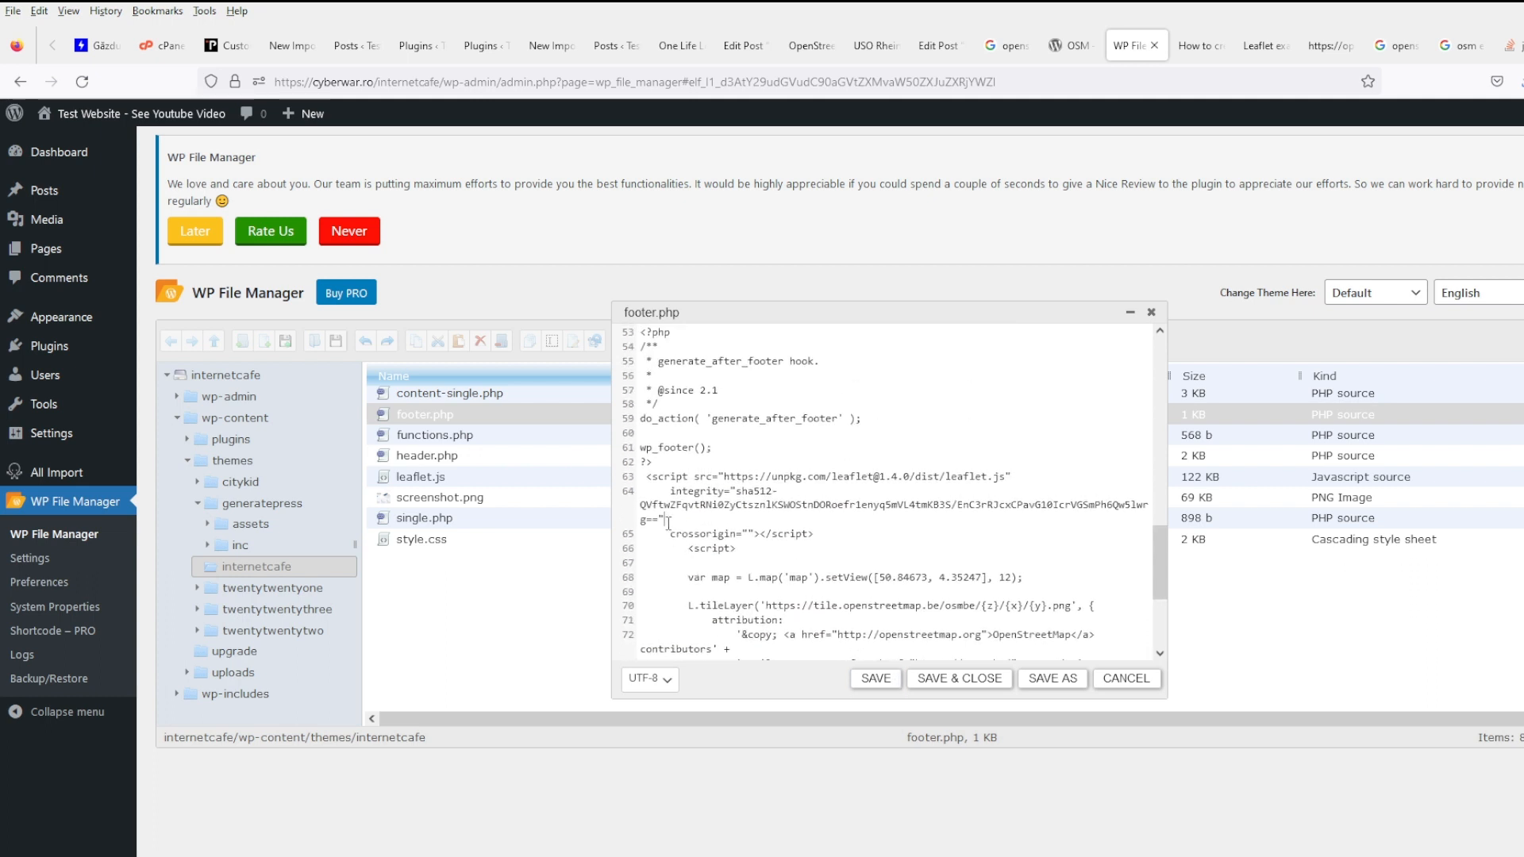
key(Delete)
key(Delete)
key(ctrl+shift+Right)
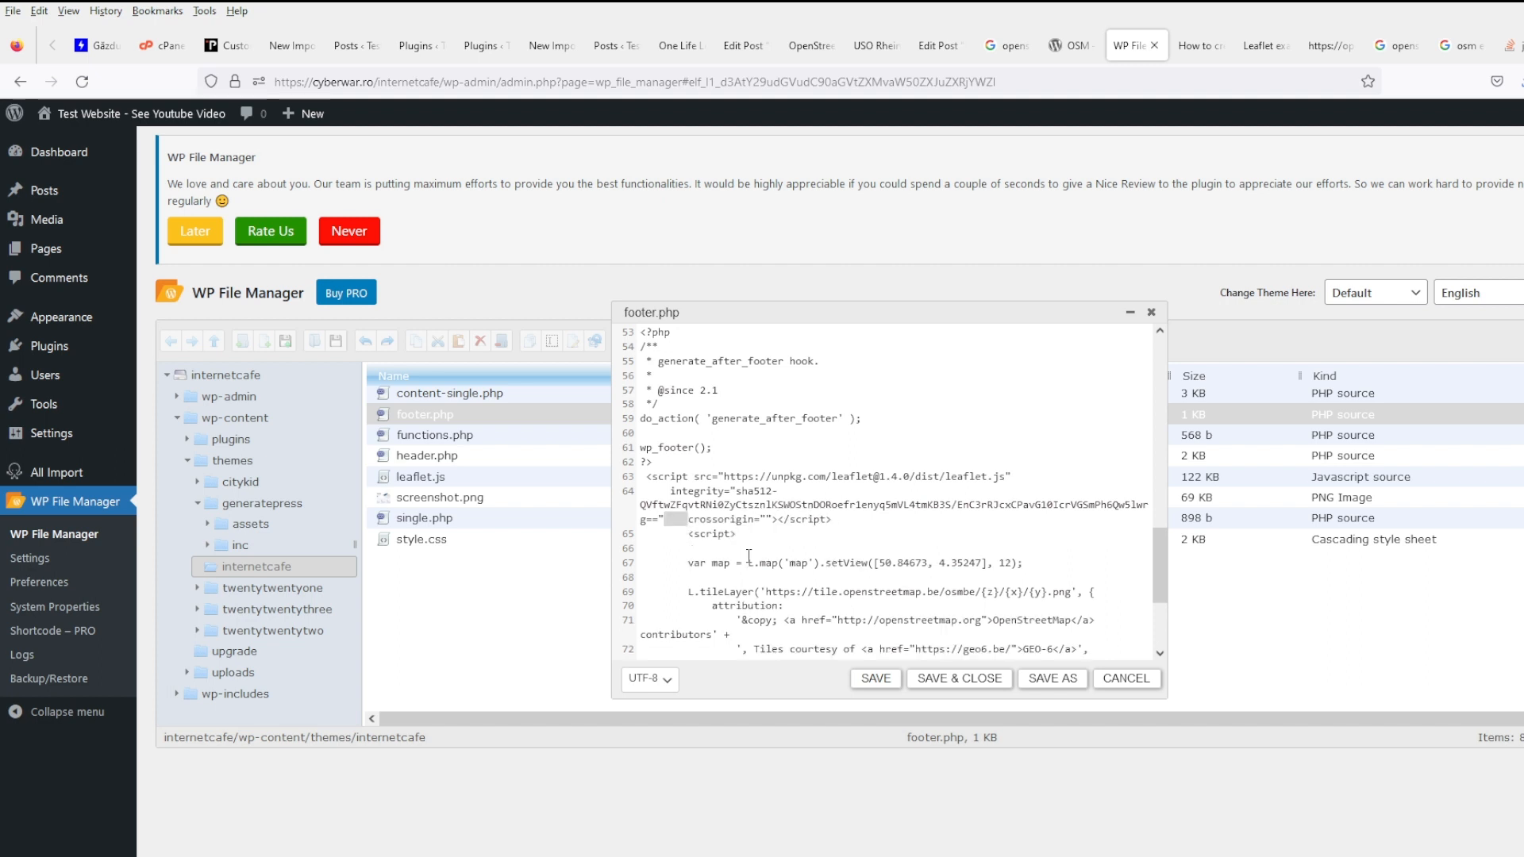
key(Delete)
drag(1161, 699, 1520, 697)
click(1330, 679)
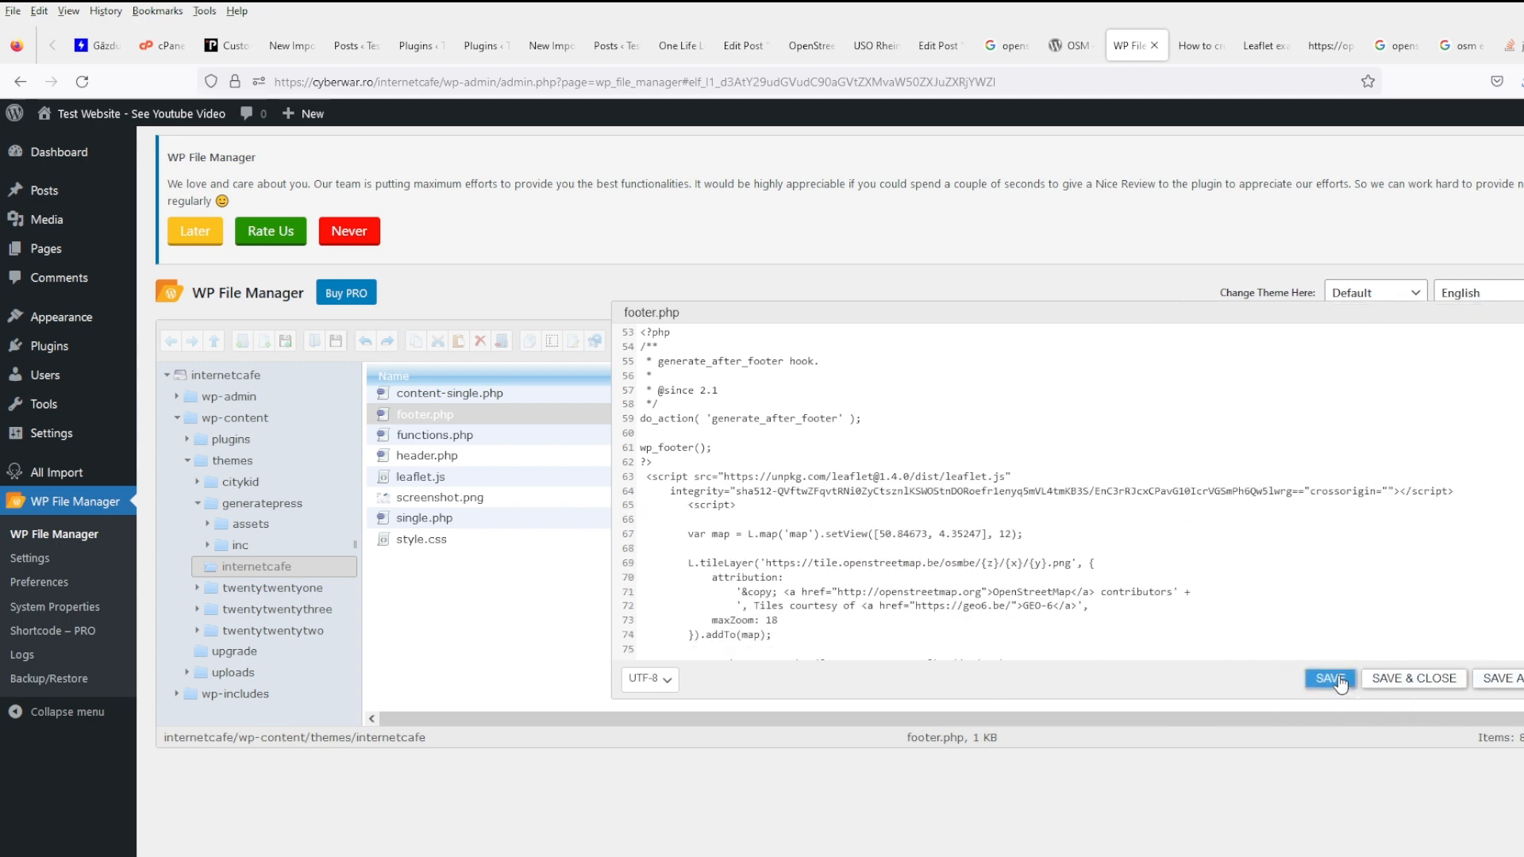
click(1195, 45)
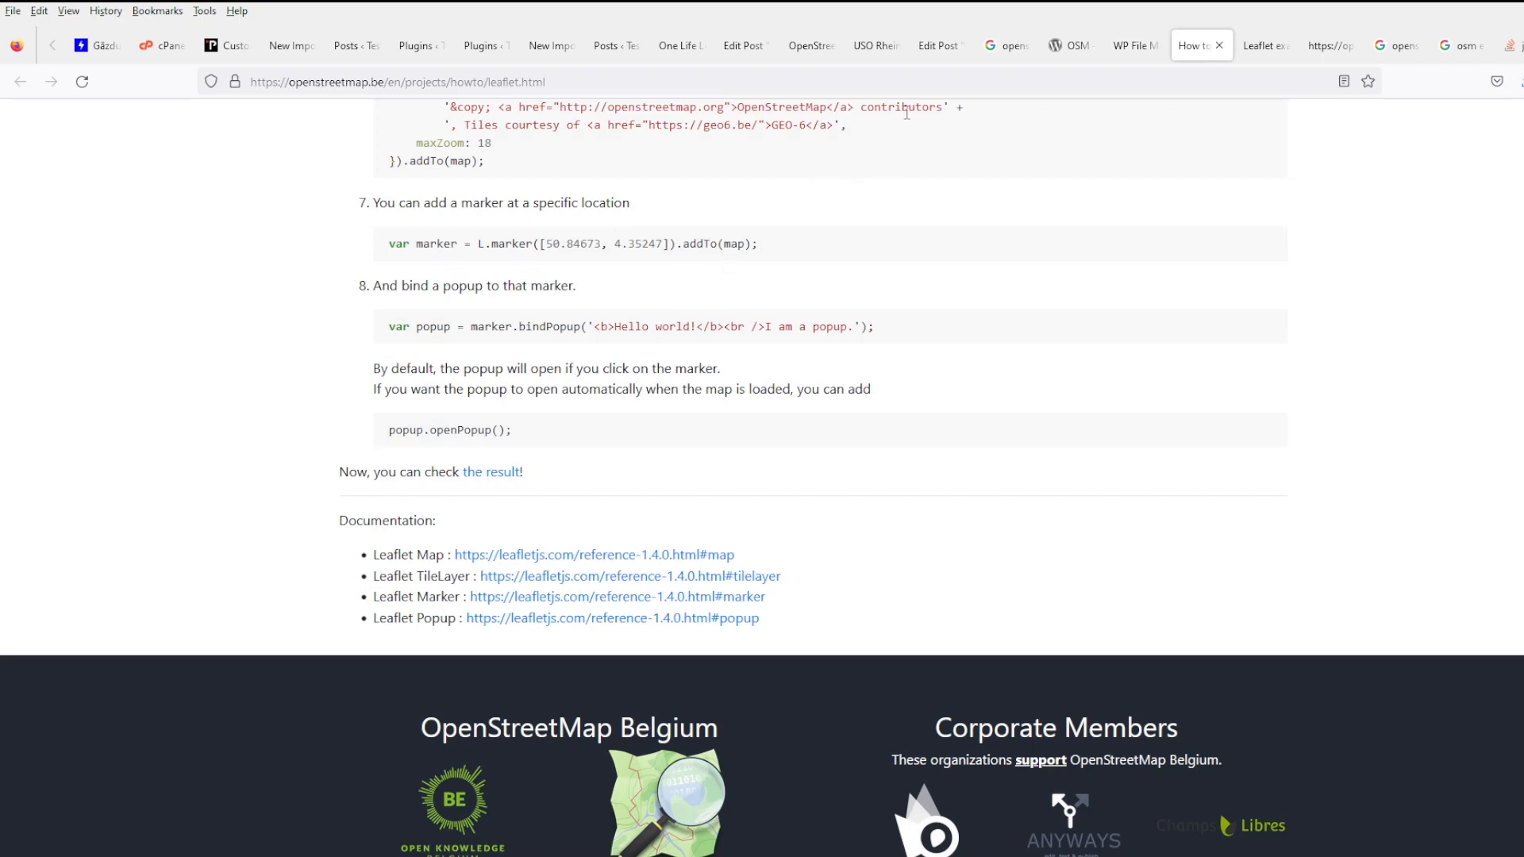
- Reload the USO Rhein Main Area Office post and check that the Brussels map appears
click(937, 45)
click(873, 46)
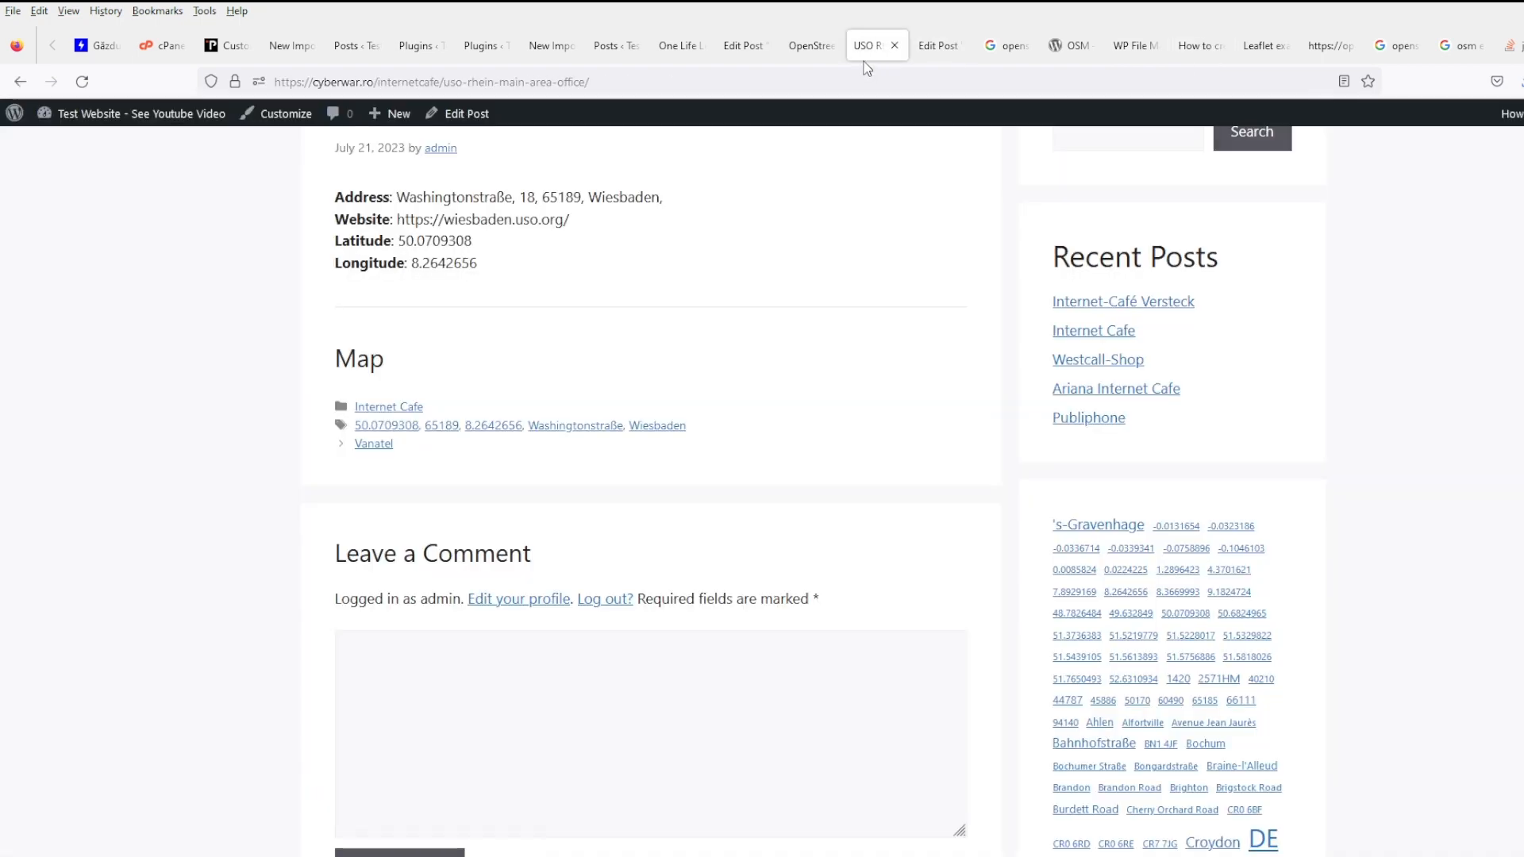
scroll(699, 254, up, 1)
click(81, 81)
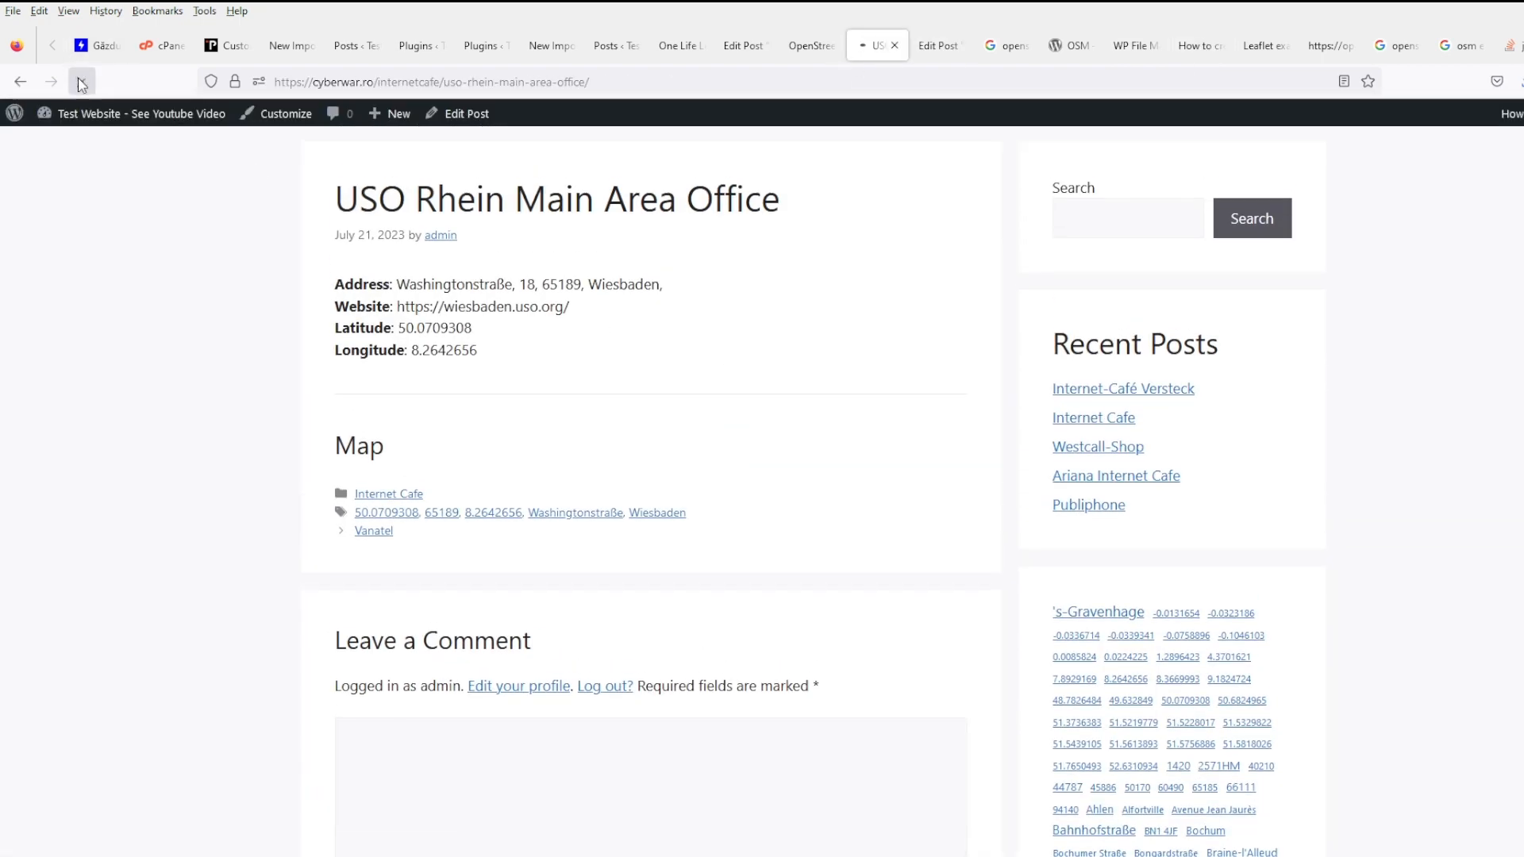
scroll(857, 476, down, 3)
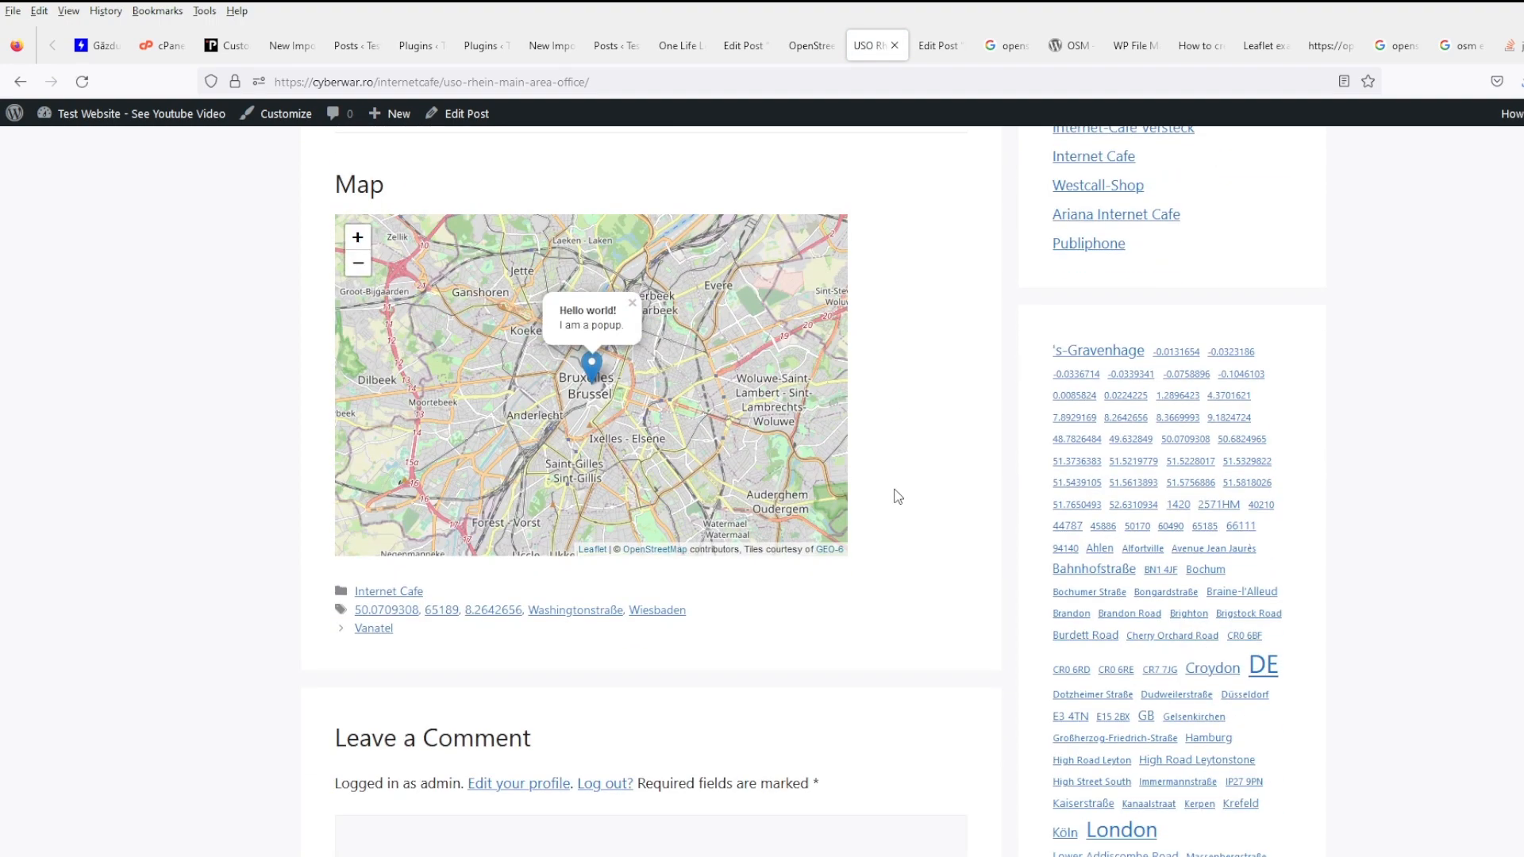
scroll(873, 551, down, 3)
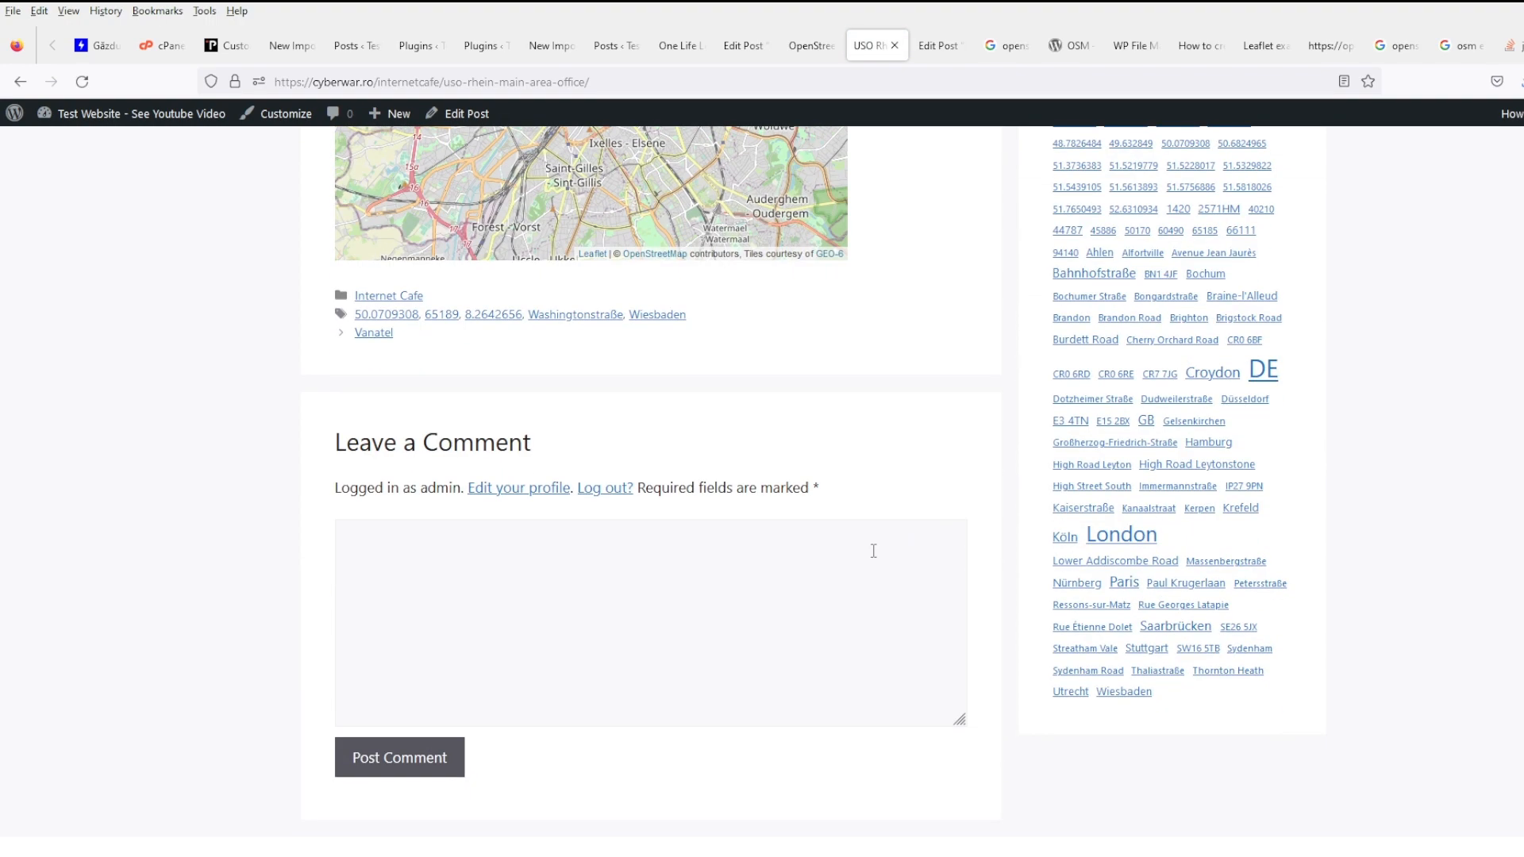
scroll(873, 551, up, 6)
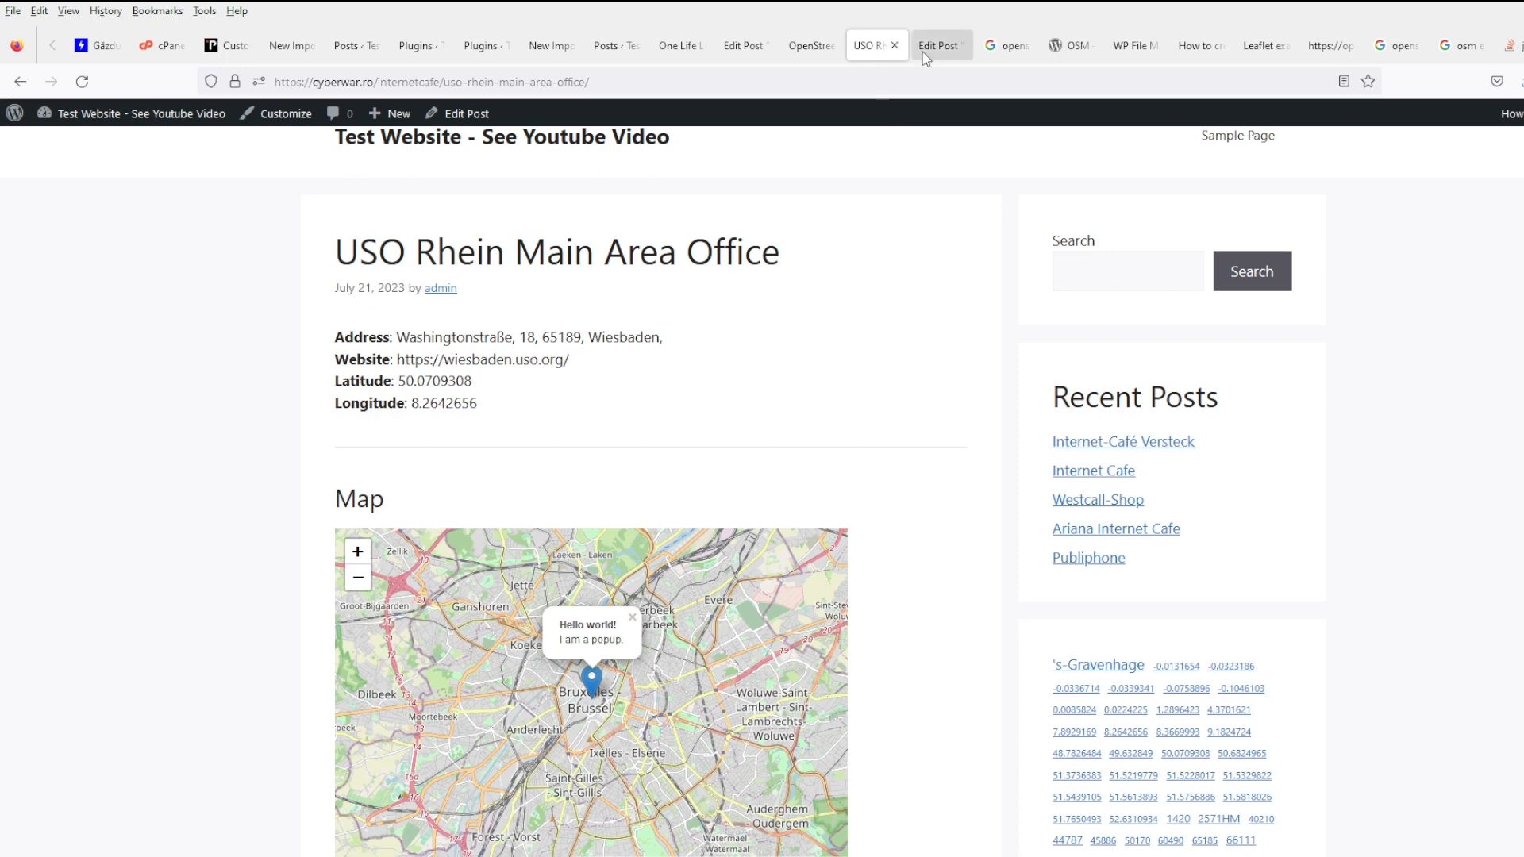
- Compare the post's map with the Leaflet demo, then return to footer.php
click(932, 61)
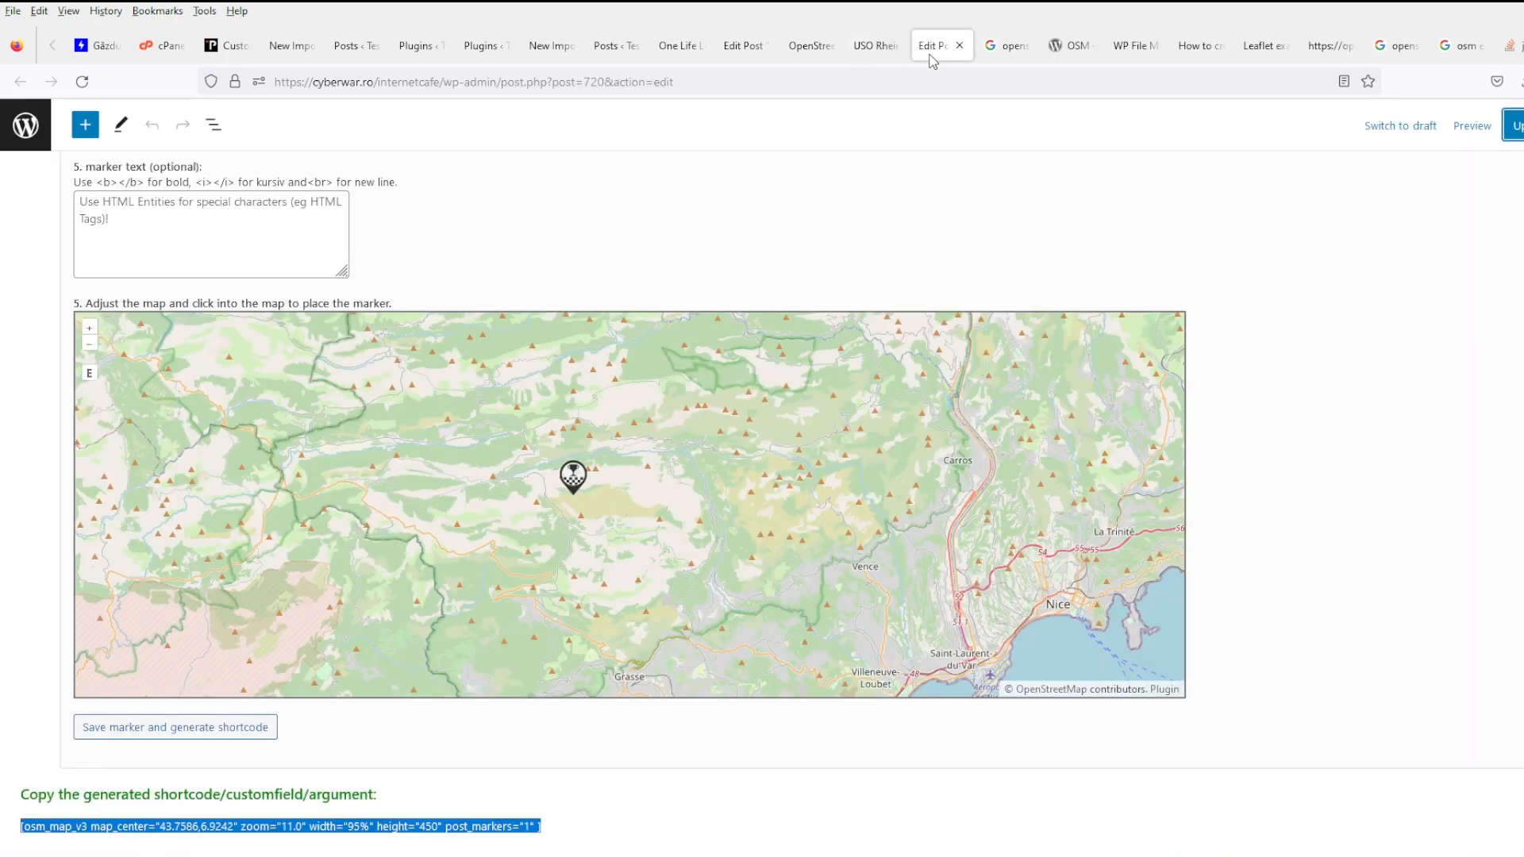
click(1256, 54)
click(1198, 54)
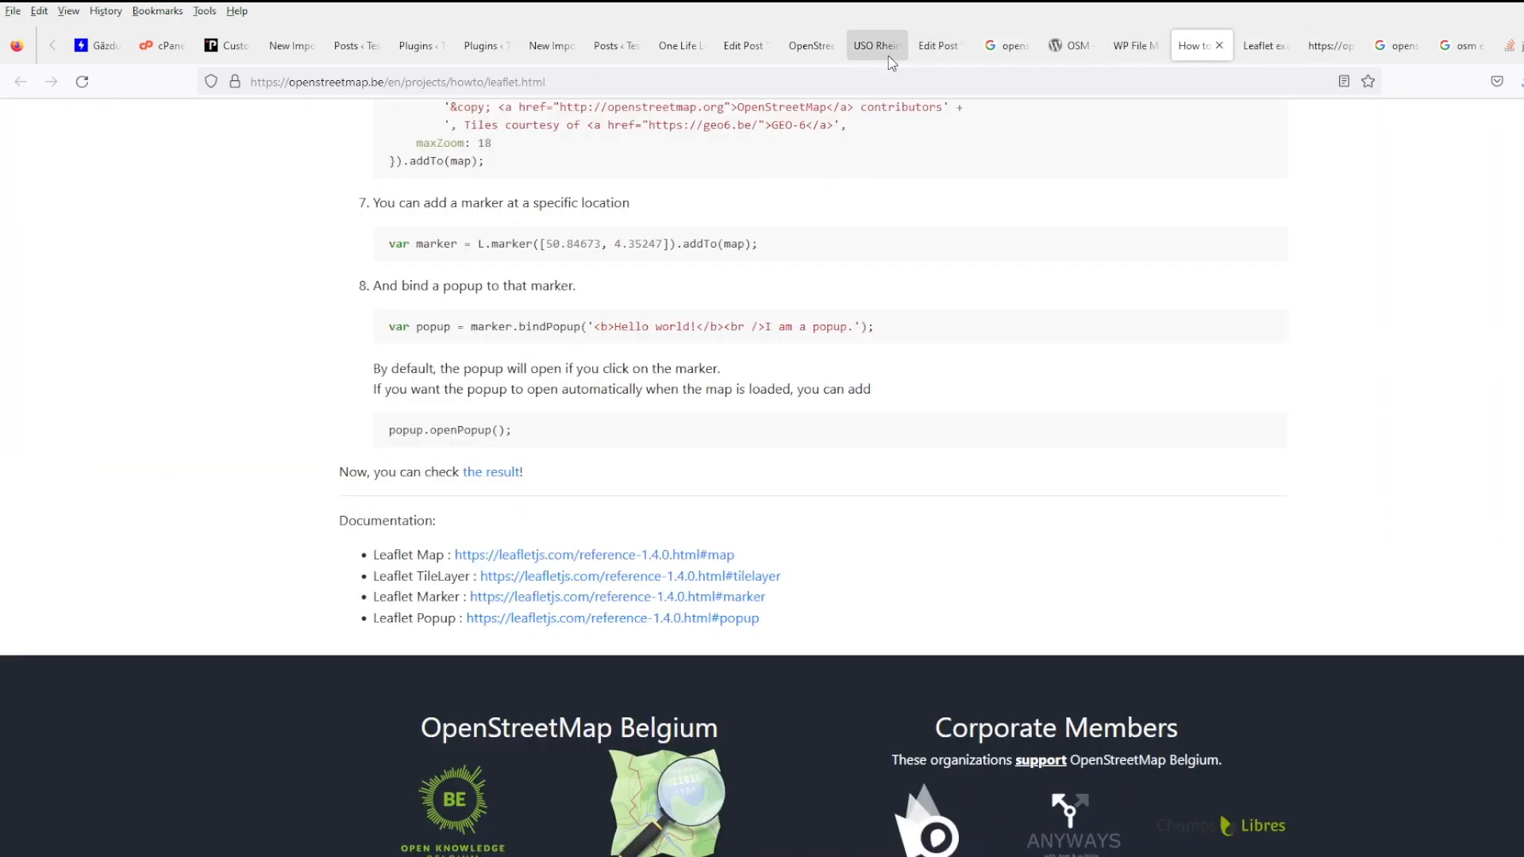
click(868, 54)
click(808, 56)
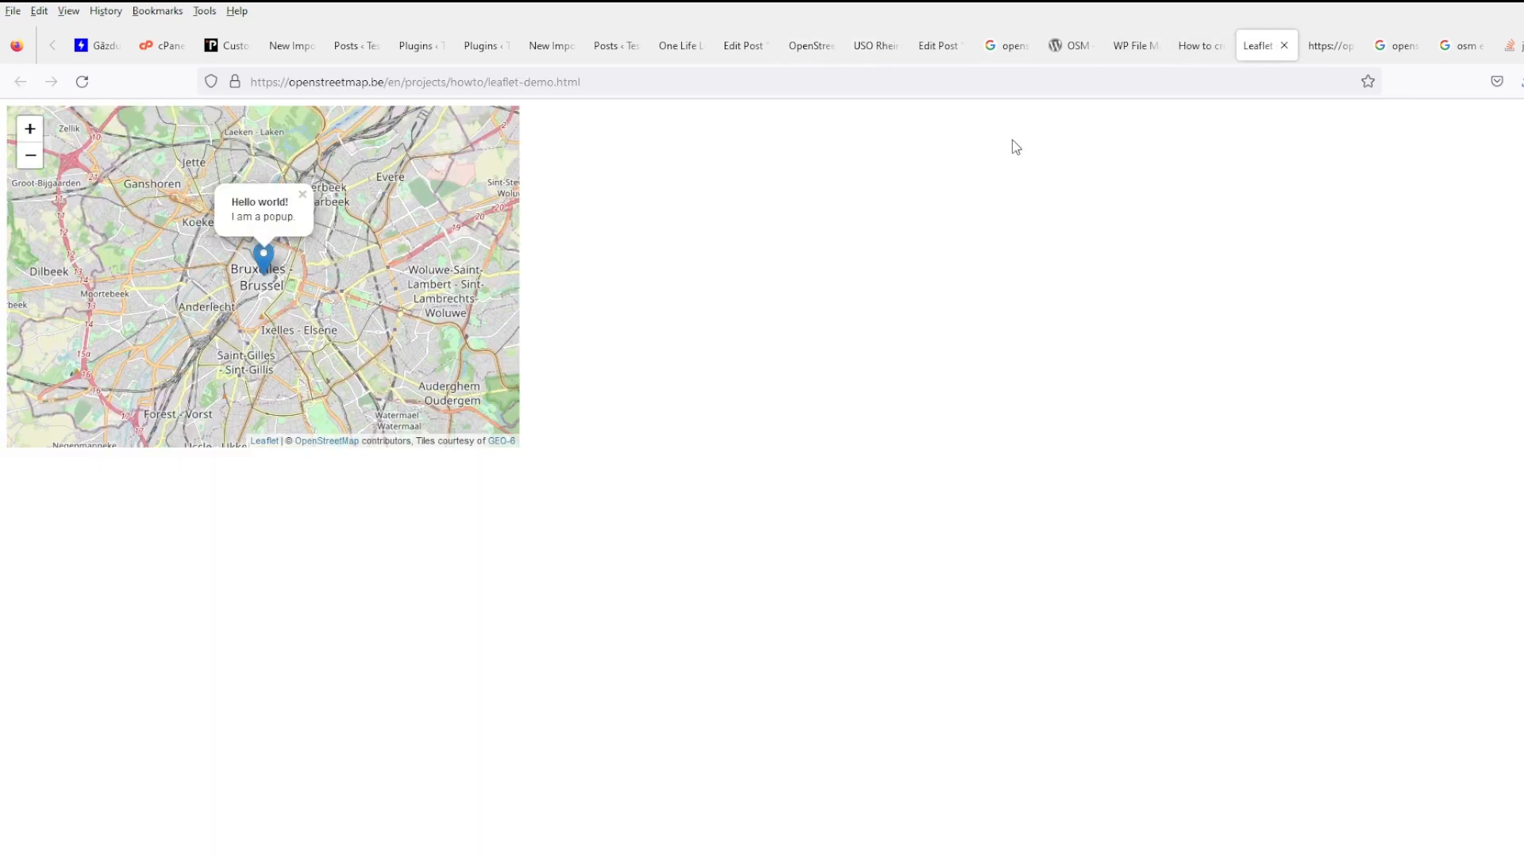
click(1193, 47)
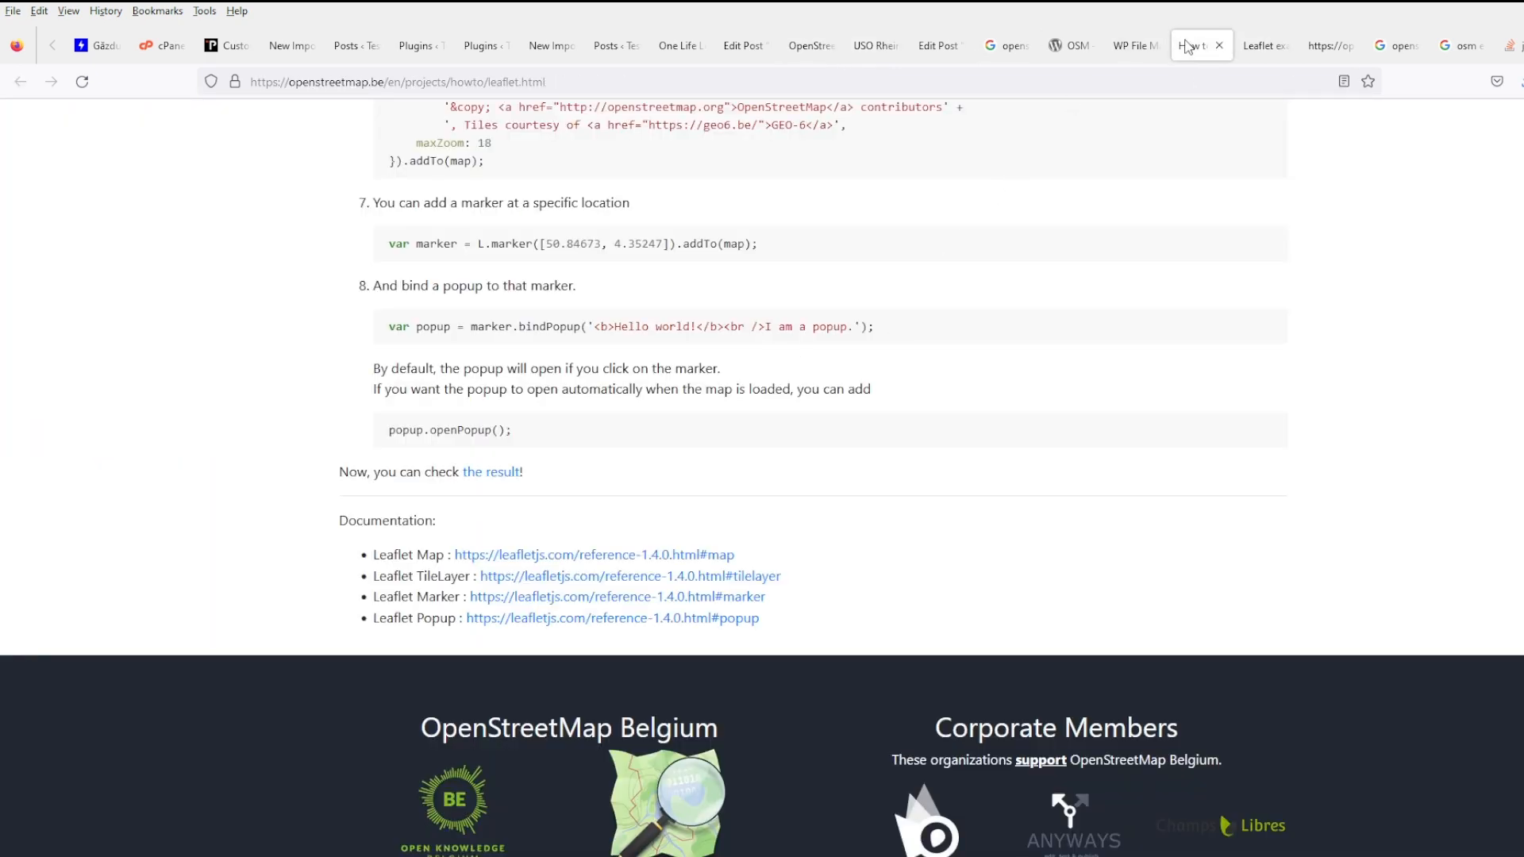
click(1135, 45)
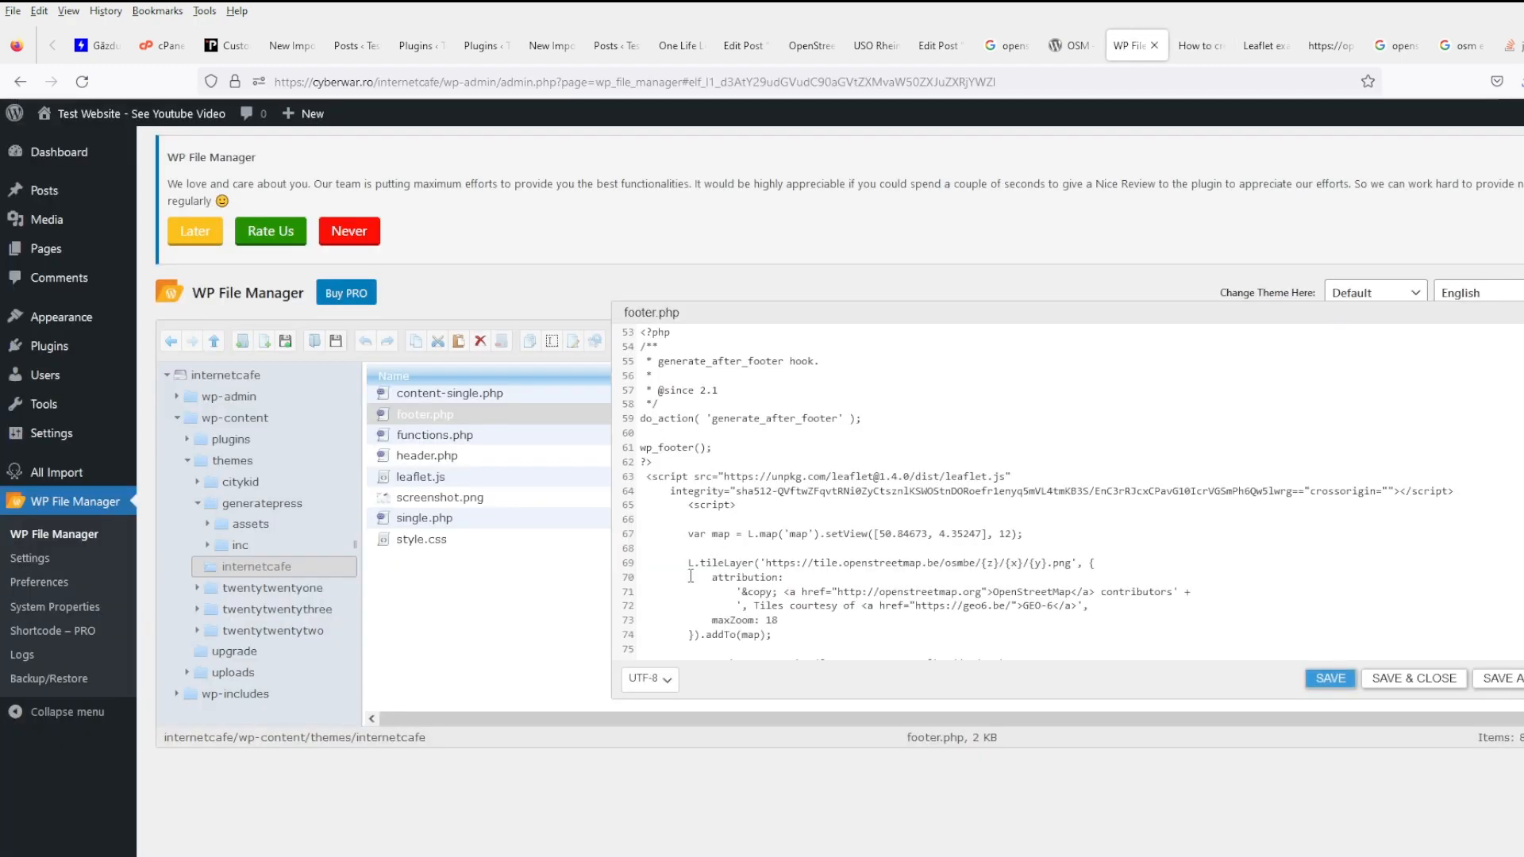
- Review the Leaflet map script in footer.php and close the editor
click(690, 467)
scroll(739, 524, down, 3)
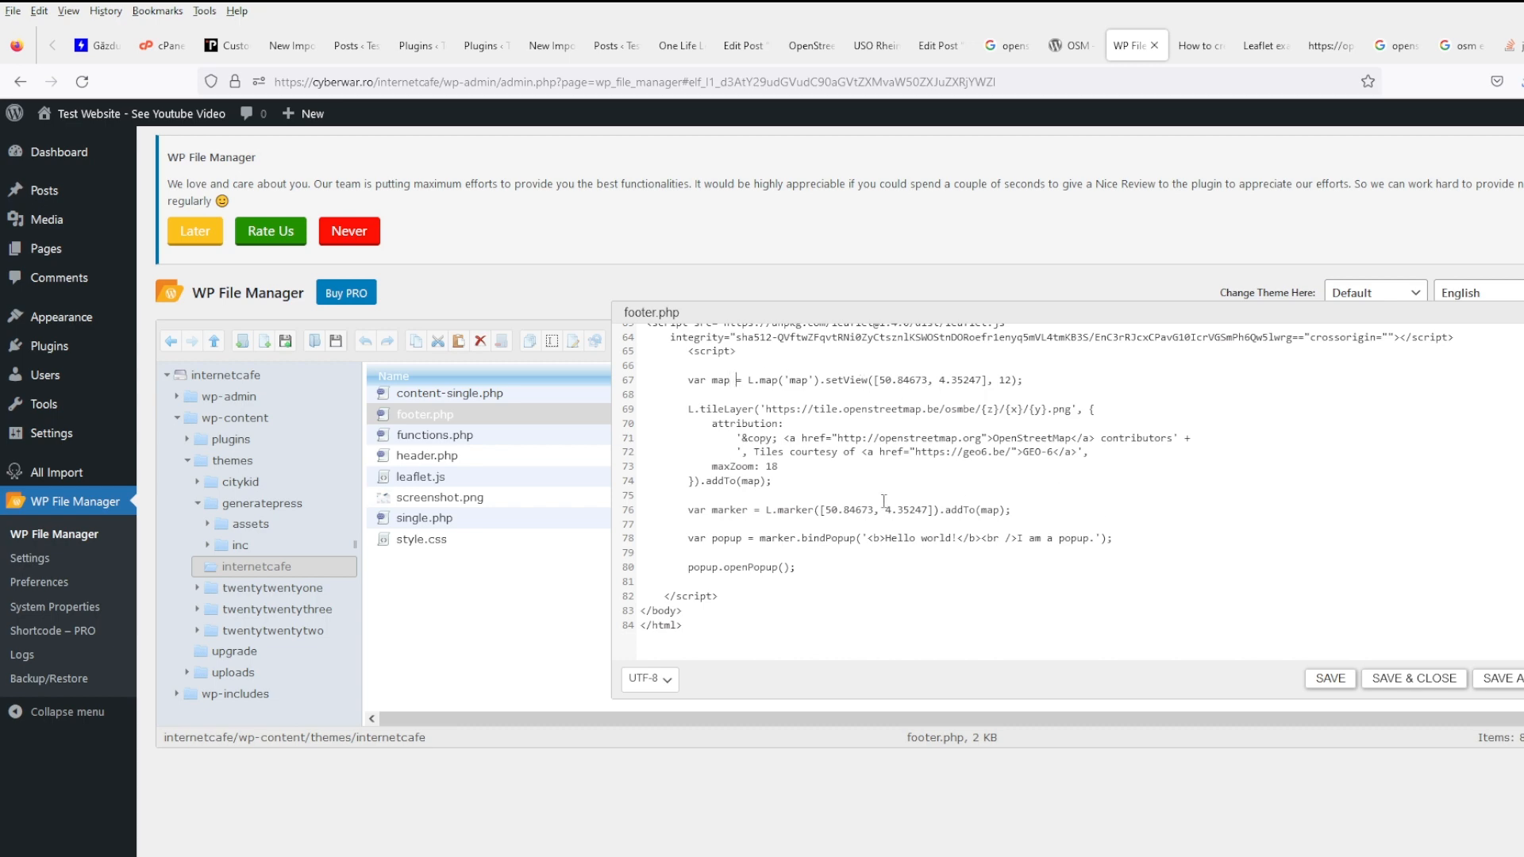
scroll(884, 501, up, 5)
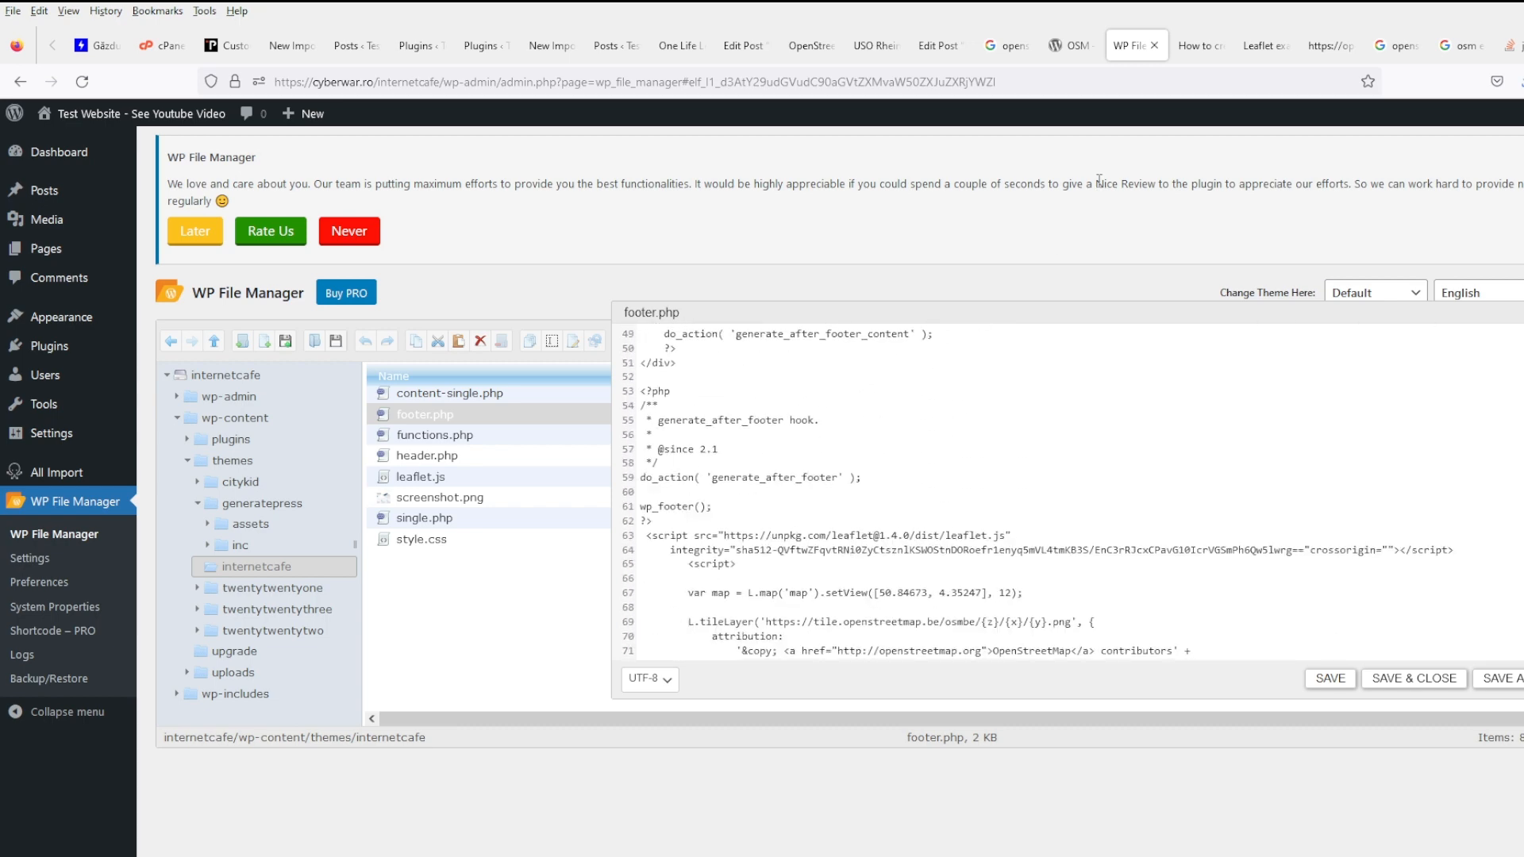
click(1523, 678)
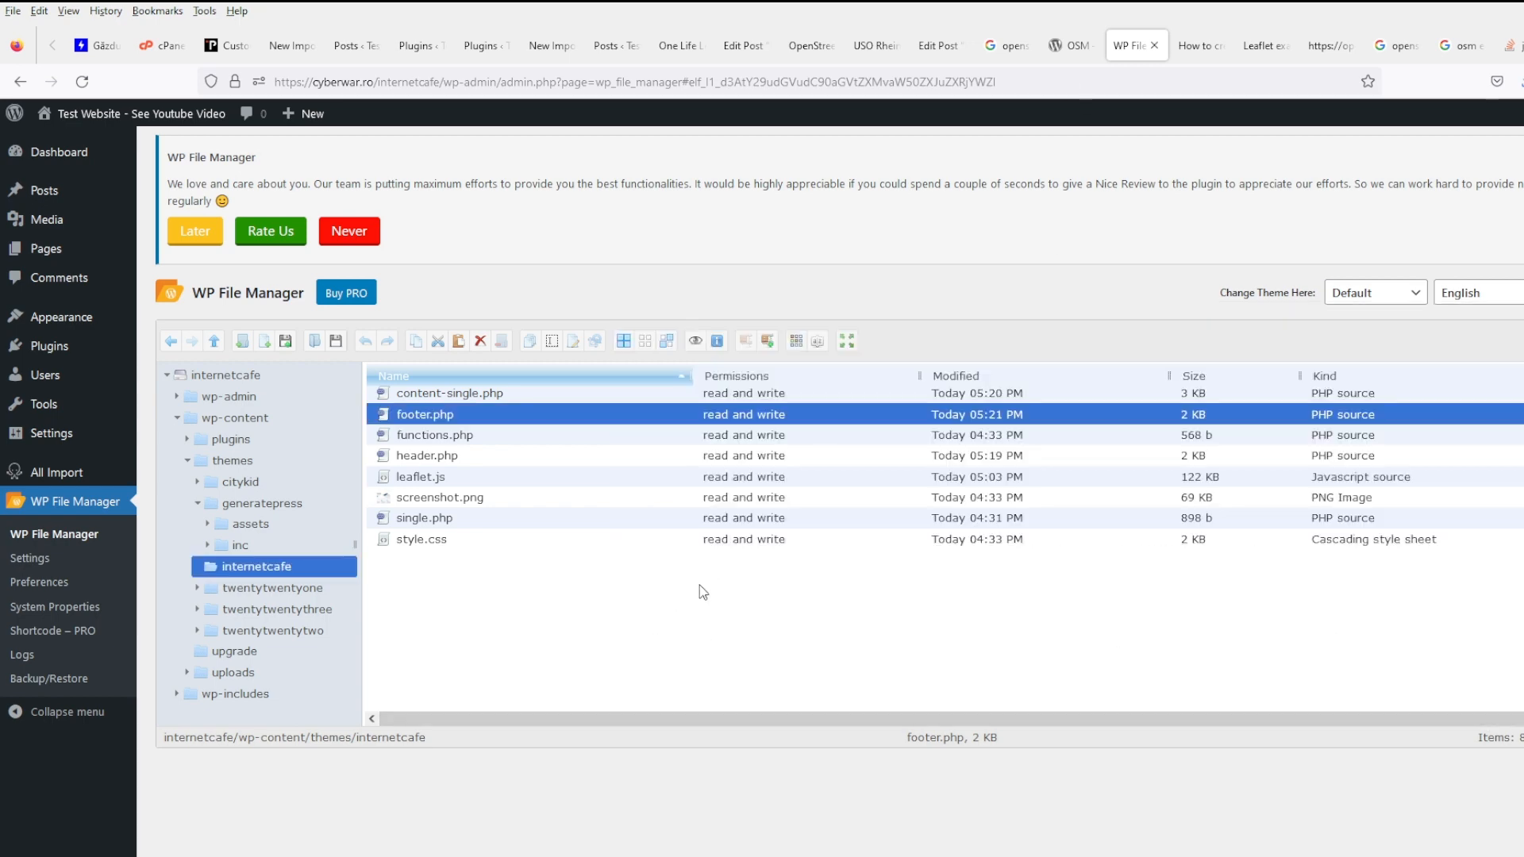
- Copy the lat-field condition on line 96 of content-single.php and cancel without saving
right_click(469, 396)
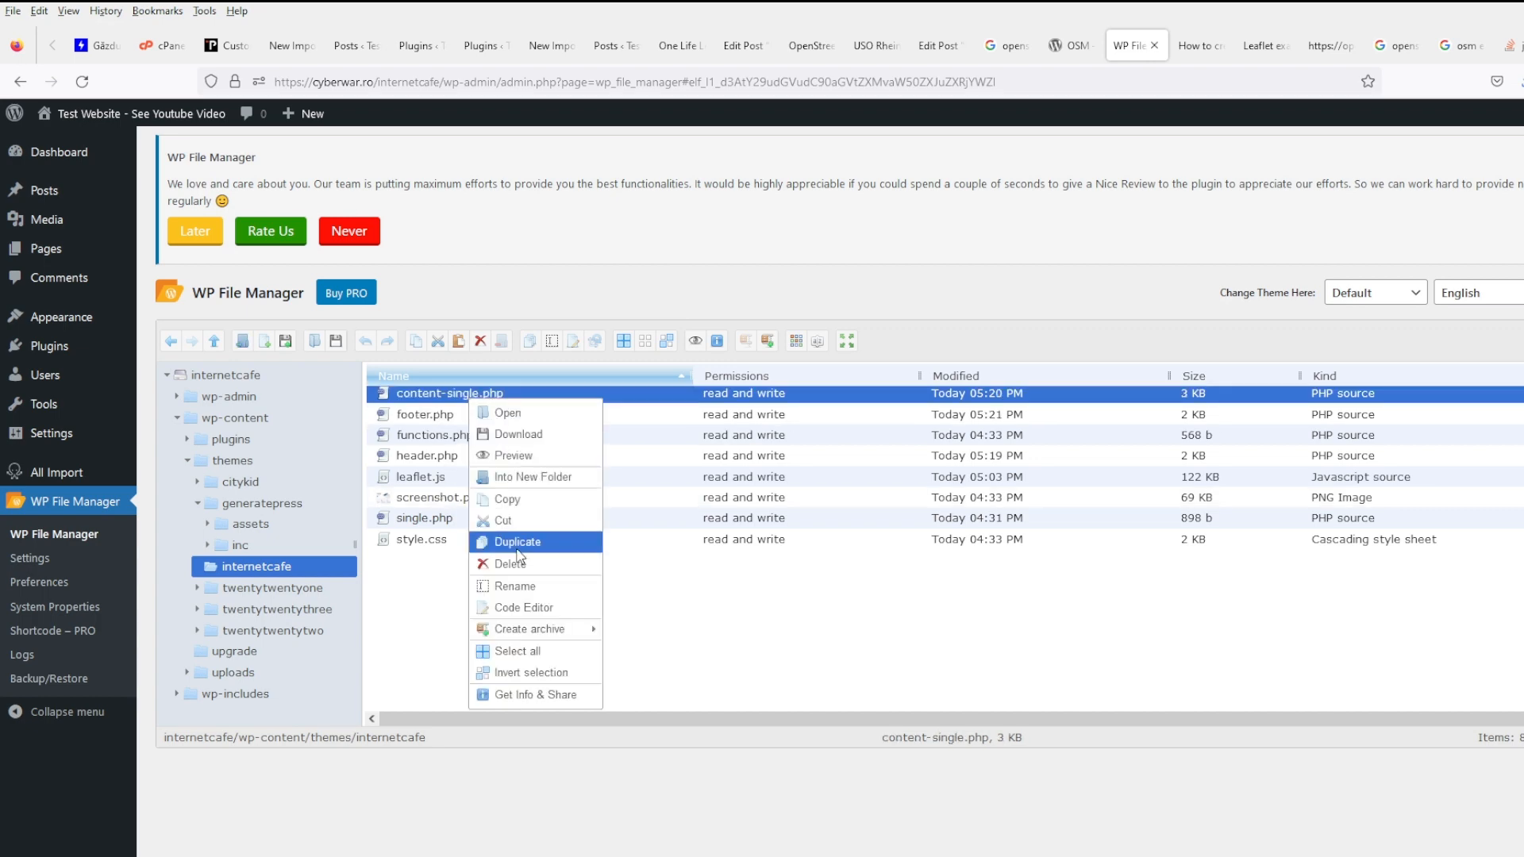
click(541, 608)
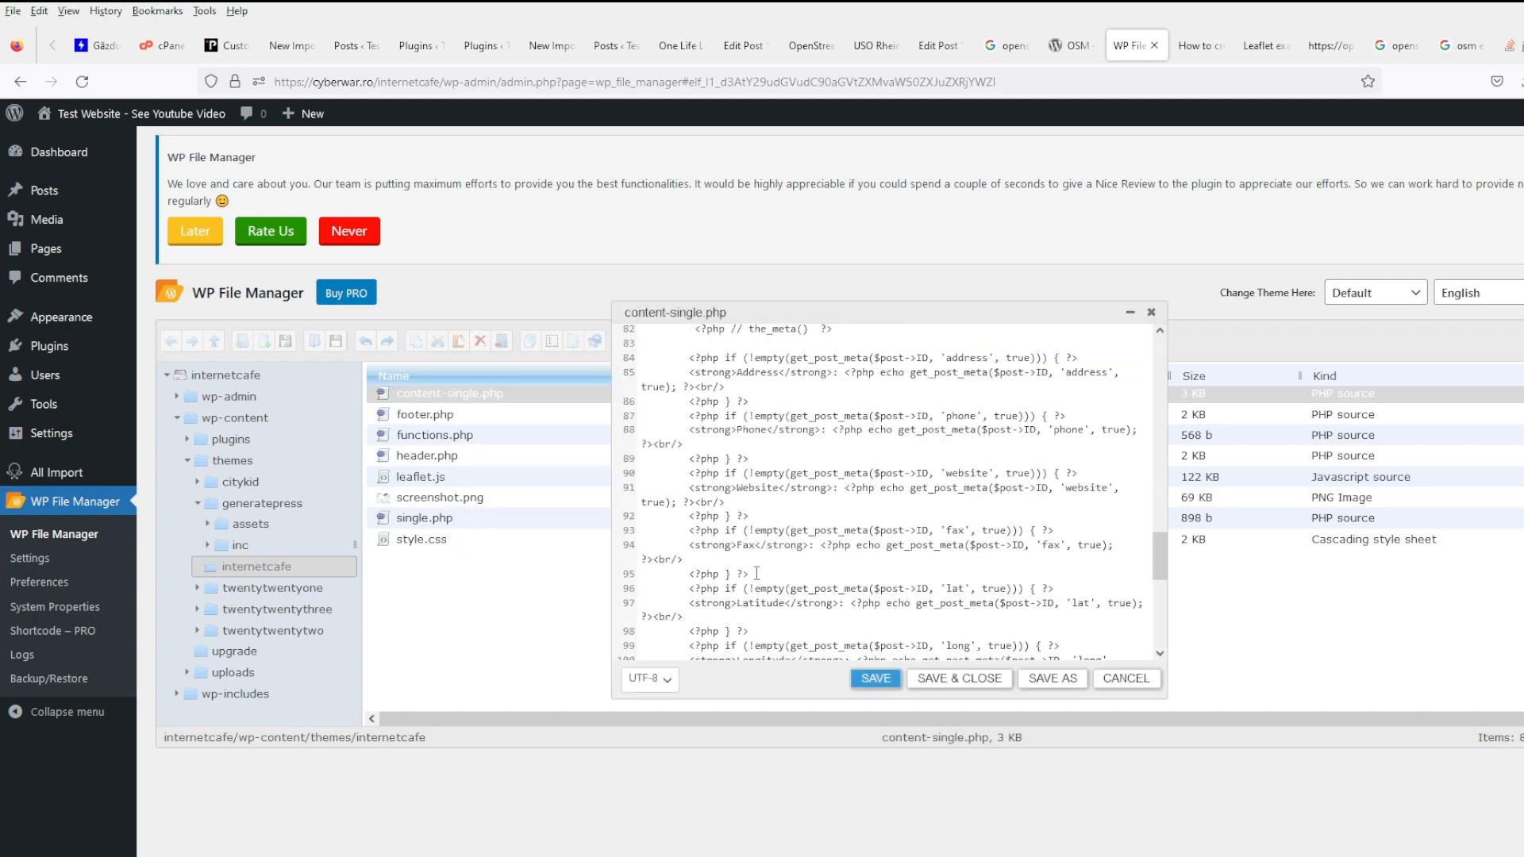
scroll(757, 572, down, 5)
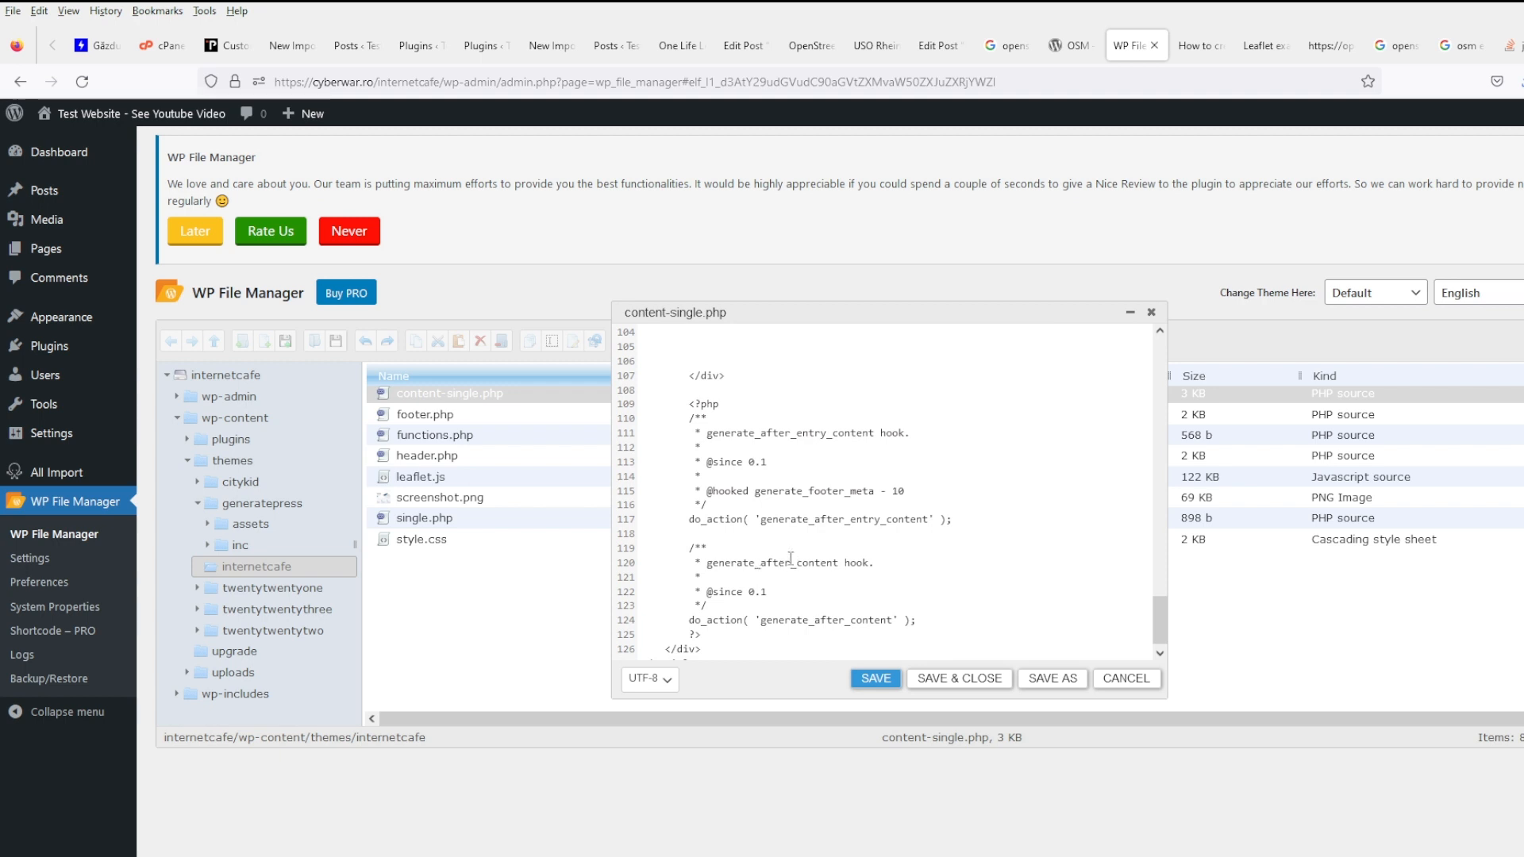
scroll(789, 558, up, 5)
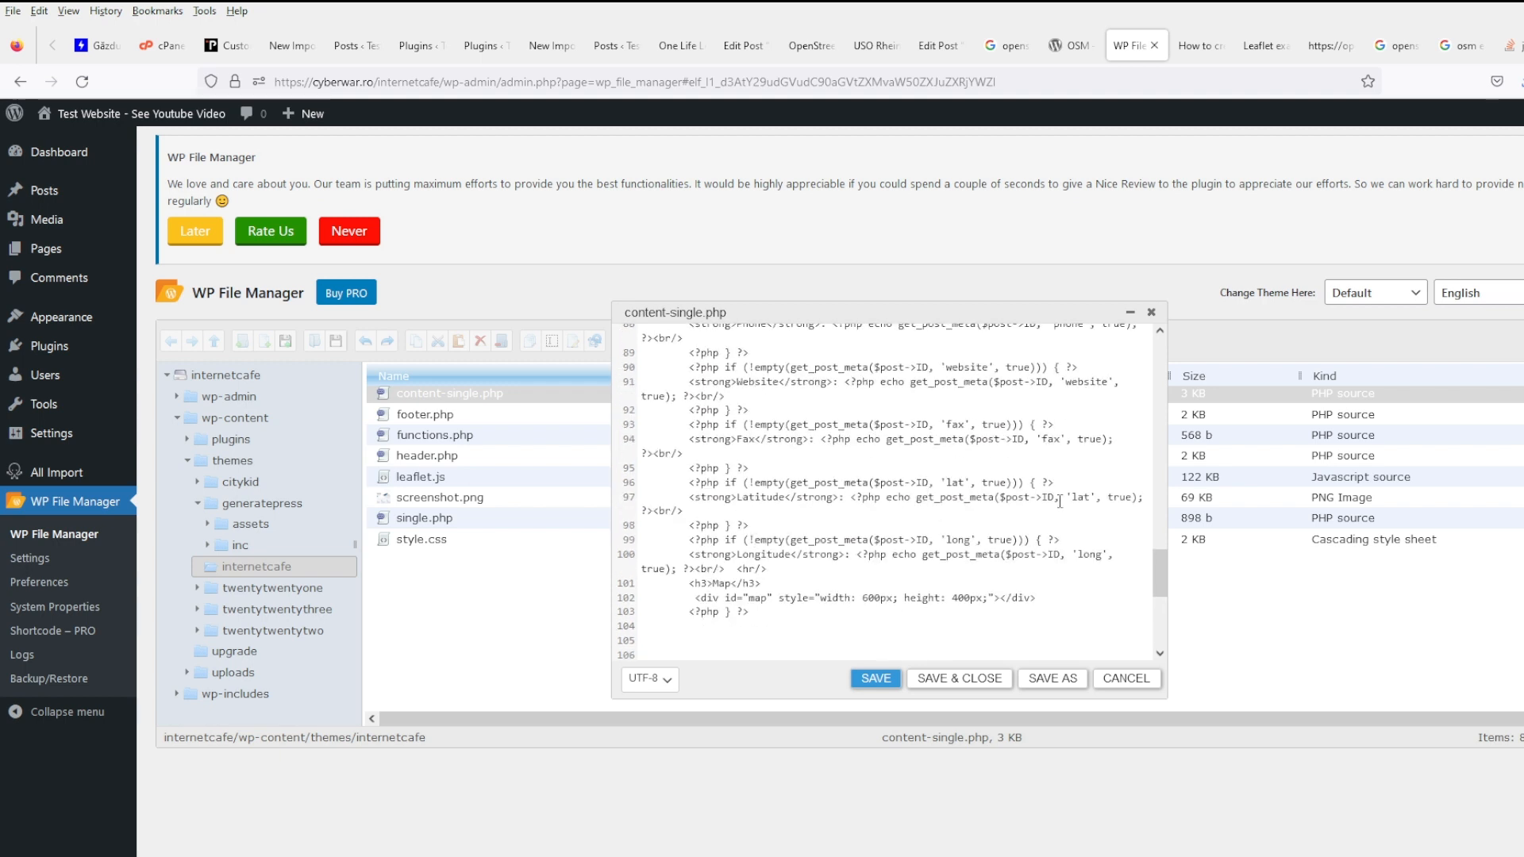
drag(1058, 484, 690, 481)
key(ctrl+c)
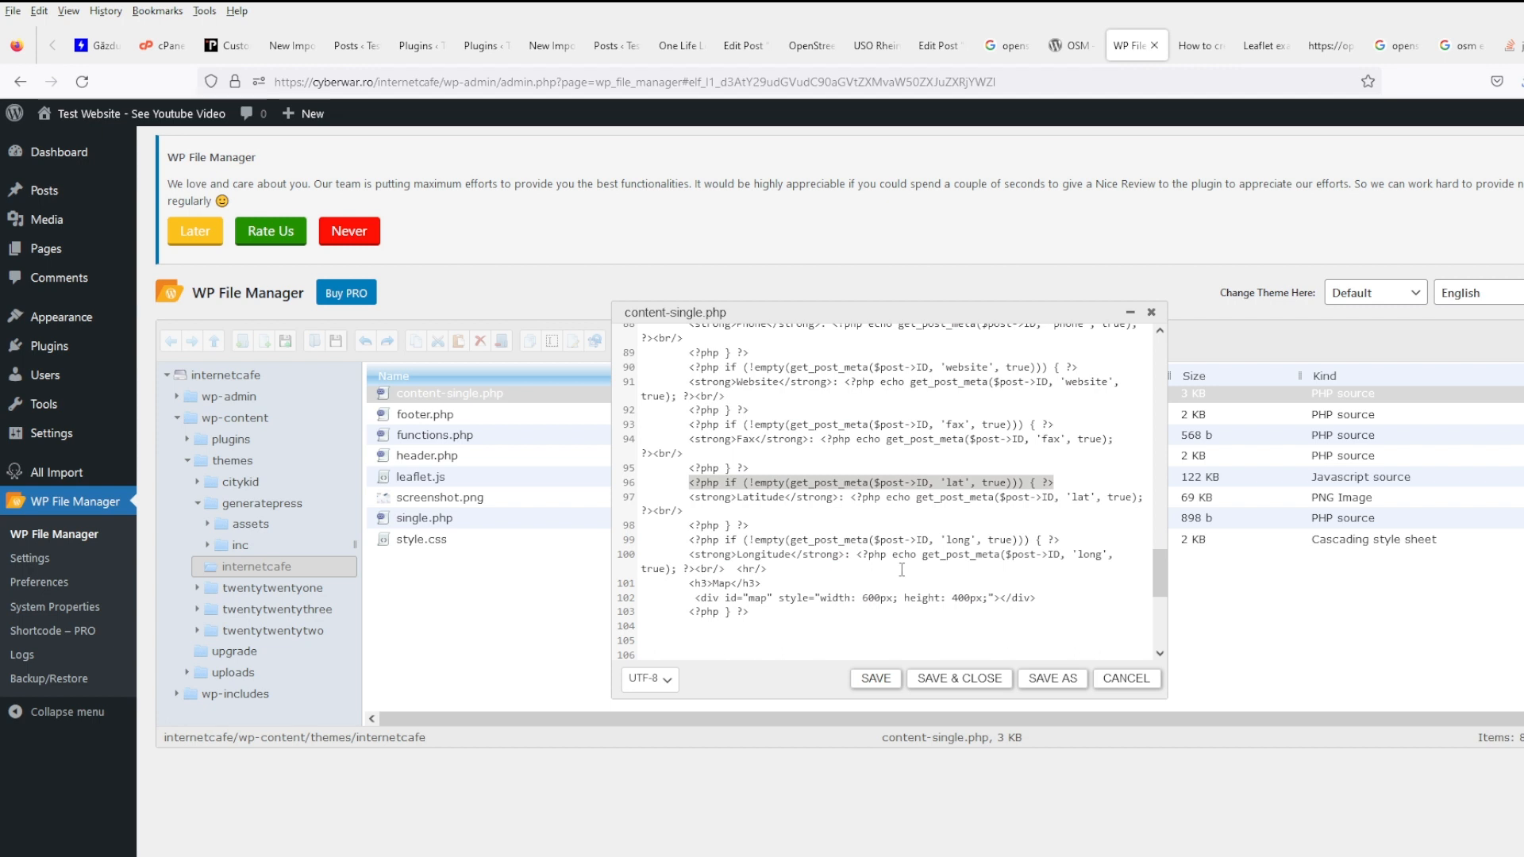
scroll(950, 556, down, 1)
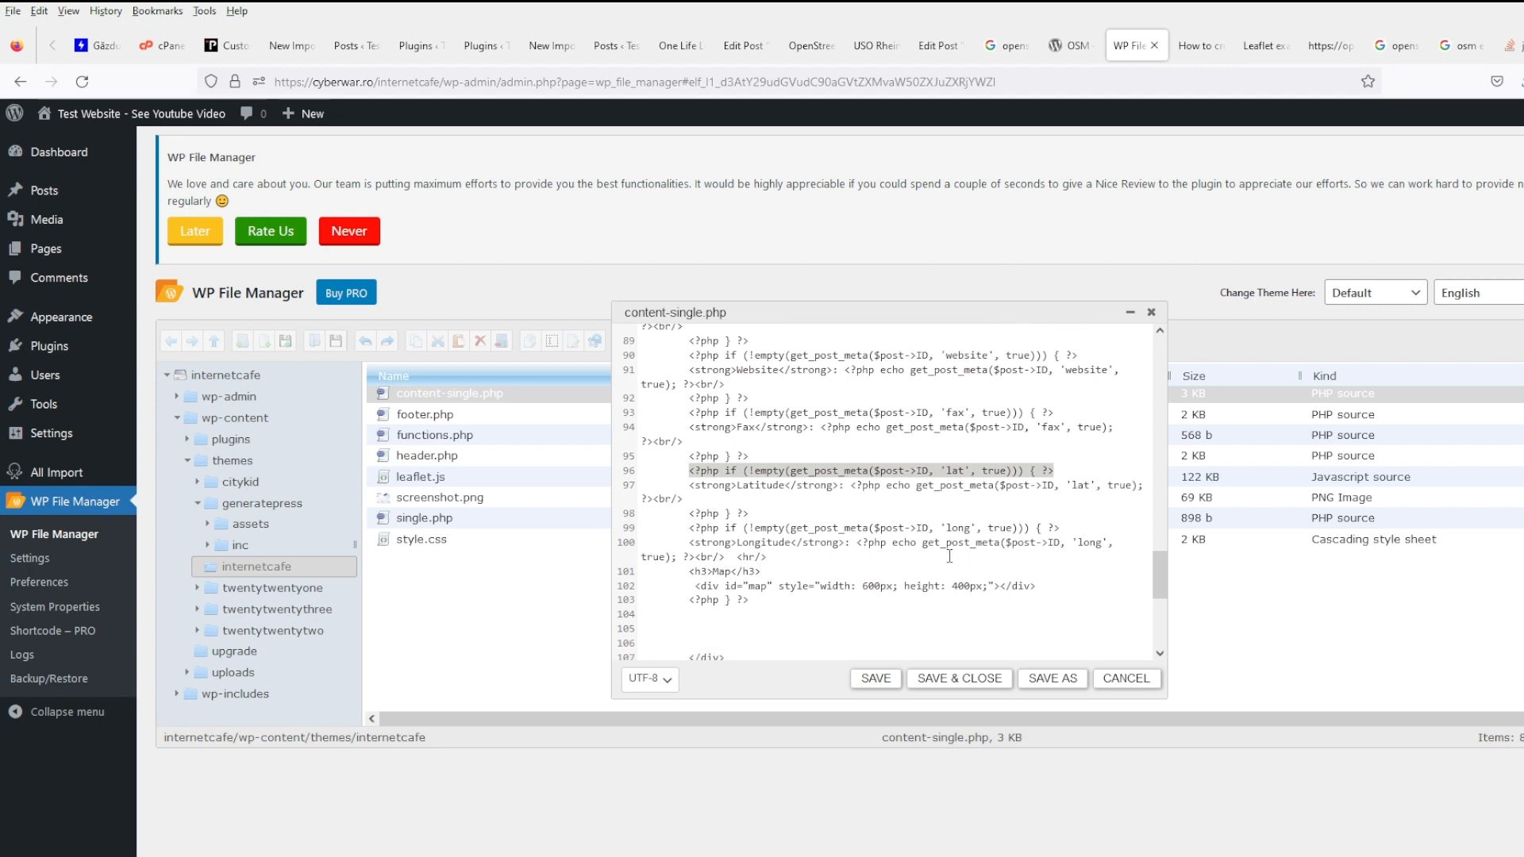
scroll(949, 556, down, 2)
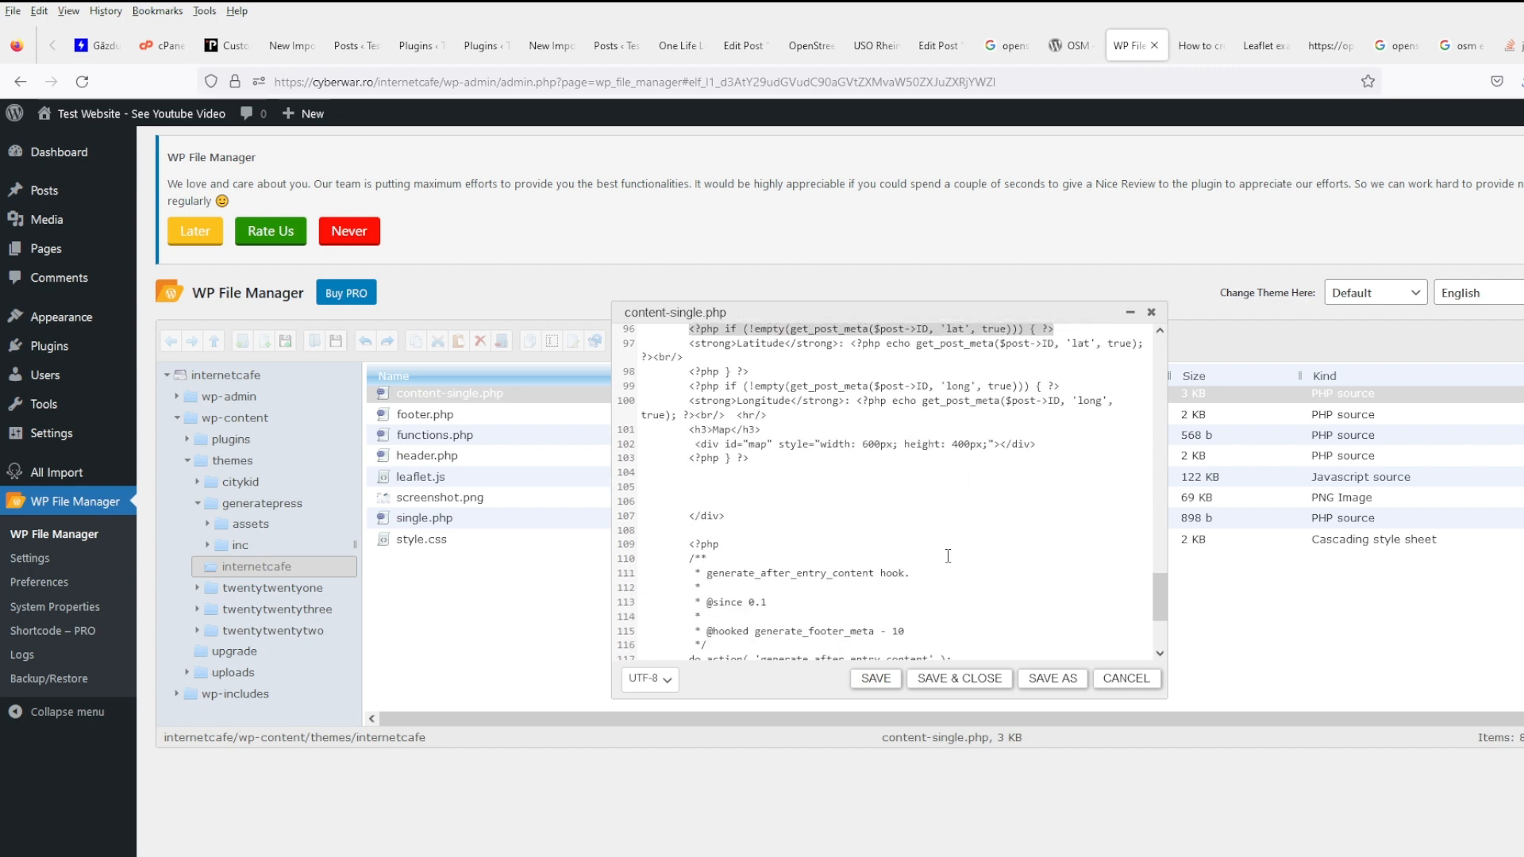
click(1125, 678)
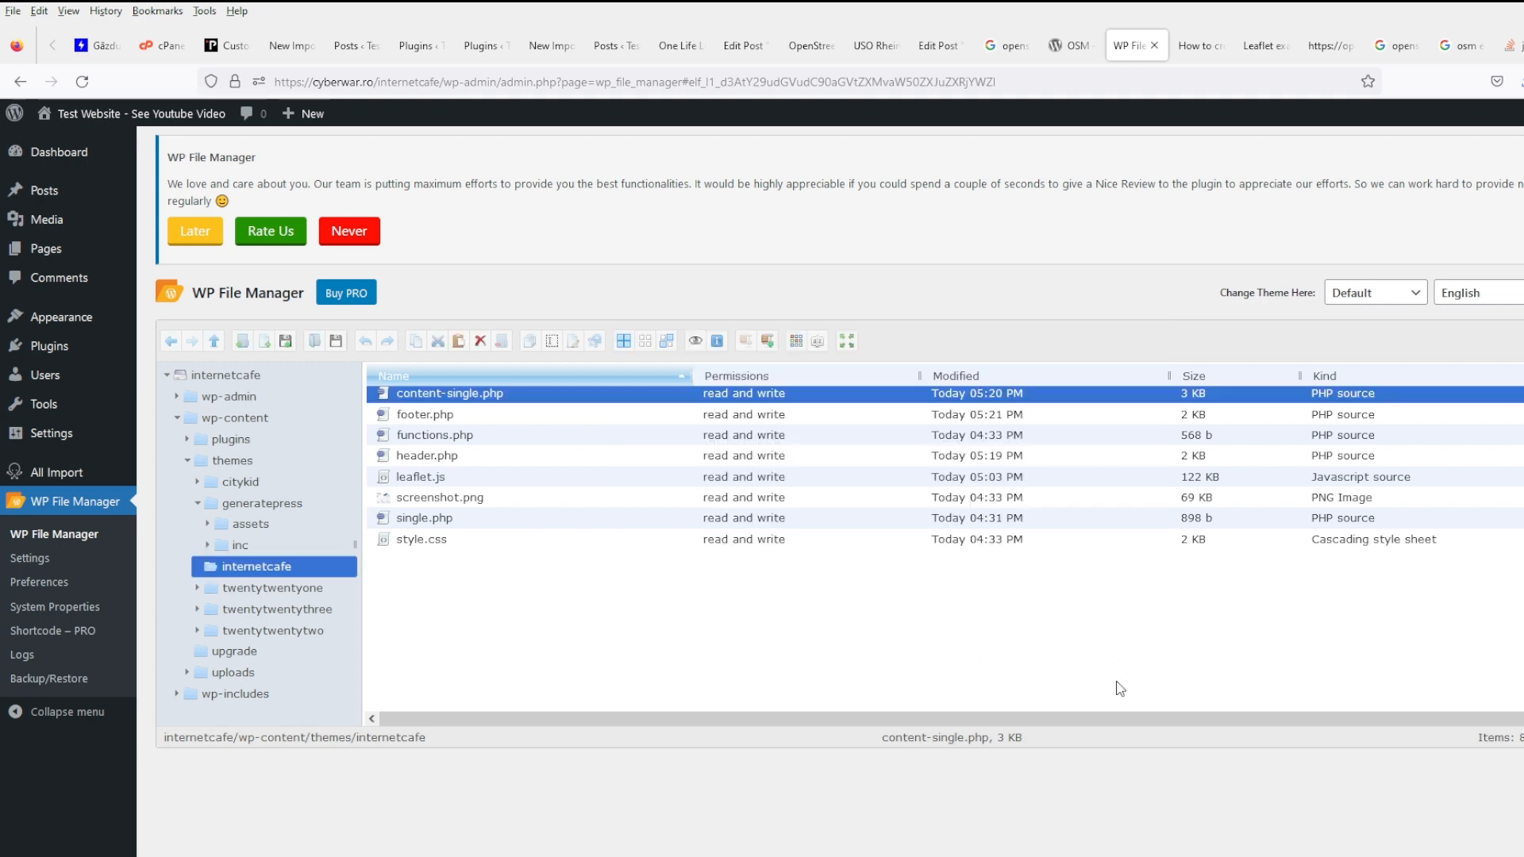
- Paste the lat-field if-line above the Leaflet map script in footer.php
right_click(425, 416)
click(529, 643)
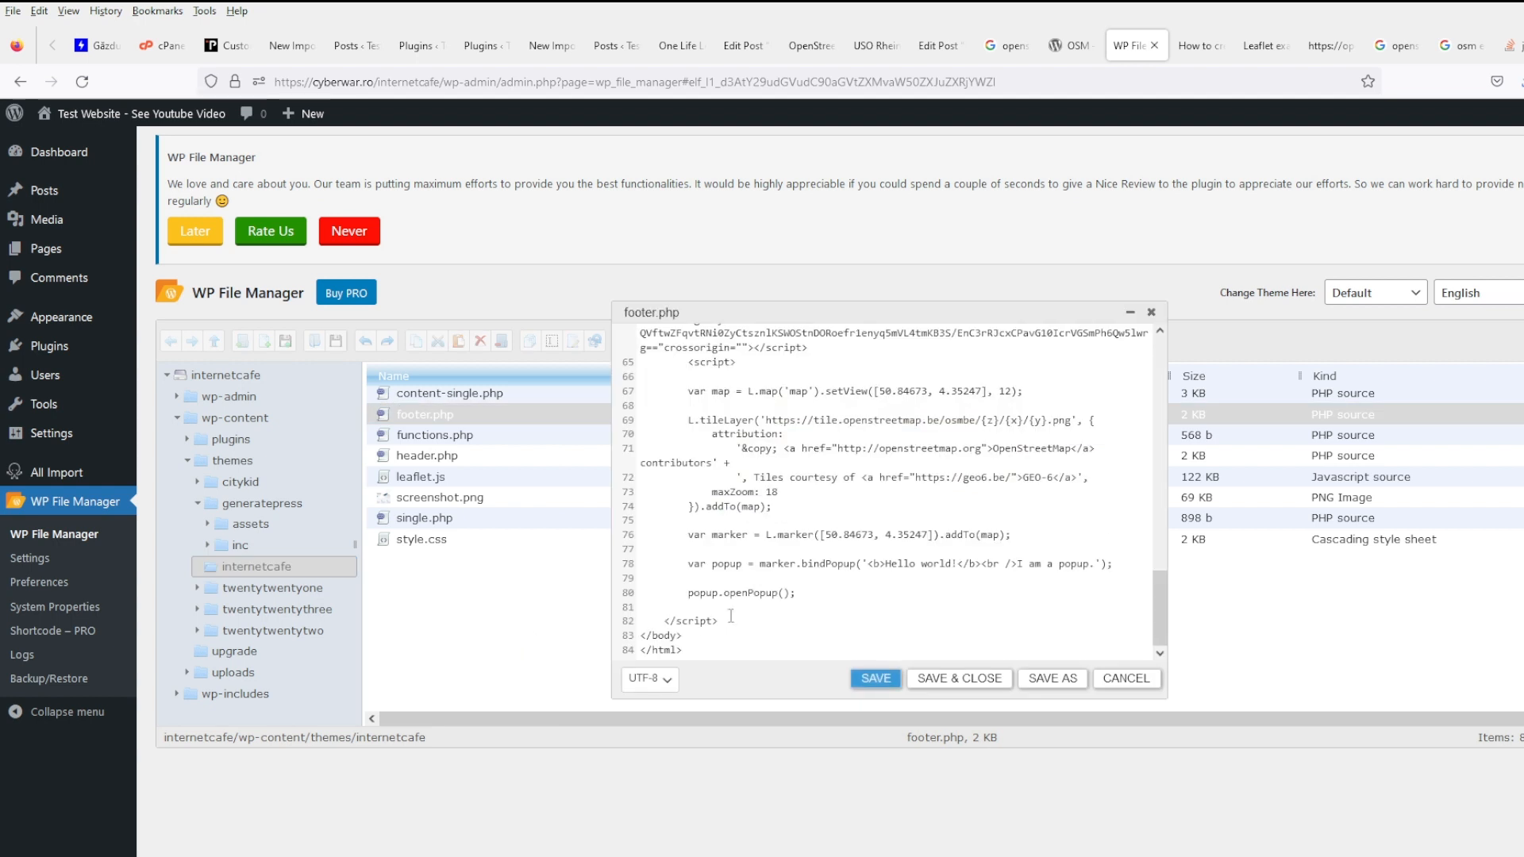
scroll(710, 500, up, 2)
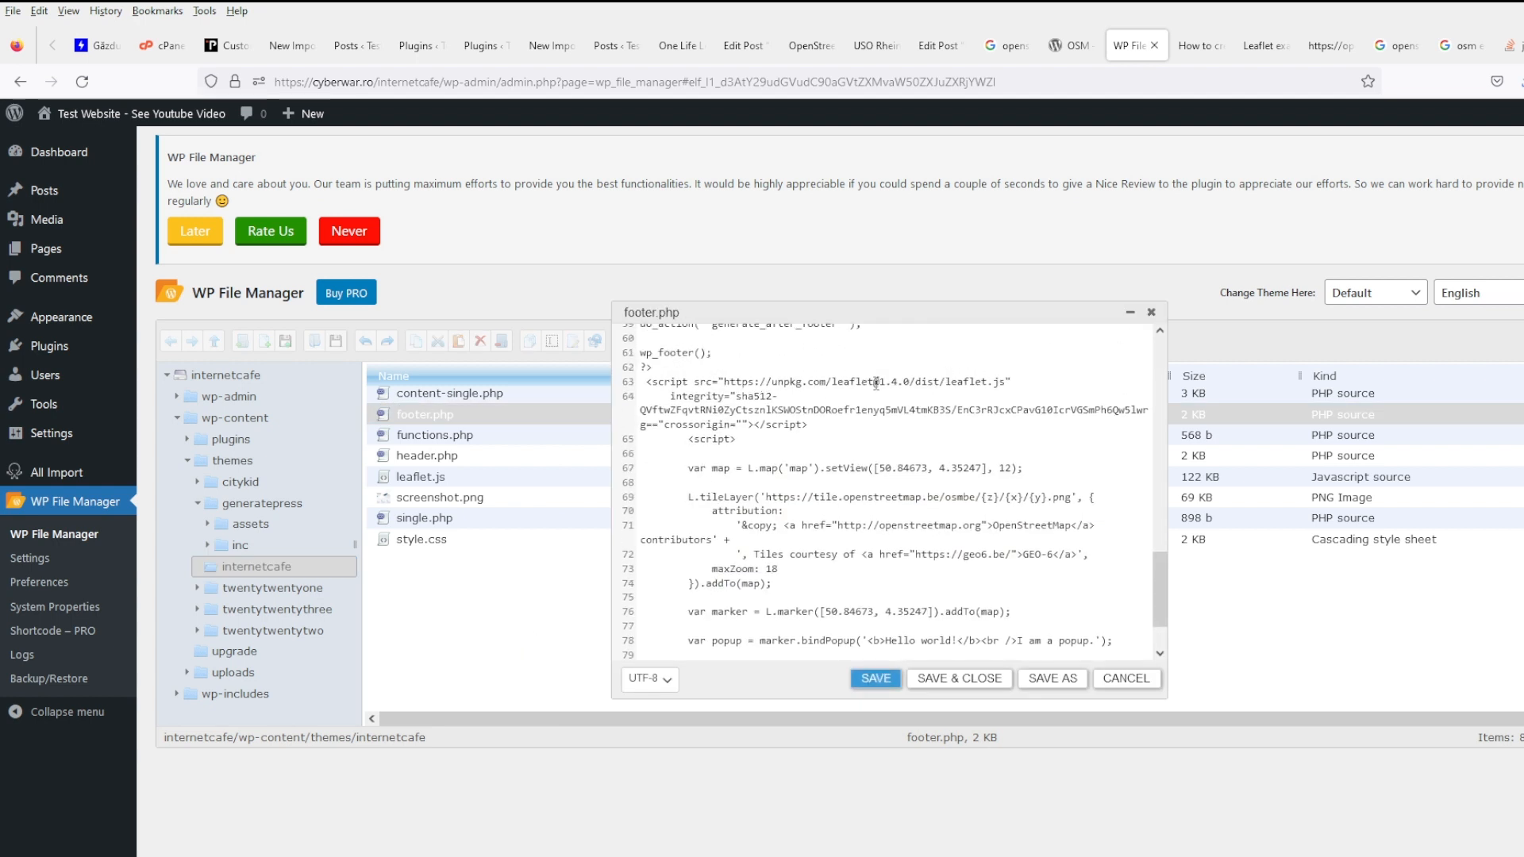
click(841, 451)
key(Return)
key(Return)
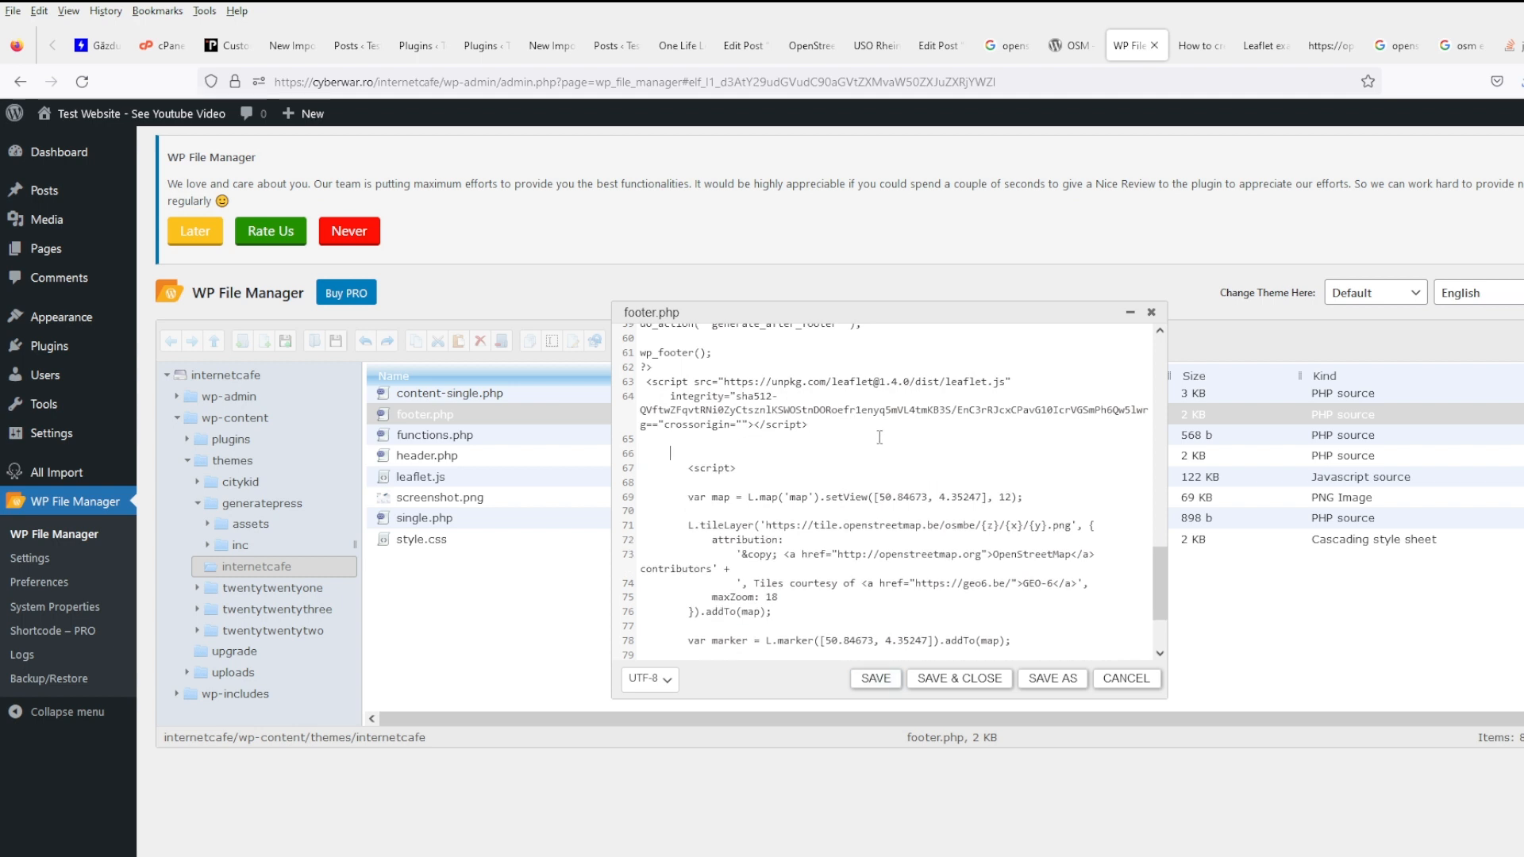
key(ctrl+v)
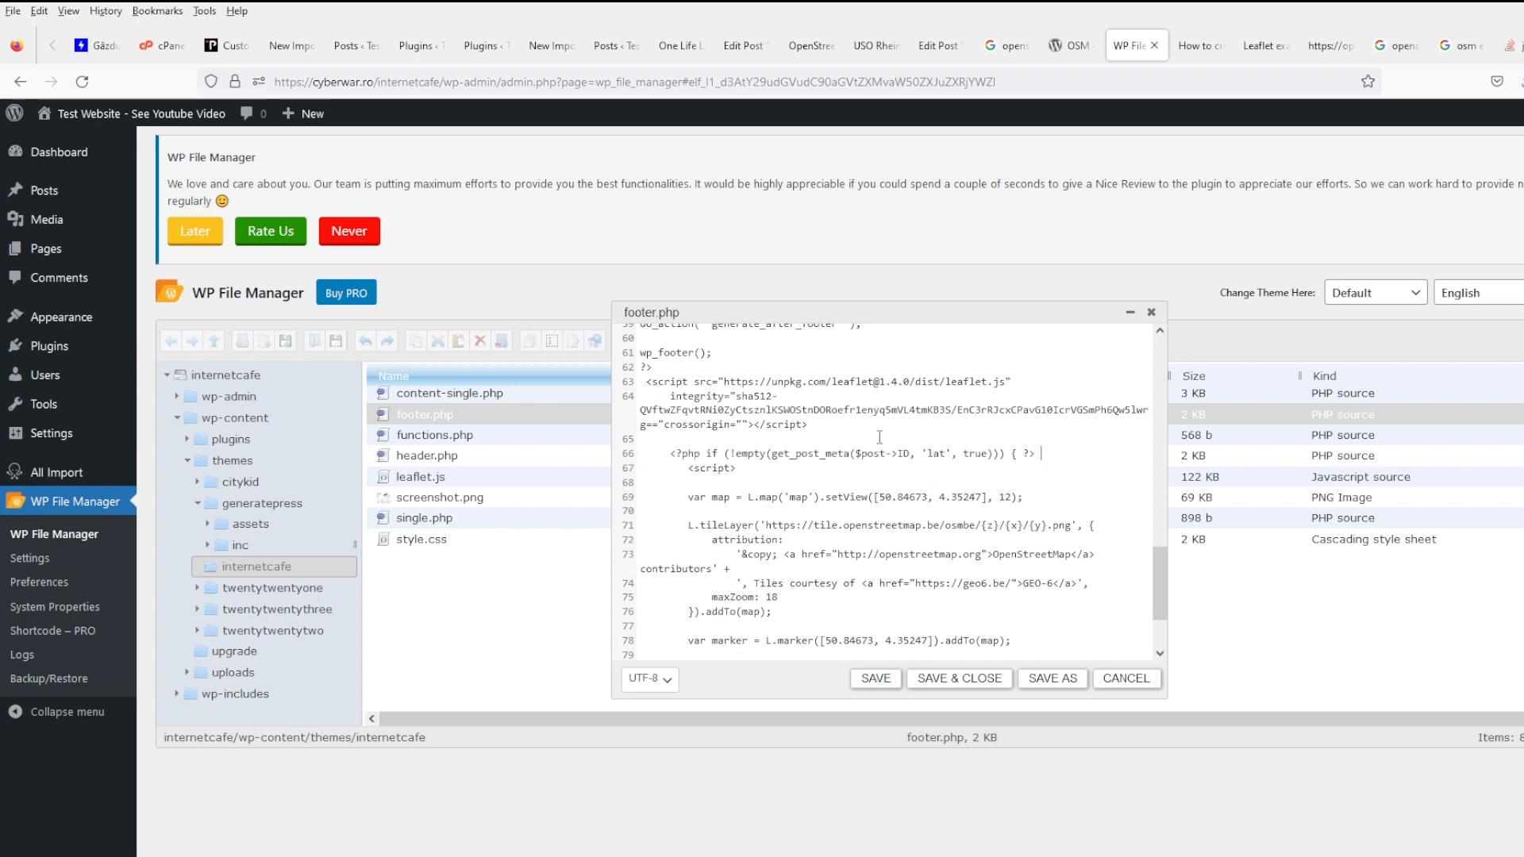
scroll(834, 516, down, 3)
click(769, 629)
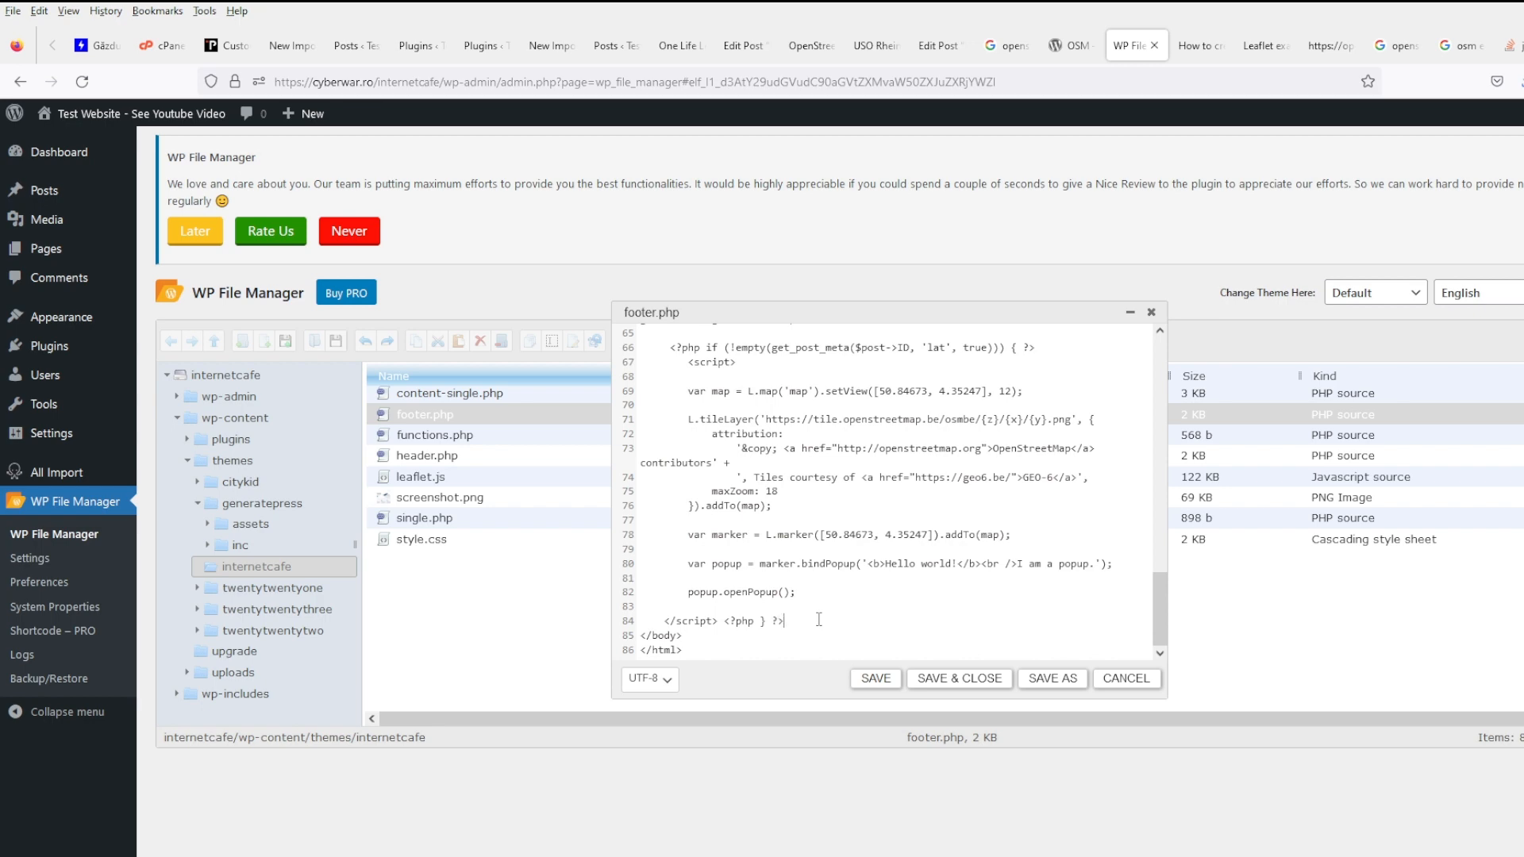
- Save footer.php and reload the USO Rhein post to check its map
click(868, 680)
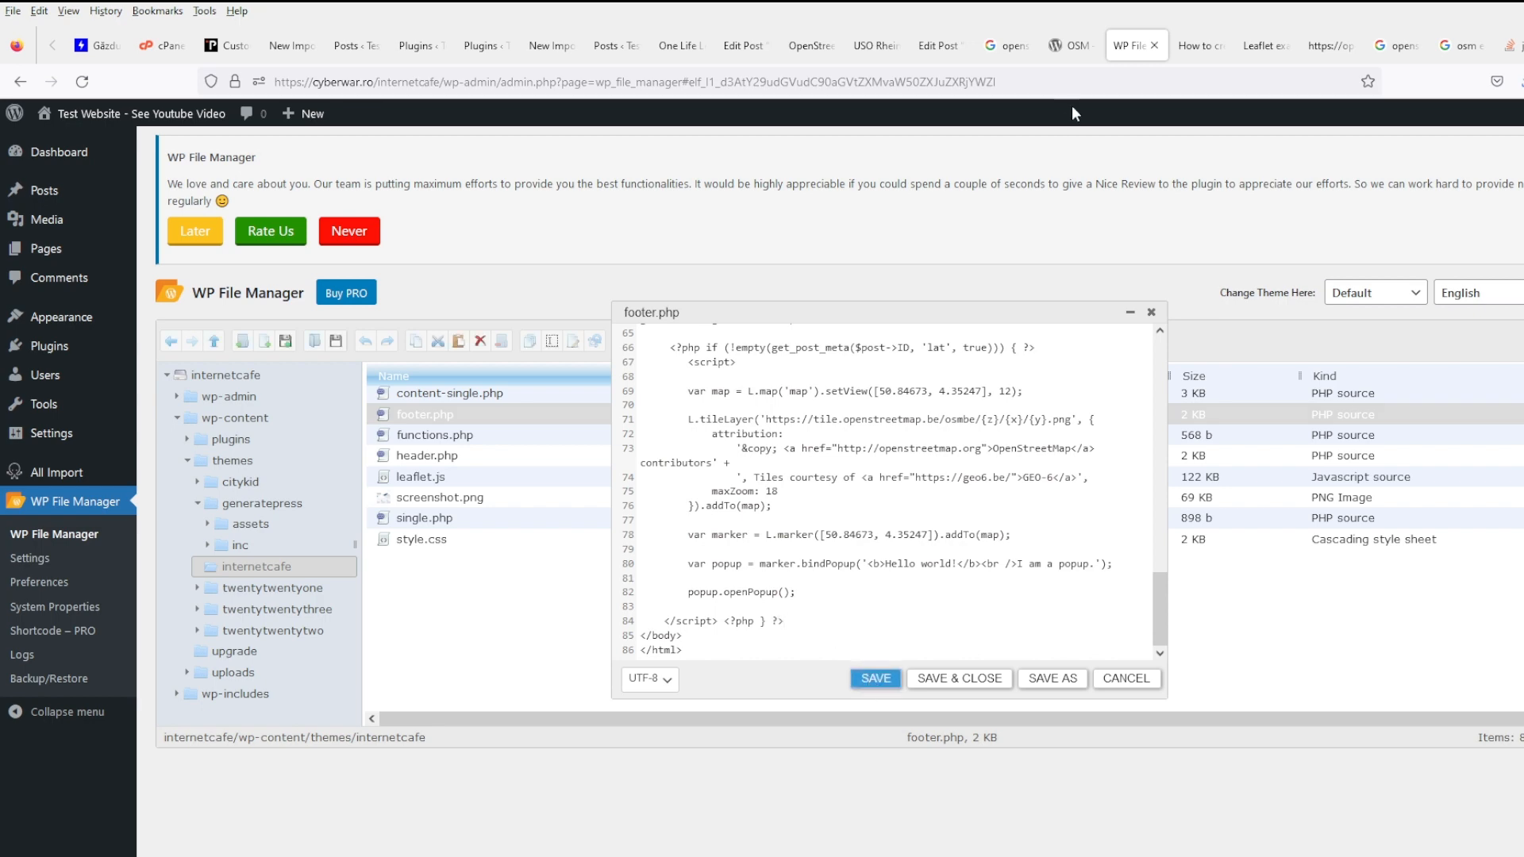
click(876, 45)
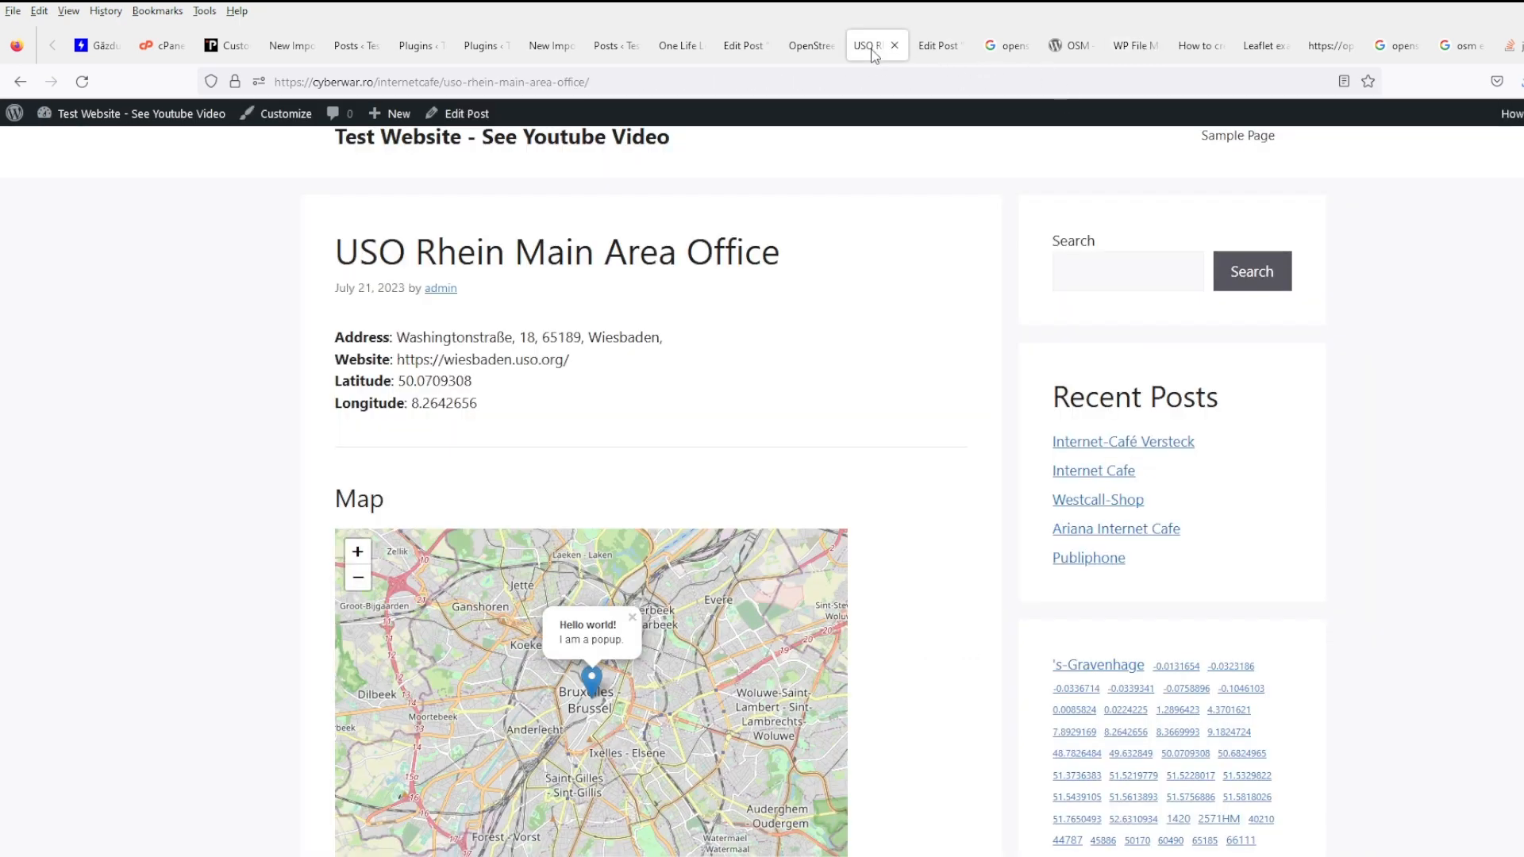
click(82, 81)
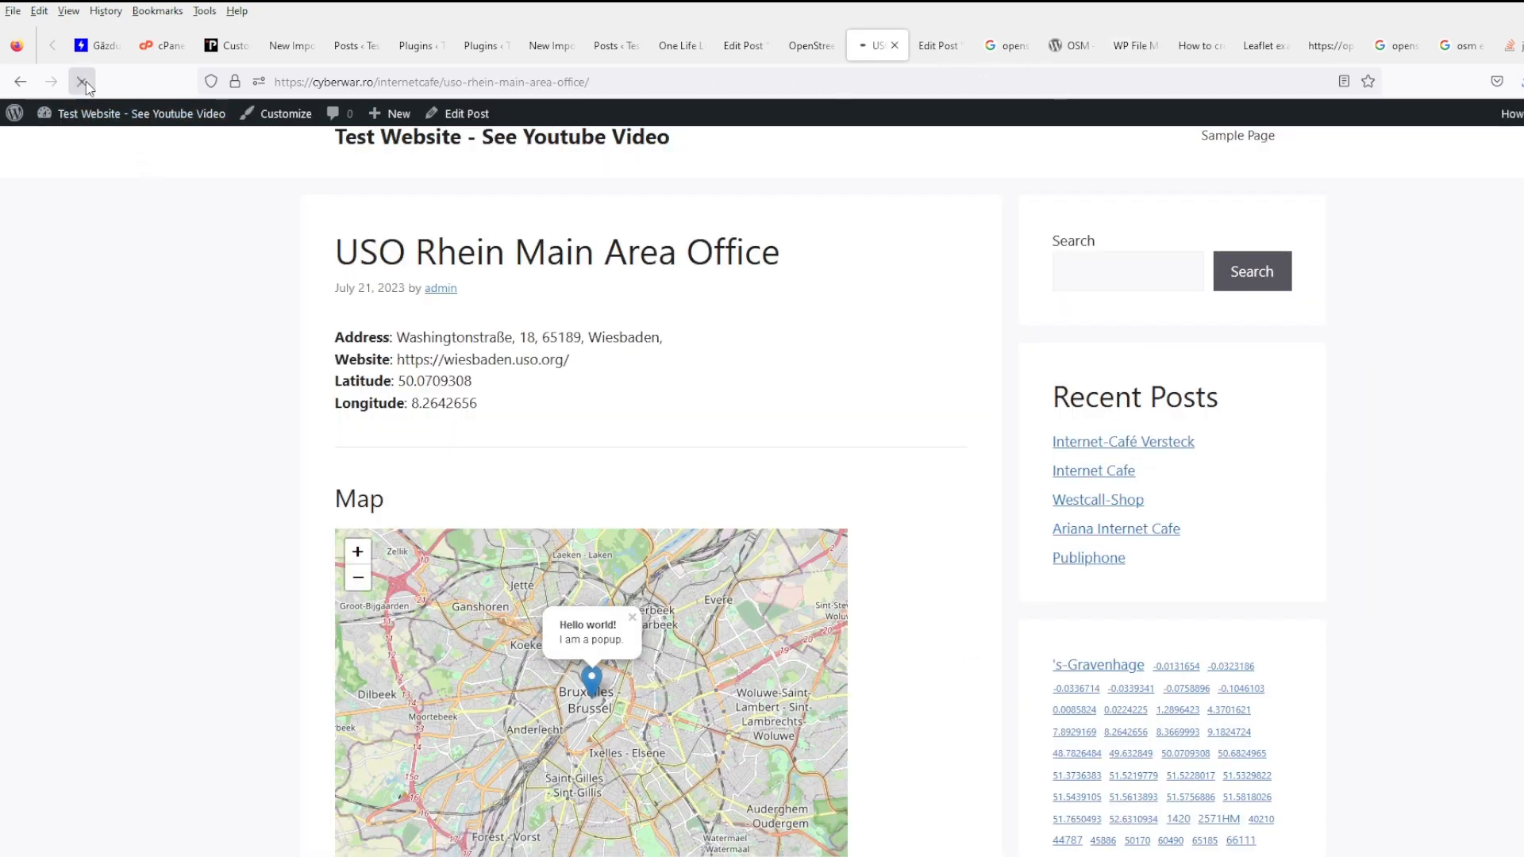
- Open the Westcall-Shop post in its own tab, then get back to footer.php in the file manager
middle_click(1121, 501)
click(935, 49)
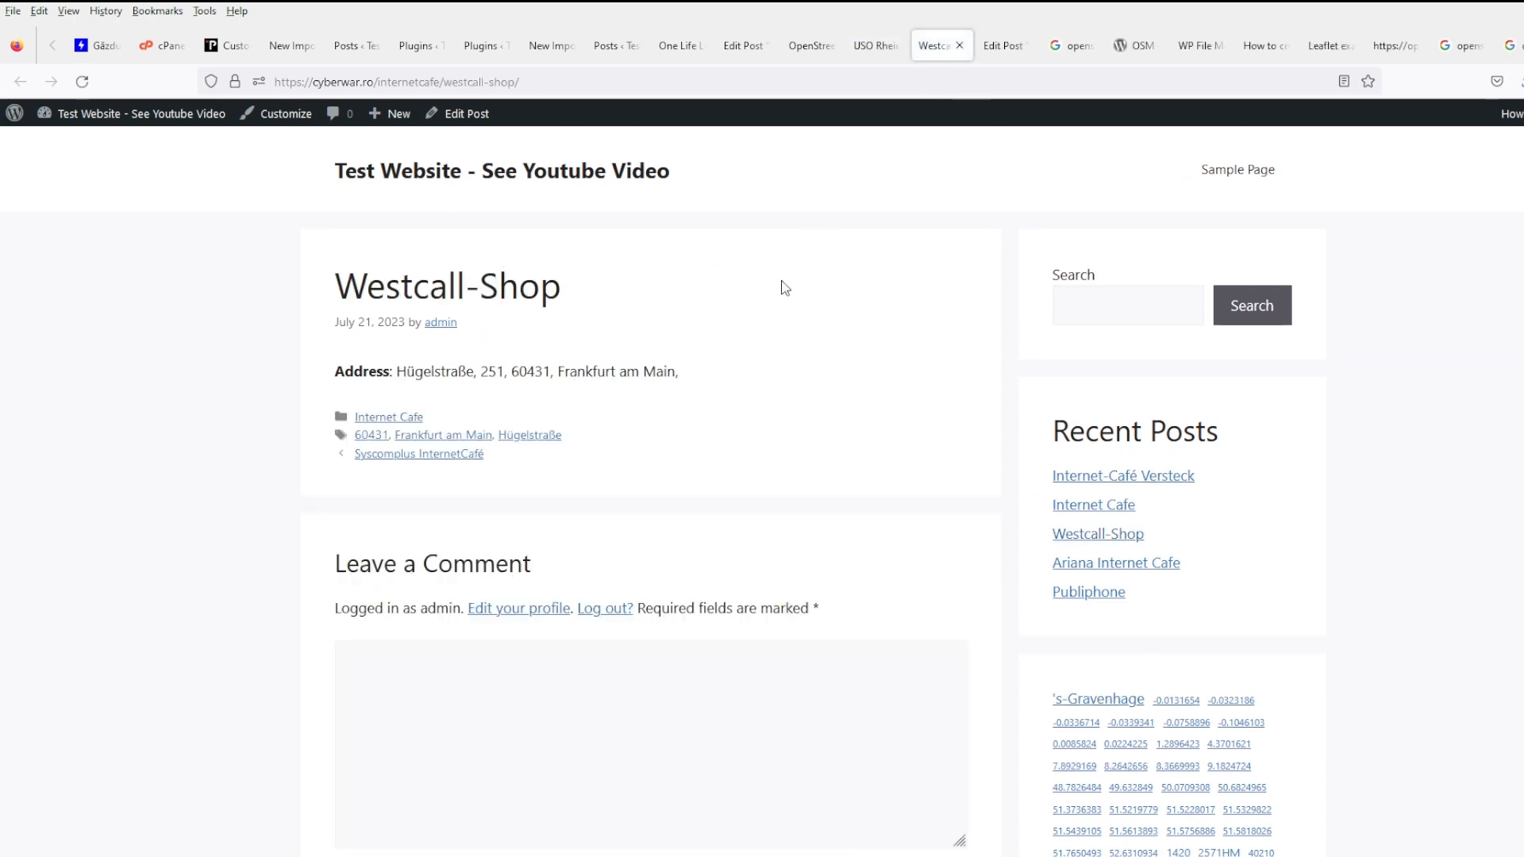
click(865, 51)
click(921, 50)
click(988, 48)
click(1197, 46)
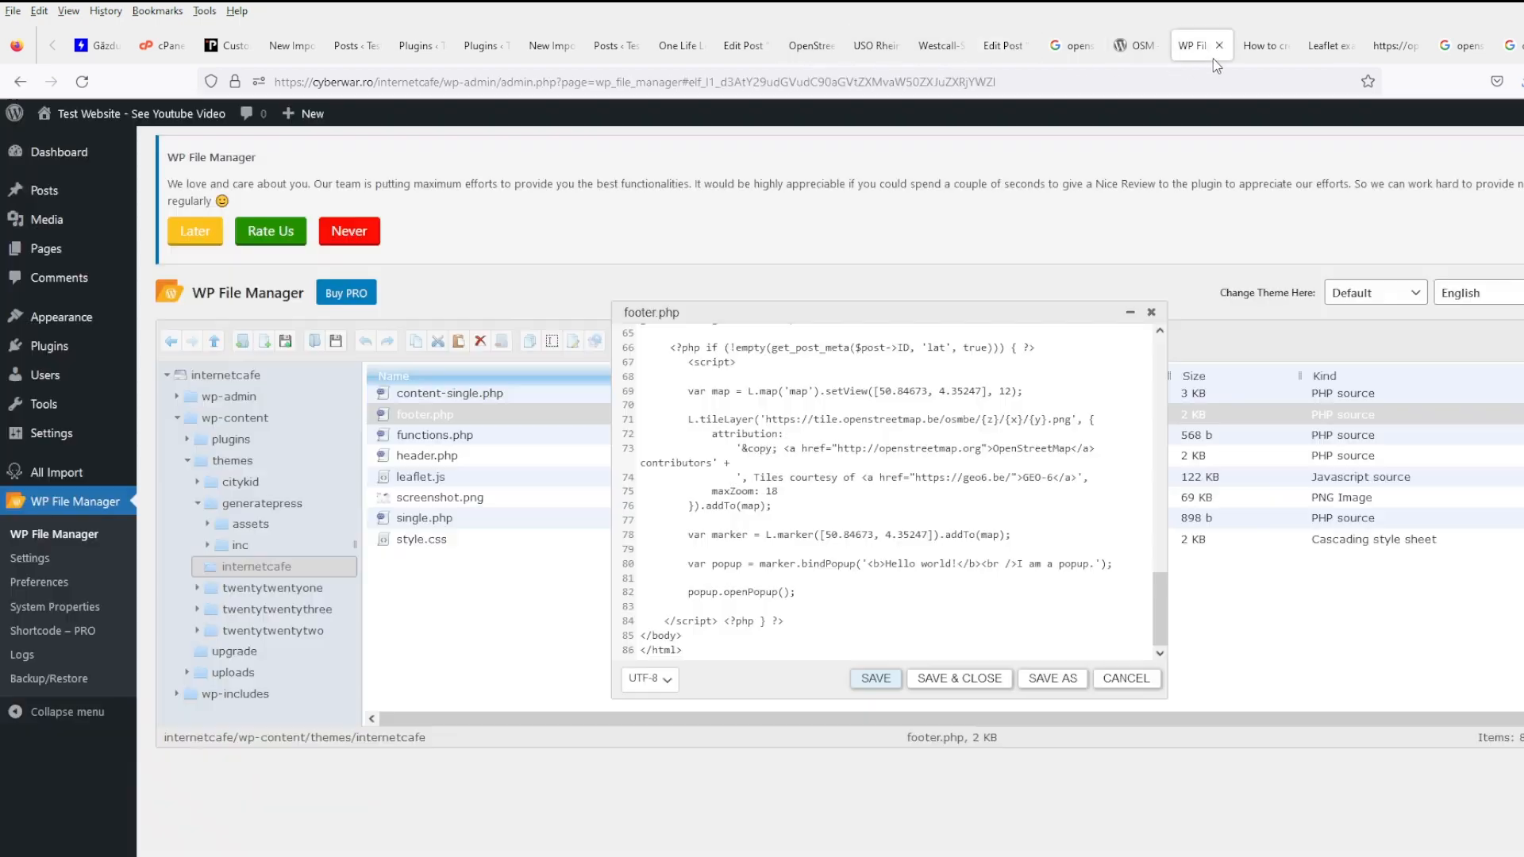
- Copy the get_post_meta 'lat' call and paste it inside the if block as $lat=
scroll(856, 576, up, 2)
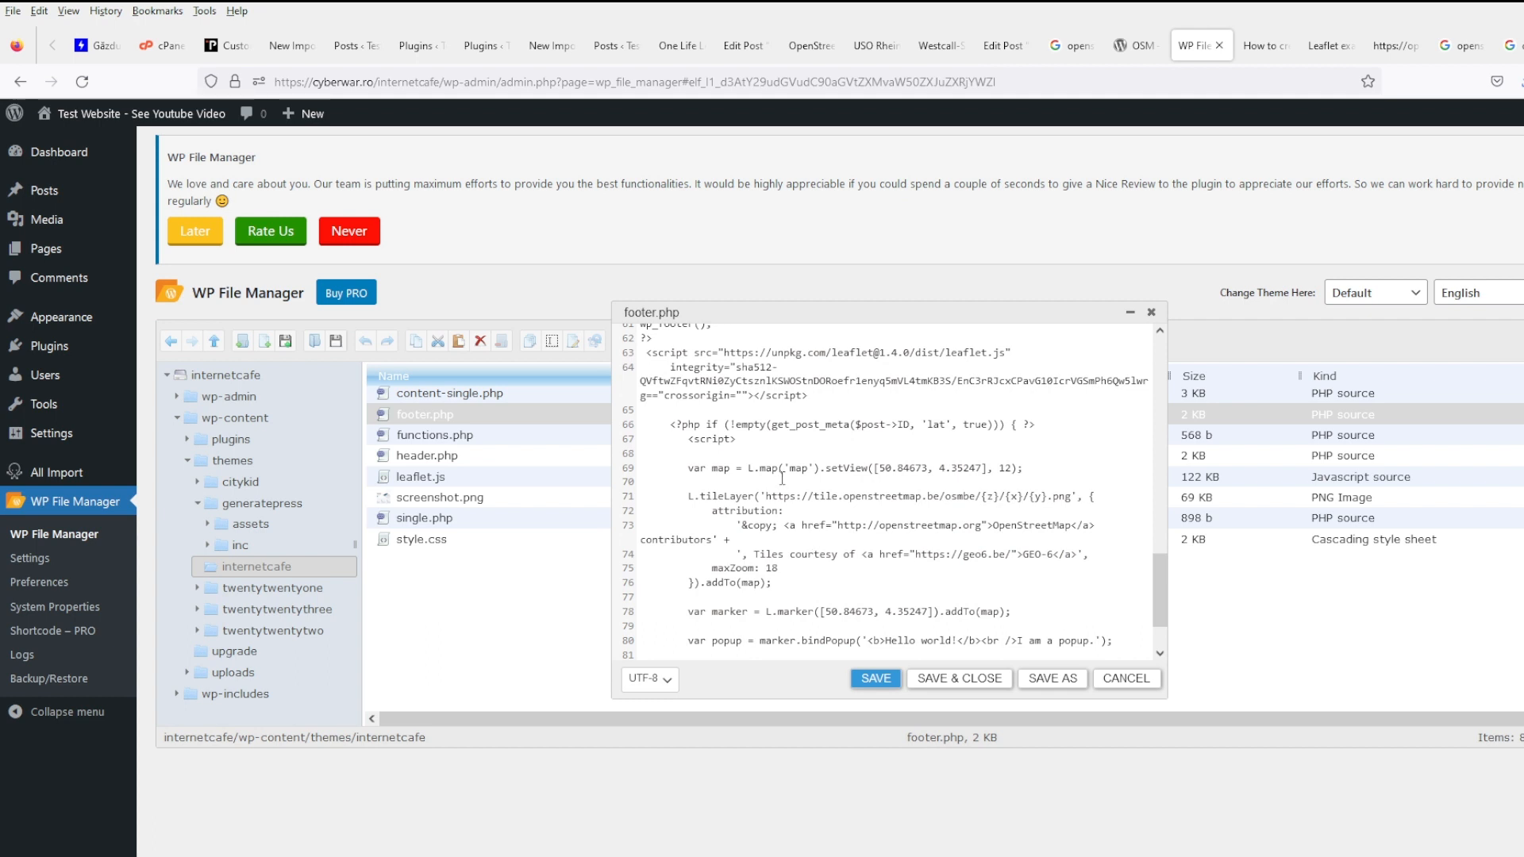
click(773, 424)
shift+click(994, 424)
key(ctrl+c)
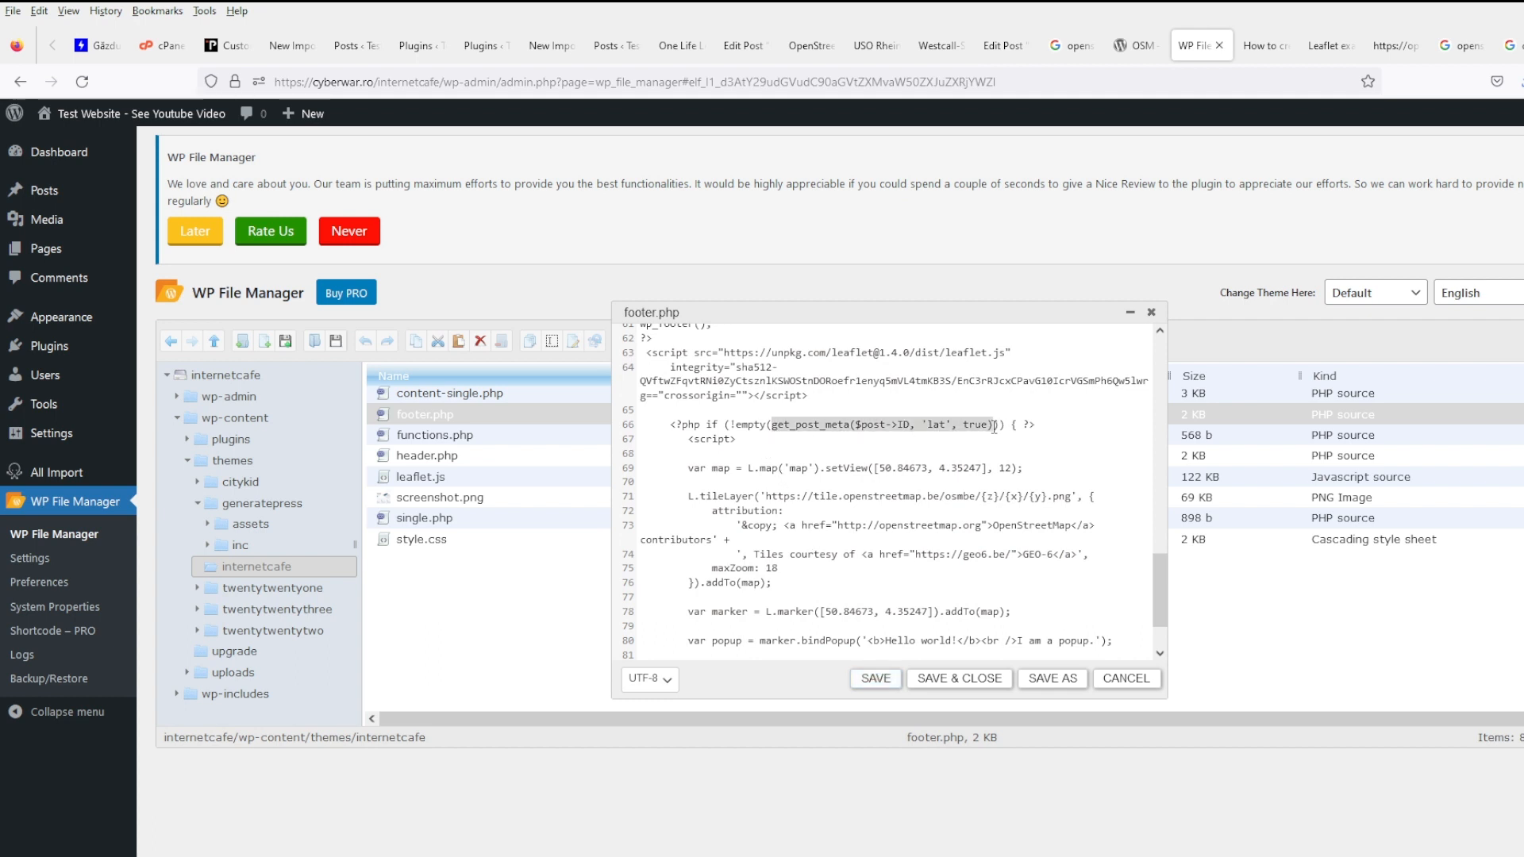
click(1030, 441)
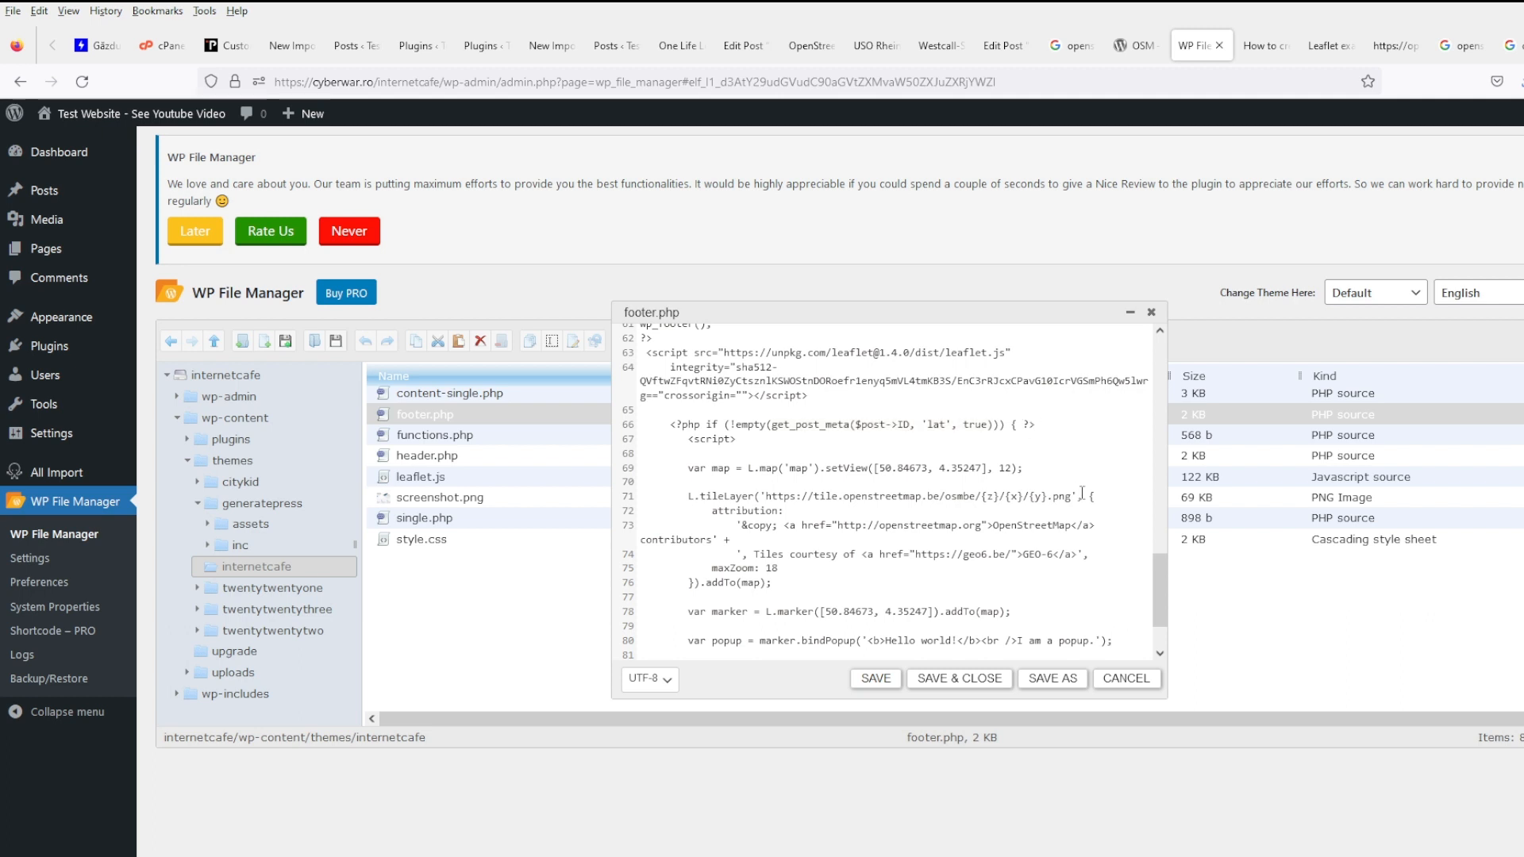
key(Return)
key(Return)
key(Up)
key(ctrl+v)
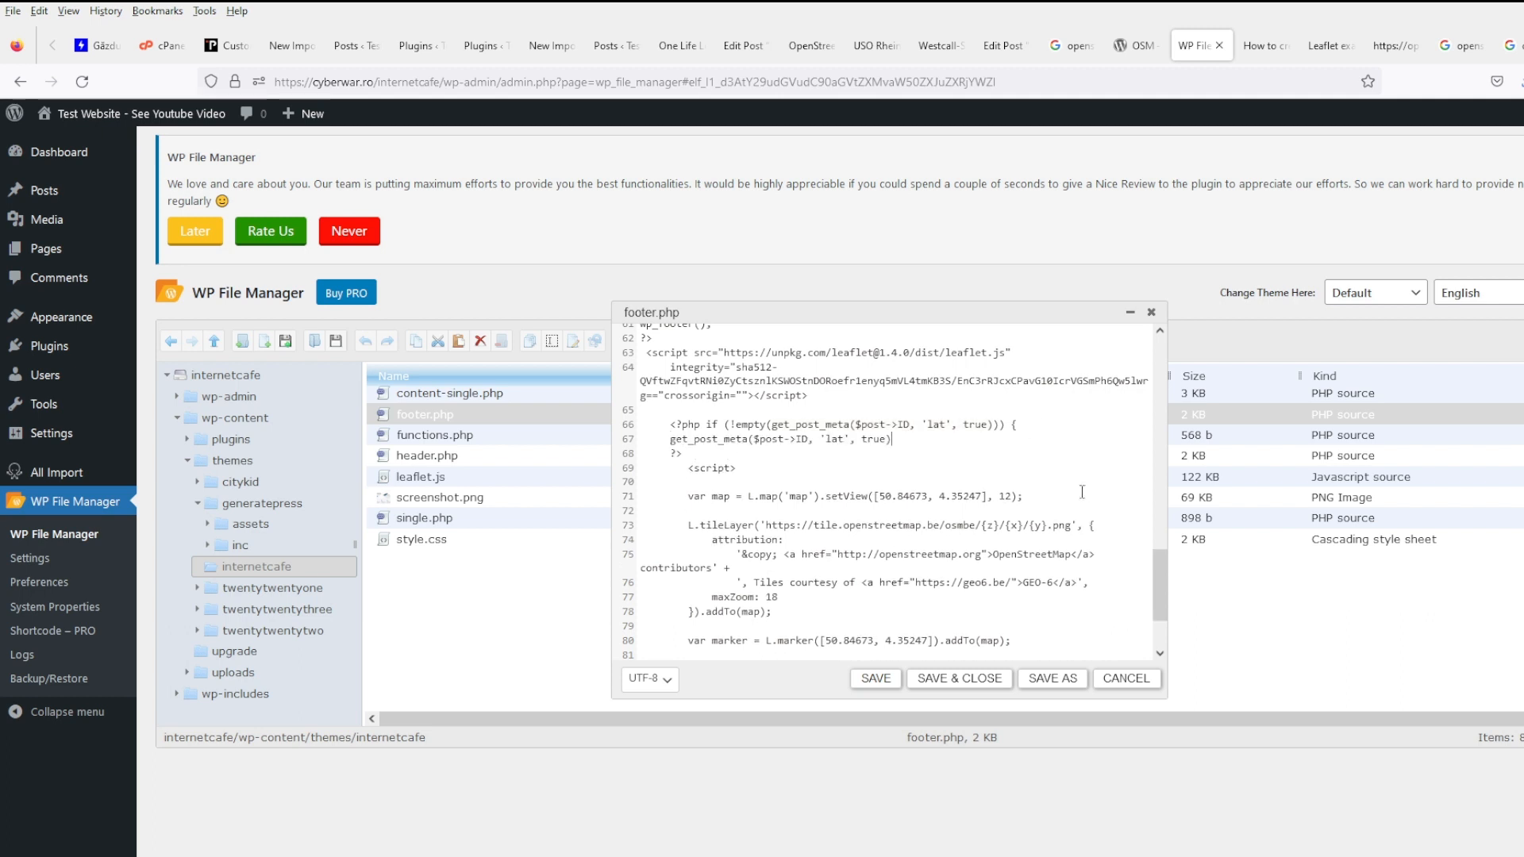
text($lat=)
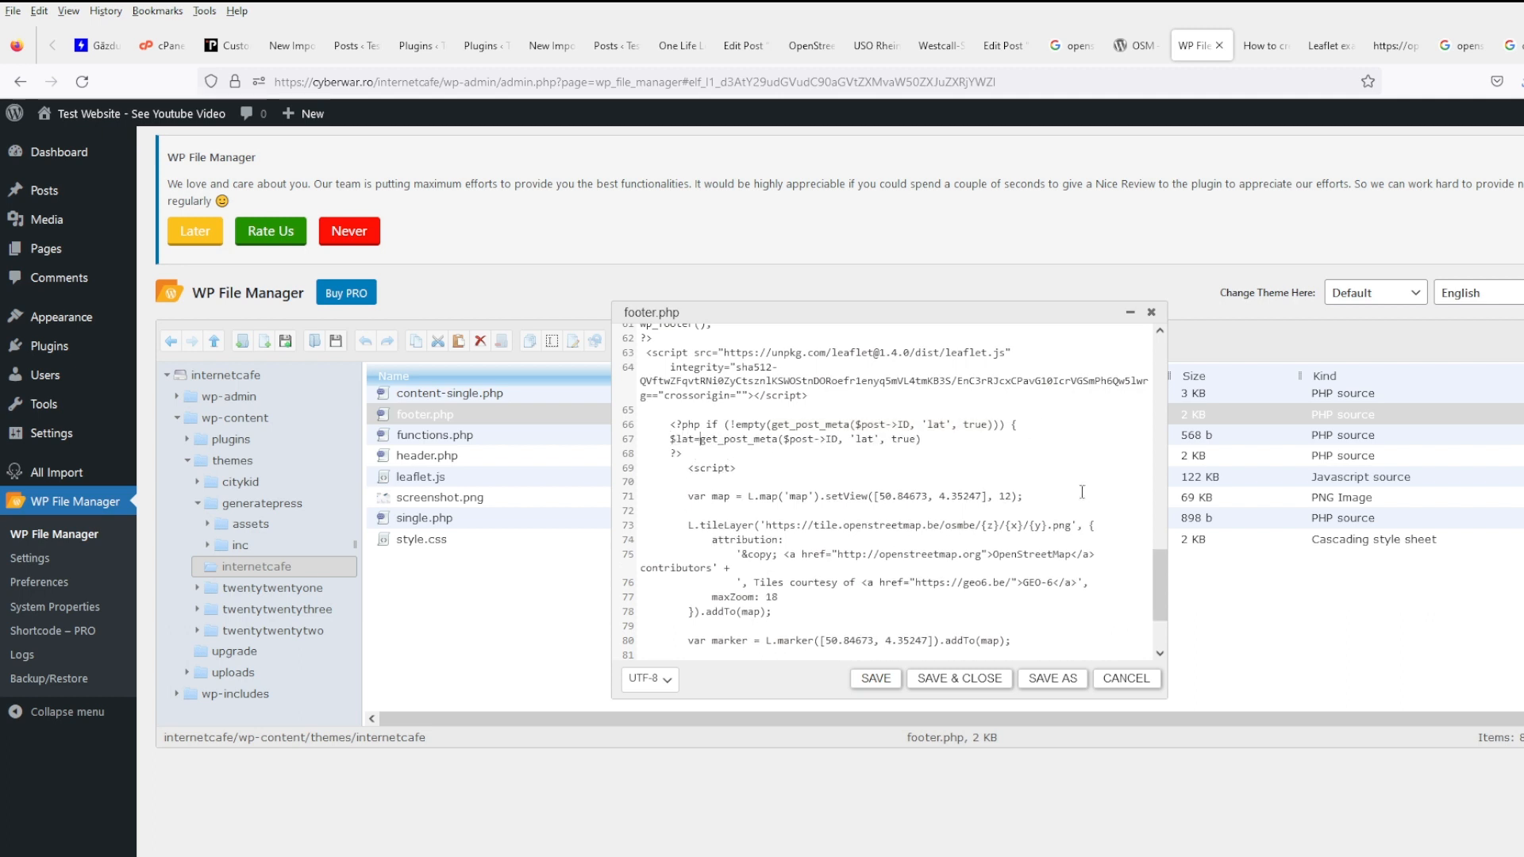
- Add a second line assigning $long= from the same call with 'lat' changed to 'long'
key(Return)
key(ctrl+v)
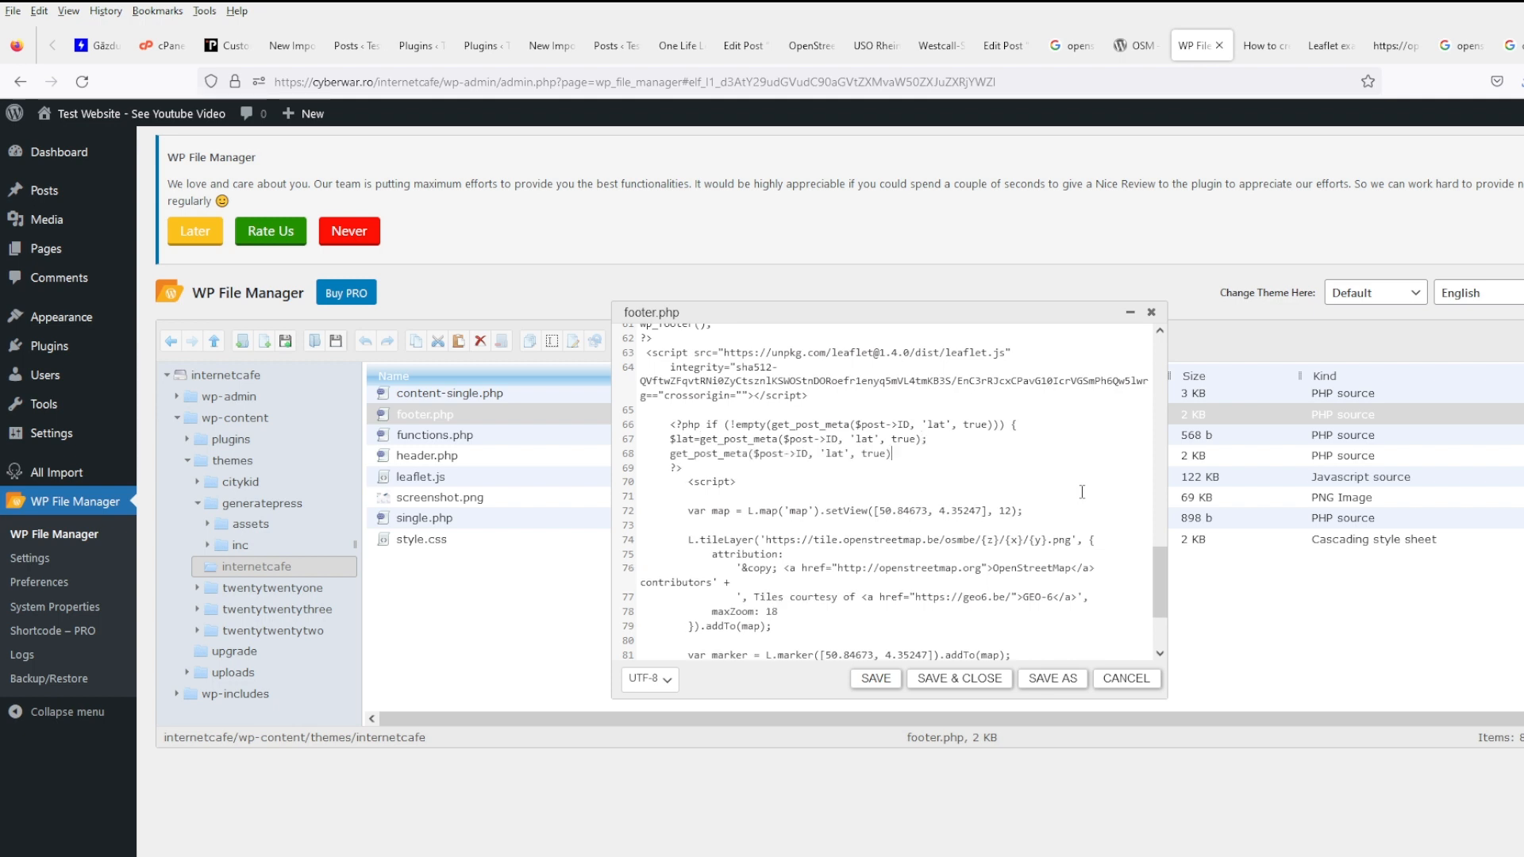
text($long)
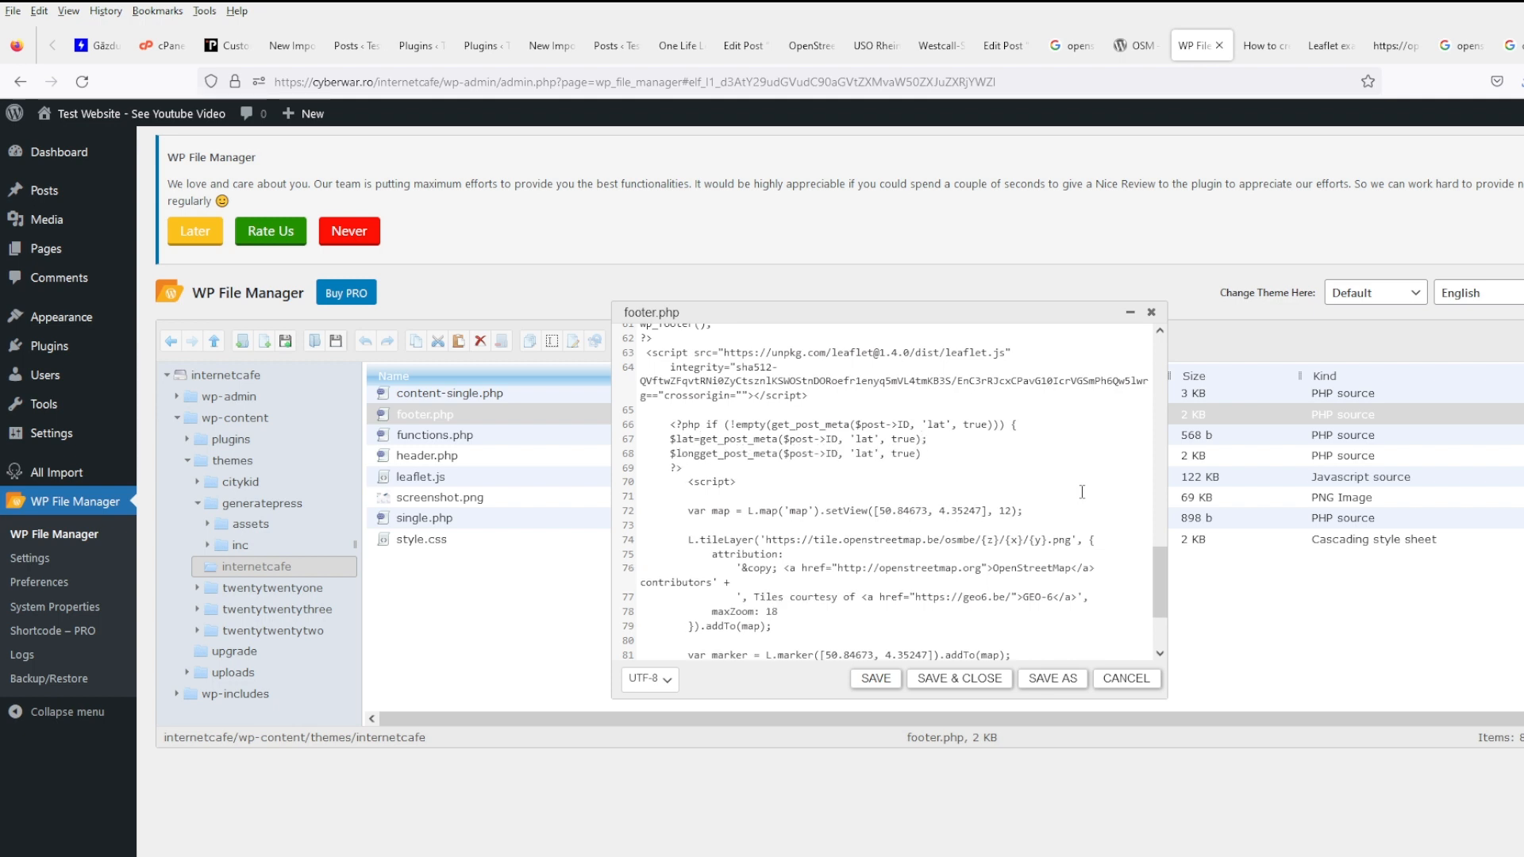
text(=)
key(ctrl+shift+Left)
text(long)
key(End)
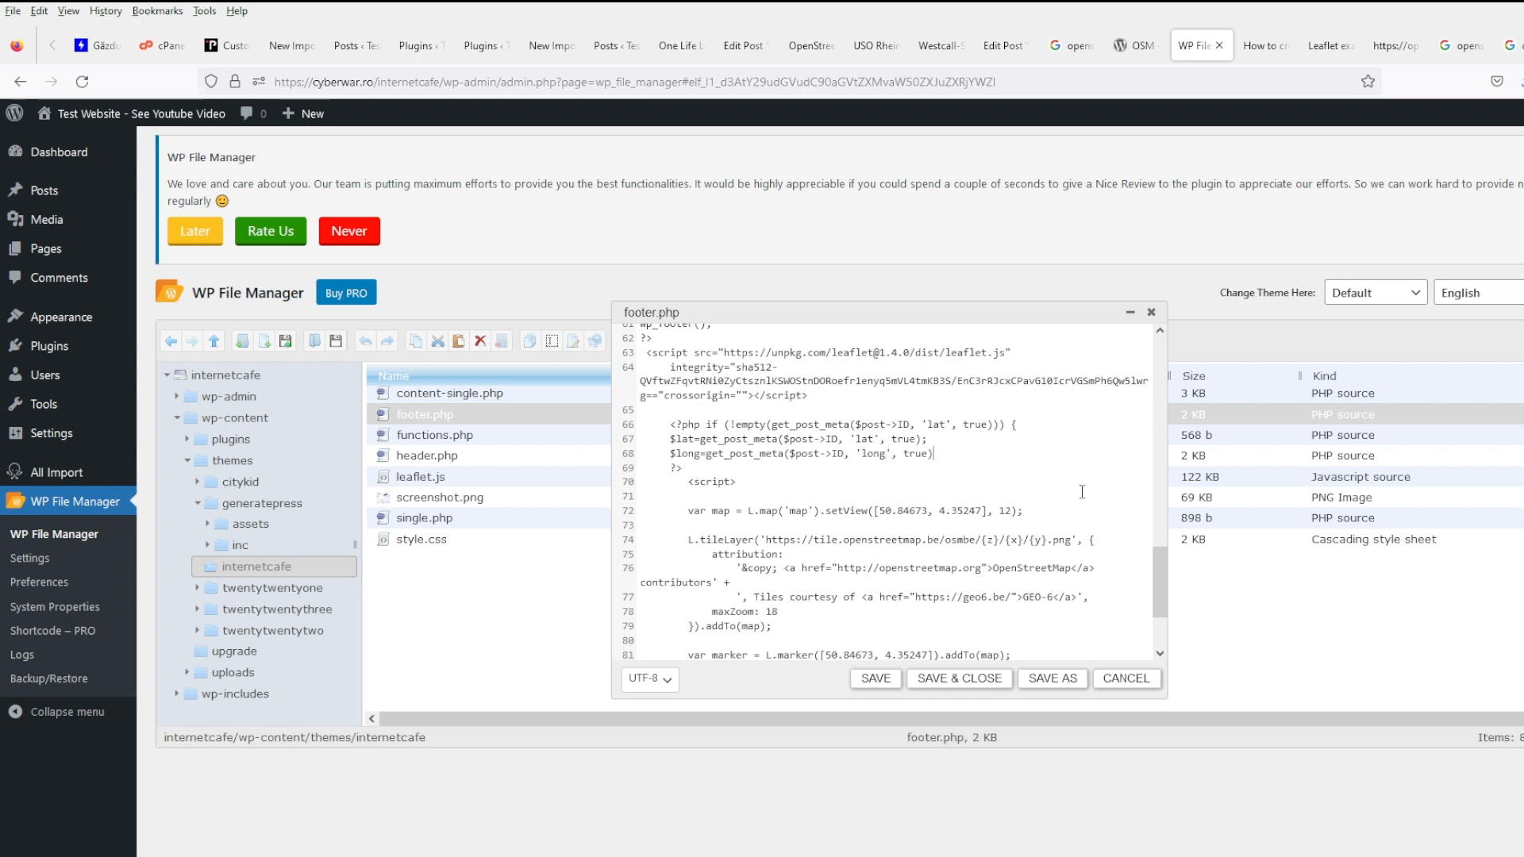
scroll(870, 493, down, 2)
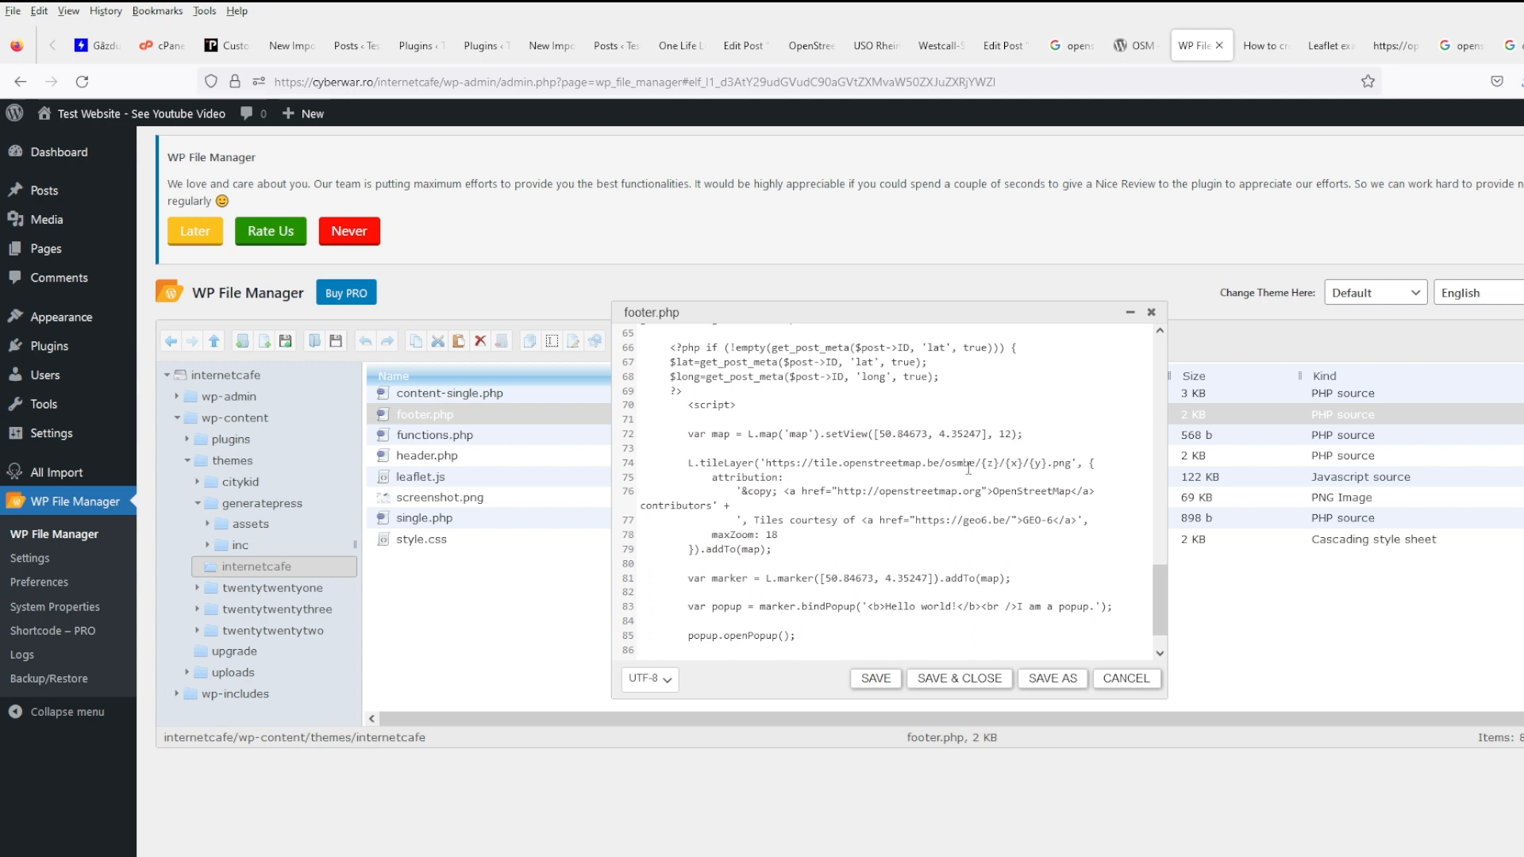
- Replace setView's fixed 50.84673, 4.35247 with <?php echo $lat; ?> and <?php echo $long; ?>, then save
drag(880, 434, 925, 434)
text(<?php ec)
text(ho $lat)
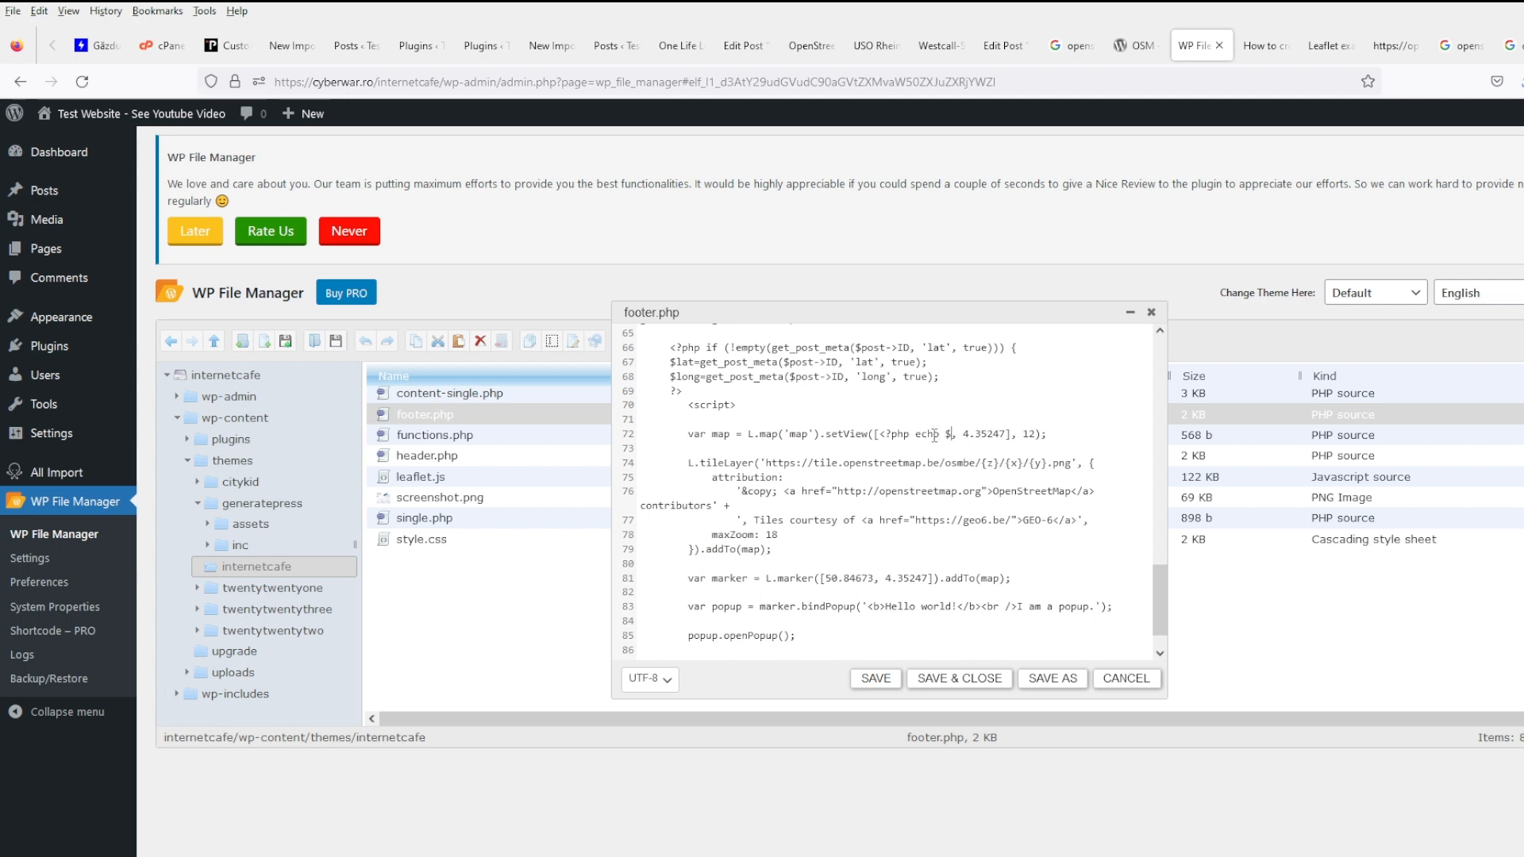
text(; ?>)
key(shift+Right)
key(shift+Right)
key(shift+Right)
key(shift+Right)
key(shift+Right)
key(shift+Right)
text(<?ph)
text(p echo $long; ?)
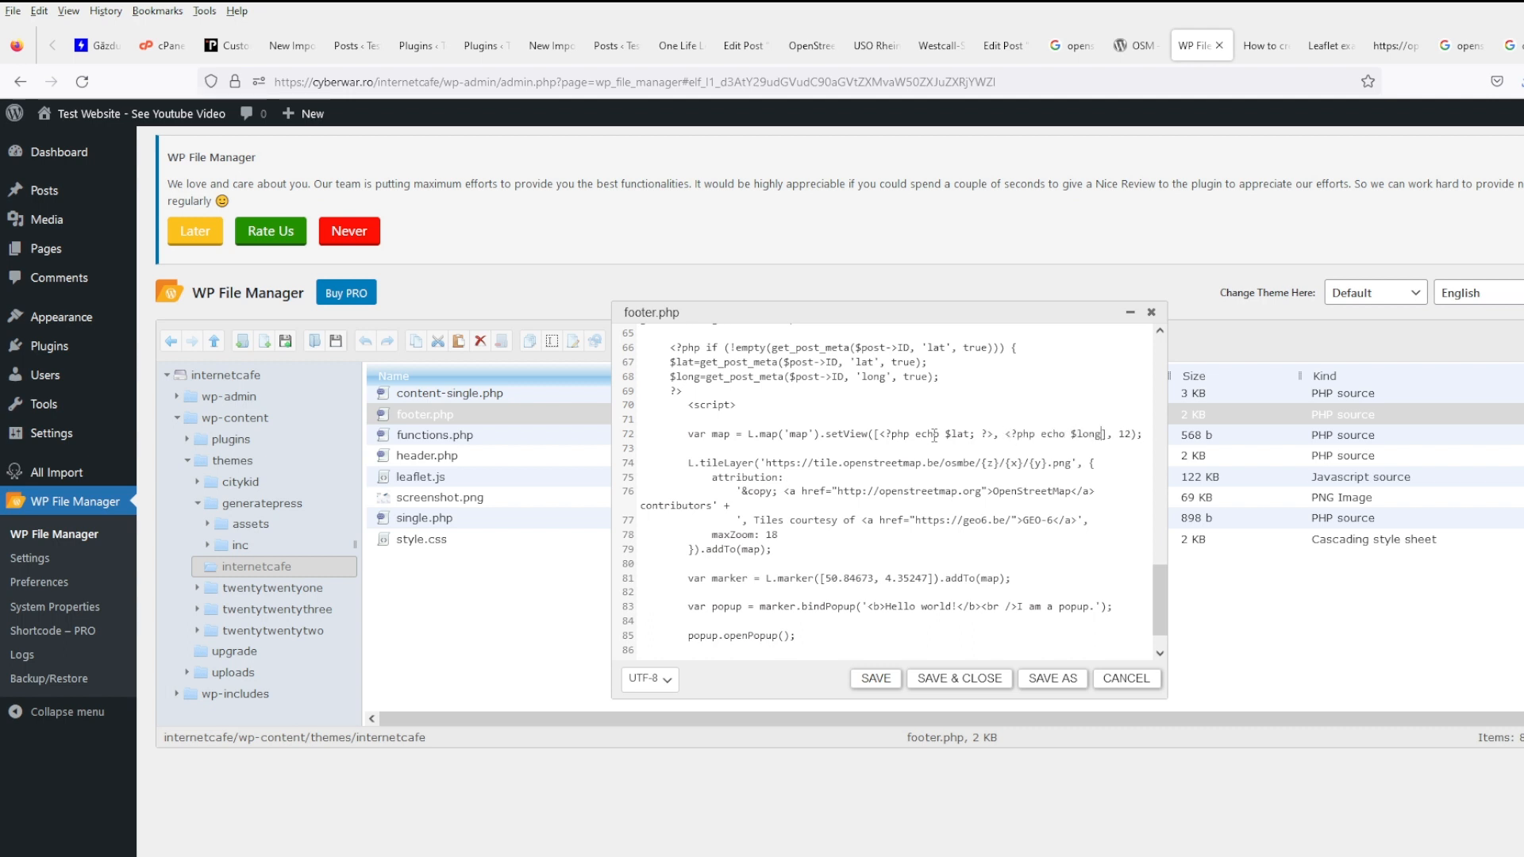
text(>)
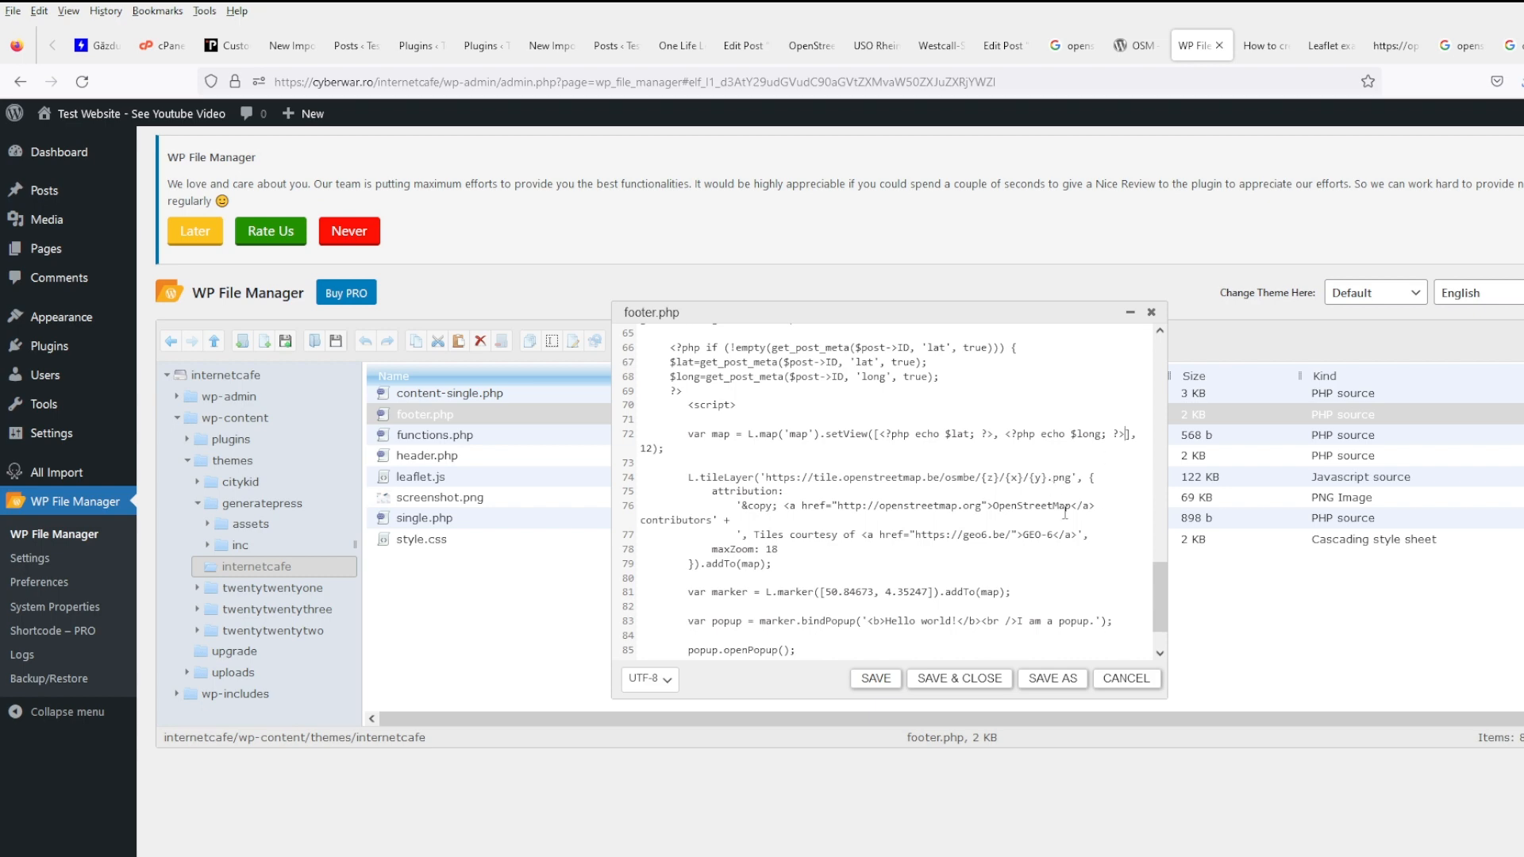
click(877, 679)
- Reload the USO Rhein post, close the map's Hello world popup, and return to footer.php
click(936, 45)
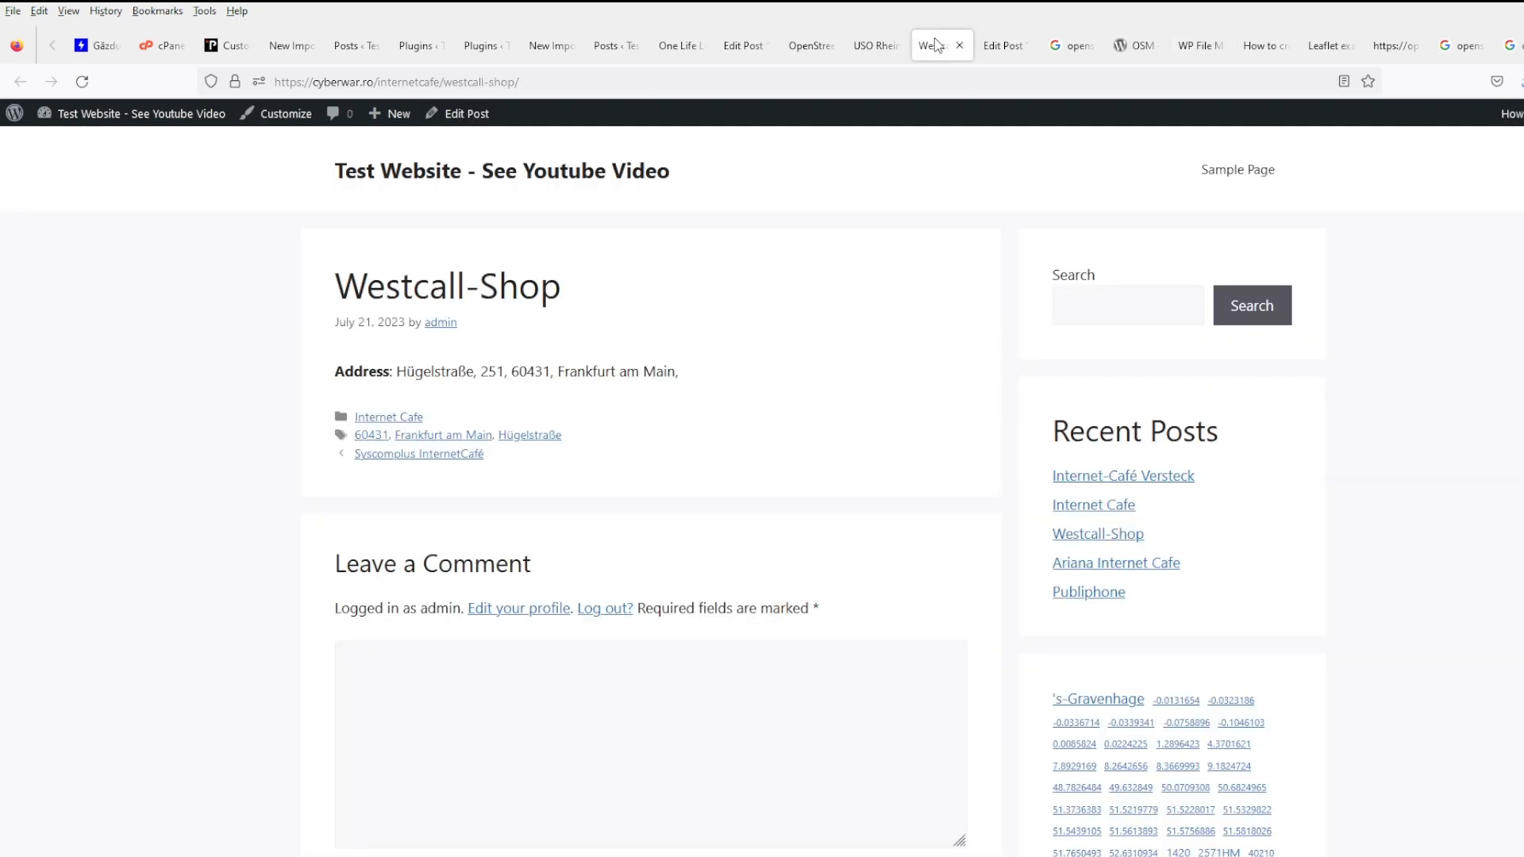
click(876, 46)
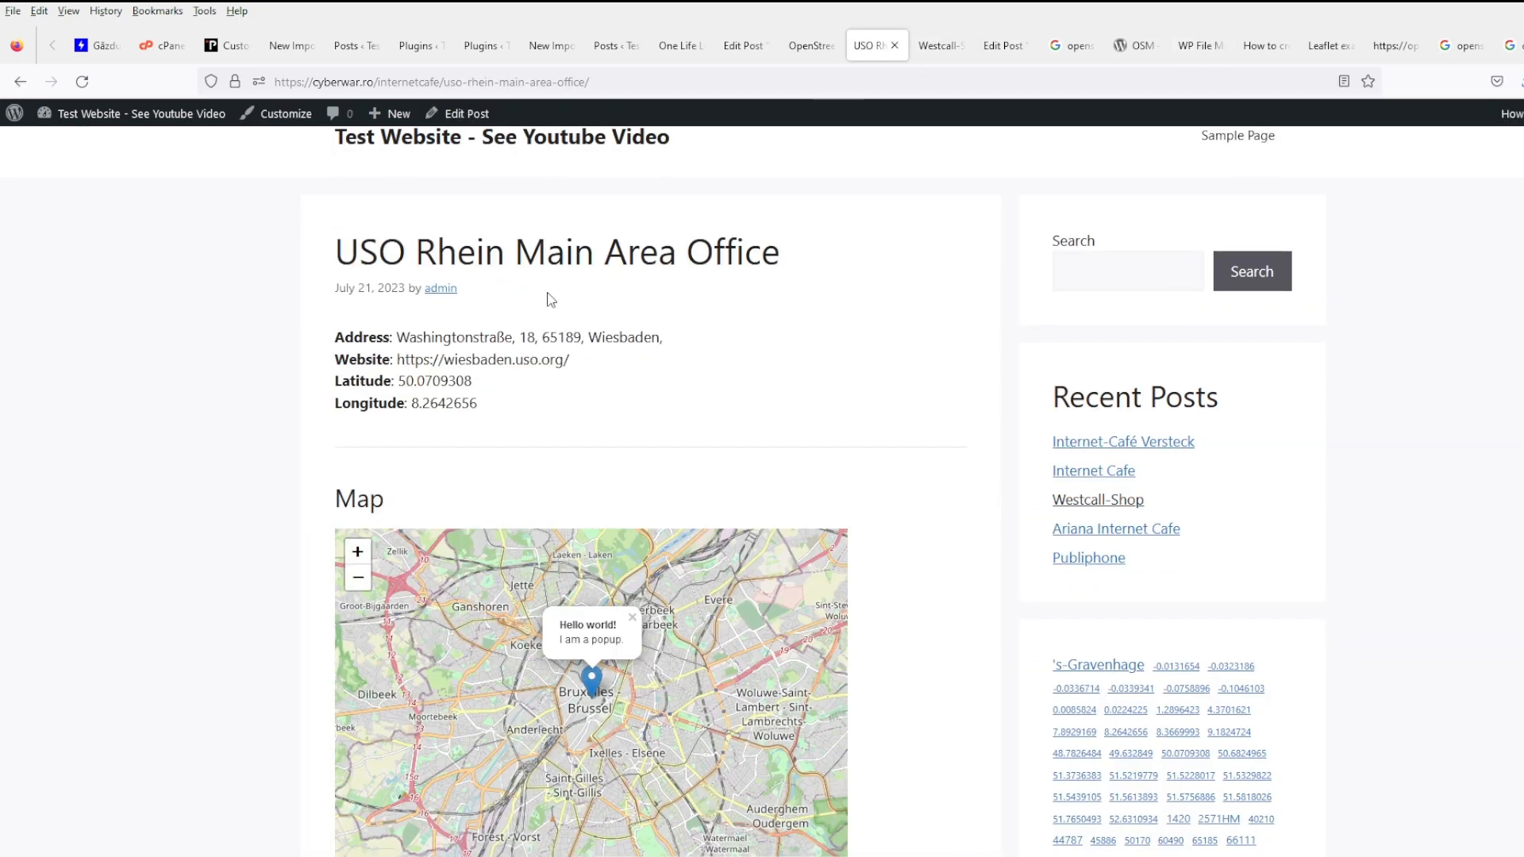
click(82, 80)
scroll(850, 398, down, 2)
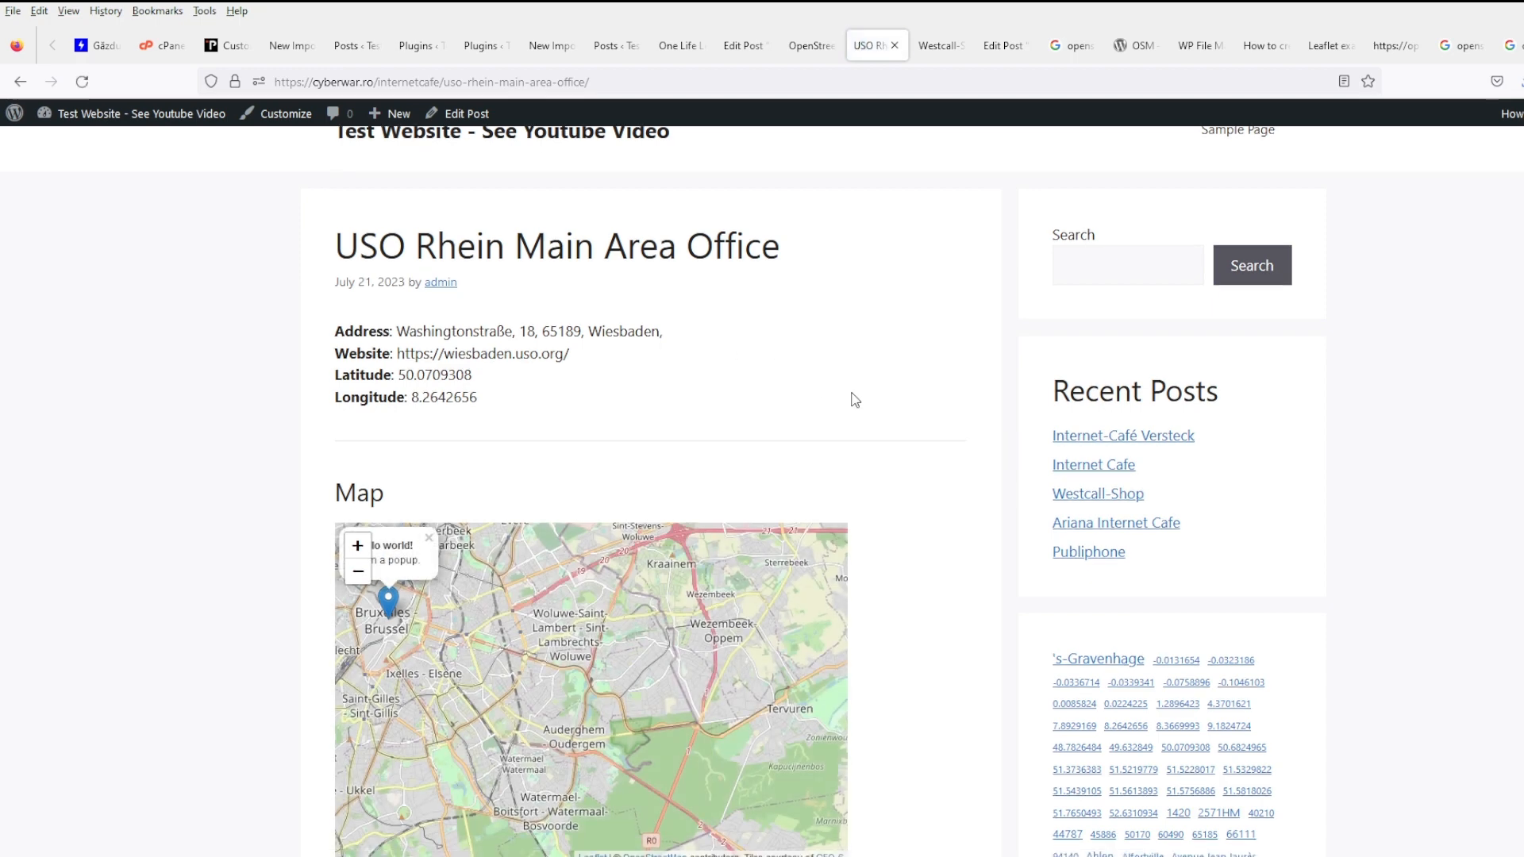
scroll(894, 405, up, 1)
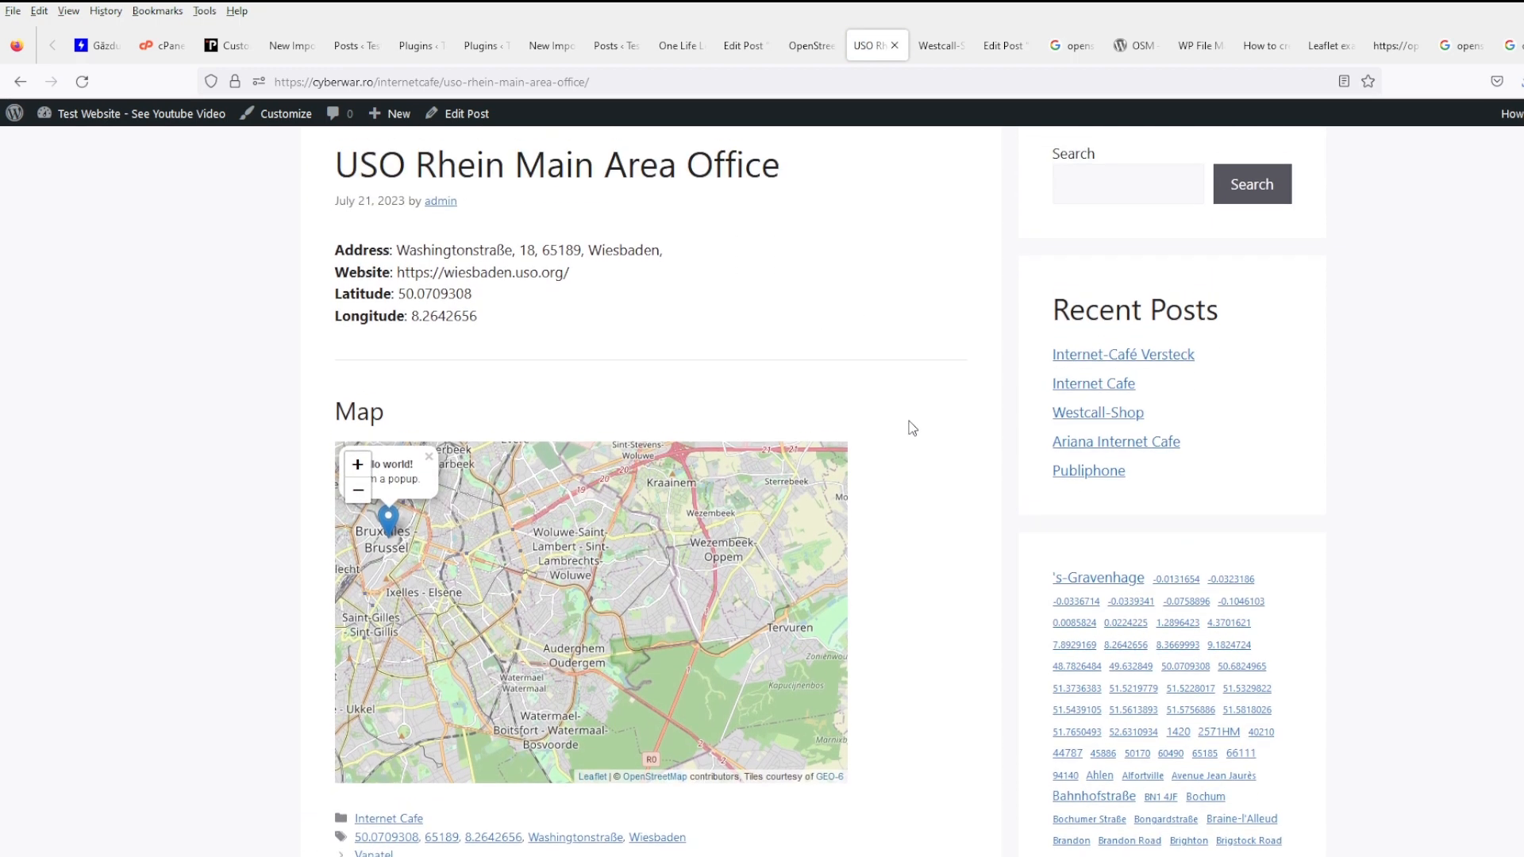
click(429, 456)
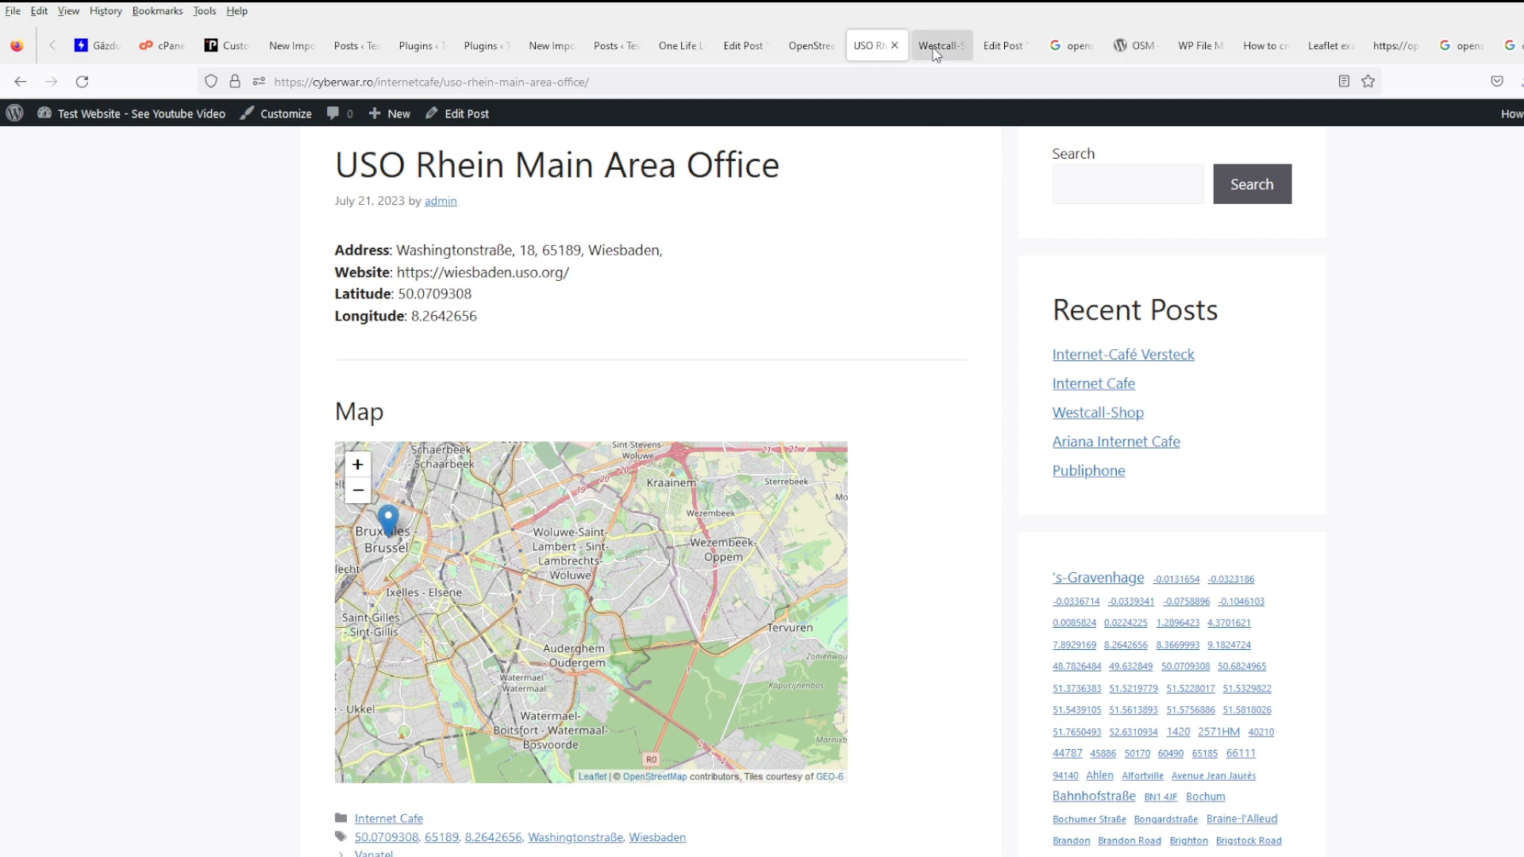
click(992, 49)
click(1199, 45)
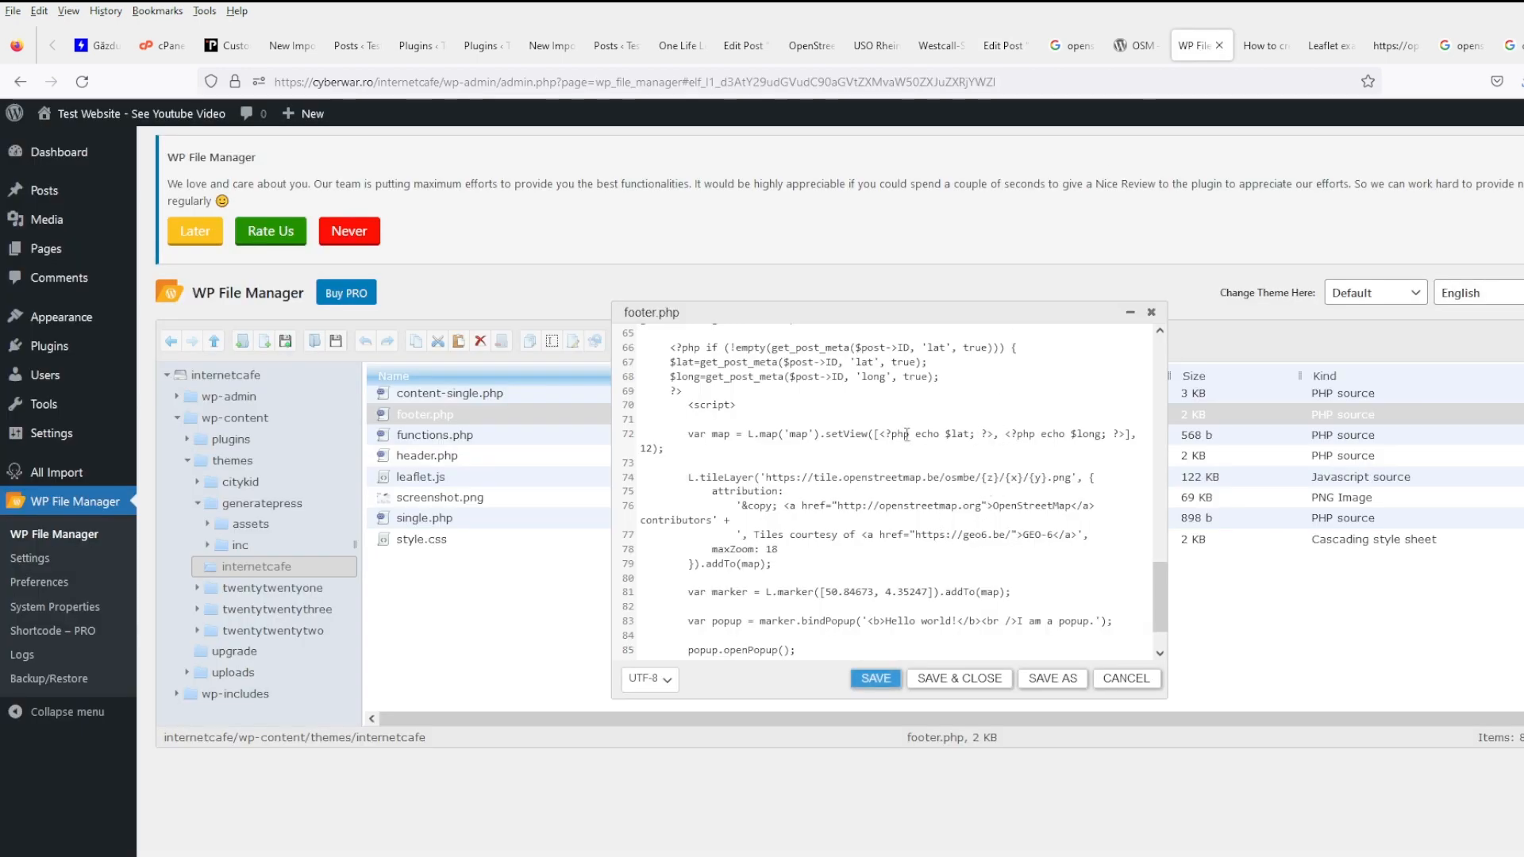
- Paste the echoed $lat/$long code over the L.marker coordinates on line 81 and save footer.php
click(881, 436)
shift+click(1127, 435)
key(ctrl+c)
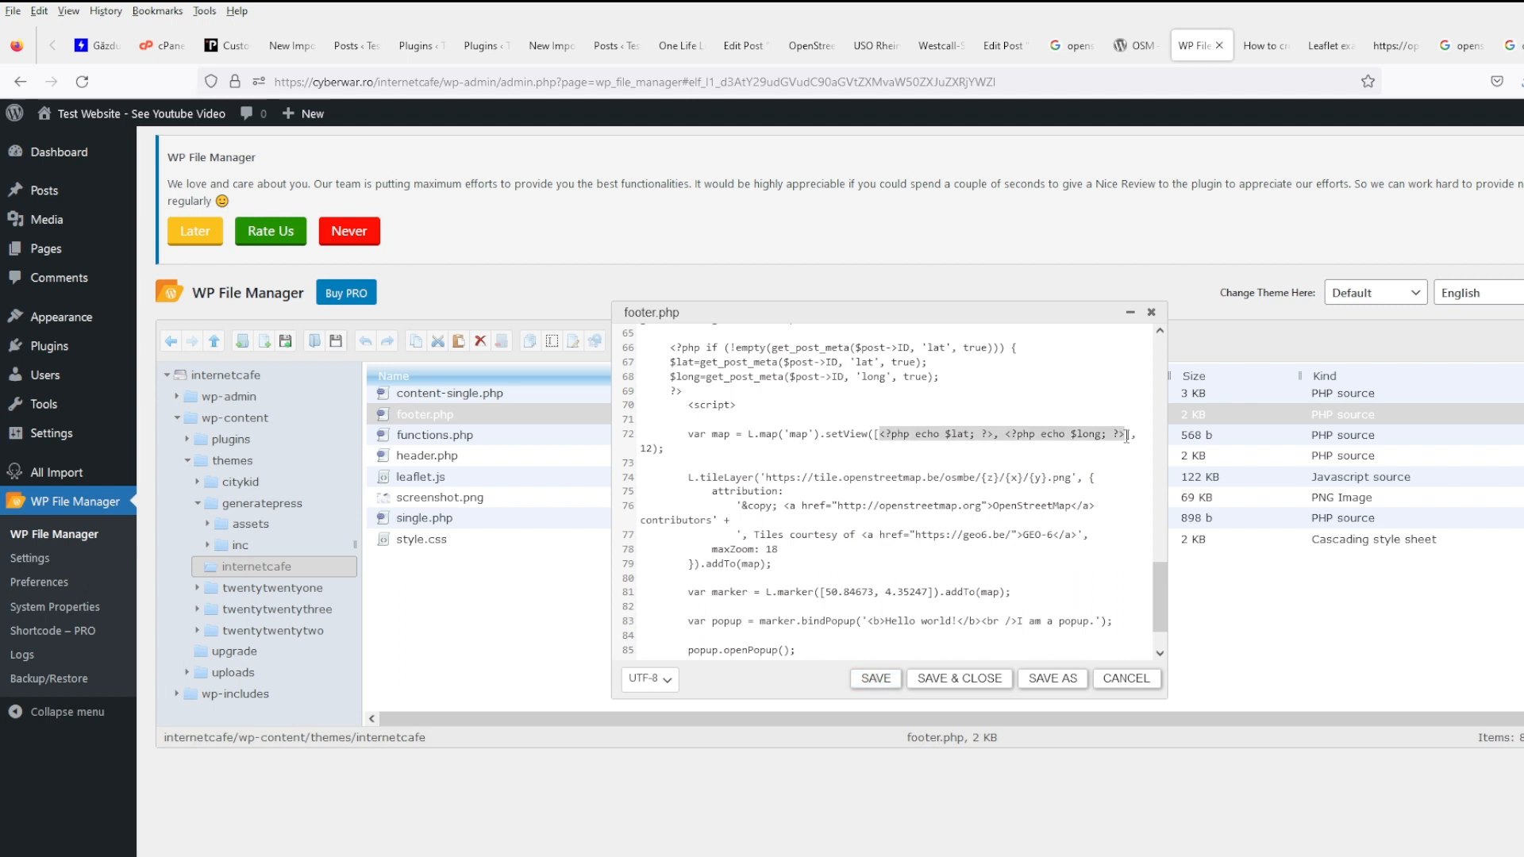
scroll(1017, 547, down, 1)
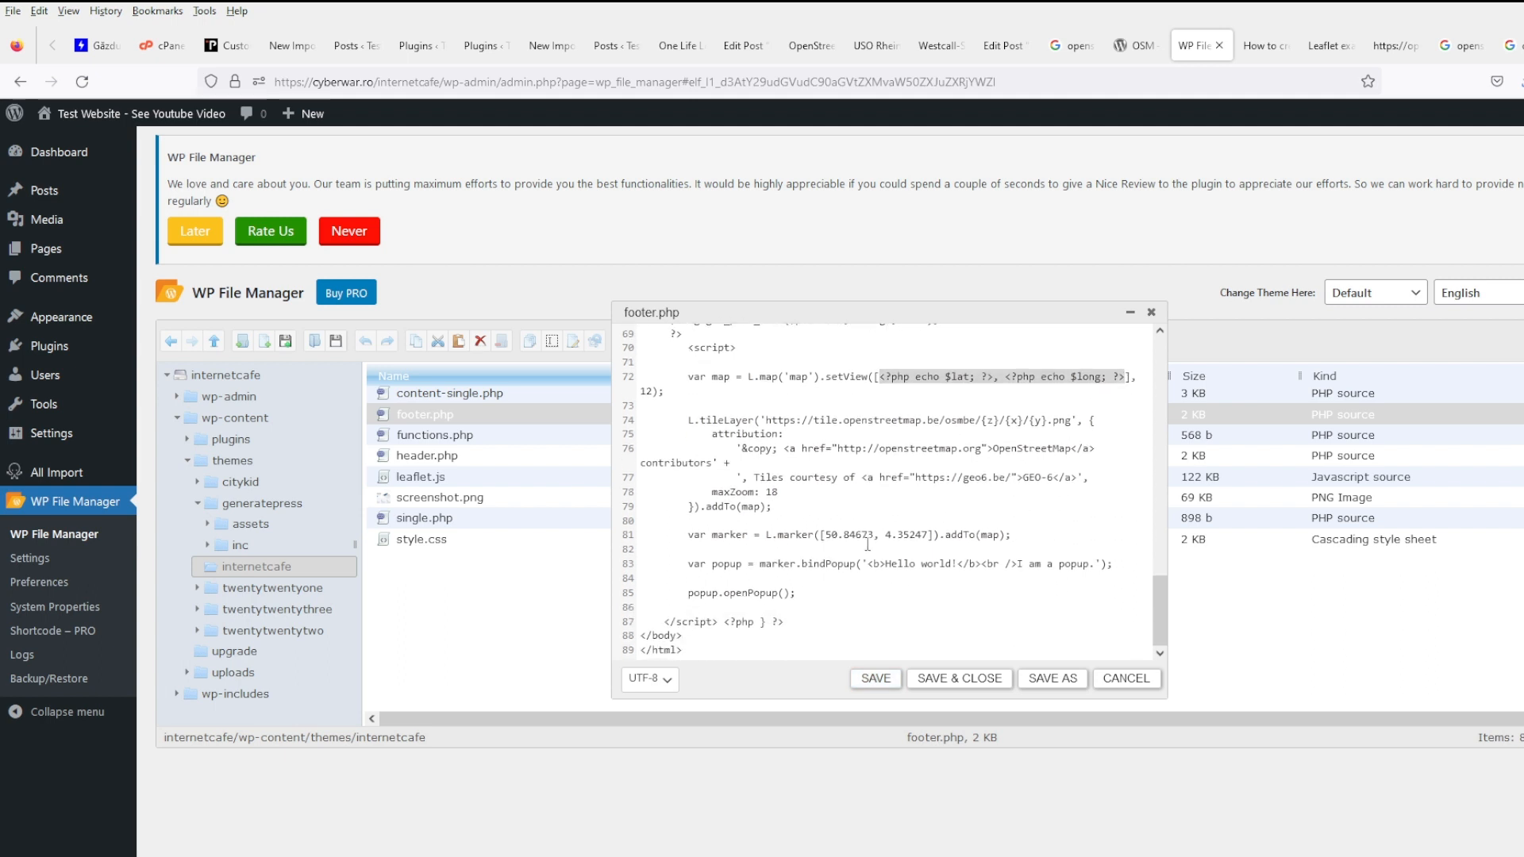
click(822, 536)
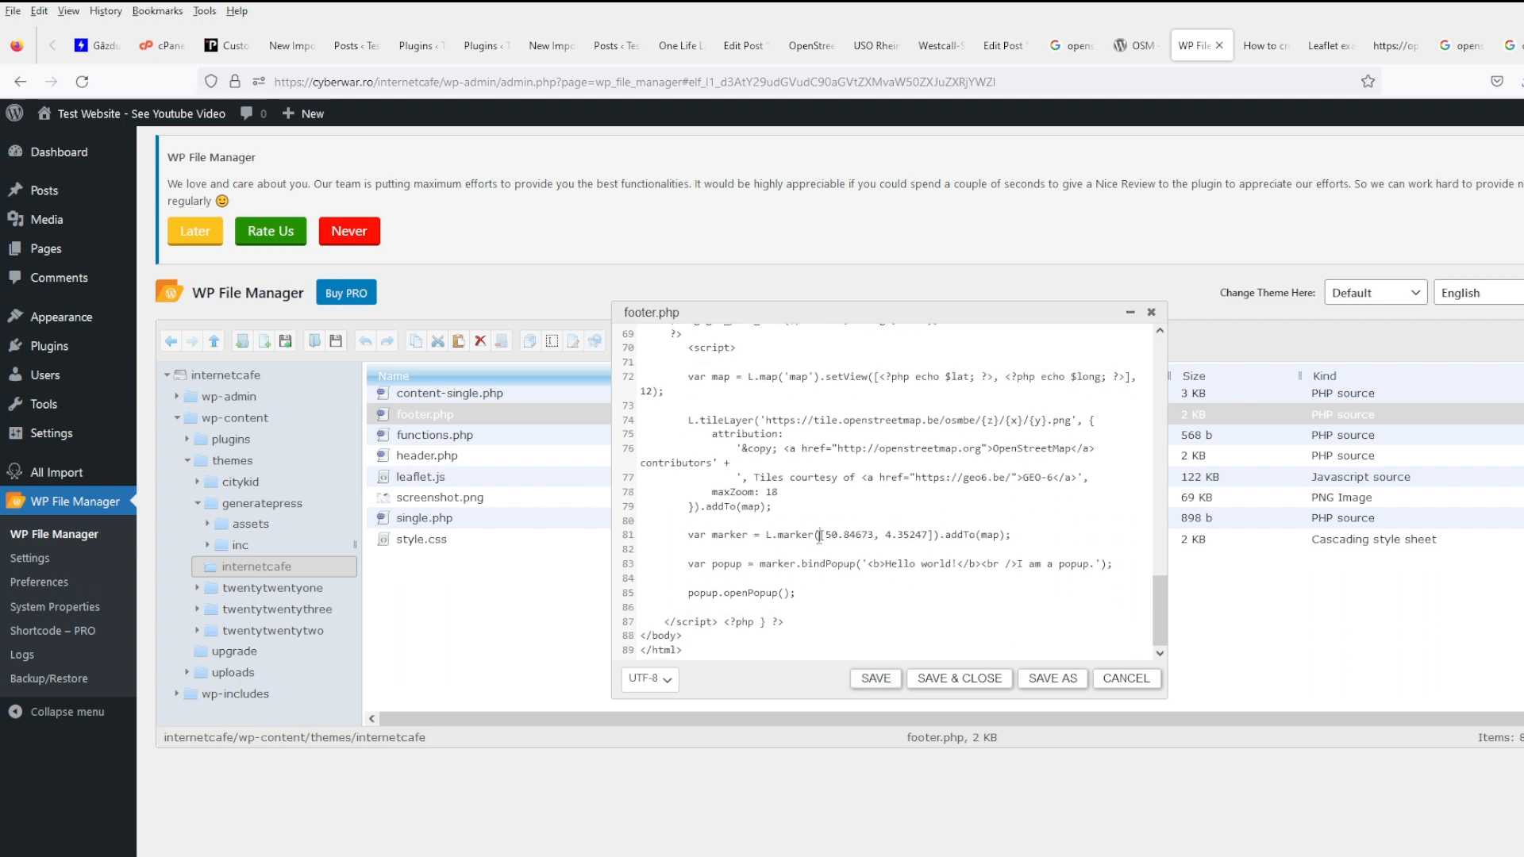
shift+click(927, 537)
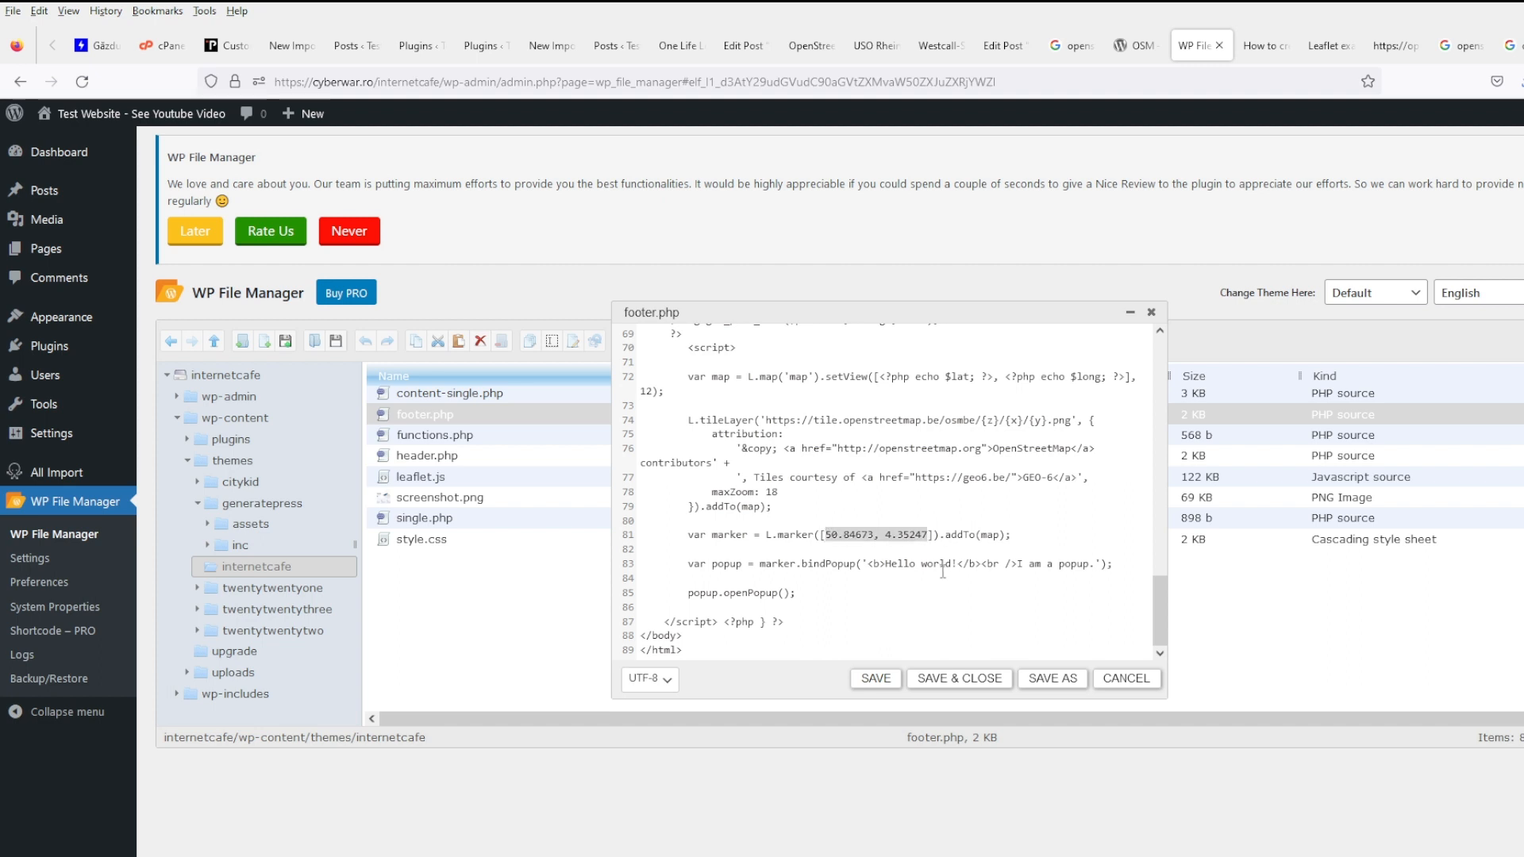
key(ctrl+v)
click(875, 678)
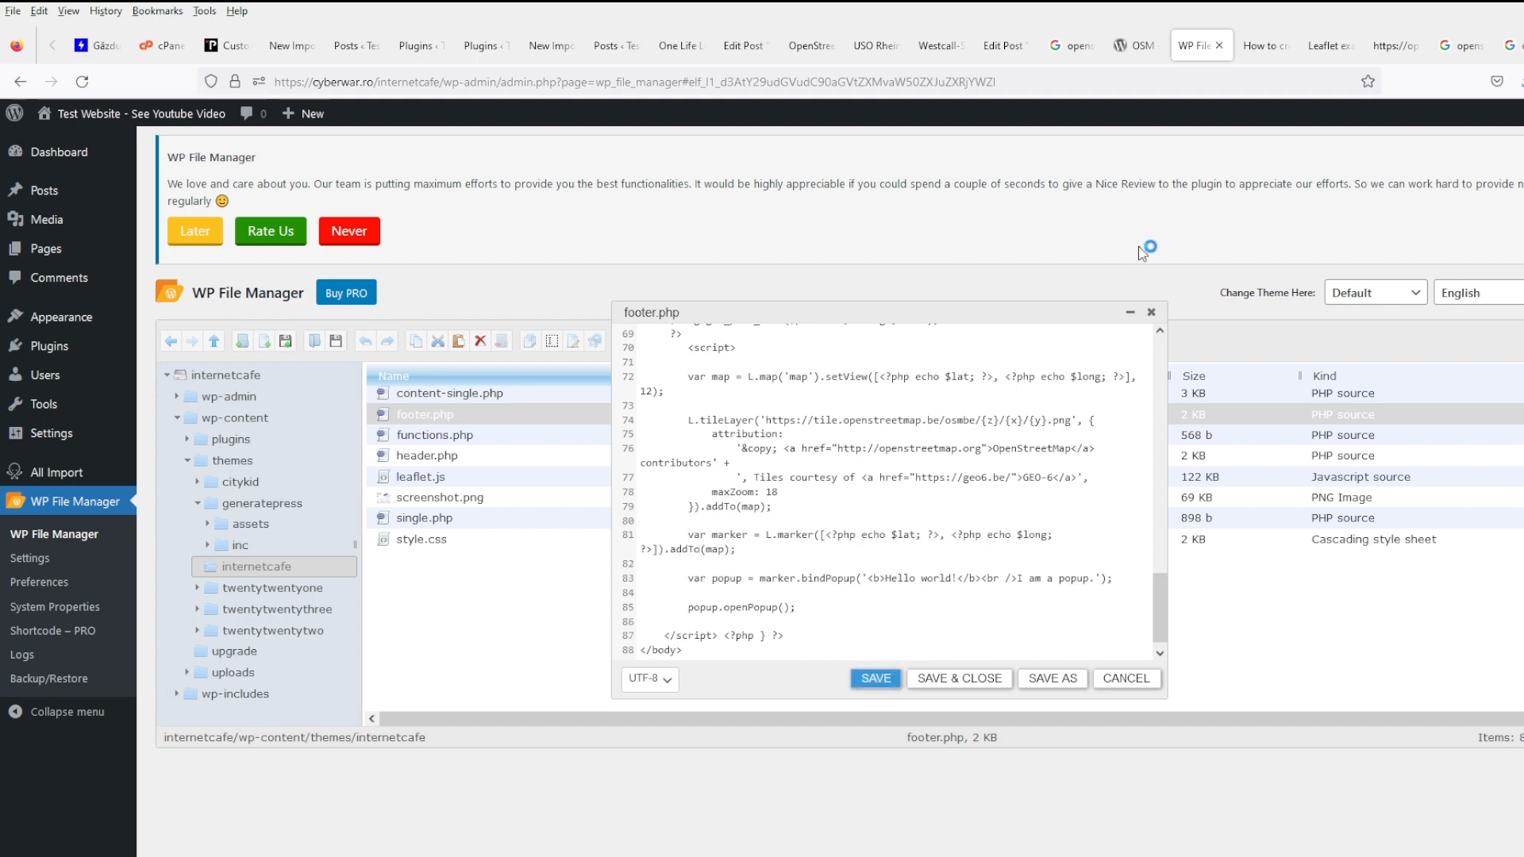
click(1262, 48)
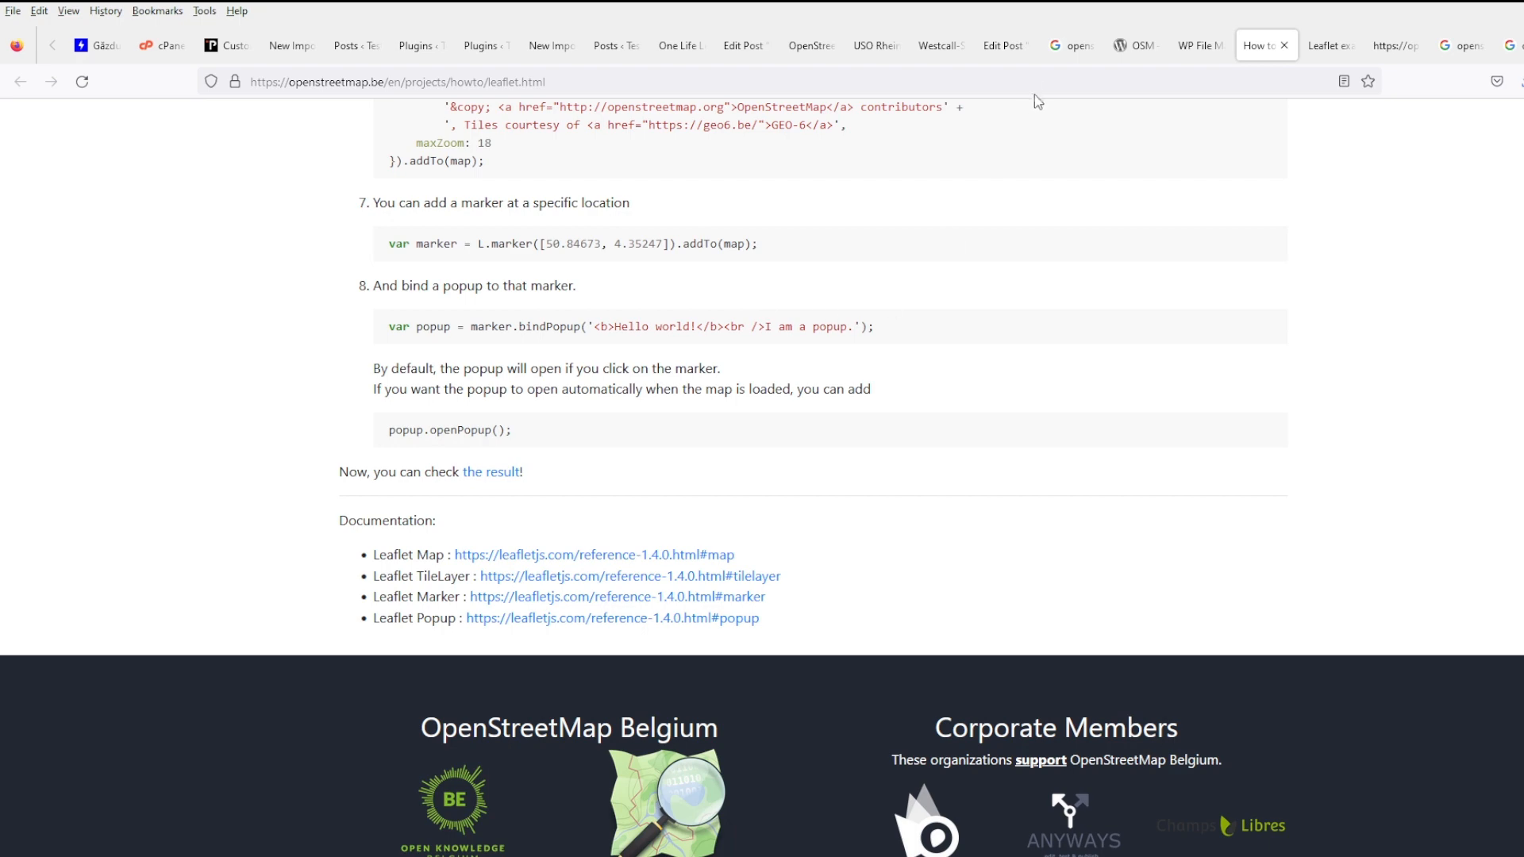
- Reload the USO Rhein Main Area Office post and close its Hello world popup to check the map
click(1004, 48)
click(940, 48)
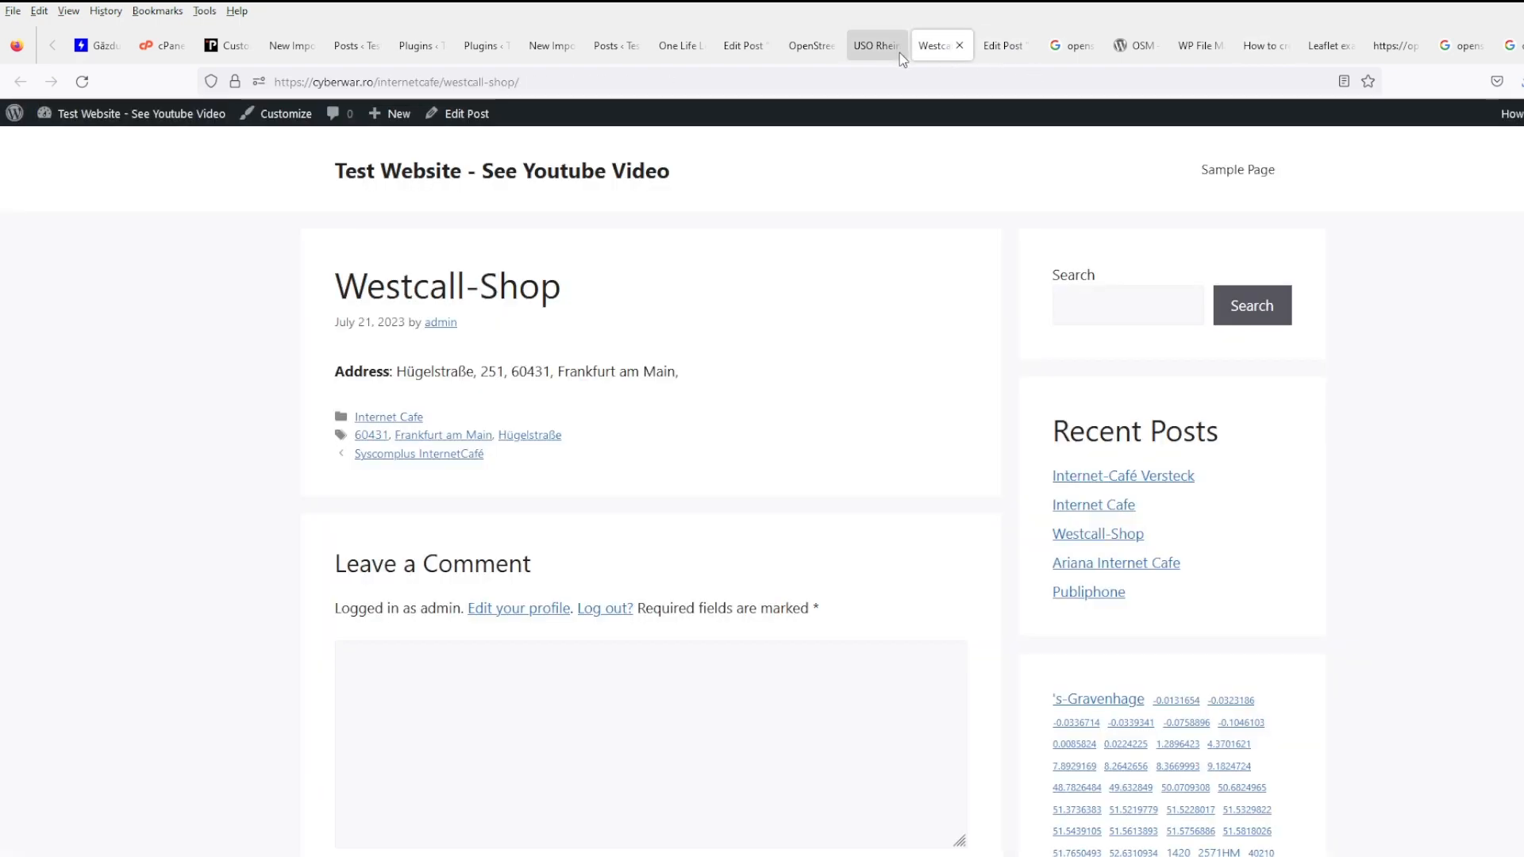
click(873, 54)
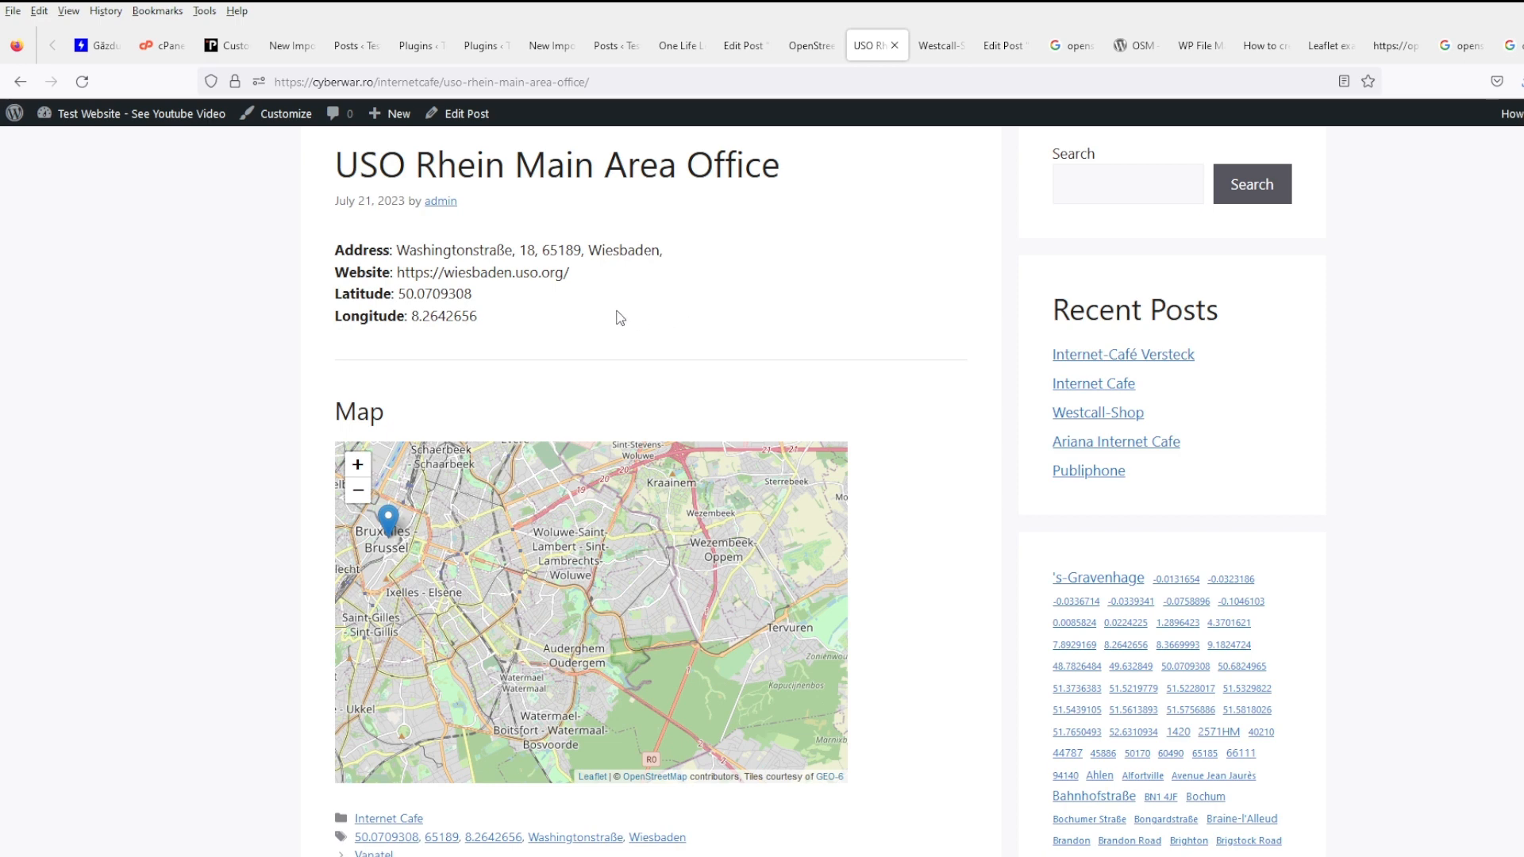
click(83, 82)
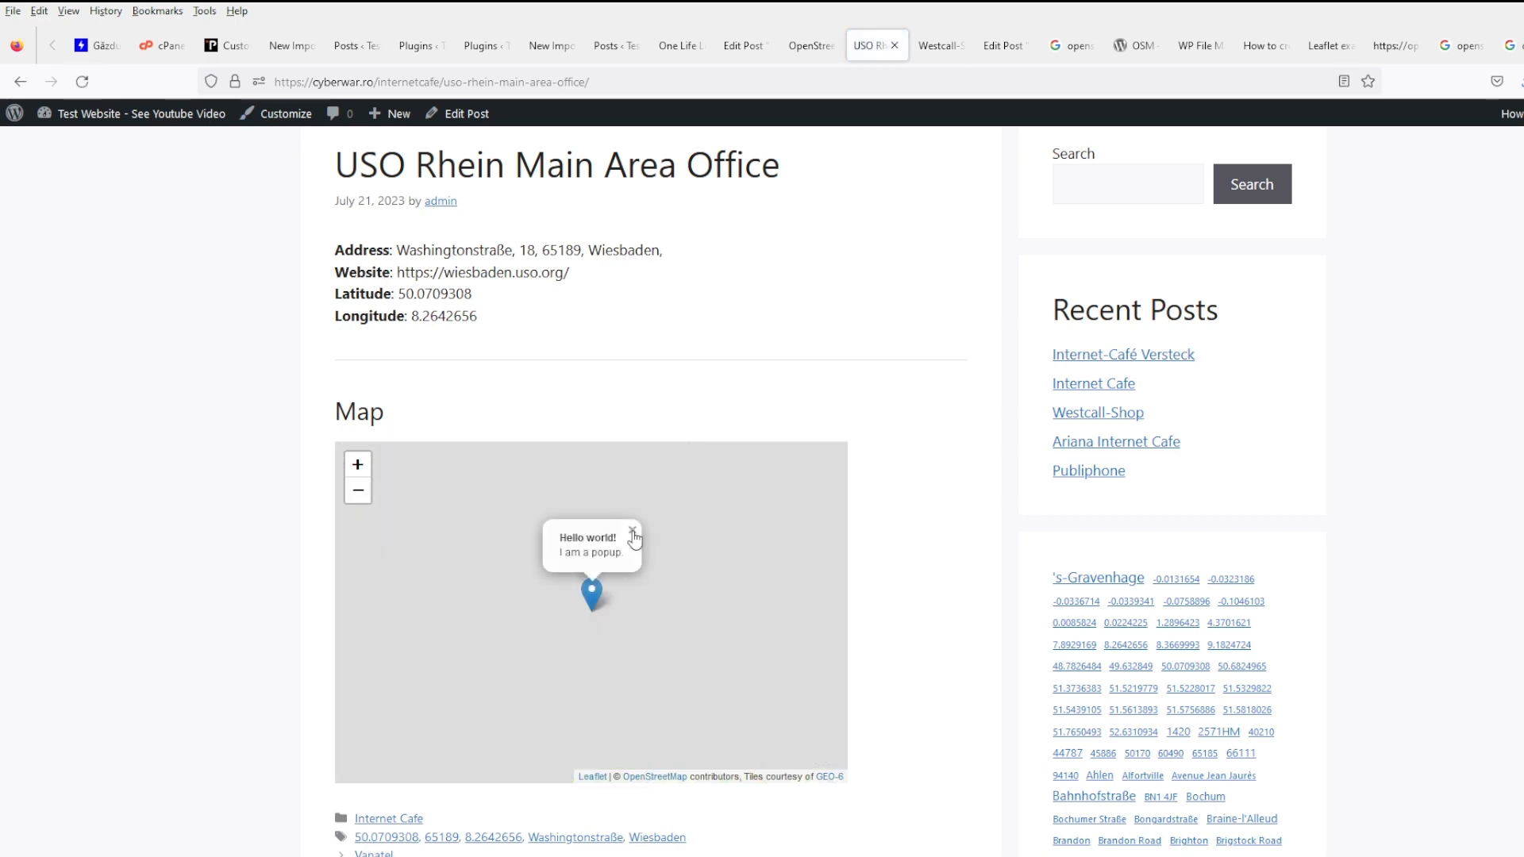
click(633, 531)
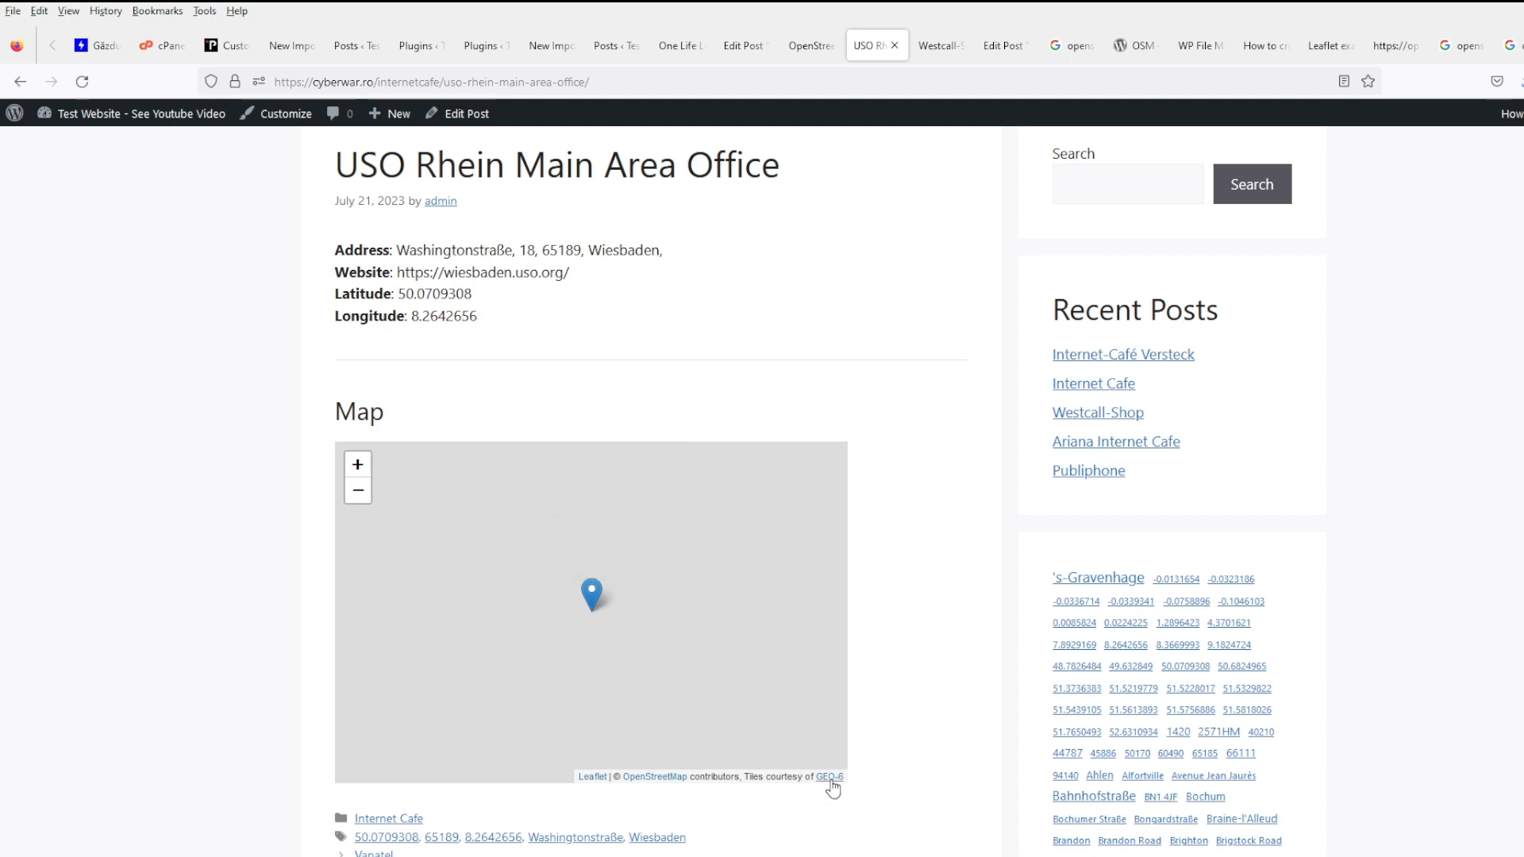
- Compare the OSM plugin settings page against the Westcall-Shop and USO Rhein posts
click(1135, 45)
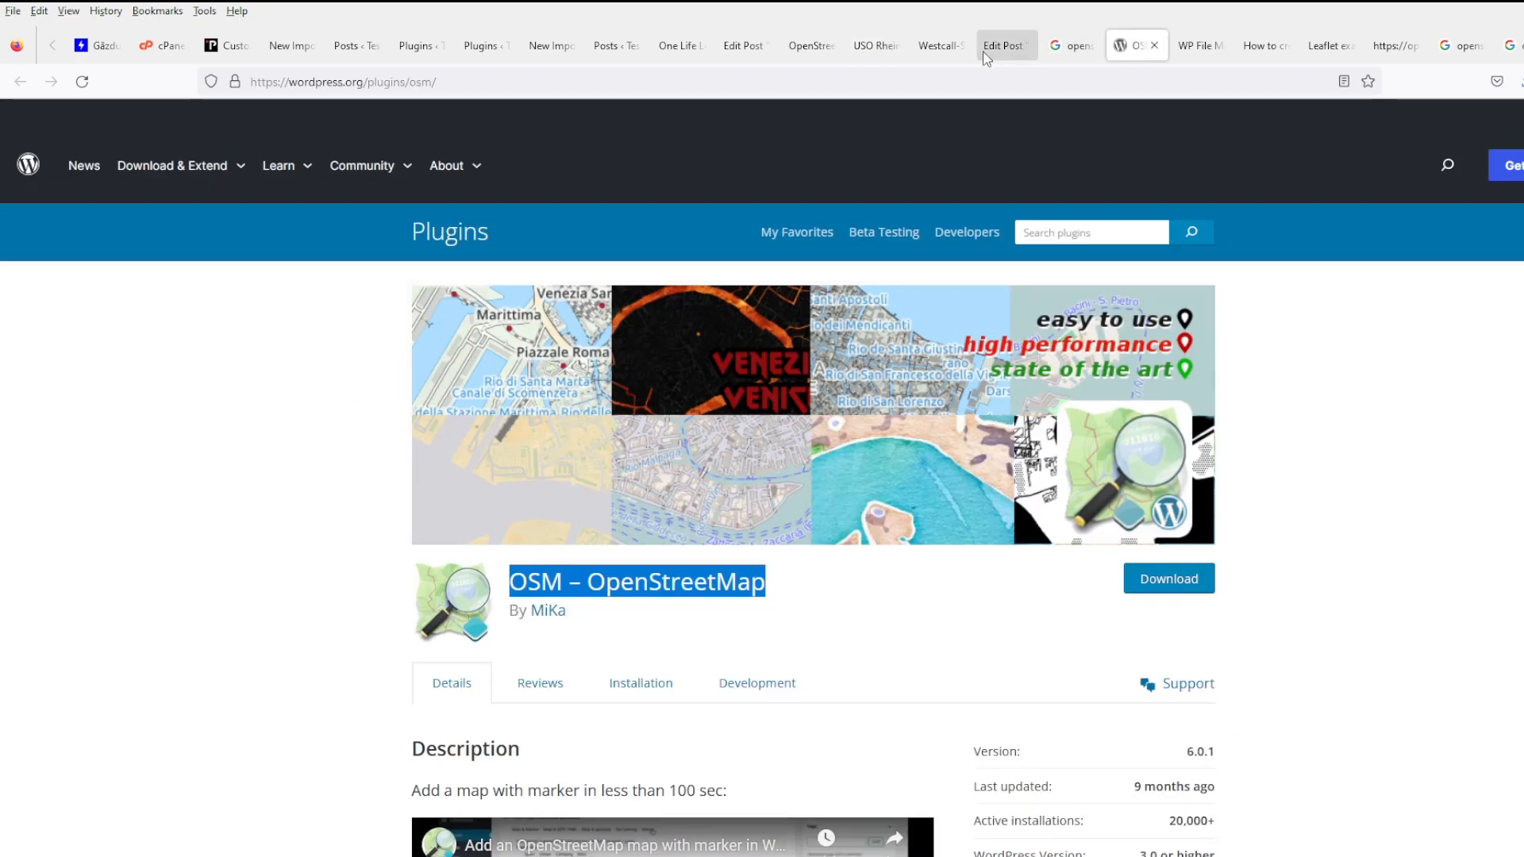
click(945, 47)
click(876, 47)
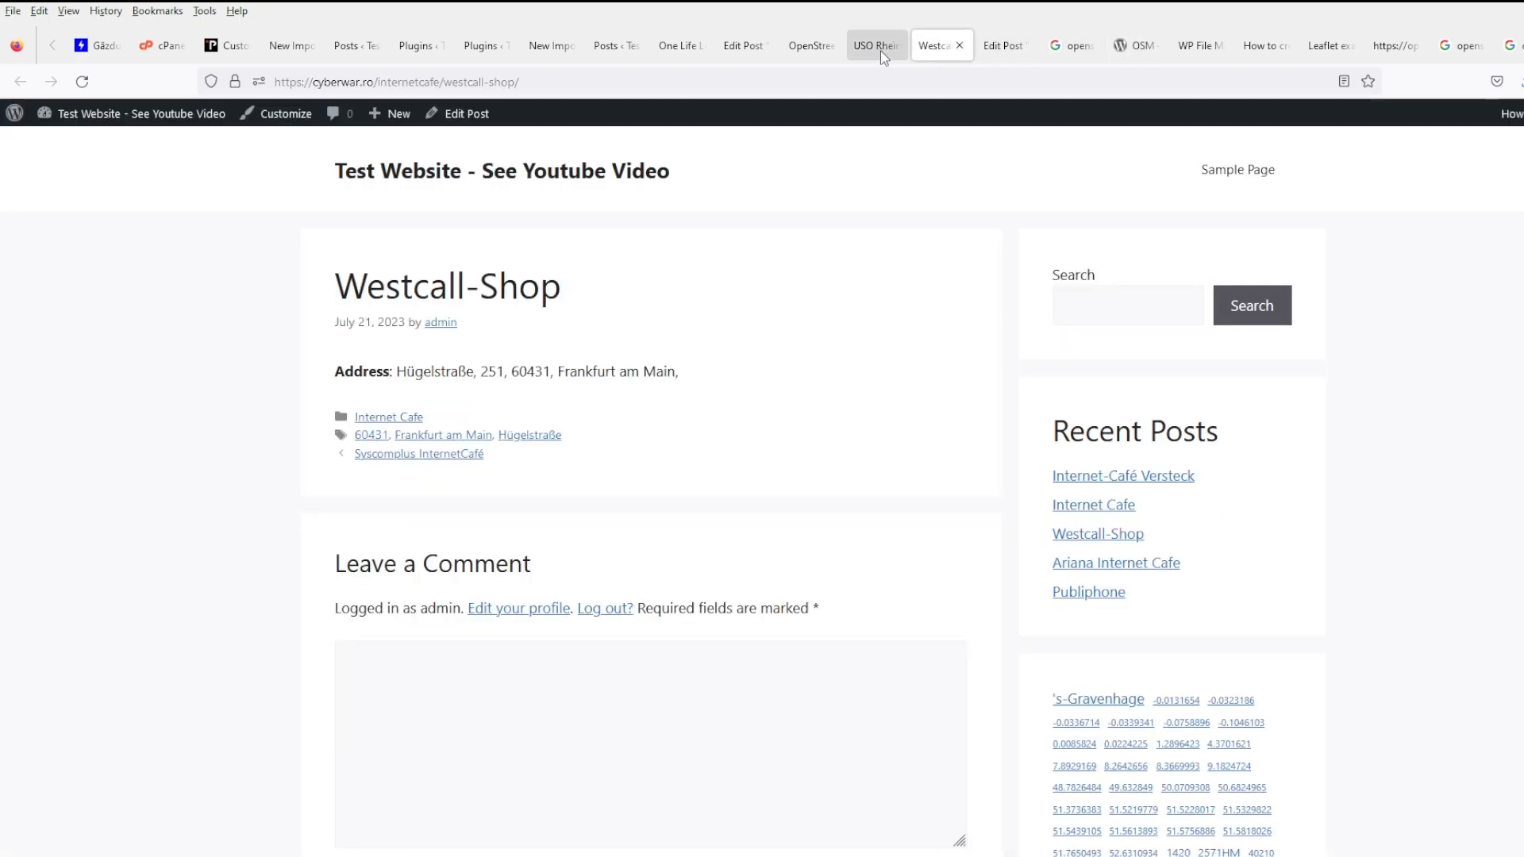
click(818, 47)
click(949, 48)
scroll(877, 324, down, 5)
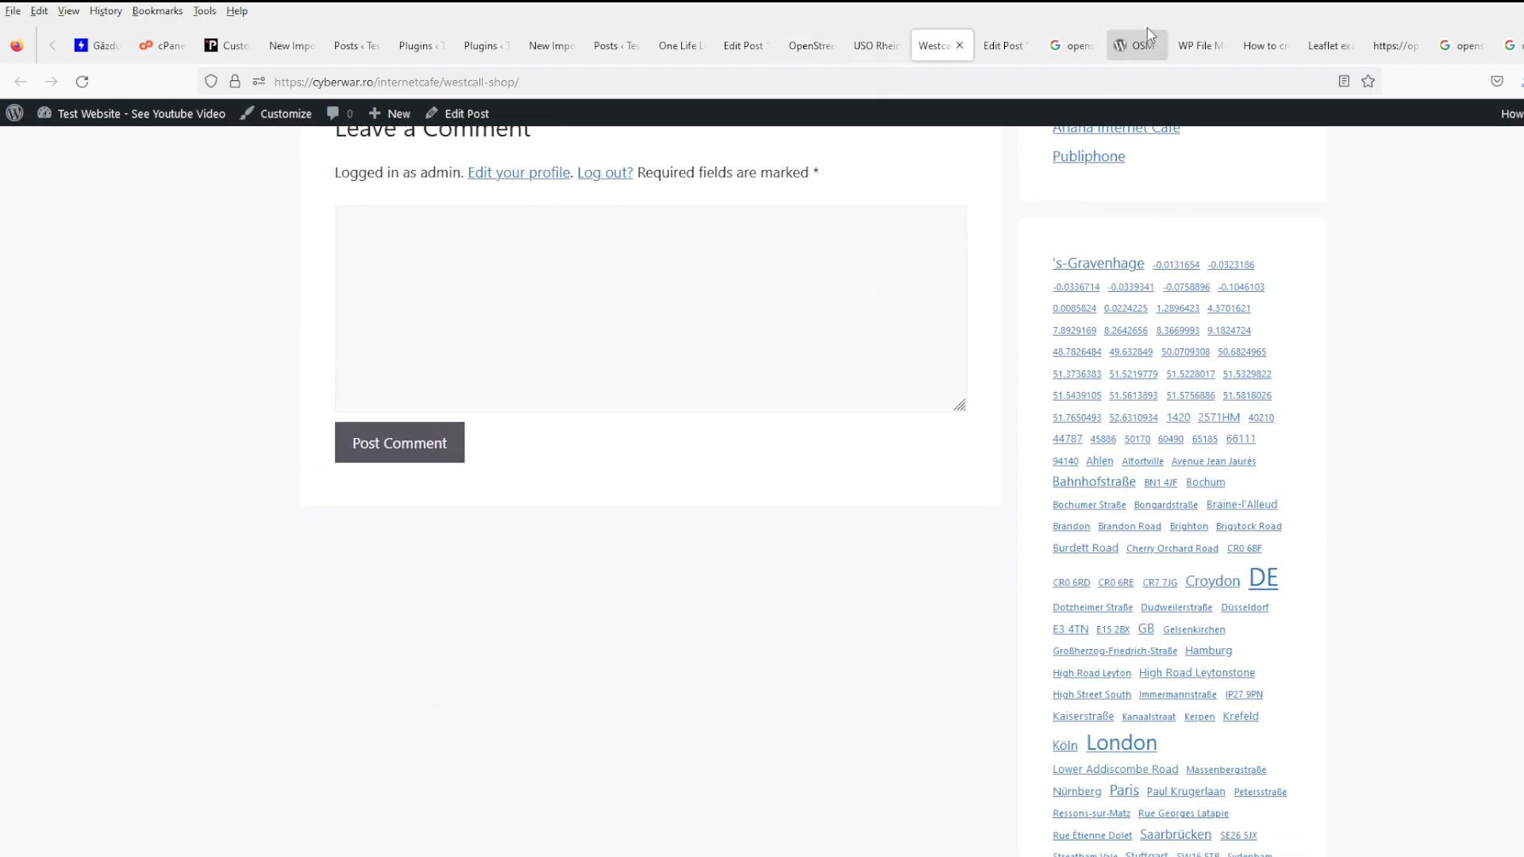
- Cycle through the file manager, search results and post tabs, ending on the Leaflet map tutorial
click(1139, 46)
click(1187, 54)
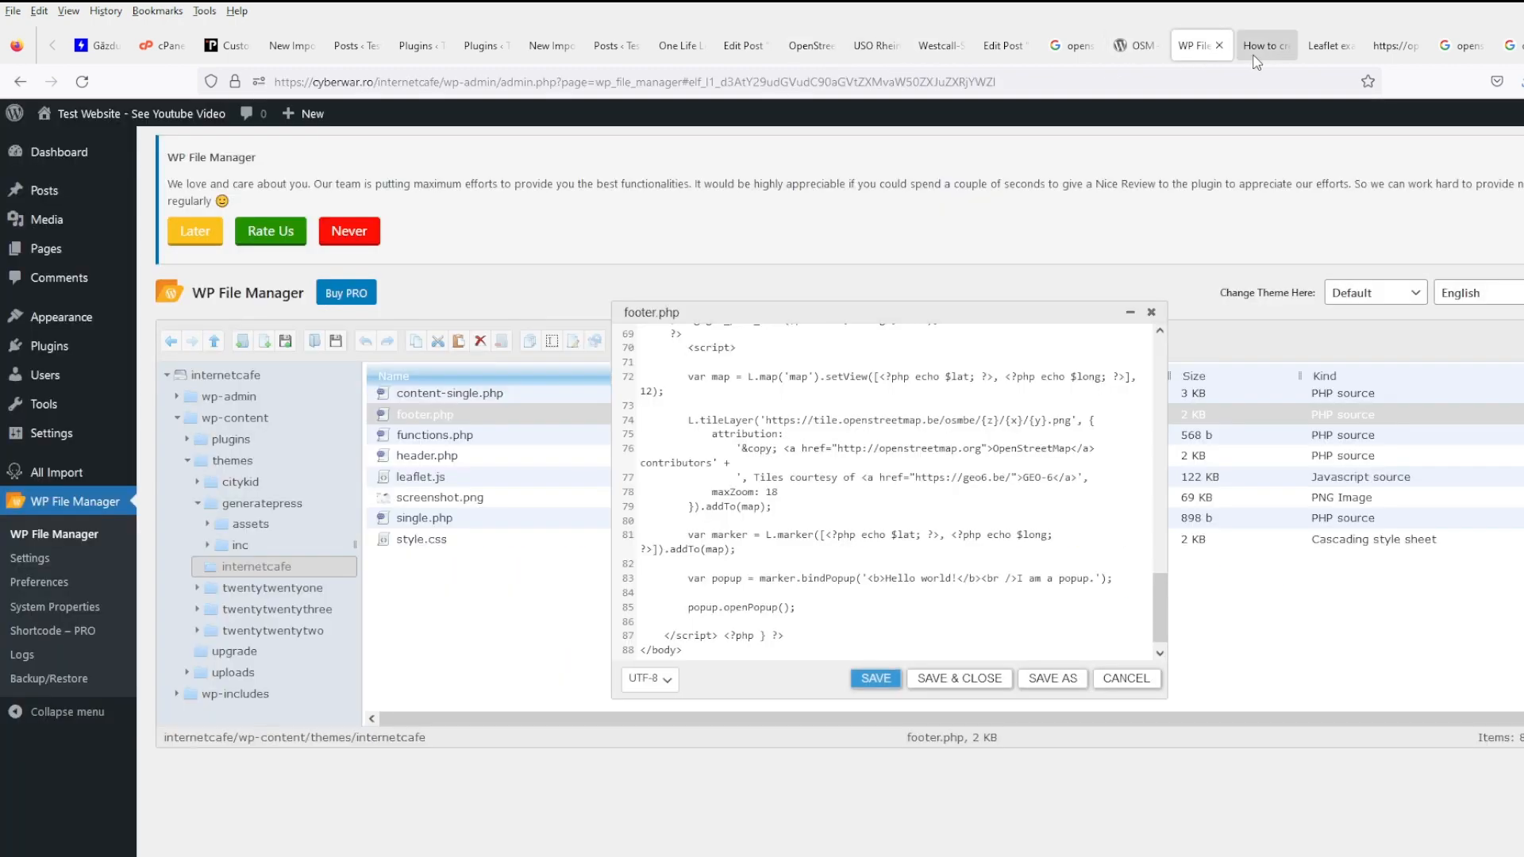
click(1047, 52)
click(1120, 52)
click(941, 48)
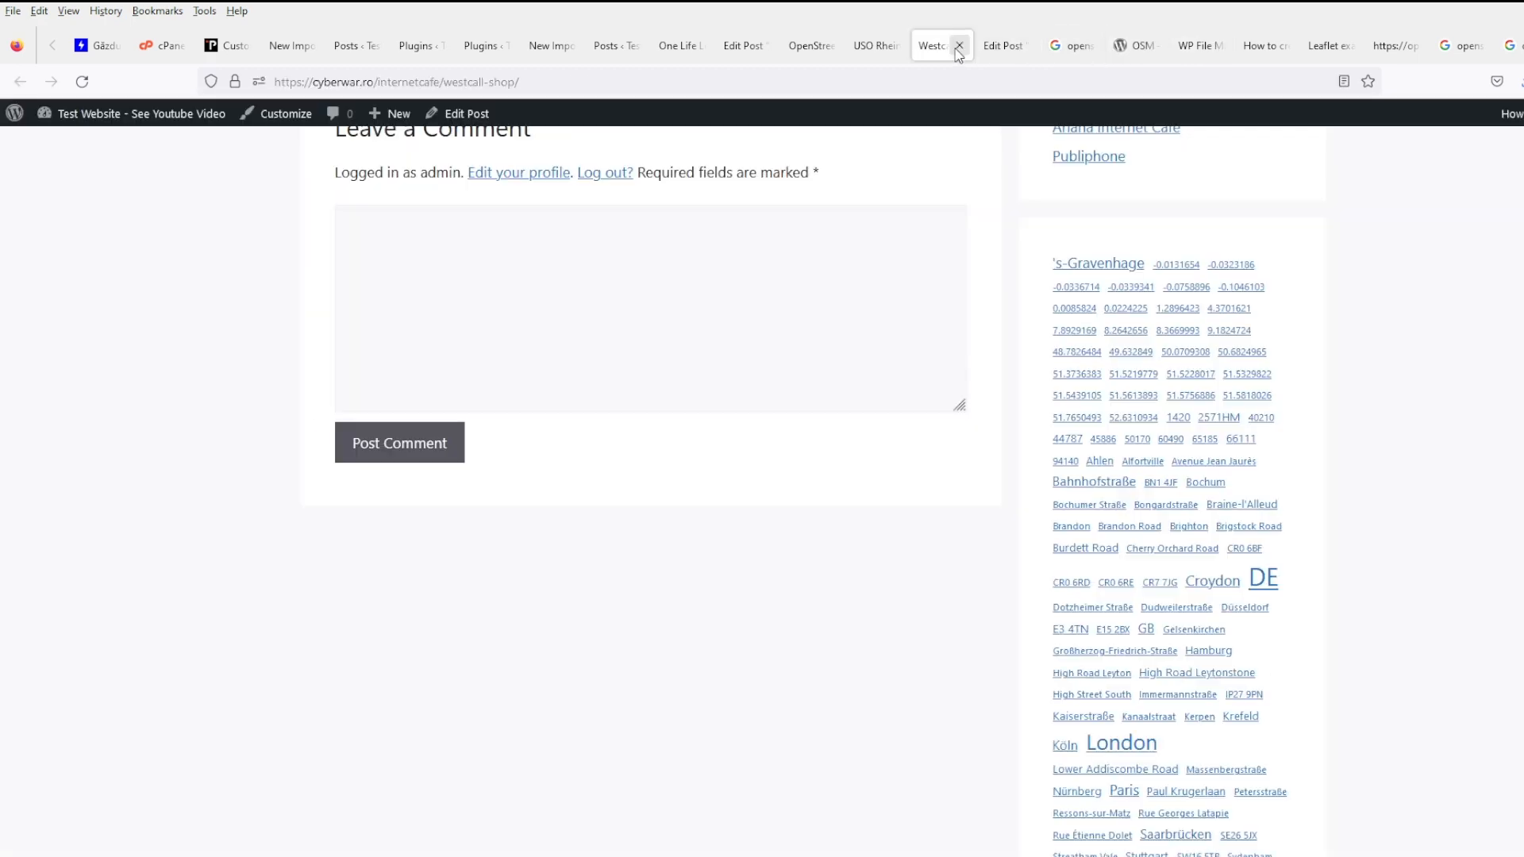
click(1002, 48)
click(879, 53)
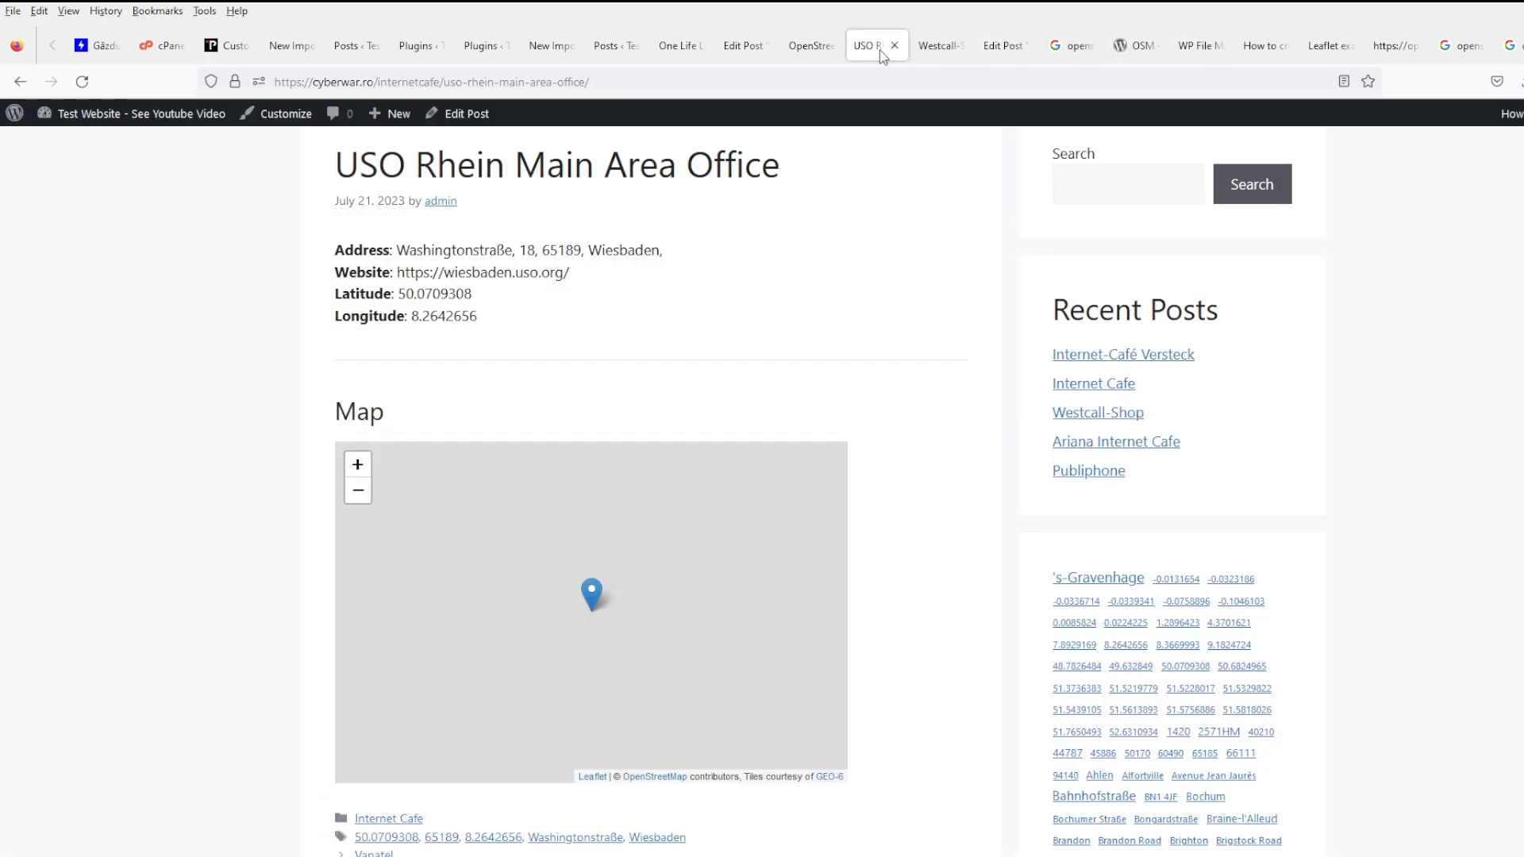
click(826, 52)
click(1309, 46)
click(1265, 46)
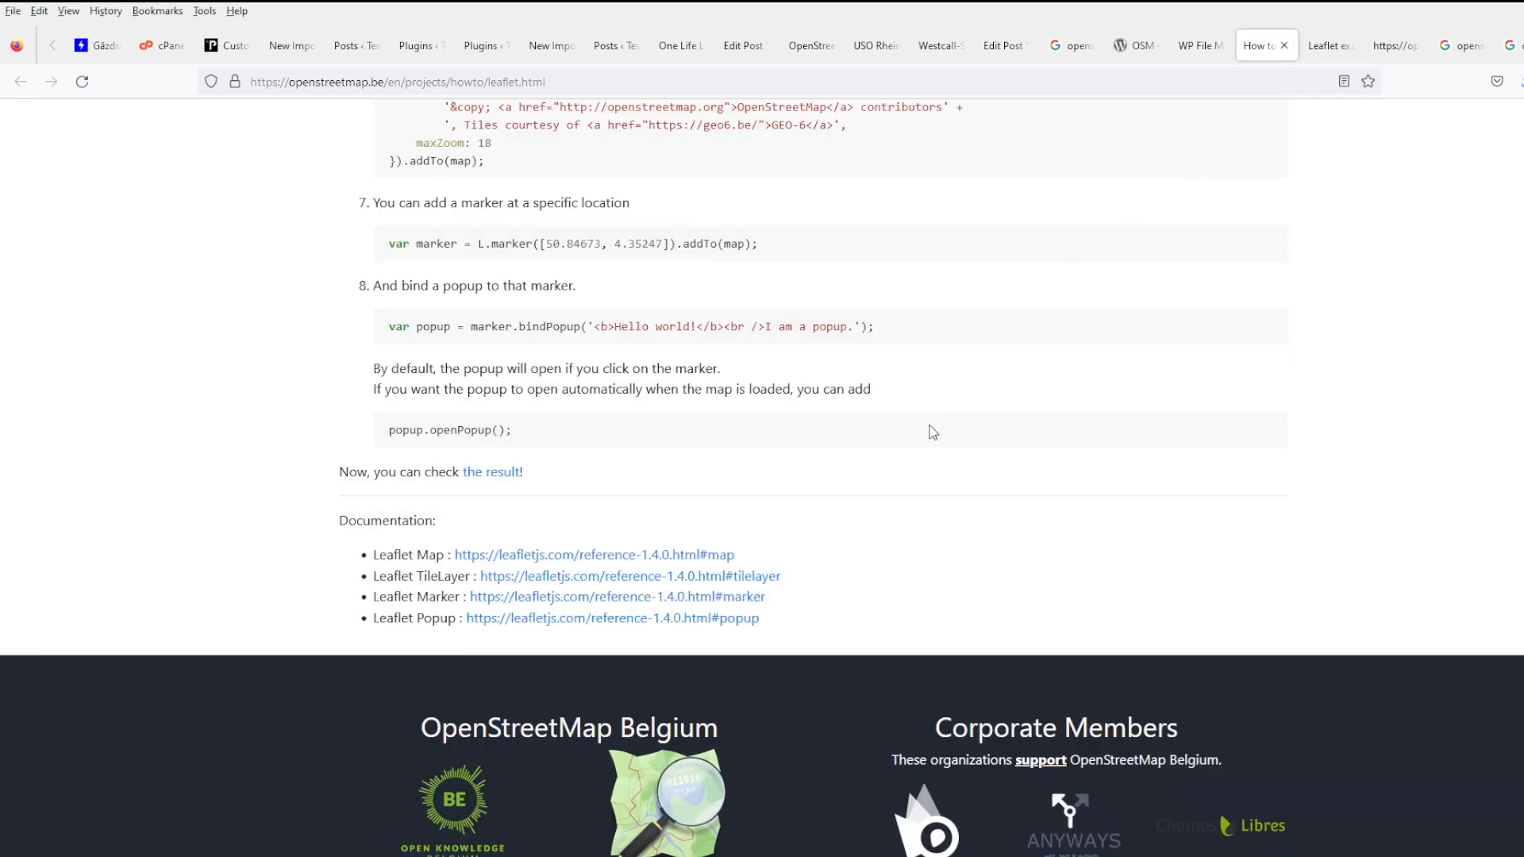
- Open the Leaflet homepage in a new tab and read the tutorial down to its step 6 baselayer heading
middle_click(698, 561)
scroll(892, 557, up, 15)
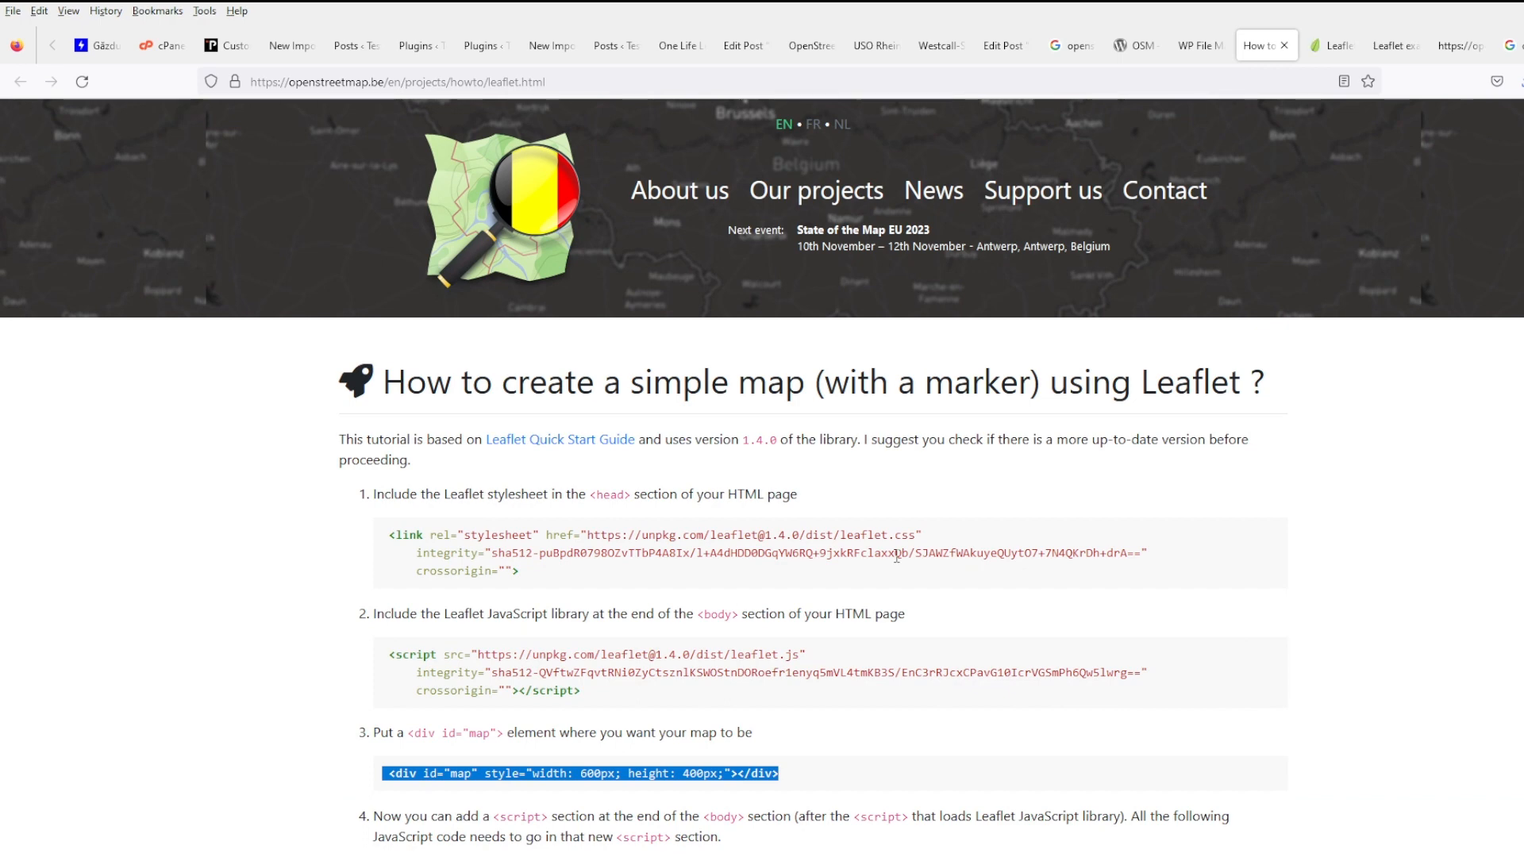
click(698, 451)
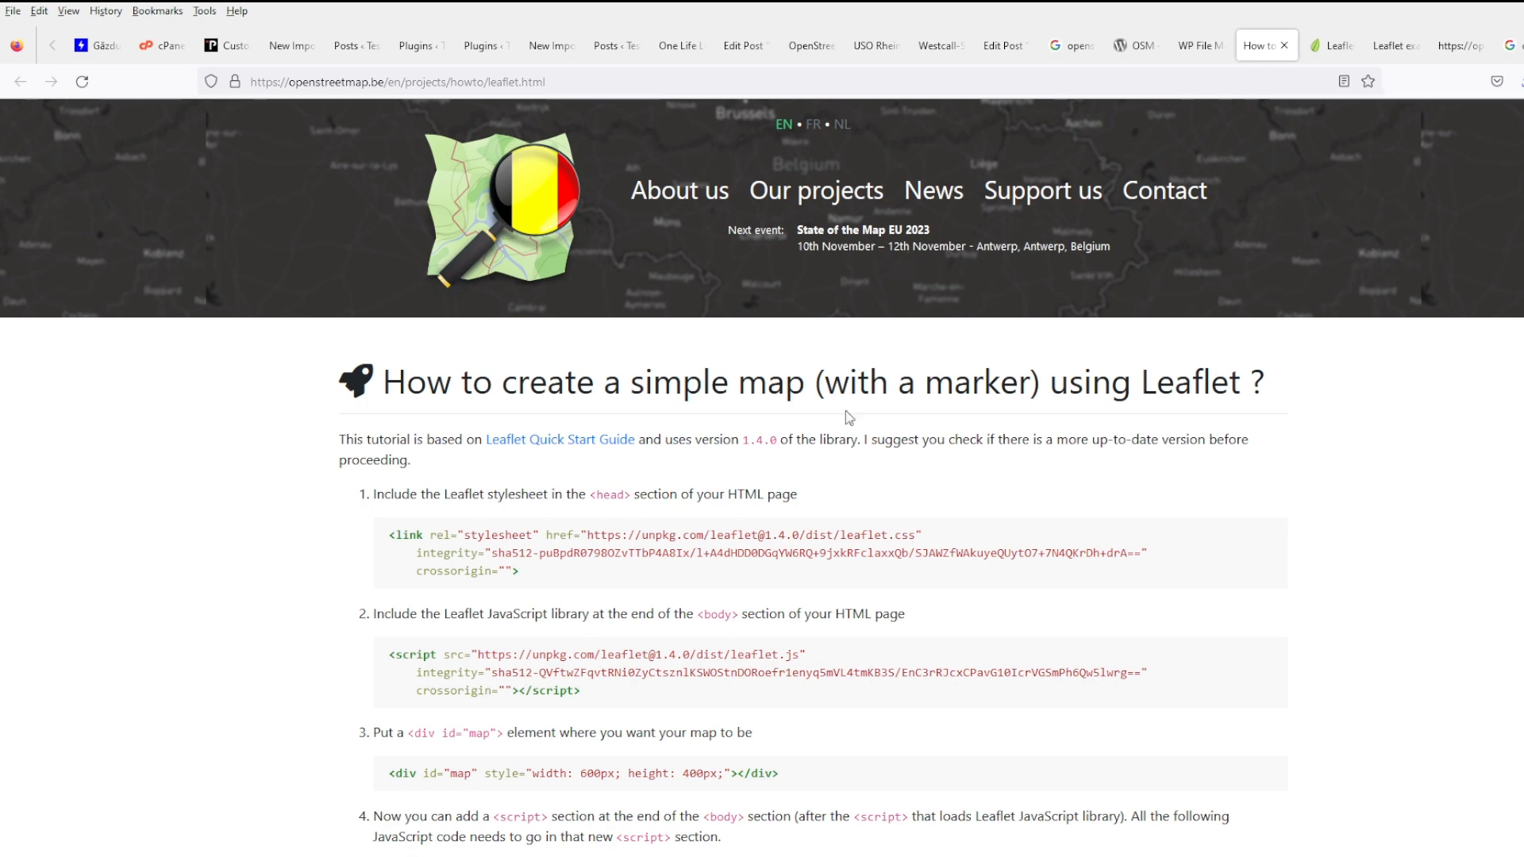
scroll(802, 583, down, 3)
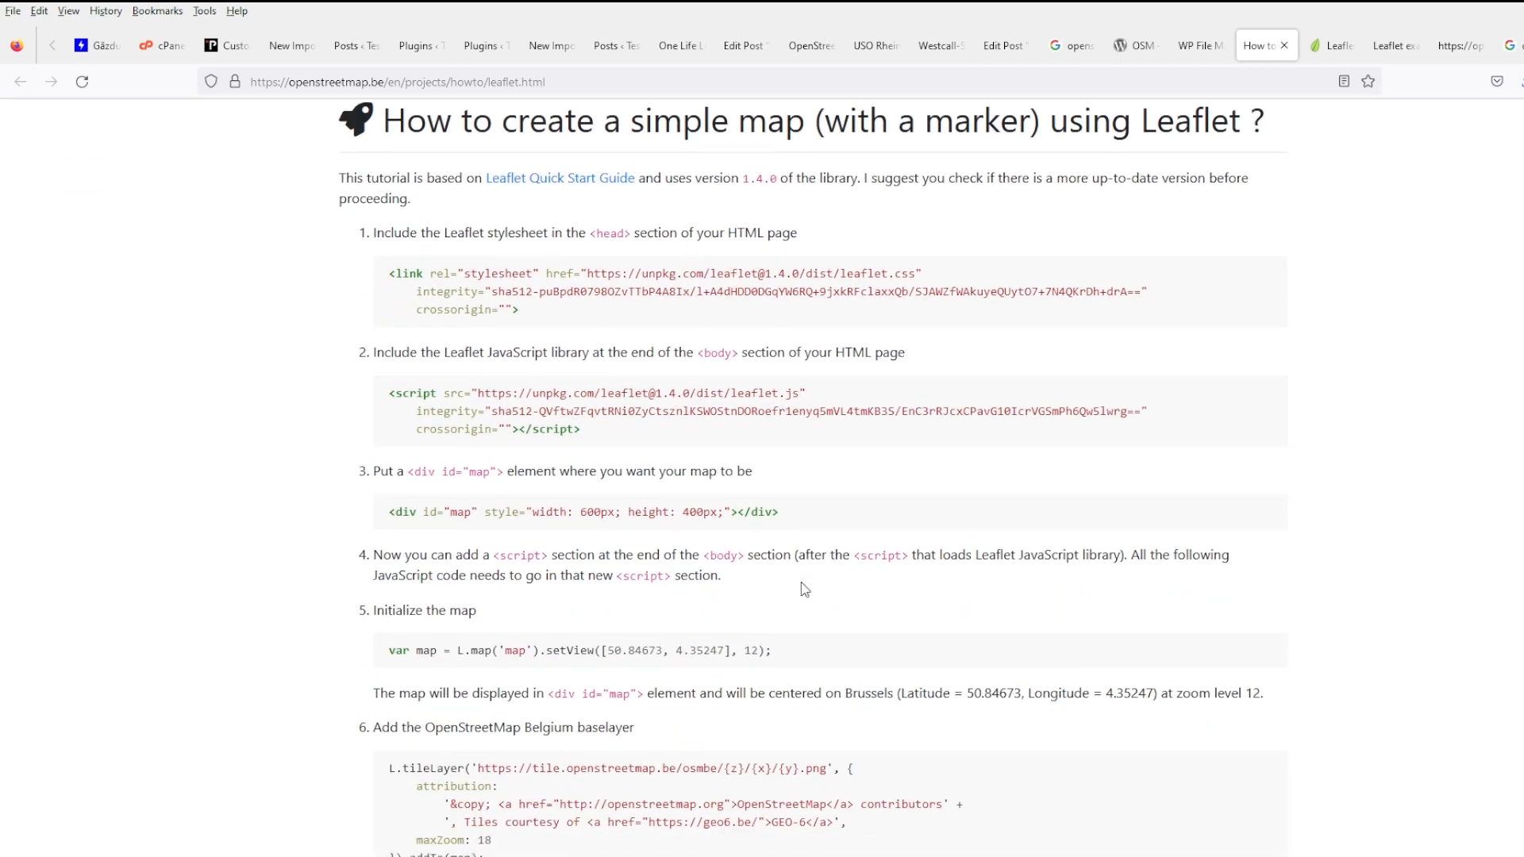
scroll(804, 588, down, 3)
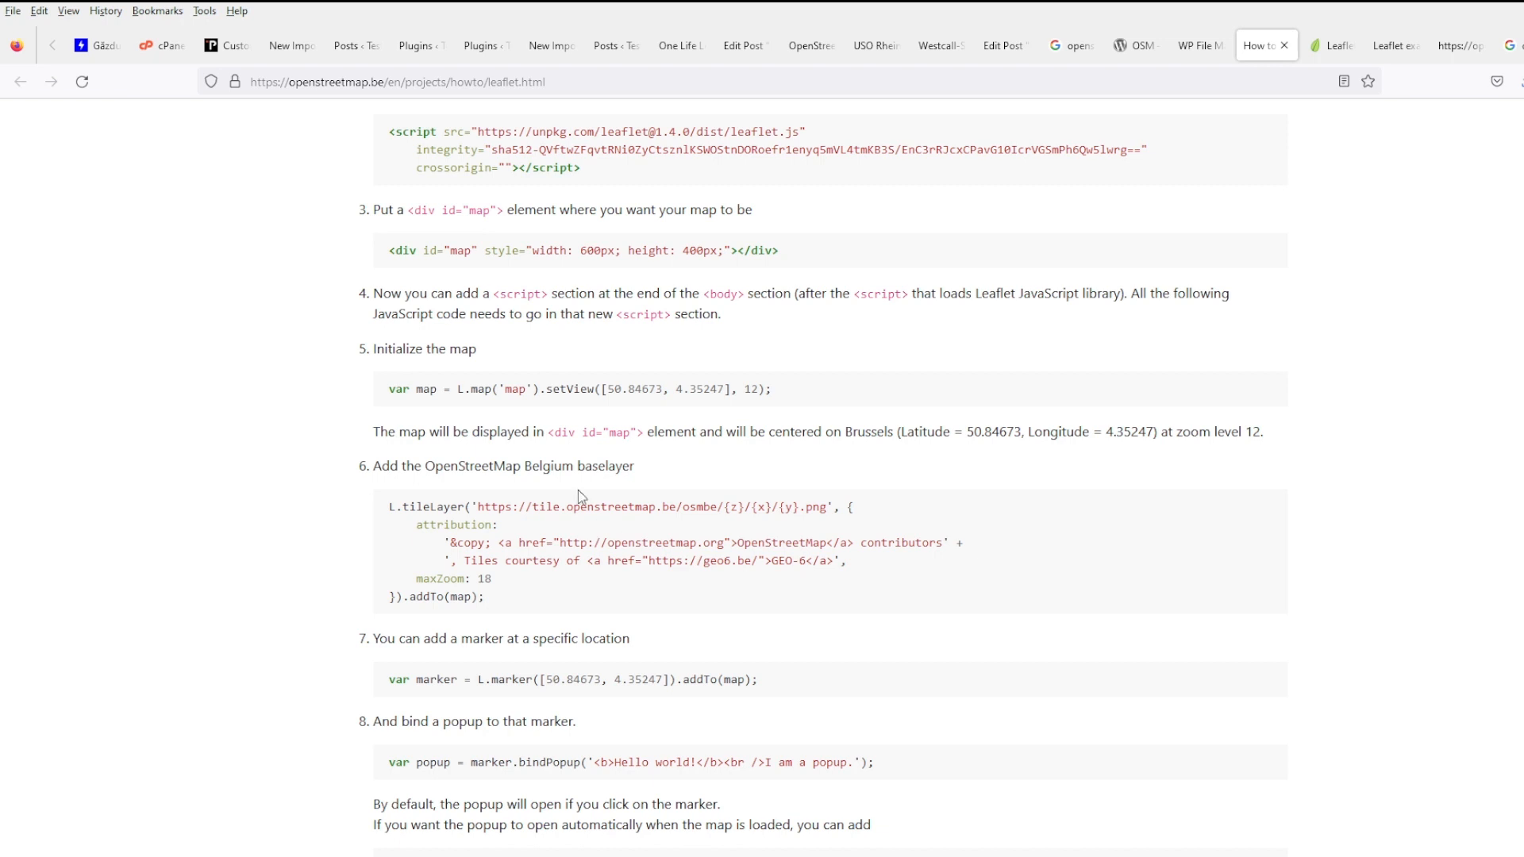
double_click(580, 466)
drag(682, 469, 373, 470)
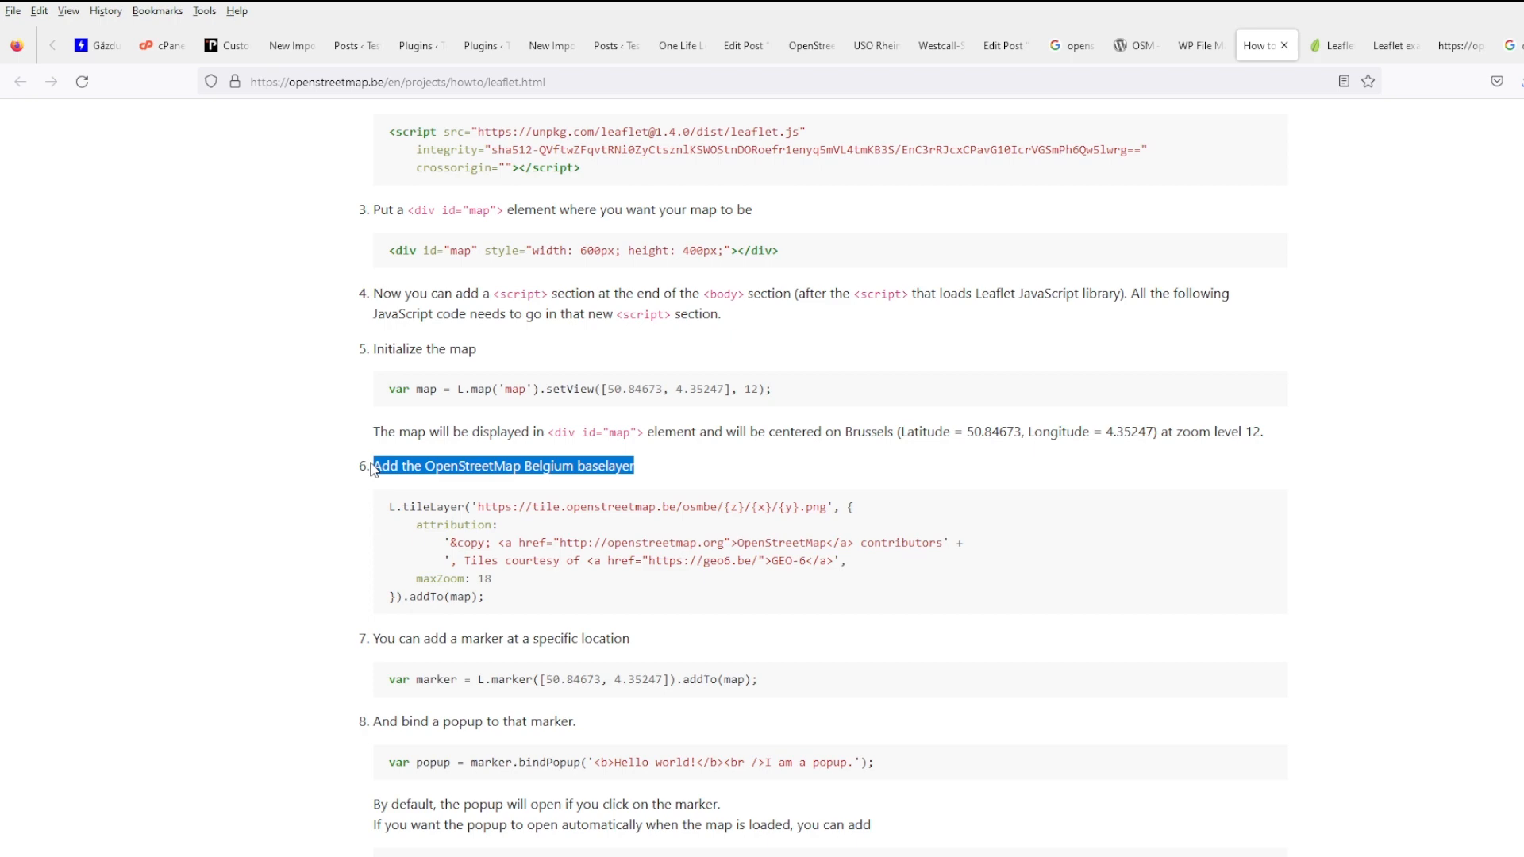
click(732, 476)
- Dismiss the Leaflet site's Ukraine notice and select the three L.tileLayer example code lines
click(1333, 47)
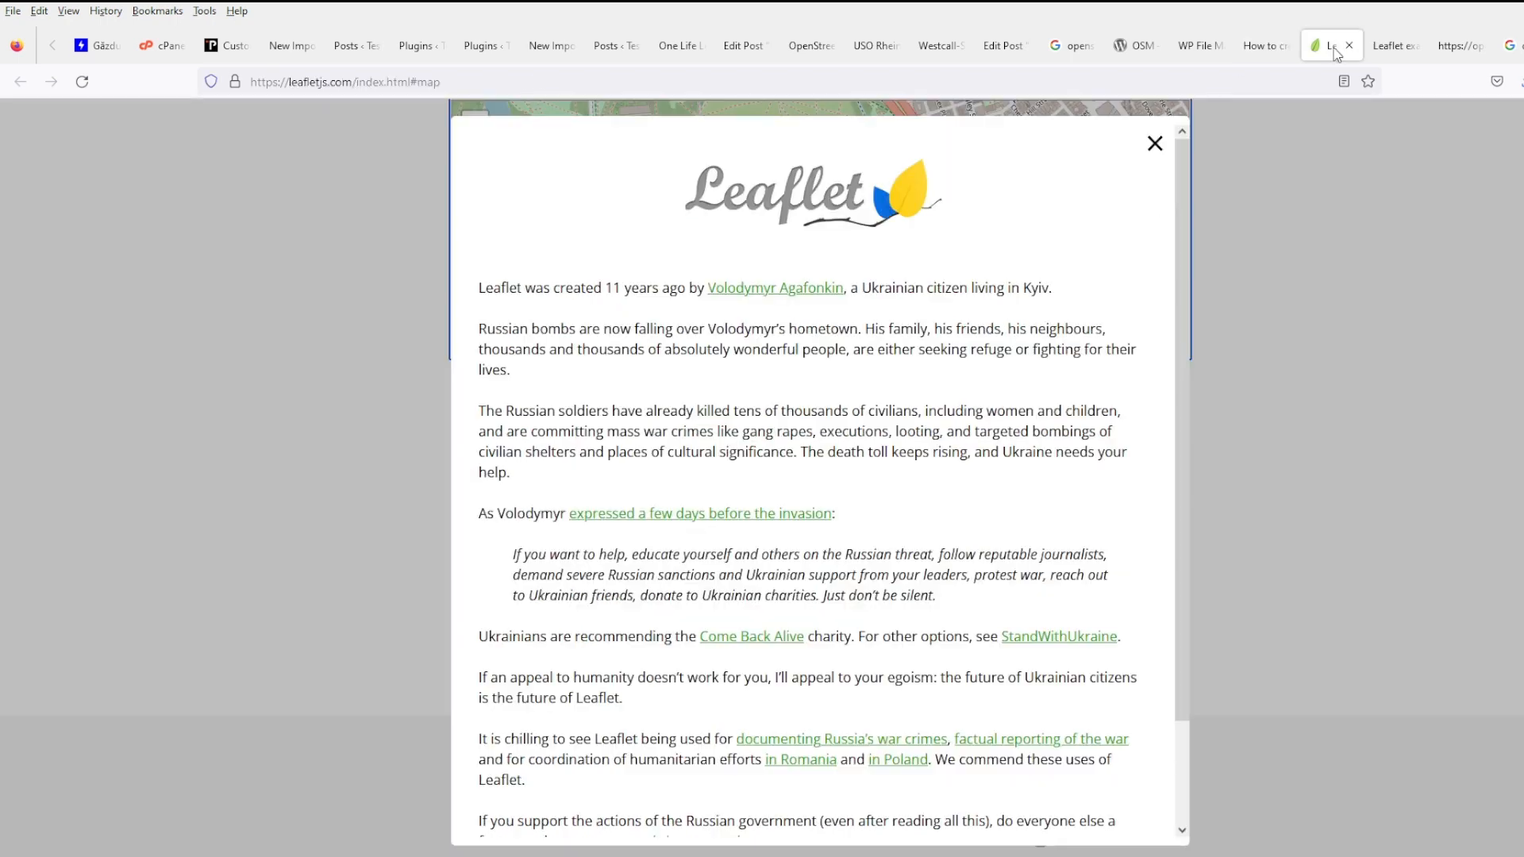
click(1155, 143)
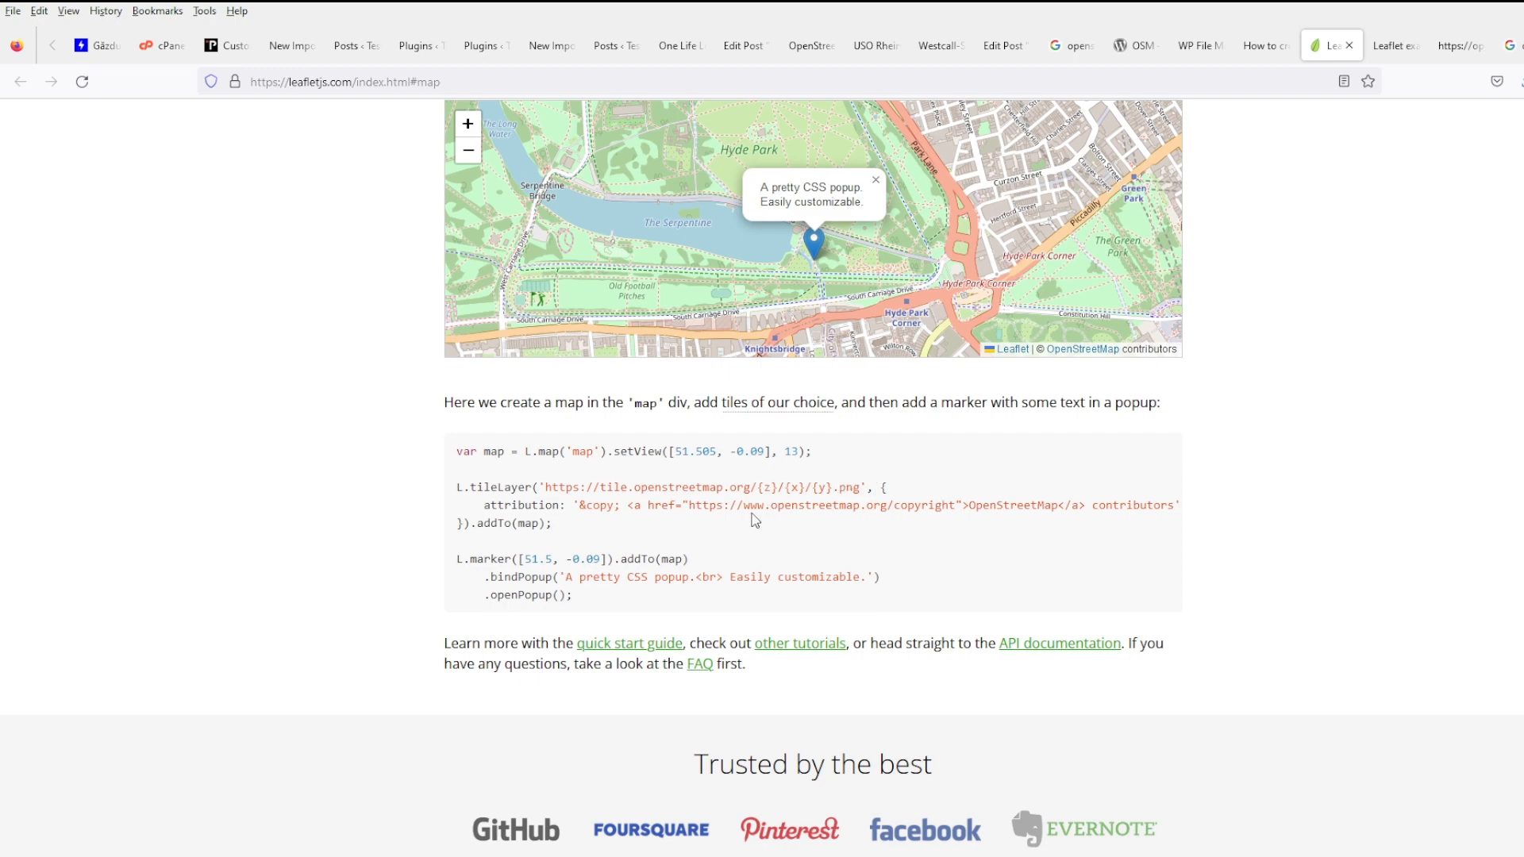
drag(585, 527, 424, 490)
key(ctrl+c)
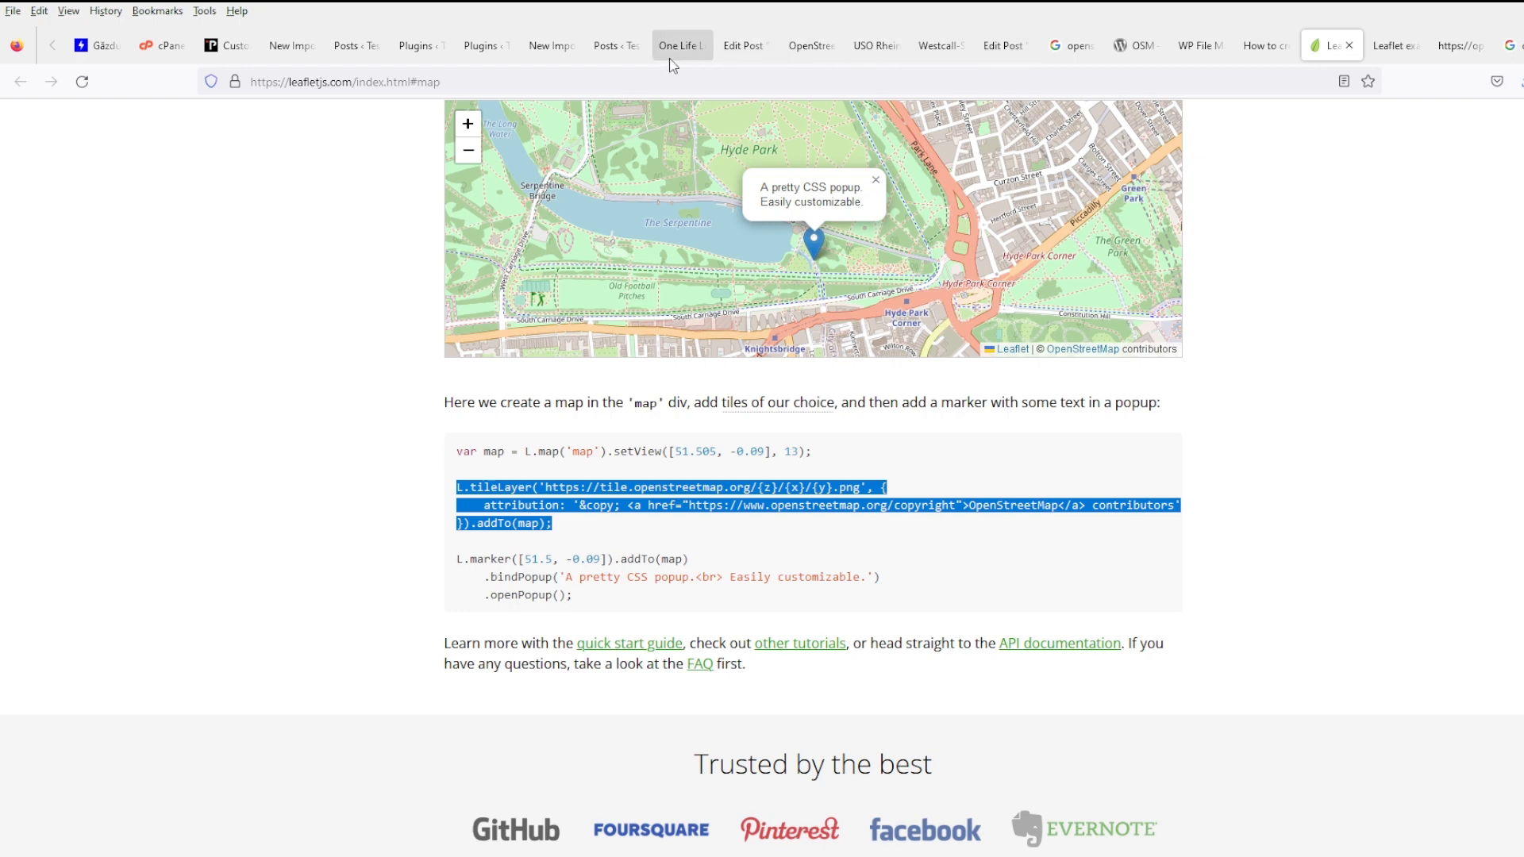
- Close the Westcall-Shop, post editor, Google results and OSM plugin tabs, and widen the footer.php editor
click(873, 59)
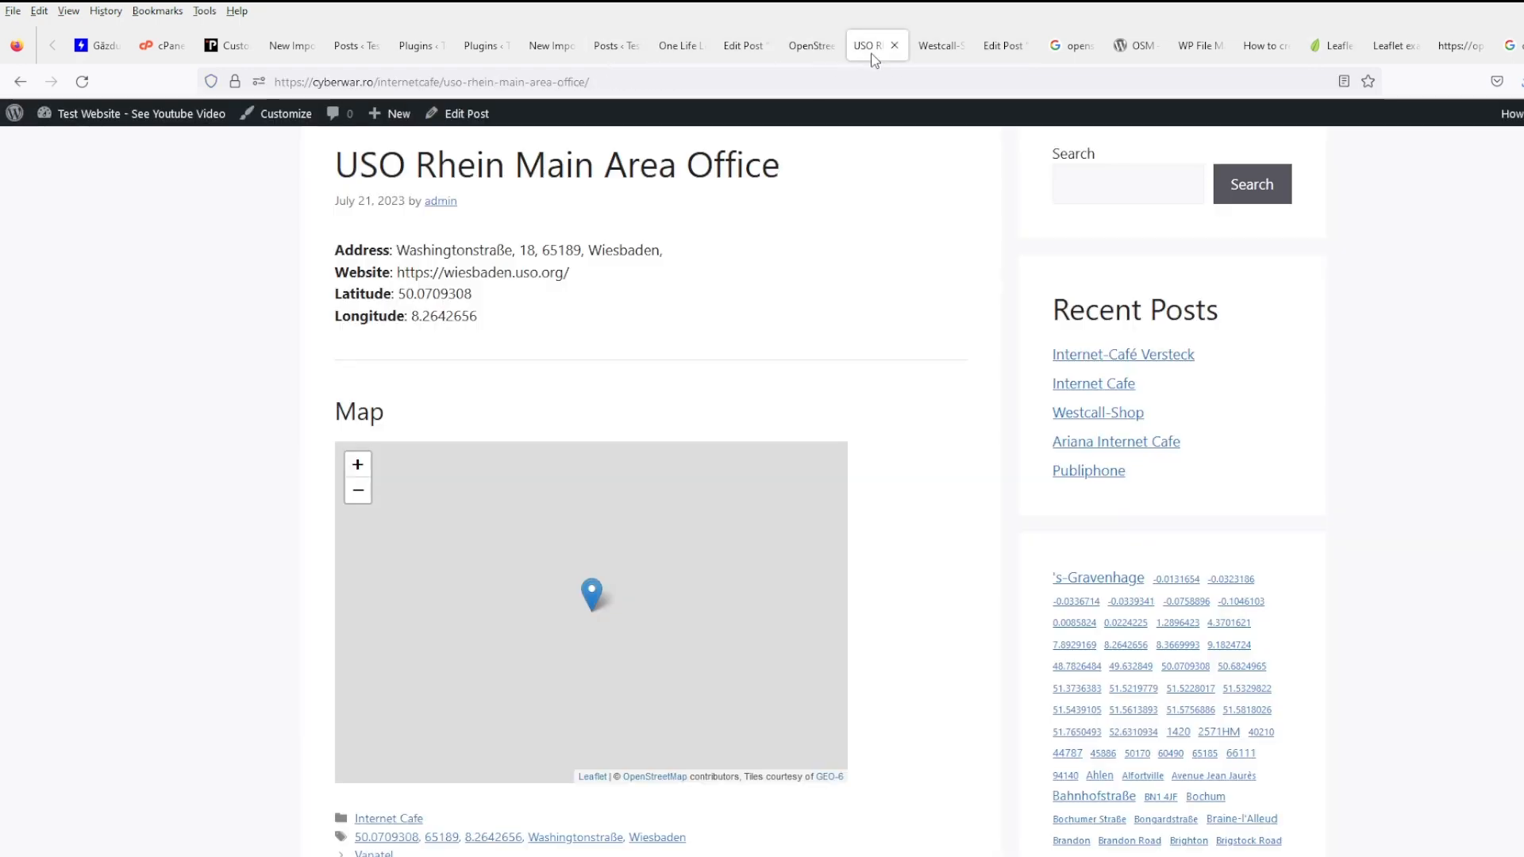
click(965, 53)
click(962, 49)
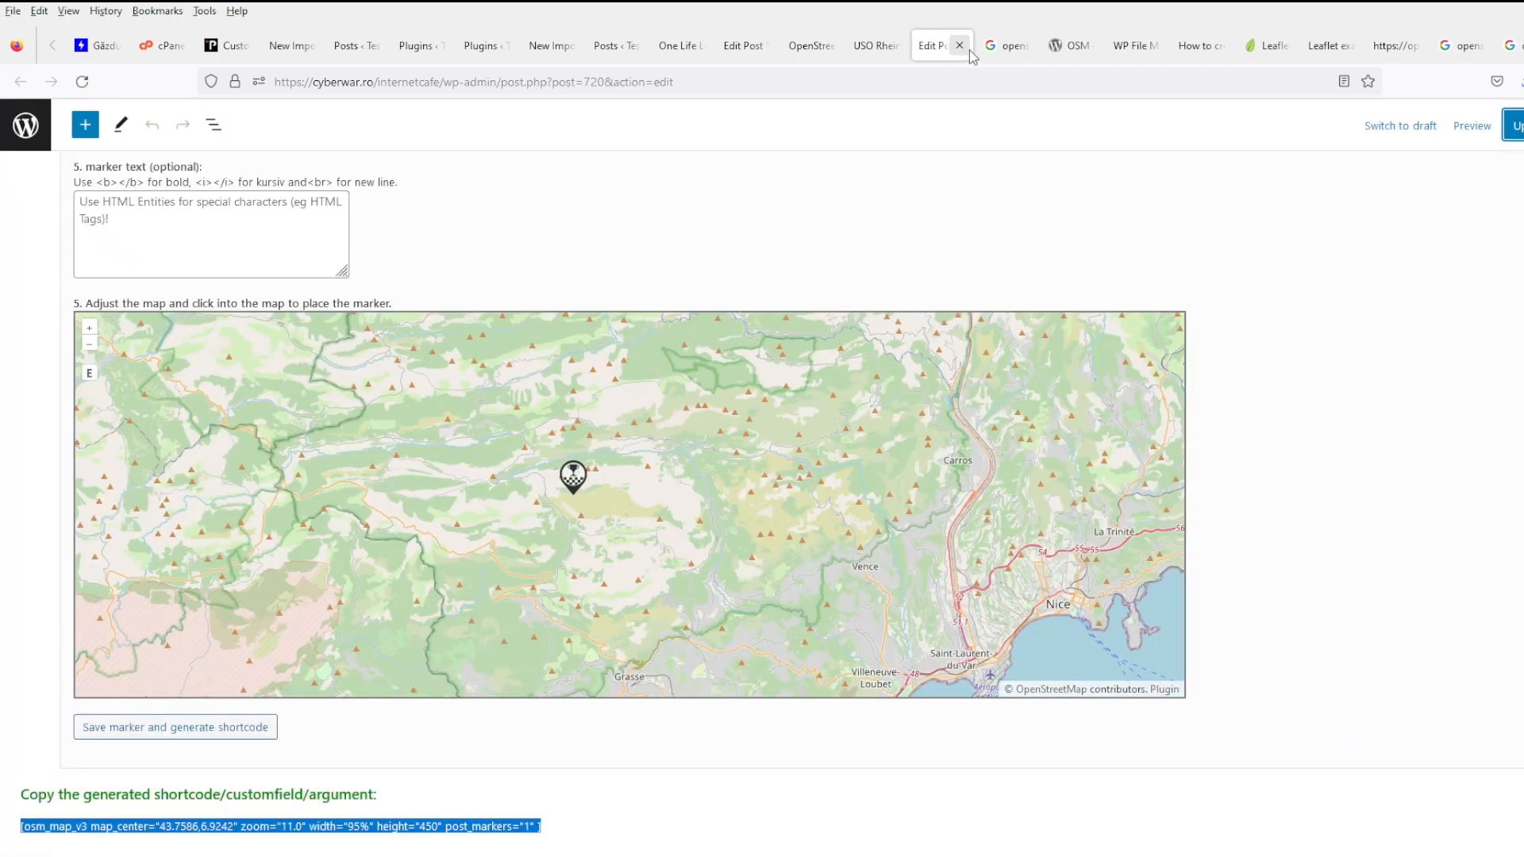
click(959, 45)
click(960, 46)
click(959, 45)
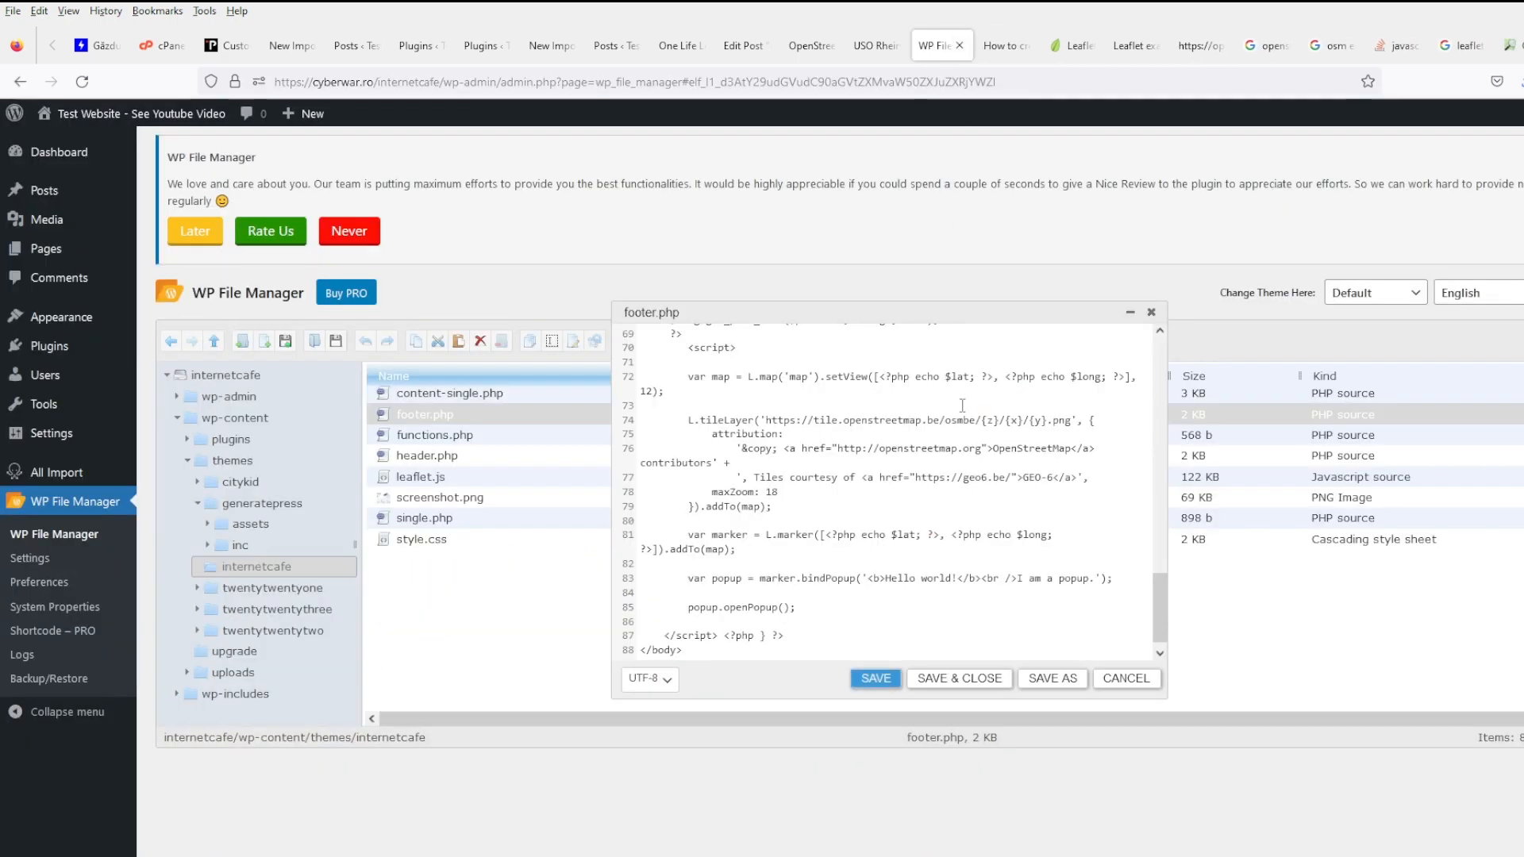
click(891, 521)
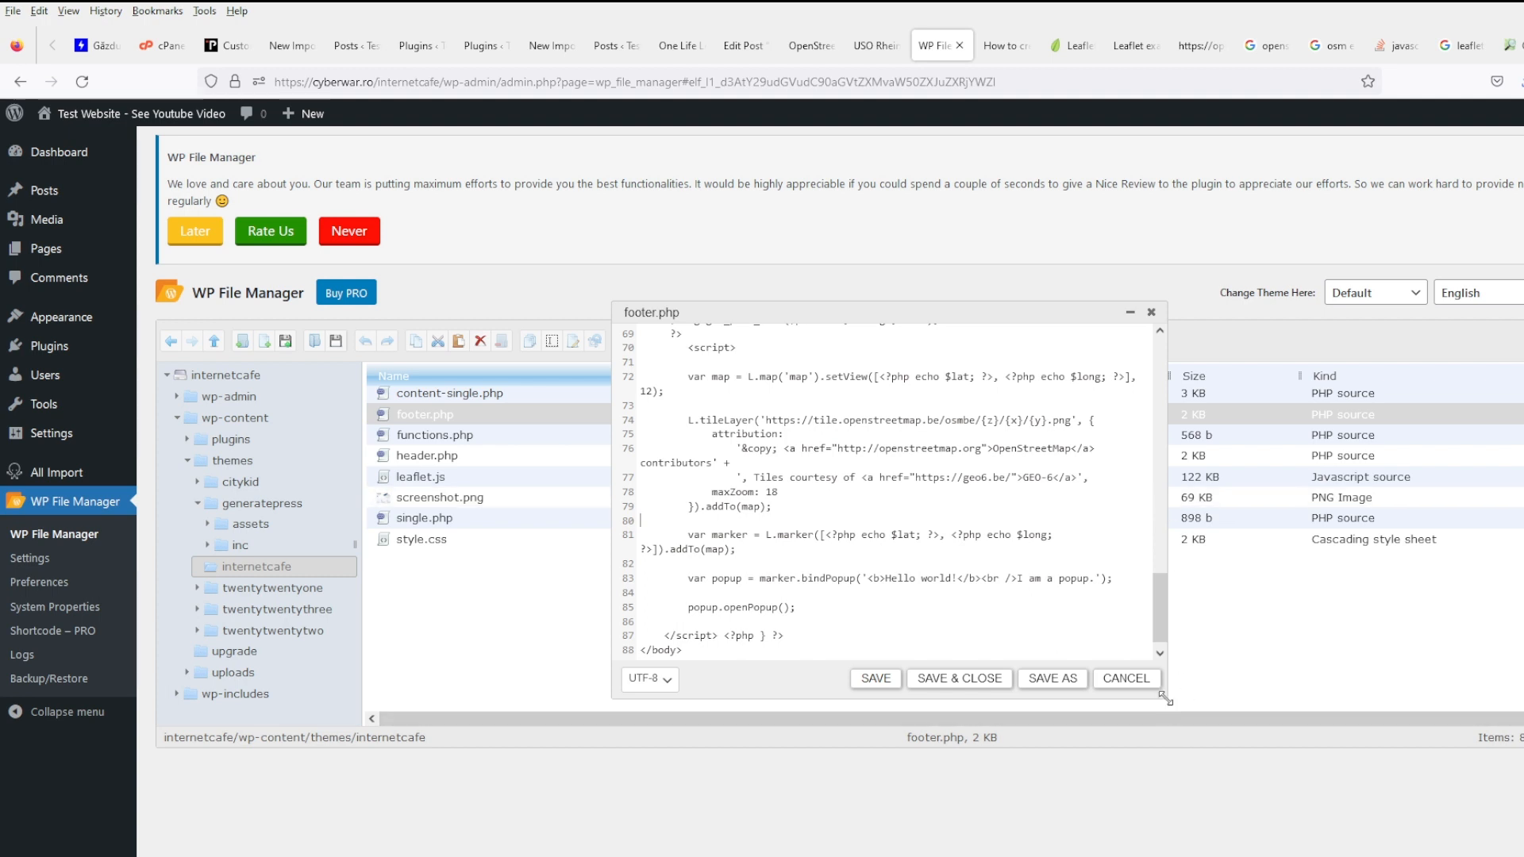
drag(1165, 696, 1523, 702)
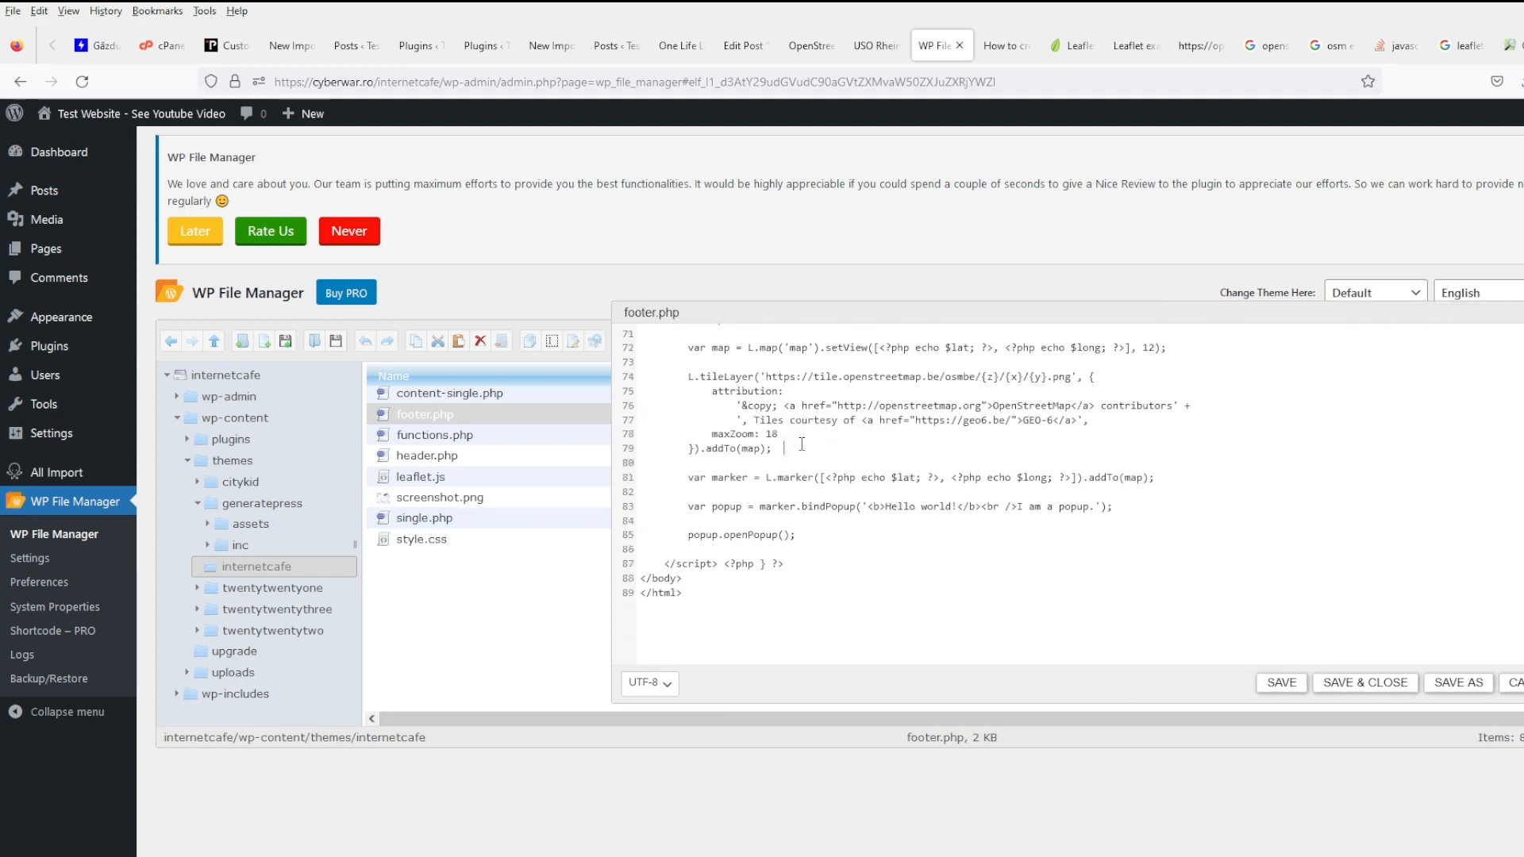
- Close the page source, Leaflet demo, Google, Stack Overflow and OSM wiki tabs, then return to footer.php
click(1192, 52)
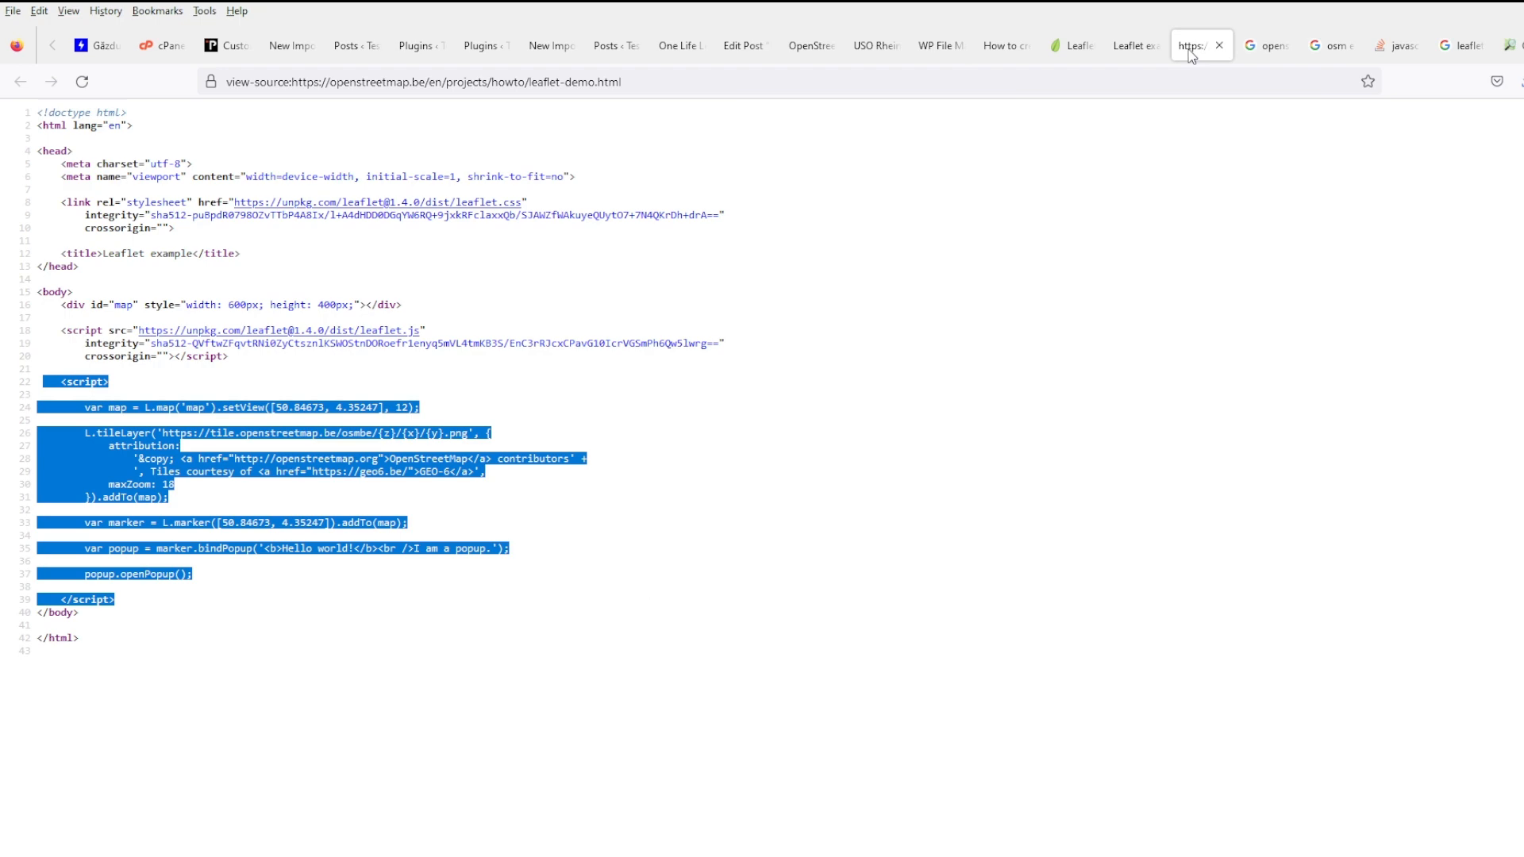
click(1220, 46)
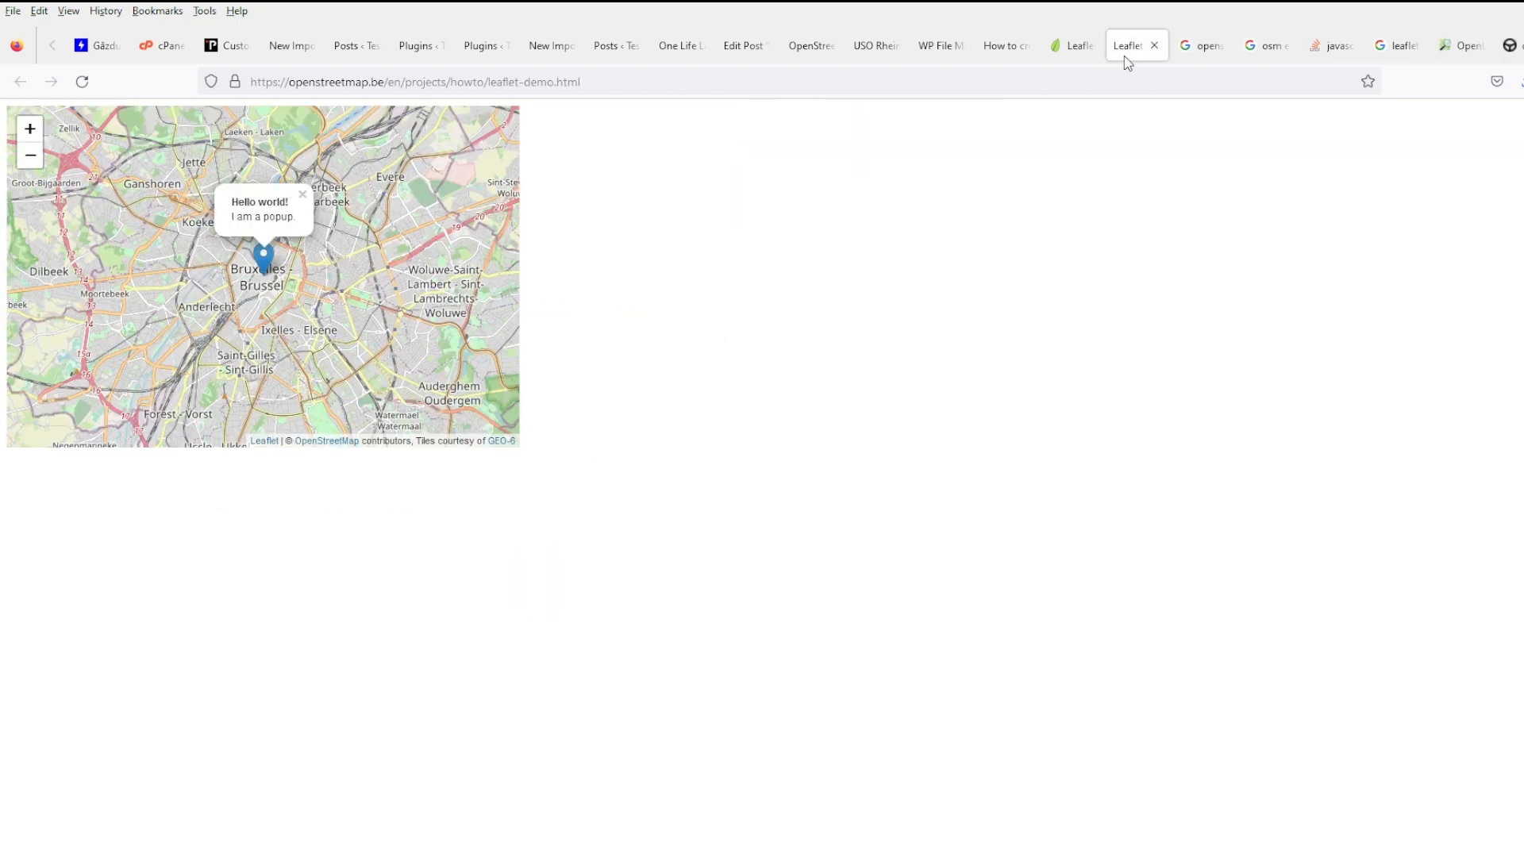
click(1156, 50)
click(1156, 50)
click(1156, 50)
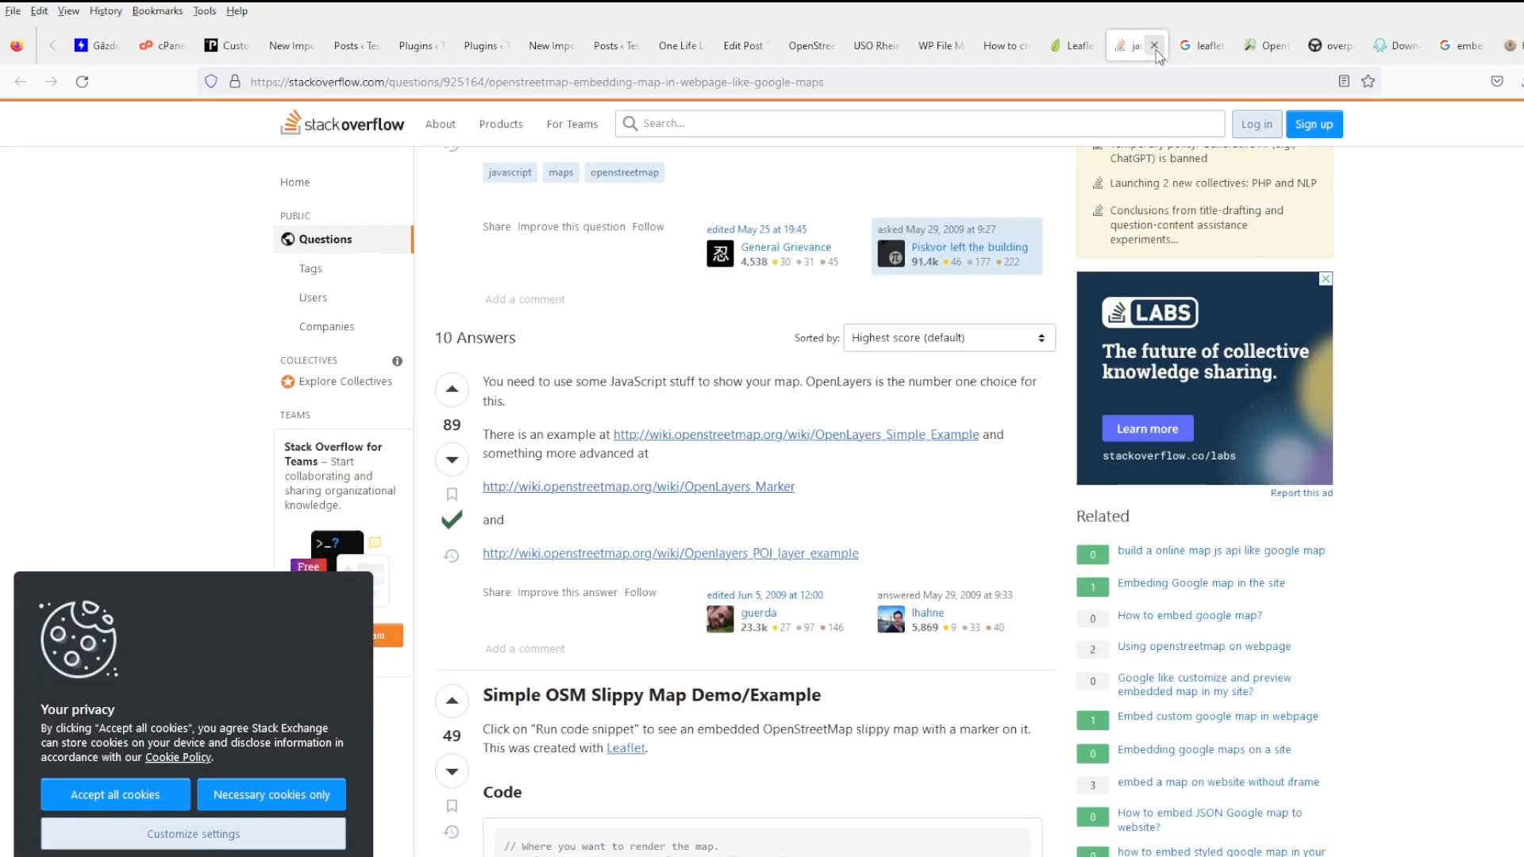
click(1155, 50)
click(1156, 50)
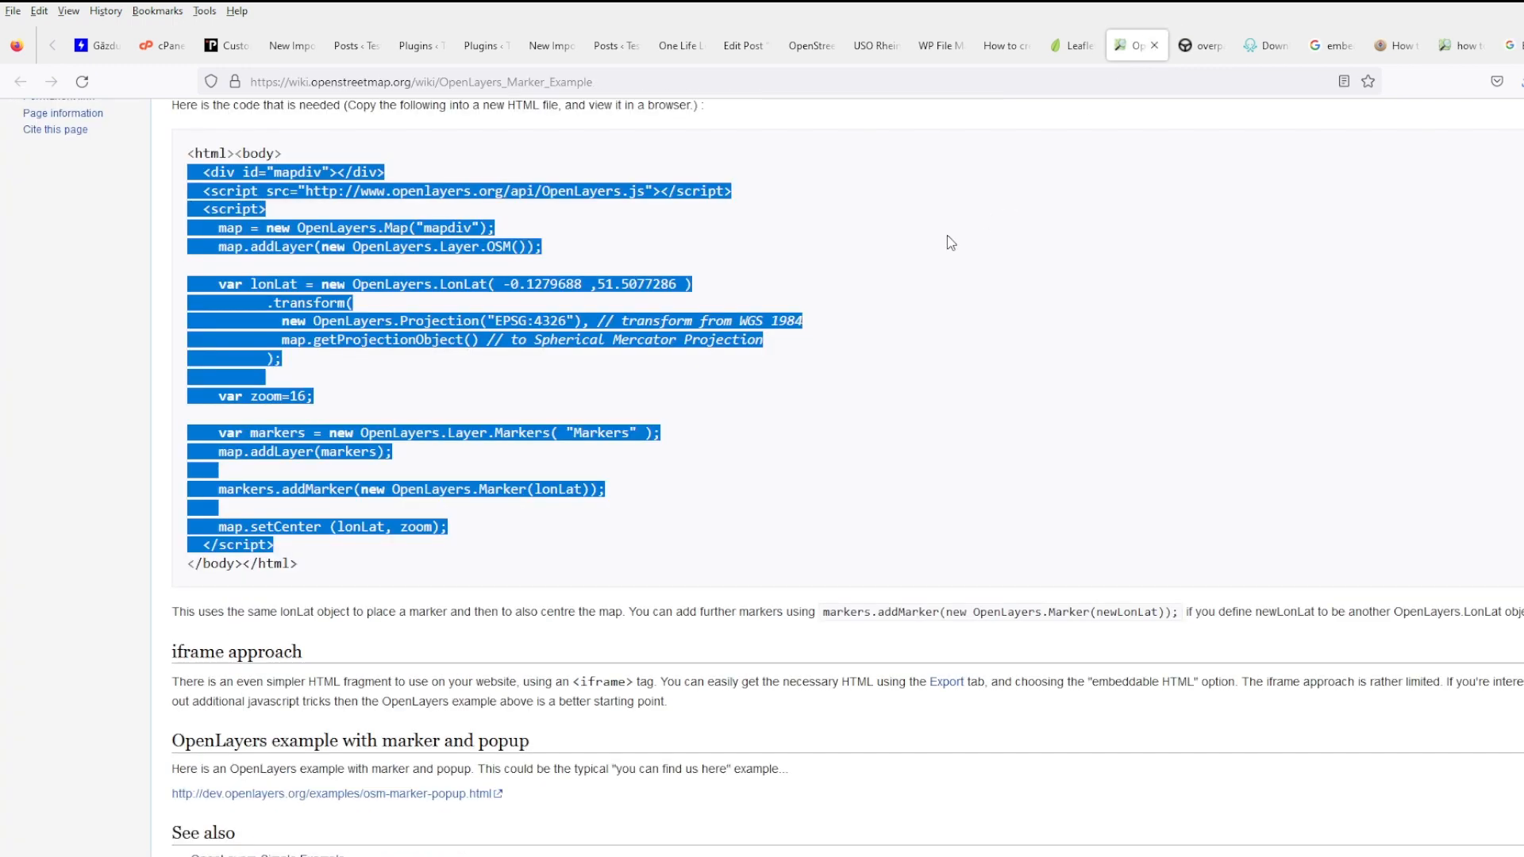
click(1155, 47)
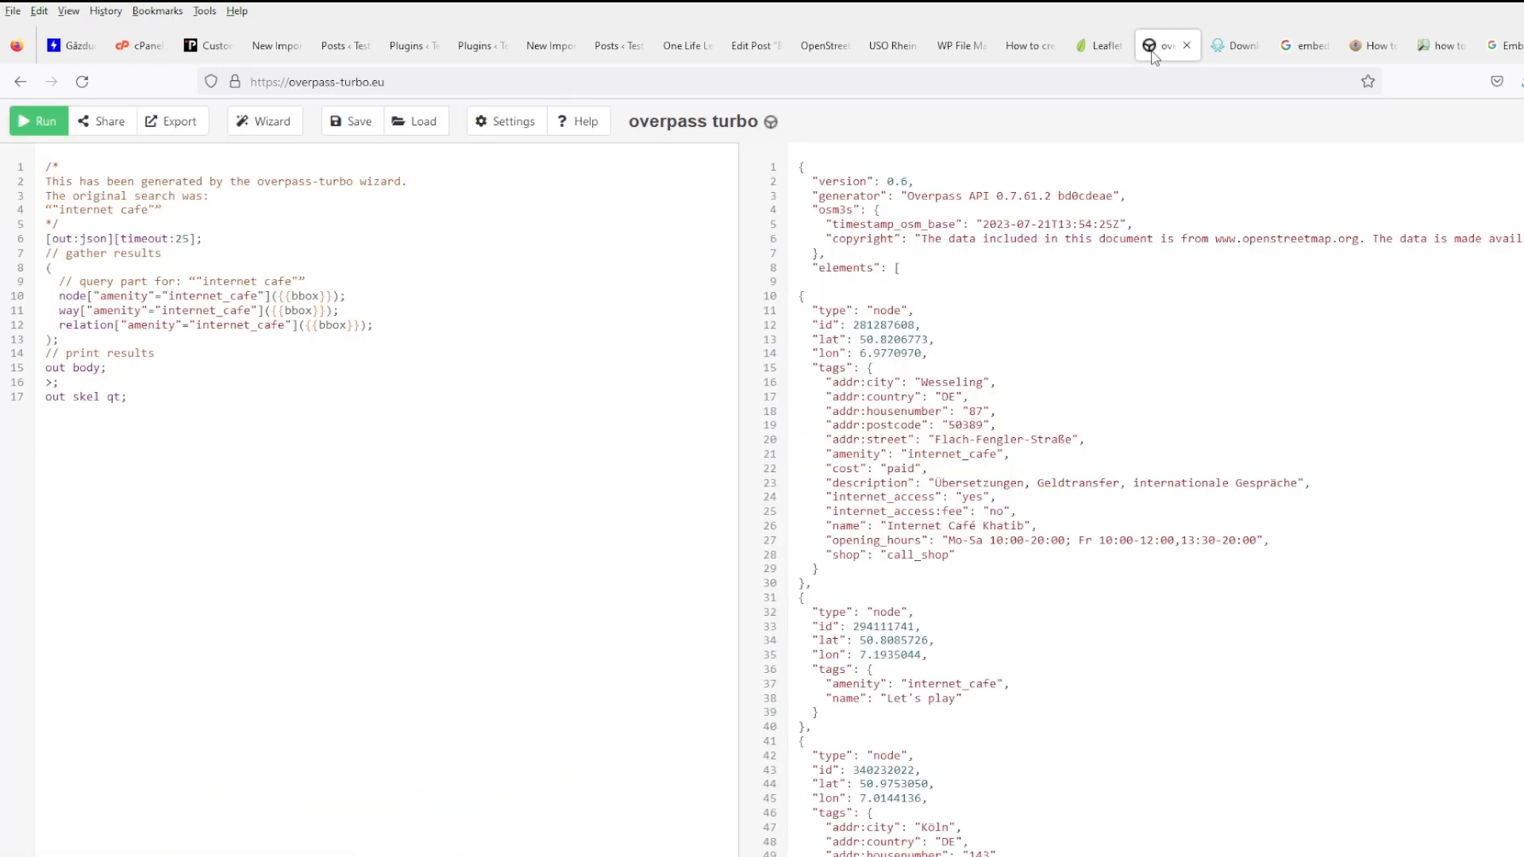
click(1092, 48)
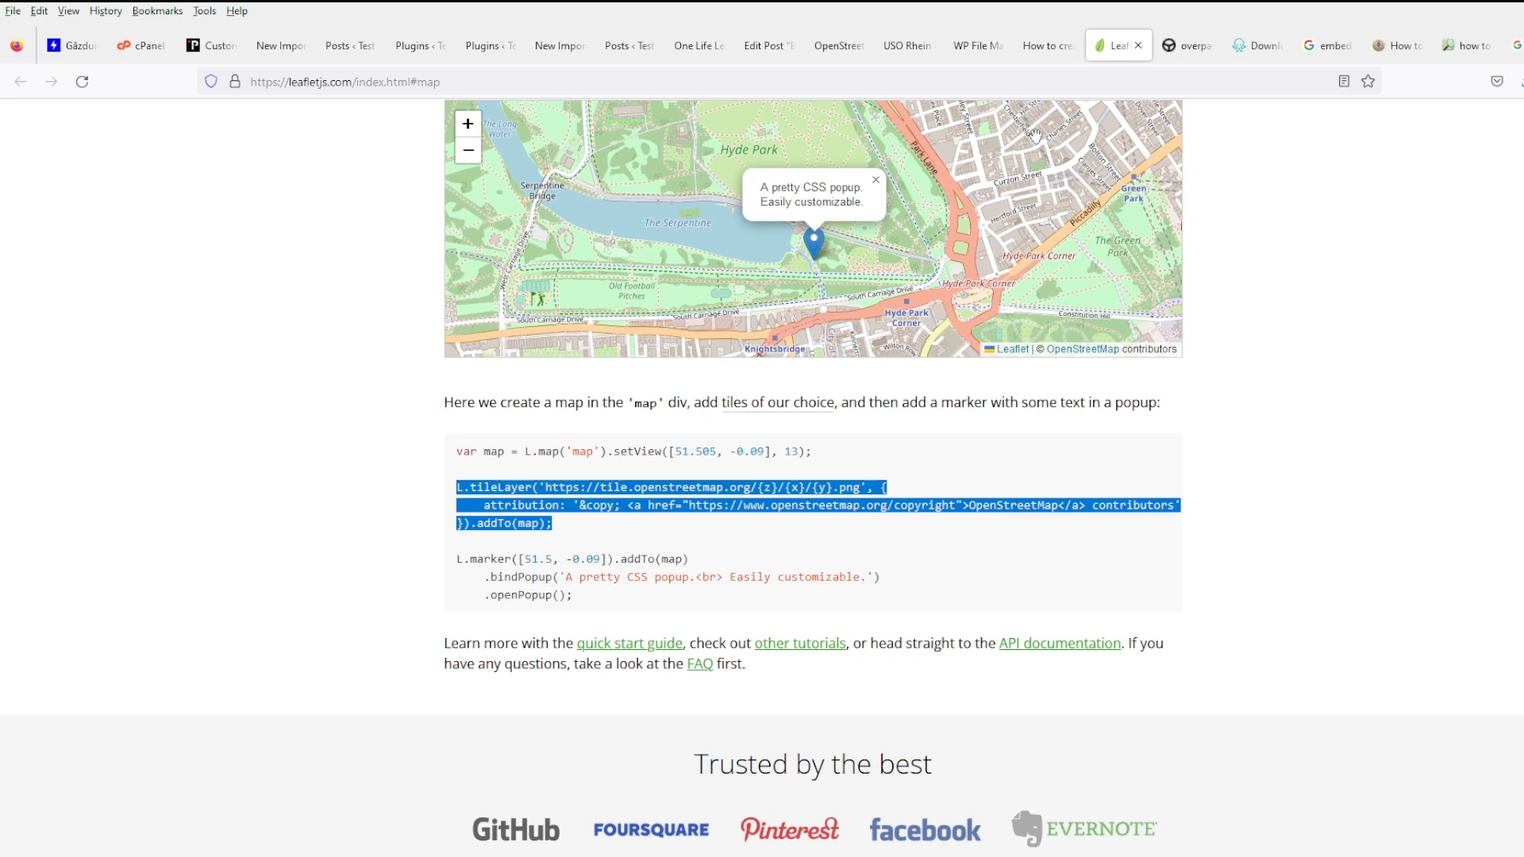
click(1022, 54)
click(969, 54)
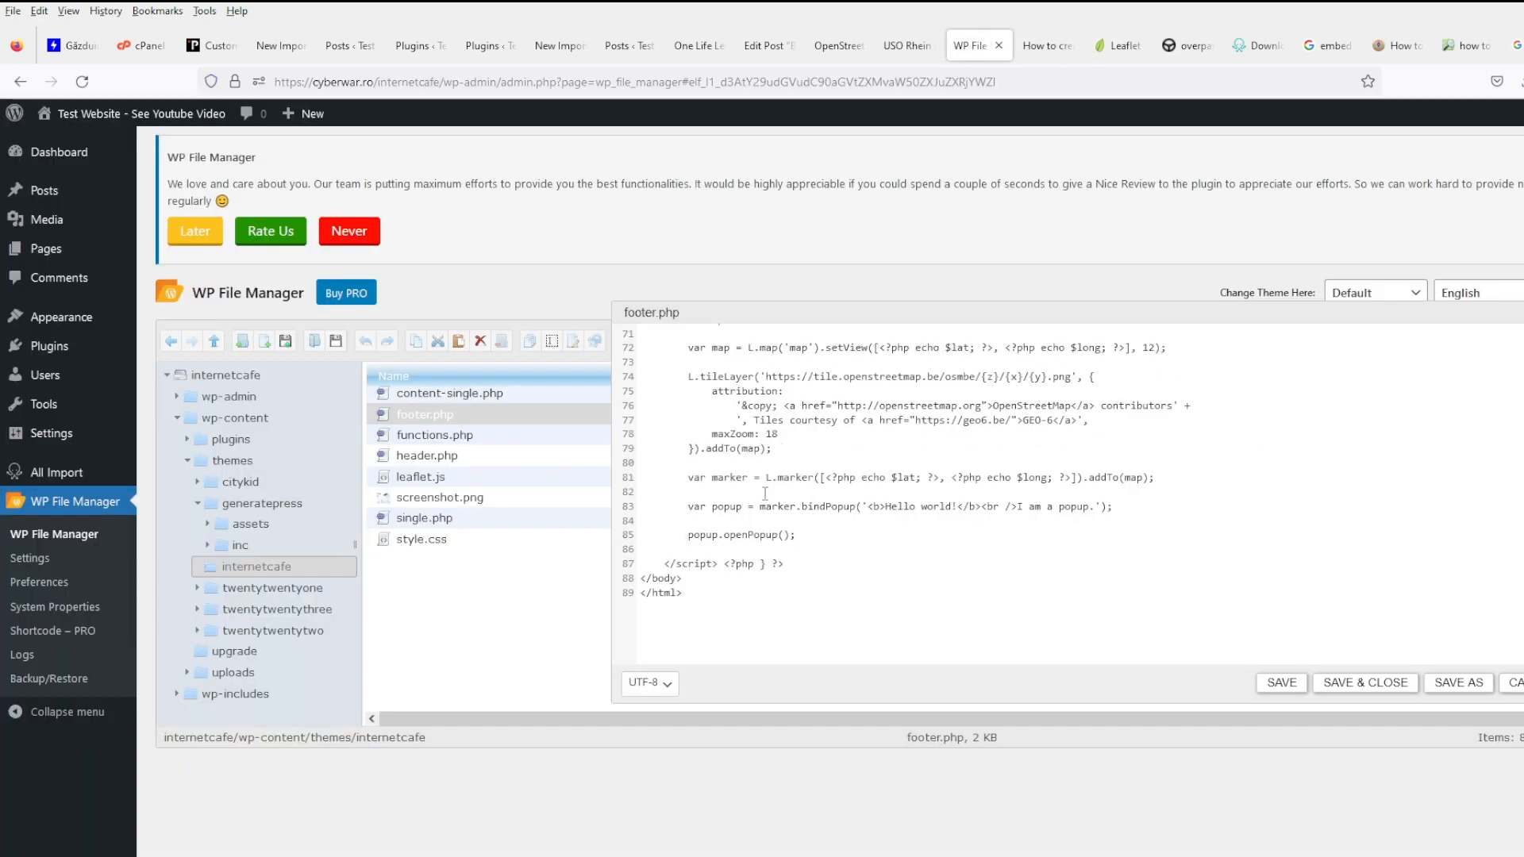
- Paste the tile.openstreetmap.org tileLayer code over footer.php's old block, save, and reload the USO Rhein post
drag(782, 451, 660, 376)
key(ctrl+v)
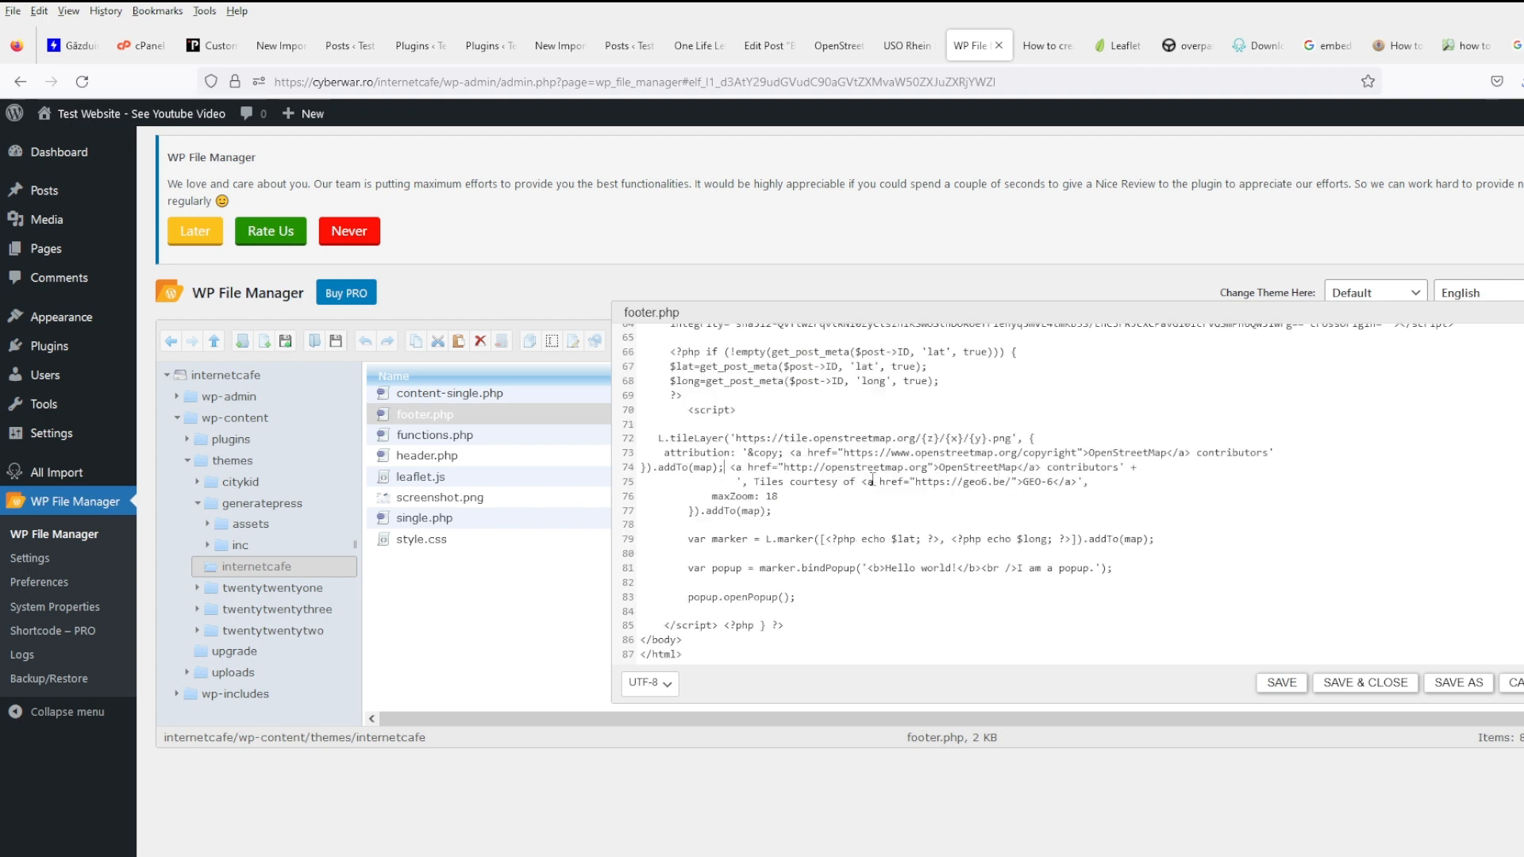
key(Return)
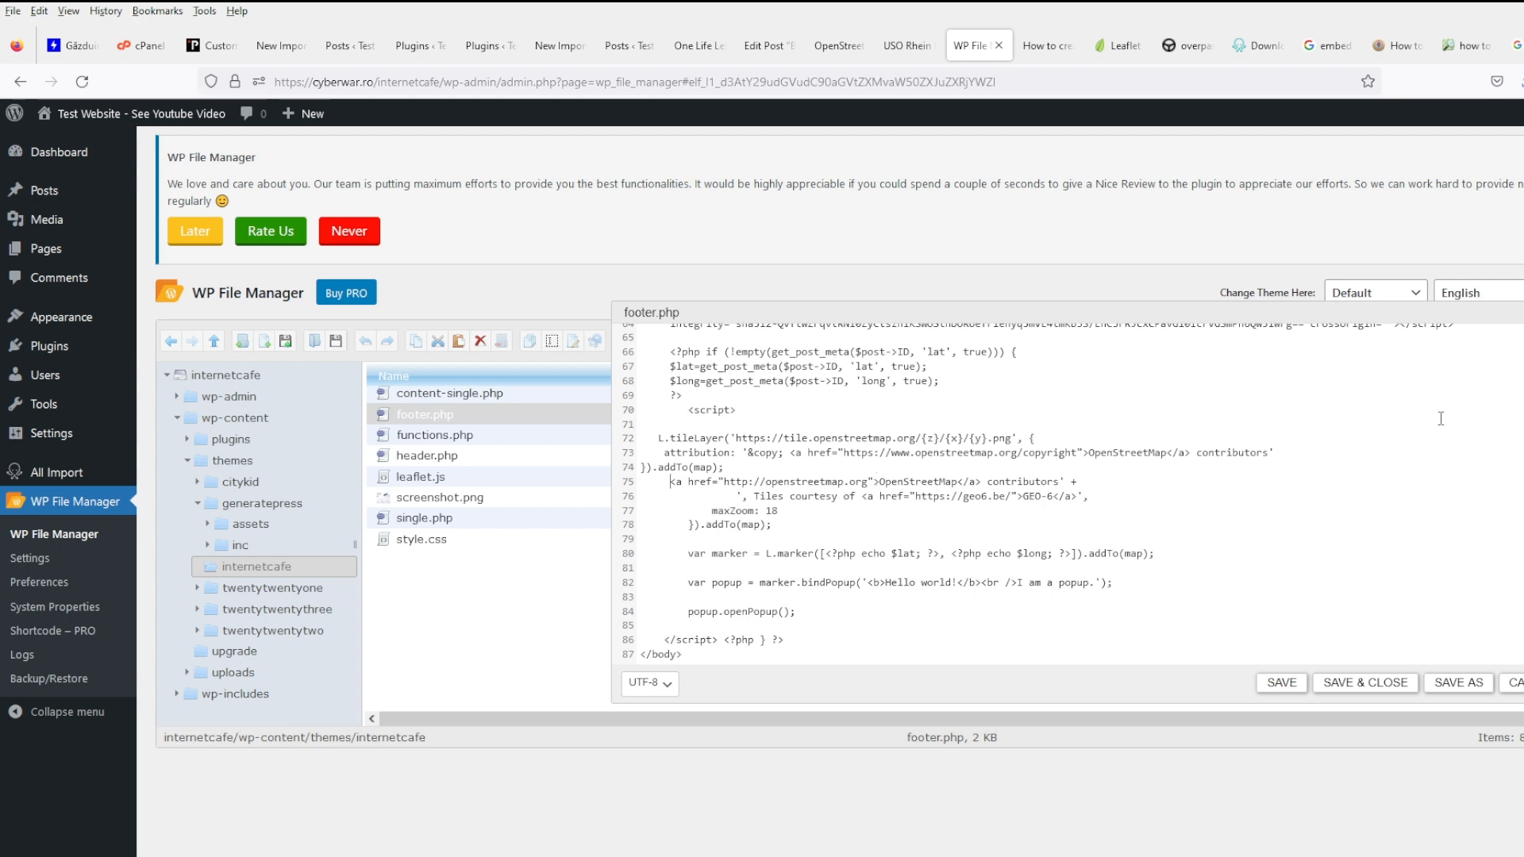
click(1282, 682)
click(907, 45)
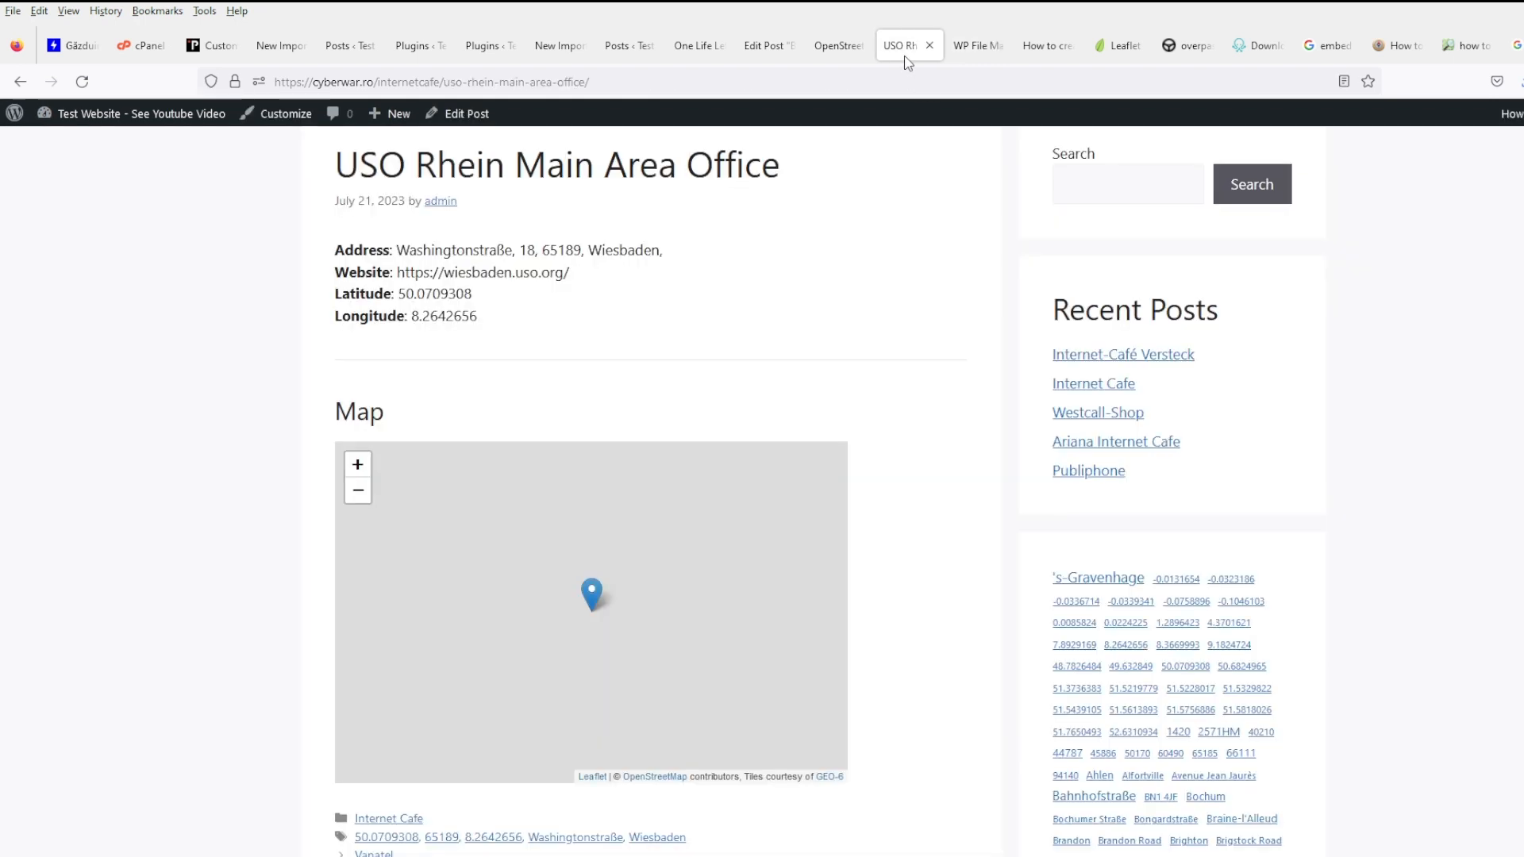
click(89, 83)
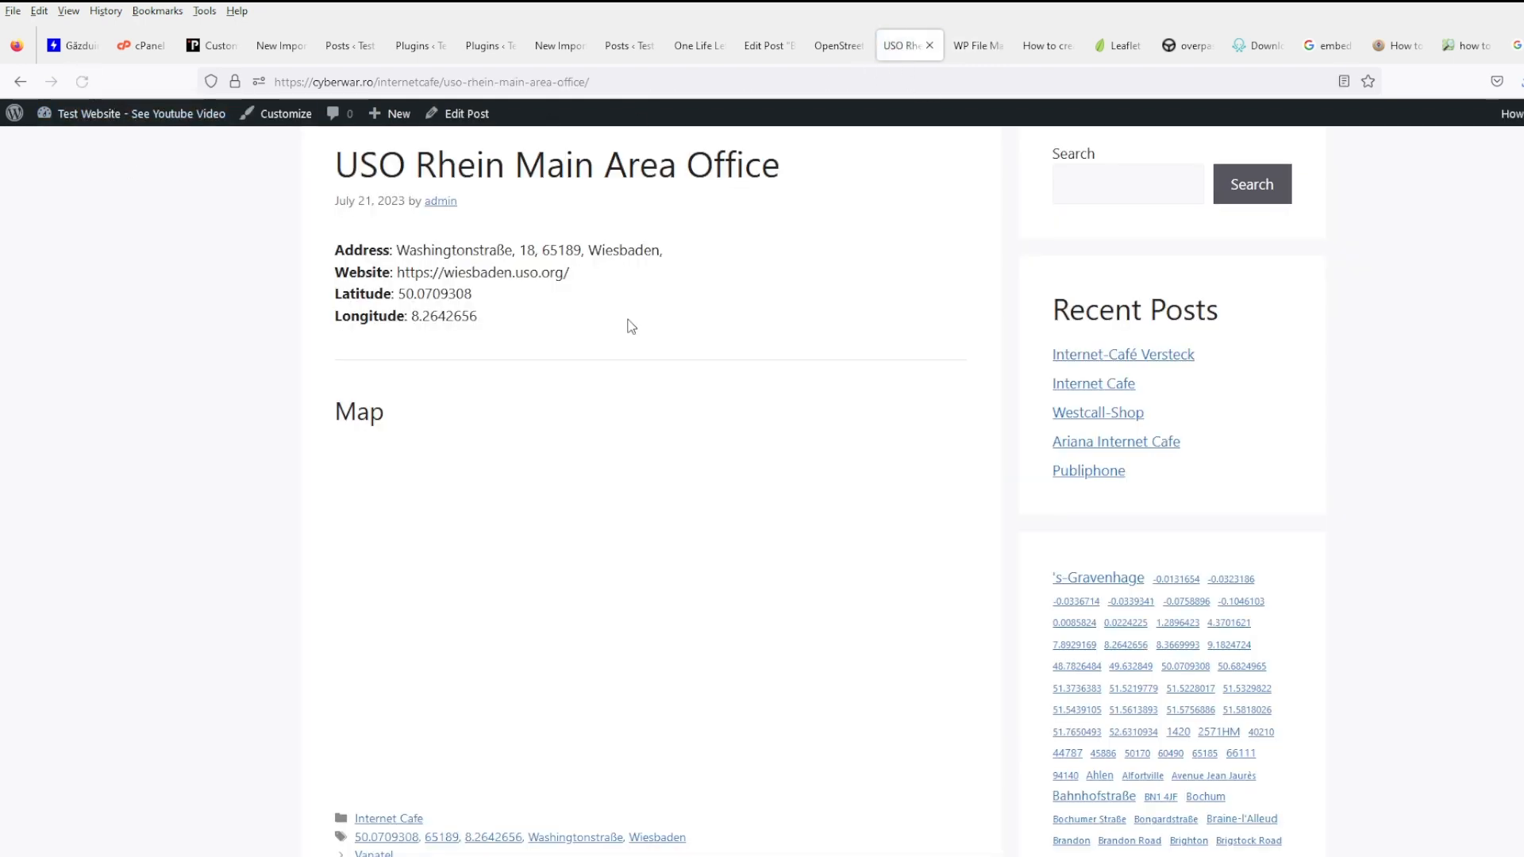
click(1119, 45)
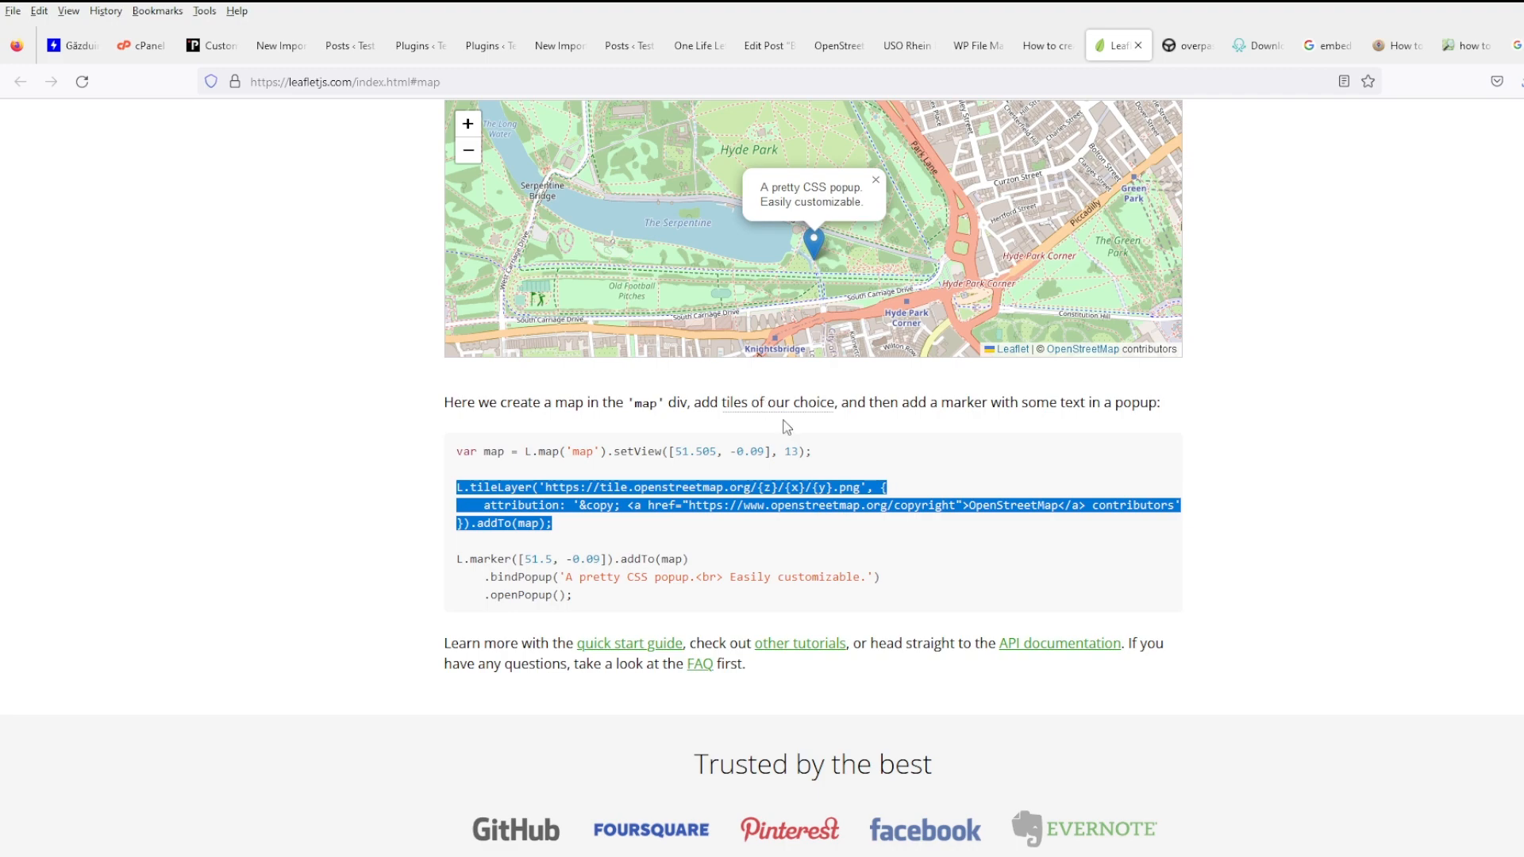
- Try the Leaflet homepage demo map's marker popup and open the Quick Start Guide in a new tab
click(859, 455)
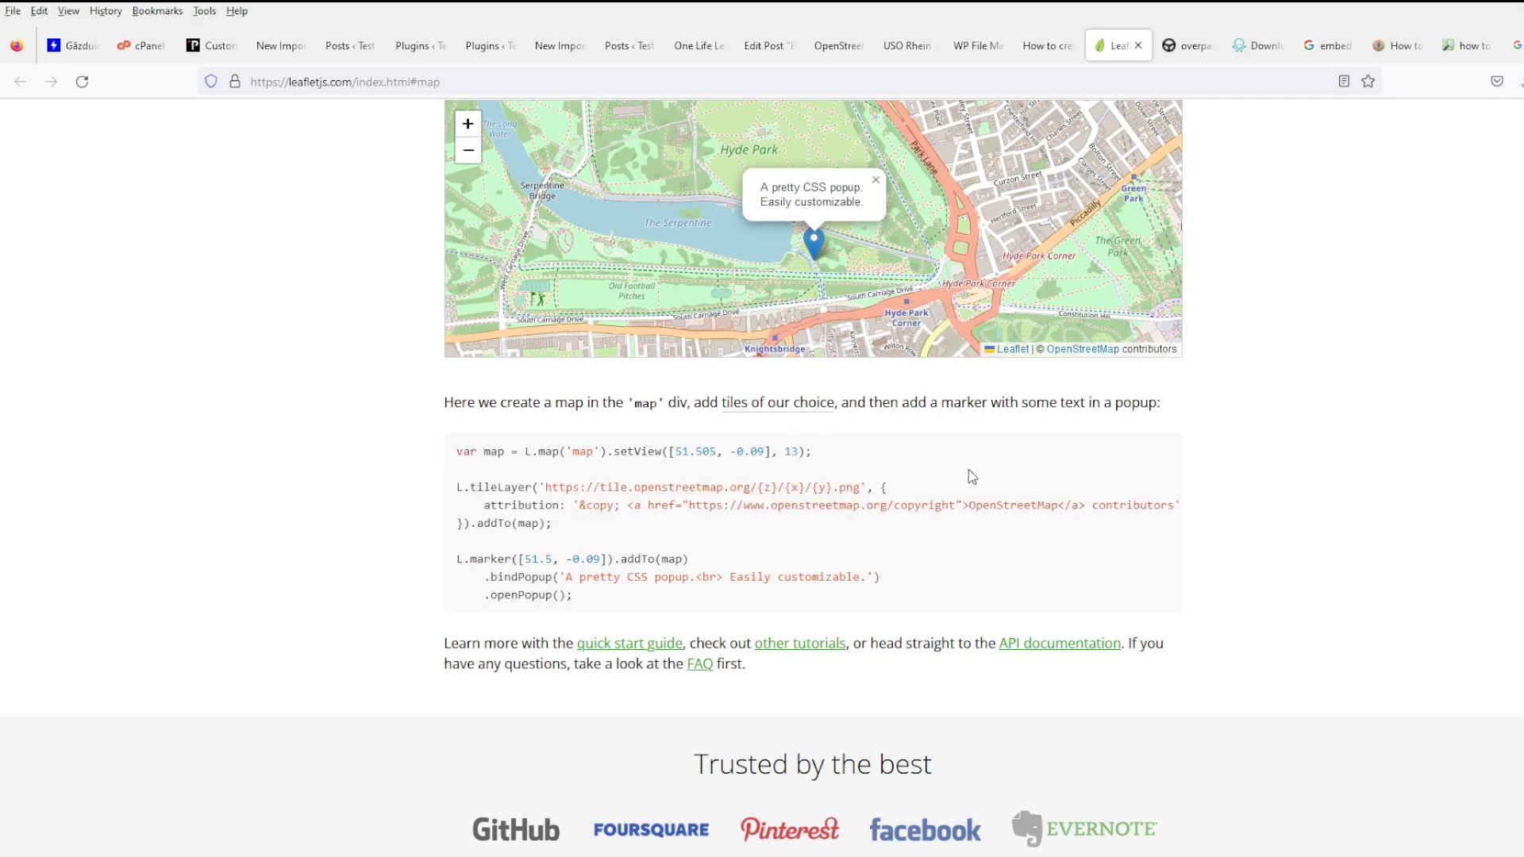
scroll(952, 473, up, 5)
scroll(985, 469, up, 1)
scroll(985, 469, down, 3)
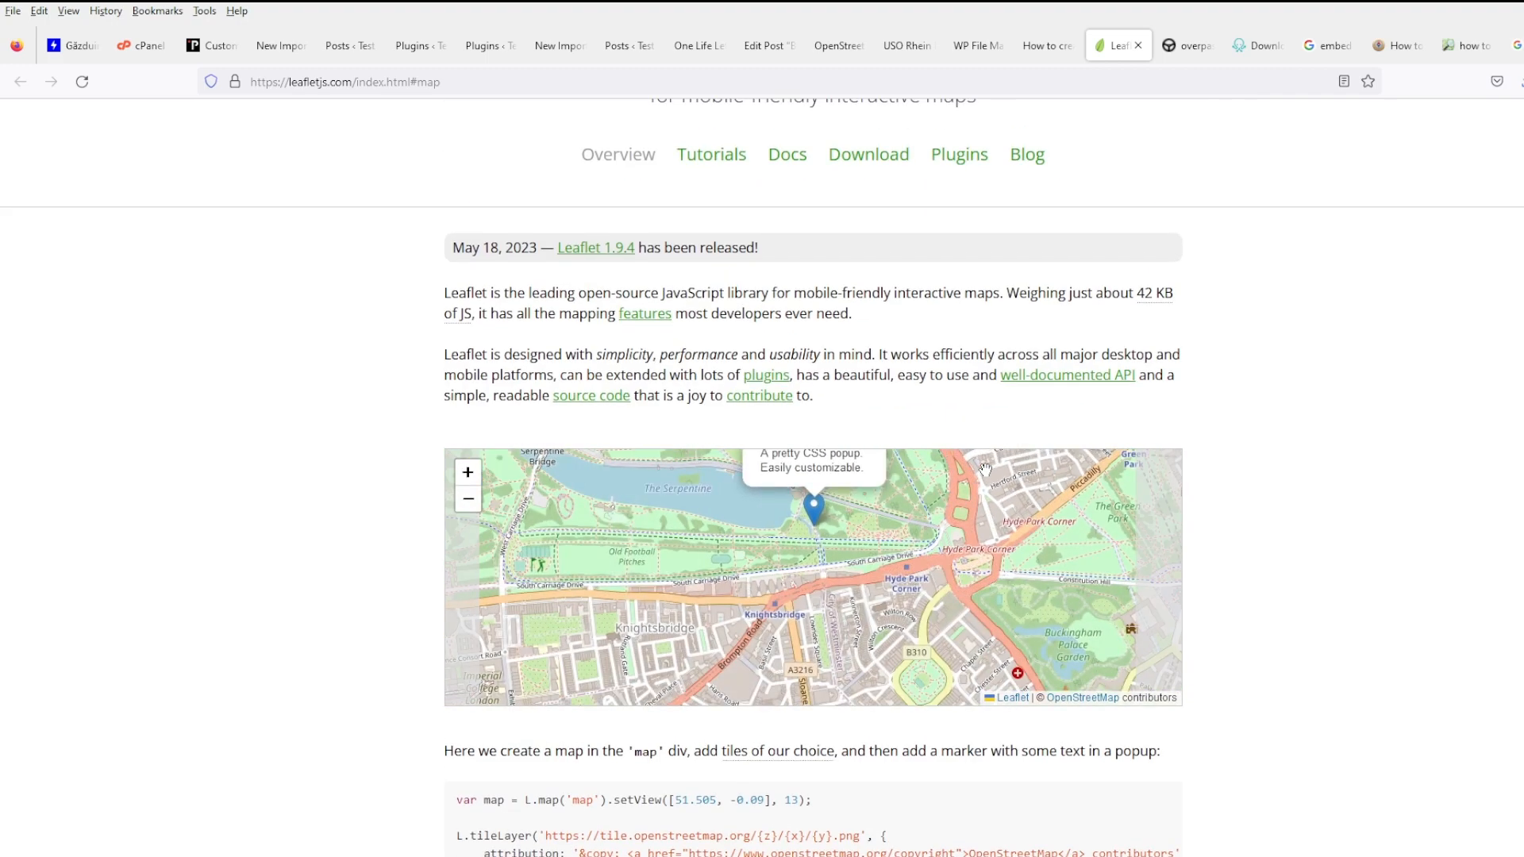
click(943, 466)
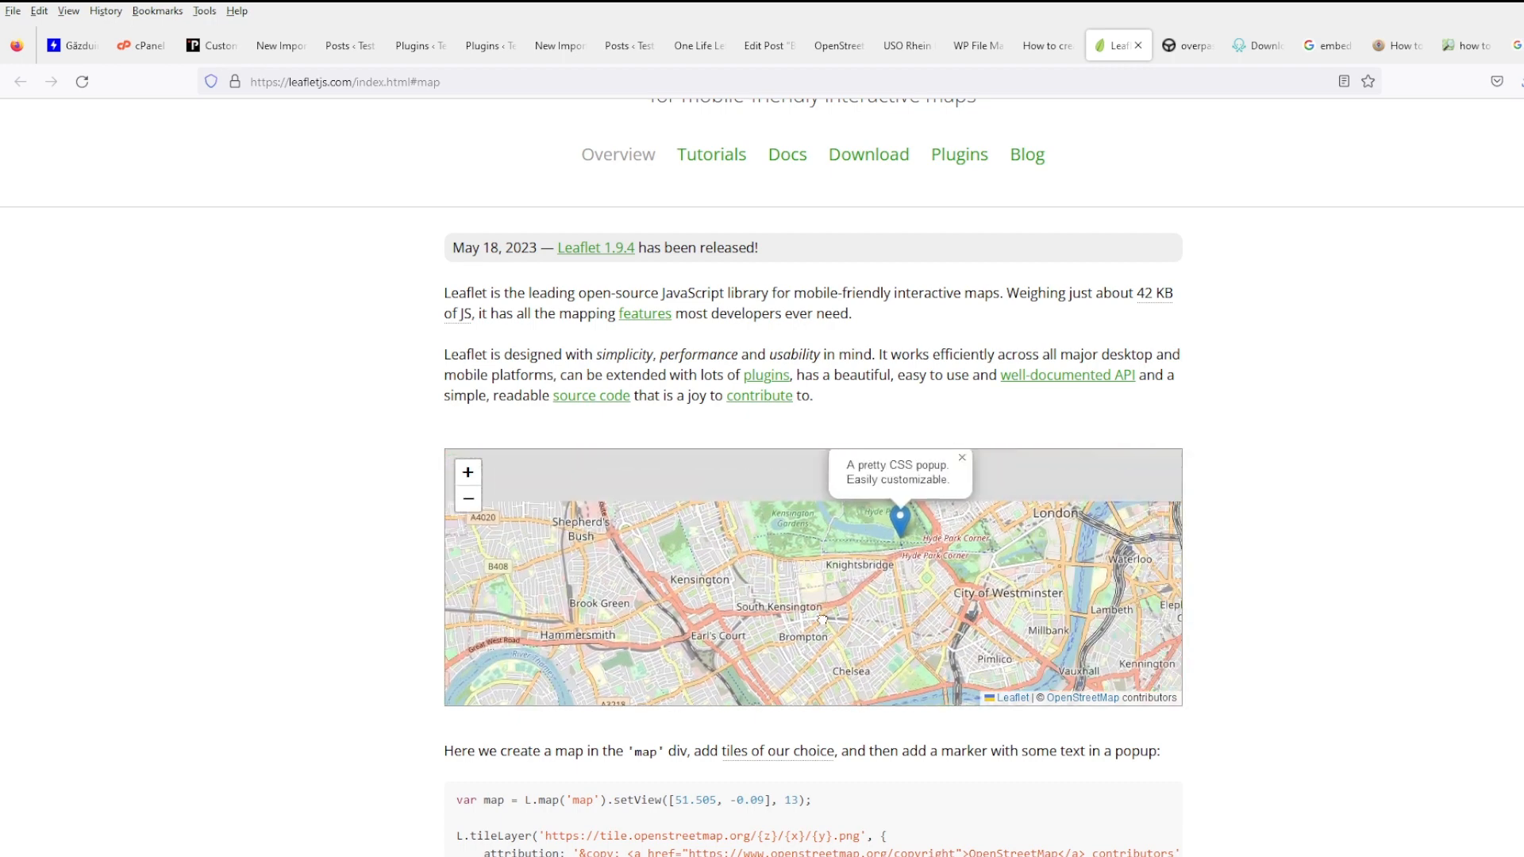
scroll(1270, 510, down, 1)
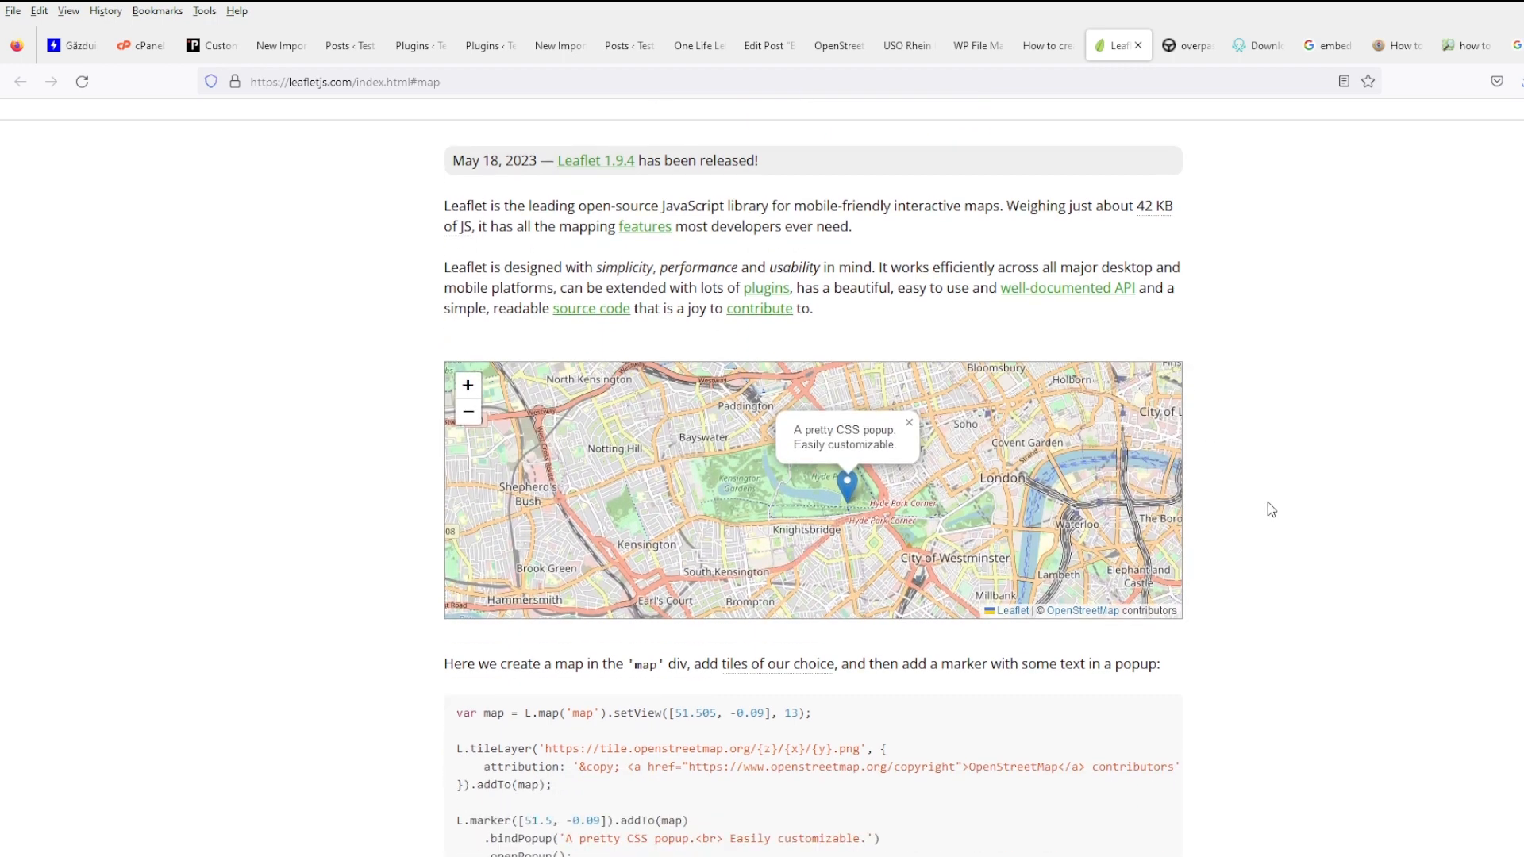
scroll(1270, 510, down, 3)
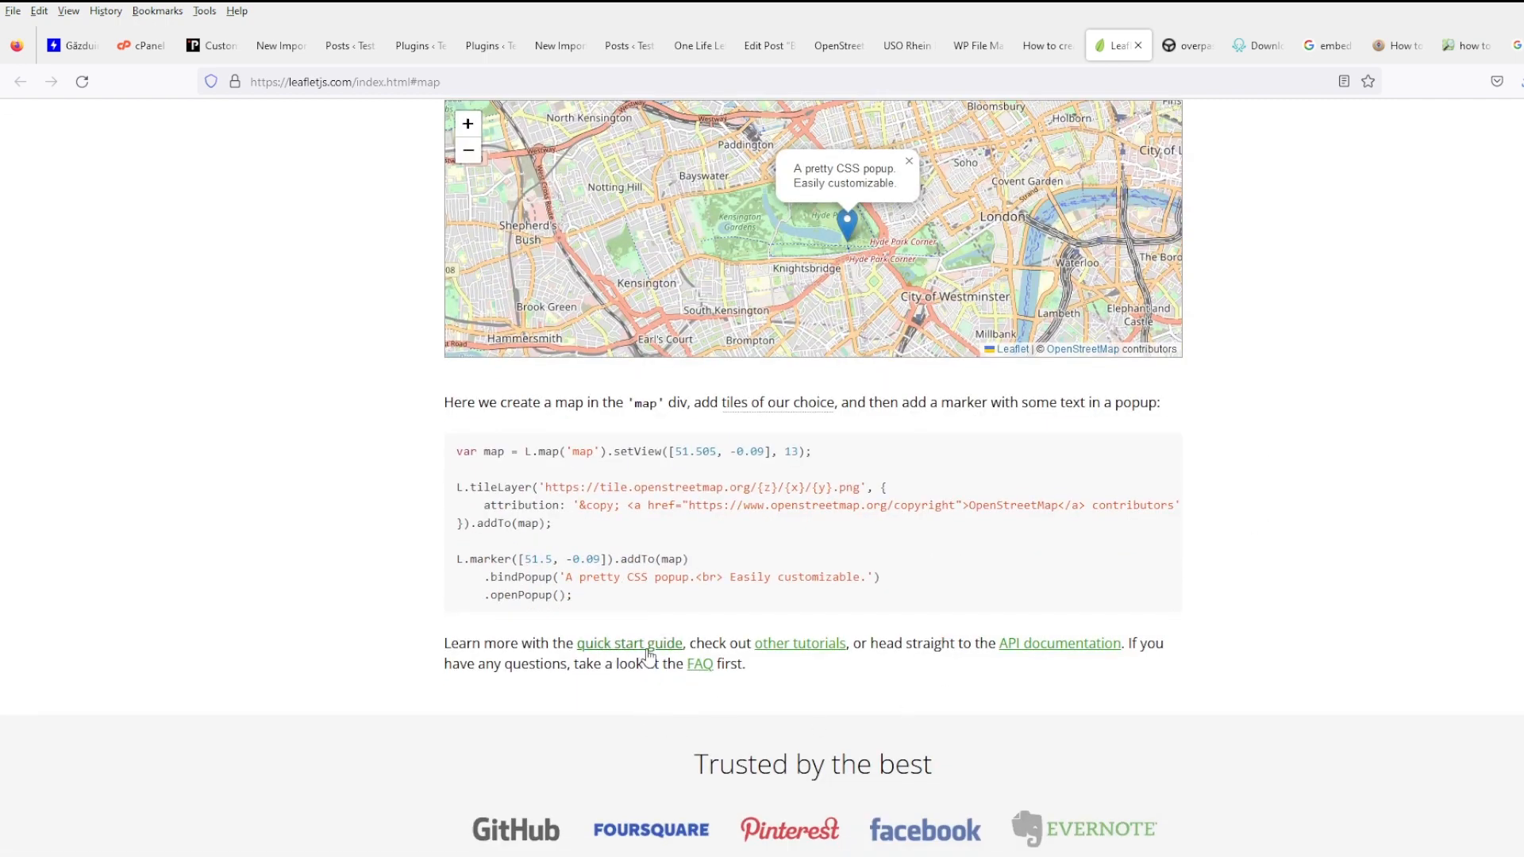
middle_click(647, 647)
scroll(1246, 524, up, 3)
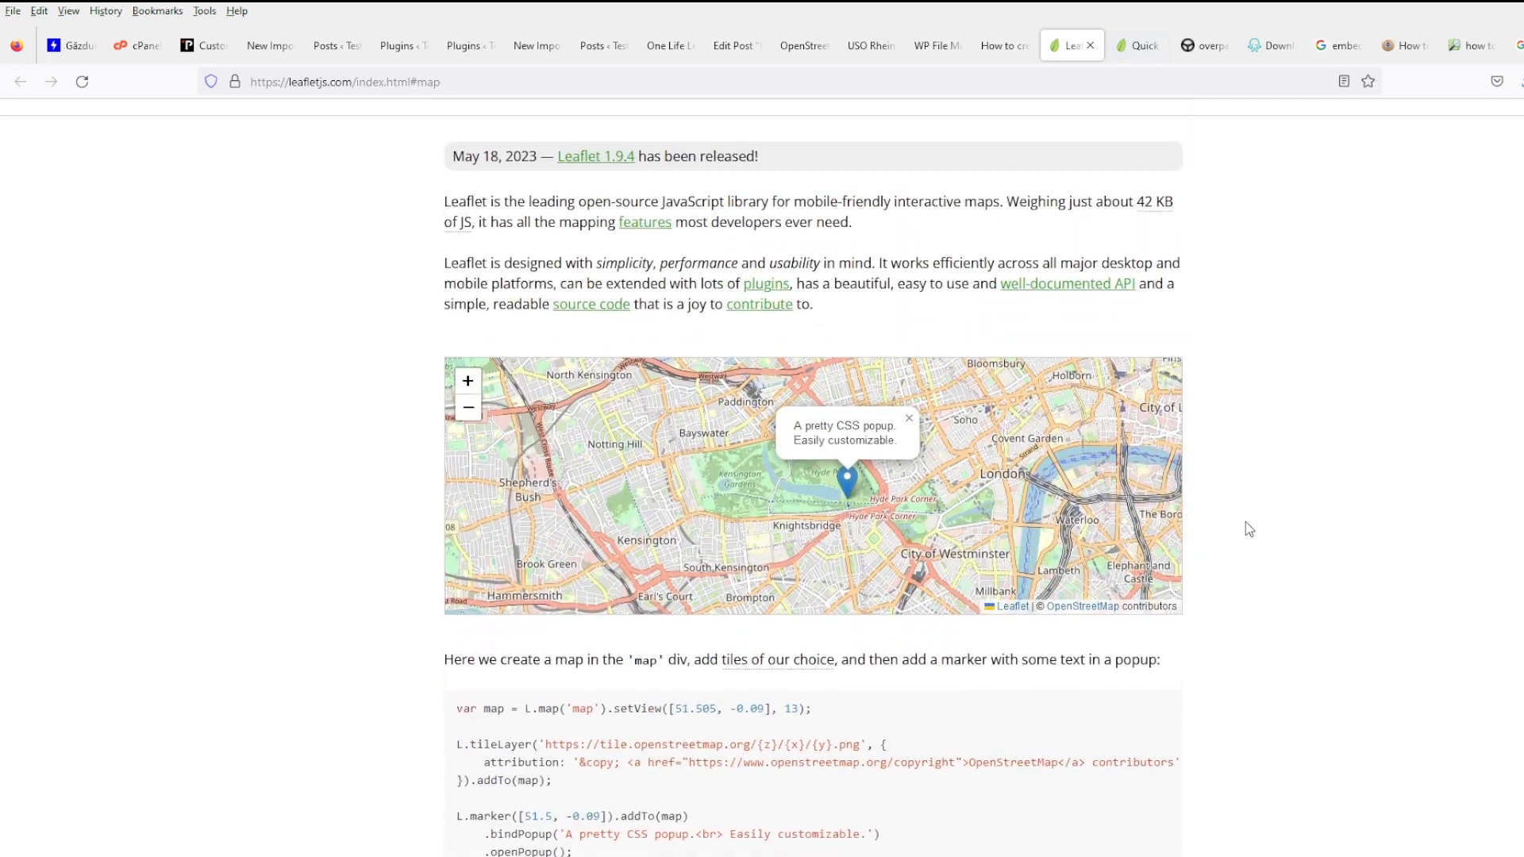
scroll(1245, 523, up, 3)
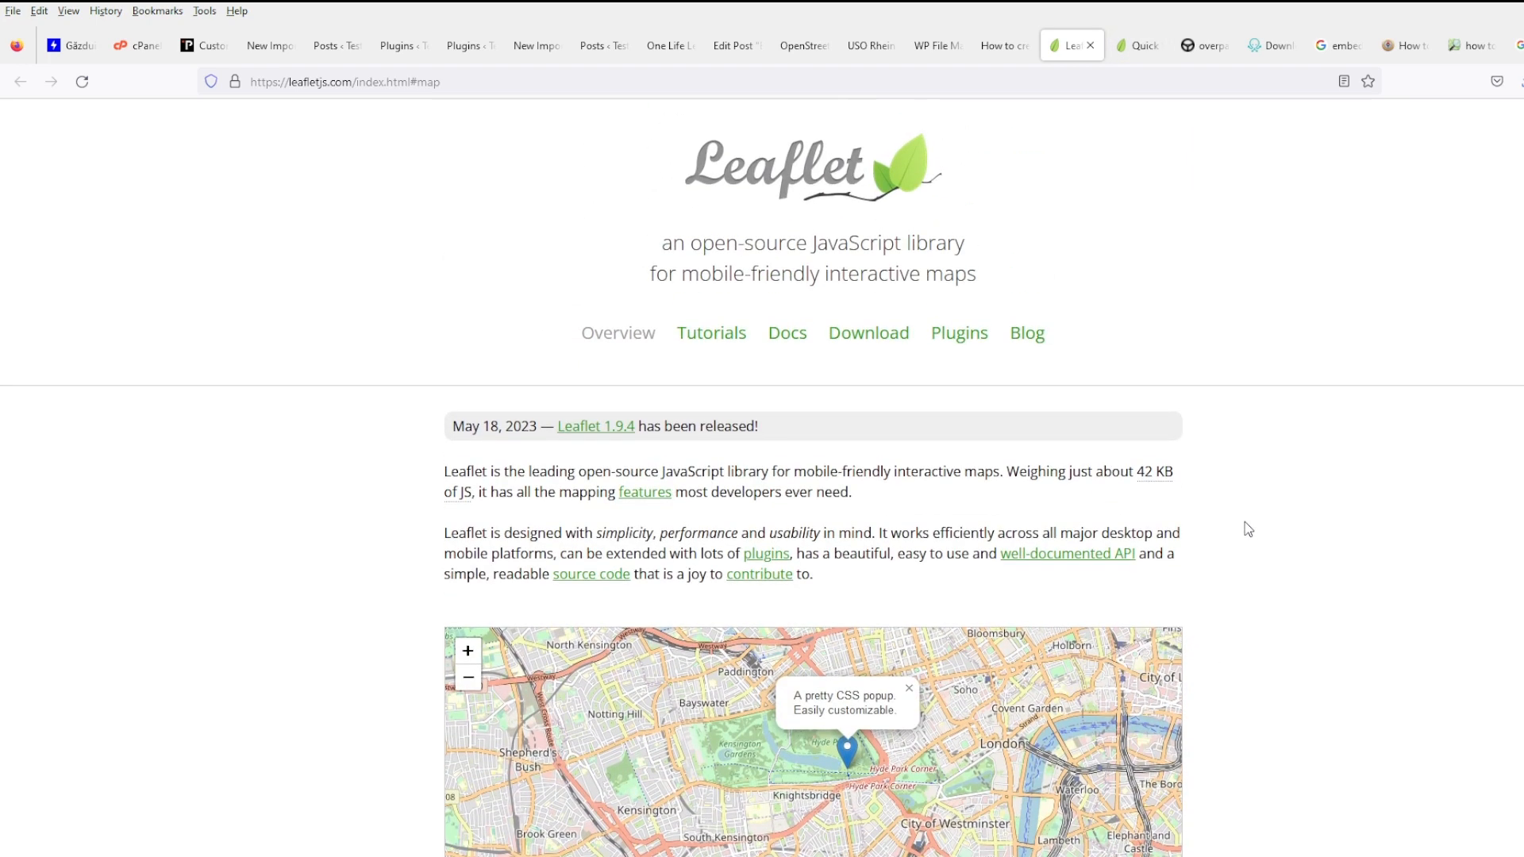
scroll(1244, 523, down, 2)
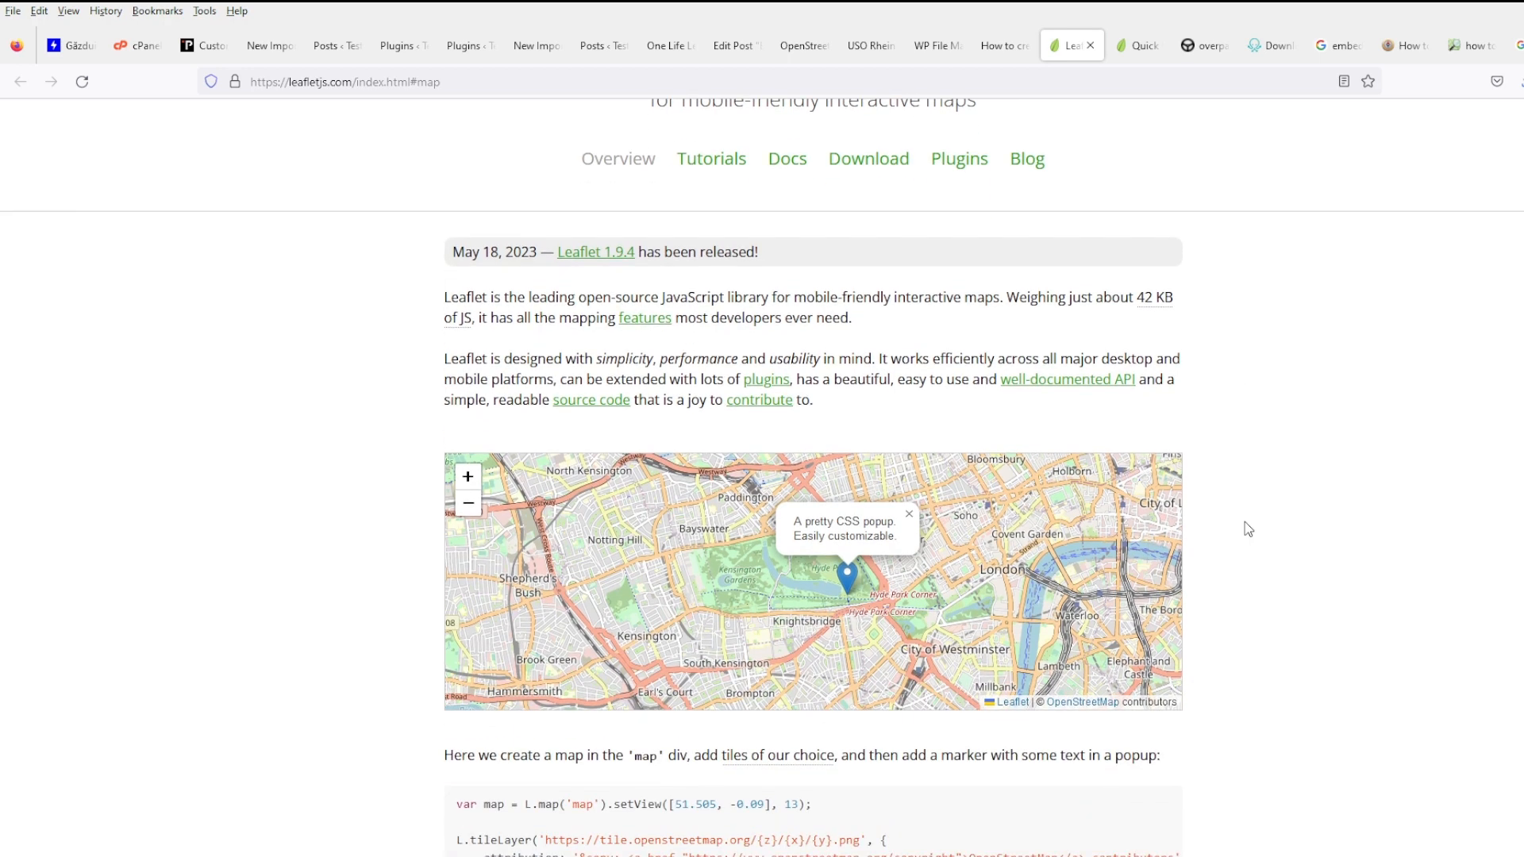
scroll(1197, 547, down, 3)
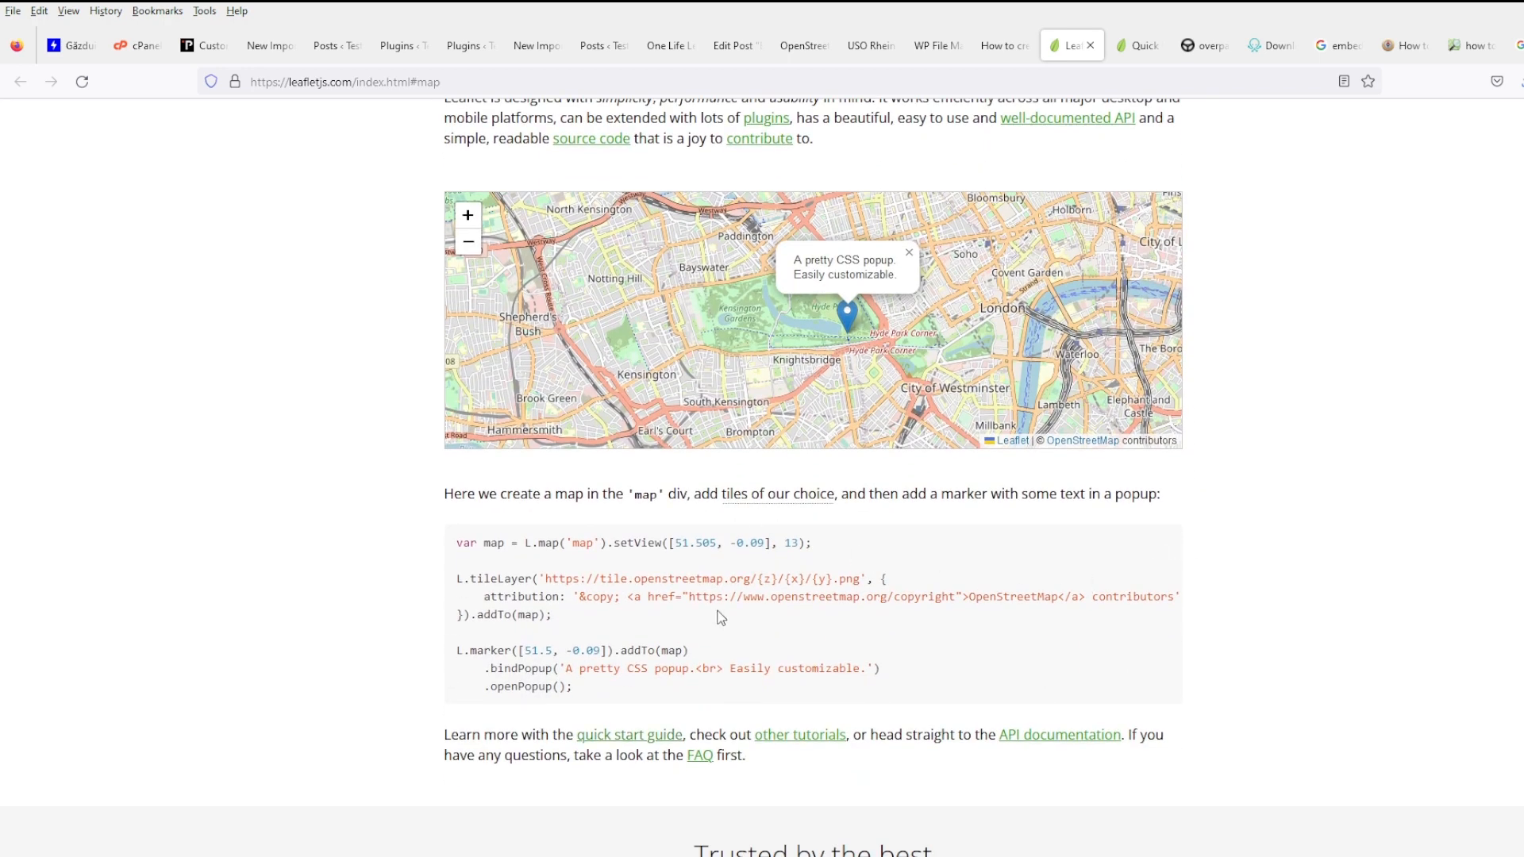
- Open the Quick Start Guide's full example and test its circle, polygon and map-click popups
click(1140, 46)
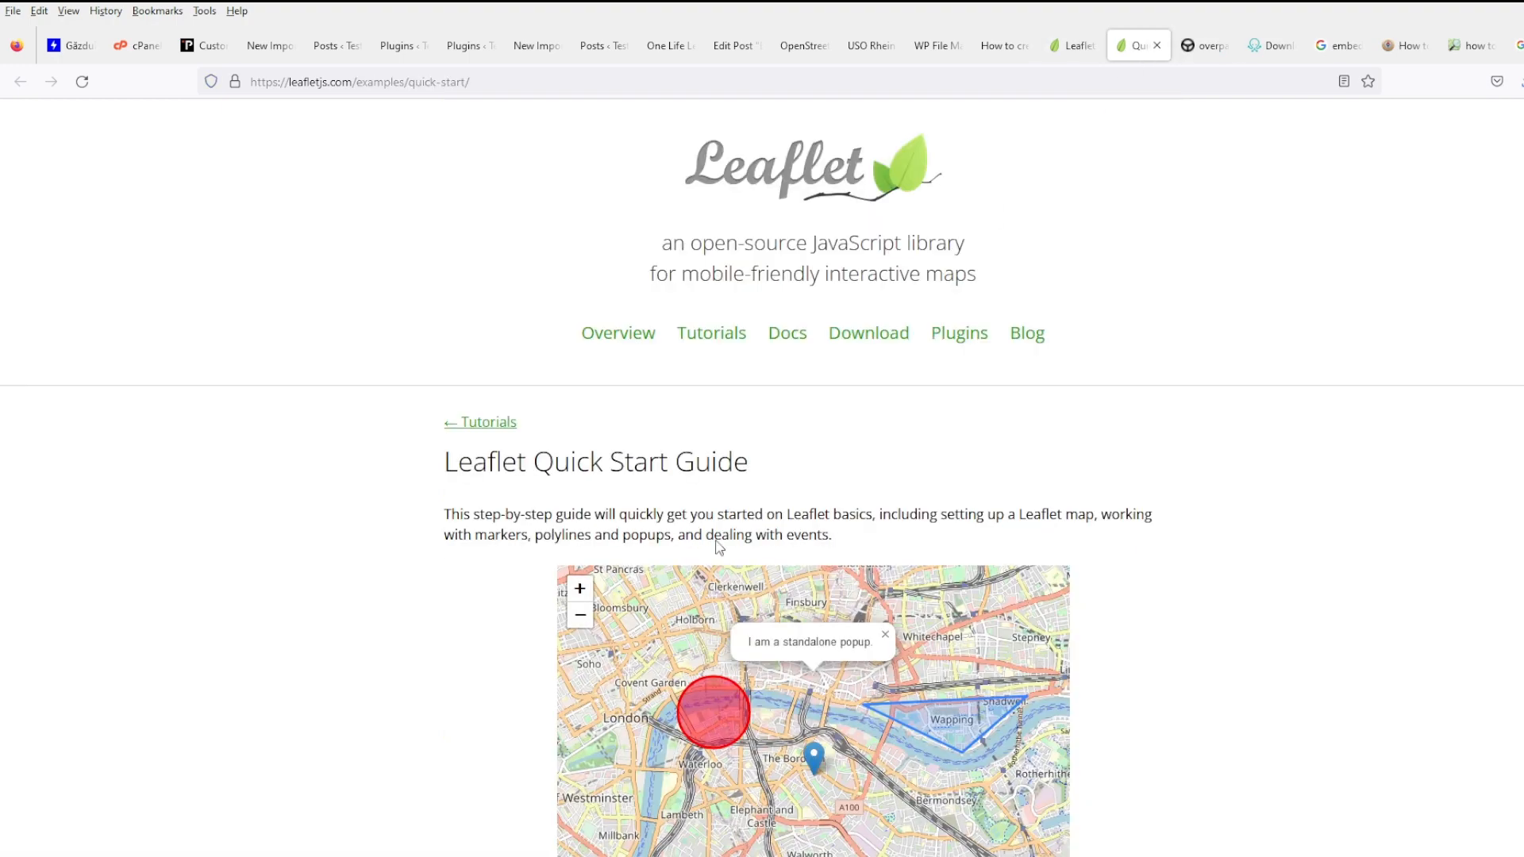
scroll(983, 452, down, 6)
scroll(1143, 605, down, 4)
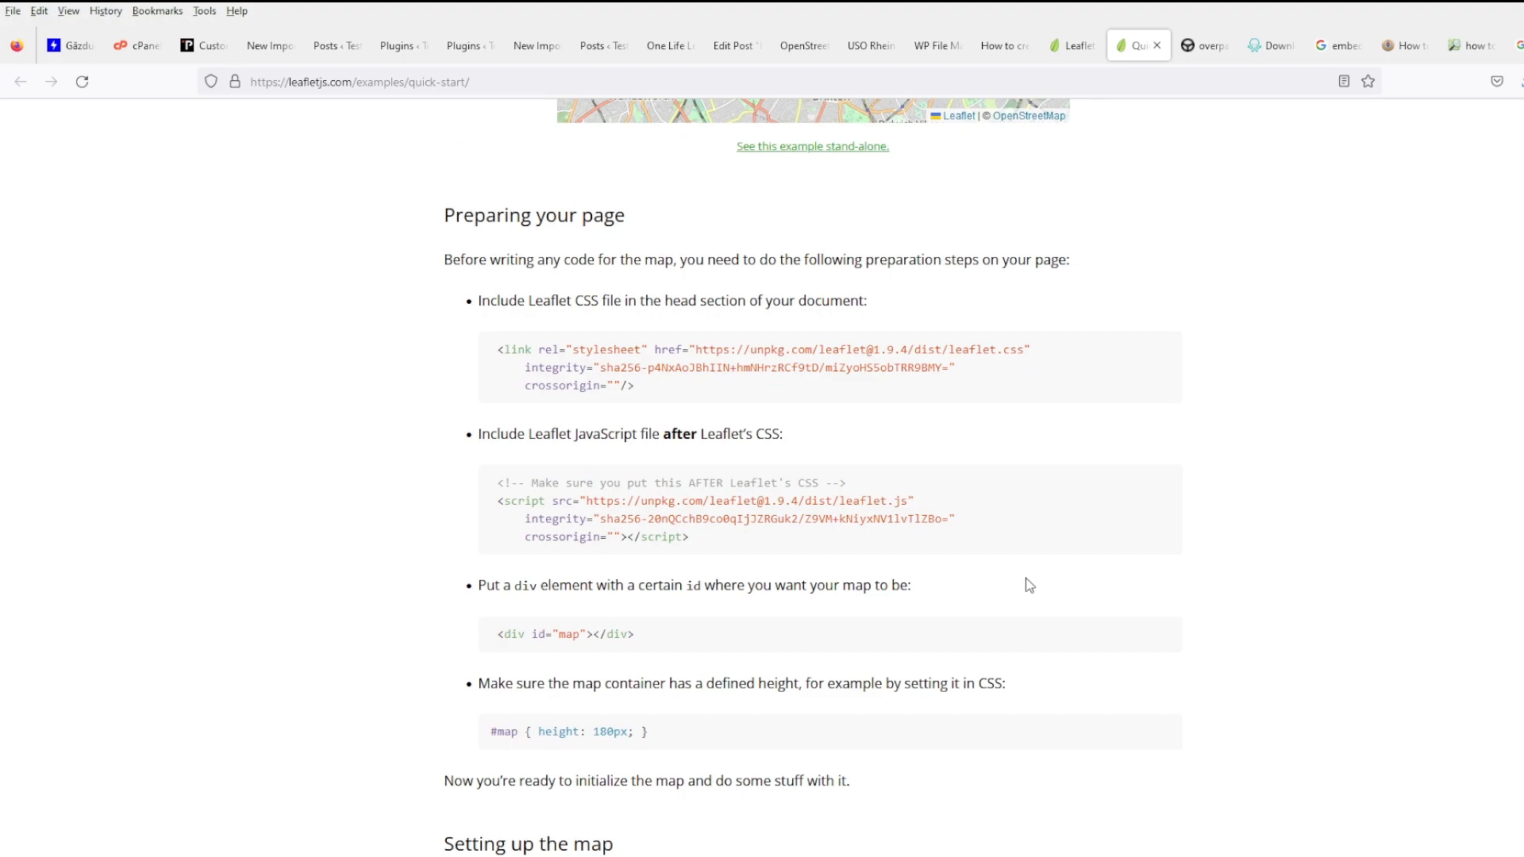
scroll(1023, 582, down, 5)
scroll(1170, 557, down, 15)
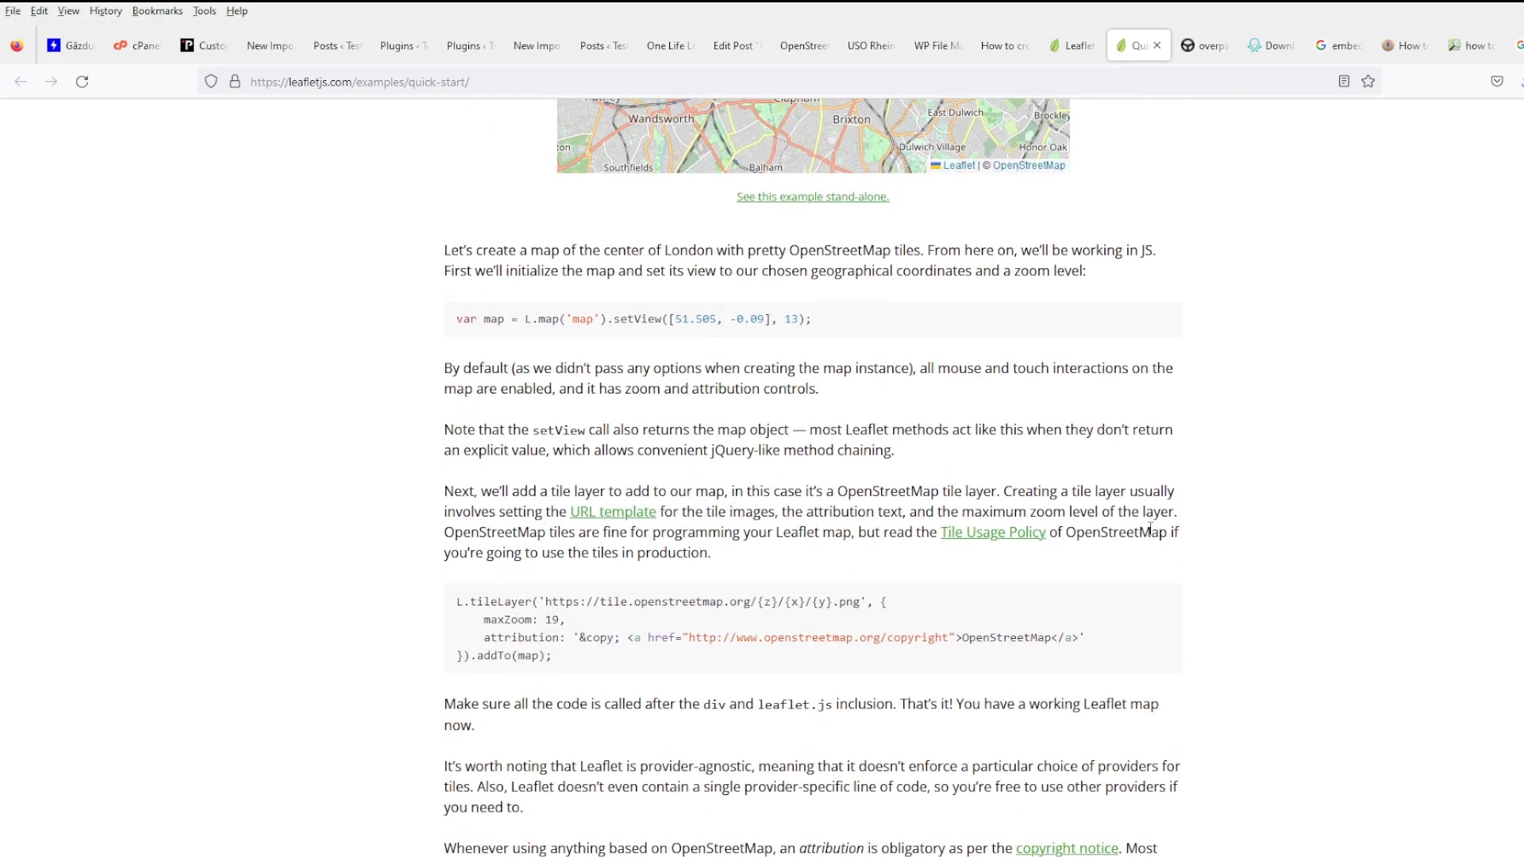
scroll(1178, 545, down, 6)
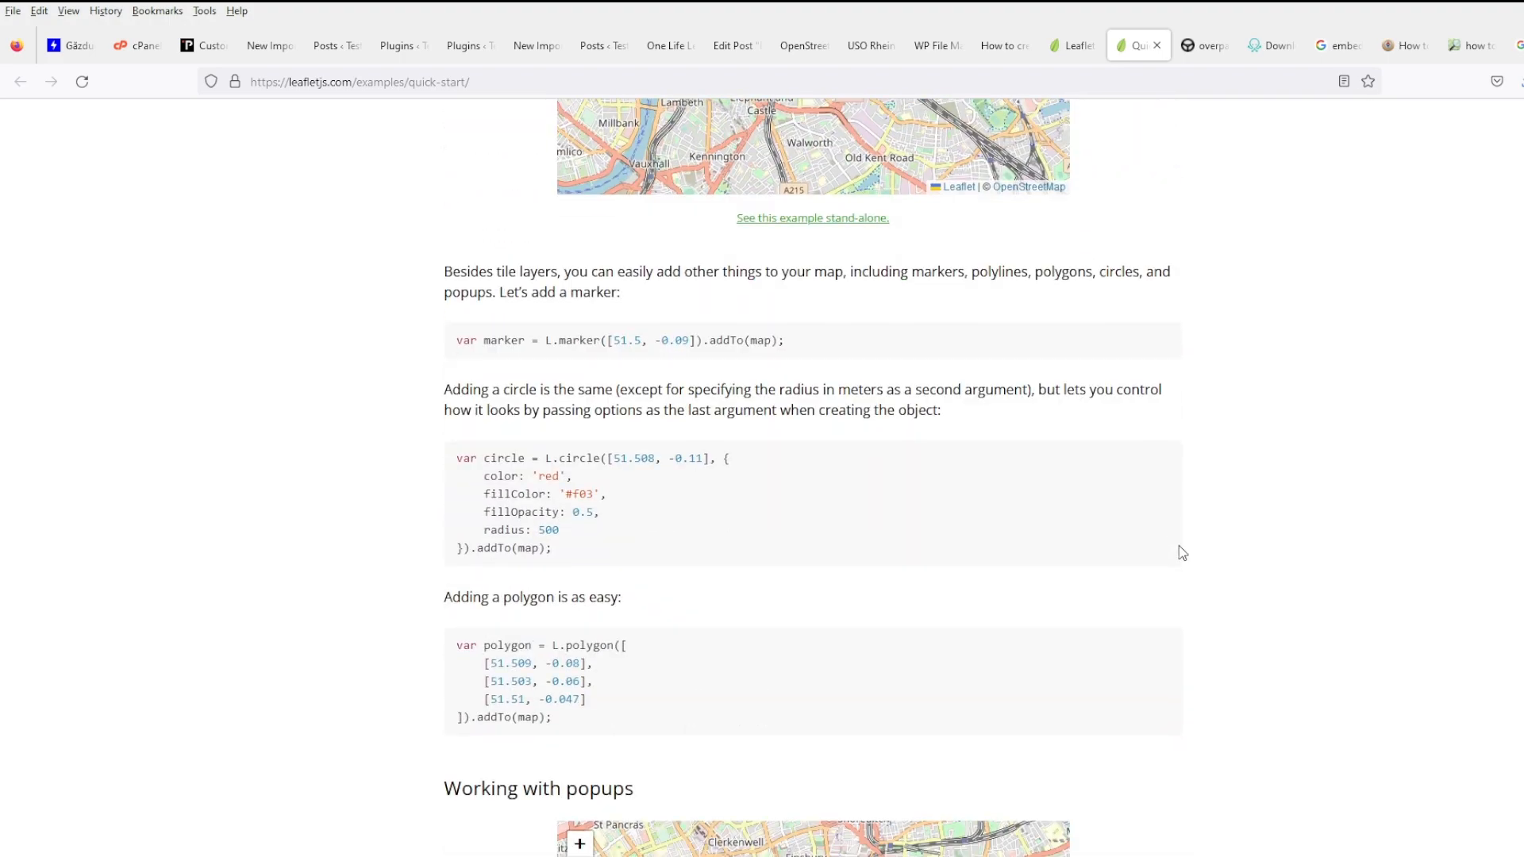
scroll(1179, 546, down, 9)
scroll(1180, 551, down, 12)
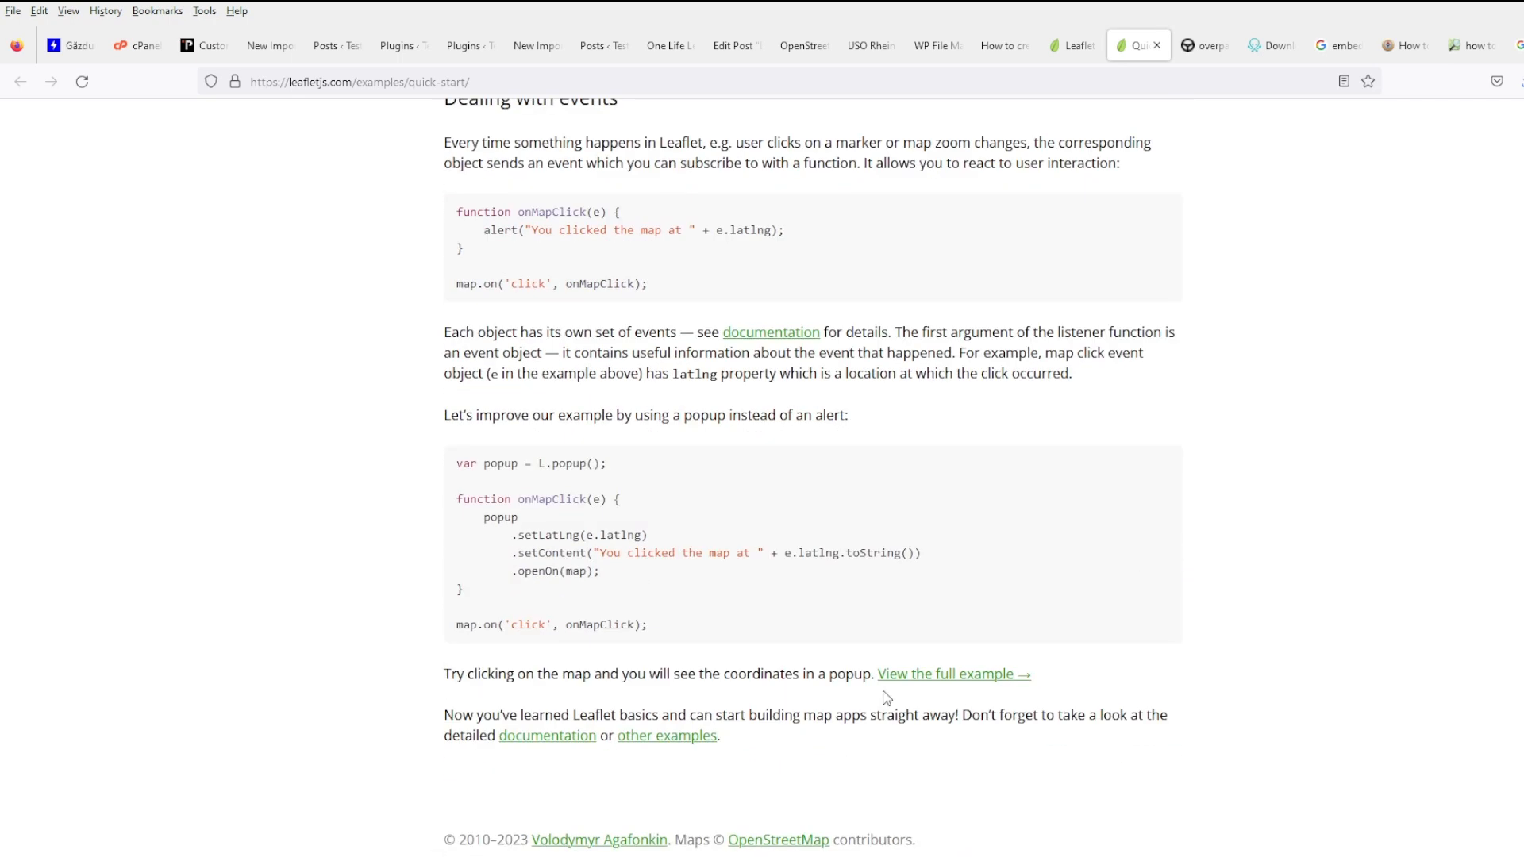
middle_click(914, 677)
click(1202, 46)
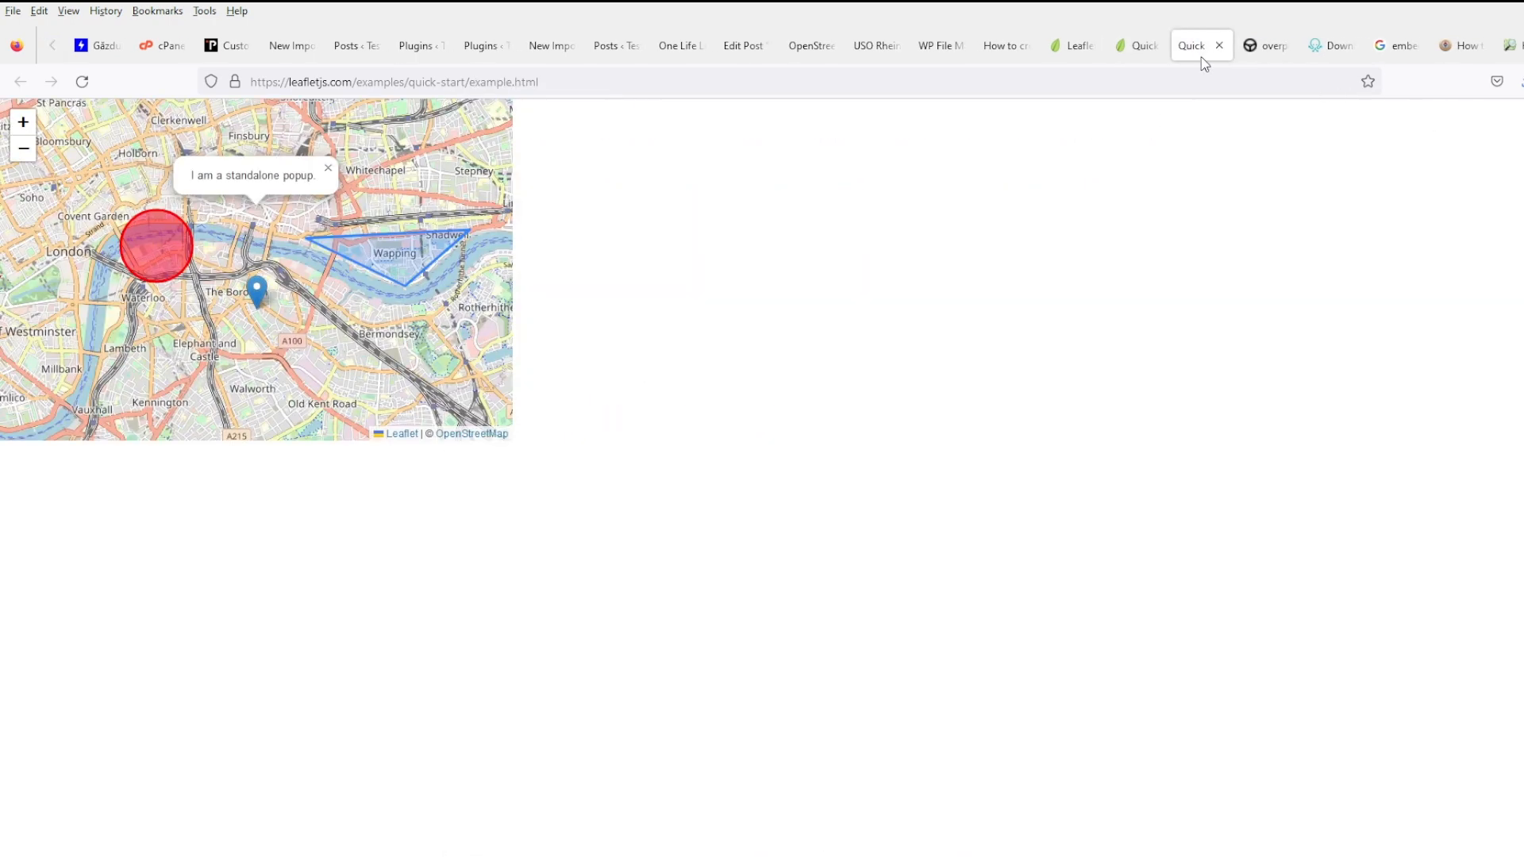
click(161, 258)
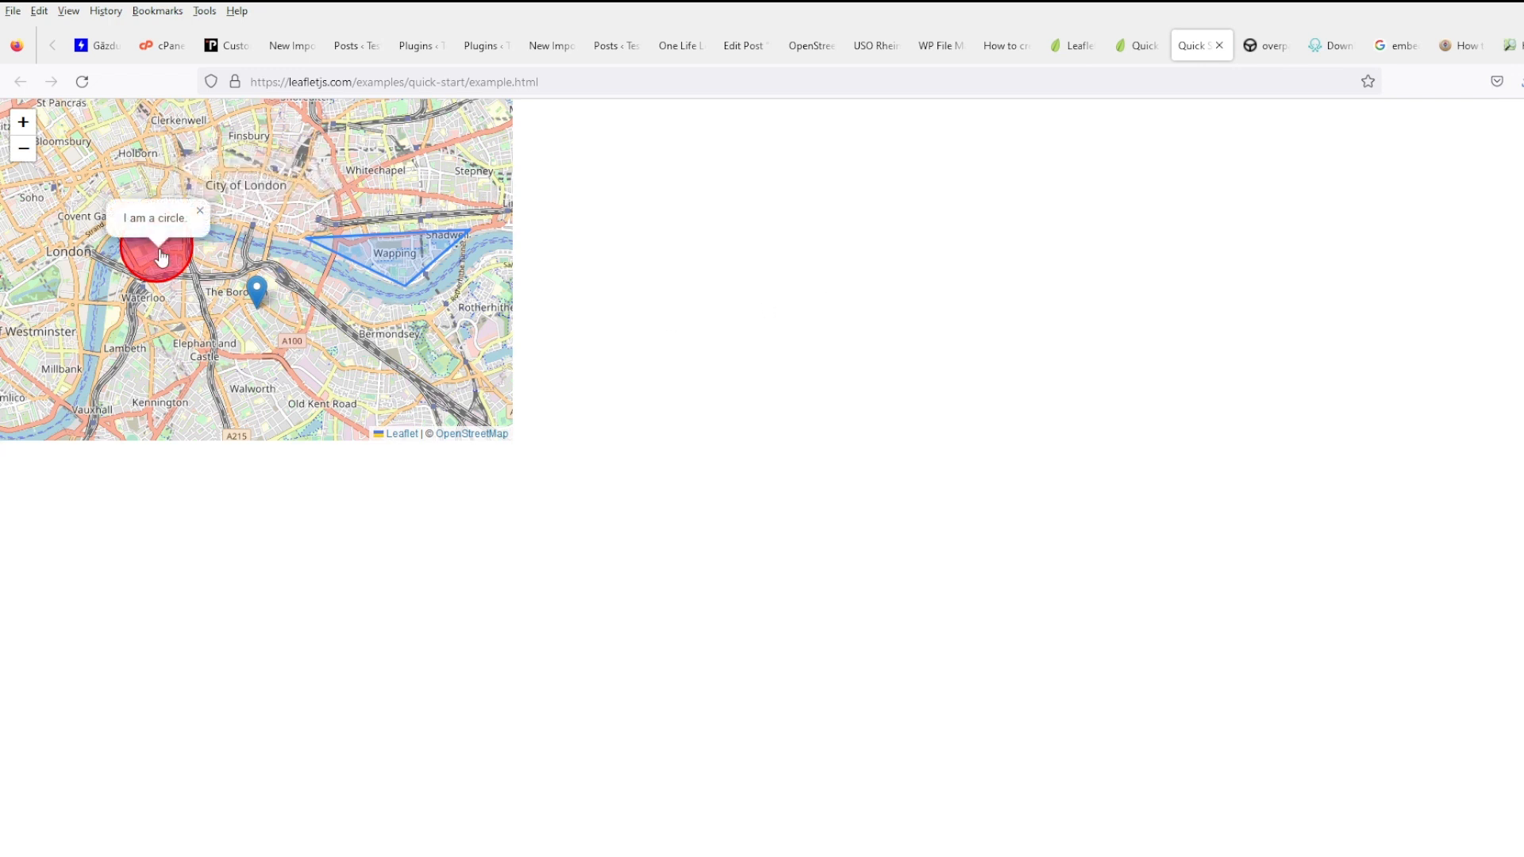
click(315, 247)
click(411, 276)
click(411, 276)
click(306, 304)
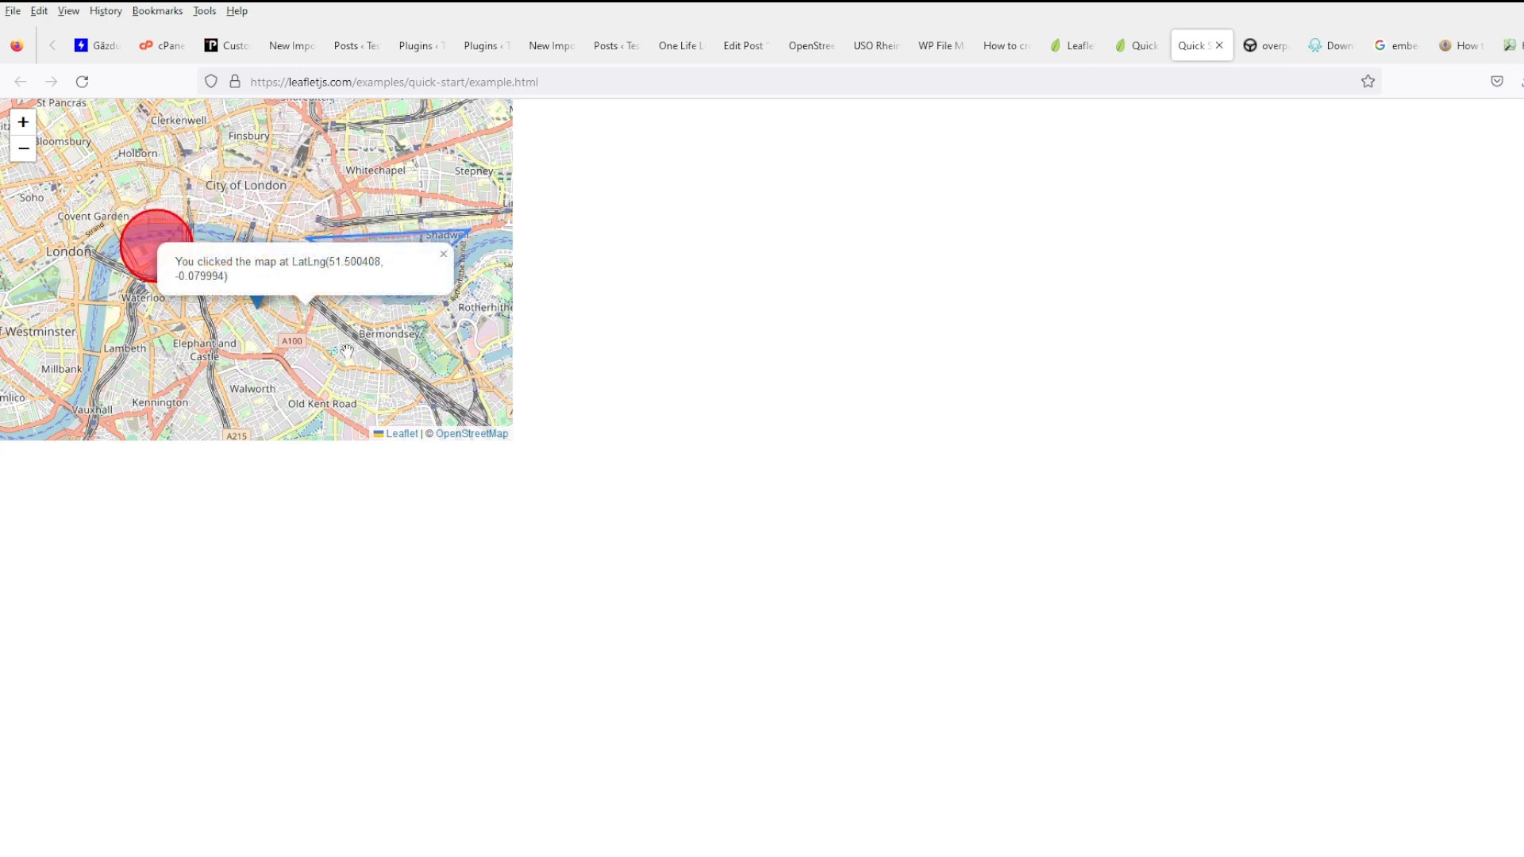
click(346, 350)
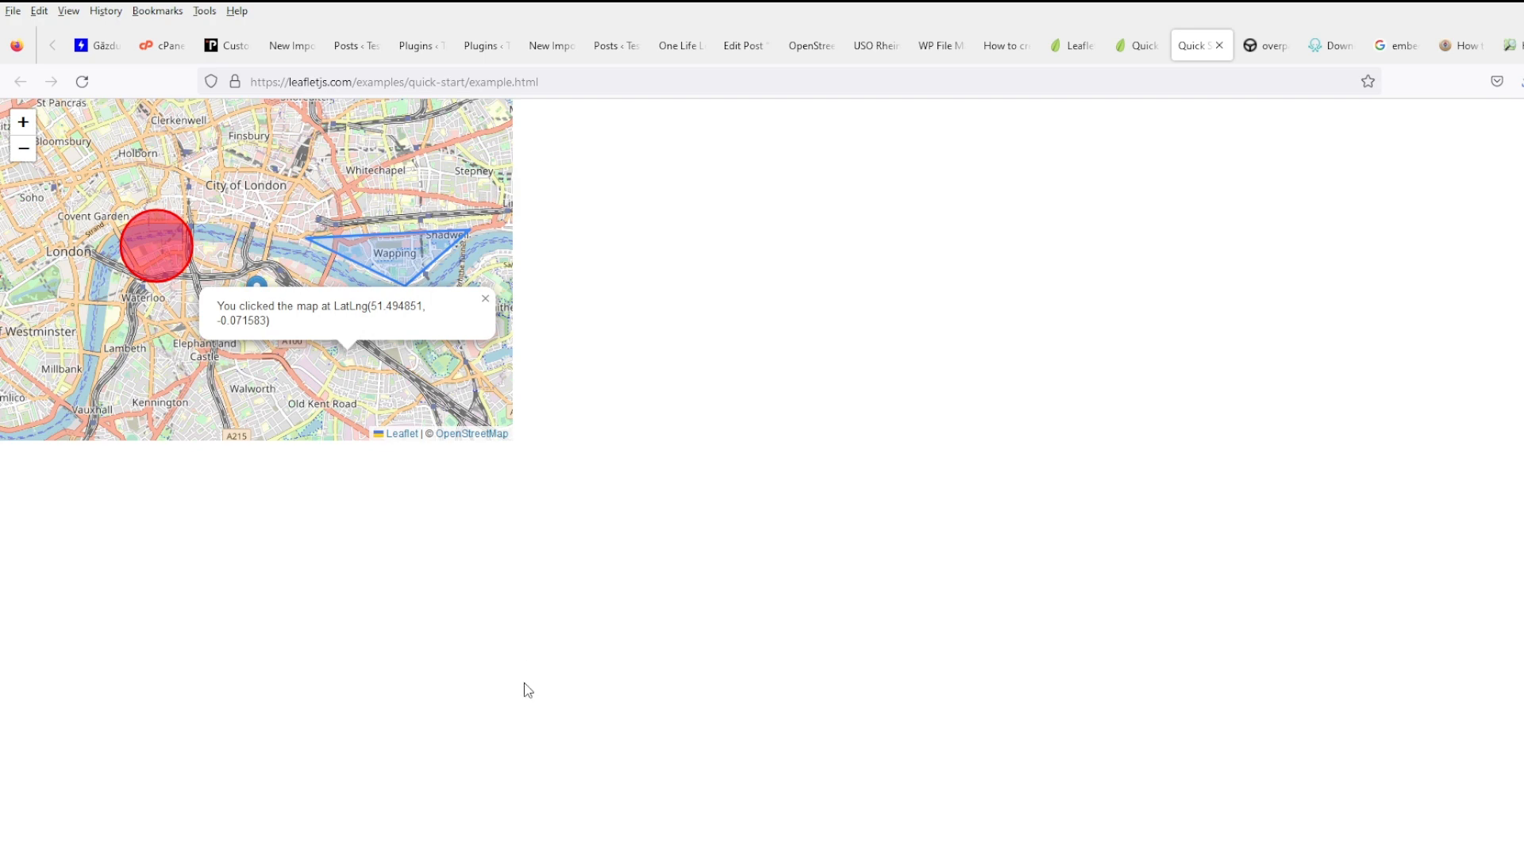
- View the example page source and select its leaflet.css and leaflet.js include lines
key(ctrl+u)
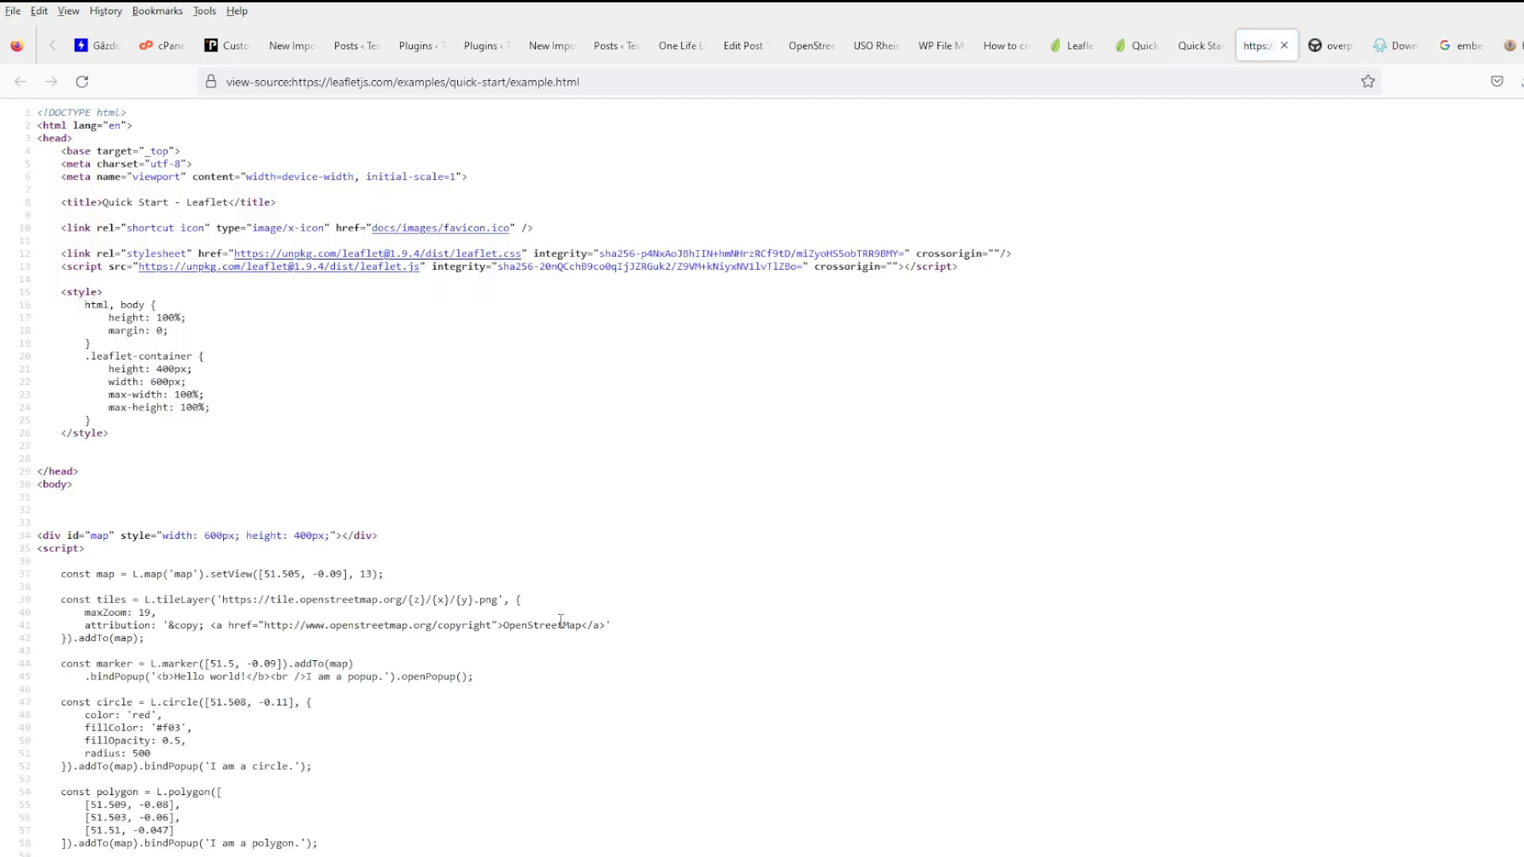
scroll(564, 623, down, 2)
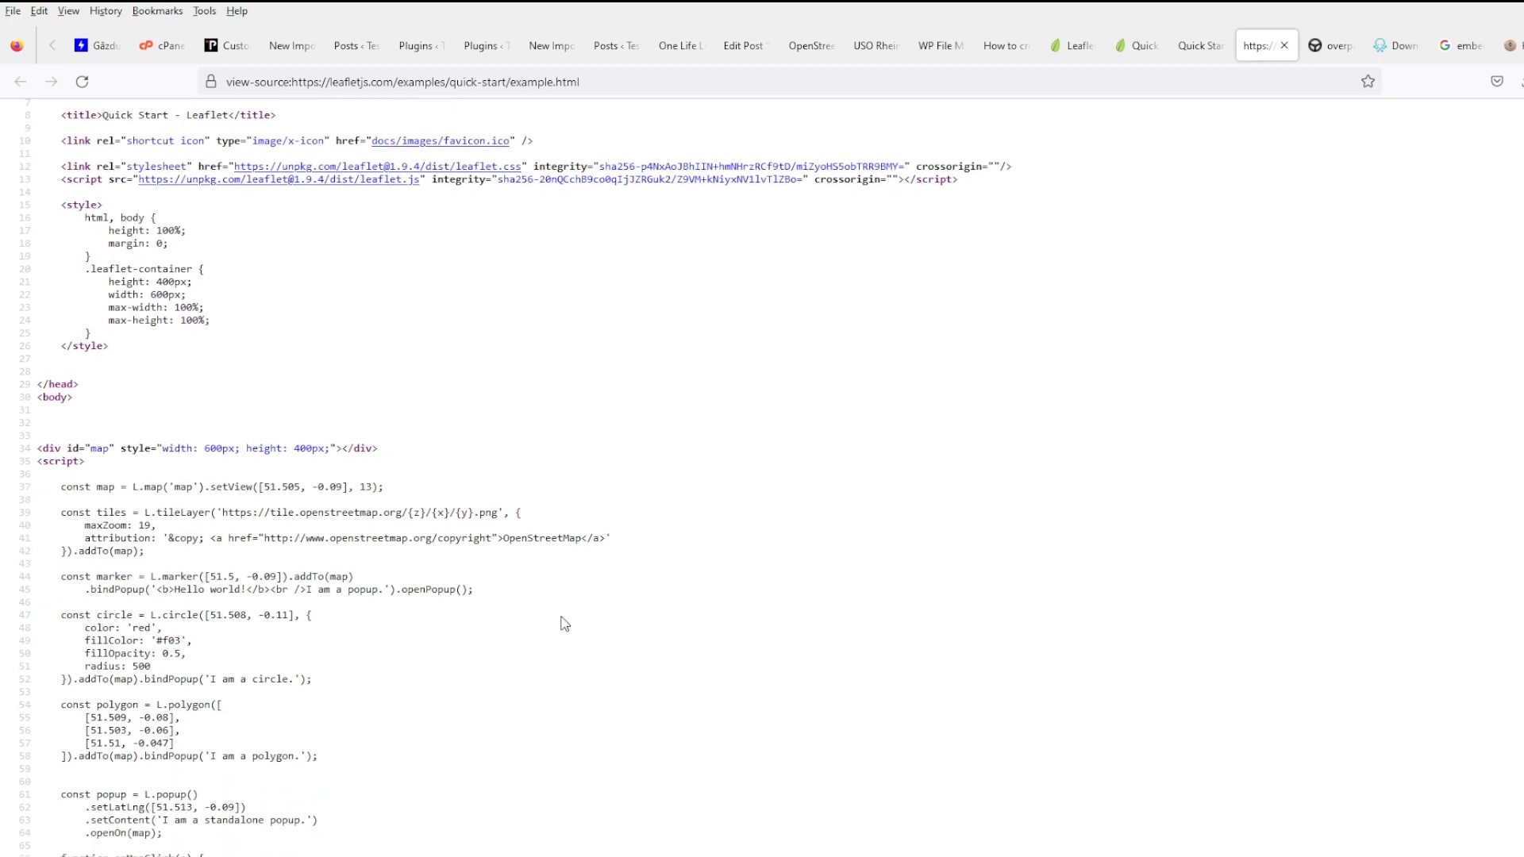
scroll(563, 623, down, 4)
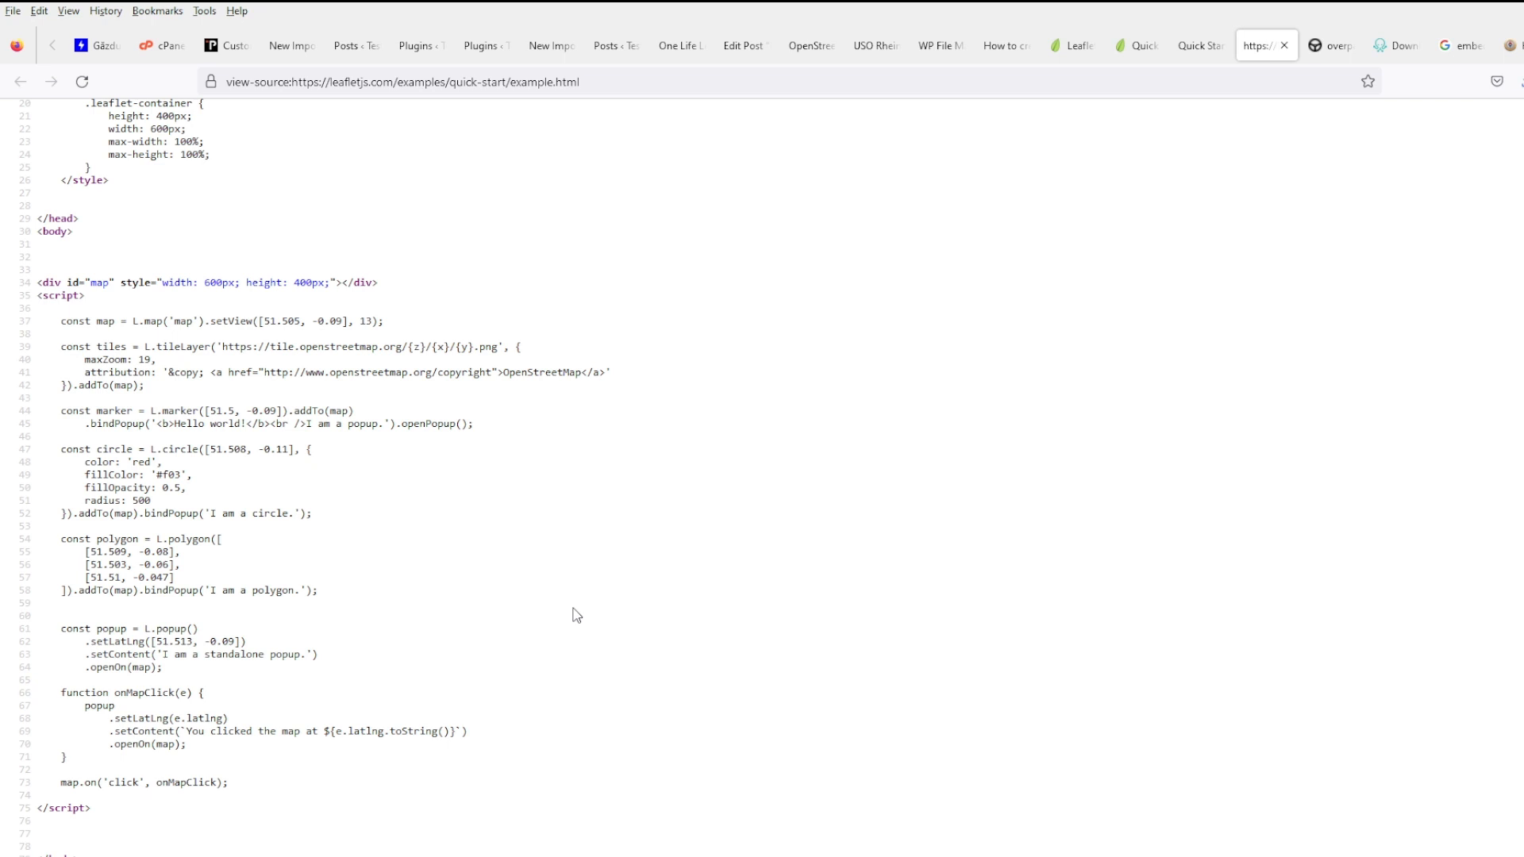
scroll(576, 616, up, 6)
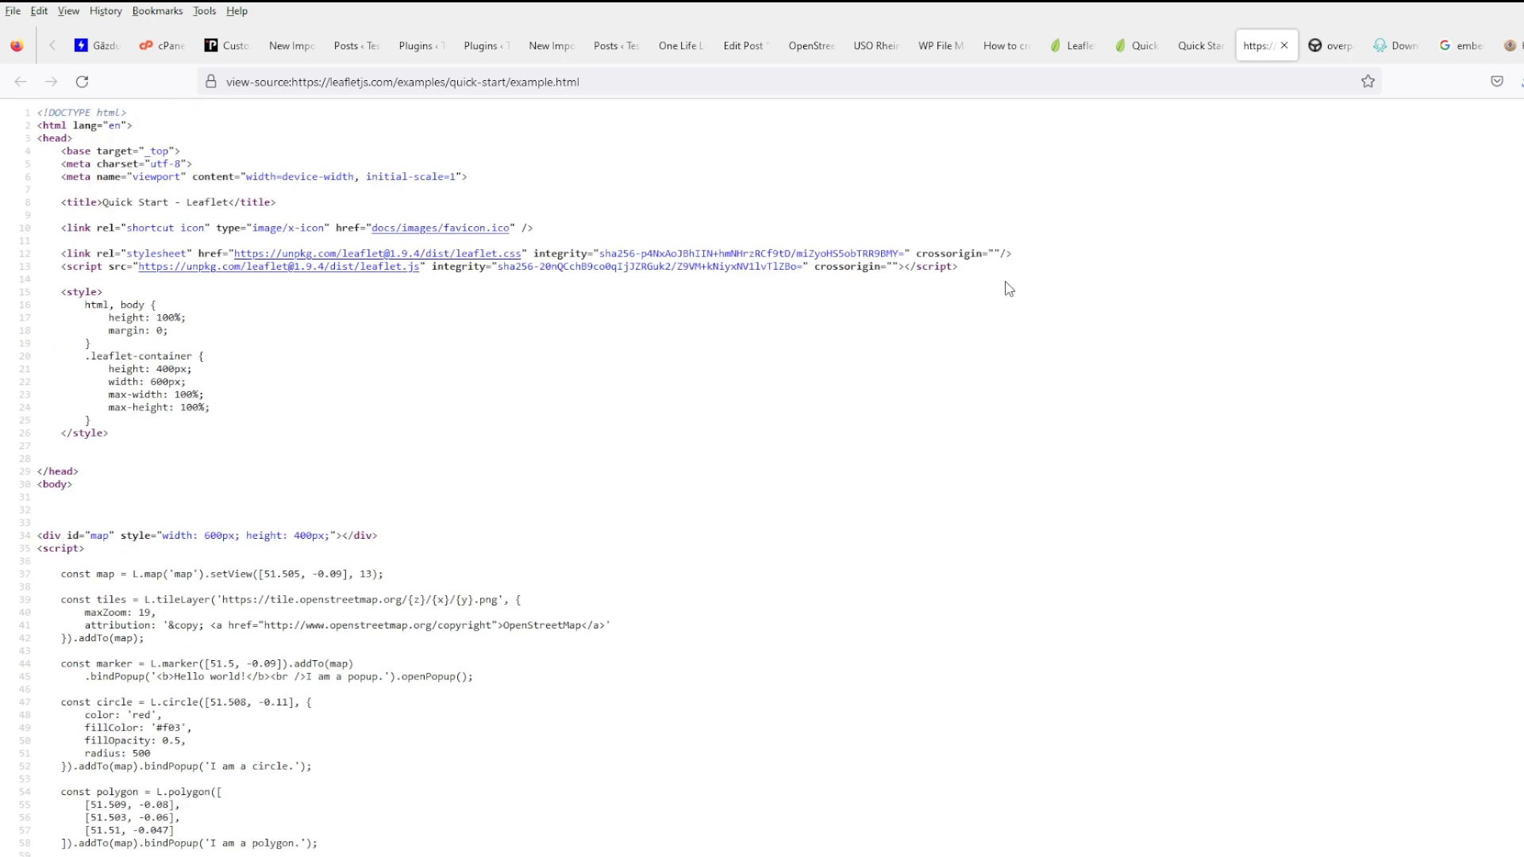
drag(984, 271, 37, 253)
key(ctrl+c)
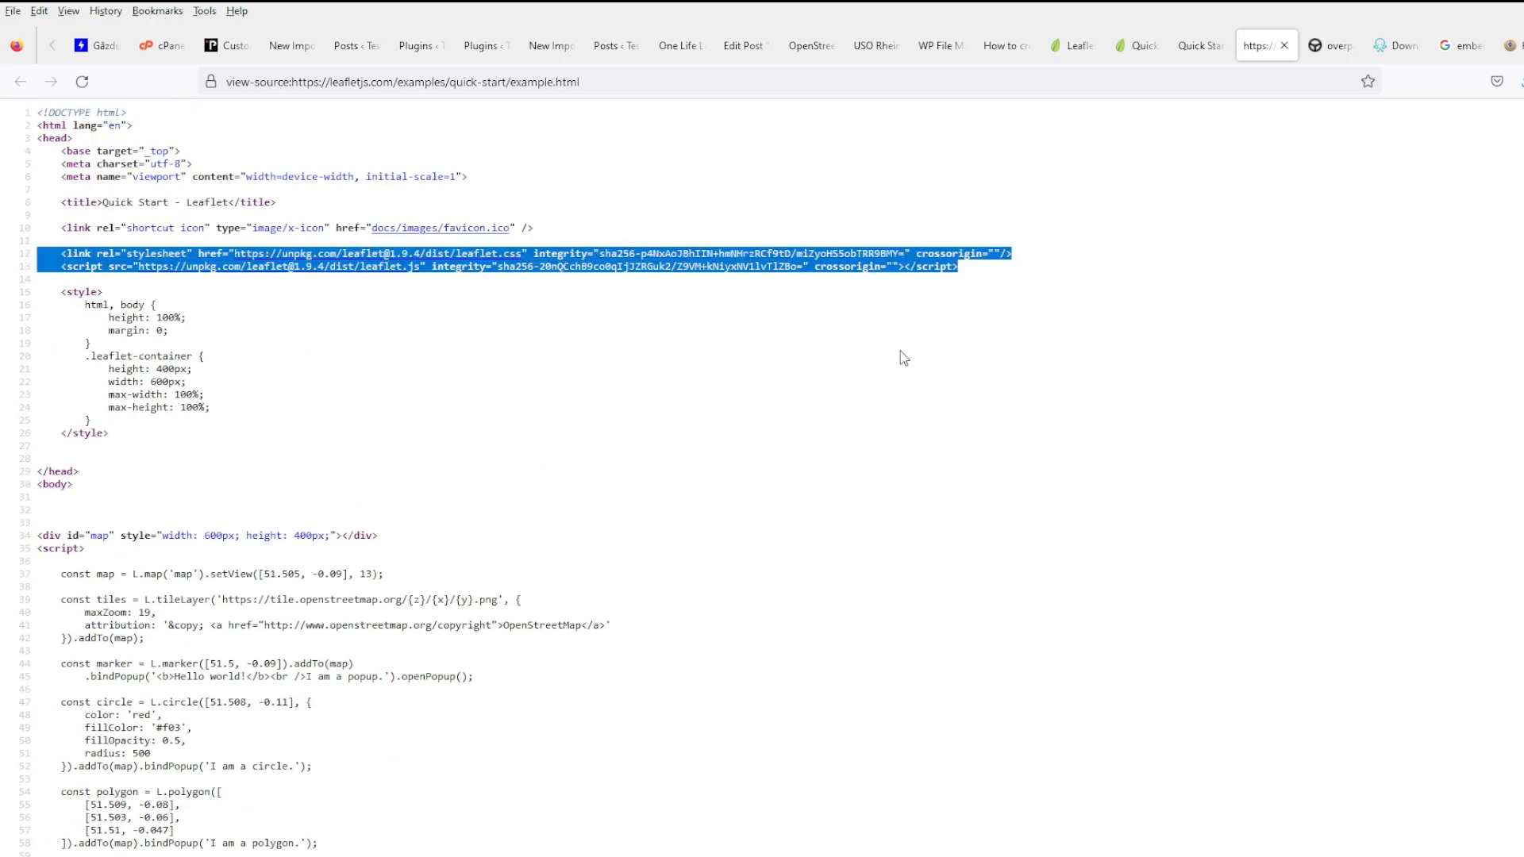
- Cancel the footer.php Save As rename and close the footer.php editor
click(678, 52)
click(552, 48)
click(949, 49)
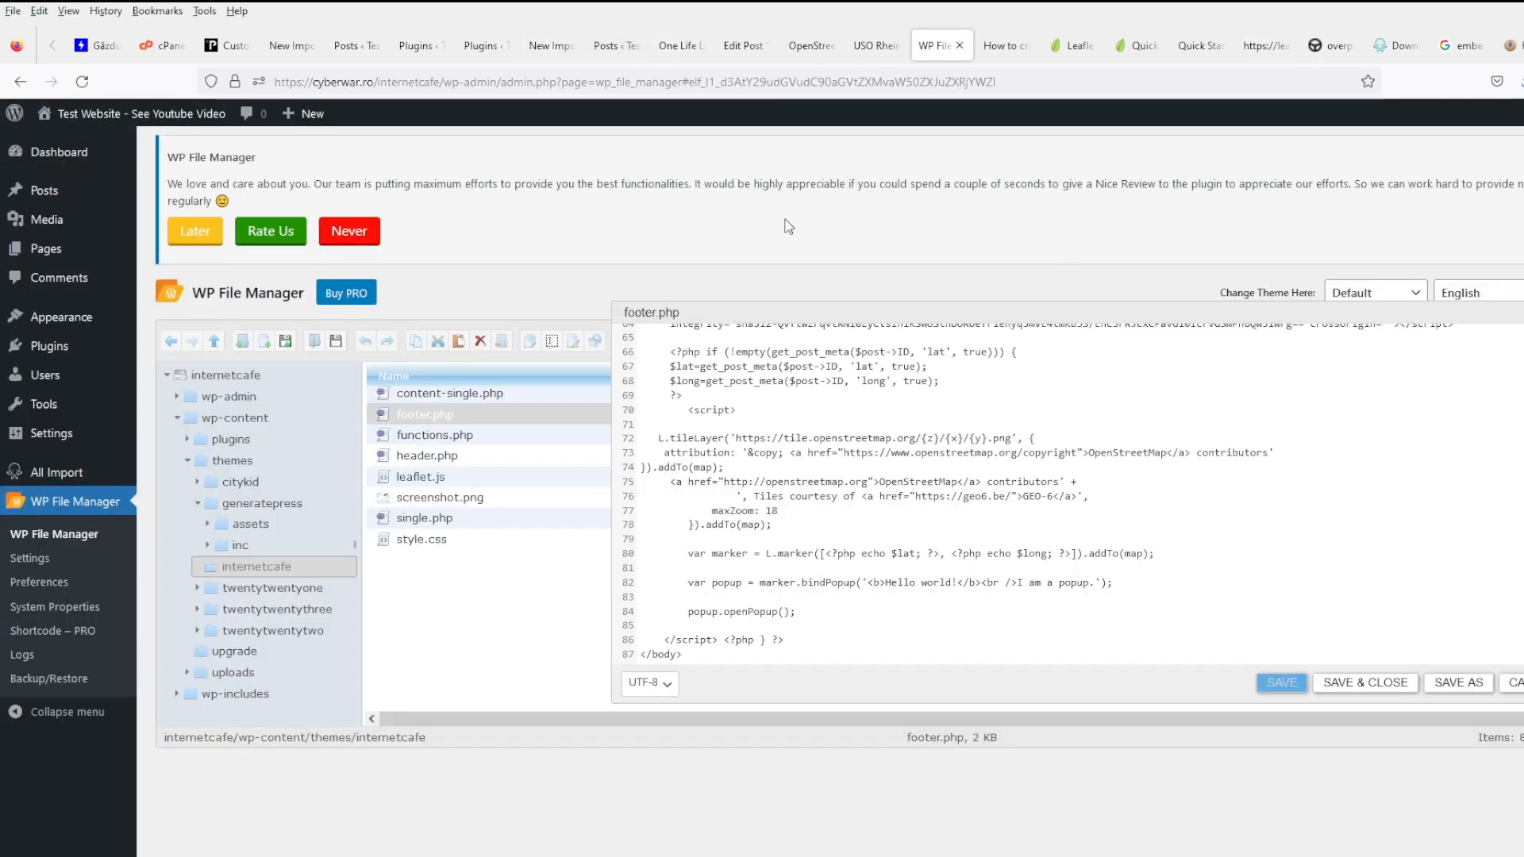
click(1459, 682)
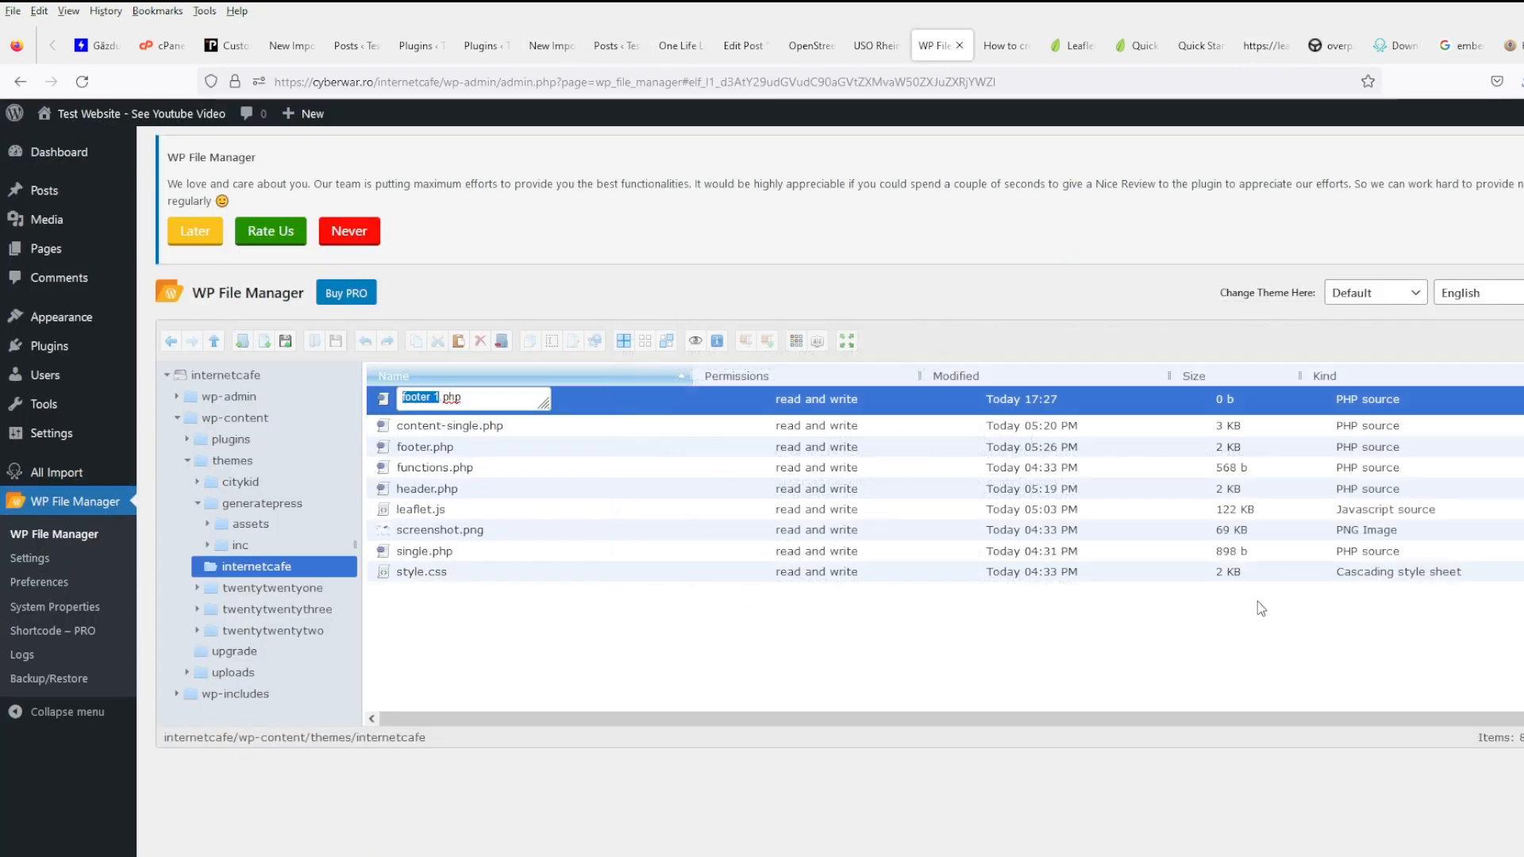
key(Escape)
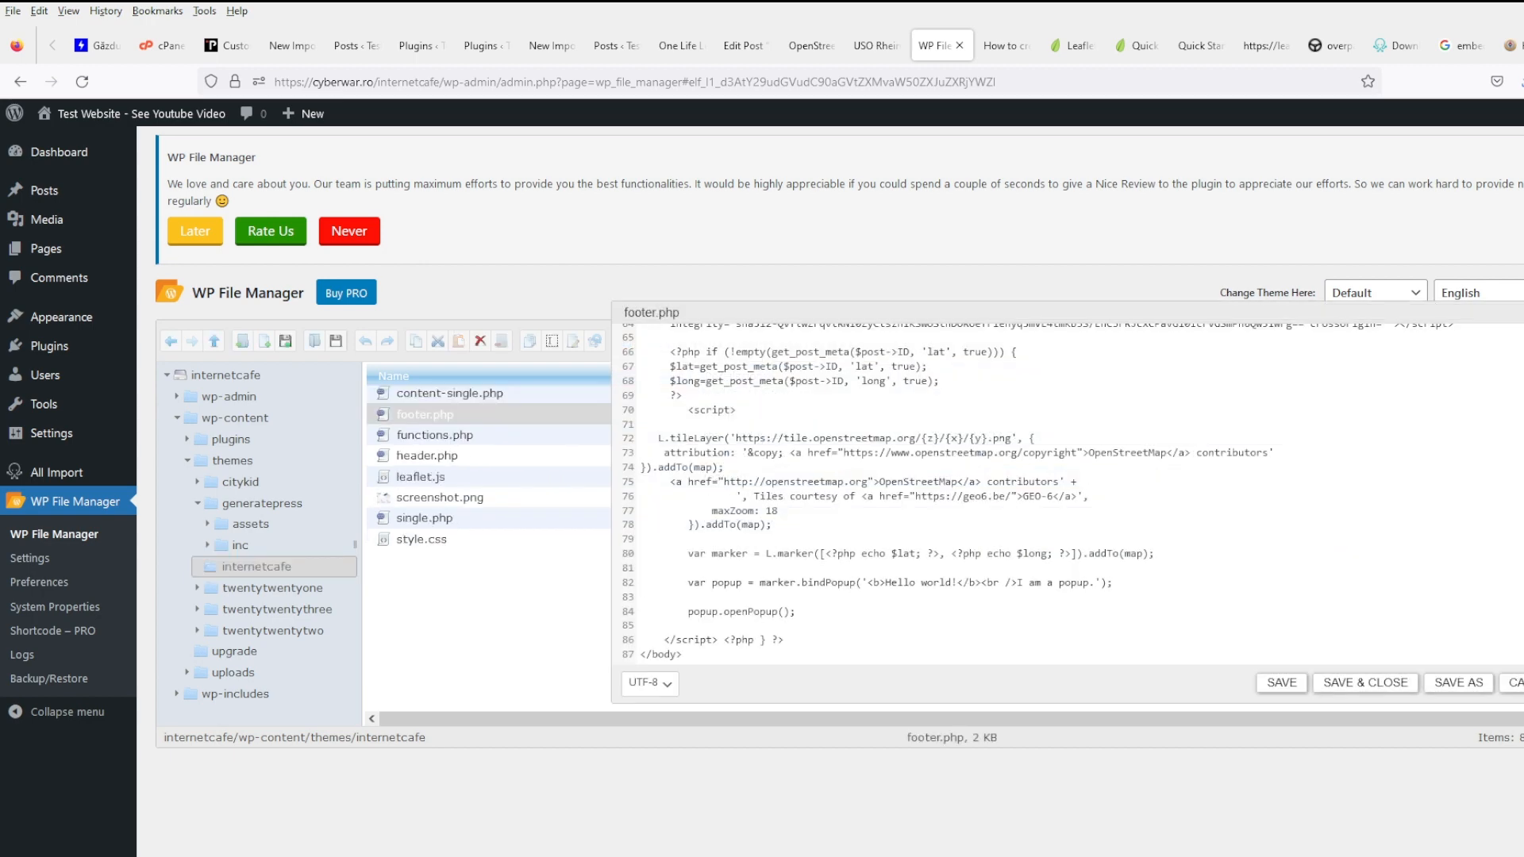
click(1509, 682)
- Replace header.php's Leaflet 1.4.0 stylesheet link with the 1.9.4 link and script tags, then save
click(429, 454)
right_click(428, 455)
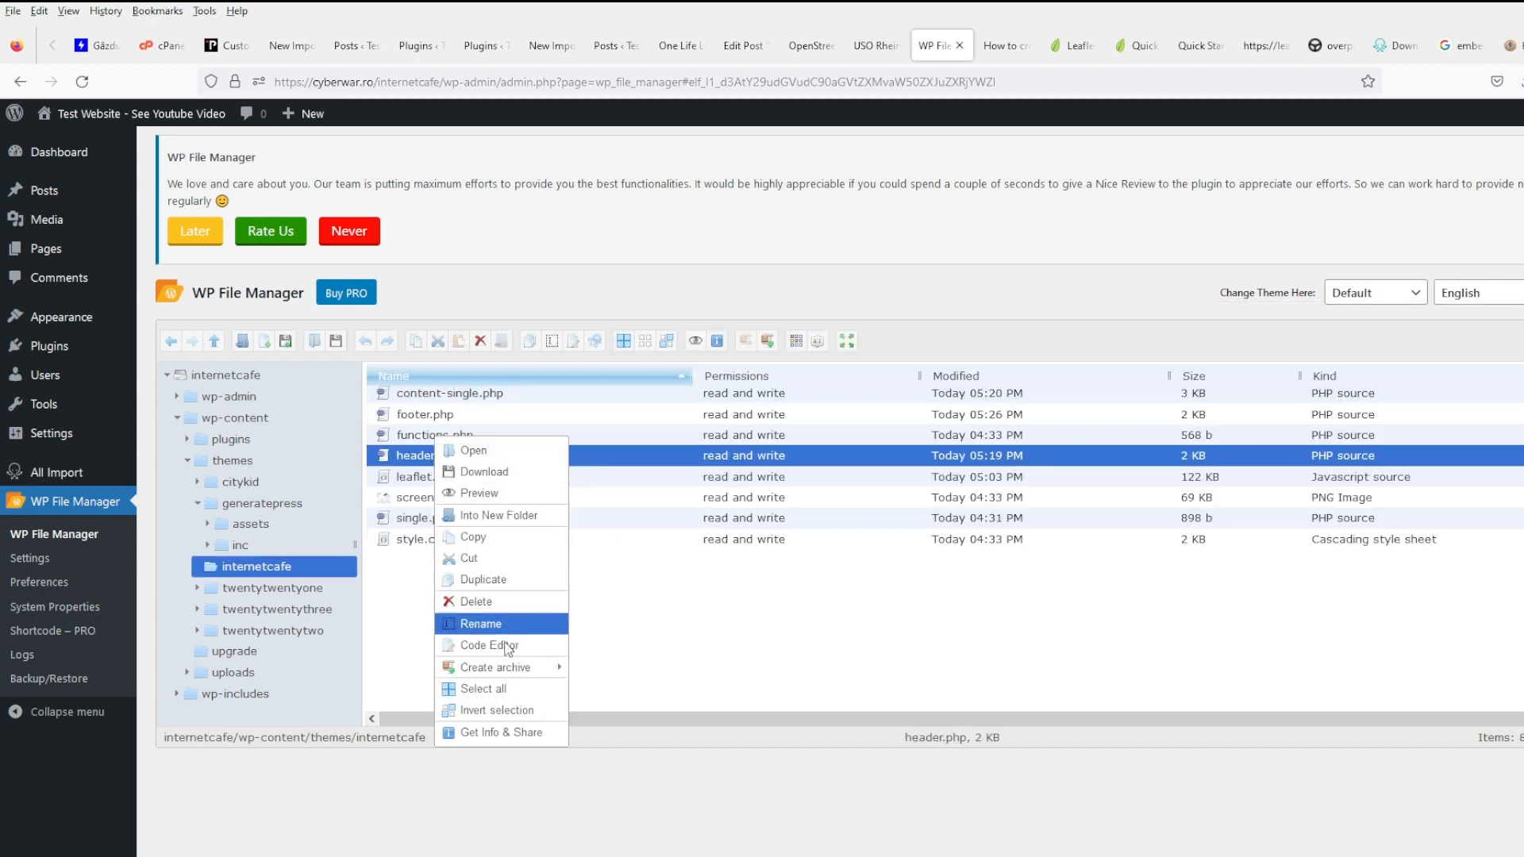
click(510, 644)
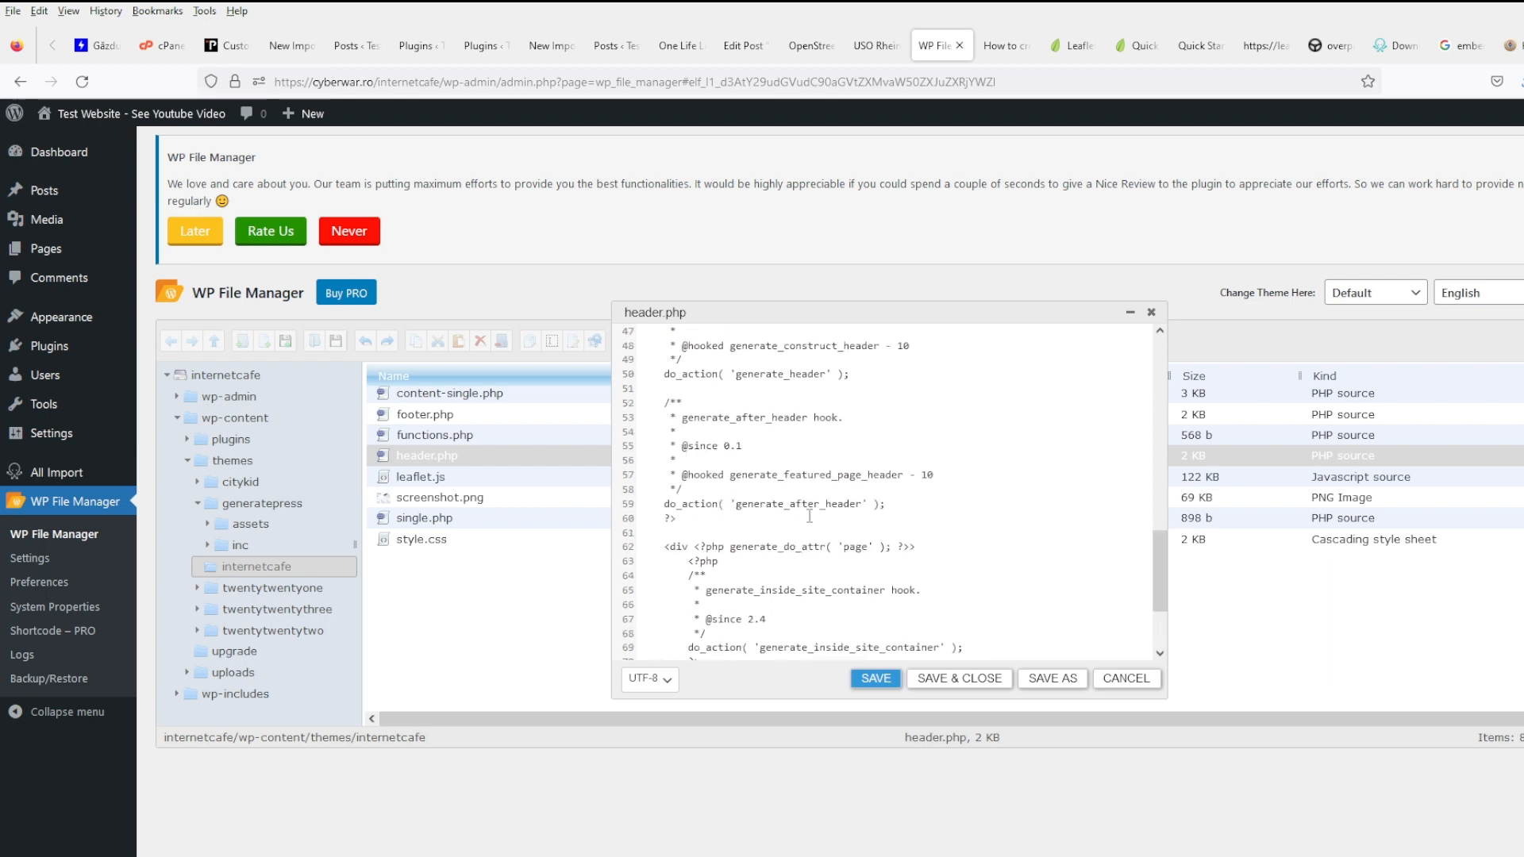
scroll(809, 516, up, 5)
click(701, 509)
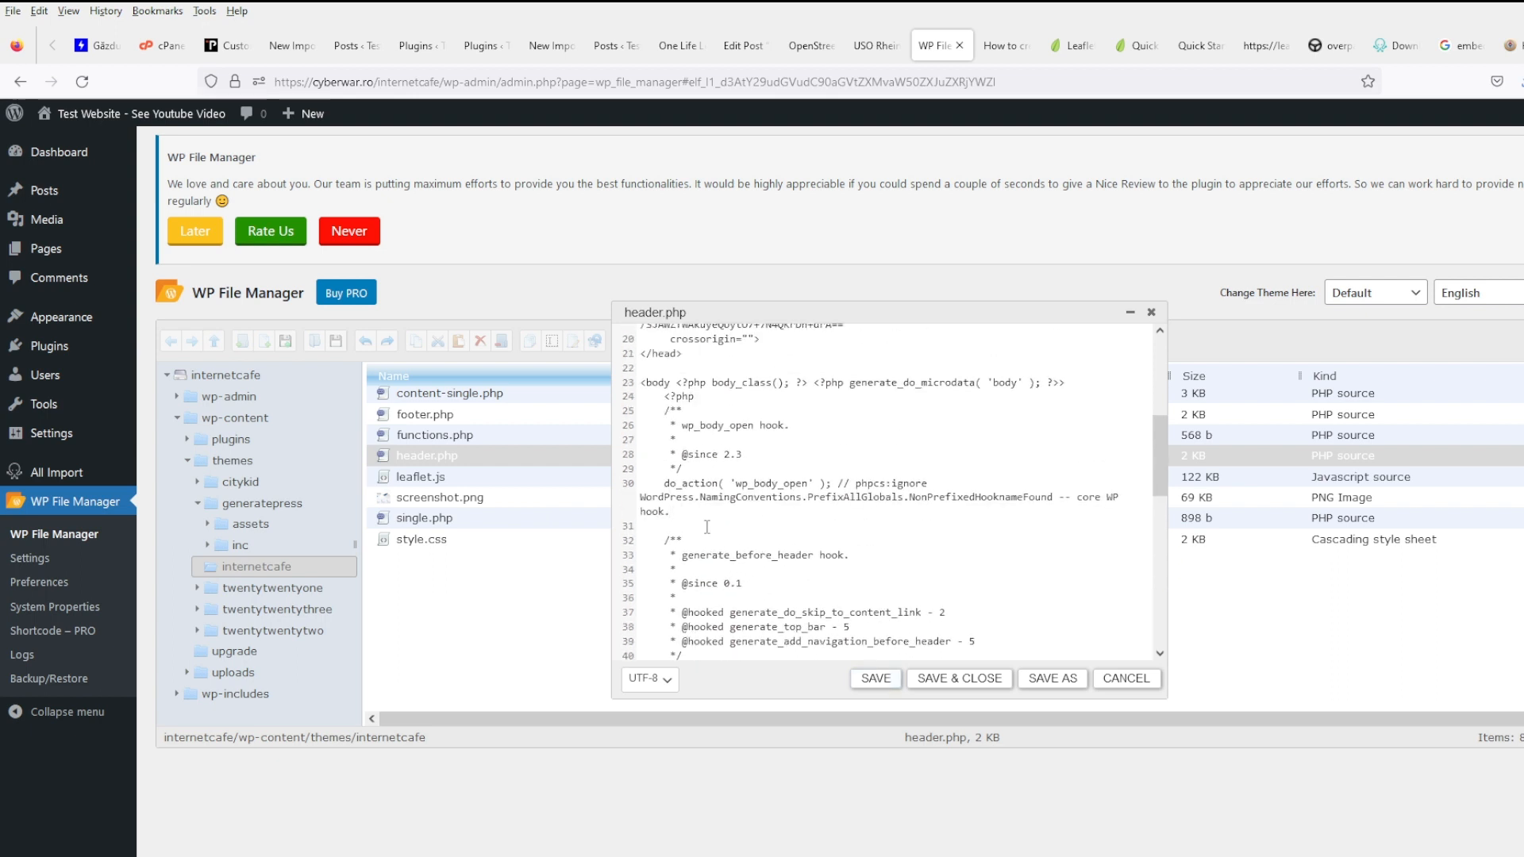
scroll(707, 527, up, 4)
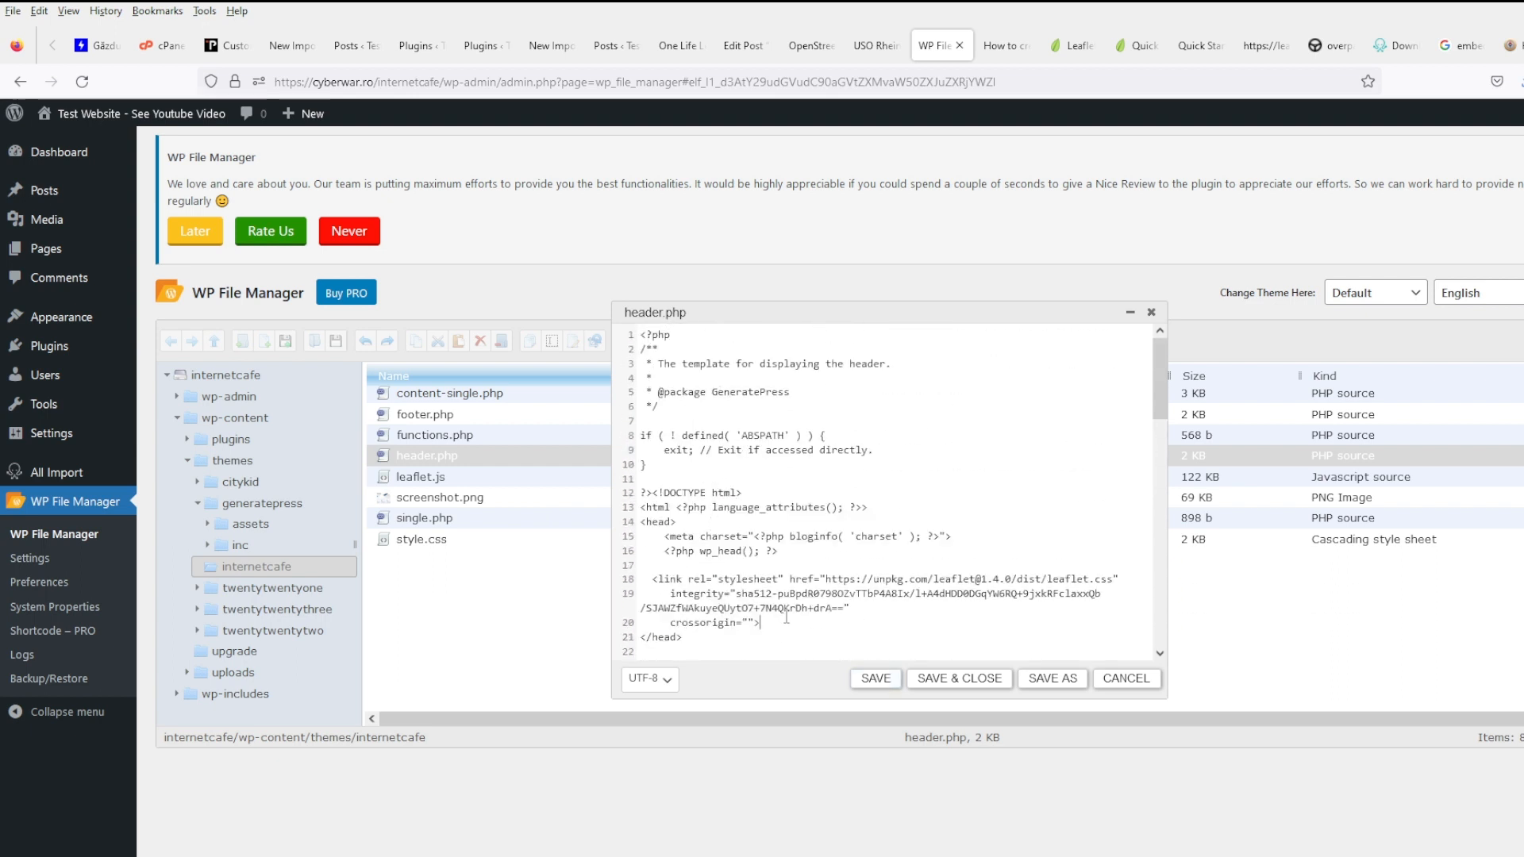
drag(761, 623, 601, 587)
key(ctrl+v)
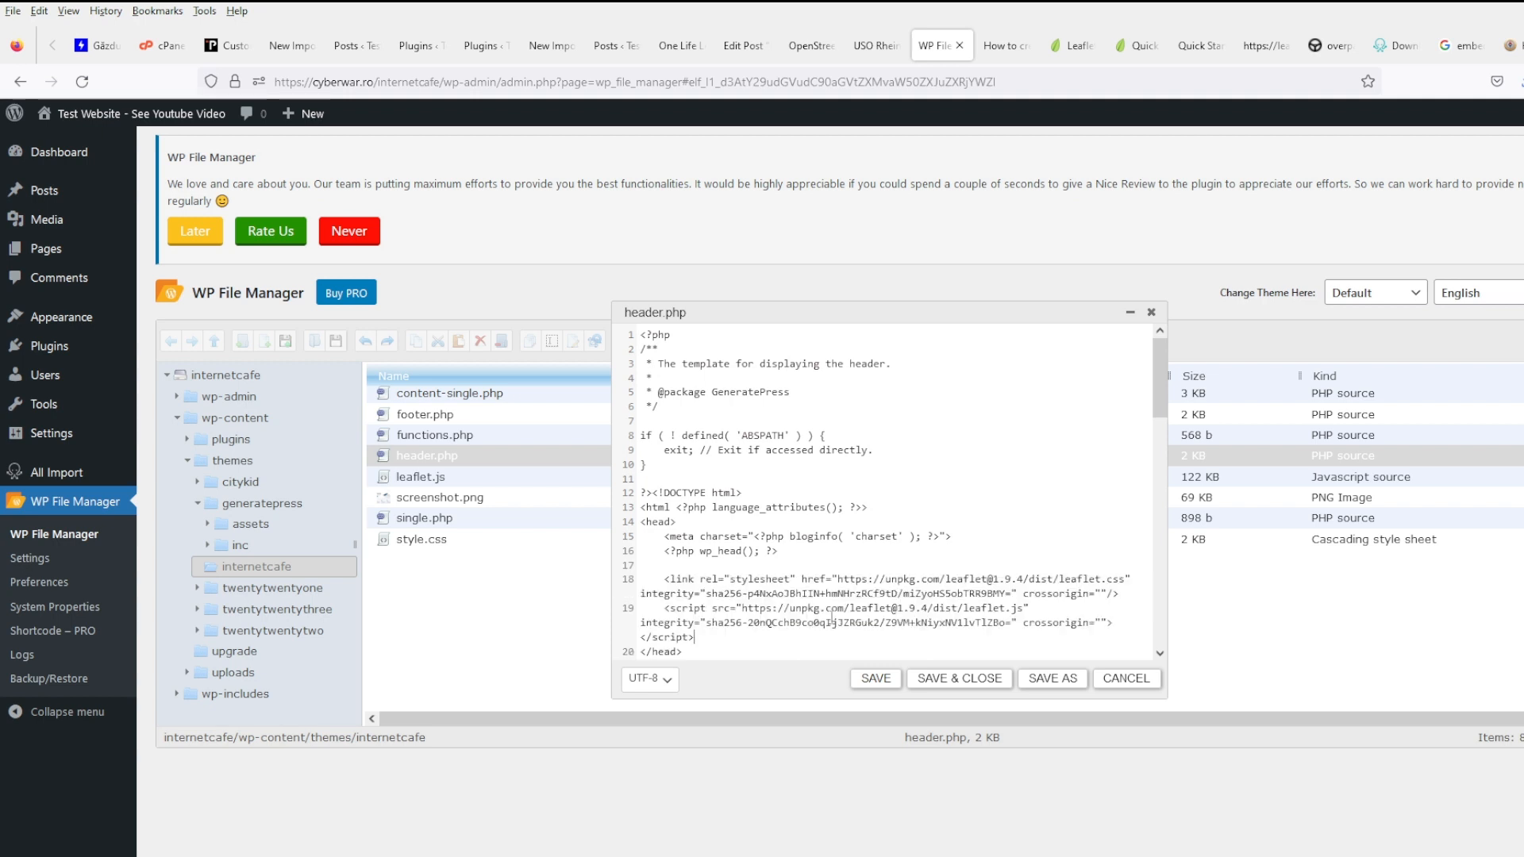
scroll(873, 587, down, 2)
click(968, 678)
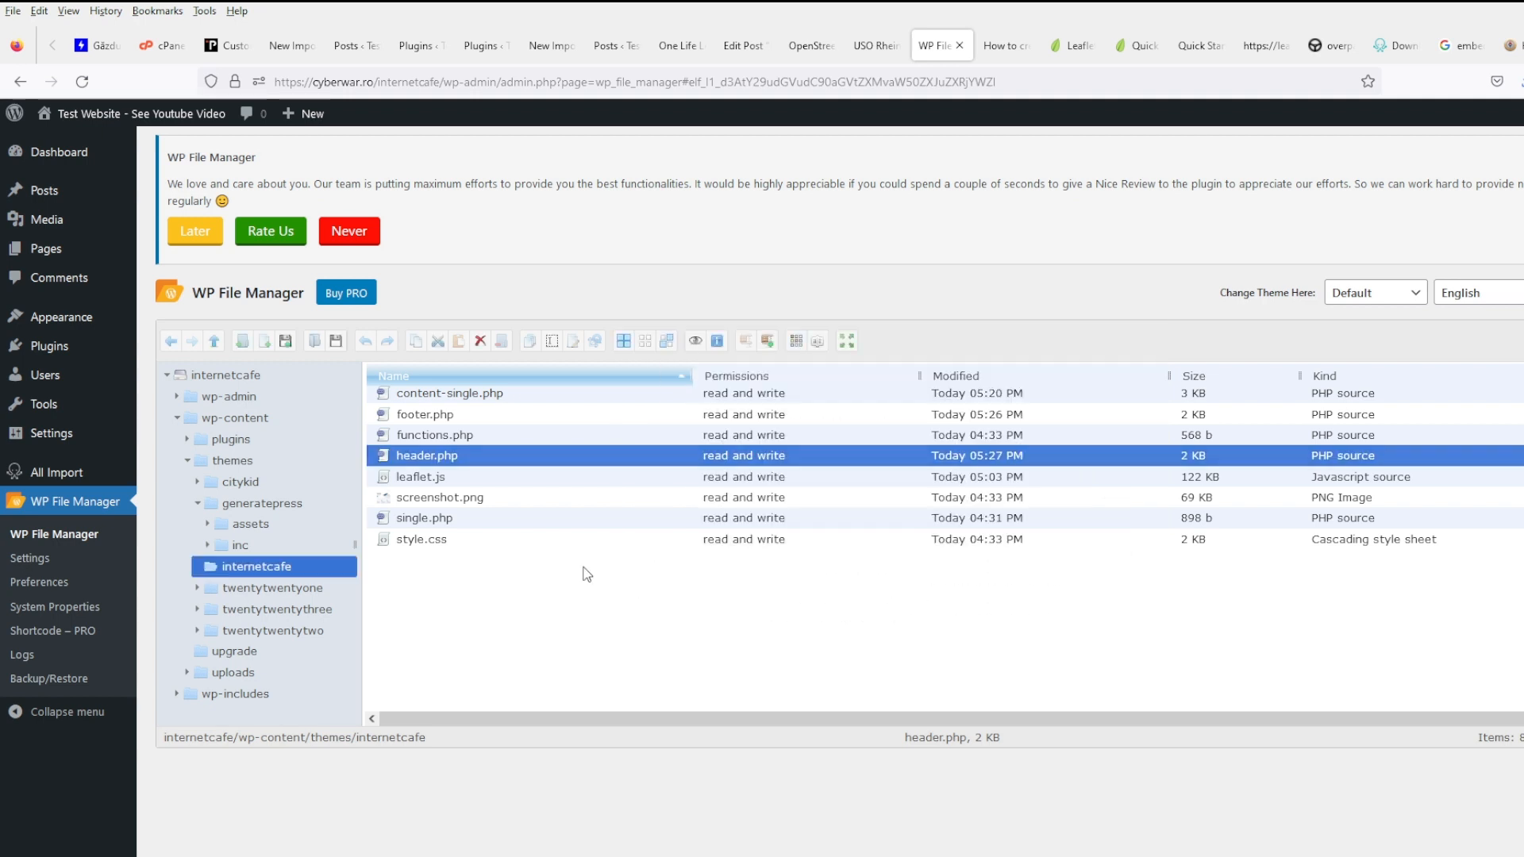
- Reopen footer.php in the Code Editor with the caret after the line-64 script tag
right_click(439, 420)
click(512, 631)
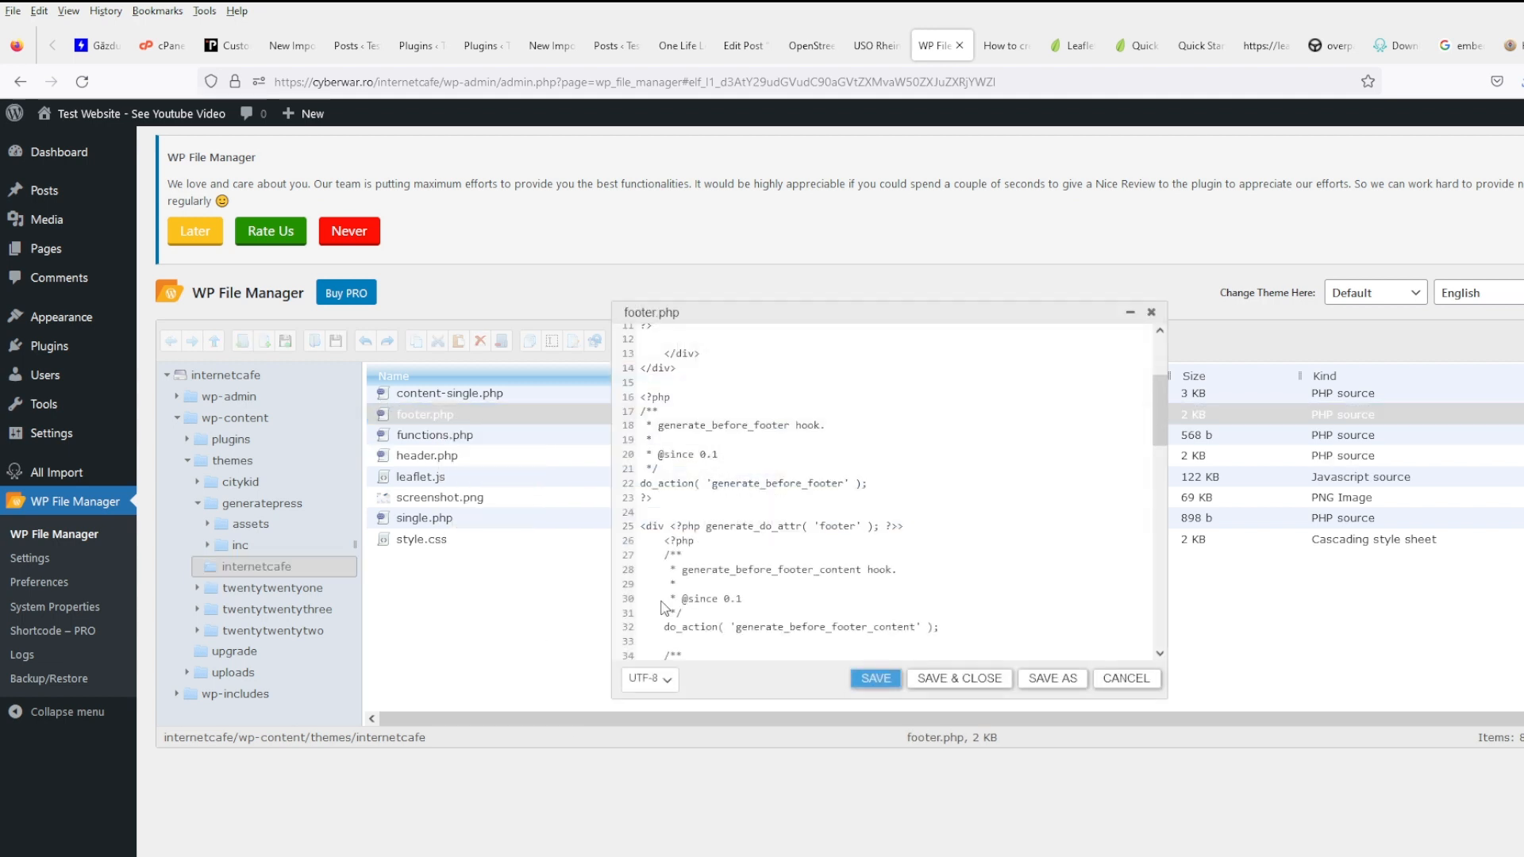
scroll(664, 608, down, 8)
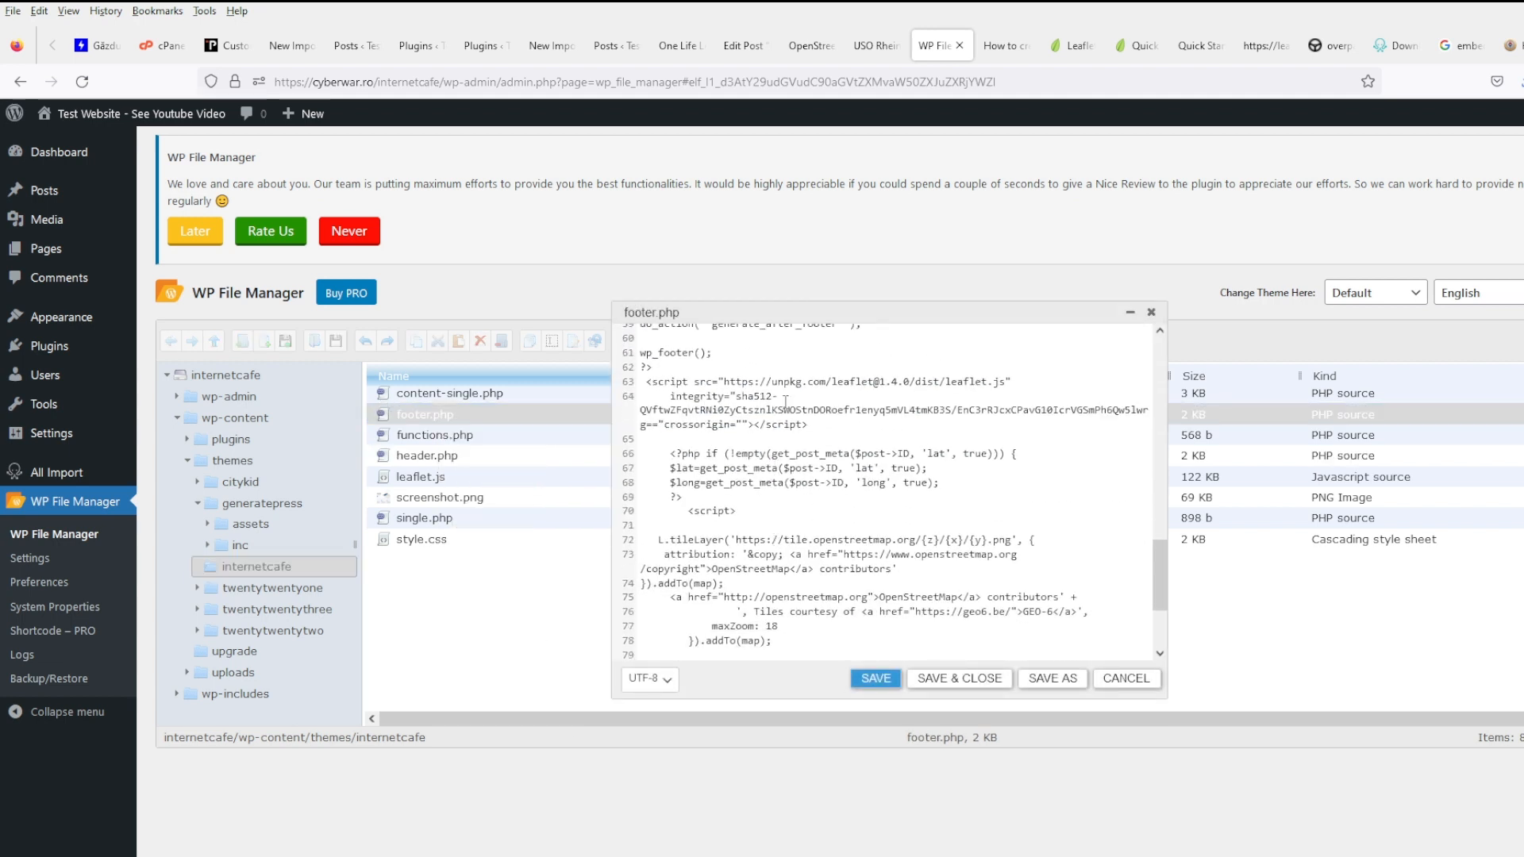
click(826, 423)
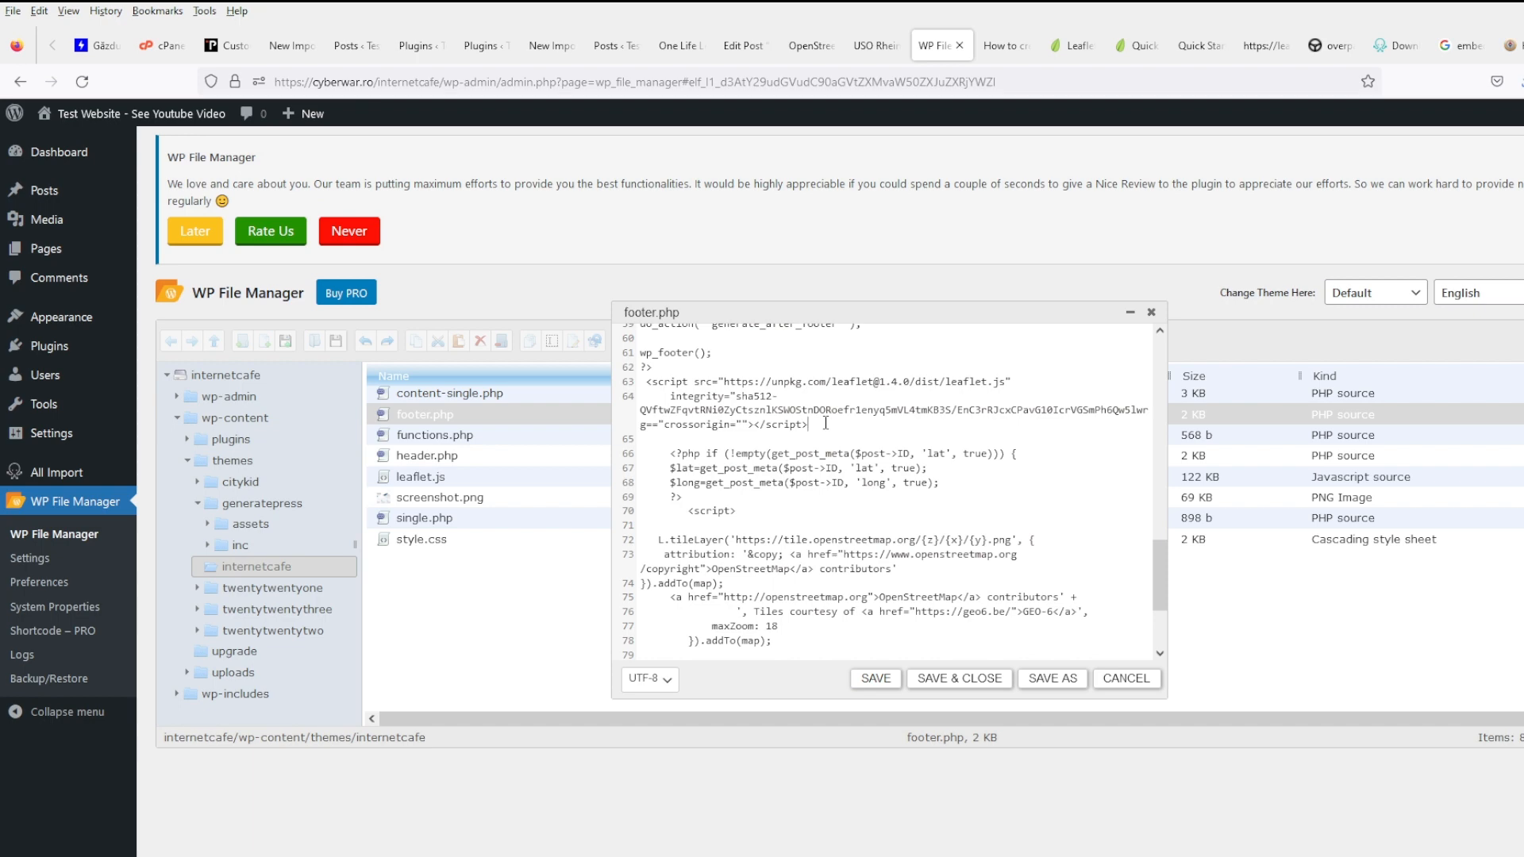
- Copy the Quick Start example's map script block (lines 35–75) from its page source
click(1146, 56)
click(1186, 54)
click(1253, 52)
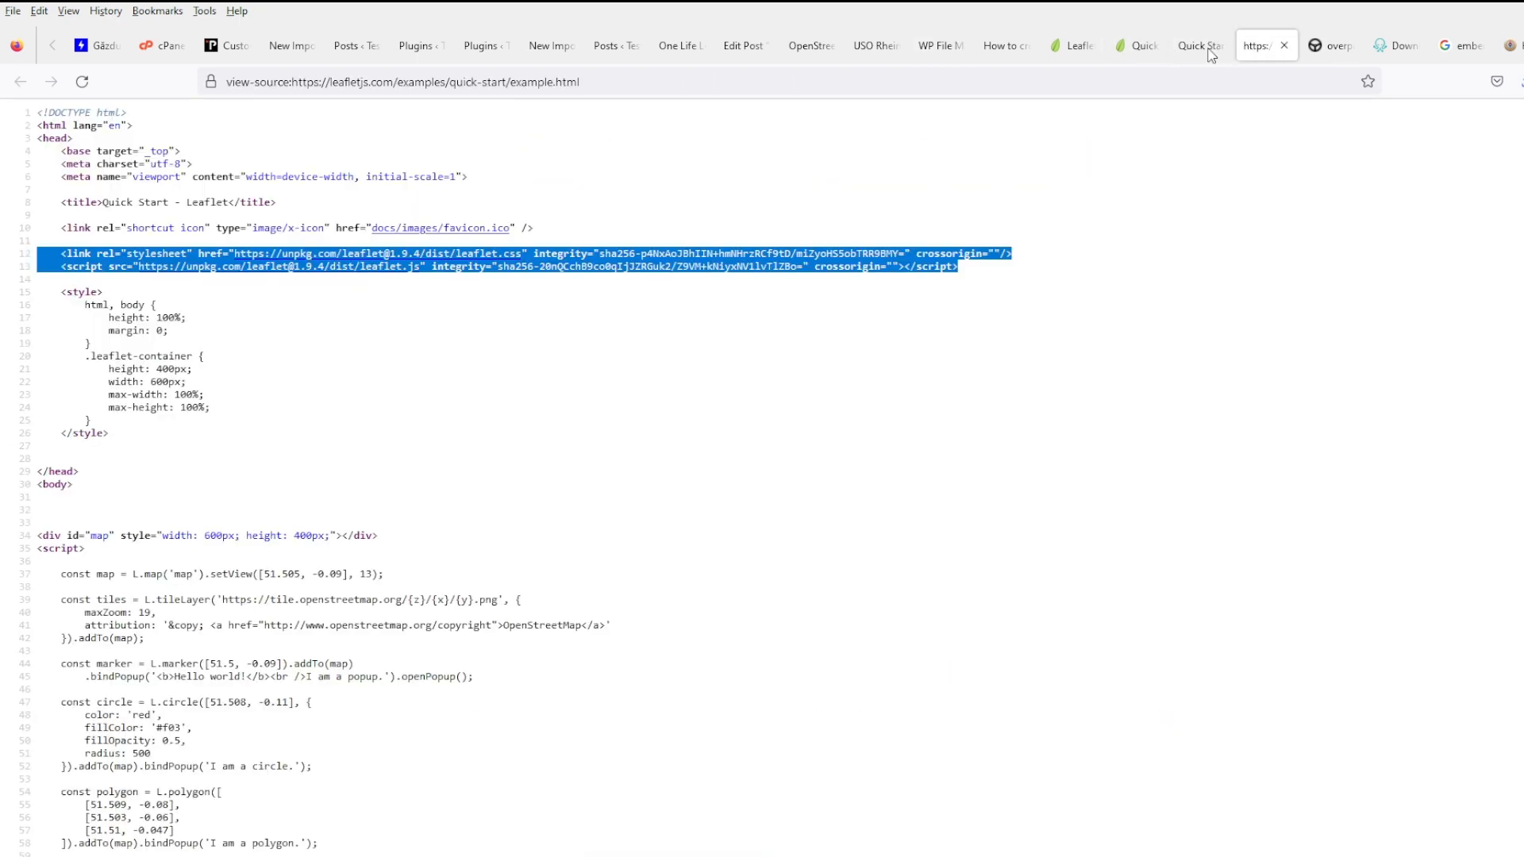
drag(1212, 54, 1001, 47)
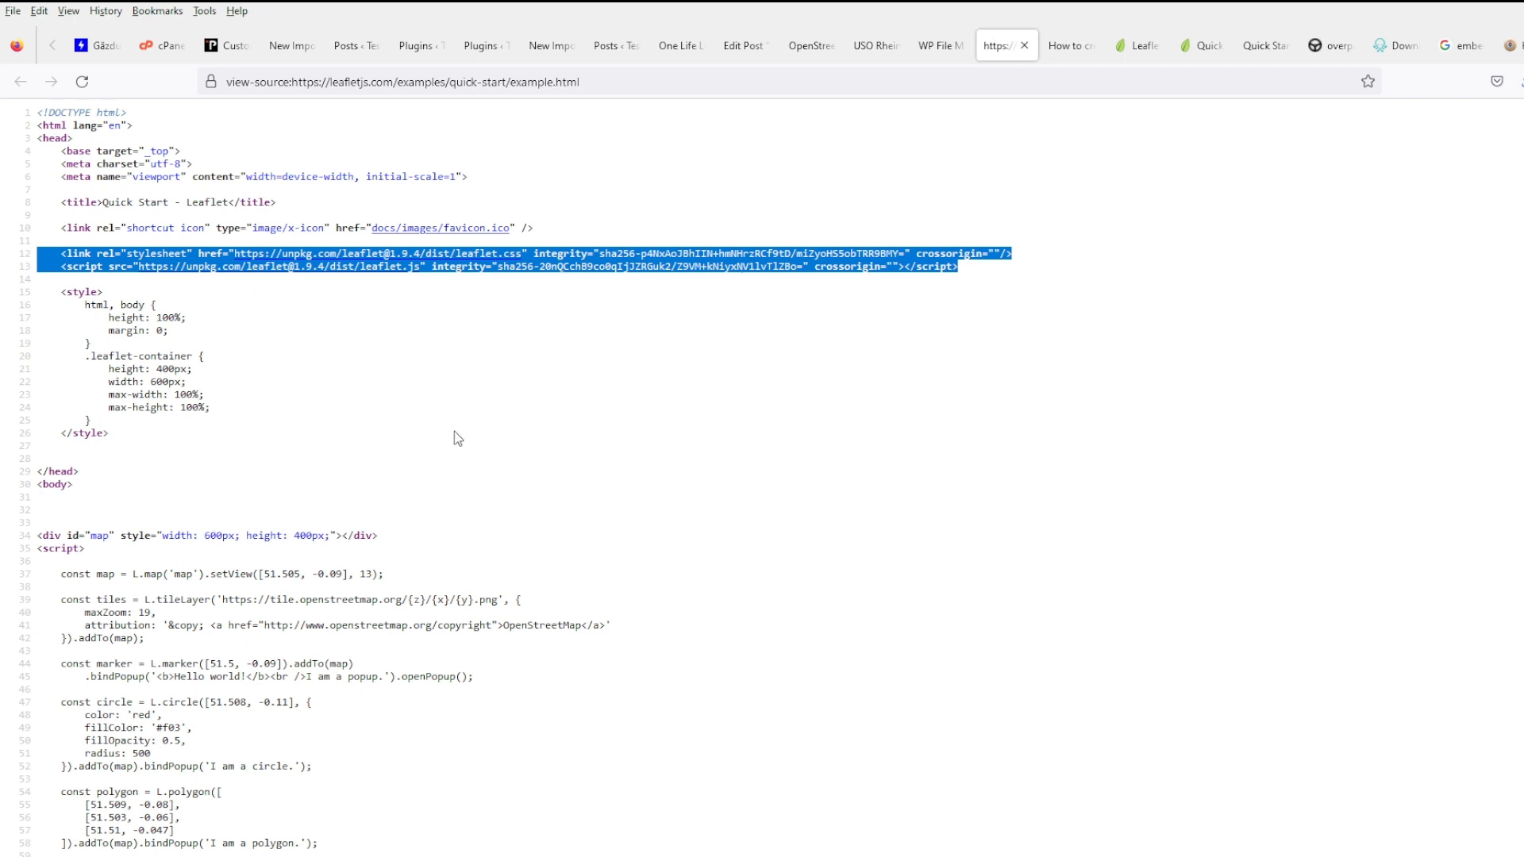
click(369, 531)
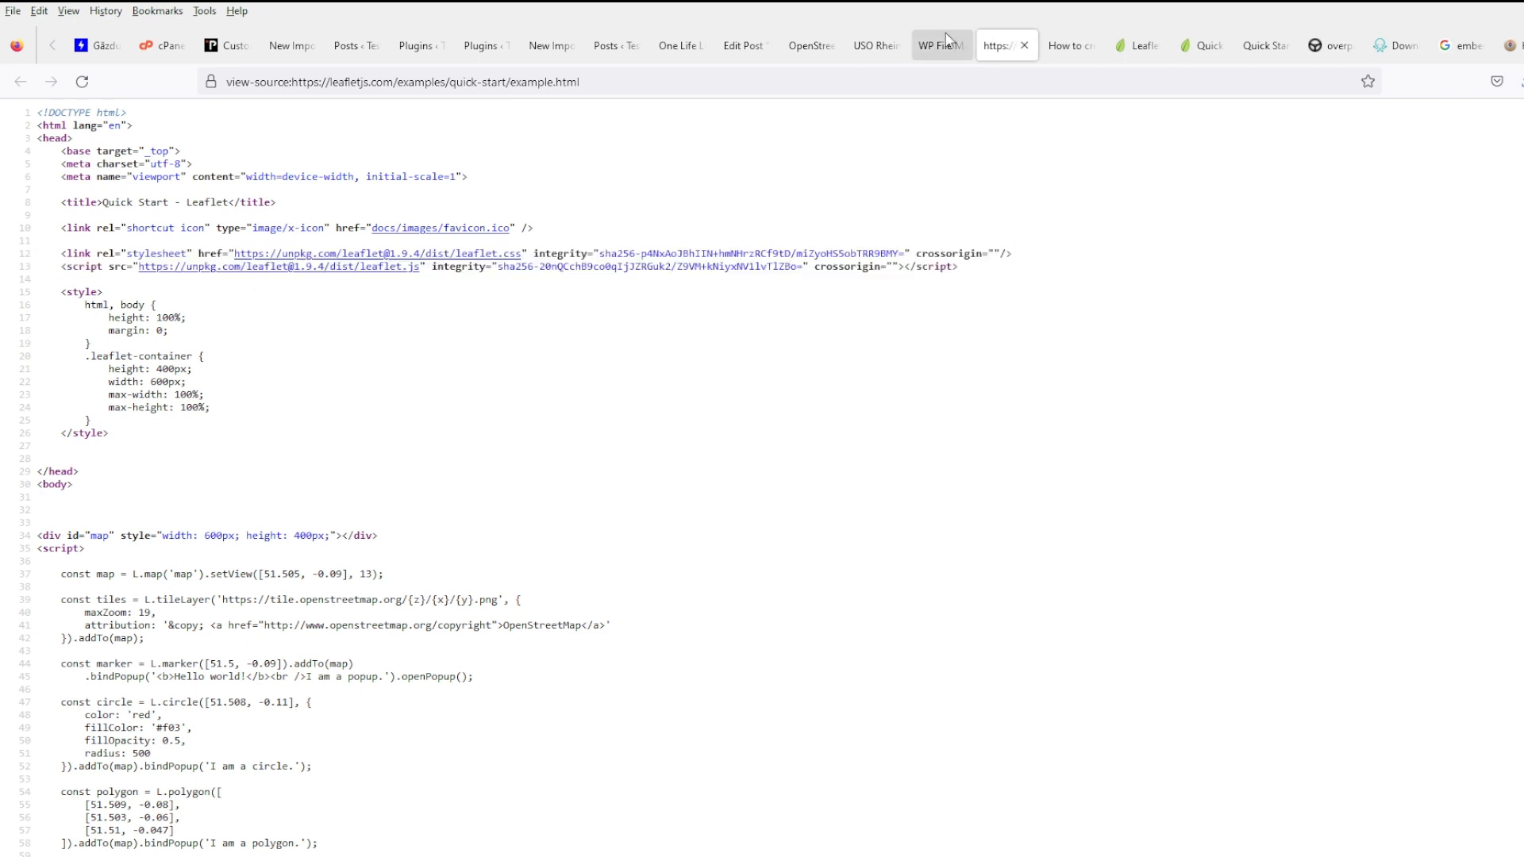
scroll(707, 476, down, 3)
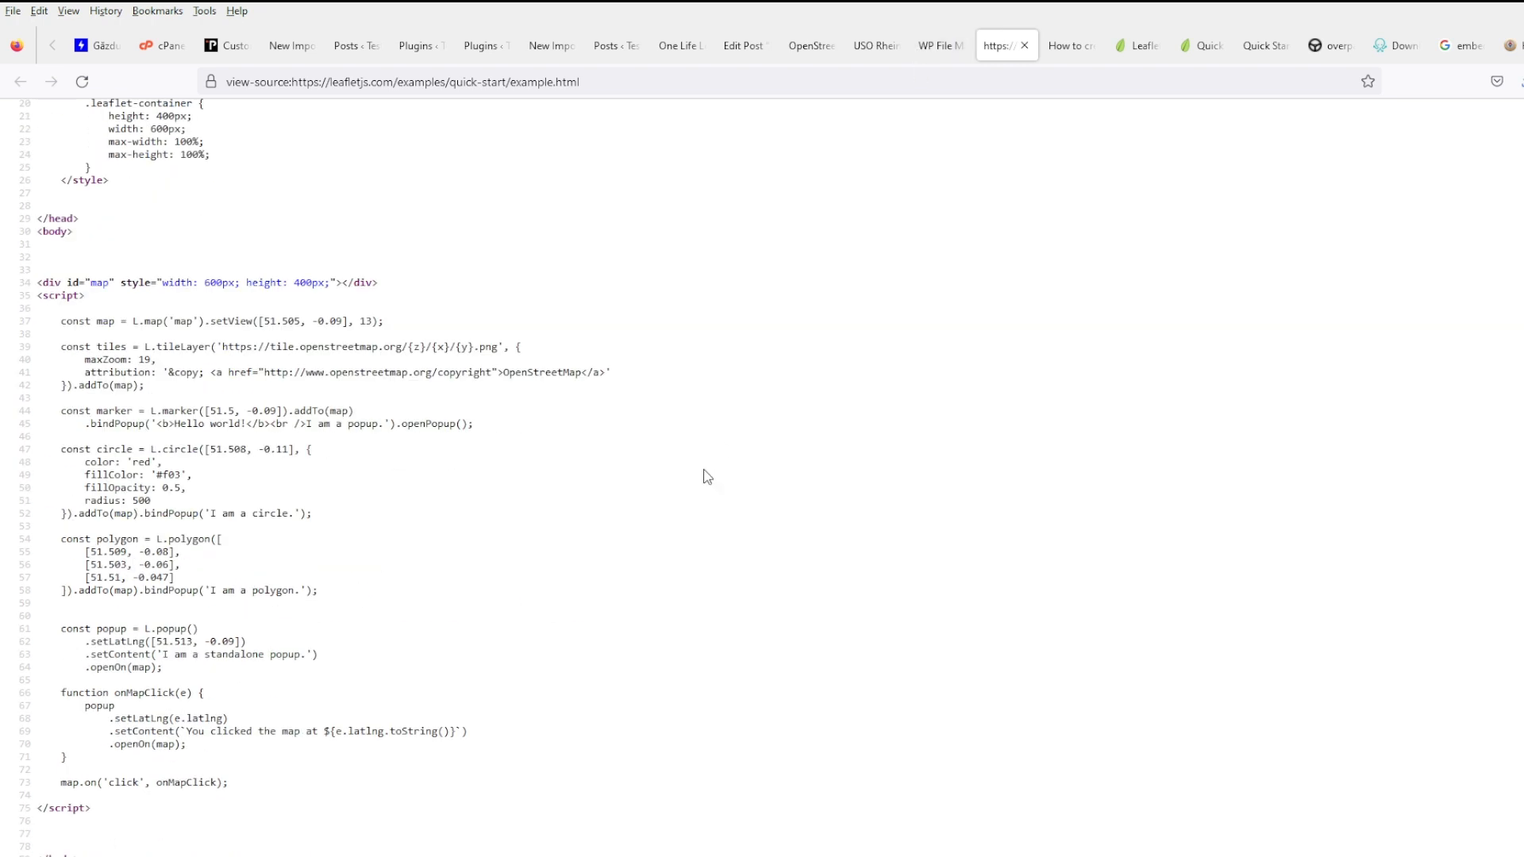
drag(176, 809, 40, 300)
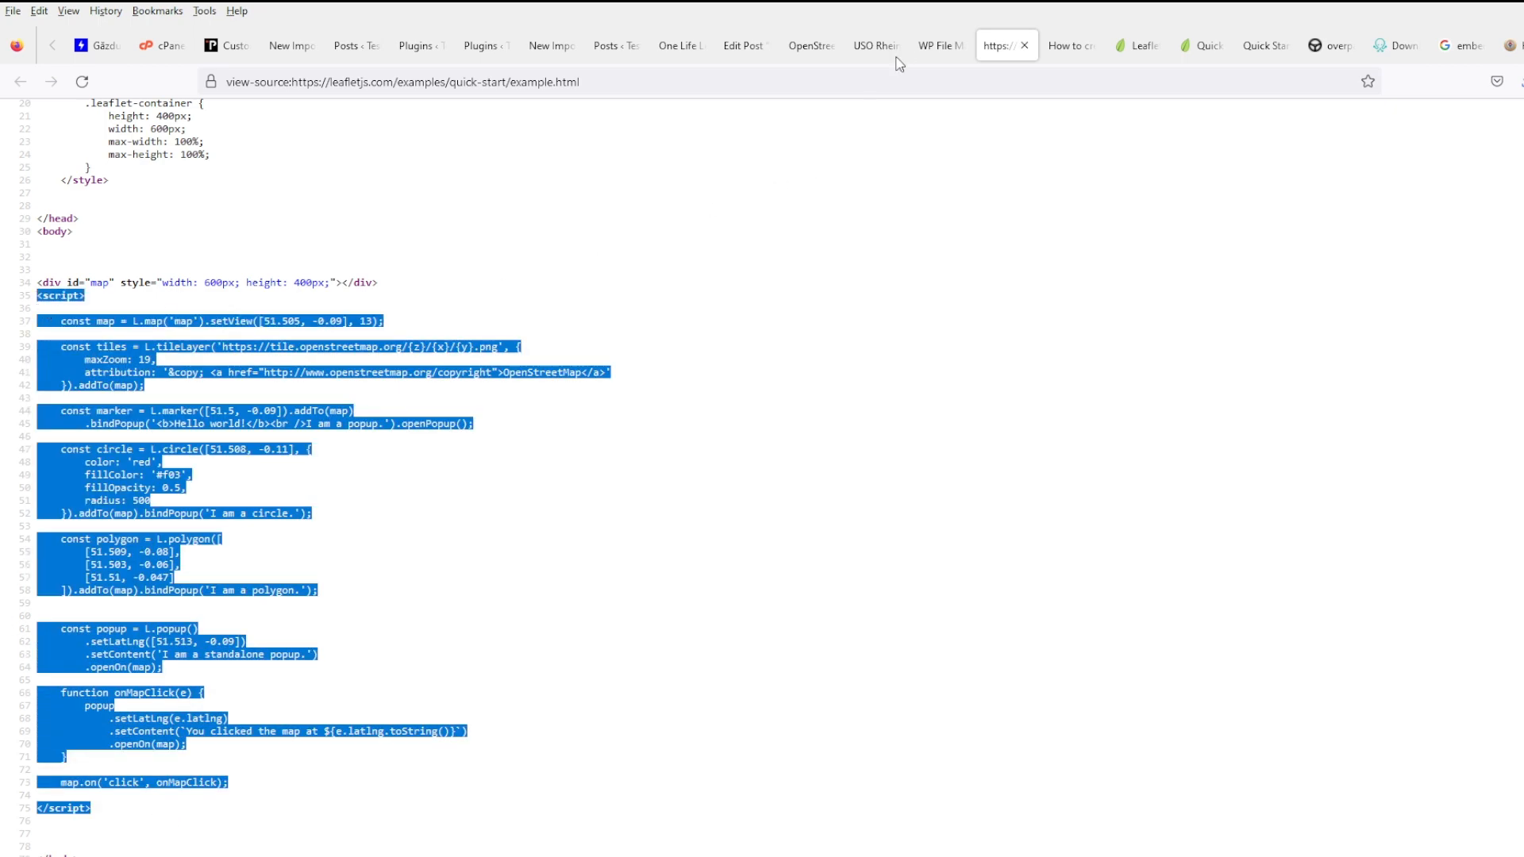
click(937, 45)
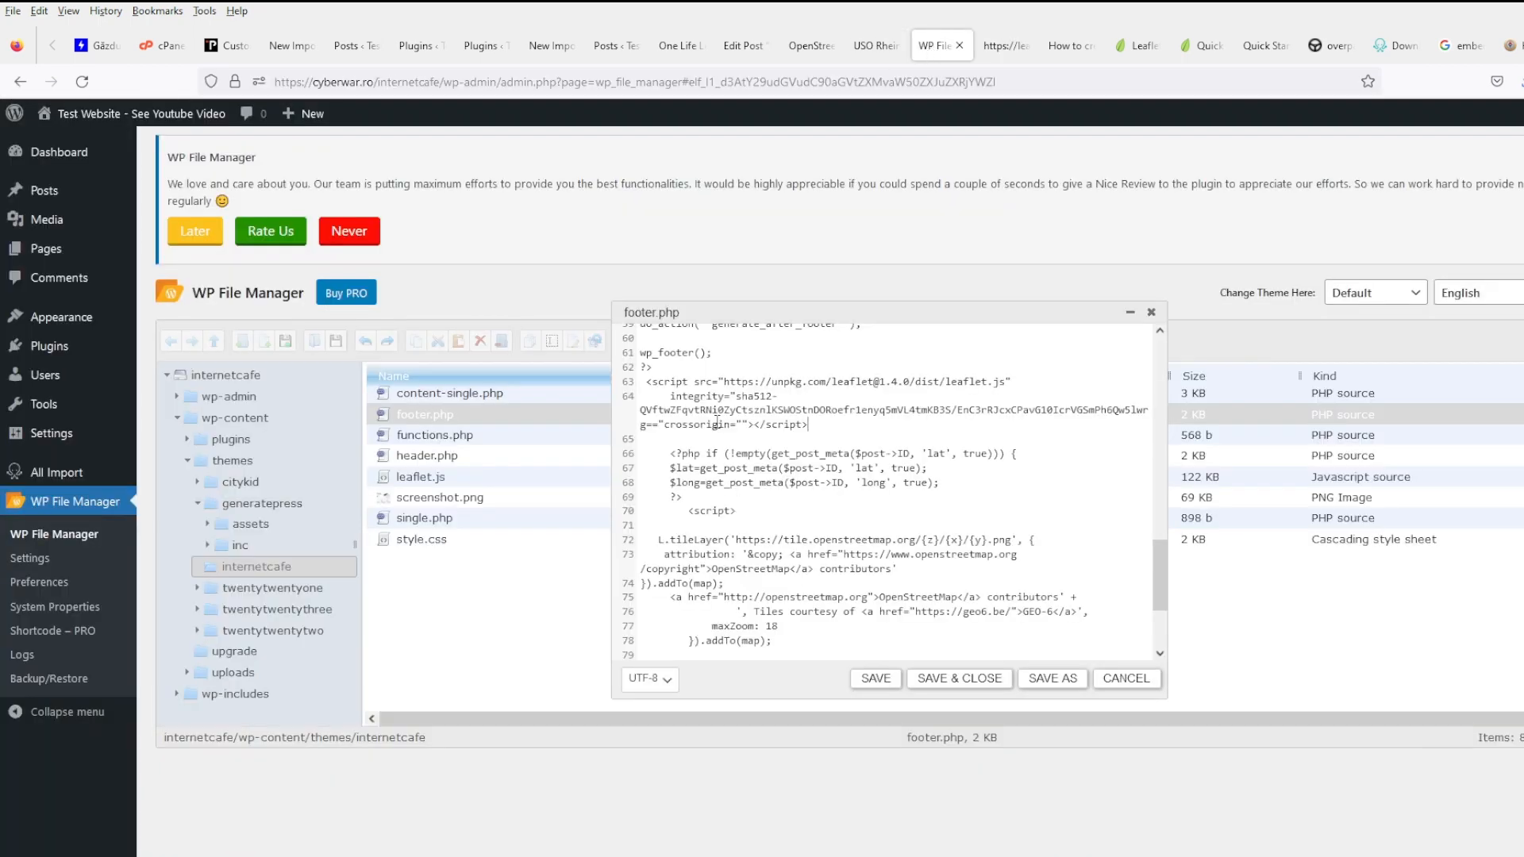
- Paste the Leaflet example code over footer.php's old map script on lines 70–86
drag(655, 384, 735, 618)
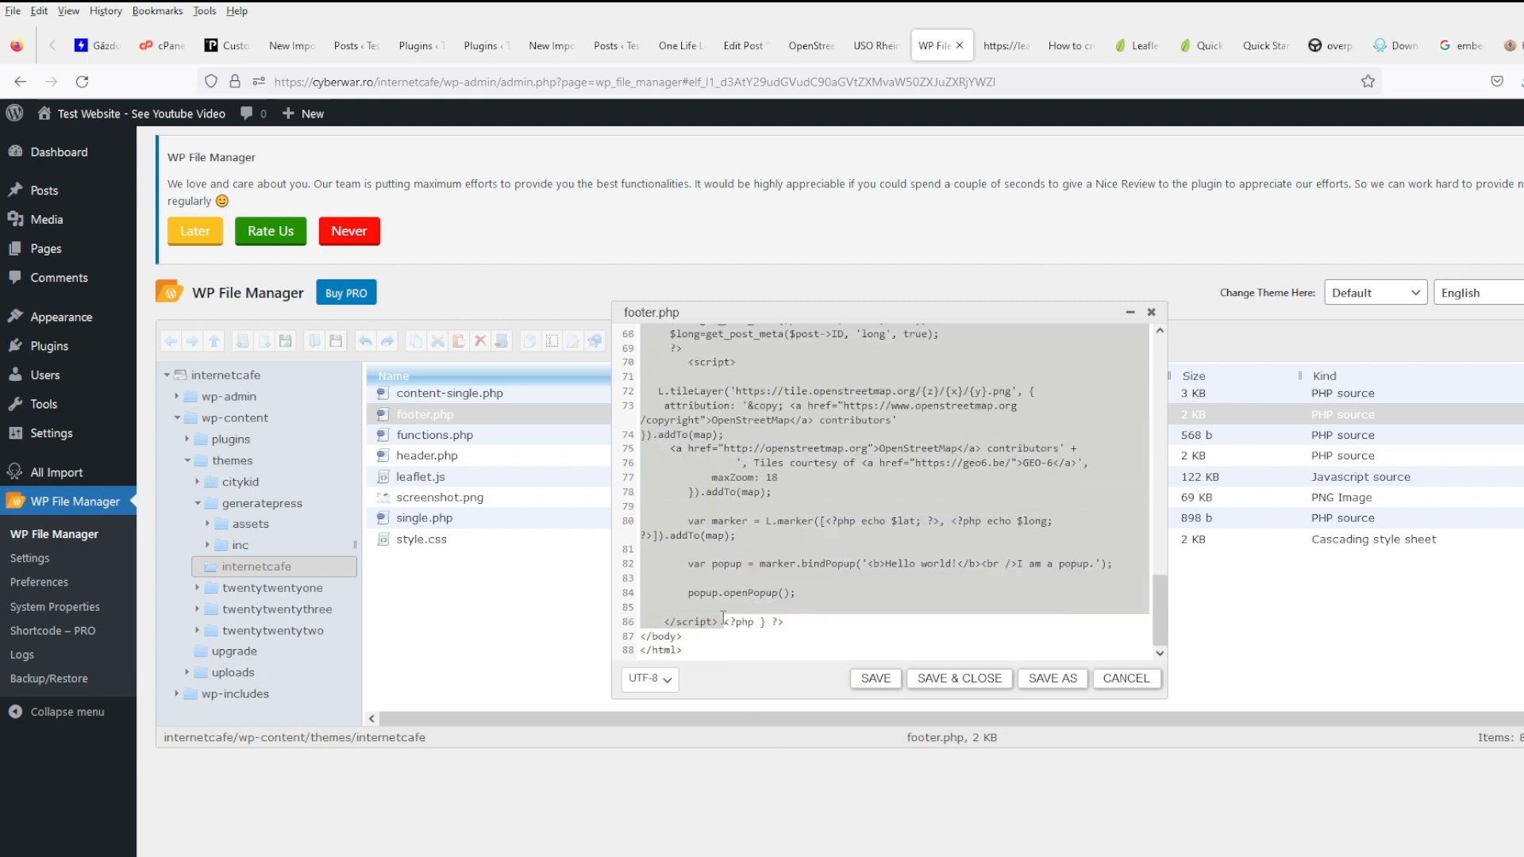
click(727, 620)
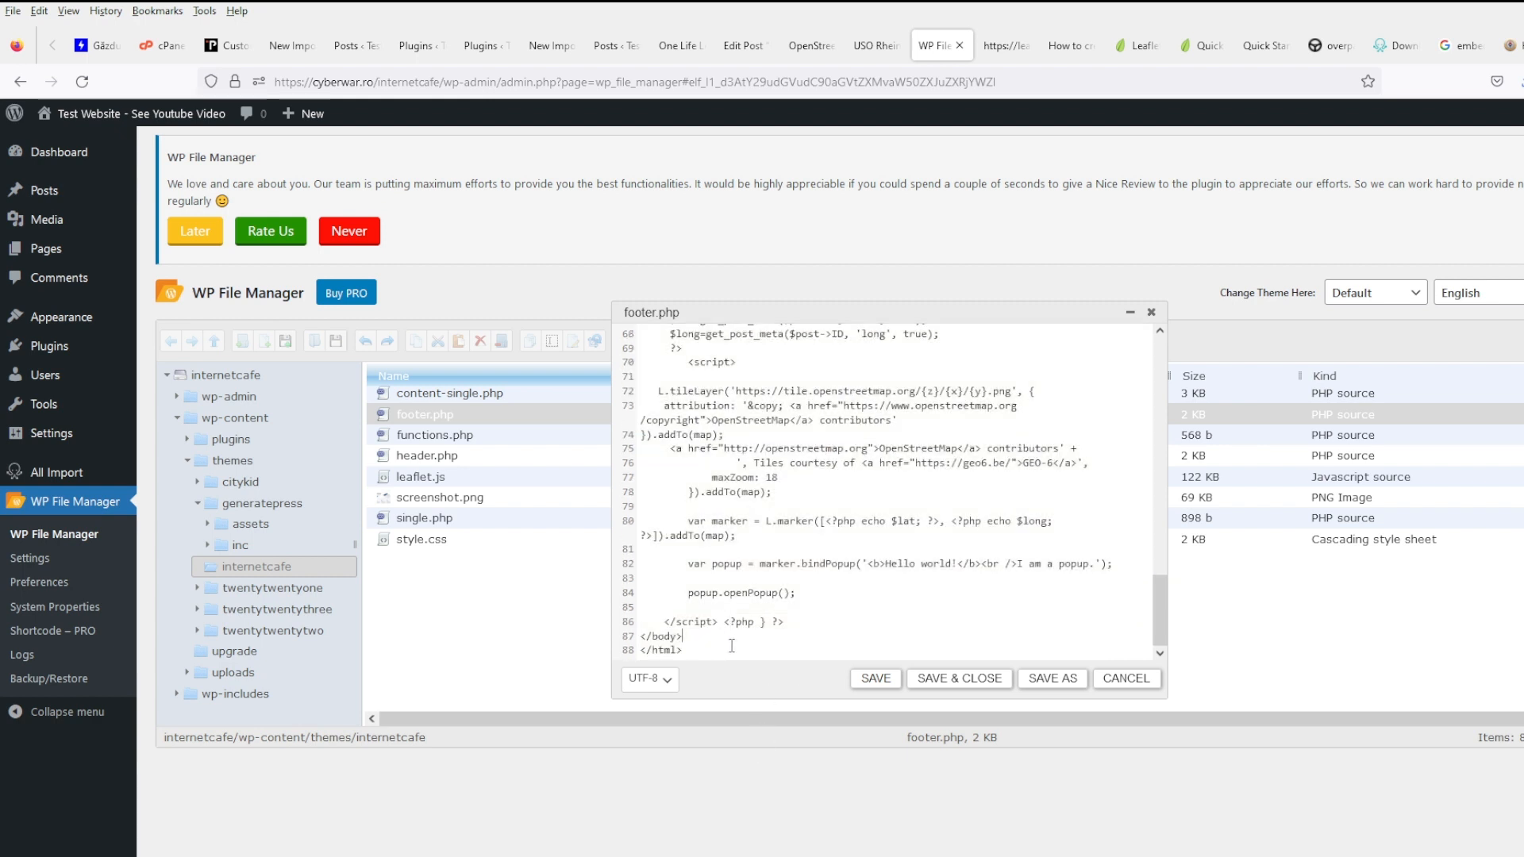
scroll(727, 620, up, 5)
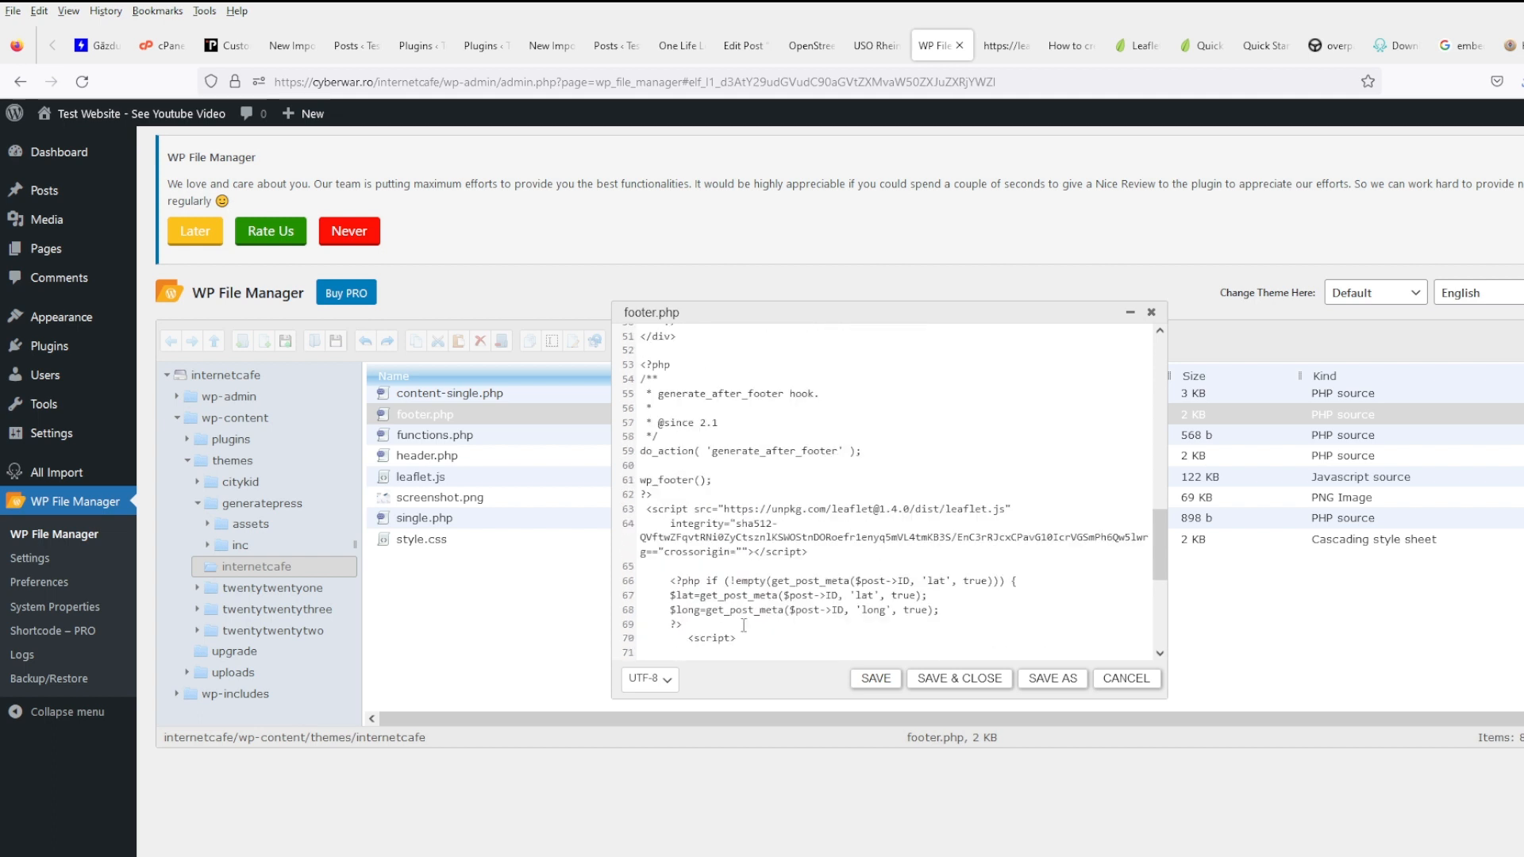
shift+click(681, 594)
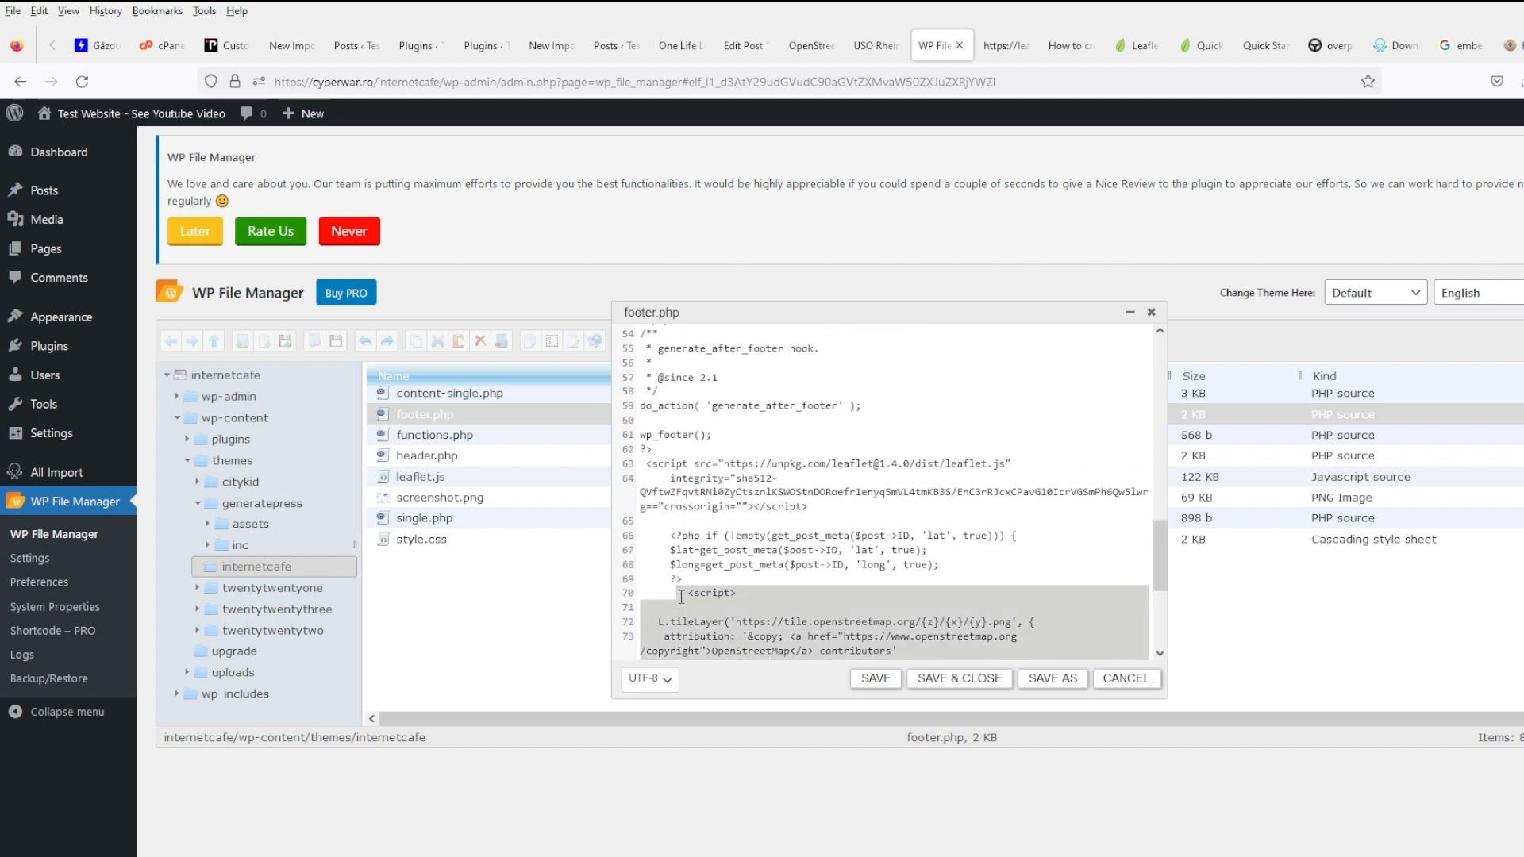
key(ctrl+v)
- Delete the Leaflet 1.4.0 script tag on lines 63–64 and save footer.php
scroll(794, 627, up, 10)
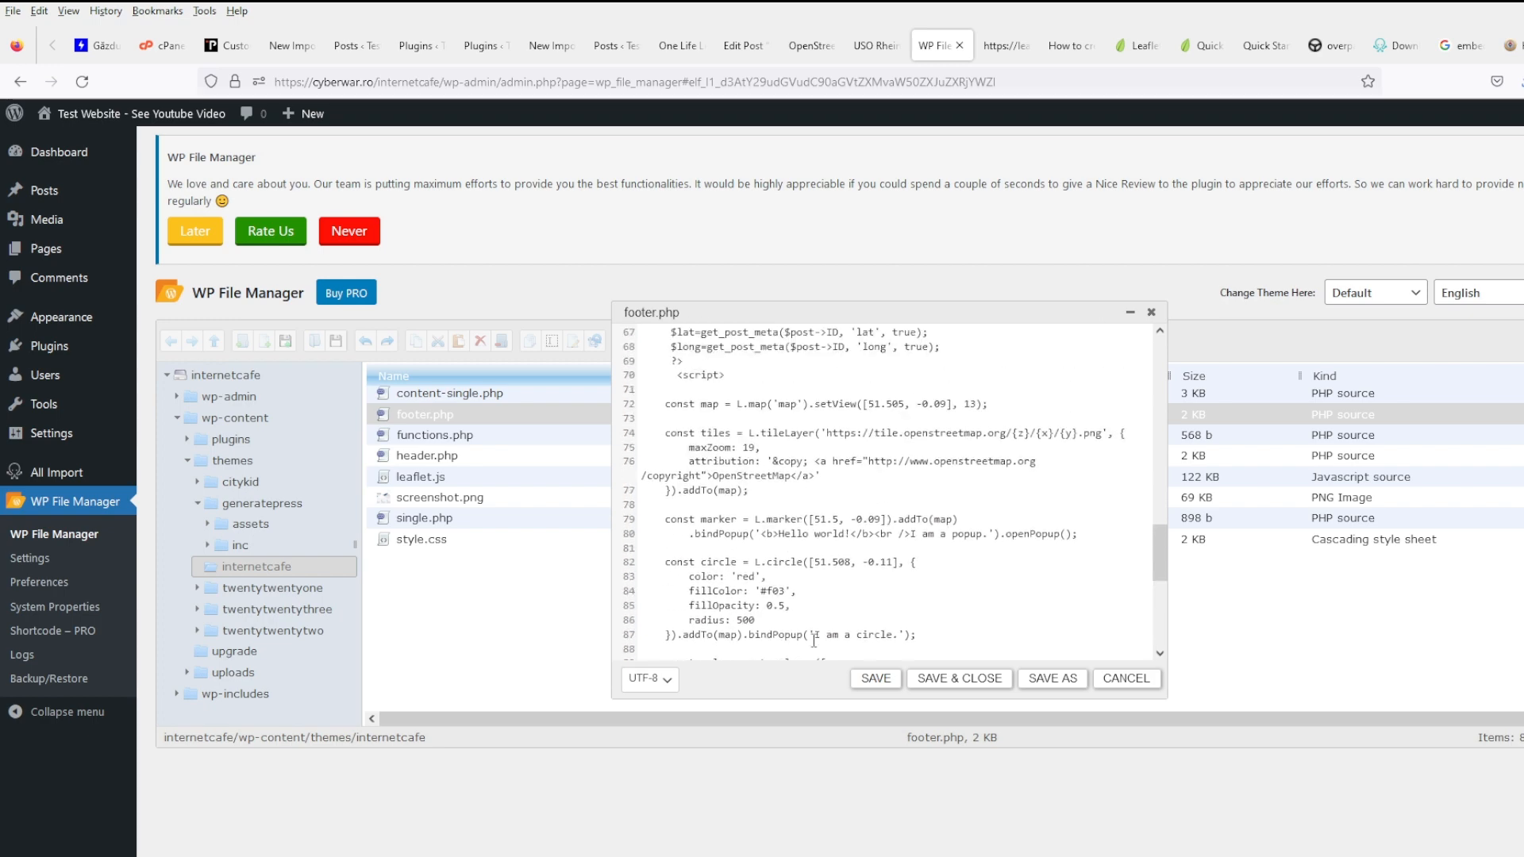
drag(844, 599, 565, 555)
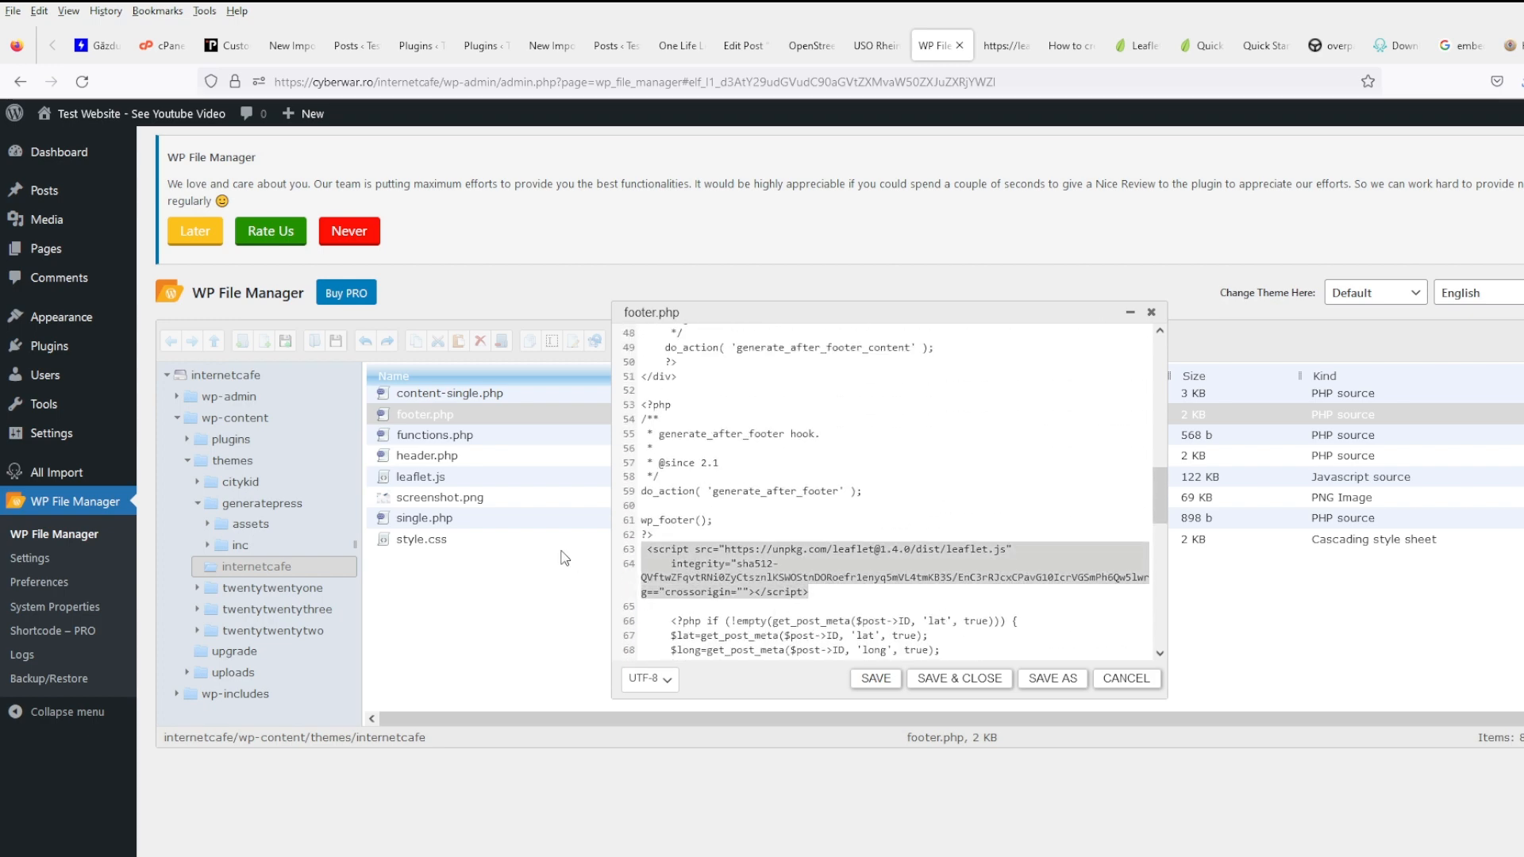
key(Delete)
click(866, 681)
click(875, 45)
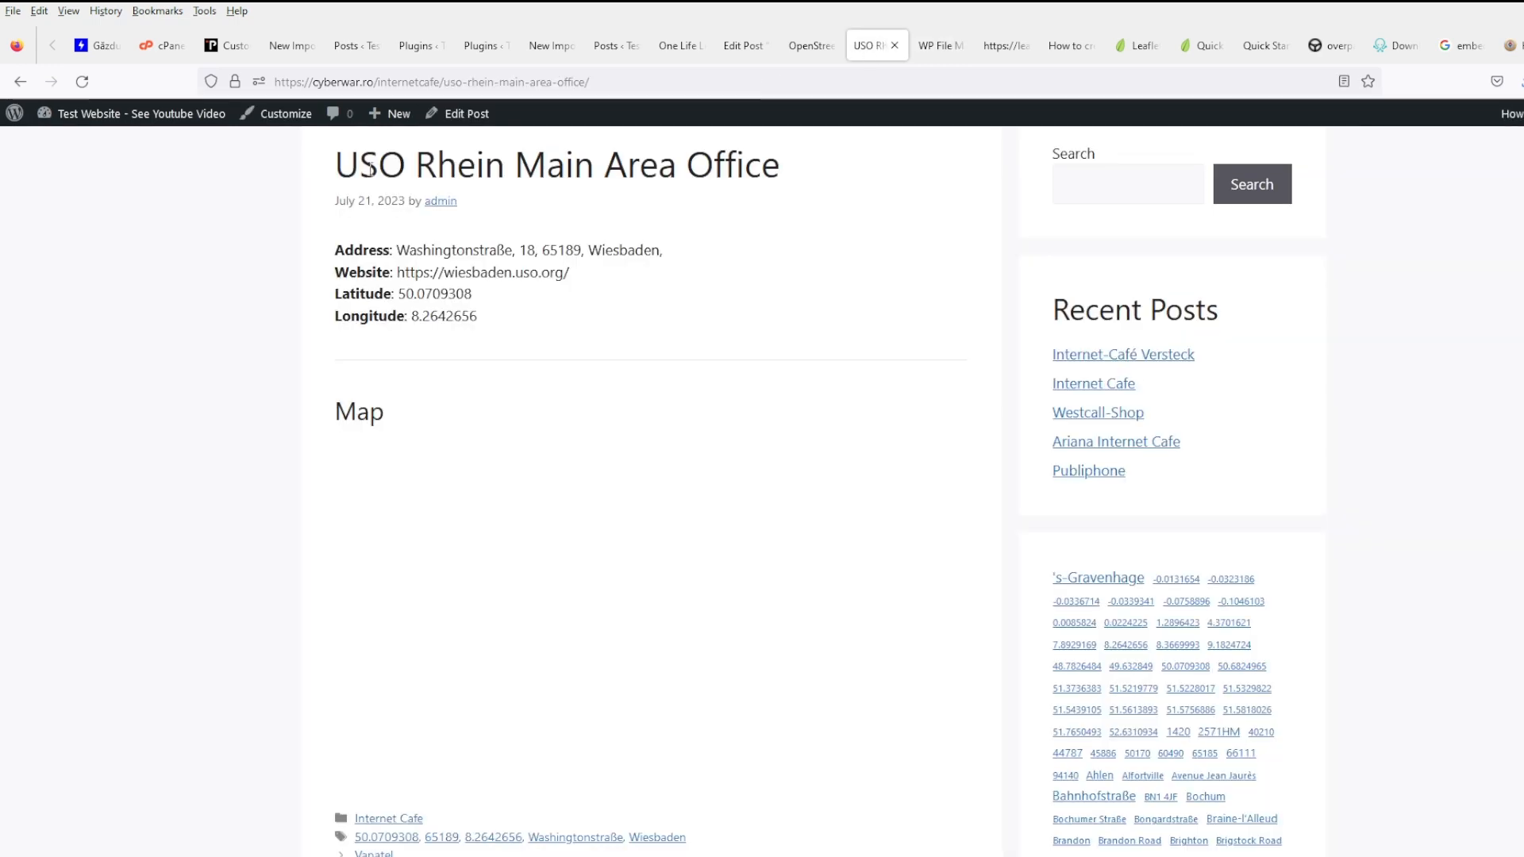
- Reload the USO Rhein post to see the Quick Start London example map
click(79, 82)
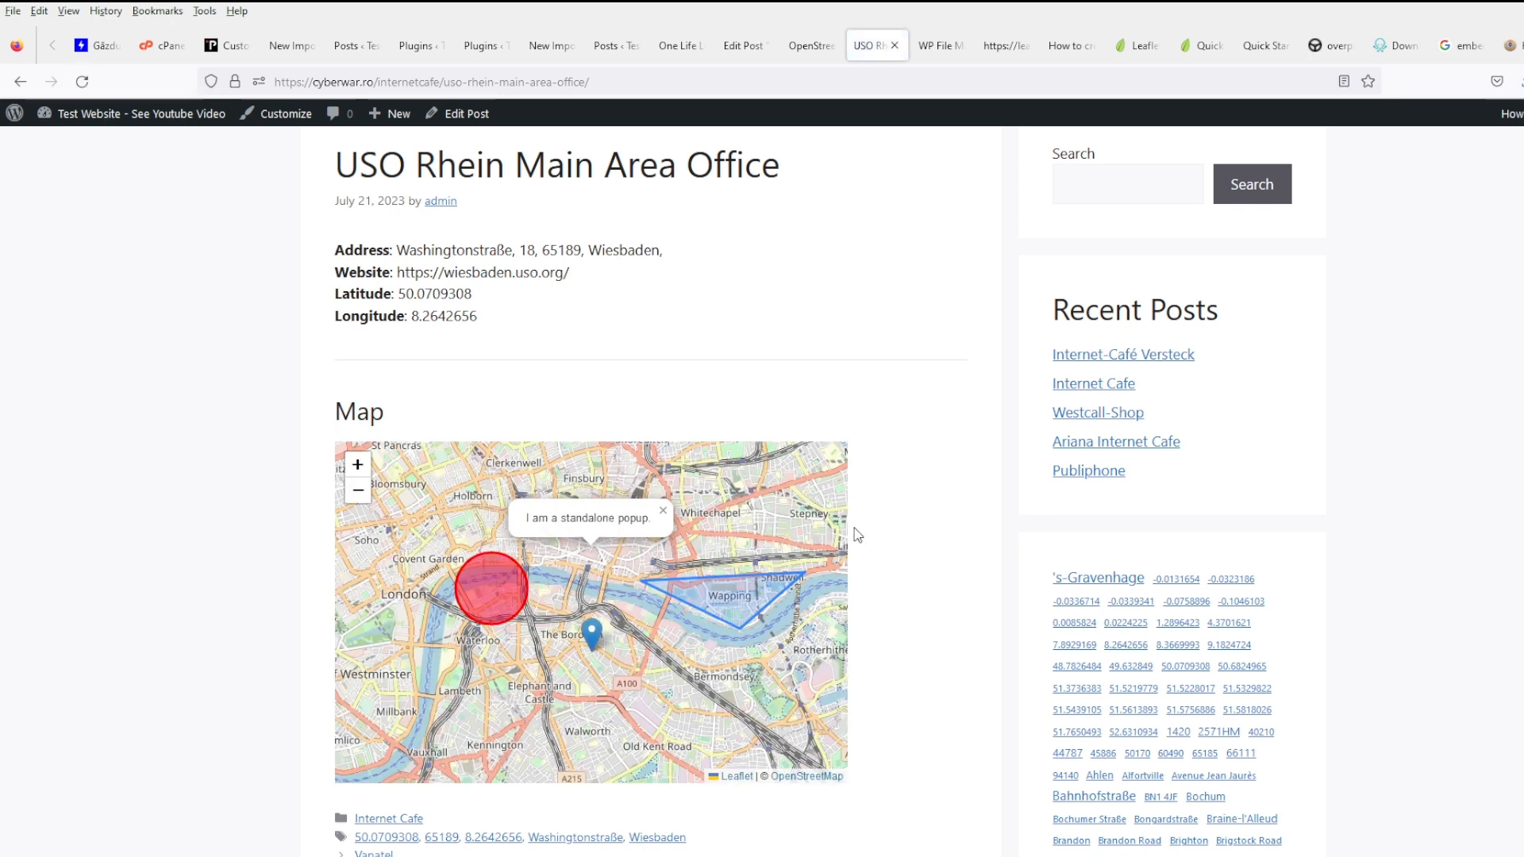
click(945, 54)
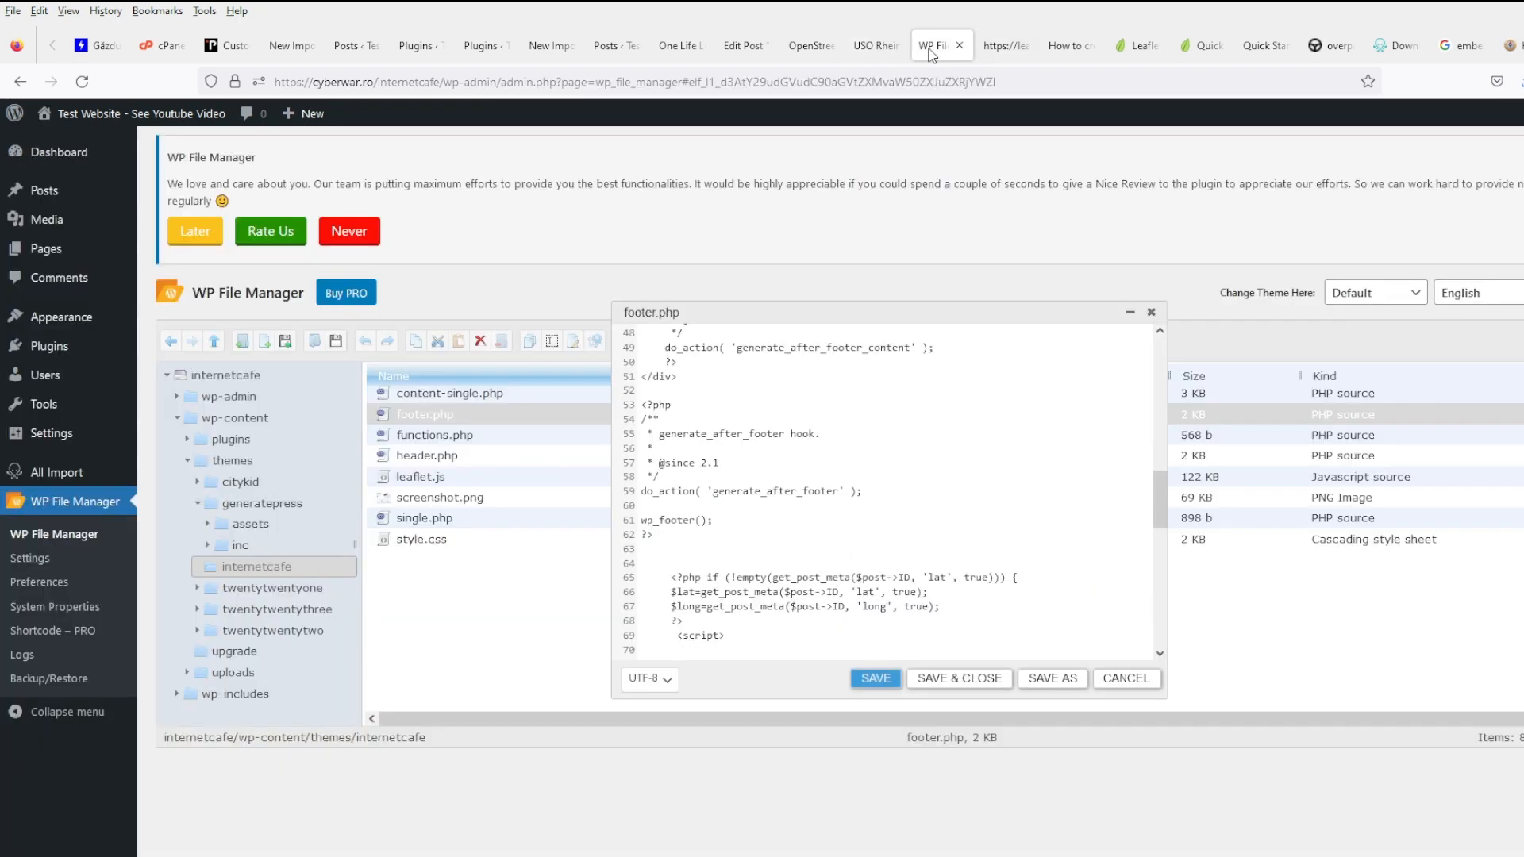
- Replace the marker's 51.5, -0.09 with <?php echo $lat; ?> and <?php echo $long; ?>
scroll(828, 541, down, 3)
scroll(828, 541, down, 2)
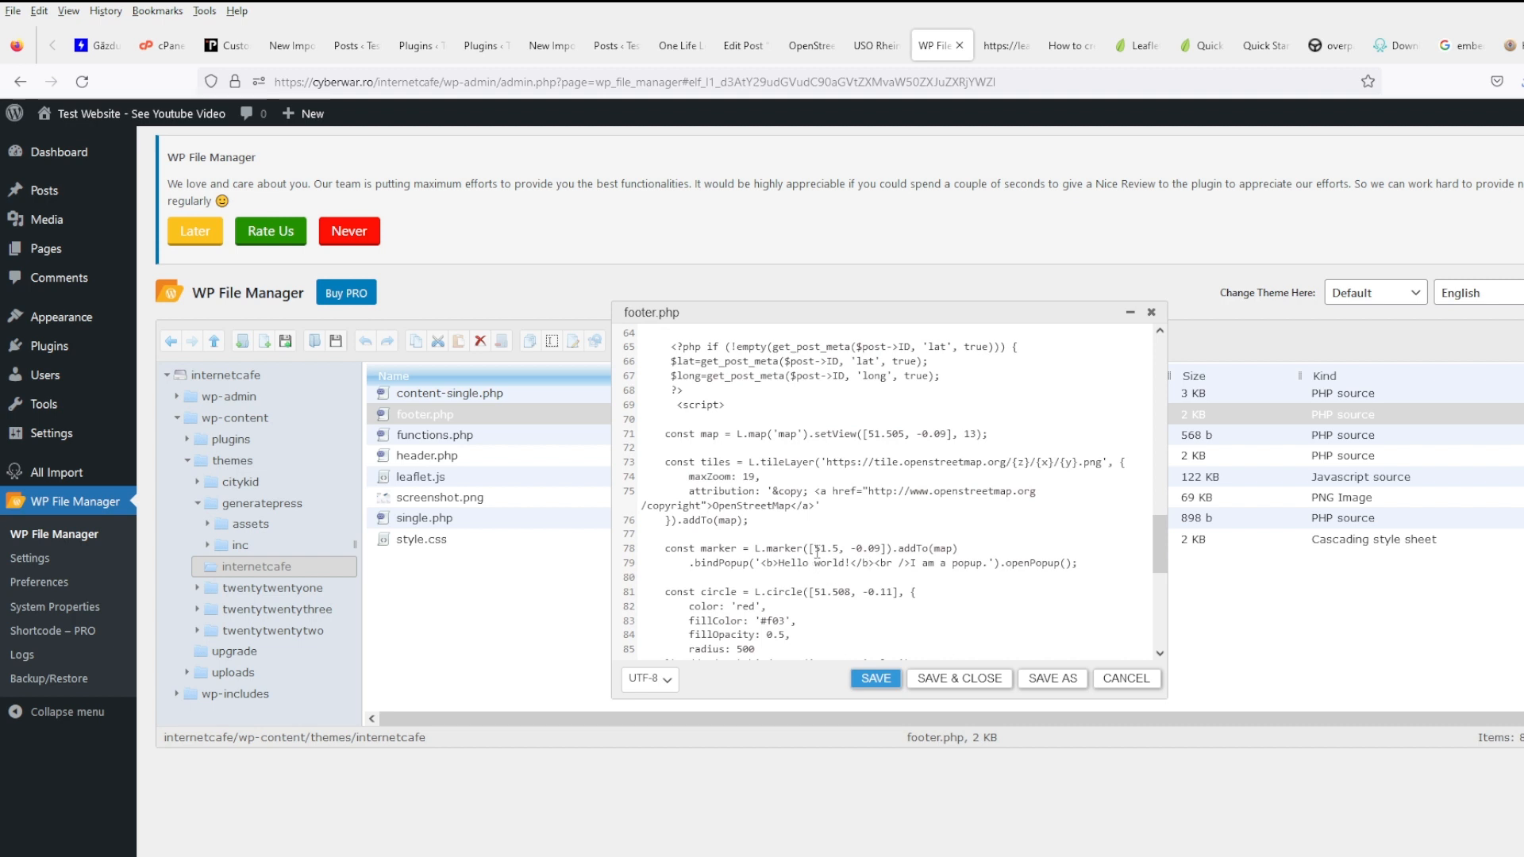
drag(815, 550, 839, 550)
text(<?php echo $)
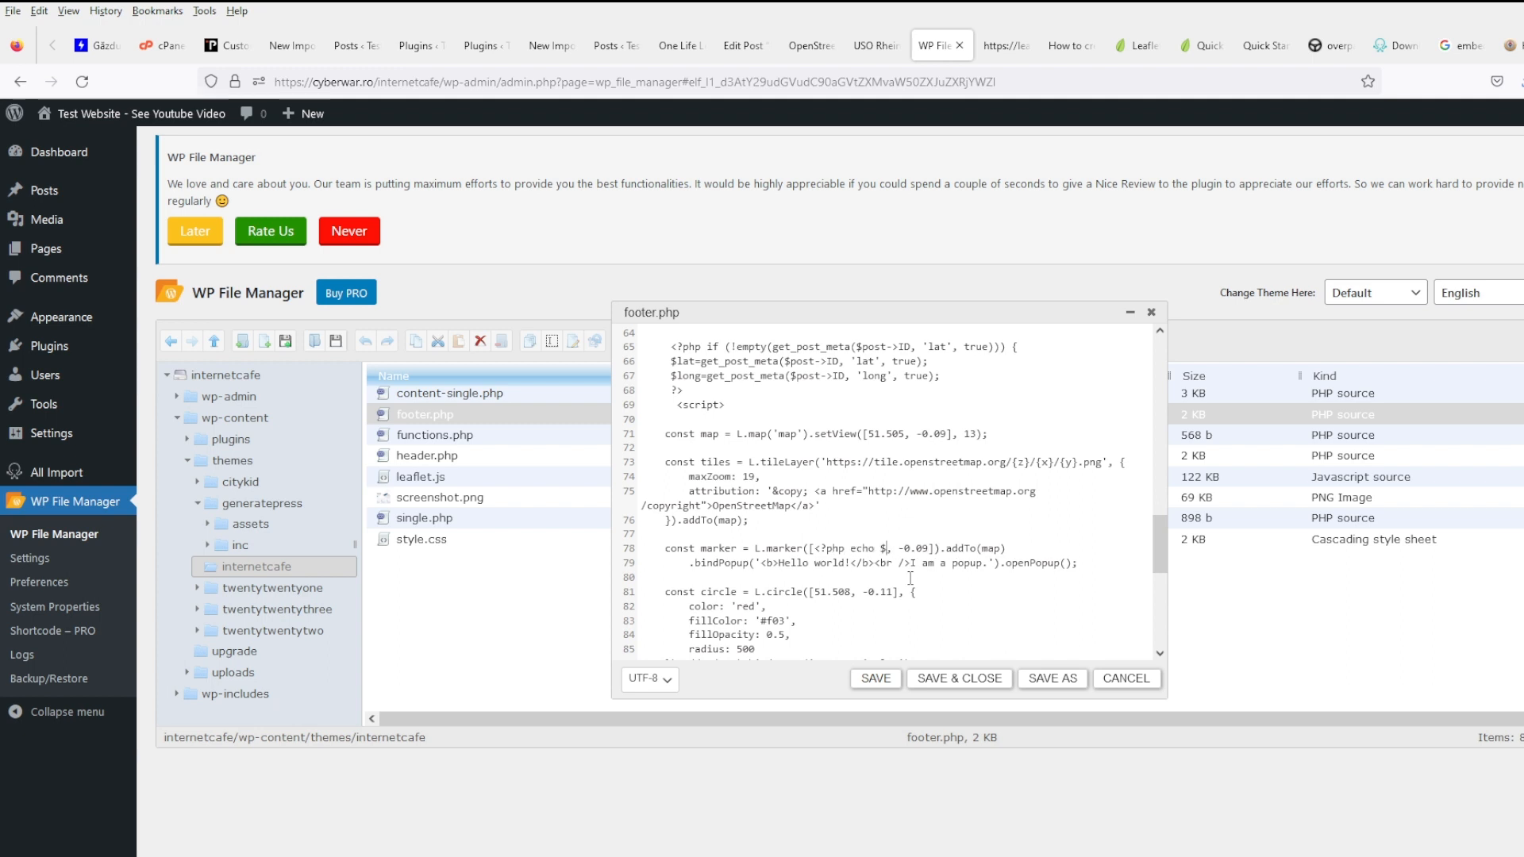
text(lat; ?>)
key(shift+Right)
key(shift+Right)
key(shift+Right)
key(shift+Right)
text(<?php echo $long; ?>)
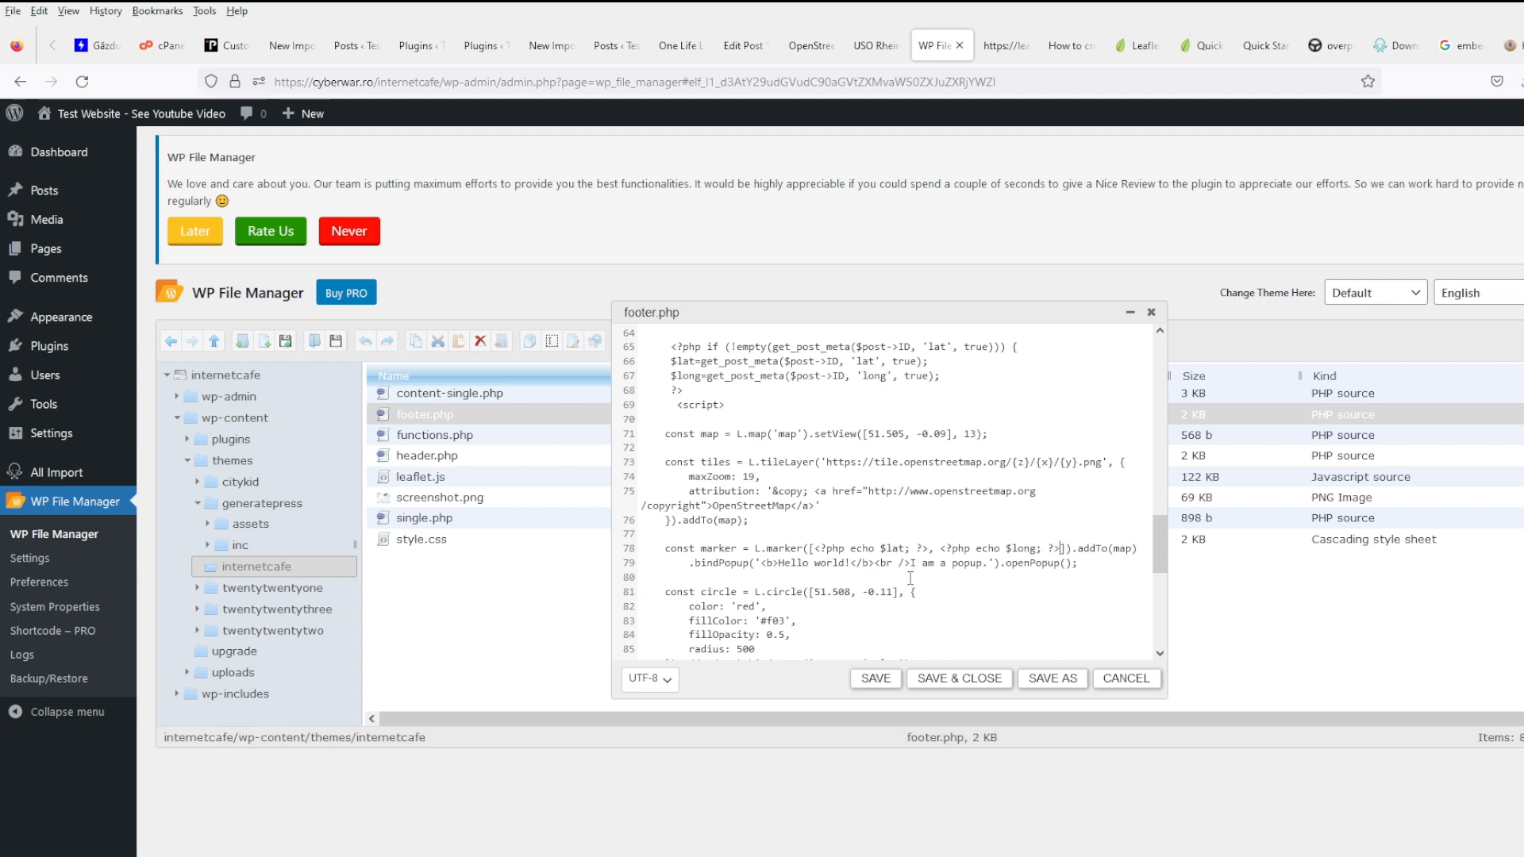
- Delete the L.circle, L.polygon, standalone popup and onMapClick code, then save footer.php
scroll(873, 612, down, 2)
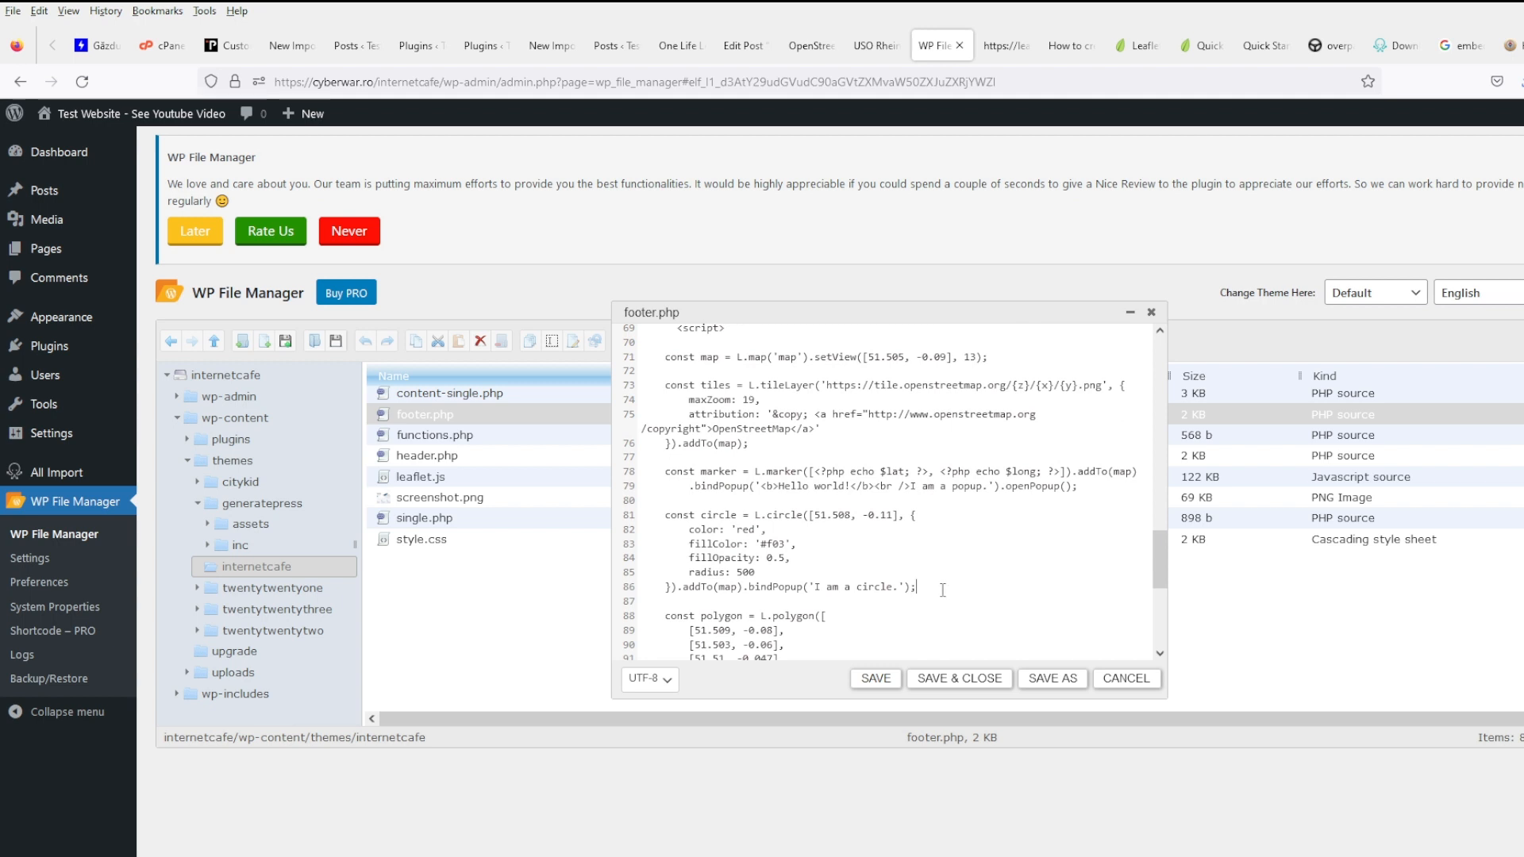
drag(943, 590, 633, 517)
key(Delete)
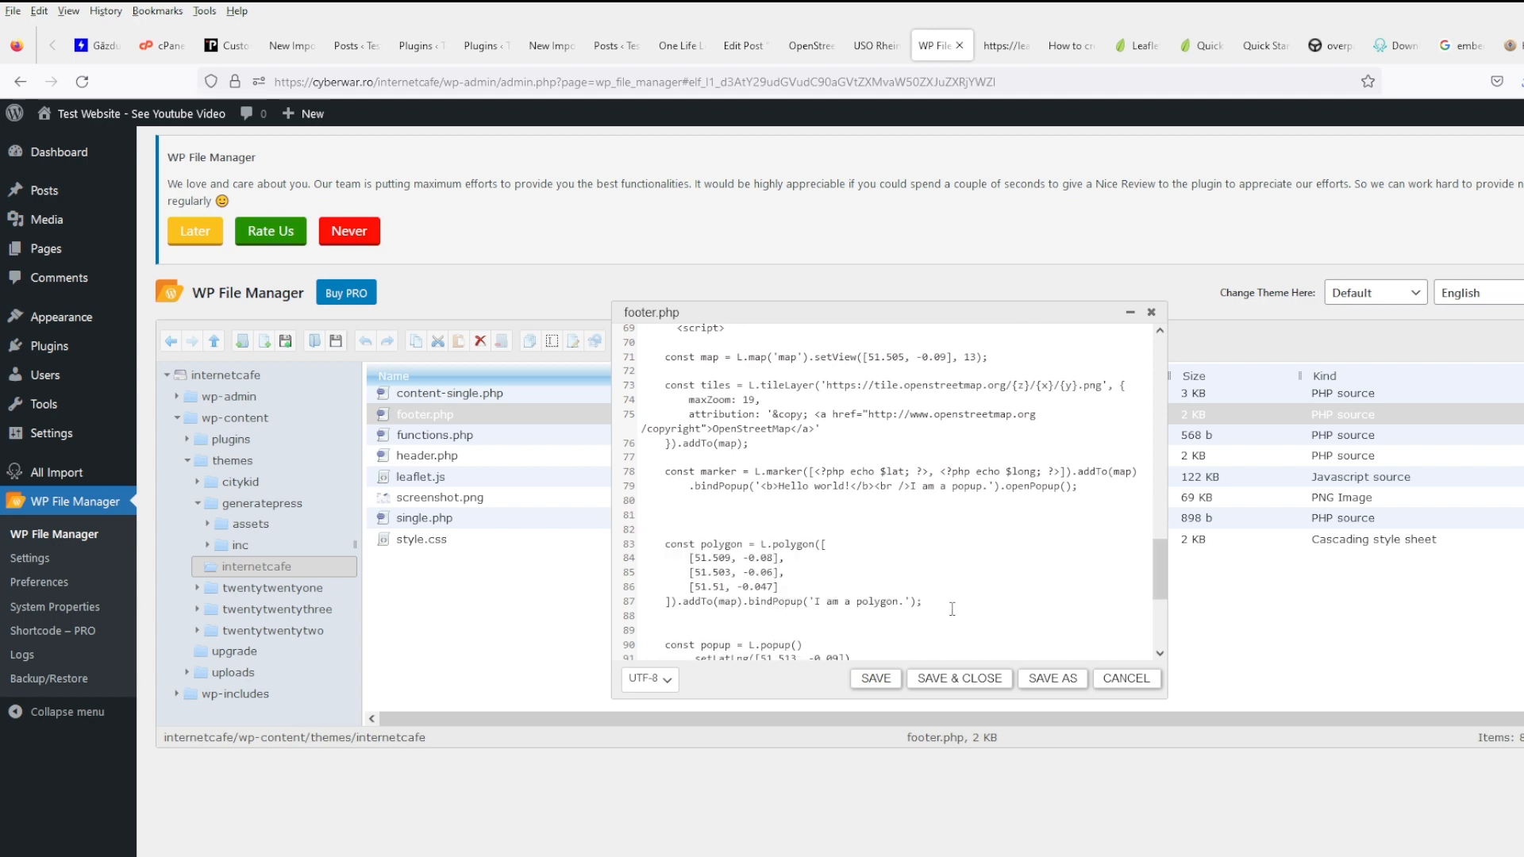
drag(951, 609, 641, 544)
key(Delete)
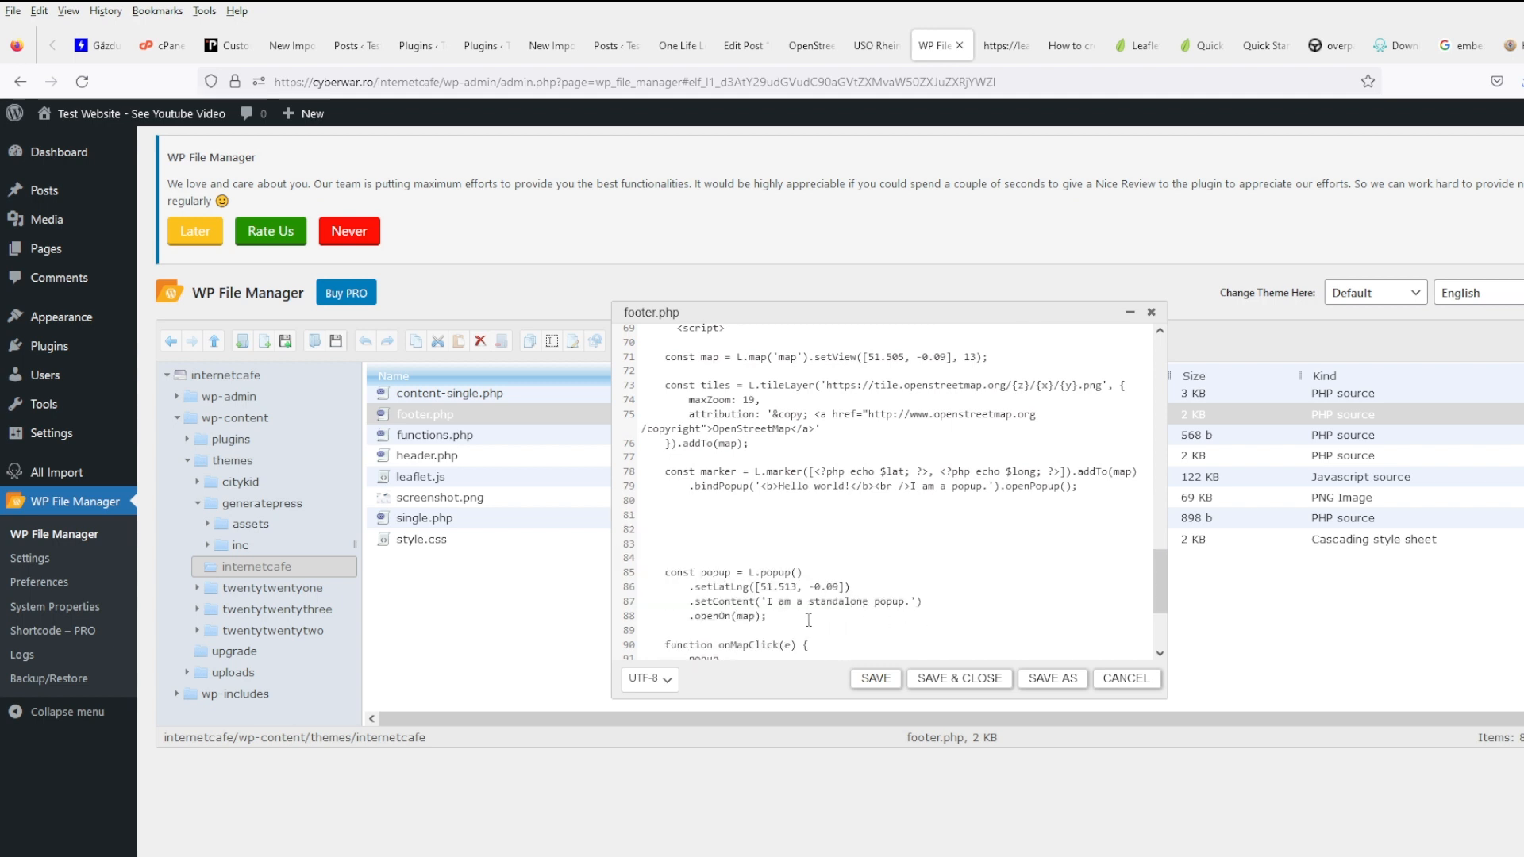
drag(808, 620, 633, 575)
key(Delete)
scroll(789, 573, down, 3)
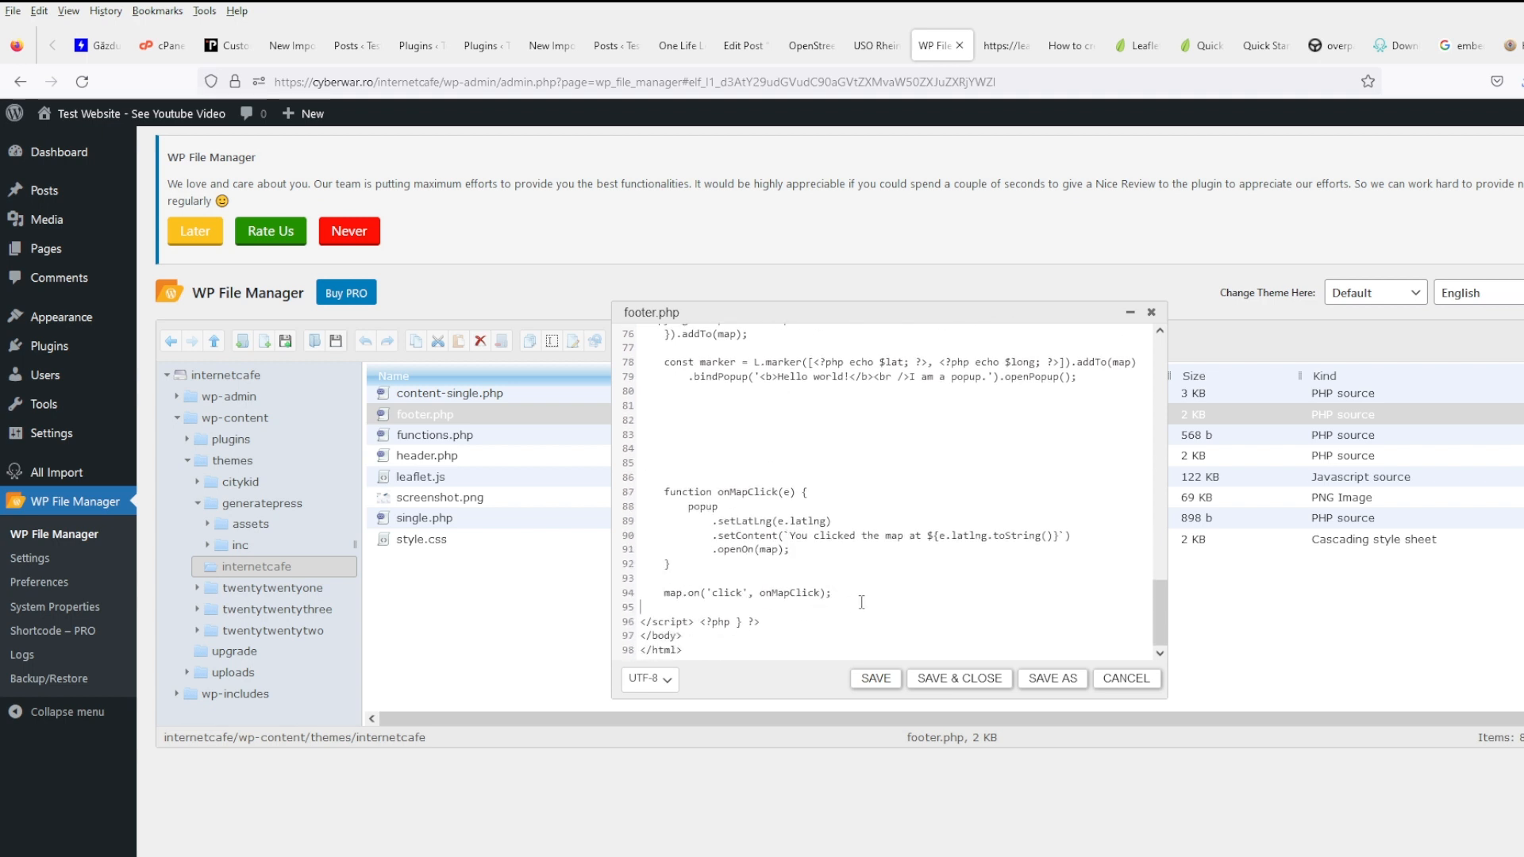
drag(861, 601, 541, 479)
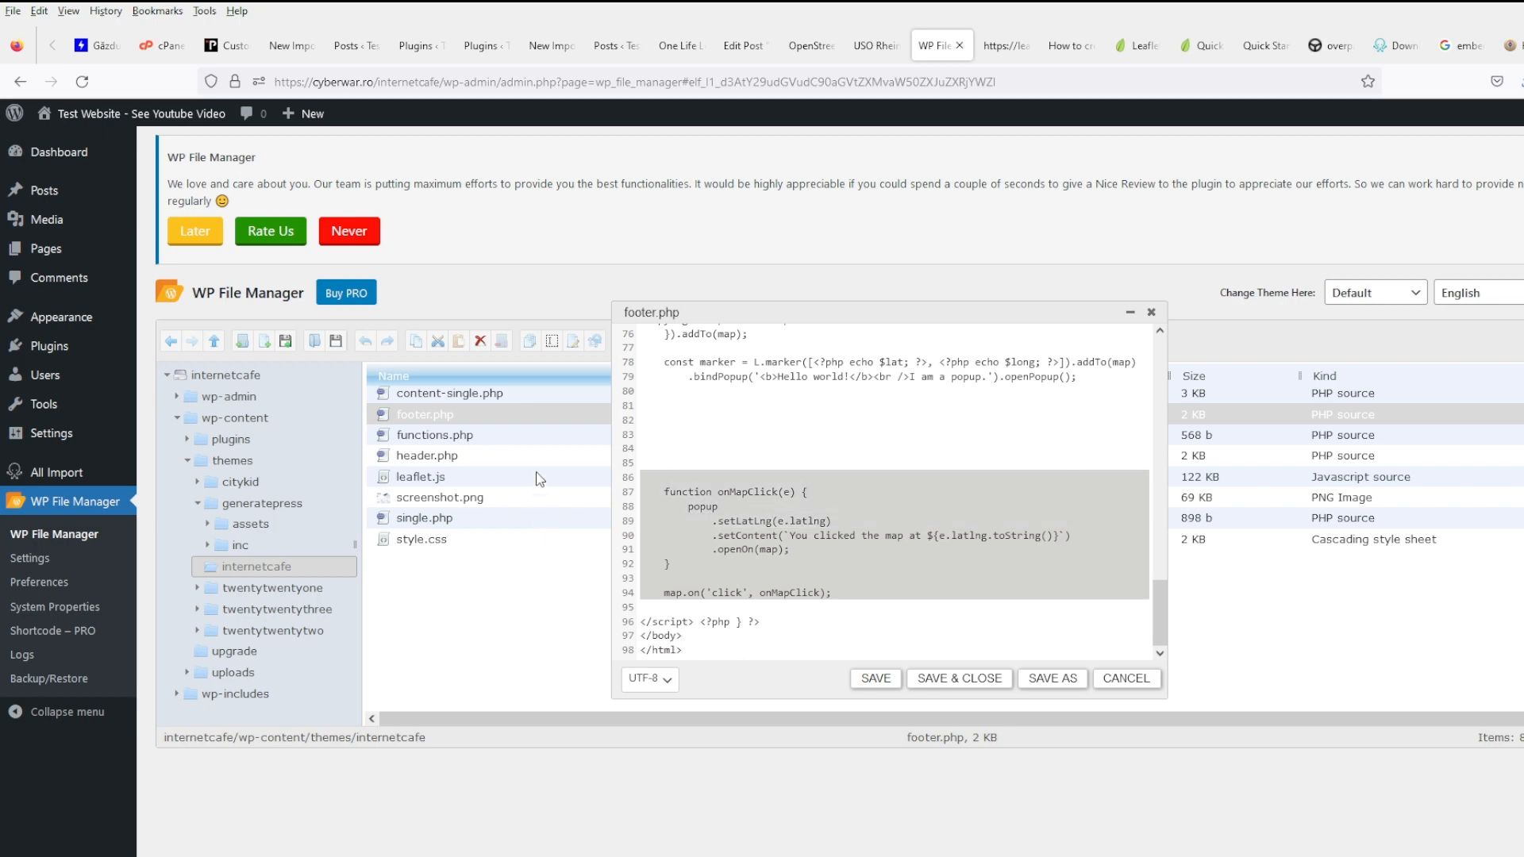
key(Delete)
click(895, 677)
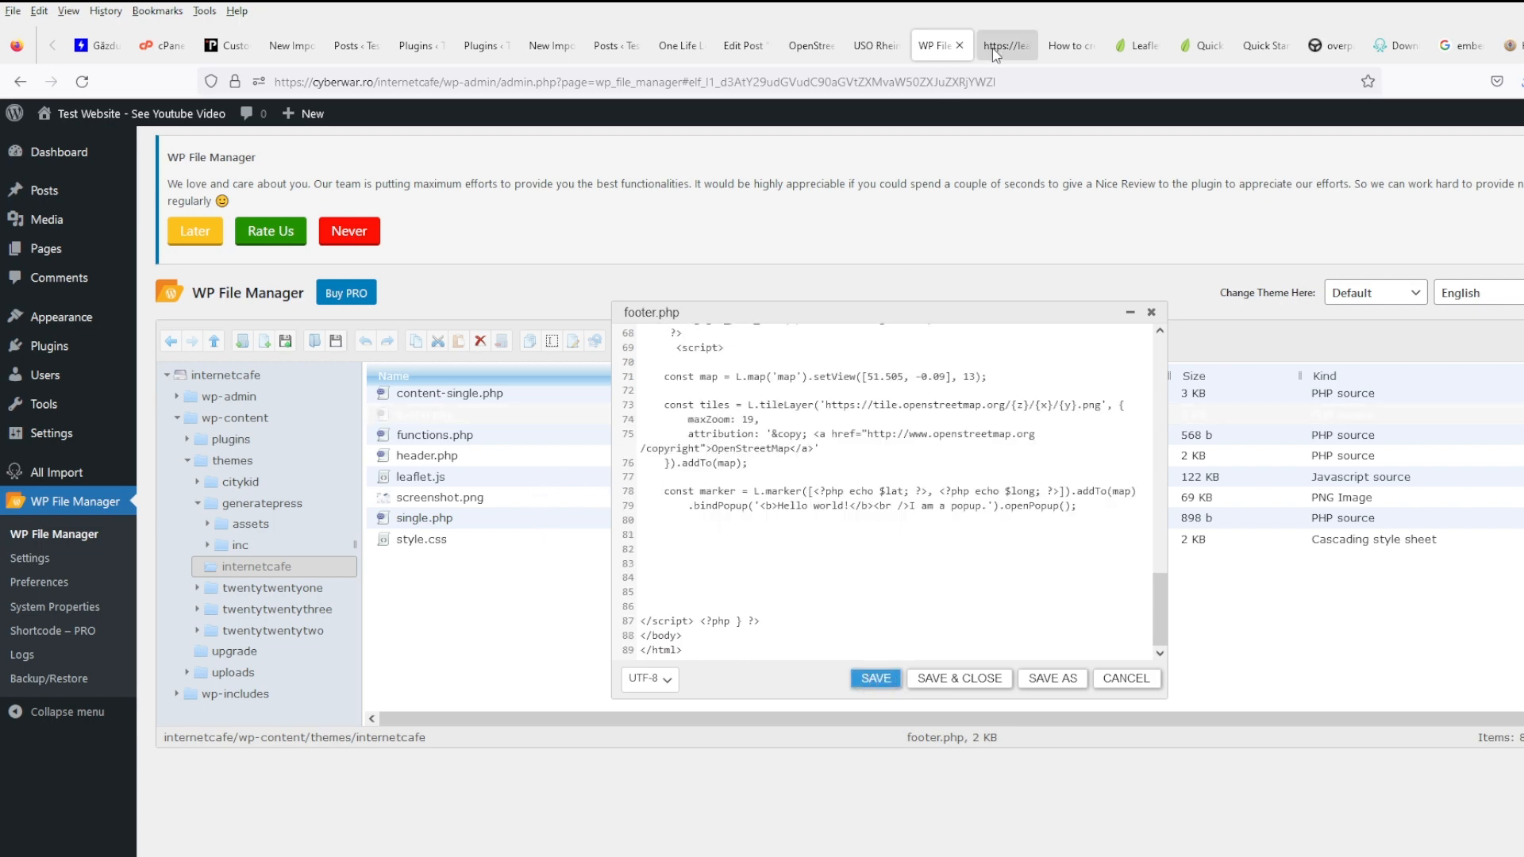
click(877, 45)
- Reload the USO Rhein post and zoom the map to confirm the marker sits on the Wiesbaden office
click(81, 82)
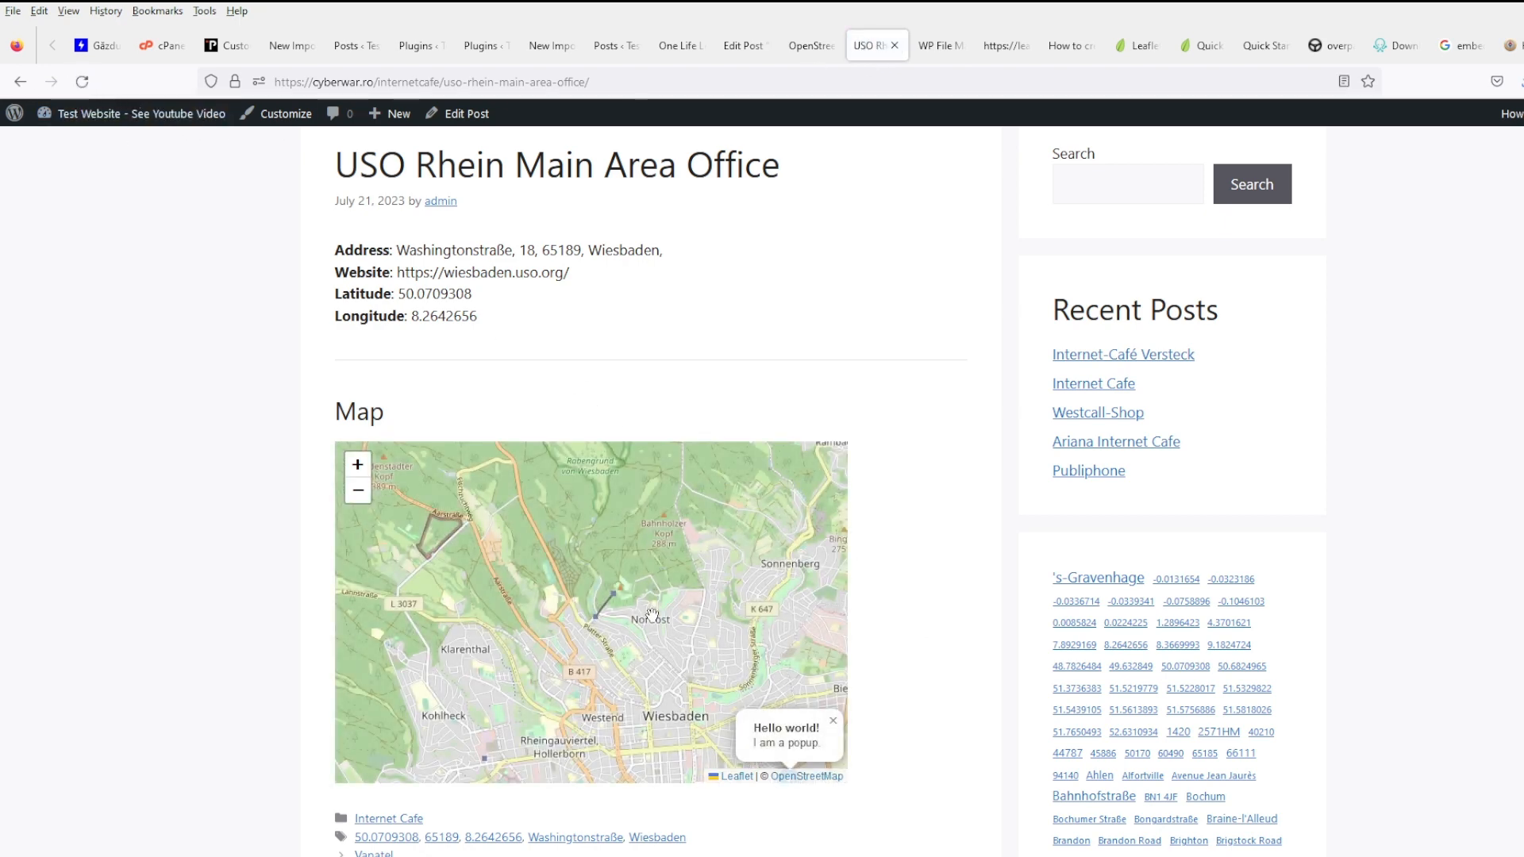
click(832, 720)
scroll(649, 673, down, 1)
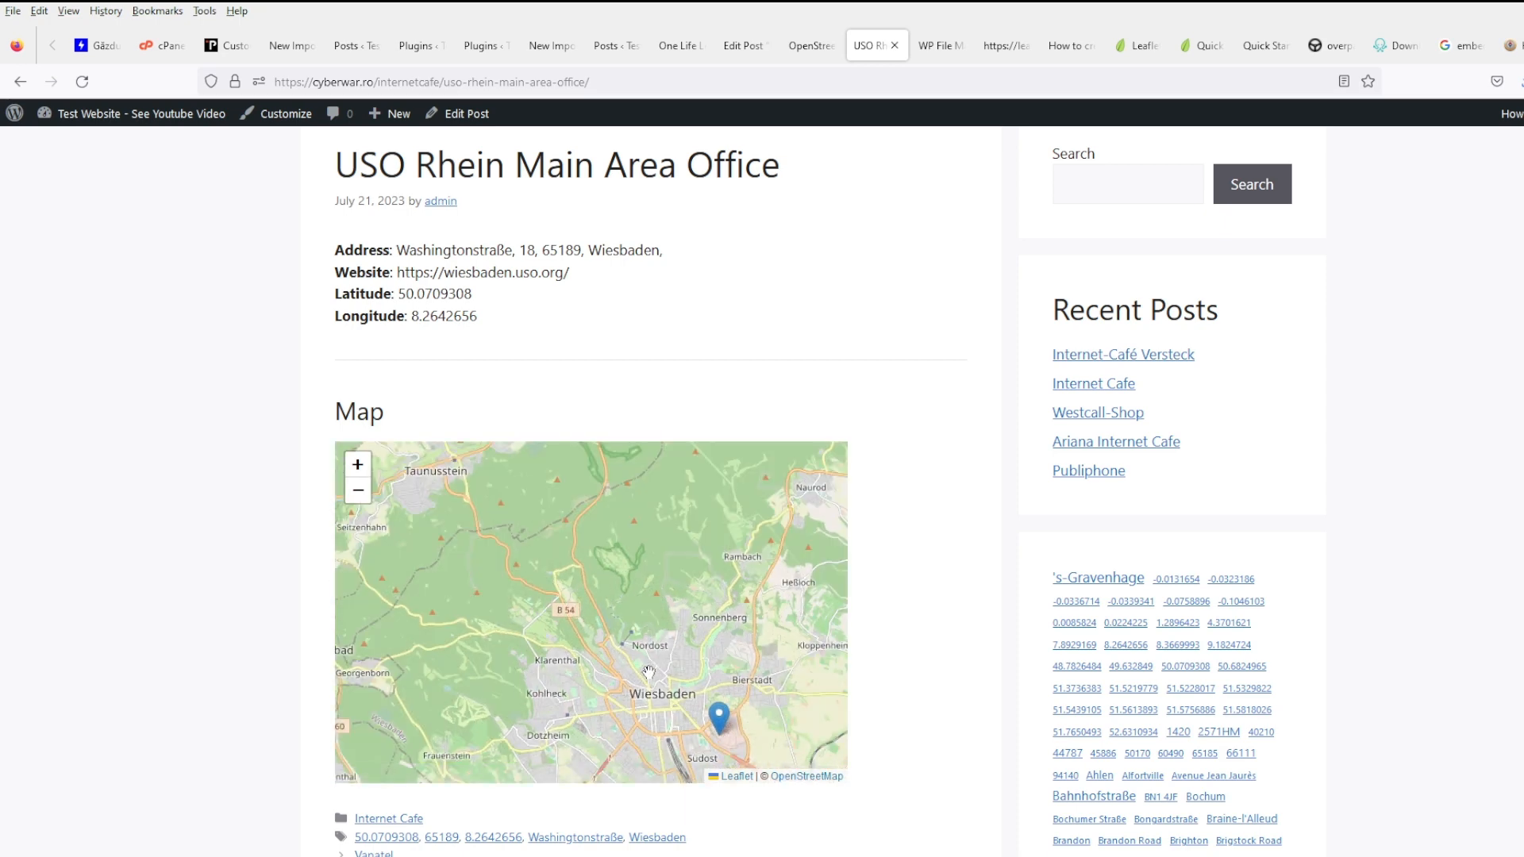
scroll(649, 672, down, 1)
scroll(649, 672, down, 2)
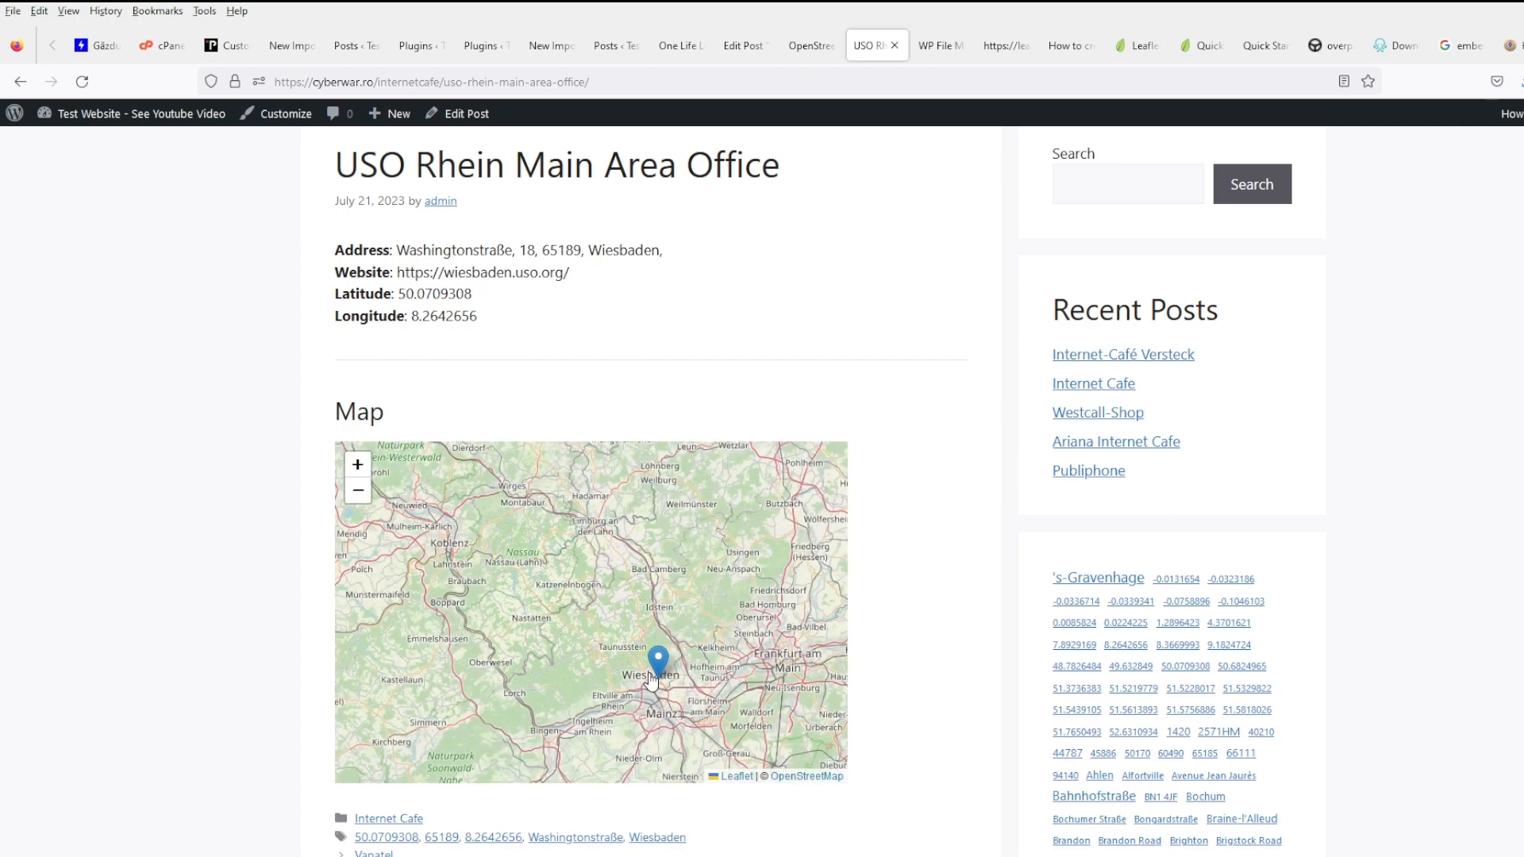
scroll(651, 678, up, 6)
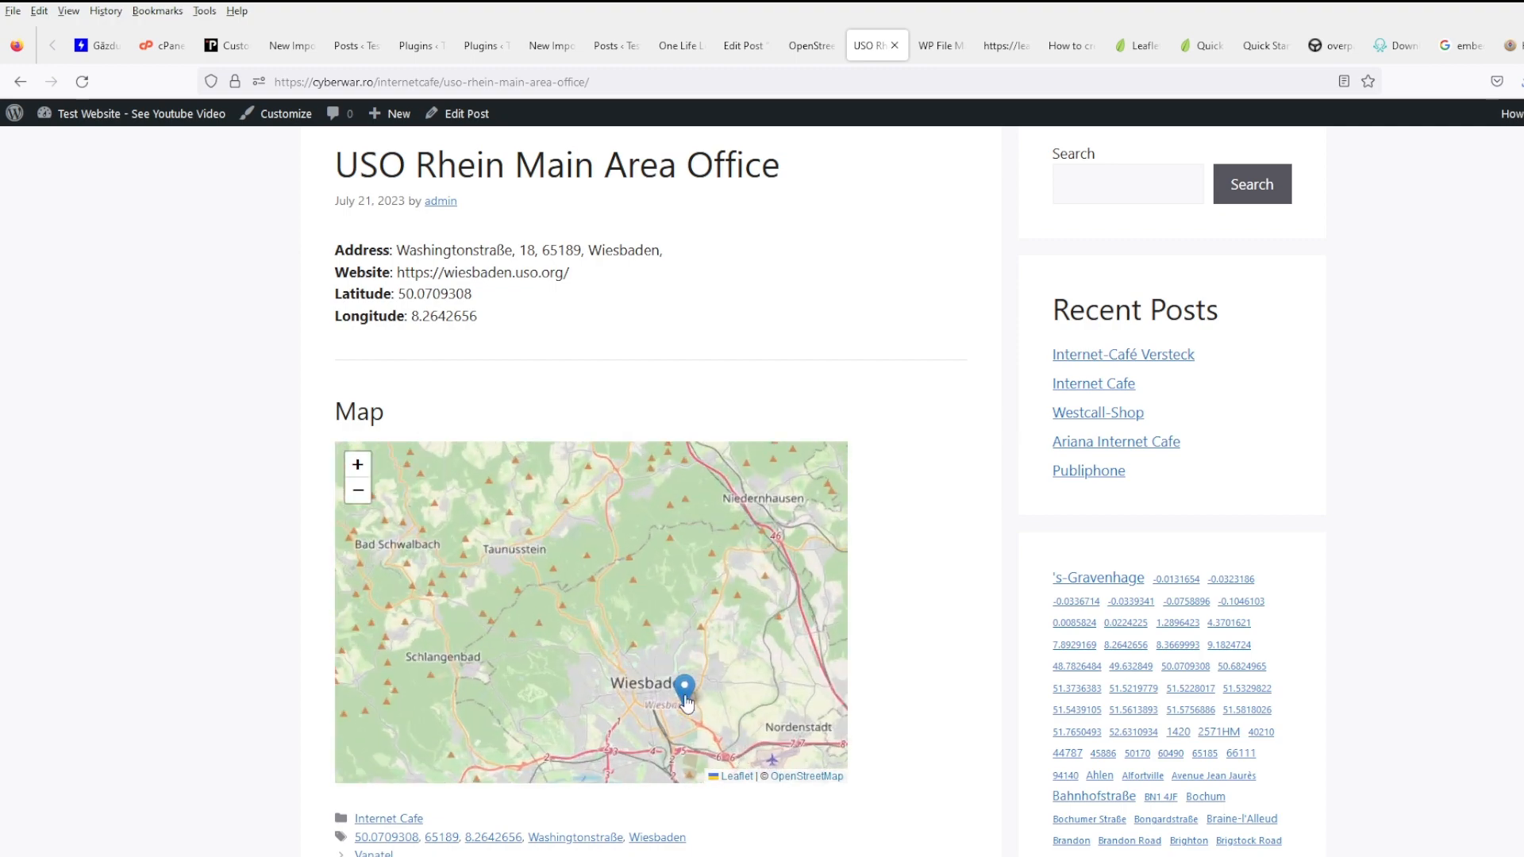
scroll(628, 584, up, 2)
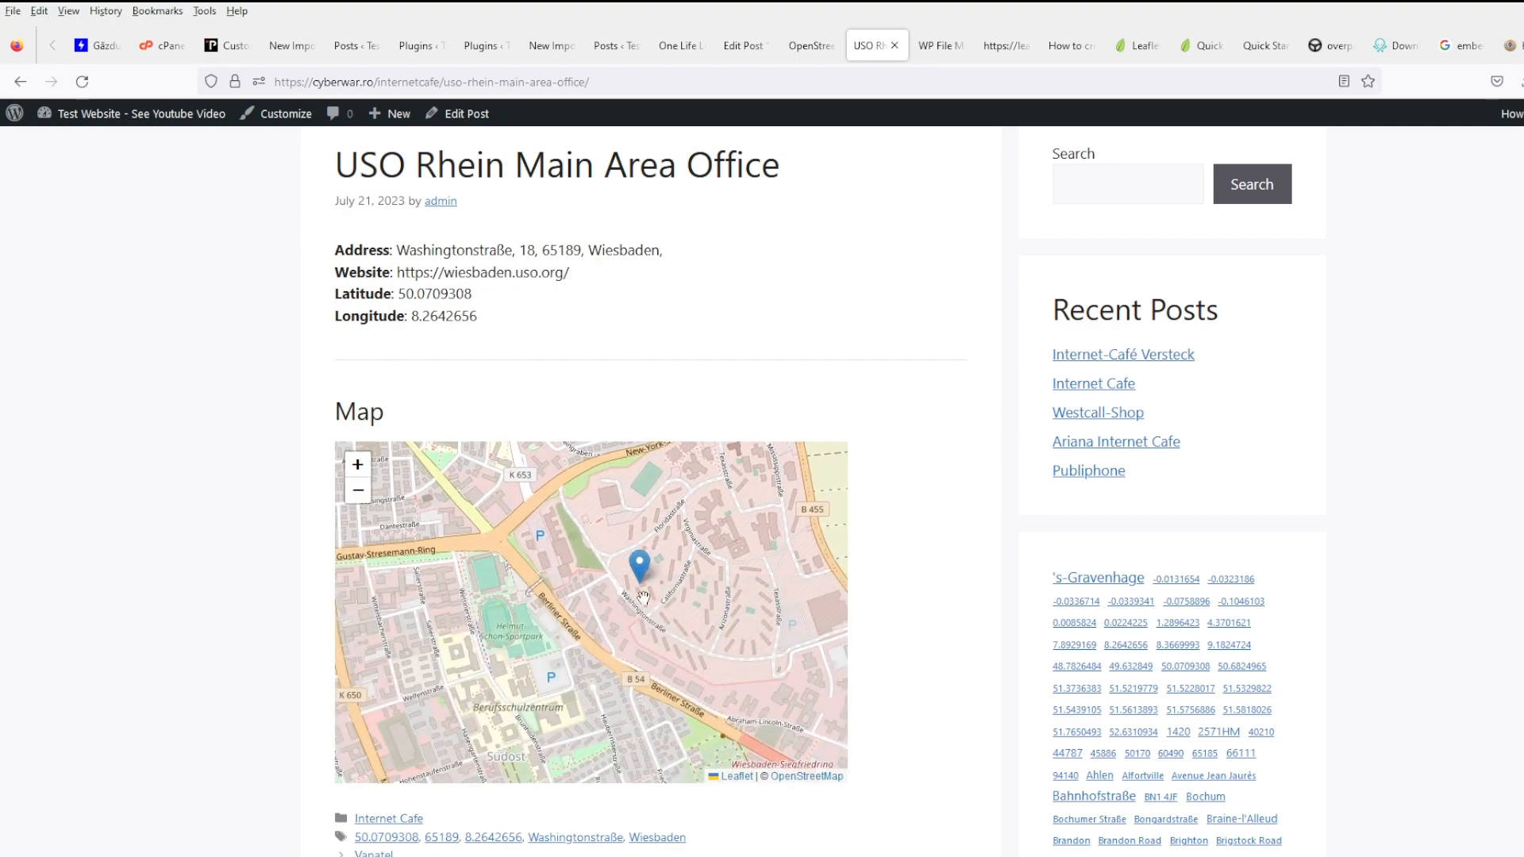
scroll(623, 587, up, 3)
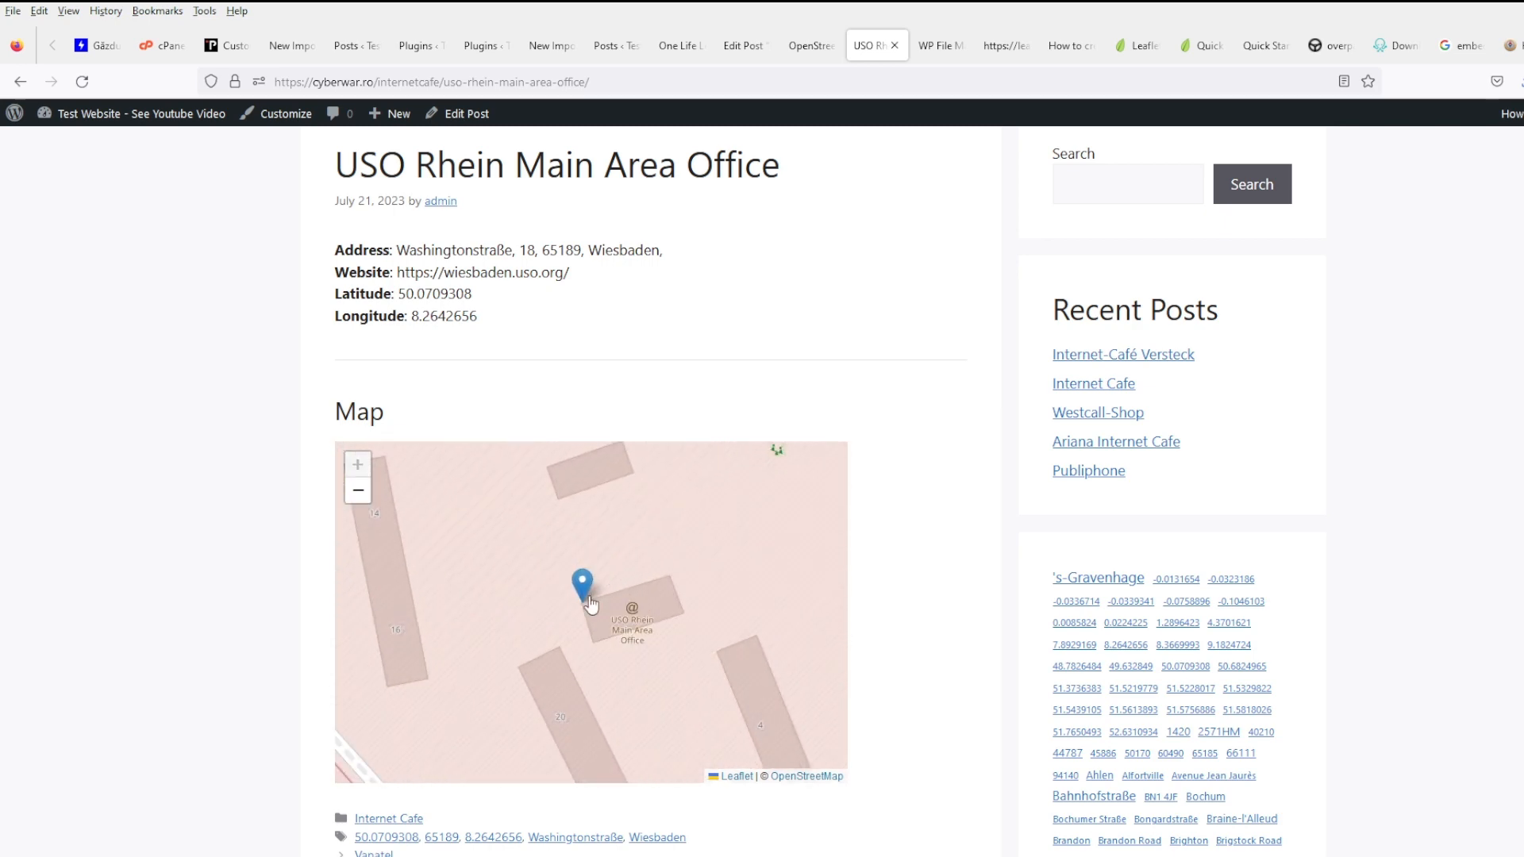
scroll(589, 599, down, 1)
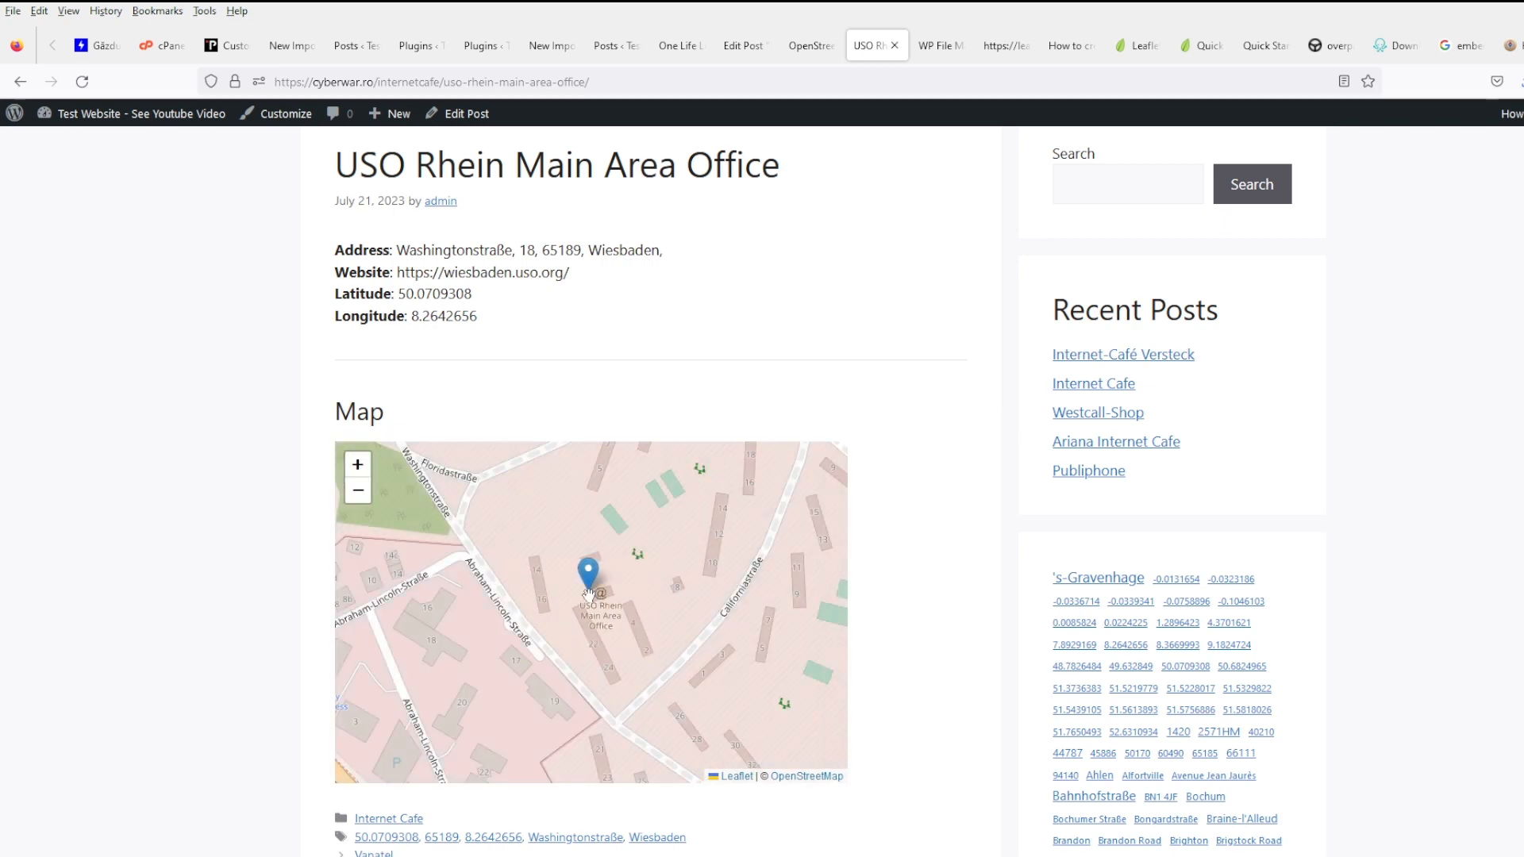
mouse_move(589, 591)
mouse_down()
mouse_move(605, 682)
mouse_move(615, 634)
mouse_up()
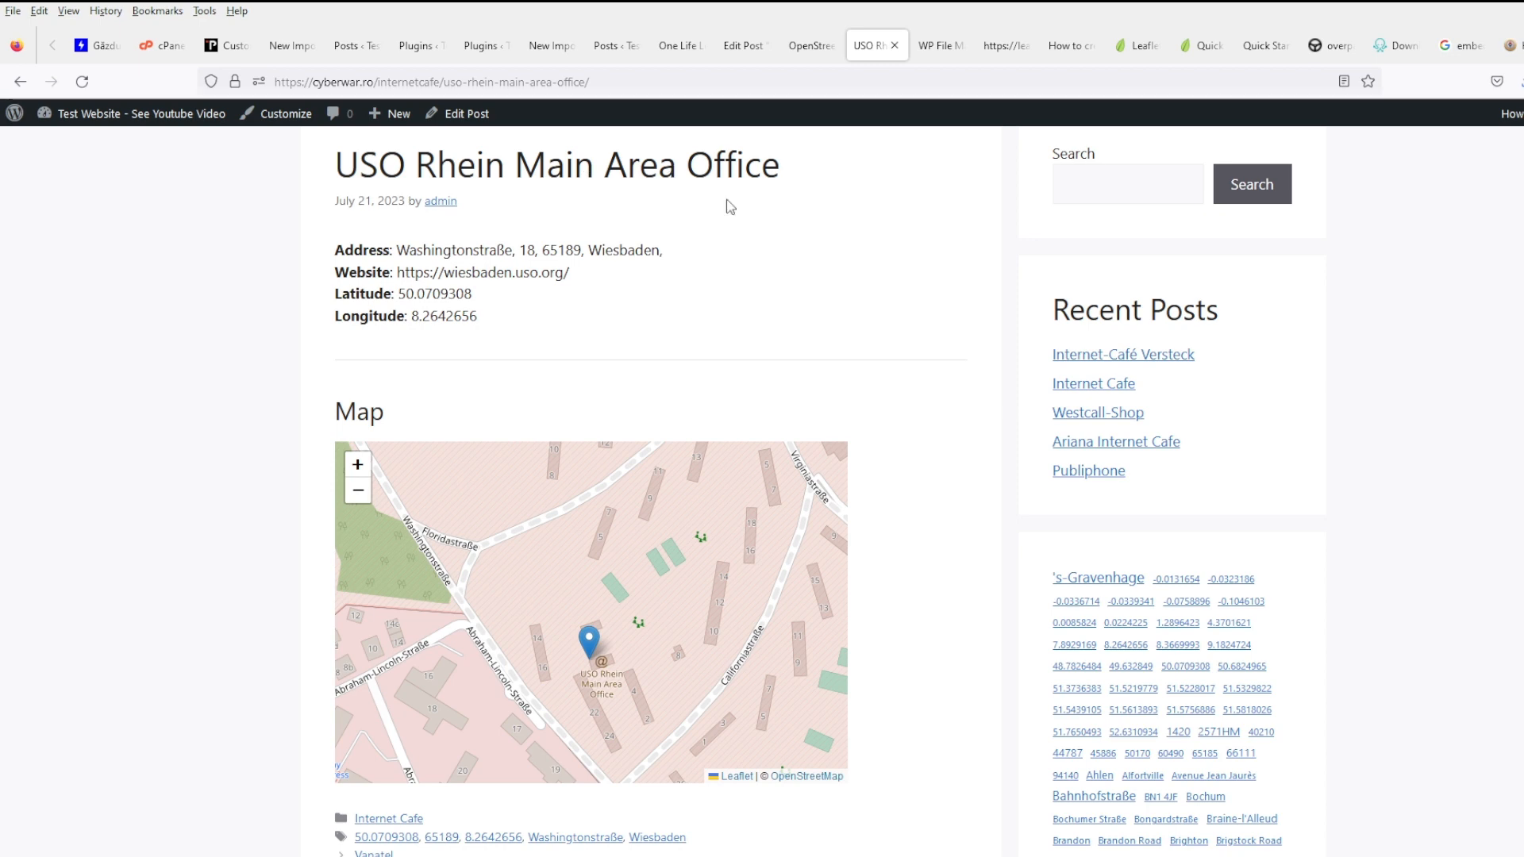
click(806, 45)
click(869, 45)
scroll(655, 620, down, 1)
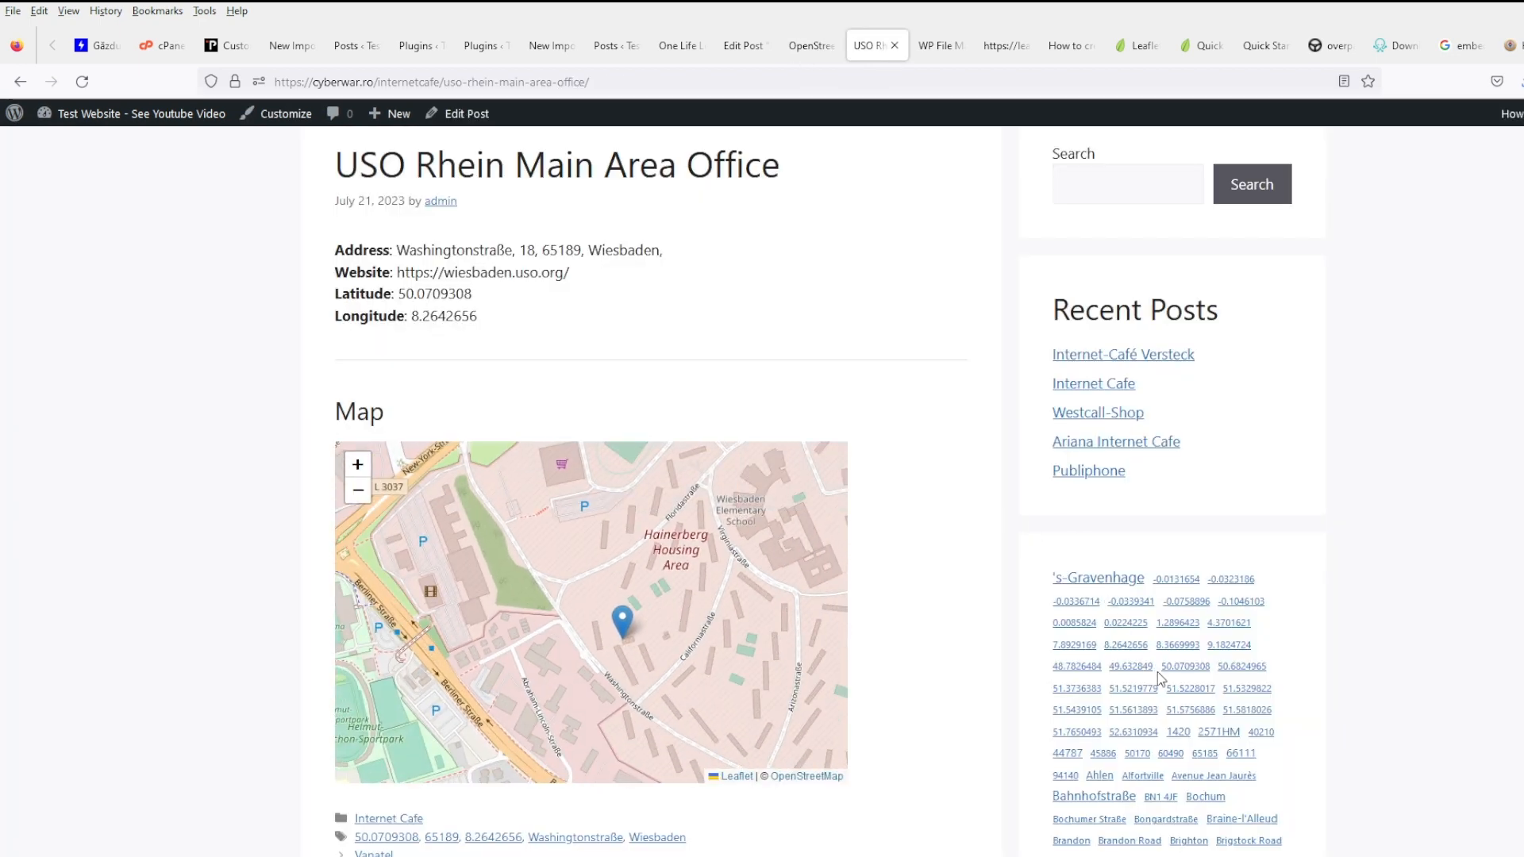
- Open the Netcafe post through the tag 51.5818026 and check its map
click(1247, 709)
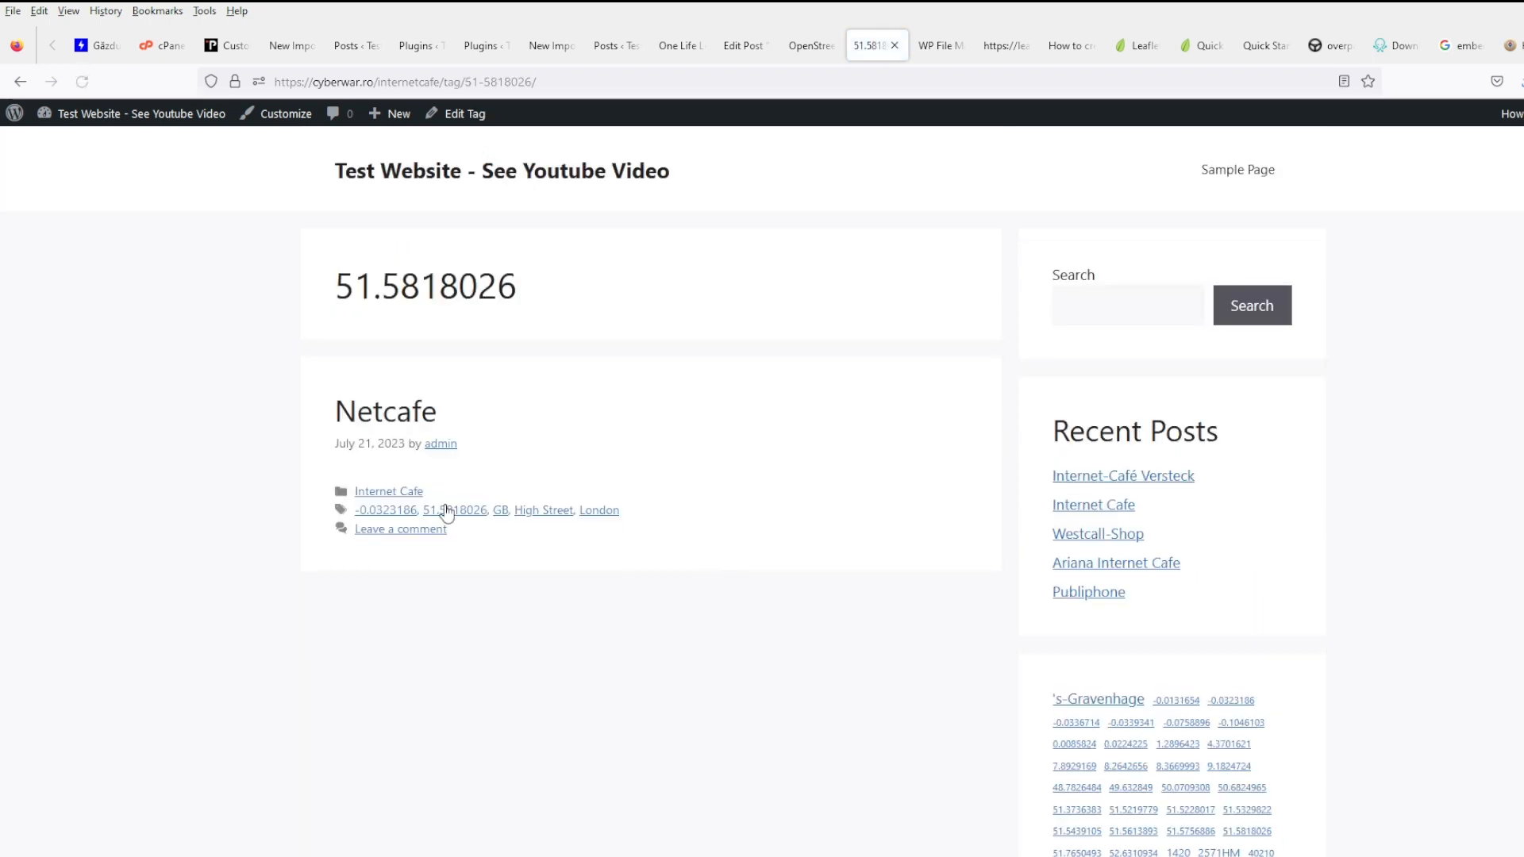
click(374, 409)
scroll(911, 424, down, 3)
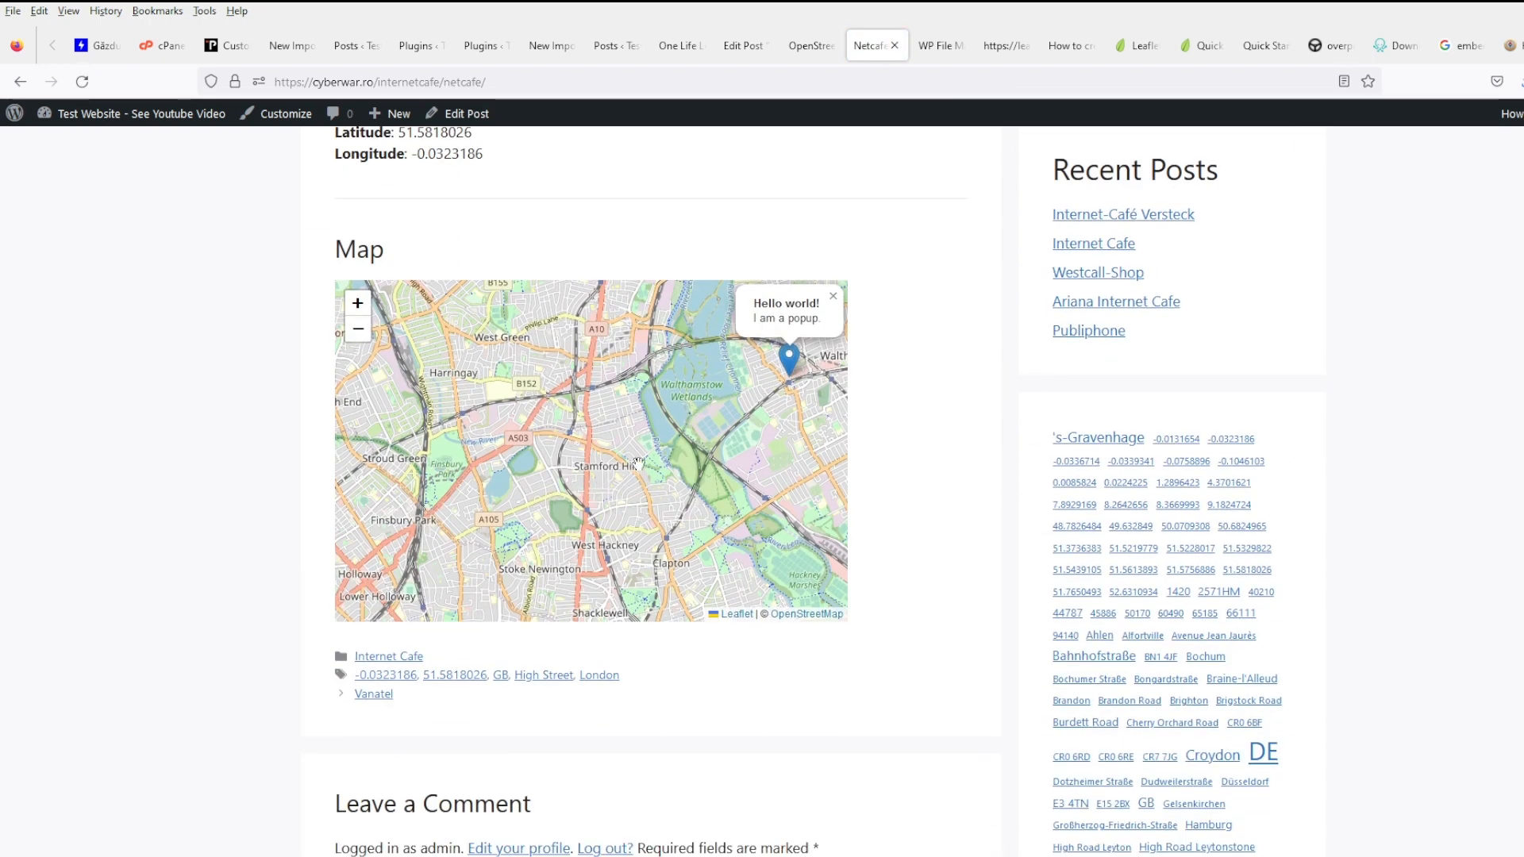
- Close the Leaflet example source page and go back to footer.php
click(729, 54)
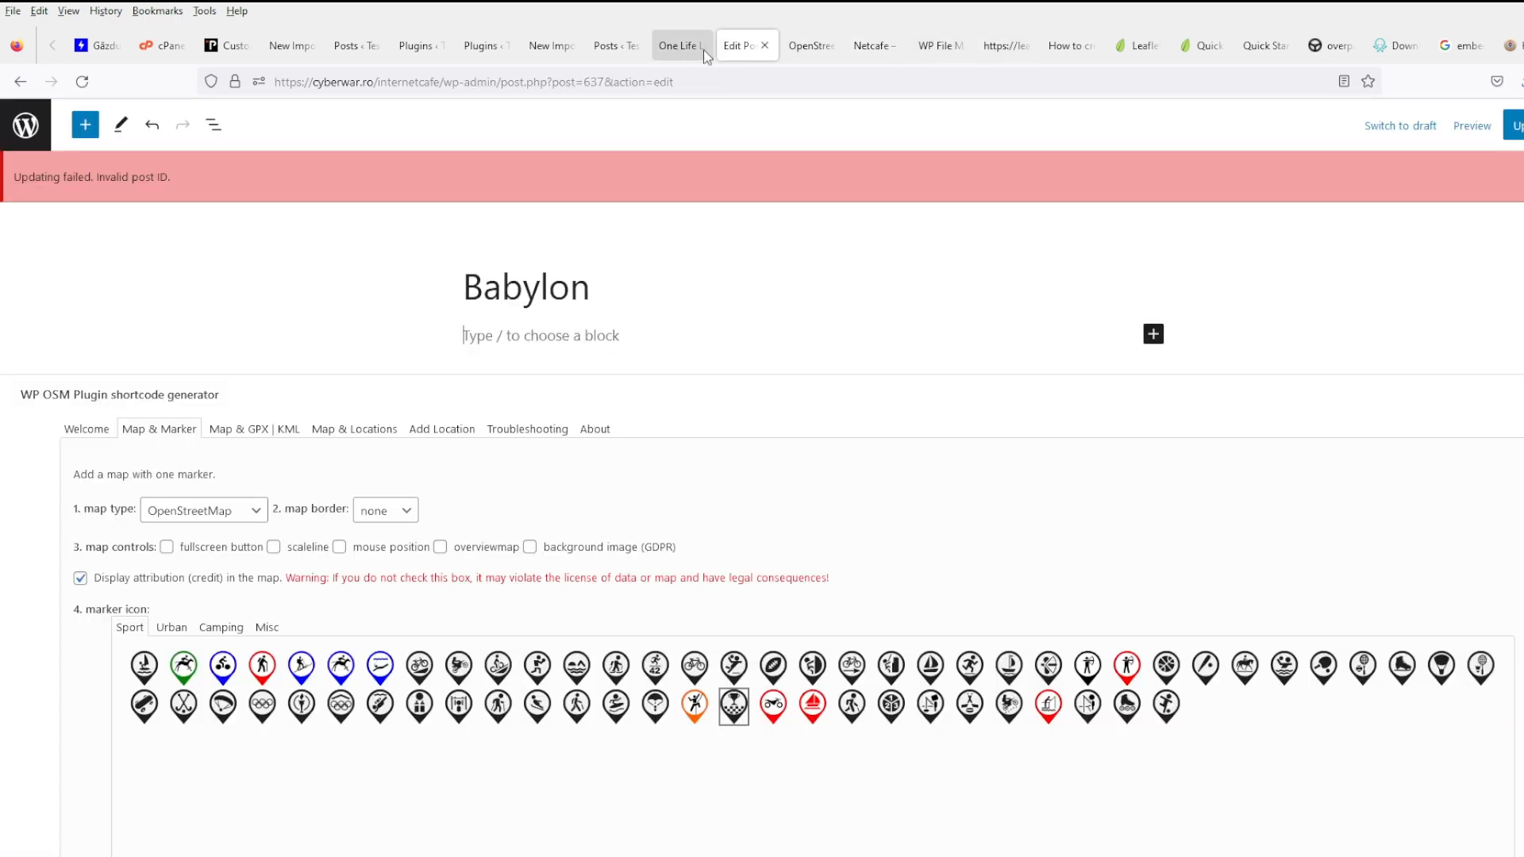
click(992, 49)
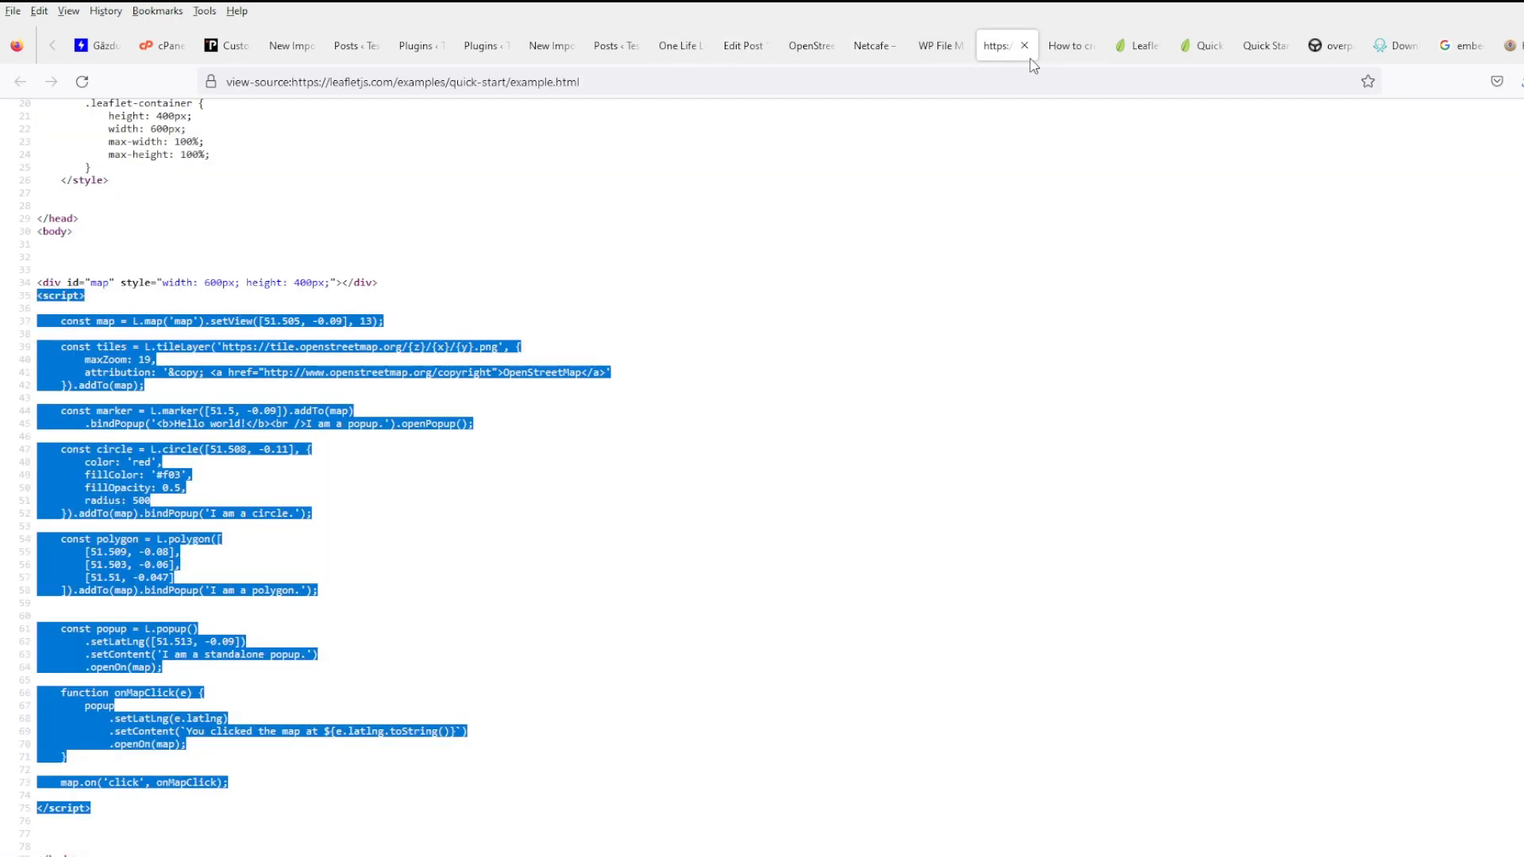
click(1024, 46)
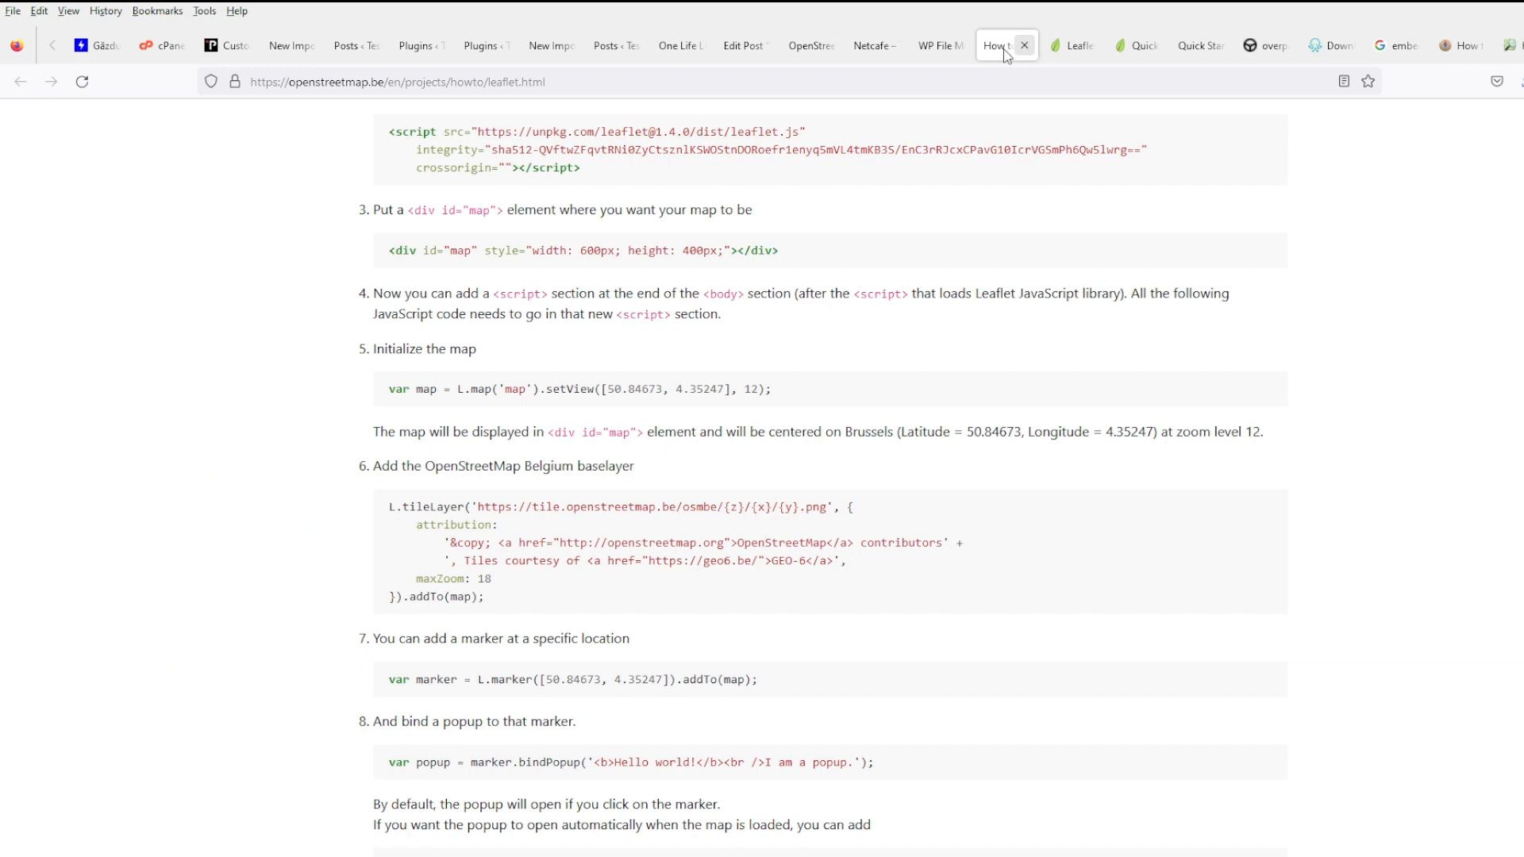
click(939, 46)
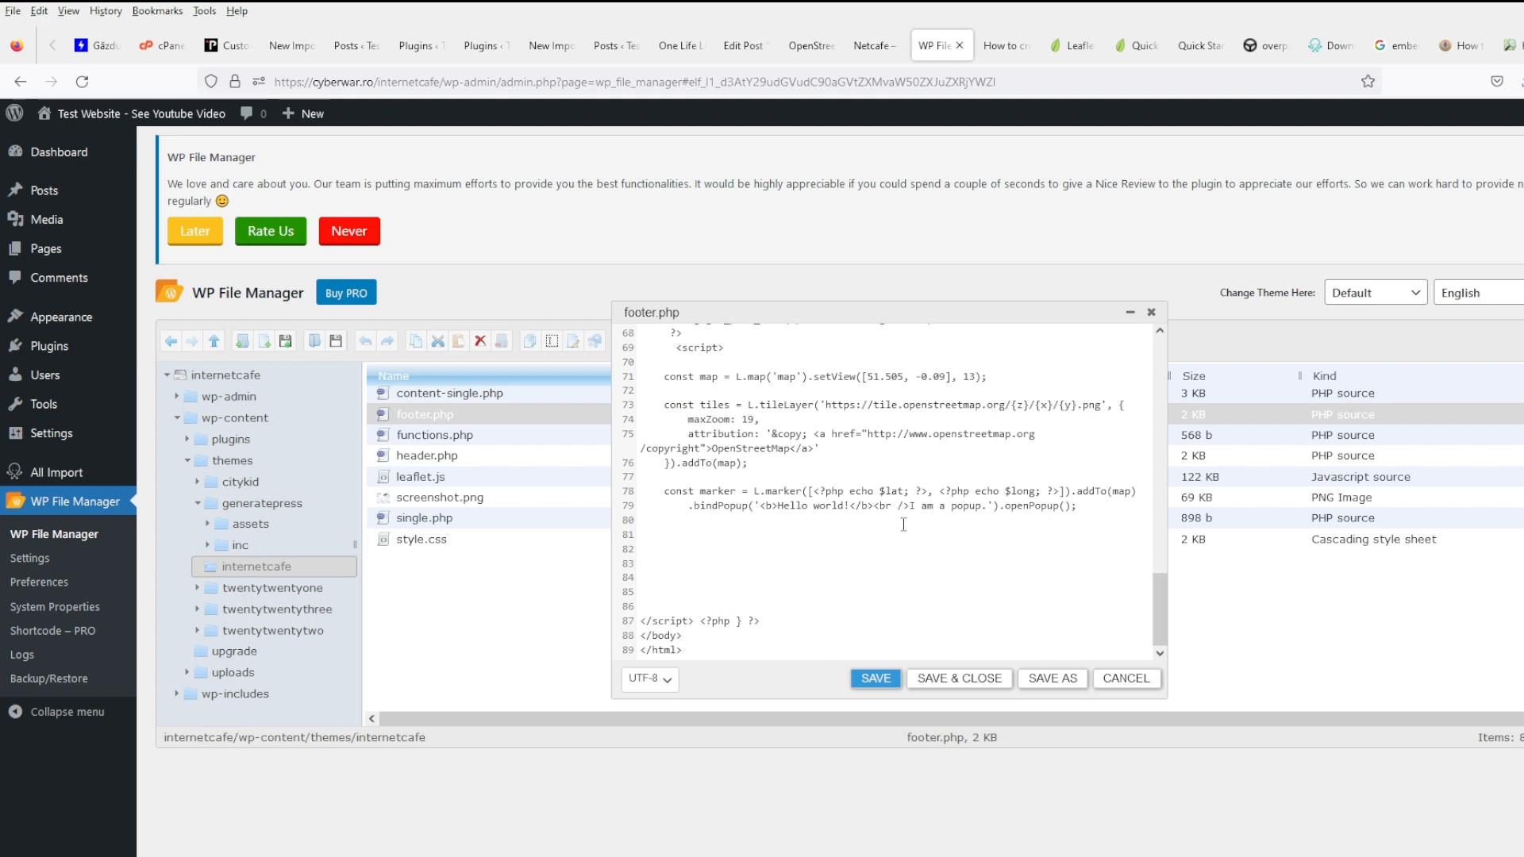
- Replace setView's 51.505, -0.09 with the PHP $lat and $long echoes and save footer.php
scroll(903, 525, up, 2)
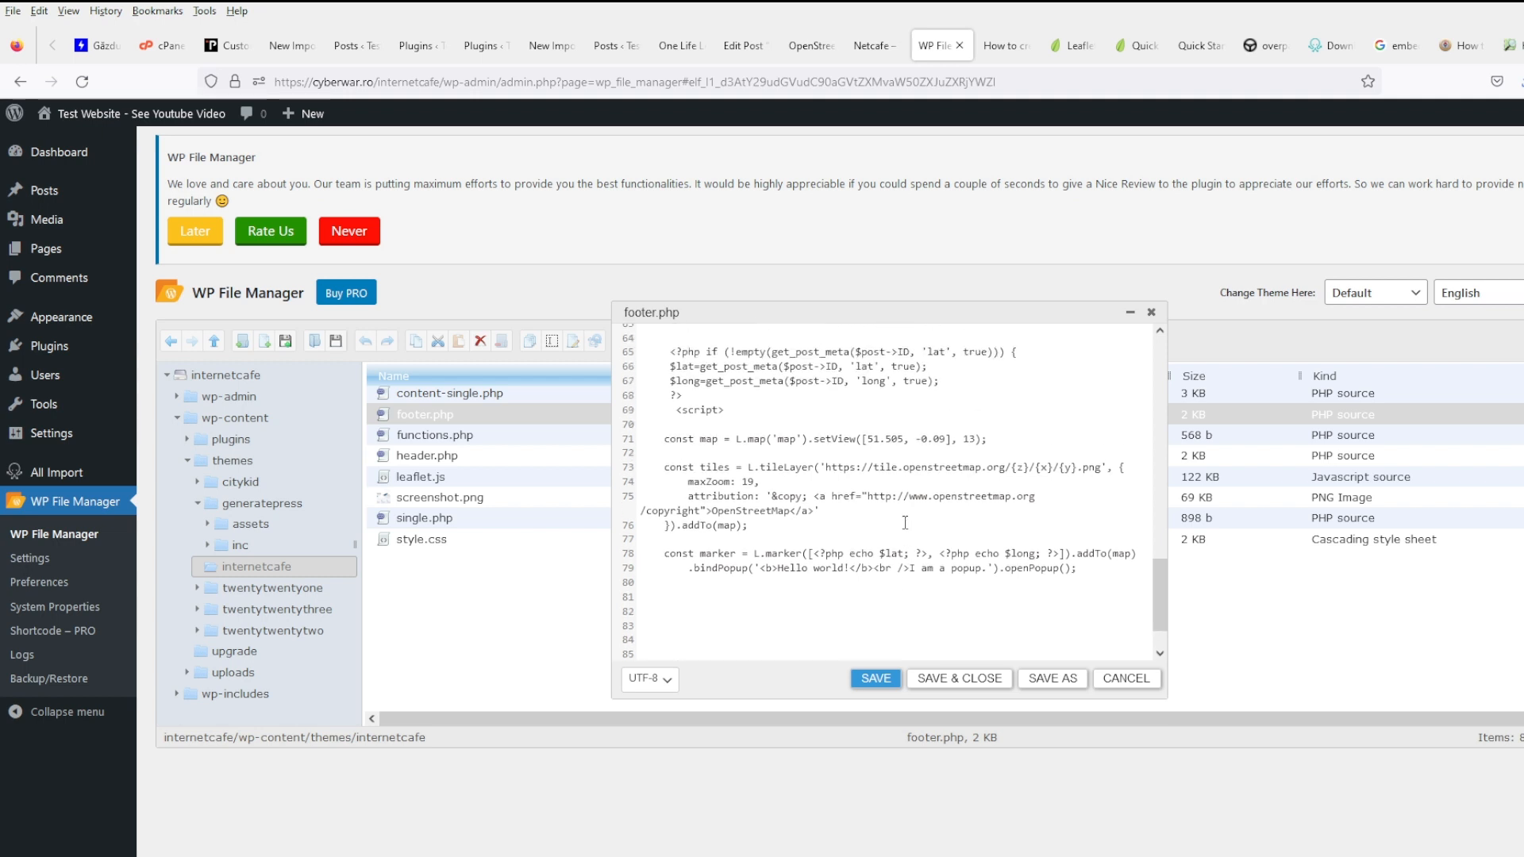
click(813, 568)
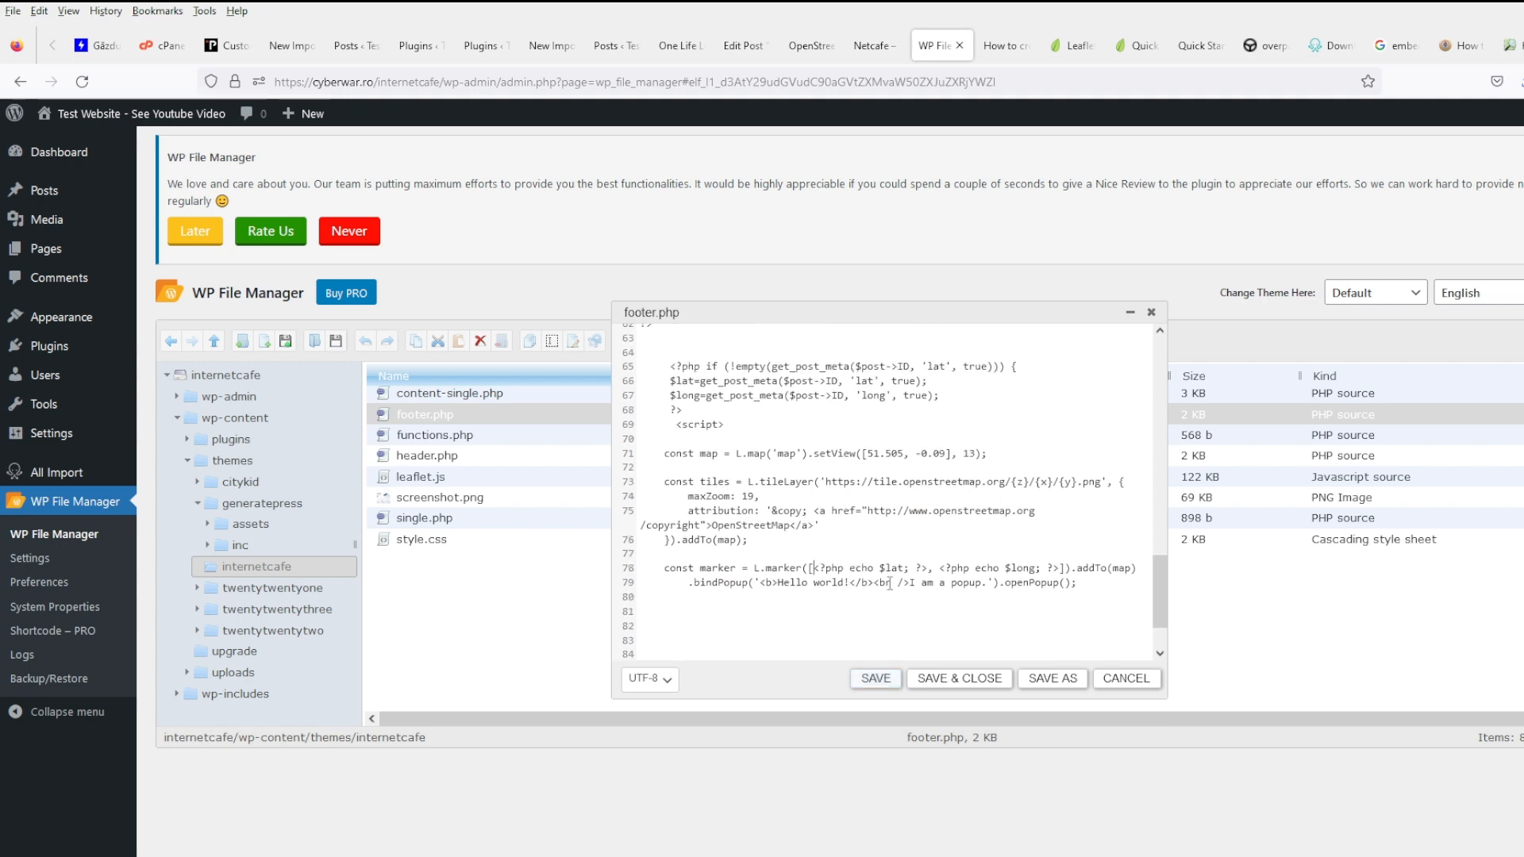
shift+click(1058, 569)
key(ctrl+c)
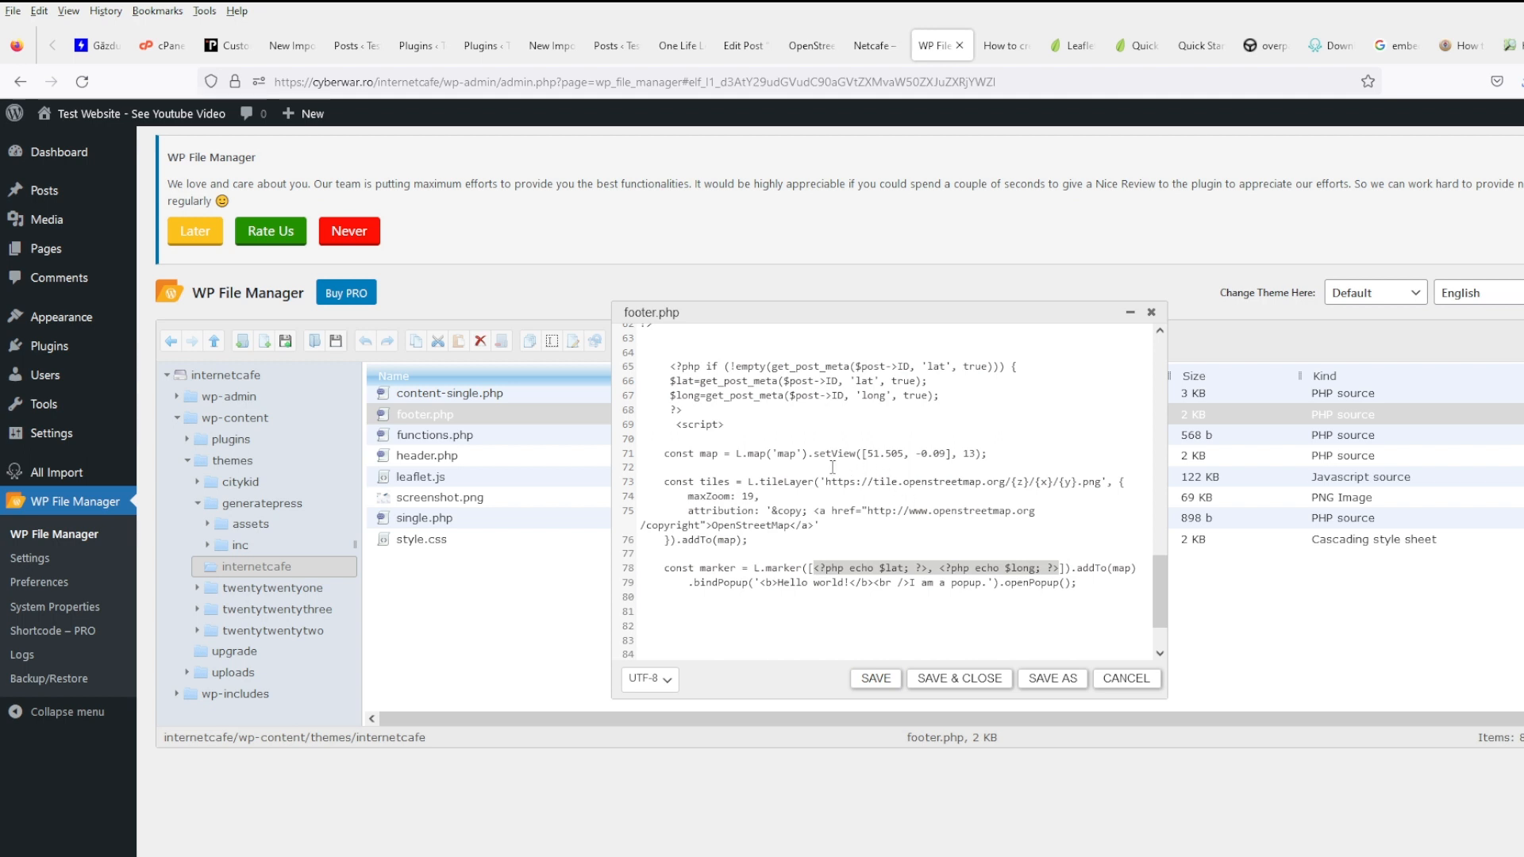
click(870, 456)
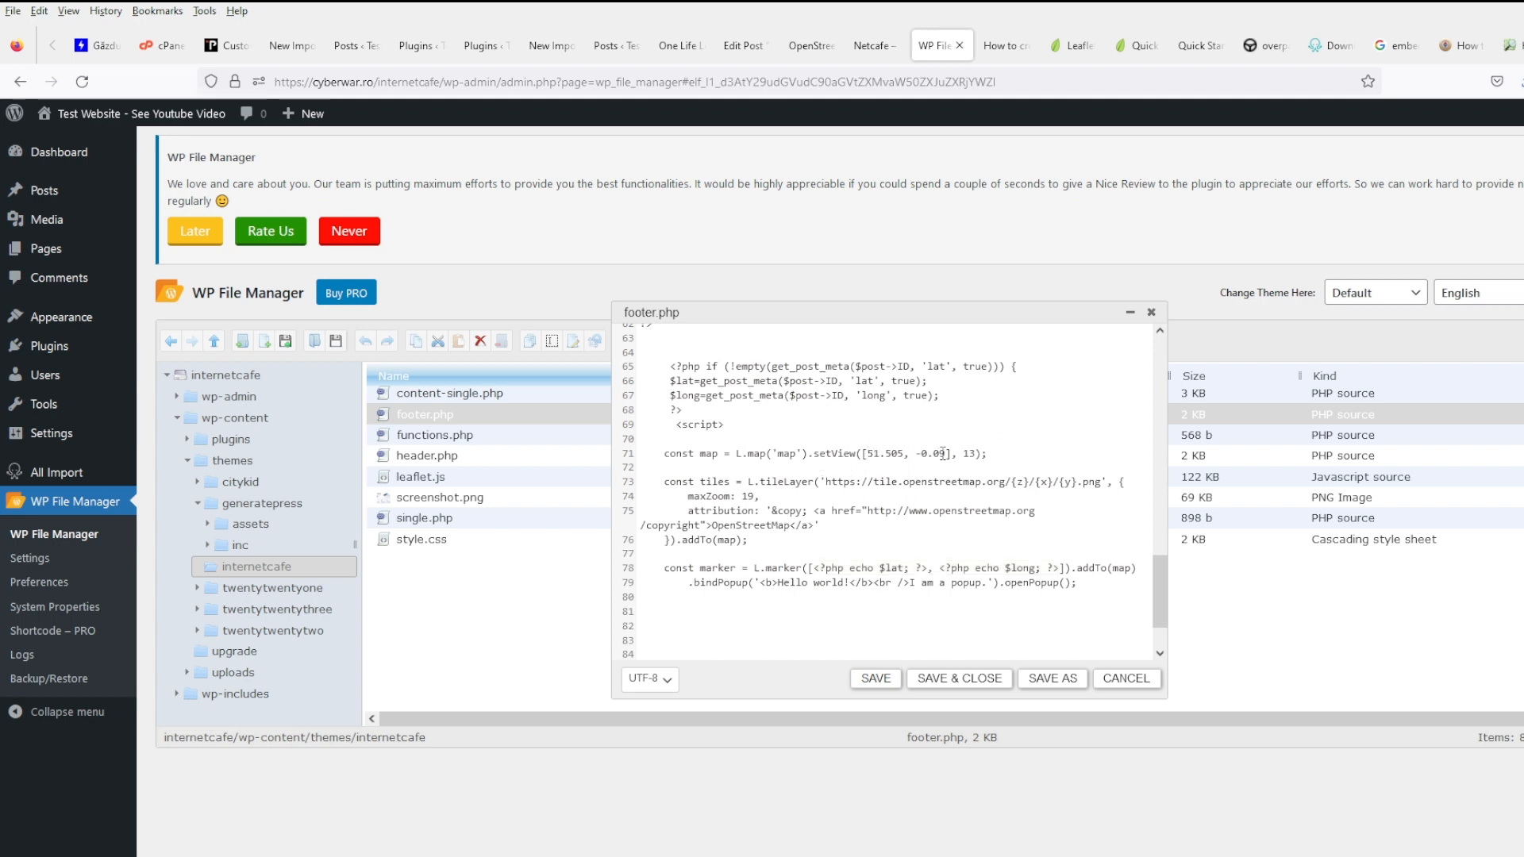
shift+click(948, 453)
key(ctrl+v)
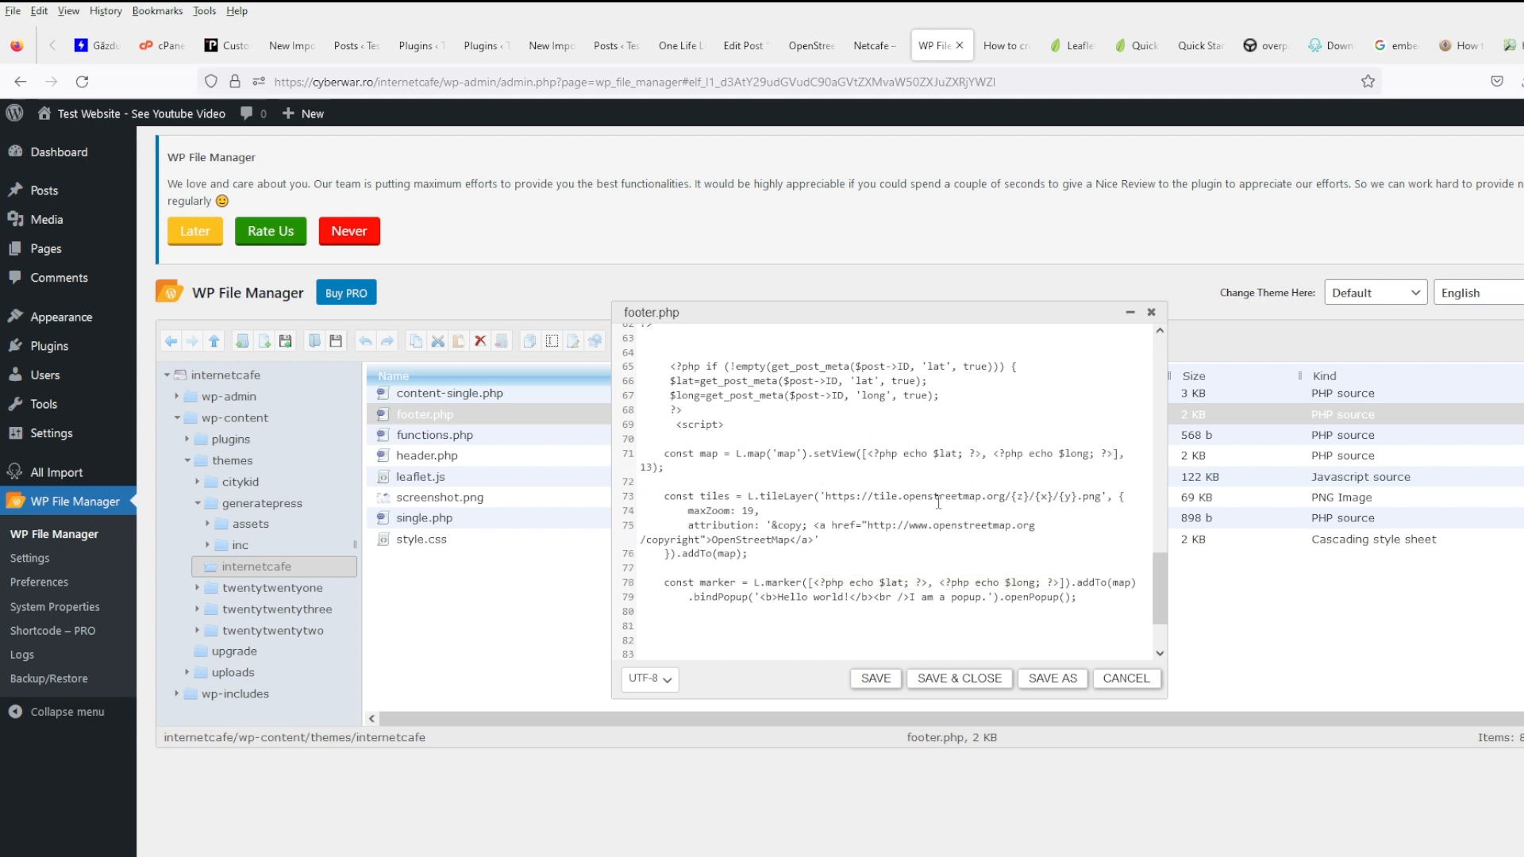
click(875, 679)
click(871, 45)
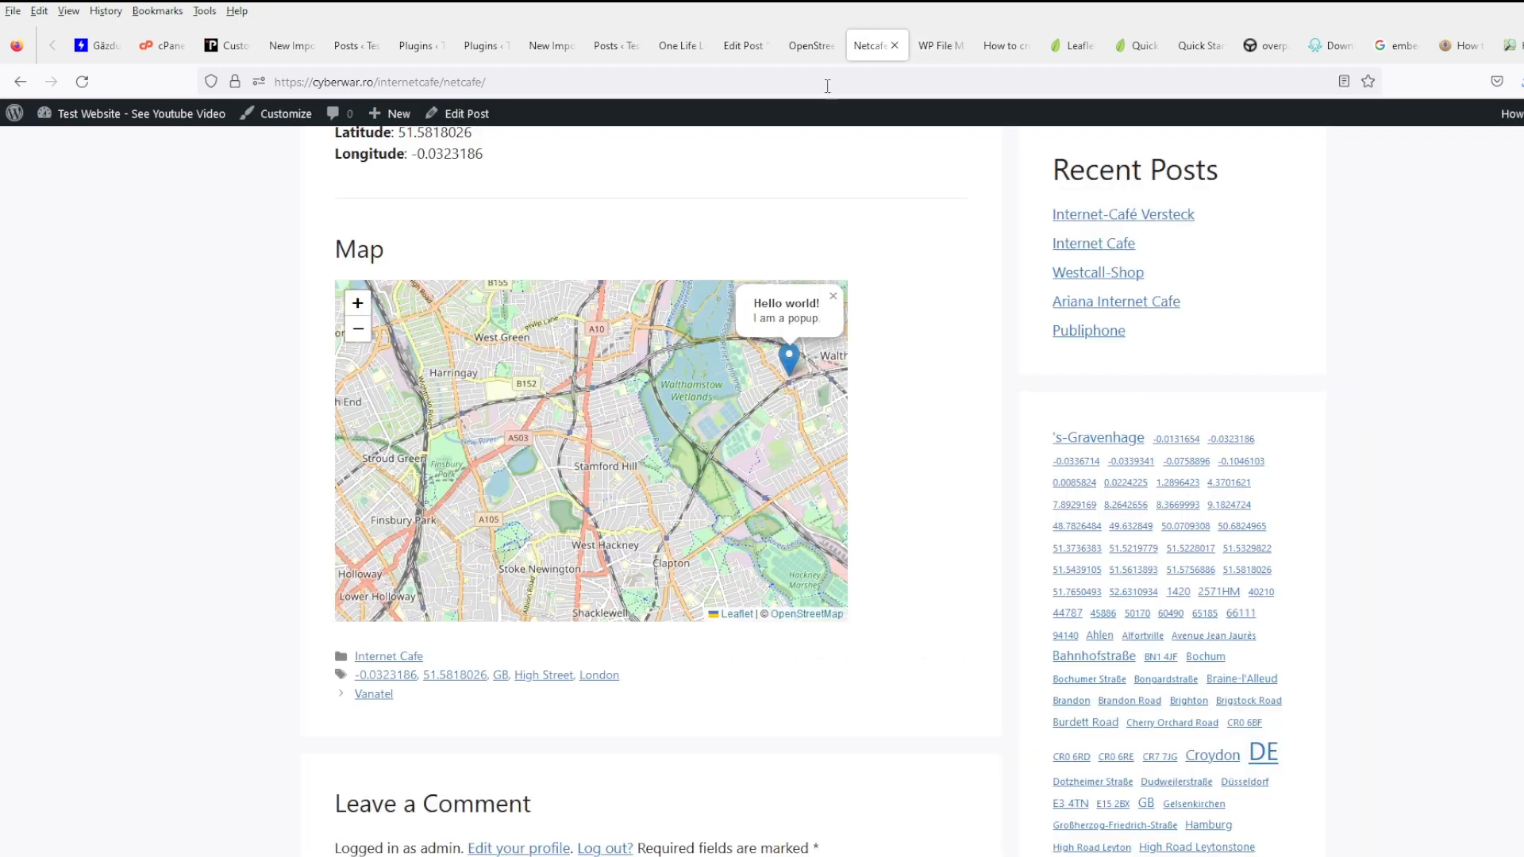
- Reload the Netcafe post to see the recentred map and open its marker popup
click(82, 80)
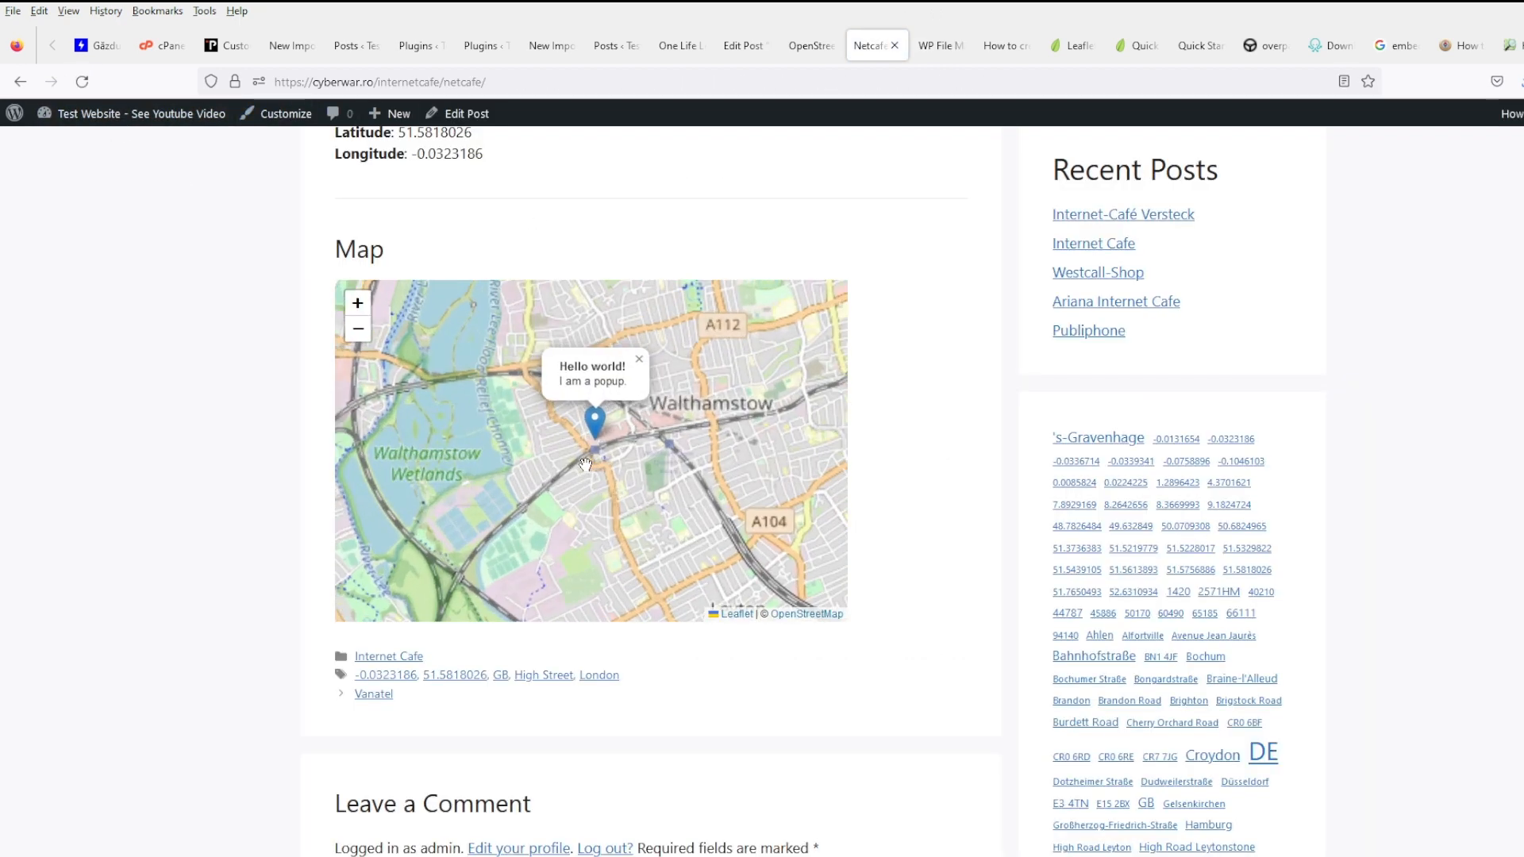
scroll(591, 460, up, 4)
scroll(612, 397, up, 2)
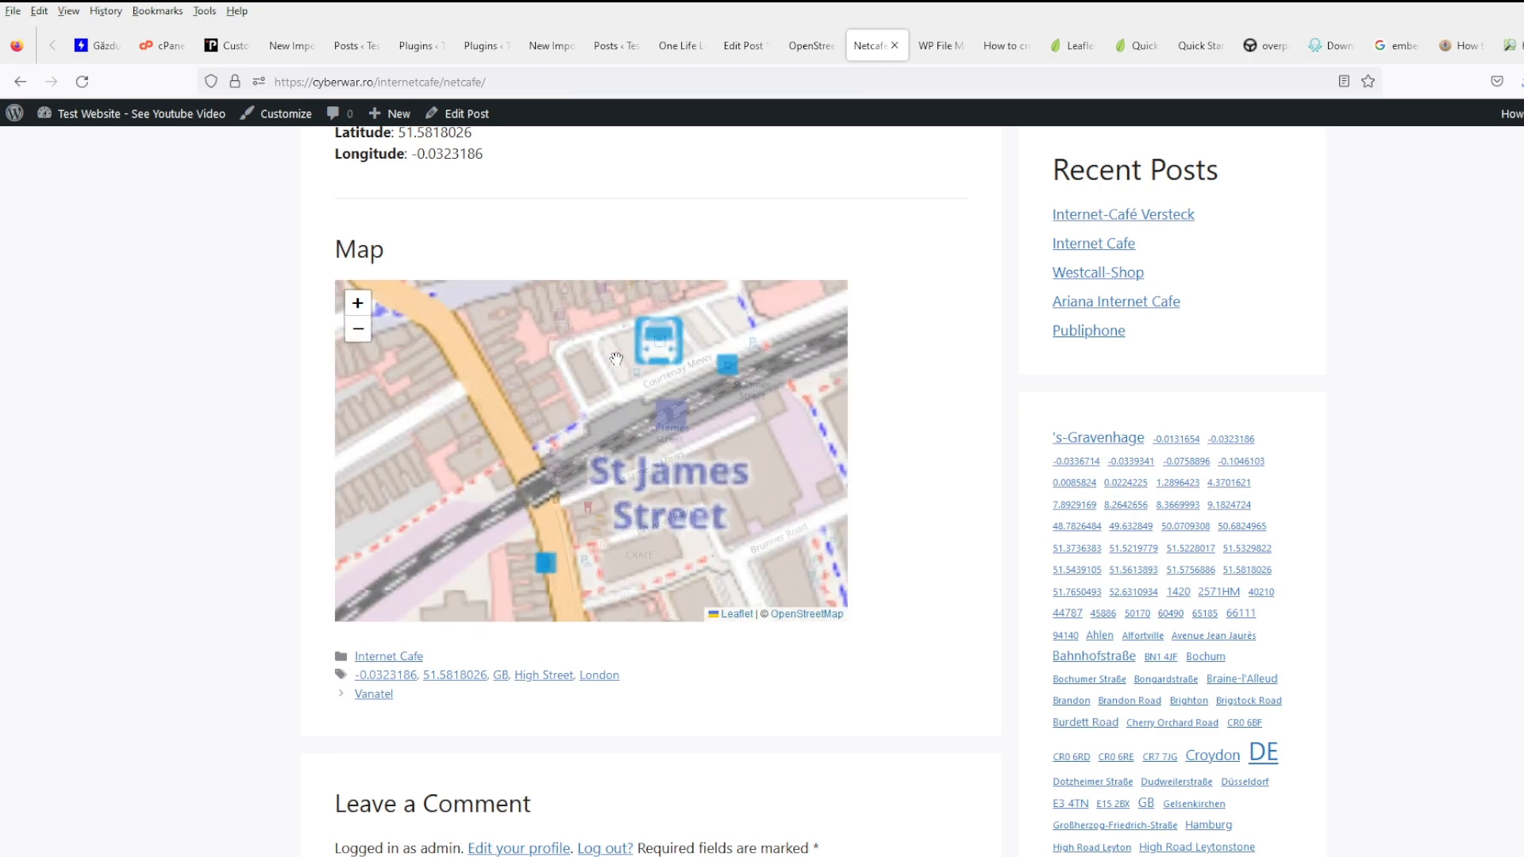
scroll(626, 427, up, 1)
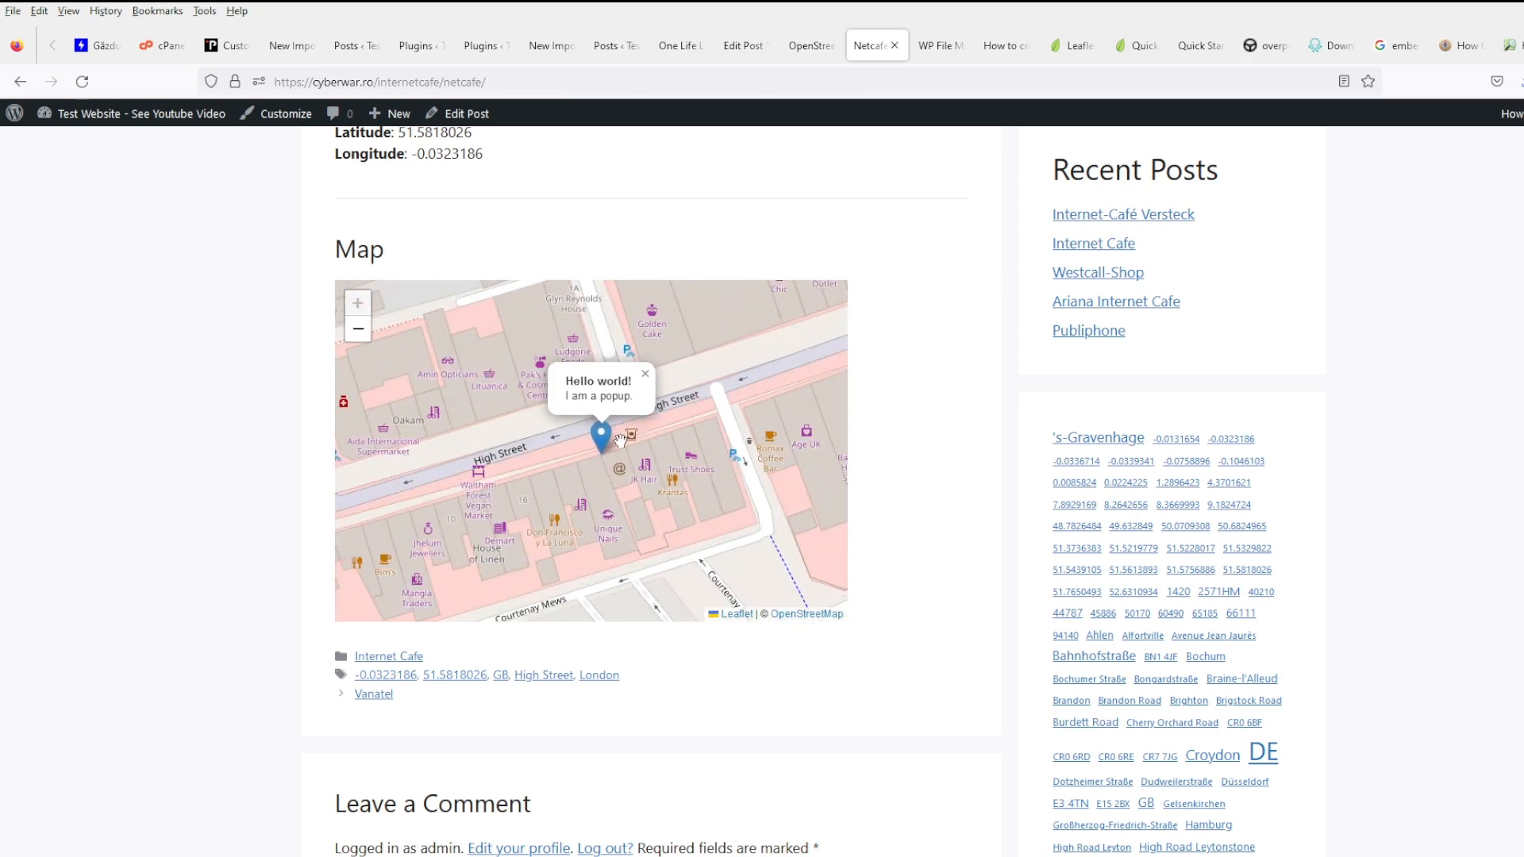
click(645, 373)
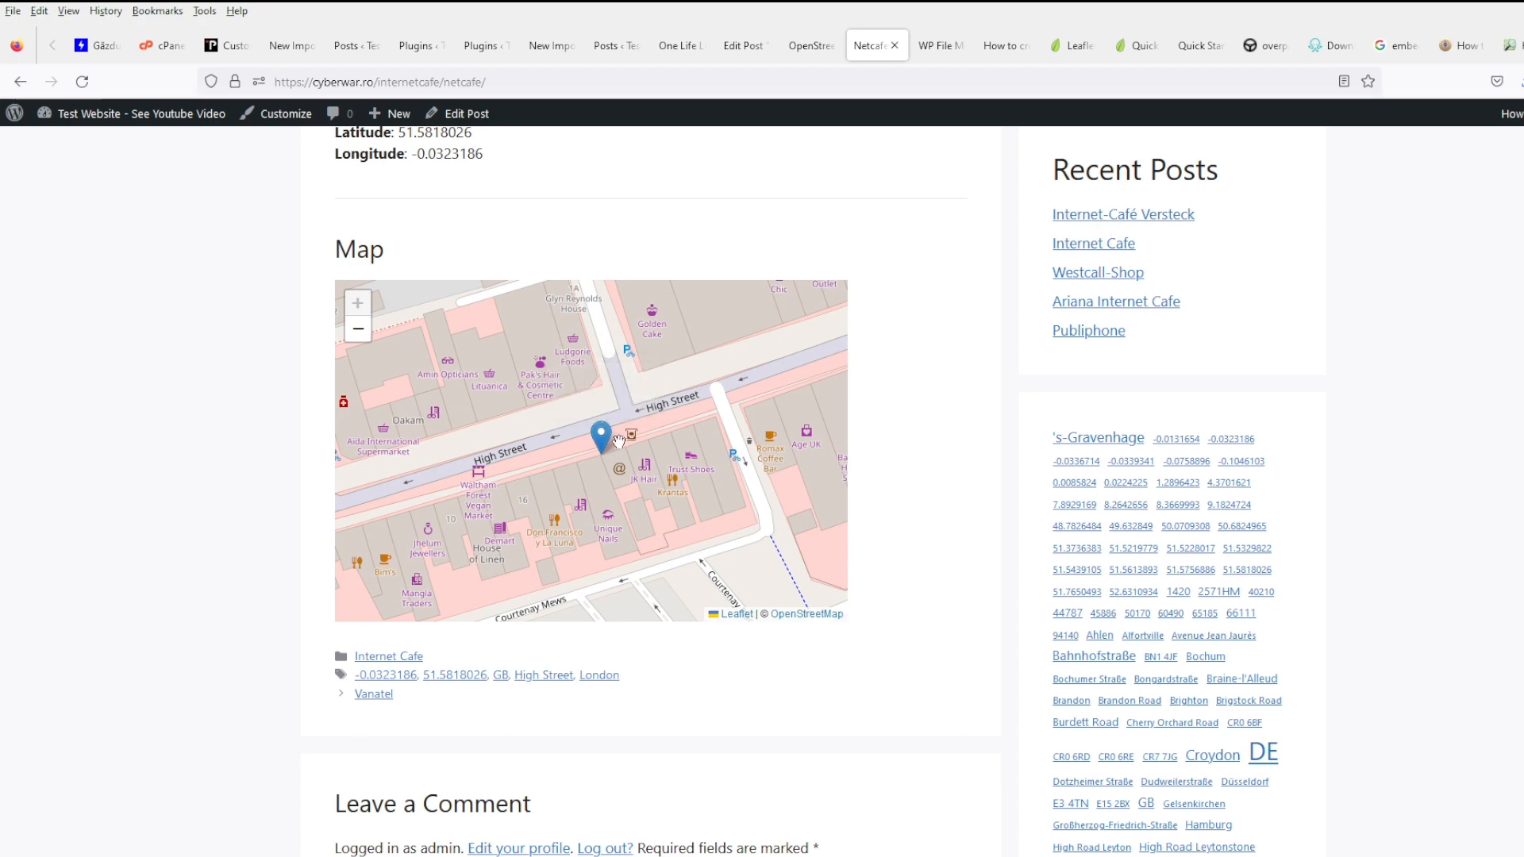
scroll(619, 442, down, 1)
scroll(924, 408, up, 3)
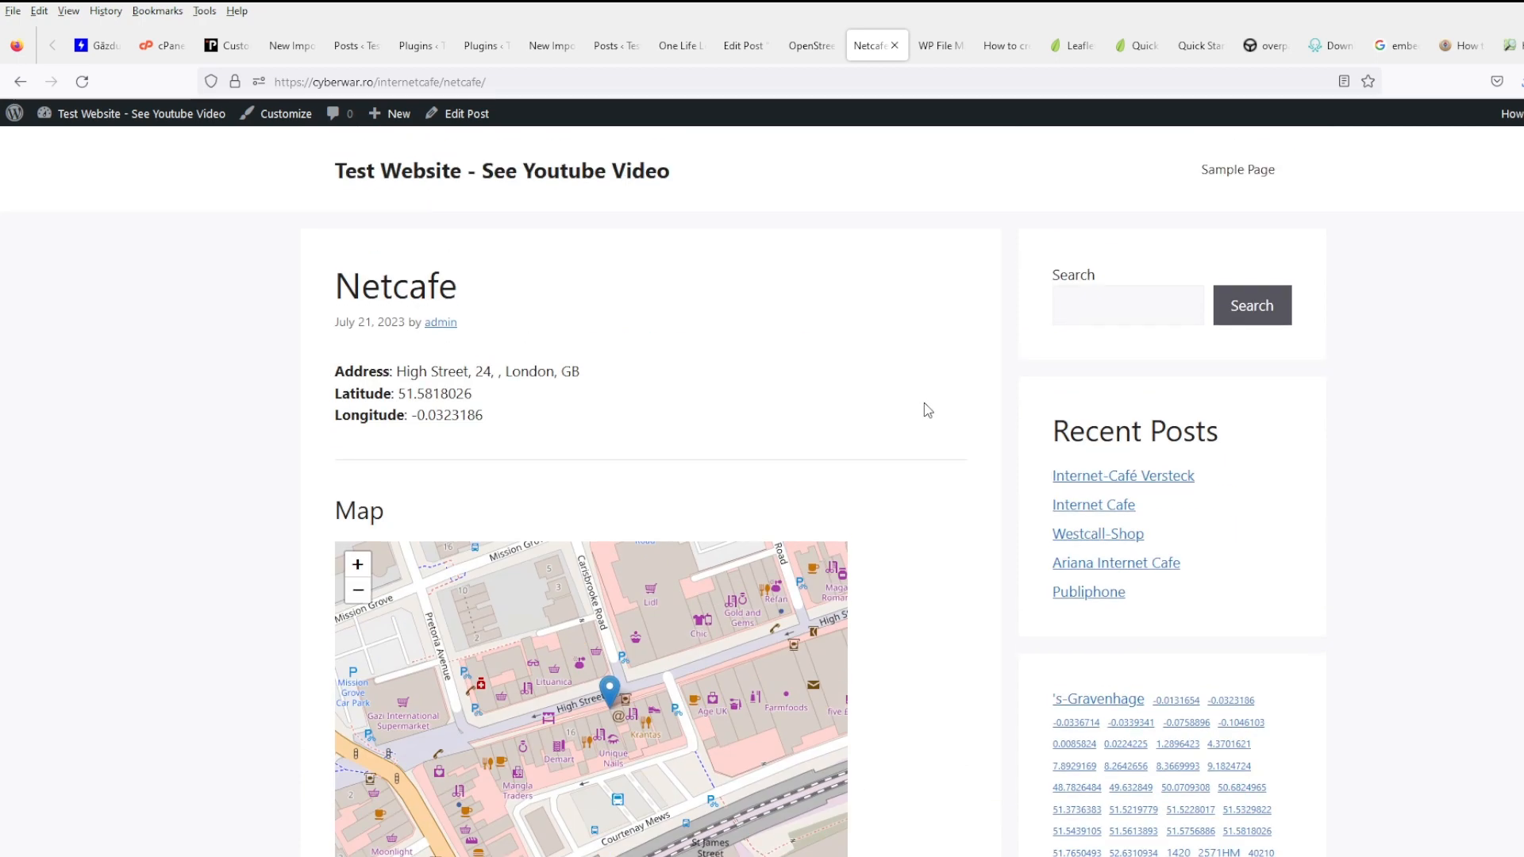
scroll(924, 402, down, 2)
scroll(596, 539, up, 1)
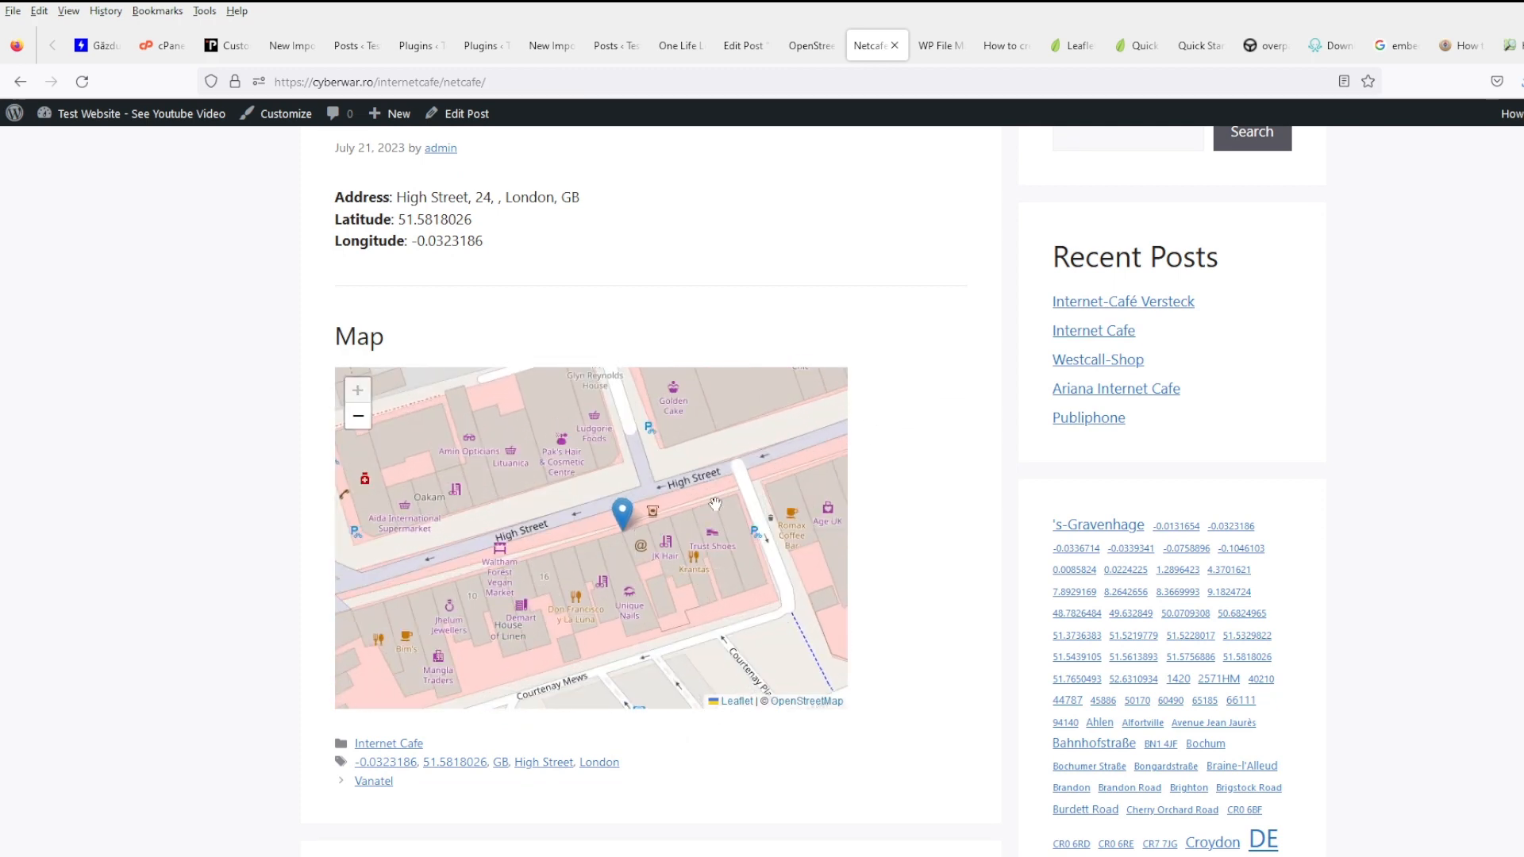
click(623, 516)
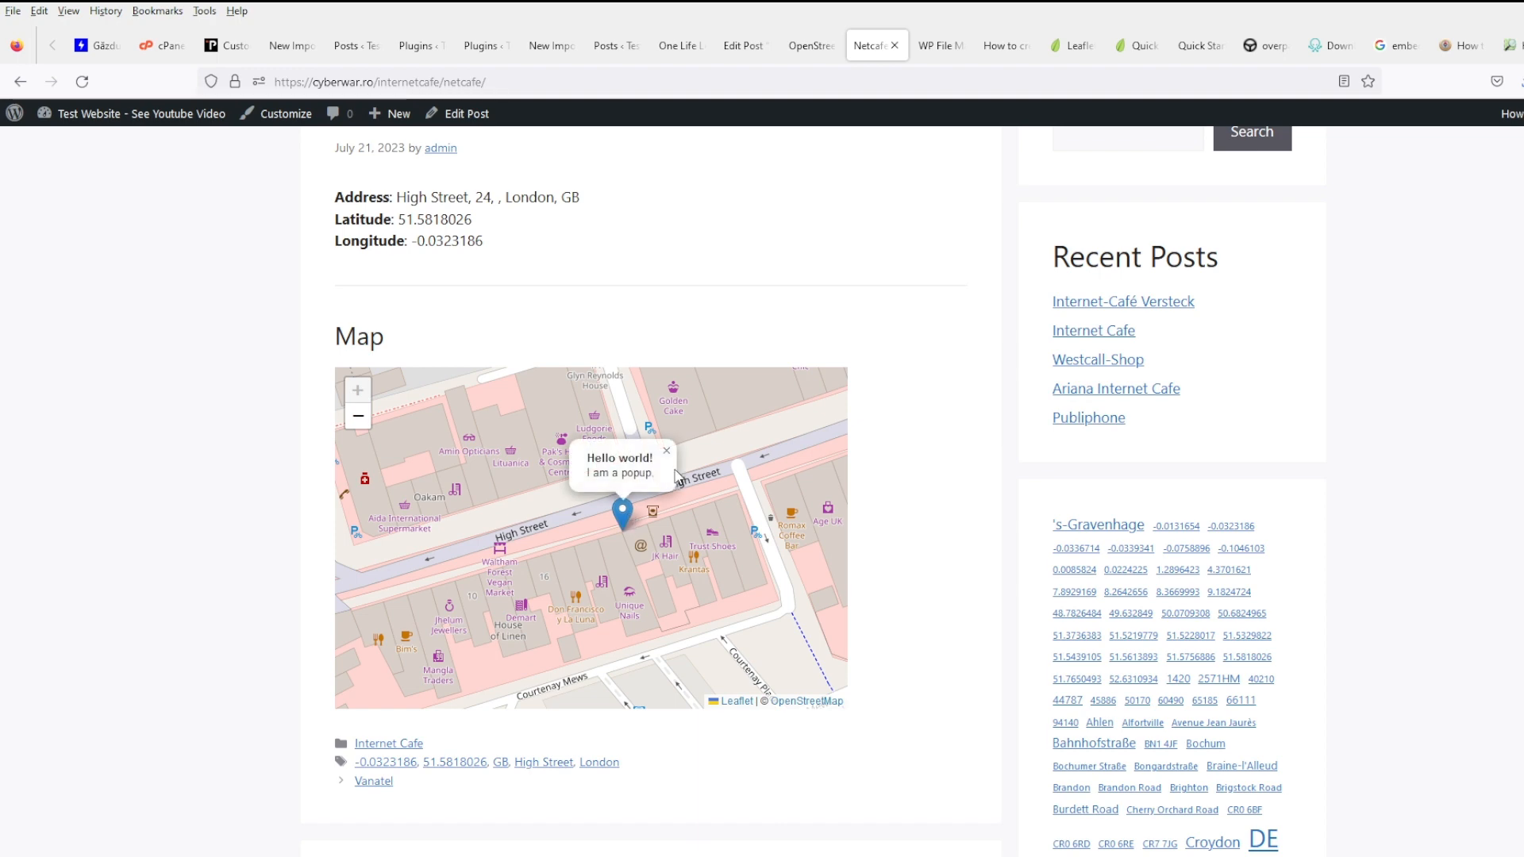
- Bring up the Edit Post Babylon editor
click(808, 45)
click(865, 49)
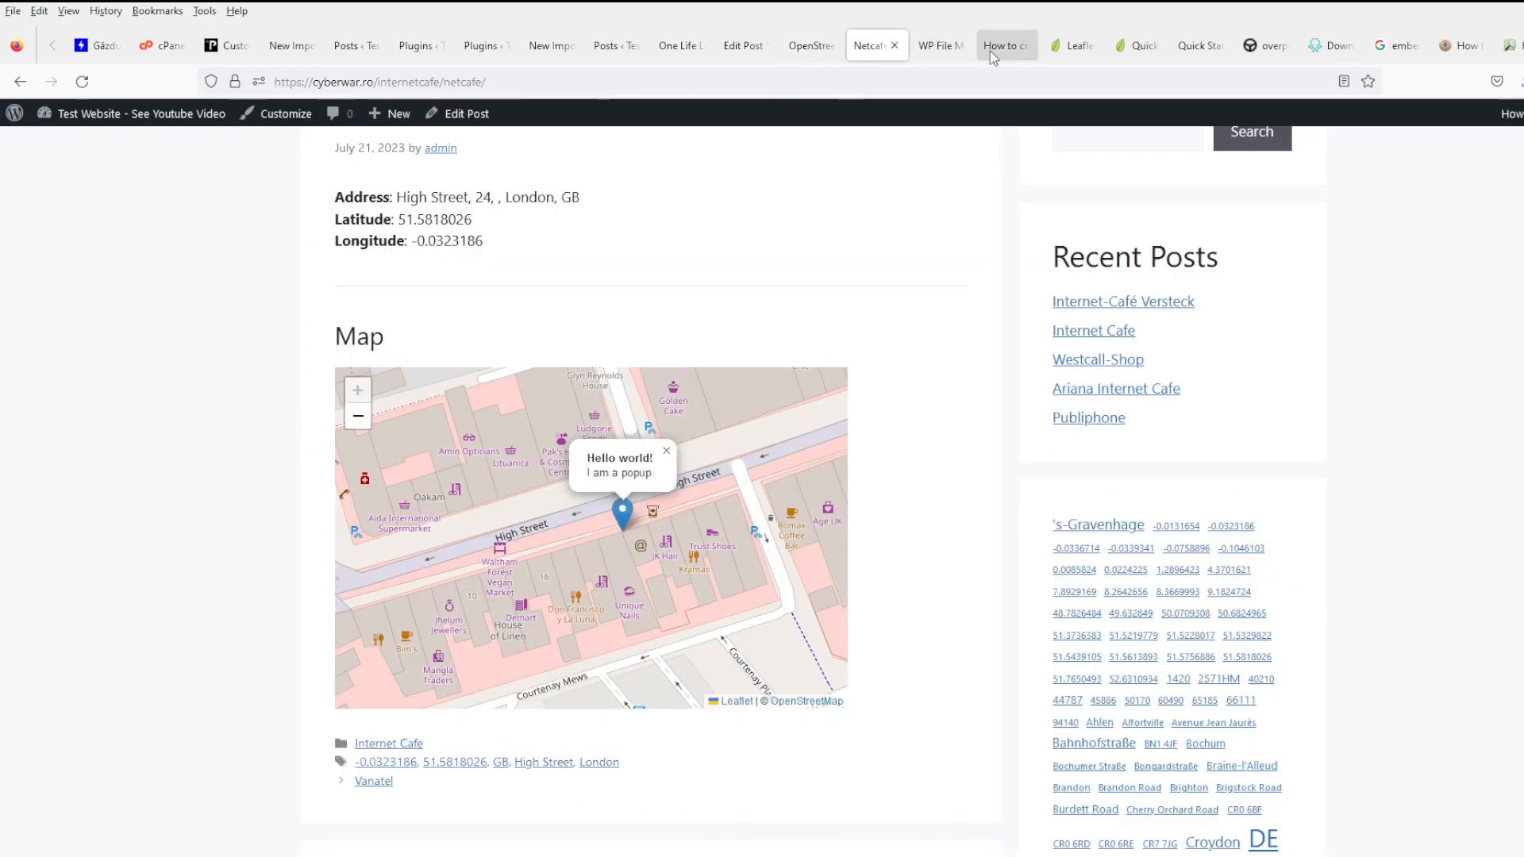
click(812, 48)
click(743, 45)
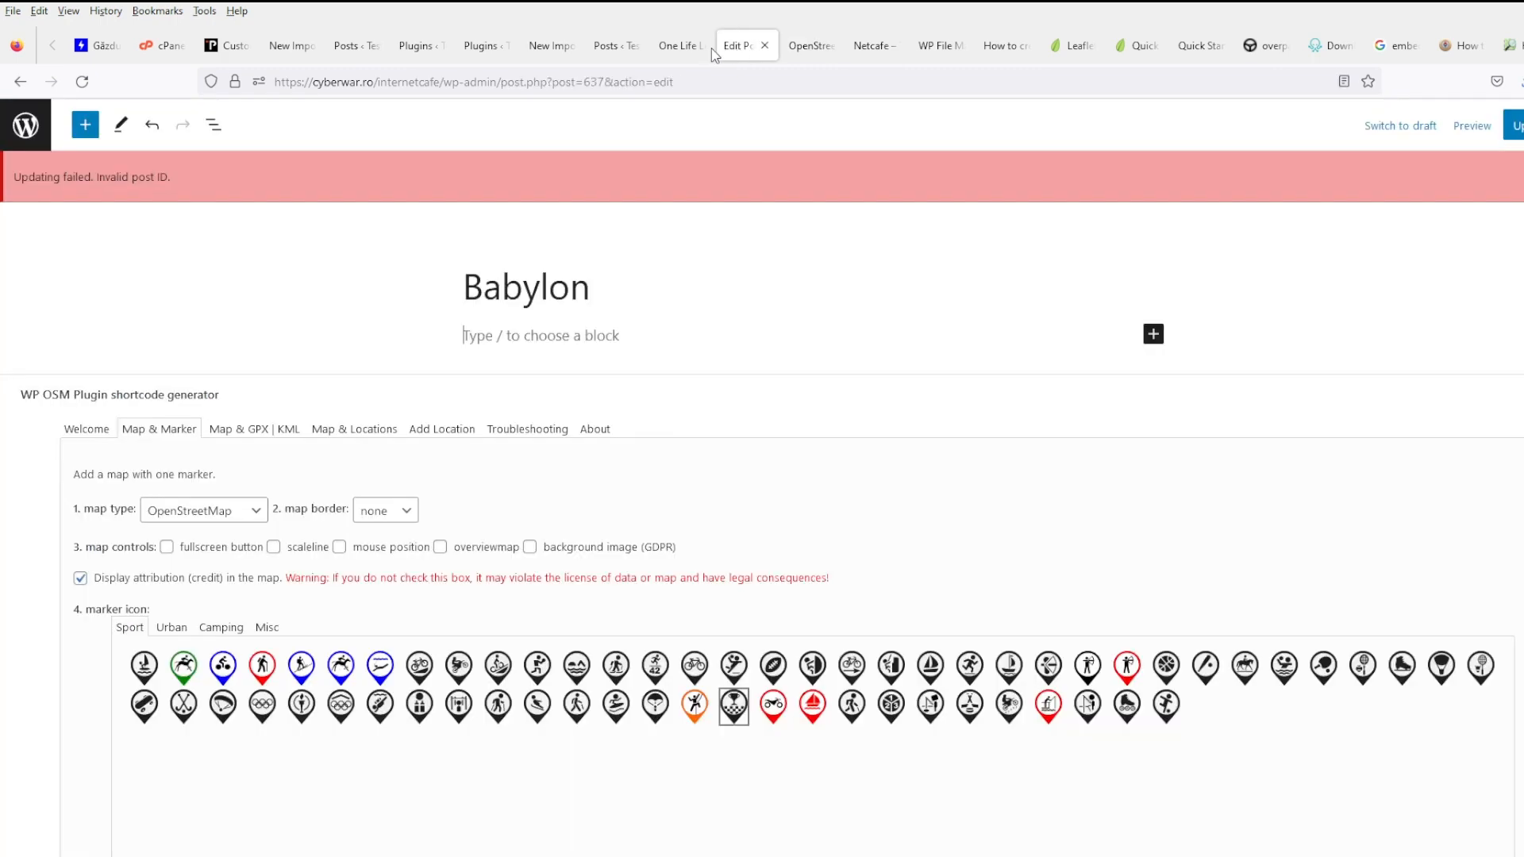
- Replace the popup's 'Hello world!' with <?php echo get_the_title(); ?>, drop '<br />I am a popup.', and save
click(937, 45)
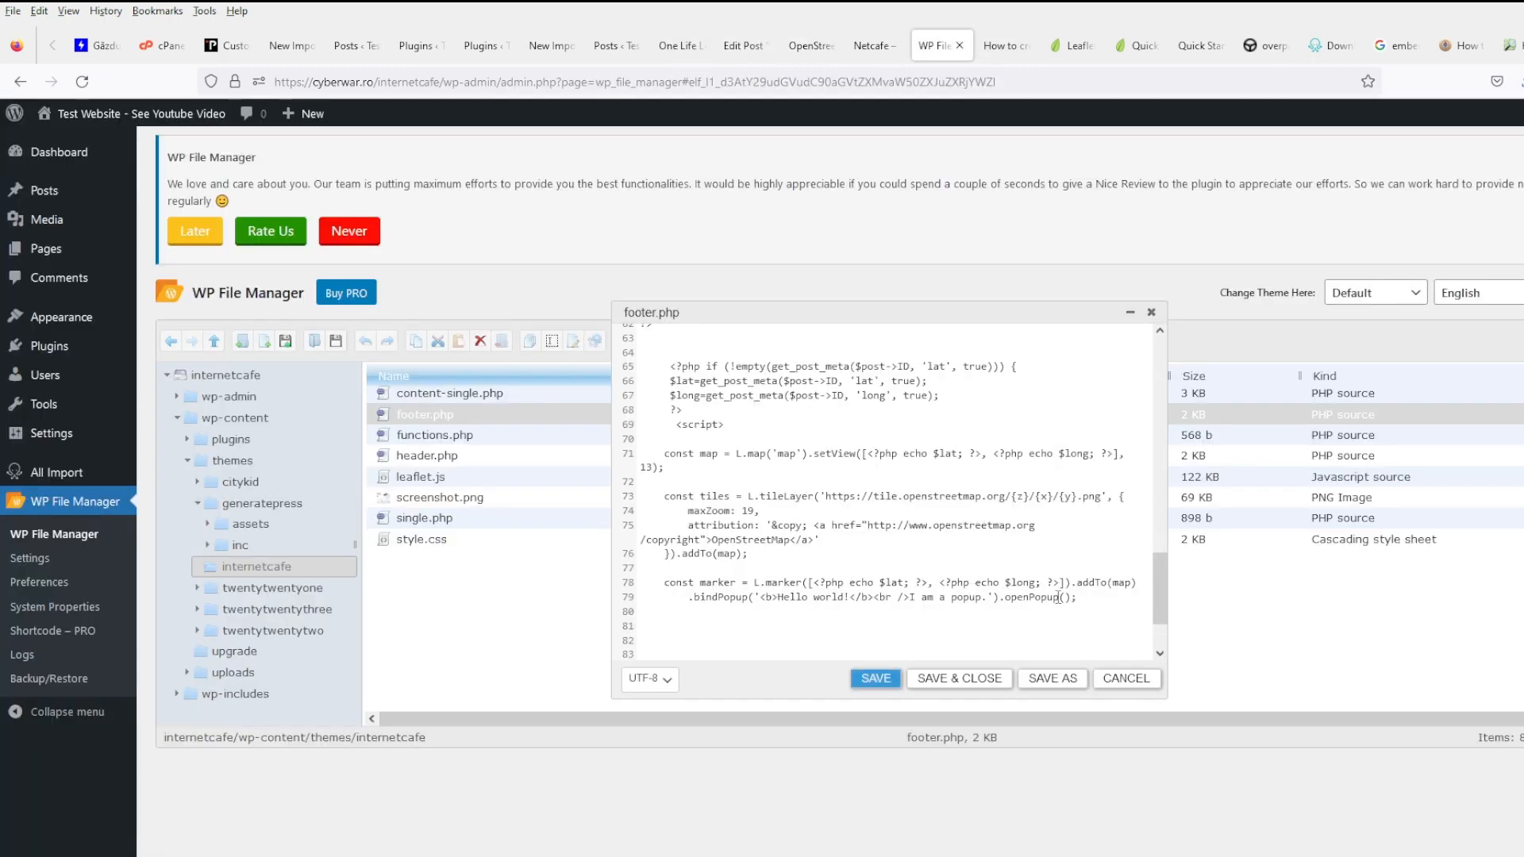
click(774, 596)
shift+click(848, 600)
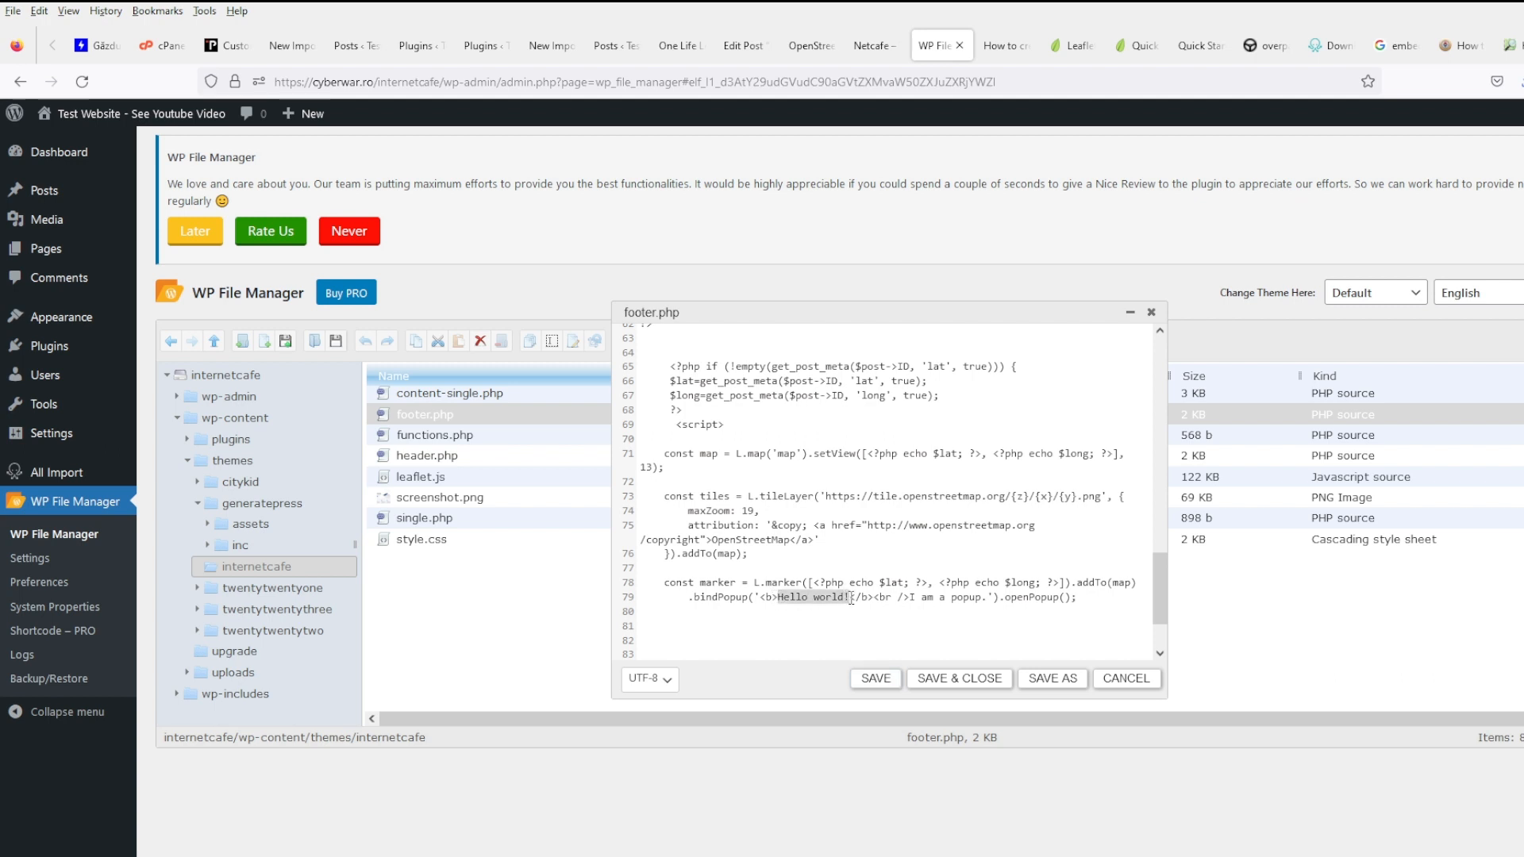
text(<?php ec)
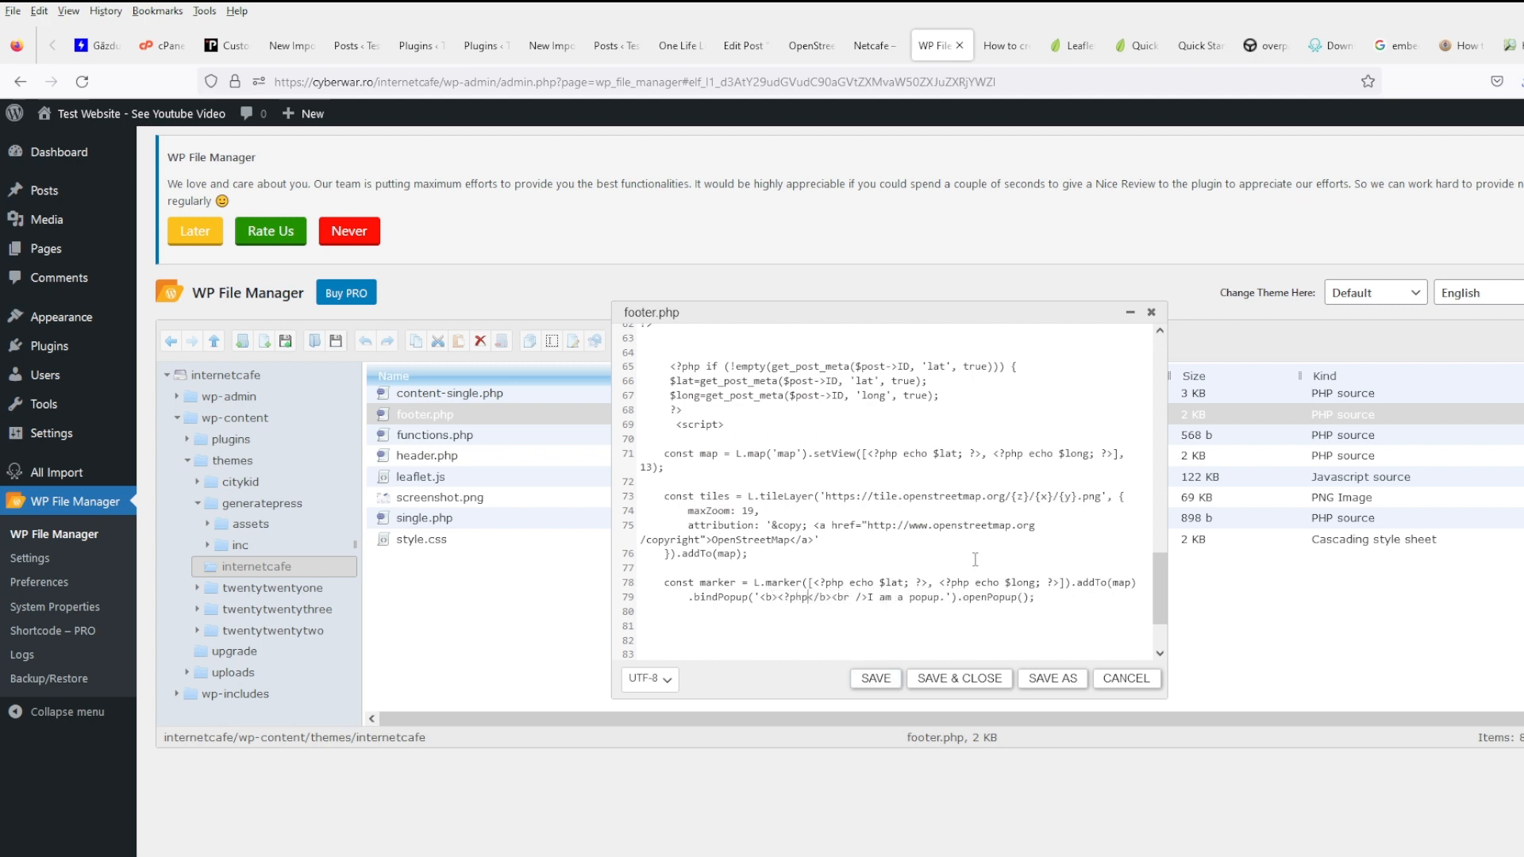
text(ho get_t)
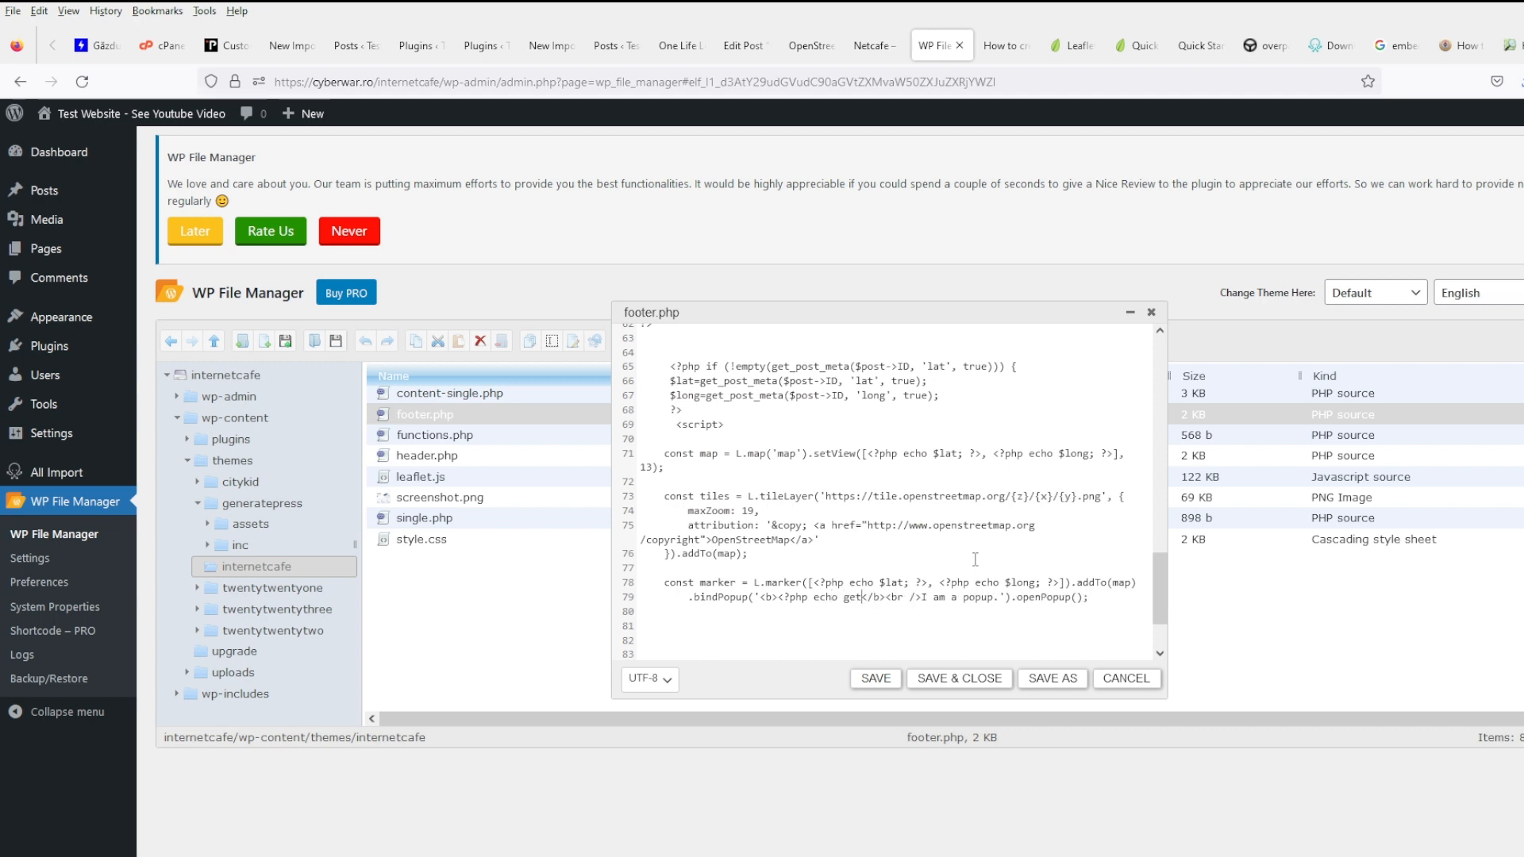
text(he_title()
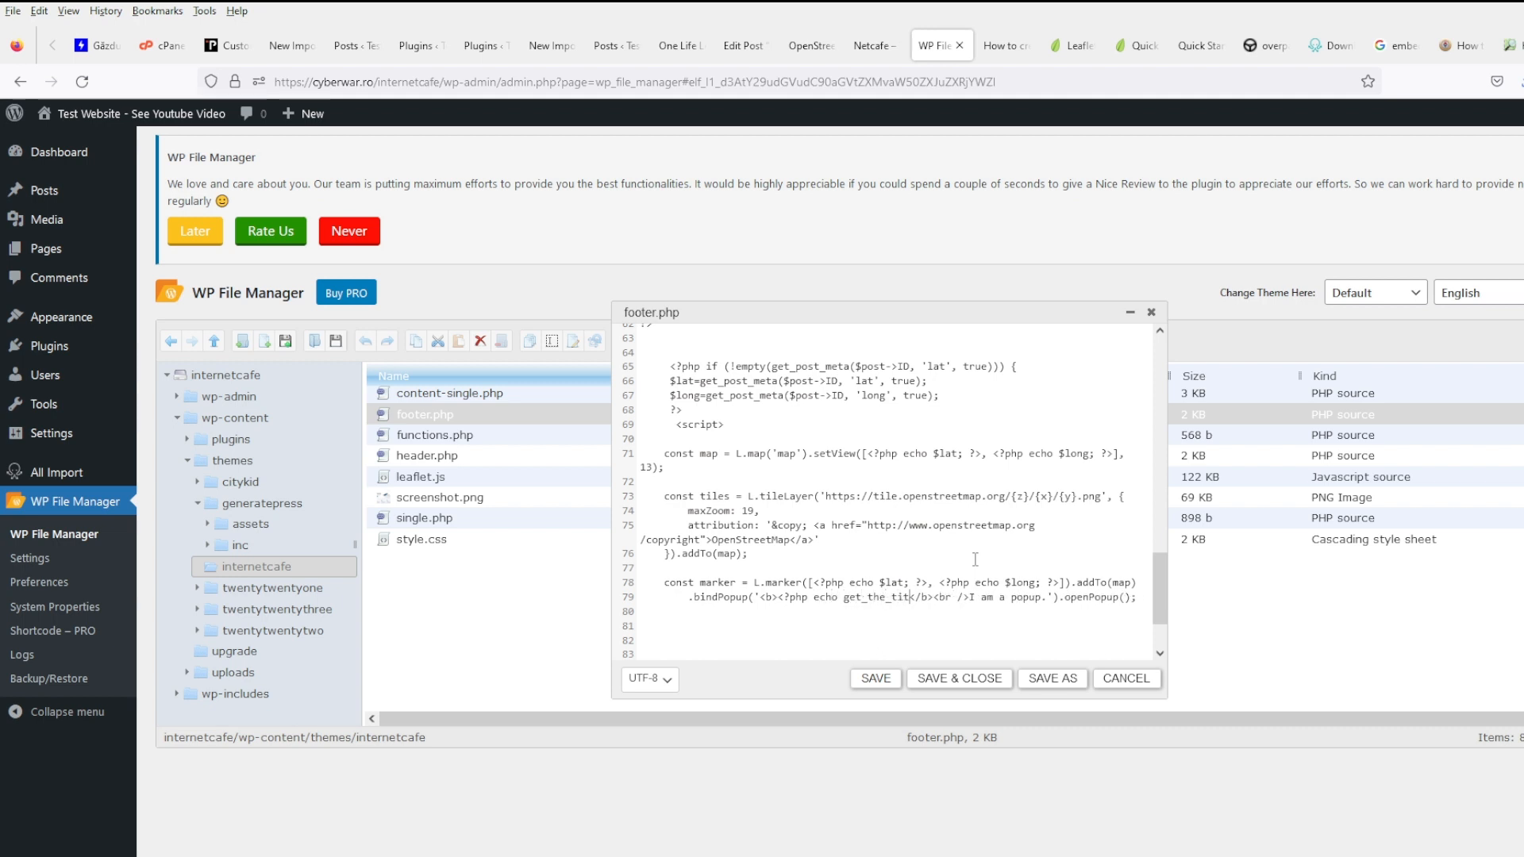
text())
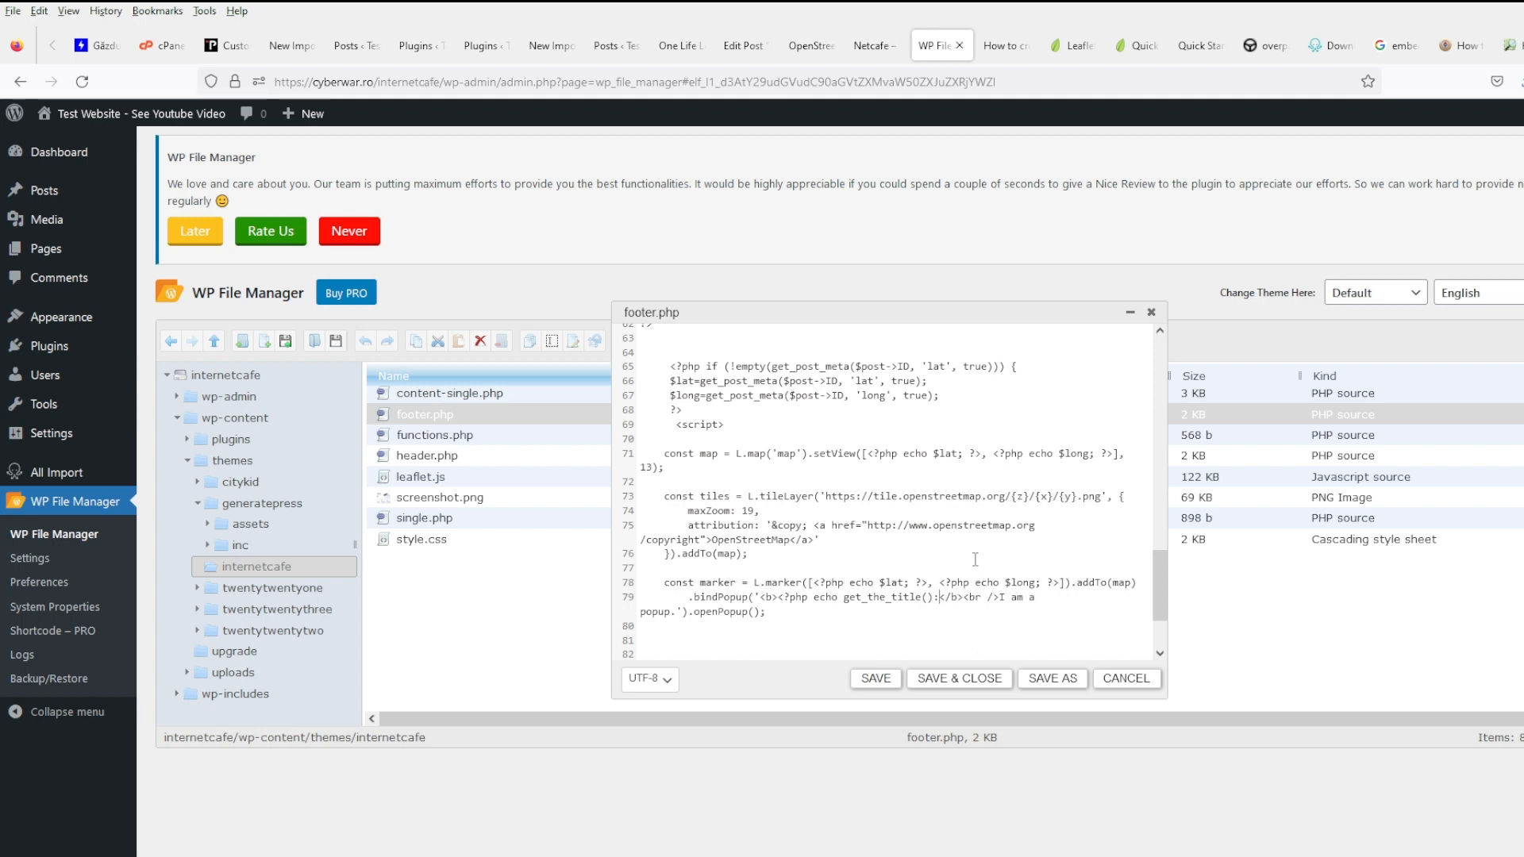
text(; ?>)
key(shift+End)
key(shift+Left)
key(shift+Left)
key(shift+Left)
key(shift+Left)
key(shift+Left)
key(shift+Left)
key(shift+Left)
key(shift+Left)
key(shift+Left)
key(shift+Left)
key(shift+Left)
key(shift+Left)
key(shift+Left)
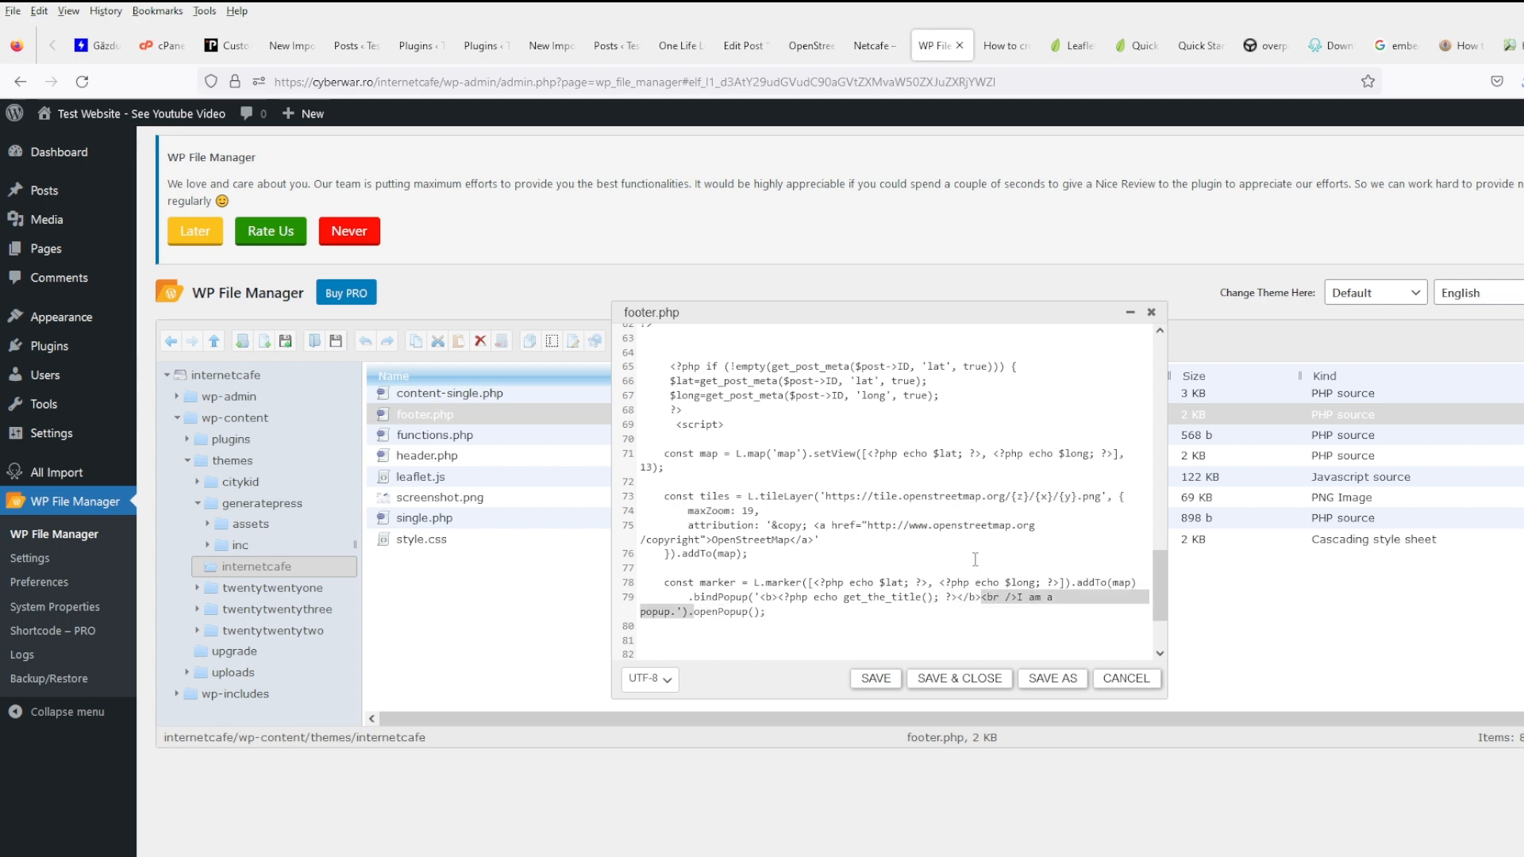
key(shift+Left)
key(shift+Left)
key(BackSpace)
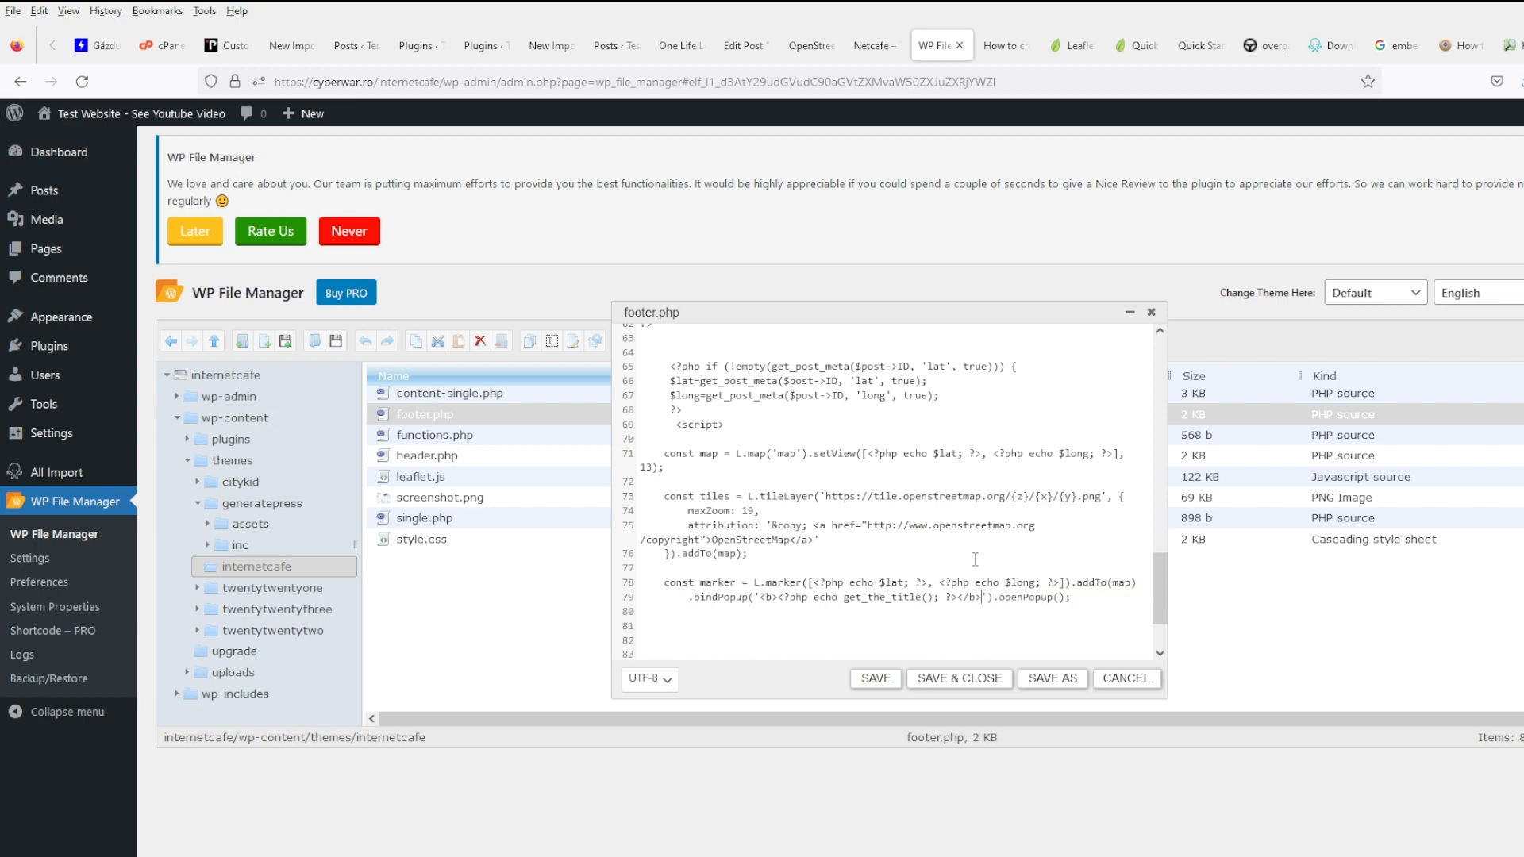
click(876, 678)
click(870, 46)
- Verify the Netcafe and Call Inn First map popups show their post titles, then return home
click(81, 82)
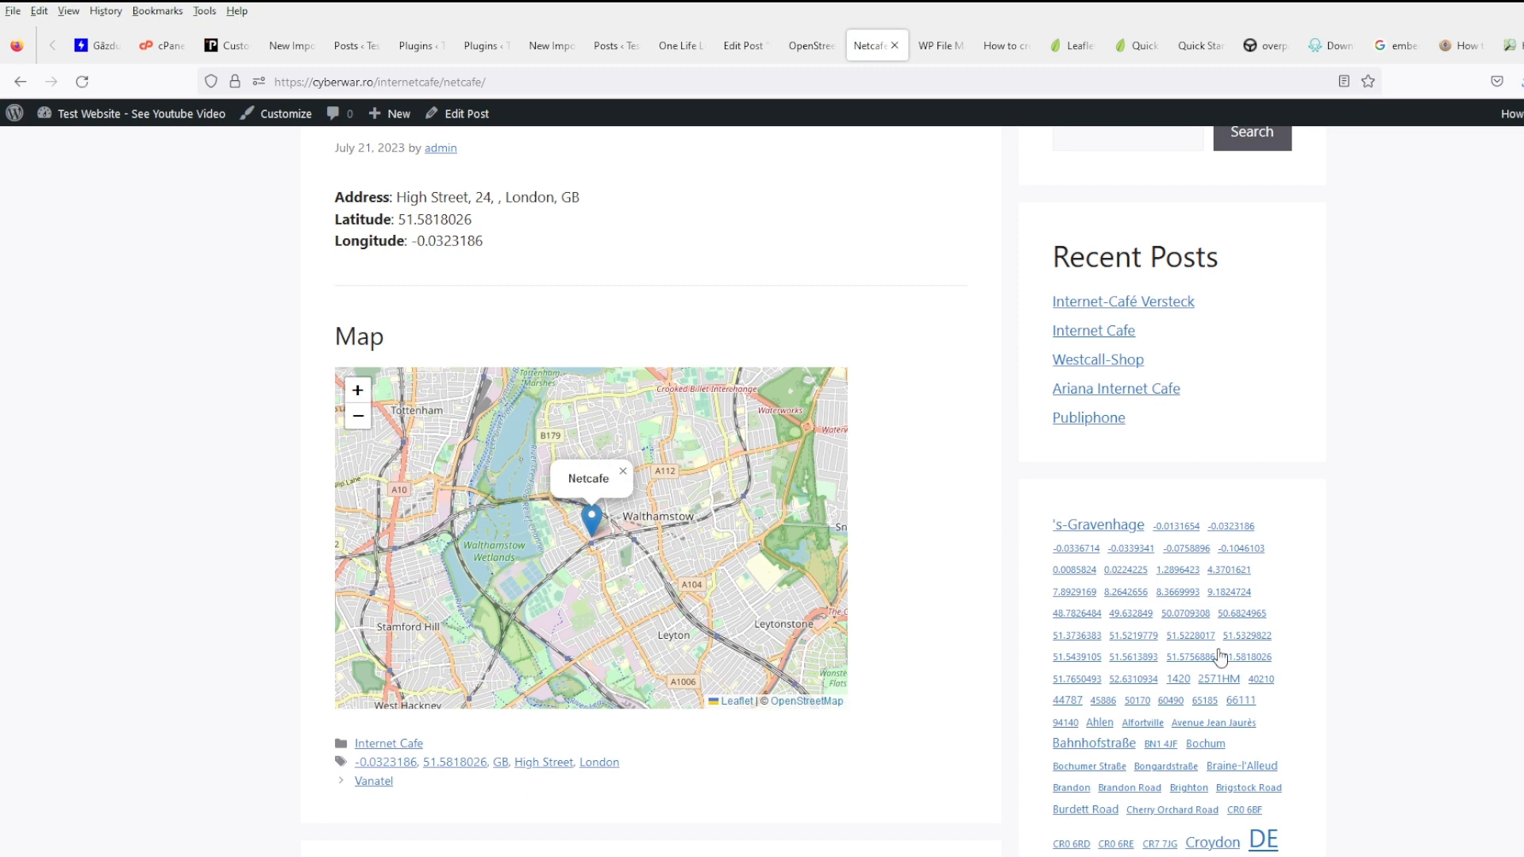
click(1058, 592)
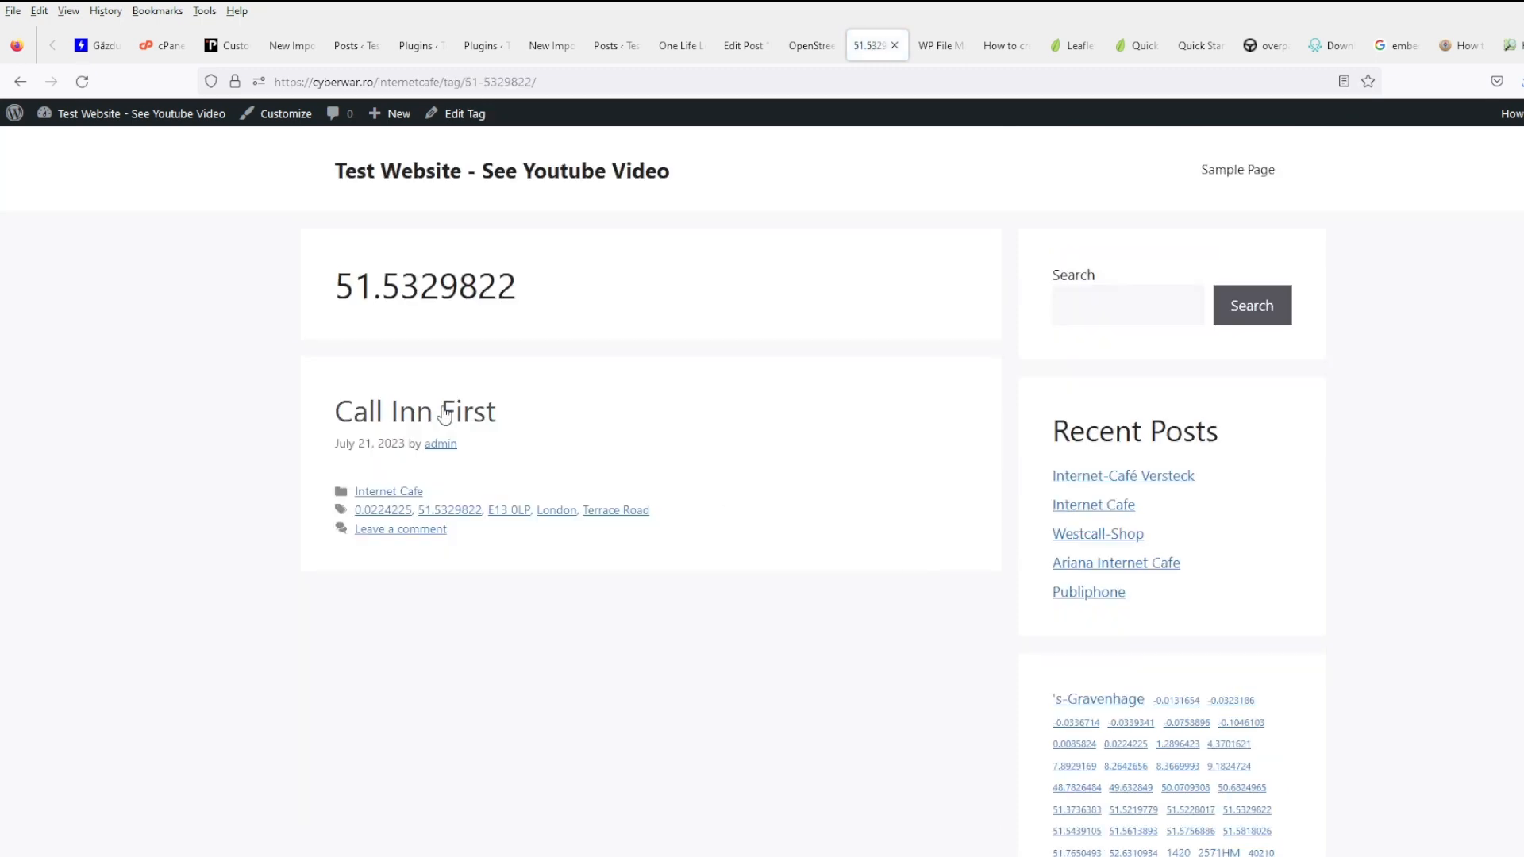
click(446, 410)
scroll(807, 442, down, 2)
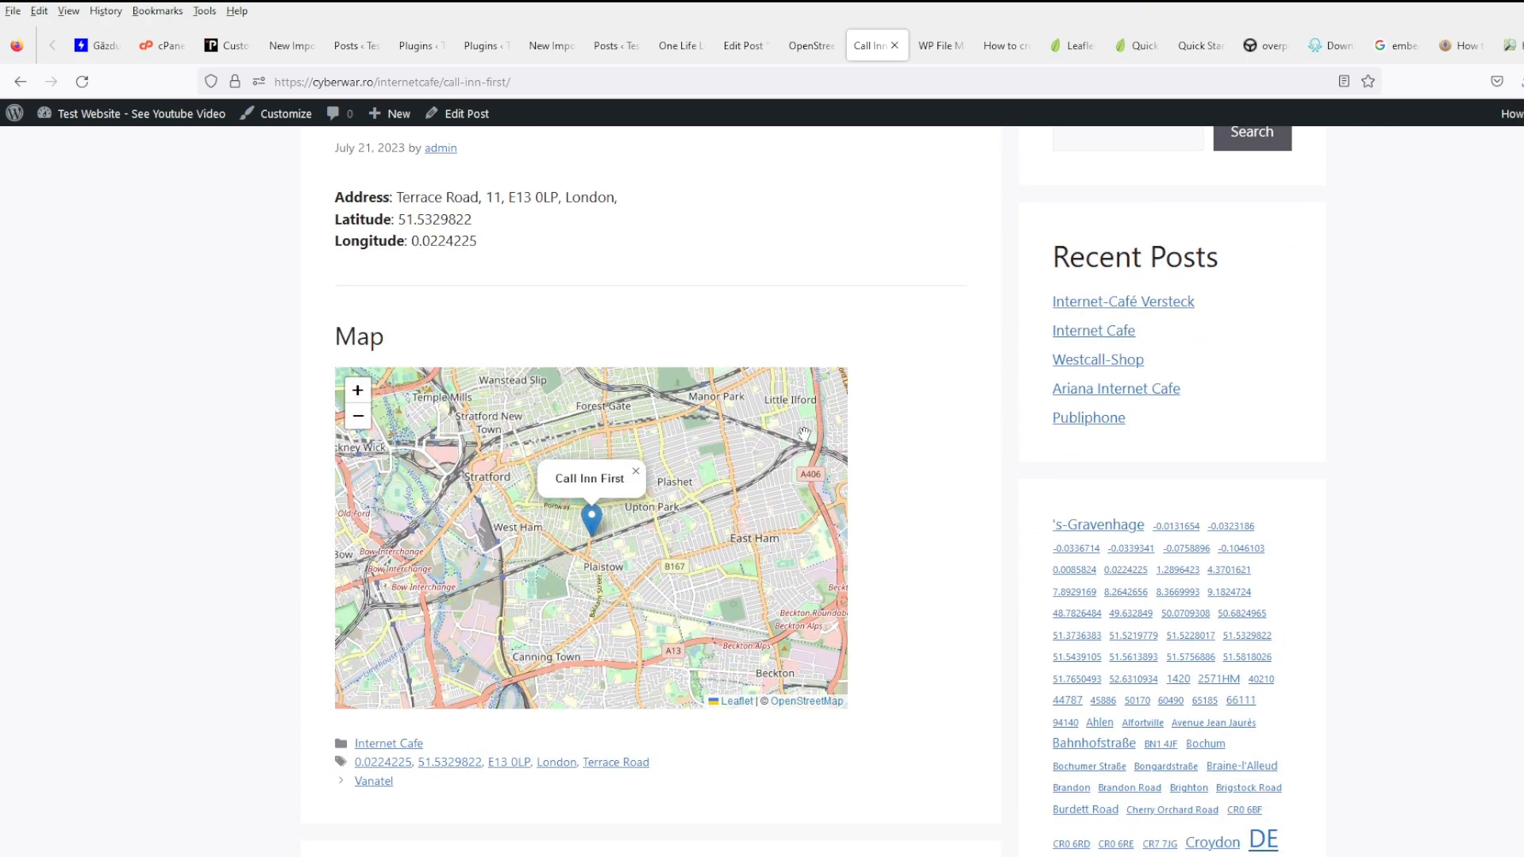
scroll(920, 450, up, 2)
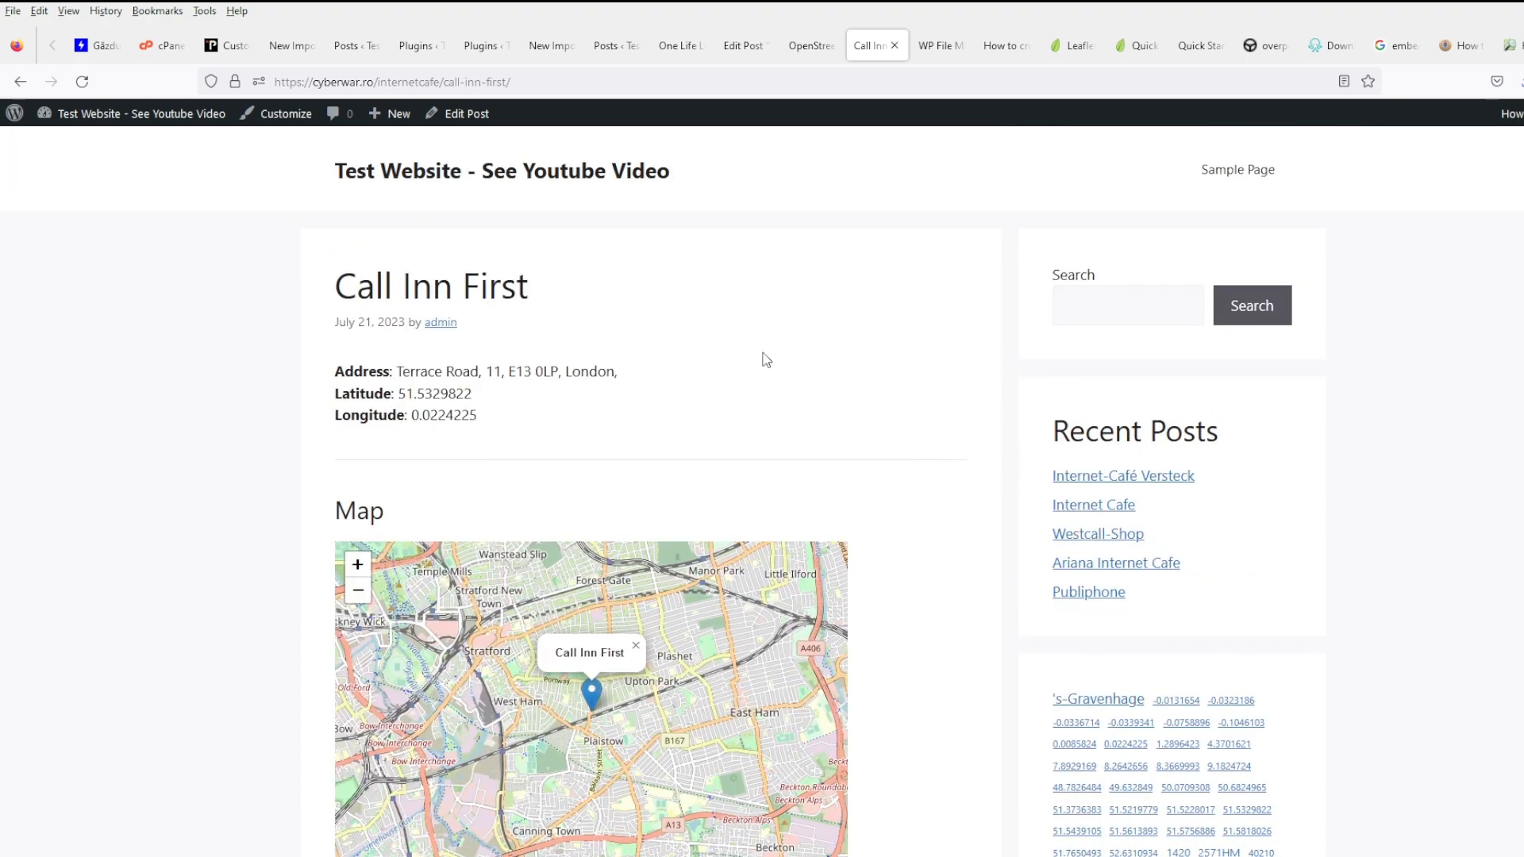
scroll(765, 358, down, 6)
scroll(777, 359, down, 3)
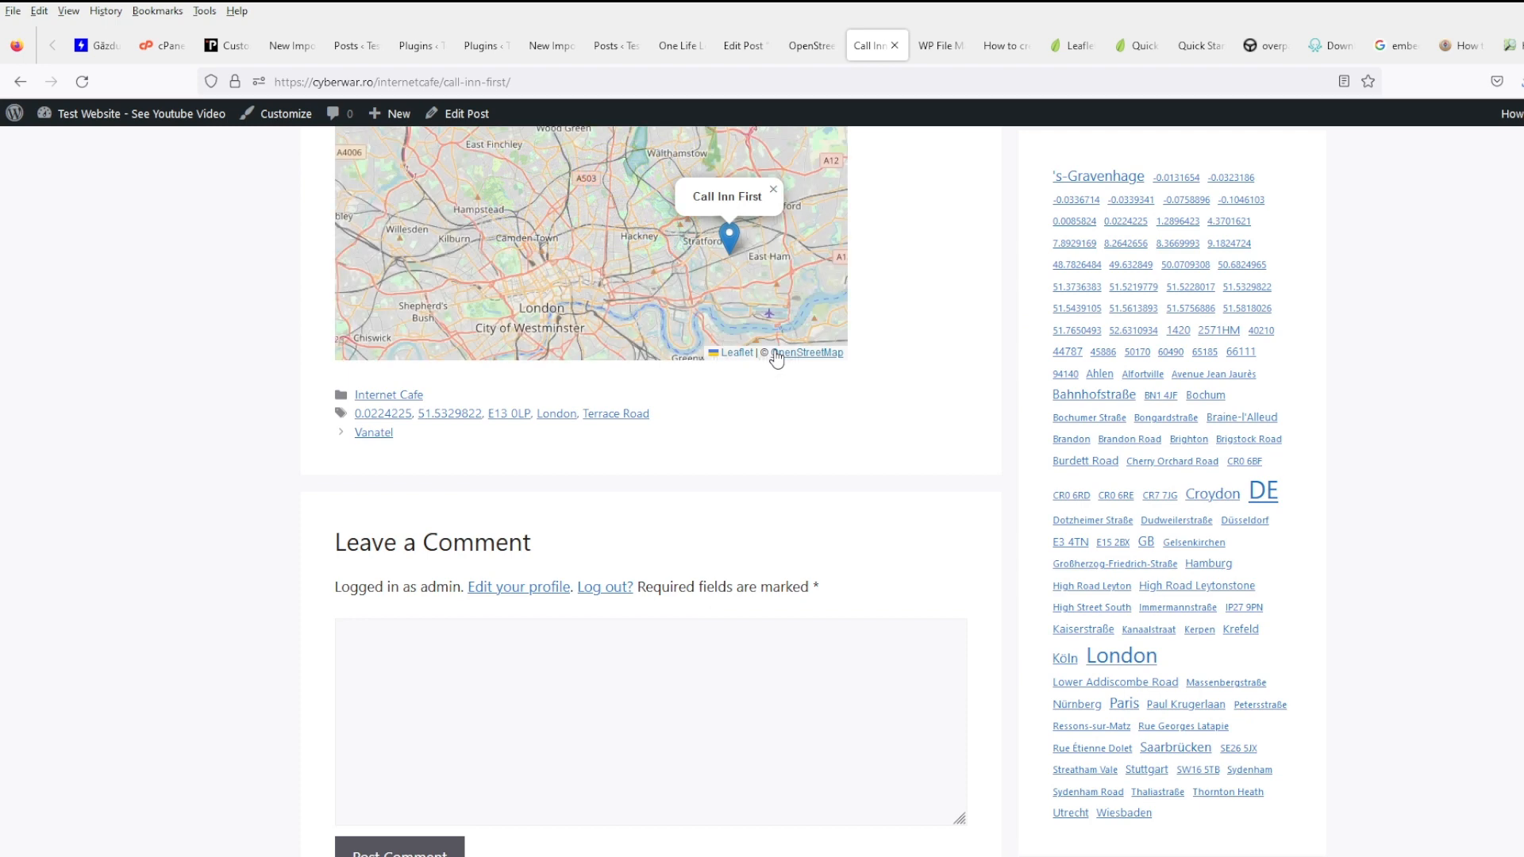
scroll(857, 486, up, 6)
click(397, 181)
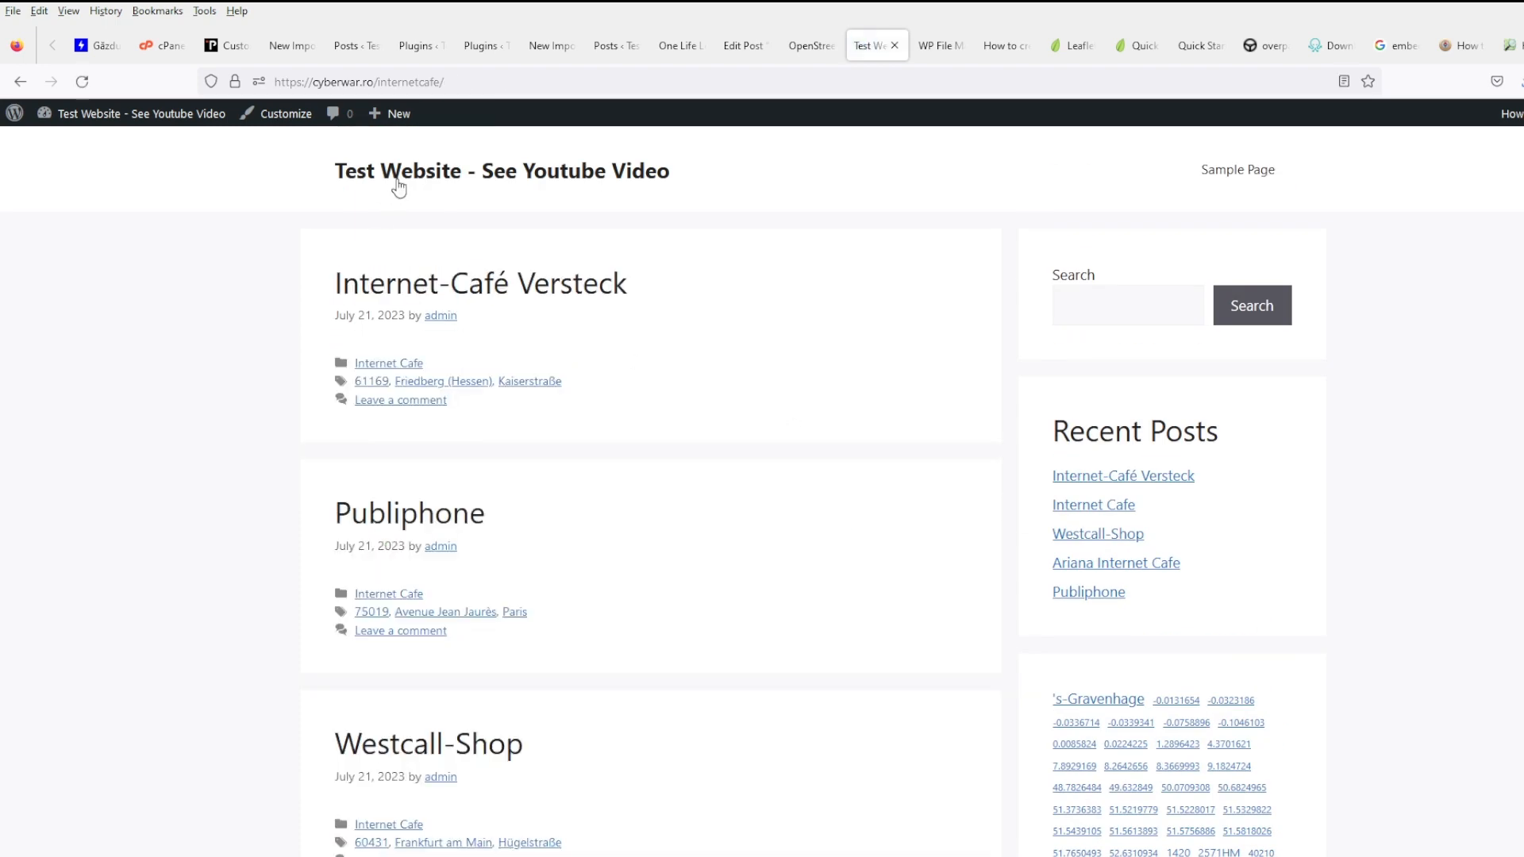
- In the menu editor, set the Top menu as Primary Menu and remove Sample Page
scroll(835, 729, down, 2)
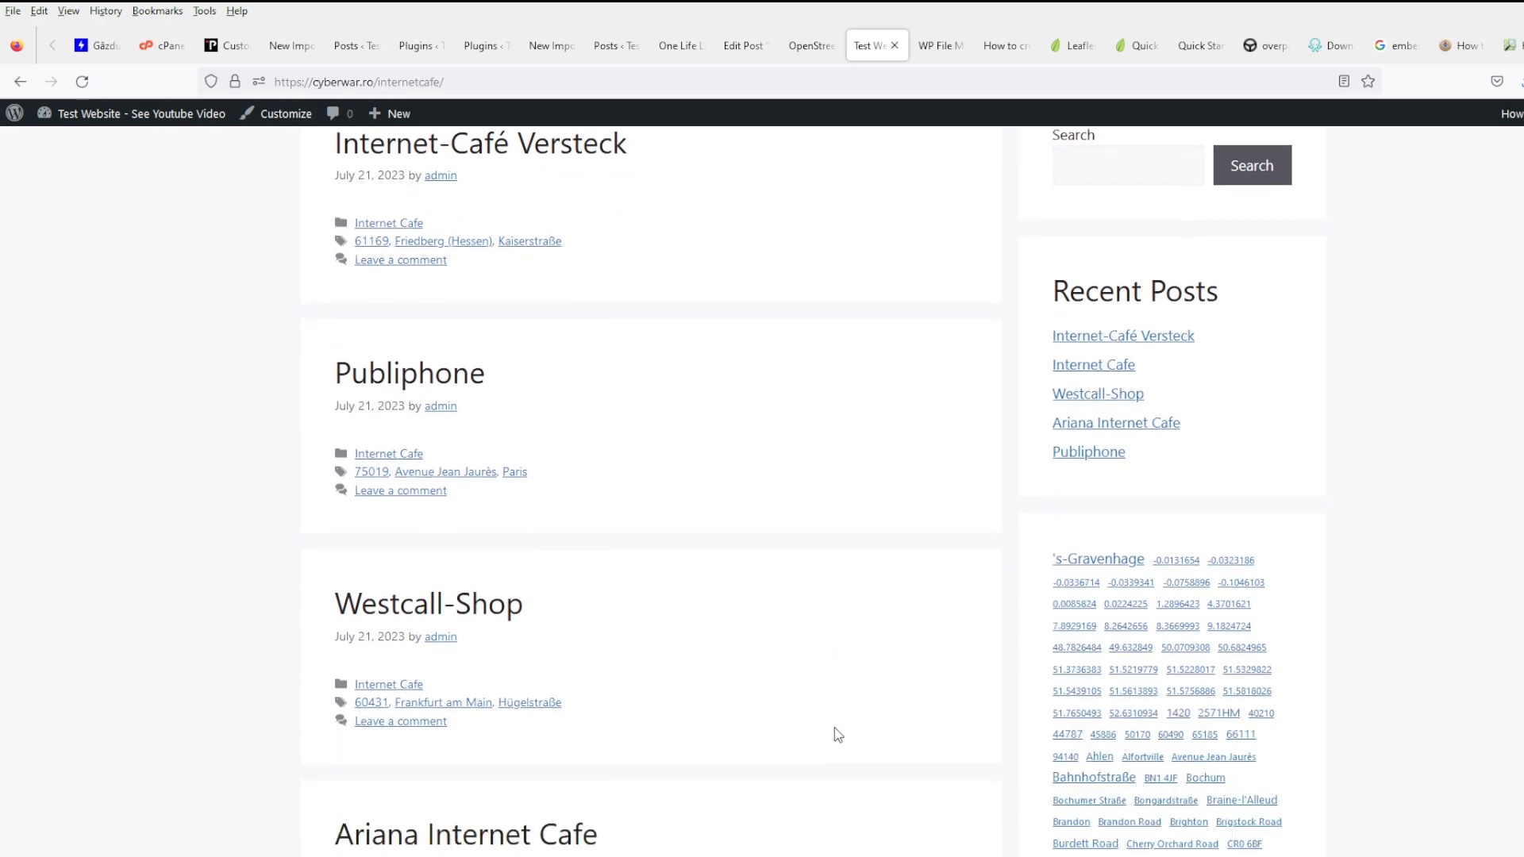
scroll(834, 727, down, 9)
scroll(835, 727, up, 11)
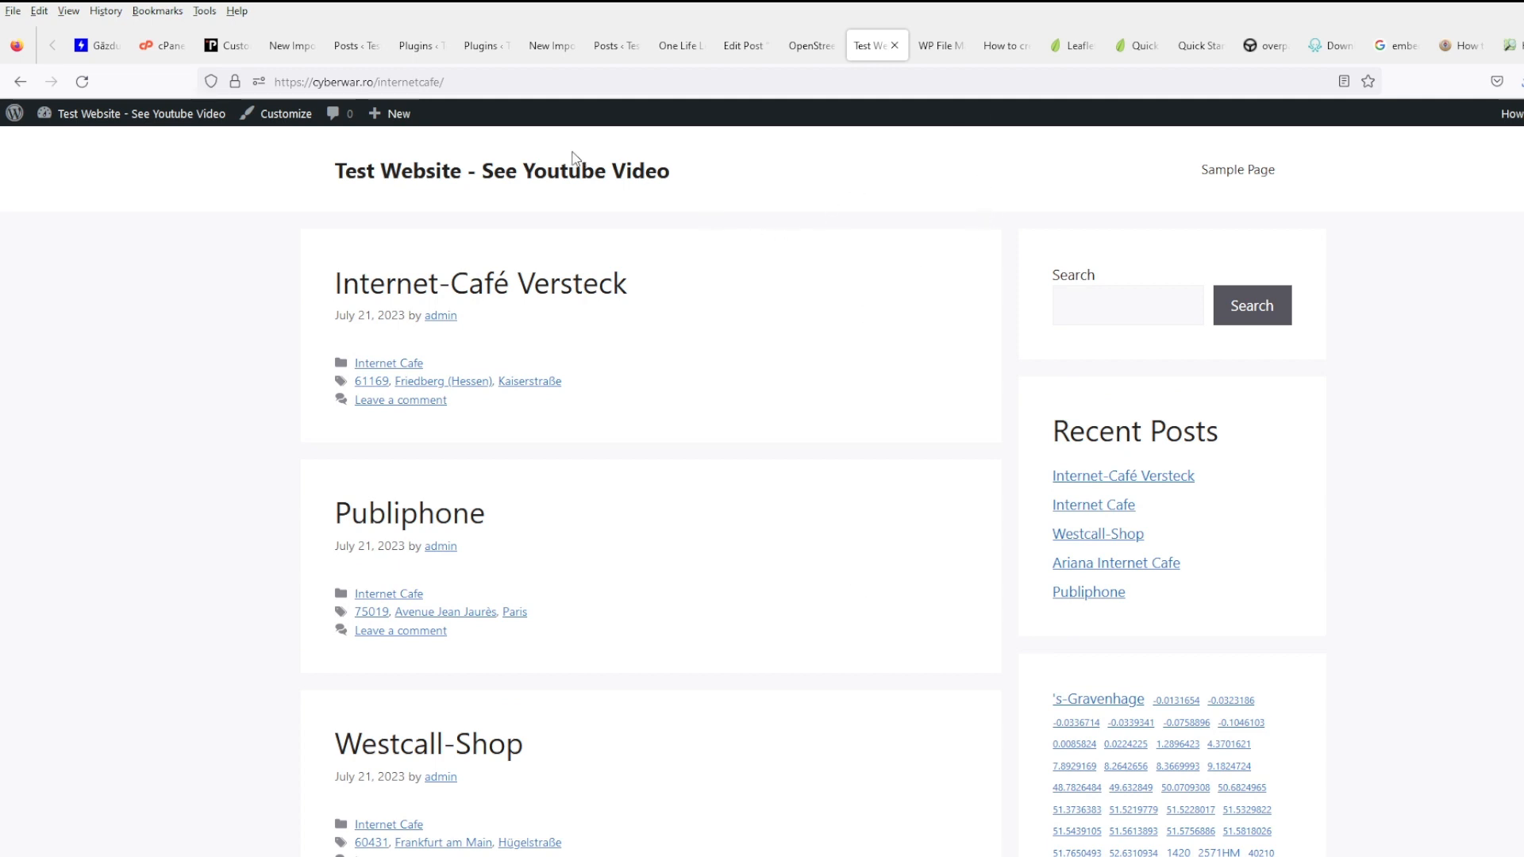
mouse_move(93, 121)
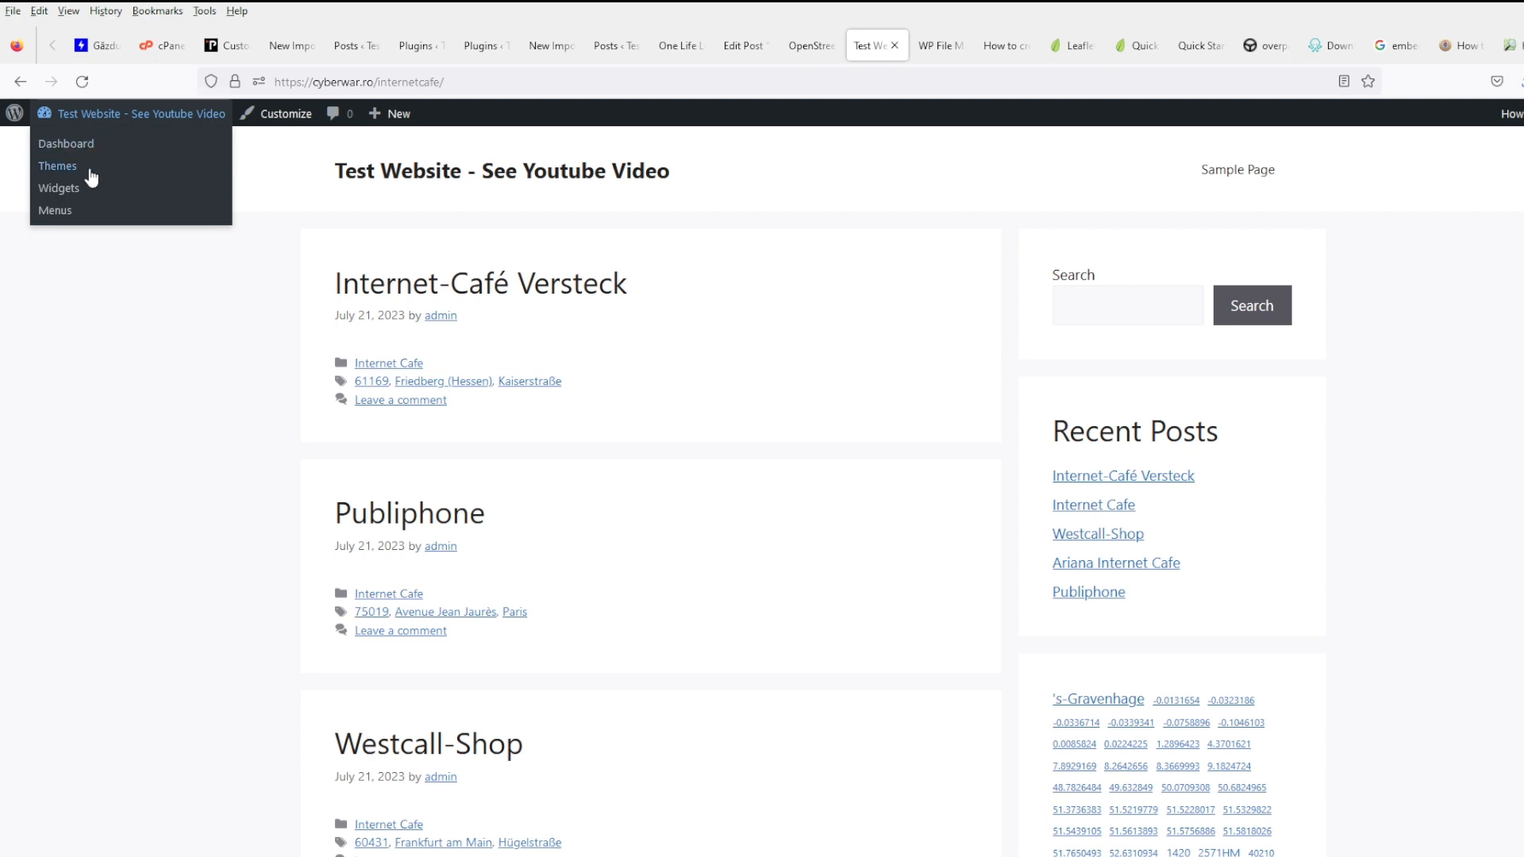
middle_click(92, 214)
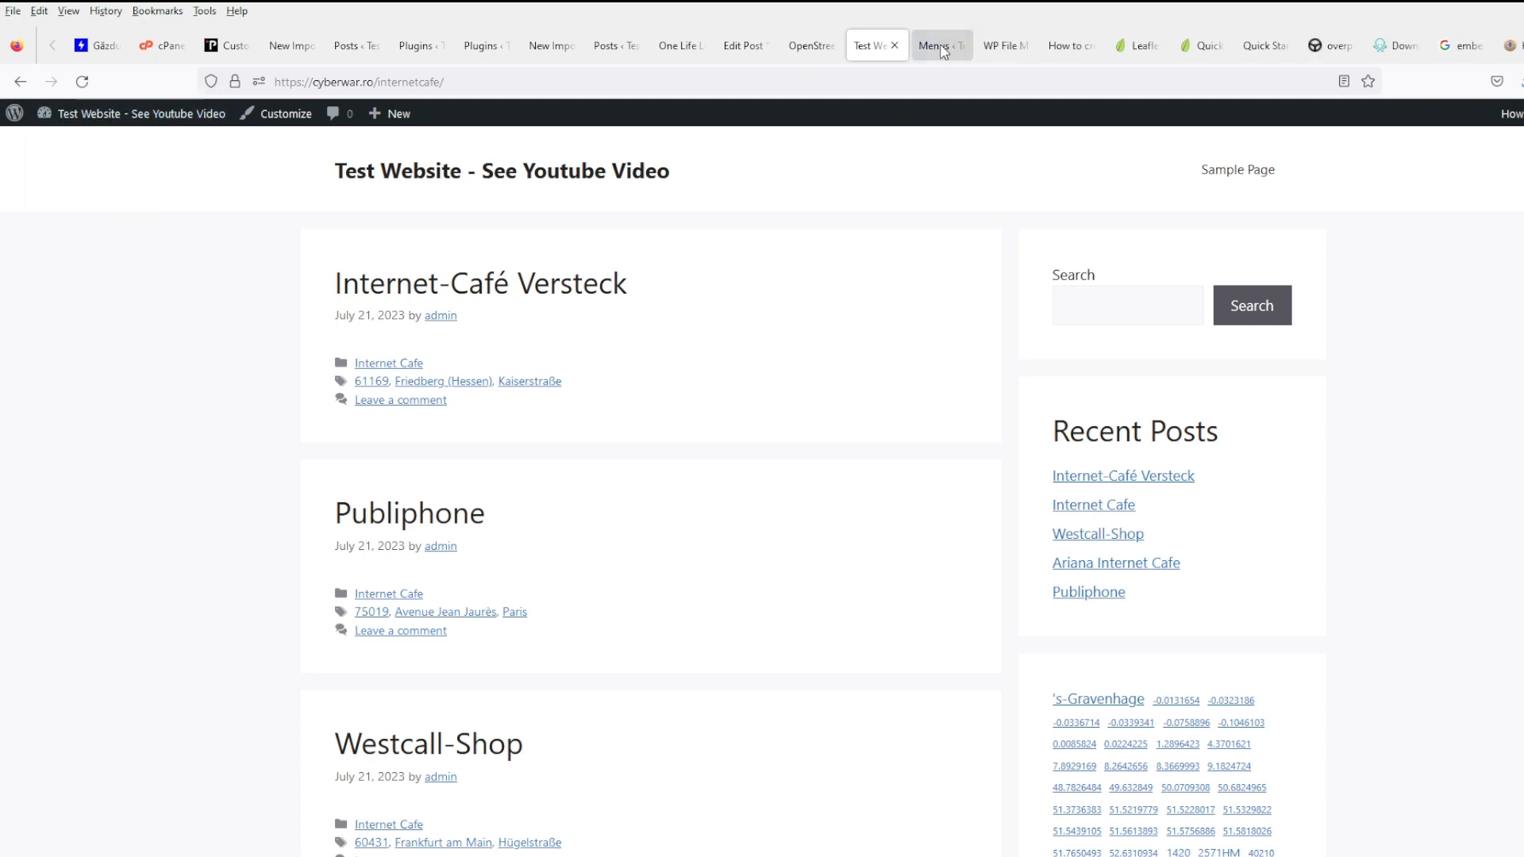
click(935, 46)
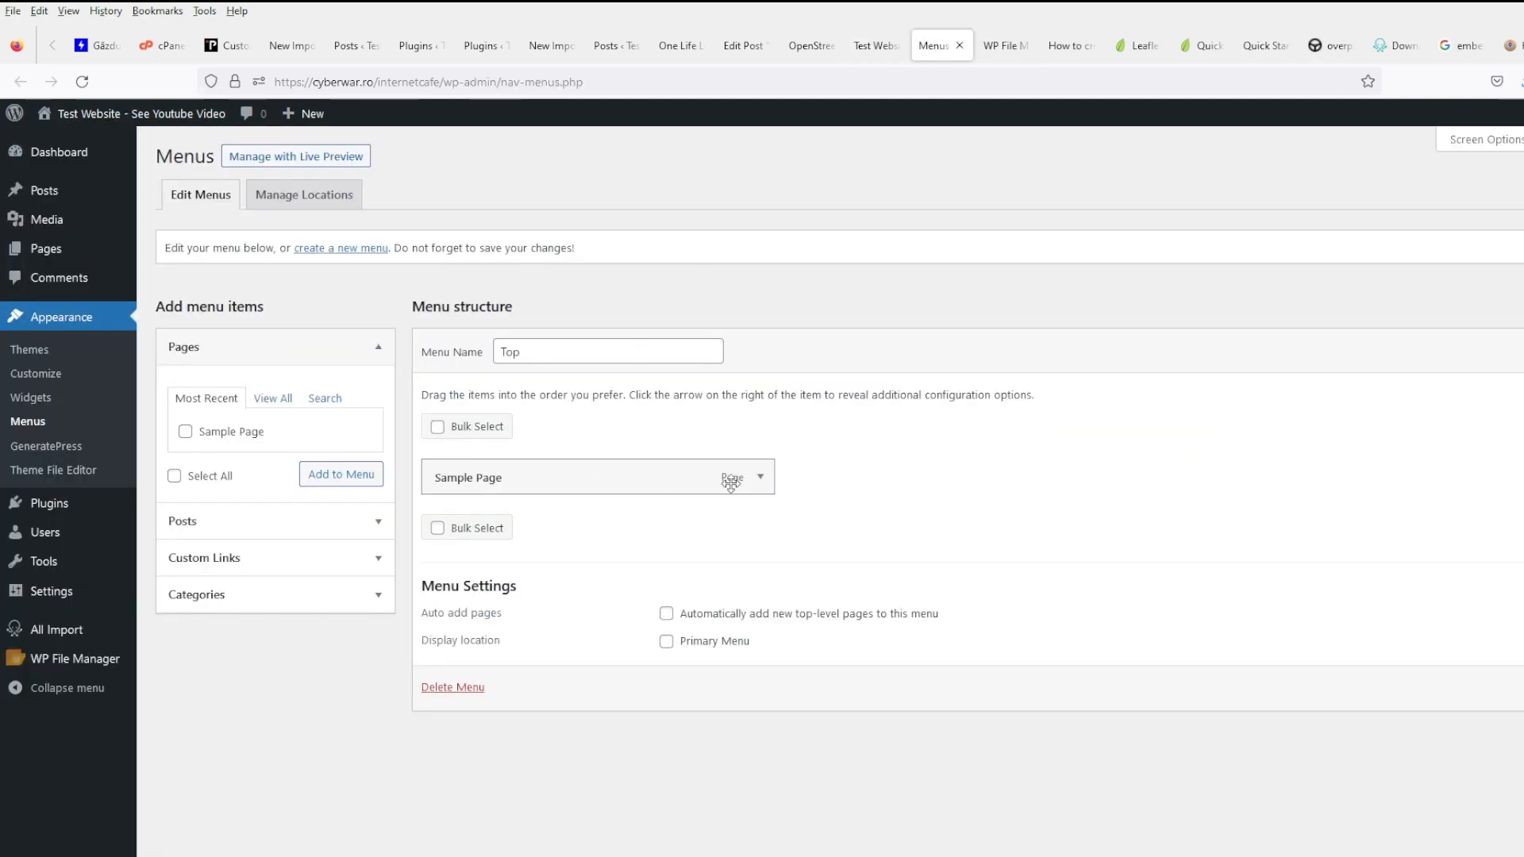
click(738, 644)
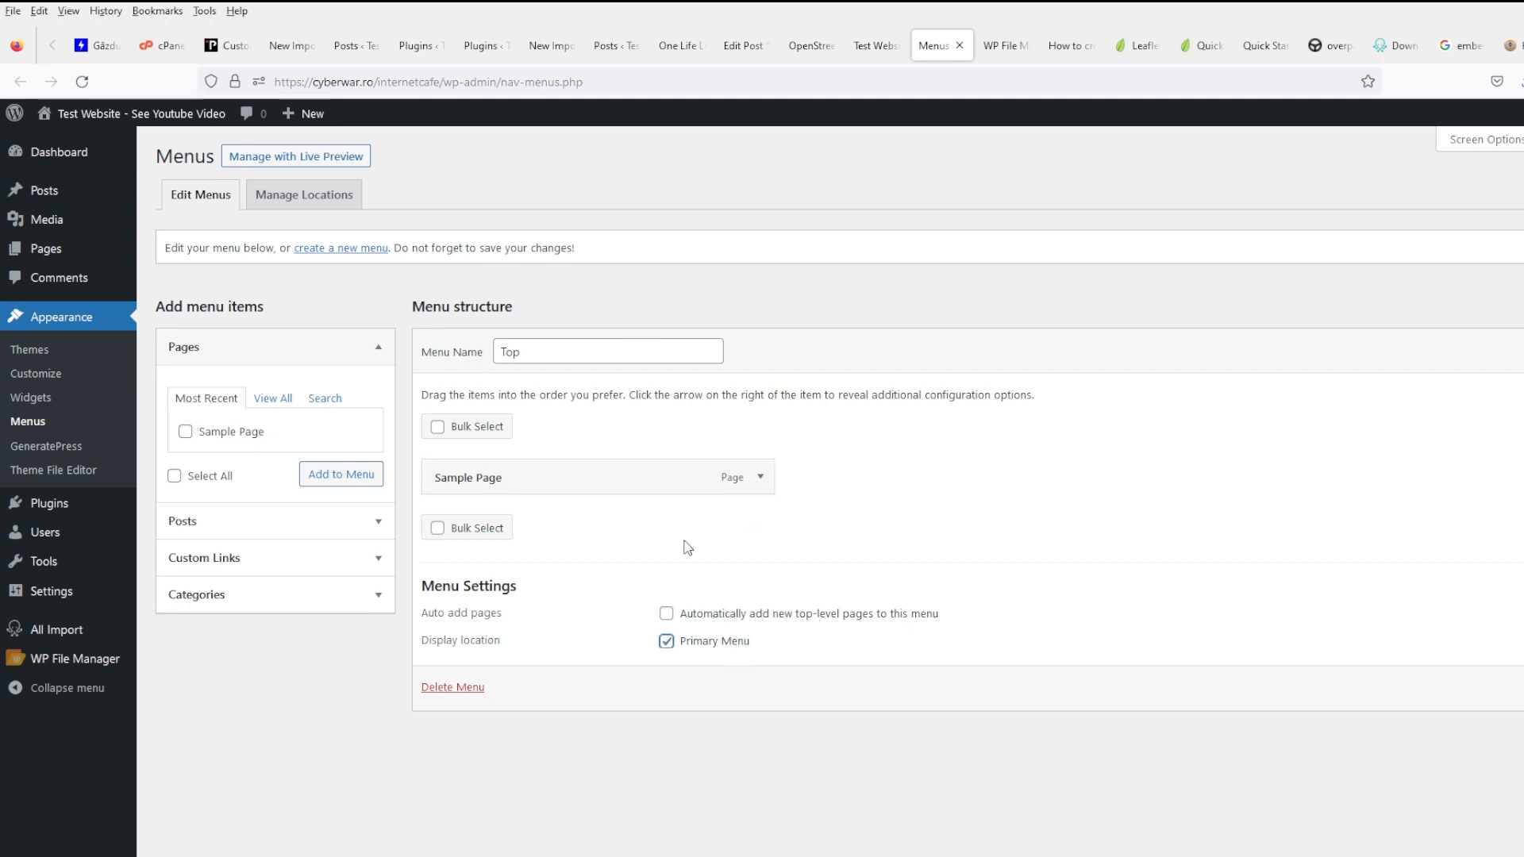
click(760, 479)
click(450, 613)
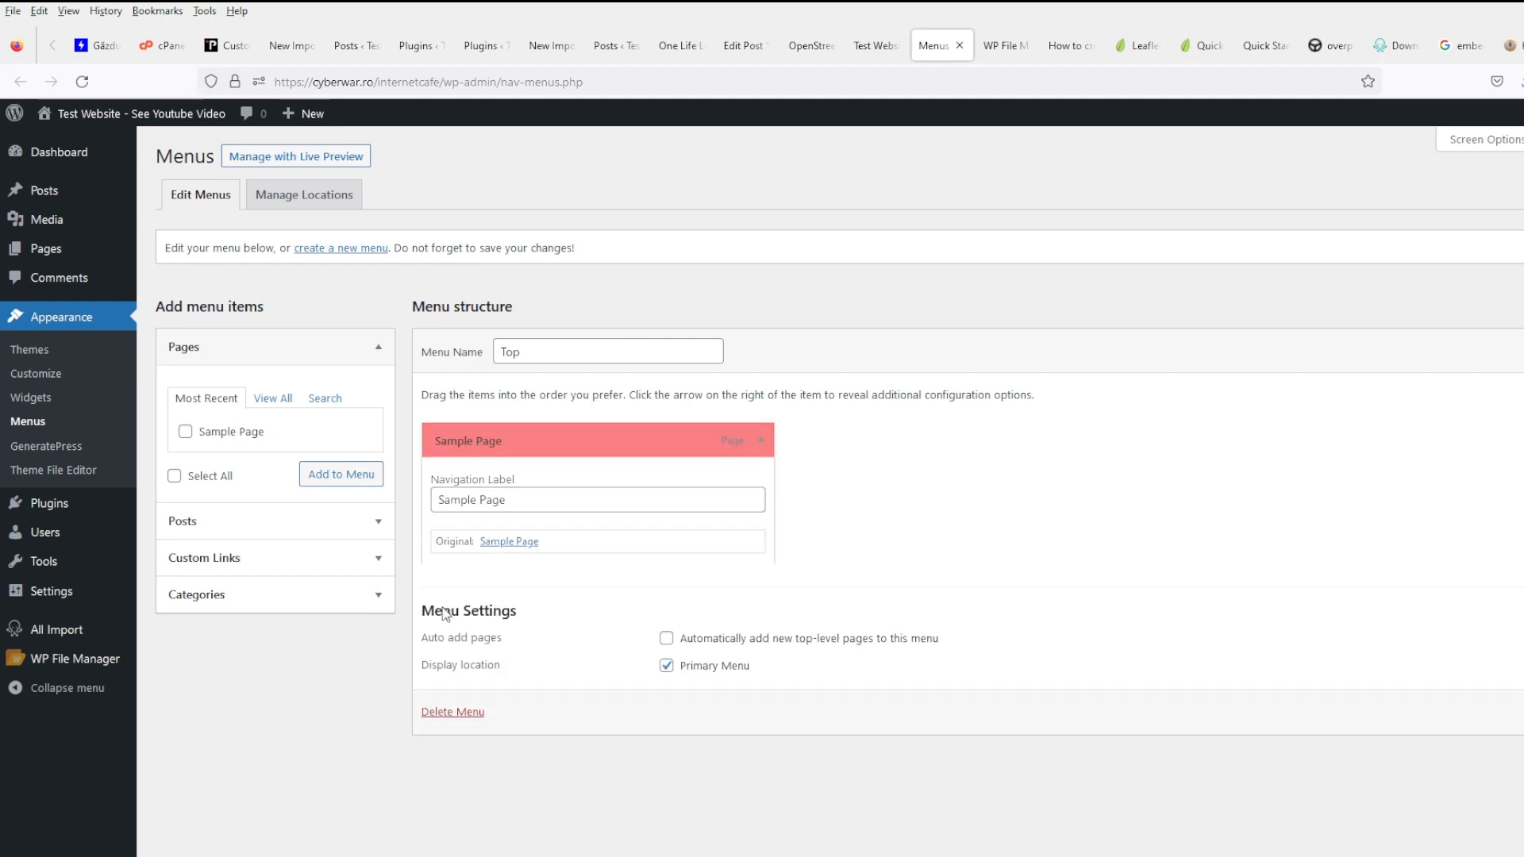
- Add a Home custom link pointing to the site's address and save the Top menu
click(274, 567)
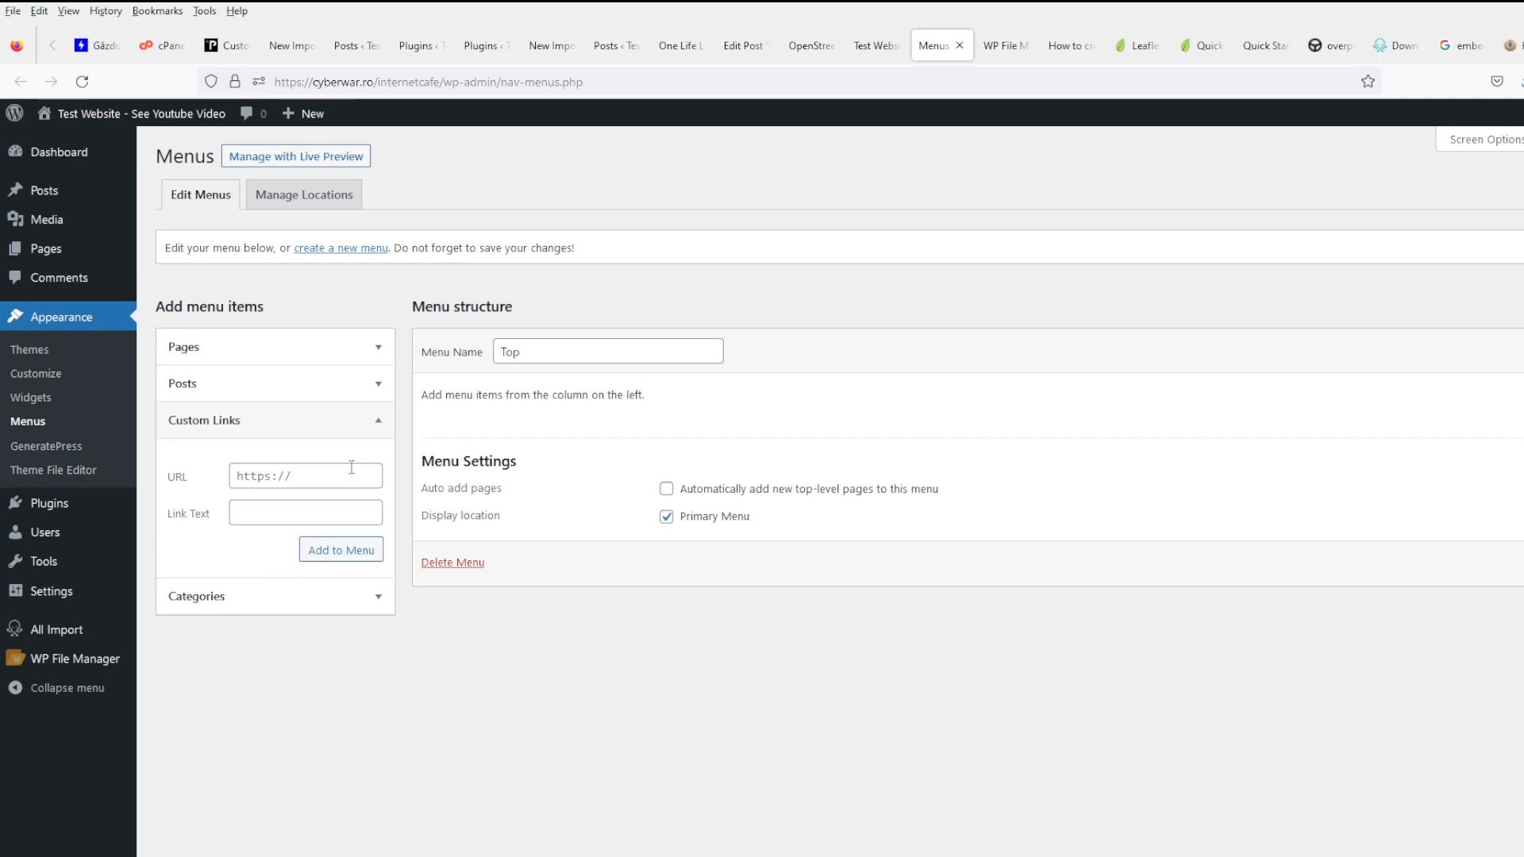
click(342, 477)
drag(445, 81, 258, 77)
key(ctrl+c)
click(300, 474)
key(ctrl+v)
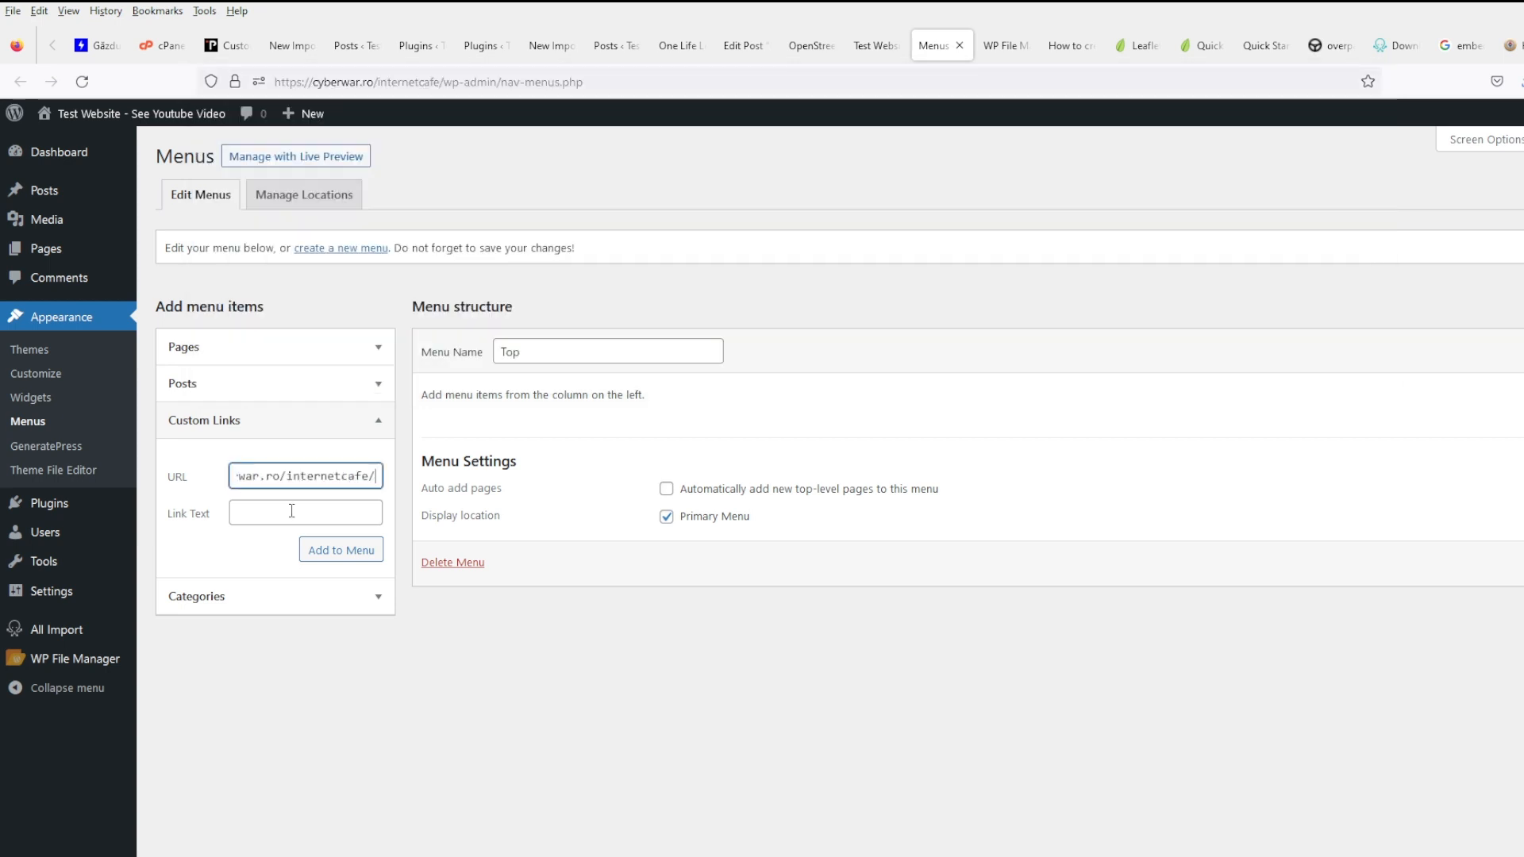
click(297, 514)
click(342, 550)
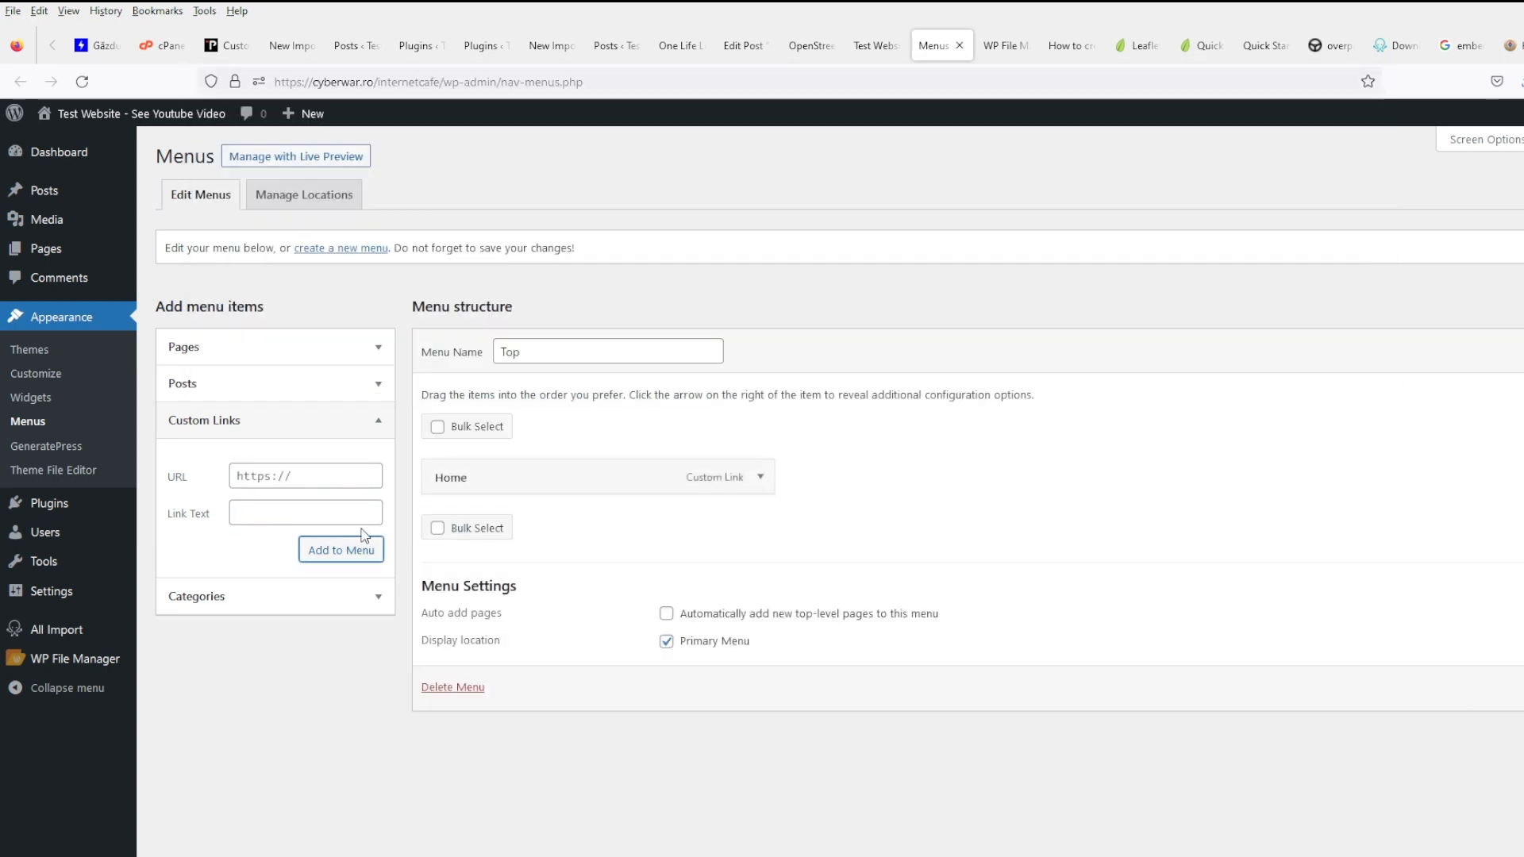
click(1458, 686)
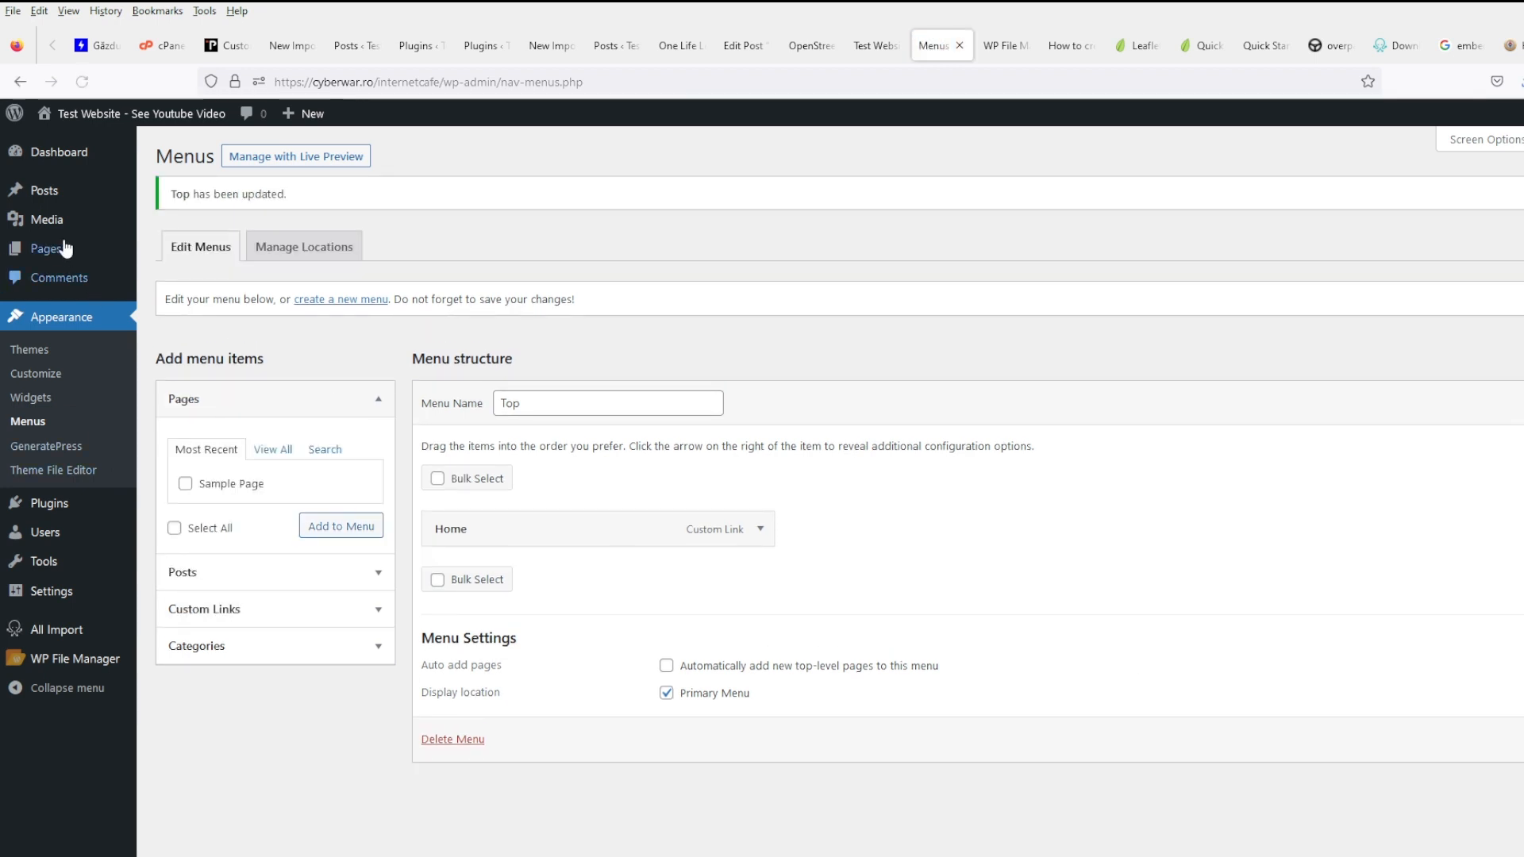
- Create and publish a new page titled 'Contact'
mouse_move(64, 248)
middle_click(204, 249)
click(984, 46)
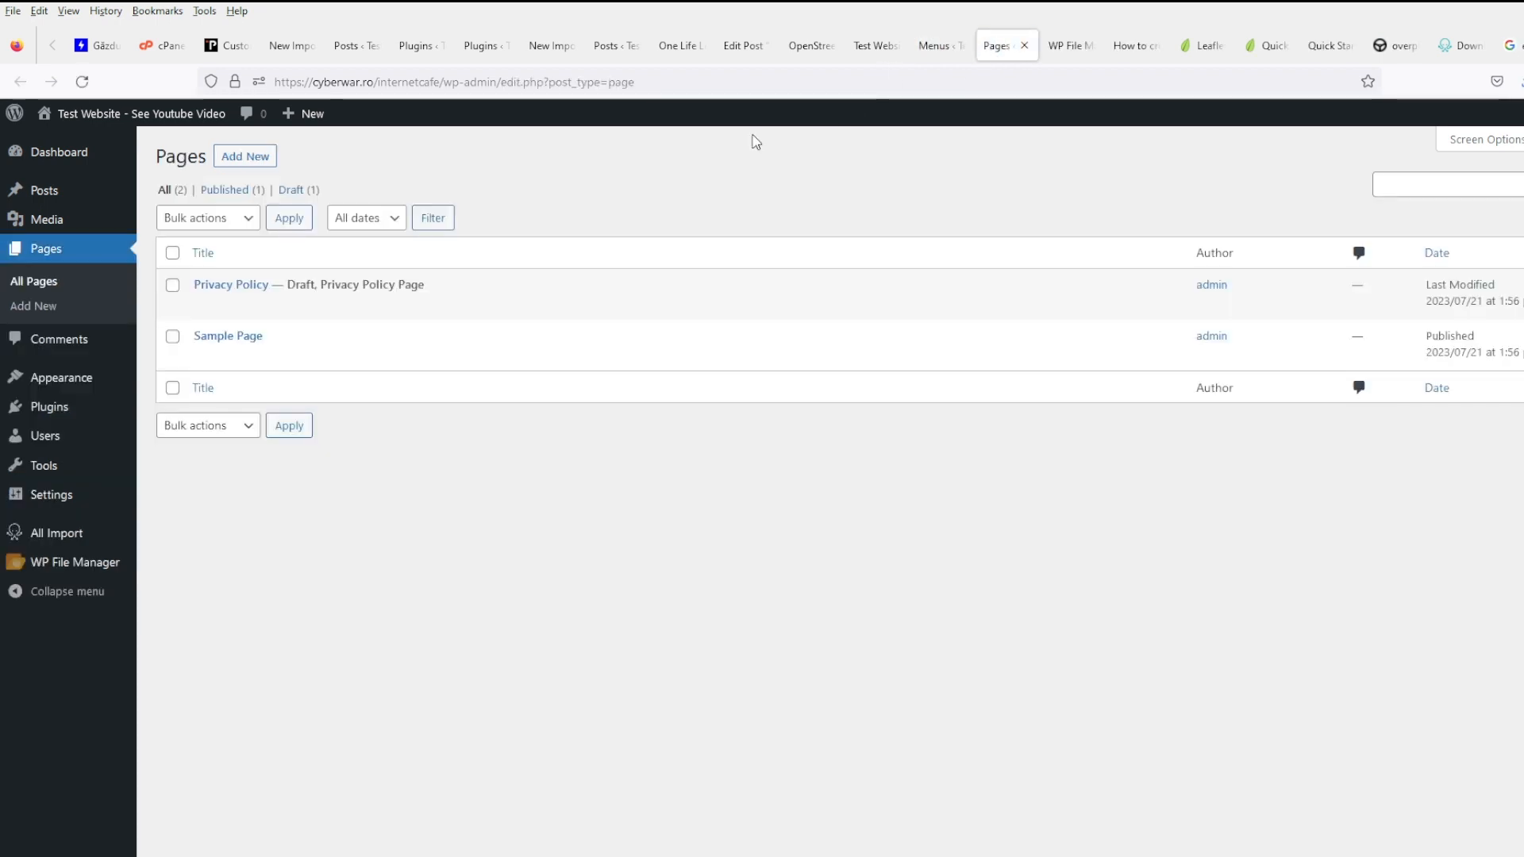
click(245, 156)
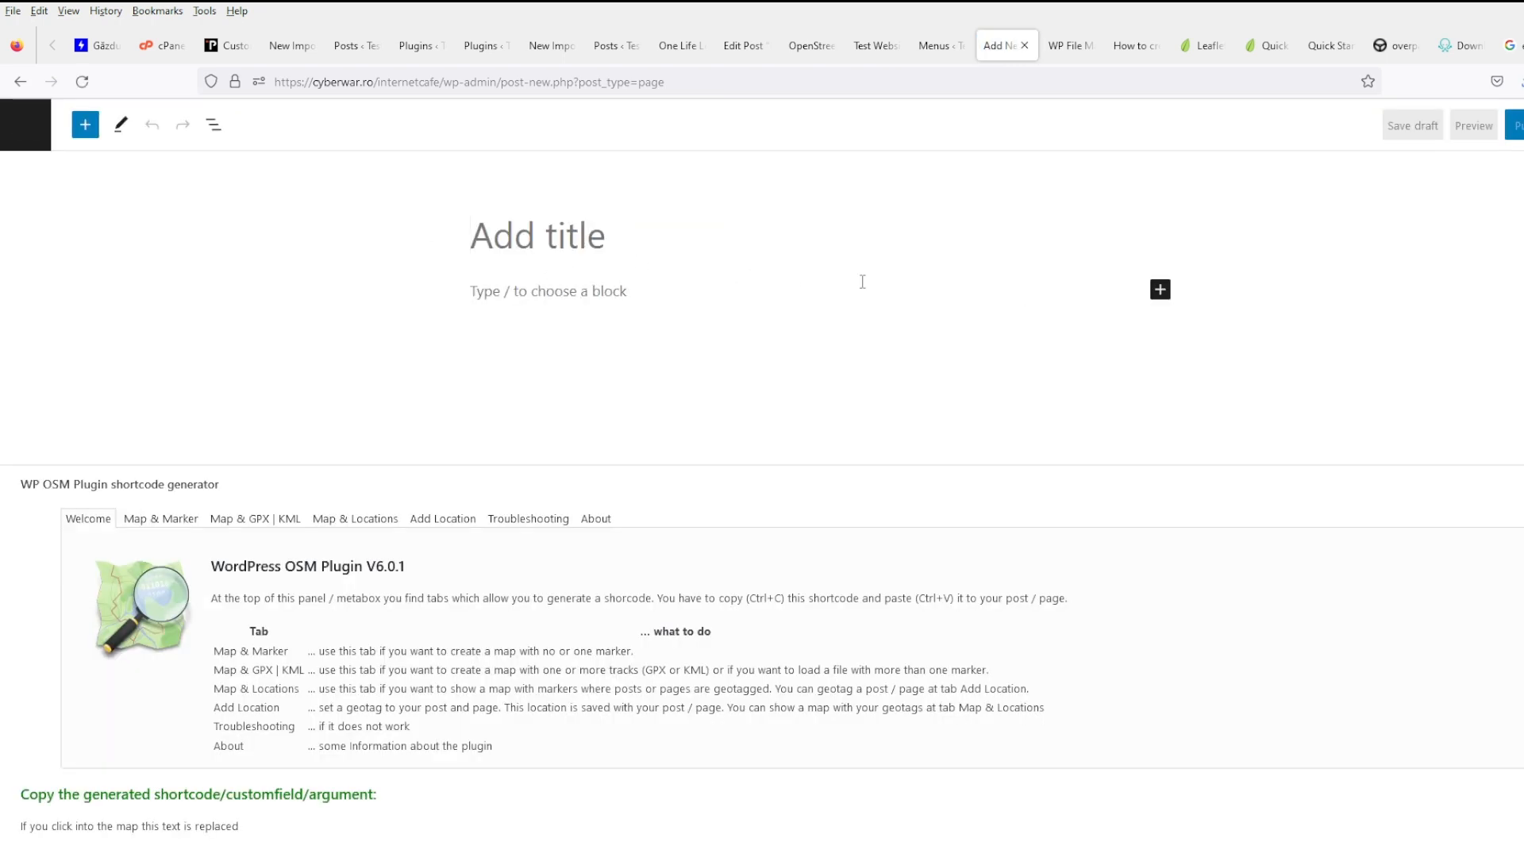
text(Contact)
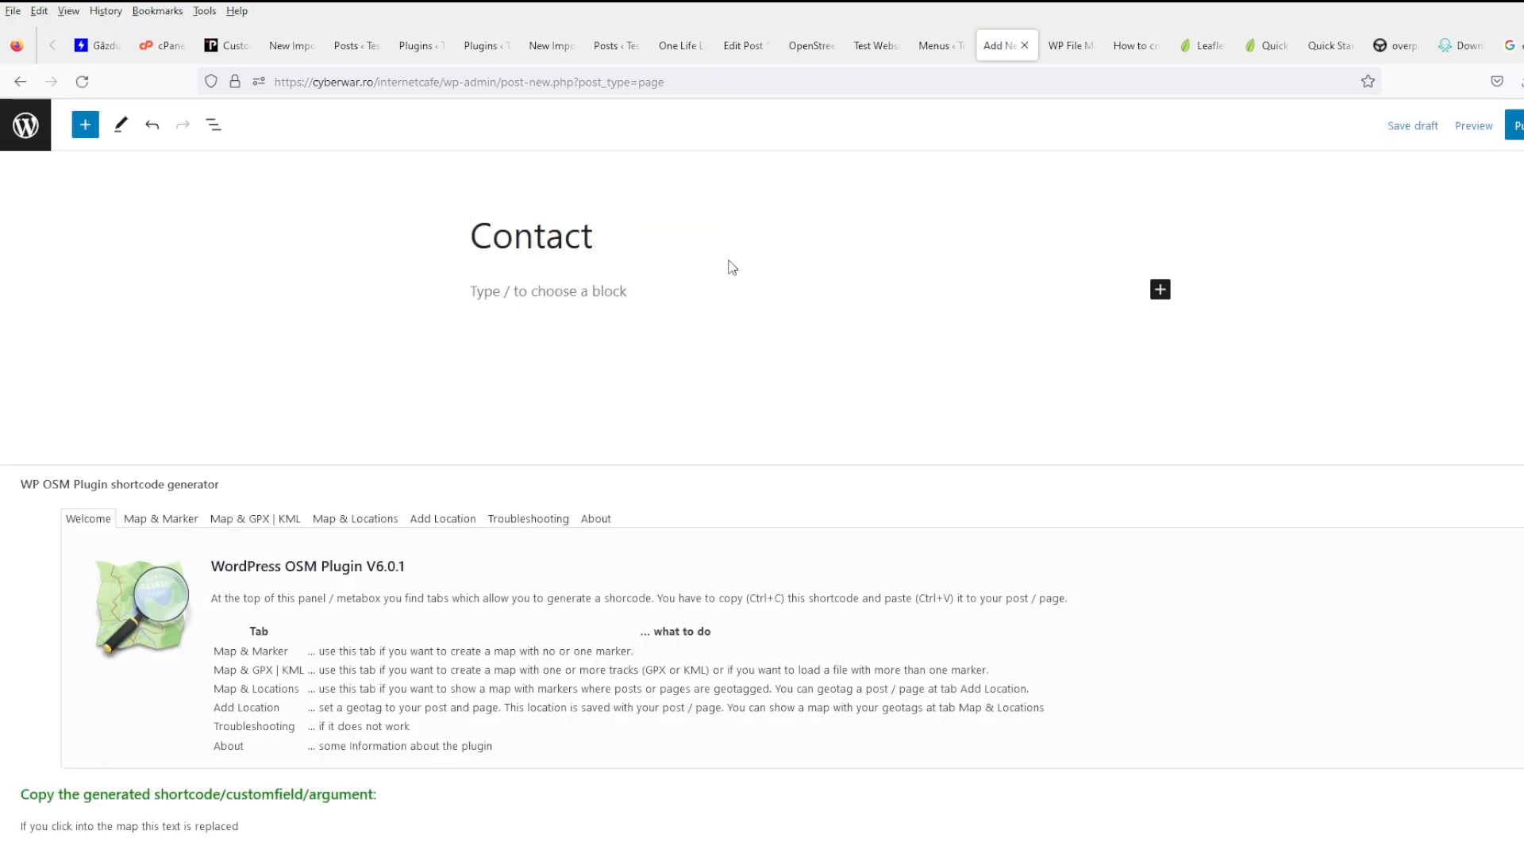
click(1514, 125)
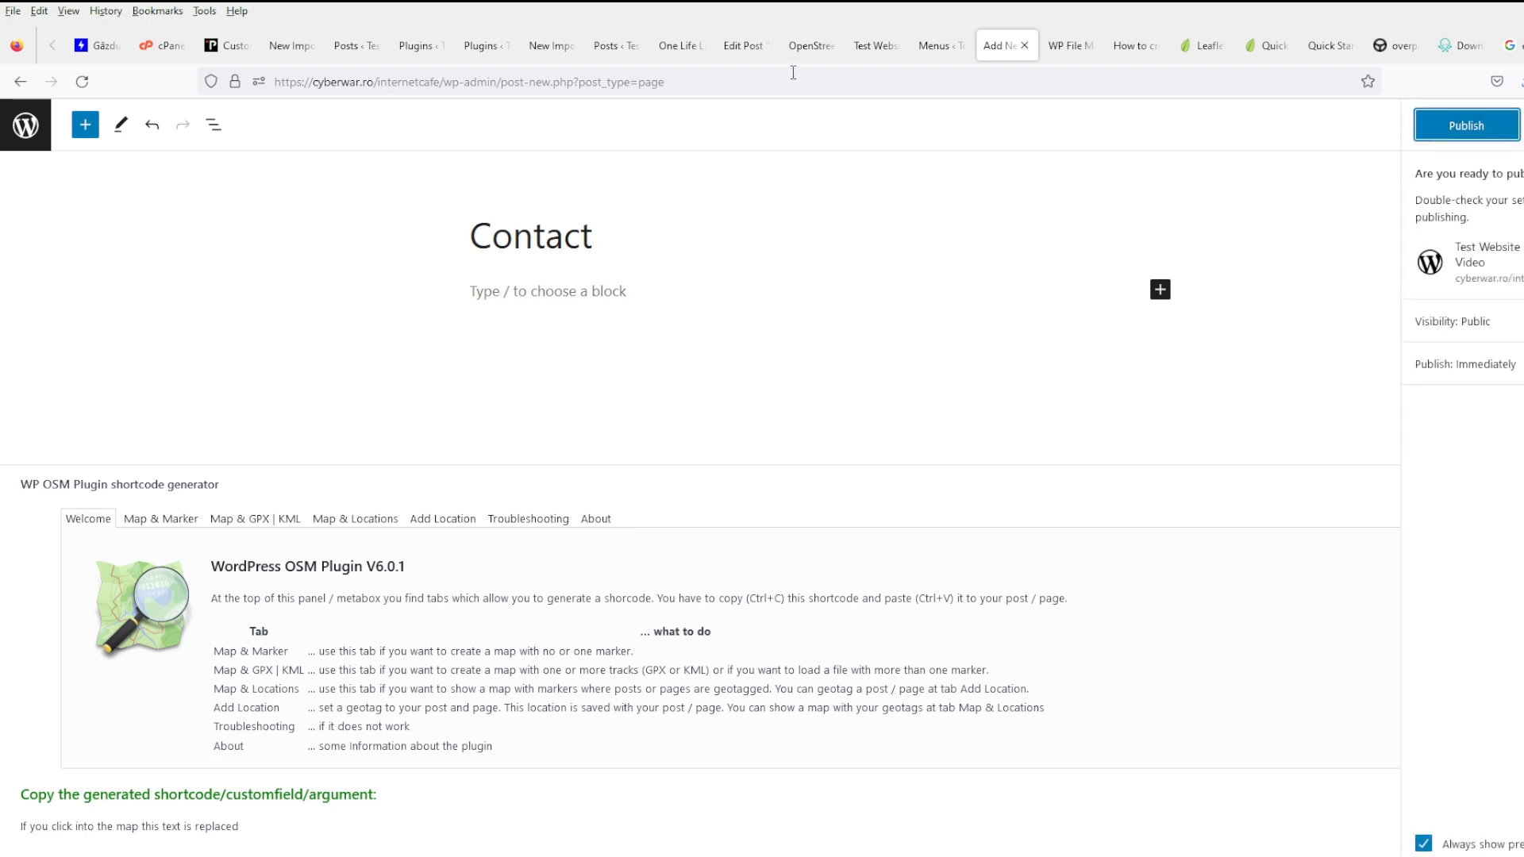
click(1468, 125)
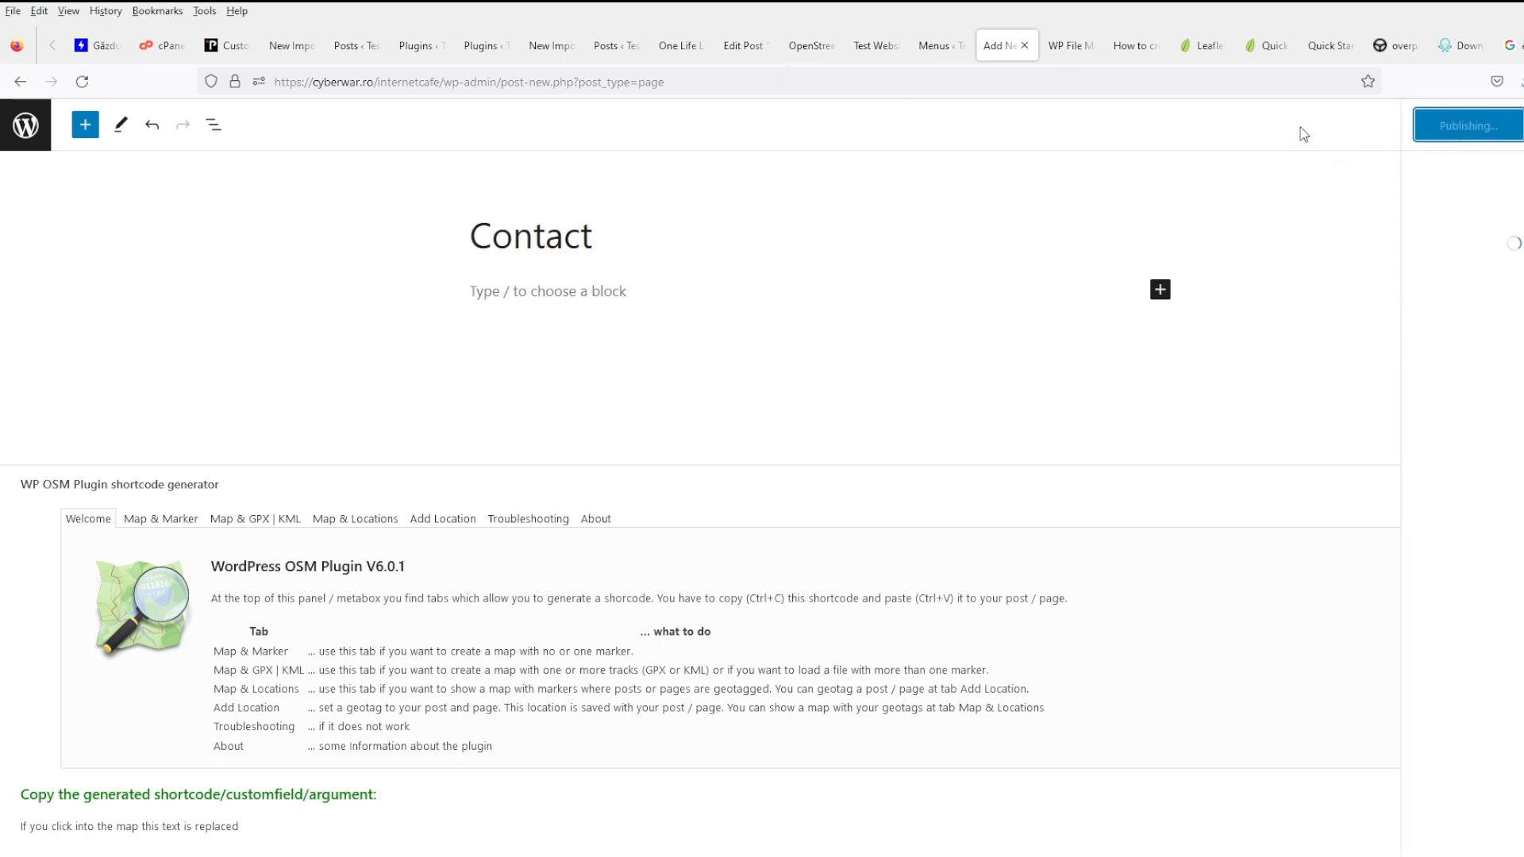
click(85, 125)
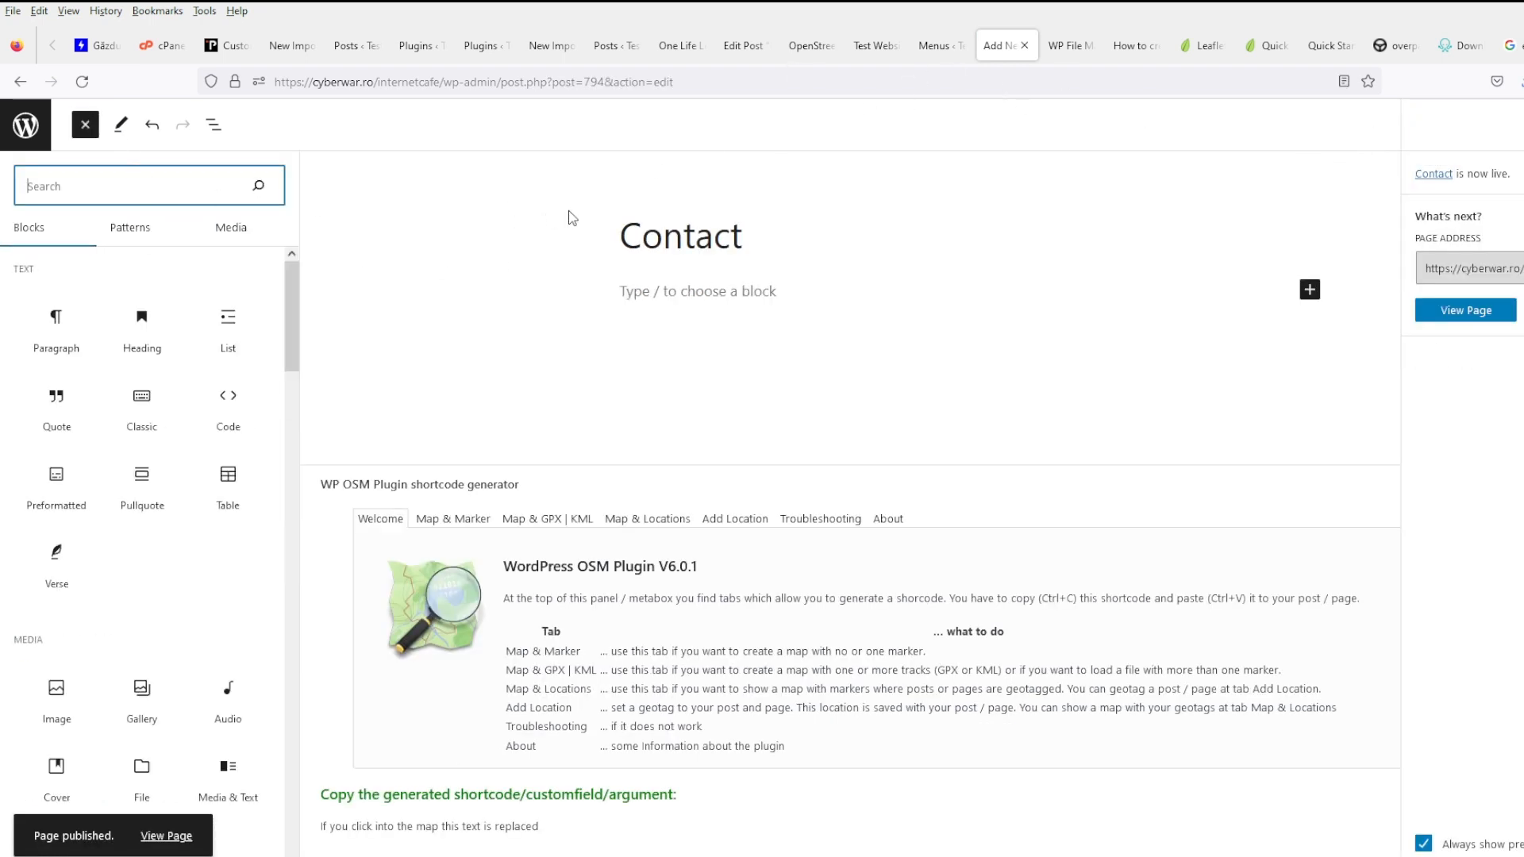
click(25, 124)
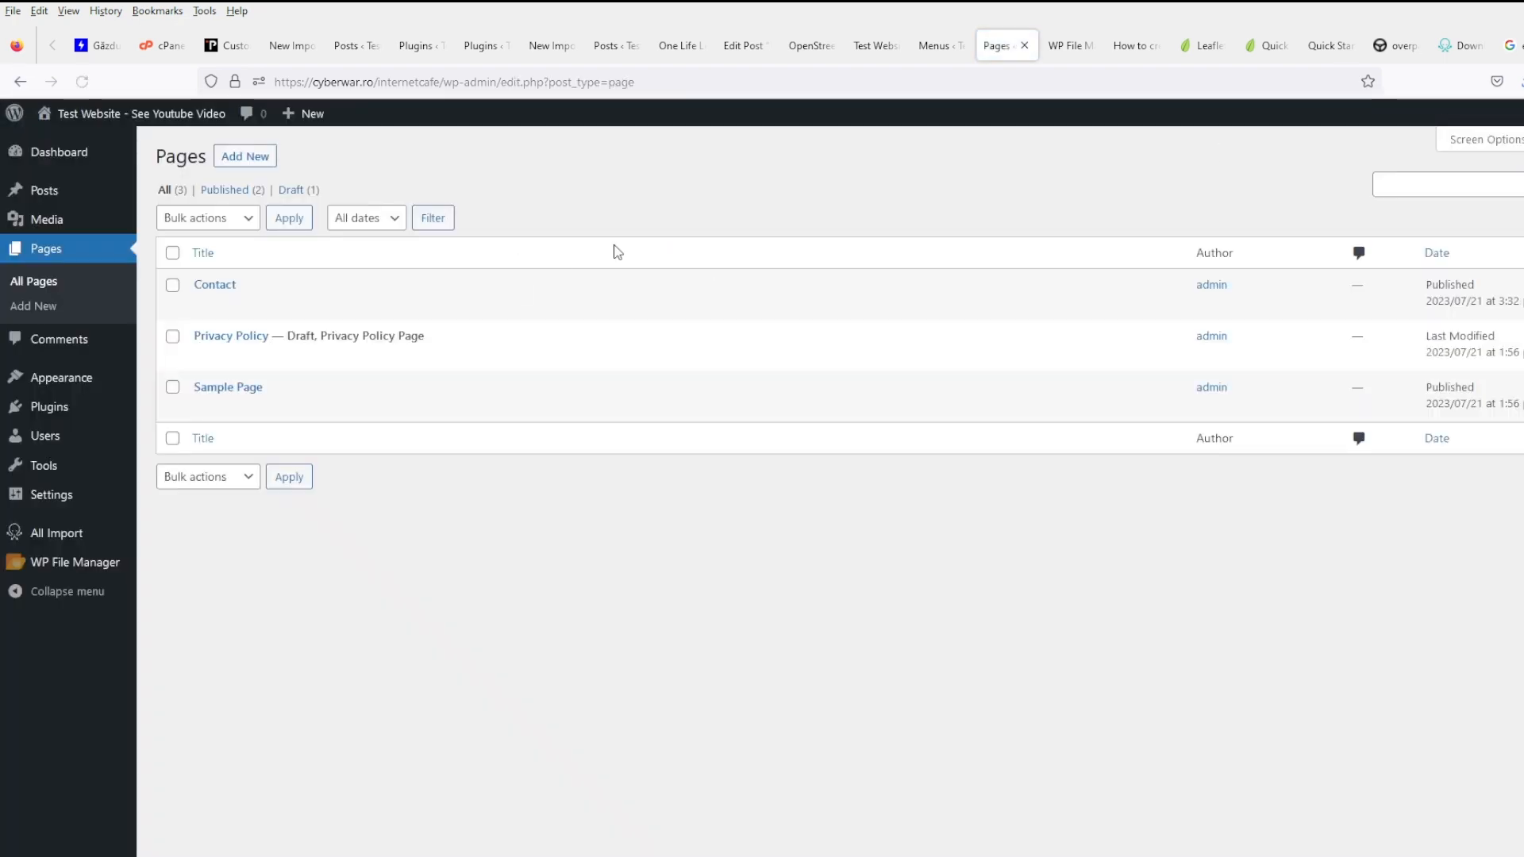
- Create and publish a new page titled 'Terms and conditions'
click(246, 157)
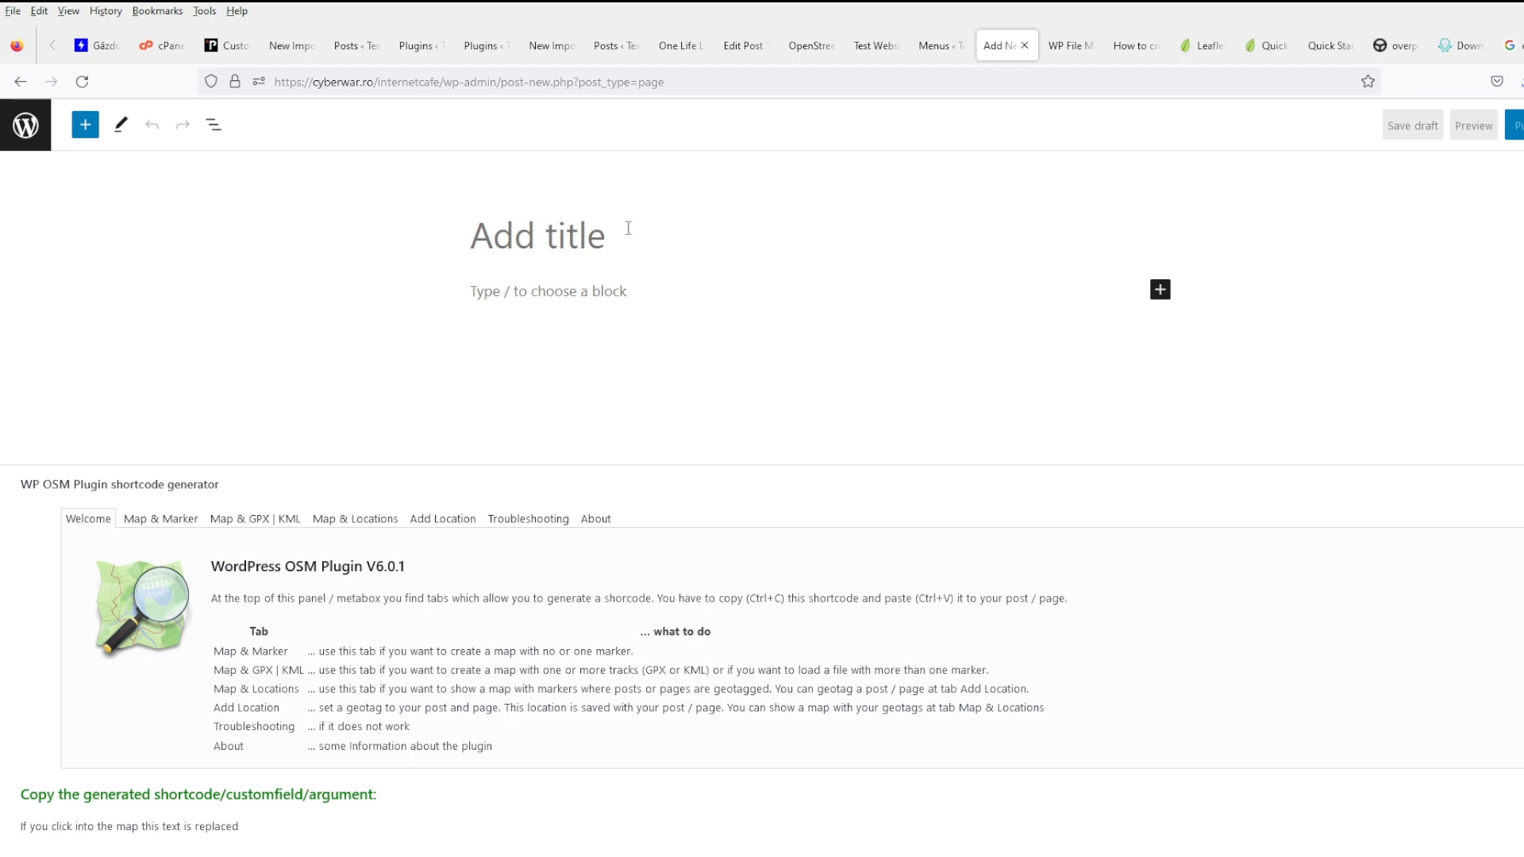
text(Terms)
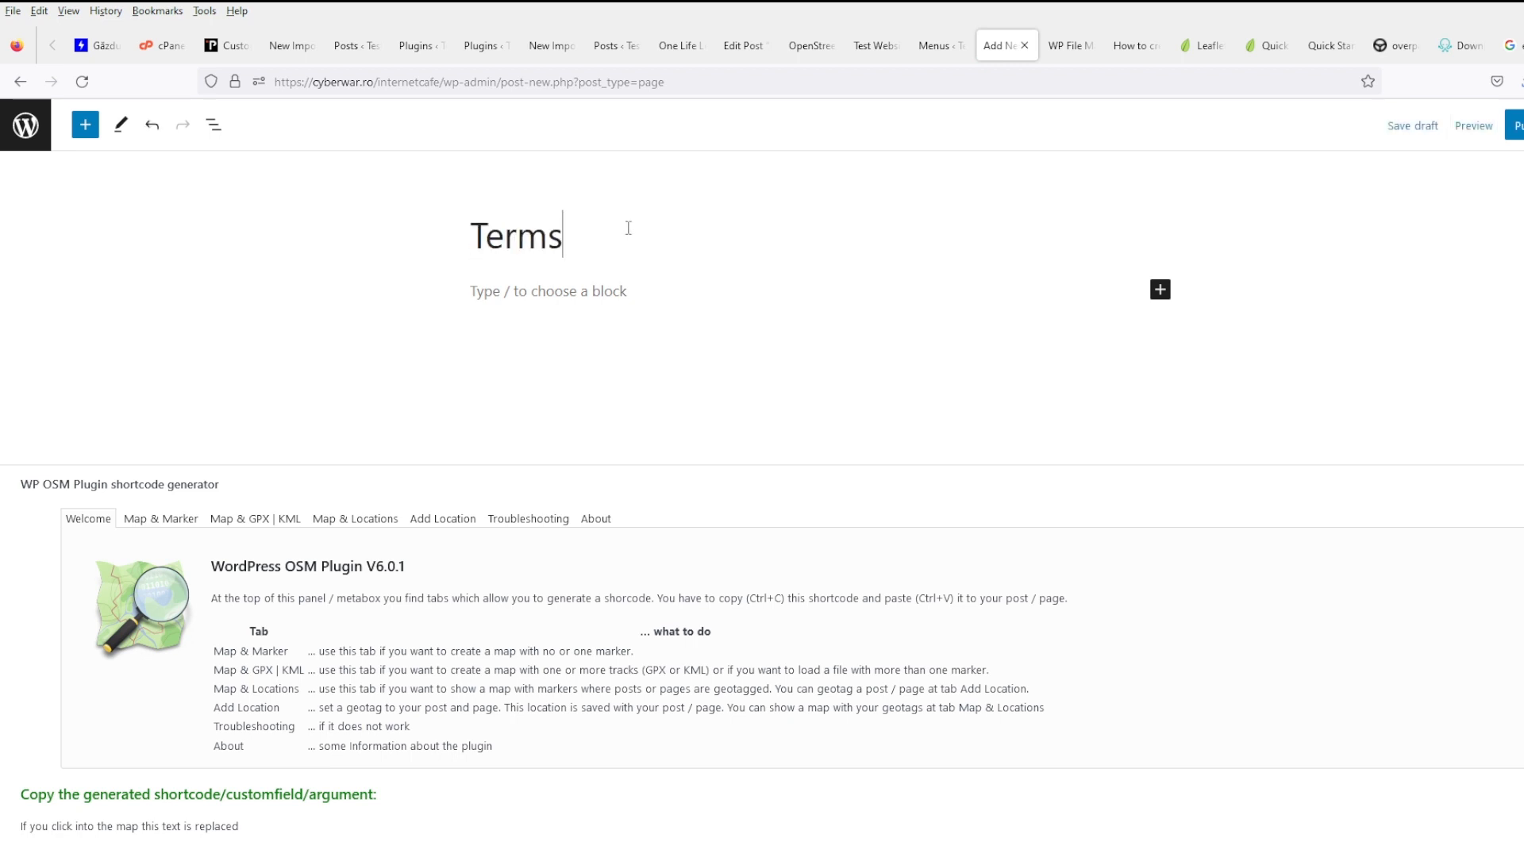
text( and c)
key(BackSpace)
key(BackSpace)
key(BackSpace)
text(nd conditions)
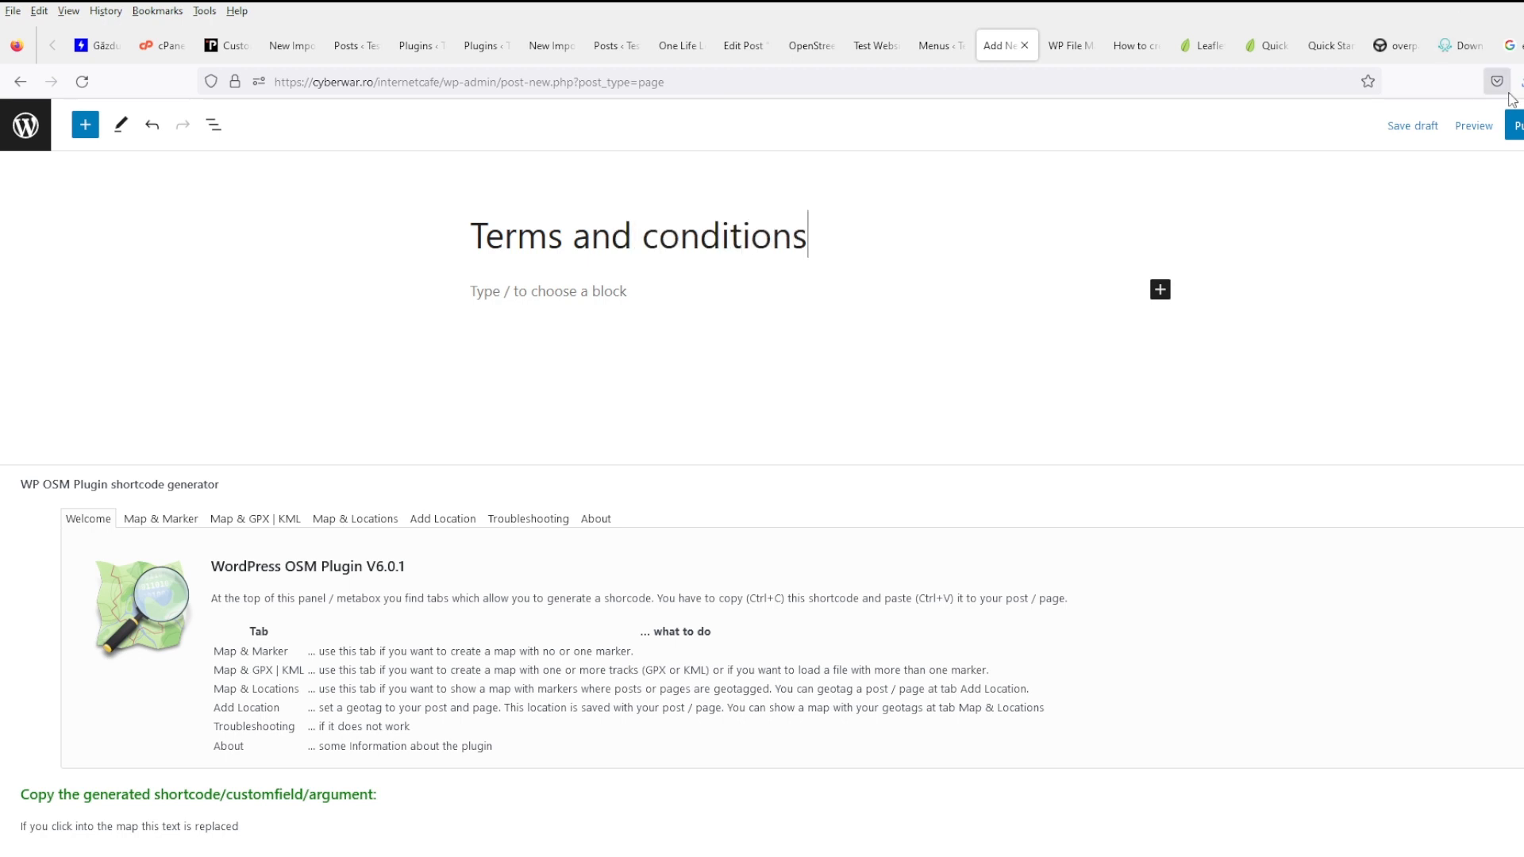
click(1517, 129)
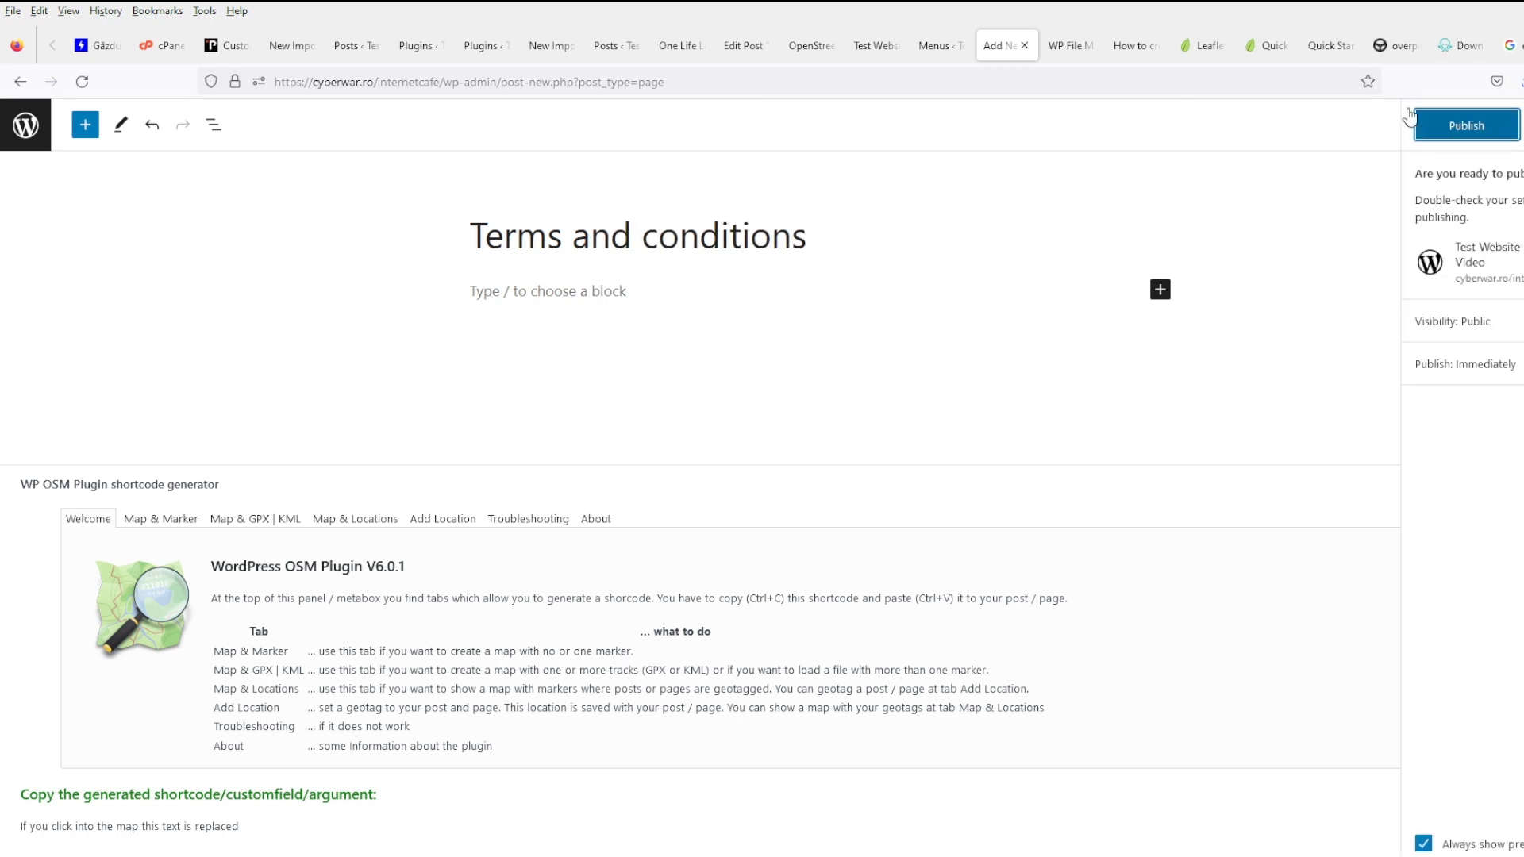
click(26, 127)
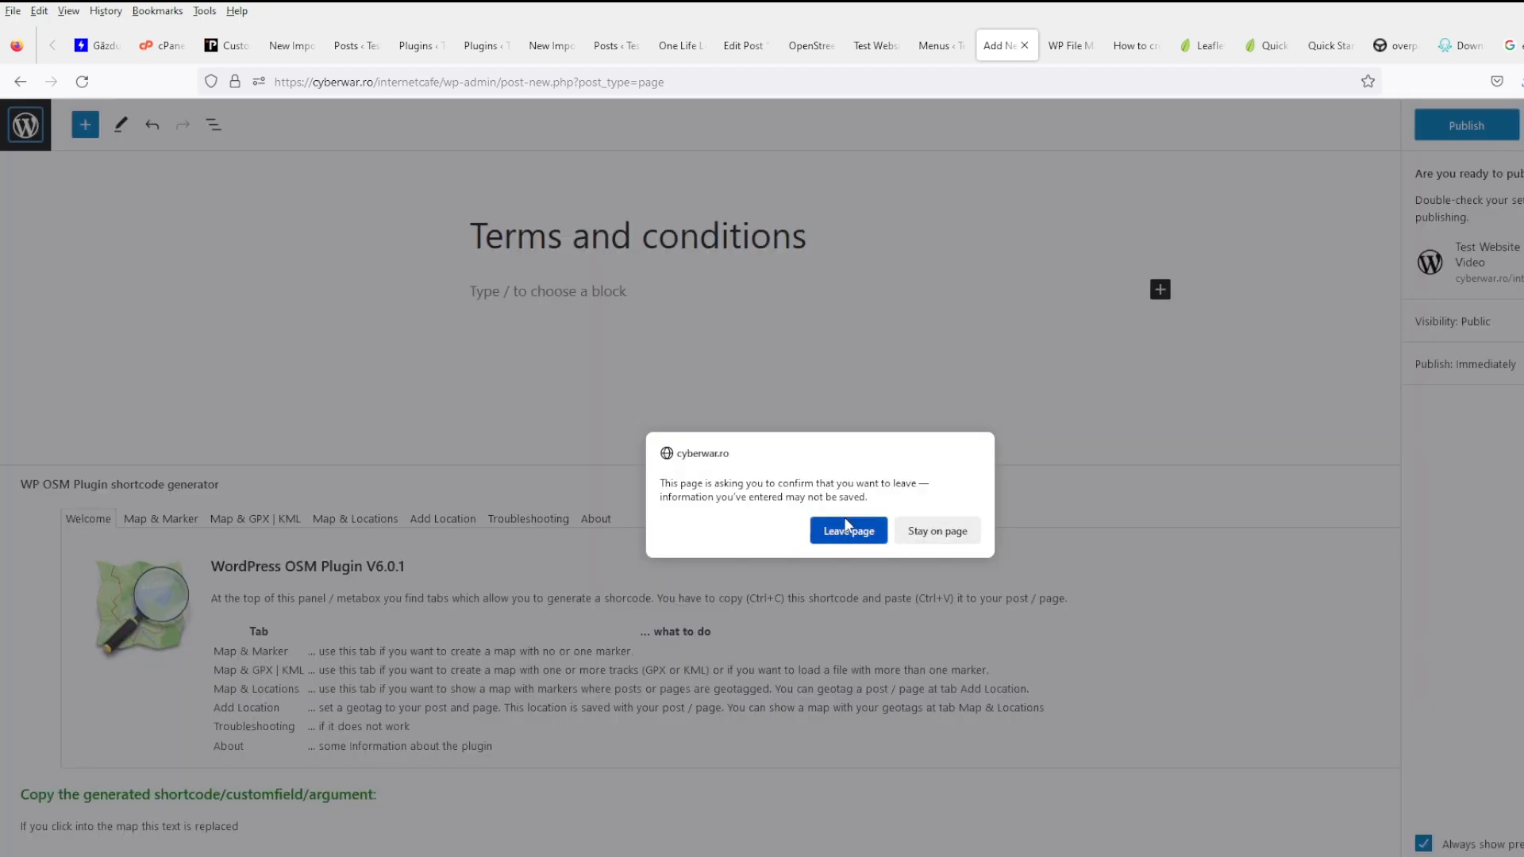
click(935, 532)
click(1446, 139)
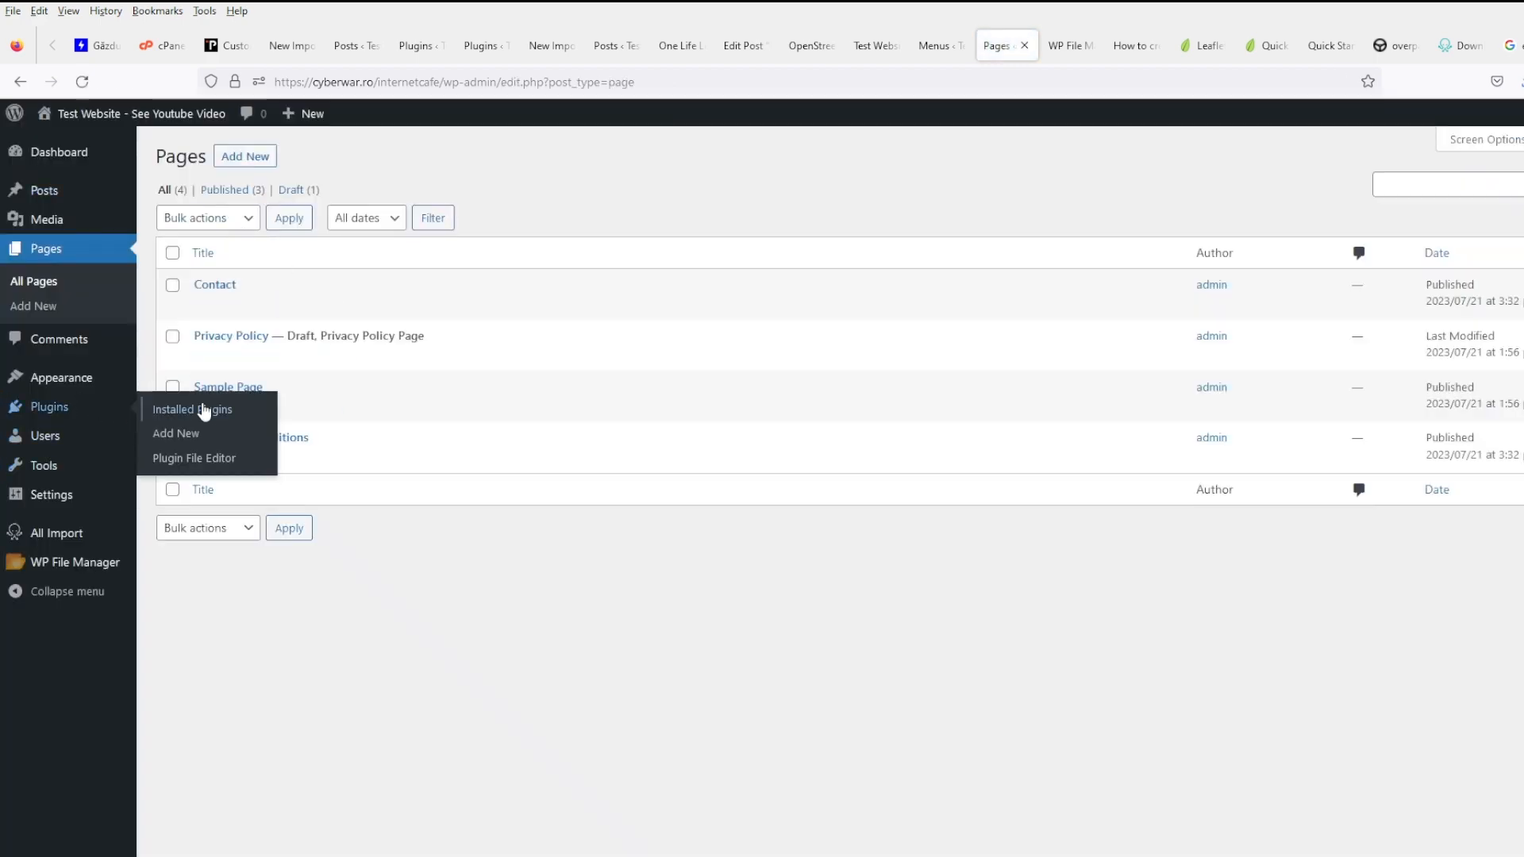
- Deactivate the OSM plugin from Installed Plugins
click(200, 408)
scroll(306, 487, down, 3)
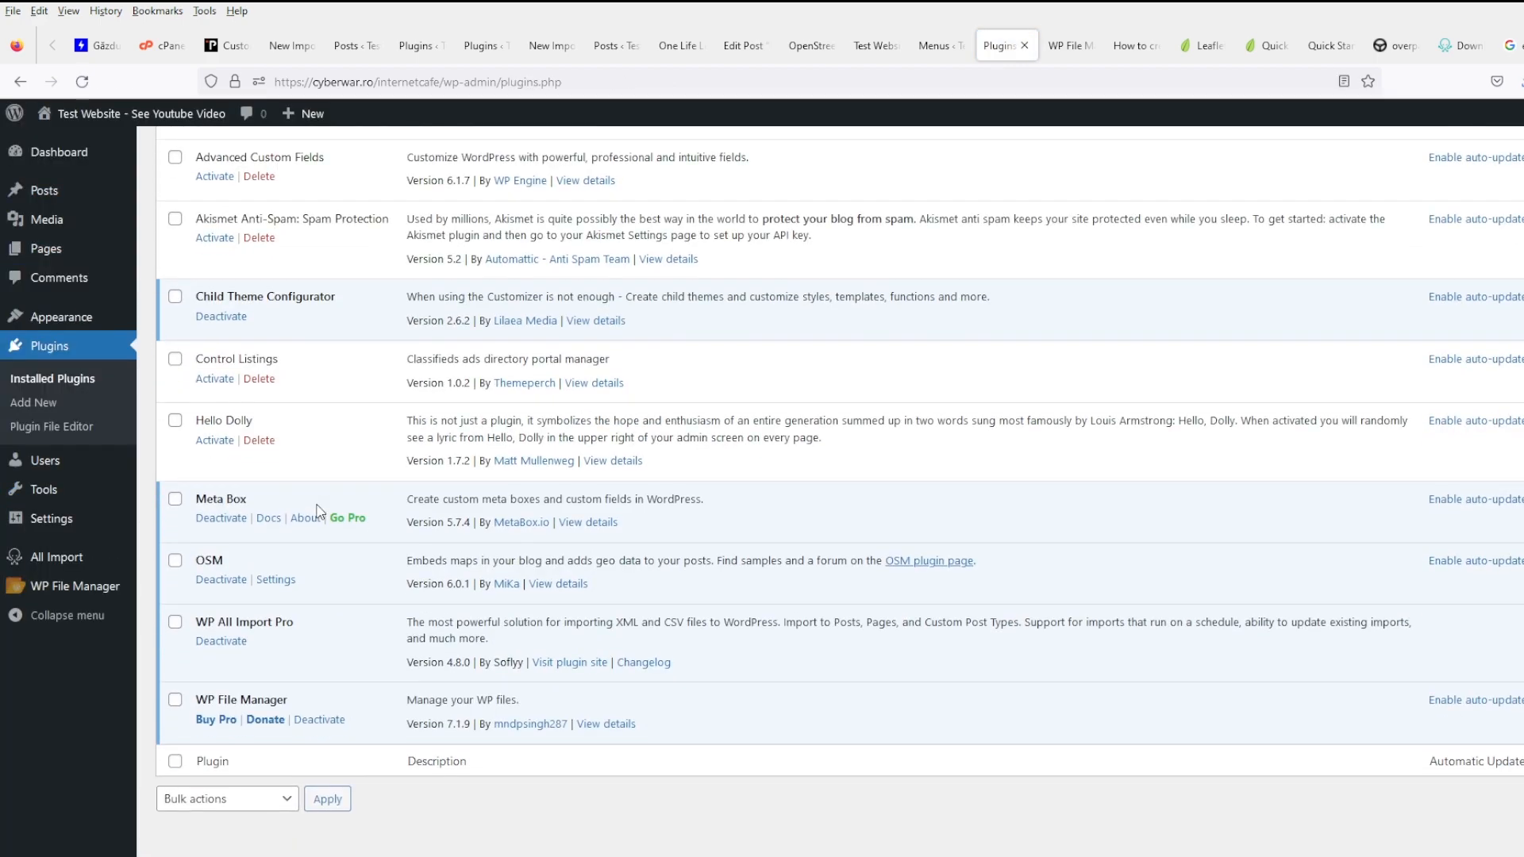
click(222, 580)
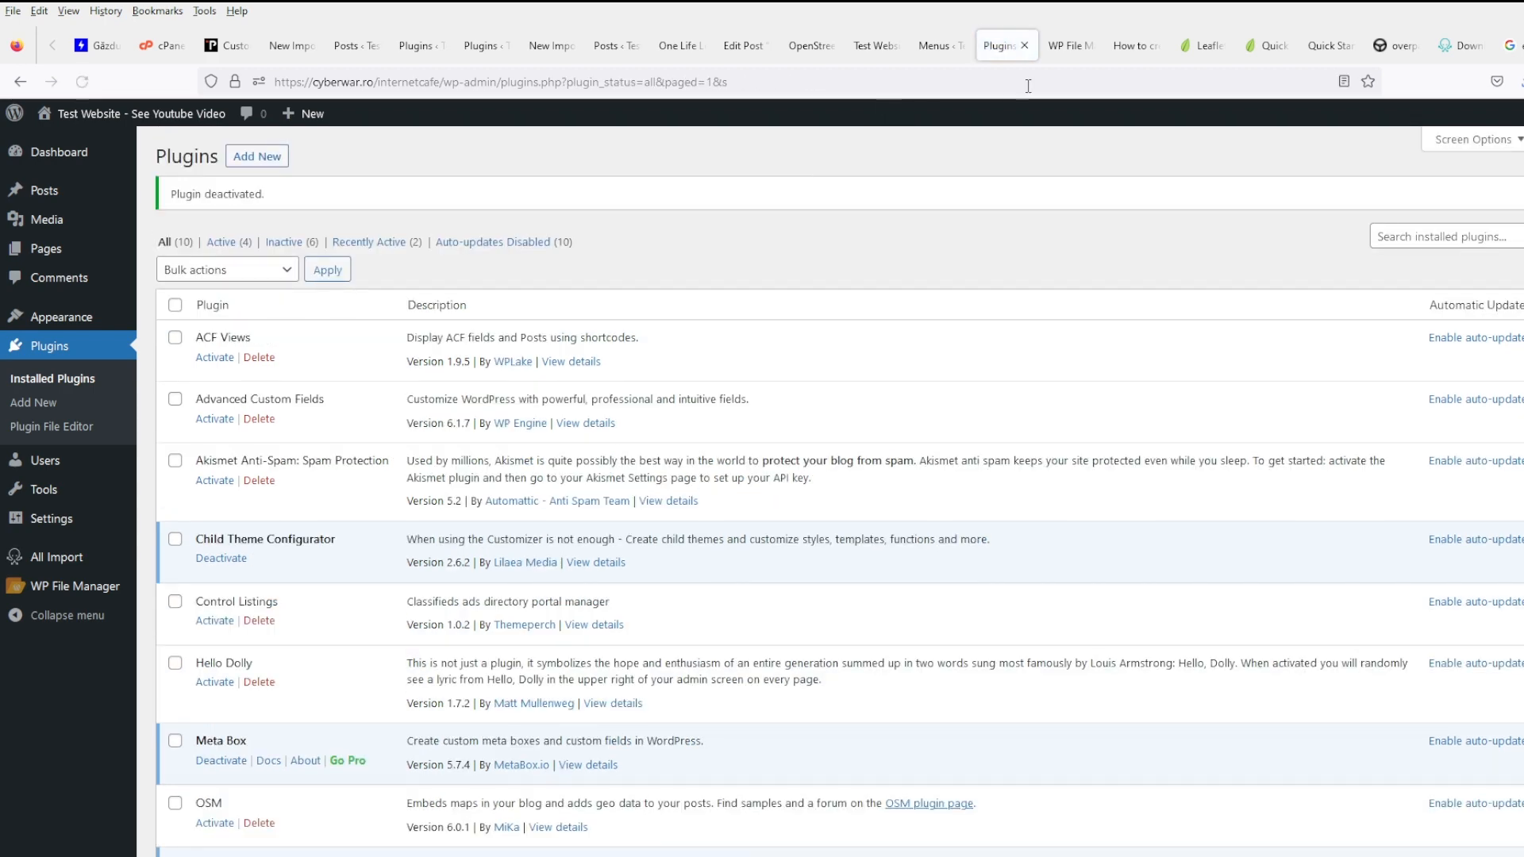
- Add the Contact and Terms and conditions pages to the Top menu, ordered after Home
click(875, 45)
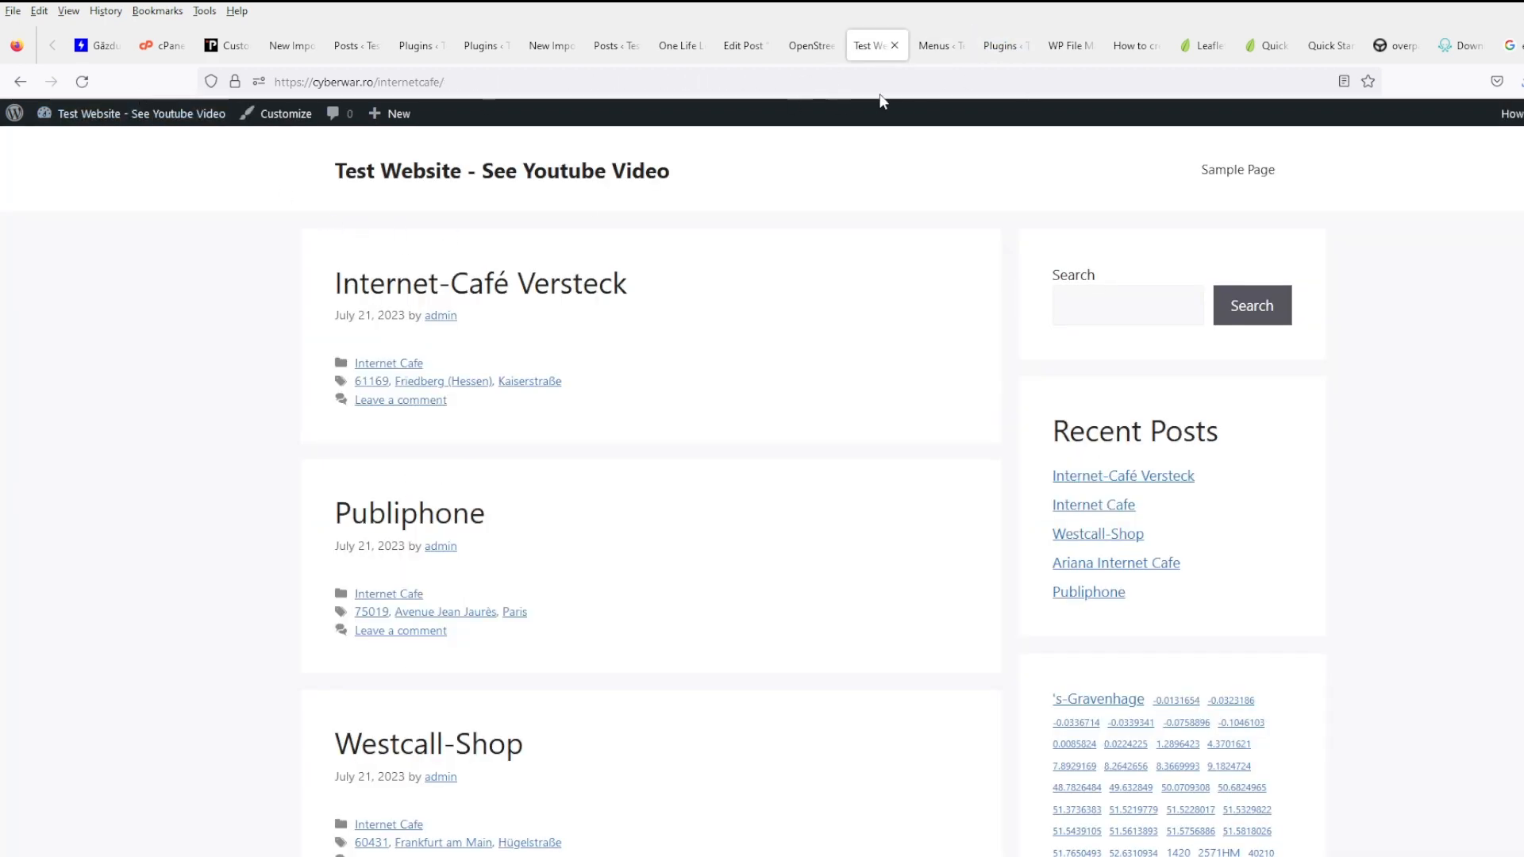
click(959, 55)
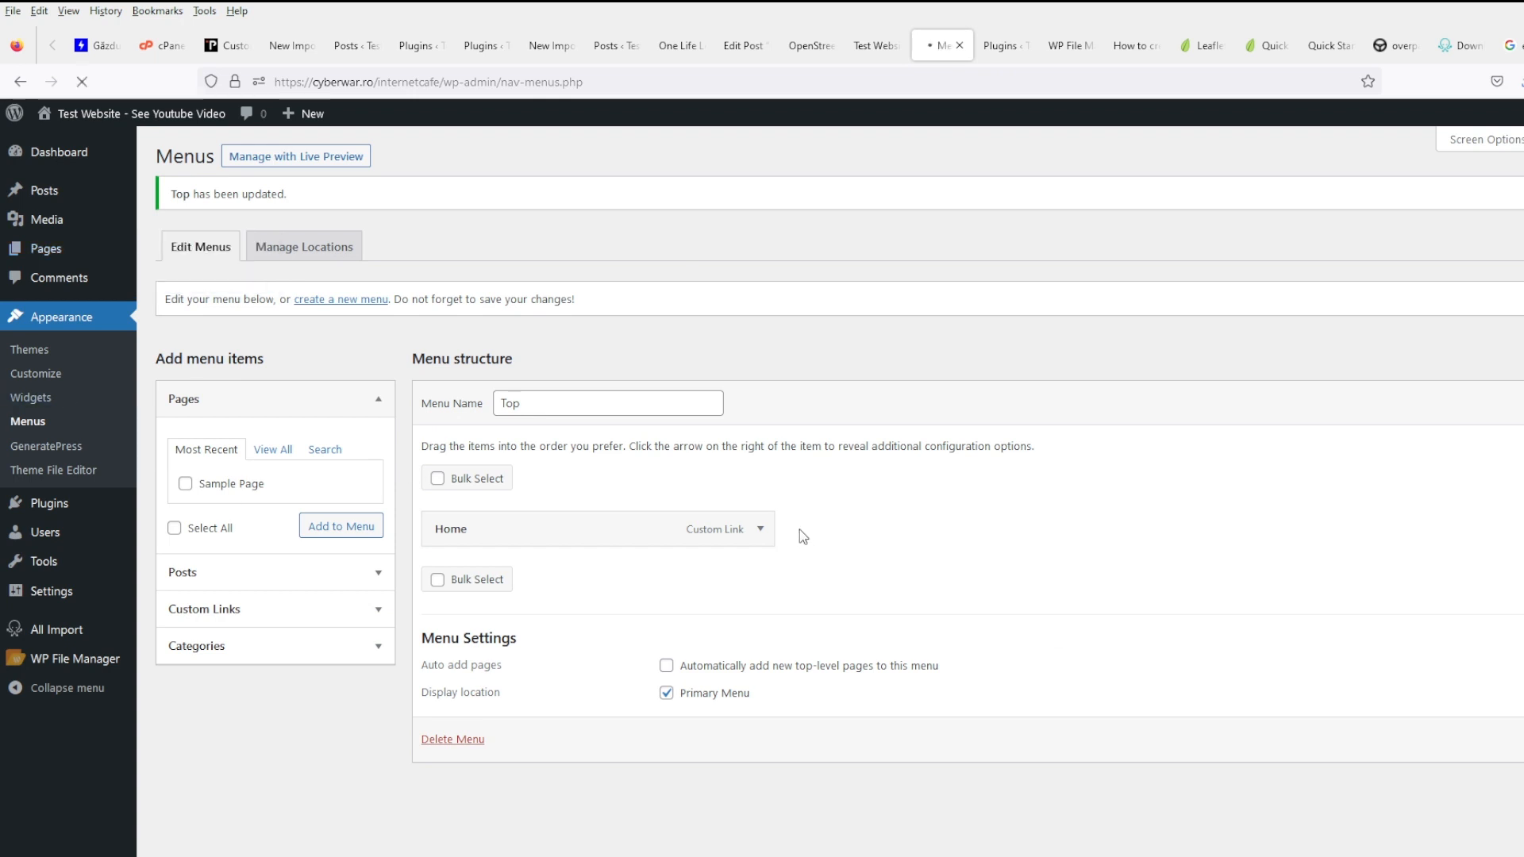
click(218, 506)
click(213, 484)
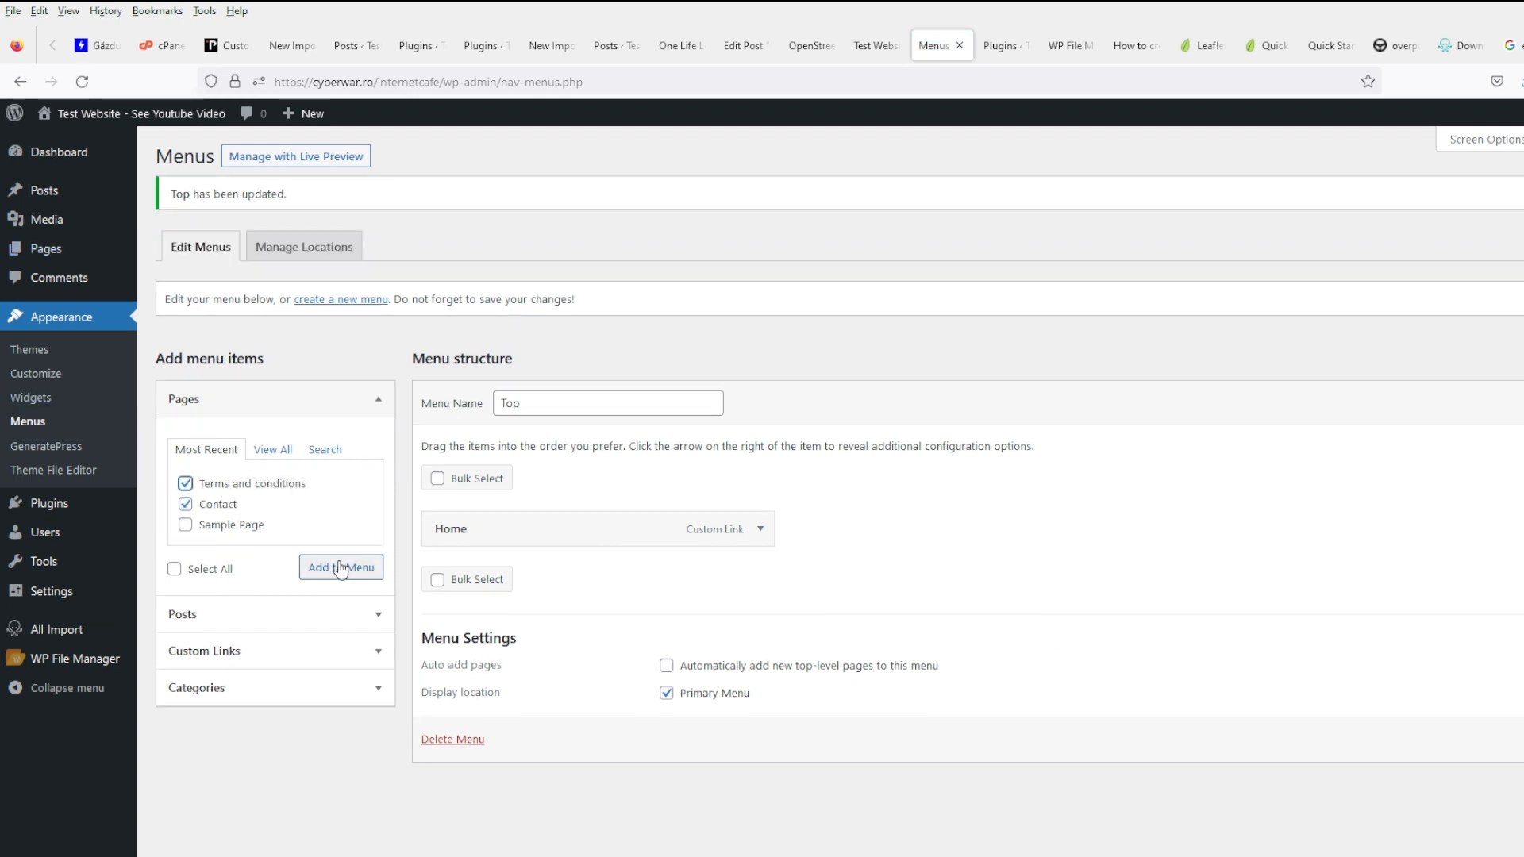
click(342, 567)
drag(522, 584, 537, 630)
scroll(538, 630, down, 1)
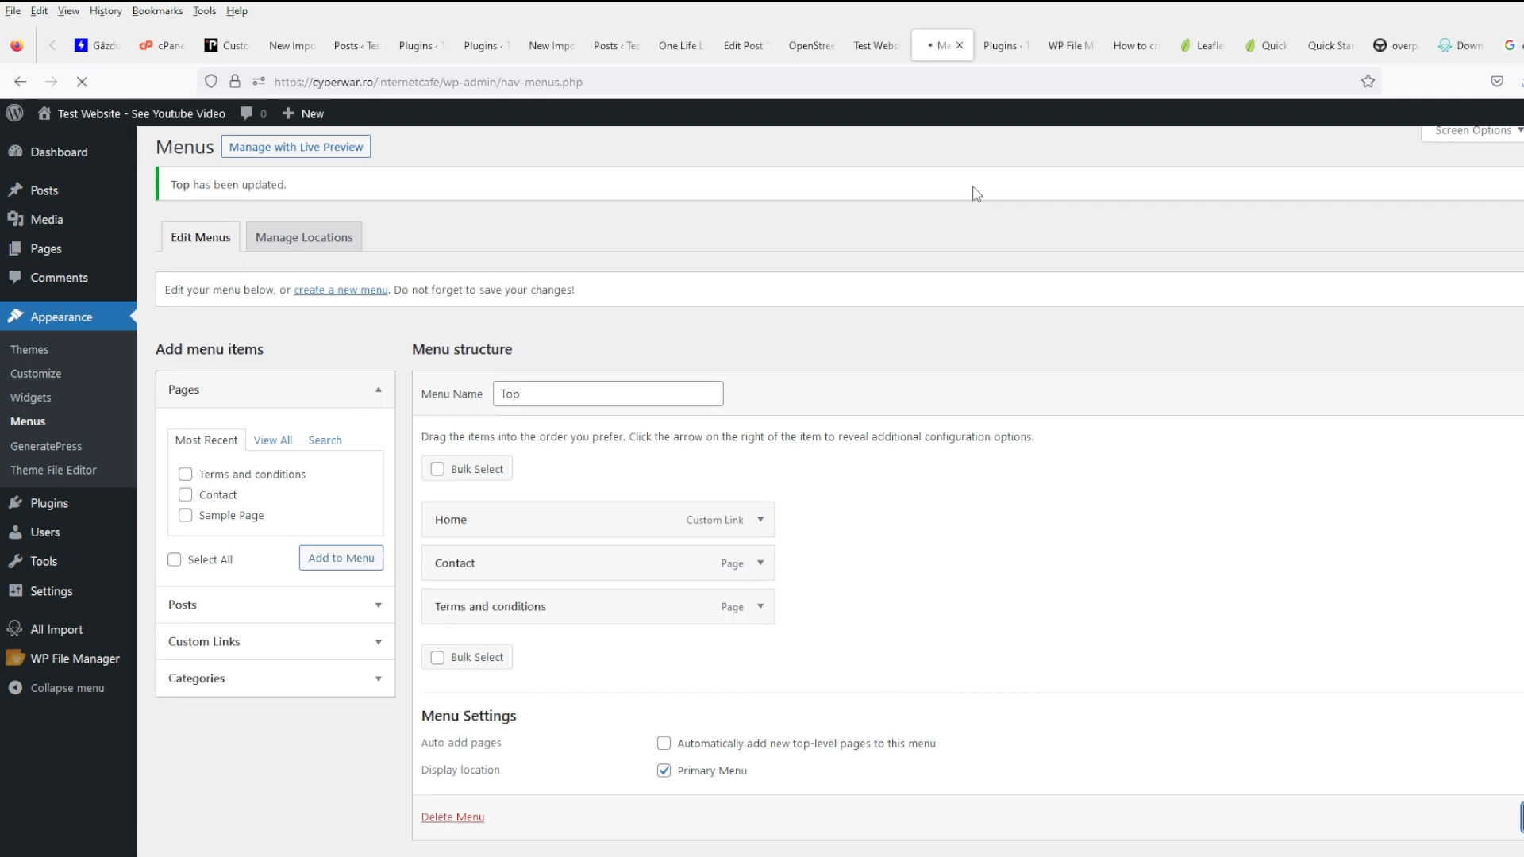
- Reload the live site to confirm the header menu shows Home, Contact, Terms and conditions
click(876, 46)
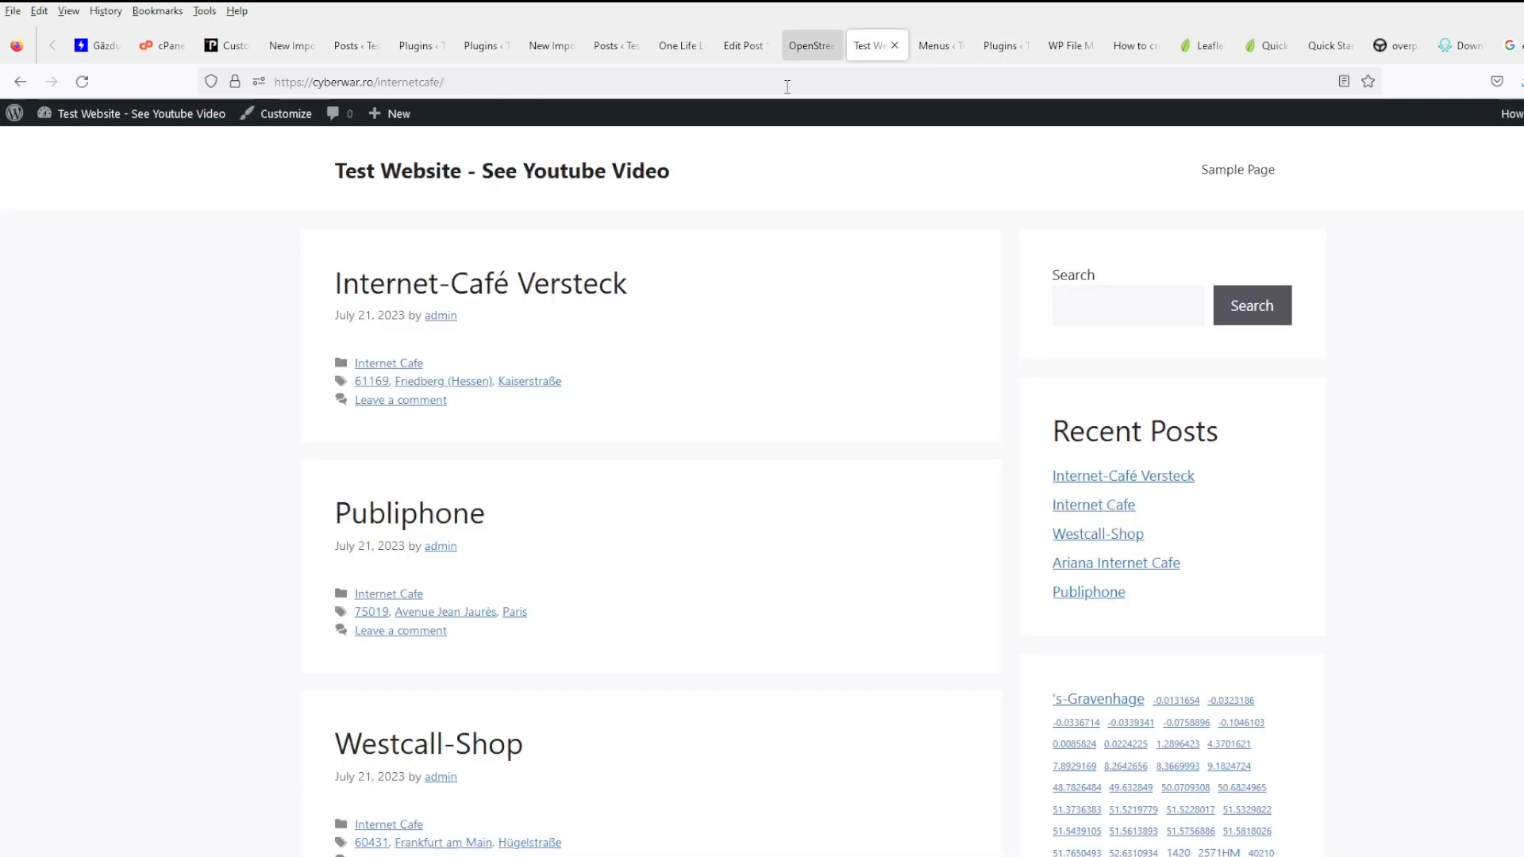
click(84, 89)
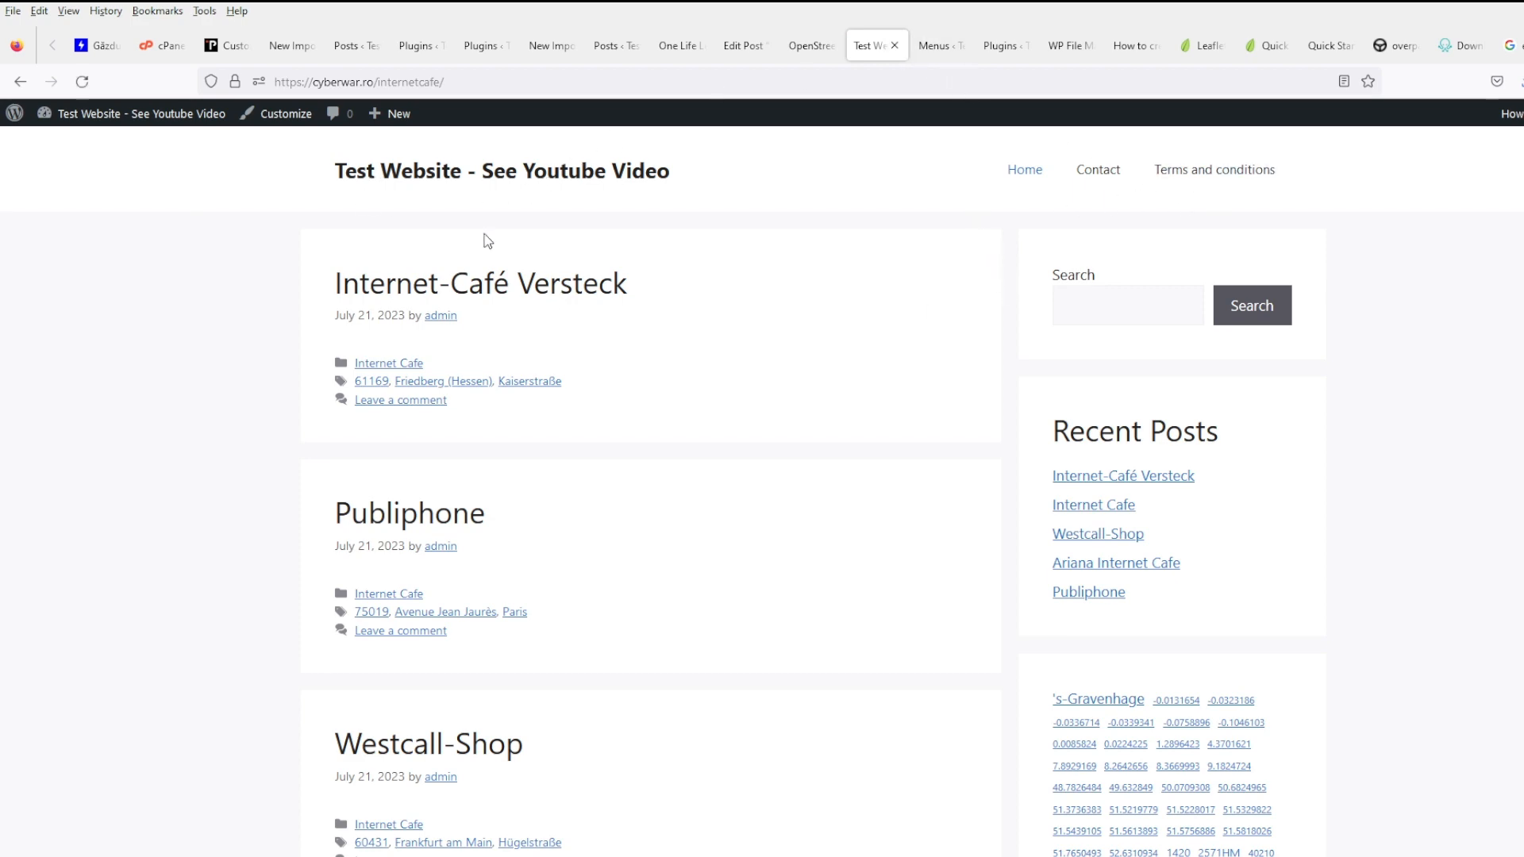
scroll(975, 476, down, 12)
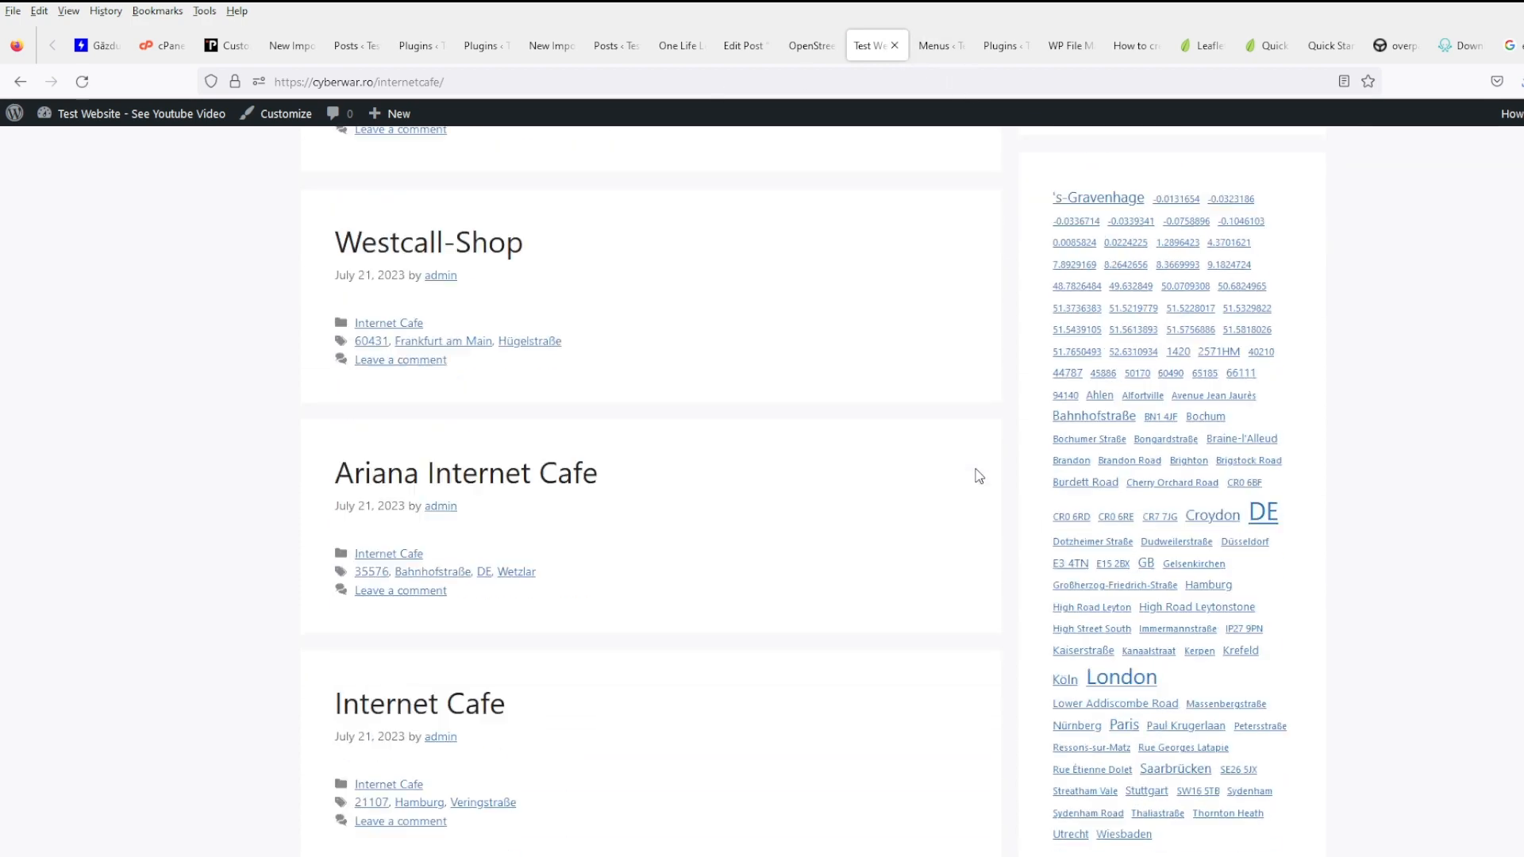
scroll(1201, 295, up, 7)
click(1391, 48)
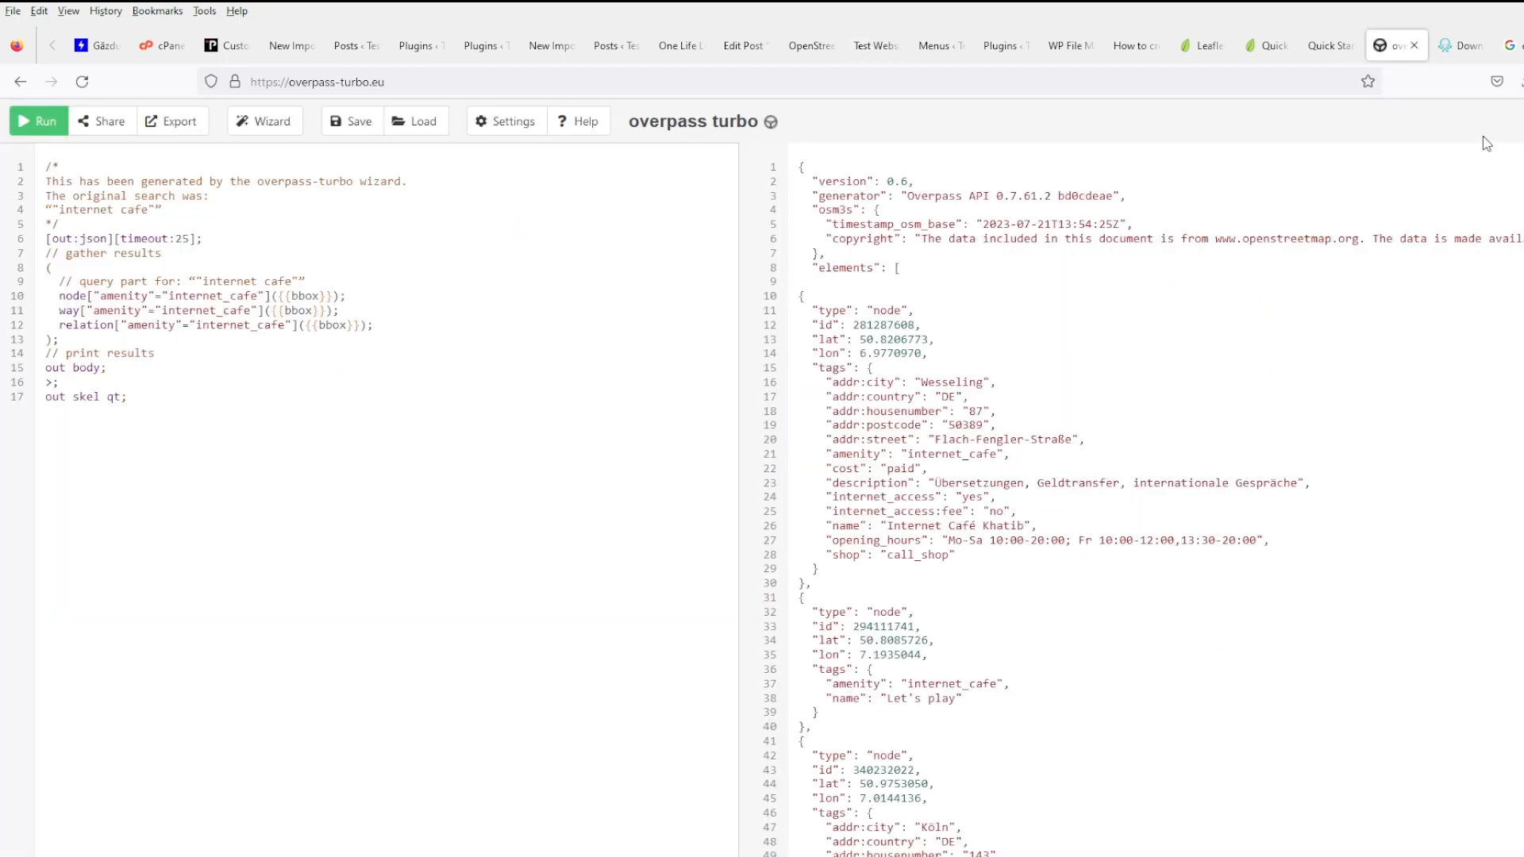
- Show the map, pan over Poland and rerun the internet café query
click(1519, 122)
scroll(1217, 558, down, 2)
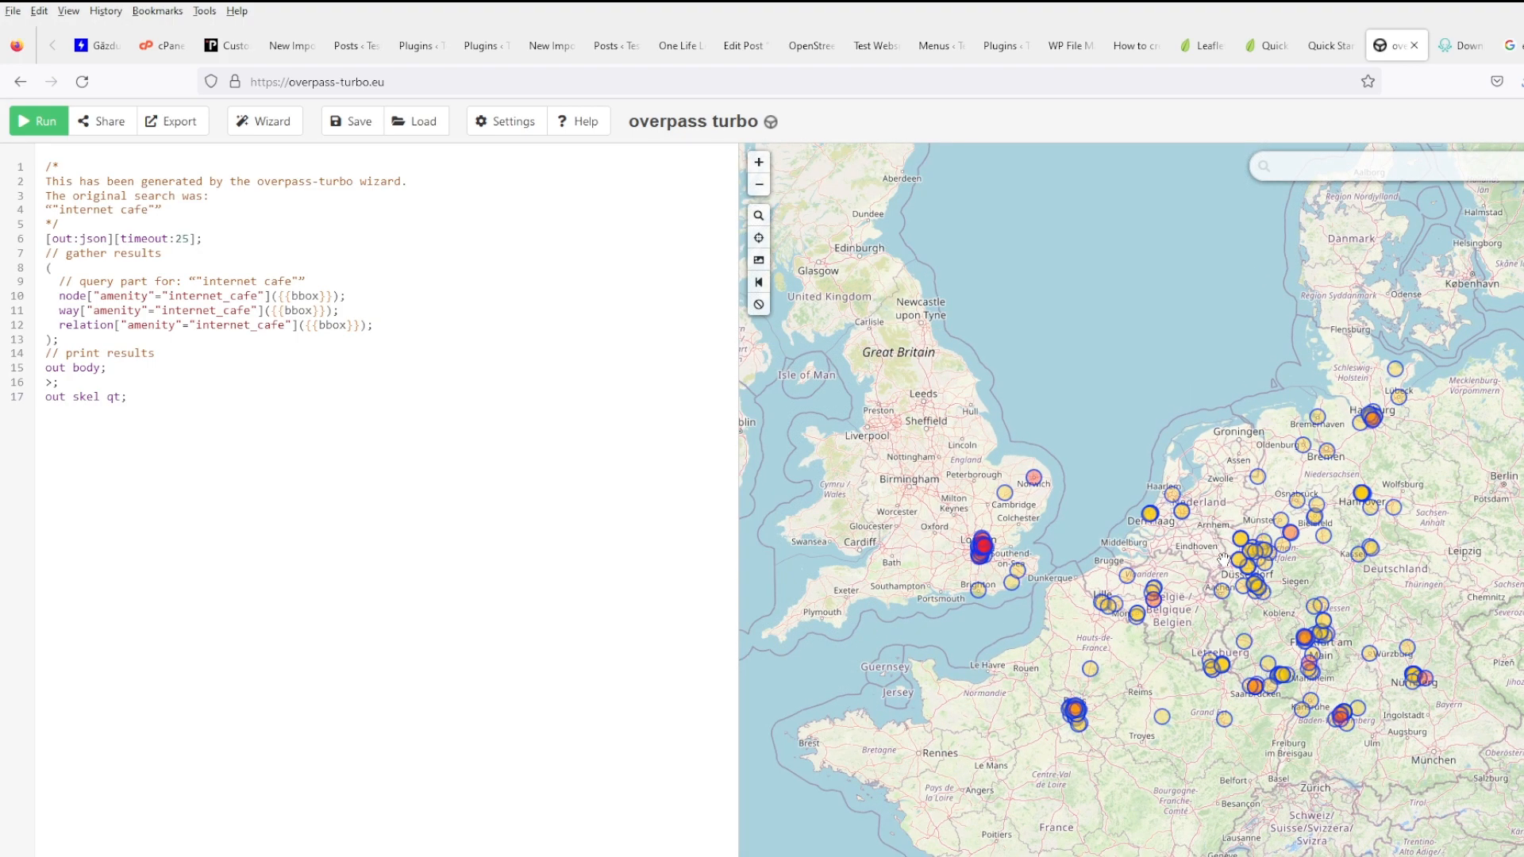
scroll(1223, 558, up, 1)
scroll(1207, 558, down, 1)
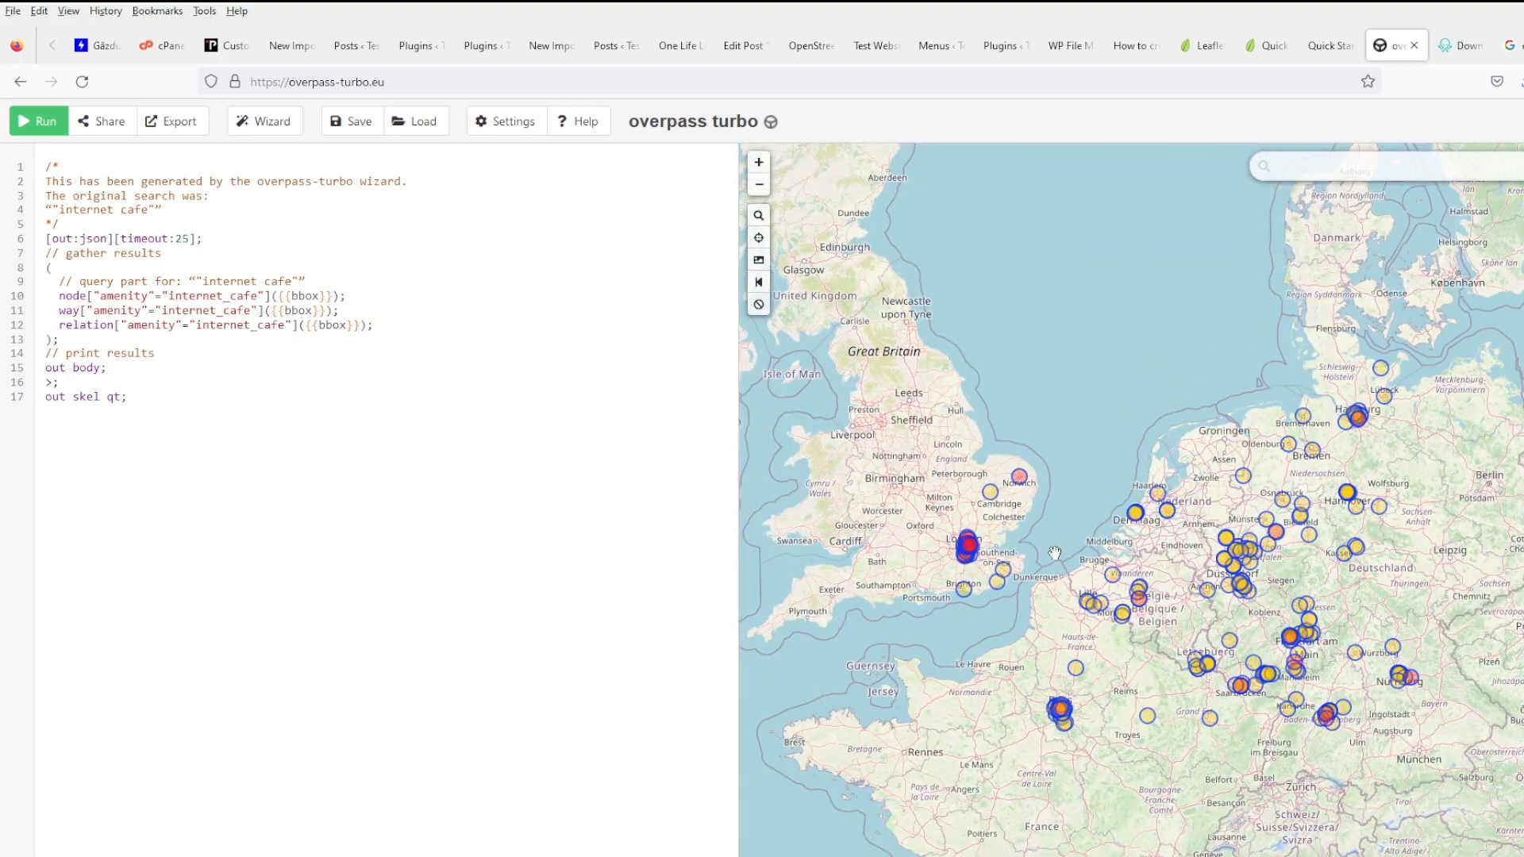
drag(1420, 553, 1182, 495)
drag(1337, 497, 1065, 627)
click(27, 114)
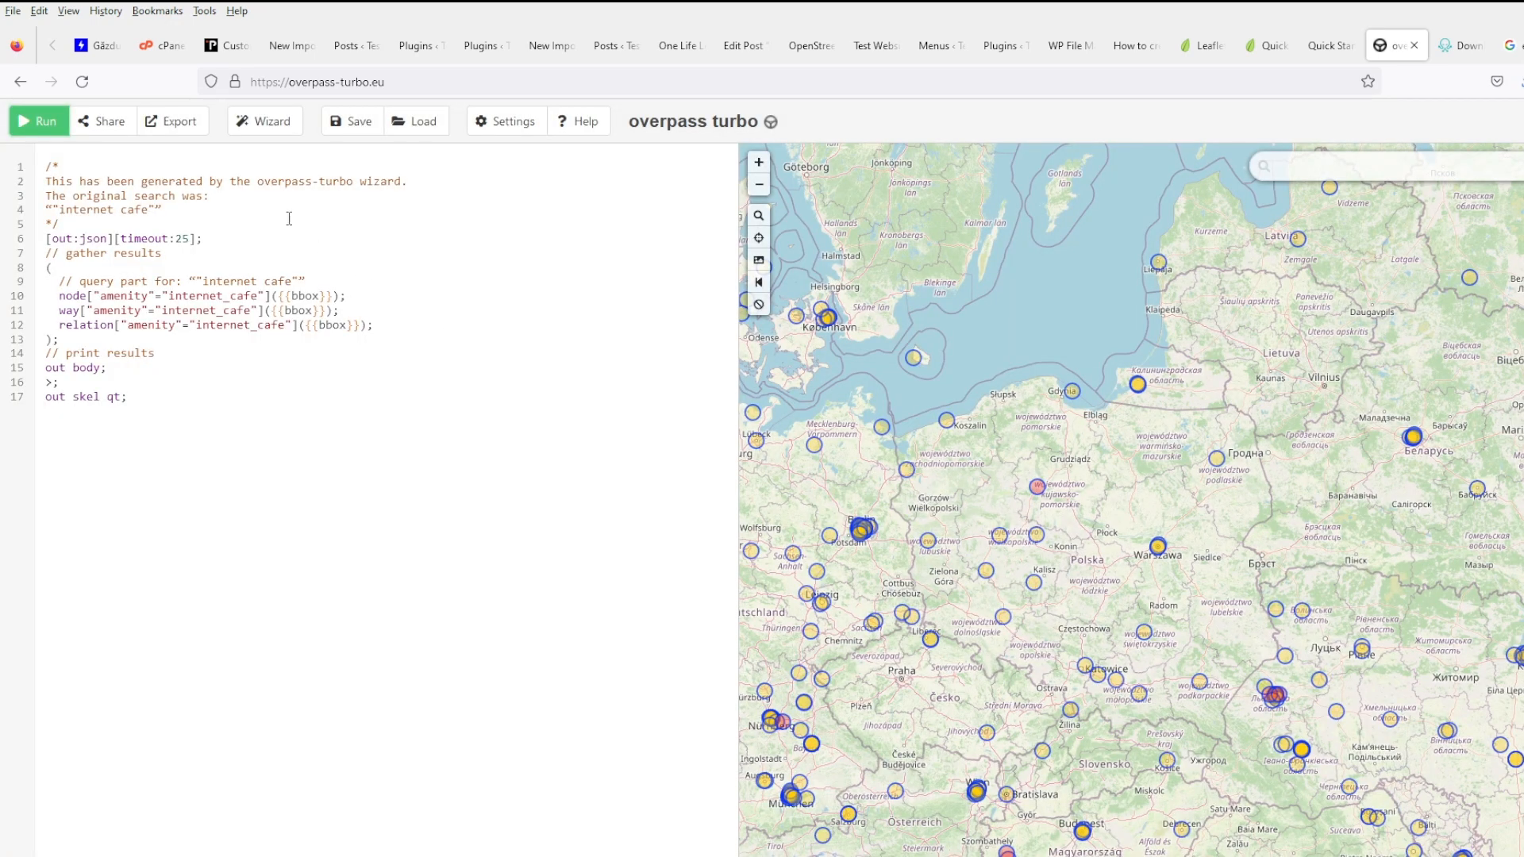
- Export the query results, downloading them as GeoJSON and KML
click(173, 127)
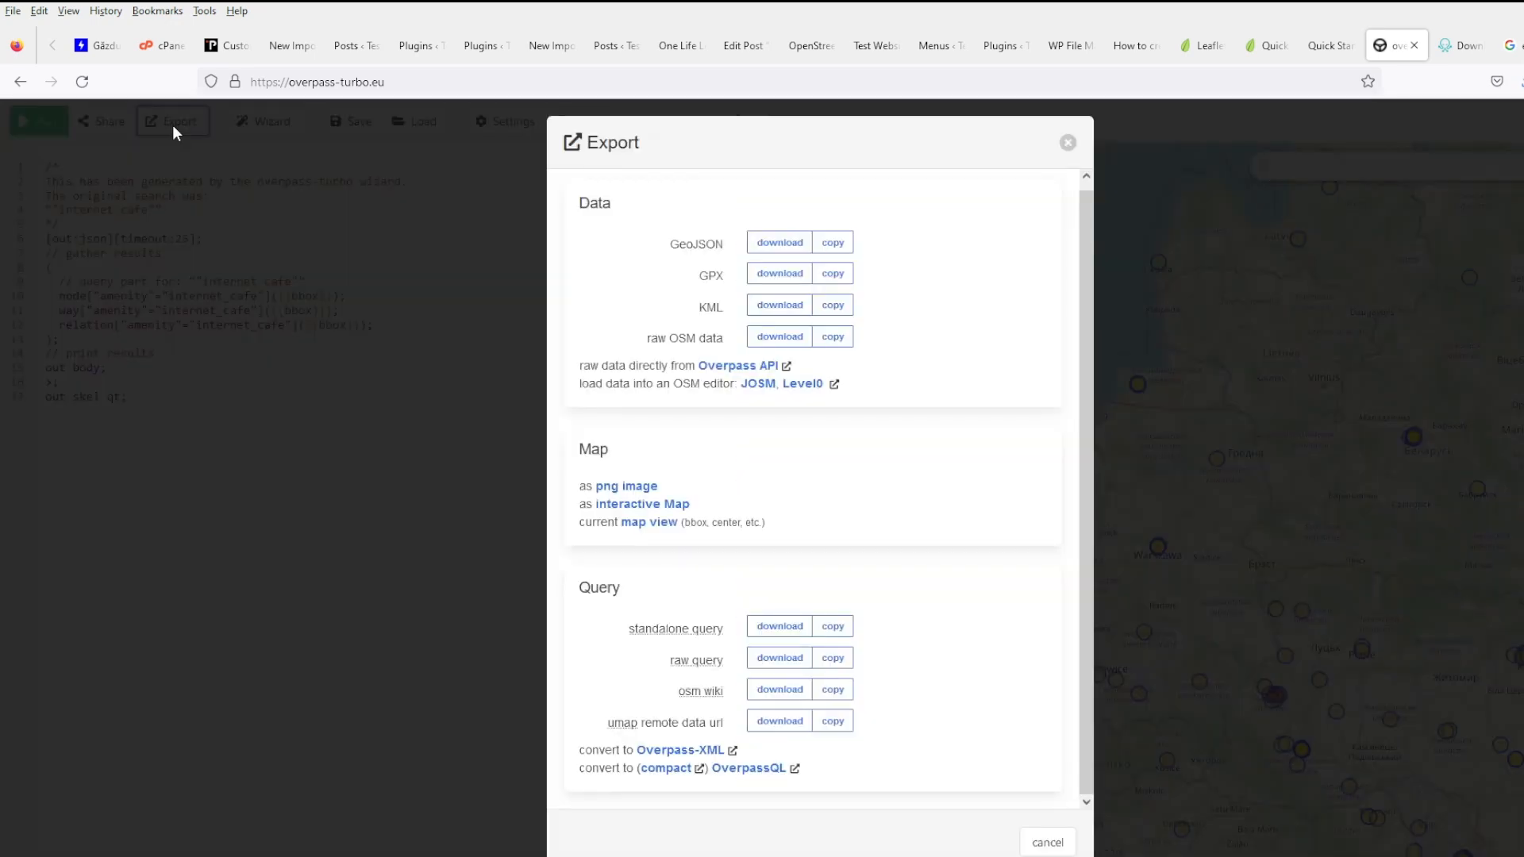
click(768, 245)
click(779, 305)
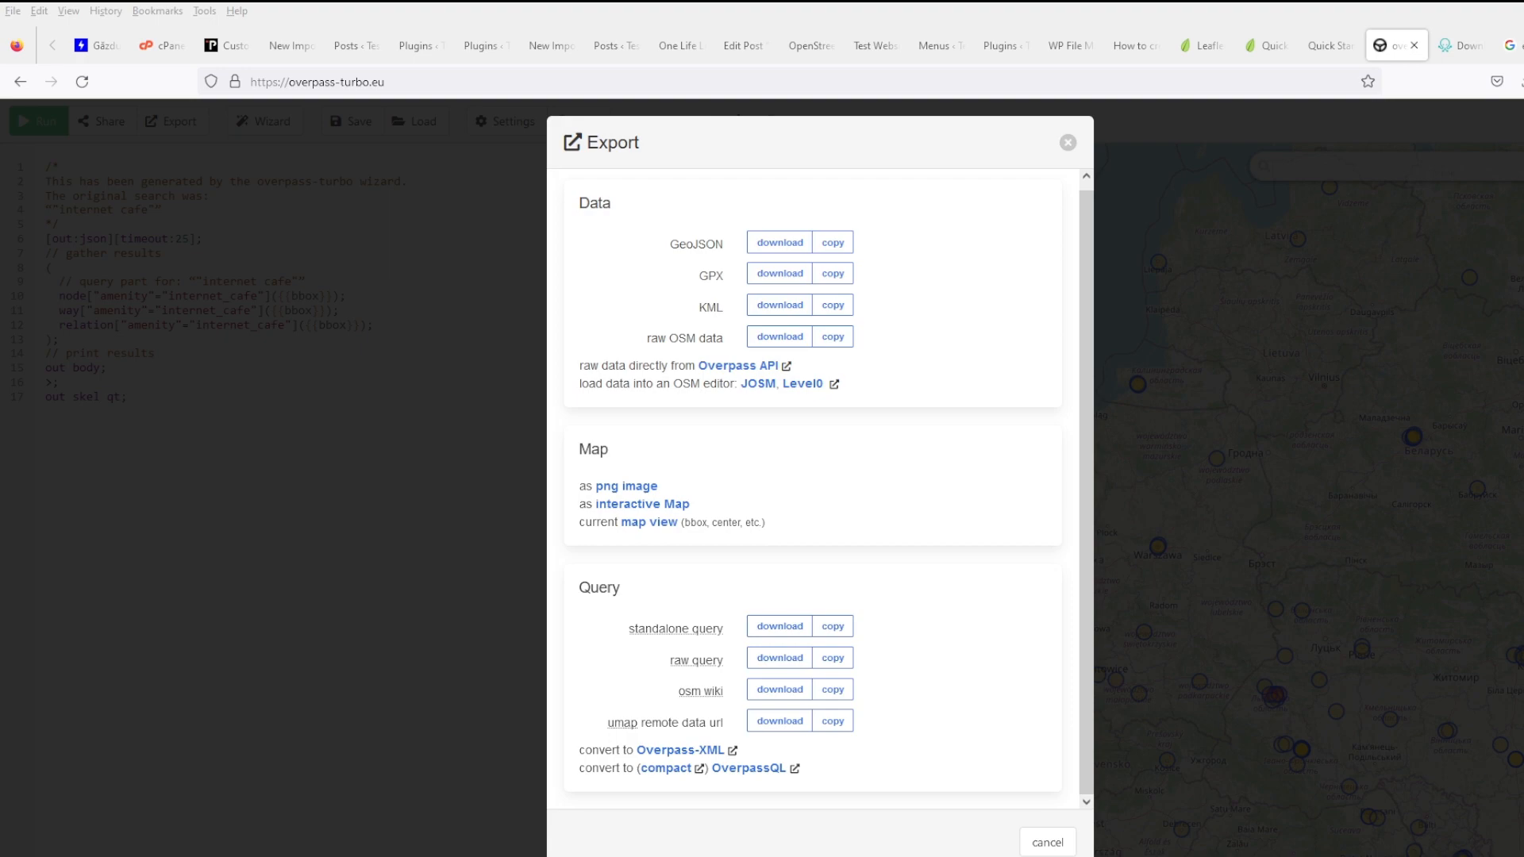
- Download the internet café results as GeoJSON, then go back to the Google search results
click(779, 242)
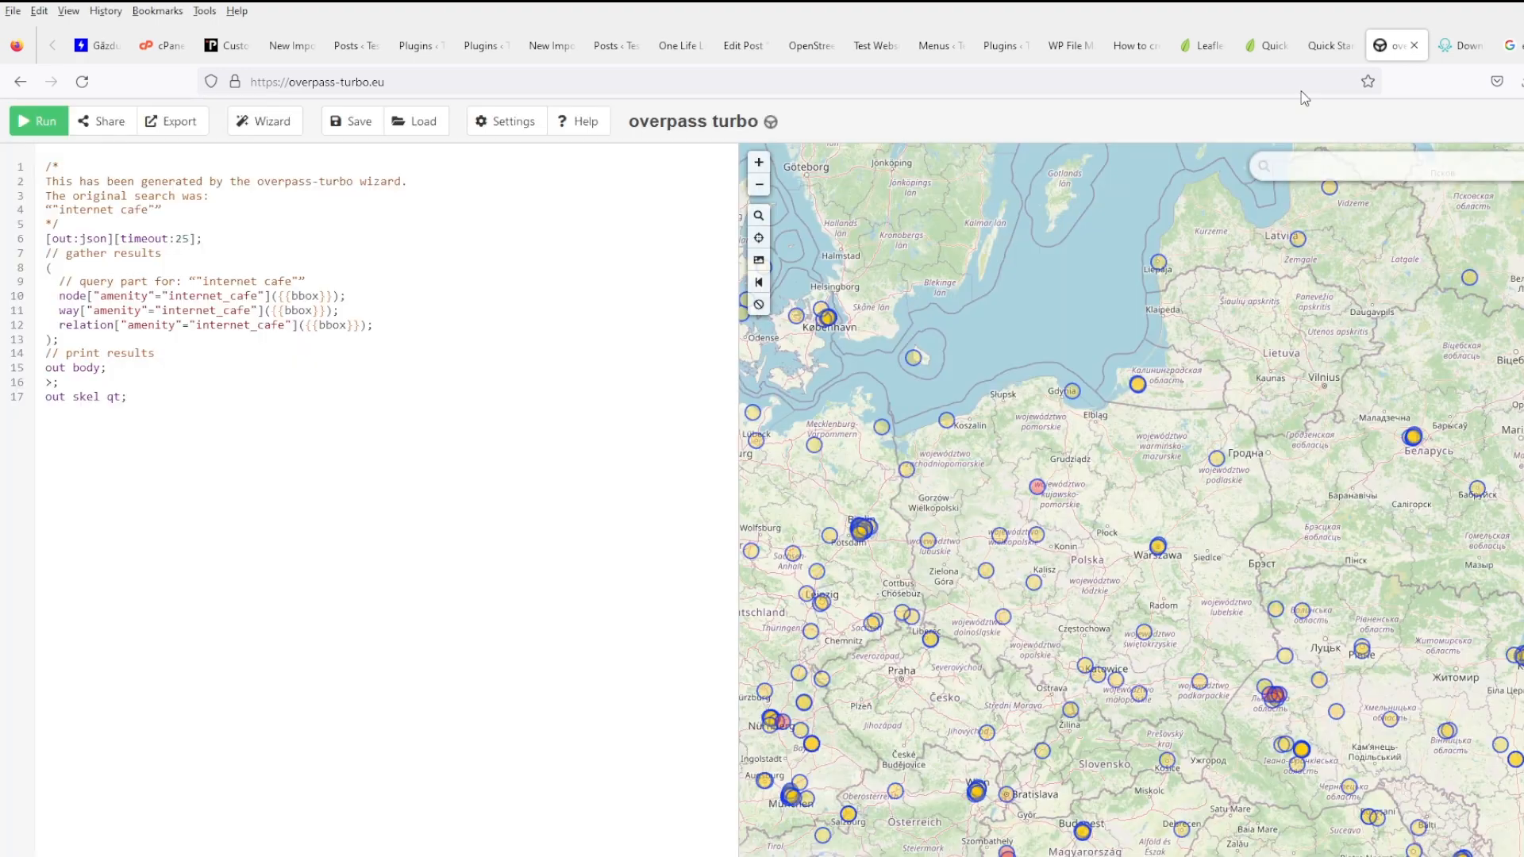
click(1510, 49)
click(690, 82)
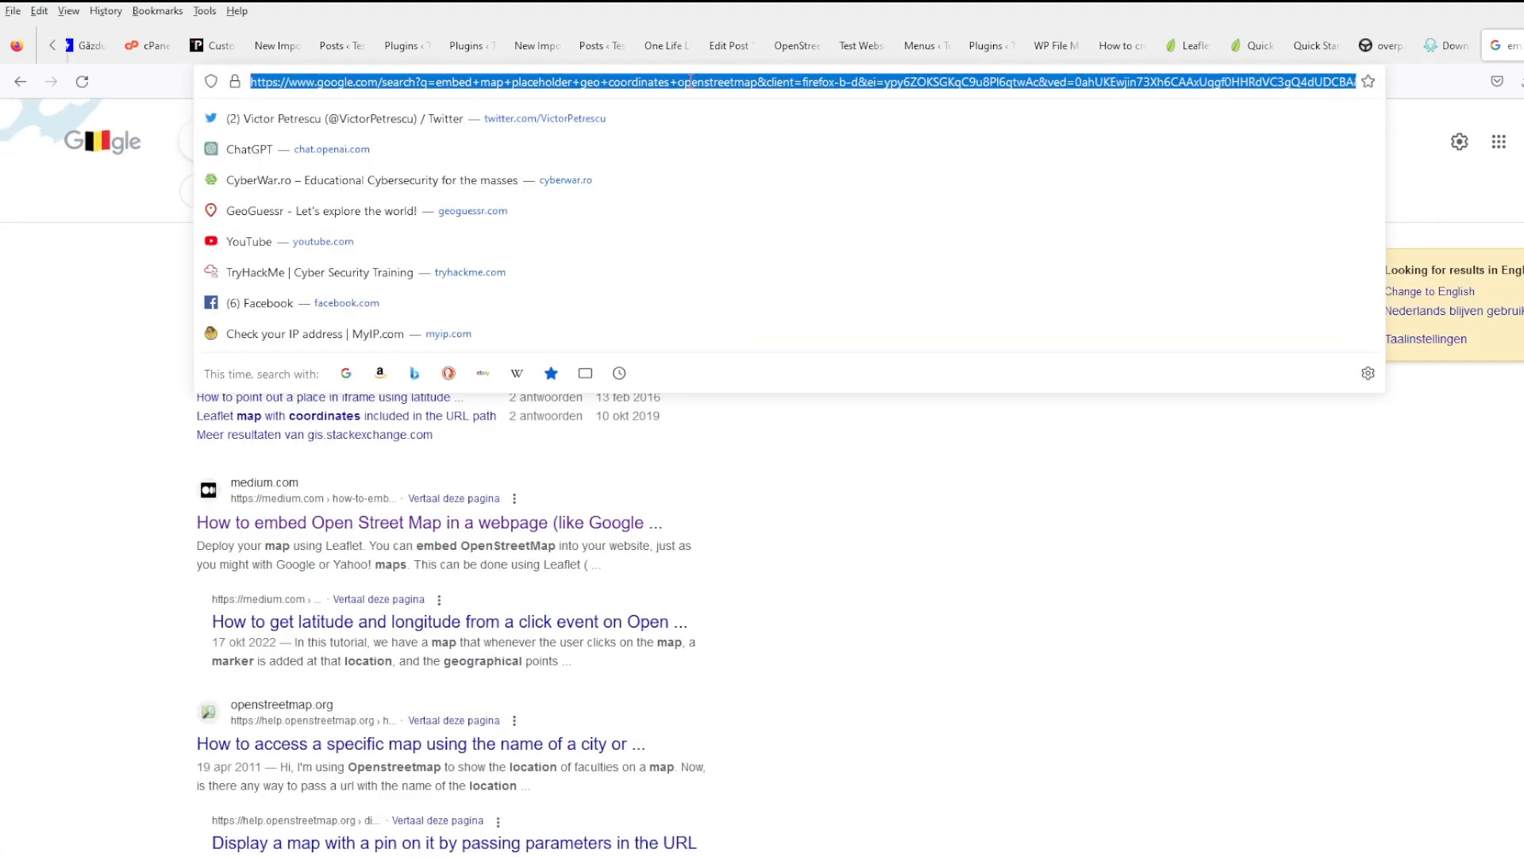
- Search Google for 'json to csv' and open the ConvertCSV converter
text(json to c)
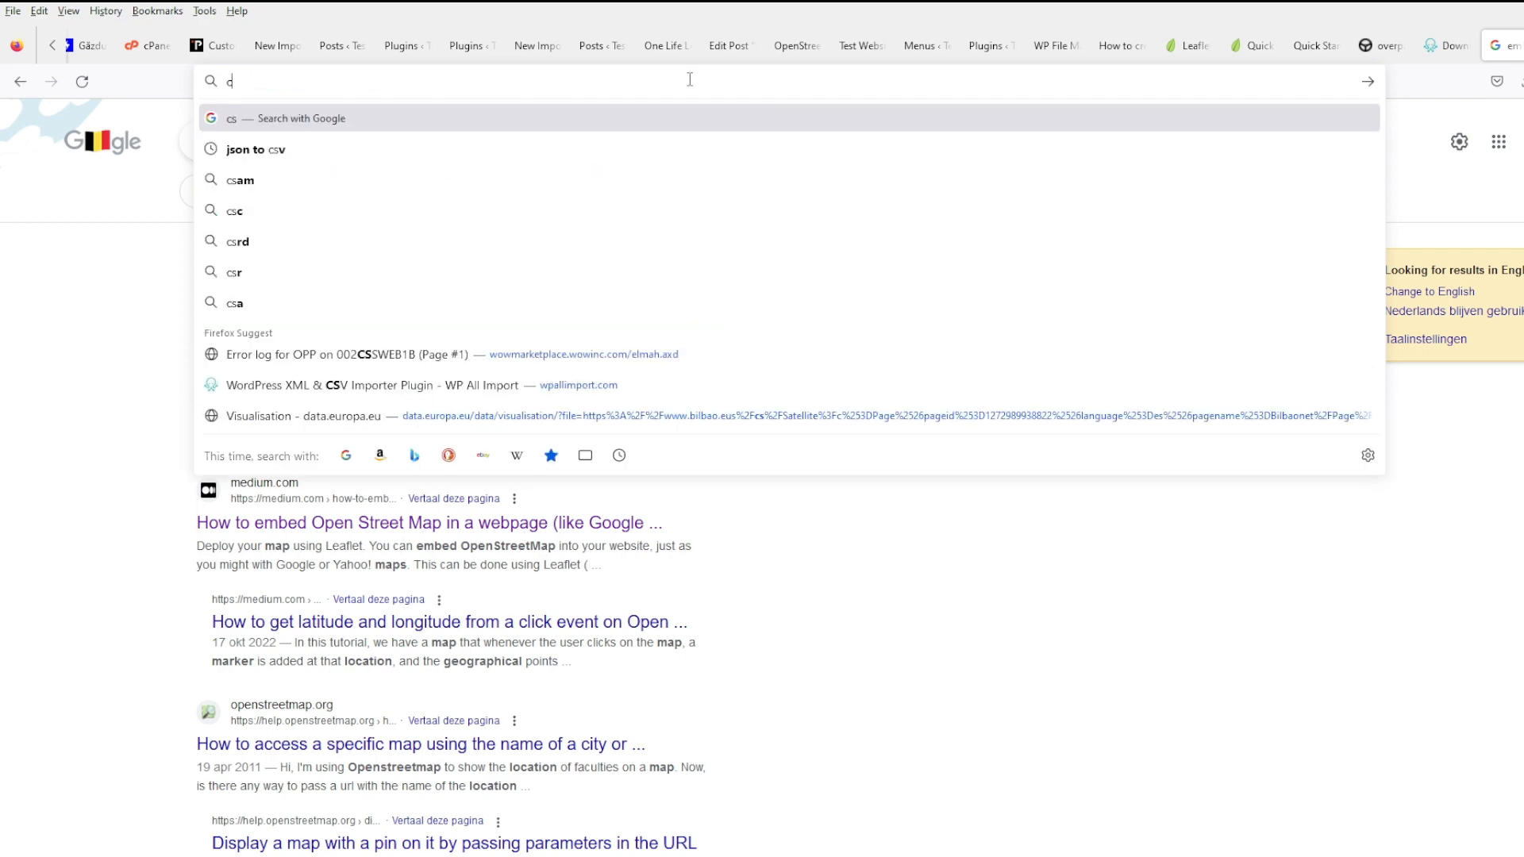
text(sv)
key(Return)
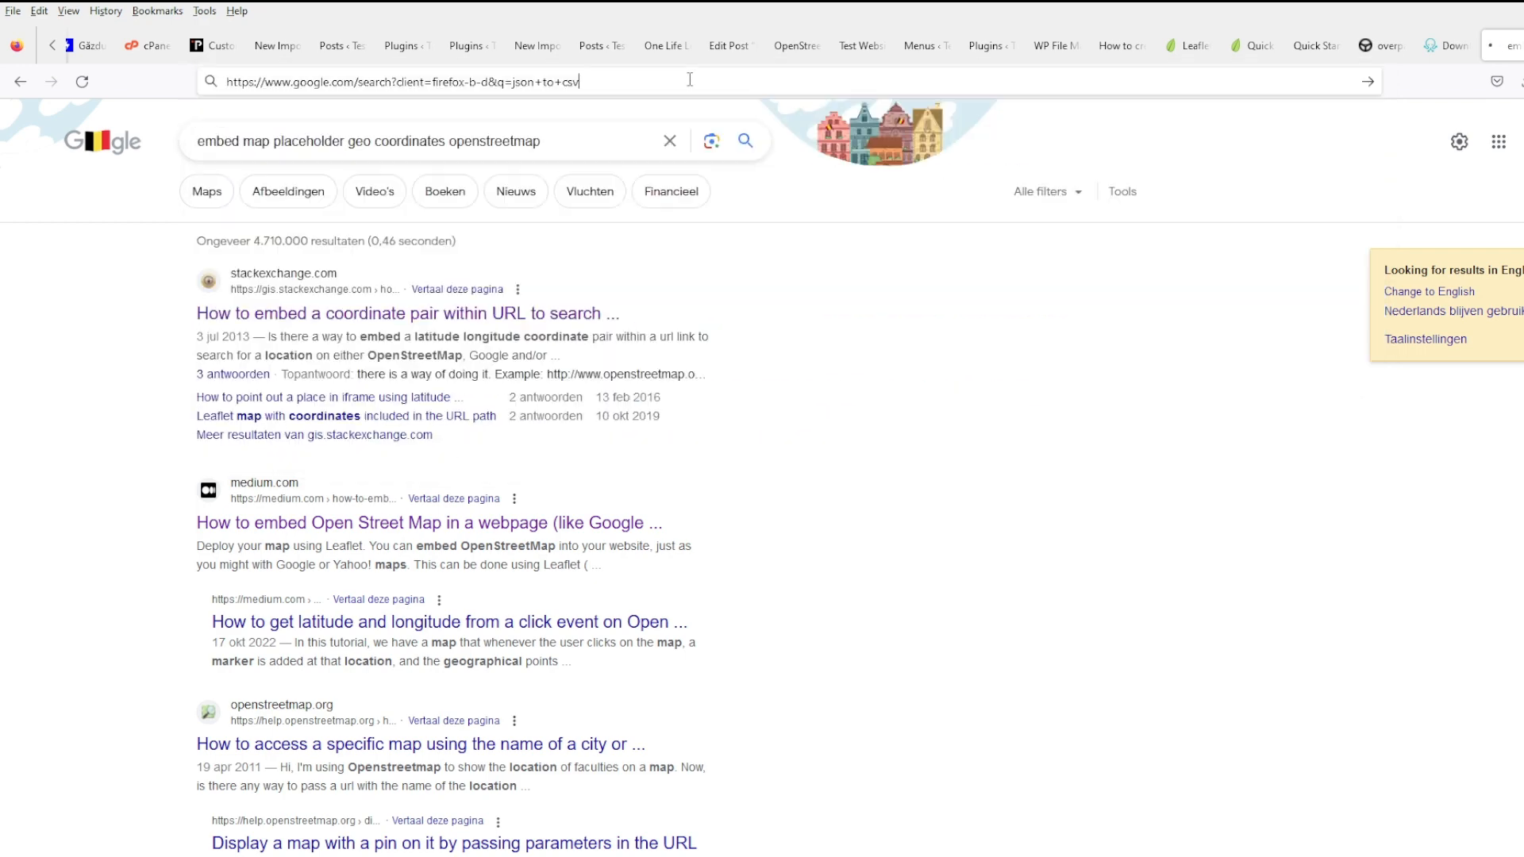
click(320, 316)
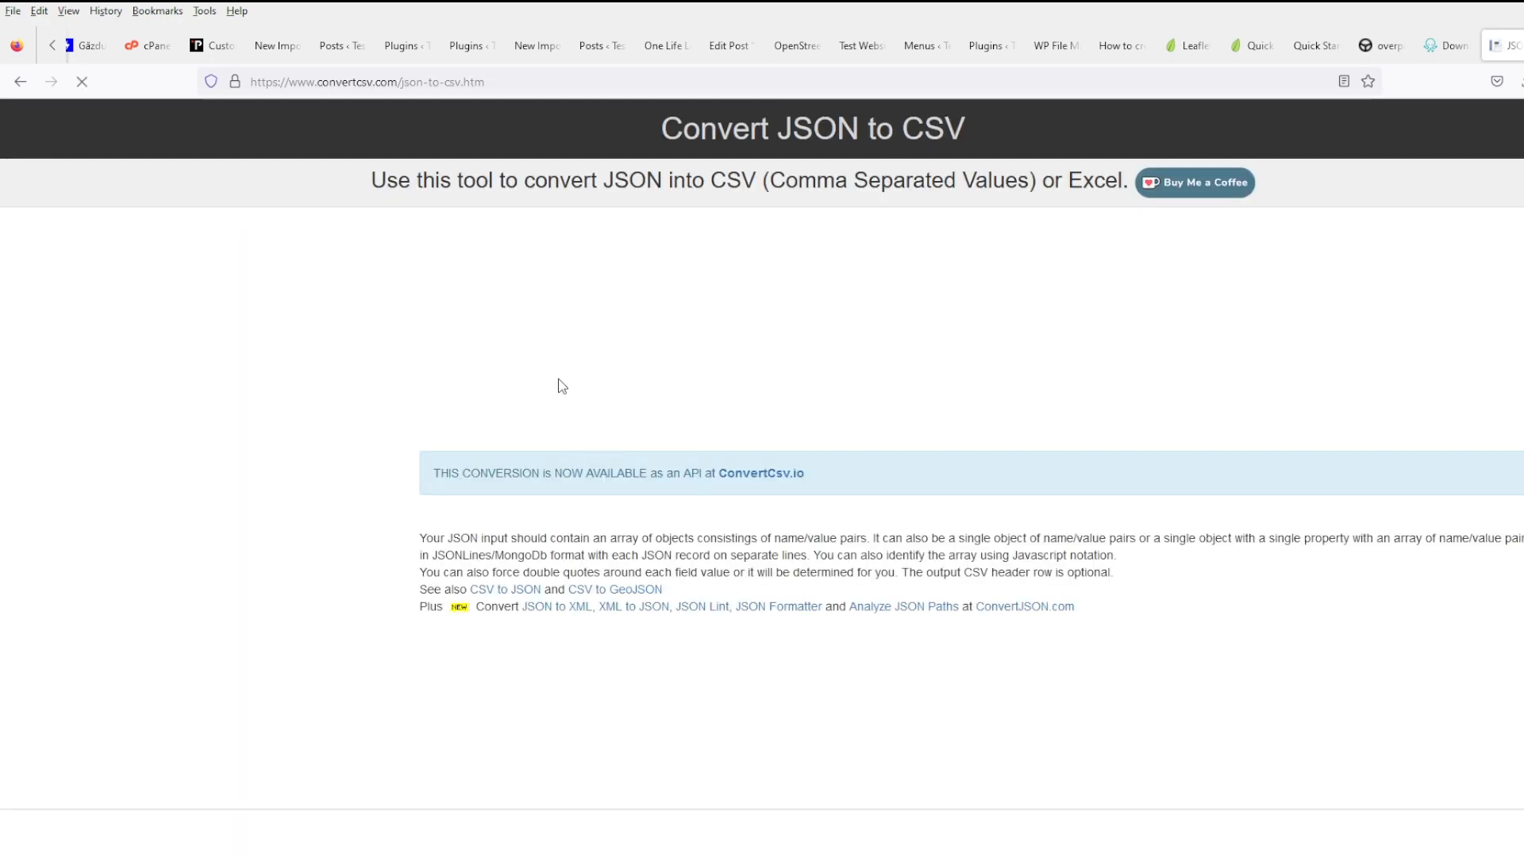
- Load two.json from file and convert it to CSV, giving 233 rows
scroll(682, 546, down, 7)
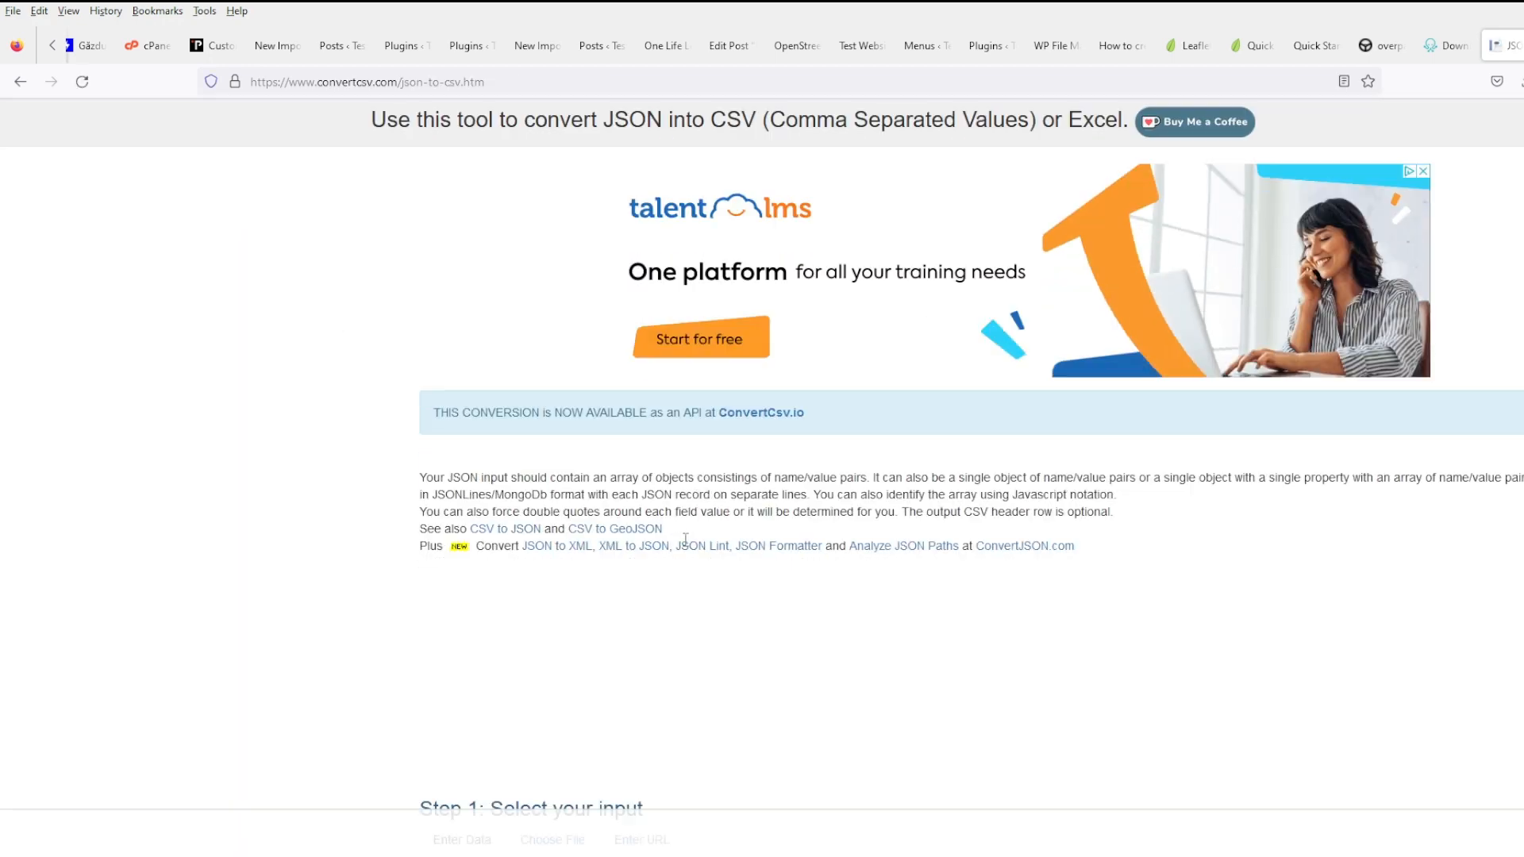
click(563, 295)
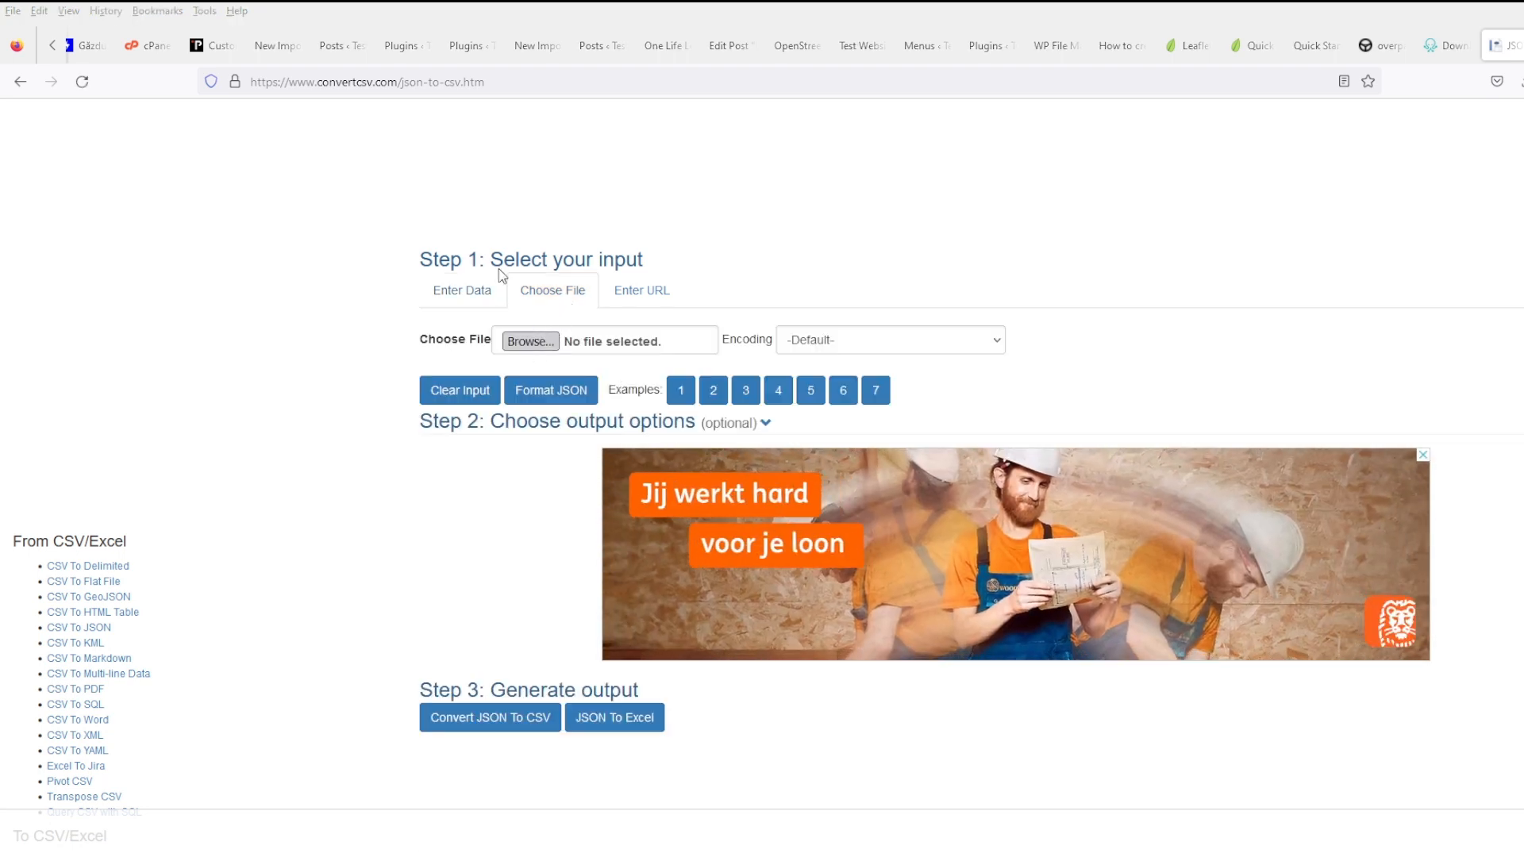
click(691, 393)
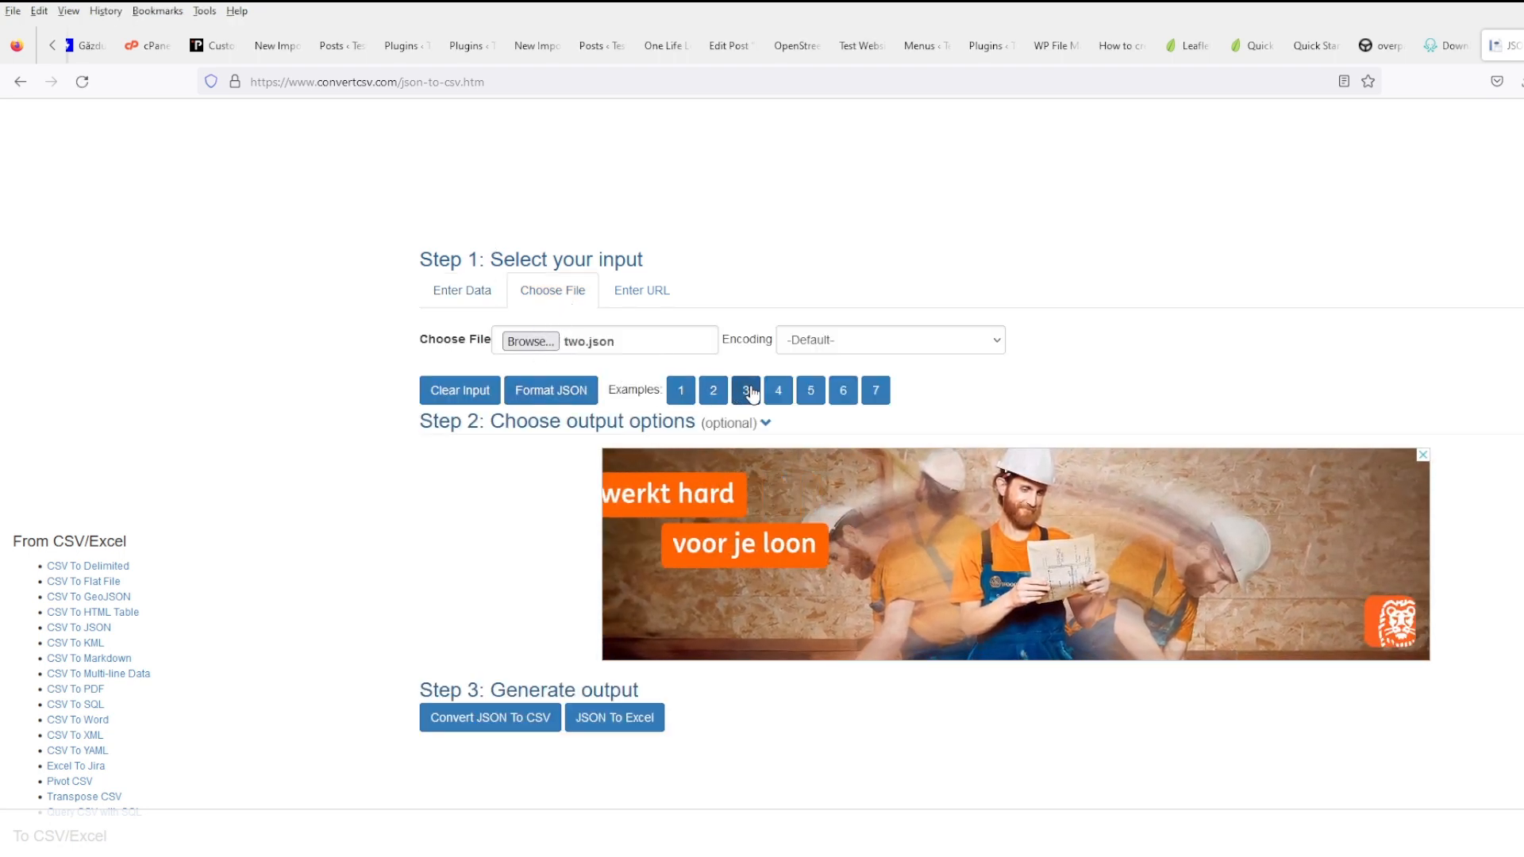
scroll(535, 467, down, 2)
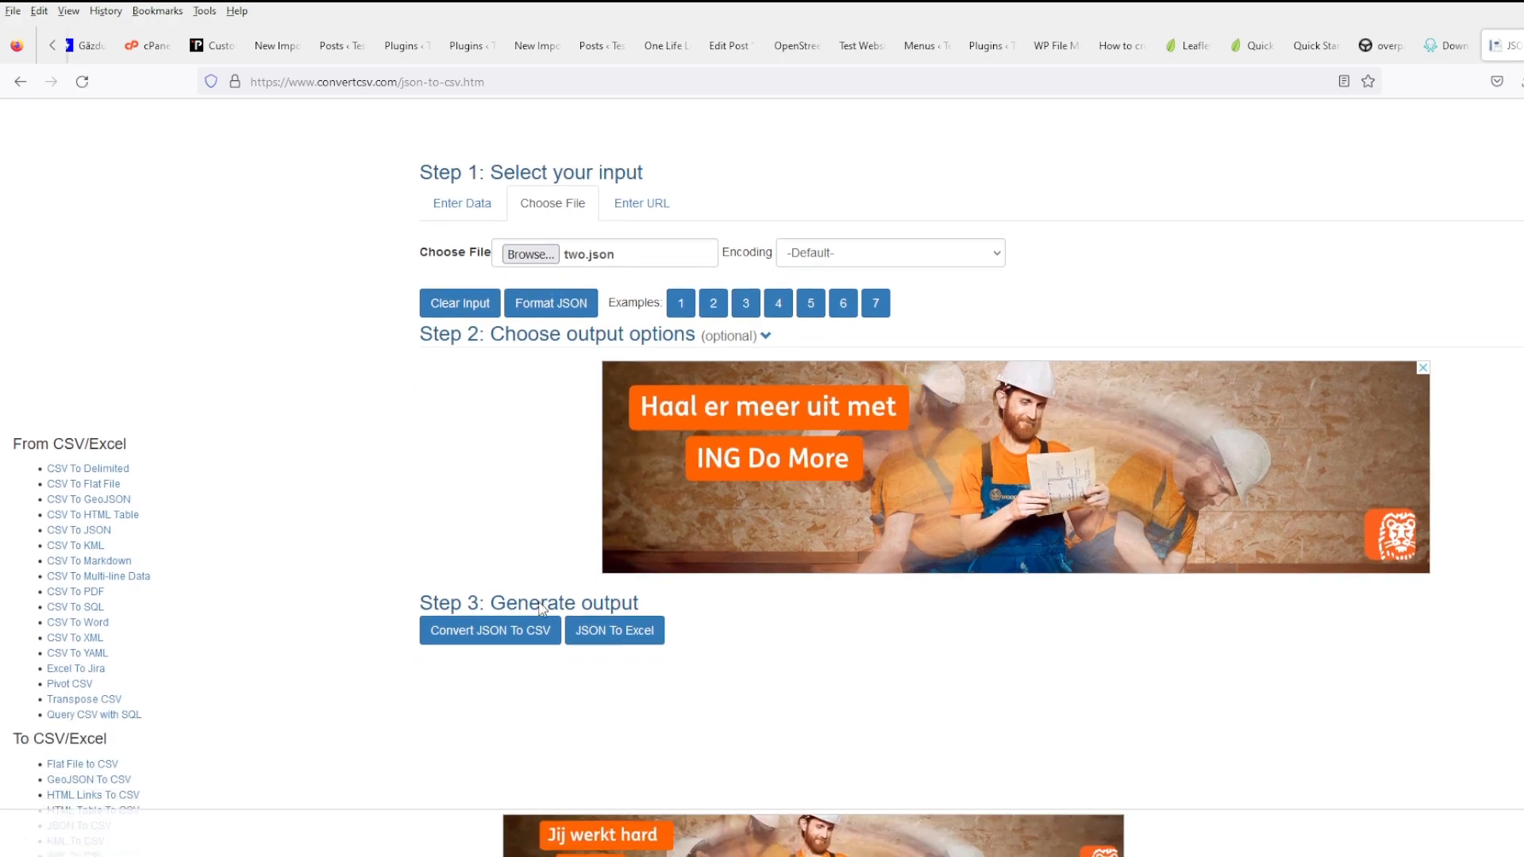
click(660, 631)
scroll(714, 627, down, 6)
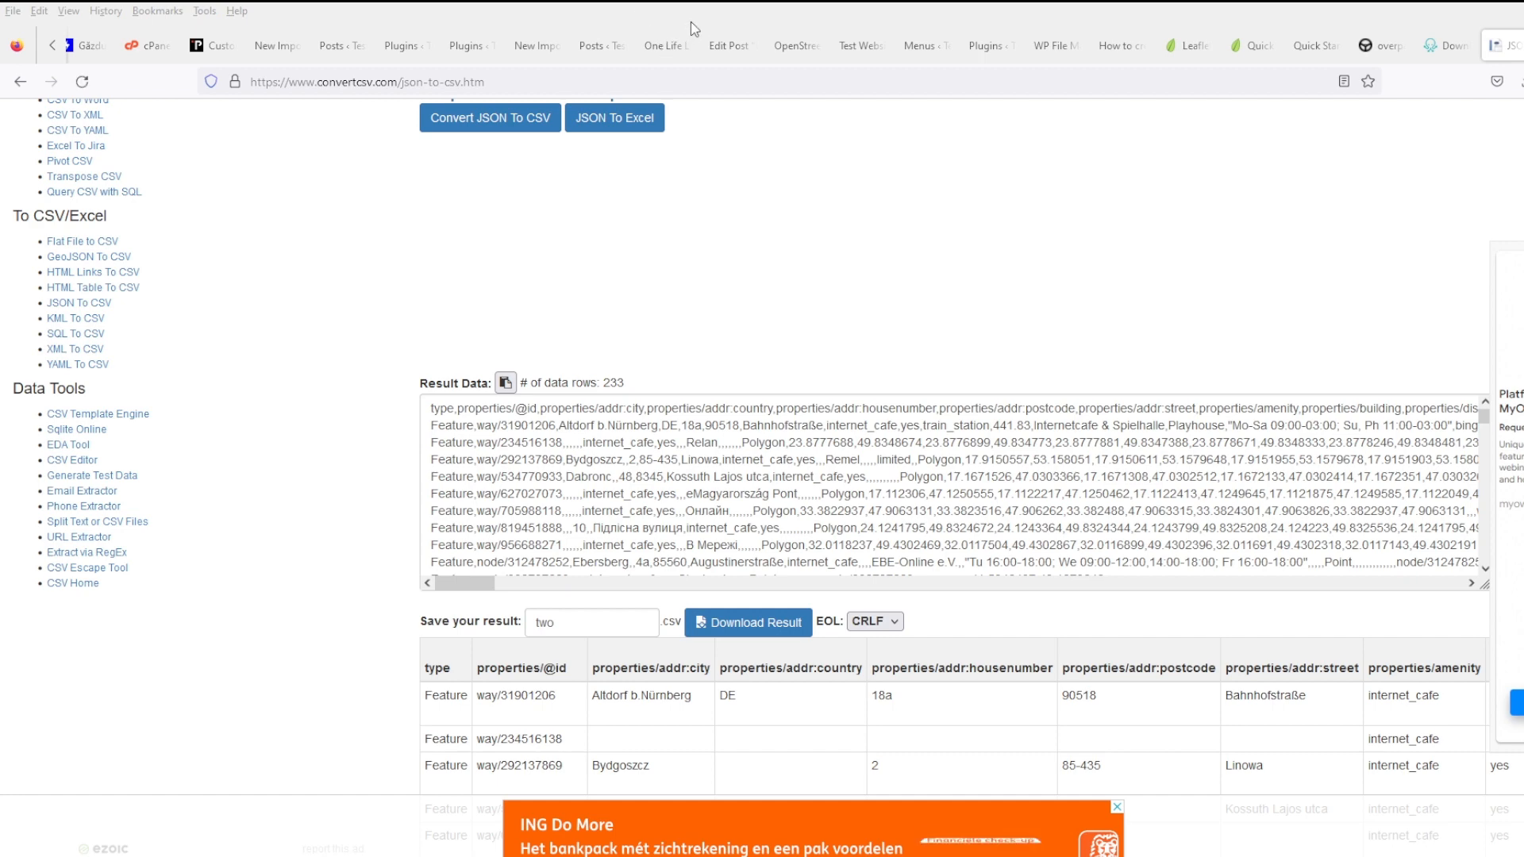
scroll(651, 492, down, 3)
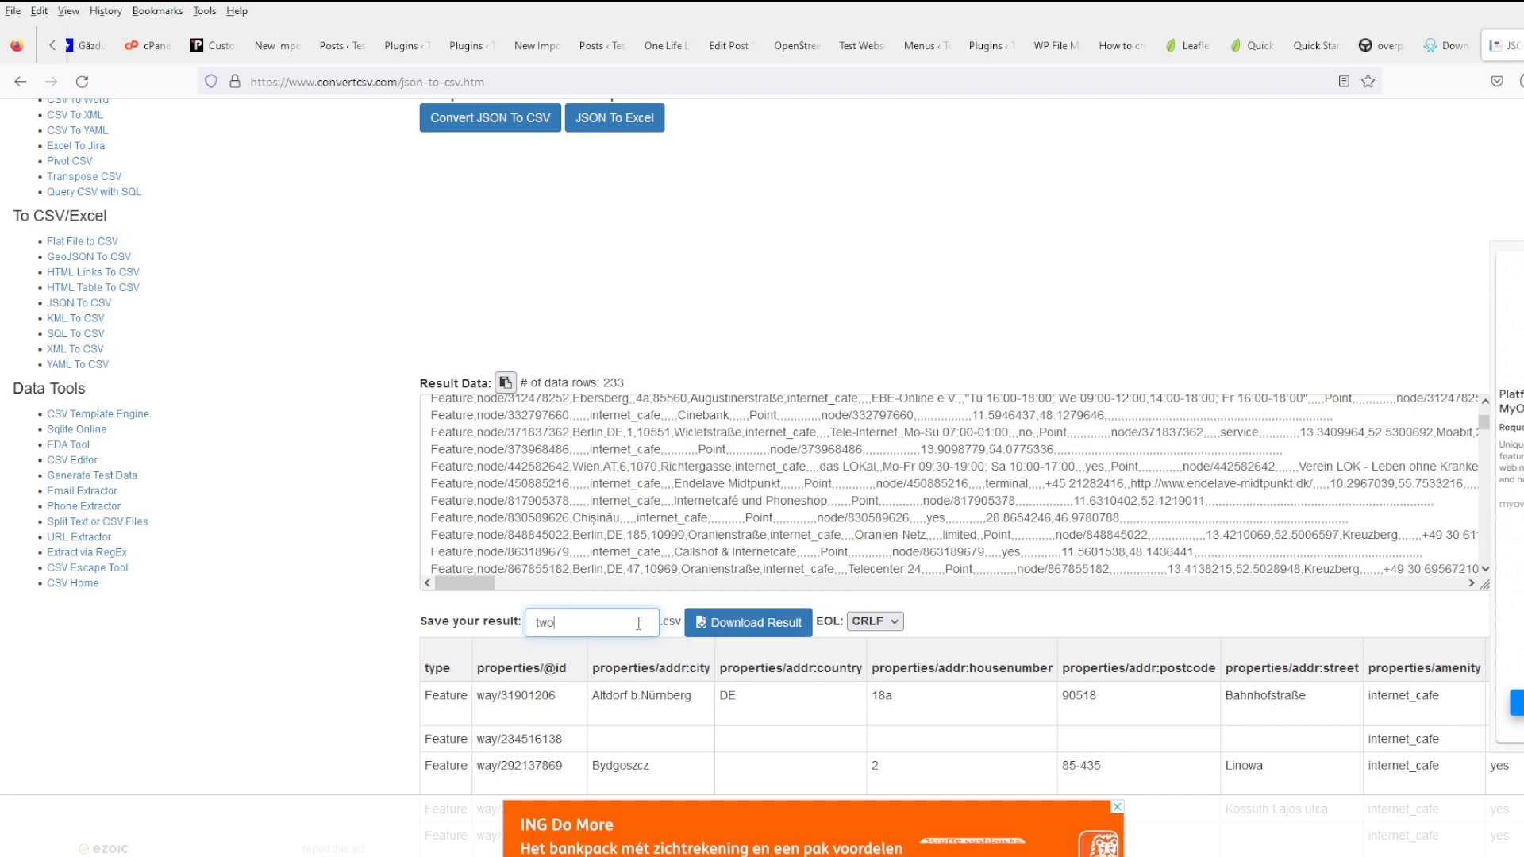
click(1523, 45)
click(332, 56)
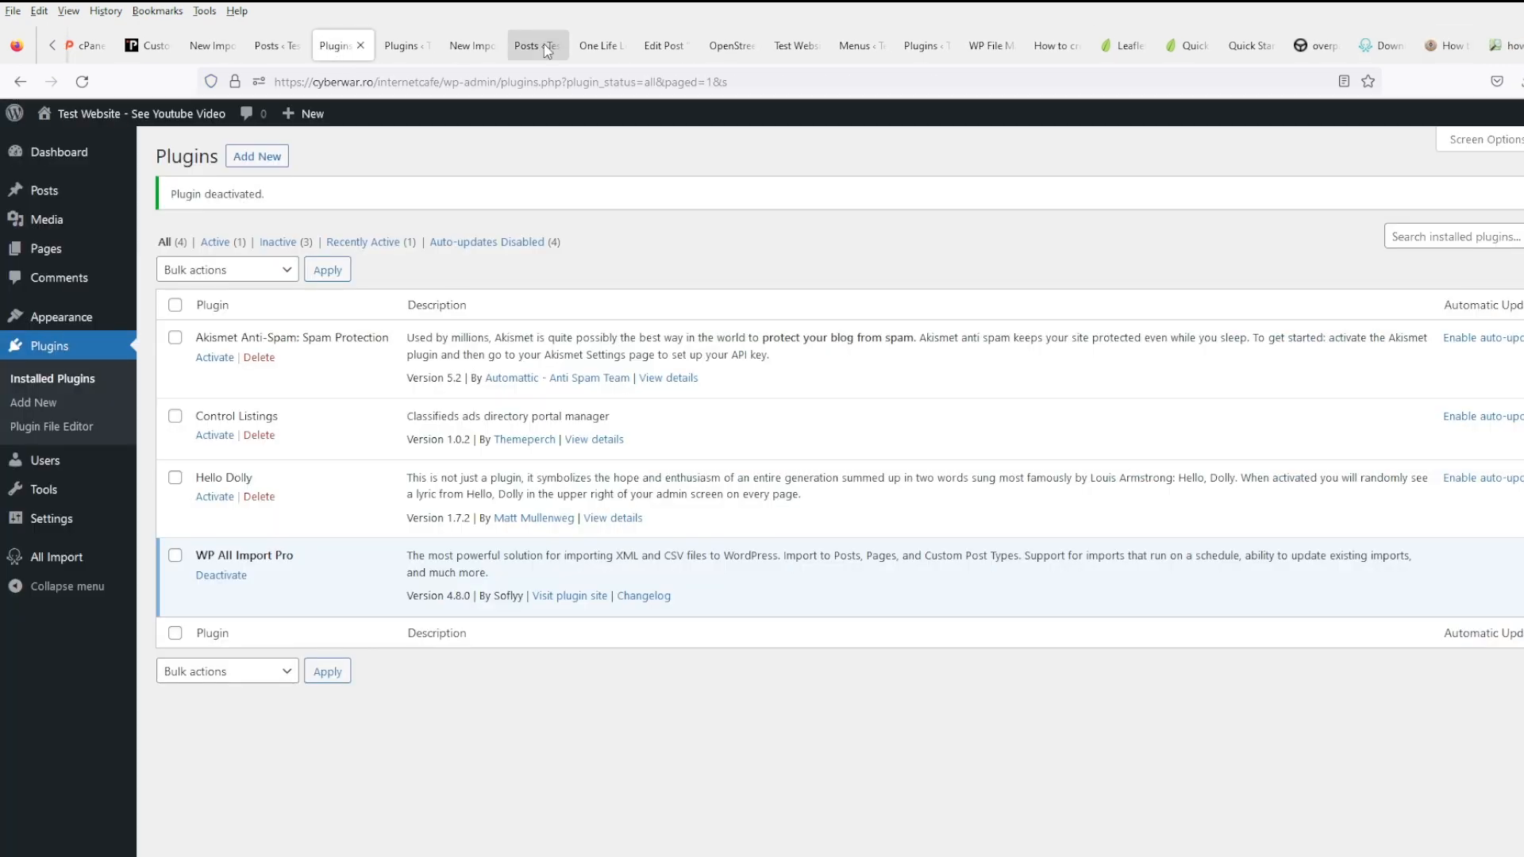
- Start a new WP All Import with the uploaded two(1).csv file
click(528, 48)
click(469, 46)
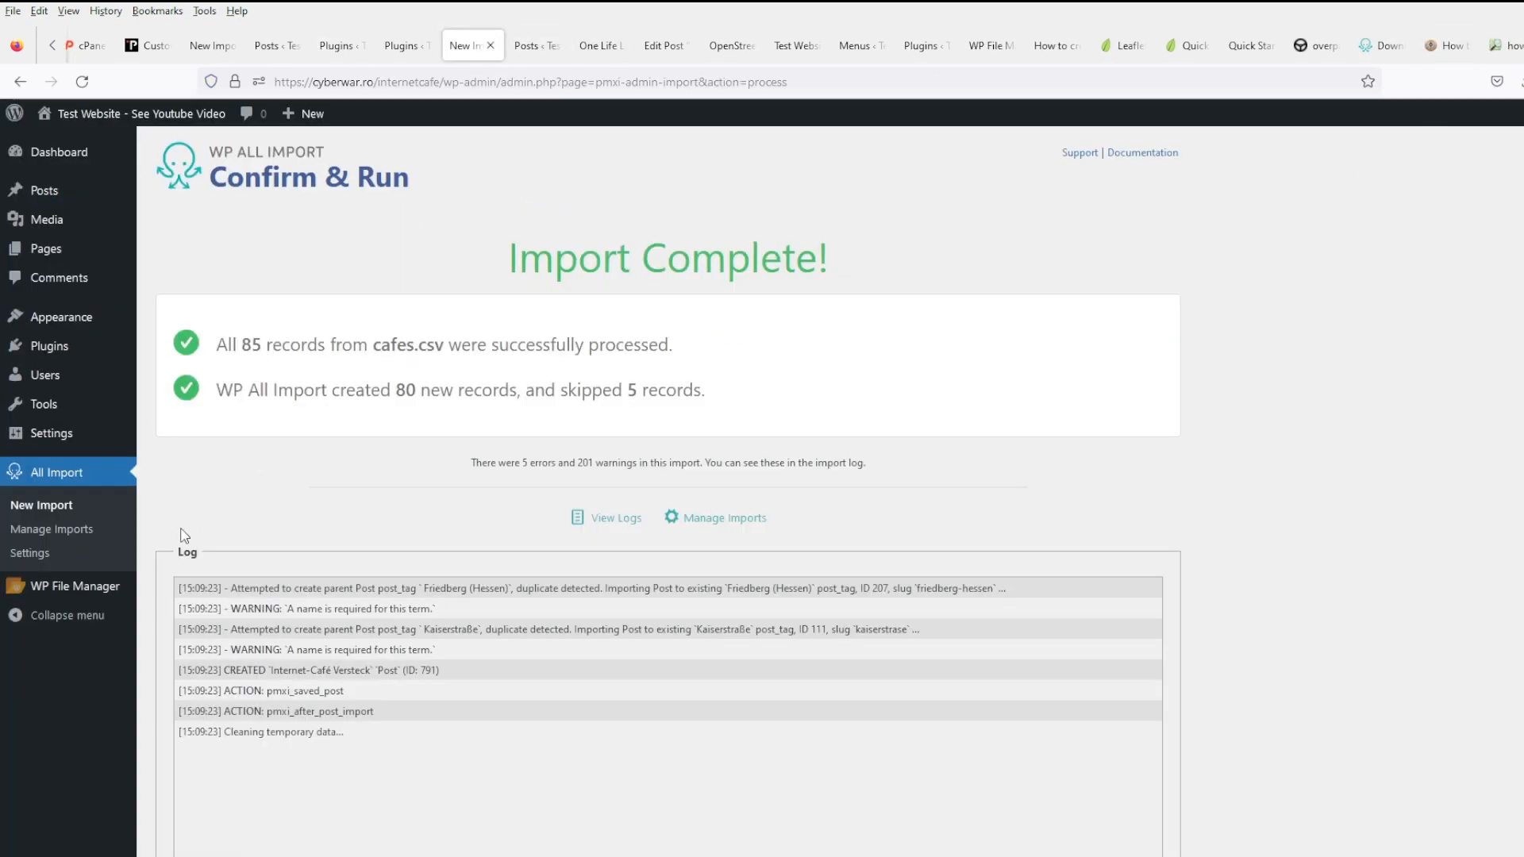
click(93, 505)
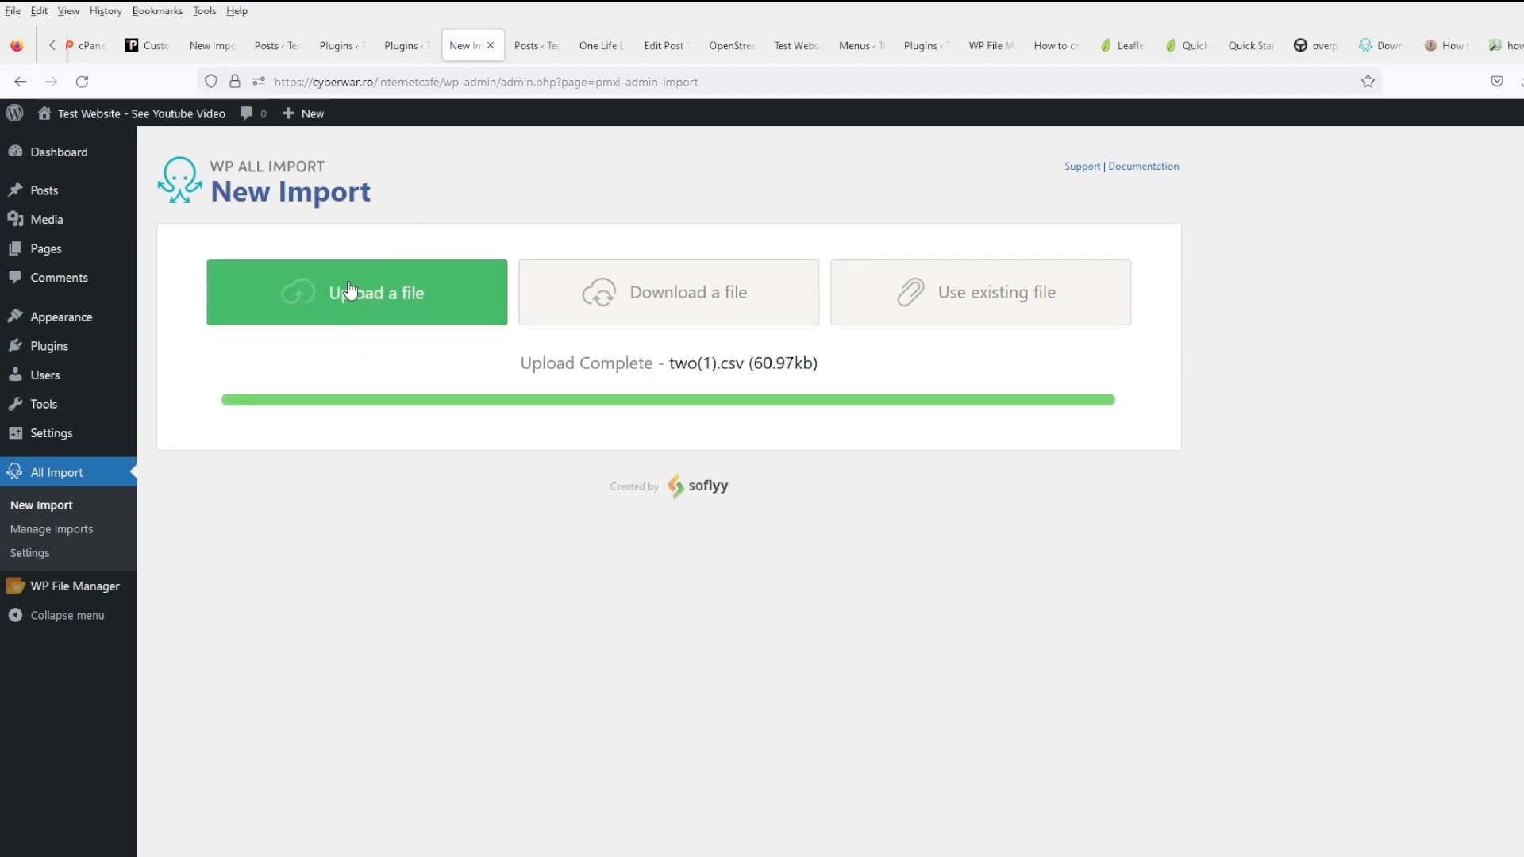
click(670, 709)
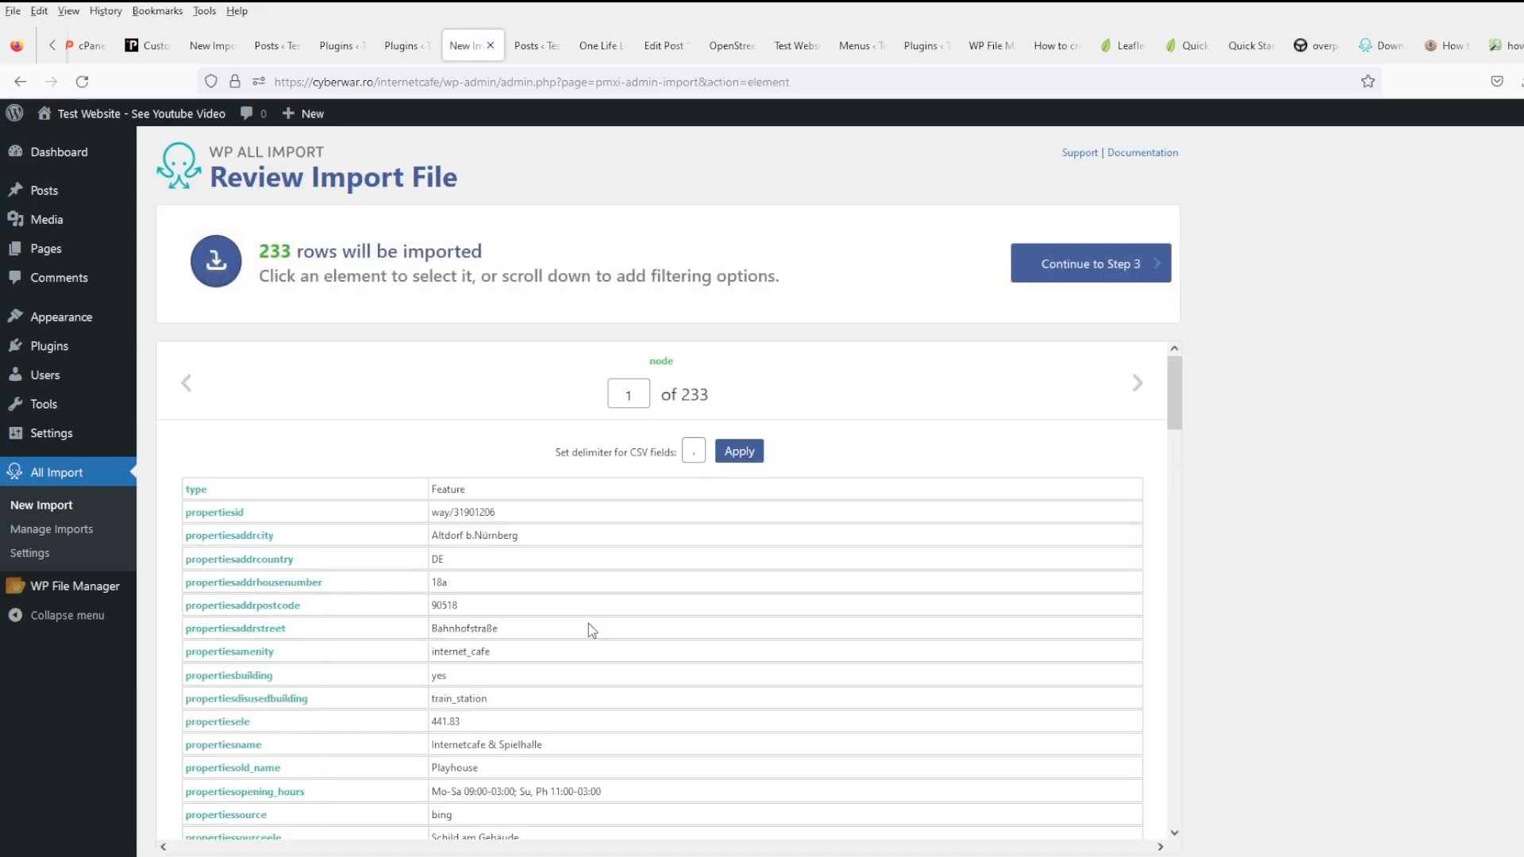
- Filter rows where propertiesaddrcity is not empty, leaving 68 rows to import
scroll(588, 622, down, 10)
scroll(1354, 599, down, 3)
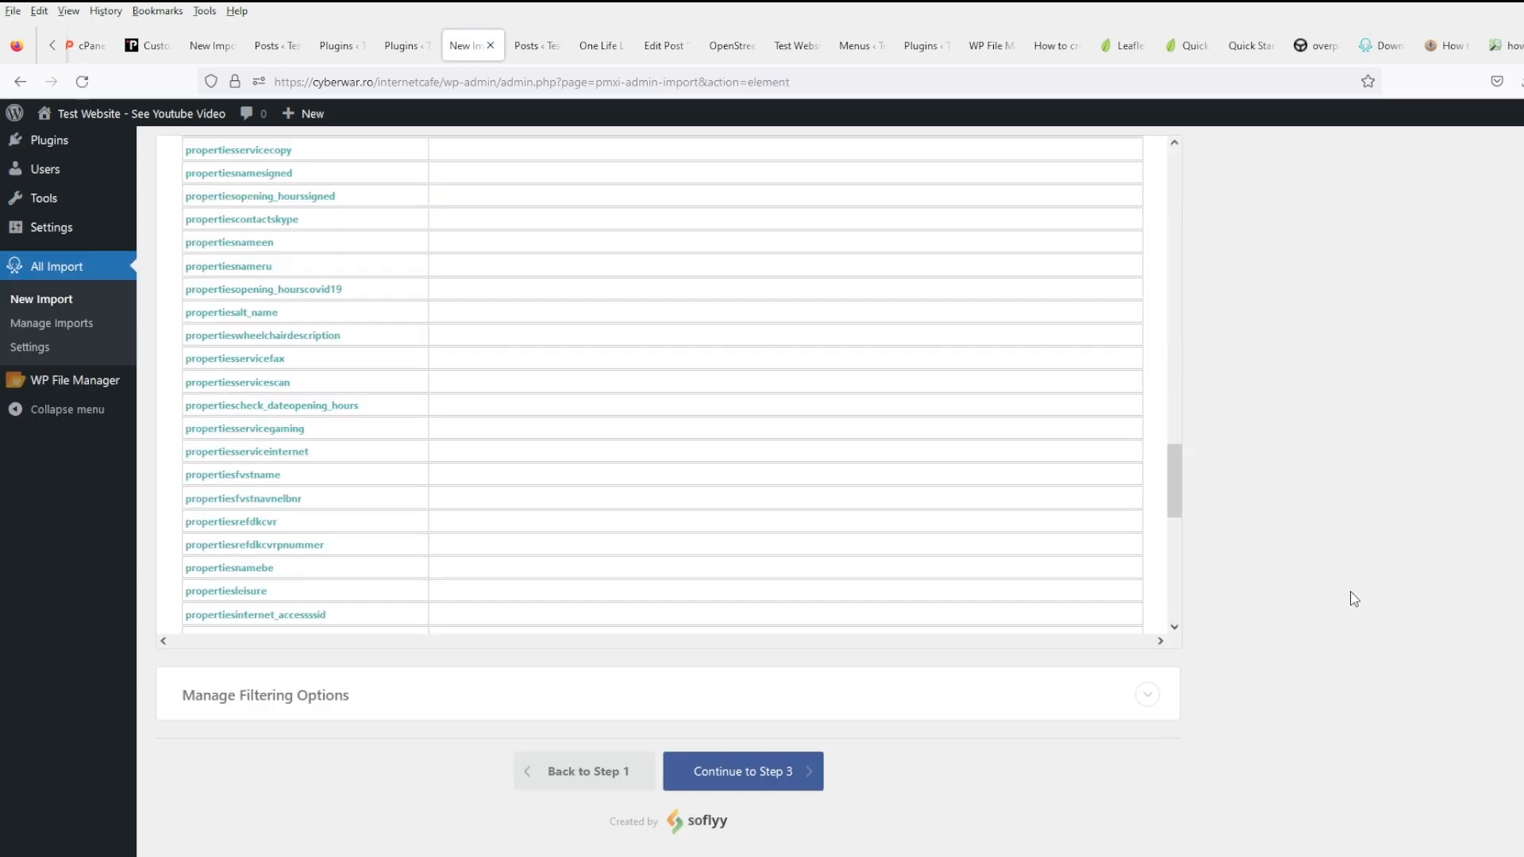
click(323, 704)
scroll(323, 704, down, 2)
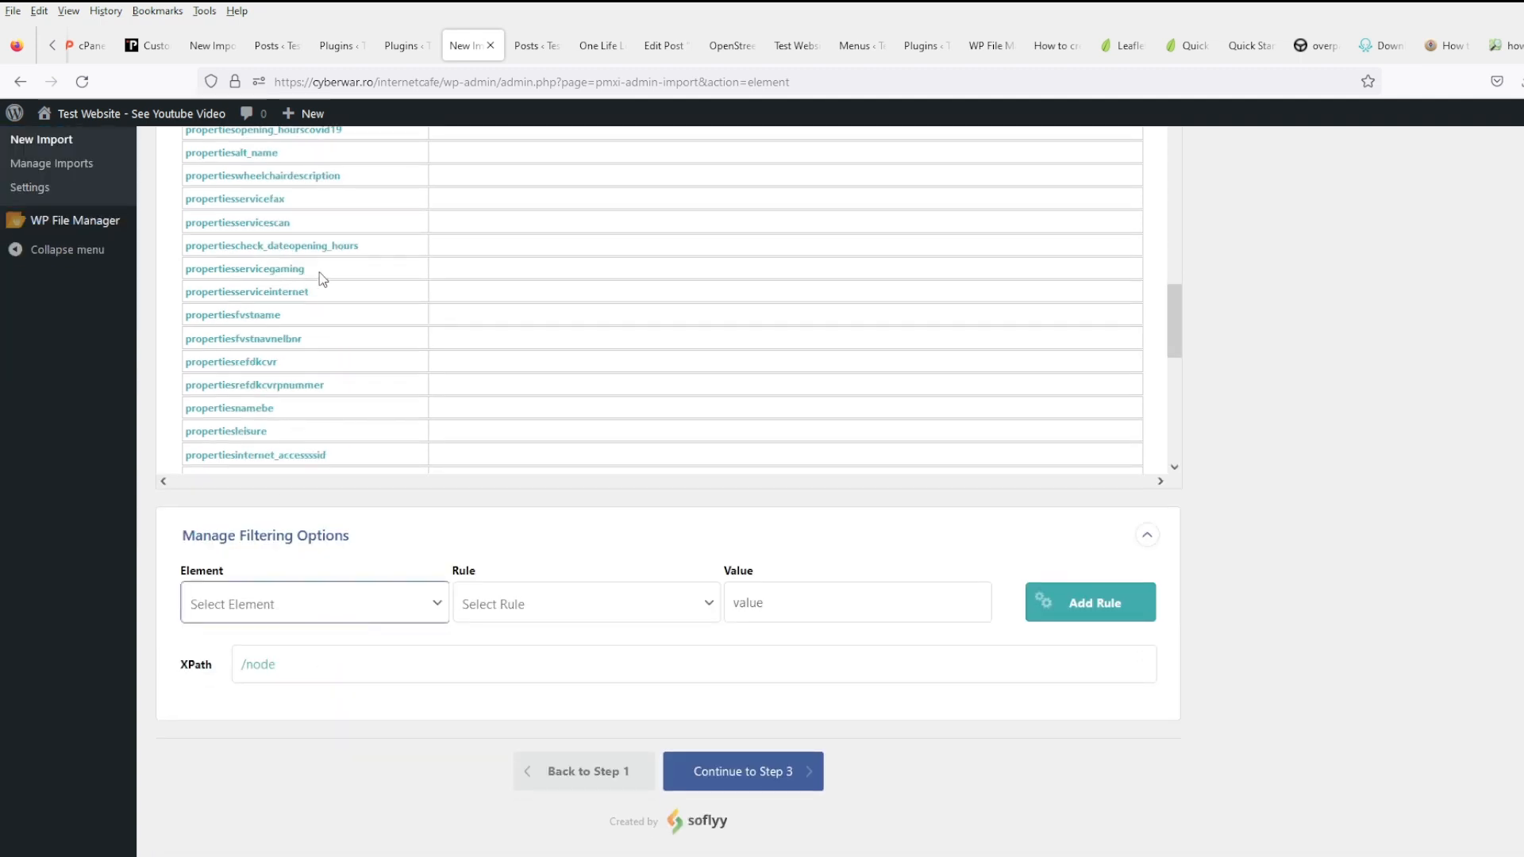
click(321, 190)
click(560, 611)
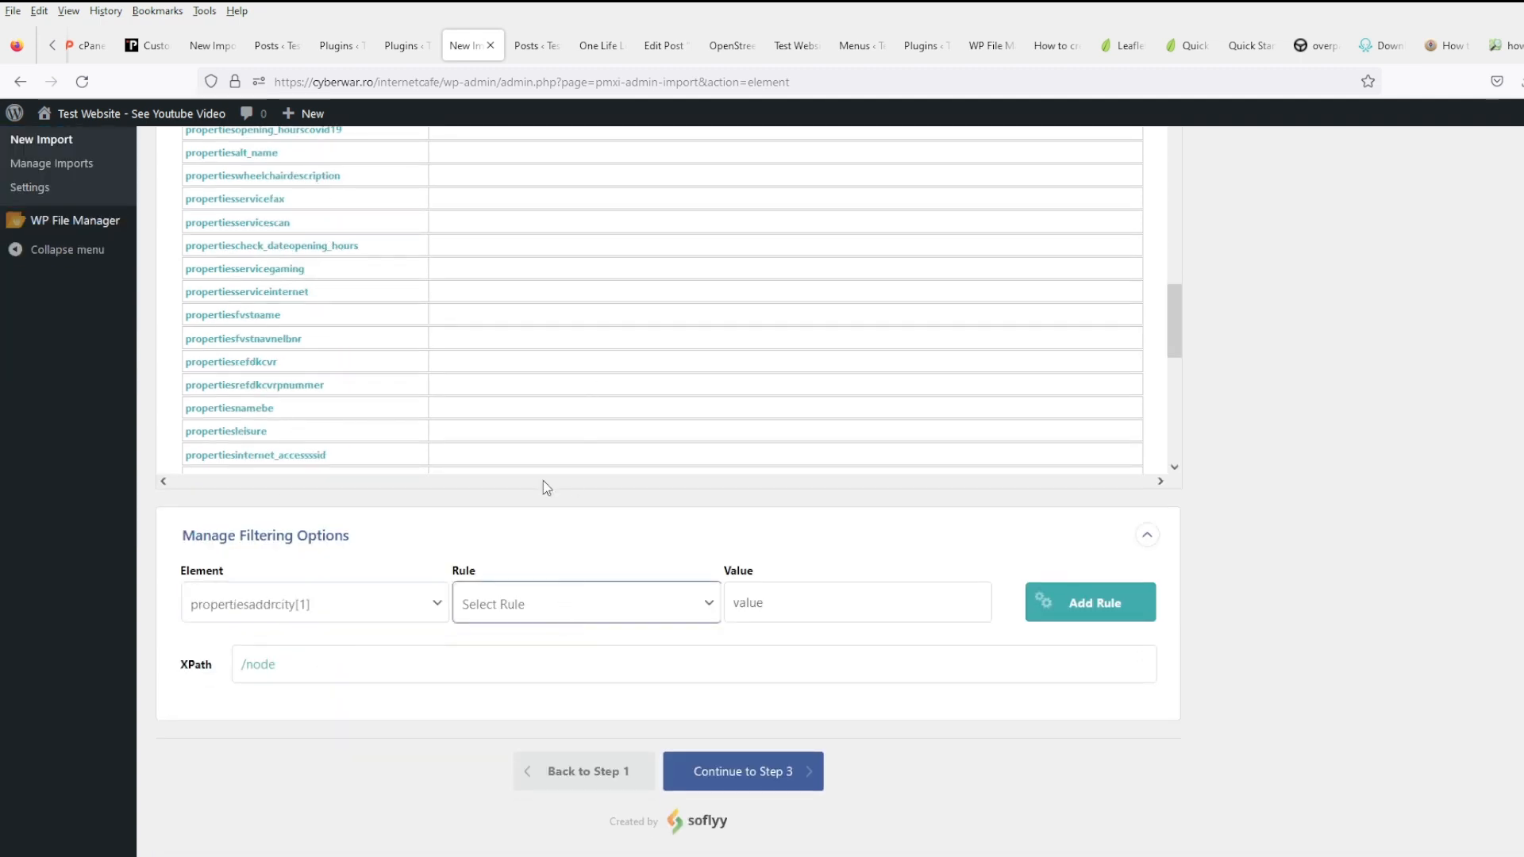
click(543, 567)
click(1112, 611)
scroll(1106, 710, down, 3)
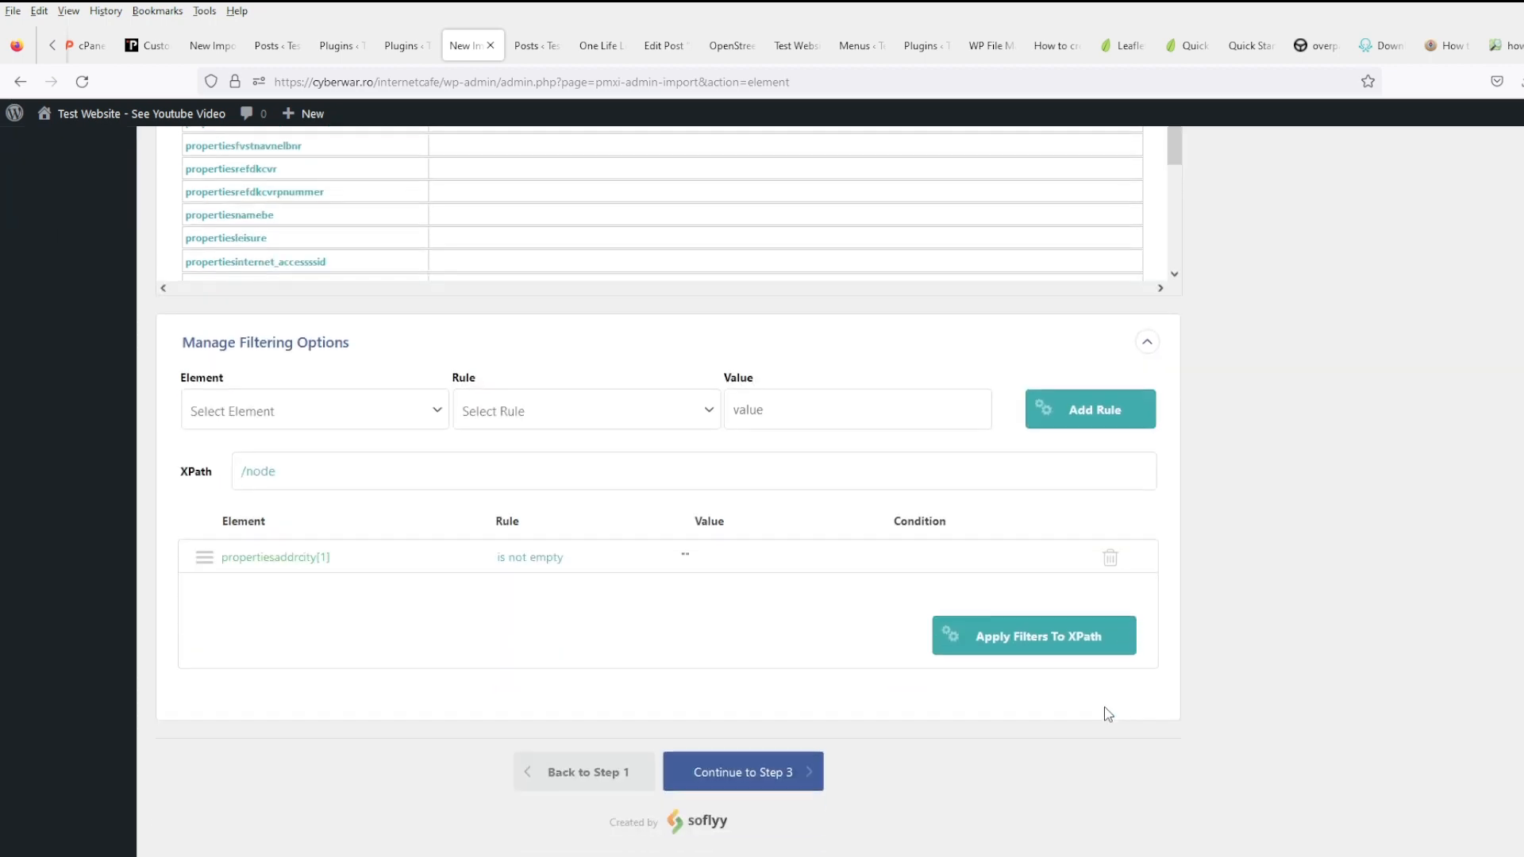
click(1047, 640)
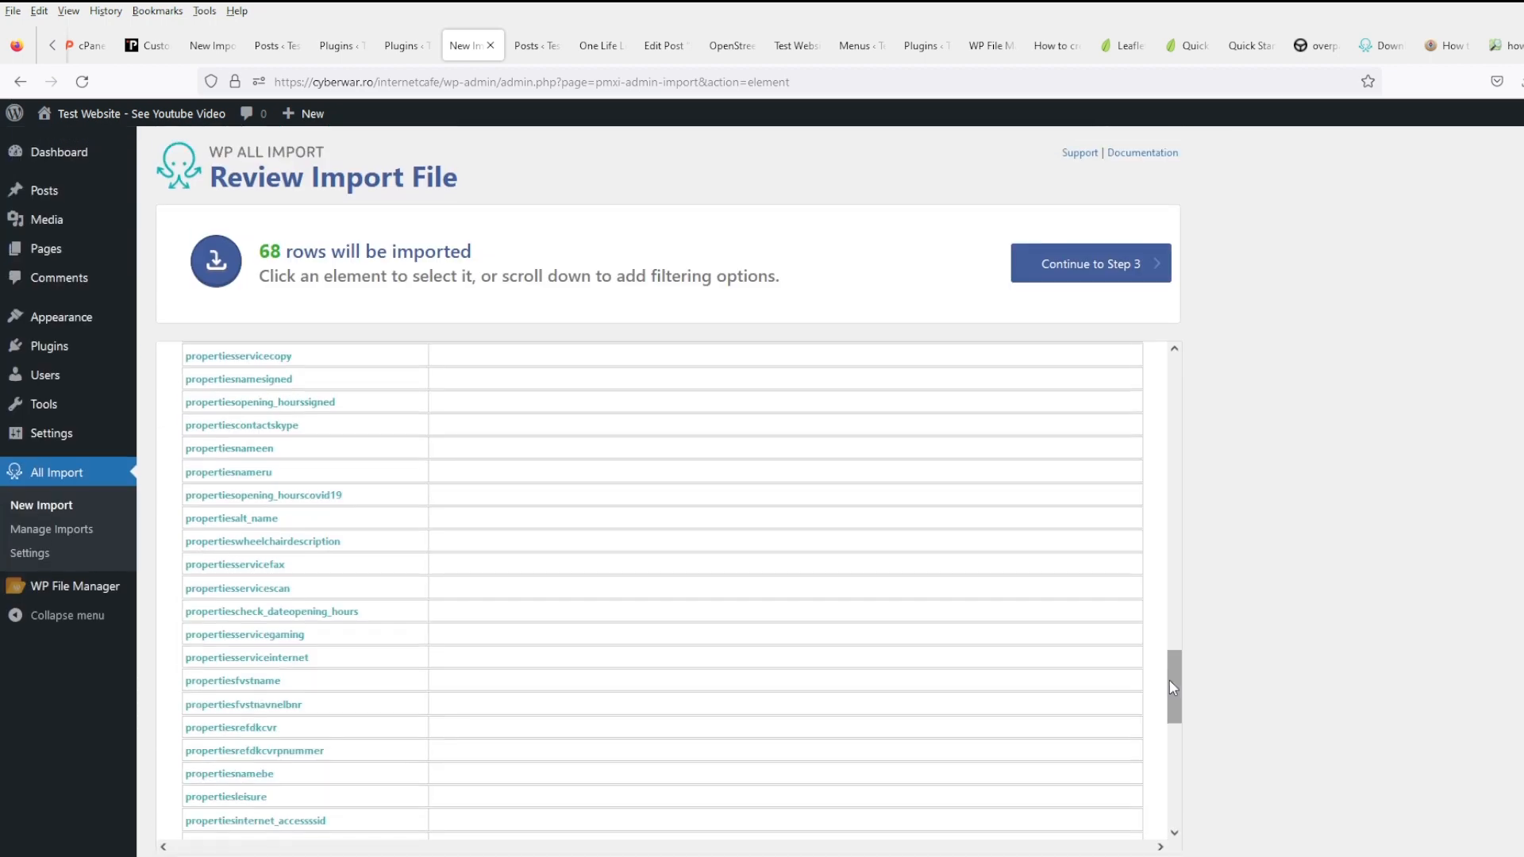
- Continue to field mapping and load the saved test import template
scroll(775, 653, down, 5)
scroll(1350, 683, down, 8)
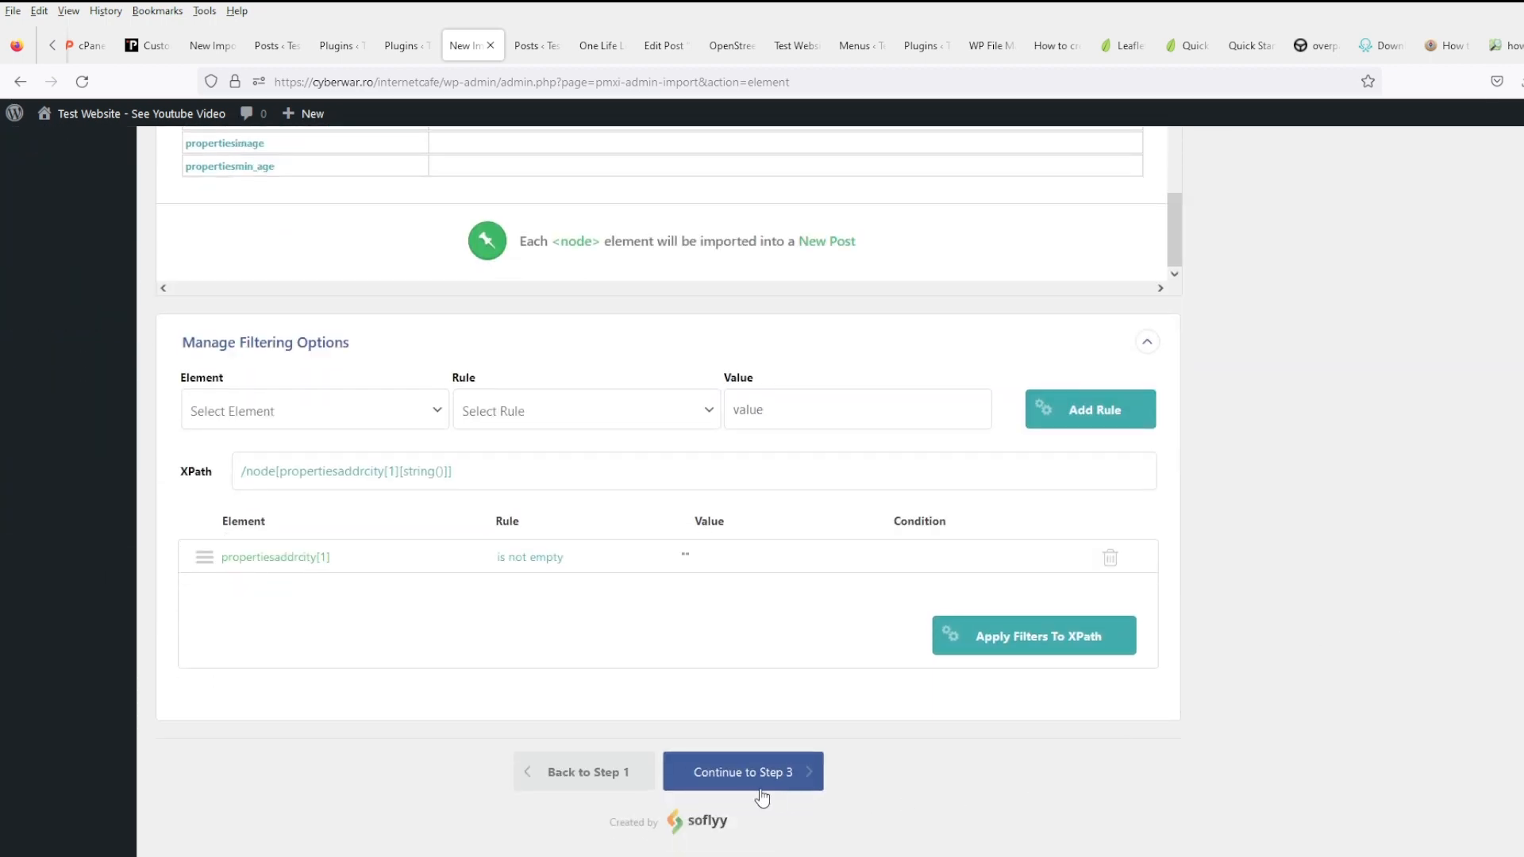
click(745, 776)
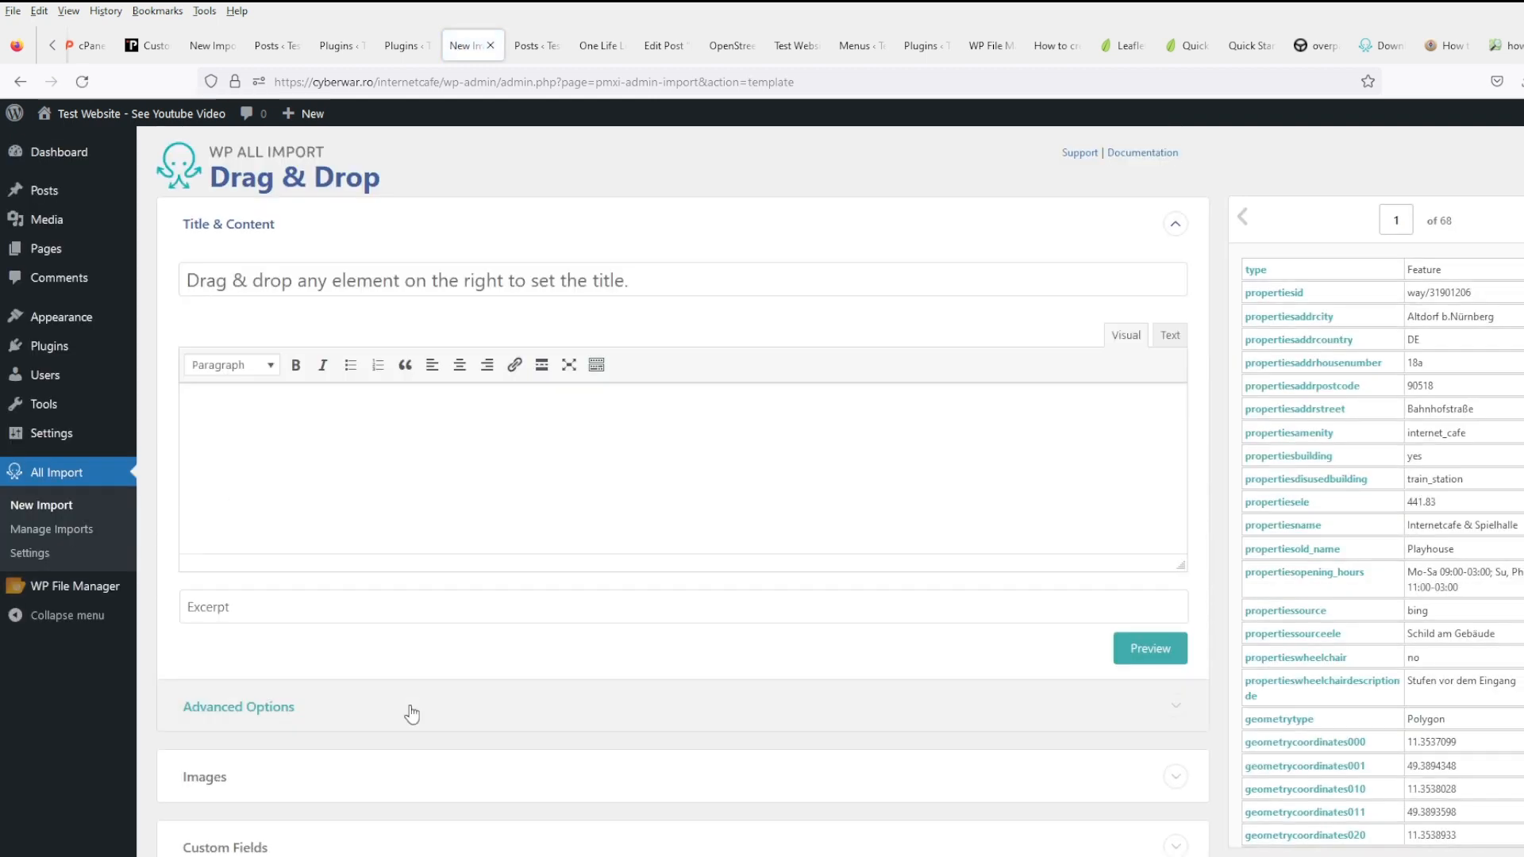
scroll(627, 635, down, 5)
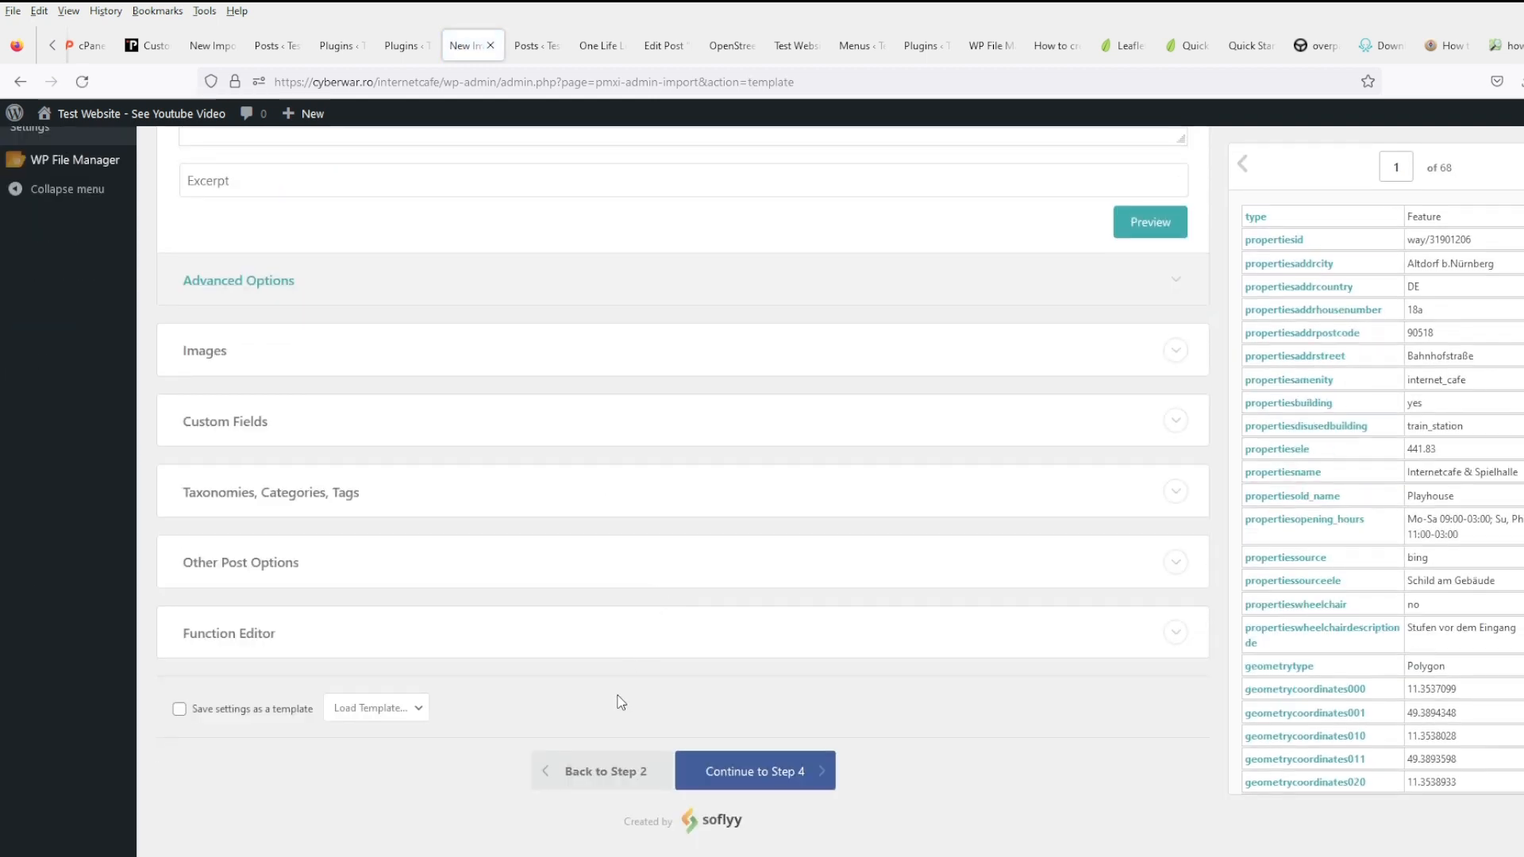
click(399, 709)
click(388, 763)
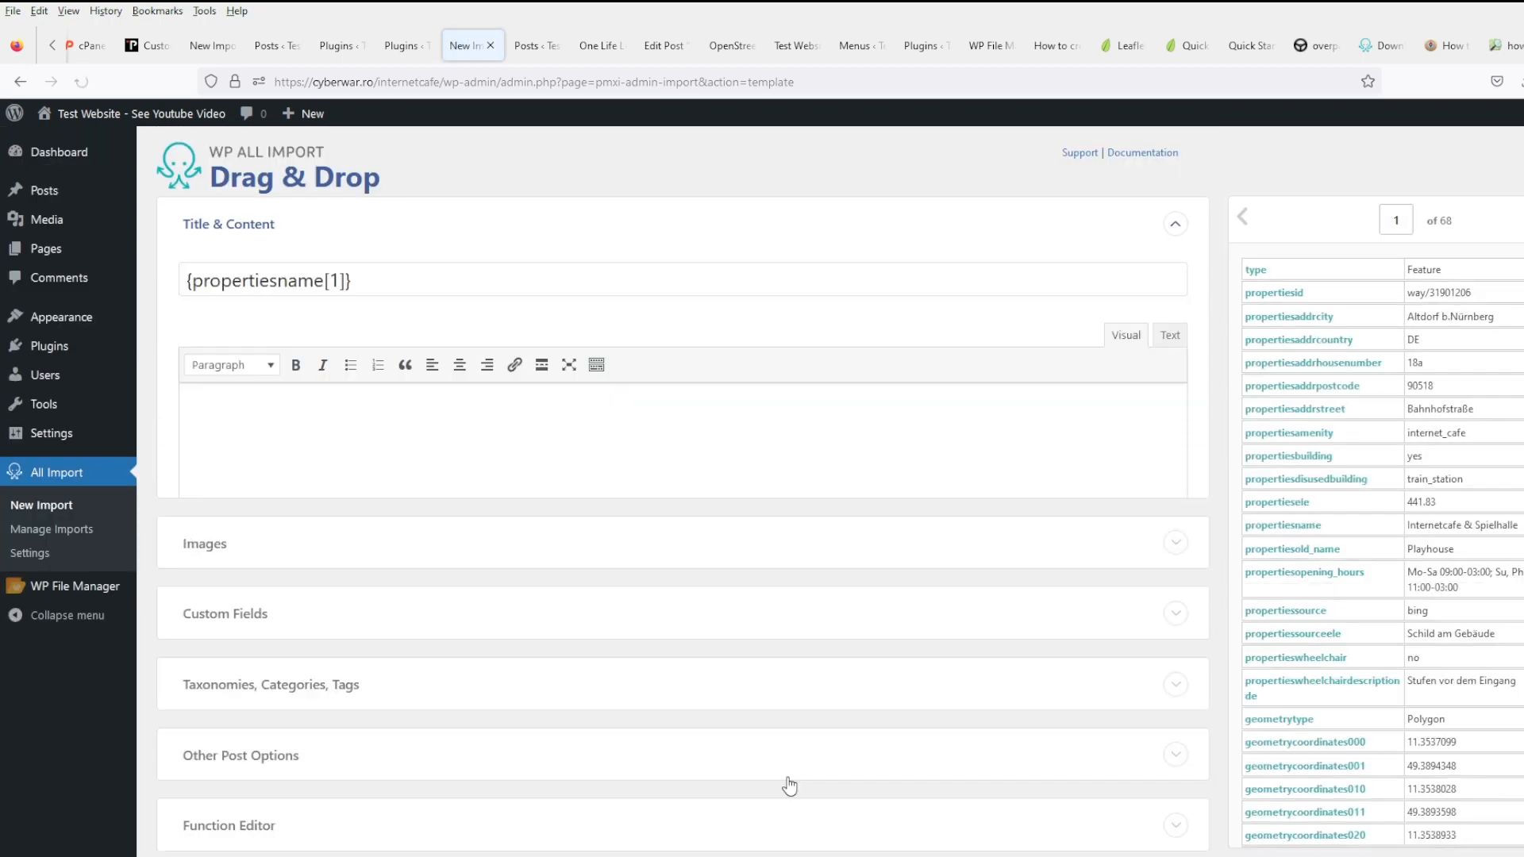
- Continue through the import settings and confirm to run the import
scroll(675, 706, down, 5)
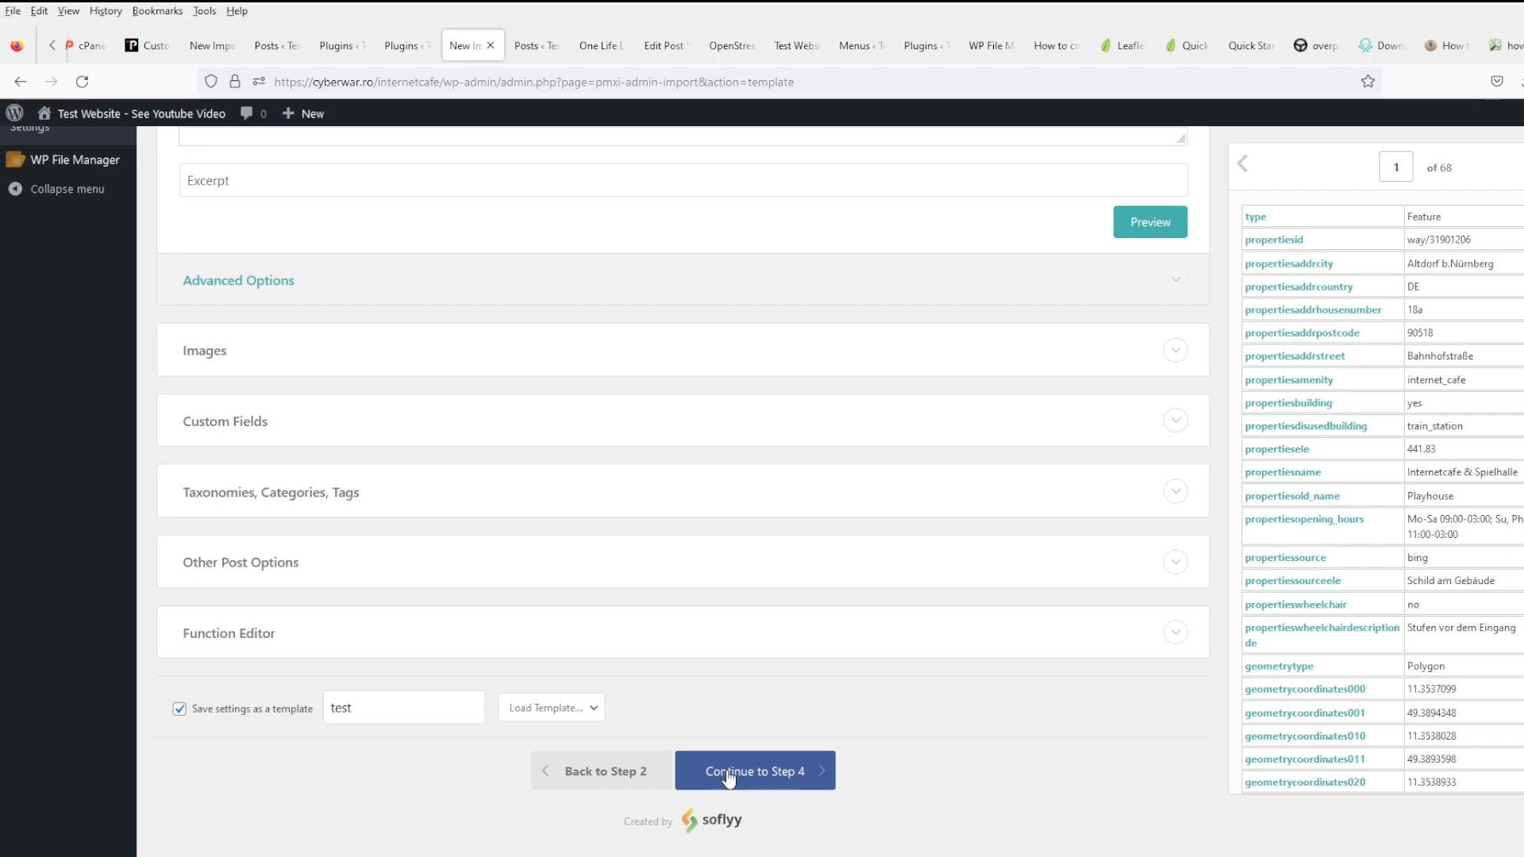
scroll(1502, 601, down, 6)
click(797, 789)
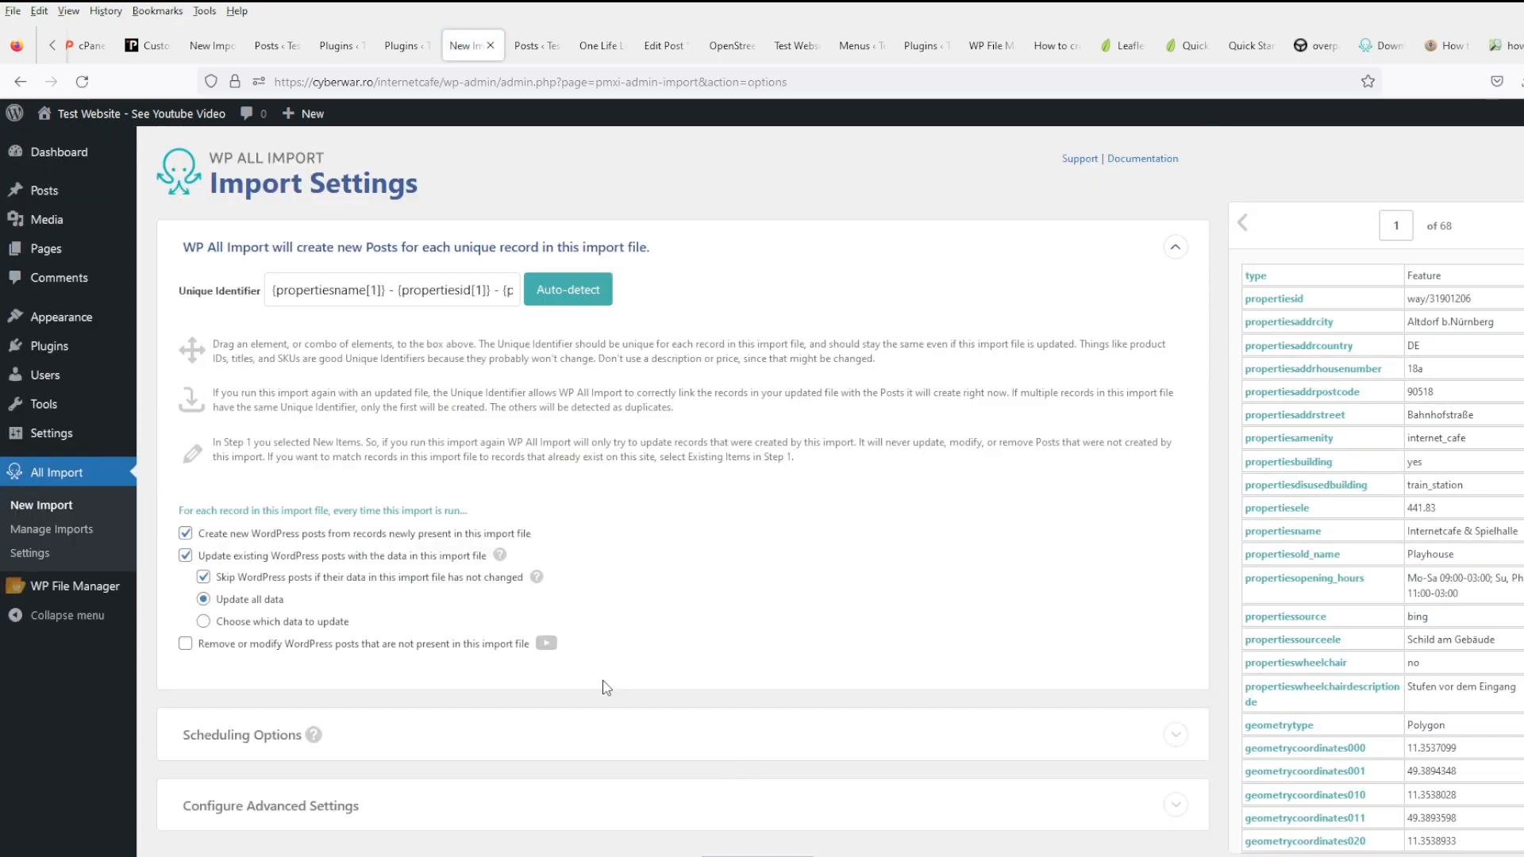
scroll(579, 666, down, 2)
click(752, 768)
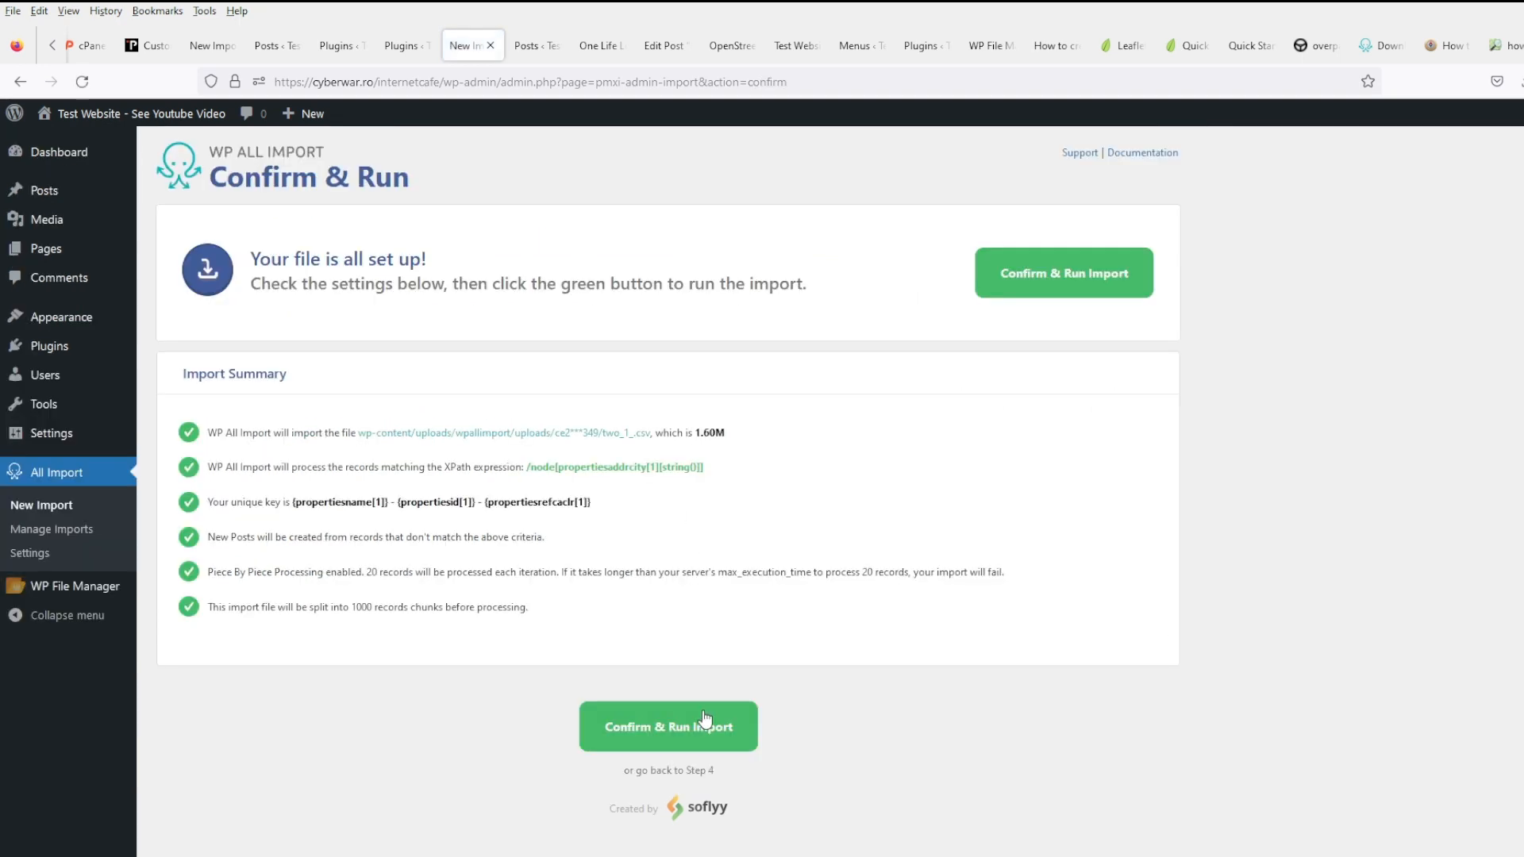
click(702, 726)
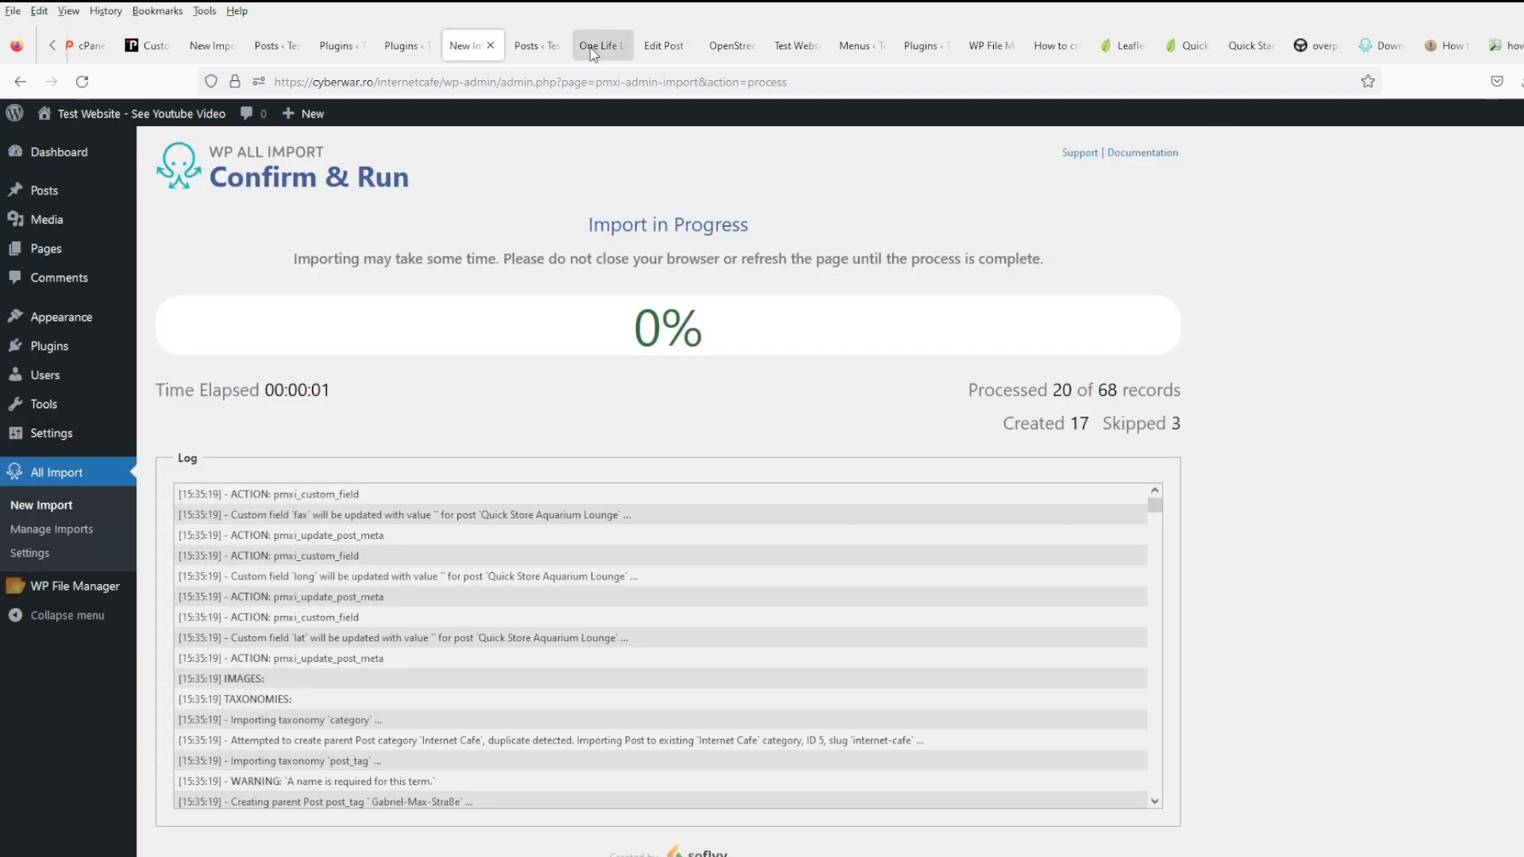
- View the One Life Left post, reloading it so its map renders
click(592, 47)
scroll(1485, 681, down, 5)
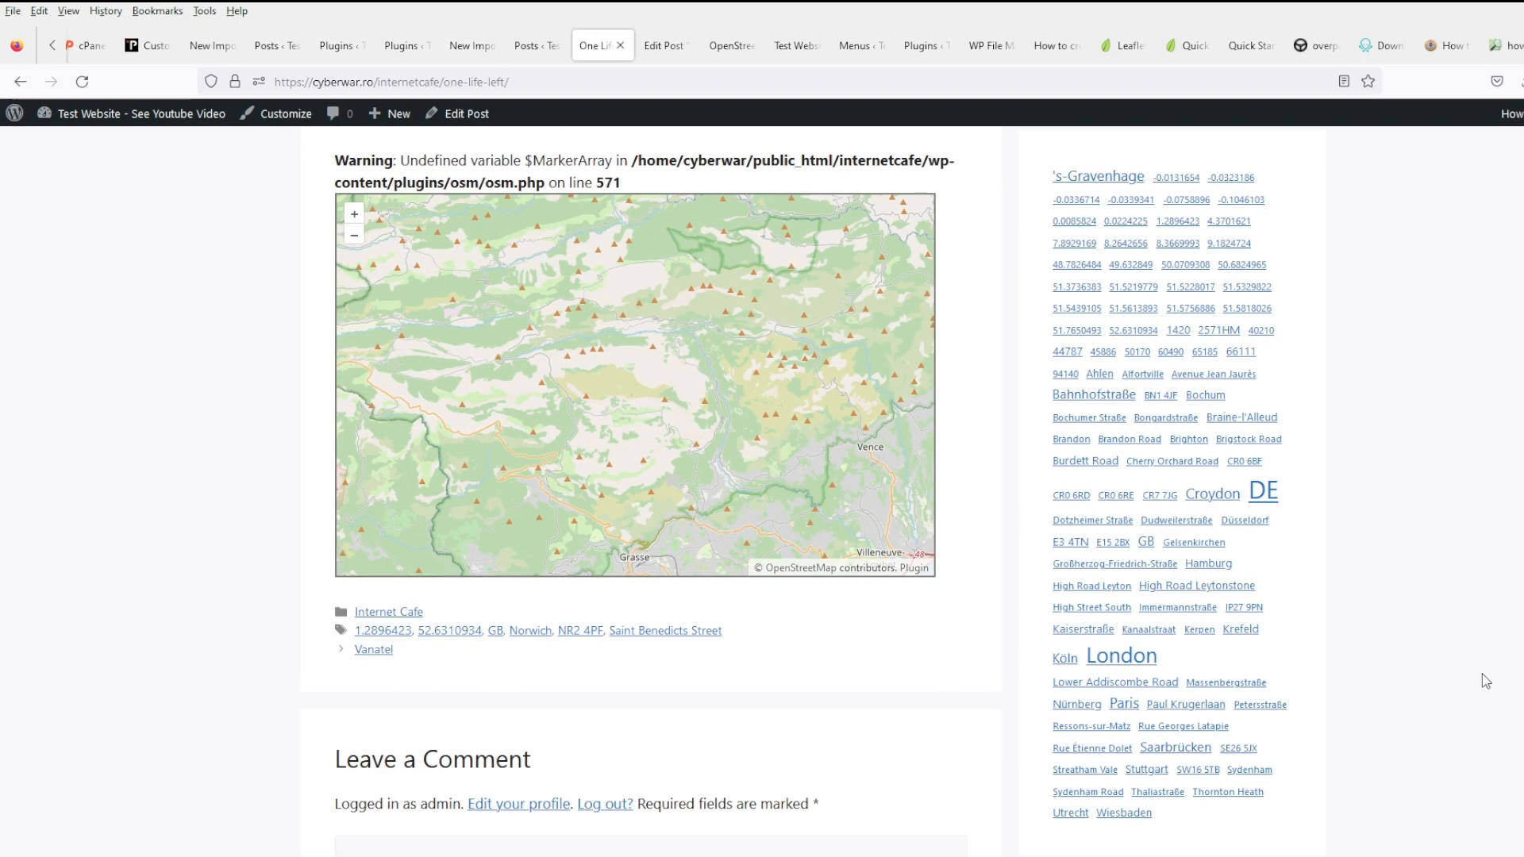
scroll(1481, 680, up, 2)
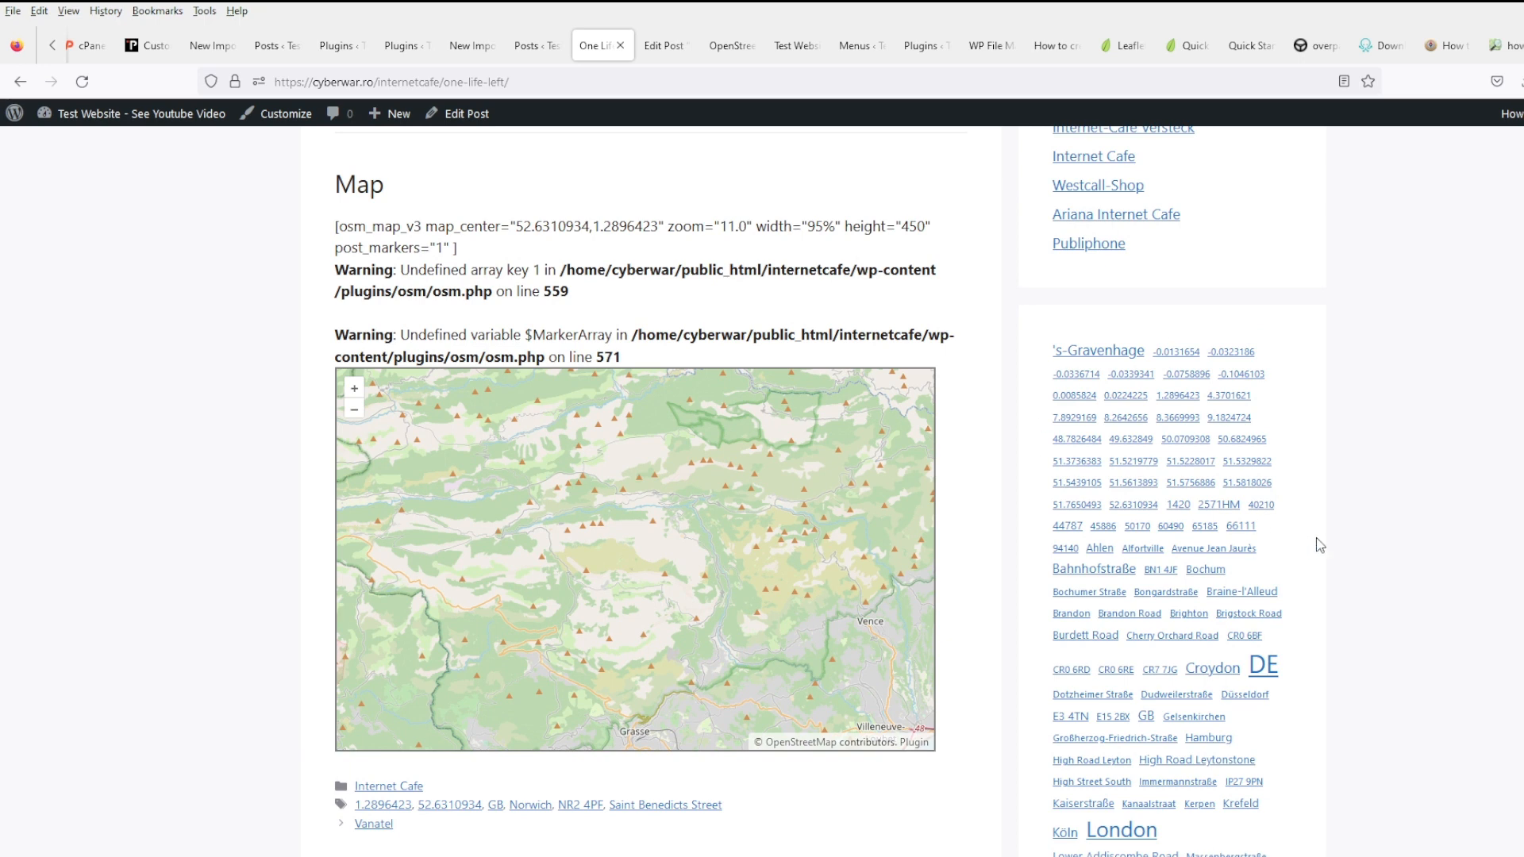
click(82, 81)
scroll(1359, 531, down, 3)
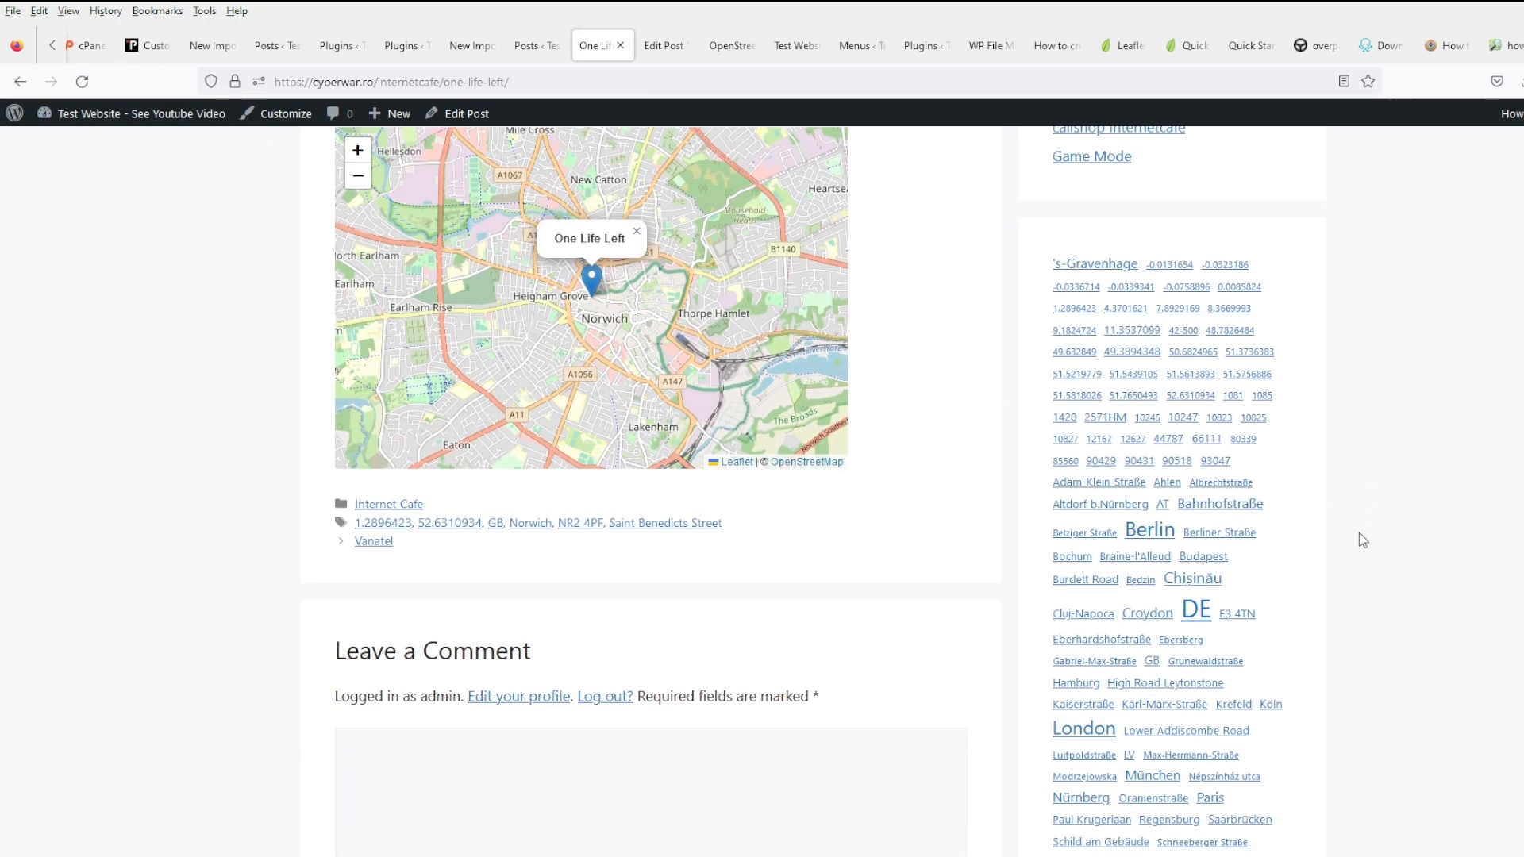
scroll(1229, 540, down, 1)
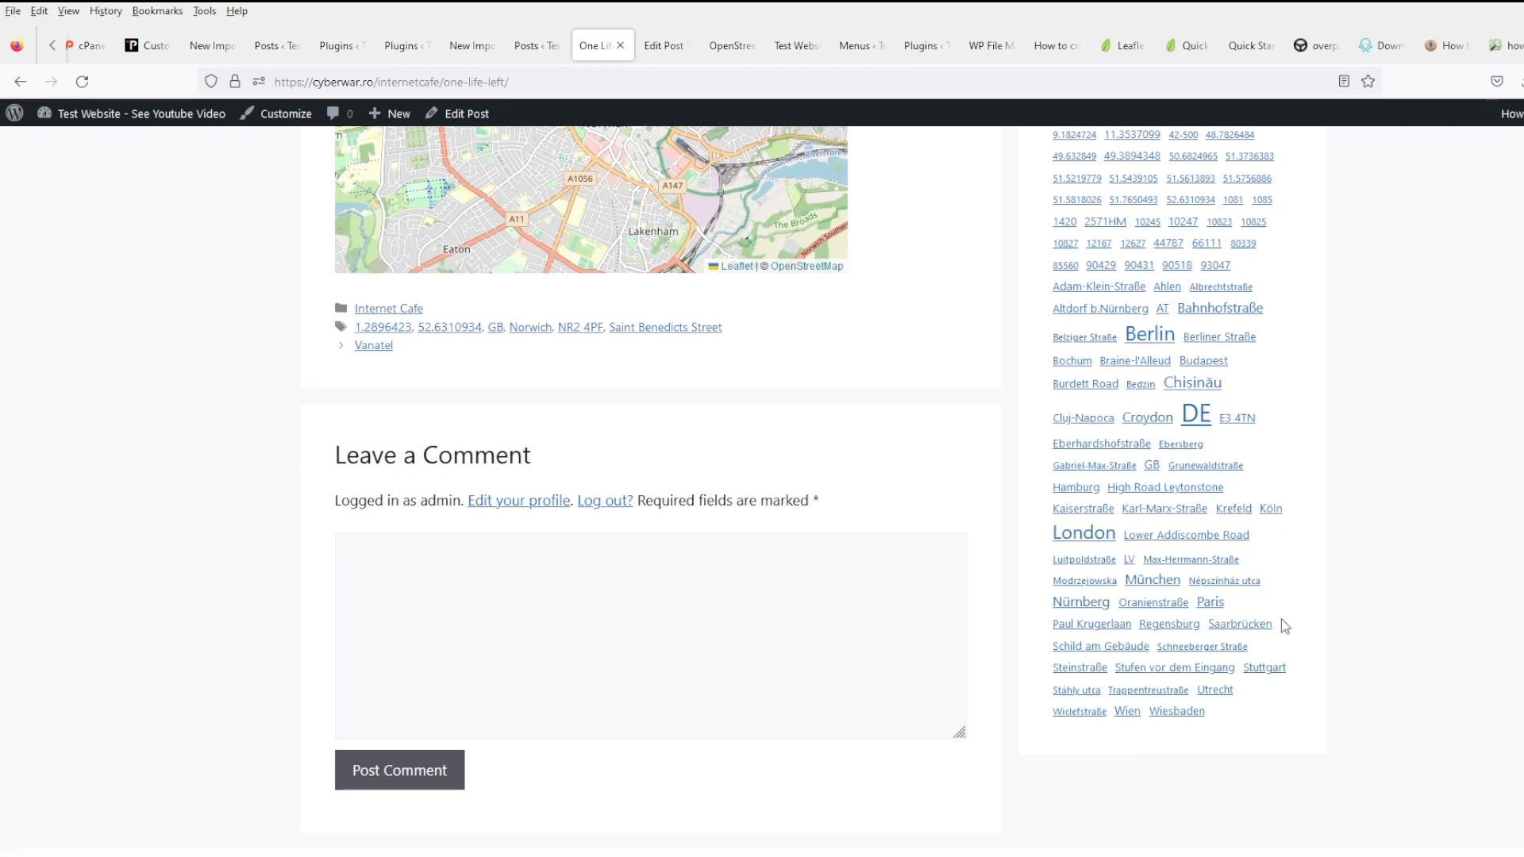
scroll(1270, 607, up, 2)
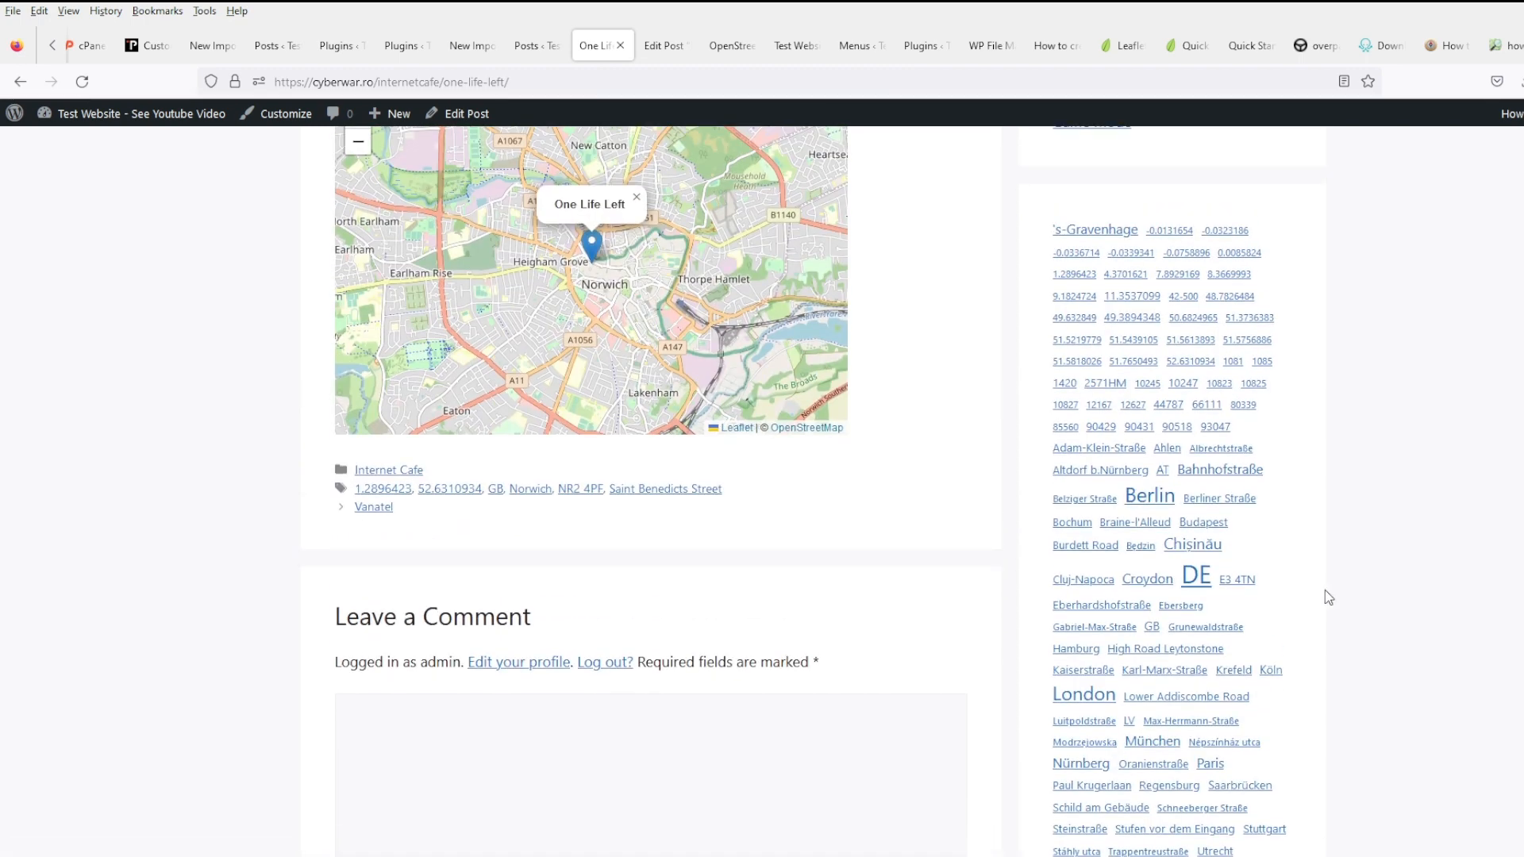
click(94, 80)
- From the Chișinău tag archive, view the Cyber Arena and Fanatik Internet-Club posts
click(1203, 632)
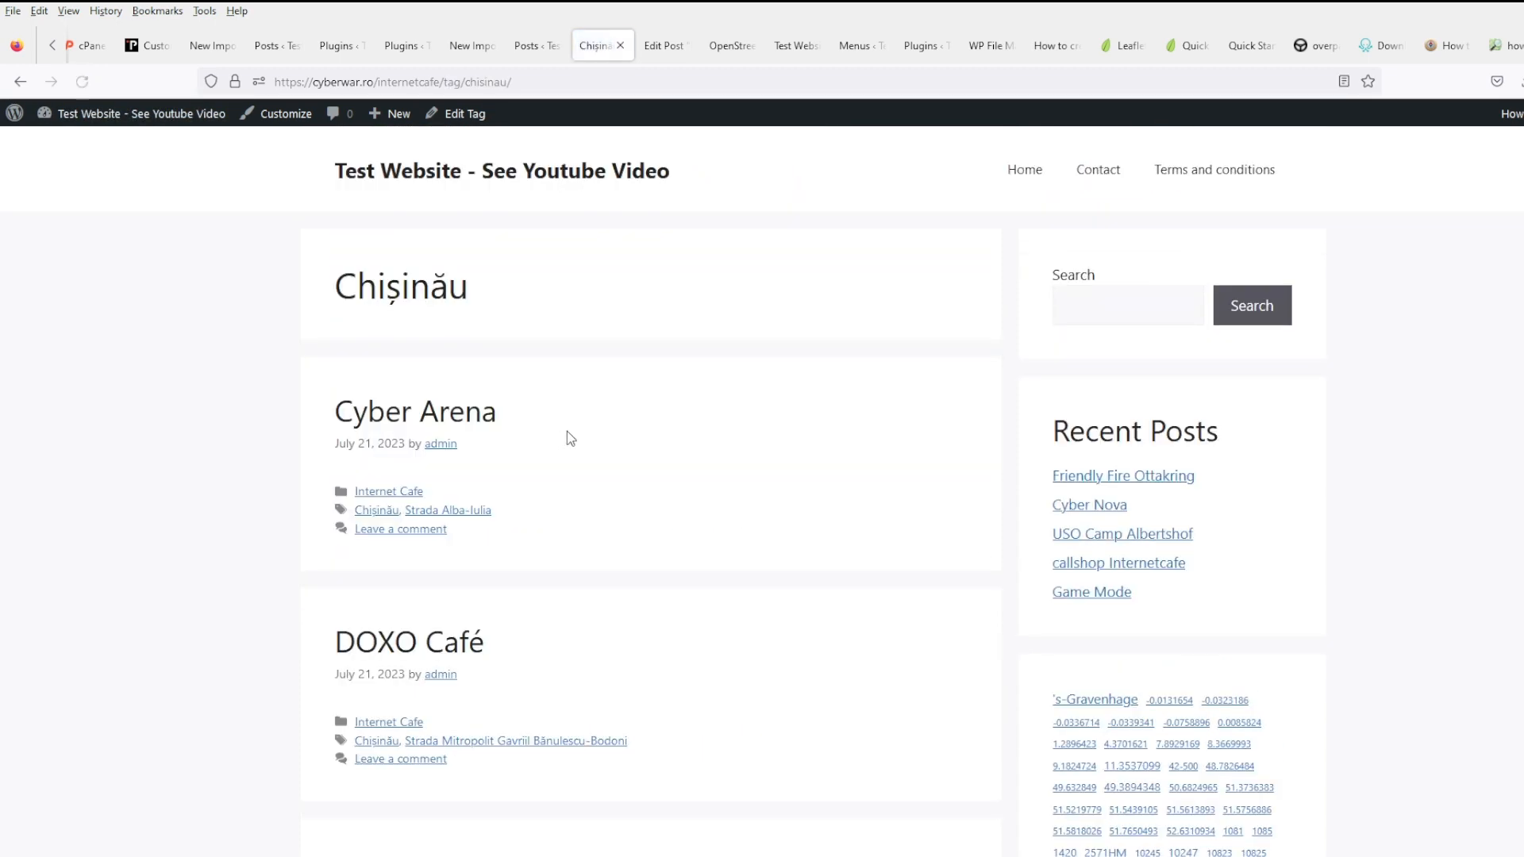
middle_click(487, 412)
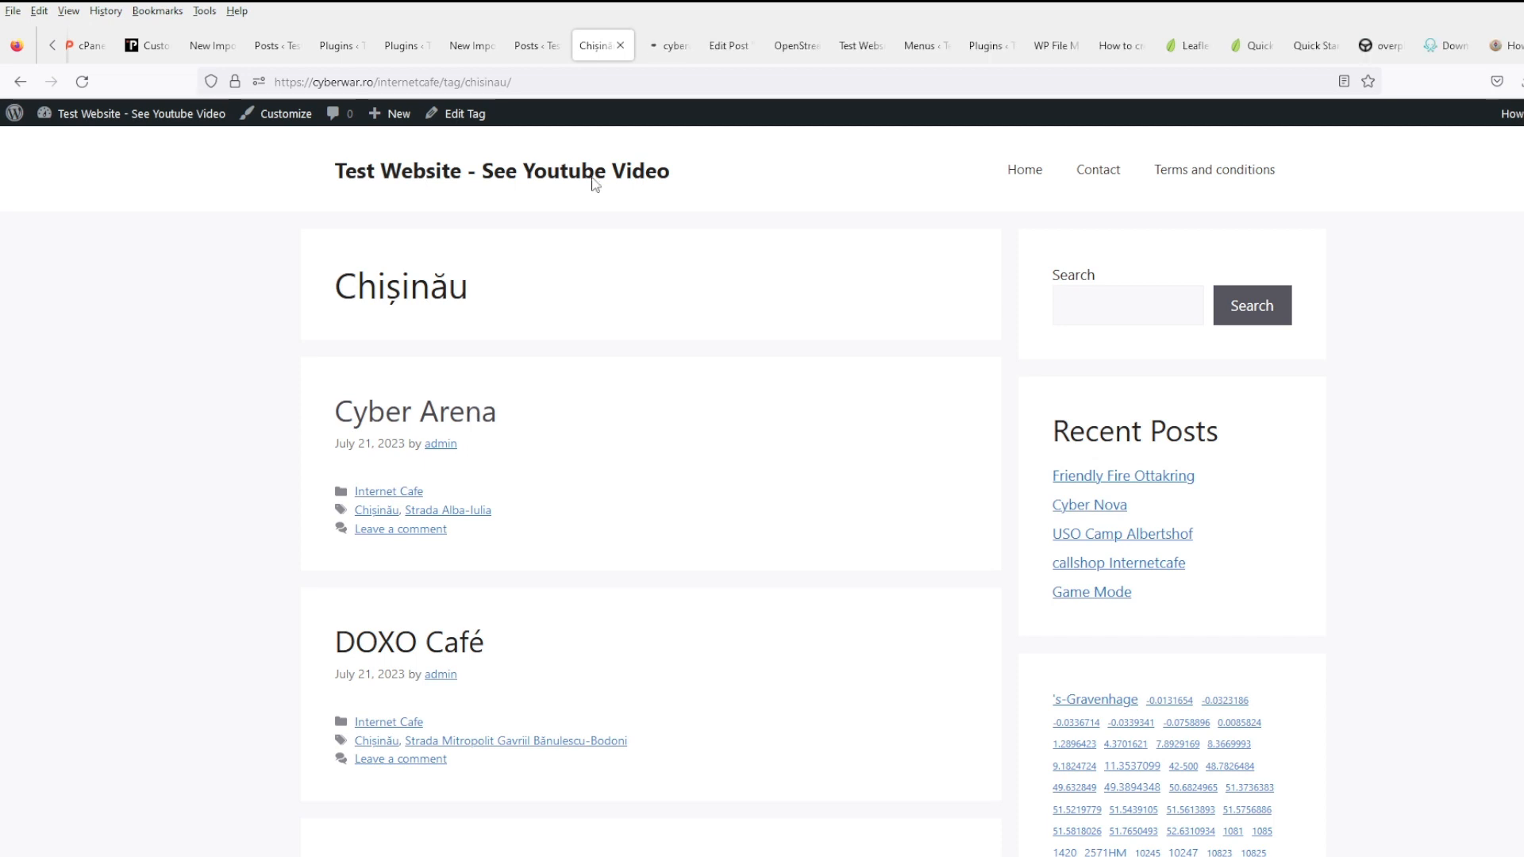
click(664, 46)
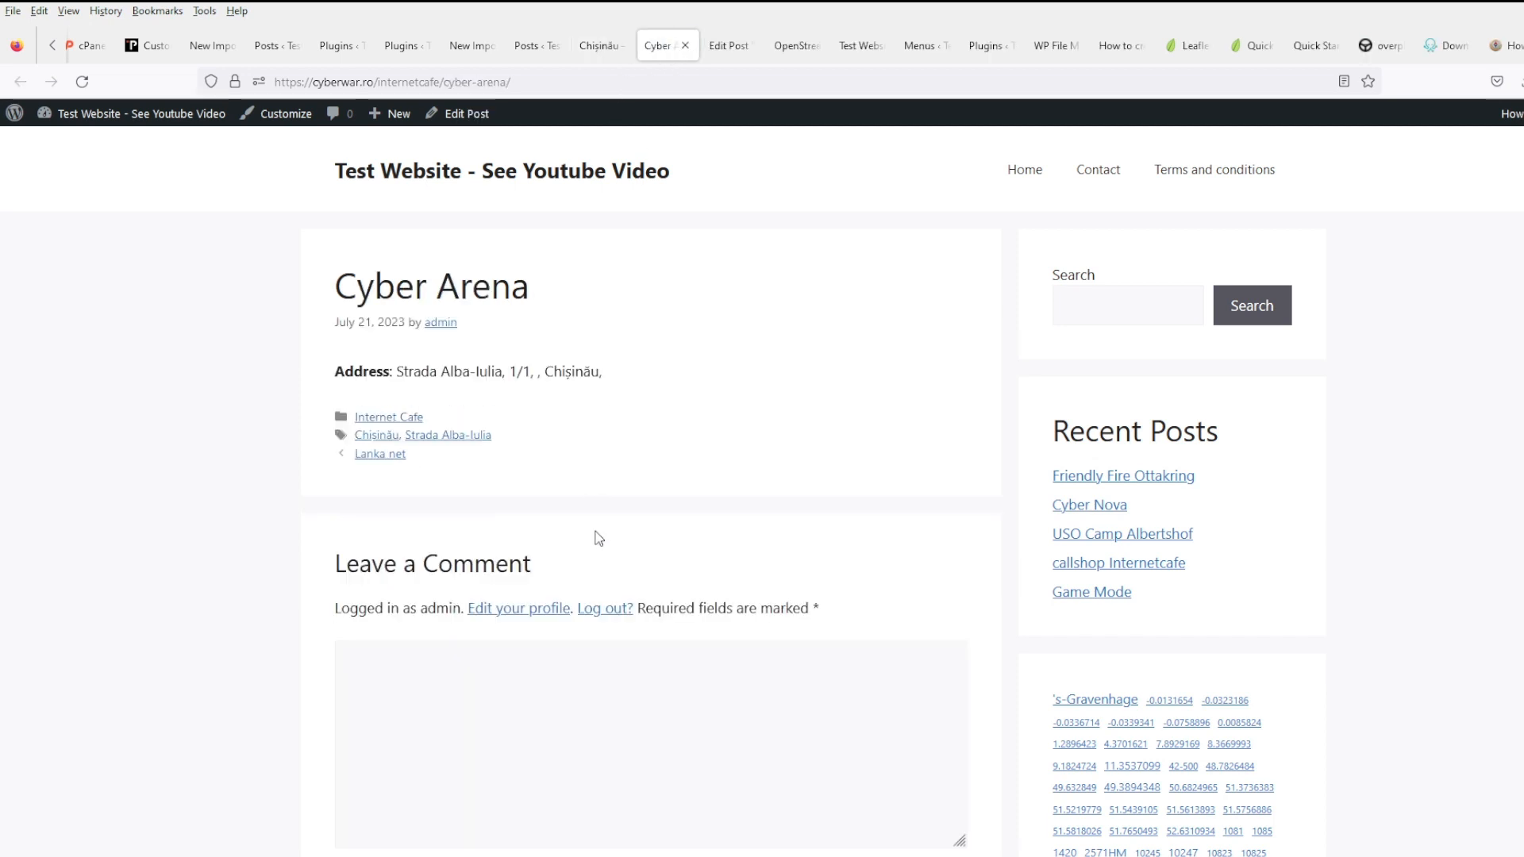
click(598, 46)
scroll(511, 721, down, 6)
click(486, 582)
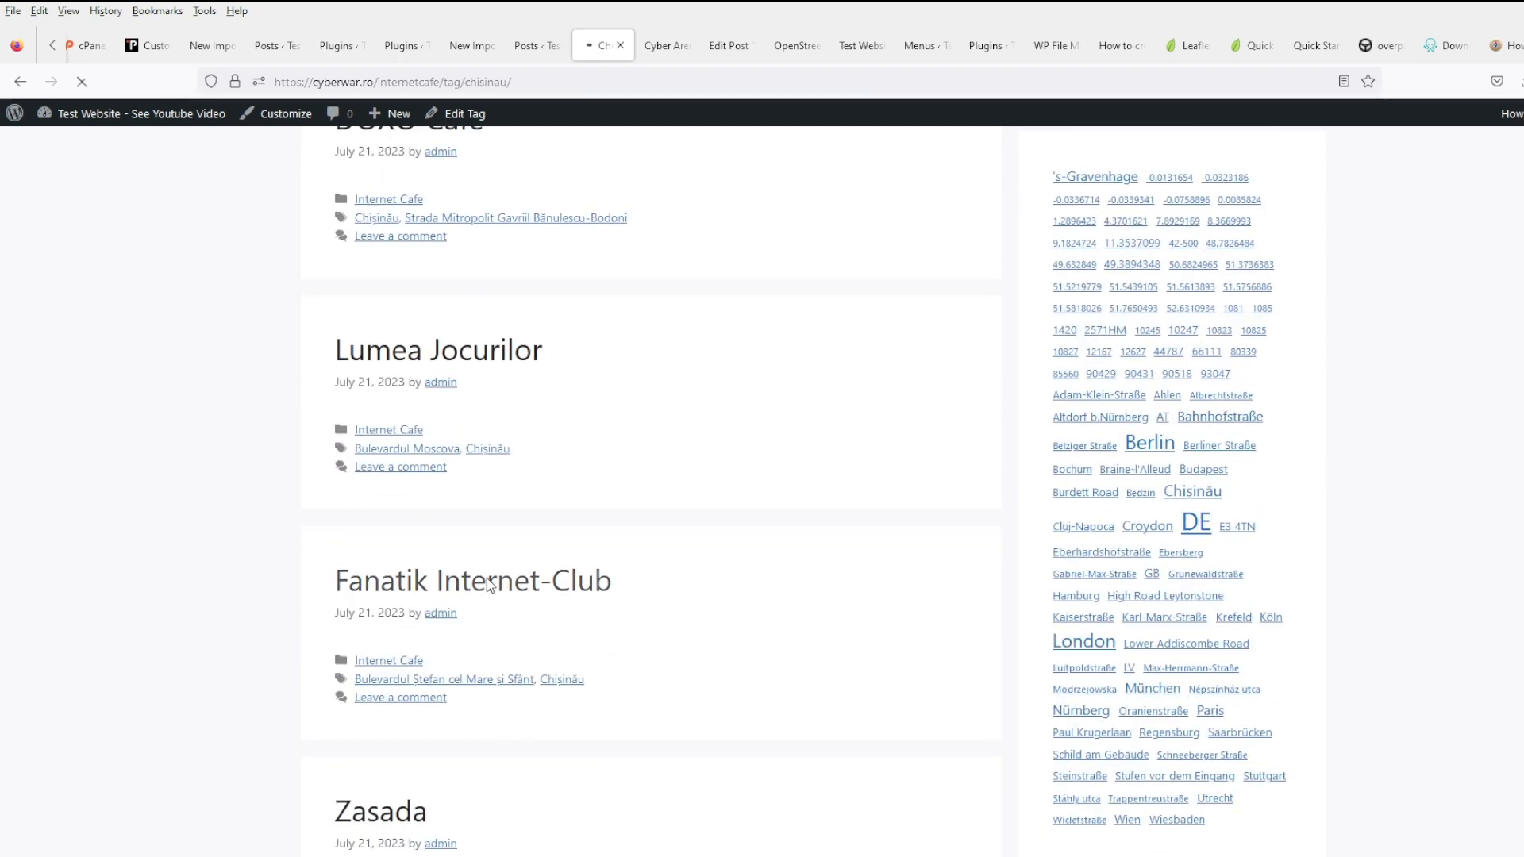
- Return to the Chișinău tag archive, then go to the admin dashboard
click(20, 81)
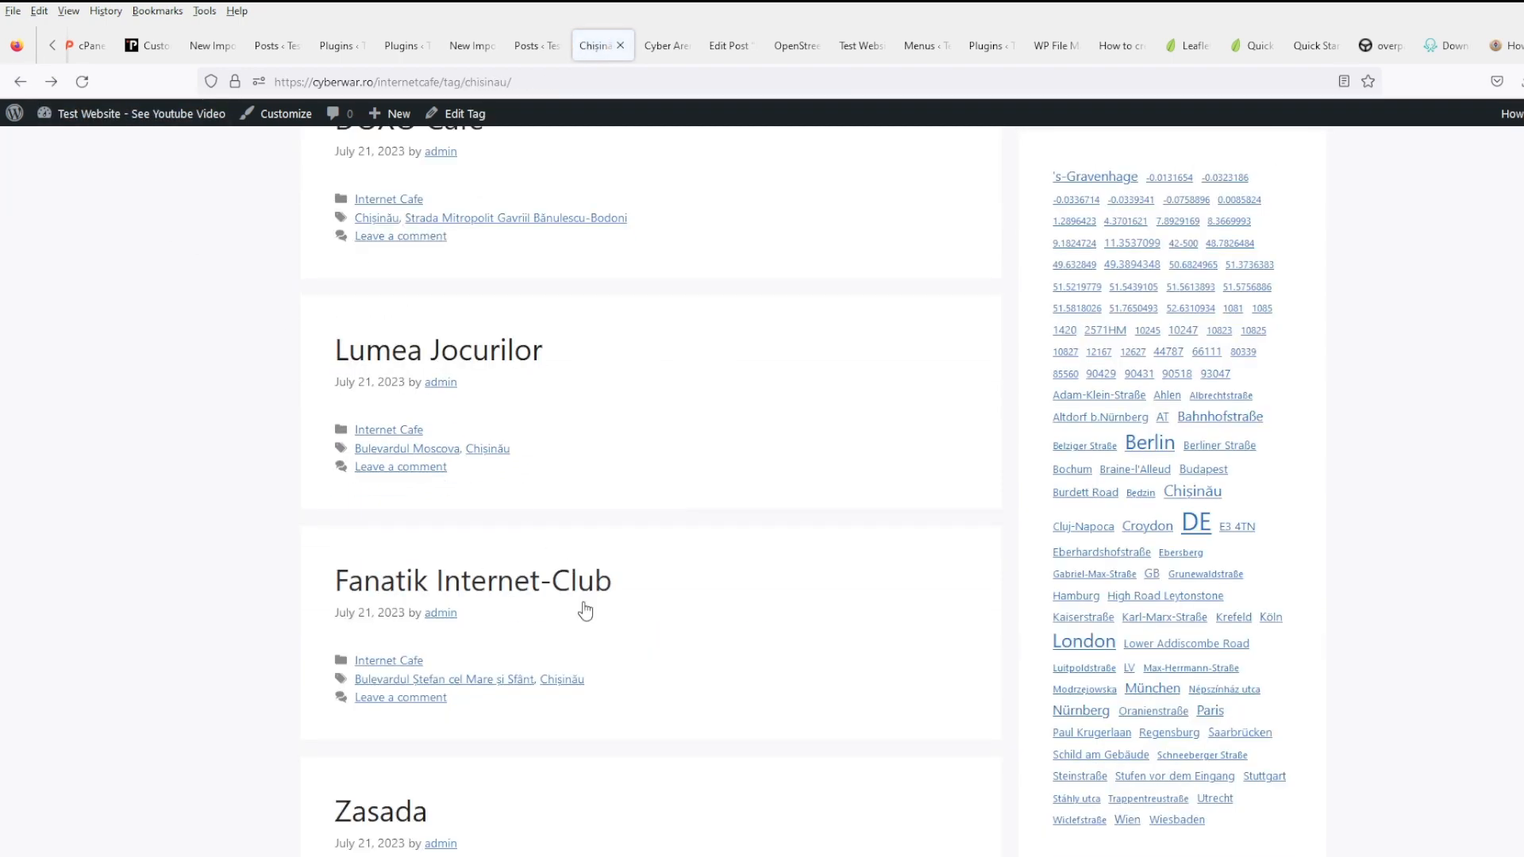
scroll(587, 621, down, 6)
scroll(592, 630, up, 9)
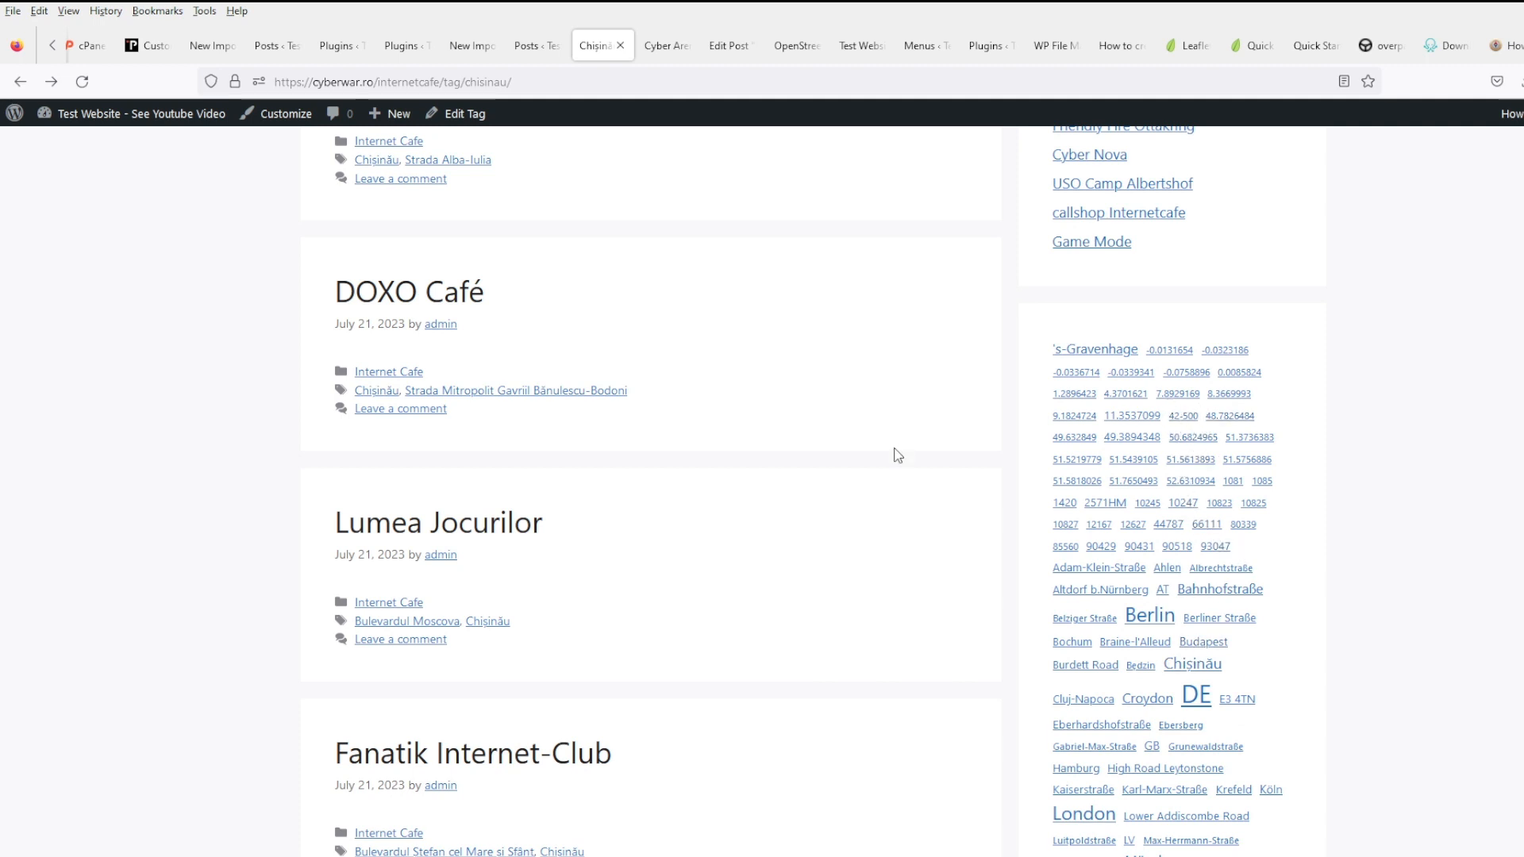
scroll(897, 455, up, 4)
click(207, 113)
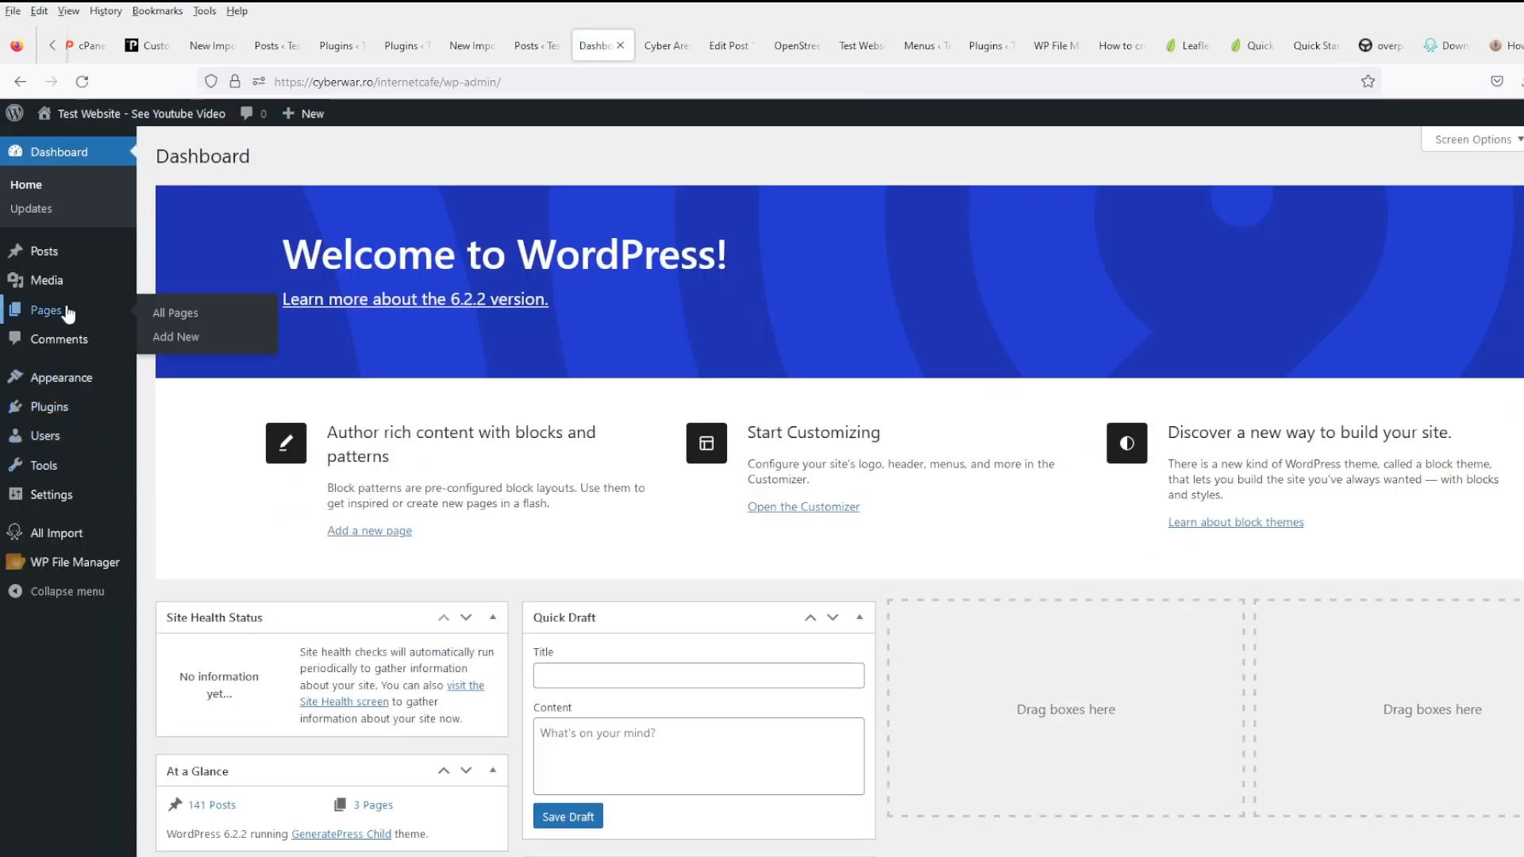
- Open Posts > Tags, sort by count descending and go to page 3
mouse_move(70, 262)
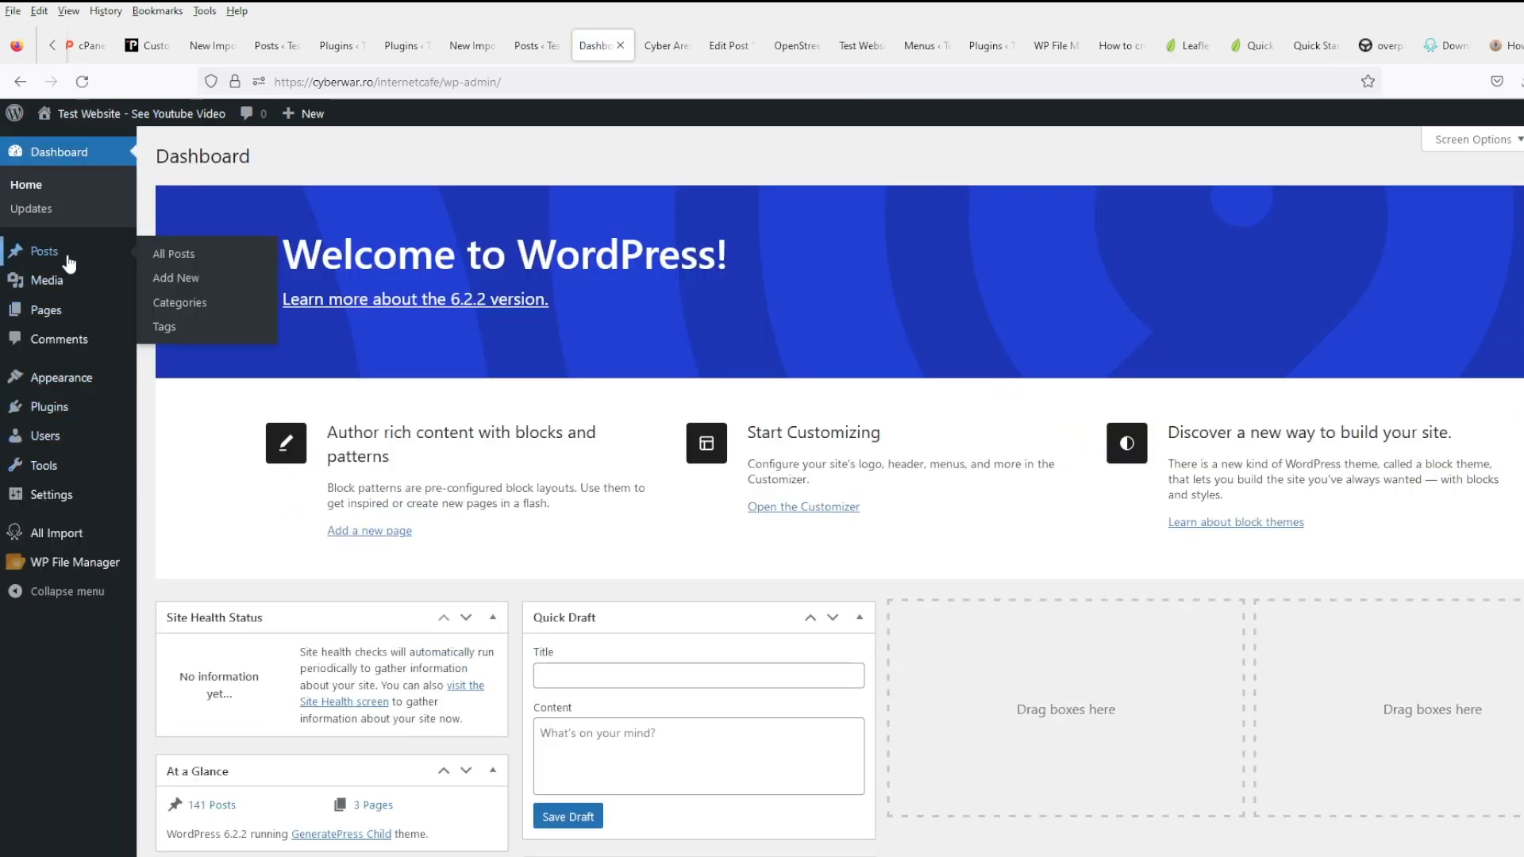
click(169, 330)
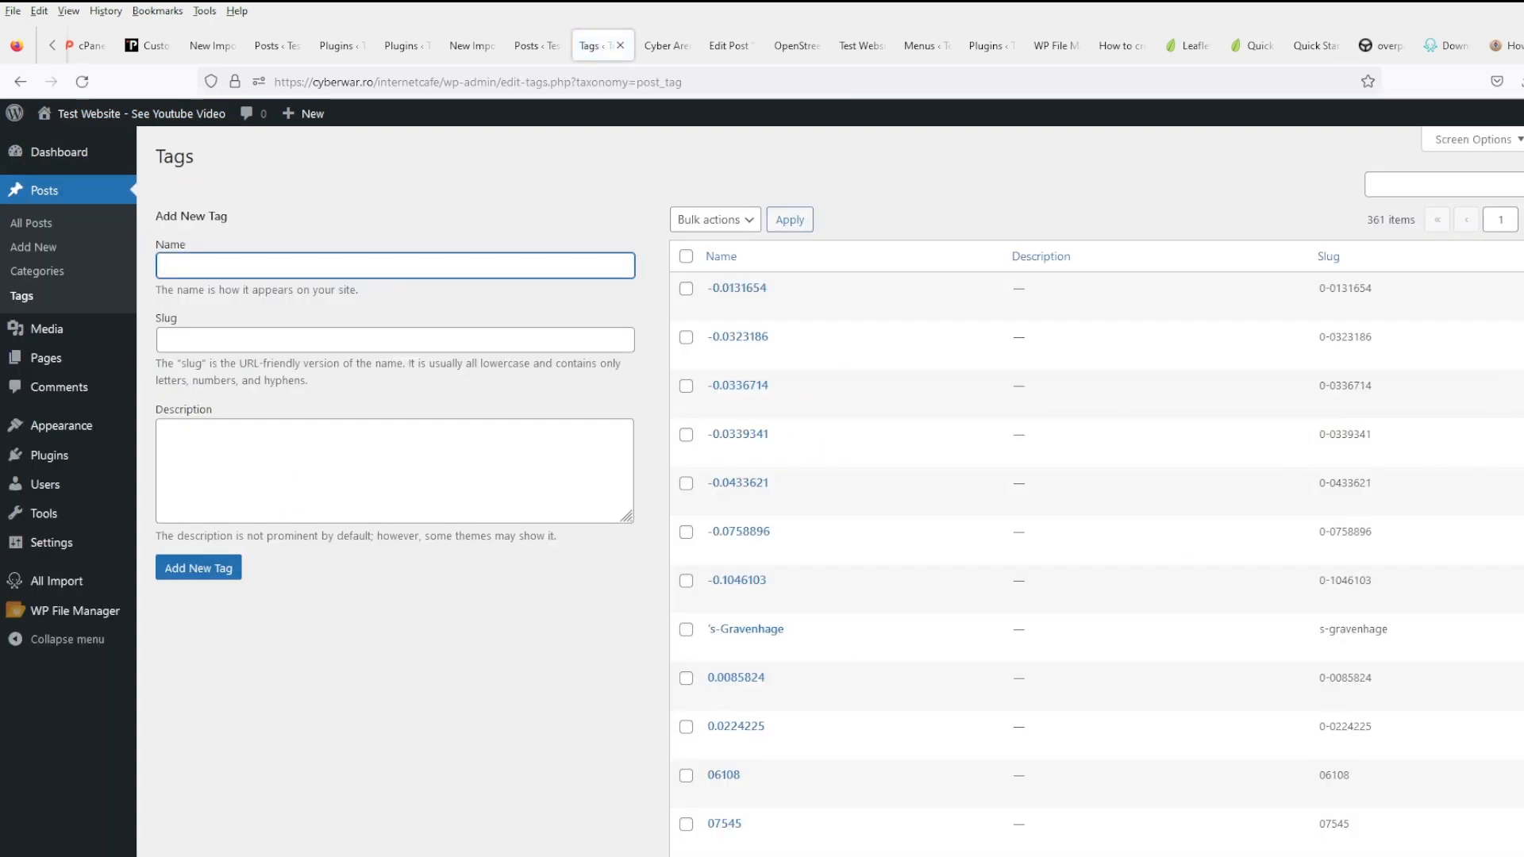
click(1523, 257)
click(1523, 256)
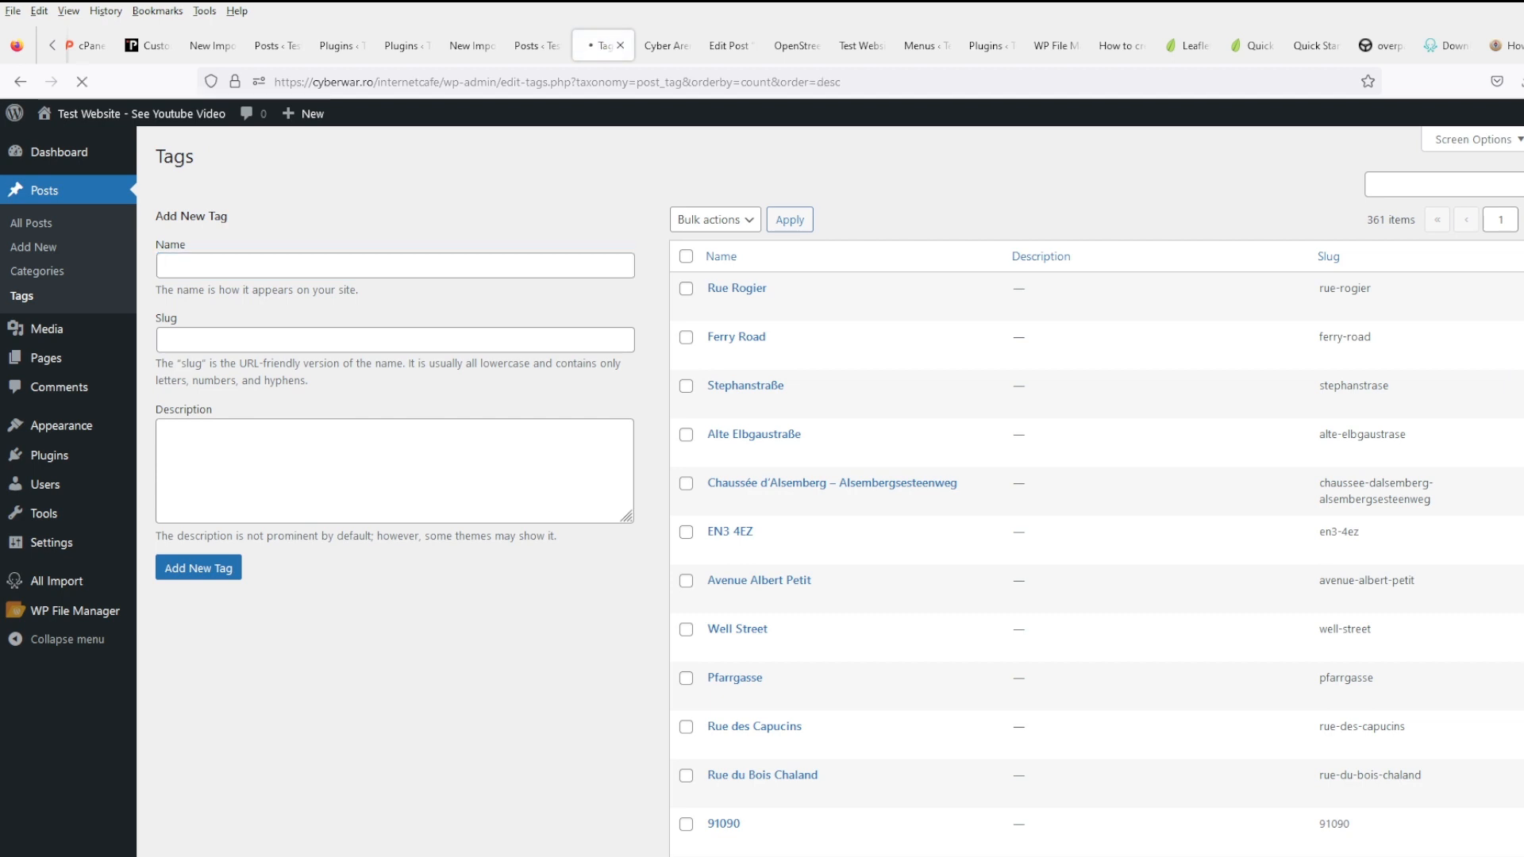
scroll(868, 640, down, 6)
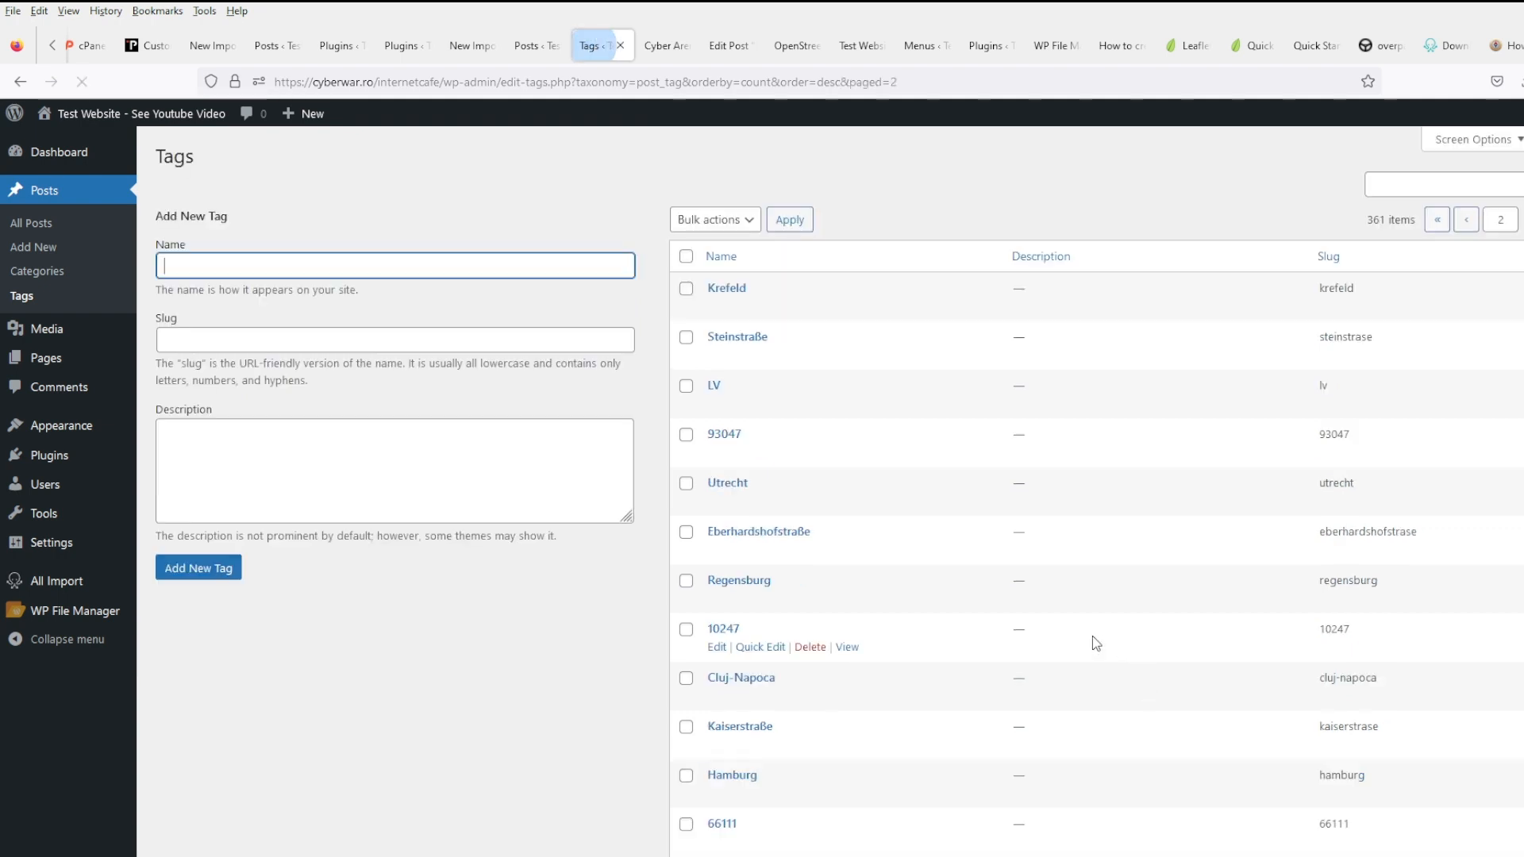
scroll(869, 589, down, 6)
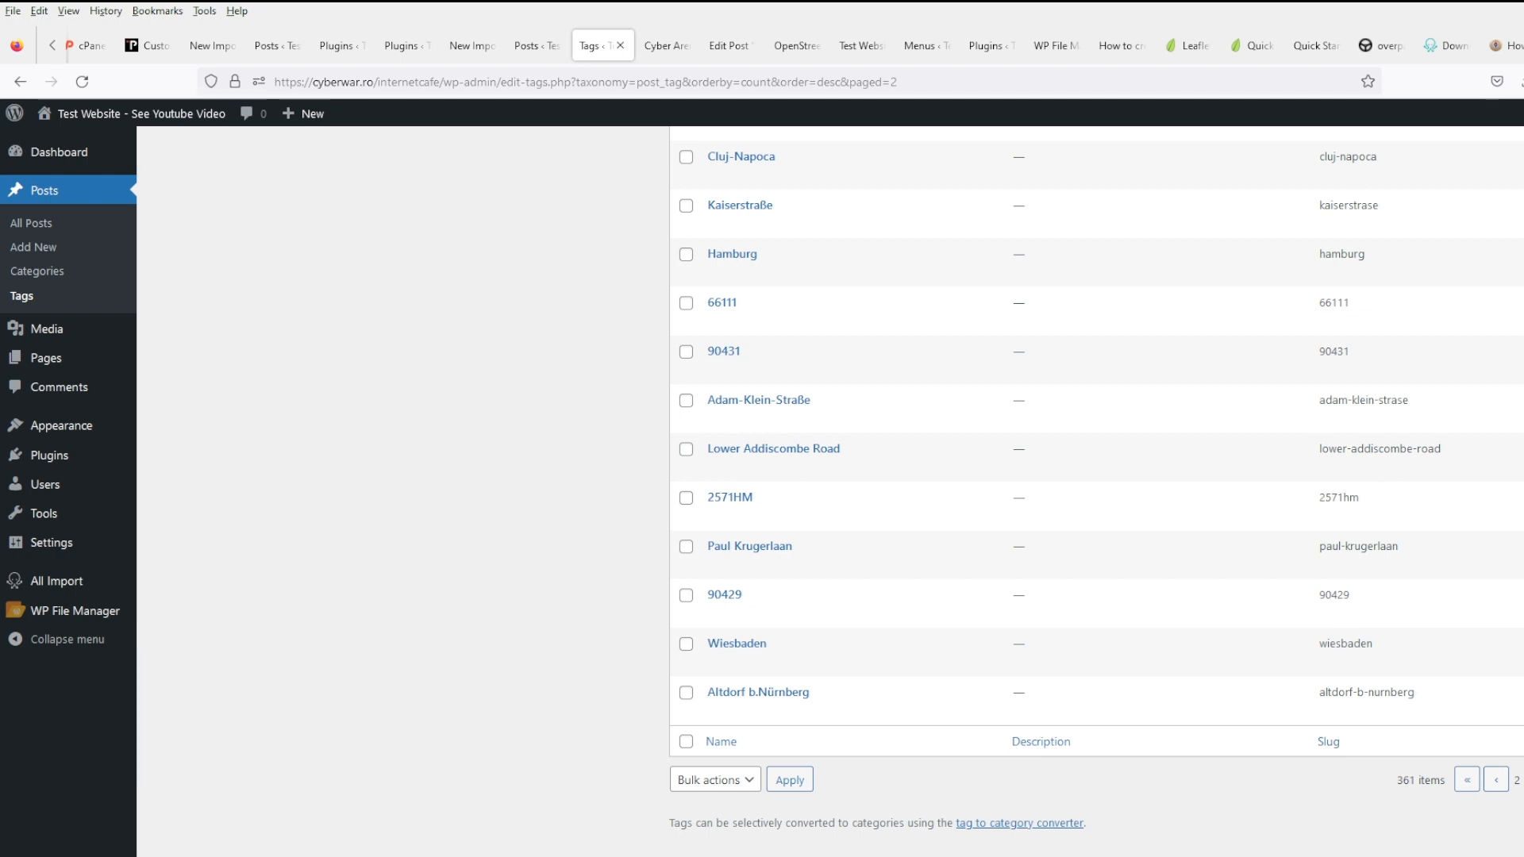
click(1523, 779)
- Open the 51.3736383, -0.0323186 and 8.3669993 tag pages in new tabs
scroll(824, 635, down, 5)
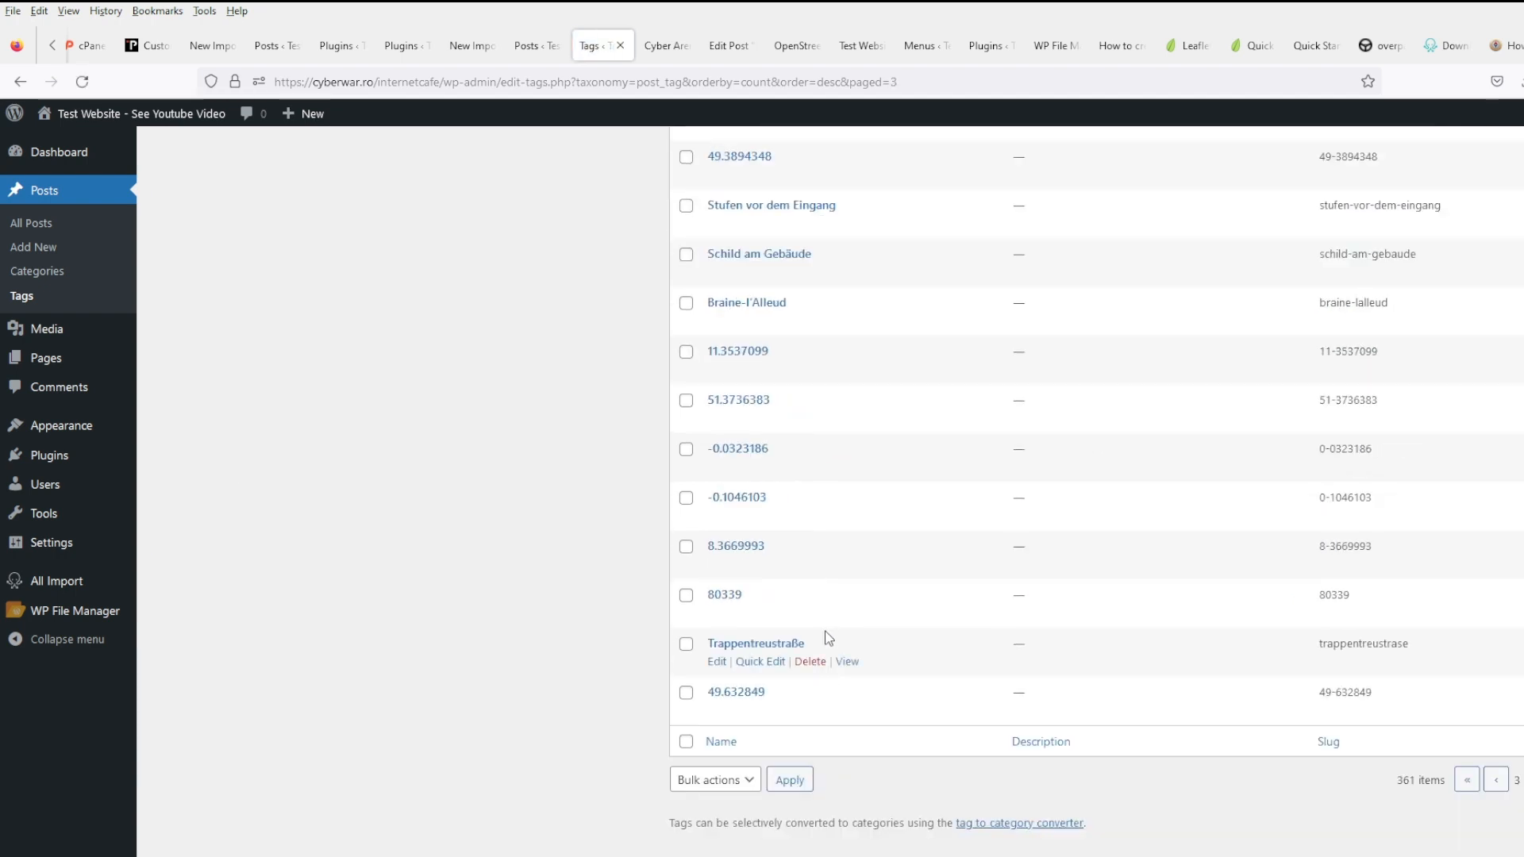
middle_click(853, 422)
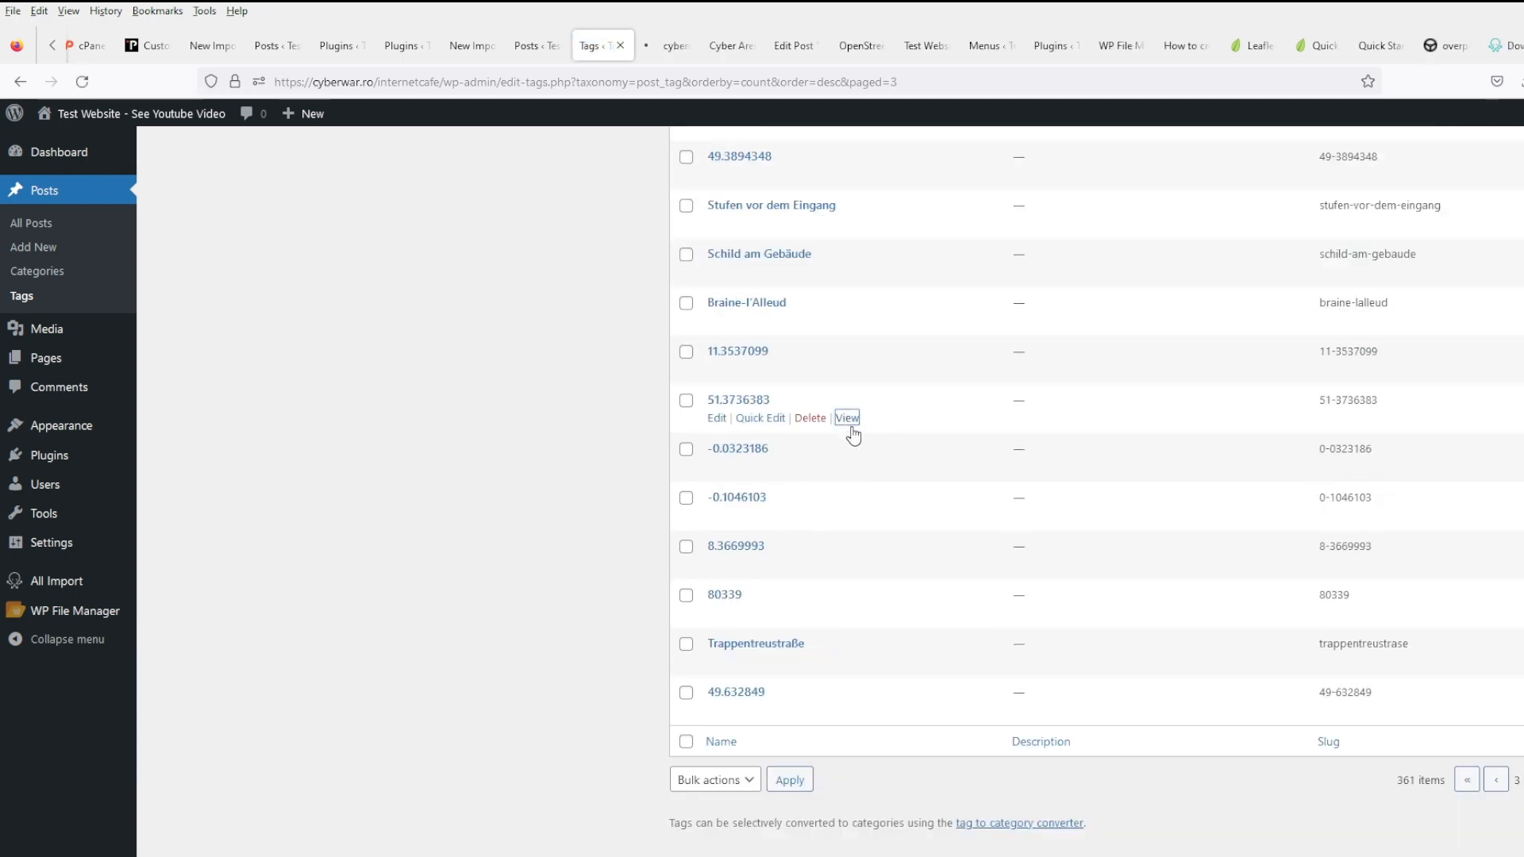
middle_click(850, 469)
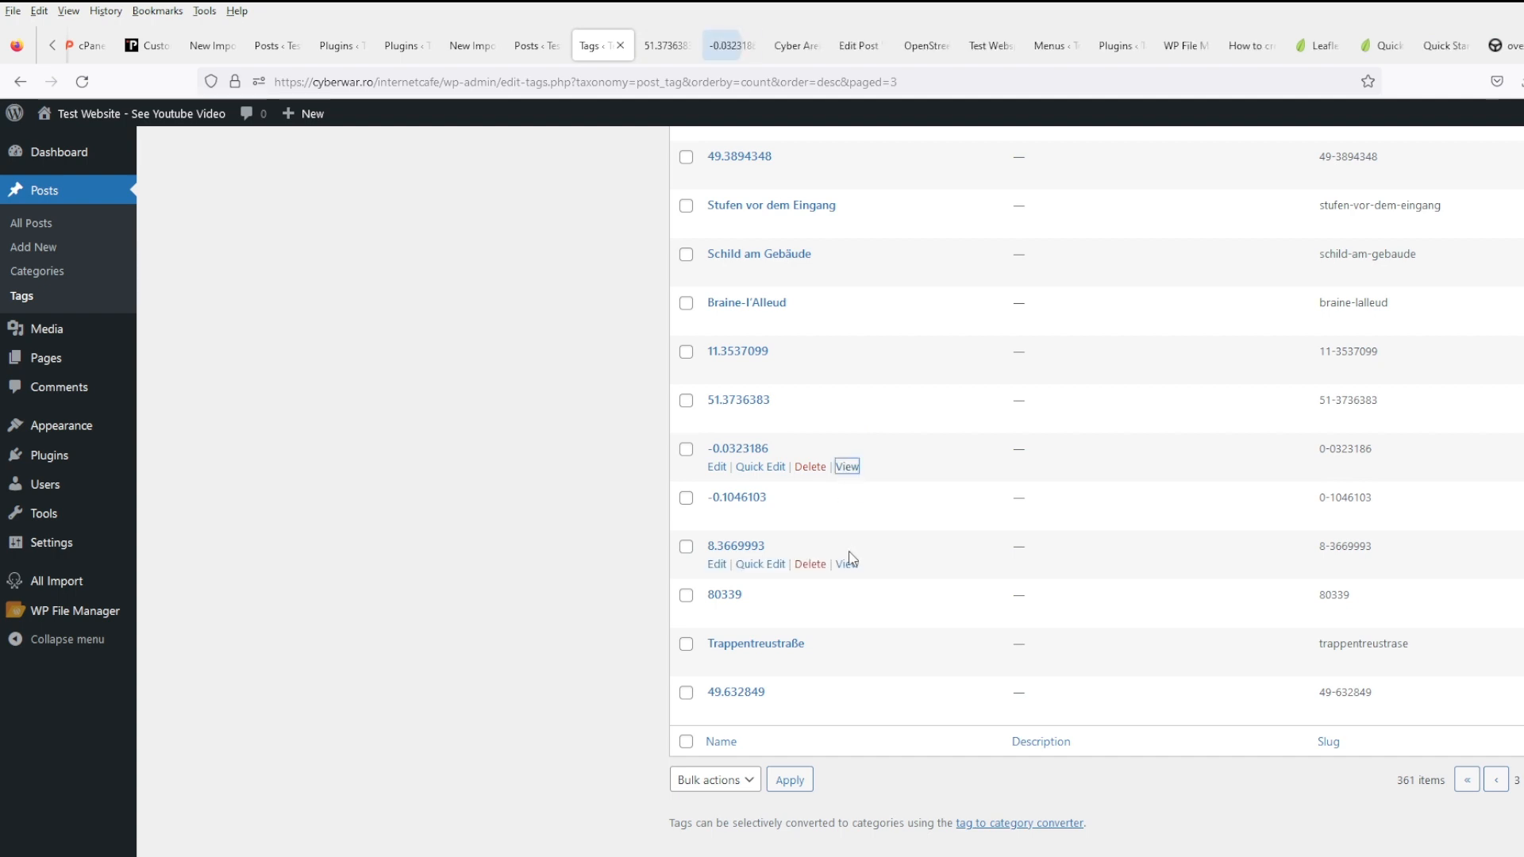
middle_click(847, 564)
- Open the Tech House post from the 51.3736383 tag and pan its Croydon map
click(668, 57)
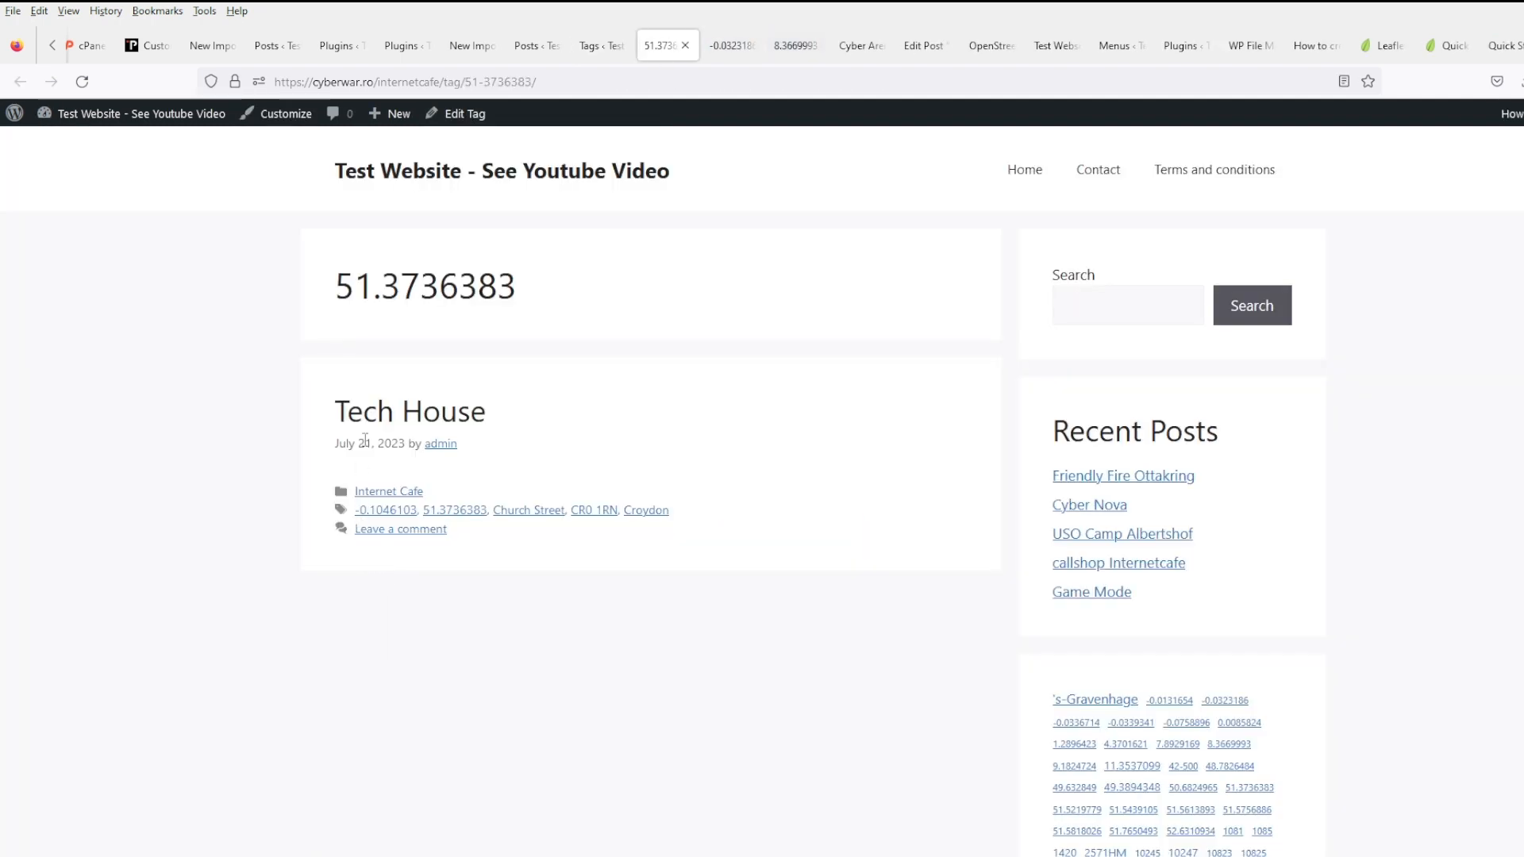
click(388, 413)
scroll(842, 625, down, 2)
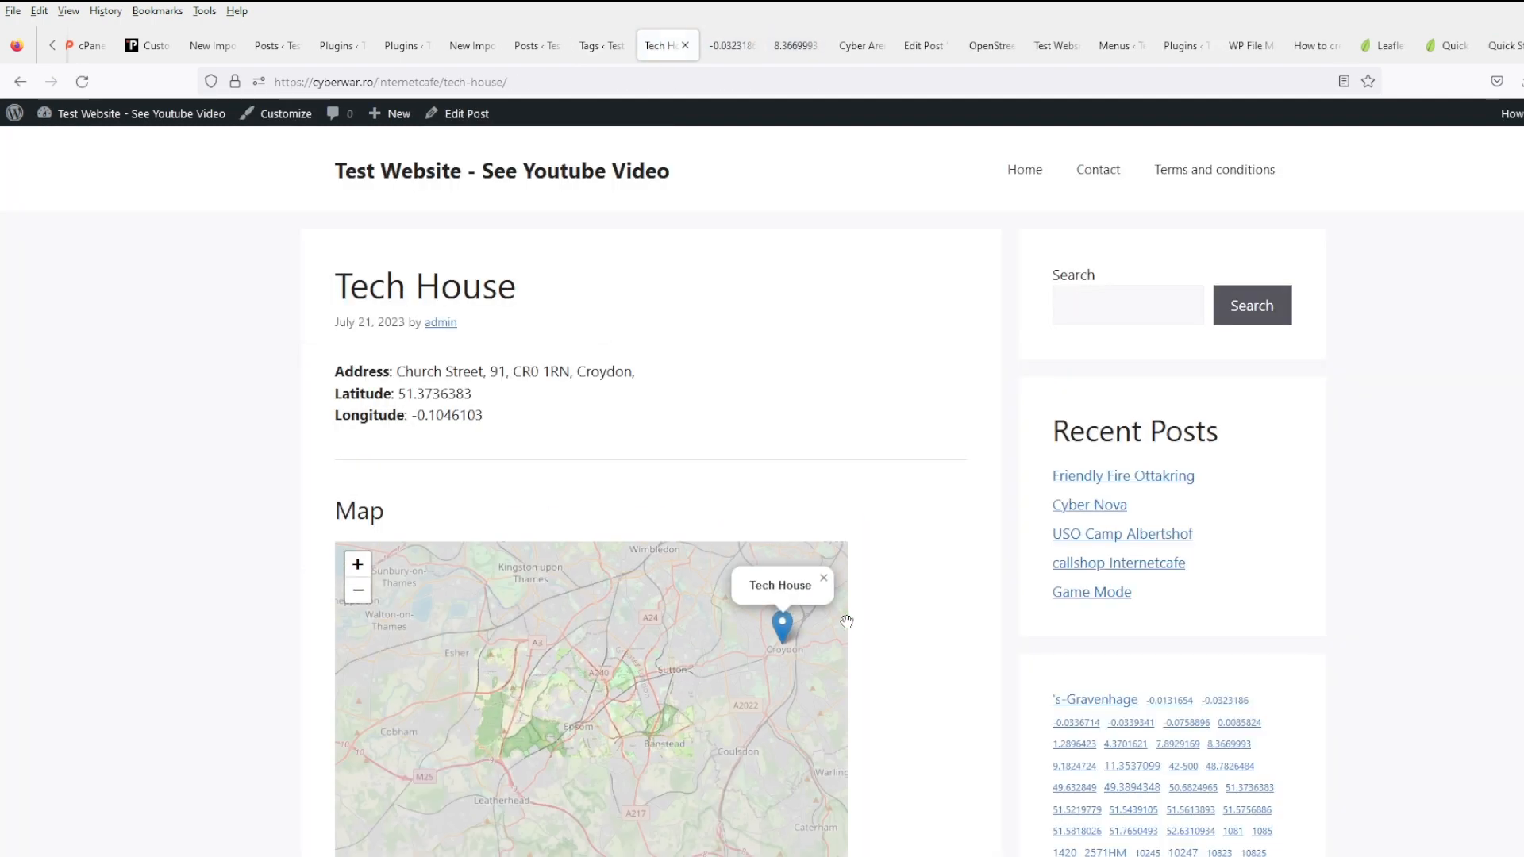
scroll(779, 628, up, 1)
drag(739, 646, 535, 650)
scroll(535, 649, up, 2)
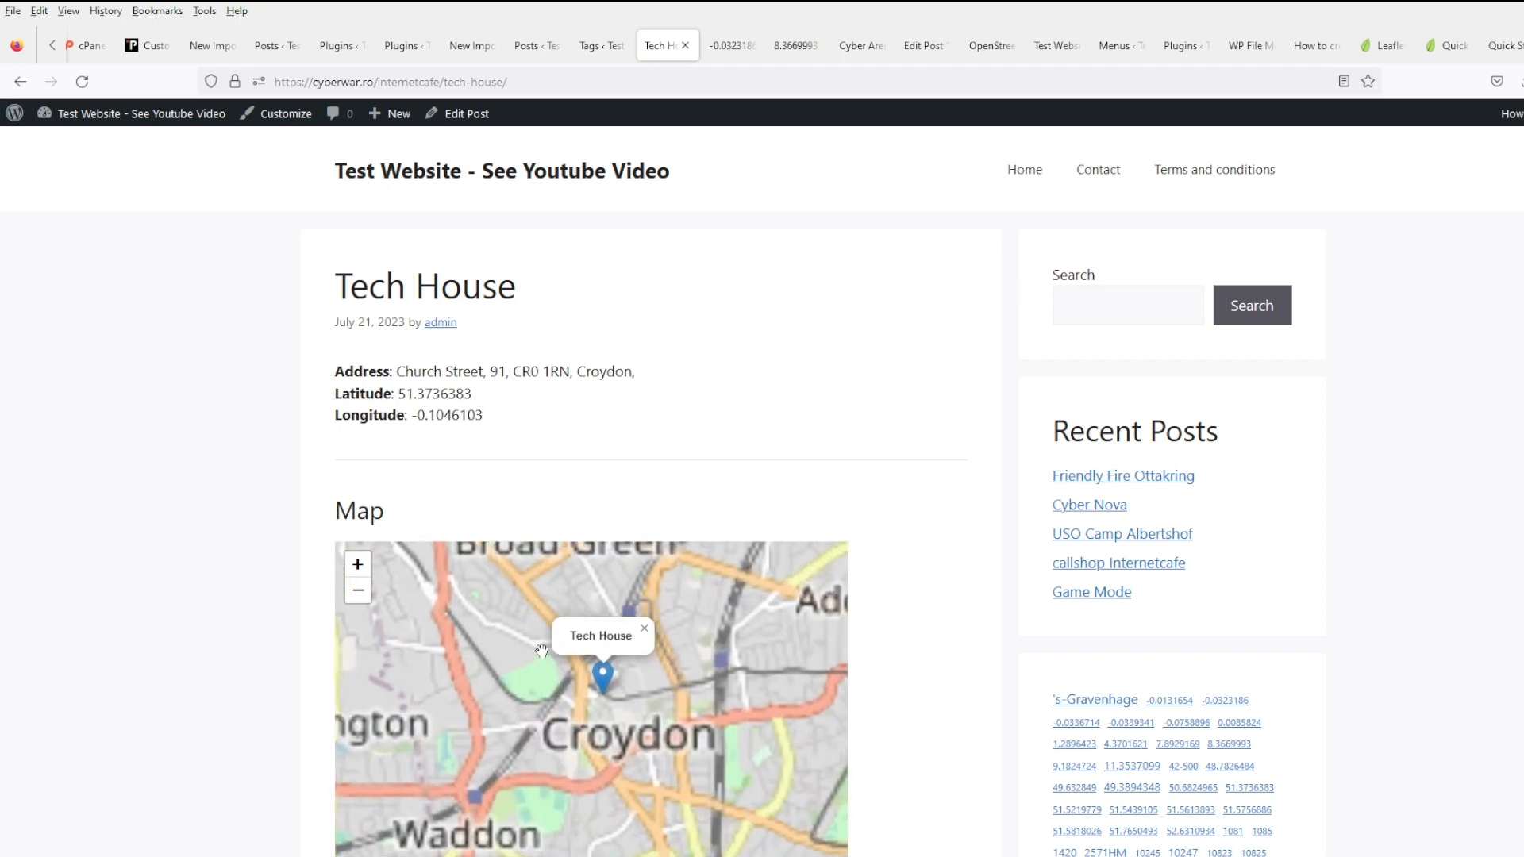
scroll(762, 546, down, 2)
drag(762, 546, 702, 545)
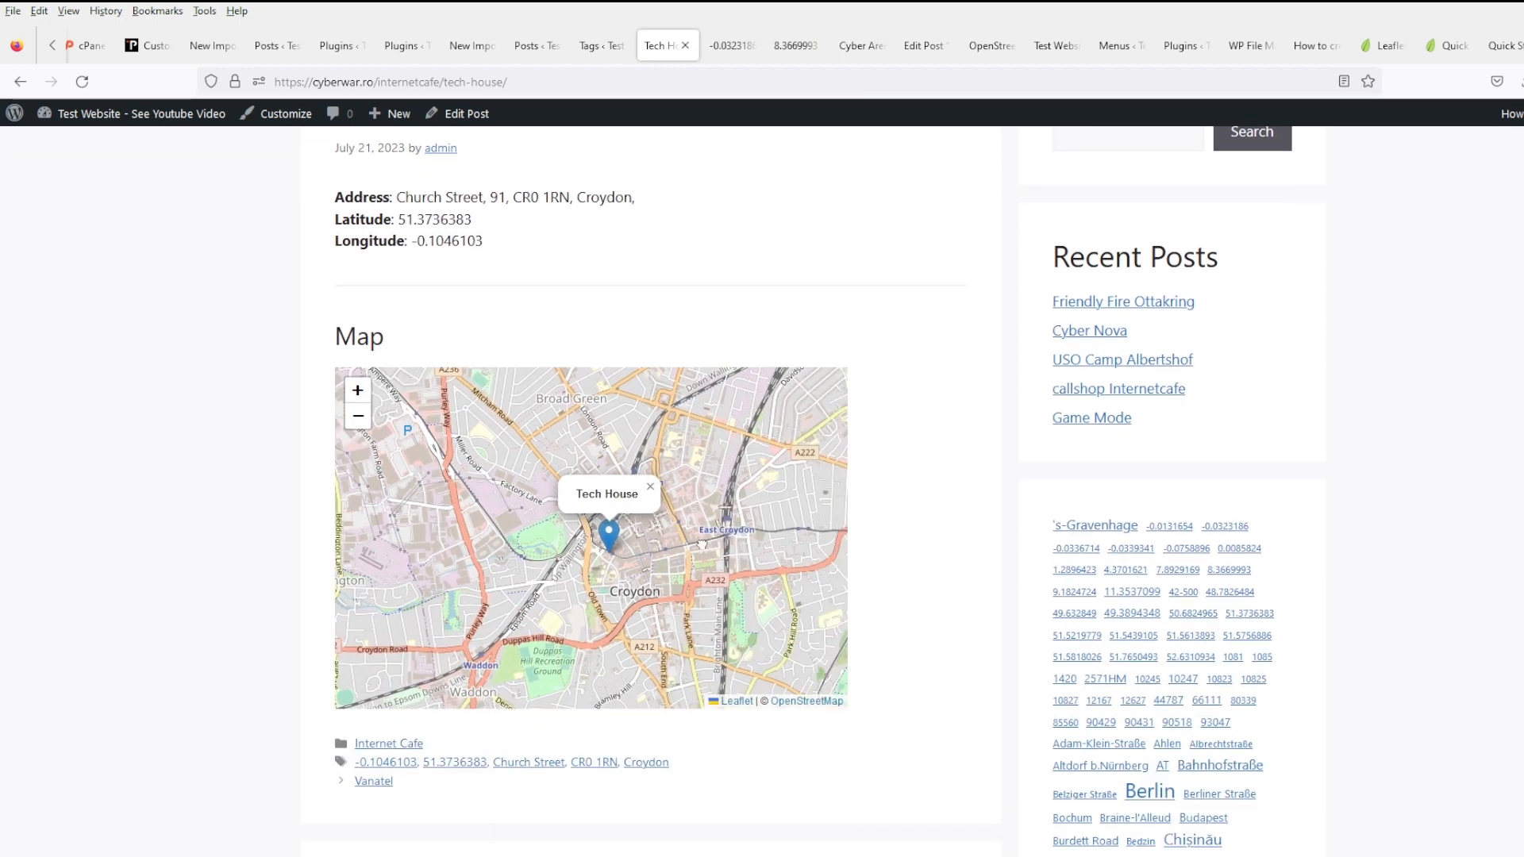
scroll(877, 630, down, 5)
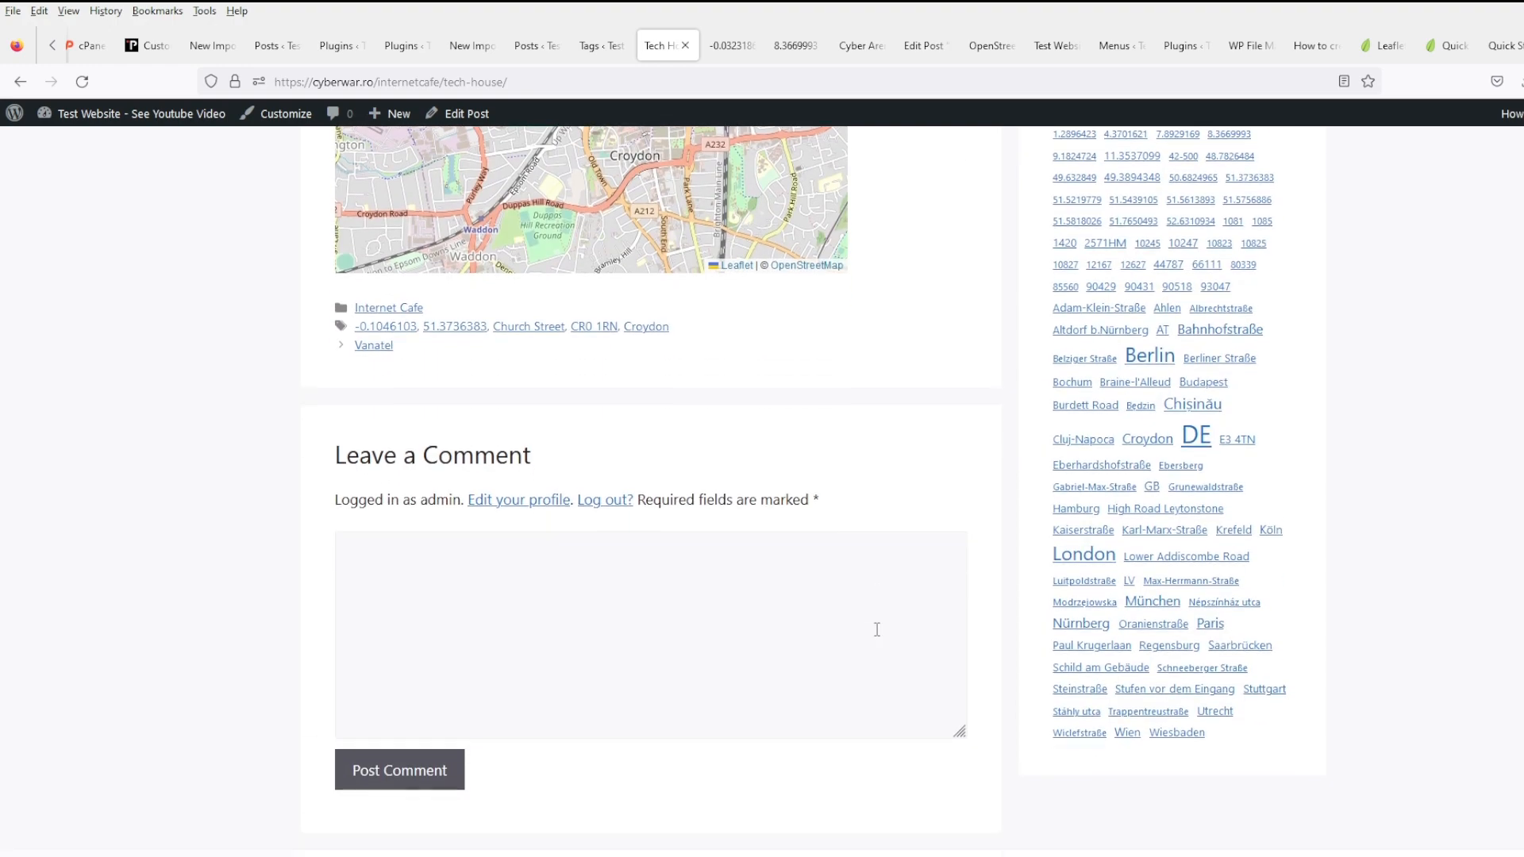
scroll(885, 619, up, 7)
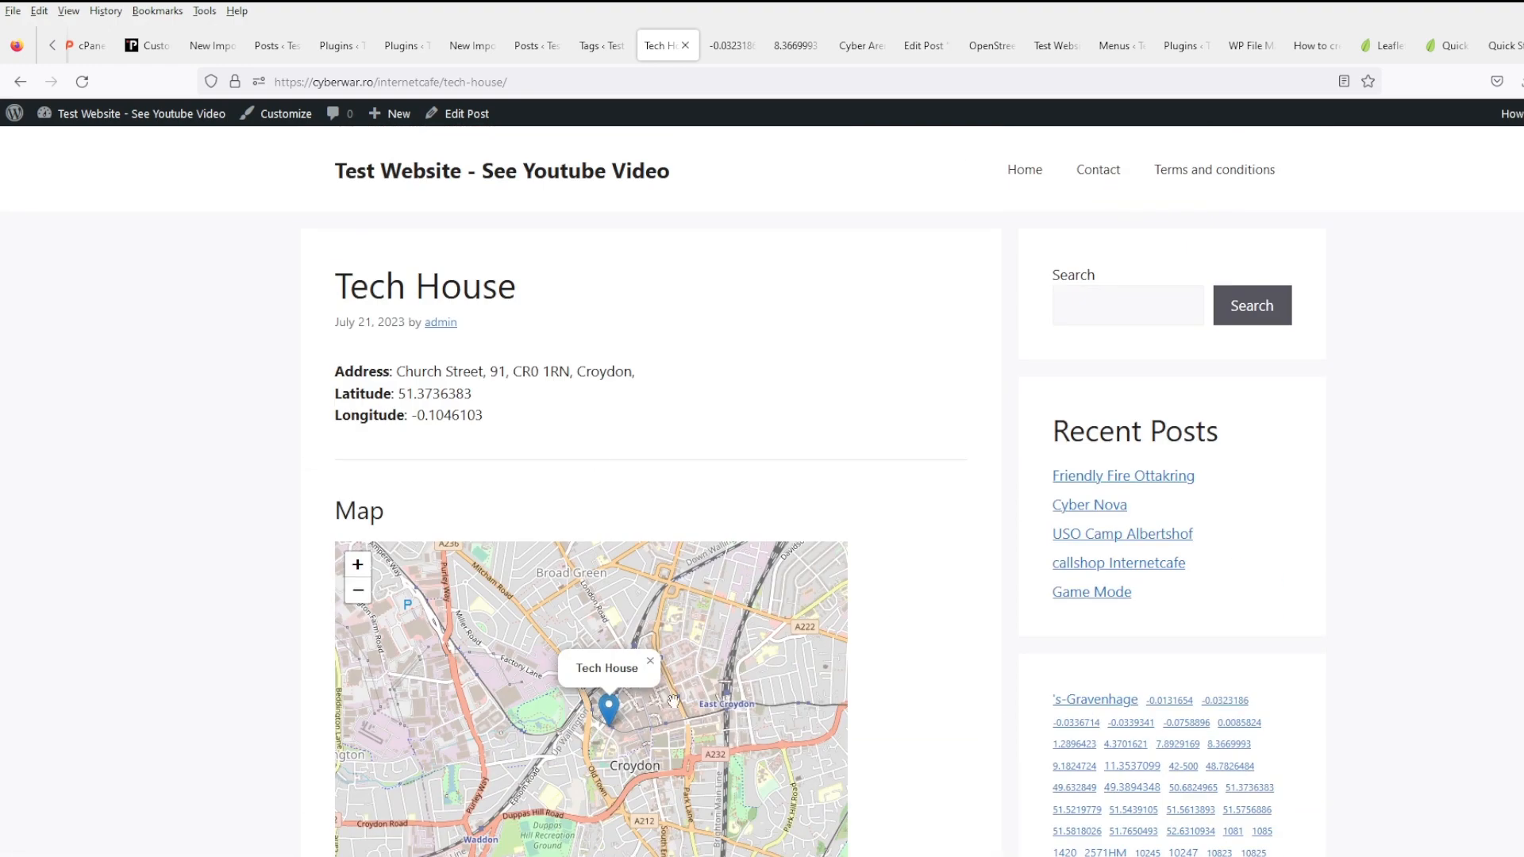
scroll(873, 524, down, 7)
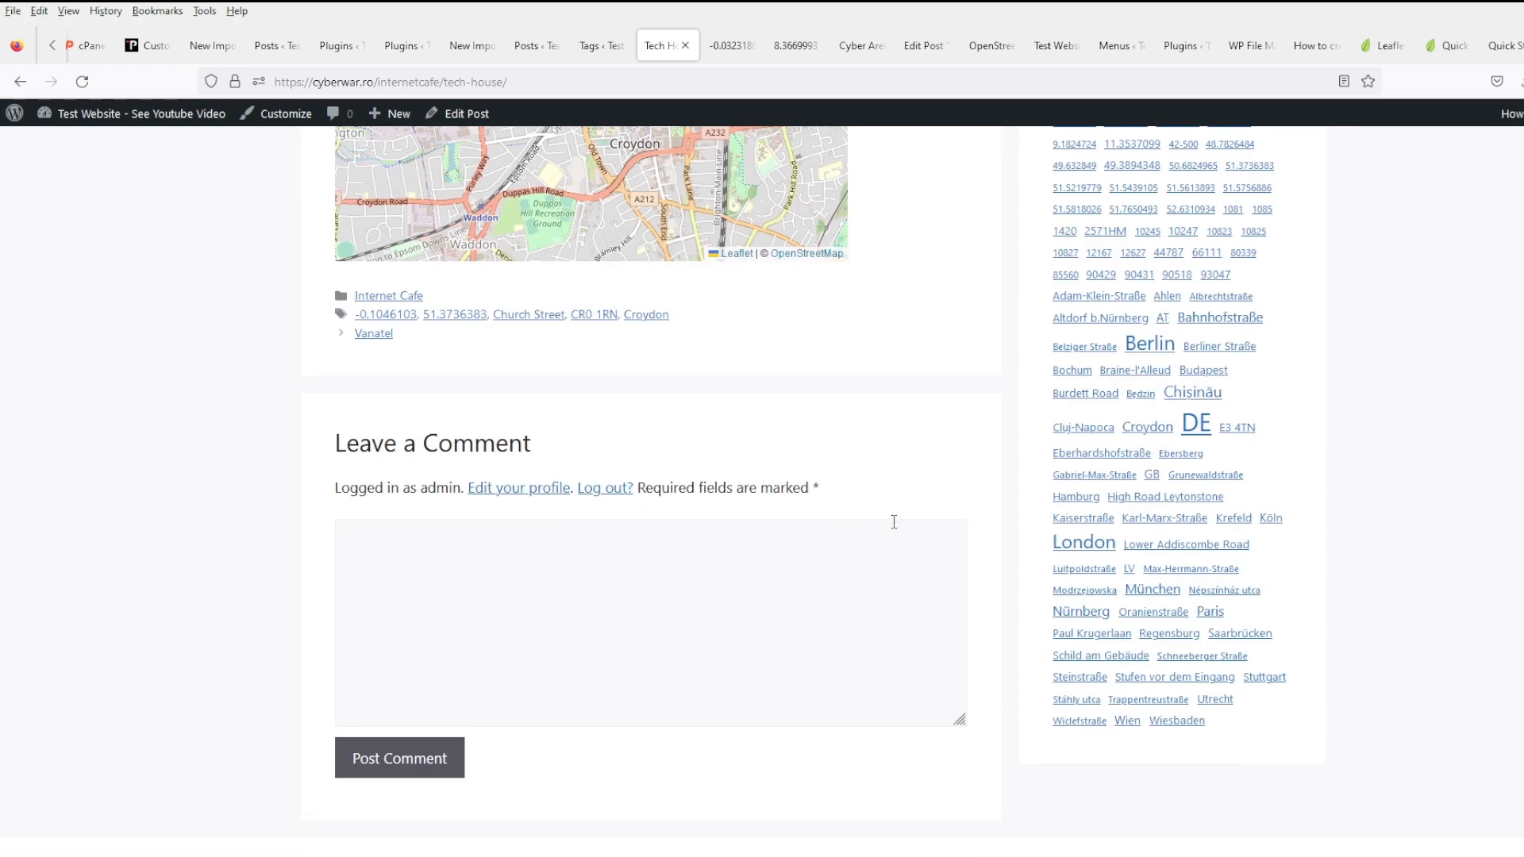
scroll(897, 556, up, 7)
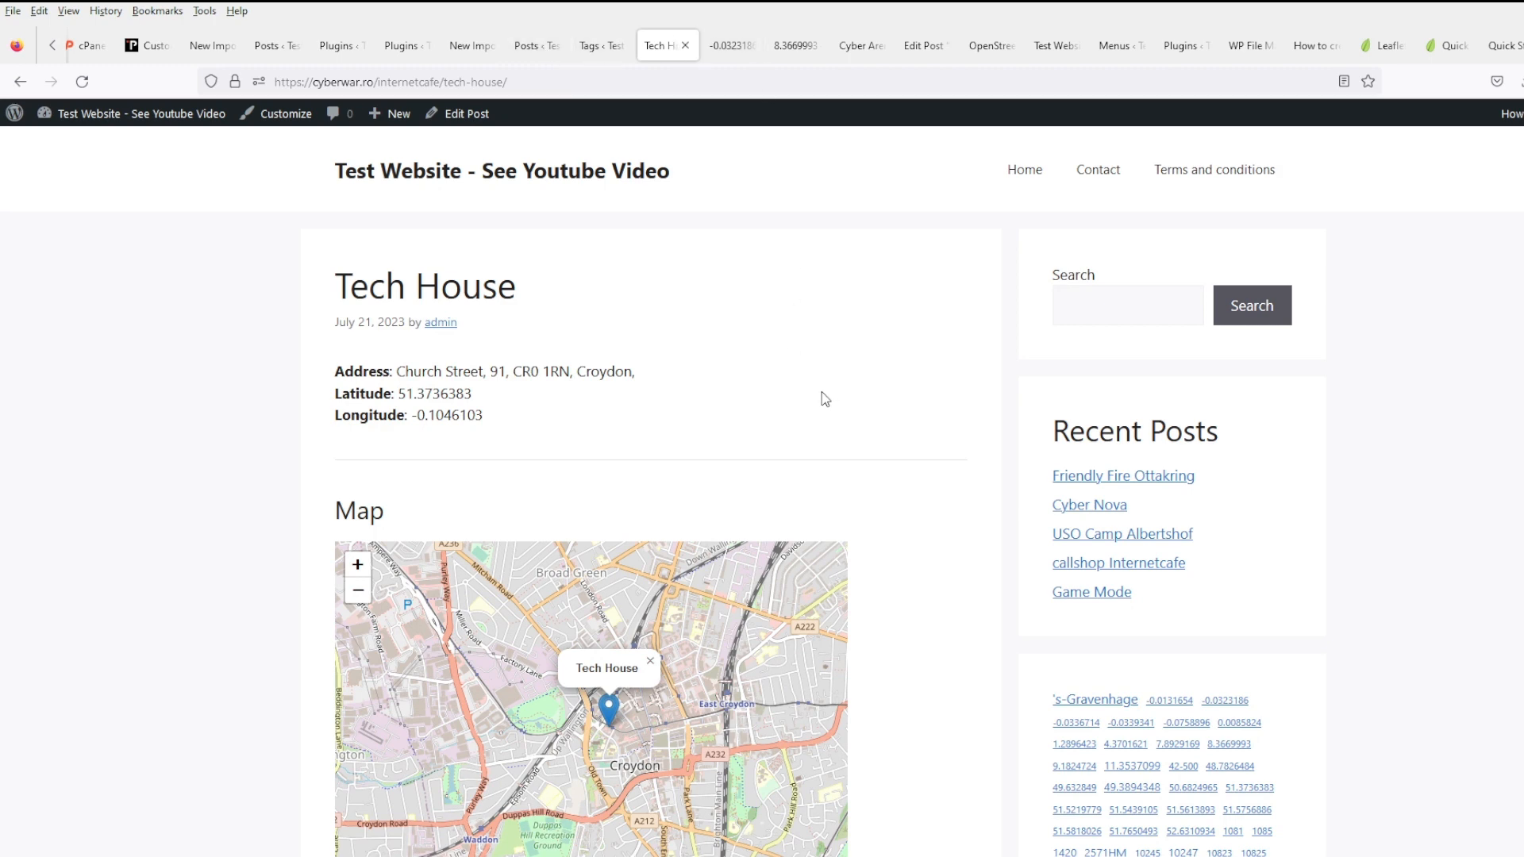
click(601, 48)
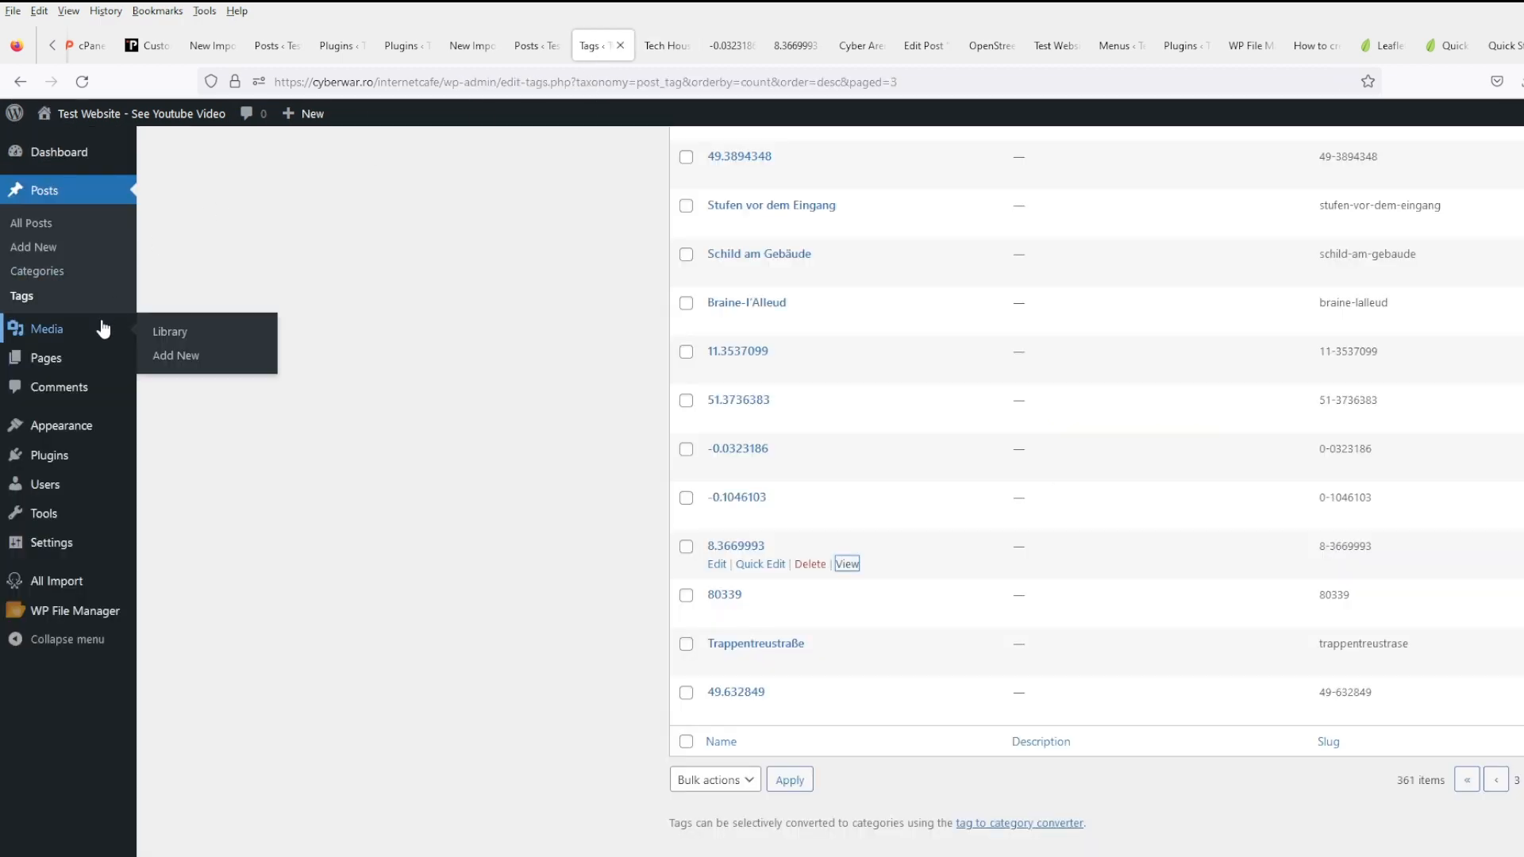
- Open All Posts and scroll through the 141 imported café posts
click(38, 224)
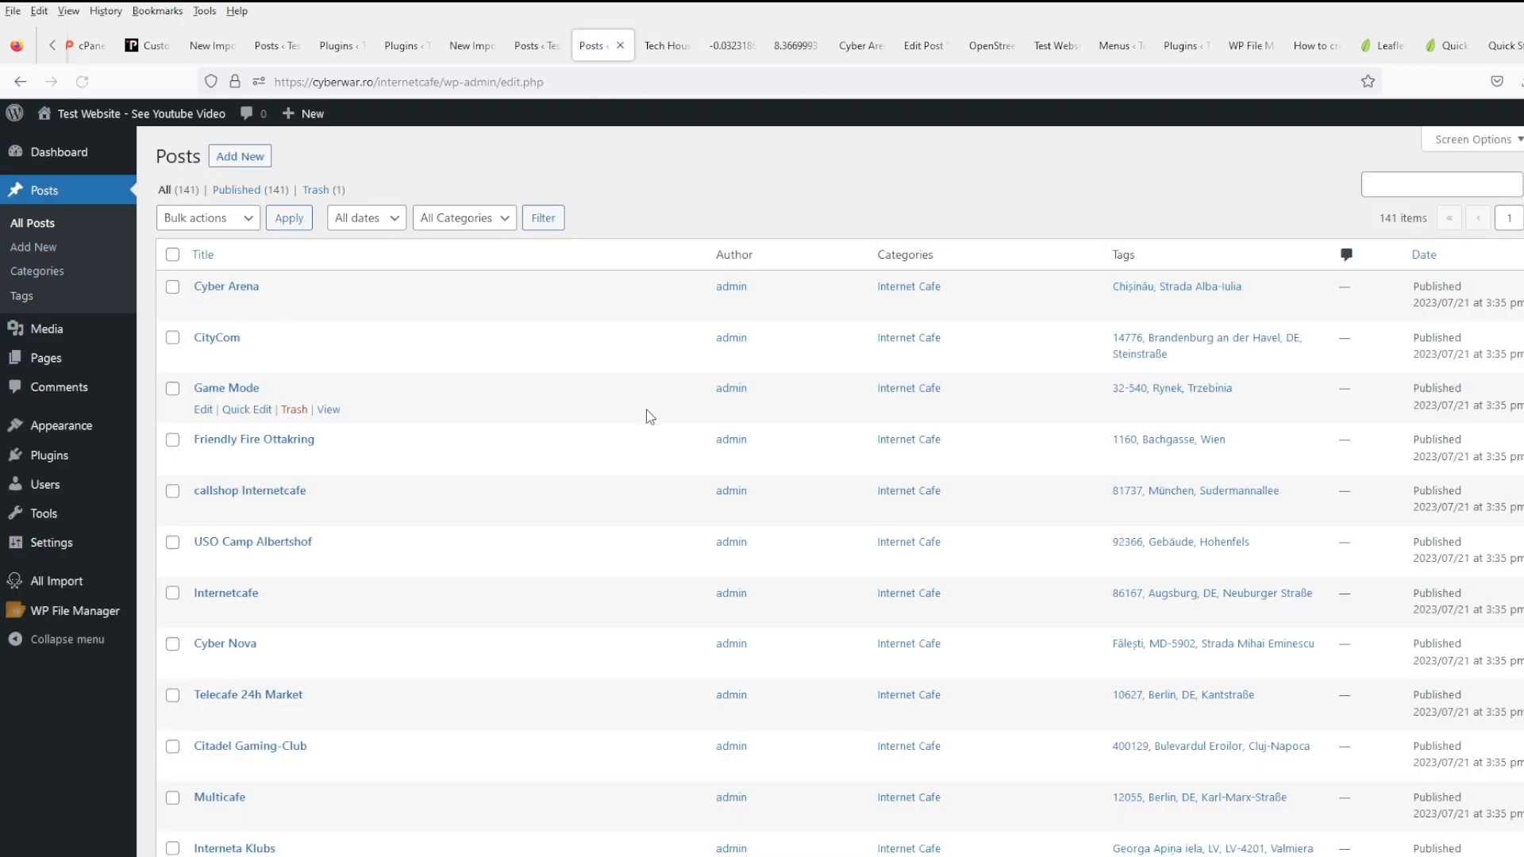
scroll(1112, 683, down, 6)
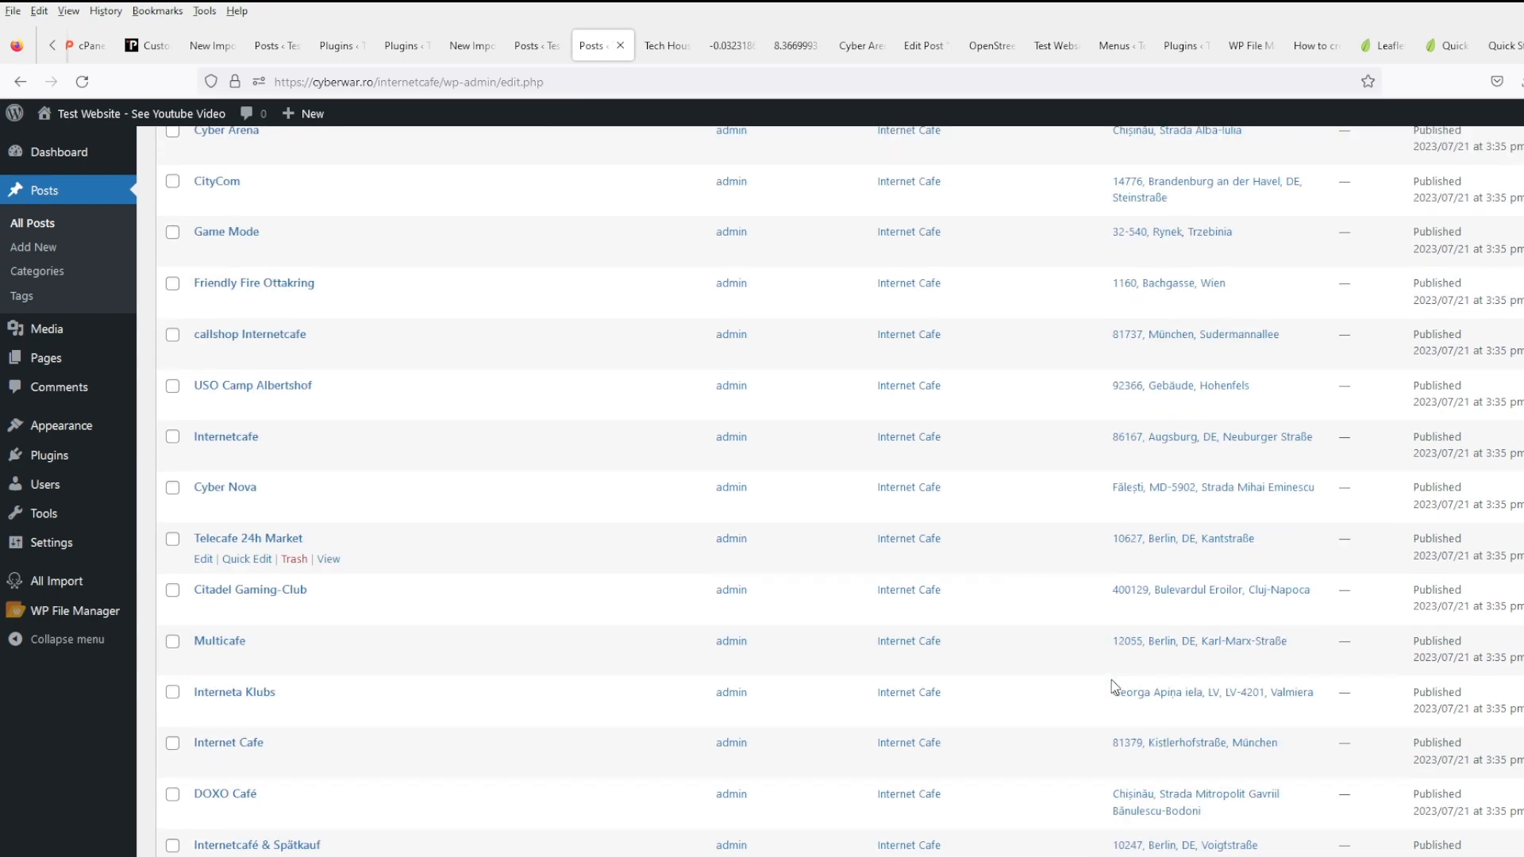
scroll(1126, 687, up, 6)
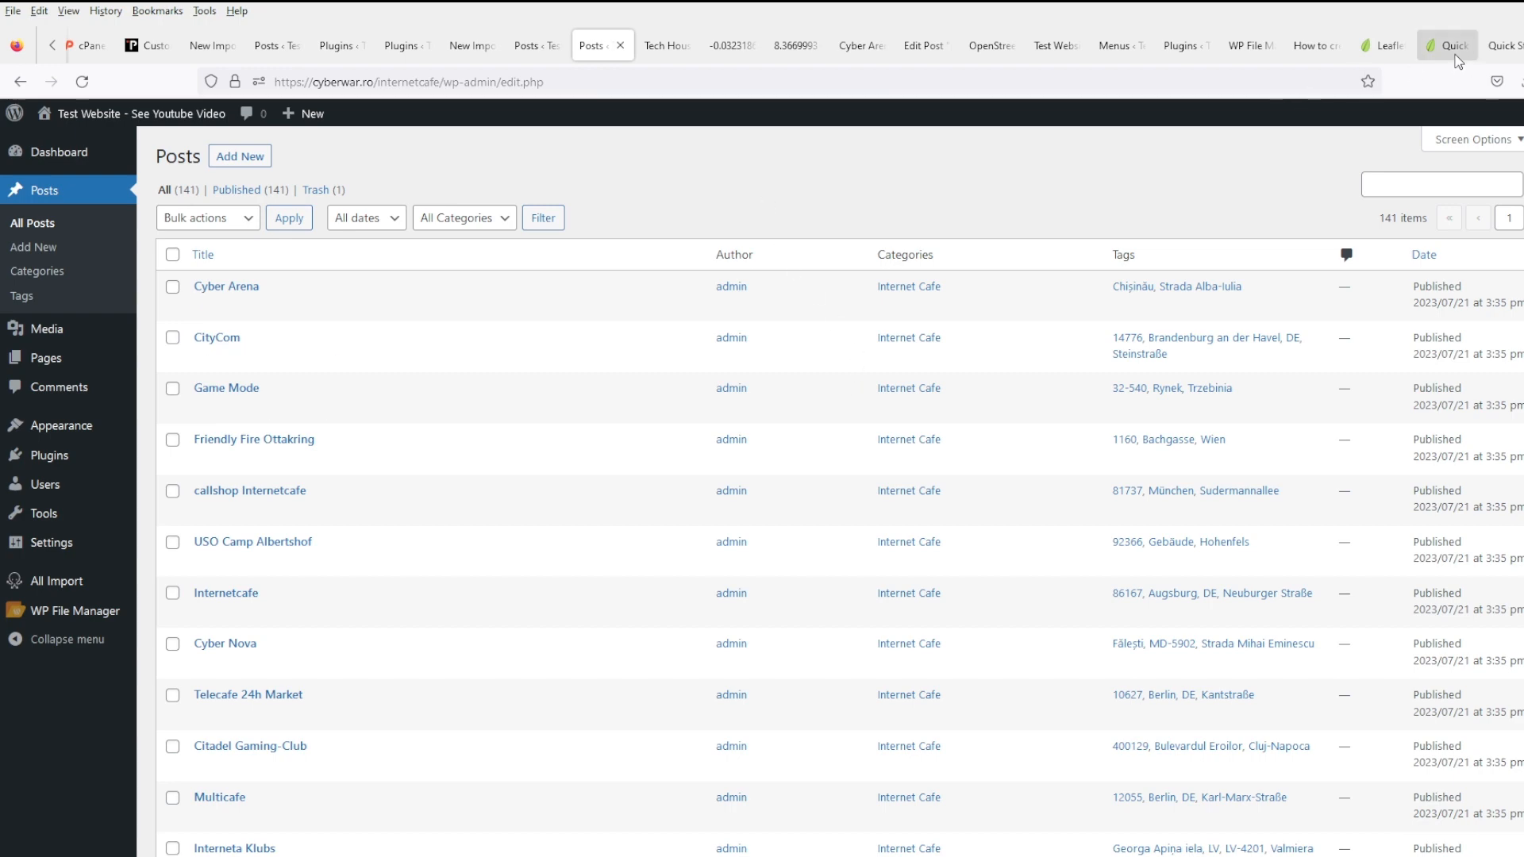
click(1458, 60)
- Review, then close the WP All Import downloads, Stack Exchange, OpenStreetMap help and Google Maps docs tabs
click(1495, 60)
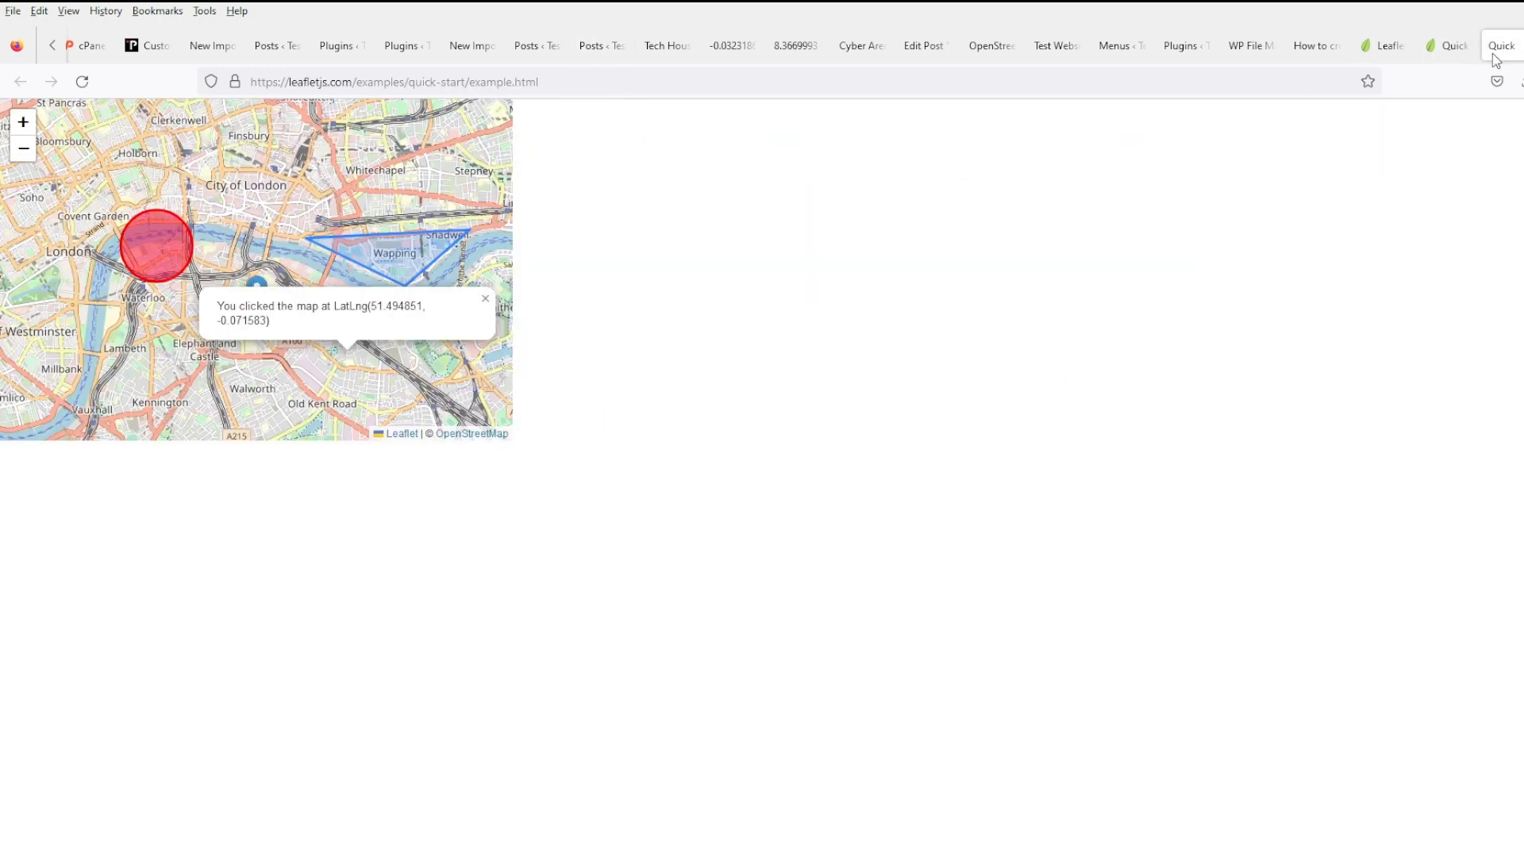
click(1435, 54)
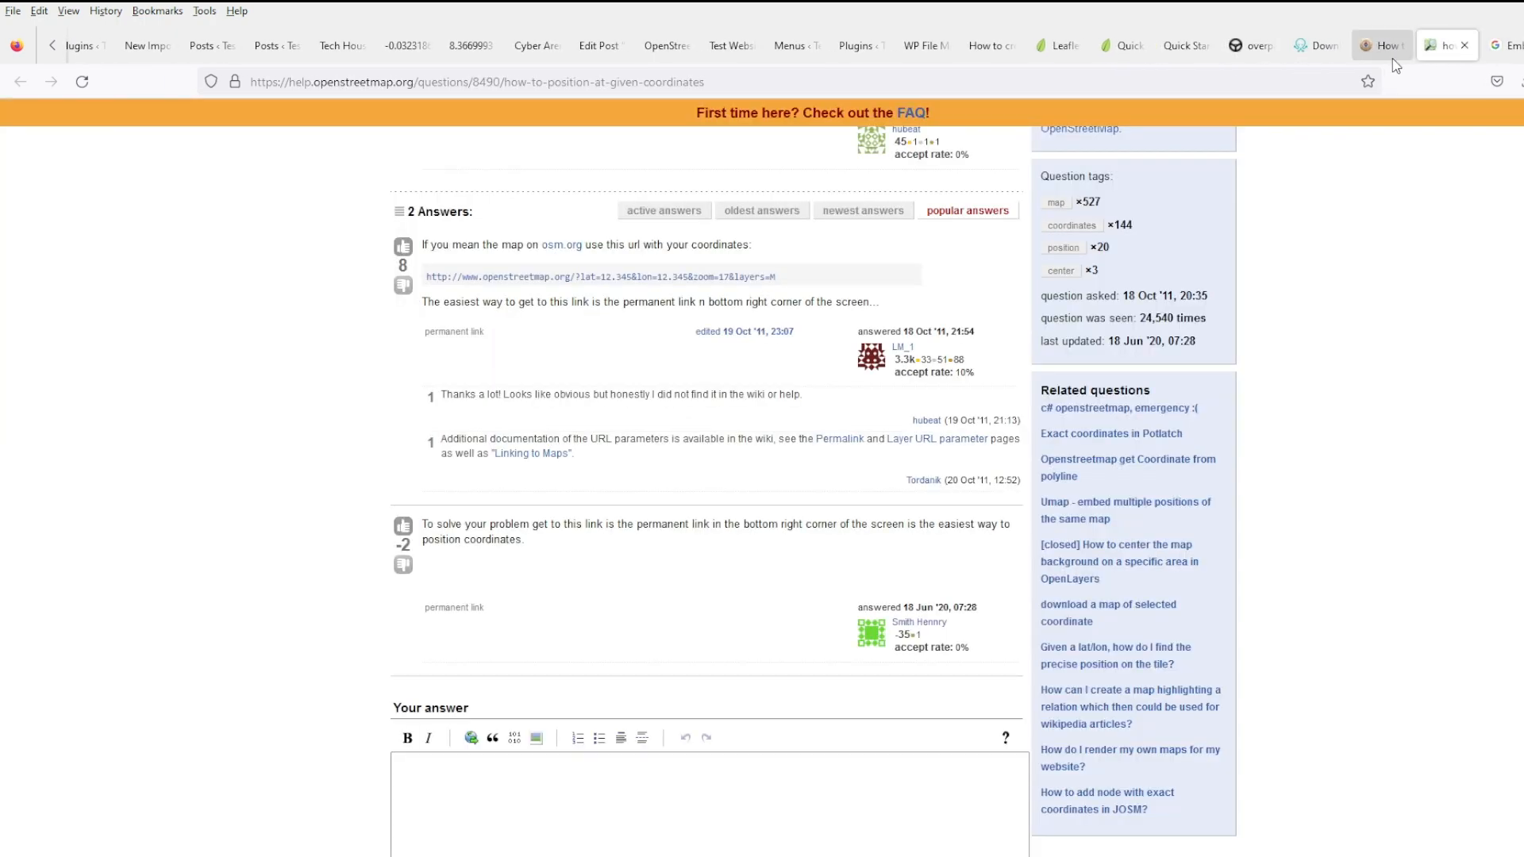
scroll(774, 307, up, 5)
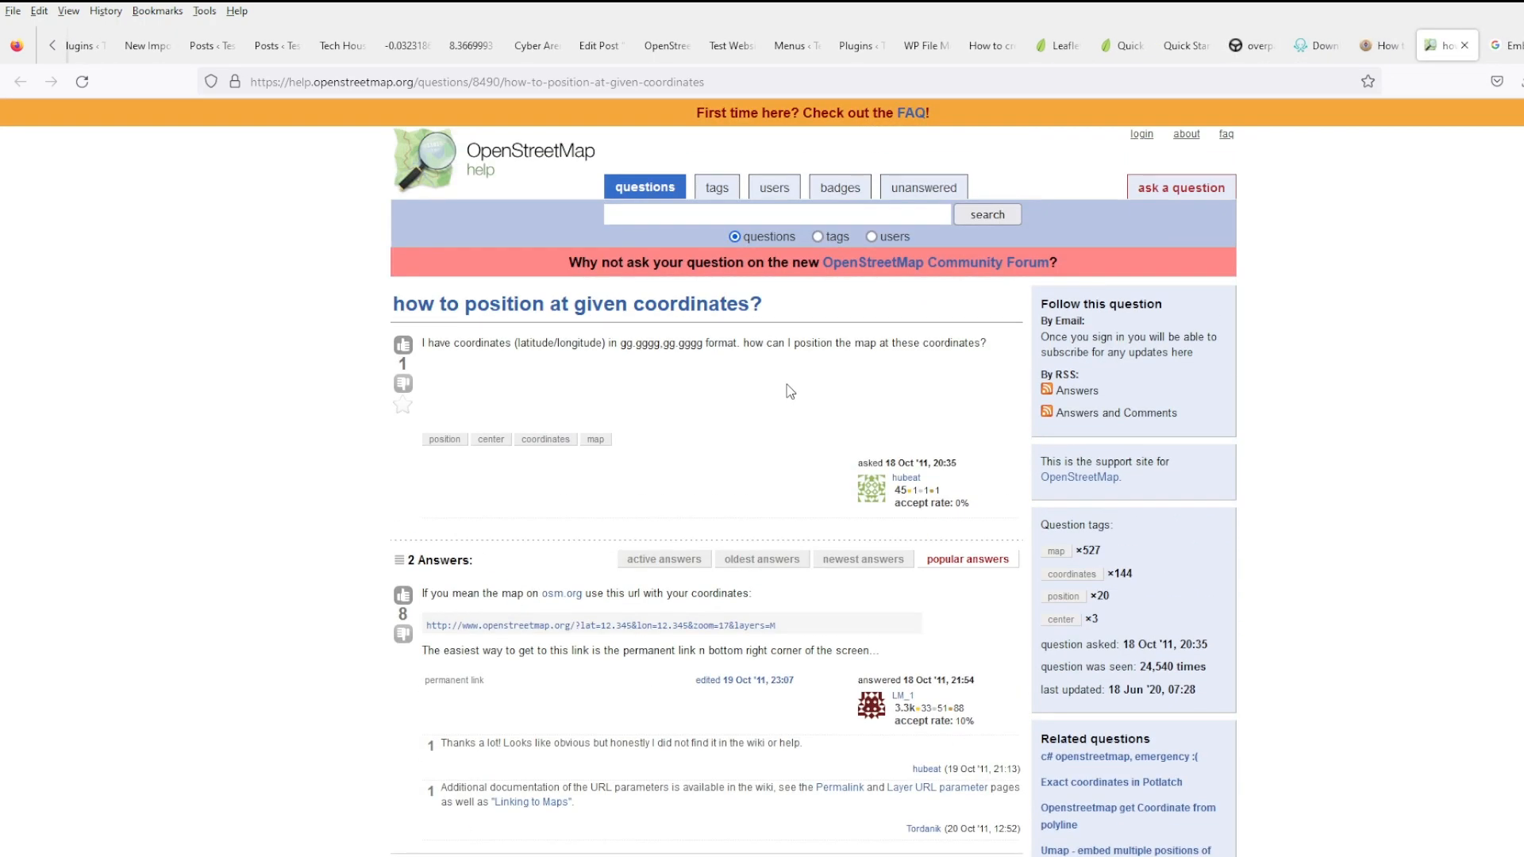
click(1381, 53)
click(1324, 50)
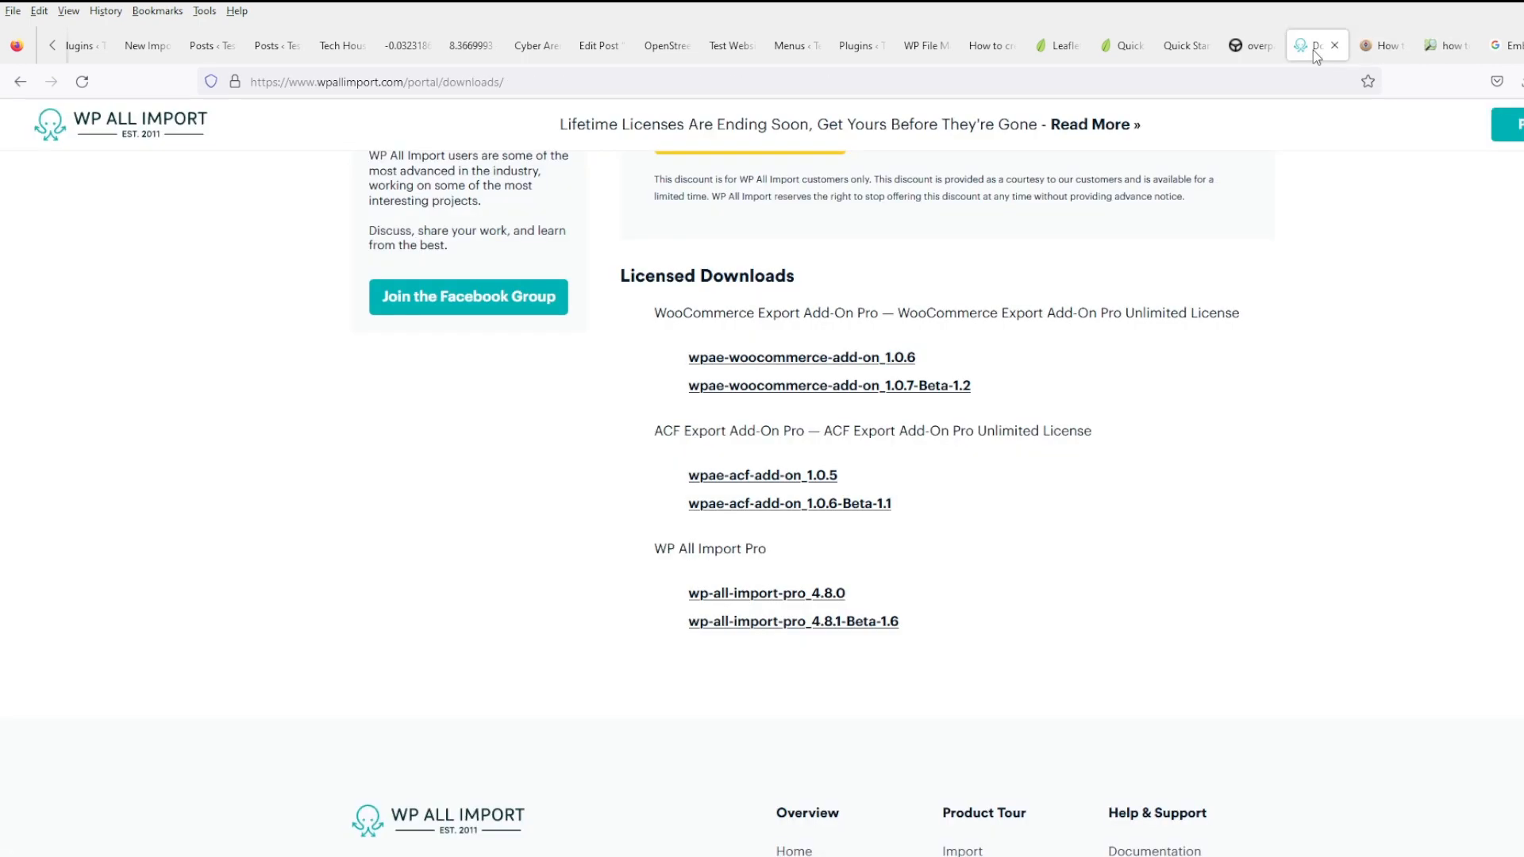
click(1334, 46)
click(1333, 46)
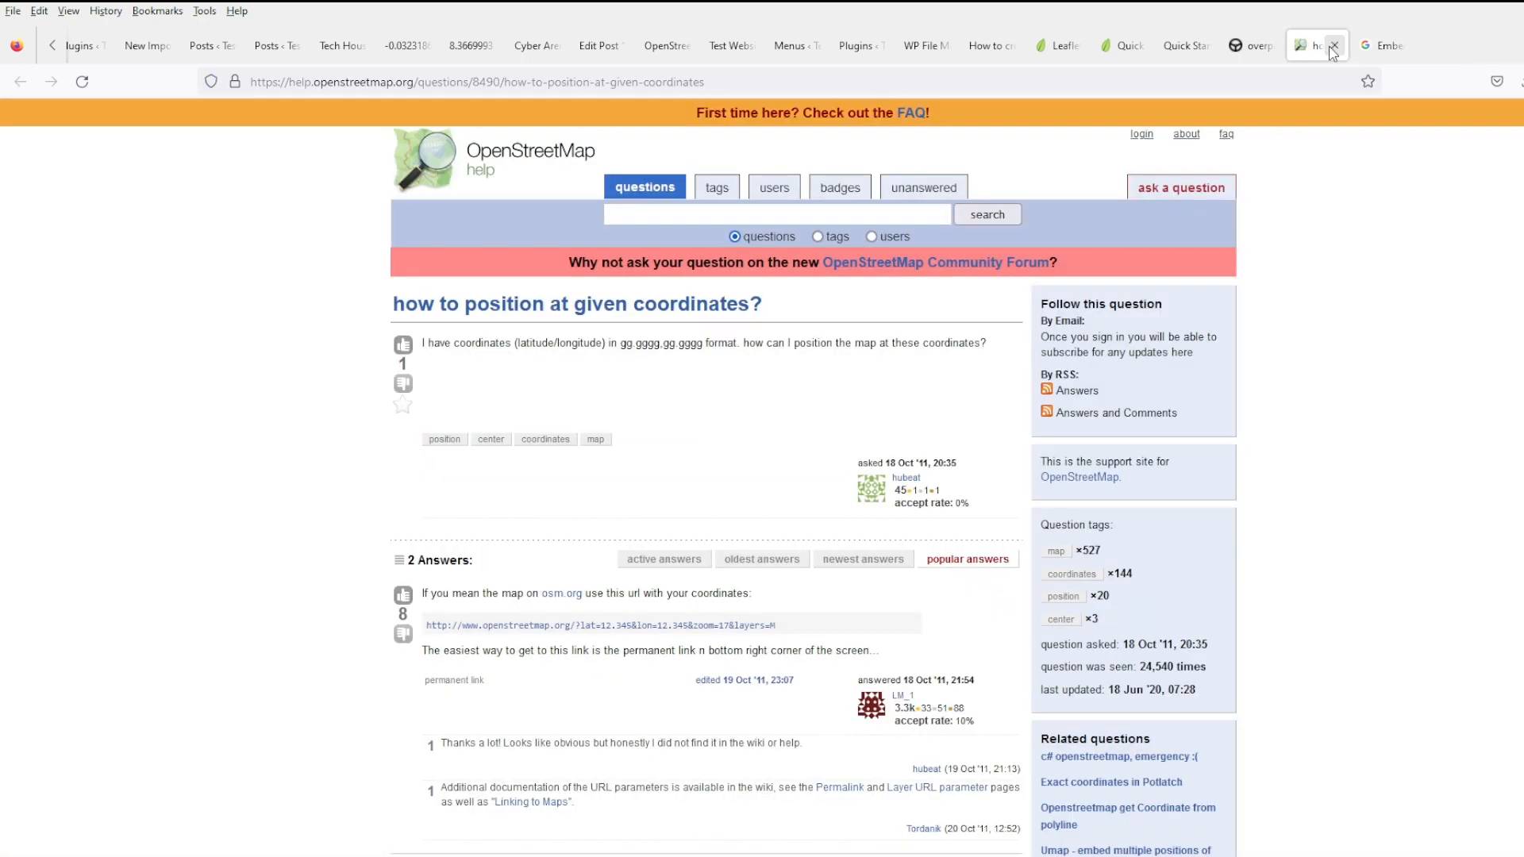
click(1334, 46)
click(1334, 46)
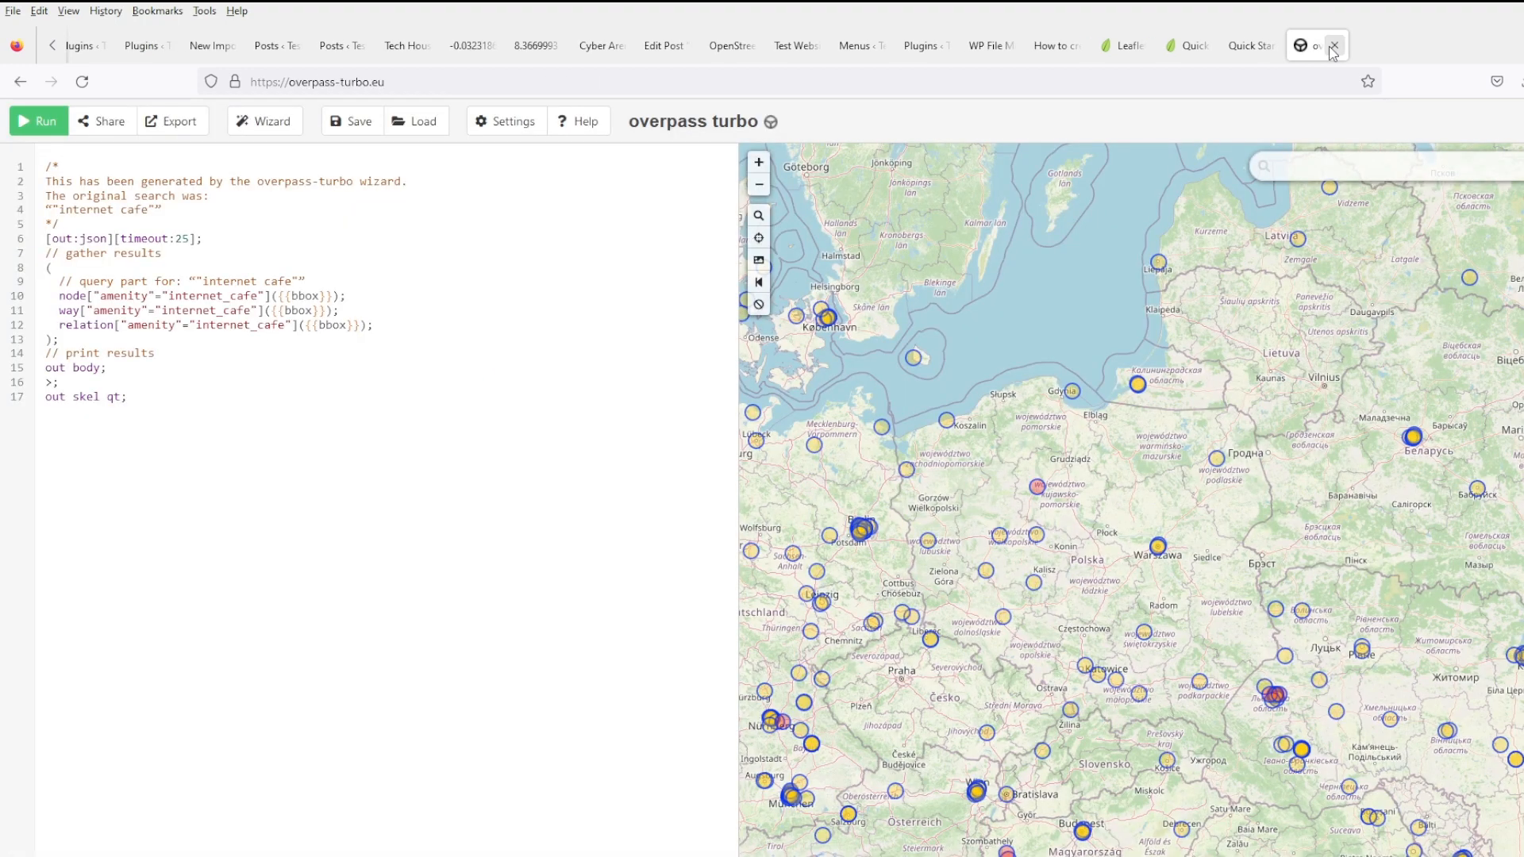
- Reload the café blog's front page to see newer posts, then return to overpass turbo
scroll(1230, 492, down, 2)
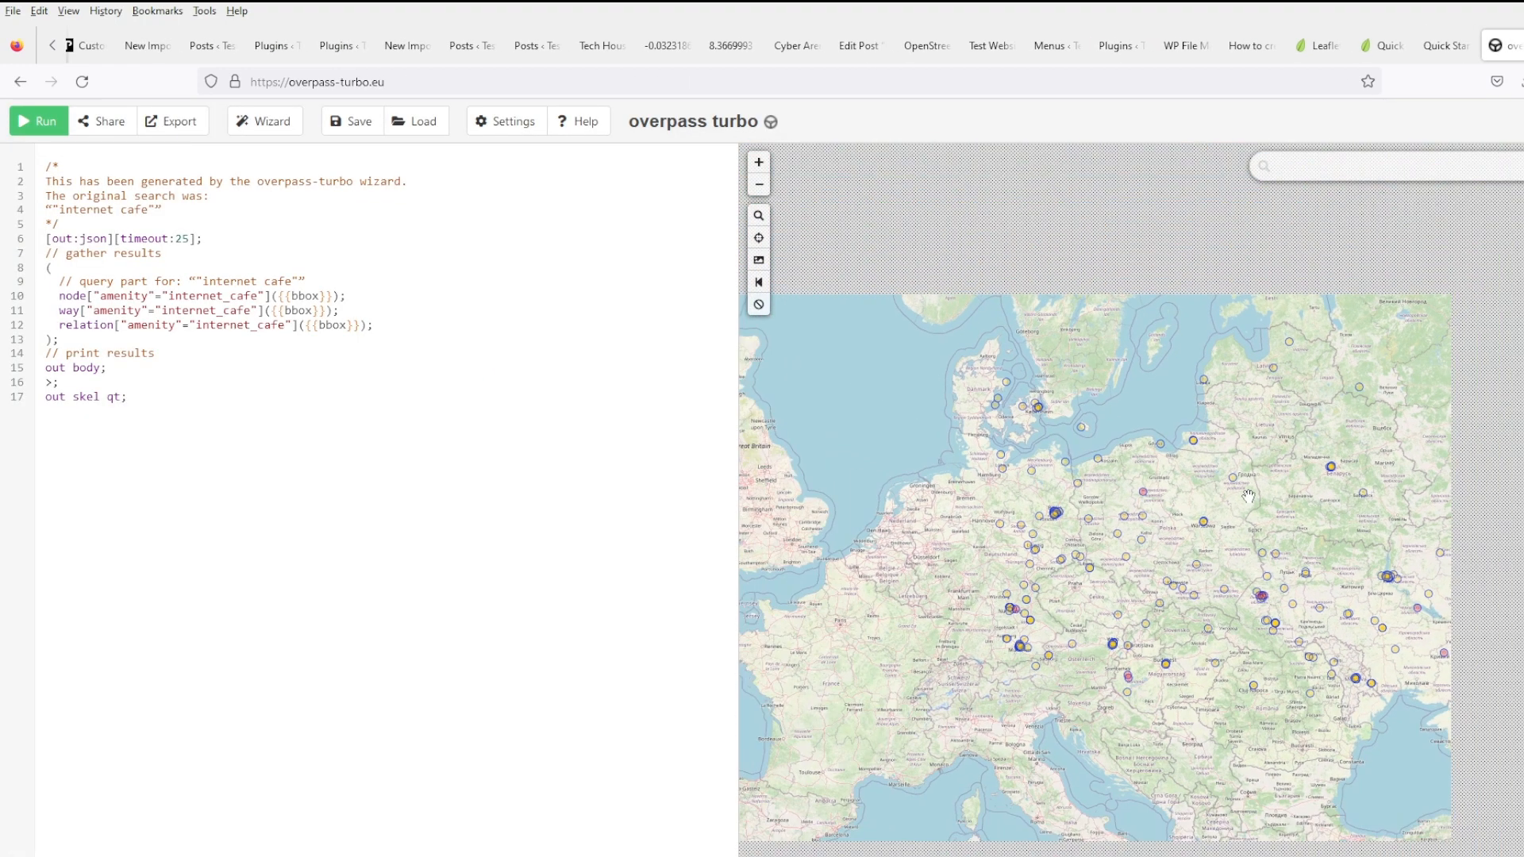
scroll(1023, 534, up, 4)
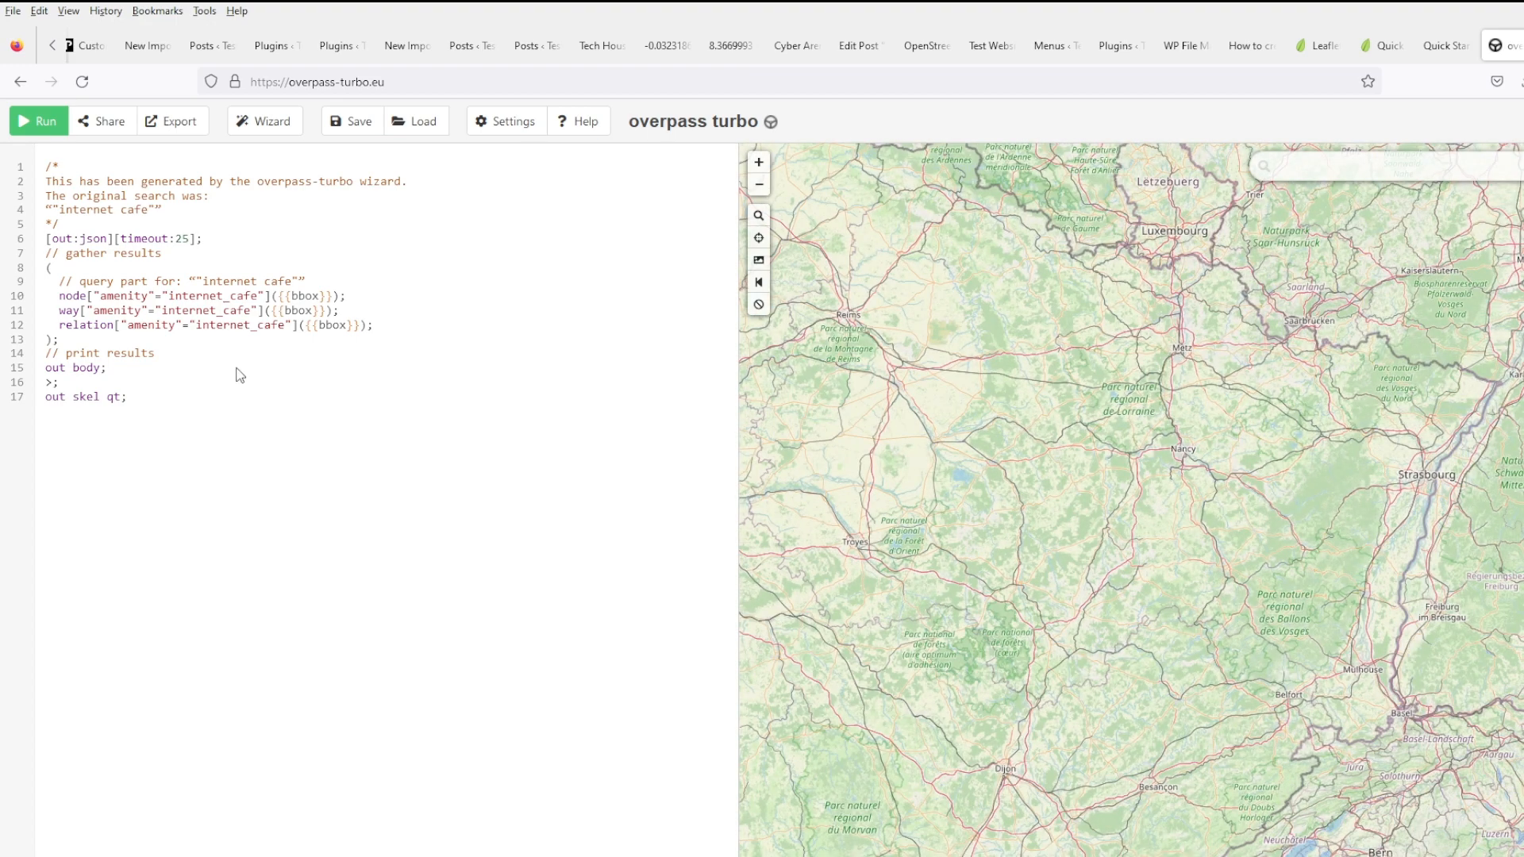
click(924, 45)
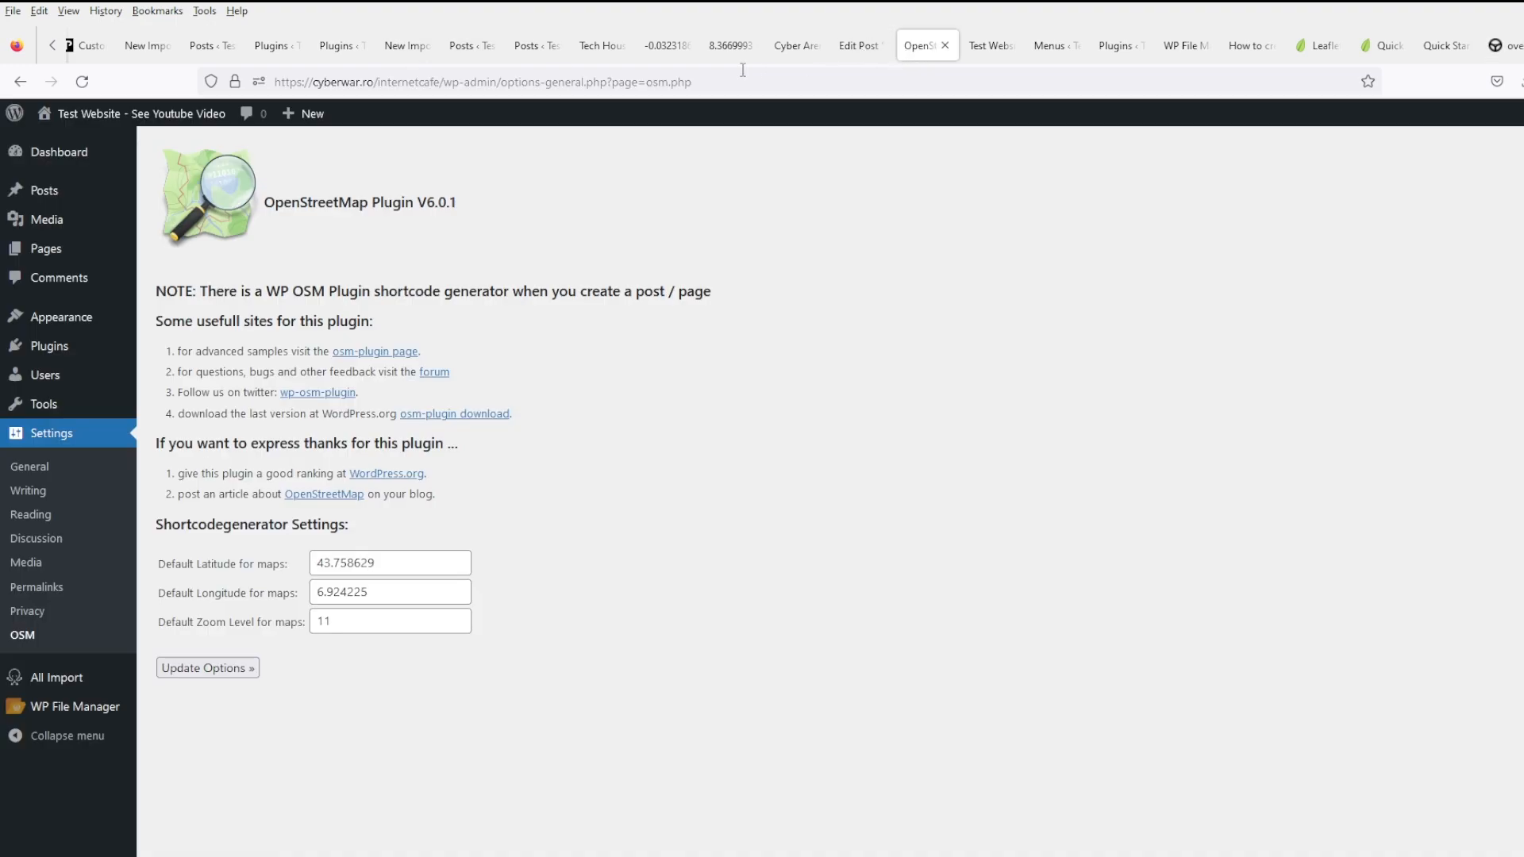
click(991, 46)
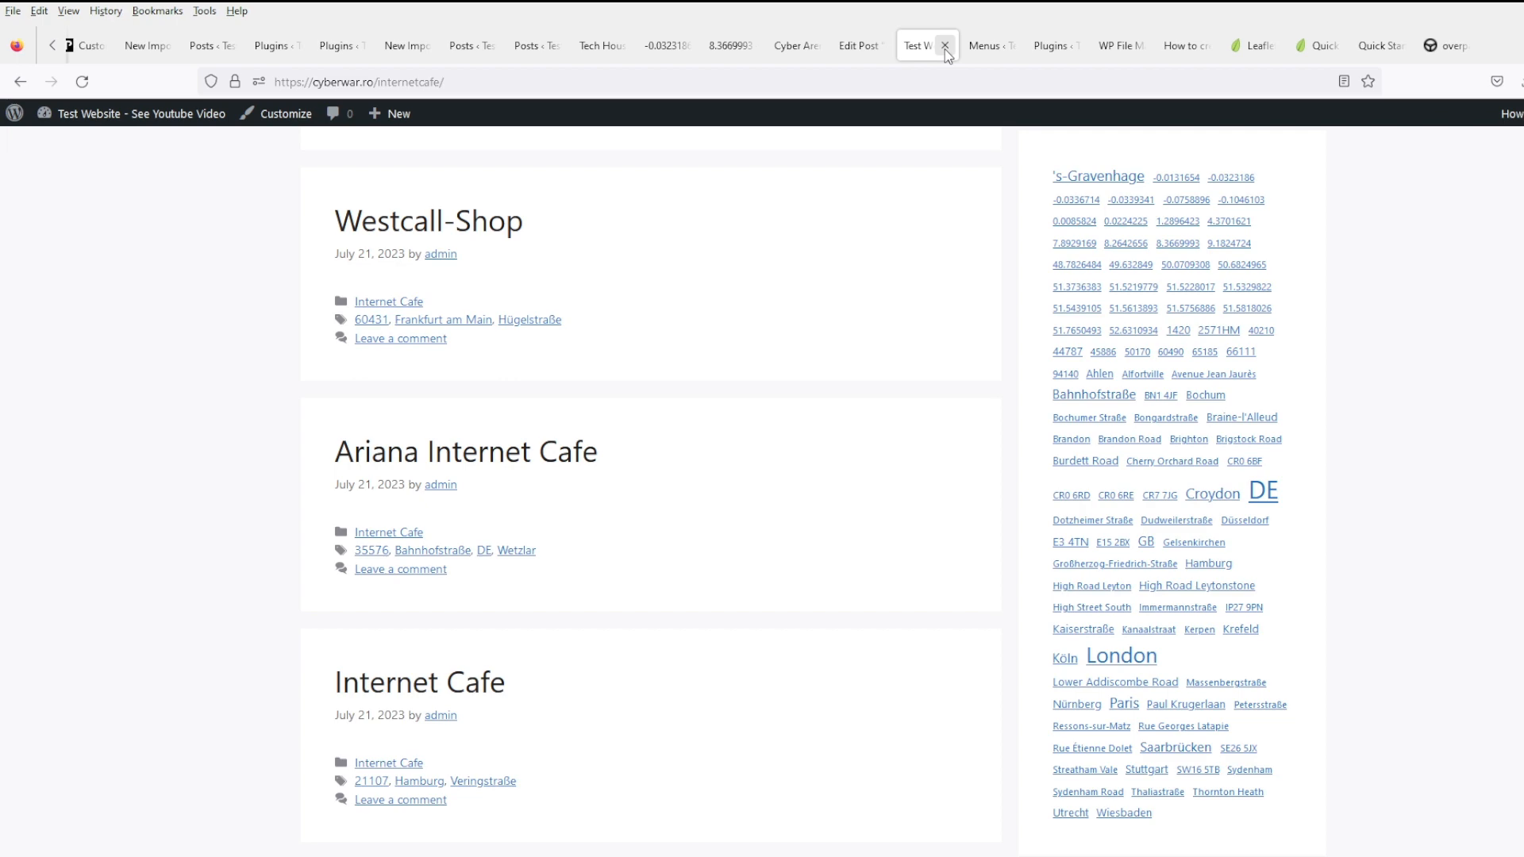
scroll(625, 609, up, 5)
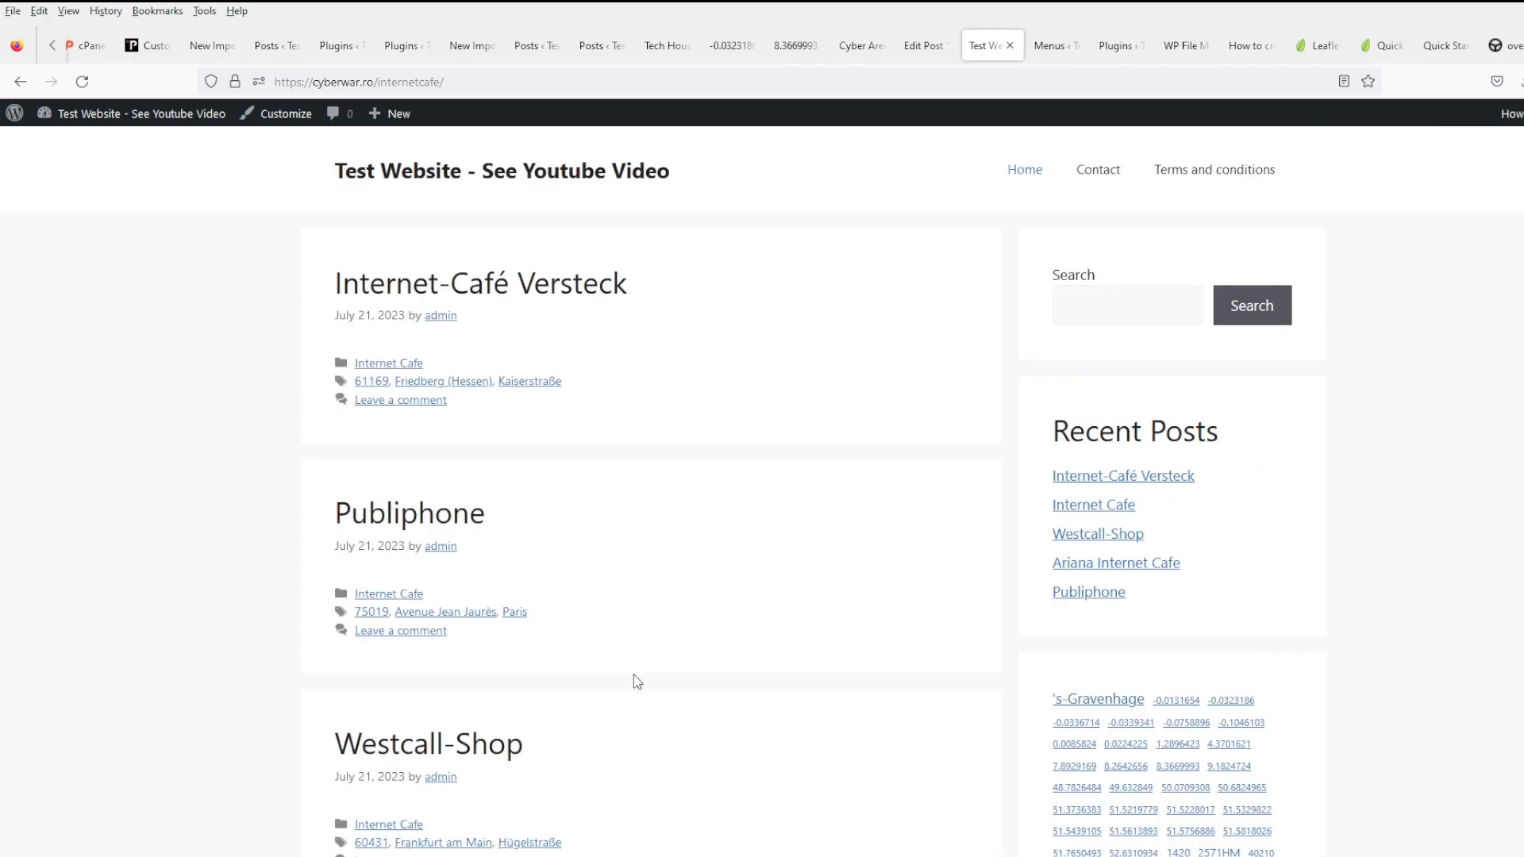
click(524, 176)
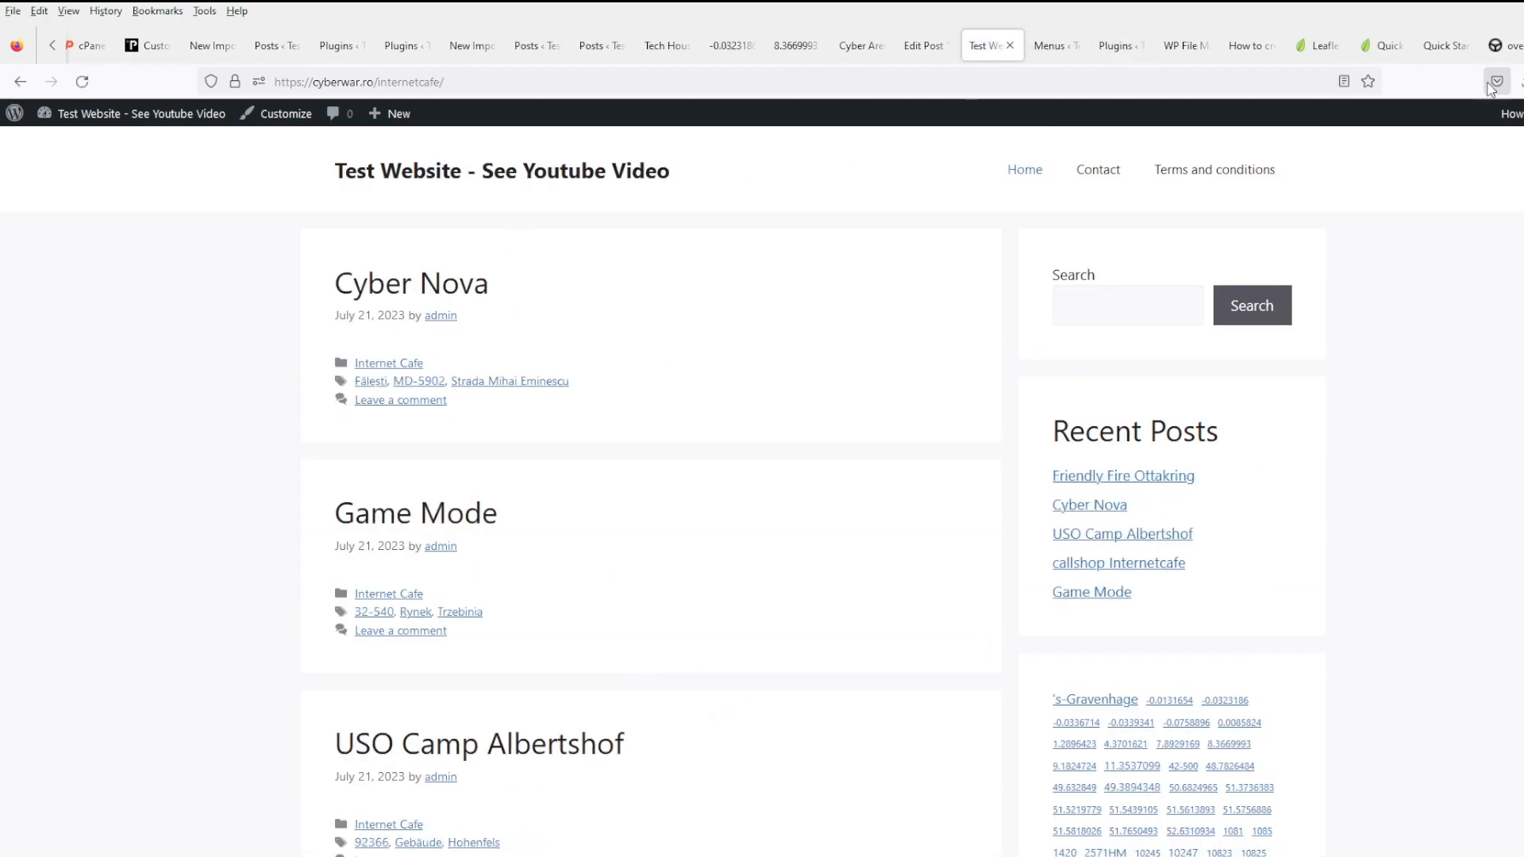
click(1500, 46)
click(632, 79)
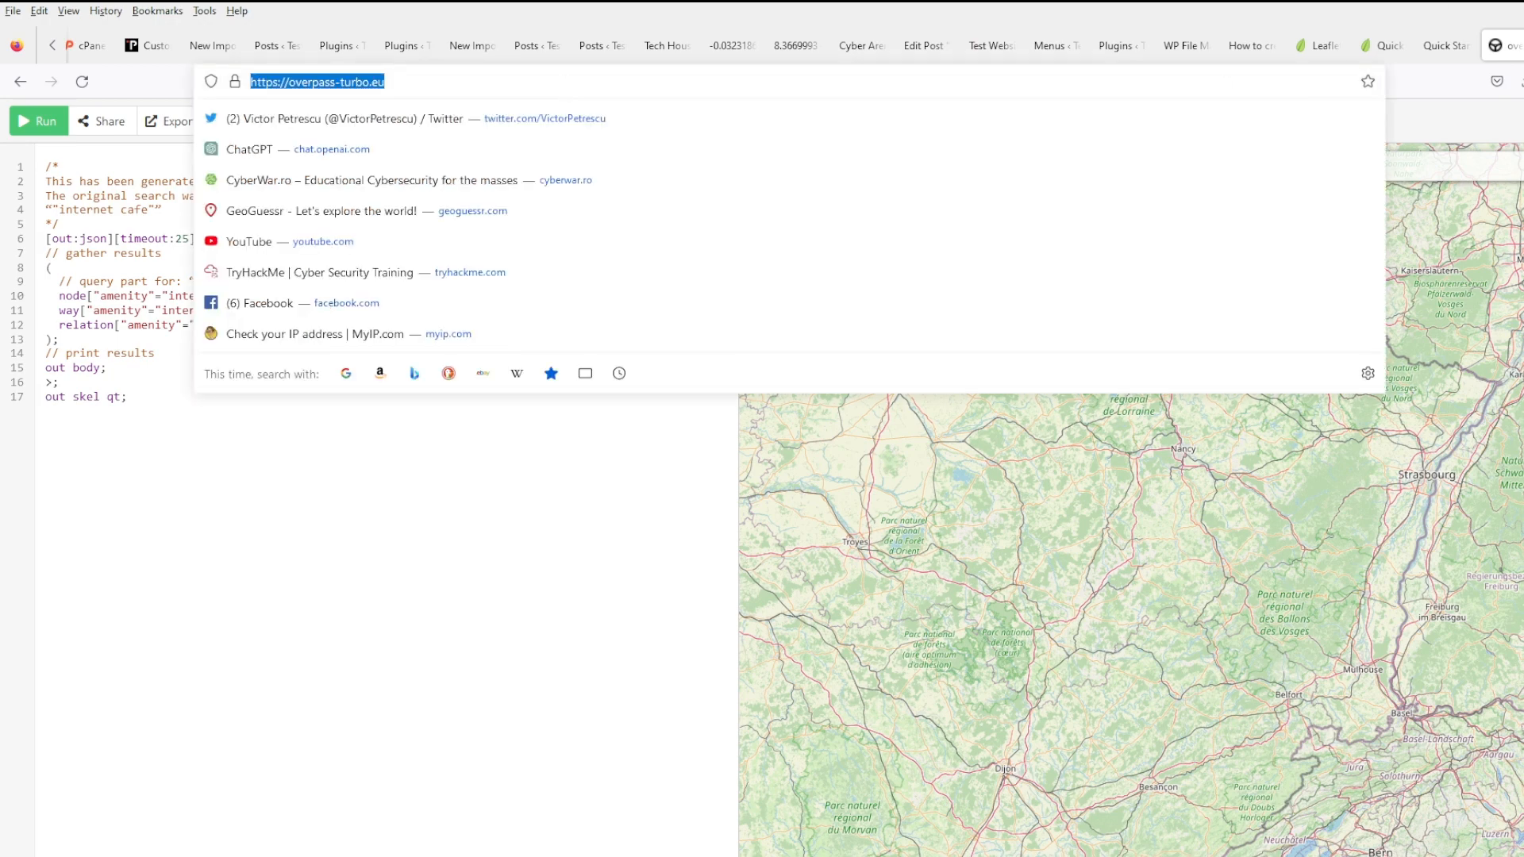
- Open data.europa.eu in a new tab and show its Datasets search of 1 526 792 datasets
key(ctrl+t)
text(data.europa.eu/)
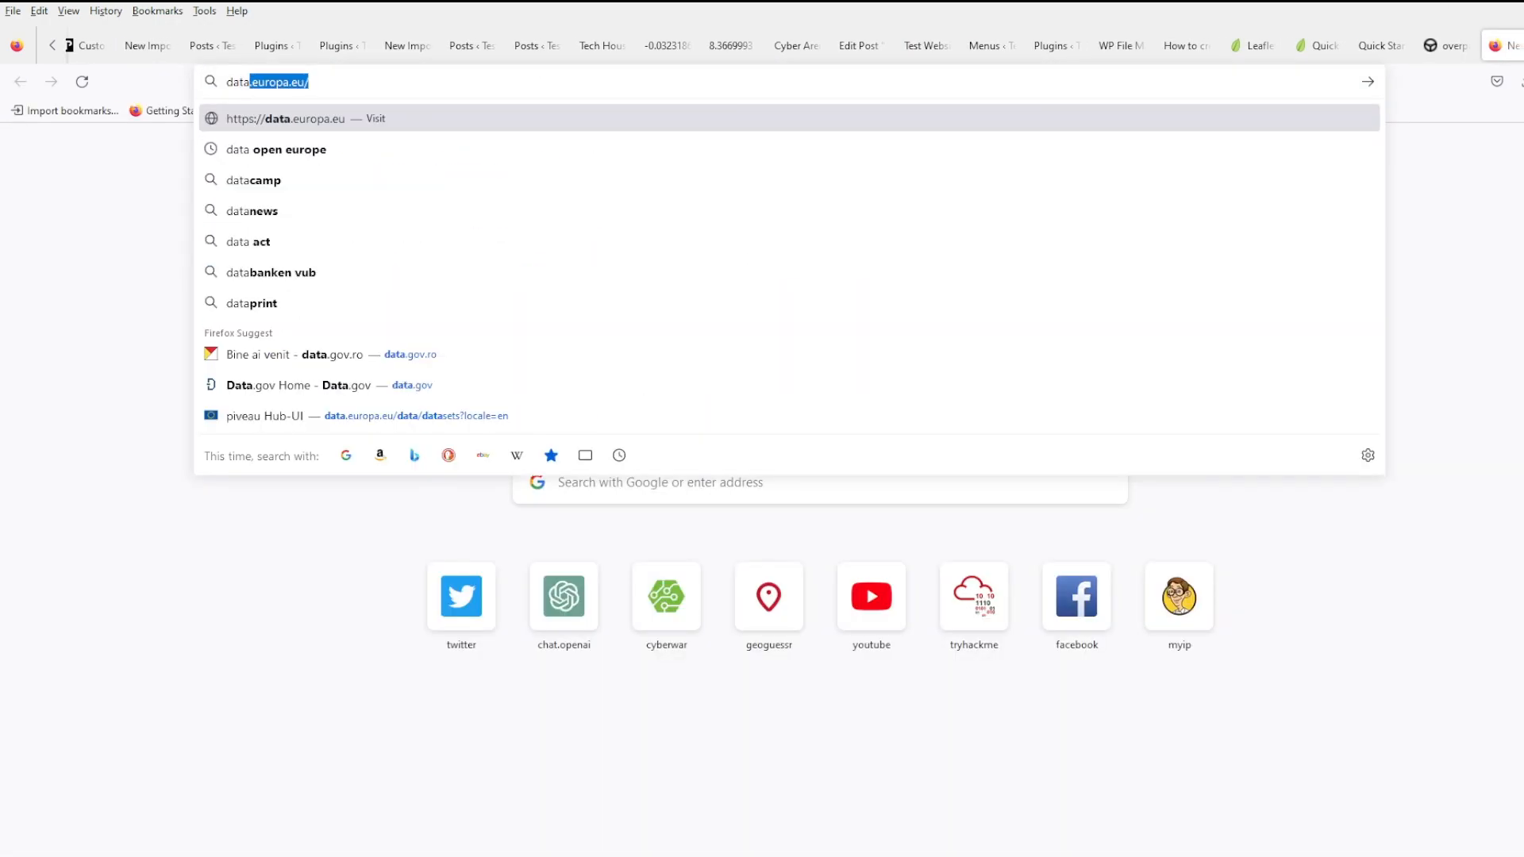
key(Return)
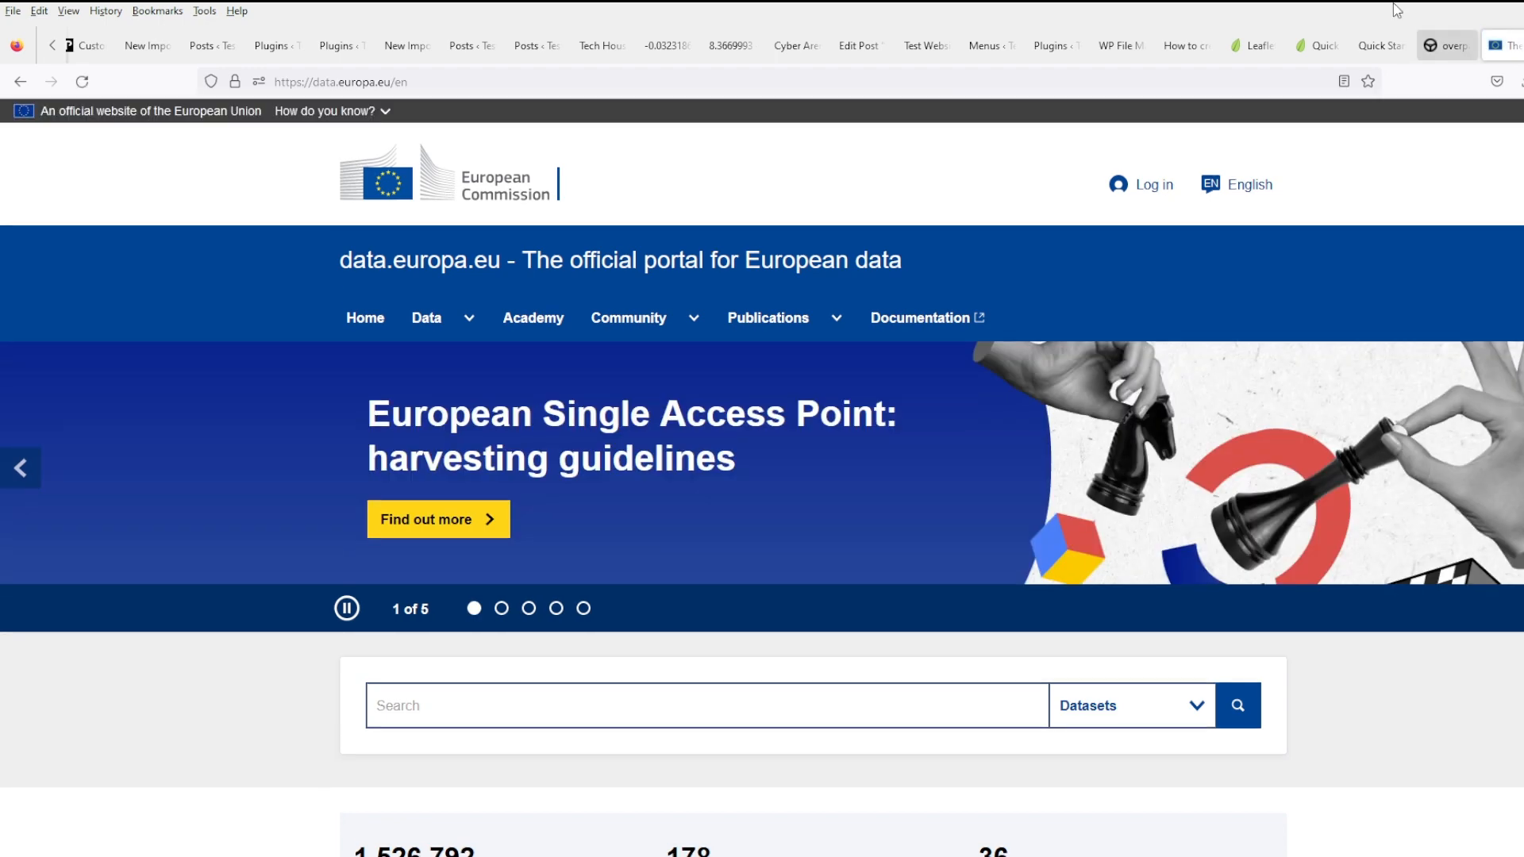
scroll(698, 609, down, 8)
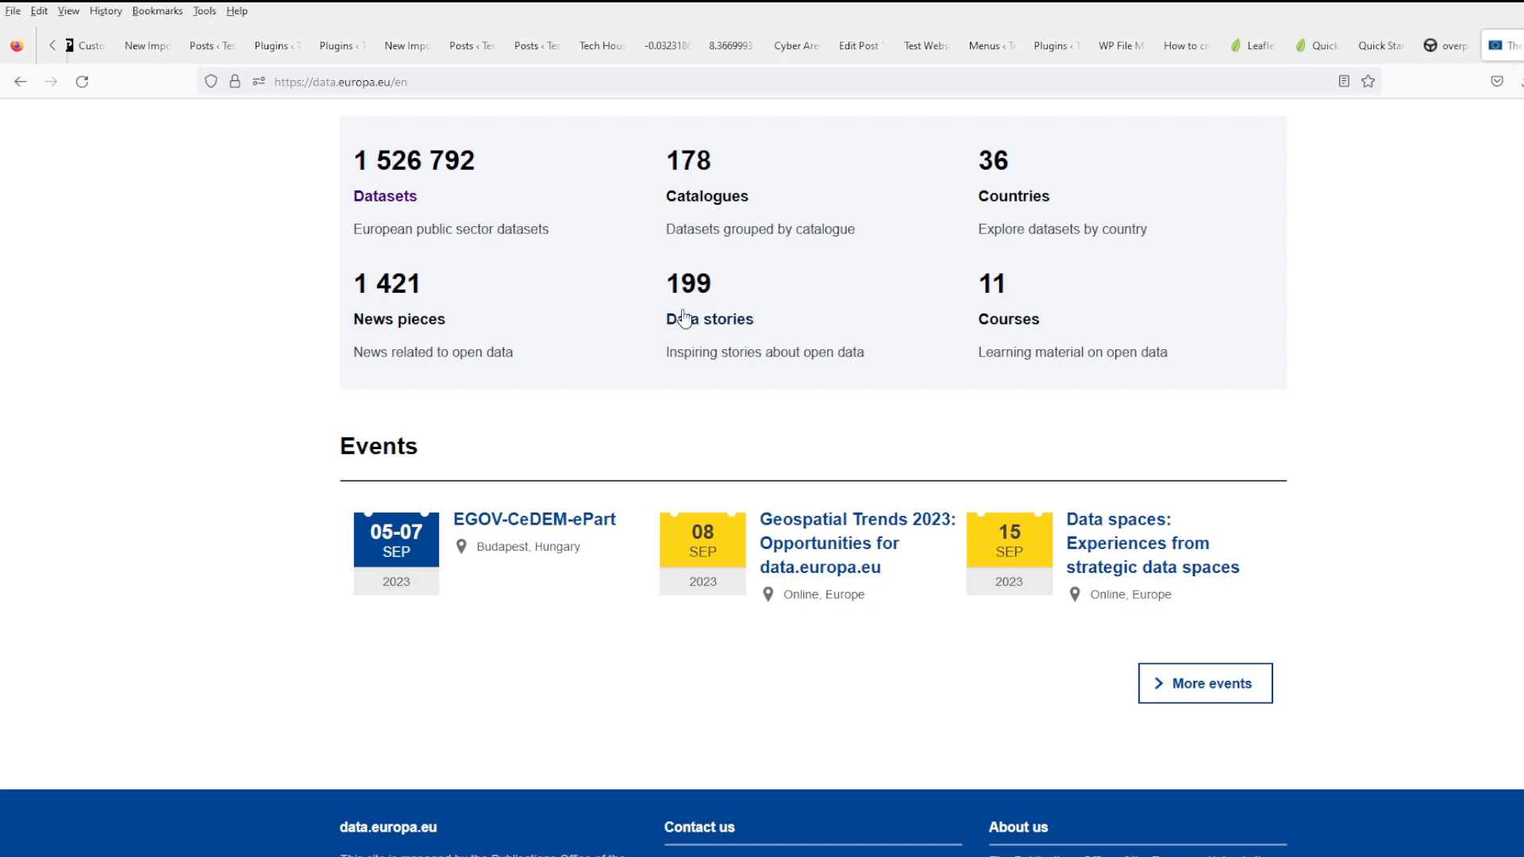
click(367, 198)
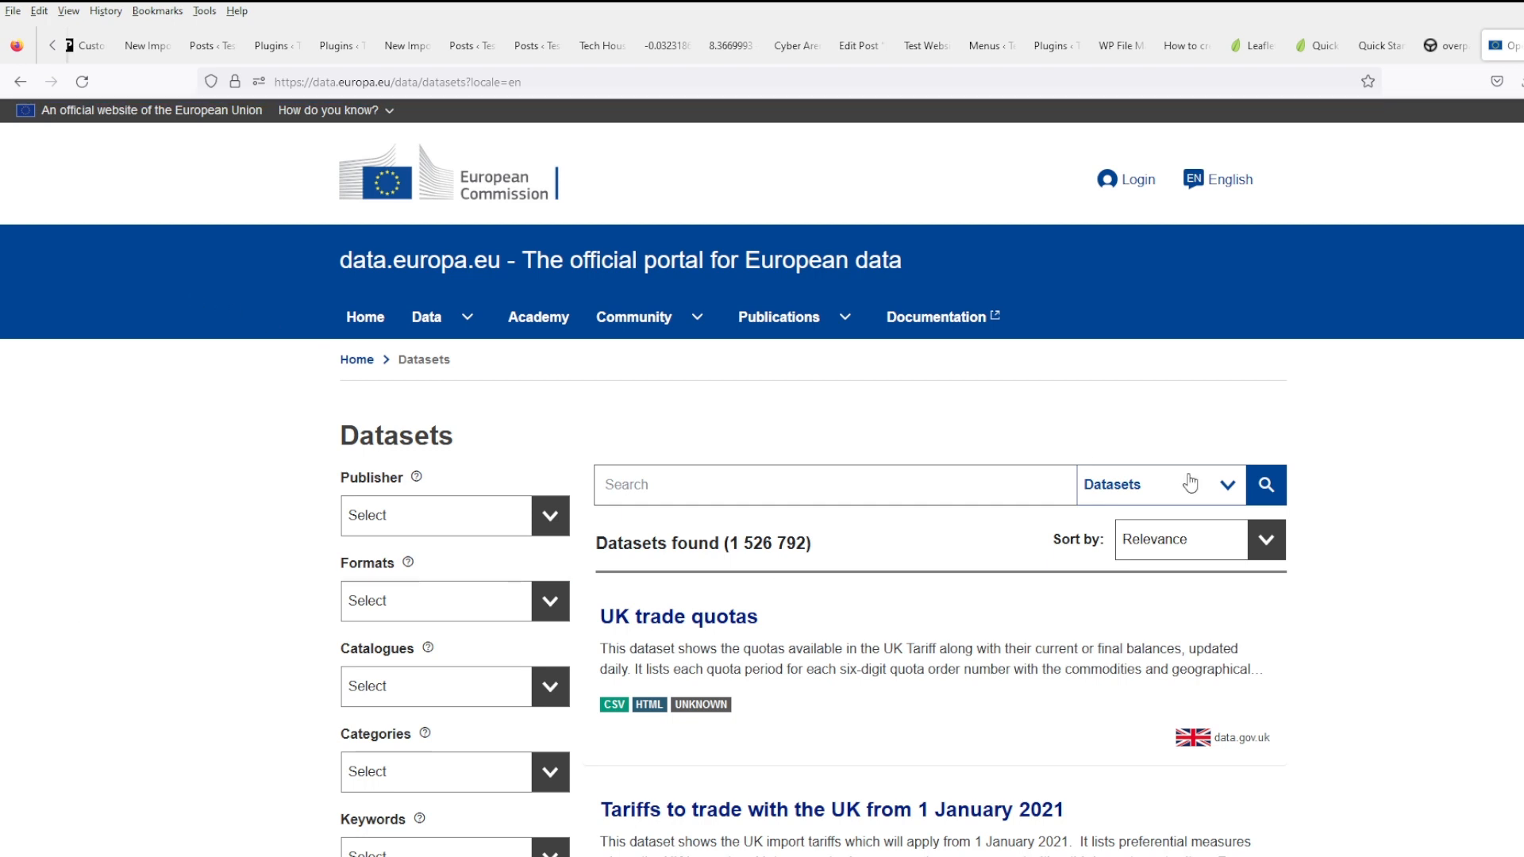
click(907, 479)
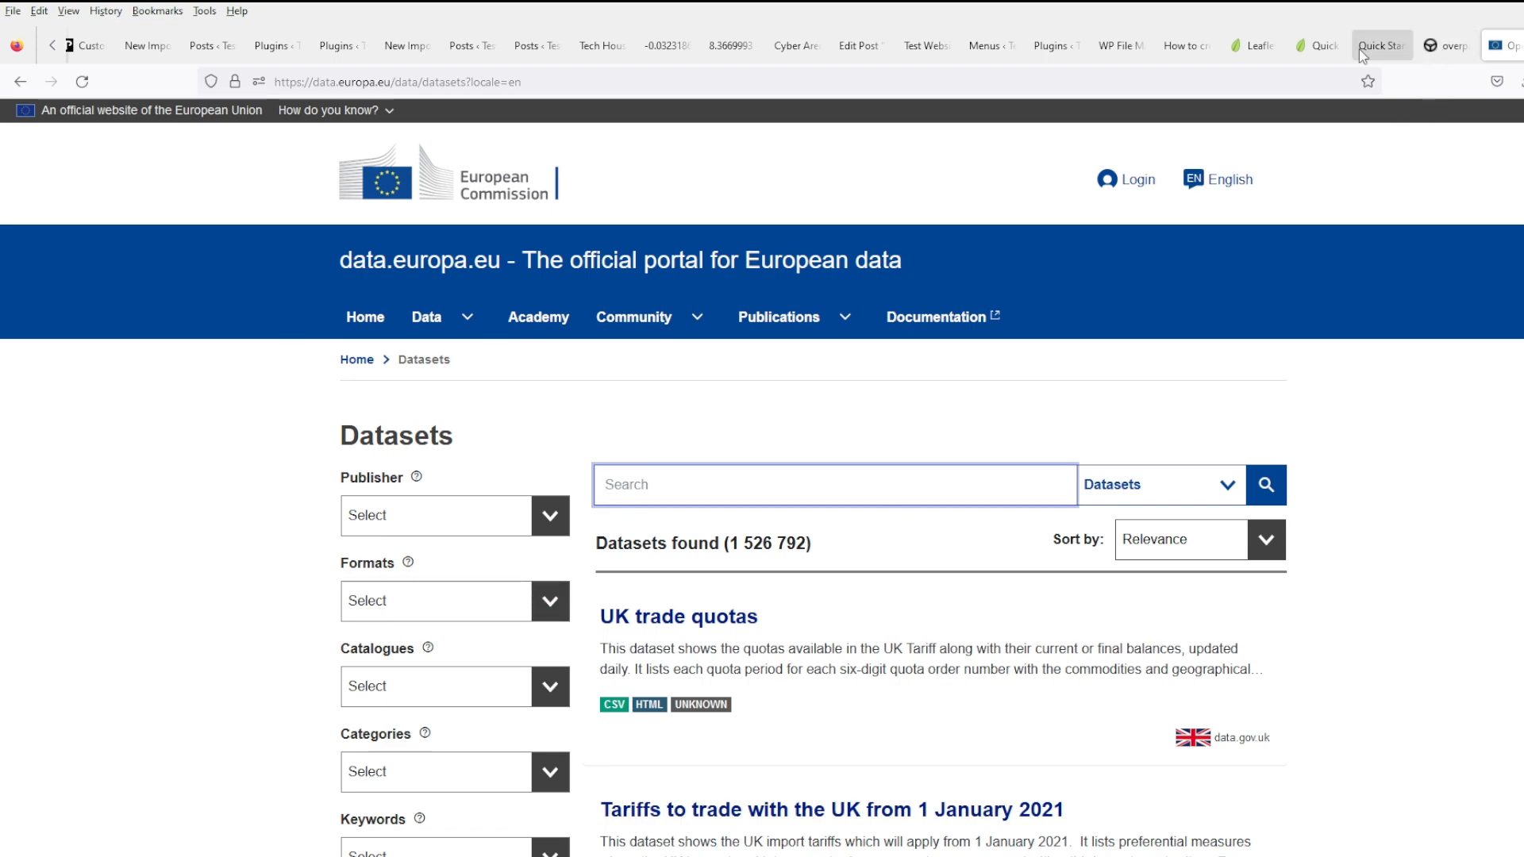
click(1068, 47)
click(1094, 51)
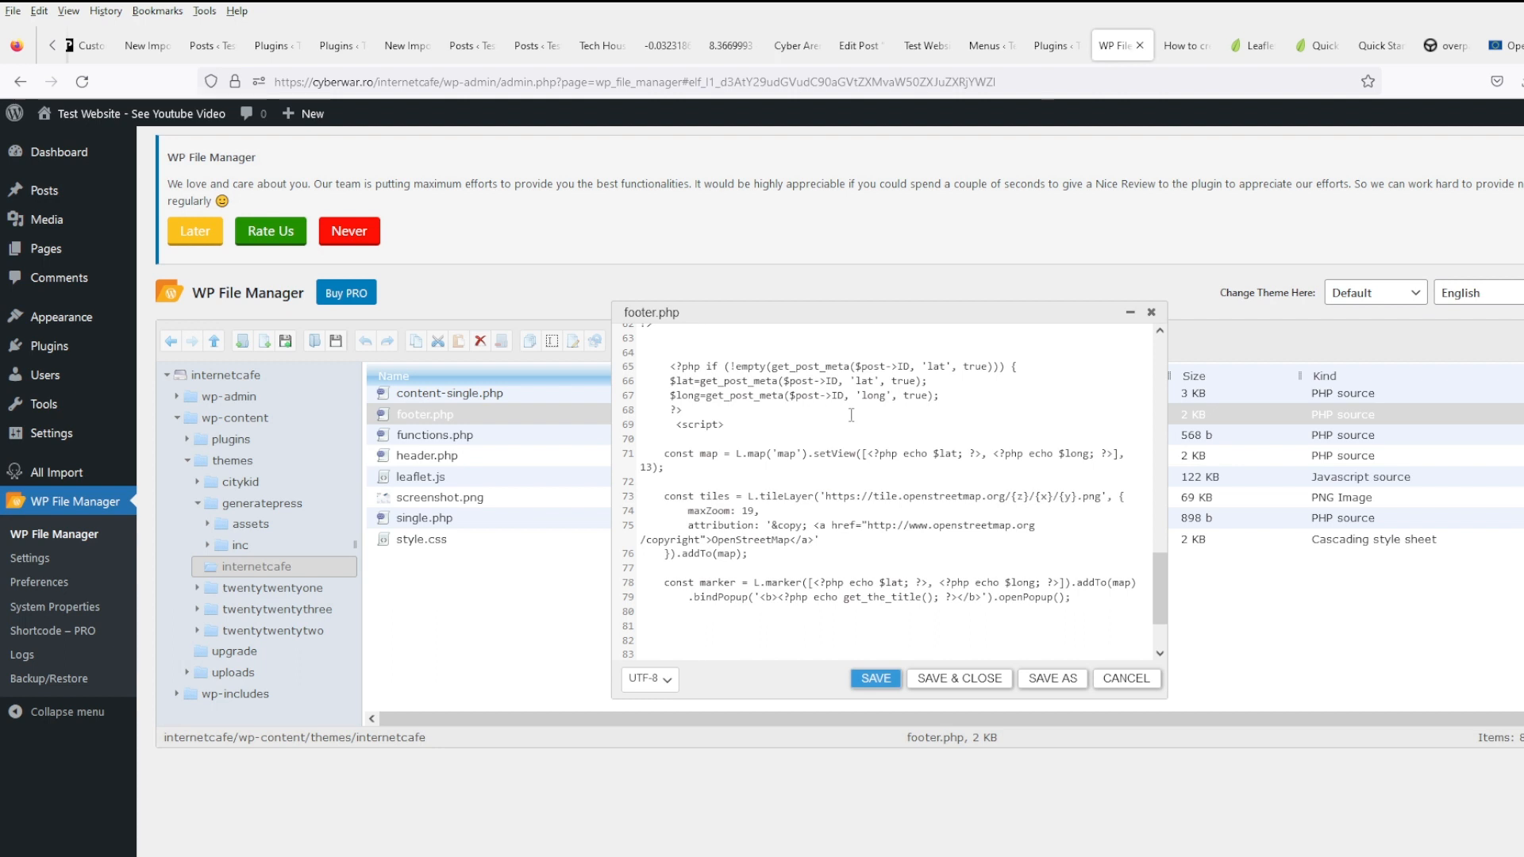
- Close the footer.php editor and delete the OSM plugin with its data
click(1150, 311)
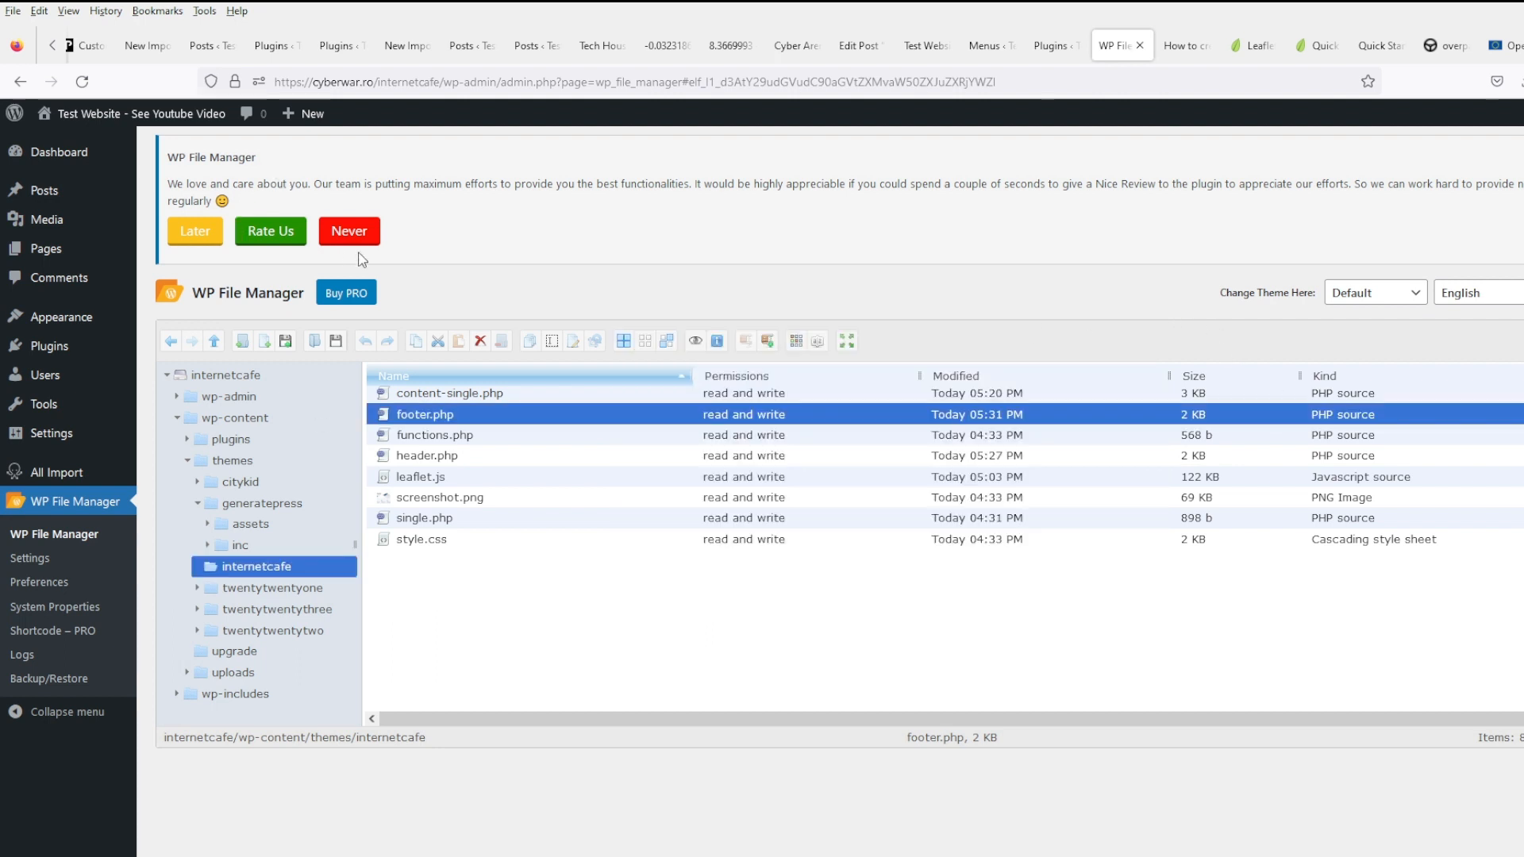
click(188, 349)
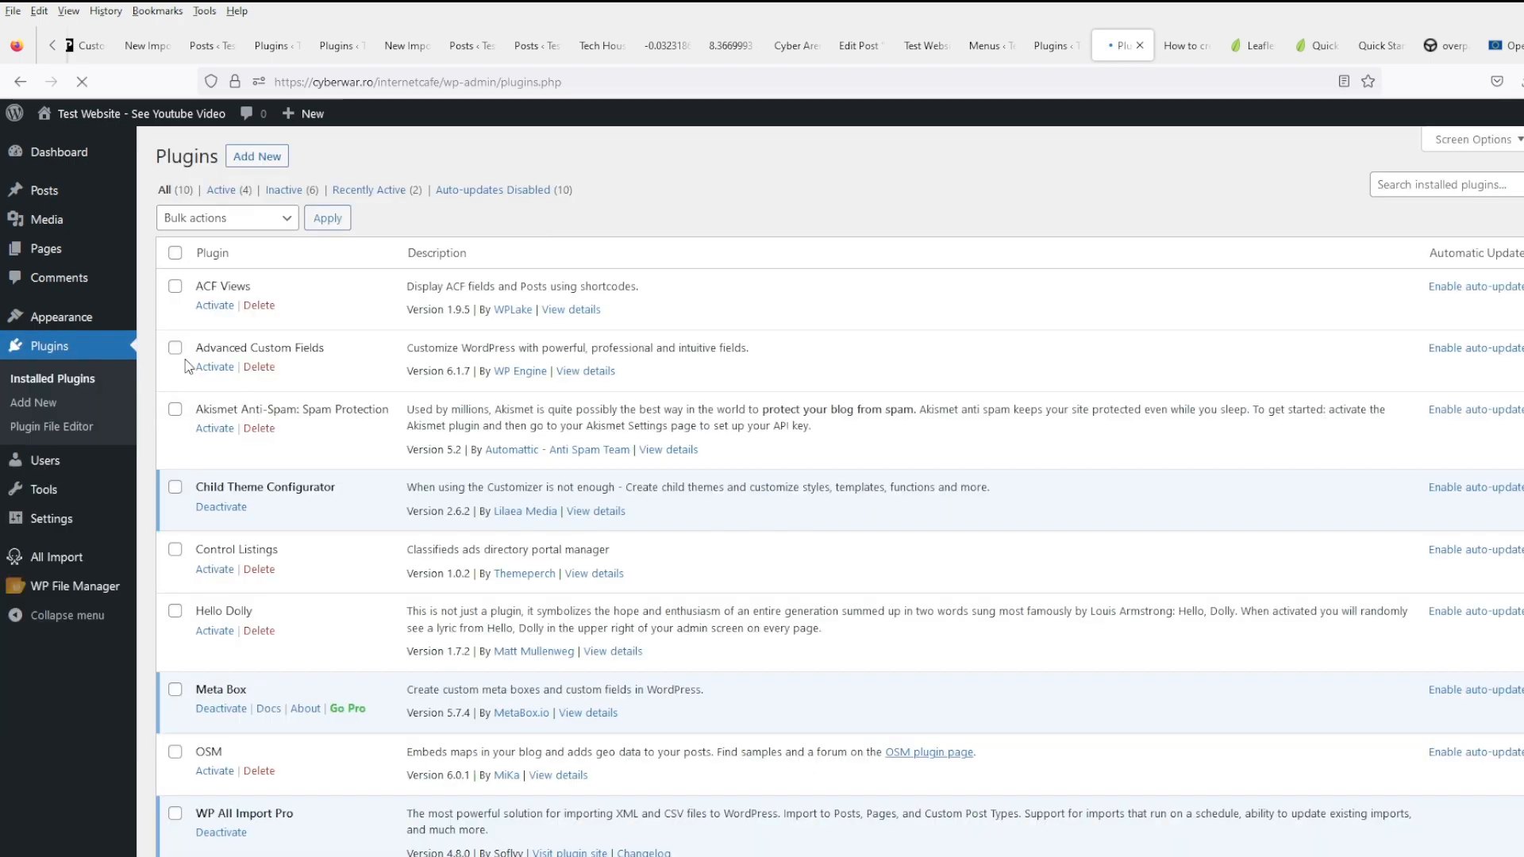
scroll(473, 537, down, 5)
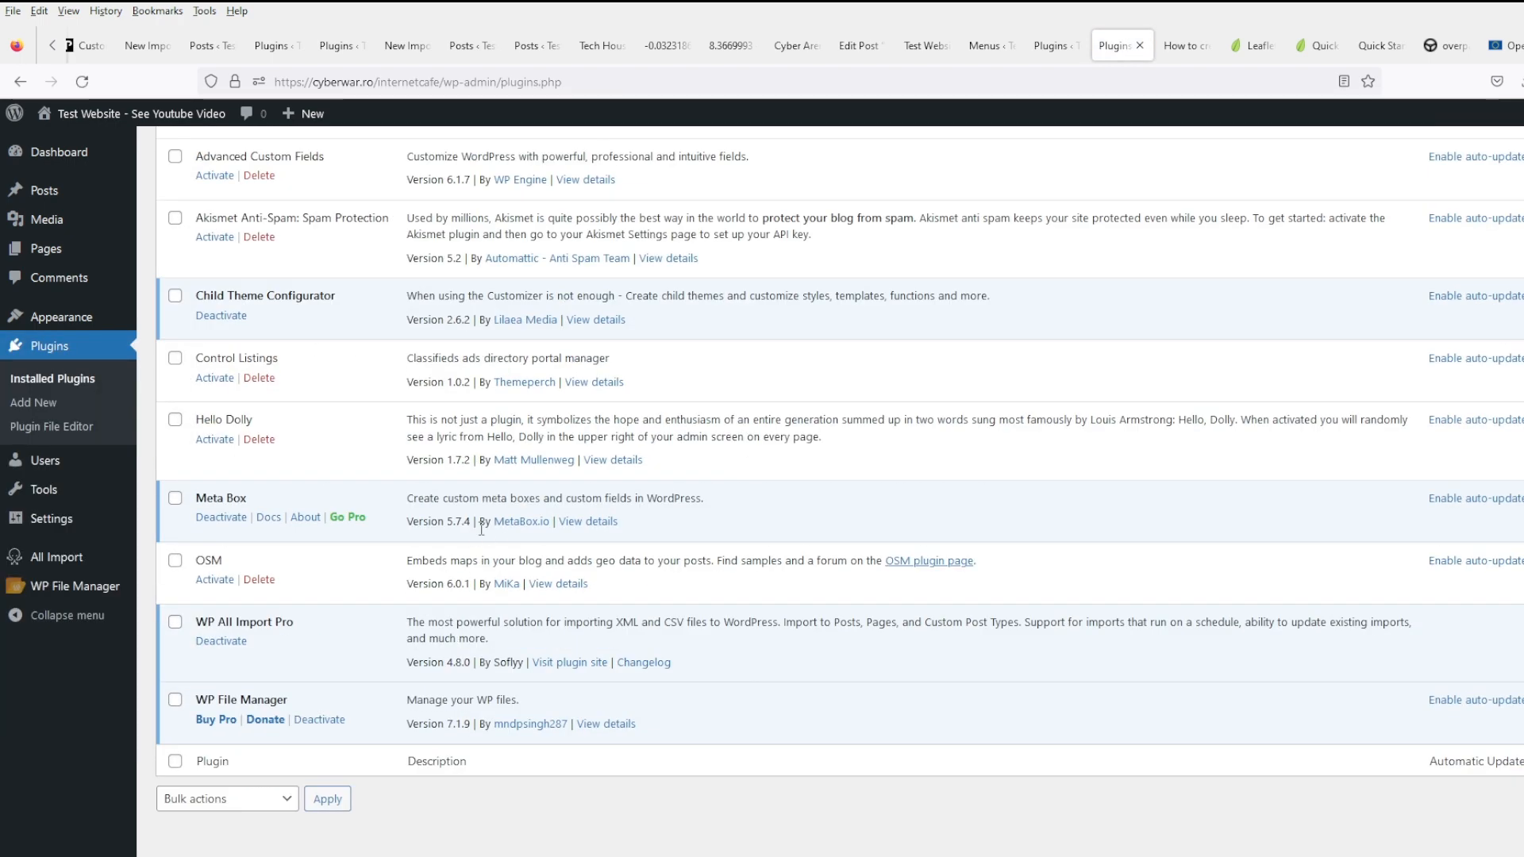
click(270, 584)
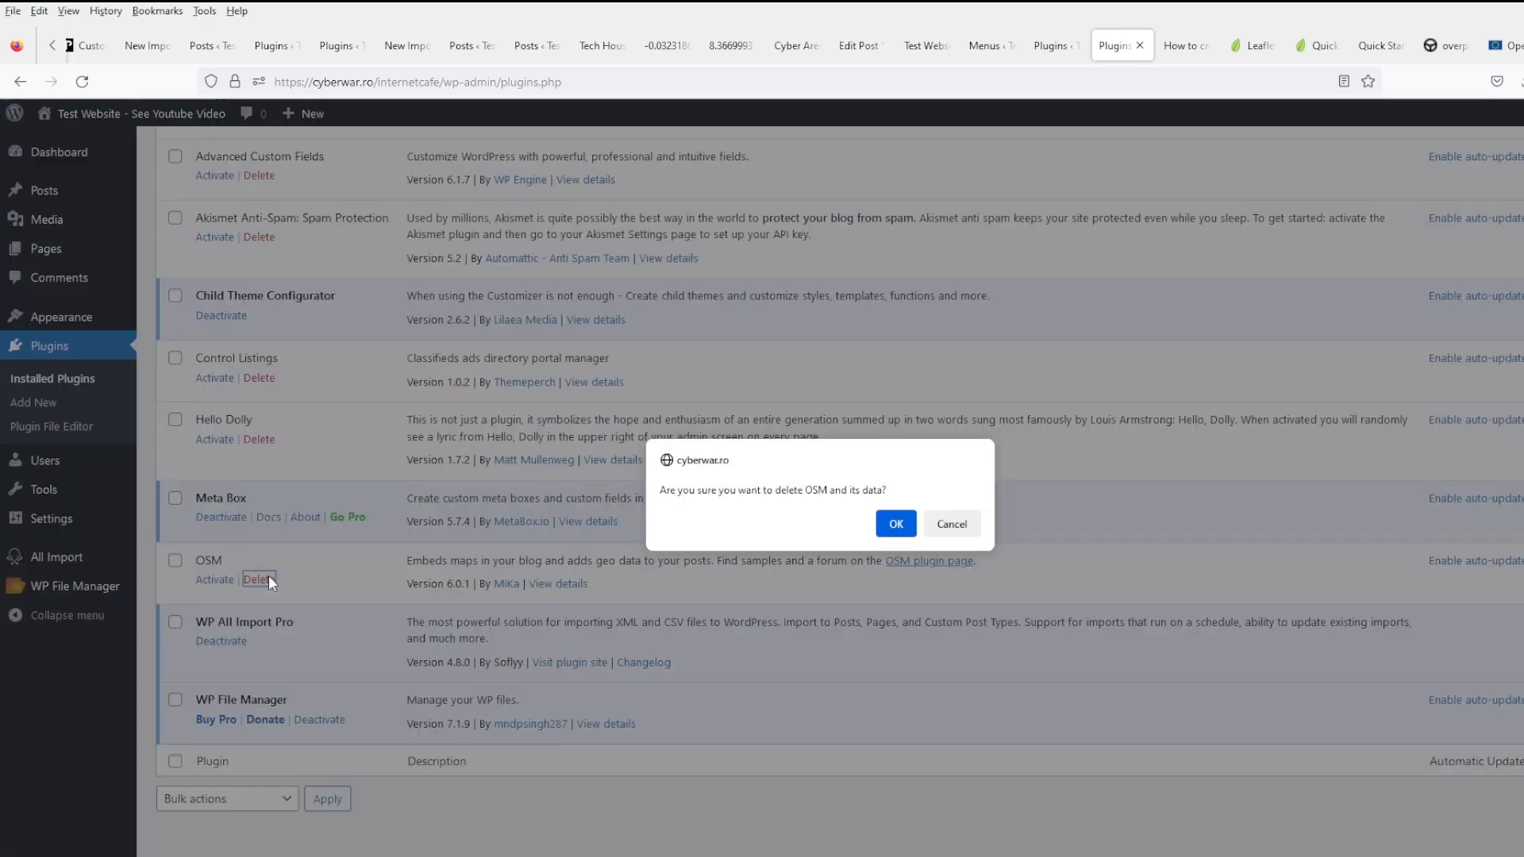
click(897, 525)
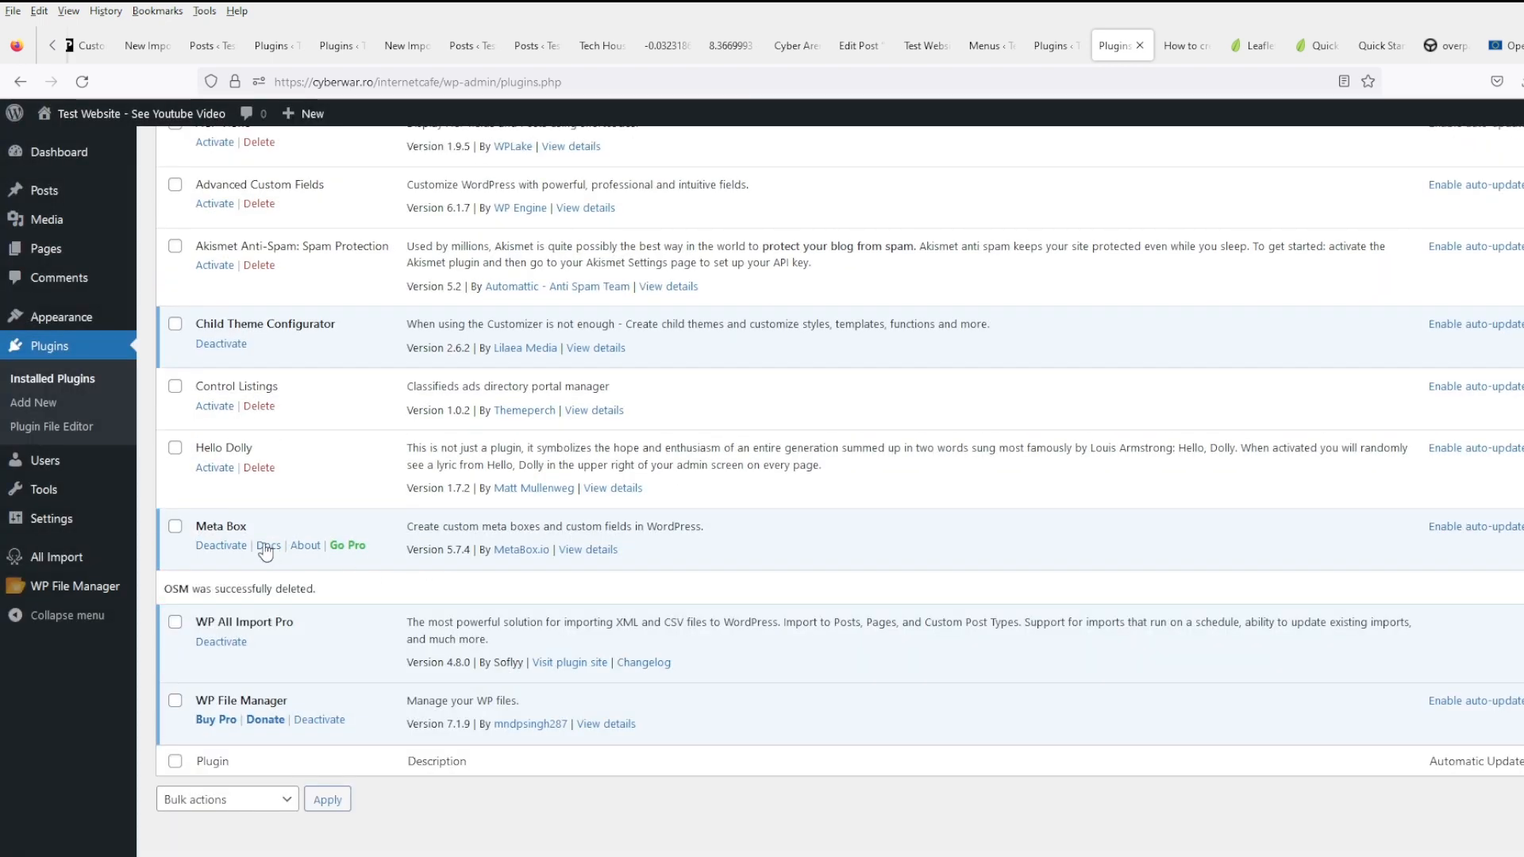
- Delete the Control Listings, Meta Box and Hello Dolly plugins
click(224, 547)
scroll(347, 675, down, 3)
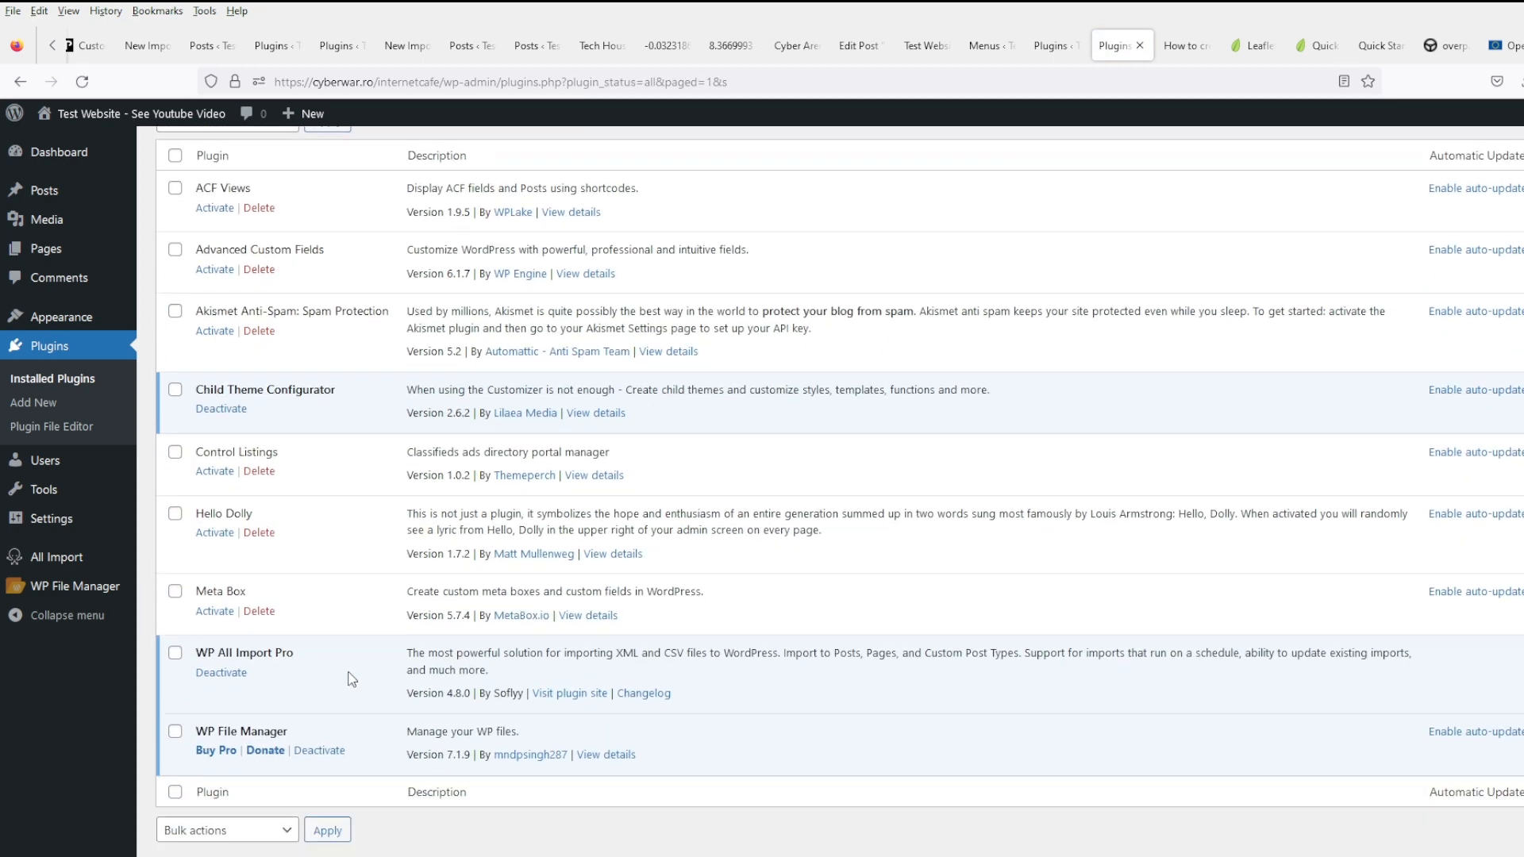
click(259, 447)
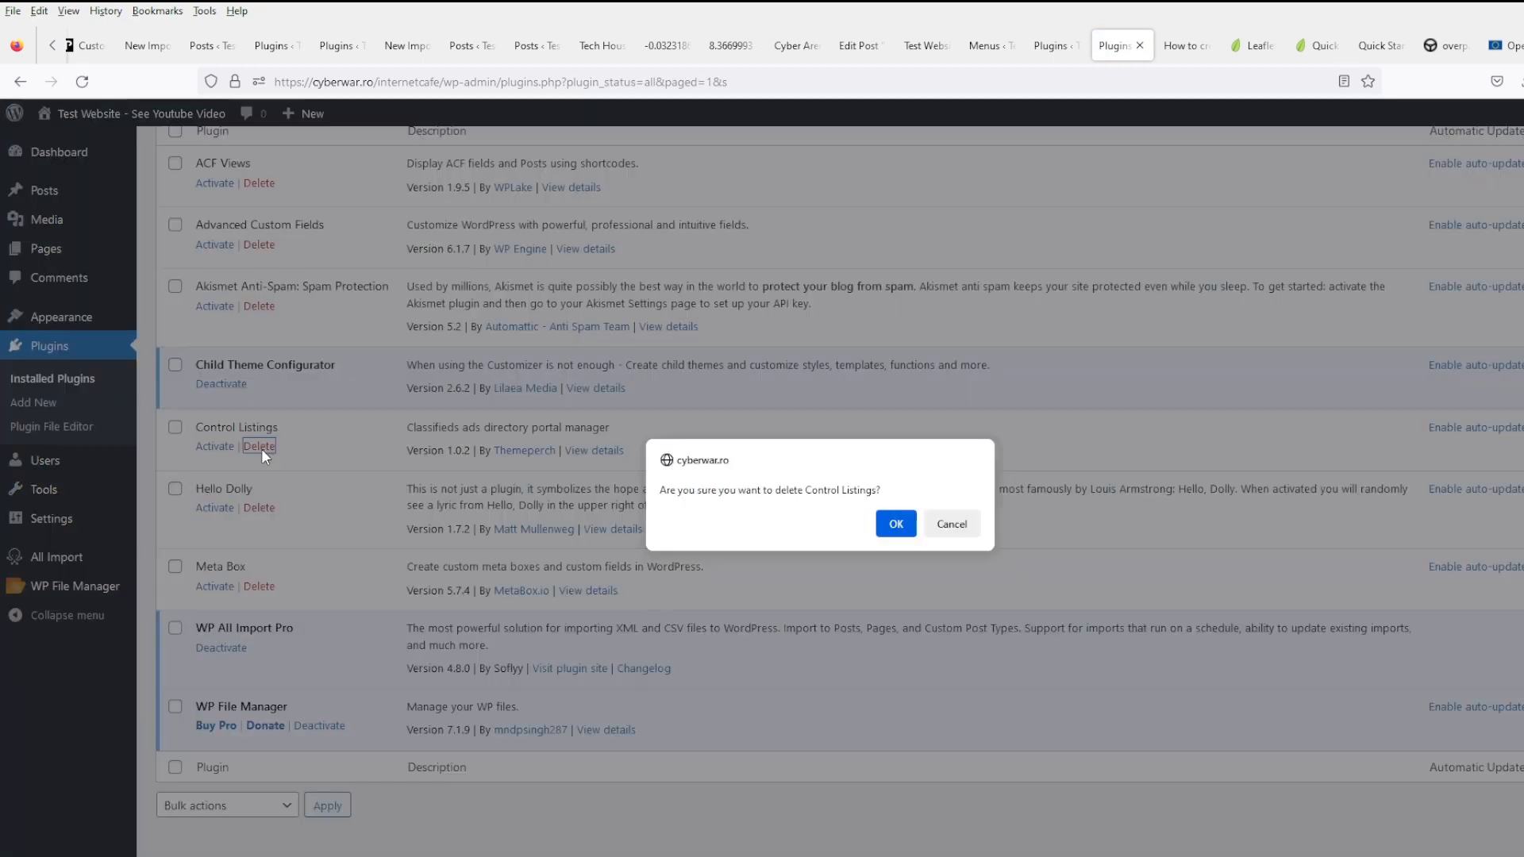
click(896, 524)
click(260, 580)
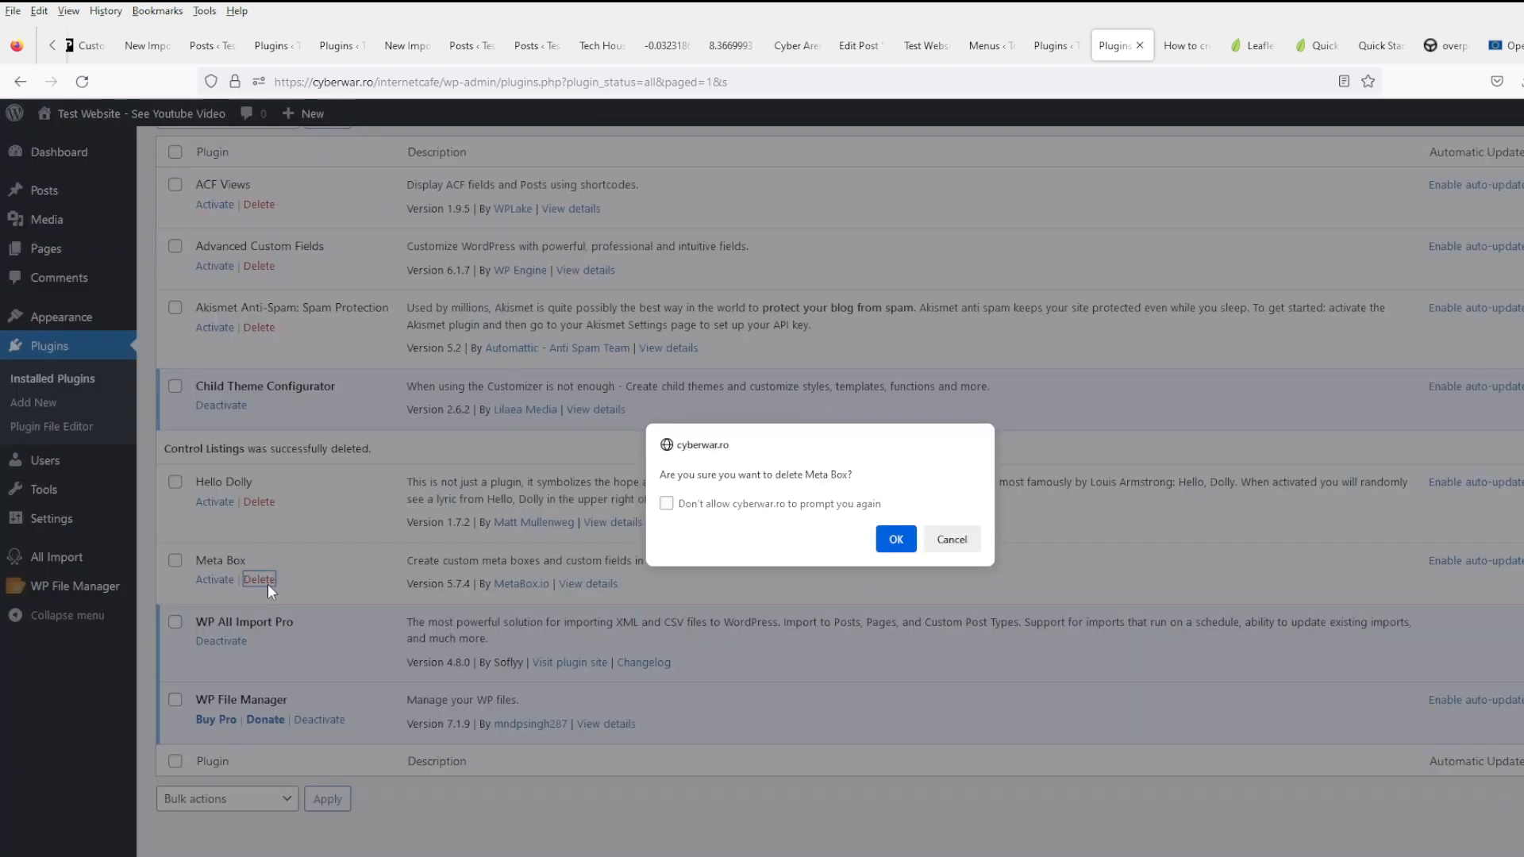
click(896, 539)
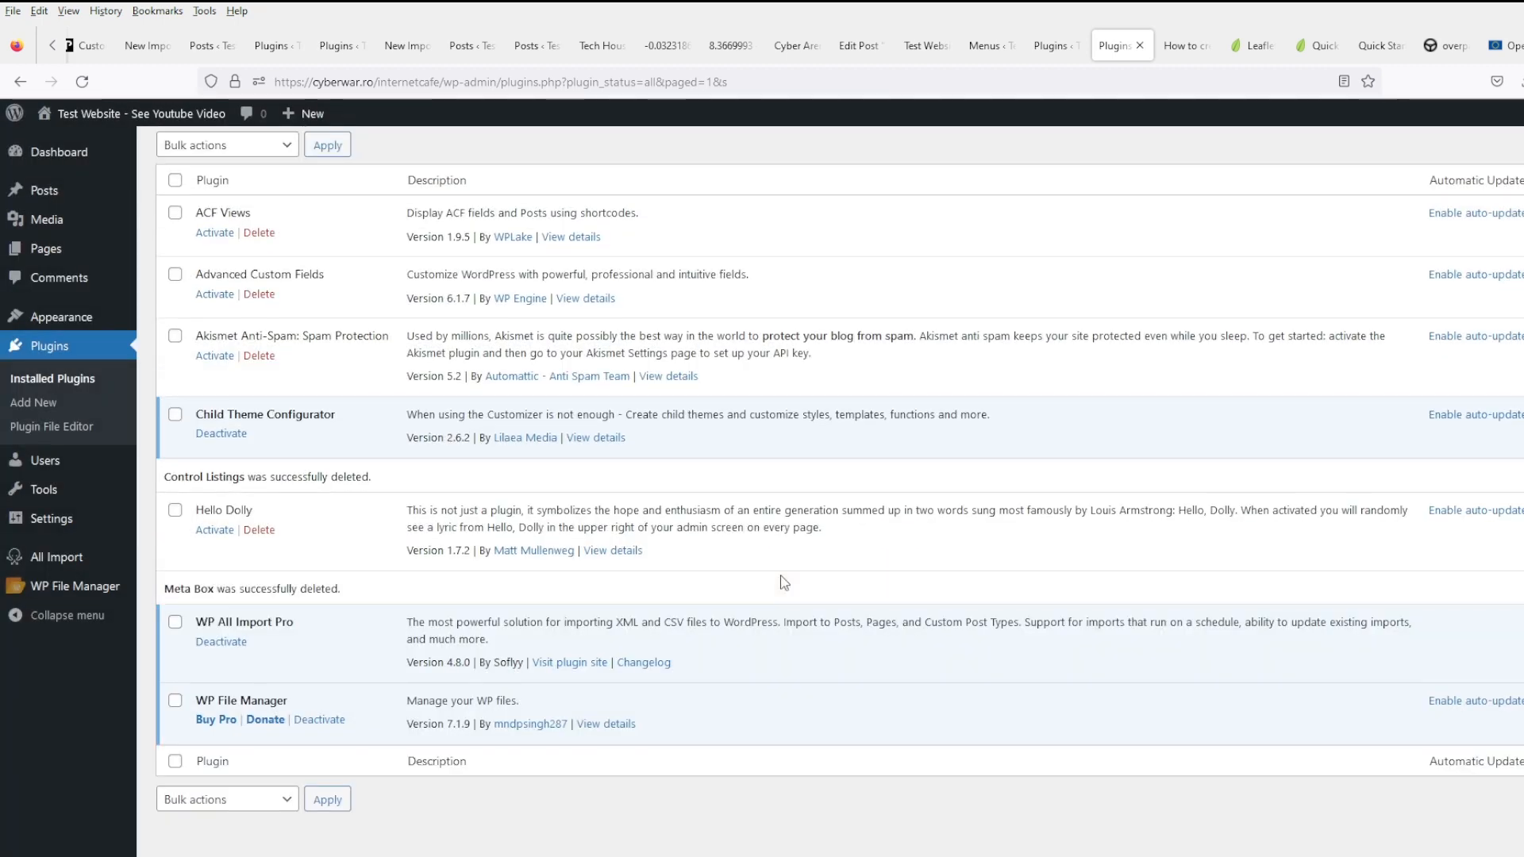
click(259, 530)
click(896, 539)
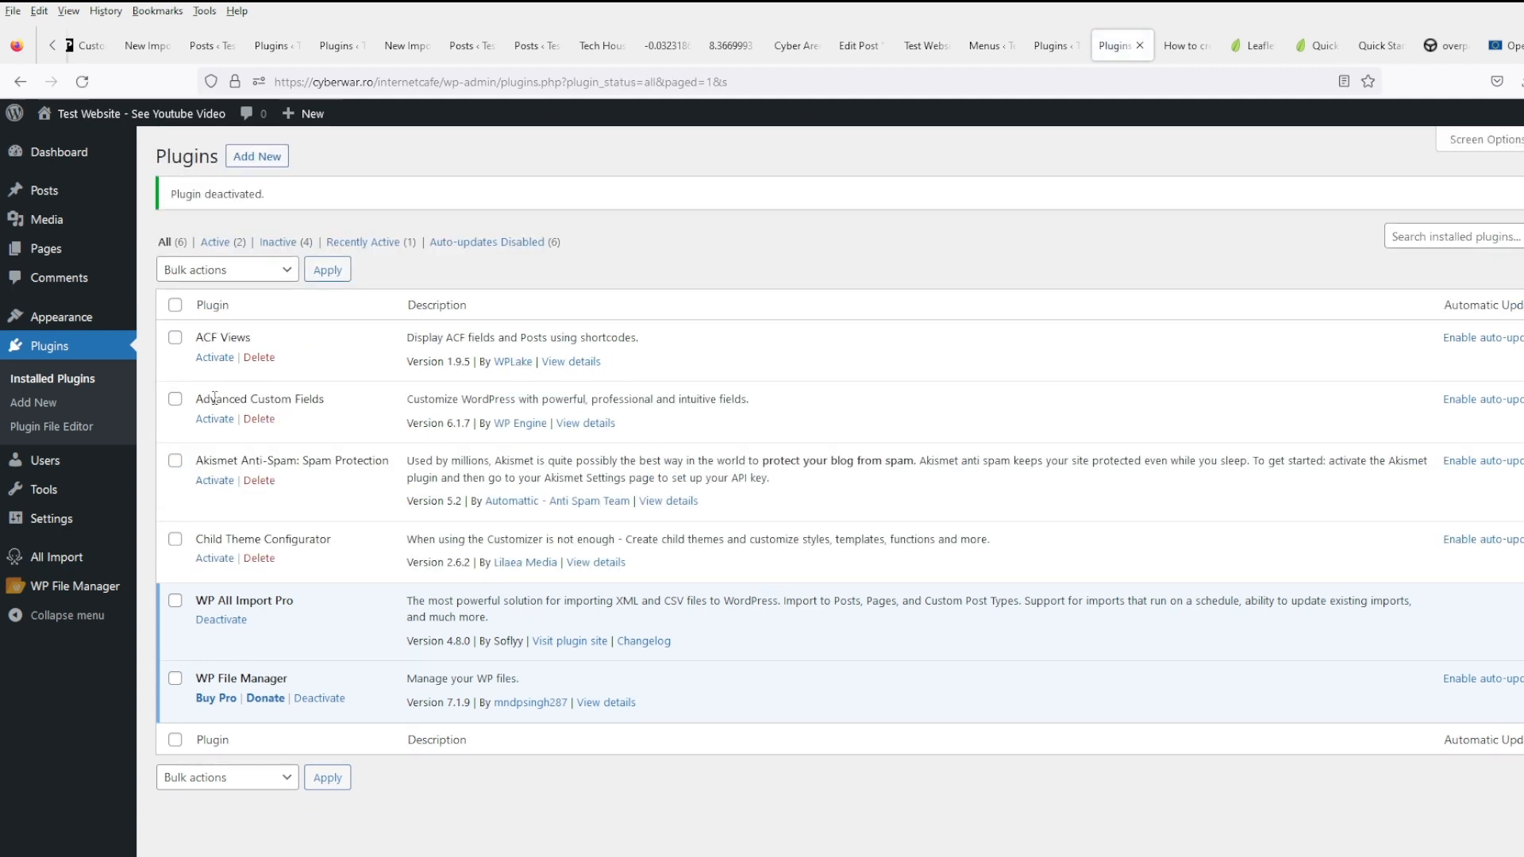
- Bulk-delete the ACF Views and Advanced Custom Fields plugins
click(175, 337)
click(175, 399)
click(211, 282)
click(201, 395)
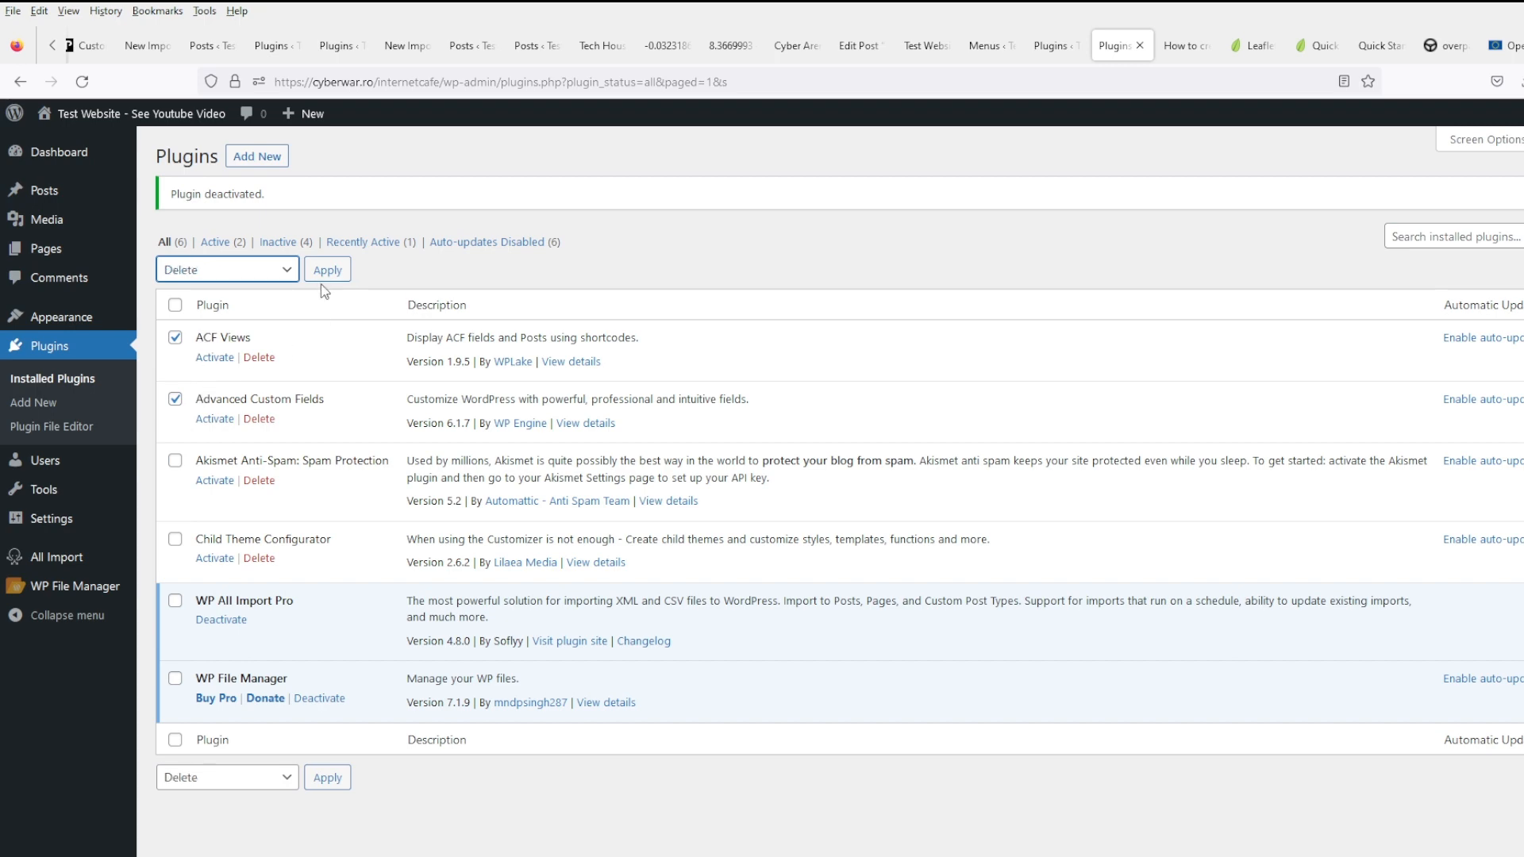
click(327, 271)
click(893, 525)
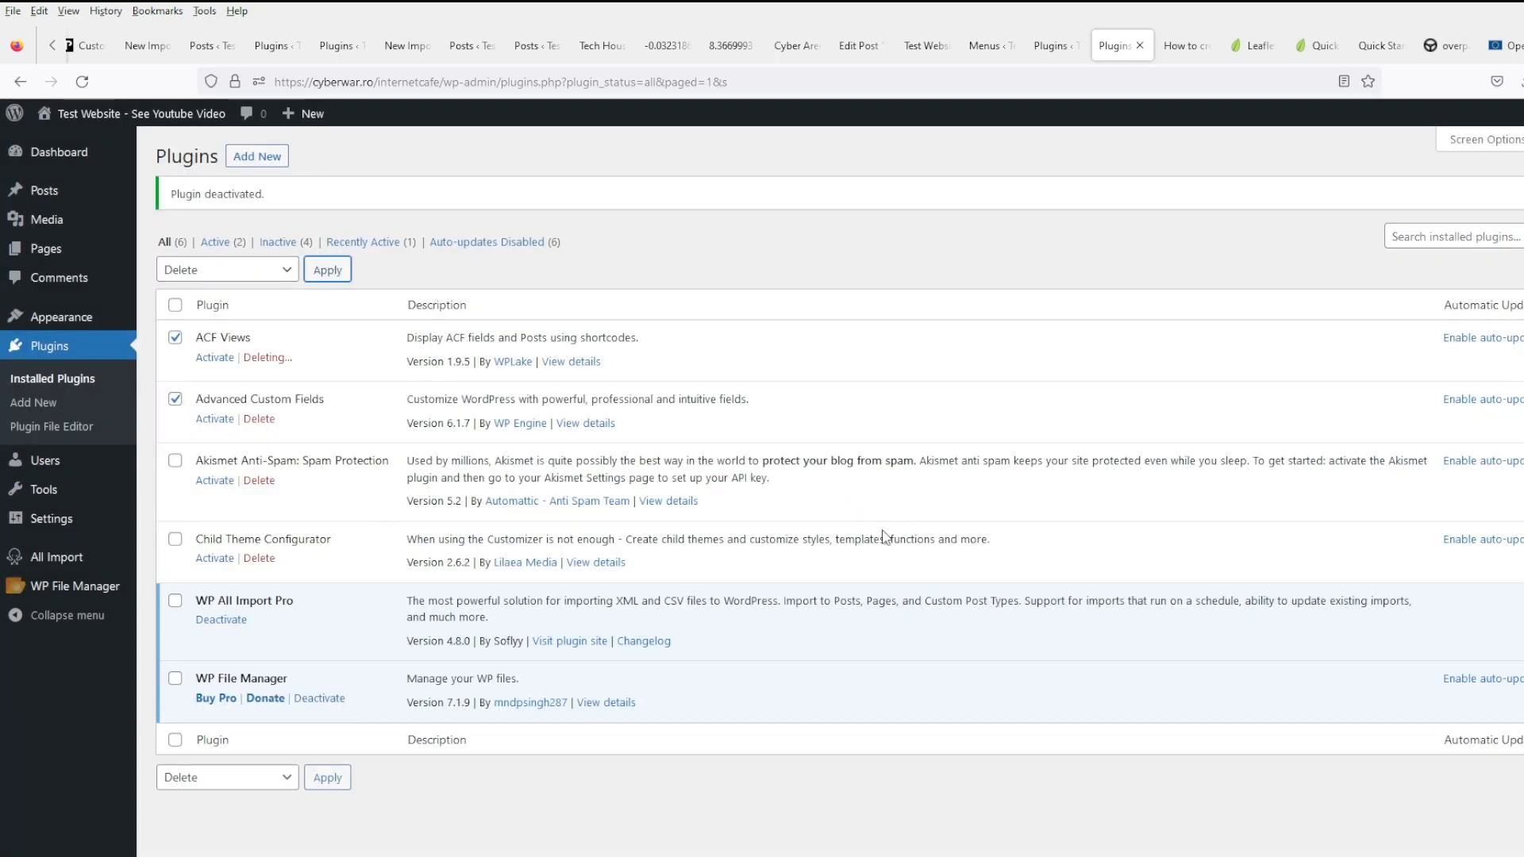